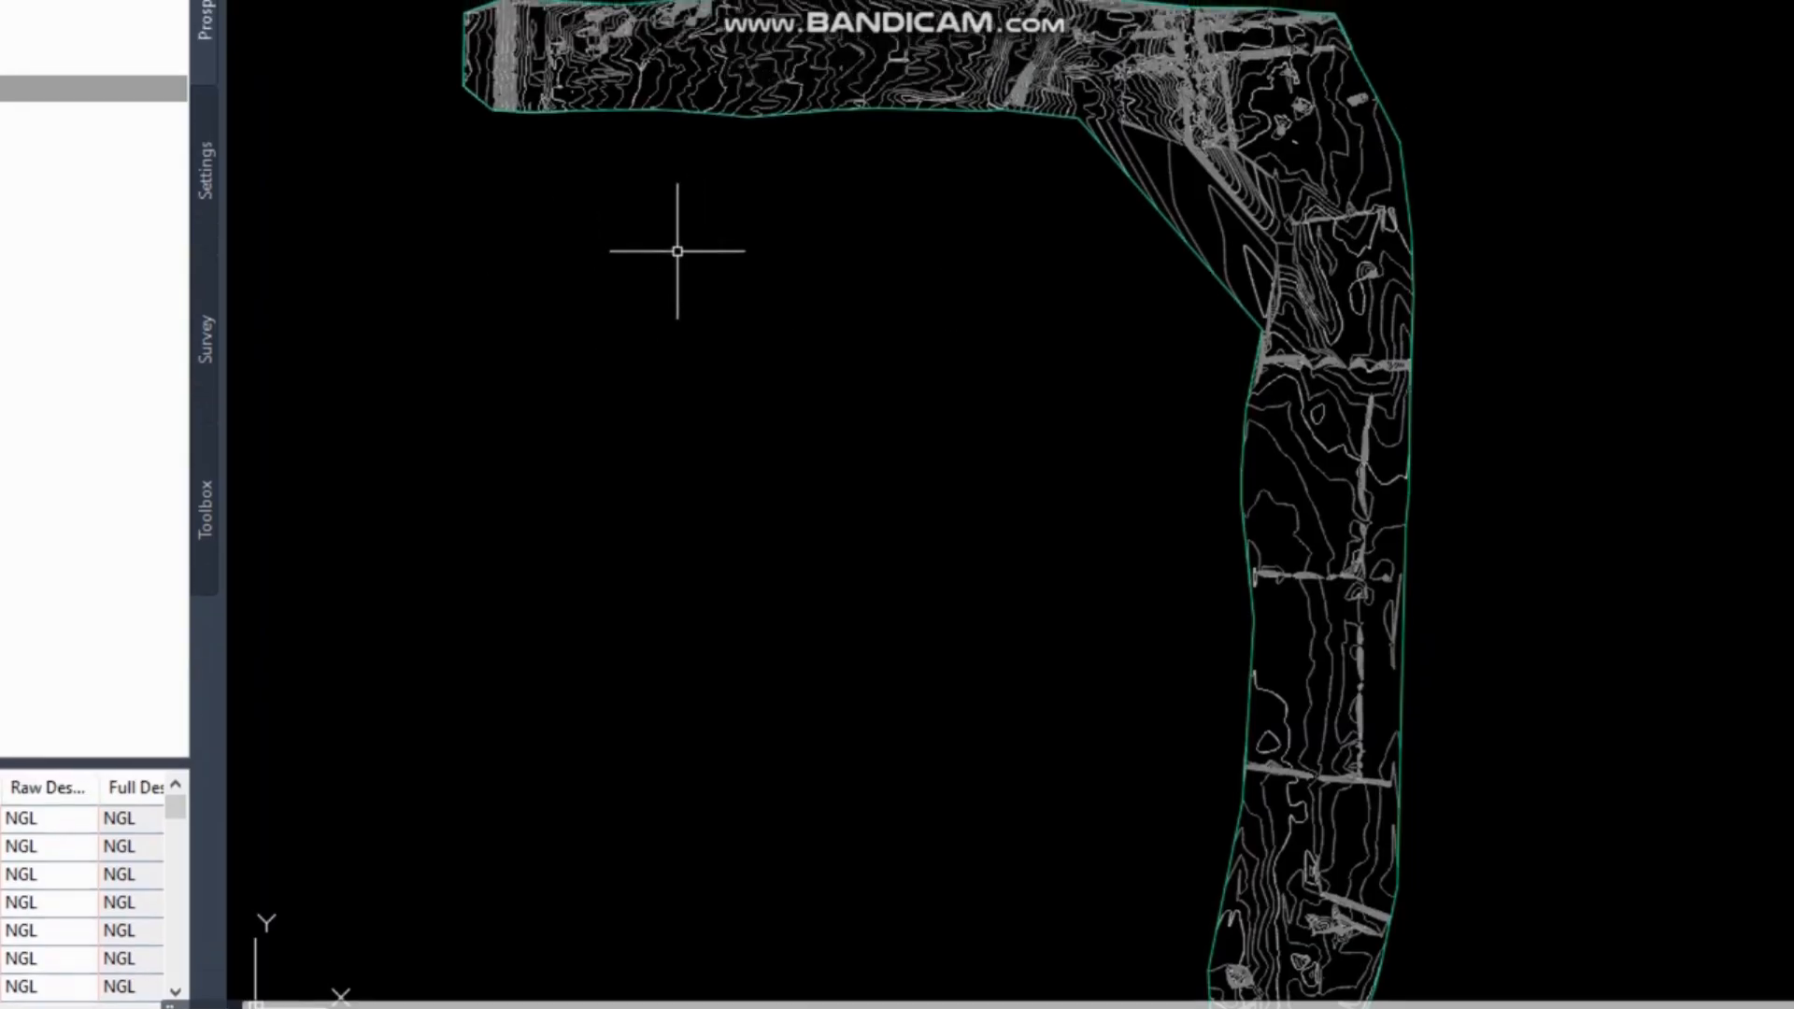
# Draw a two-segment polyline along the middle of the surveyed strip, from its west end through the corner to its south end.
pyautogui.scroll(-2, 677, 251)
pyautogui.scroll(2, 853, 356)
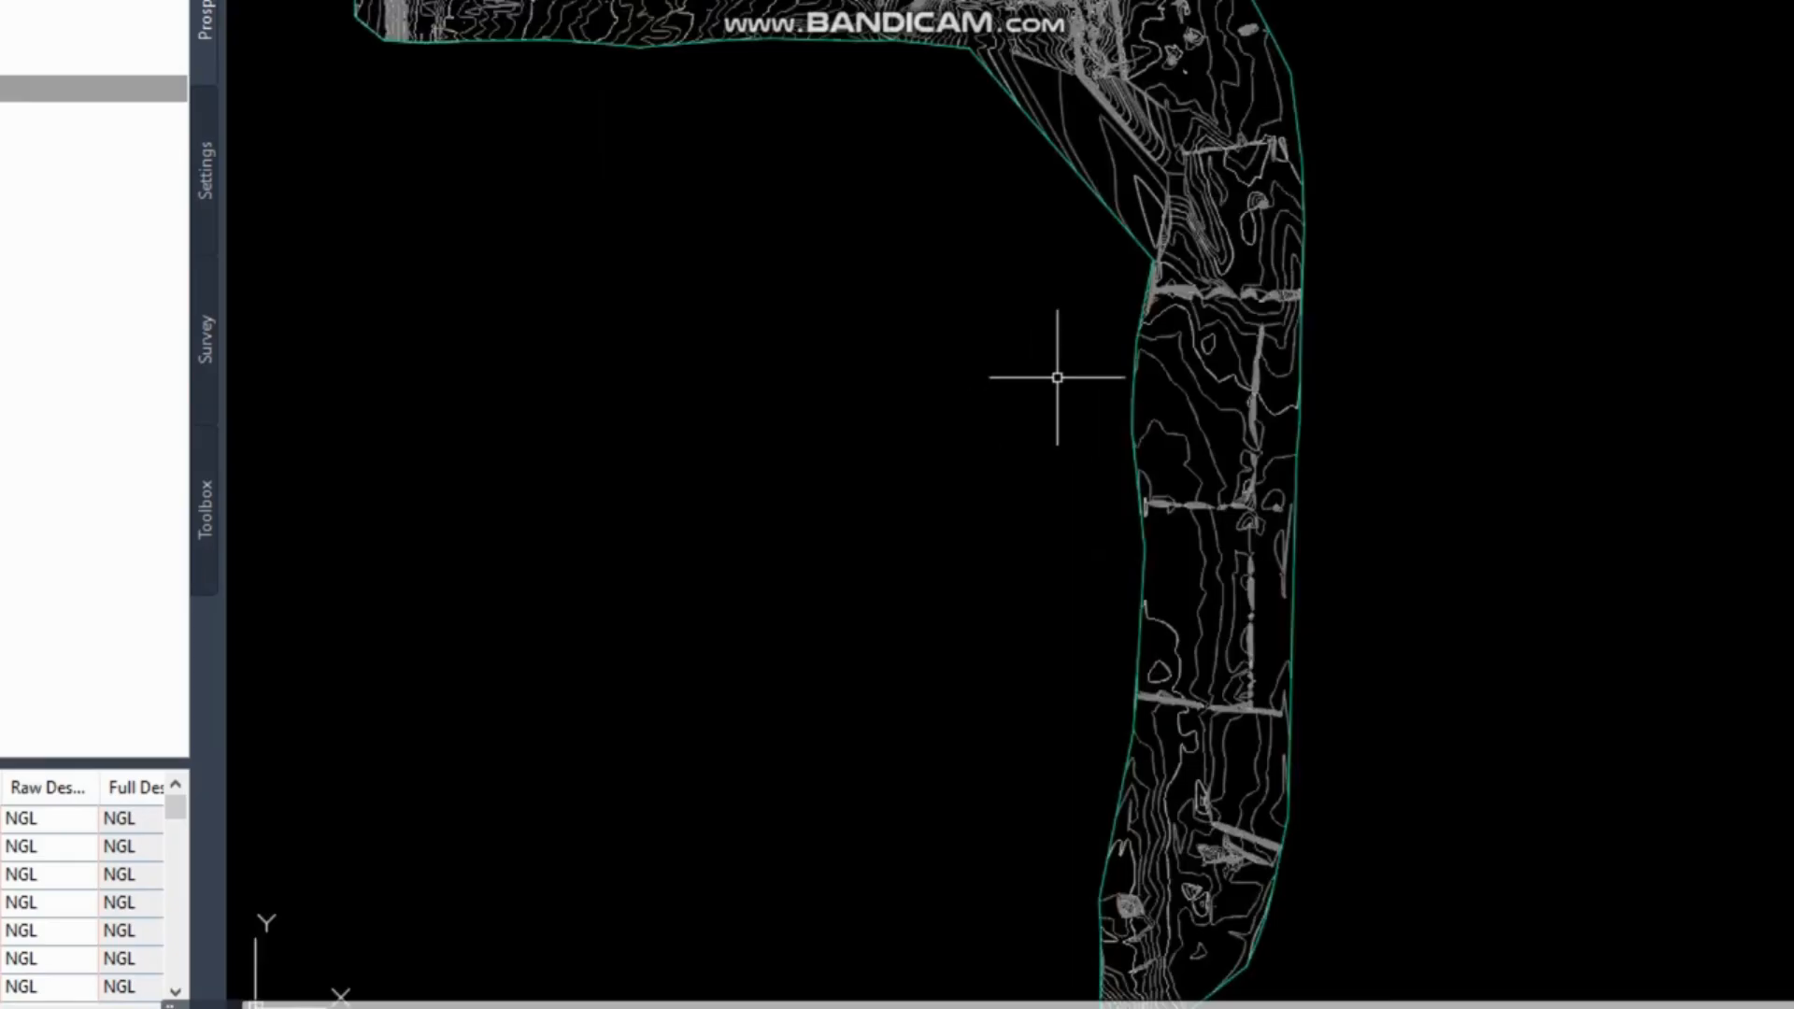
pyautogui.scroll(-3, 1057, 378)
pyautogui.scroll(3, 957, 368)
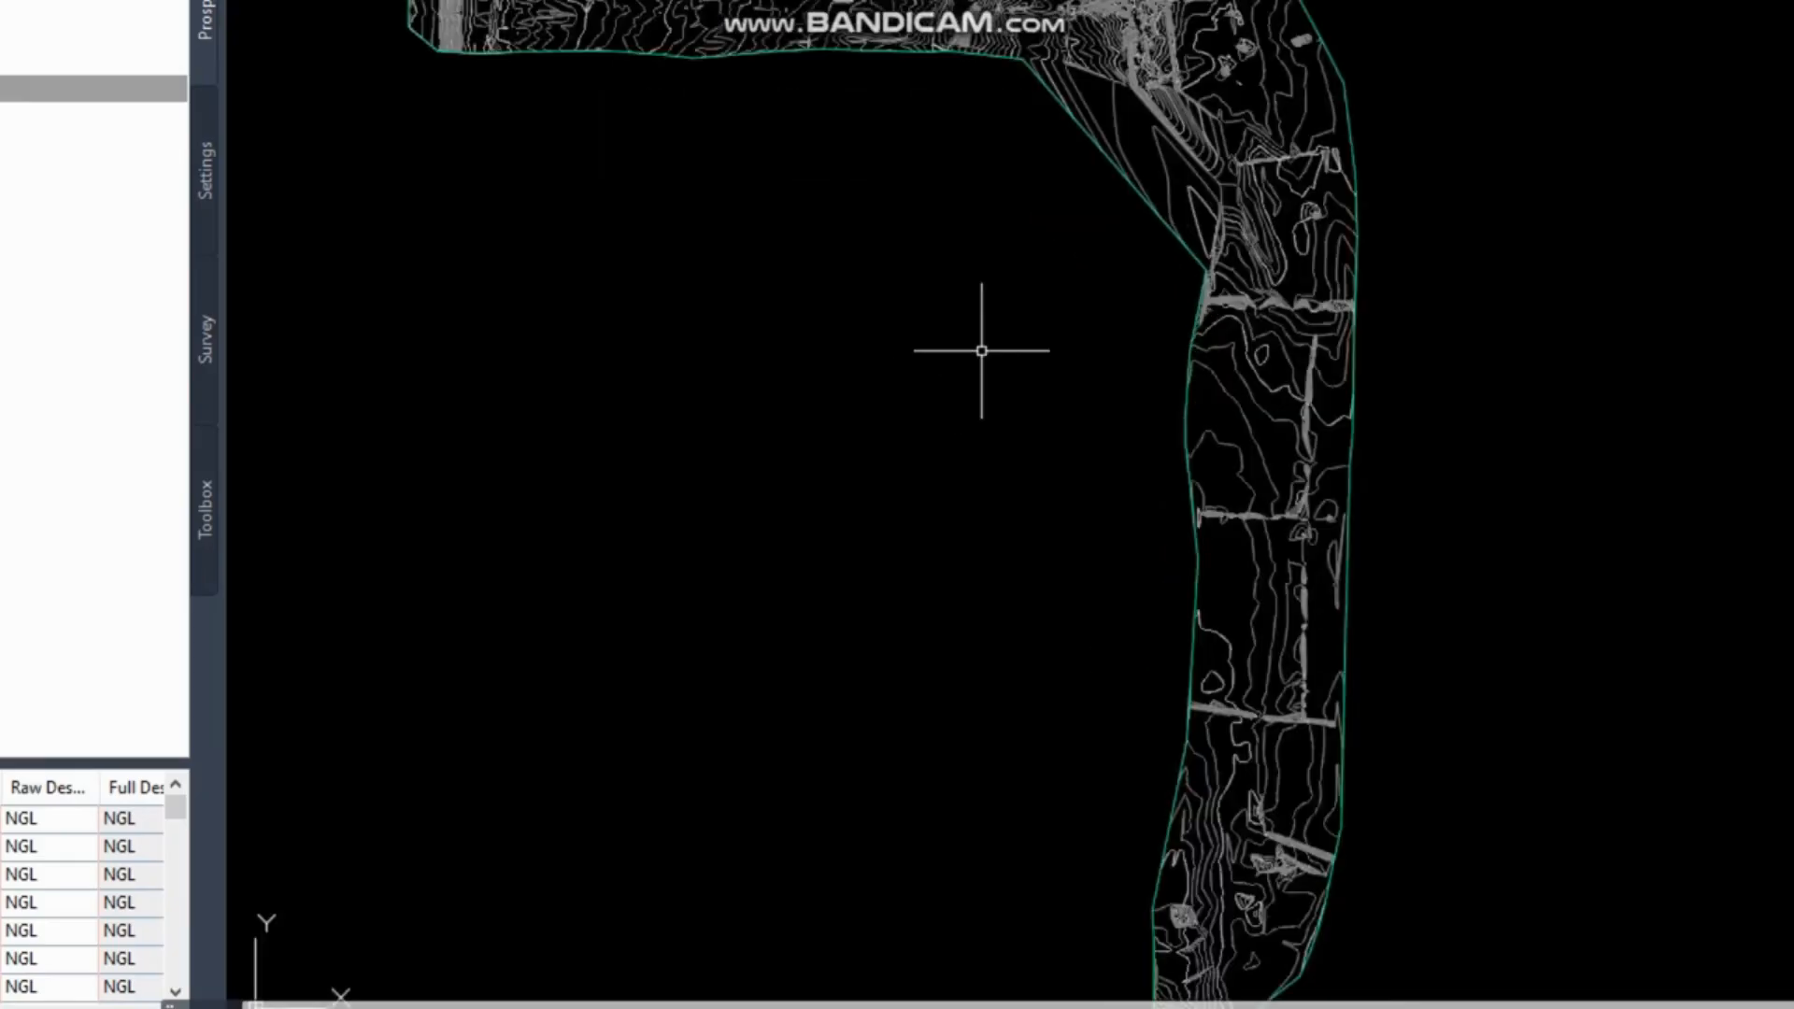
pyautogui.write('pl')
pyautogui.press('Return')
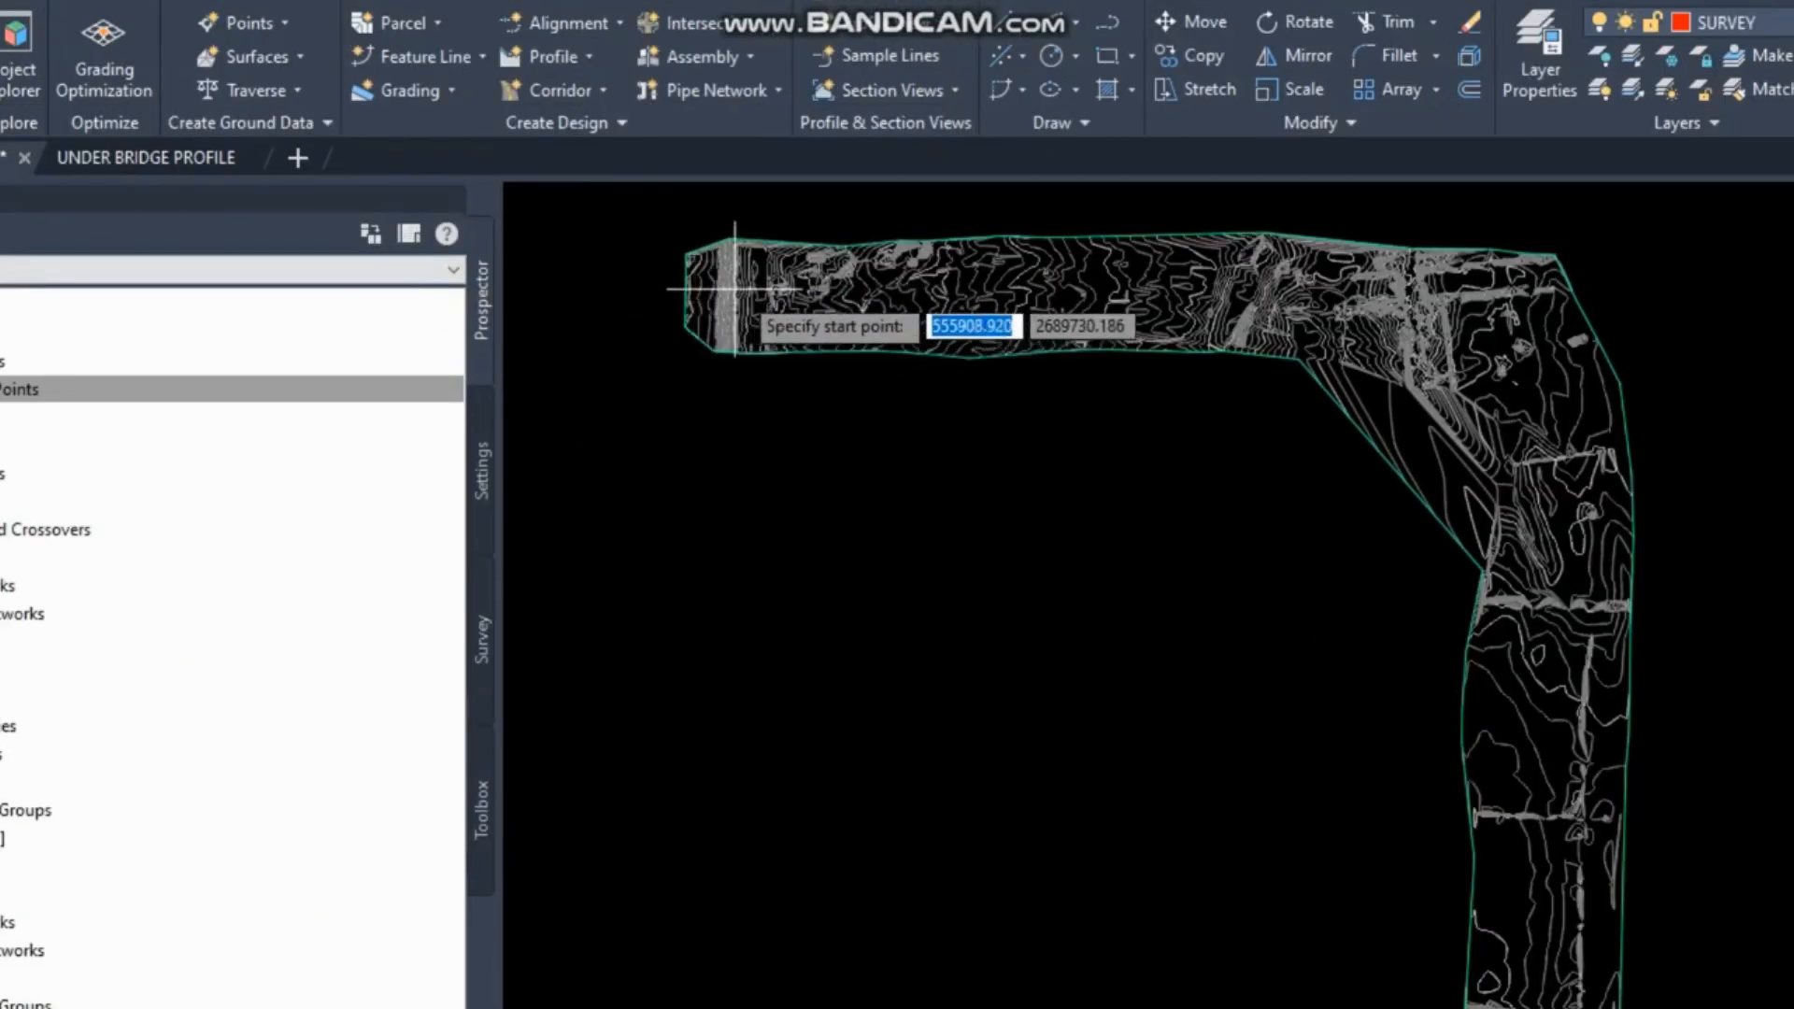
pyautogui.click(717, 238)
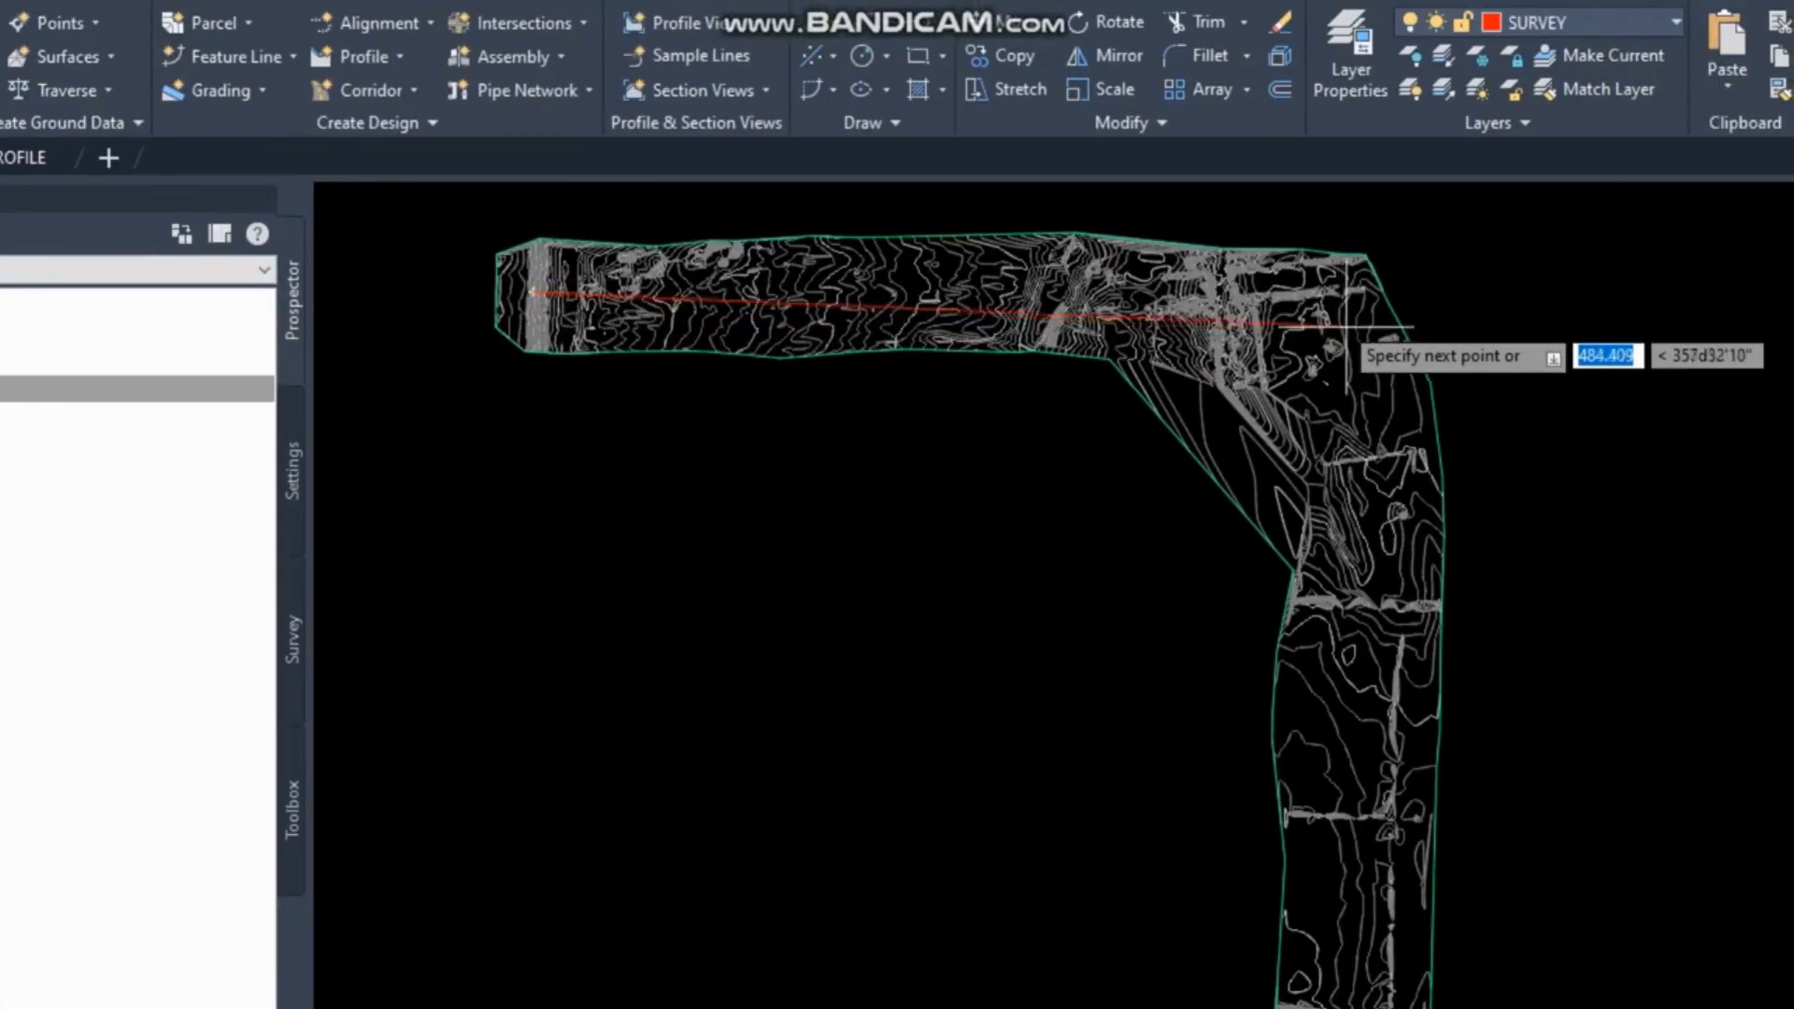
pyautogui.click(1319, 322)
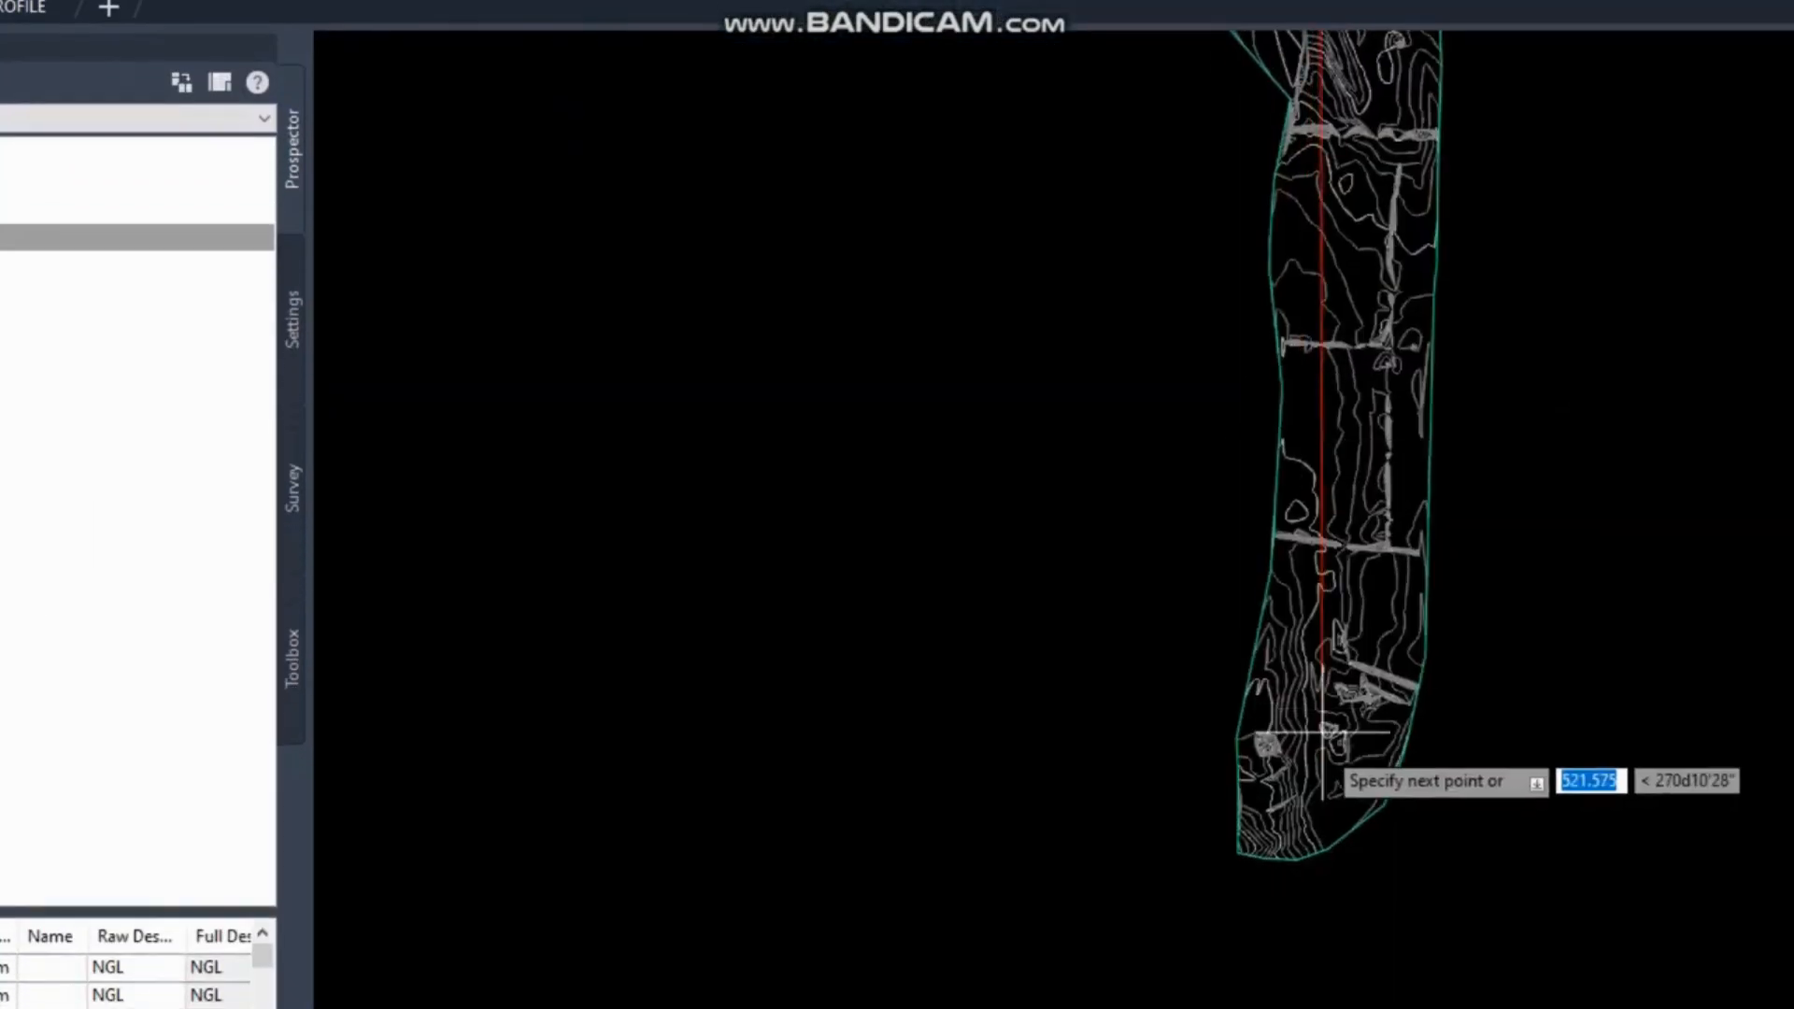
pyautogui.click(1315, 752)
pyautogui.press('Return')
# Move the polyline's corner vertex further toward the outer side of the surface's bend.
pyautogui.moveTo(1140, 445)
pyautogui.mouseDown(button='middle')
pyautogui.moveTo(1090, 617)
pyautogui.moveTo(1070, 848)
pyautogui.mouseUp(button='middle')
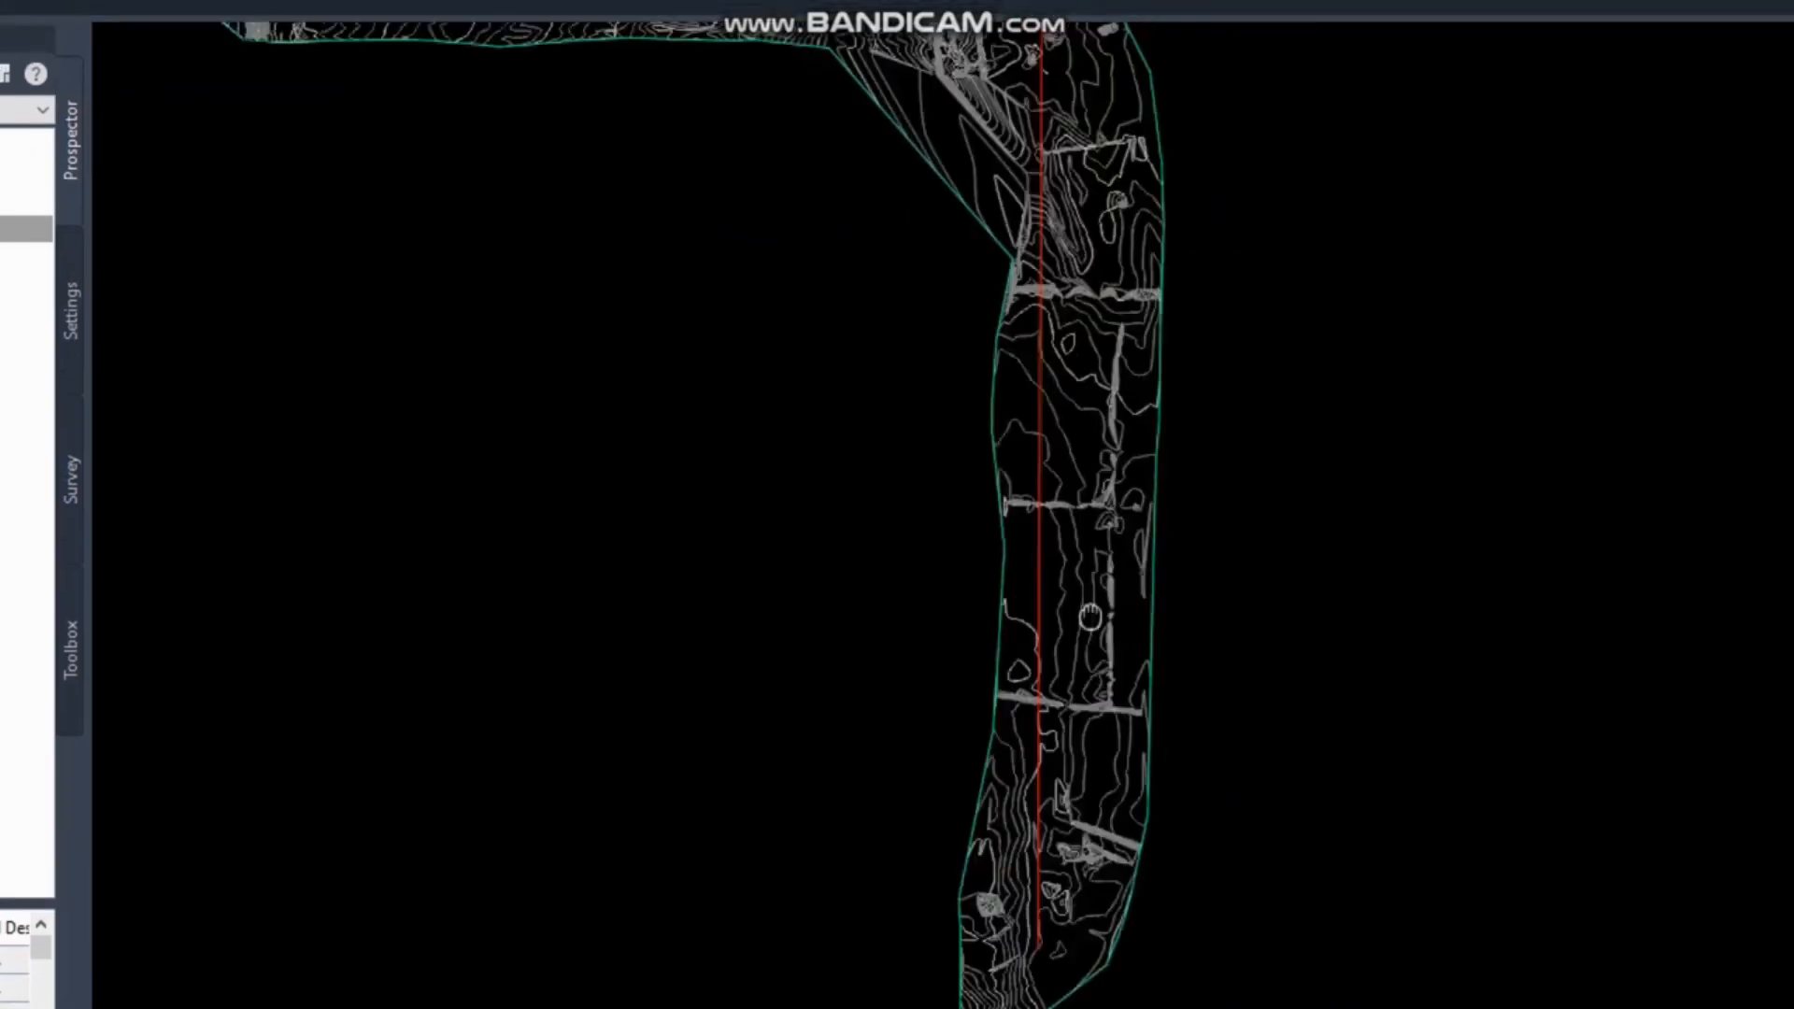
pyautogui.scroll(4, 1021, 198)
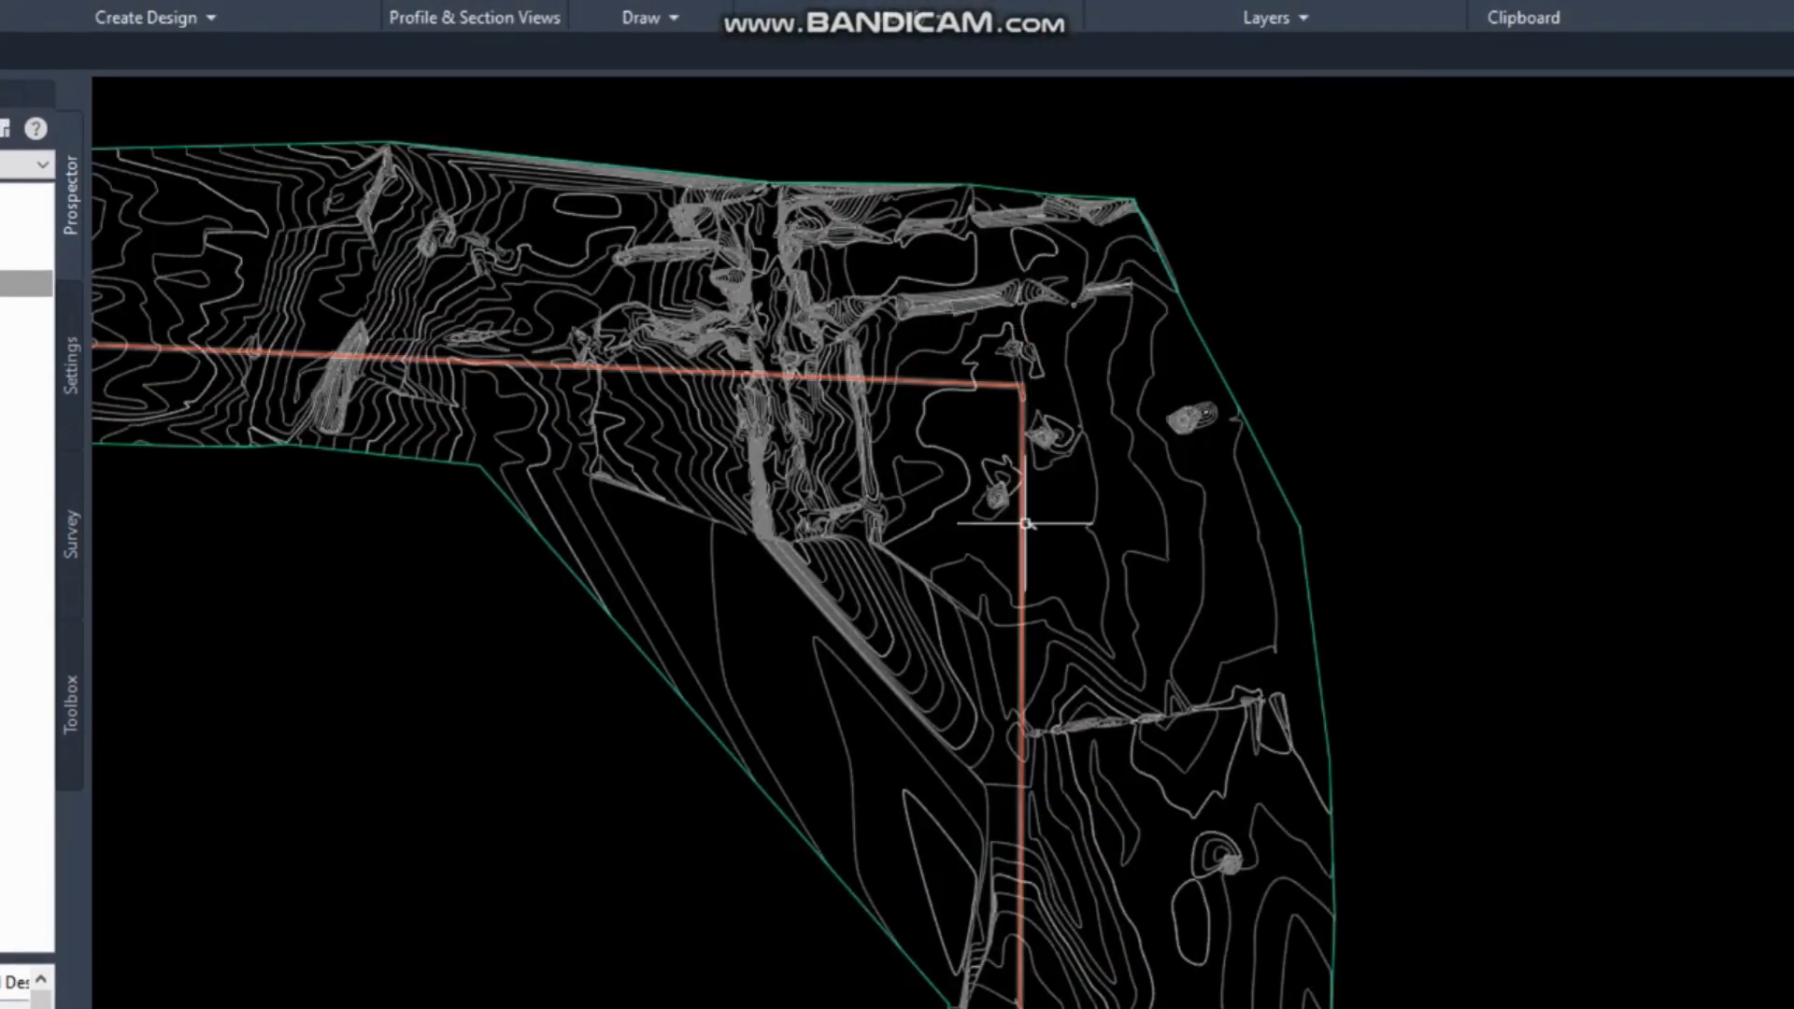
pyautogui.click(1021, 550)
pyautogui.click(1024, 385)
pyautogui.click(1141, 468)
pyautogui.scroll(-6, 1075, 523)
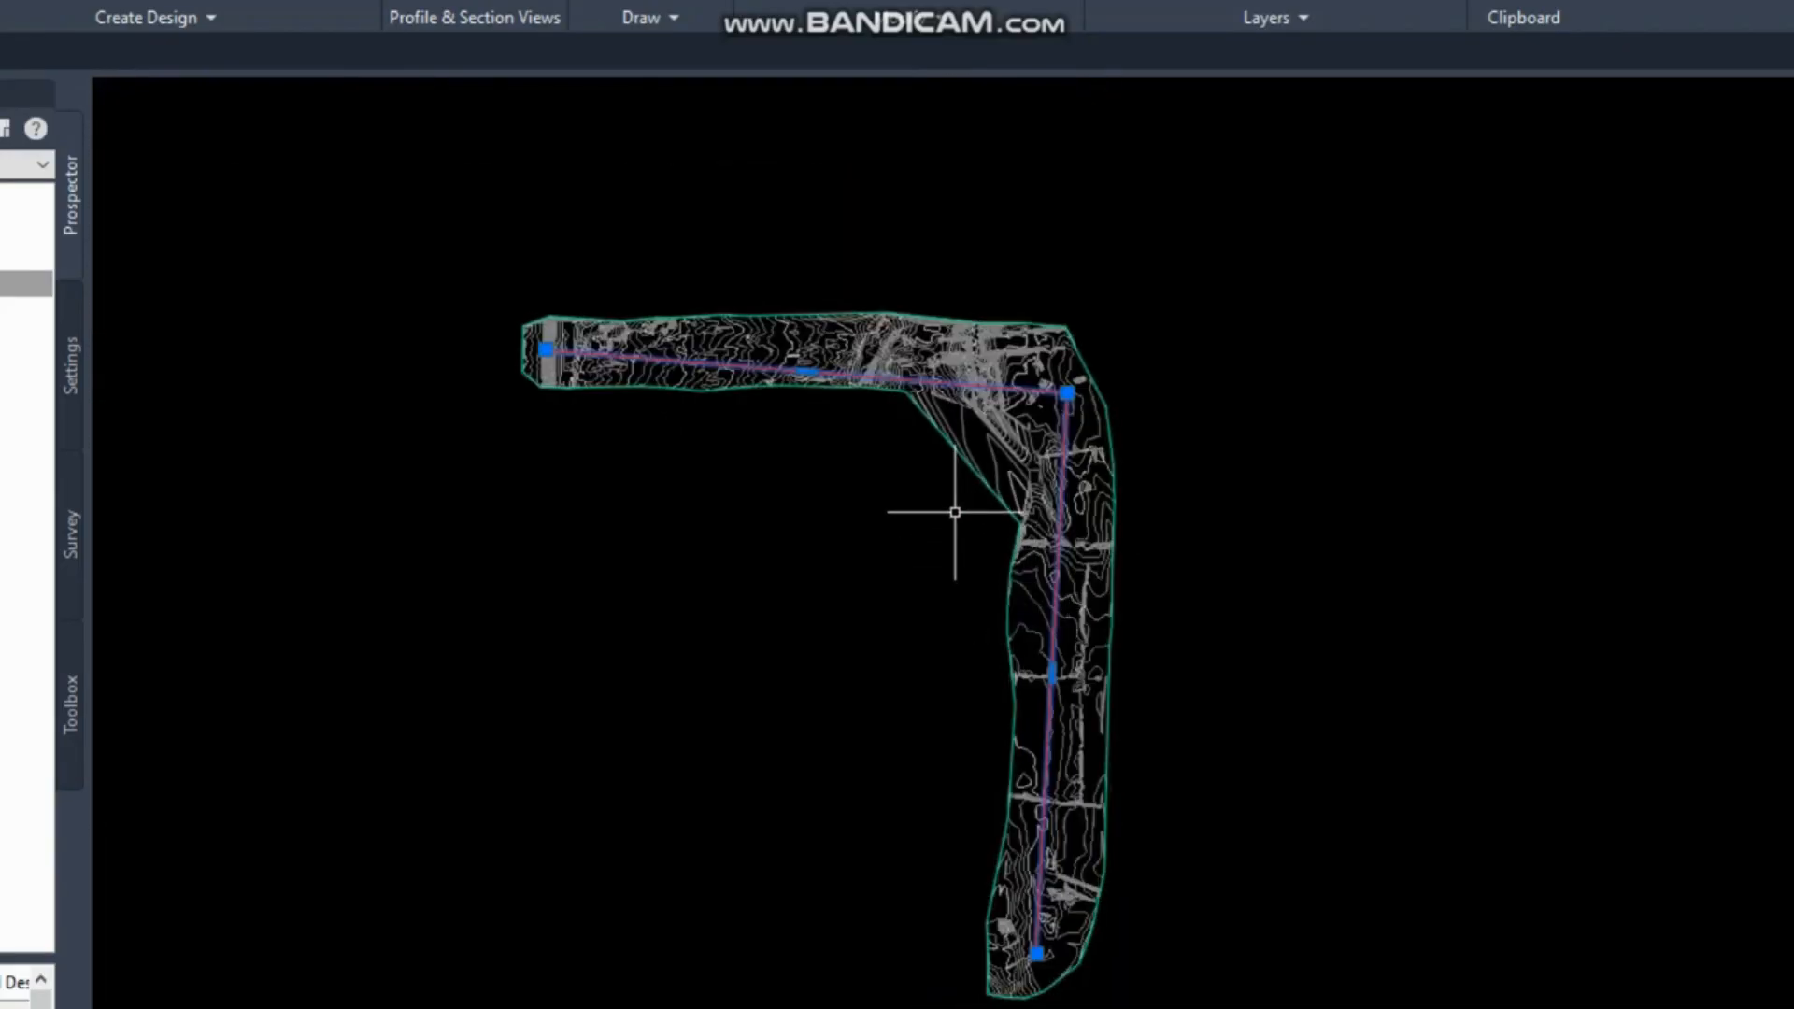
pyautogui.press('Escape')
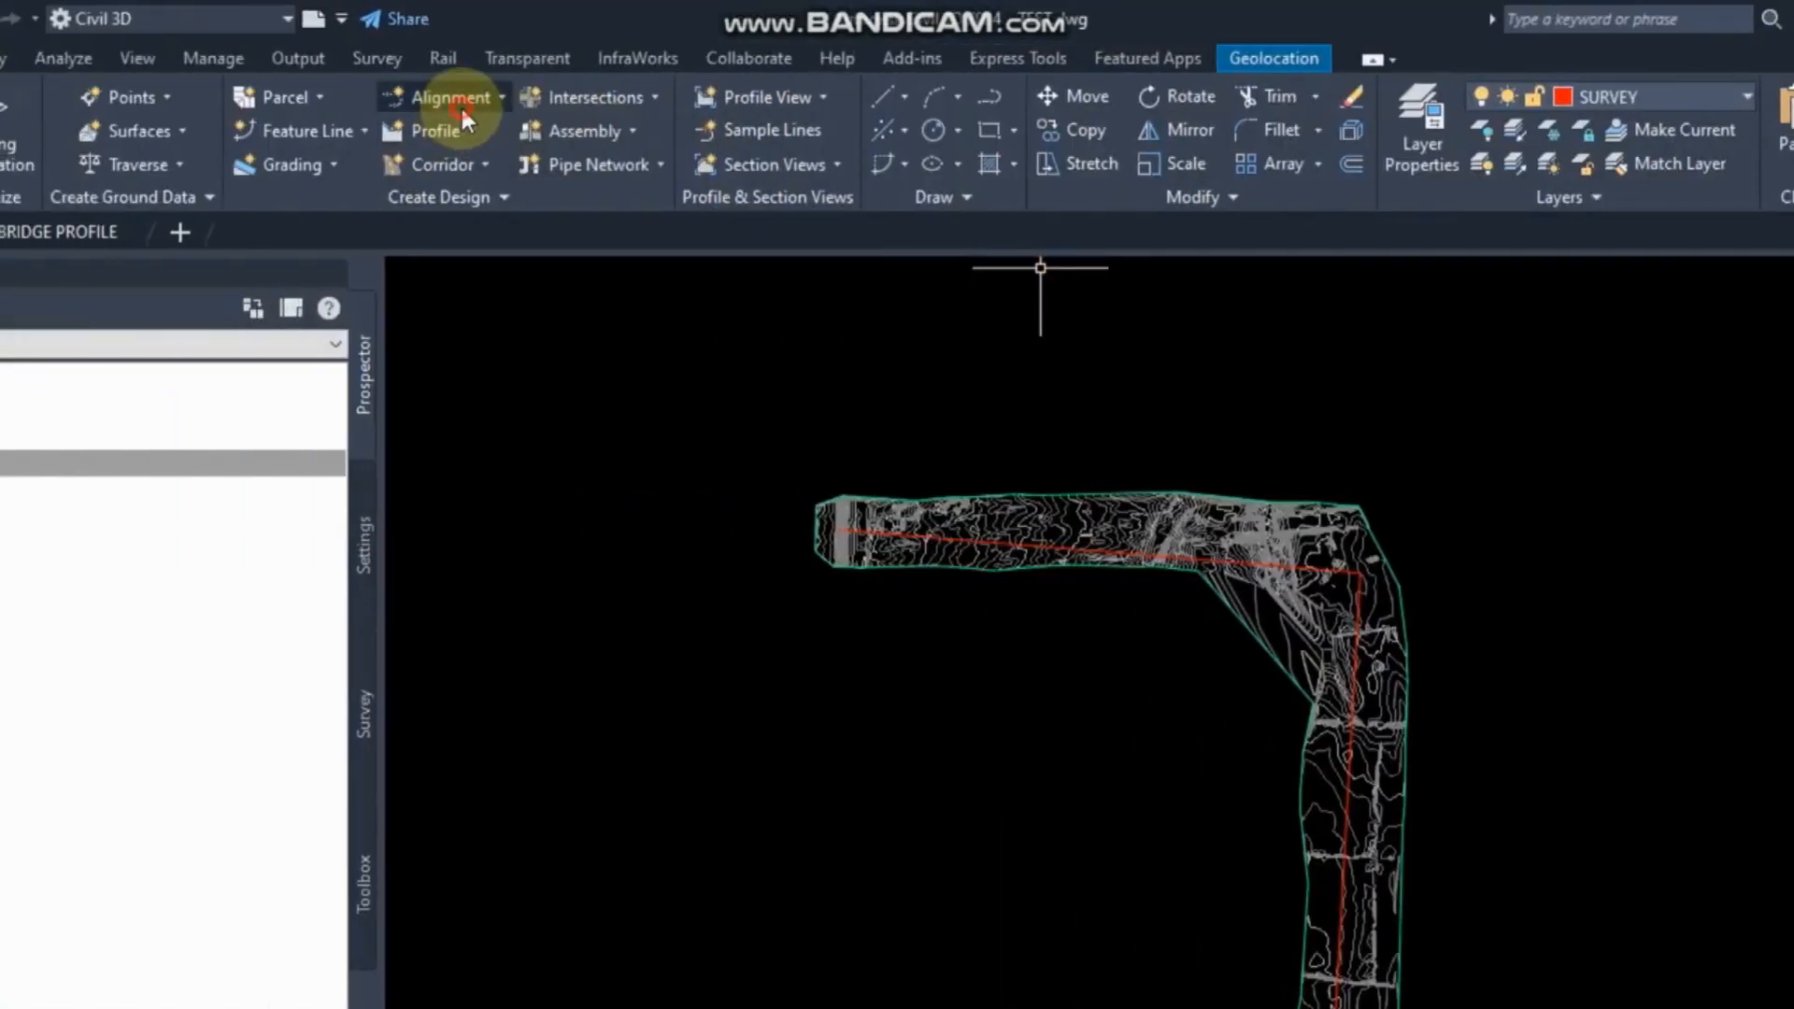
# Start creating an alignment from objects using the red polyline, and accept its west-to-south direction.
pyautogui.click(458, 101)
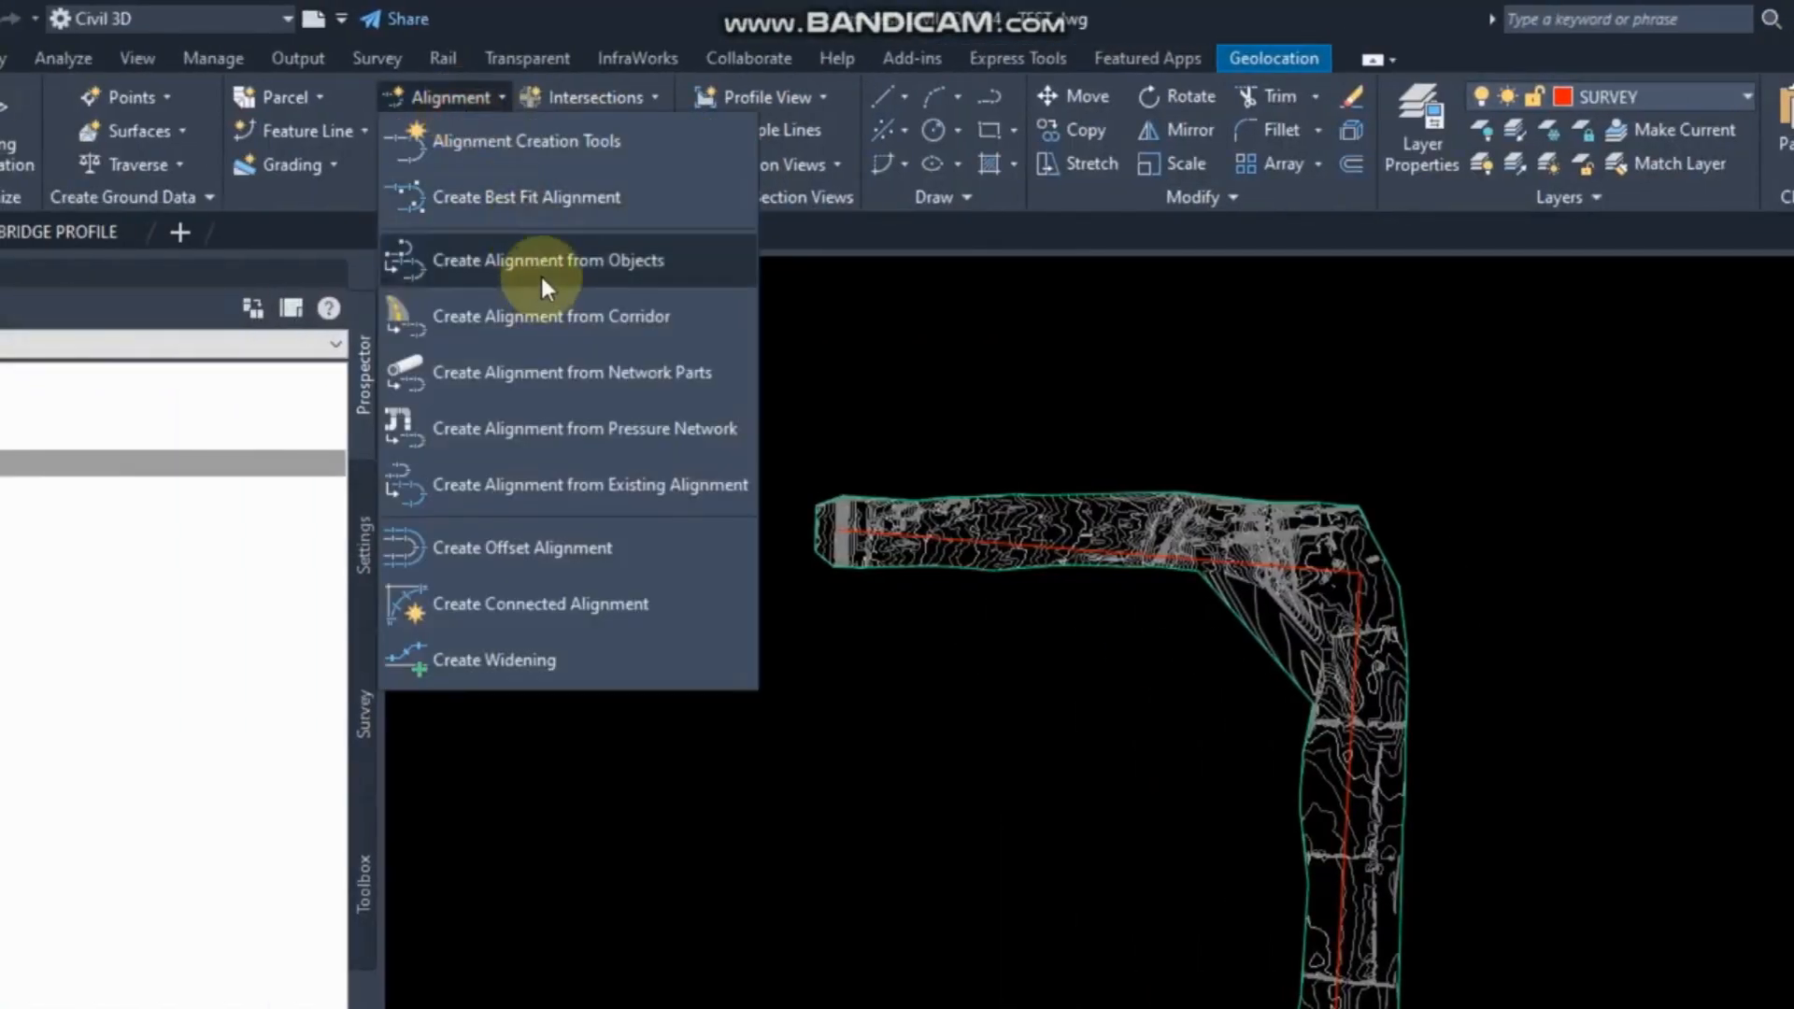
pyautogui.click(560, 259)
pyautogui.scroll(6, 1037, 617)
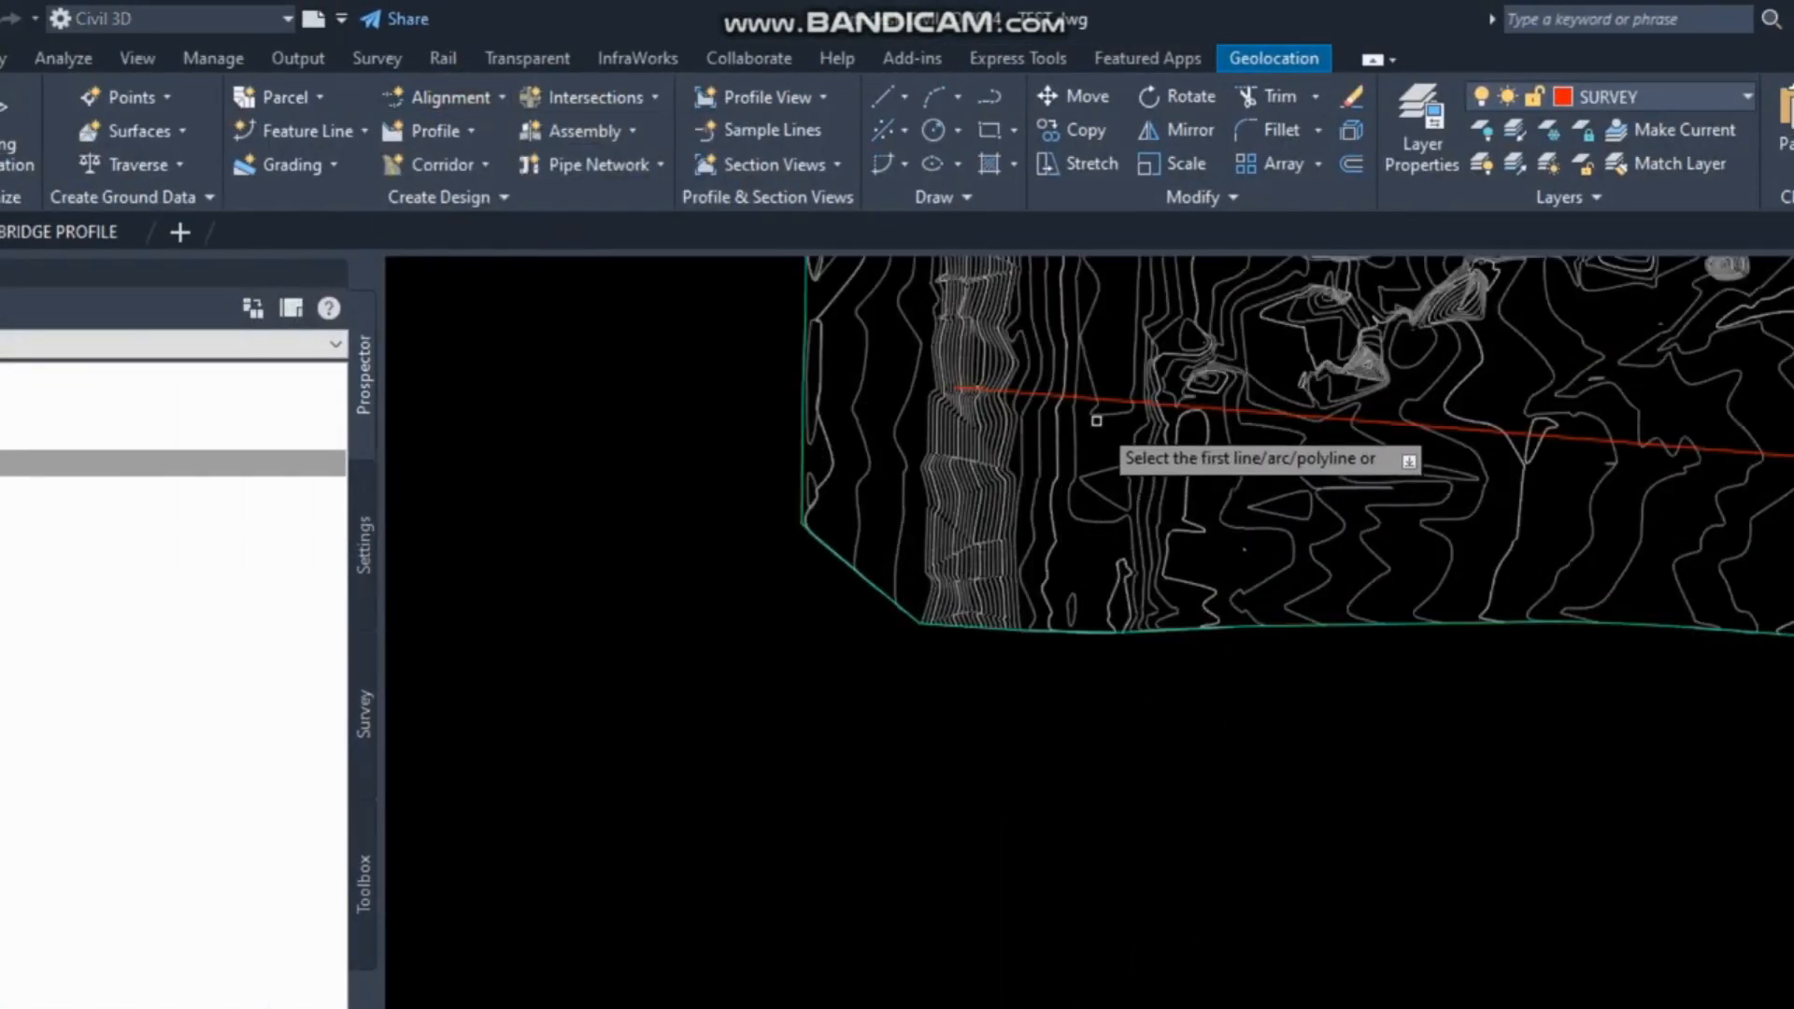
pyautogui.click(1132, 406)
pyautogui.scroll(-5, 939, 481)
pyautogui.press('Return')
pyautogui.press('Return')
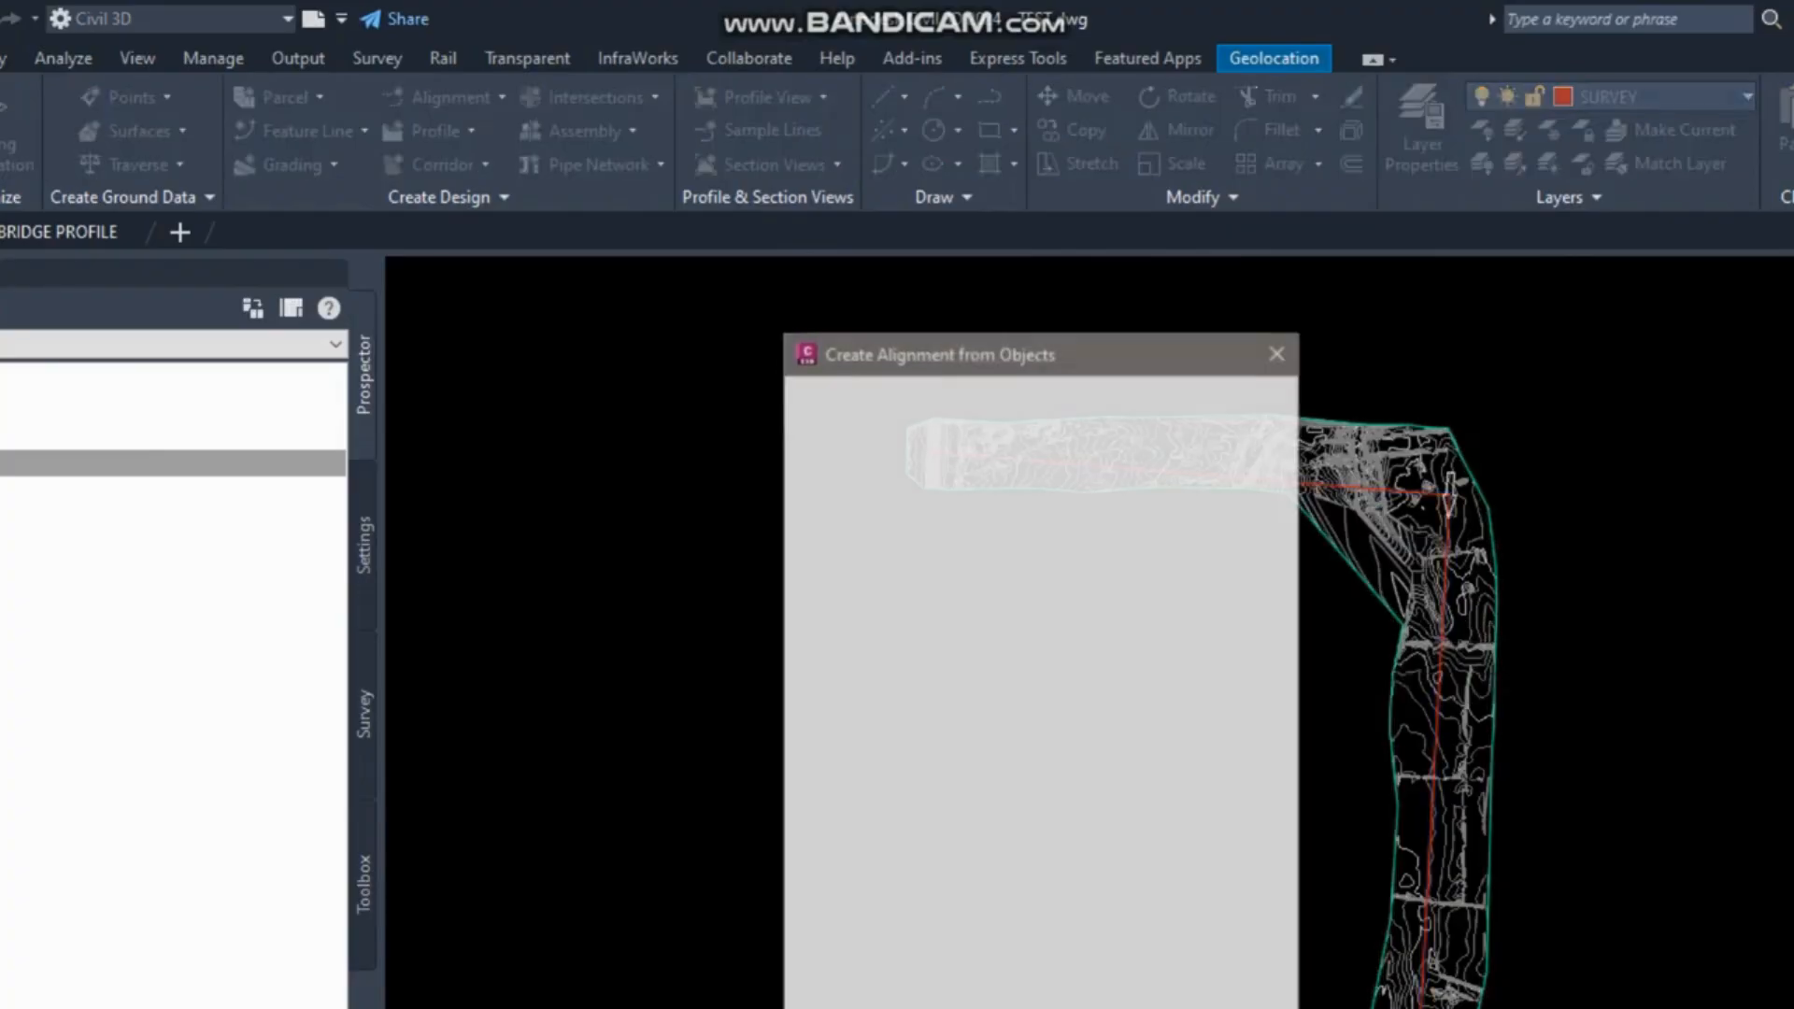
# Name the alignment "road a cl" and create it with the remaining settings at their defaults.
pyautogui.moveTo(899, 424); pyautogui.dragTo(770, 424)
pyautogui.write('road a d')
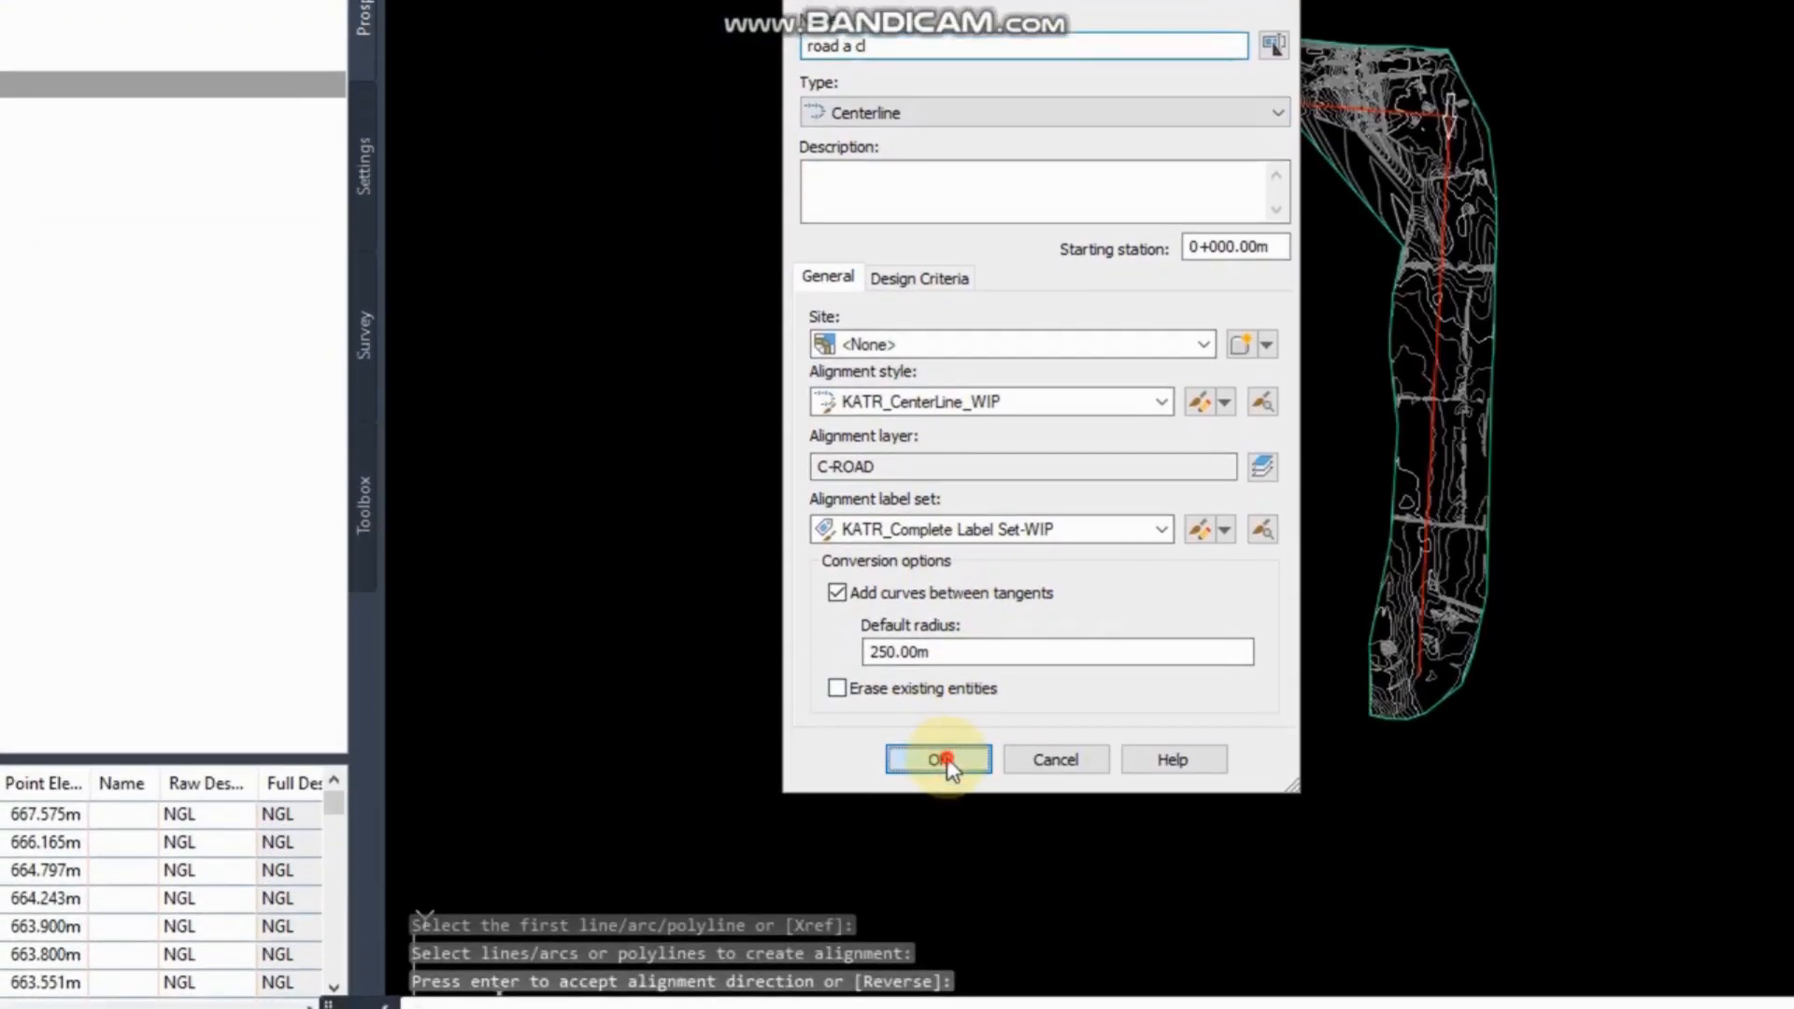
pyautogui.click(938, 767)
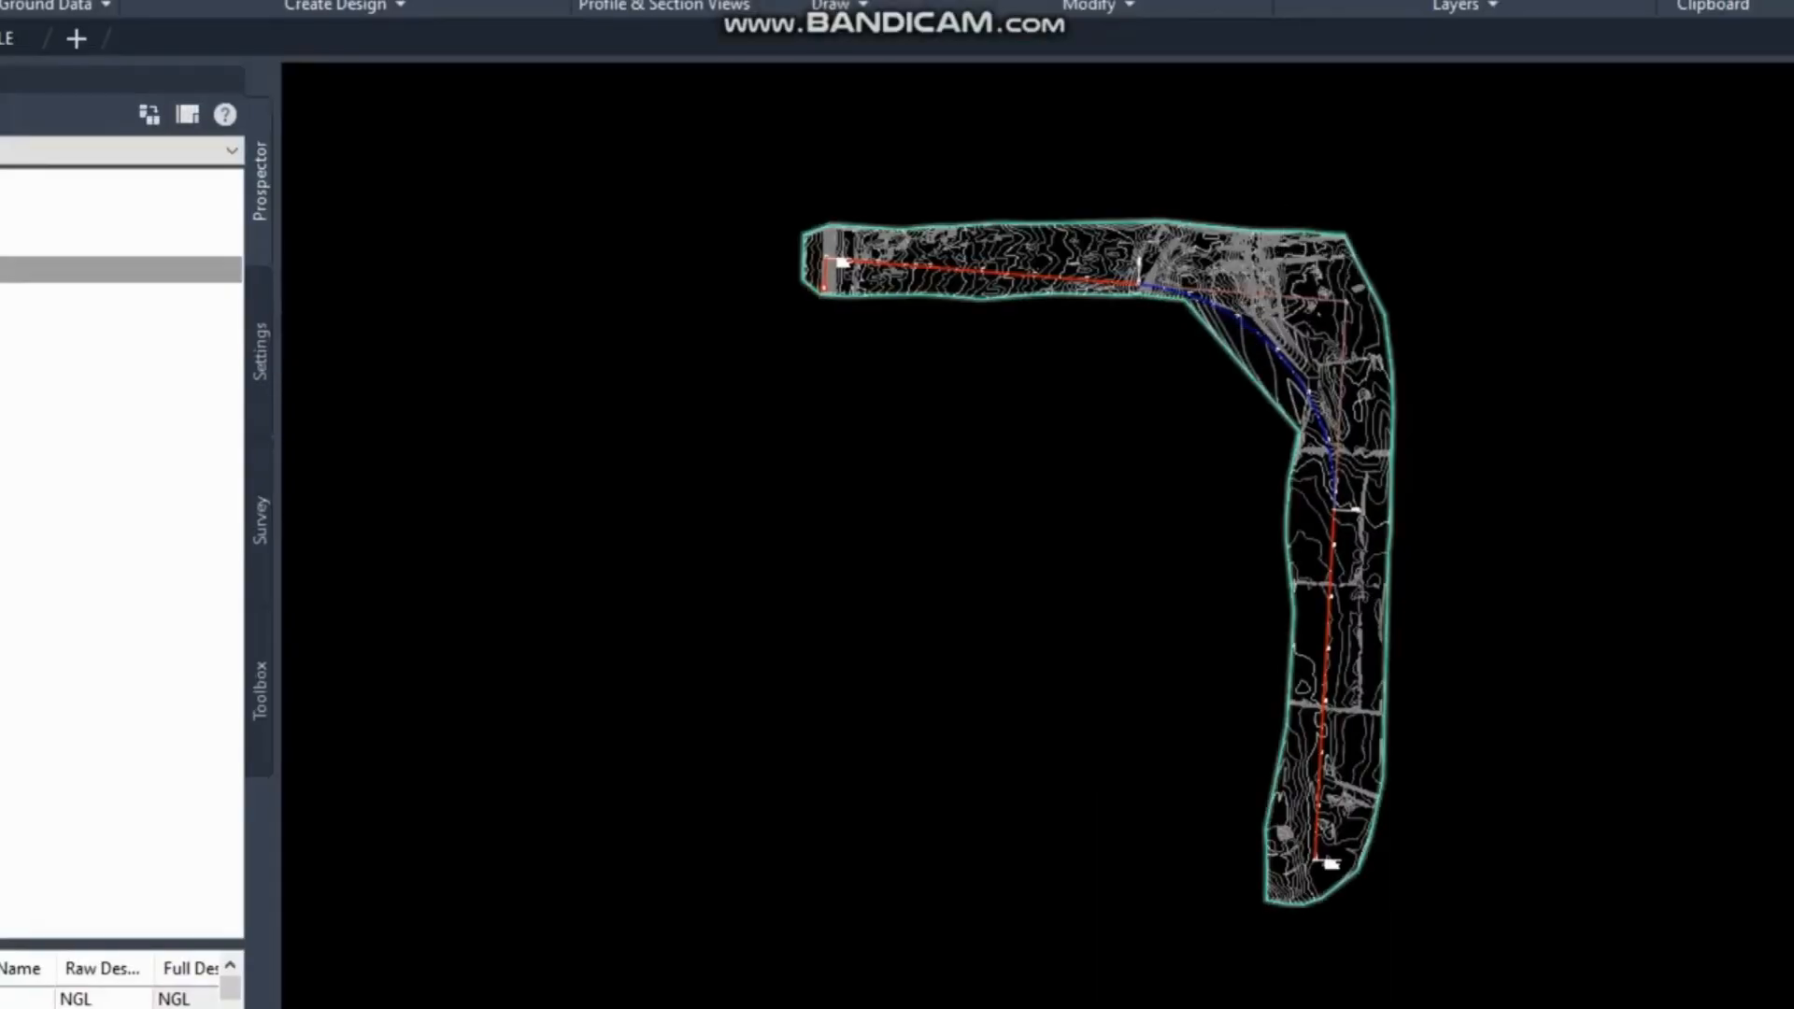
# Tighten the alignment's curve by moving its midpoint outward toward the tangent intersection.
pyautogui.scroll(5, 1238, 329)
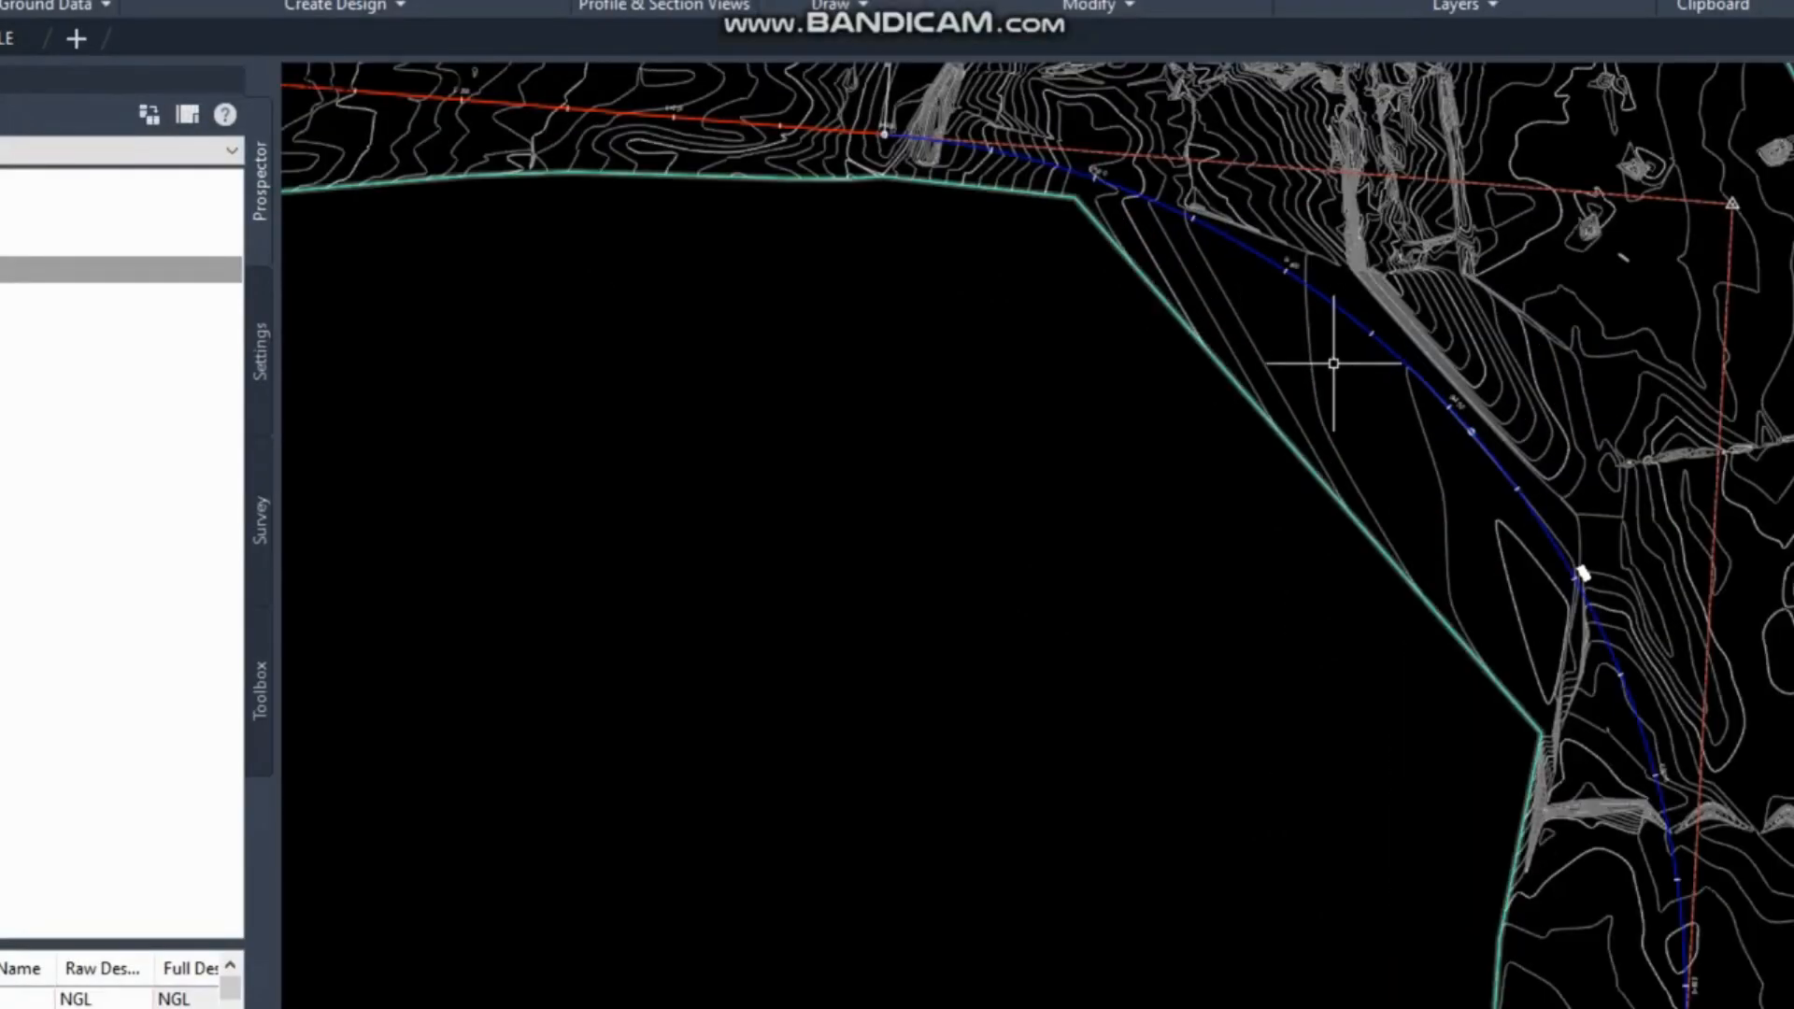
pyautogui.click(1414, 366)
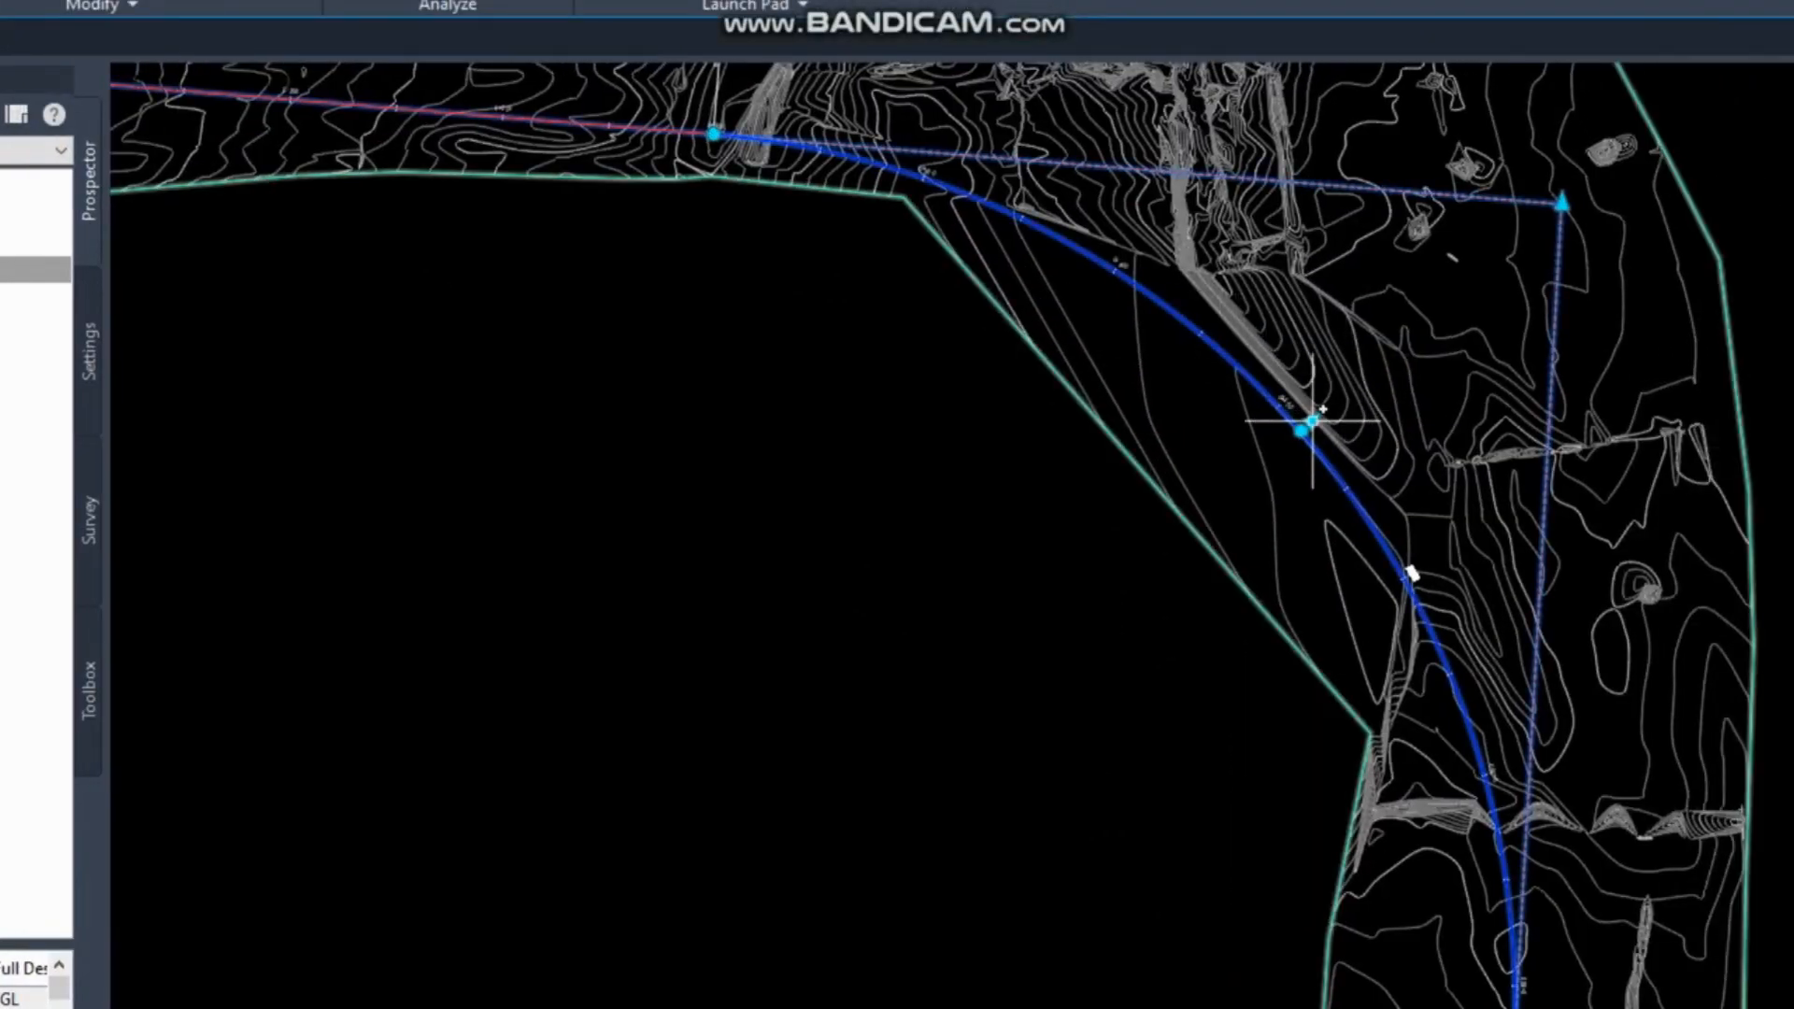
pyautogui.click(1311, 422)
pyautogui.click(1345, 322)
# Examine the reshaped alignment within the surface boundary, from its south end back around the curve to its west start.
pyautogui.scroll(-5, 1349, 308)
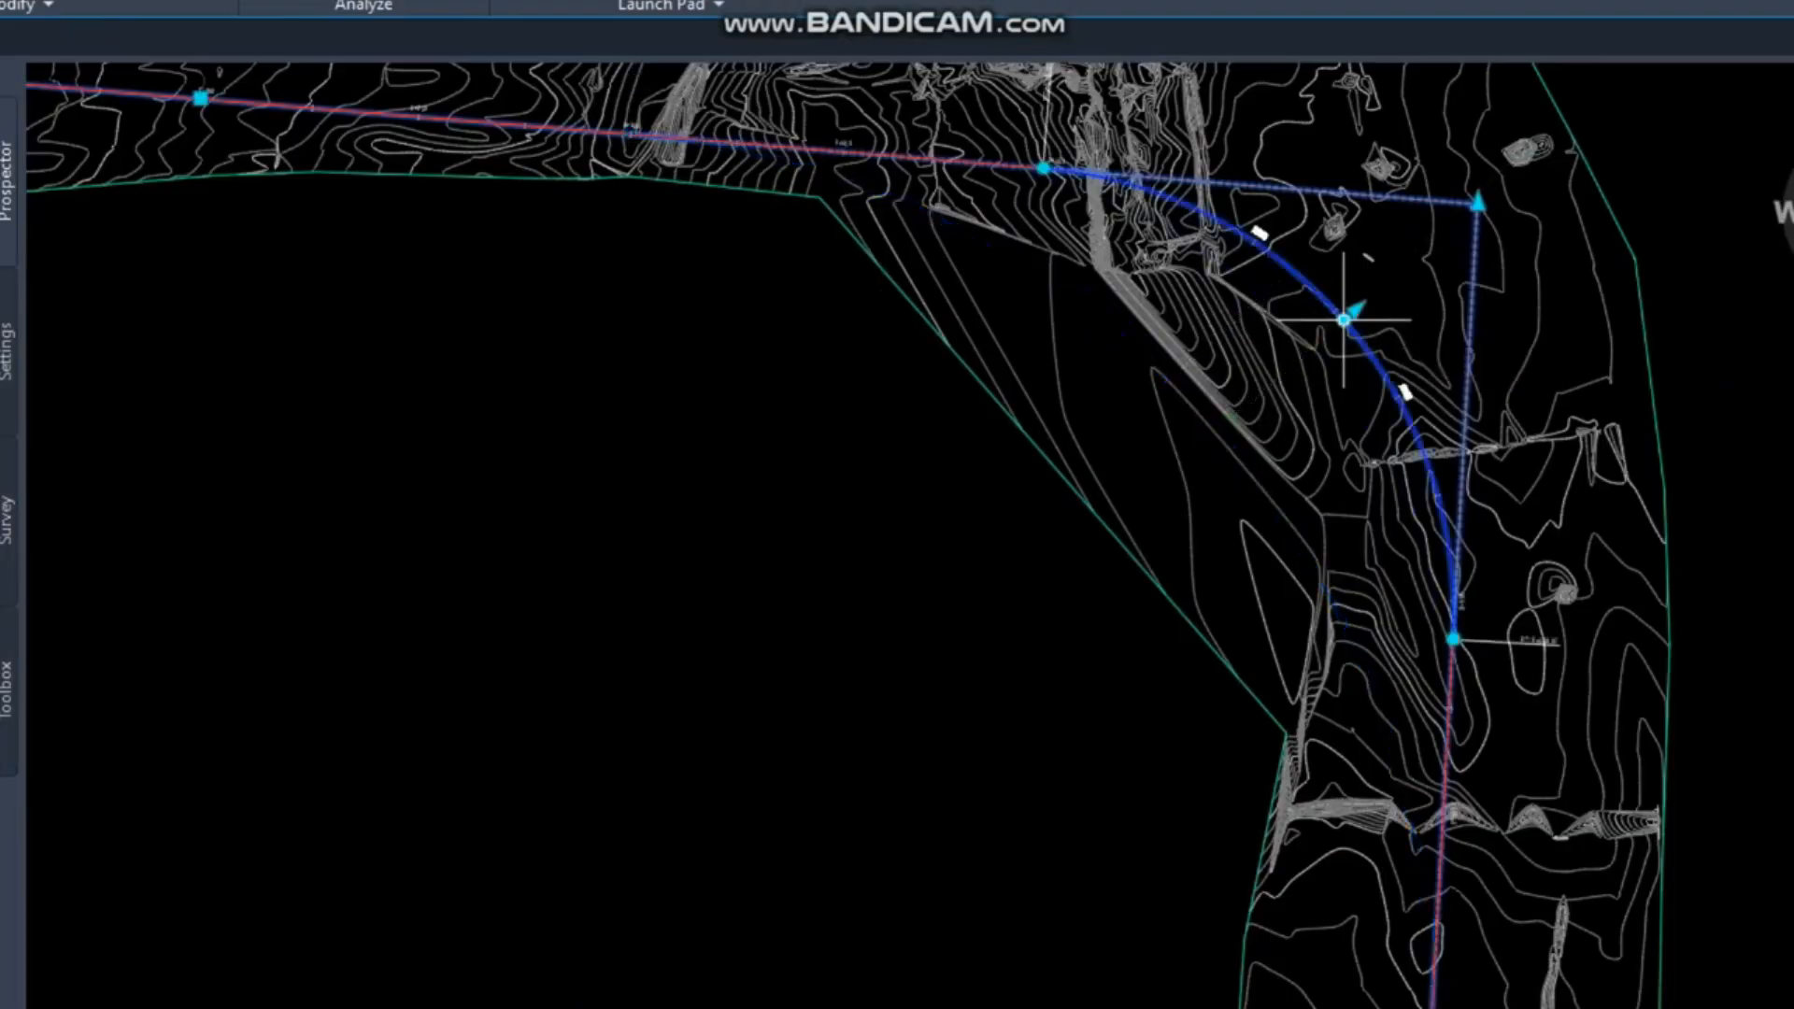
pyautogui.scroll(6, 1280, 925)
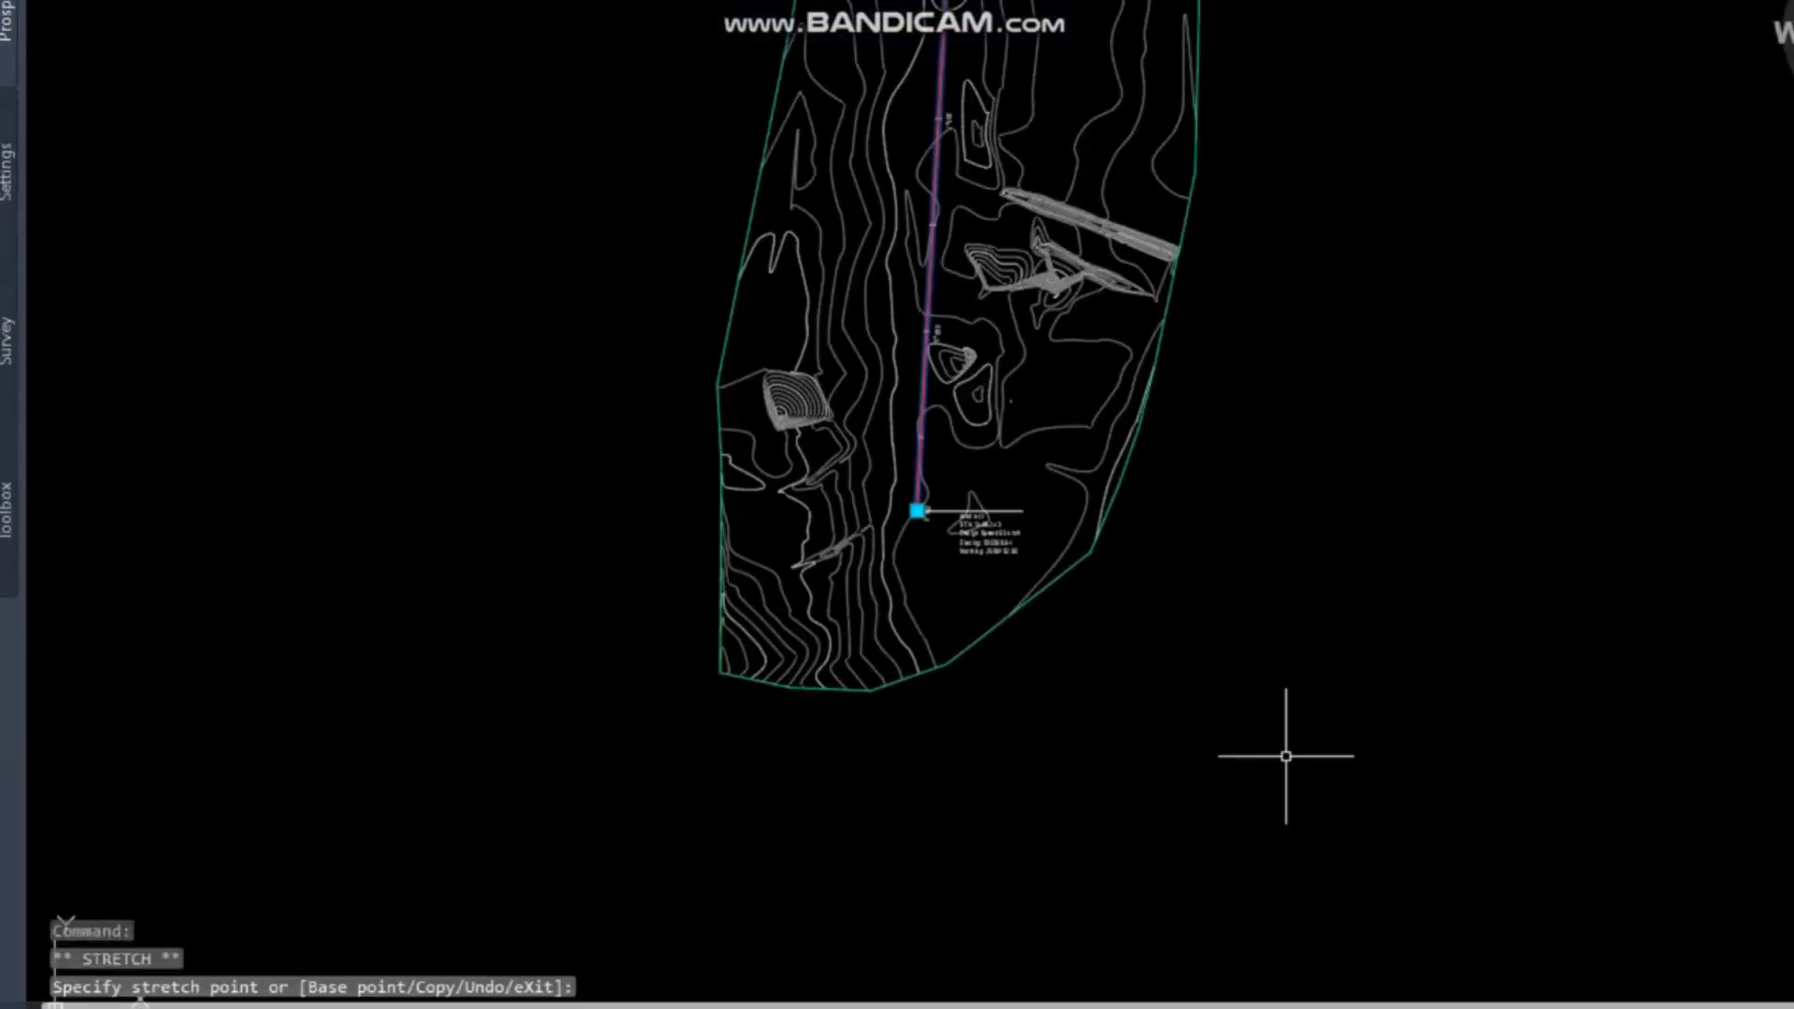
pyautogui.click(917, 689)
pyautogui.click(917, 511)
pyautogui.scroll(-4, 1146, 548)
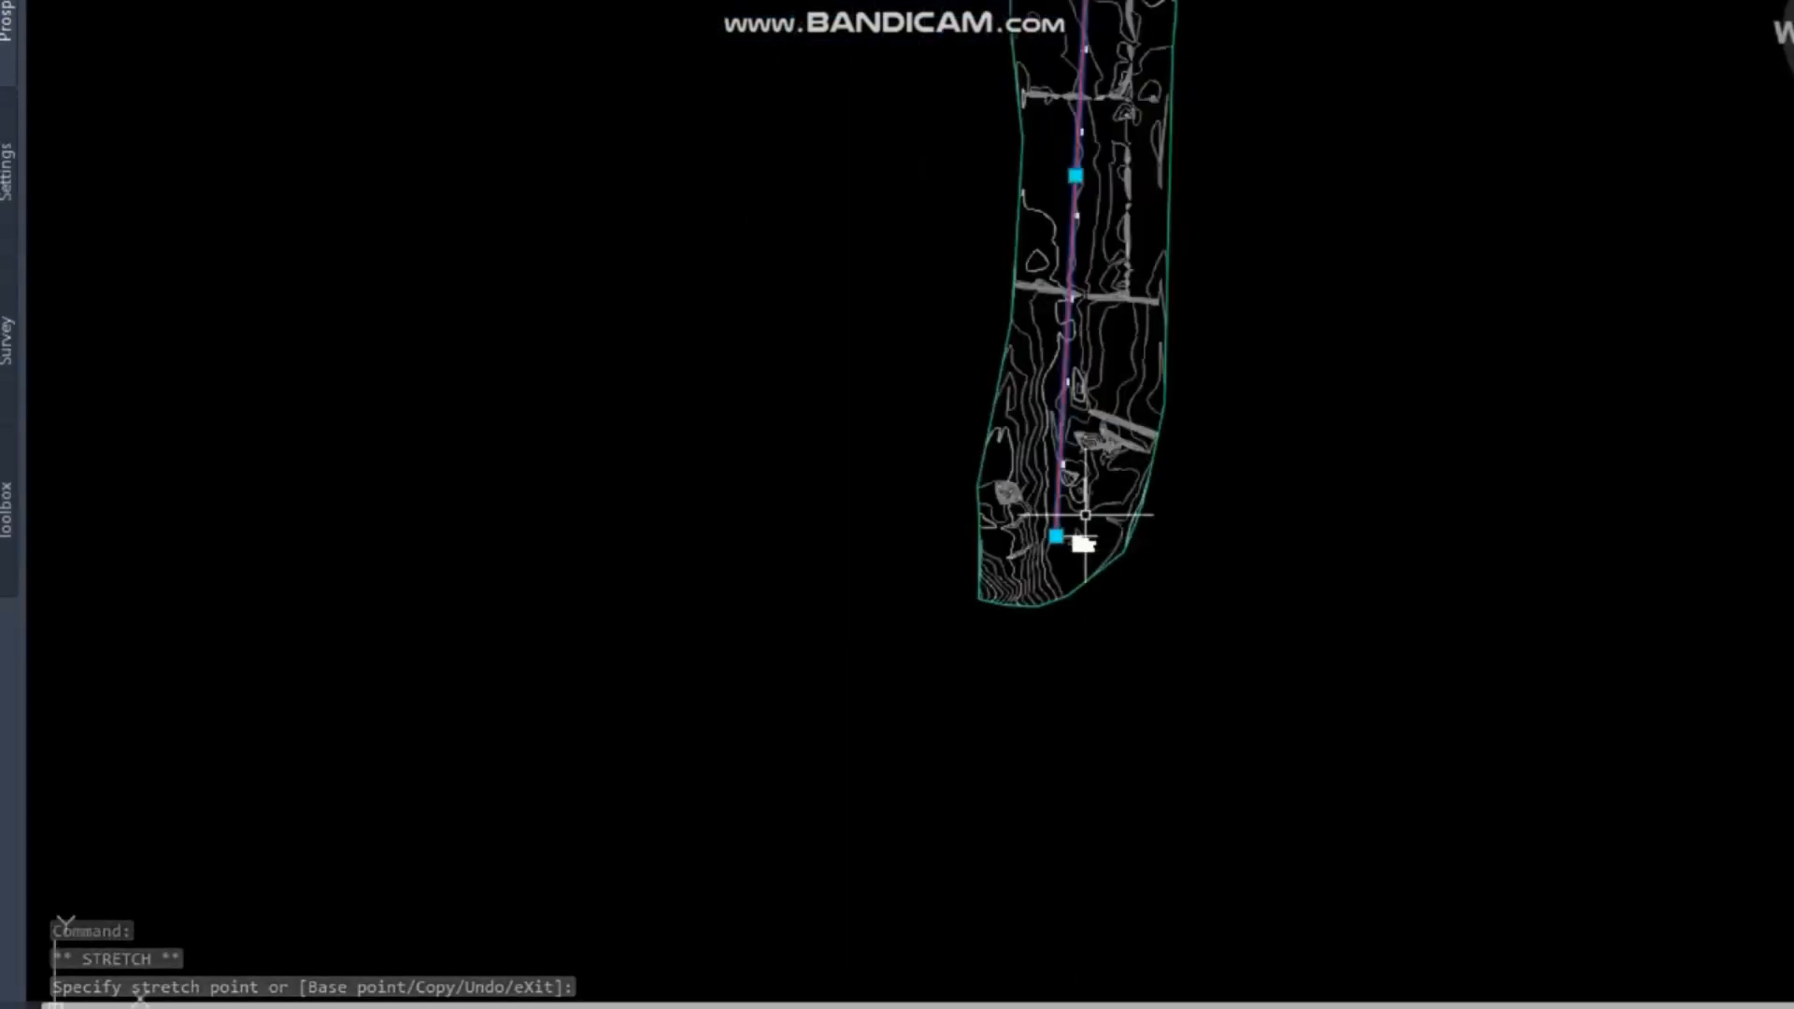
pyautogui.moveTo(841, 39); pyautogui.dragTo(977, 556, button='middle')
pyautogui.scroll(2, 1037, 212)
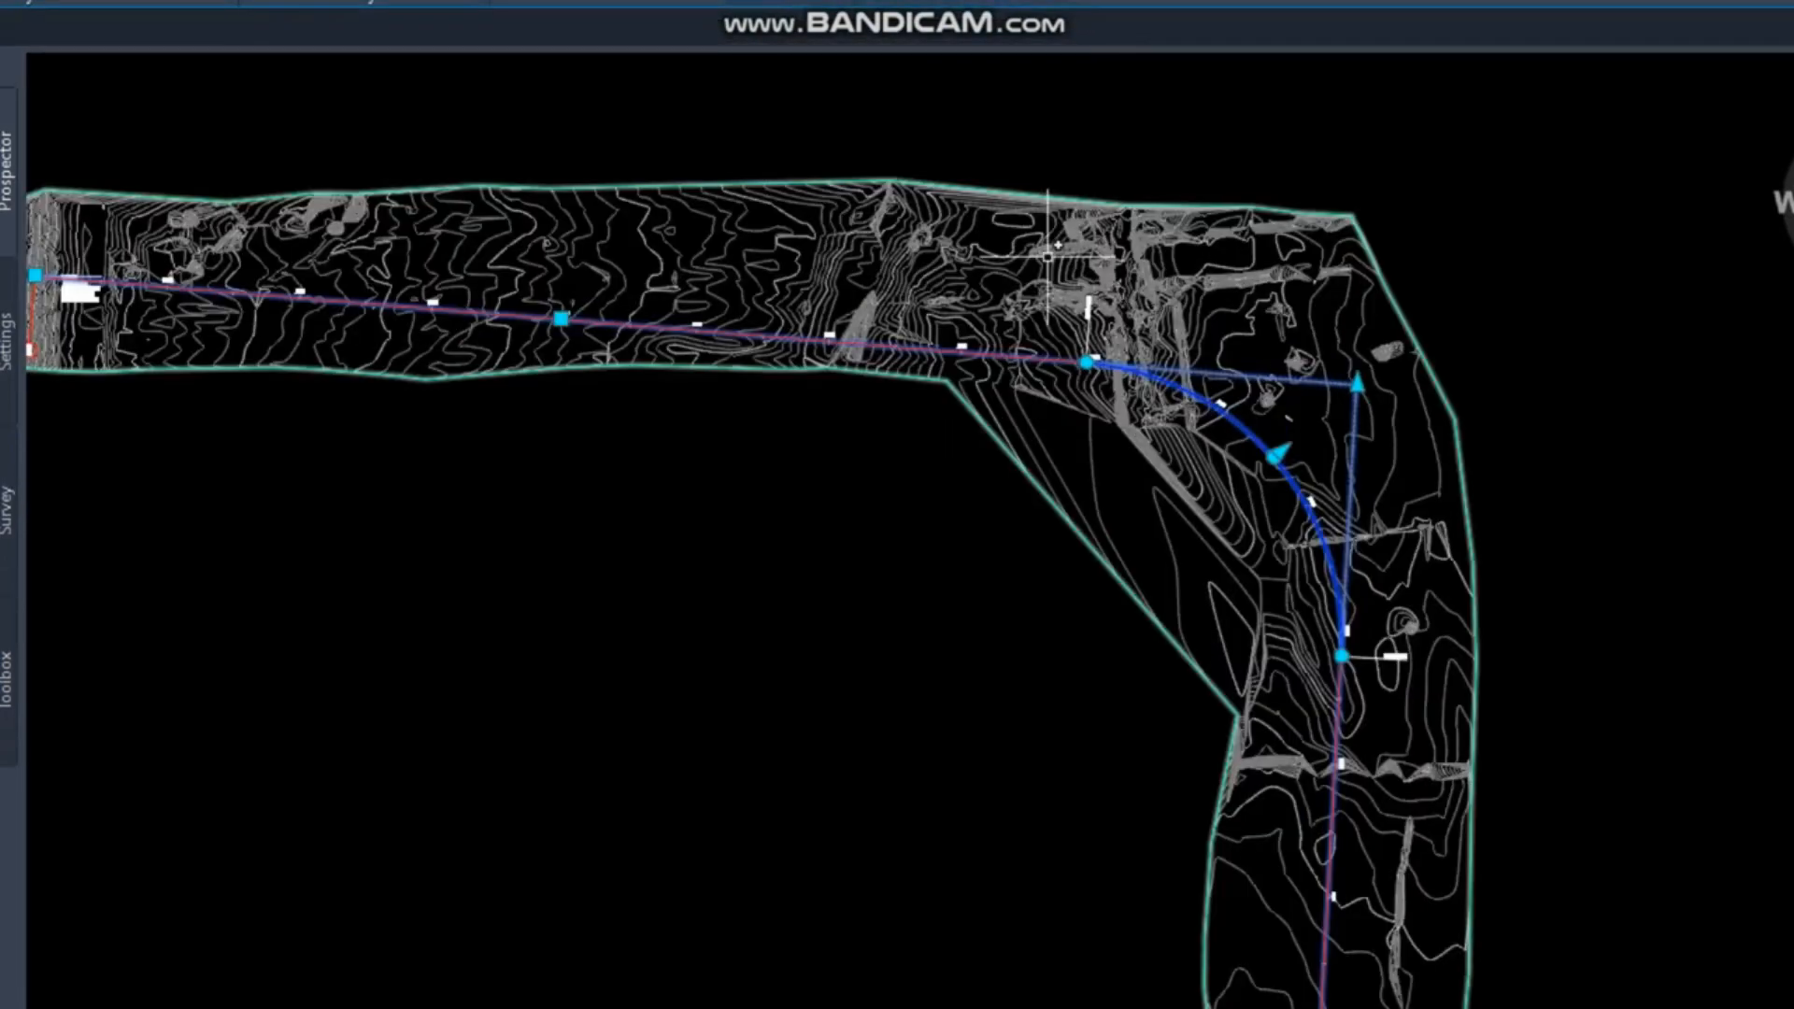
pyautogui.scroll(-2, 1084, 453)
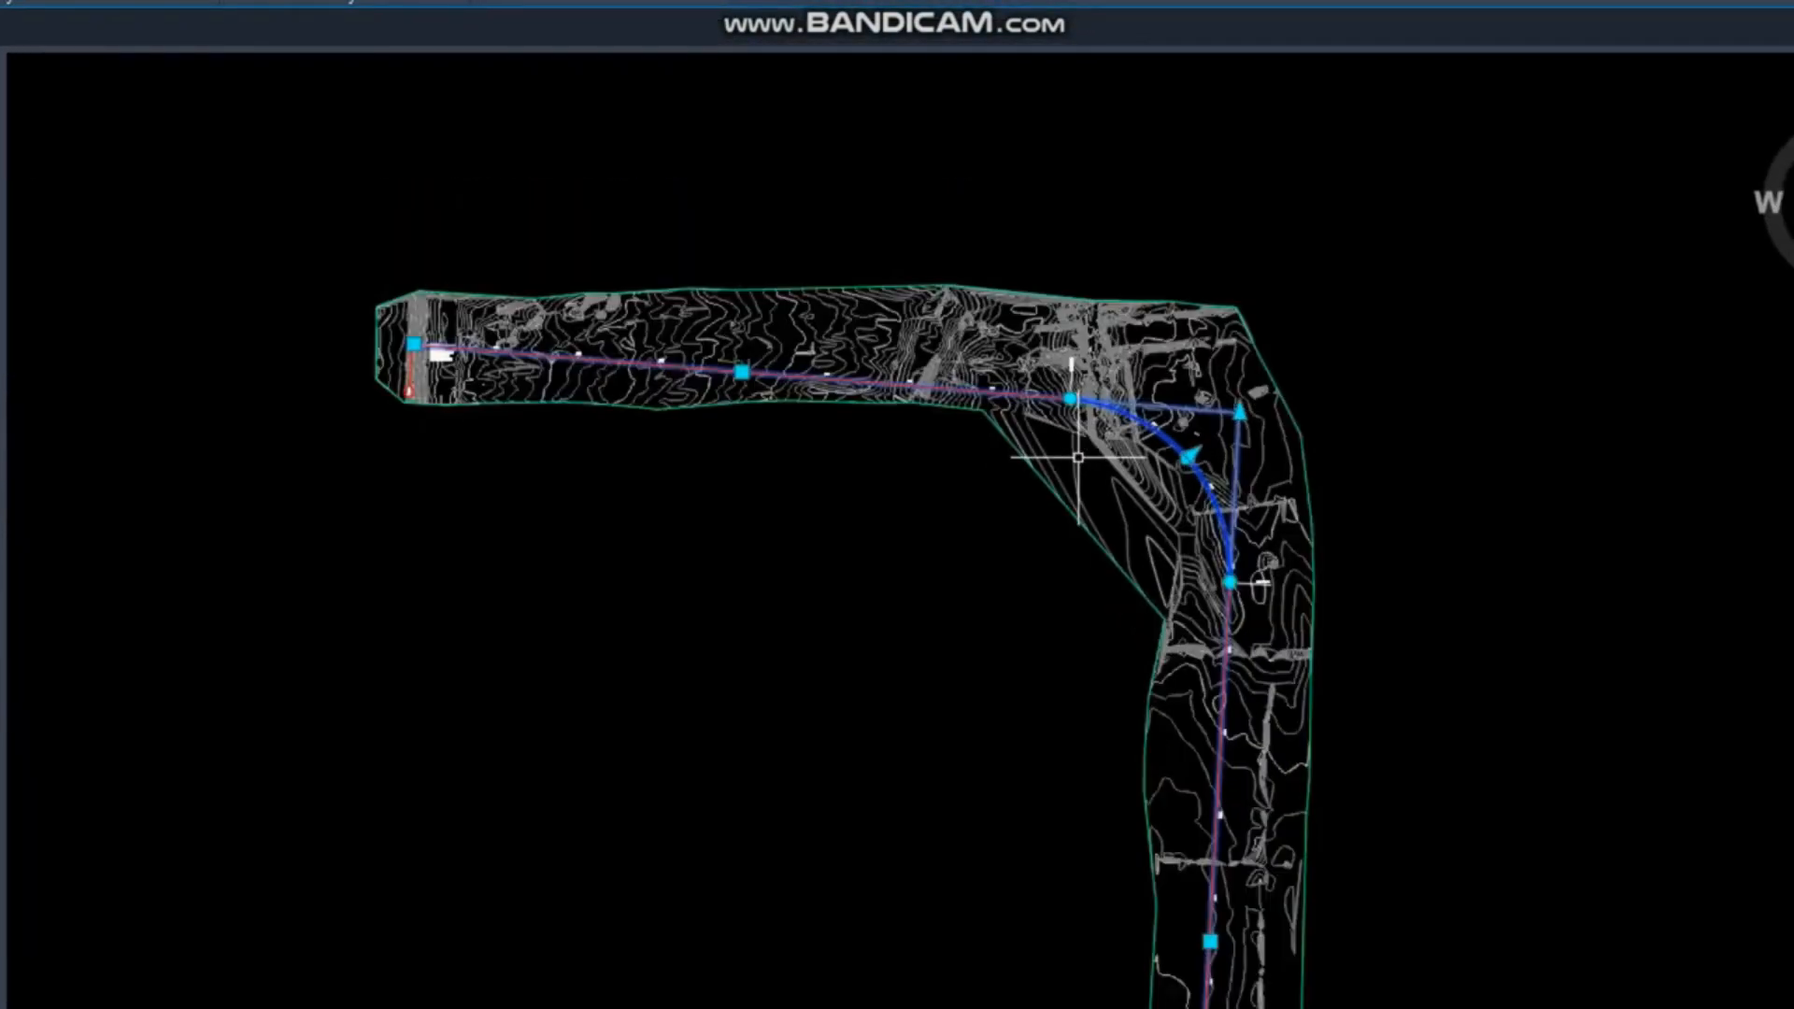
pyautogui.press('Escape')
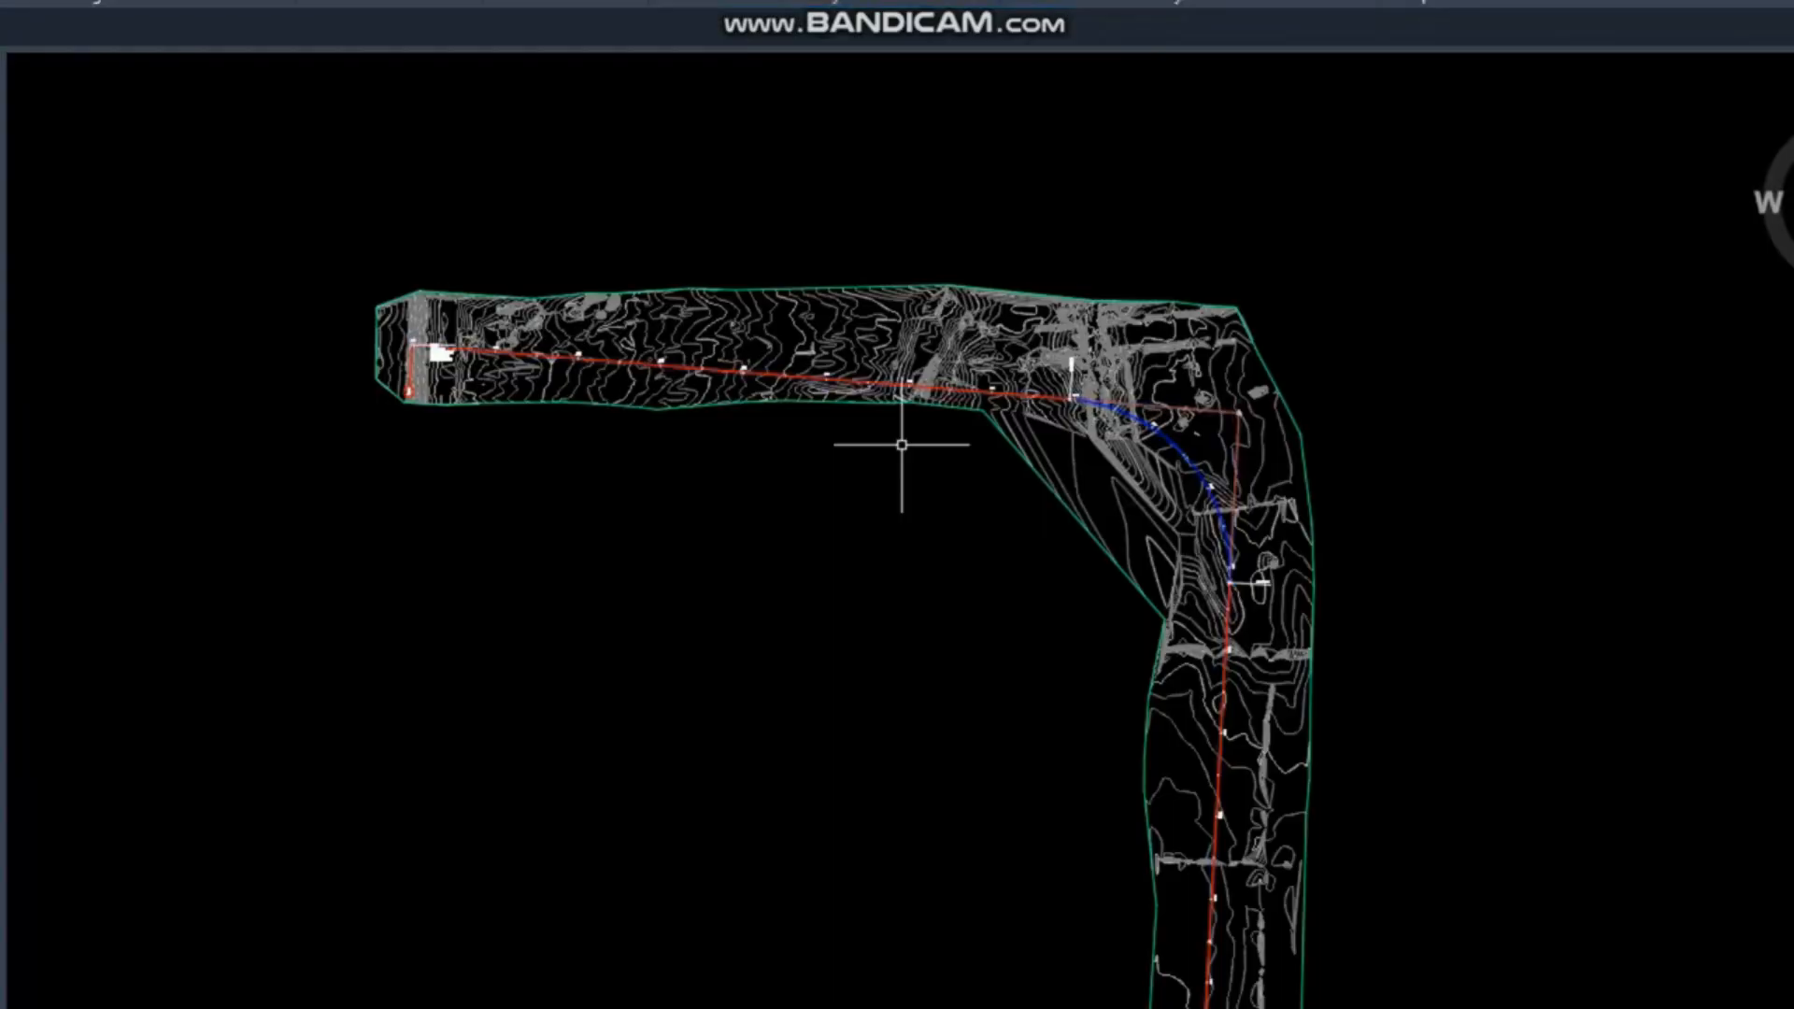
pyautogui.scroll(-2, 555, 334)
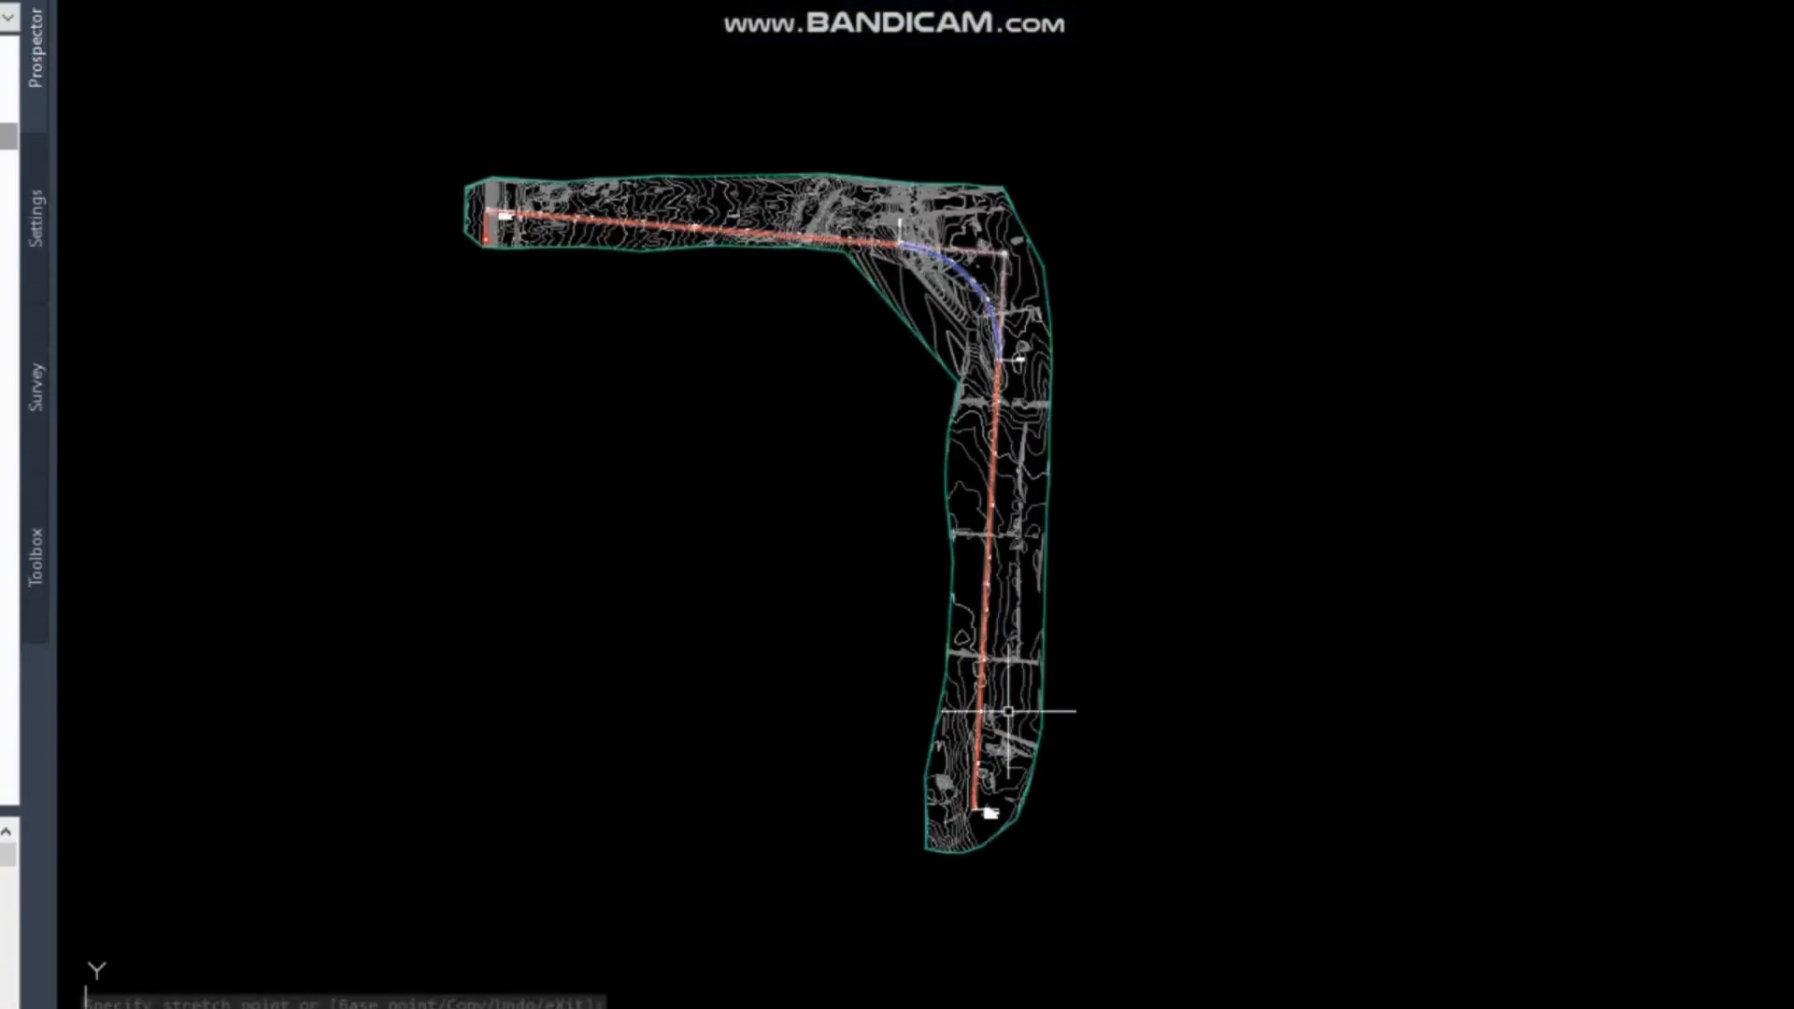
pyautogui.moveTo(999, 701); pyautogui.dragTo(922, 654, button='middle')
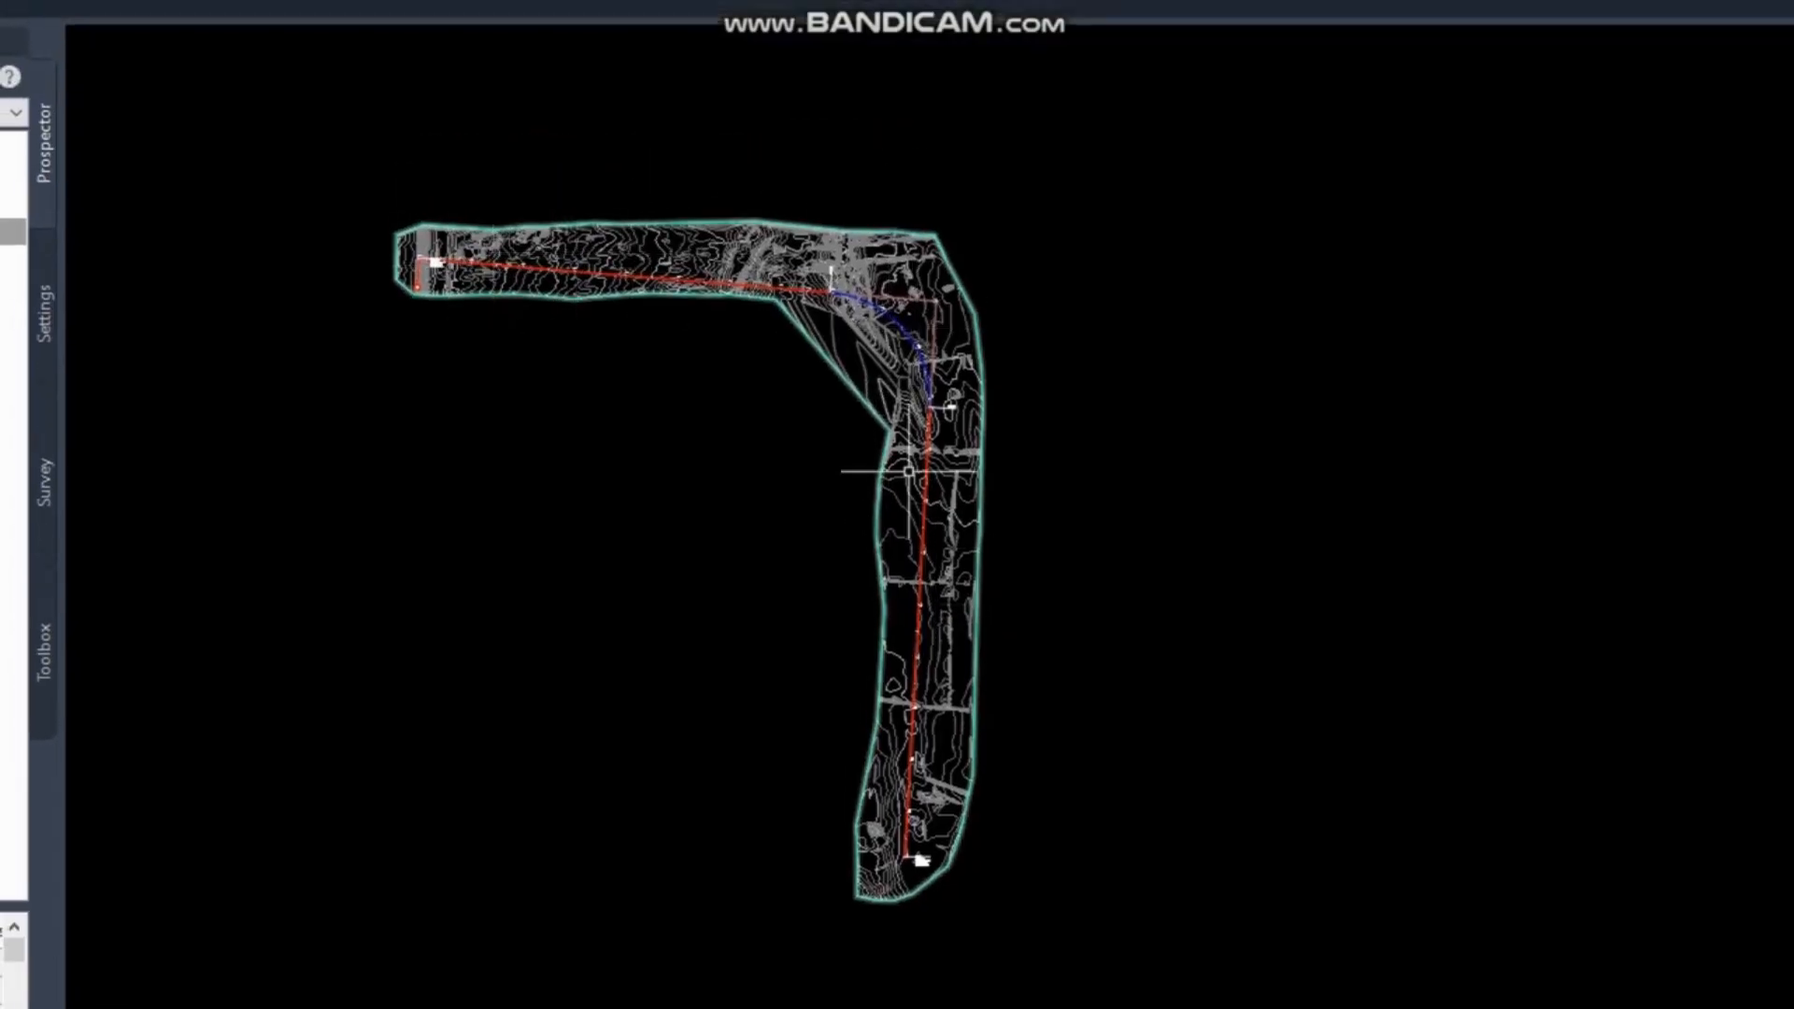
pyautogui.moveTo(726, 345); pyautogui.dragTo(724, 351, button='middle')
pyautogui.moveTo(732, 288); pyautogui.dragTo(741, 328, button='middle')
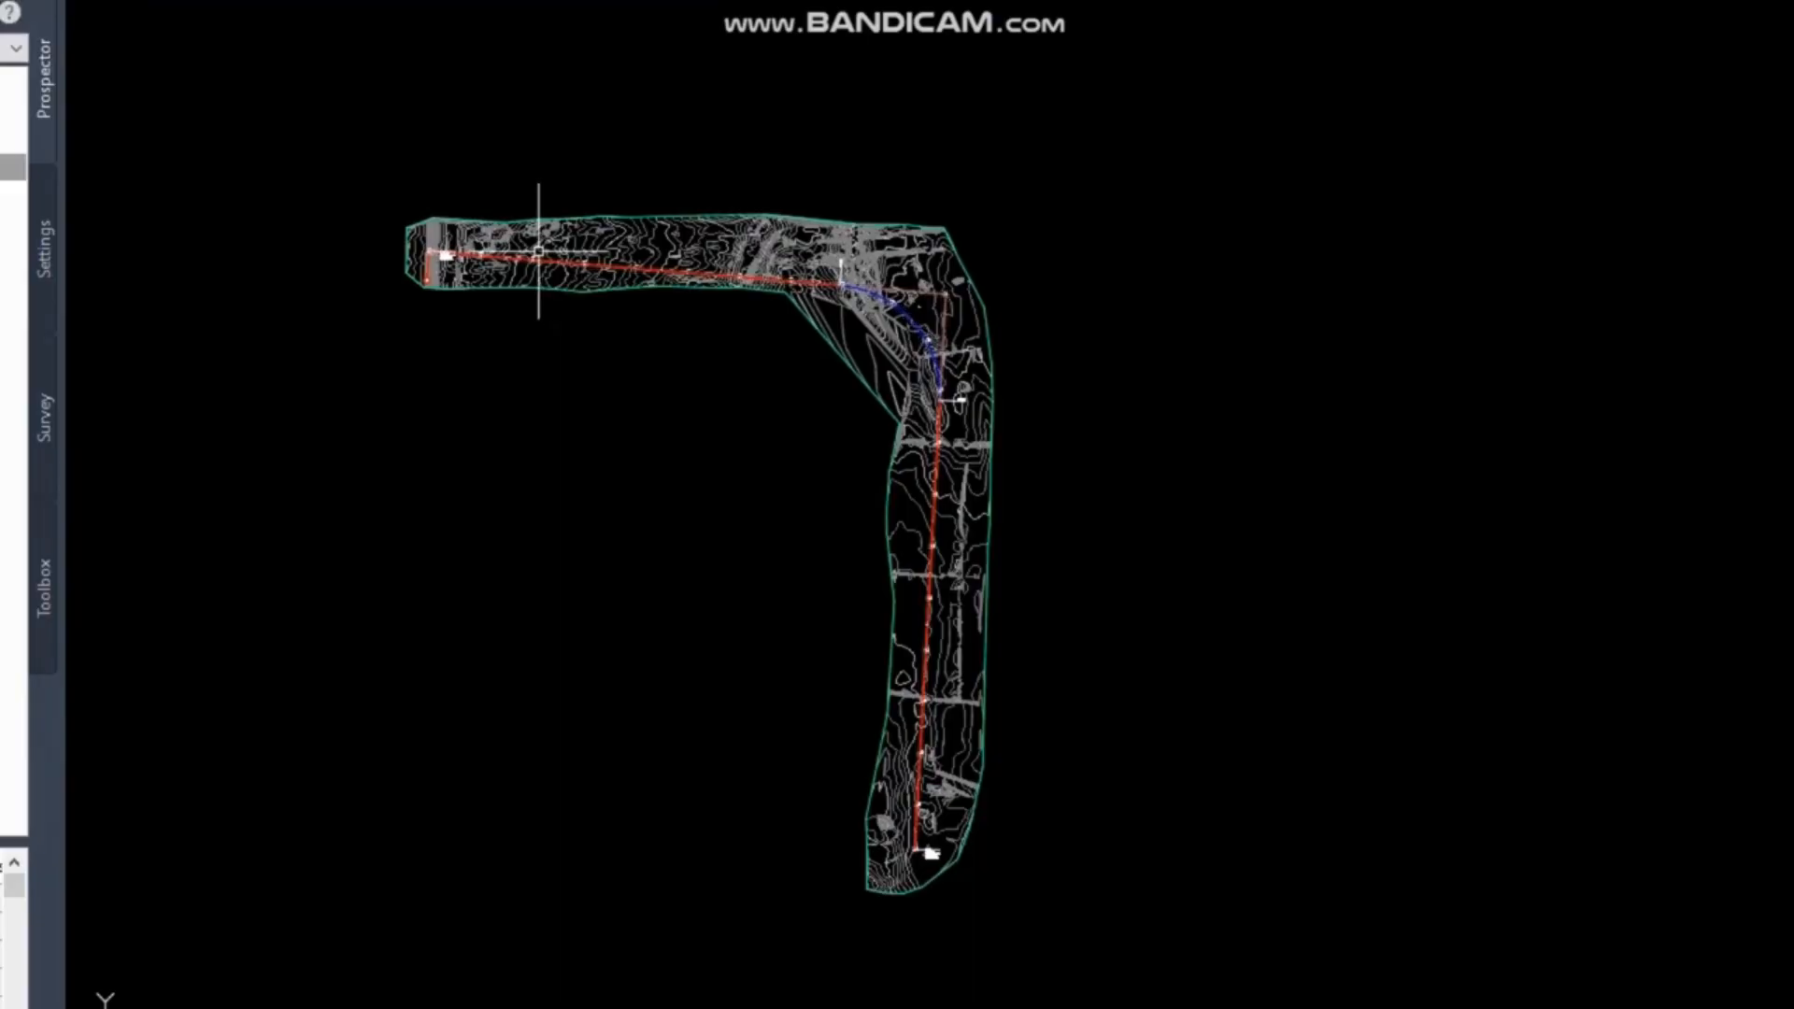
pyautogui.scroll(4, 542, 245)
pyautogui.scroll(-1, 857, 412)
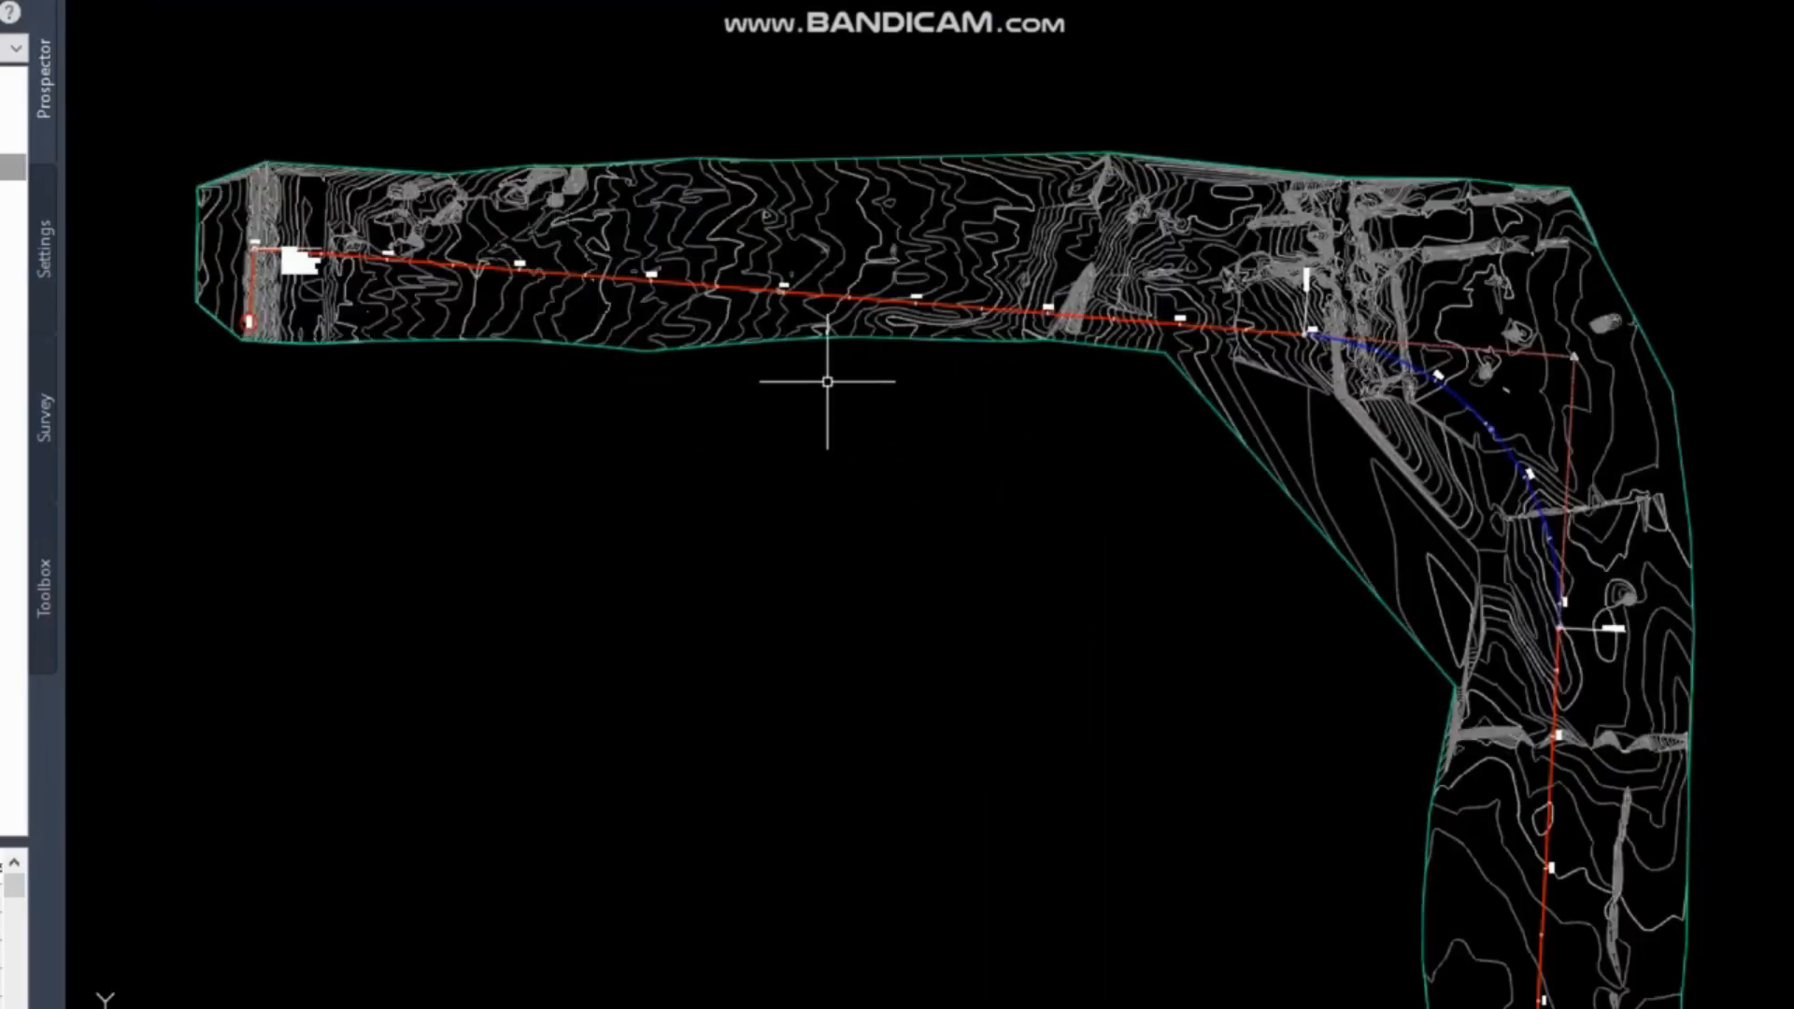
pyautogui.scroll(-2, 829, 389)
pyautogui.moveTo(829, 389); pyautogui.dragTo(753, 327, button='middle')
pyautogui.scroll(4, 659, 233)
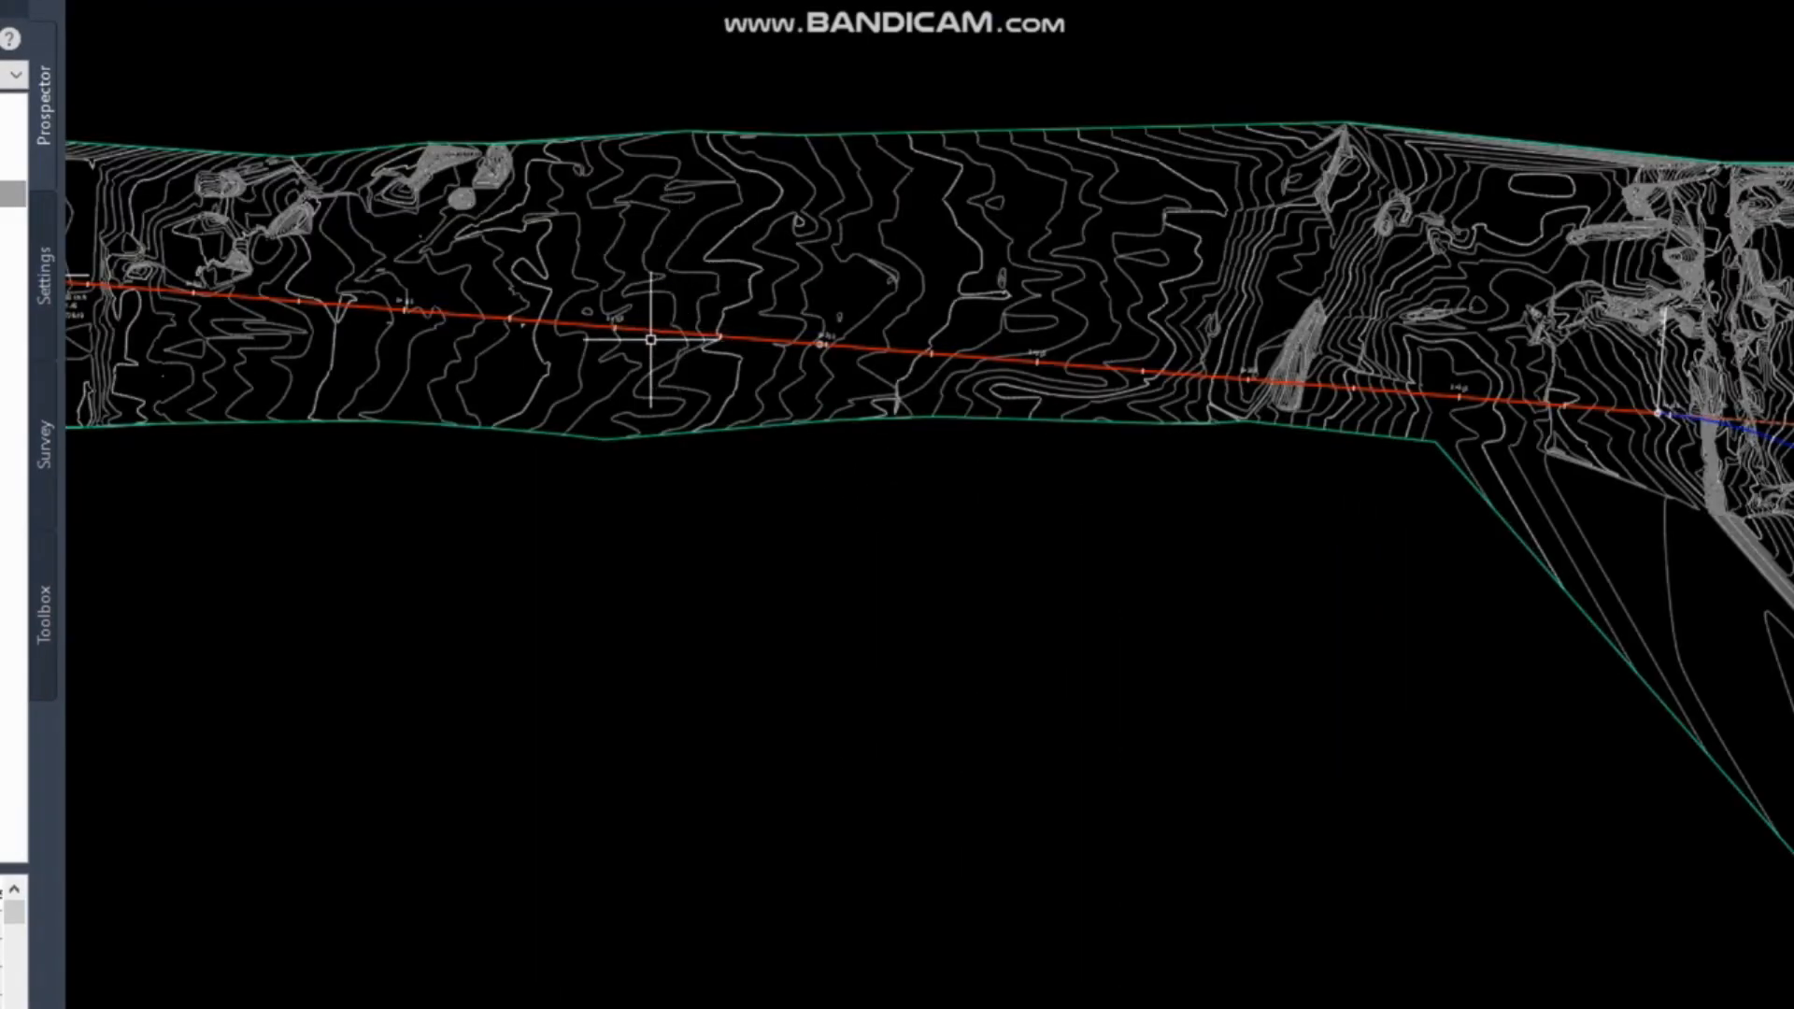
pyautogui.click(644, 303)
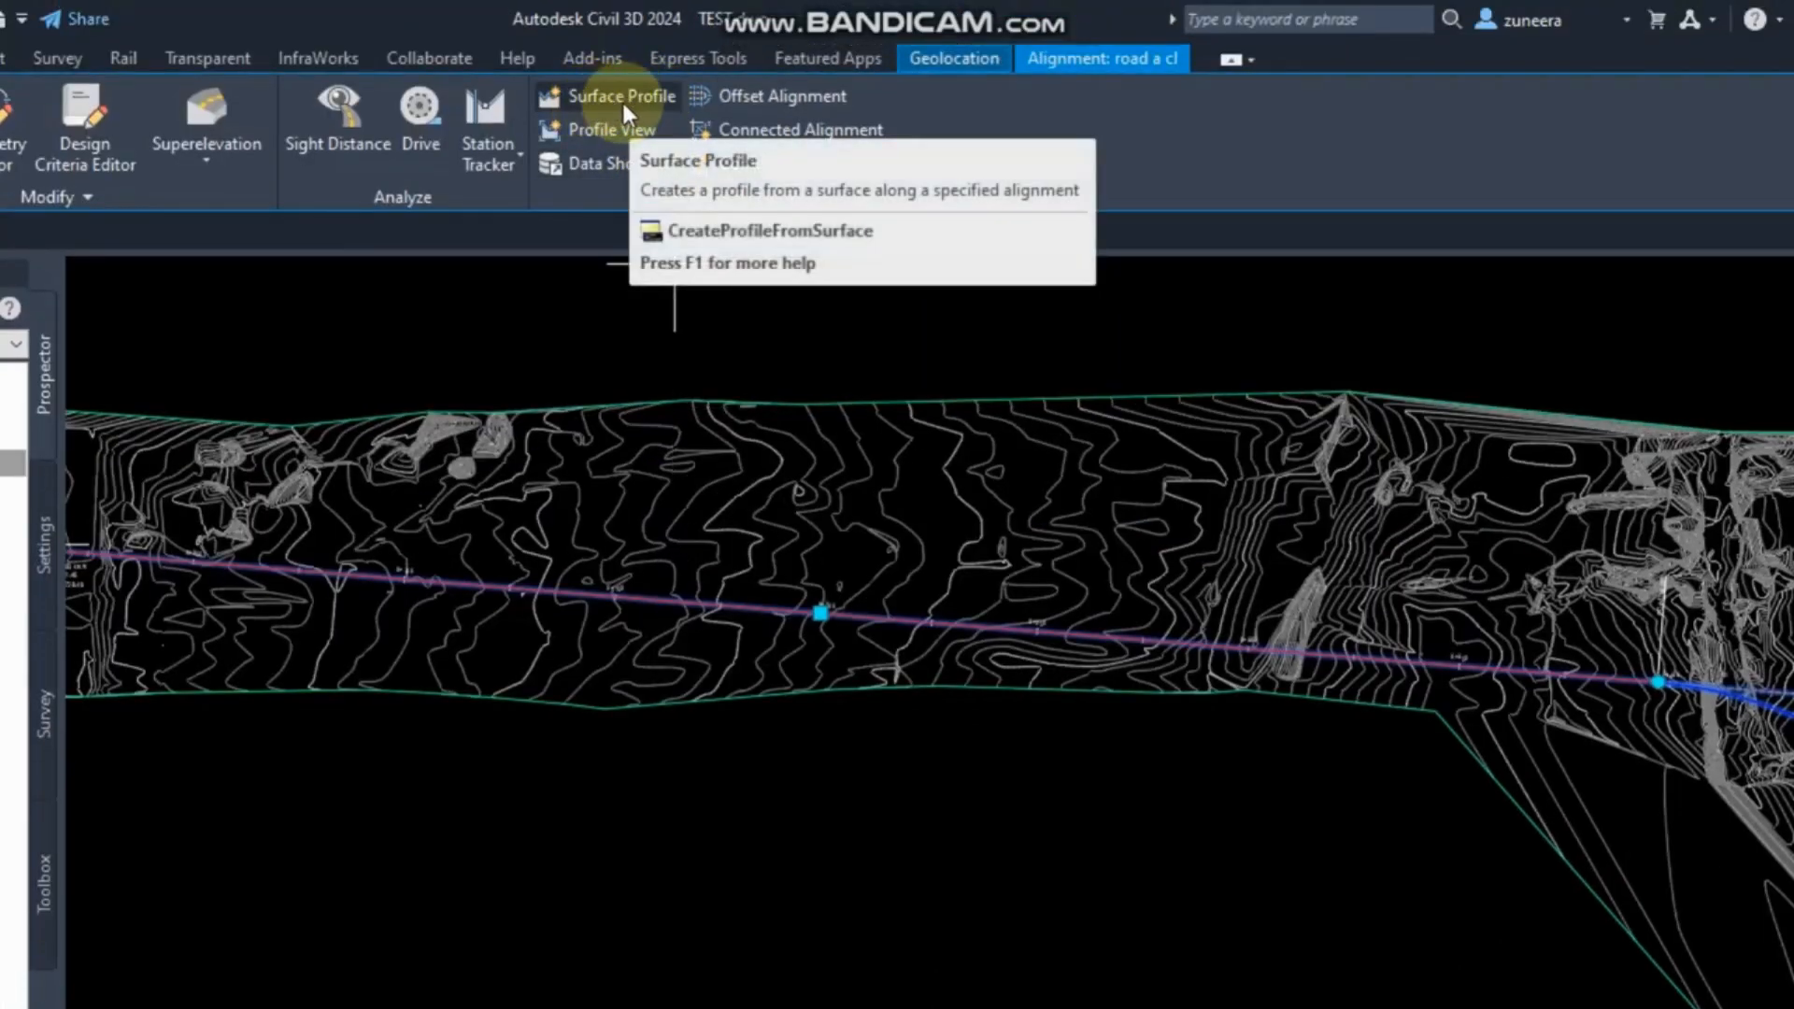
pyautogui.scroll(-3, 856, 631)
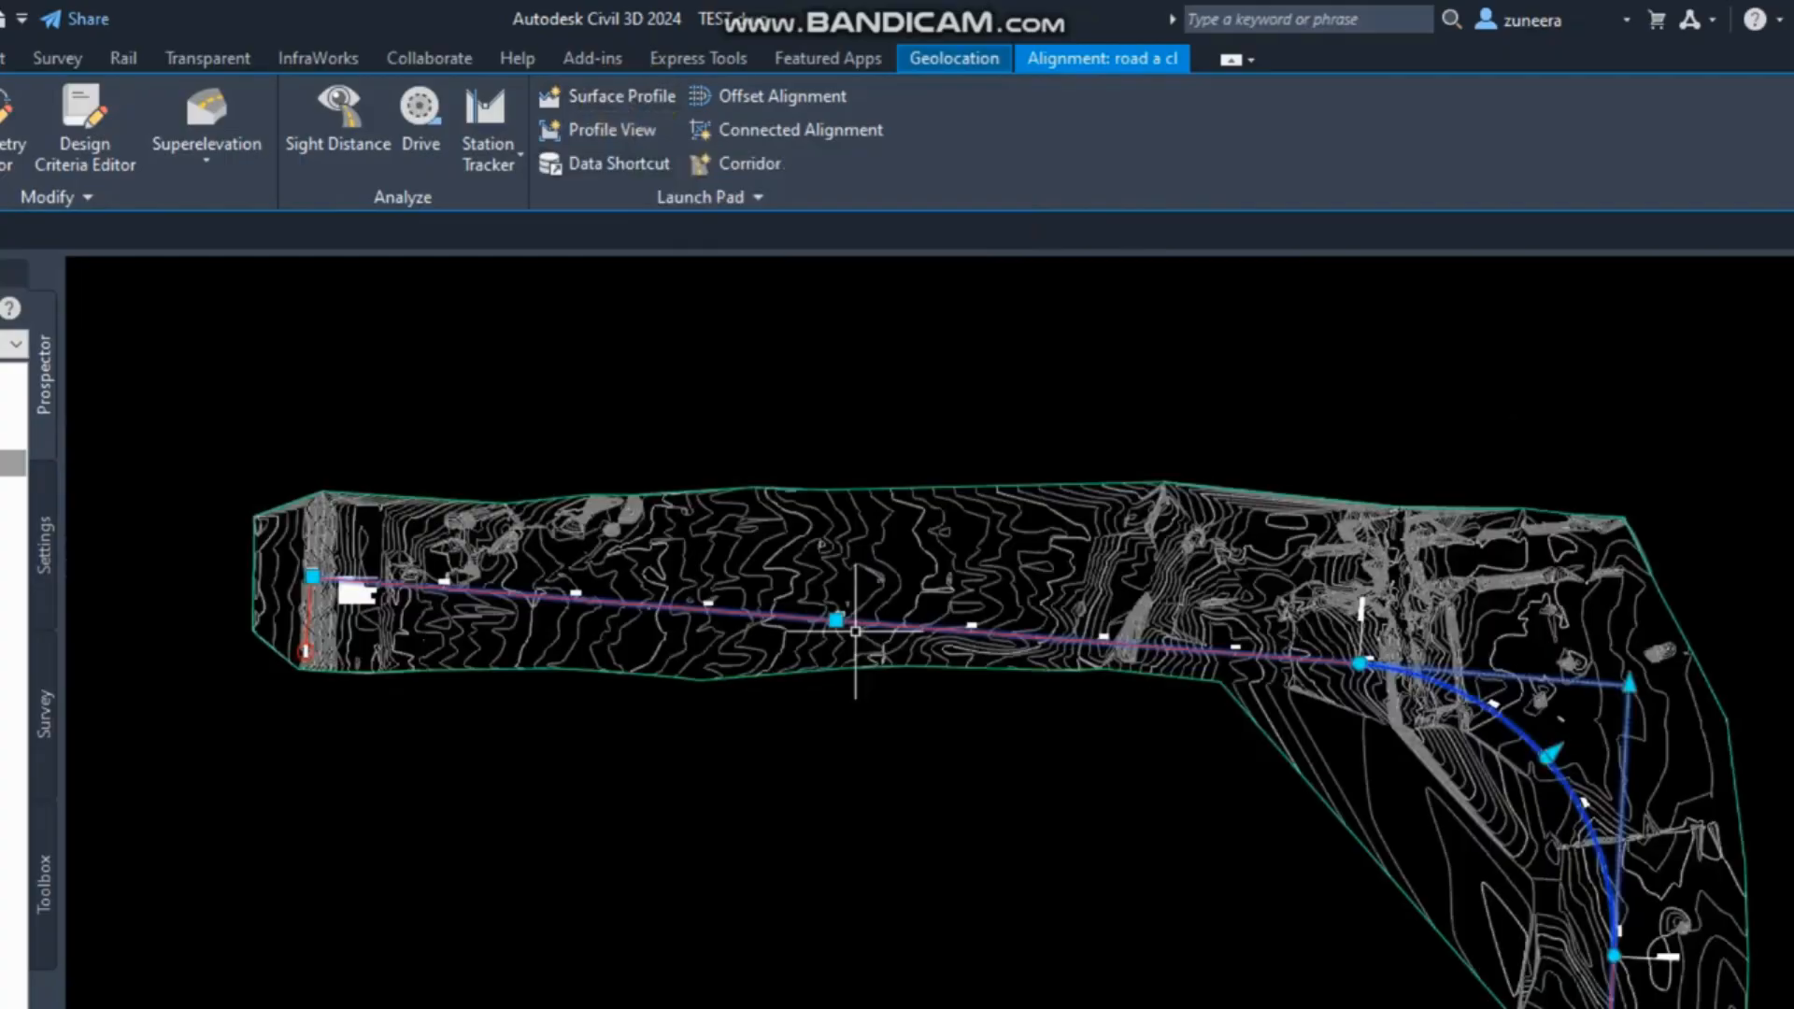
pyautogui.press('Escape')
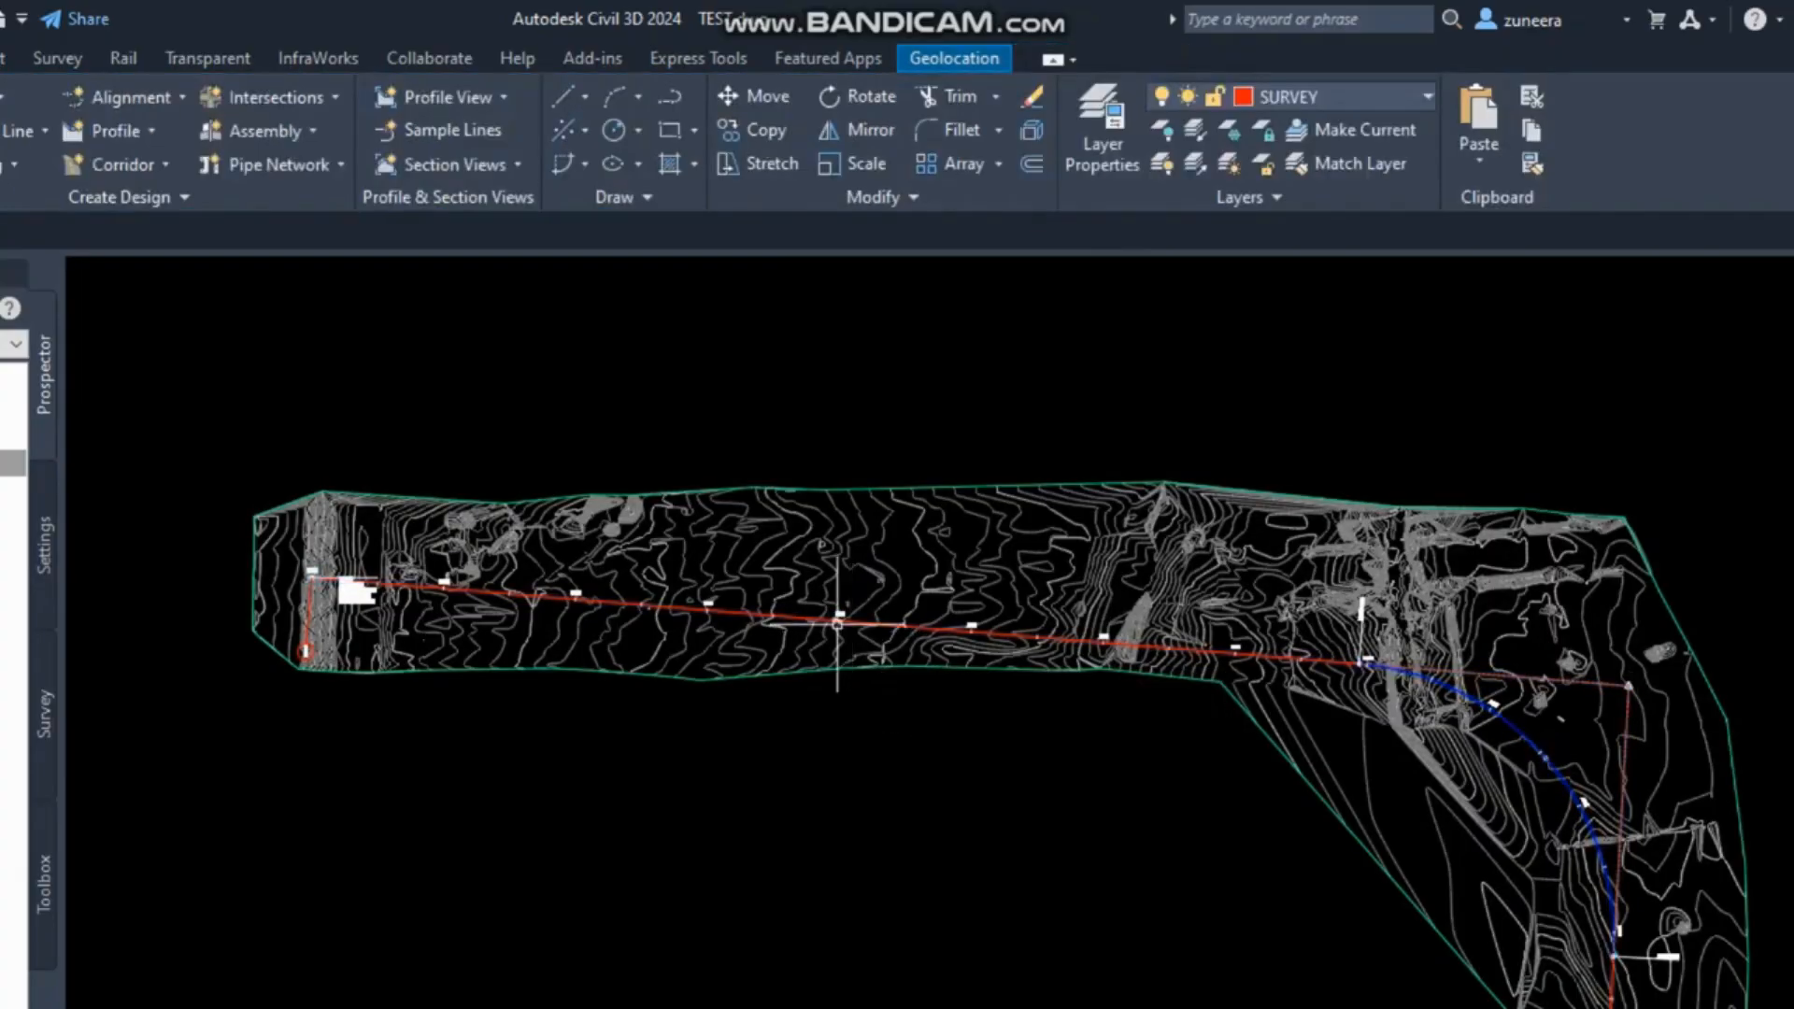
# Start creating a surface profile and choose road a cl as its alignment.
pyautogui.scroll(-4, 733, 493)
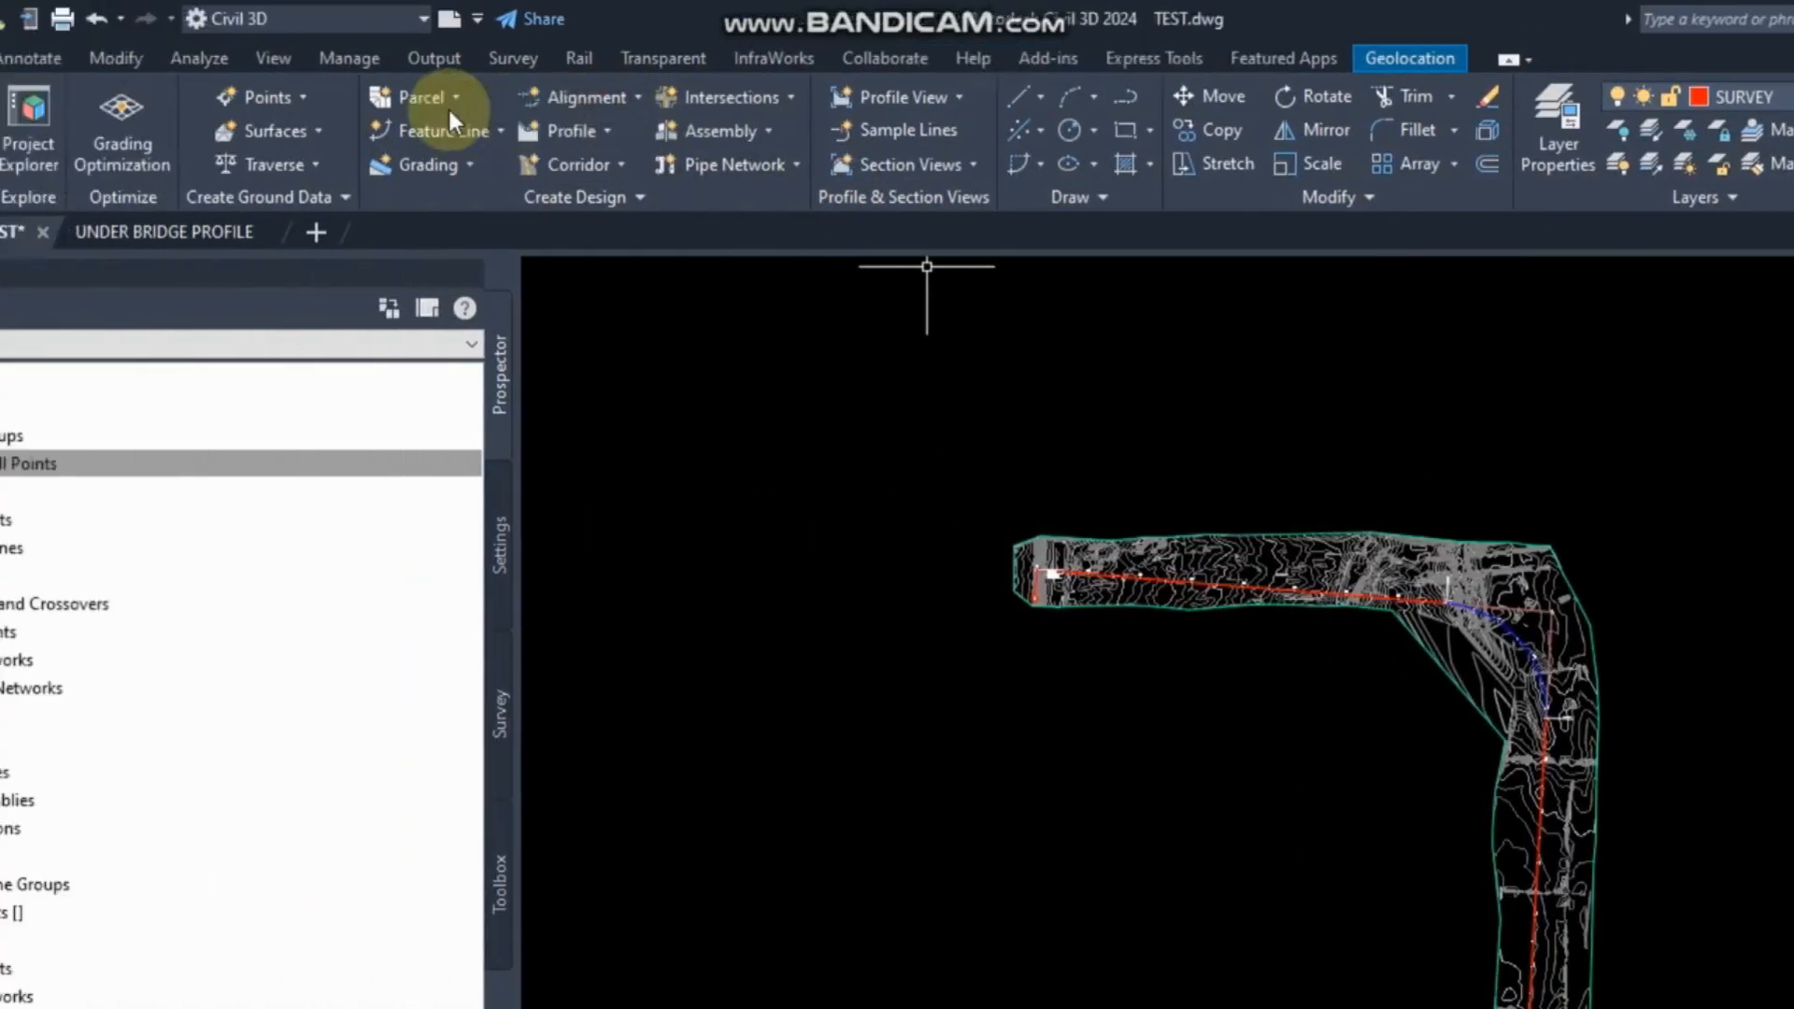
pyautogui.click(598, 137)
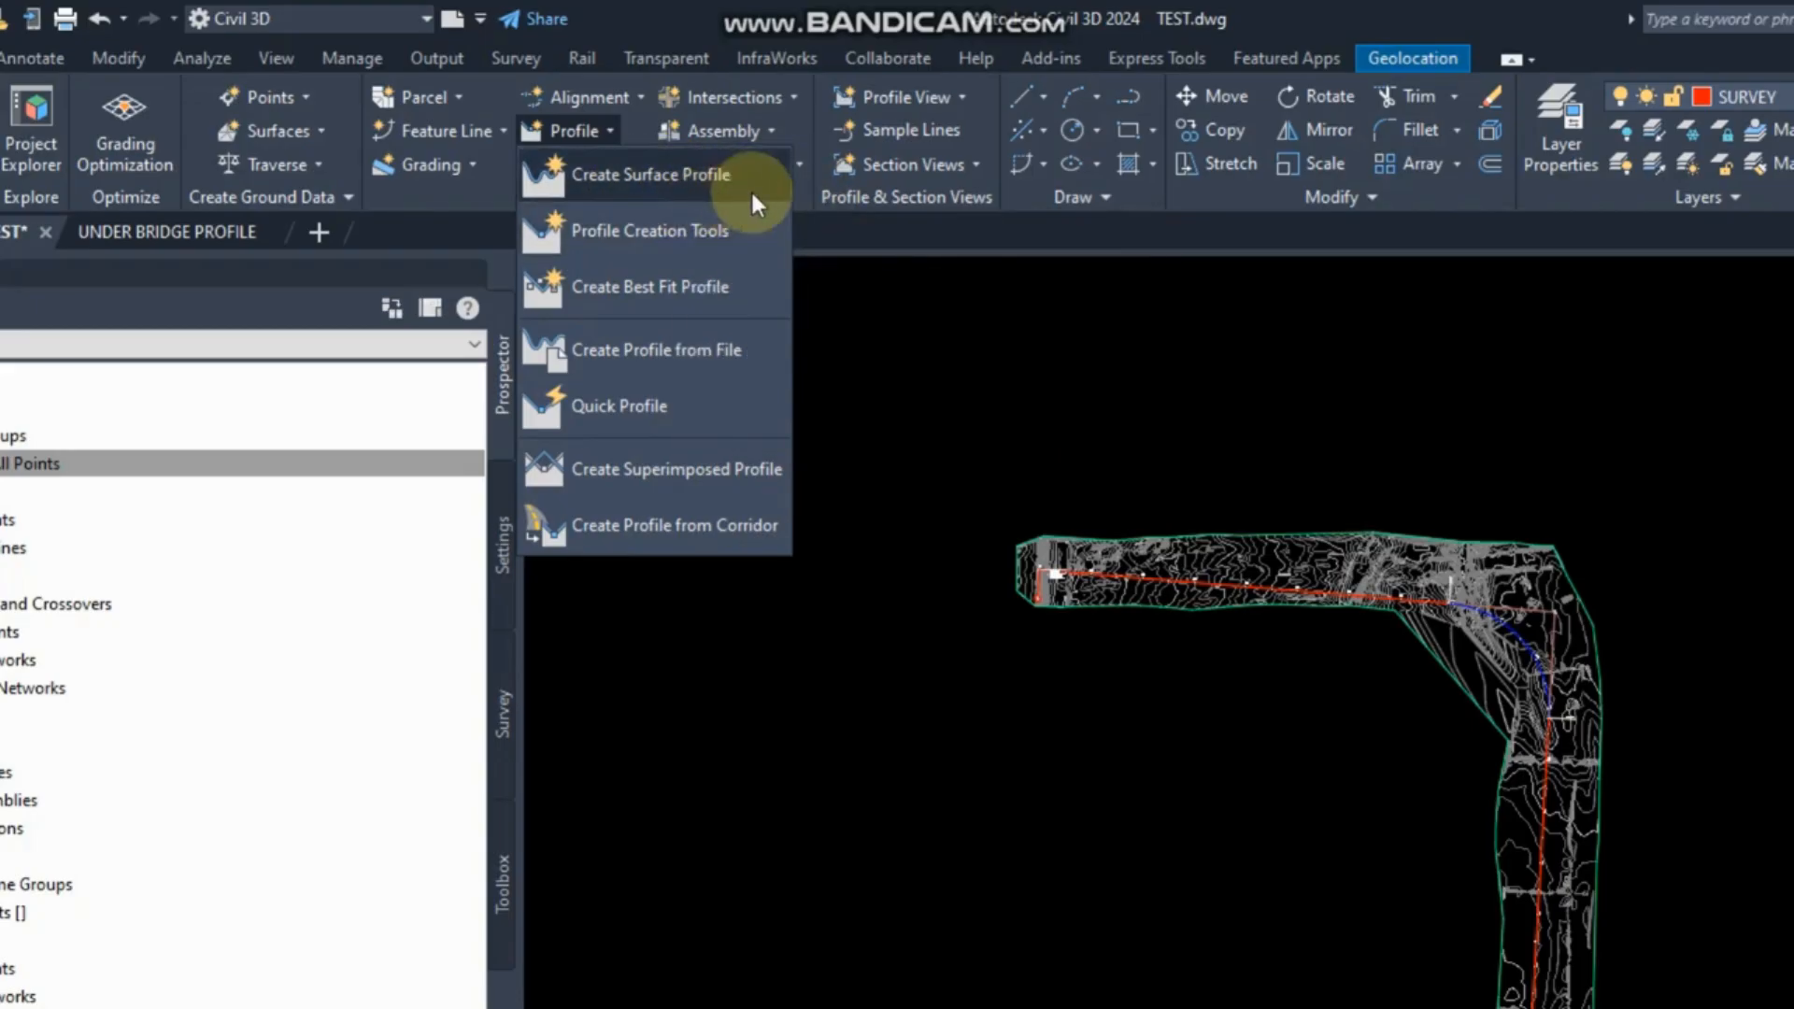
pyautogui.click(697, 178)
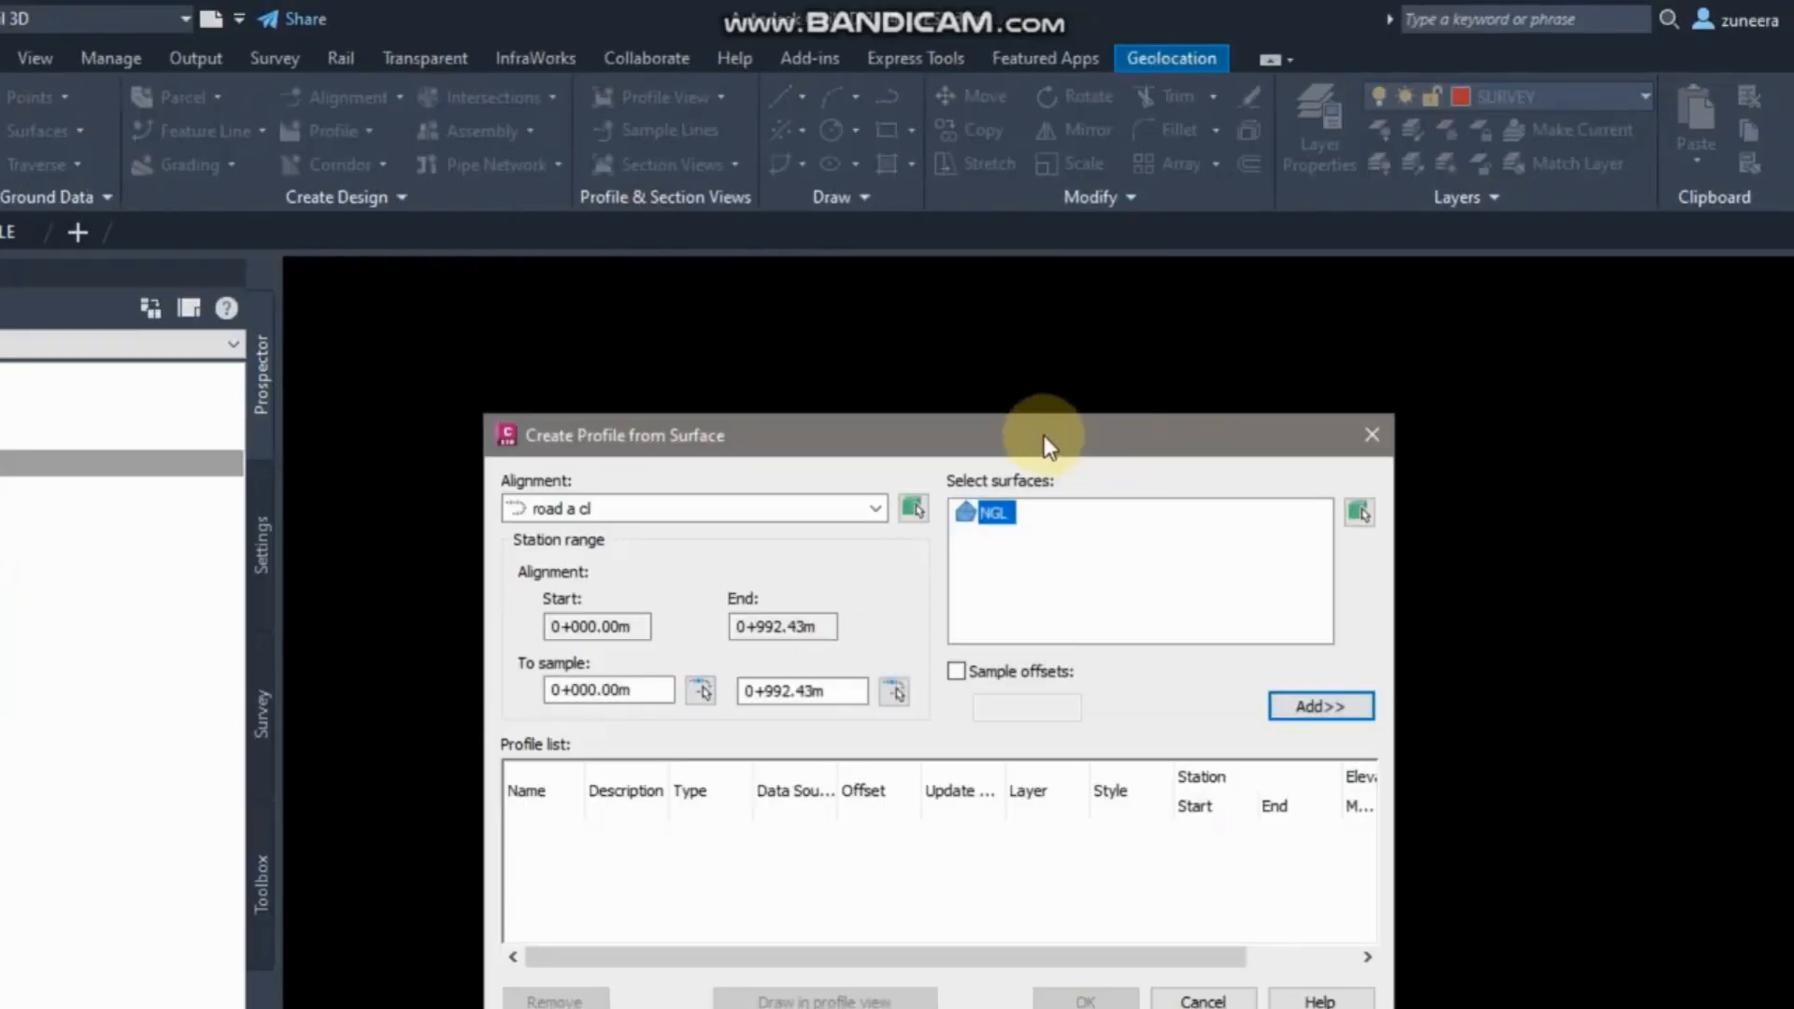
pyautogui.moveTo(1045, 437); pyautogui.dragTo(1092, 377)
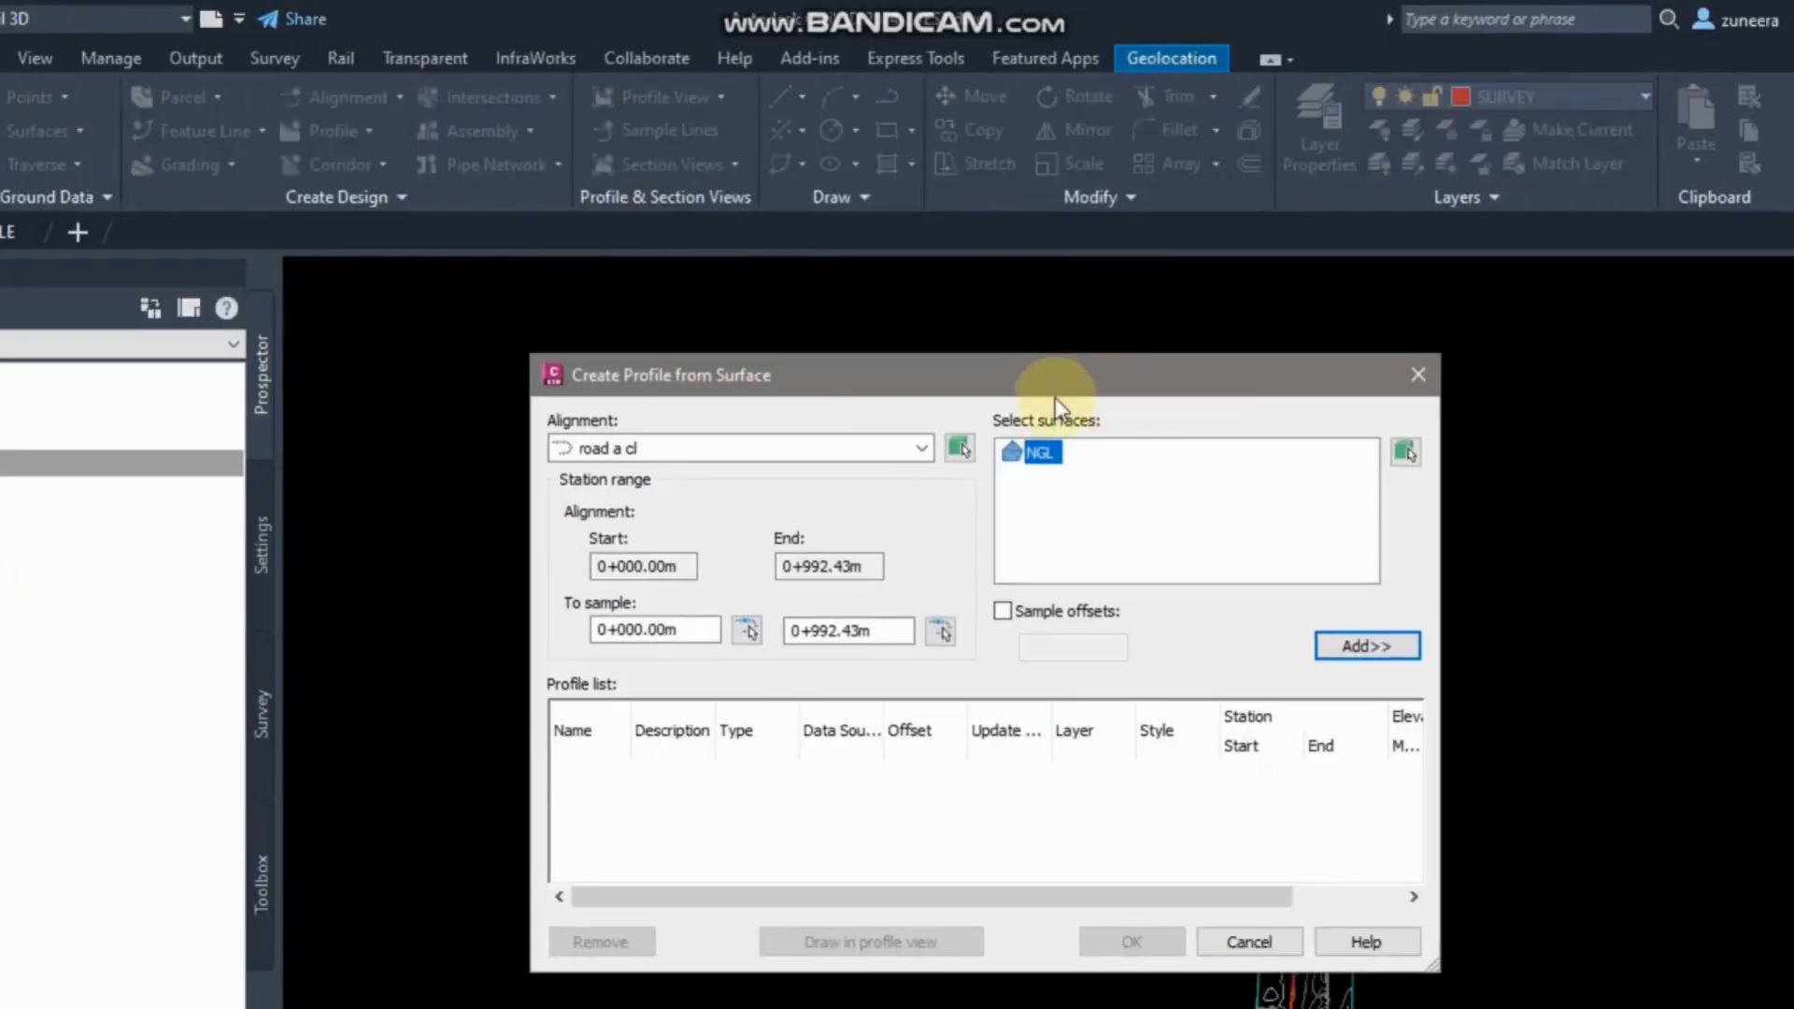
pyautogui.click(923, 447)
pyautogui.click(927, 446)
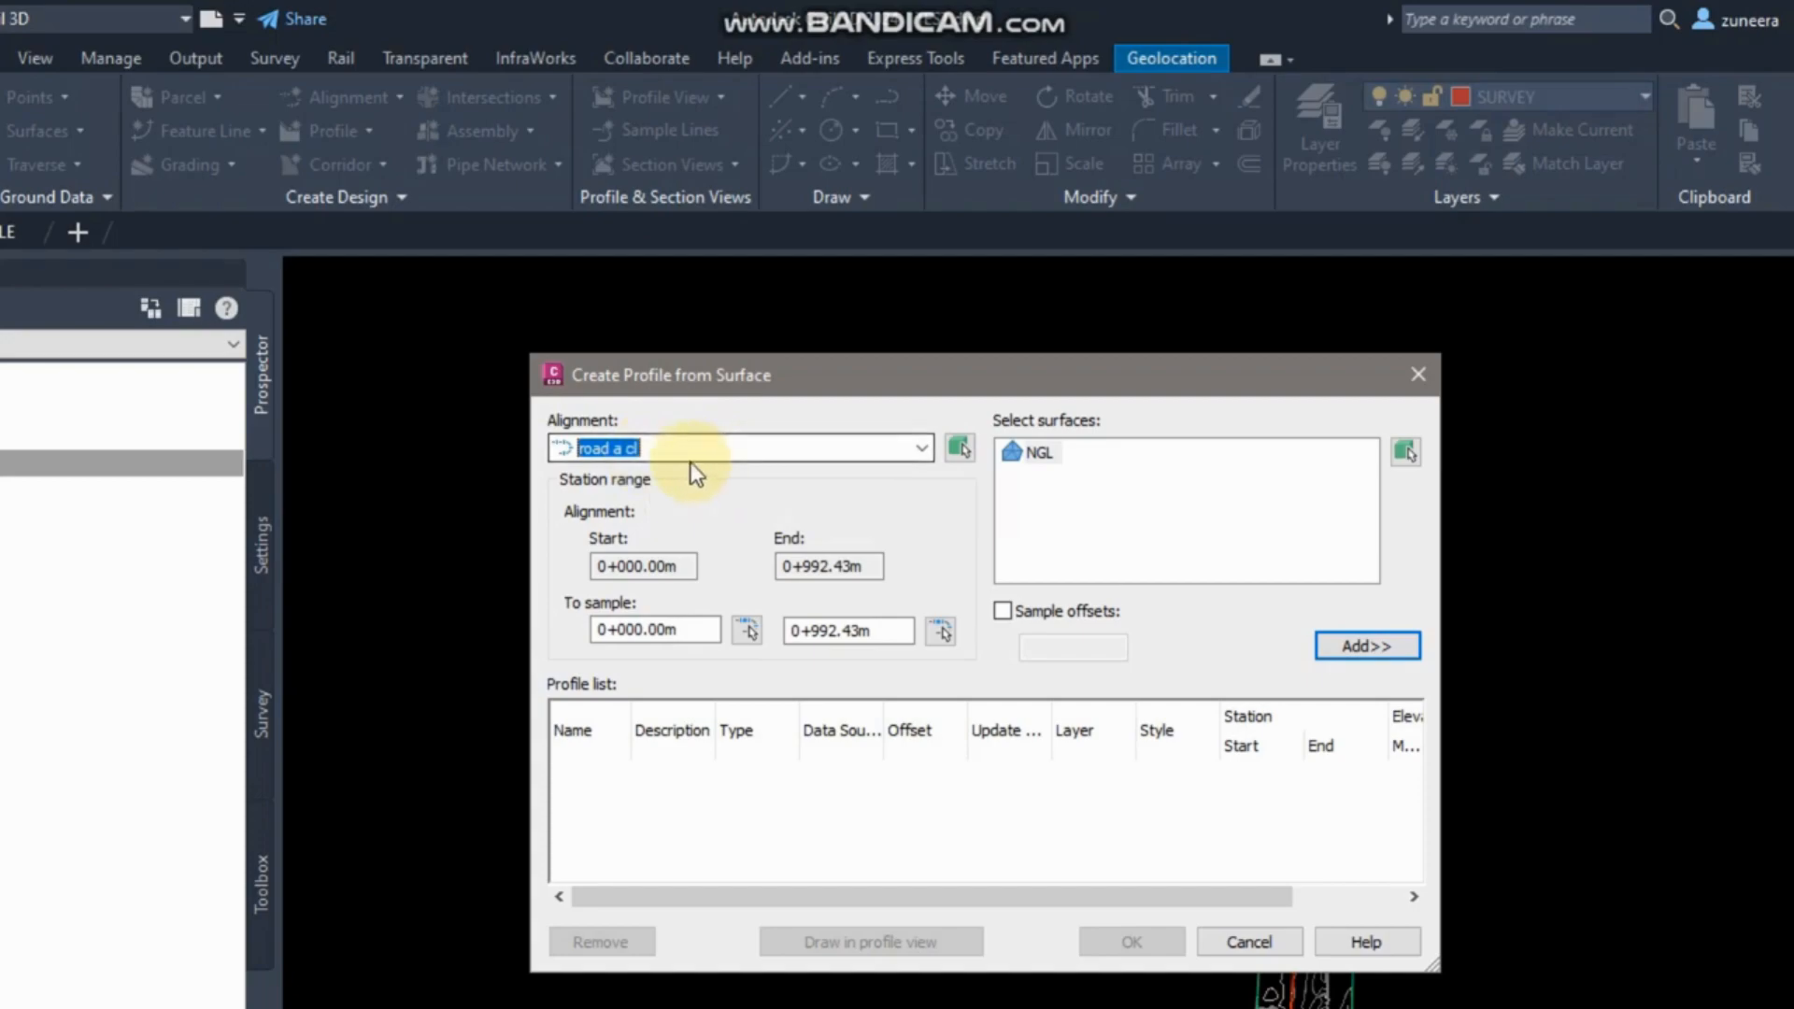
pyautogui.click(922, 449)
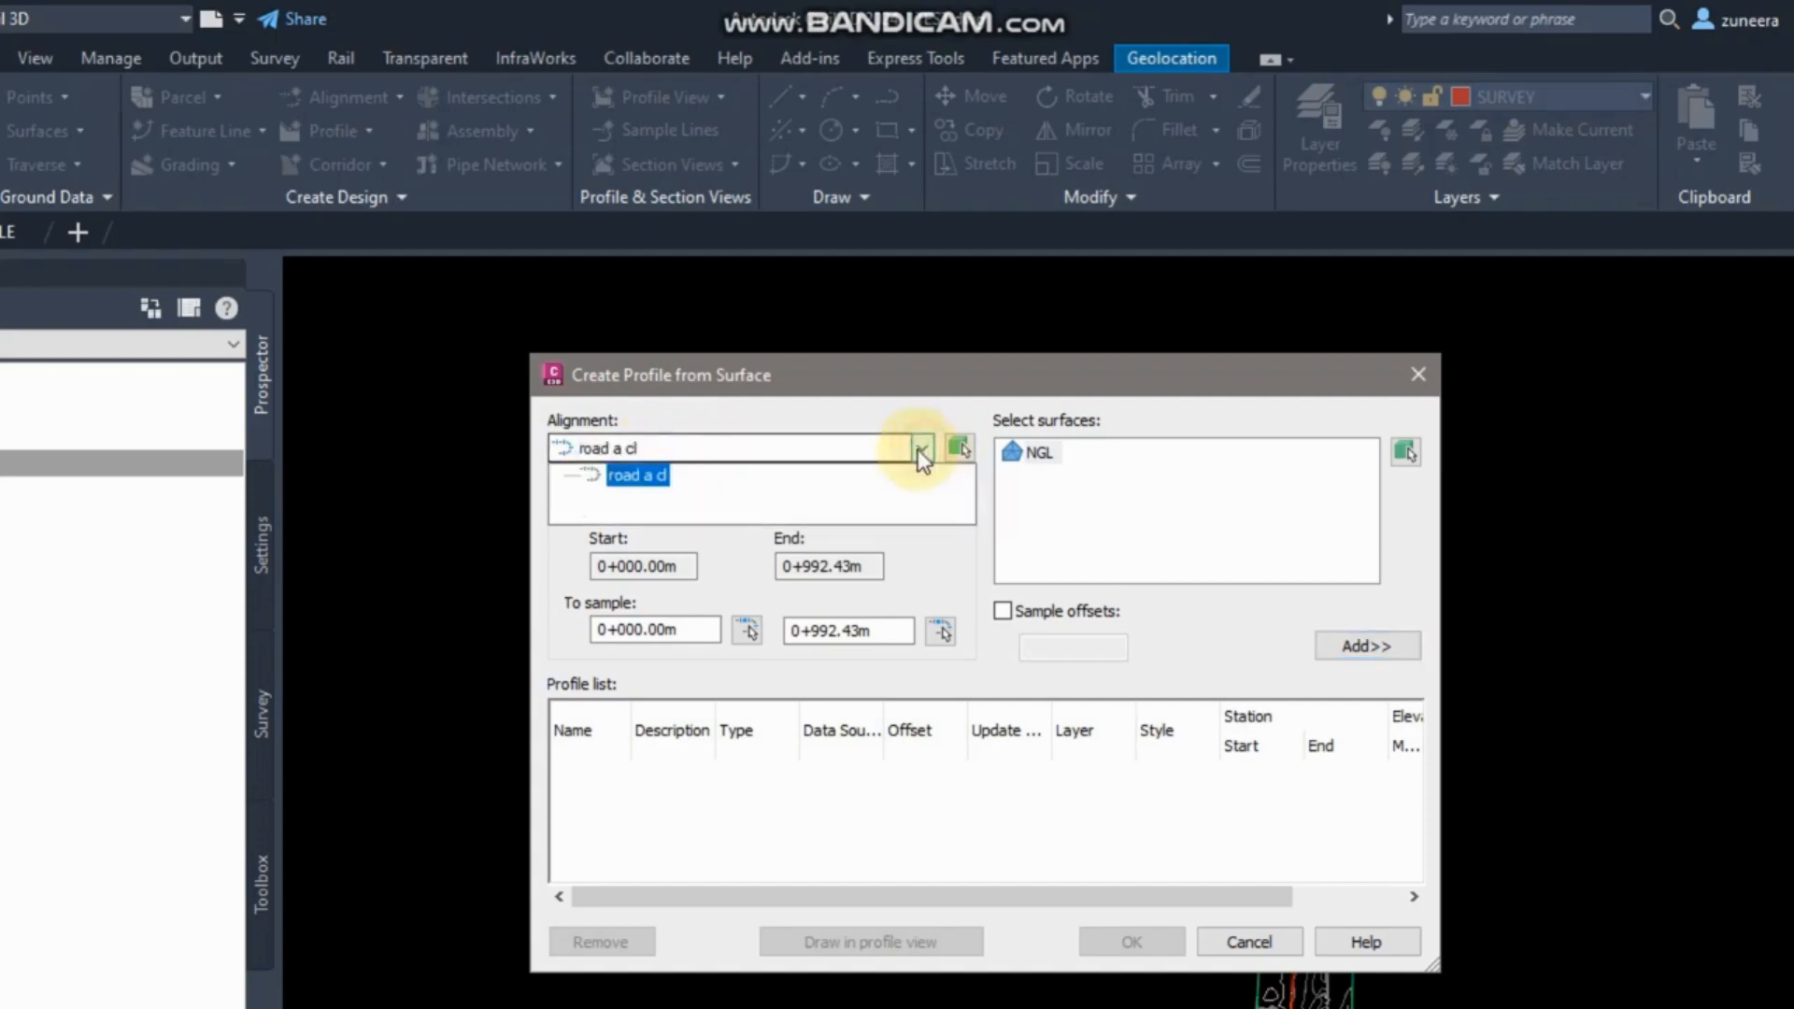
pyautogui.click(749, 409)
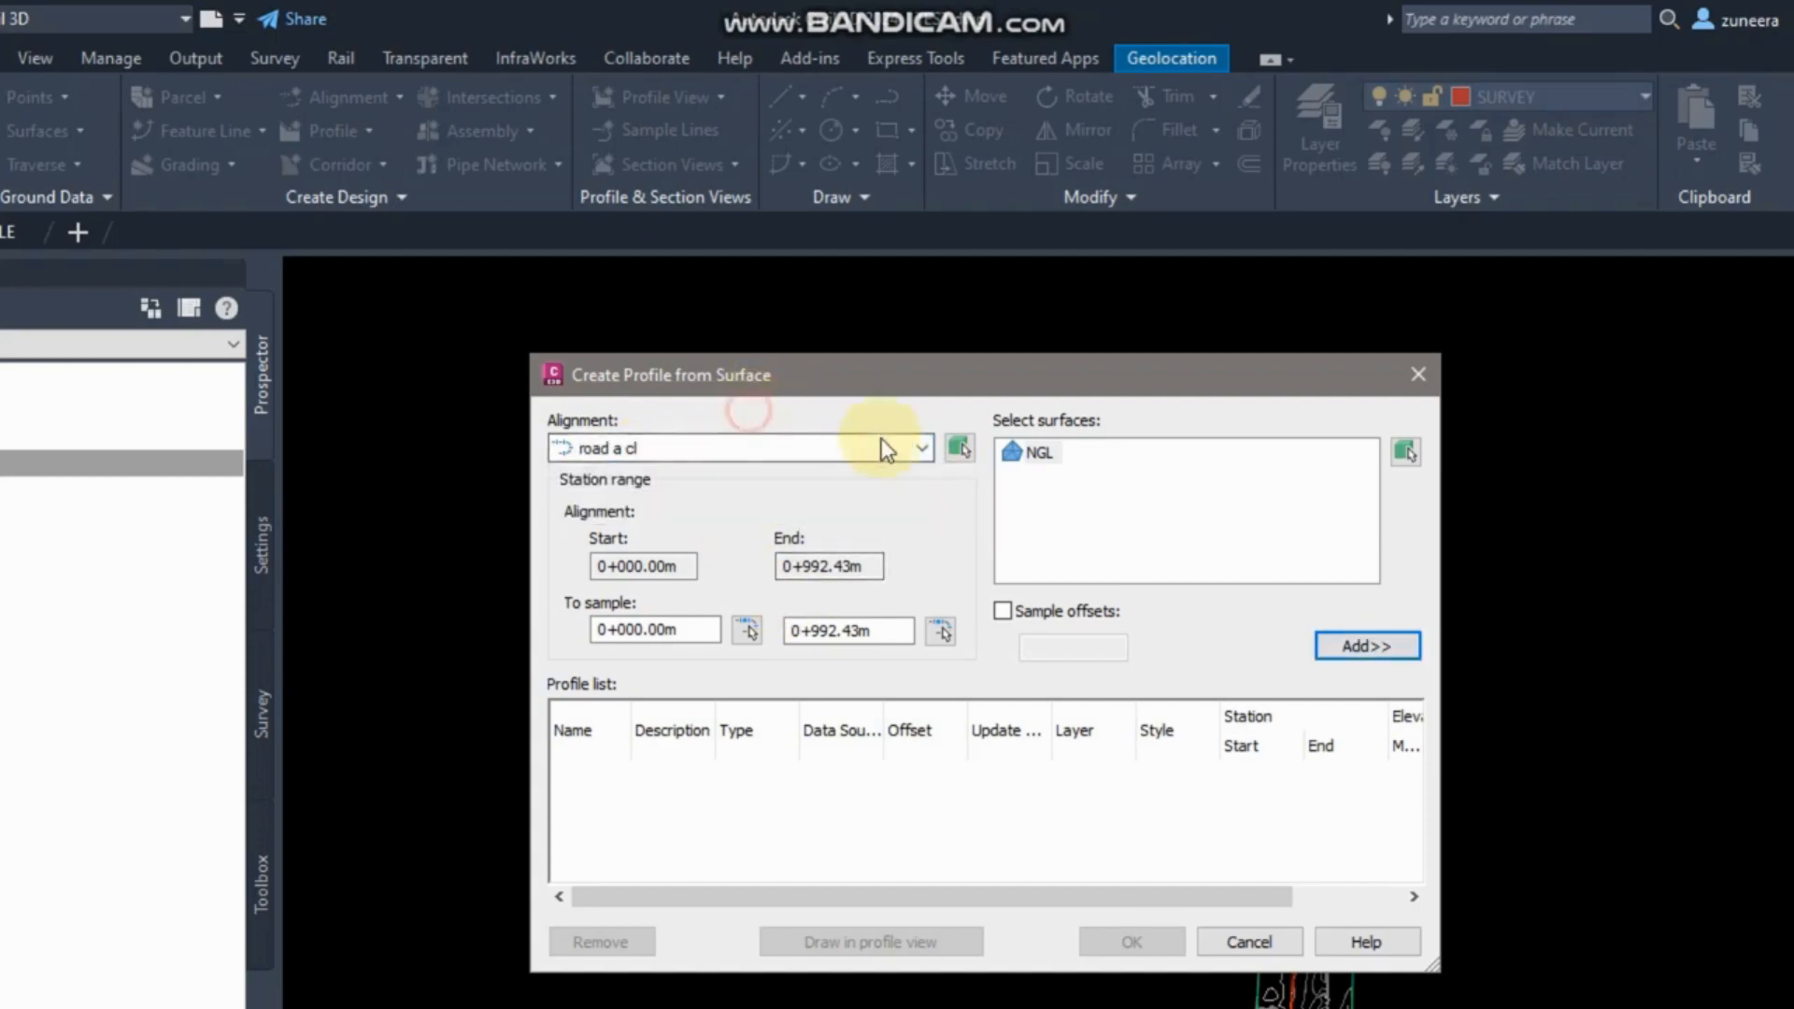
# Specify the profile's alignment by picking the blue curve of road a cl in the drawing.
pyautogui.click(957, 448)
pyautogui.scroll(3, 1266, 643)
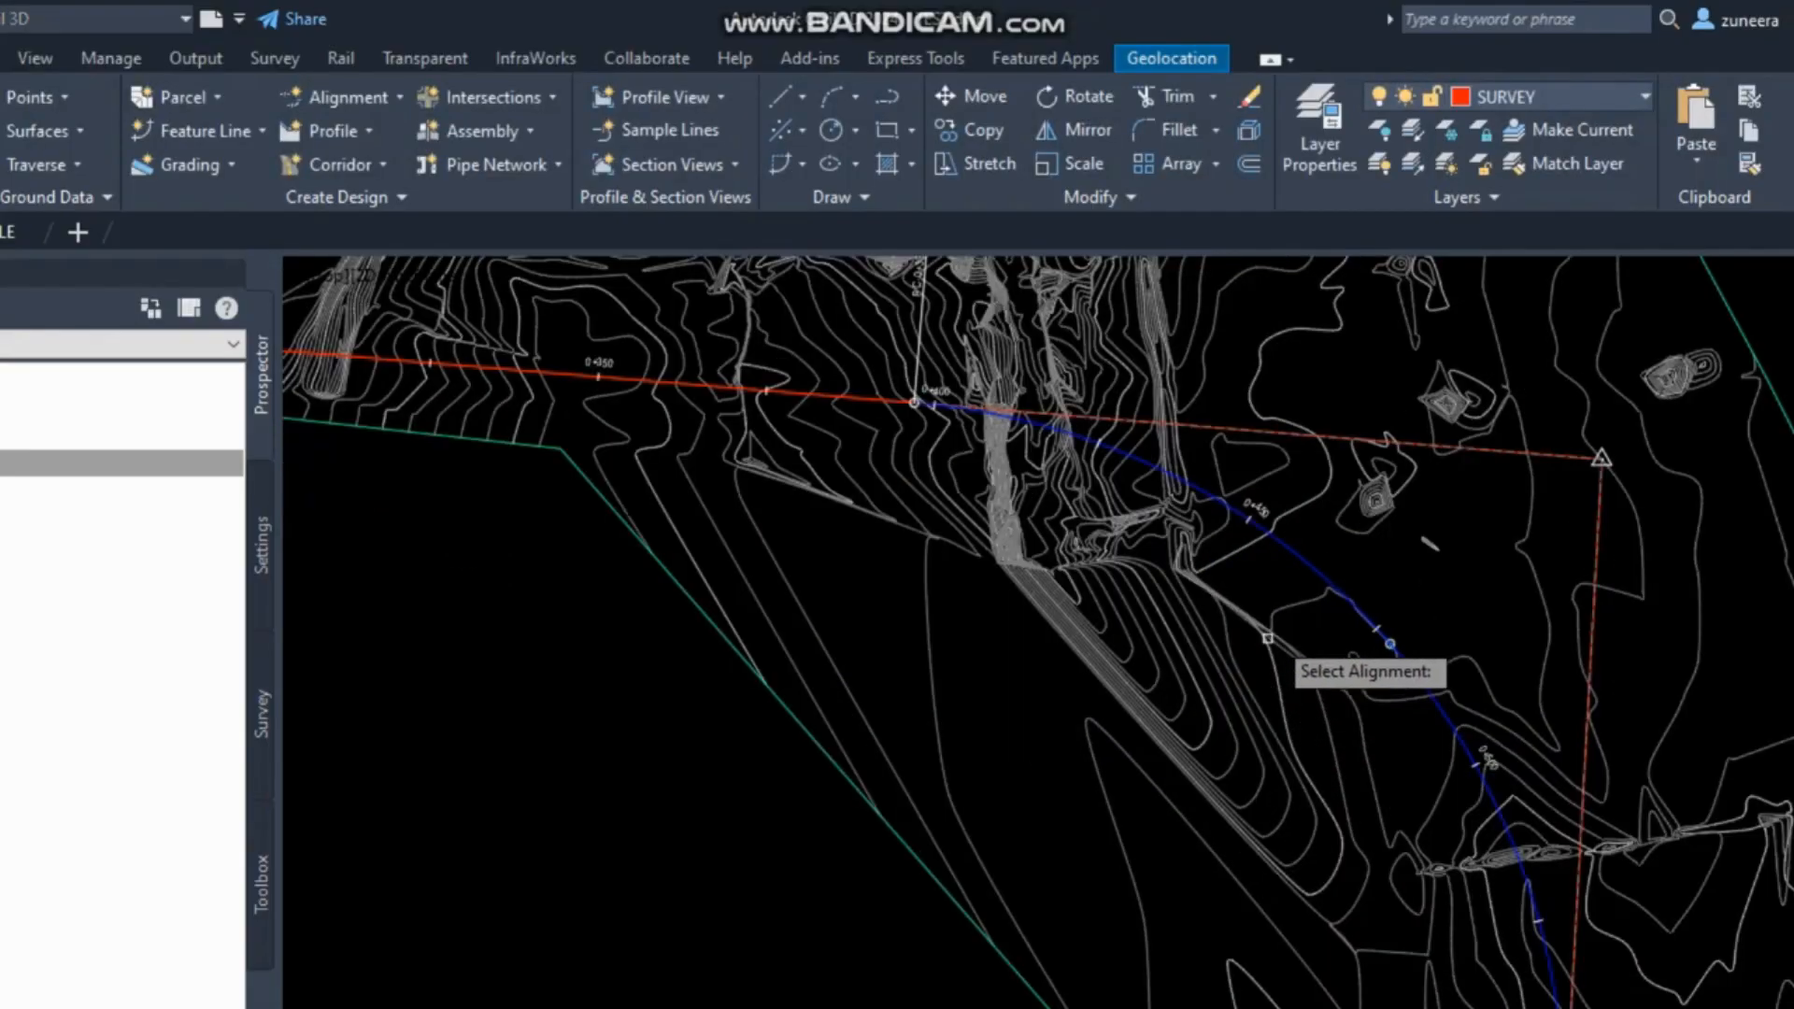
pyautogui.click(1279, 561)
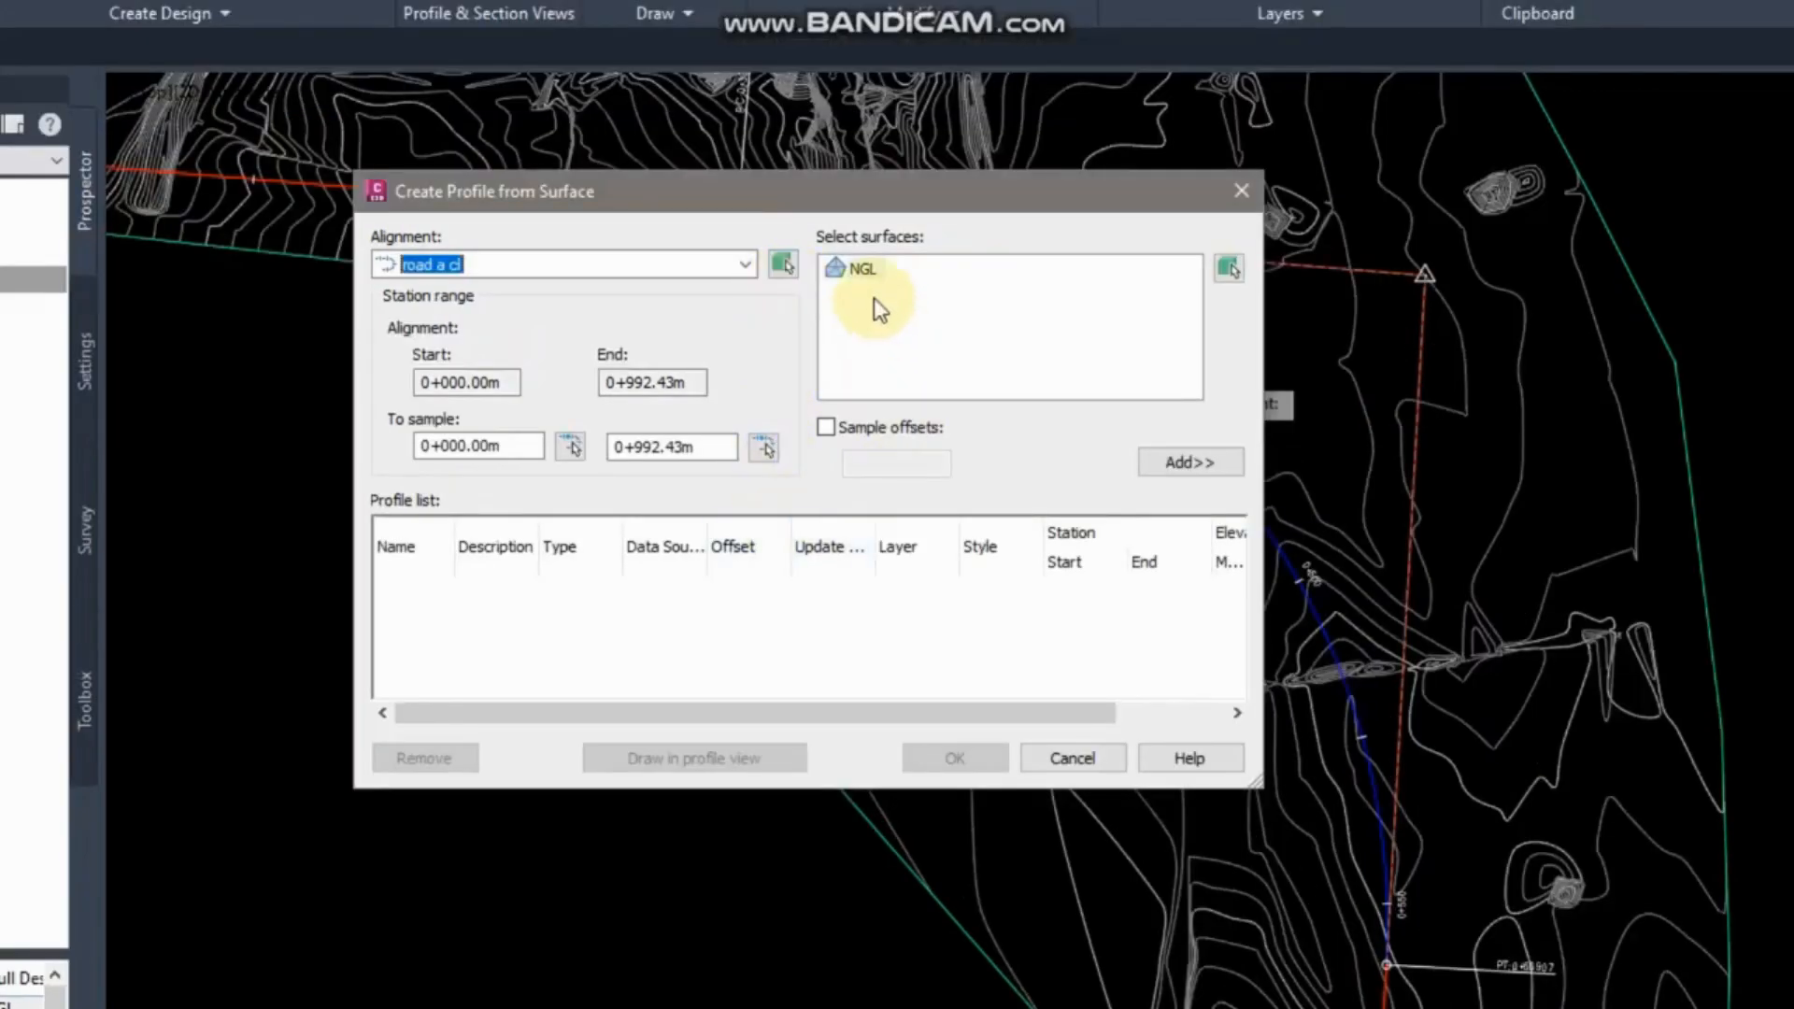
# Pick the NGL surface in the drawing, add it to the profile list, and enlarge the dialog to show every column.
pyautogui.click(852, 272)
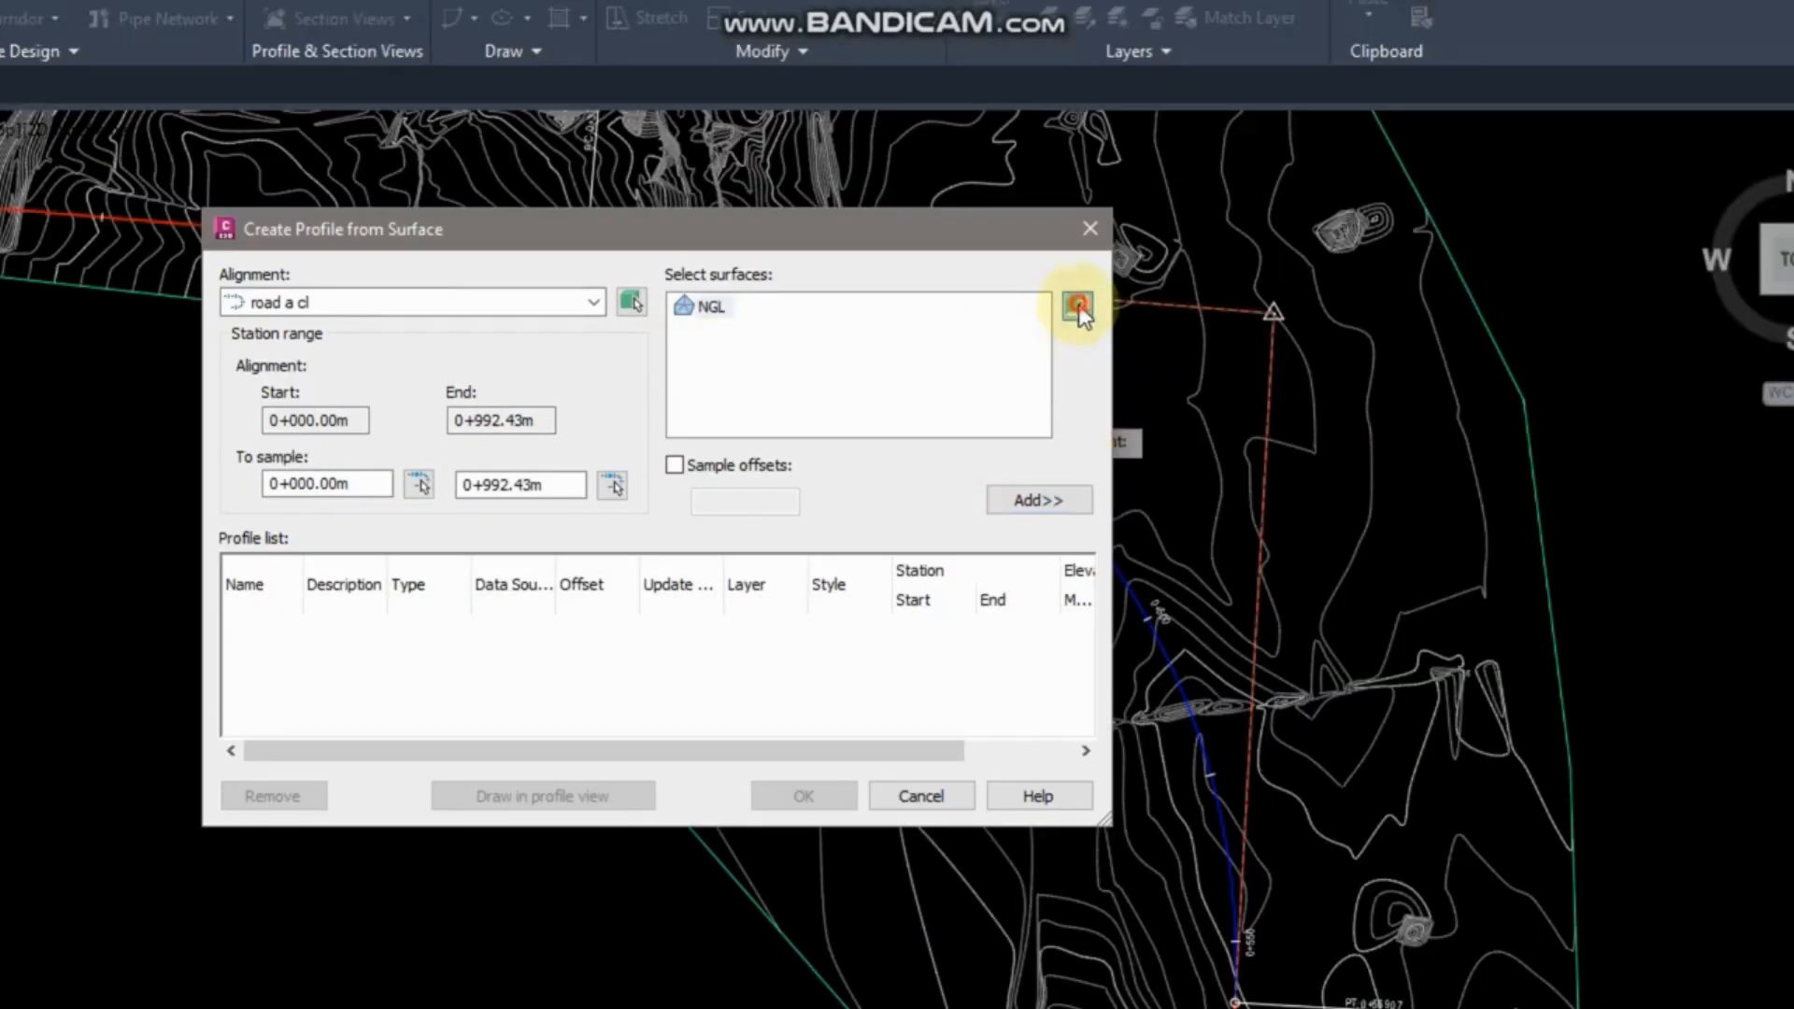
pyautogui.click(1229, 268)
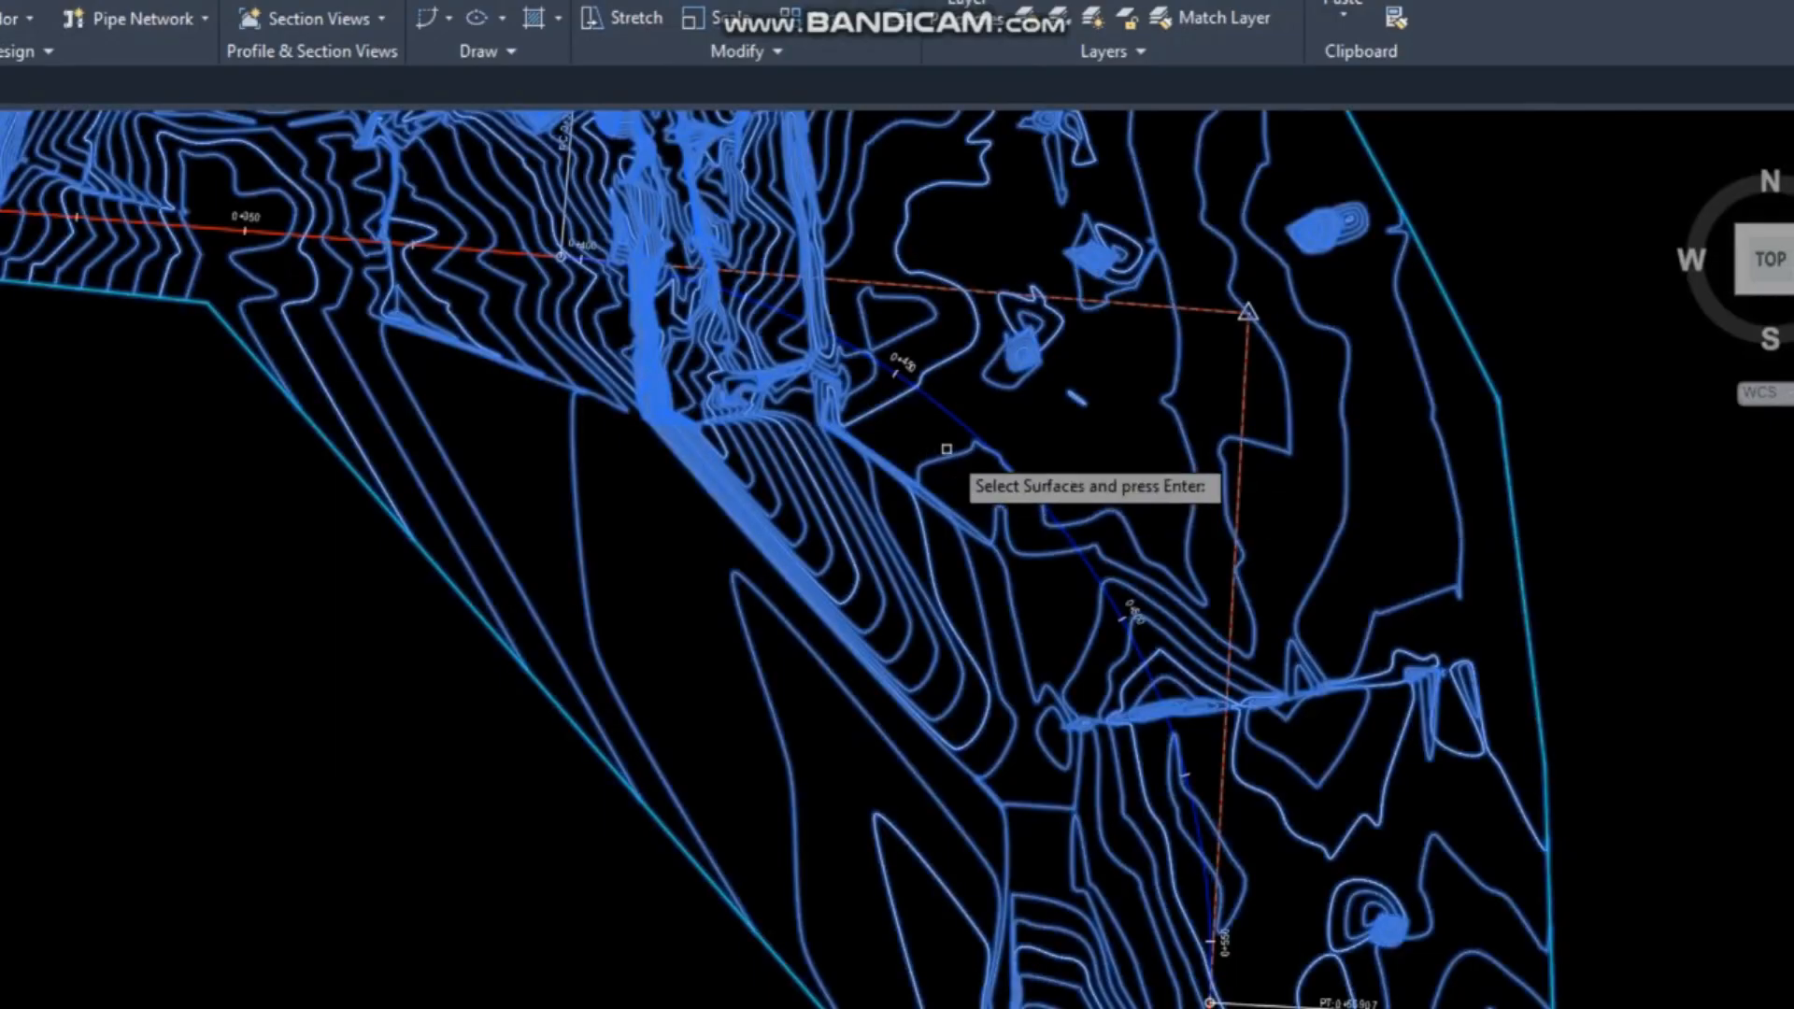
pyautogui.click(1248, 461)
pyautogui.press('Return')
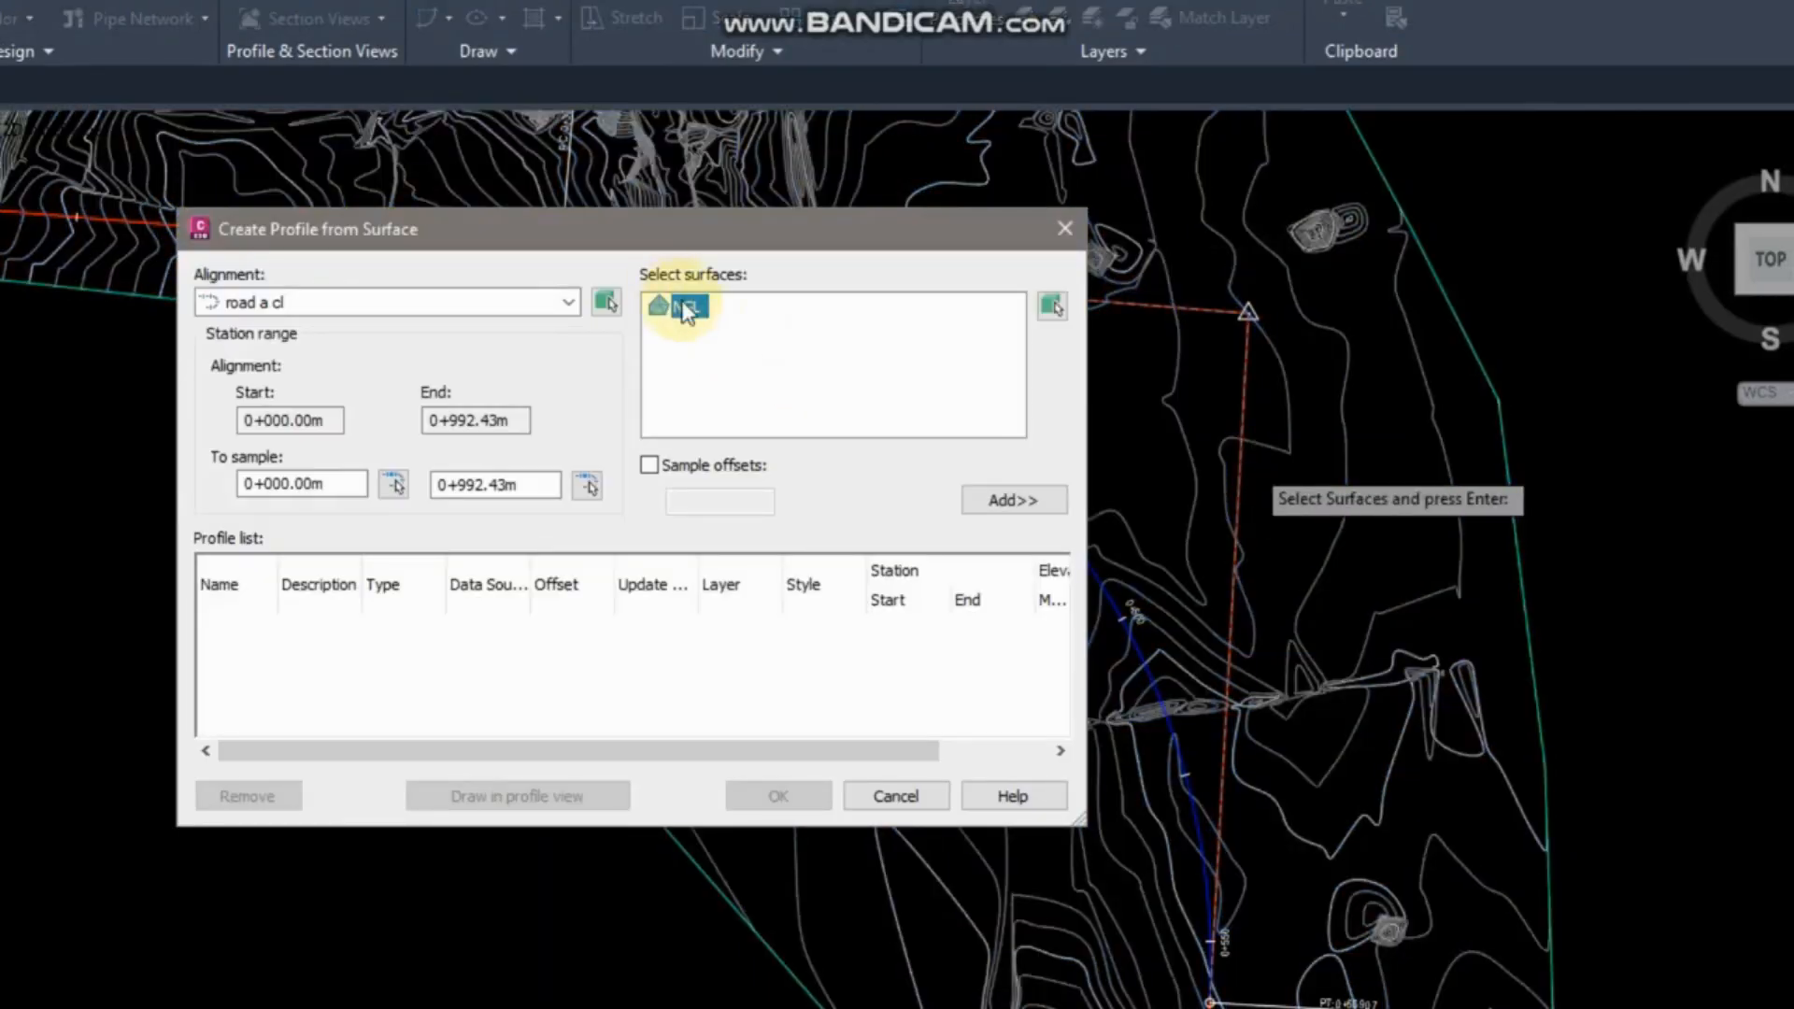
pyautogui.click(990, 503)
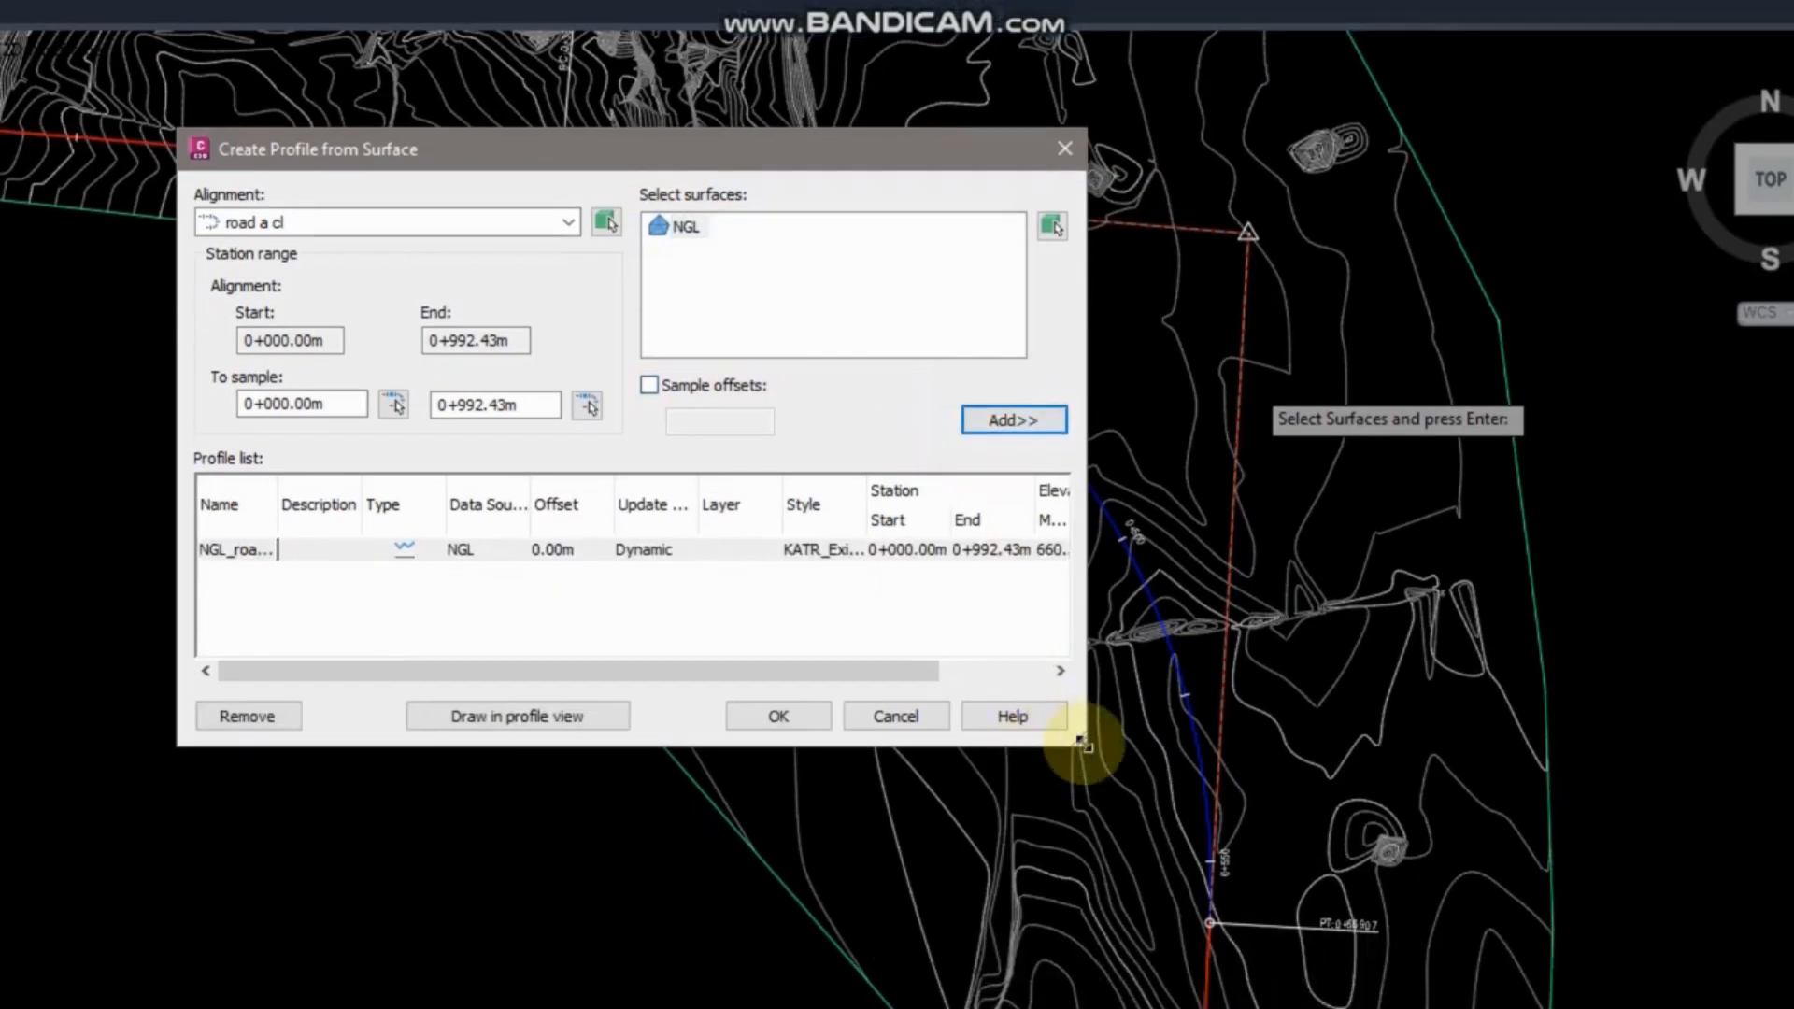
pyautogui.moveTo(1082, 743); pyautogui.dragTo(1635, 866)
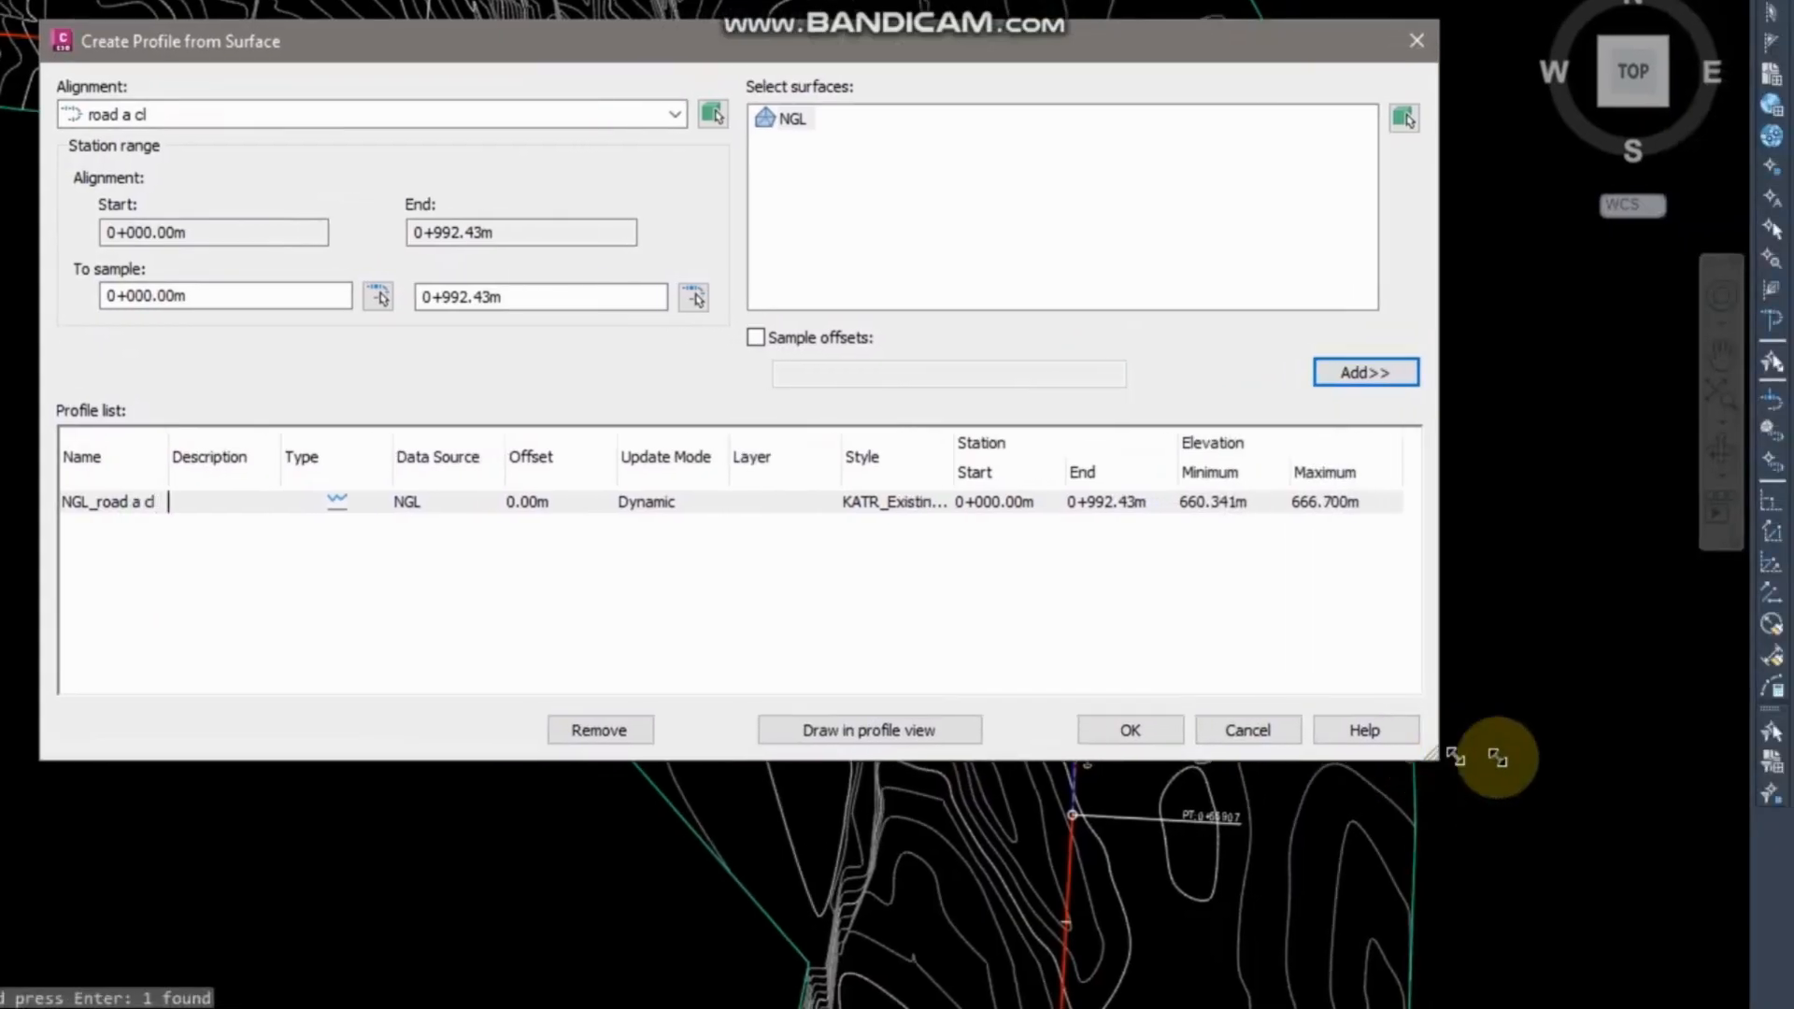
pyautogui.moveTo(1034, 46); pyautogui.dragTo(512, 0)
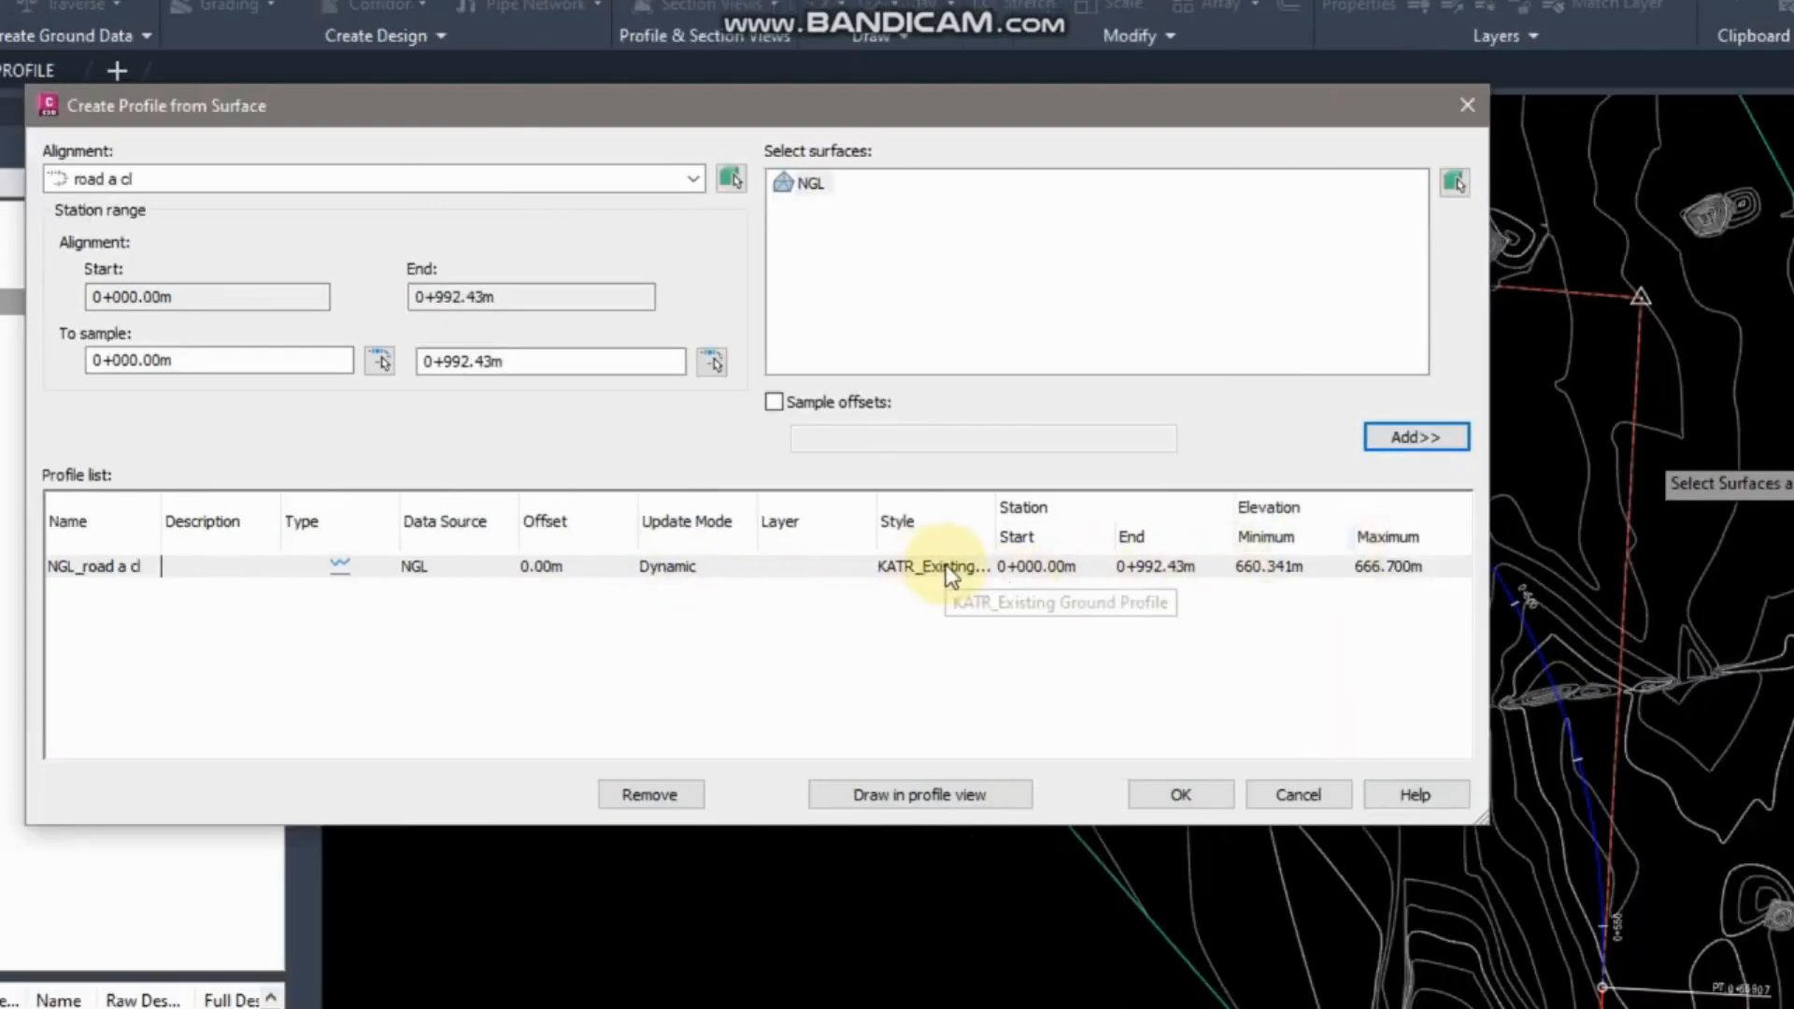
# Assign the KATR_Existing Ground Profile style to the NGL profile and proceed to draw it in a profile view.
pyautogui.click(950, 574)
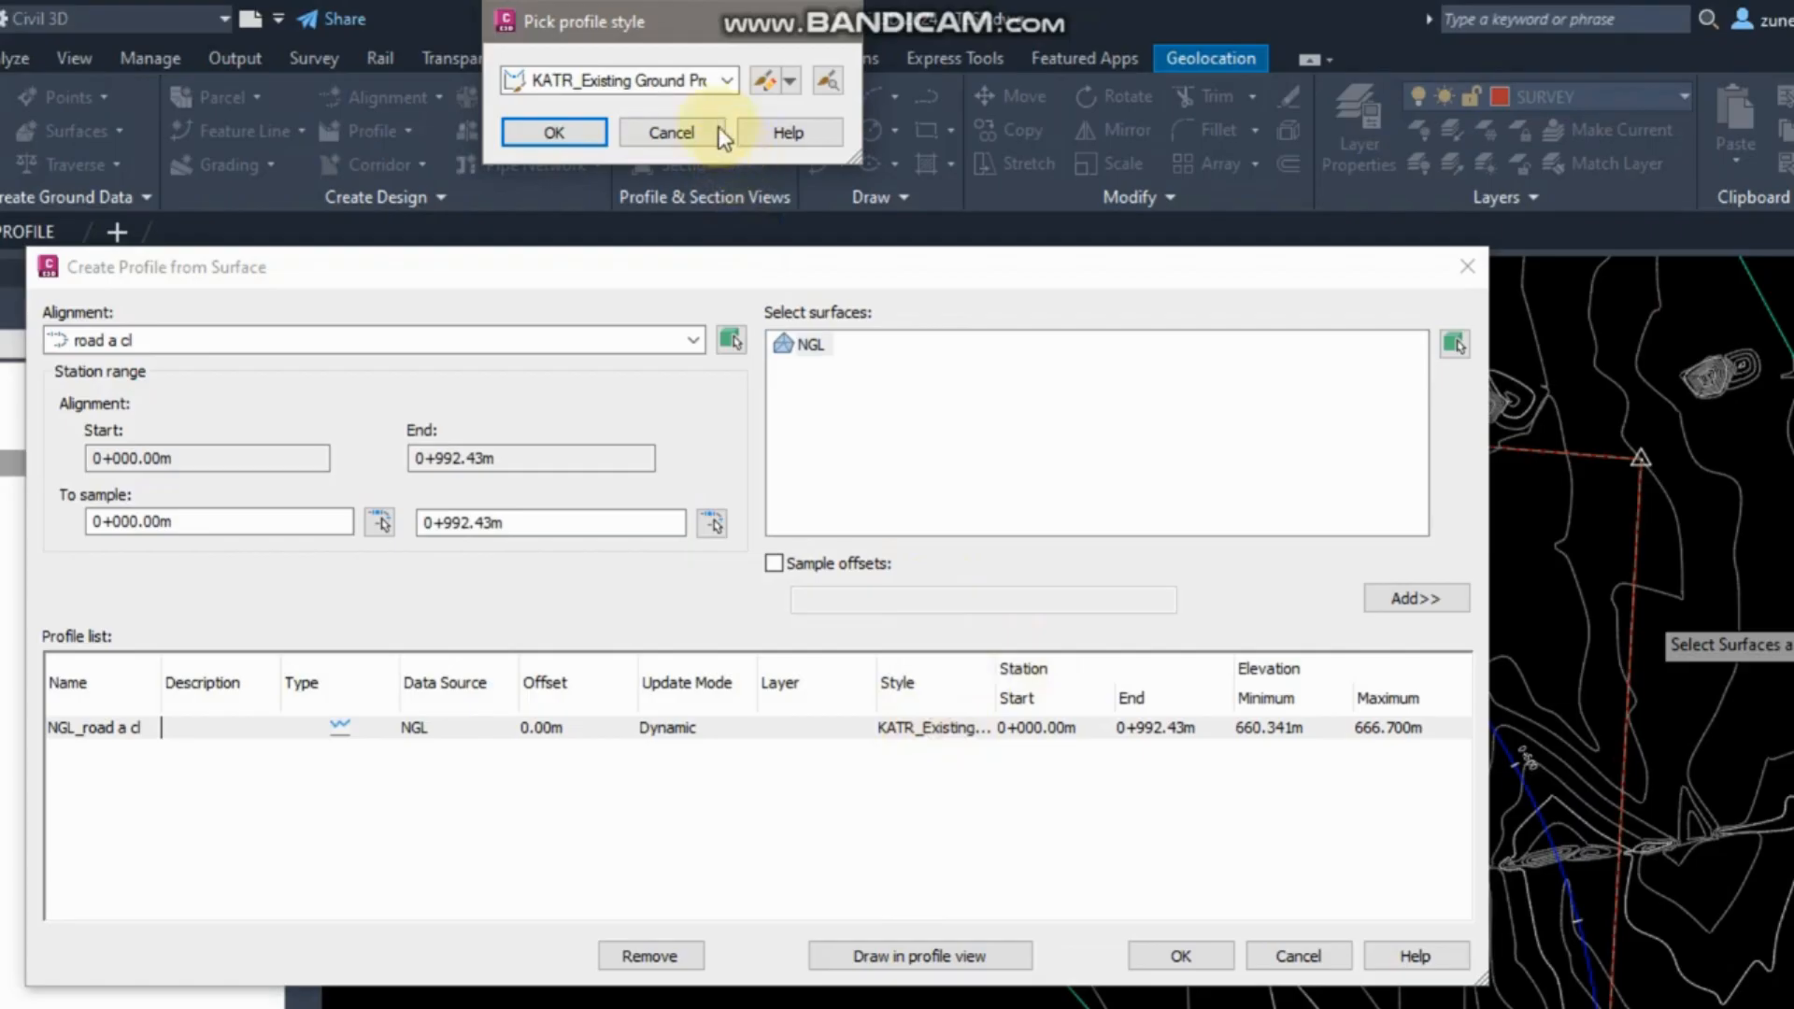
pyautogui.click(727, 82)
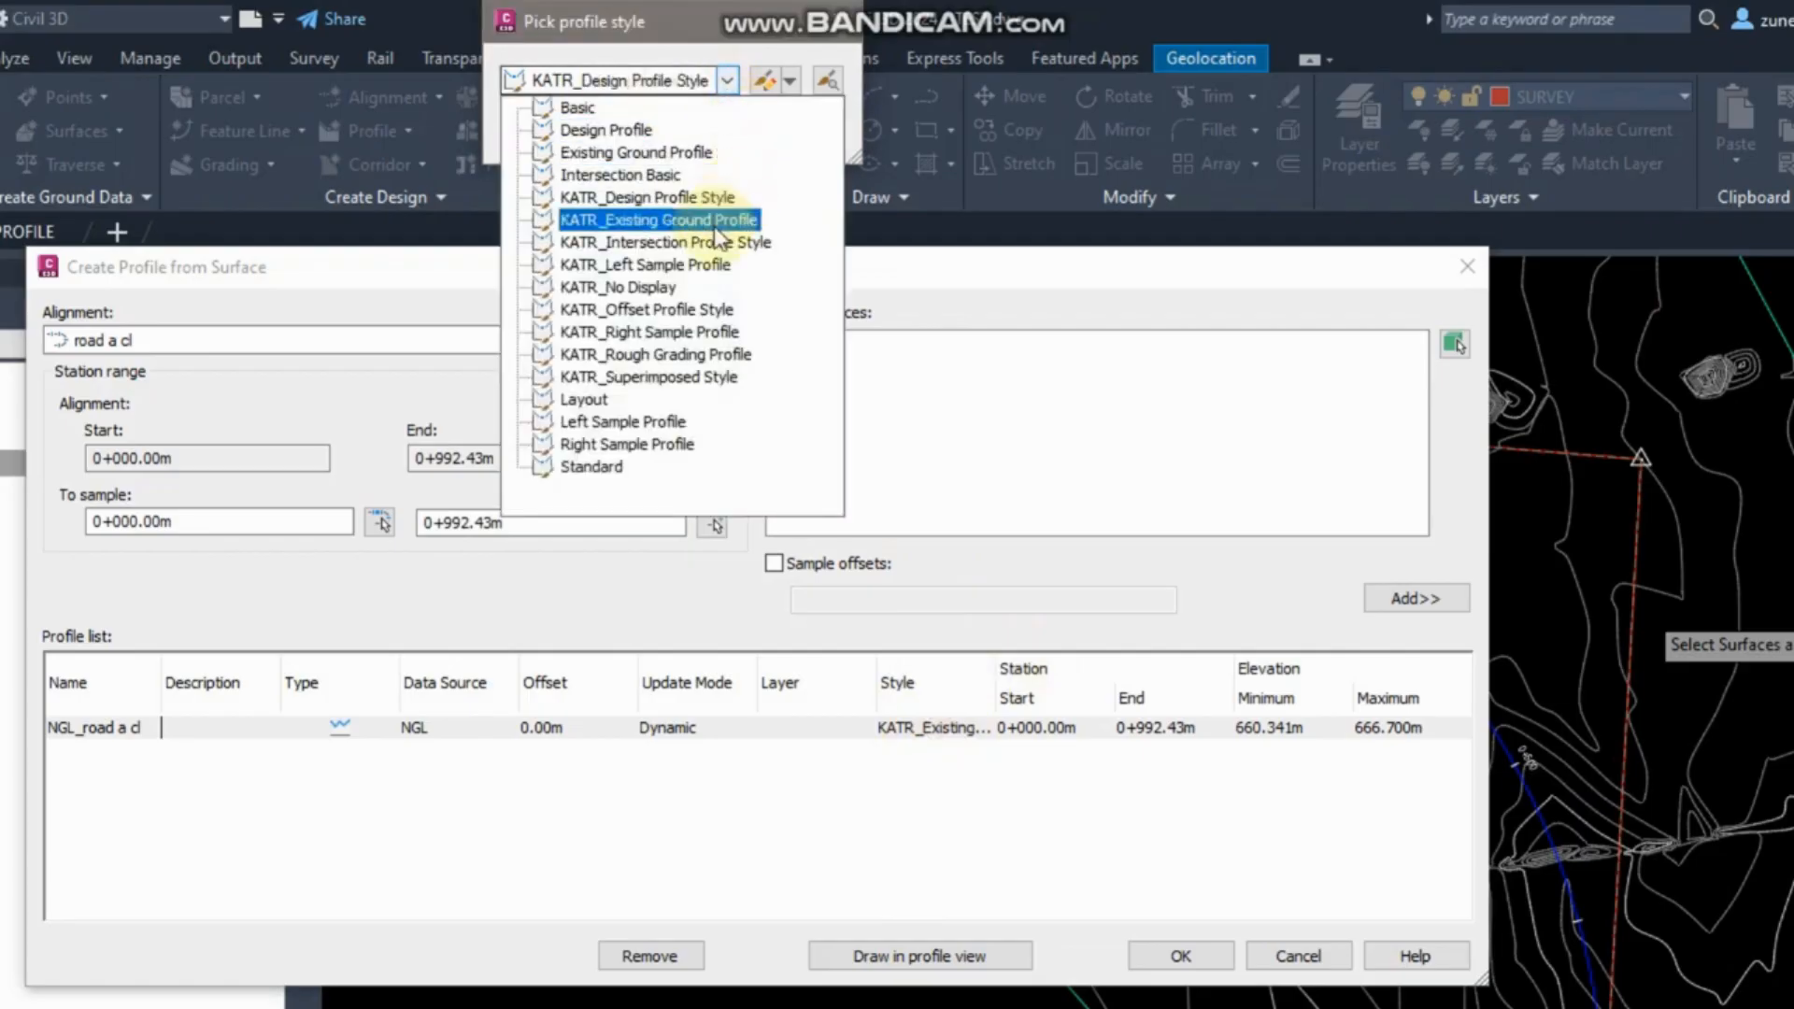
pyautogui.click(718, 20)
pyautogui.press('Return')
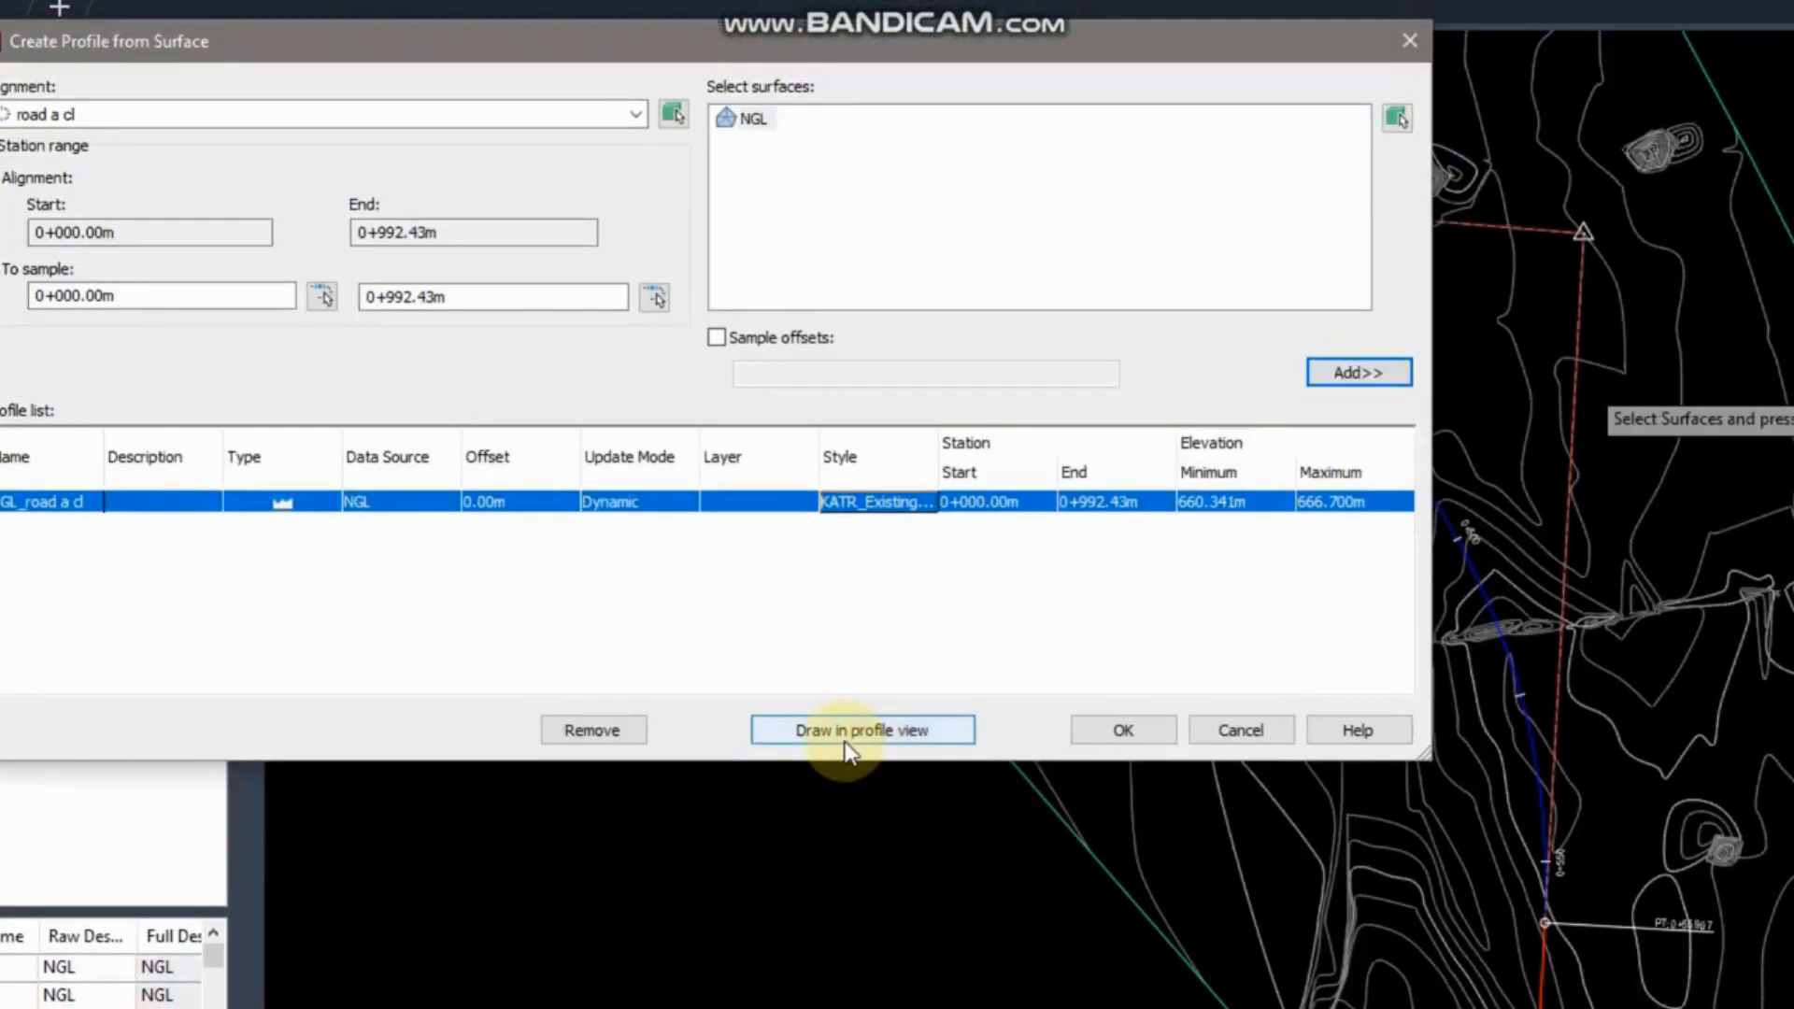
pyautogui.click(845, 730)
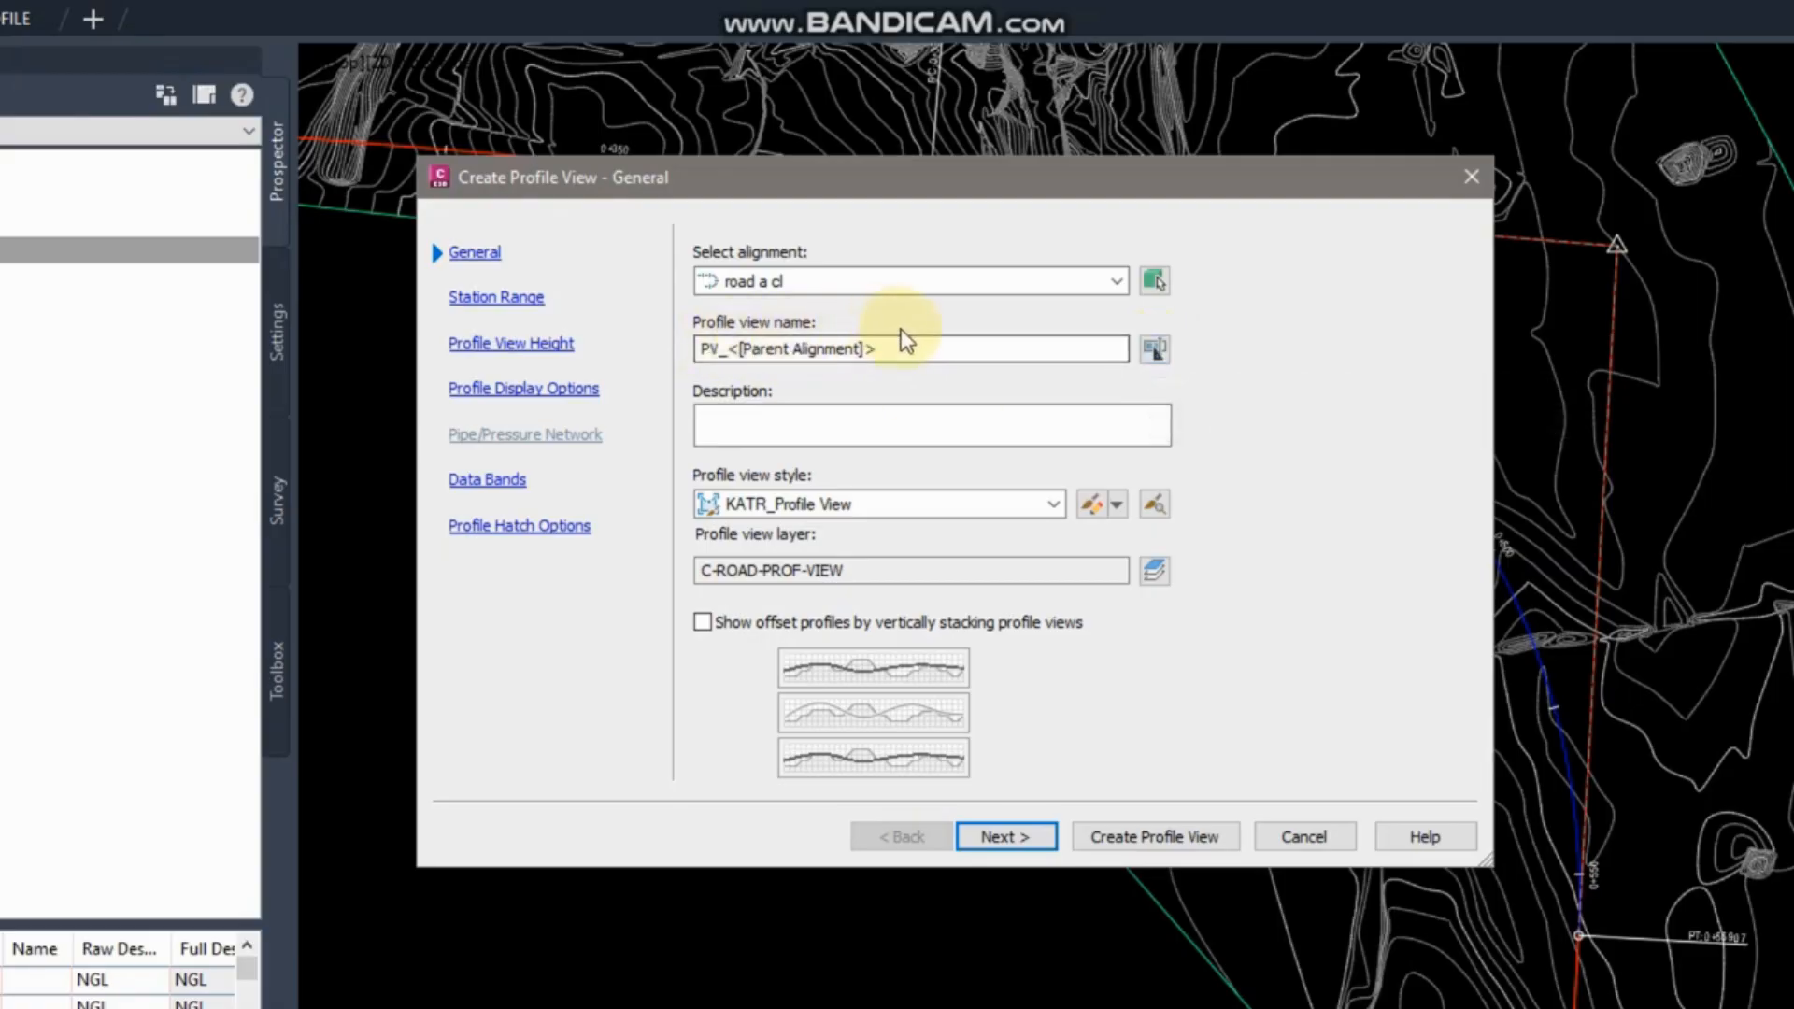
# Keep the default profile view name, leave the description blank, and use the KATR_Profile View style.
pyautogui.moveTo(901, 348); pyautogui.dragTo(524, 353)
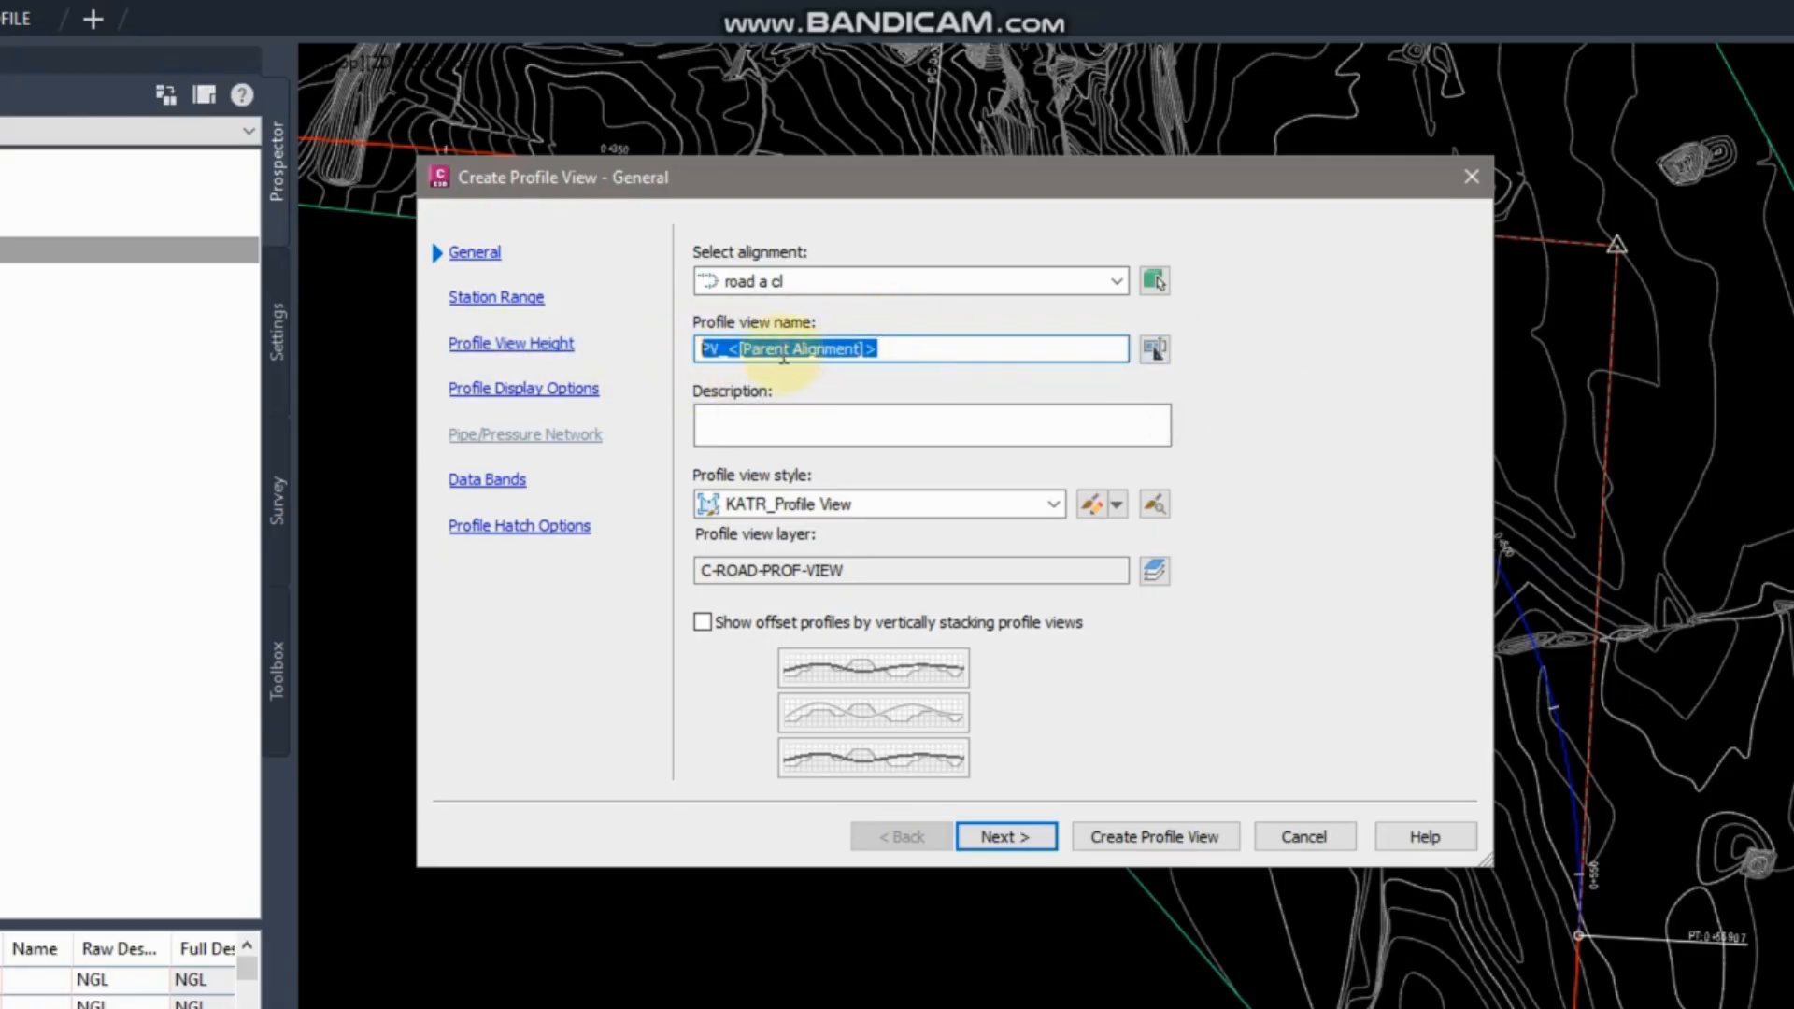
pyautogui.click(775, 422)
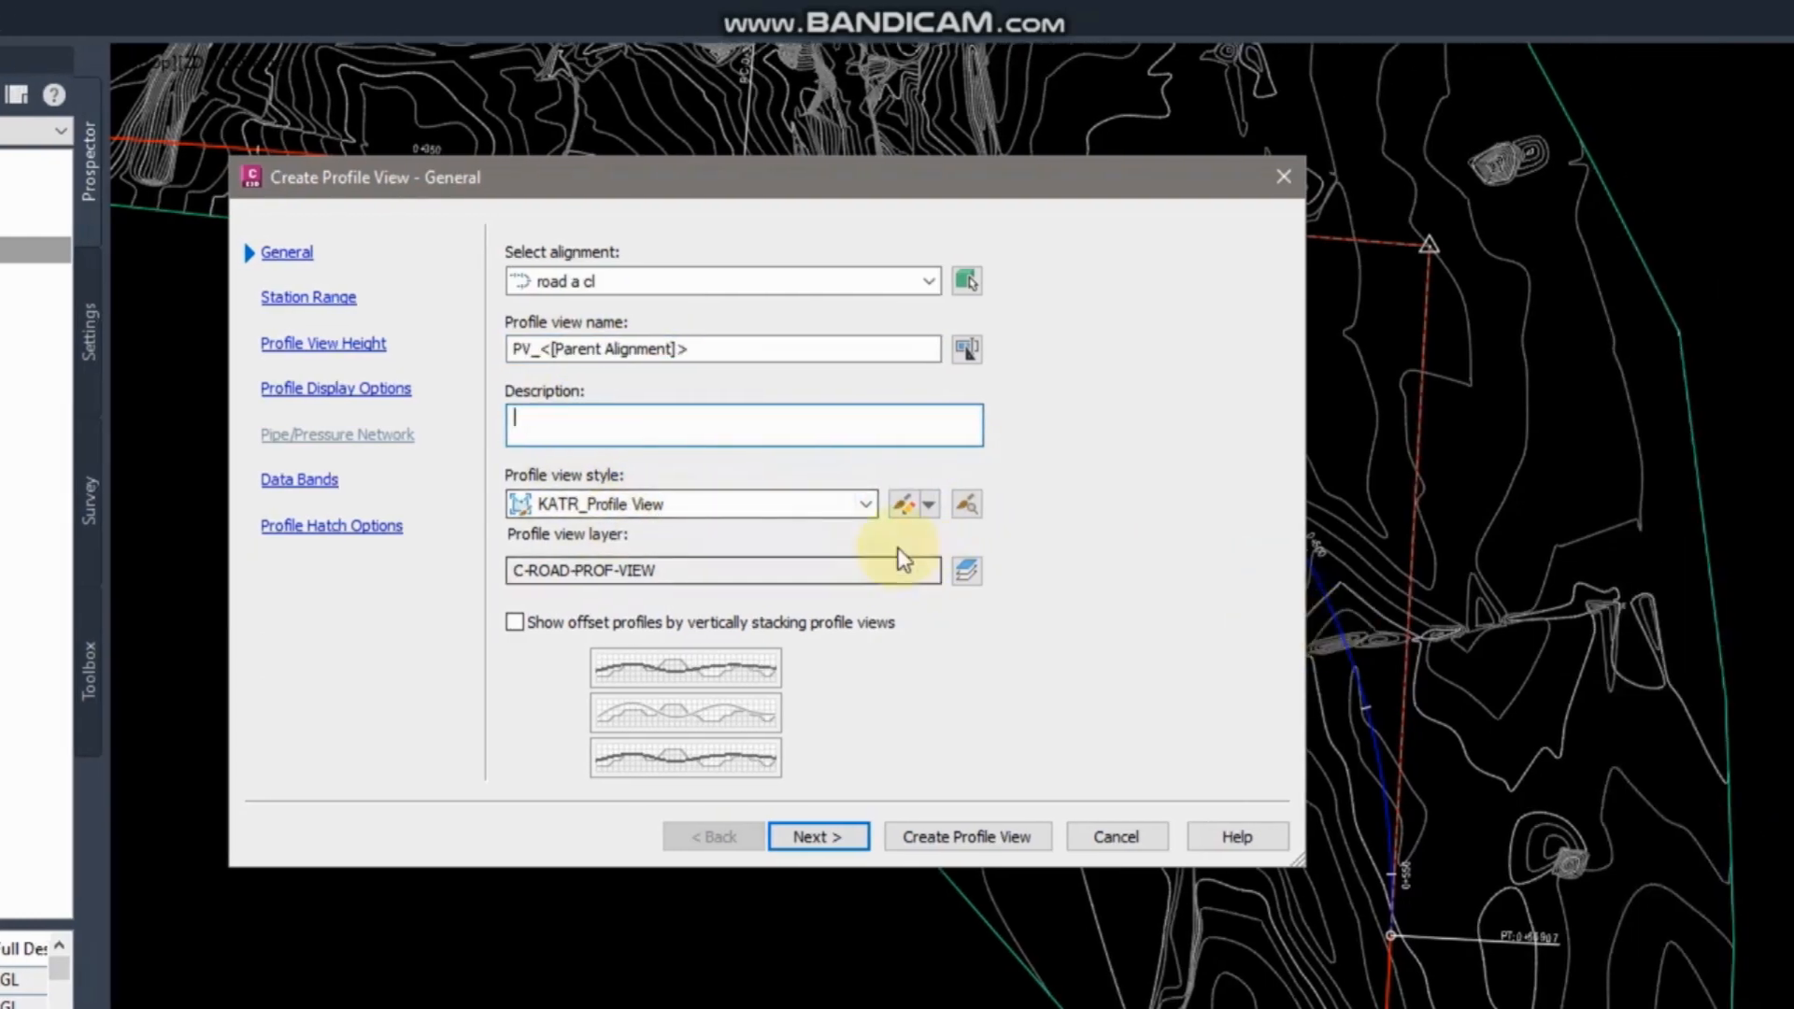
pyautogui.click(1054, 505)
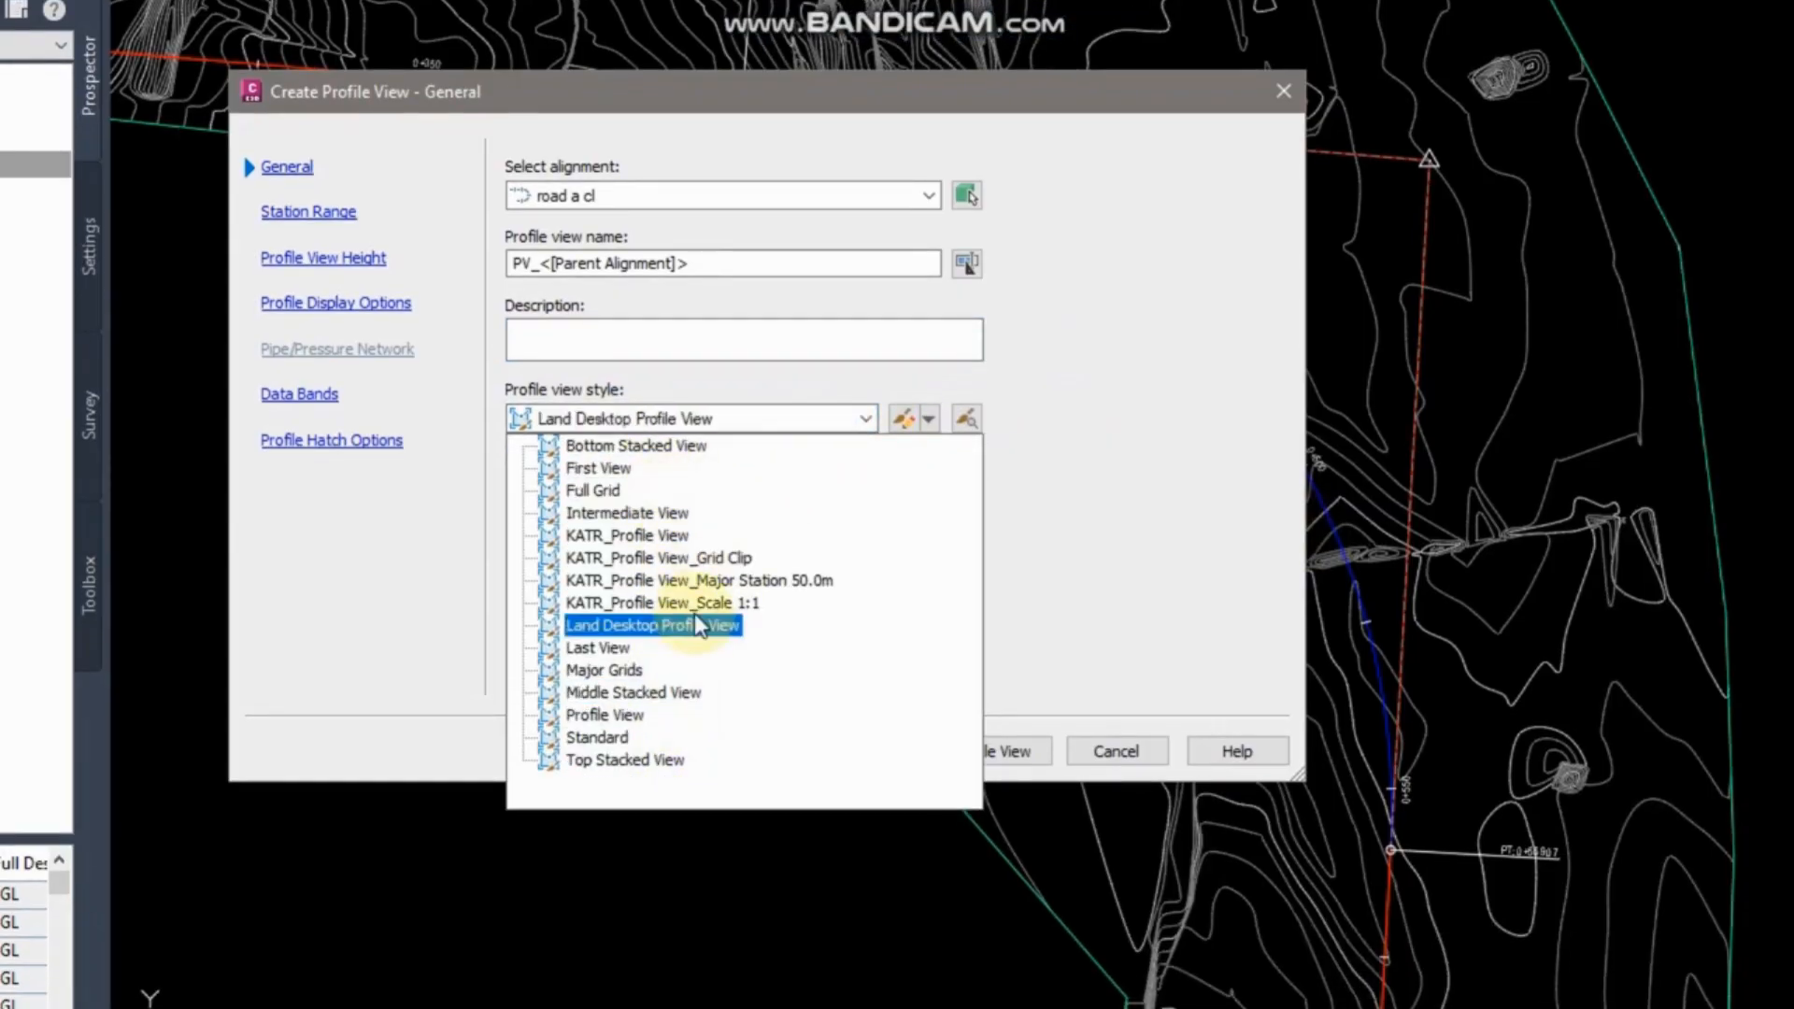
pyautogui.click(1049, 389)
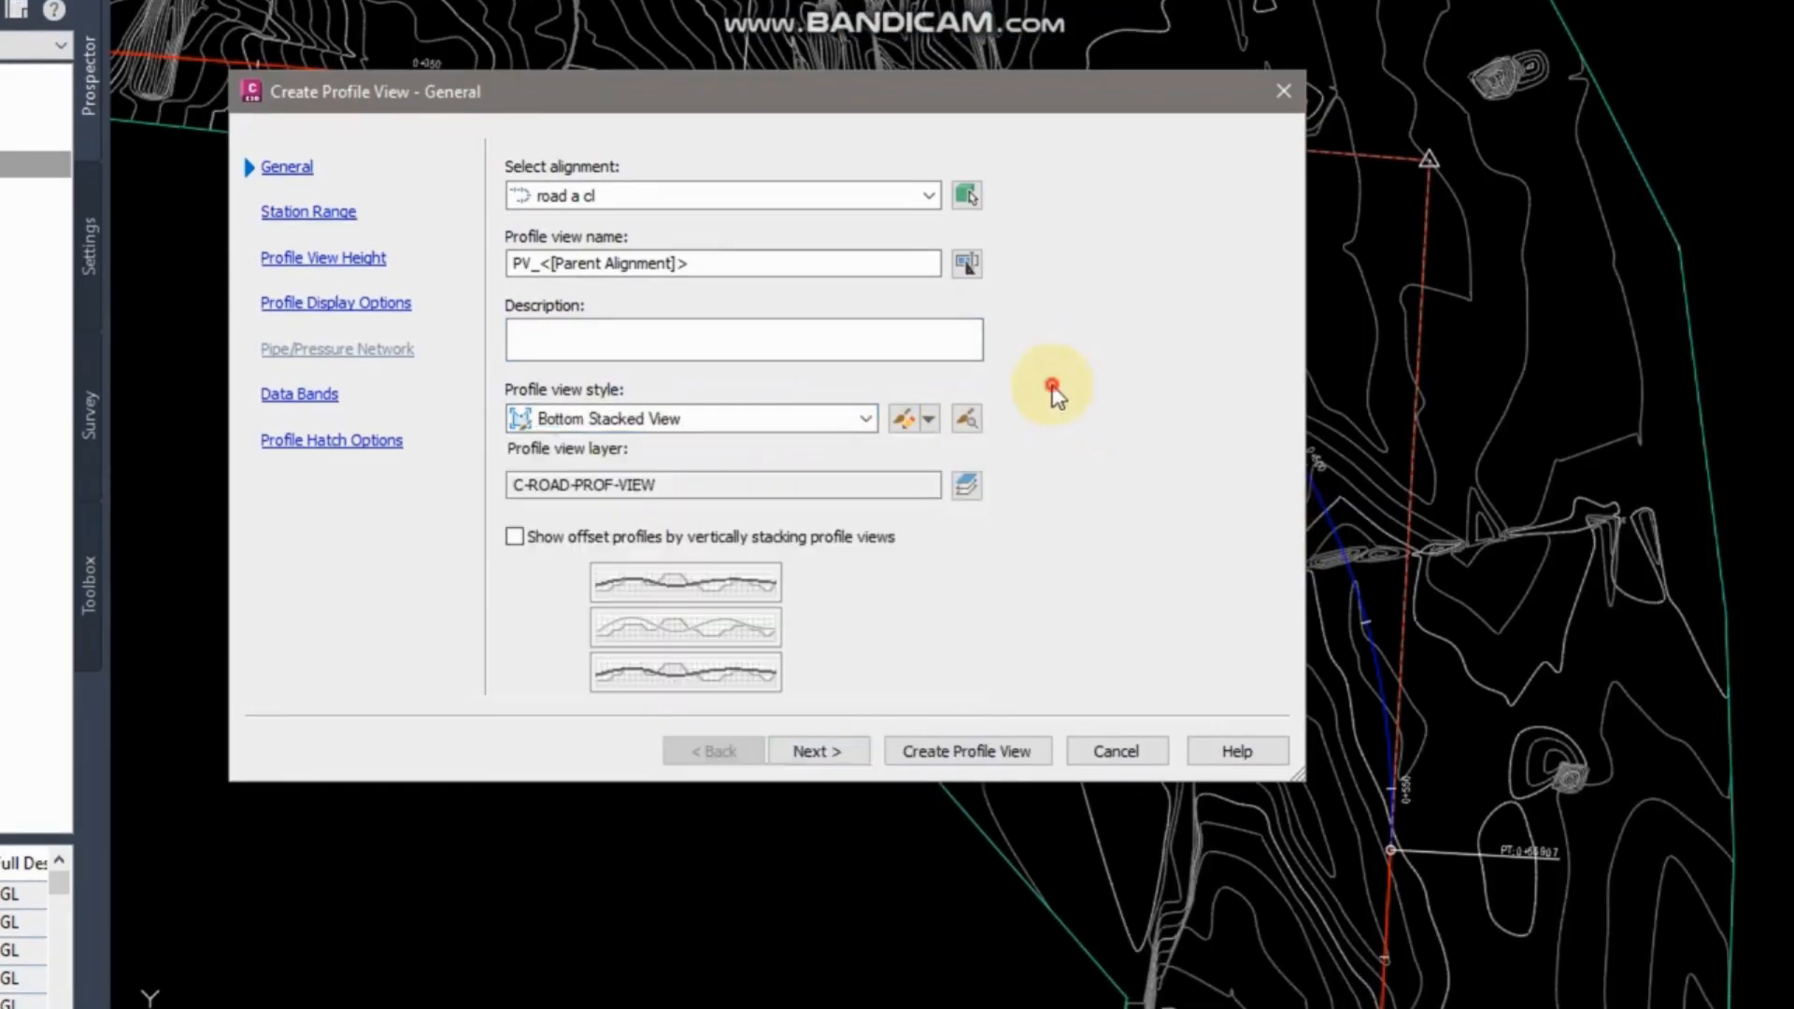
pyautogui.click(930, 421)
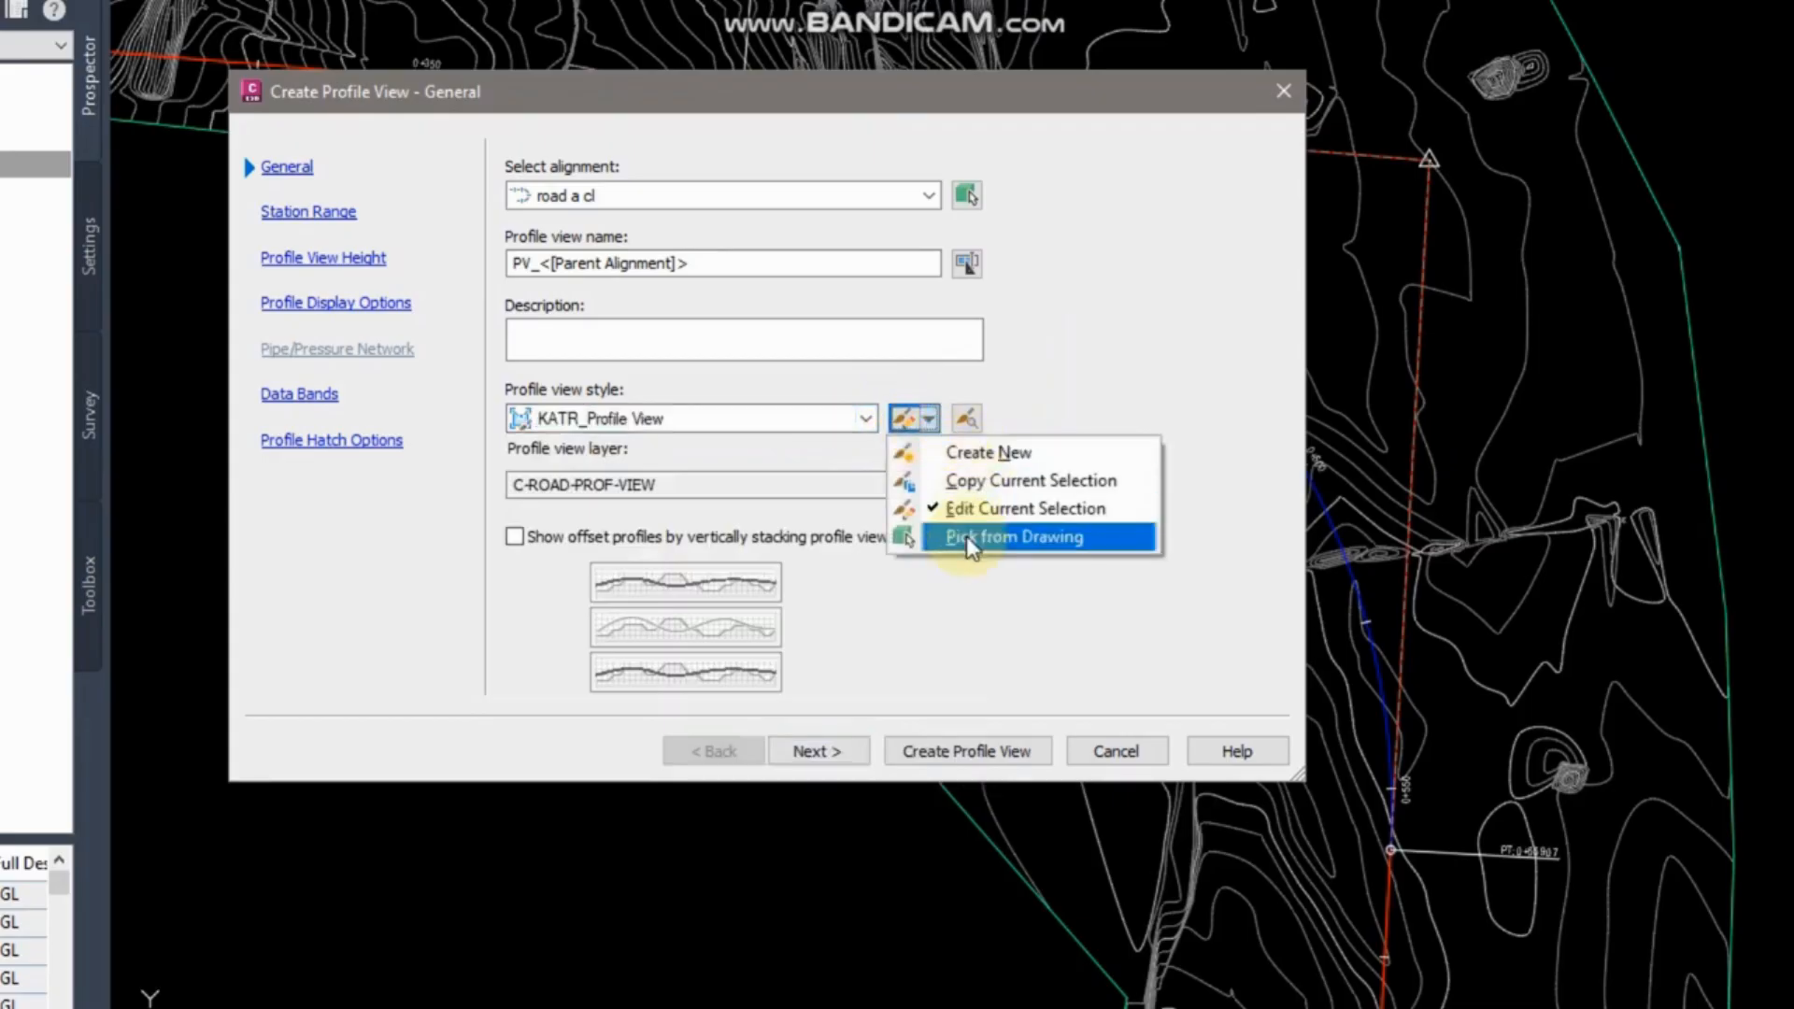
pyautogui.click(1045, 373)
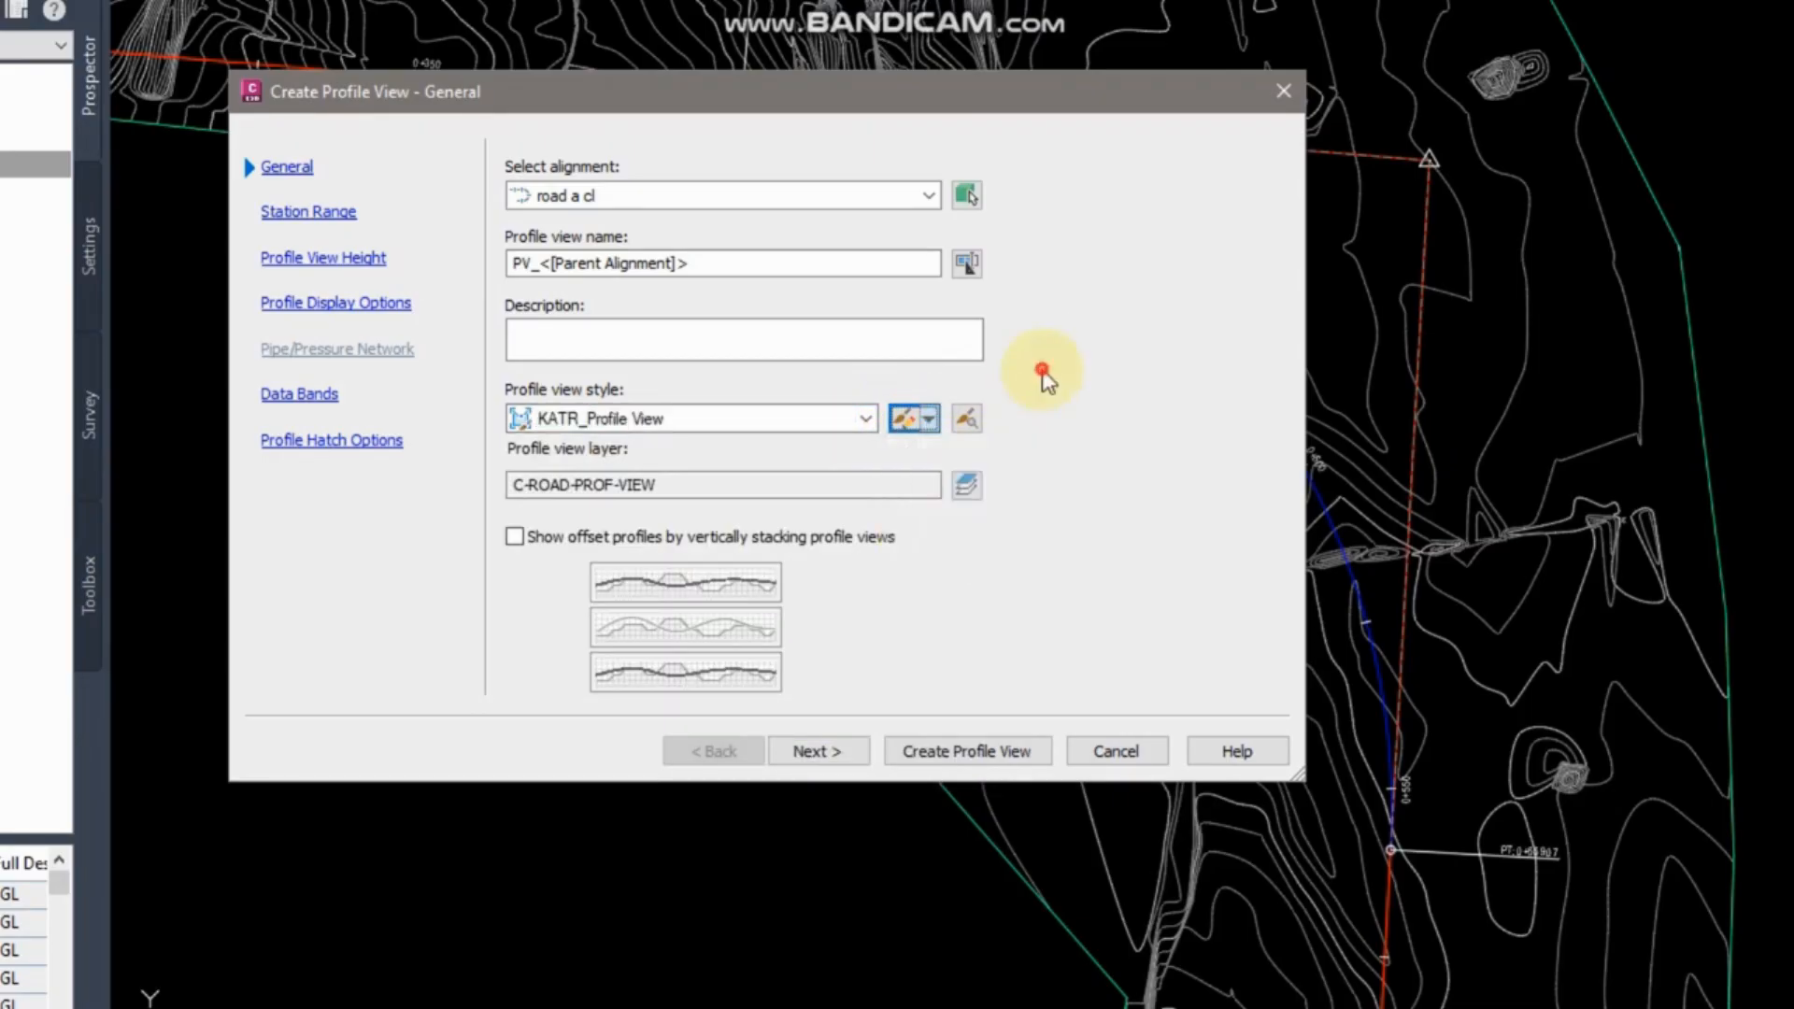
# Preview the KATR_Profile View style, close its details without changes, and continue to the station range settings.
pyautogui.click(966, 420)
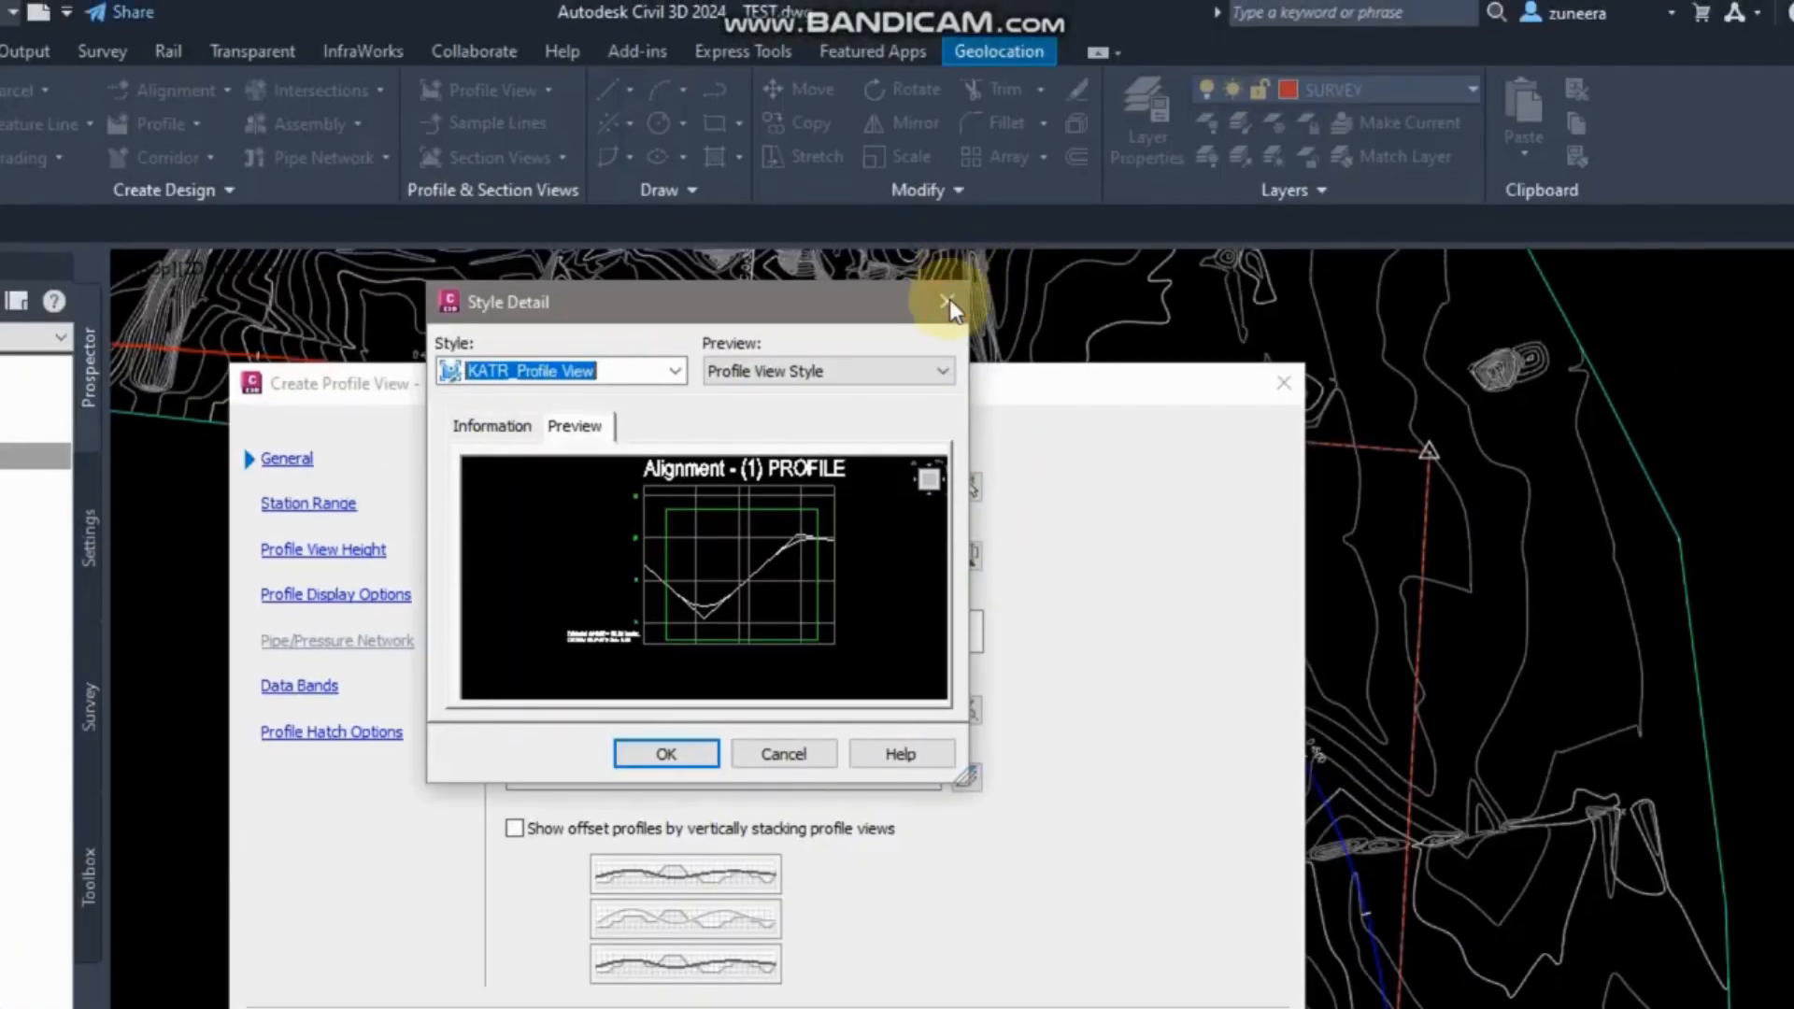
pyautogui.click(669, 378)
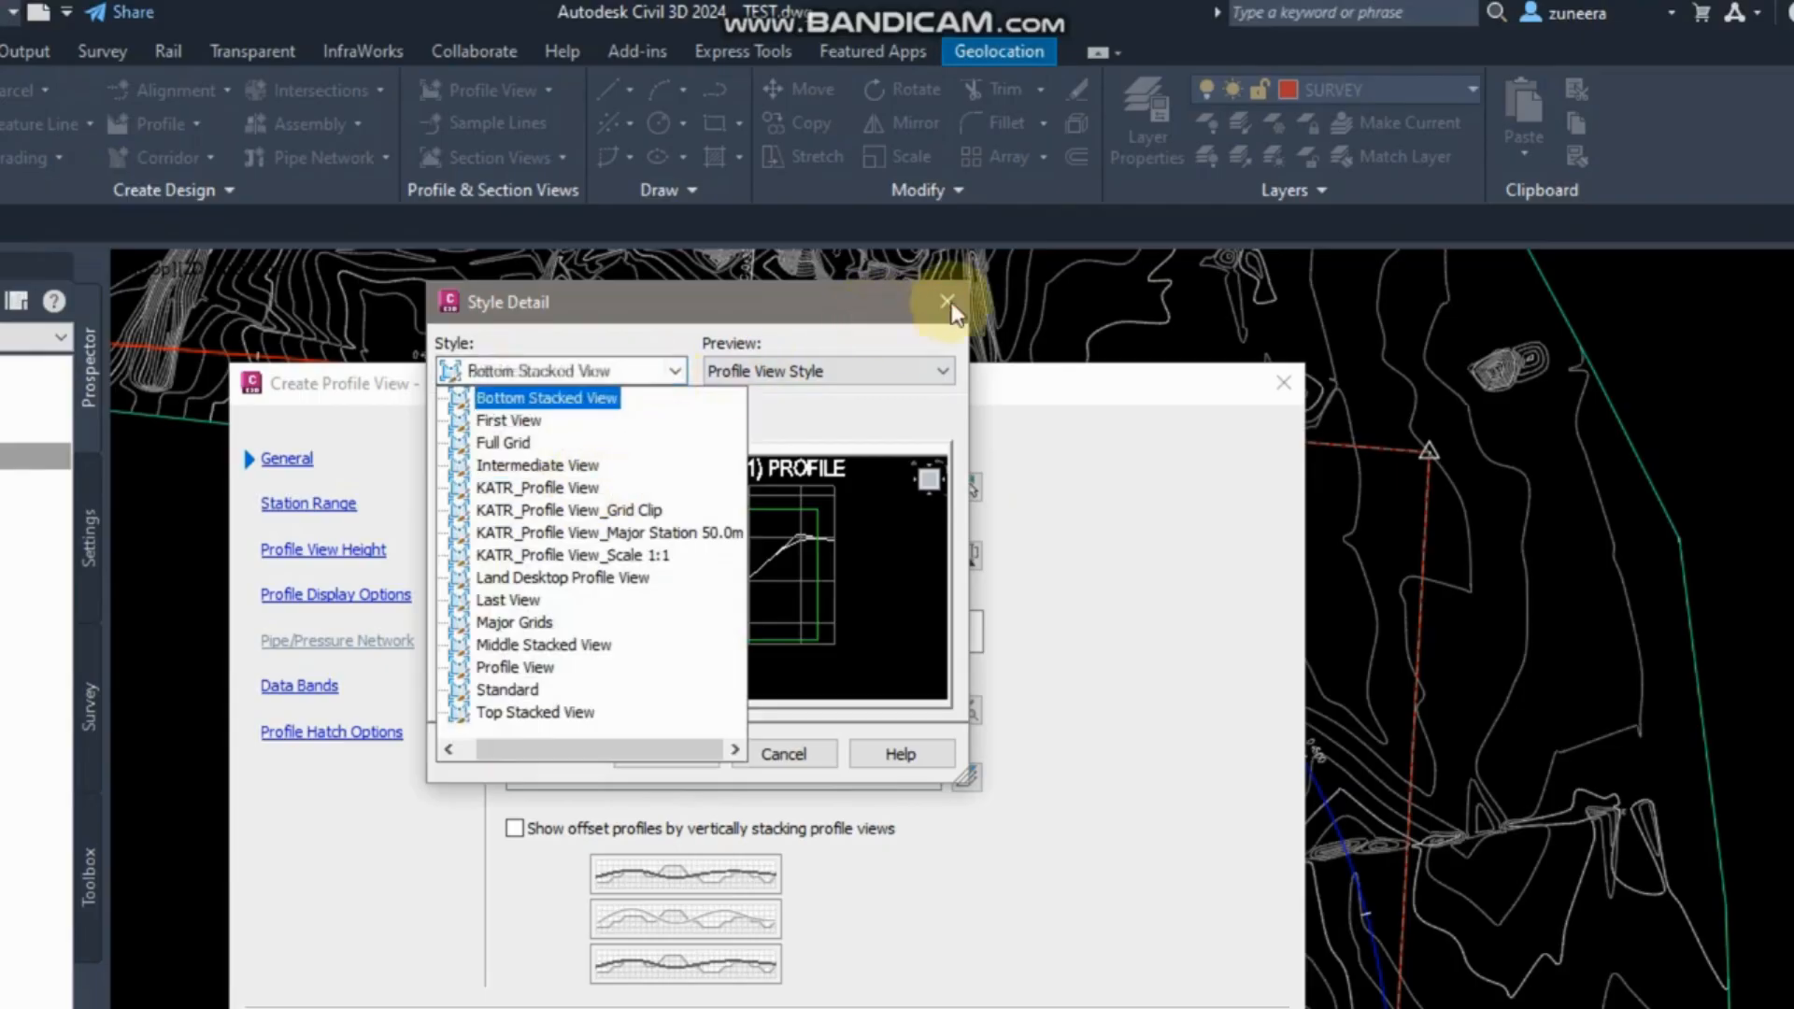
pyautogui.click(946, 300)
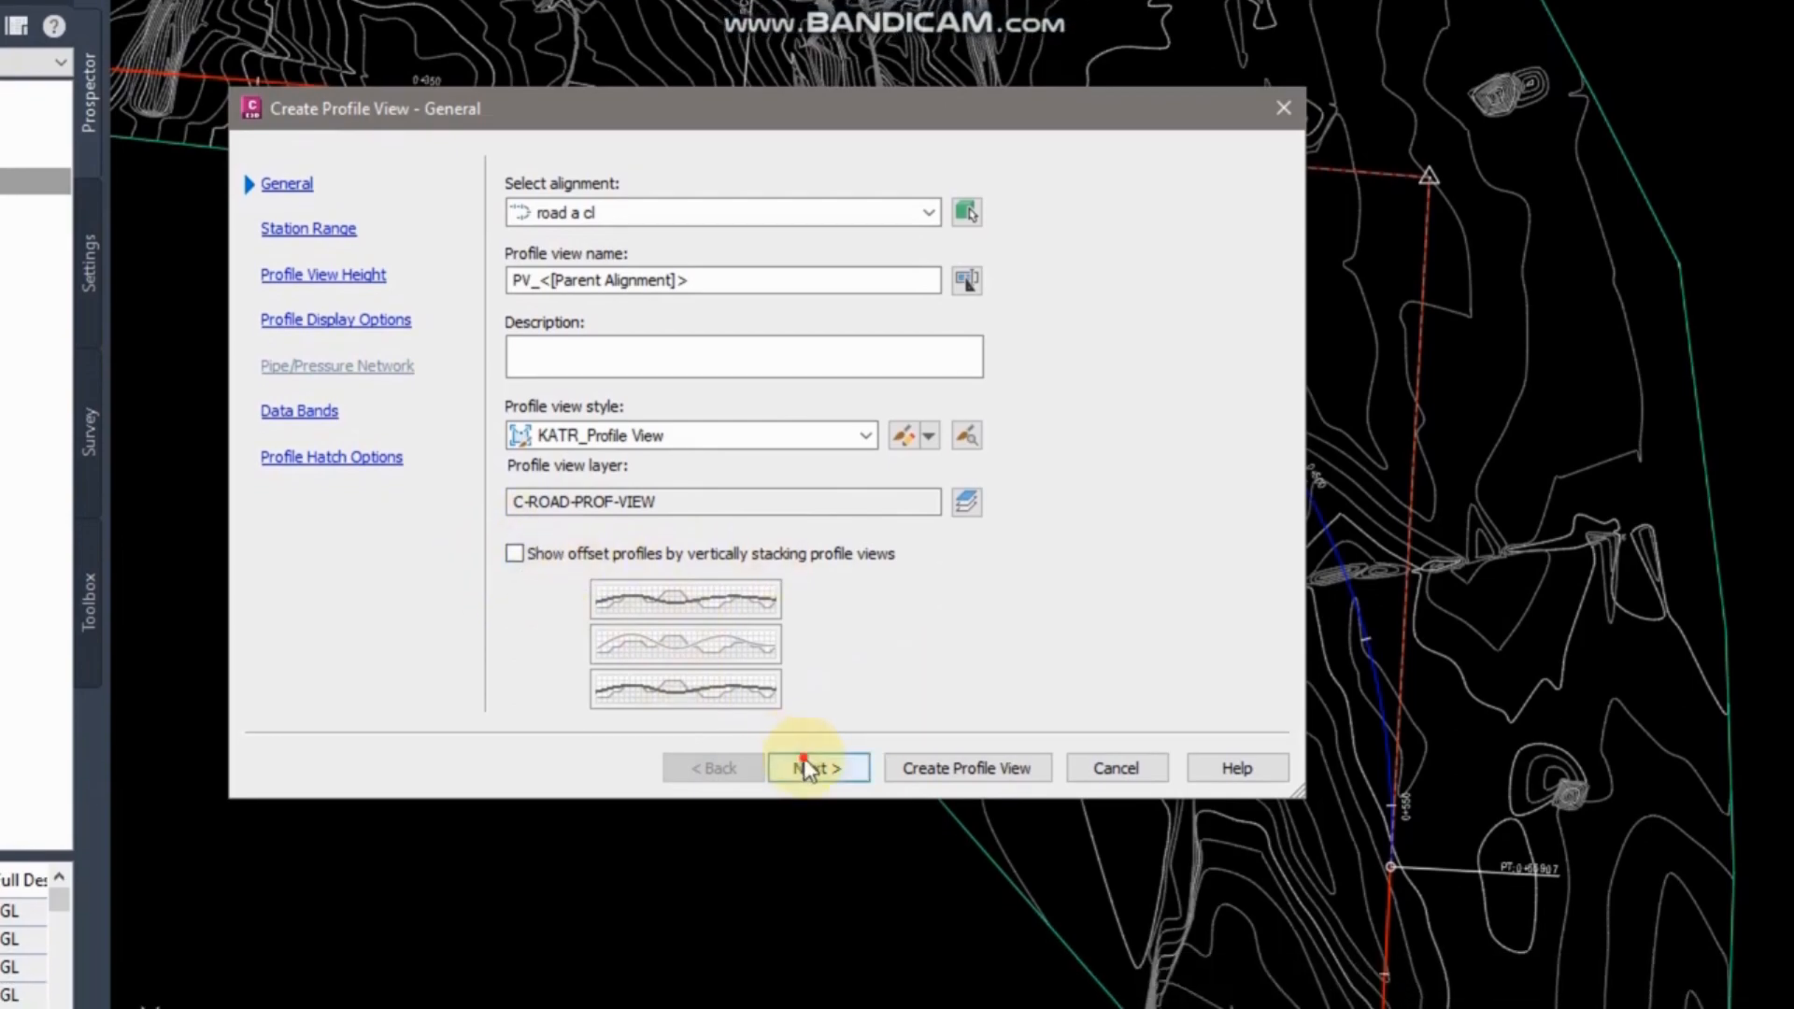
pyautogui.click(818, 824)
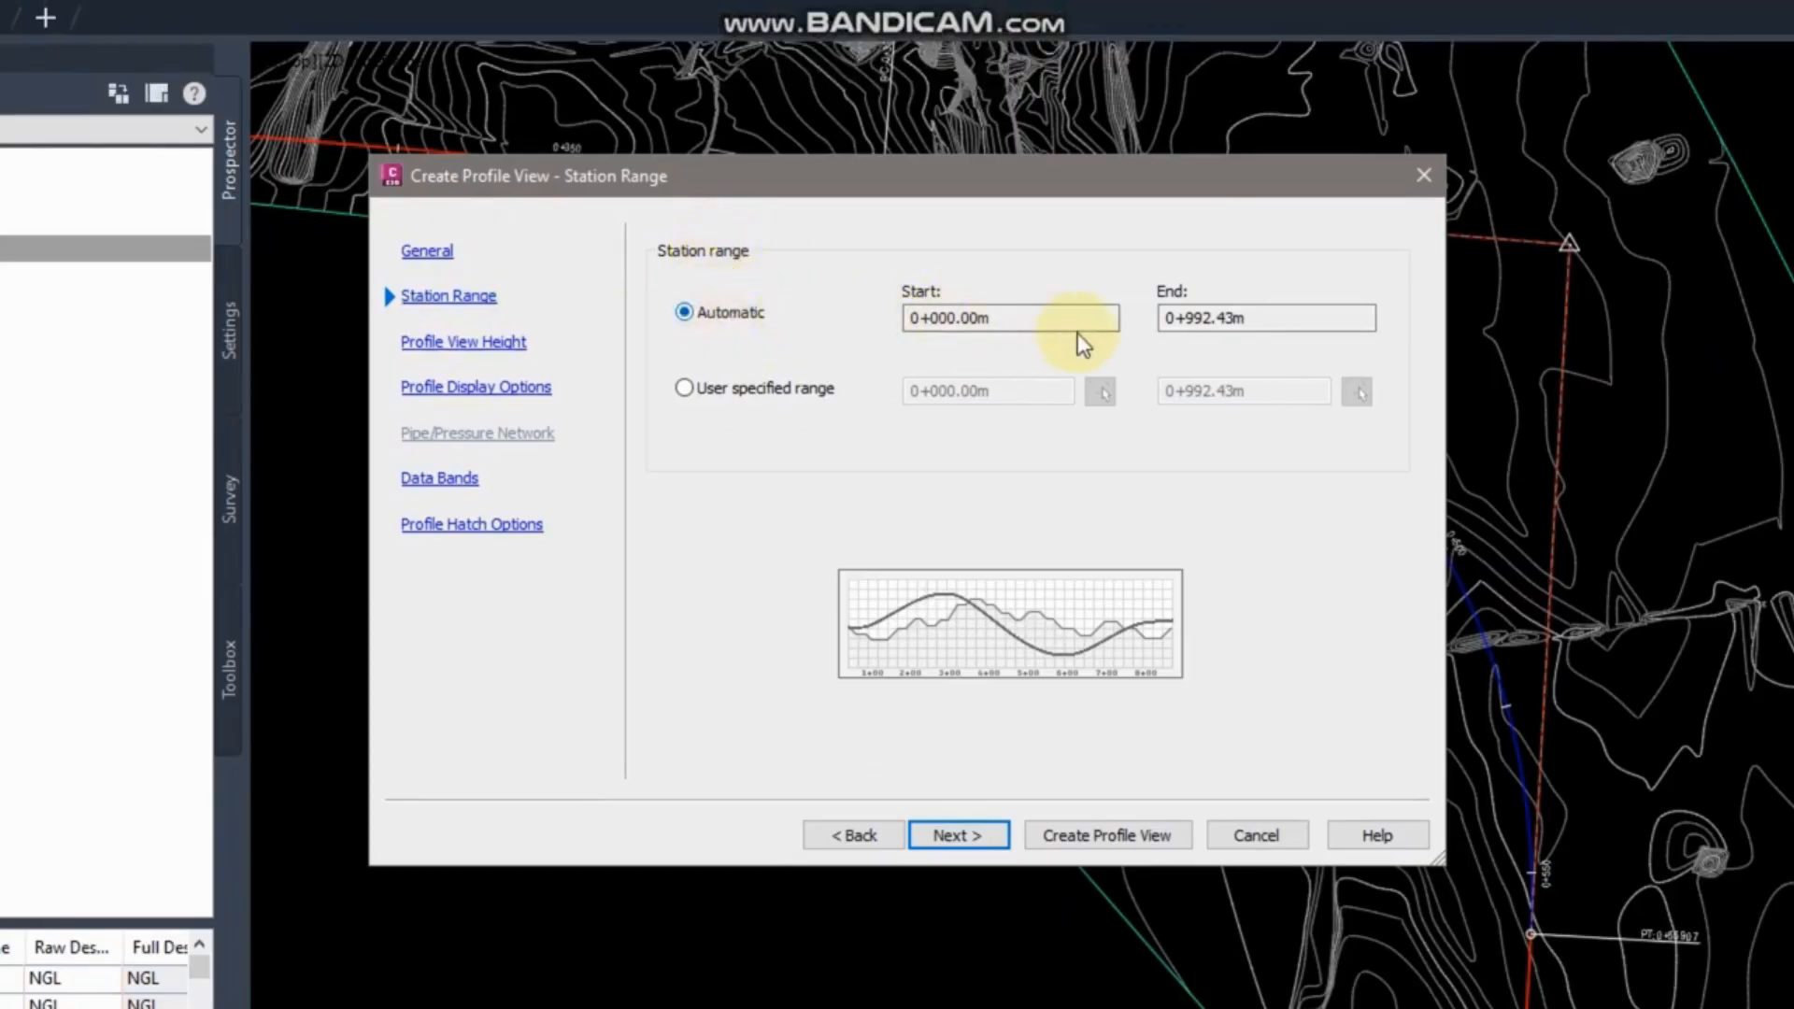
# Compare the user specified and automatic station ranges, keep the range automatic, and continue to the profile view height.
pyautogui.click(710, 388)
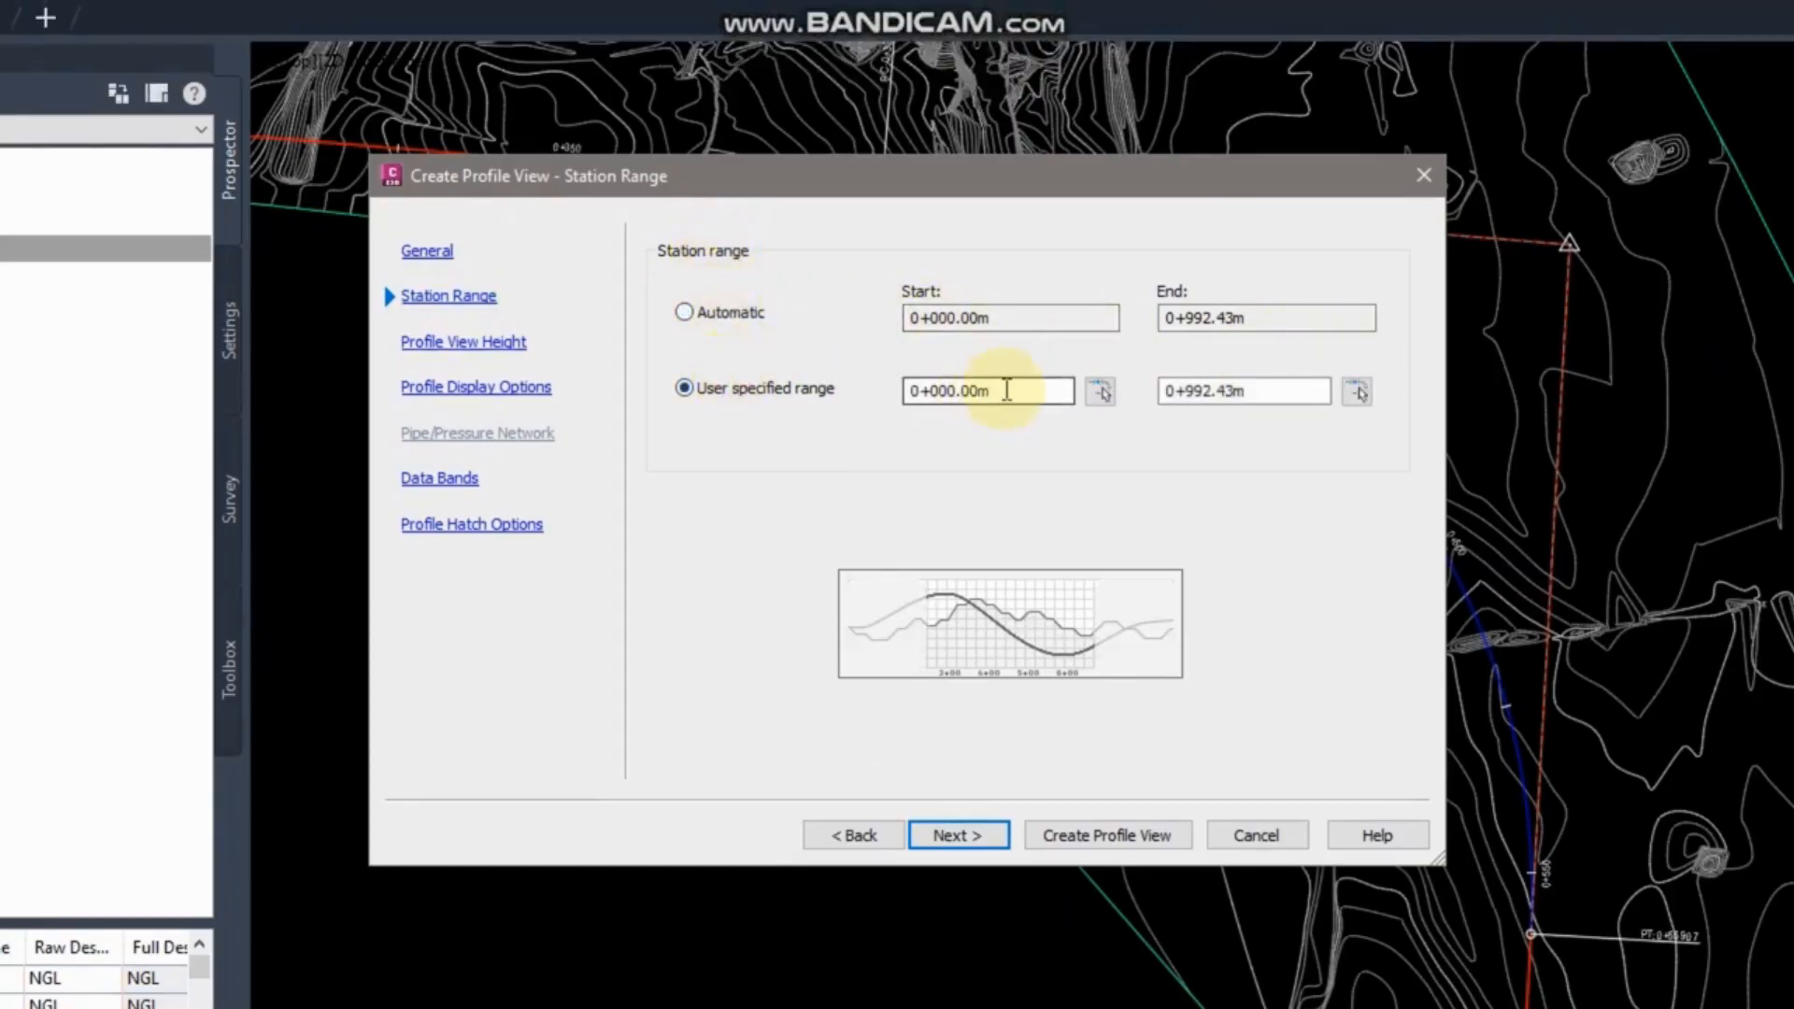
pyautogui.moveTo(1007, 391); pyautogui.dragTo(822, 388)
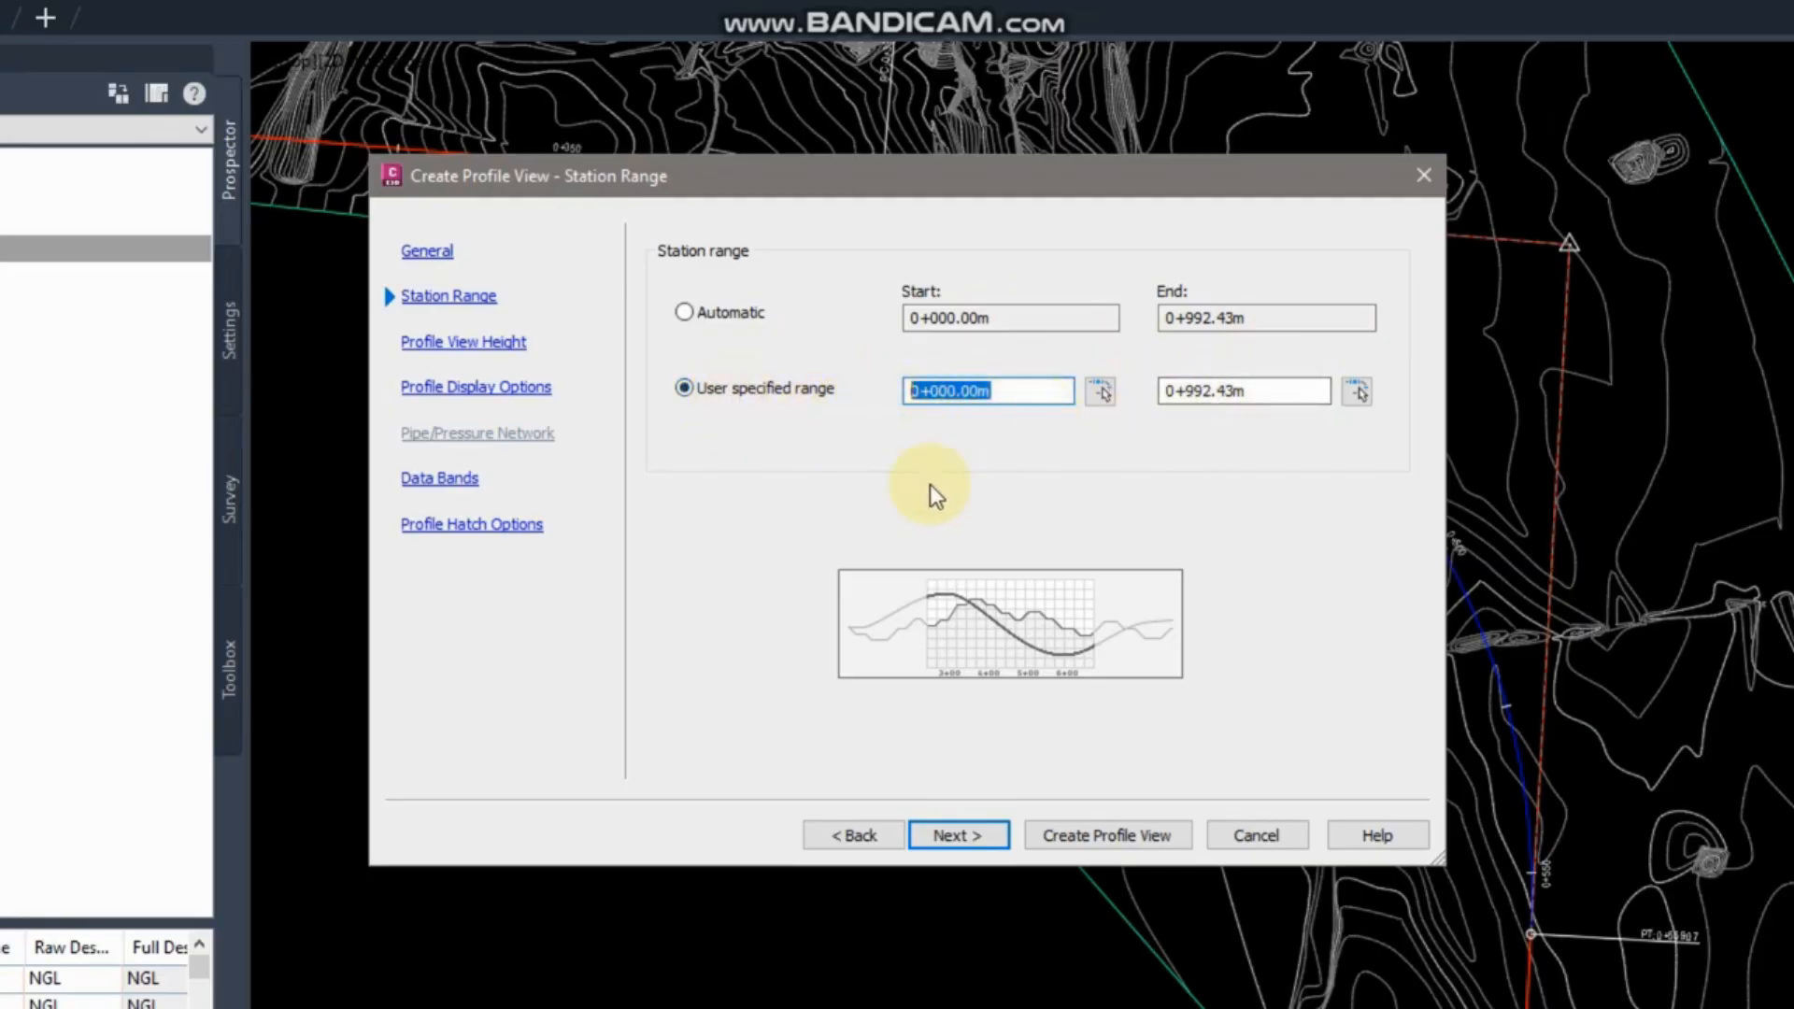
pyautogui.click(687, 313)
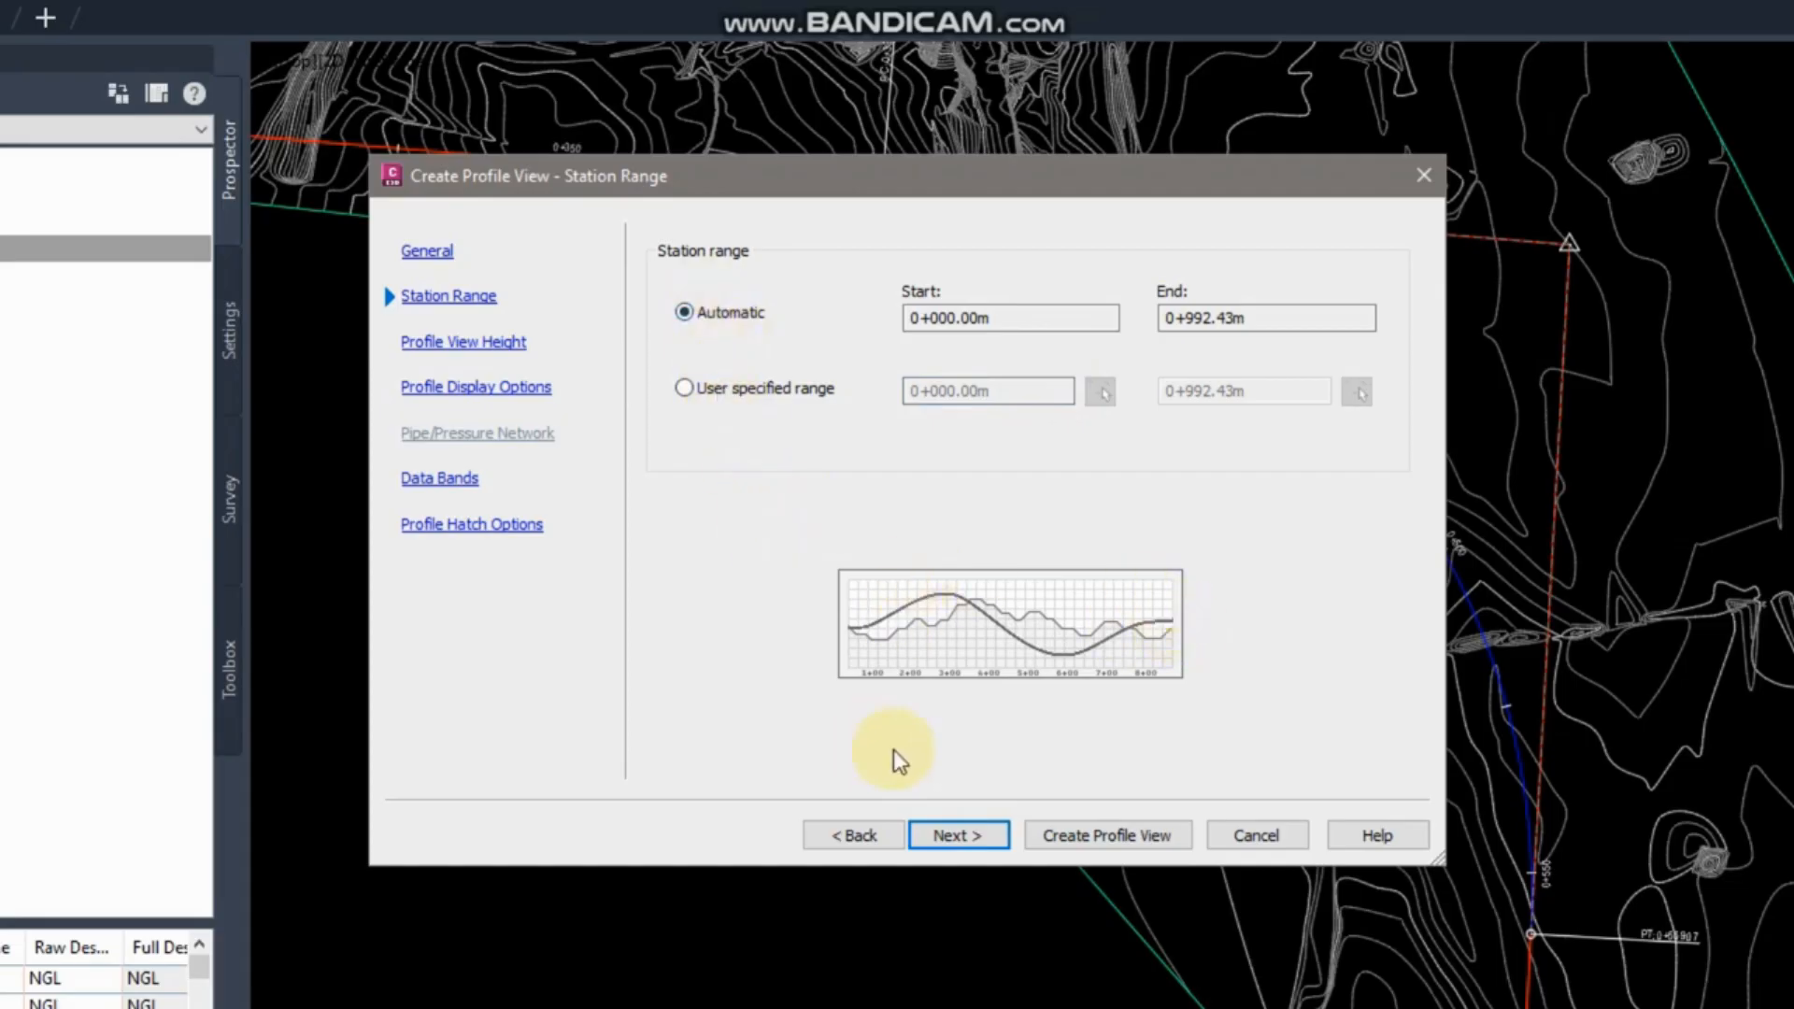
pyautogui.click(943, 824)
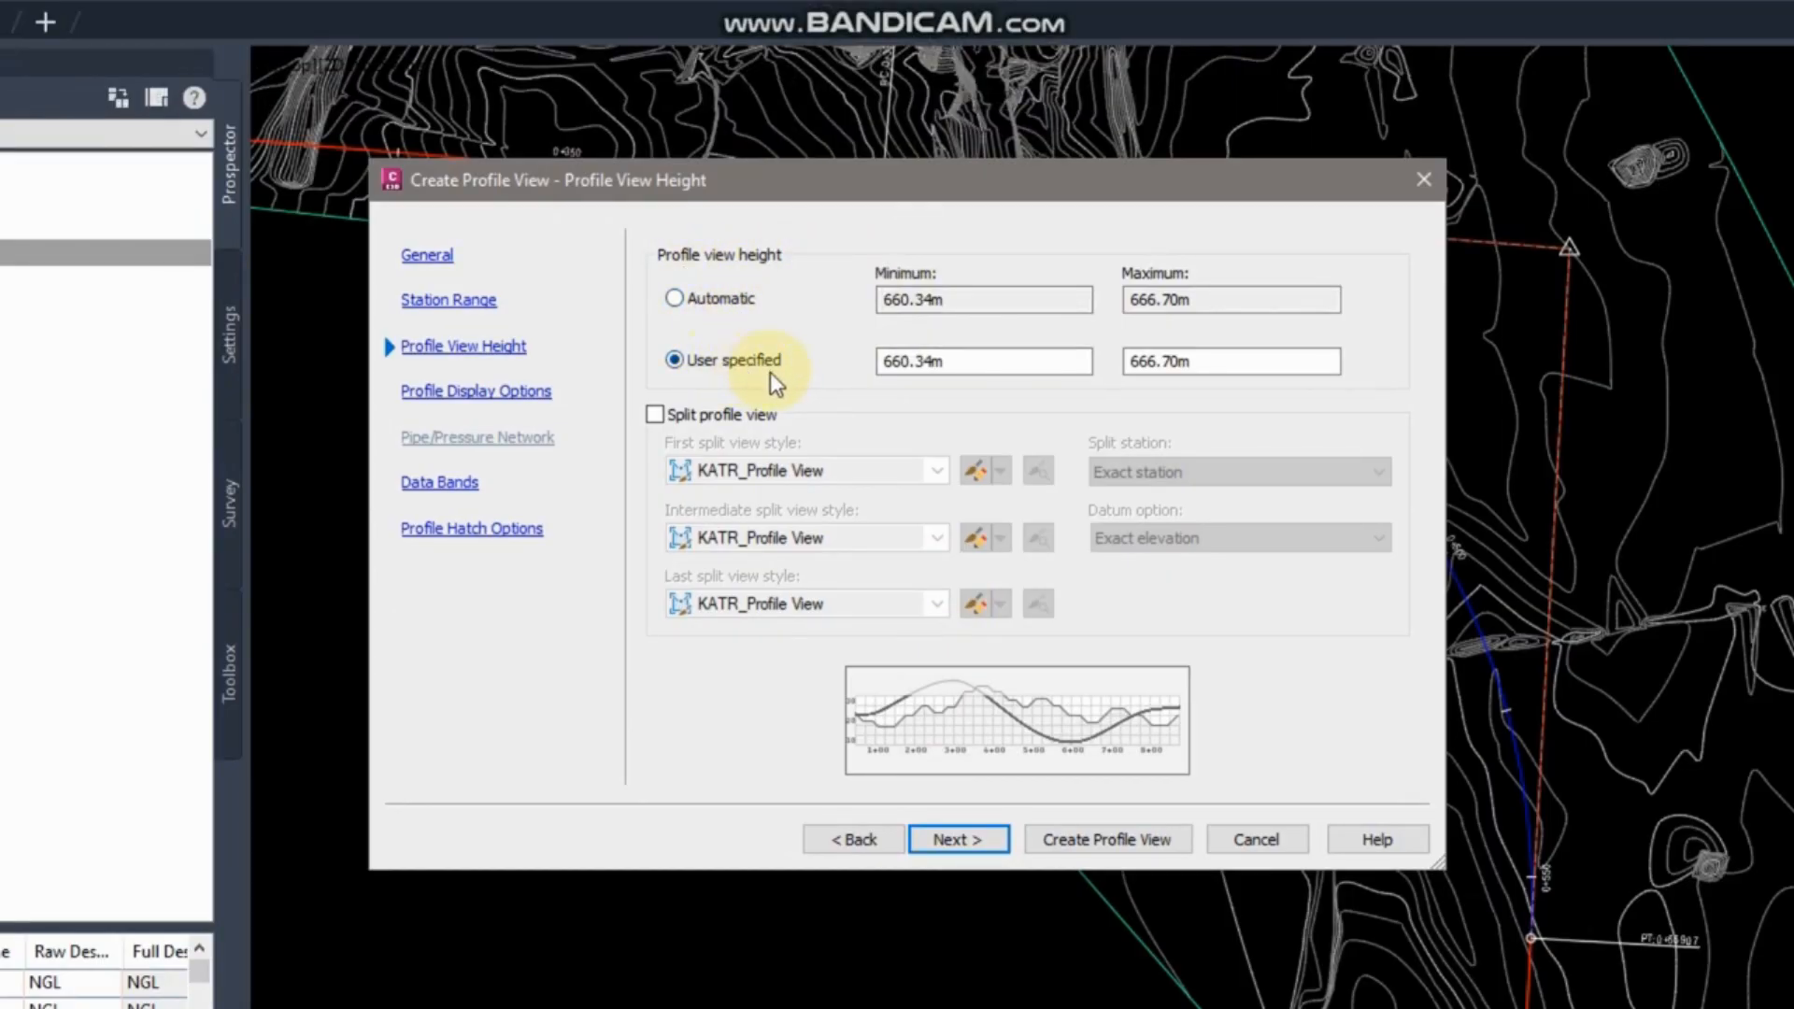
# Compare the automatic, user specified and split height options, keep the automatic unsplit height, and continue to the profile display options.
pyautogui.click(725, 301)
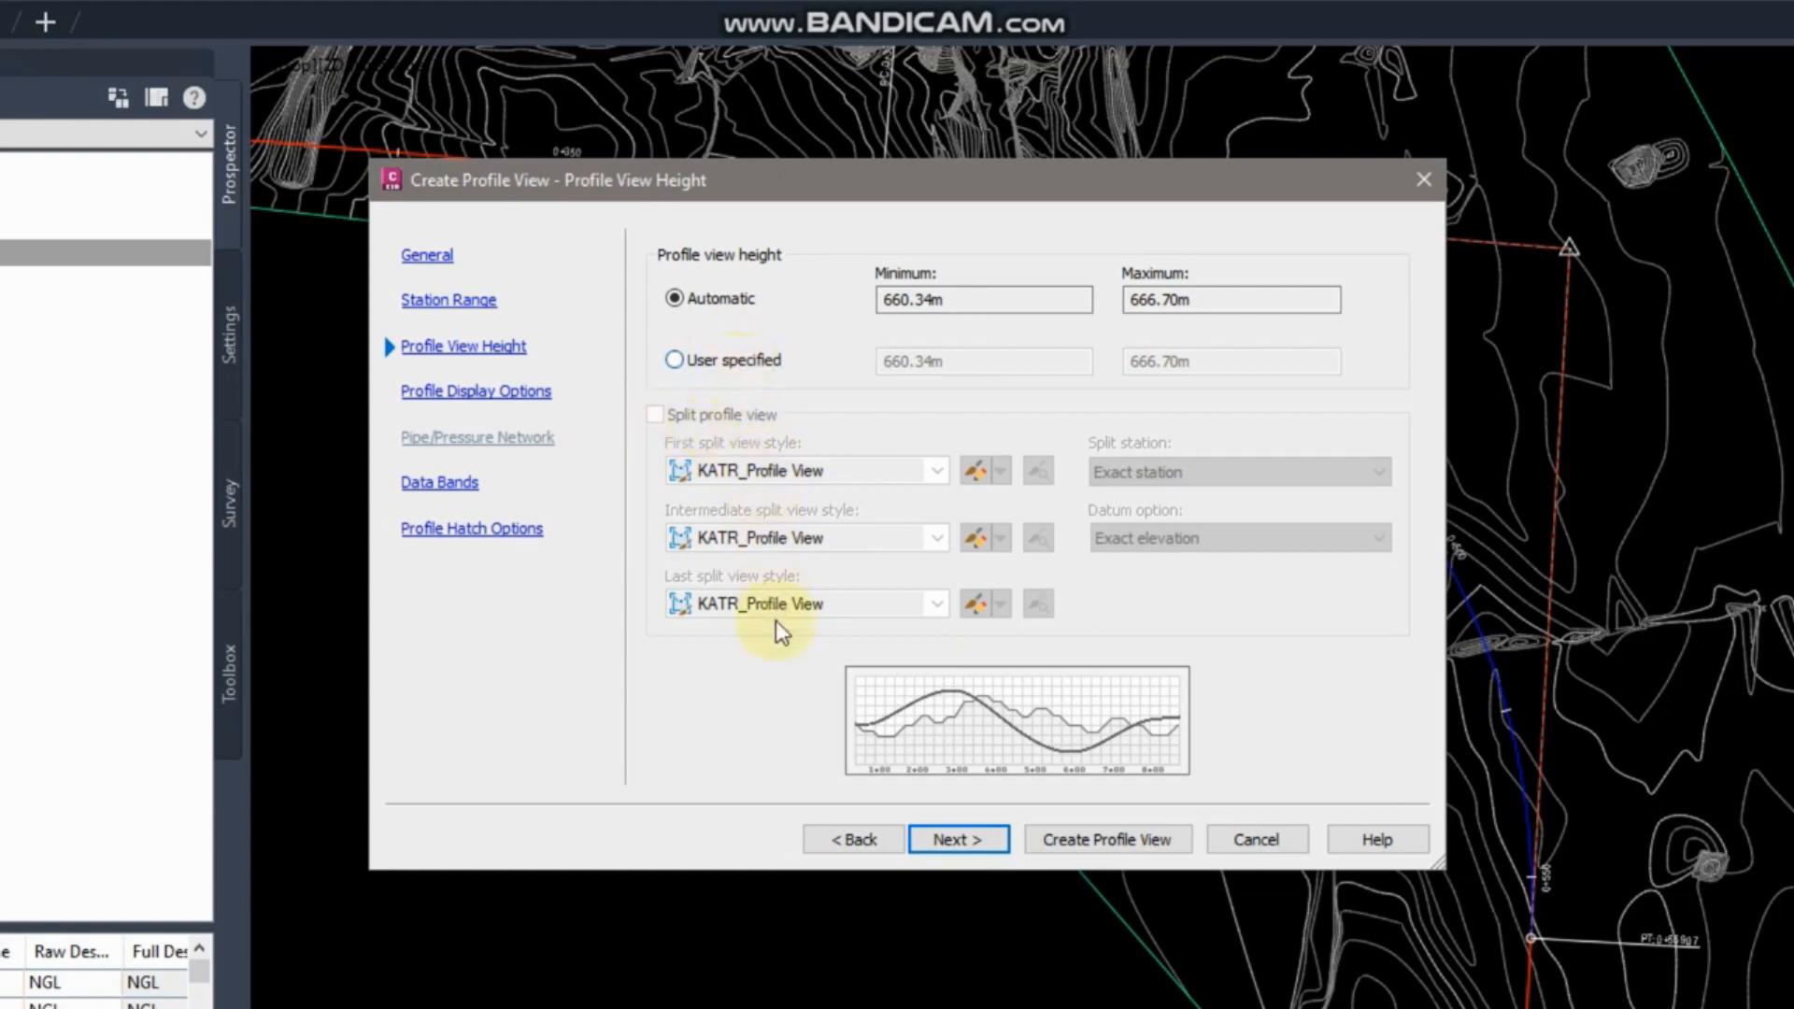
pyautogui.click(705, 363)
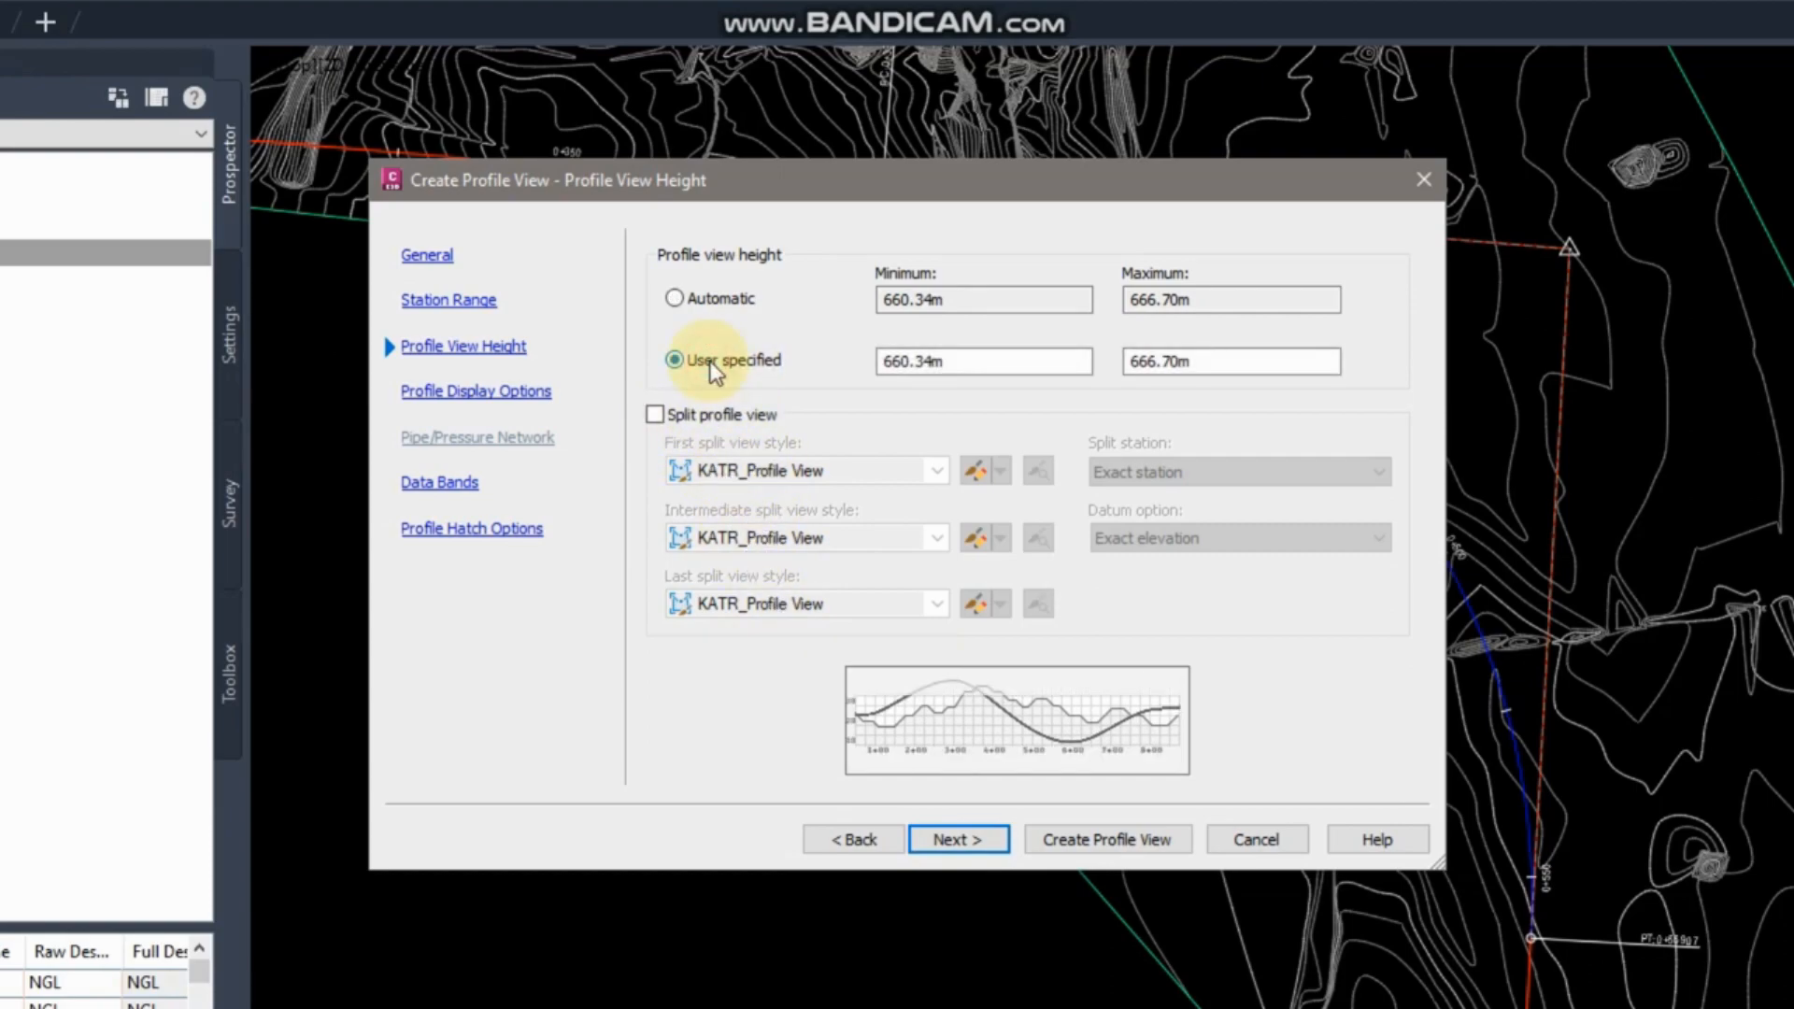
pyautogui.click(713, 420)
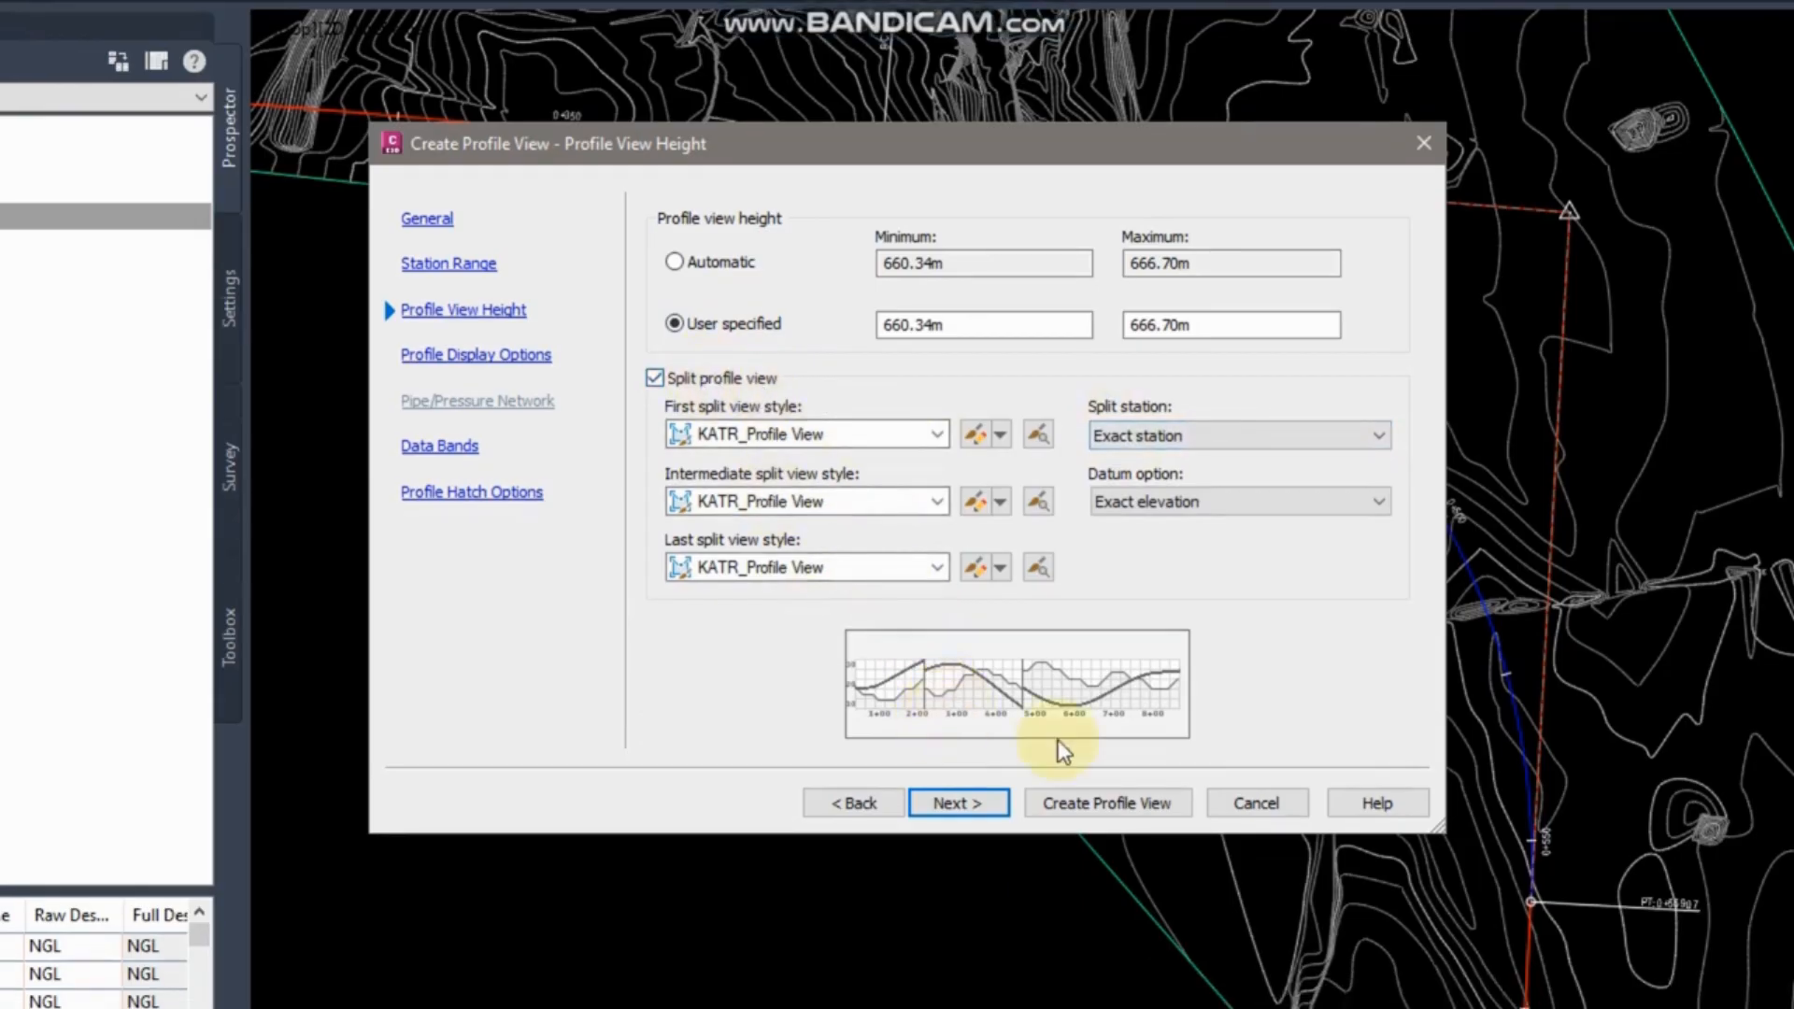
pyautogui.click(696, 379)
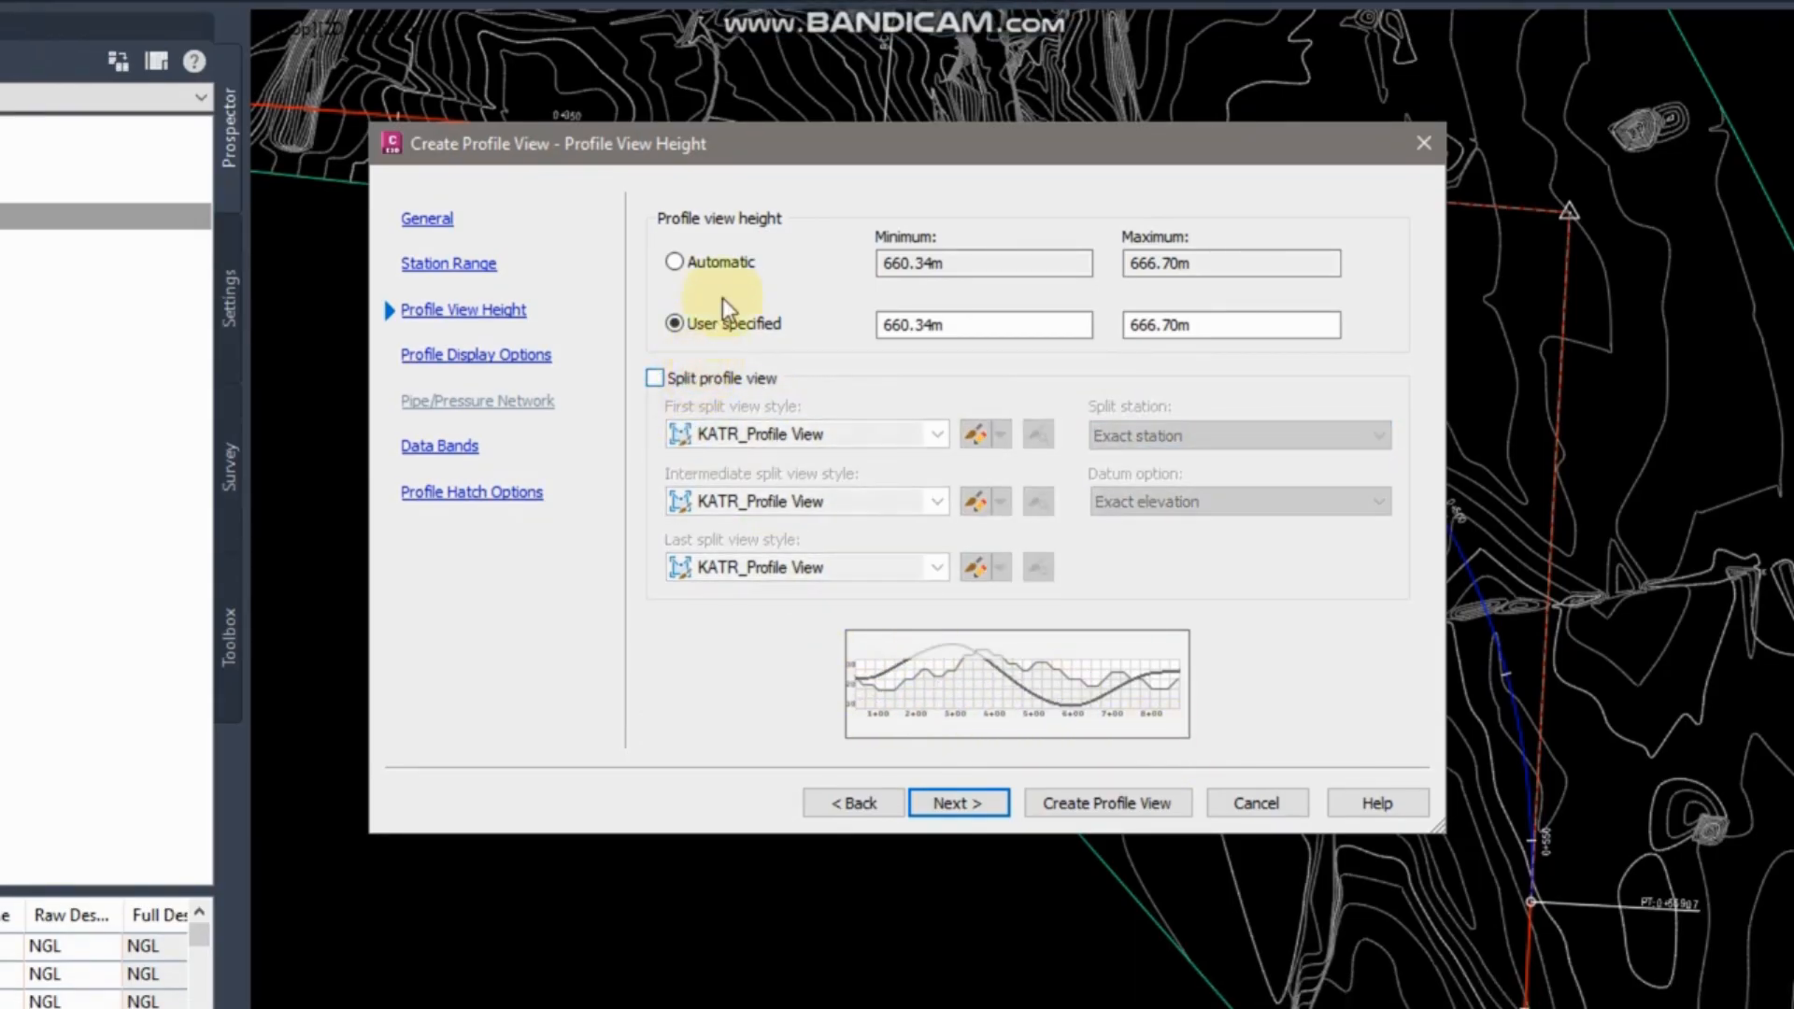
pyautogui.click(675, 261)
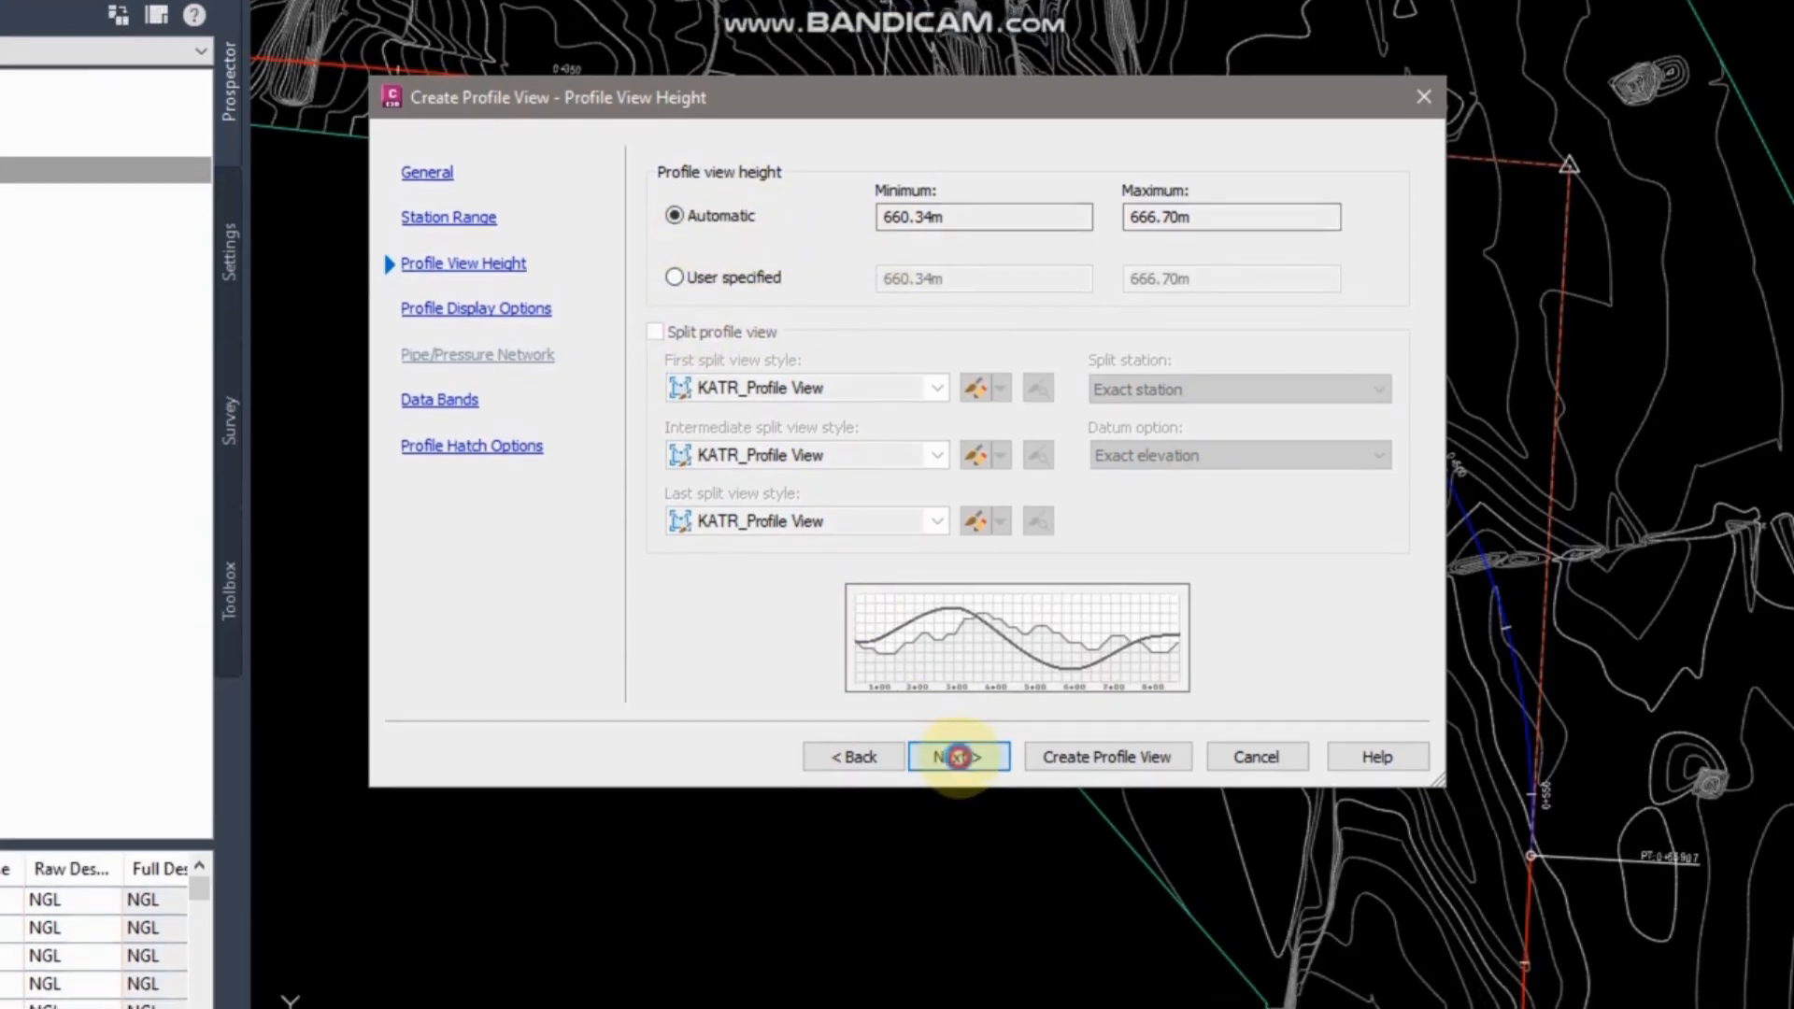
pyautogui.click(959, 813)
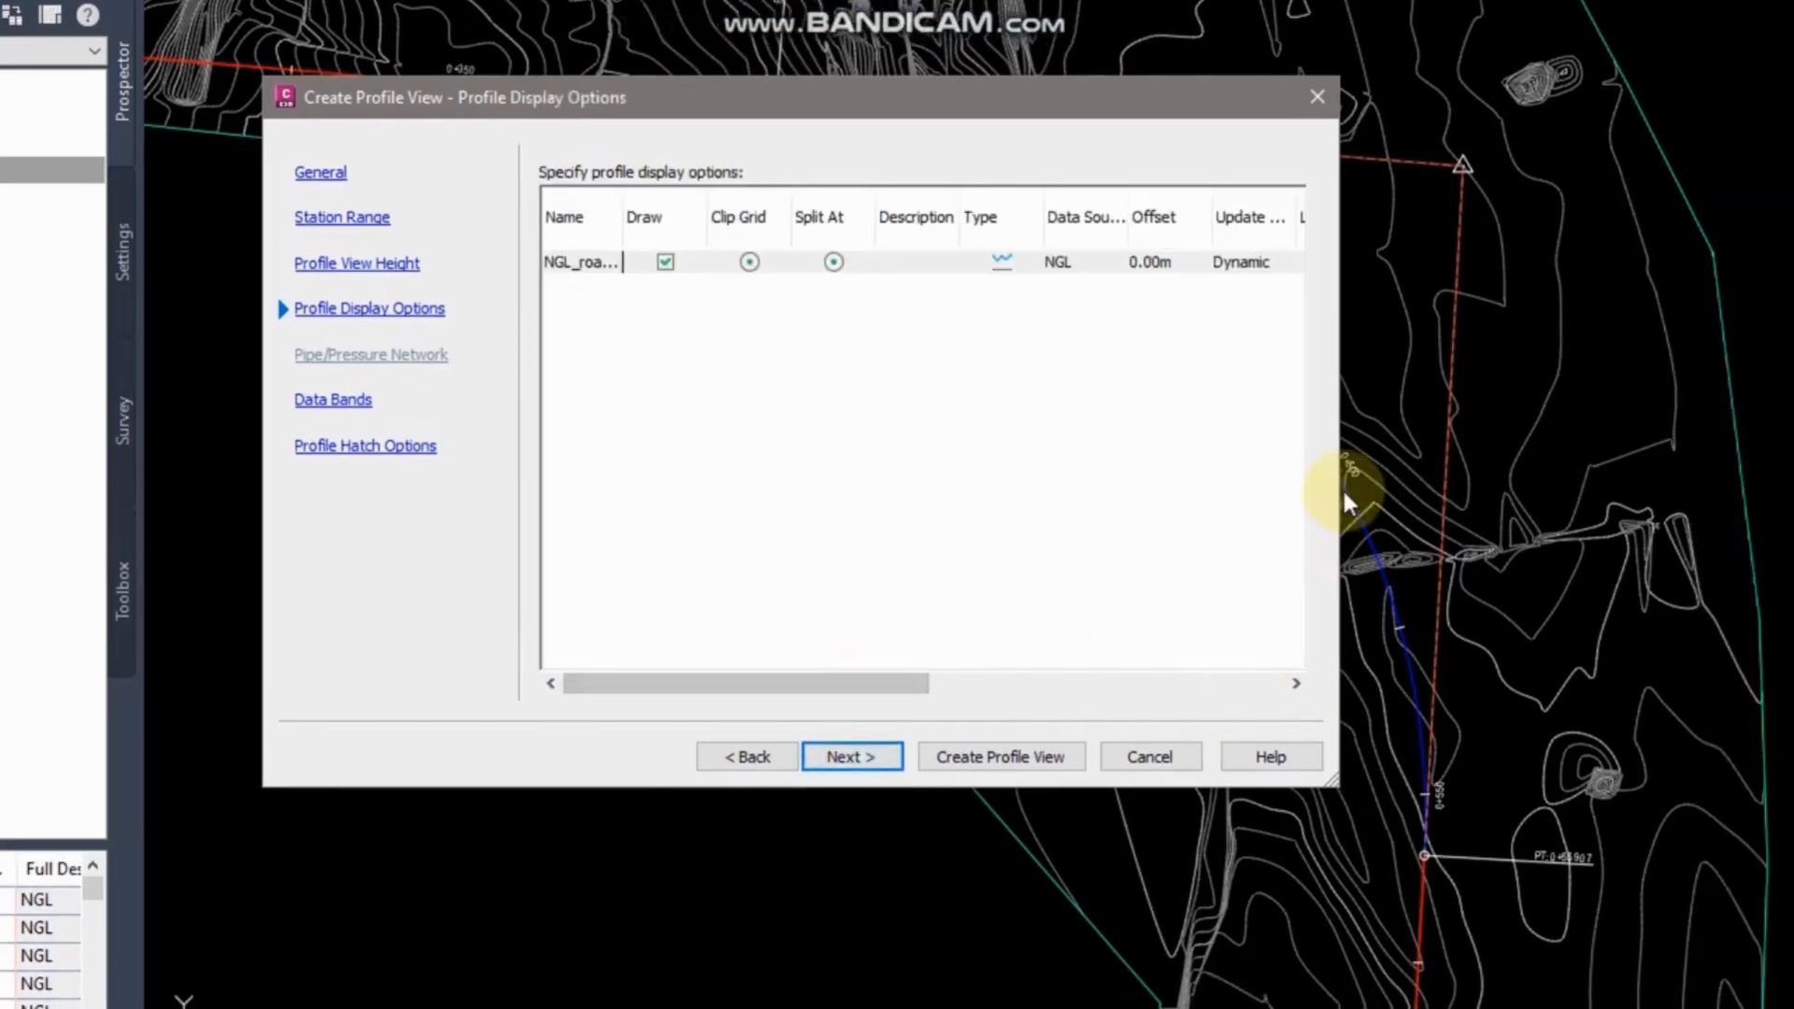
# Enlarge the wizard to review all display columns of the NGL profile, and continue to the data bands.
pyautogui.moveTo(1340, 756); pyautogui.dragTo(1629, 649)
pyautogui.moveTo(1047, 253); pyautogui.dragTo(580, 253)
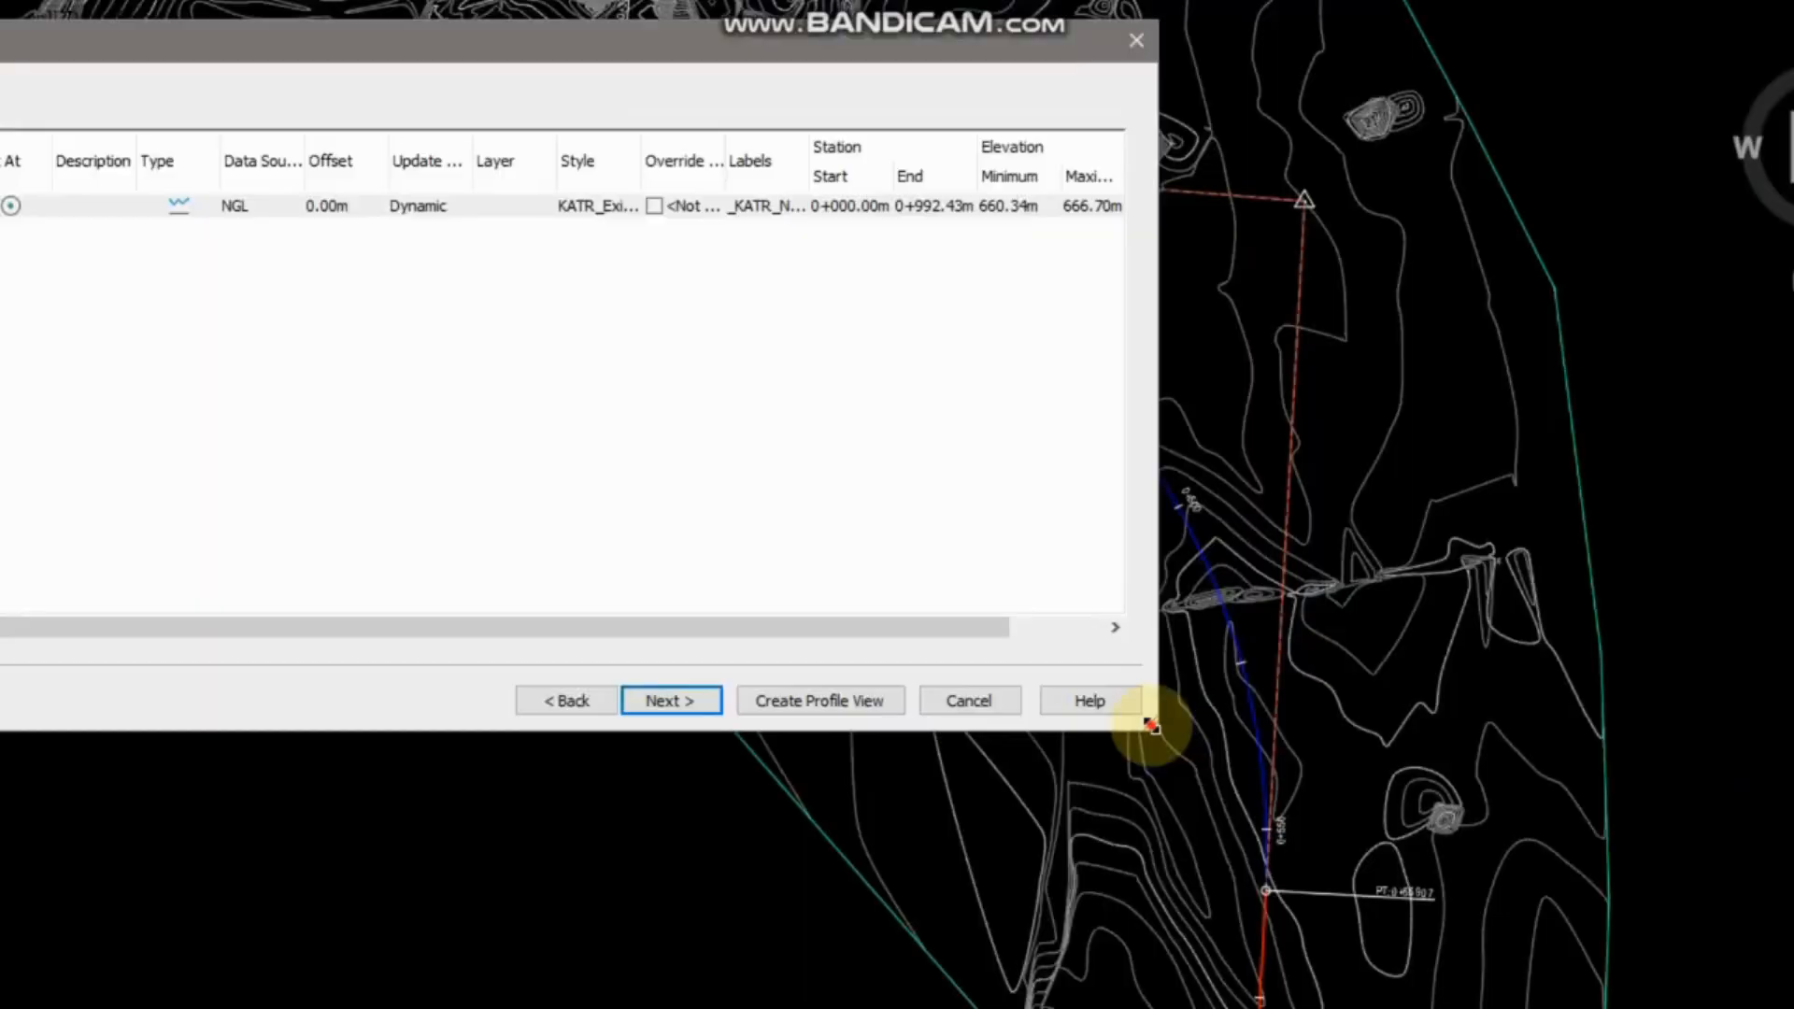
pyautogui.moveTo(1155, 927); pyautogui.dragTo(1735, 906)
pyautogui.moveTo(1544, 703); pyautogui.dragTo(1598, 702)
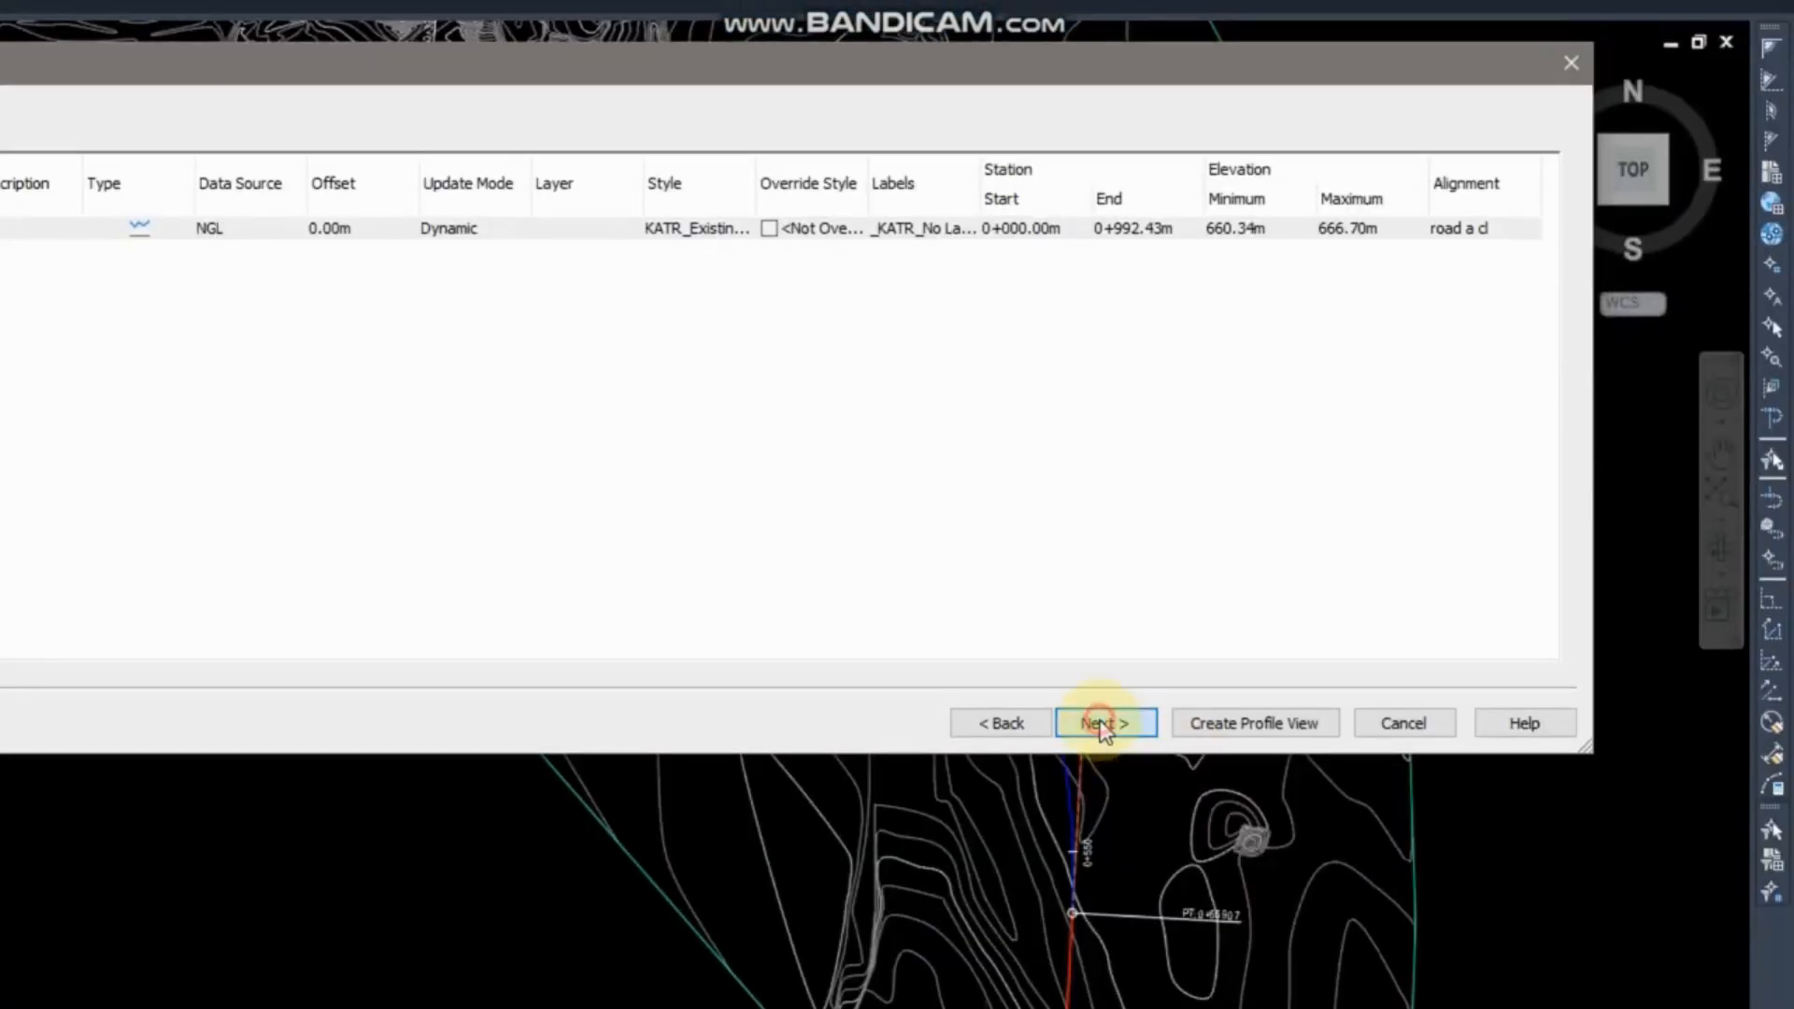
pyautogui.click(1101, 725)
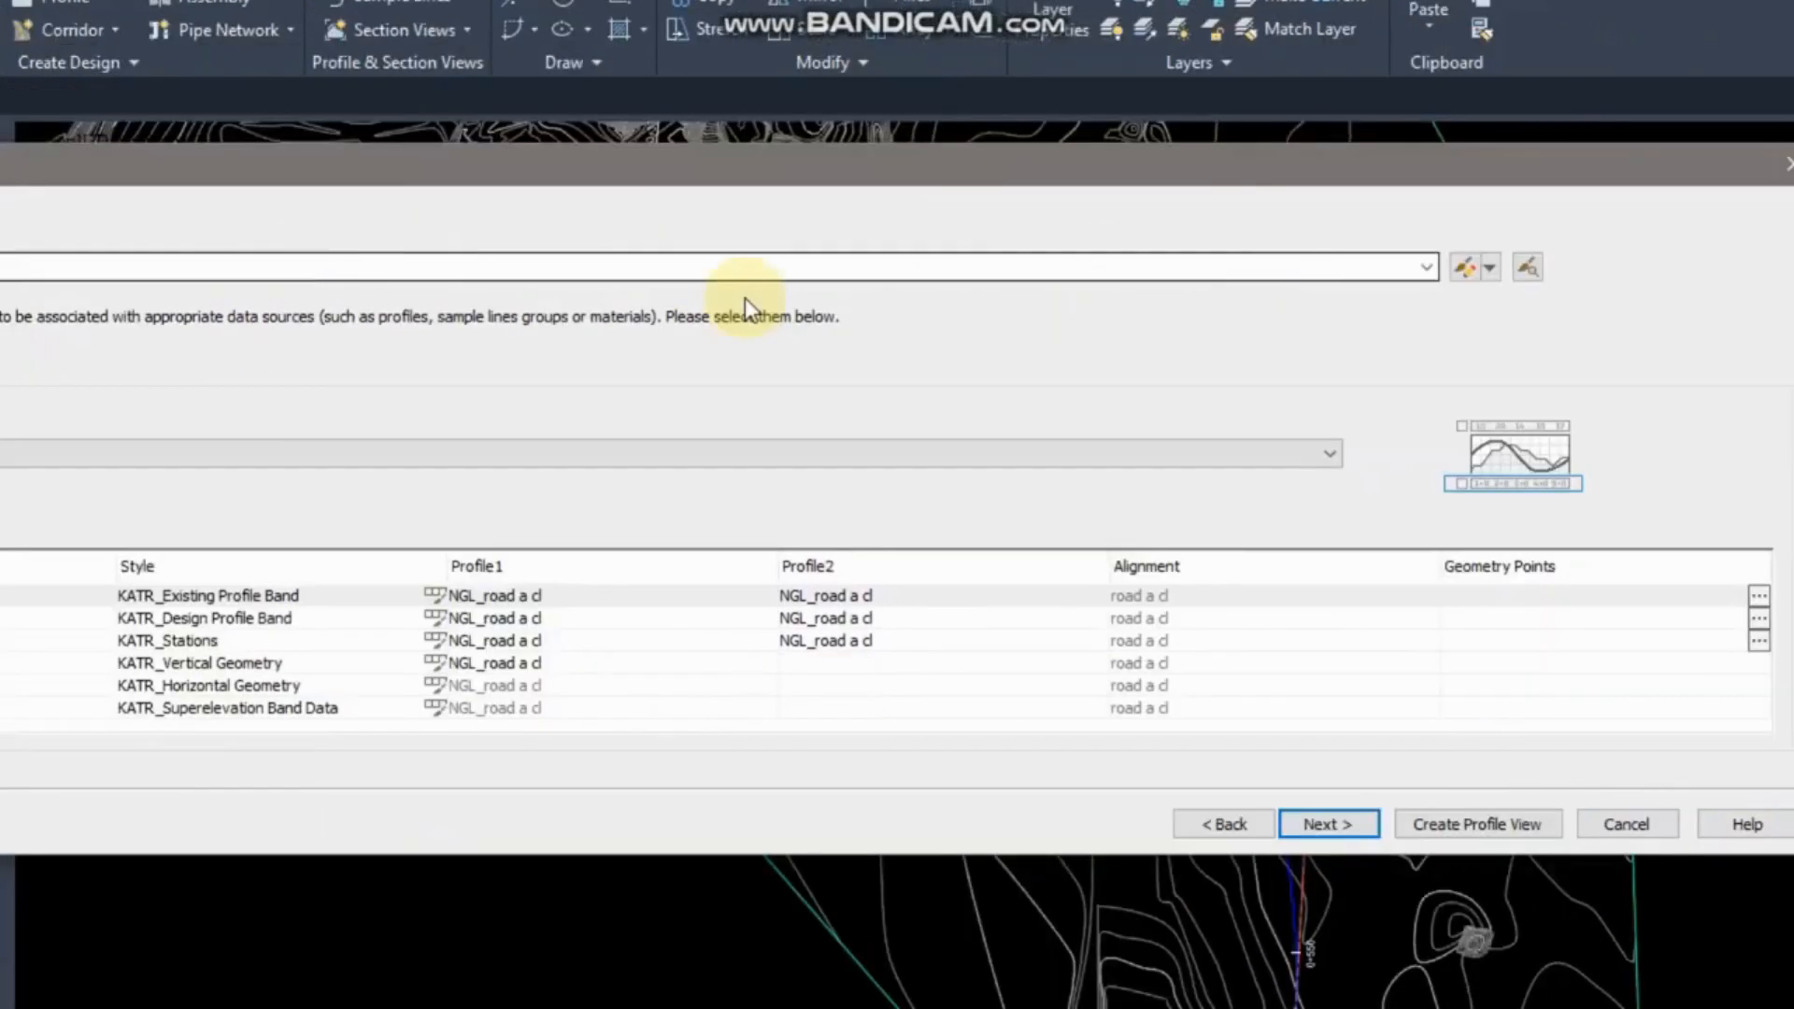
# Use the _KATR_Profile Band Set with its bands at the bottom of the profile view, and continue to the hatch options.
pyautogui.click(1426, 269)
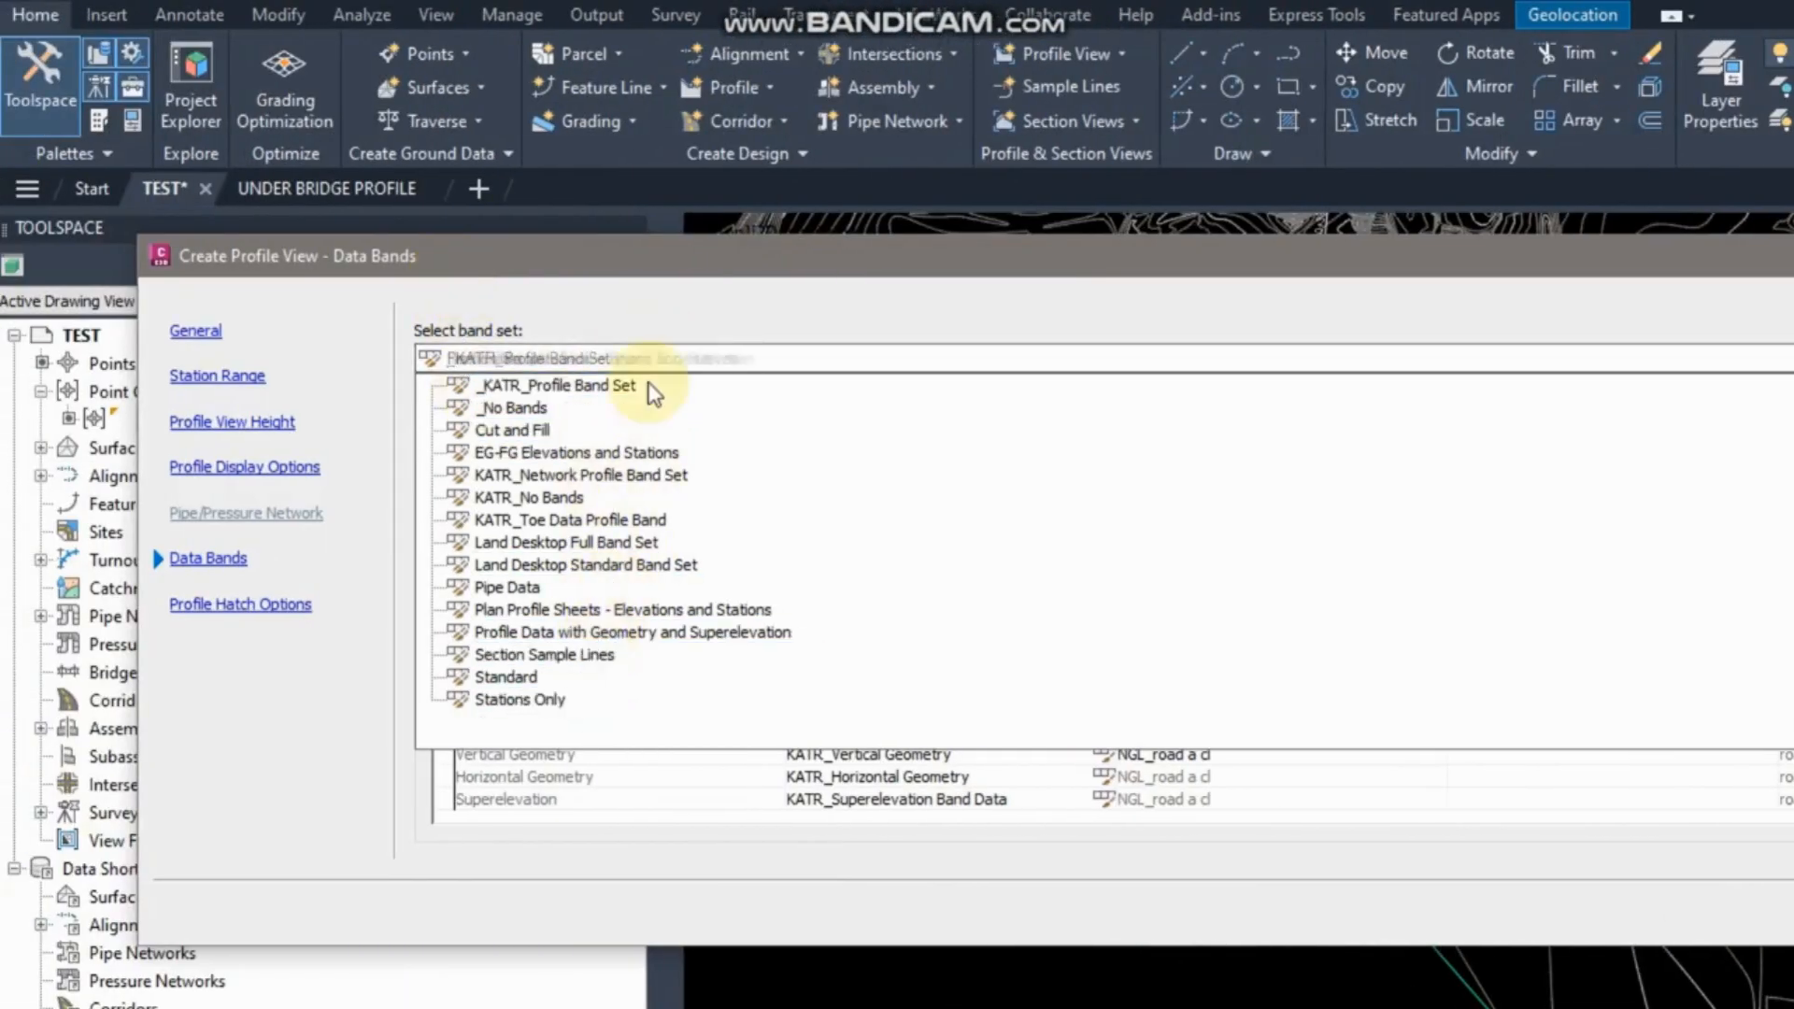
pyautogui.click(575, 385)
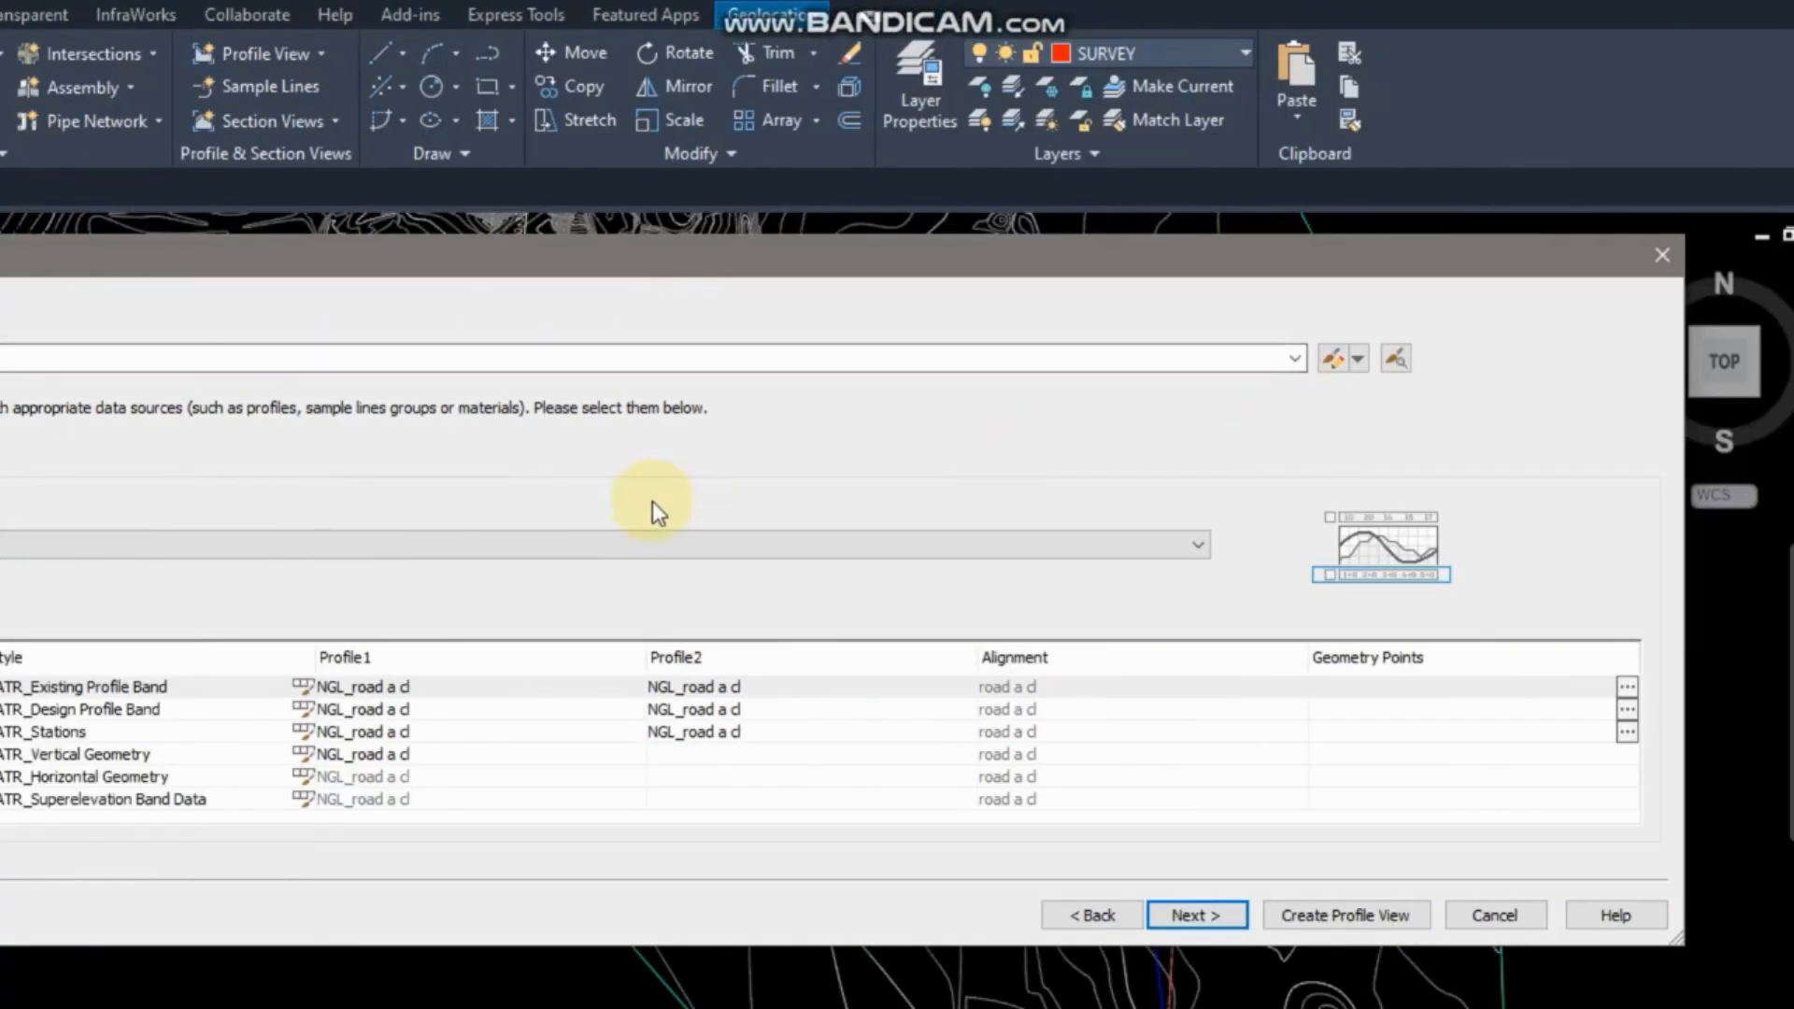
pyautogui.click(1200, 544)
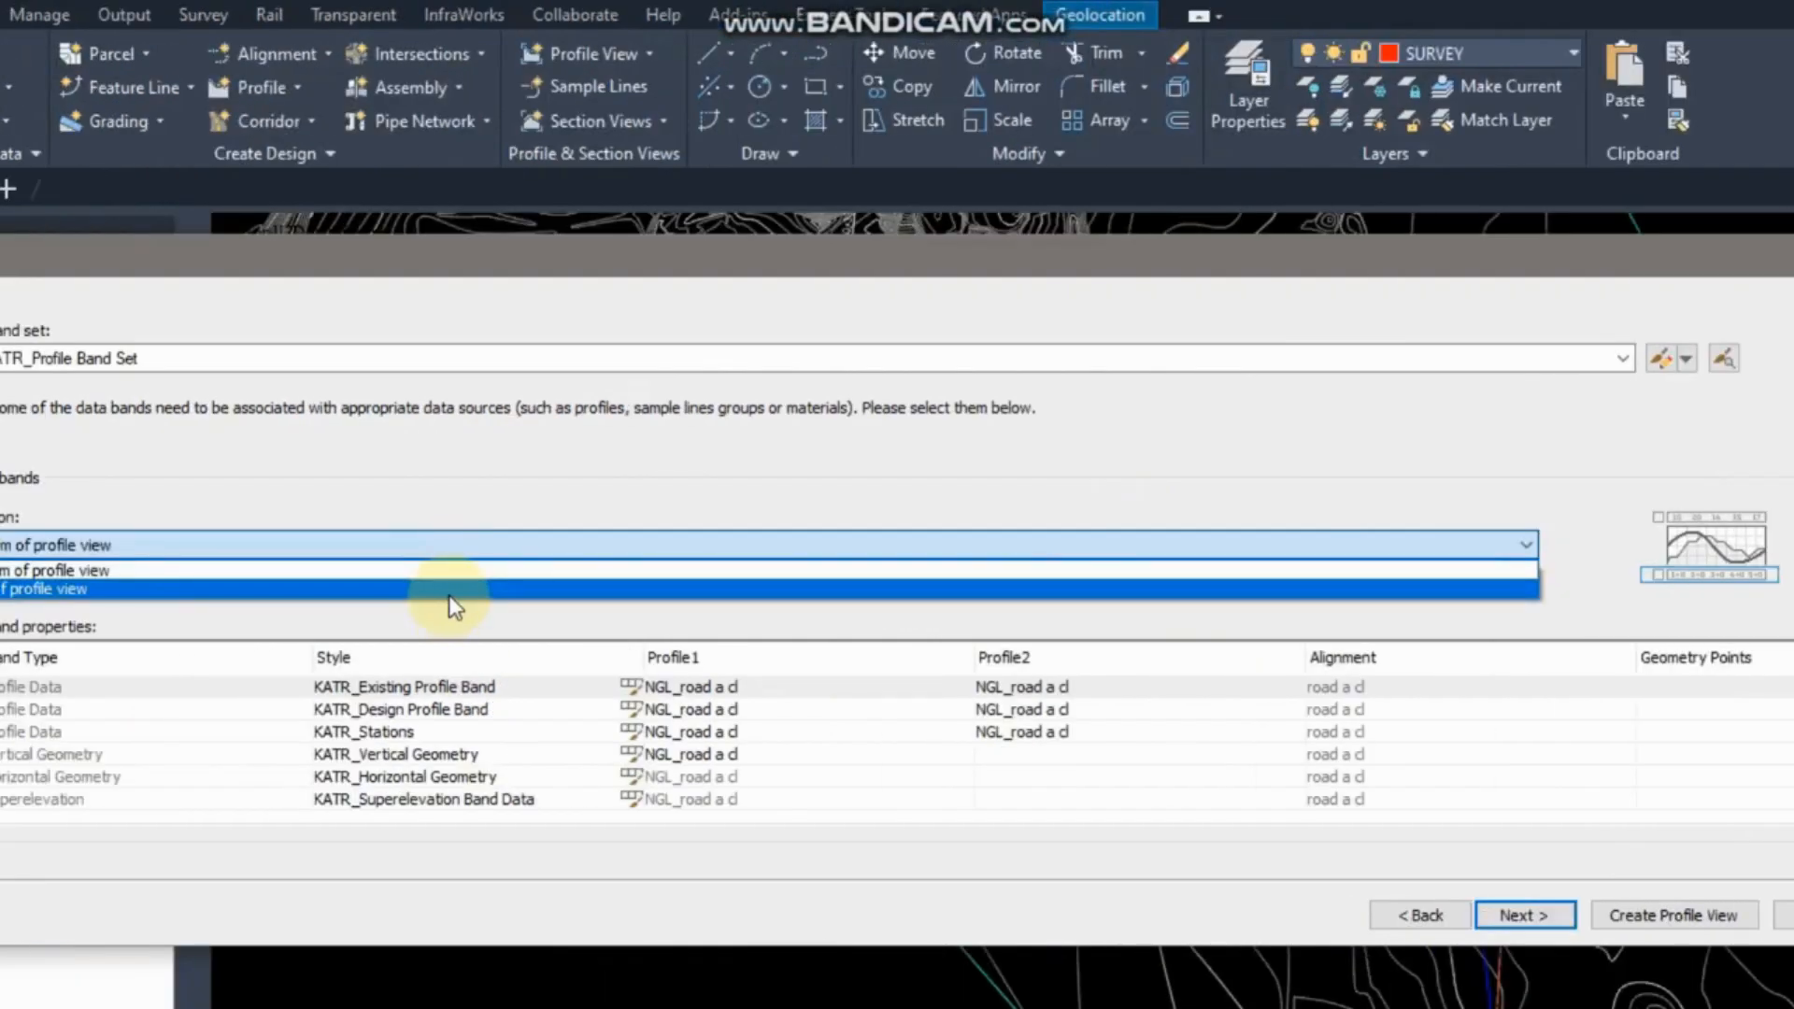
pyautogui.click(450, 592)
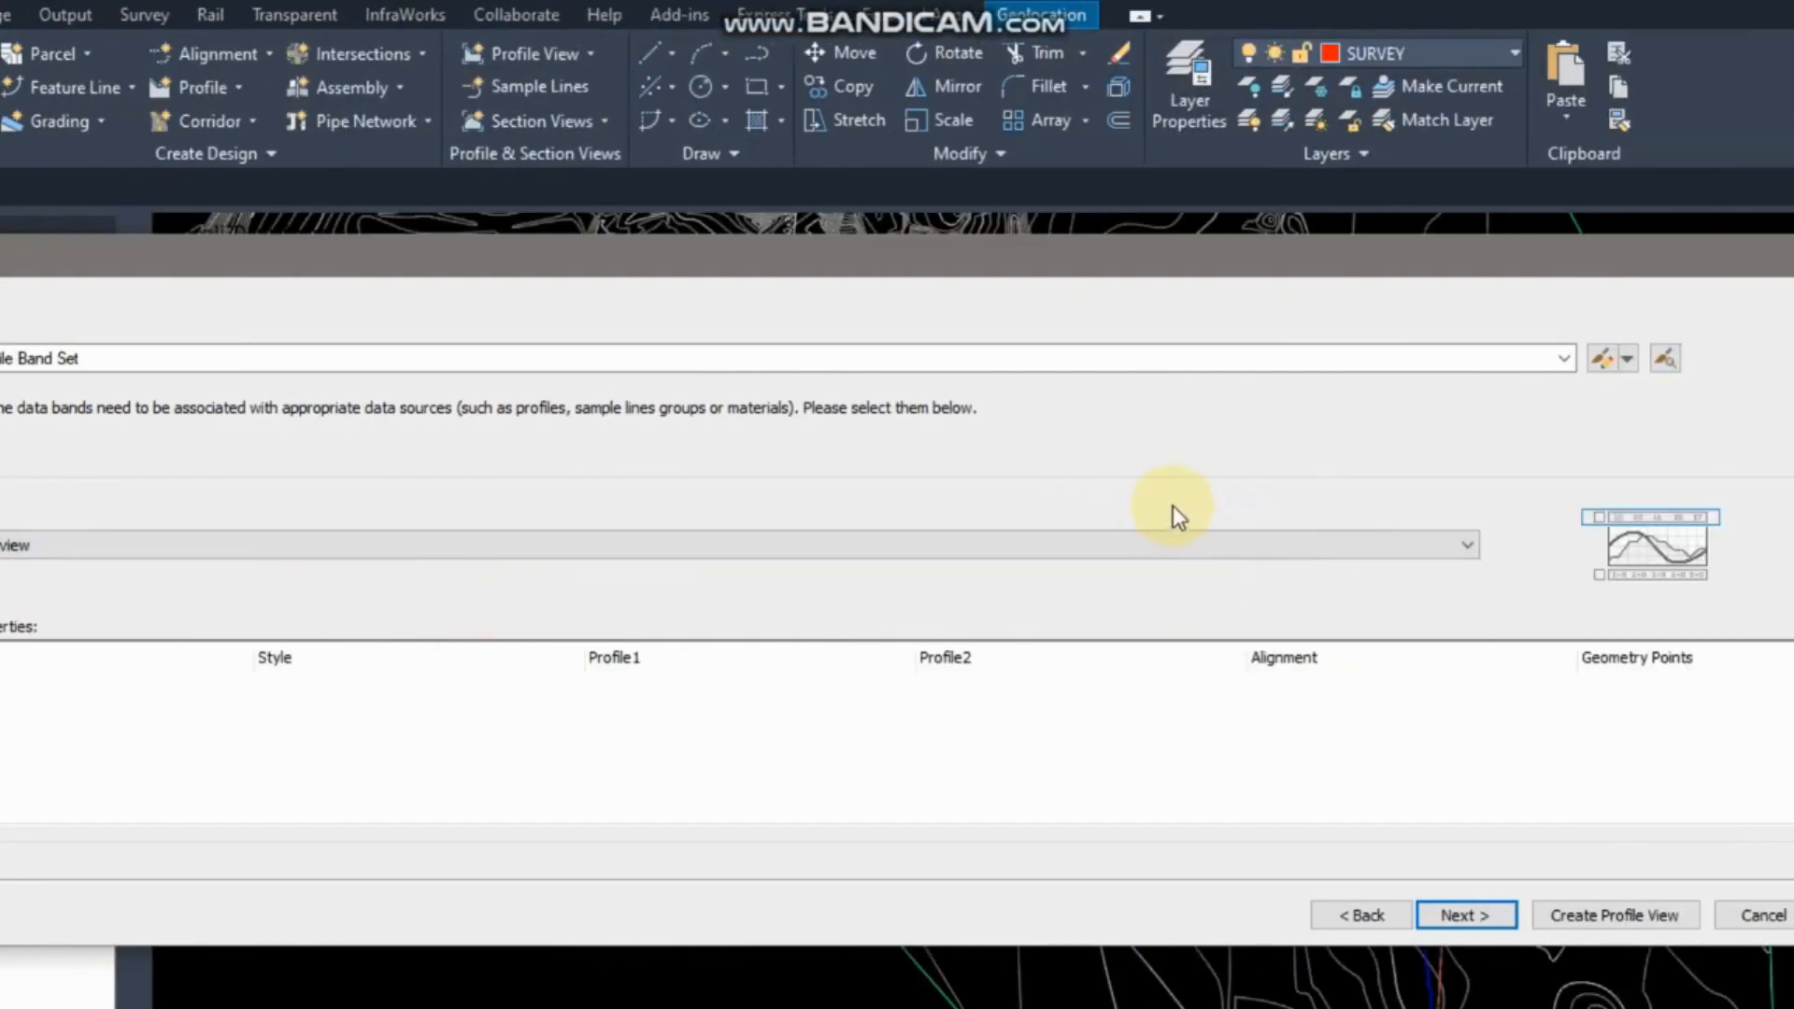
pyautogui.click(1467, 545)
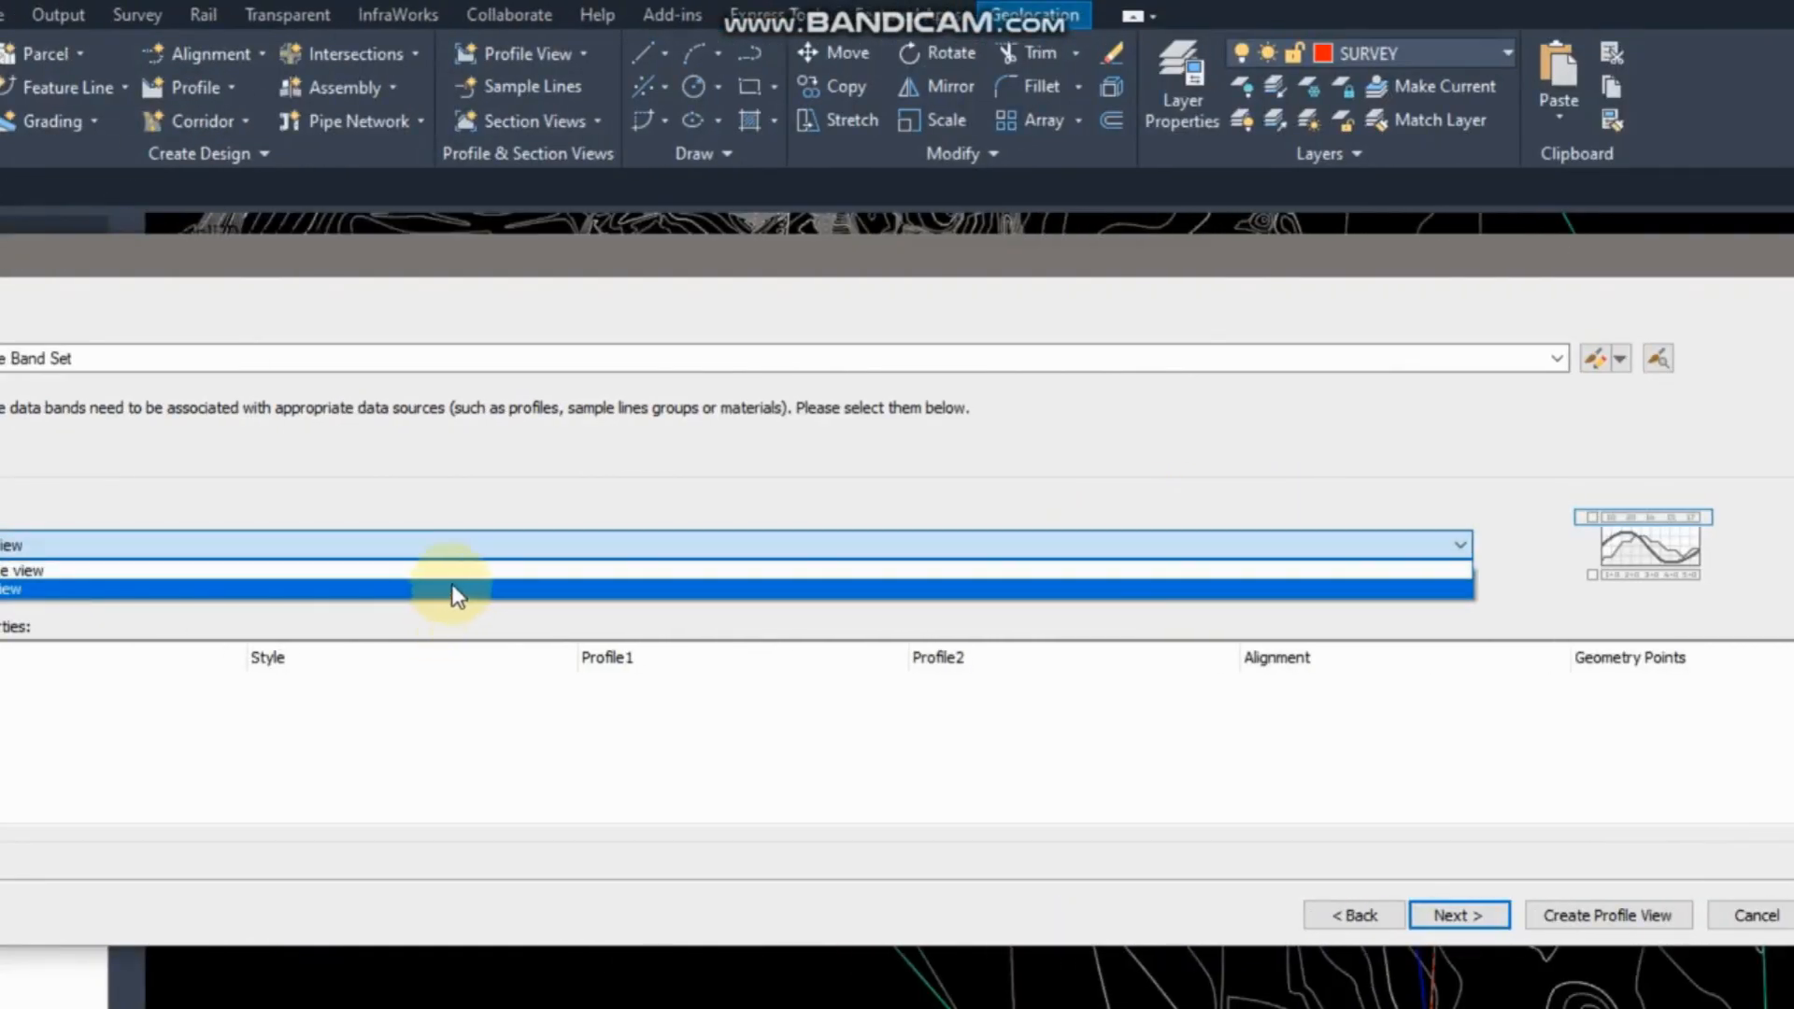
pyautogui.click(455, 590)
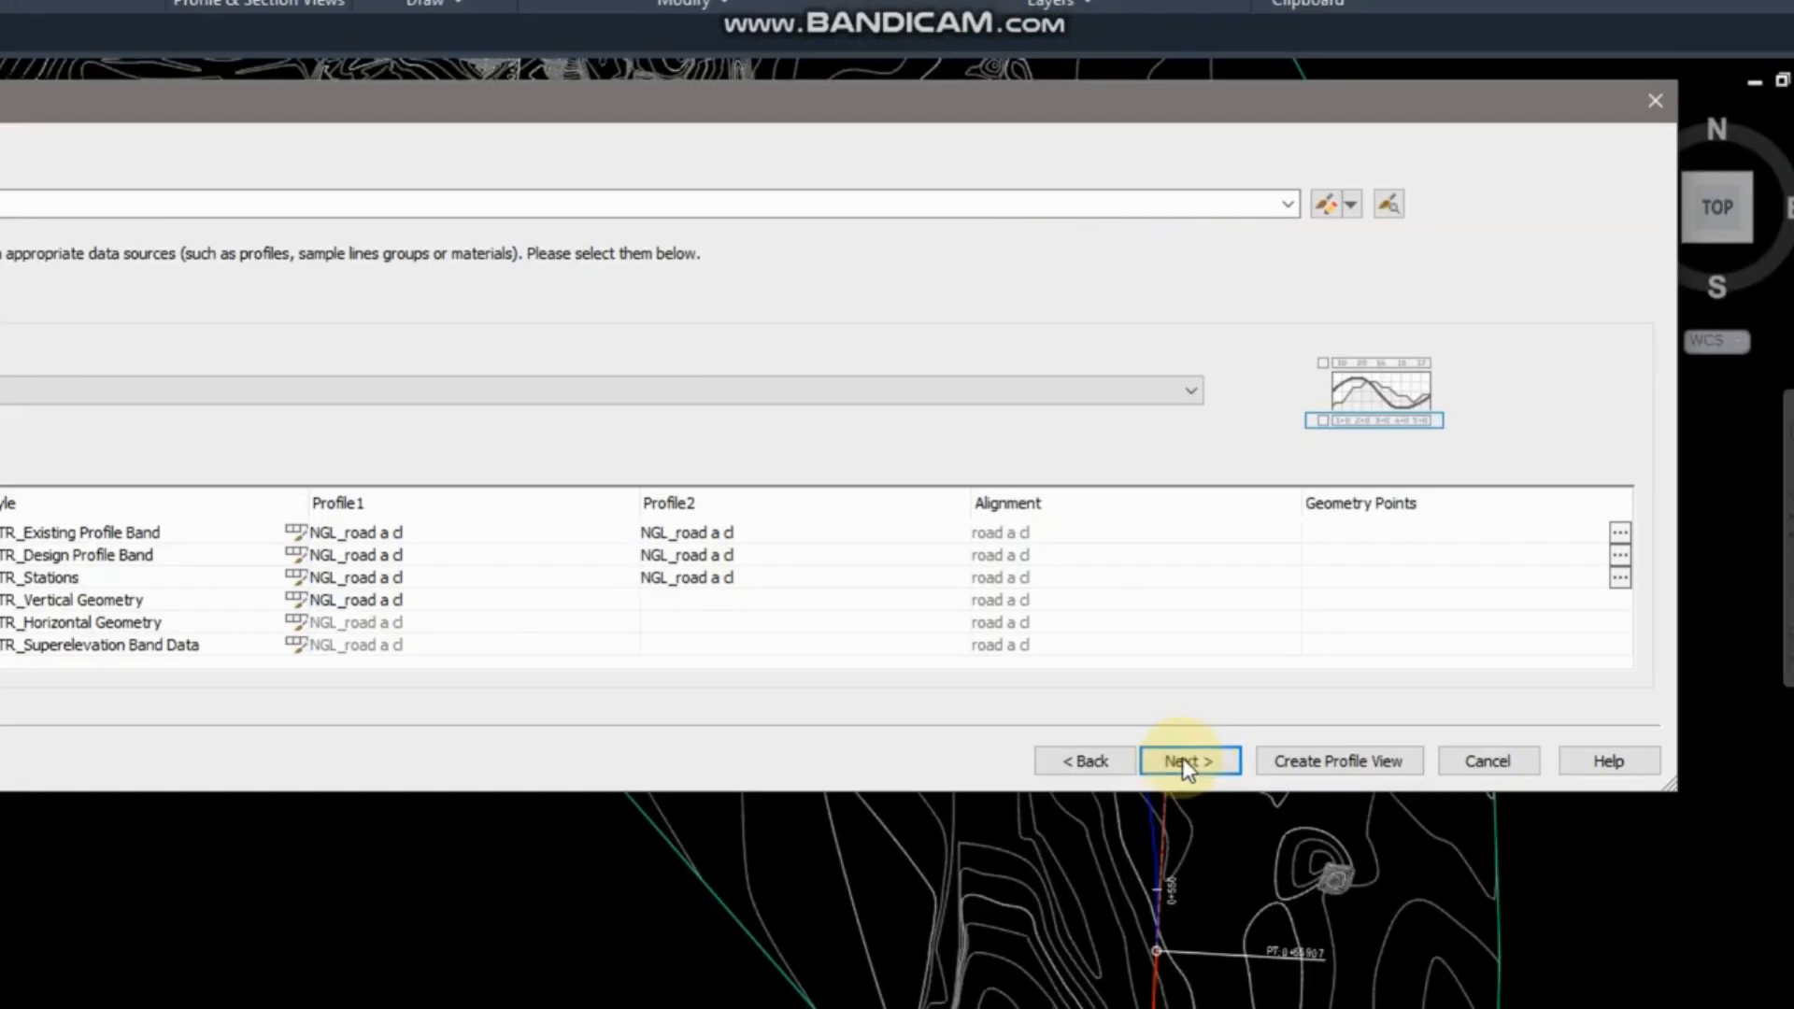
pyautogui.click(1458, 915)
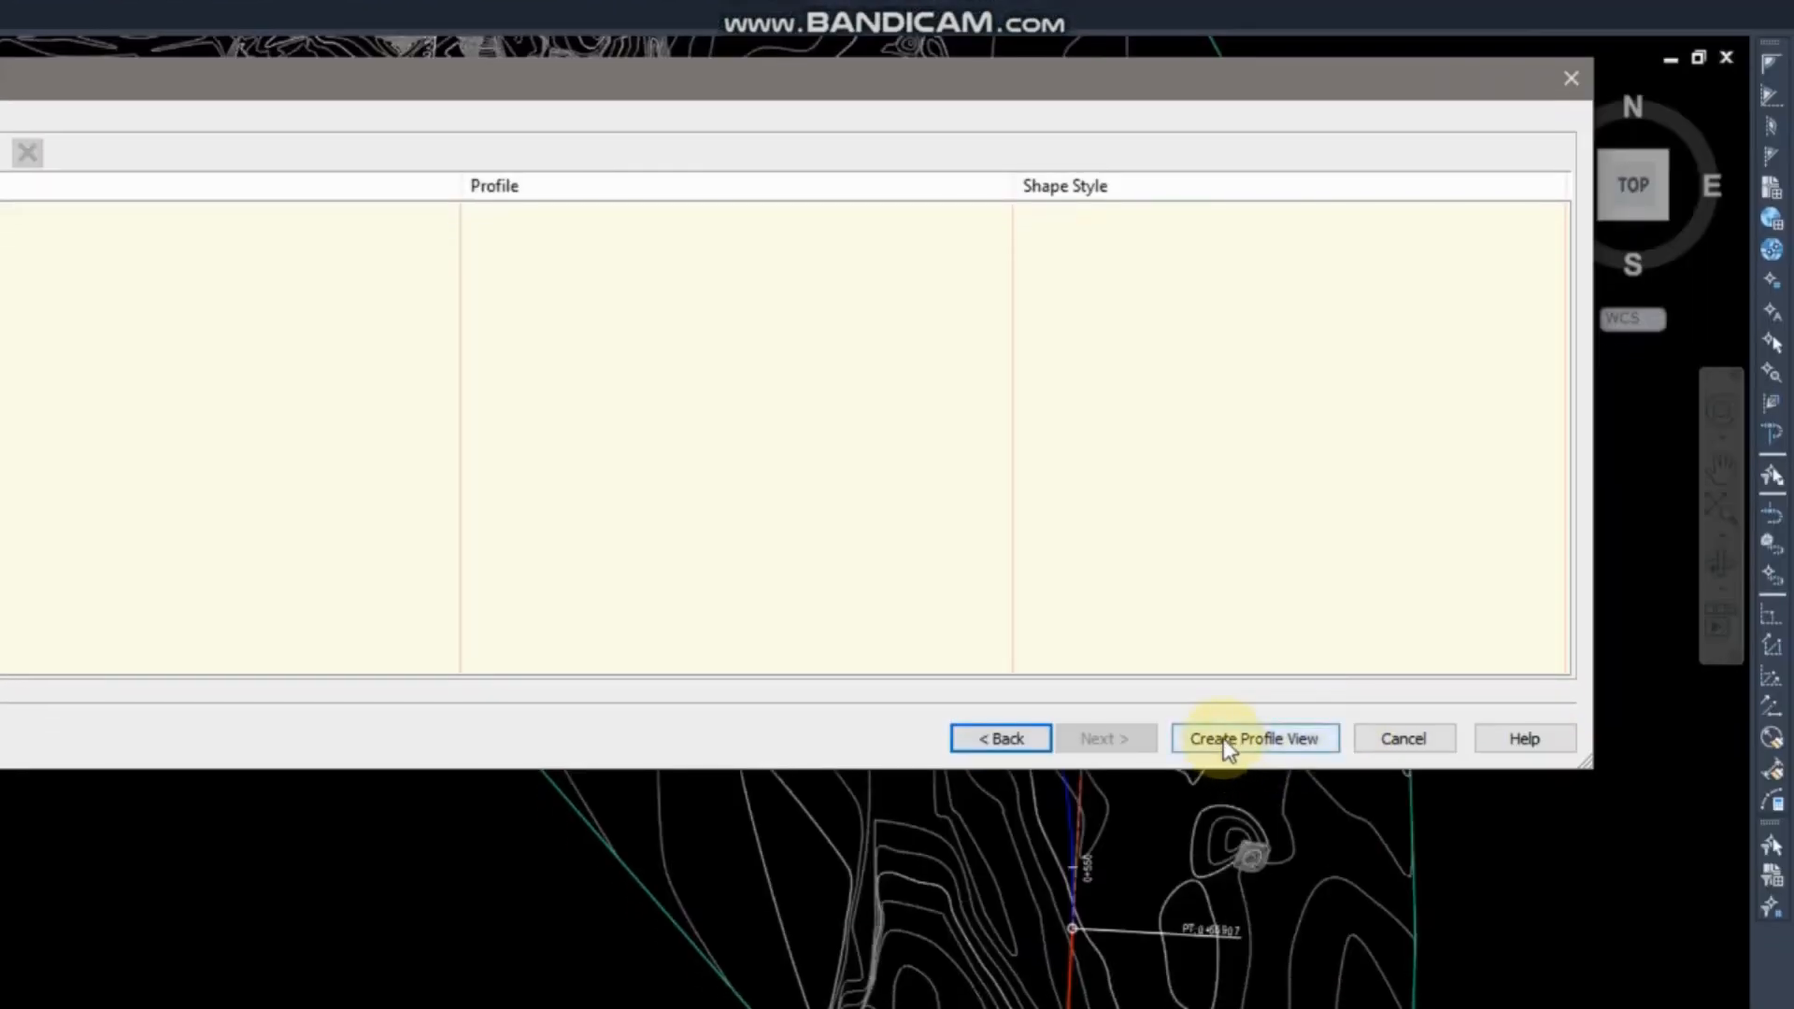
# Create the profile view without hatching and place its origin in the empty area east of the surveyed surface.
pyautogui.click(1224, 738)
pyautogui.scroll(-5, 463, 567)
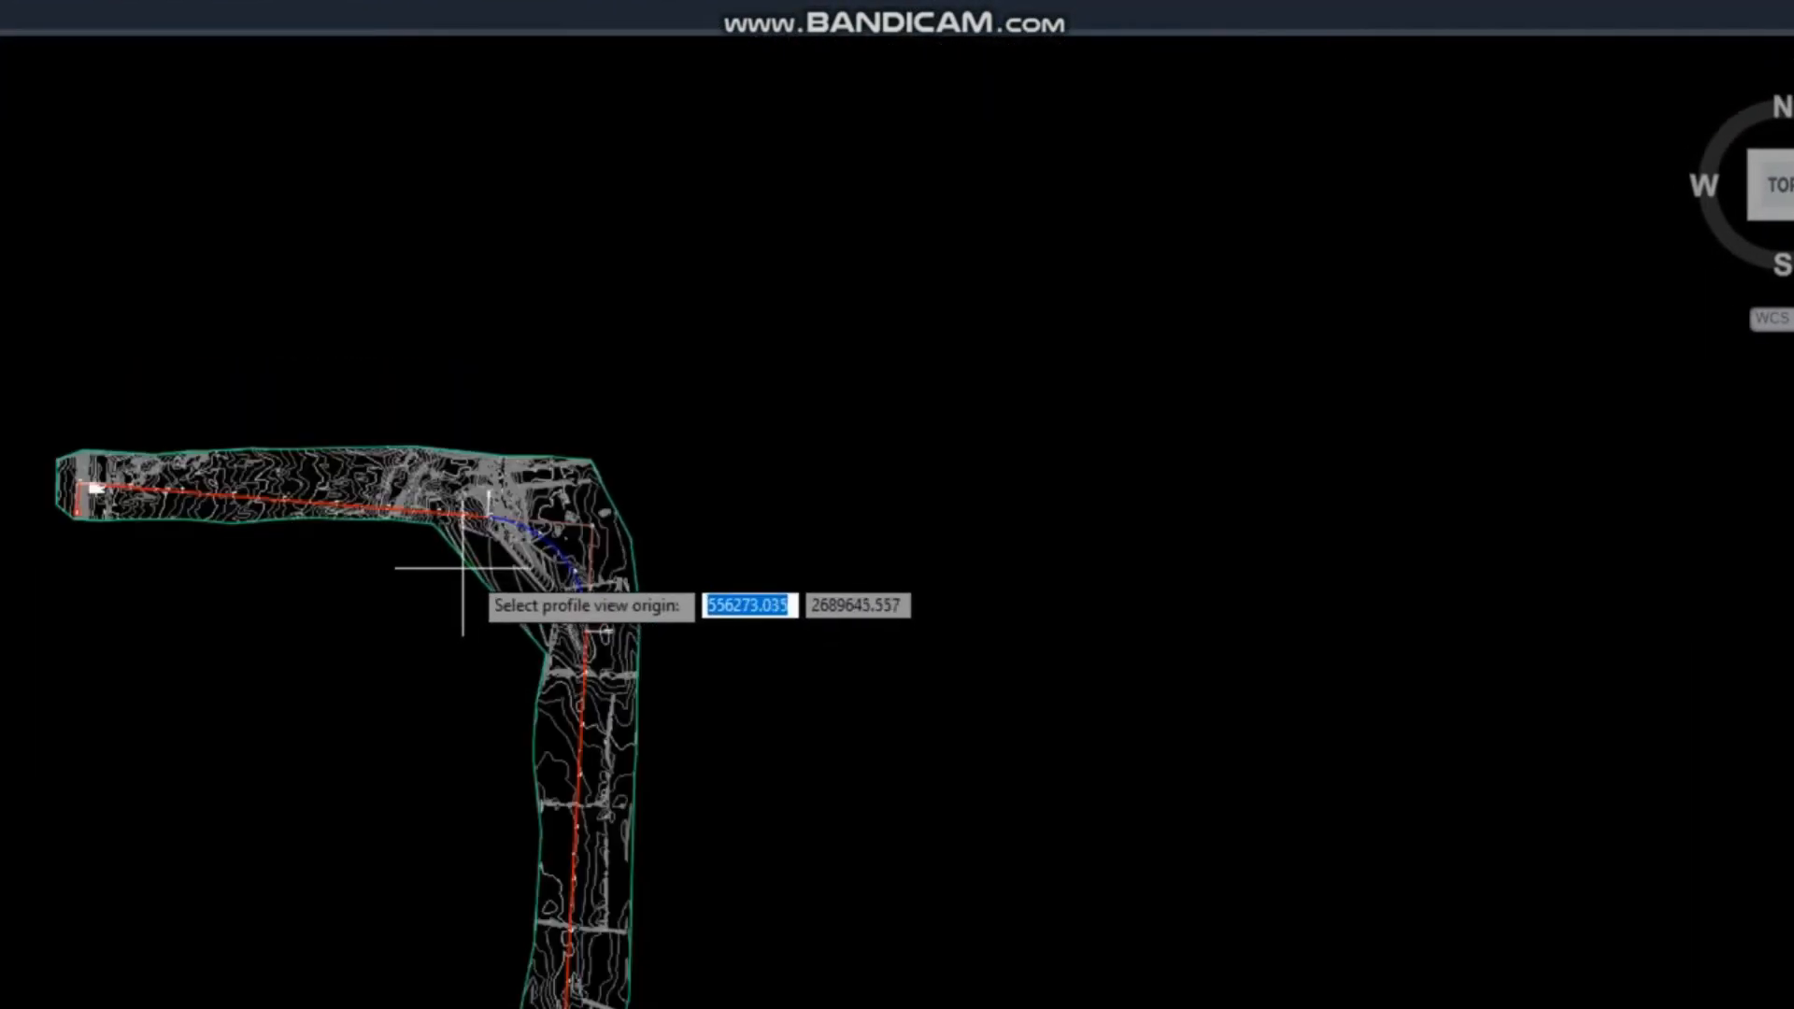
pyautogui.scroll(-2, 523, 594)
pyautogui.scroll(4, 795, 551)
pyautogui.scroll(-2, 742, 463)
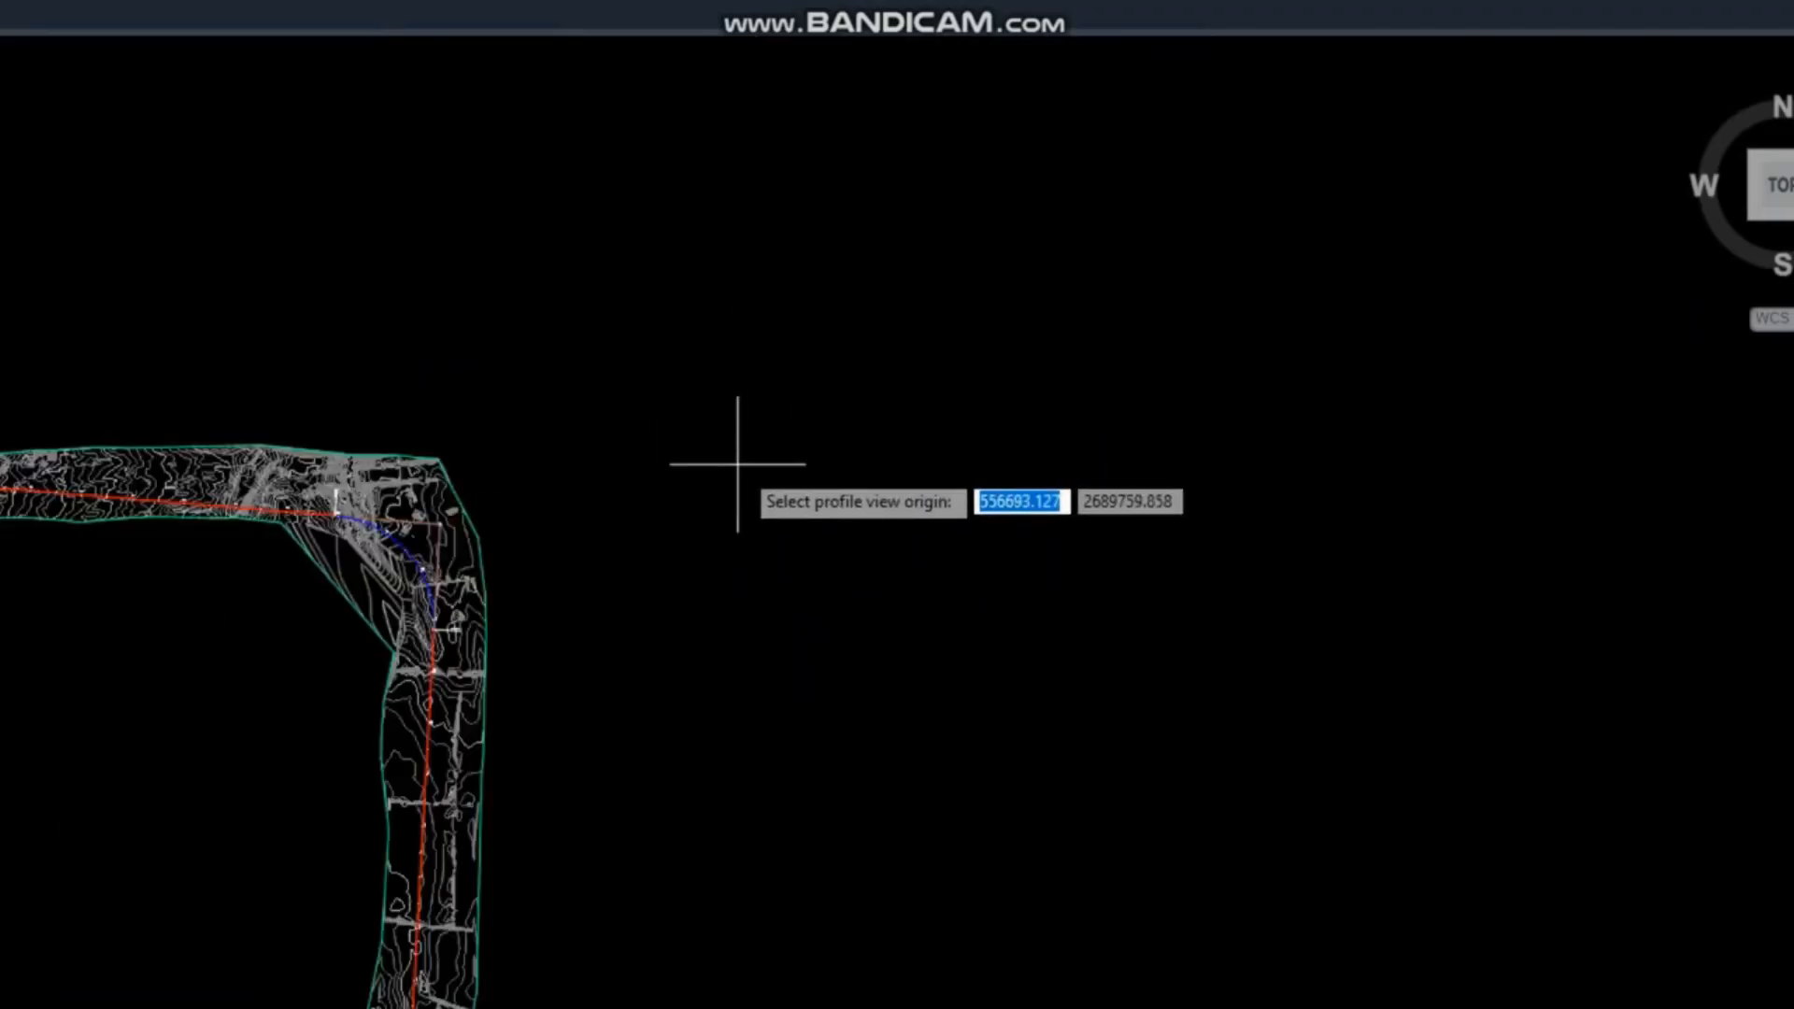
pyautogui.click(815, 425)
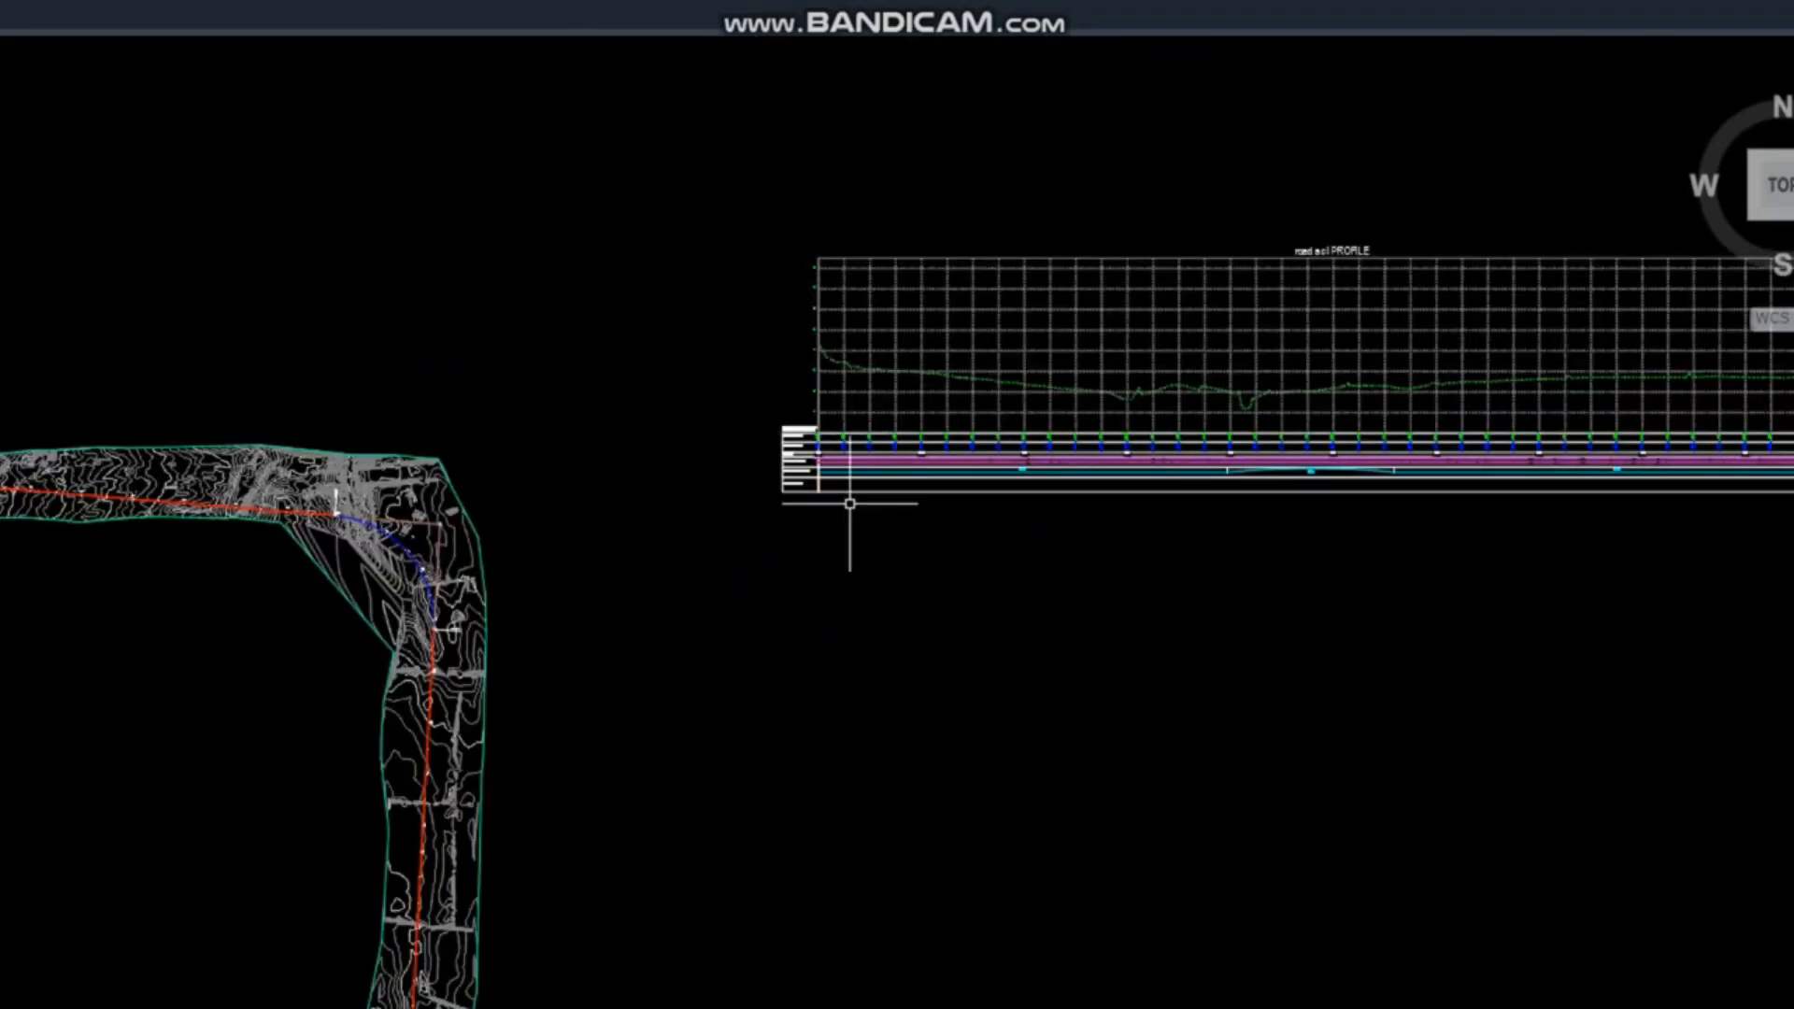
# Examine the new profile view's title, grid and existing ground line along its full length.
pyautogui.moveTo(850, 504)
pyautogui.mouseDown(button='middle')
pyautogui.moveTo(834, 550)
pyautogui.moveTo(734, 565)
pyautogui.mouseUp(button='middle')
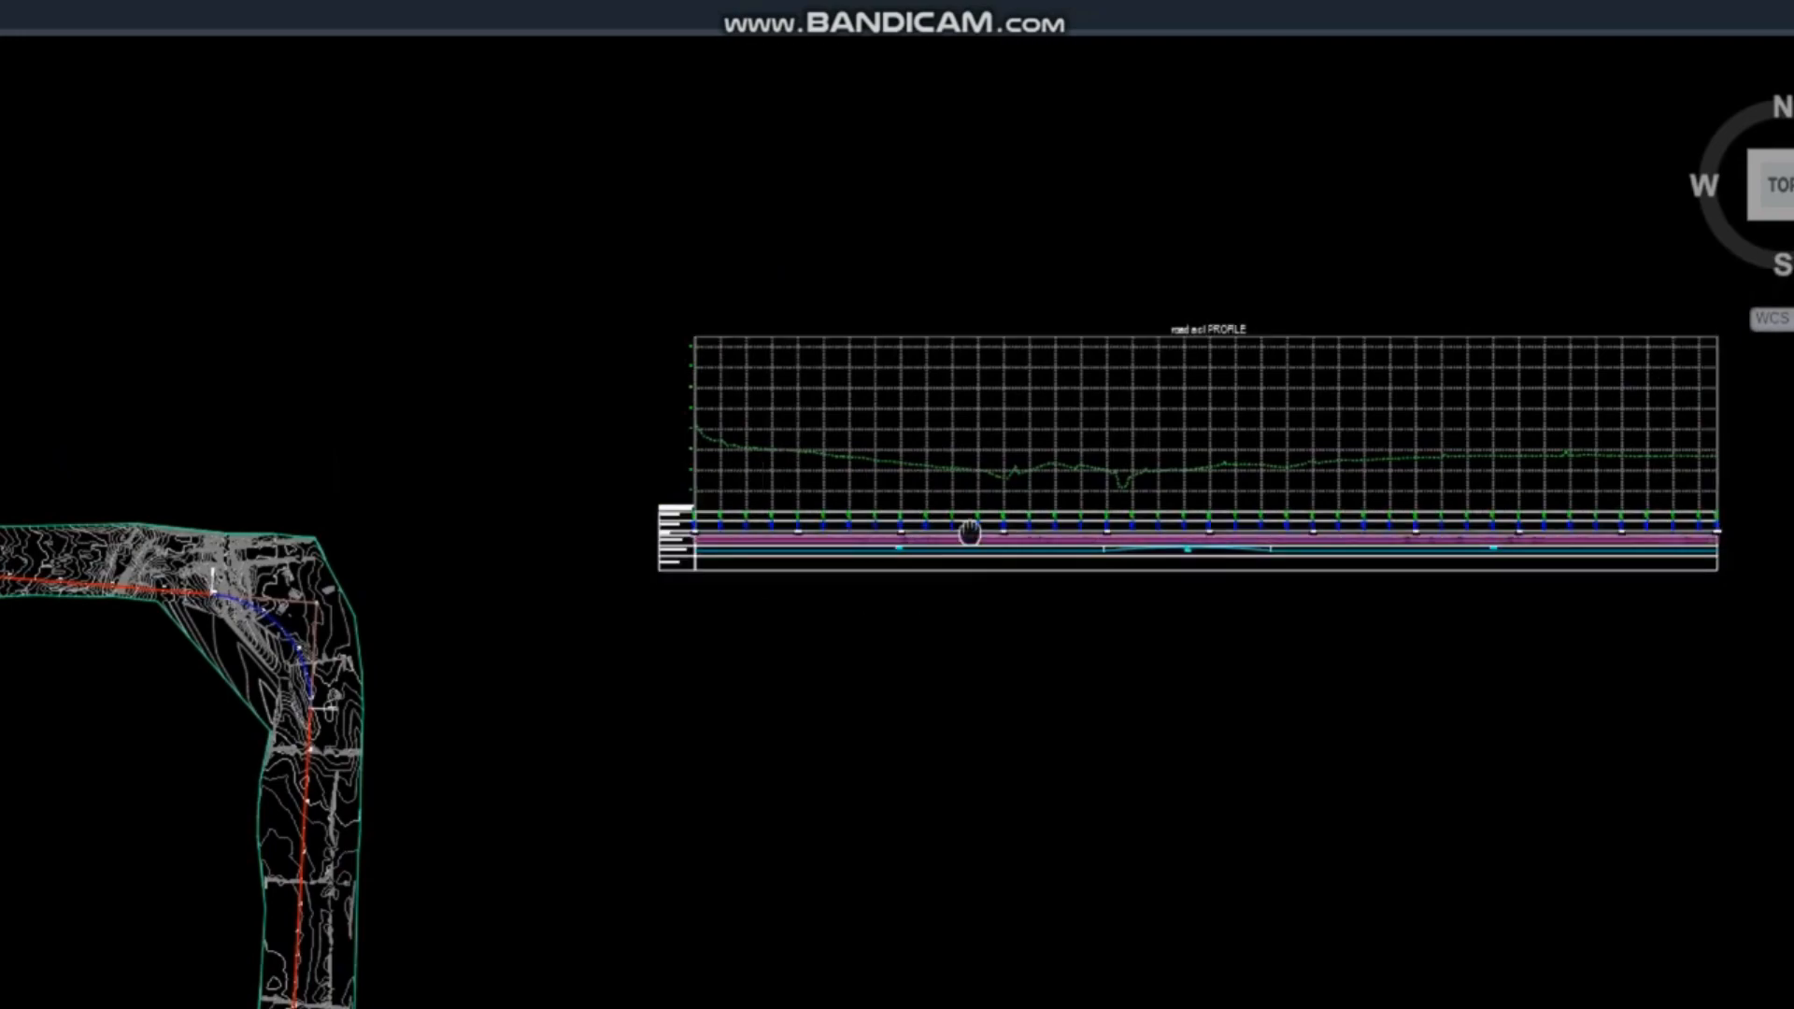
pyautogui.moveTo(966, 533); pyautogui.dragTo(883, 427, button='middle')
pyautogui.scroll(6, 948, 360)
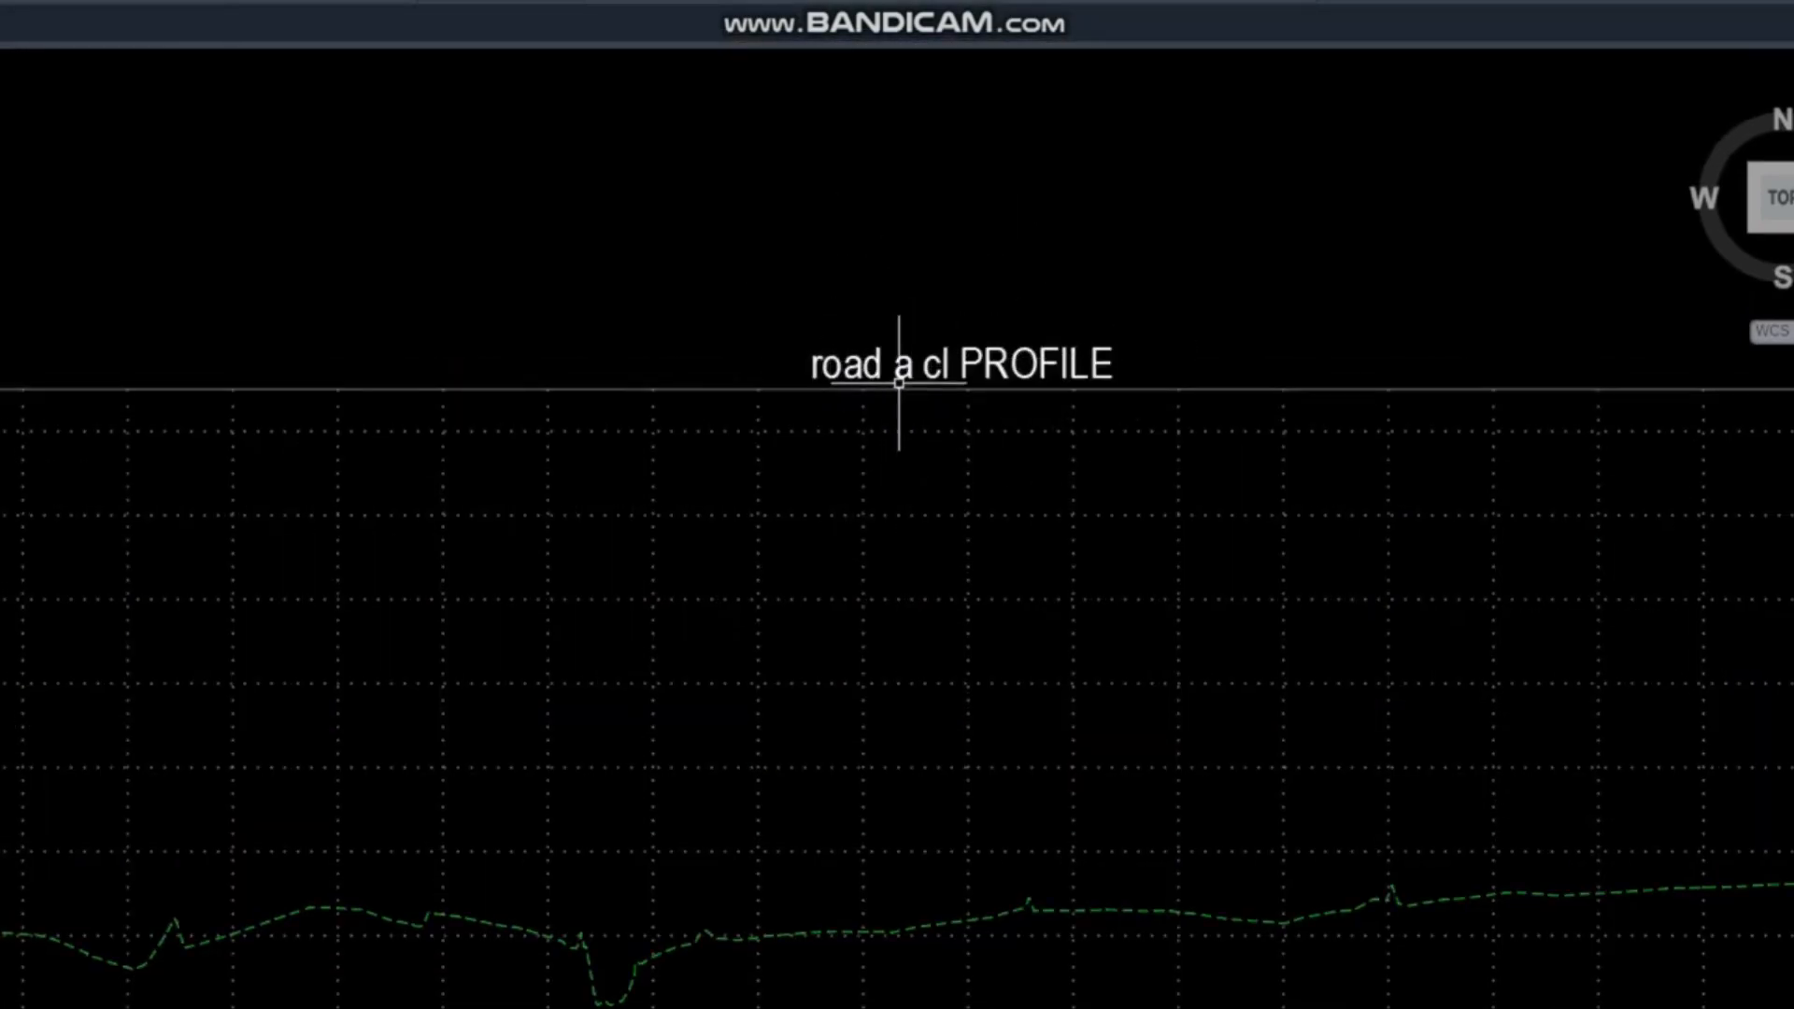
pyautogui.scroll(-4, 1034, 360)
pyautogui.scroll(-2, 793, 448)
pyautogui.scroll(3, 793, 450)
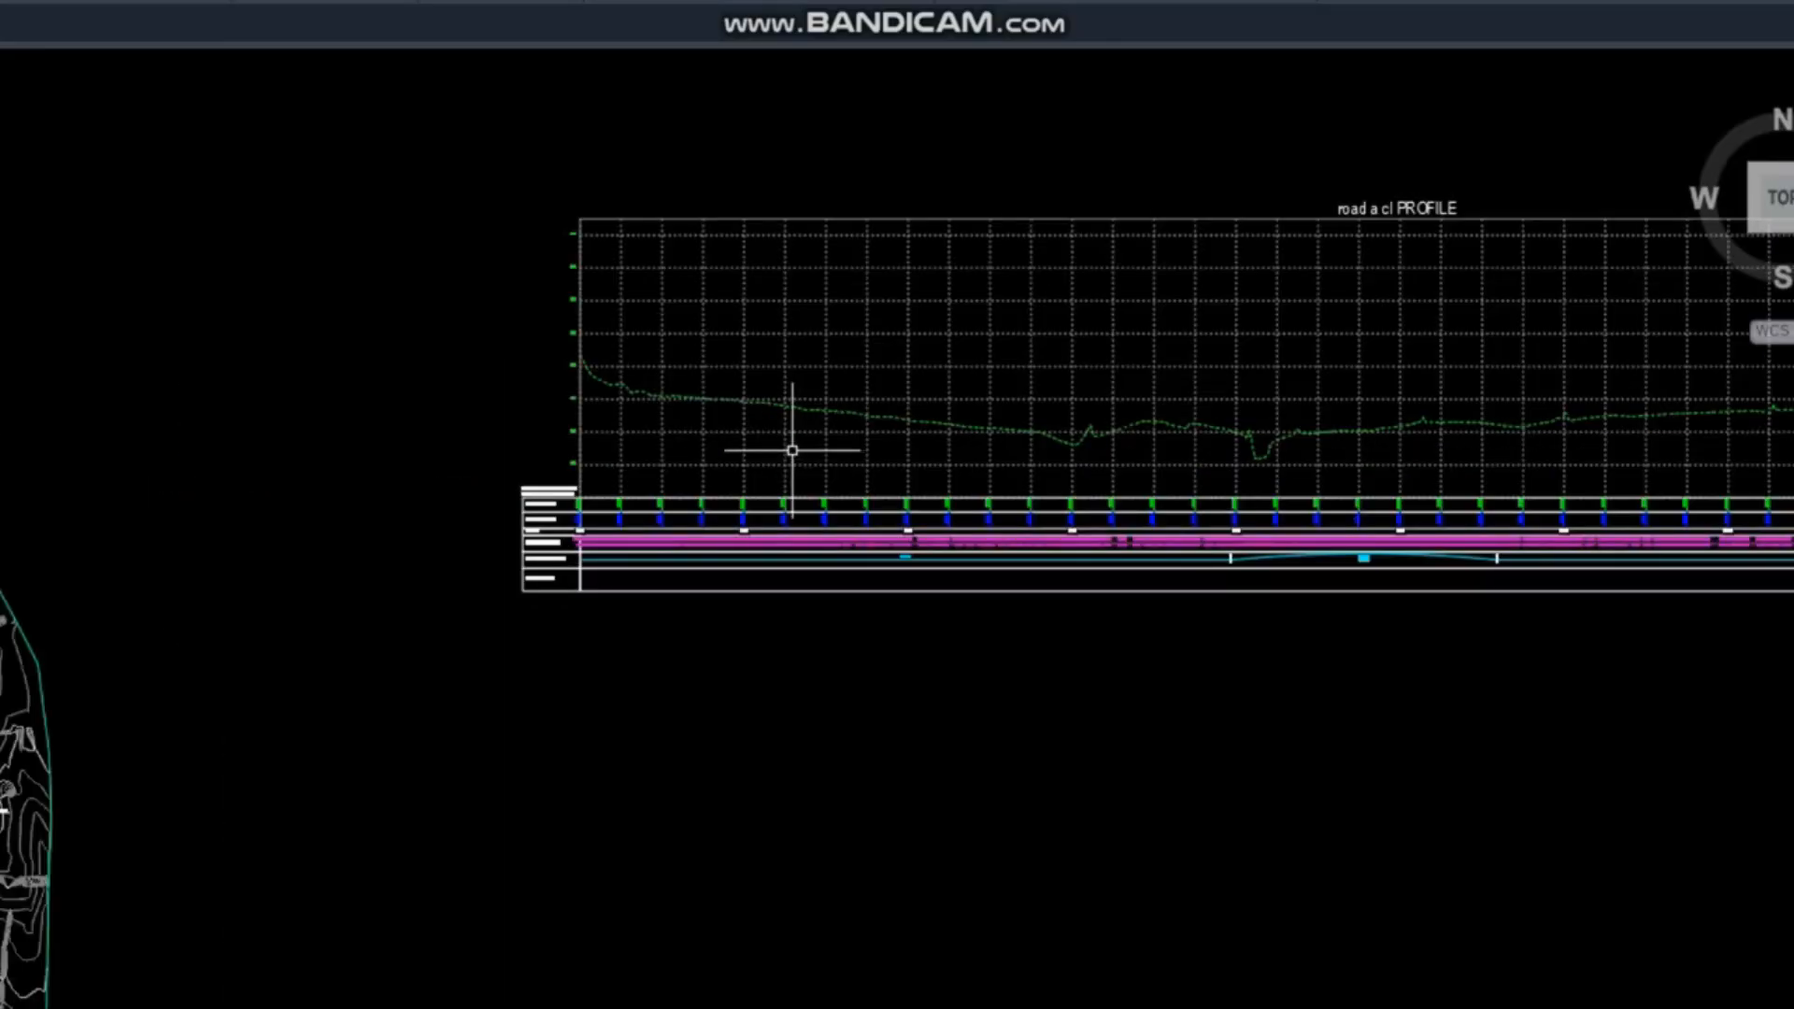
pyautogui.scroll(2, 676, 391)
pyautogui.moveTo(1005, 532); pyautogui.dragTo(553, 505, button='middle')
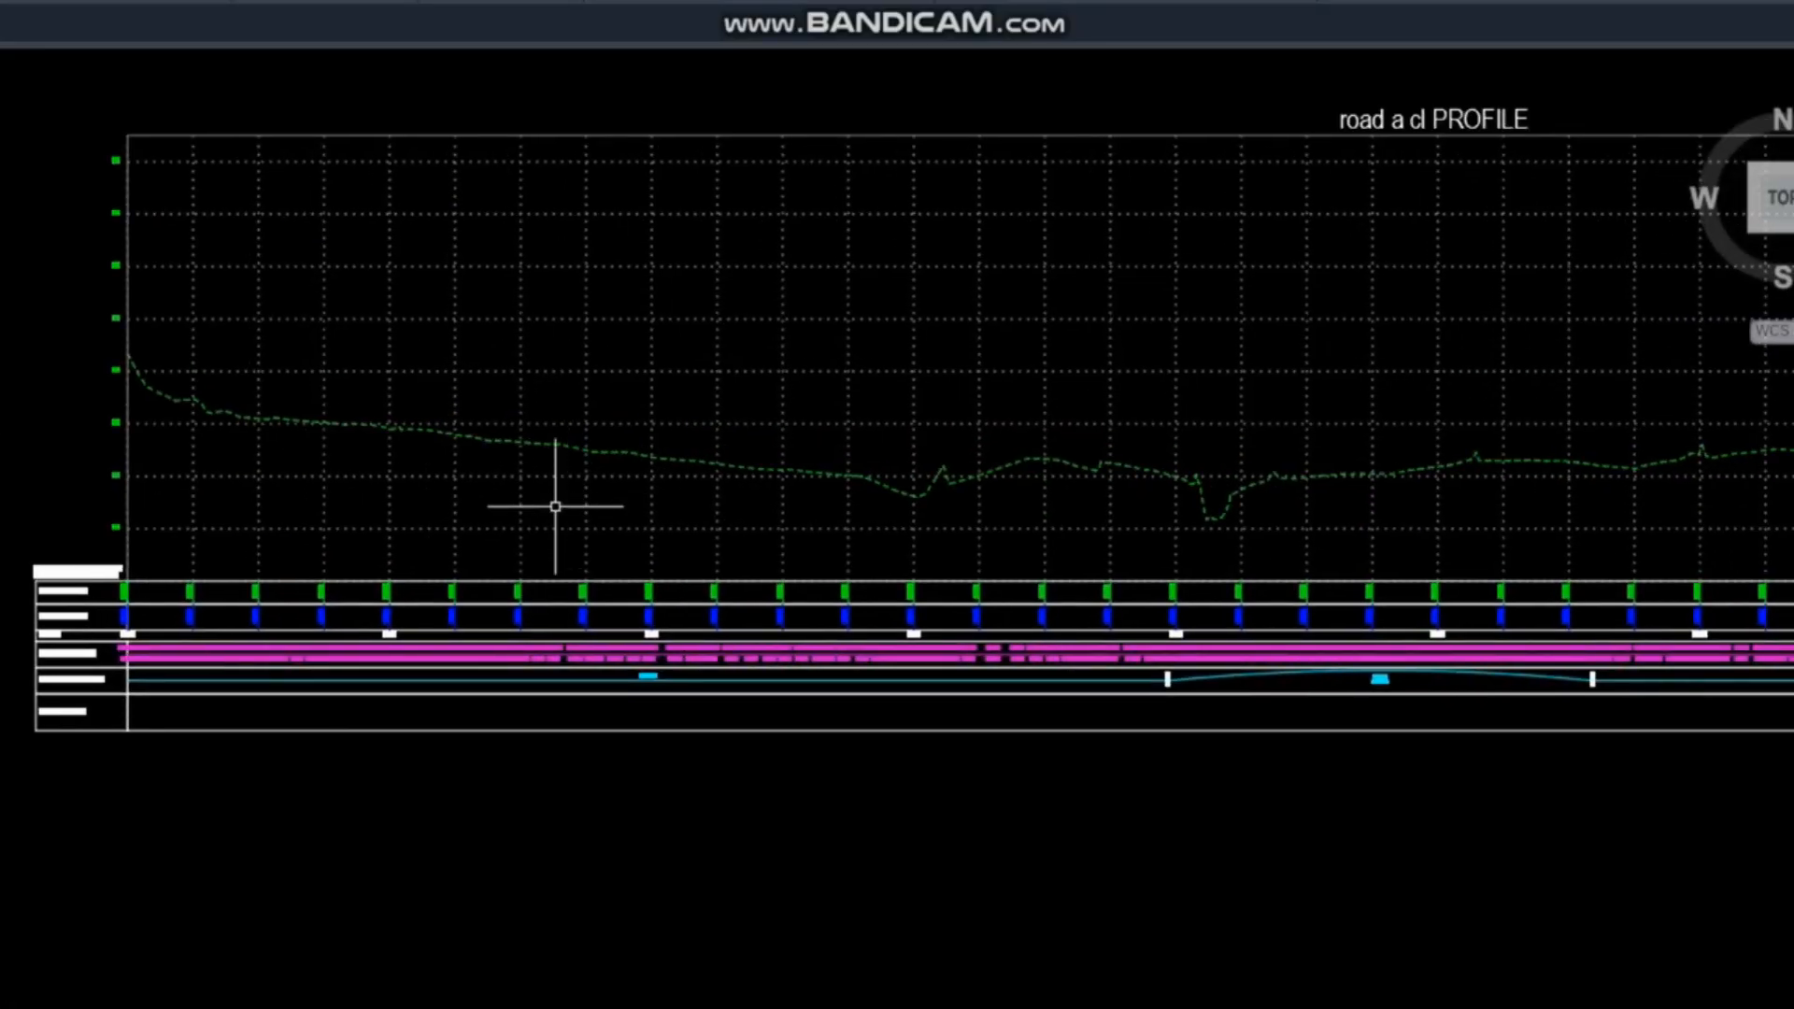
pyautogui.moveTo(271, 444); pyautogui.dragTo(967, 369, button='middle')
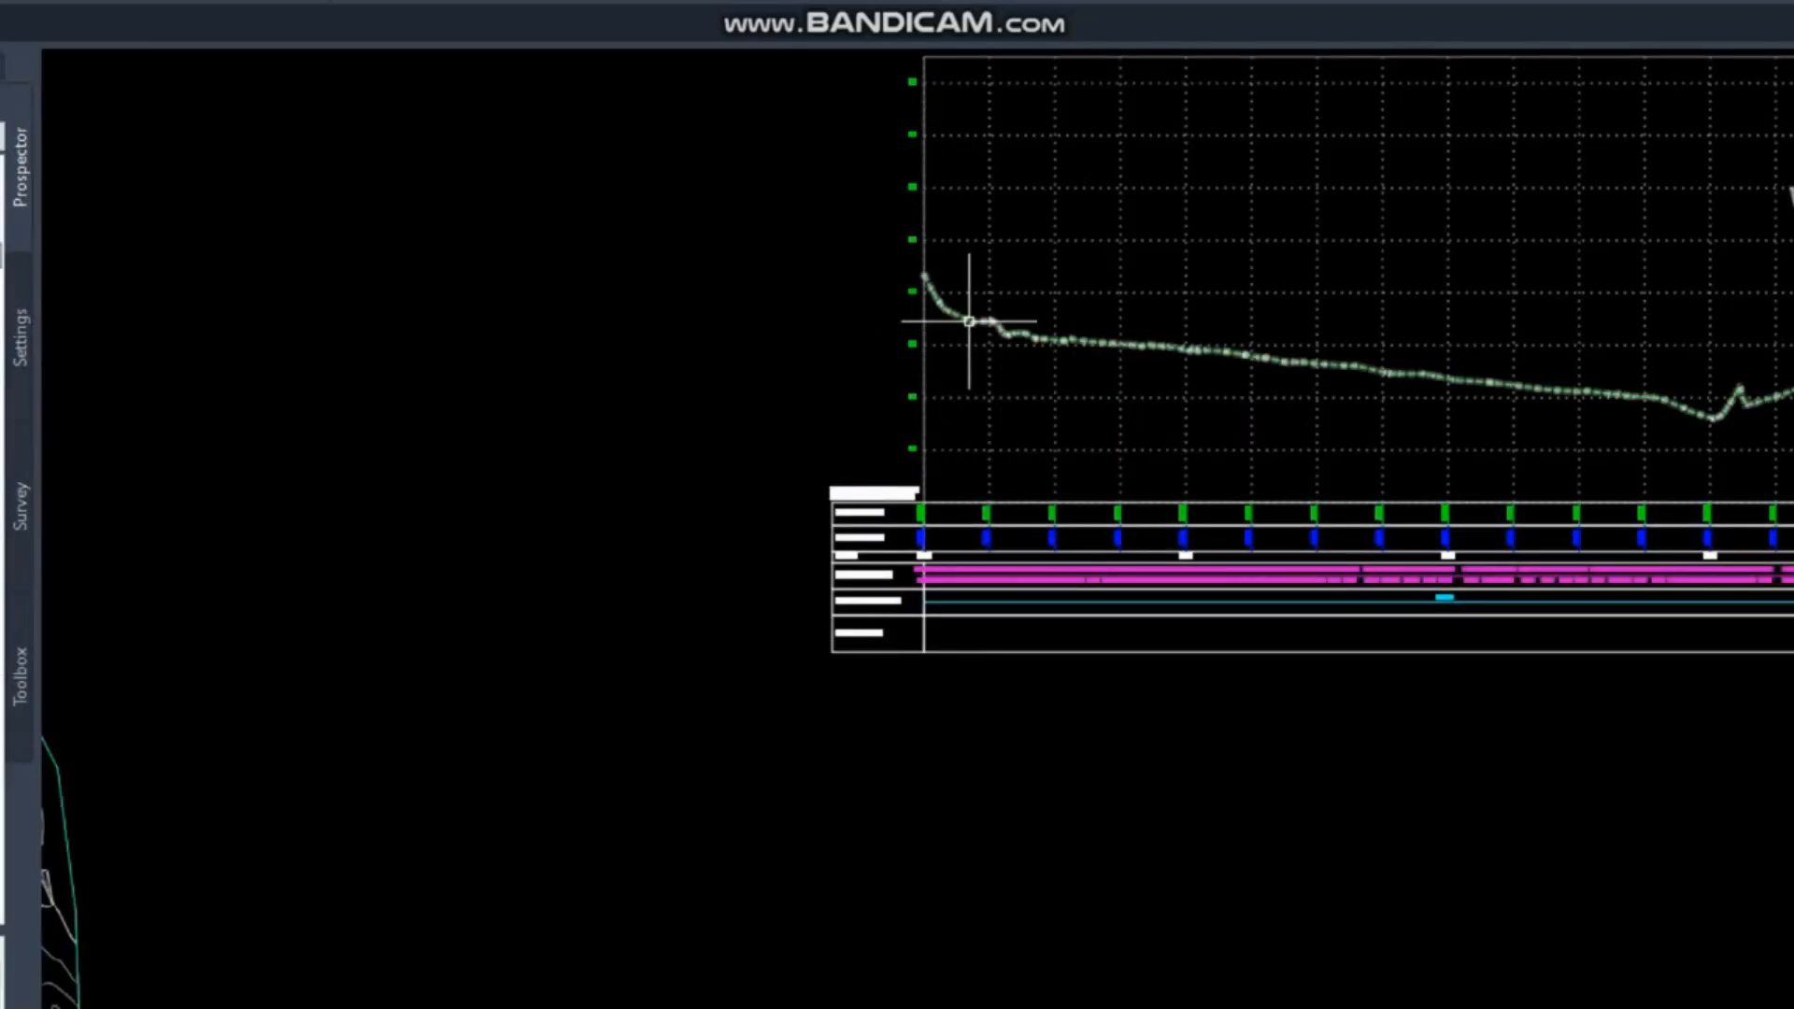
pyautogui.scroll(-2, 969, 321)
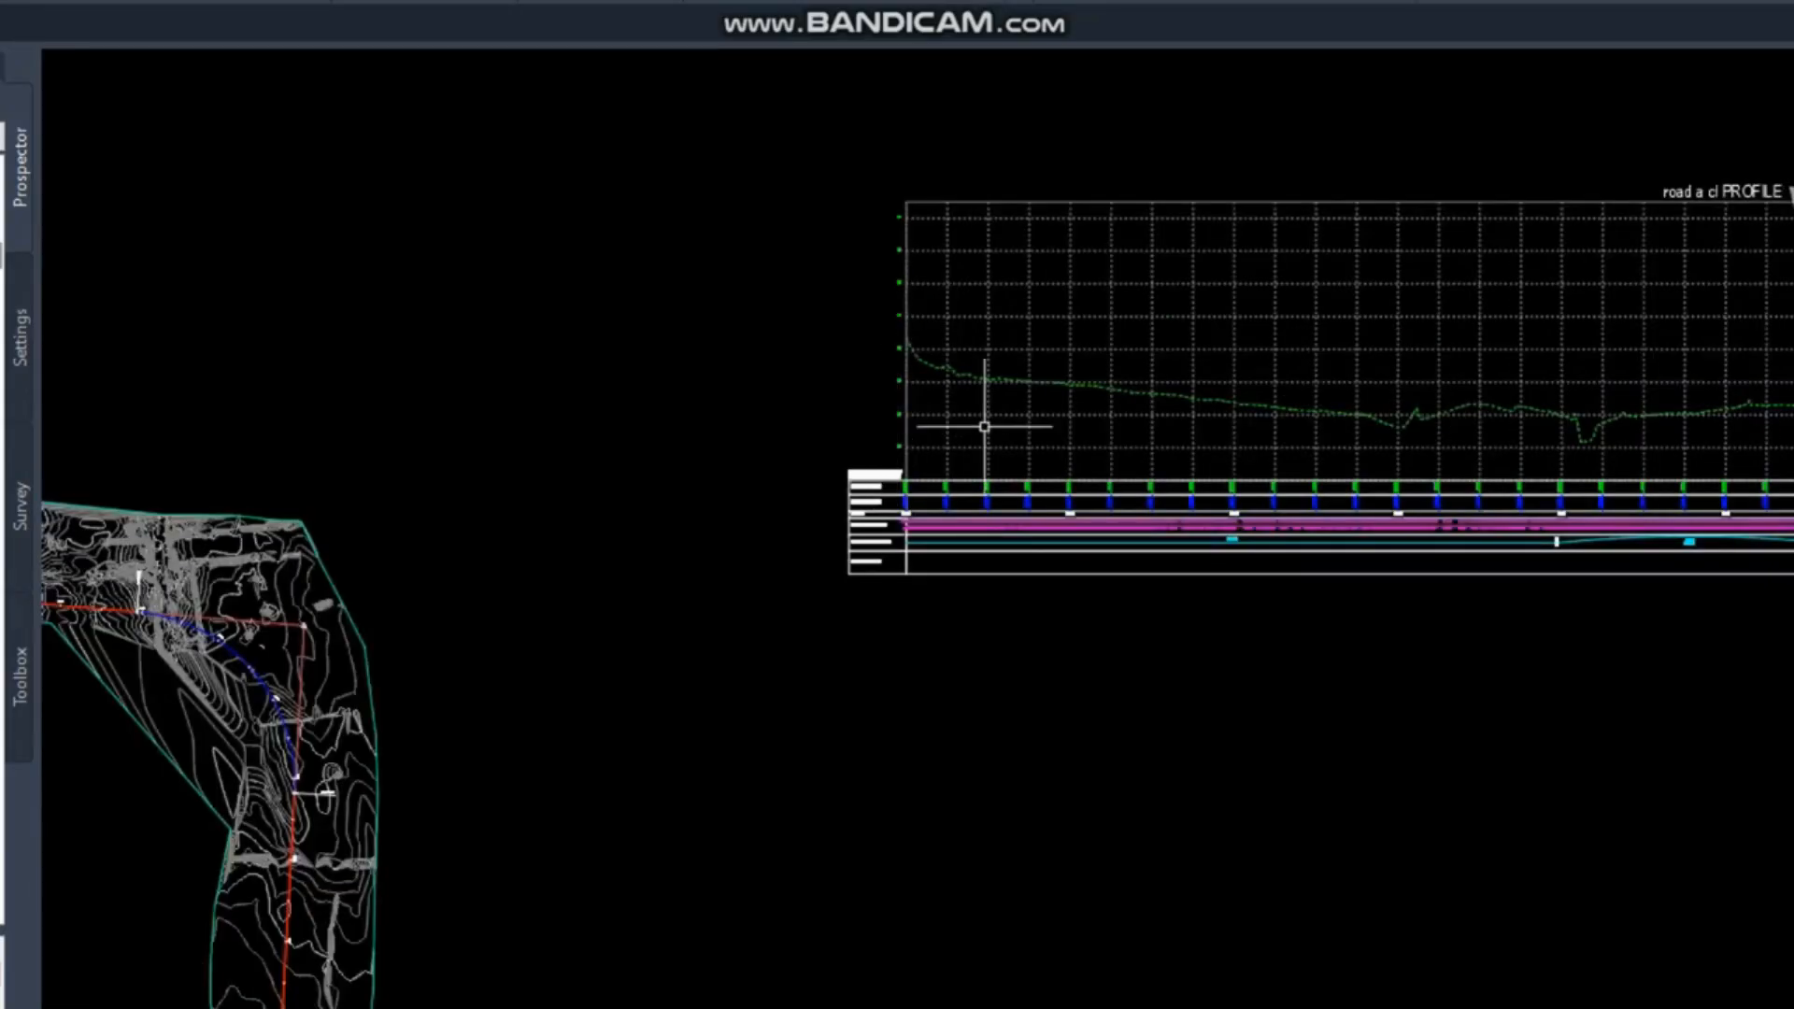
pyautogui.moveTo(981, 429); pyautogui.dragTo(701, 441, button='middle')
pyautogui.scroll(-2, 738, 431)
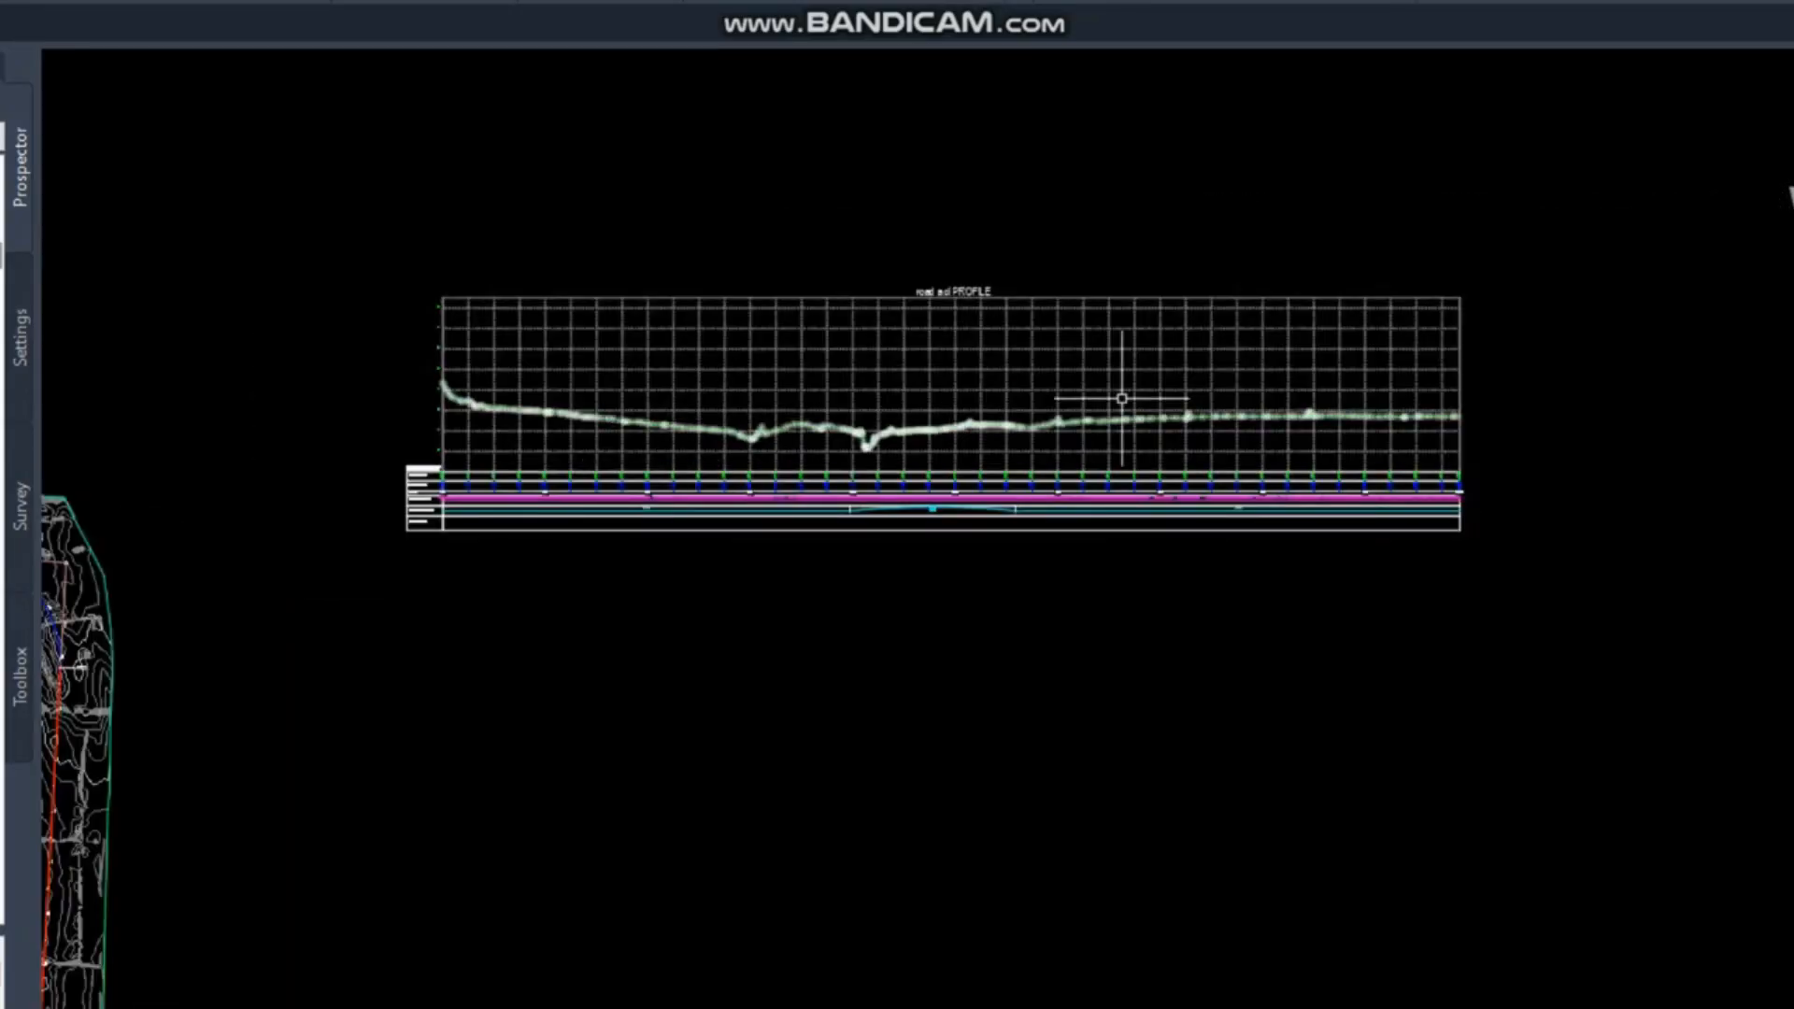
# Compare the alignment in plan with the profile view, and examine the data band labels at the start station.
pyautogui.moveTo(314, 536); pyautogui.dragTo(621, 433, button='middle')
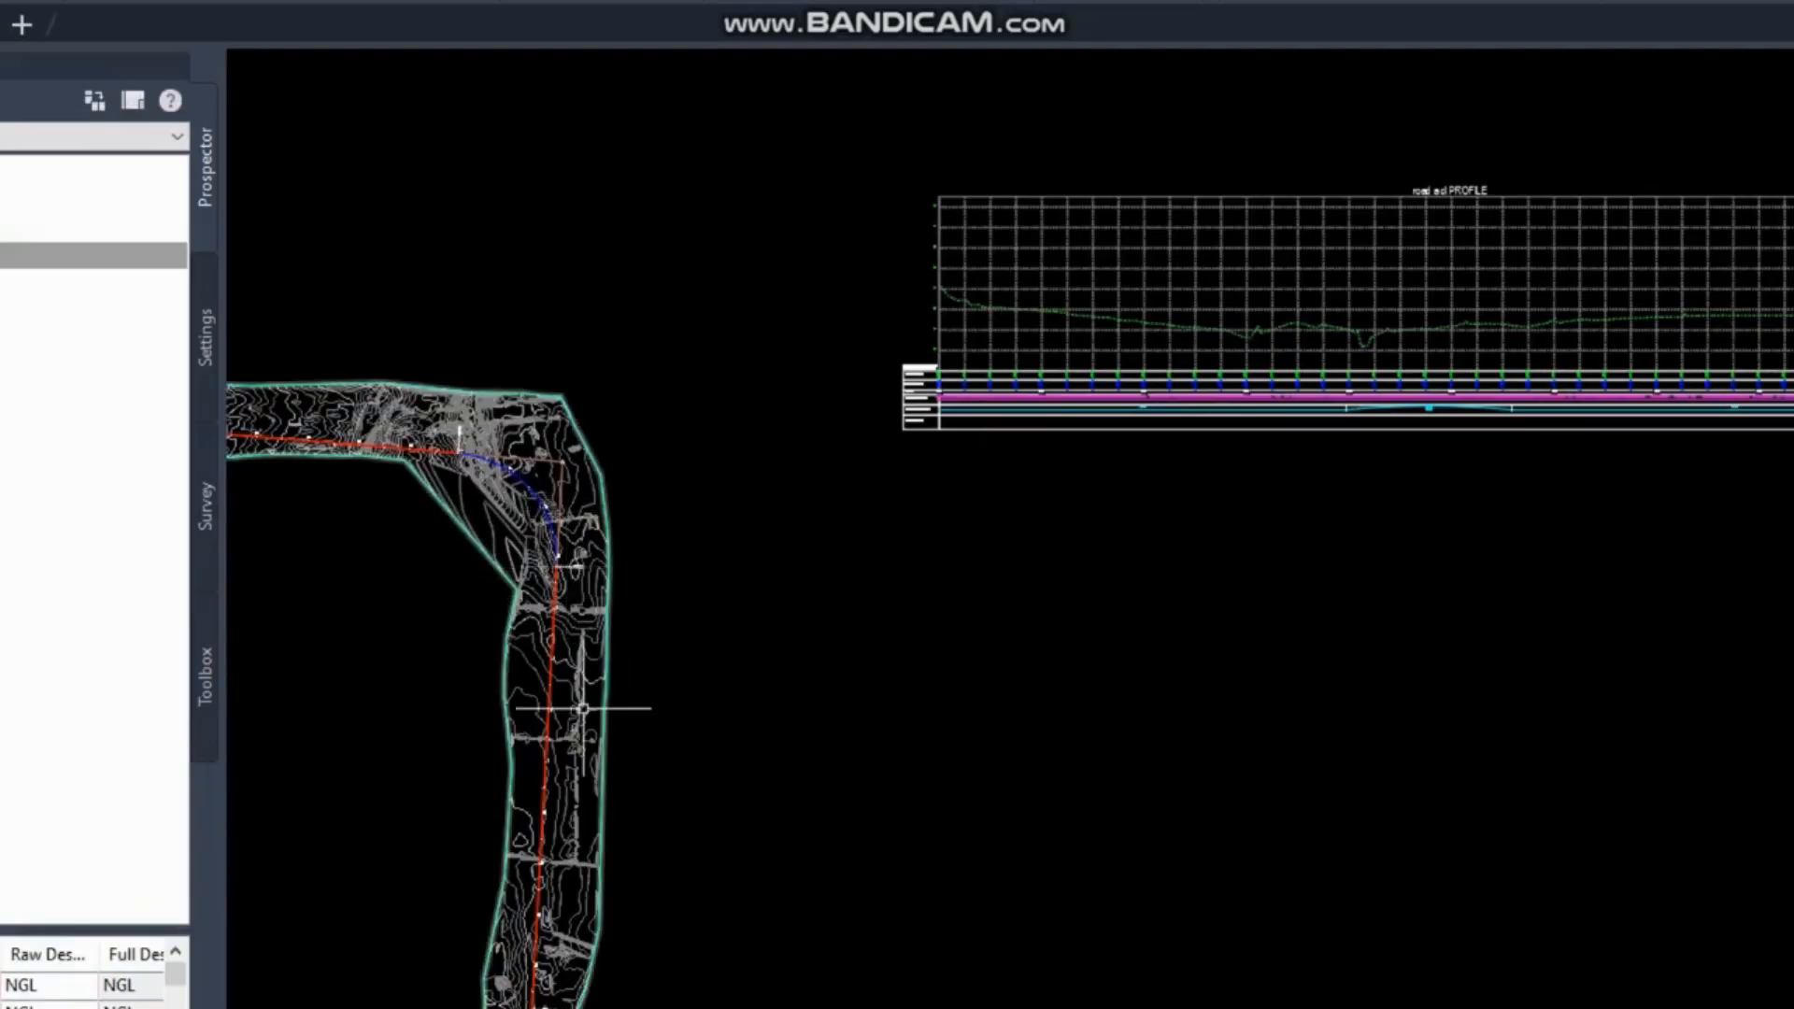
pyautogui.moveTo(1026, 575); pyautogui.dragTo(895, 565, button='middle')
pyautogui.moveTo(703, 297); pyautogui.dragTo(816, 296, button='middle')
pyautogui.moveTo(611, 301); pyautogui.dragTo(734, 281, button='middle')
pyautogui.moveTo(902, 257); pyautogui.dragTo(869, 352, button='middle')
pyautogui.scroll(5, 1051, 241)
pyautogui.scroll(4, 855, 595)
pyautogui.moveTo(861, 592); pyautogui.dragTo(681, 513, button='middle')
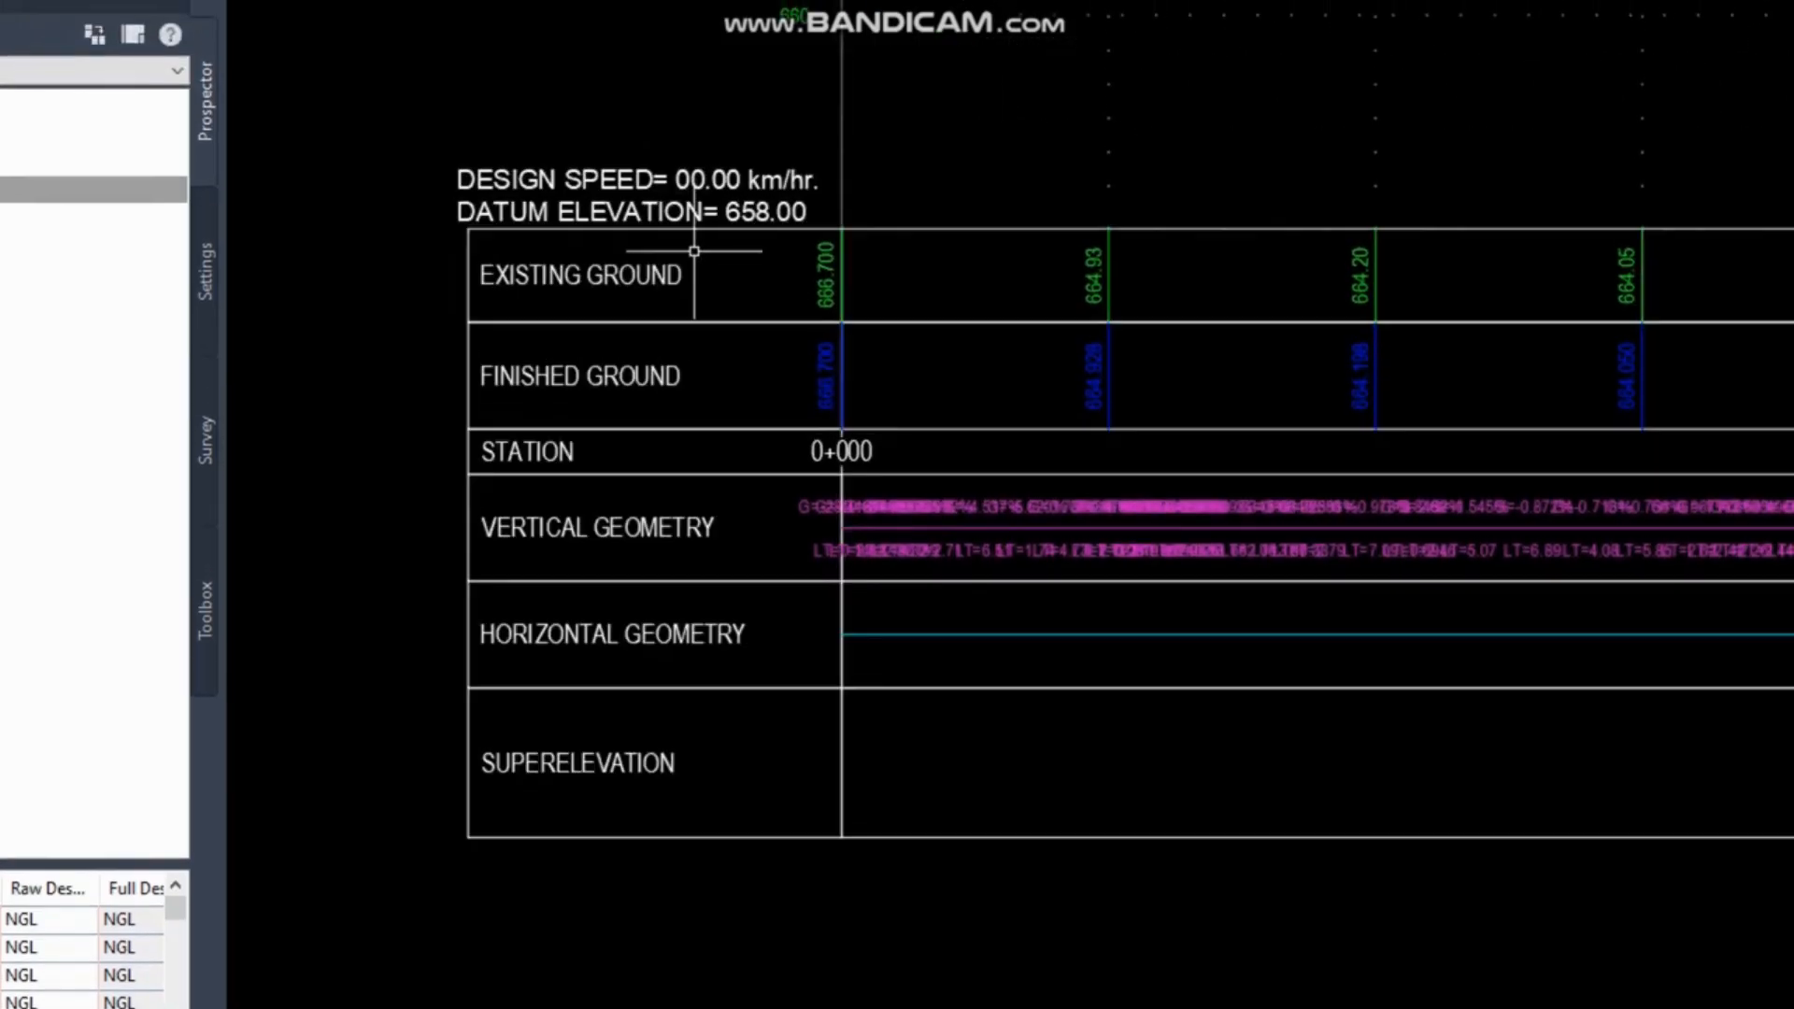
# Check the ground line's height at station 0+000 against the elevation axis, datum elevation and existing ground band.
pyautogui.scroll(-4, 664, 288)
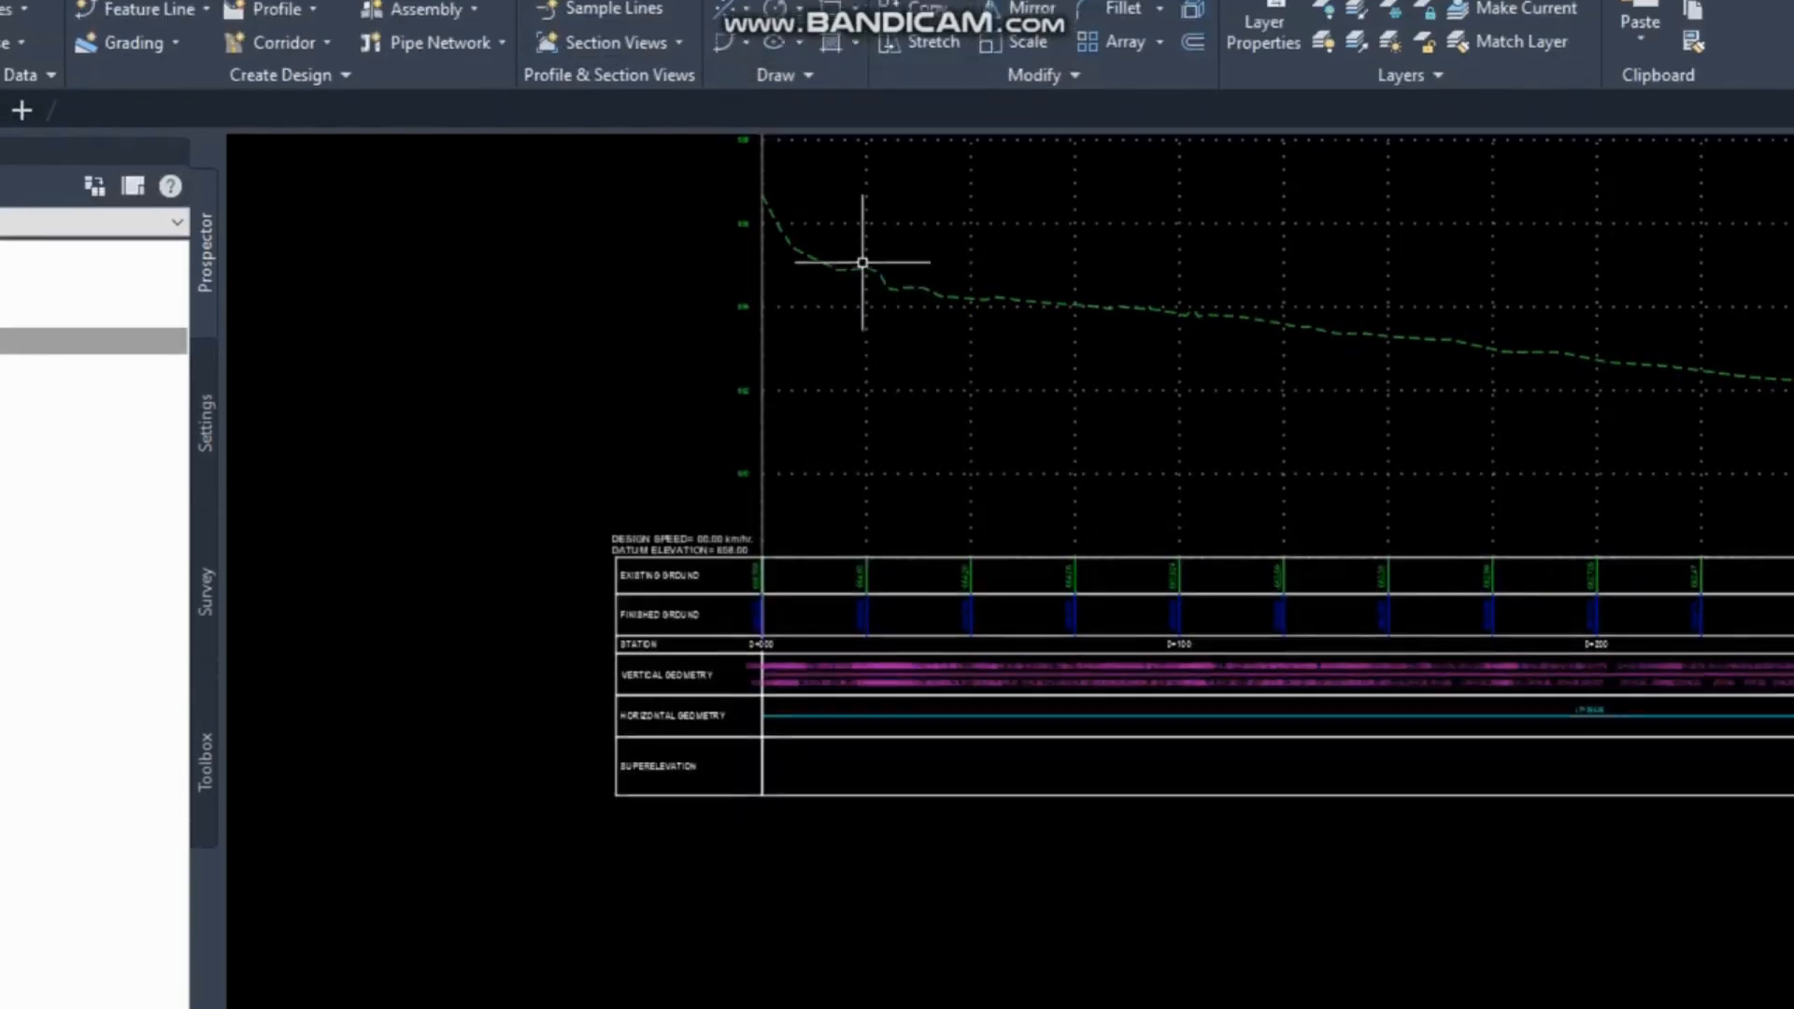
pyautogui.scroll(2, 748, 582)
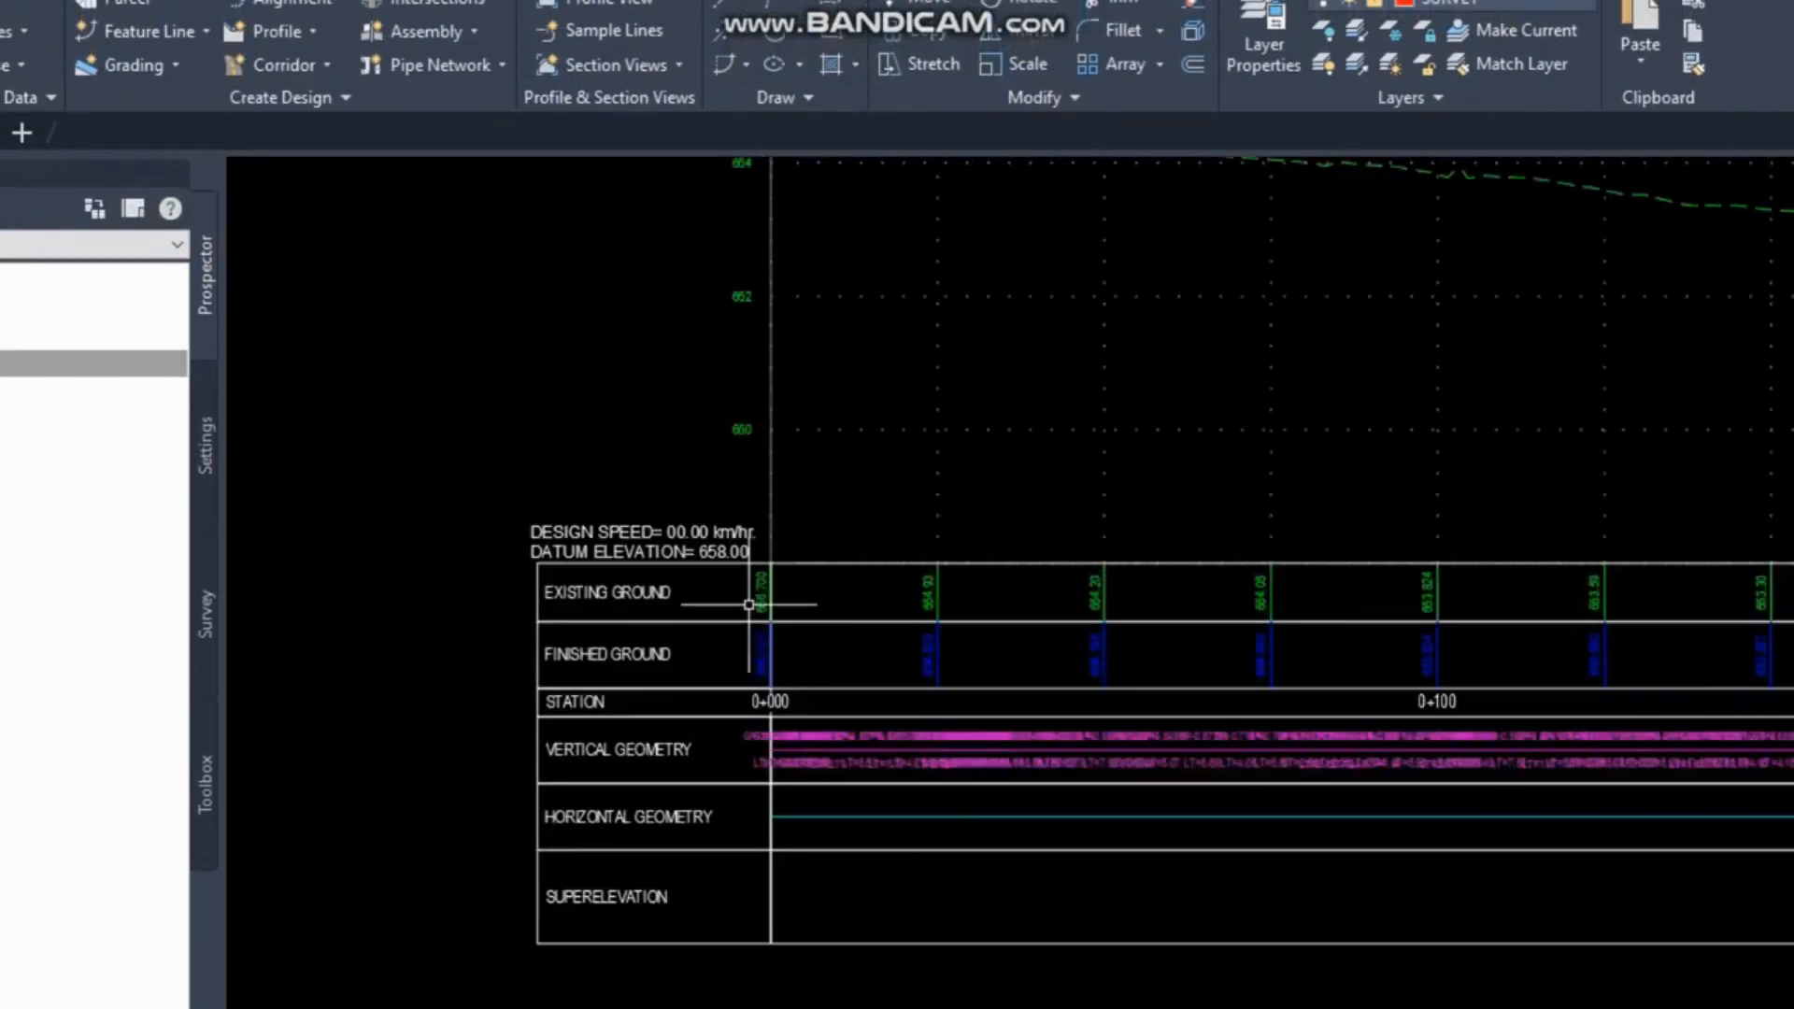
pyautogui.scroll(4, 749, 604)
pyautogui.scroll(-4, 767, 587)
pyautogui.moveTo(797, 432); pyautogui.dragTo(789, 865, button='middle')
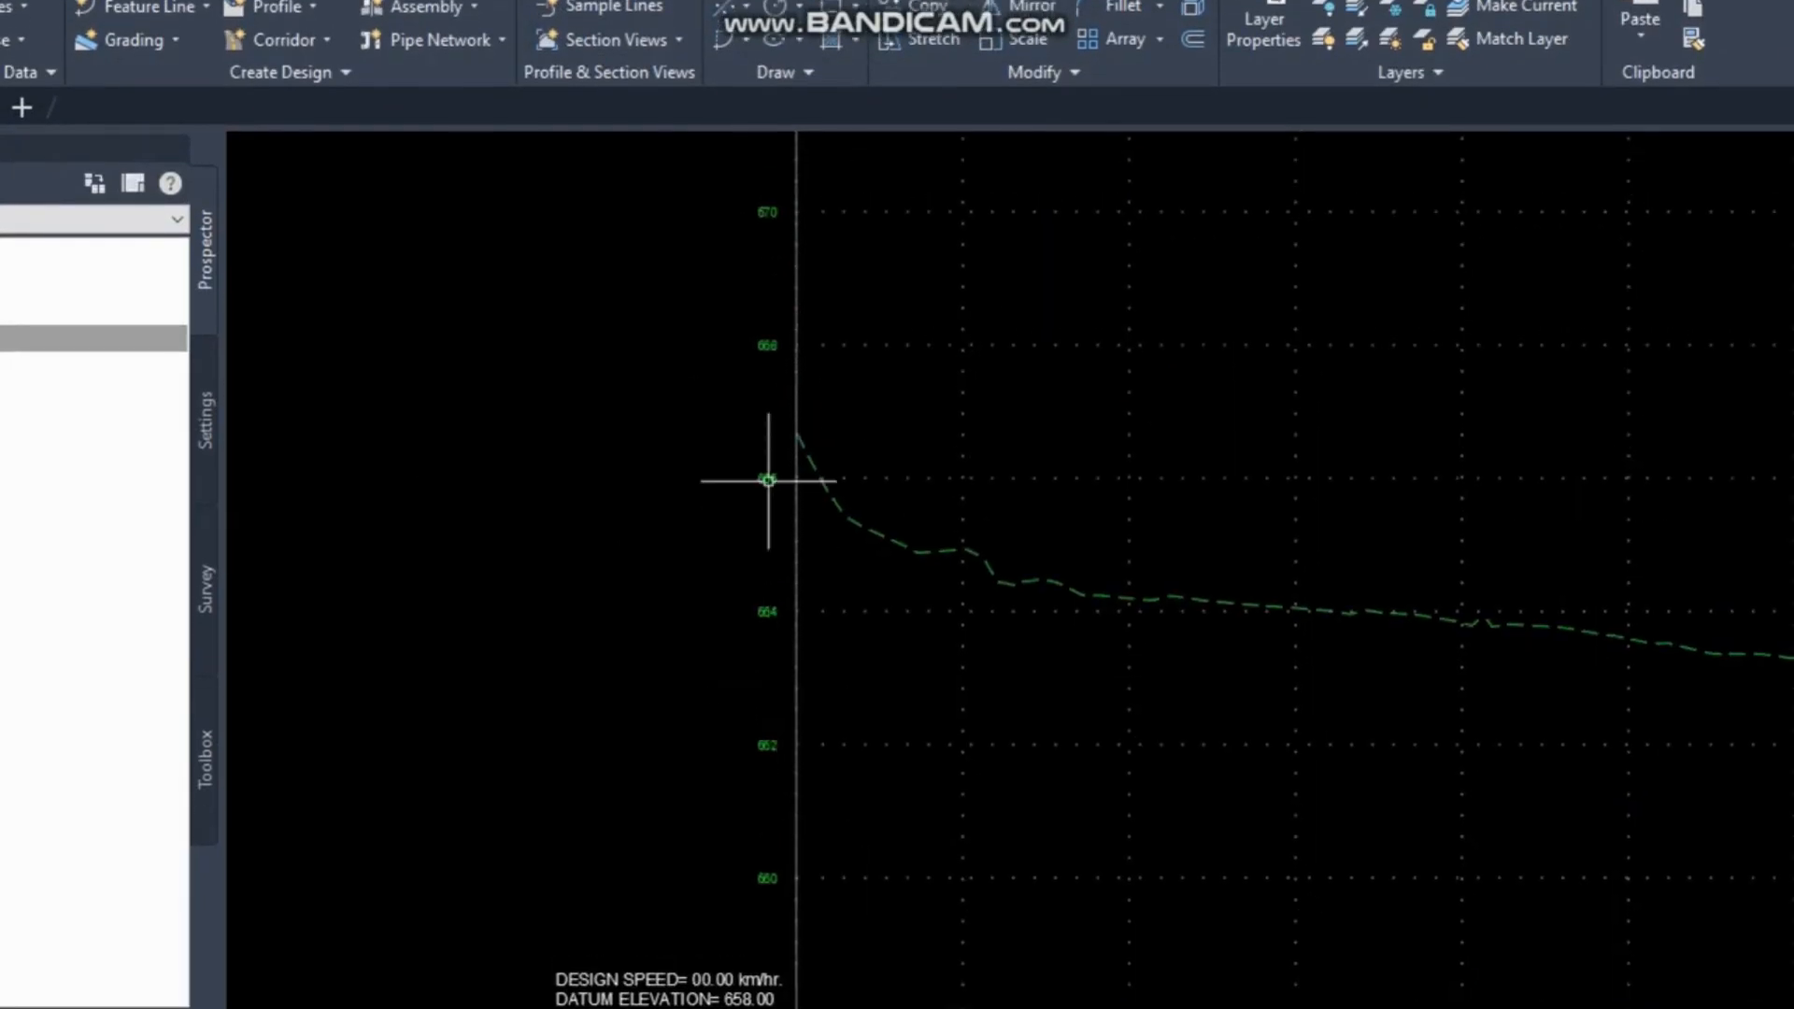
pyautogui.scroll(4, 785, 509)
pyautogui.moveTo(786, 504); pyautogui.dragTo(786, 633, button='middle')
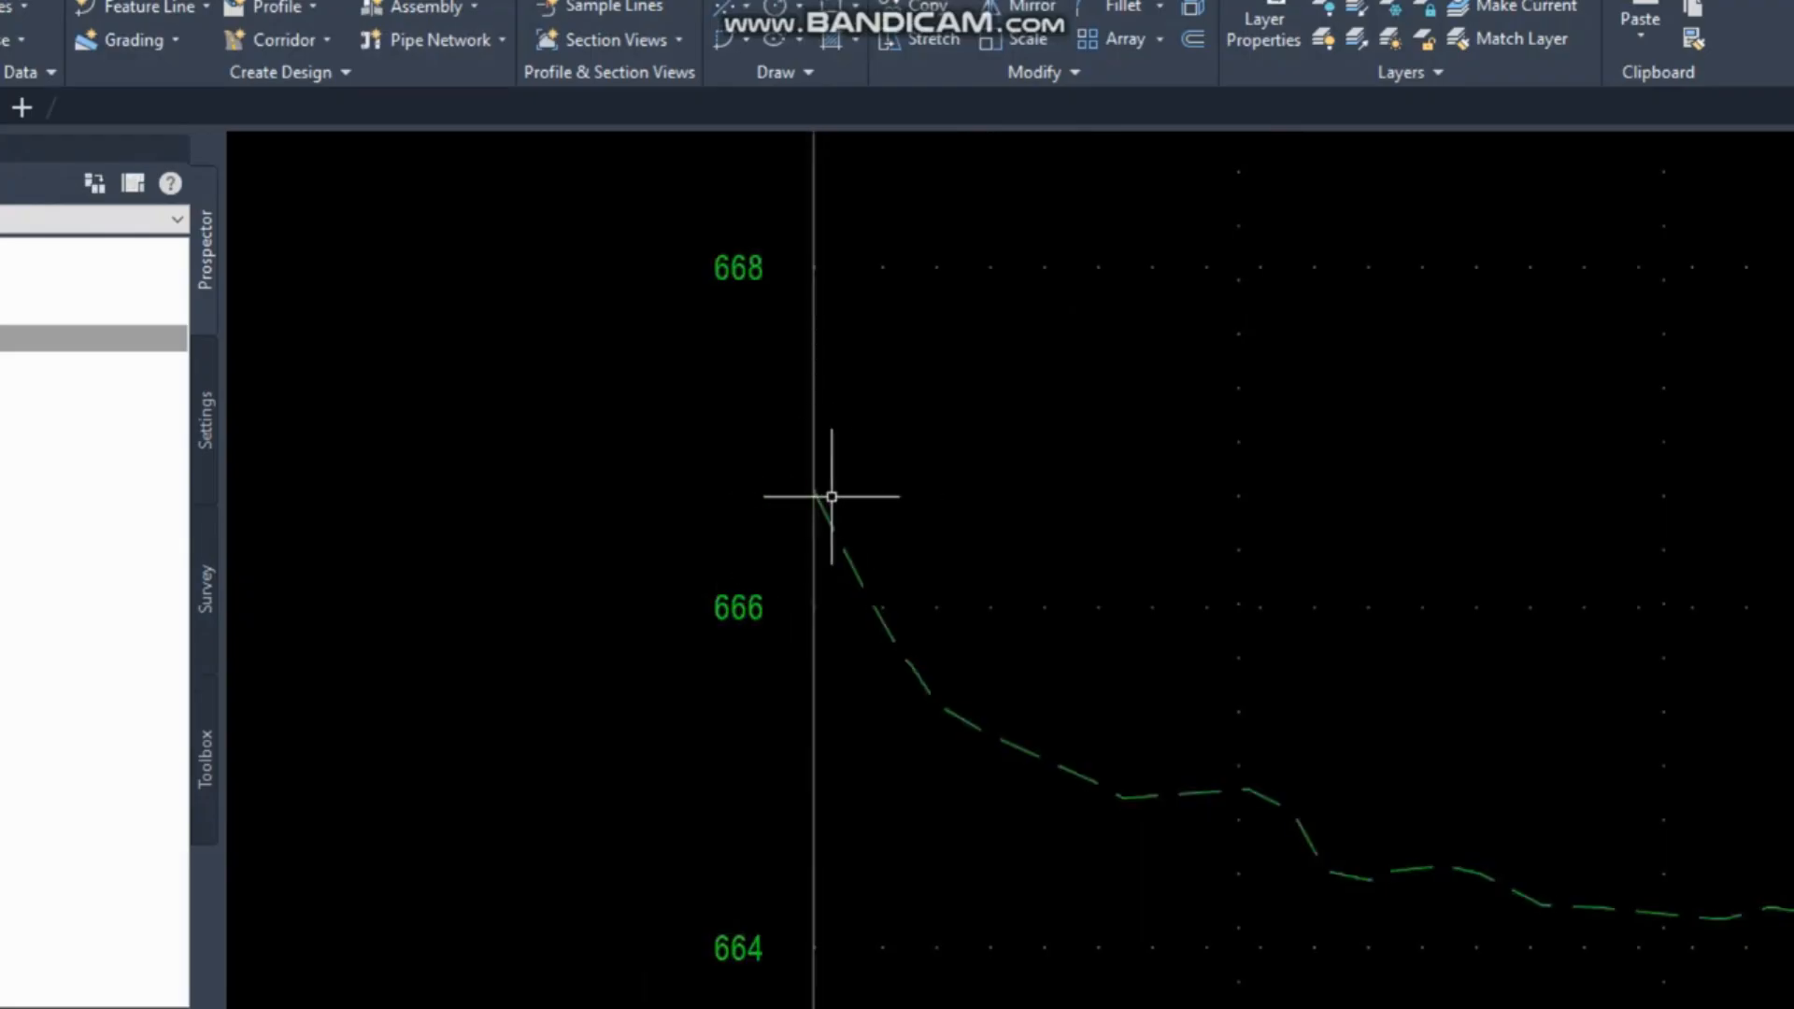
pyautogui.scroll(-4, 799, 381)
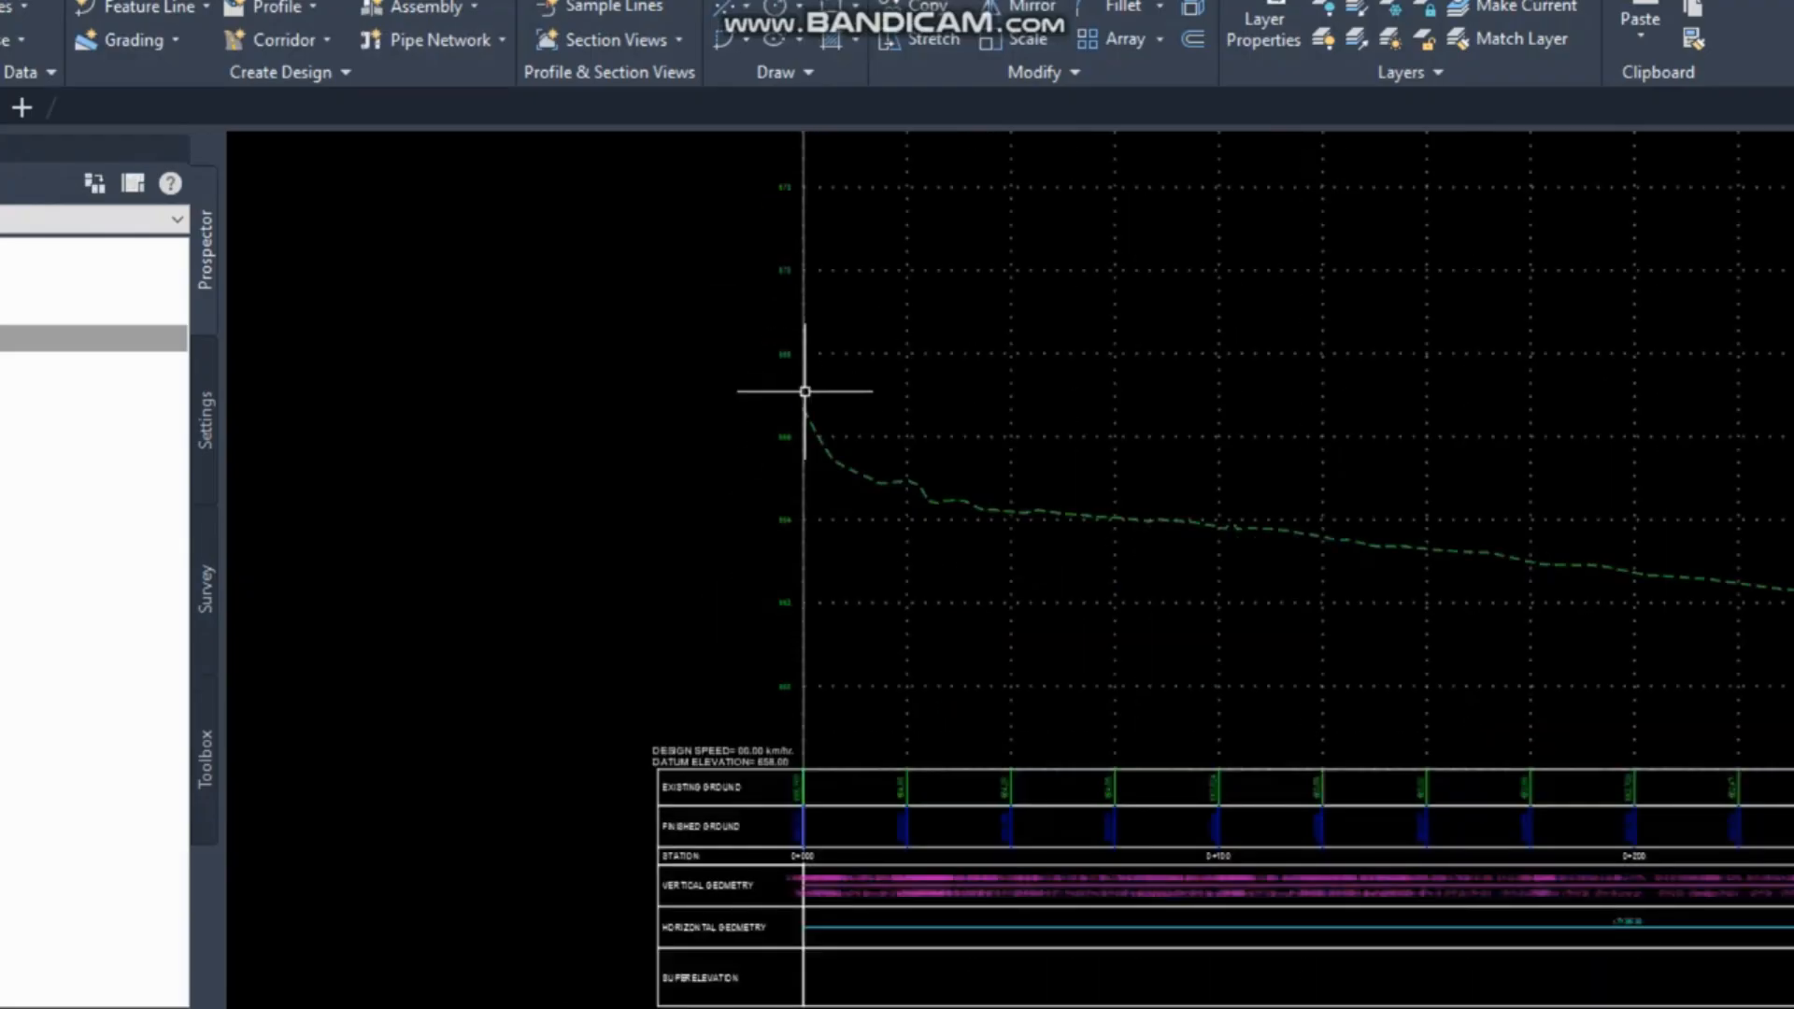
pyautogui.scroll(4, 911, 729)
pyautogui.scroll(-3, 910, 747)
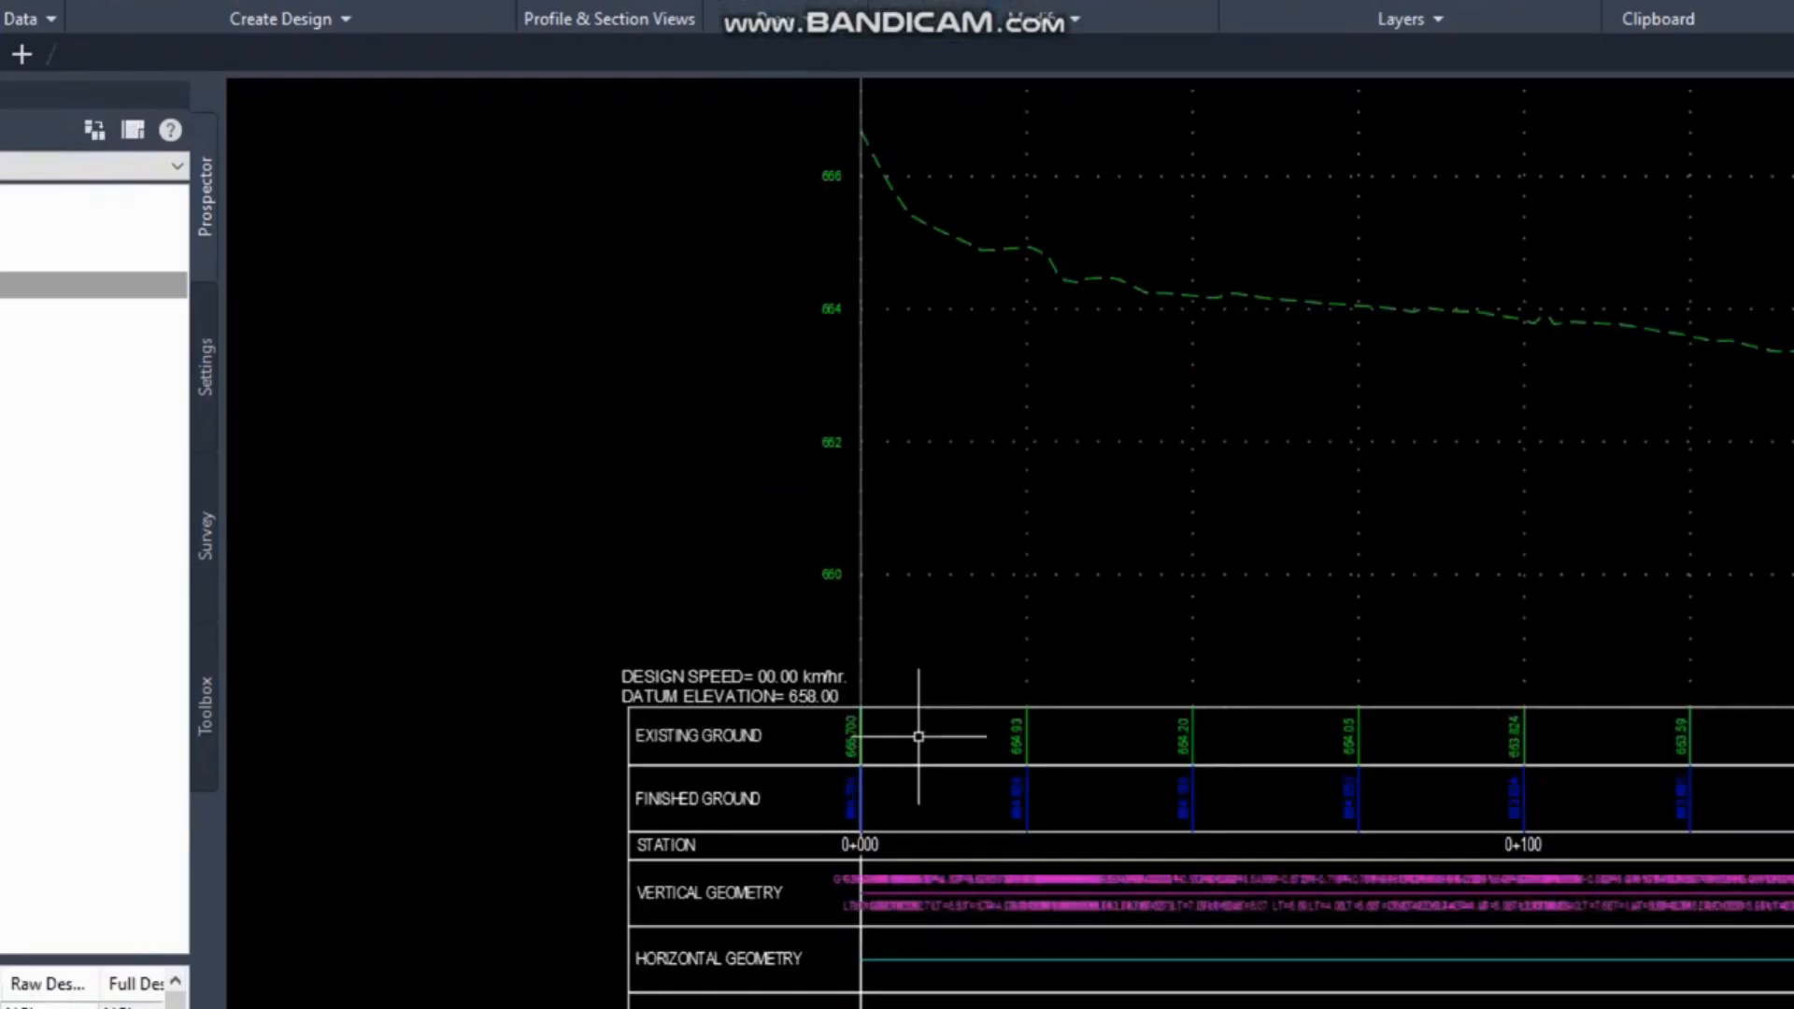
pyautogui.moveTo(977, 468); pyautogui.dragTo(933, 544, button='middle')
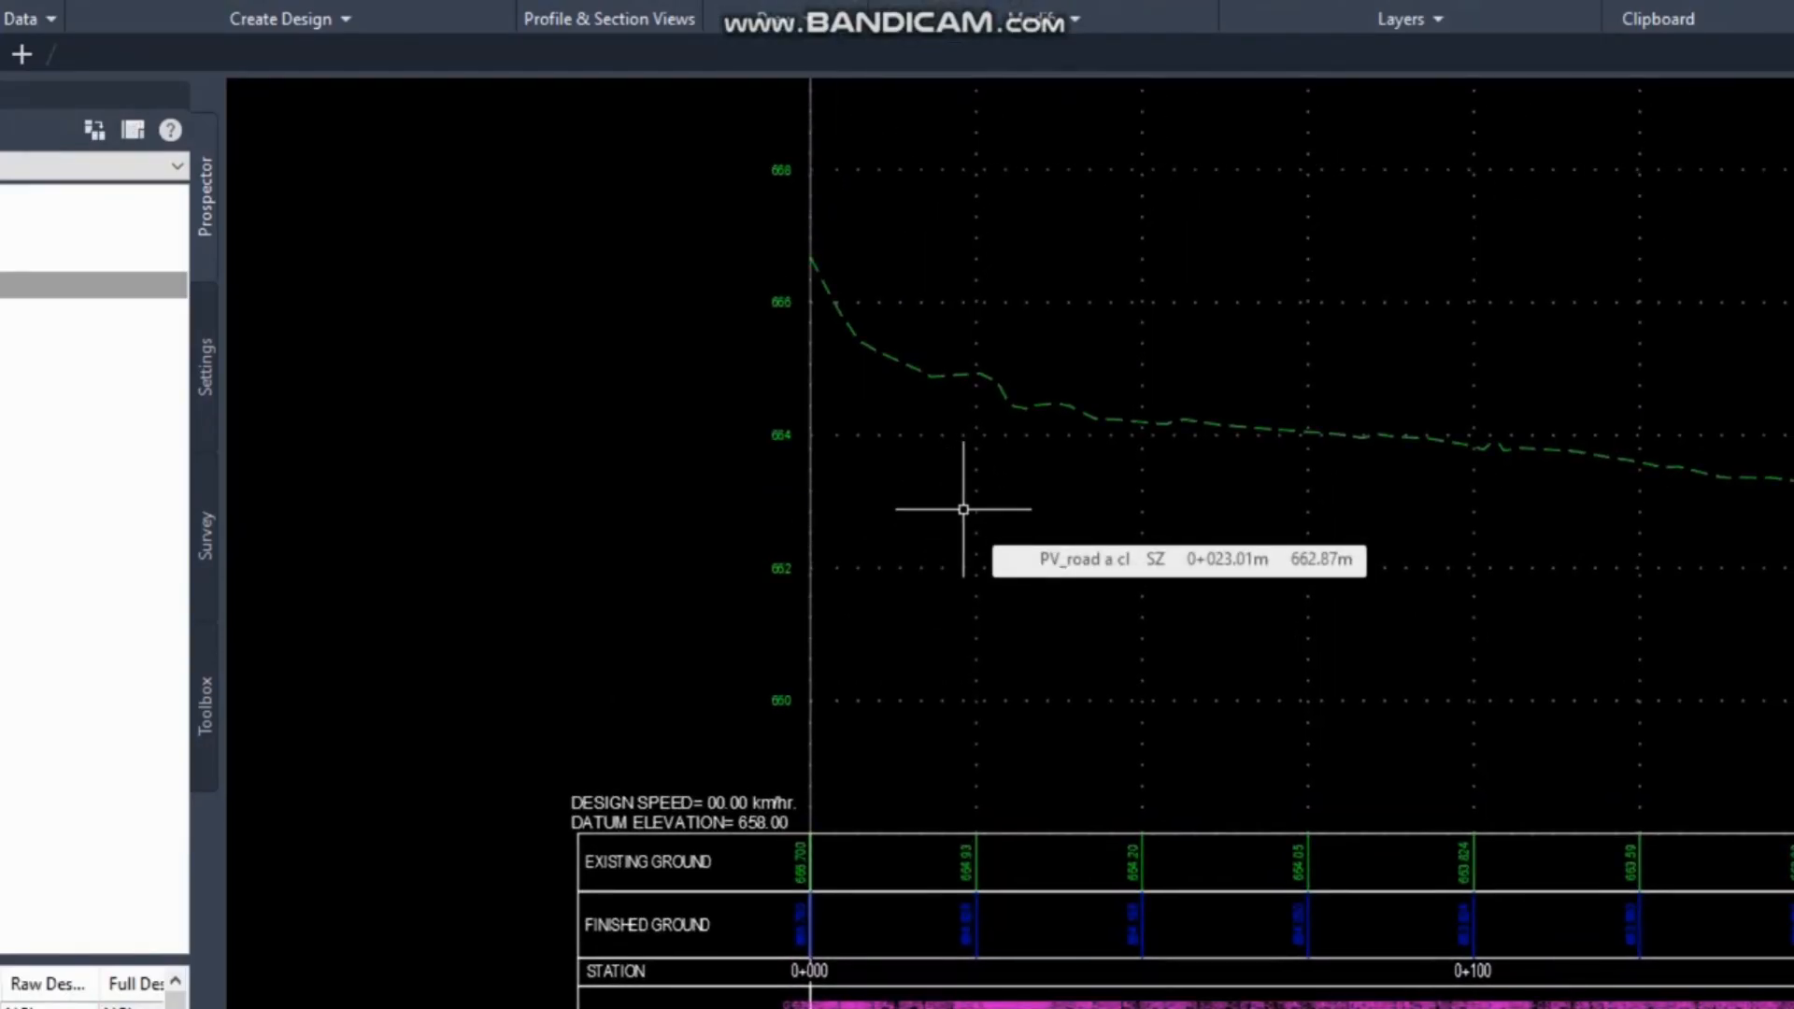
# Examine the ground elevation, station and vertical geometry bands at the start of the profile view.
pyautogui.scroll(-4, 773, 418)
pyautogui.moveTo(1000, 424); pyautogui.dragTo(601, 448, button='middle')
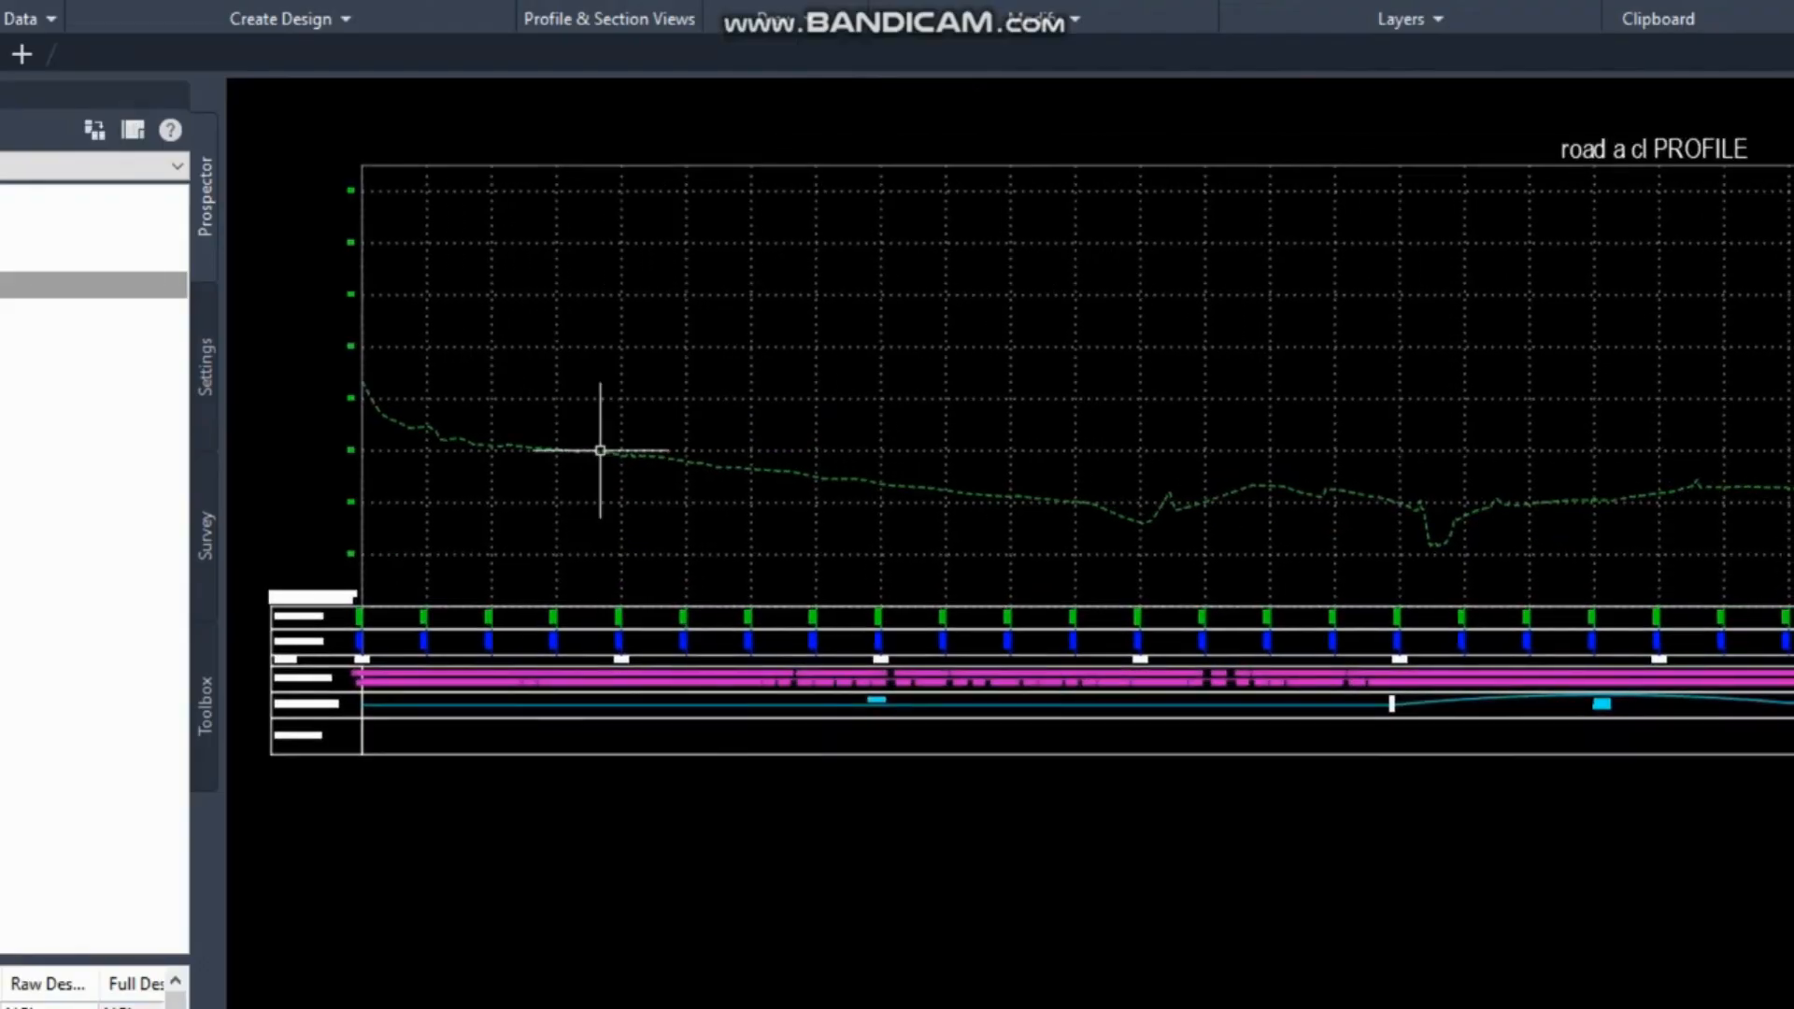
pyautogui.scroll(3, 485, 635)
pyautogui.moveTo(363, 561); pyautogui.dragTo(634, 495, button='middle')
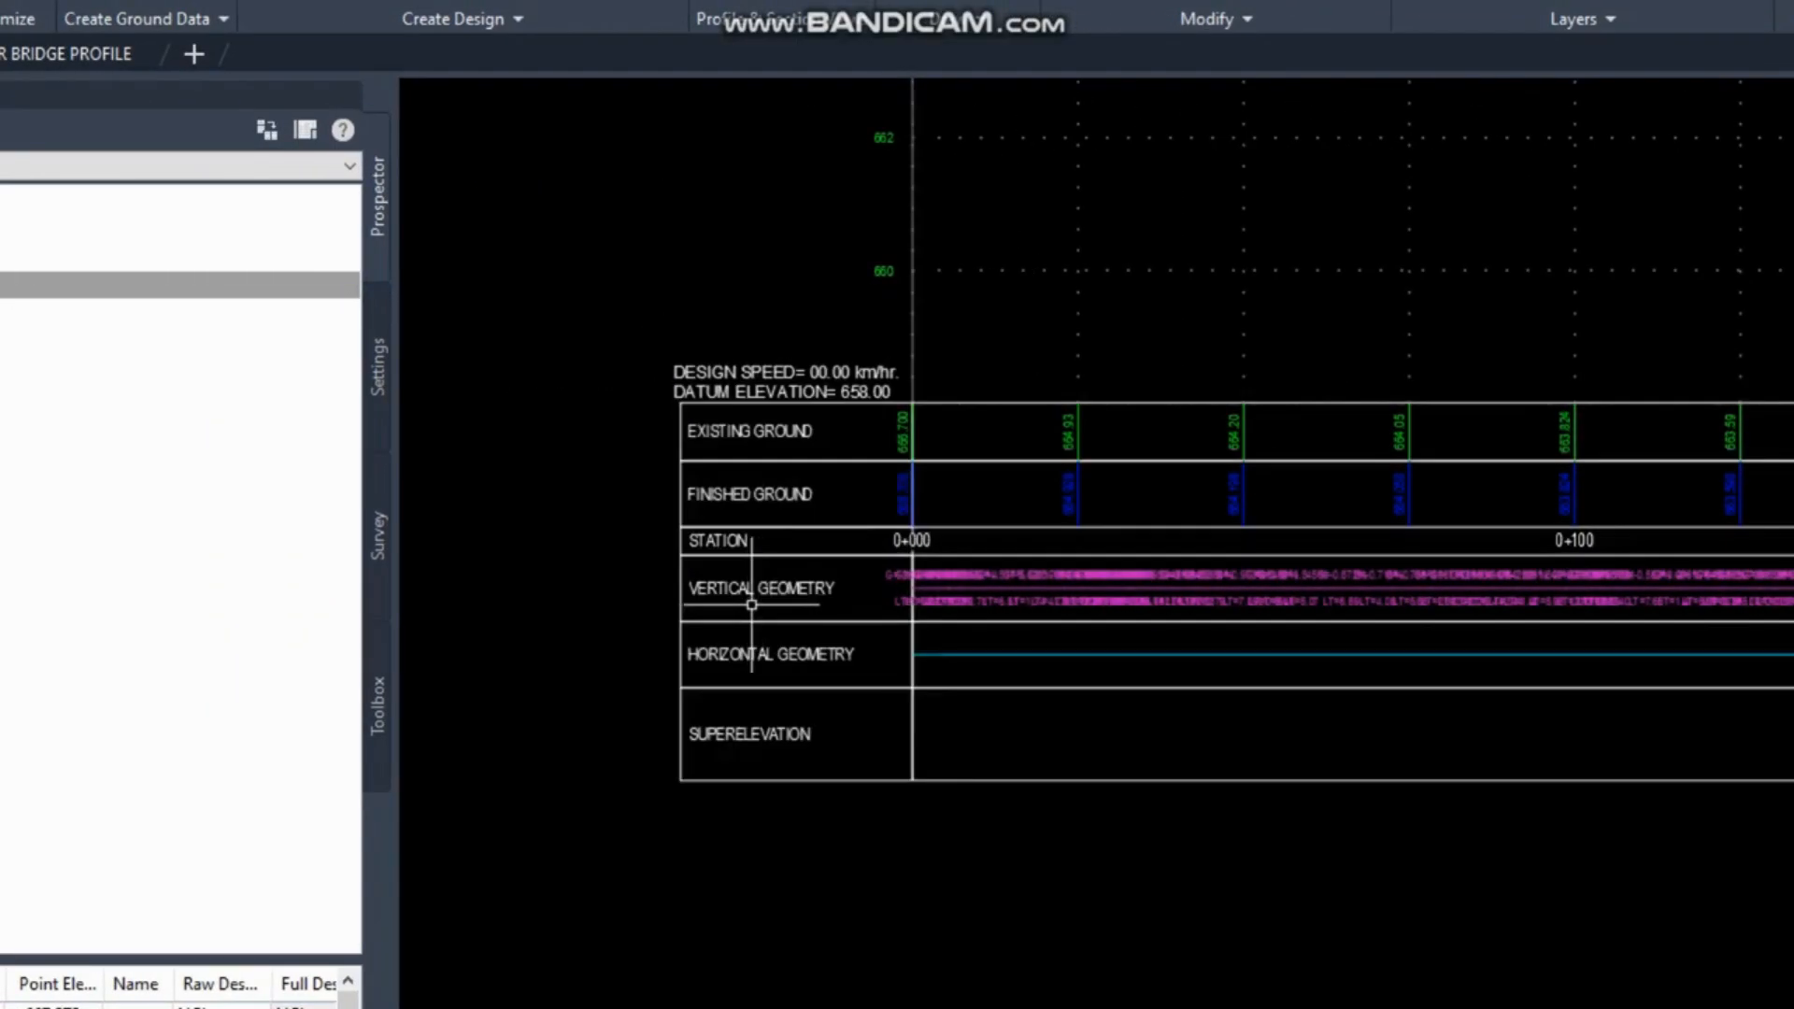
pyautogui.scroll(2, 911, 598)
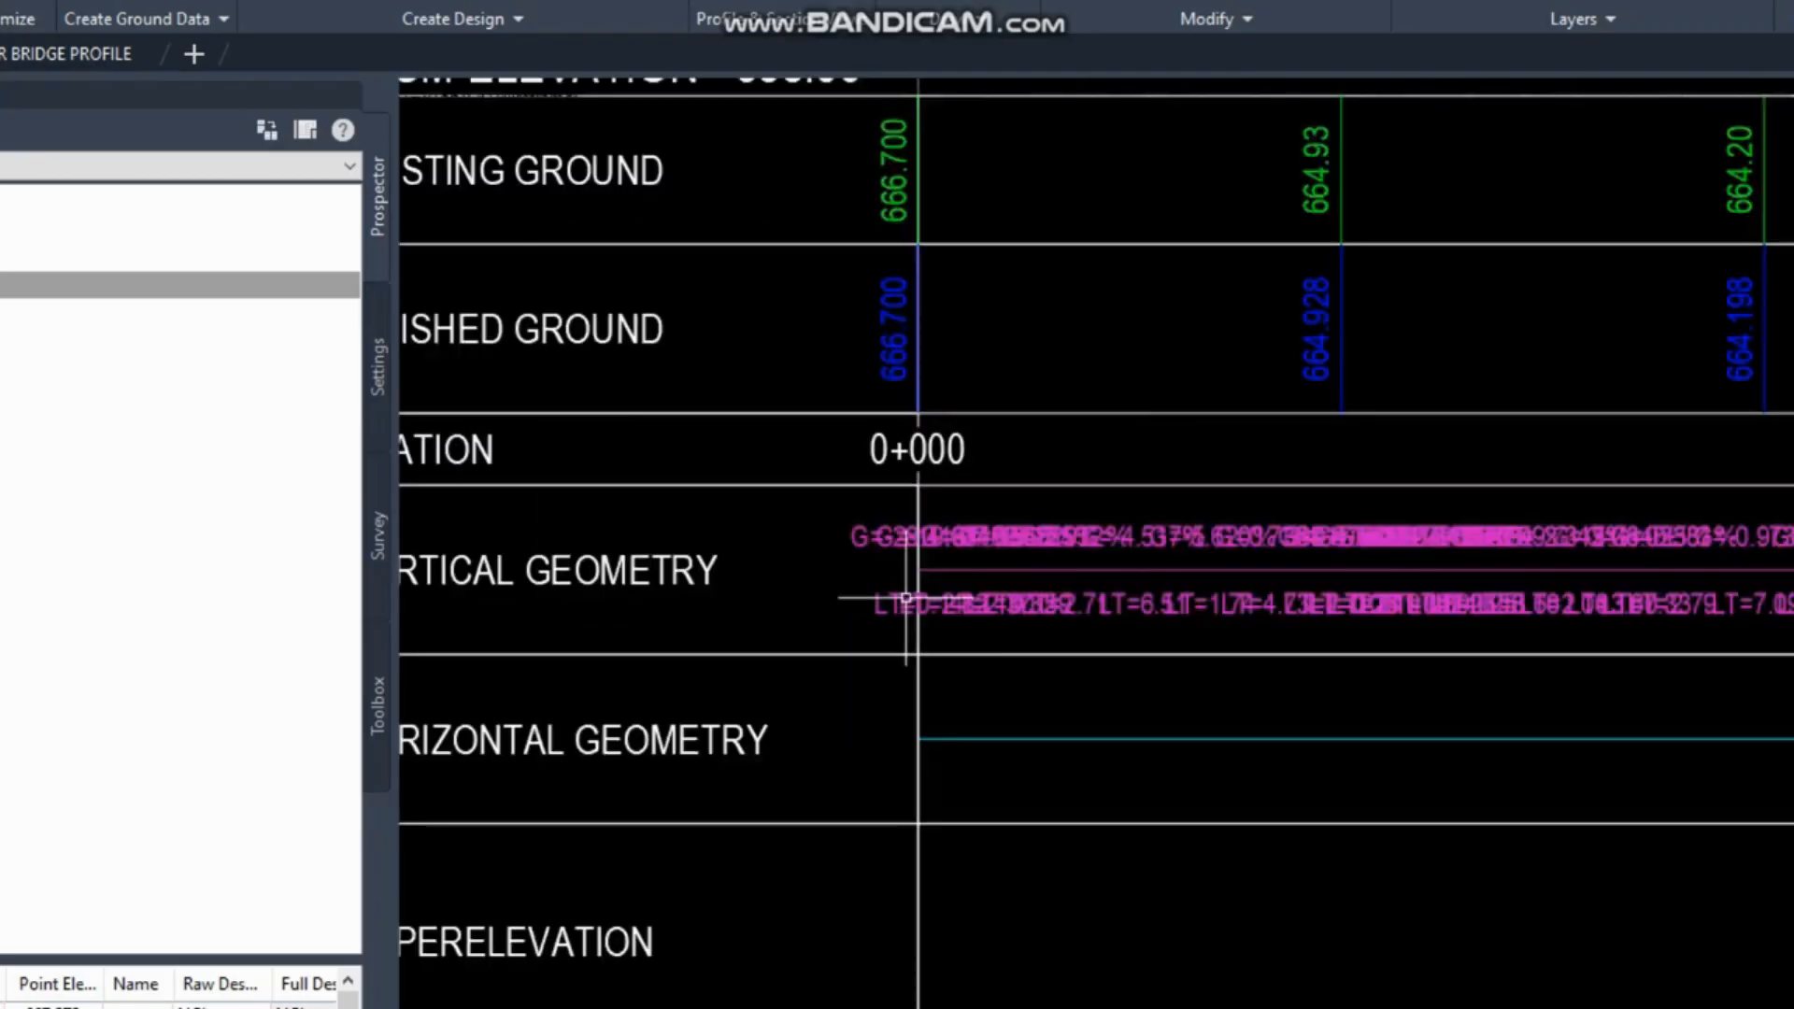
pyautogui.scroll(-5, 967, 612)
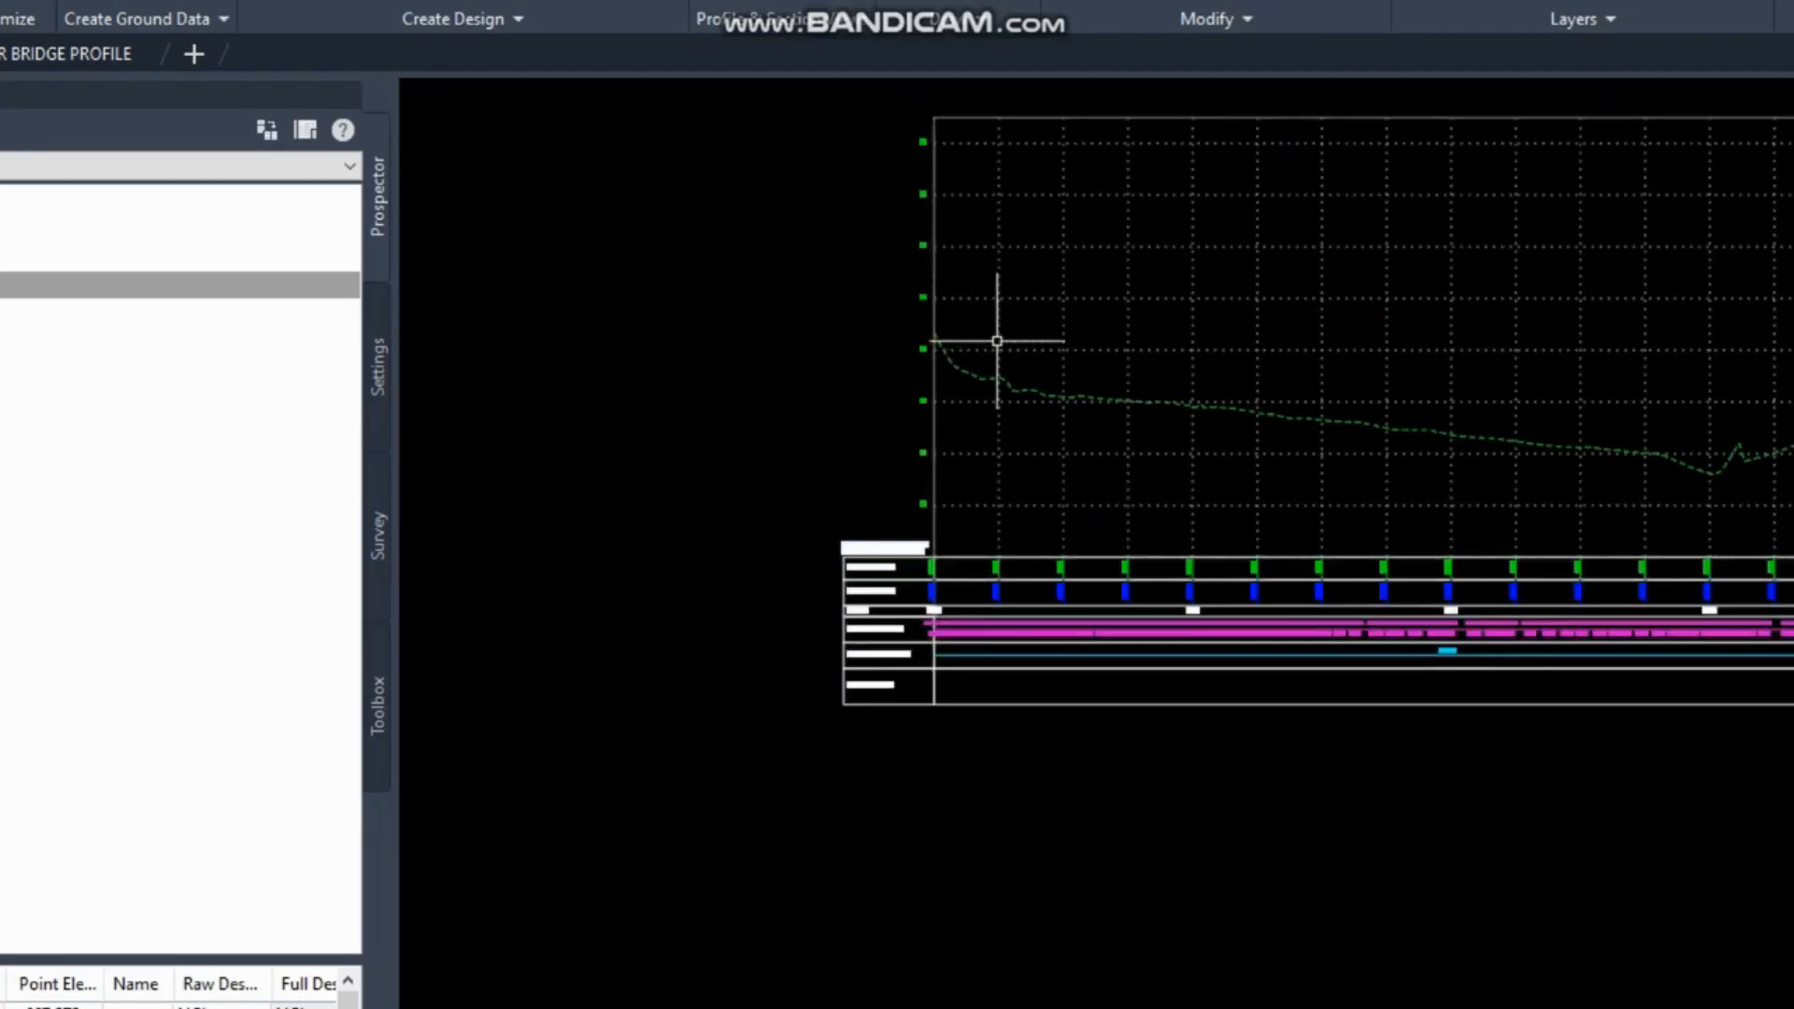
pyautogui.scroll(4, 247, 654)
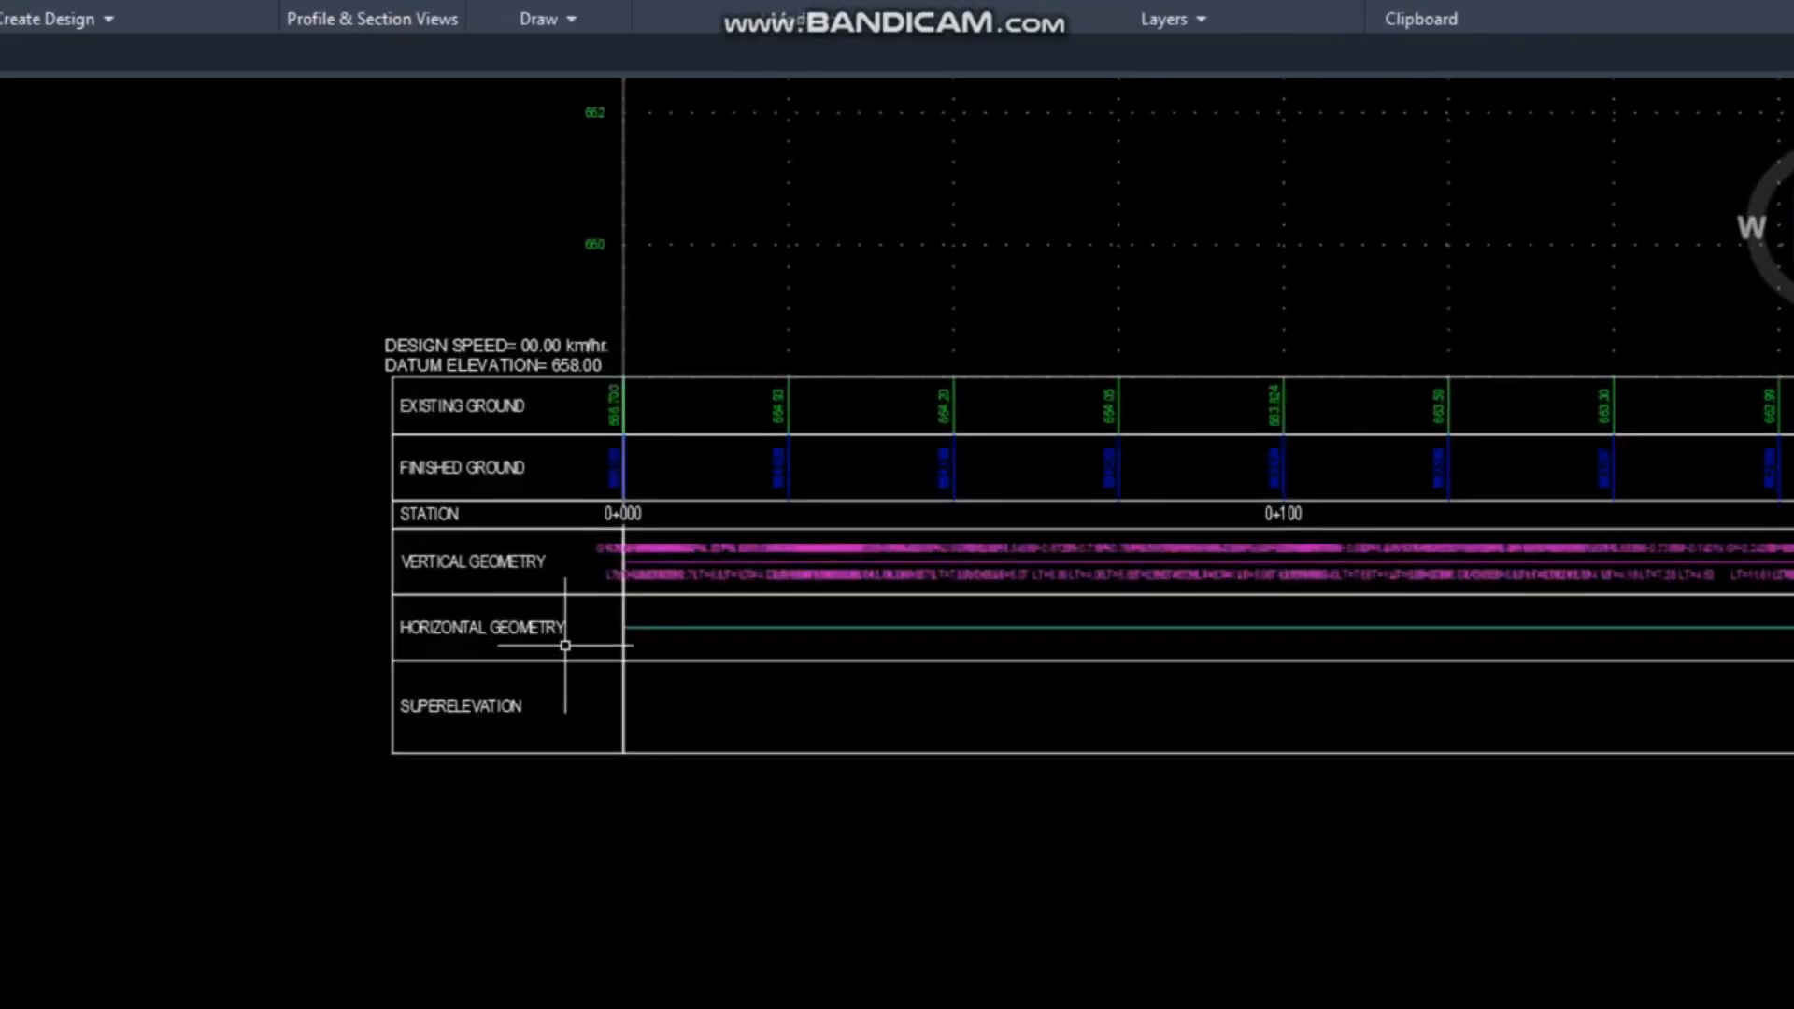
# Examine the horizontal geometry band from the start station through the curve.
pyautogui.scroll(-2, 456, 651)
pyautogui.moveTo(1068, 683); pyautogui.dragTo(419, 622, button='middle')
pyautogui.moveTo(1239, 655); pyautogui.dragTo(599, 625, button='middle')
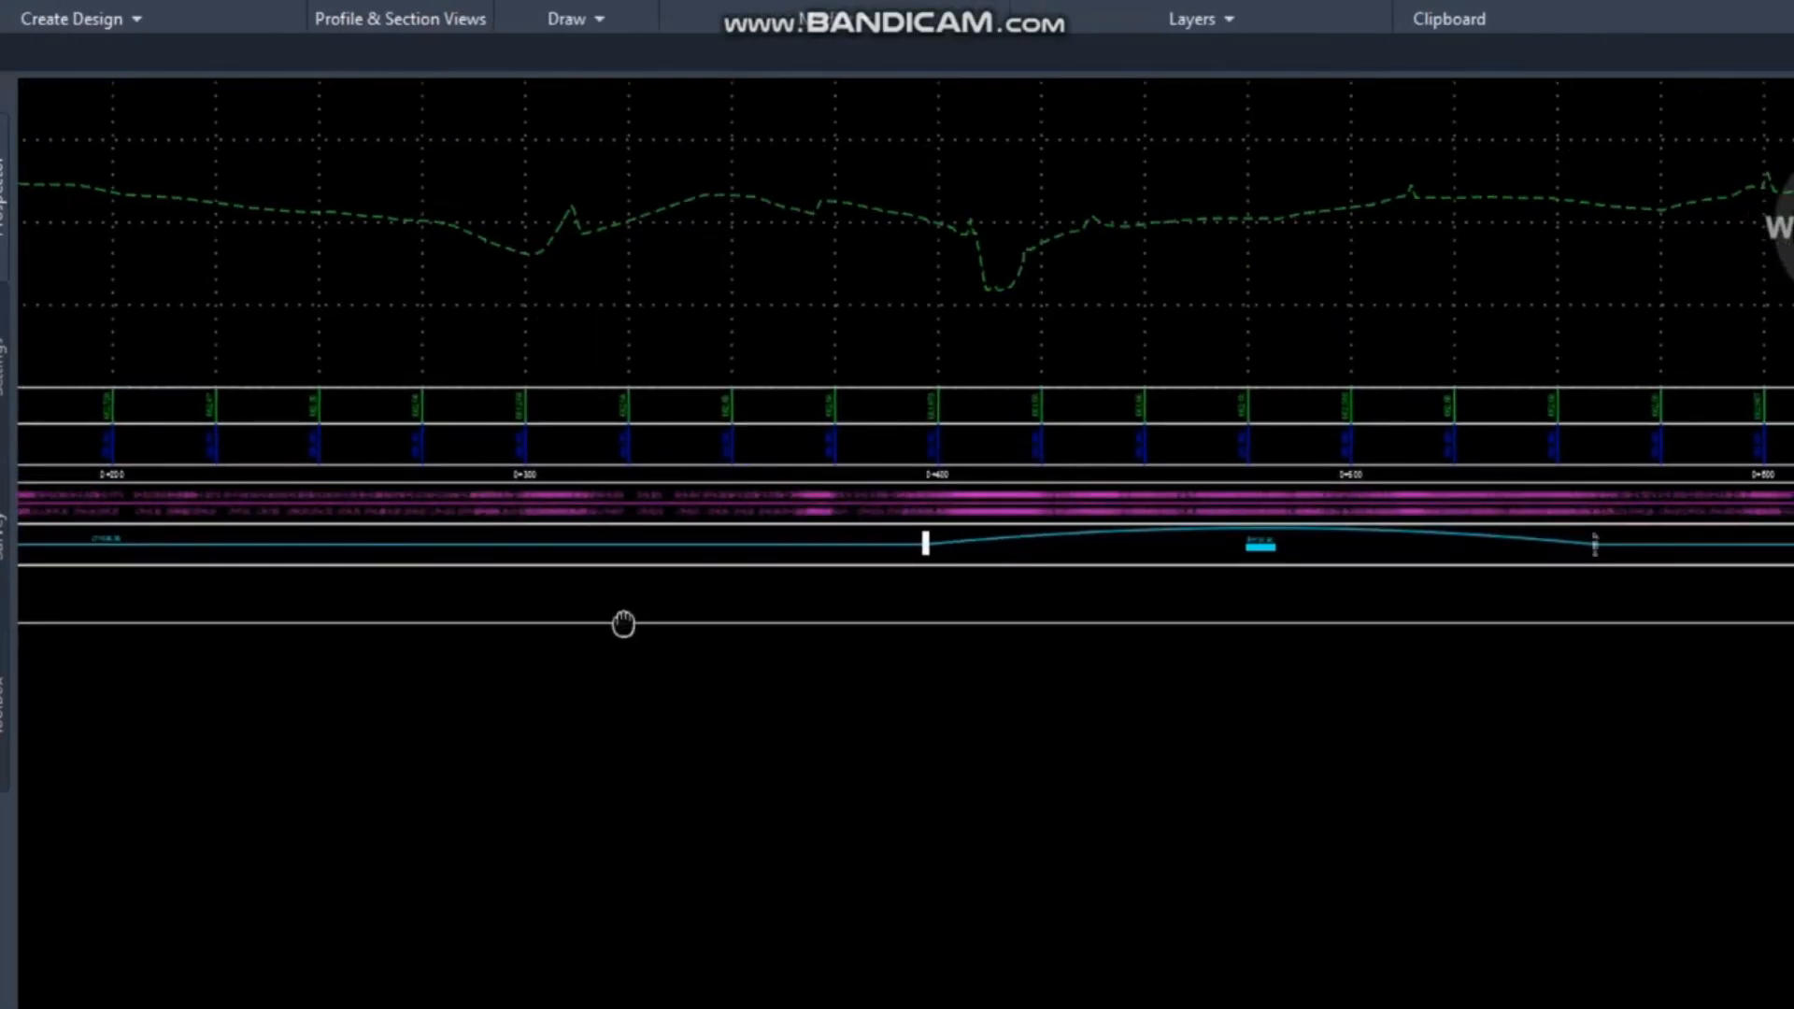
pyautogui.moveTo(1136, 635); pyautogui.dragTo(704, 638, button='middle')
# Split the drawing area into two horizontal viewports, showing the alignment plan above and the profile view below.
pyautogui.scroll(-5, 782, 559)
pyautogui.scroll(-2, 1160, 624)
pyautogui.moveTo(1159, 623); pyautogui.dragTo(828, 392, button='middle')
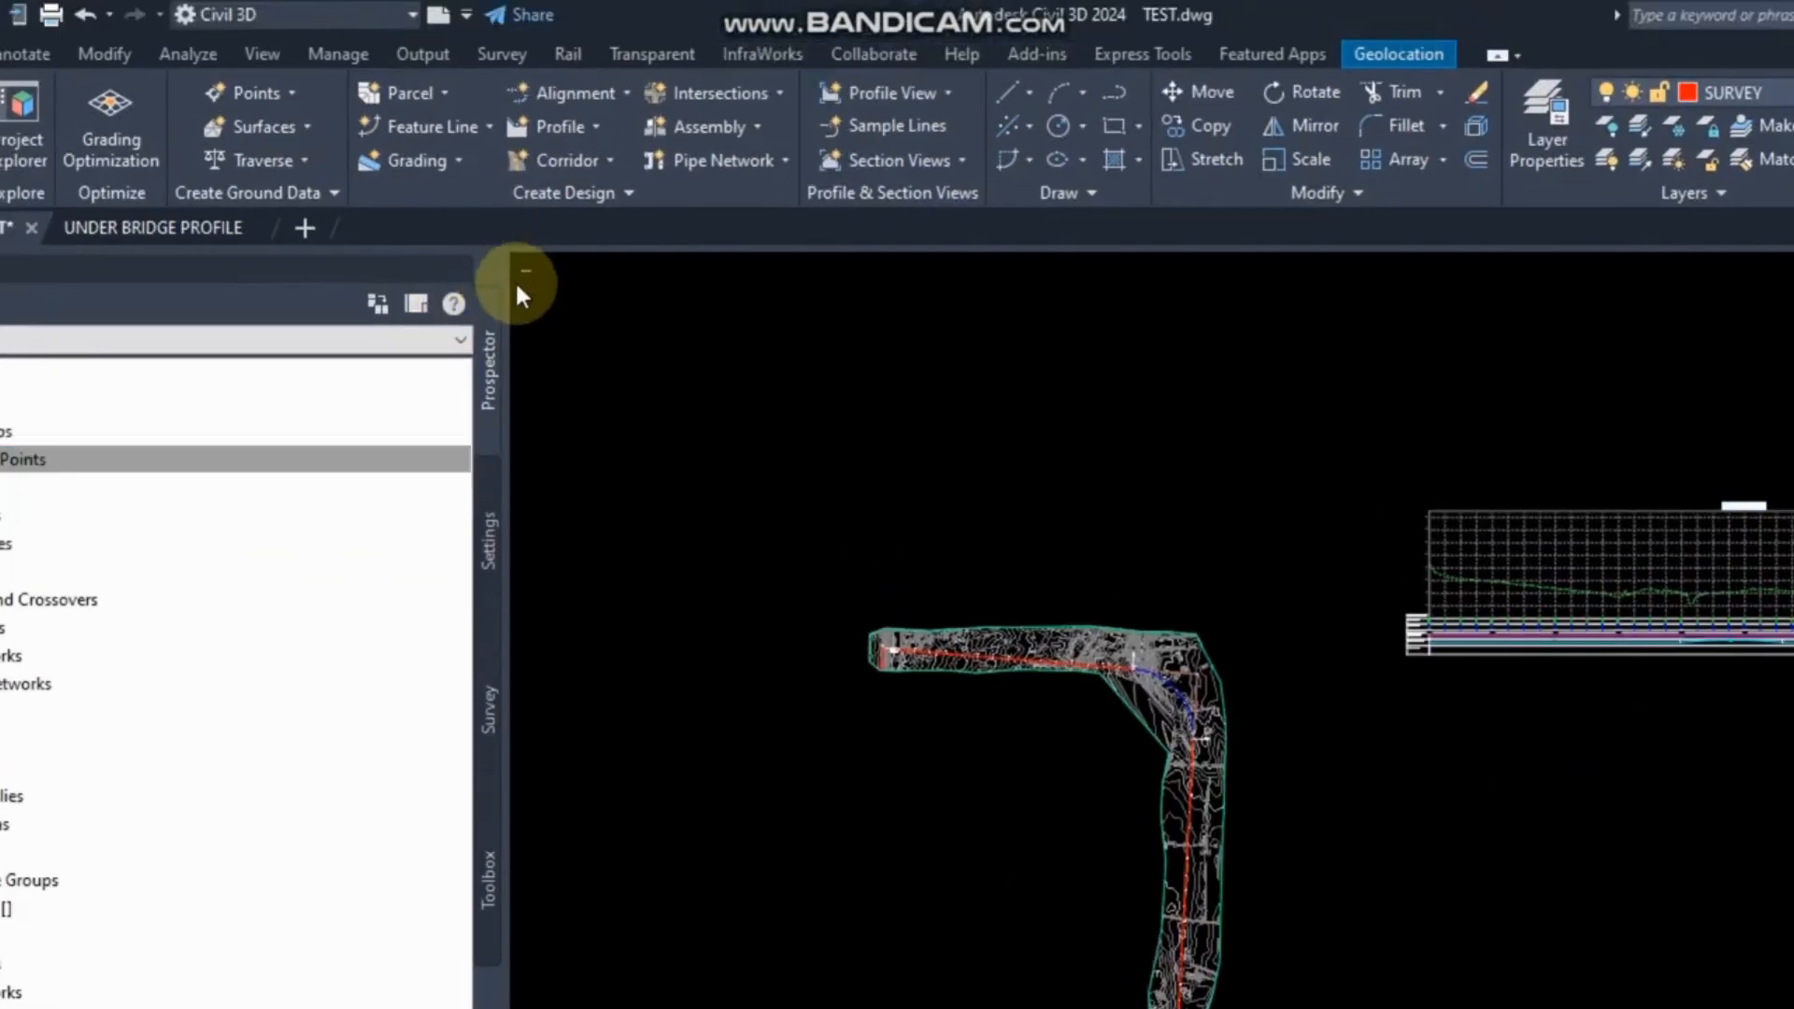
pyautogui.click(524, 270)
pyautogui.moveTo(598, 334)
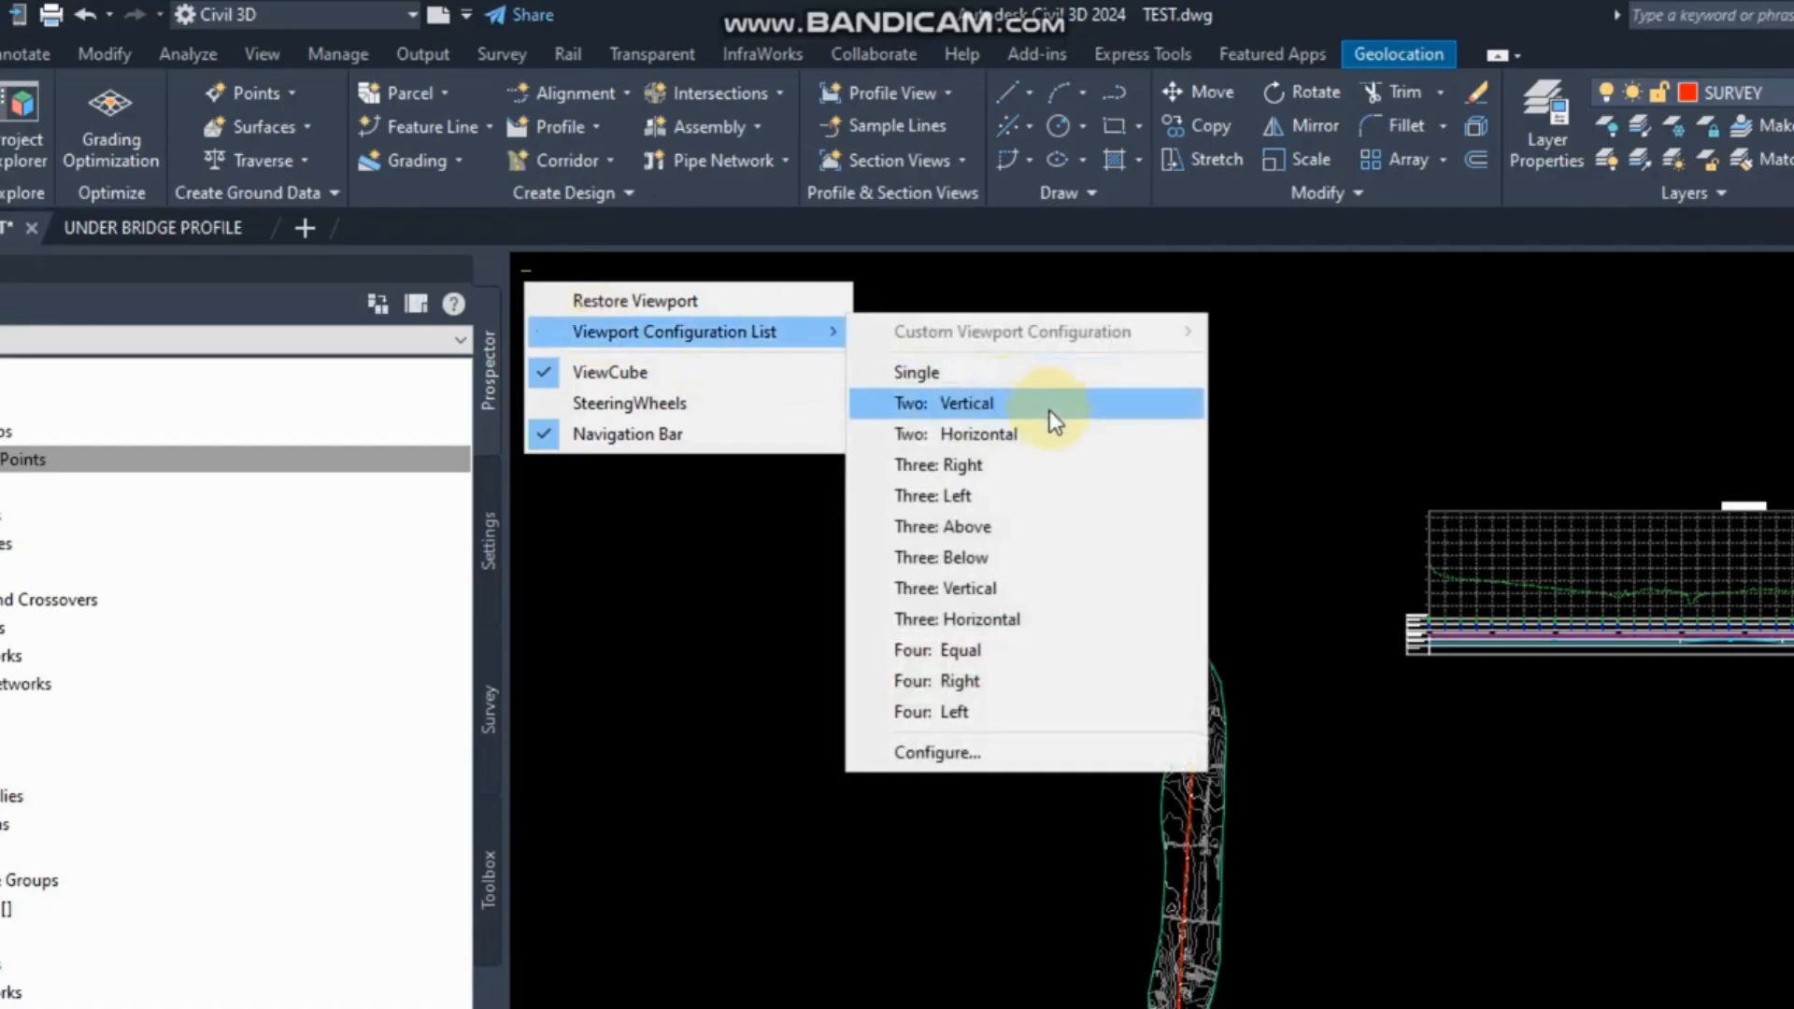
pyautogui.click(1061, 435)
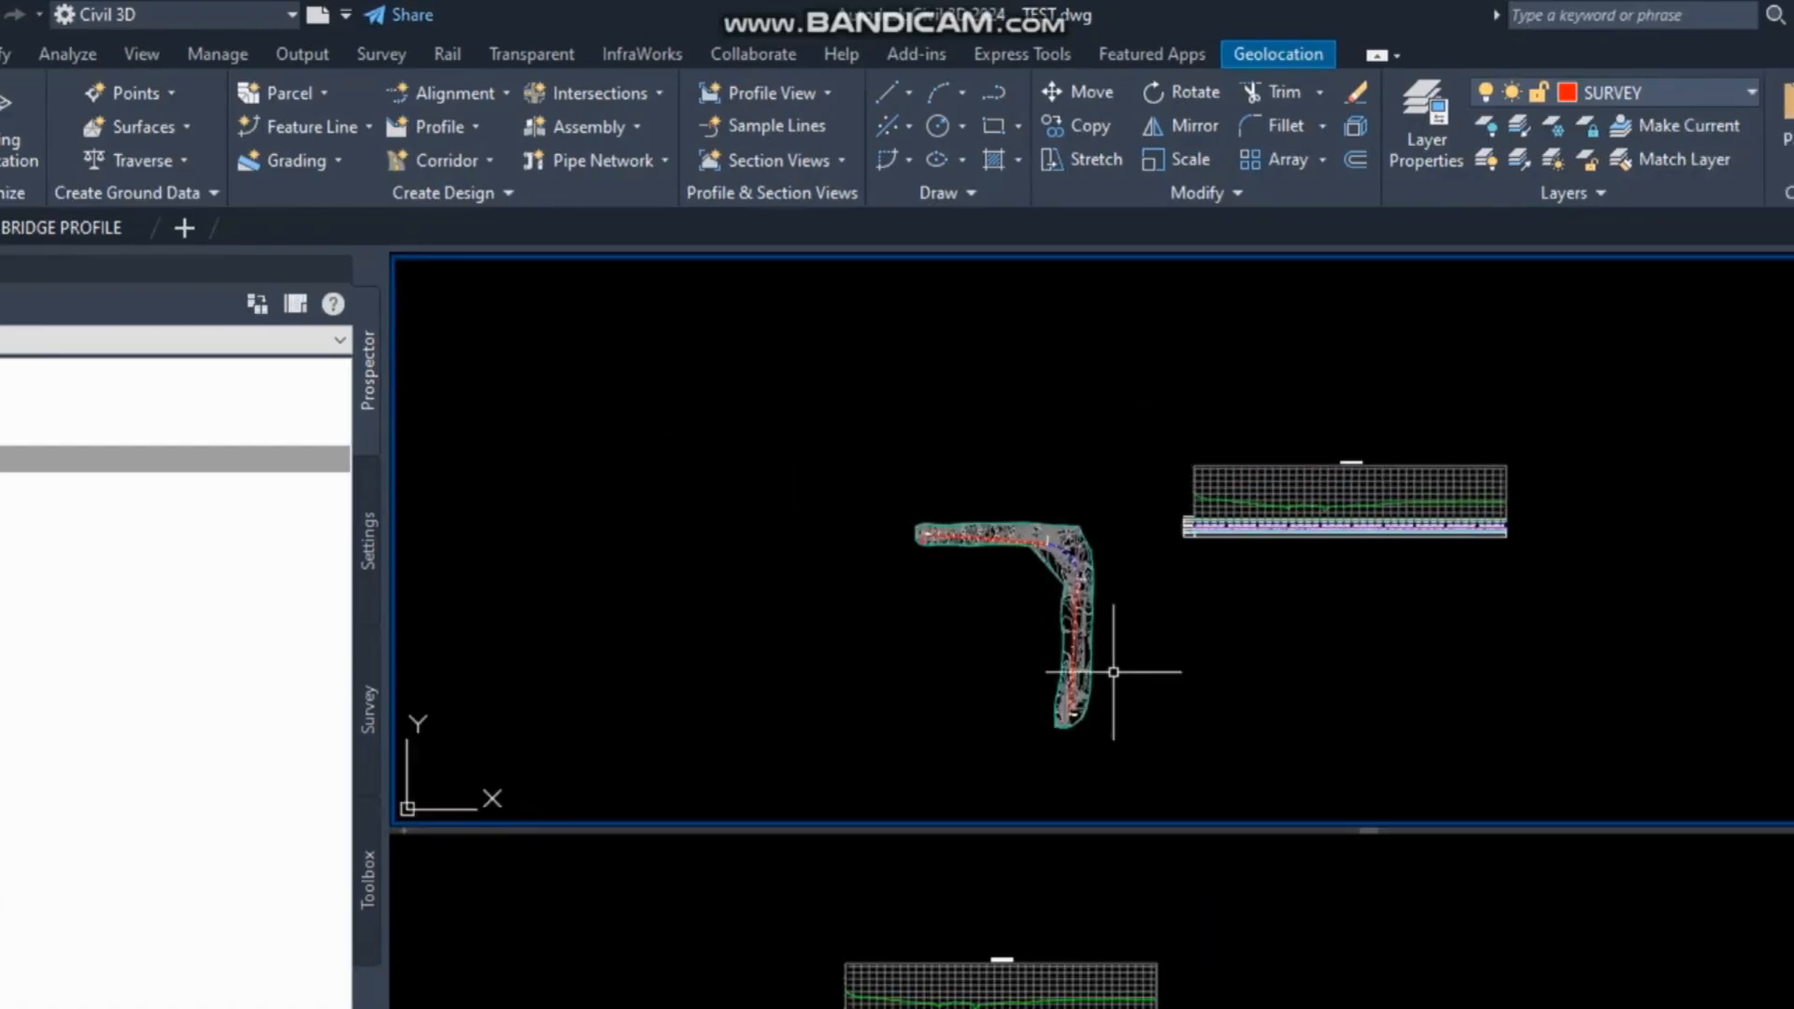
pyautogui.scroll(6, 973, 539)
pyautogui.moveTo(1138, 654); pyautogui.dragTo(1147, 549, button='middle')
pyautogui.click(1254, 748)
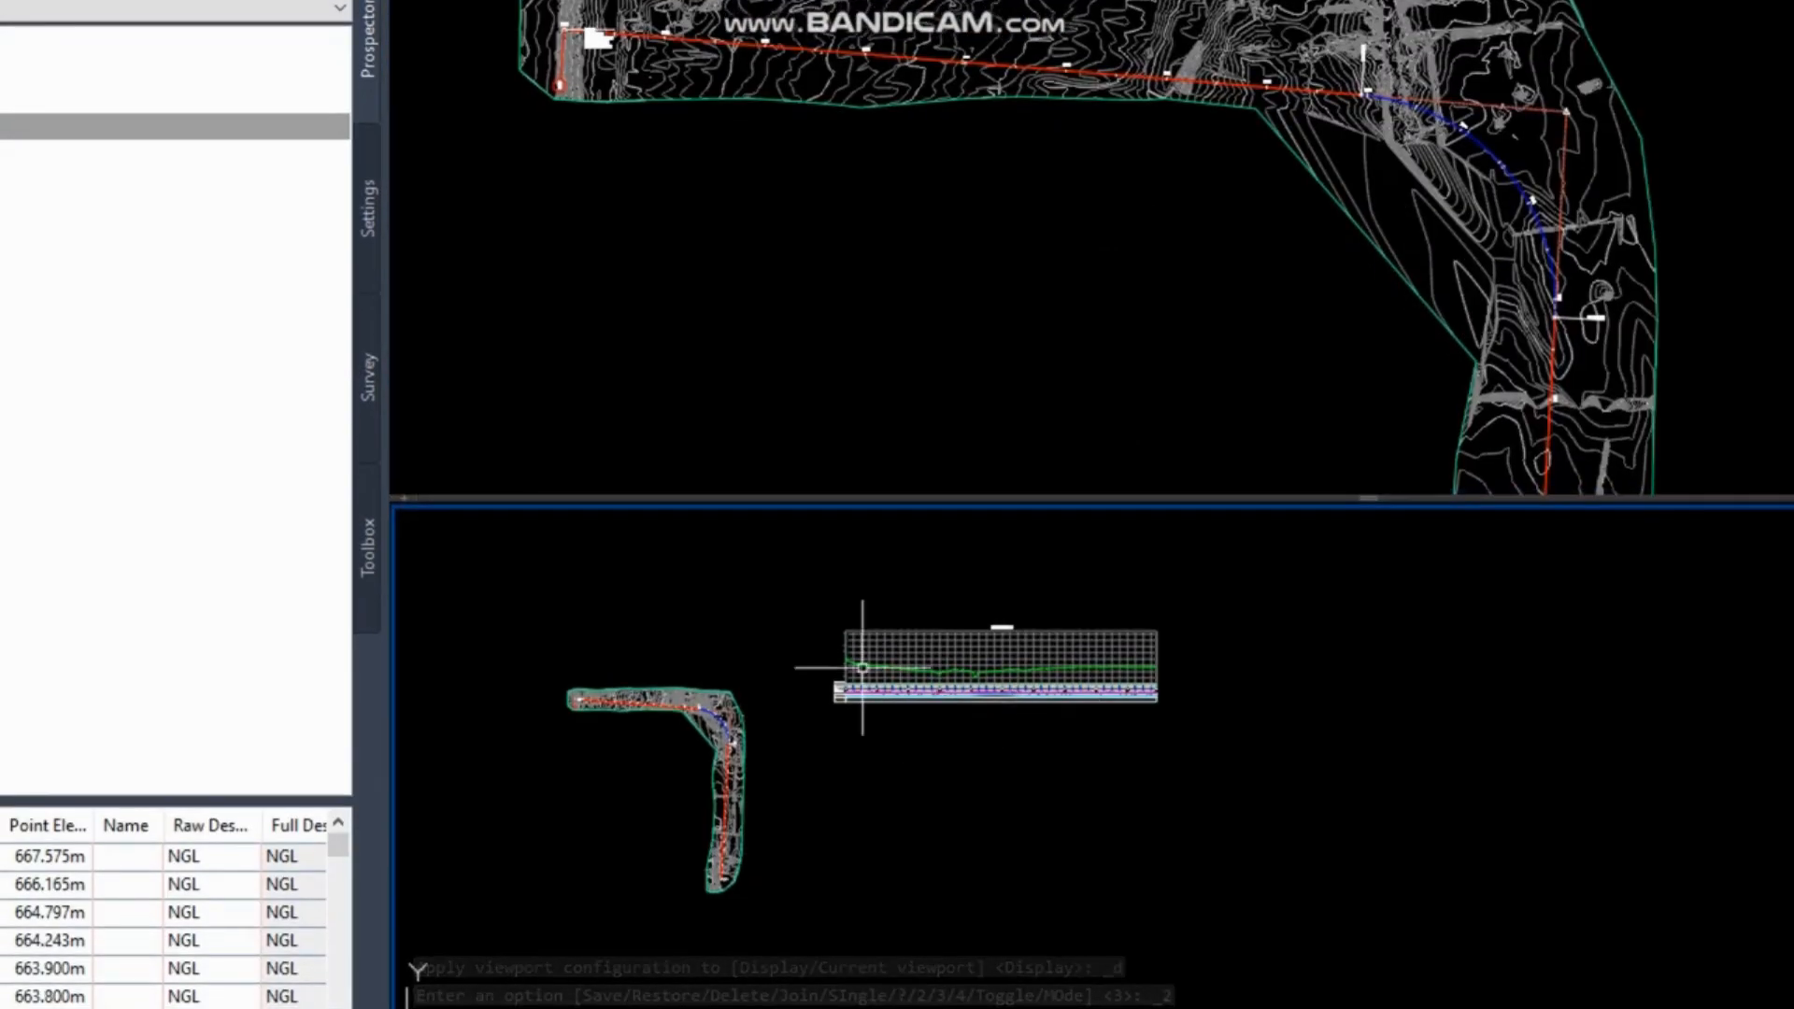
pyautogui.scroll(6, 863, 654)
pyautogui.scroll(6, 865, 673)
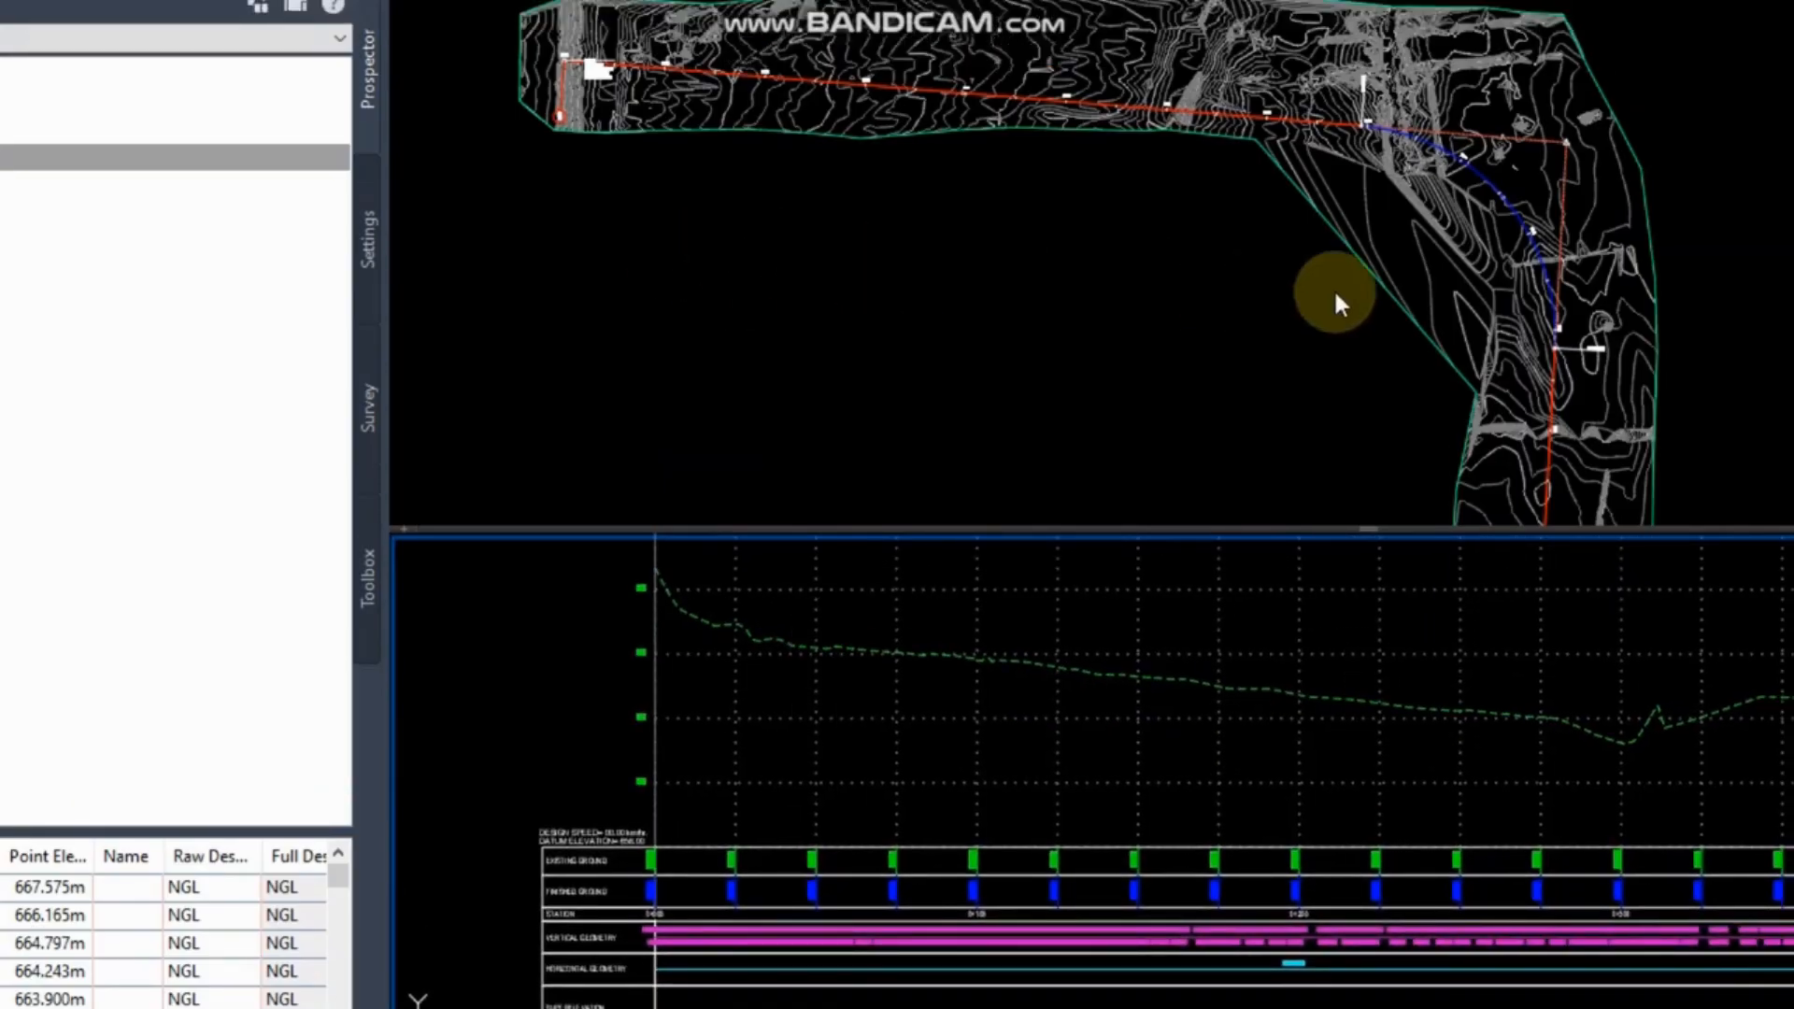
# Compare the curve's start station label in plan with the curve start in the horizontal geometry band.
pyautogui.click(1761, 132)
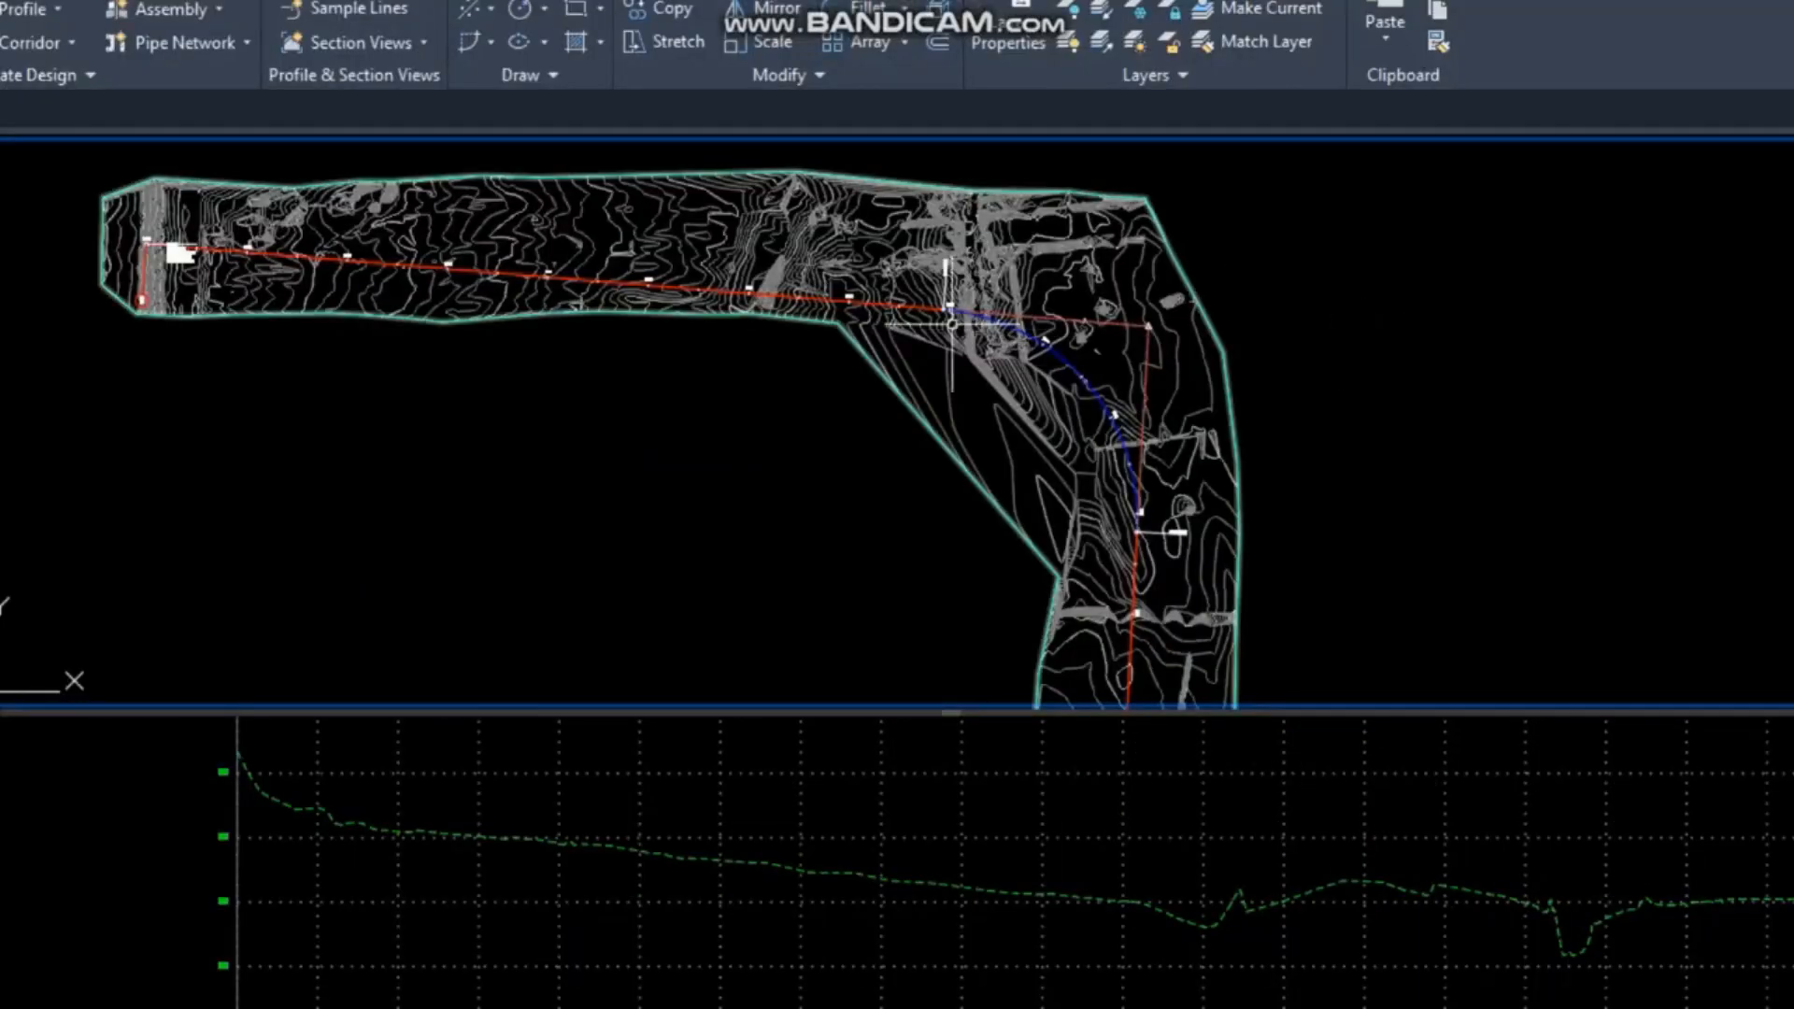
pyautogui.scroll(8, 1390, 125)
pyautogui.moveTo(1253, 71); pyautogui.dragTo(1232, 231, button='middle')
pyautogui.scroll(2, 886, 271)
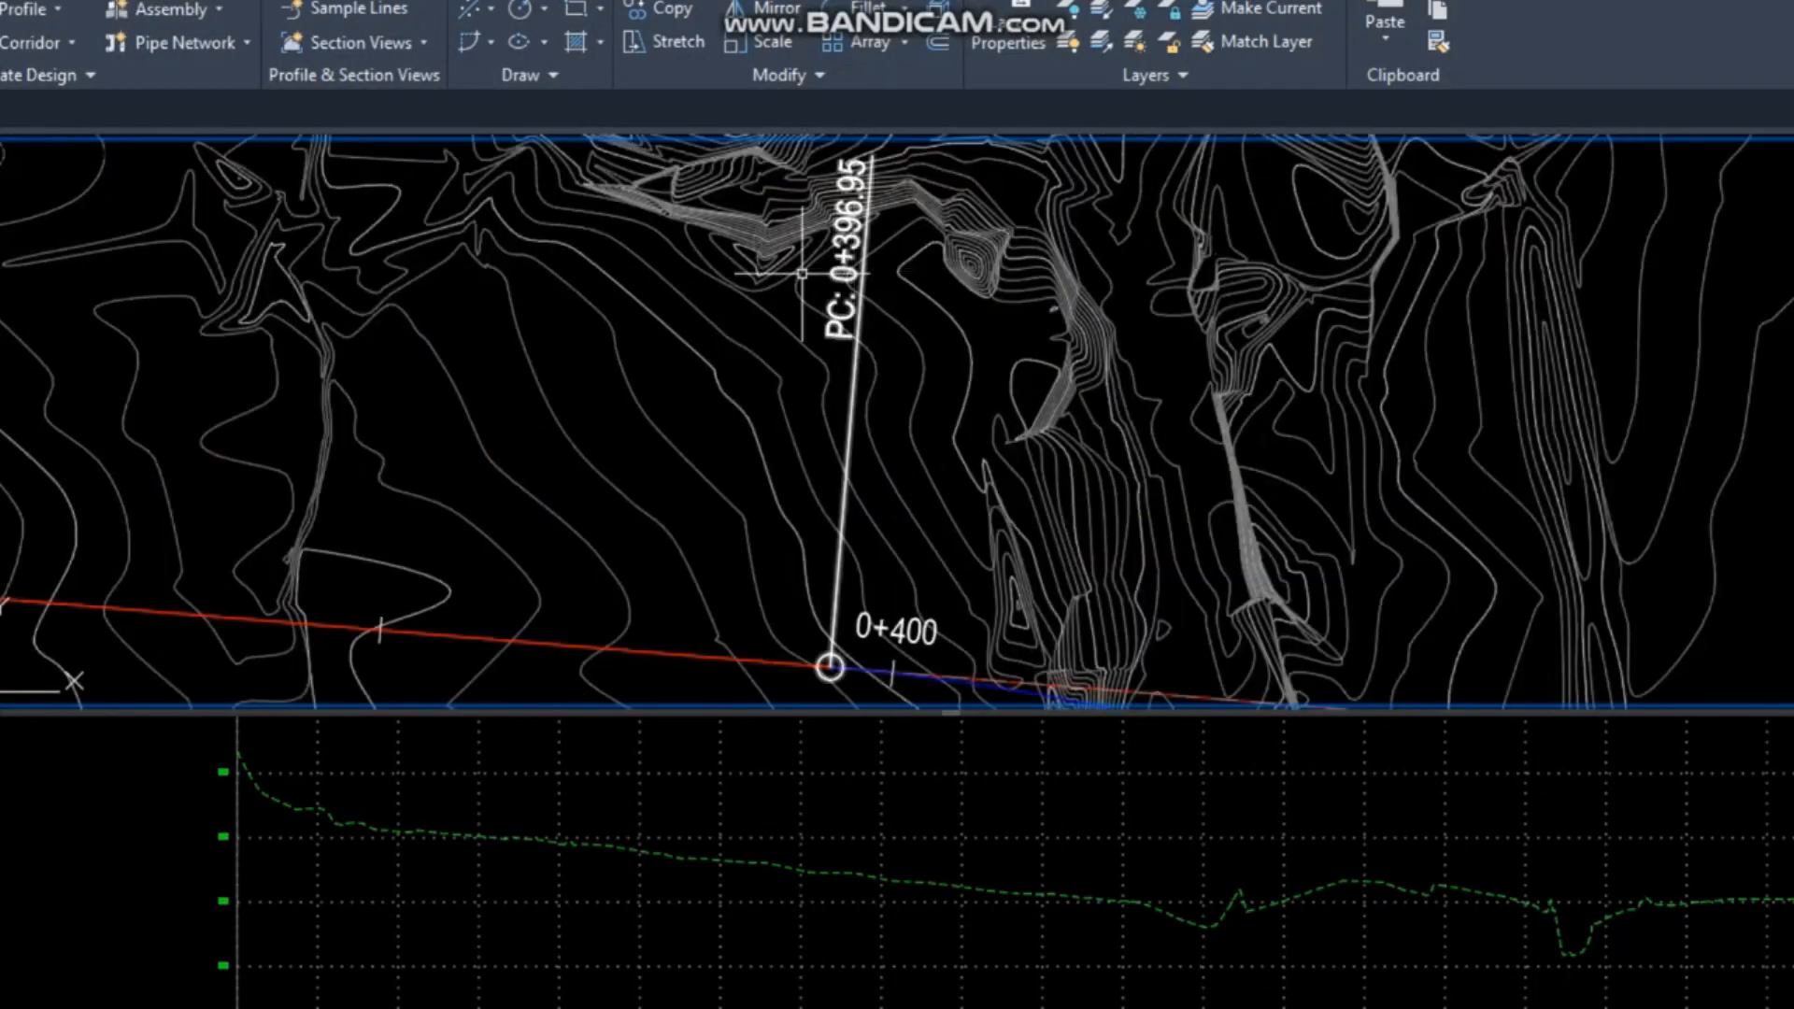
pyautogui.scroll(-4, 724, 257)
pyautogui.scroll(-2, 737, 268)
pyautogui.click(921, 855)
pyautogui.moveTo(954, 742); pyautogui.dragTo(880, 555, button='middle')
pyautogui.scroll(4, 397, 696)
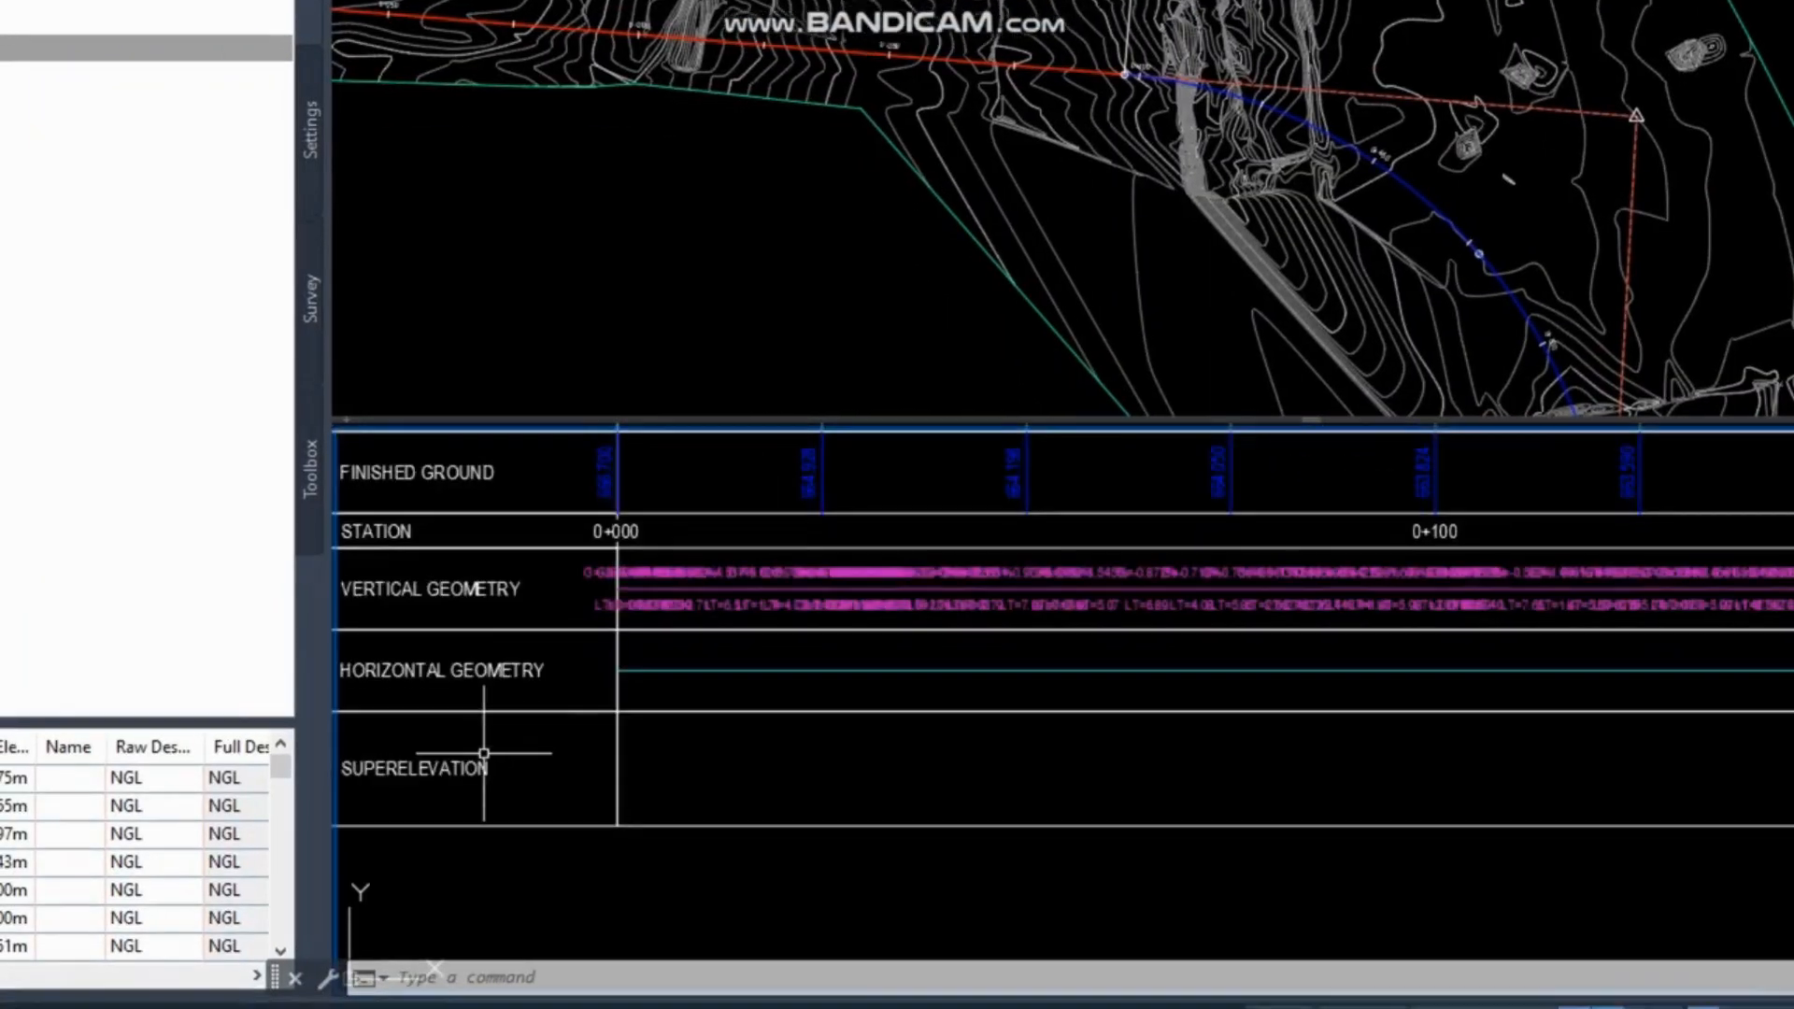
pyautogui.scroll(-2, 490, 774)
pyautogui.moveTo(1422, 758); pyautogui.dragTo(588, 720, button='middle')
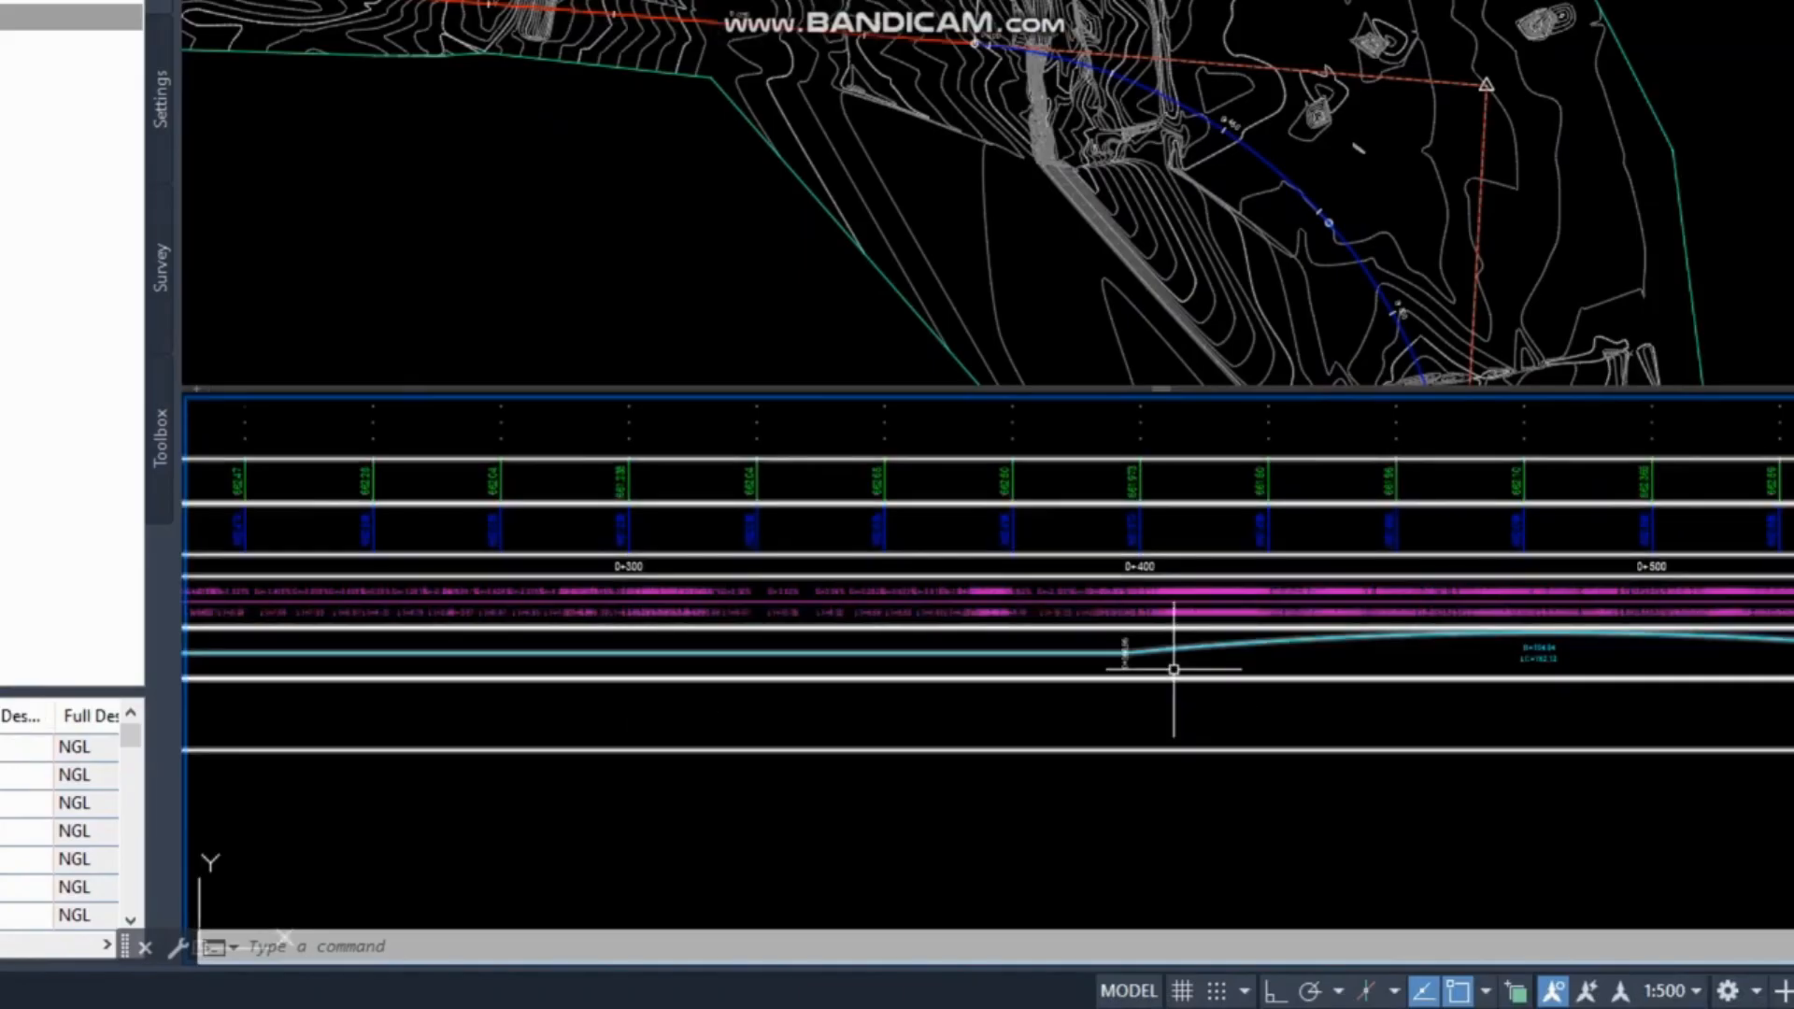
pyautogui.scroll(4, 1202, 689)
pyautogui.scroll(-5, 929, 654)
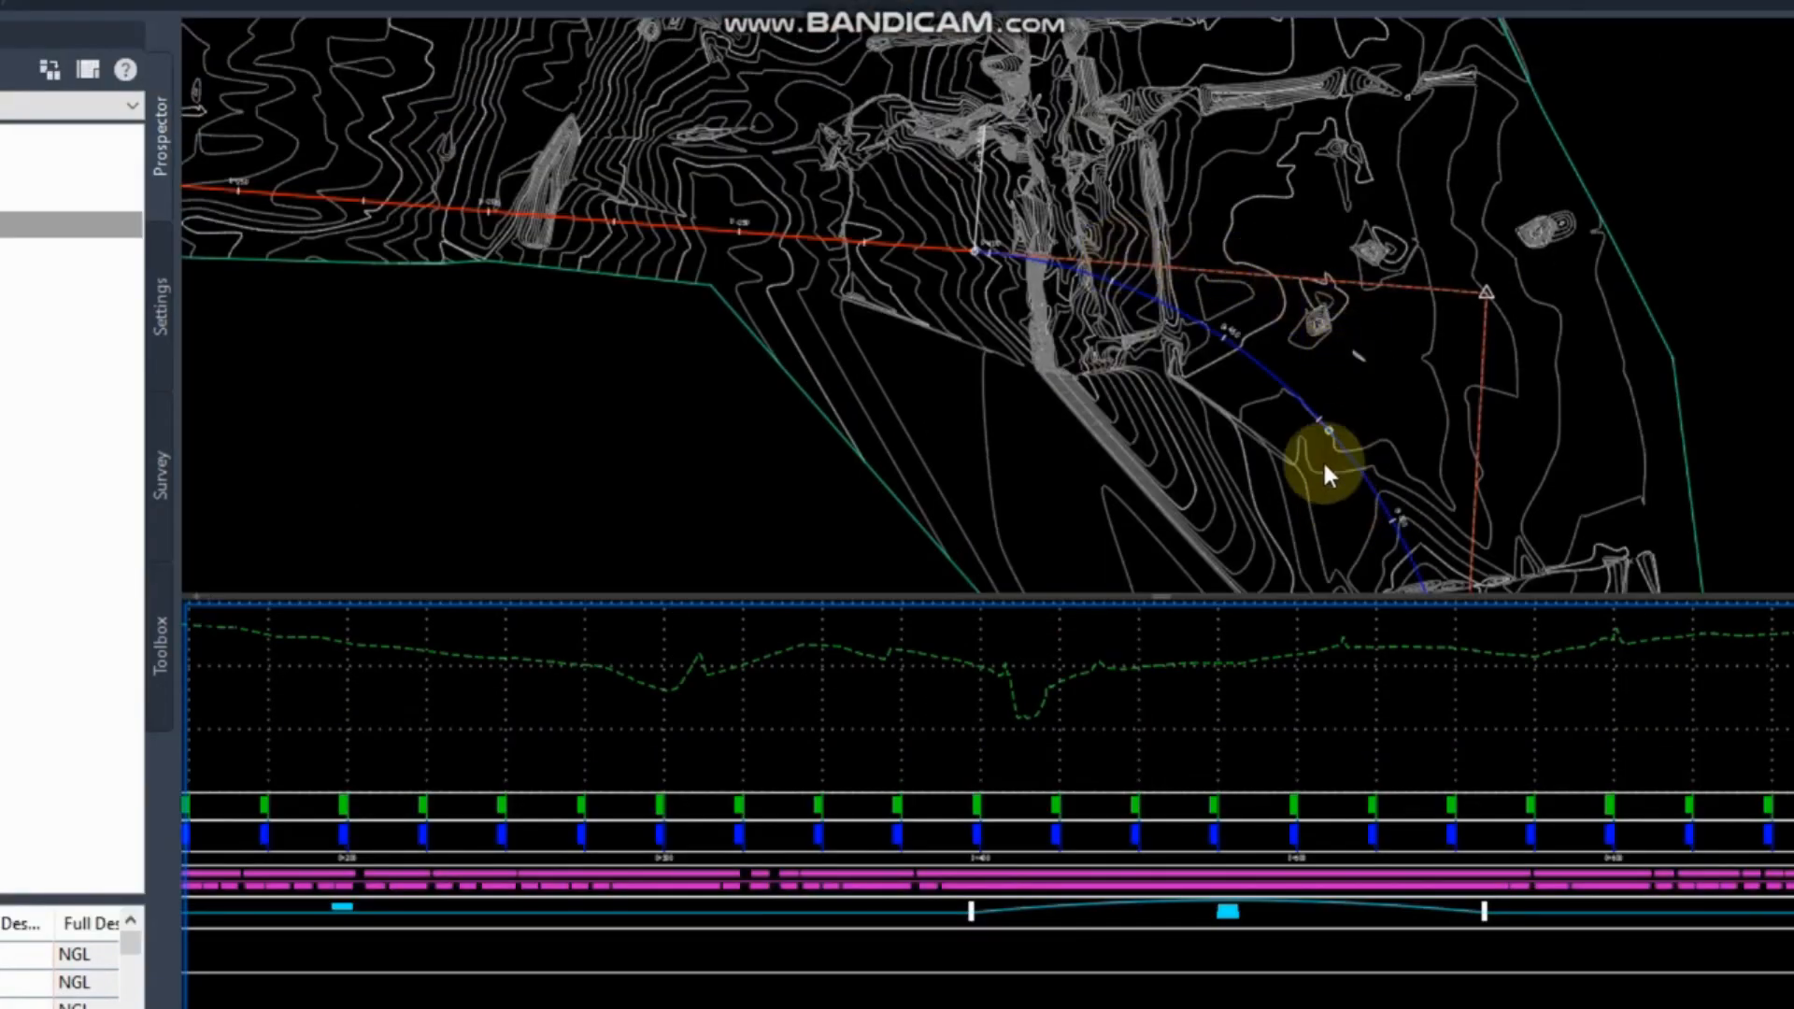
# Compare the curve's end station label in plan with the curve end in the horizontal geometry band.
pyautogui.click(1706, 271)
pyautogui.moveTo(1141, 308); pyautogui.dragTo(1090, 79, button='middle')
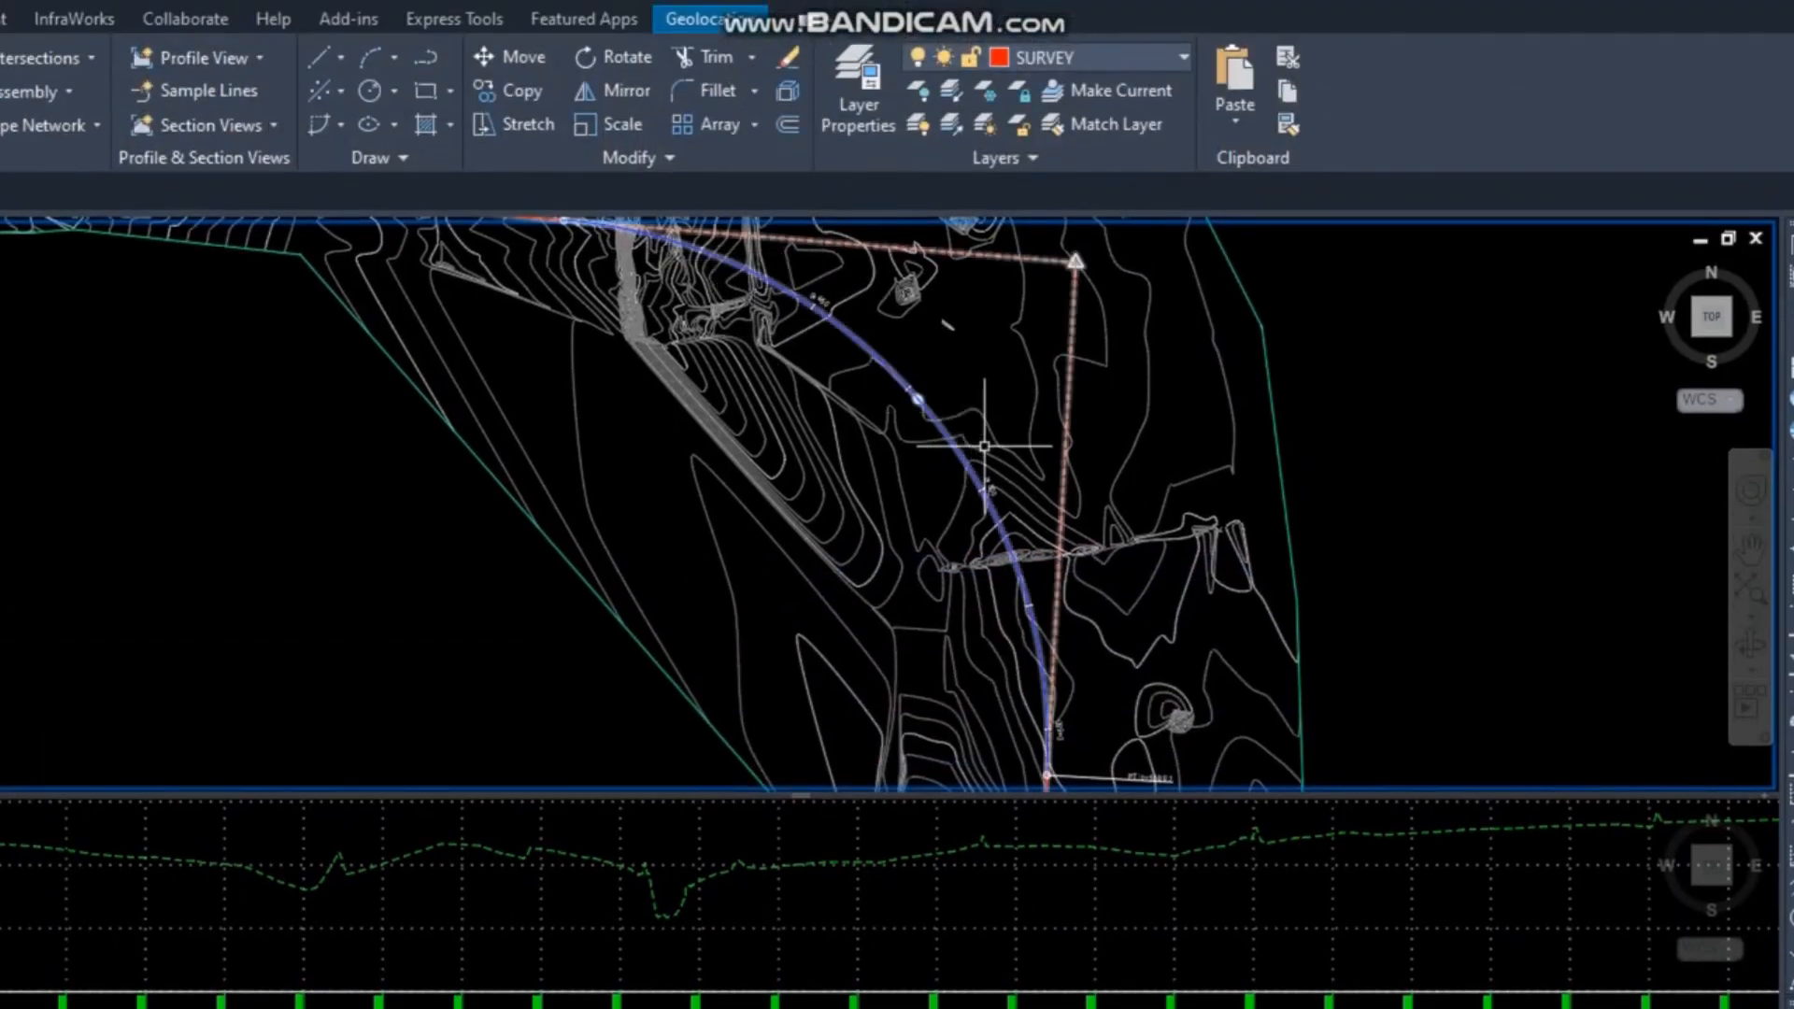
pyautogui.moveTo(1014, 676); pyautogui.dragTo(853, 447, button='middle')
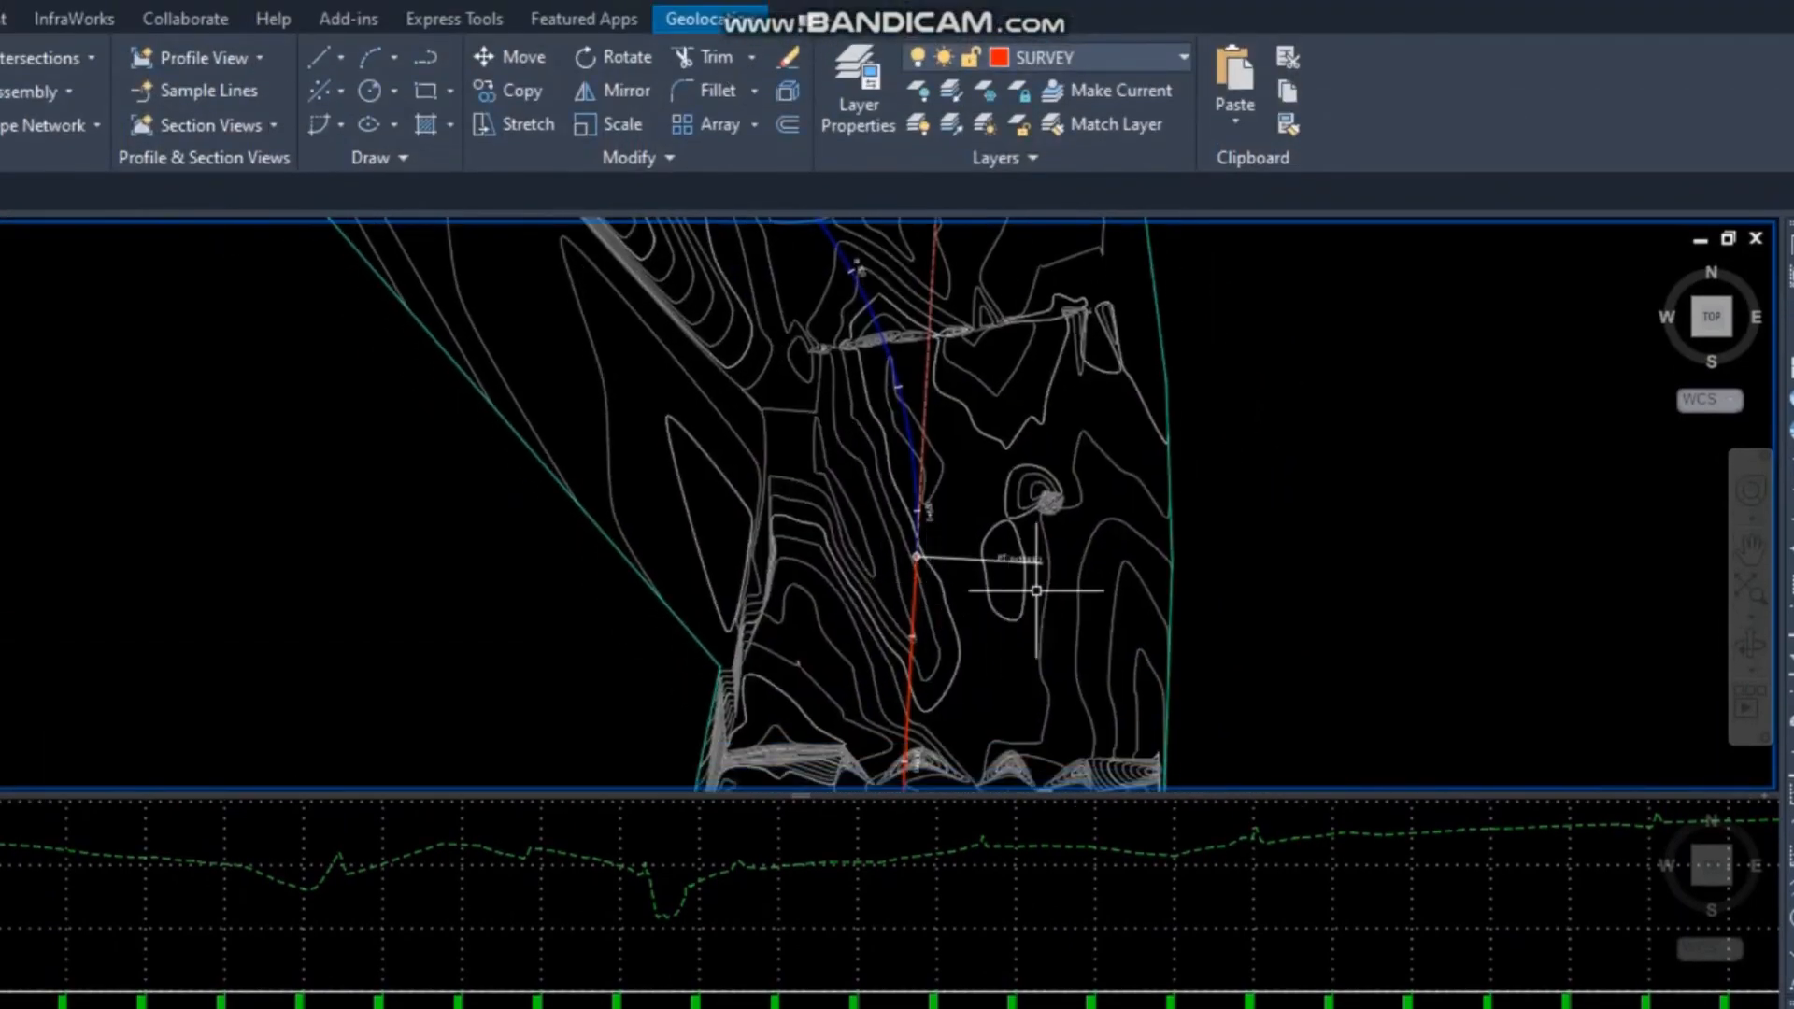
pyautogui.scroll(4, 1037, 591)
pyautogui.scroll(-9, 793, 535)
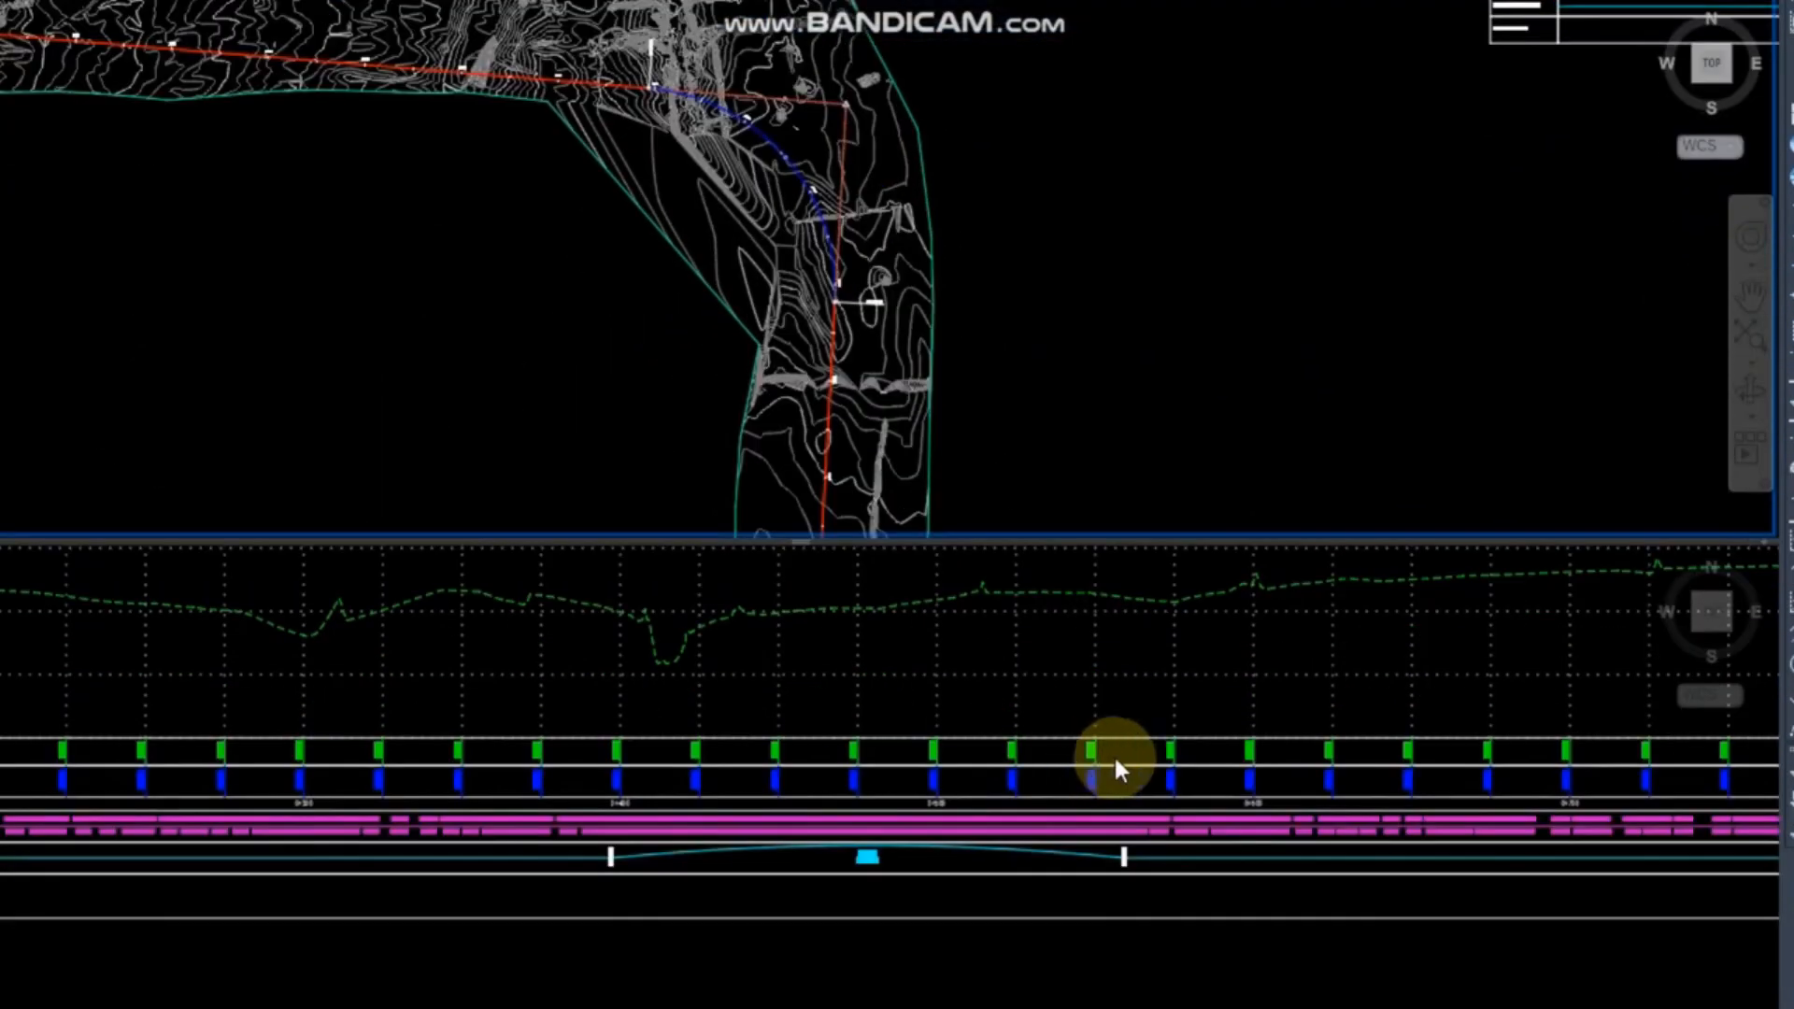
pyautogui.click(1112, 756)
pyautogui.scroll(5, 1081, 620)
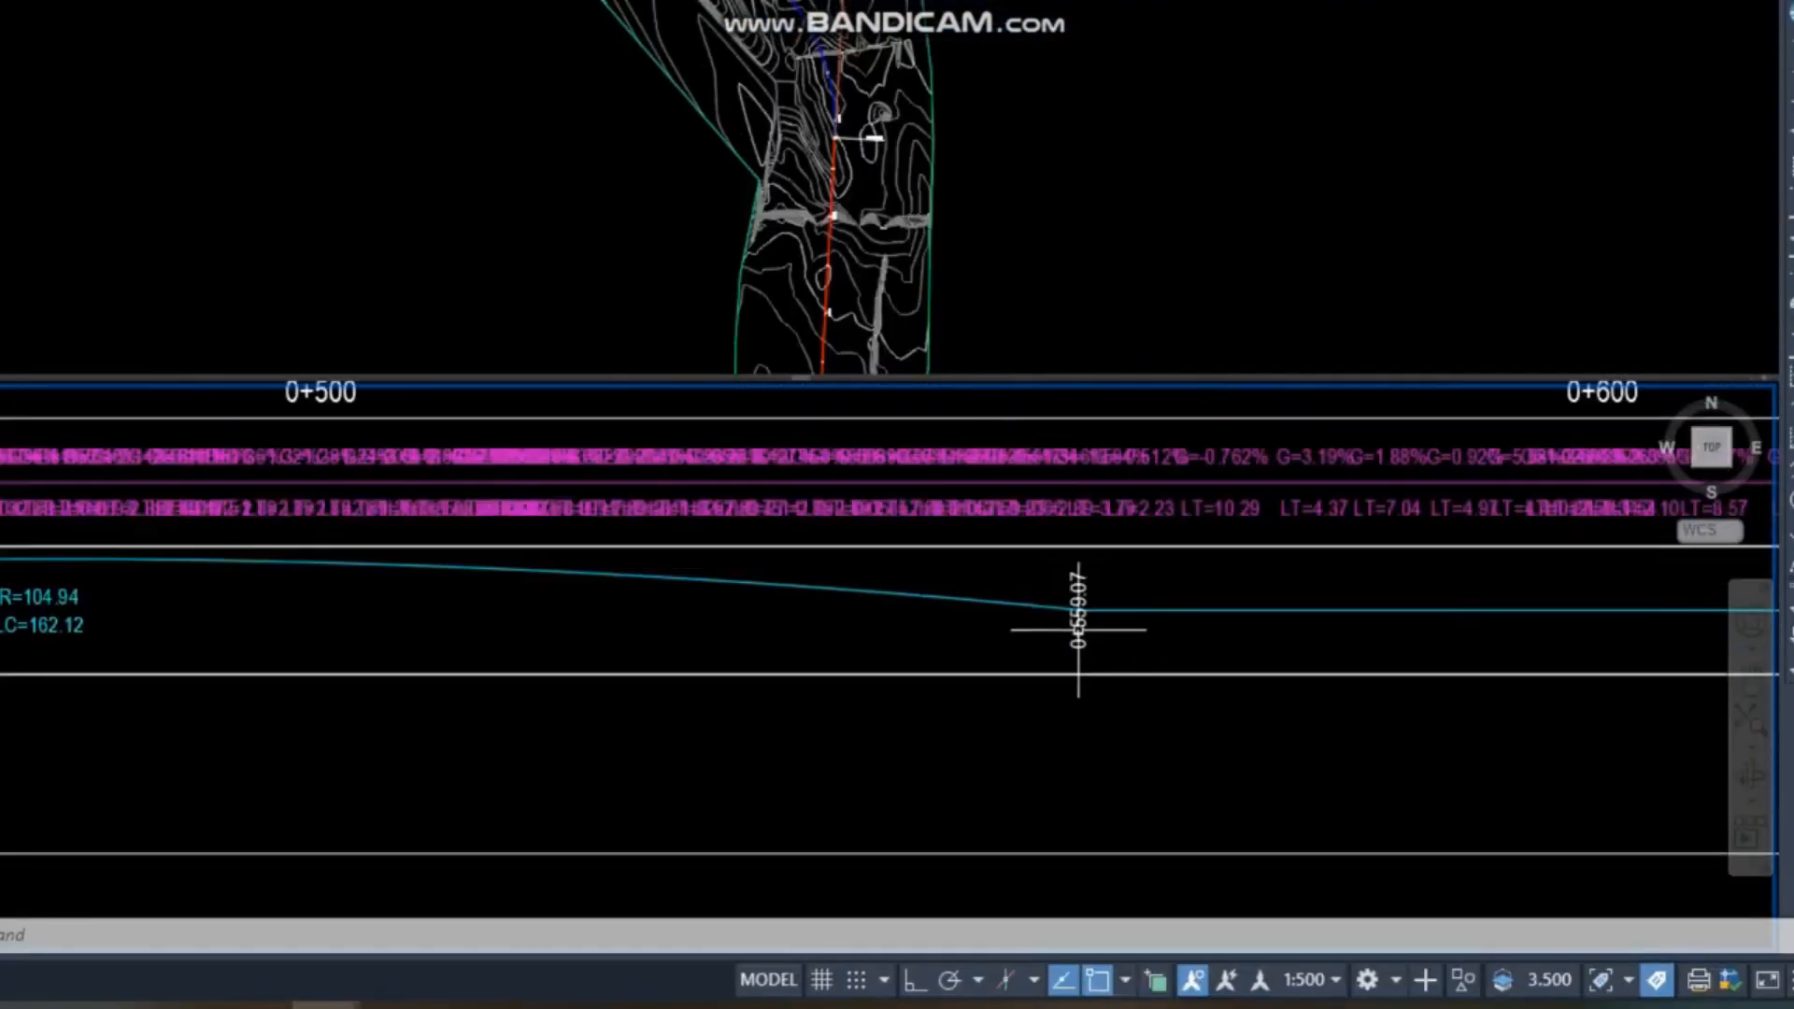
# Examine the curve's radius and length labels in the horizontal geometry band.
pyautogui.scroll(-2, 1089, 696)
pyautogui.scroll(5, 458, 645)
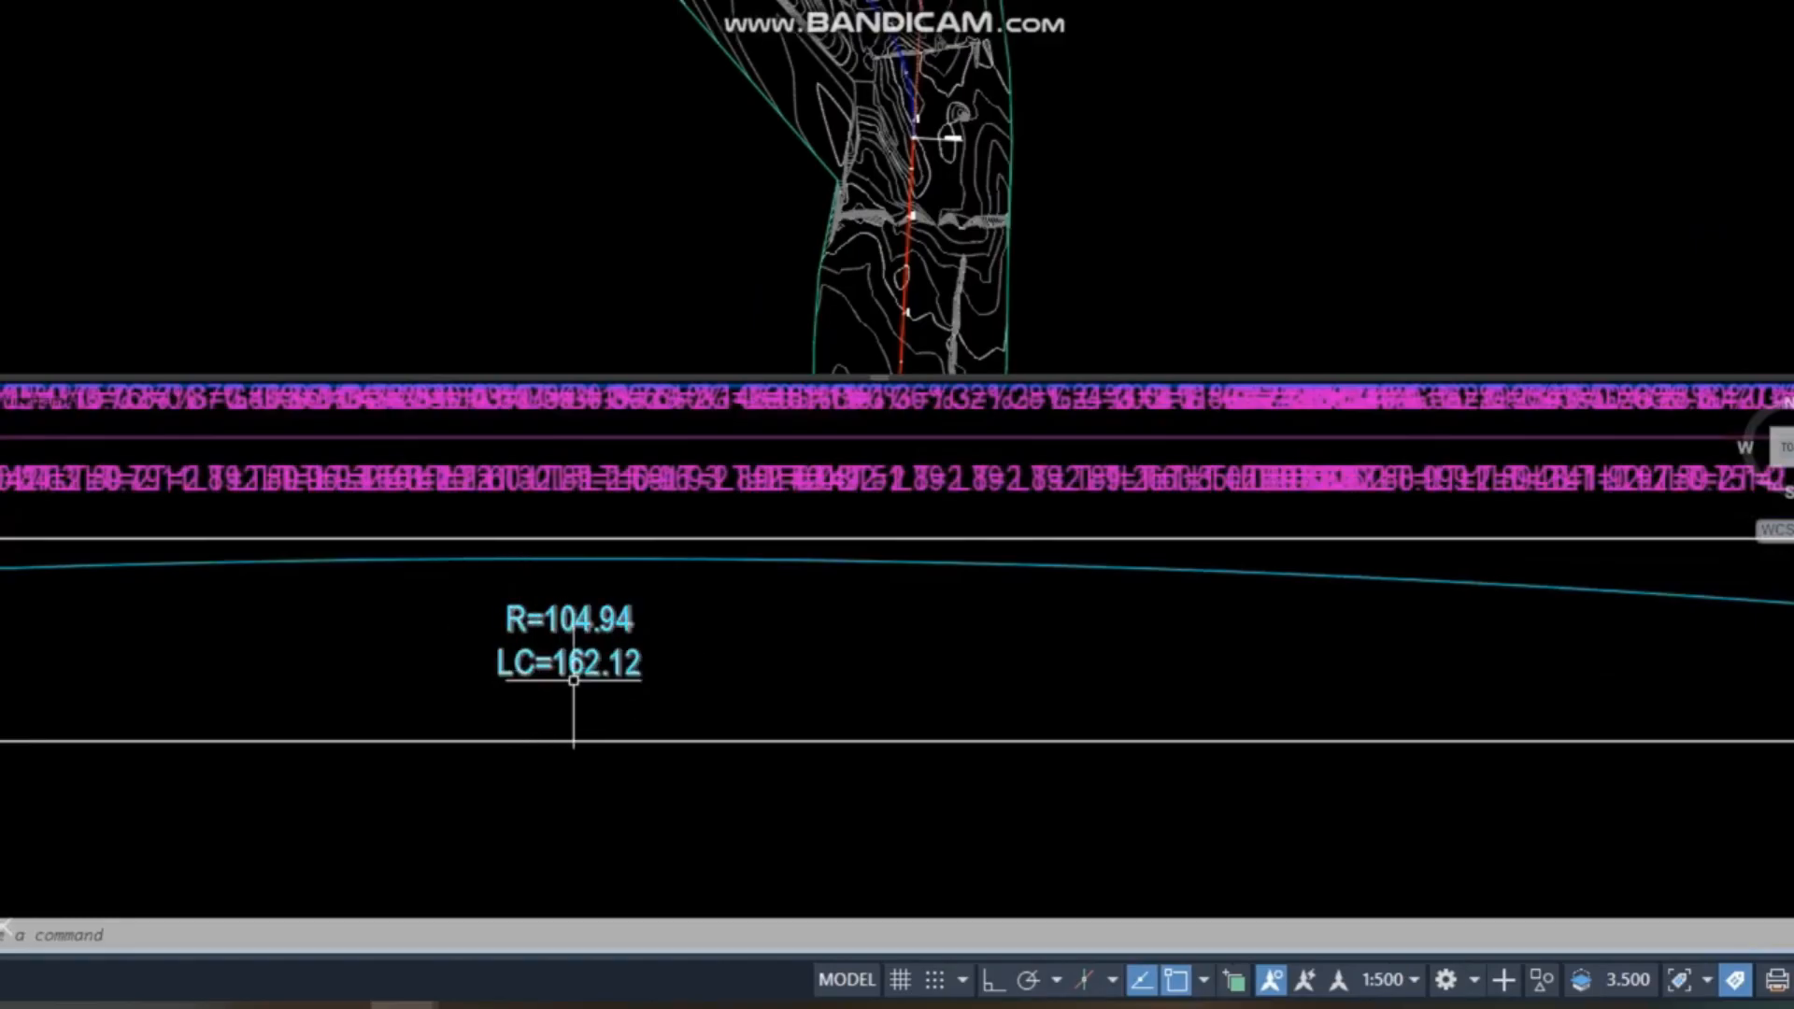
pyautogui.scroll(-8, 885, 661)
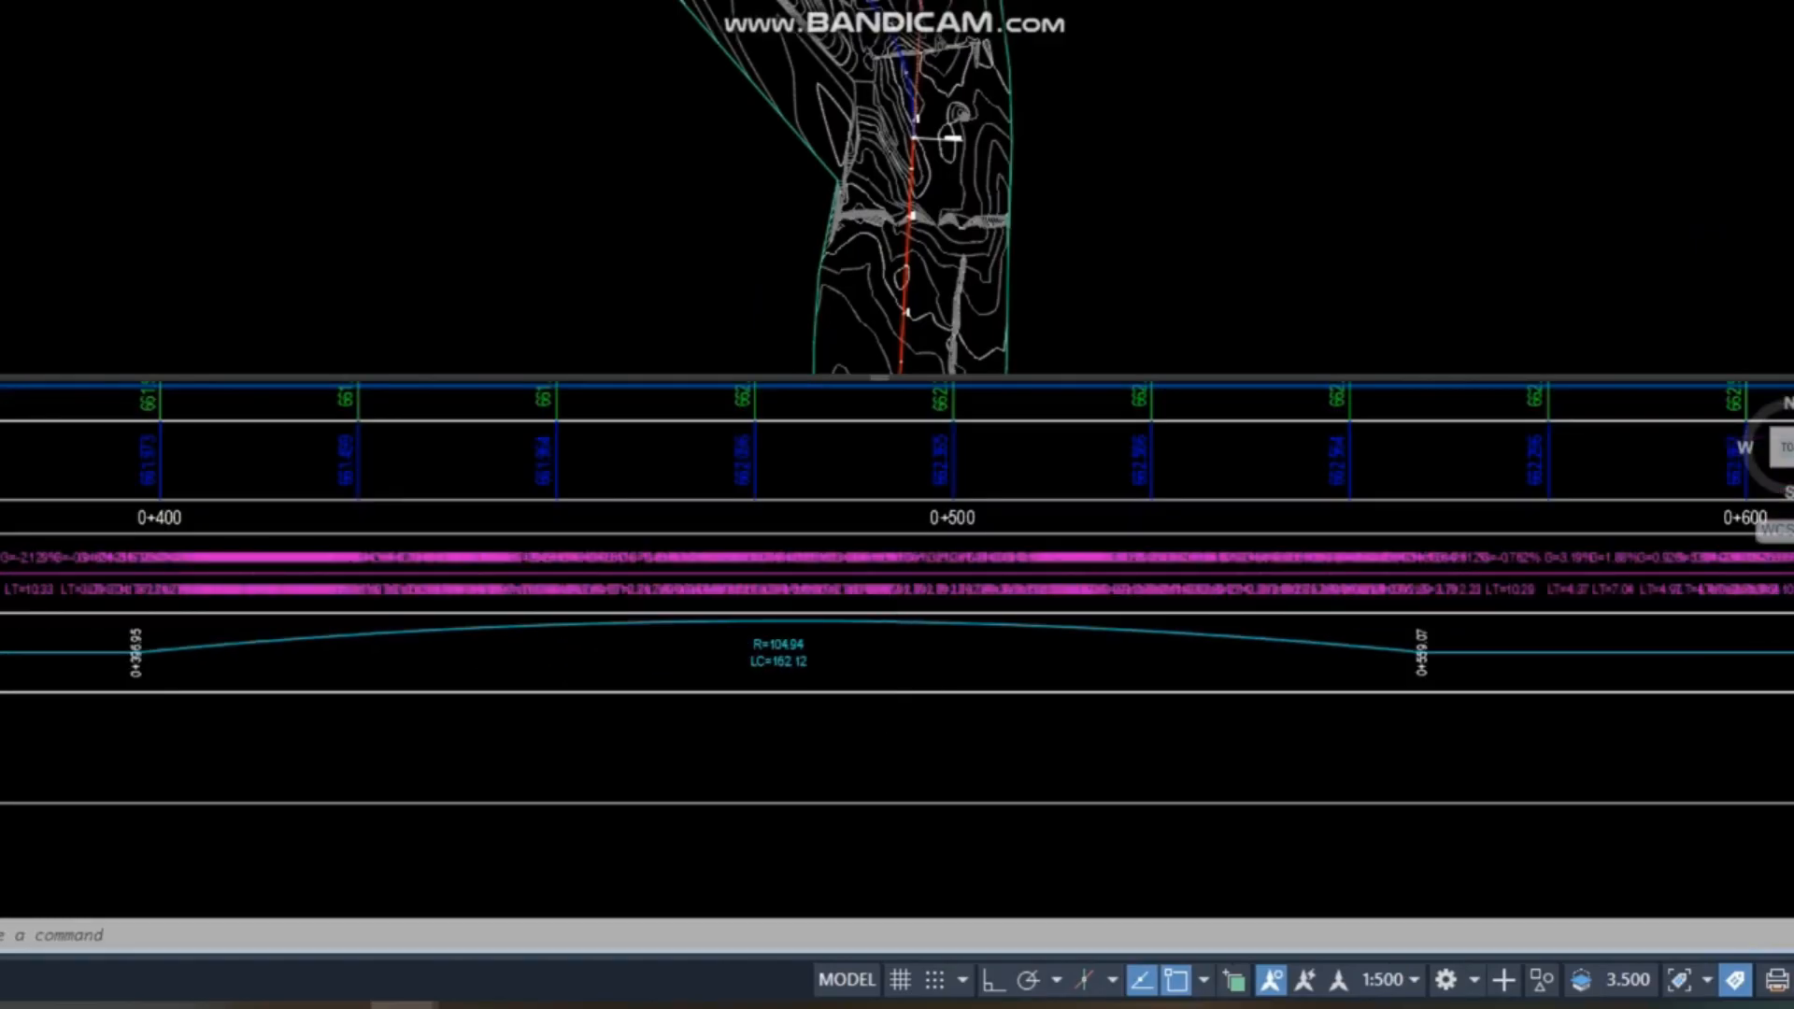
# Compare the length label of the tangent after the curve with that tangent in plan.
pyautogui.scroll(4, 869, 621)
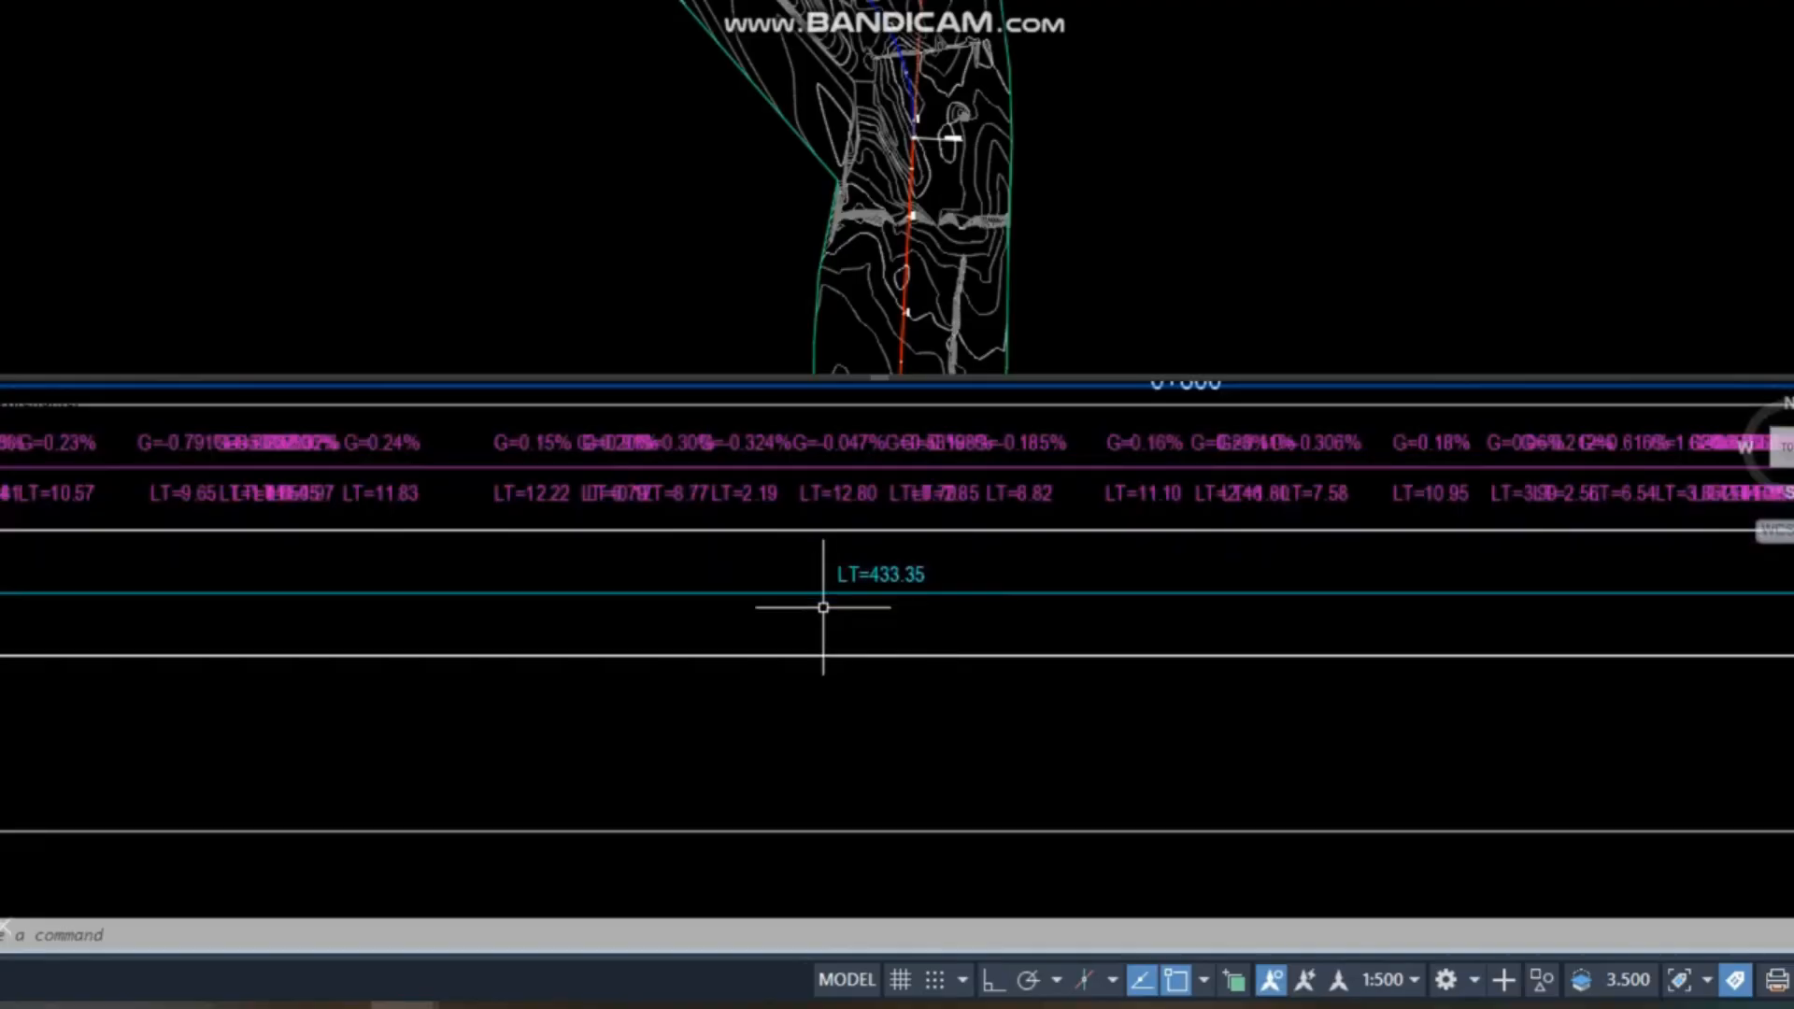
pyautogui.click(1125, 207)
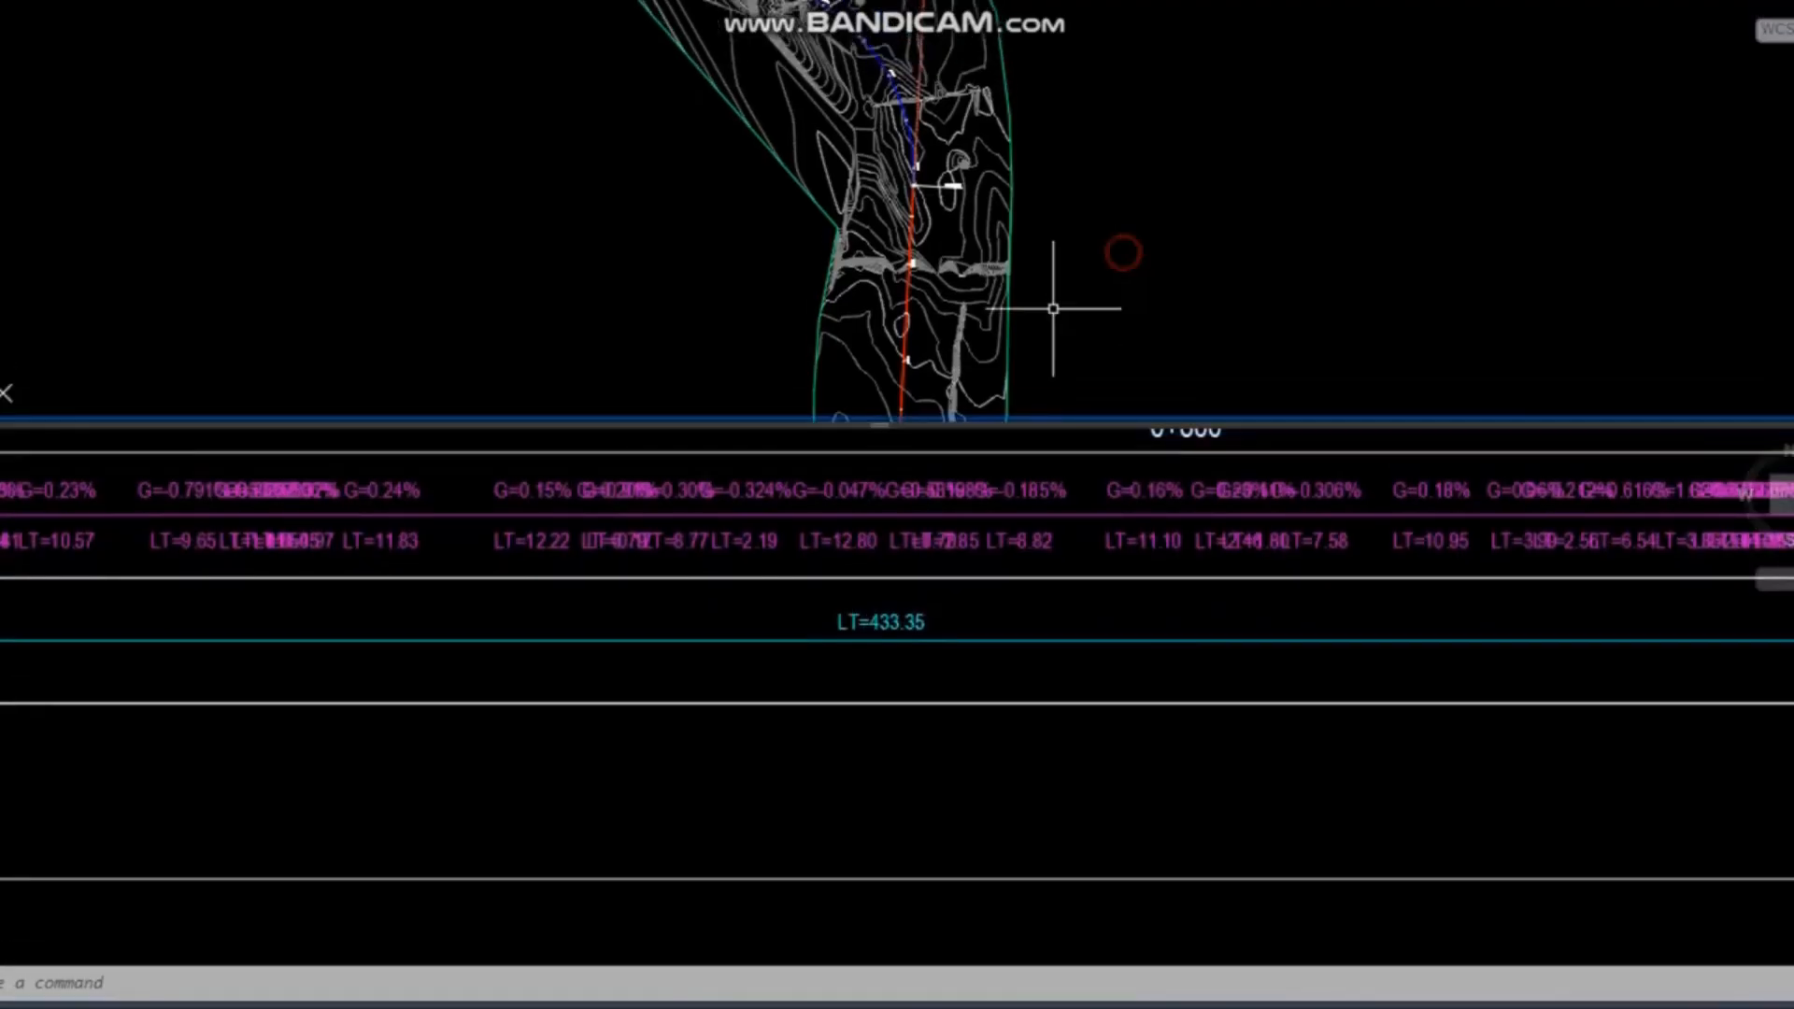
pyautogui.moveTo(1053, 262); pyautogui.dragTo(1042, 169, button='middle')
pyautogui.scroll(-2, 938, 389)
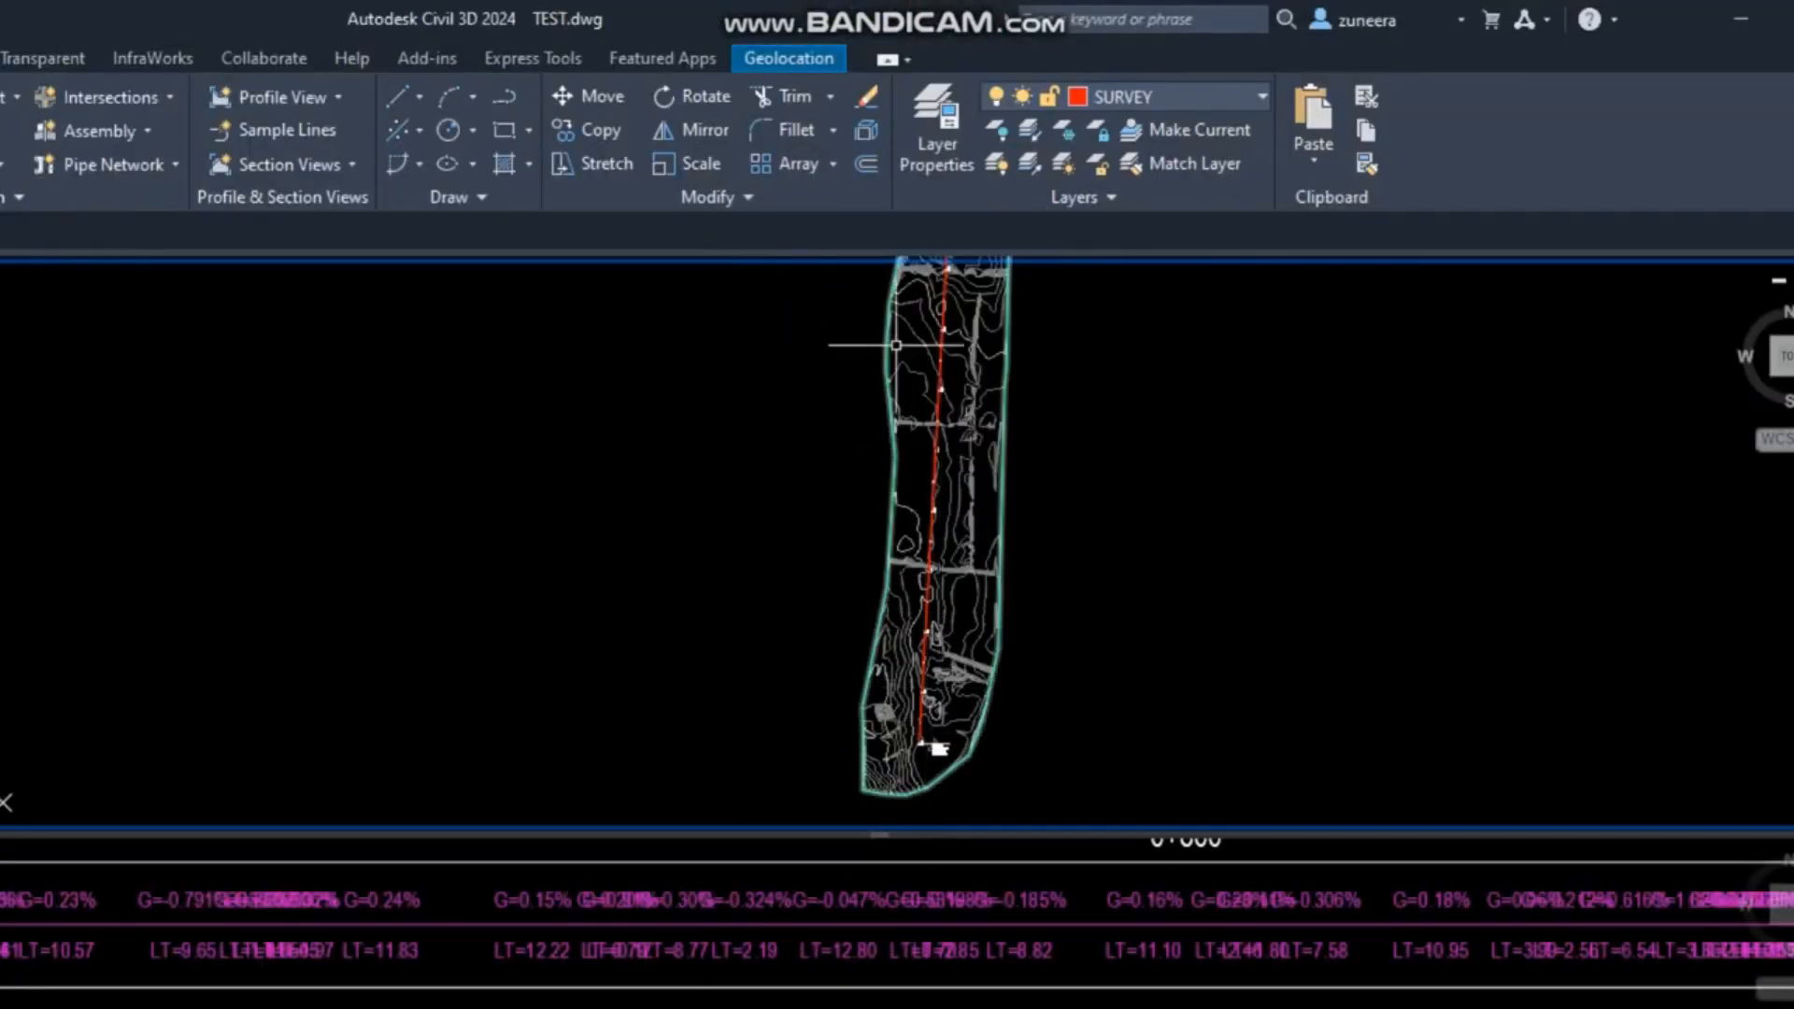
pyautogui.moveTo(896, 346); pyautogui.dragTo(1232, 822, button='middle')
pyautogui.click(978, 754)
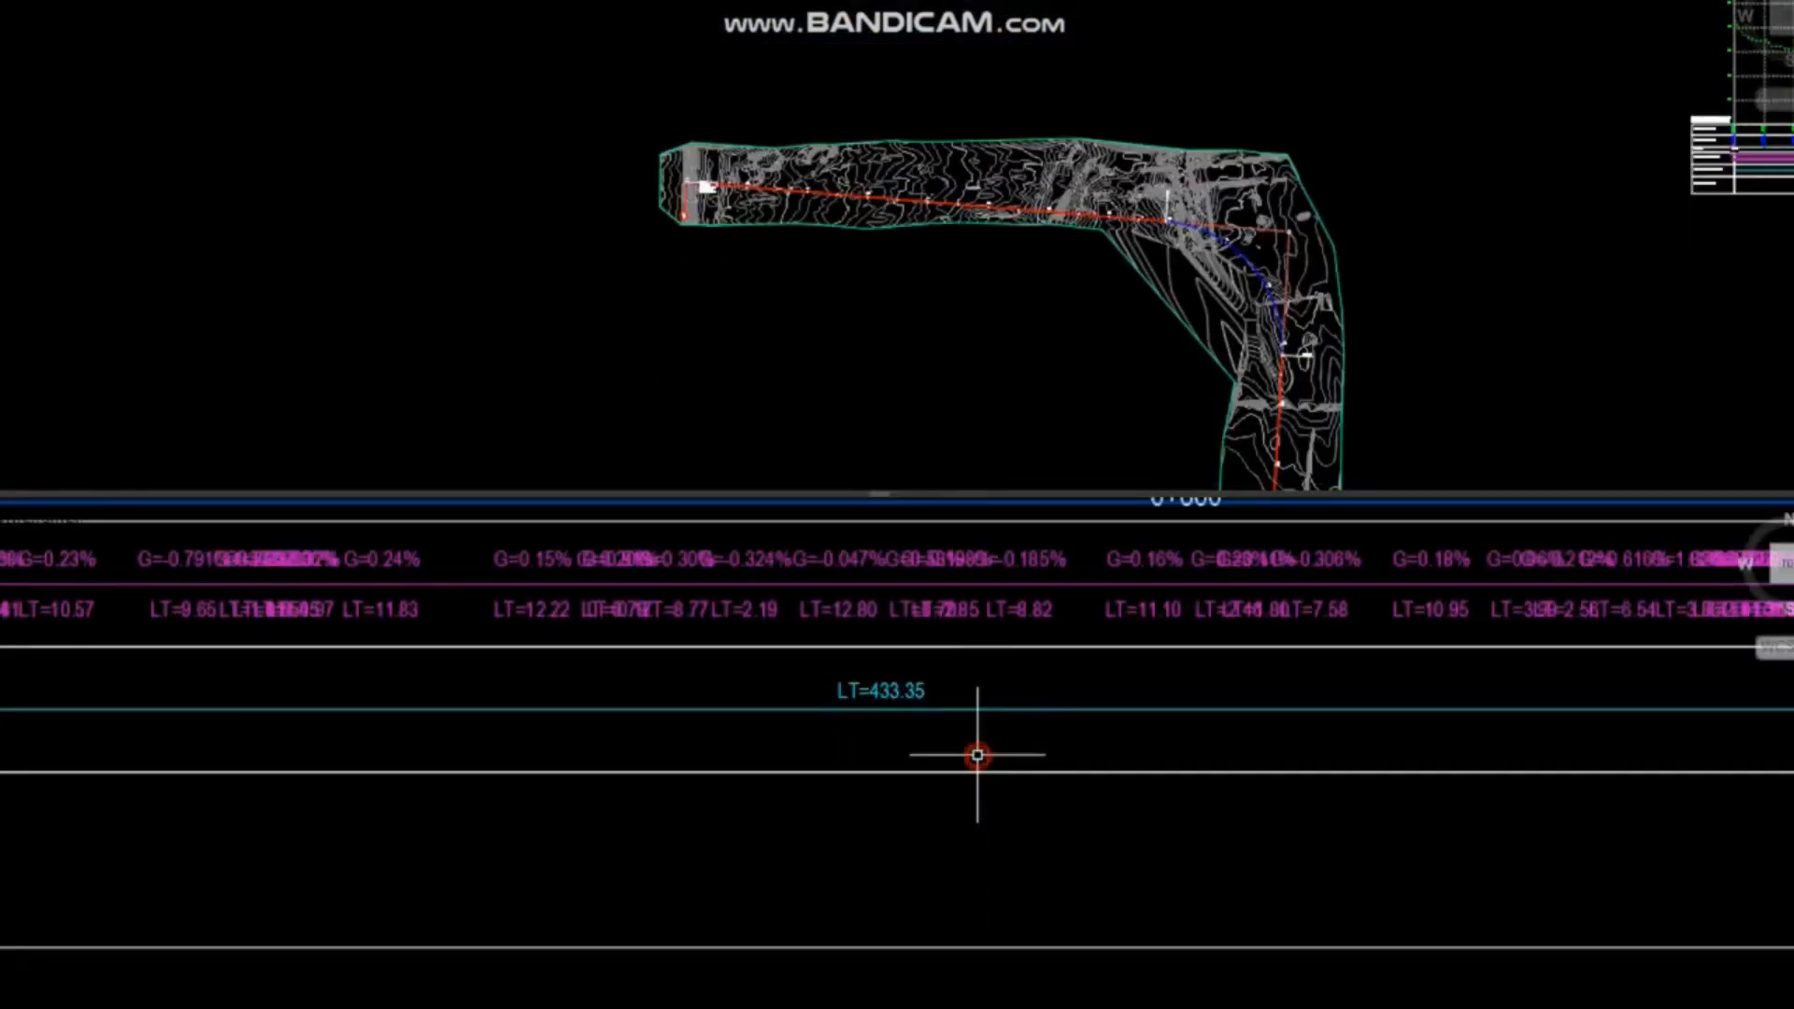
# Examine the superelevation band at the start station and the ground line above the data bands.
pyautogui.scroll(-10, 1045, 749)
pyautogui.scroll(2, 561, 685)
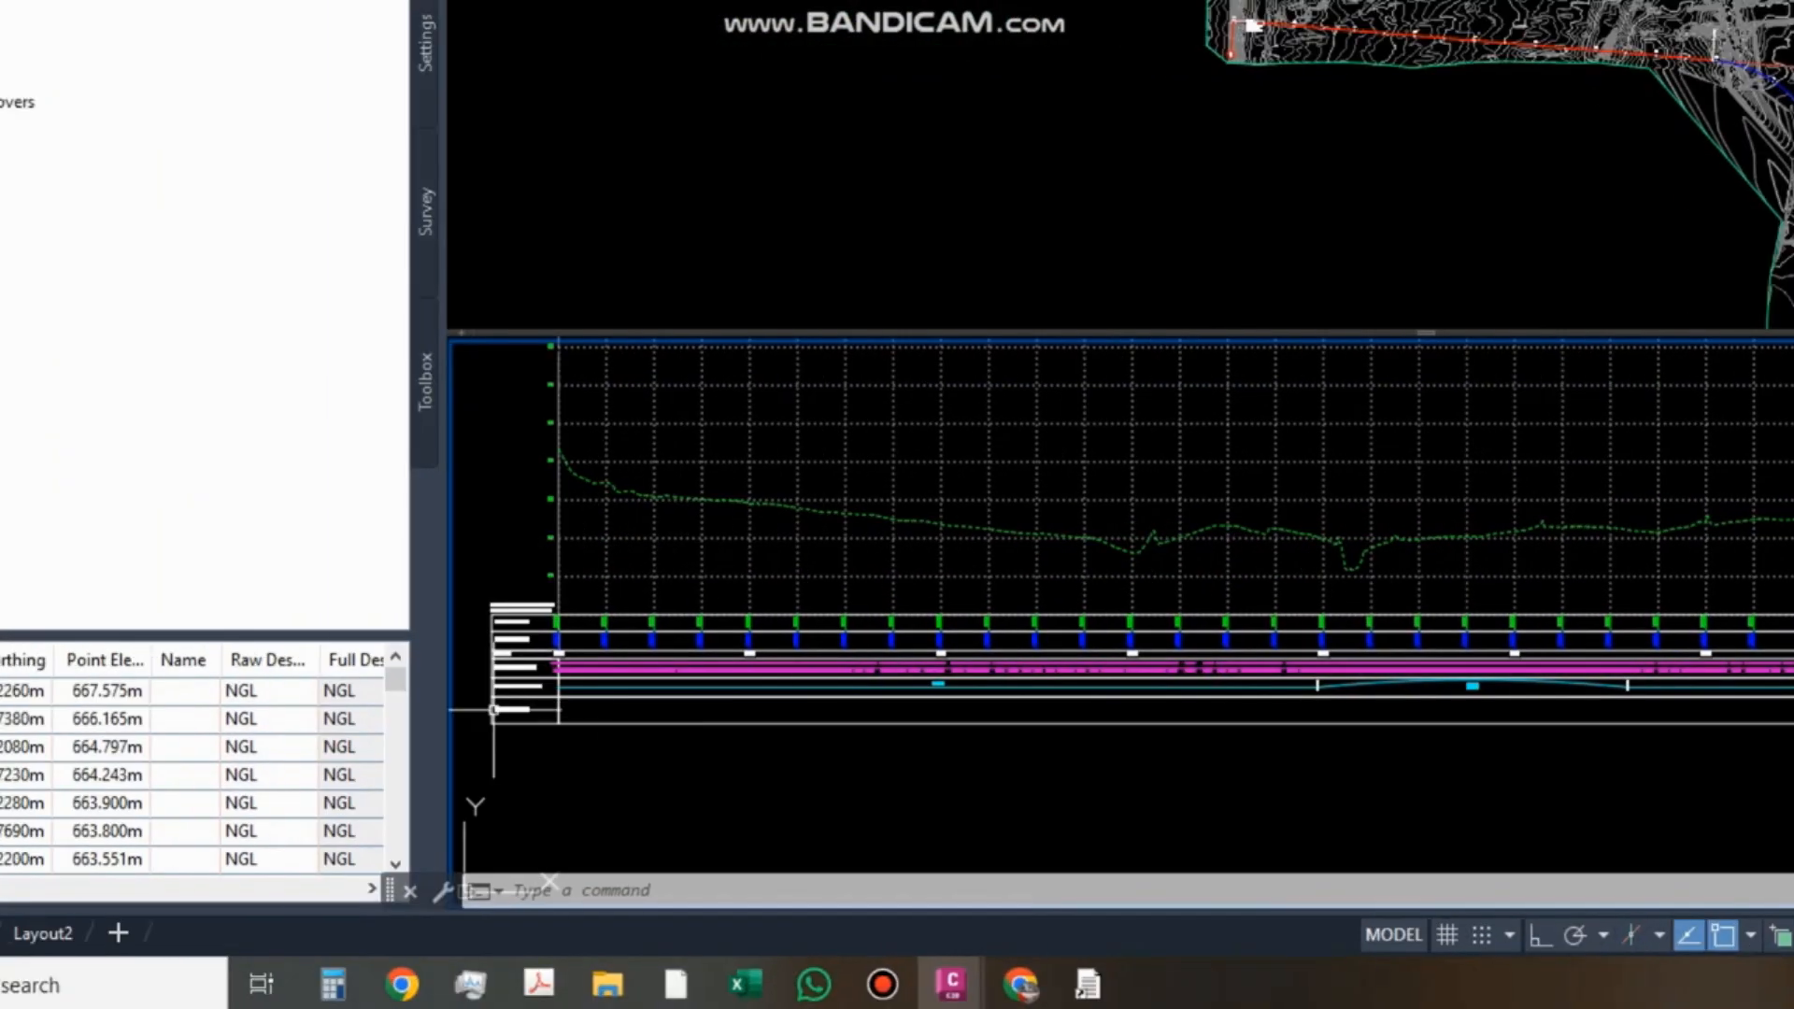
pyautogui.scroll(6, 214, 763)
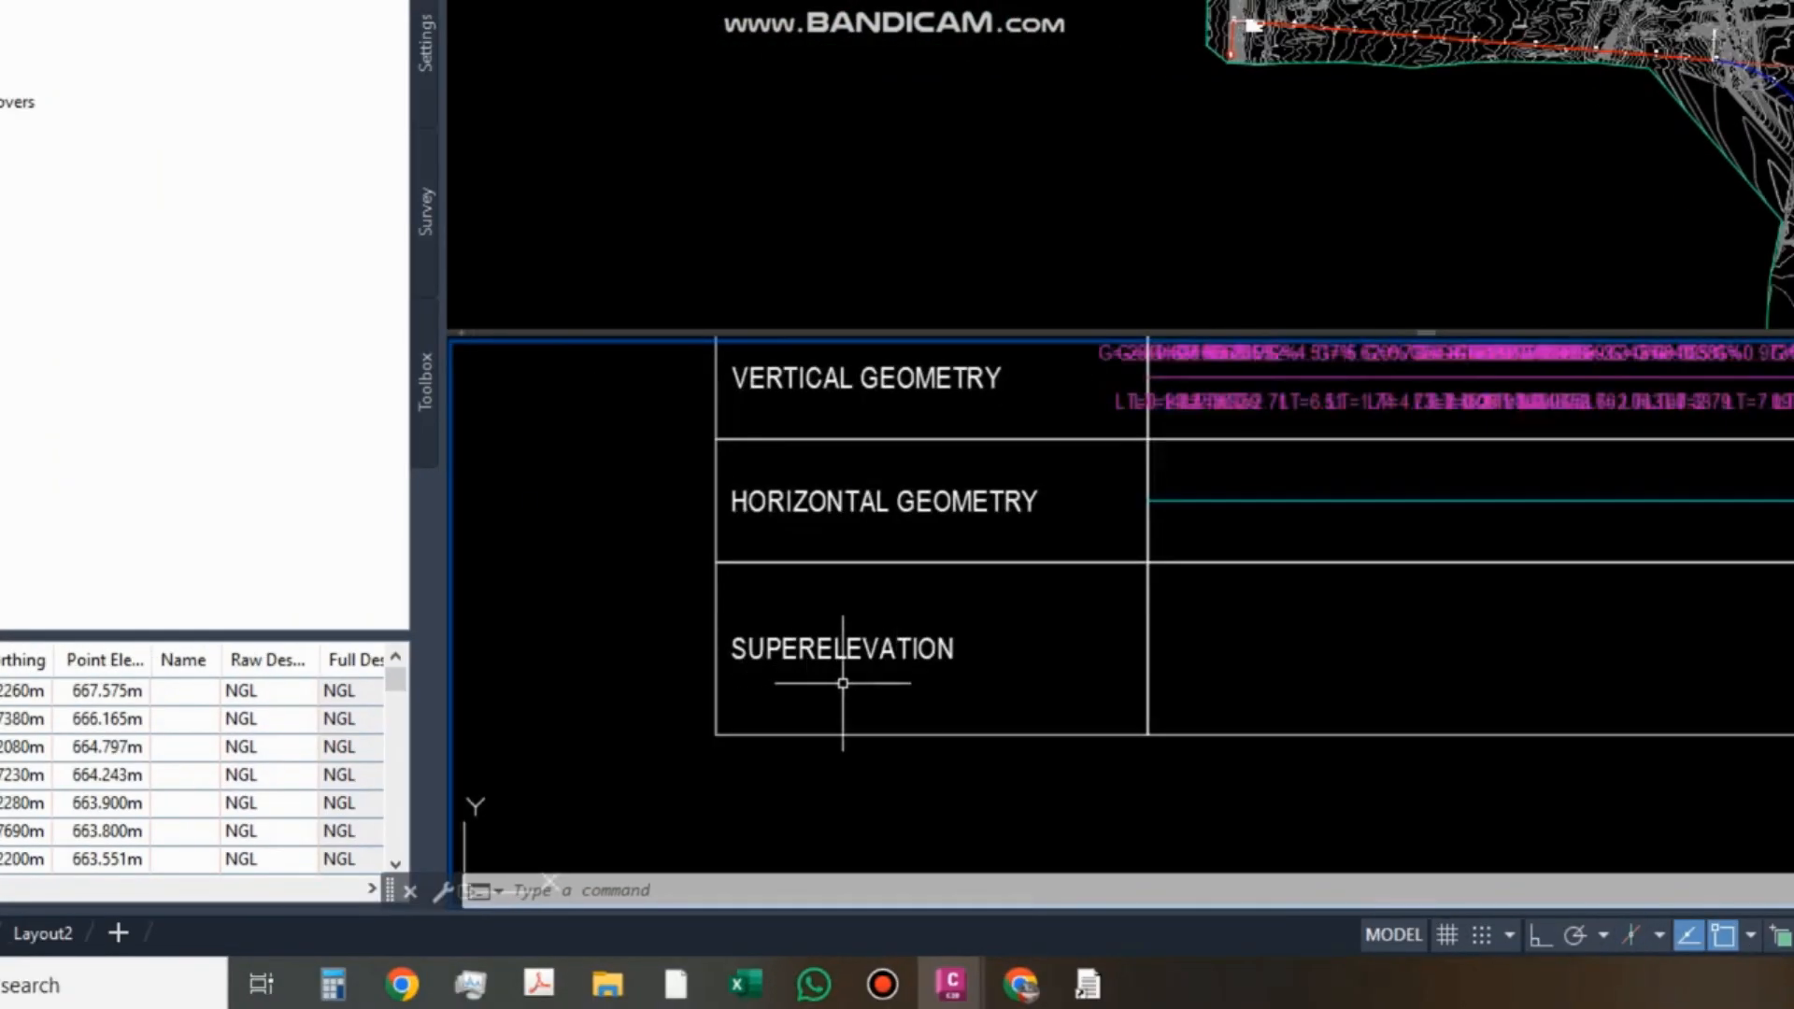
pyautogui.scroll(-5, 847, 689)
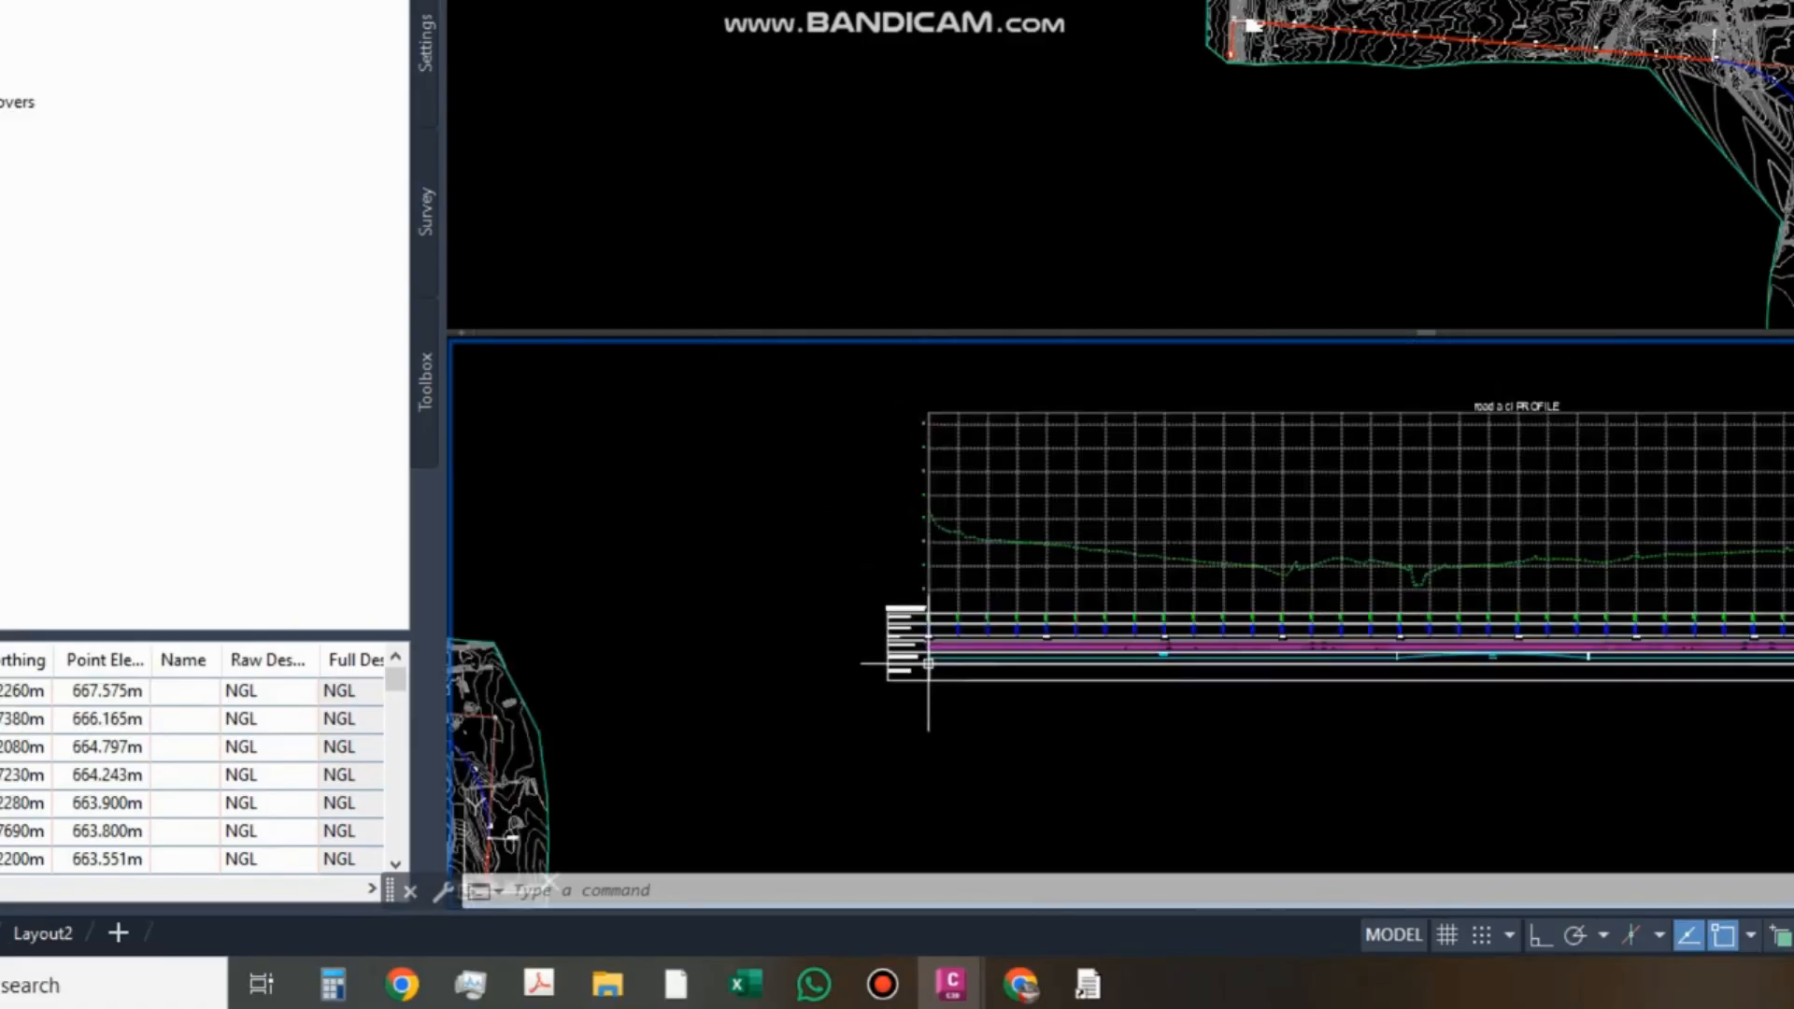
pyautogui.scroll(3, 1101, 649)
pyautogui.moveTo(1102, 648); pyautogui.dragTo(977, 653, button='middle')
pyautogui.moveTo(1166, 544)
pyautogui.mouseDown(button='middle')
pyautogui.moveTo(1128, 532)
pyautogui.moveTo(1174, 532)
pyautogui.mouseUp(button='middle')
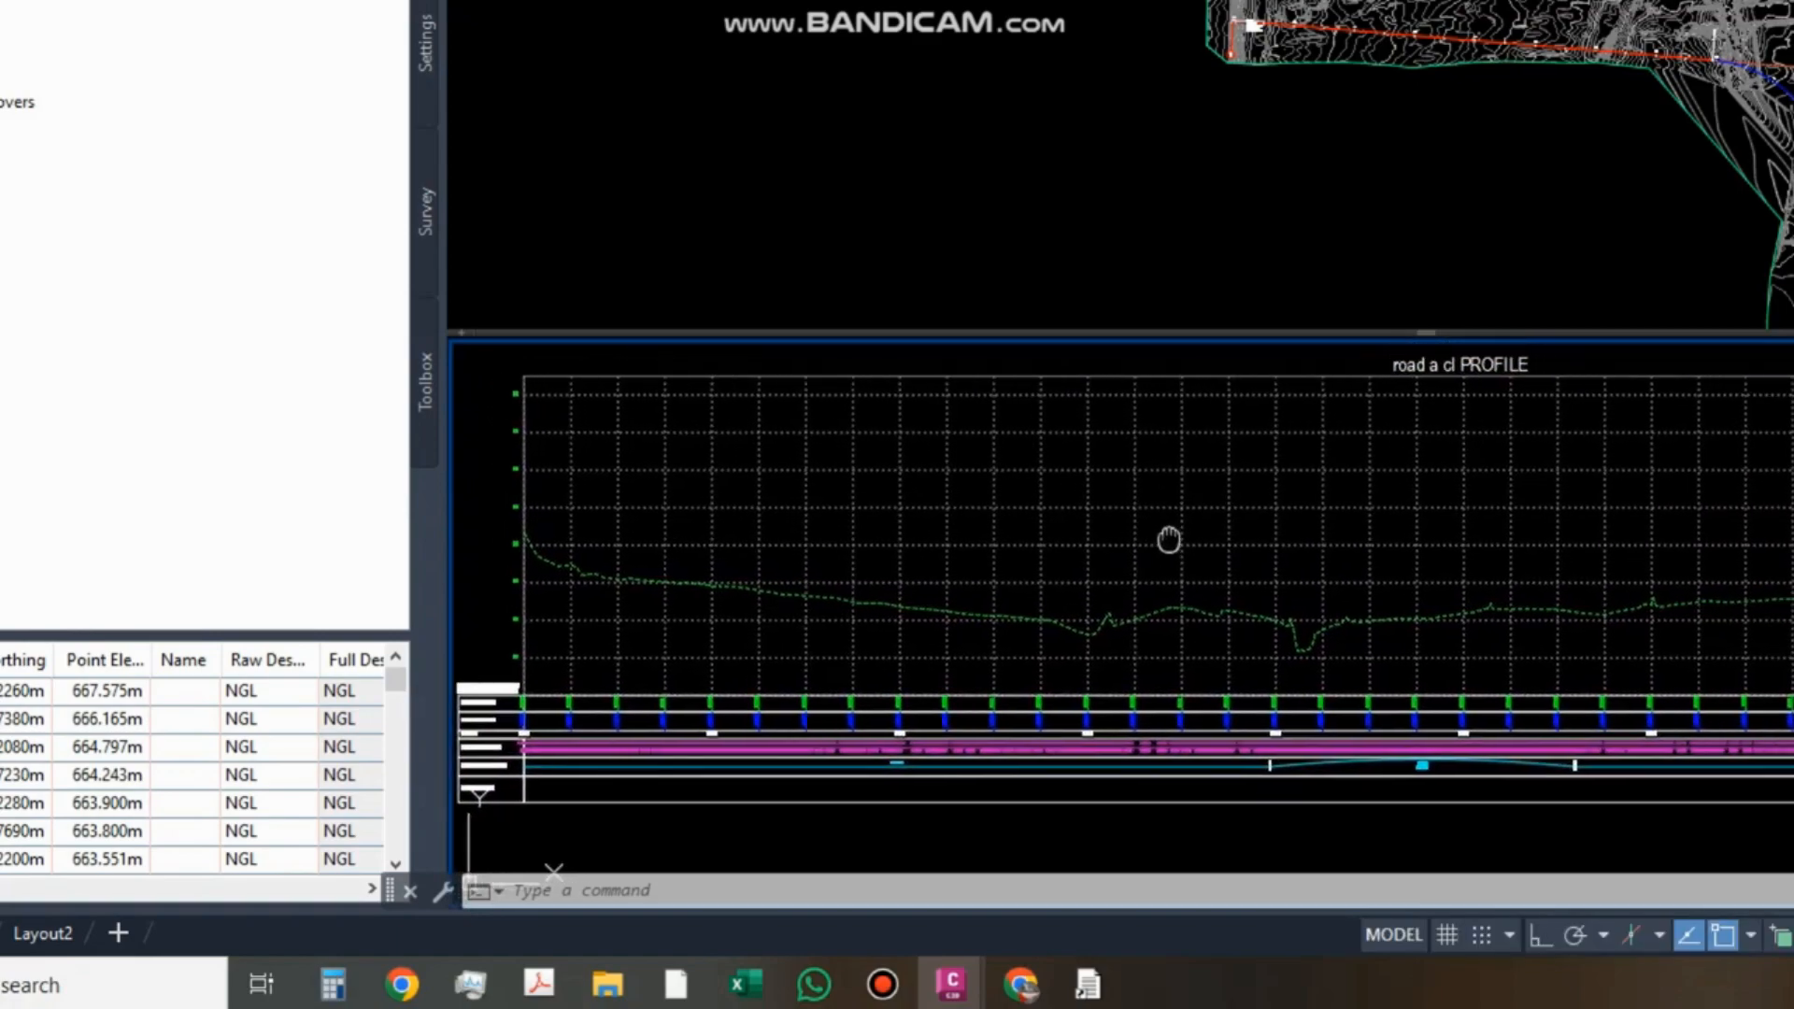
# Move the alignment's point of intersection at the curve outward to the east, close to the surface boundary.
pyautogui.click(1330, 252)
pyautogui.moveTo(1063, 431); pyautogui.dragTo(890, 312, button='middle')
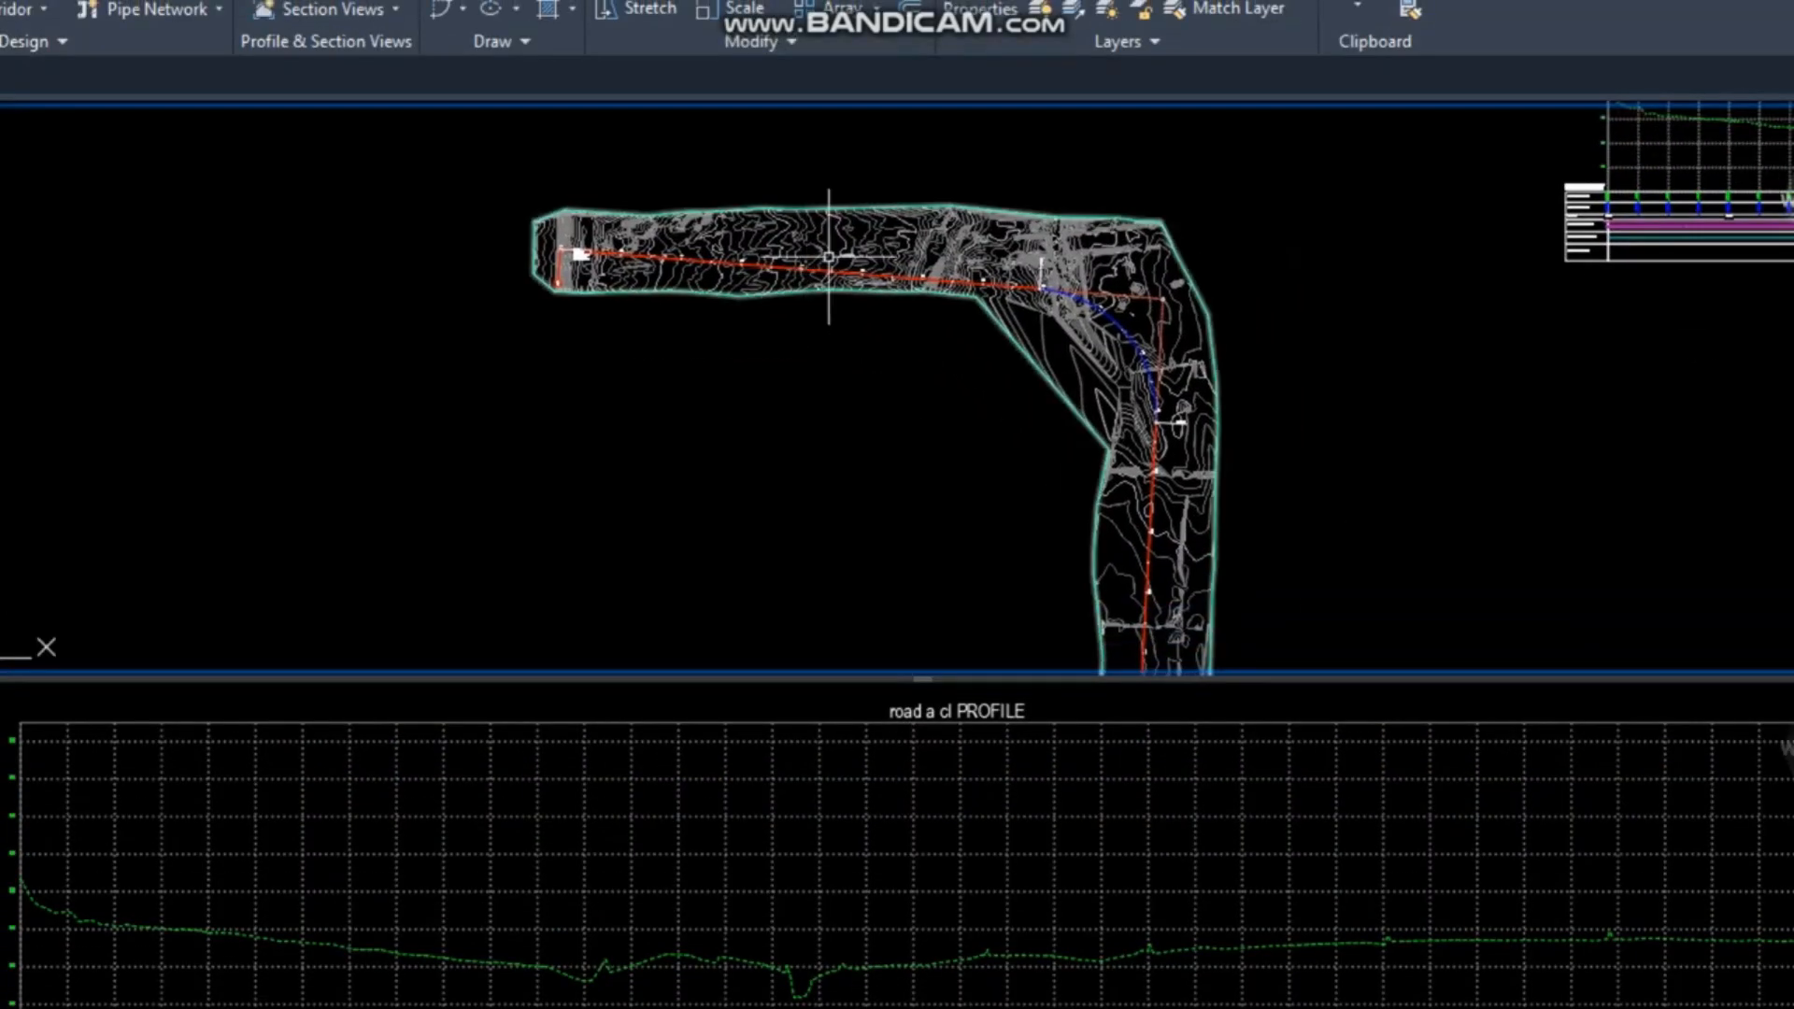
pyautogui.scroll(4, 689, 274)
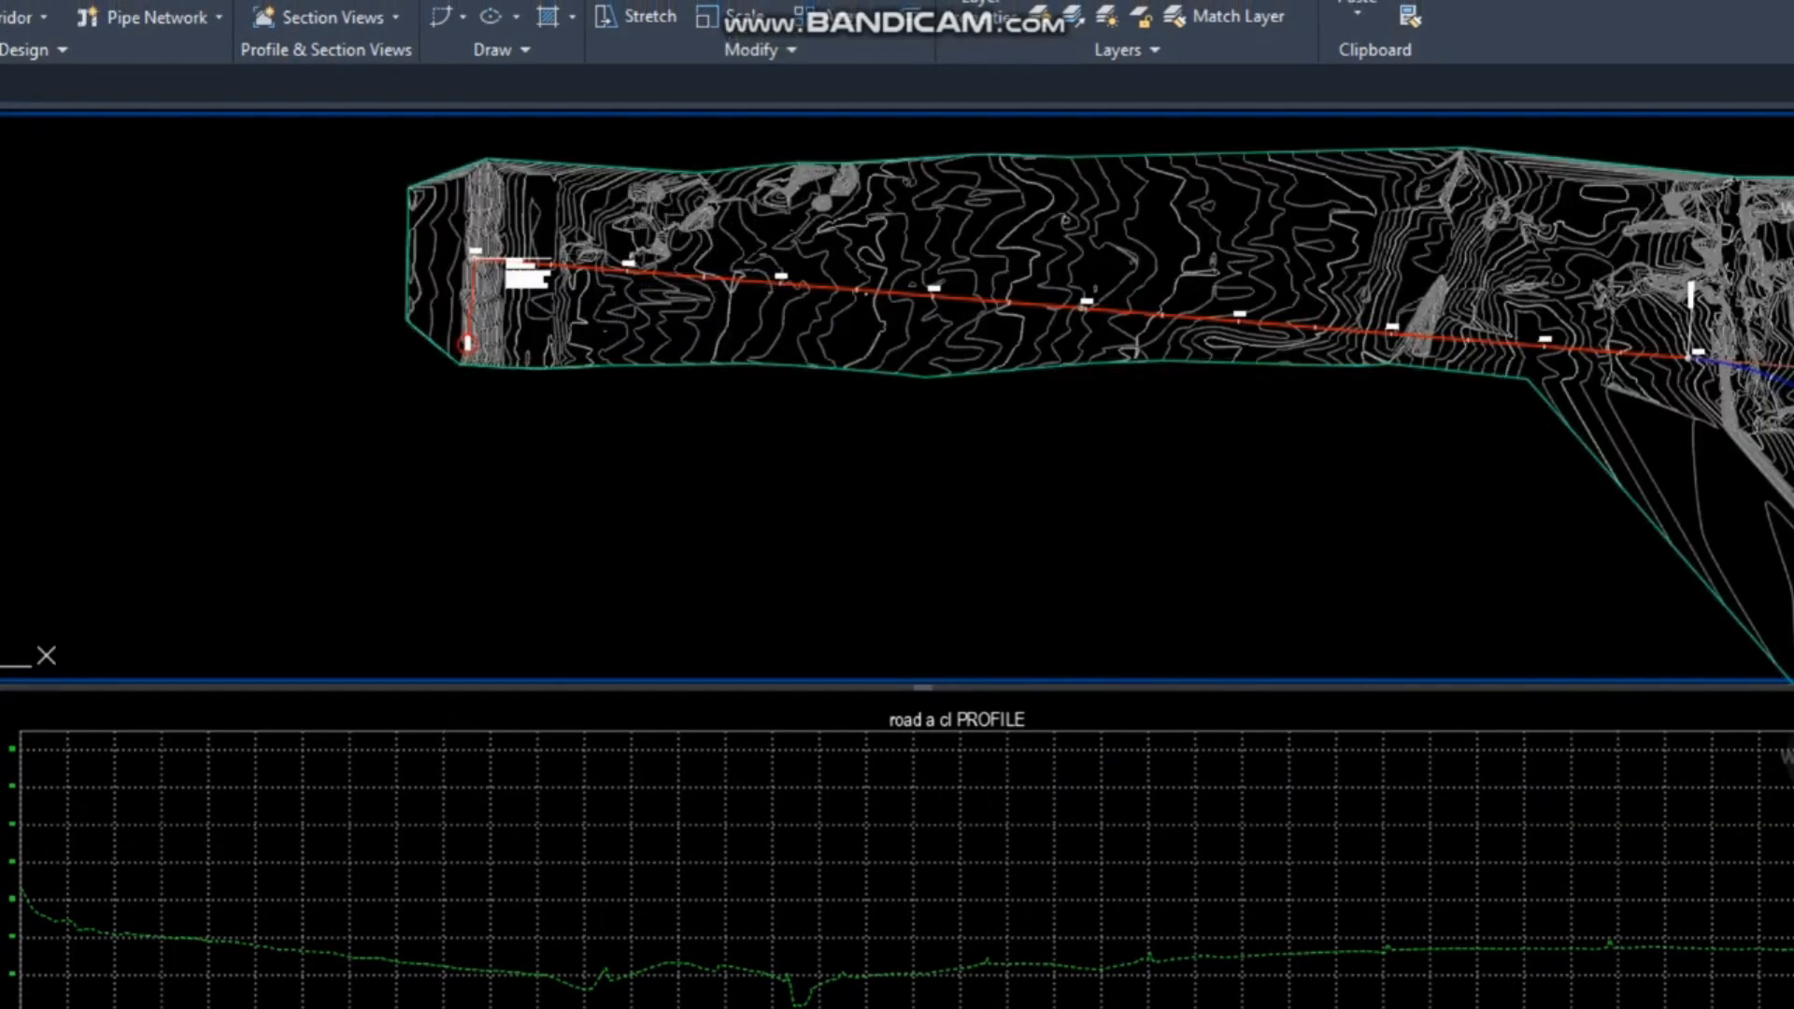
pyautogui.moveTo(1463, 367); pyautogui.dragTo(663, 243, button='middle')
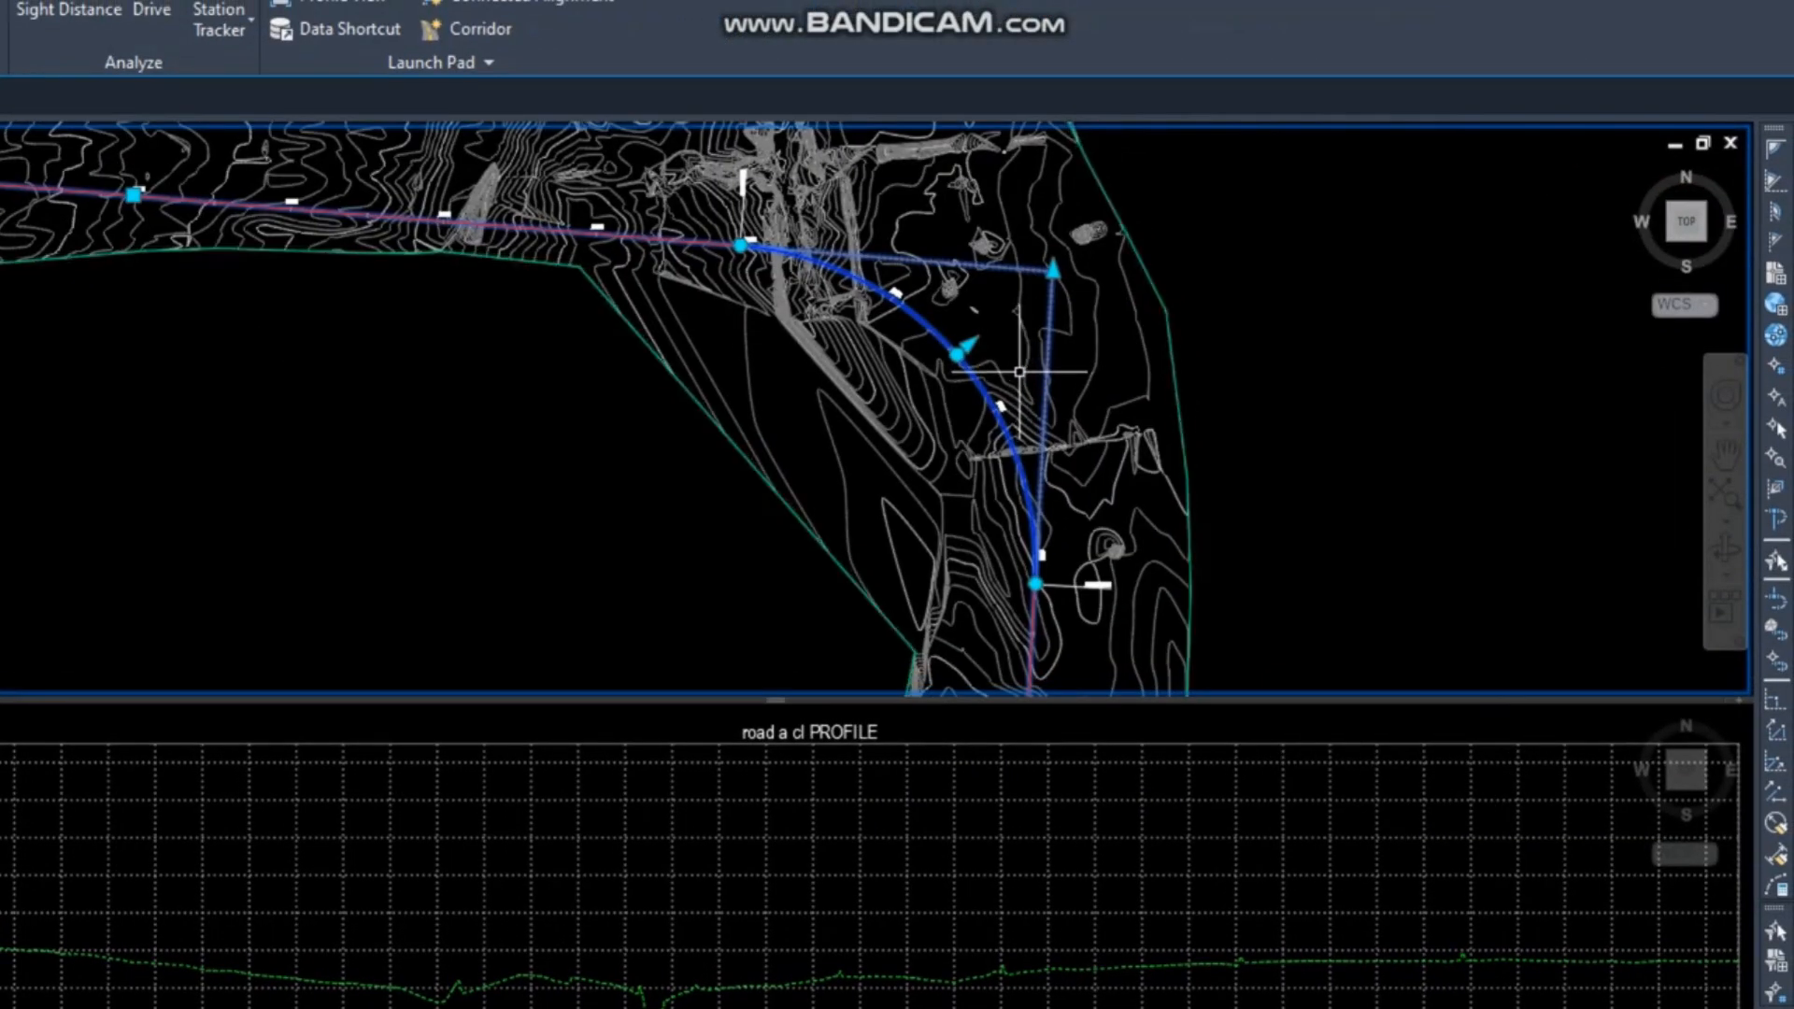
pyautogui.click(1053, 271)
pyautogui.click(1130, 252)
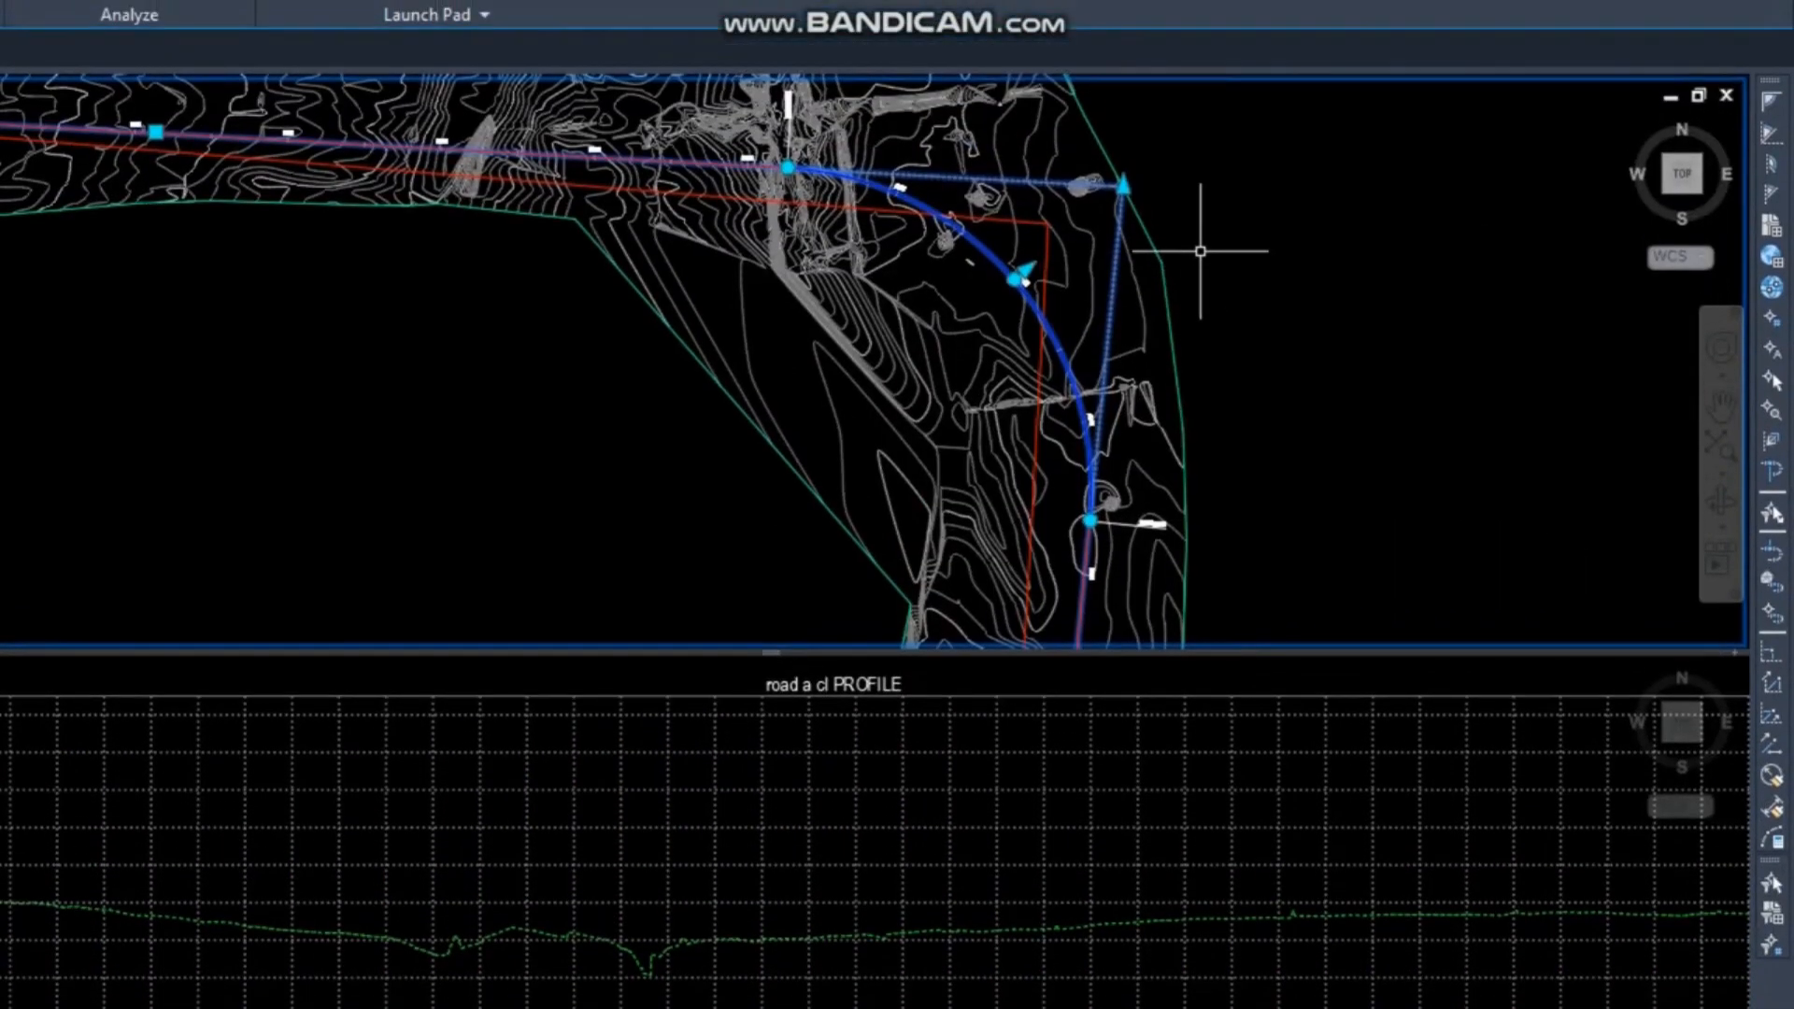
pyautogui.press('Escape')
pyautogui.moveTo(449, 304); pyautogui.dragTo(572, 359, button='middle')
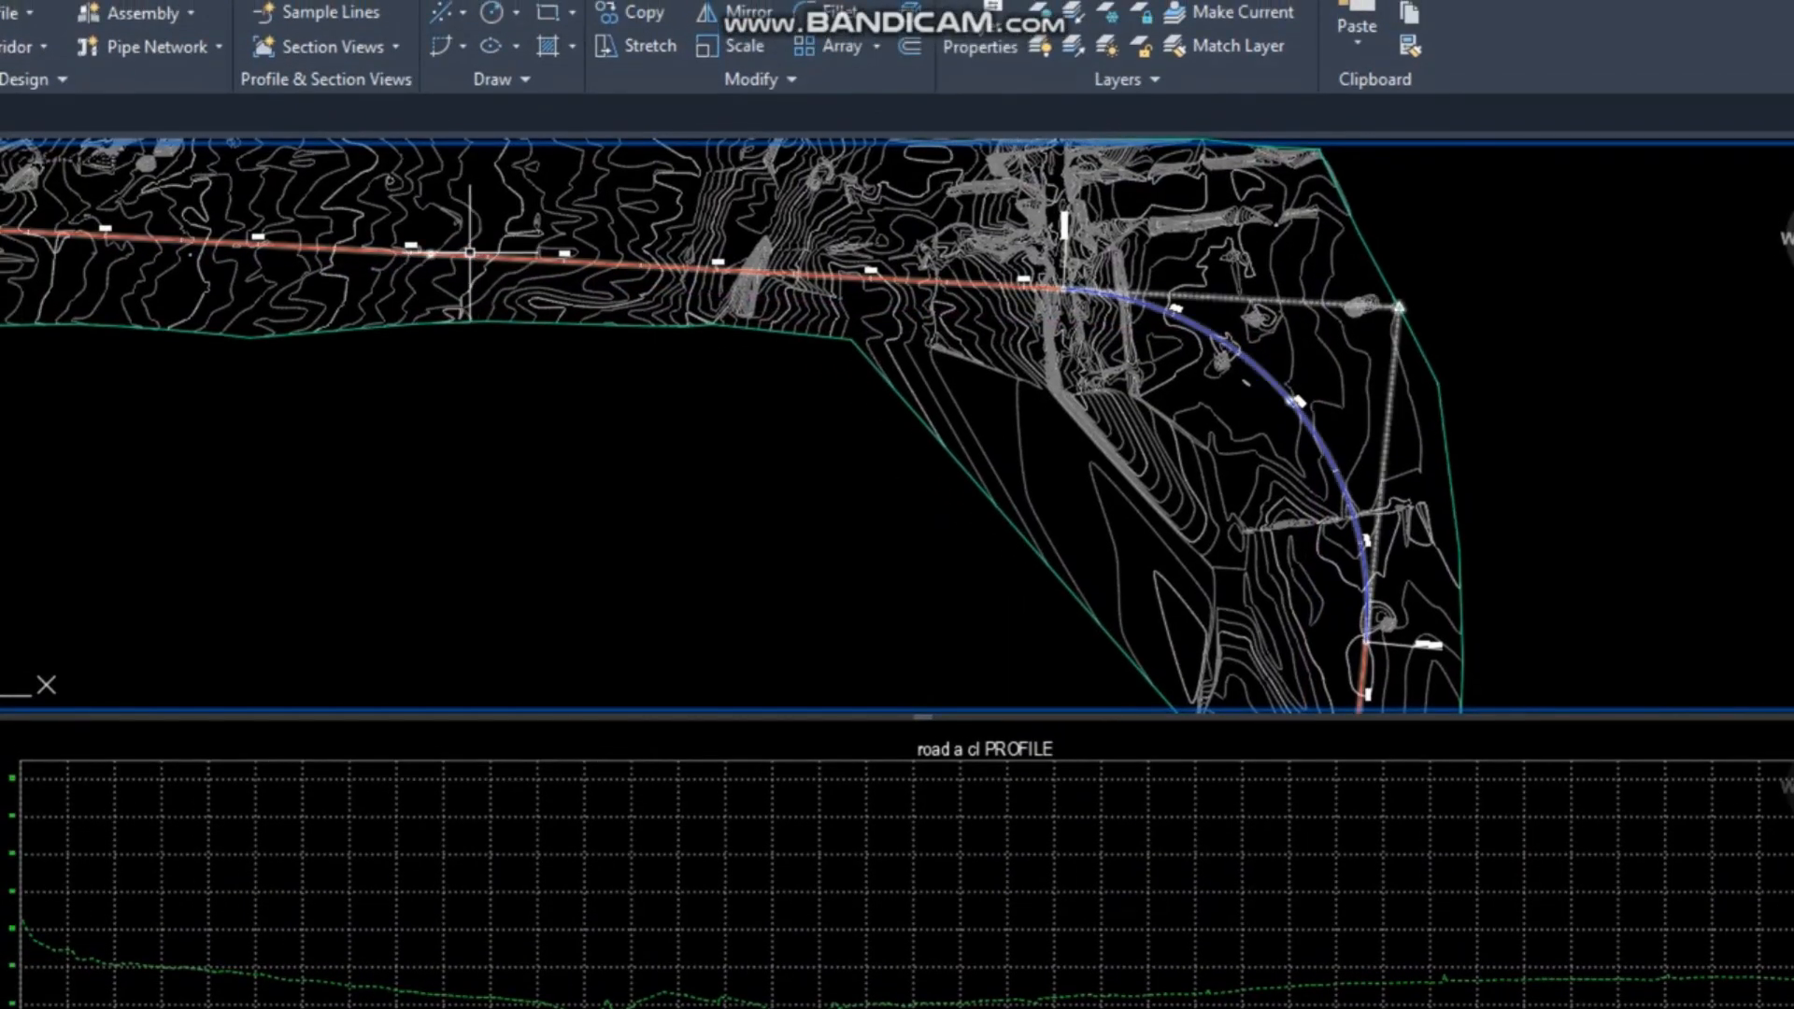
# Move the alignment's start point outward to the west, close to the surface boundary.
pyautogui.click(413, 215)
pyautogui.moveTo(790, 416)
pyautogui.mouseDown(button='middle')
pyautogui.moveTo(849, 440)
pyautogui.moveTo(1104, 424)
pyautogui.mouseUp(button='middle')
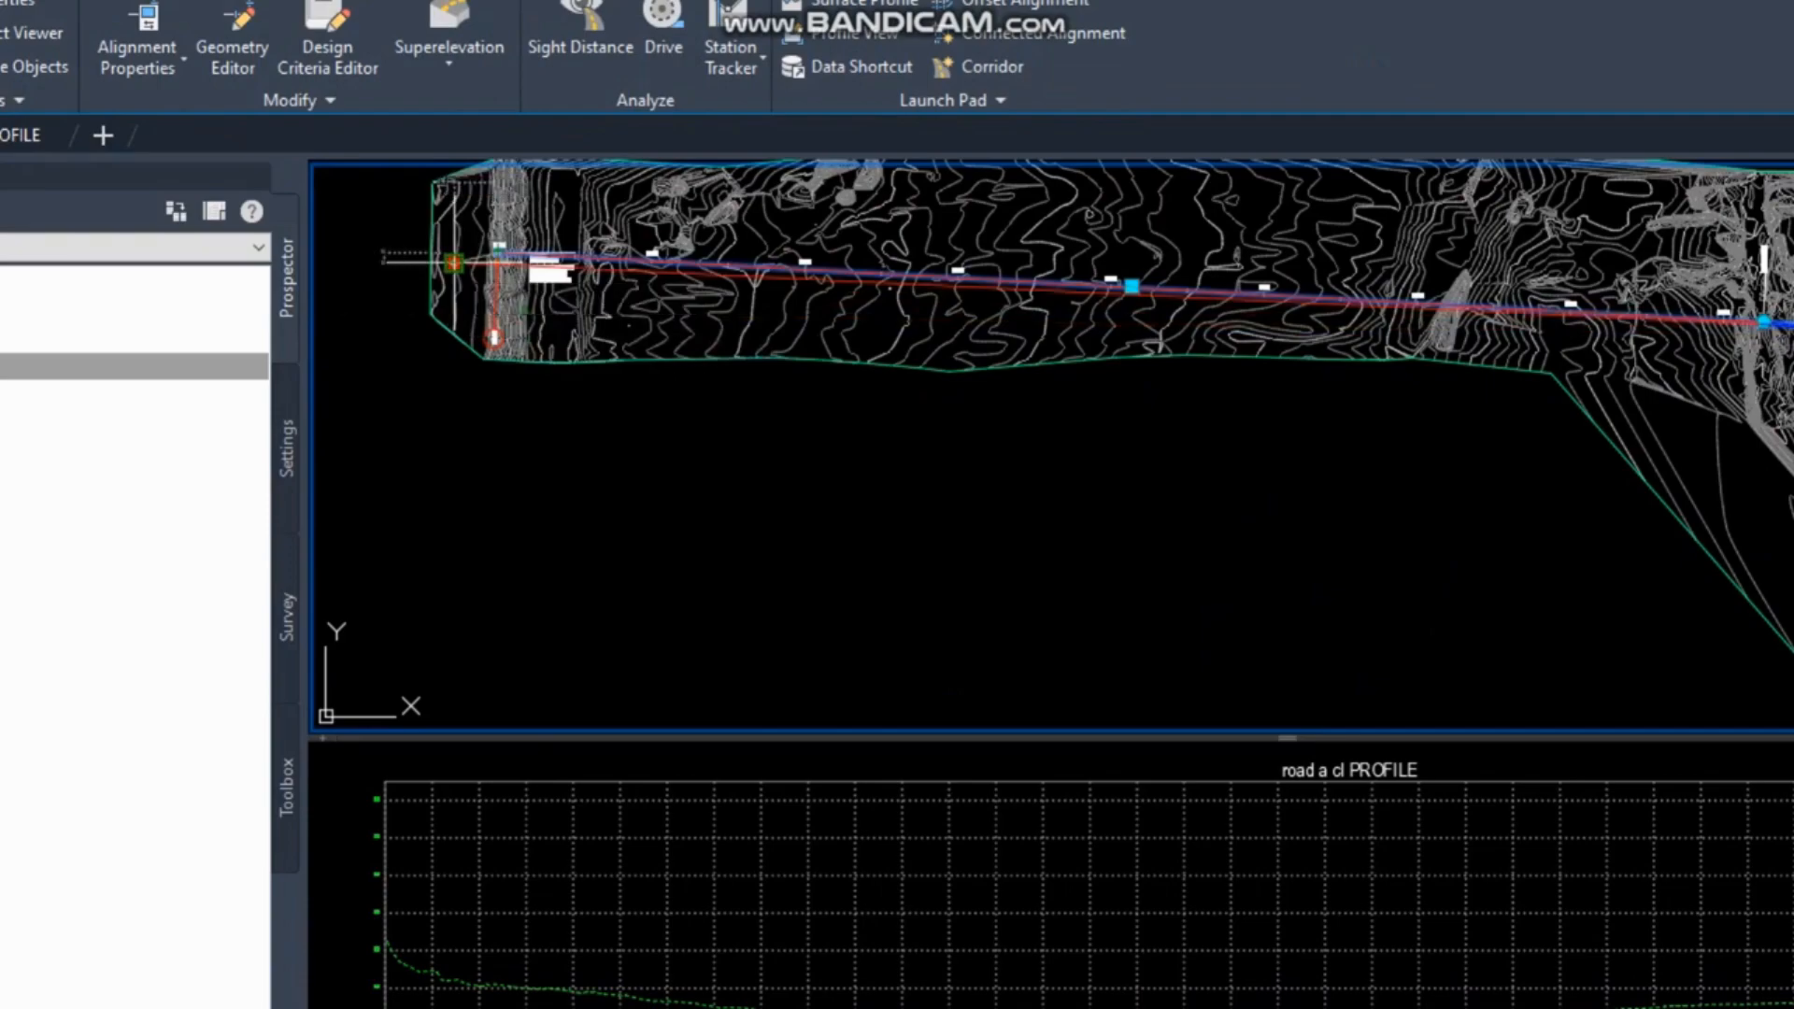
pyautogui.click(454, 263)
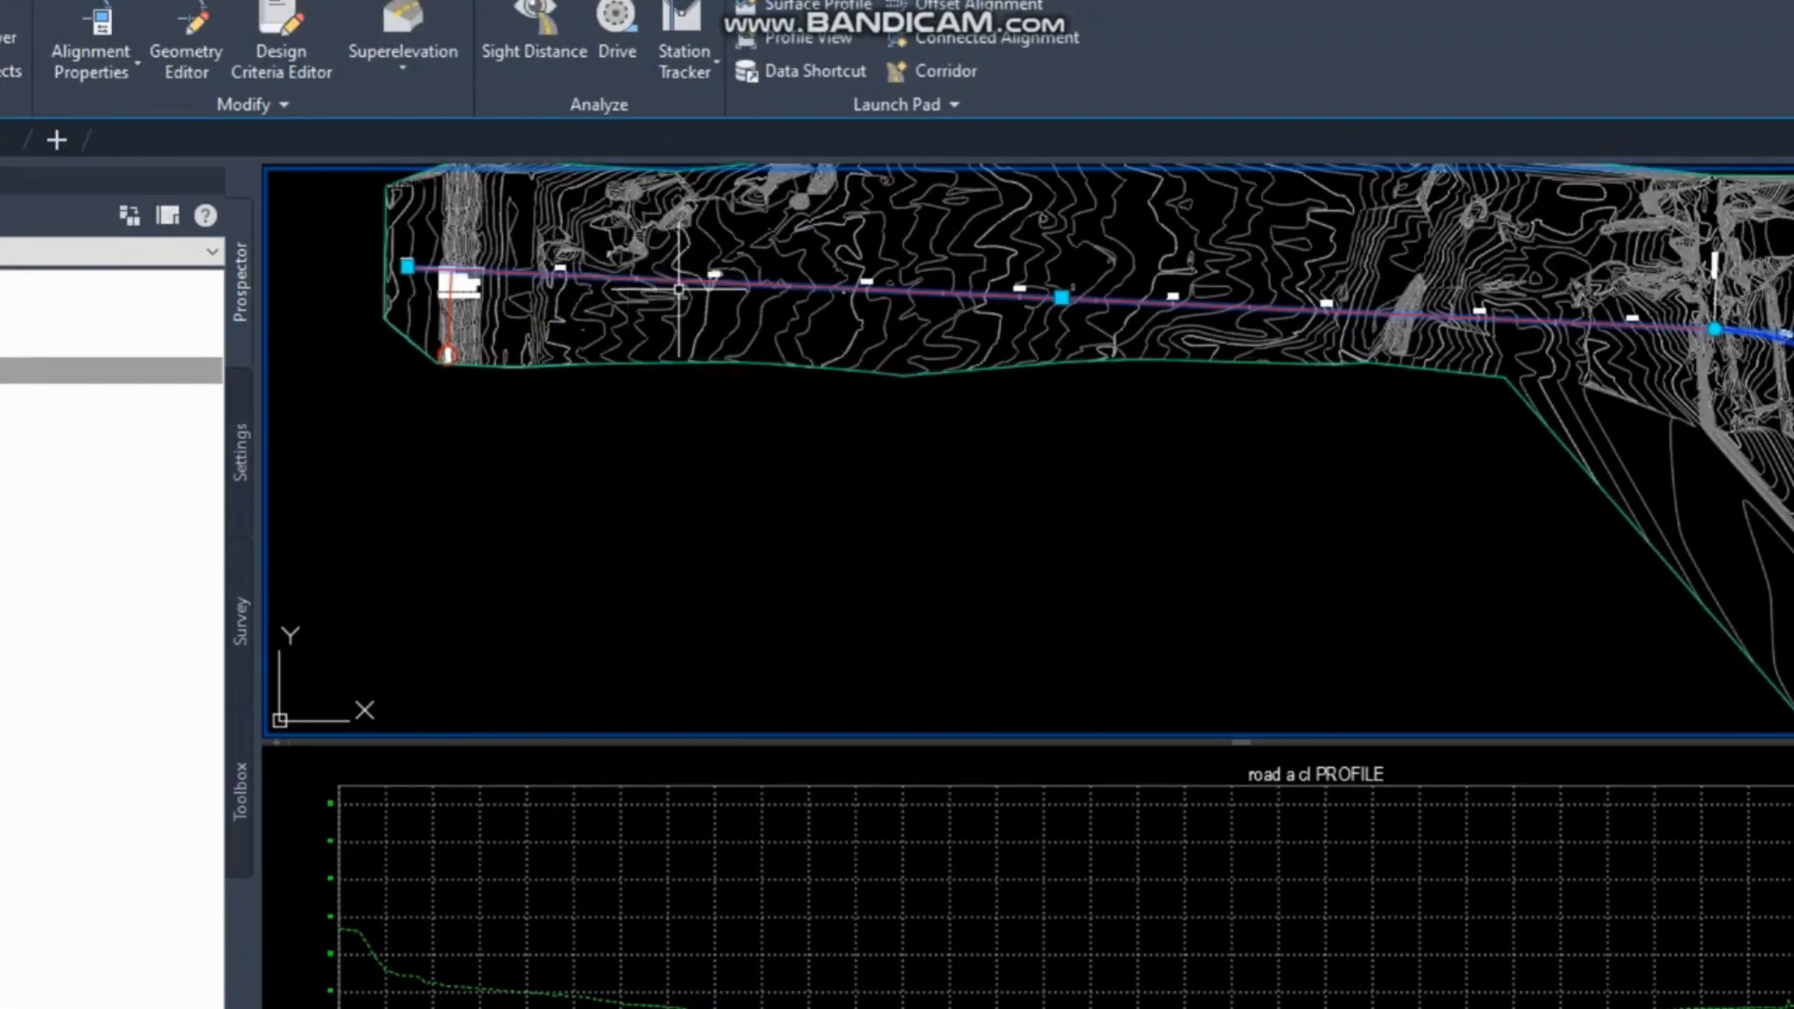
pyautogui.press('Escape')
# Examine the whole alignment in plan from start to end and compare it with the full profile view.
pyautogui.click(670, 277)
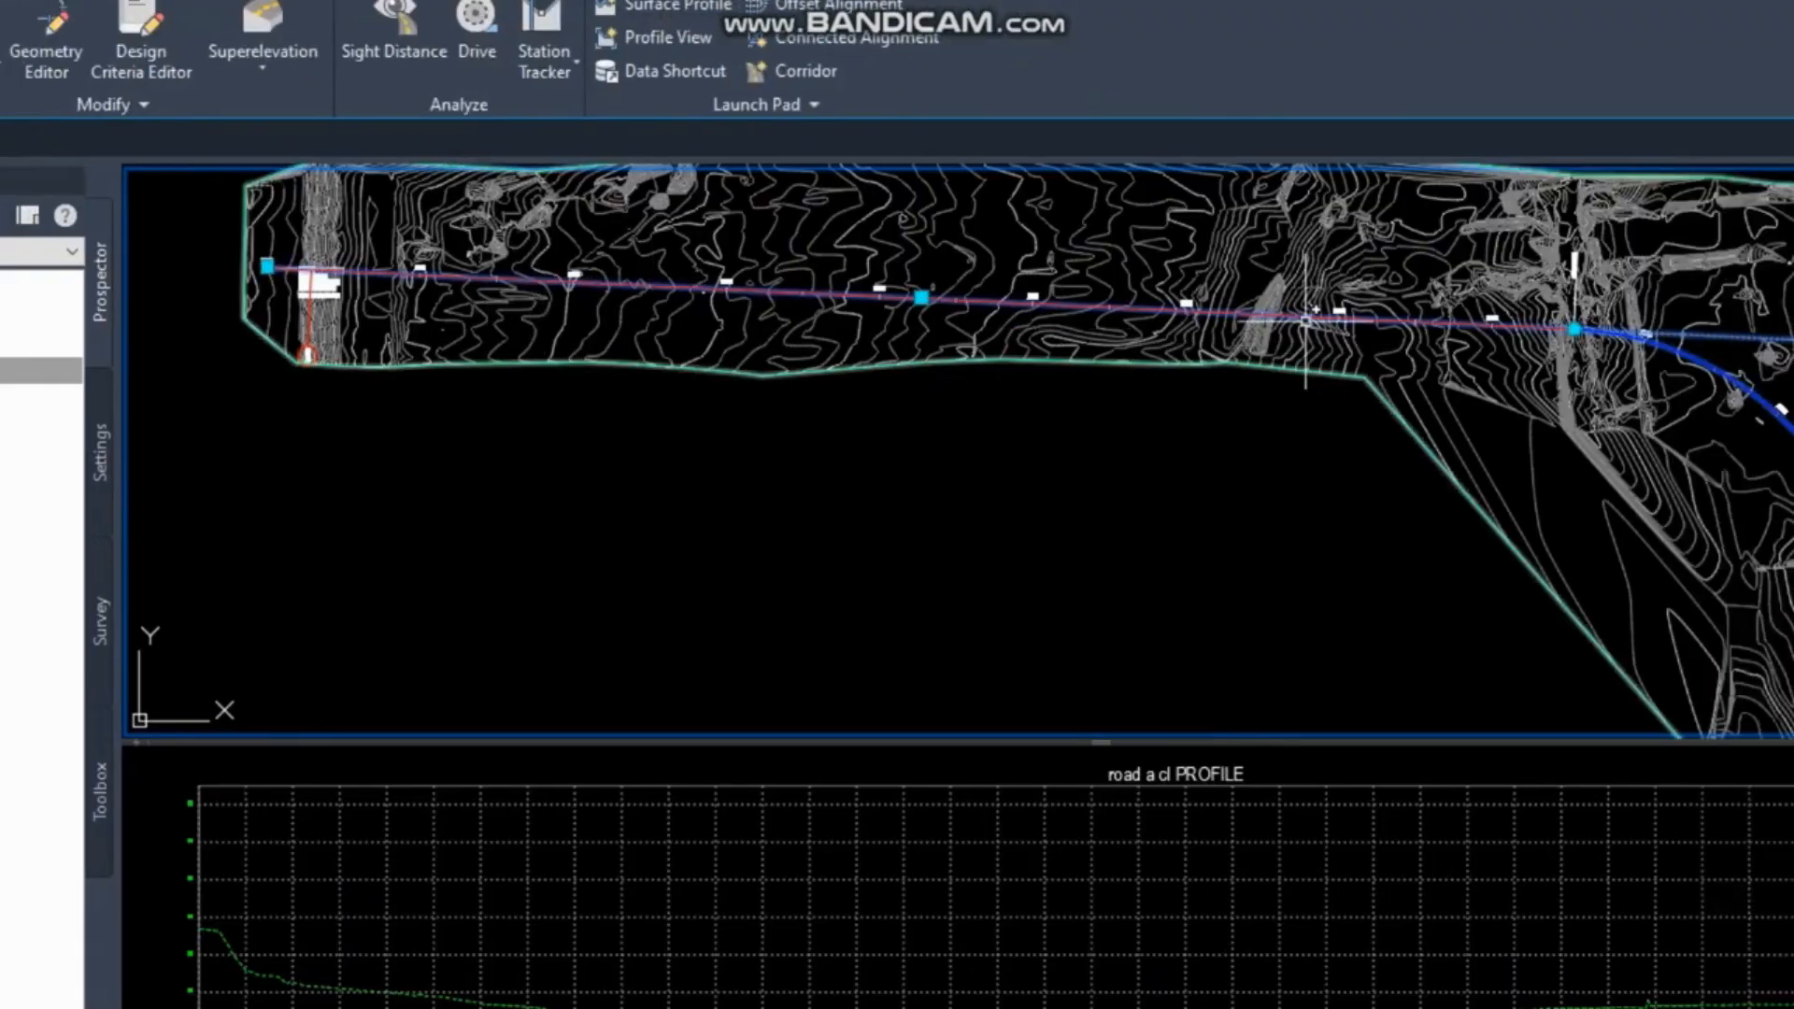
pyautogui.scroll(-3, 670, 278)
pyautogui.moveTo(1162, 300); pyautogui.dragTo(1128, 253, button='middle')
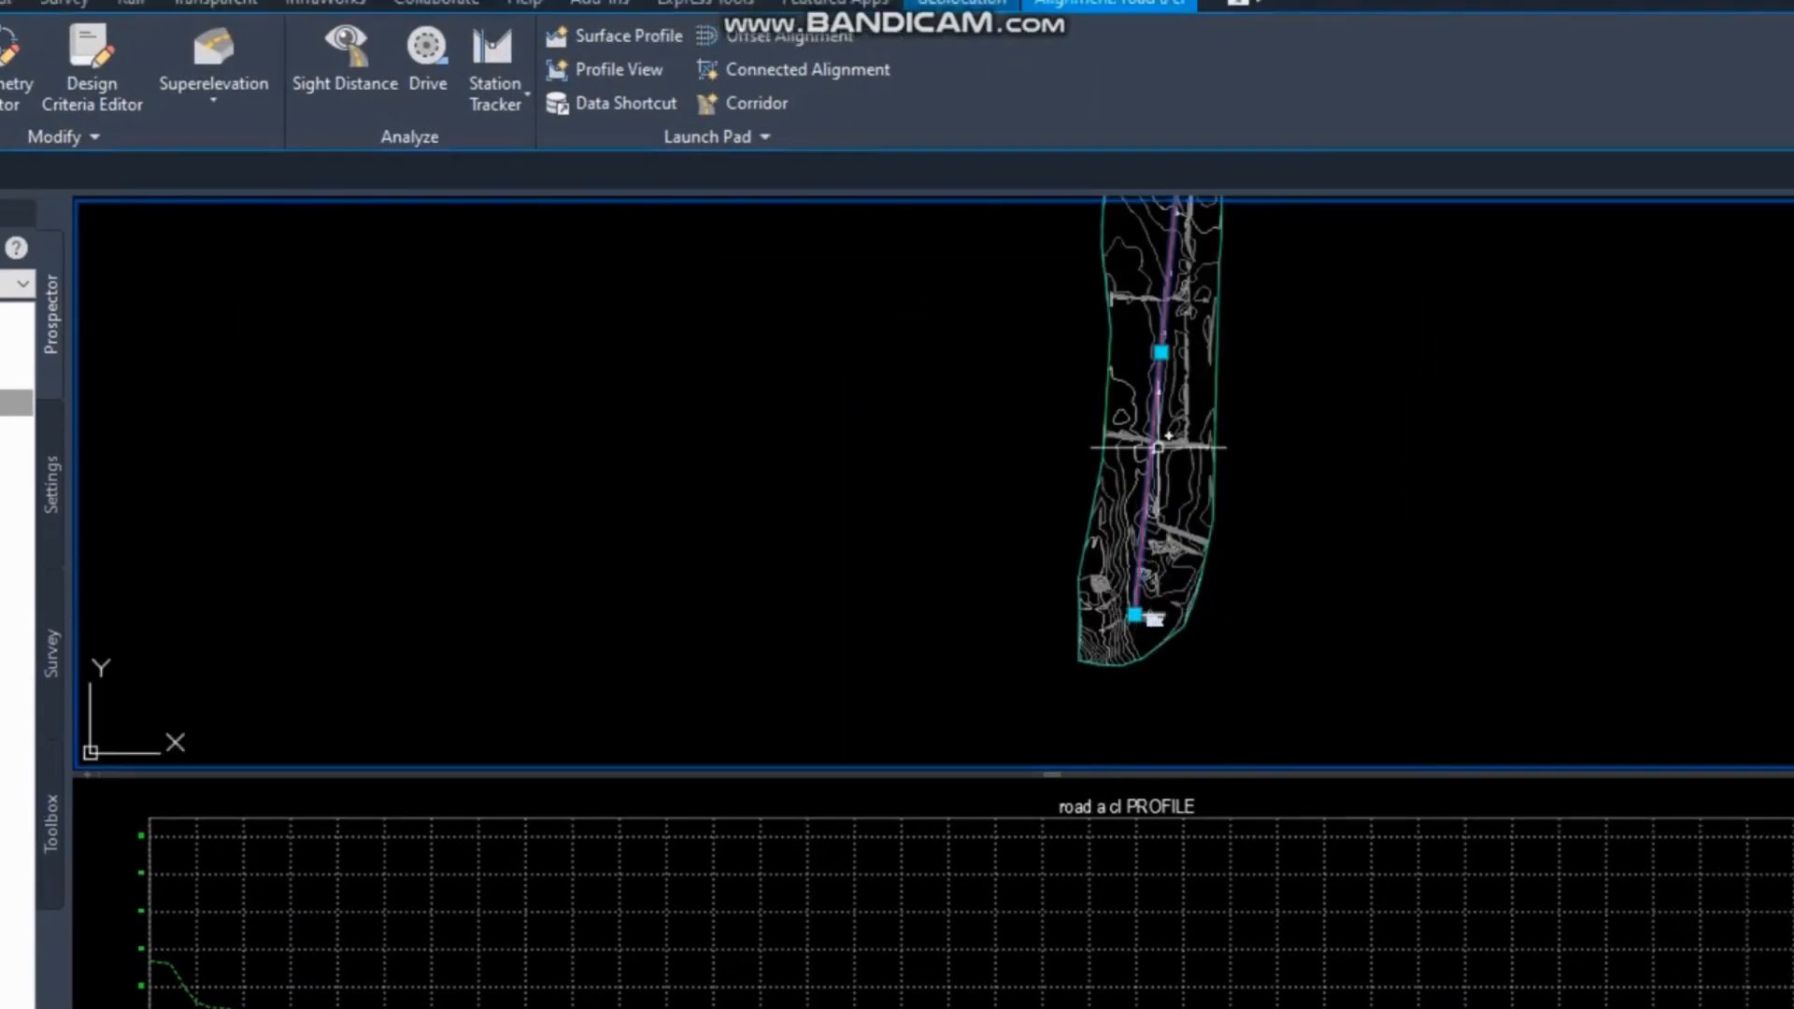
pyautogui.moveTo(1159, 447); pyautogui.dragTo(1183, 593, button='middle')
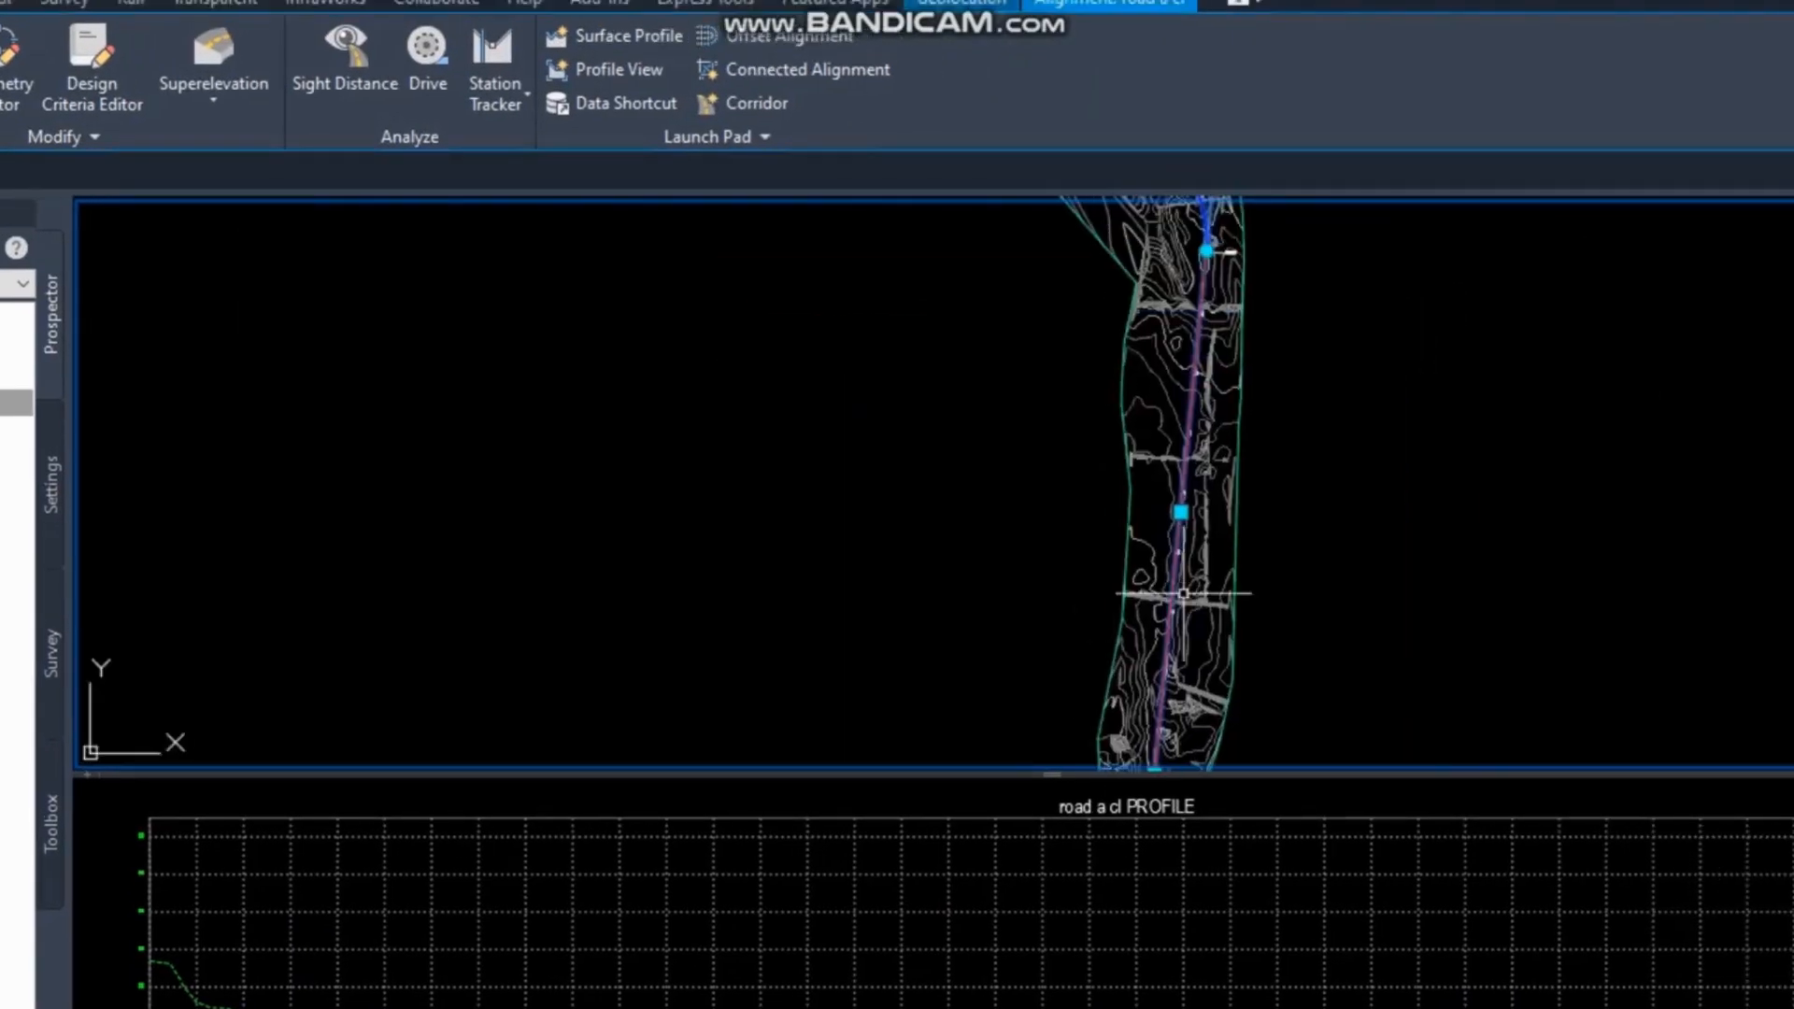
pyautogui.scroll(-2, 1205, 696)
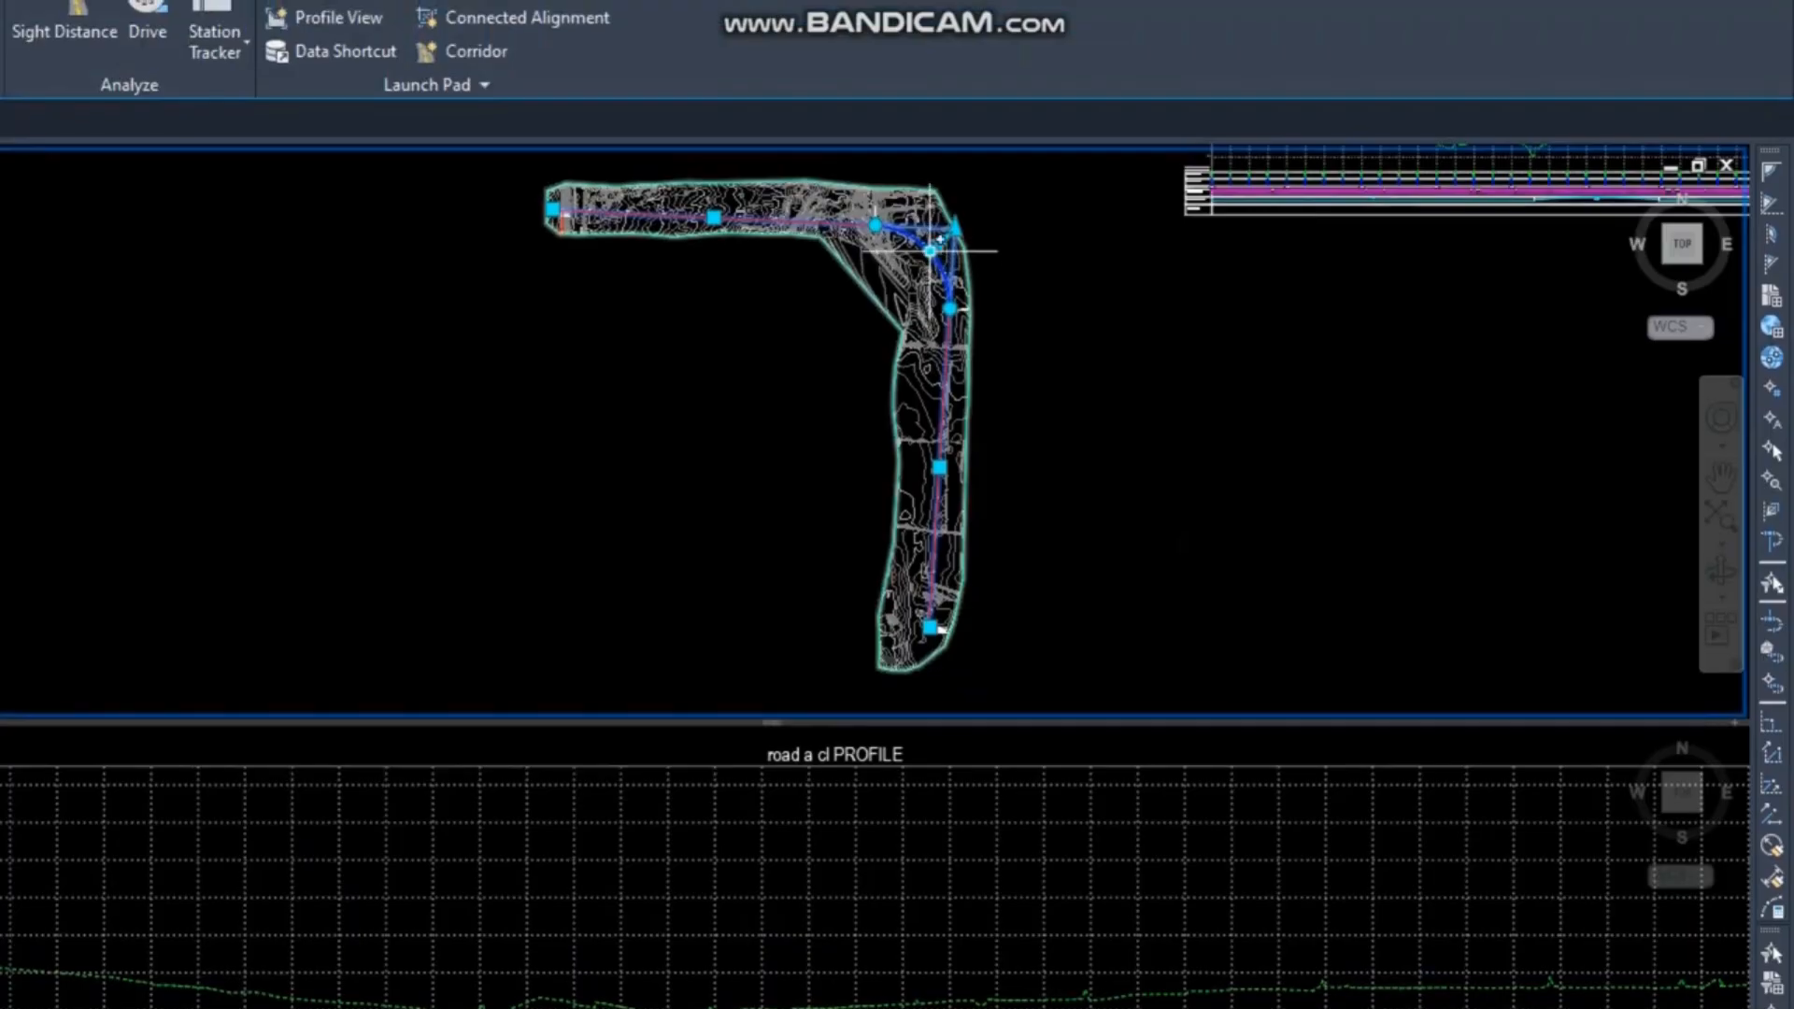
pyautogui.scroll(2, 892, 154)
pyautogui.scroll(-2, 900, 280)
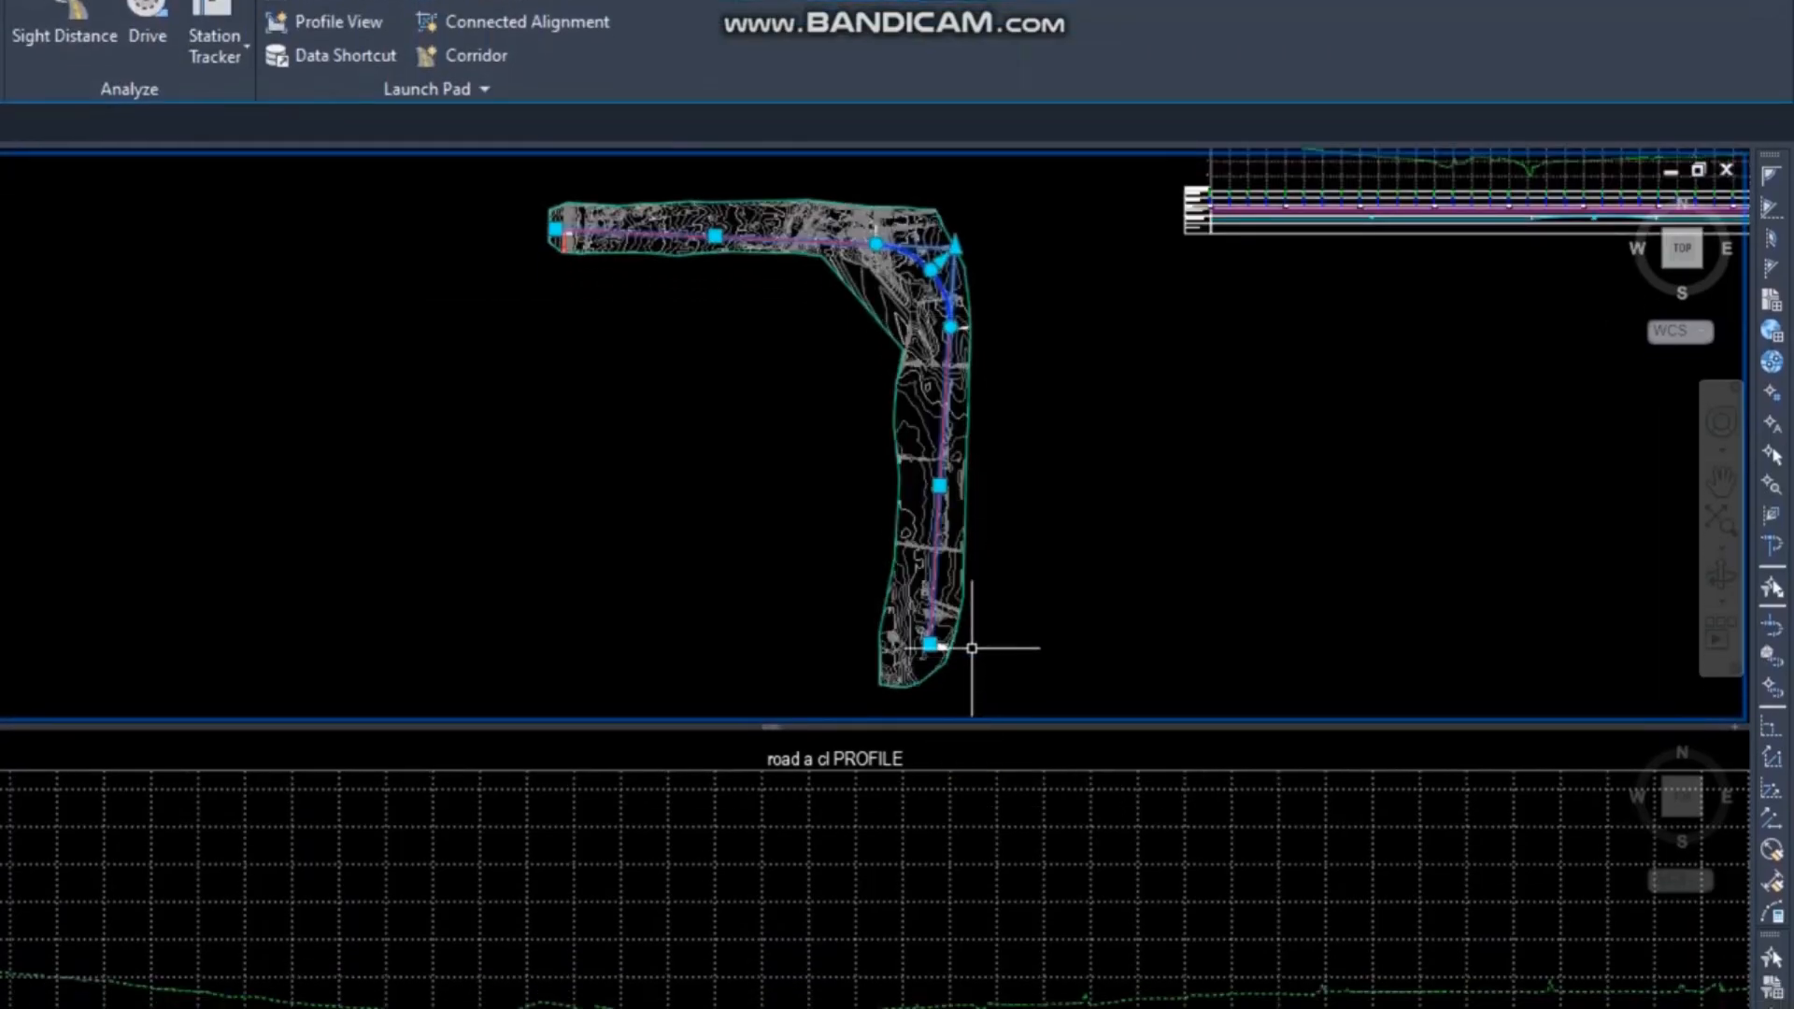
pyautogui.moveTo(1112, 767); pyautogui.dragTo(1030, 879, button='middle')
pyautogui.scroll(-4, 1023, 749)
pyautogui.scroll(2, 1018, 755)
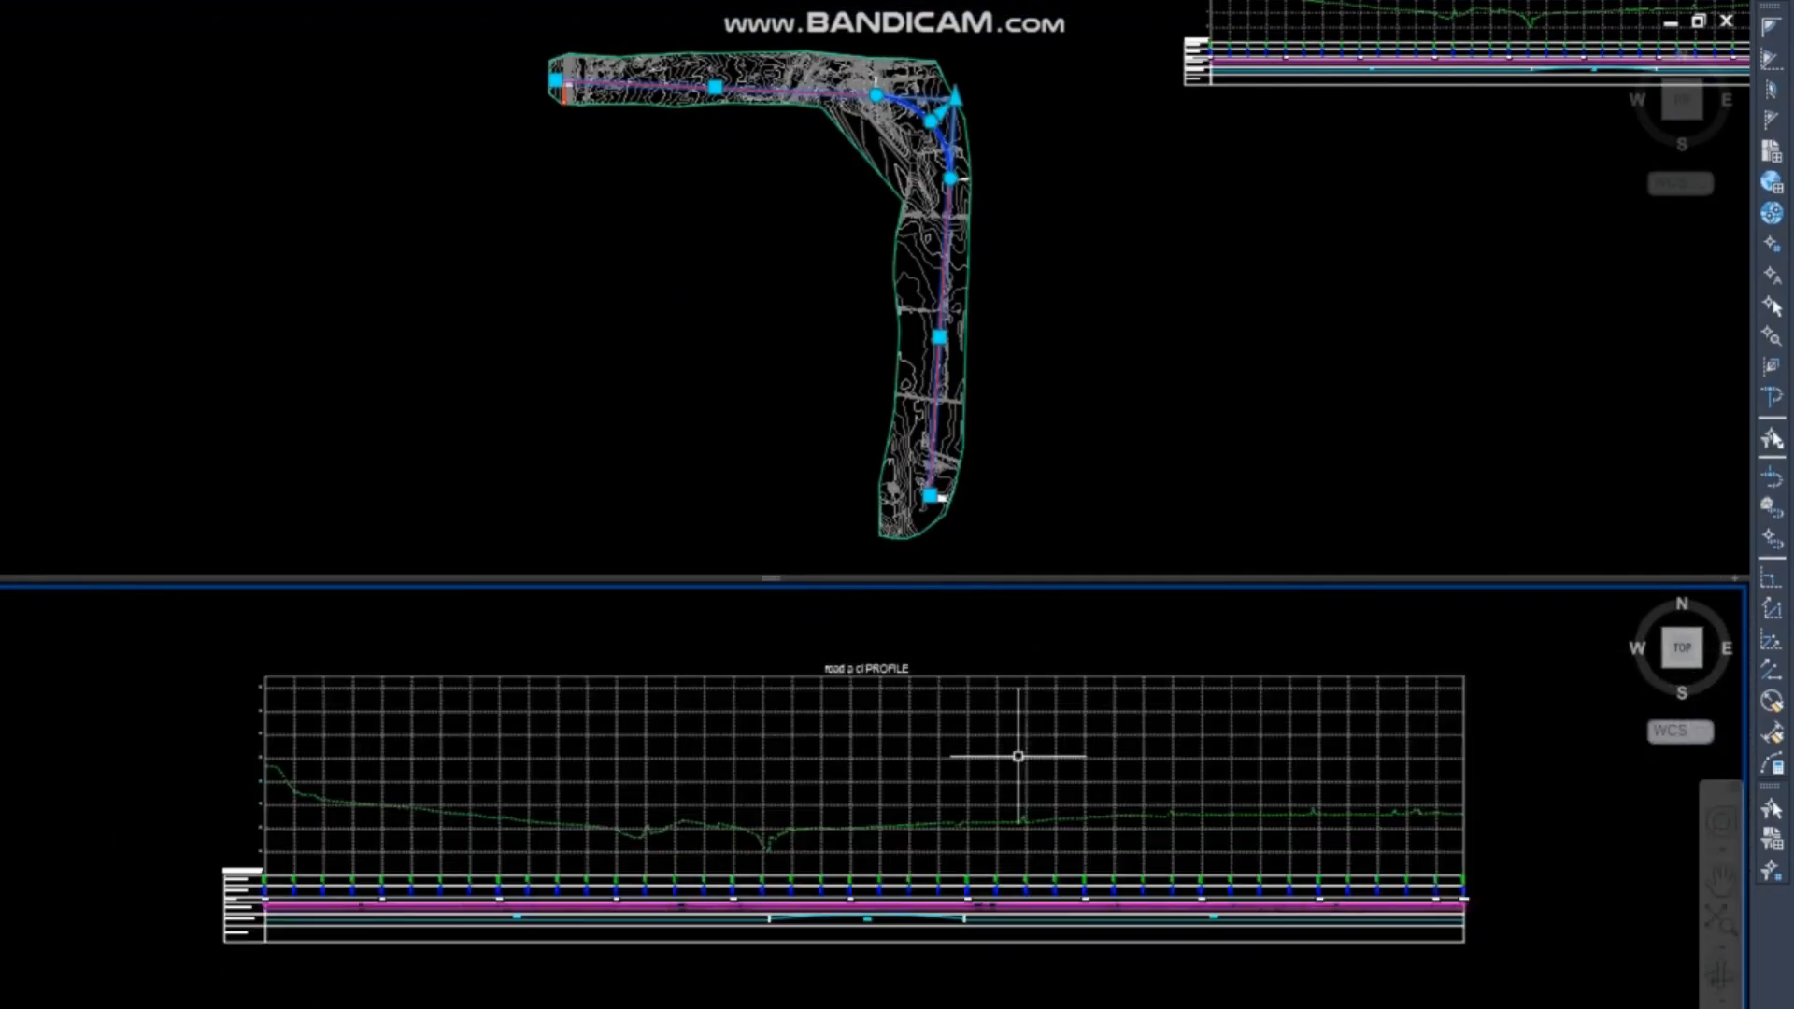
pyautogui.scroll(2, 1018, 755)
pyautogui.moveTo(1009, 749); pyautogui.dragTo(1010, 761, button='middle')
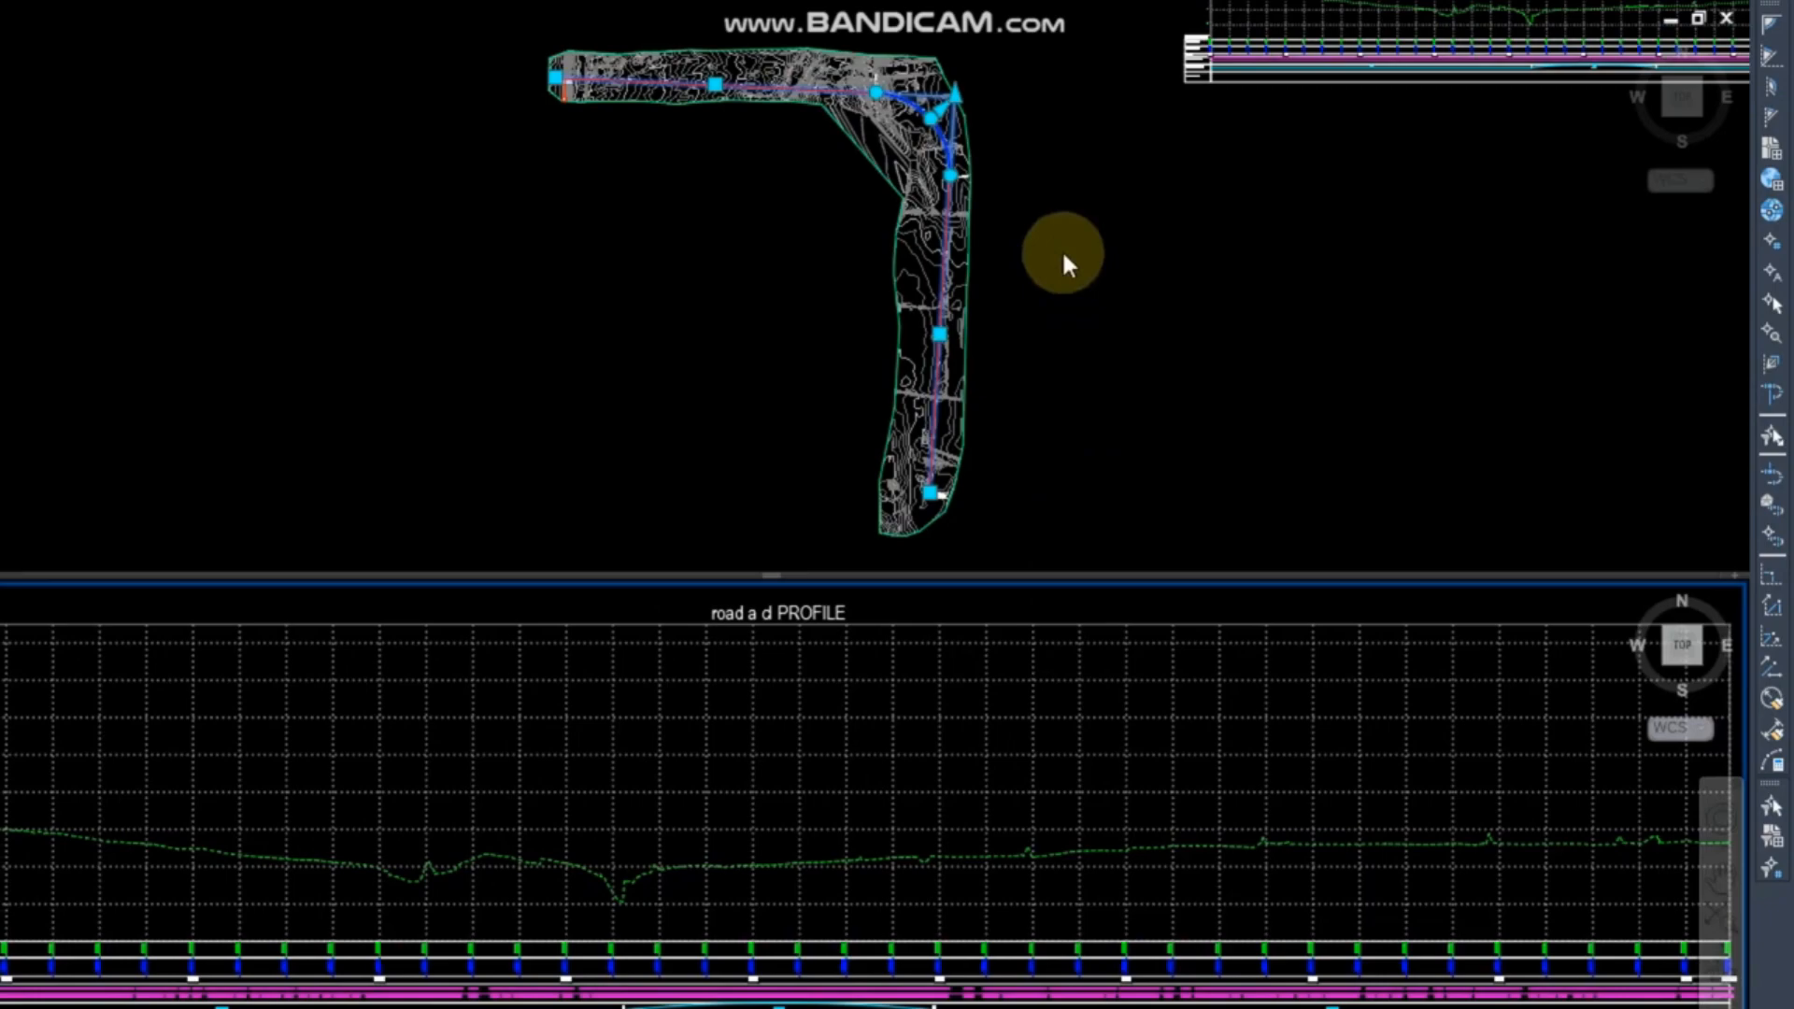
# Shorten the alignment at both ends by moving its end point north and its start point east.
pyautogui.click(1096, 112)
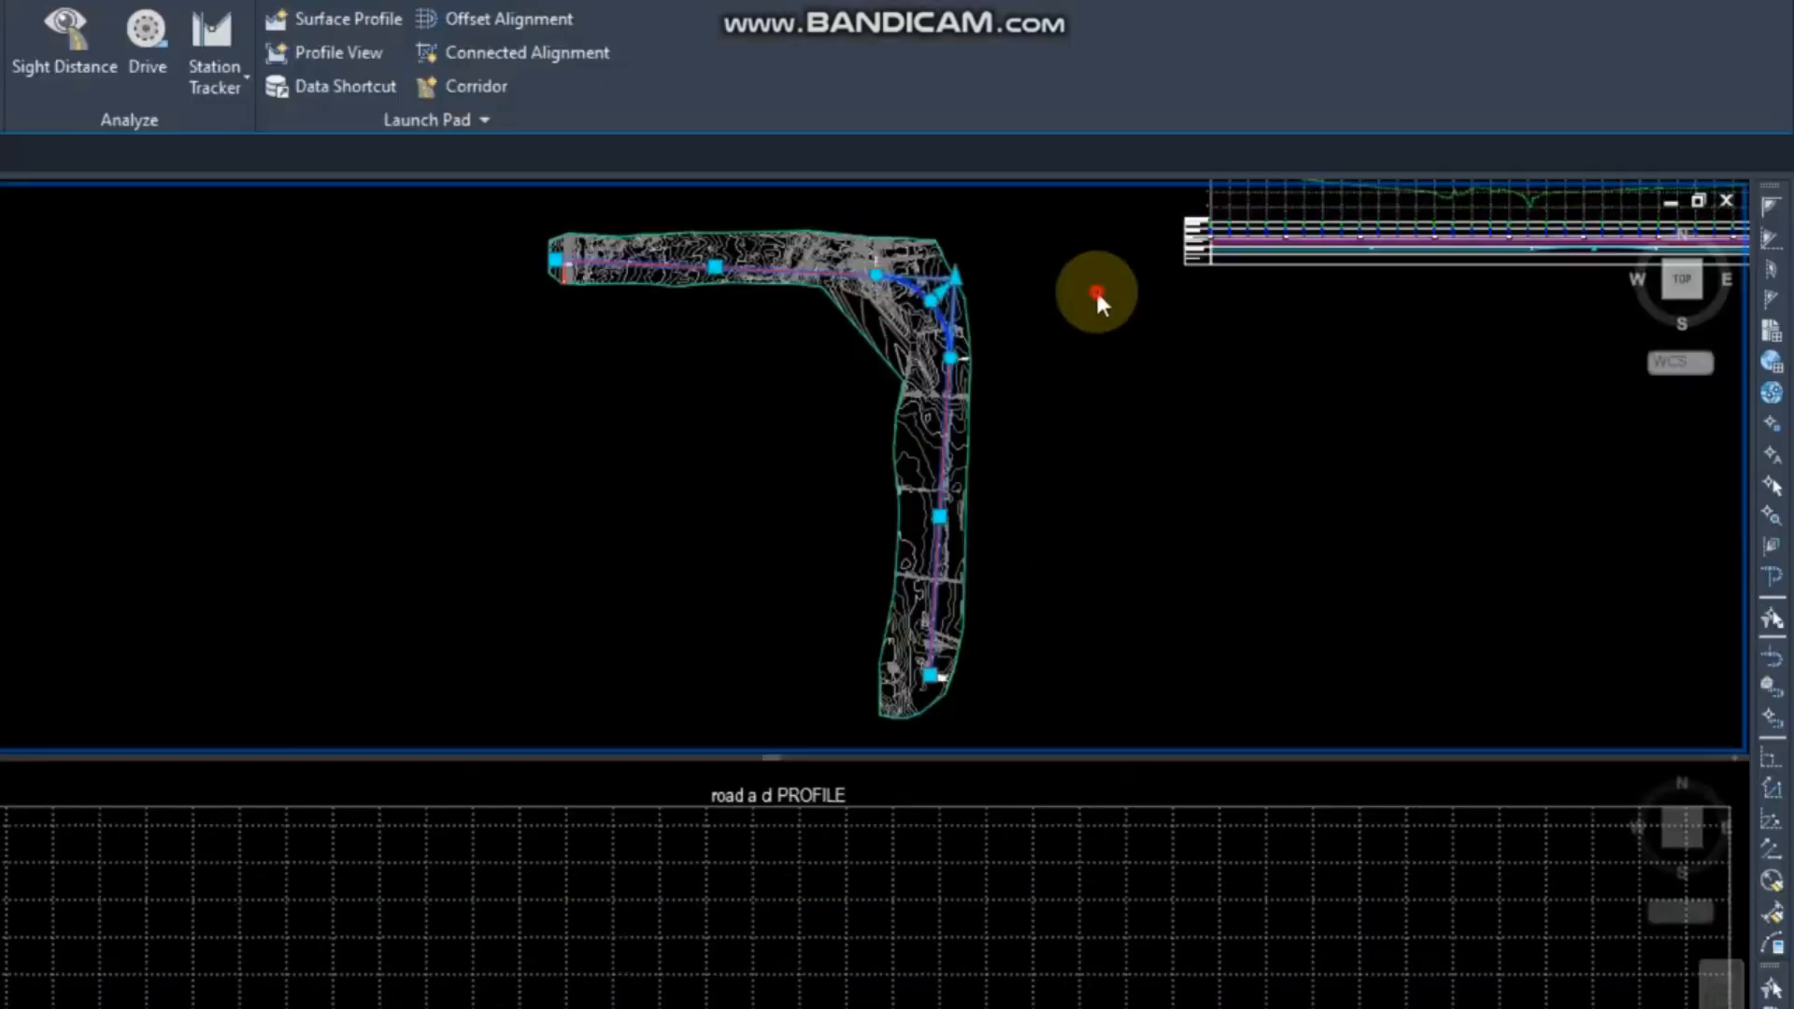
pyautogui.click(931, 675)
pyautogui.click(937, 561)
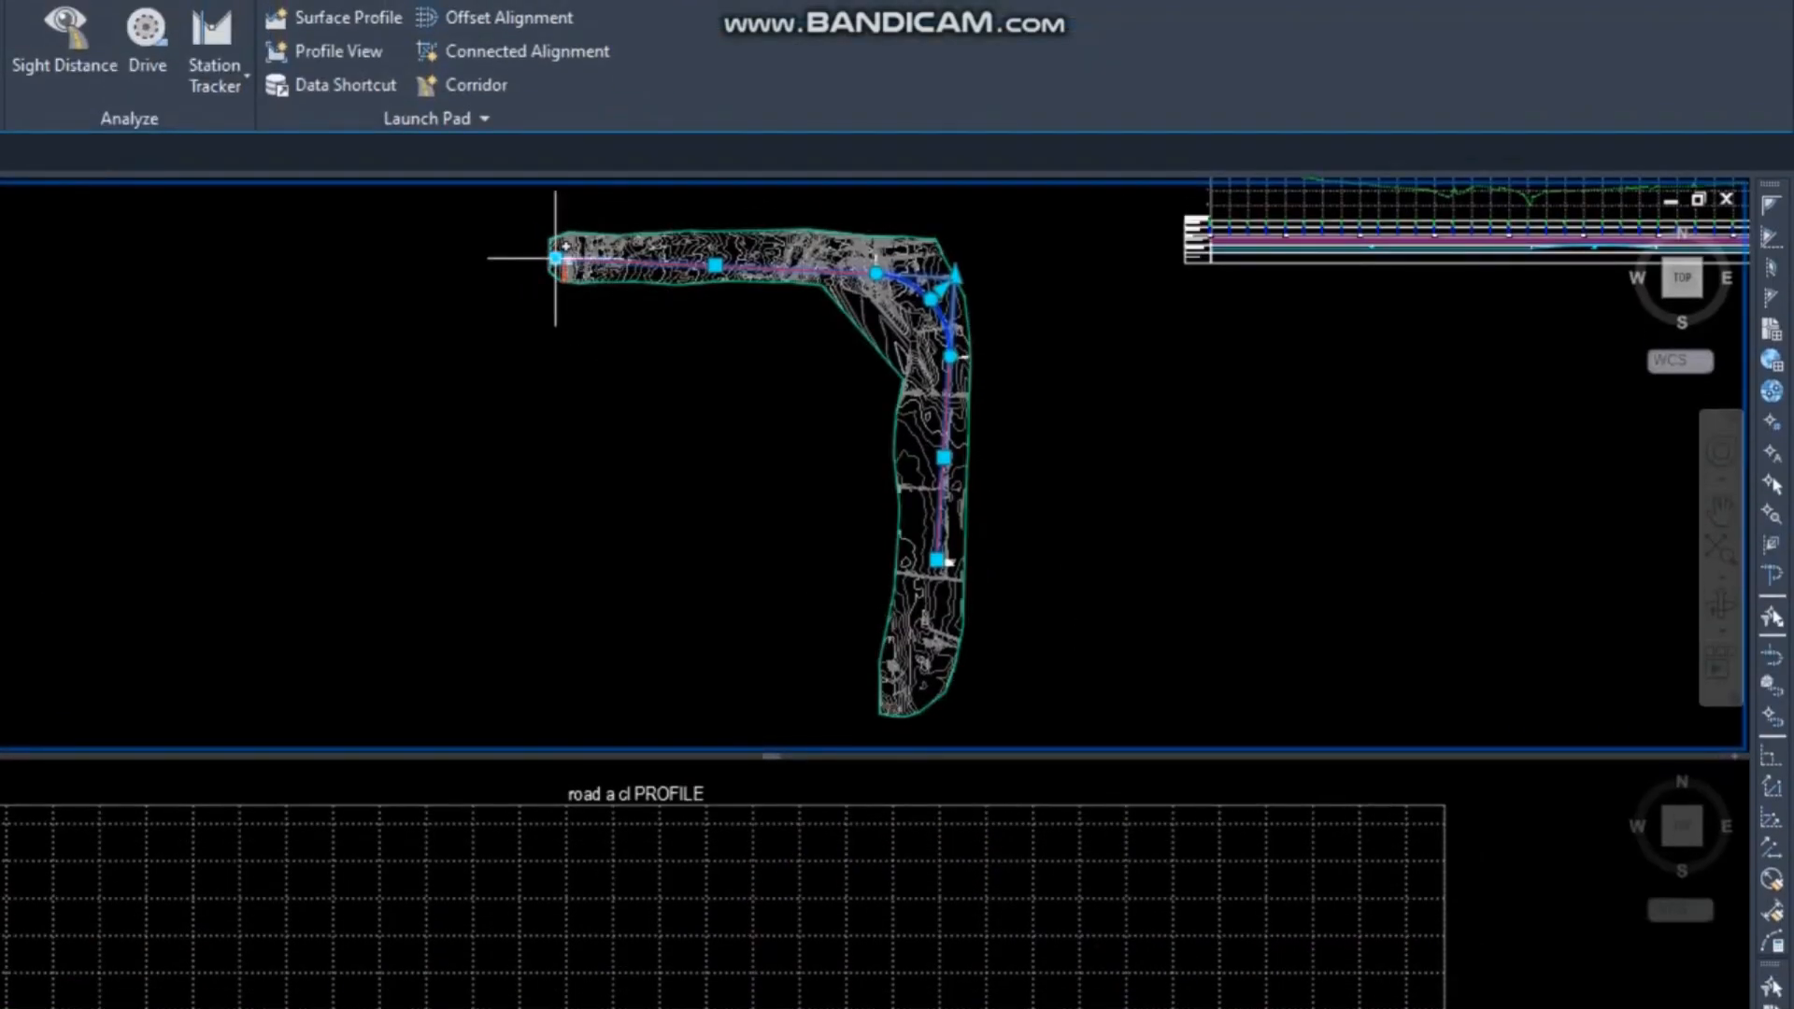
pyautogui.click(557, 260)
pyautogui.click(608, 266)
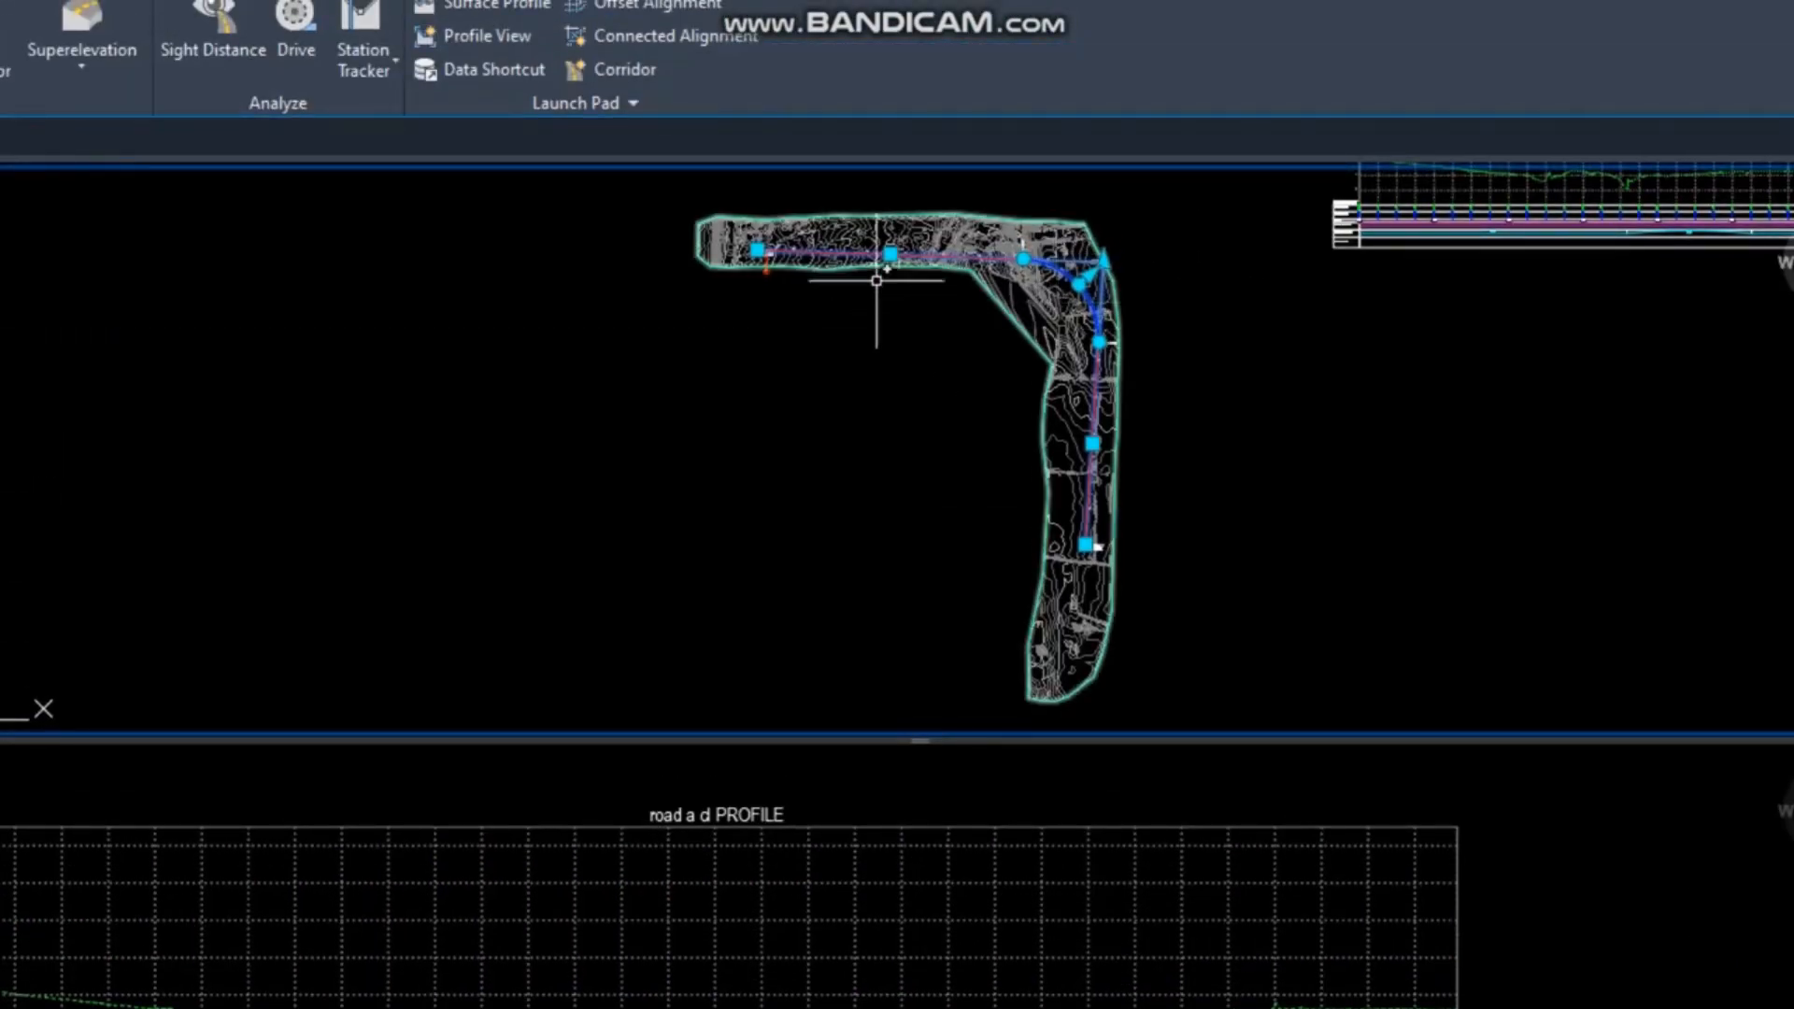
pyautogui.press('Escape')
# Extend the alignment's start point back west, near the surface's western boundary.
pyautogui.scroll(4, 1014, 248)
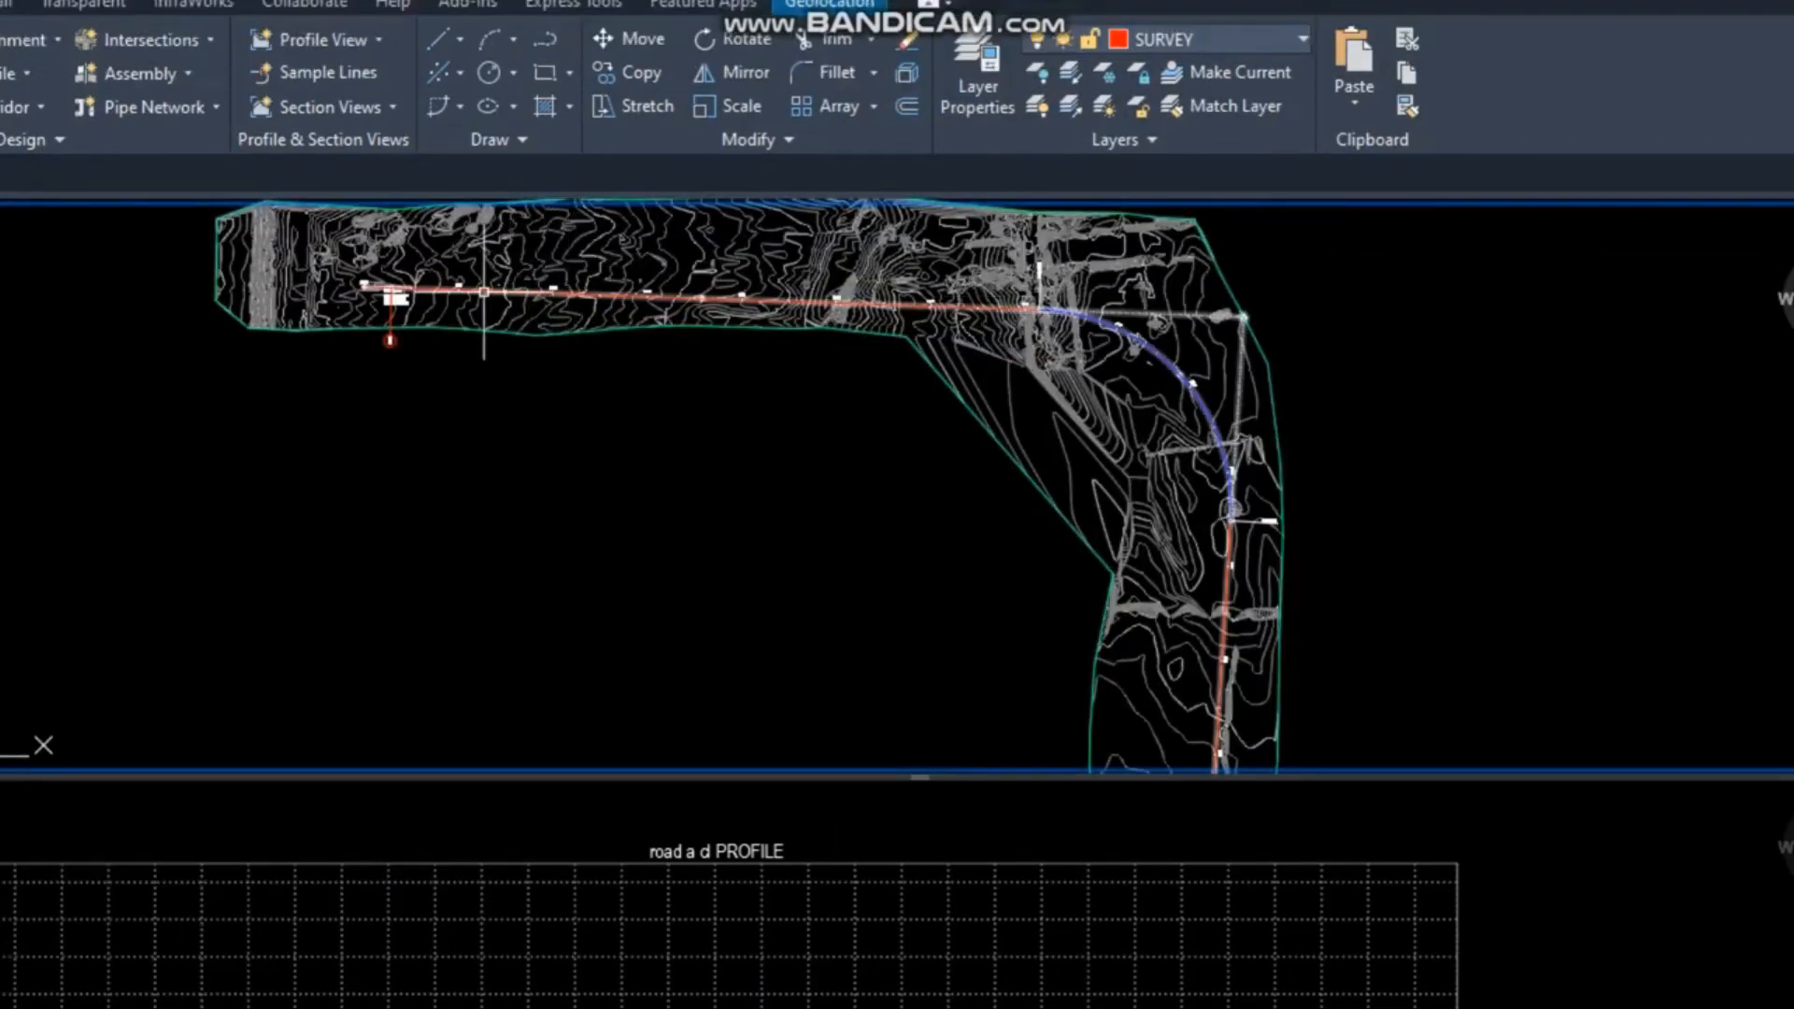
pyautogui.click(486, 294)
pyautogui.click(466, 287)
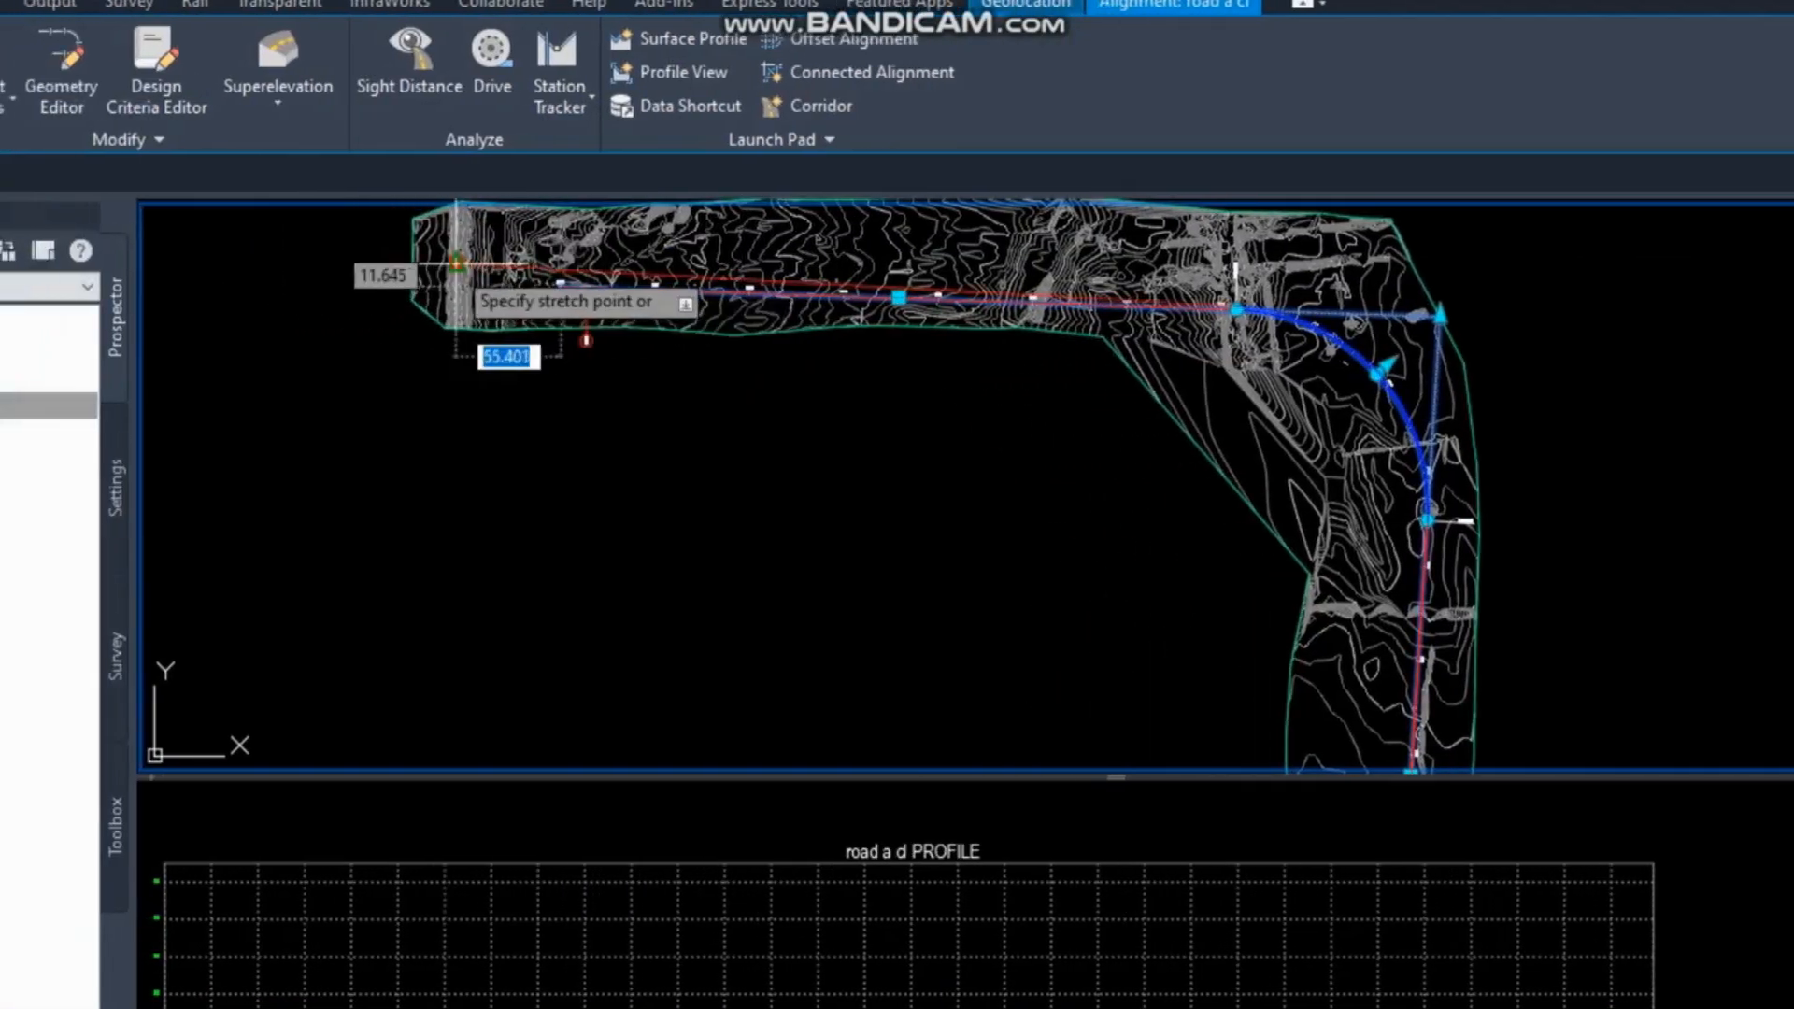
pyautogui.click(365, 261)
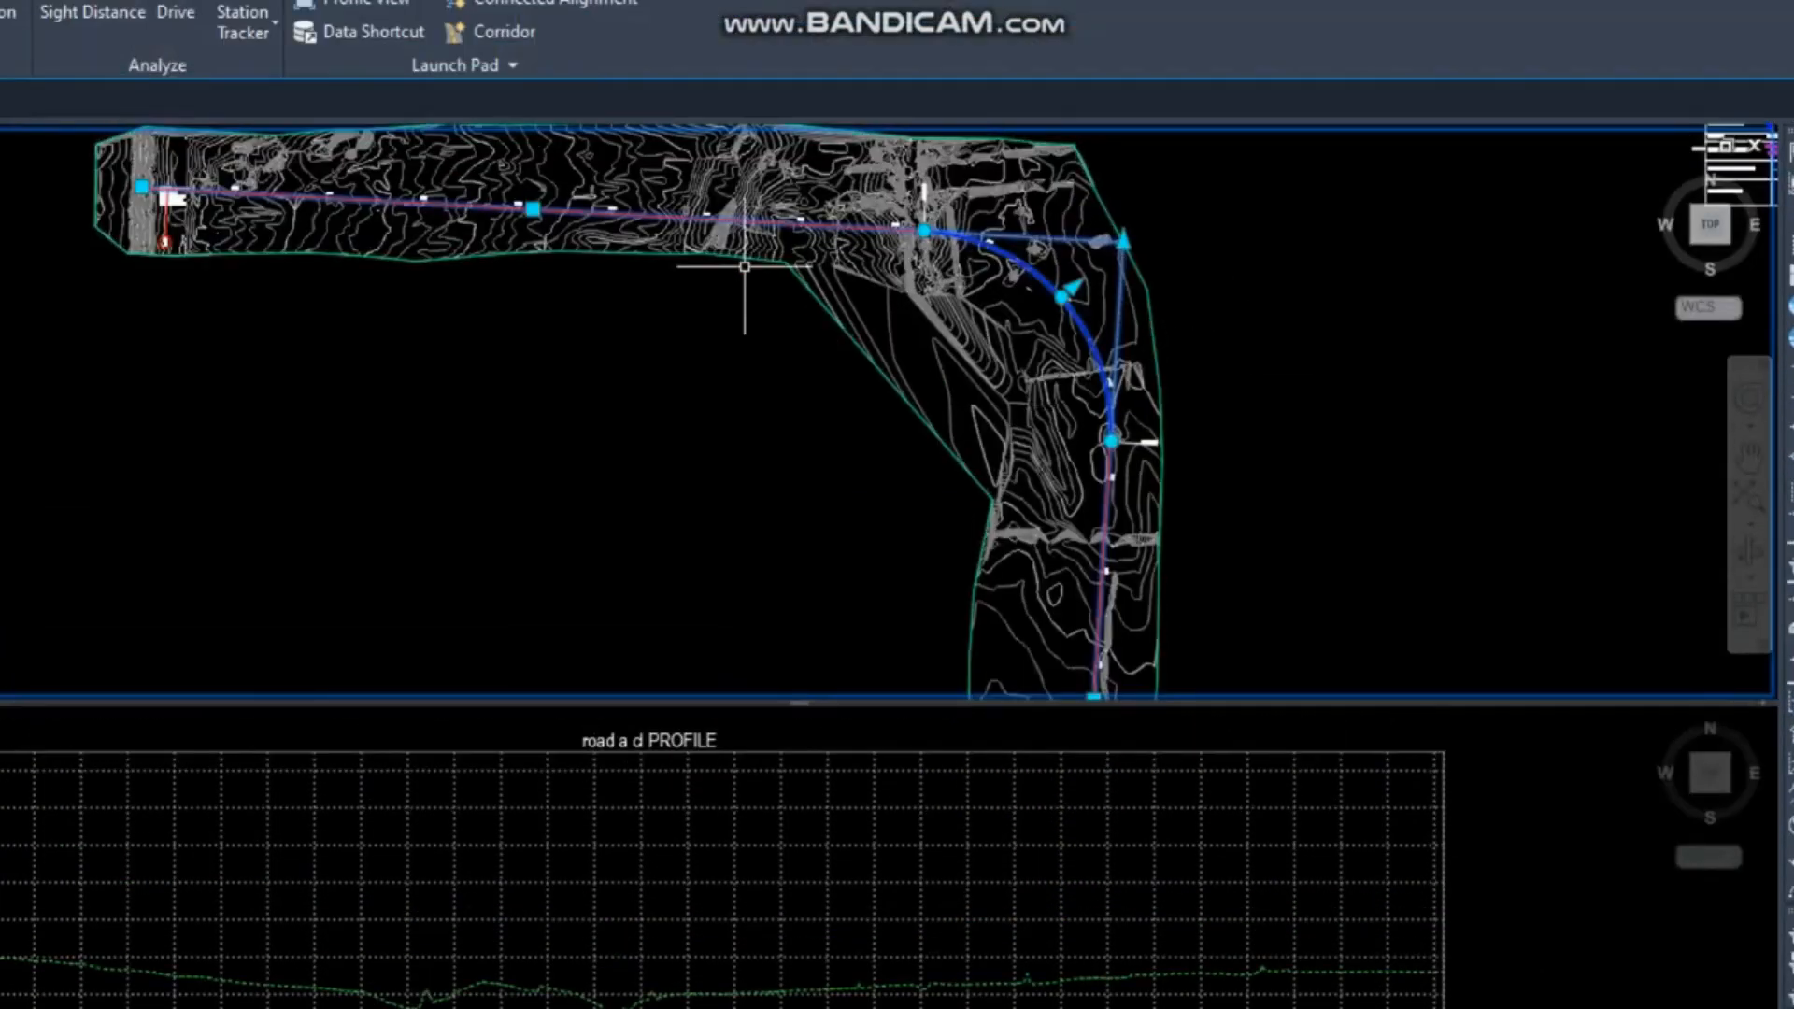
# Extend the alignment's end point back south, near the surface's southern boundary, and check the full profile view.
pyautogui.scroll(-2, 745, 266)
pyautogui.scroll(3, 1001, 561)
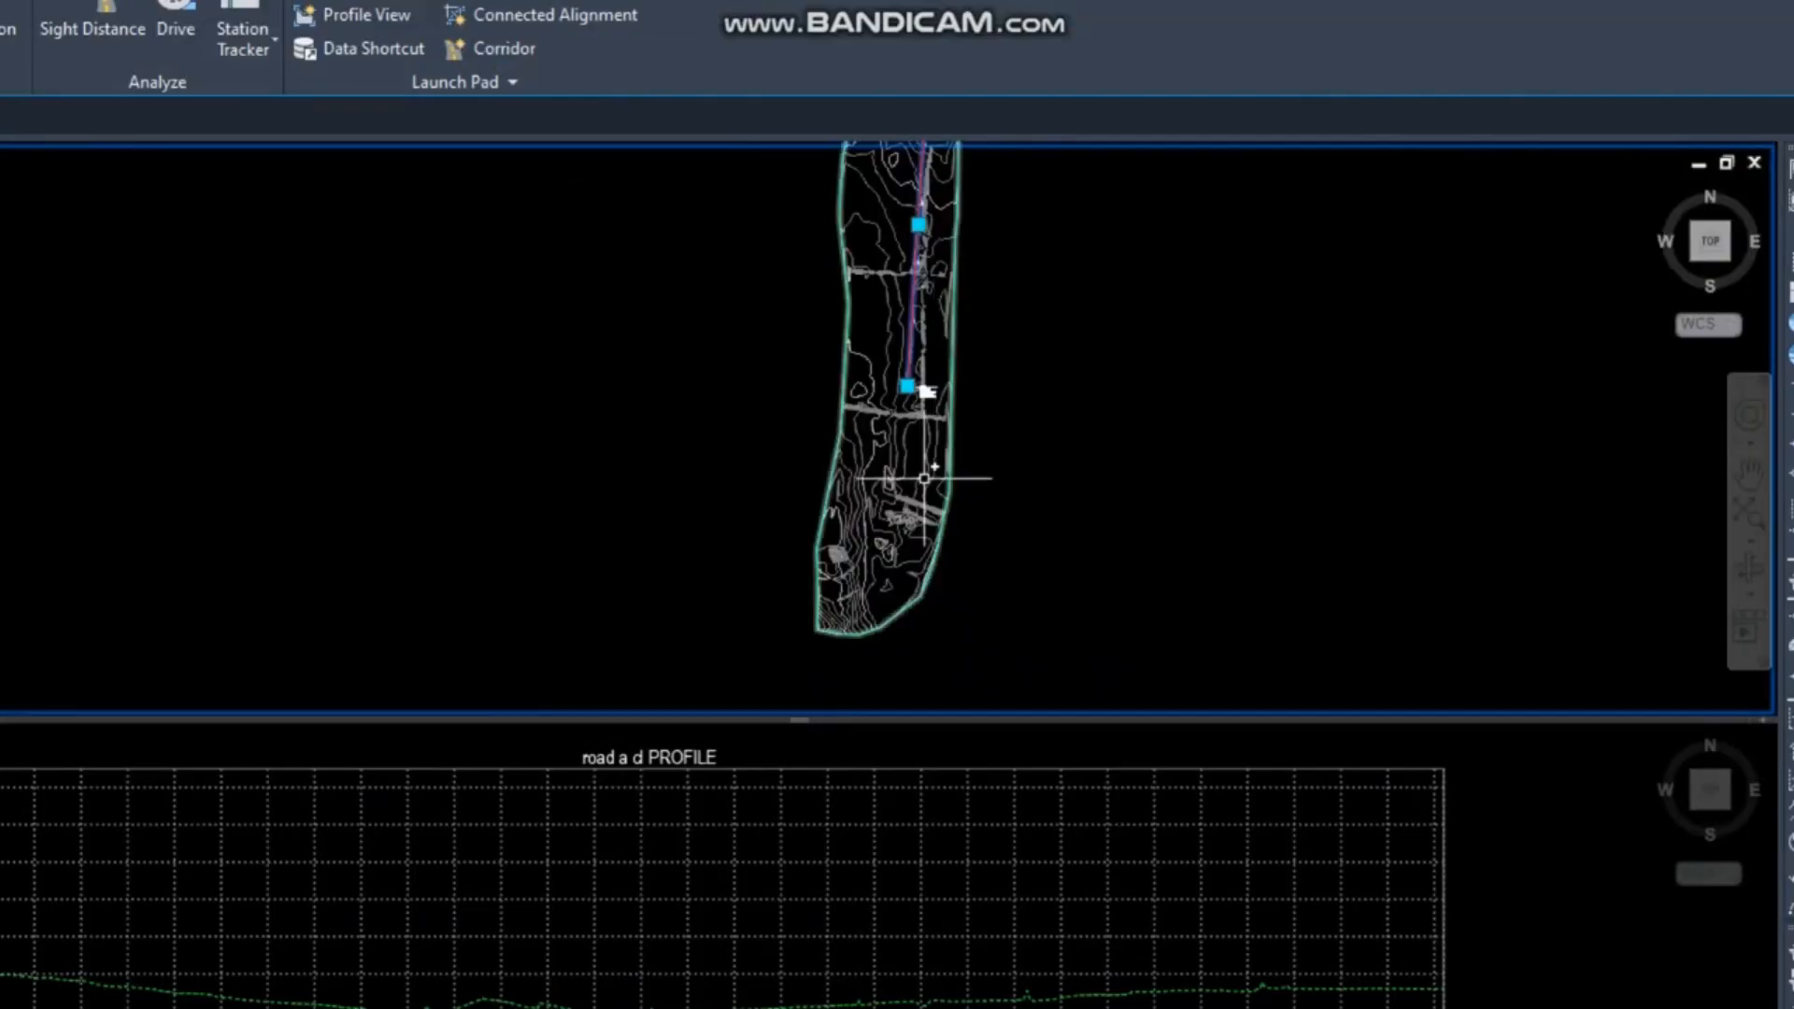
pyautogui.click(907, 386)
pyautogui.click(868, 599)
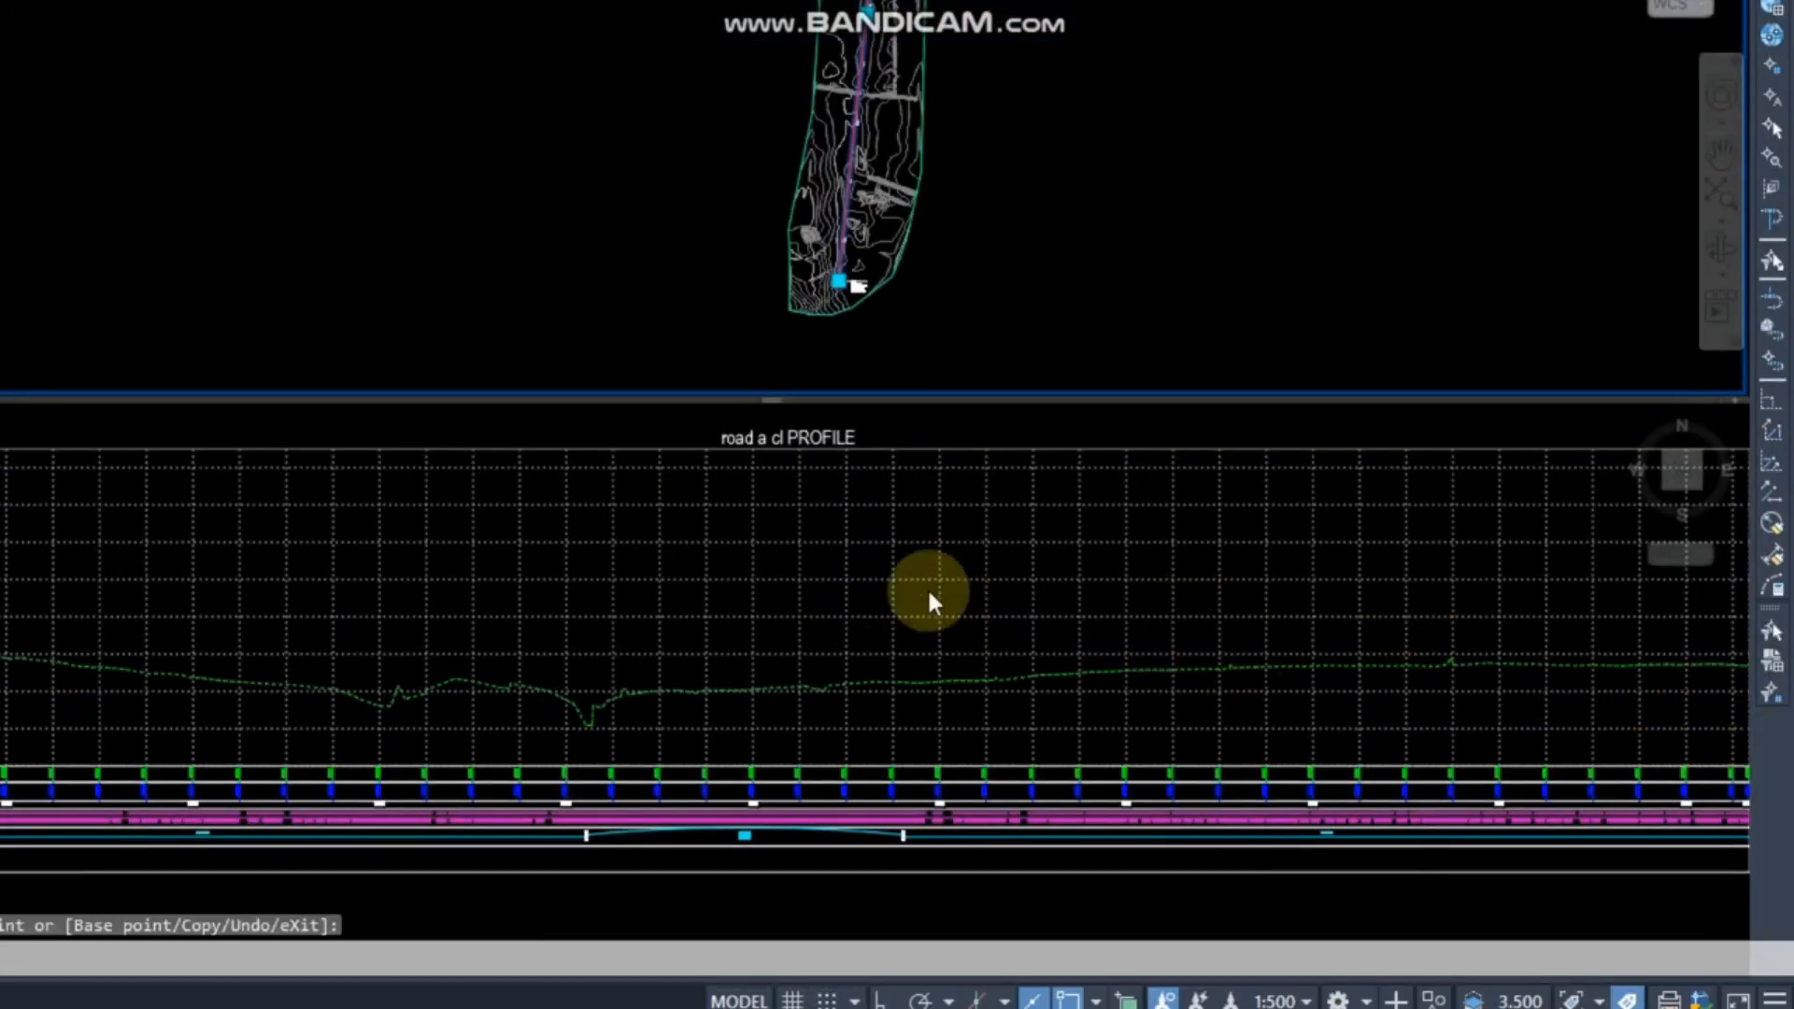
pyautogui.scroll(-4, 934, 552)
pyautogui.scroll(2, 1019, 561)
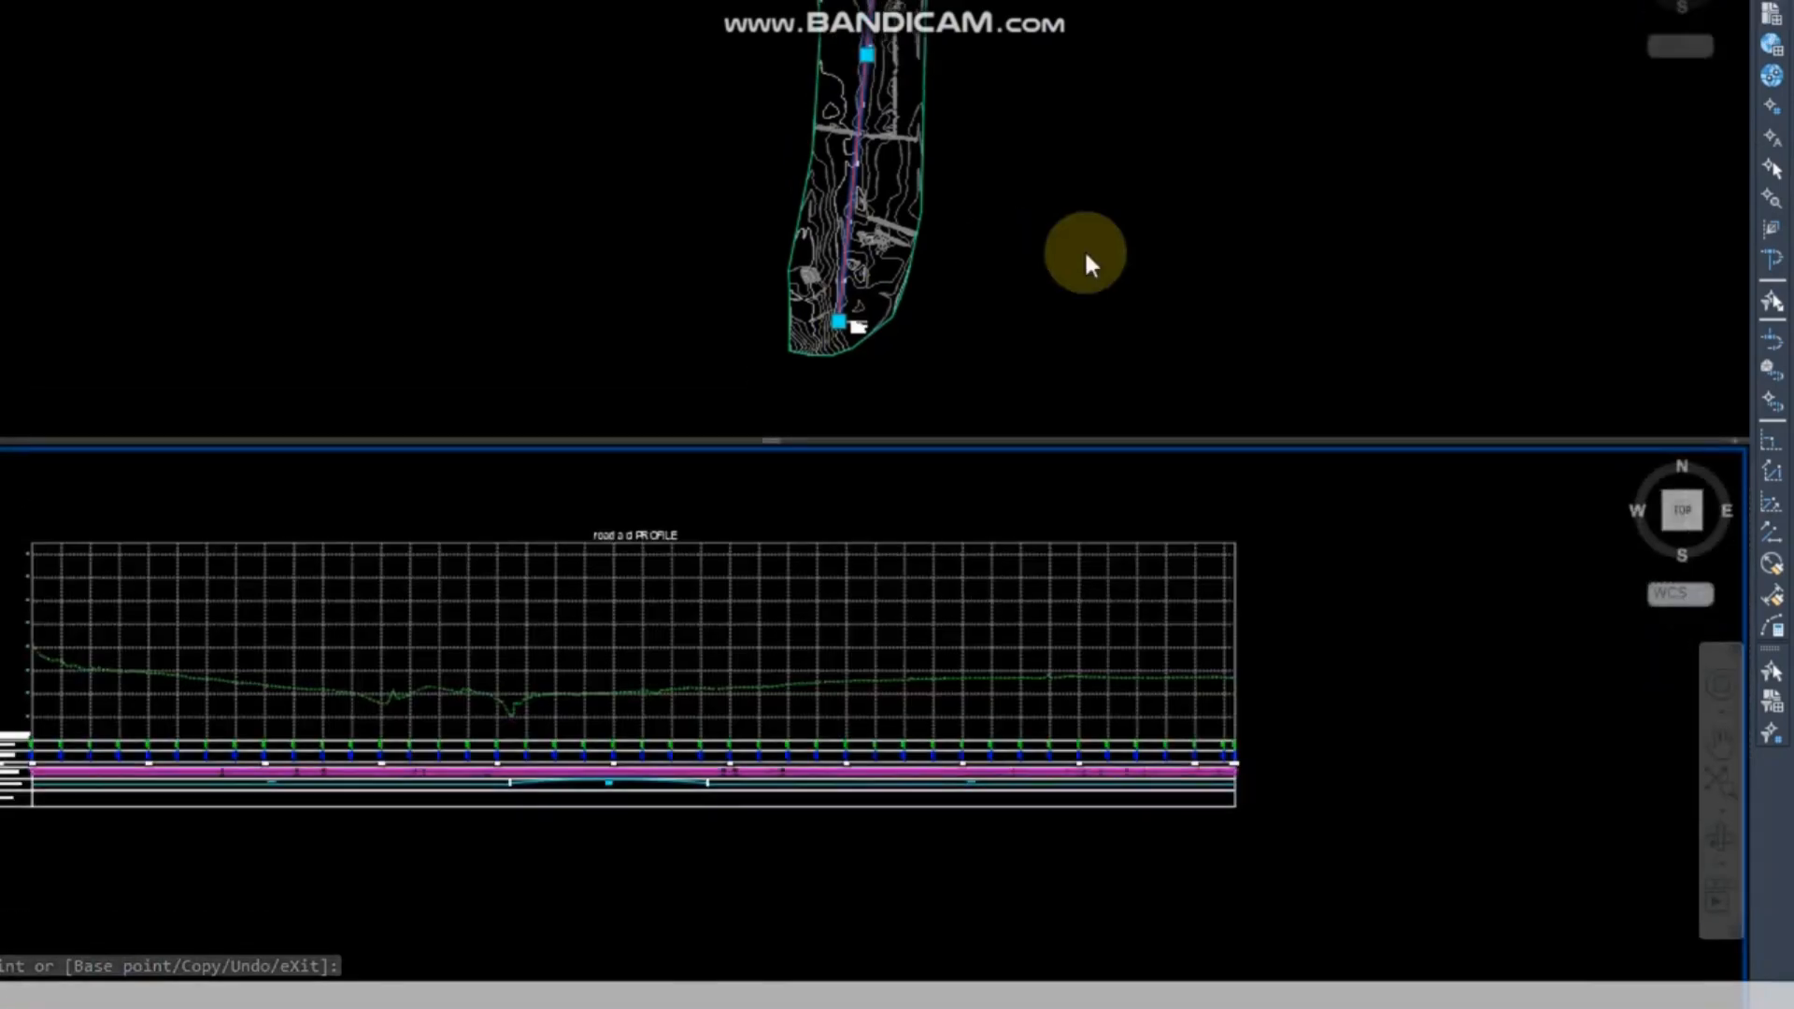
pyautogui.press('Escape')
# Change the viewport configuration to a single viewport showing both the plan and the profile view.
pyautogui.click(1033, 69)
pyautogui.moveTo(937, 18); pyautogui.dragTo(1001, 240, button='middle')
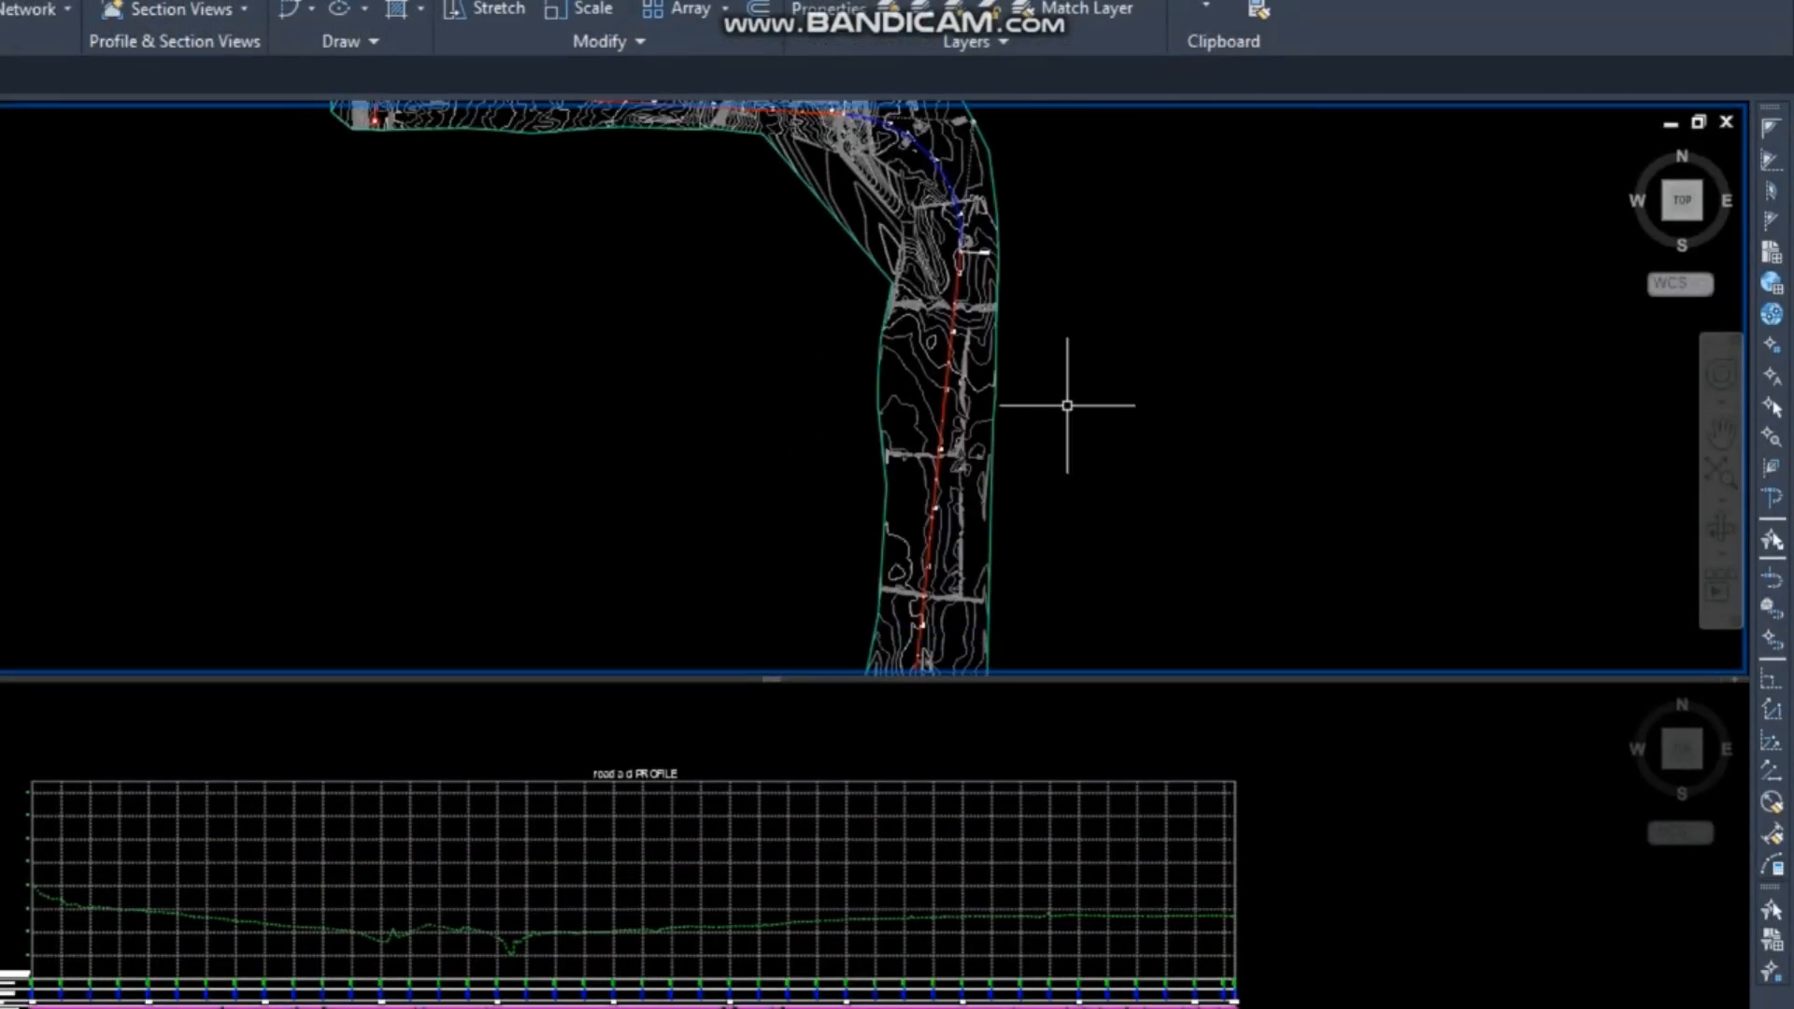
pyautogui.scroll(-2, 1067, 405)
pyautogui.moveTo(1077, 373); pyautogui.dragTo(917, 361, button='middle')
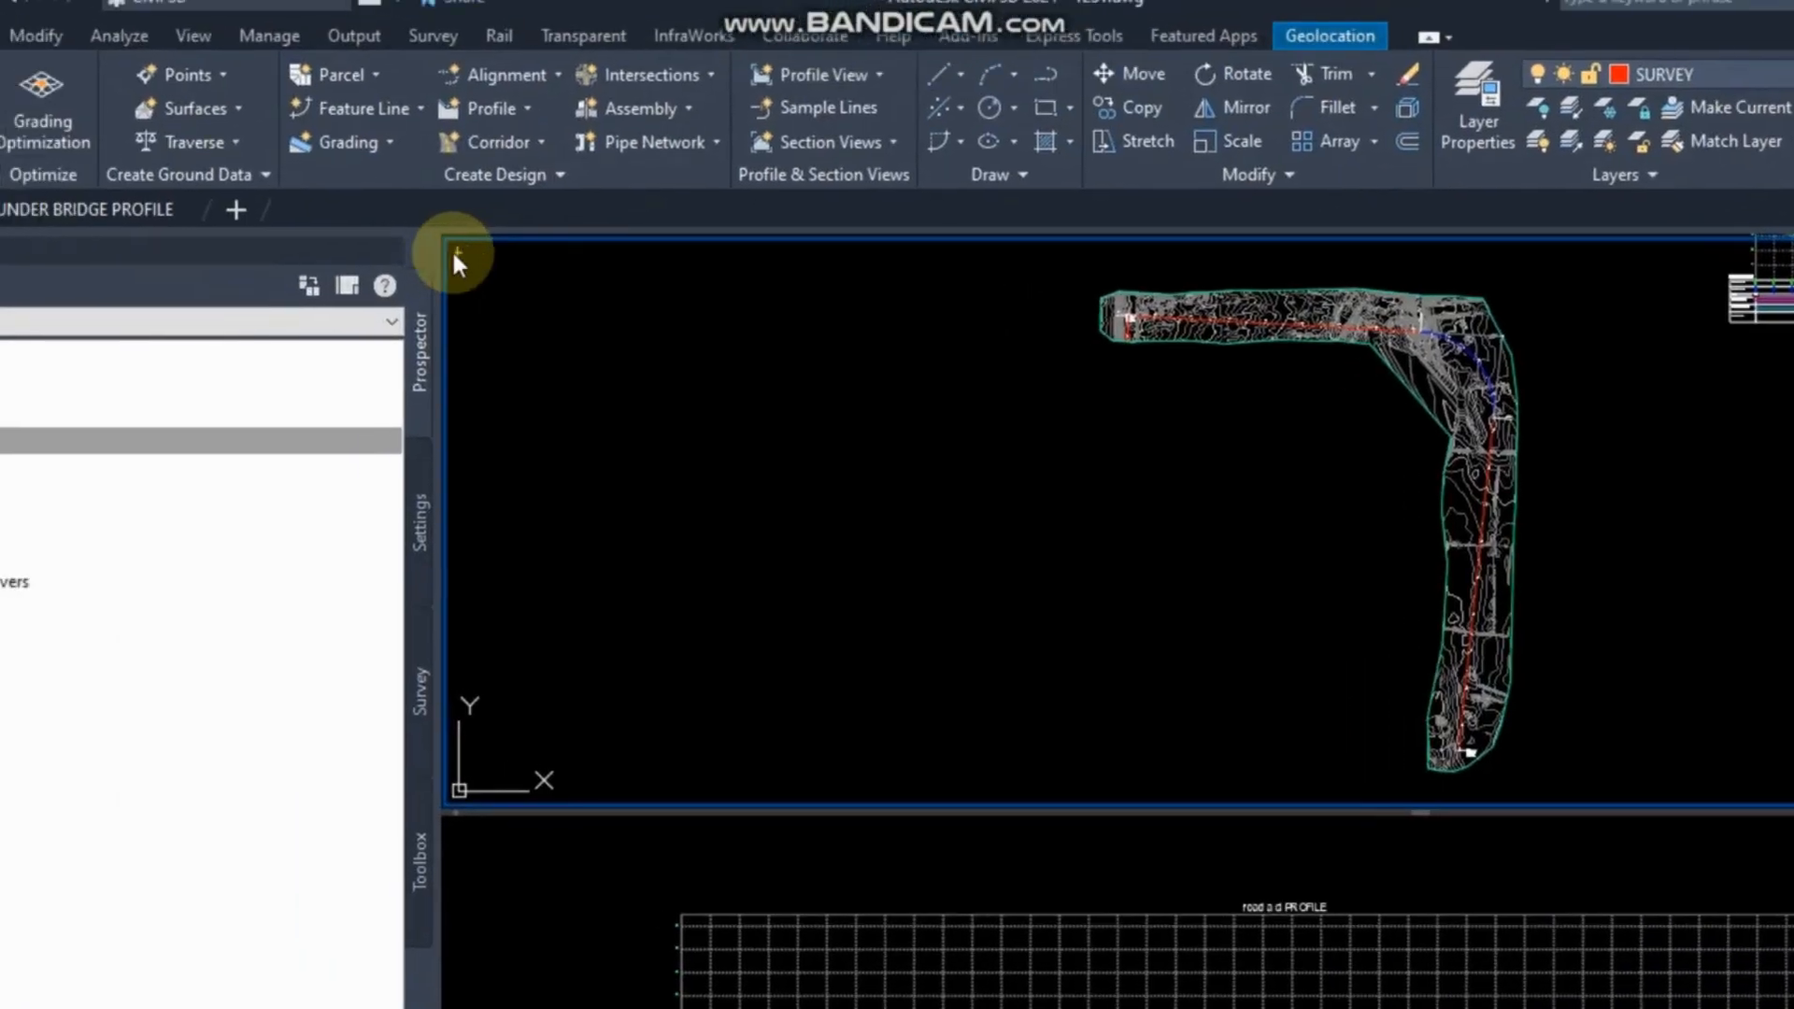
pyautogui.click(455, 252)
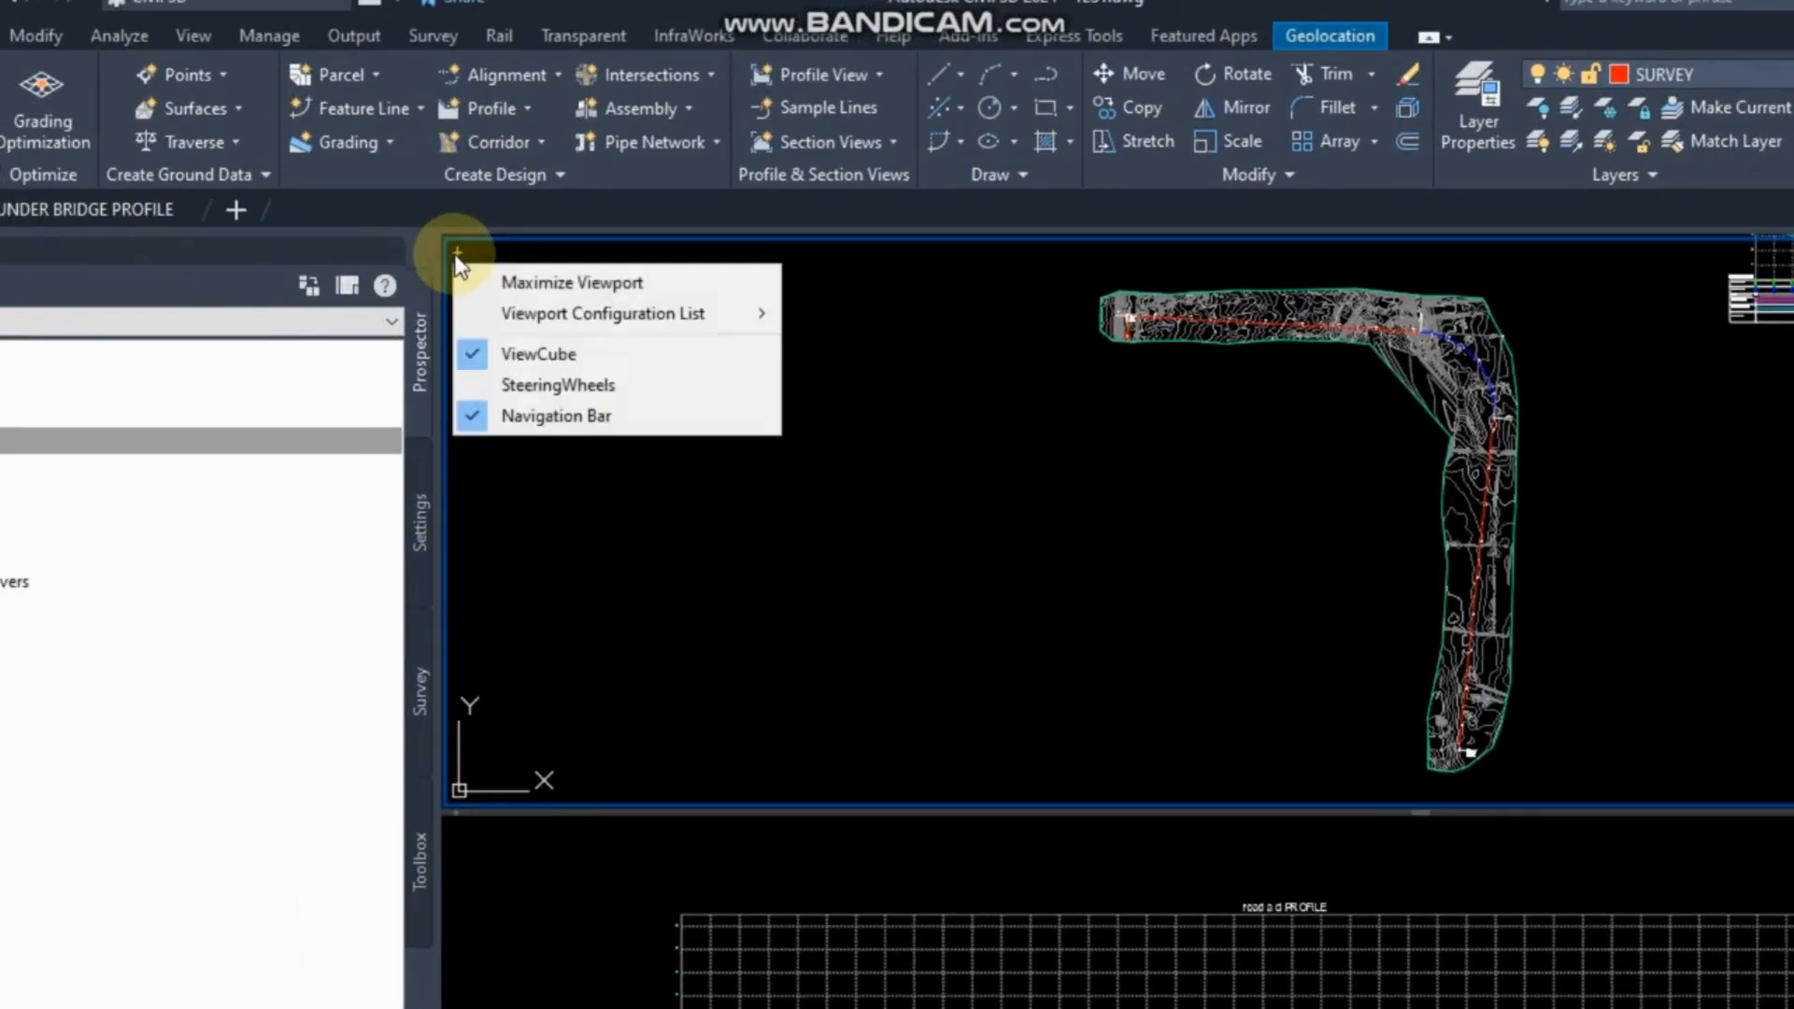
pyautogui.moveTo(513, 312)
pyautogui.click(860, 353)
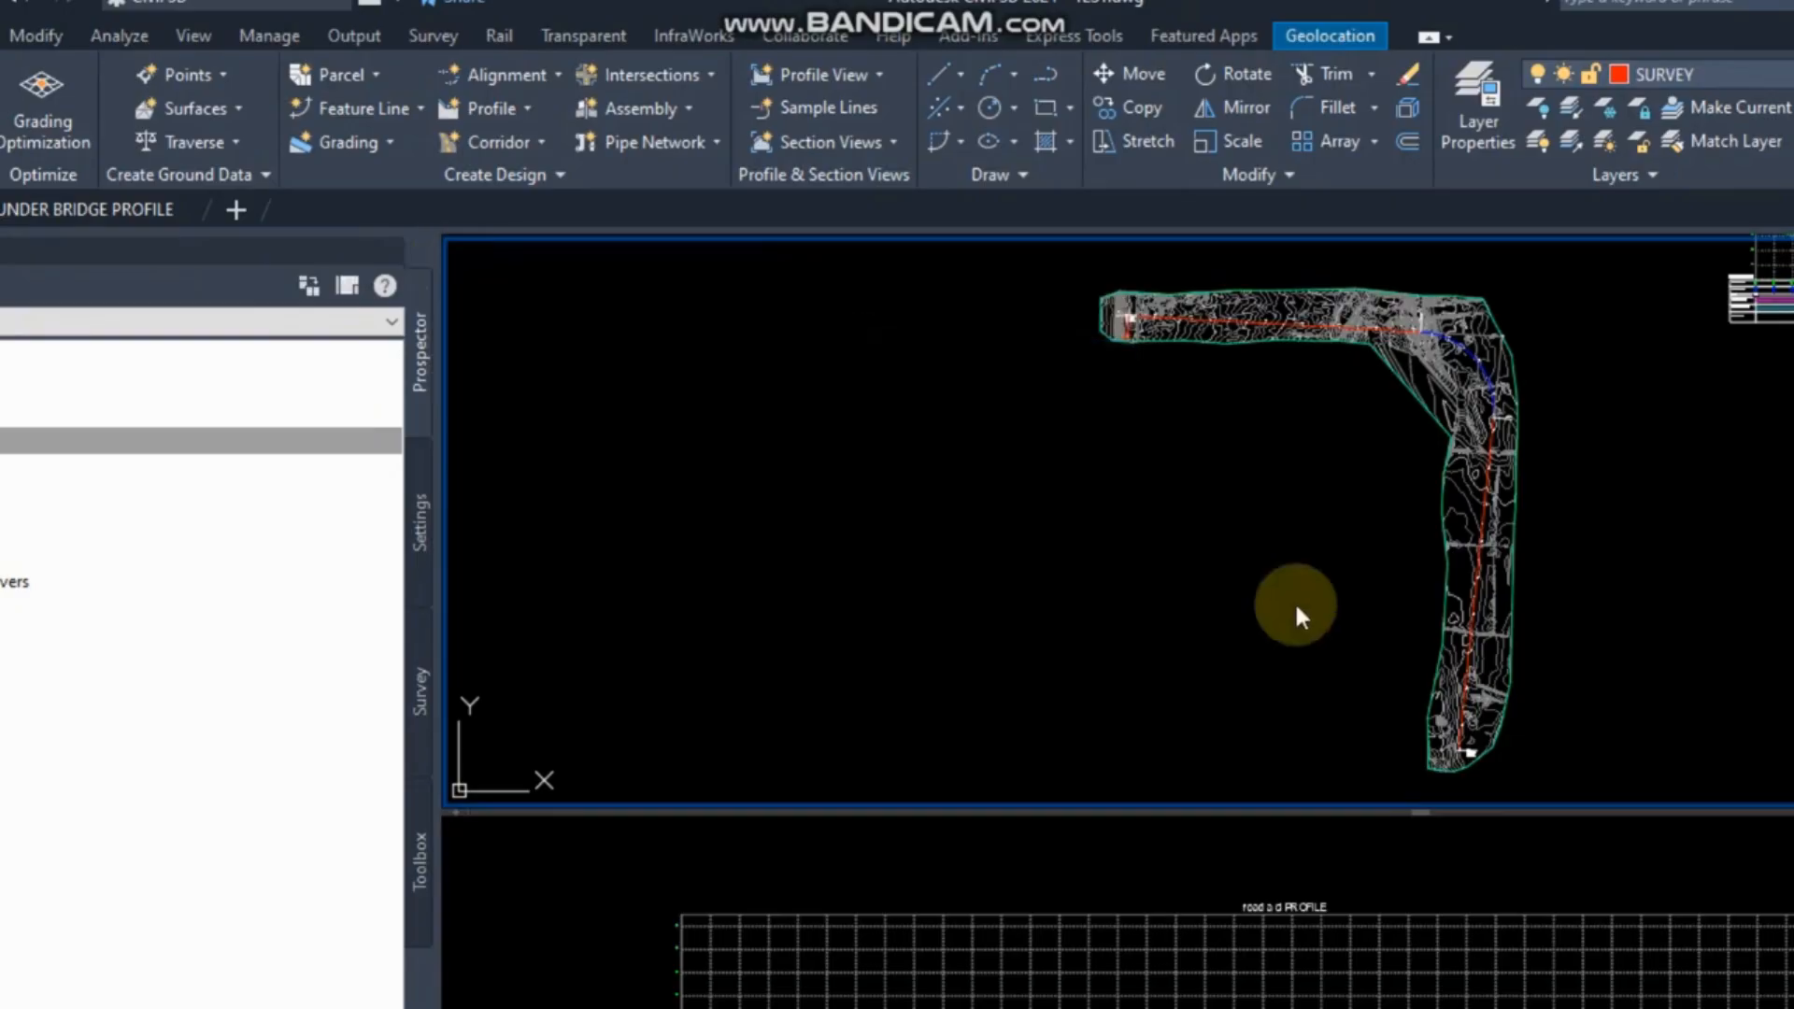
pyautogui.moveTo(1657, 708)
pyautogui.mouseDown(button='middle')
pyautogui.moveTo(1078, 696)
pyautogui.moveTo(1142, 753)
pyautogui.mouseUp(button='middle')
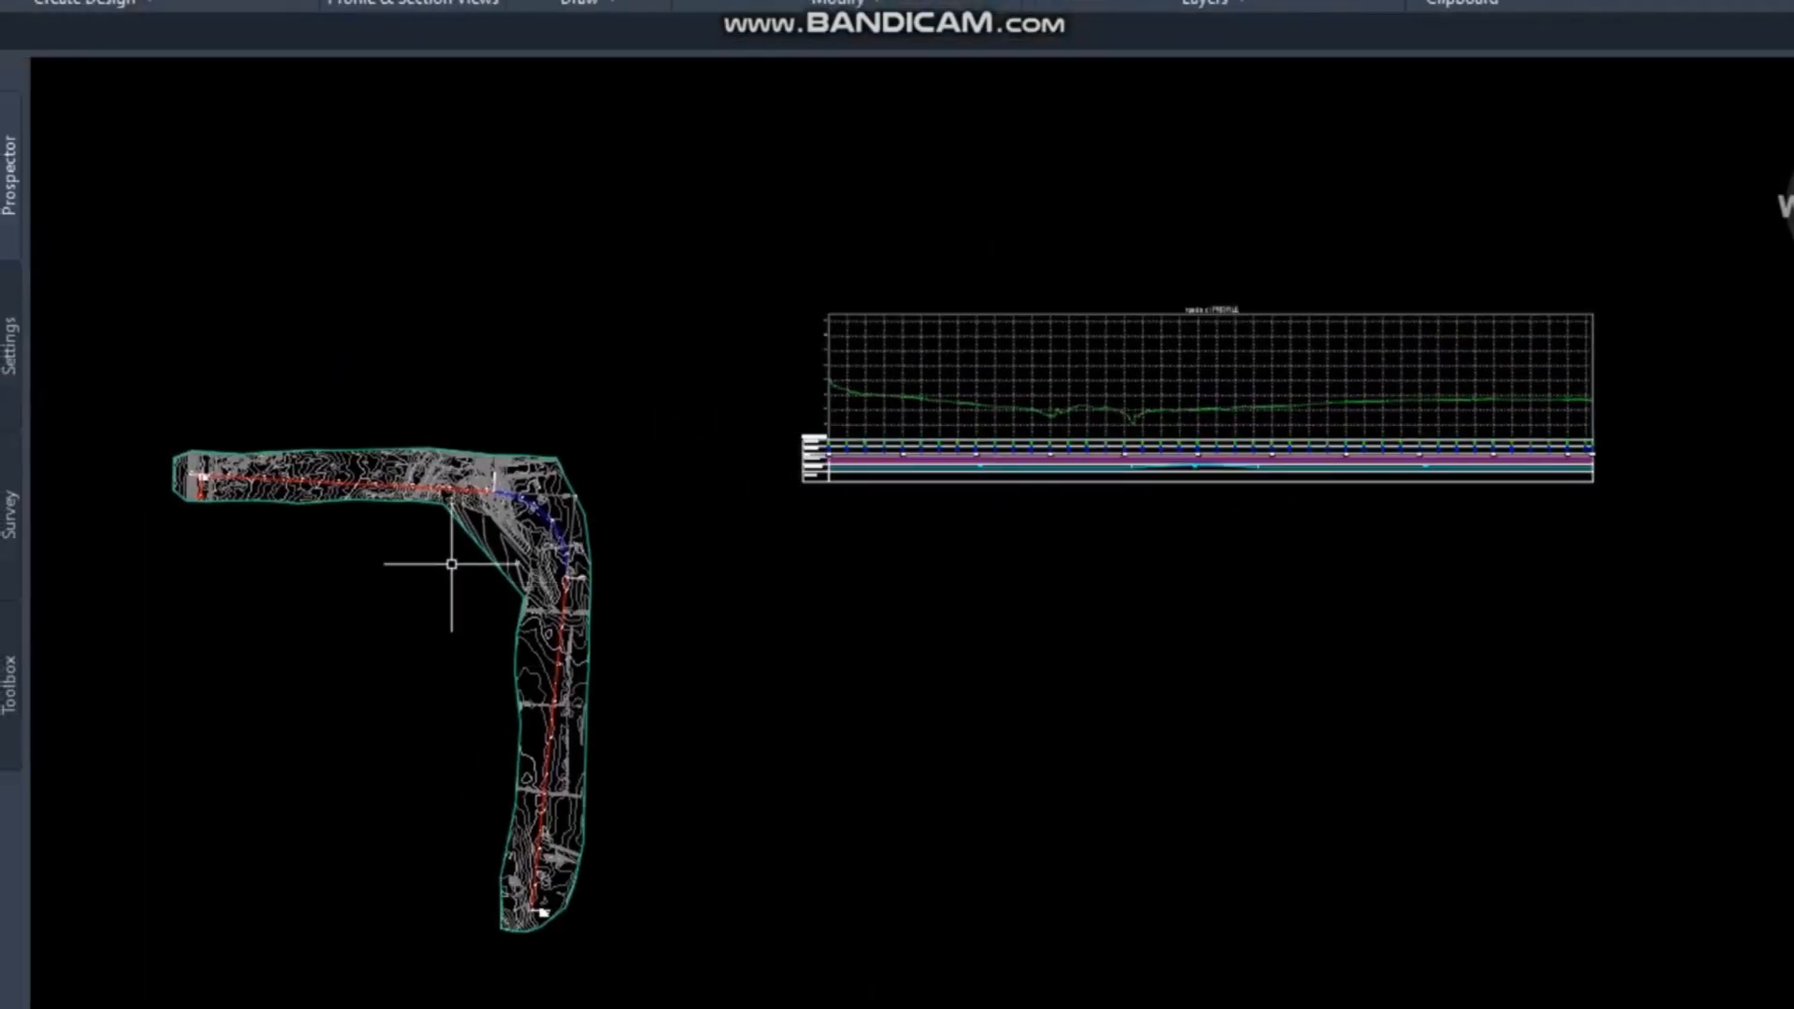
pyautogui.scroll(2, 451, 564)
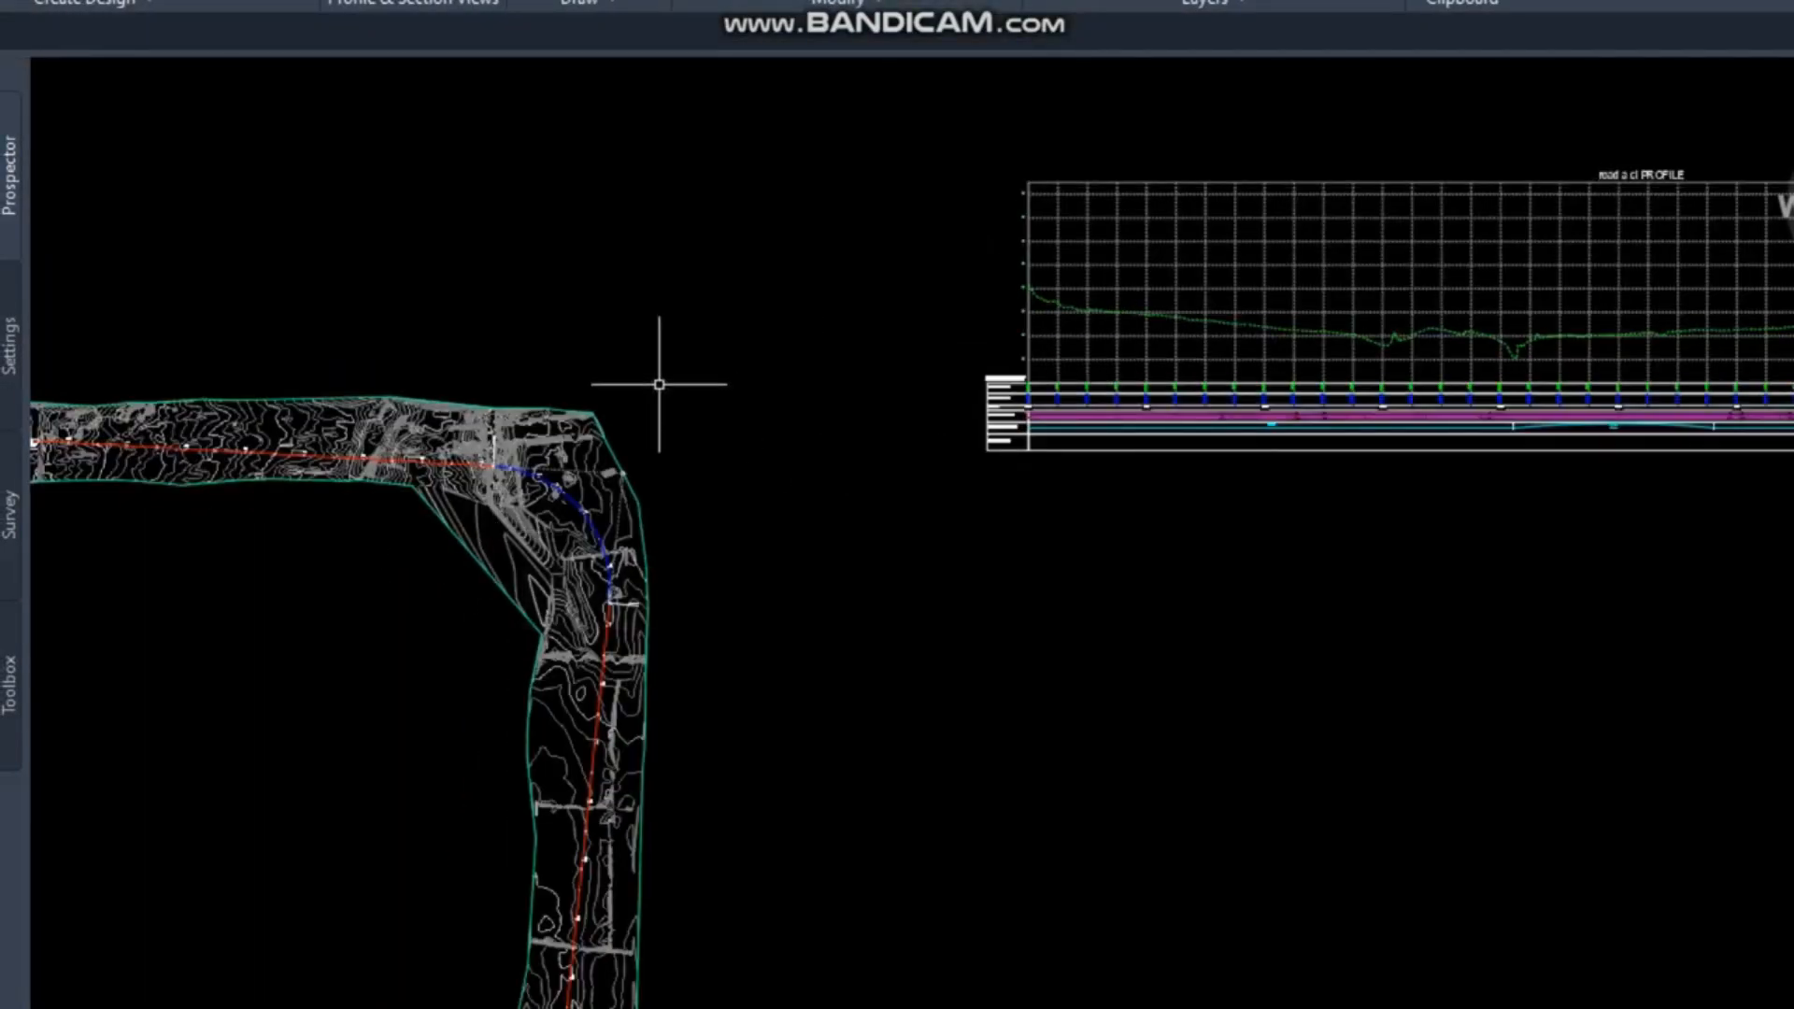
pyautogui.scroll(-2, 655, 430)
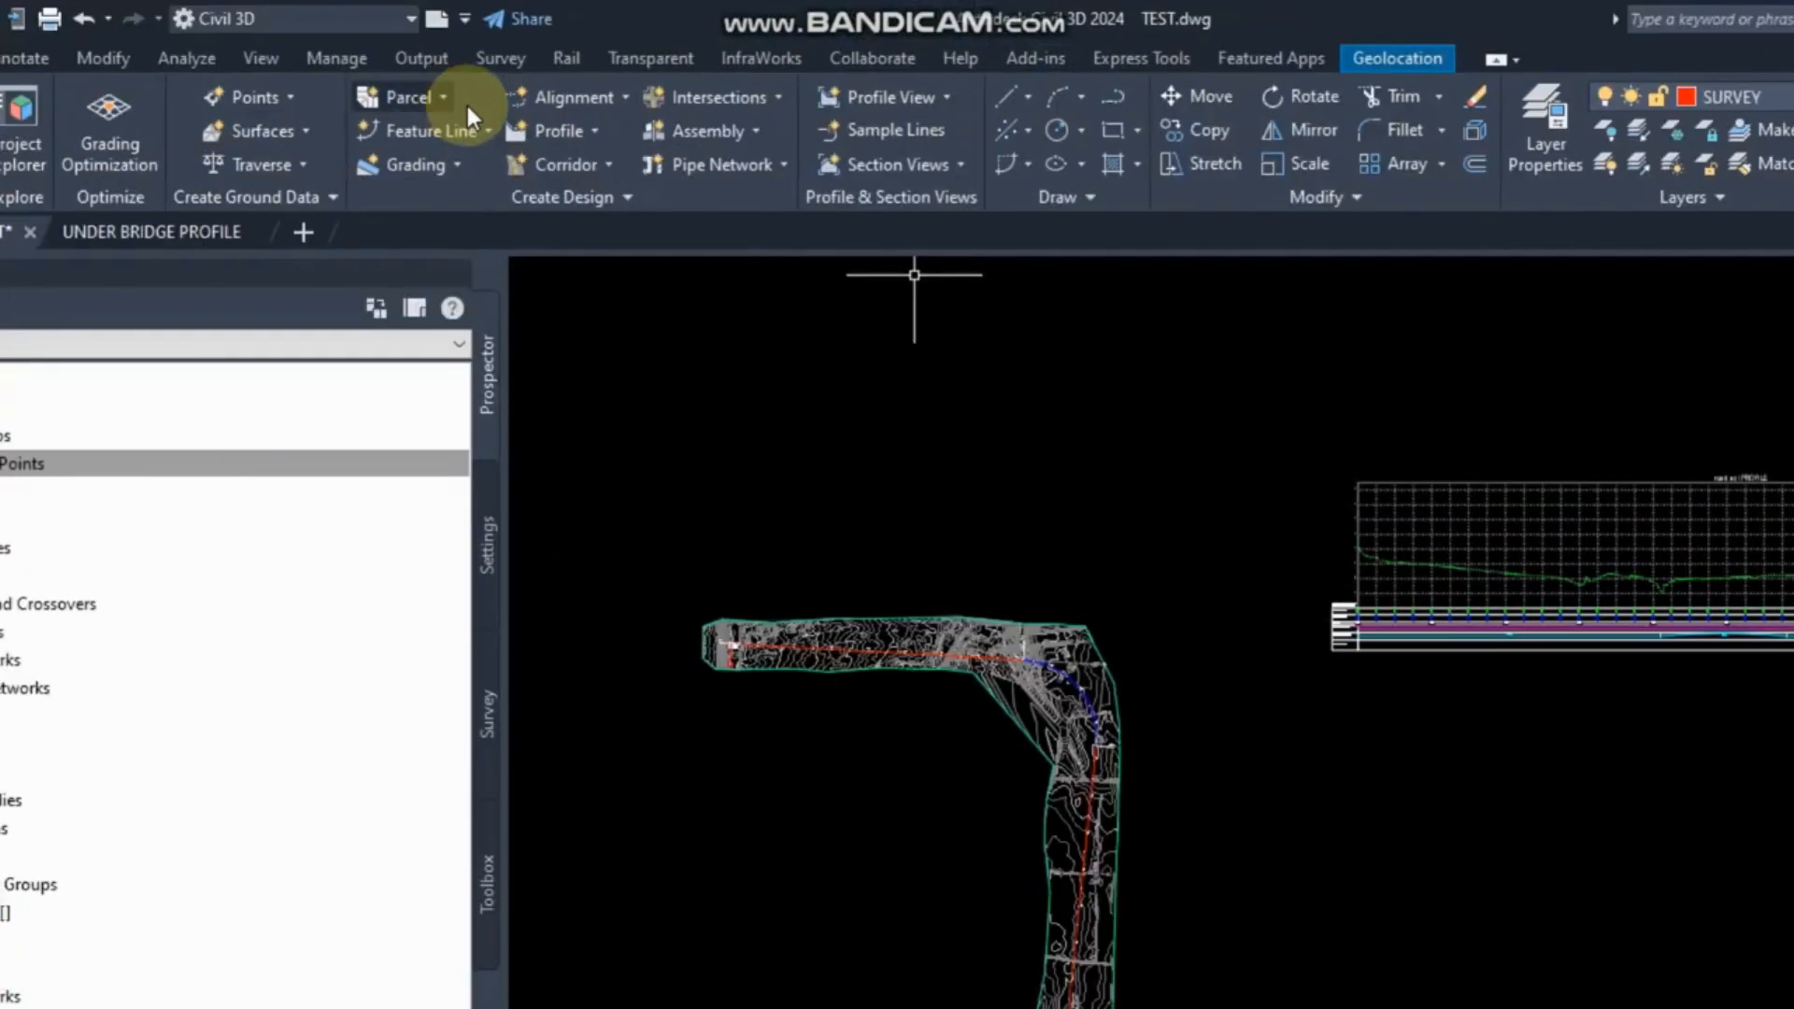
pyautogui.click(605, 105)
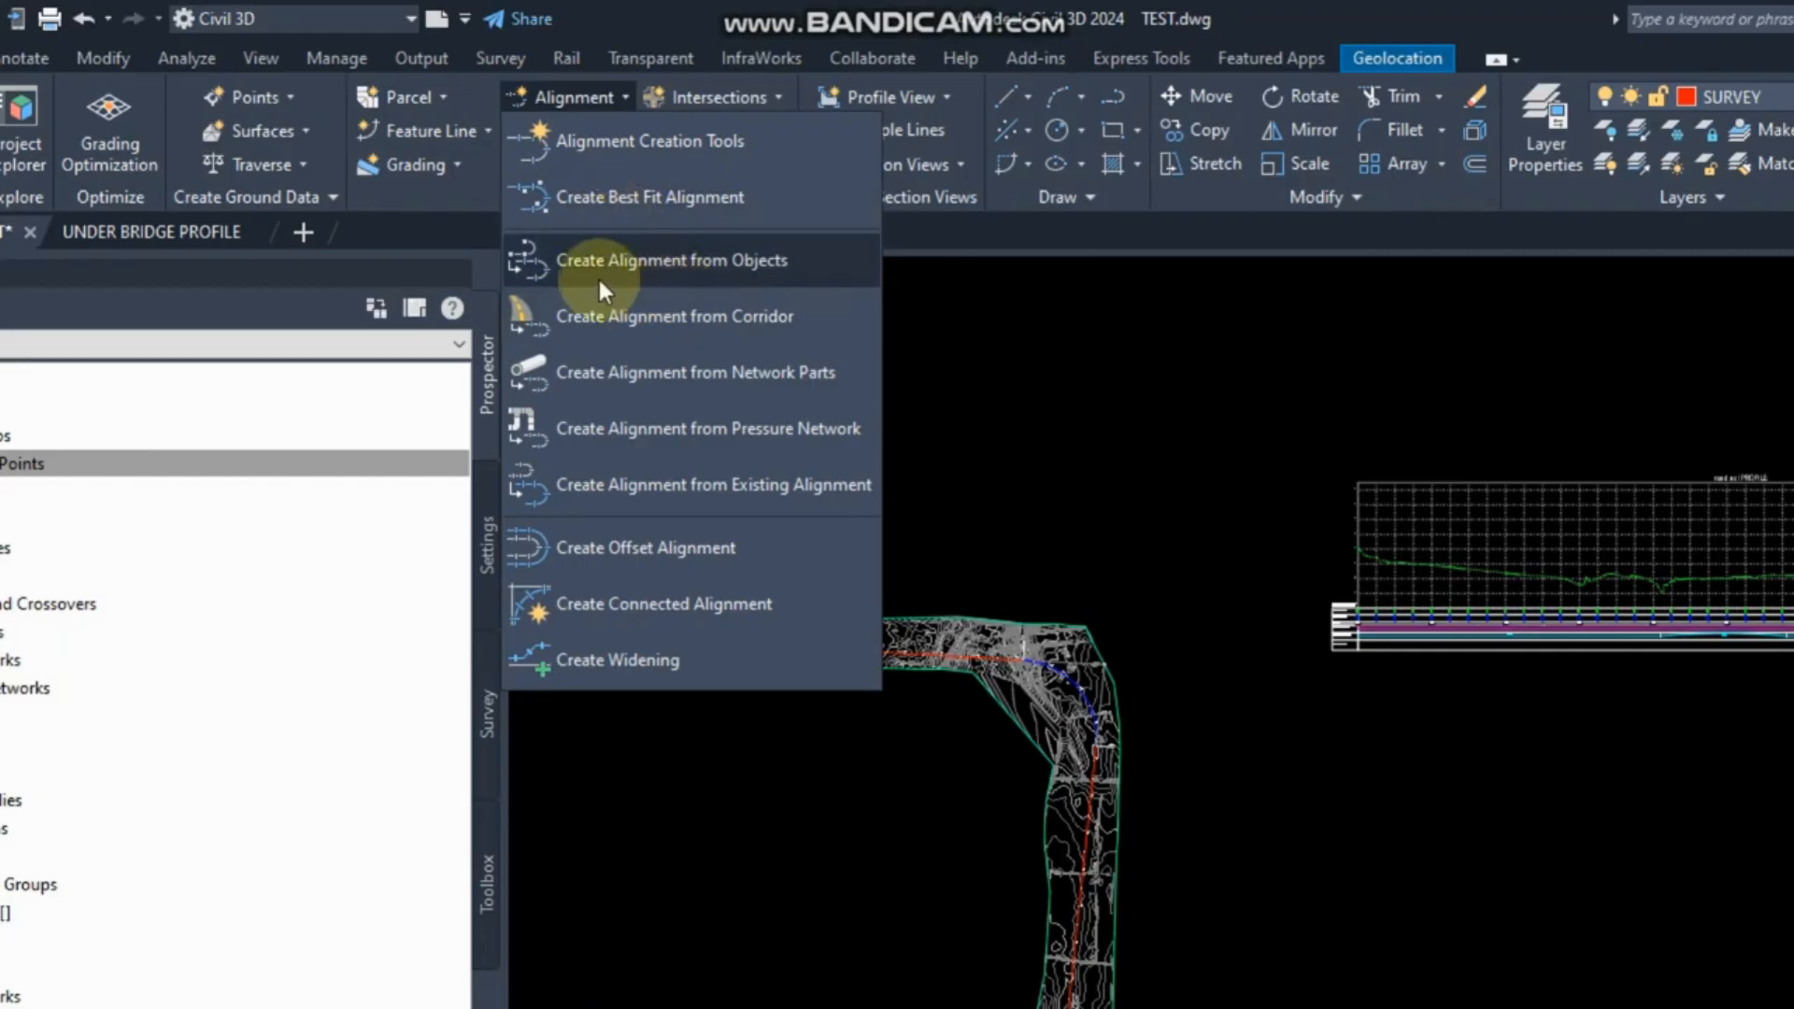
pyautogui.click(625, 90)
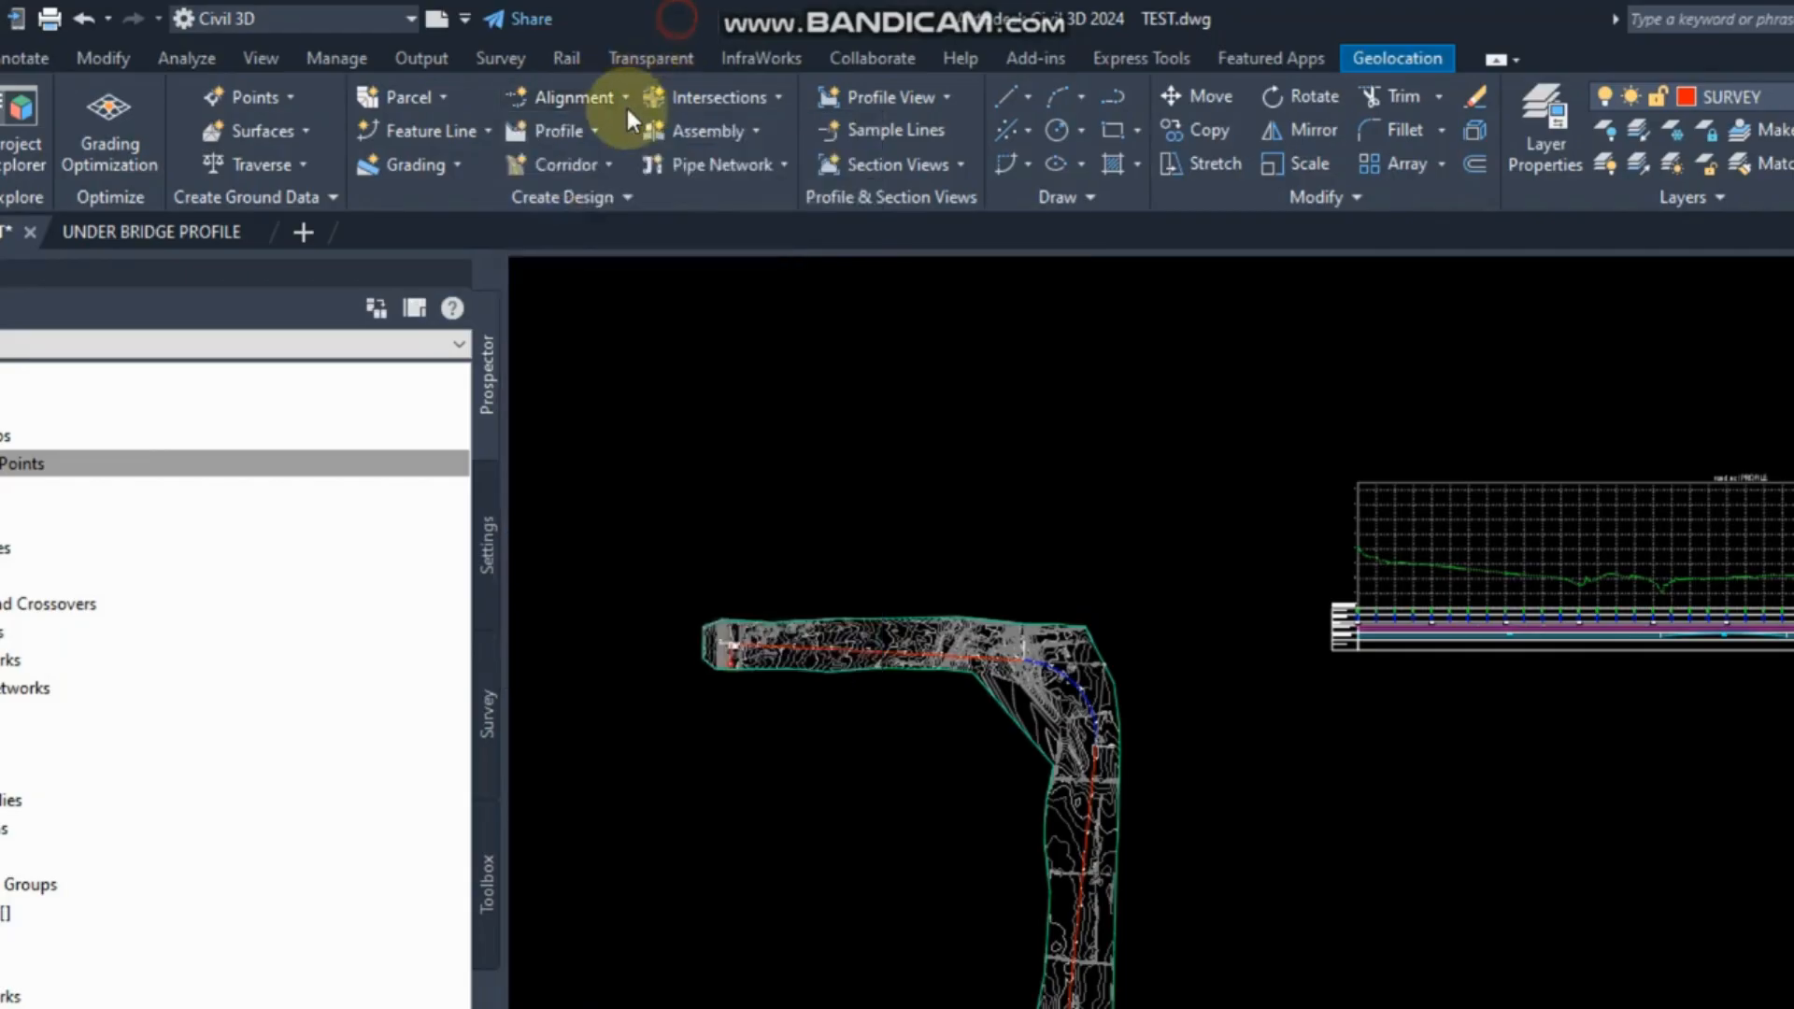
pyautogui.click(596, 130)
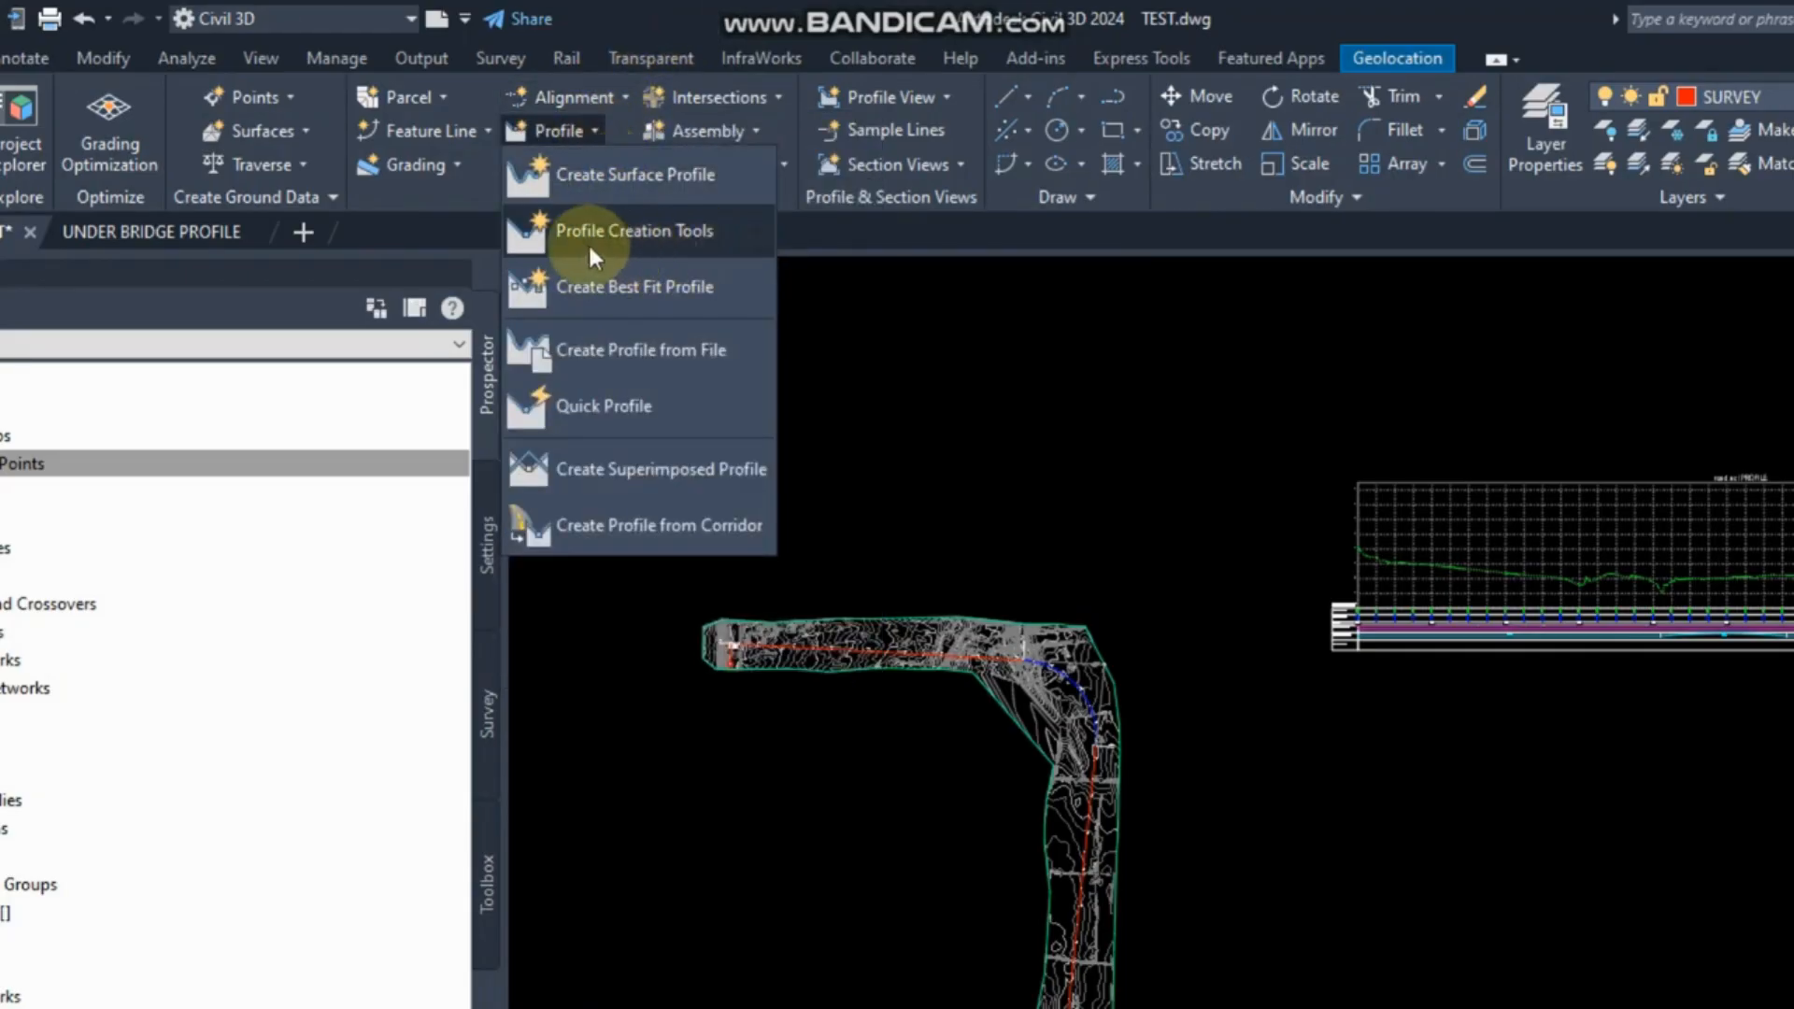
pyautogui.click(639, 233)
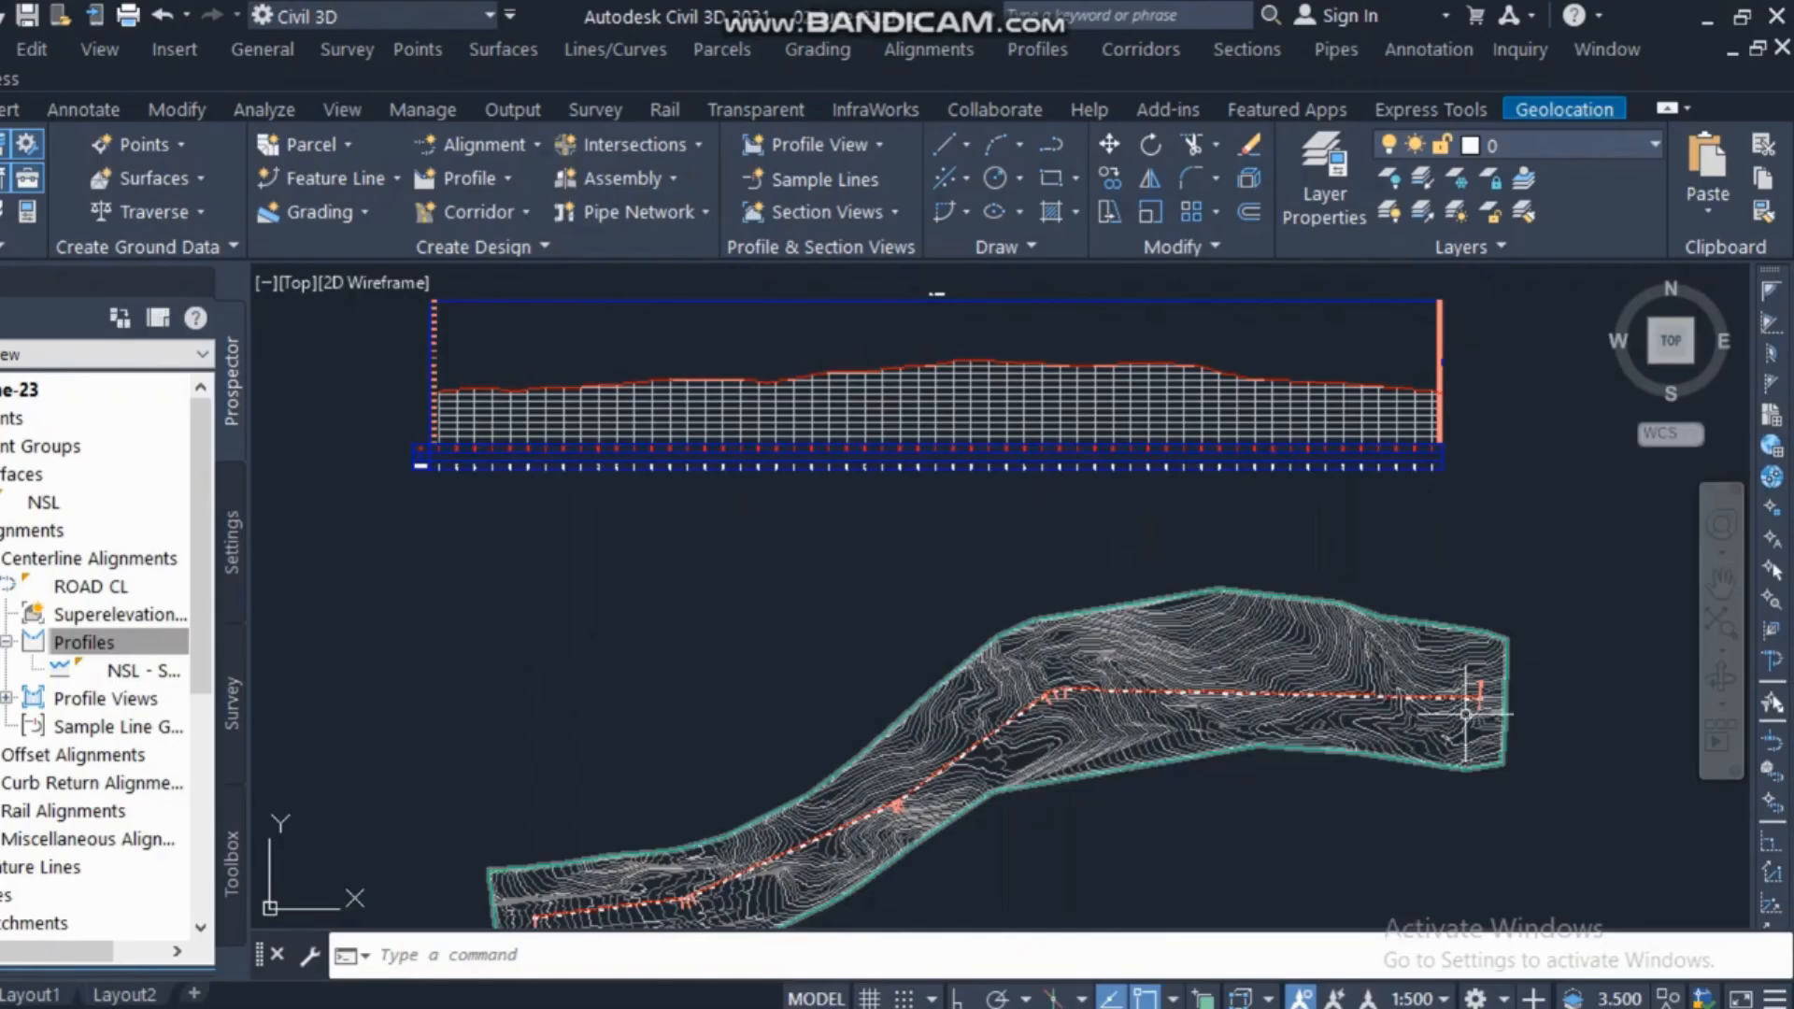
# Examine the road centerline's stationing and contours in plan and the NSL ground profile with its data bands.
pyautogui.scroll(5, 1465, 715)
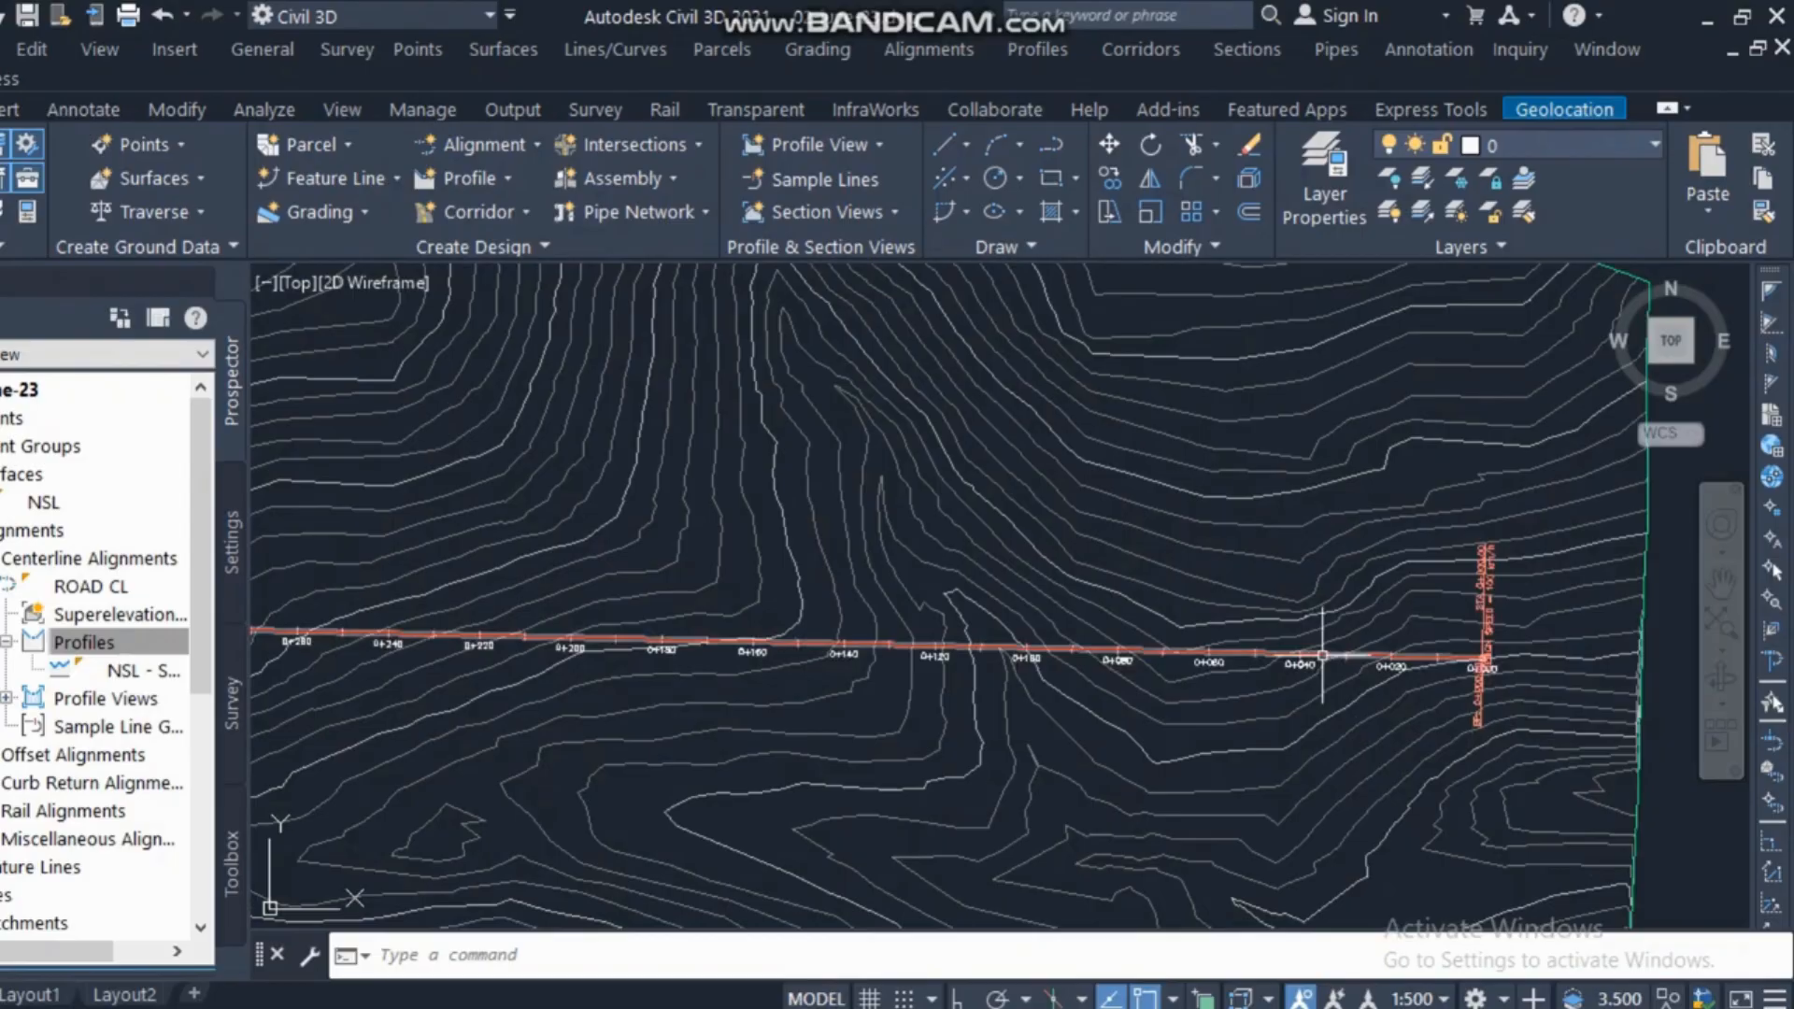
pyautogui.scroll(-6, 1325, 654)
pyautogui.moveTo(1148, 572); pyautogui.dragTo(1278, 772, button='middle')
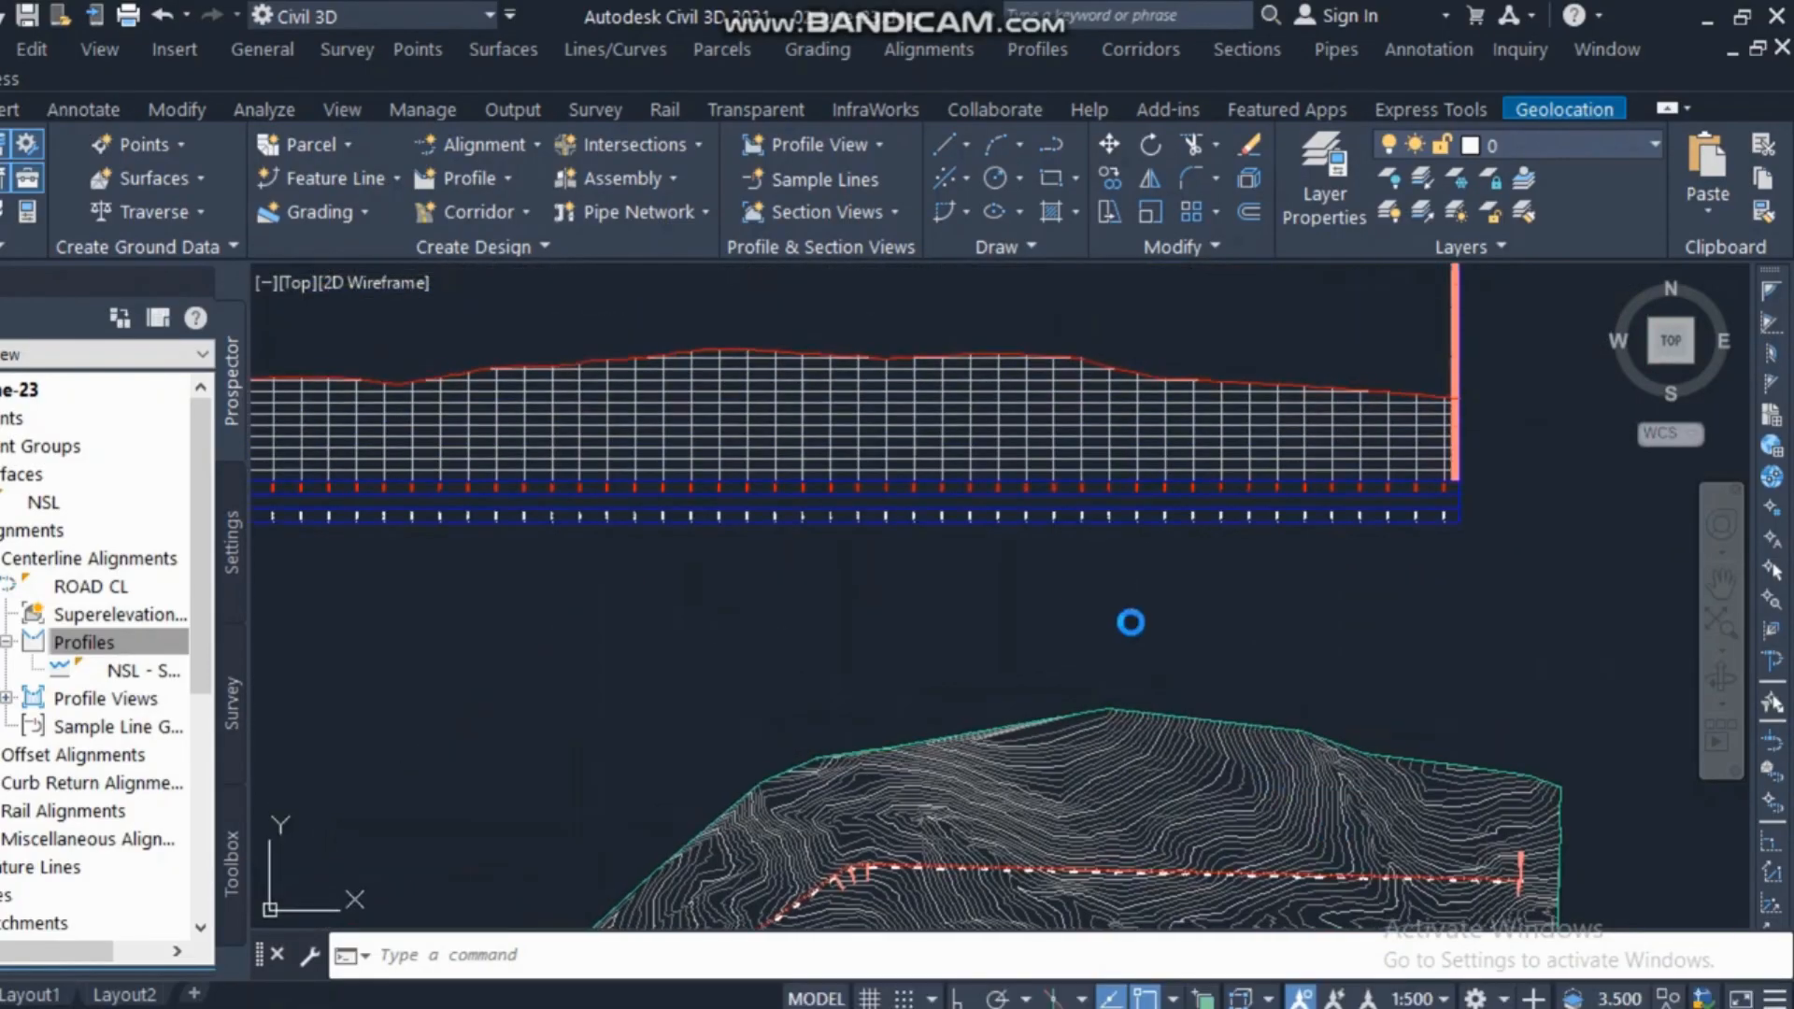
pyautogui.moveTo(1131, 623); pyautogui.dragTo(1276, 719, button='middle')
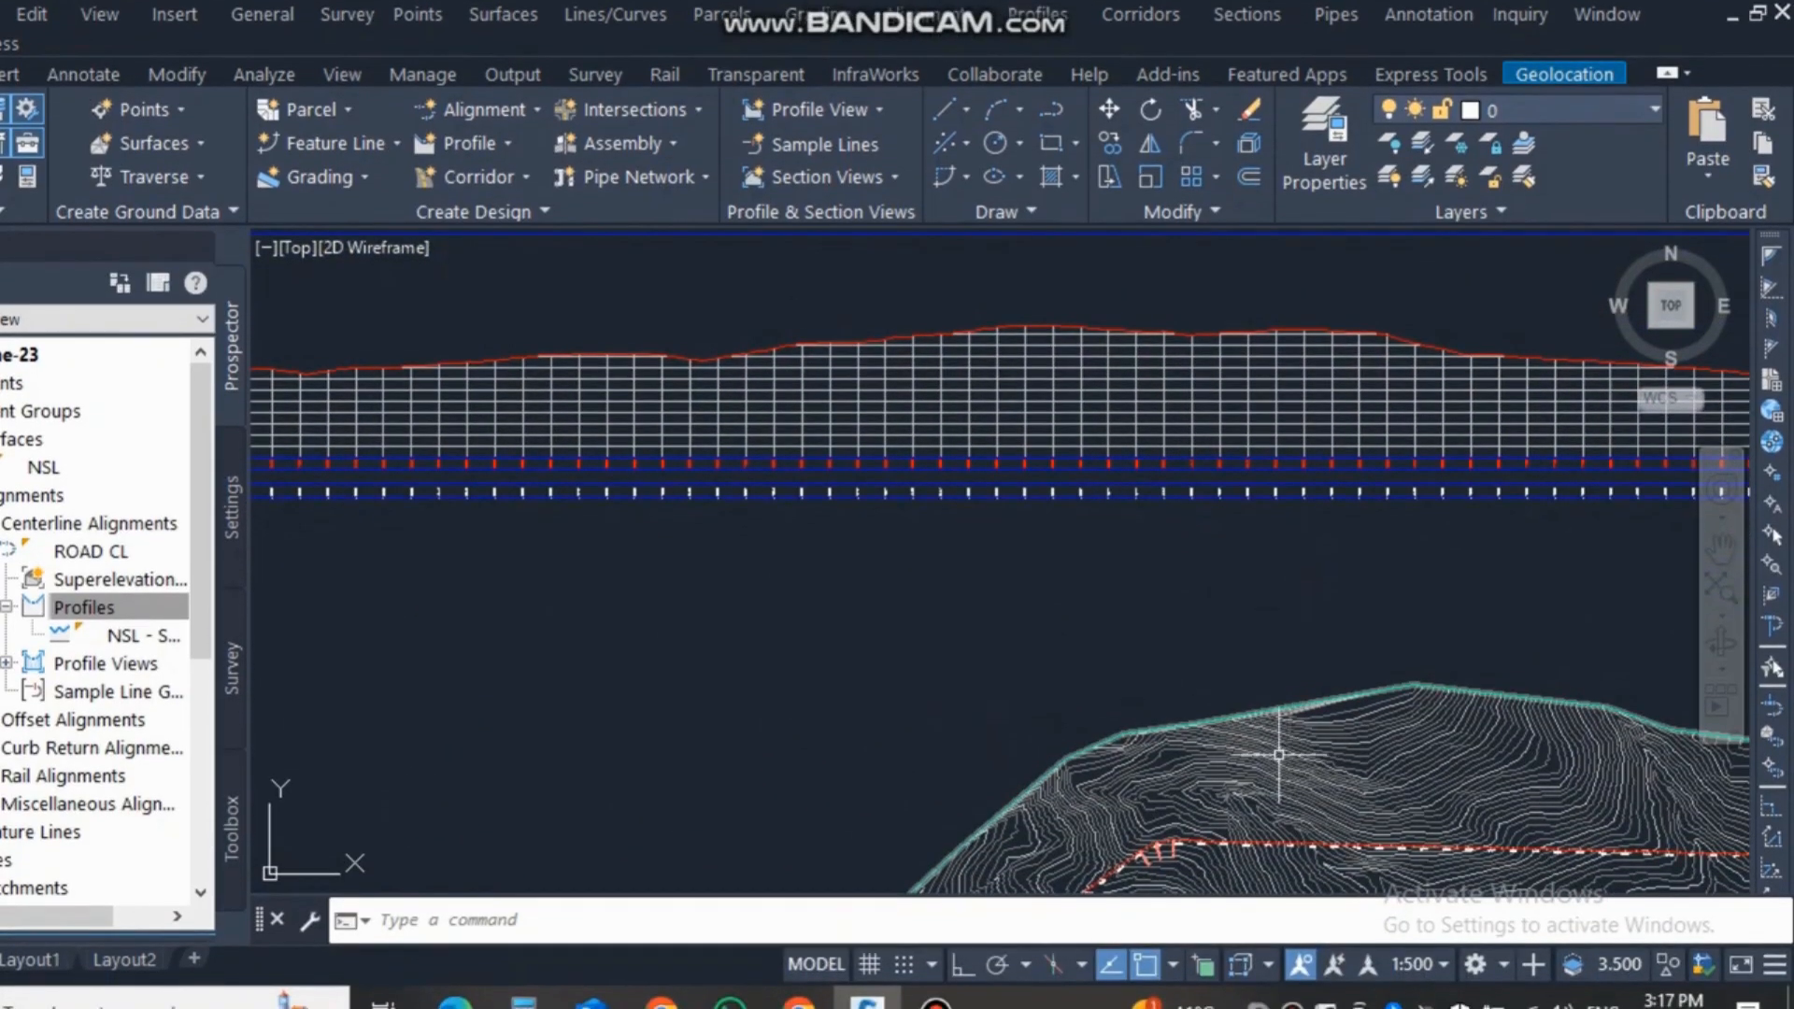
pyautogui.scroll(-2, 560, 514)
pyautogui.scroll(3, 534, 509)
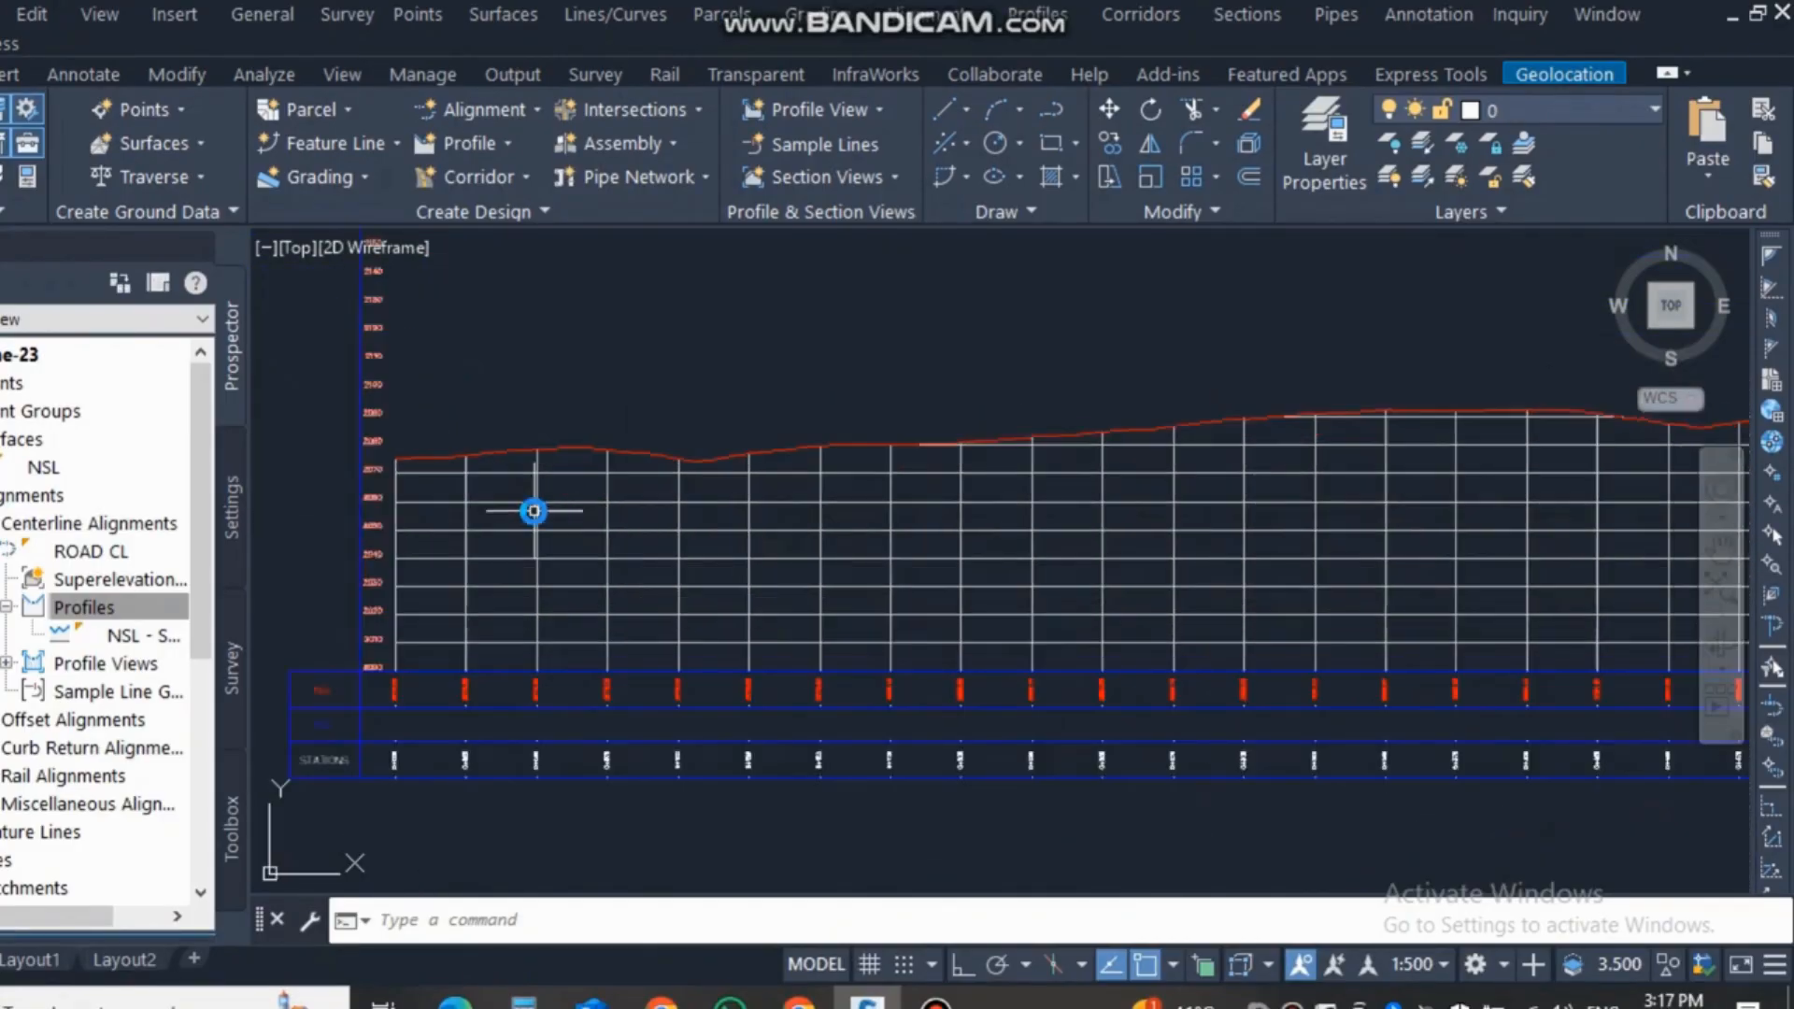
pyautogui.scroll(-5, 546, 510)
pyautogui.moveTo(1126, 713); pyautogui.dragTo(1158, 579, button='middle')
pyautogui.scroll(5, 1320, 666)
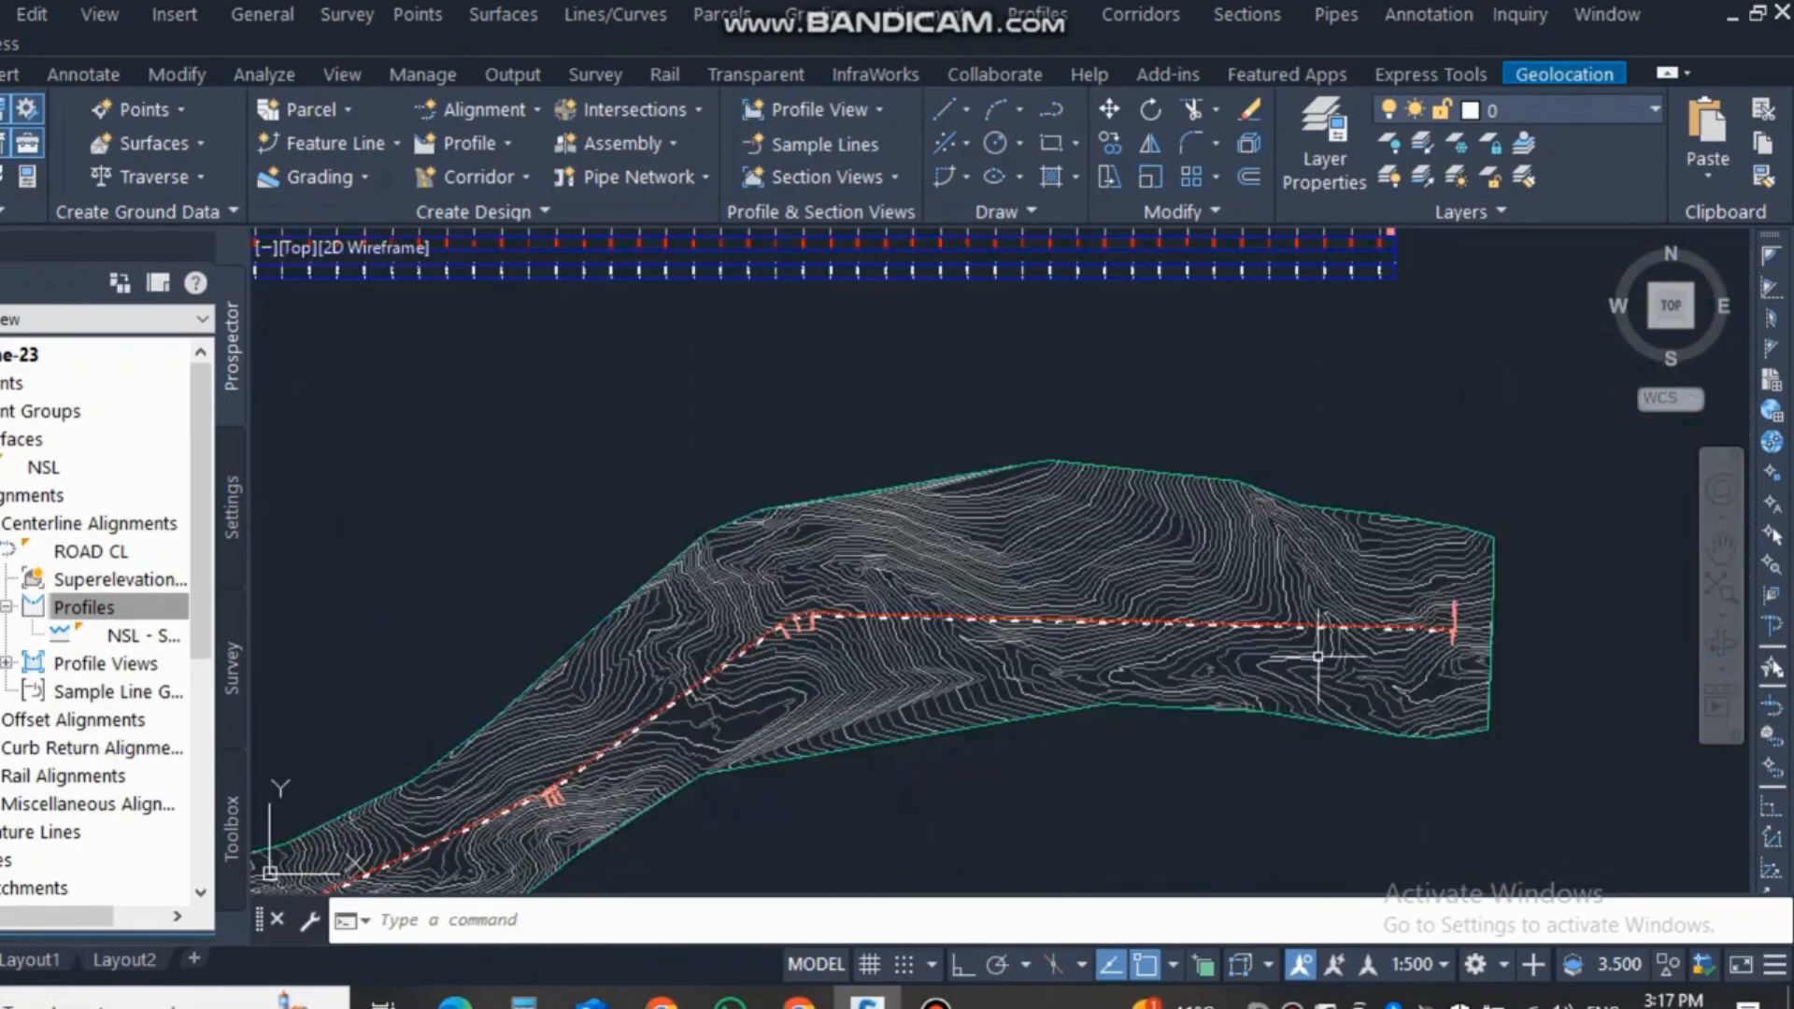
pyautogui.scroll(-6, 1319, 666)
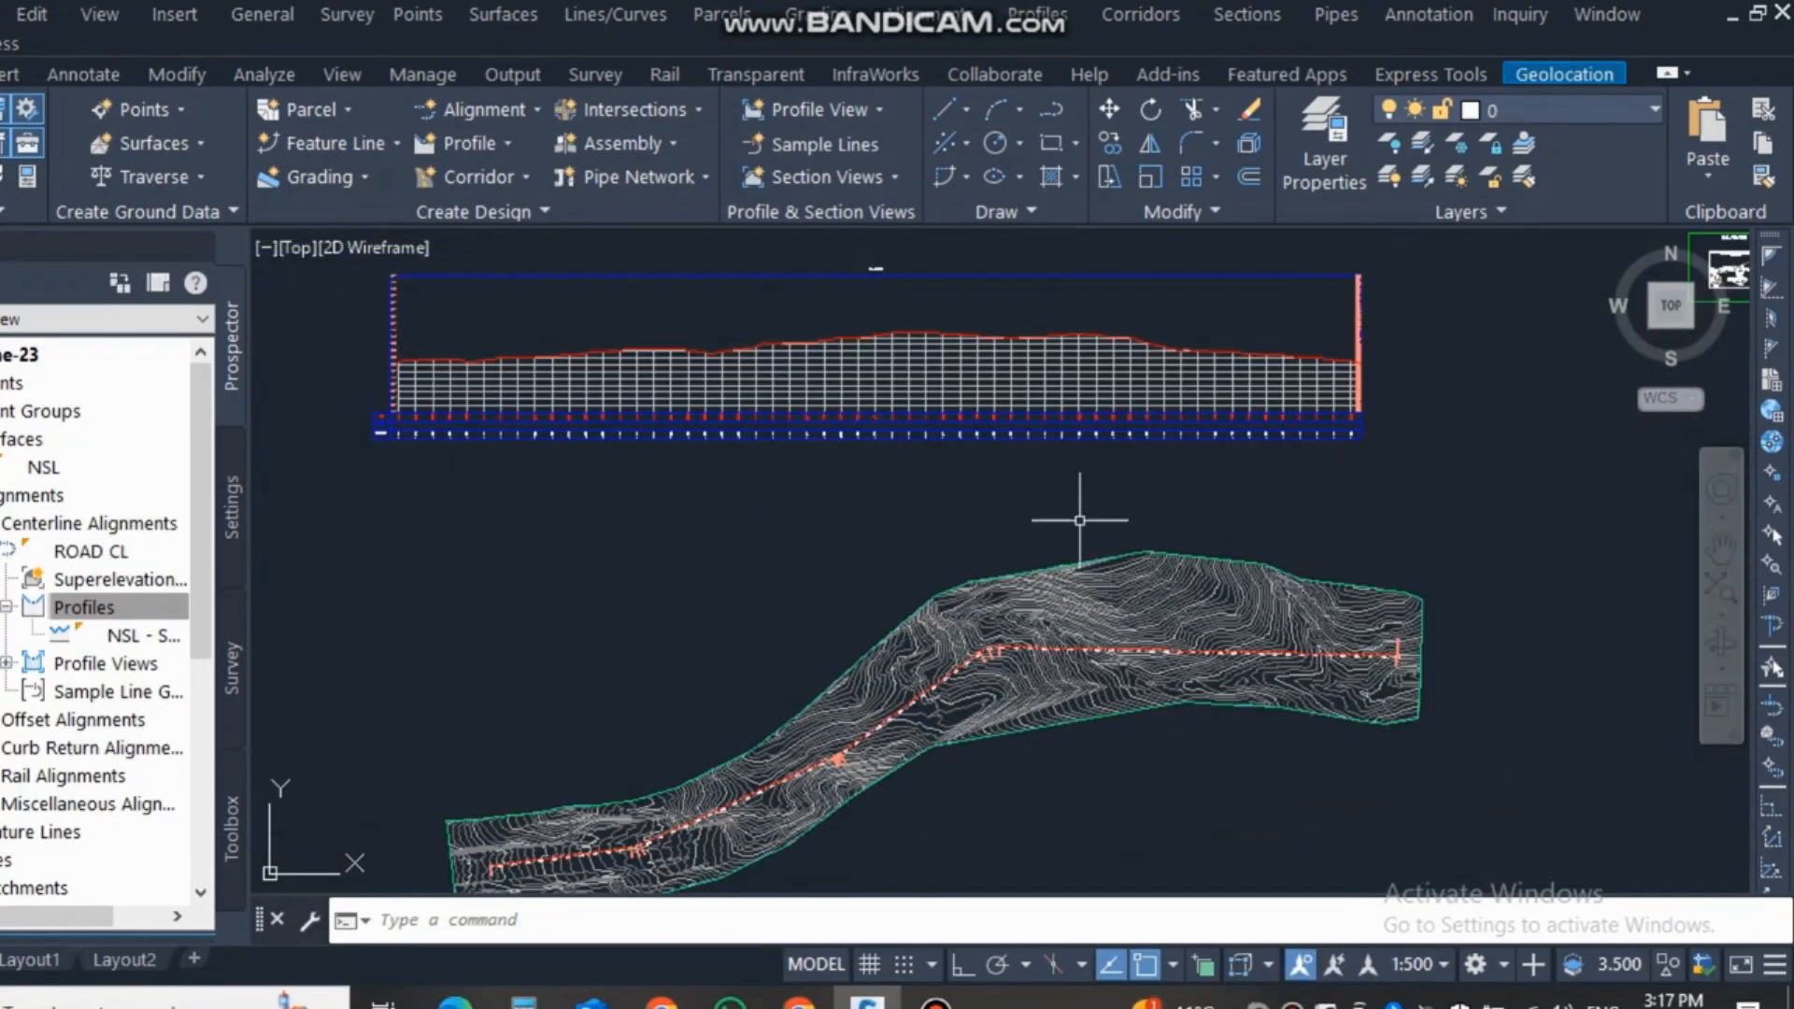
# Inspect the rises and dips of the existing ground line along the full length of the ROAD CL profile view.
pyautogui.moveTo(1048, 492); pyautogui.dragTo(1079, 572, button='middle')
pyautogui.scroll(3, 813, 430)
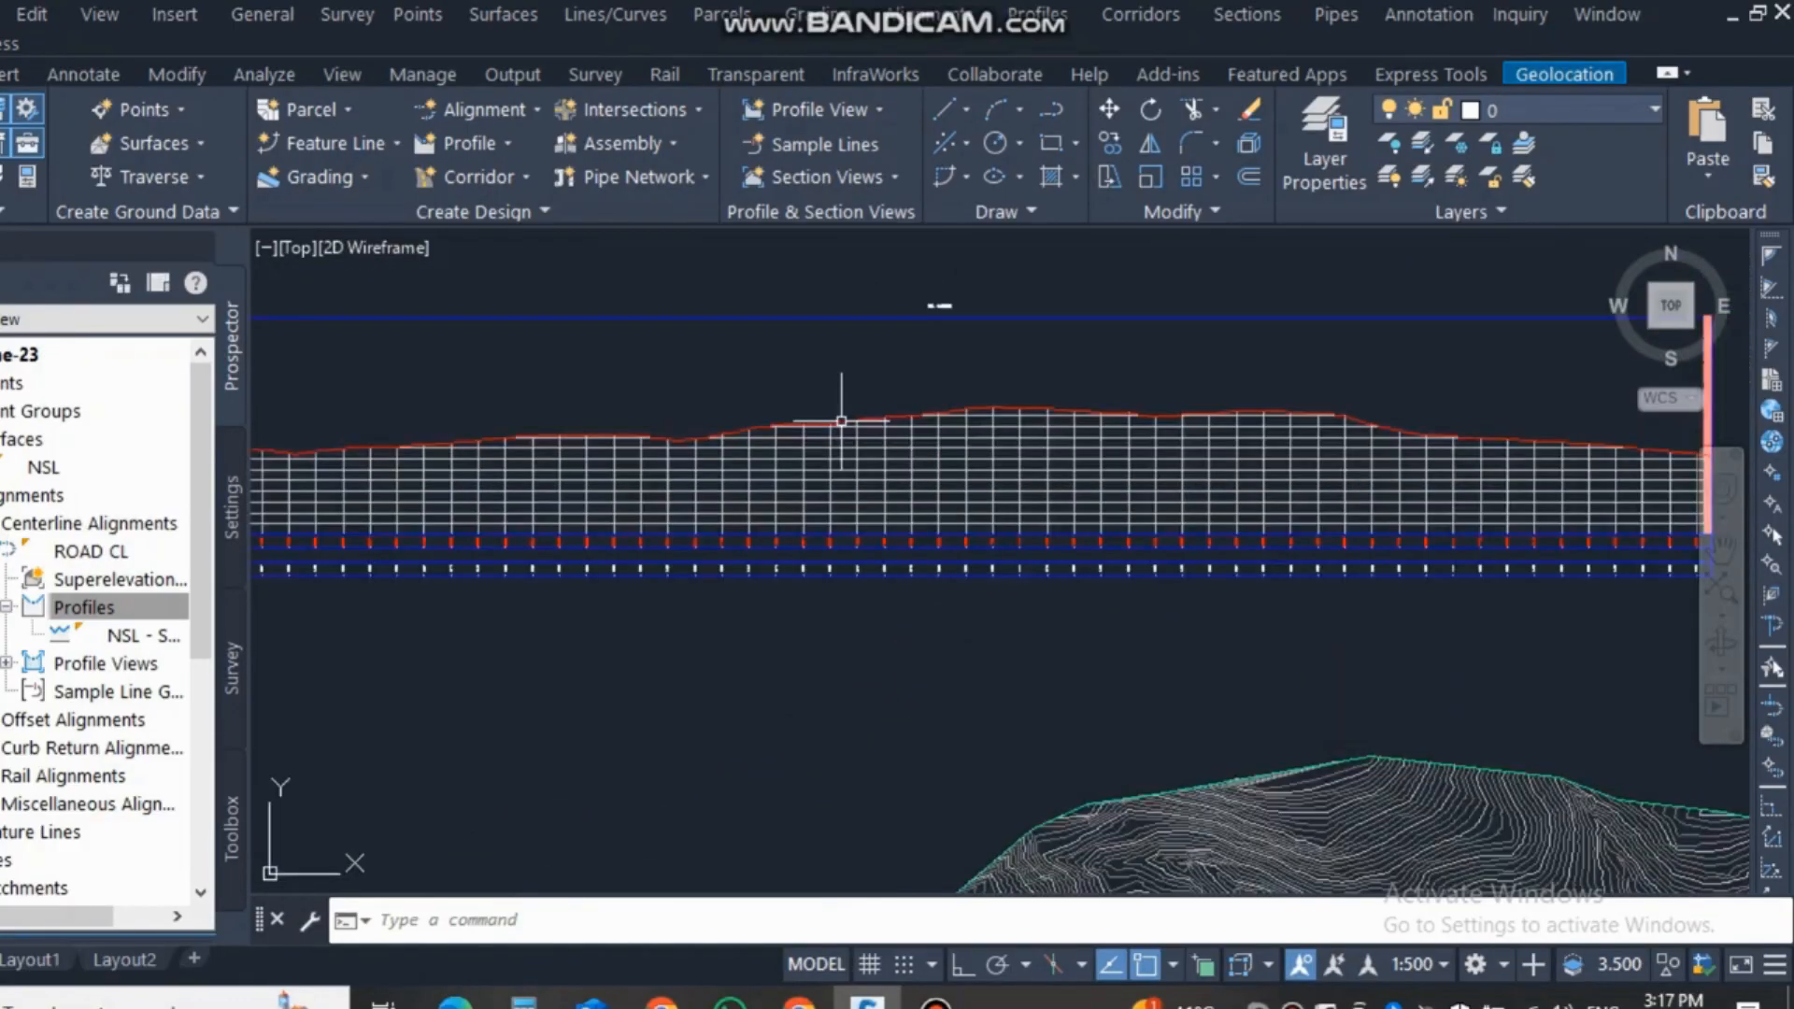
pyautogui.scroll(3, 681, 449)
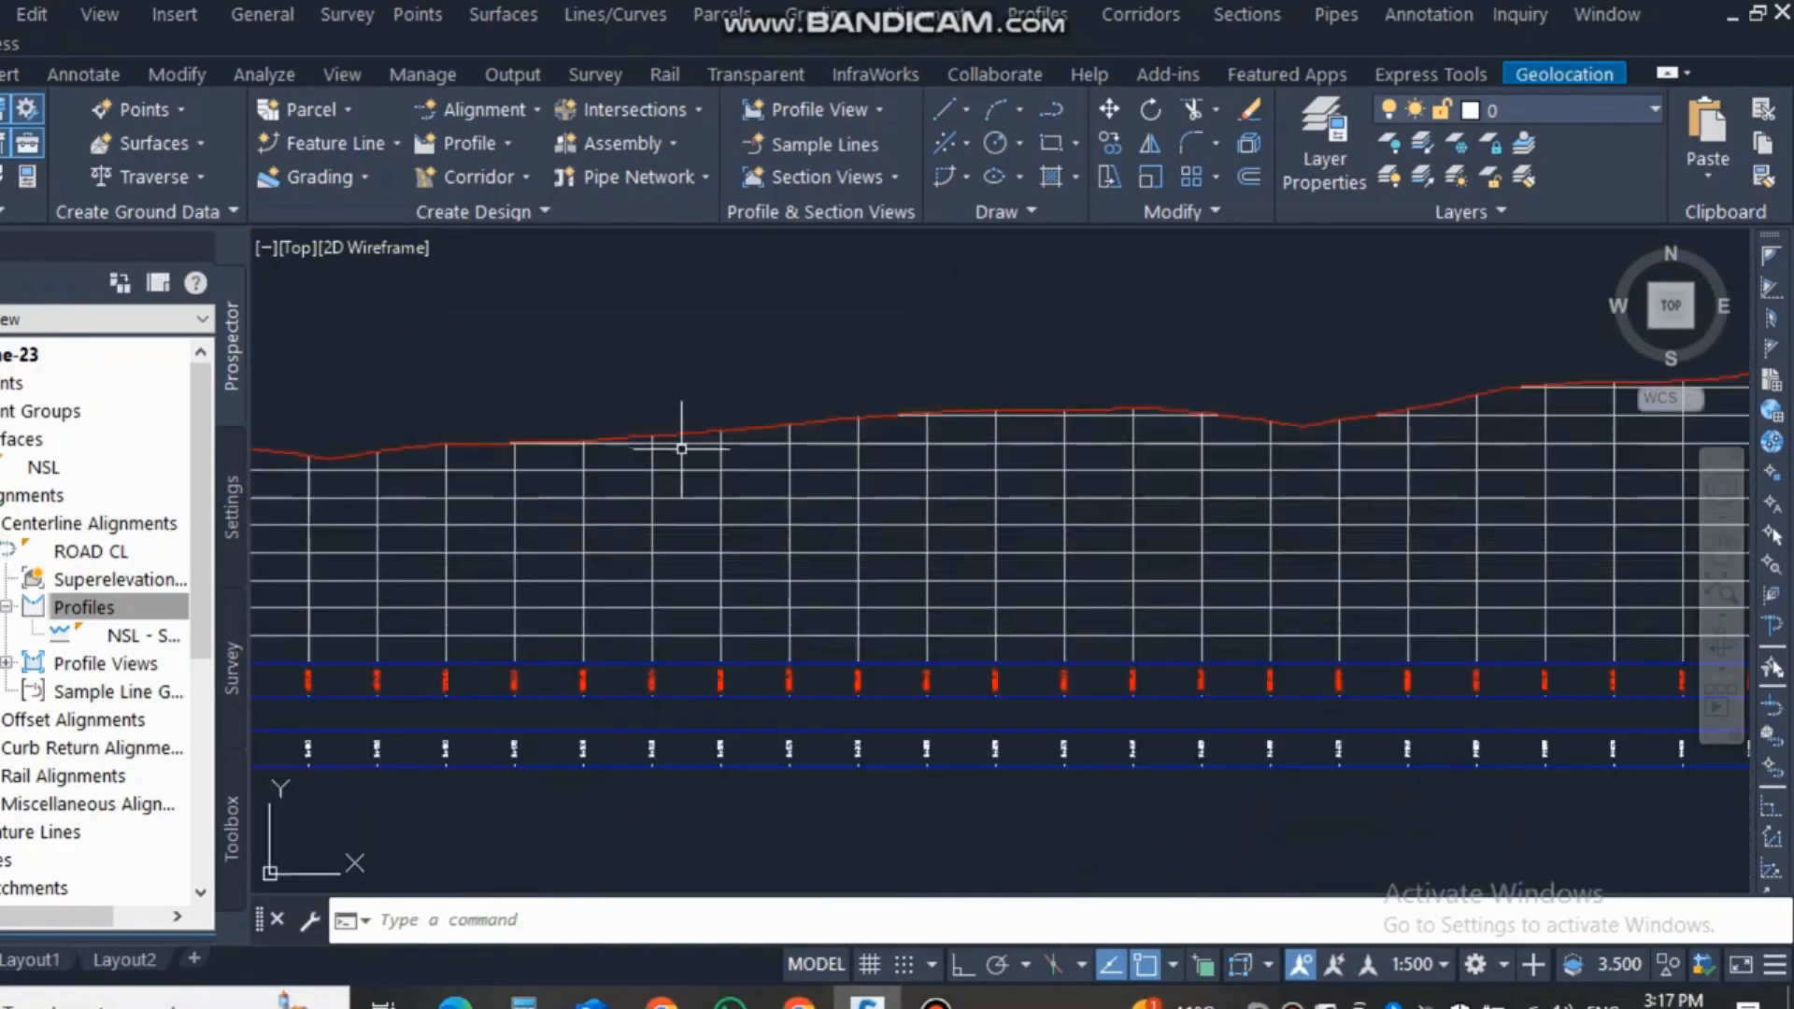
pyautogui.moveTo(1120, 458)
pyautogui.mouseDown(button='middle')
pyautogui.moveTo(710, 452)
pyautogui.moveTo(724, 463)
pyautogui.mouseUp(button='middle')
pyautogui.moveTo(1261, 453); pyautogui.dragTo(912, 457, button='middle')
pyautogui.moveTo(1044, 461); pyautogui.dragTo(847, 458, button='middle')
pyautogui.moveTo(981, 440); pyautogui.dragTo(1133, 457, button='middle')
pyautogui.moveTo(897, 480)
pyautogui.mouseDown(button='middle')
pyautogui.moveTo(1176, 478)
pyautogui.moveTo(1062, 477)
pyautogui.mouseUp(button='middle')
pyautogui.scroll(-4, 1333, 464)
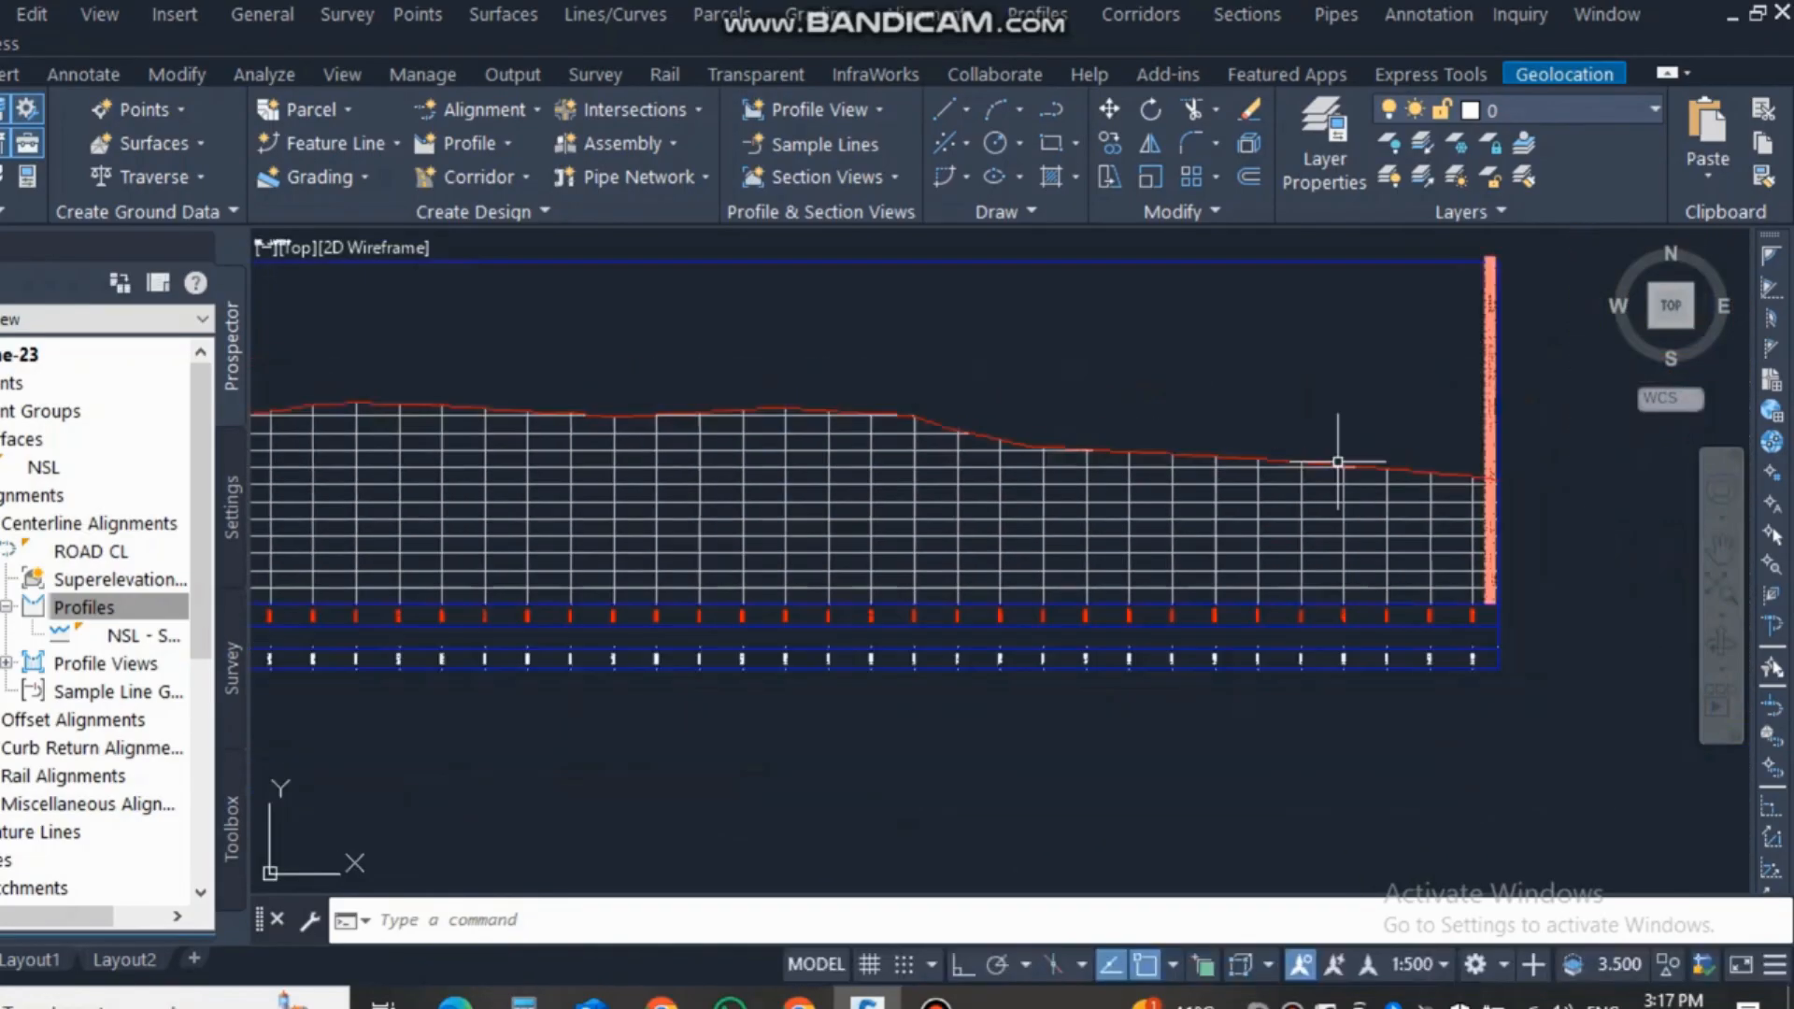
pyautogui.scroll(2, 662, 432)
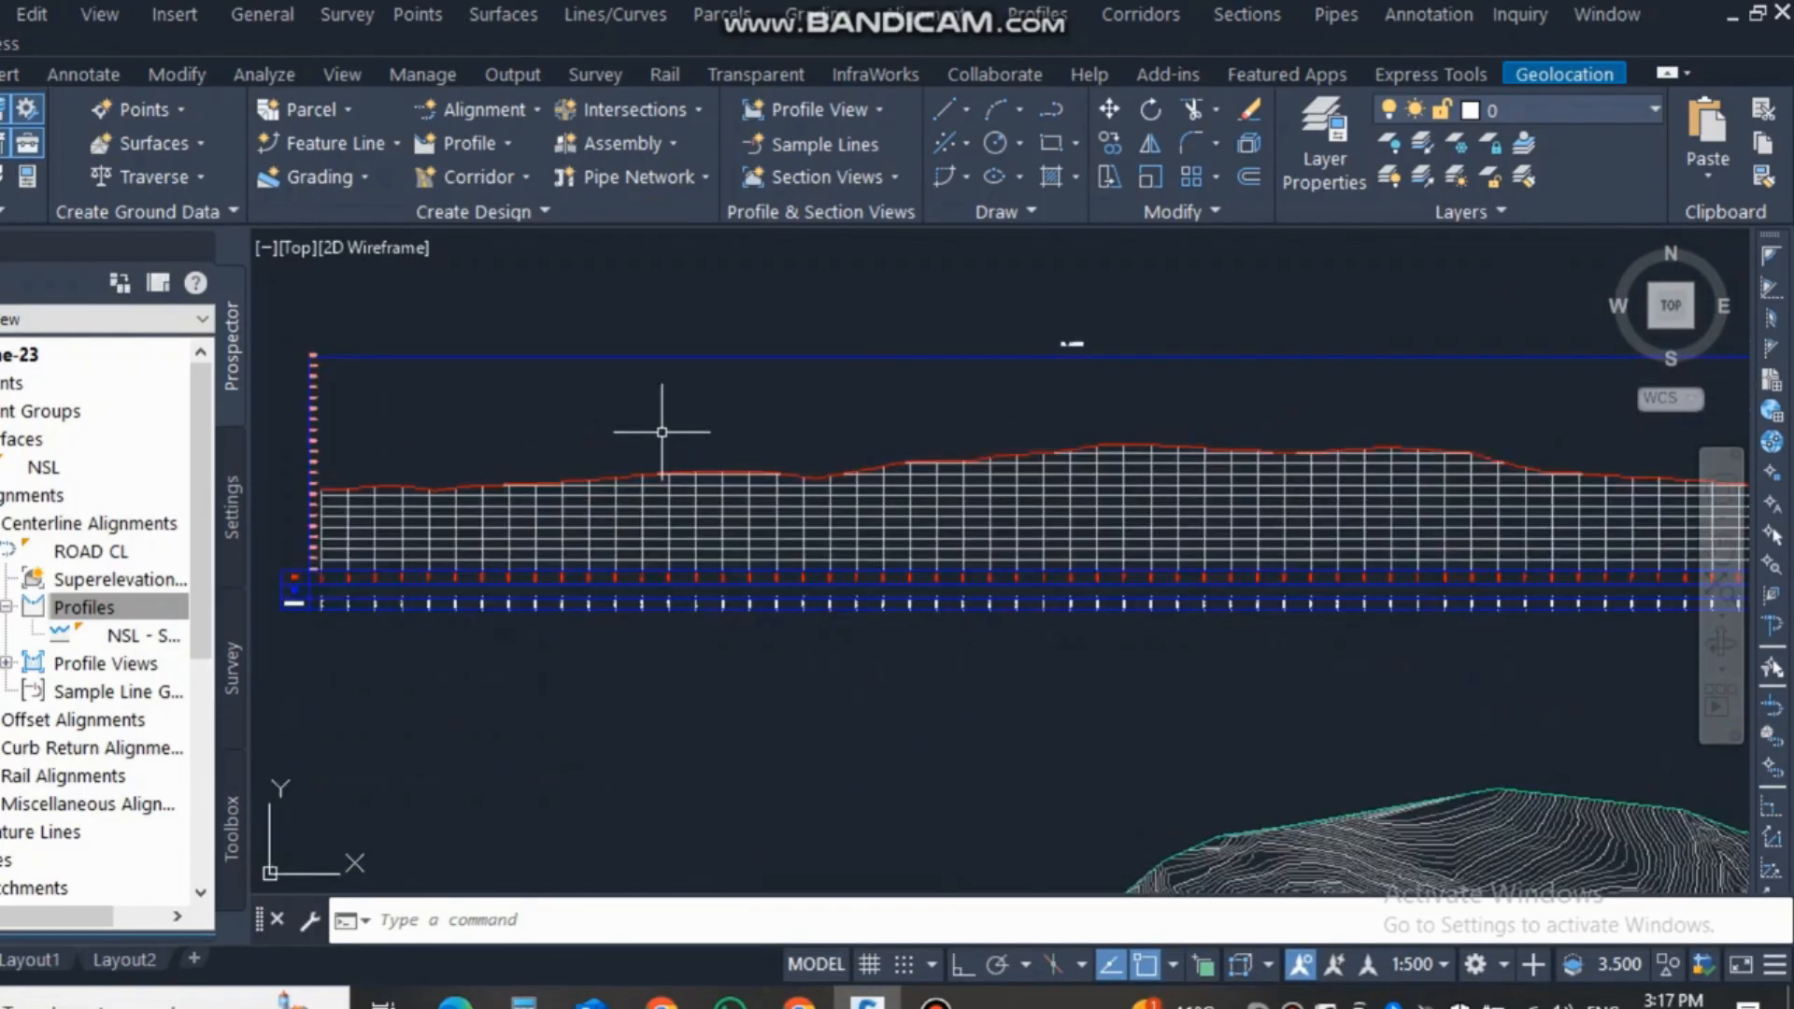
pyautogui.moveTo(681, 449)
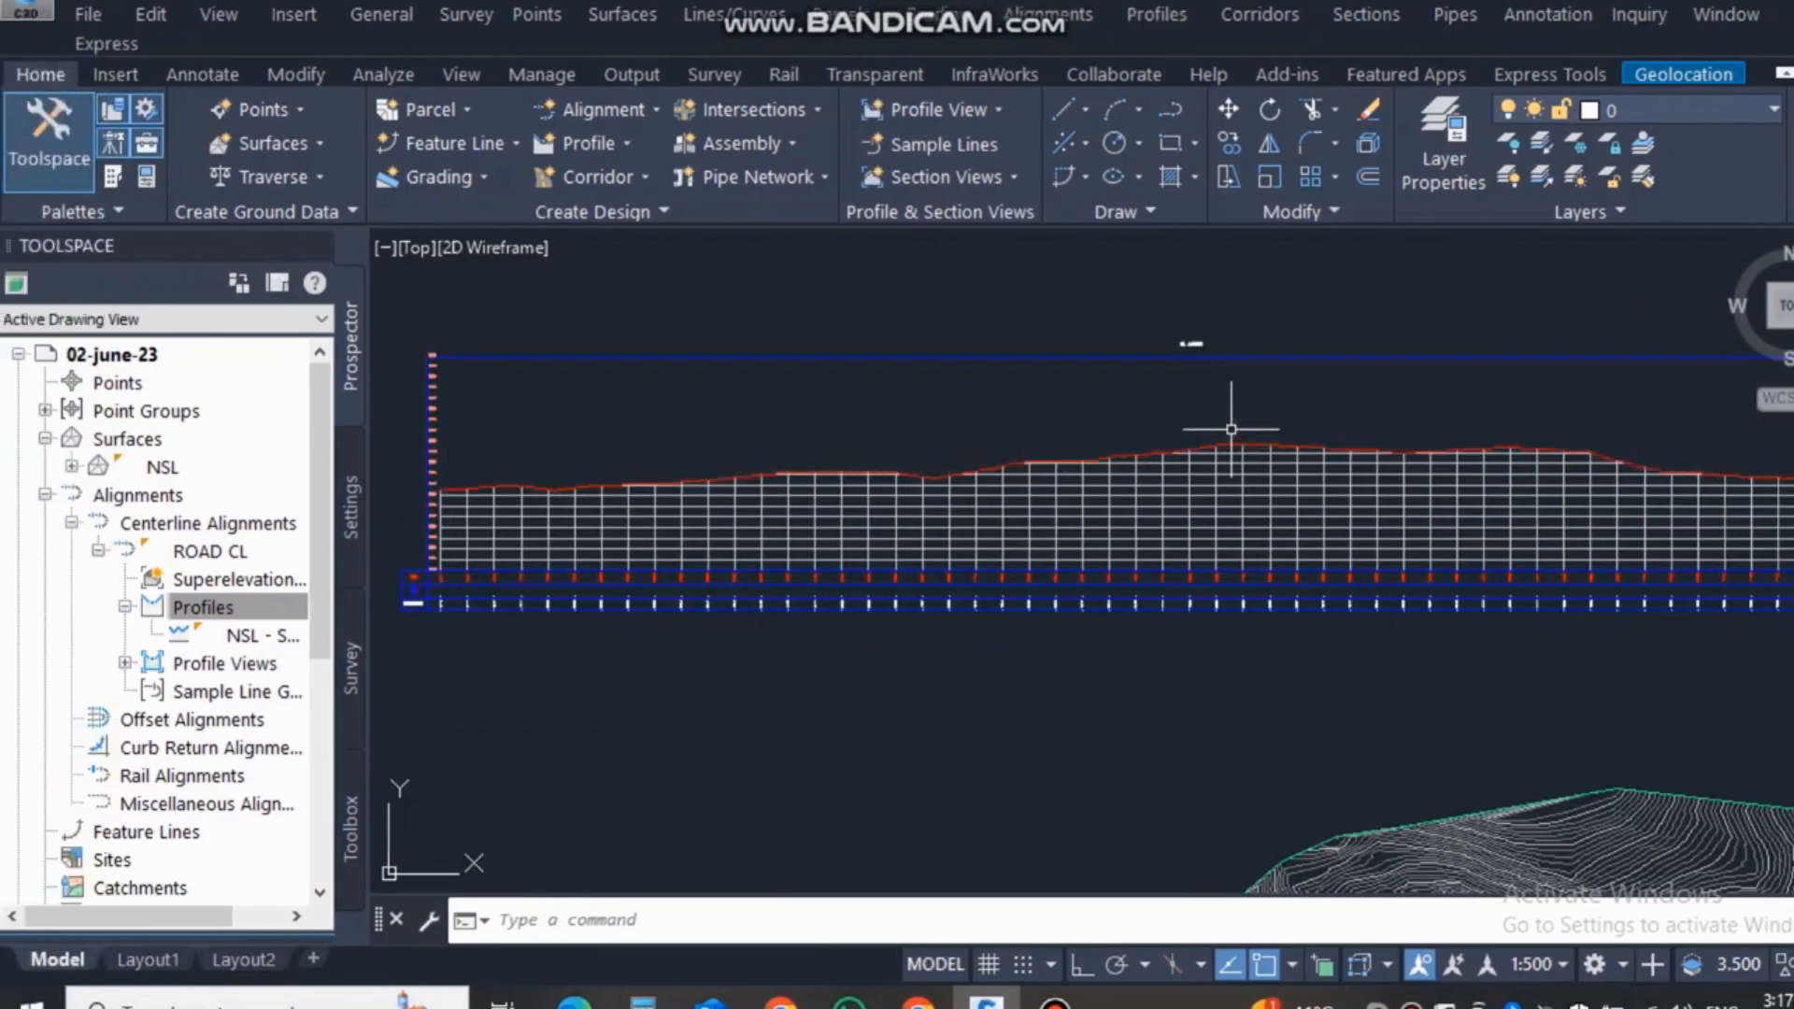
pyautogui.moveTo(1214, 434)
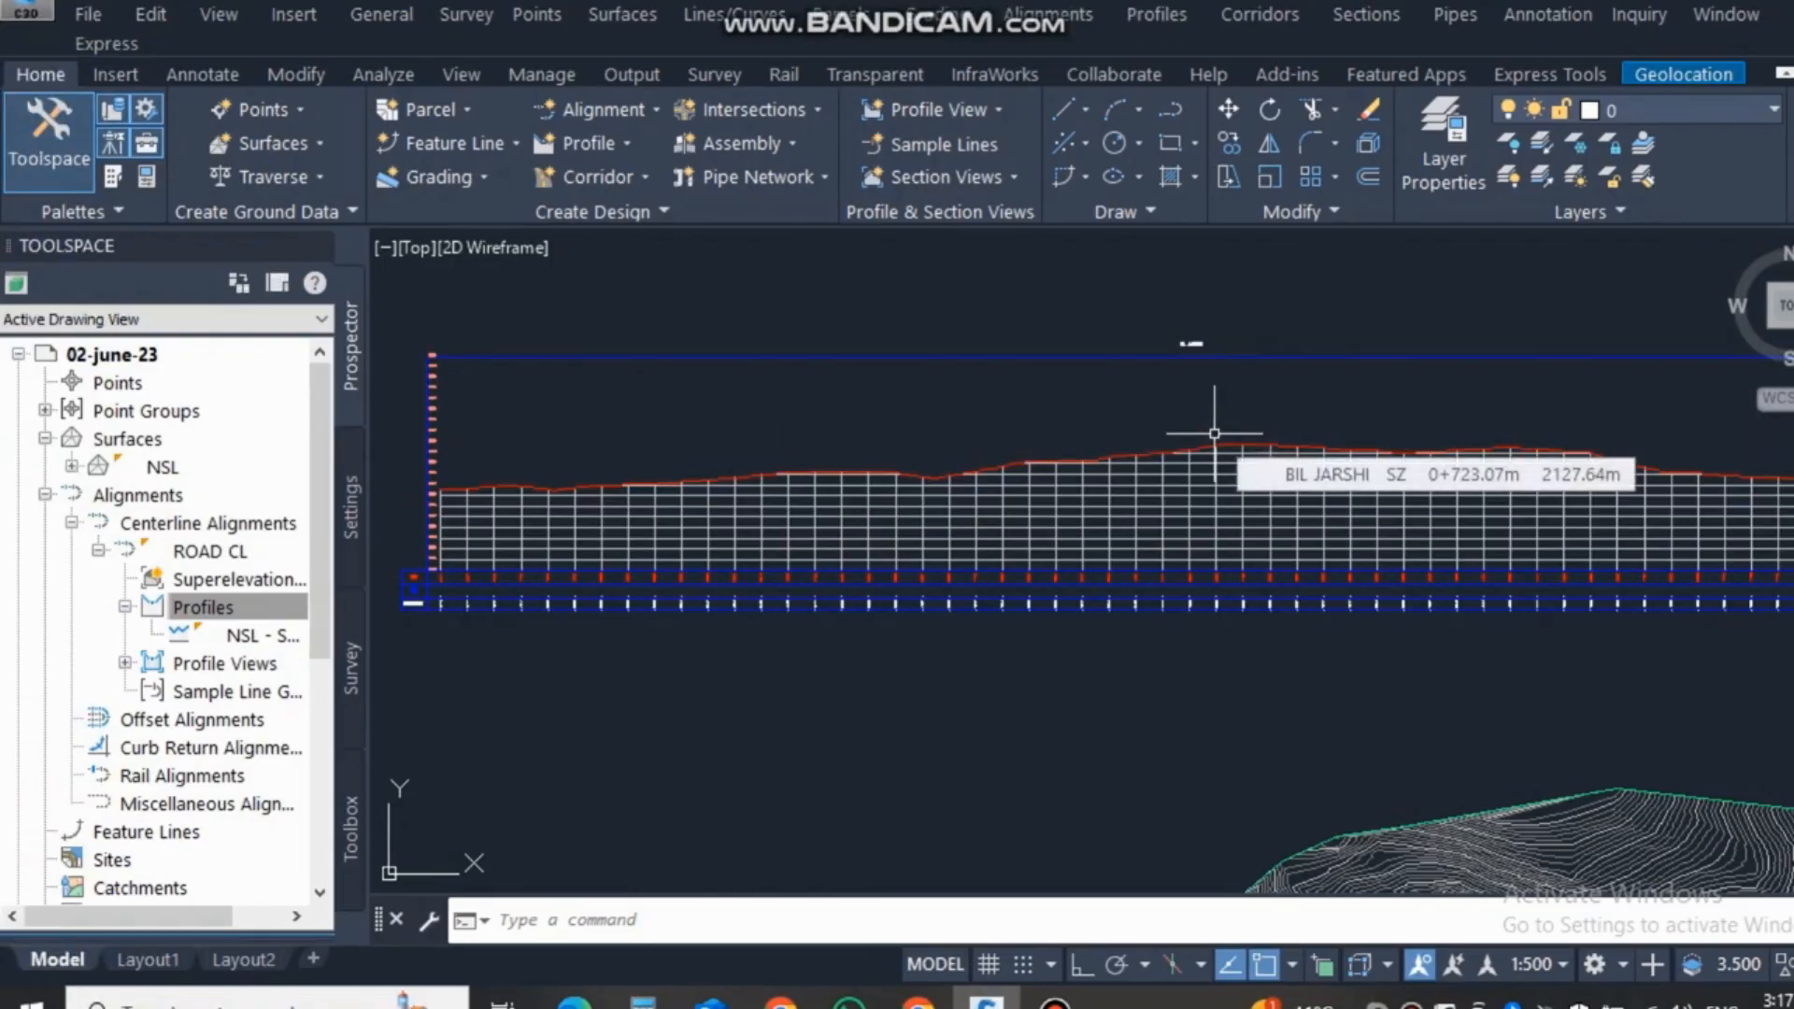
pyautogui.scroll(4, 713, 508)
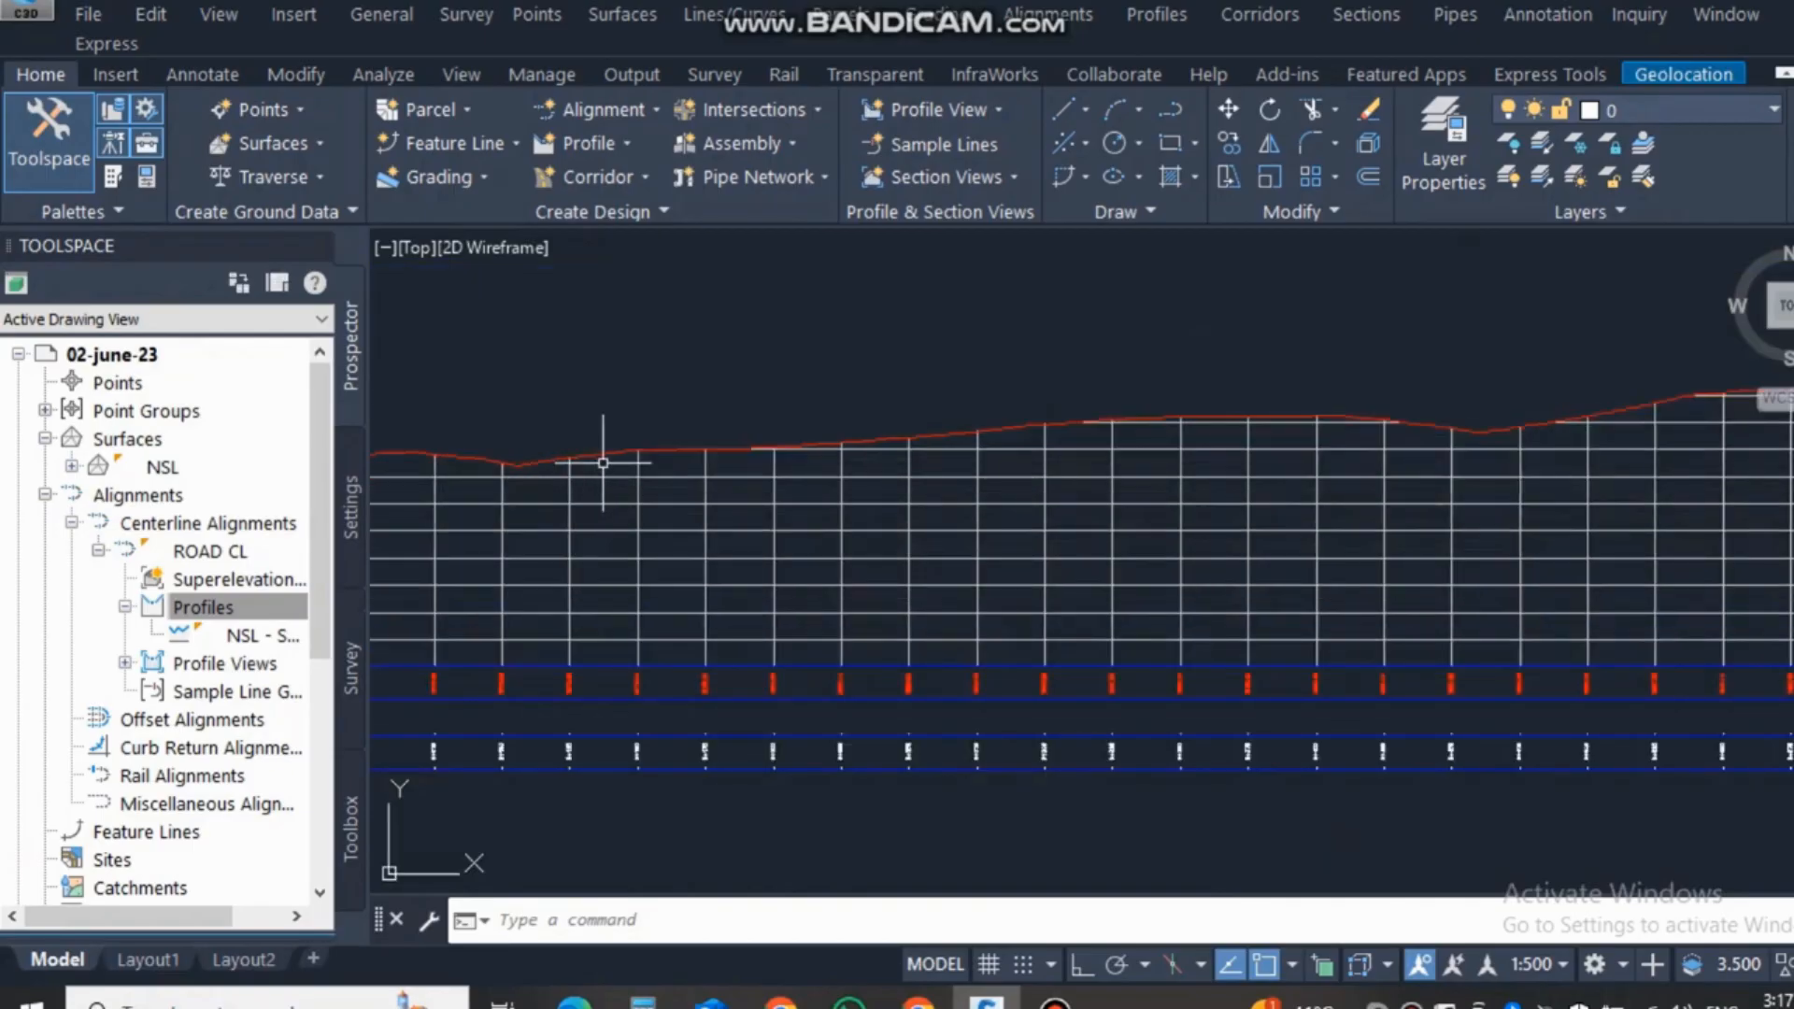
pyautogui.scroll(-2, 881, 563)
pyautogui.moveTo(1037, 527)
pyautogui.mouseDown(button='middle')
pyautogui.moveTo(1106, 495)
pyautogui.moveTo(958, 523)
pyautogui.mouseUp(button='middle')
pyautogui.scroll(-2, 933, 508)
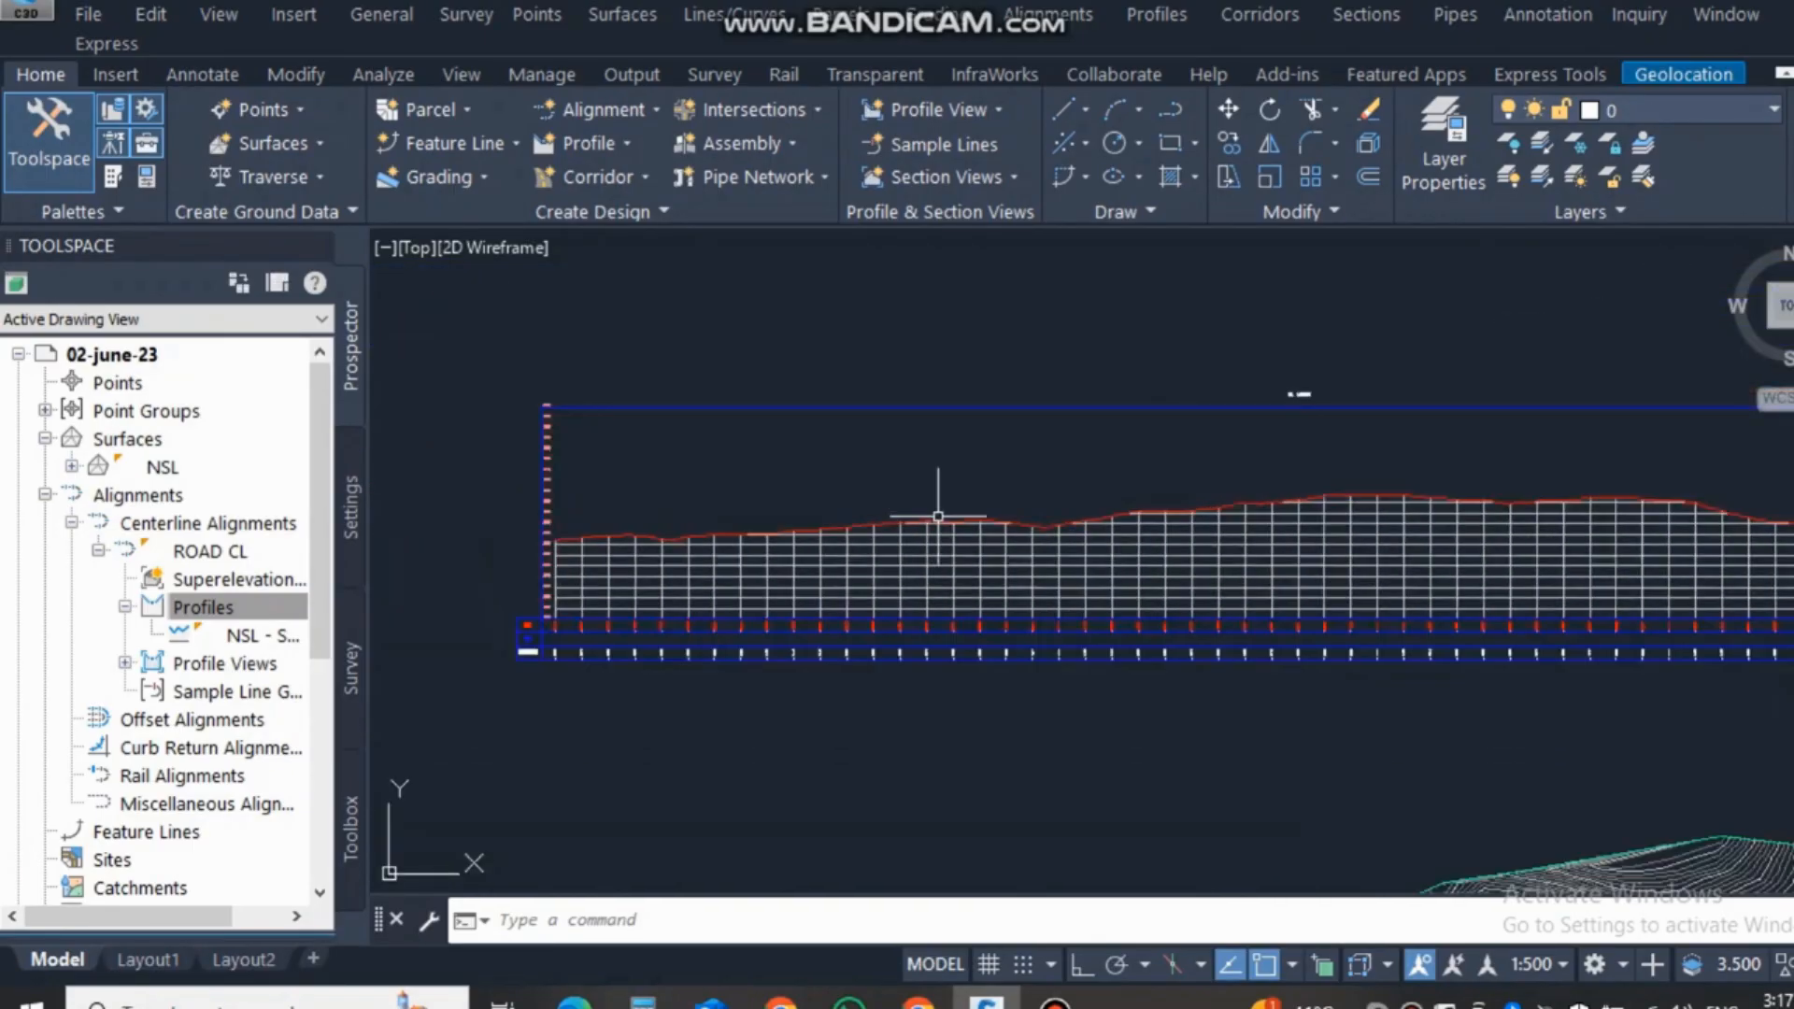
pyautogui.moveTo(952, 546); pyautogui.dragTo(885, 553, button='middle')
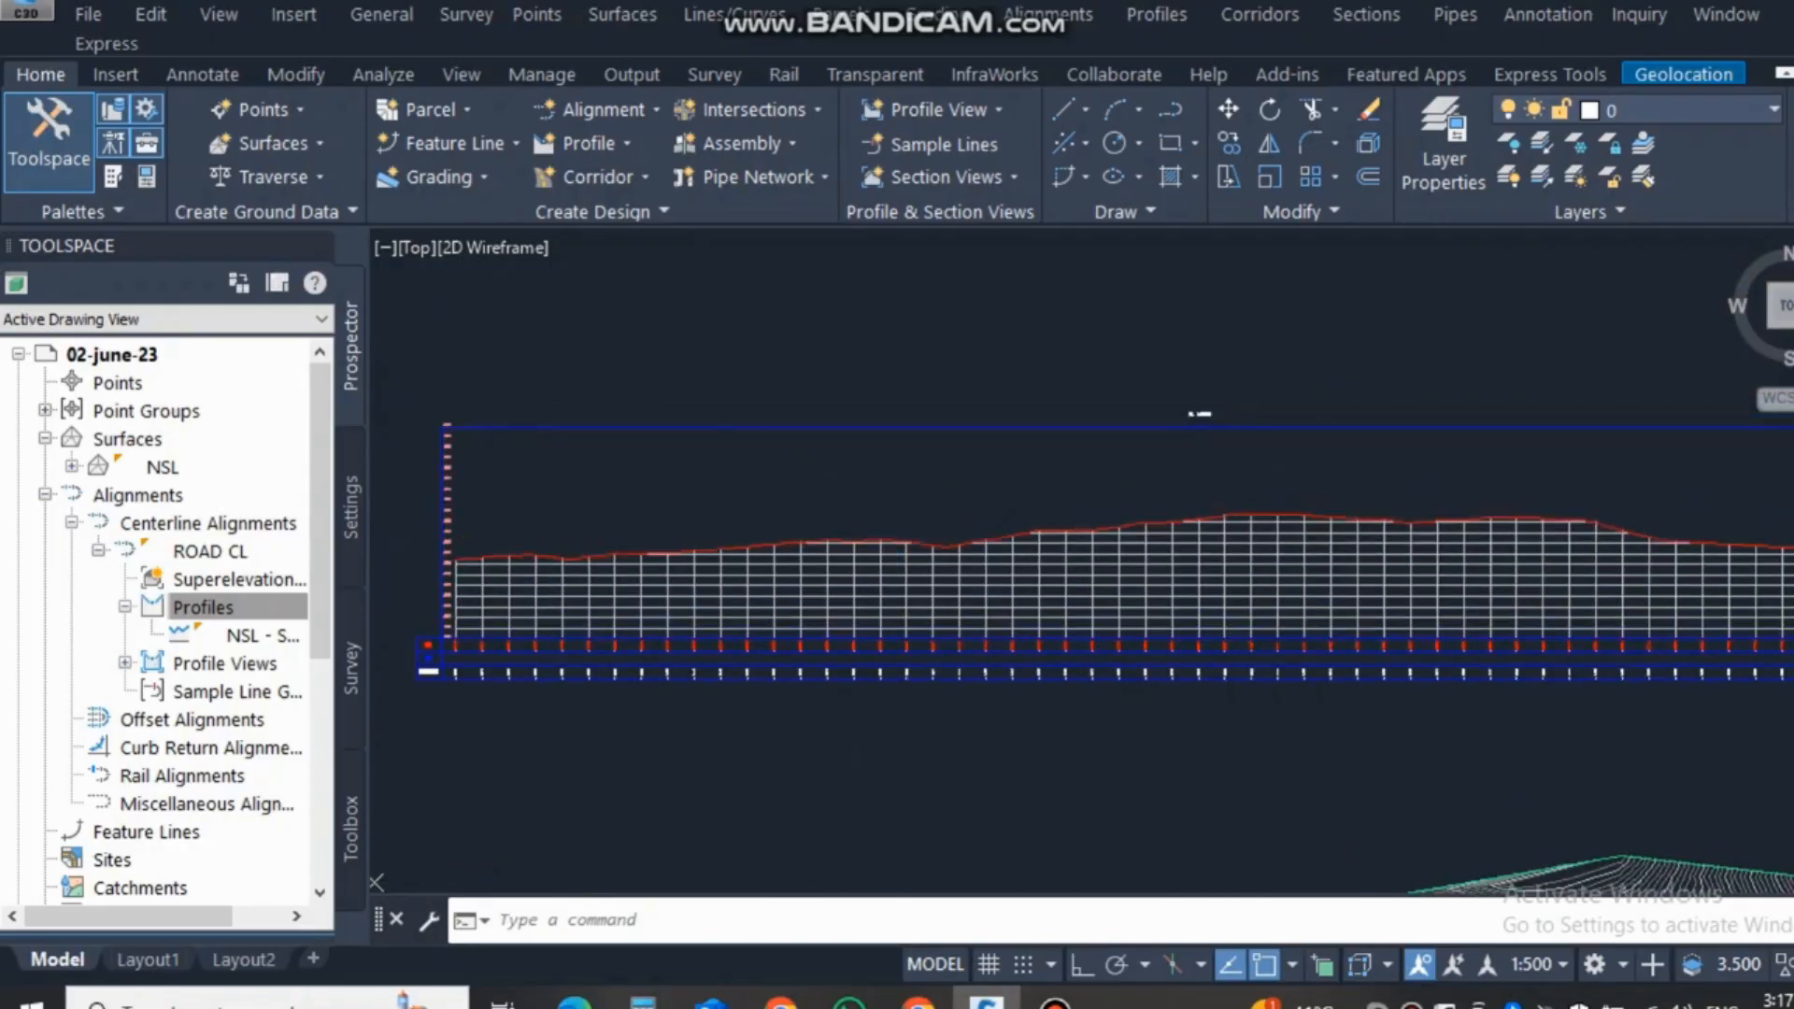
pyautogui.click(885, 554)
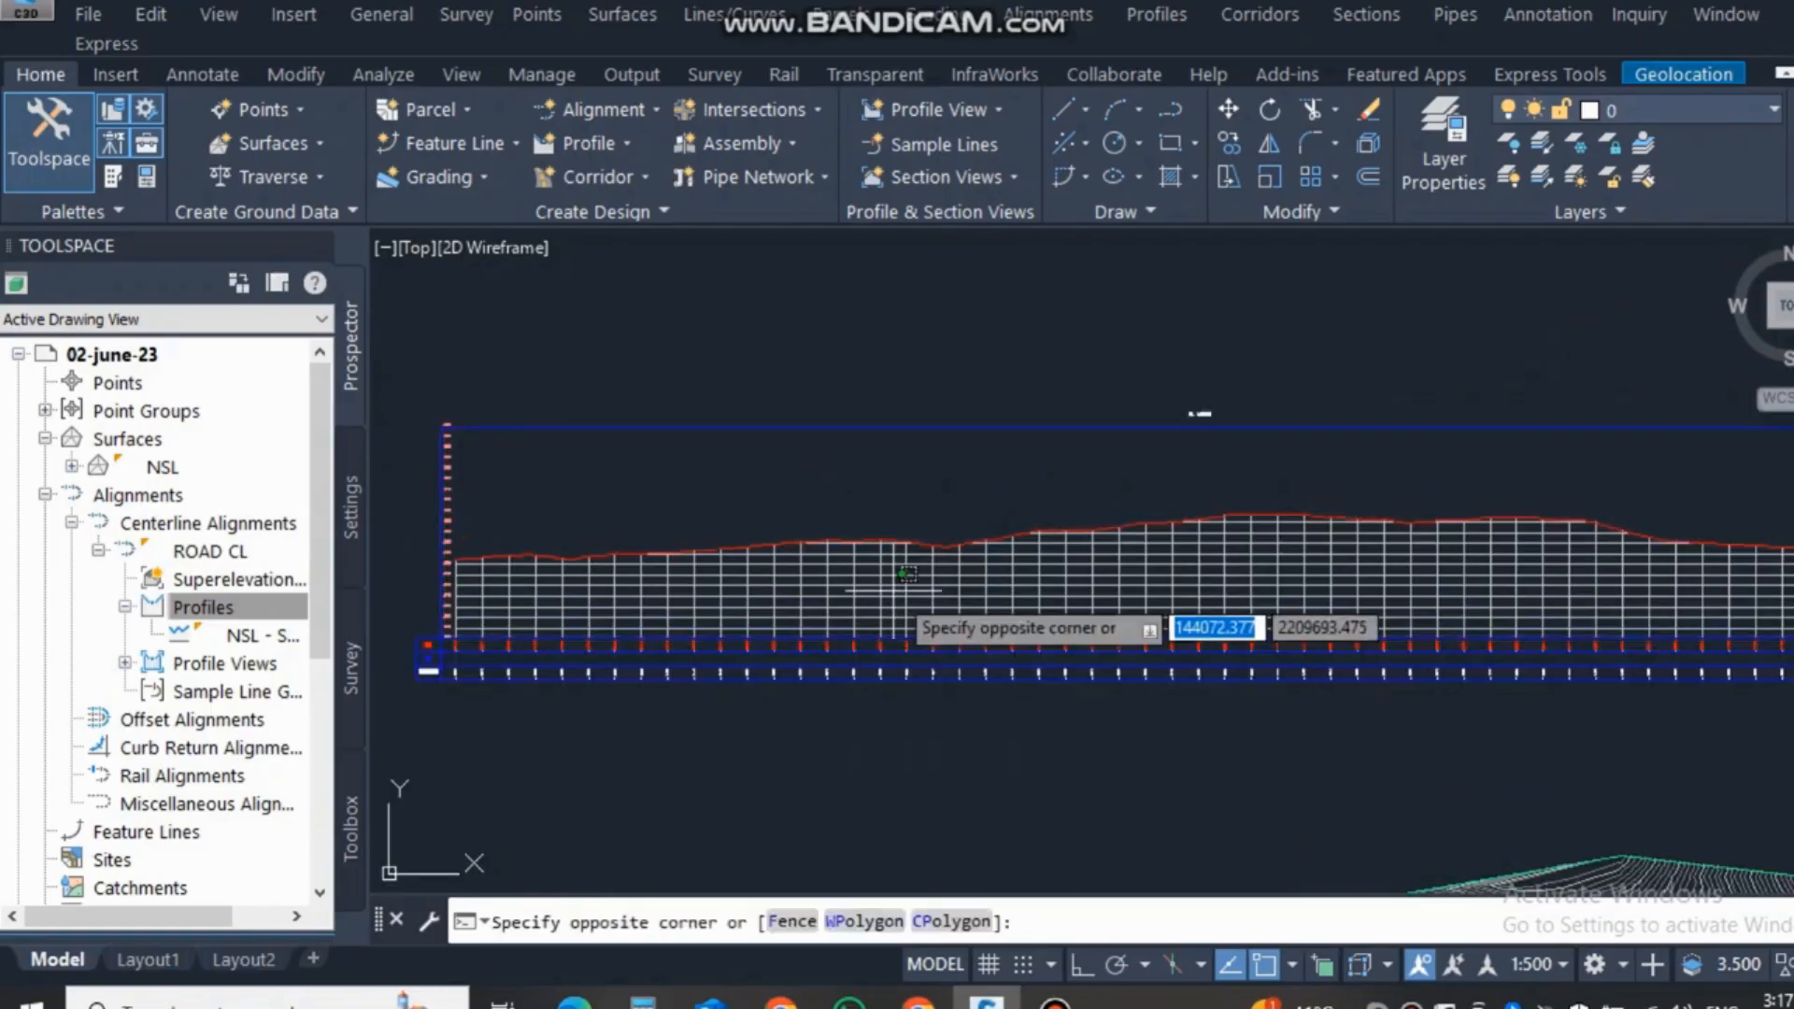
pyautogui.click(883, 585)
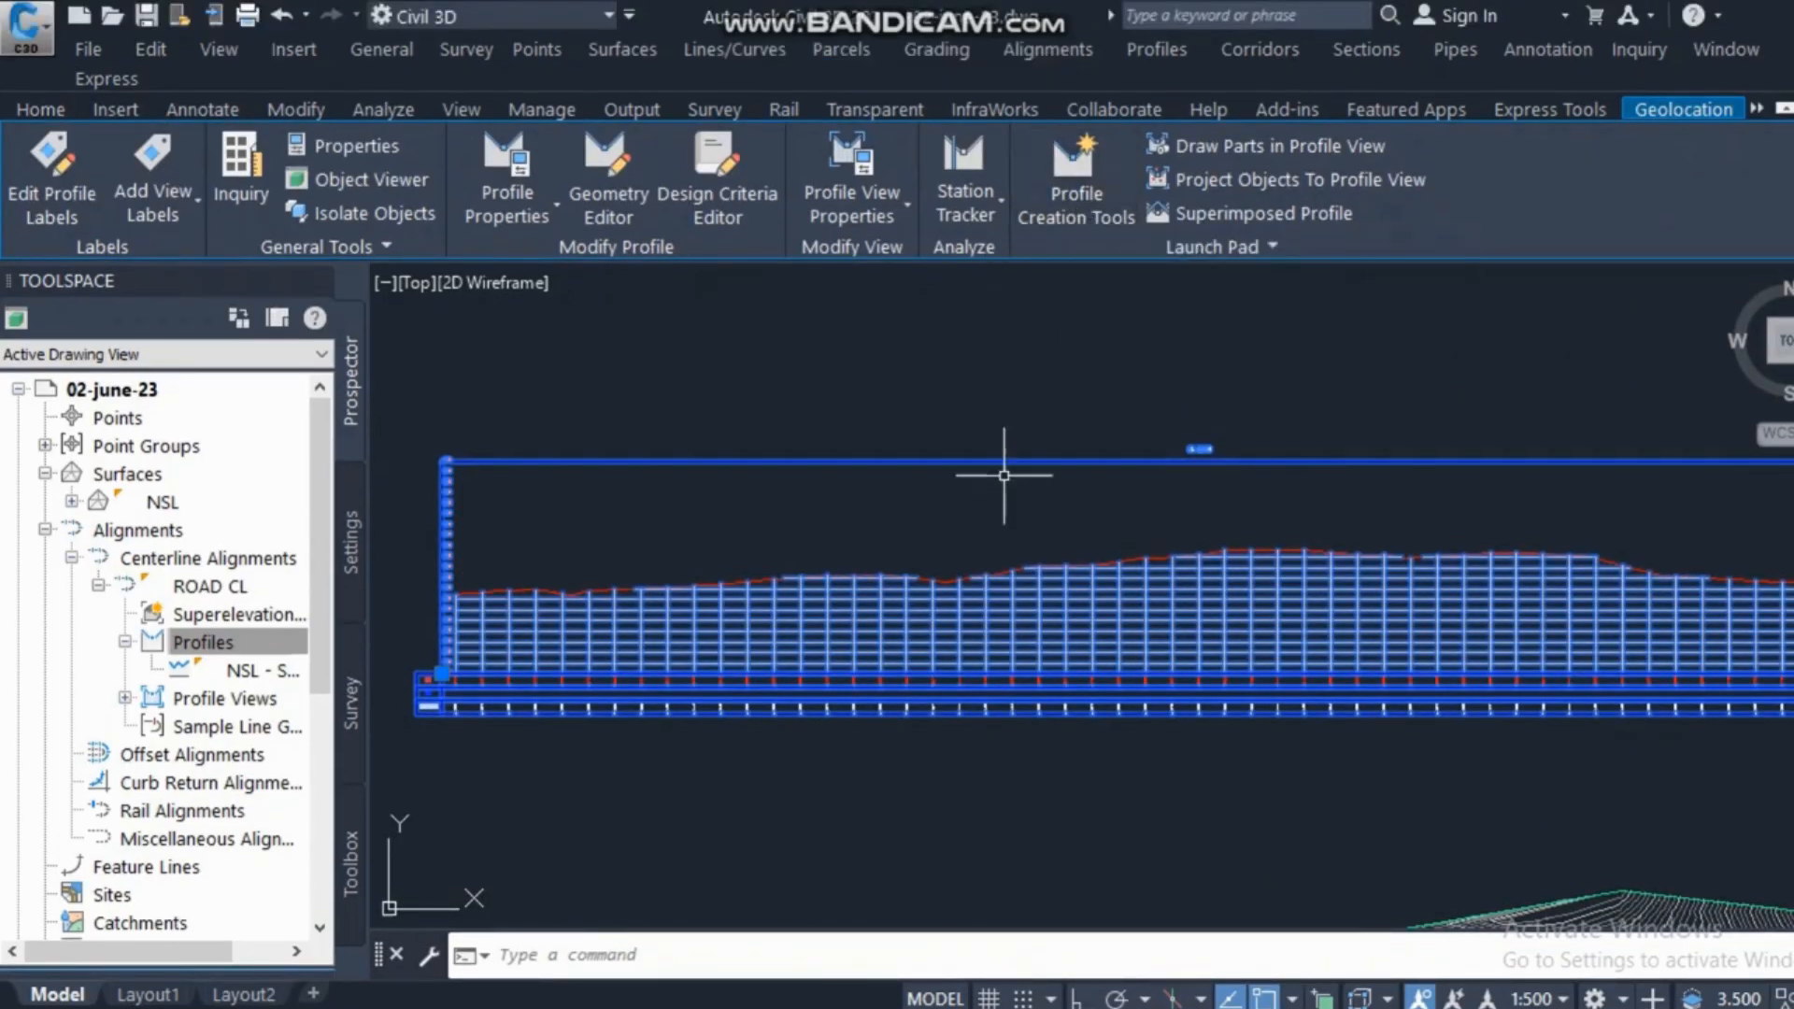
pyautogui.press('Escape')
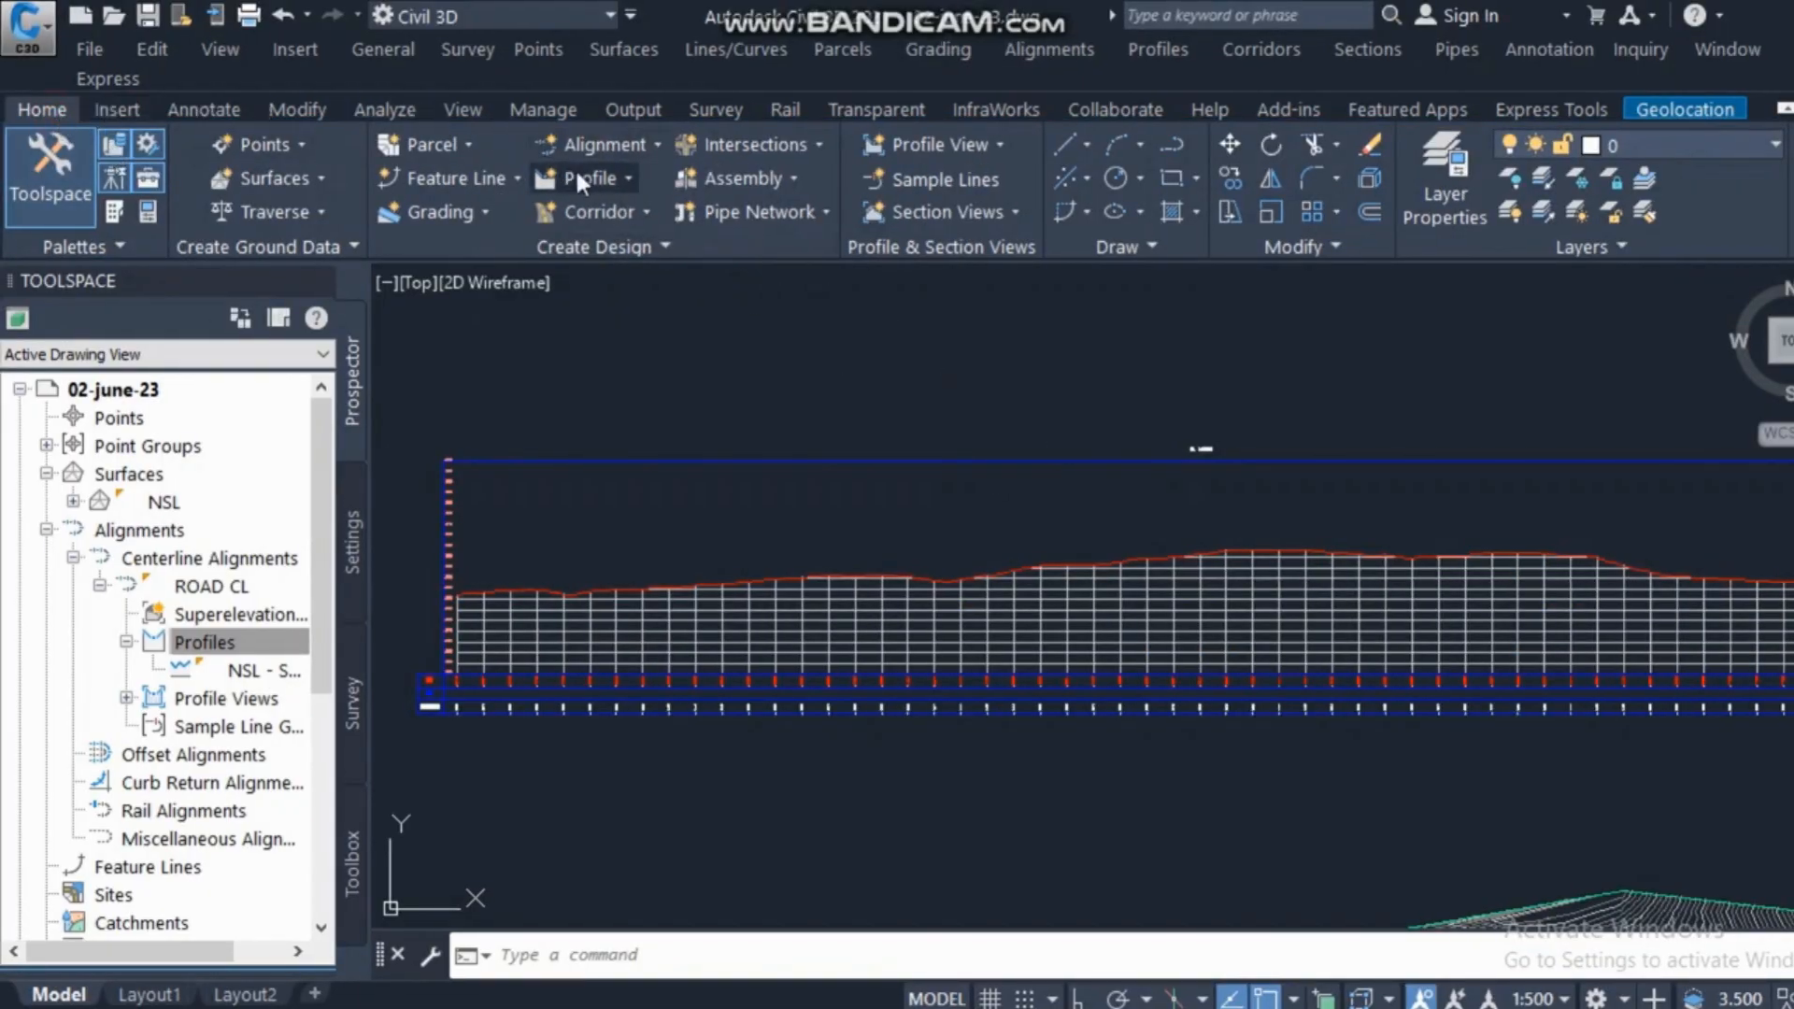
# Start a layout profile on the ROAD CL profile view, named "road design profile", with the Design Profile style.
pyautogui.click(604, 181)
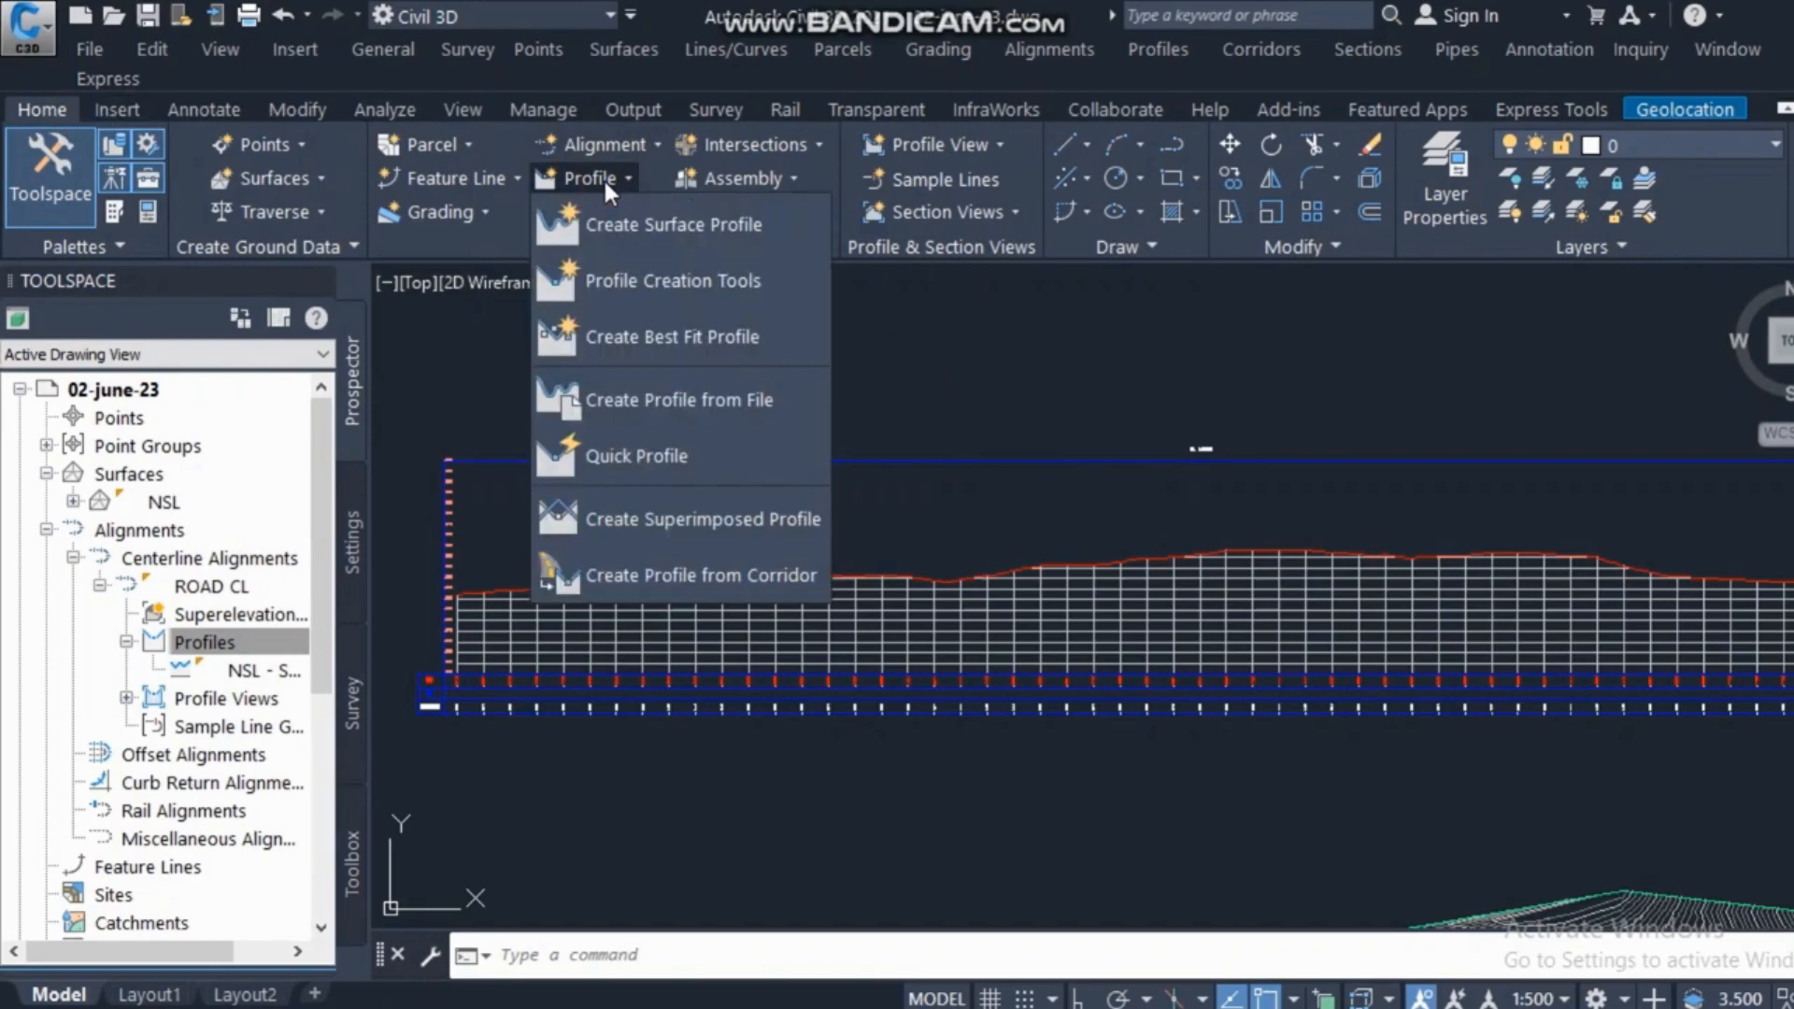
pyautogui.click(652, 279)
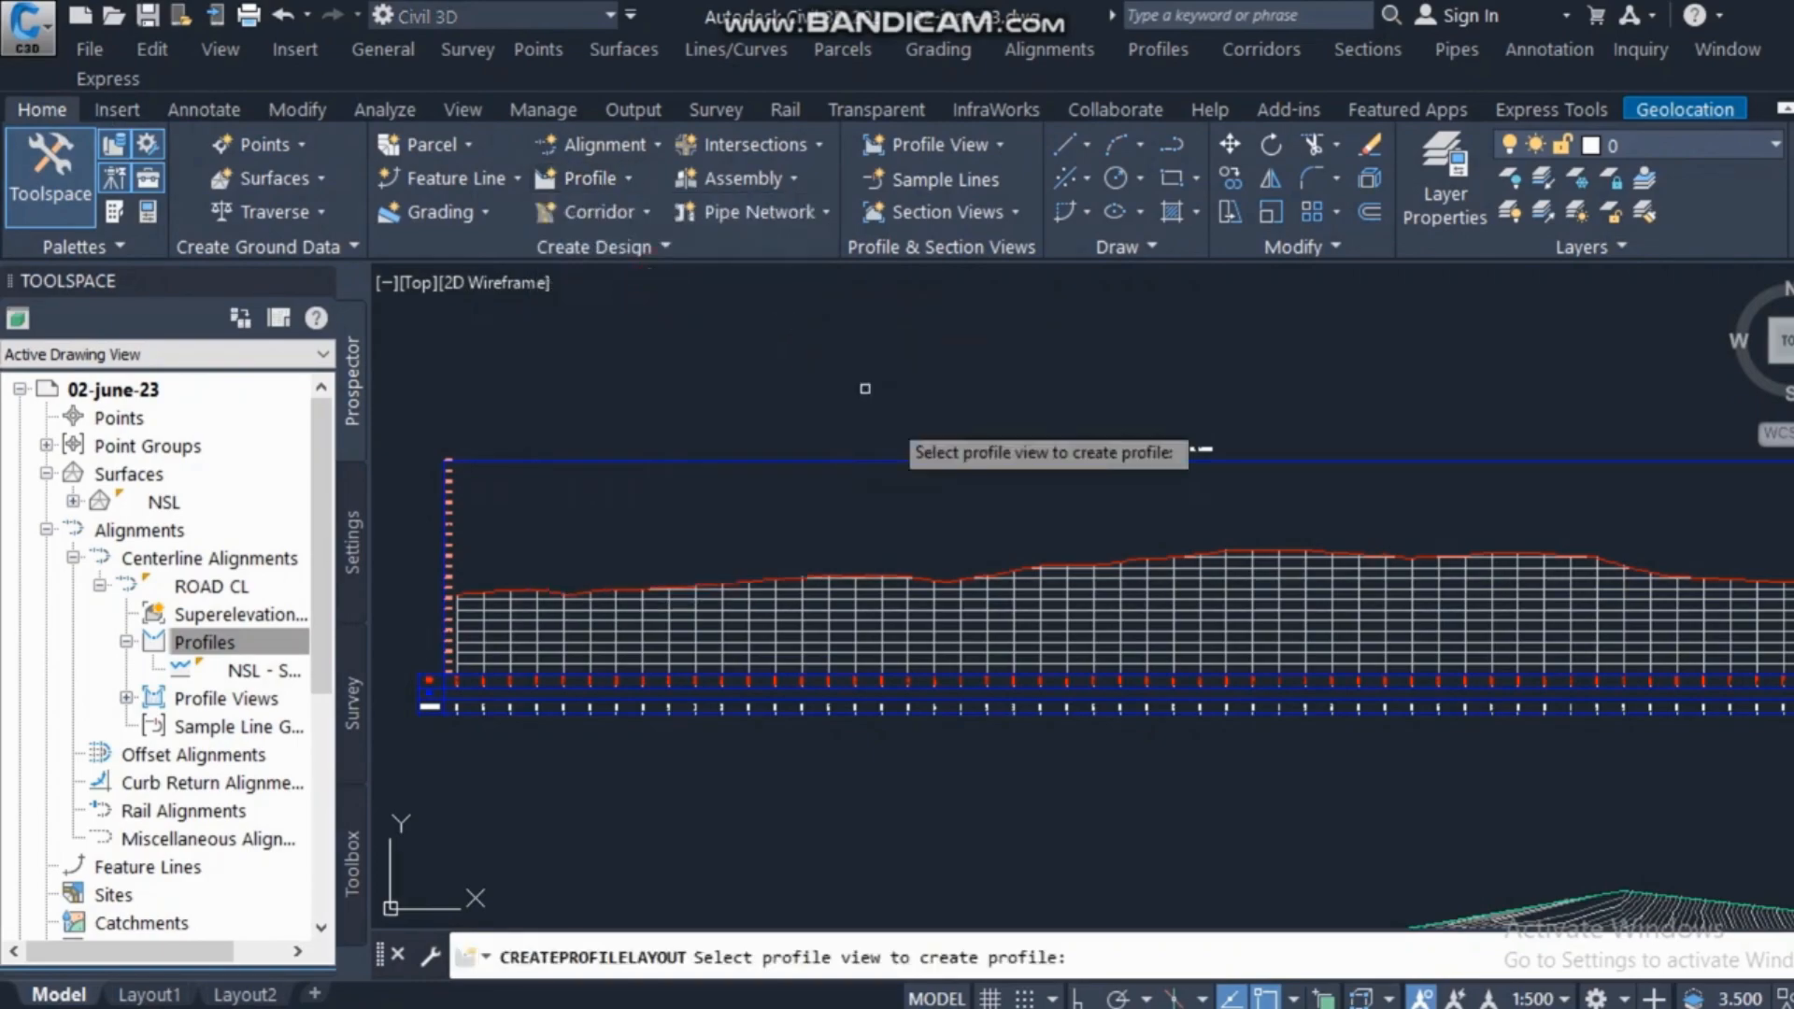
pyautogui.click(993, 589)
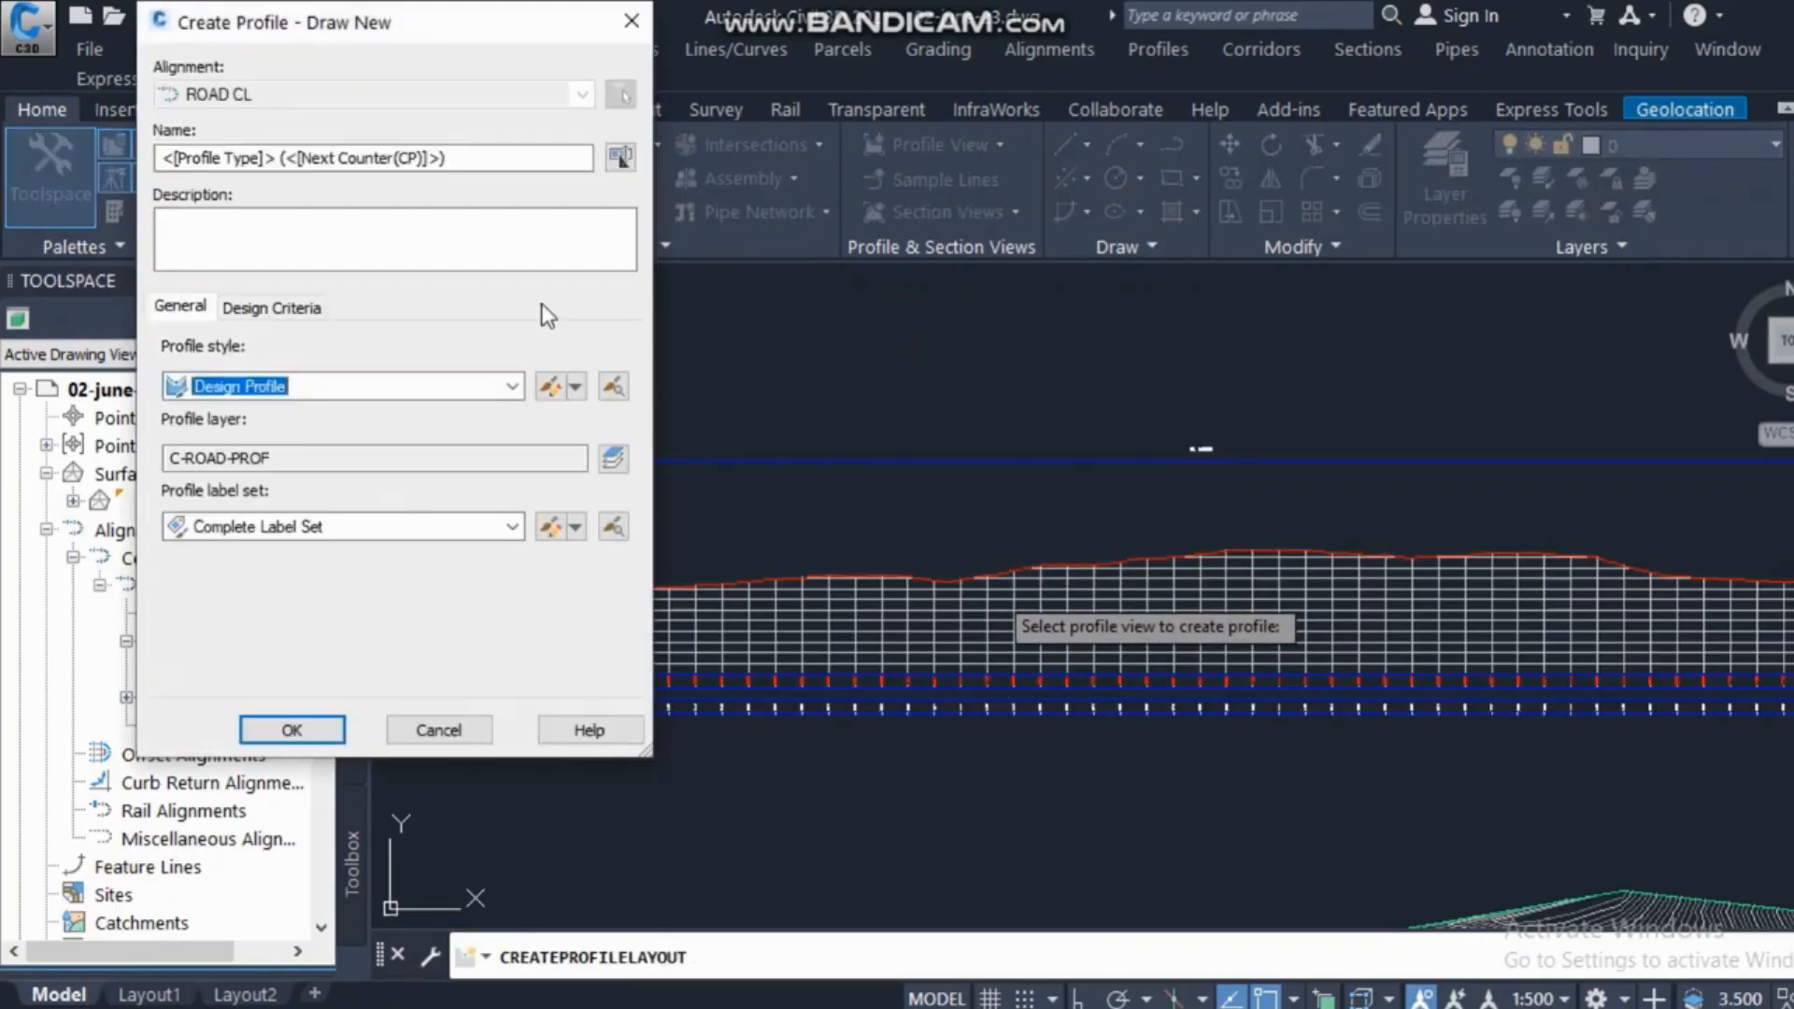
pyautogui.click(460, 159)
pyautogui.moveTo(460, 159); pyautogui.dragTo(92, 165)
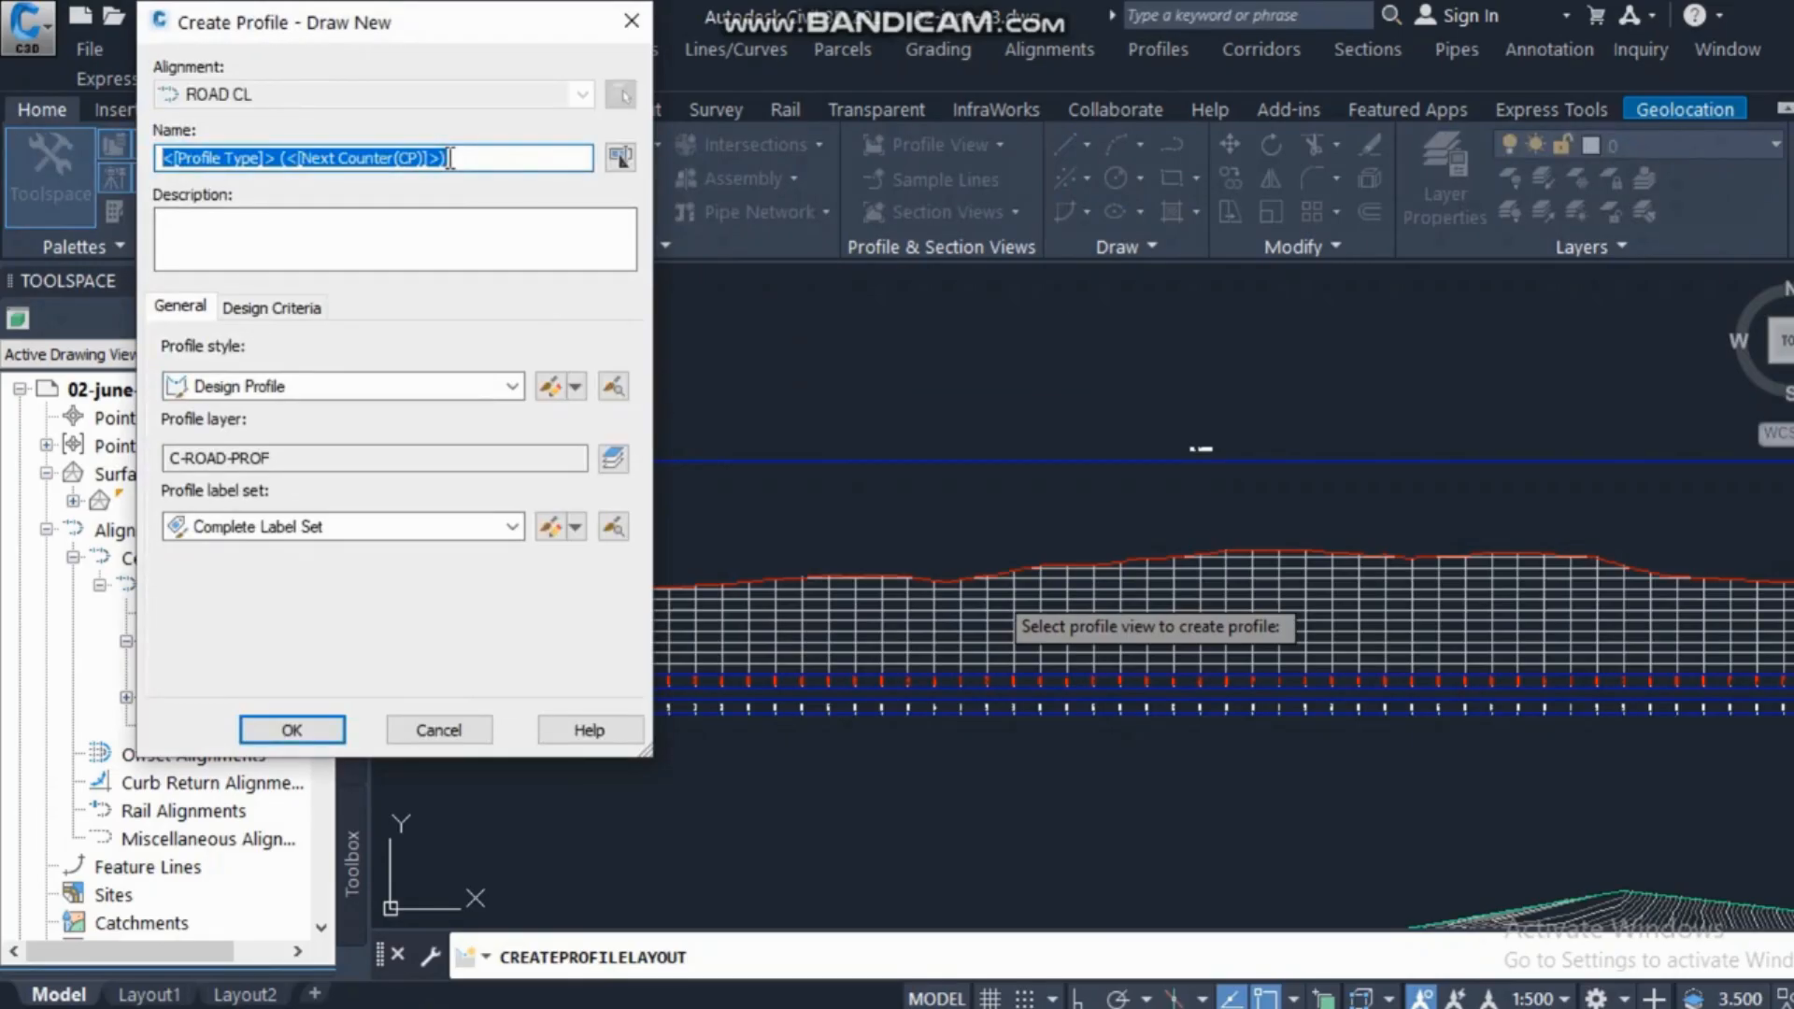
pyautogui.write('d design profile')
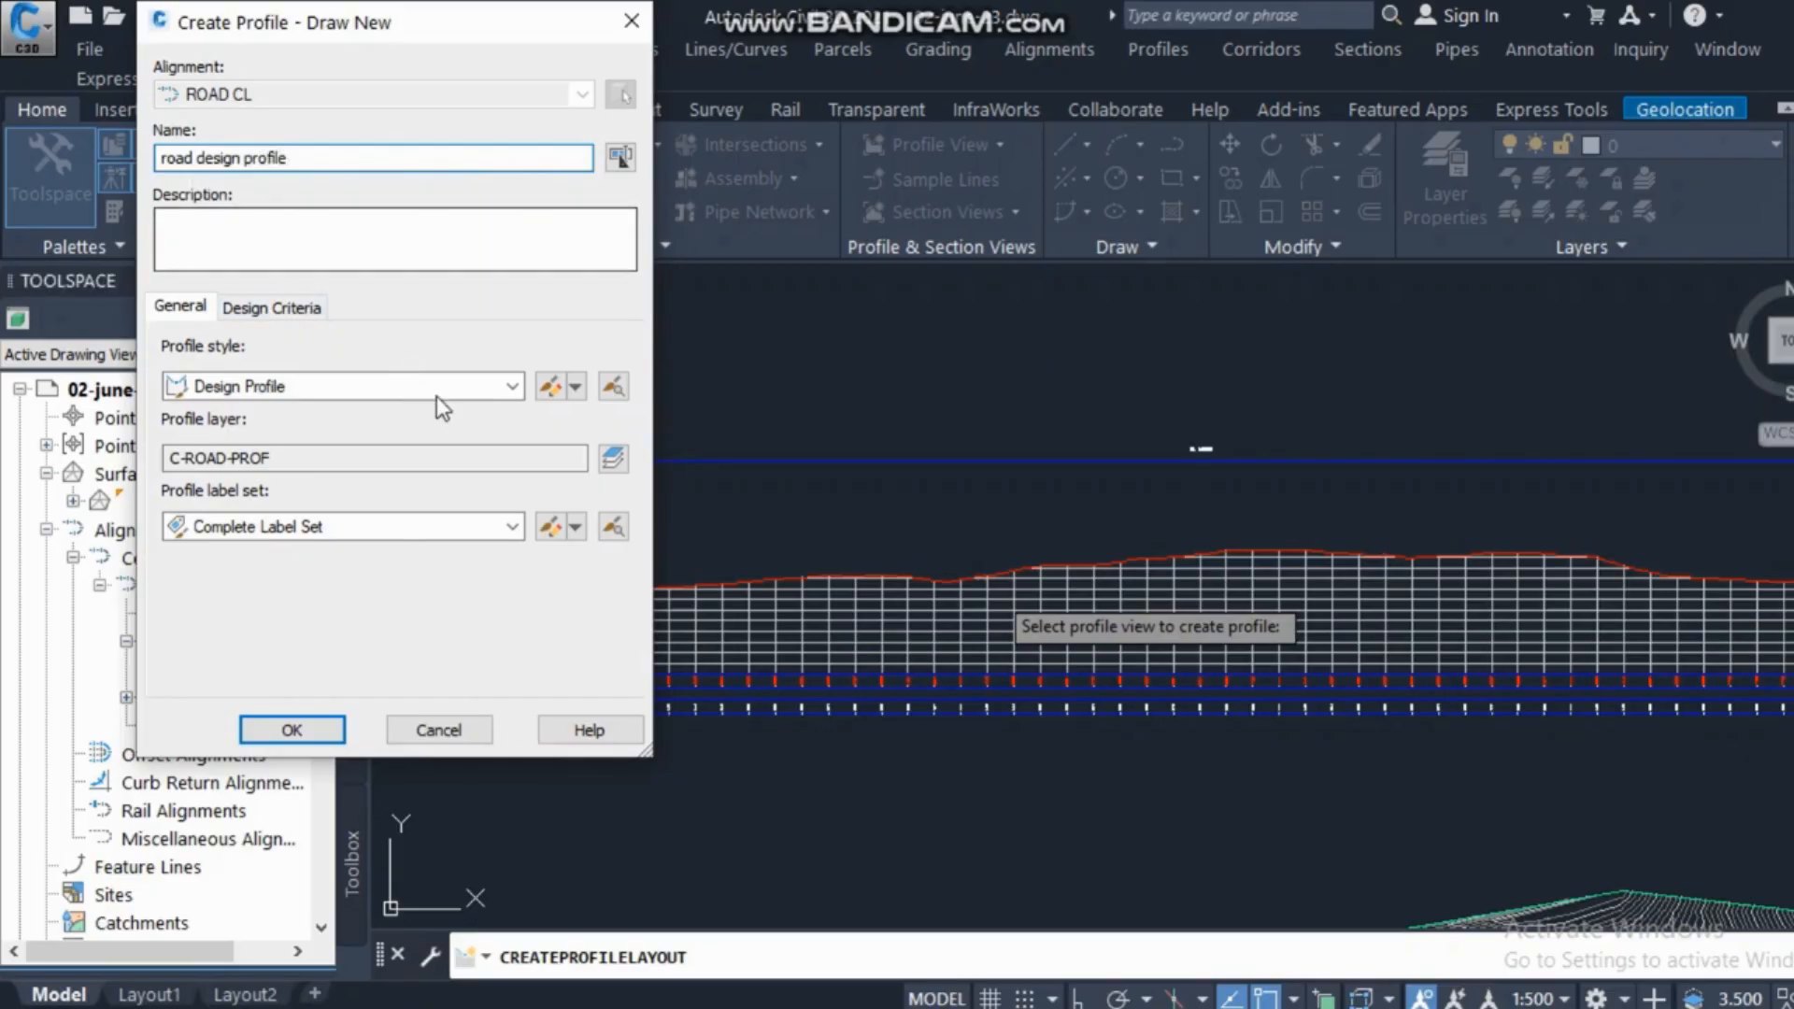
pyautogui.click(512, 386)
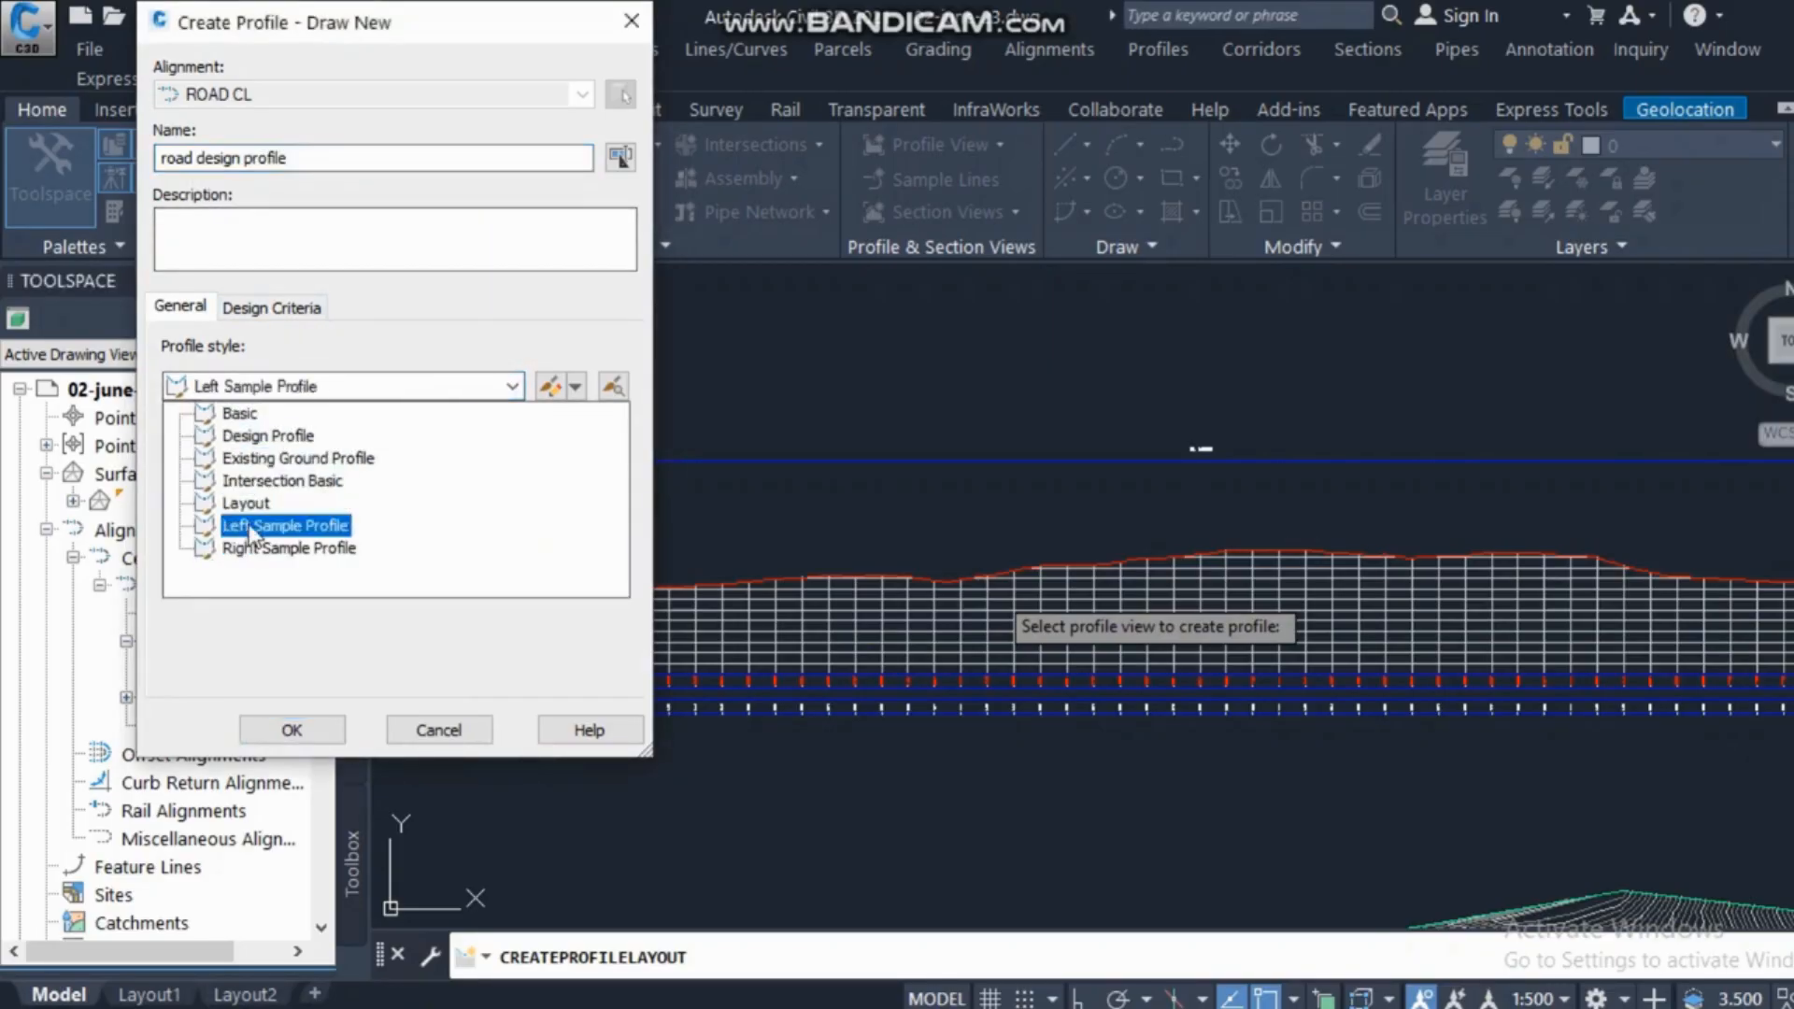
pyautogui.click(266, 436)
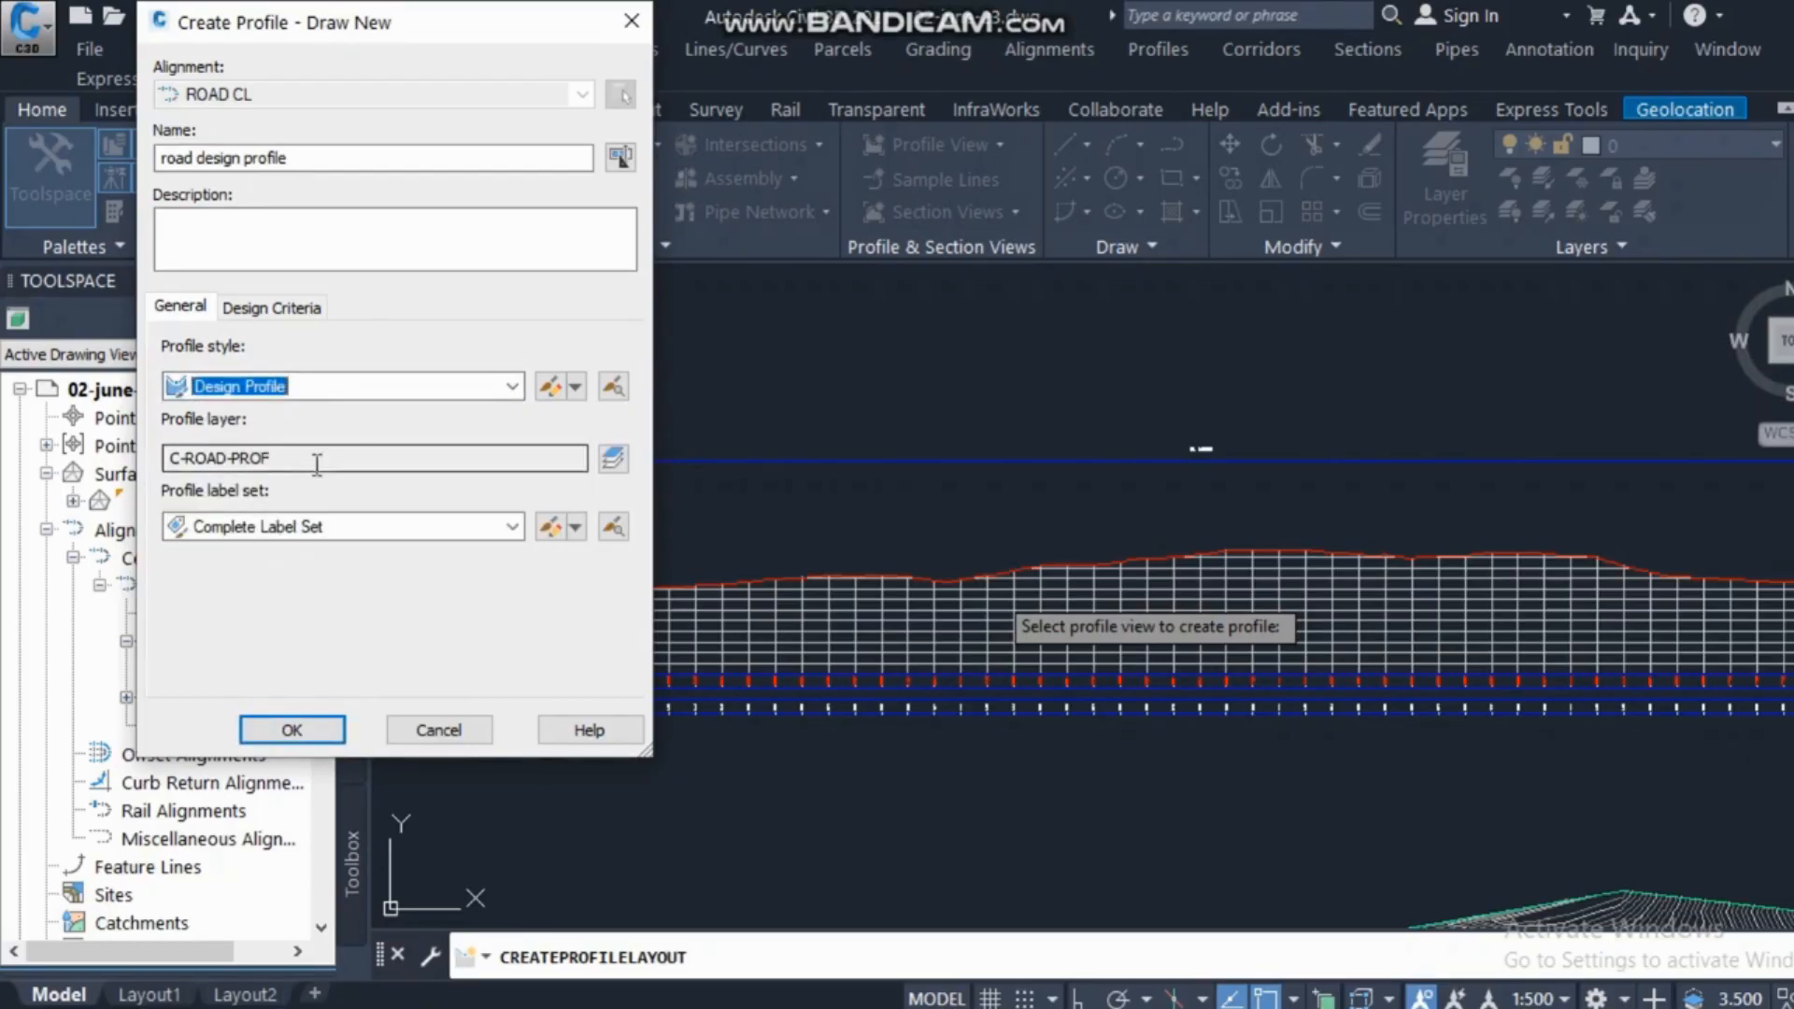
# Review the label types in Complete Label Set, keep it as the profile label set, and create the design profile.
pyautogui.click(513, 528)
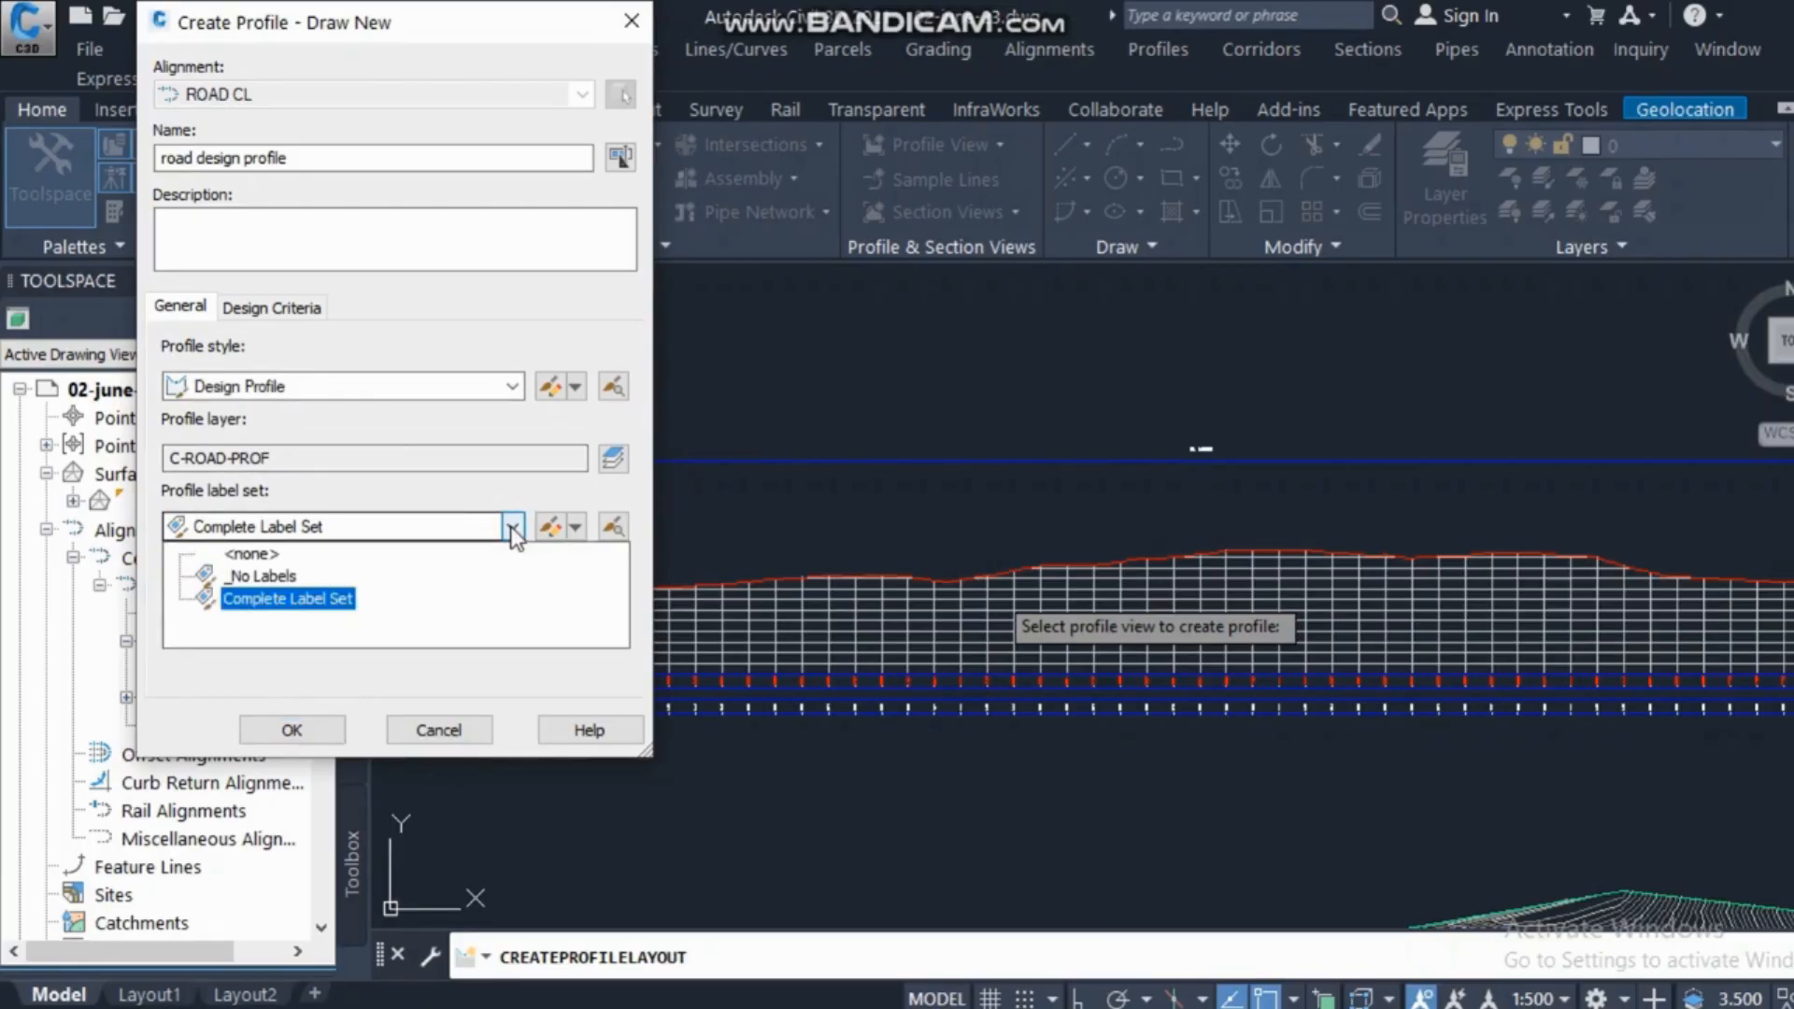
pyautogui.click(513, 526)
pyautogui.click(555, 528)
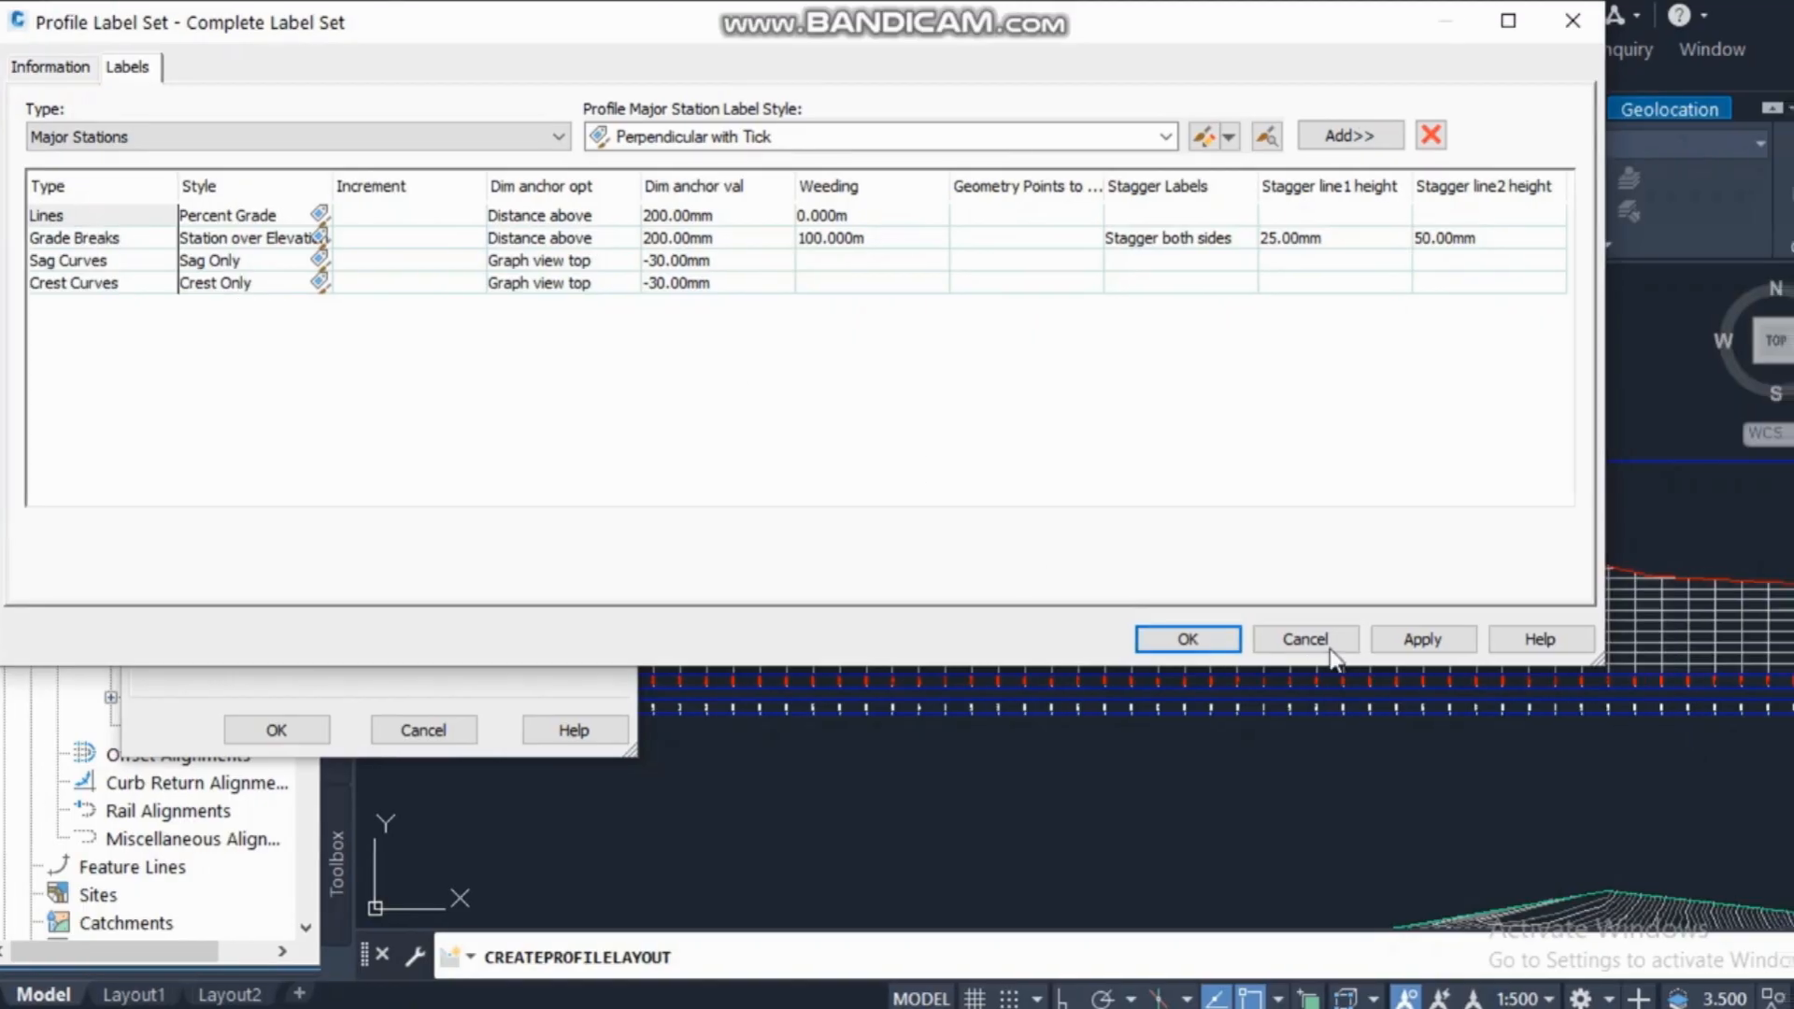
pyautogui.click(1317, 639)
pyautogui.click(510, 528)
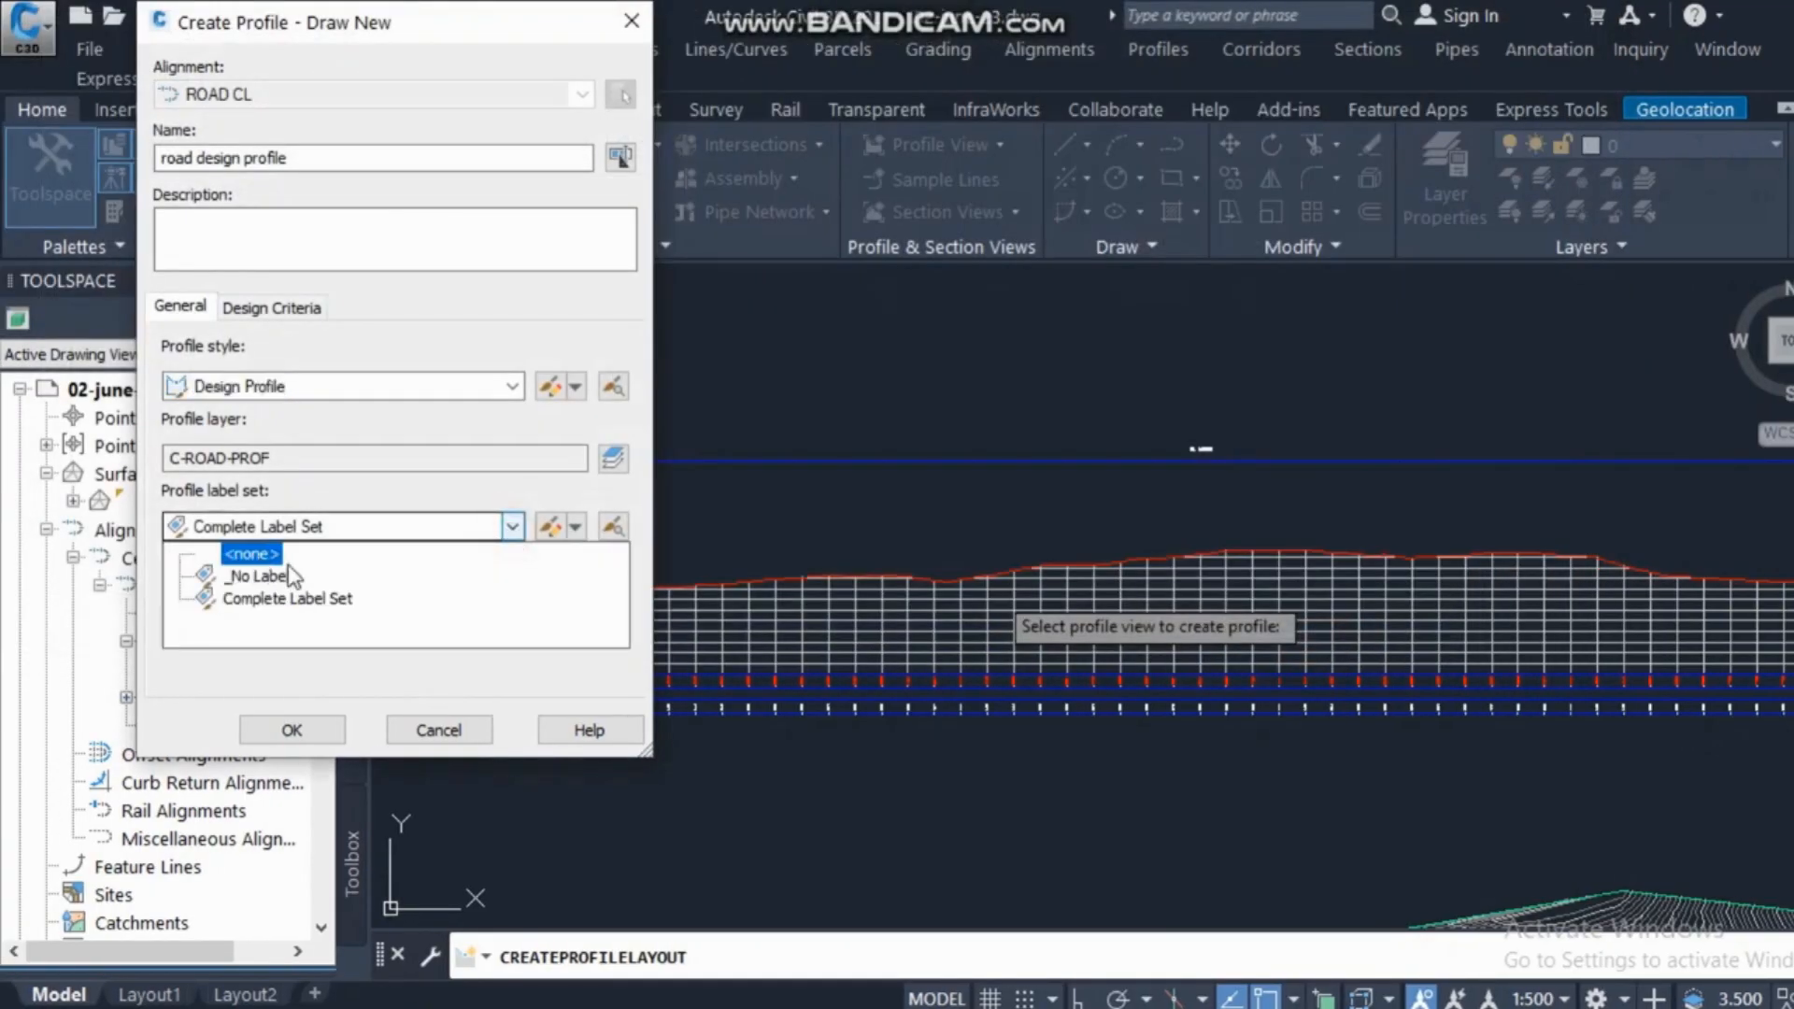
pyautogui.scroll(1, 338, 502)
pyautogui.scroll(-2, 338, 502)
pyautogui.click(341, 501)
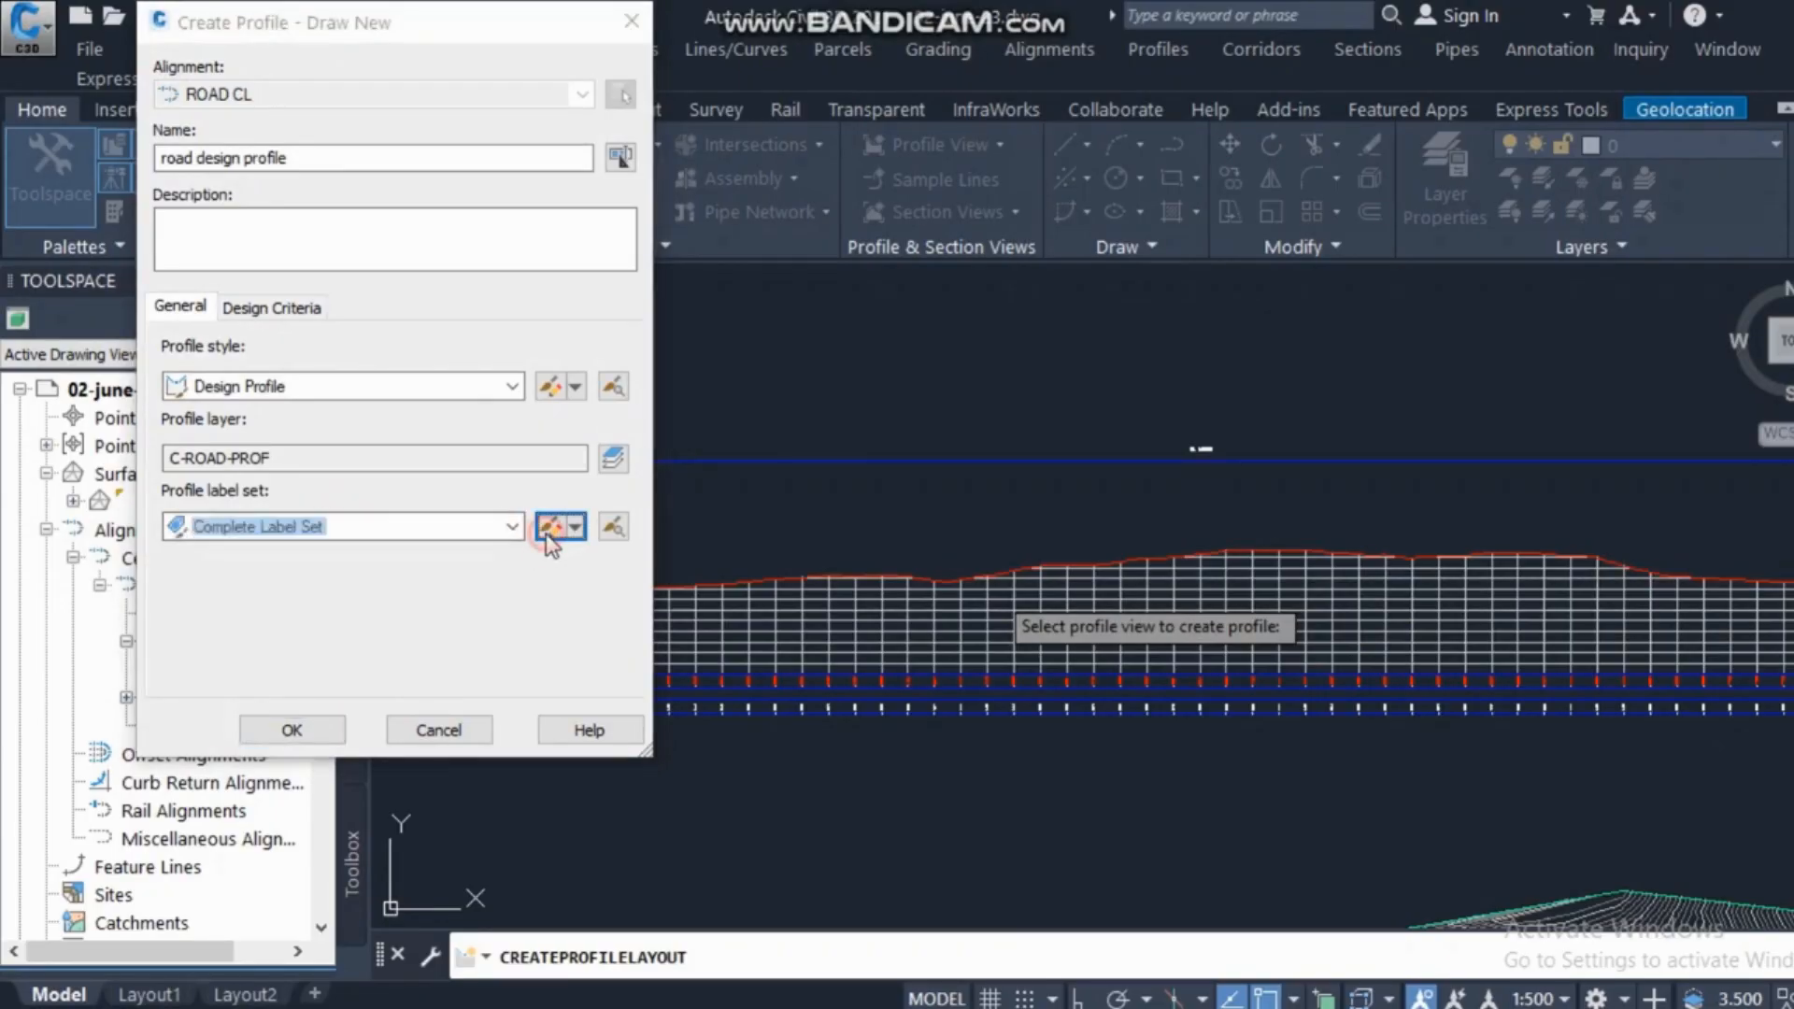
pyautogui.click(550, 526)
pyautogui.click(91, 234)
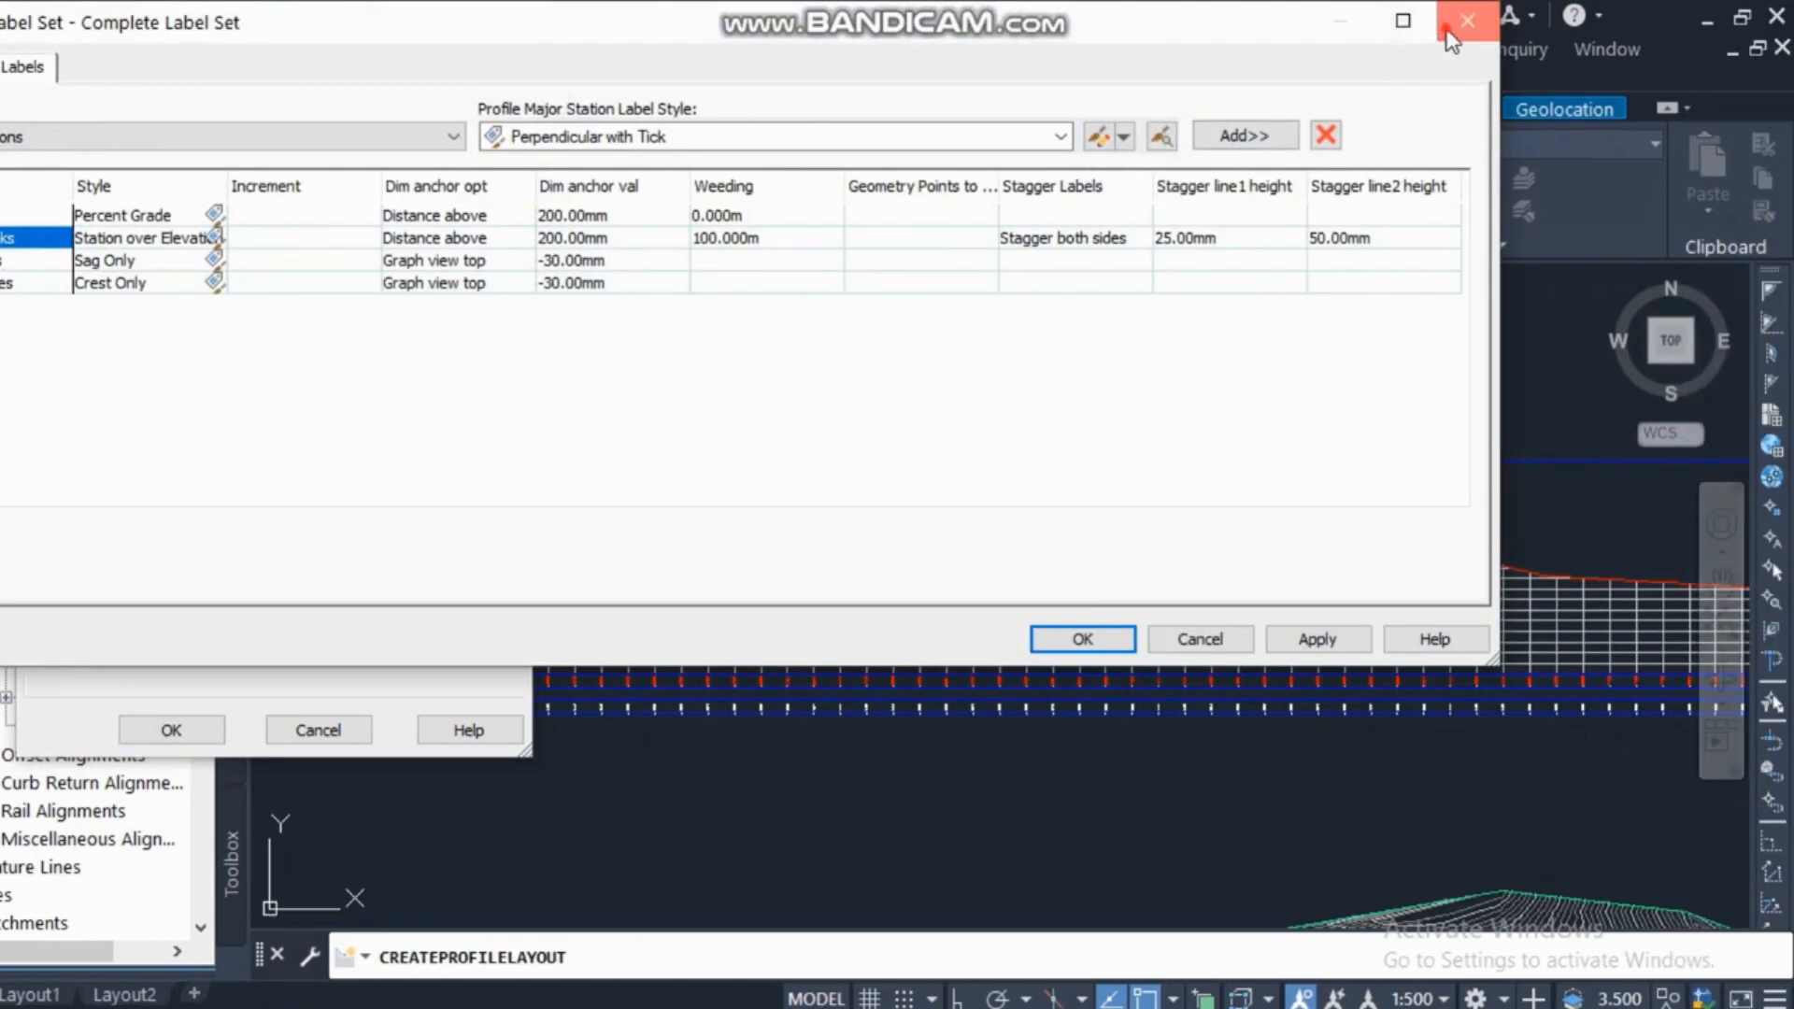
pyautogui.click(1587, 21)
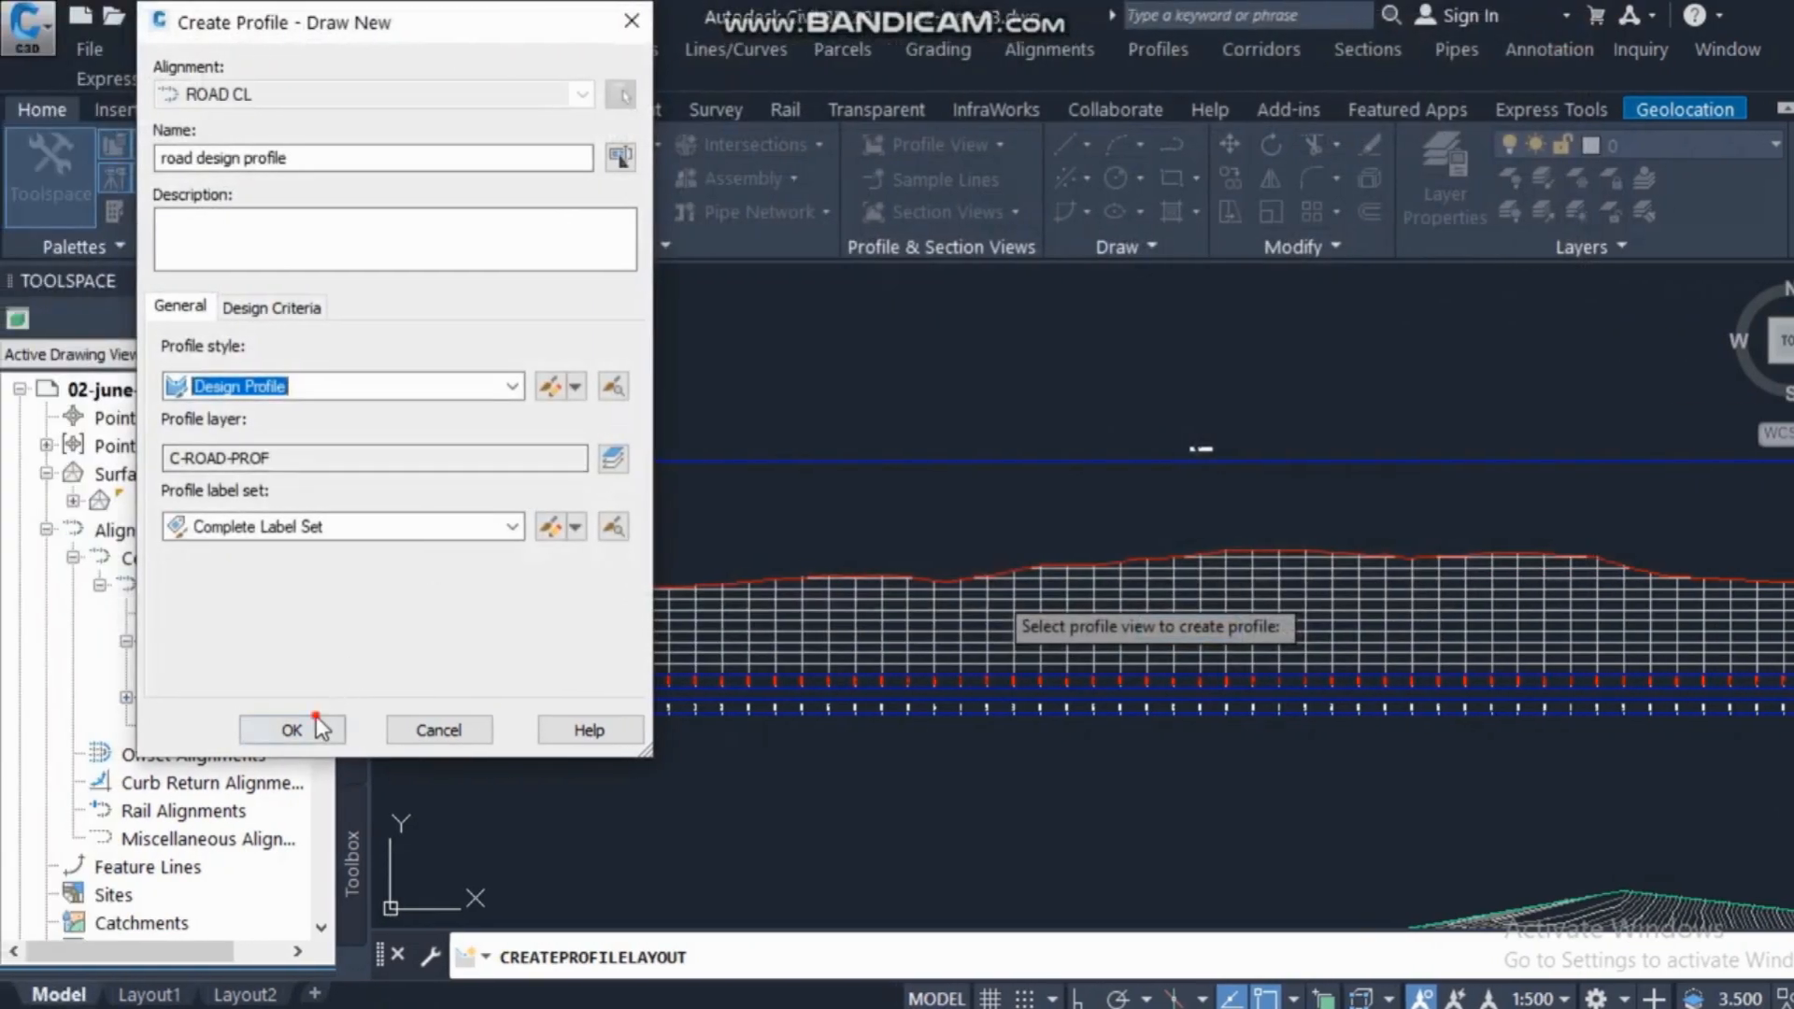
pyautogui.click(318, 728)
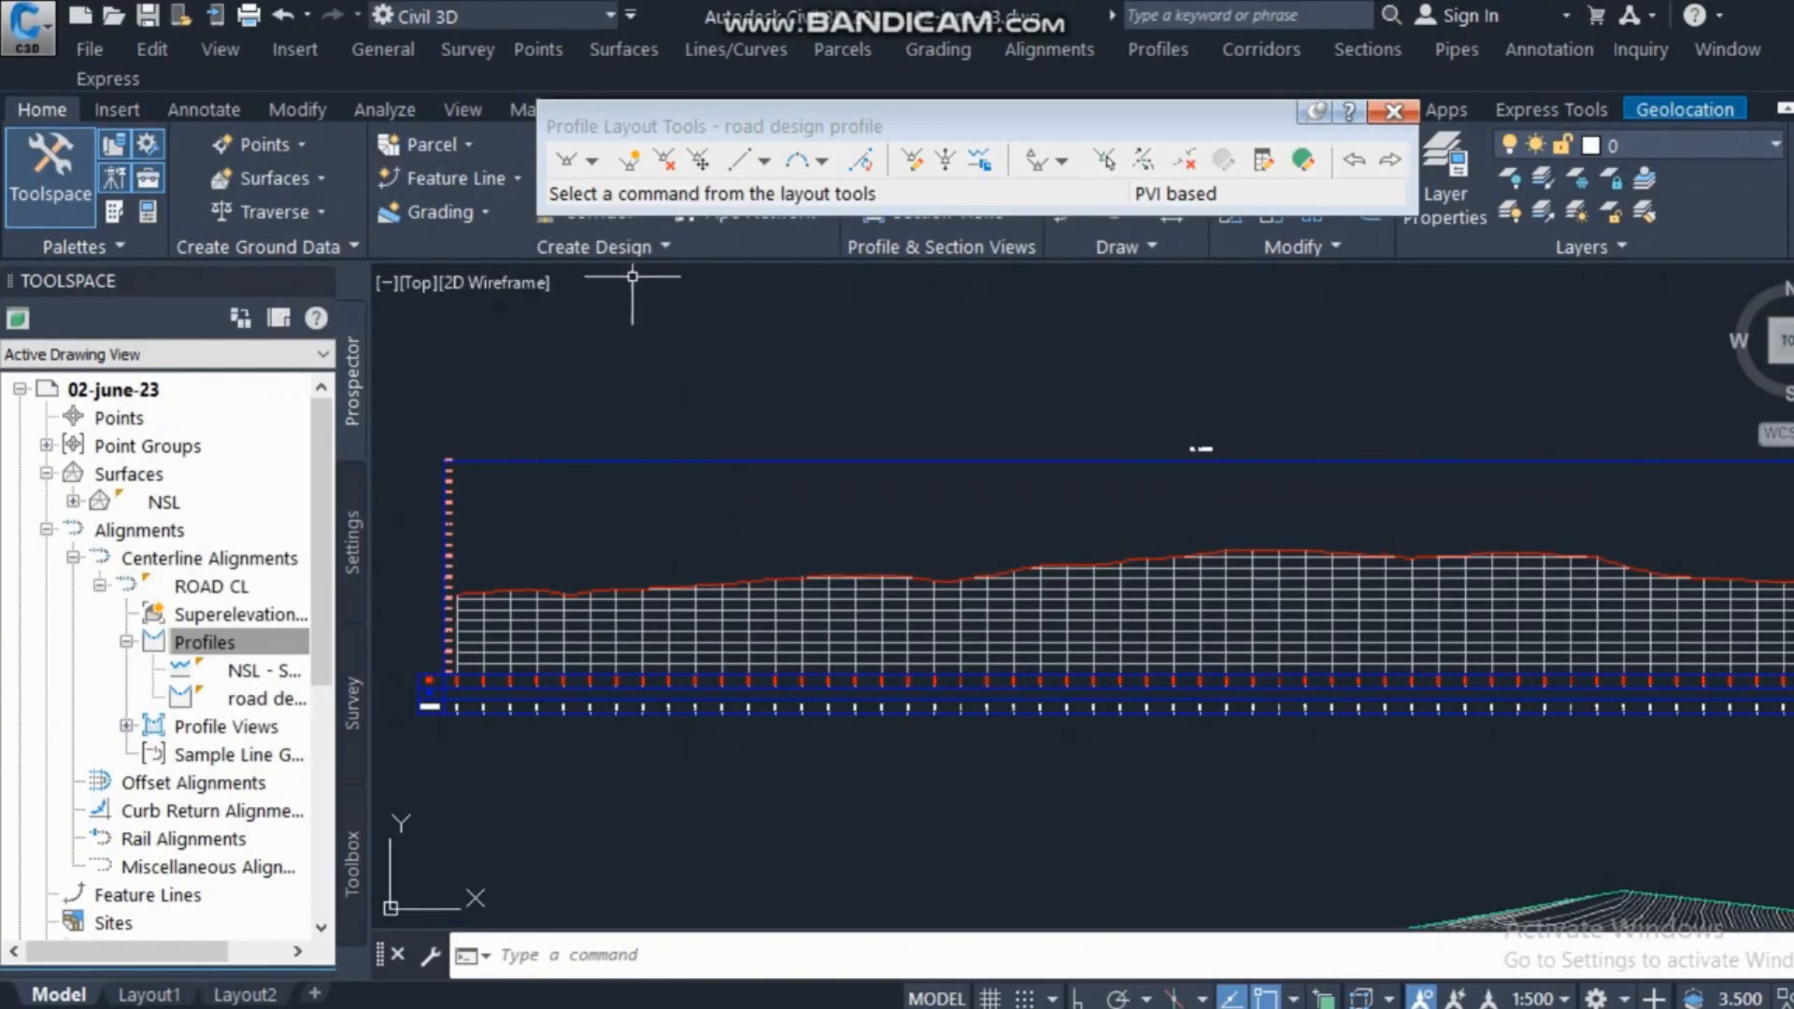
# Move the Profile Layout Tools down over the upper edge of the drawing area and review its Draw Tangents and curve settings options.
pyautogui.moveTo(779, 129)
pyautogui.mouseDown()
pyautogui.moveTo(811, 279)
pyautogui.moveTo(765, 305)
pyautogui.moveTo(753, 238)
pyautogui.mouseUp()
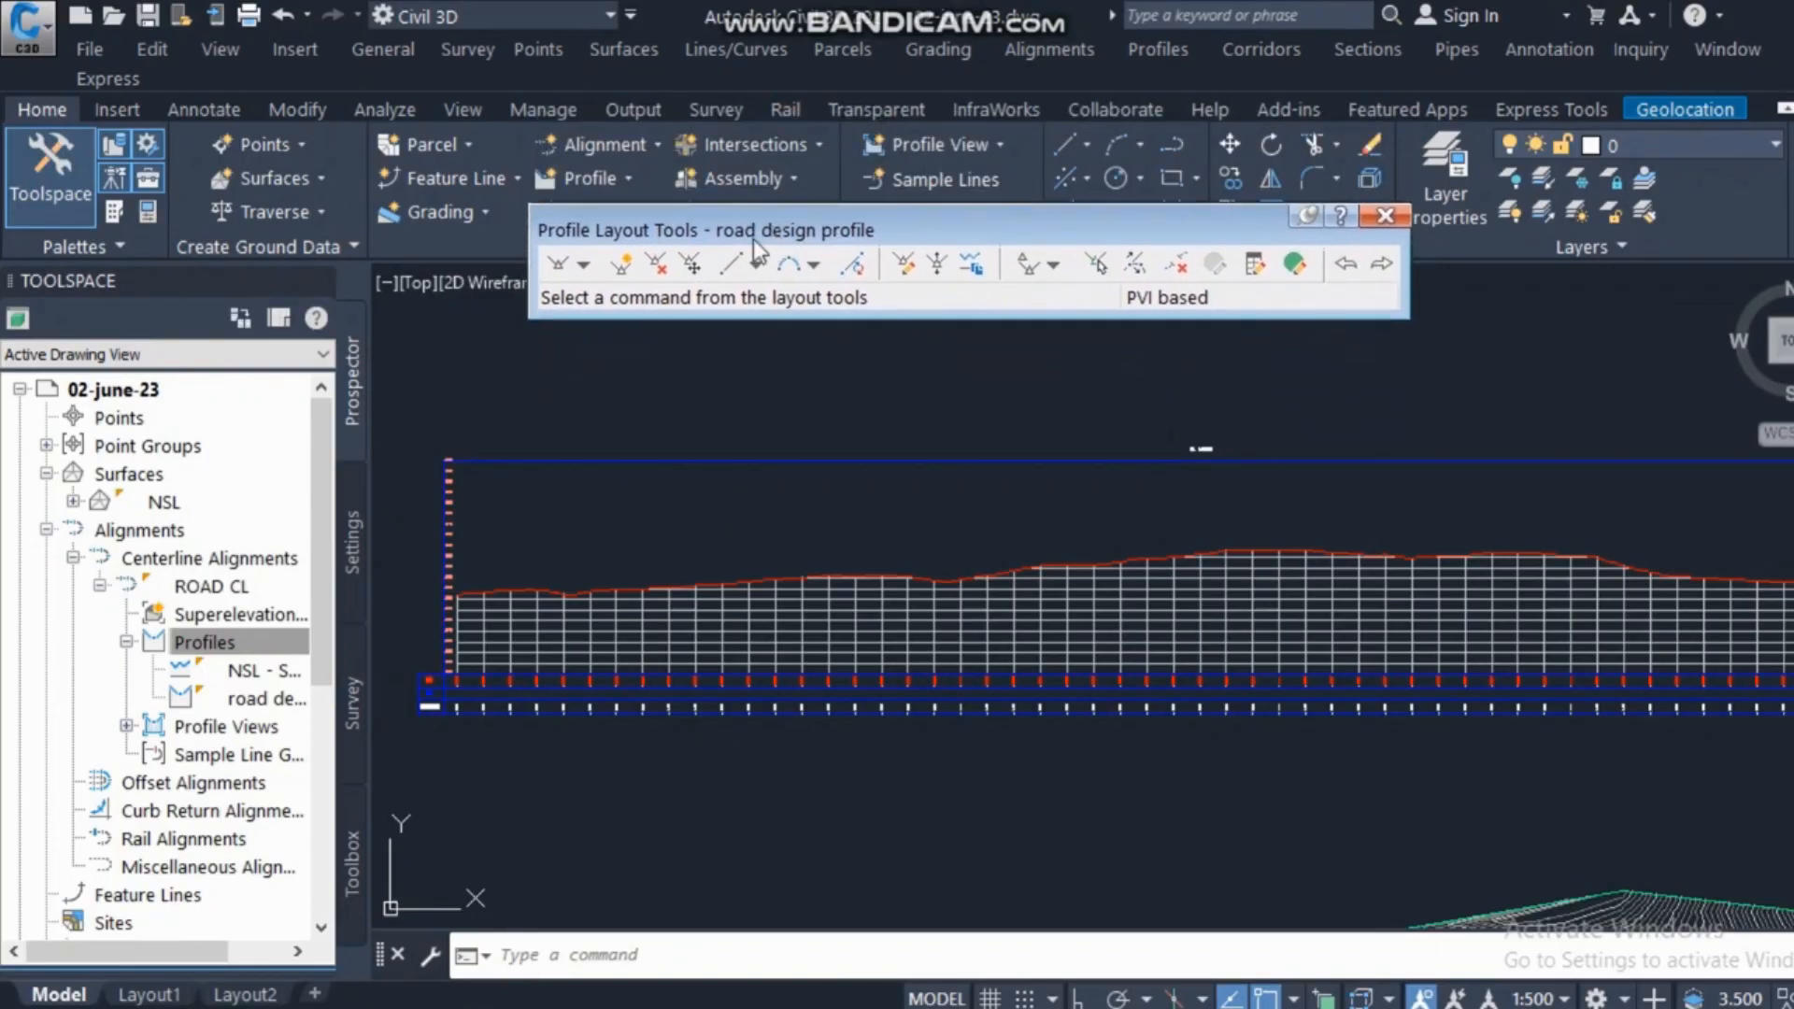
pyautogui.click(582, 265)
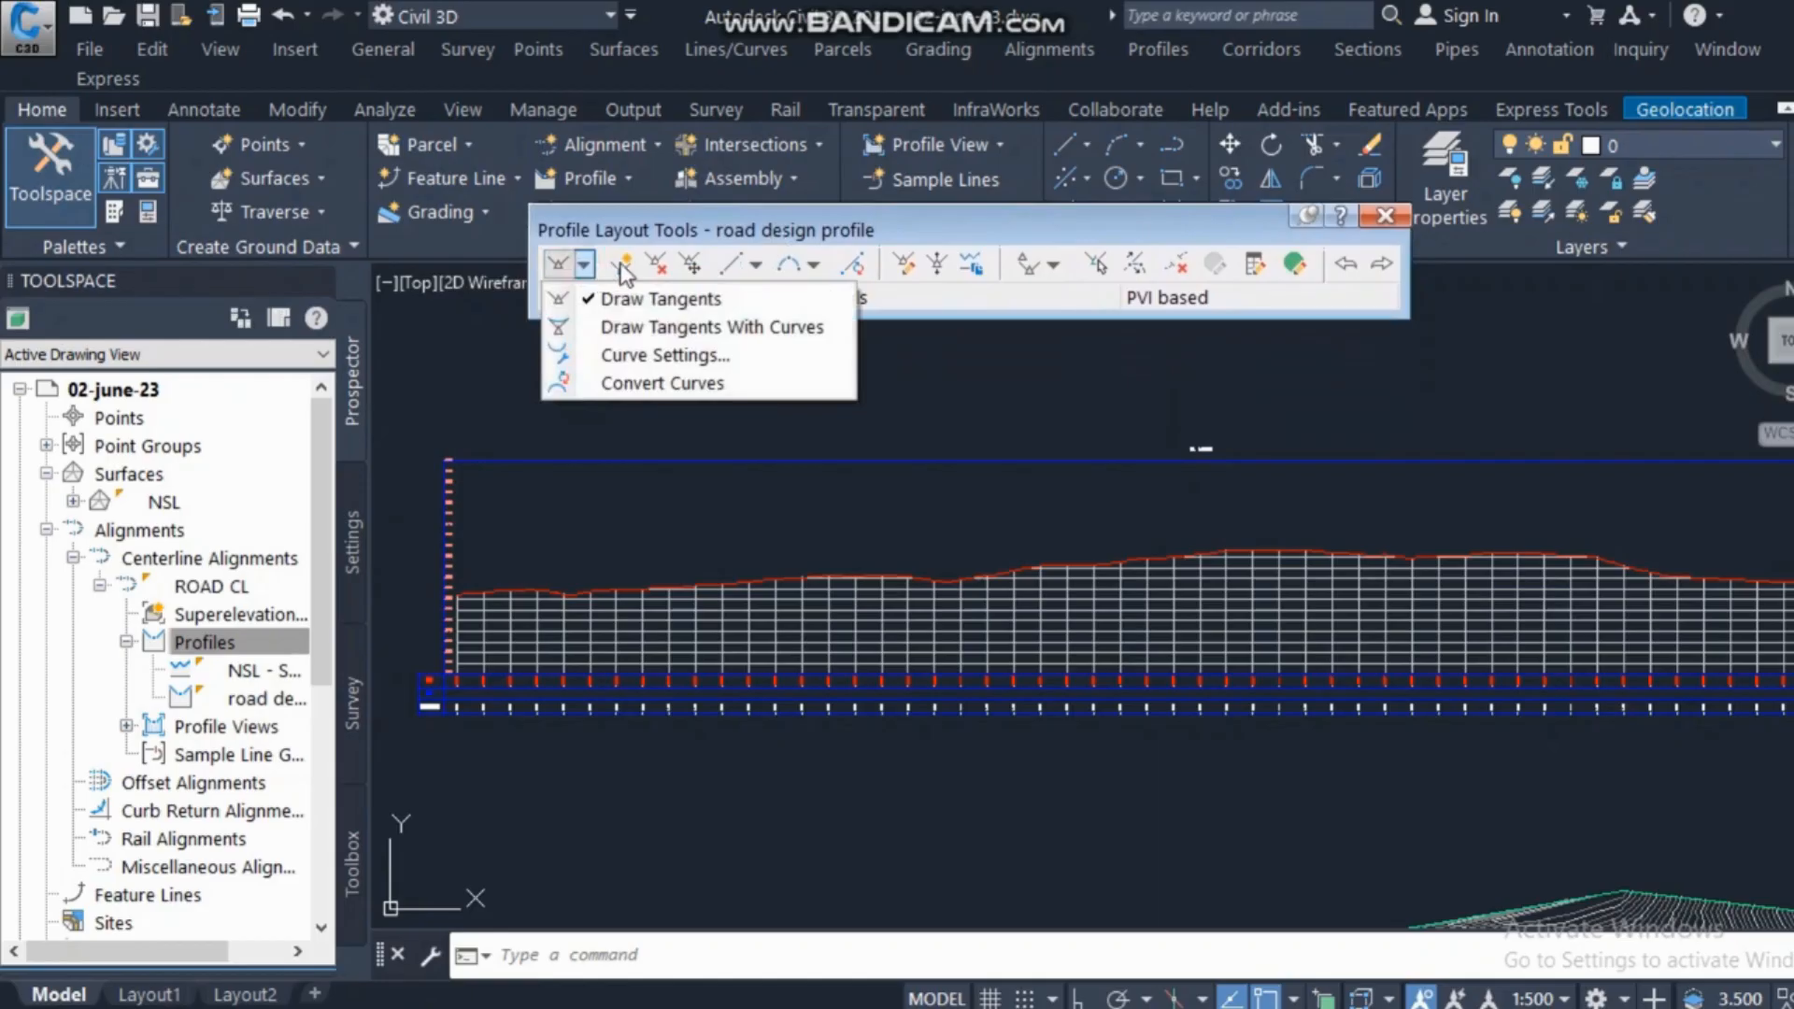
pyautogui.click(641, 233)
pyautogui.click(584, 266)
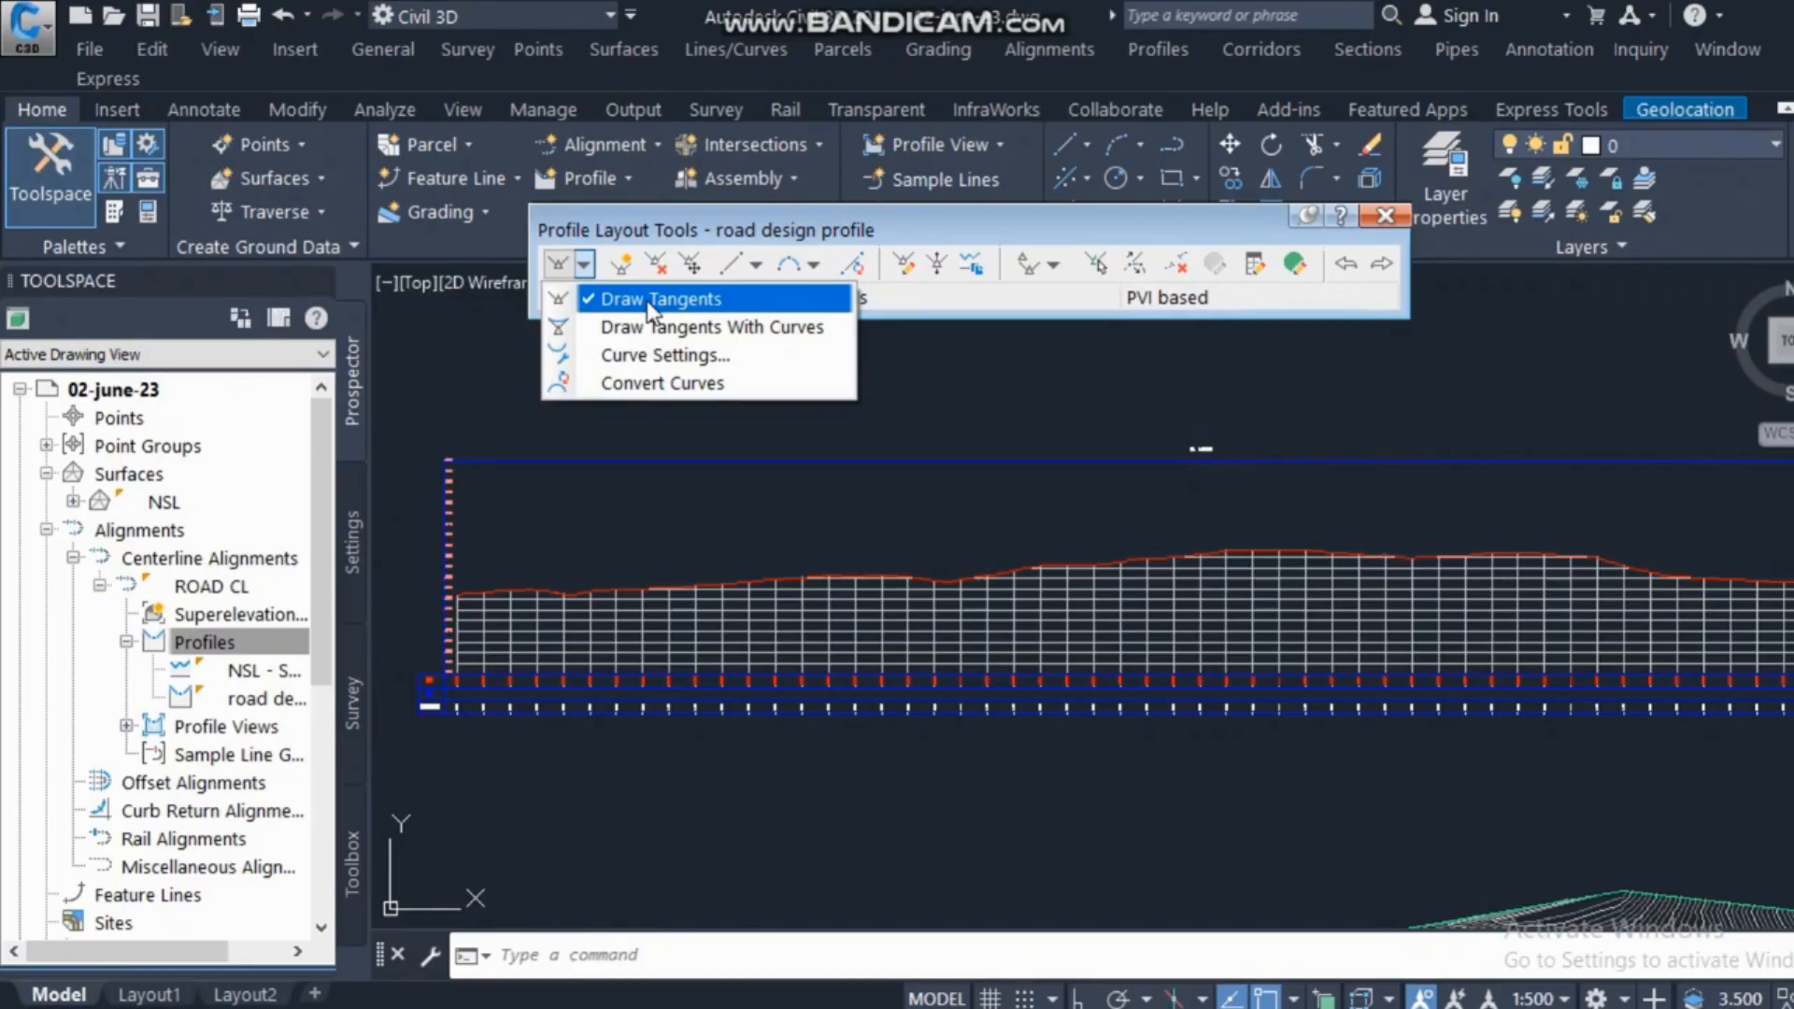
pyautogui.click(665, 228)
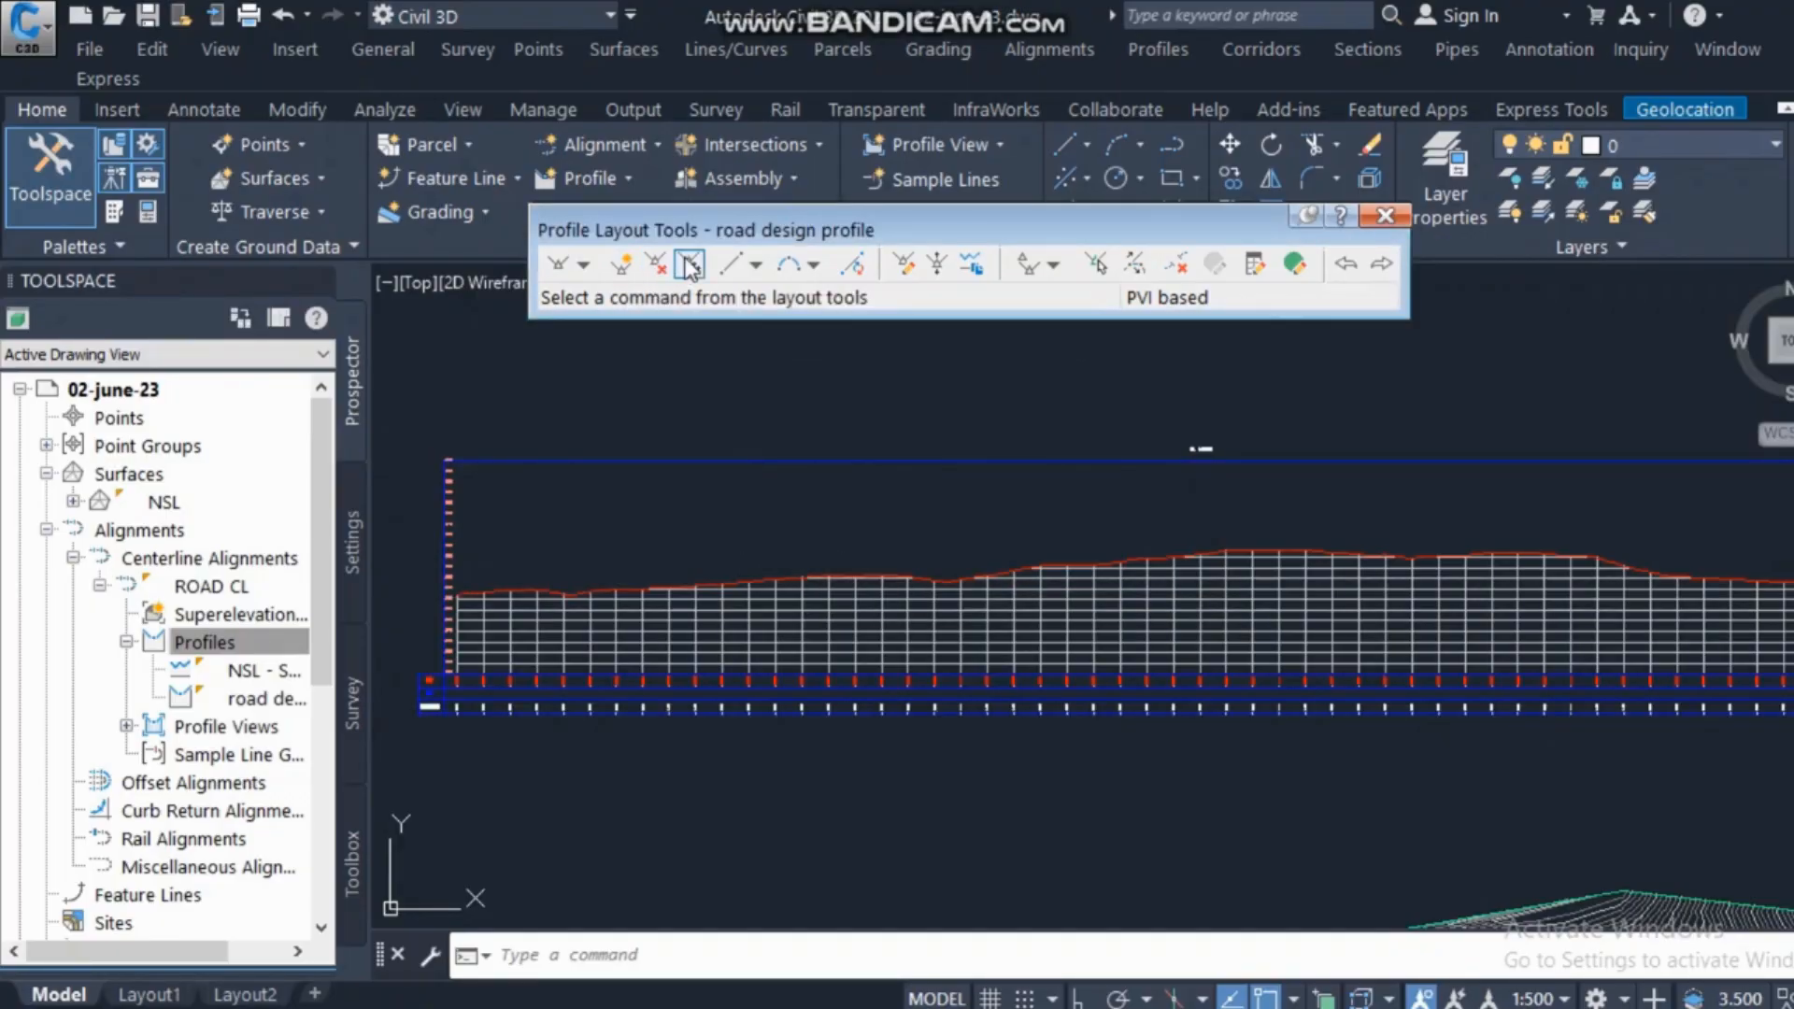
# Review the fixed, floating and free options for tangents and vertical curves, and check the Profile Grid View.
pyautogui.click(757, 266)
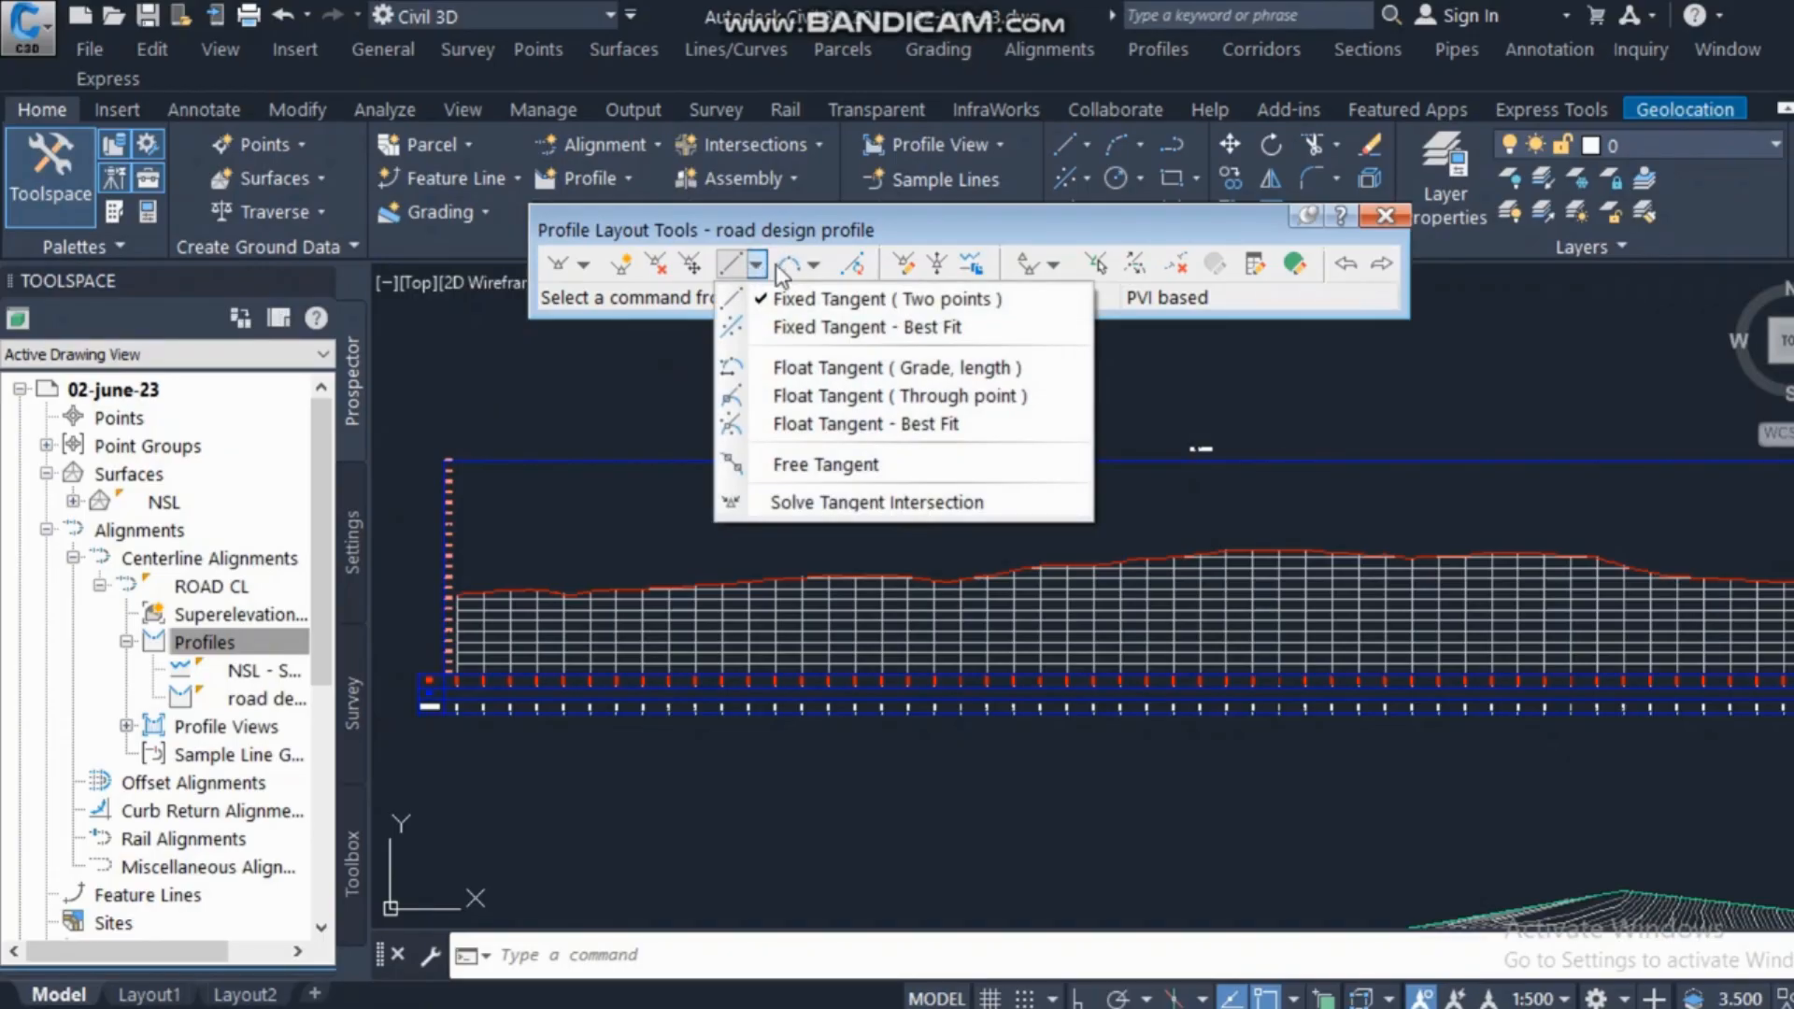
pyautogui.click(815, 267)
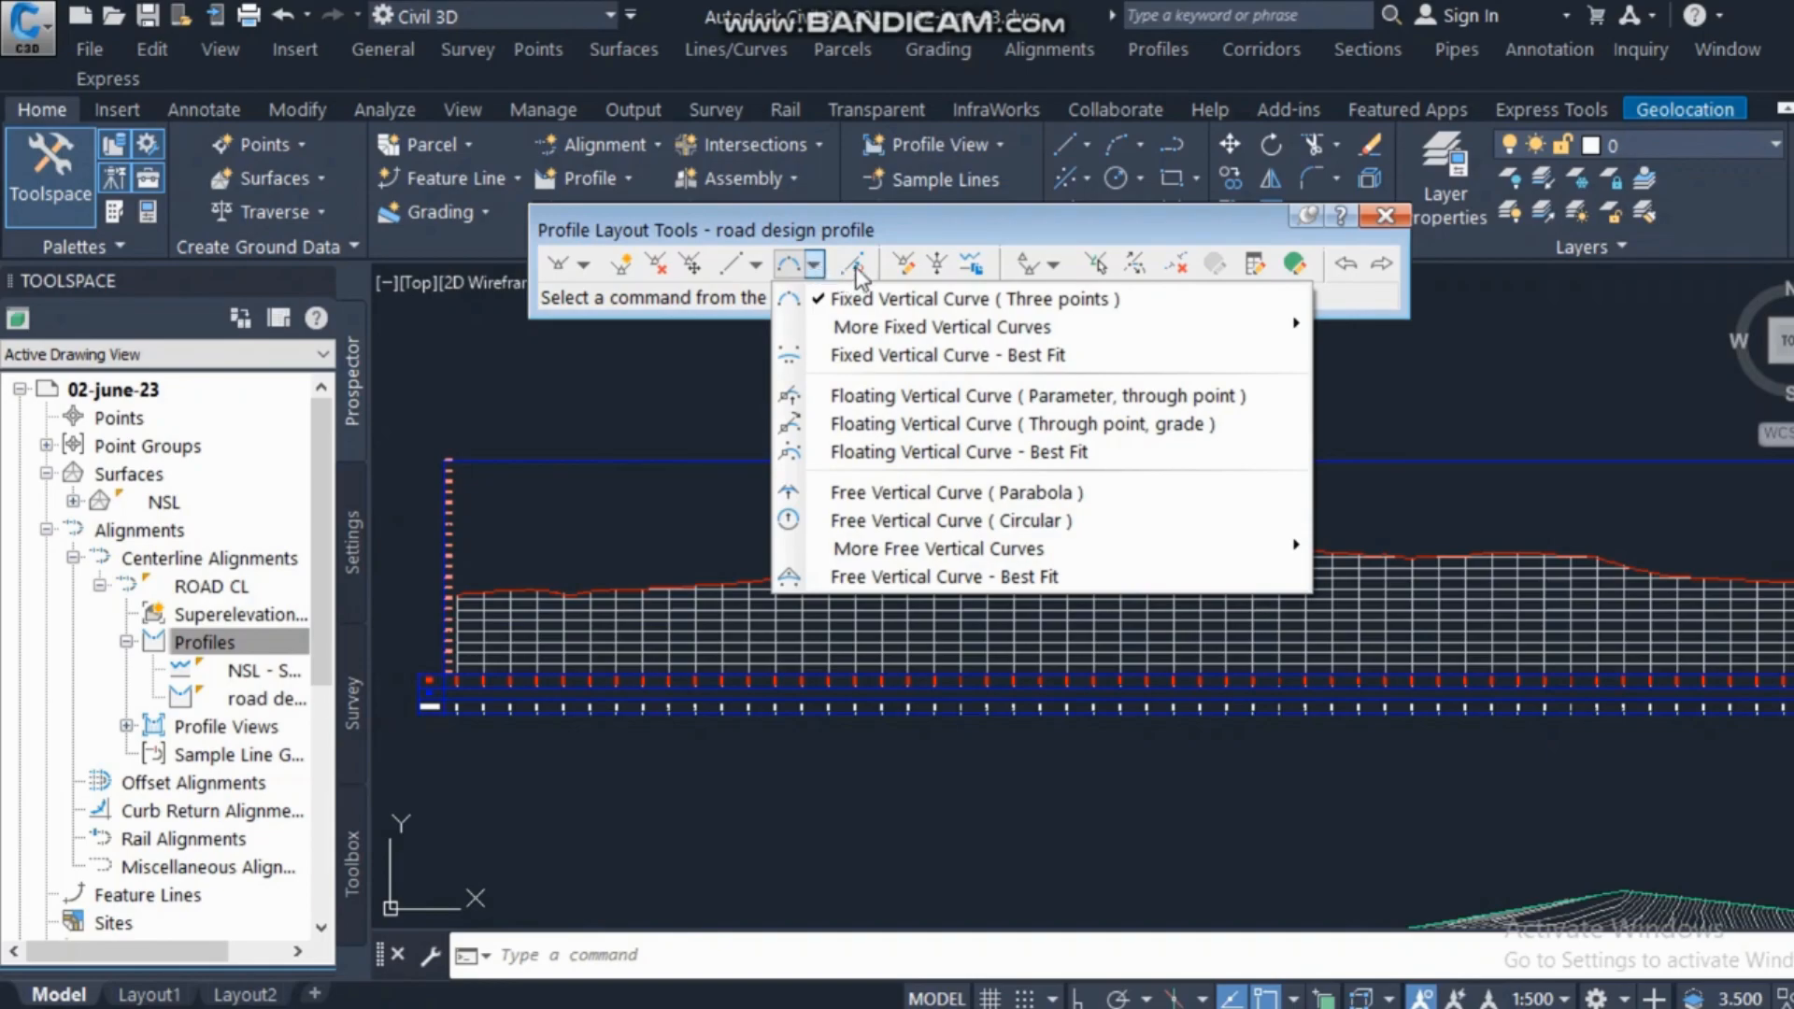
pyautogui.click(876, 234)
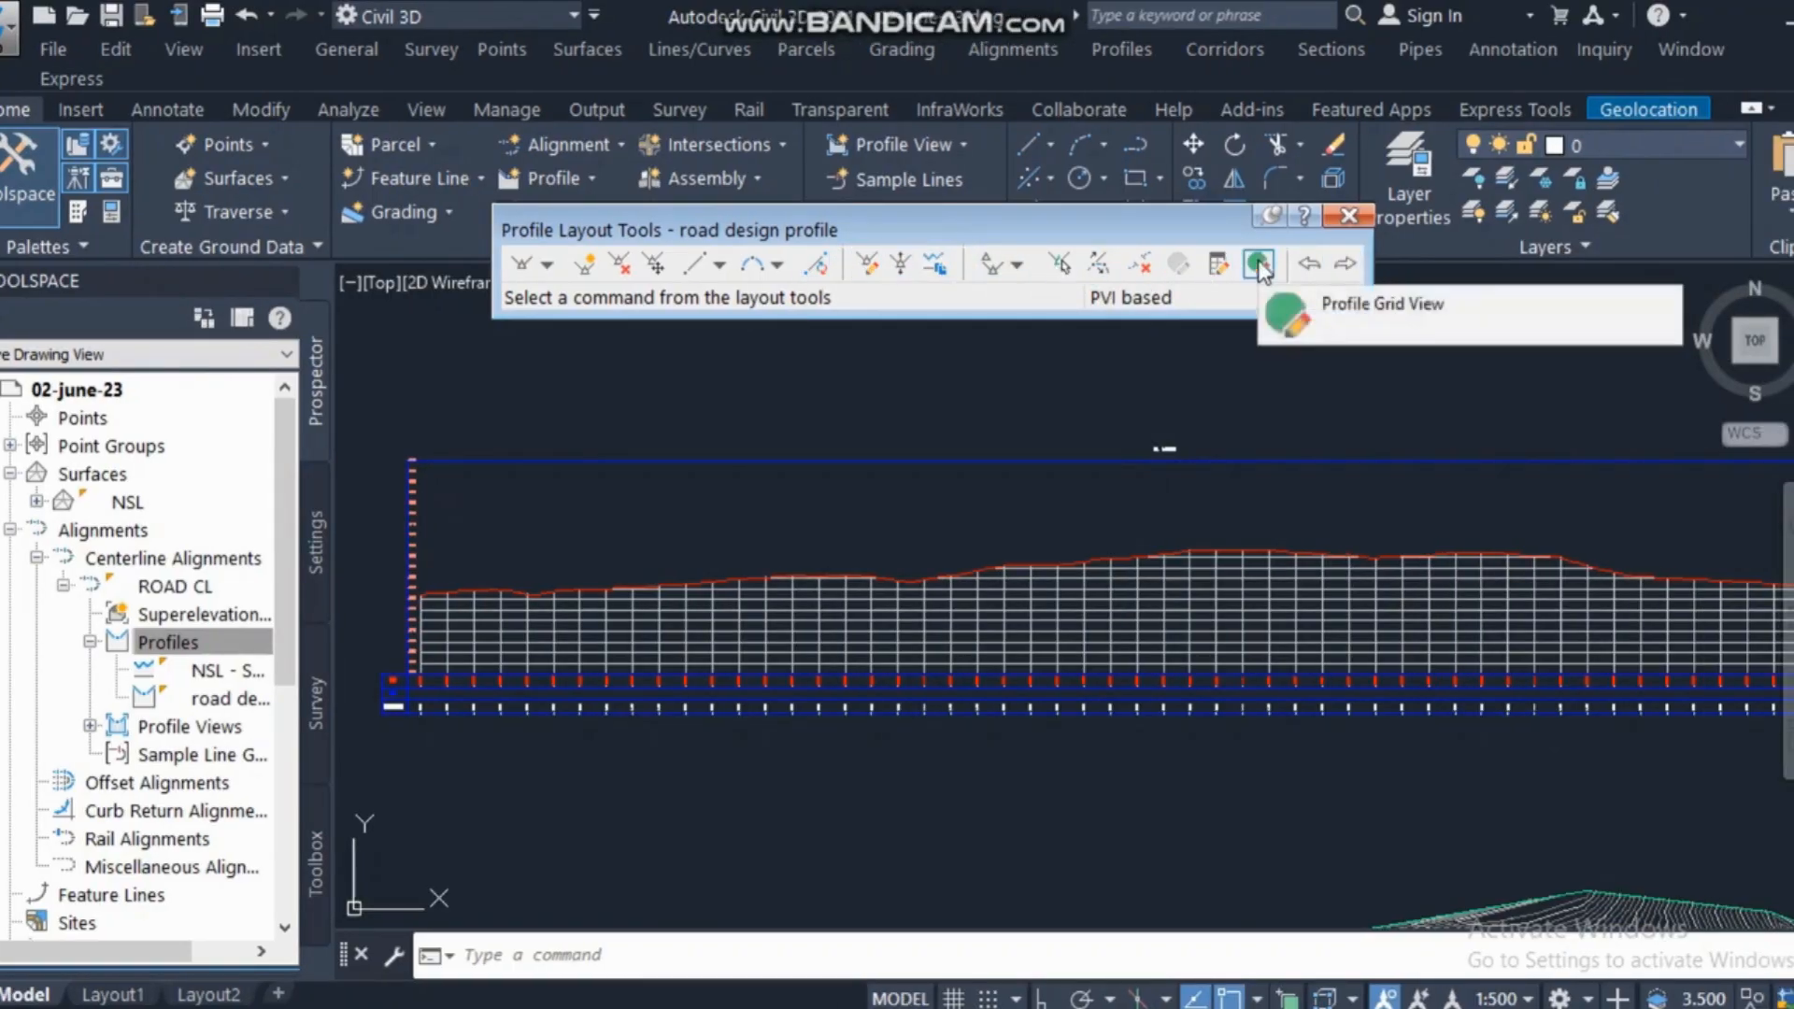
pyautogui.click(1258, 262)
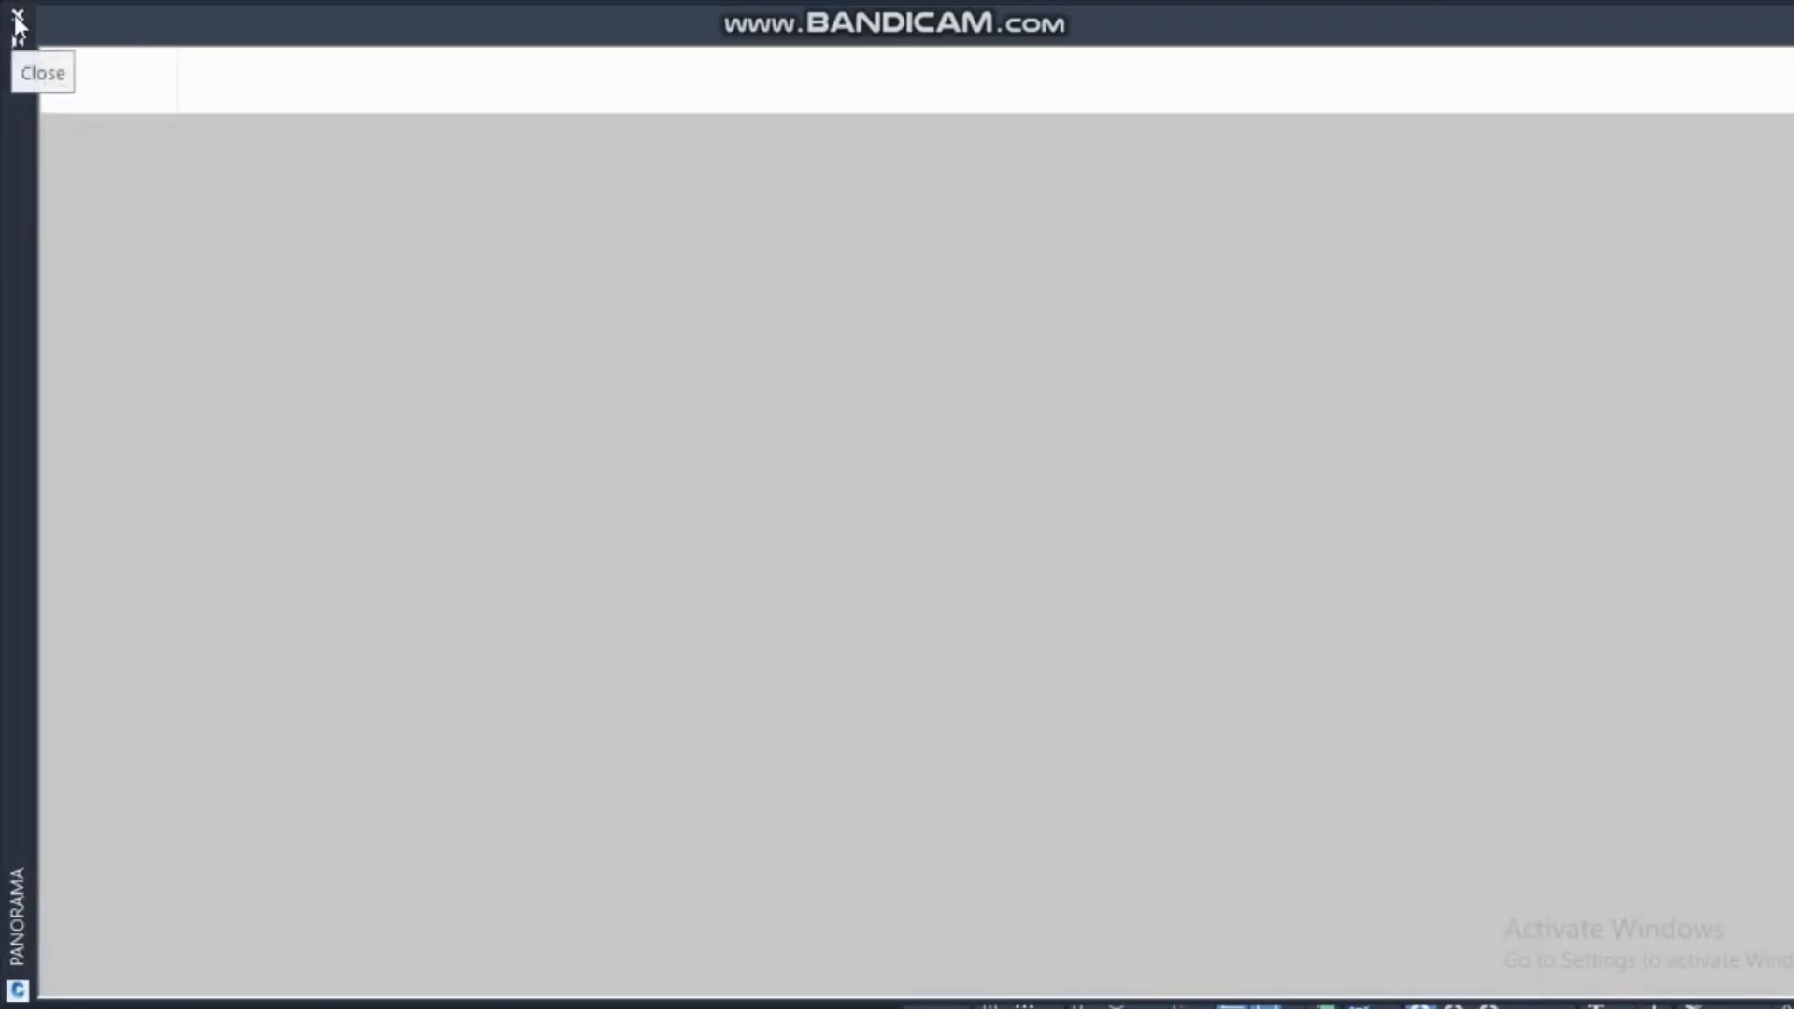
pyautogui.click(16, 17)
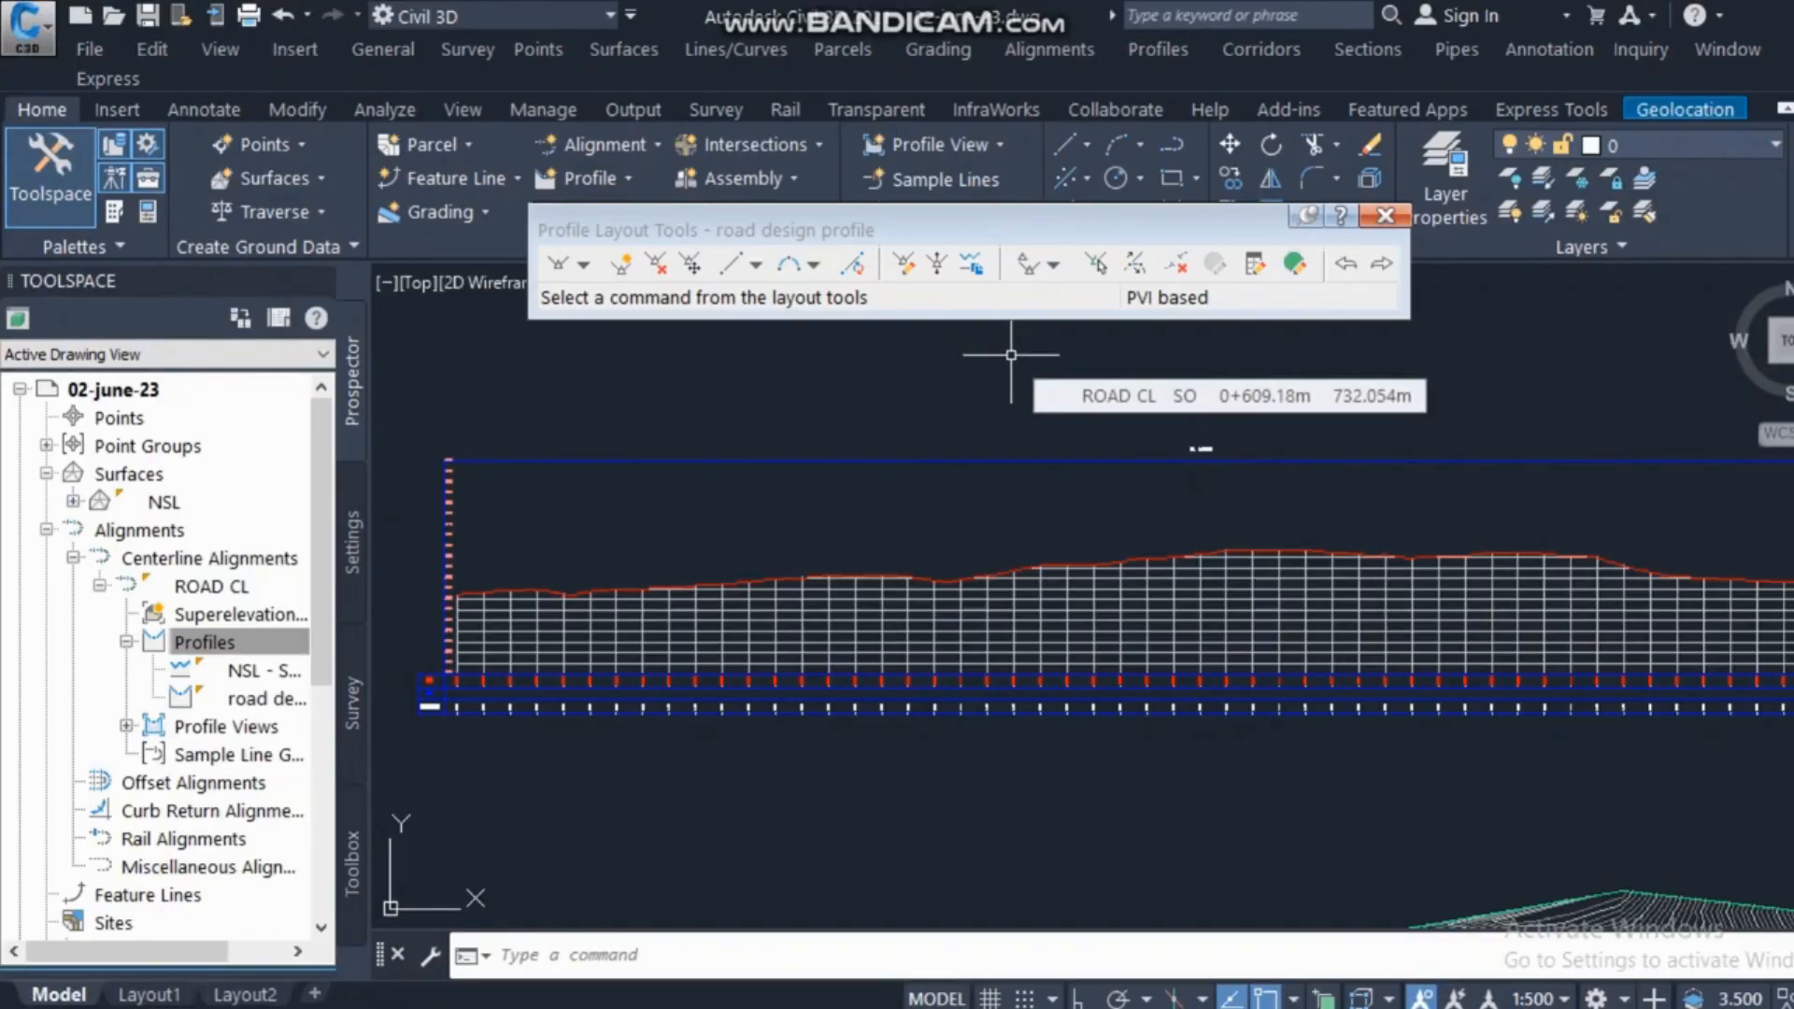
# Draw a single design tangent without curves from the start to the end of the ground profile on the profile view.
pyautogui.click(583, 265)
pyautogui.click(634, 301)
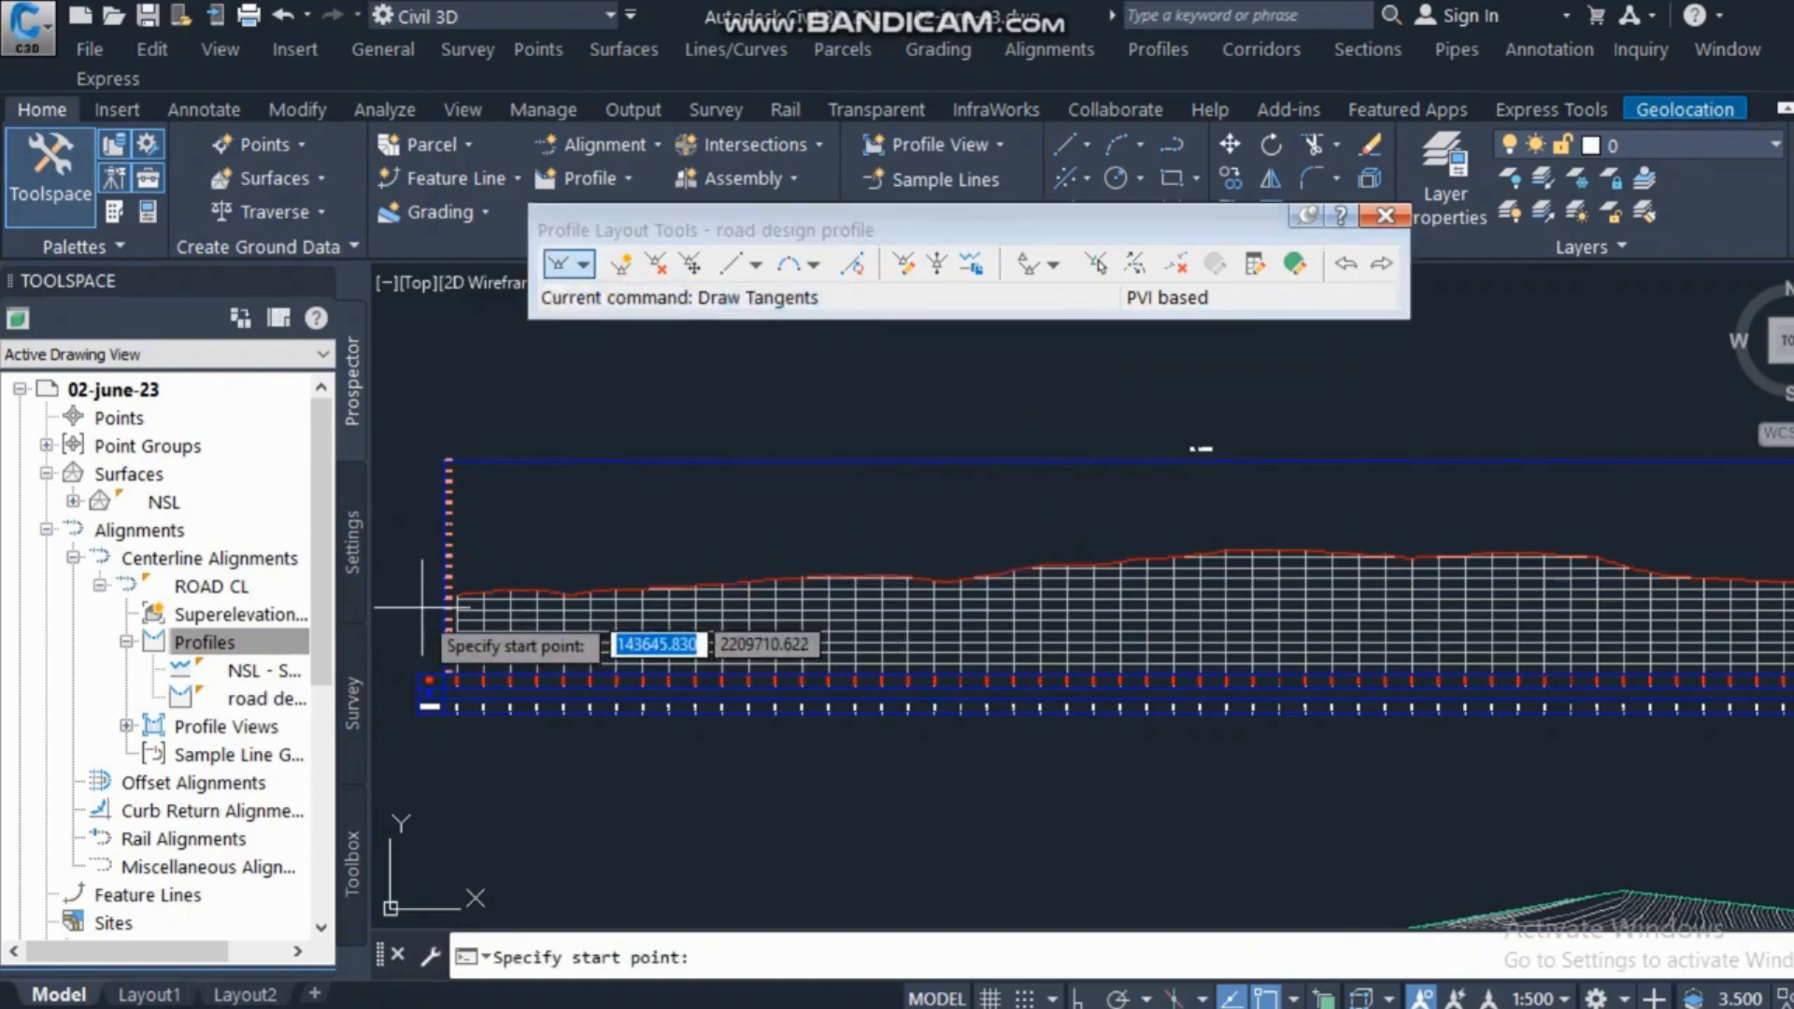
pyautogui.scroll(5, 453, 607)
pyautogui.click(513, 603)
pyautogui.scroll(-3, 511, 608)
pyautogui.scroll(-3, 511, 608)
pyautogui.scroll(8, 1355, 624)
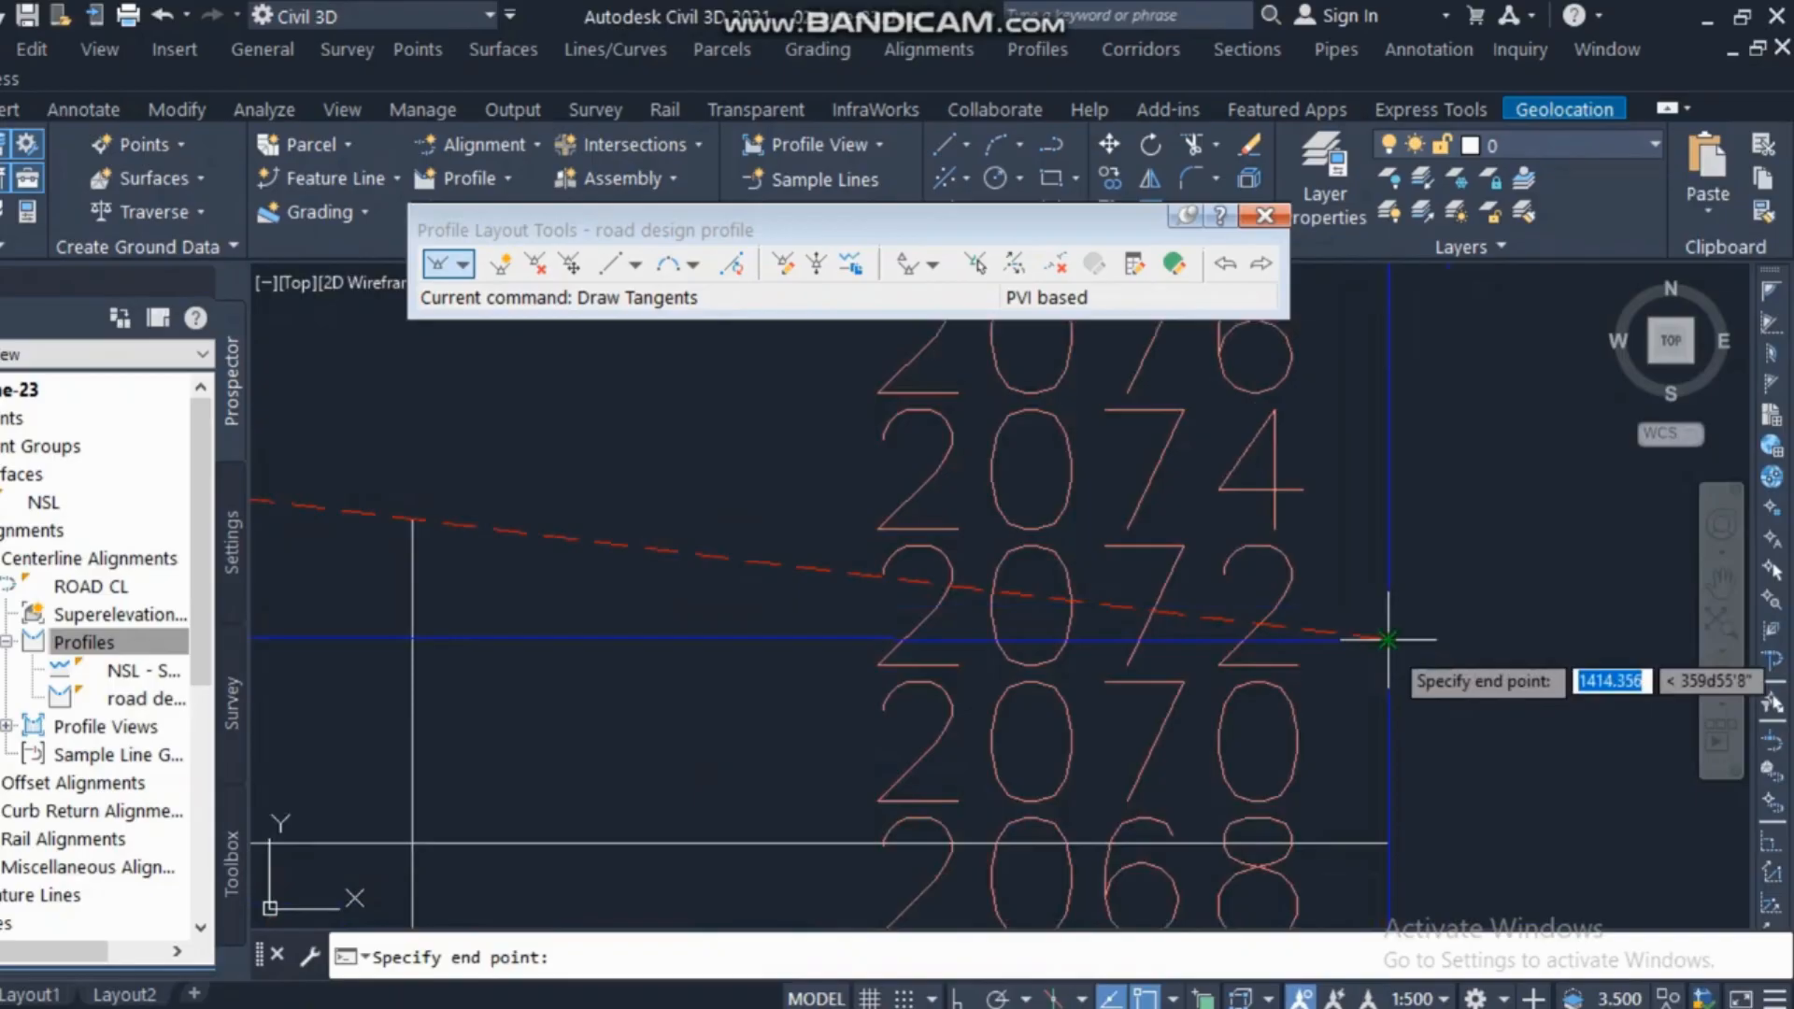
pyautogui.click(1388, 640)
pyautogui.press('Return')
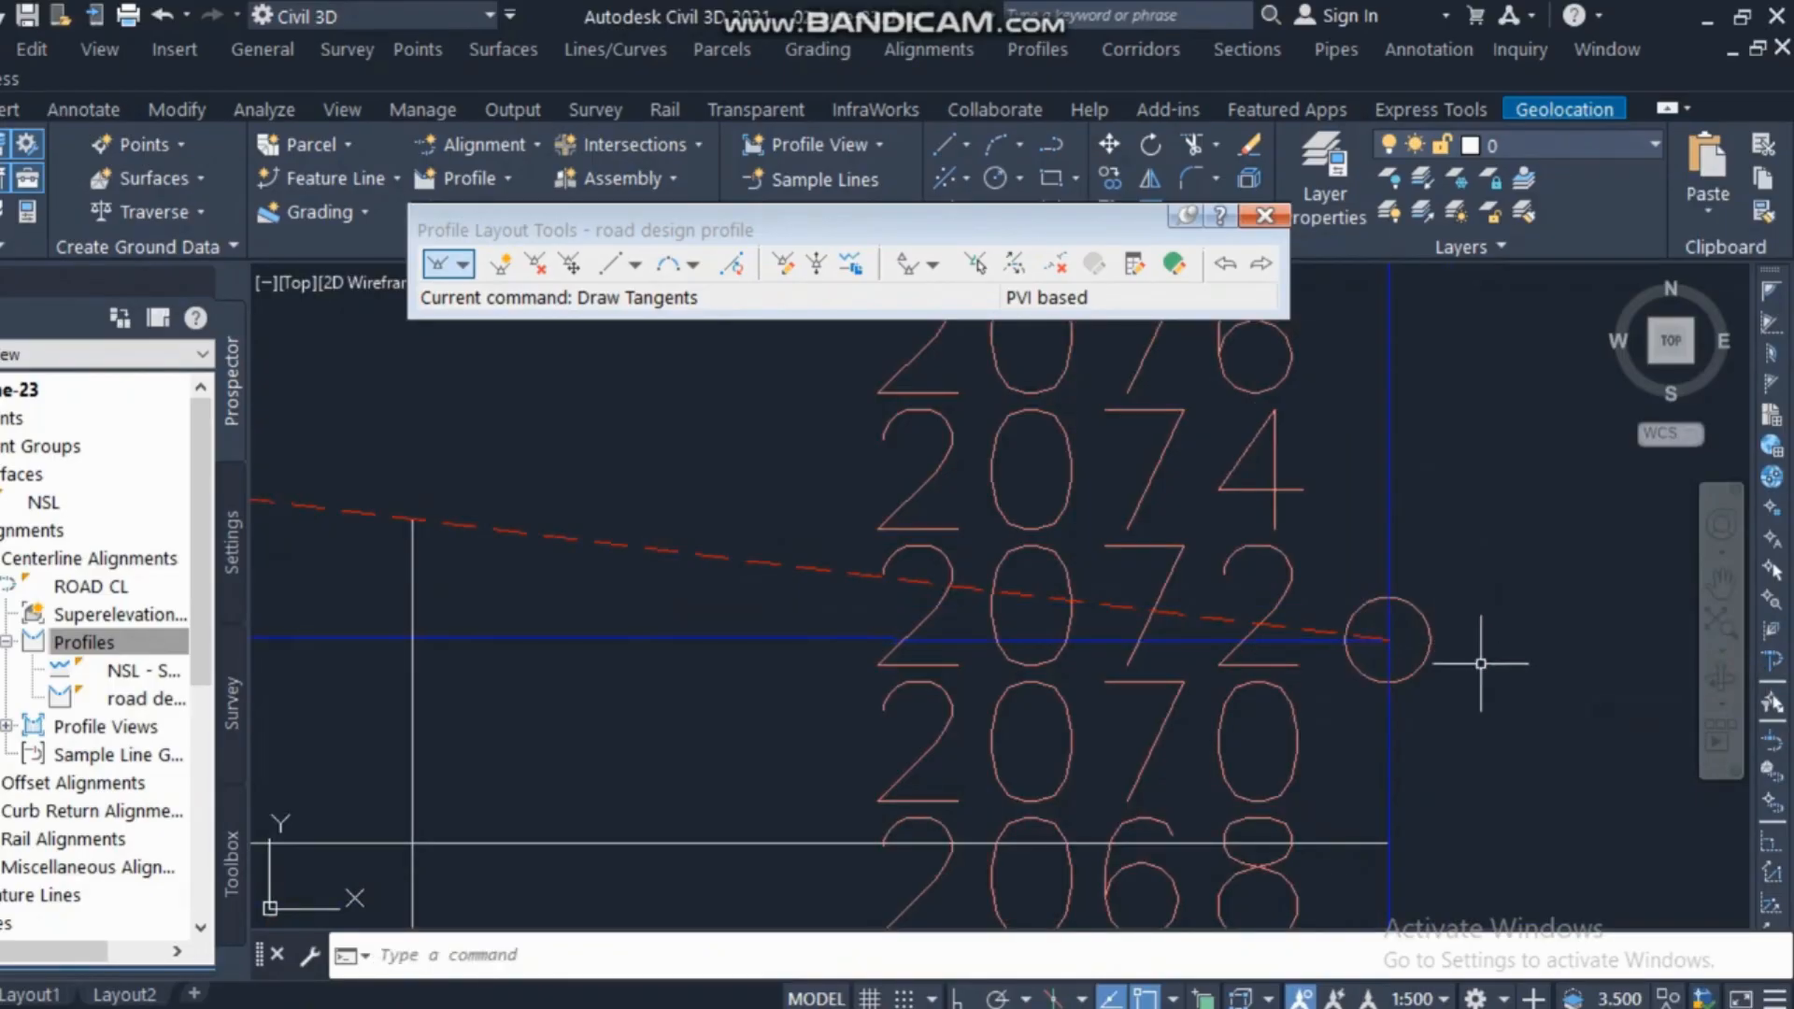
# Examine the design tangent along its whole length against the ground profile, including its grade label.
pyautogui.scroll(-5, 1533, 669)
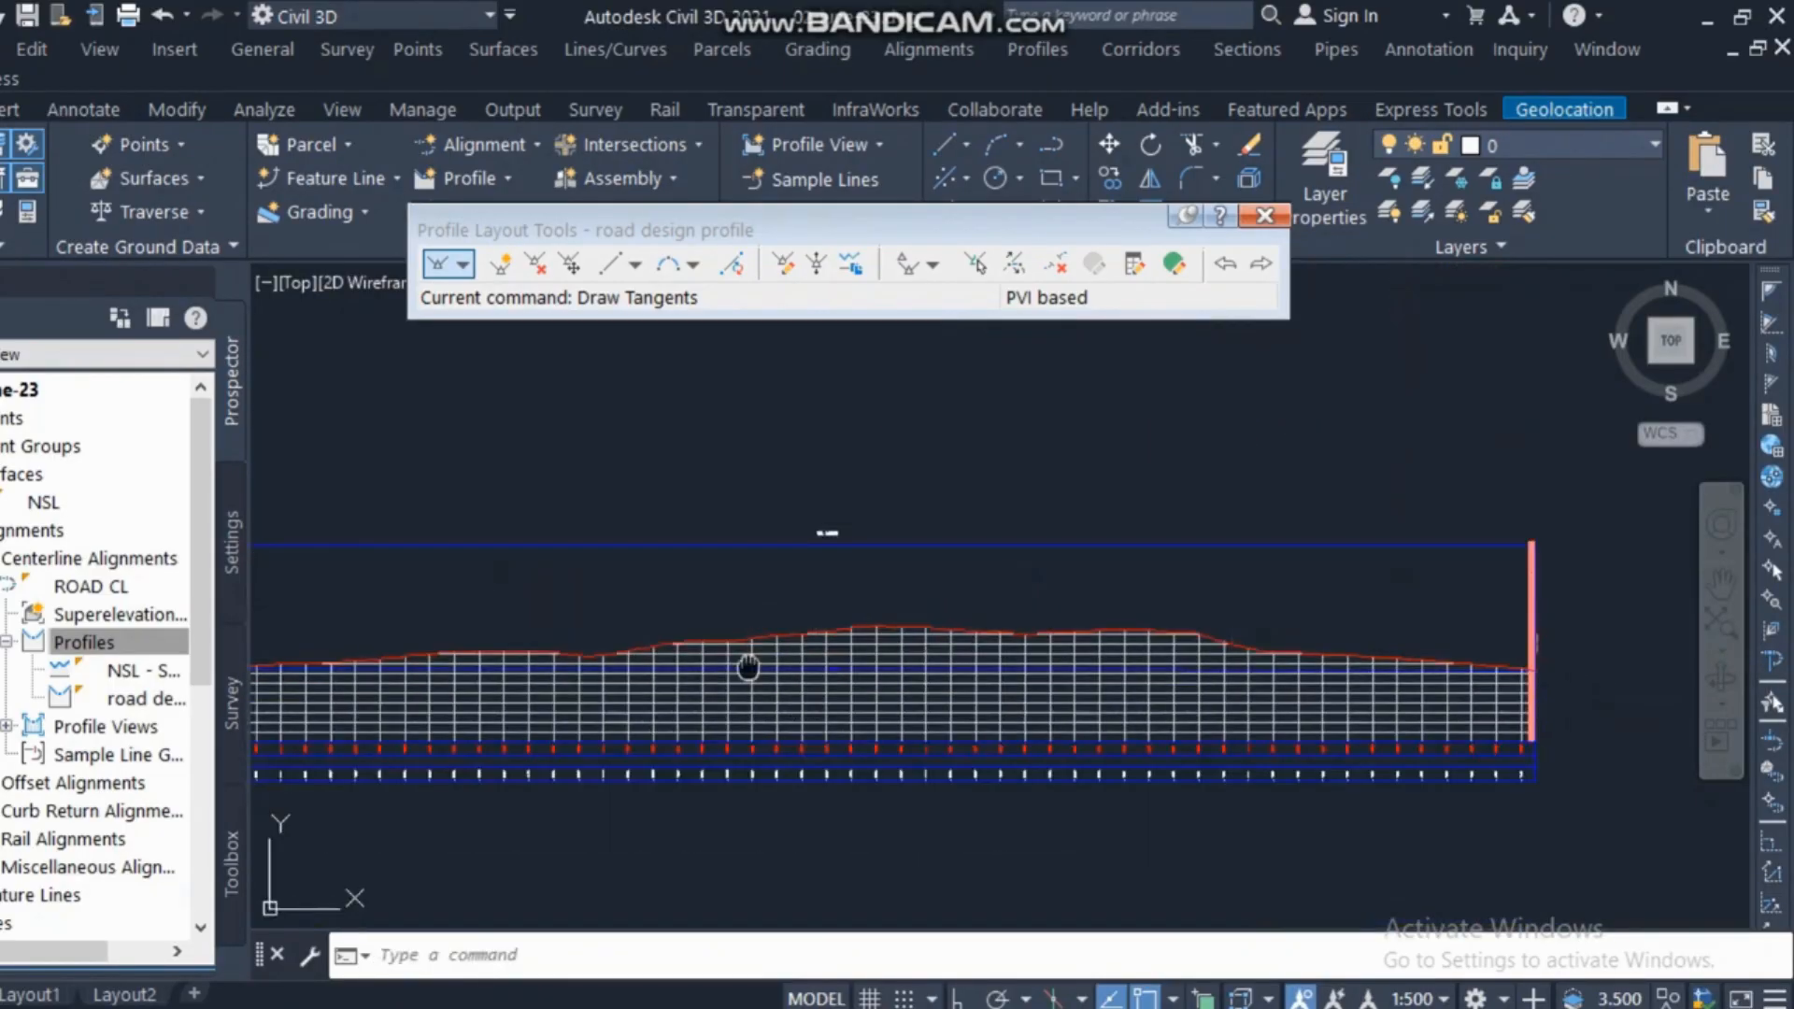
pyautogui.moveTo(748, 668); pyautogui.dragTo(1021, 632, button='middle')
pyautogui.scroll(3, 948, 647)
pyautogui.scroll(6, 949, 647)
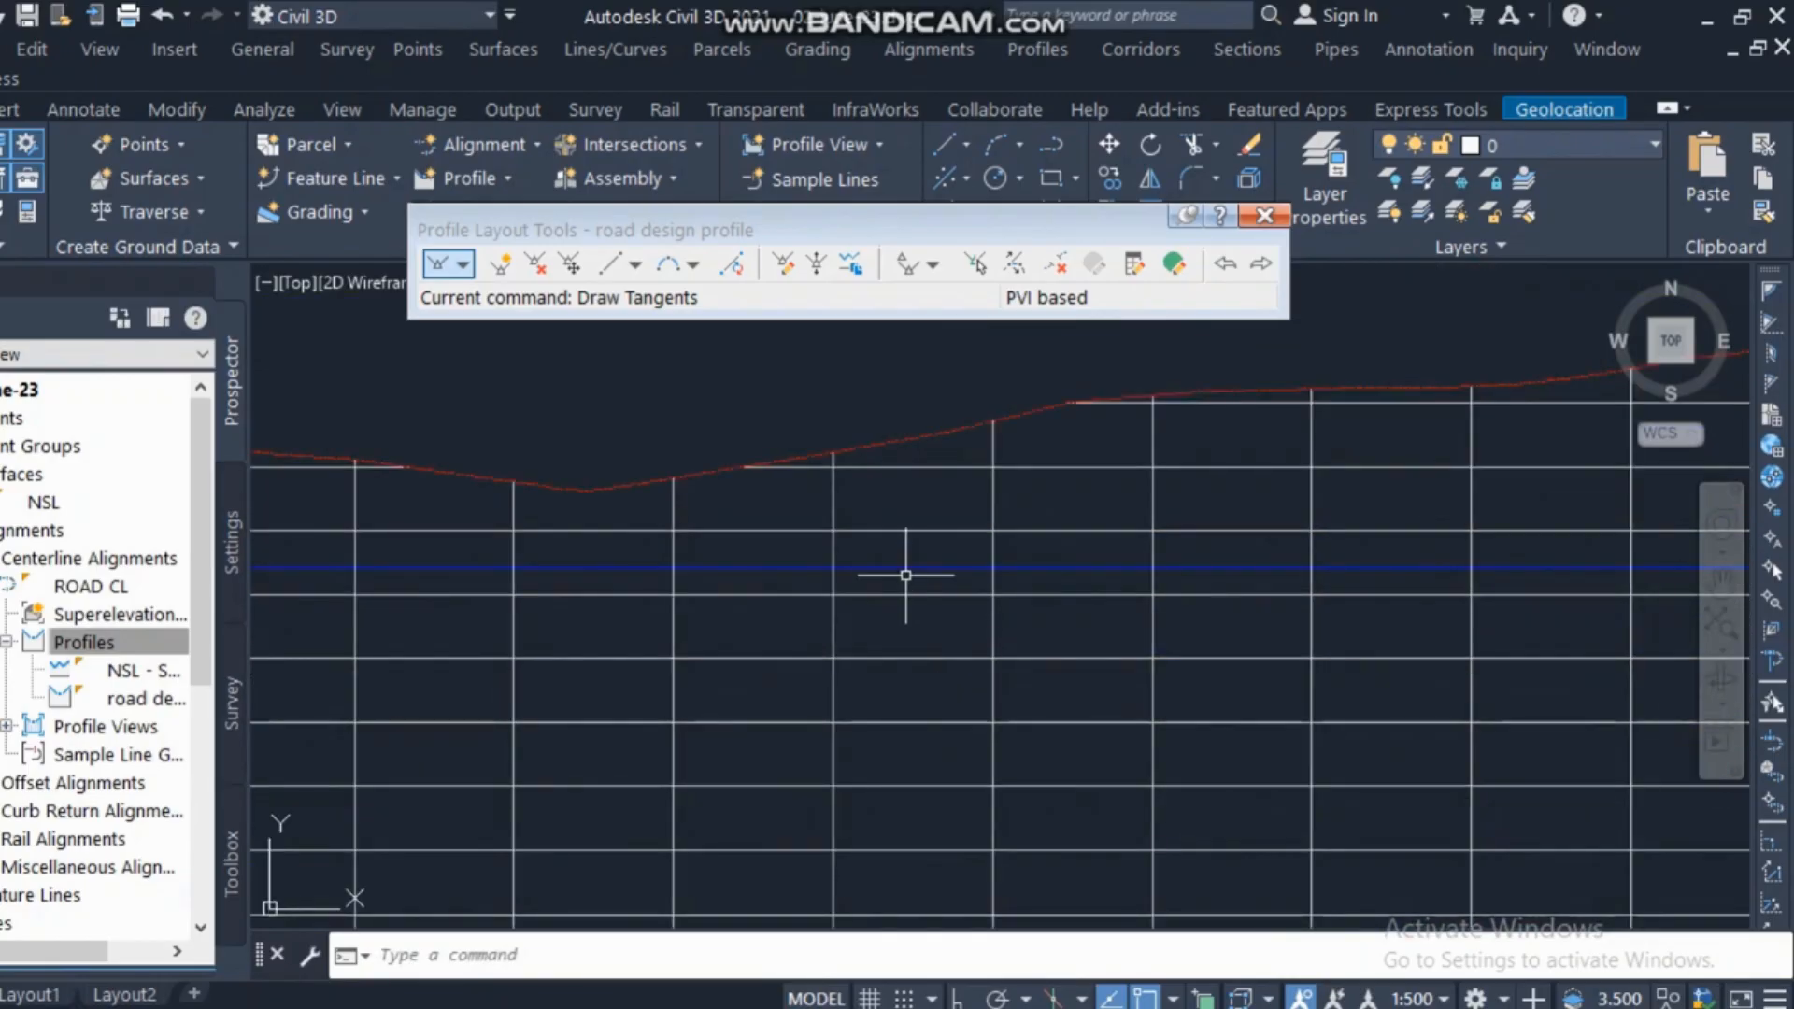
pyautogui.scroll(-6, 906, 567)
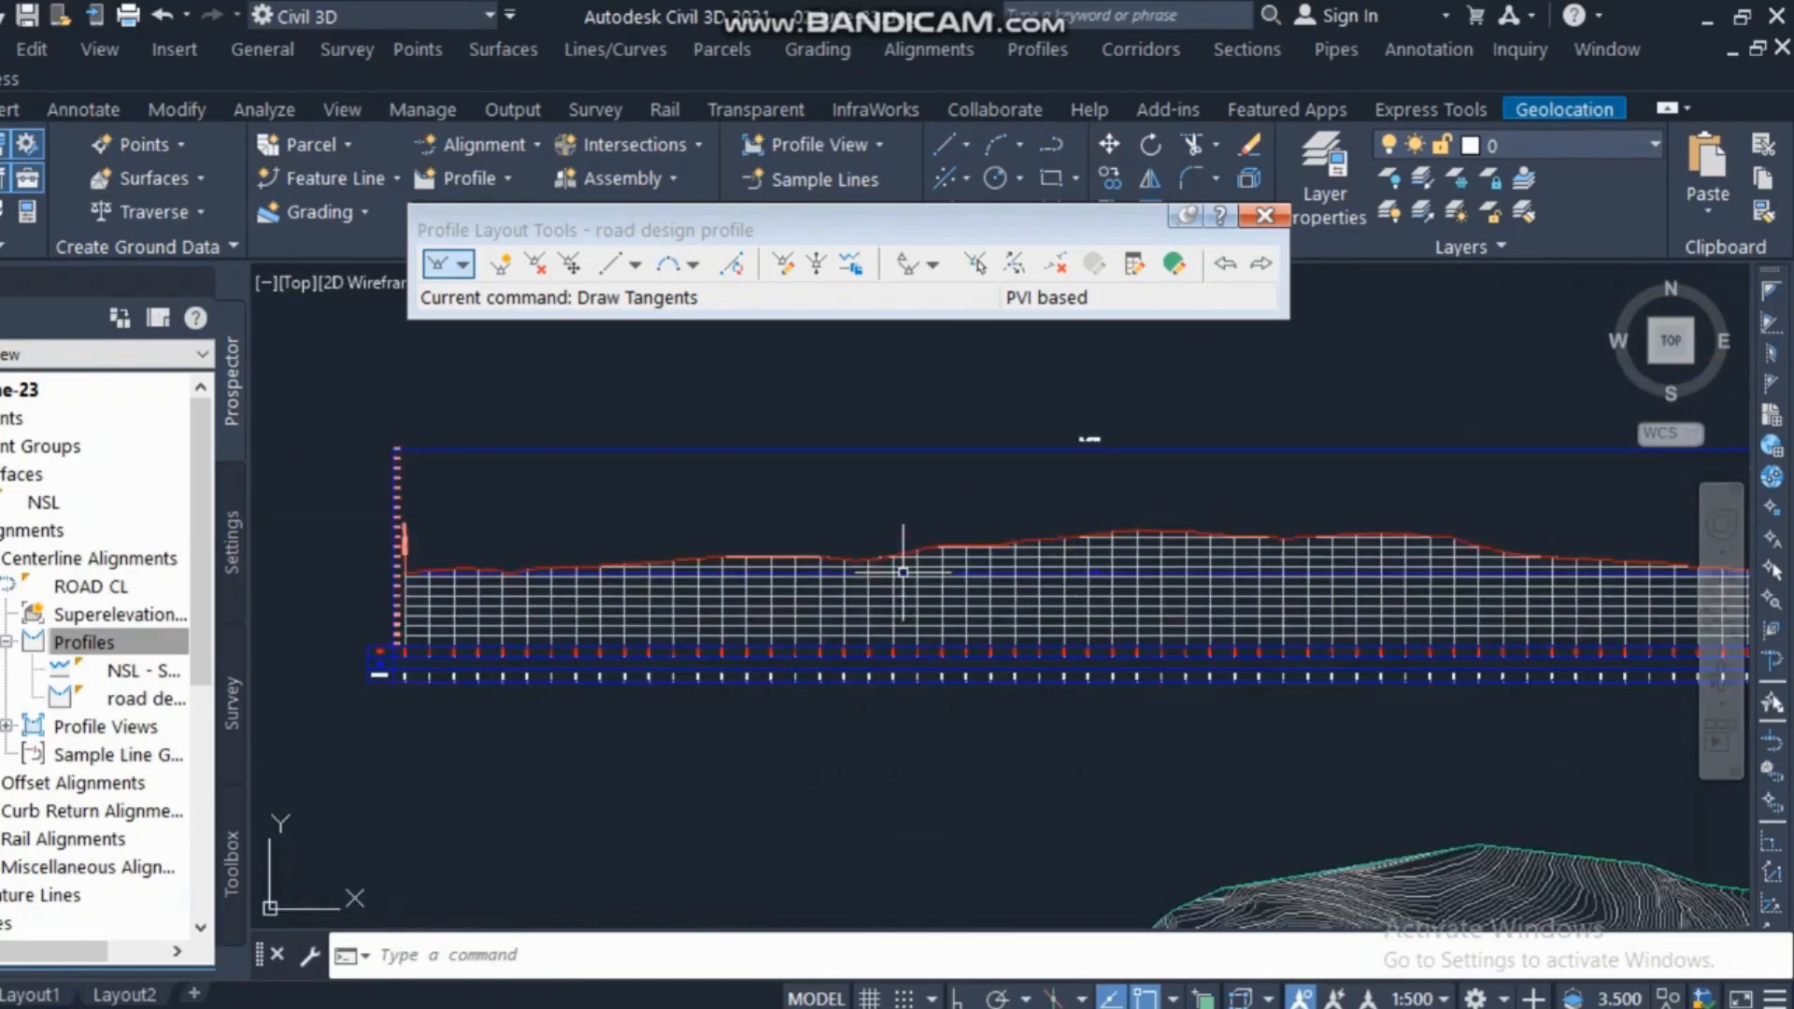
pyautogui.moveTo(1015, 592)
pyautogui.mouseDown(button='middle')
pyautogui.moveTo(627, 594)
pyautogui.moveTo(1016, 566)
pyautogui.mouseUp(button='middle')
pyautogui.scroll(6, 1028, 564)
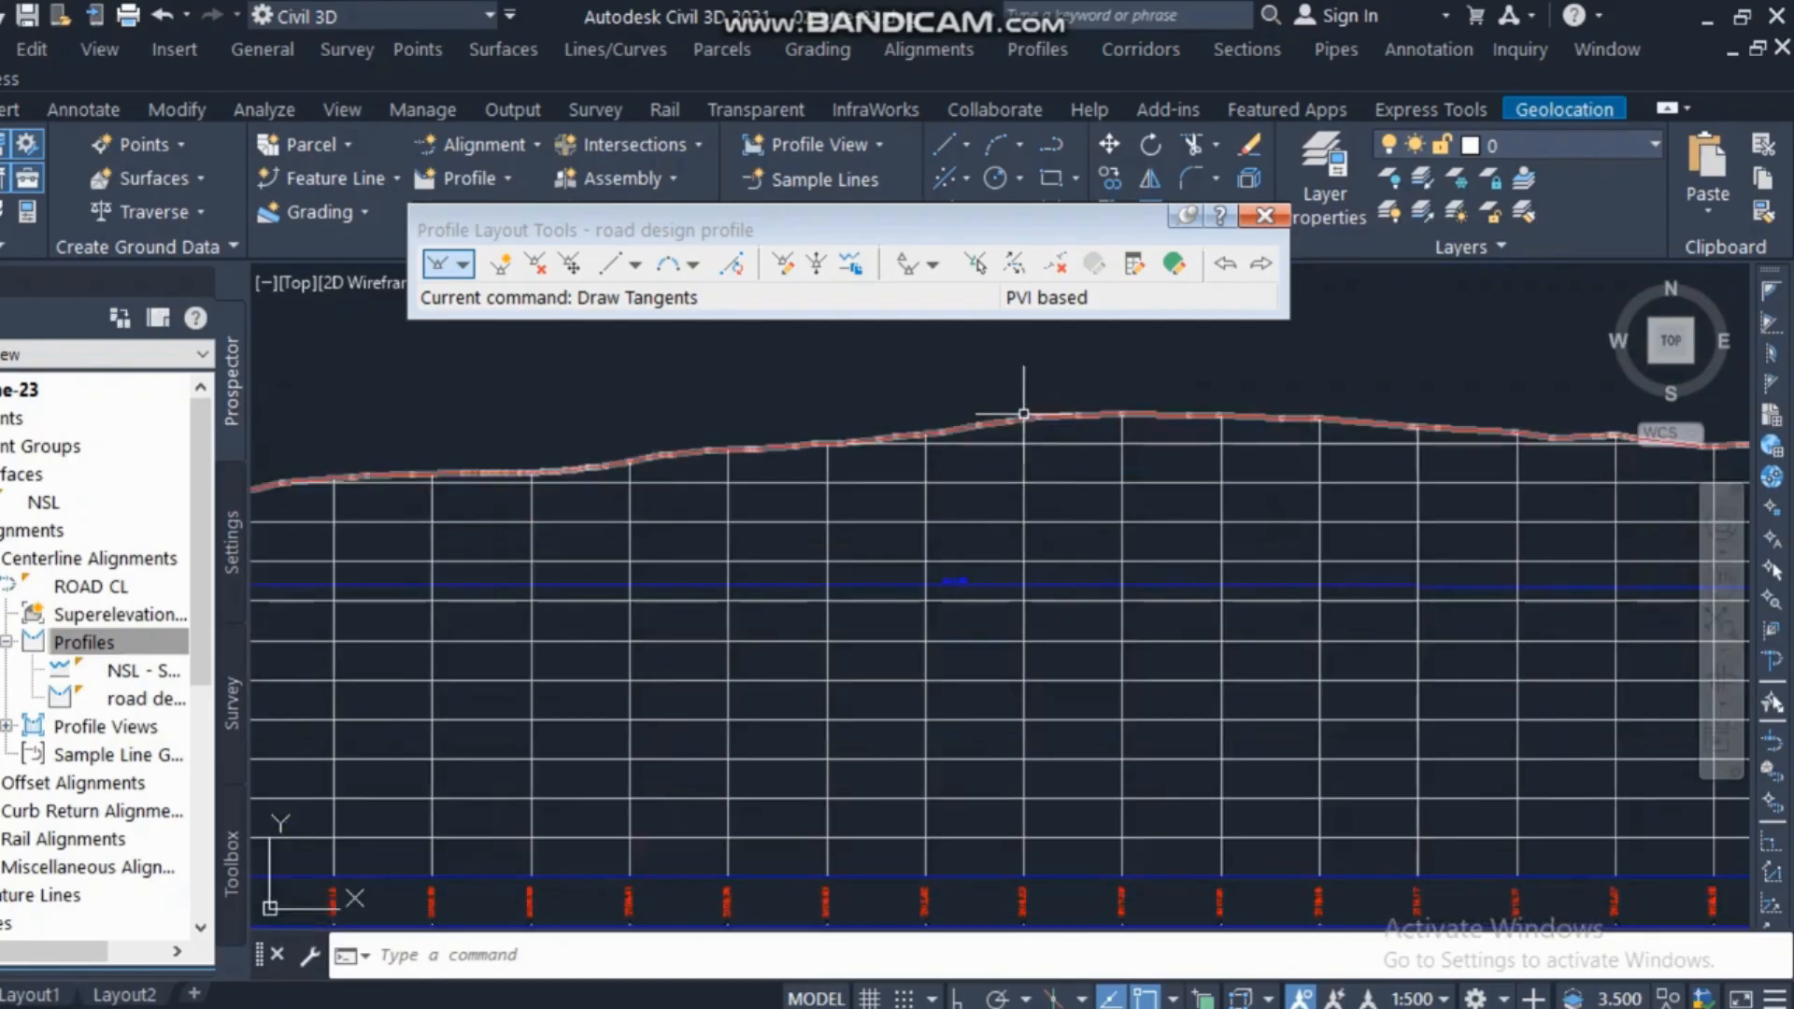
pyautogui.scroll(4, 1037, 413)
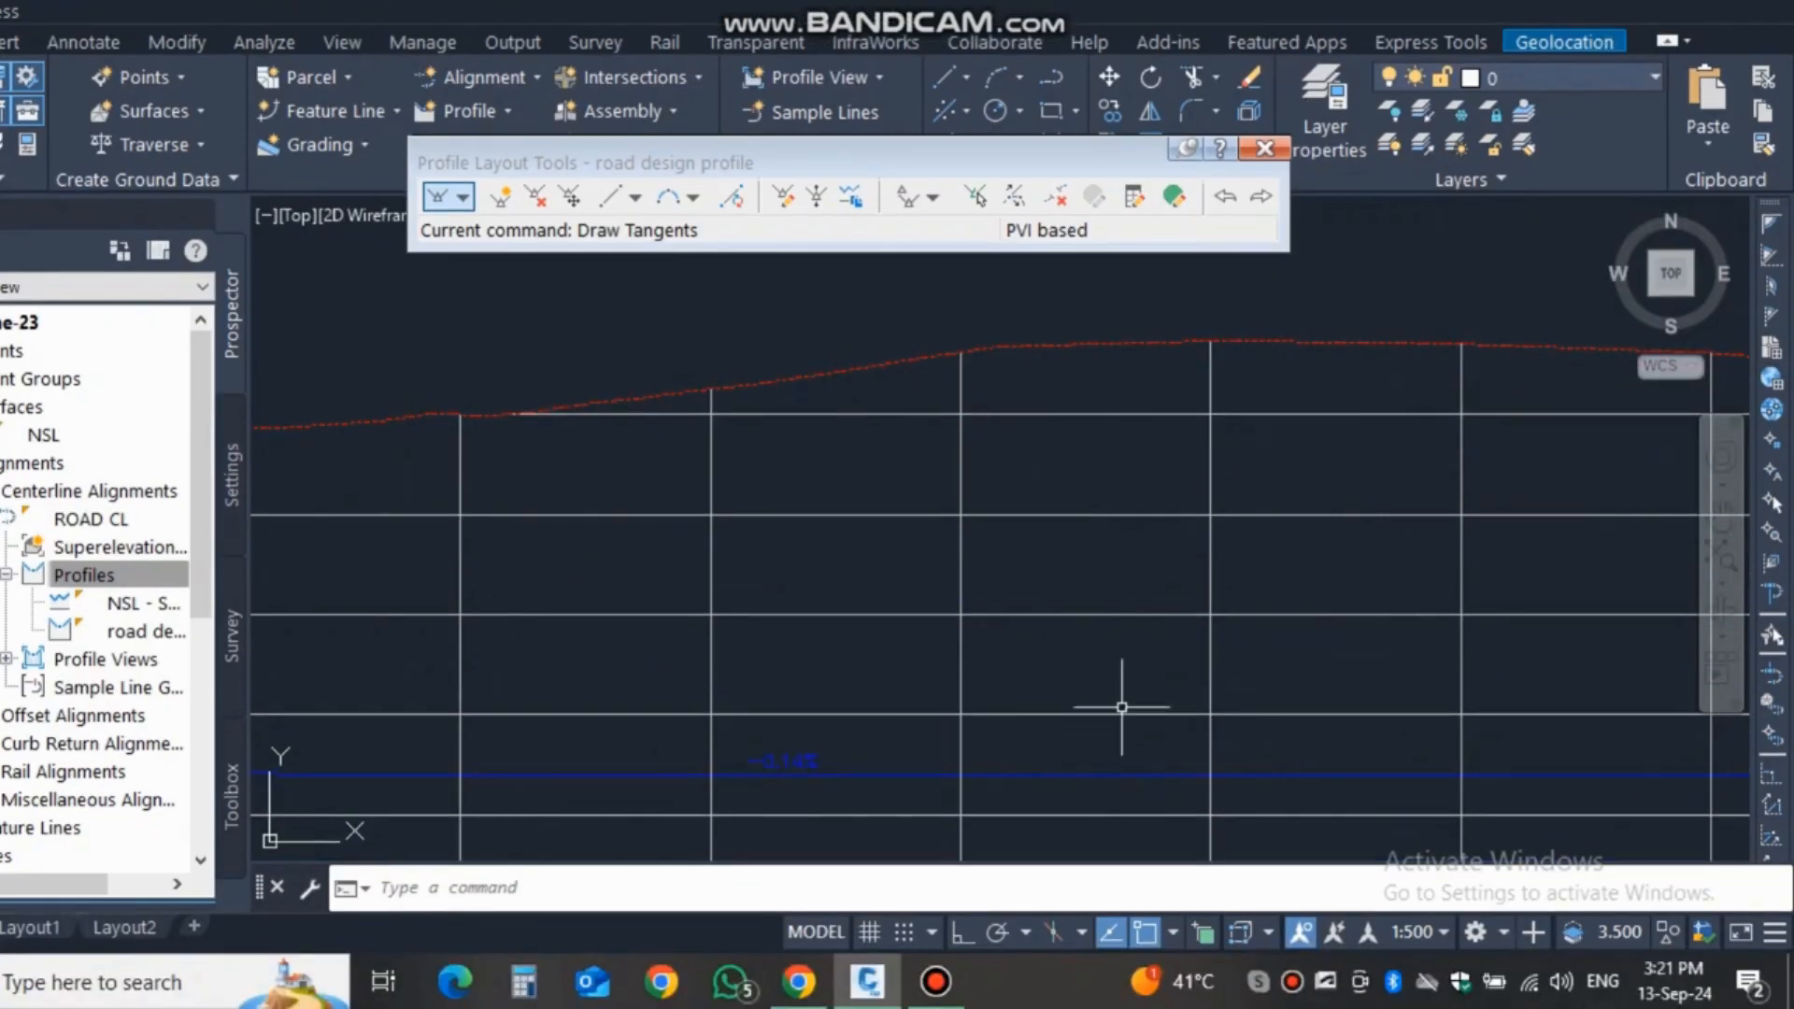
pyautogui.scroll(-8, 1182, 608)
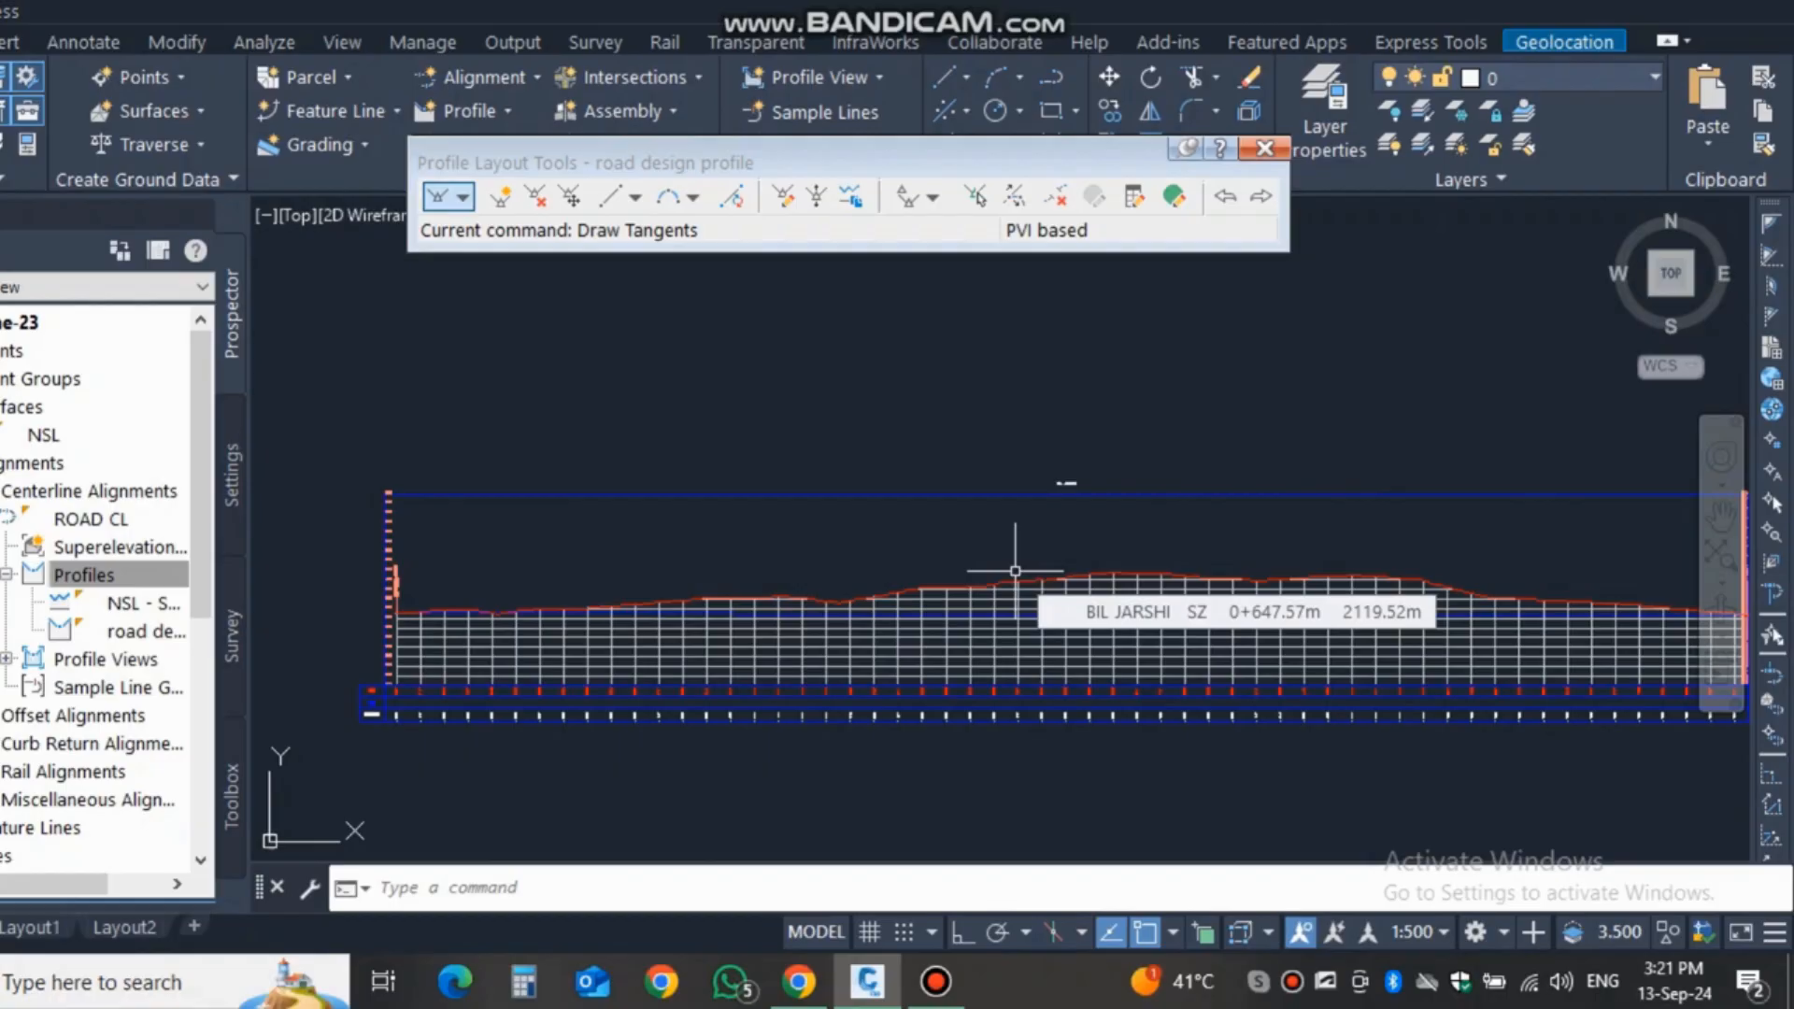
pyautogui.scroll(2, 420, 622)
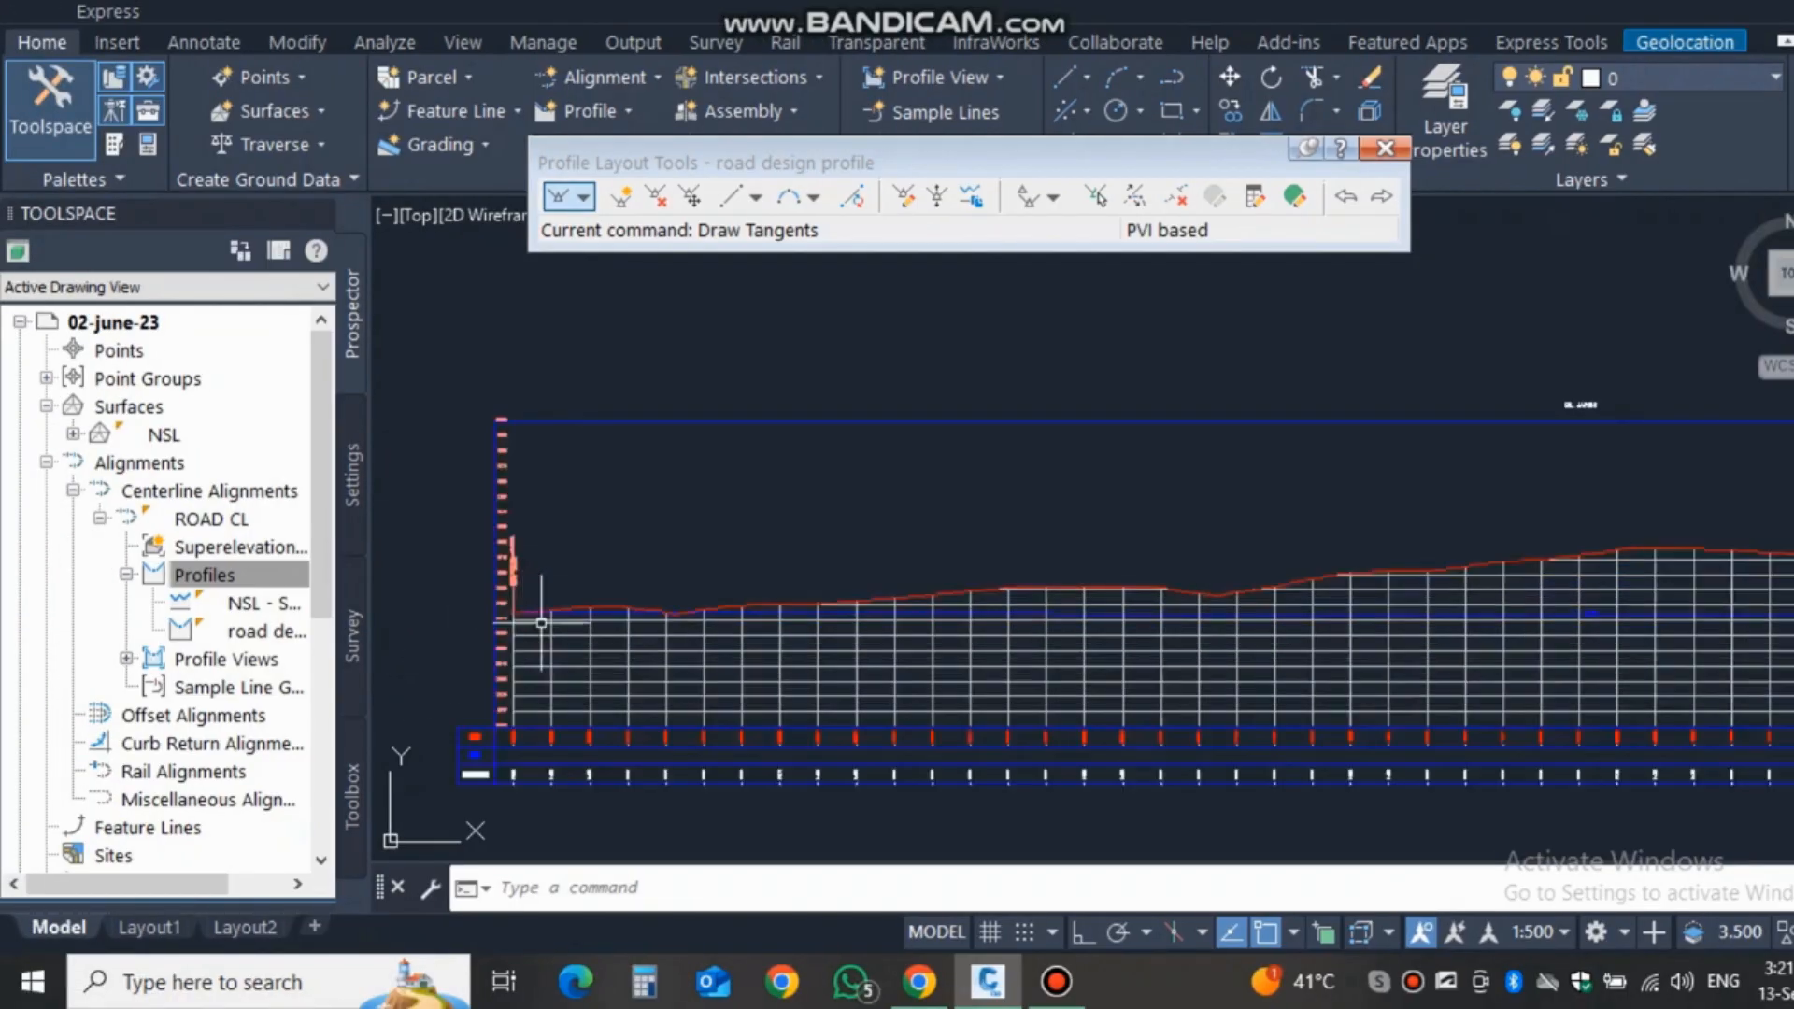
pyautogui.scroll(2, 785, 635)
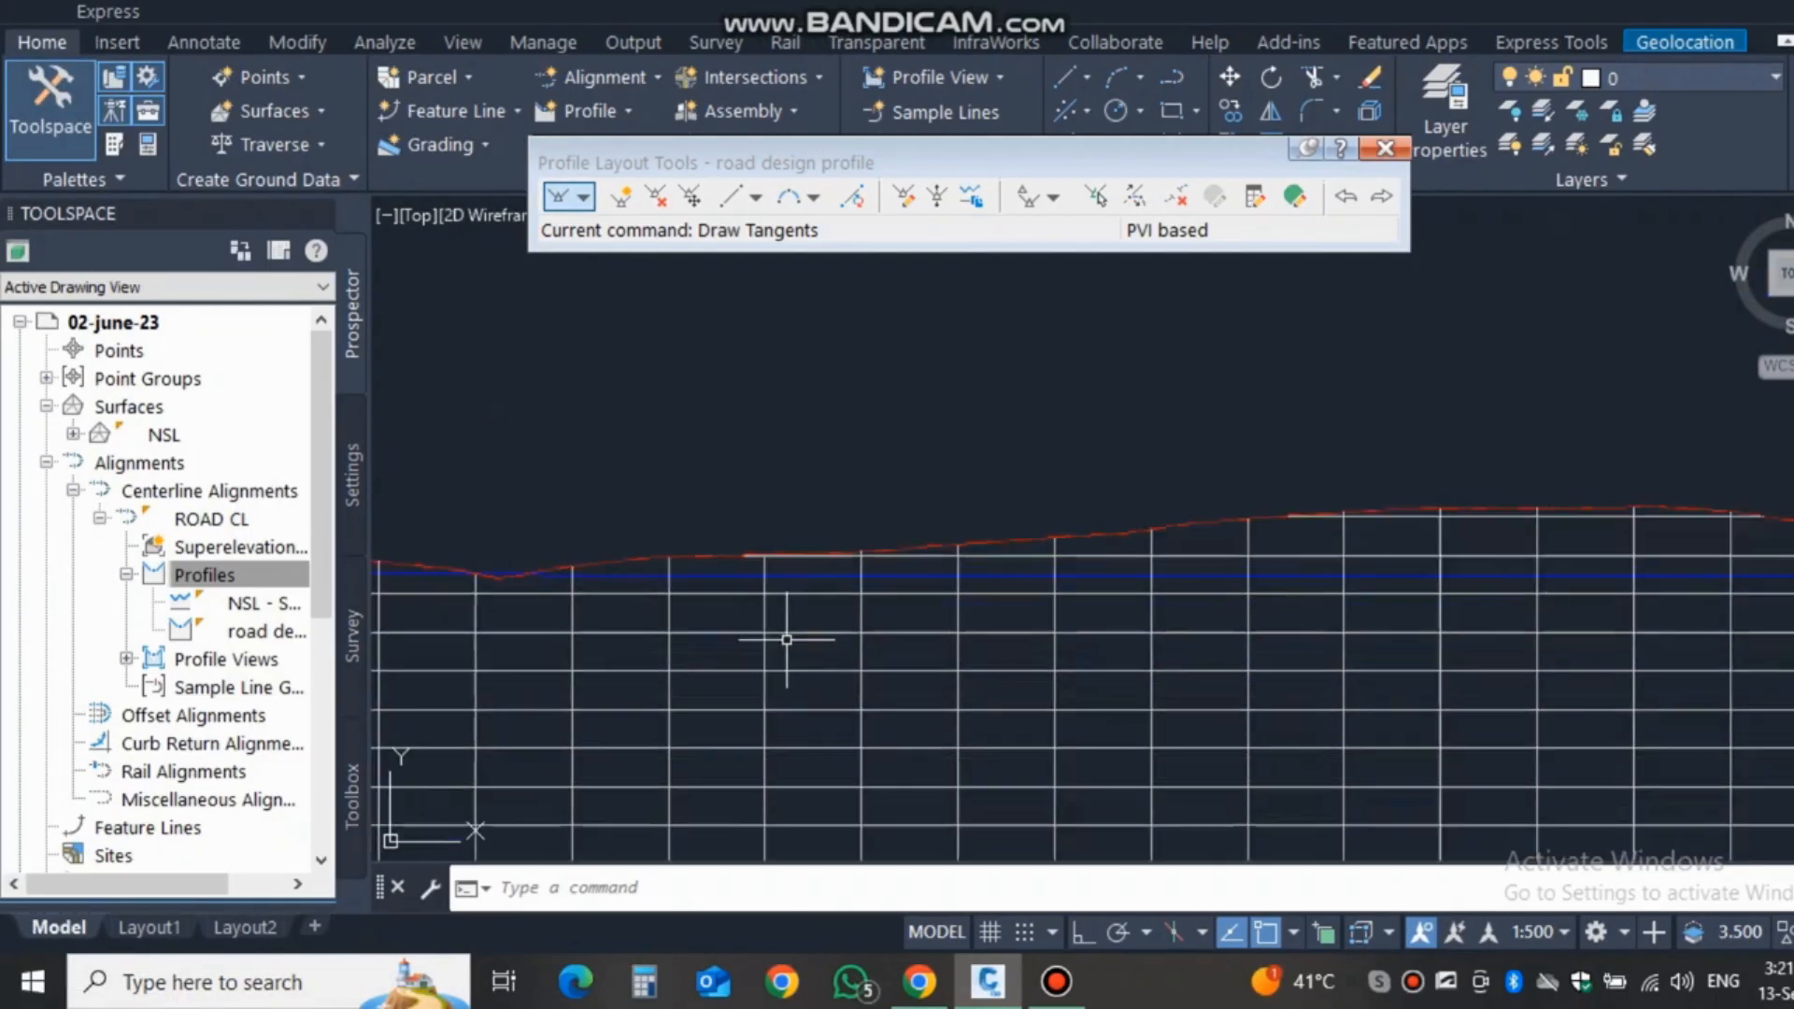
pyautogui.scroll(2, 1037, 617)
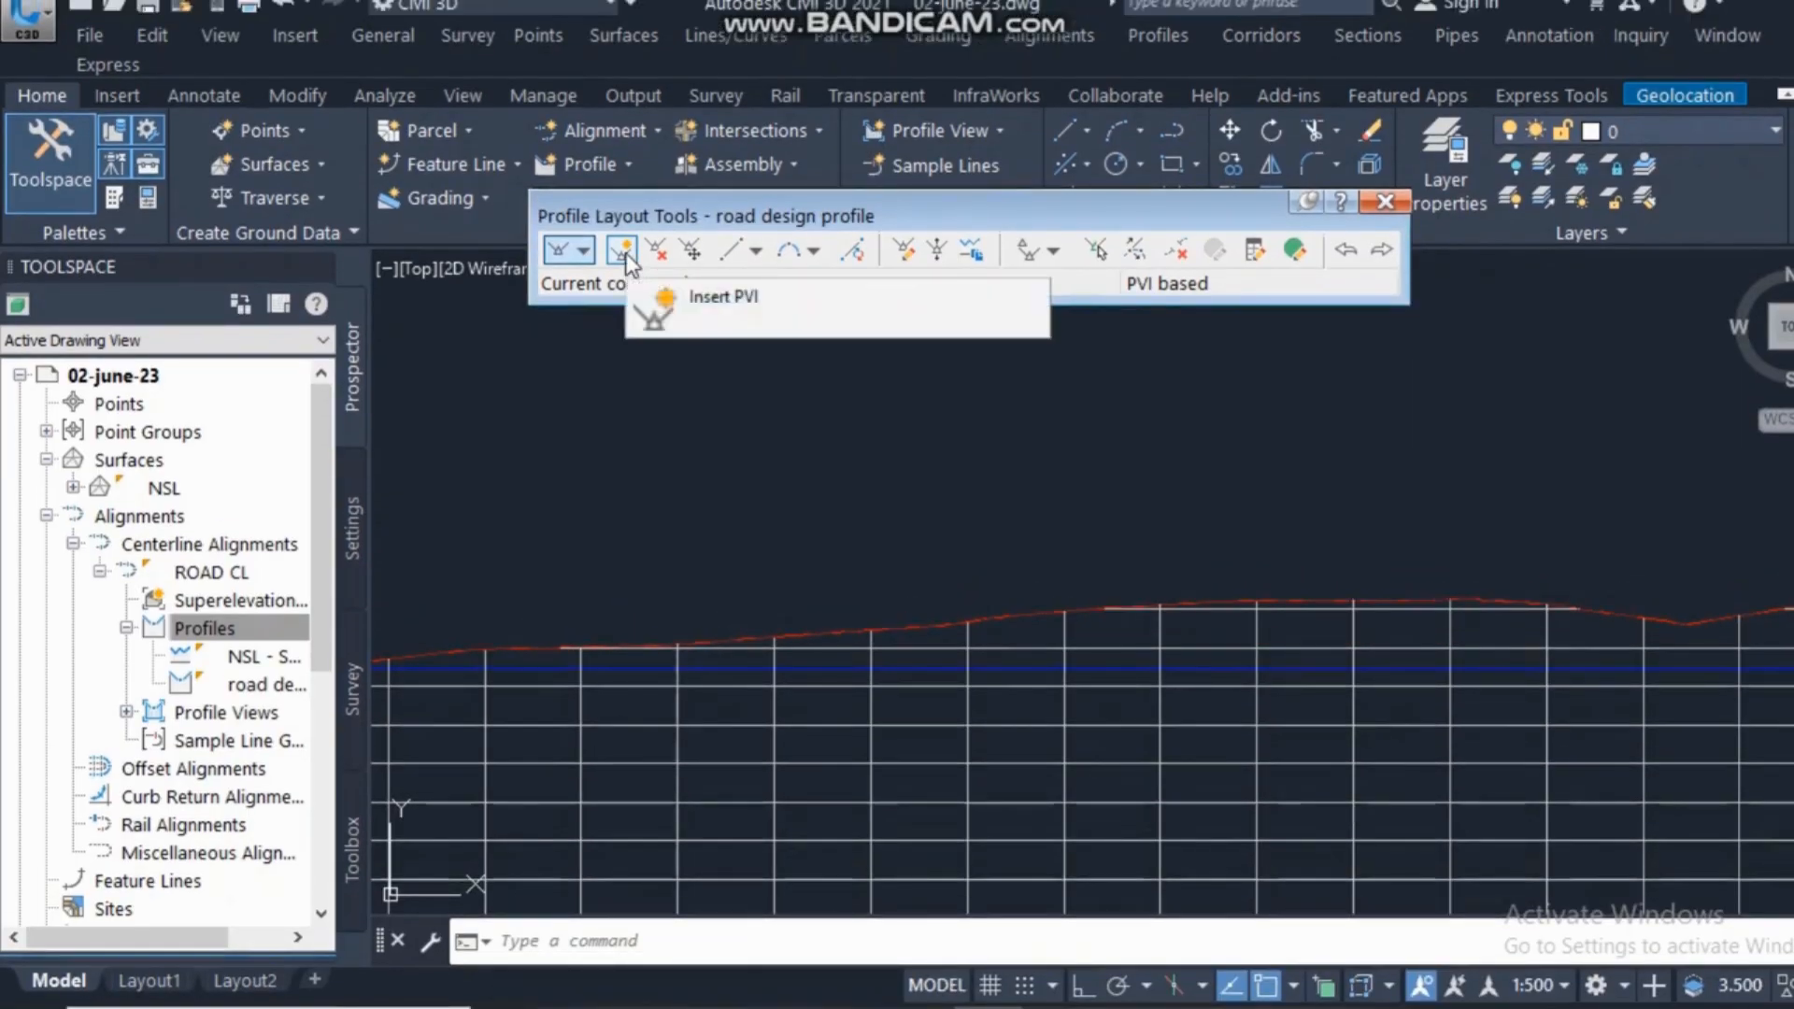
# Insert a PVI in the design profile just above the first ground crest, at about station 0+355 and elevation 2096.7.
pyautogui.click(624, 250)
pyautogui.scroll(-3, 1002, 579)
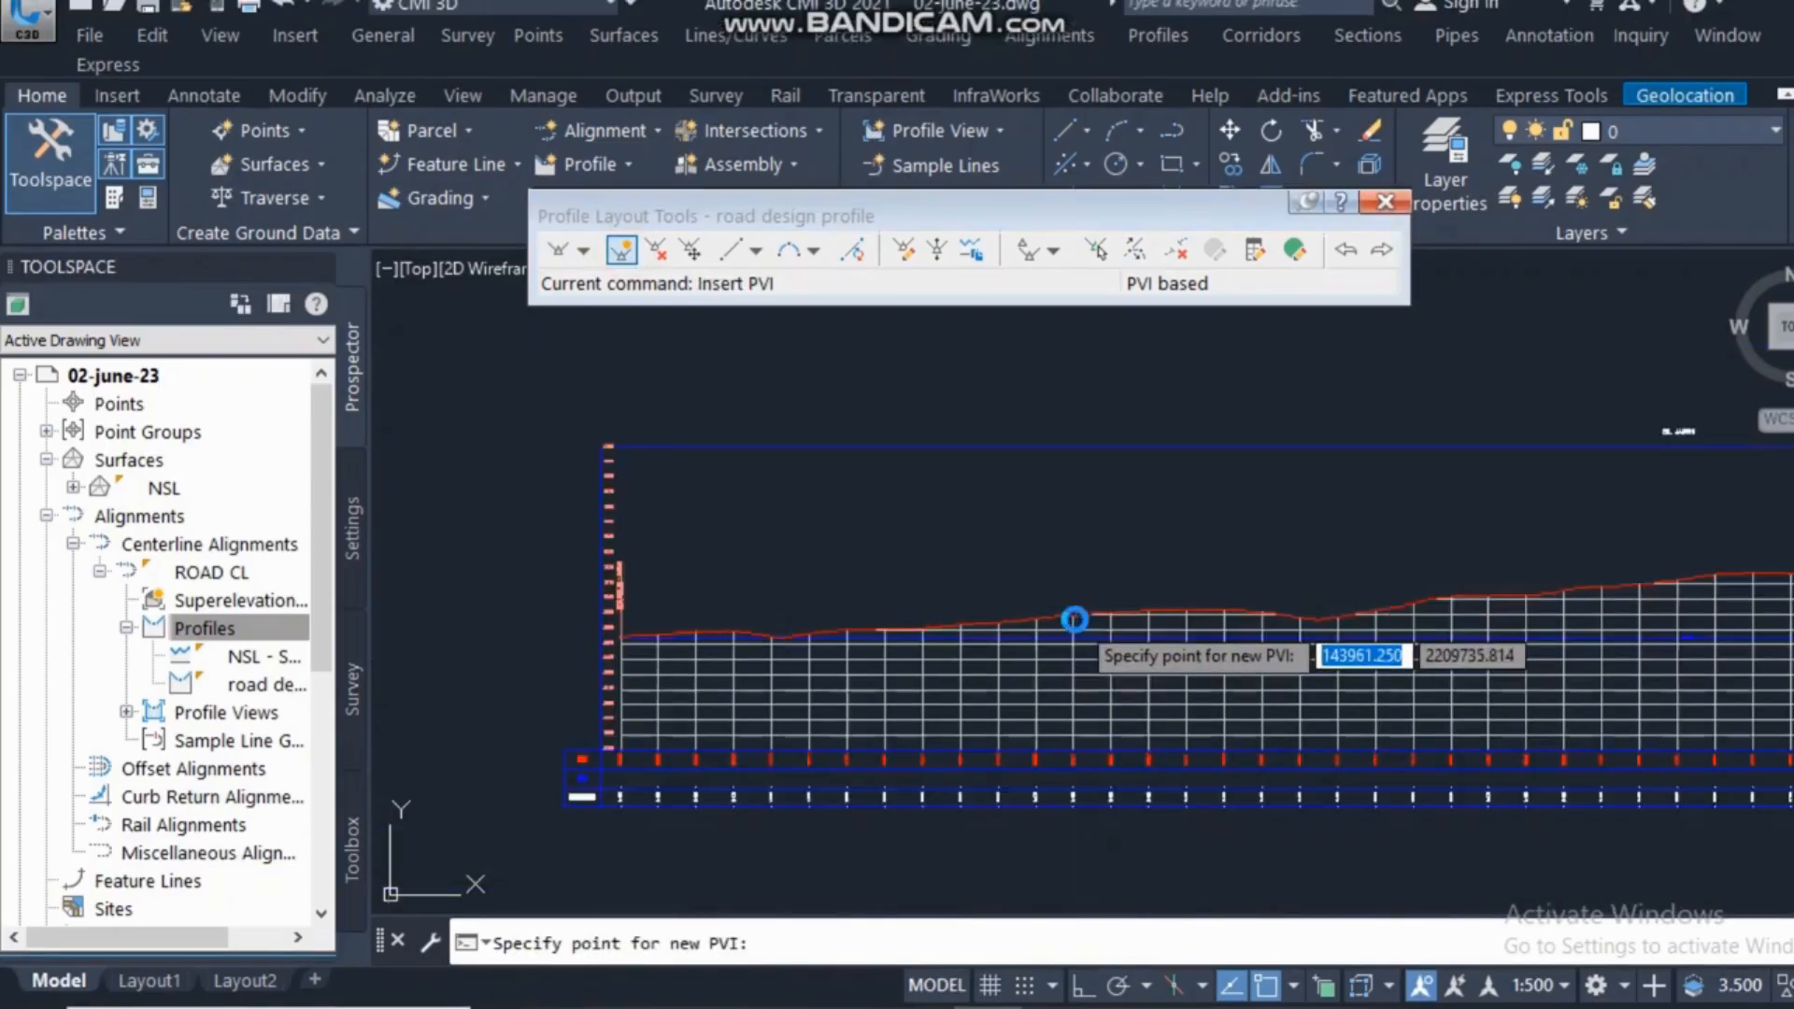
pyautogui.scroll(1, 1123, 600)
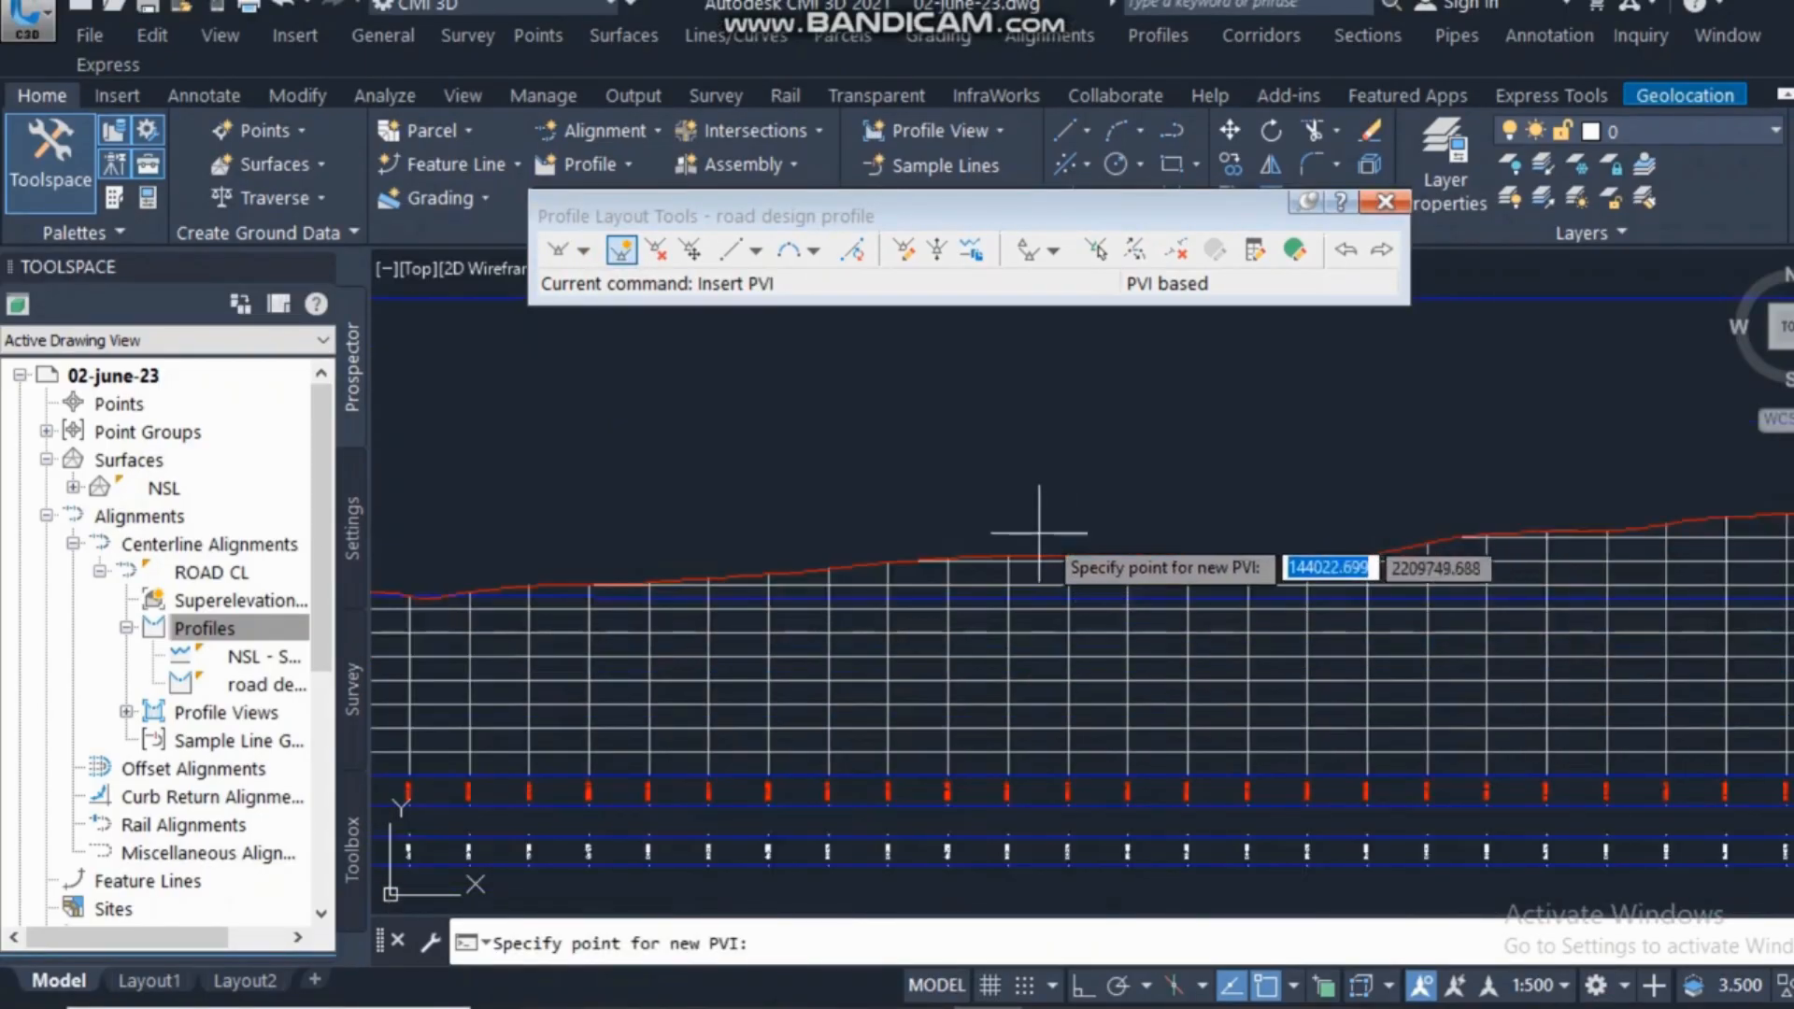
pyautogui.scroll(2, 1047, 520)
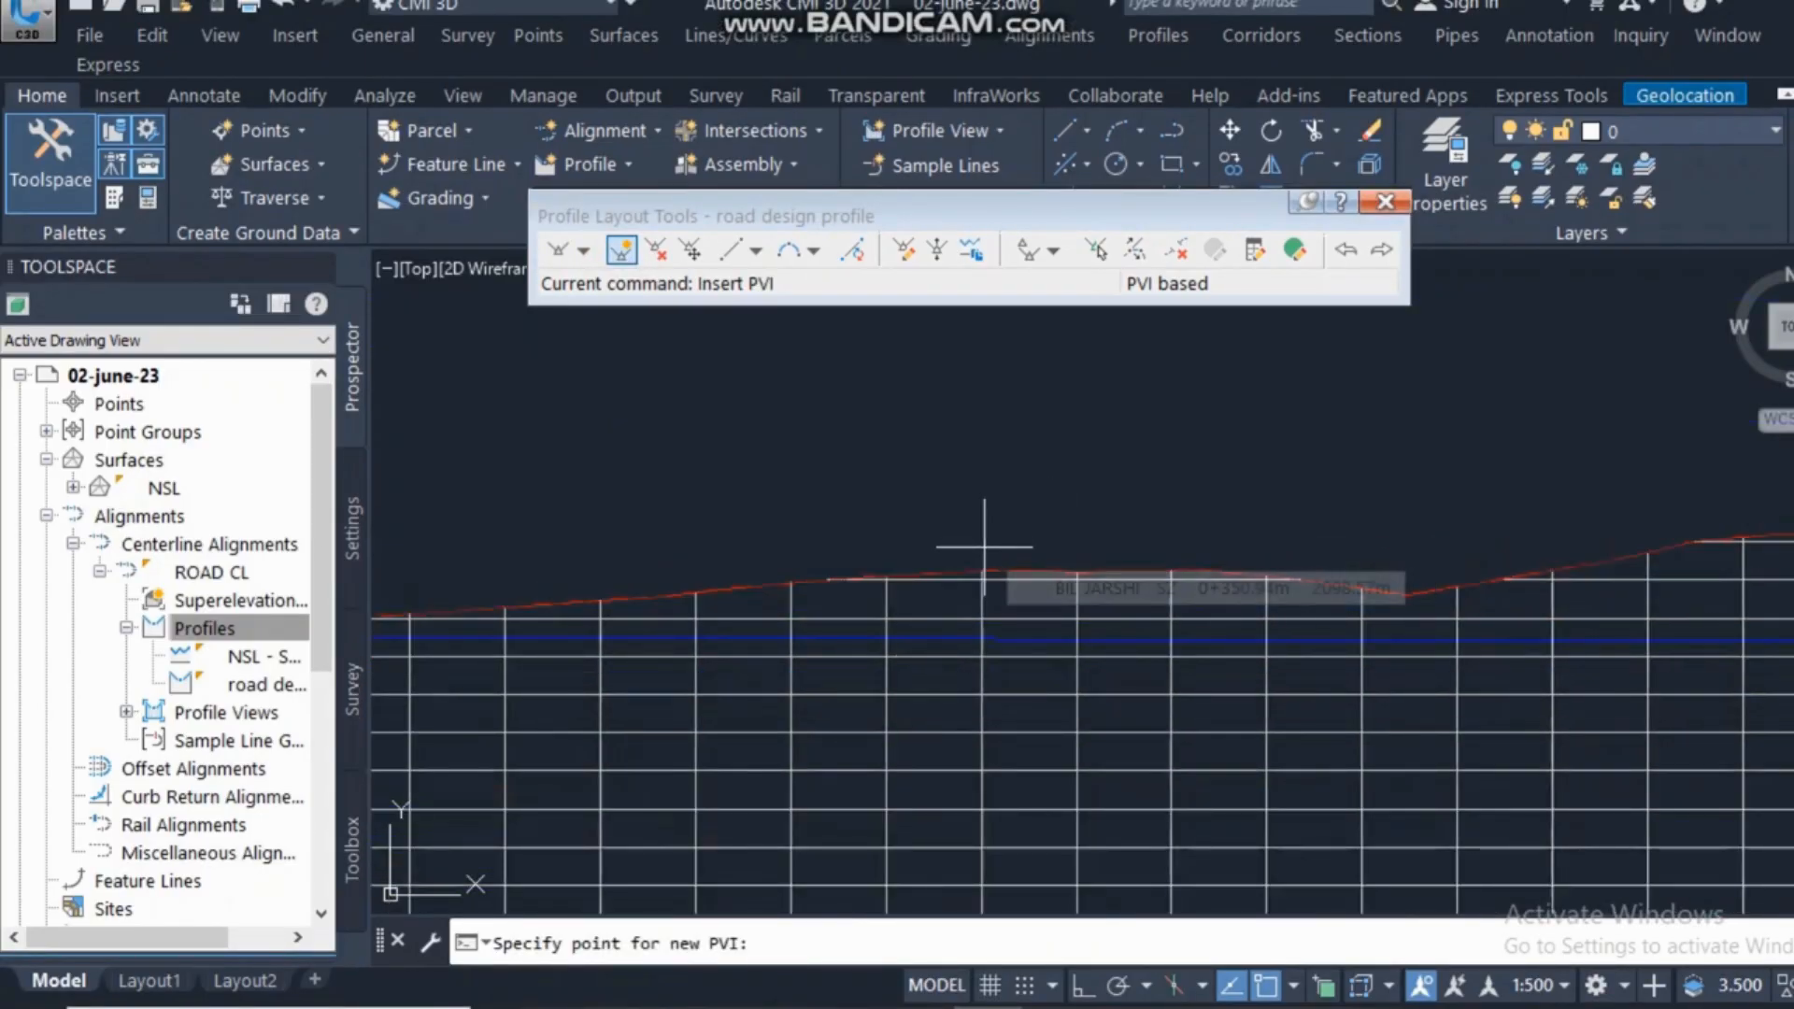
pyautogui.scroll(2, 984, 547)
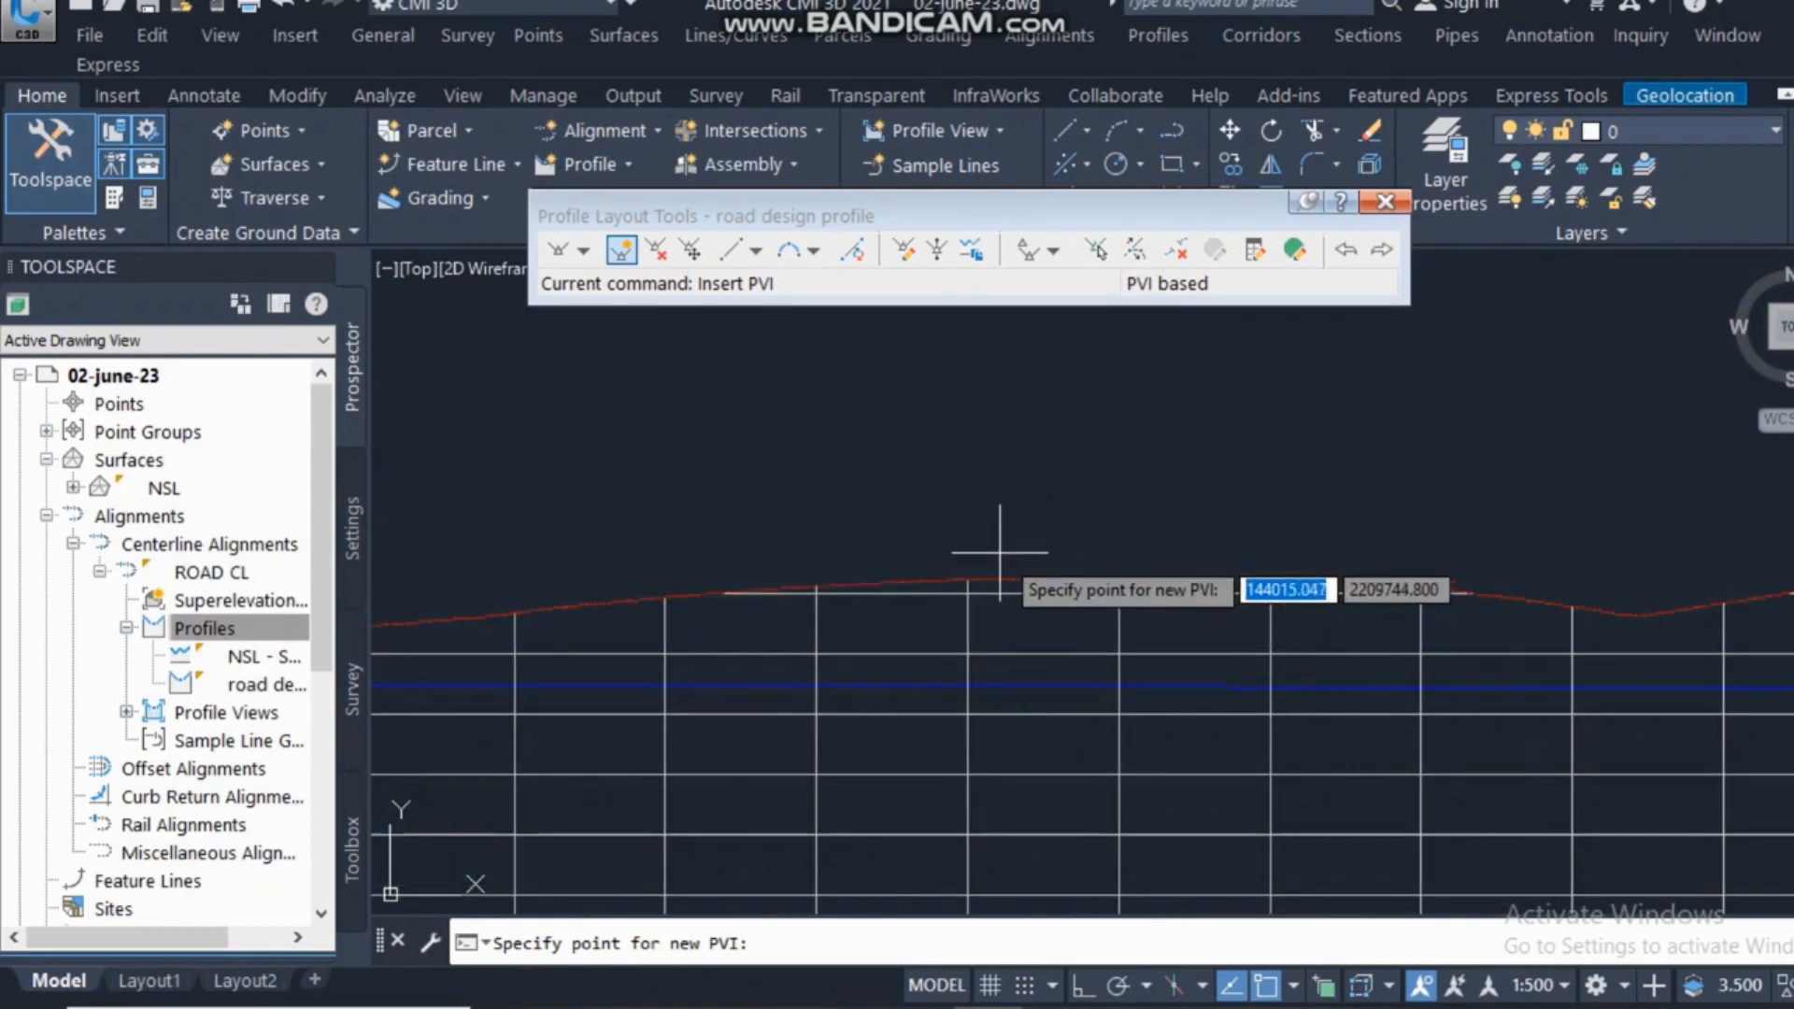
pyautogui.scroll(-2, 937, 613)
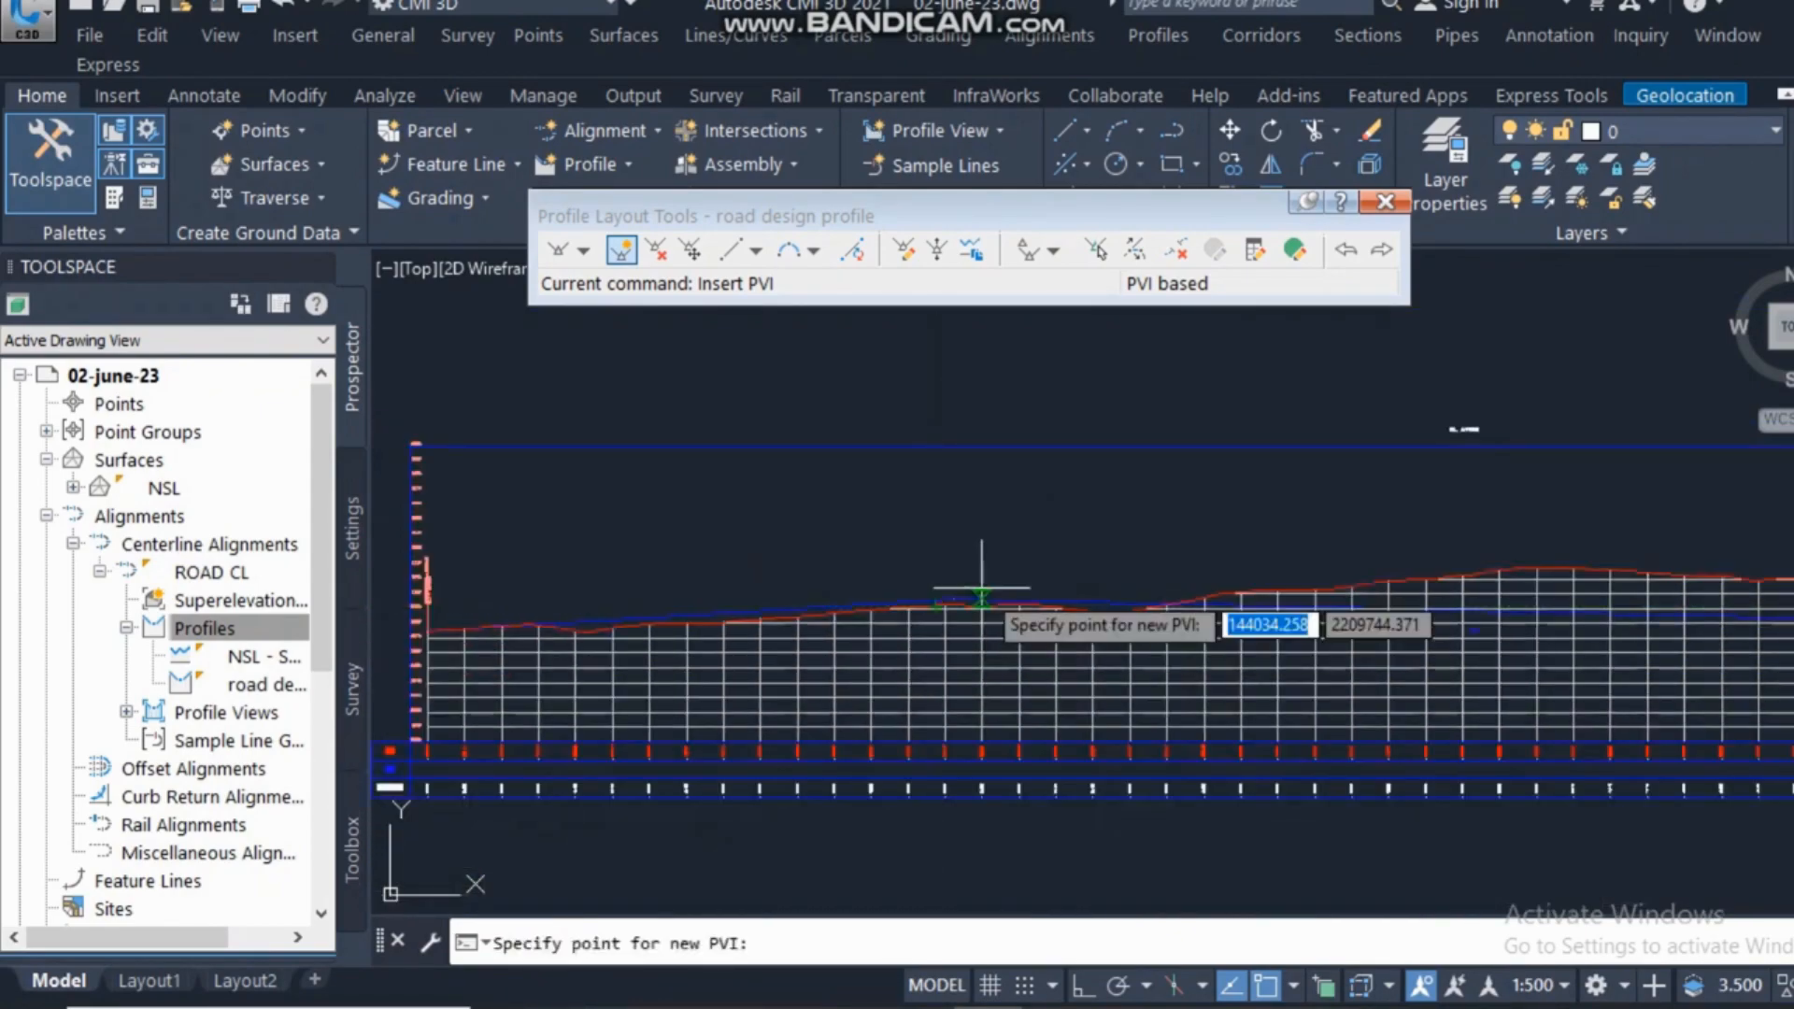
pyautogui.scroll(2, 970, 621)
pyautogui.scroll(3, 888, 520)
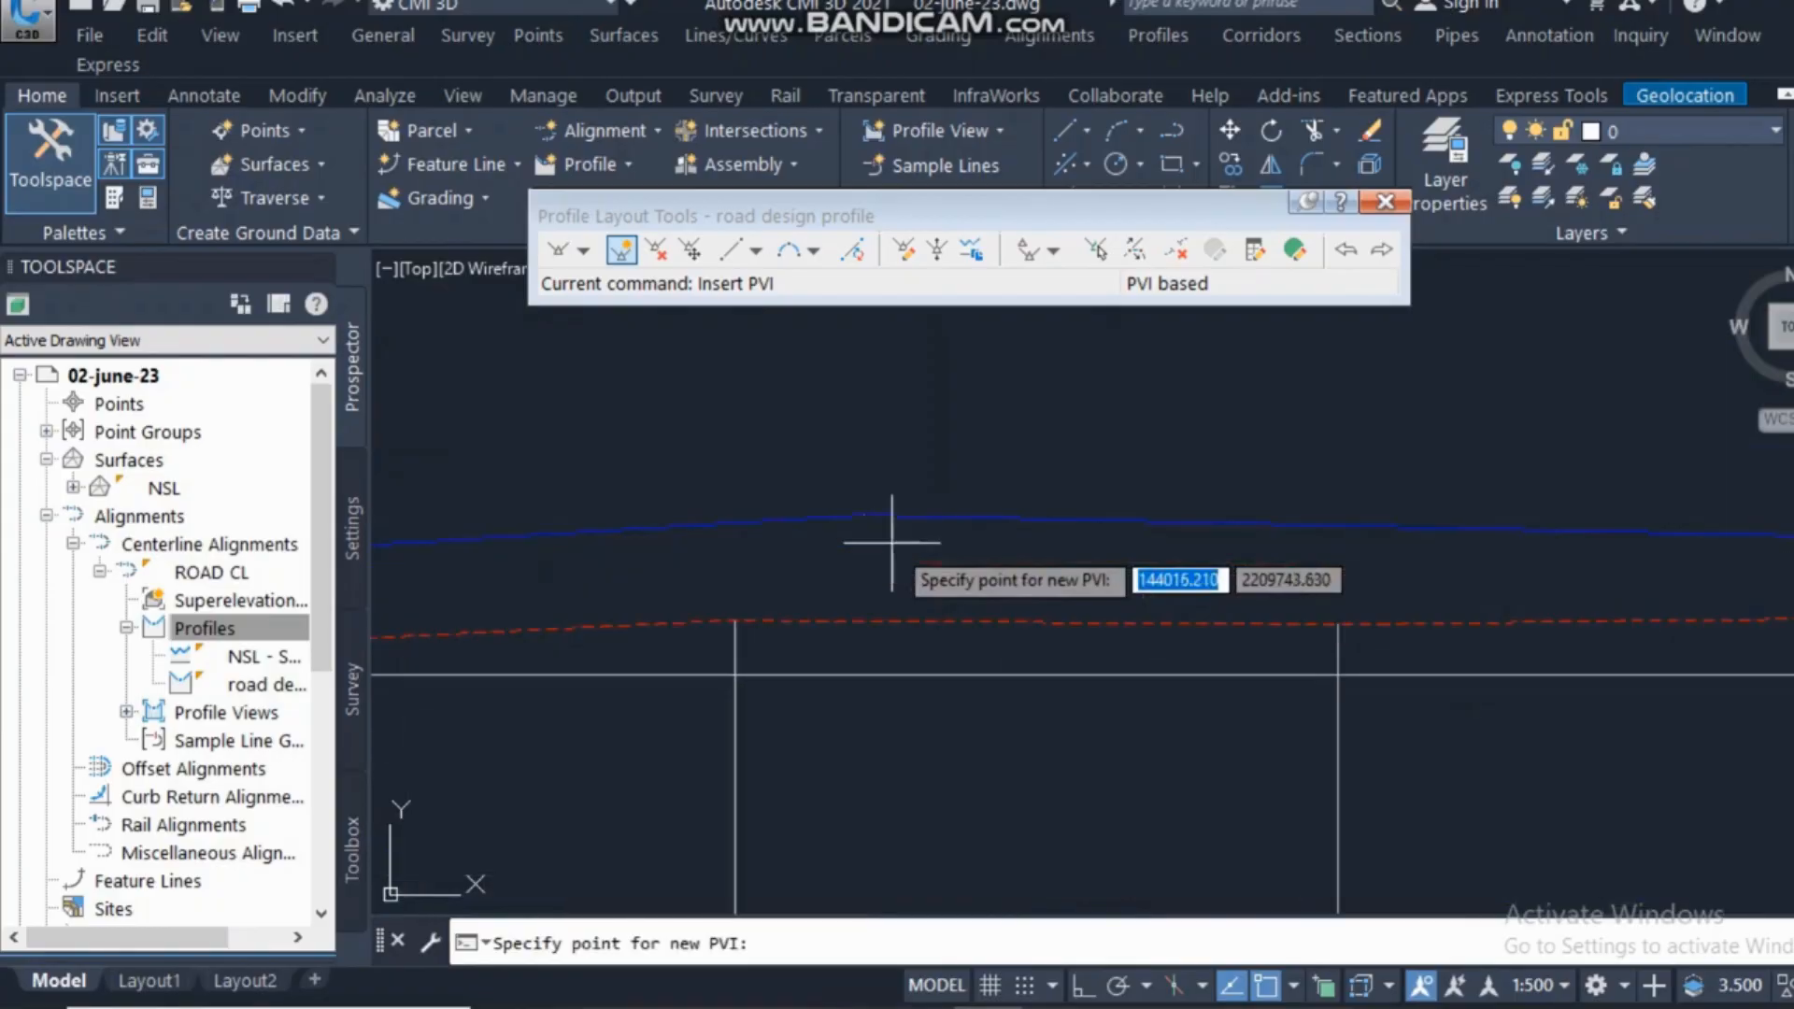
pyautogui.scroll(-2, 870, 543)
pyautogui.scroll(2, 897, 520)
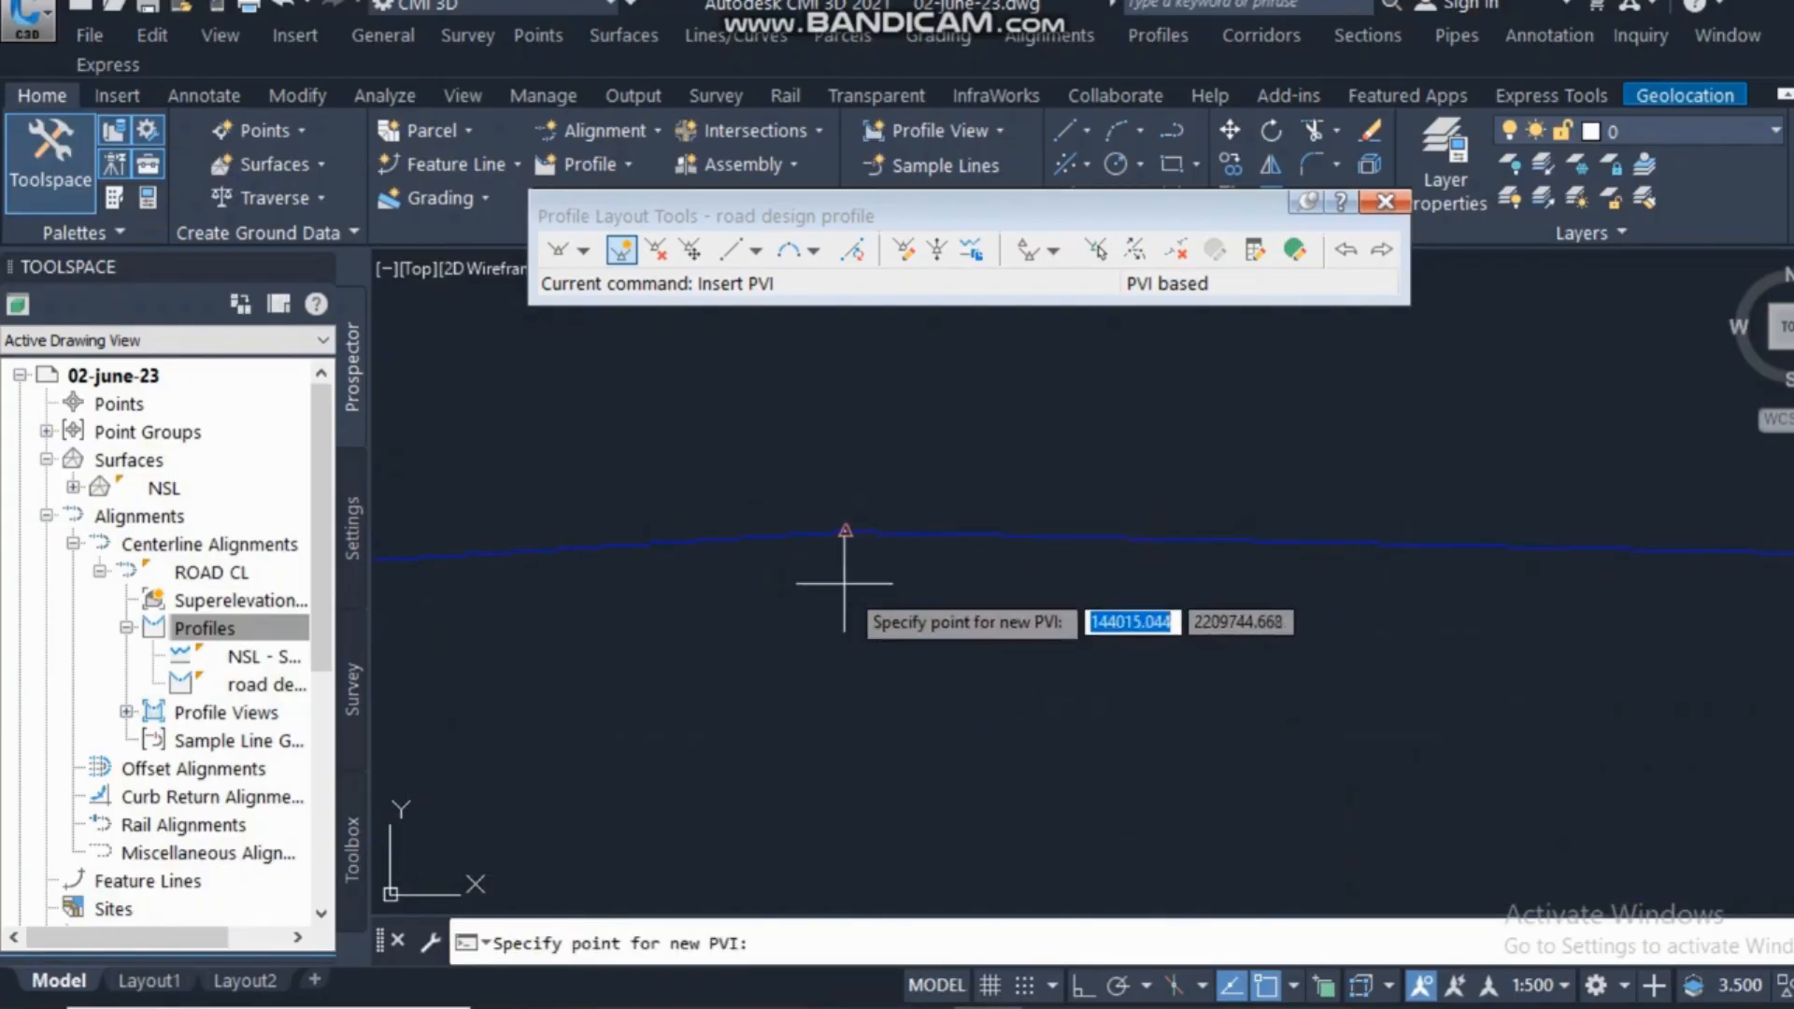
pyautogui.scroll(-5, 820, 583)
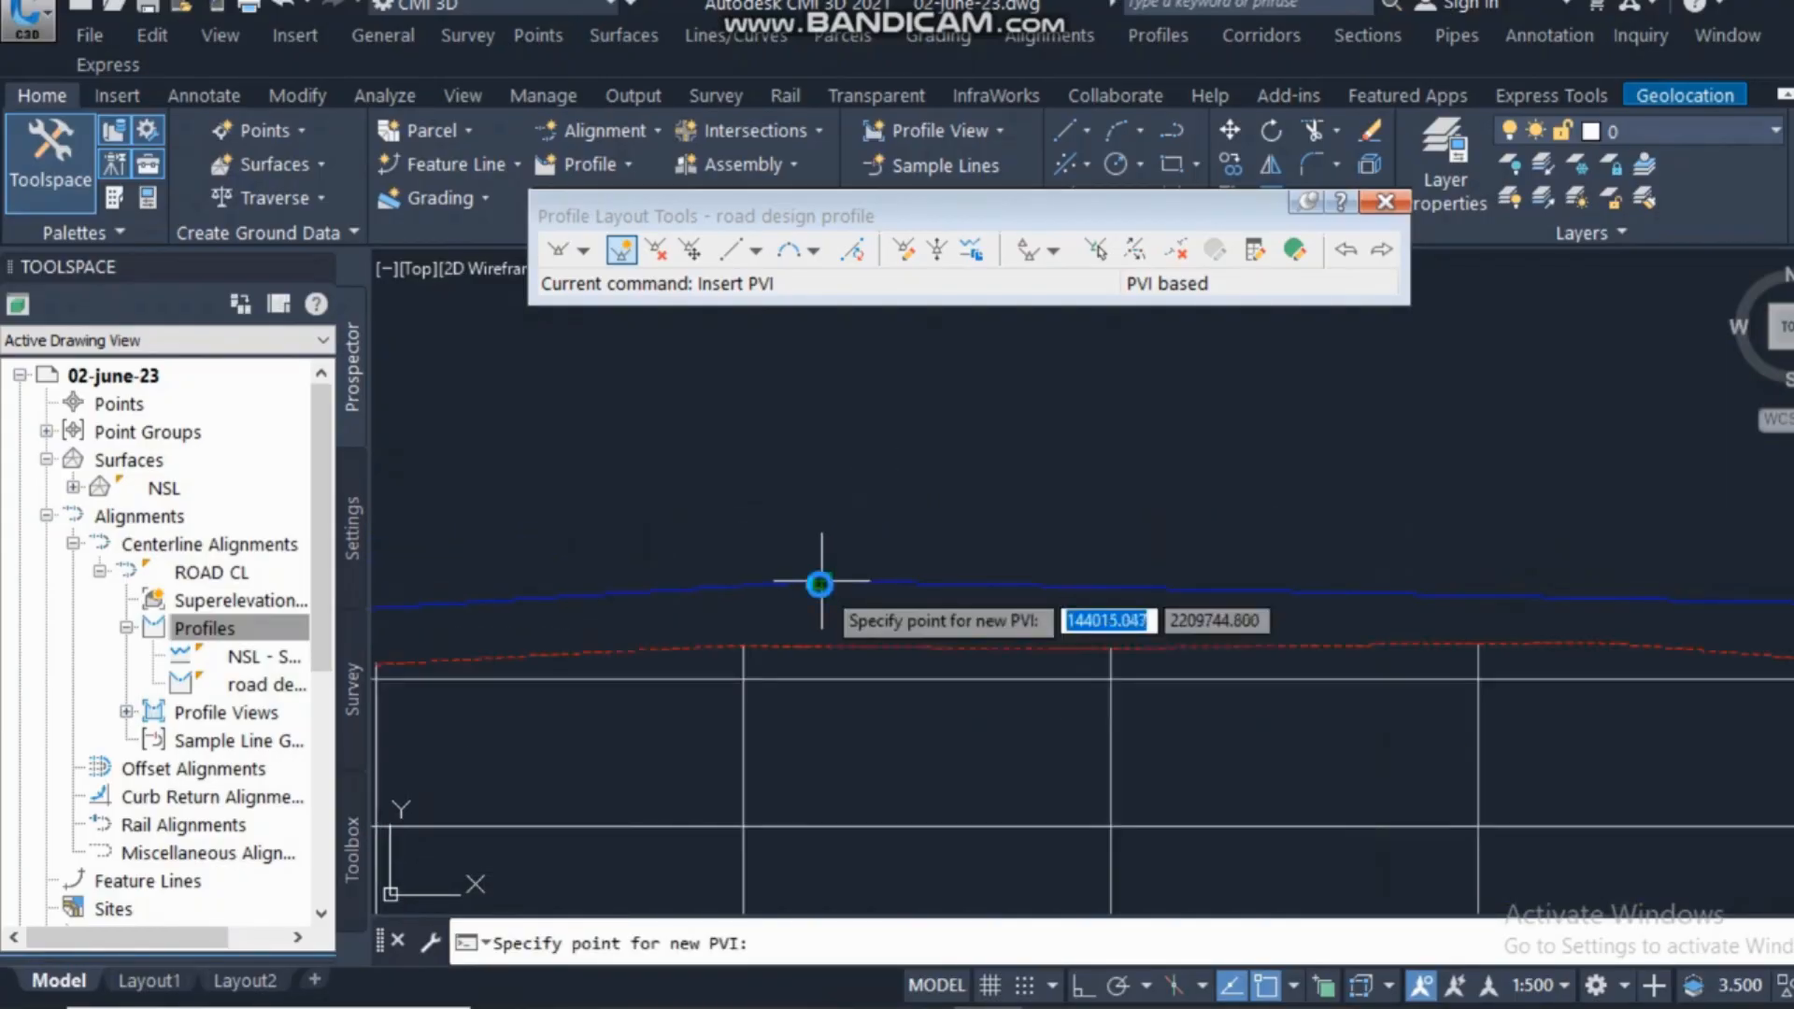
# Insert two more PVIs at the highest ground crest and at the following crest, before the ground falls toward the profile end.
pyautogui.scroll(3, 1346, 555)
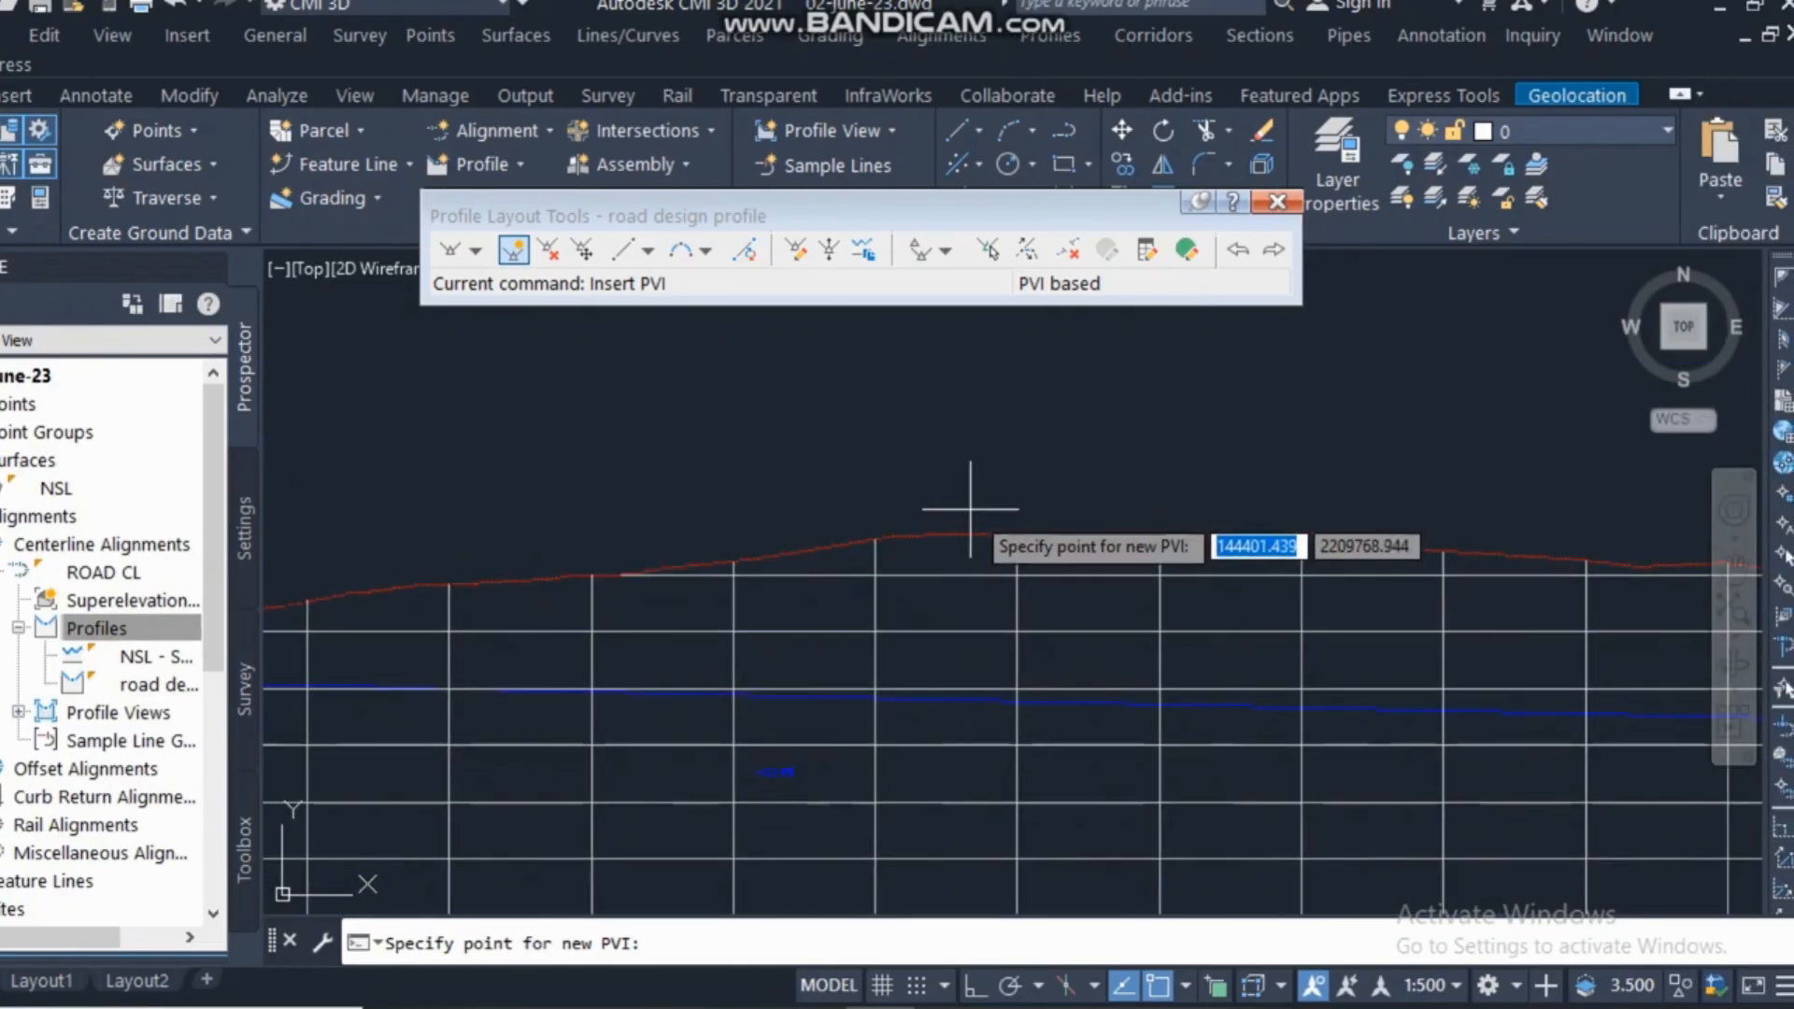
pyautogui.scroll(-4, 776, 572)
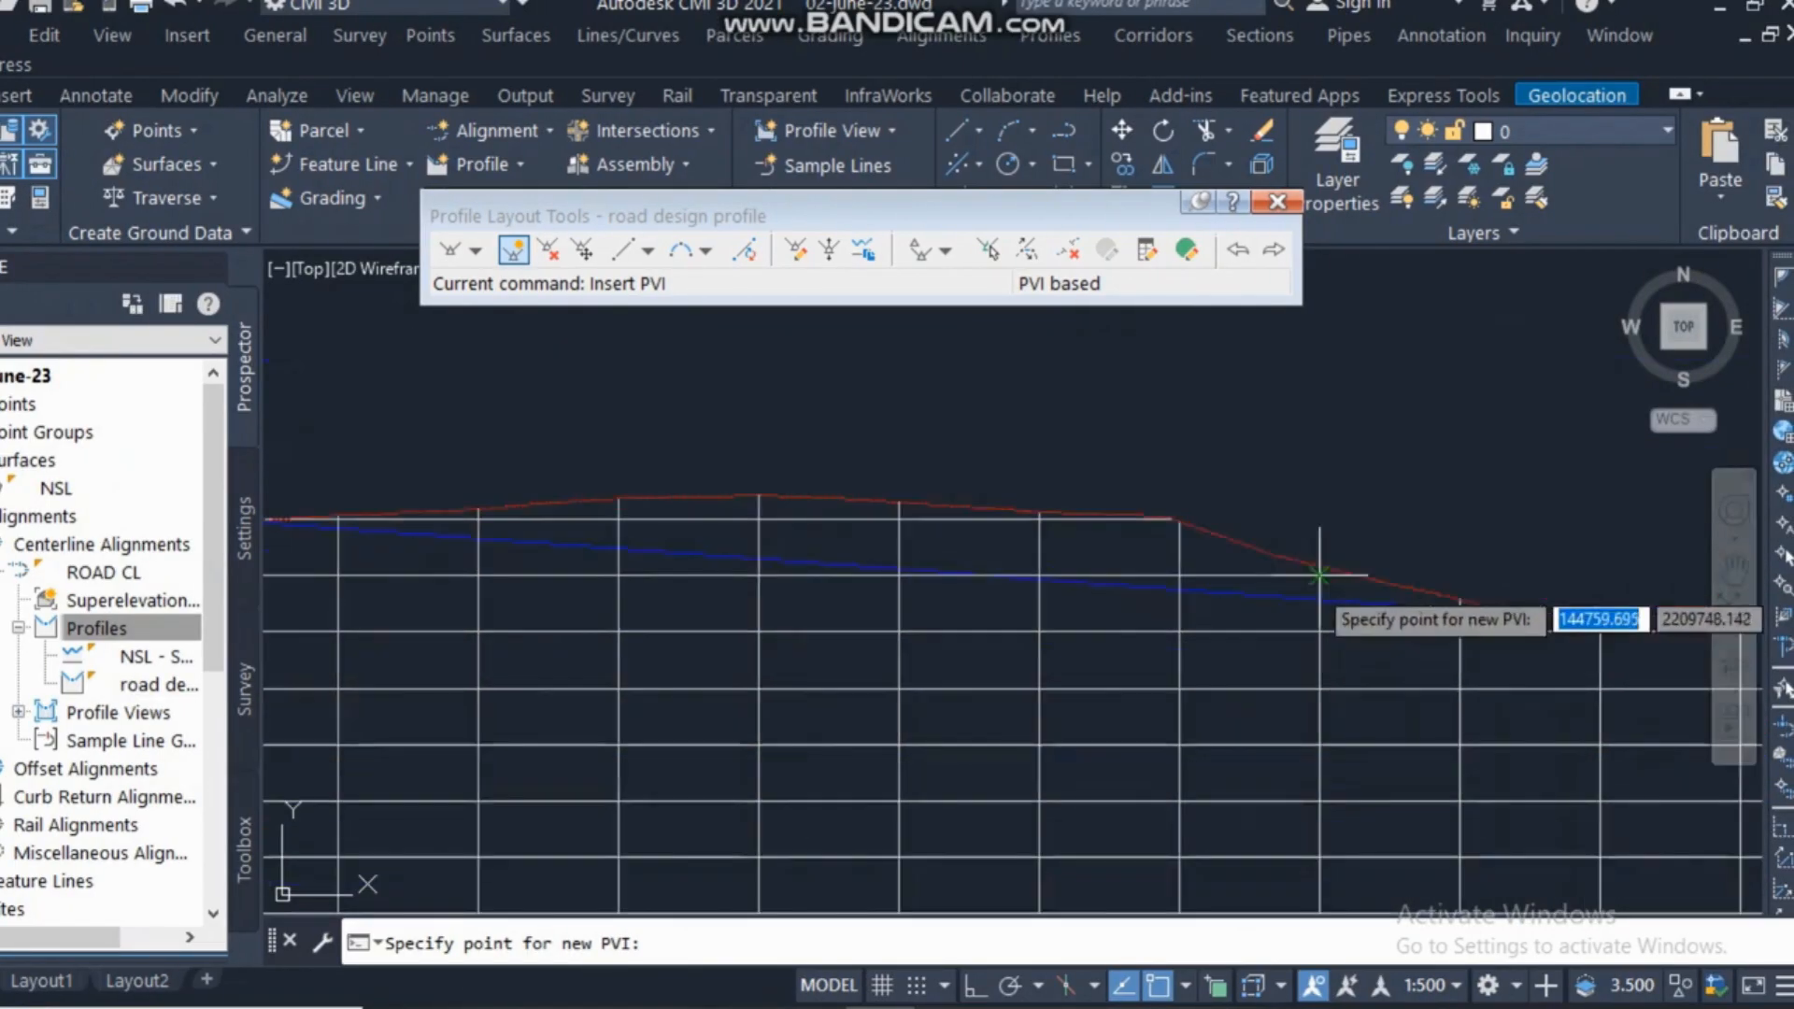
pyautogui.scroll(-3, 925, 617)
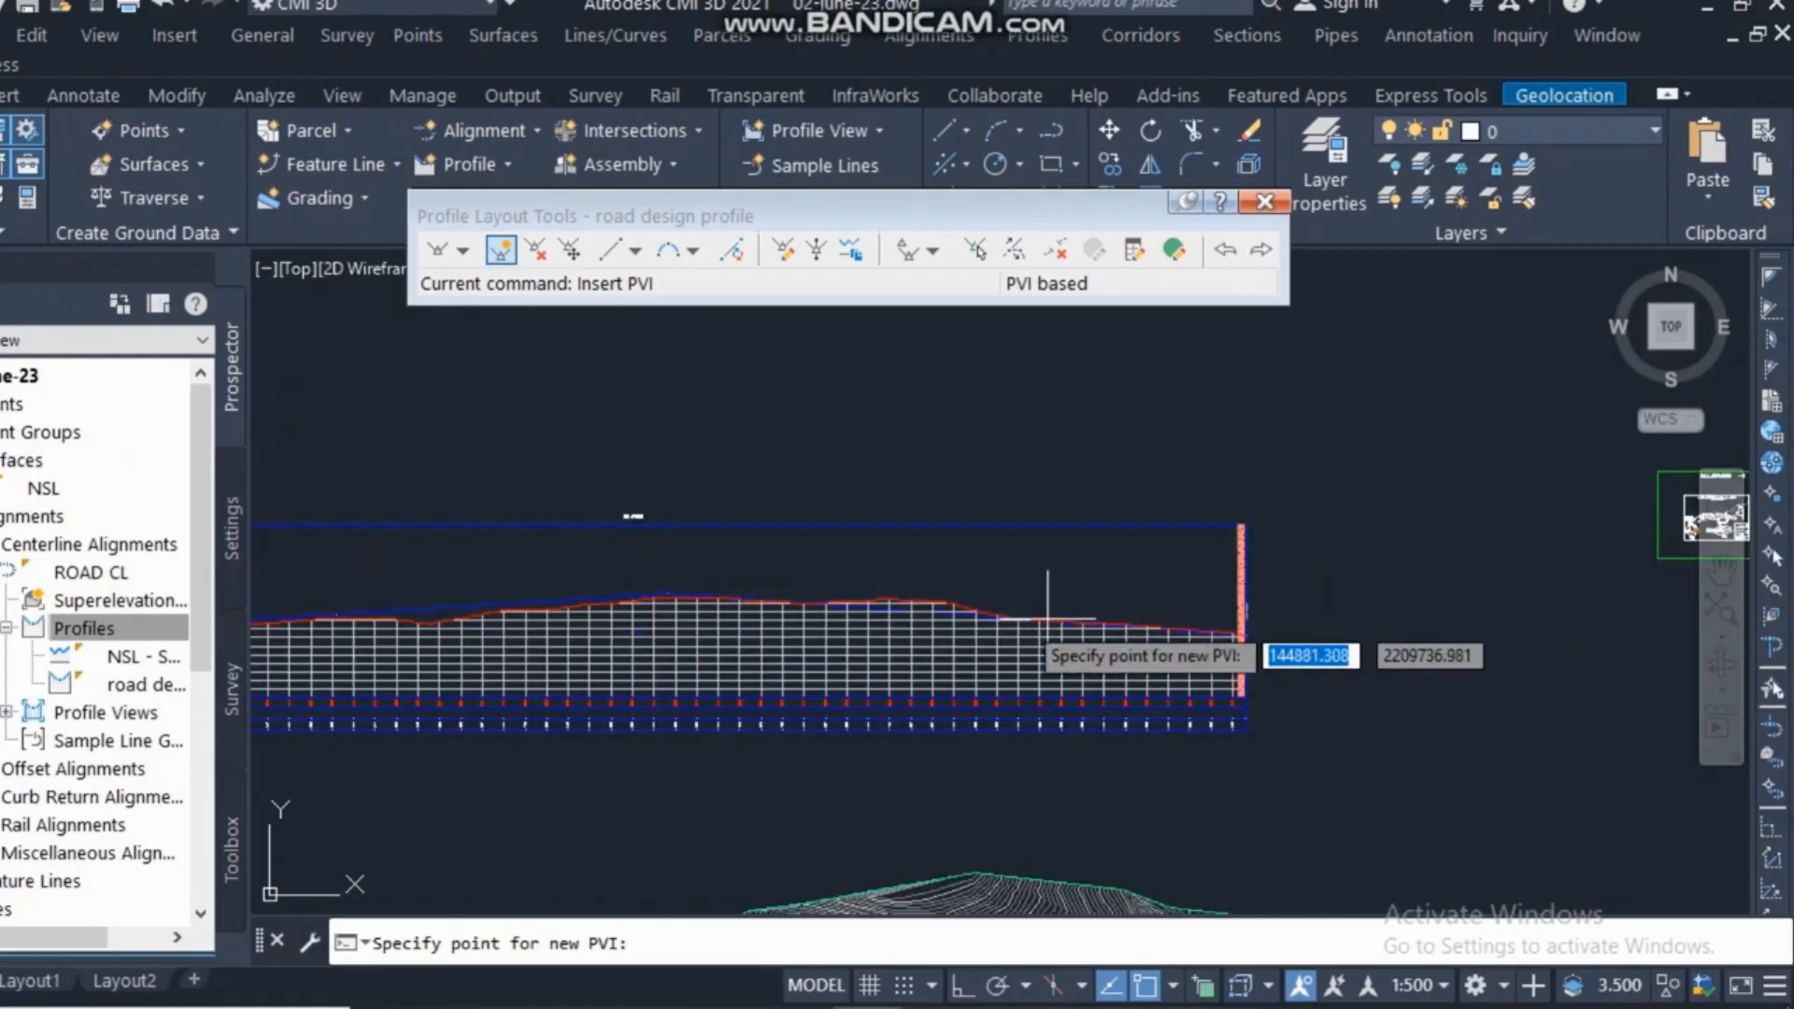
pyautogui.scroll(5, 934, 622)
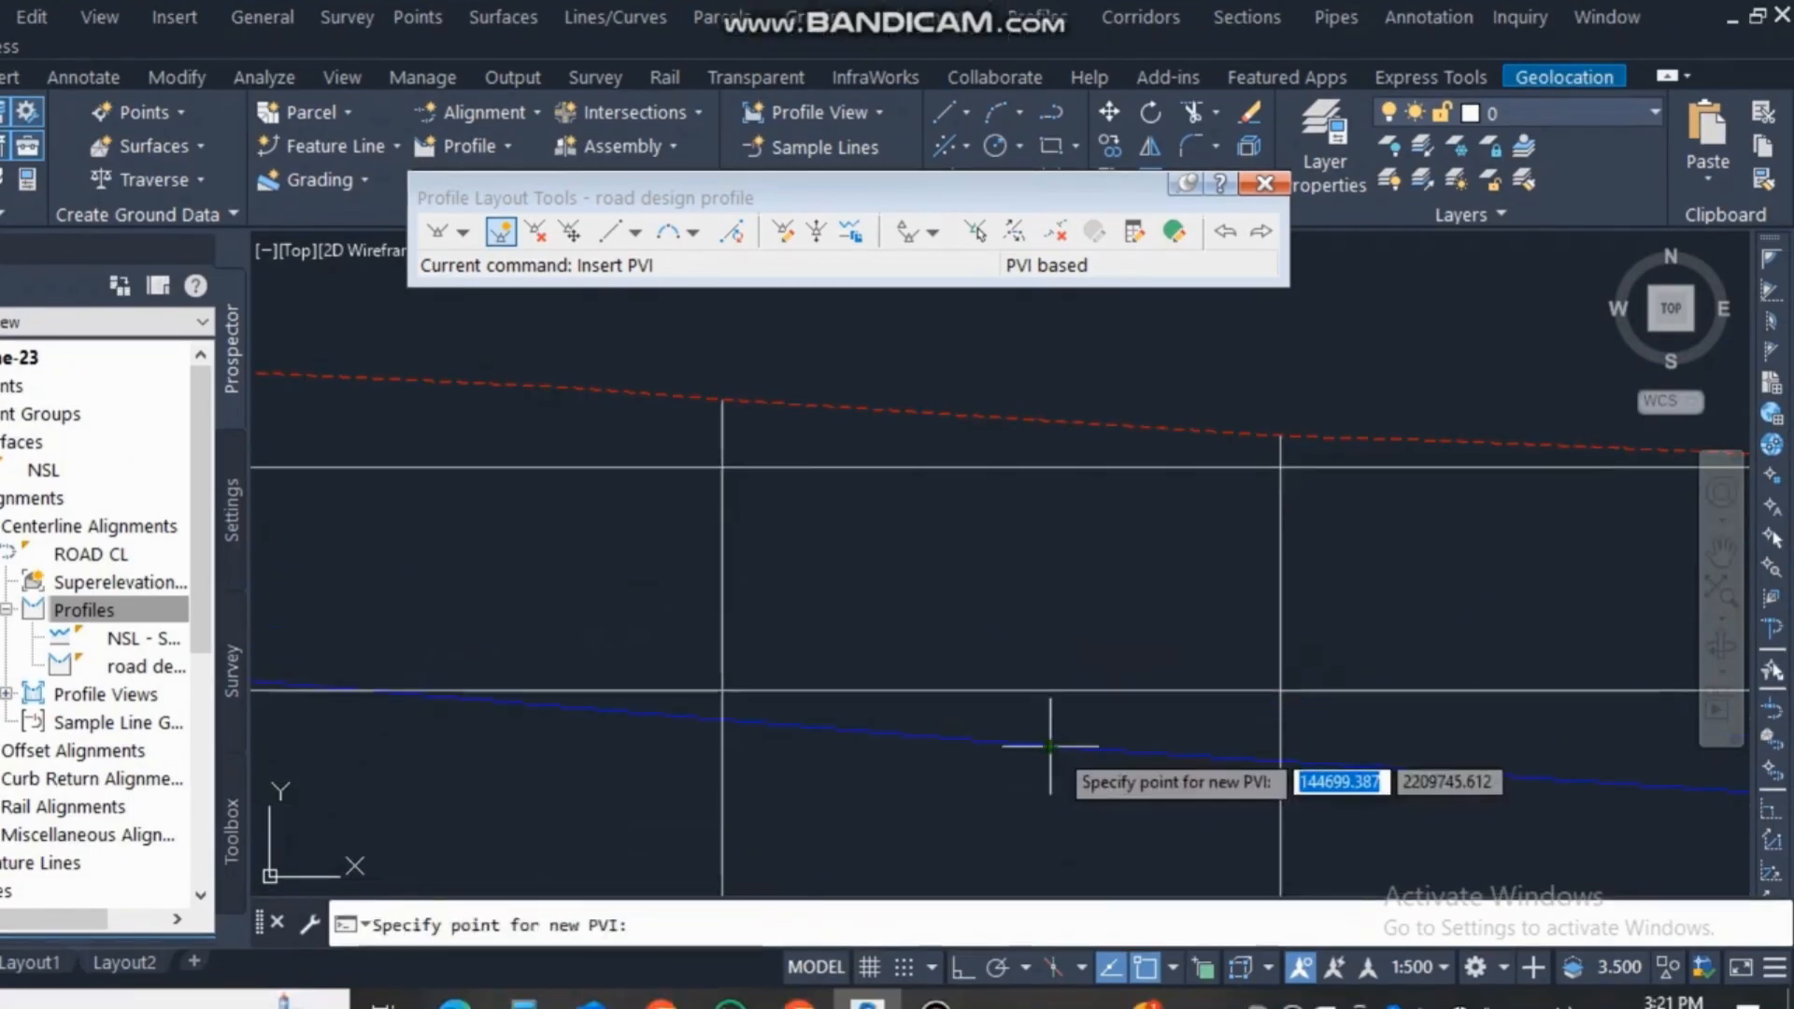
pyautogui.scroll(-4, 1253, 608)
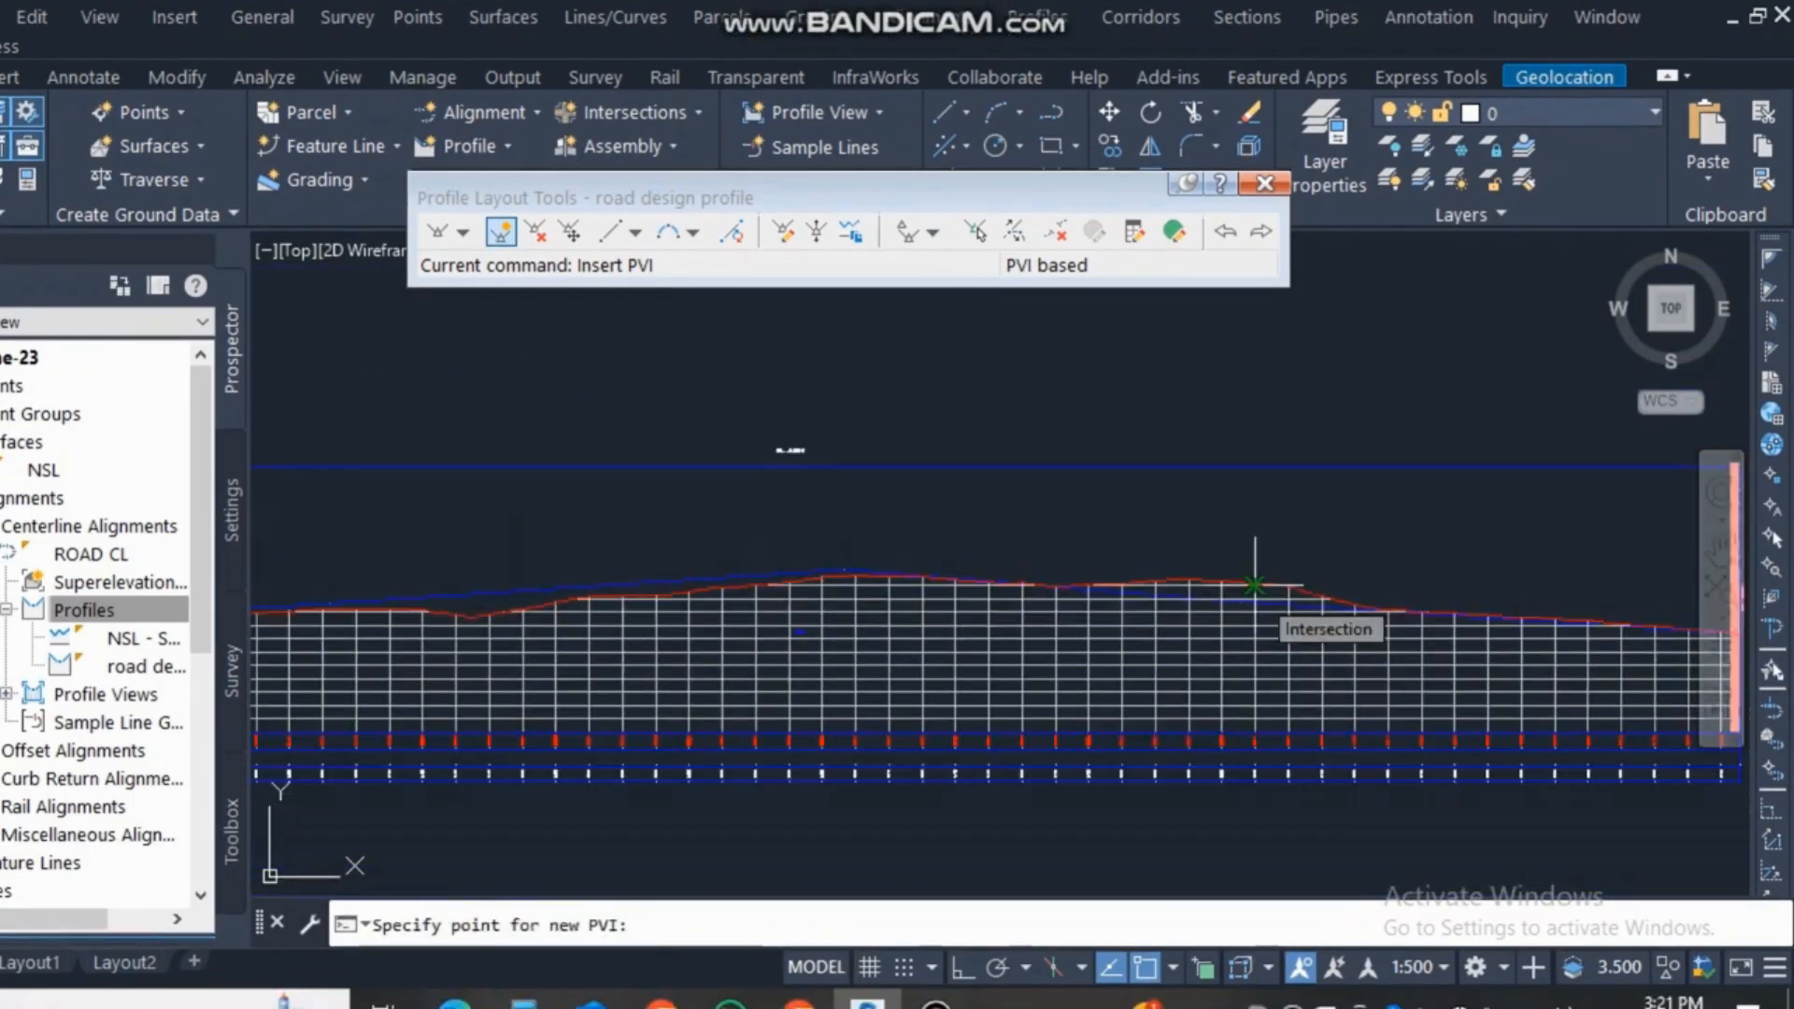
pyautogui.click(1253, 584)
pyautogui.press('Escape')
# Examine the grade break label's station and elevation at the first inserted PVI and the grade labels along the adjoining design tangents.
pyautogui.moveTo(748, 557); pyautogui.dragTo(620, 609, button='middle')
pyautogui.scroll(5, 645, 616)
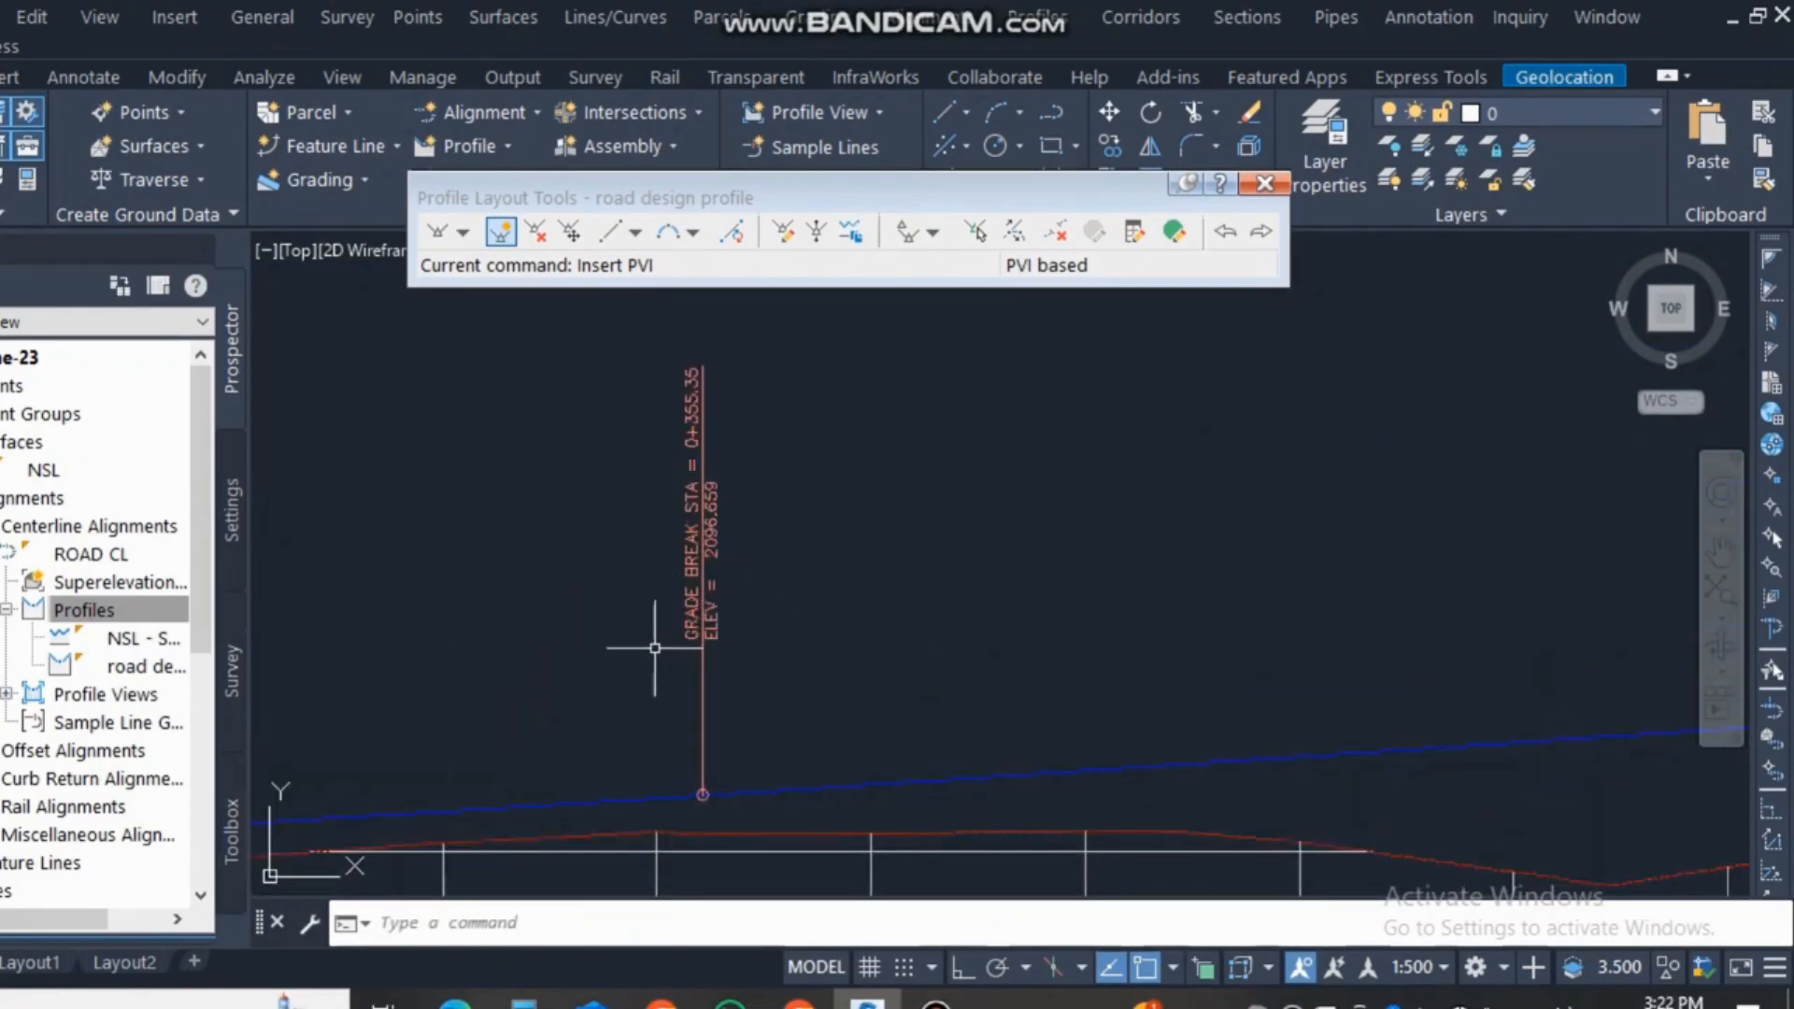
pyautogui.scroll(-4, 650, 641)
pyautogui.moveTo(621, 681); pyautogui.dragTo(833, 647, button='middle')
pyautogui.scroll(-5, 601, 628)
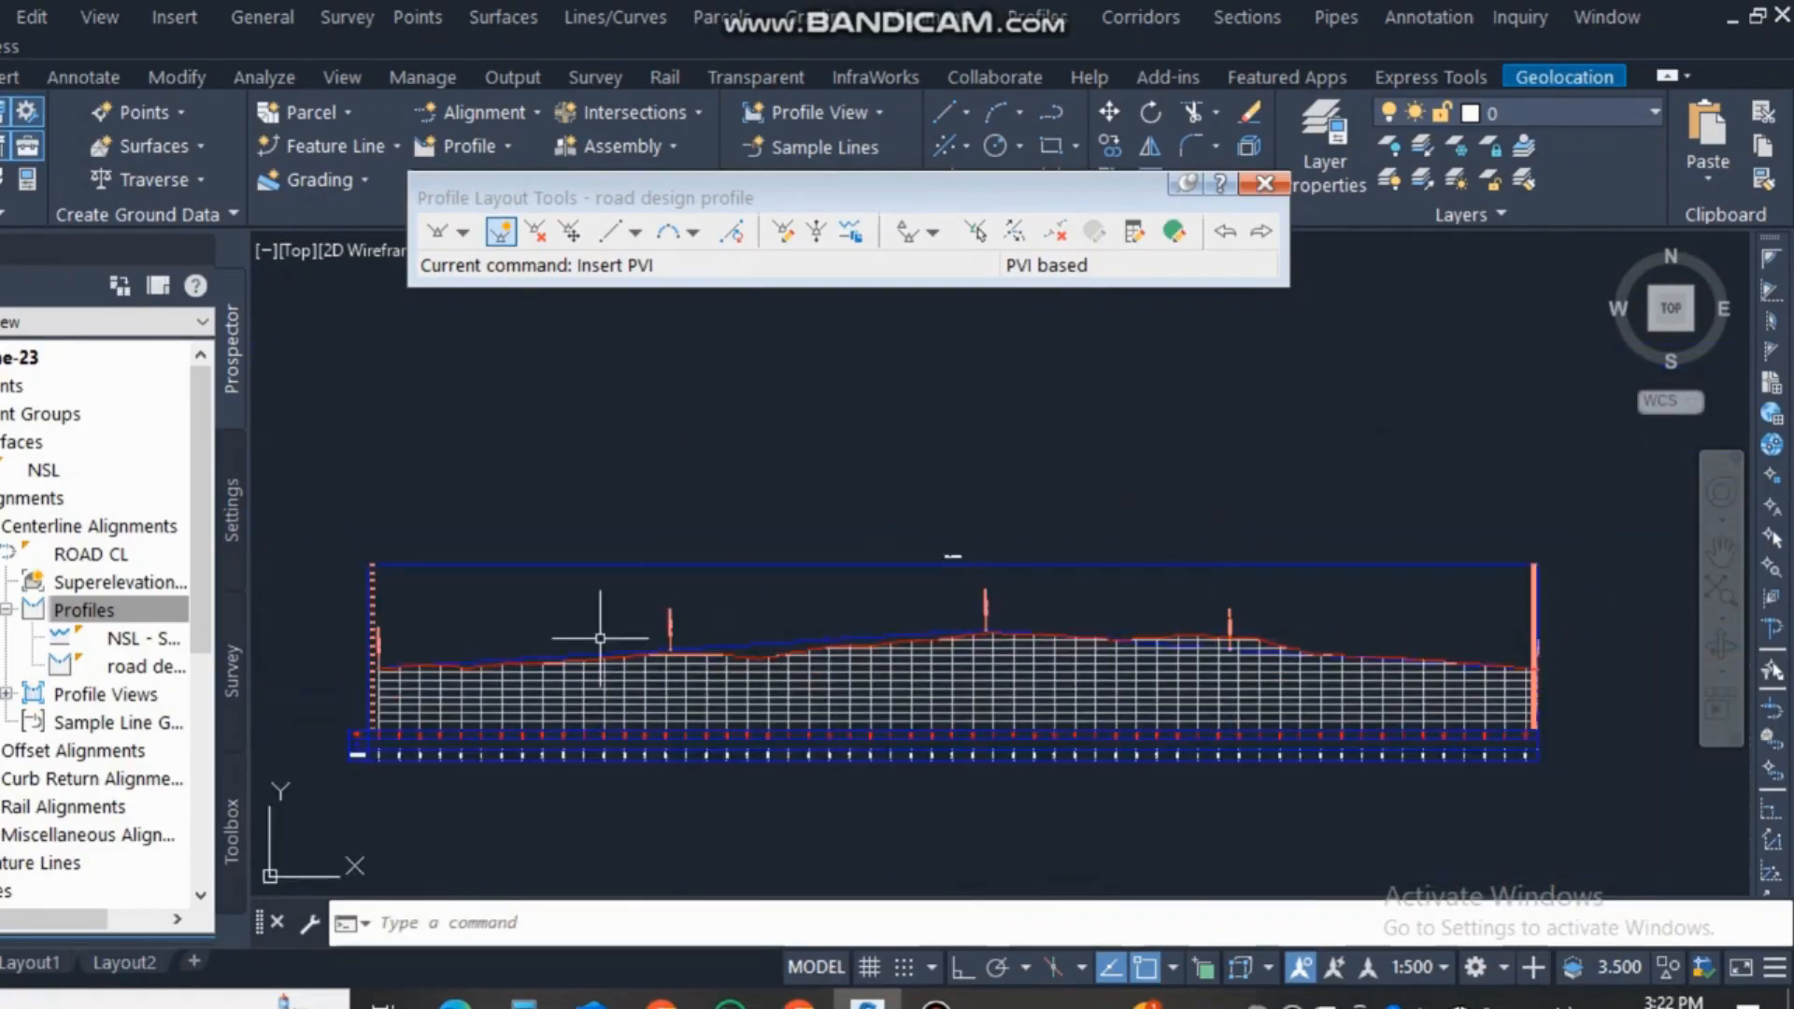
pyautogui.scroll(6, 693, 655)
pyautogui.scroll(4, 696, 671)
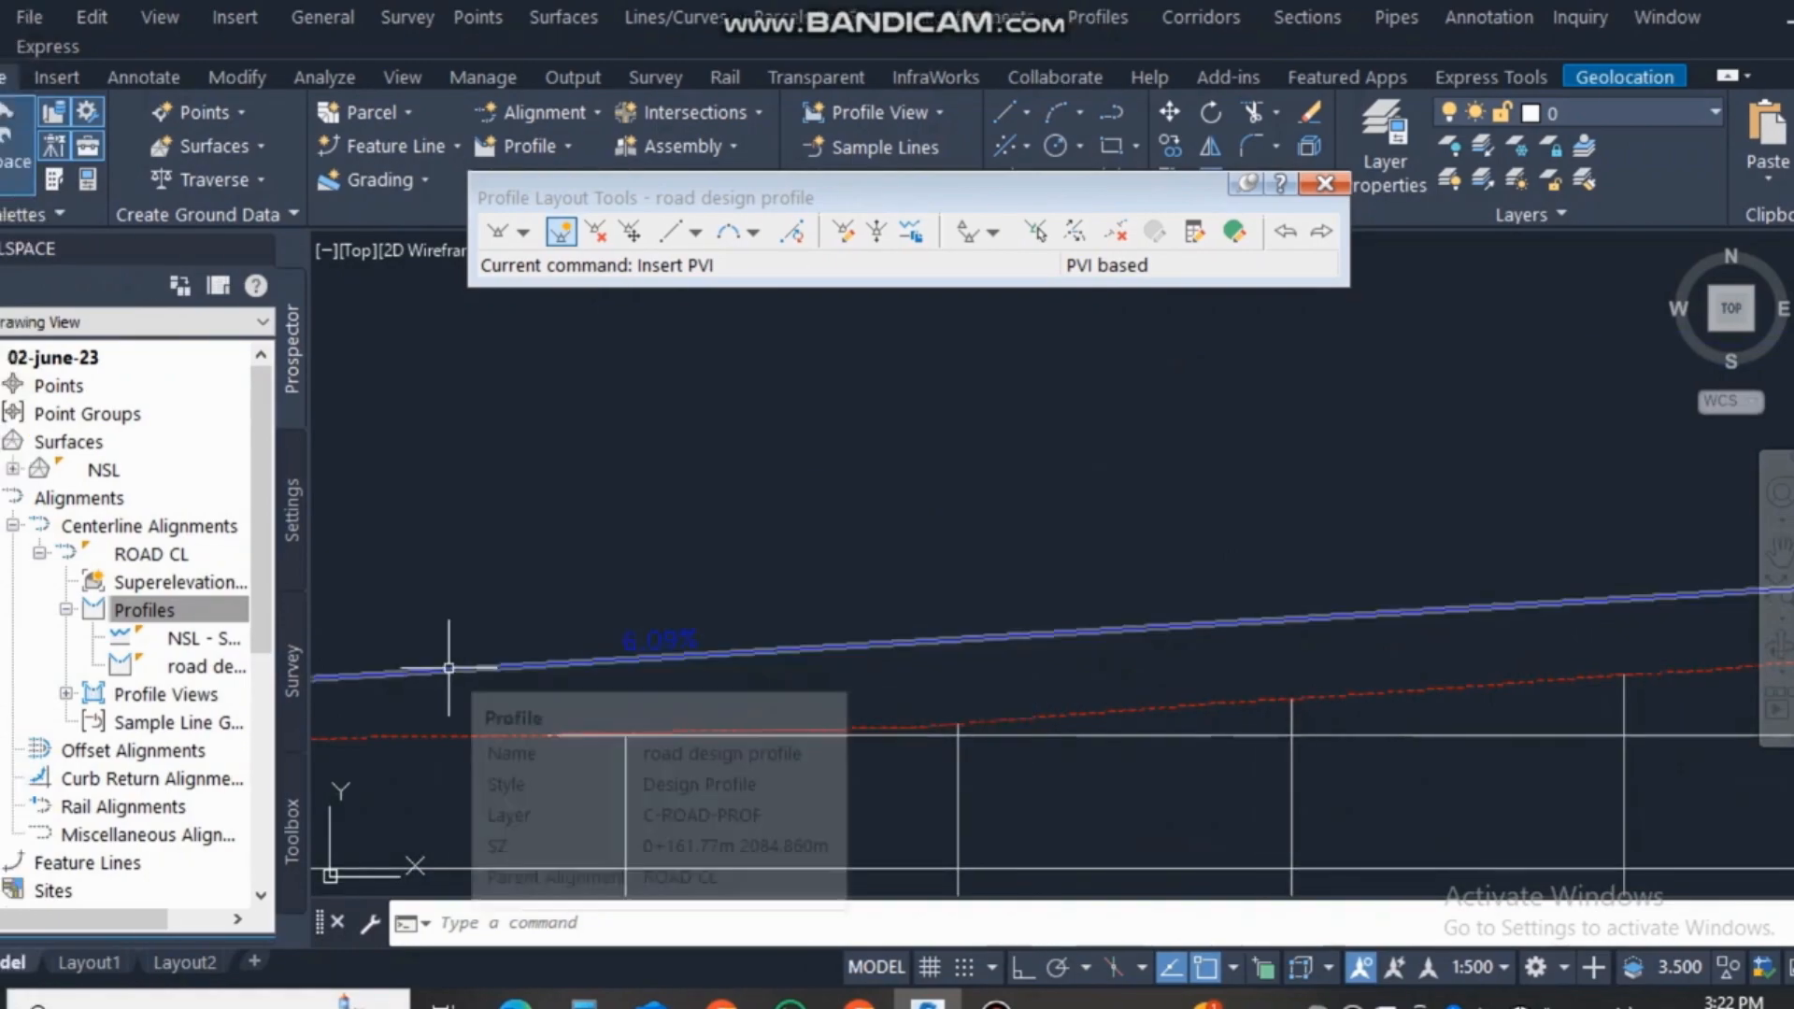
pyautogui.scroll(-2, 448, 669)
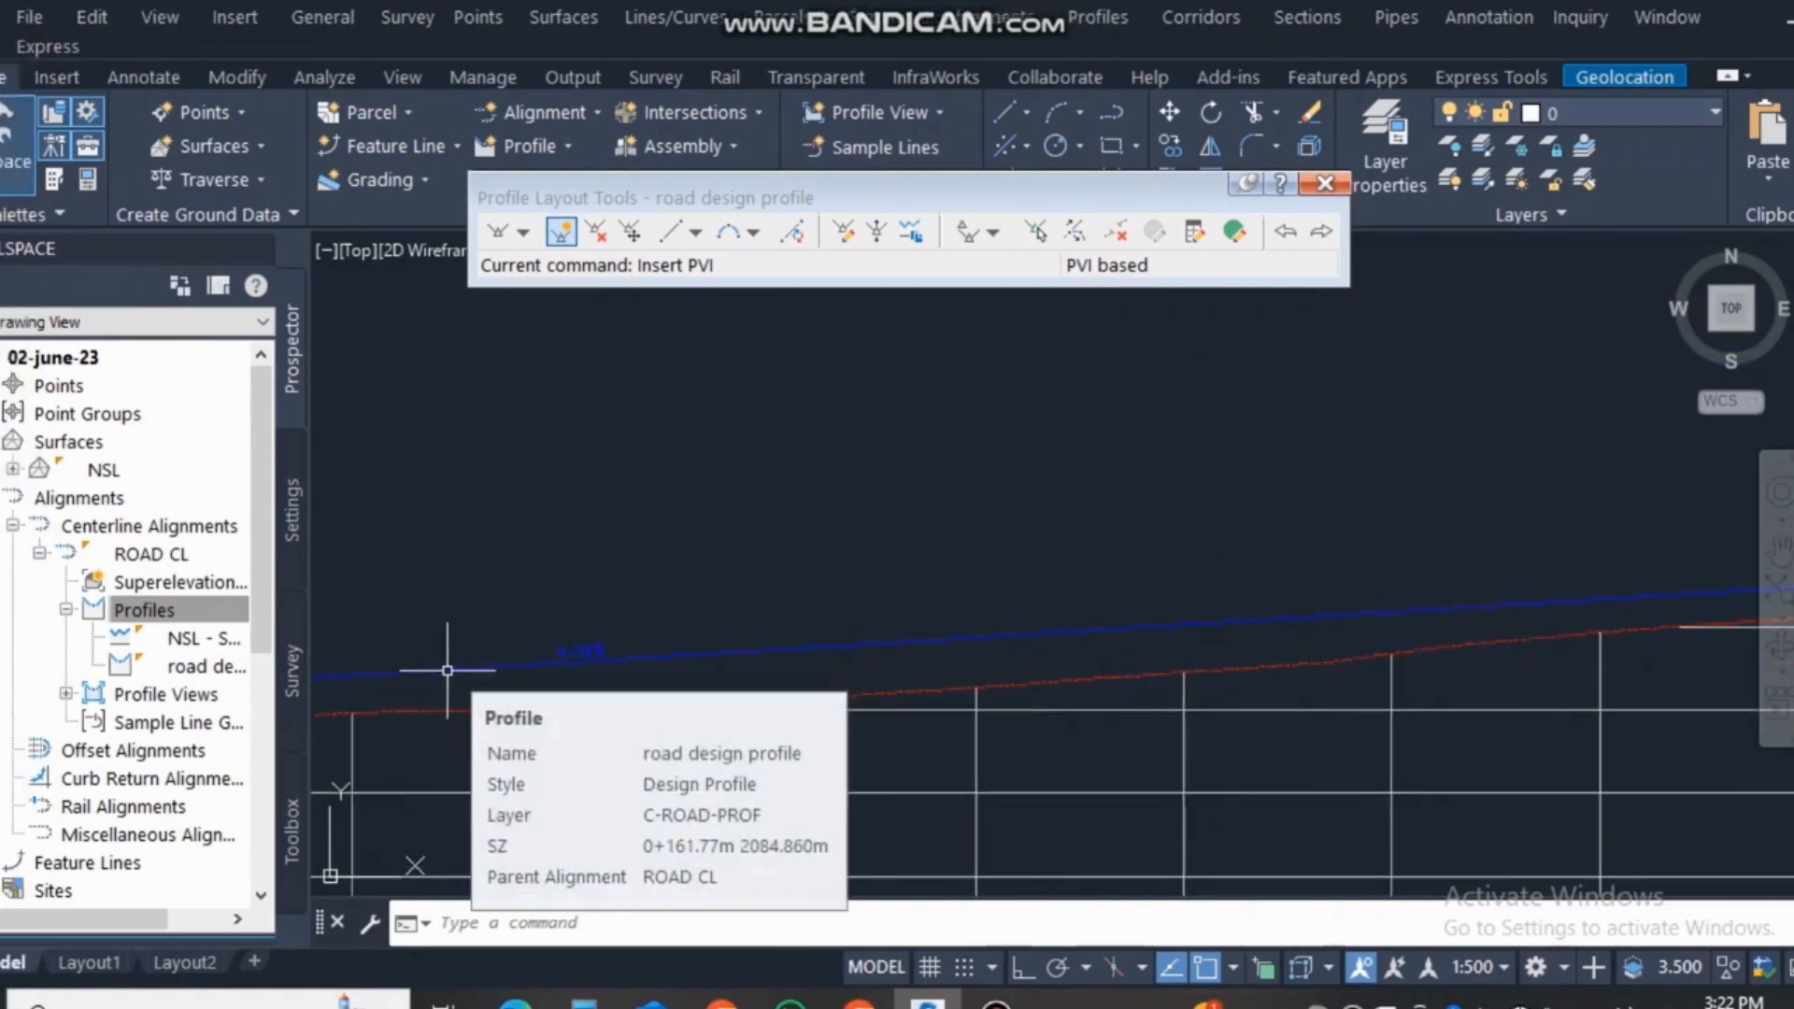
pyautogui.scroll(5, 472, 671)
pyautogui.scroll(-4, 499, 673)
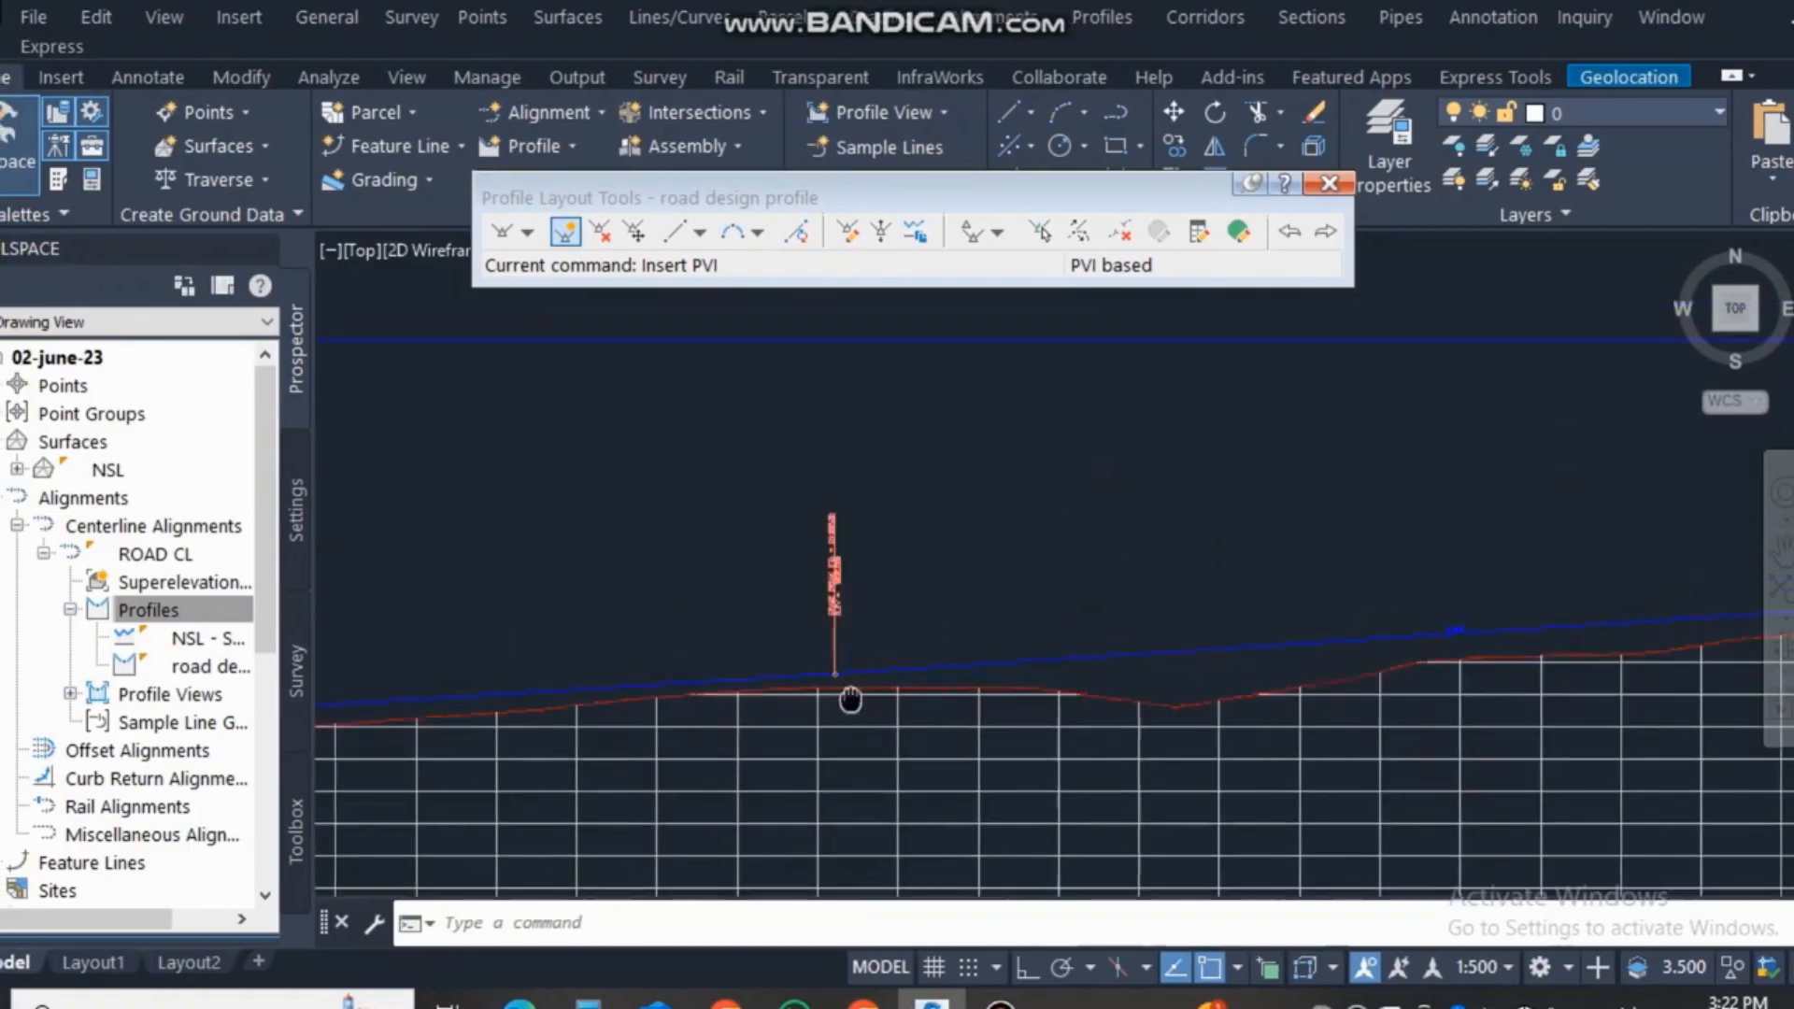
pyautogui.scroll(2, 987, 640)
pyautogui.scroll(-4, 1081, 653)
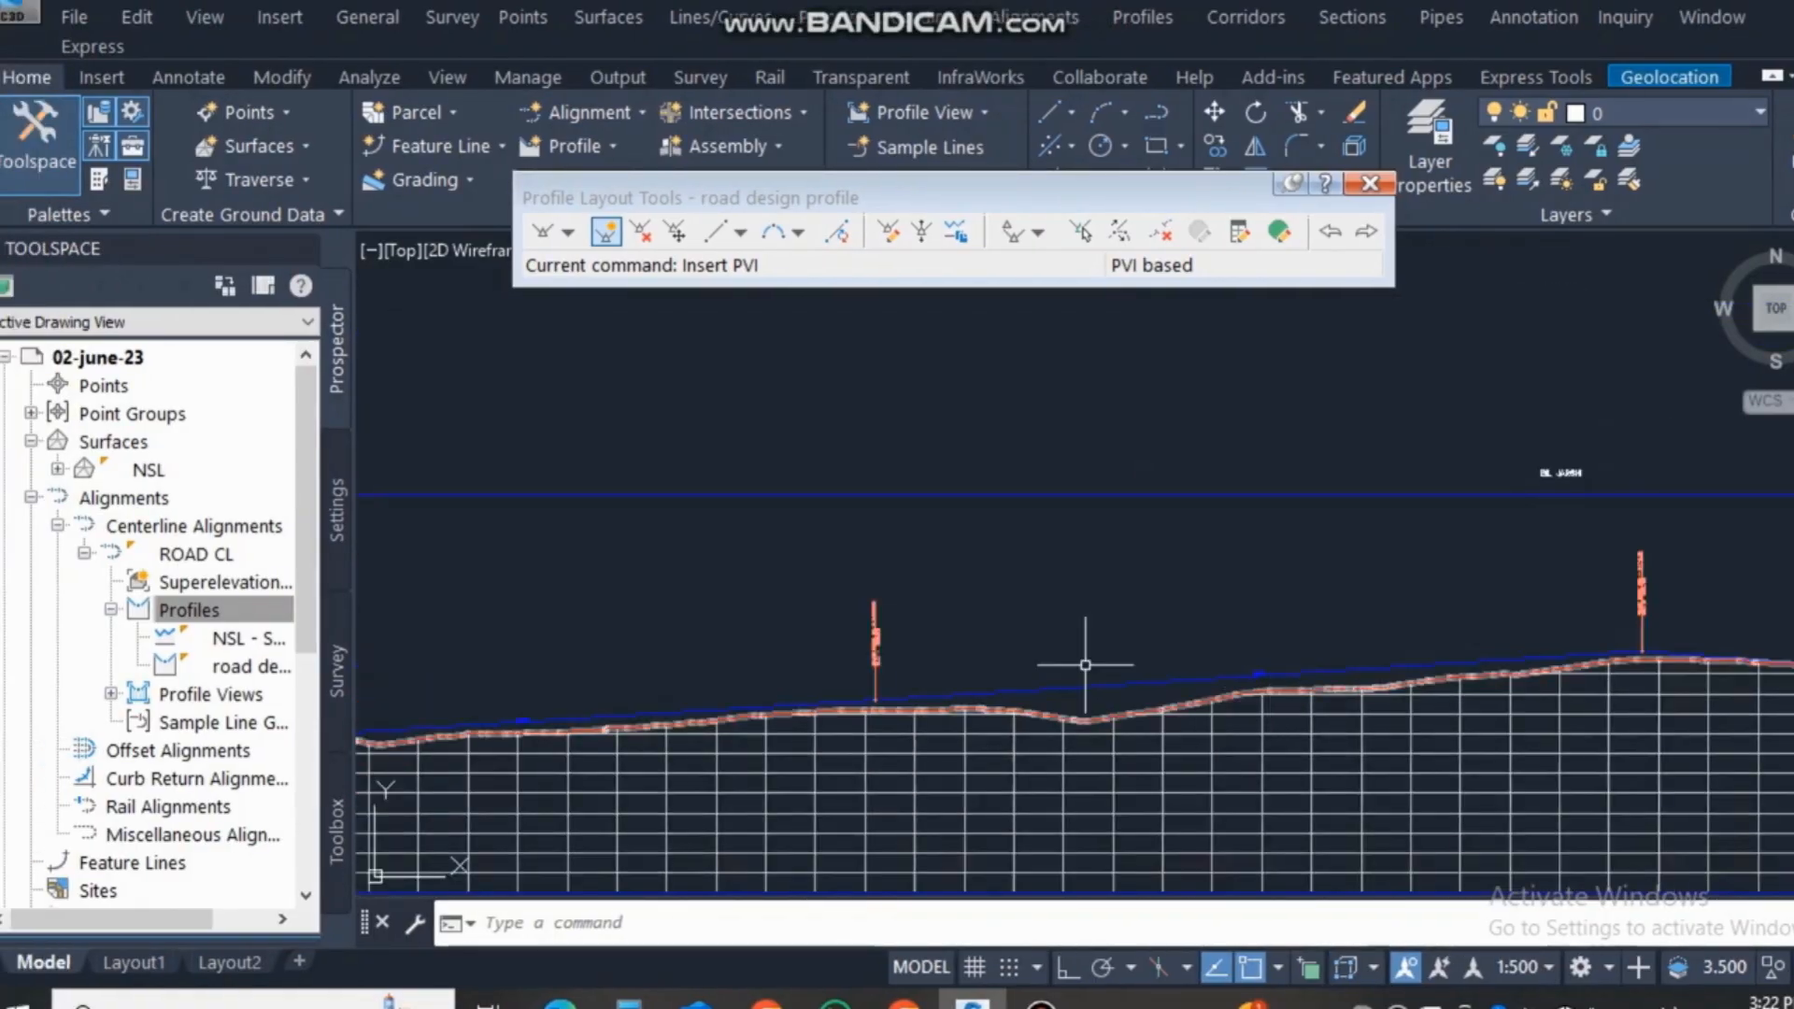
pyautogui.moveTo(845, 634); pyautogui.dragTo(914, 620, button='middle')
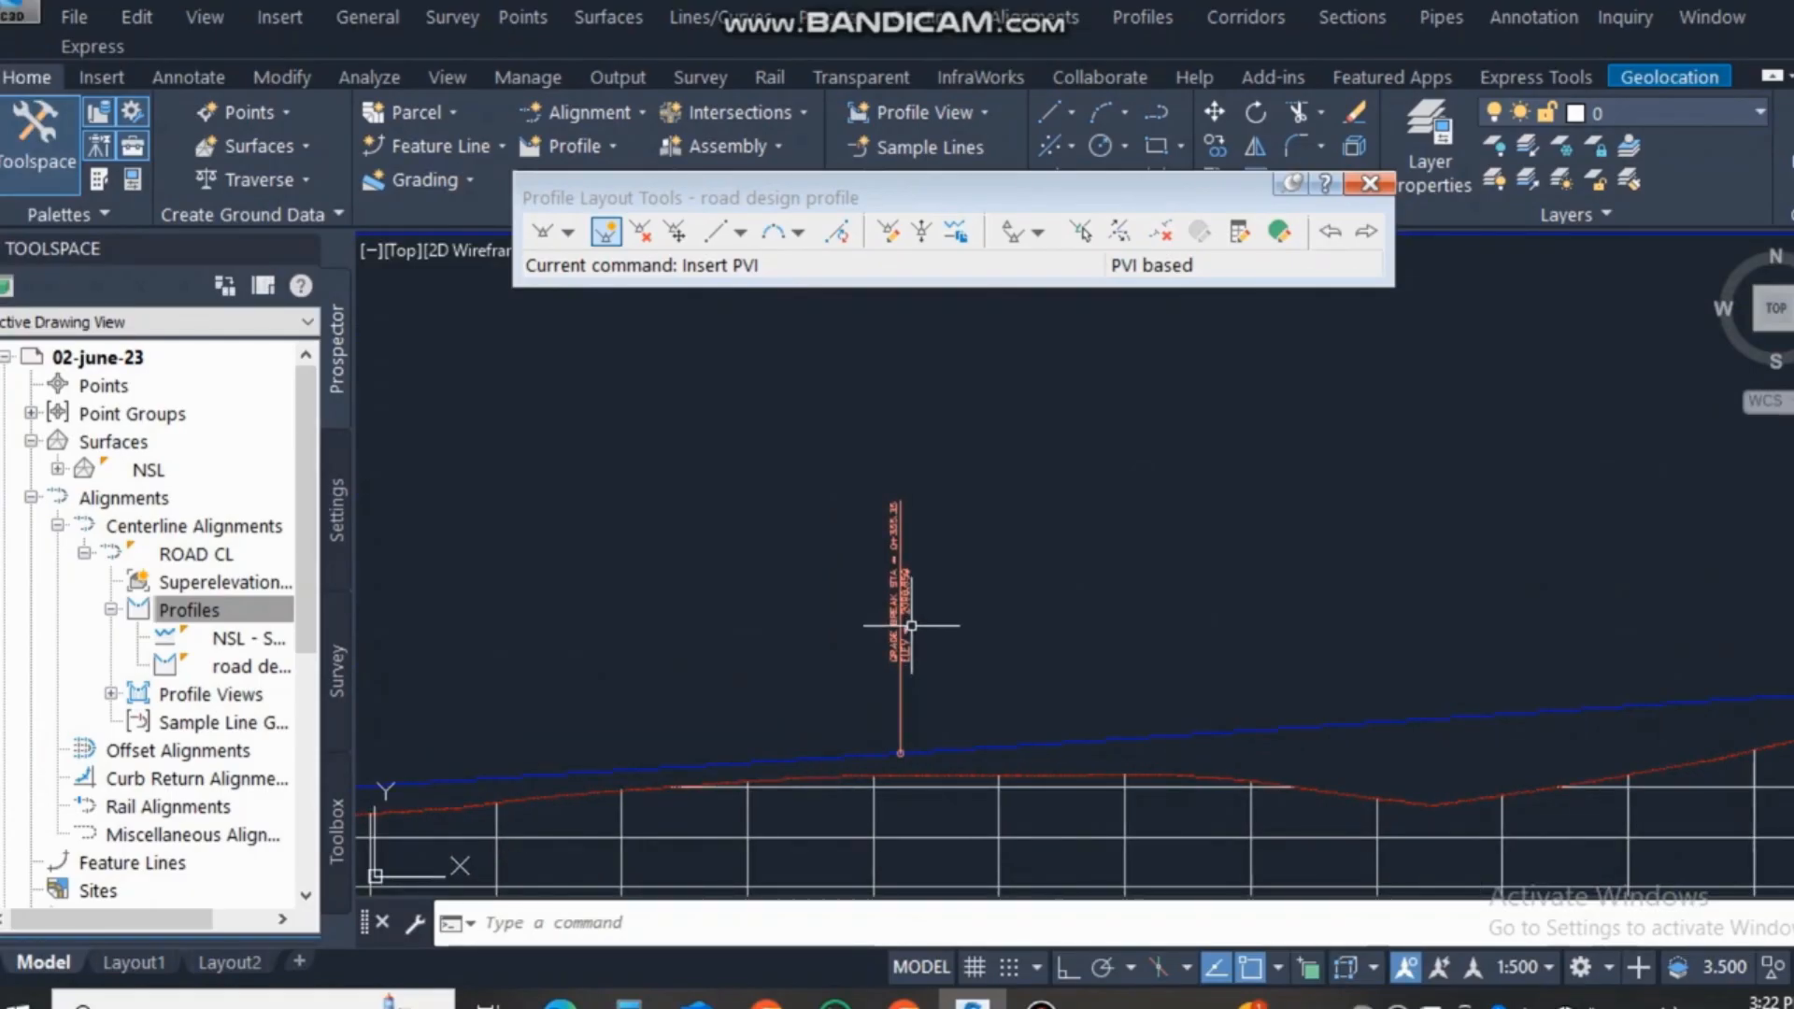
pyautogui.scroll(2, 897, 608)
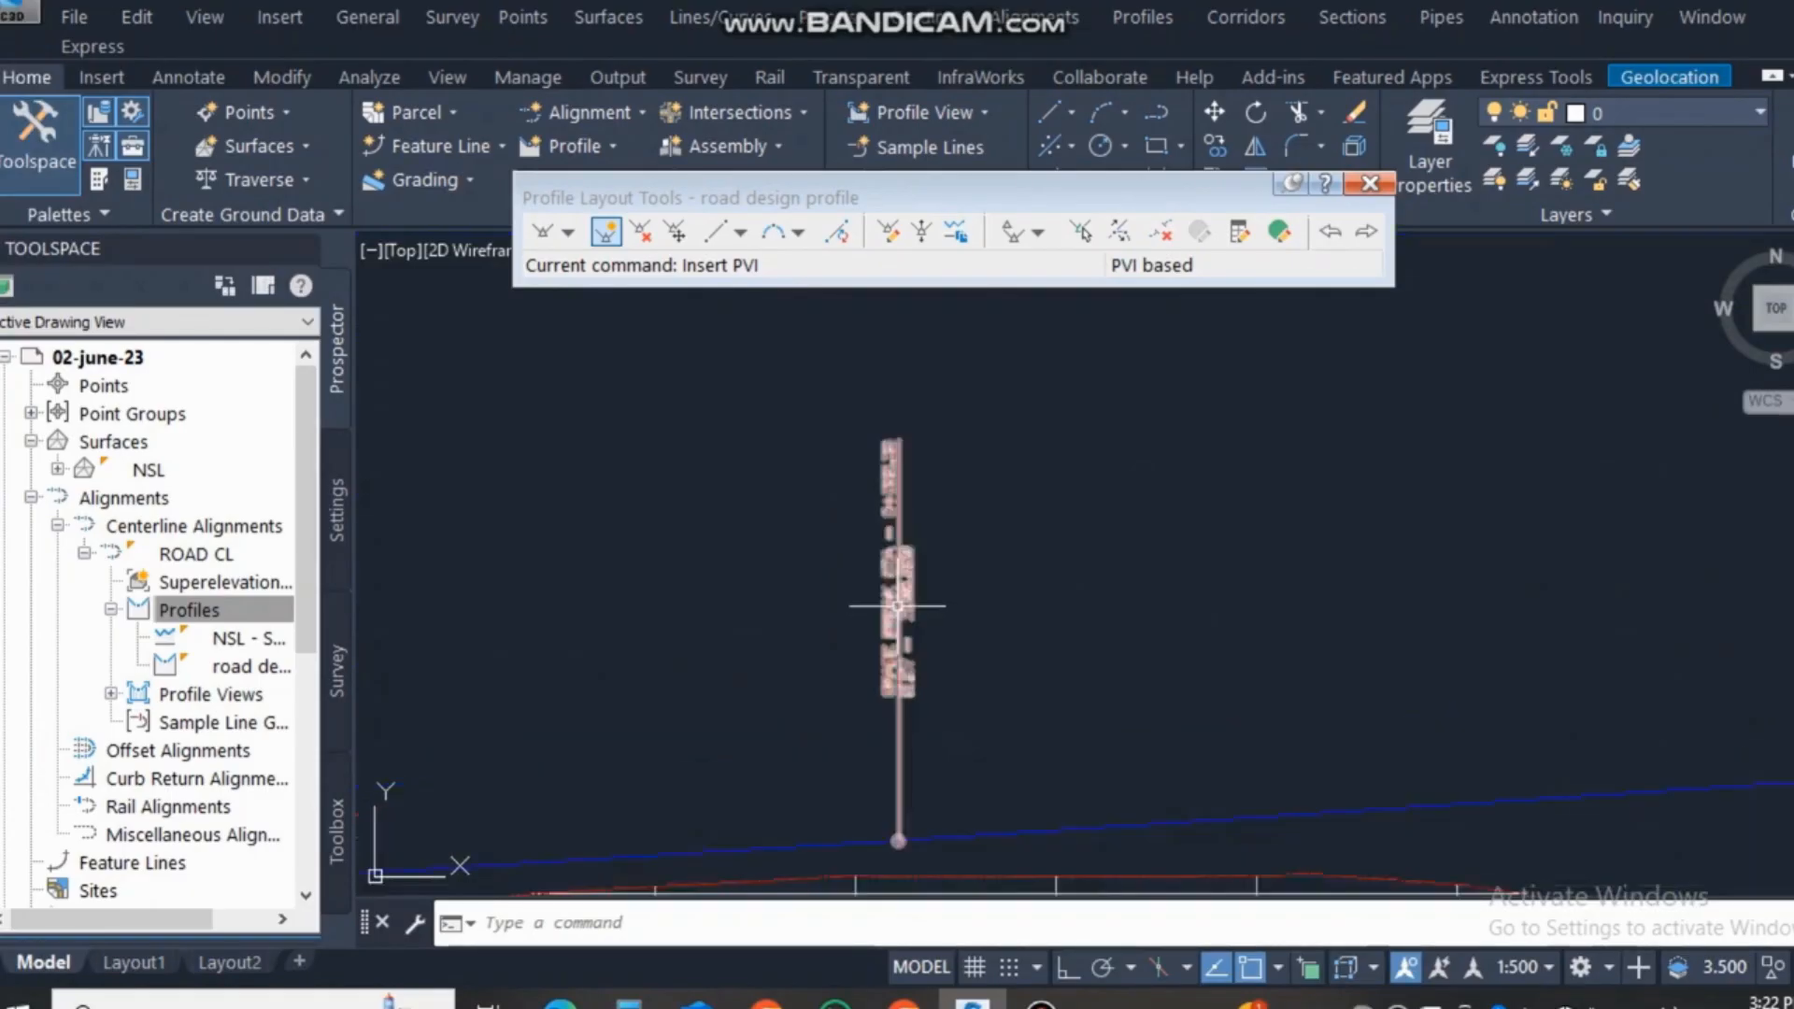
pyautogui.scroll(2, 897, 606)
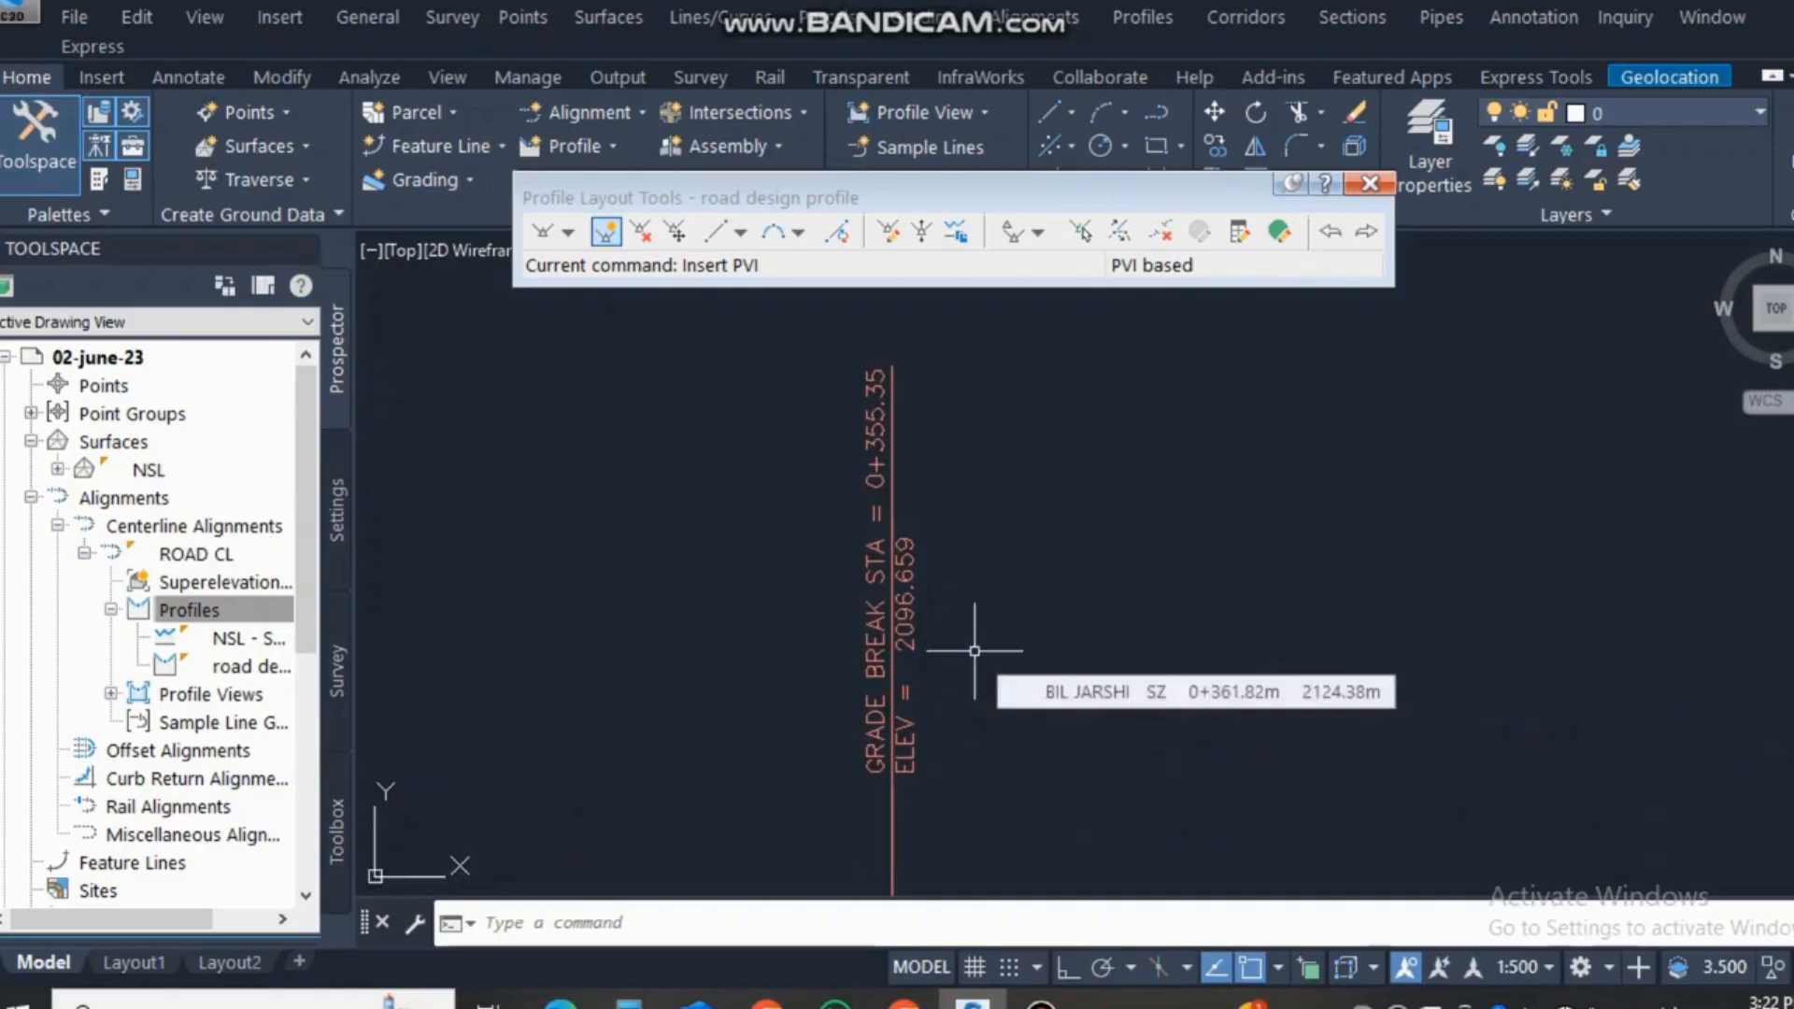
pyautogui.scroll(-4, 935, 645)
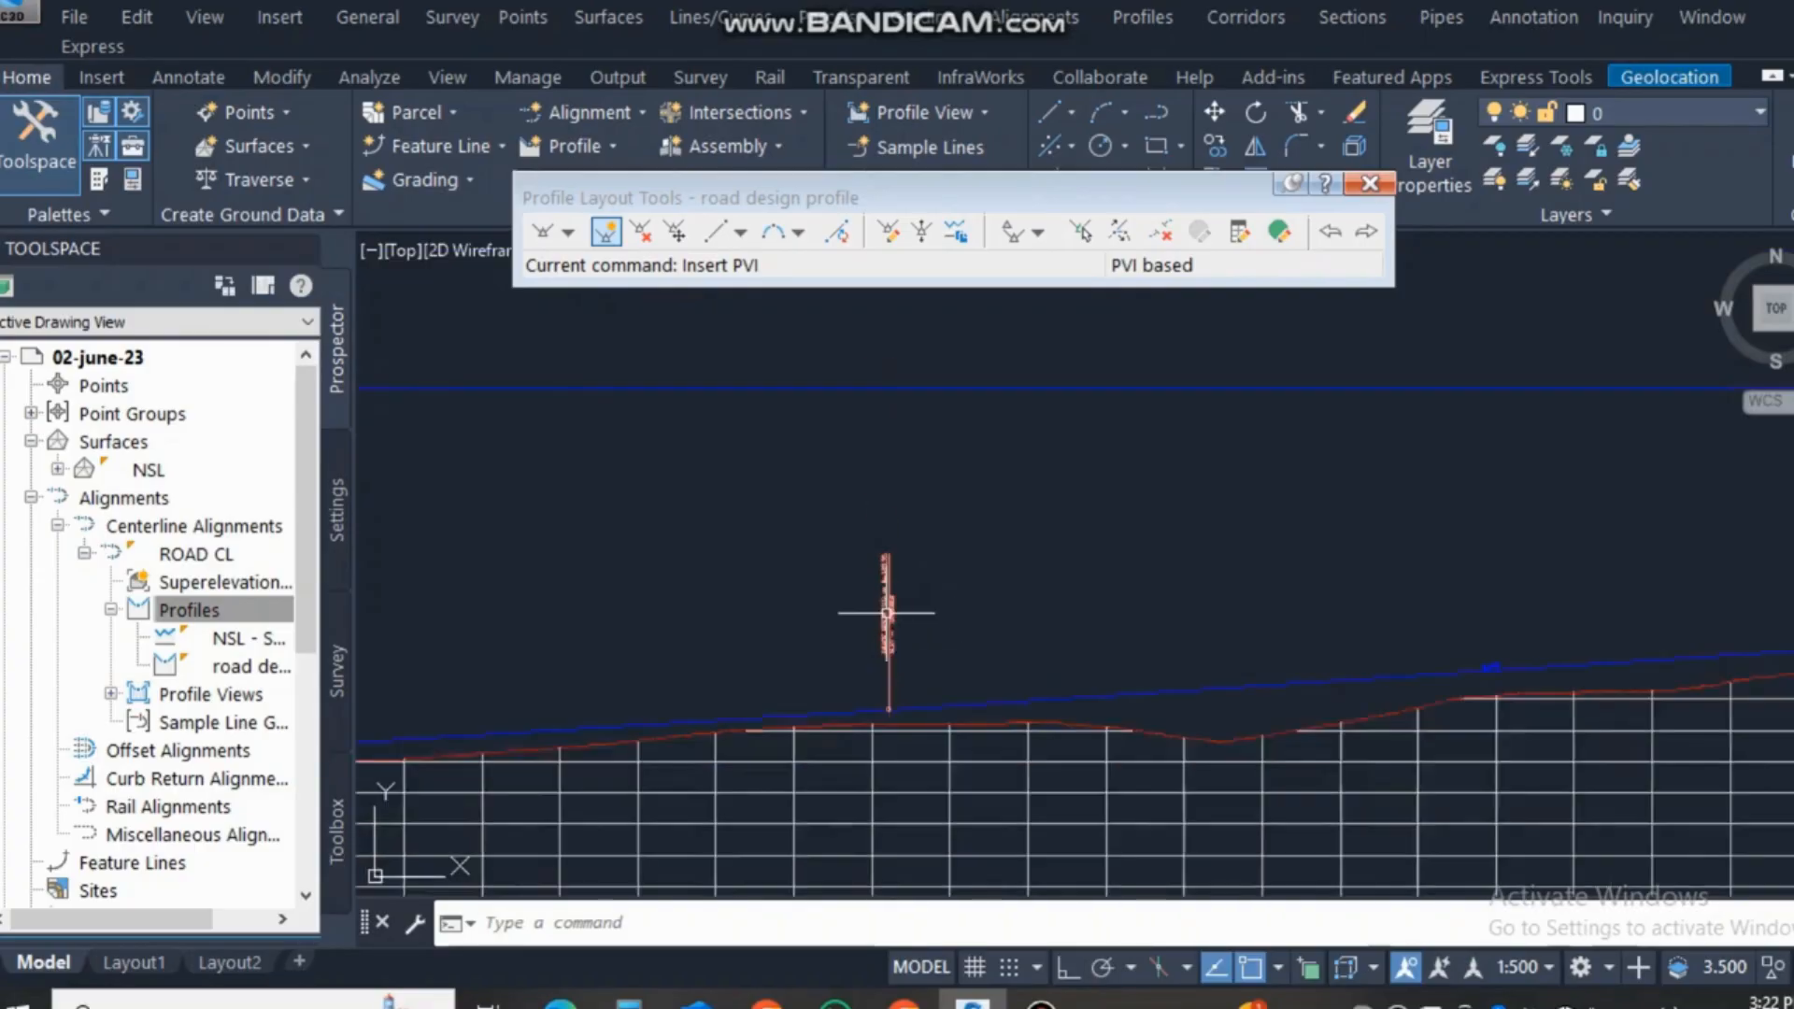
# Add a free parabolic vertical curve 170 m long between the two design tangents meeting at the first inserted PVI.
pyautogui.scroll(2, 841, 671)
pyautogui.scroll(-2, 881, 688)
pyautogui.scroll(3, 935, 701)
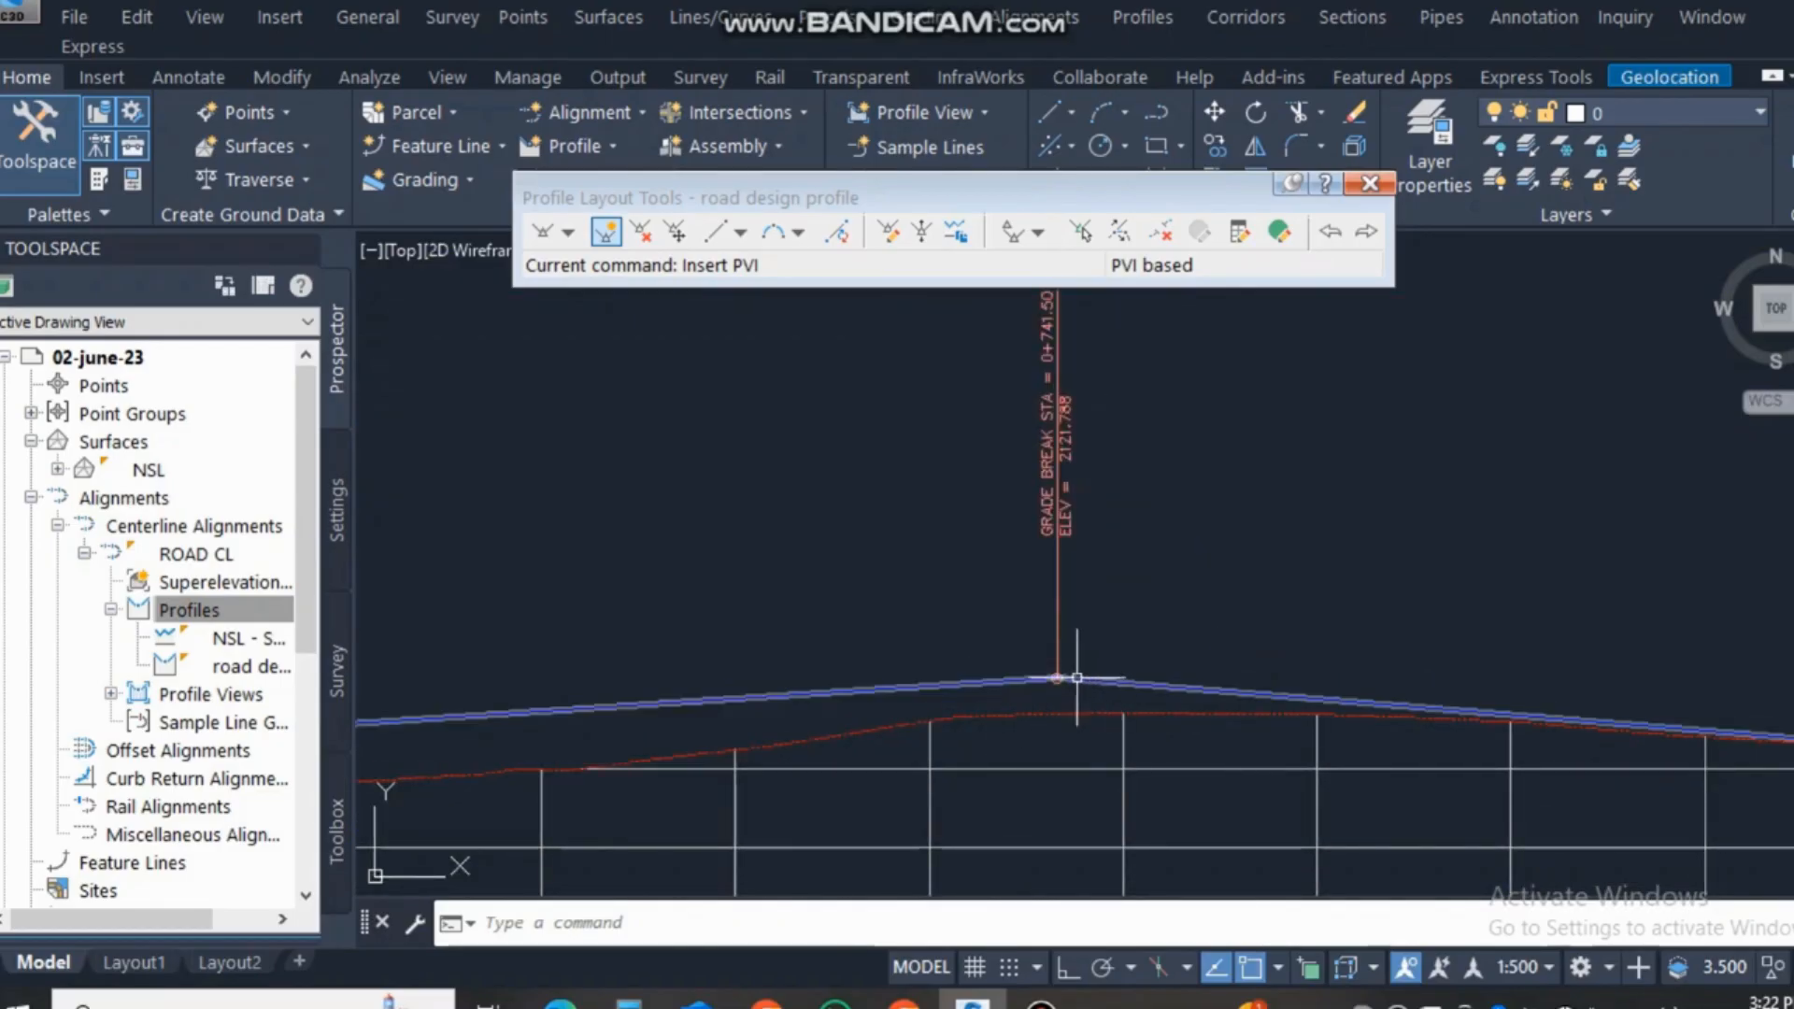
pyautogui.scroll(-2, 1261, 699)
pyautogui.scroll(4, 972, 668)
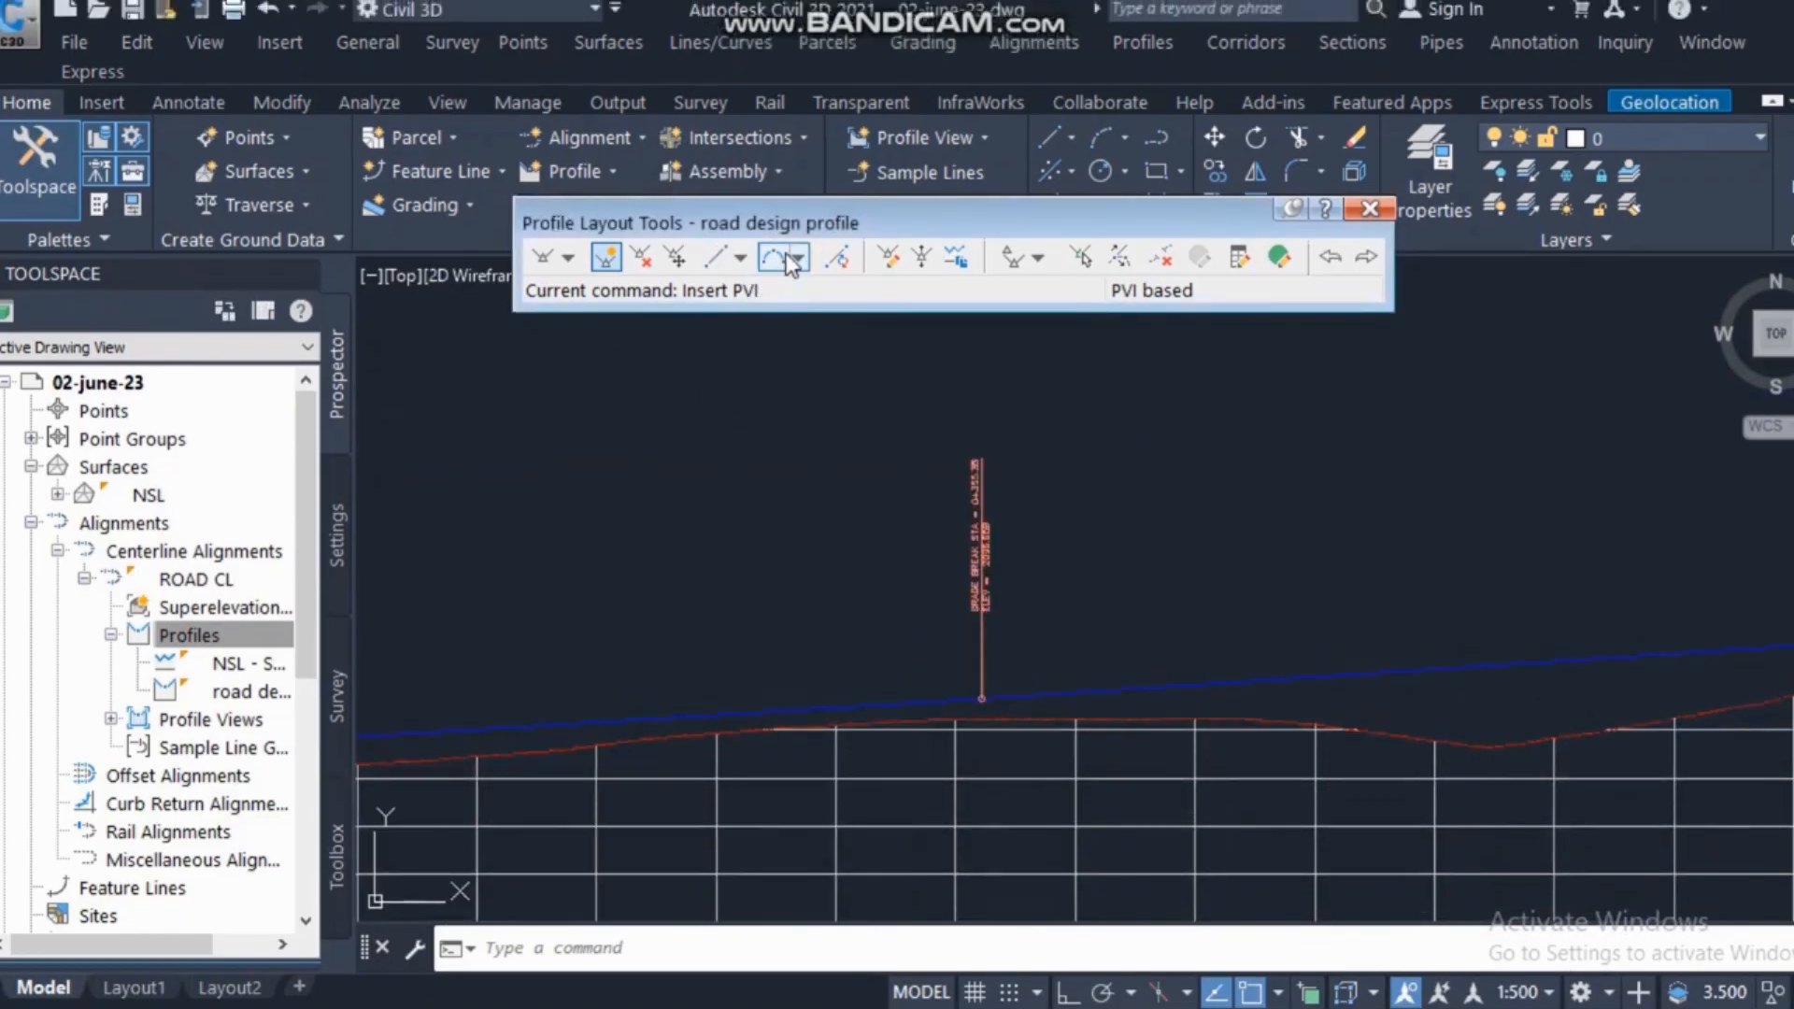
pyautogui.click(797, 234)
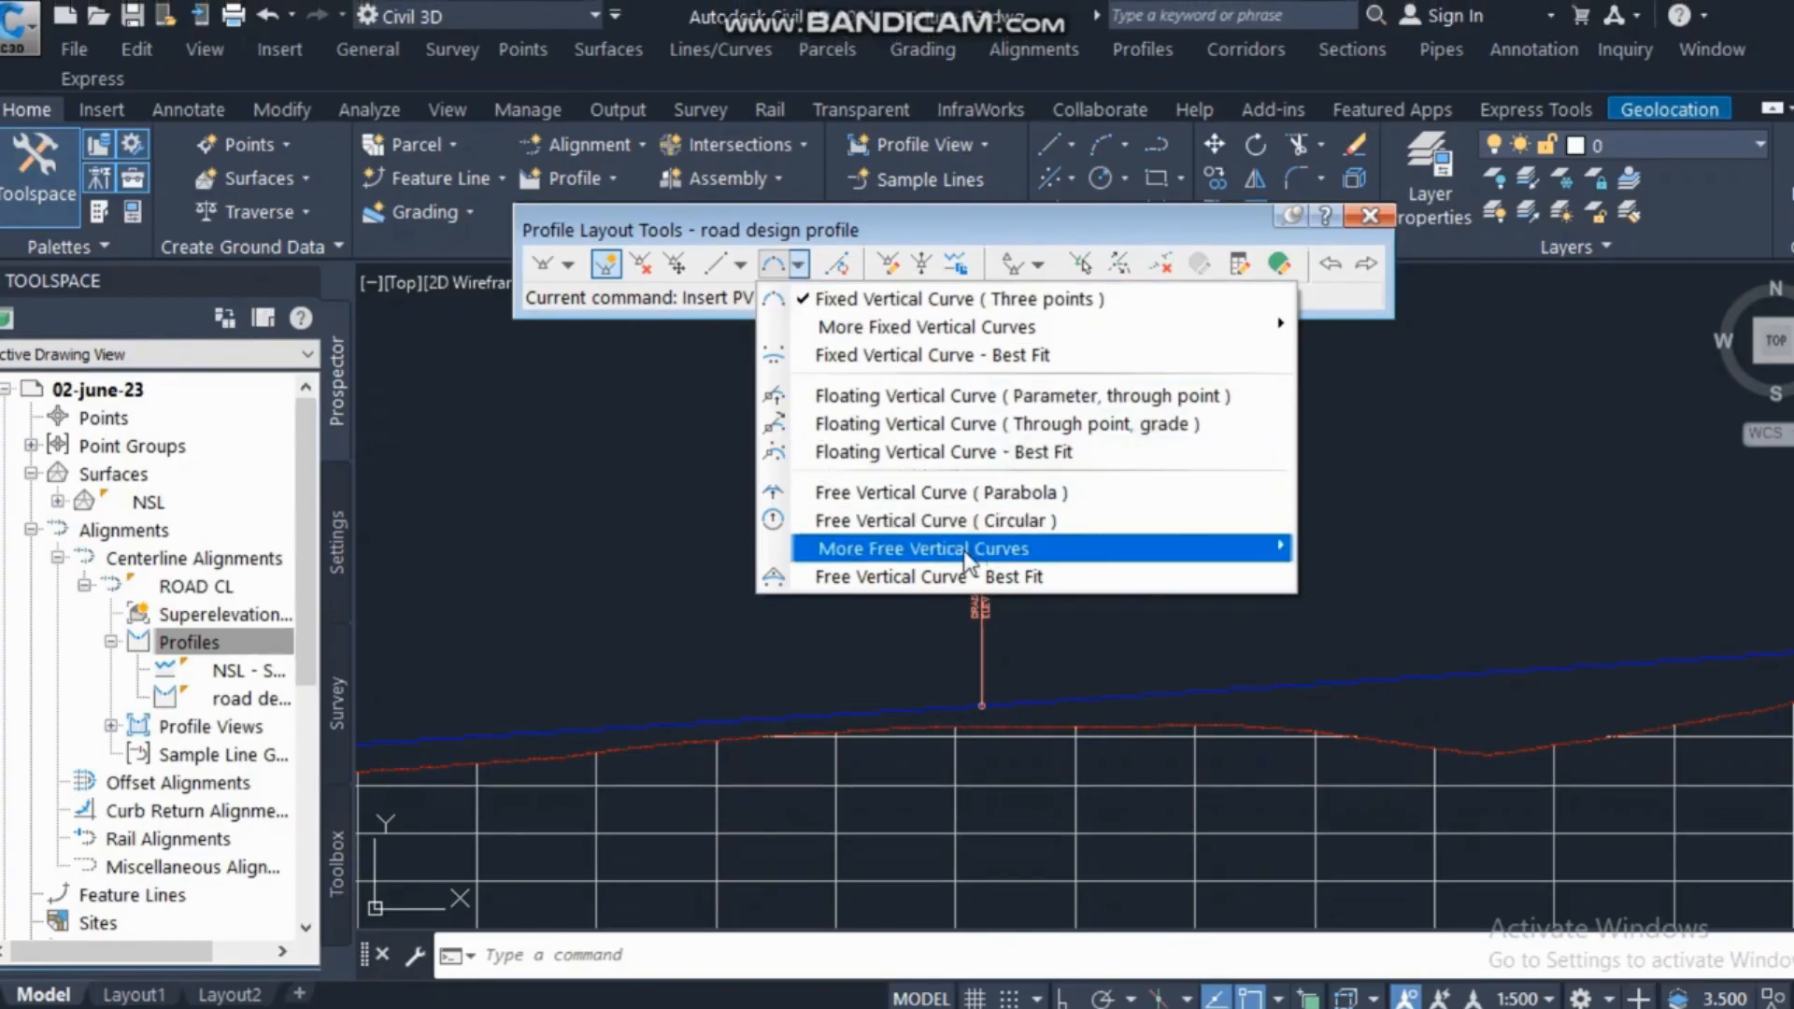
pyautogui.click(990, 492)
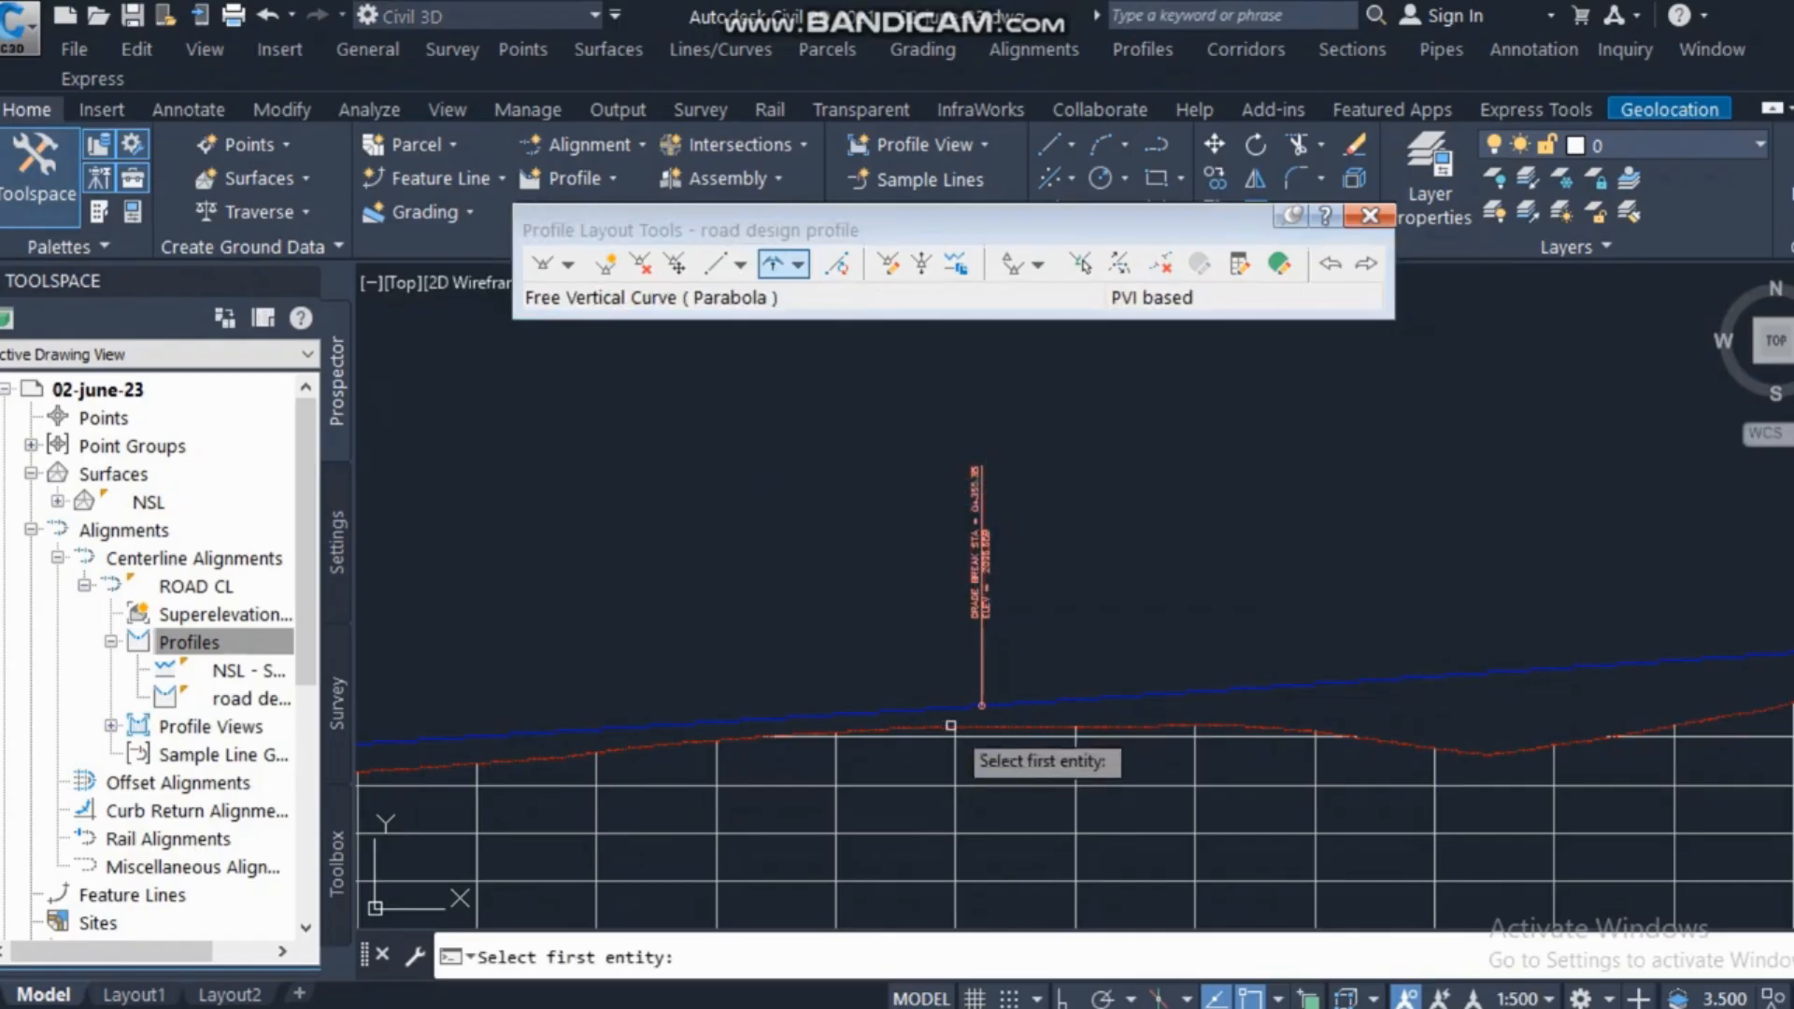
pyautogui.scroll(4, 956, 696)
pyautogui.click(956, 692)
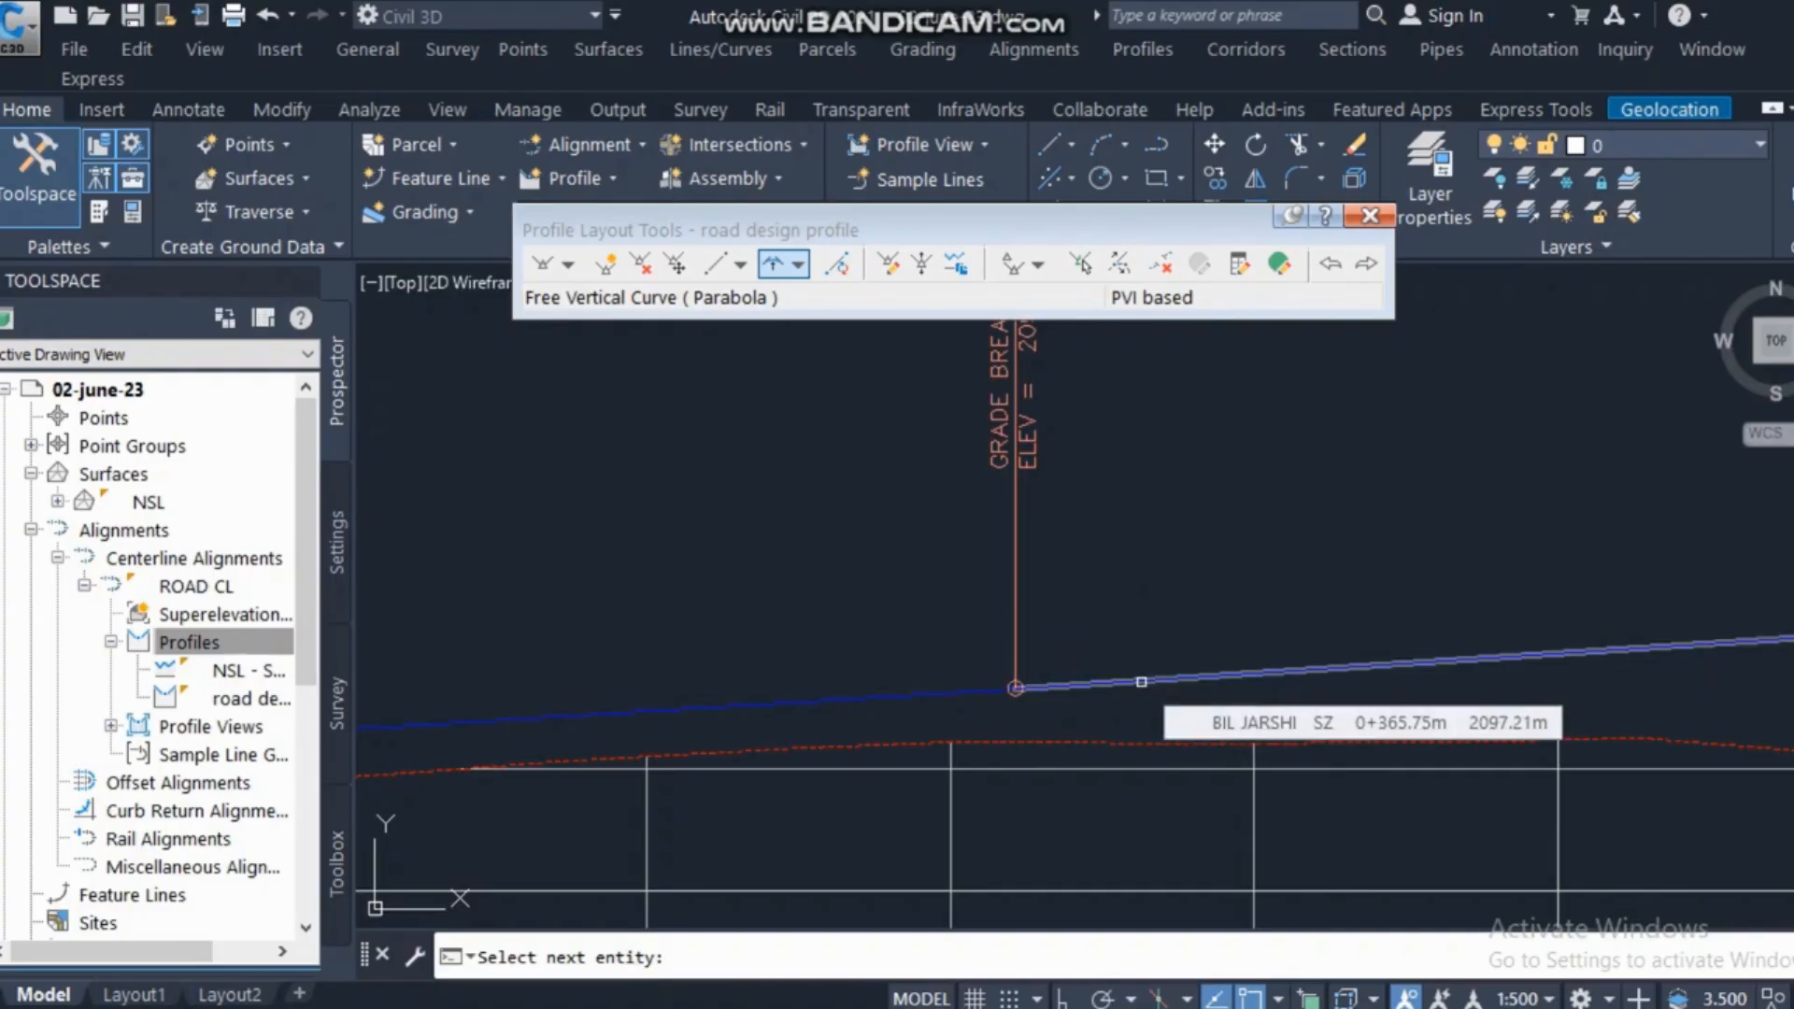
pyautogui.click(1141, 682)
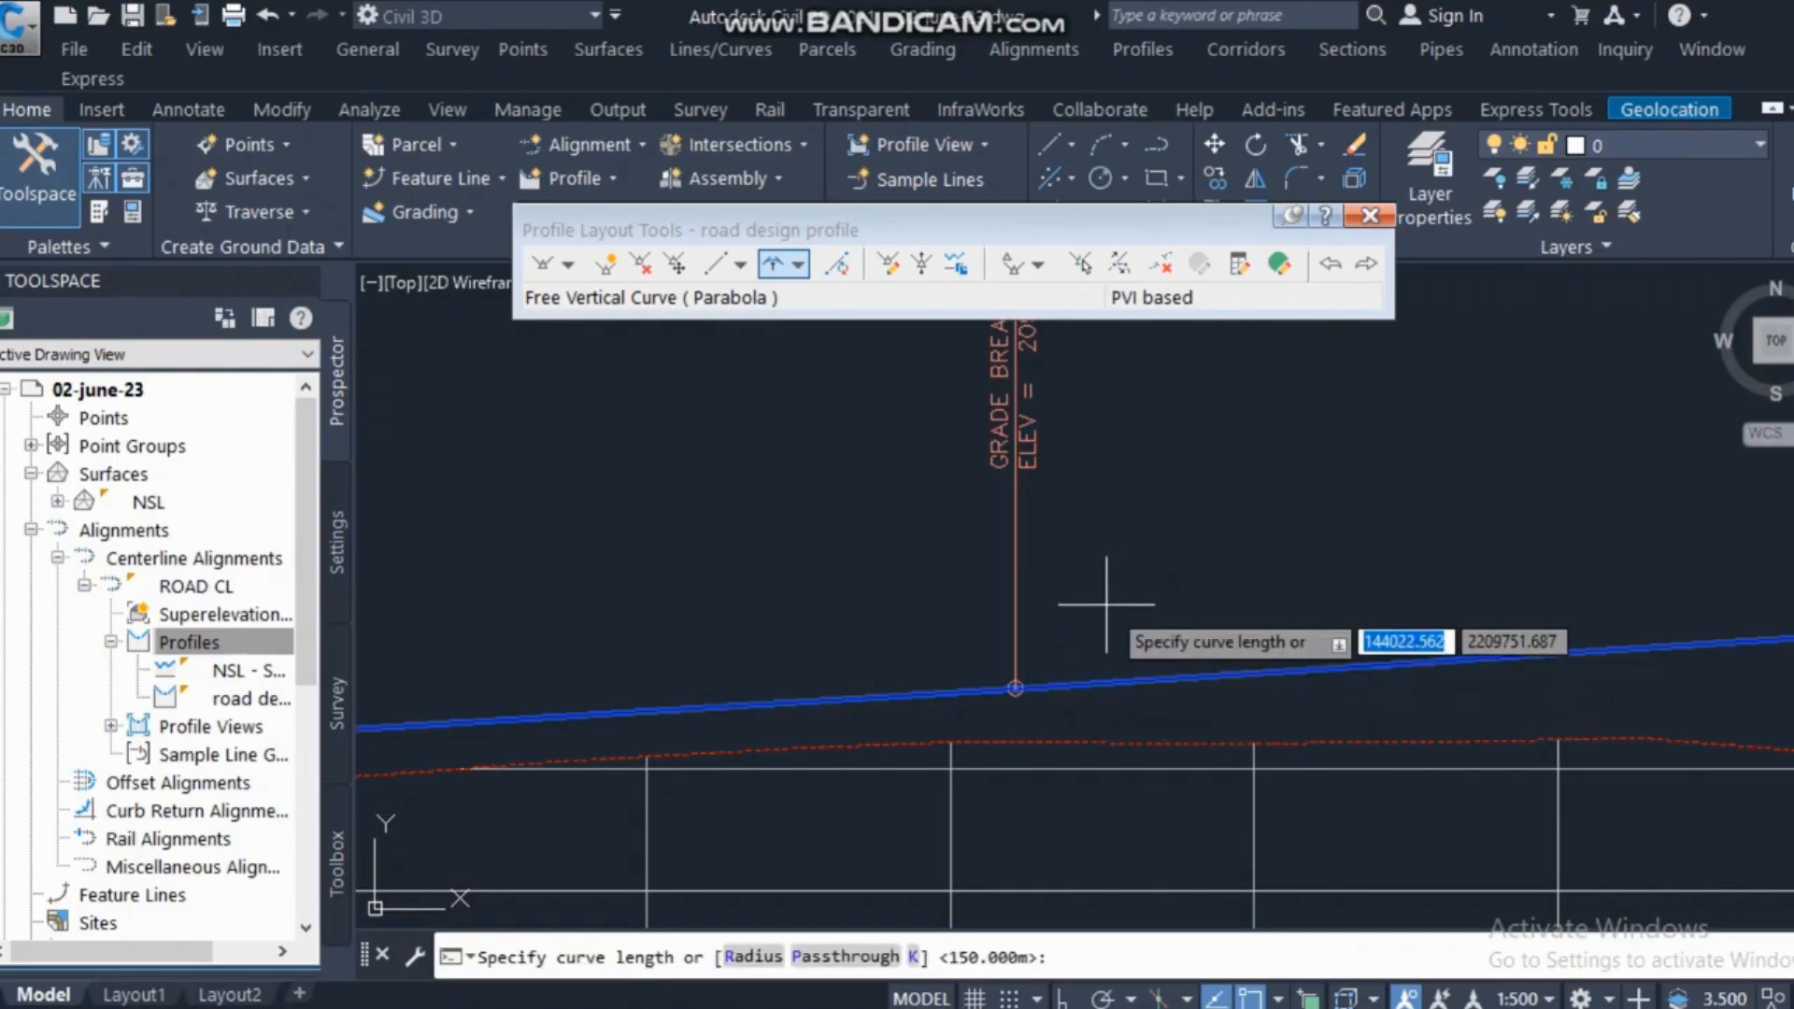
pyautogui.scroll(-4, 1130, 668)
pyautogui.scroll(2, 1154, 518)
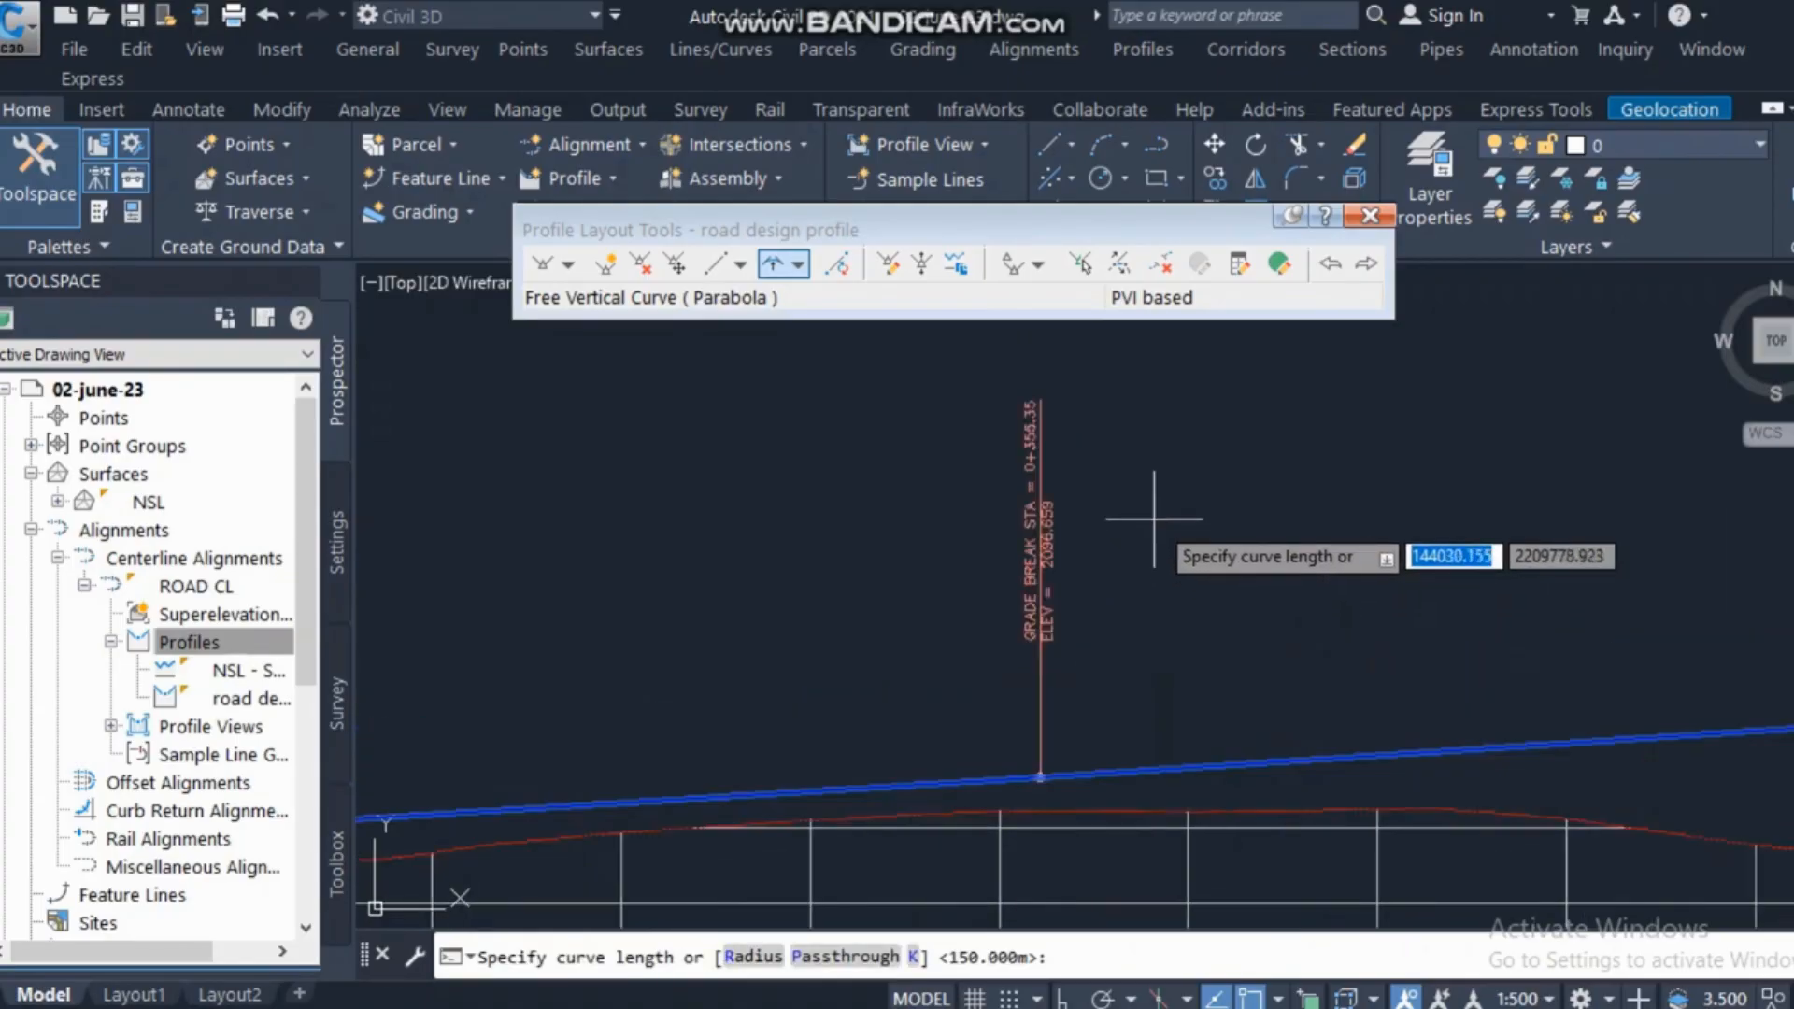
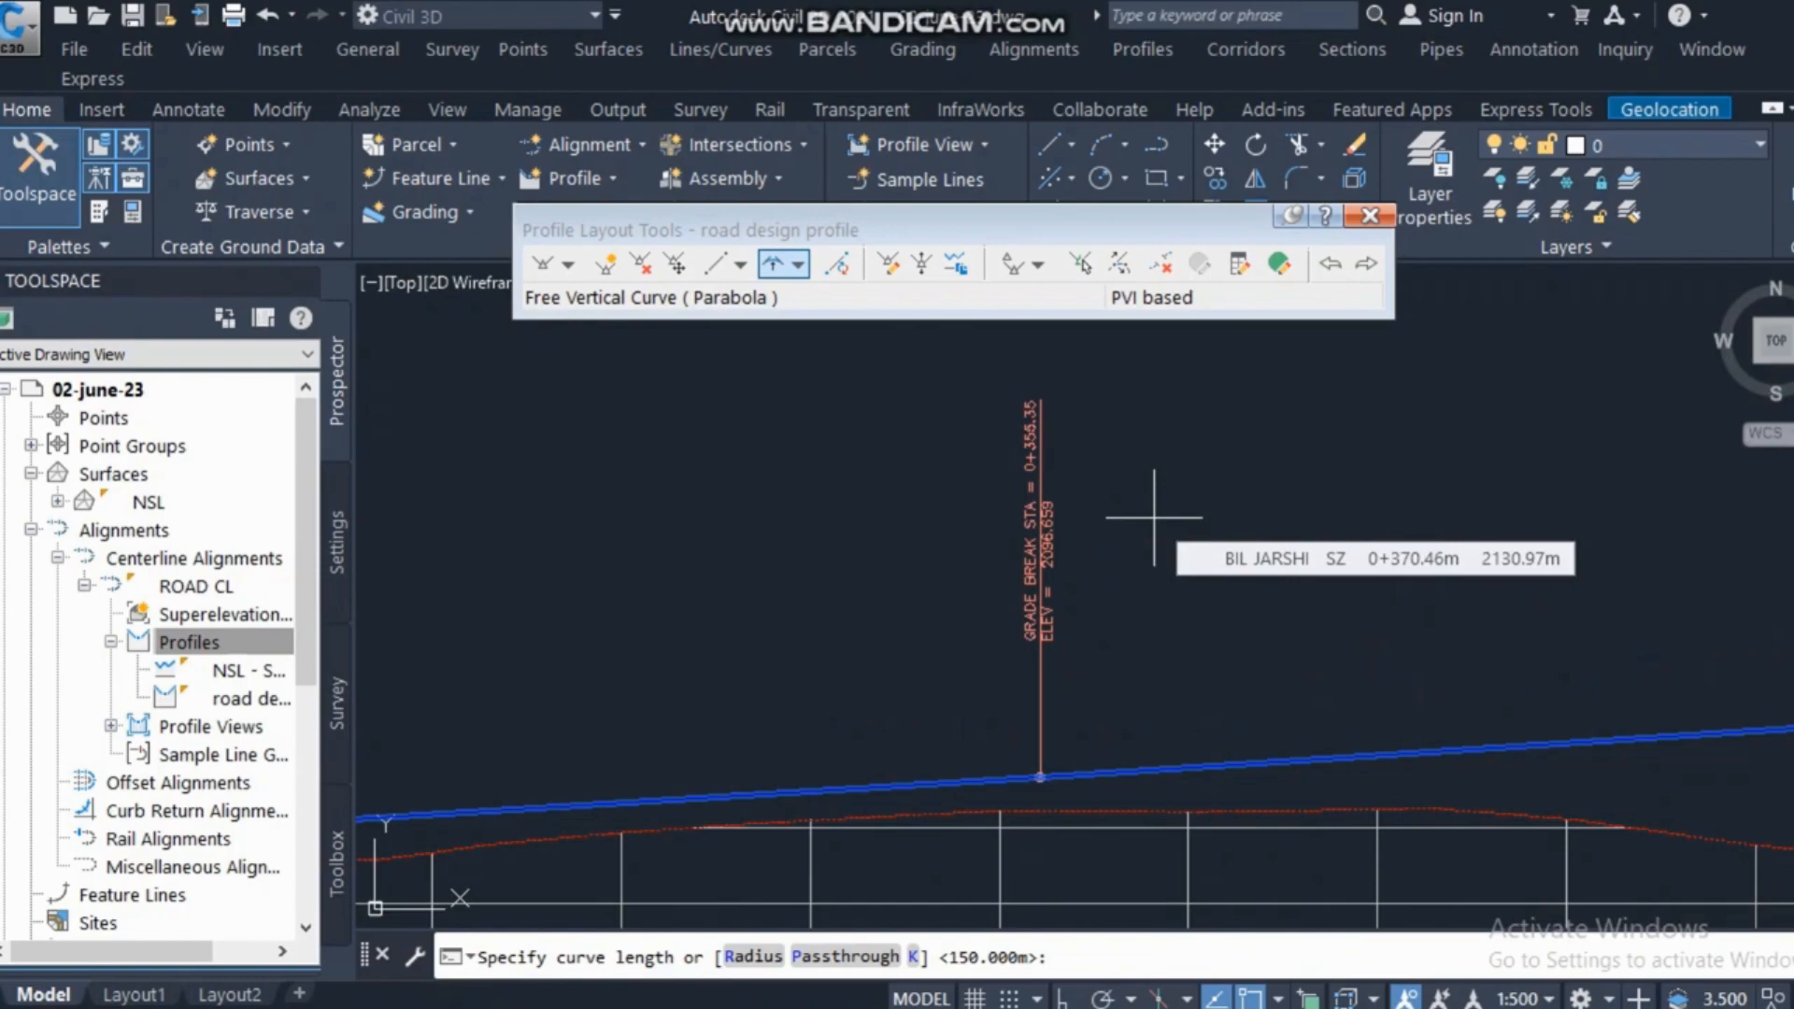
pyautogui.write('17')
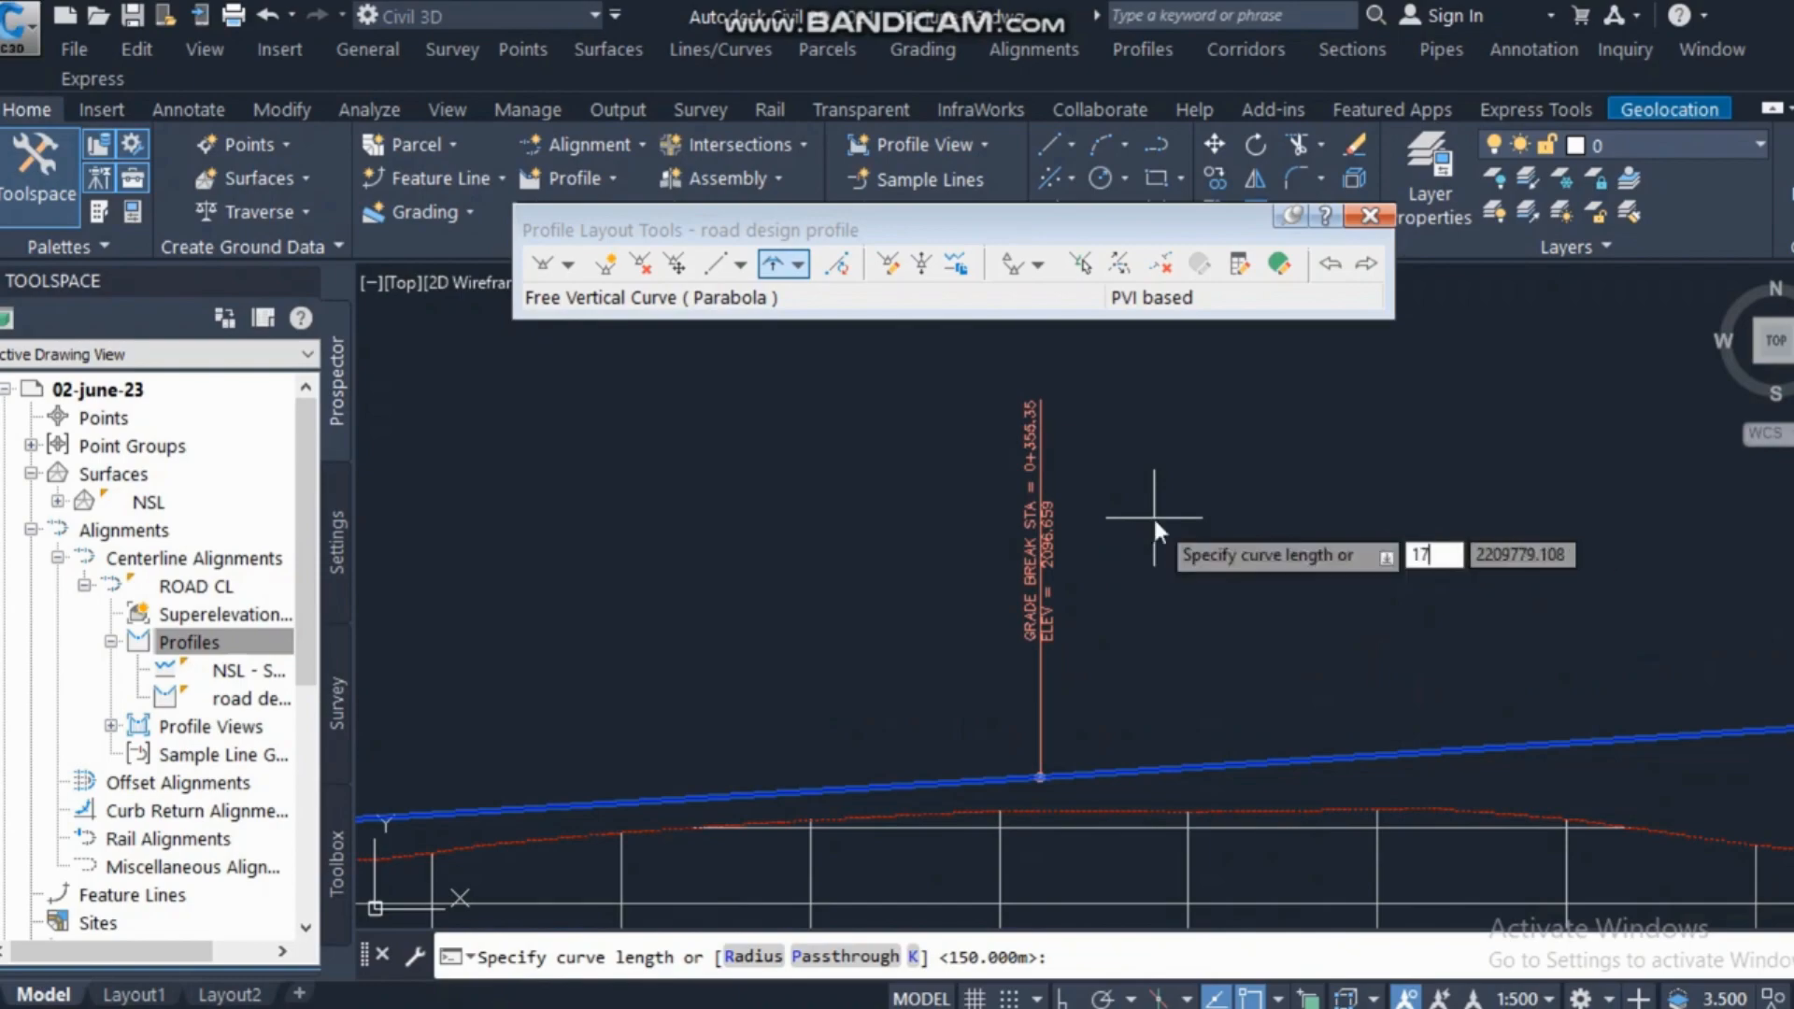
pyautogui.write('0')
pyautogui.press('Return')
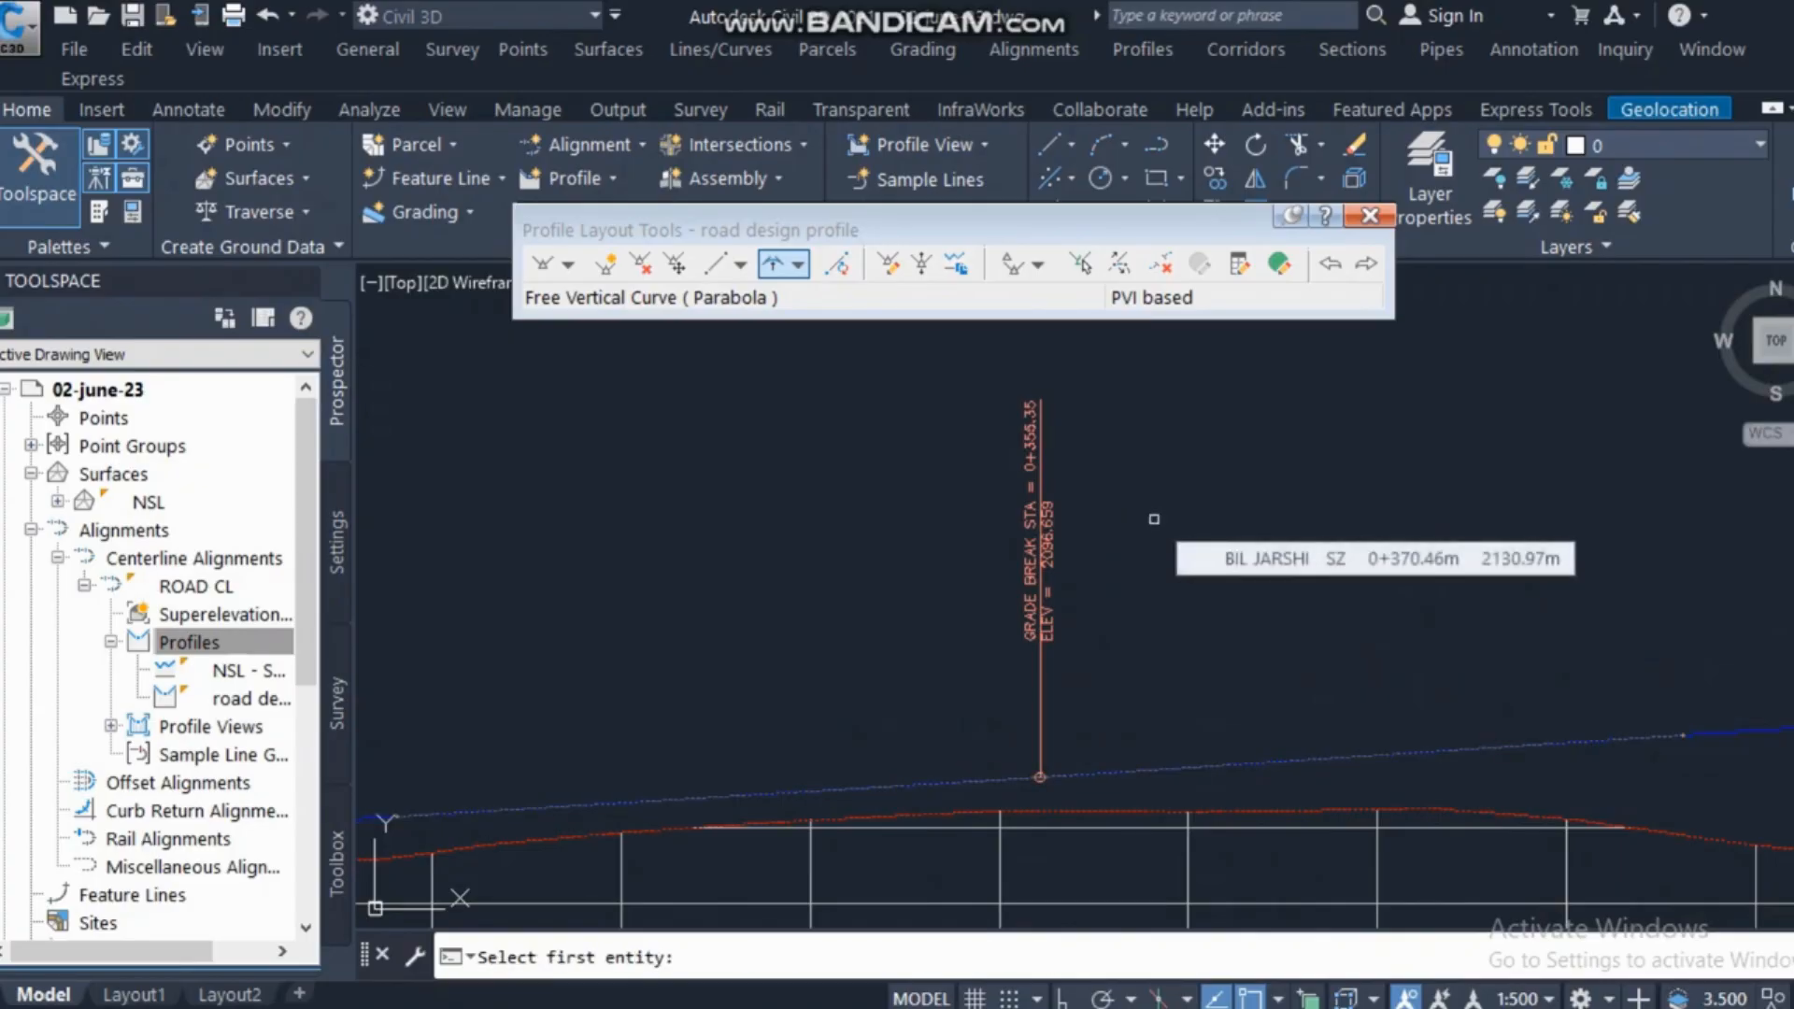
pyautogui.scroll(-2, 1097, 570)
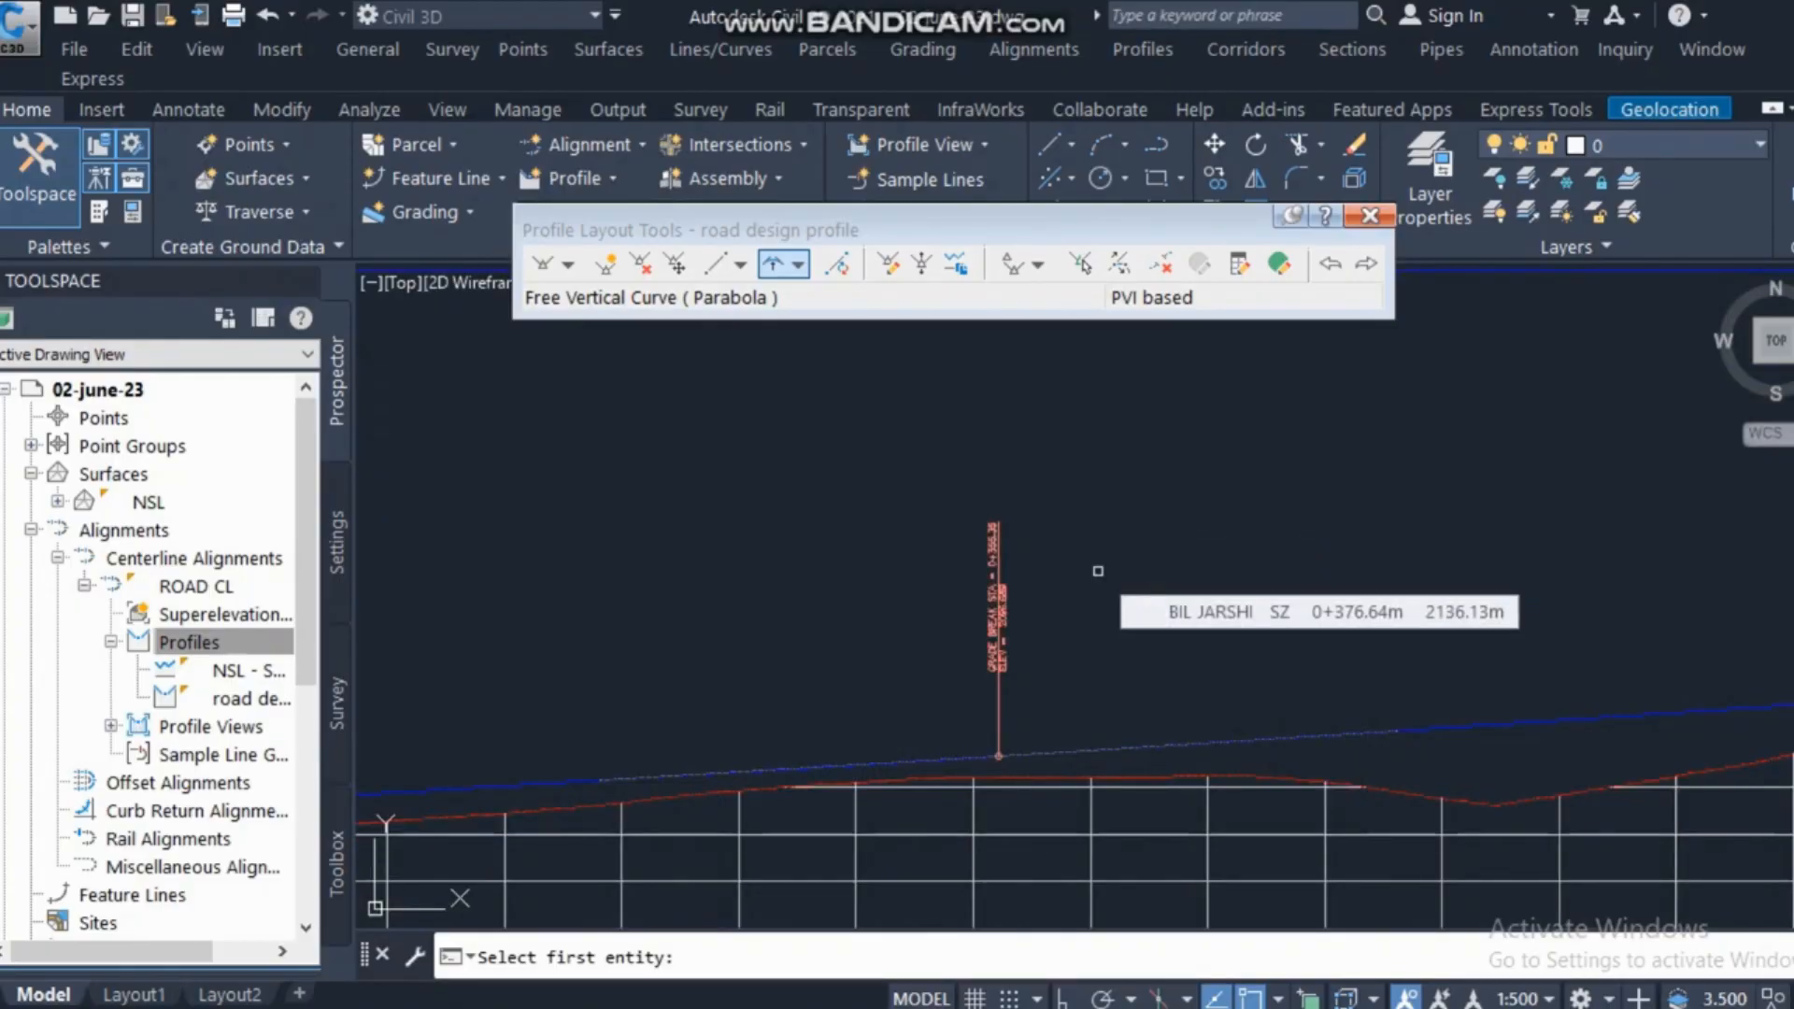
pyautogui.press('Escape')
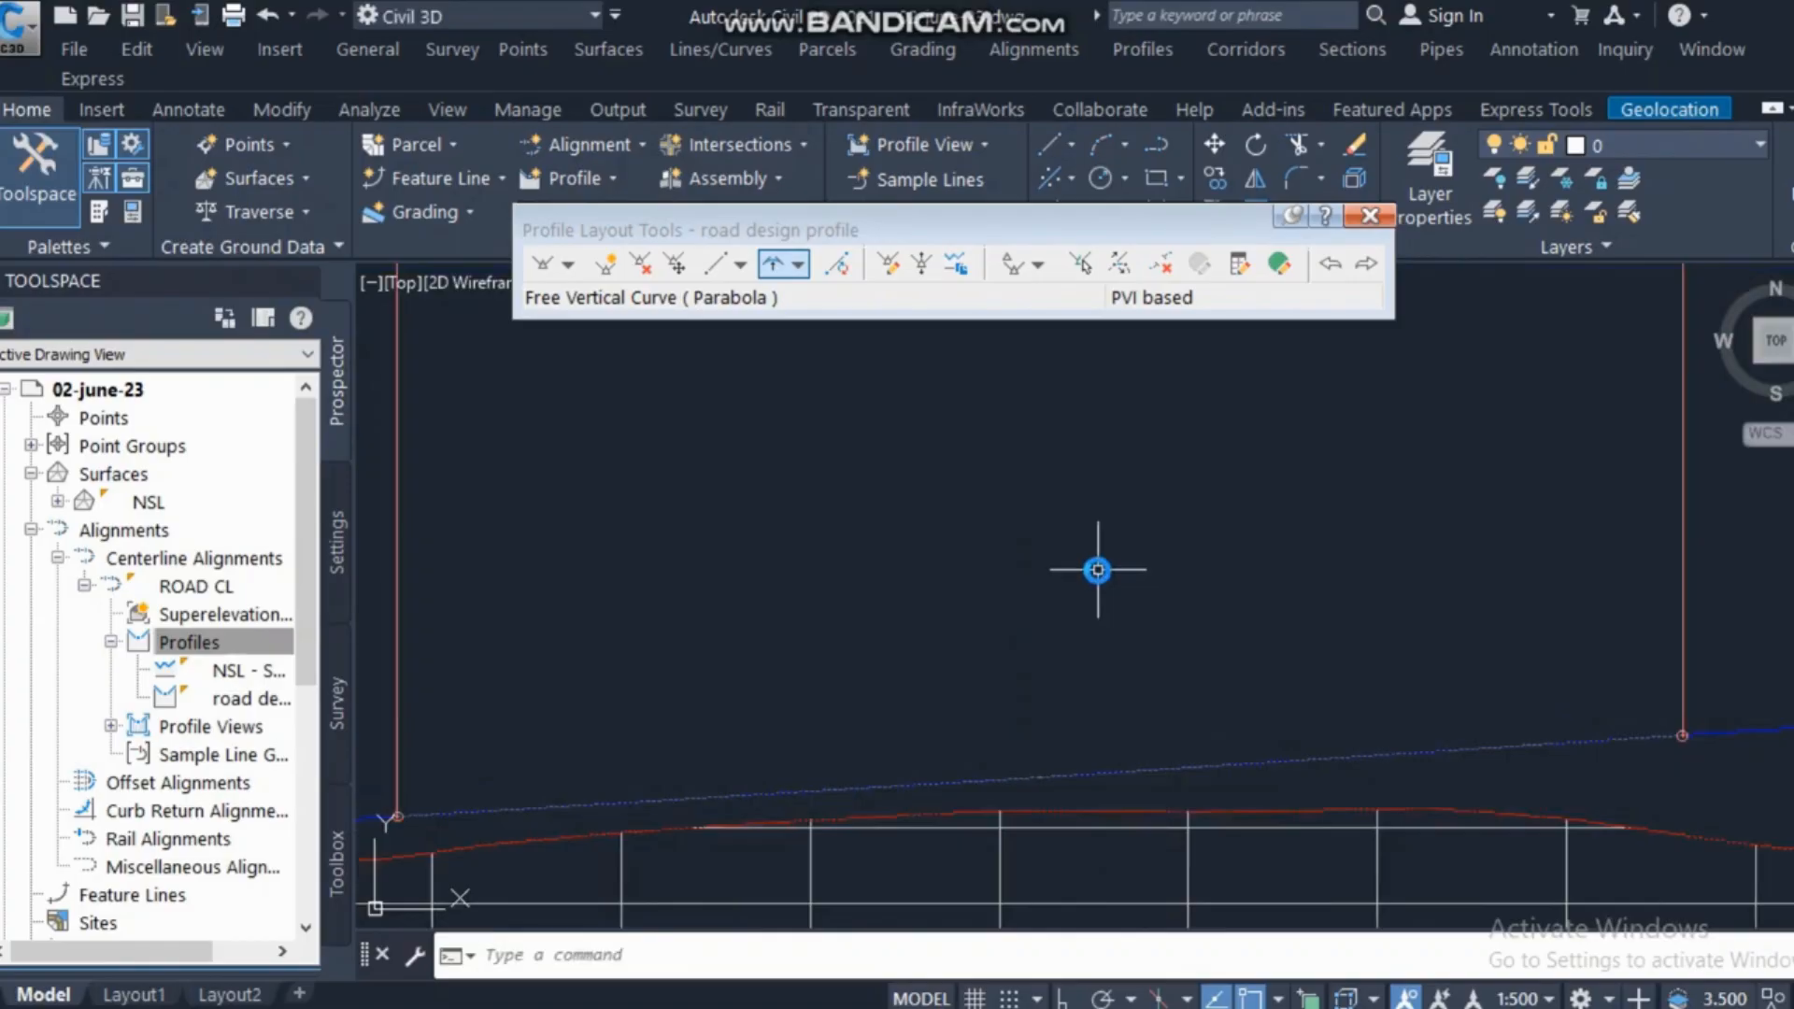
# Examine the parabolic curve's labels for its start station and elevation, low point, PVI, K value and curve length.
pyautogui.scroll(-3, 1004, 725)
pyautogui.scroll(3, 1036, 449)
pyautogui.scroll(2, 1036, 449)
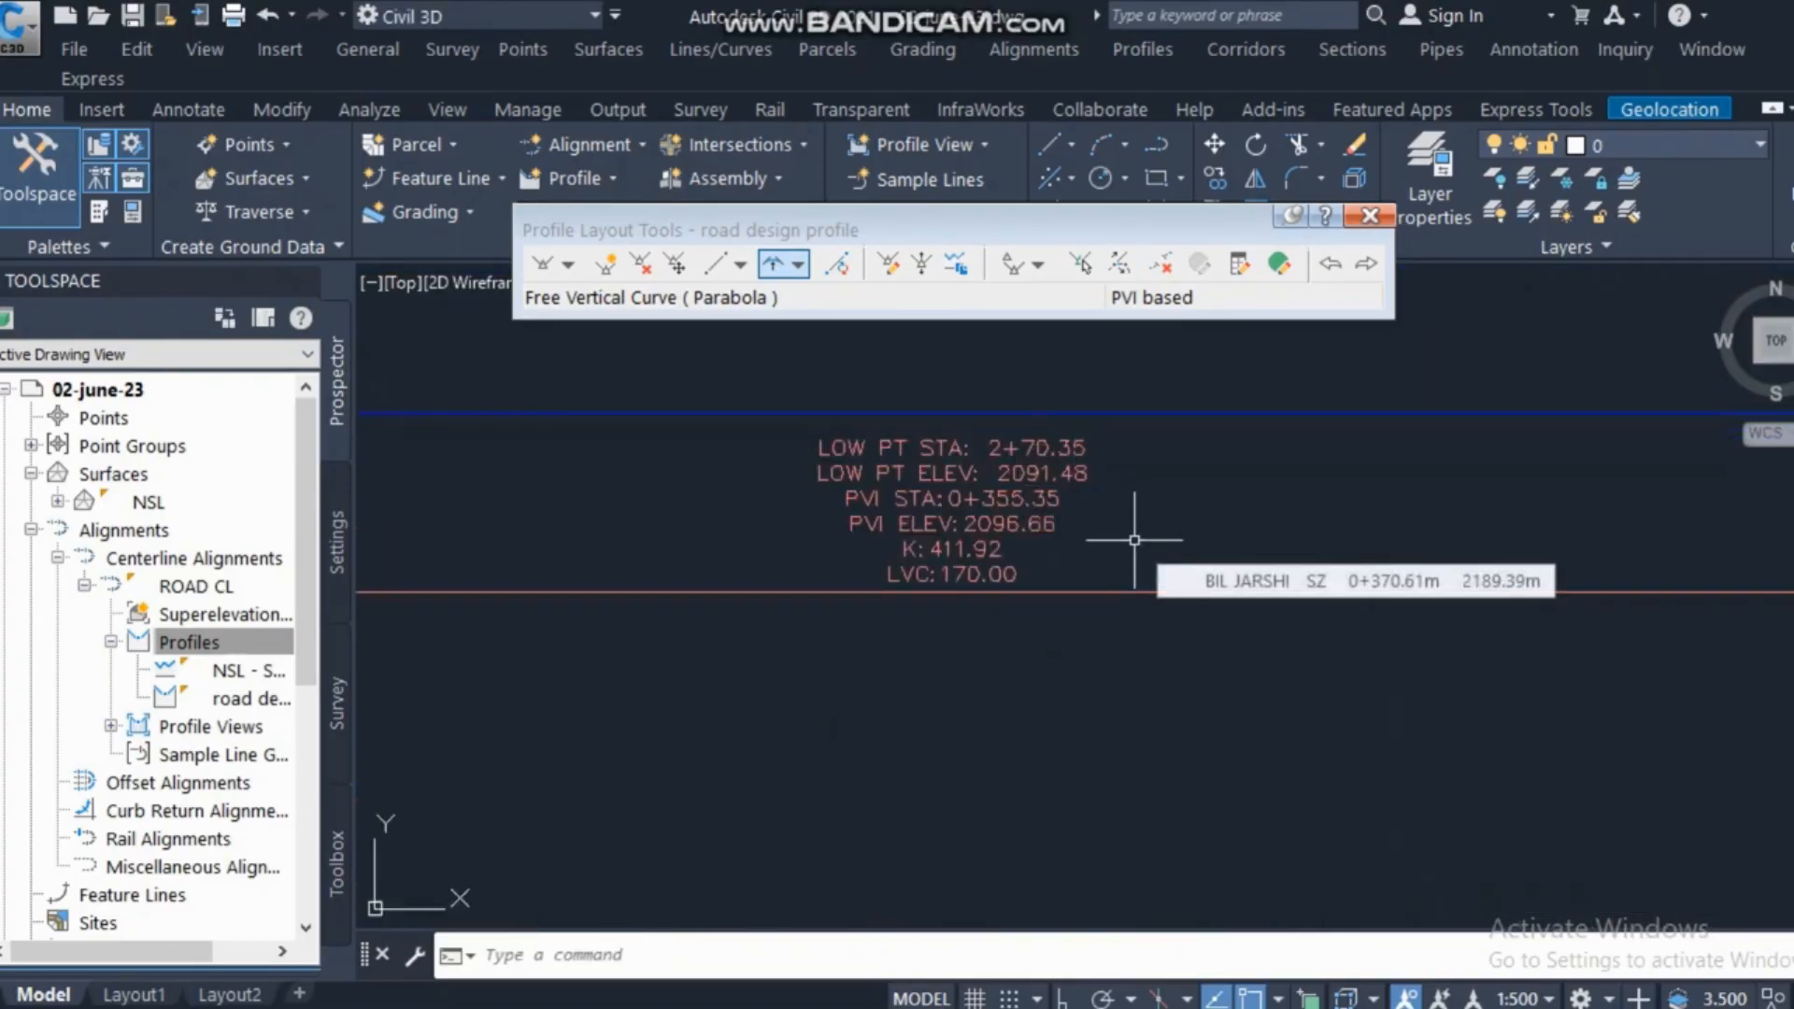
pyautogui.scroll(-4, 1134, 540)
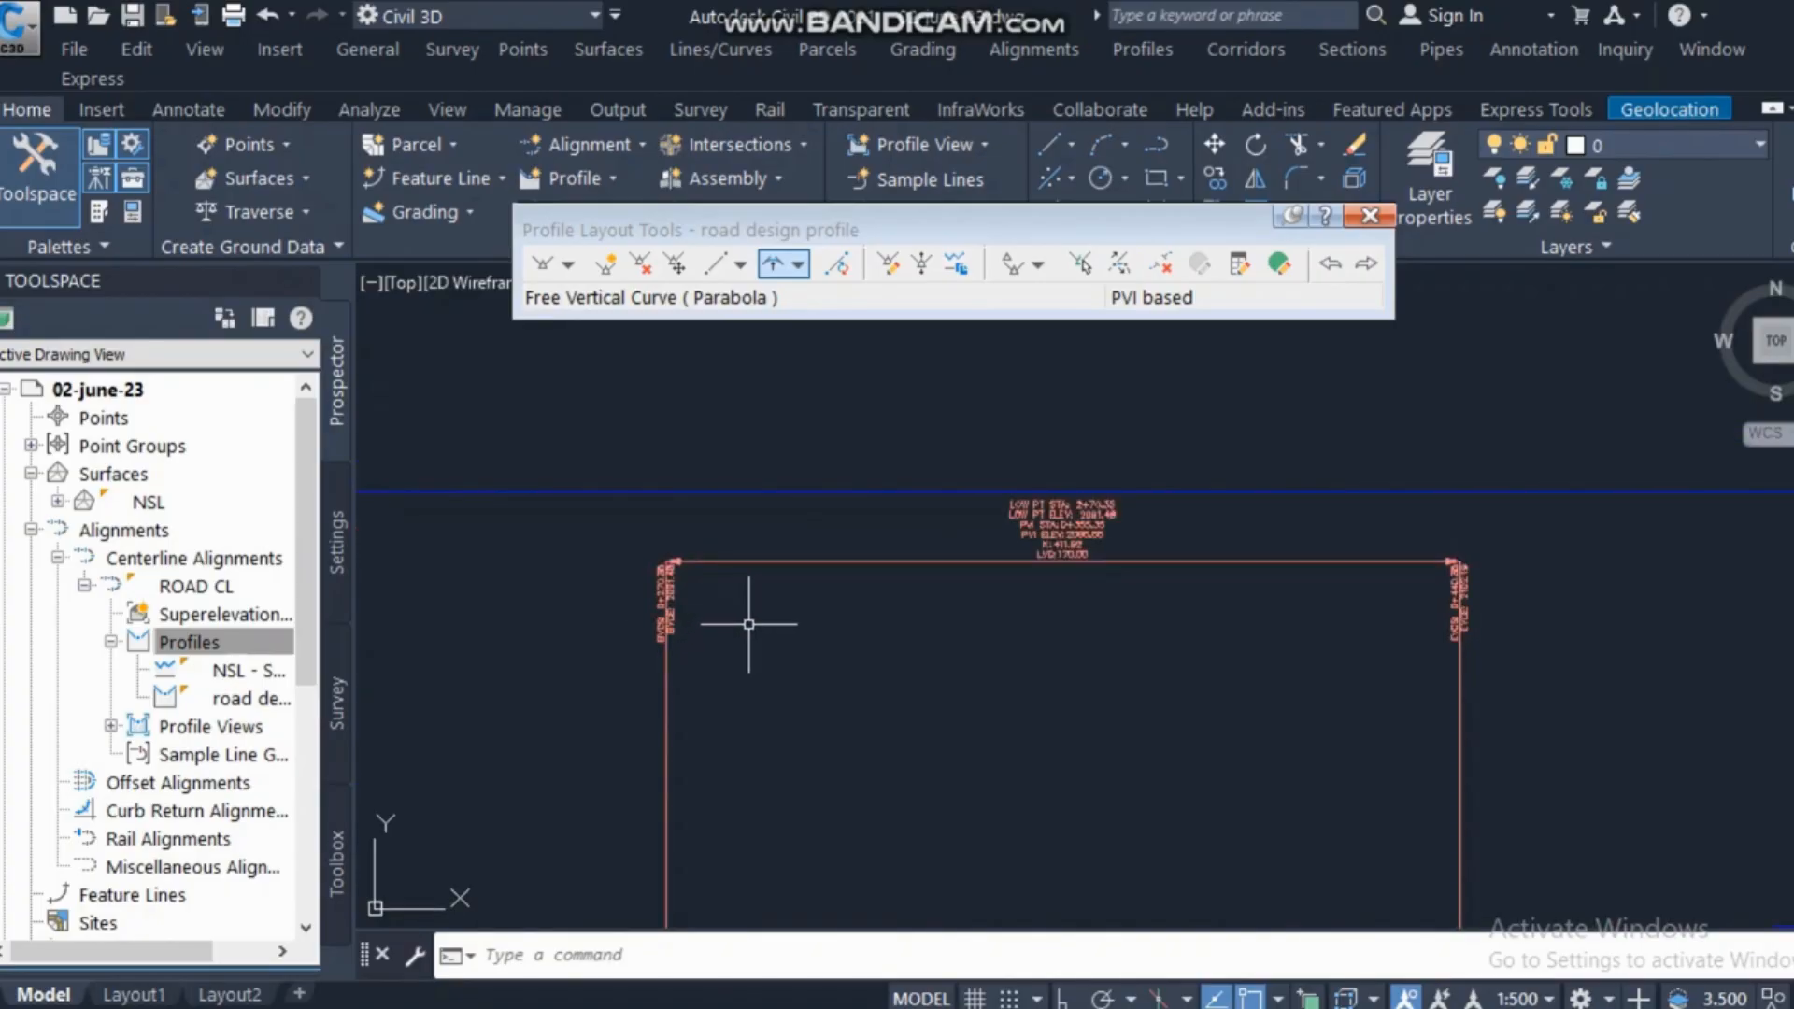
pyautogui.moveTo(953, 585); pyautogui.dragTo(896, 571, button='middle')
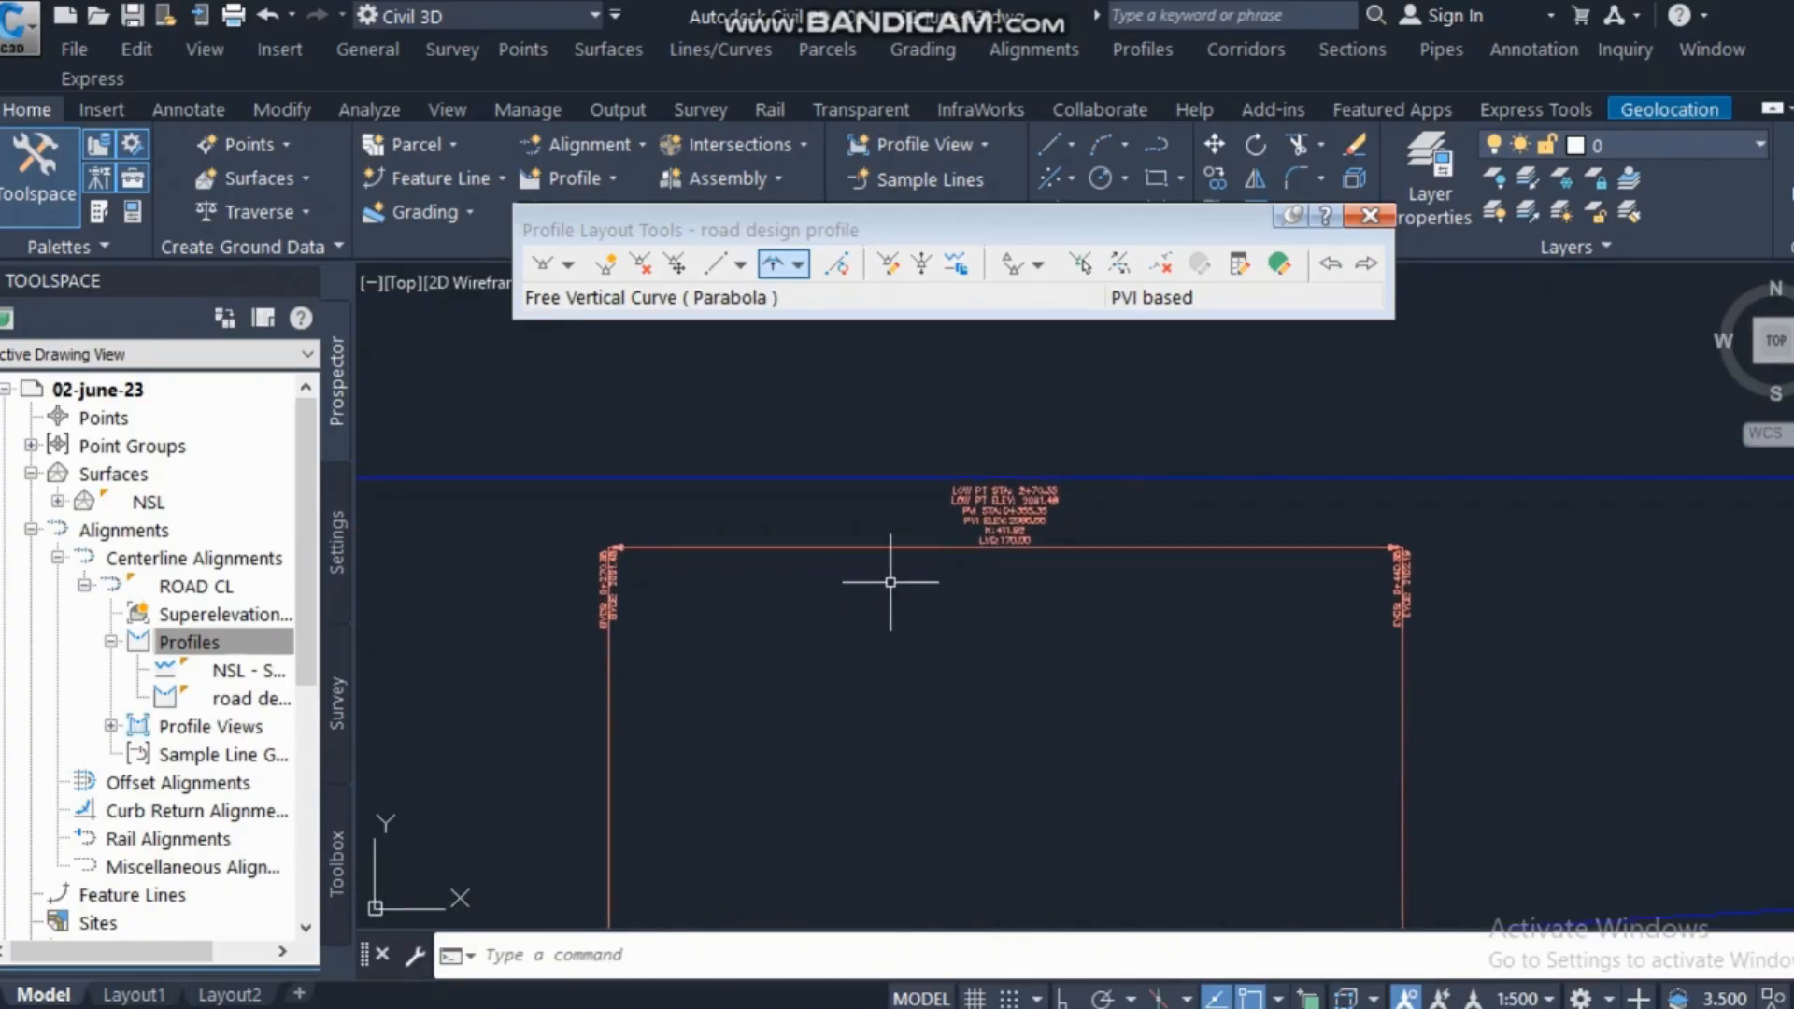
pyautogui.scroll(5, 605, 584)
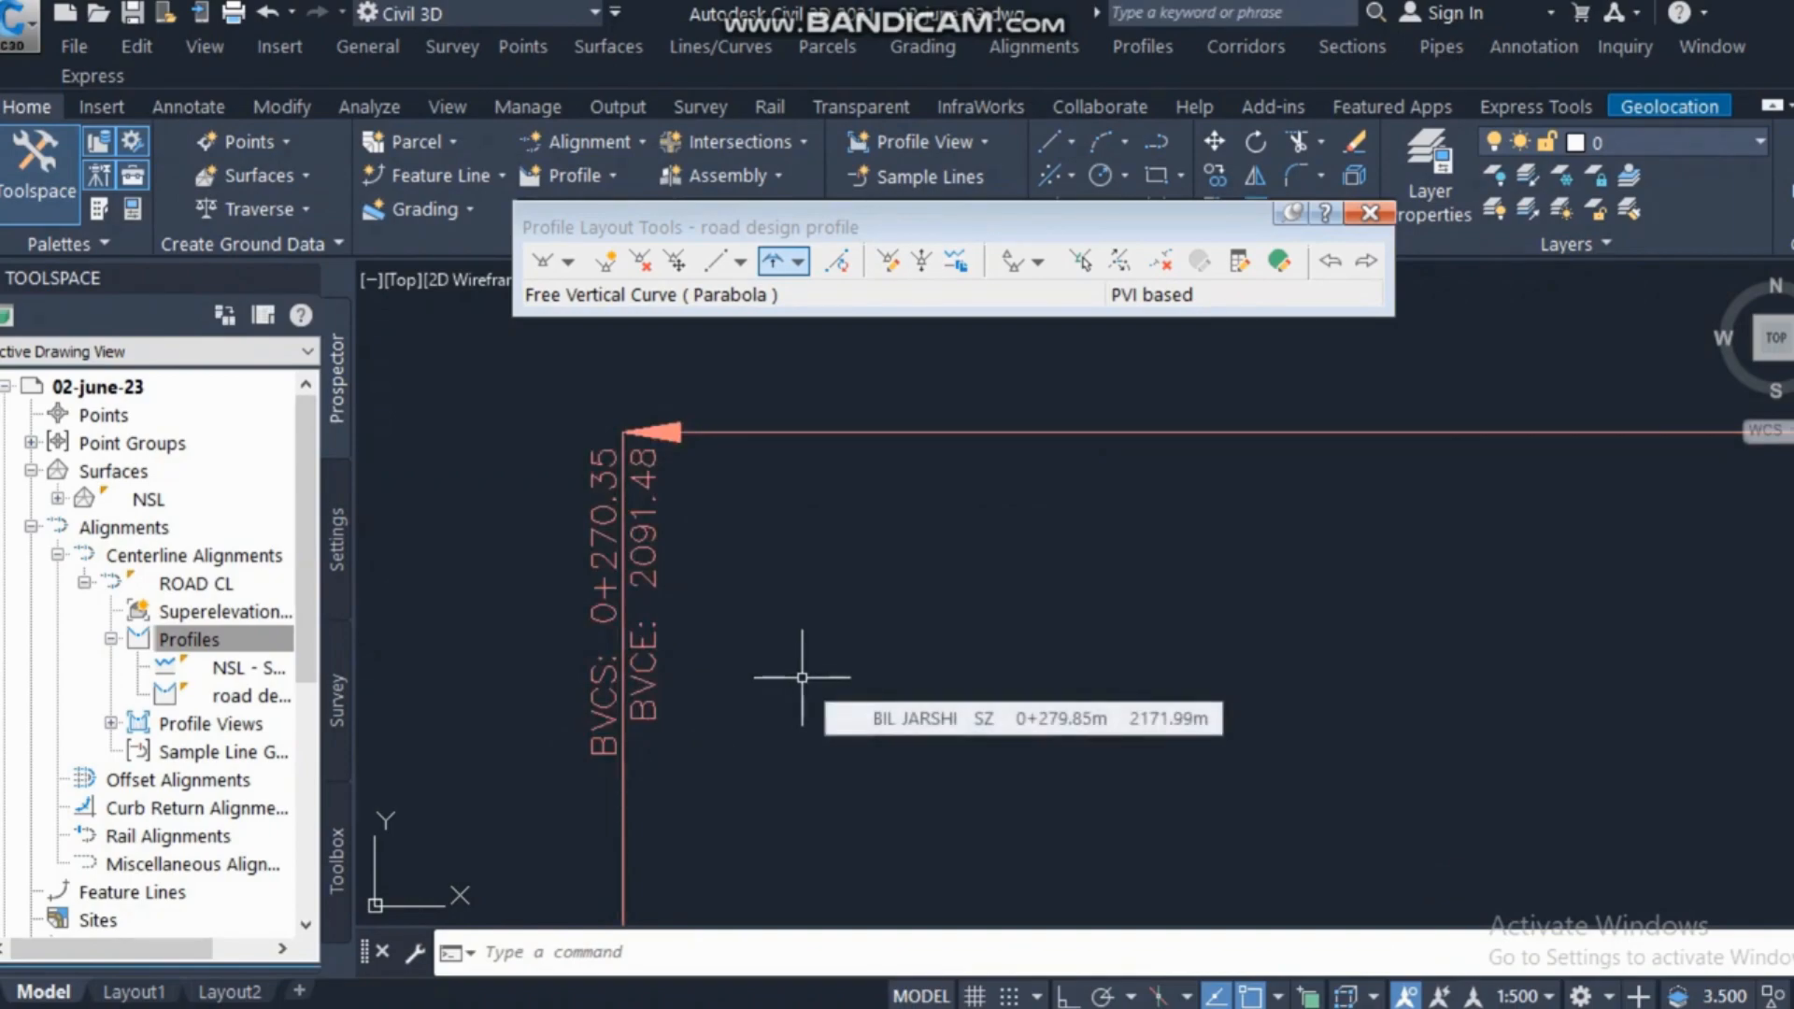
pyautogui.scroll(-2, 801, 678)
pyautogui.scroll(-2, 1295, 504)
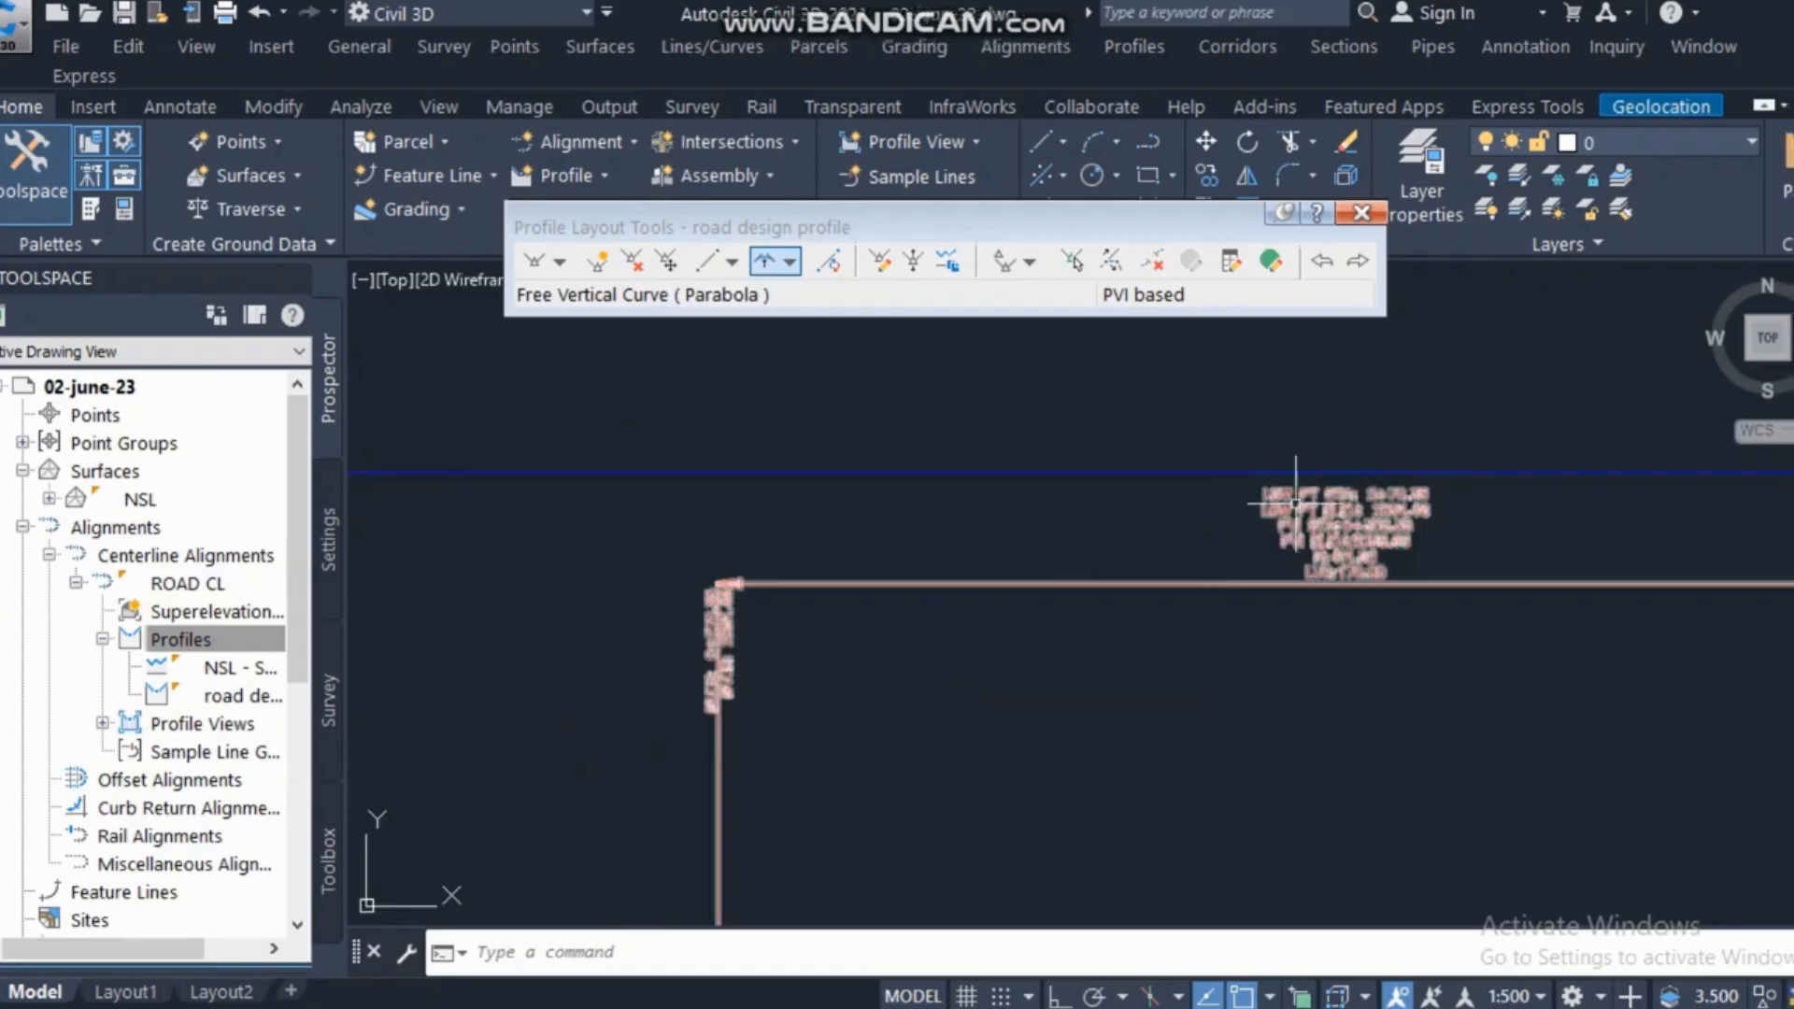
pyautogui.scroll(4, 1295, 505)
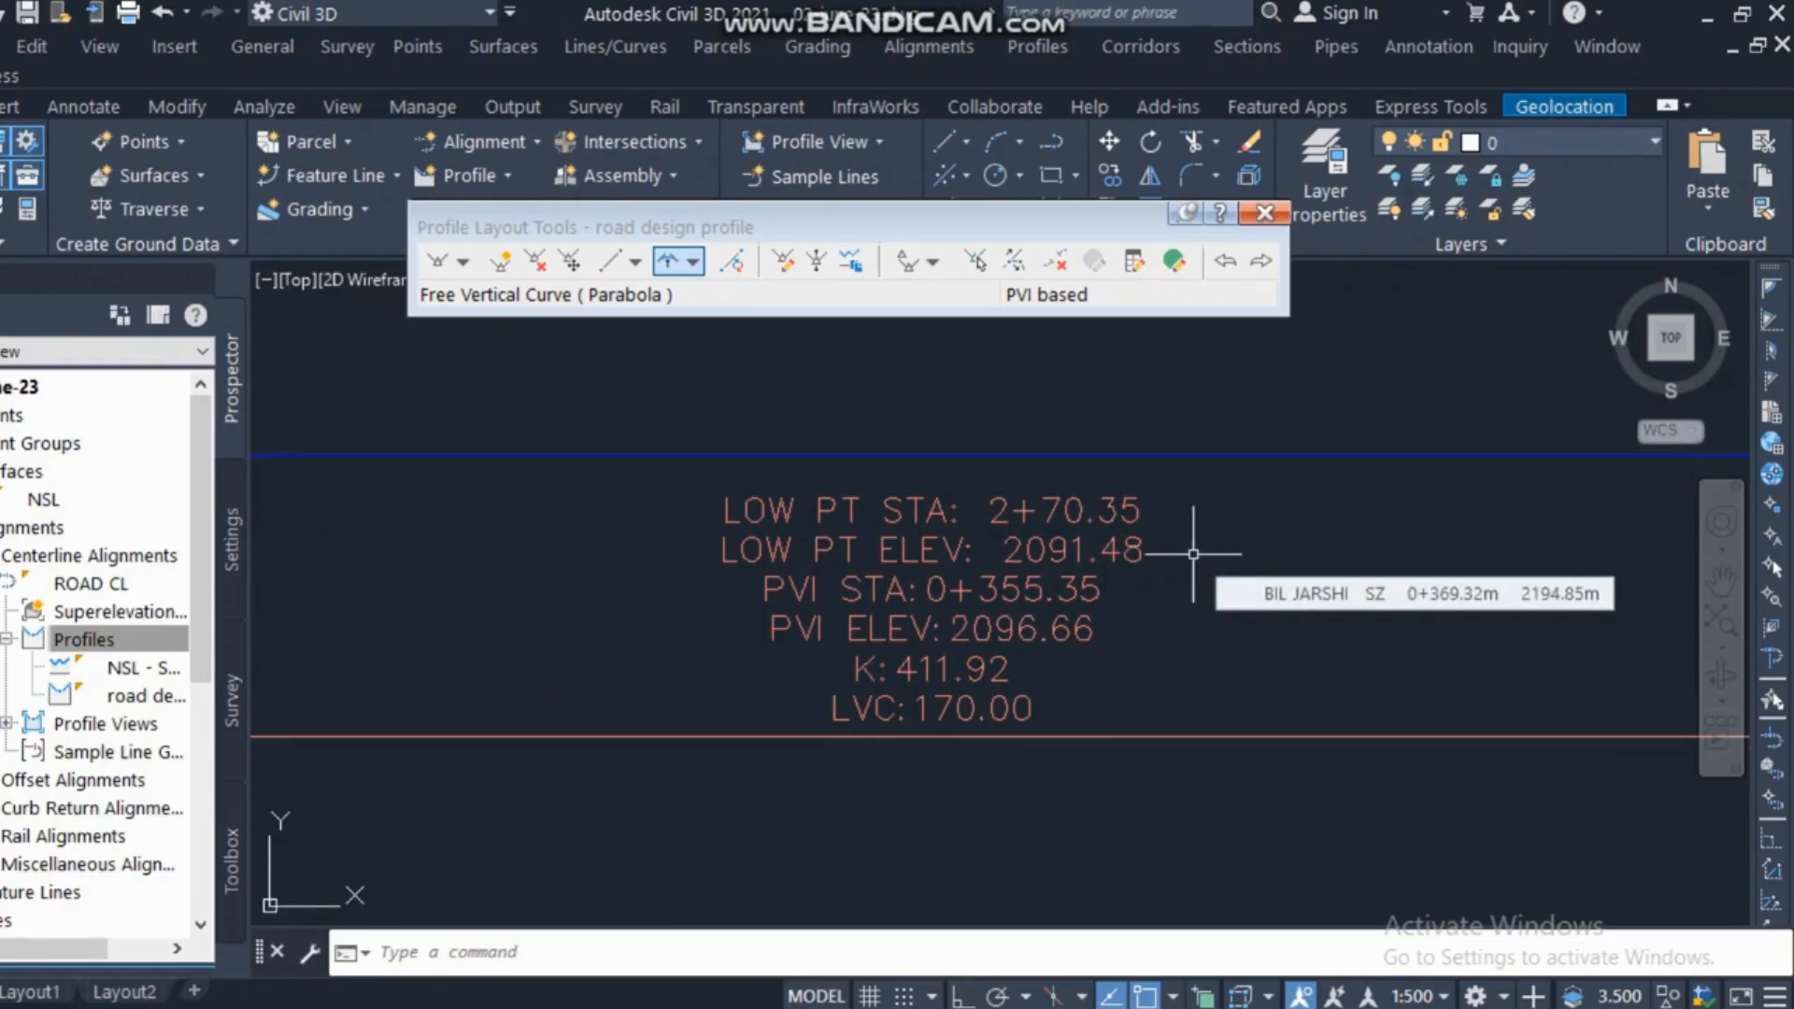
pyautogui.scroll(-5, 1037, 464)
pyautogui.scroll(5, 1030, 462)
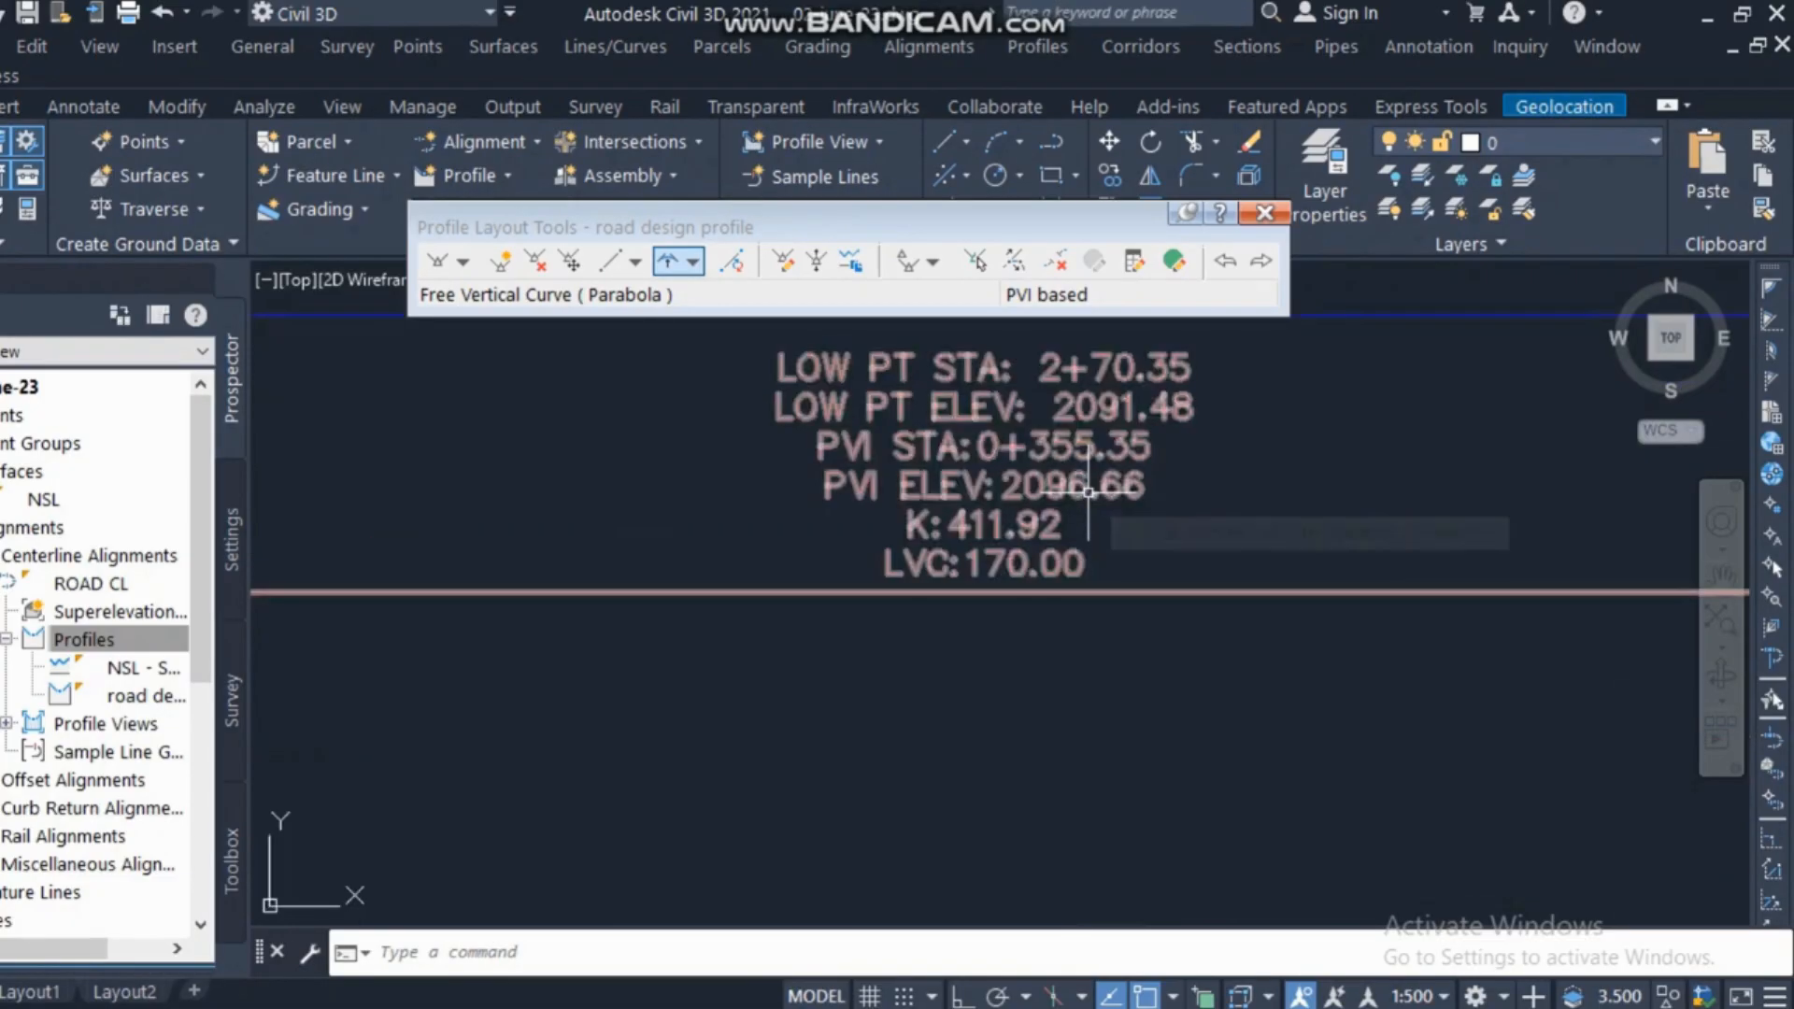
pyautogui.scroll(-5, 1088, 492)
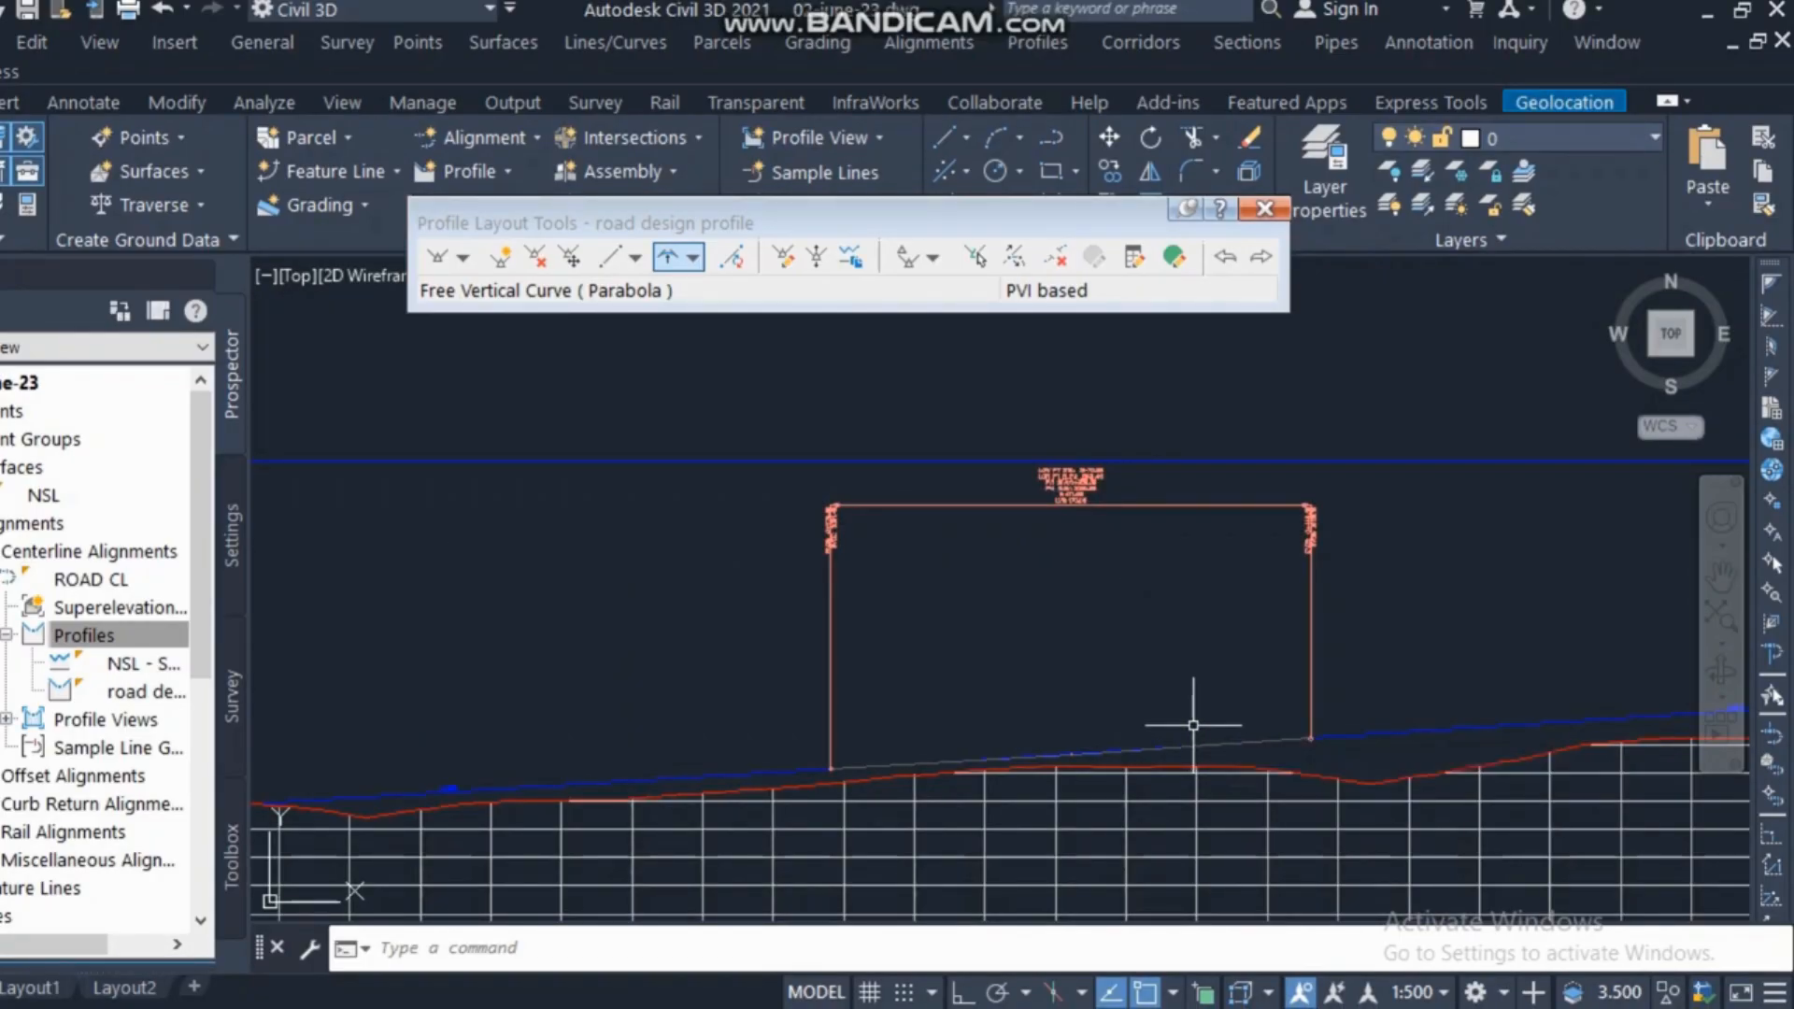
# Add a free circular vertical curve with a 2000 m radius between the design tangents meeting at the highest crest's PVI.
pyautogui.moveTo(1256, 696); pyautogui.dragTo(755, 668, button='middle')
pyautogui.moveTo(1278, 671); pyautogui.dragTo(672, 678, button='middle')
pyautogui.scroll(3, 1034, 674)
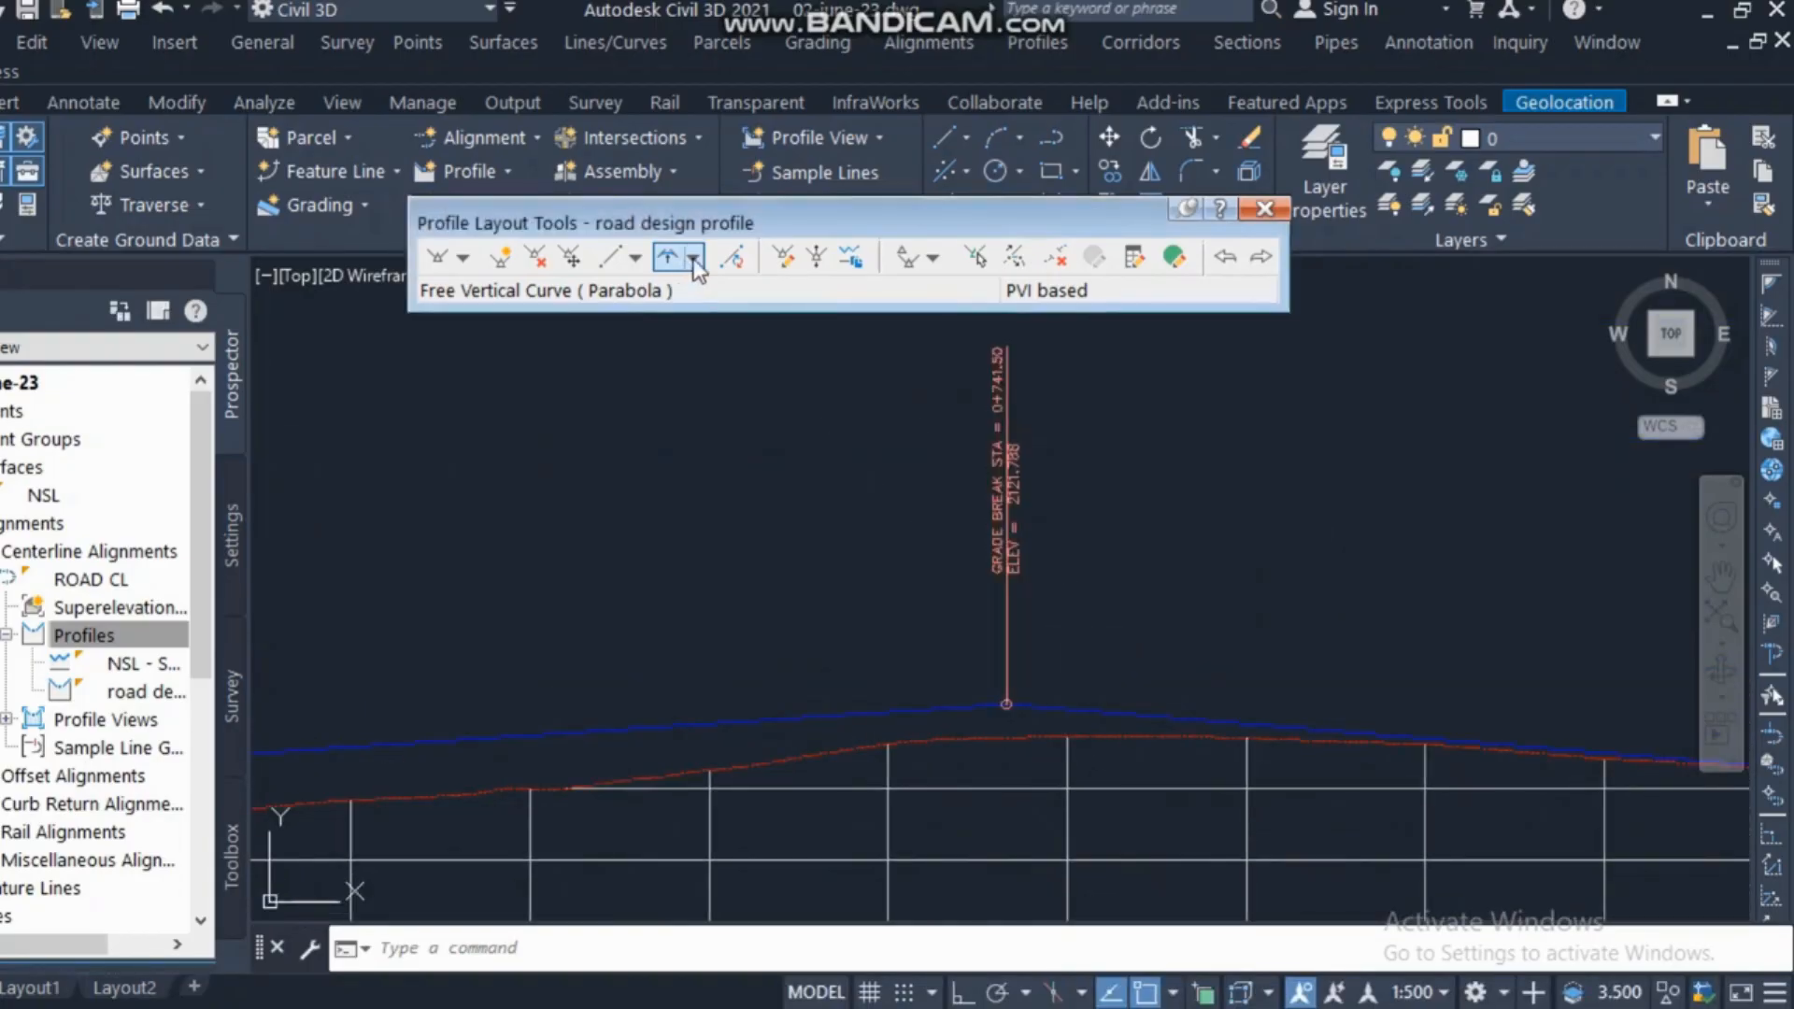
pyautogui.click(693, 259)
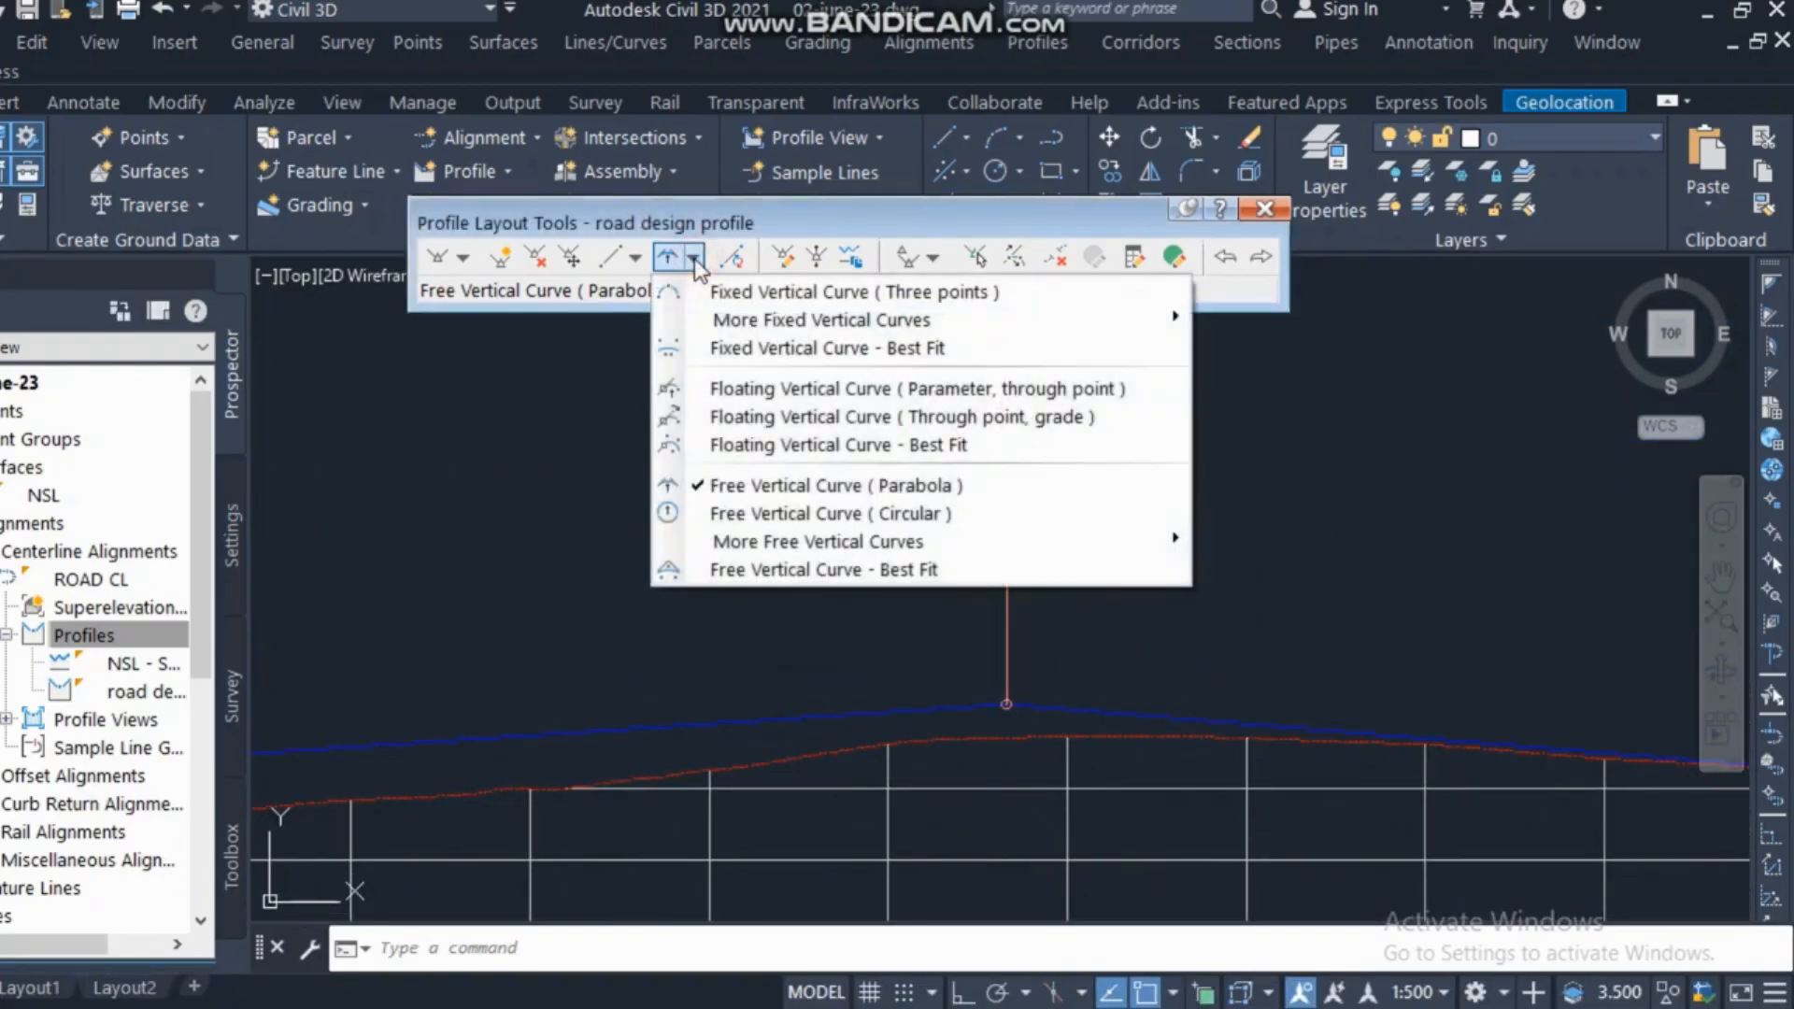
pyautogui.click(837, 514)
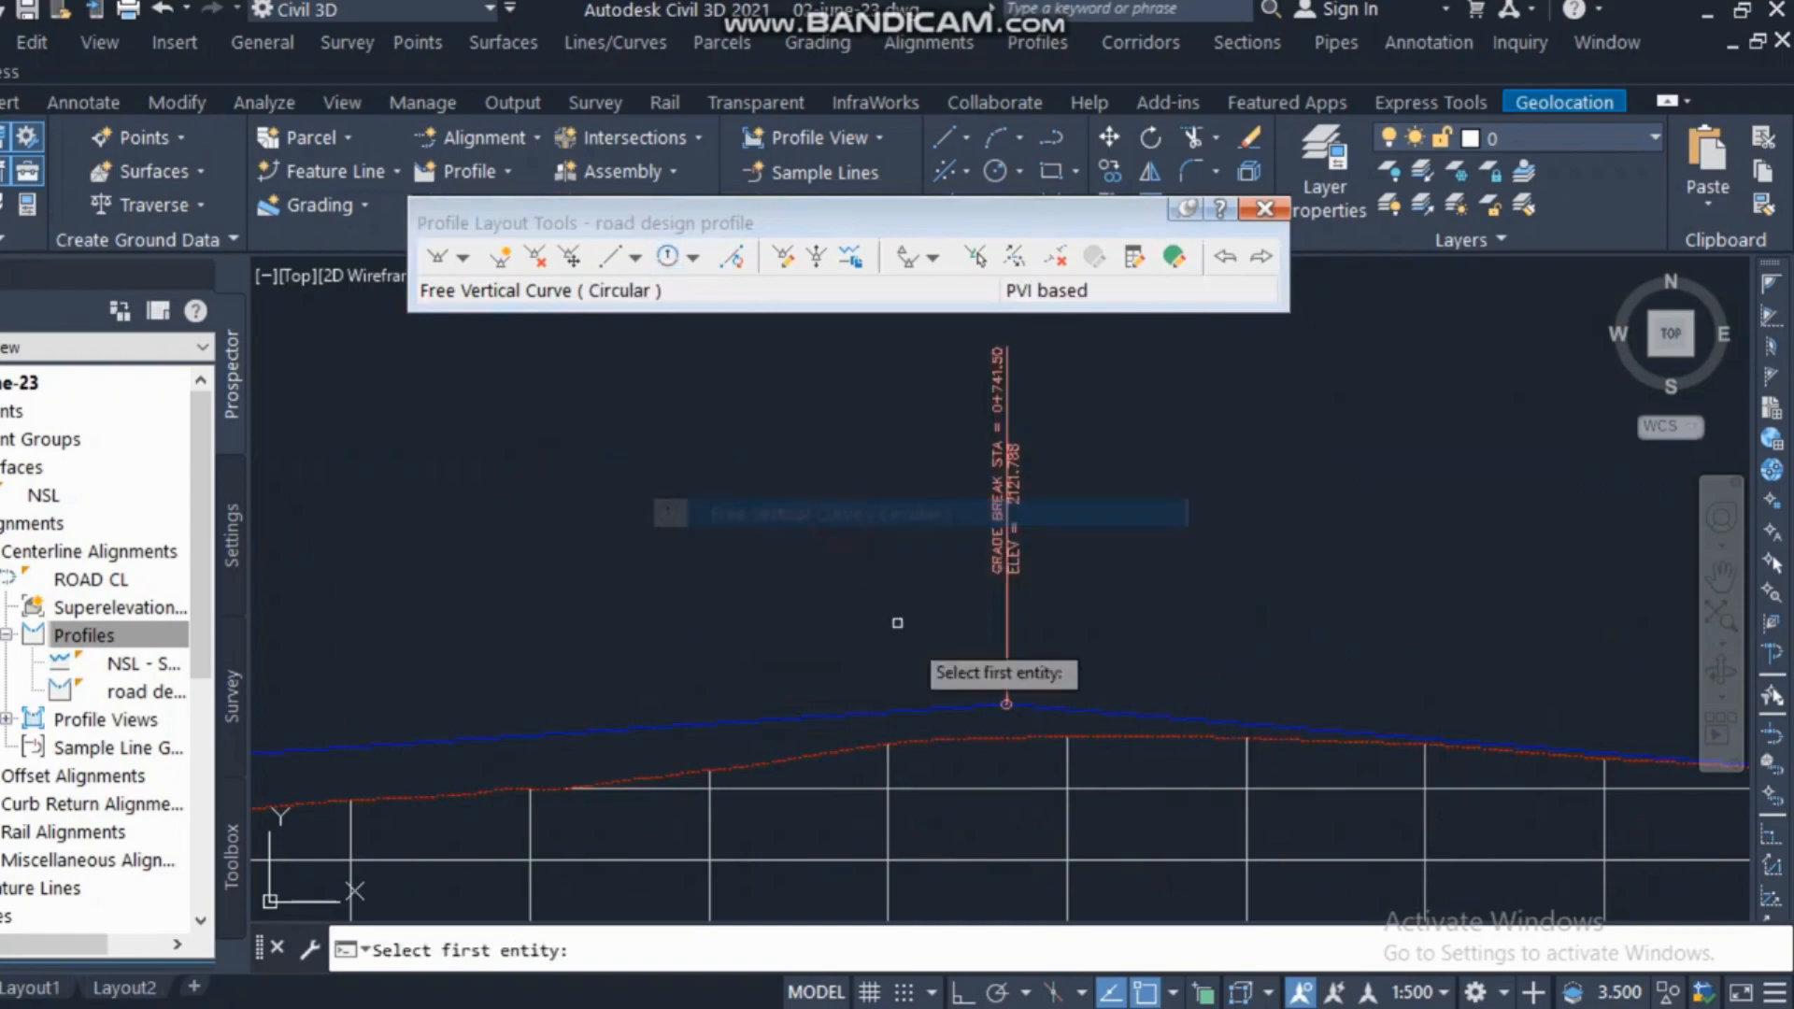
pyautogui.click(947, 708)
pyautogui.click(1050, 710)
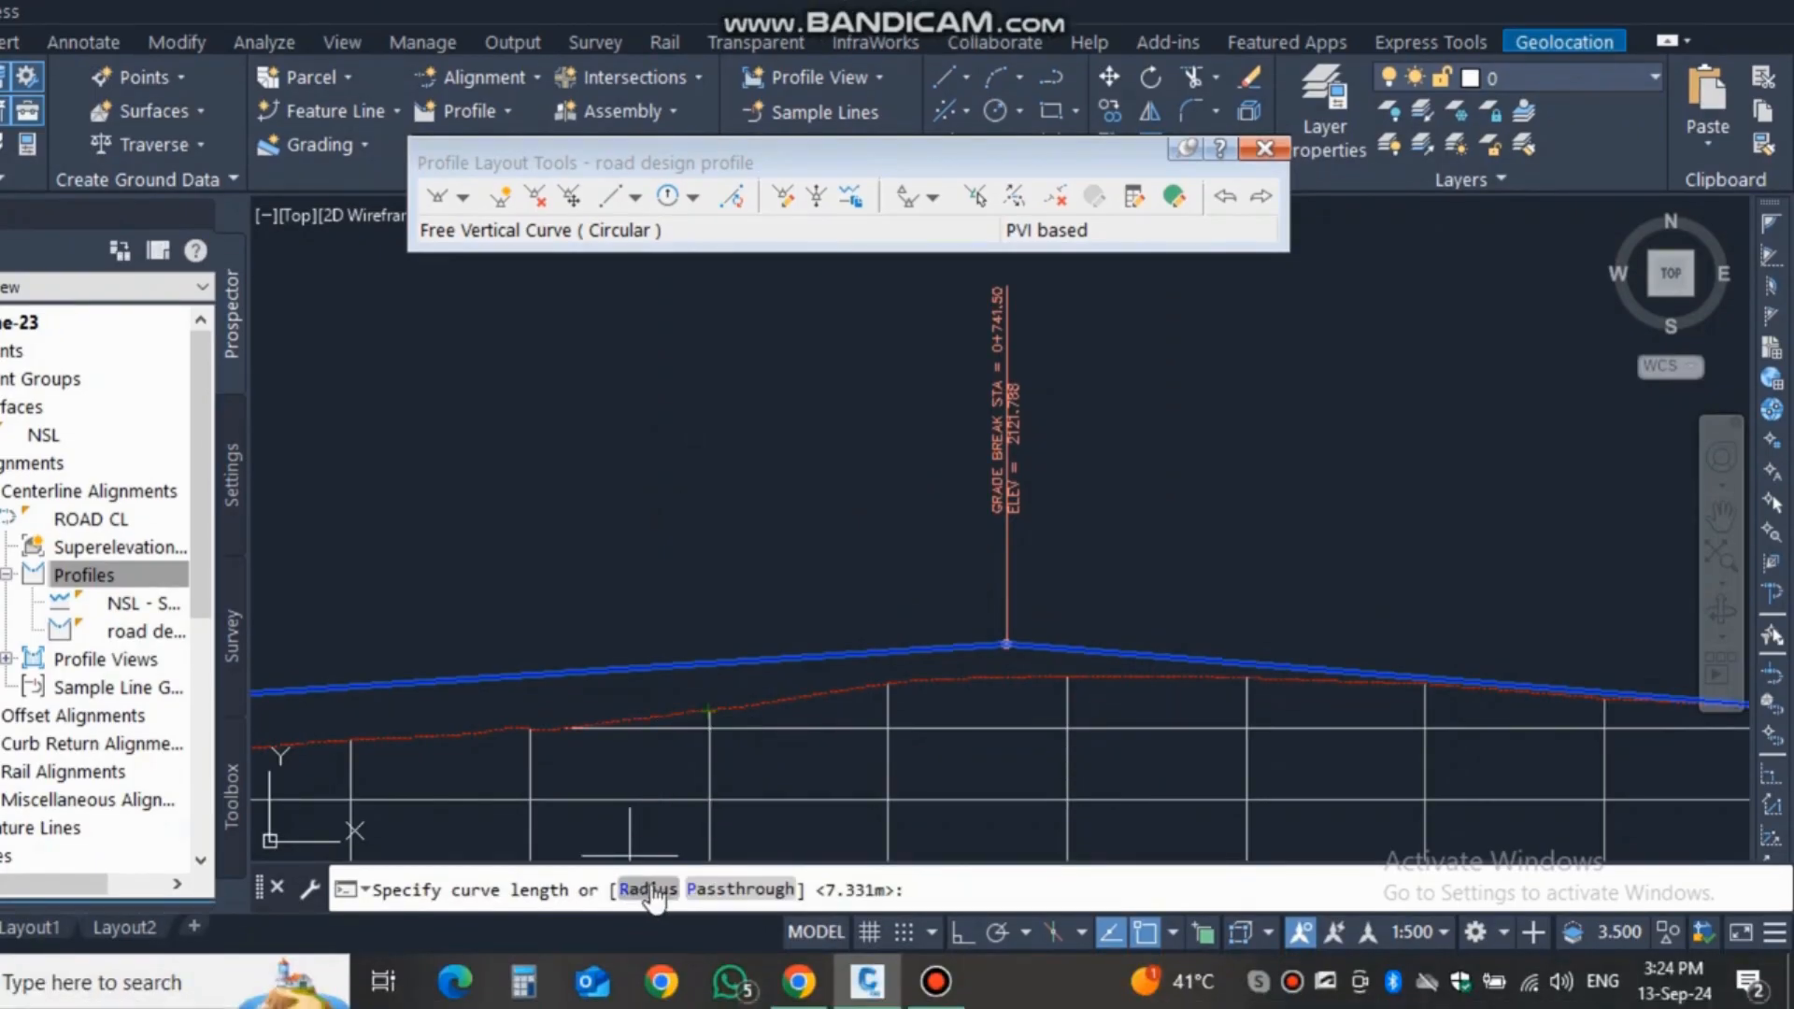
pyautogui.click(648, 889)
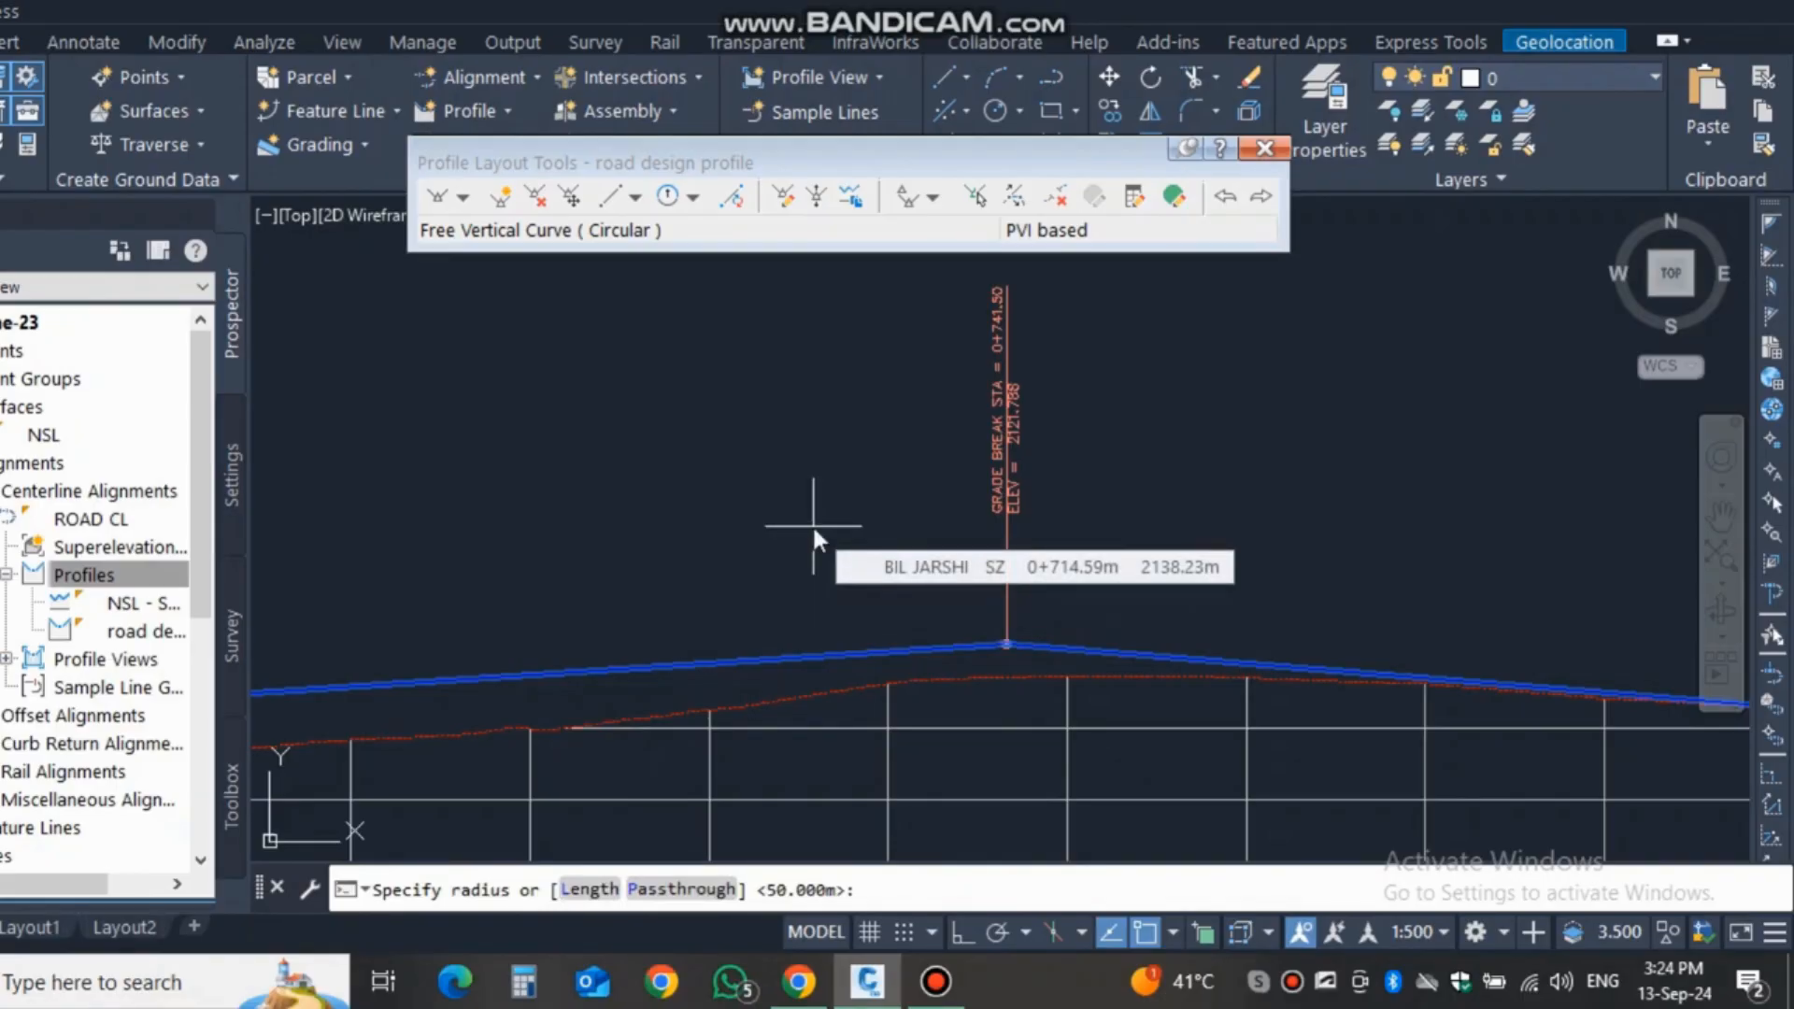
pyautogui.write('2000')
pyautogui.press('Return')
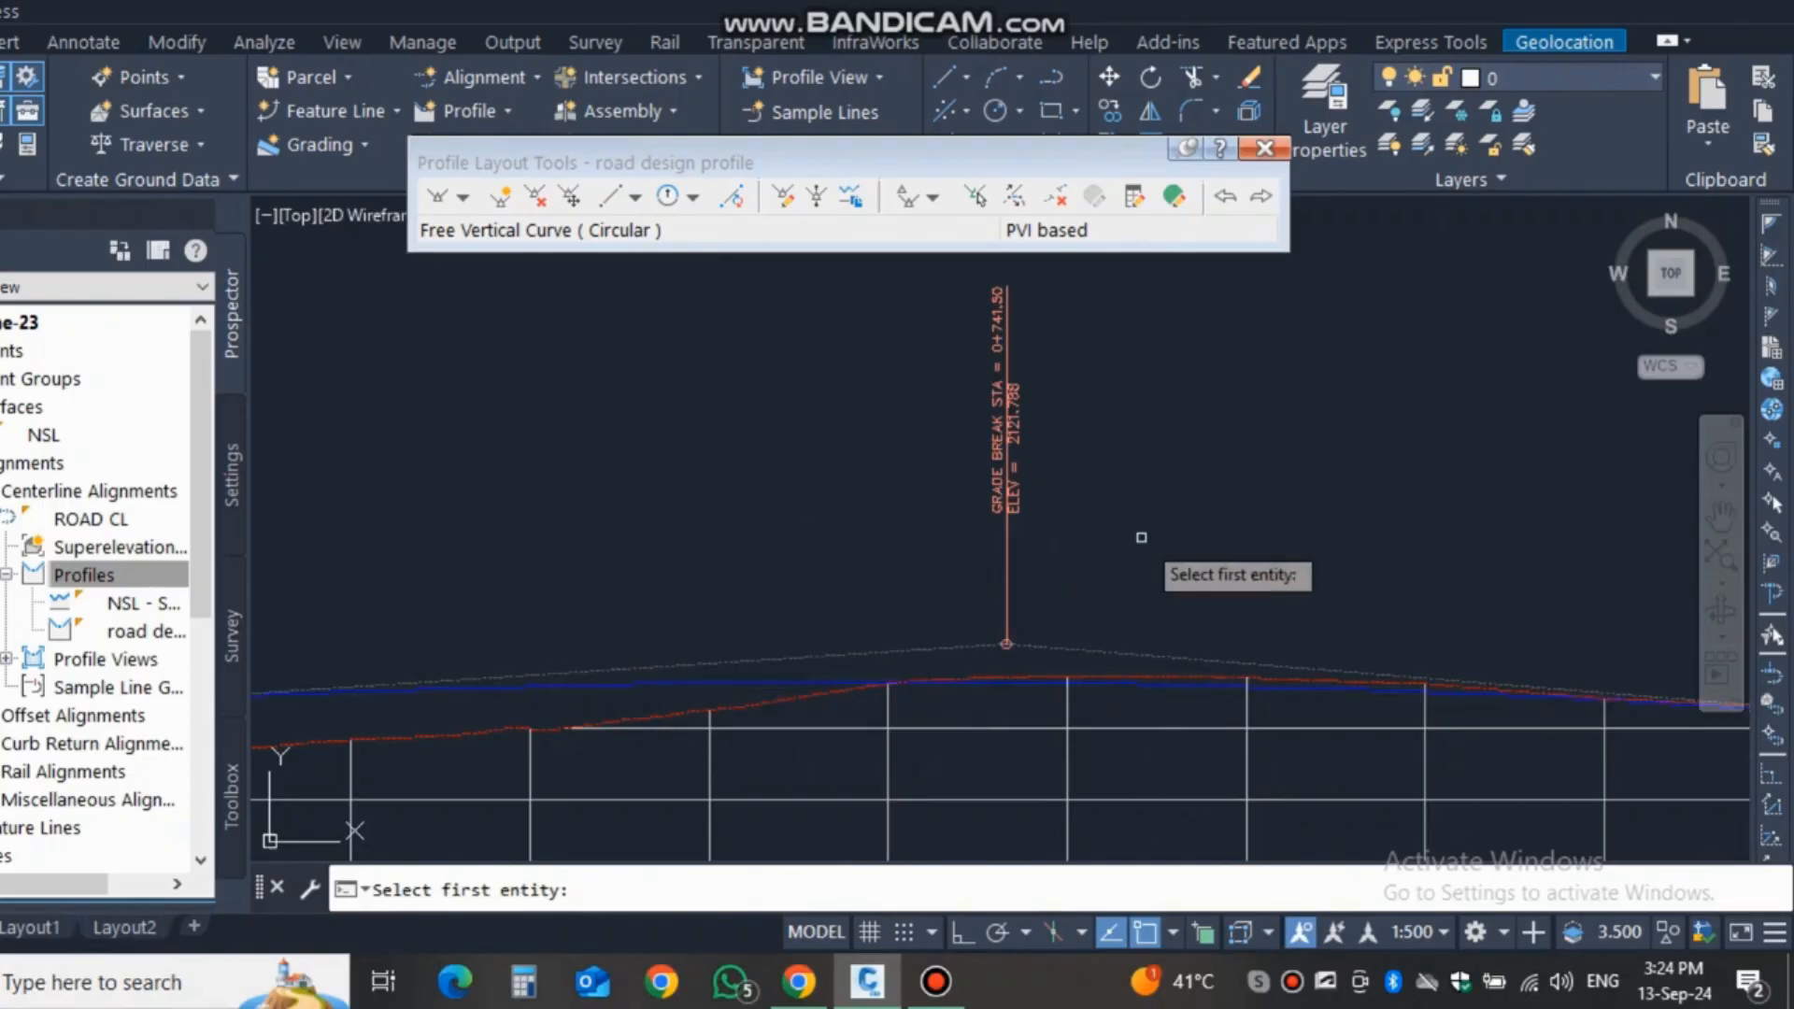
pyautogui.press('Escape')
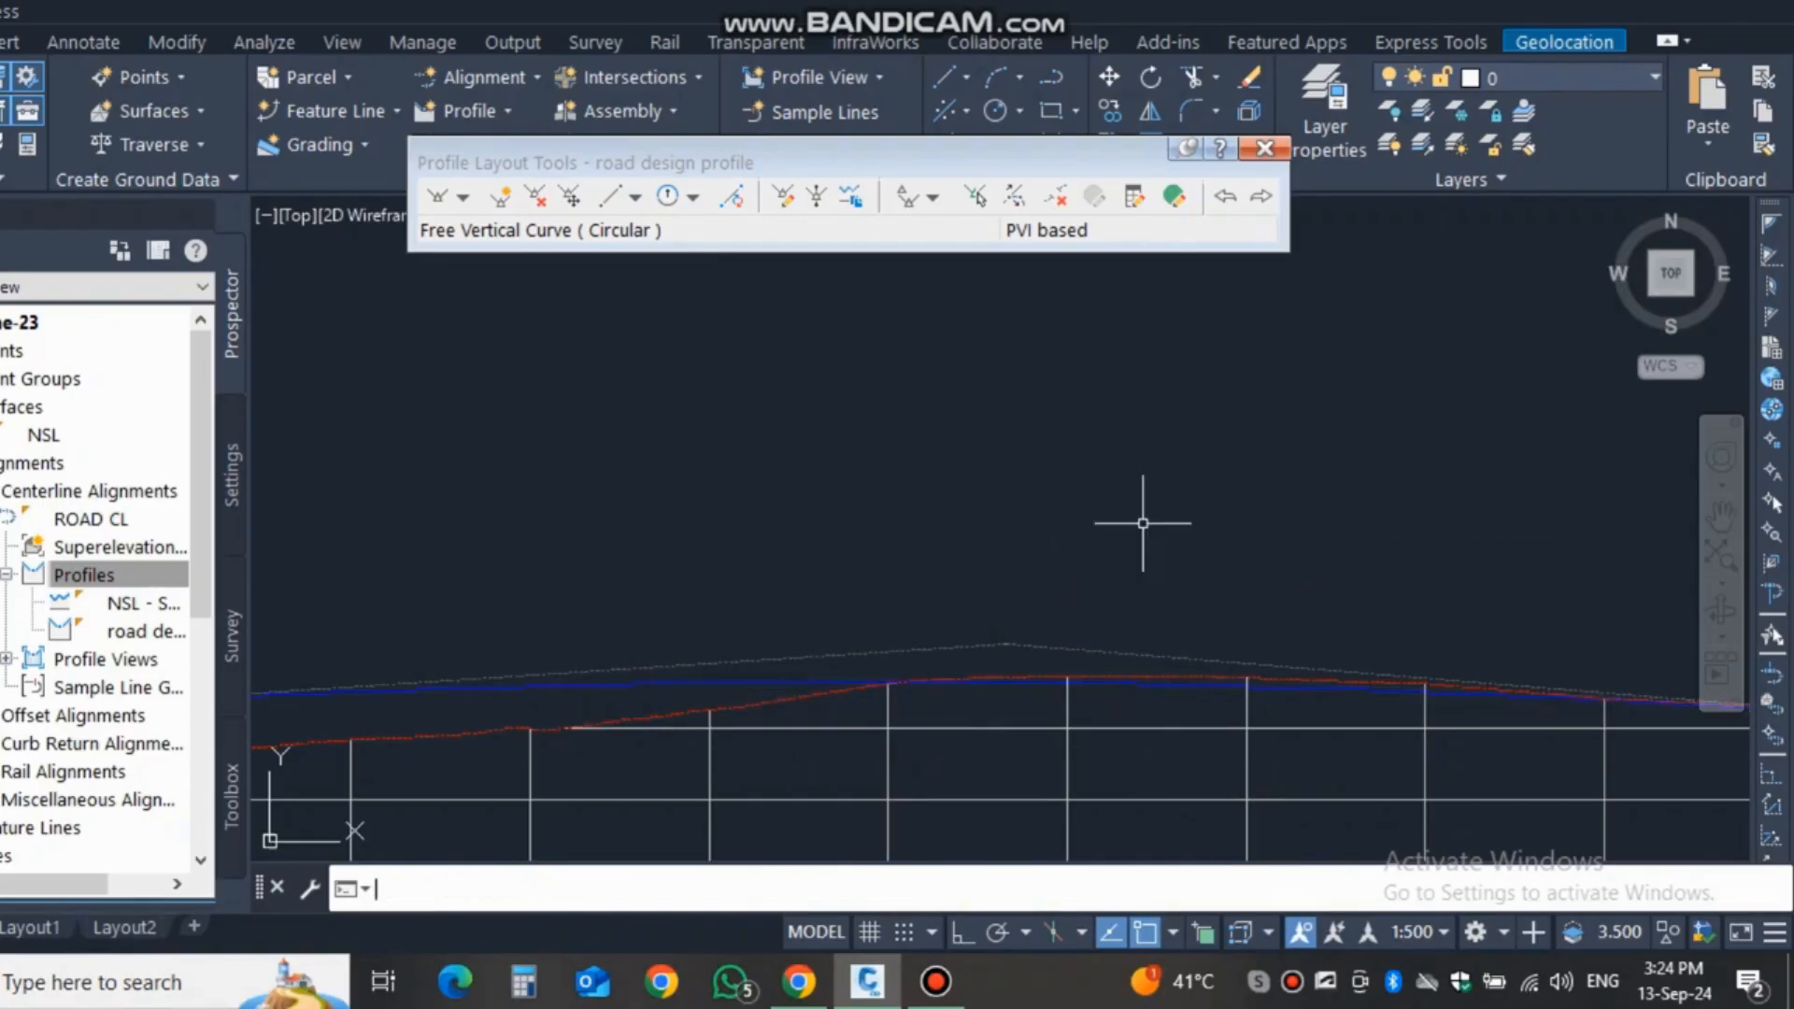
# Examine the circular vertical curve's extent, labels and shape against the original tangents and the ground profile.
pyautogui.scroll(6, 1074, 528)
pyautogui.scroll(-5, 1044, 537)
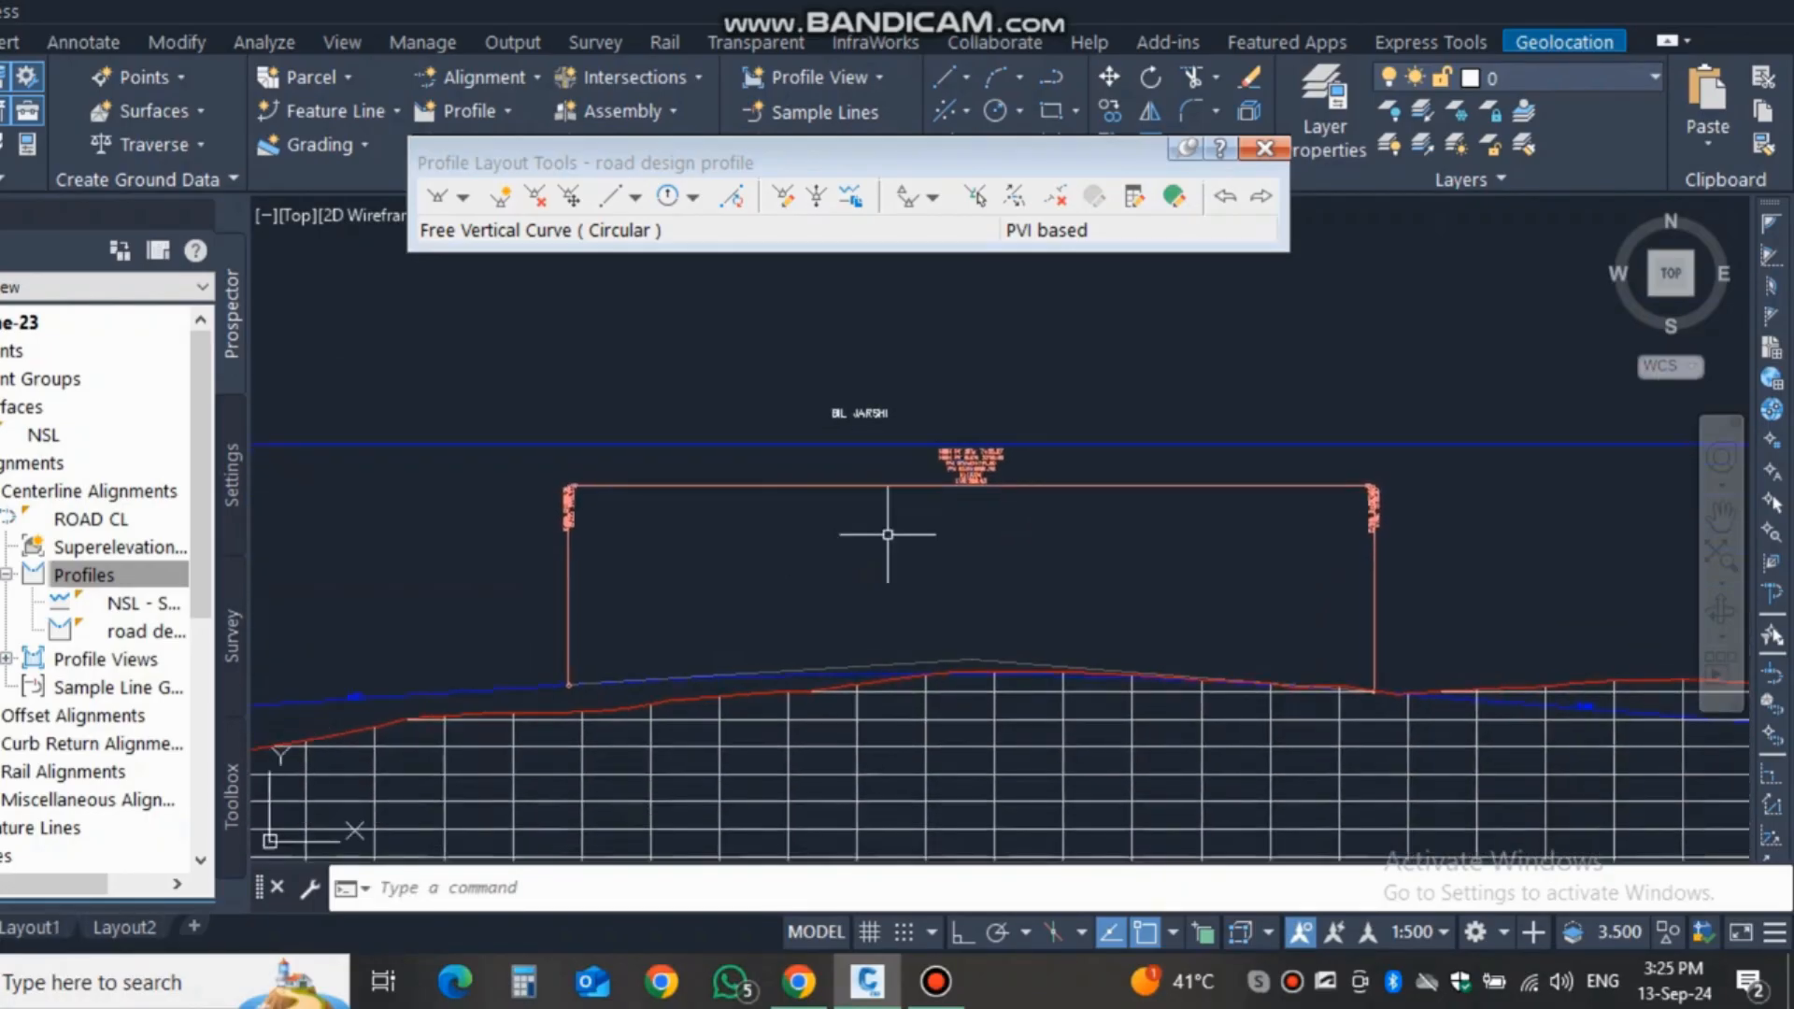
pyautogui.moveTo(743, 499)
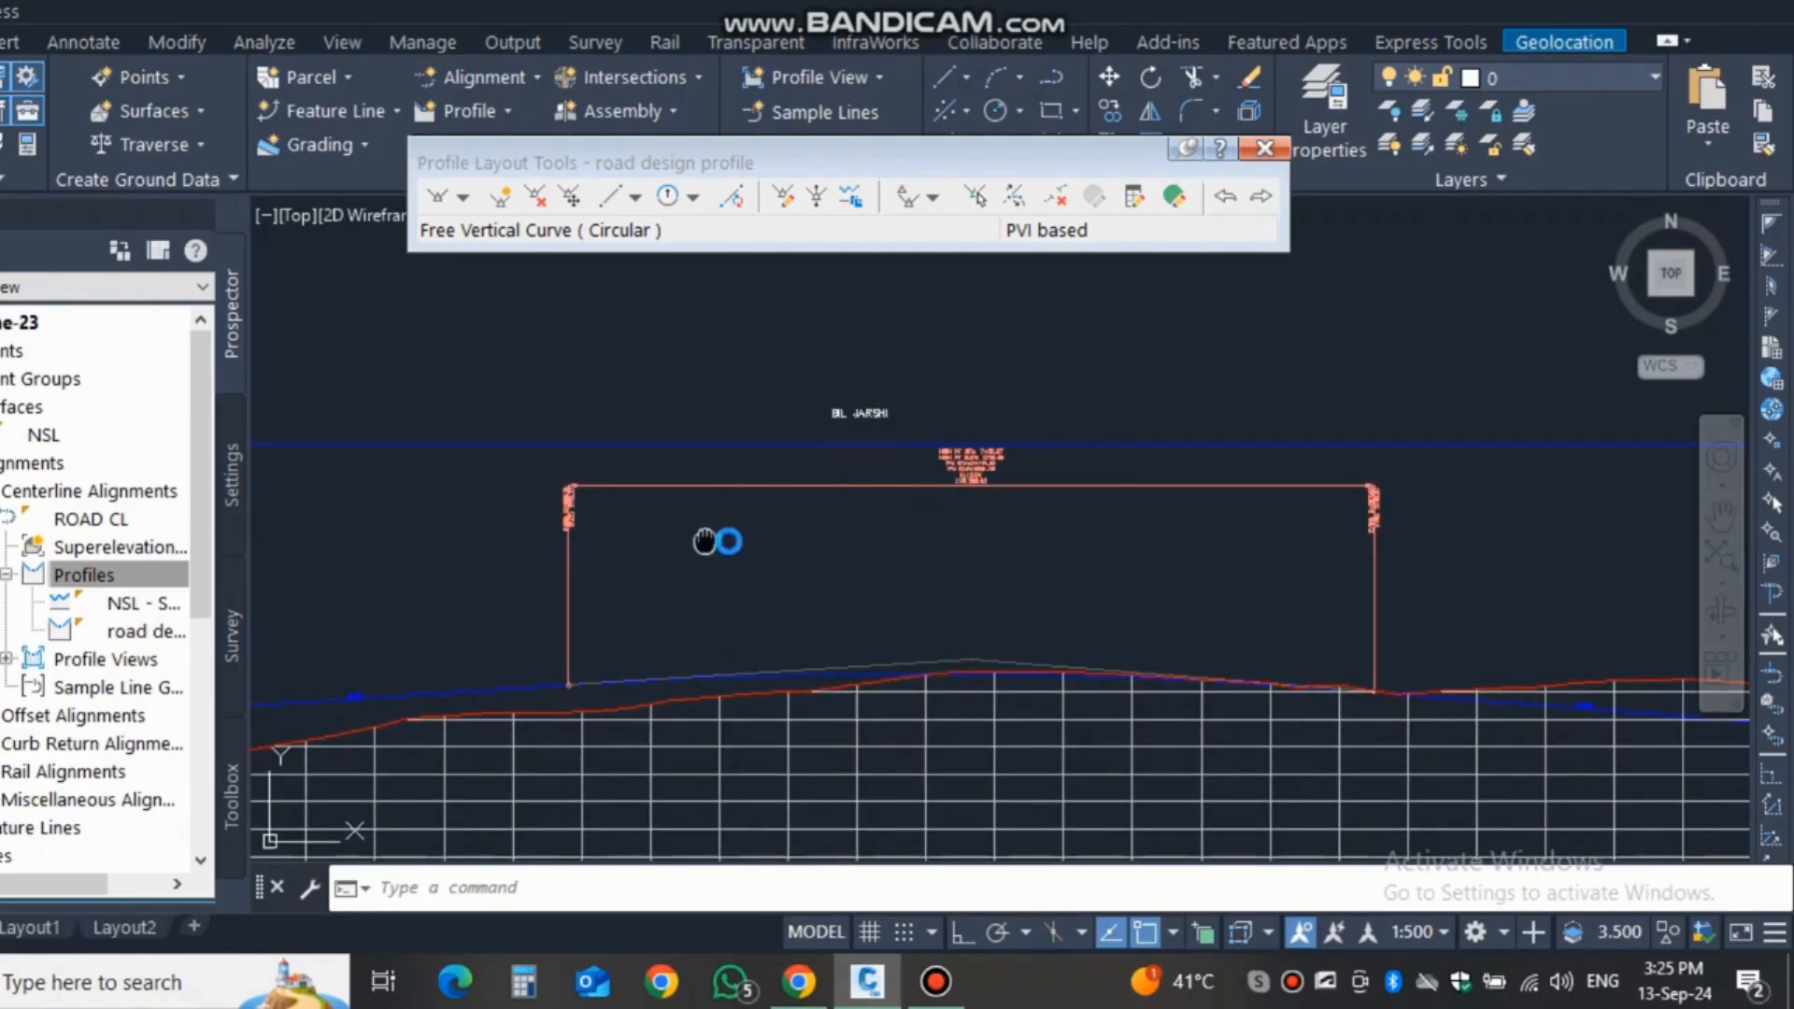
pyautogui.scroll(4, 957, 641)
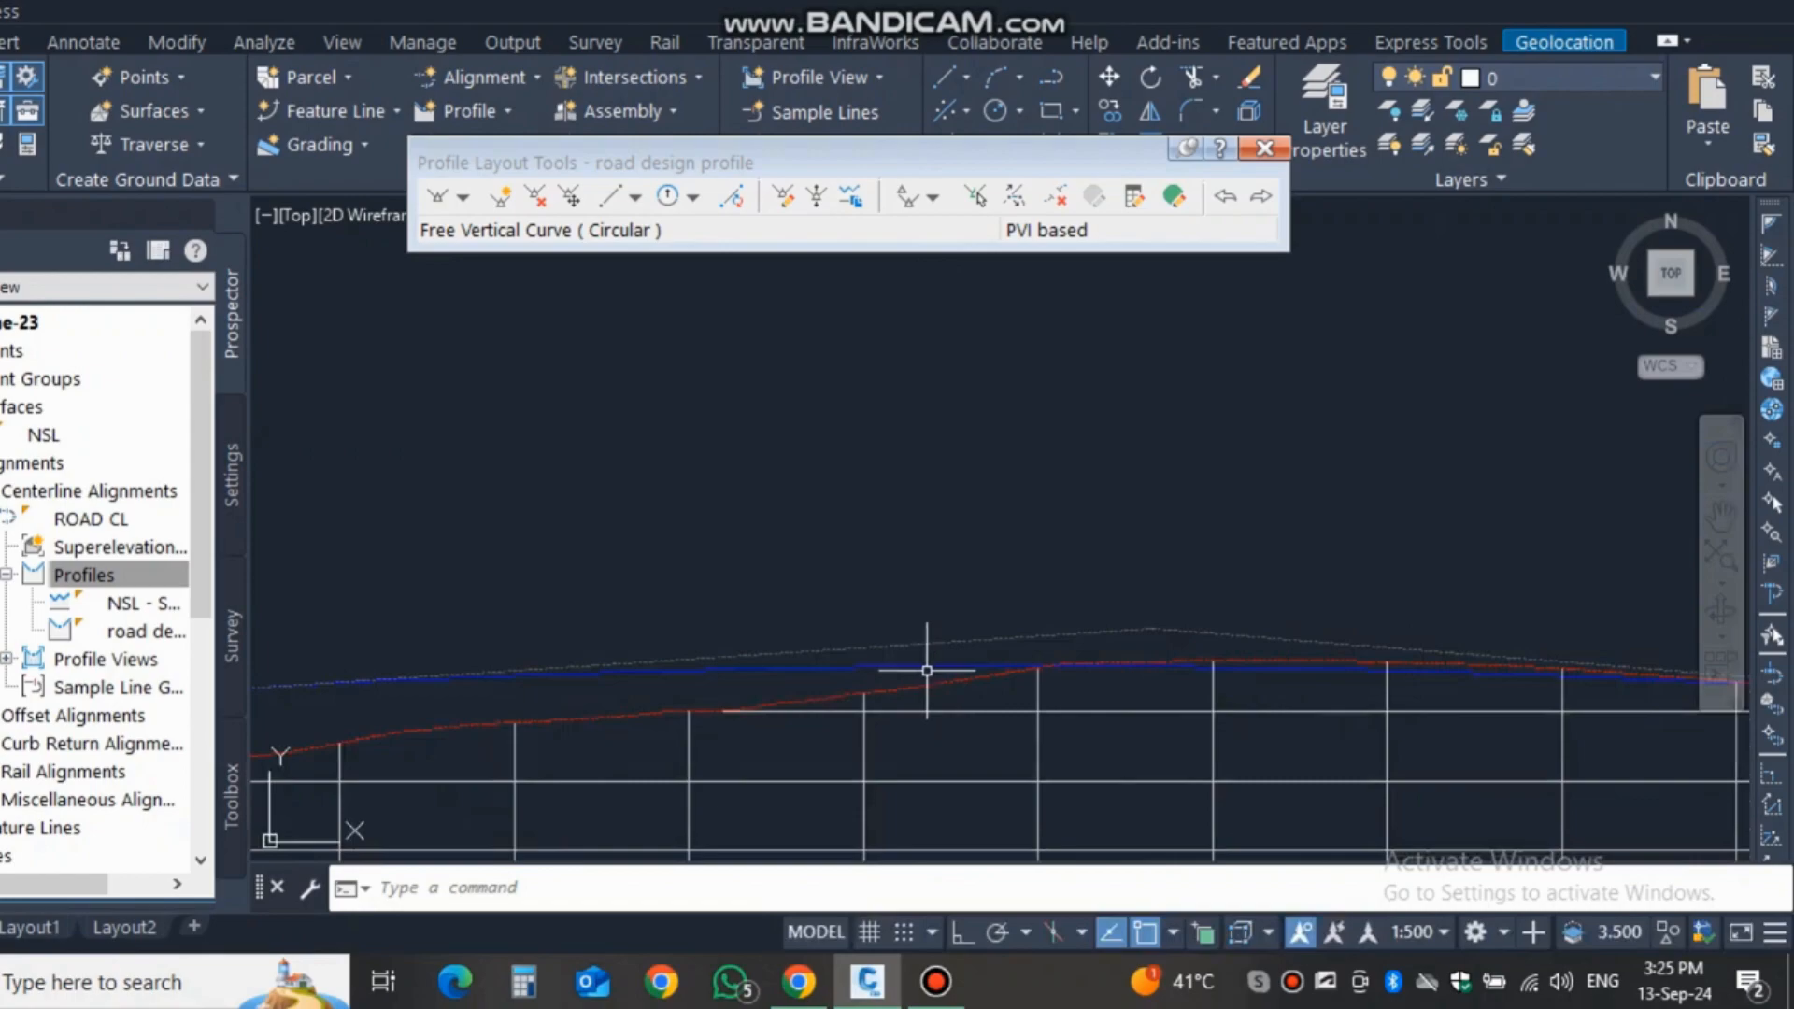
pyautogui.scroll(2, 981, 648)
pyautogui.scroll(-3, 816, 652)
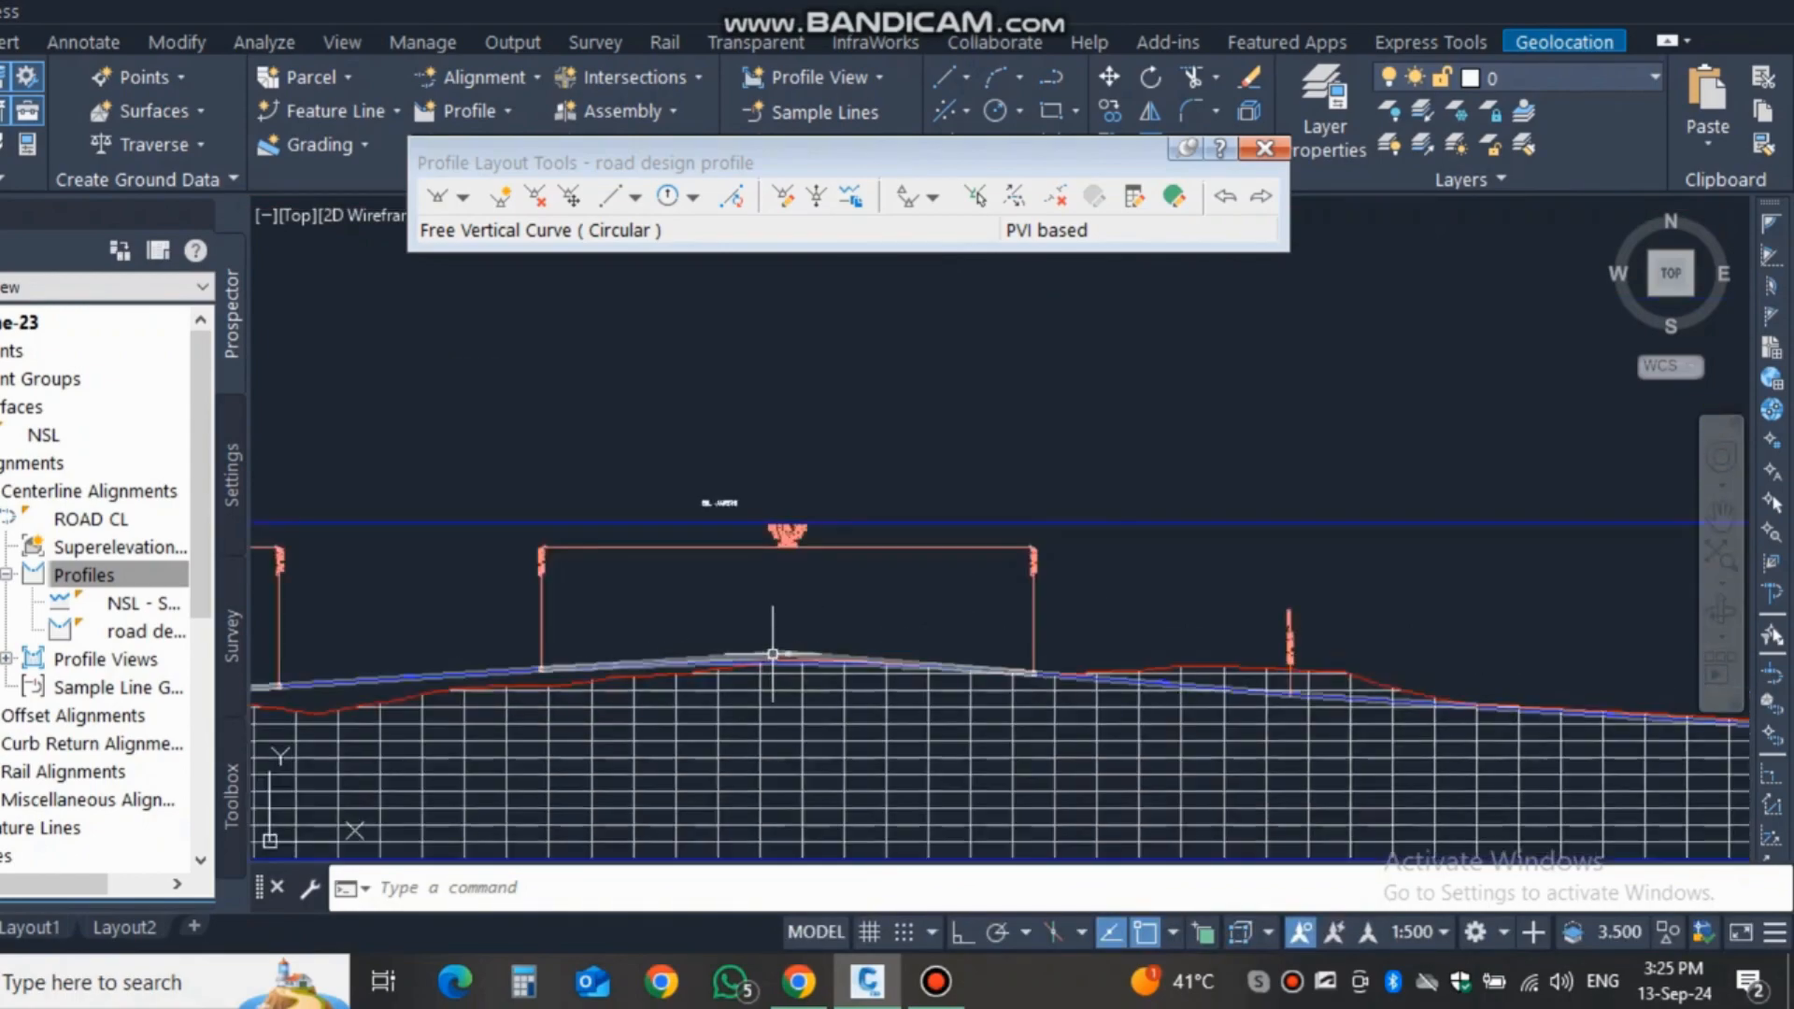
# Add a free parabolic vertical curve 100 m long between the design tangents meeting at the grade break after the highest crest.
pyautogui.scroll(4, 1319, 691)
pyautogui.moveTo(1319, 692); pyautogui.dragTo(1167, 616, button='middle')
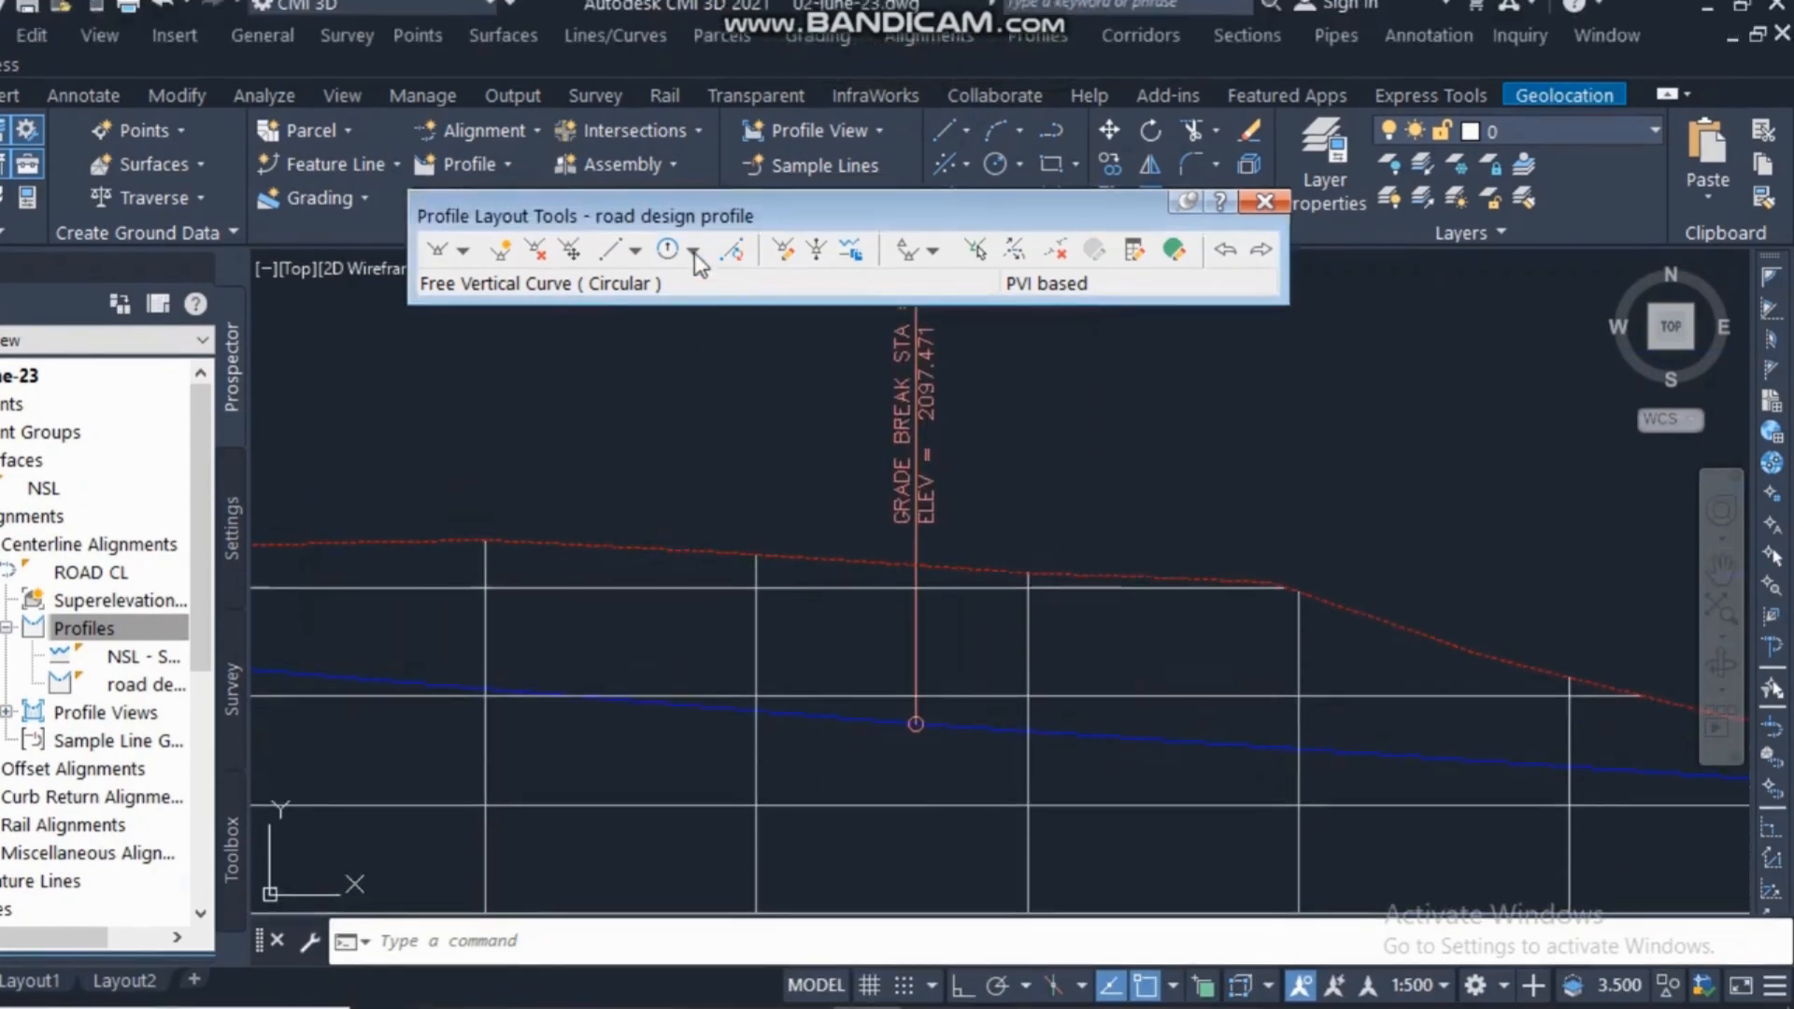
pyautogui.click(692, 196)
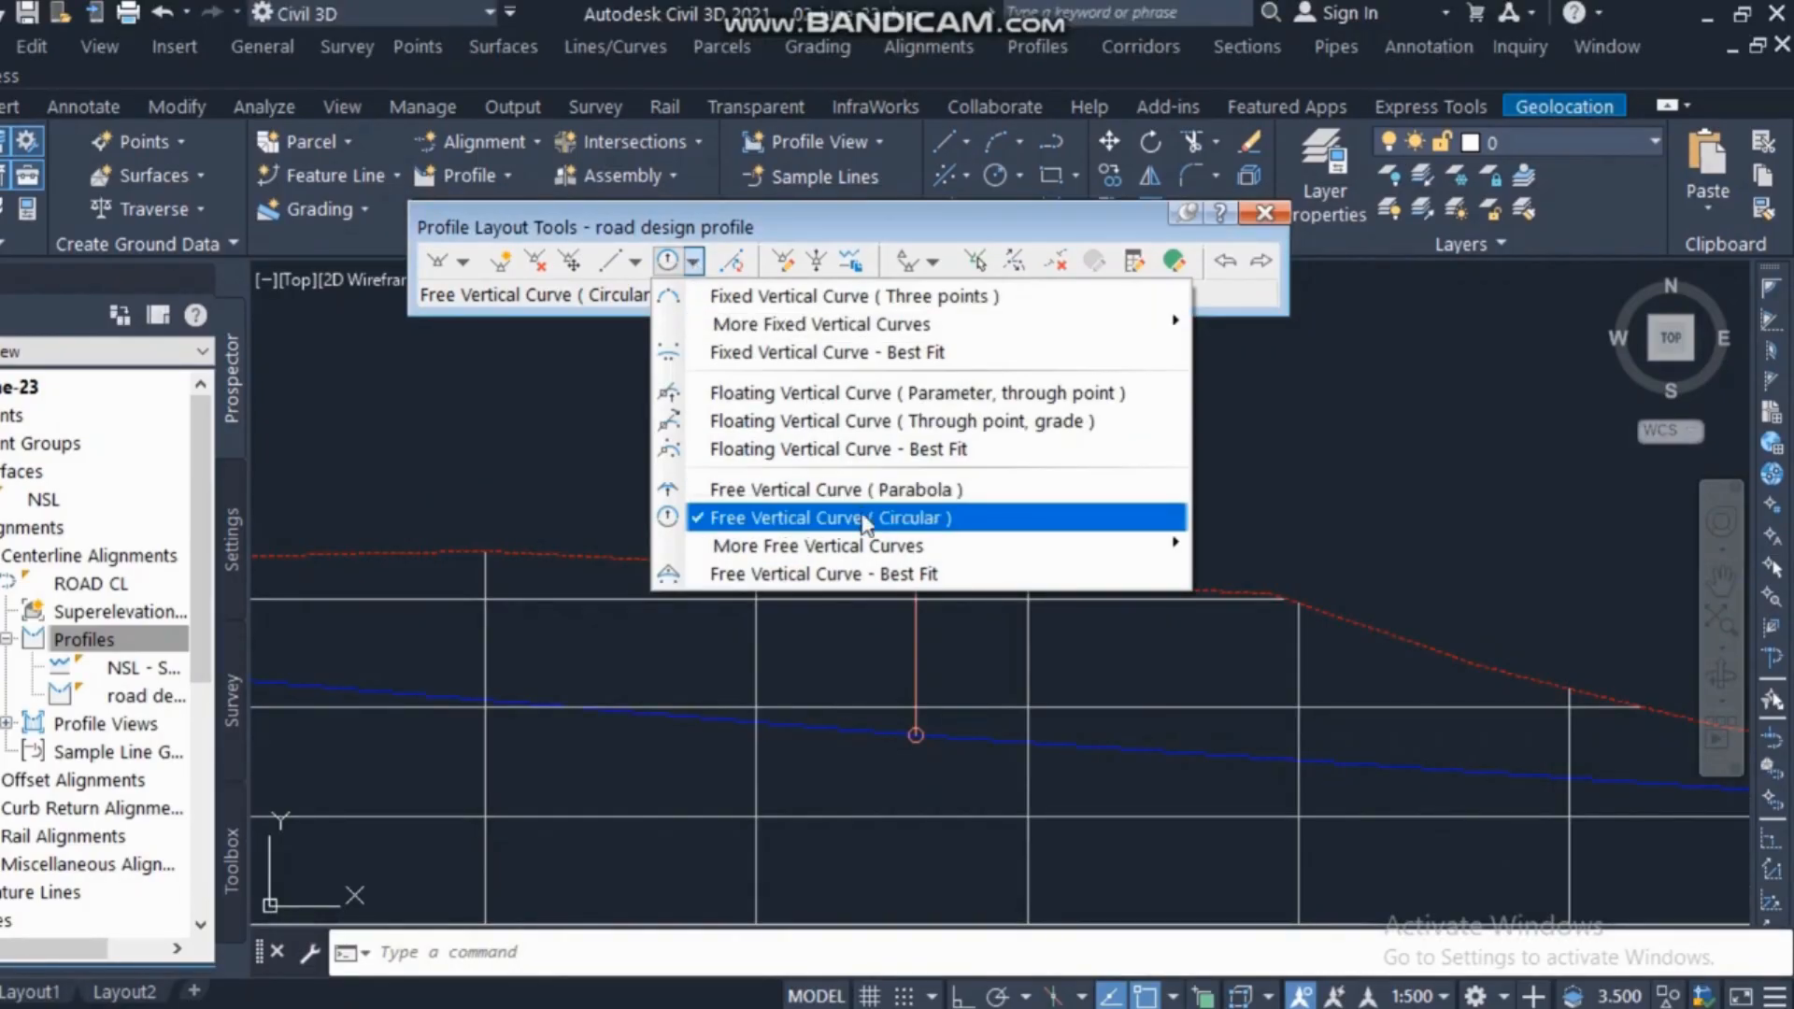
pyautogui.click(861, 493)
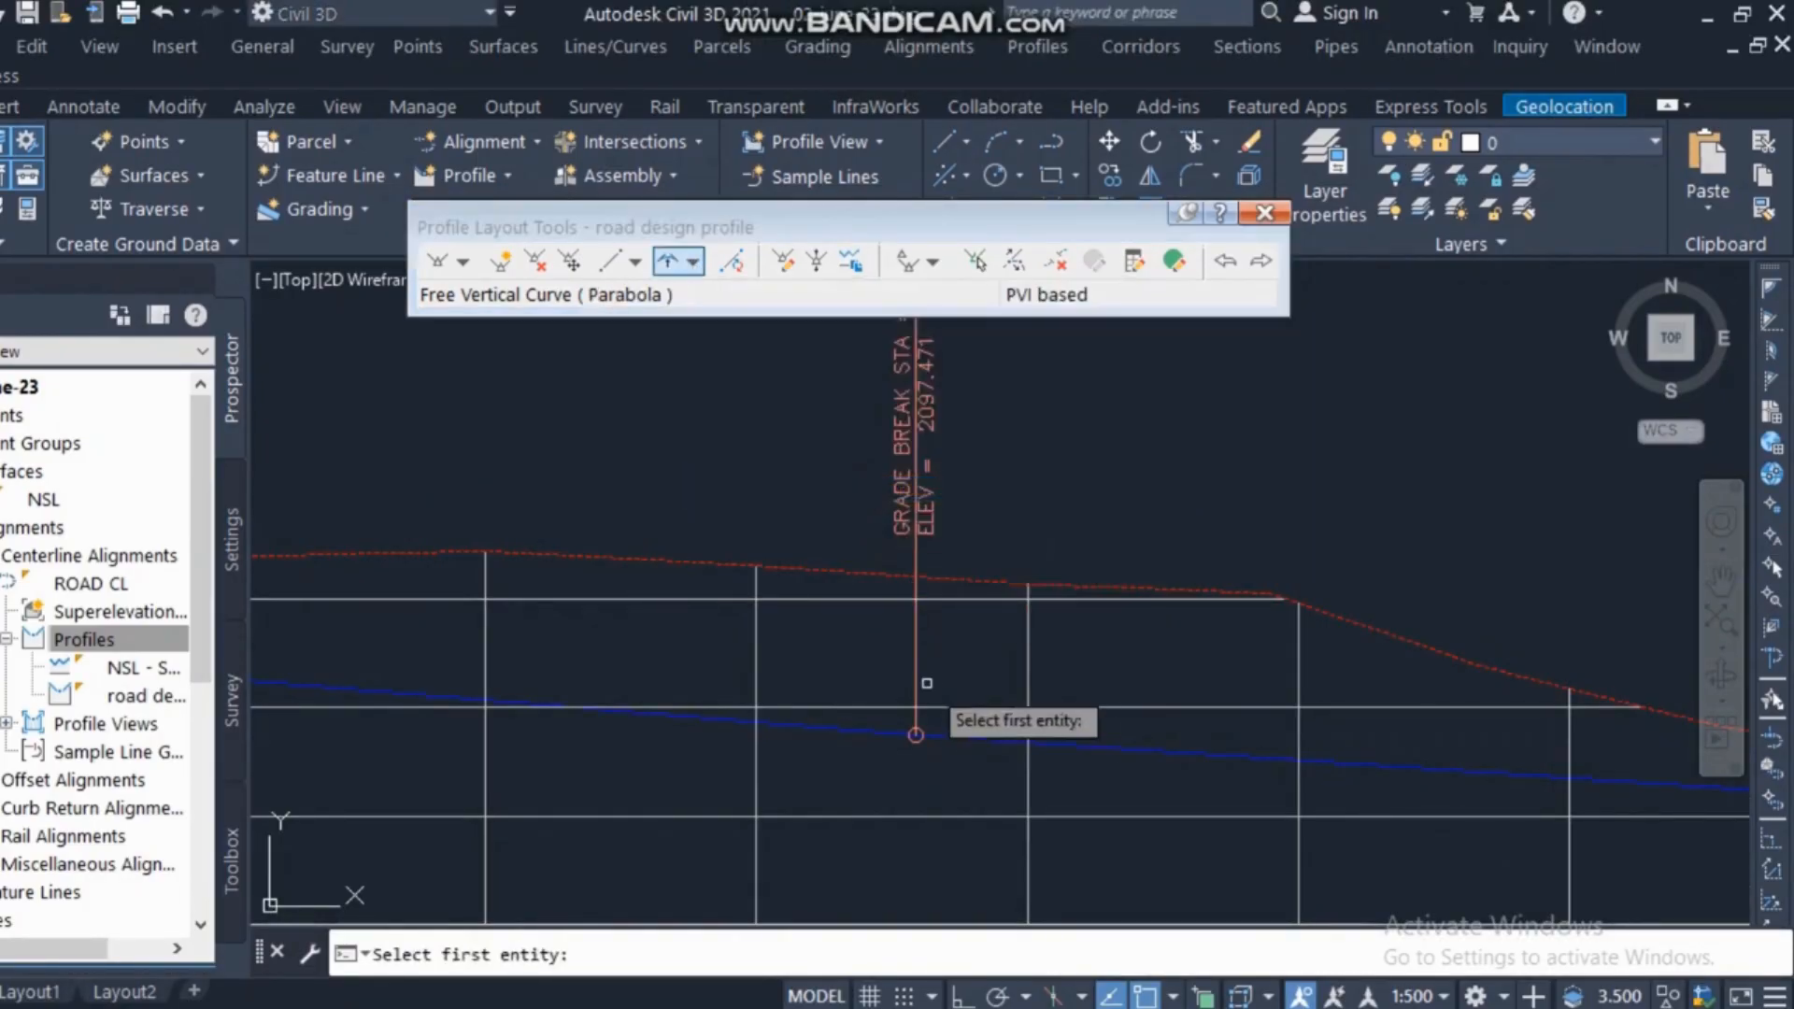
pyautogui.click(881, 733)
pyautogui.click(962, 734)
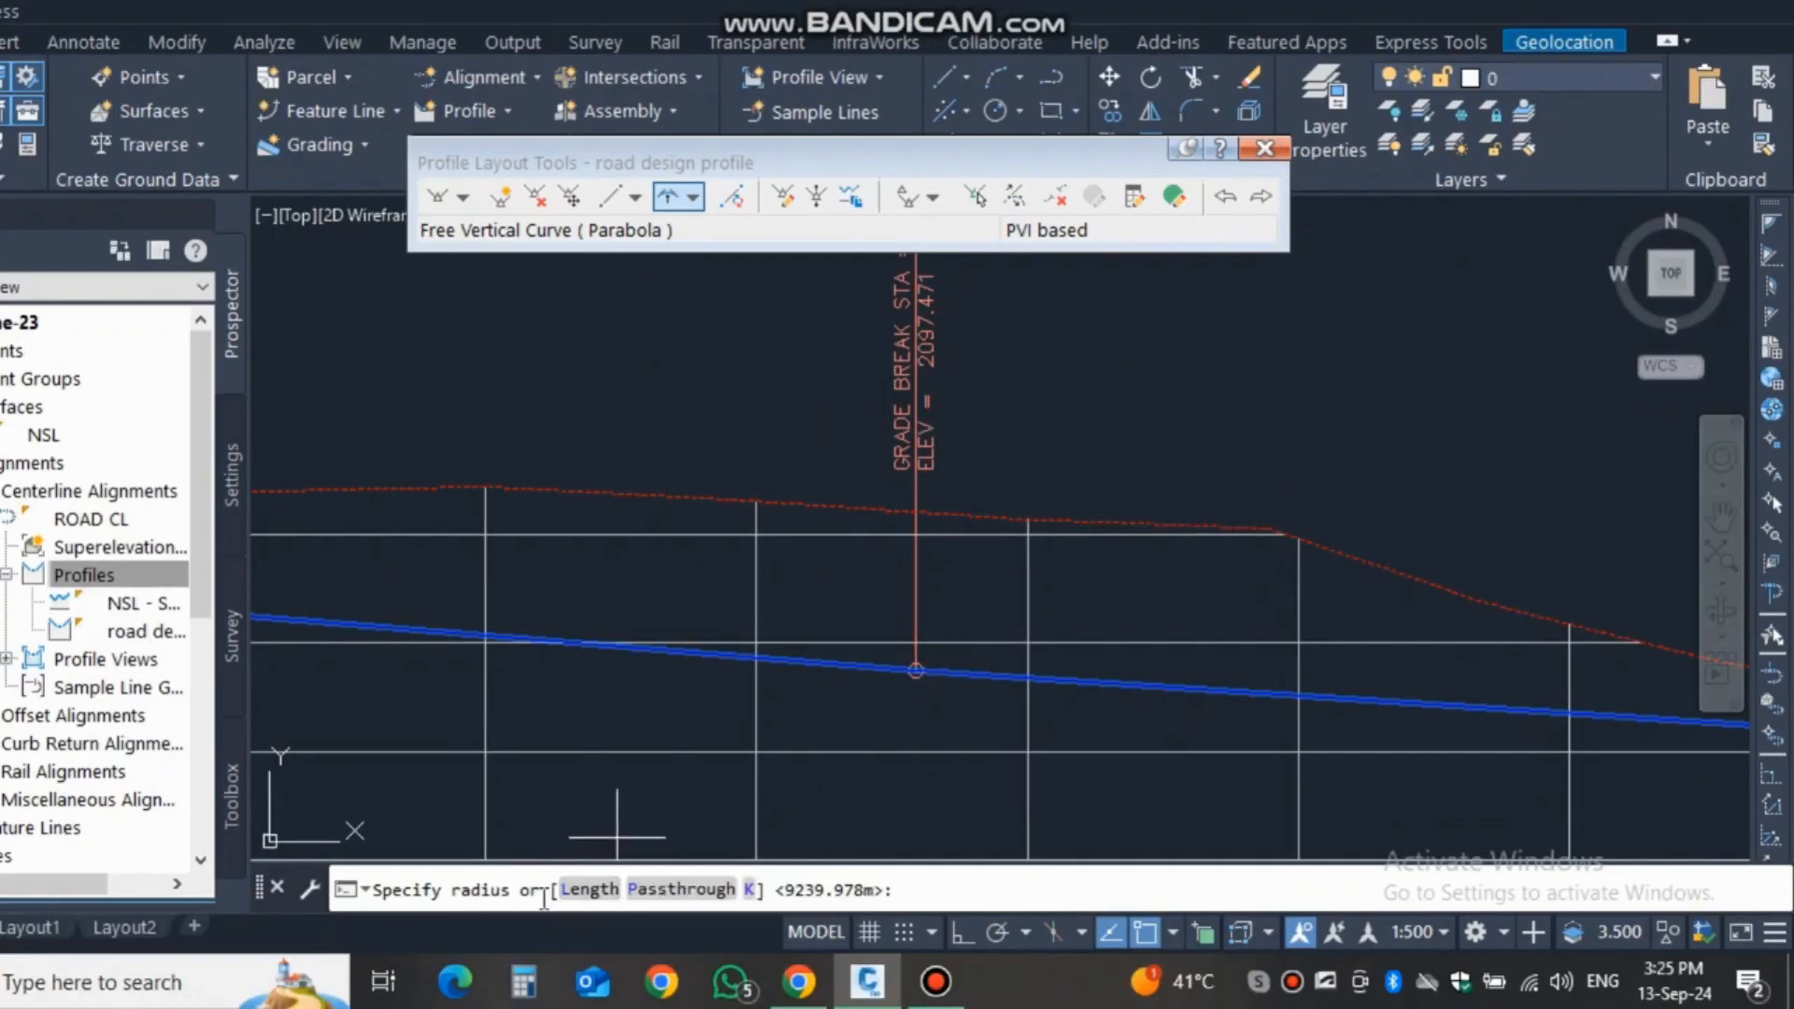
pyautogui.click(587, 890)
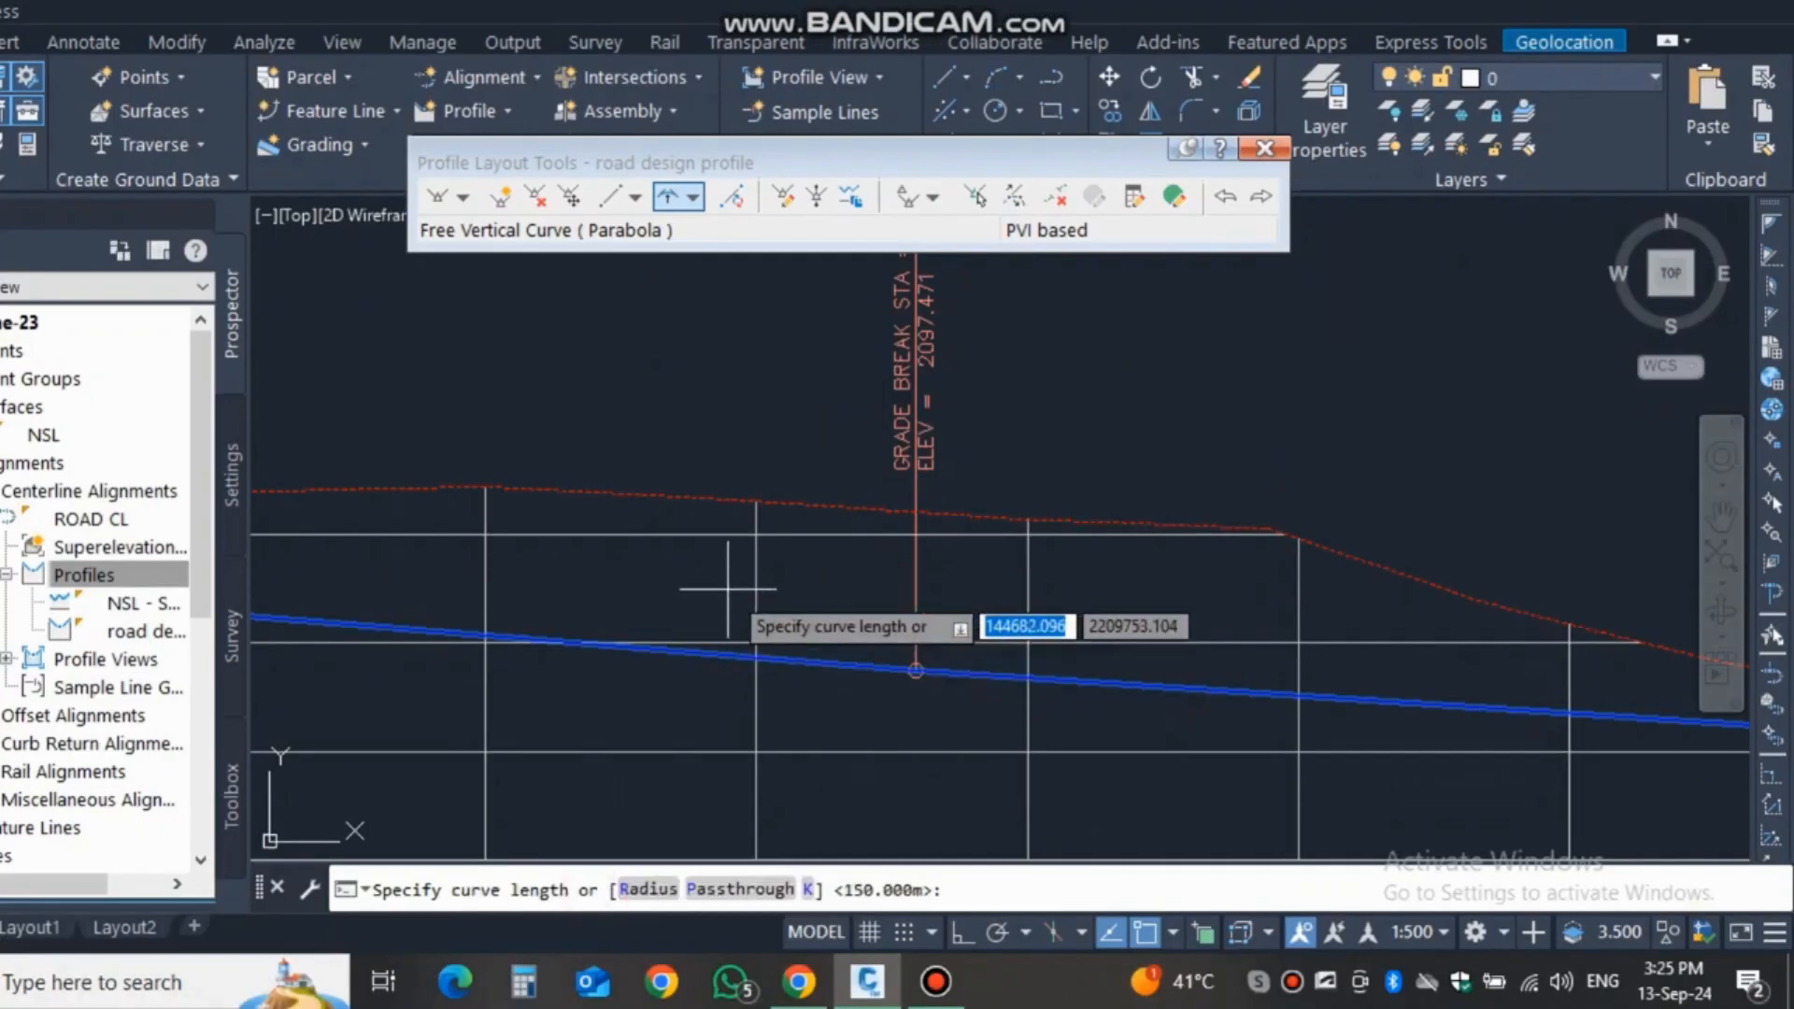
pyautogui.write('100')
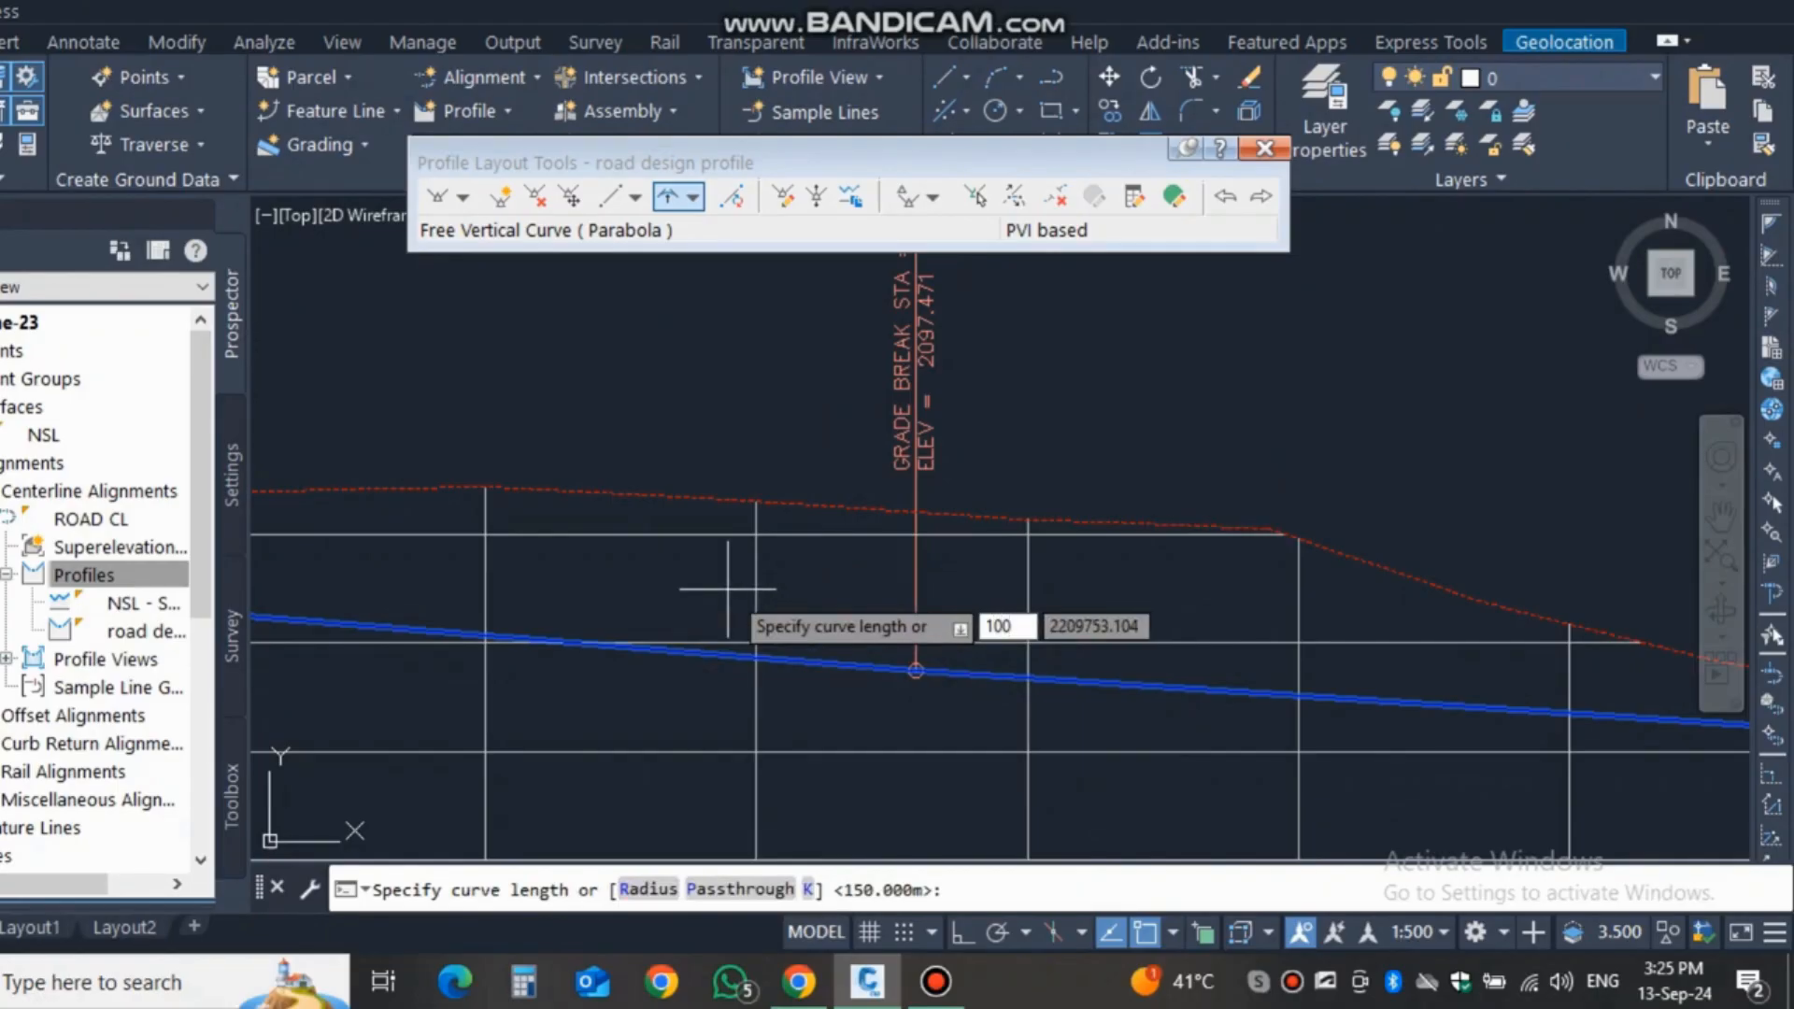
pyautogui.press('Return')
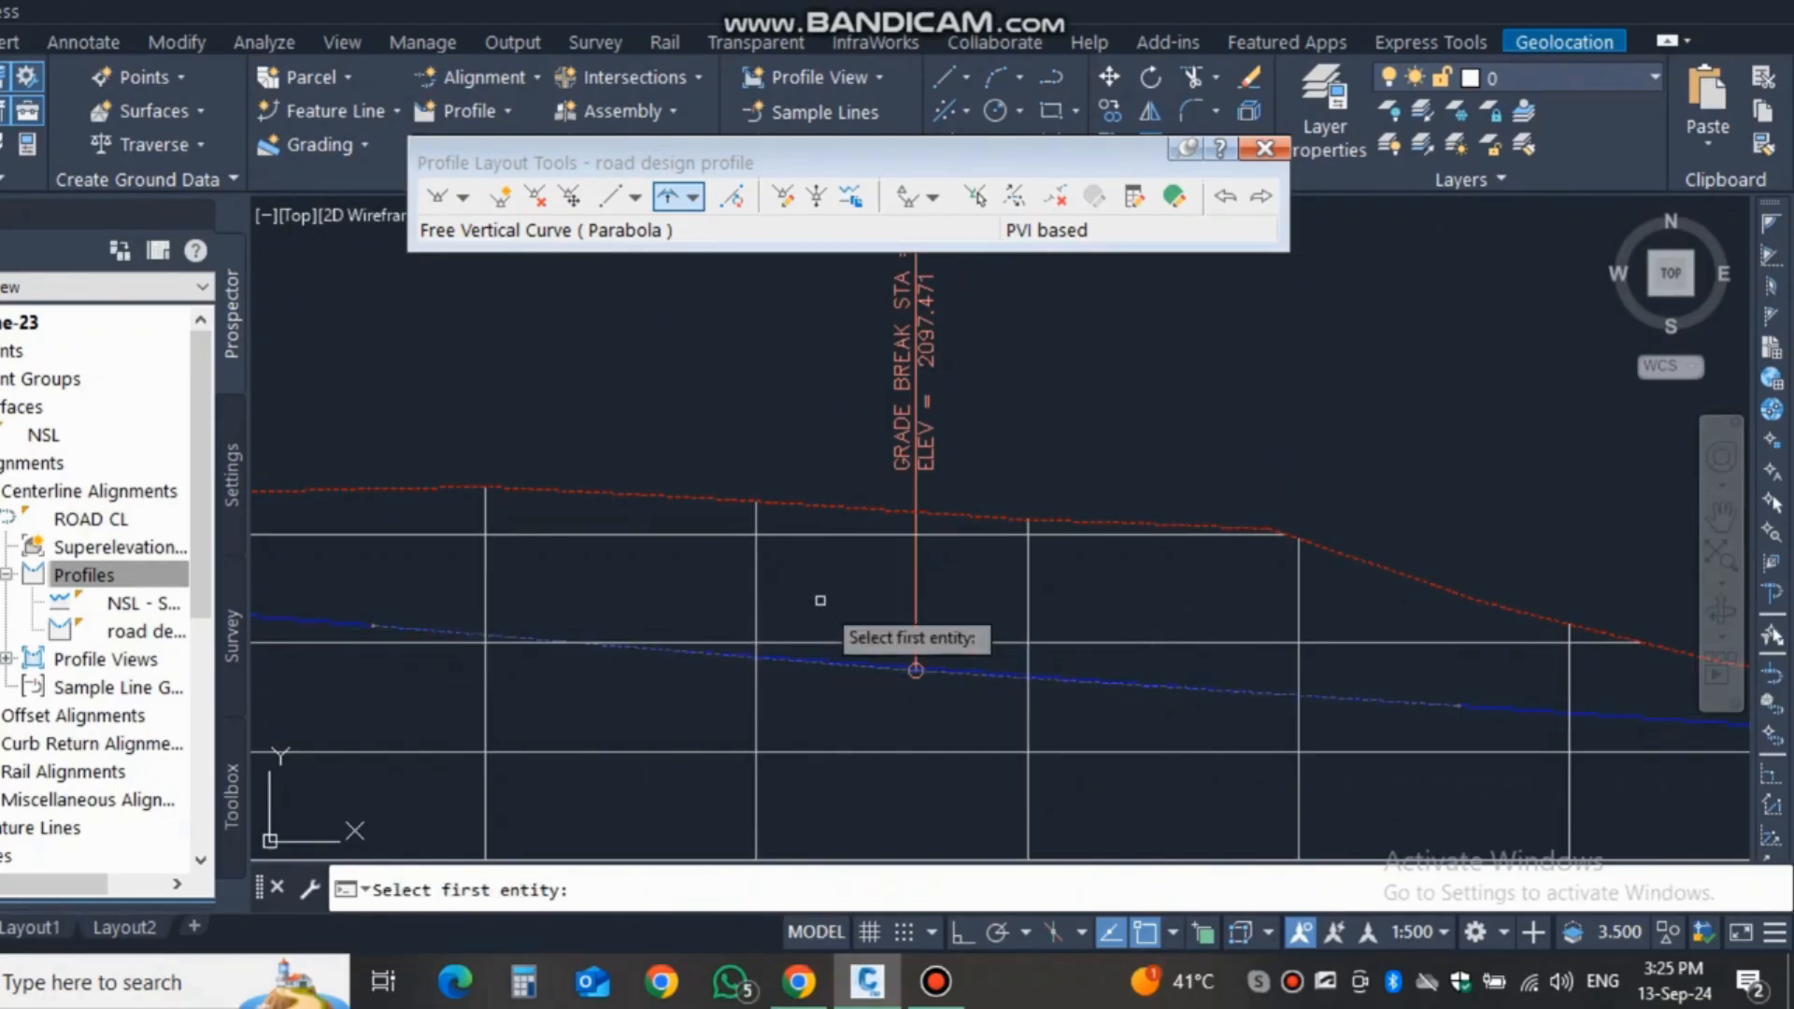
pyautogui.press('Escape')
# Examine the 100 m curve's labels and compare the whole design profile, with its tangents and vertical curves, against the ground profile.
pyautogui.scroll(5, 822, 600)
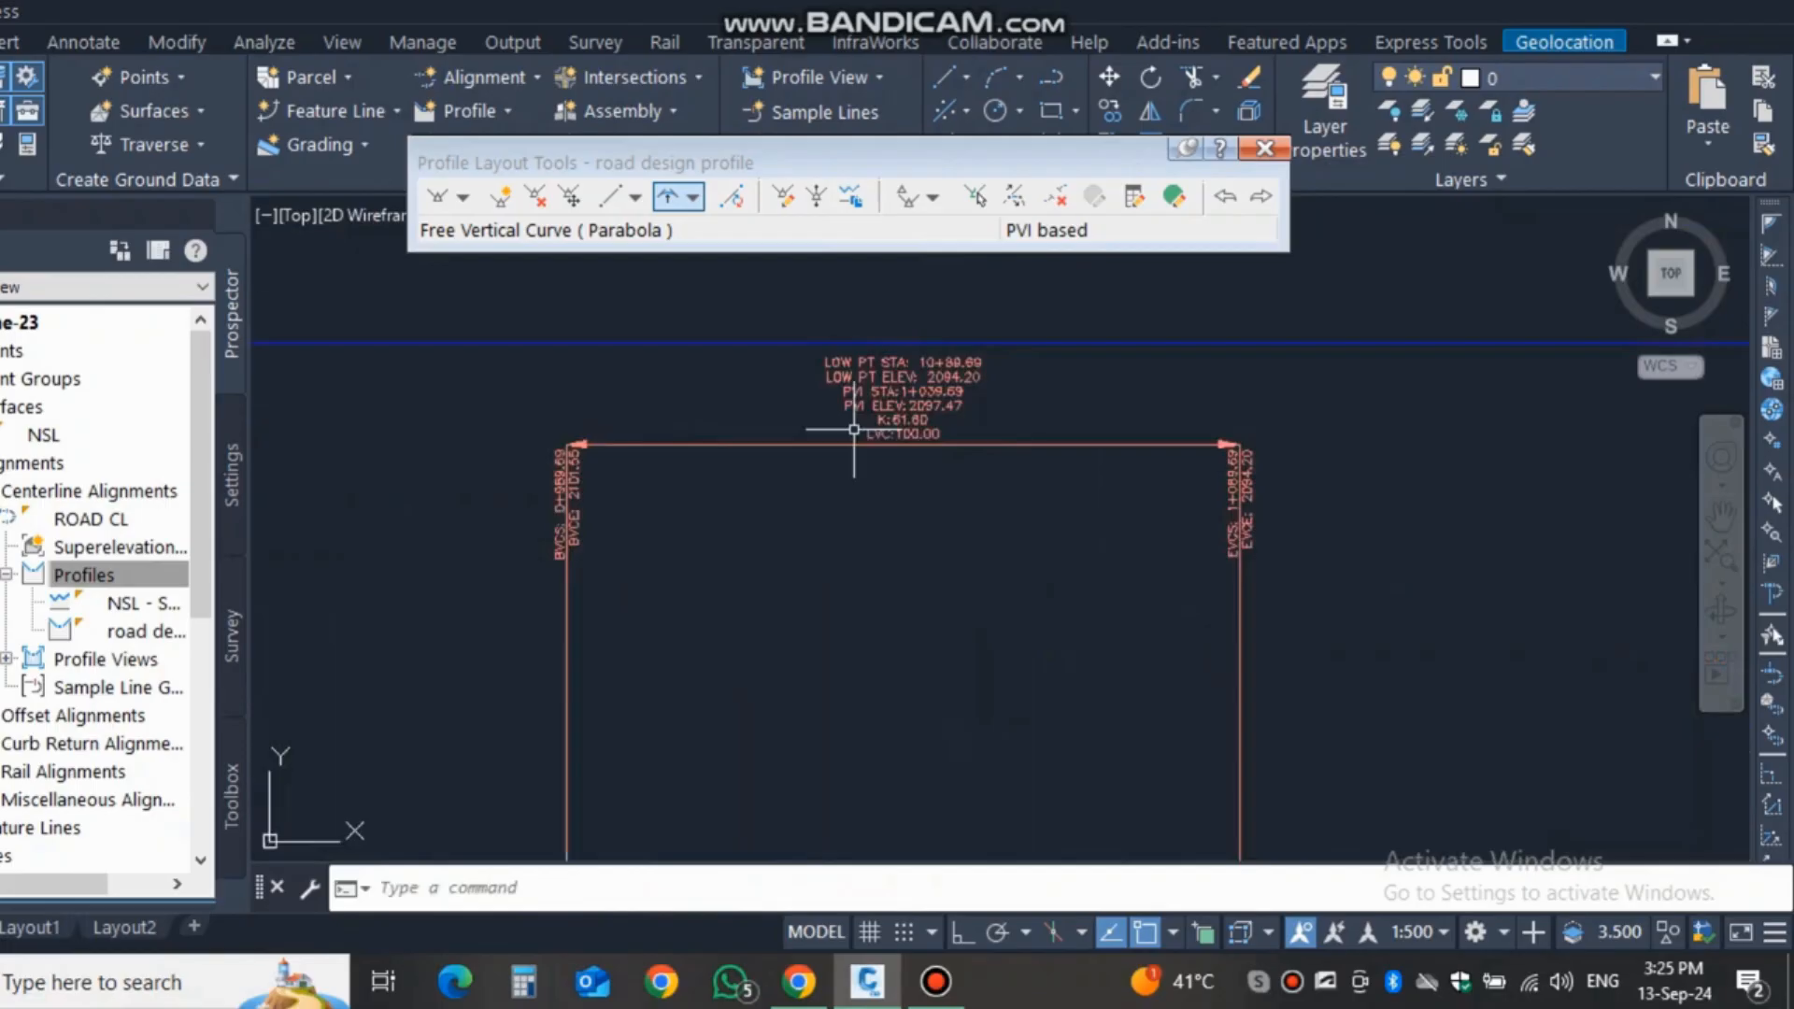
pyautogui.scroll(2, 932, 392)
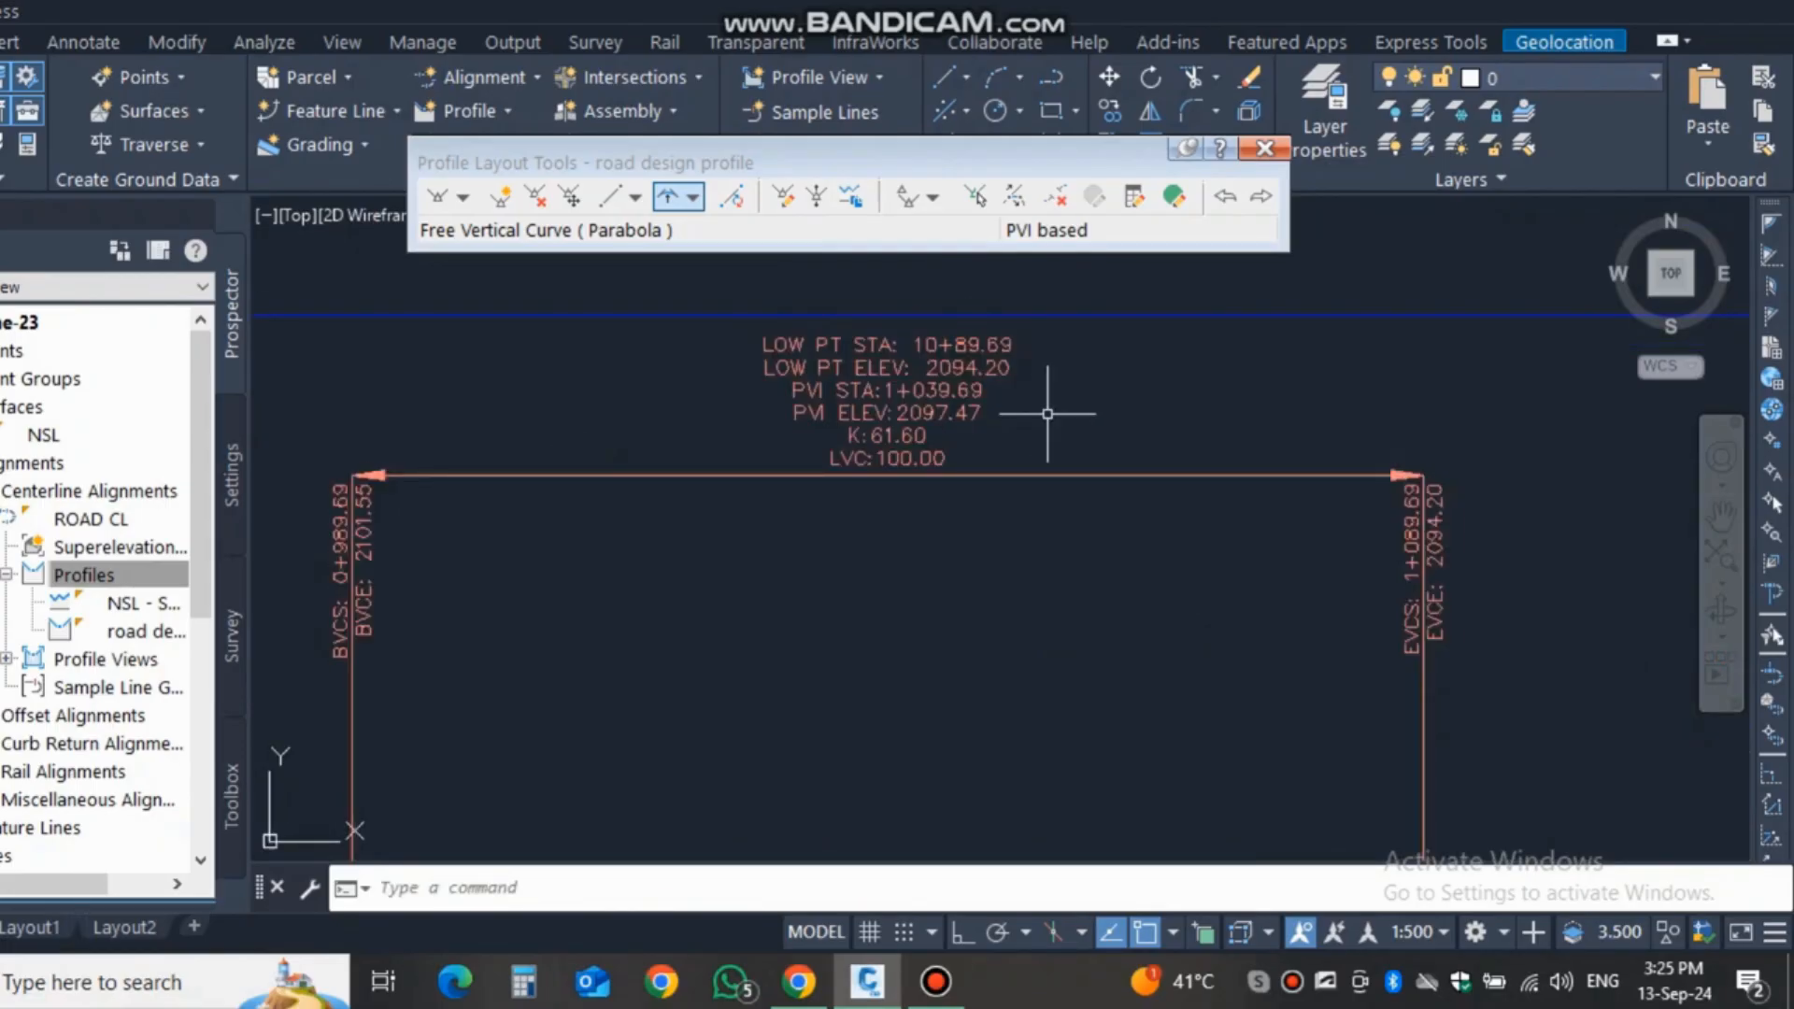
pyautogui.scroll(-5, 1048, 413)
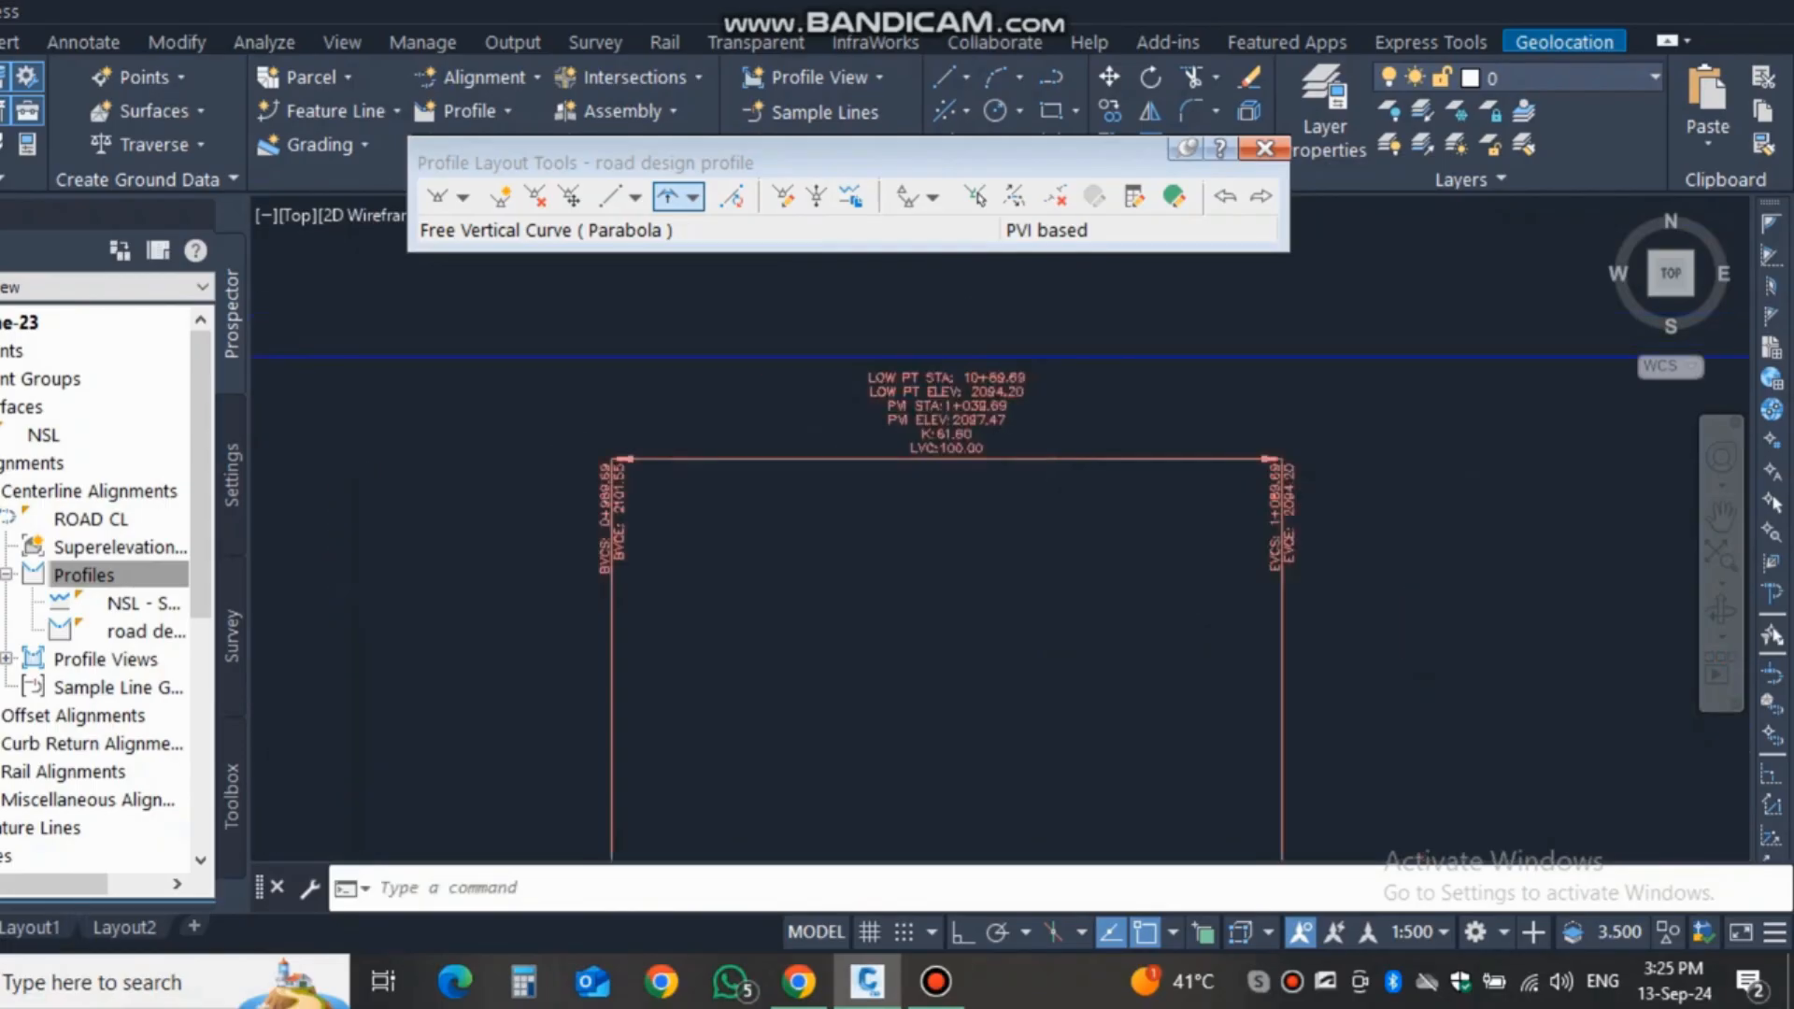
pyautogui.scroll(-3, 1135, 623)
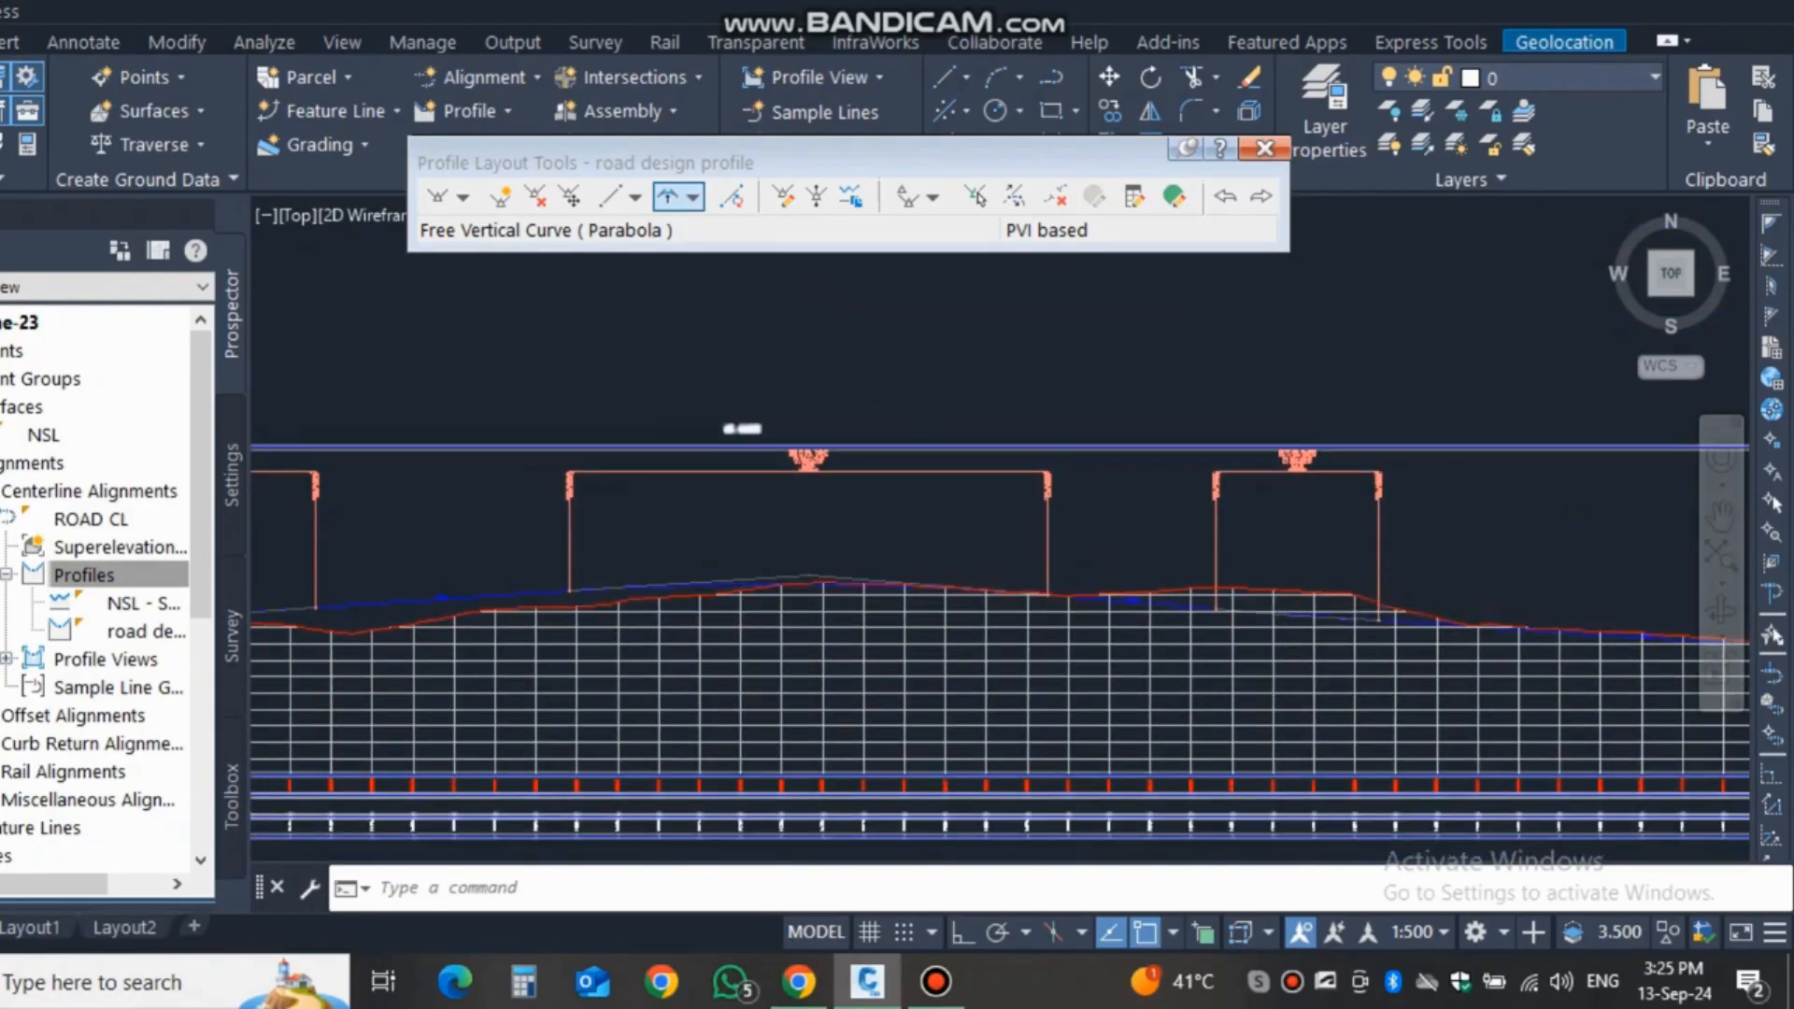
pyautogui.scroll(3, 1309, 606)
pyautogui.scroll(-2, 806, 573)
pyautogui.moveTo(806, 572); pyautogui.dragTo(861, 560, button='middle')
pyautogui.scroll(2, 1081, 583)
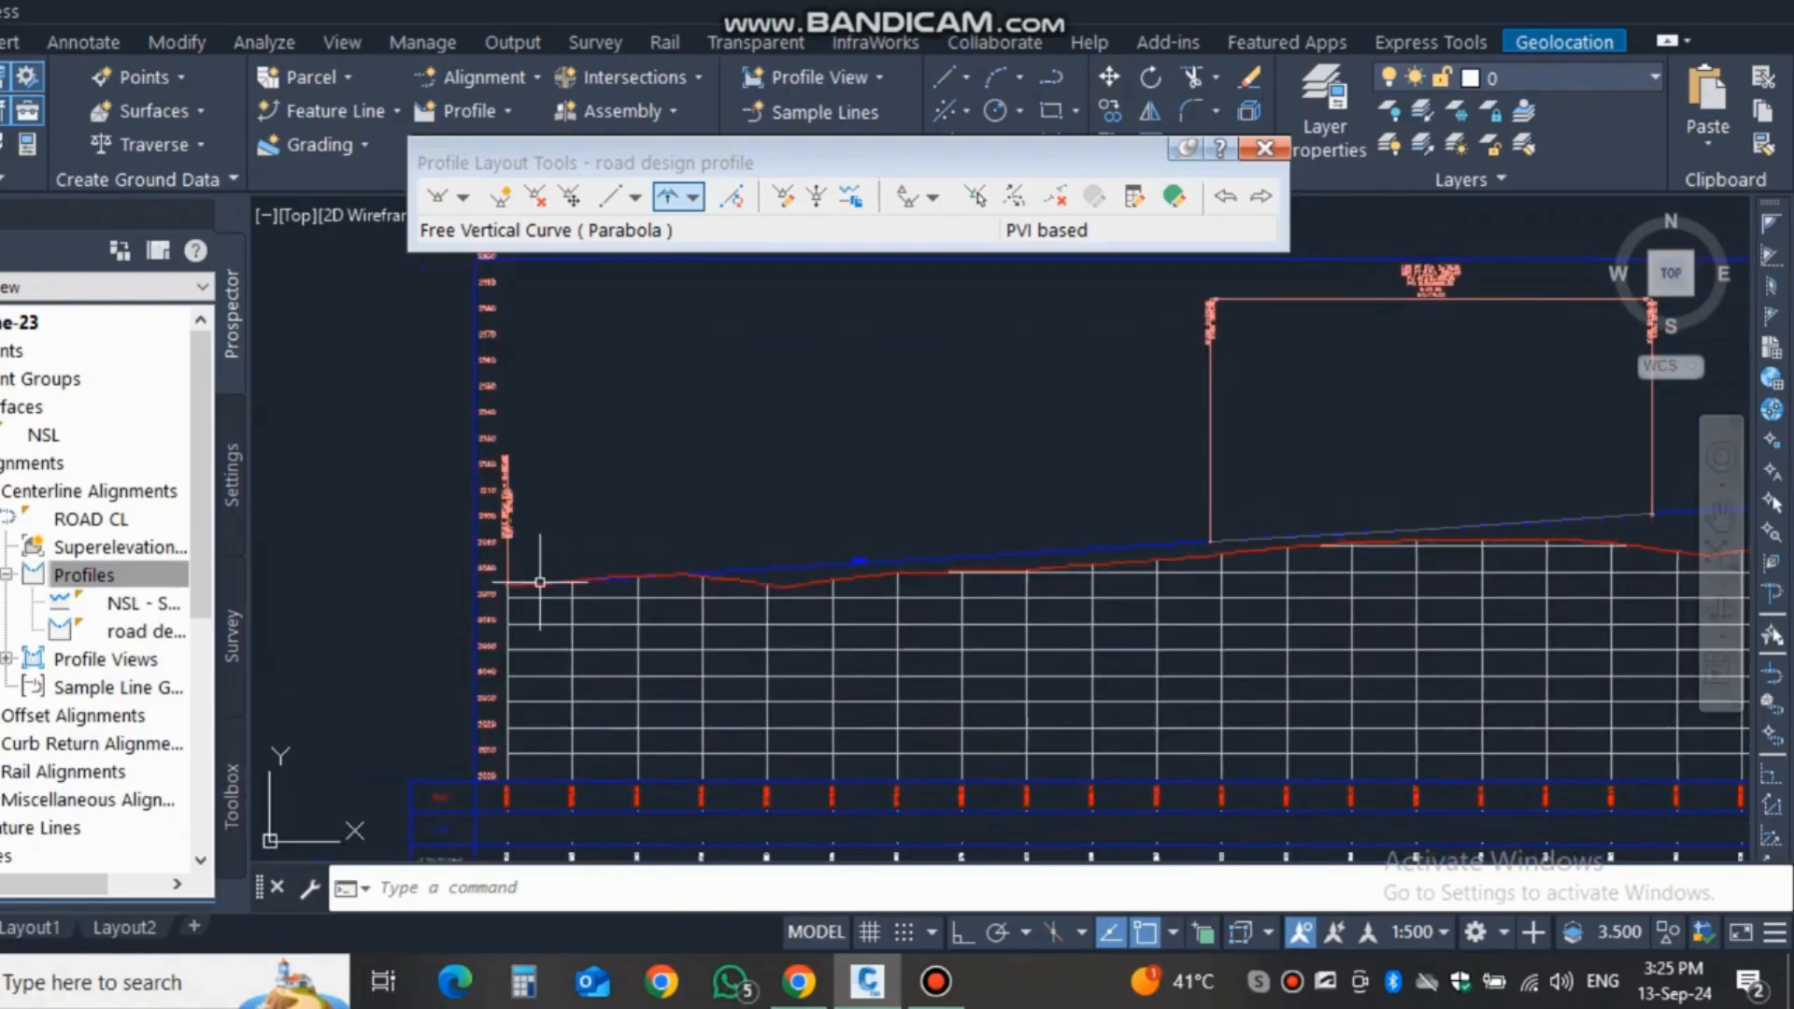
pyautogui.moveTo(1011, 537); pyautogui.dragTo(960, 576, button='middle')
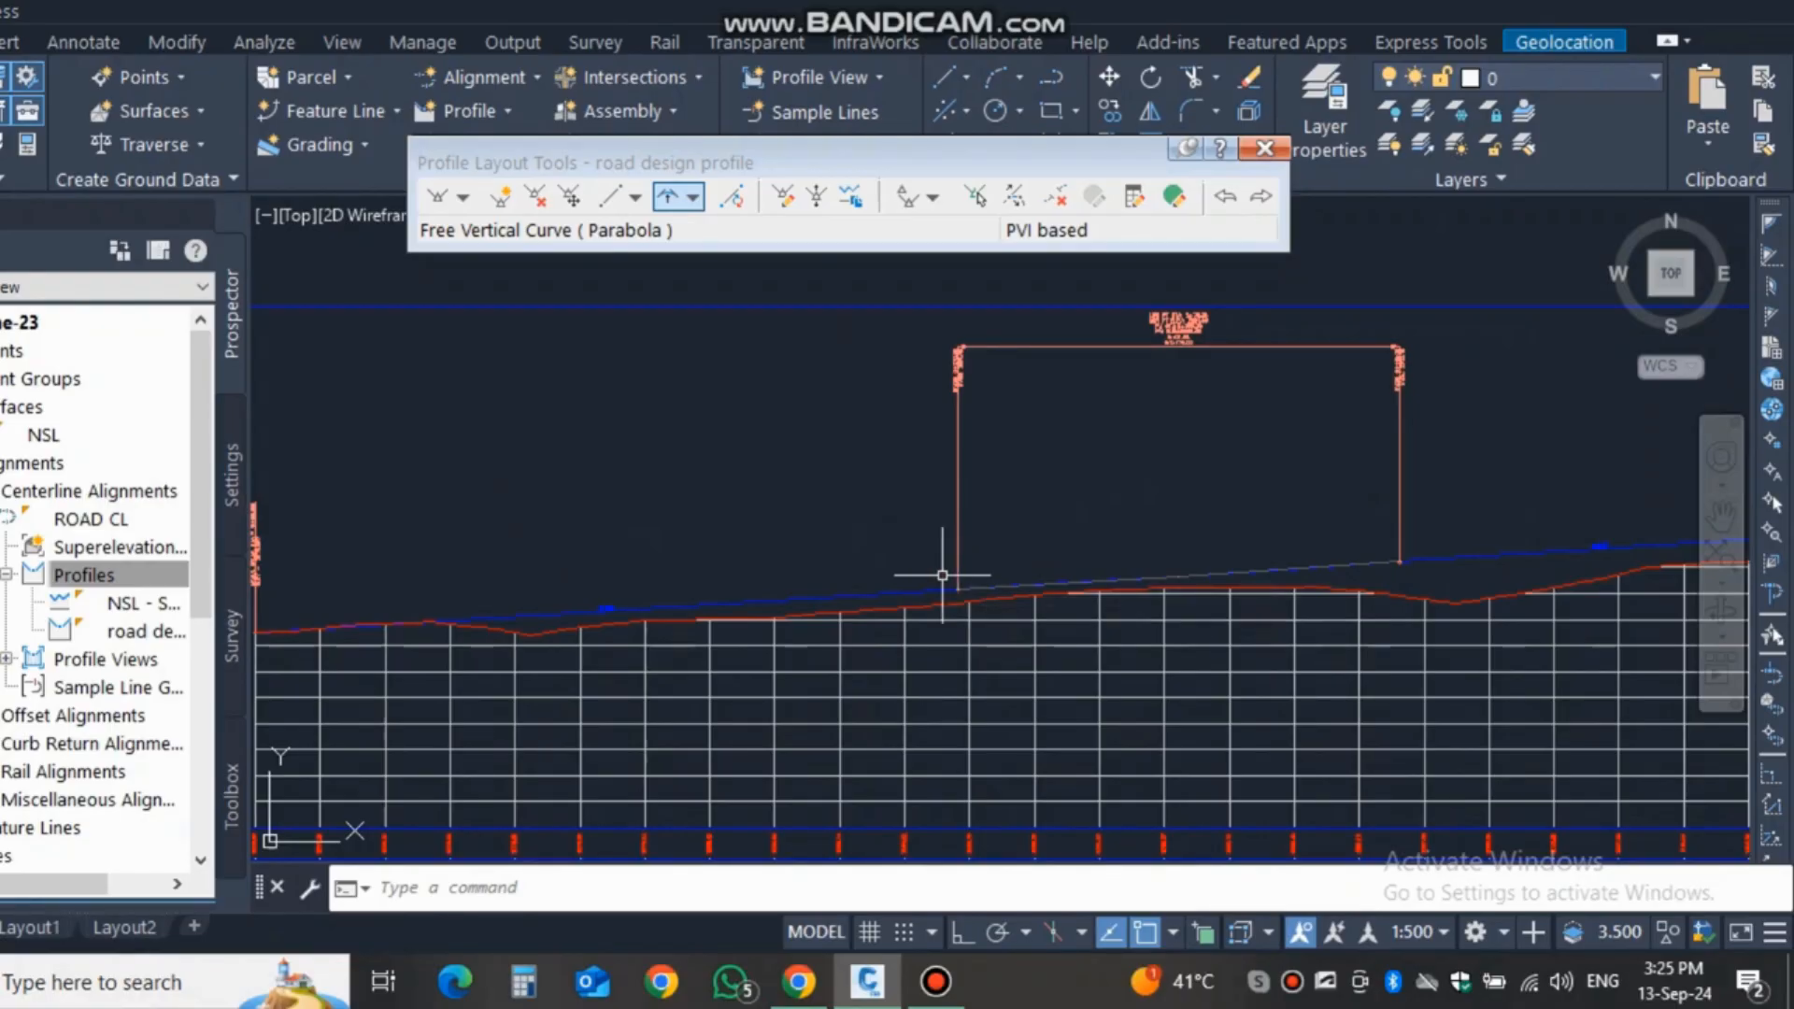
pyautogui.scroll(4, 621, 609)
pyautogui.scroll(-5, 474, 618)
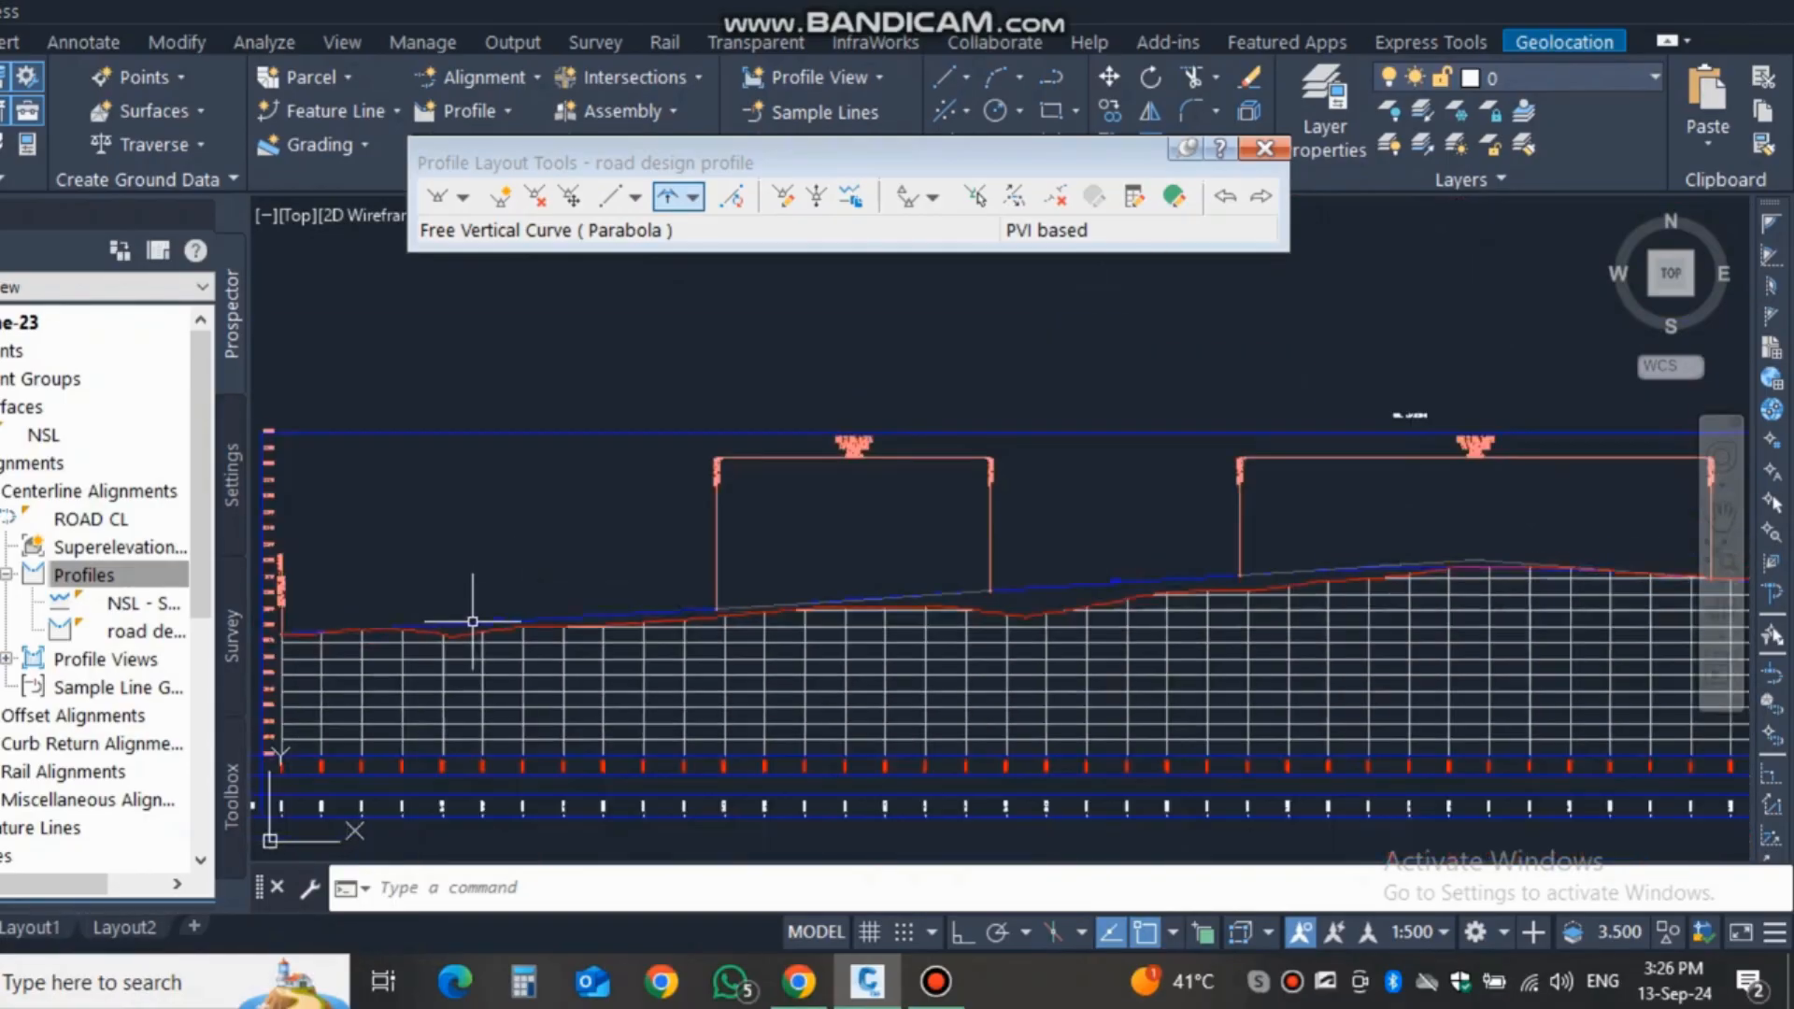
pyautogui.scroll(-1, 741, 541)
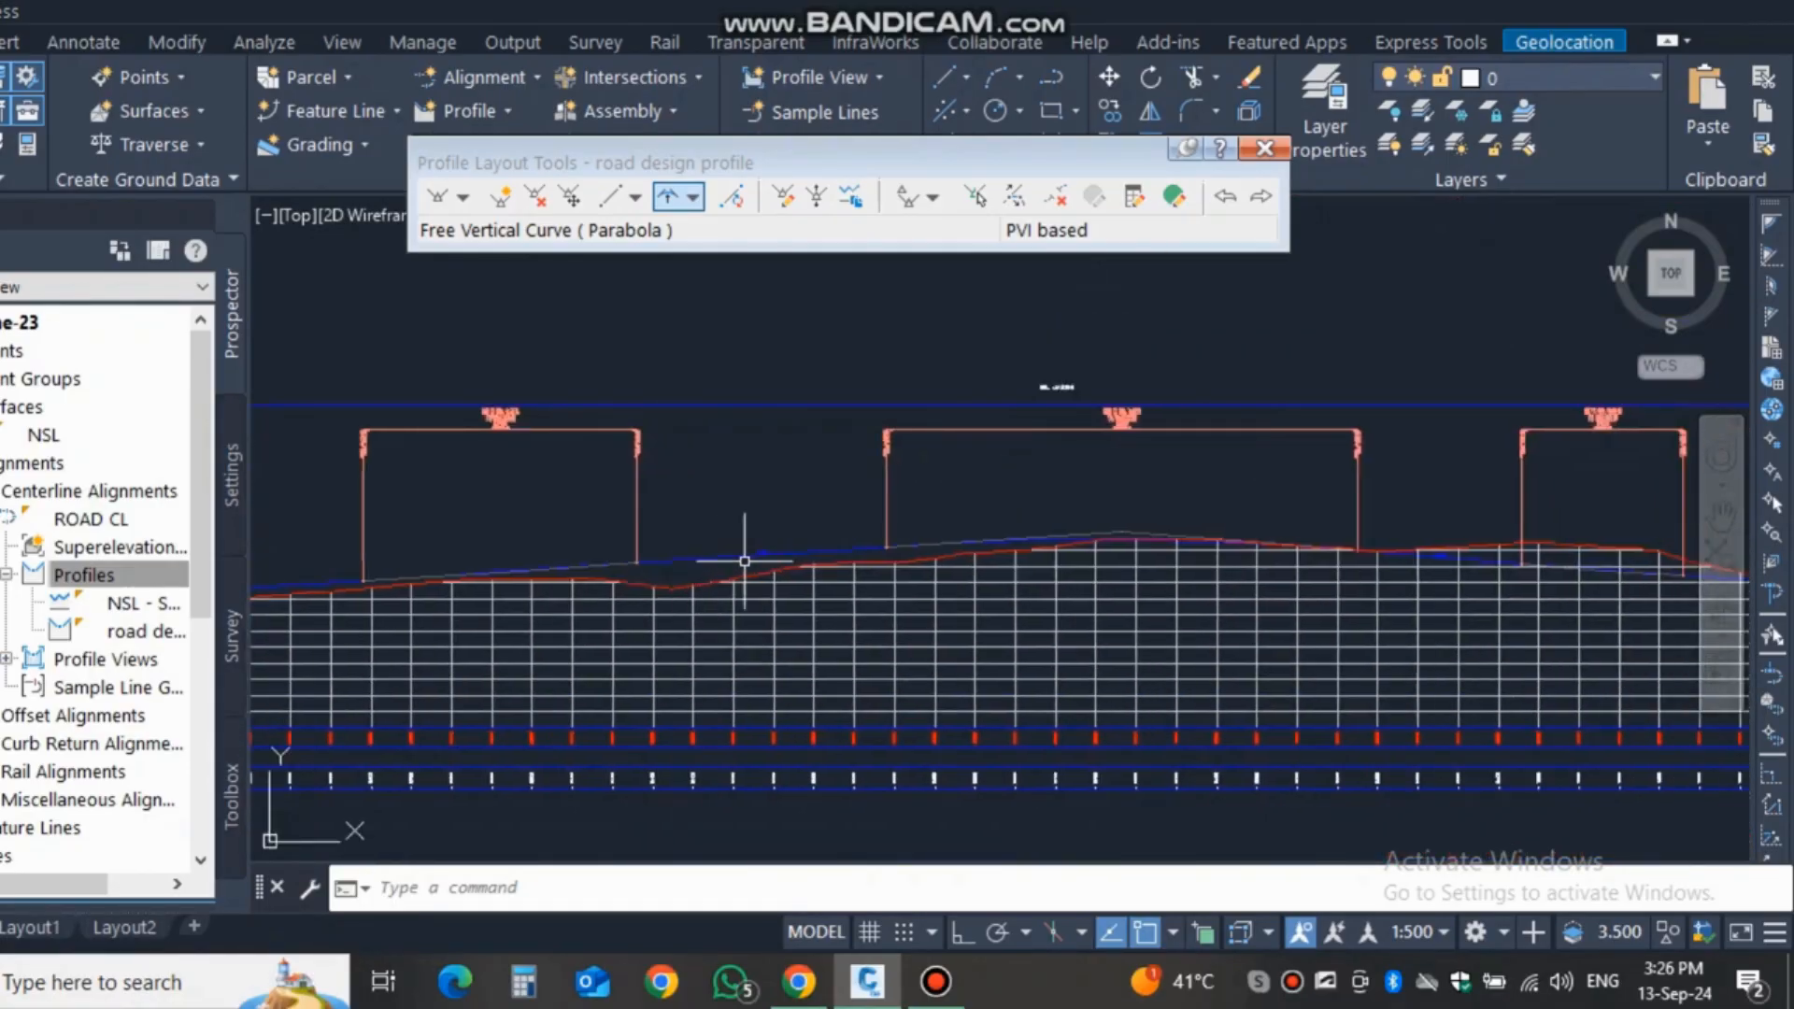
pyautogui.scroll(-1, 733, 549)
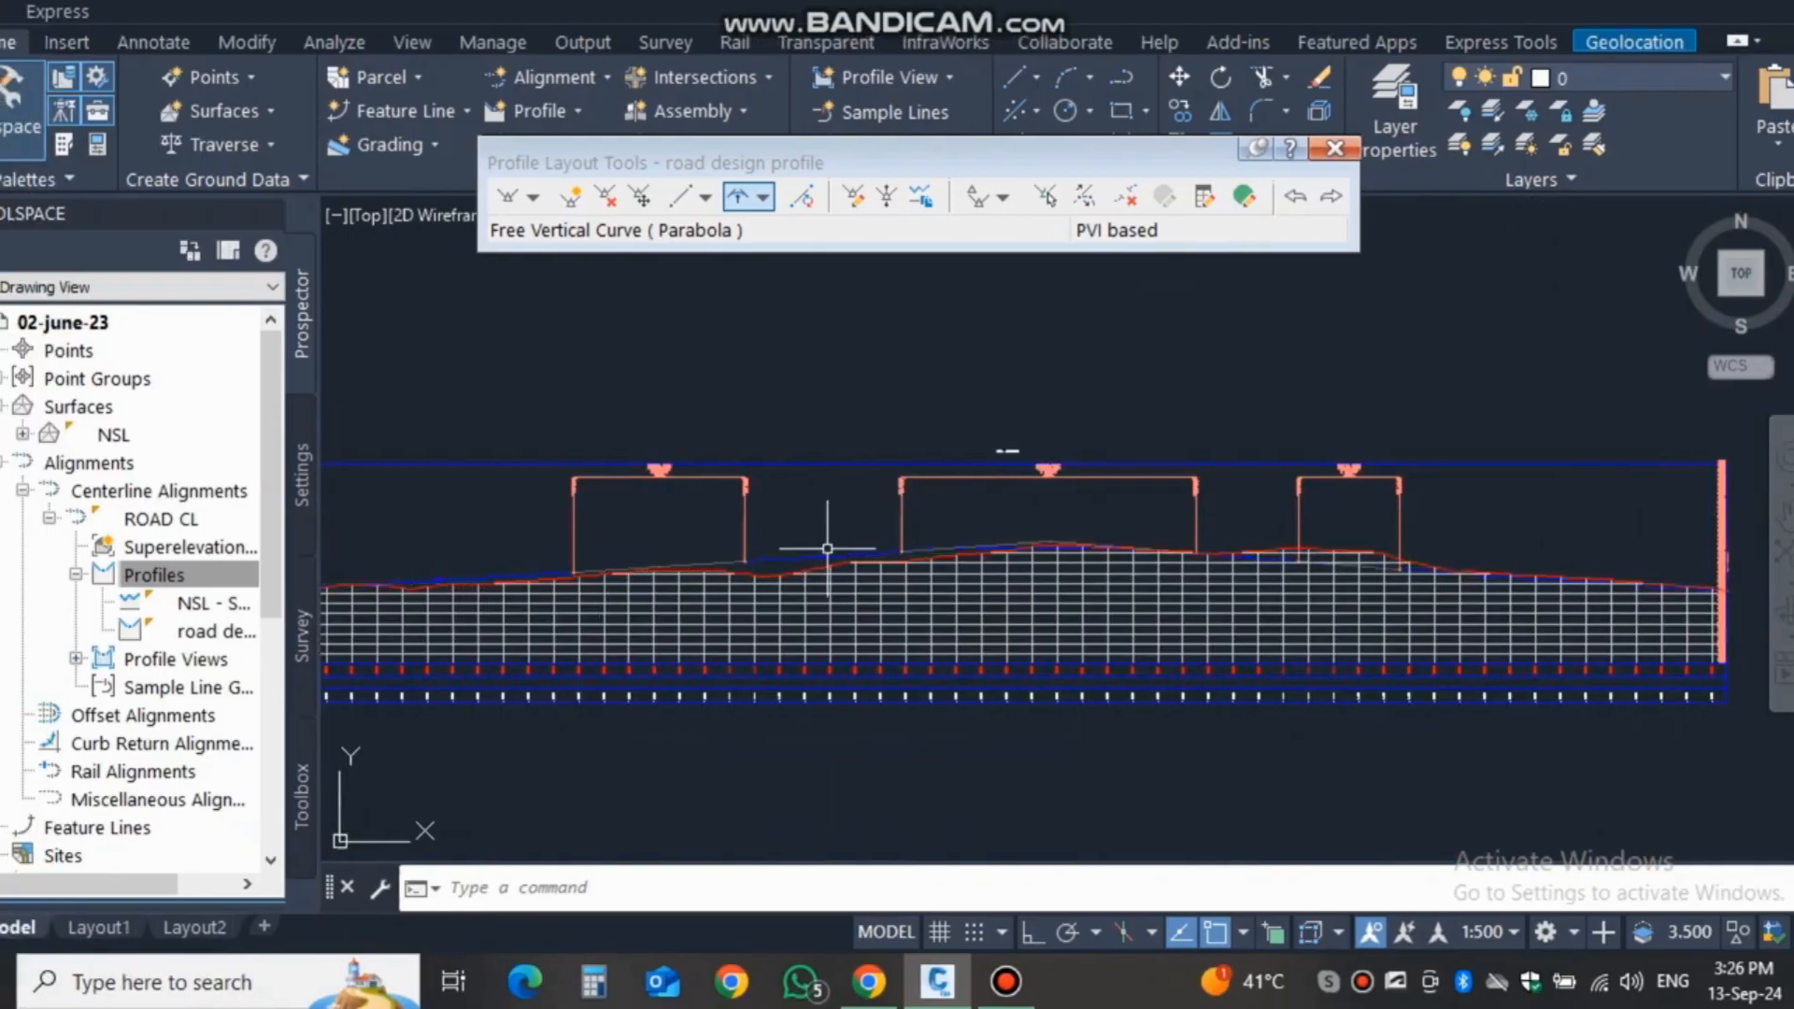
# Examine the NSL, PGL and STATIONS bands beneath the start of the profile view for their station values.
pyautogui.moveTo(844, 585); pyautogui.dragTo(1260, 576, button='middle')
pyautogui.scroll(3, 572, 671)
pyautogui.scroll(4, 654, 675)
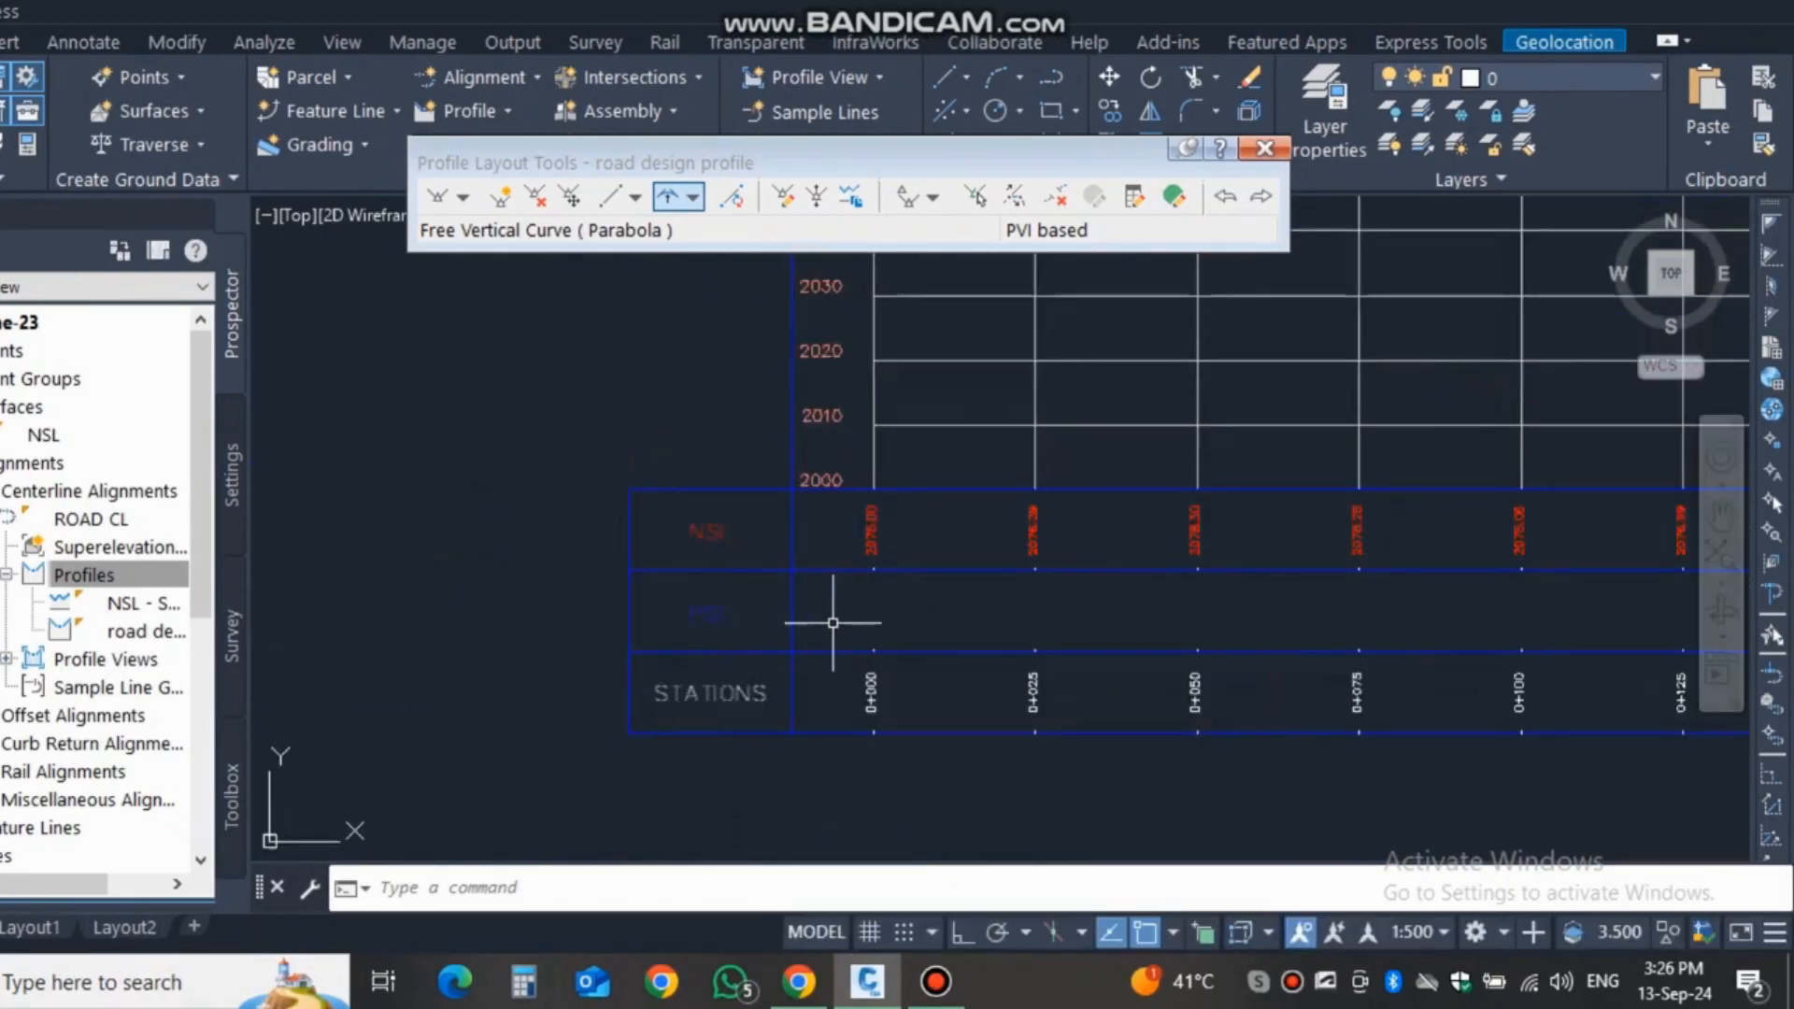
pyautogui.scroll(2, 883, 592)
pyautogui.moveTo(893, 520); pyautogui.dragTo(882, 548, button='middle')
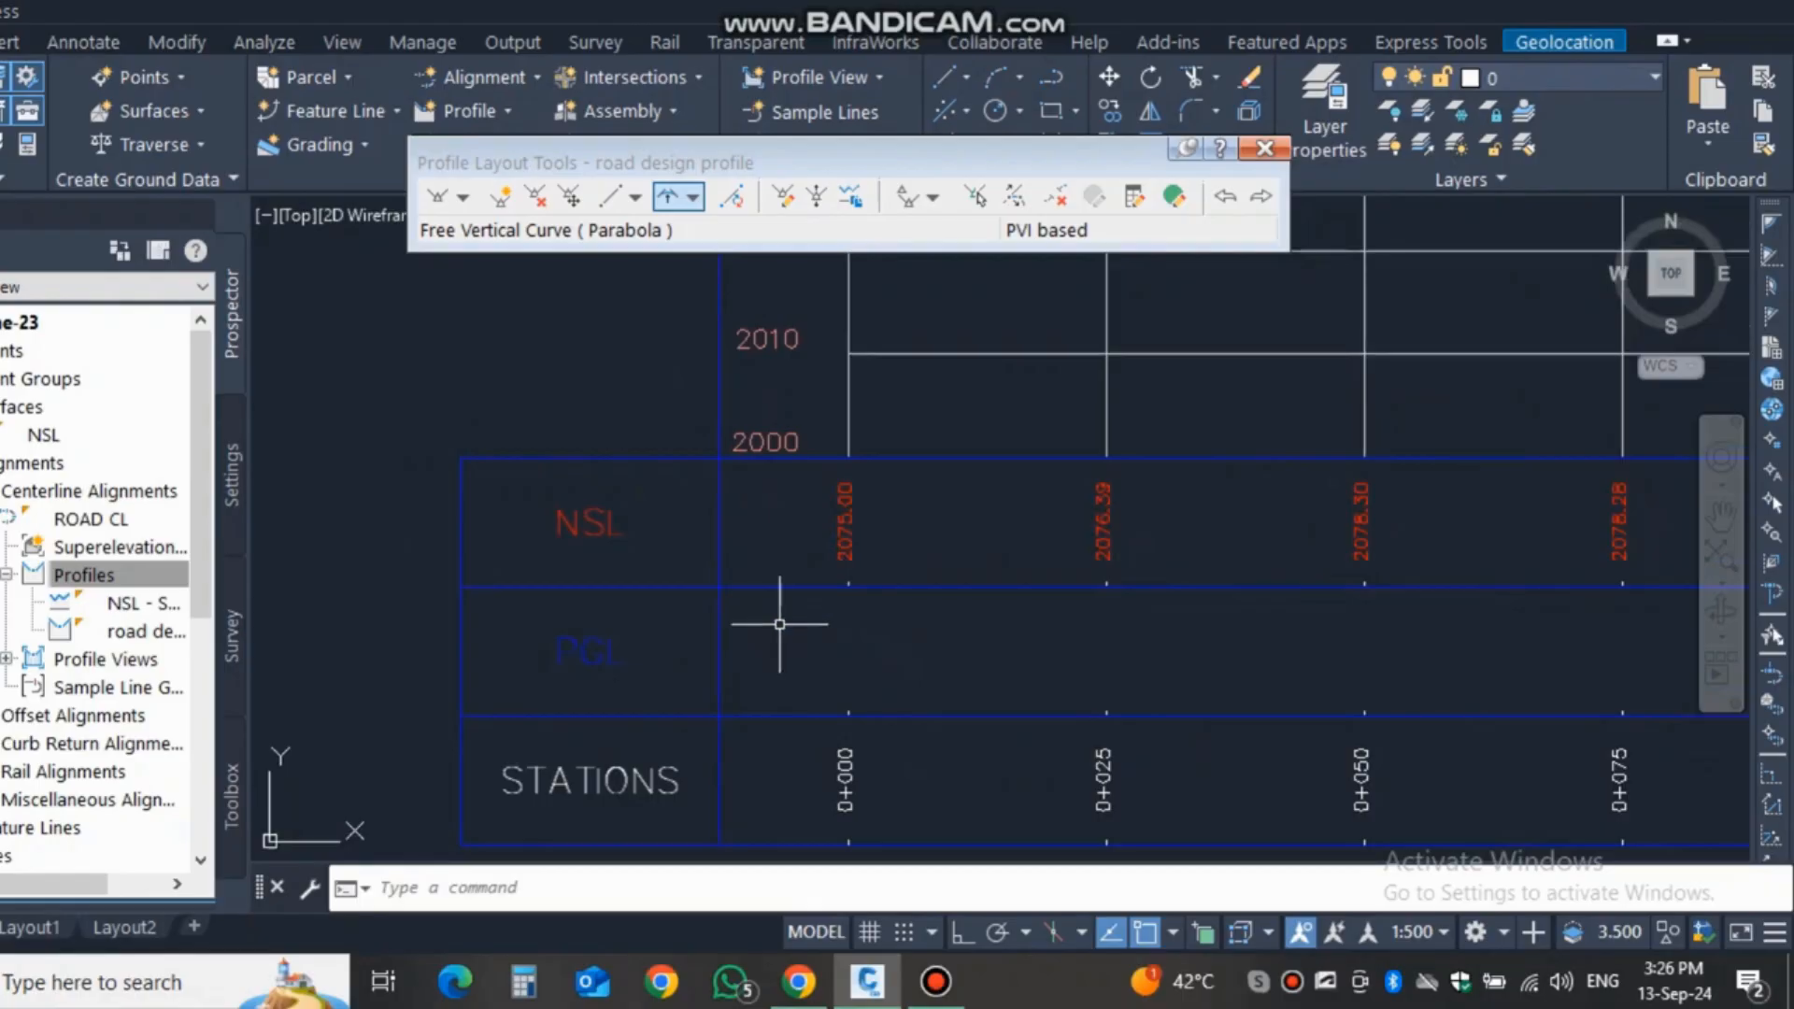
pyautogui.click(784, 585)
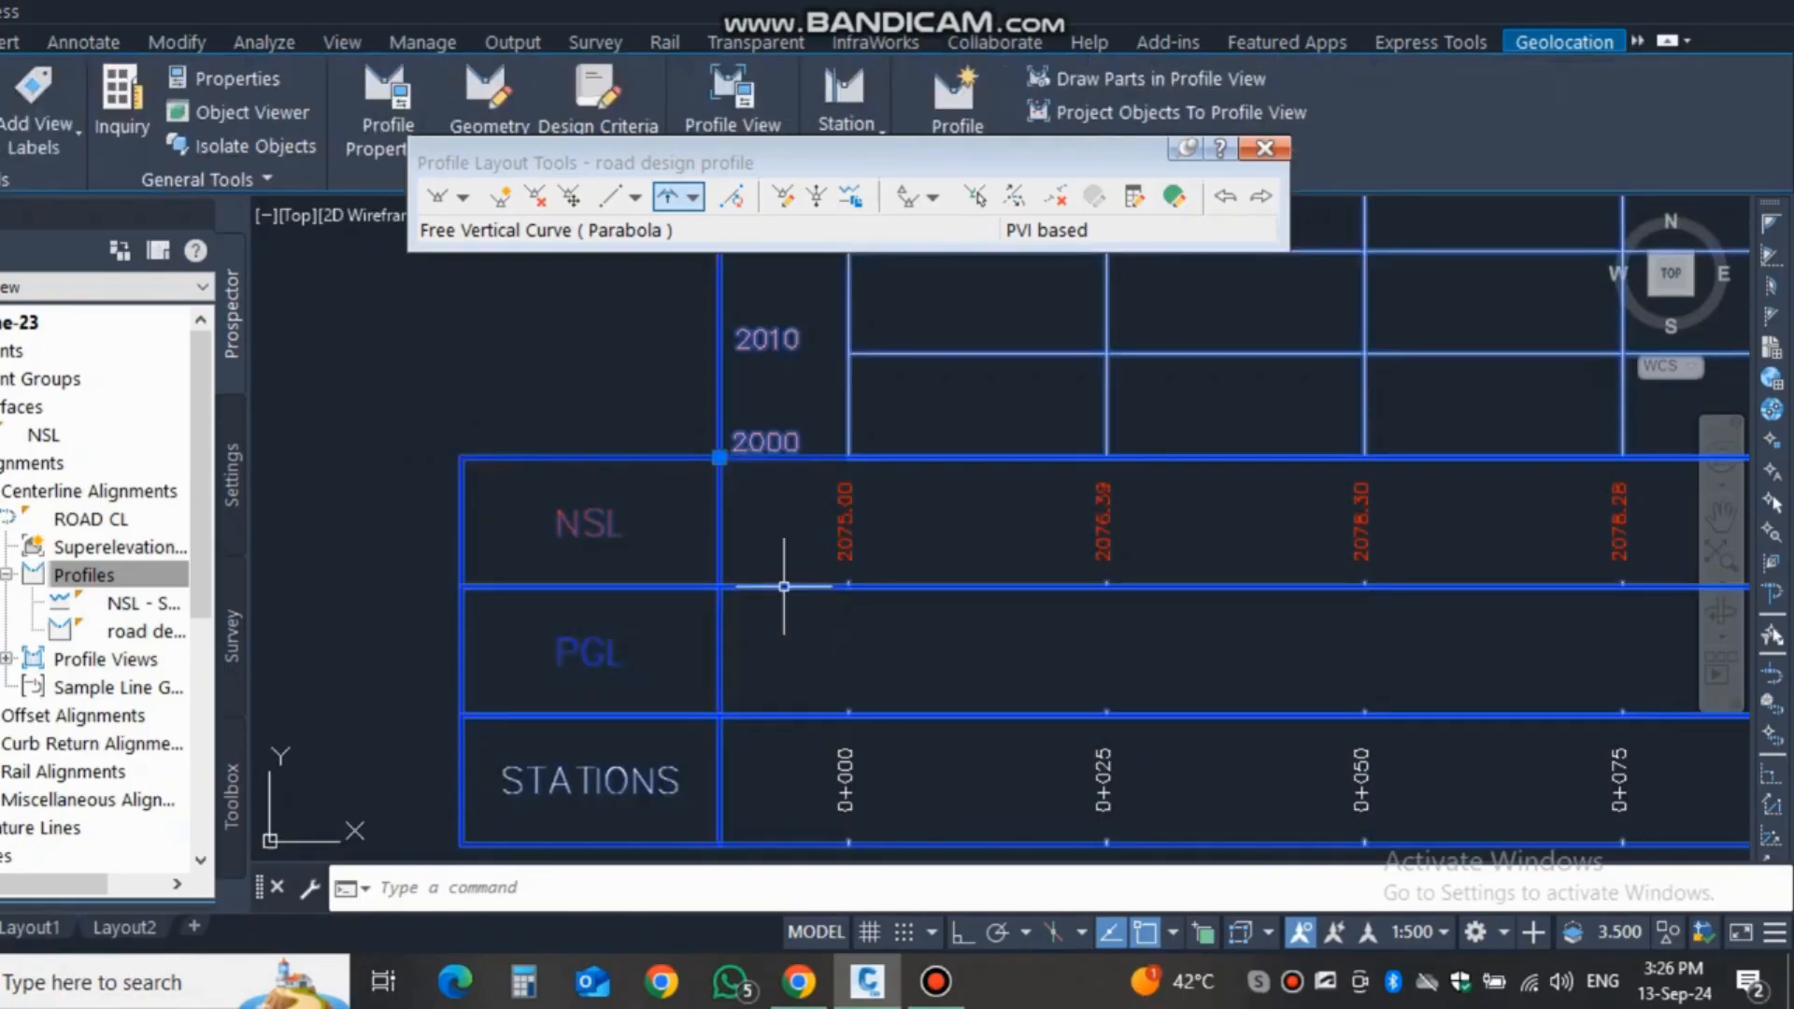
pyautogui.press('Escape')
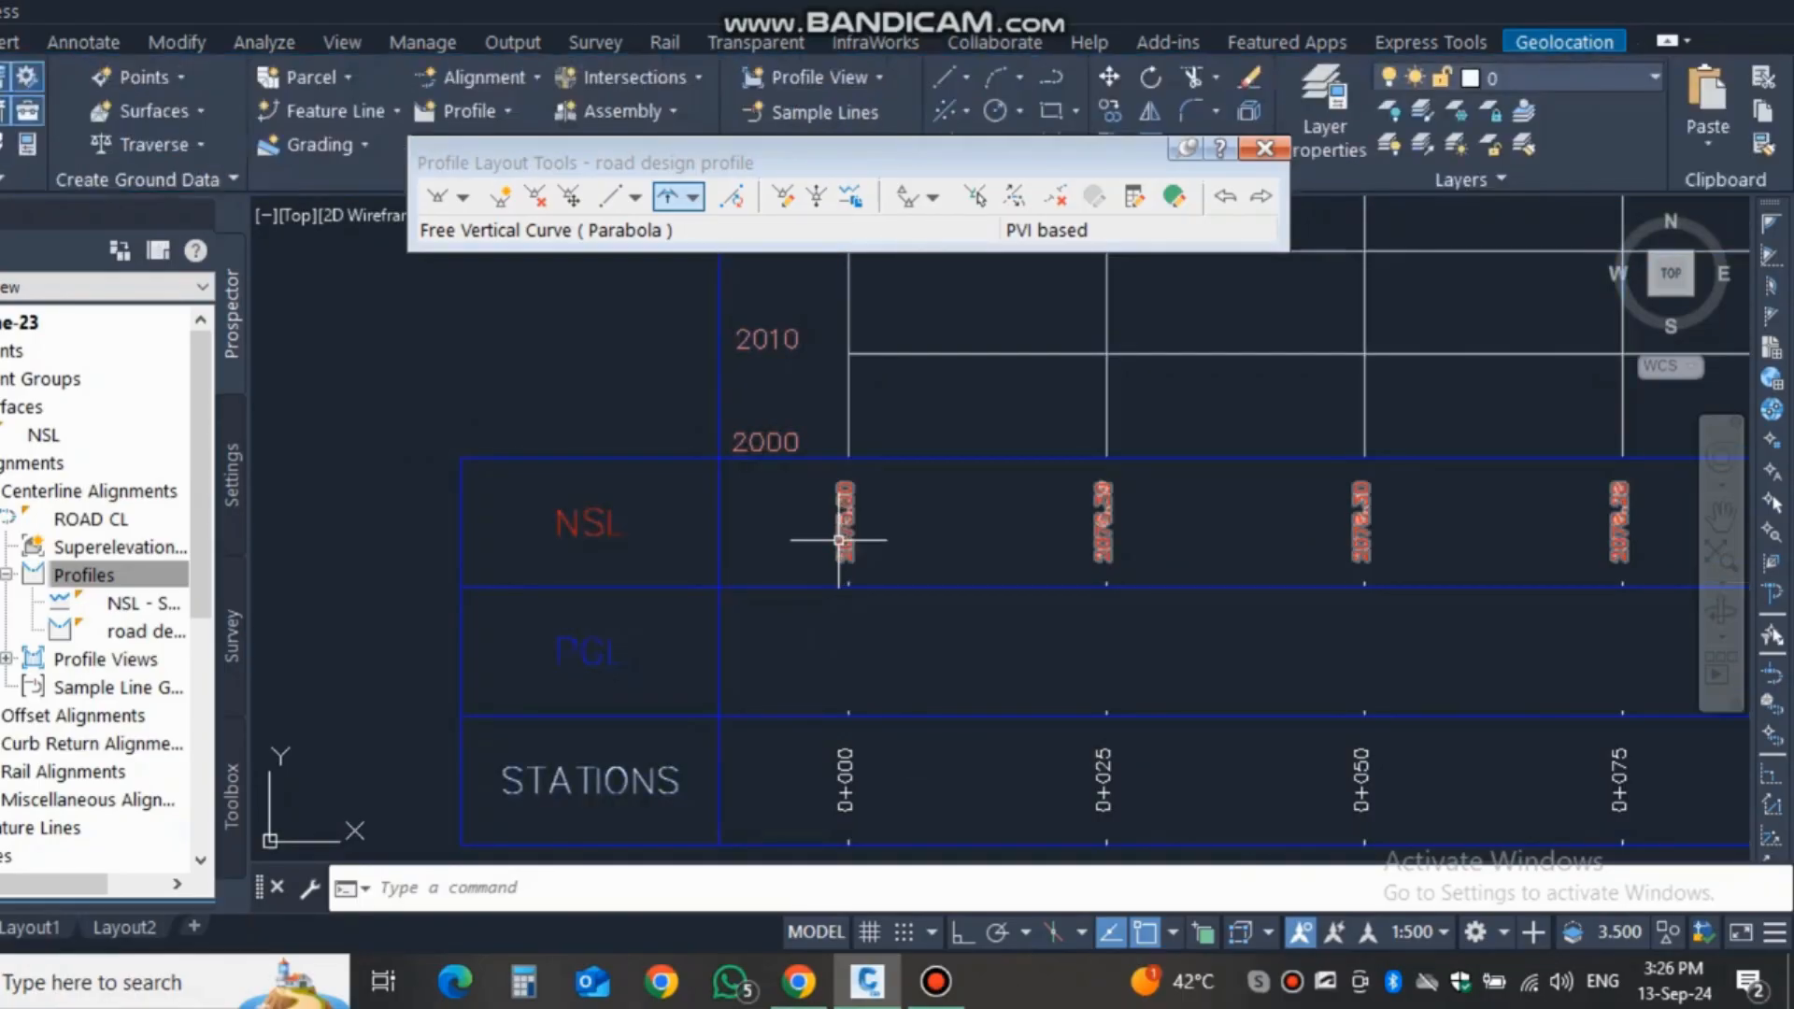
pyautogui.scroll(-5, 841, 523)
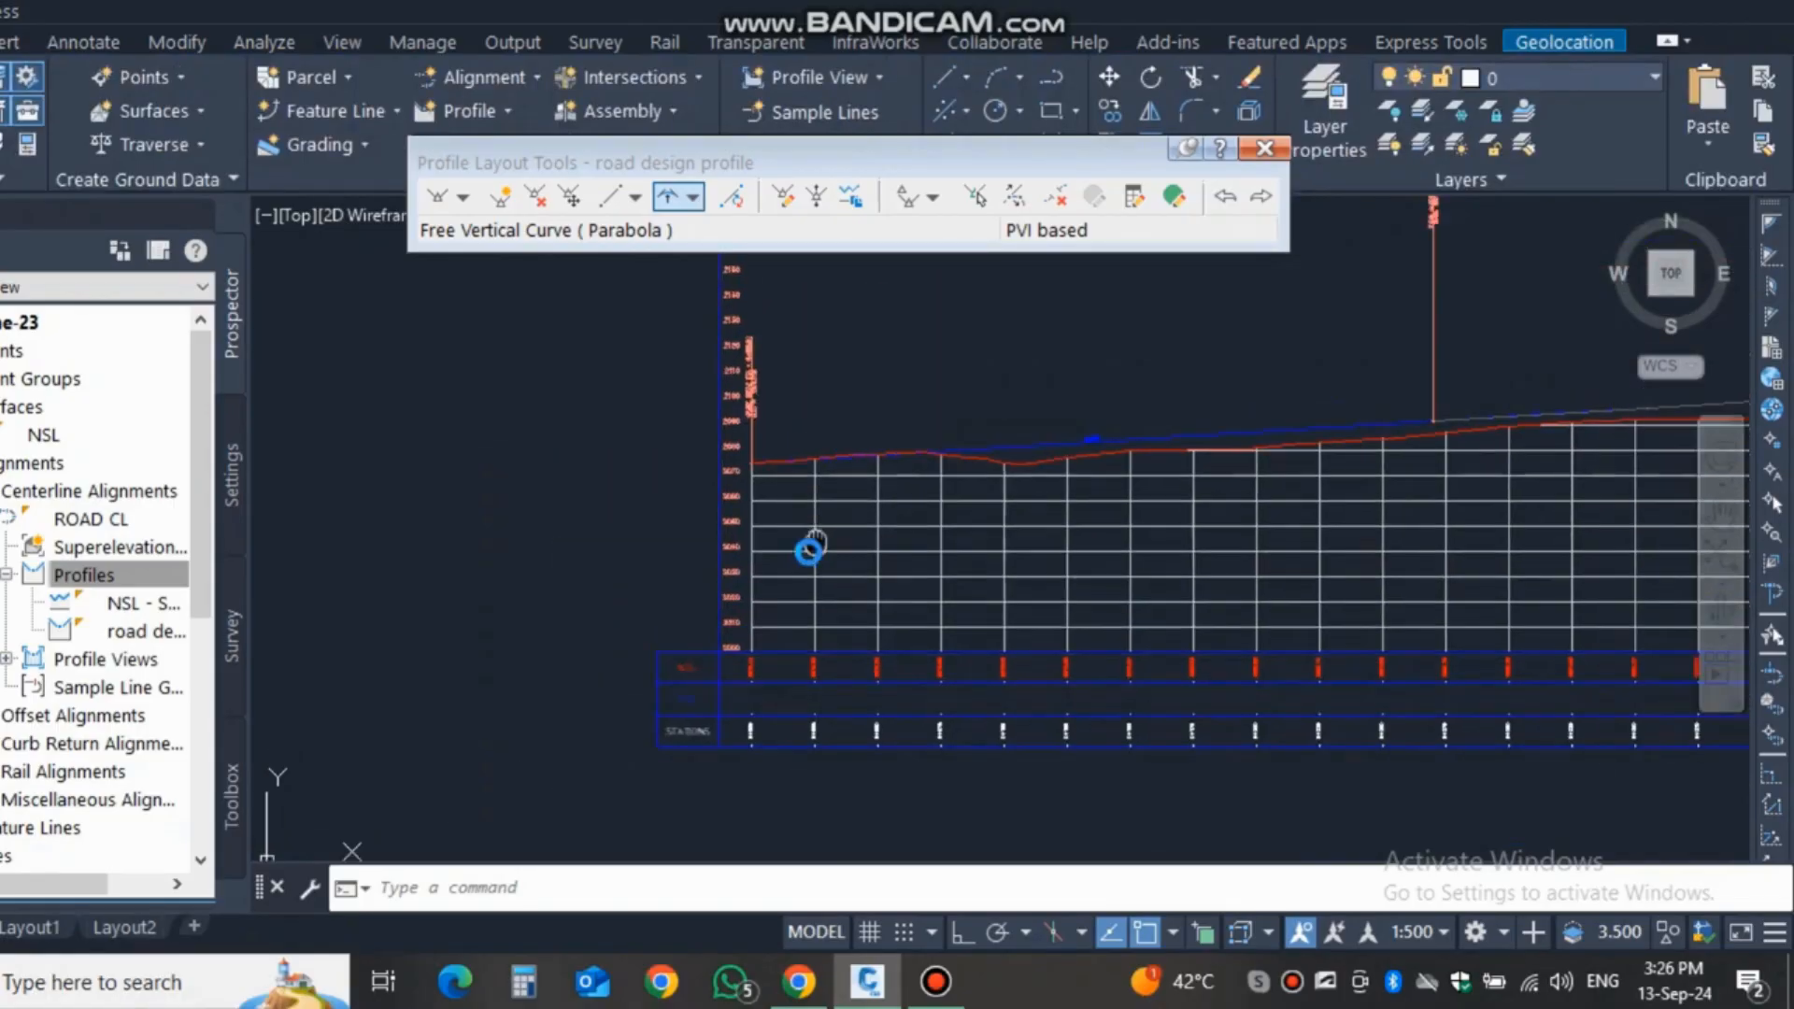
pyautogui.moveTo(922, 457)
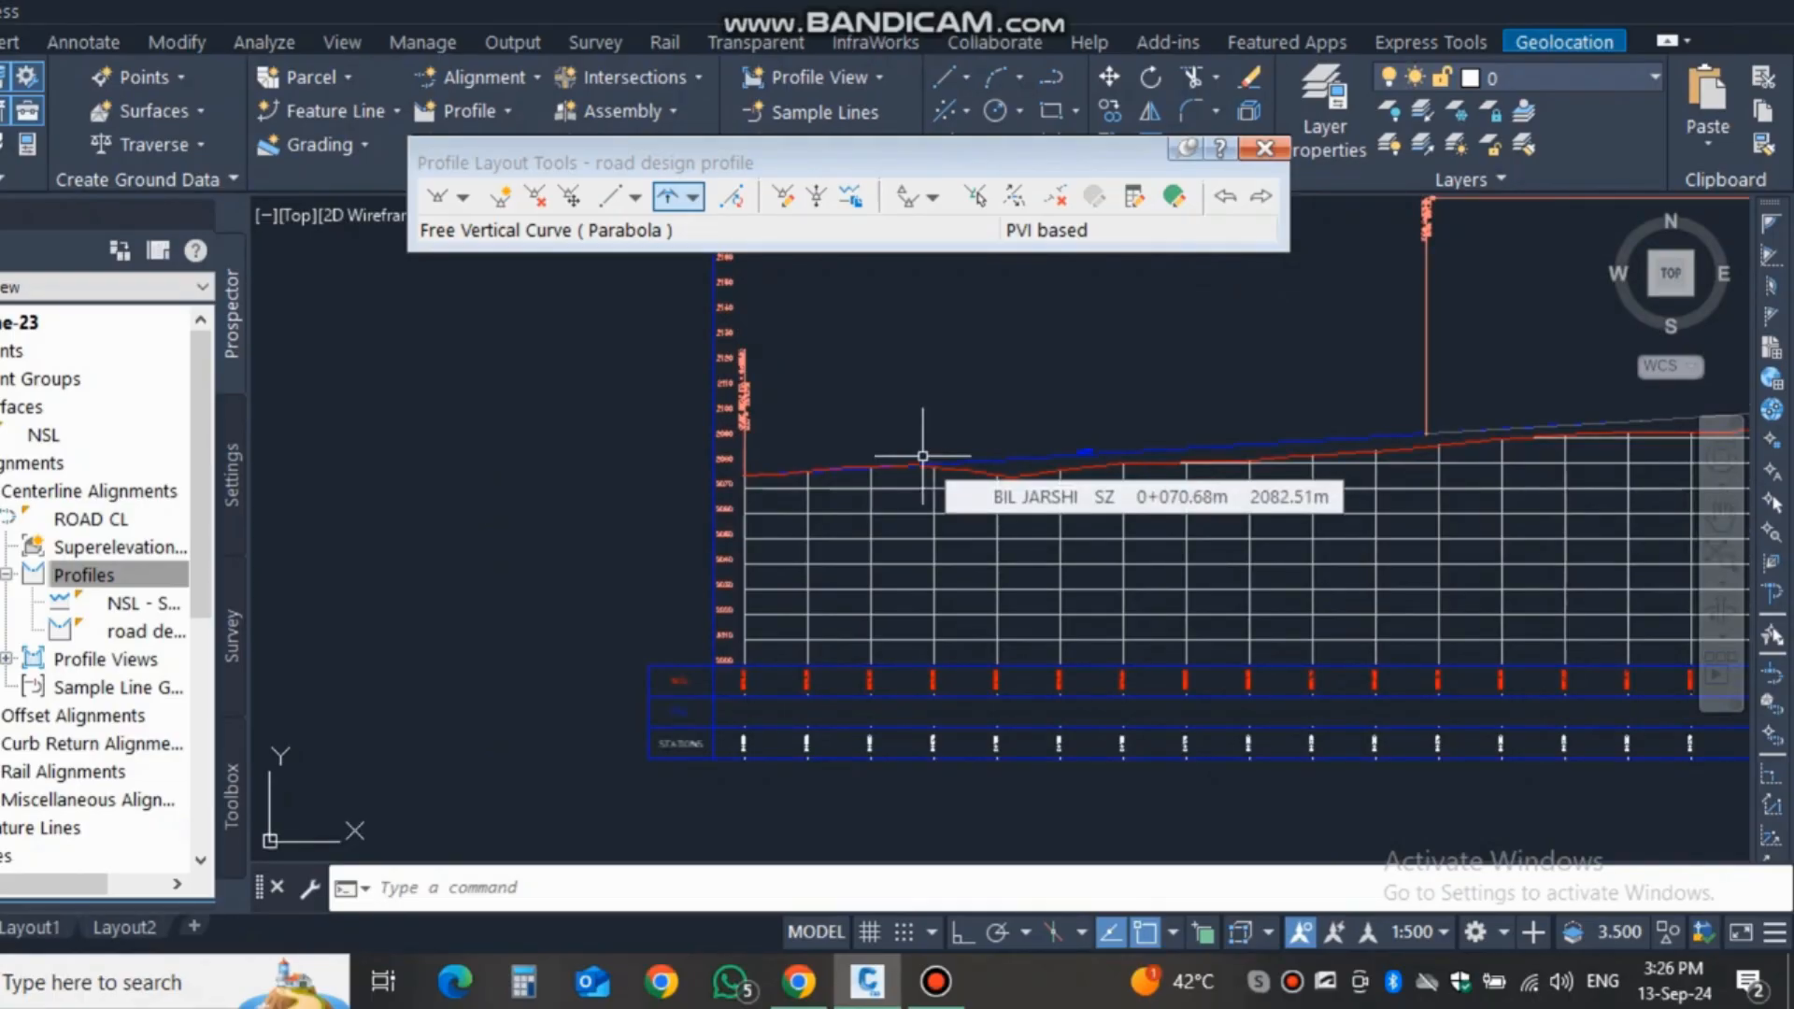
# In the profile view's band properties, assign road design profile as both Profile1 and Profile2 of the PGL band and apply the change.
pyautogui.scroll(4, 714, 715)
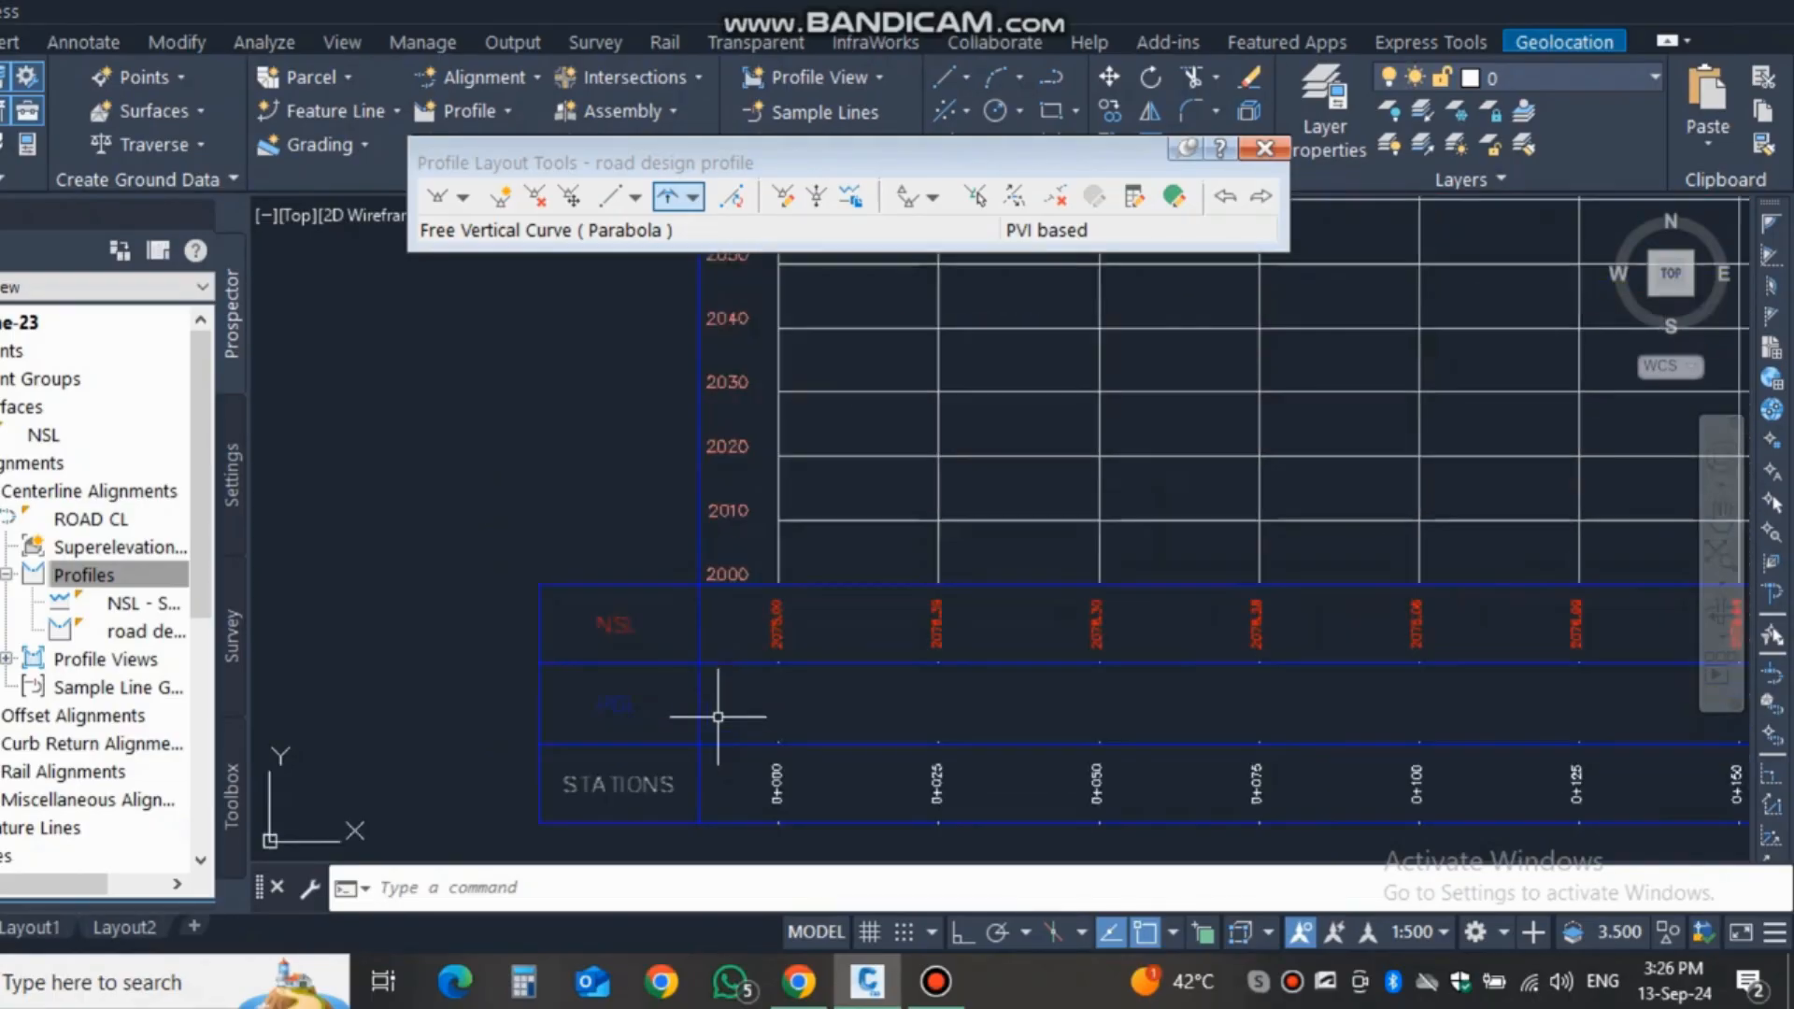
pyautogui.click(843, 662)
pyautogui.rightClick(843, 661)
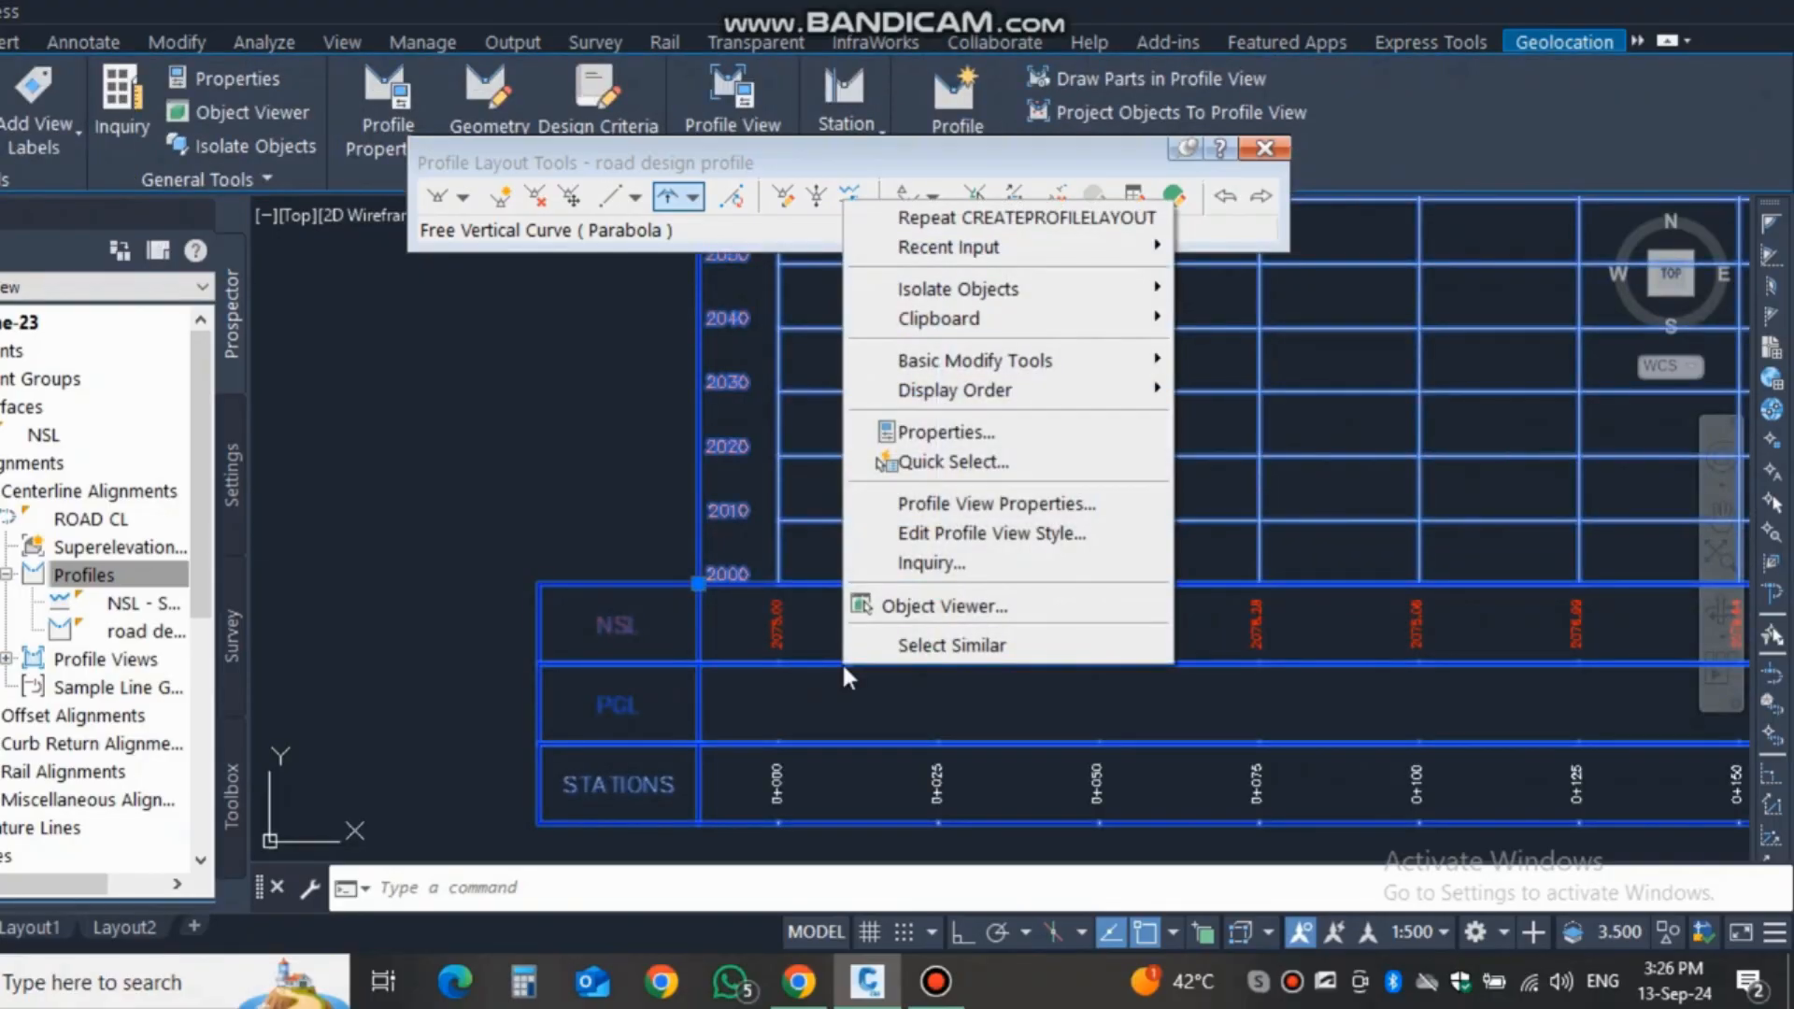
pyautogui.click(968, 506)
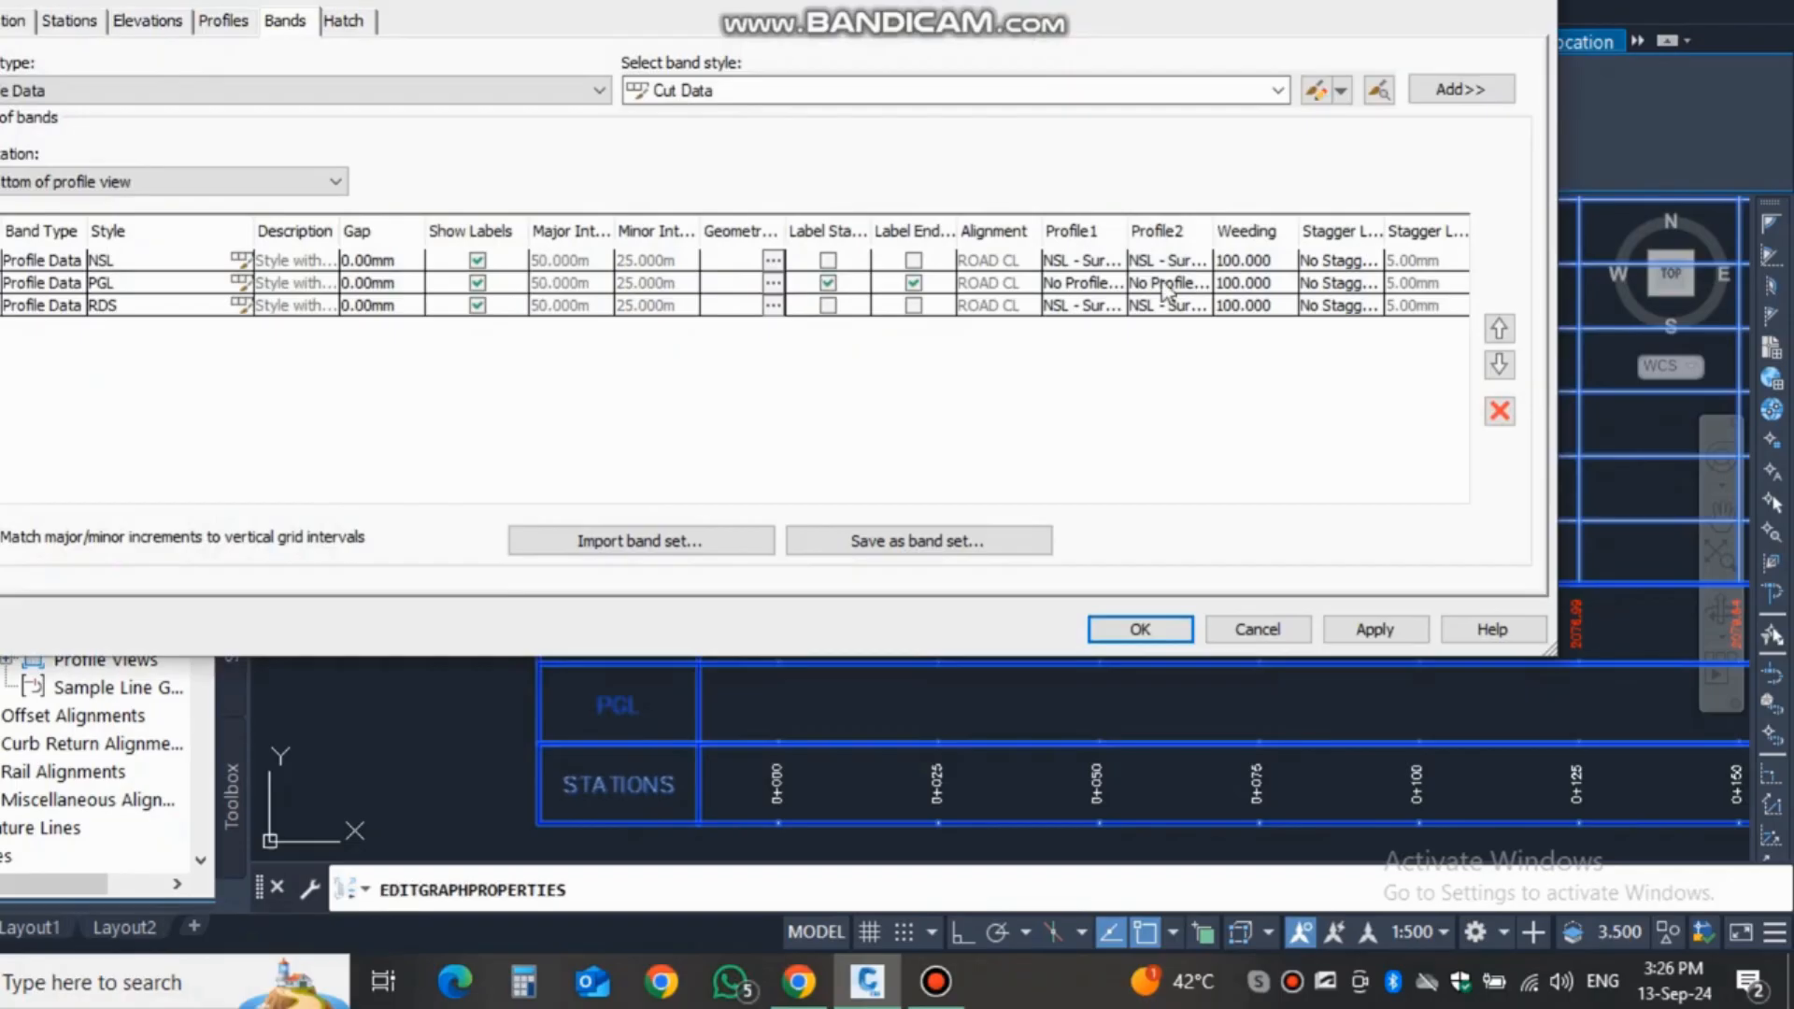
pyautogui.click(298, 284)
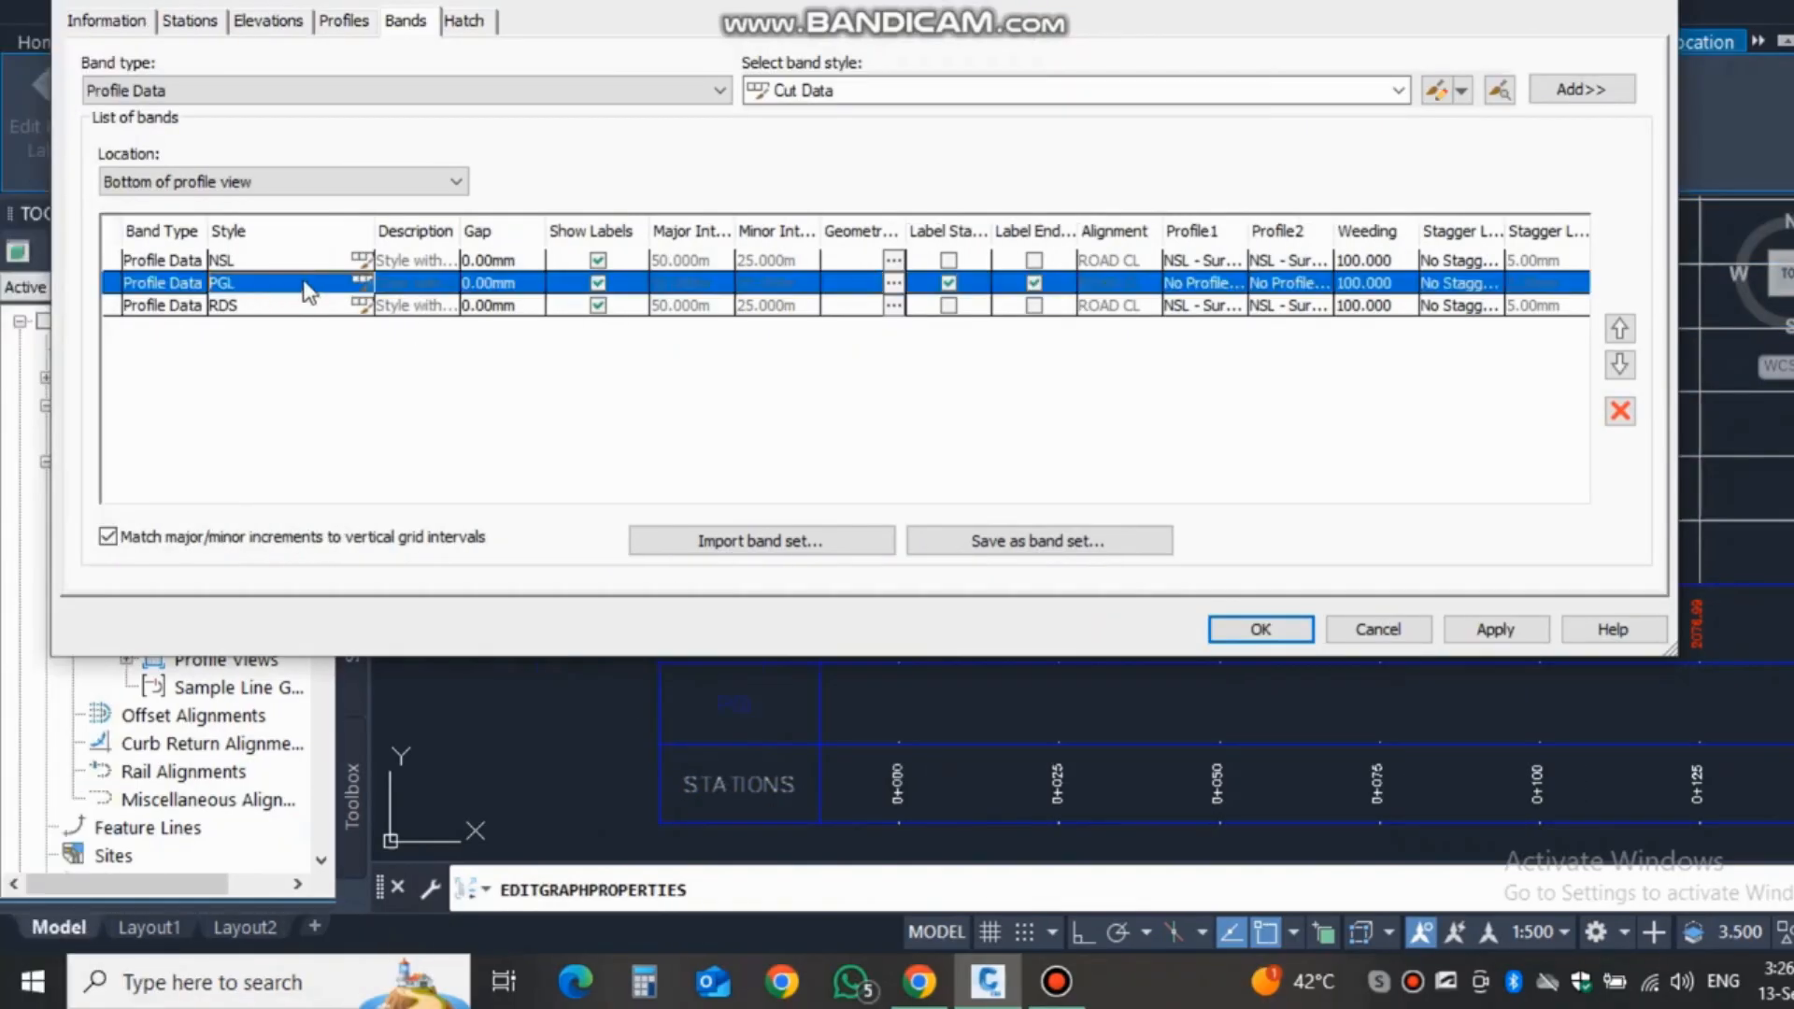
pyautogui.click(1202, 285)
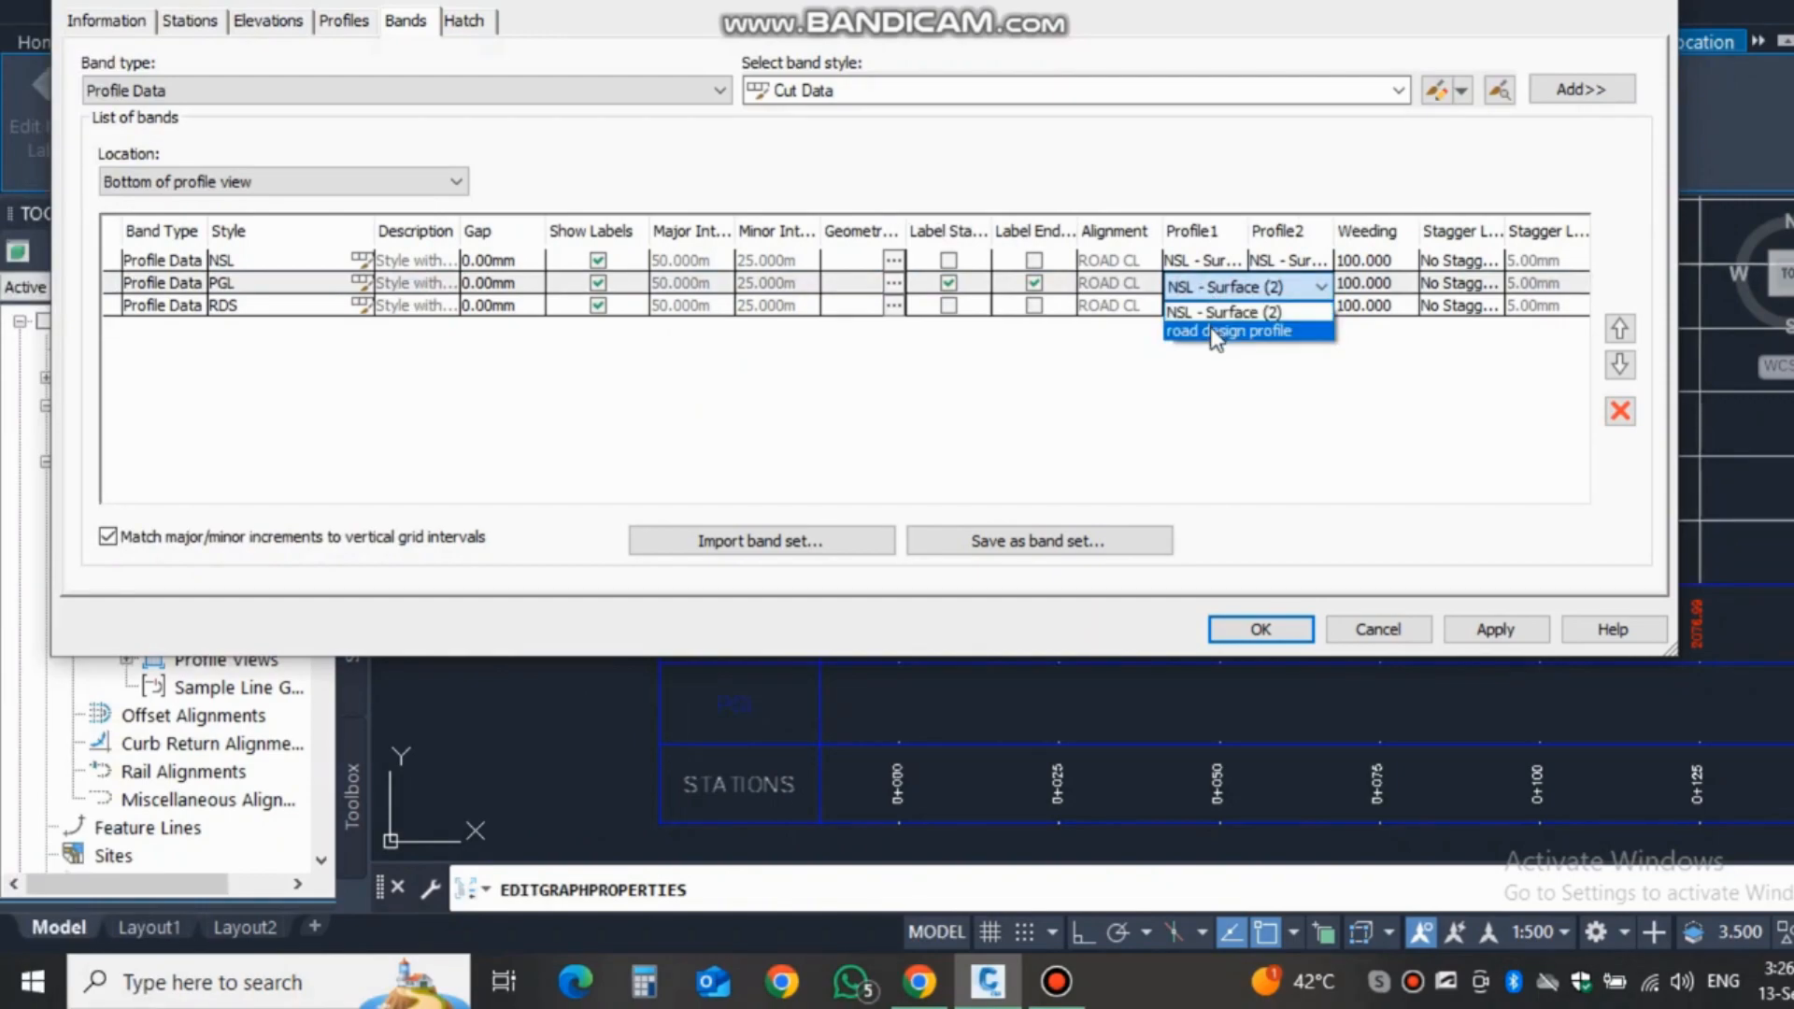
pyautogui.click(1209, 330)
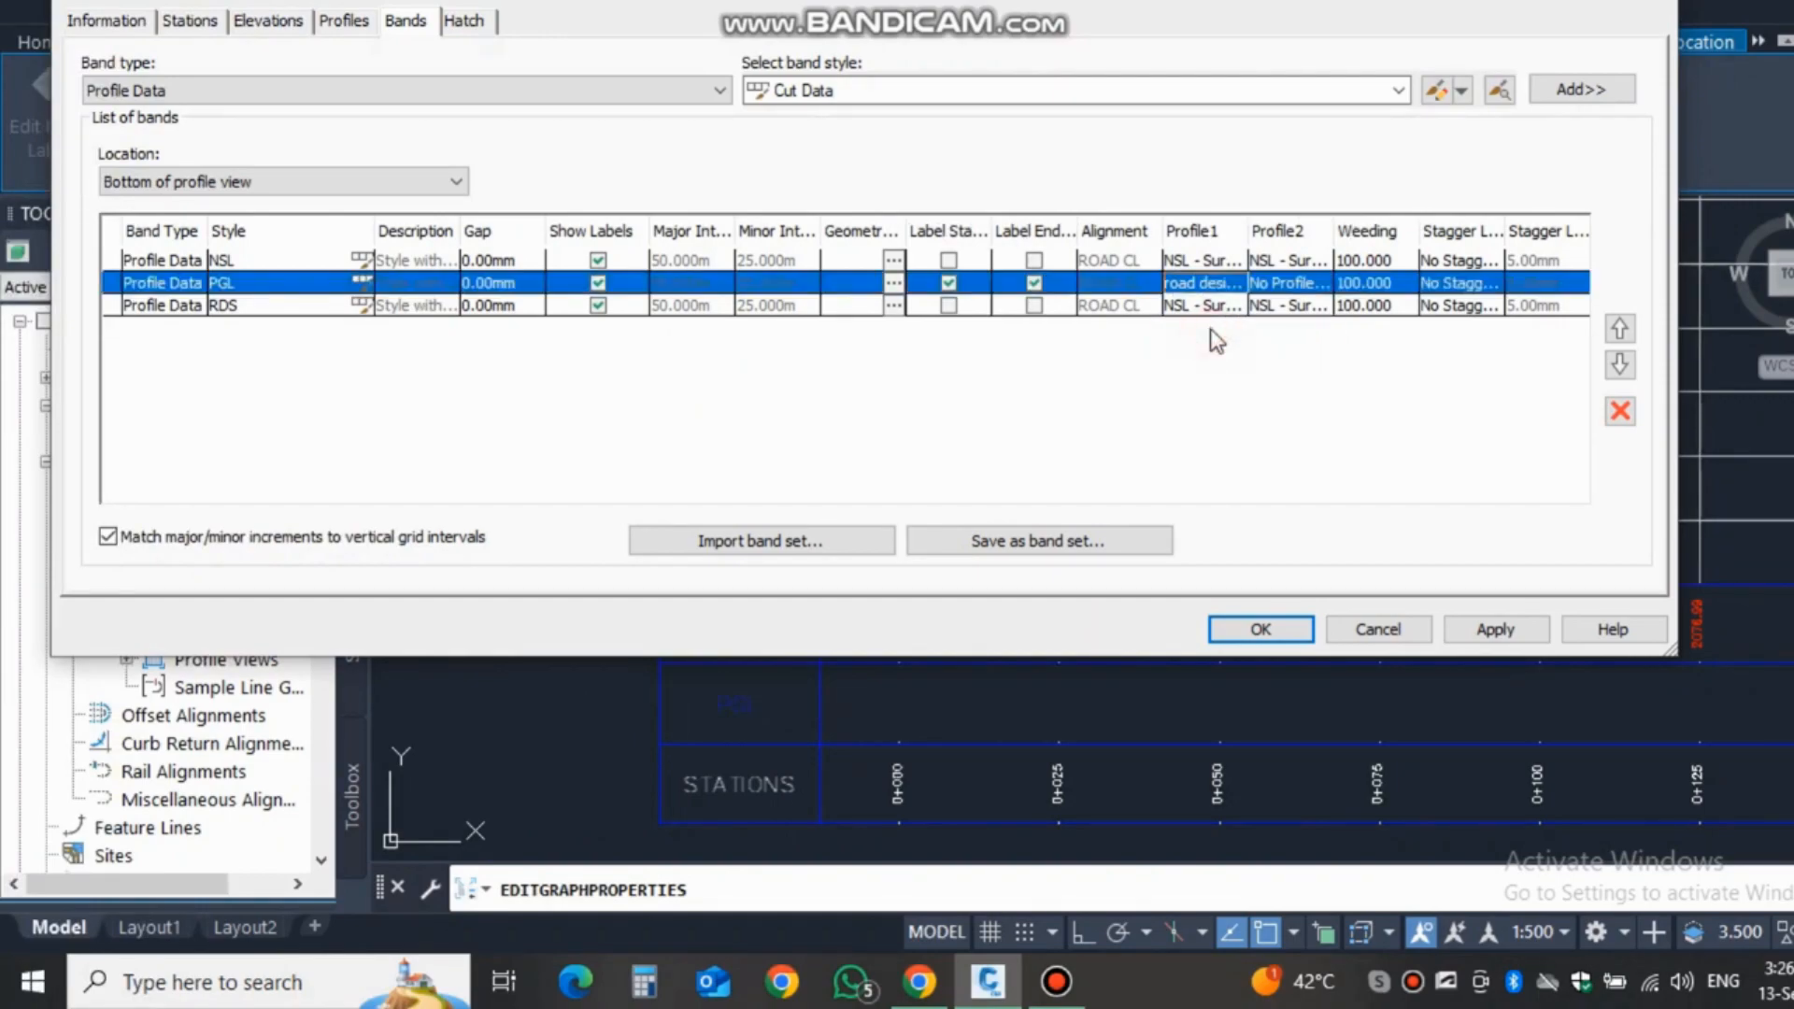
pyautogui.click(1304, 293)
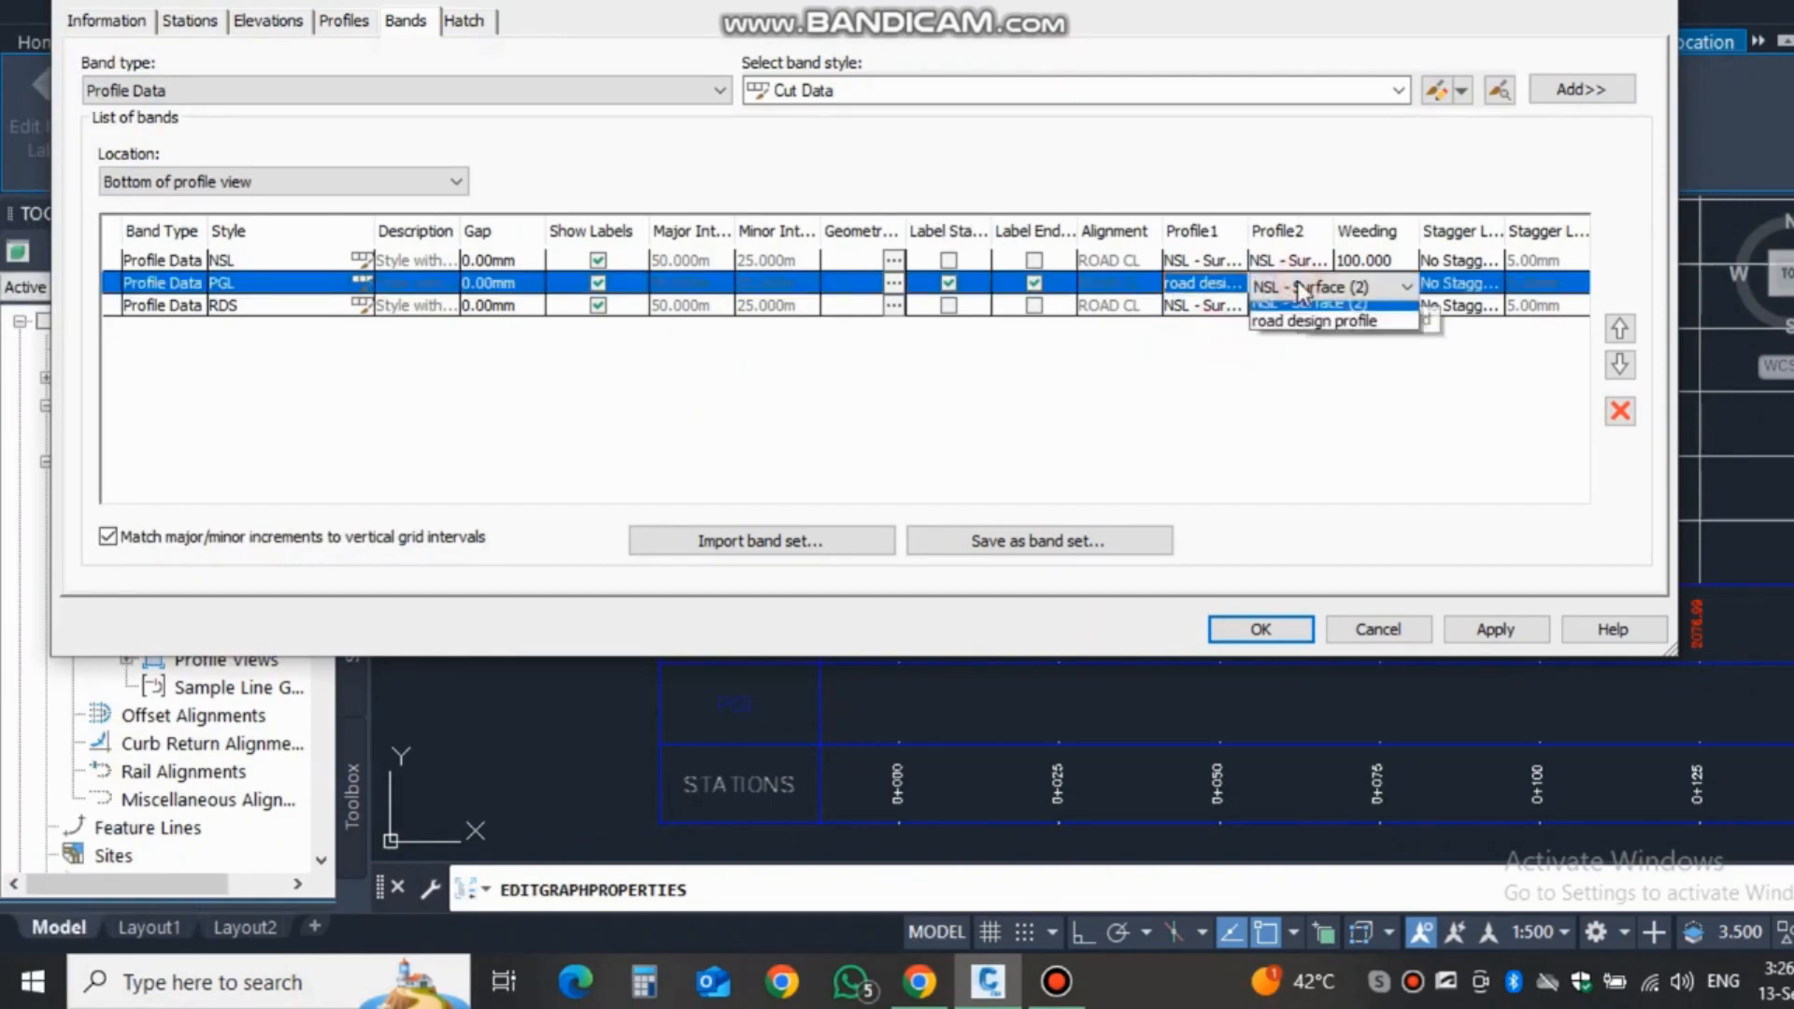
pyautogui.click(1312, 333)
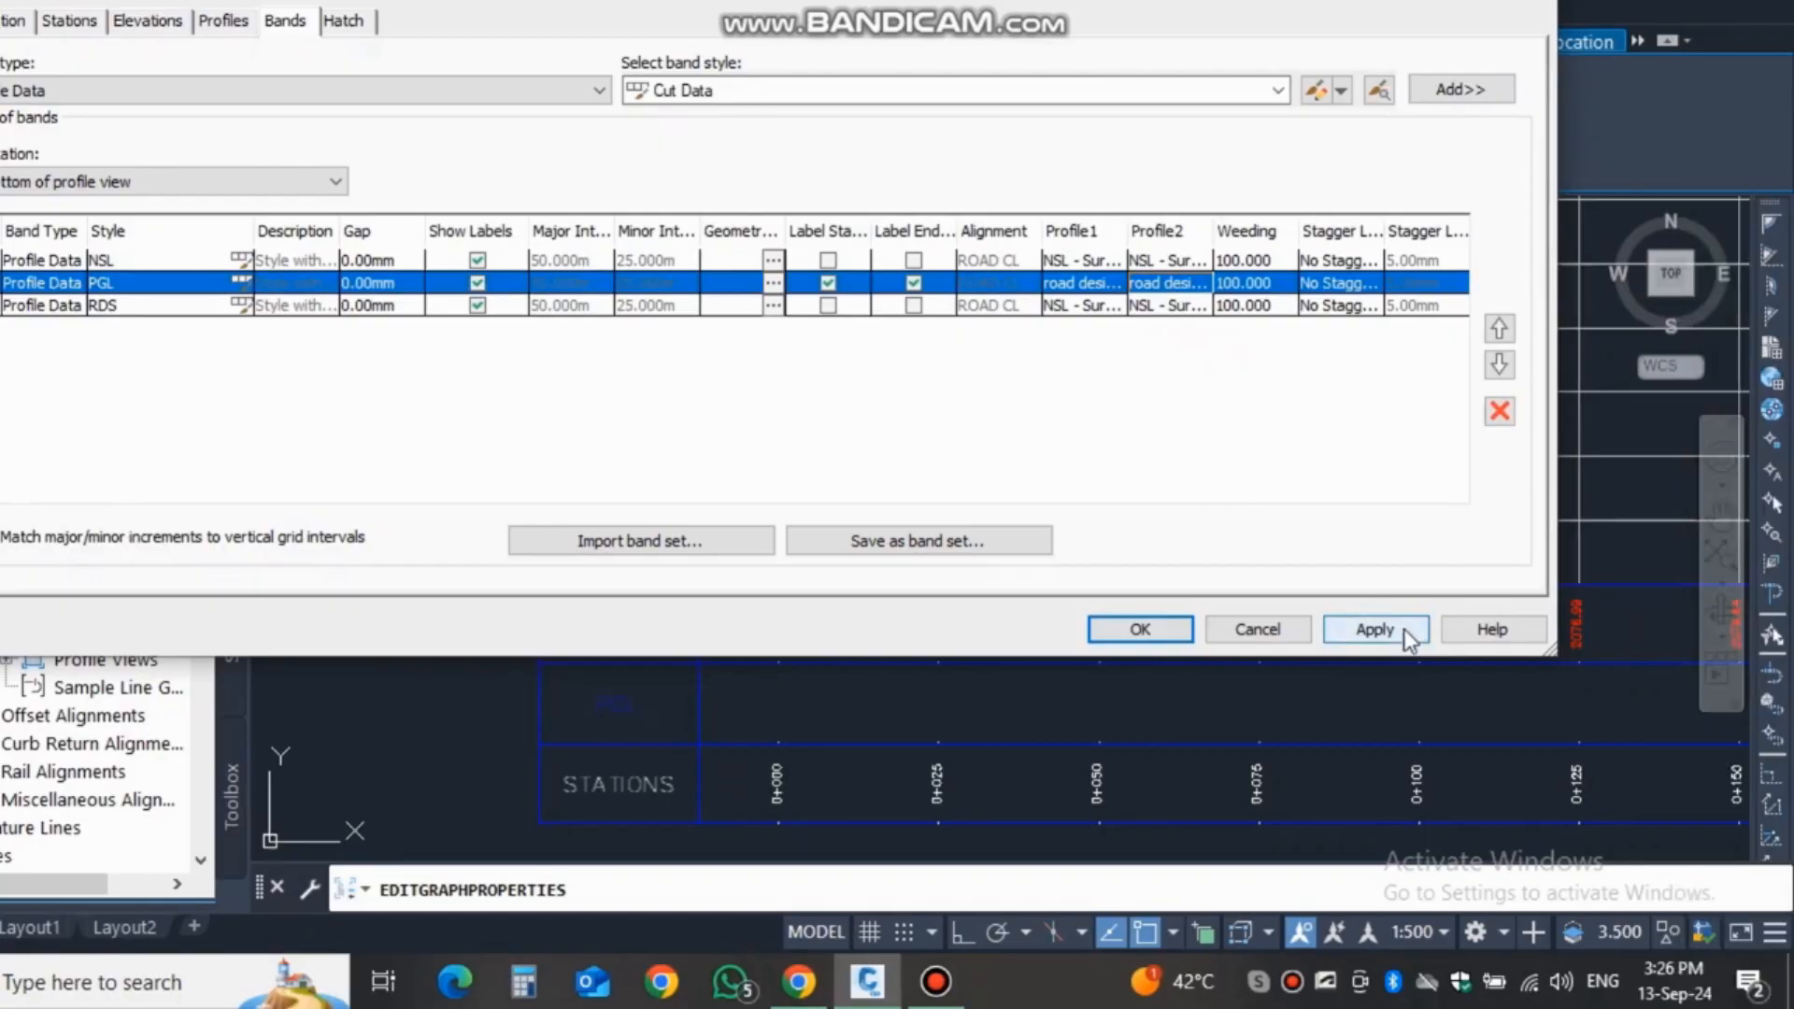
pyautogui.click(1405, 632)
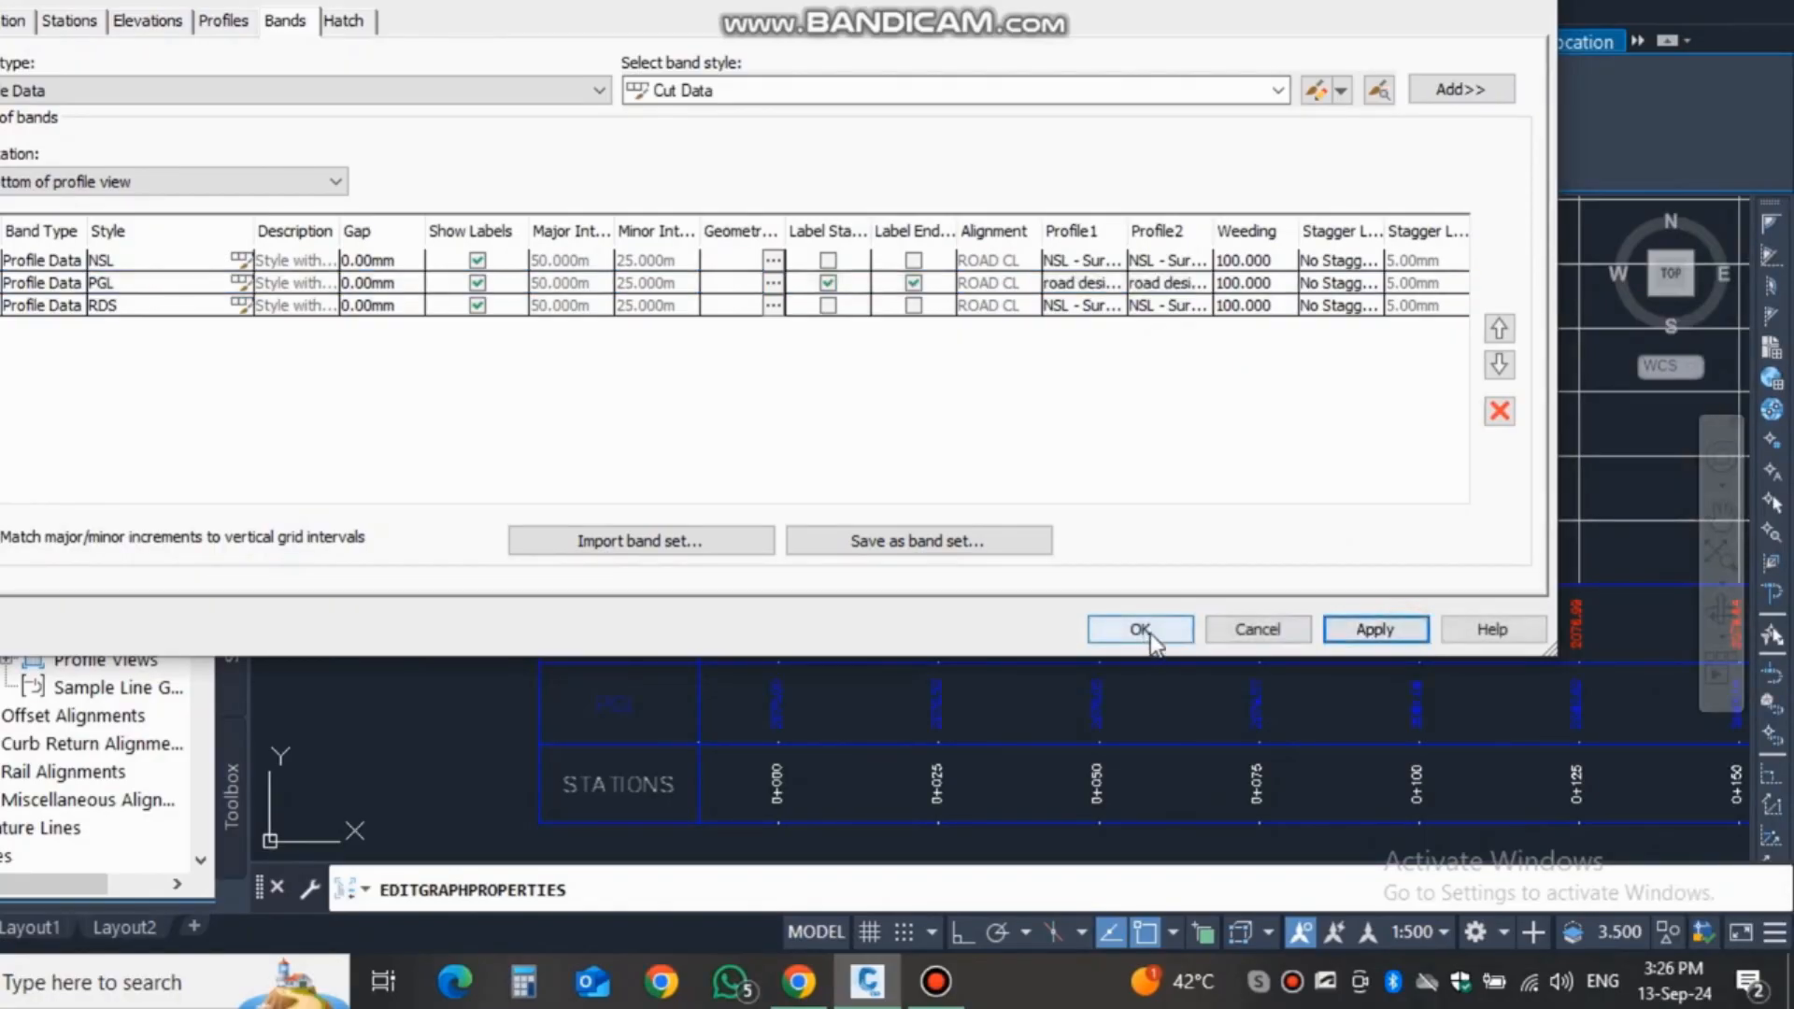
pyautogui.click(1141, 629)
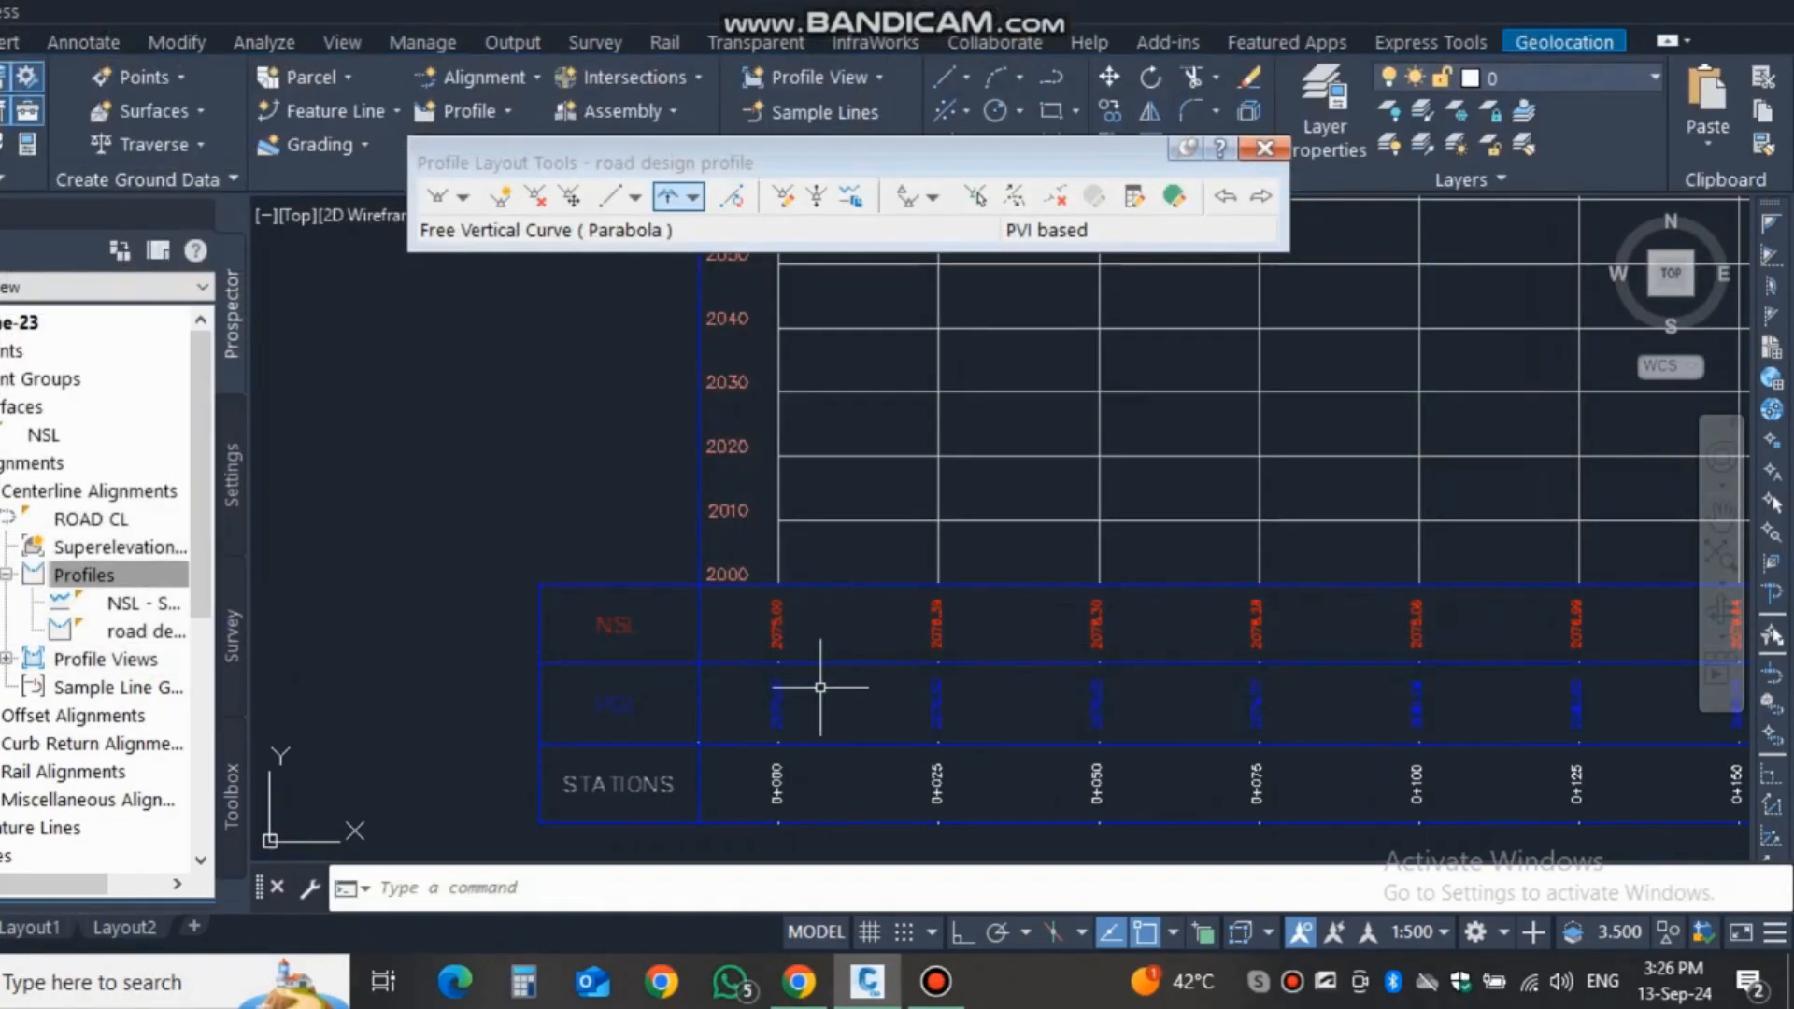
# Compare the NSL and PGL band elevations station by station over the first part of the road profile view.
pyautogui.scroll(4, 789, 736)
pyautogui.scroll(-5, 790, 736)
pyautogui.scroll(4, 987, 429)
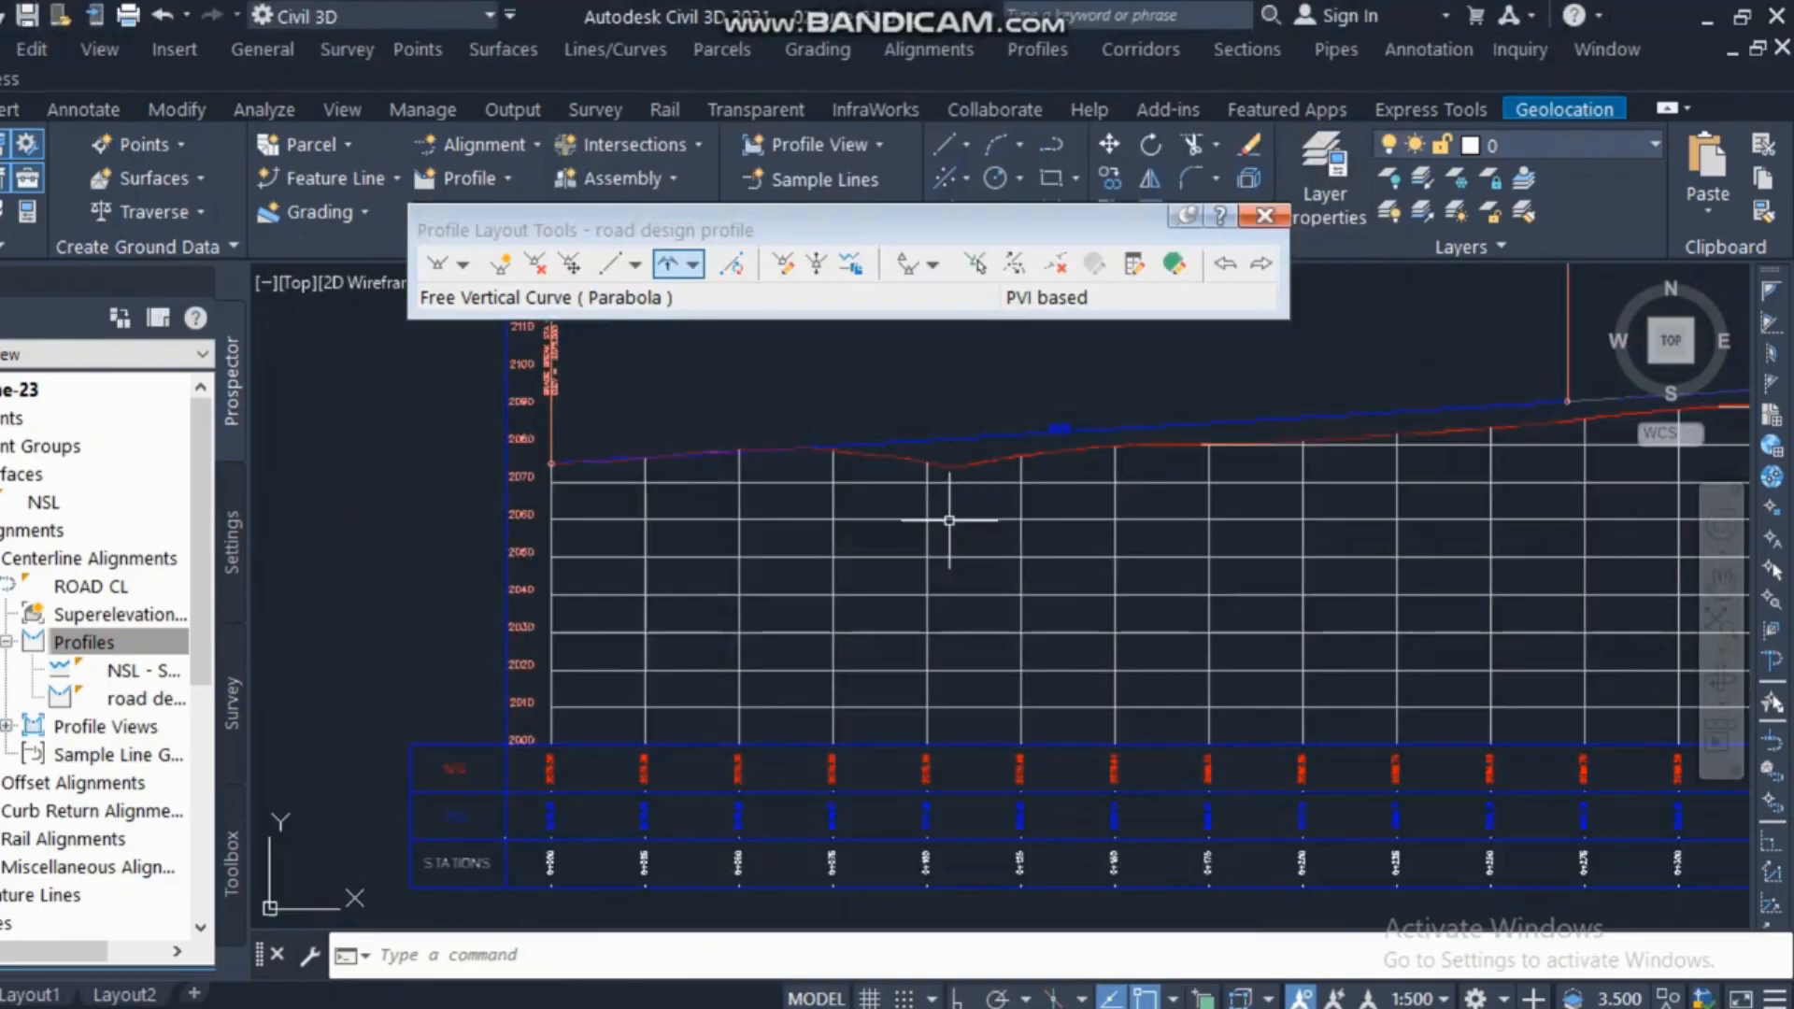
pyautogui.scroll(2, 929, 816)
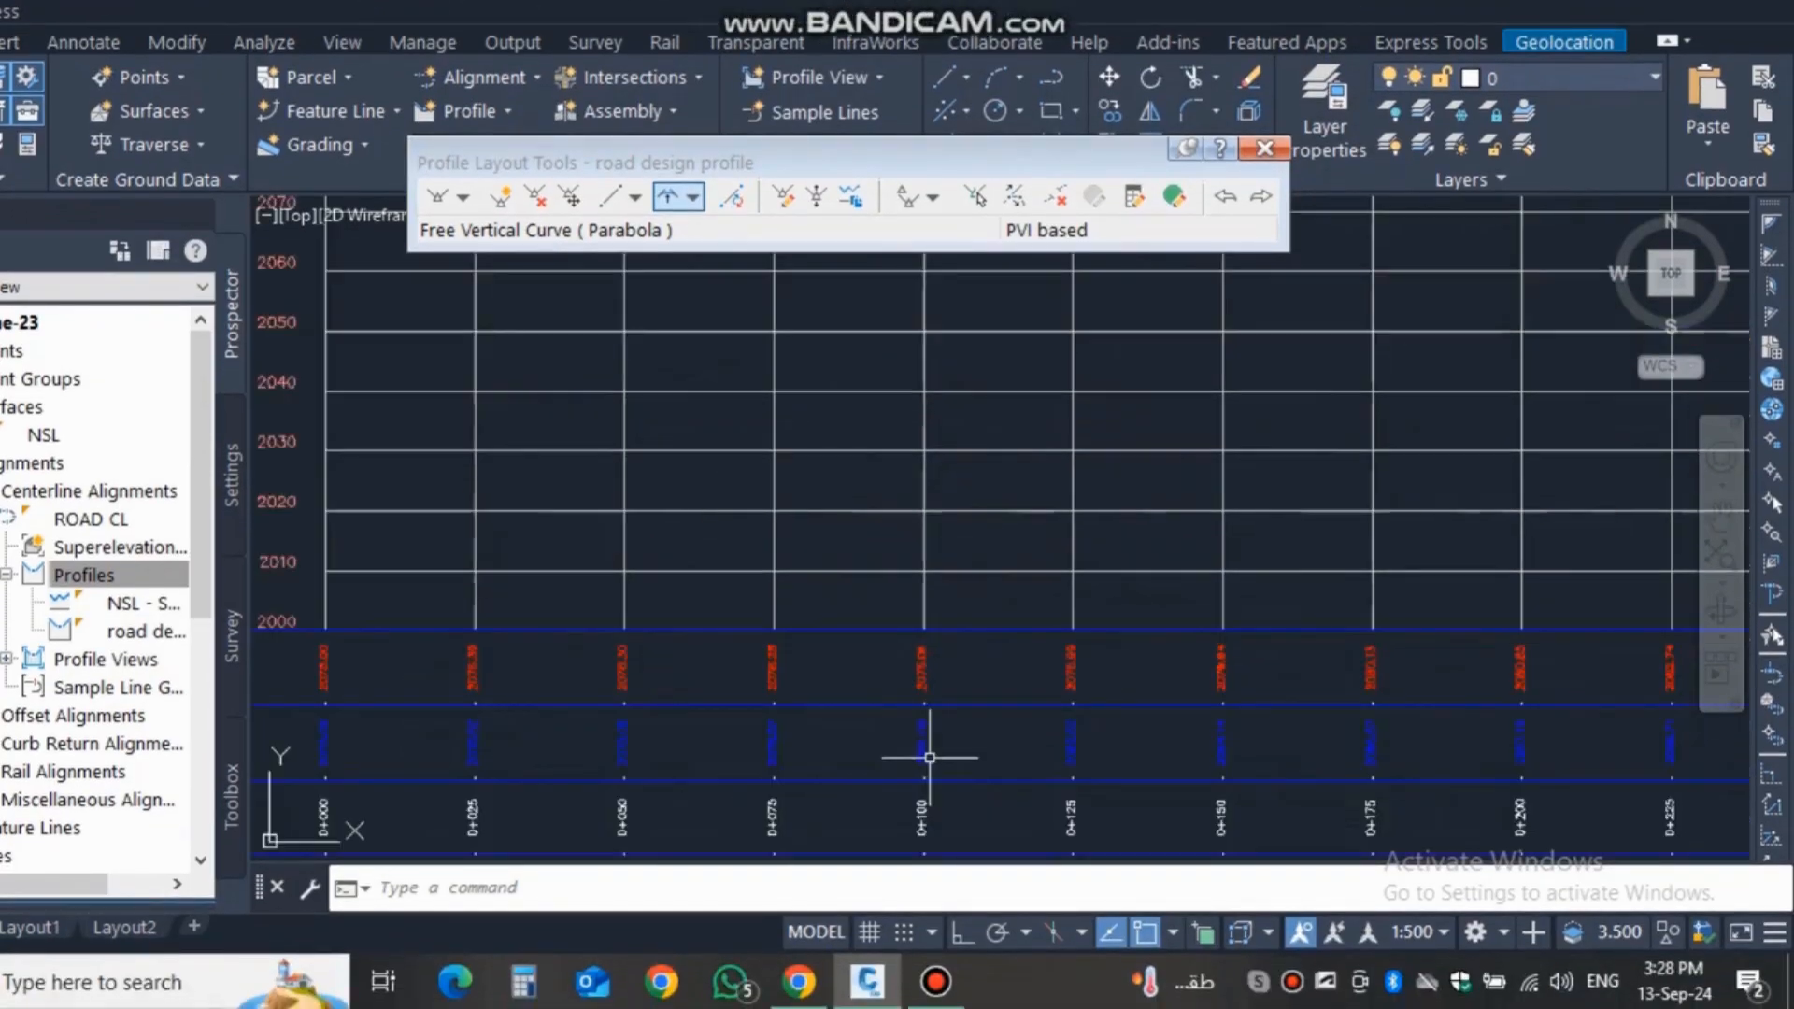
pyautogui.scroll(4, 924, 664)
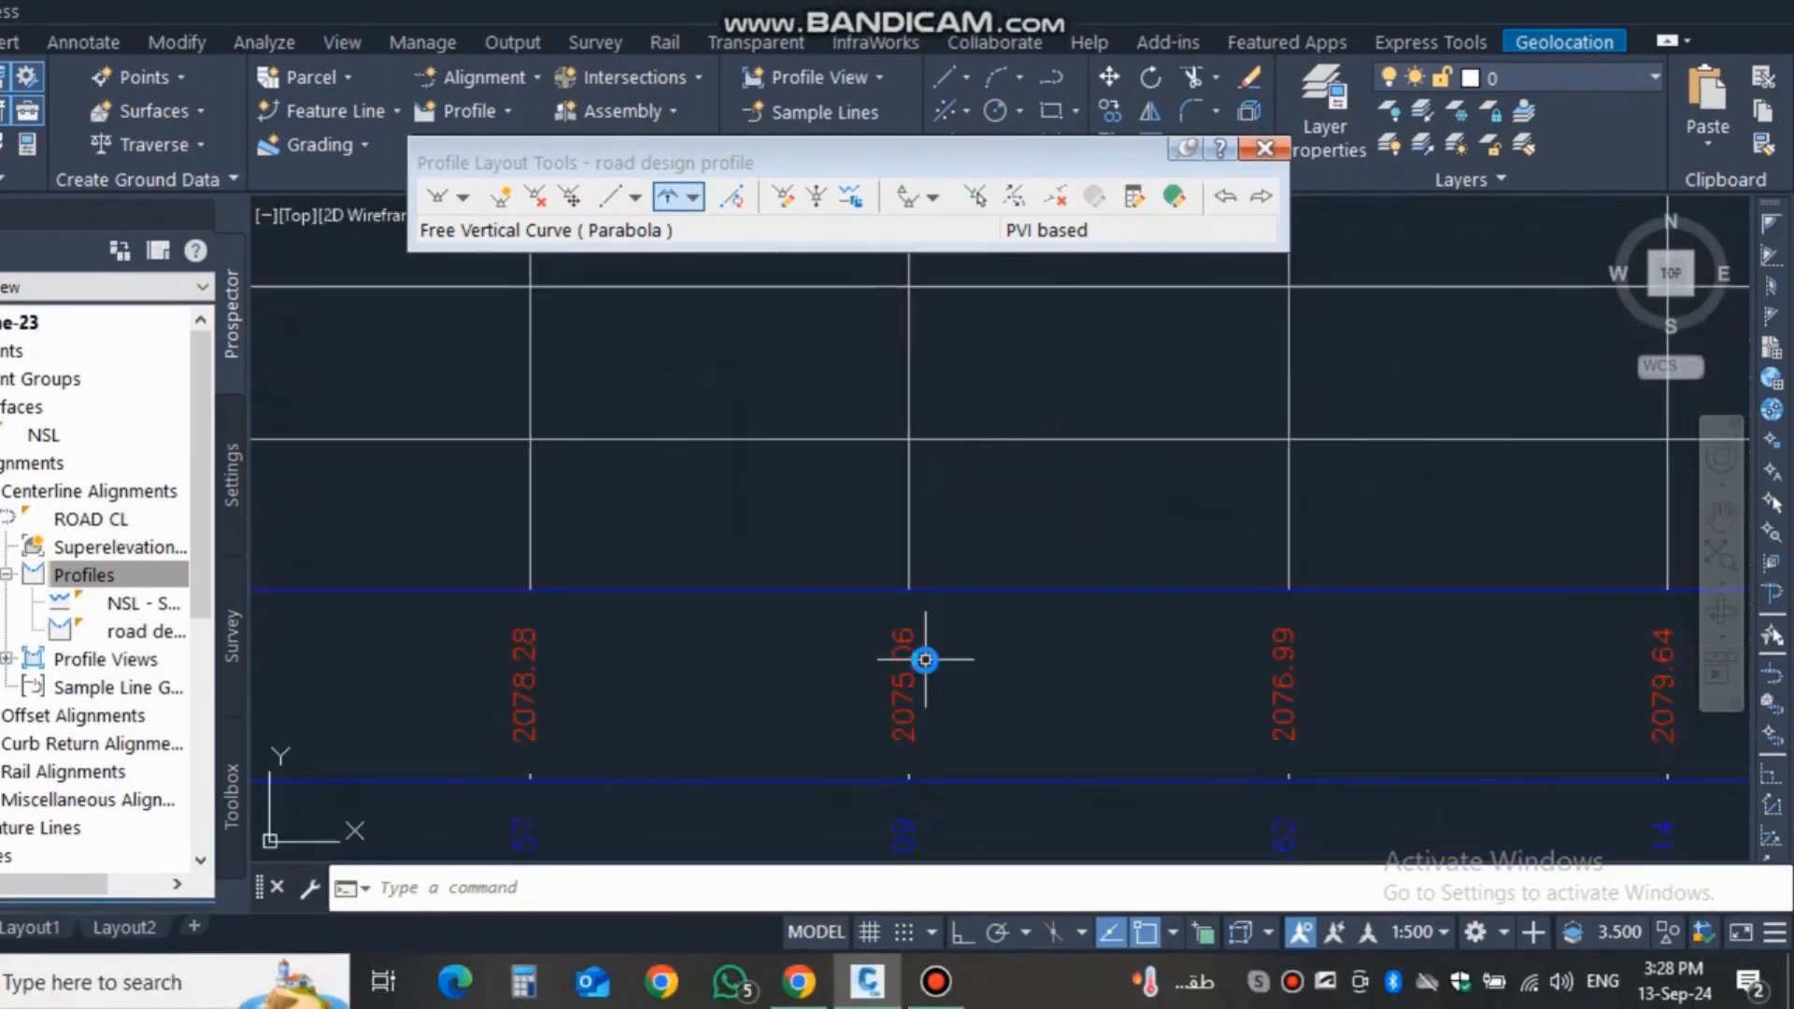
pyautogui.scroll(-3, 924, 664)
pyautogui.scroll(-2, 925, 732)
pyautogui.moveTo(925, 733); pyautogui.dragTo(855, 809, button='middle')
pyautogui.scroll(-2, 801, 648)
pyautogui.scroll(2, 822, 757)
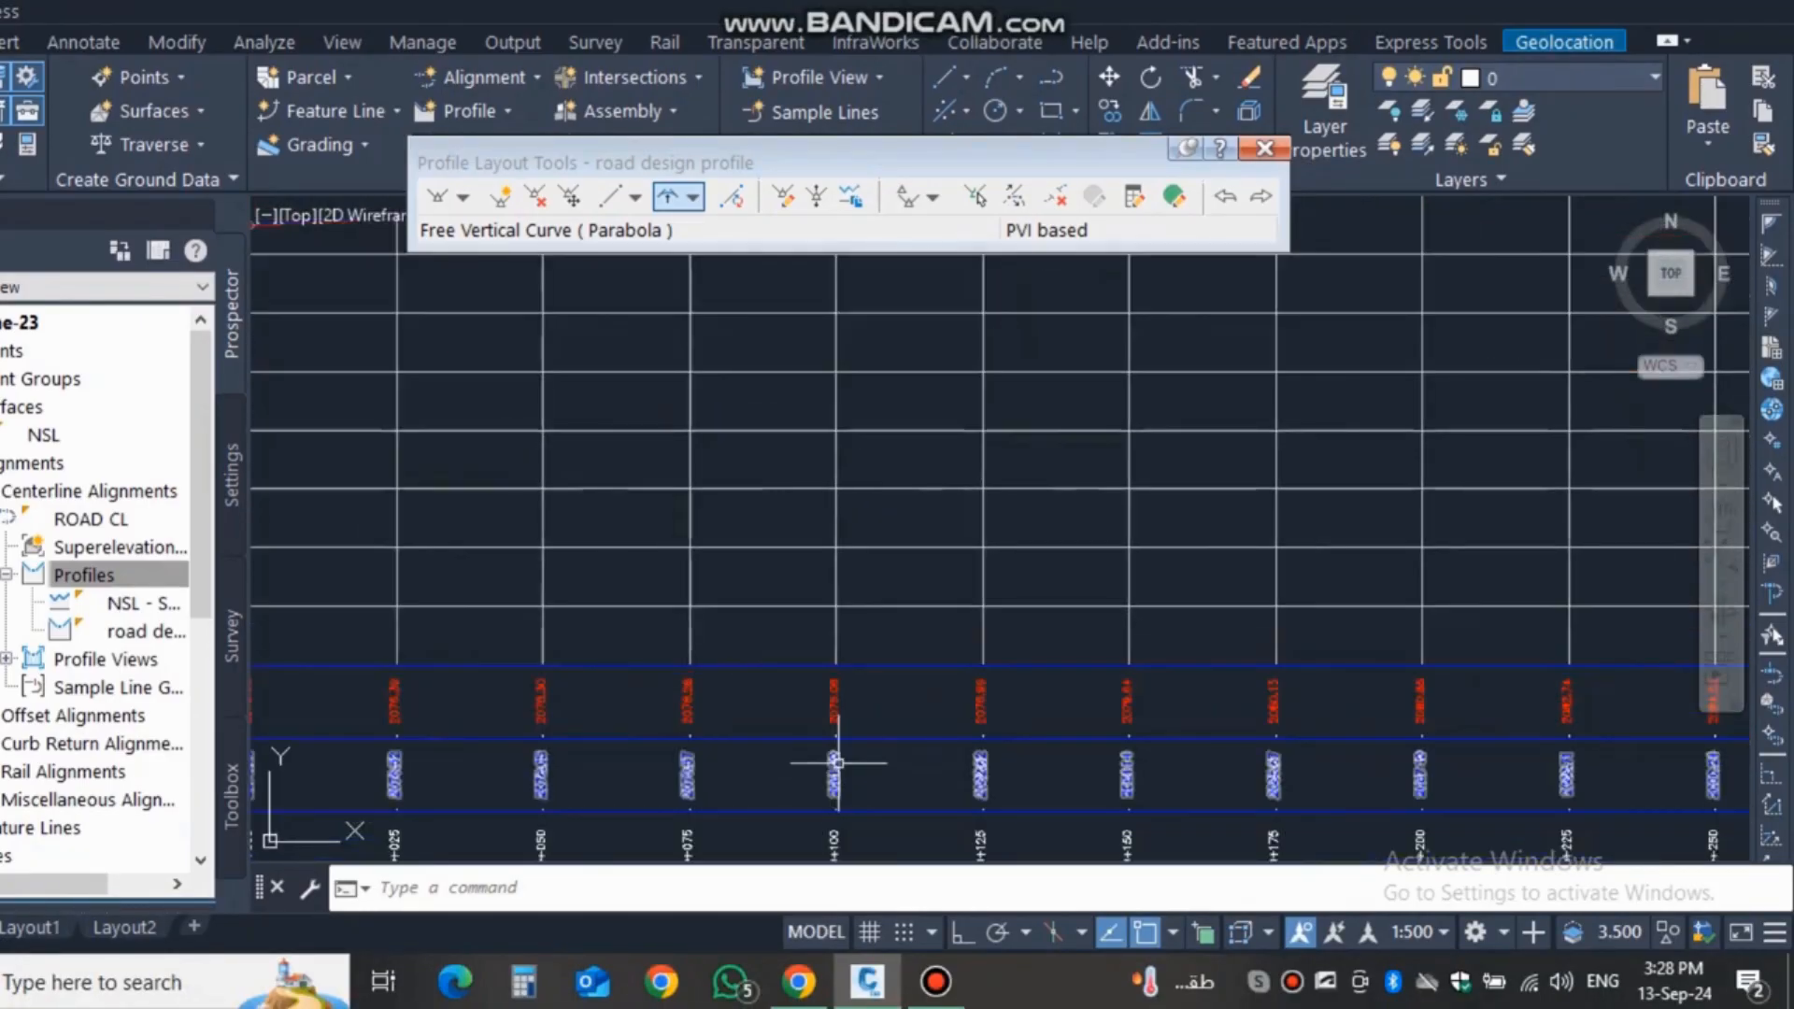
pyautogui.scroll(2, 747, 776)
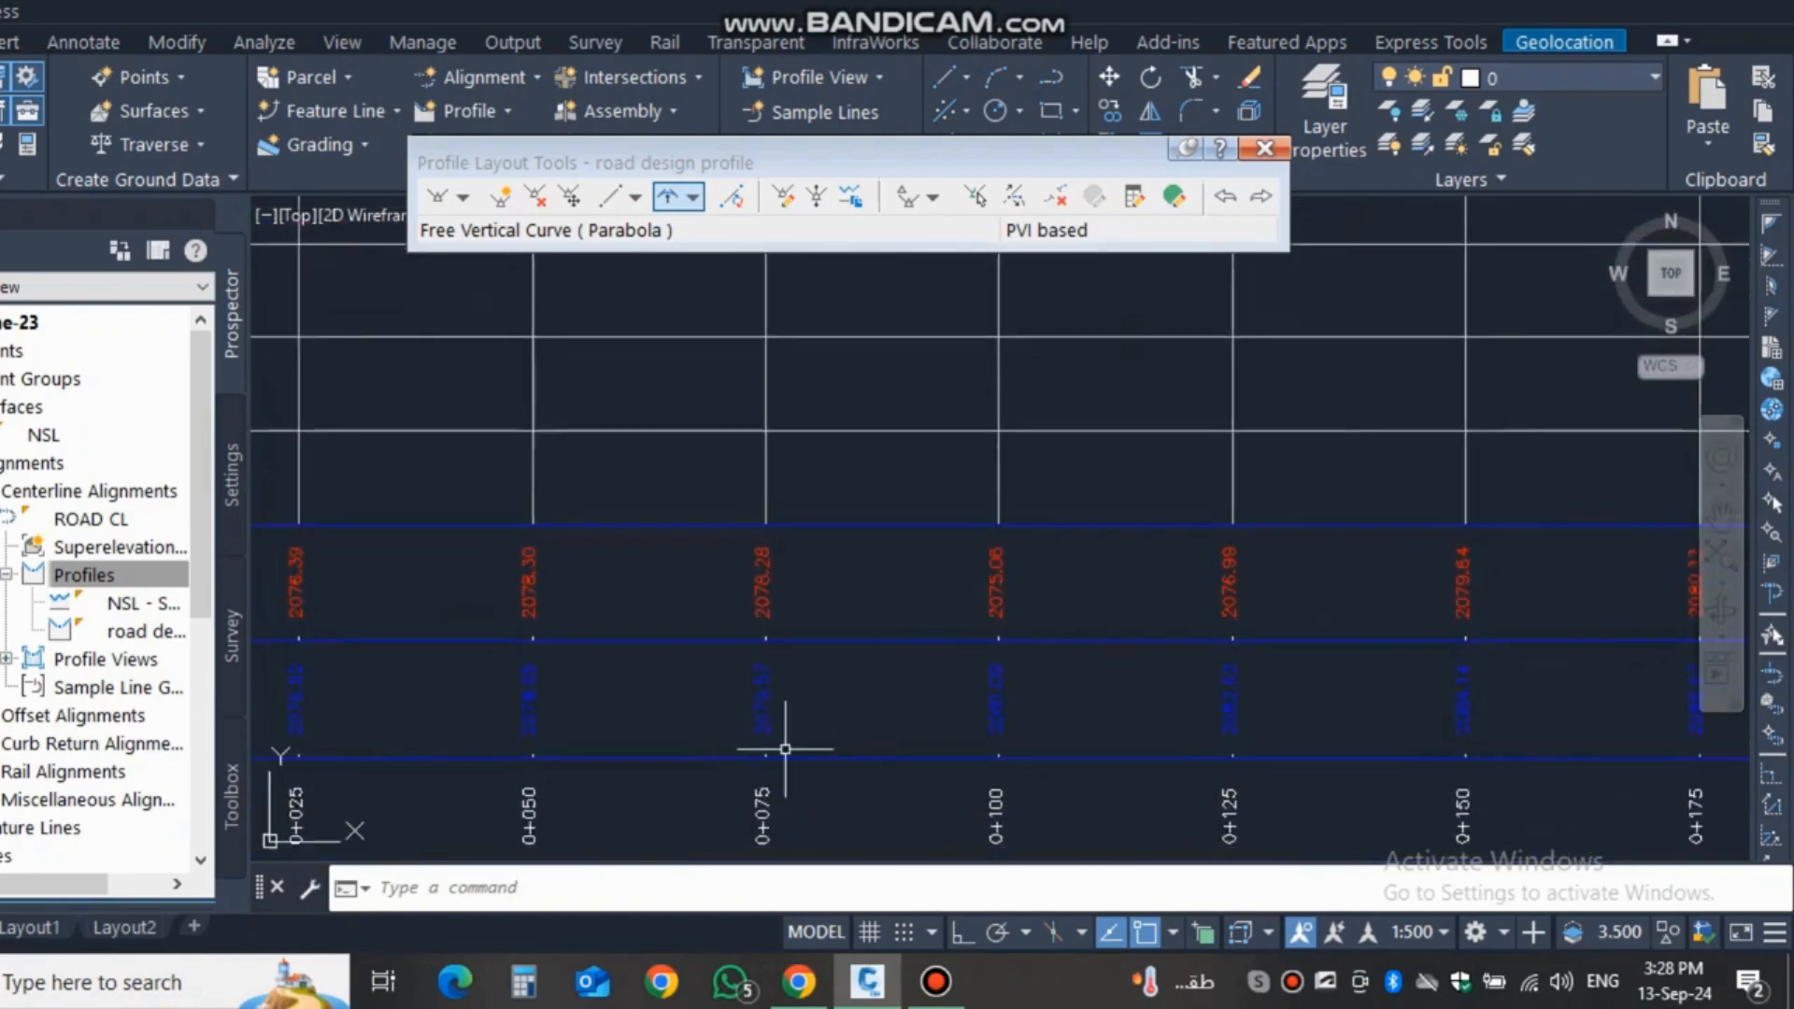
pyautogui.moveTo(785, 745); pyautogui.dragTo(887, 718, button='middle')
pyautogui.scroll(2, 808, 692)
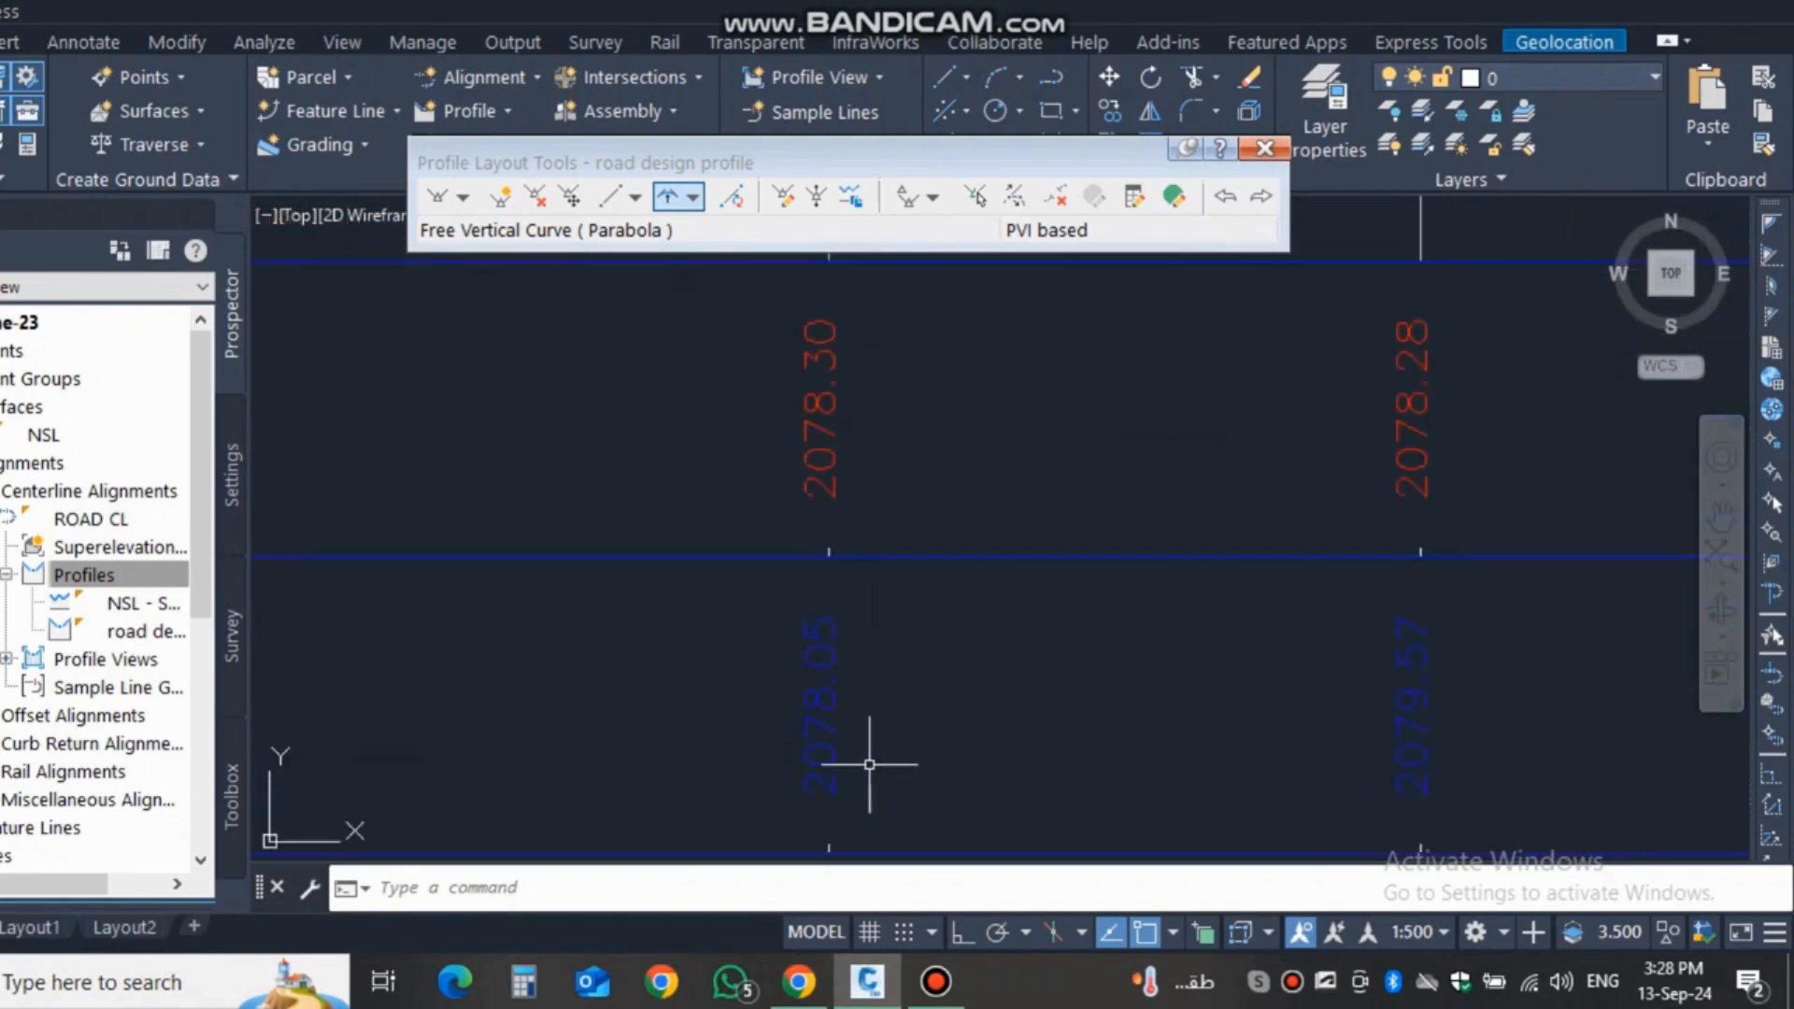
pyautogui.scroll(-5, 862, 778)
pyautogui.scroll(-4, 949, 589)
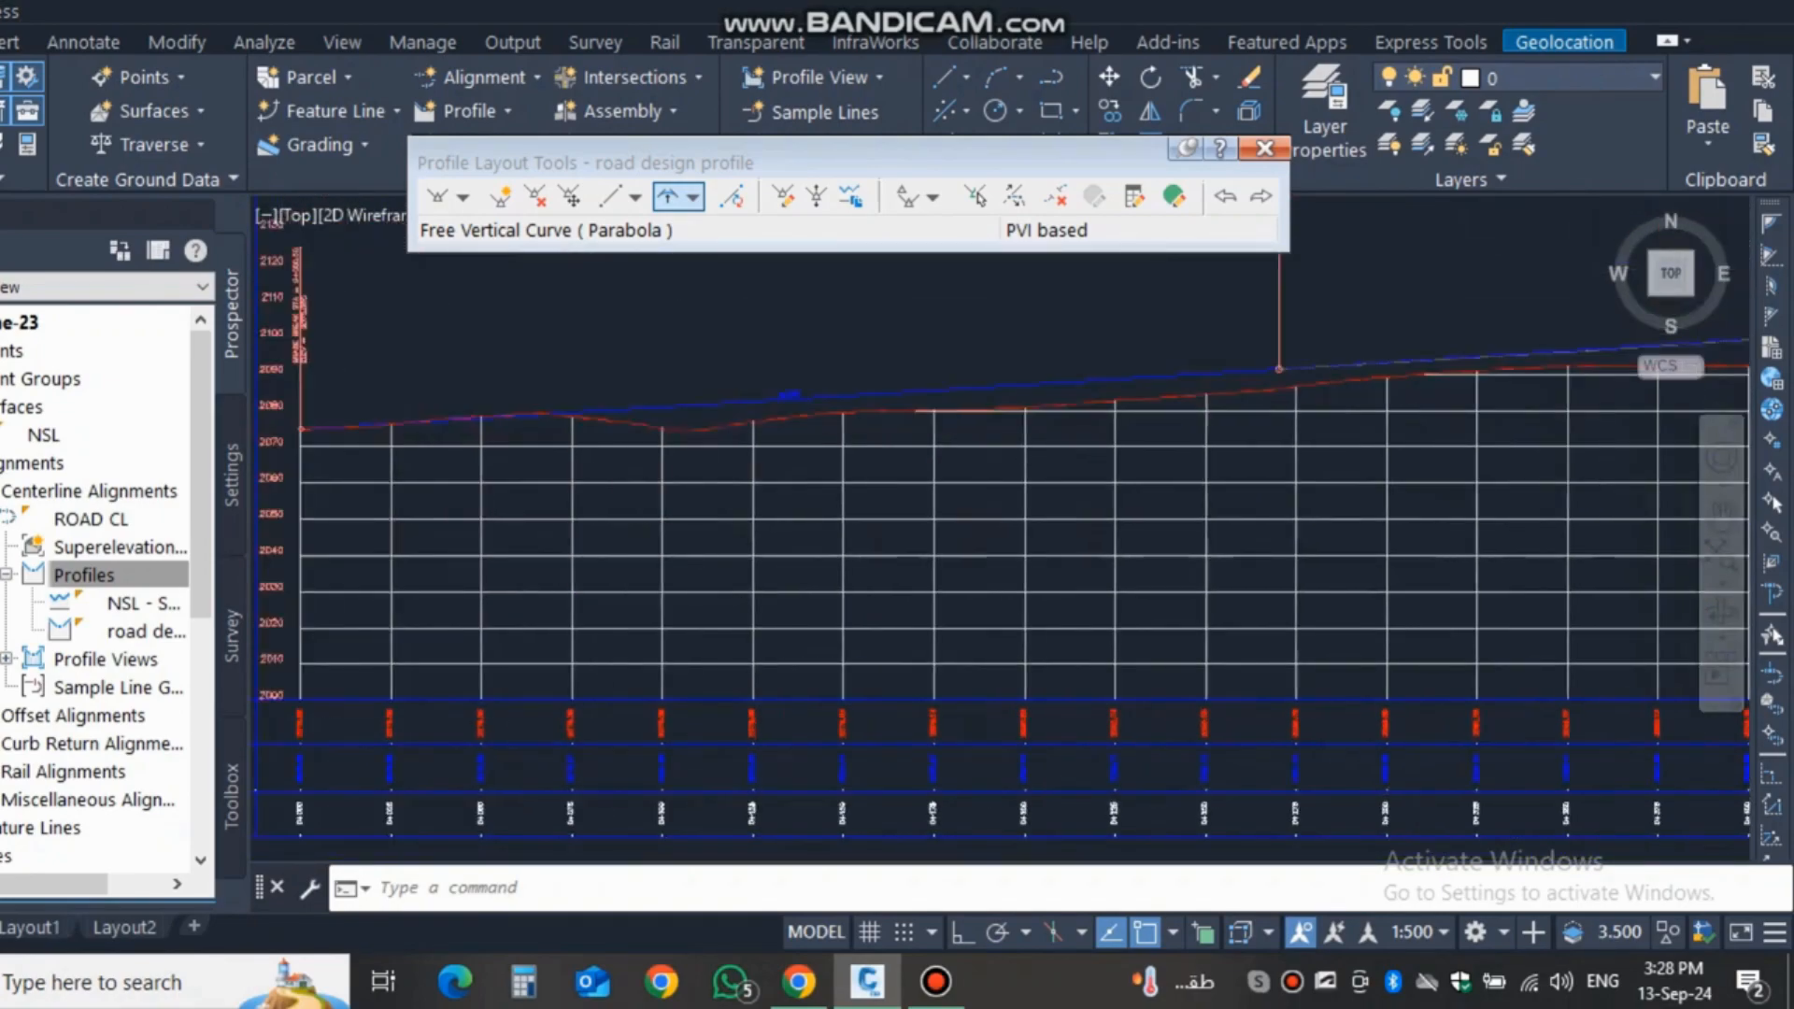
# Examine the NSL, PGL and STATIONS band rows at the start of the profile view along with the first vertical curve's labels.
pyautogui.scroll(5, 679, 610)
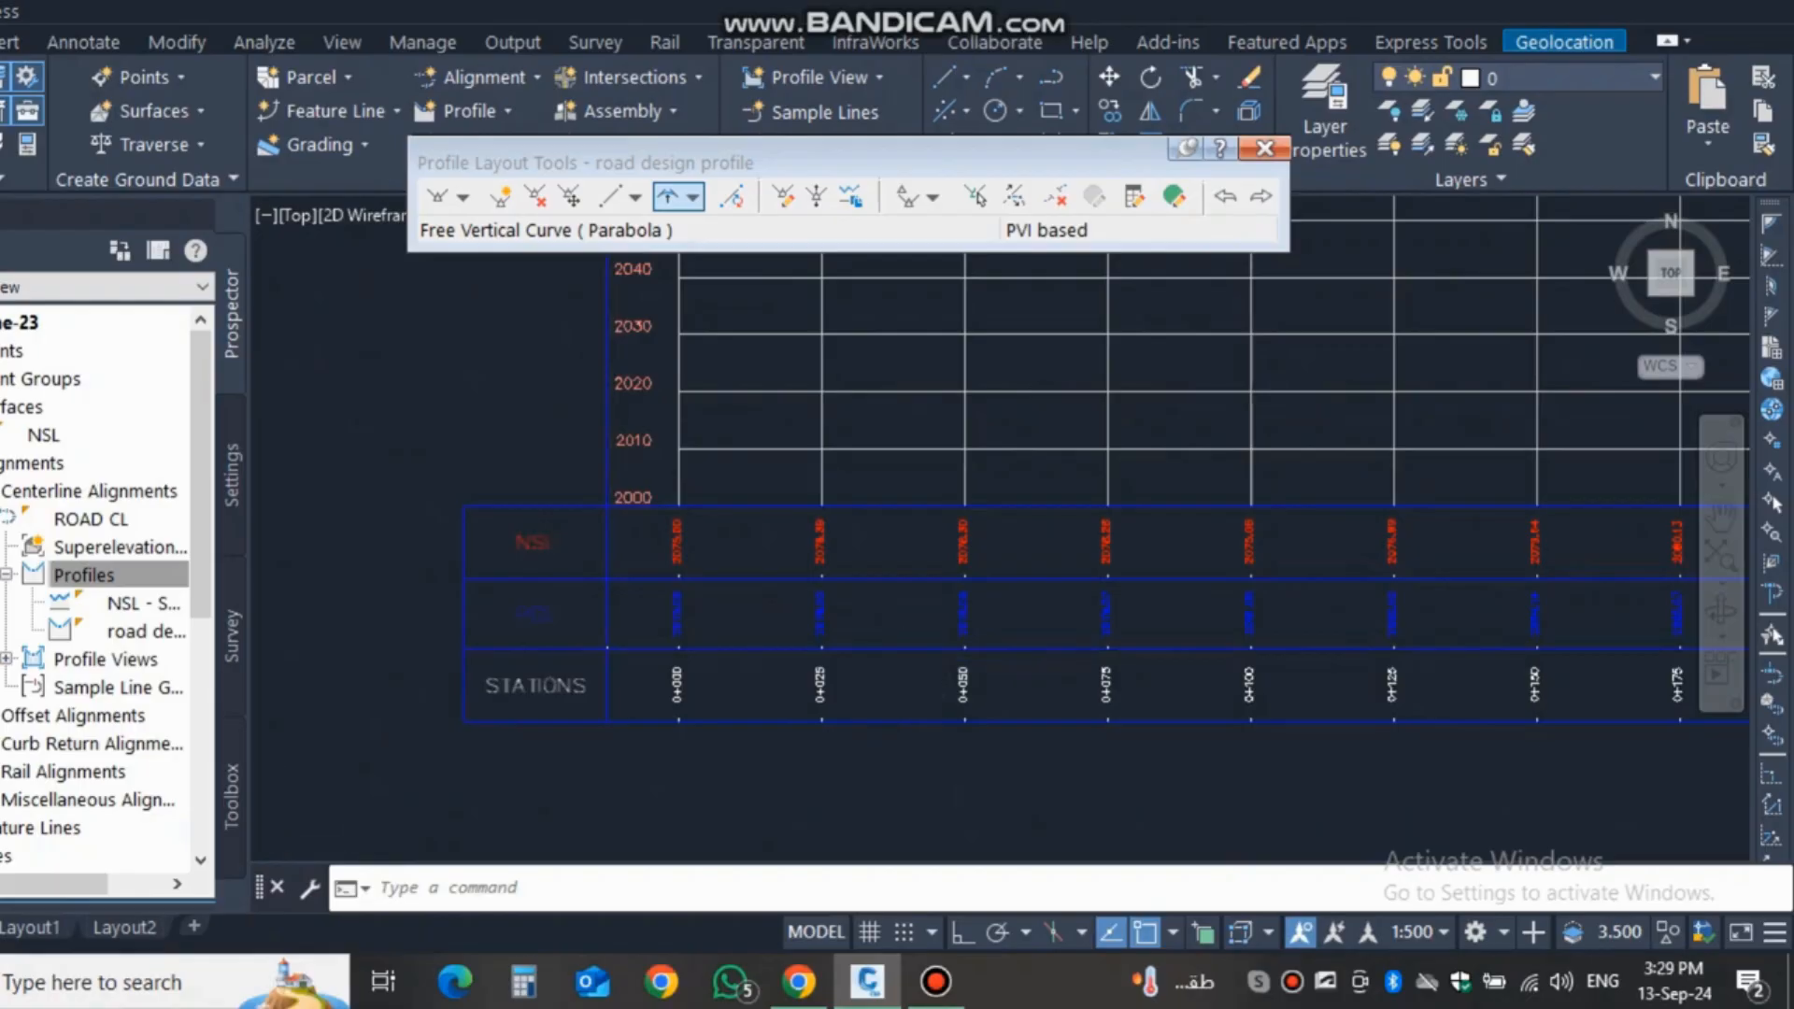
pyautogui.scroll(-5, 946, 656)
pyautogui.scroll(2, 592, 745)
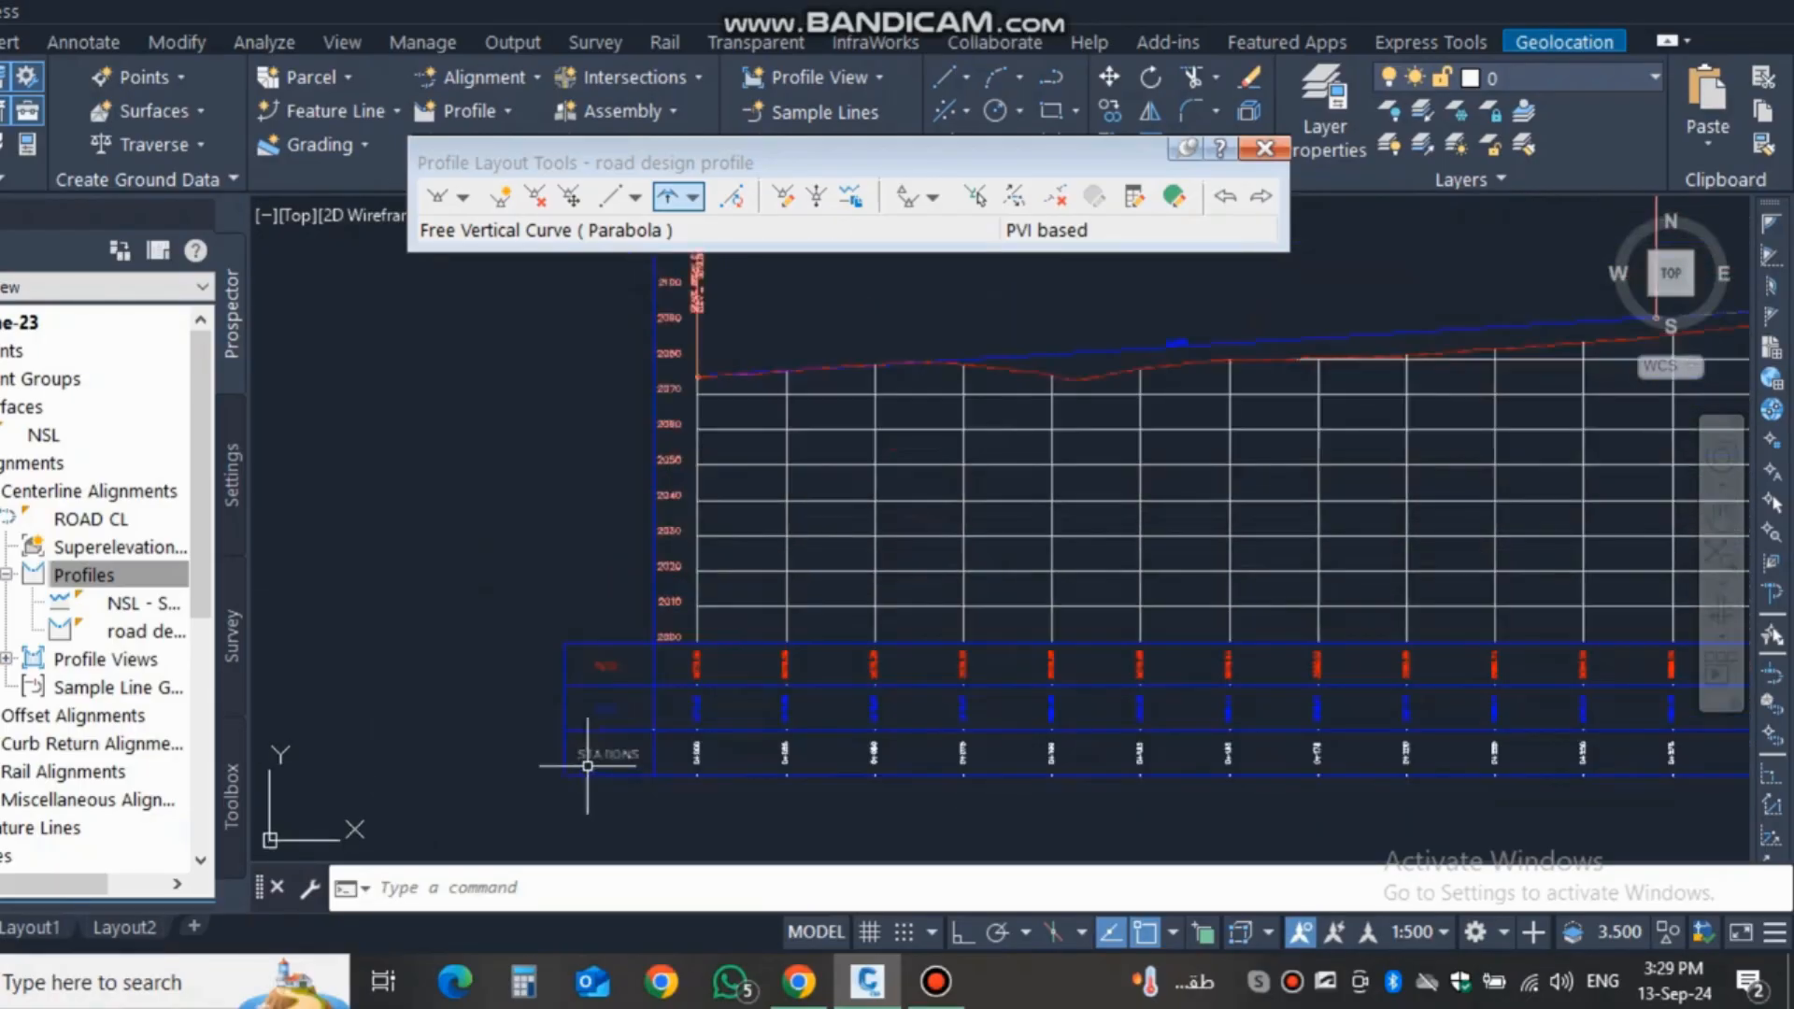
pyautogui.scroll(-1, 598, 747)
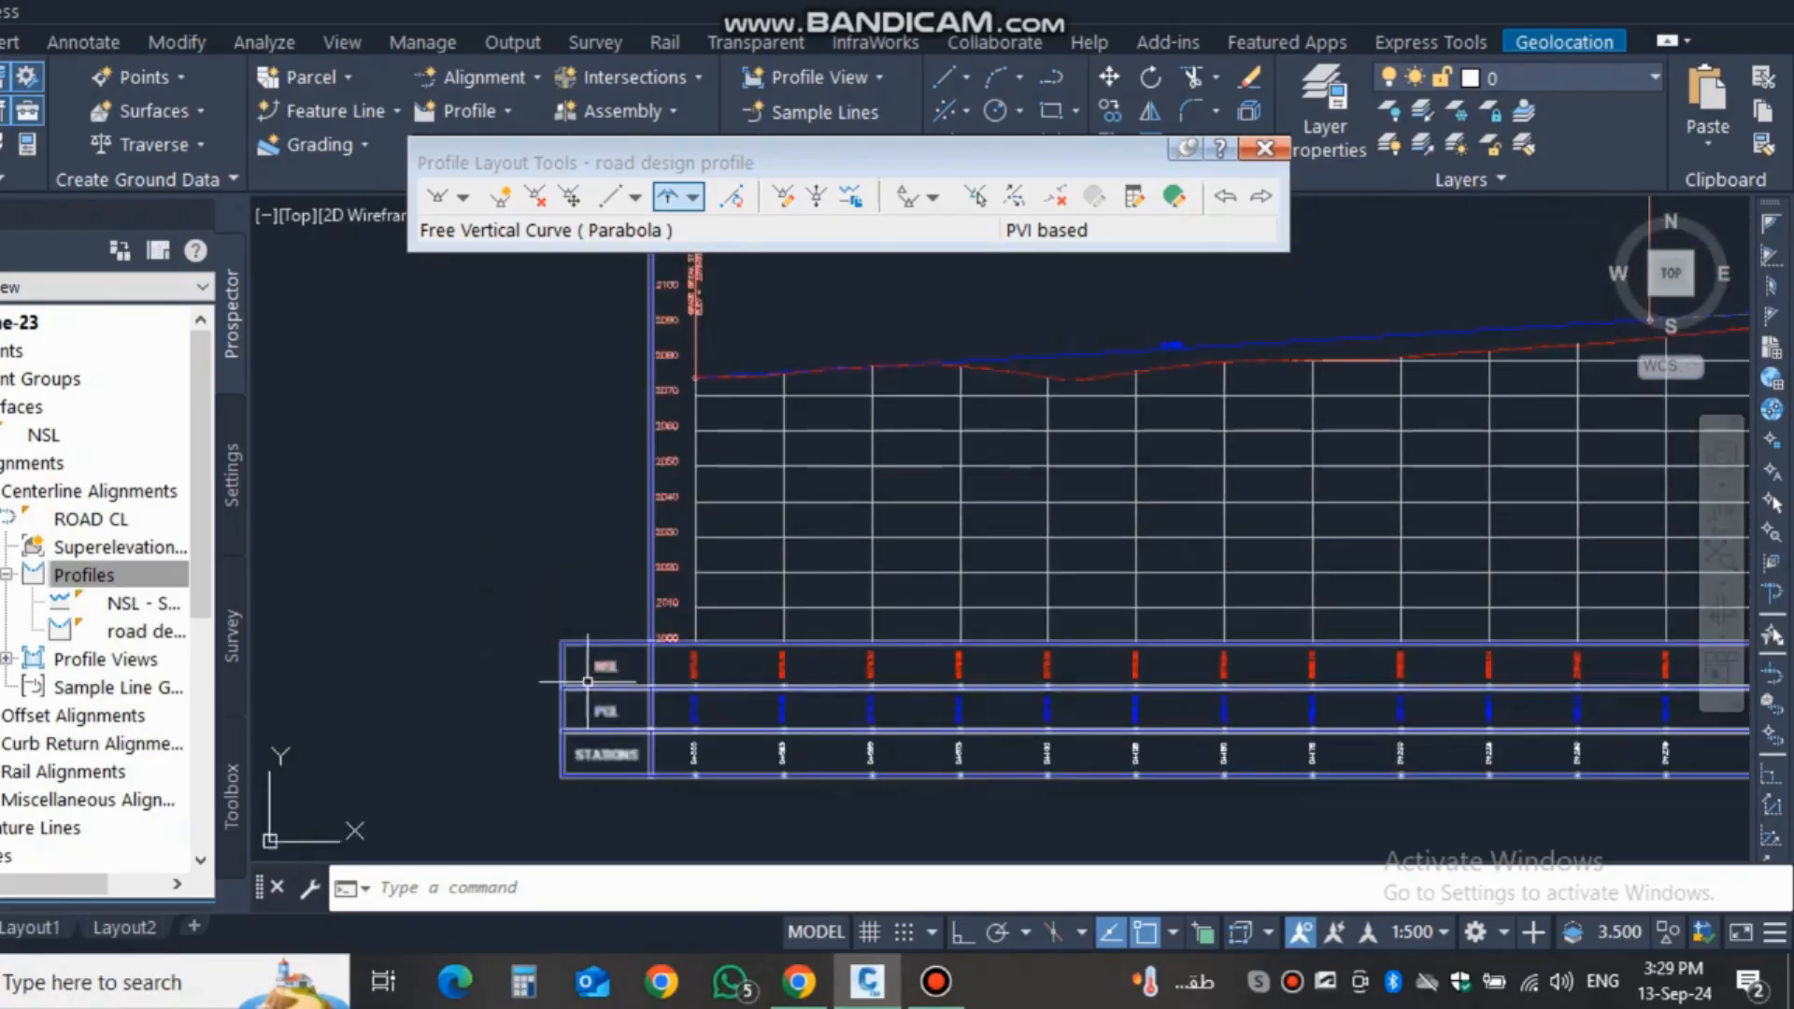
pyautogui.scroll(2, 605, 738)
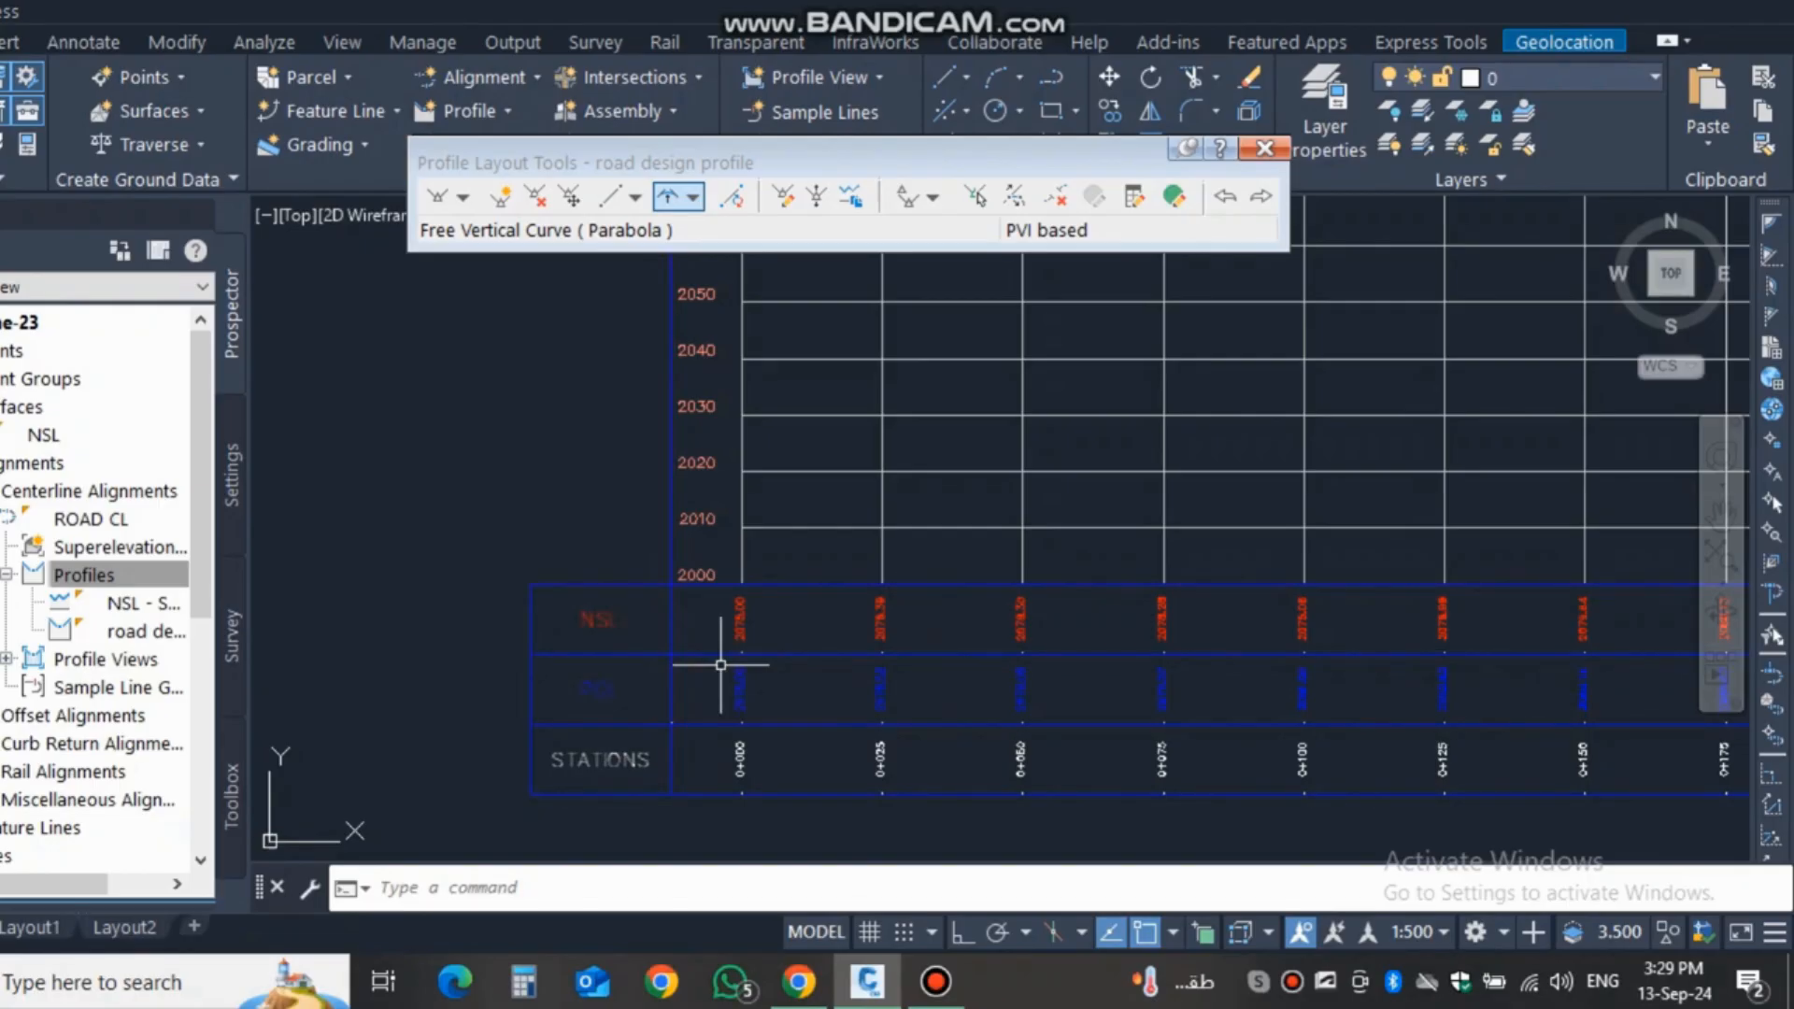
pyautogui.scroll(-3, 673, 688)
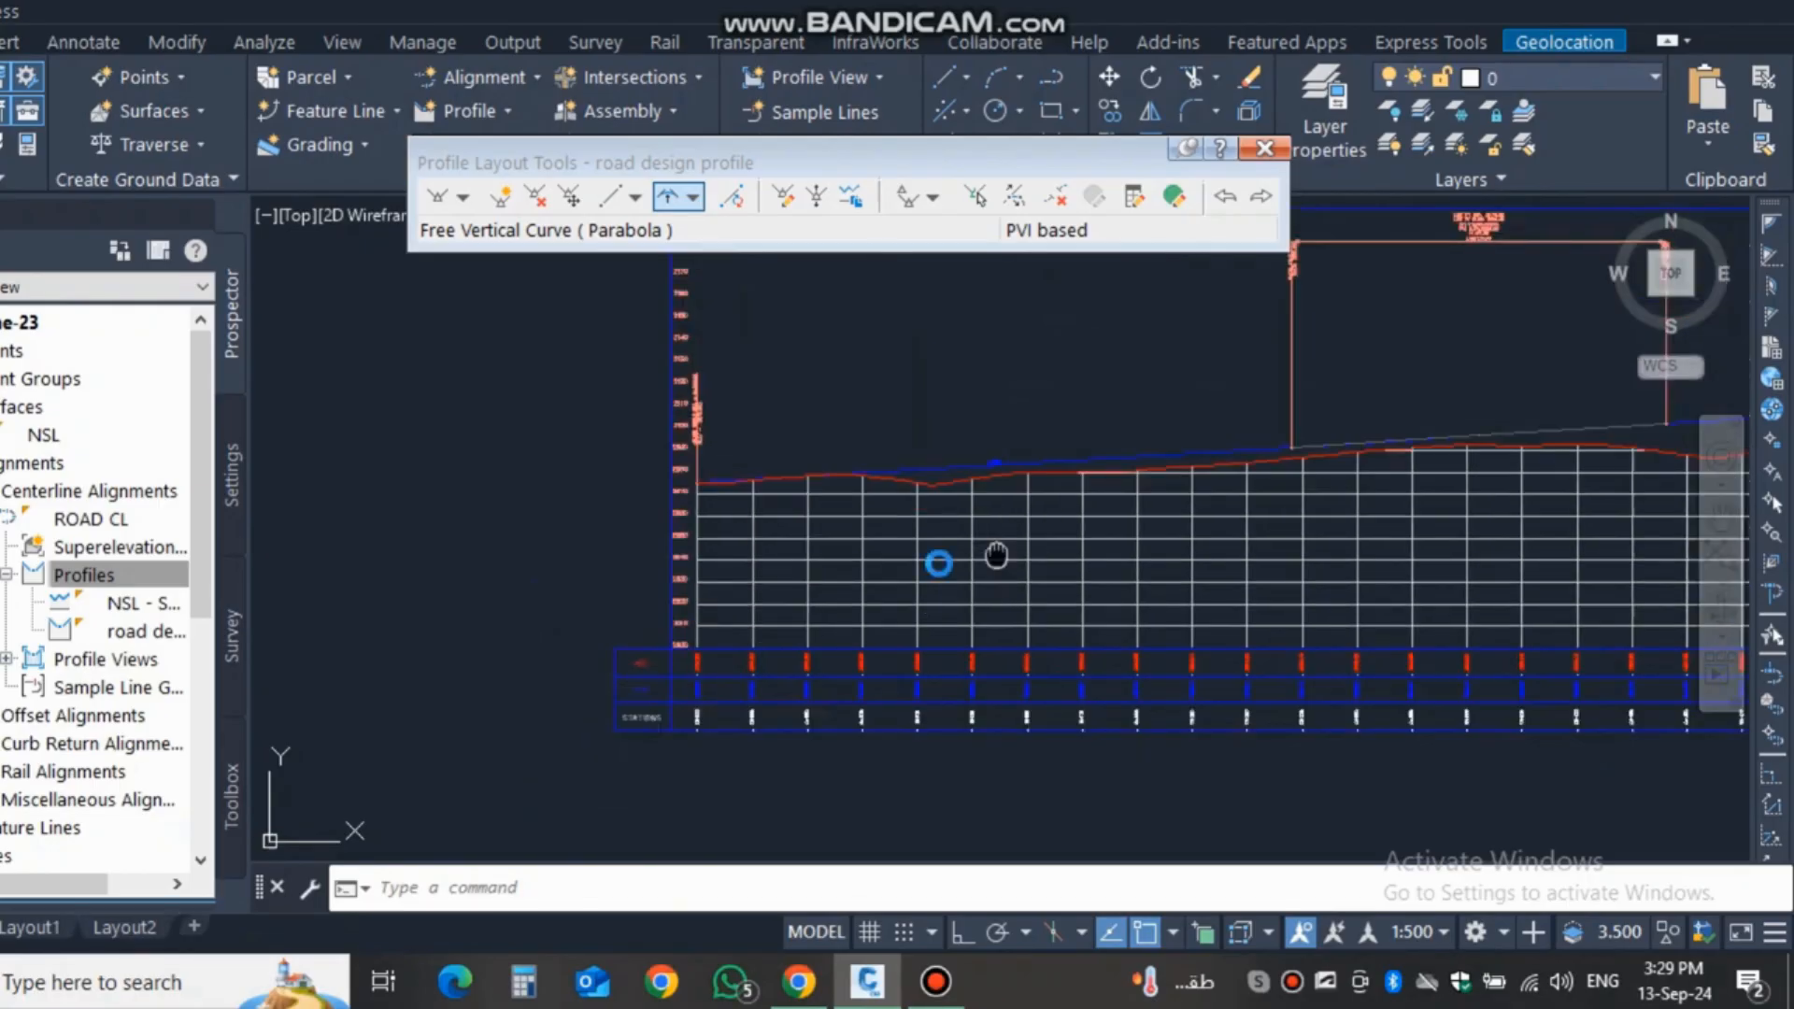
pyautogui.moveTo(1227, 439); pyautogui.dragTo(916, 553, button='middle')
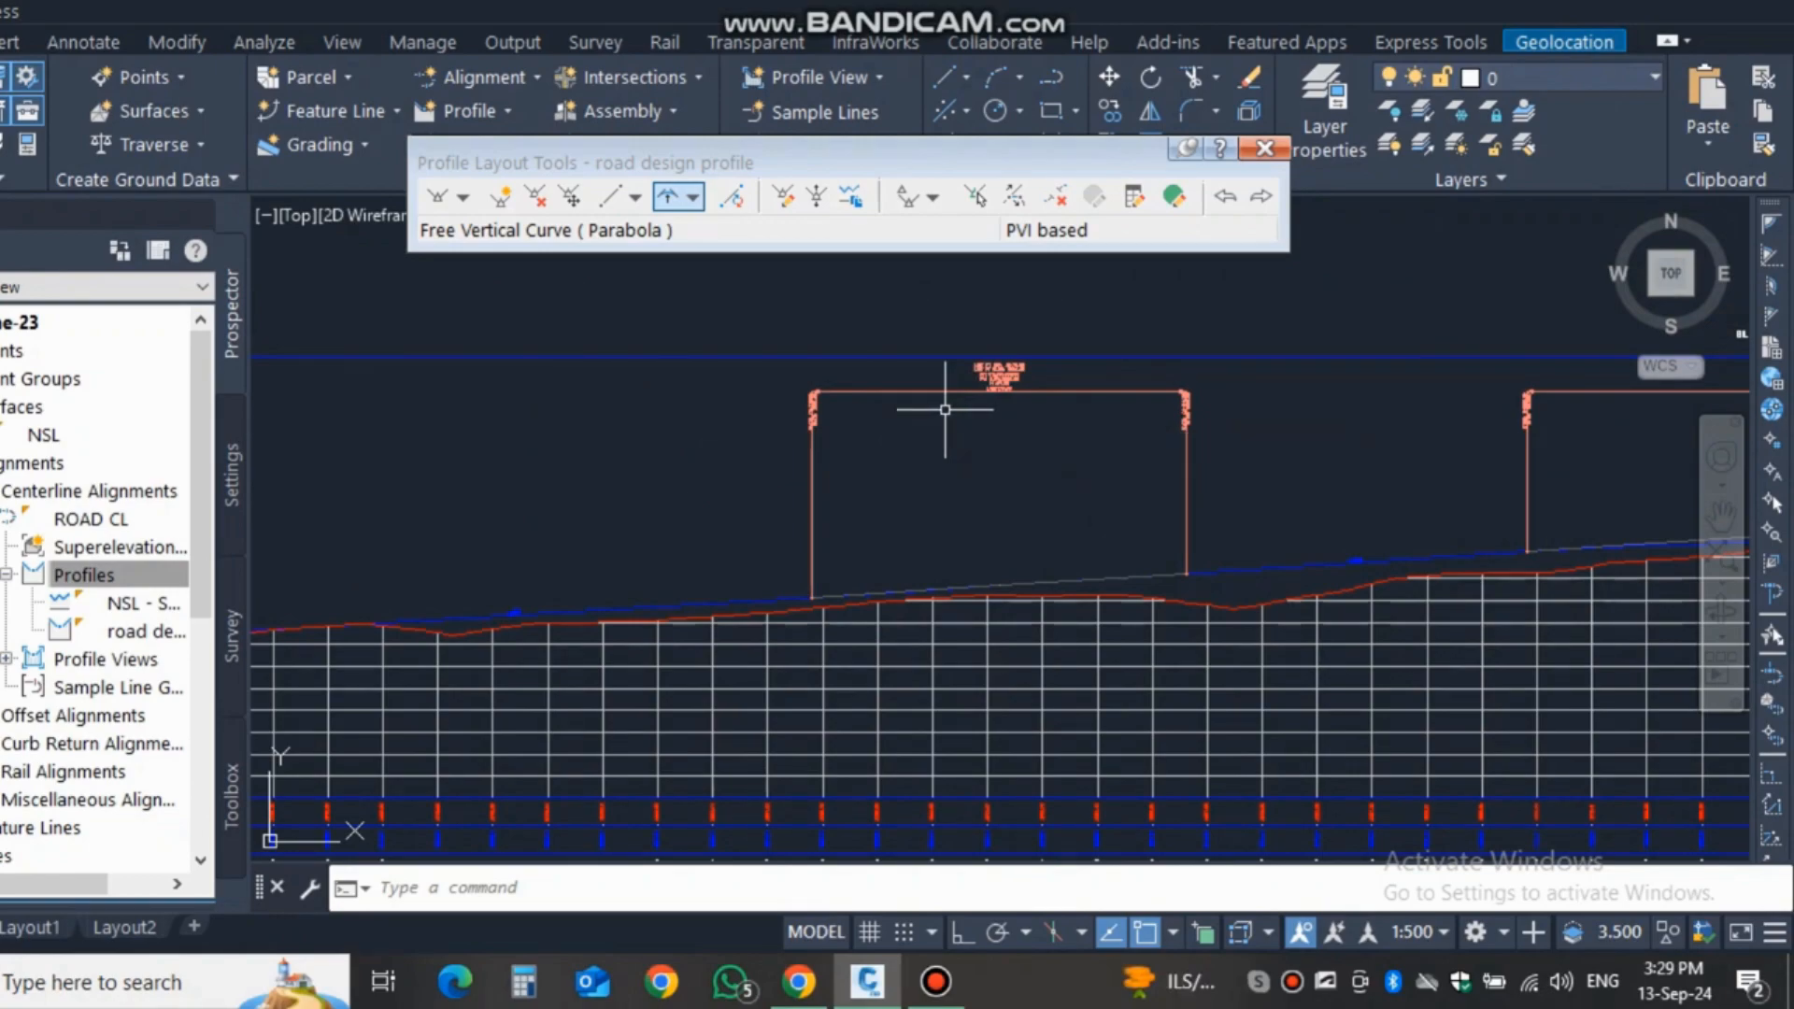
pyautogui.scroll(-2, 1102, 421)
pyautogui.moveTo(584, 680); pyautogui.dragTo(738, 680, button='middle')
pyautogui.scroll(4, 725, 682)
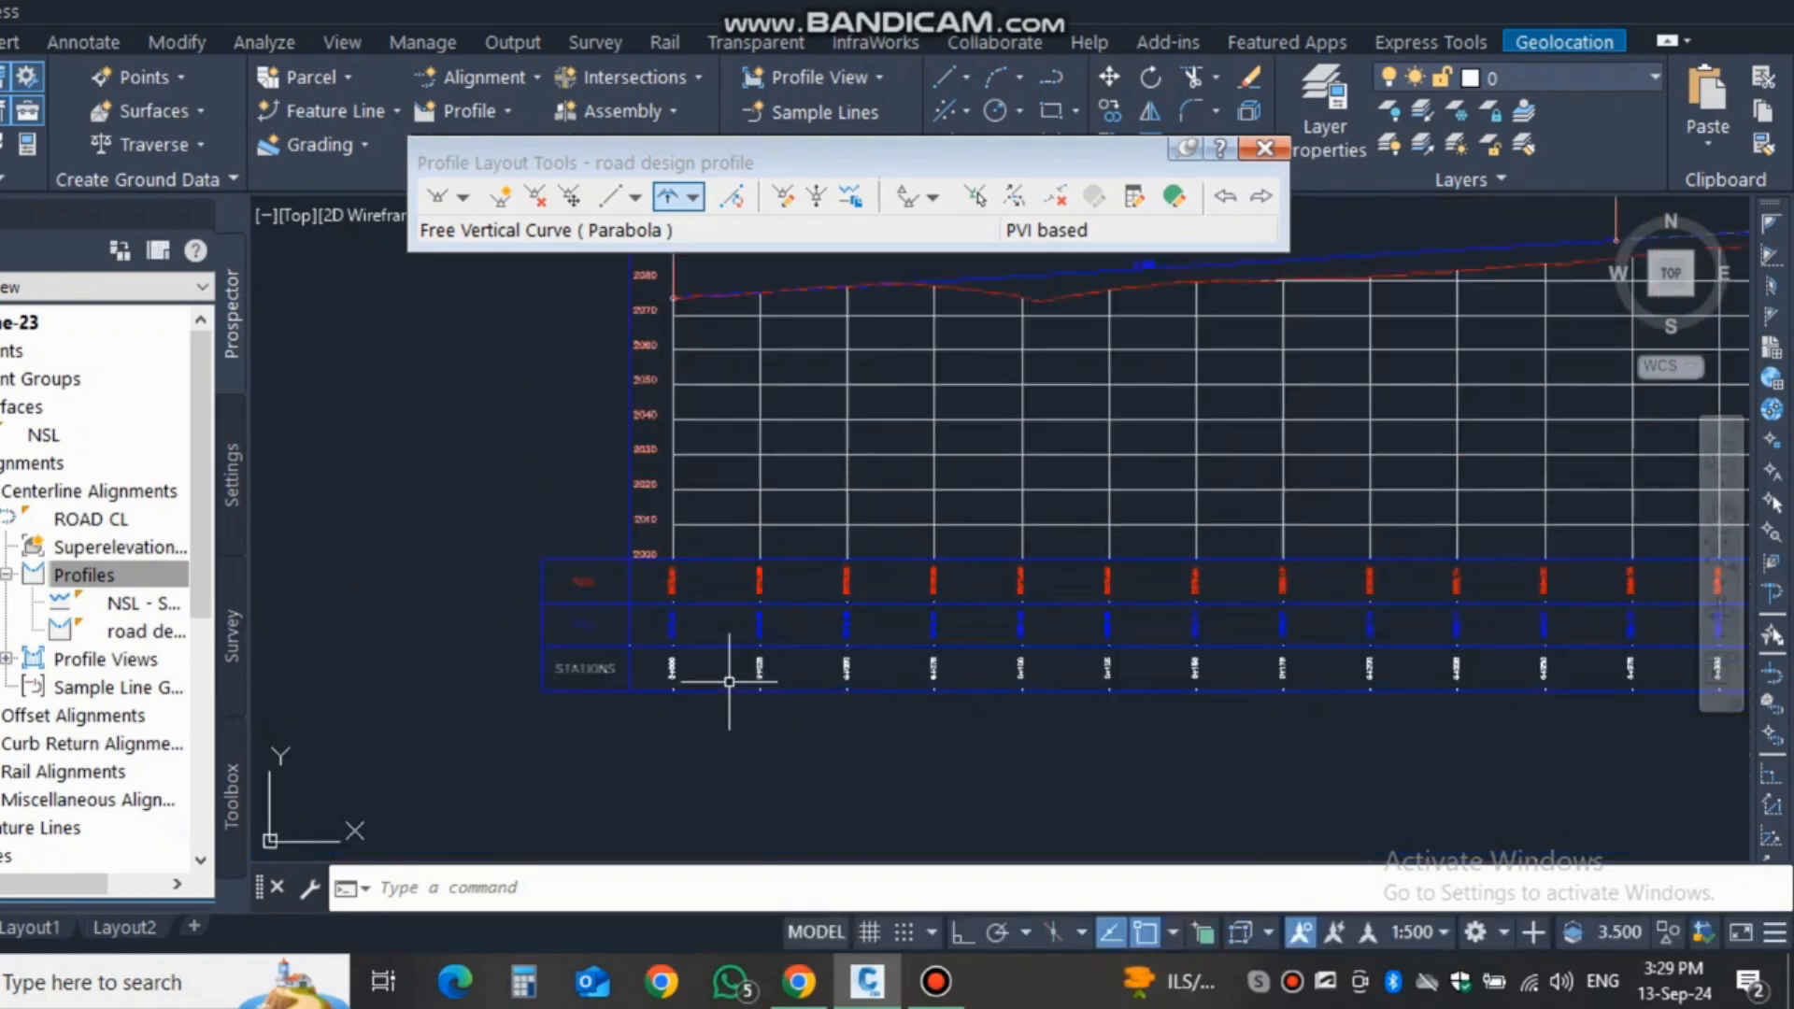
pyautogui.moveTo(957, 545); pyautogui.dragTo(585, 739, button='middle')
pyautogui.moveTo(1151, 514); pyautogui.dragTo(1079, 549, button='middle')
pyautogui.scroll(-4, 1065, 550)
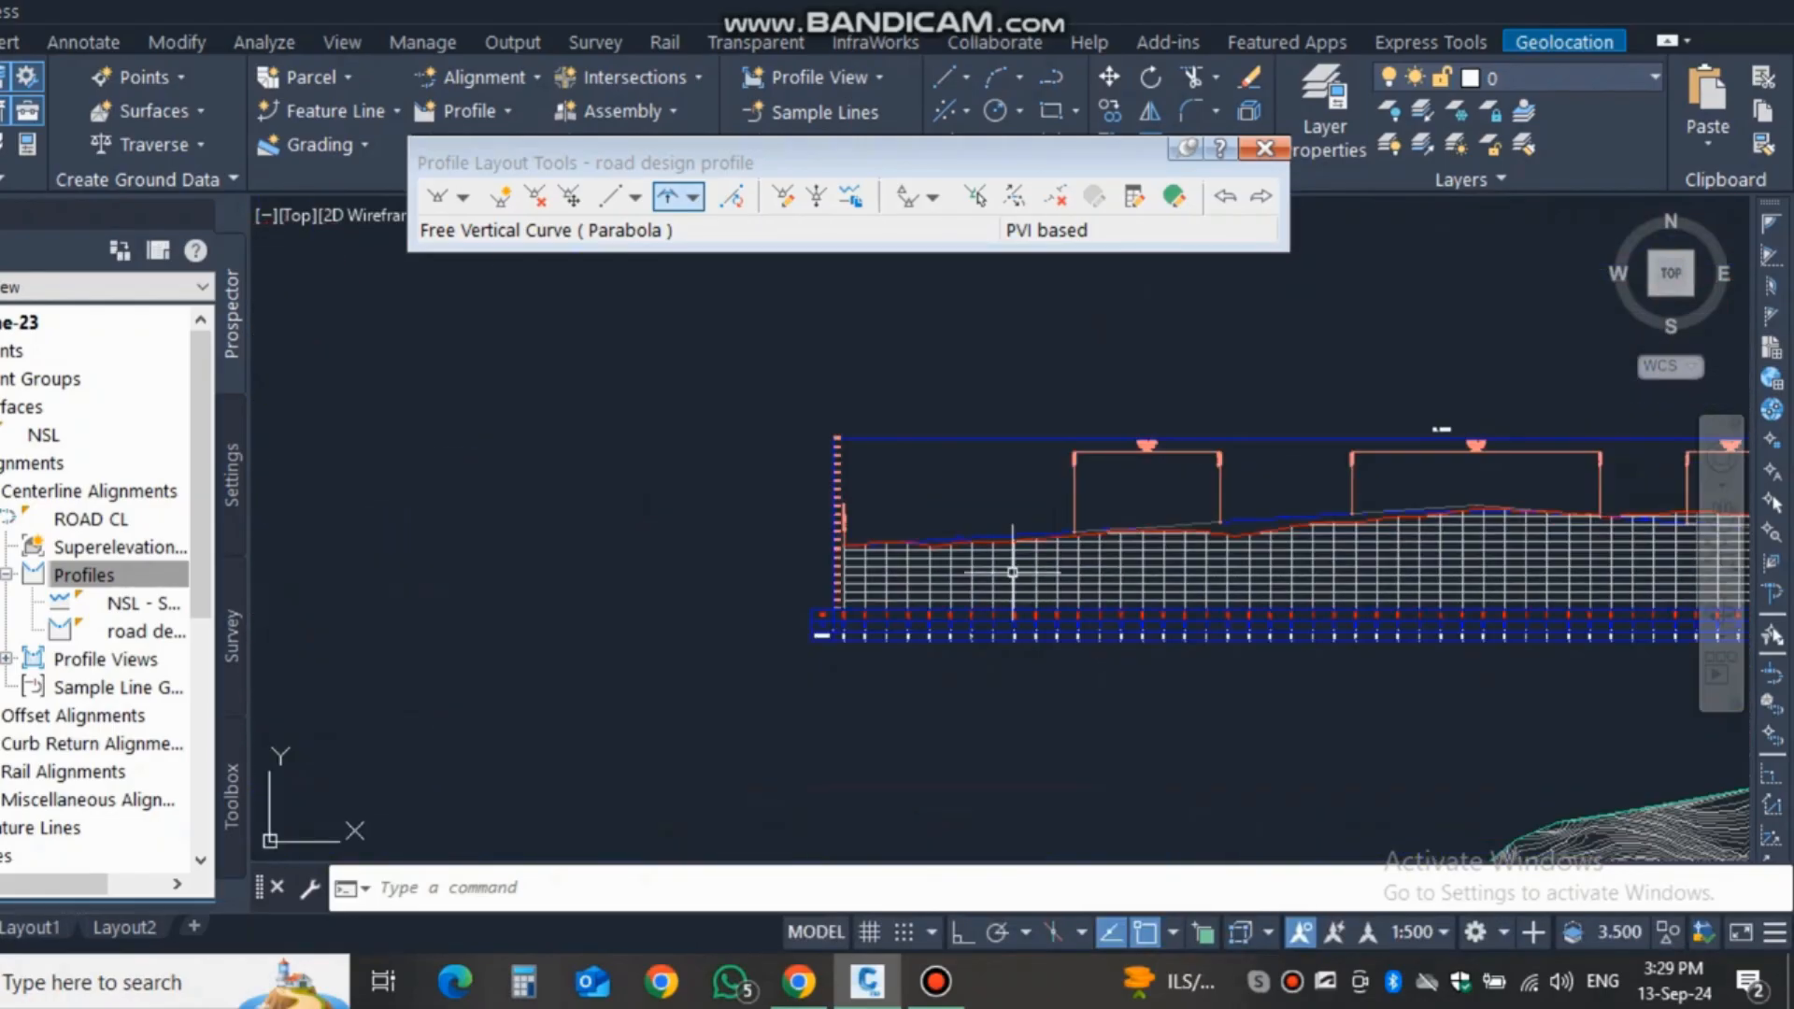
pyautogui.scroll(3, 994, 580)
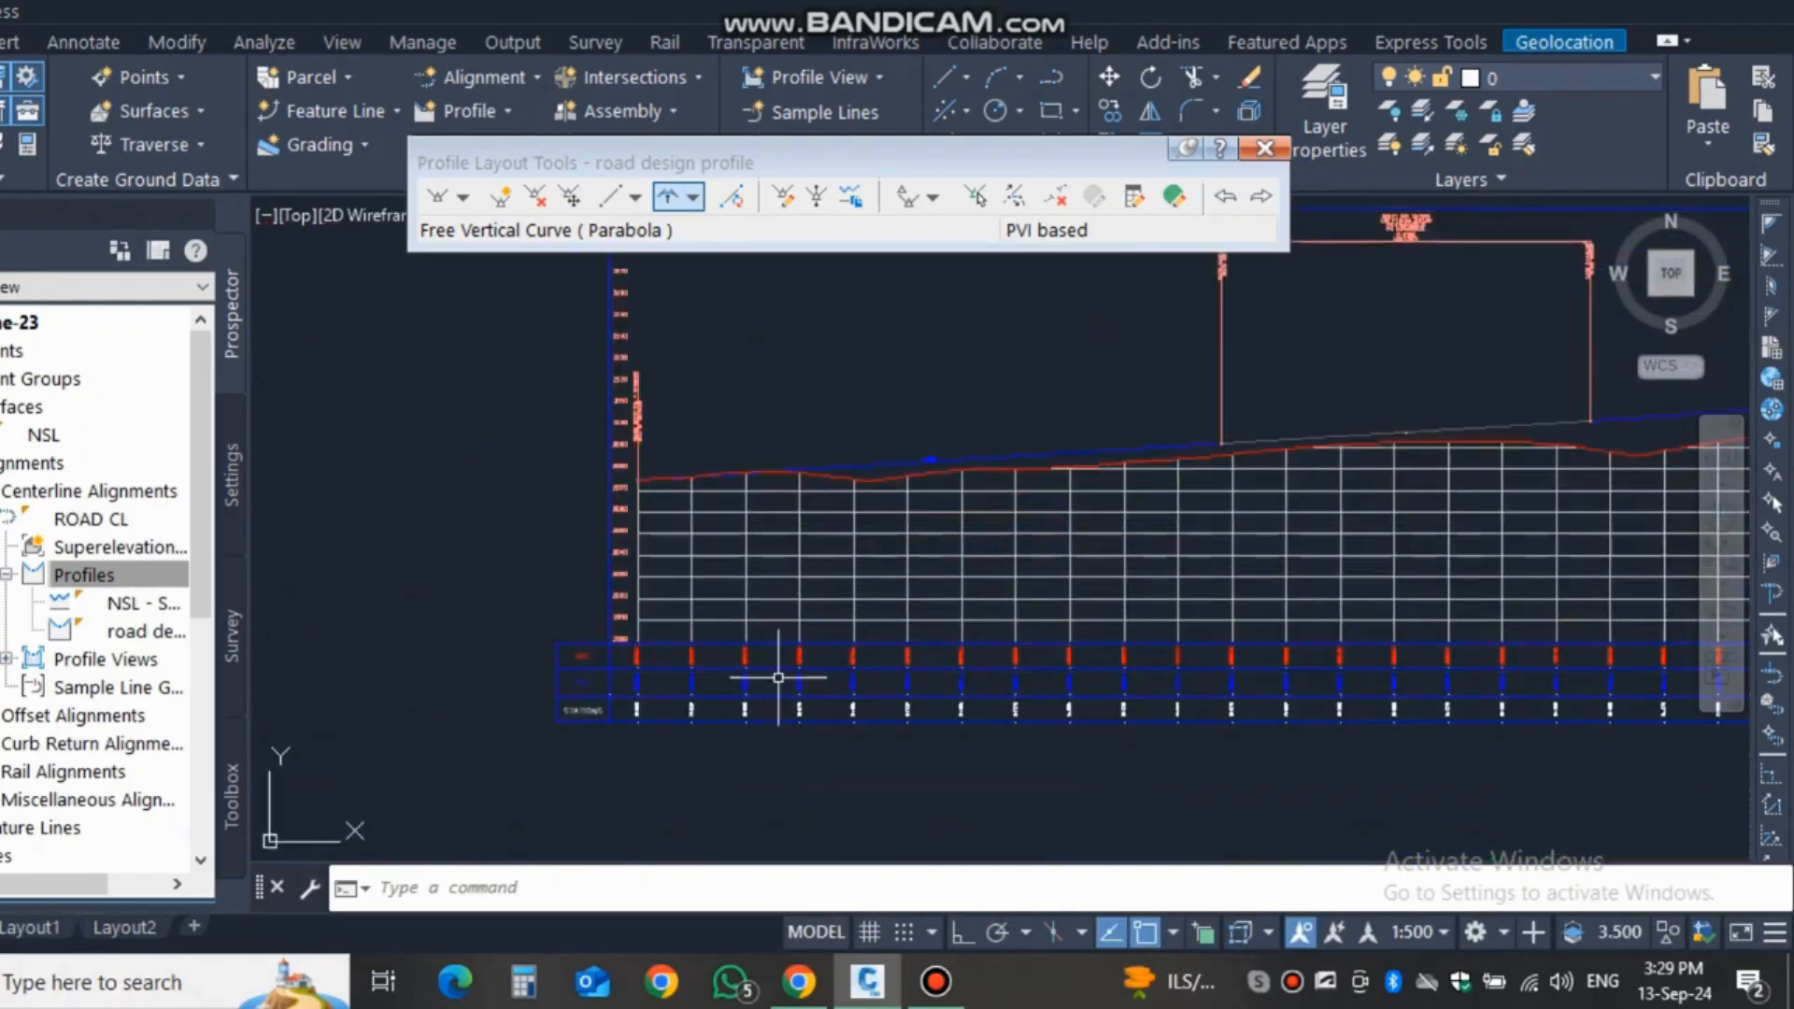
pyautogui.moveTo(1024, 545); pyautogui.dragTo(819, 636, button='middle')
pyautogui.moveTo(693, 693); pyautogui.dragTo(1049, 511, button='middle')
pyautogui.scroll(3, 809, 597)
pyautogui.scroll(-1, 566, 650)
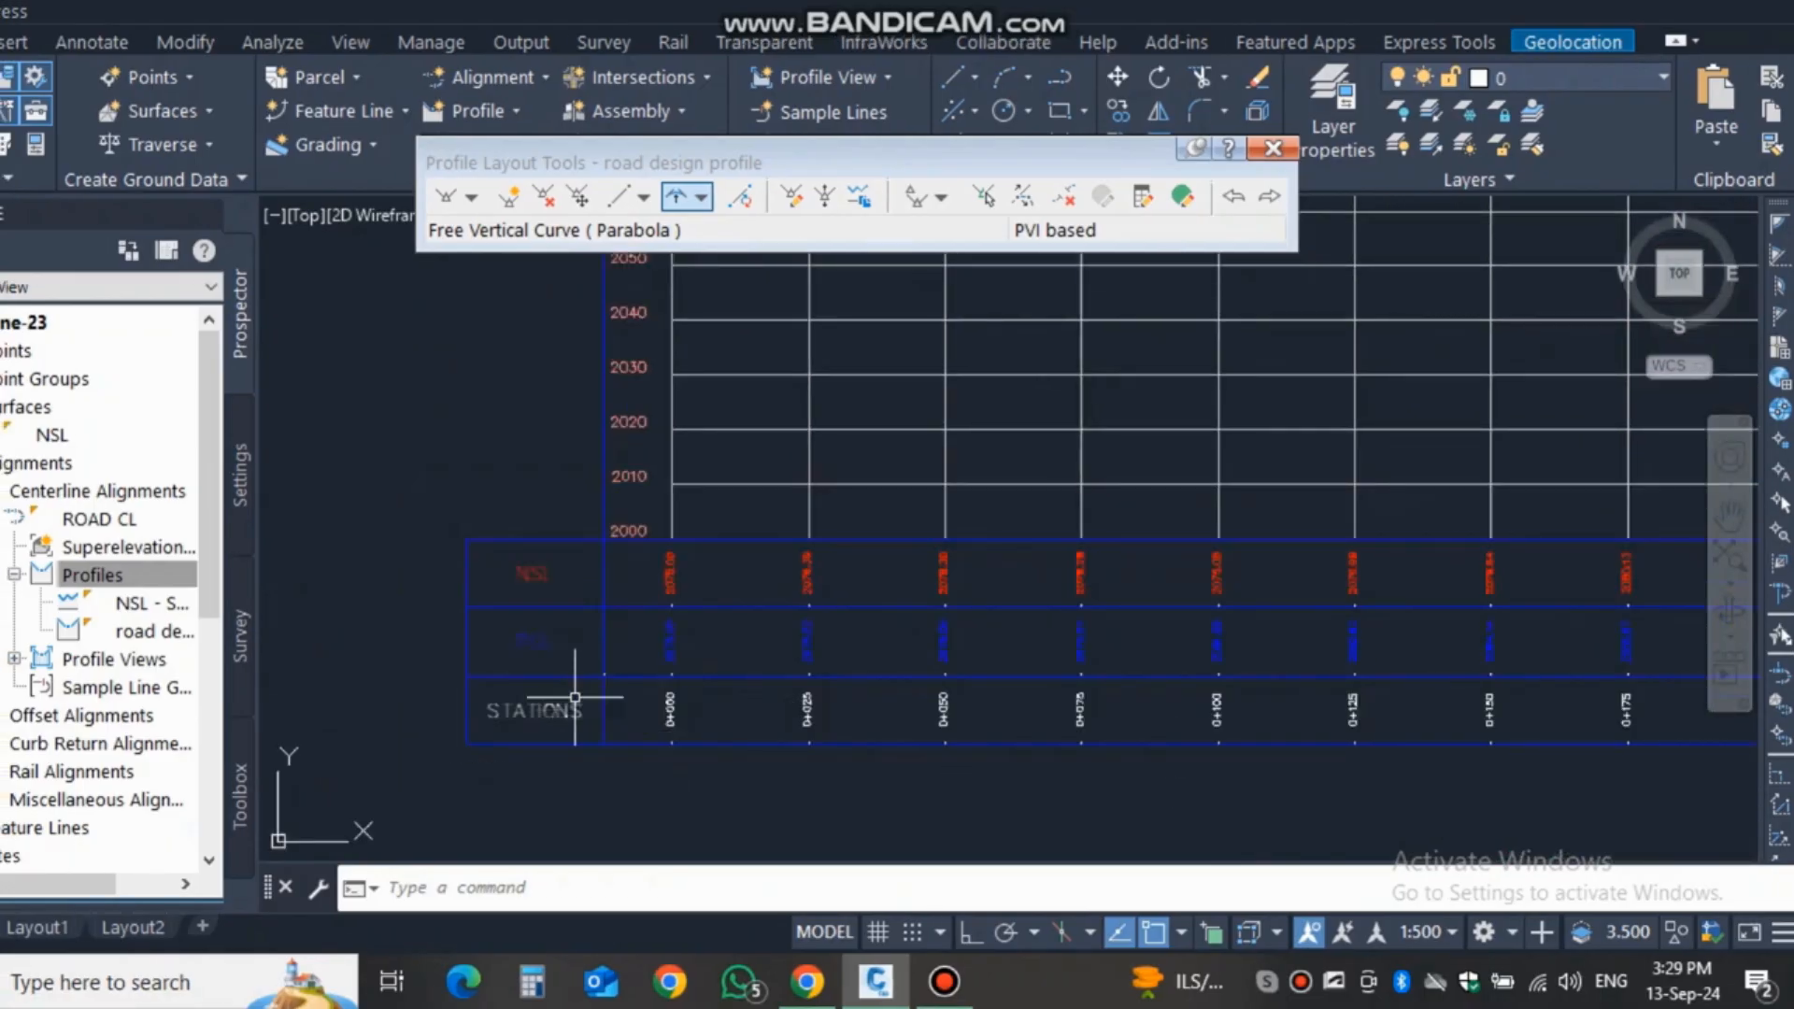
pyautogui.scroll(-2, 575, 697)
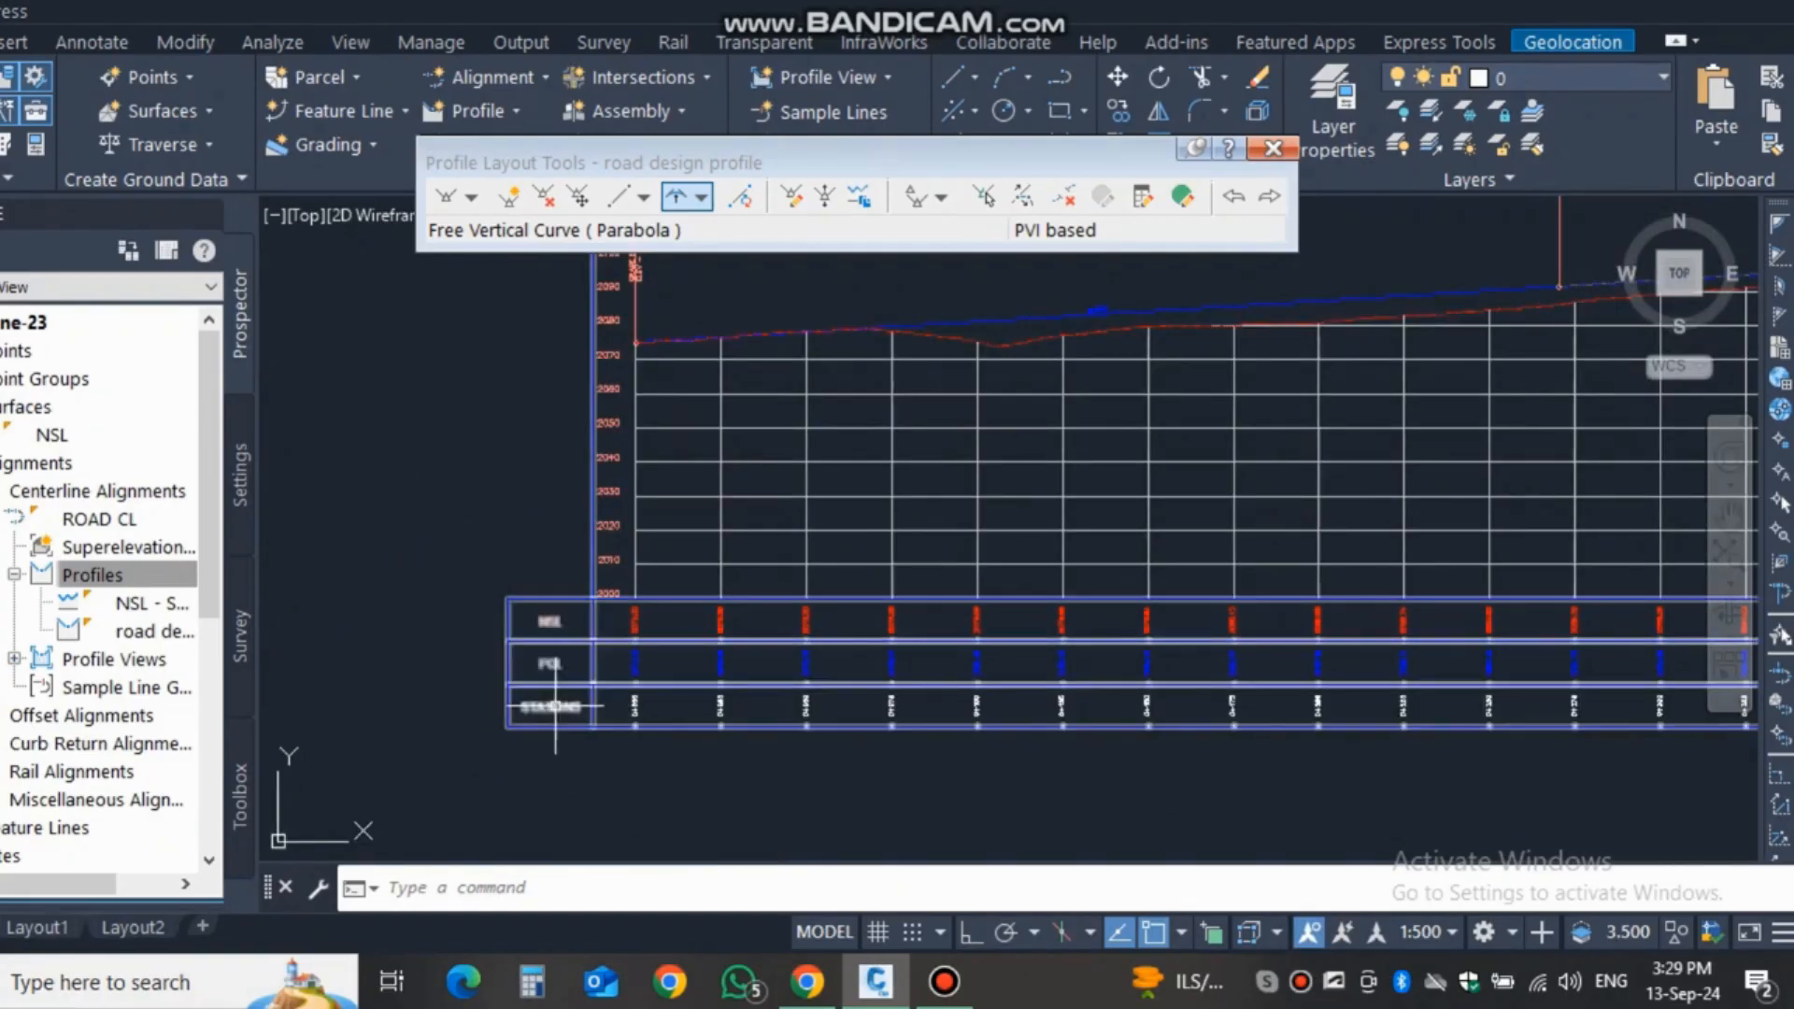
pyautogui.scroll(-2, 556, 707)
pyautogui.moveTo(774, 646); pyautogui.dragTo(644, 669, button='middle')
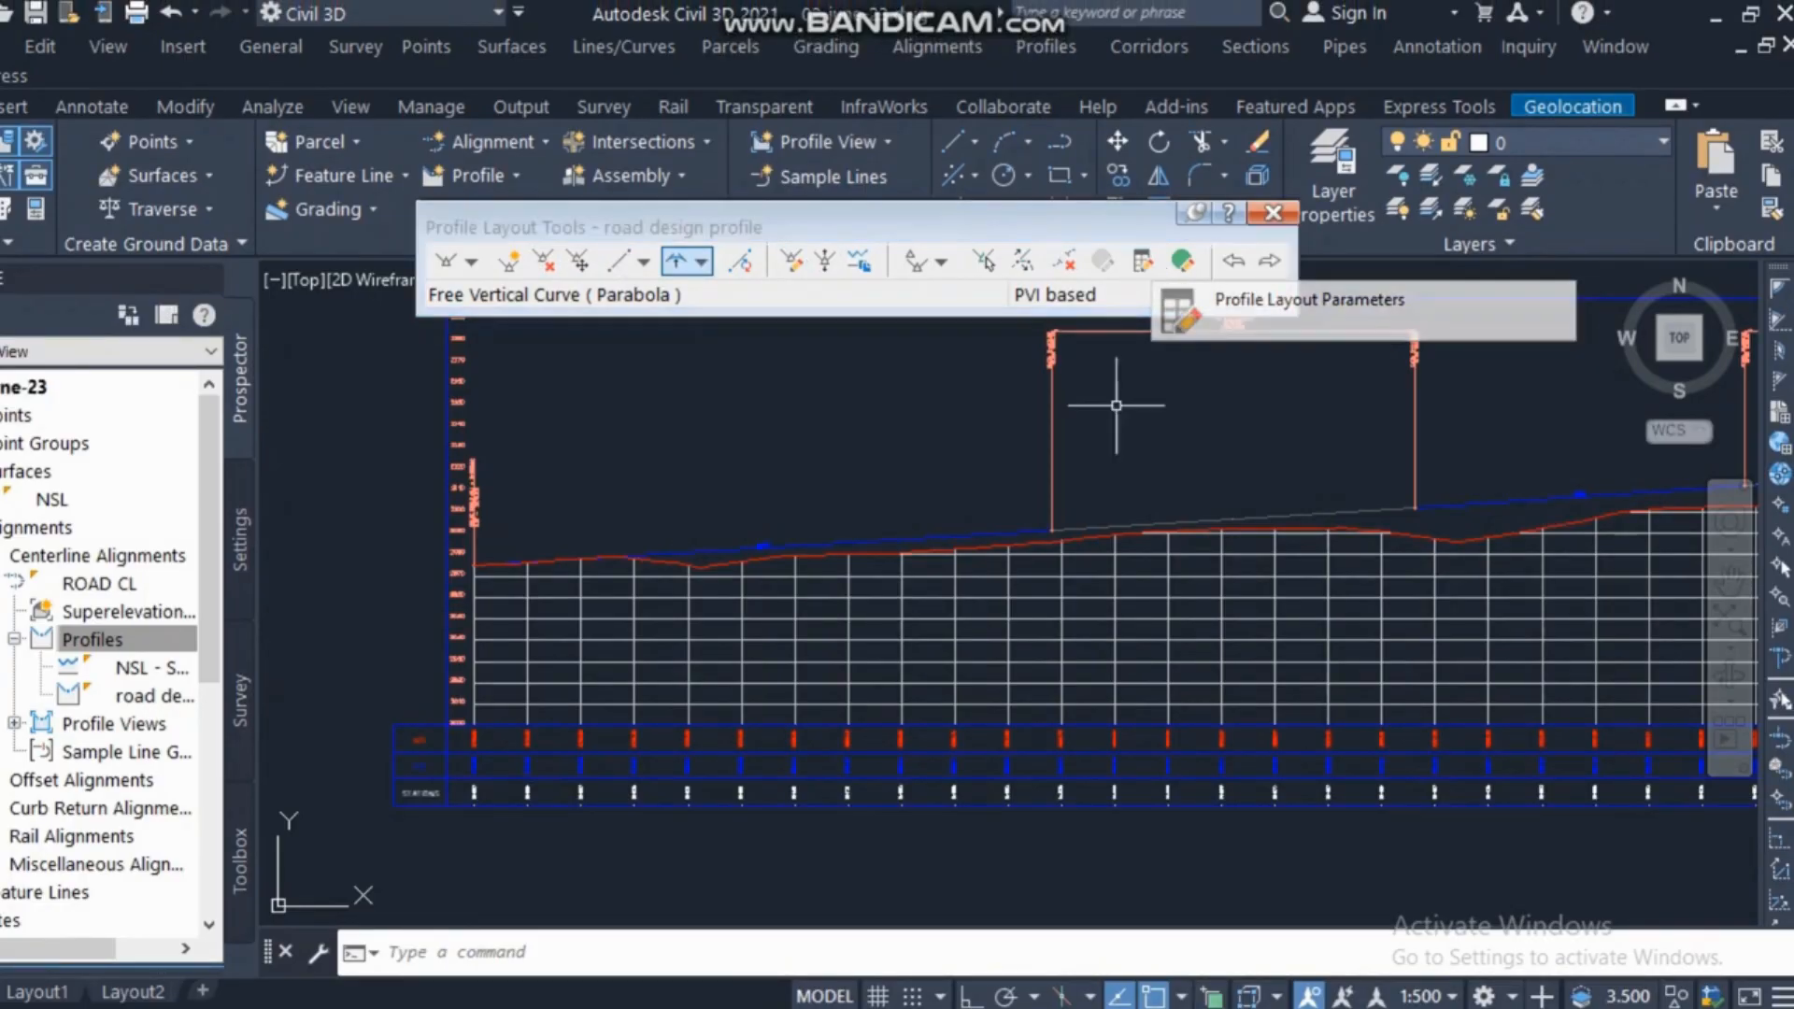
# Examine the complete profile view with its vertical curves alongside the ROAD CL alignment on the surface plan.
pyautogui.scroll(-3, 1027, 504)
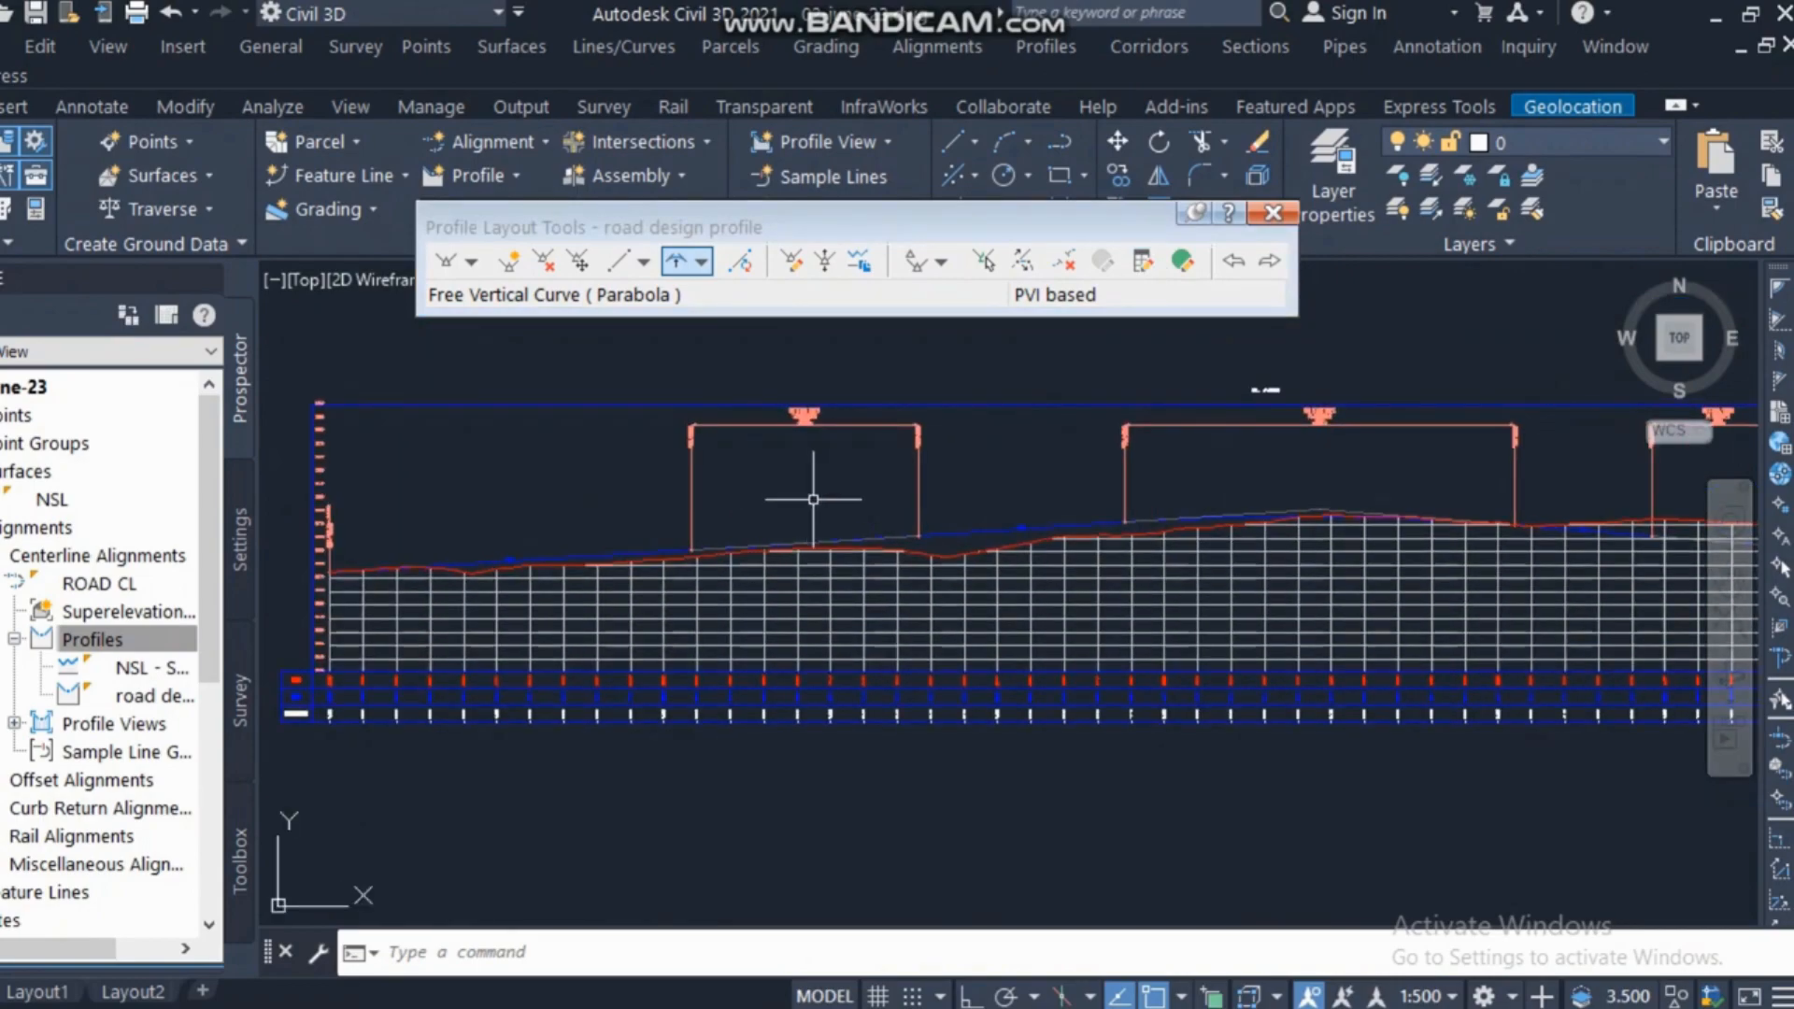
pyautogui.scroll(-2, 809, 495)
pyautogui.moveTo(909, 549); pyautogui.dragTo(898, 473, button='middle')
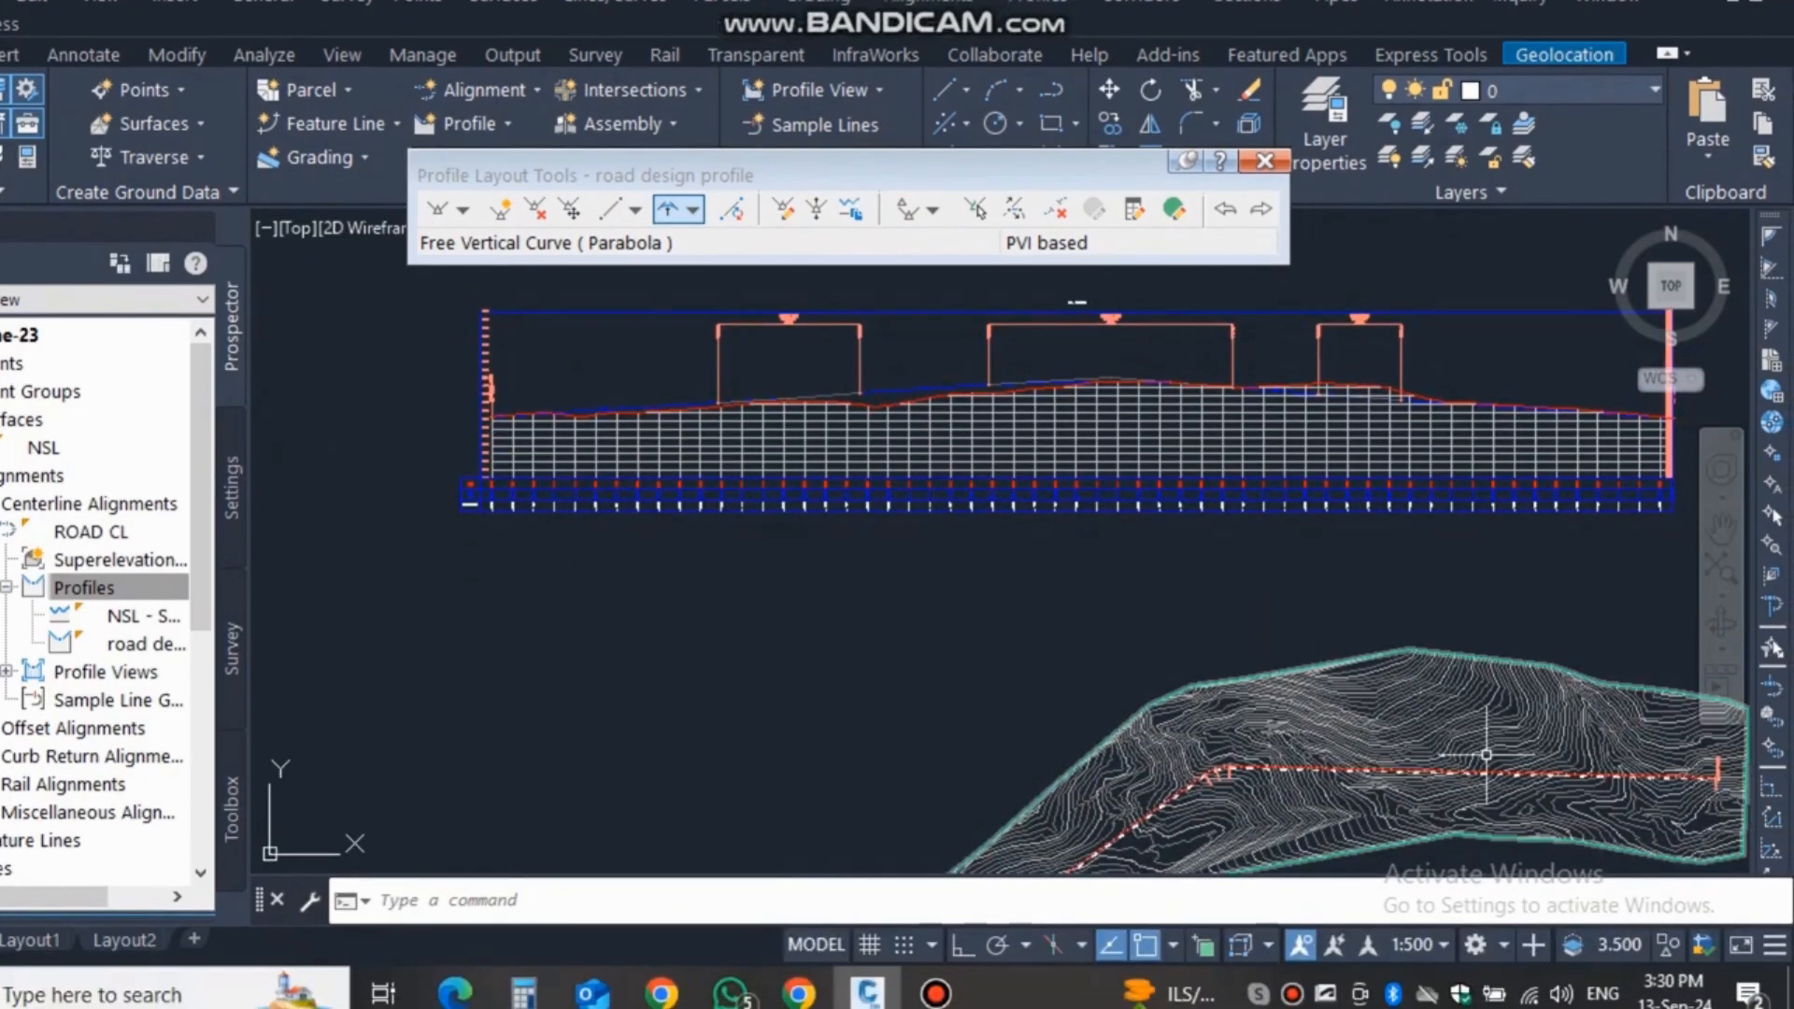
pyautogui.scroll(4, 1402, 748)
pyautogui.moveTo(1216, 534); pyautogui.dragTo(1367, 662, button='middle')
pyautogui.moveTo(1118, 519); pyautogui.dragTo(1451, 665, button='middle')
pyautogui.moveTo(987, 558); pyautogui.dragTo(1068, 598, button='middle')
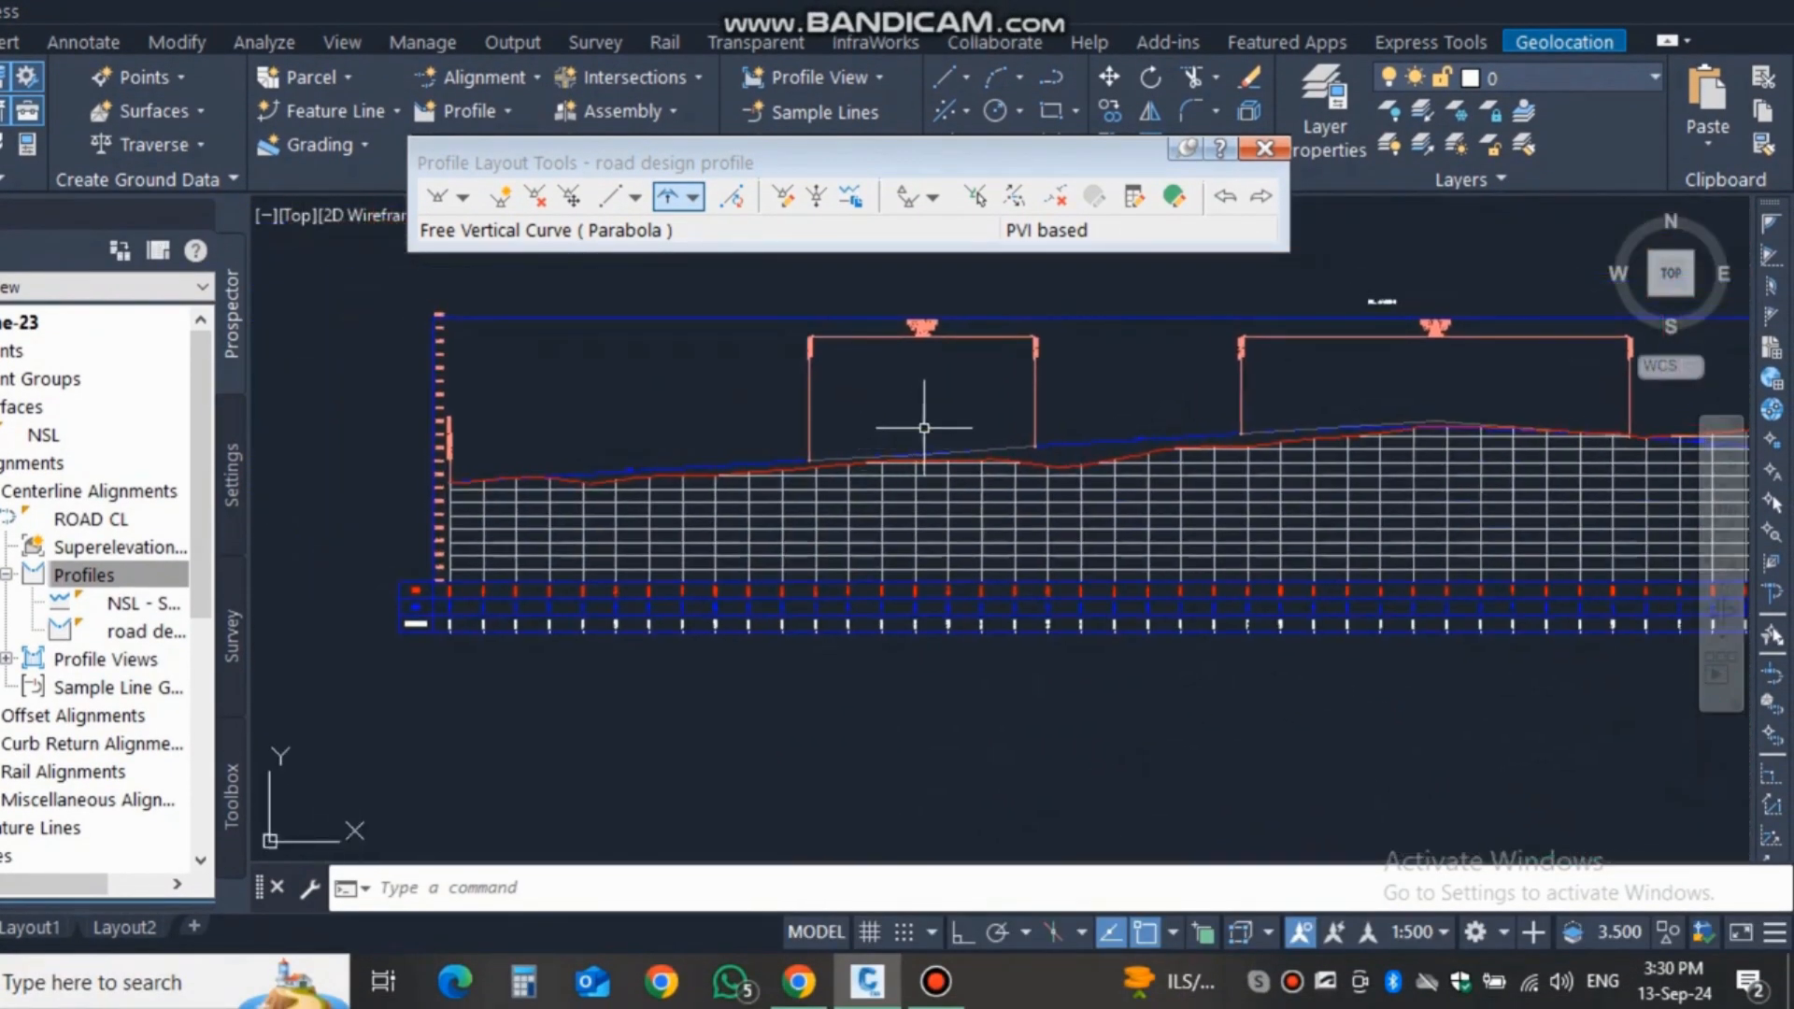
pyautogui.scroll(-3, 886, 514)
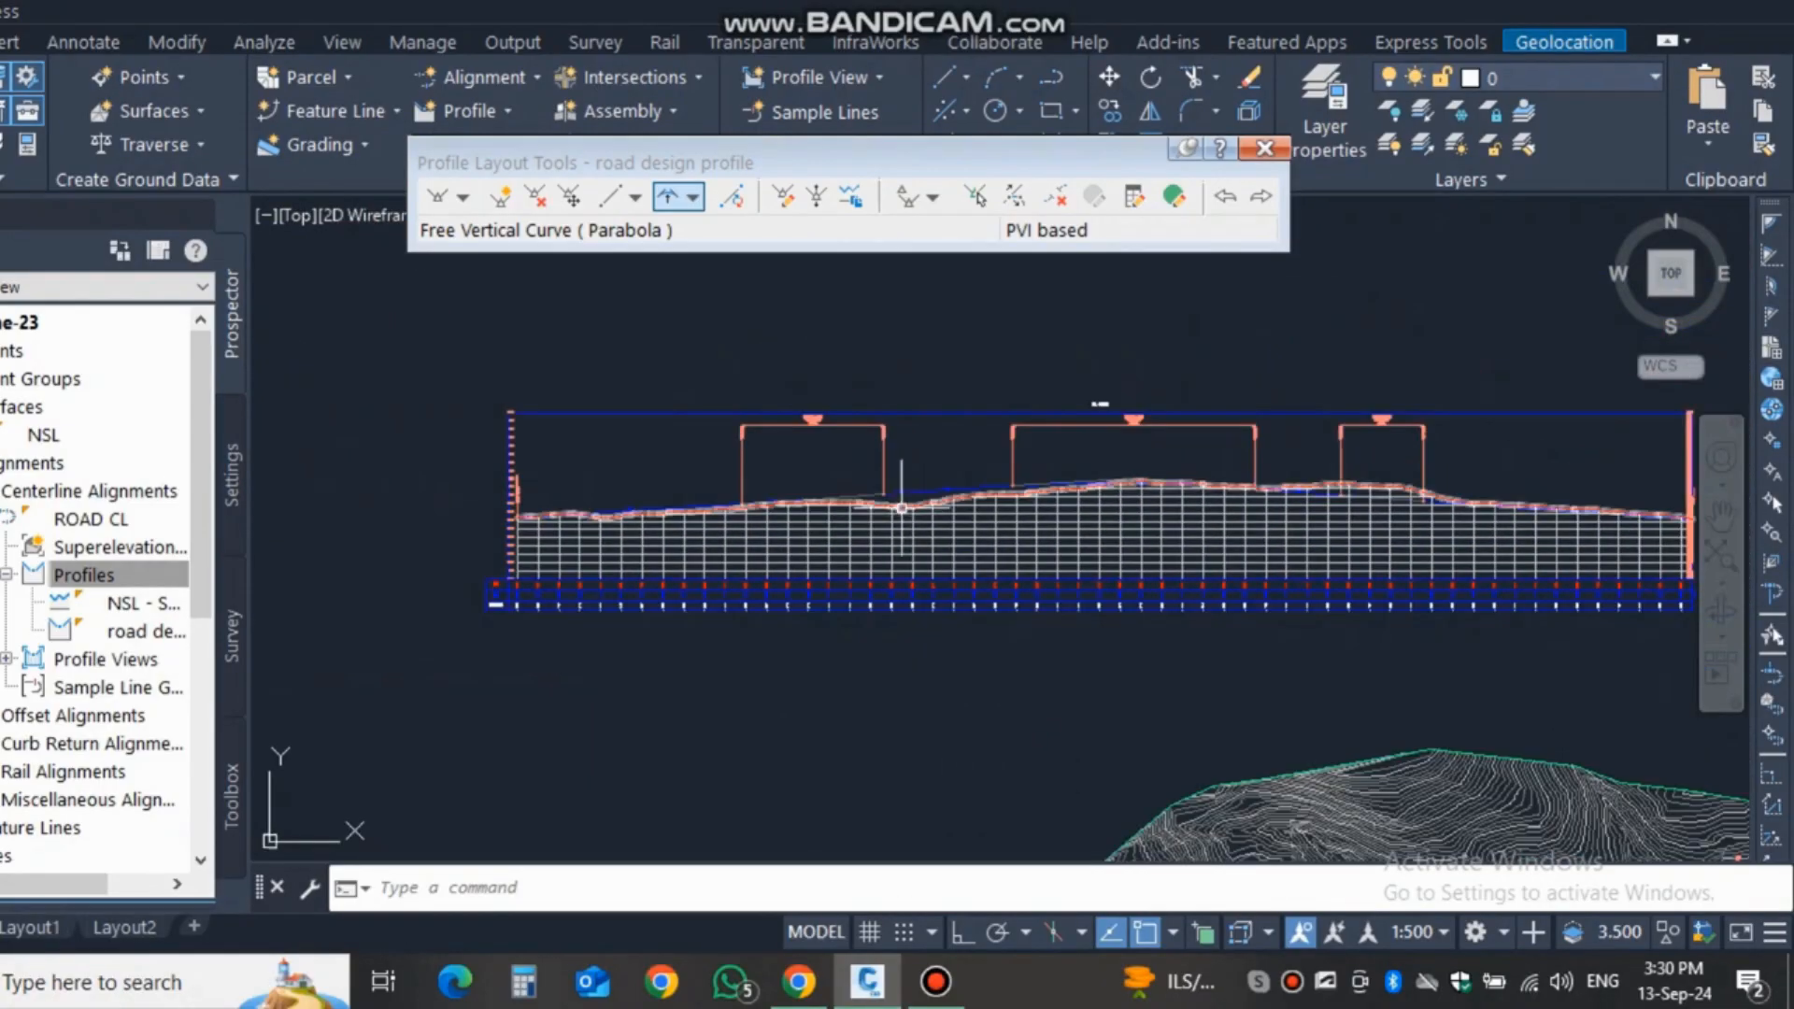
pyautogui.moveTo(985, 583)
pyautogui.mouseDown(button='middle')
pyautogui.moveTo(784, 479)
pyautogui.moveTo(876, 475)
pyautogui.mouseUp(button='middle')
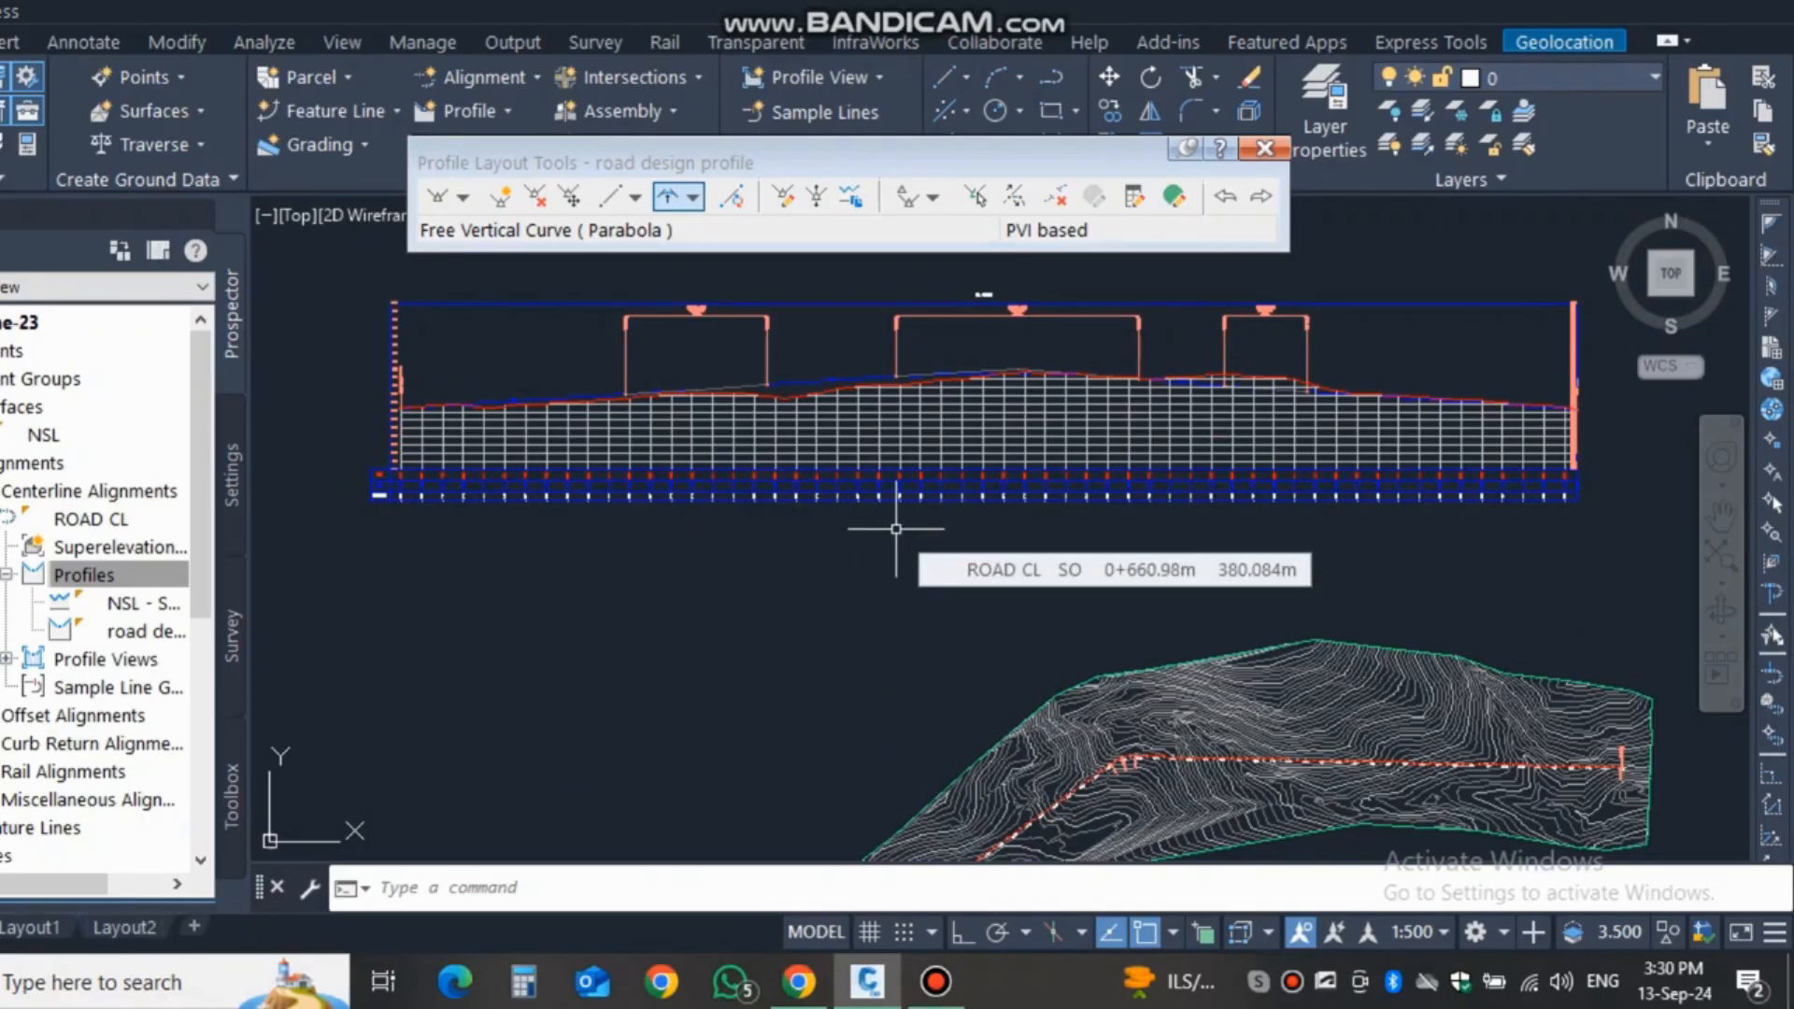
pyautogui.moveTo(905, 520)
pyautogui.mouseDown(button='middle')
pyautogui.moveTo(816, 509)
pyautogui.moveTo(788, 472)
pyautogui.mouseUp(button='middle')
pyautogui.scroll(-2, 1054, 481)
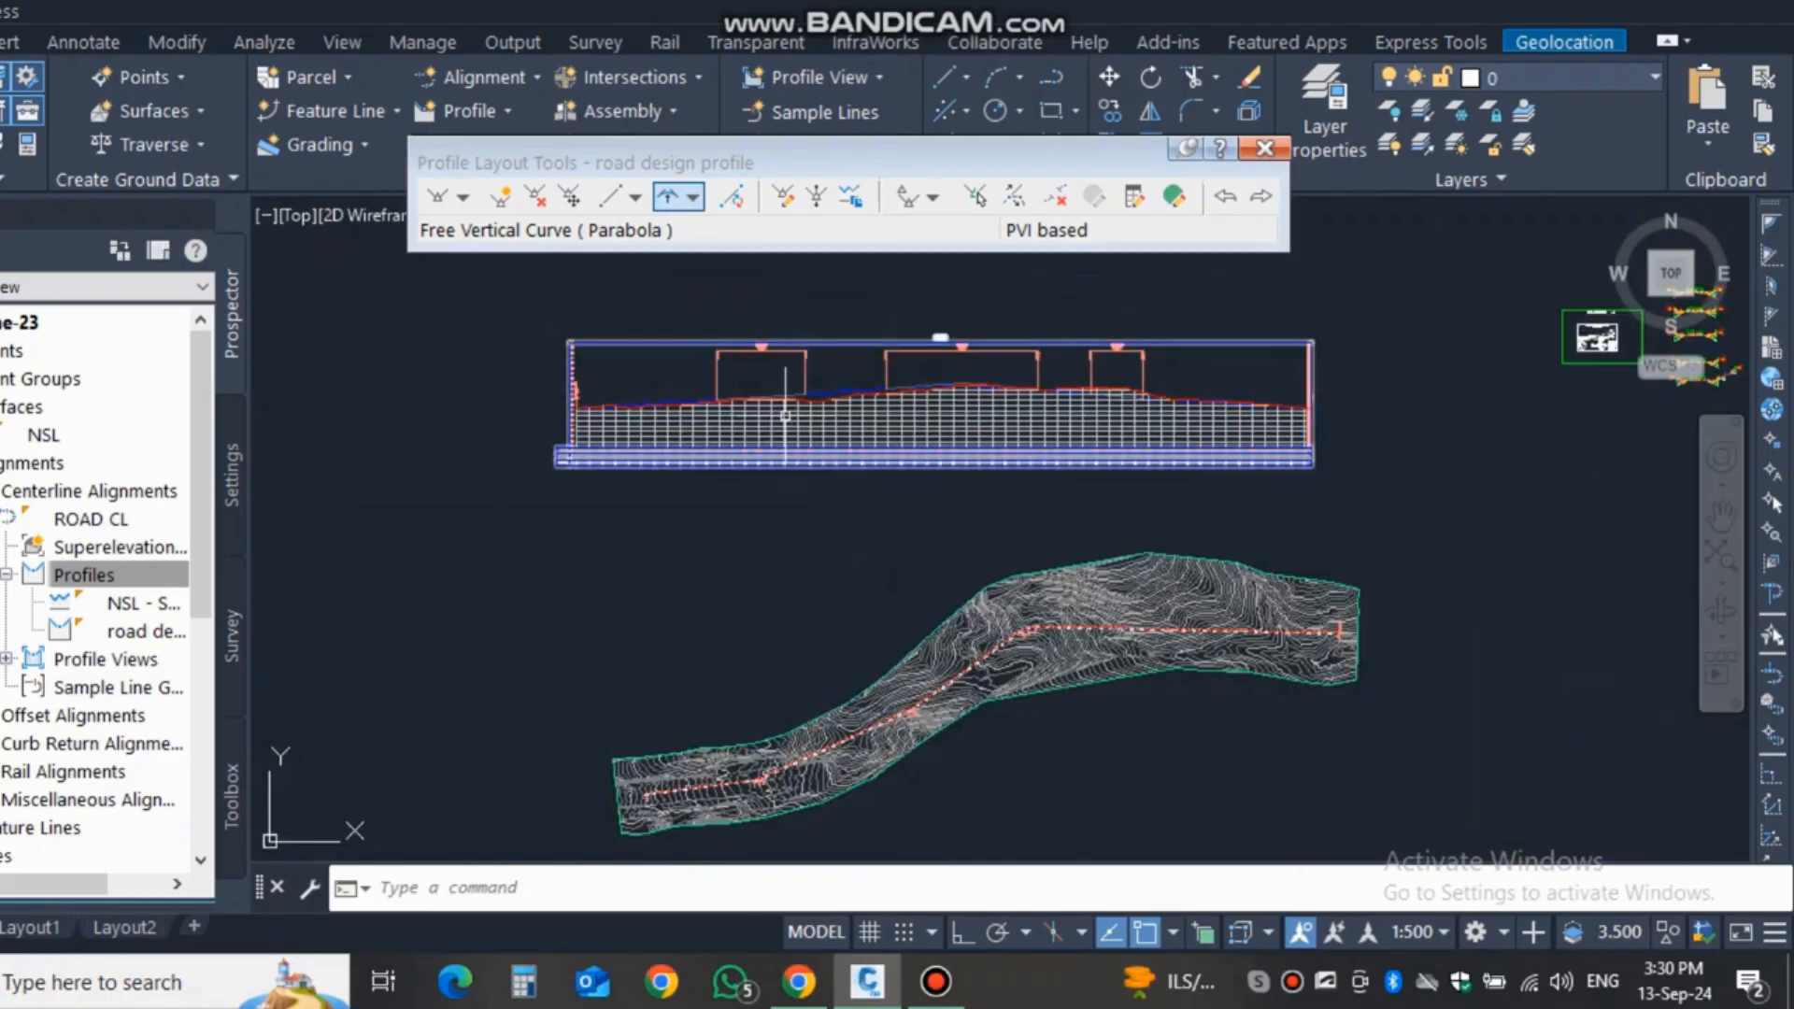
pyautogui.scroll(2, 794, 411)
pyautogui.moveTo(1041, 508); pyautogui.dragTo(1019, 490, button='middle')
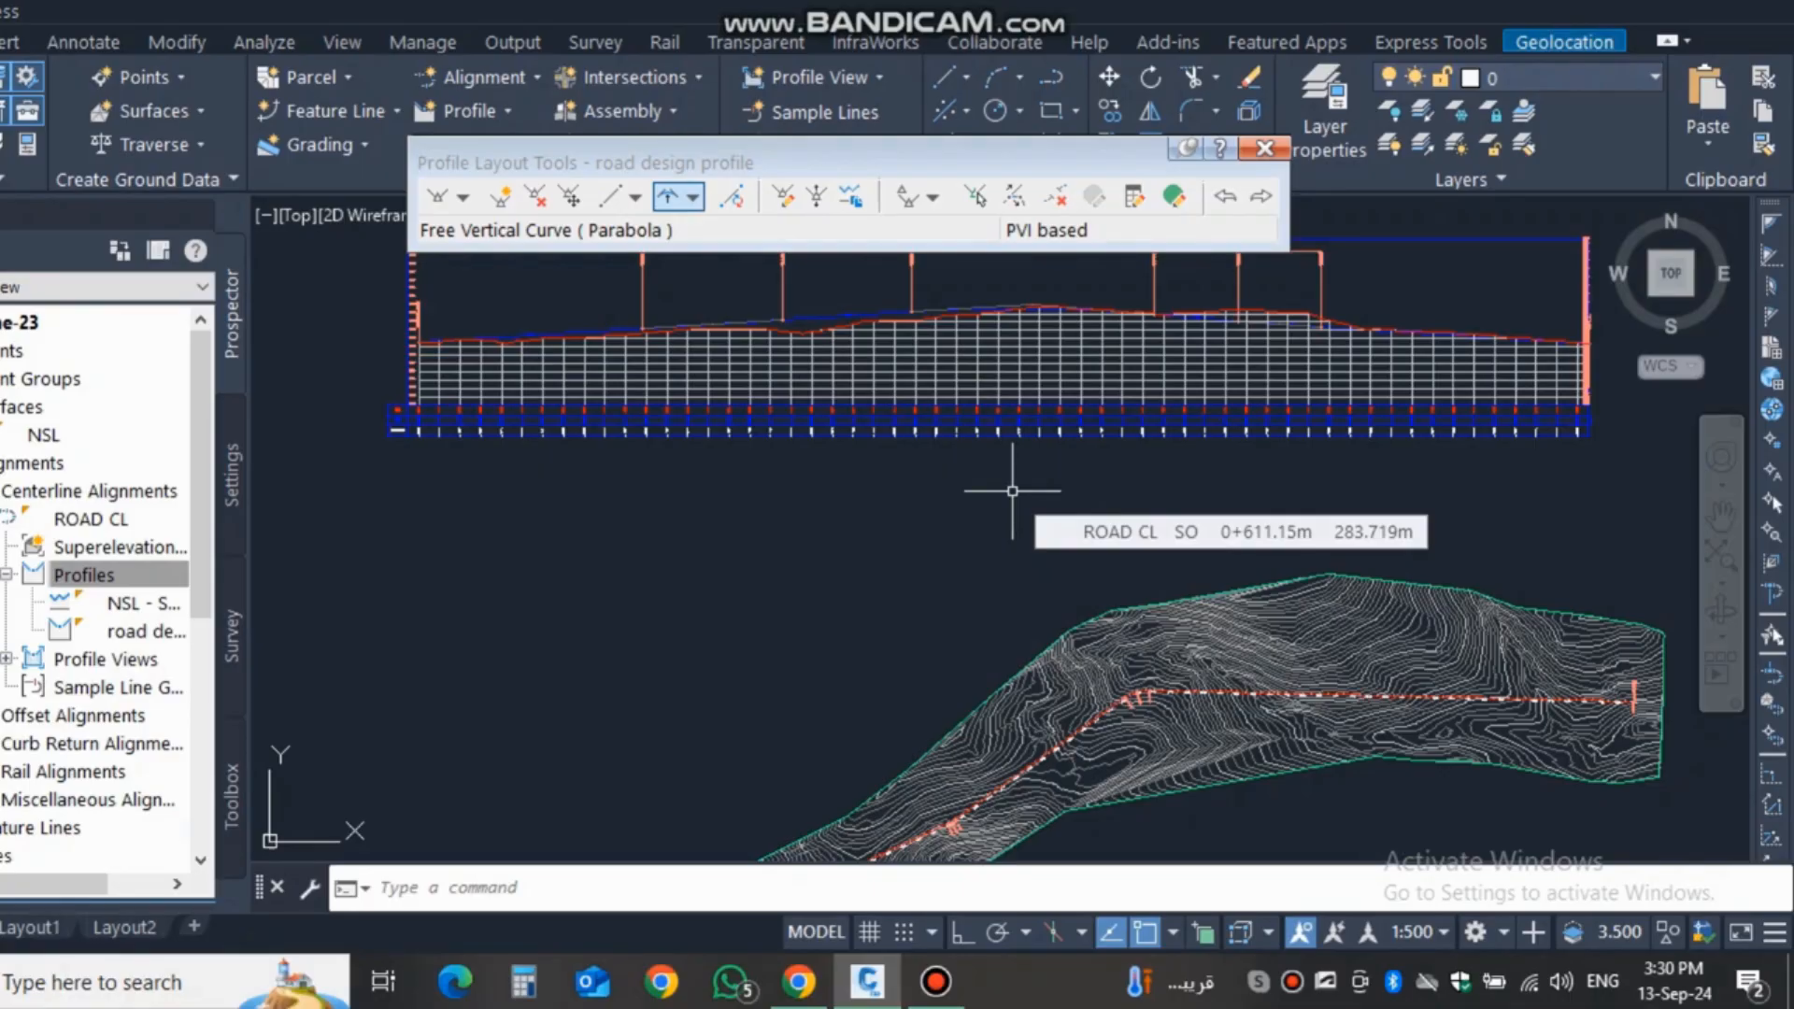
# Close the Profile Layout Tools for road design profile and bring the profile view and surface plan into view together.
pyautogui.scroll(-3, 1028, 486)
pyautogui.click(1264, 147)
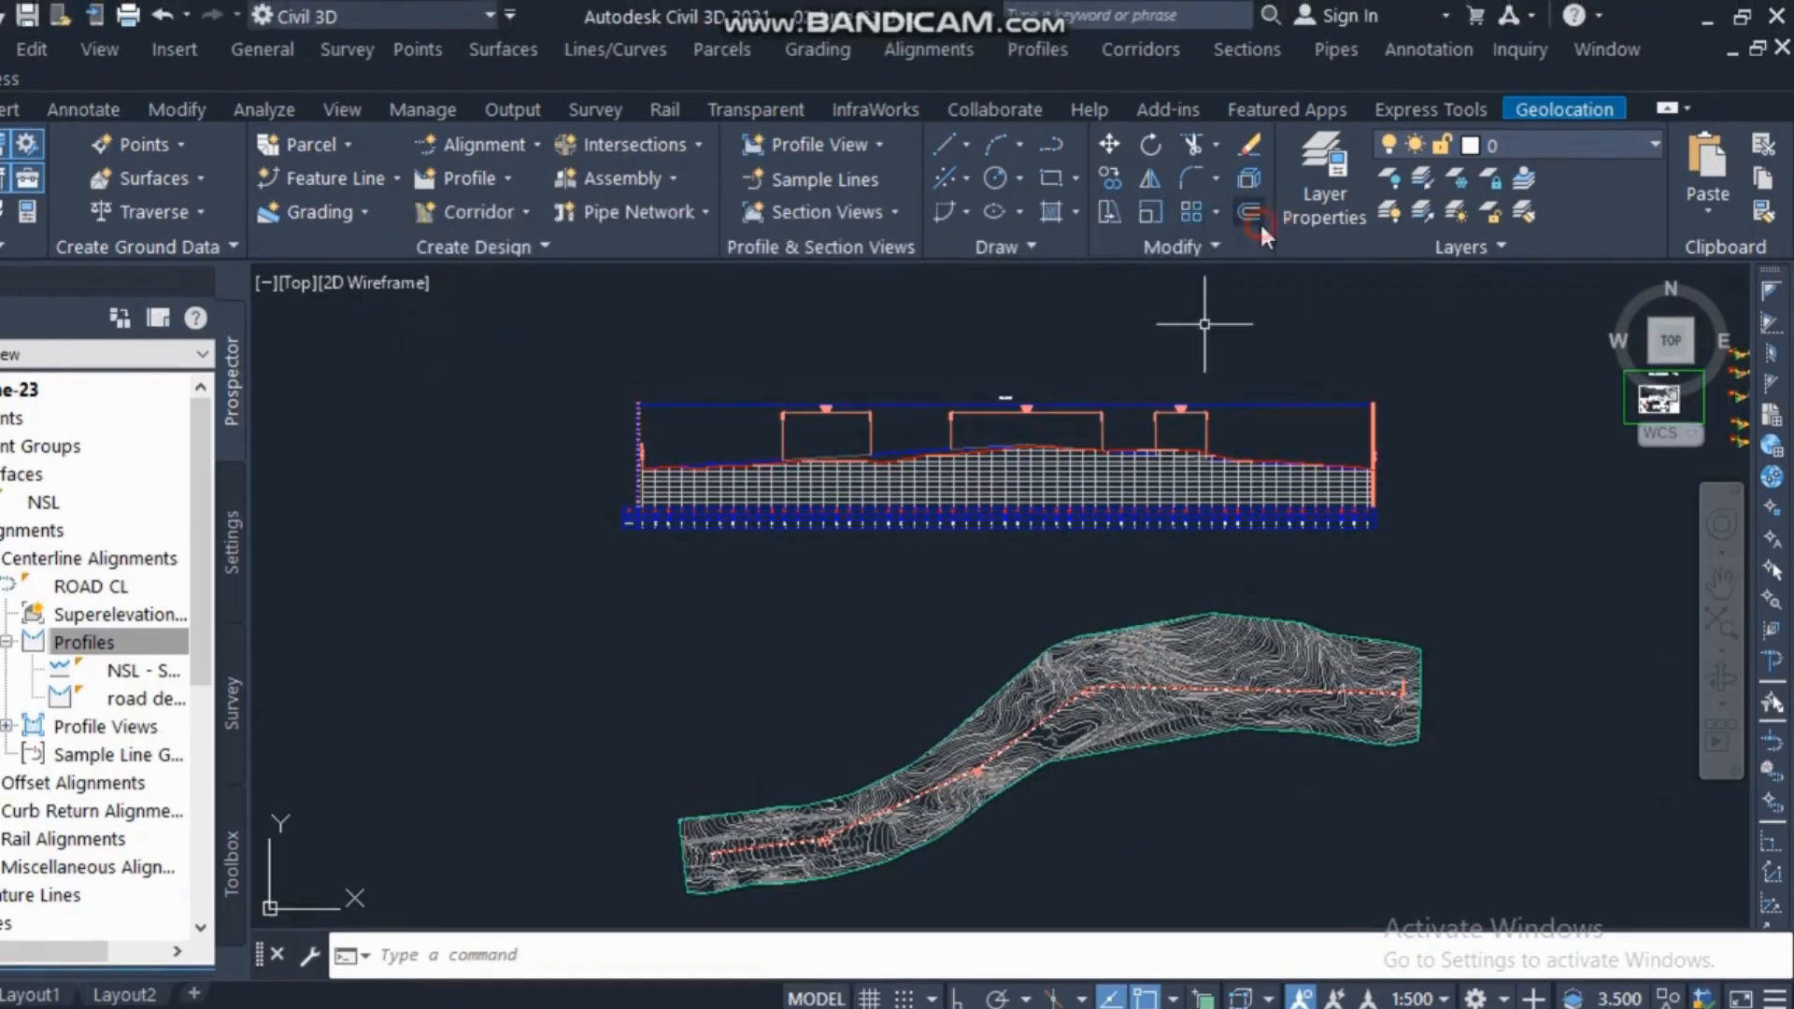
pyautogui.scroll(3, 1061, 580)
pyautogui.scroll(-3, 1061, 579)
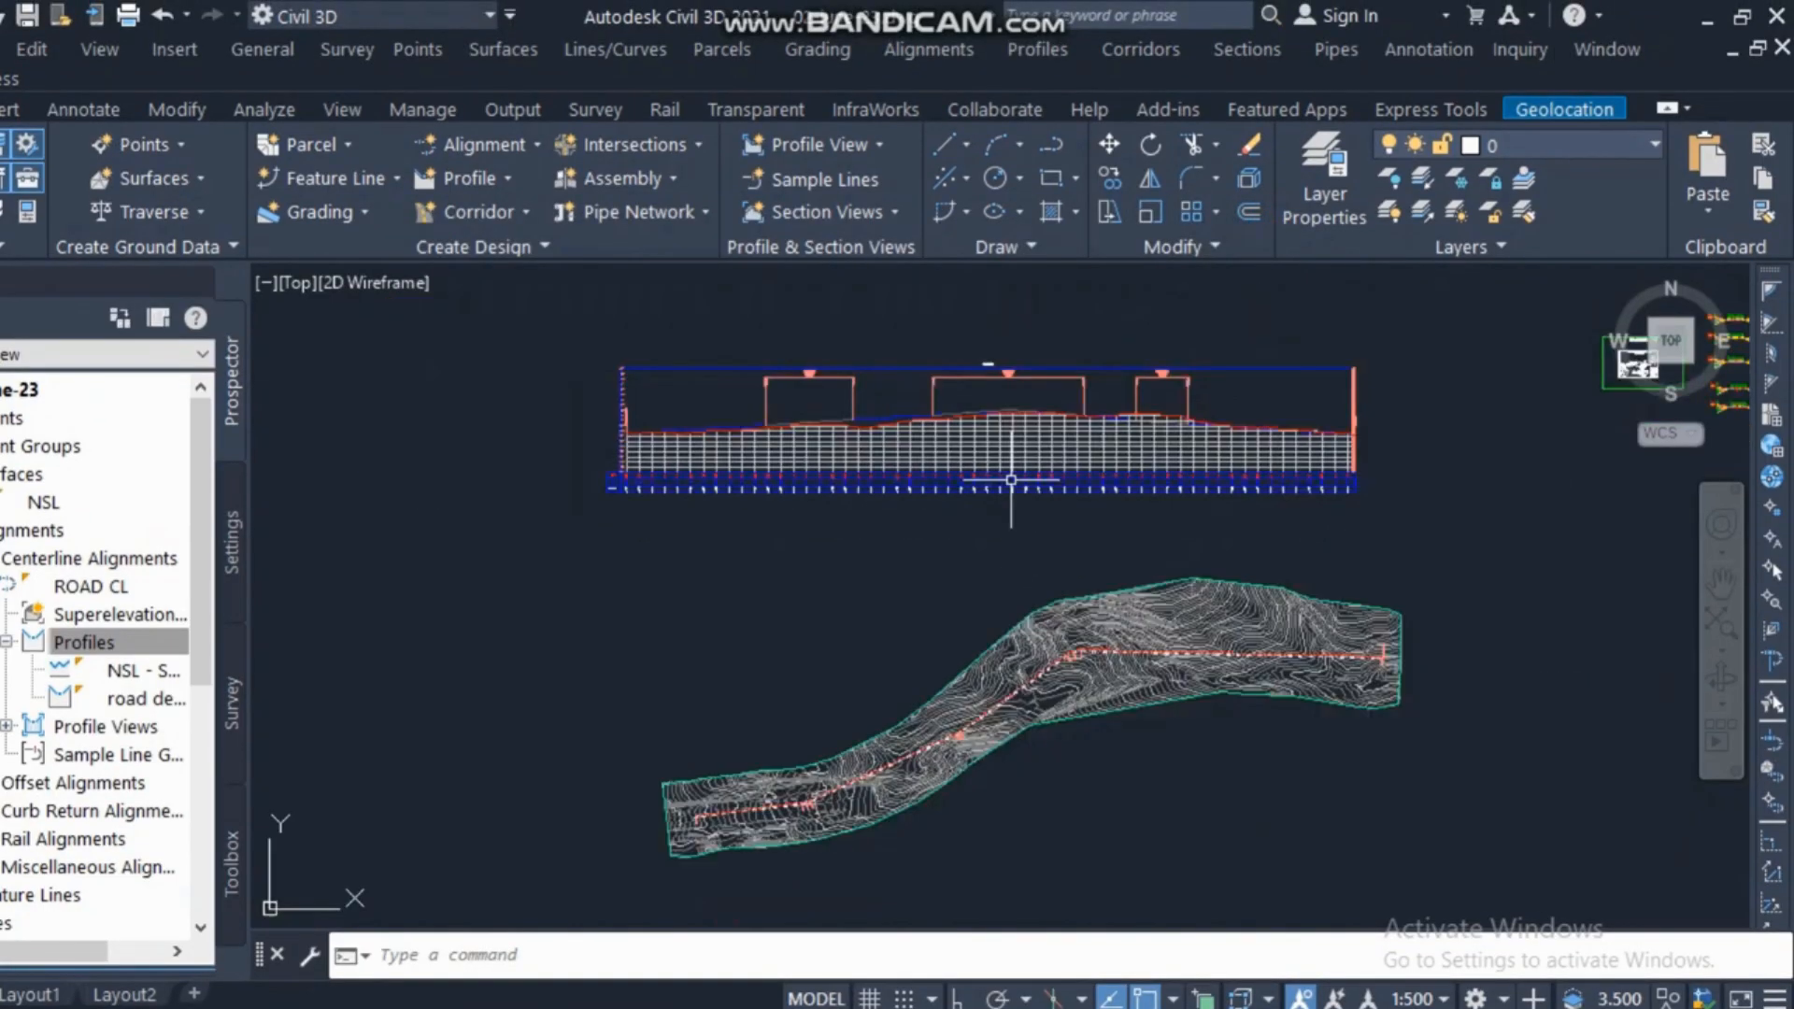
pyautogui.moveTo(1096, 603); pyautogui.dragTo(1014, 563, button='middle')
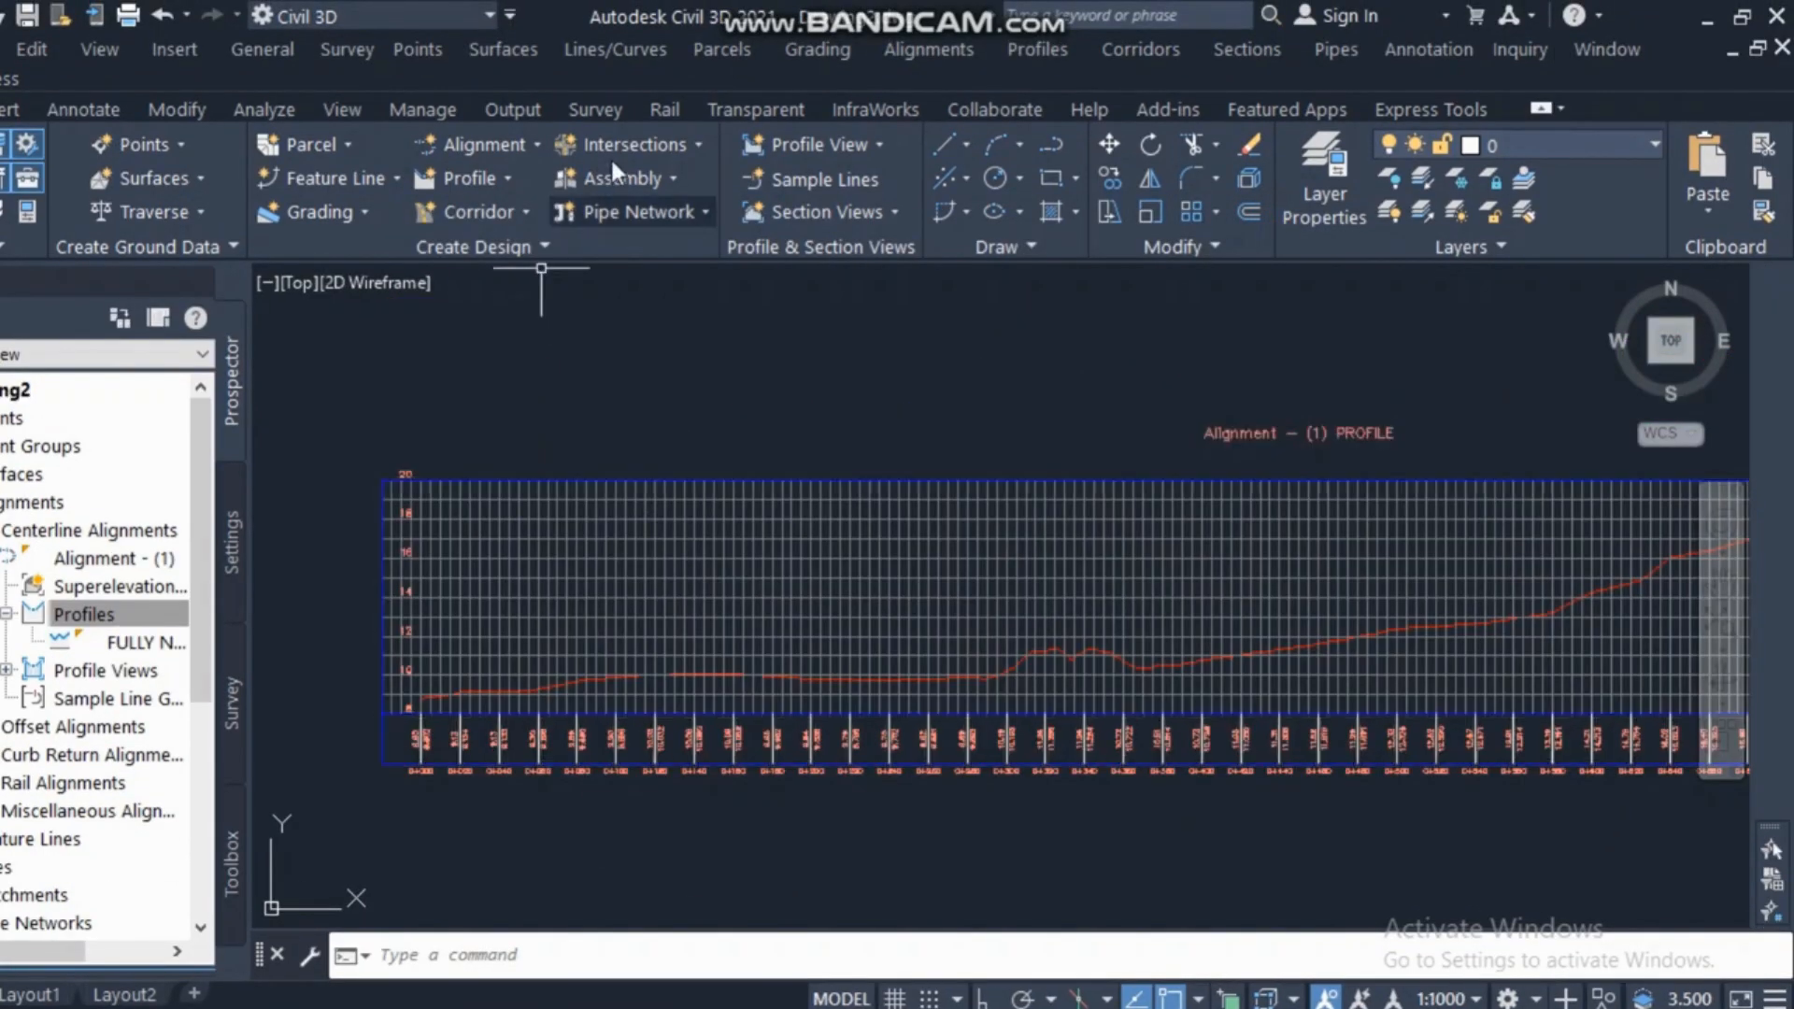
# Examine the Alignment - (1) profile view in Drawing2, with its ground line and band elevations.
pyautogui.click(486, 178)
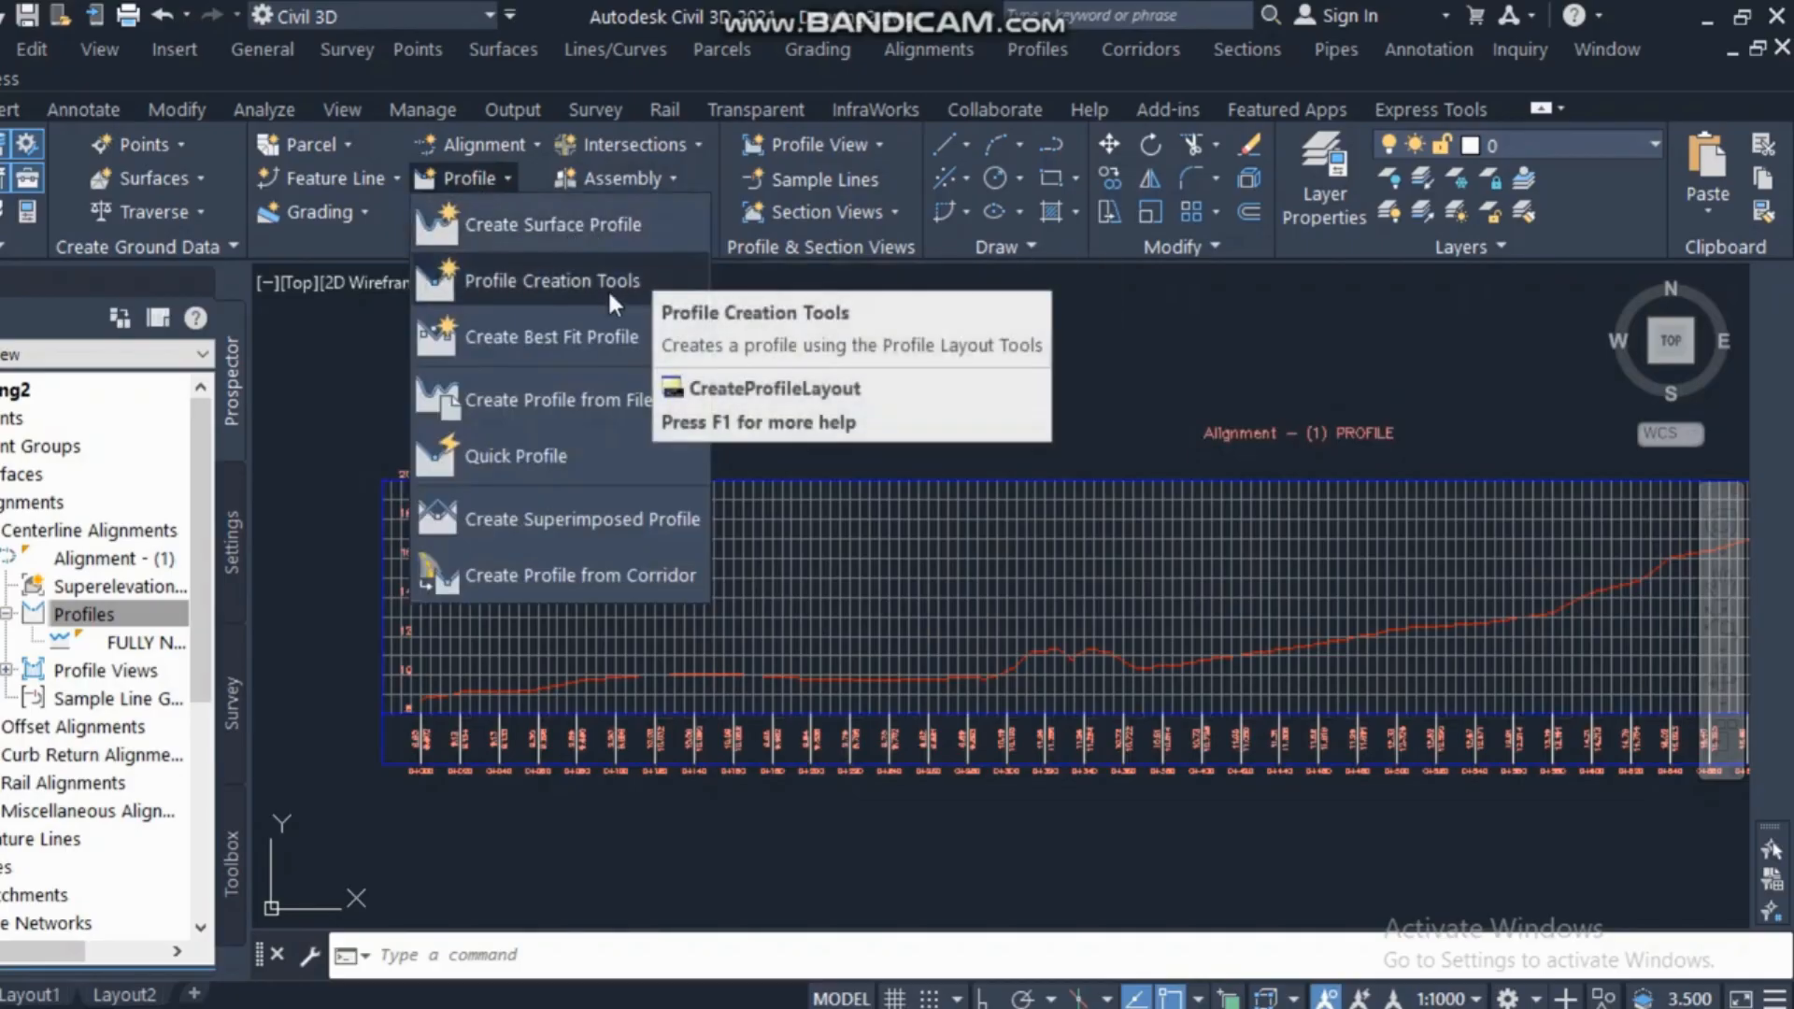
pyautogui.click(895, 355)
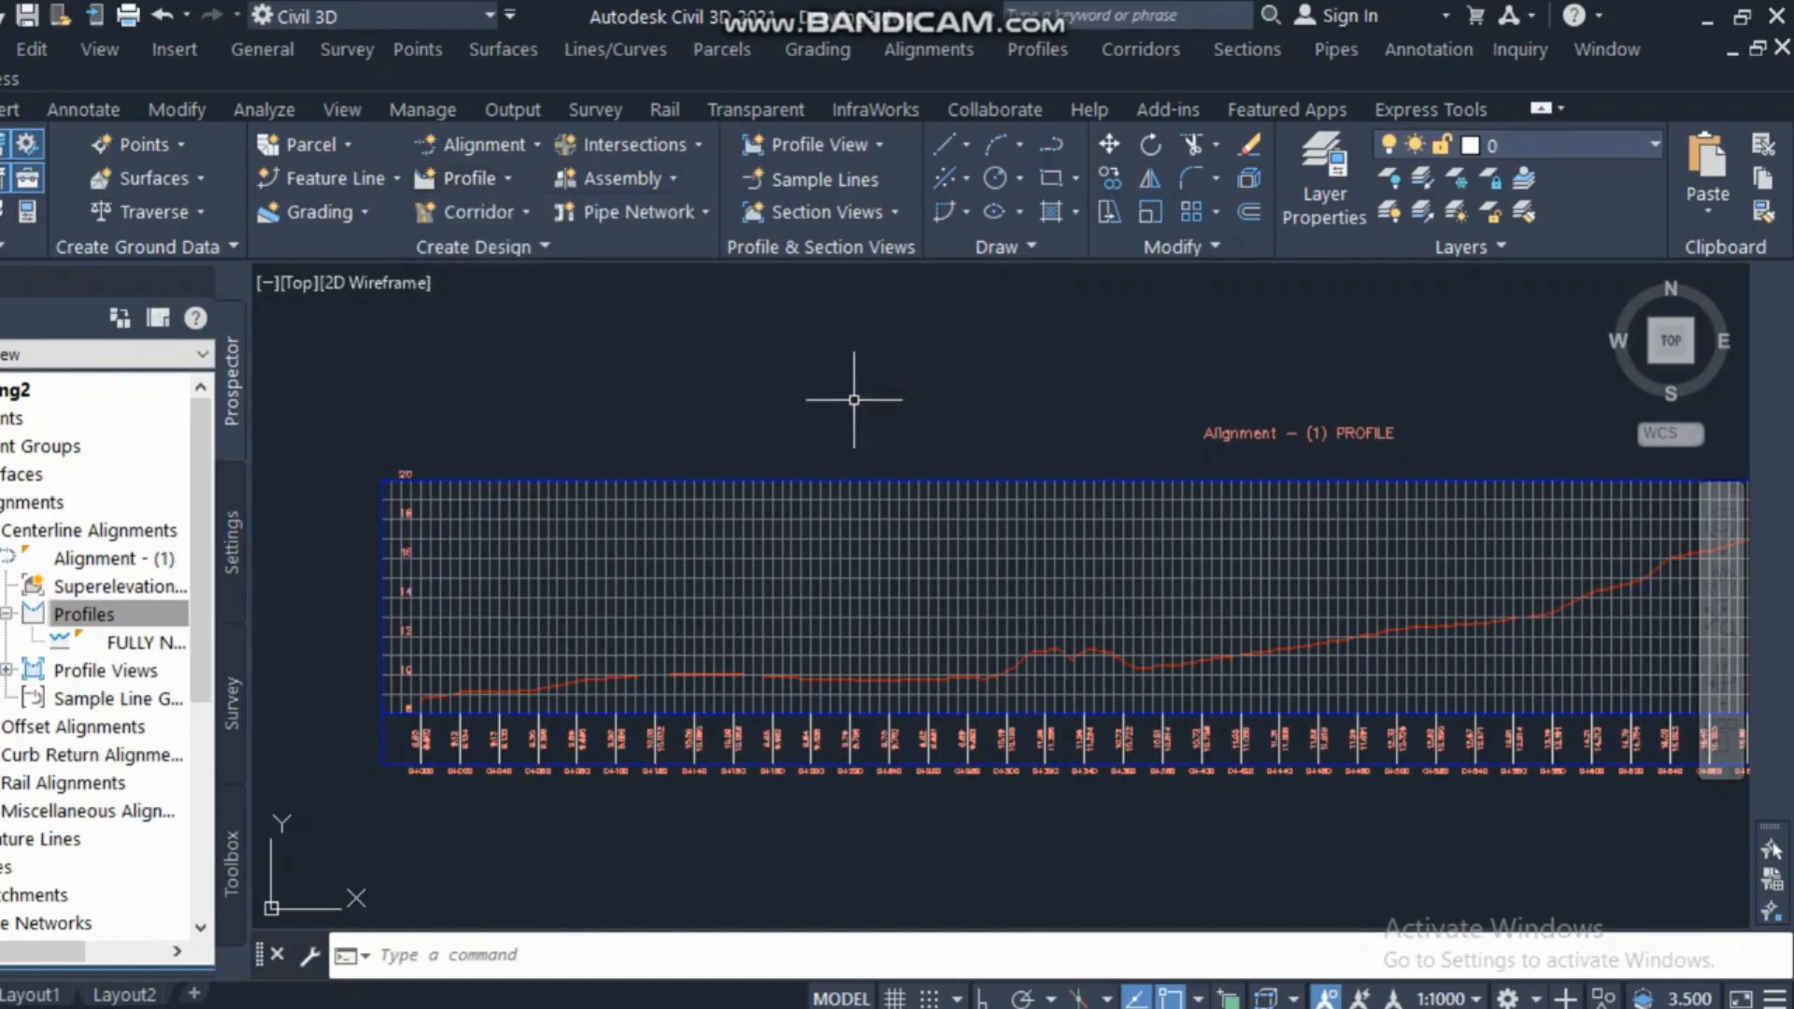
pyautogui.scroll(5, 584, 703)
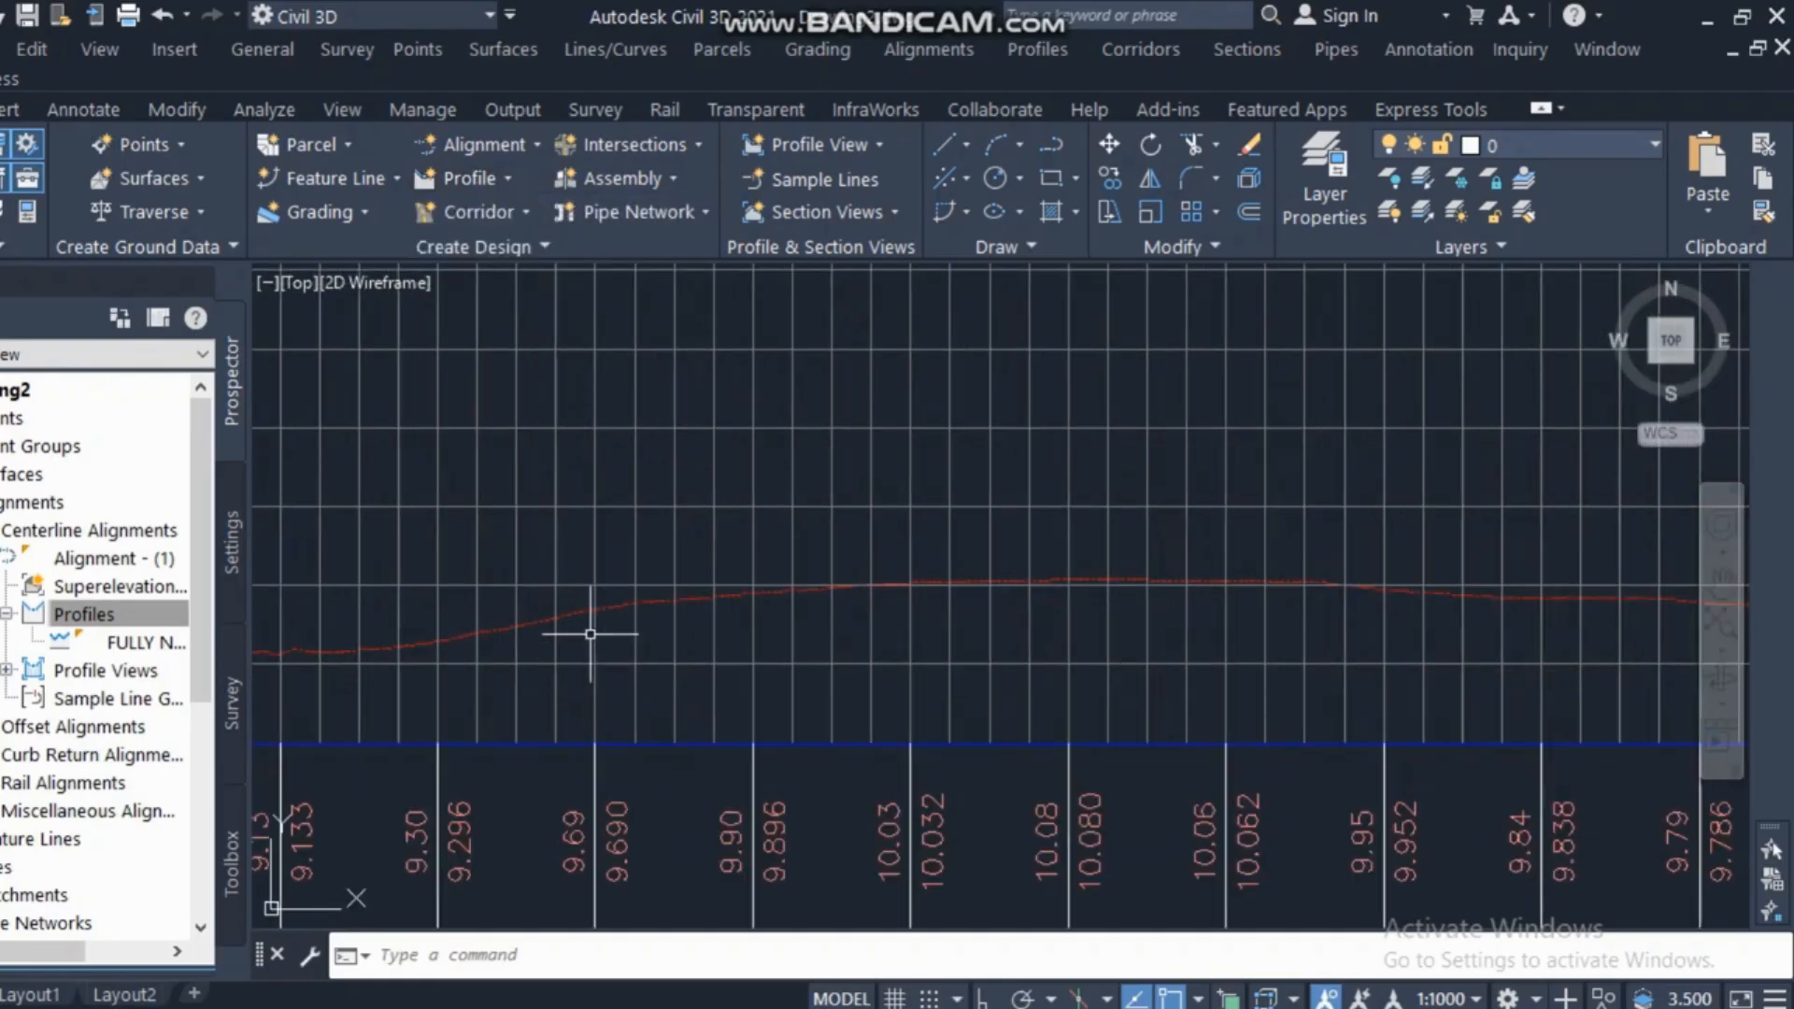
pyautogui.scroll(-5, 488, 669)
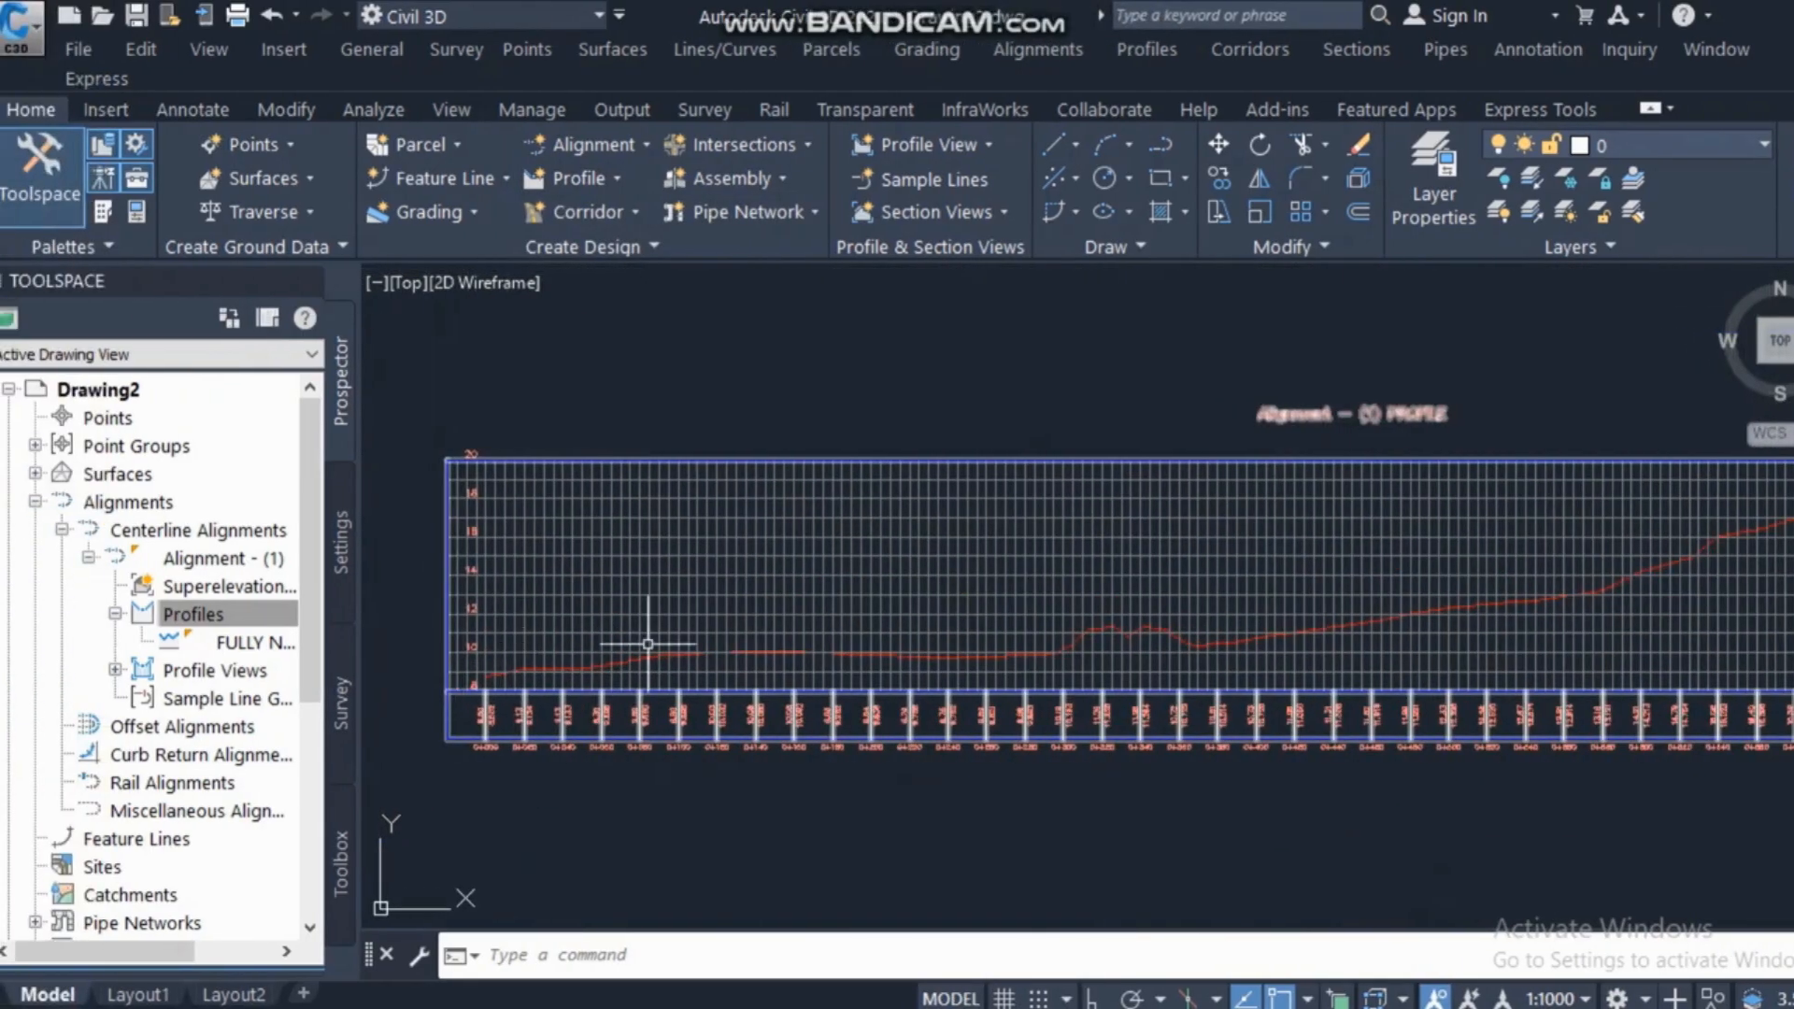
pyautogui.scroll(-4, 820, 613)
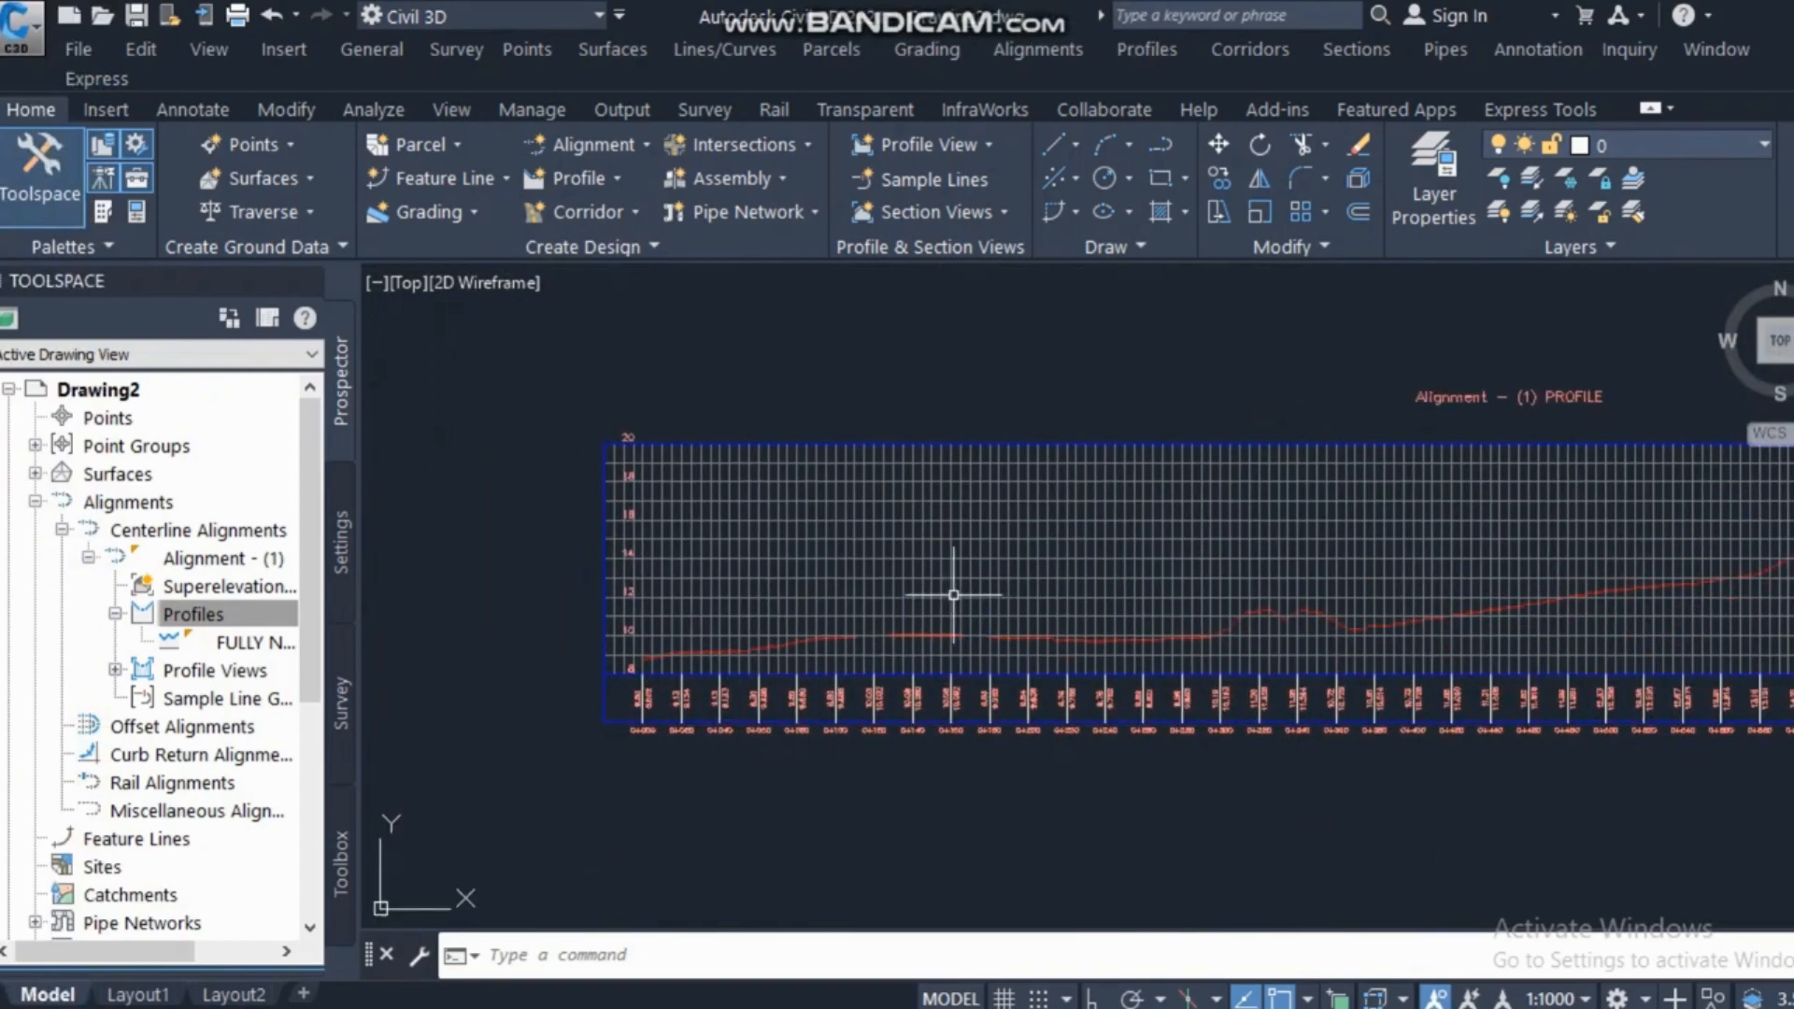
pyautogui.scroll(5, 636, 615)
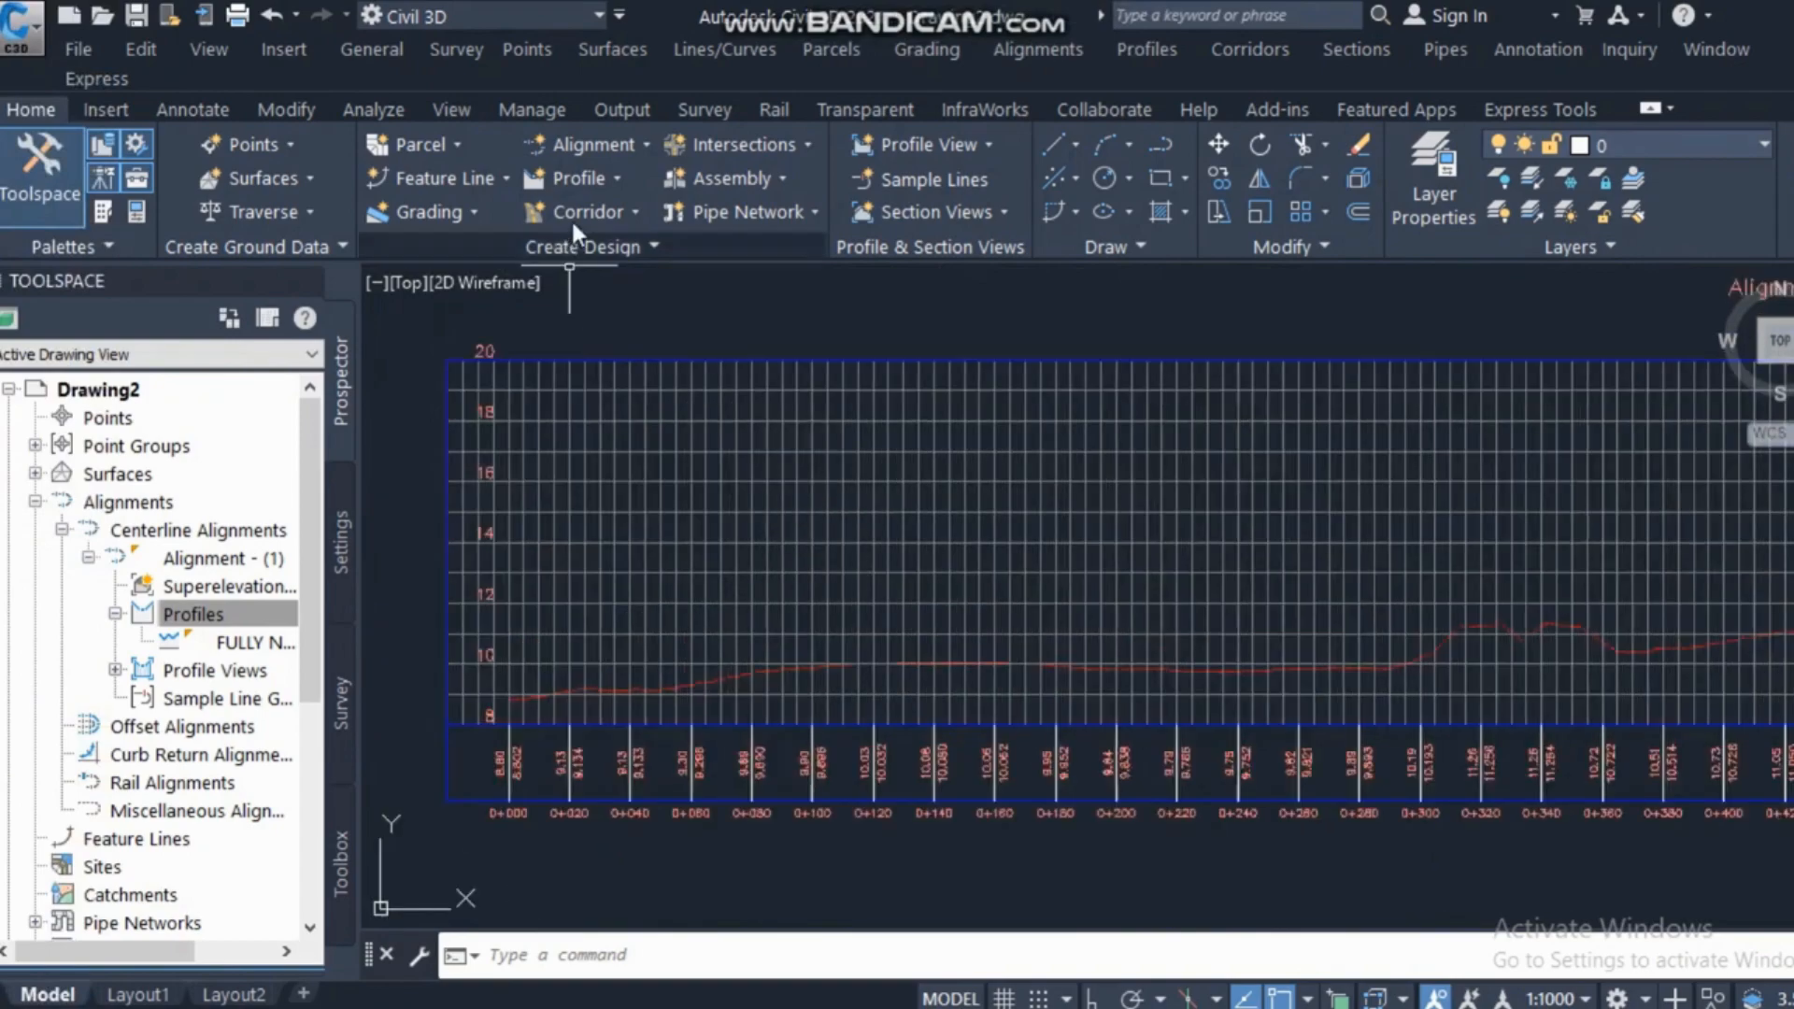
# Start a best fit profile on the Alignment - (1) profile view with Surface profile as the input type.
pyautogui.click(593, 181)
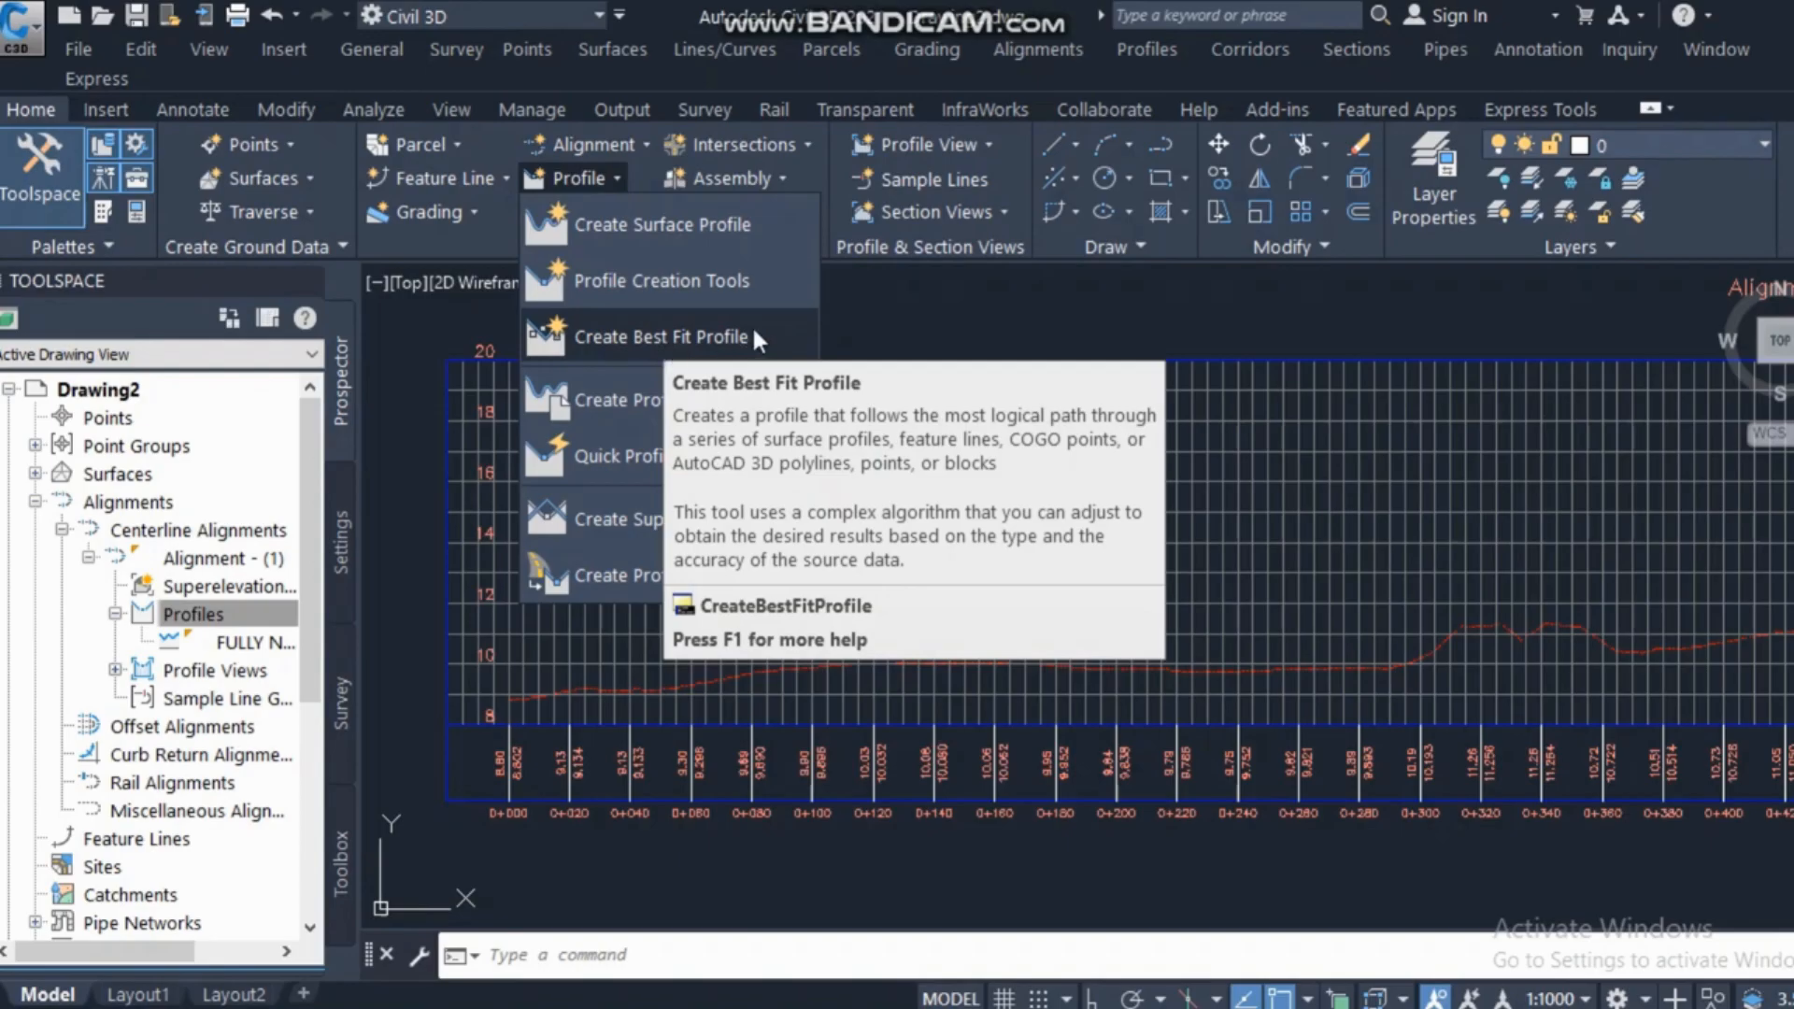
pyautogui.click(708, 344)
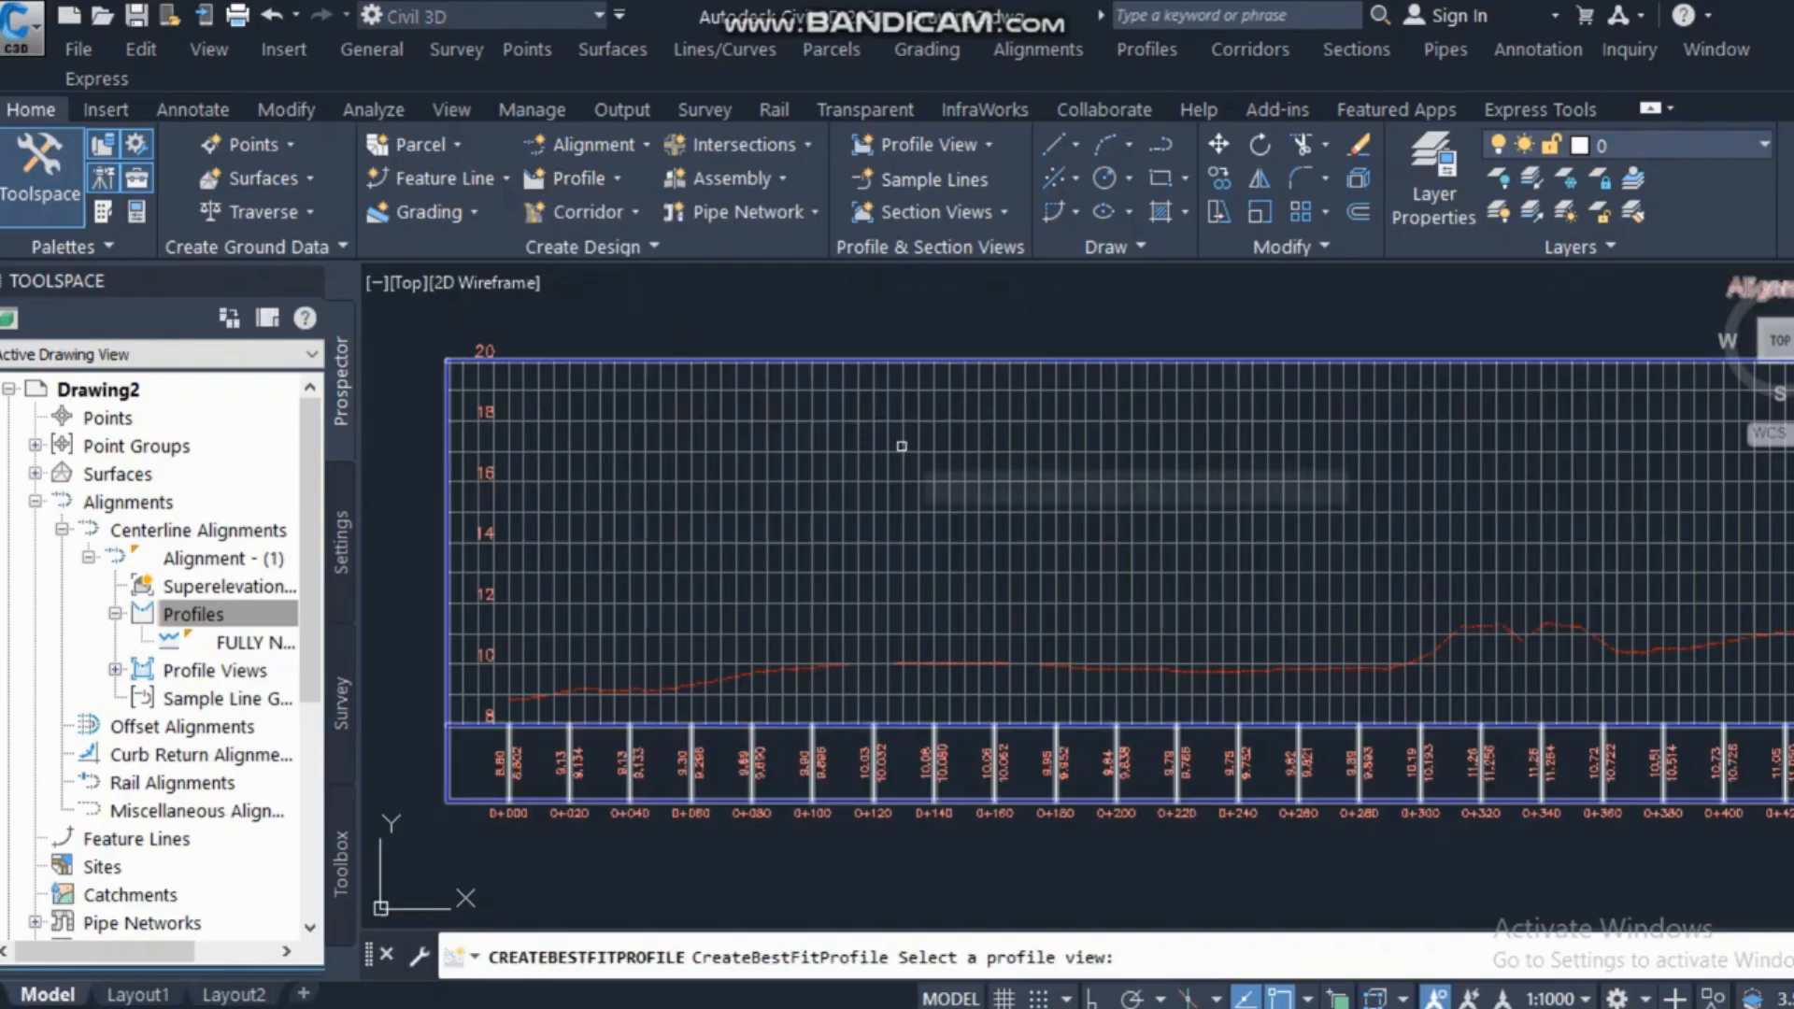
pyautogui.click(937, 475)
pyautogui.click(760, 213)
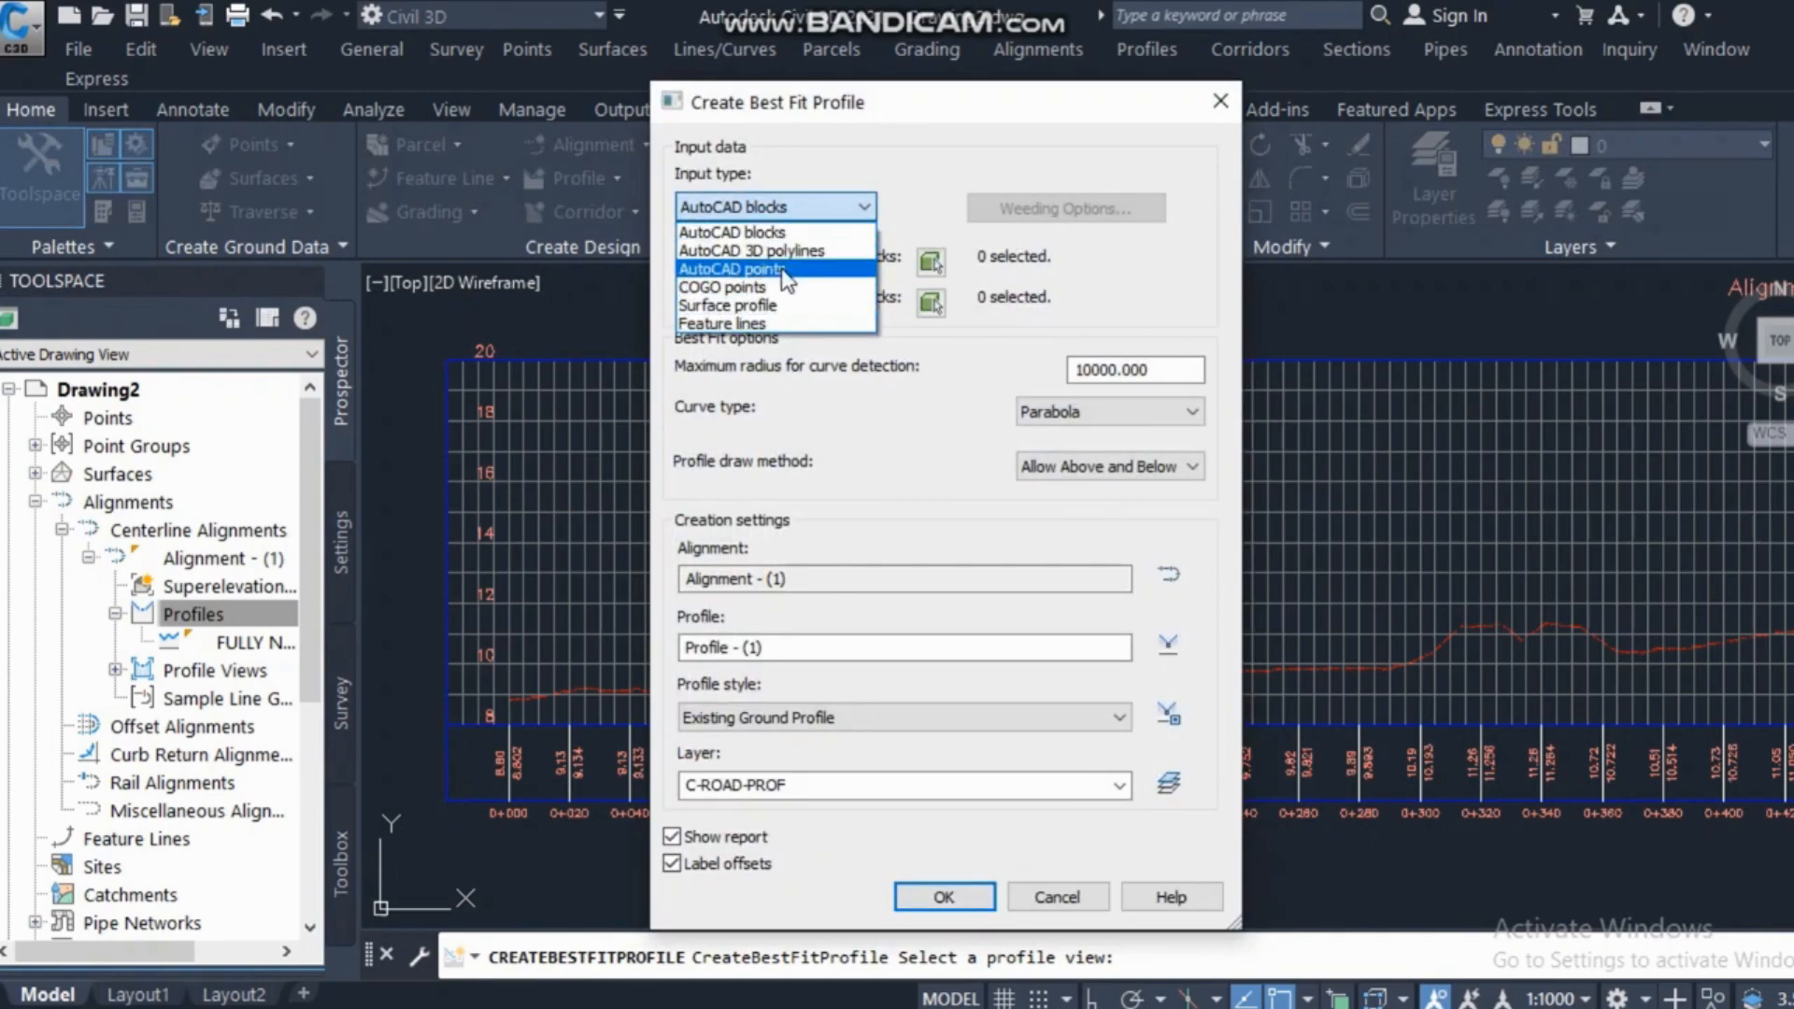
pyautogui.click(750, 306)
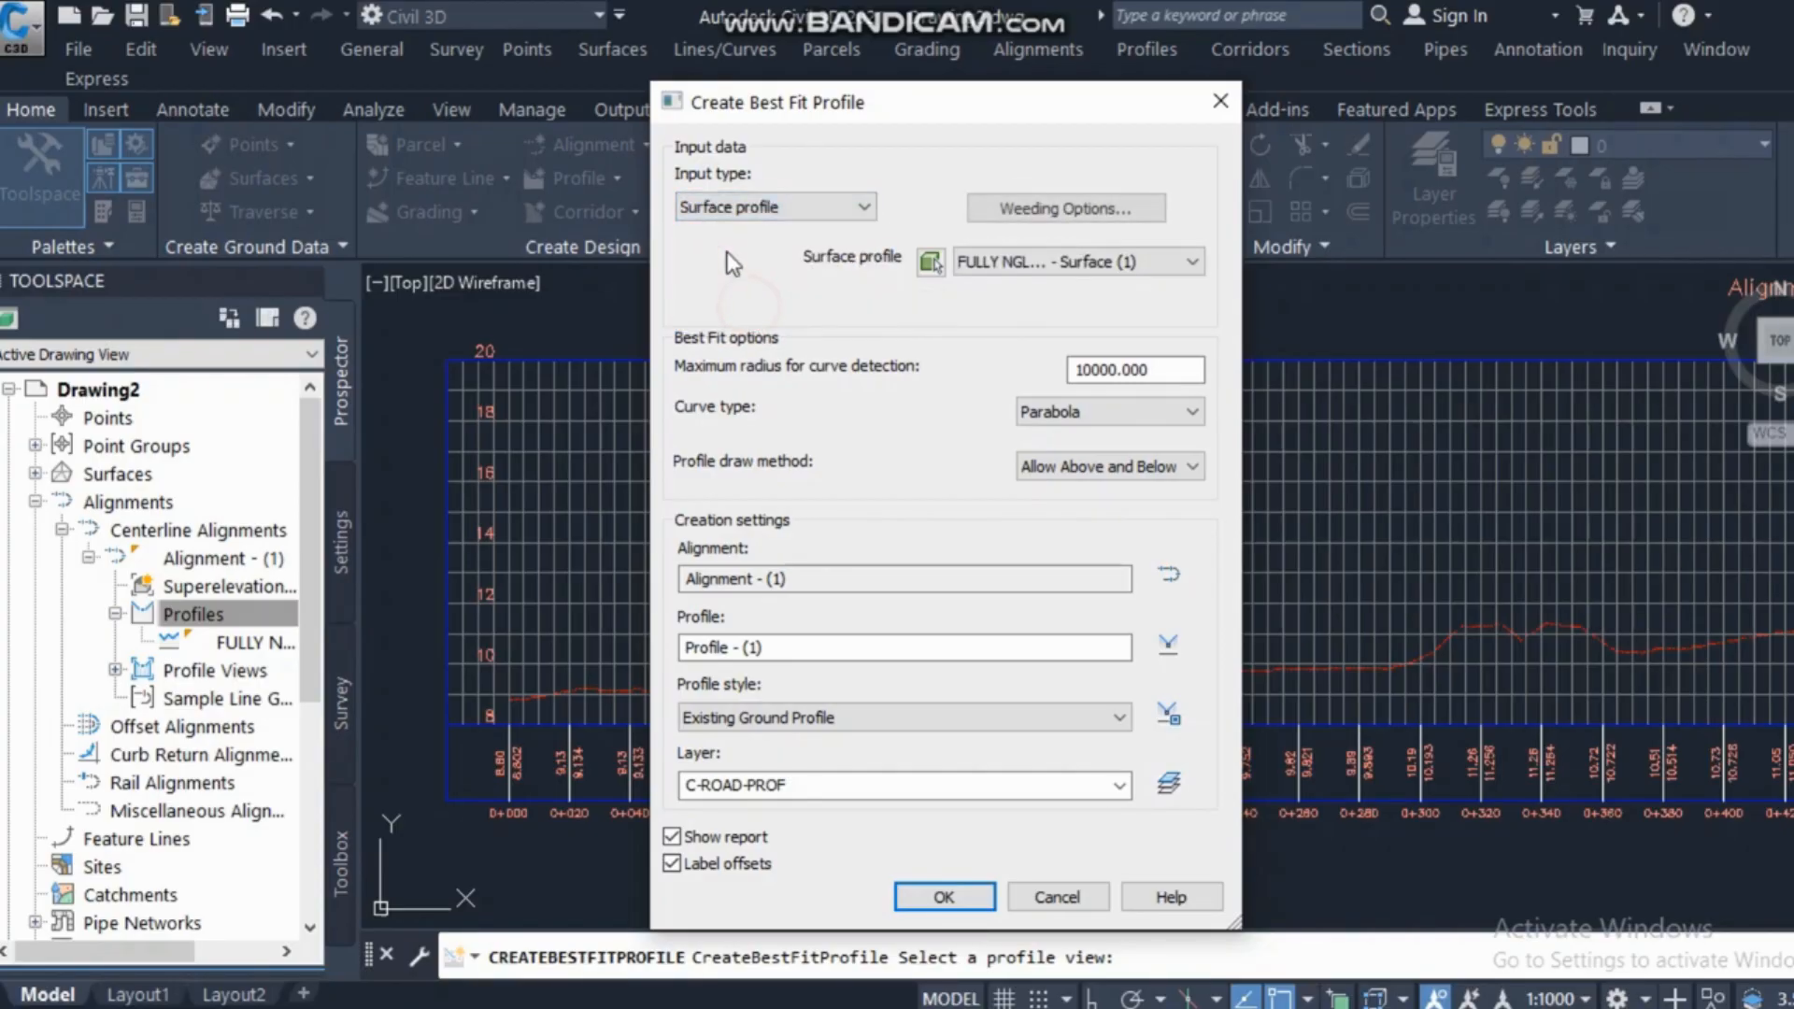
# Check the weeding options without changing them and pick the existing ground line in the profile view as the source surface profile.
pyautogui.click(1039, 222)
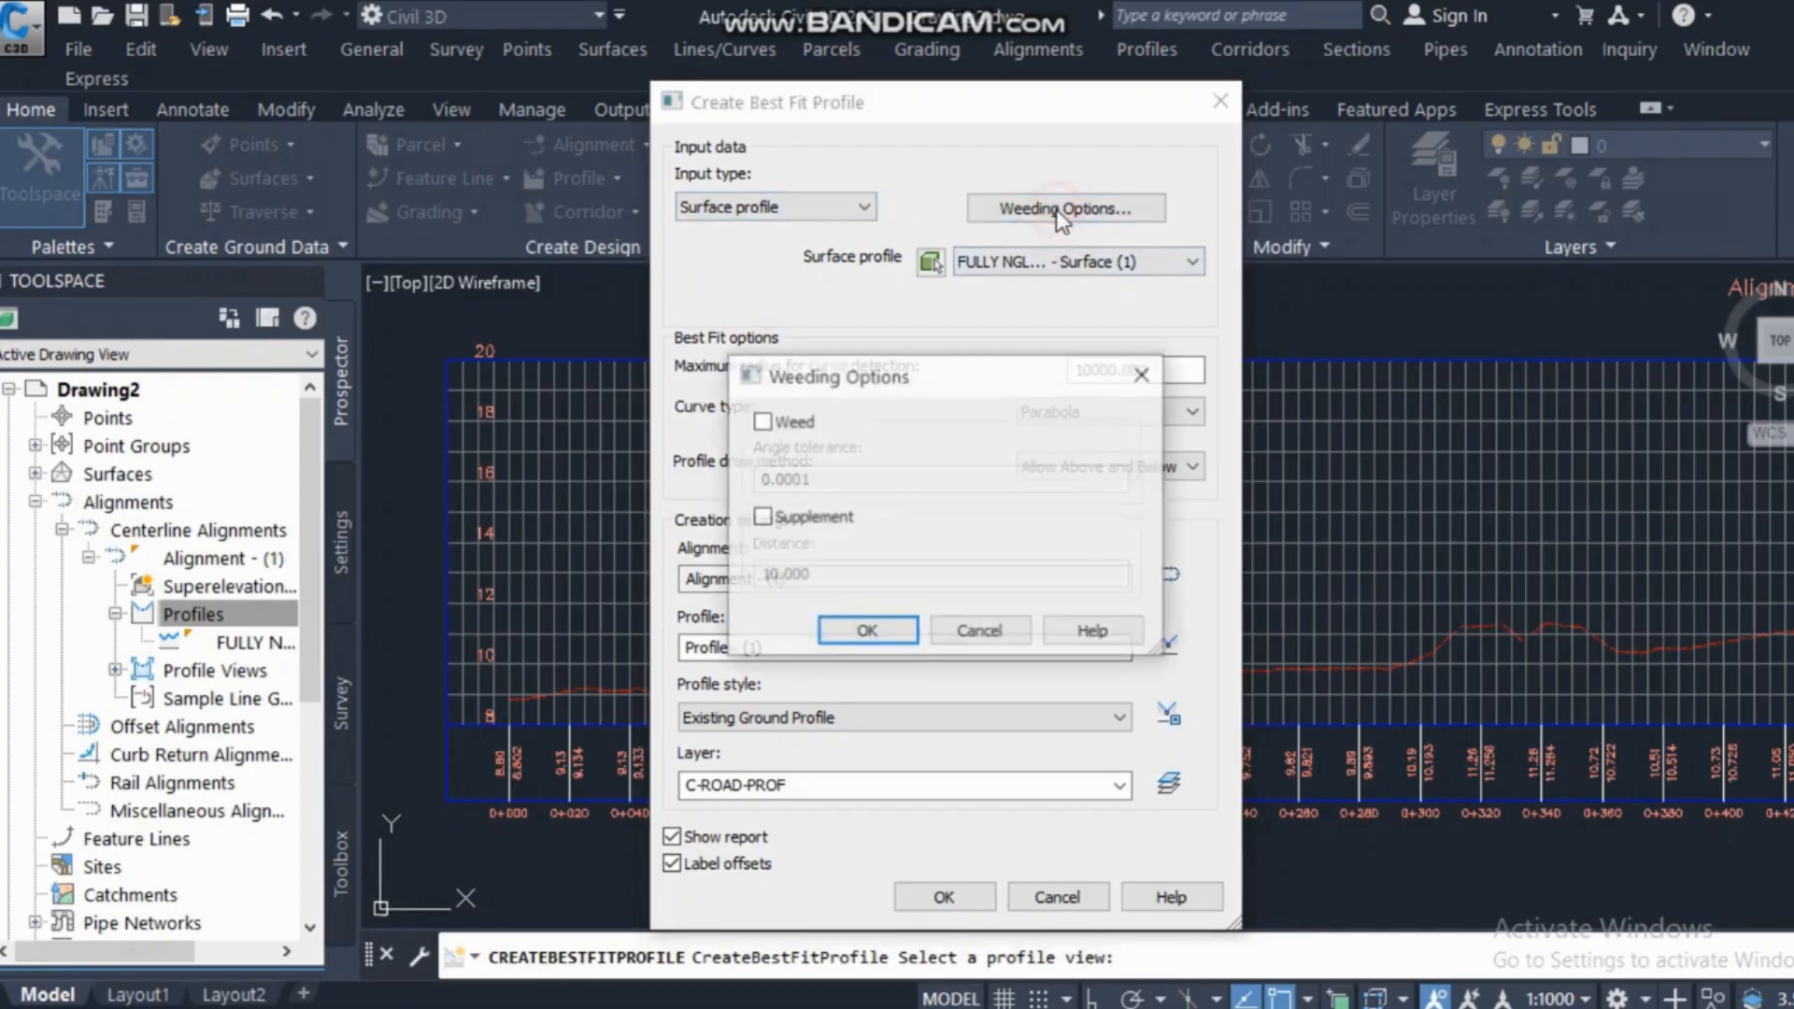
pyautogui.click(966, 643)
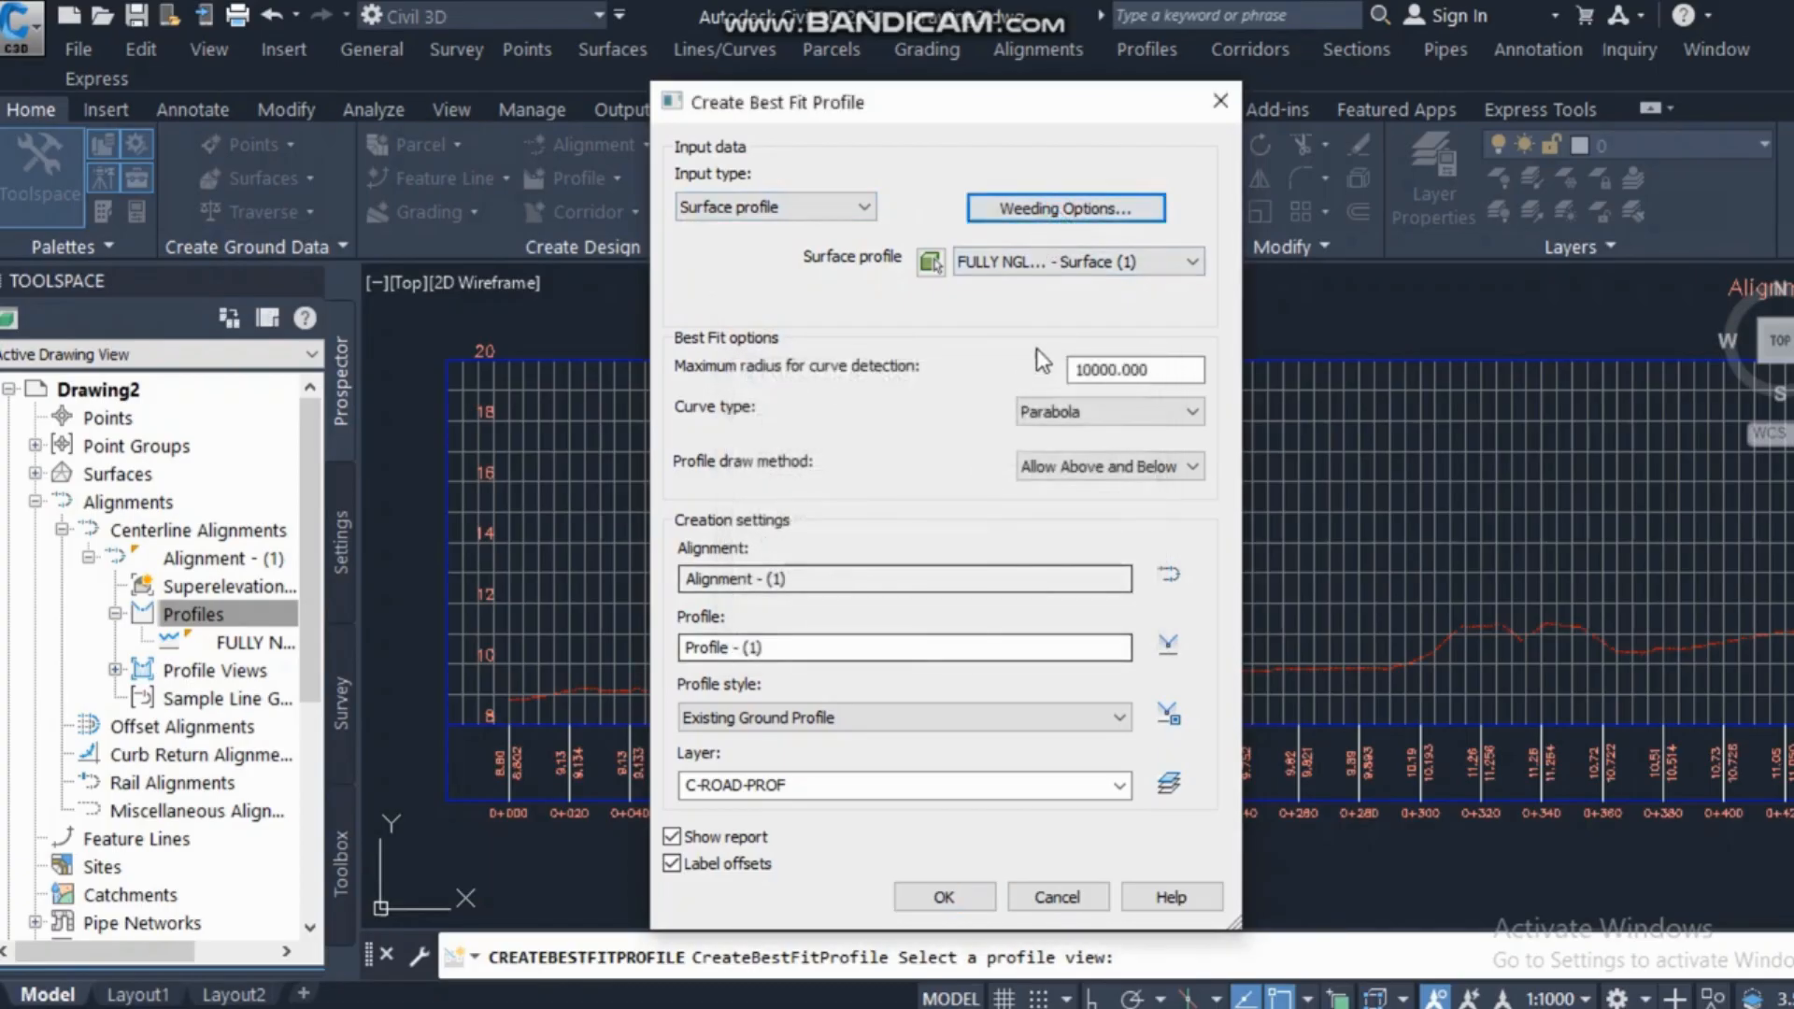
pyautogui.click(930, 262)
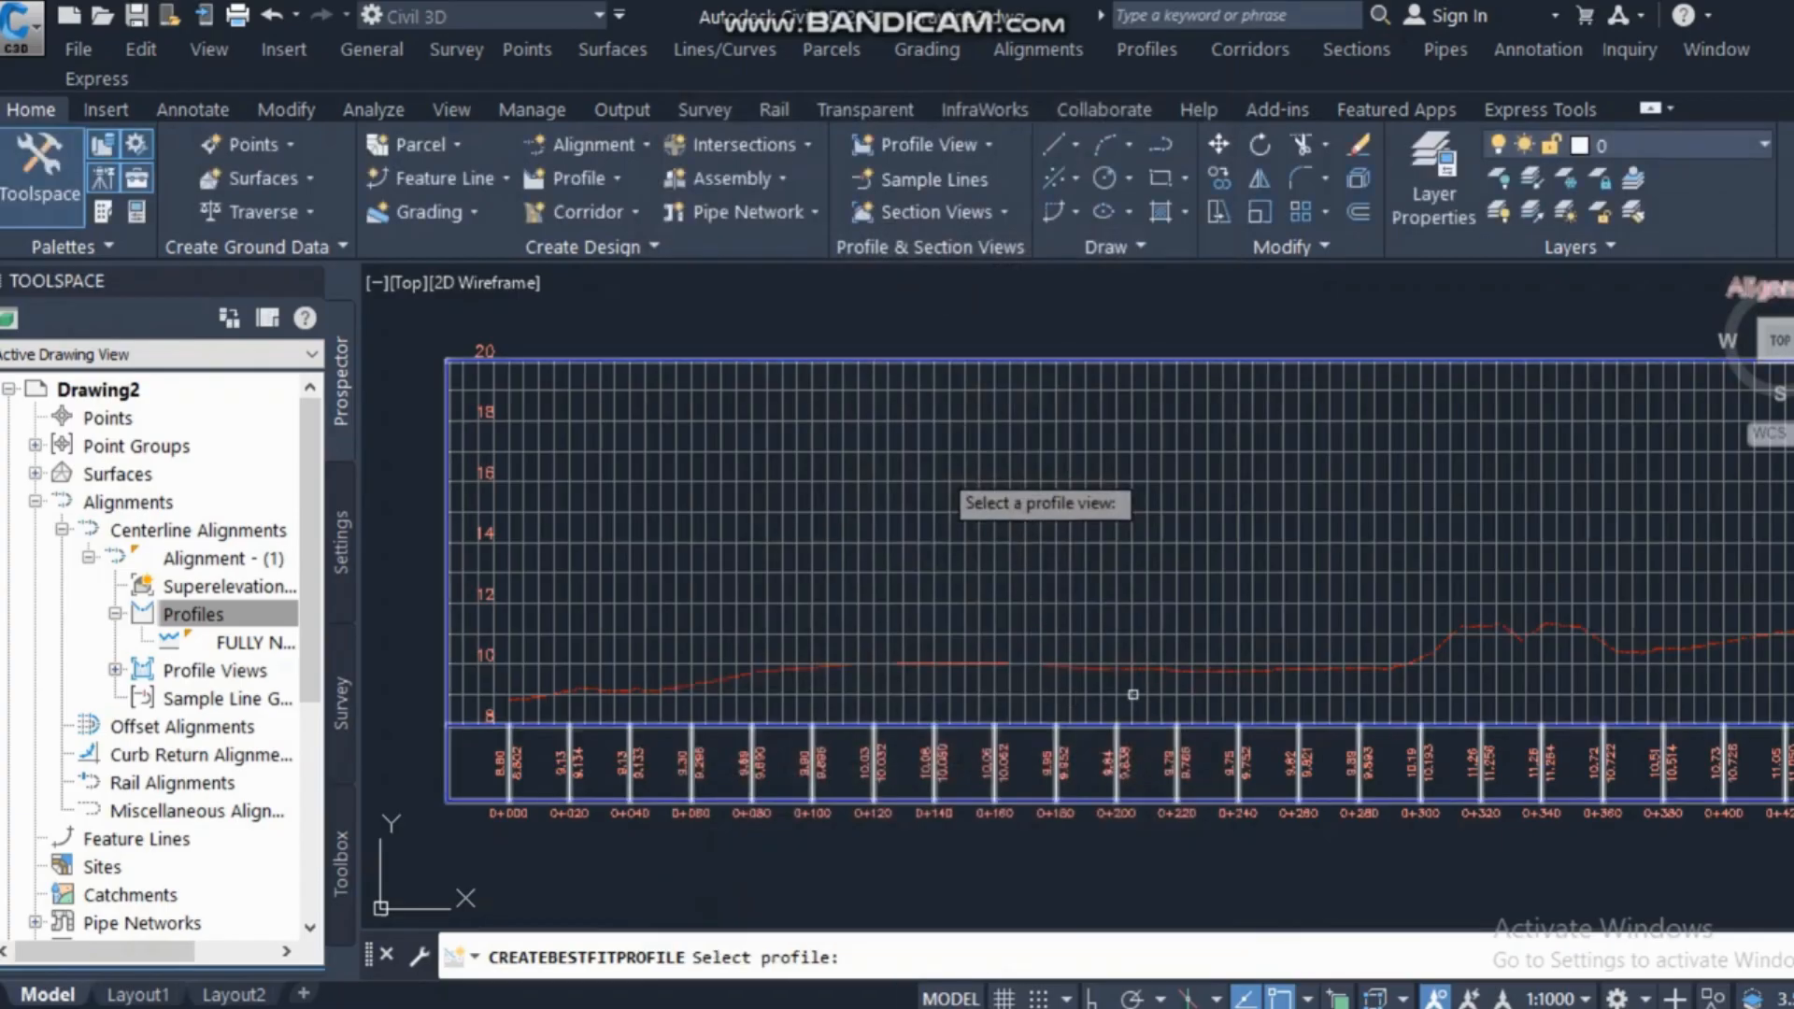
pyautogui.scroll(6, 1054, 688)
pyautogui.click(1092, 606)
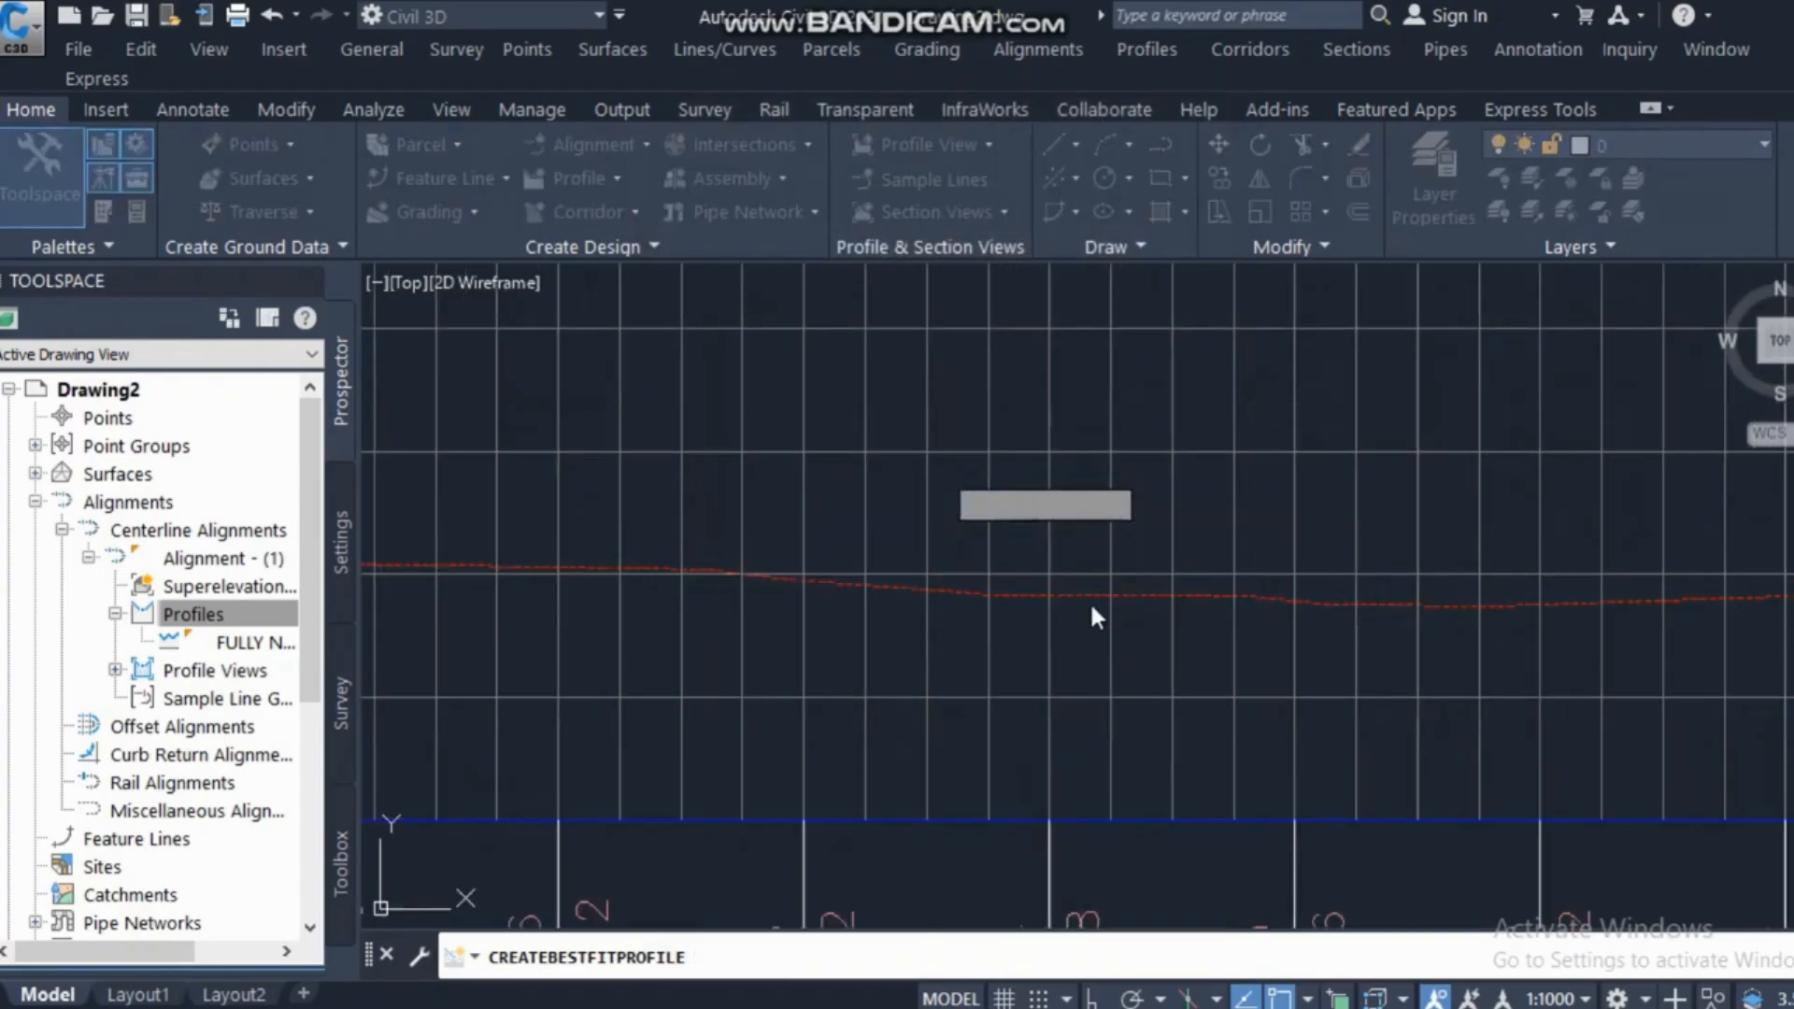
# Set the best fit curve type to Circular arc and the profile draw method to Above Only.
pyautogui.click(1085, 412)
pyautogui.click(1075, 452)
pyautogui.click(1069, 469)
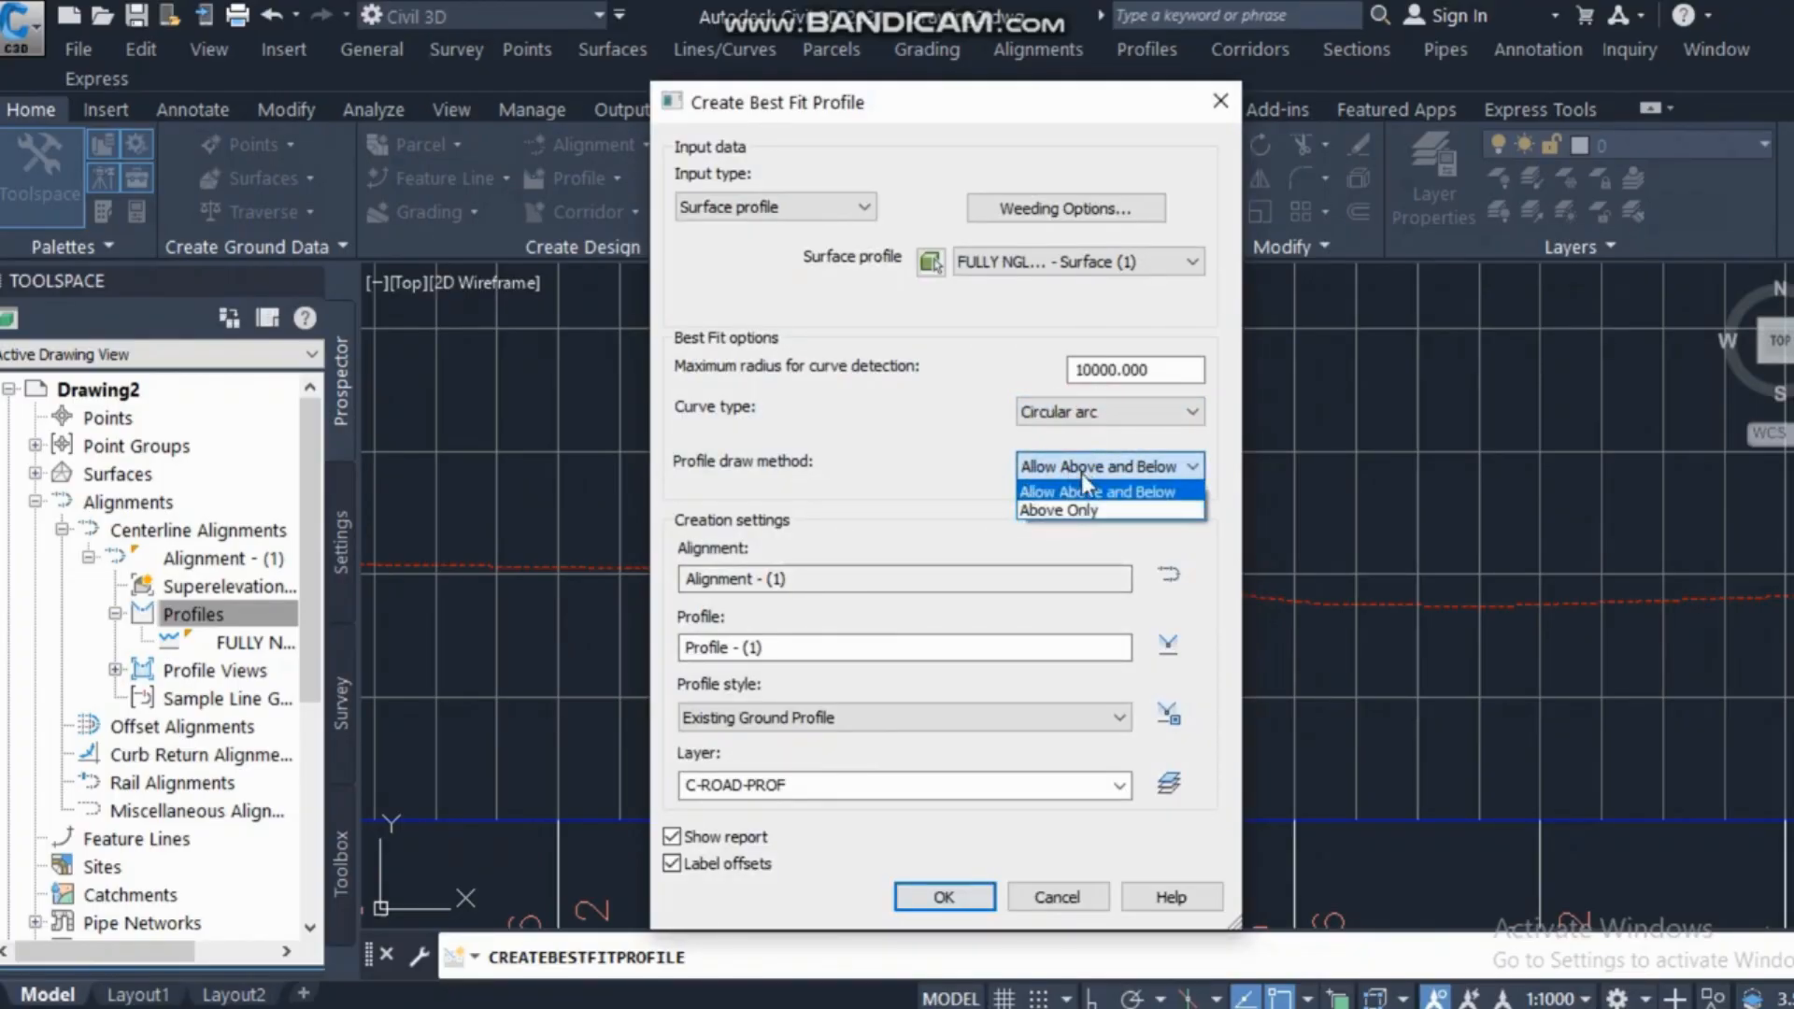
pyautogui.click(1084, 492)
pyautogui.click(1042, 466)
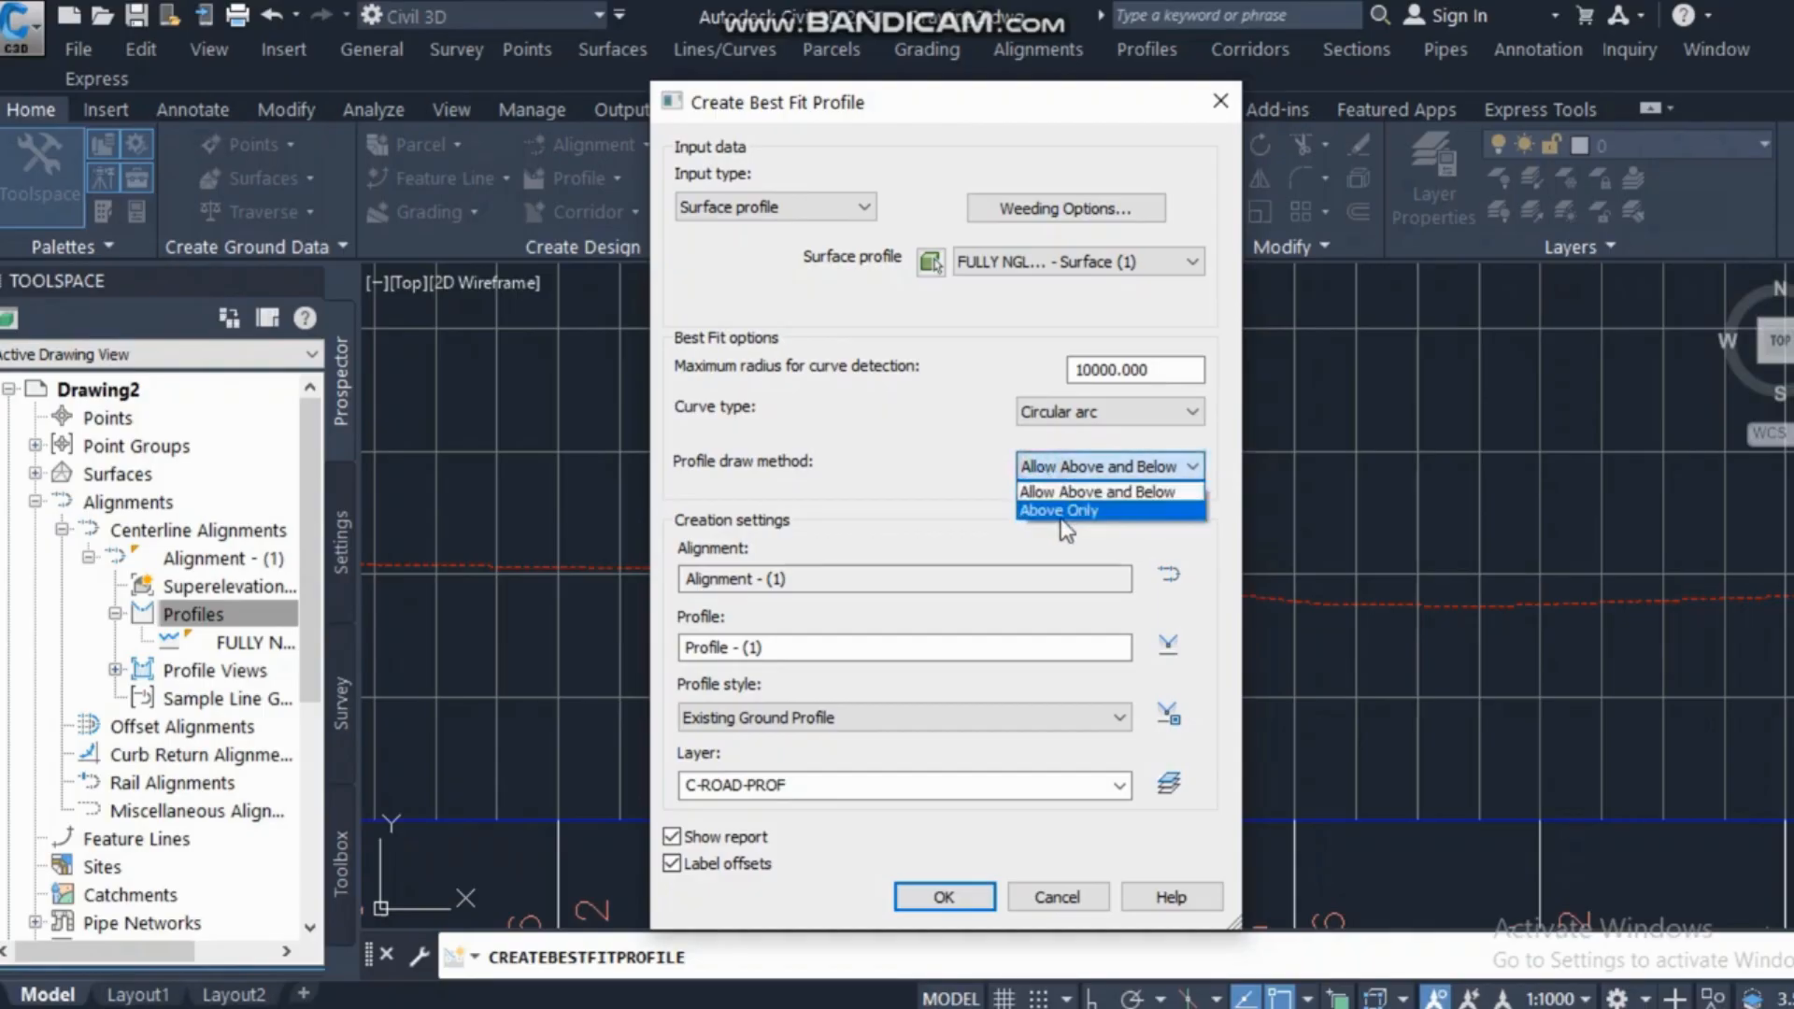
pyautogui.click(1045, 511)
# Create the best fit profile named Design profile in the Design Profile style, without a report or offset labels.
pyautogui.click(797, 646)
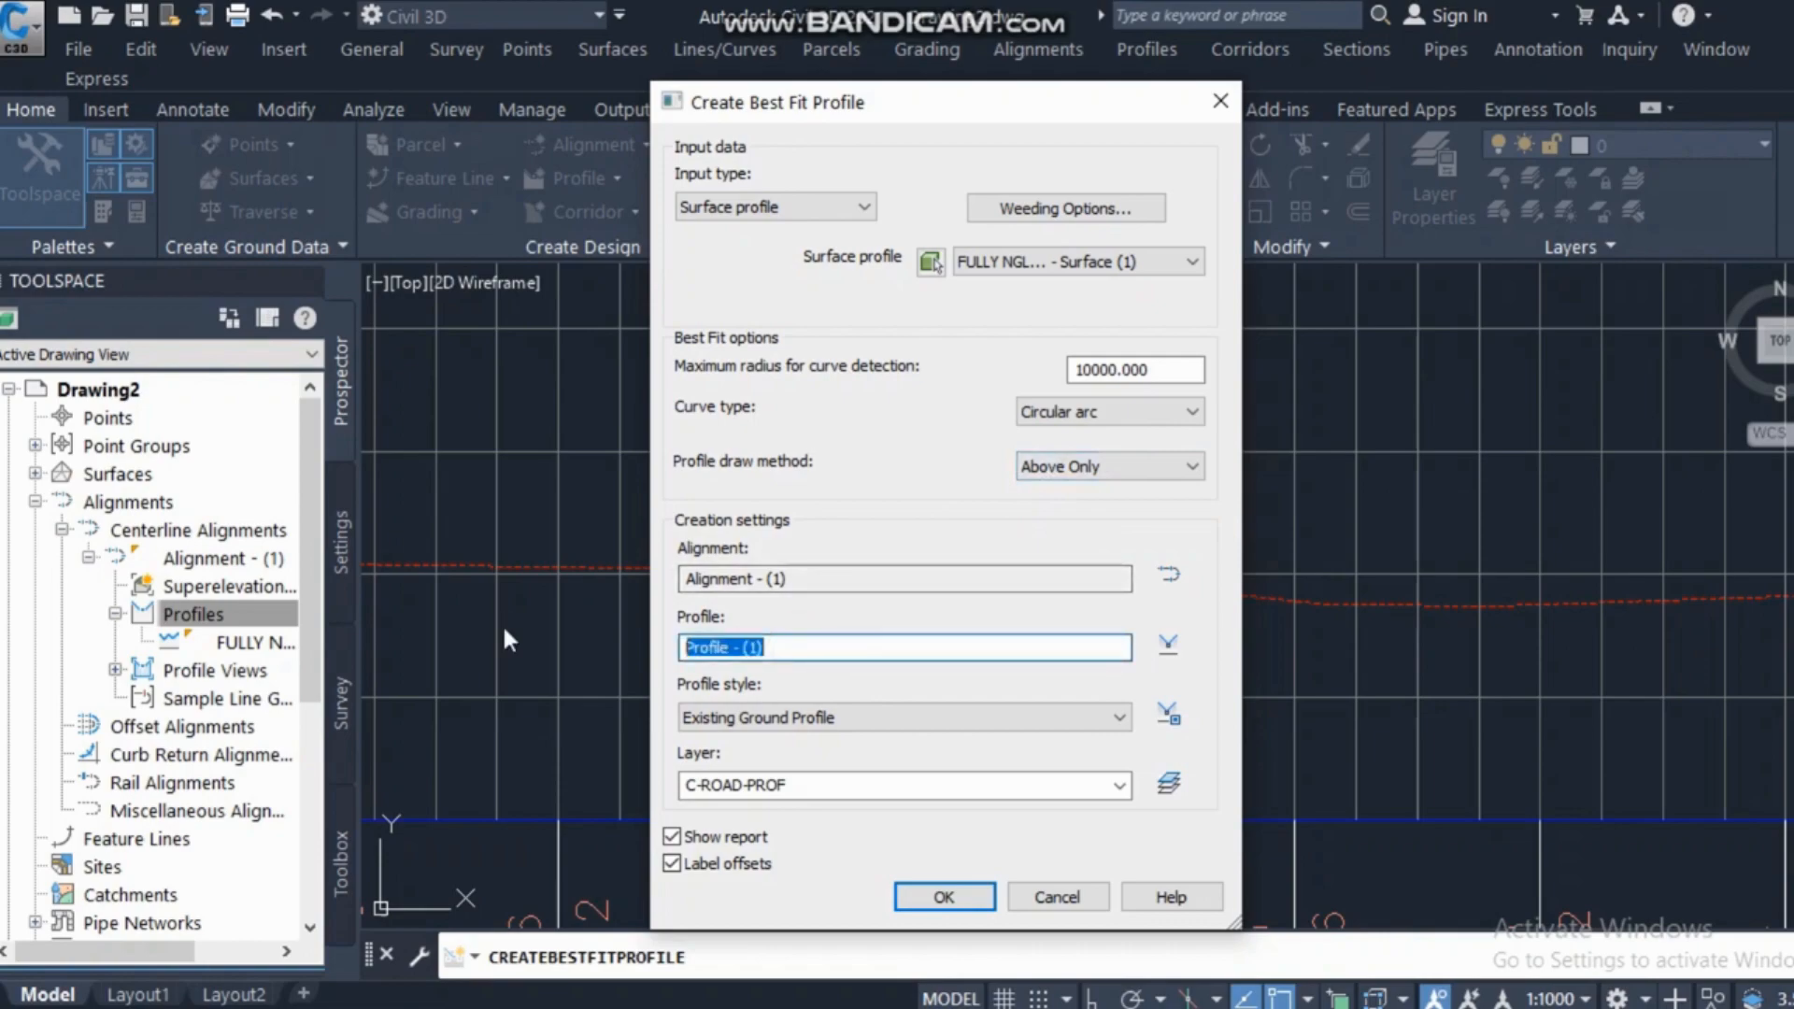
pyautogui.write('Design profile')
pyautogui.click(846, 718)
pyautogui.click(734, 863)
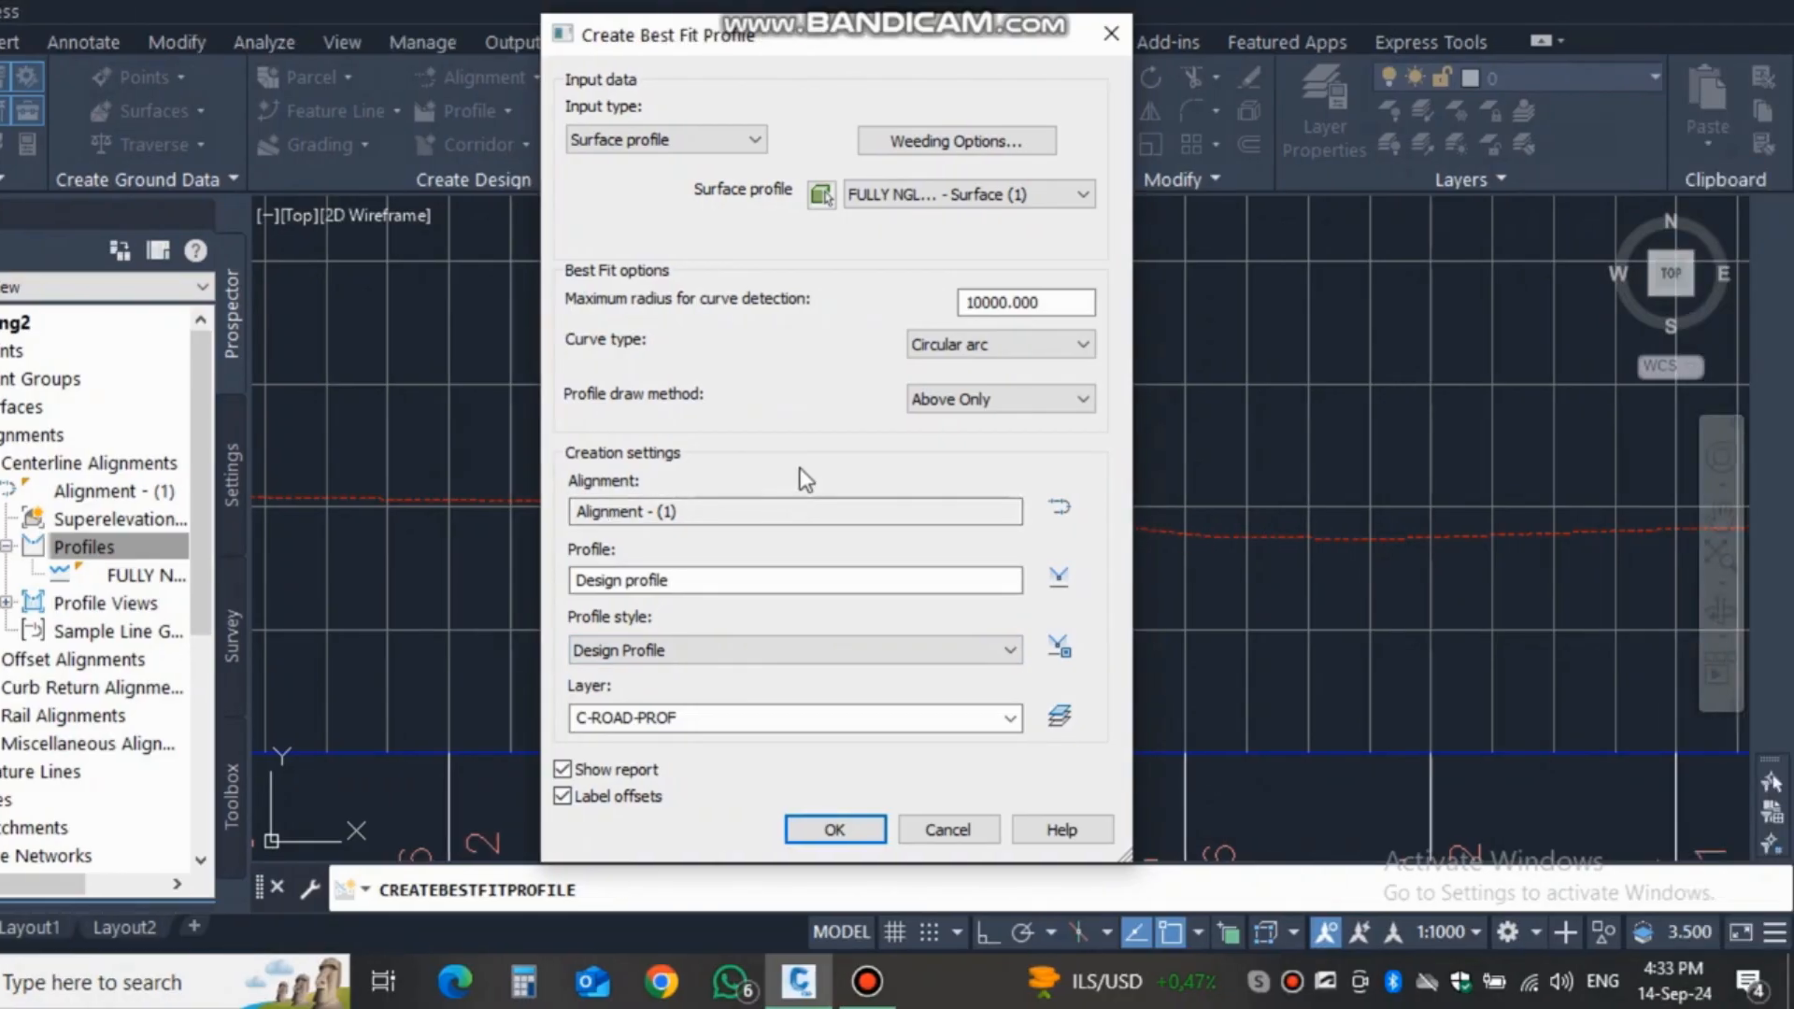
pyautogui.click(603, 769)
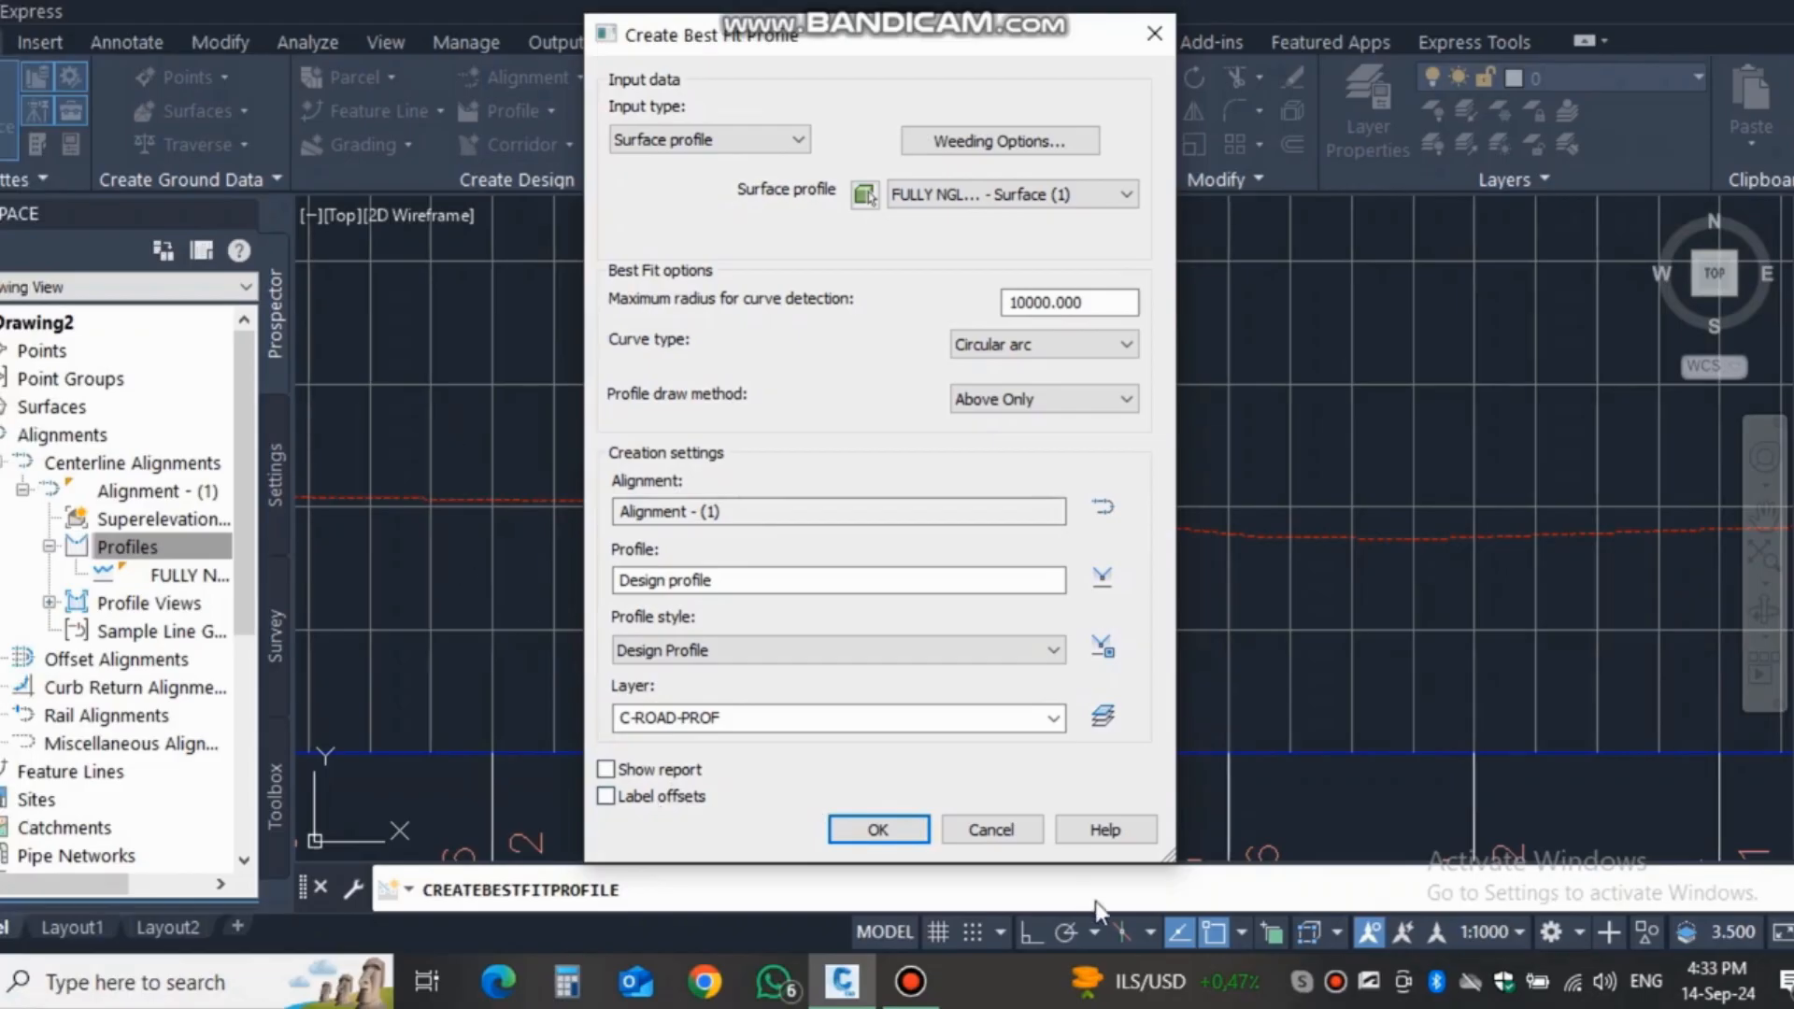
pyautogui.click(879, 830)
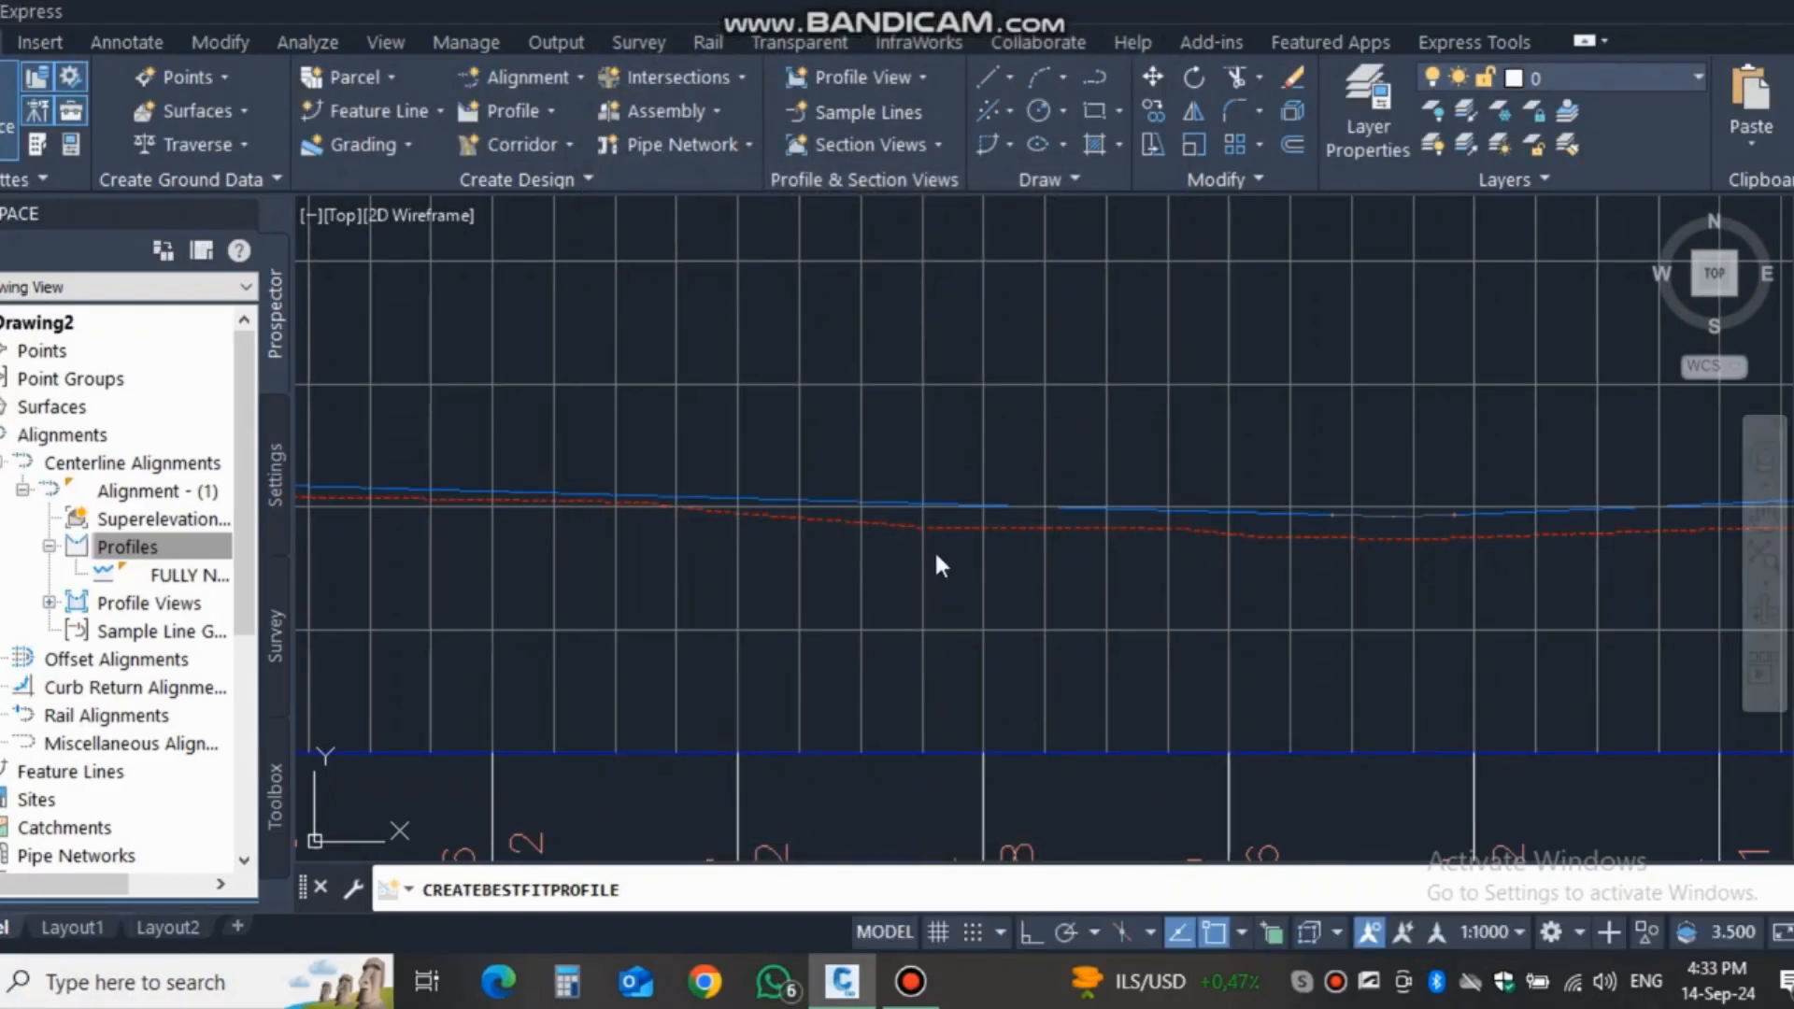
# Examine how the best fit design profile follows the ground line, including its curves around the high points of the profile view.
pyautogui.scroll(-4, 1009, 529)
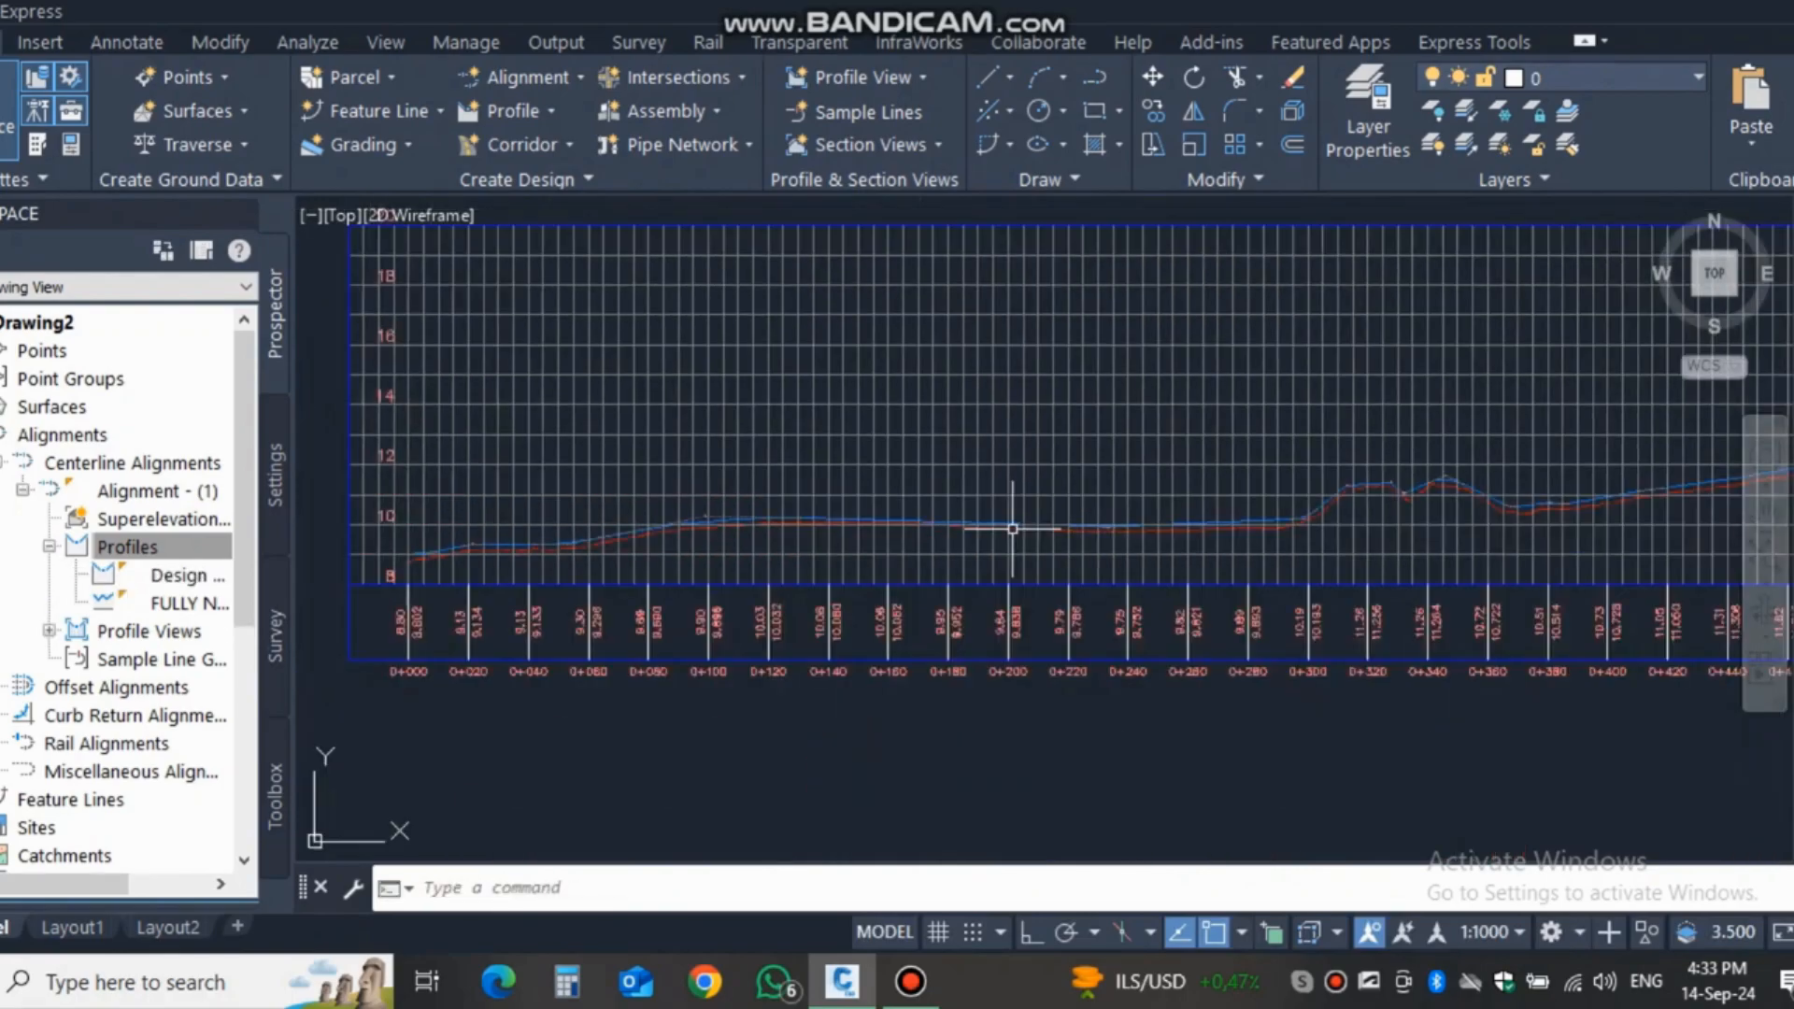
pyautogui.scroll(5, 985, 530)
pyautogui.scroll(-4, 765, 533)
pyautogui.scroll(5, 973, 521)
pyautogui.scroll(-3, 1067, 499)
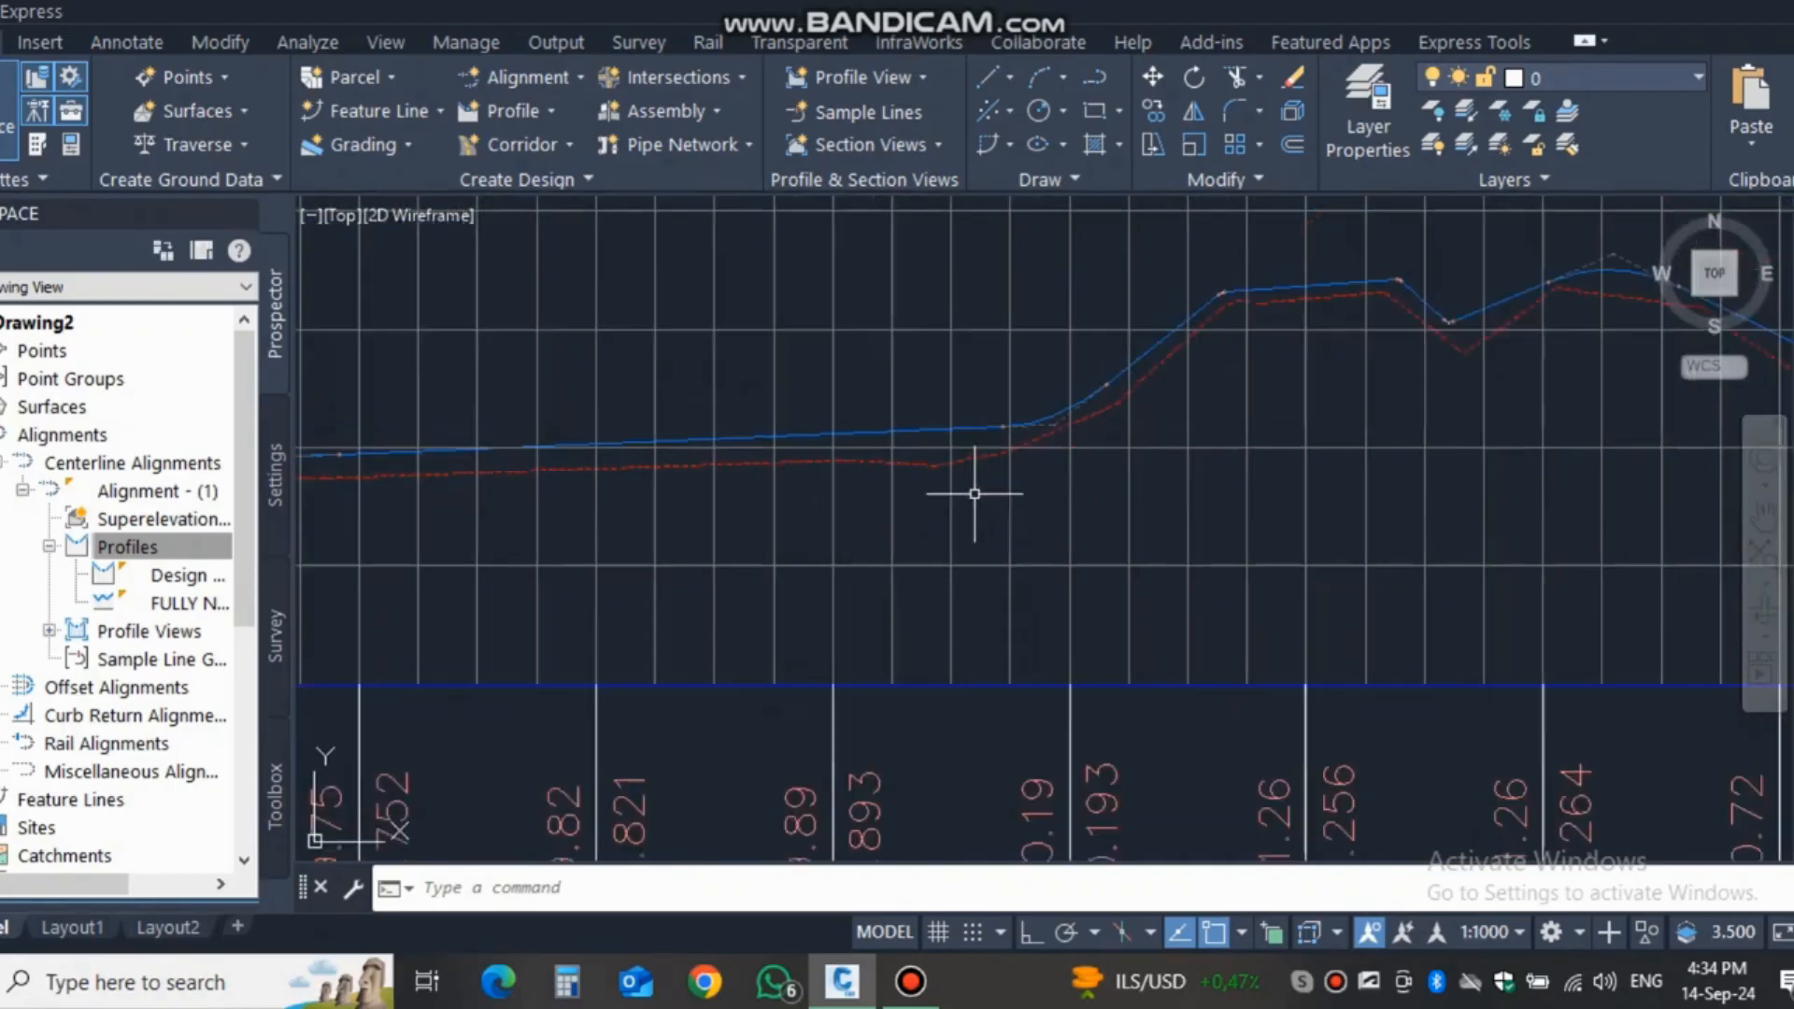
pyautogui.scroll(3, 990, 477)
pyautogui.scroll(5, 1240, 361)
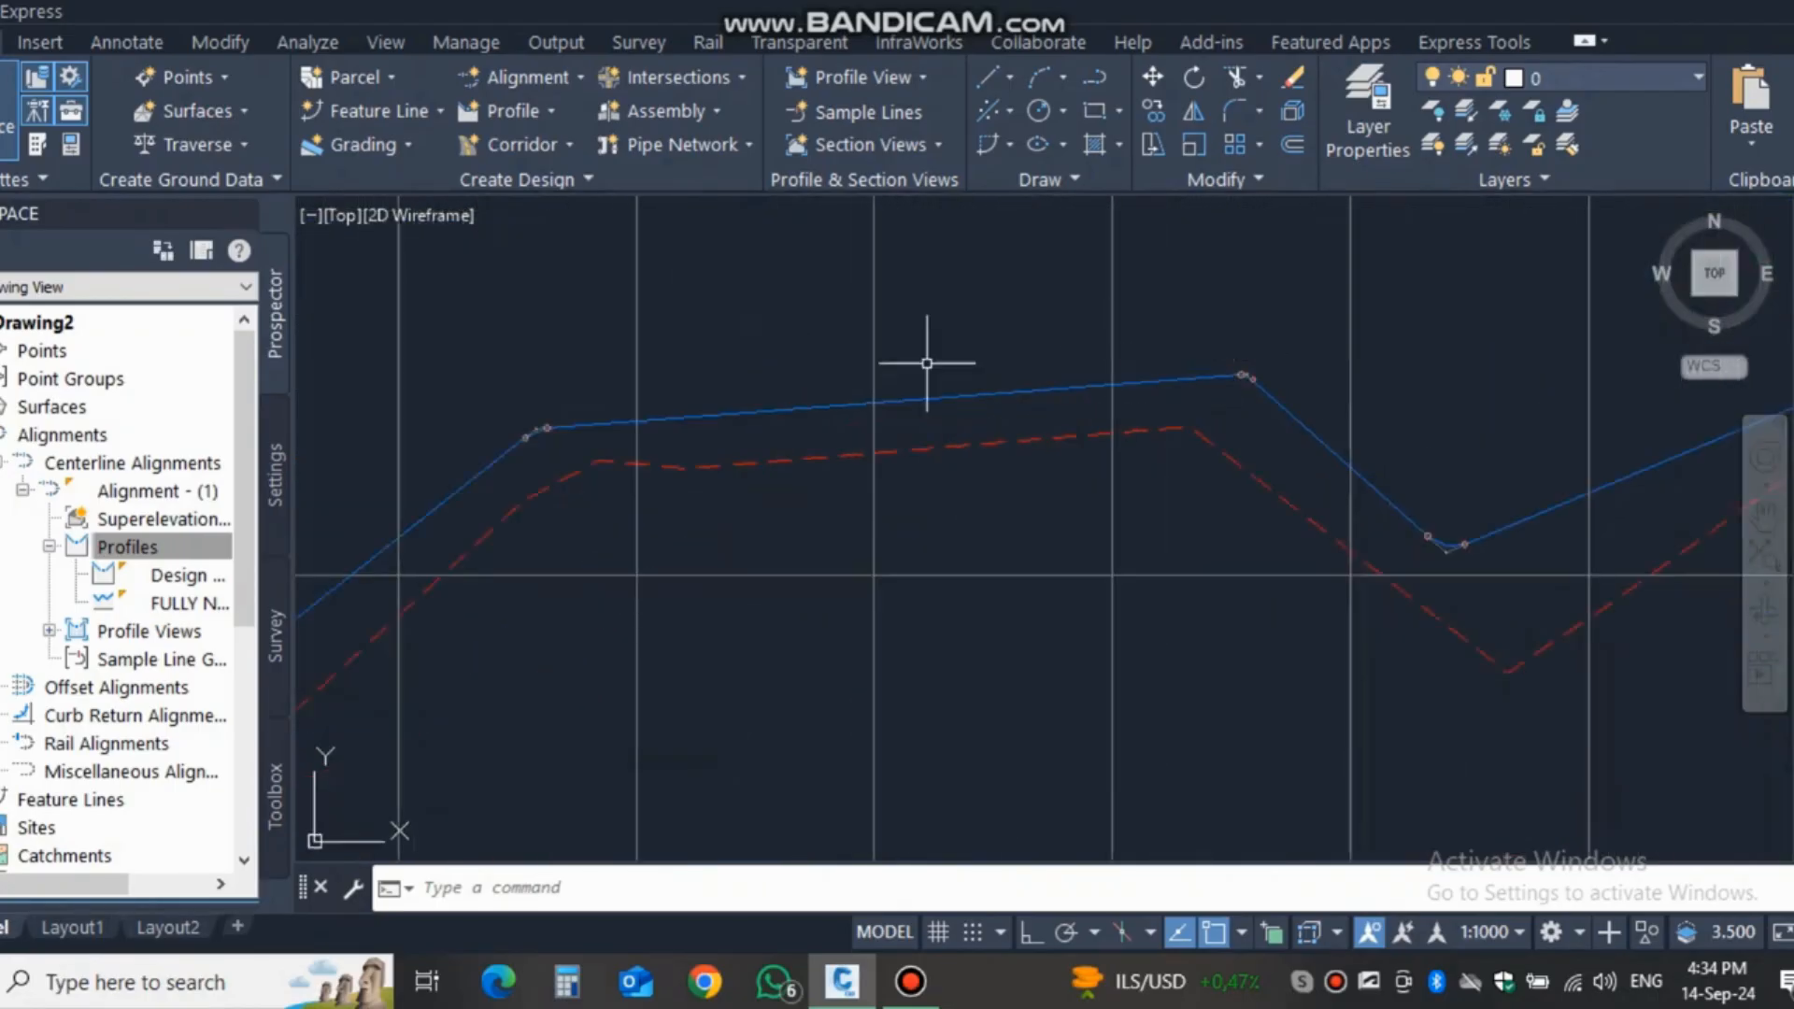
pyautogui.scroll(-5, 554, 429)
pyautogui.scroll(6, 688, 400)
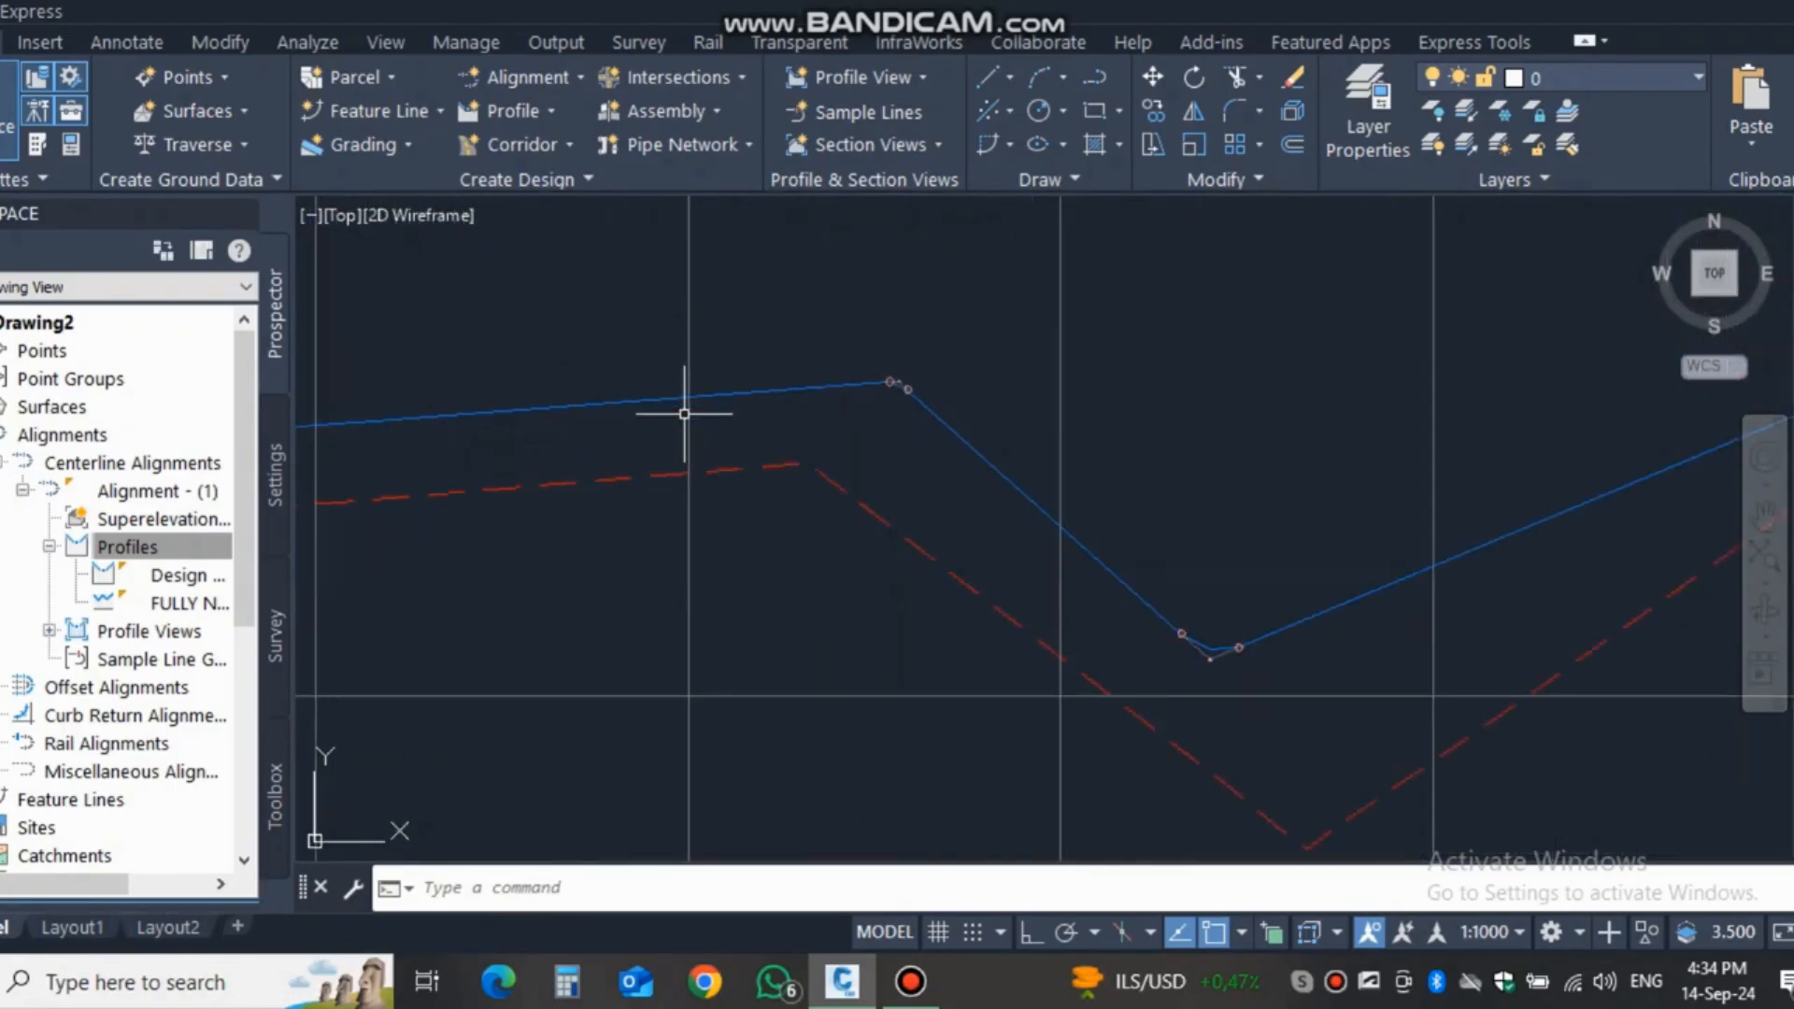
pyautogui.scroll(-6, 861, 389)
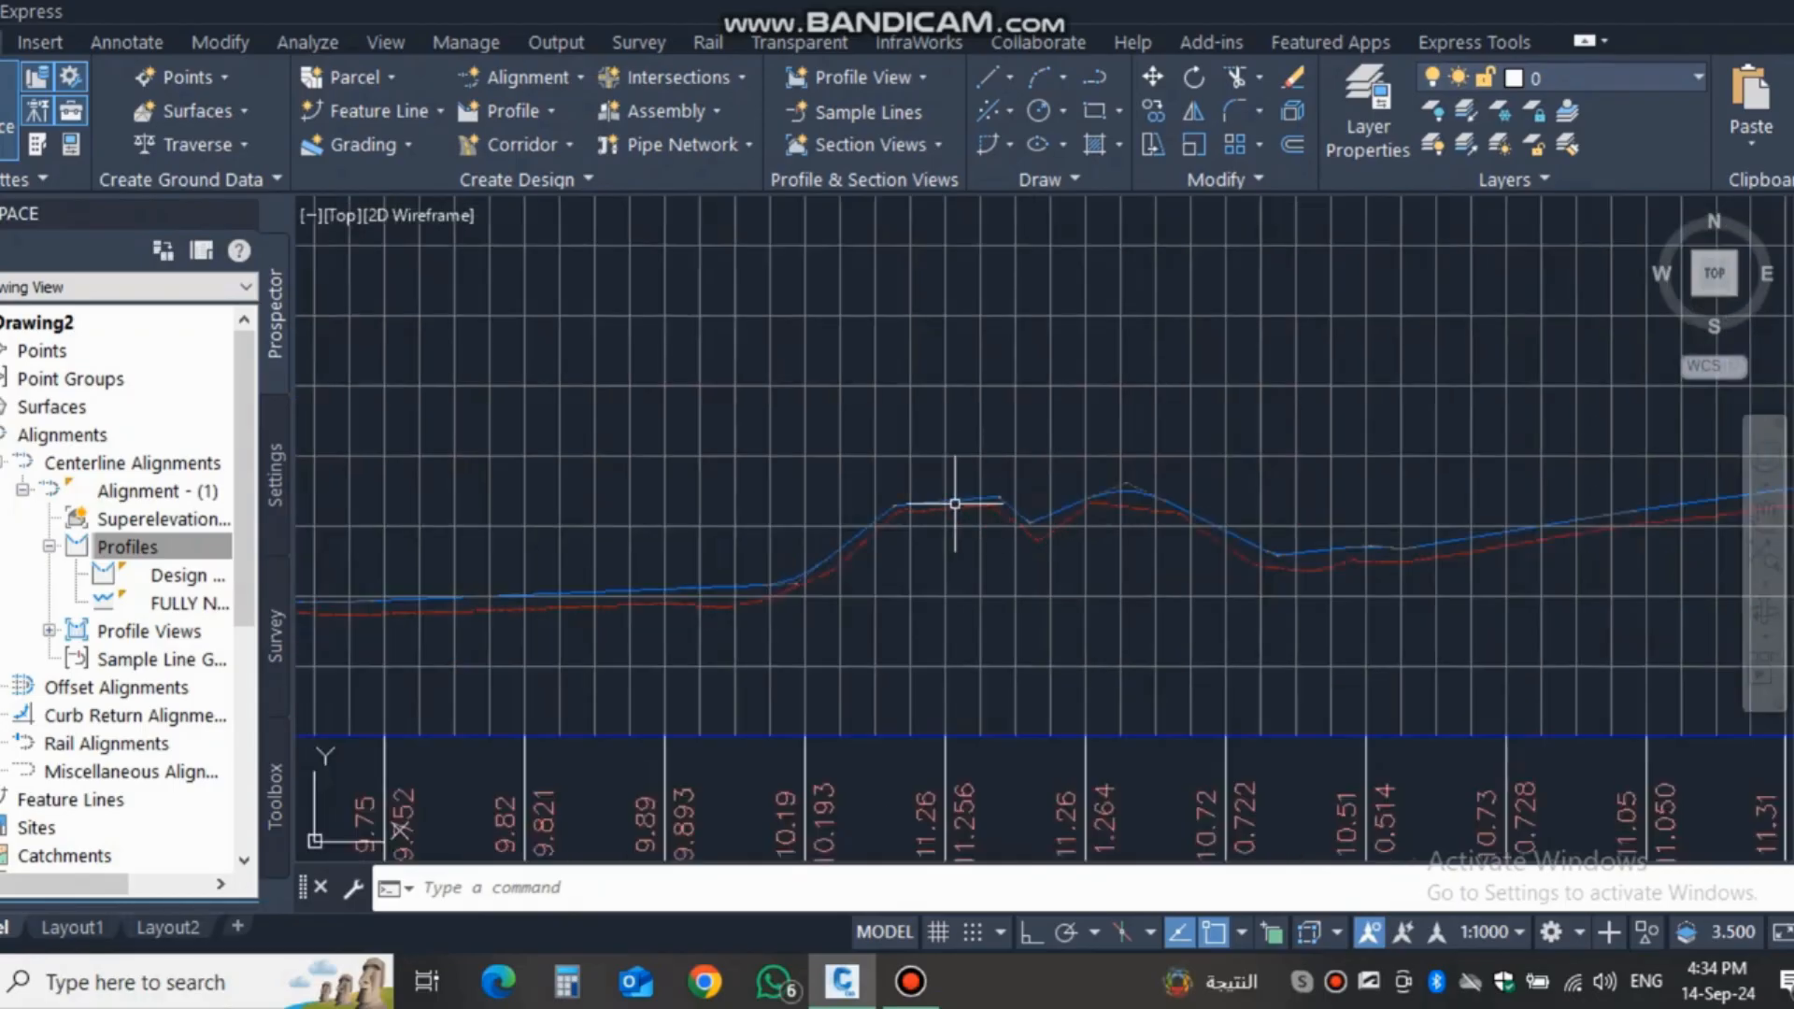
pyautogui.scroll(4, 963, 477)
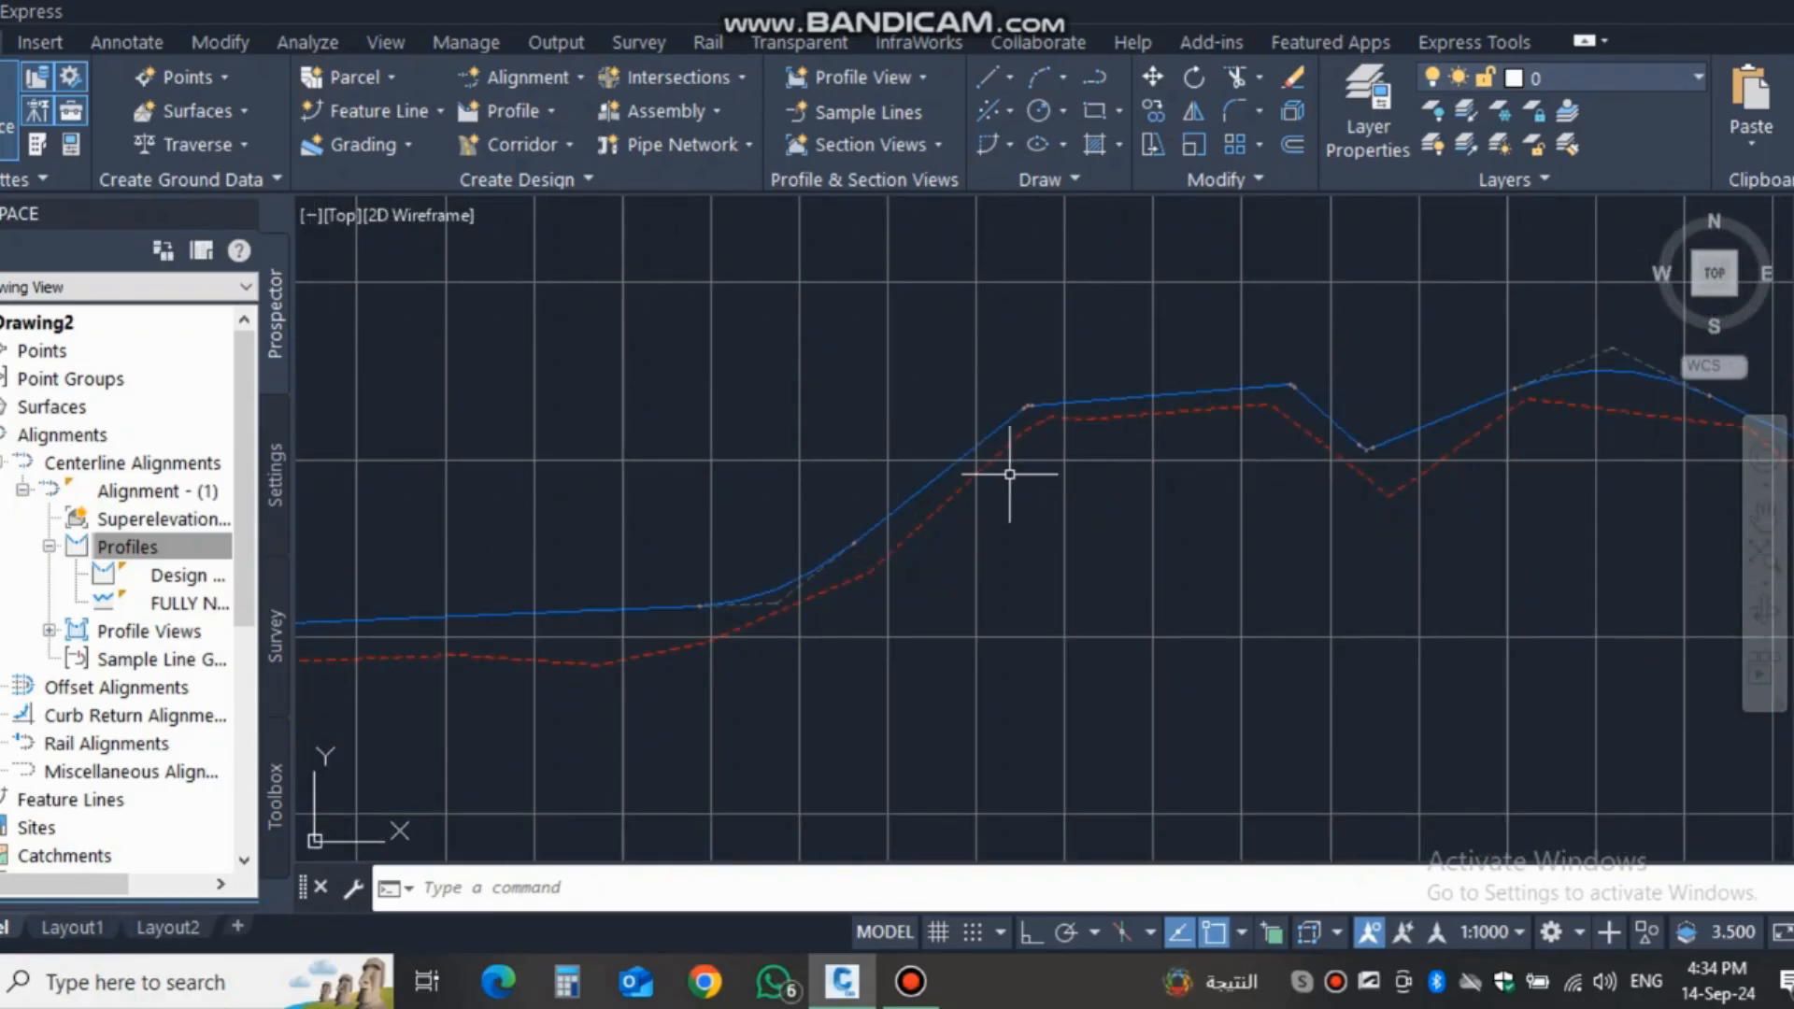
pyautogui.click(945, 469)
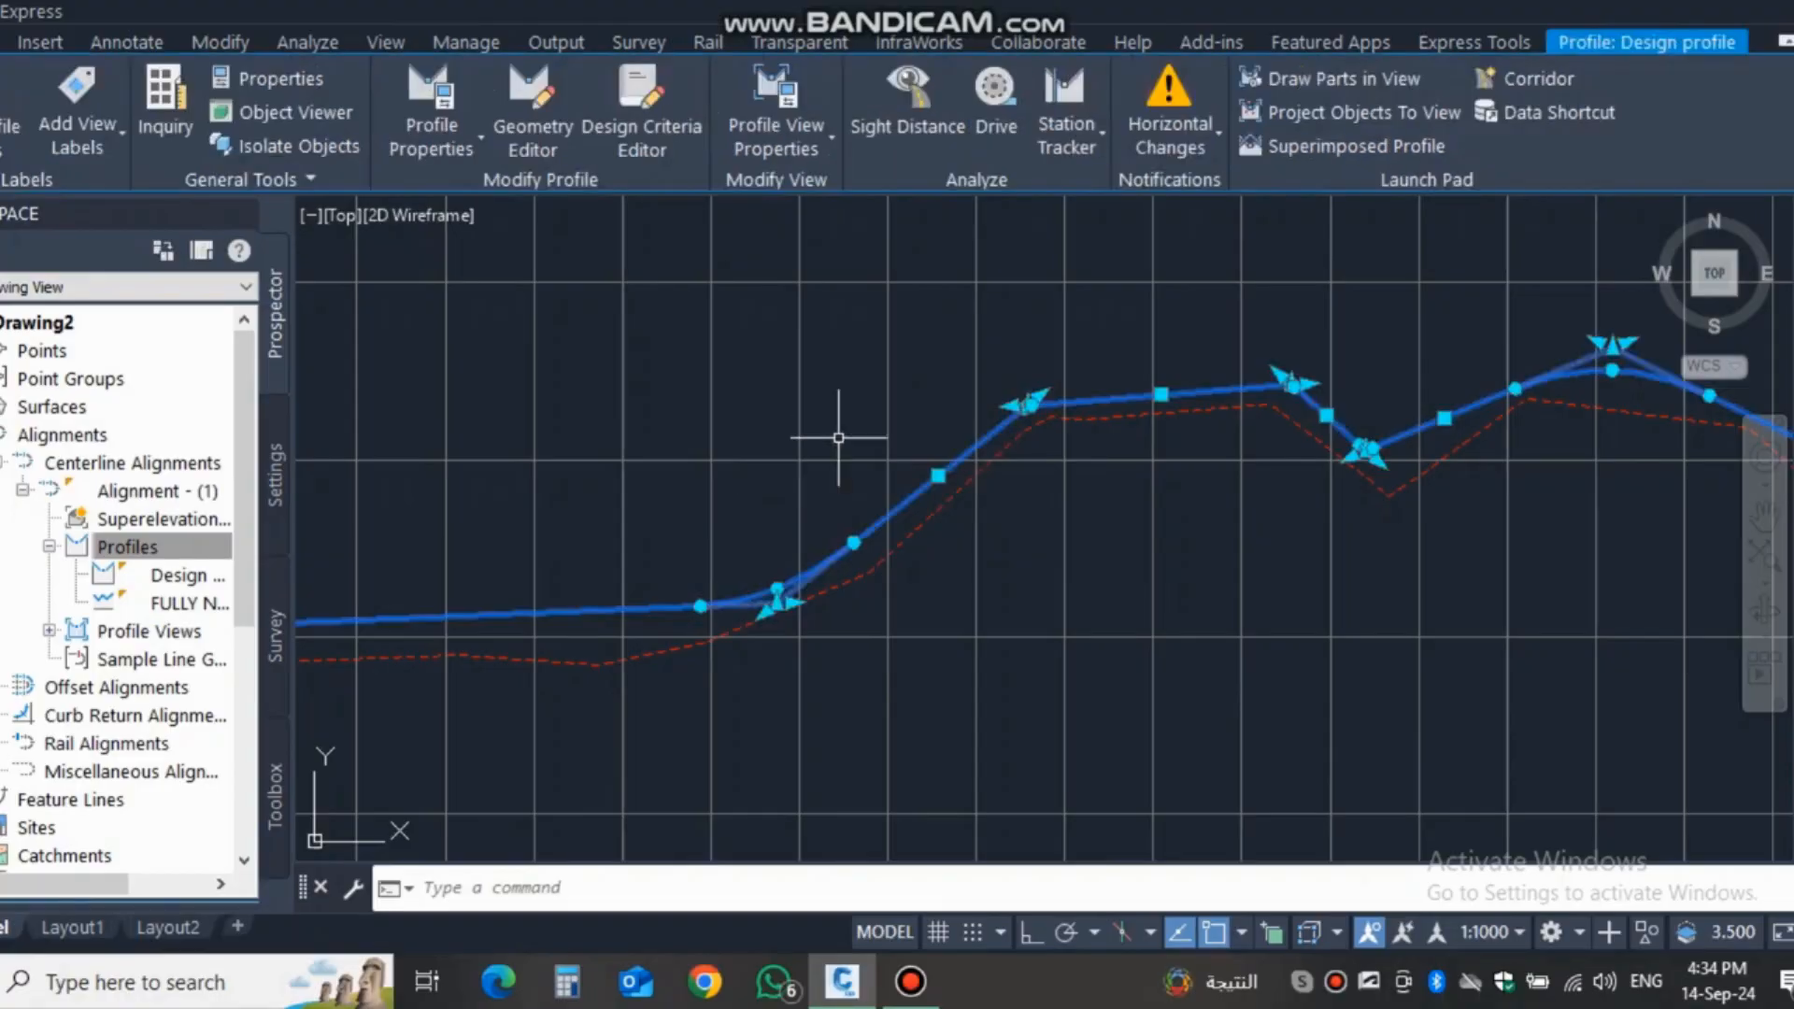
pyautogui.press('Escape')
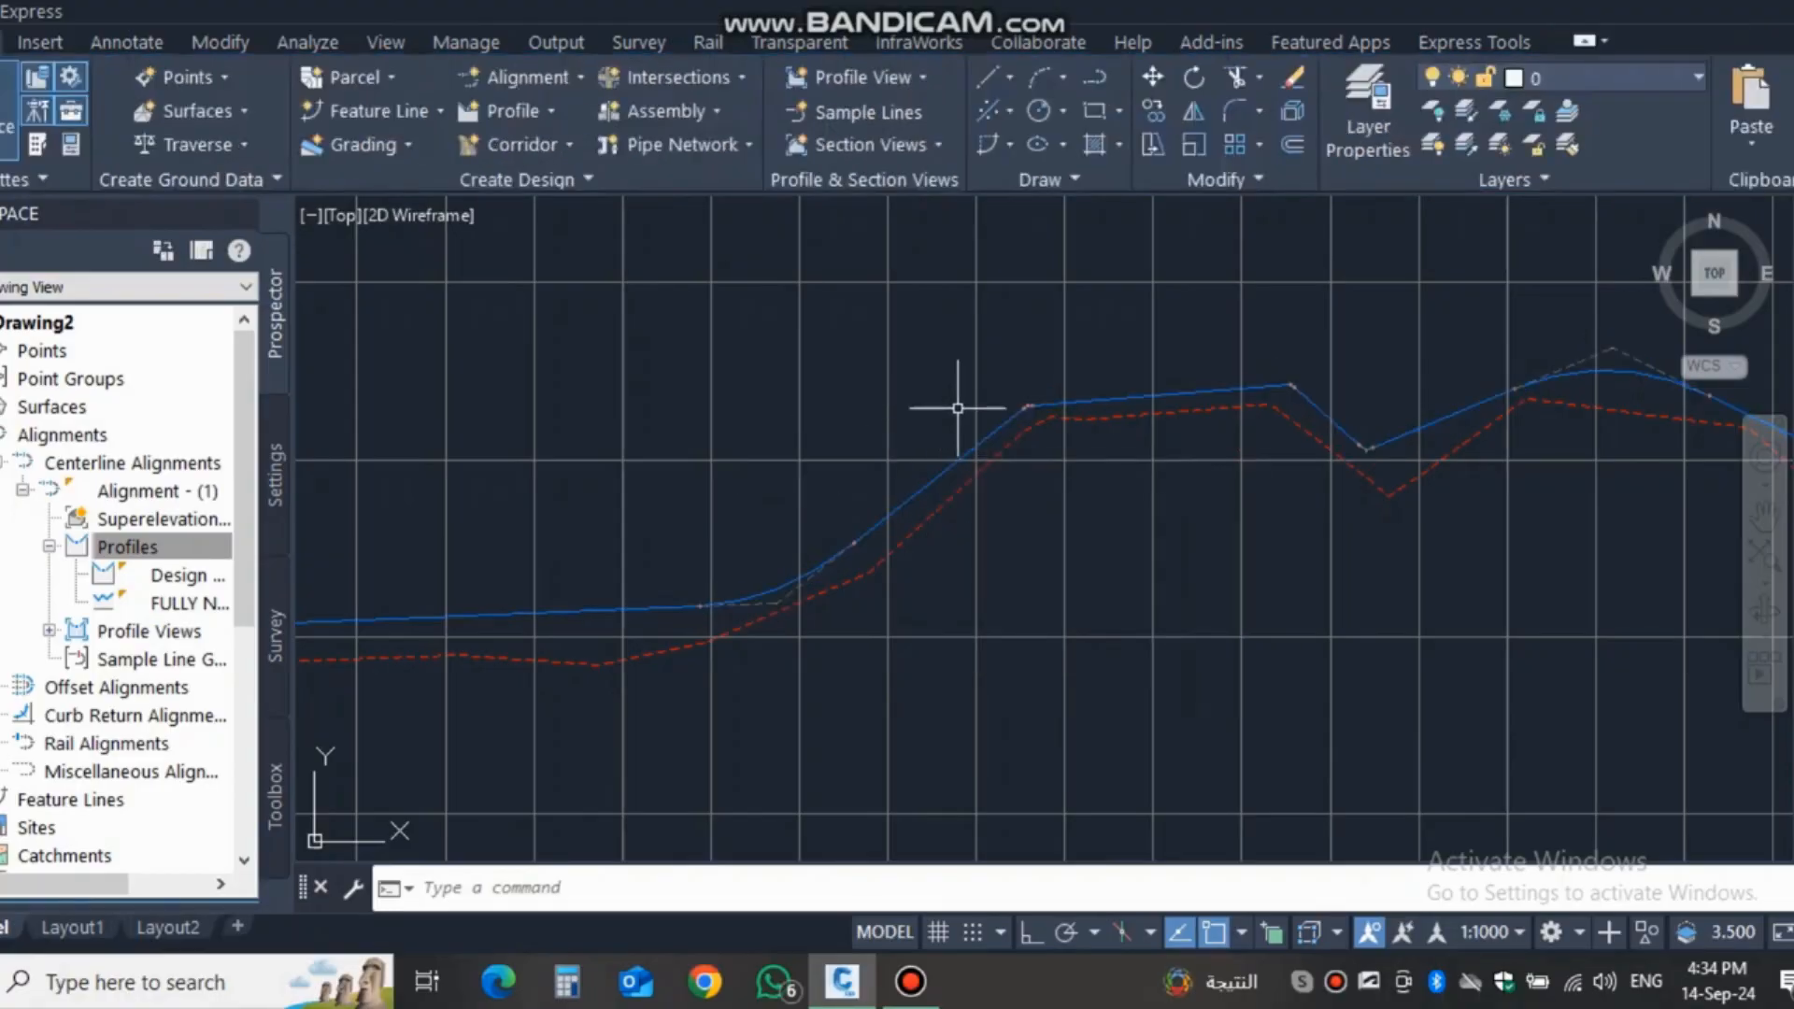
# Delete the best fit Design profile from the profiles of Alignment - (1).
pyautogui.doubleClick(74, 437)
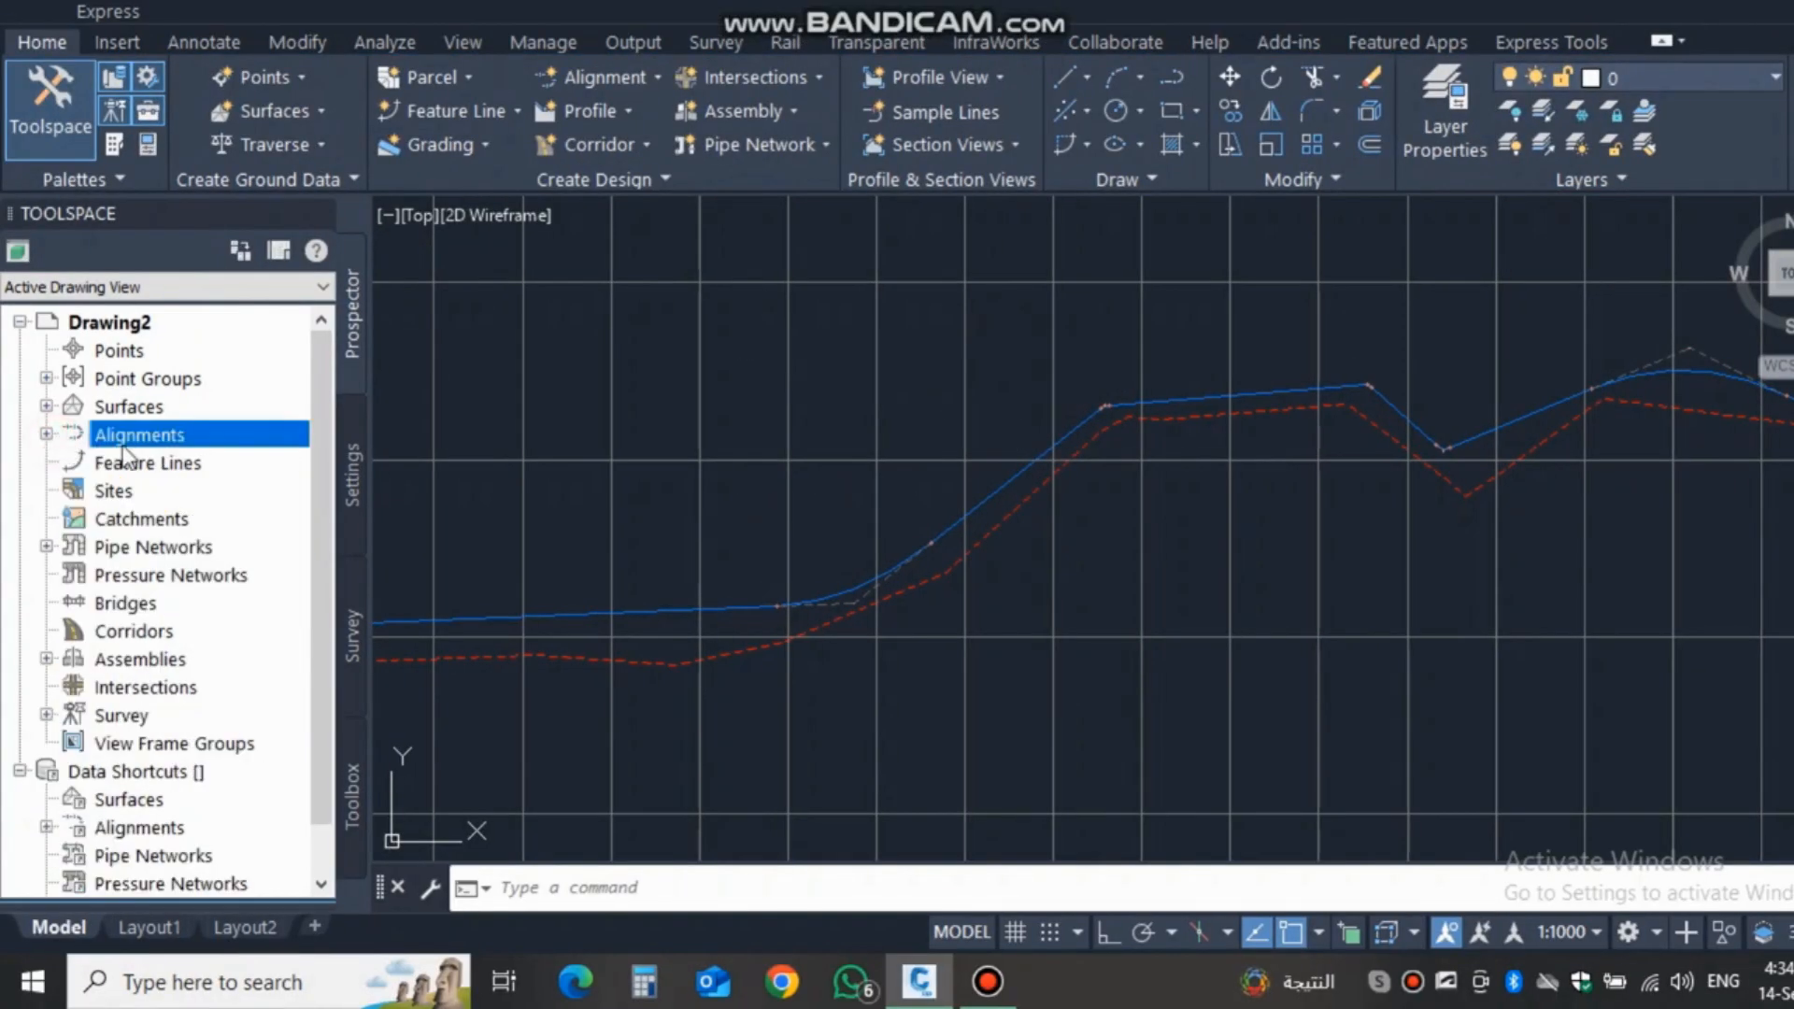
pyautogui.click(46, 435)
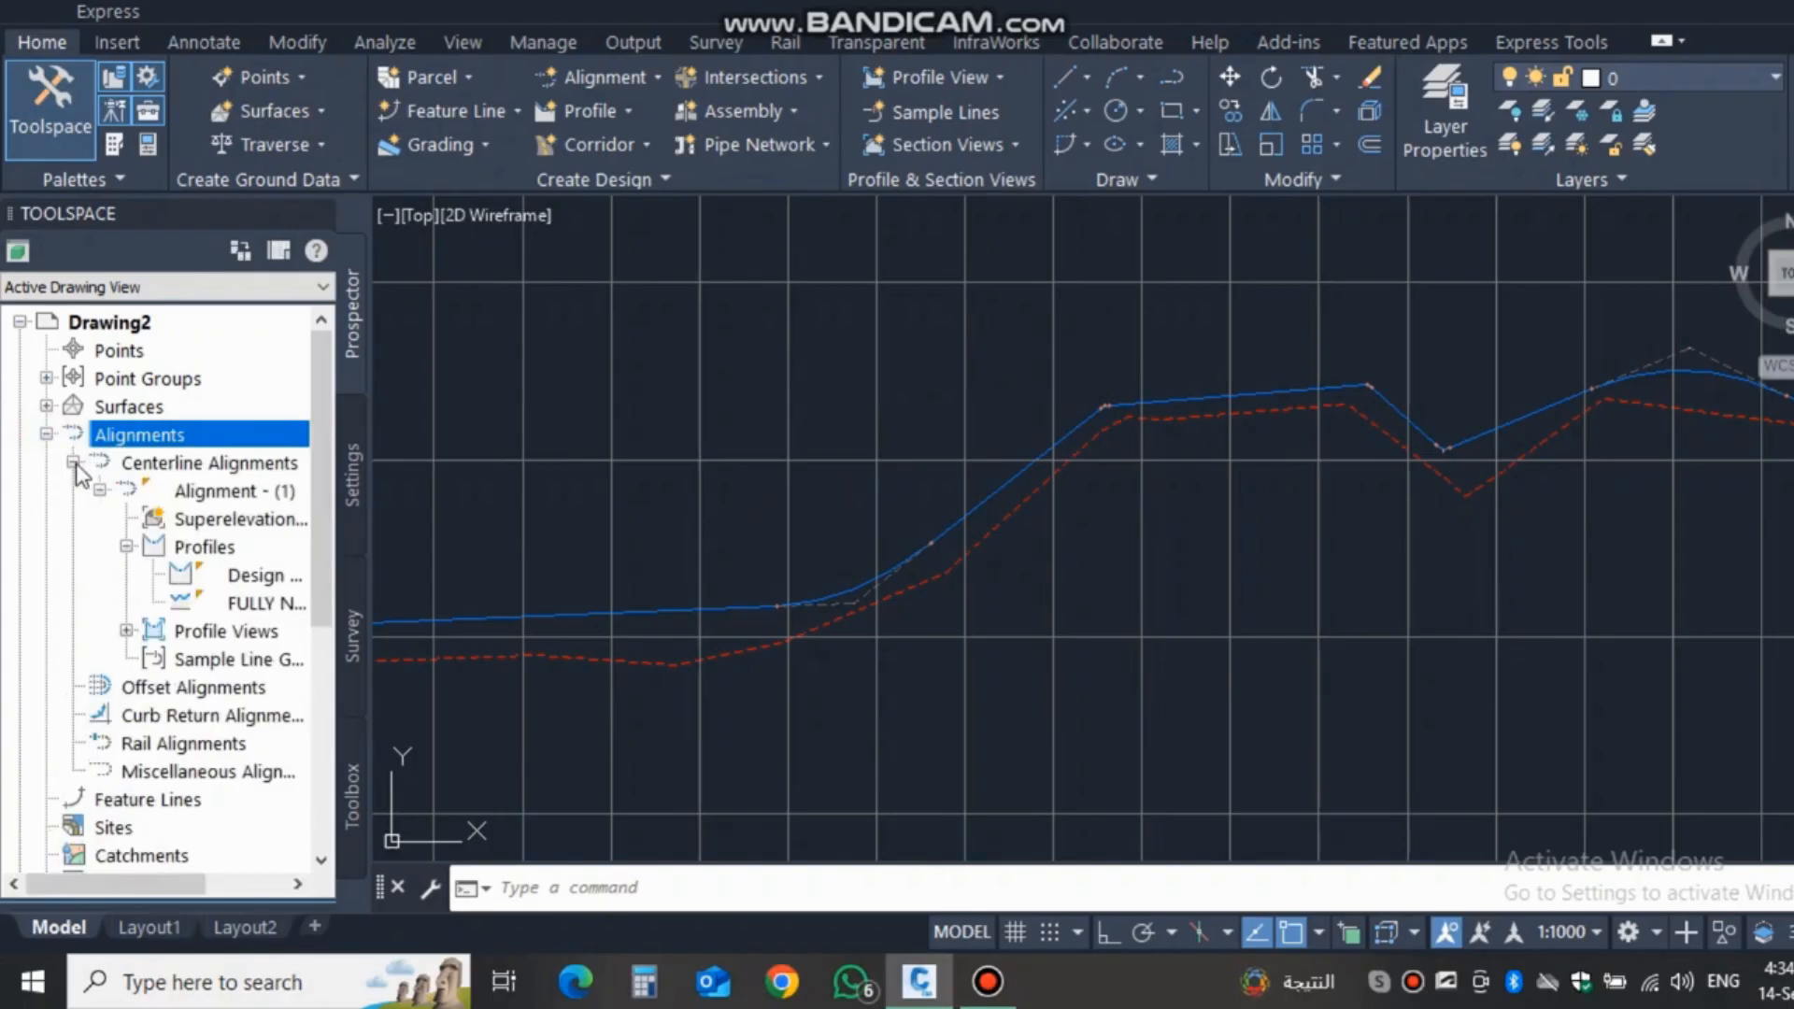
pyautogui.click(74, 463)
pyautogui.click(74, 463)
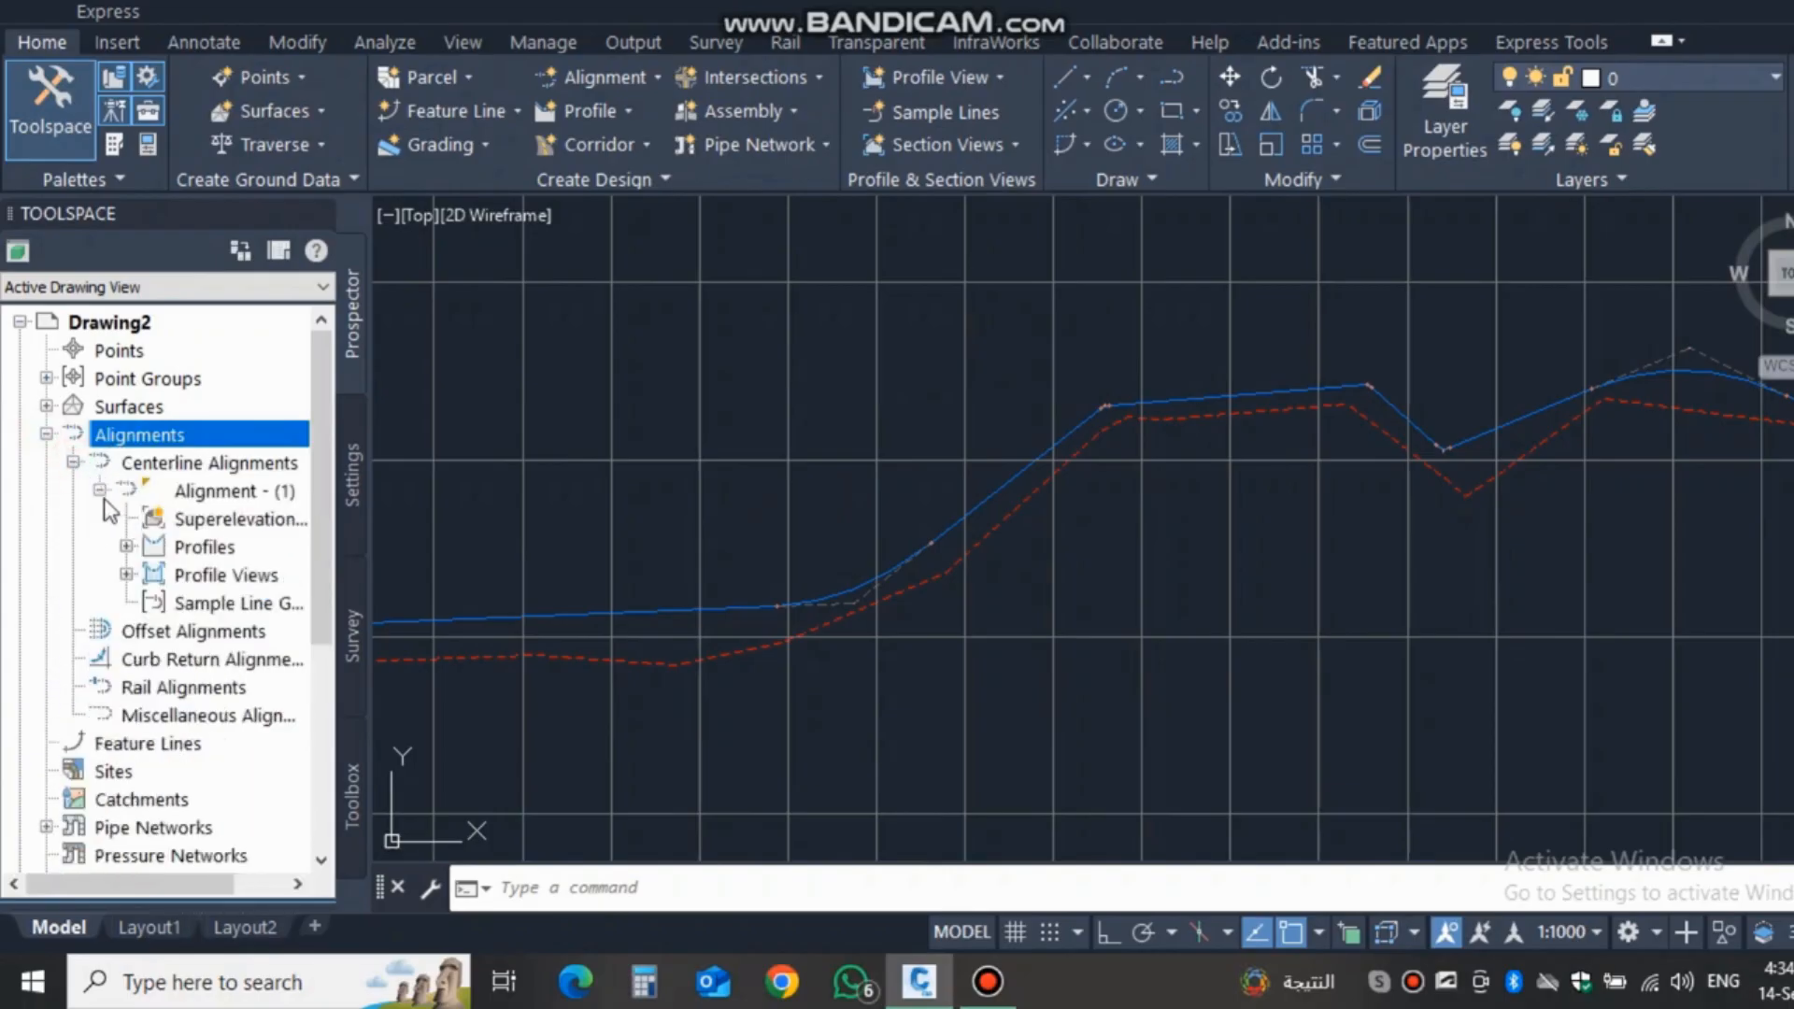
pyautogui.click(100, 491)
pyautogui.doubleClick(126, 490)
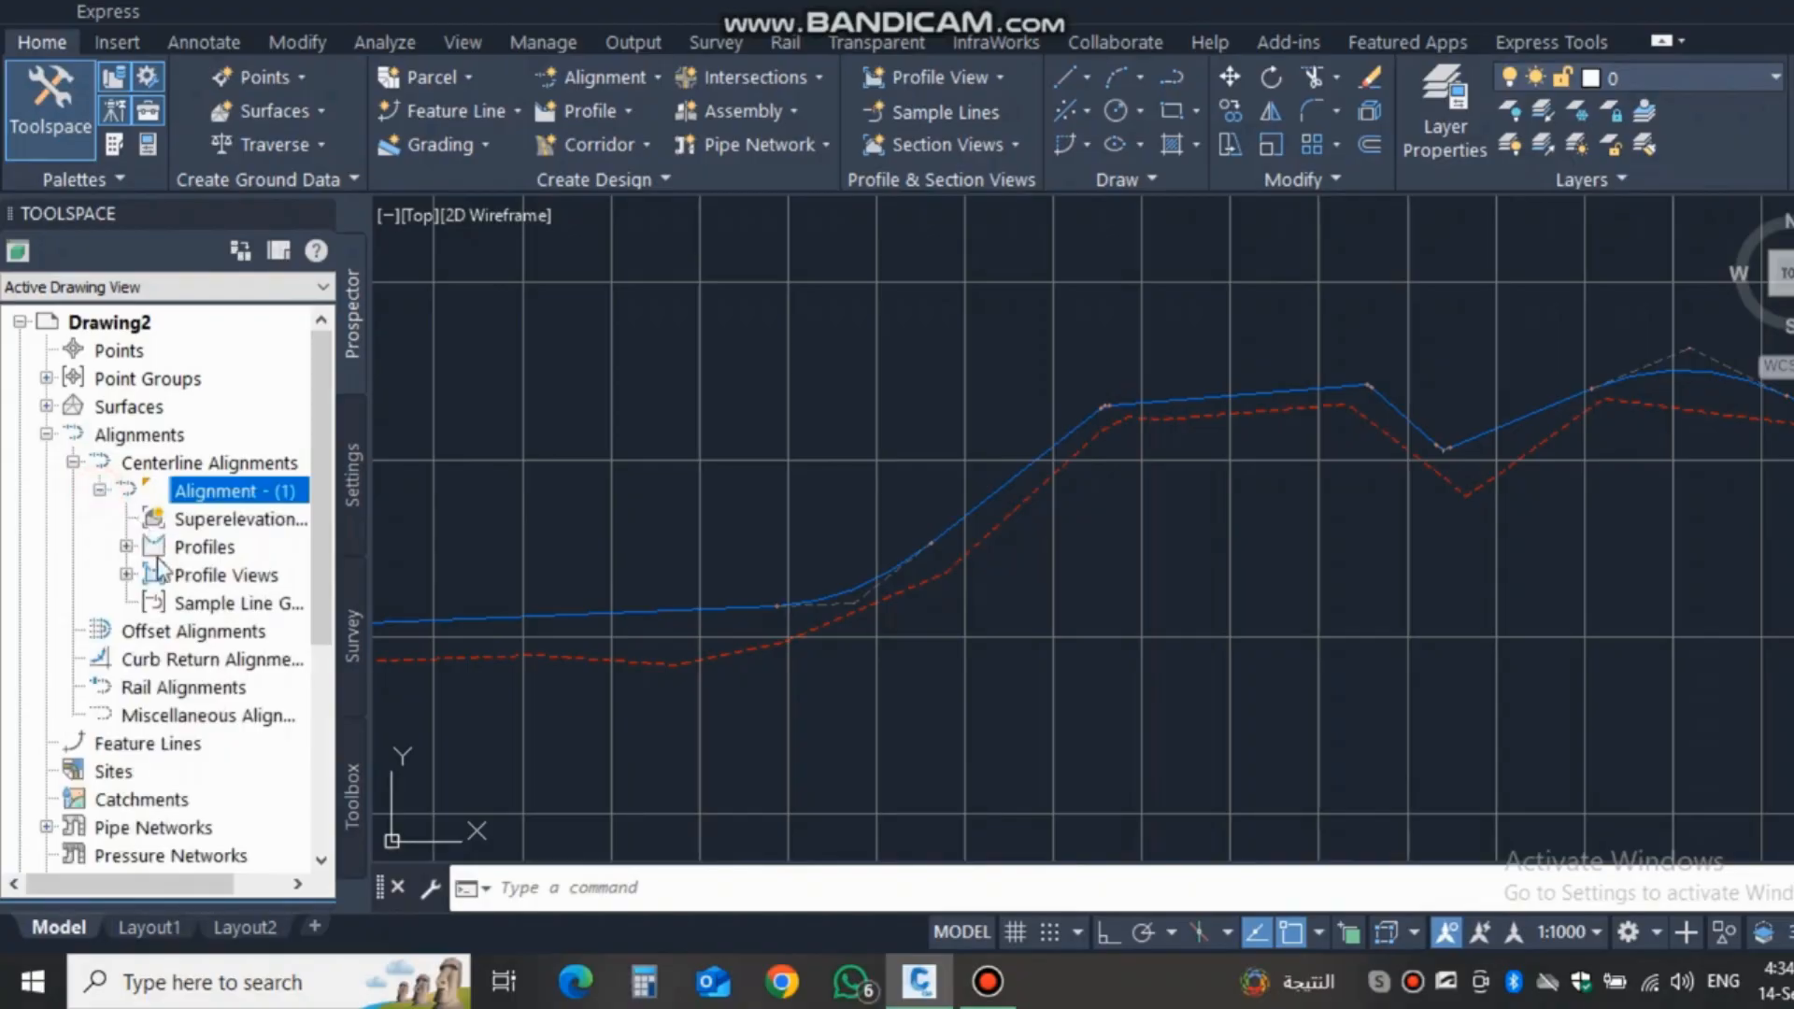
pyautogui.click(126, 547)
pyautogui.click(252, 580)
pyautogui.rightClick(254, 579)
pyautogui.click(360, 680)
pyautogui.click(981, 517)
# Create a layout profile named design on the Alignment - (1) profile view, with the Design Profile style and Complete Label Set.
pyautogui.scroll(5, 761, 549)
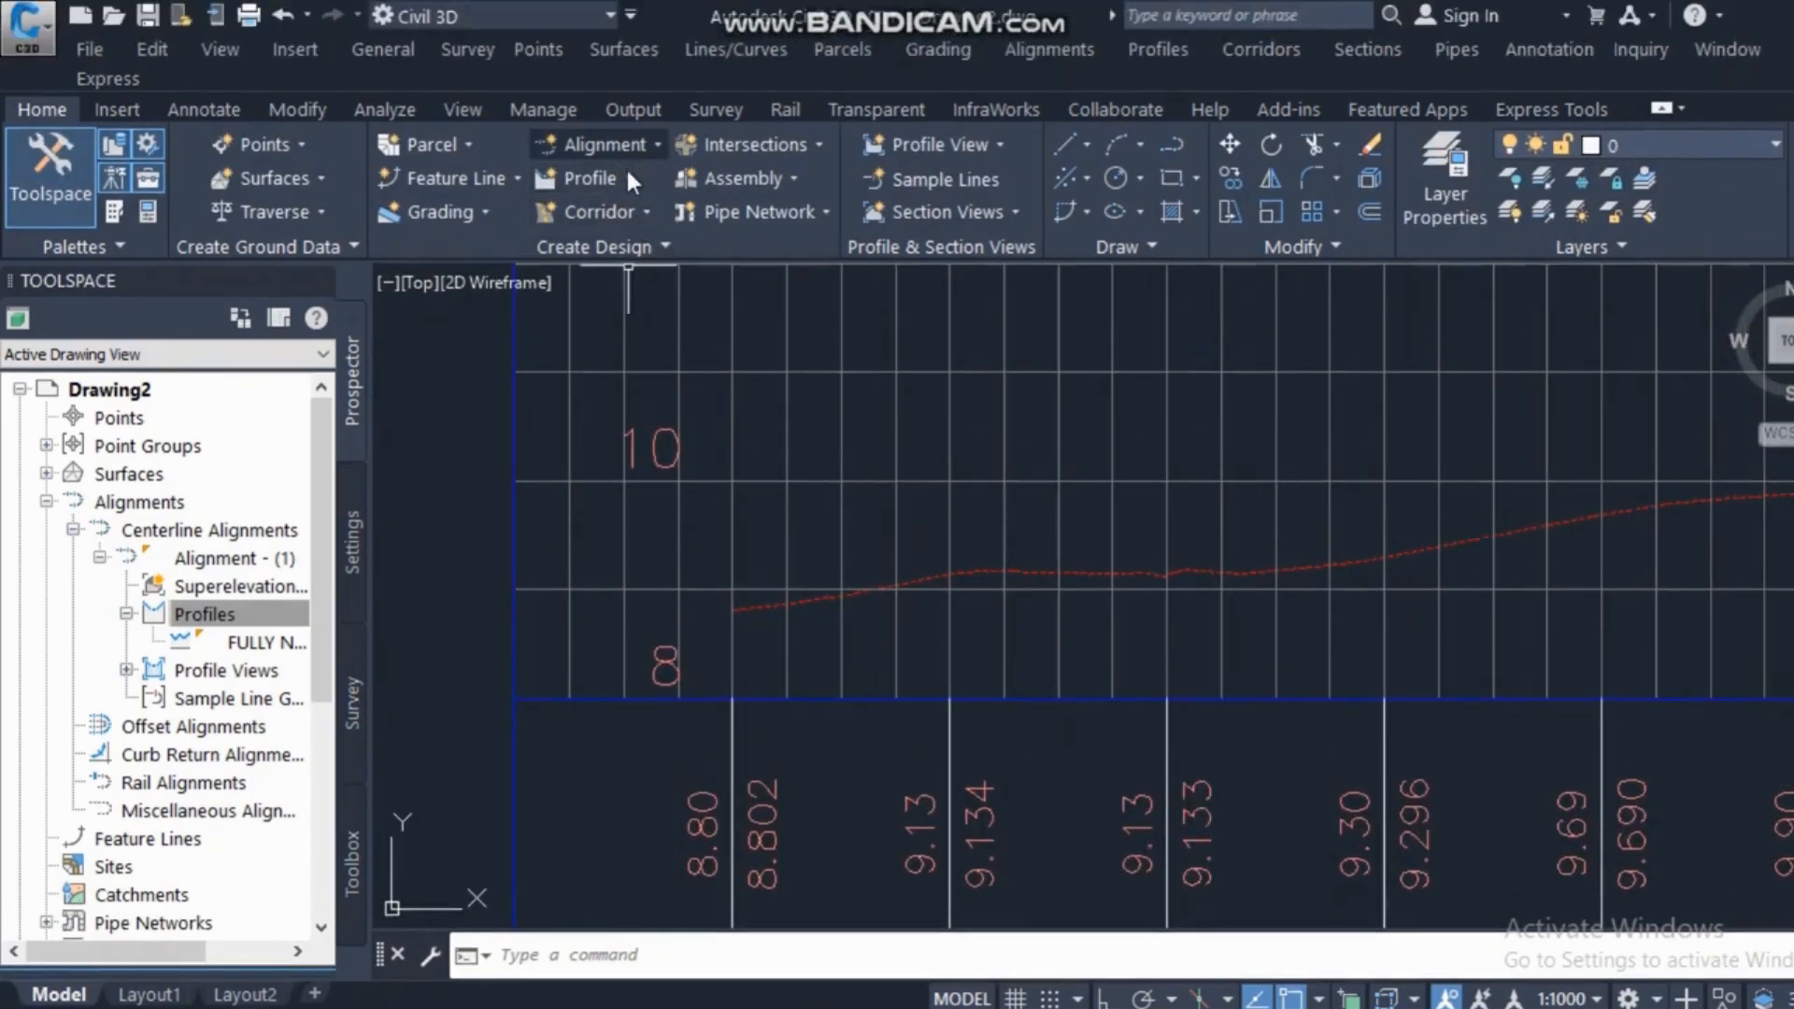
pyautogui.click(624, 177)
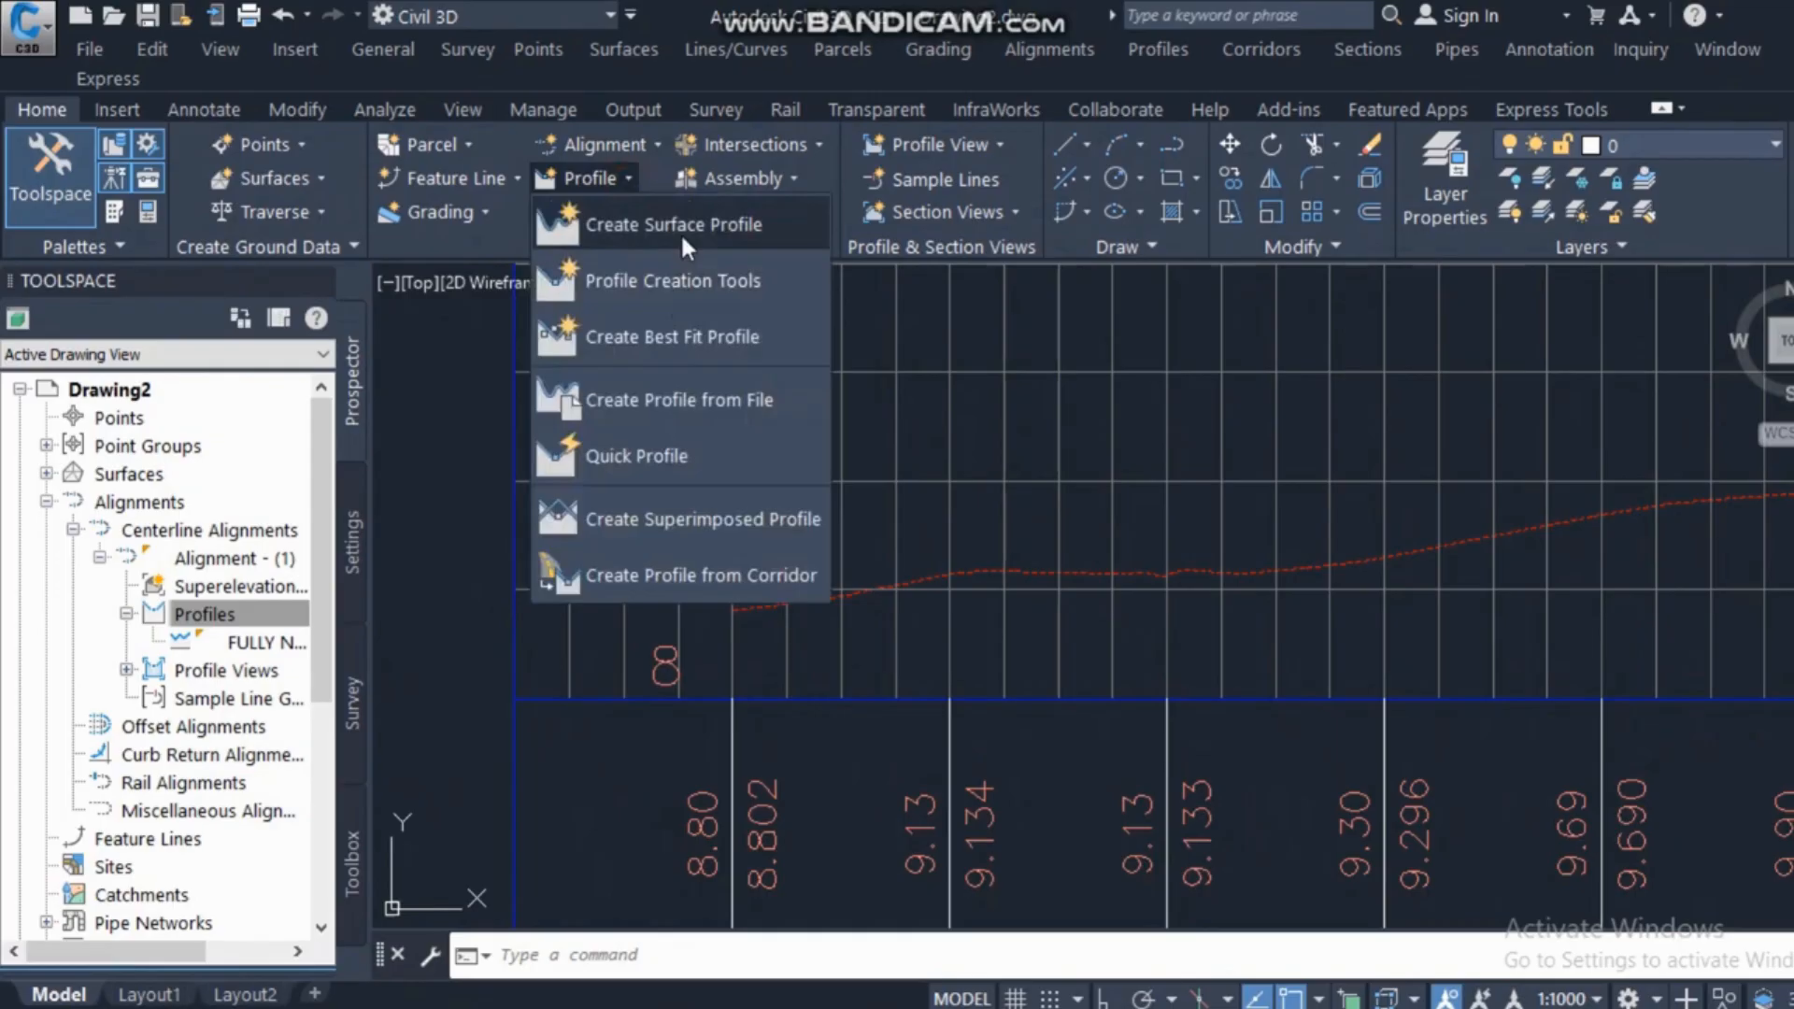
pyautogui.click(682, 285)
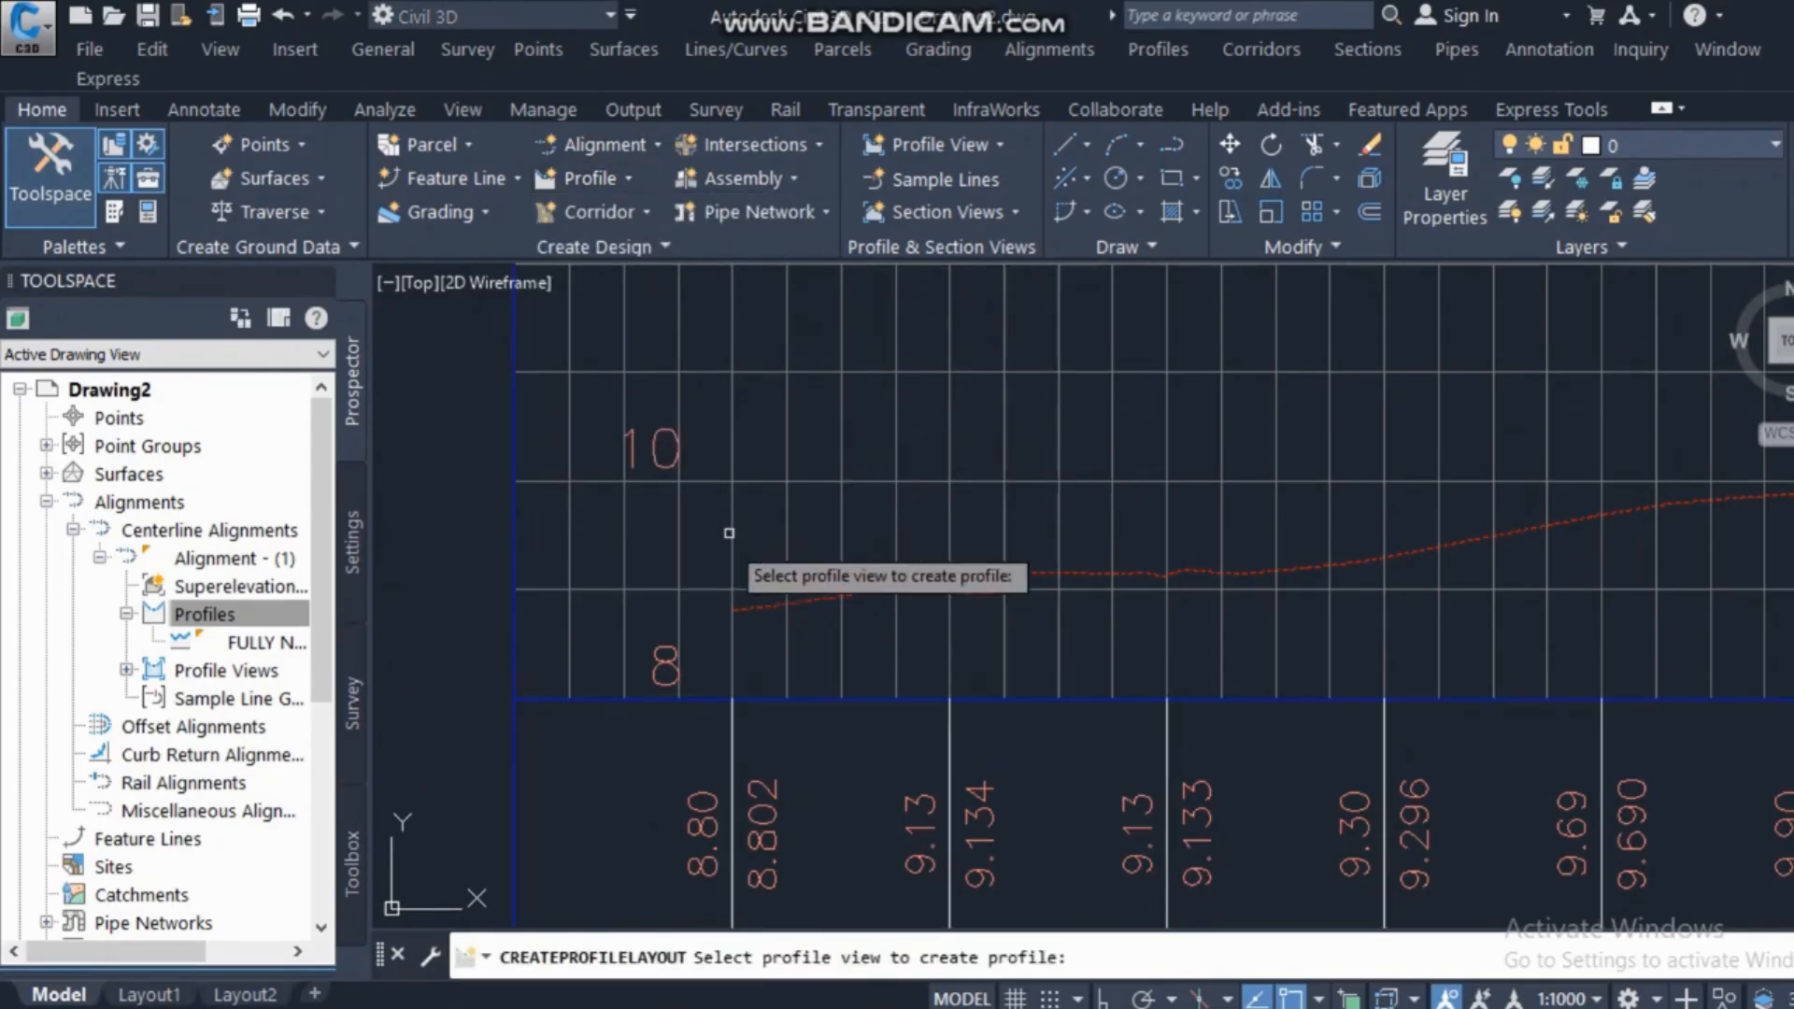
pyautogui.scroll(-8, 844, 513)
pyautogui.click(845, 513)
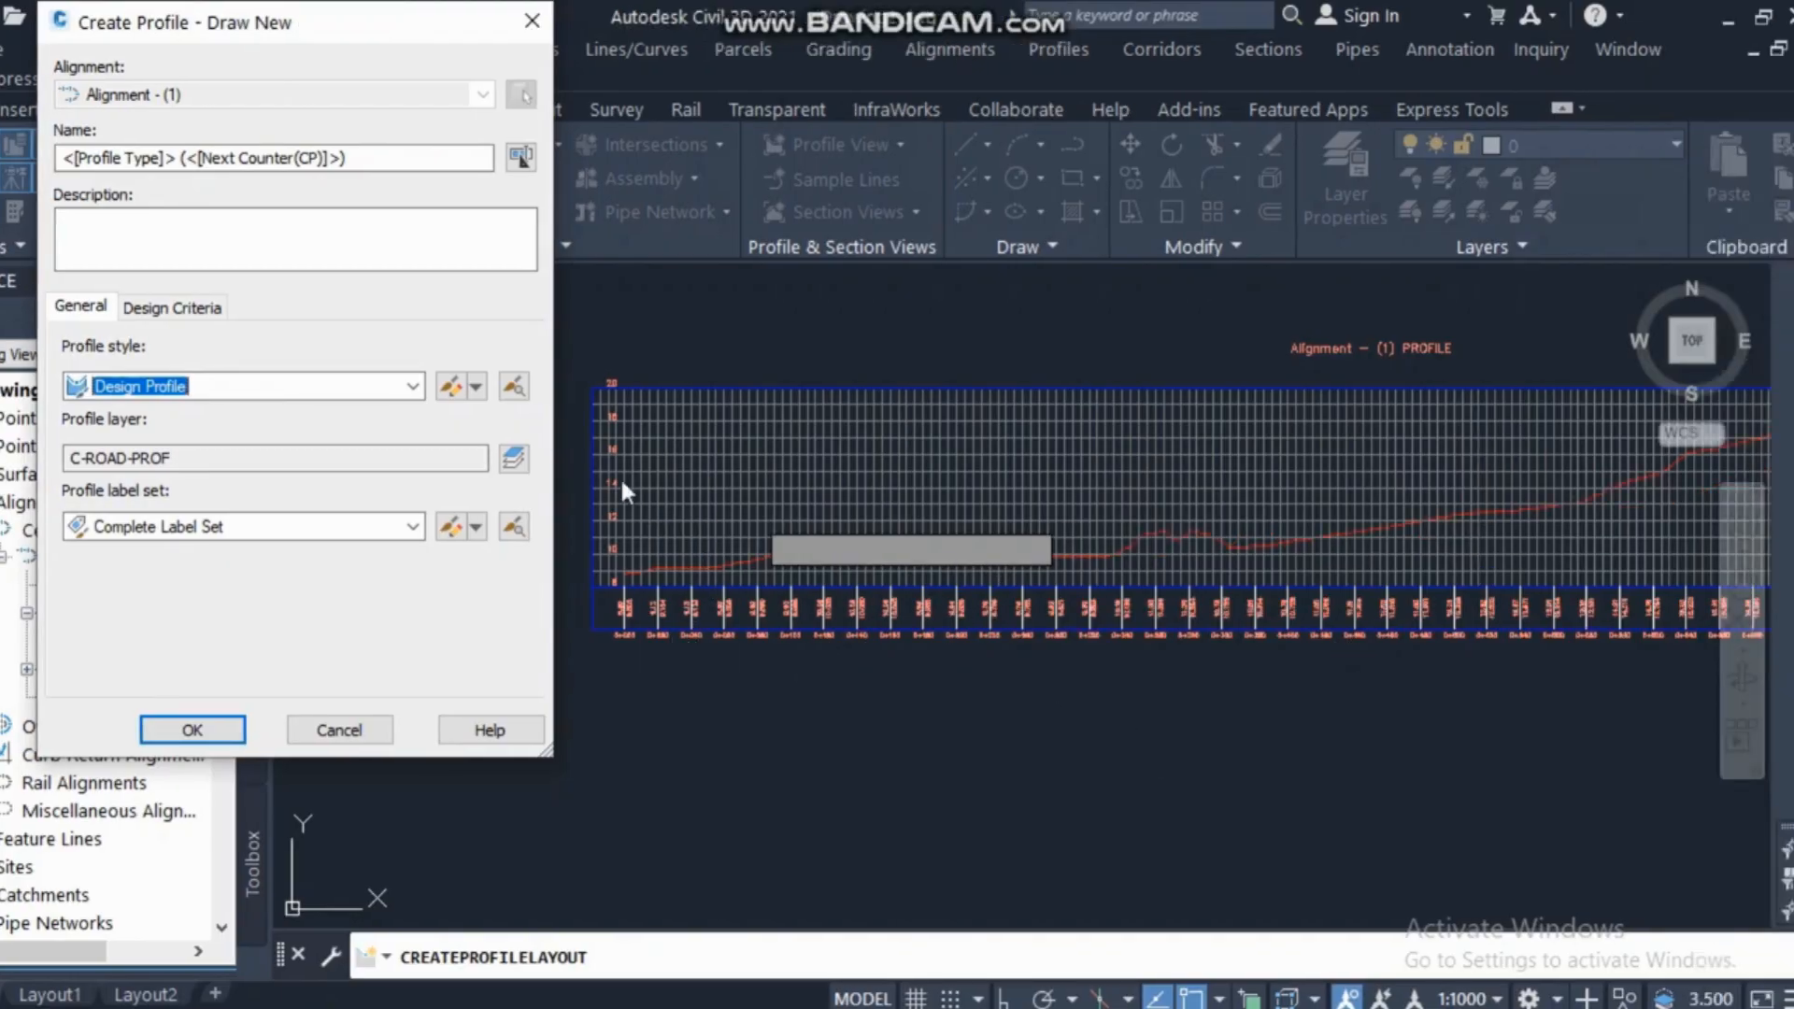
pyautogui.click(362, 158)
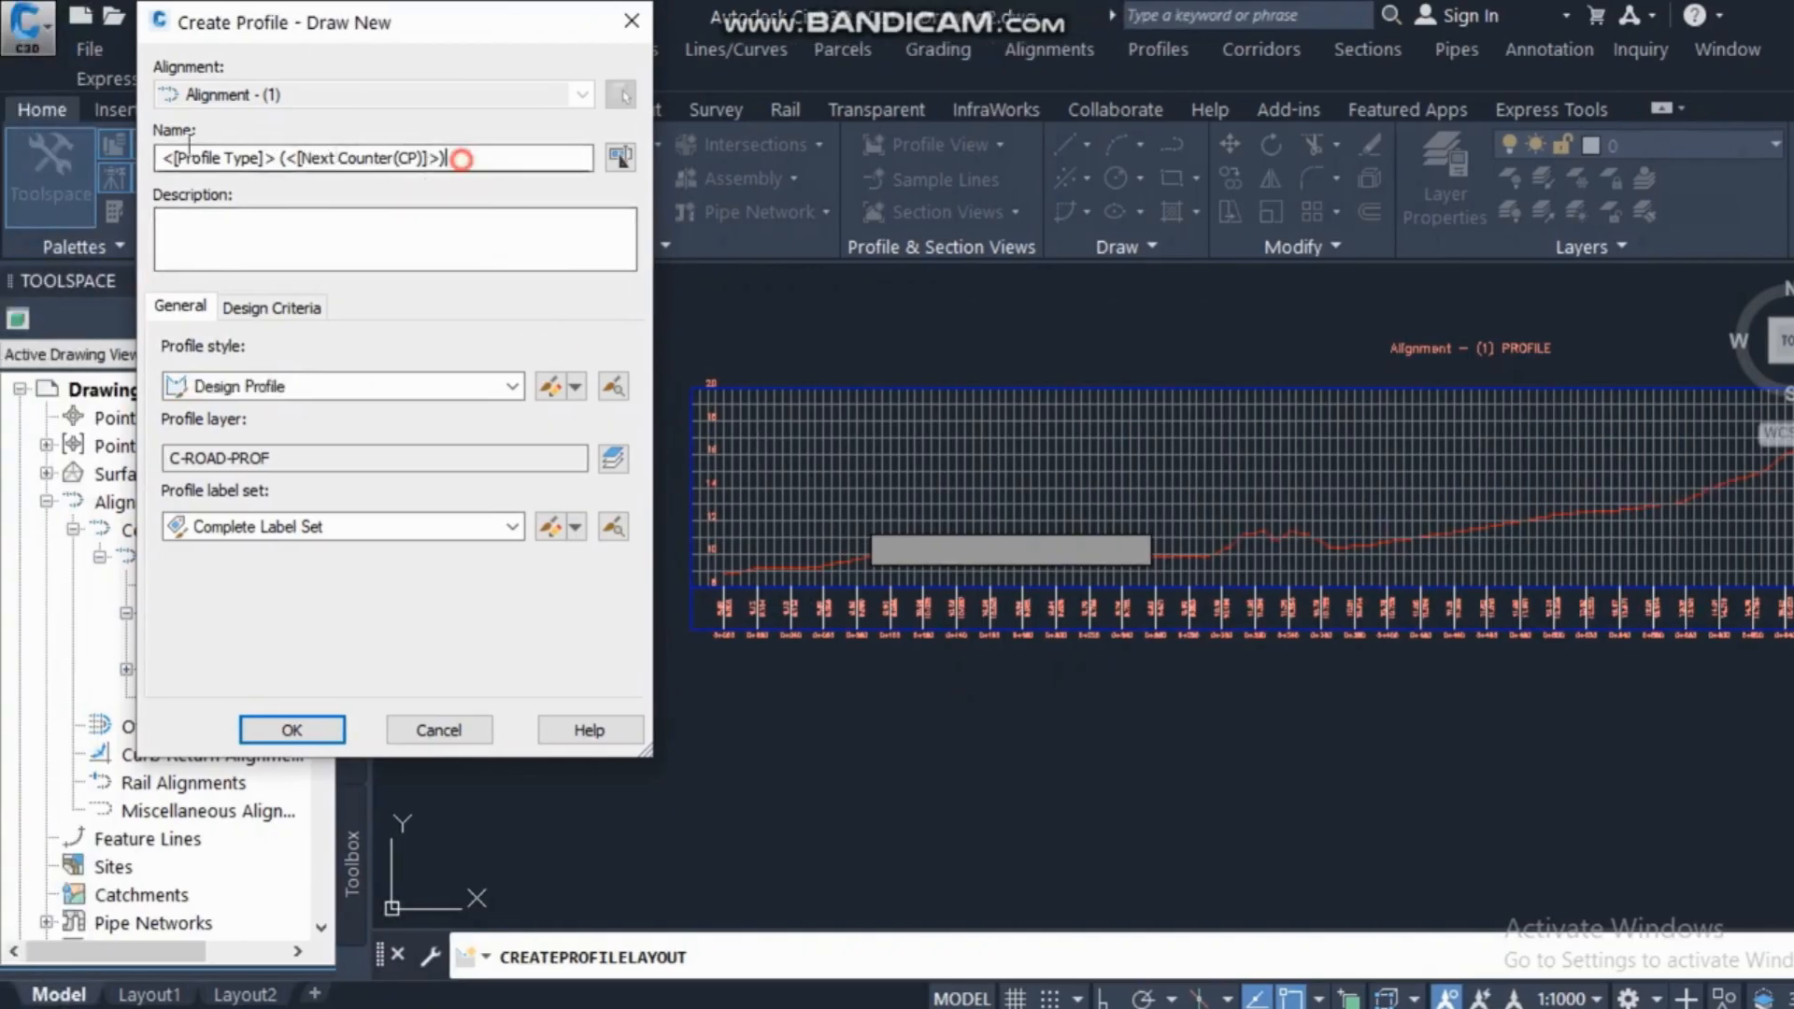
pyautogui.moveTo(462, 159); pyautogui.dragTo(141, 154)
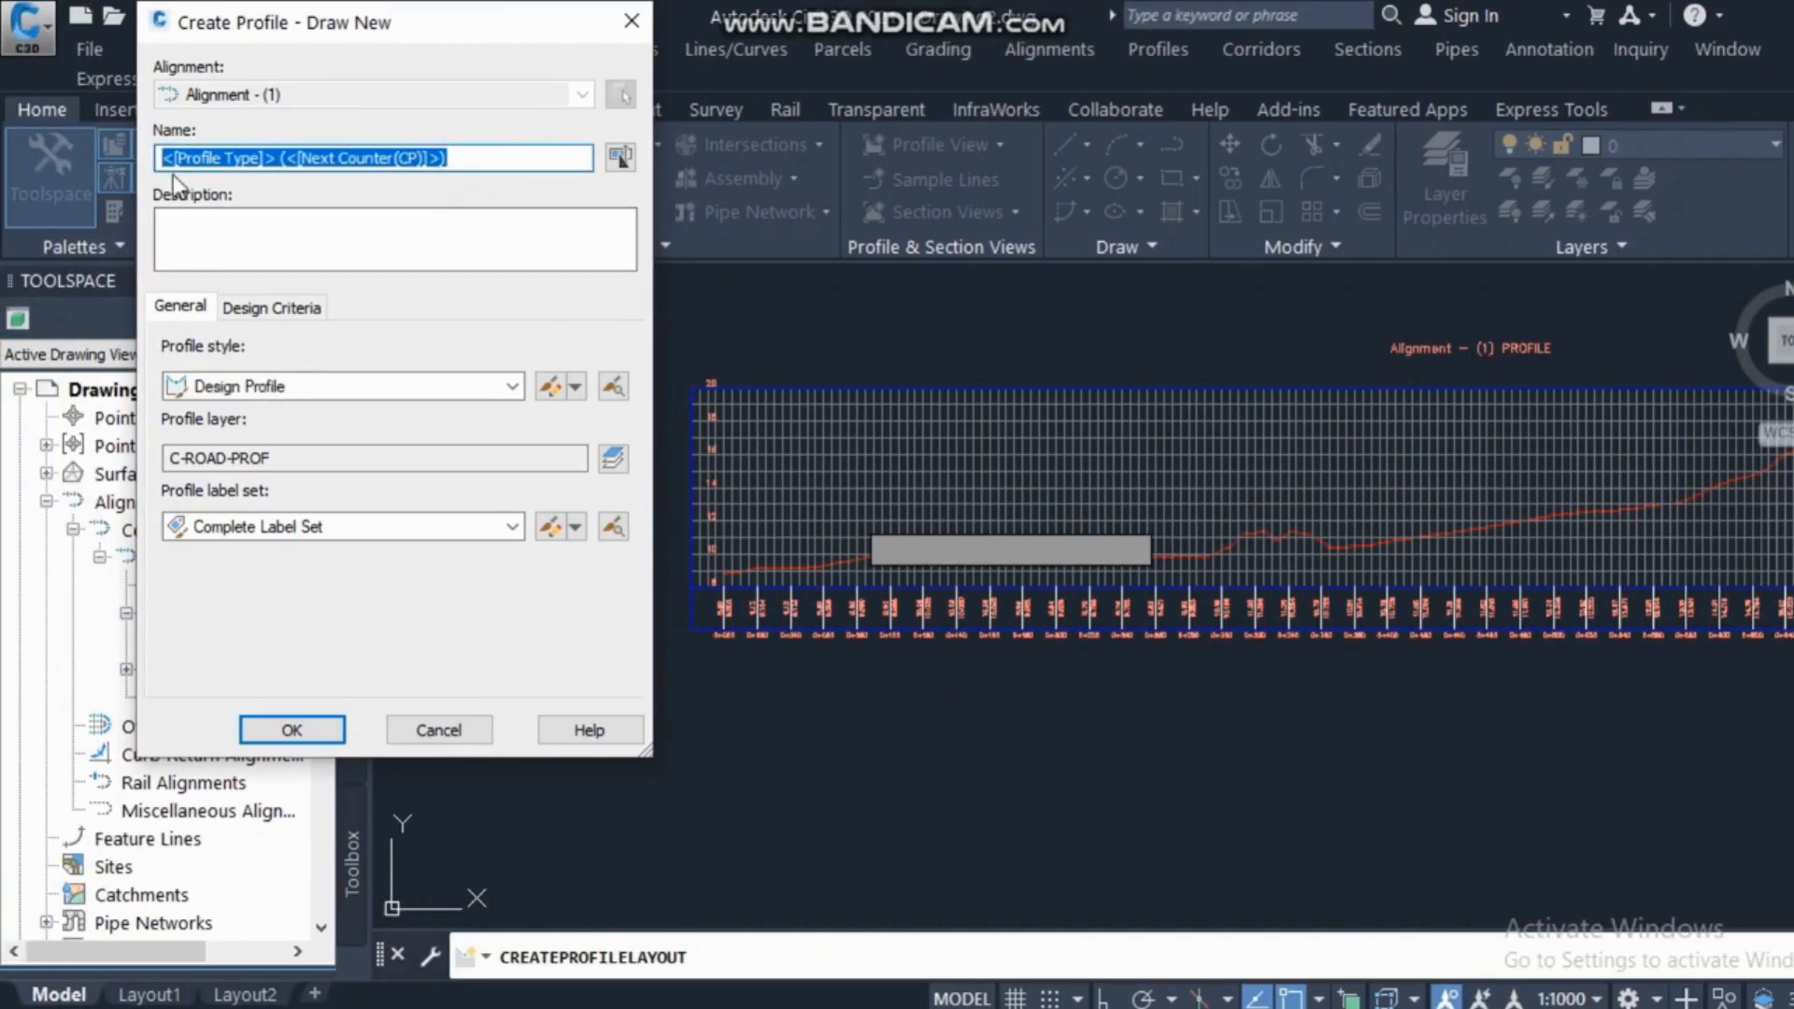
pyautogui.write('design')
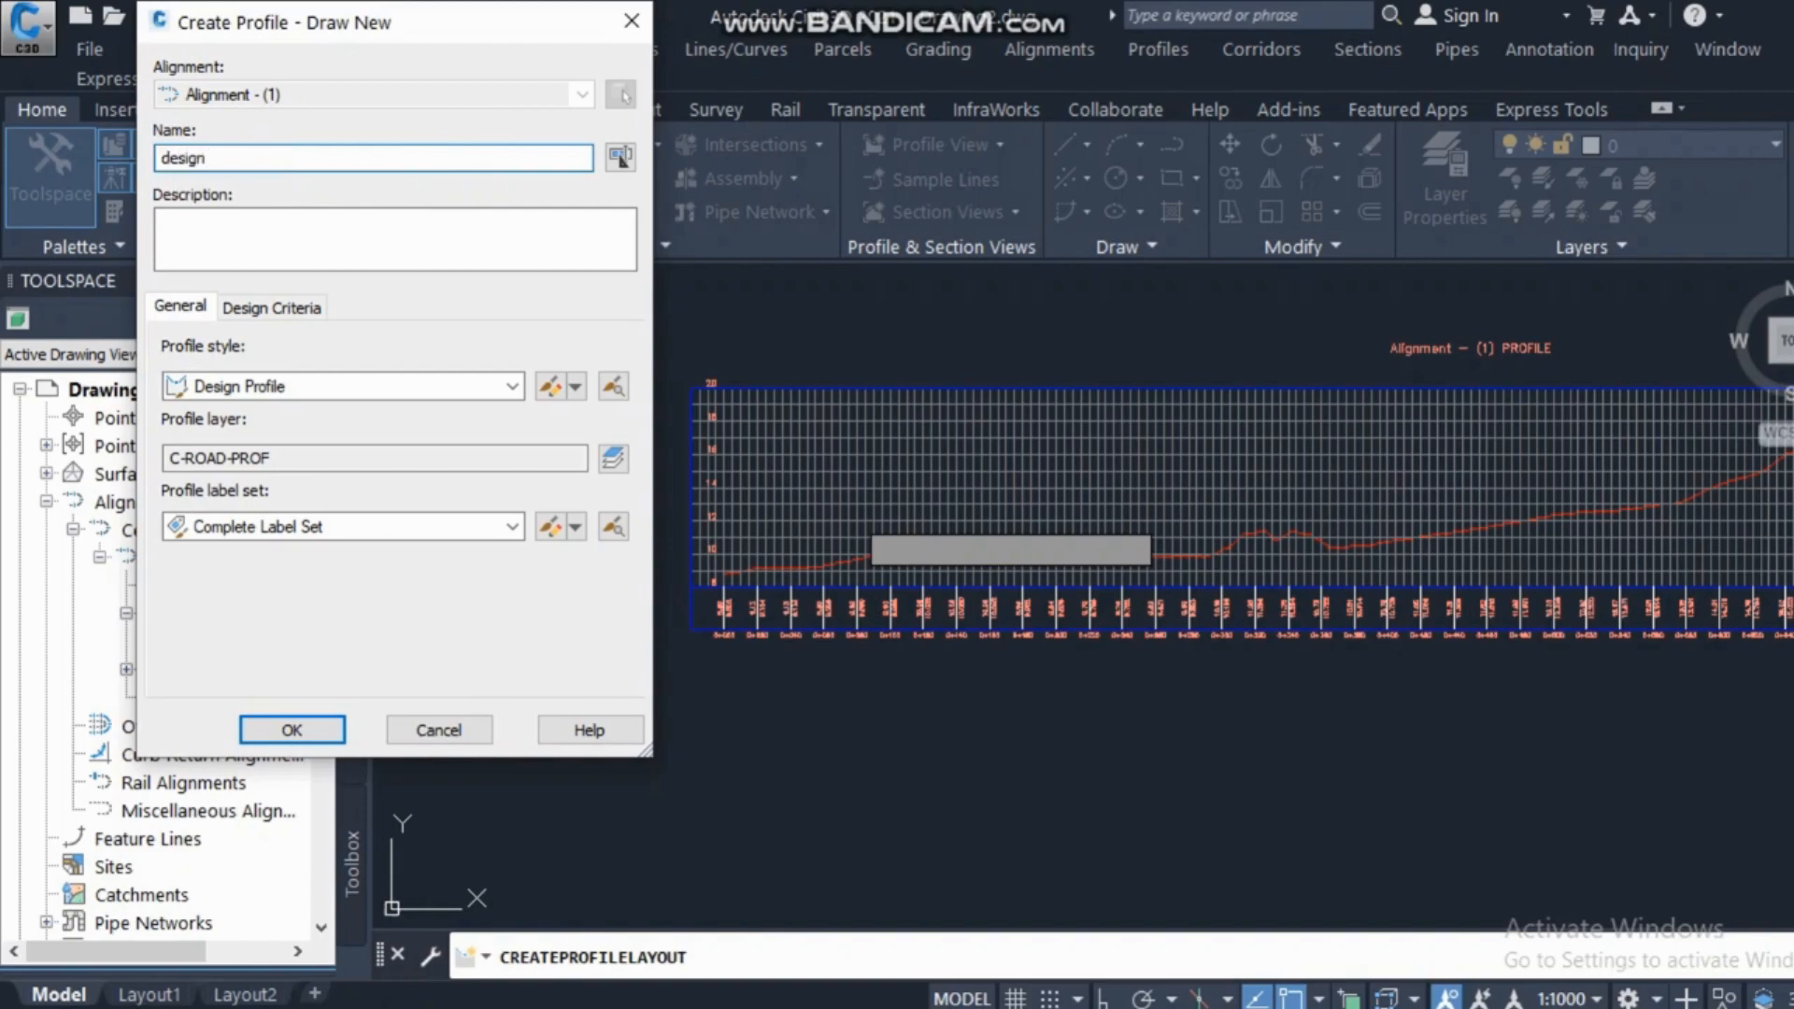
pyautogui.click(346, 391)
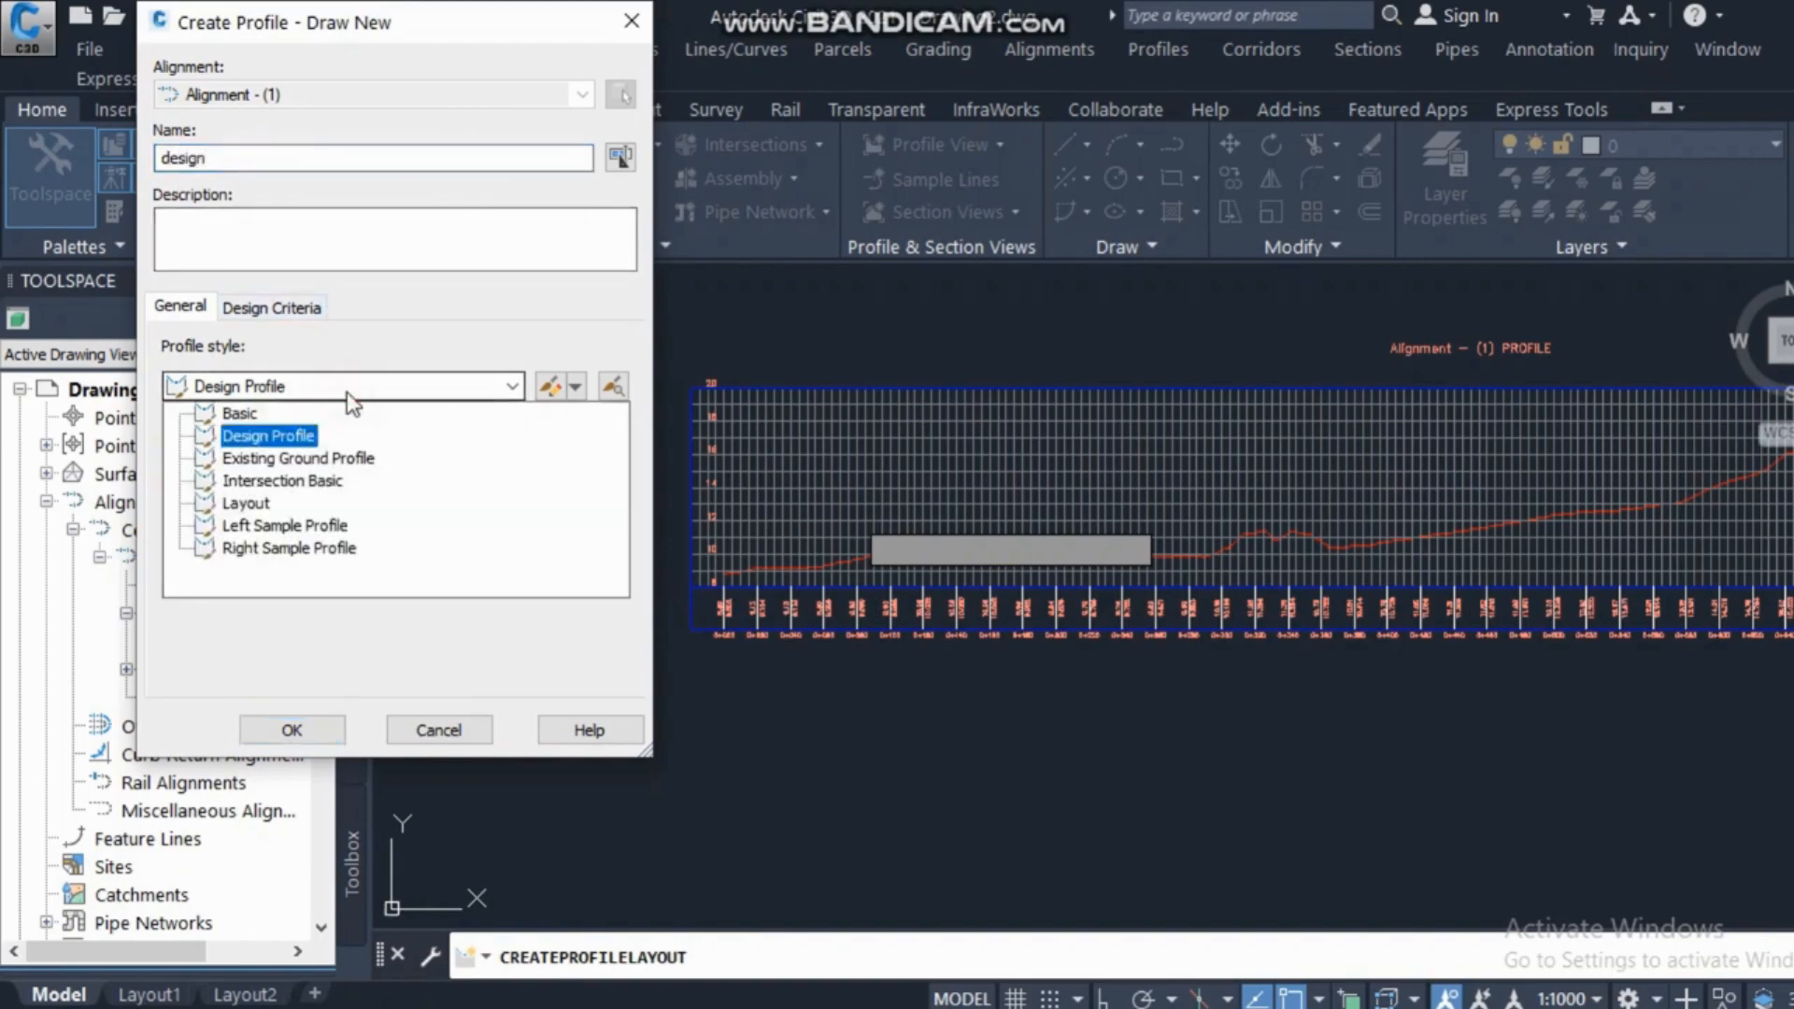
pyautogui.click(346, 391)
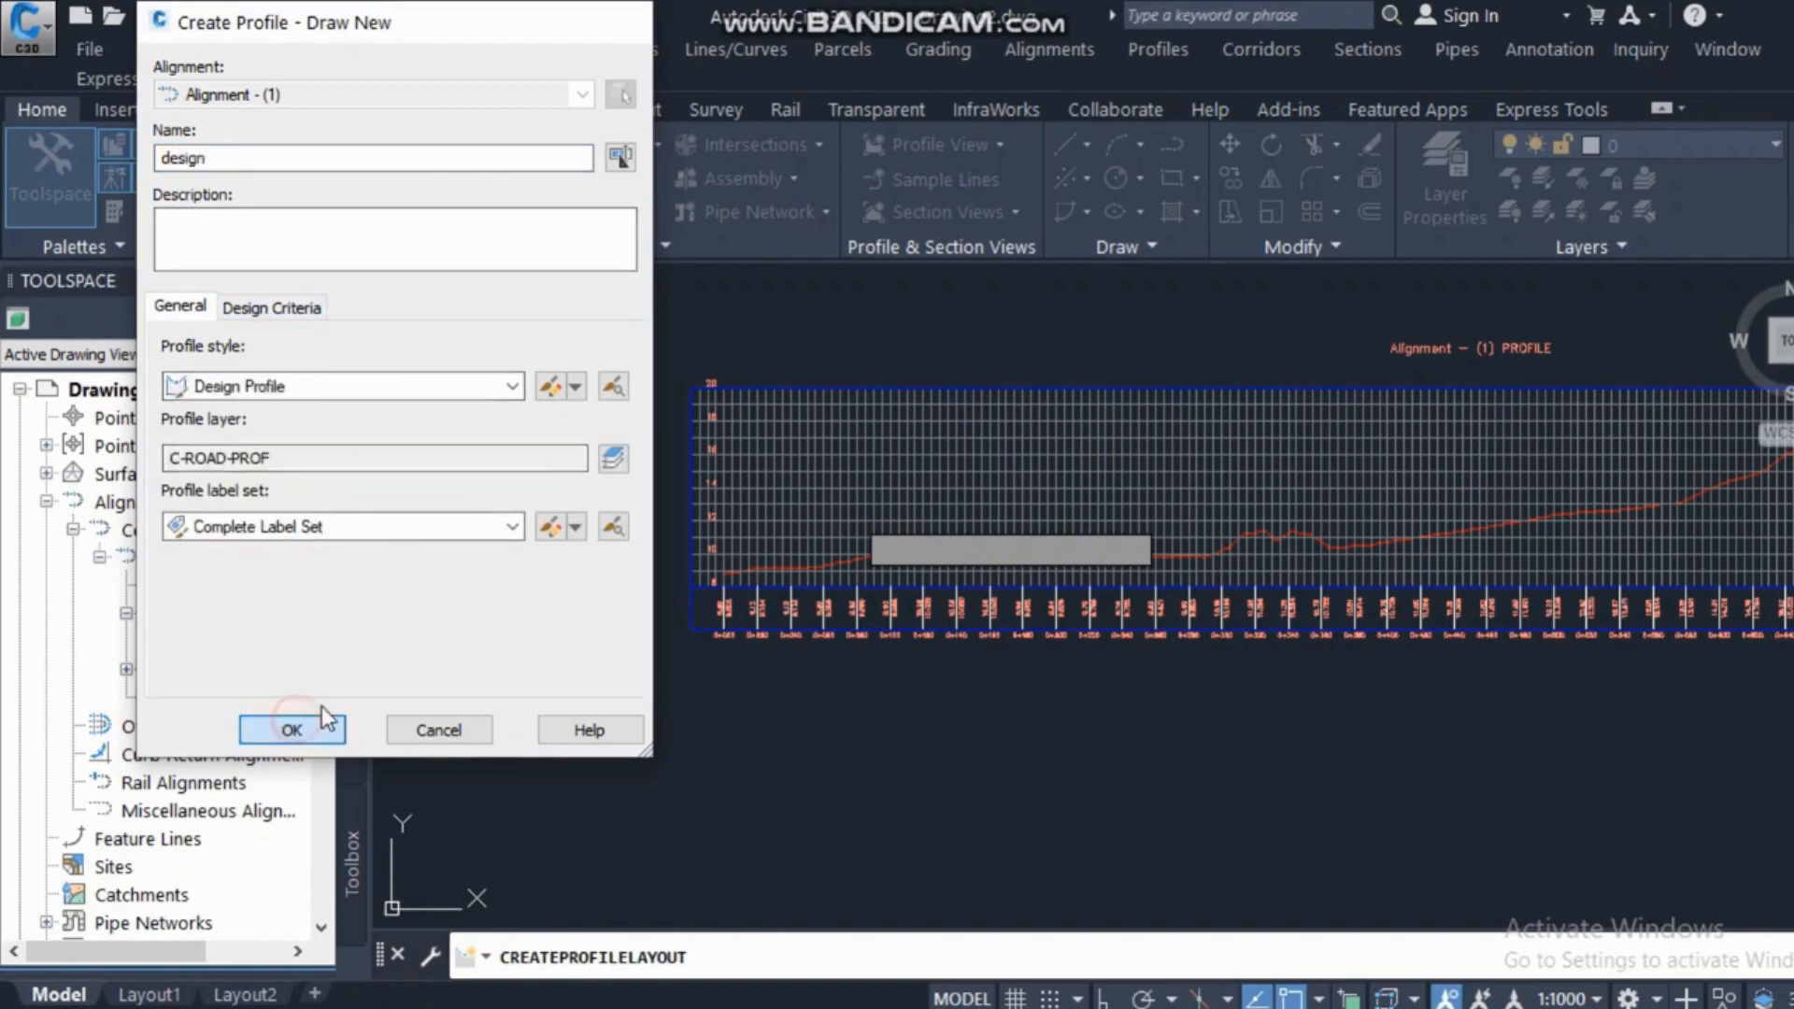
pyautogui.click(313, 728)
# Draw tangents with curves from the ground line's start through intersection points near stations 0+200 and 0+465 up to about 0+655.
pyautogui.click(583, 262)
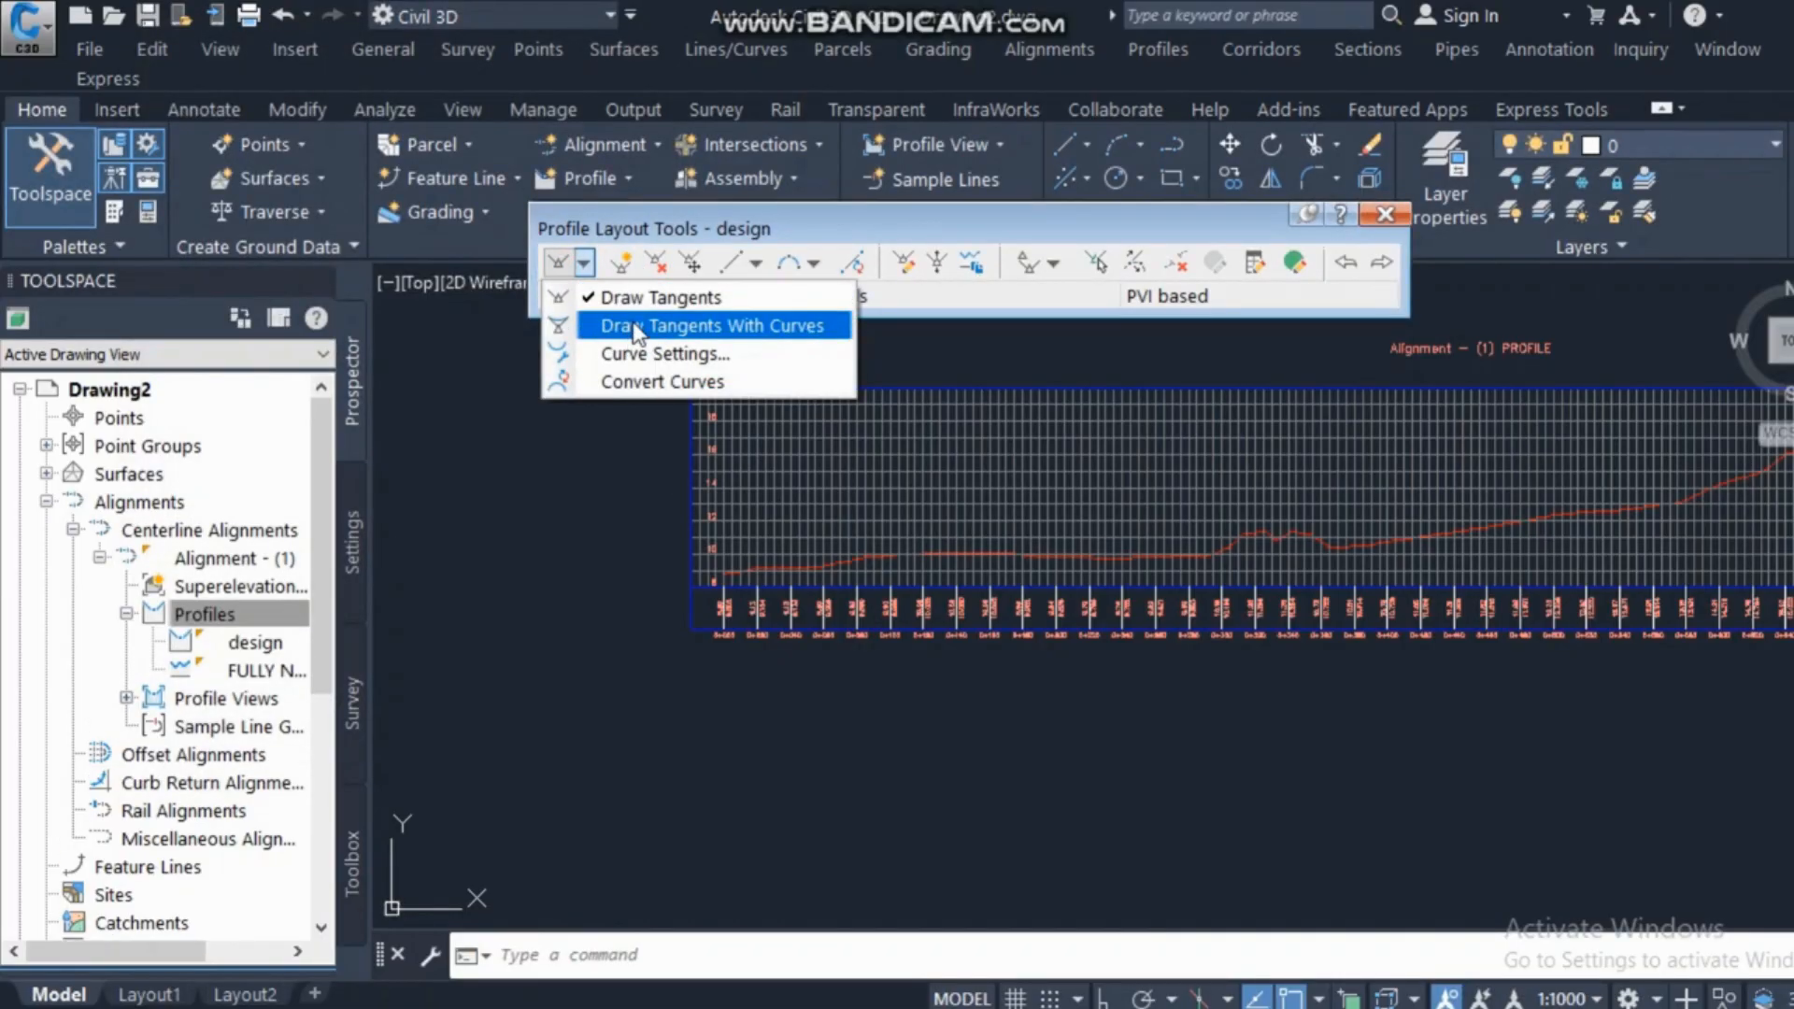
pyautogui.click(634, 327)
pyautogui.scroll(5, 715, 560)
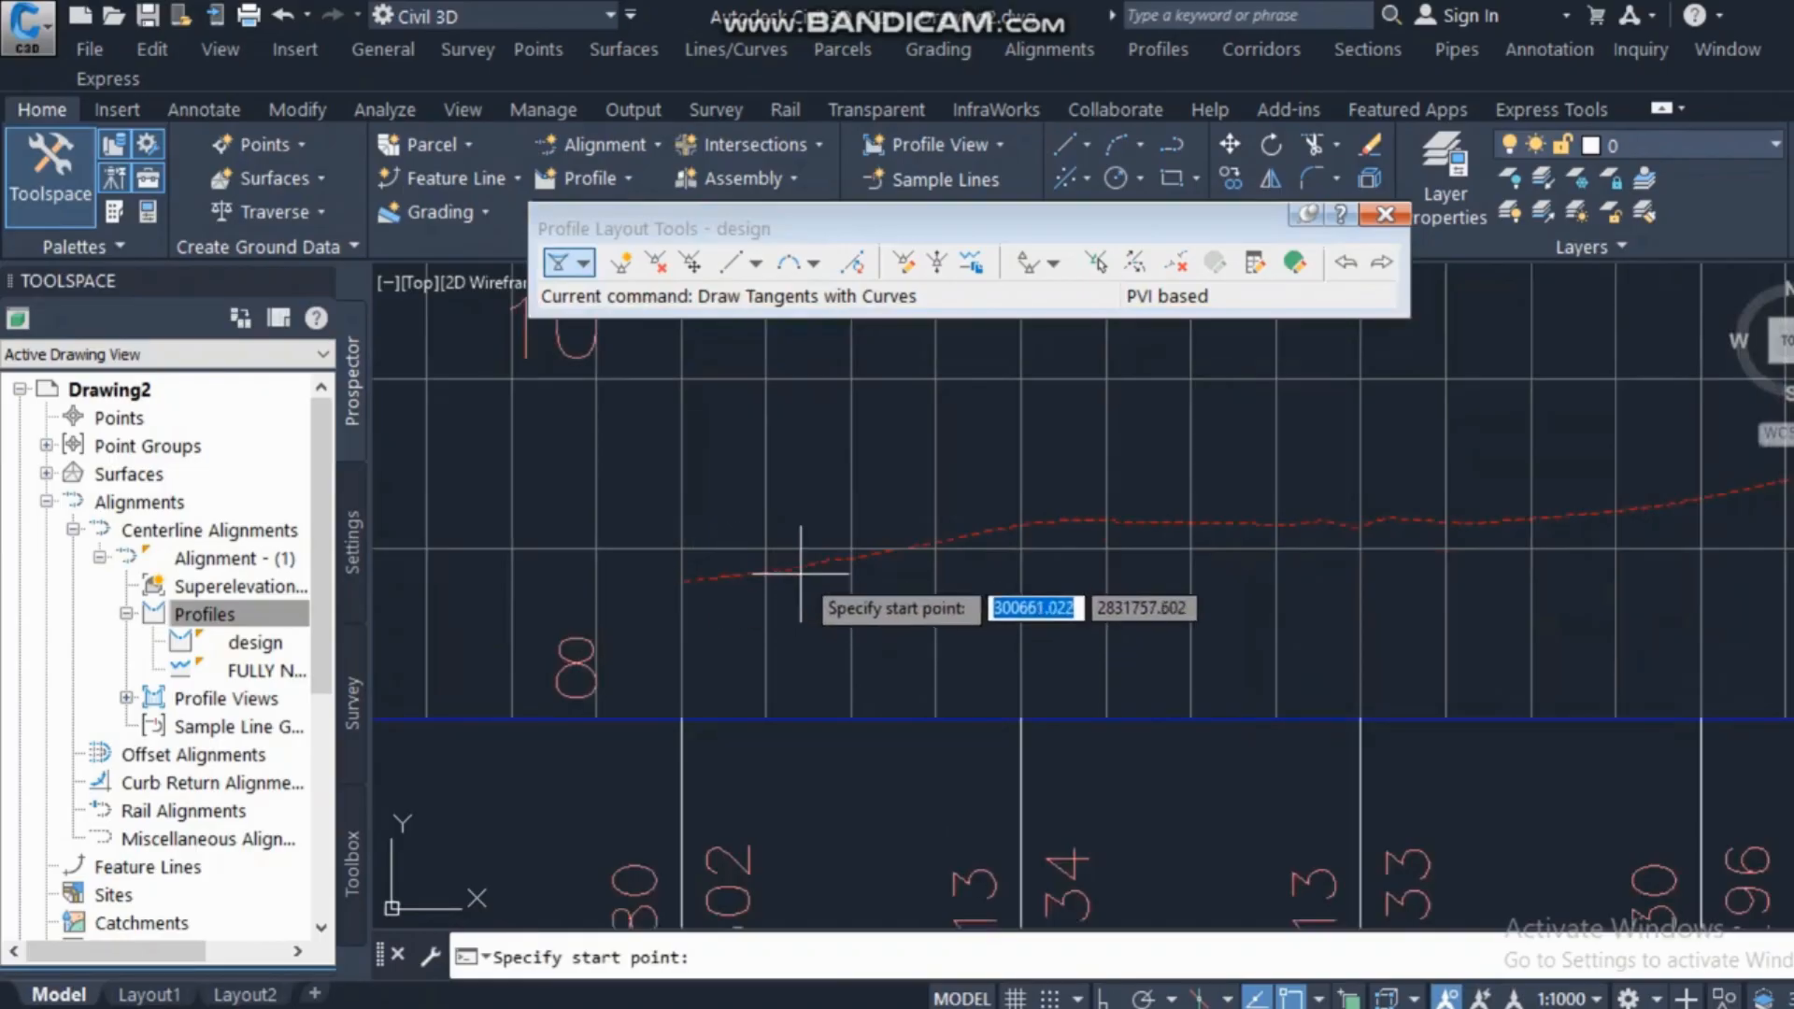
pyautogui.click(681, 577)
pyautogui.scroll(-4, 477, 598)
pyautogui.scroll(6, 733, 529)
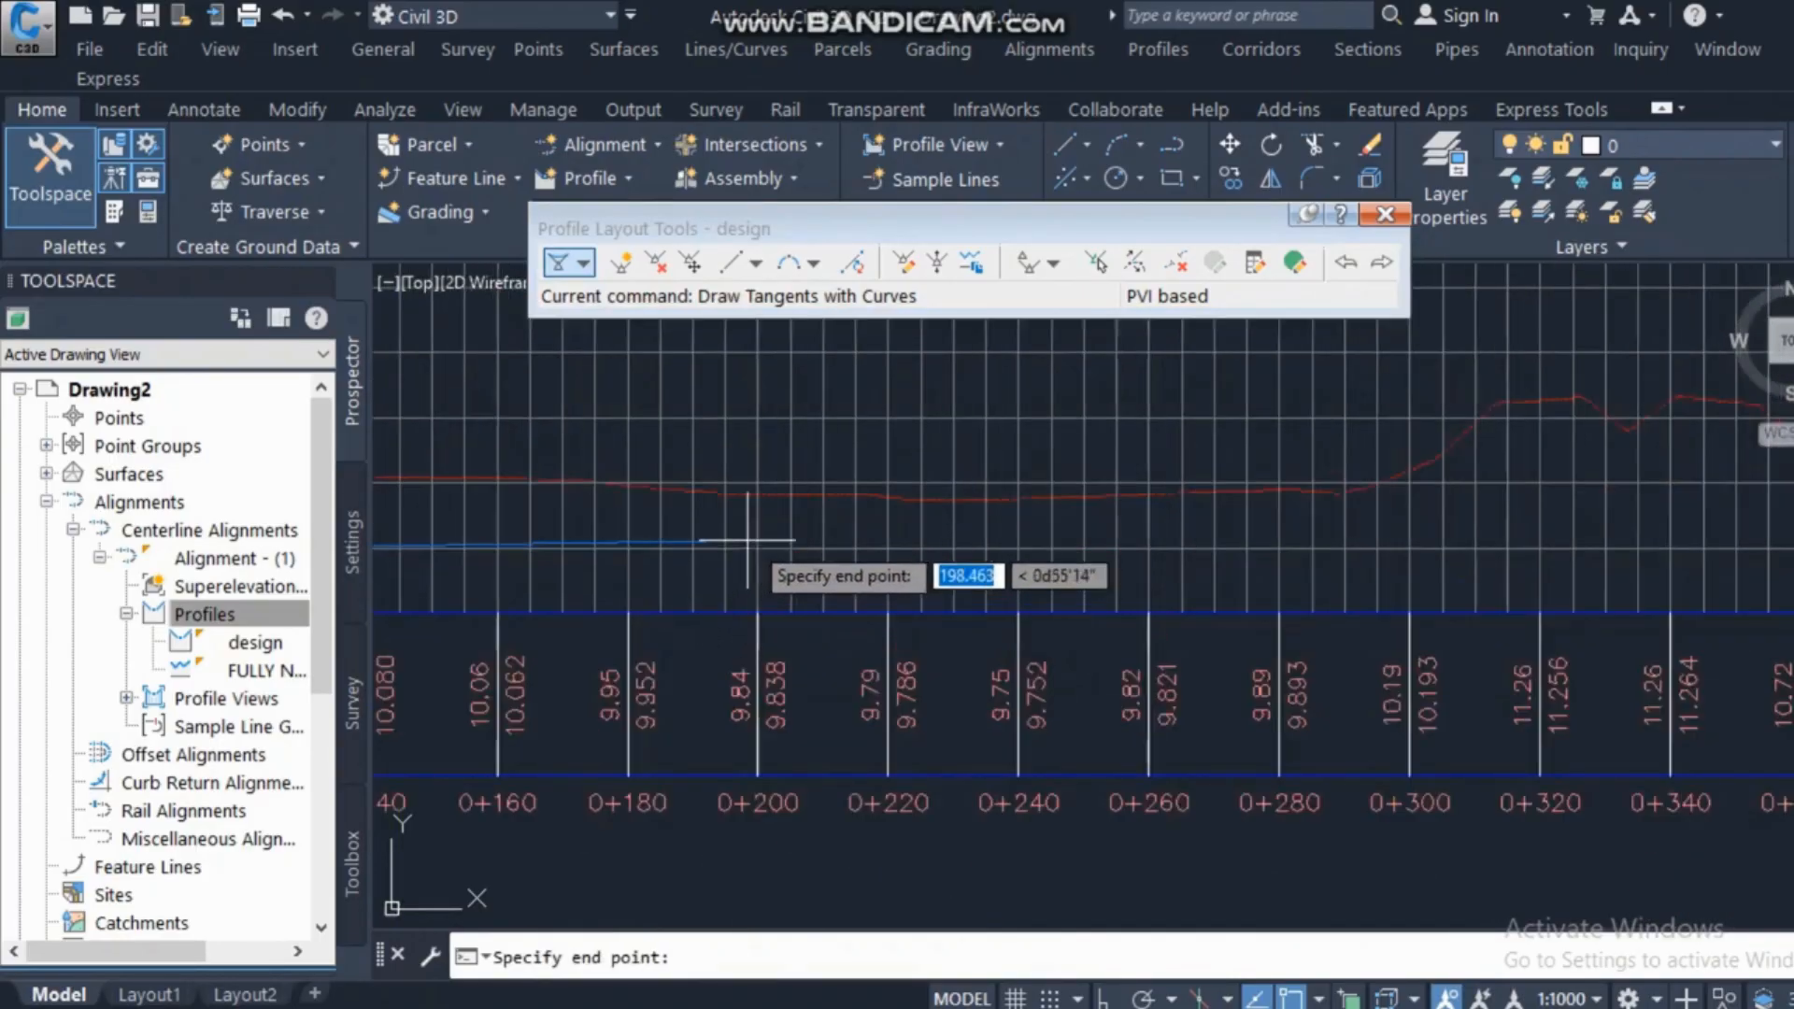
pyautogui.scroll(-4, 841, 458)
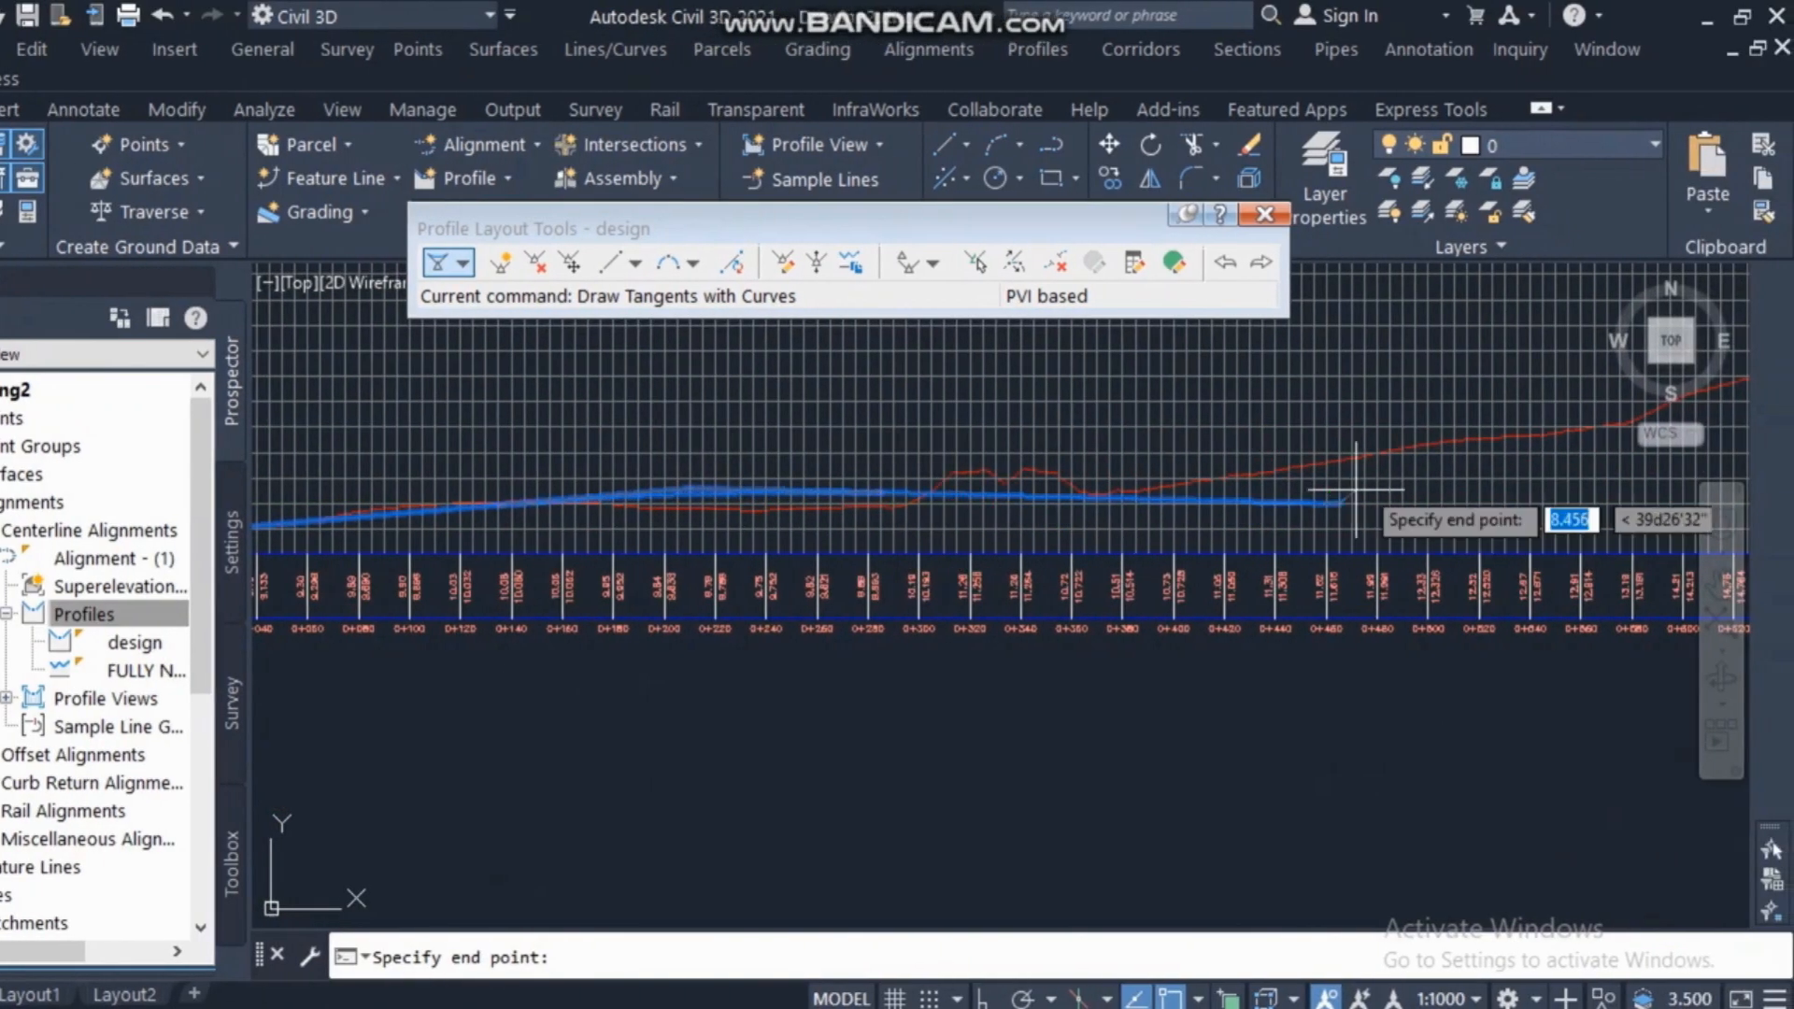
pyautogui.moveTo(1448, 443); pyautogui.dragTo(764, 581, button='middle')
pyautogui.click(1125, 488)
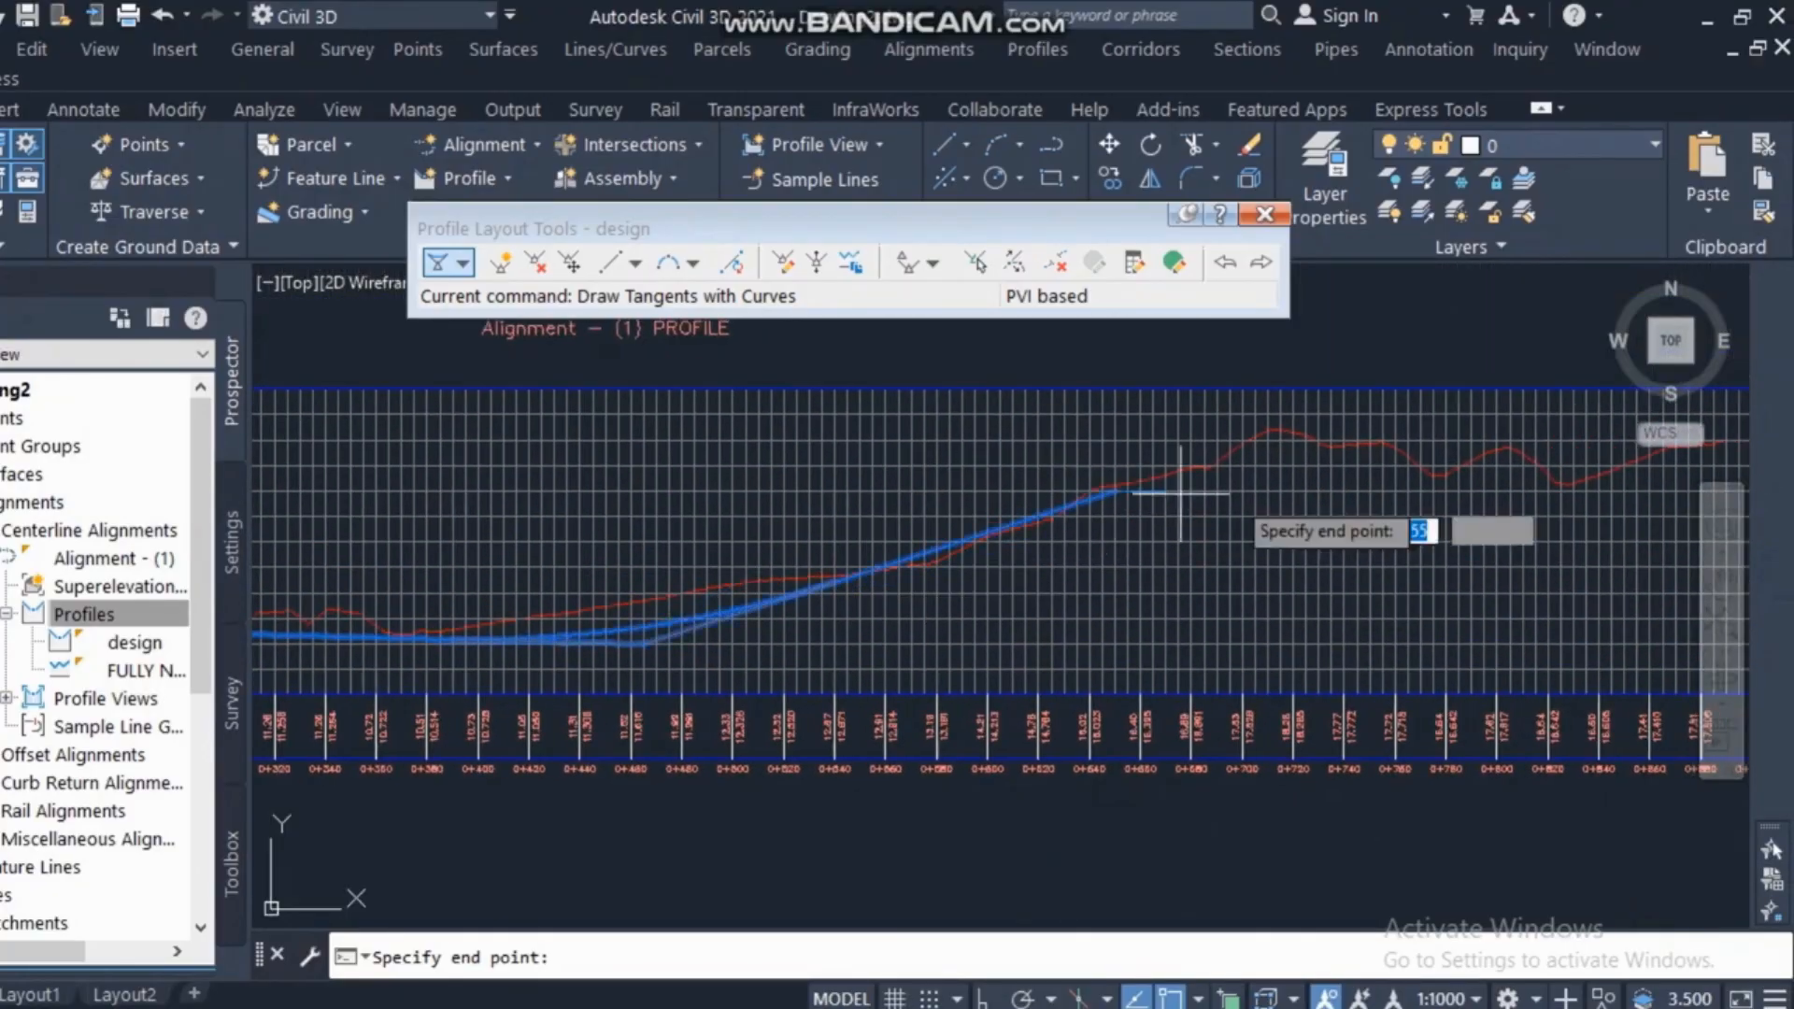
# Continue the design profile's tangents with curves to the ground line's end at about elevation 18 and finish the layout.
pyautogui.moveTo(1282, 495); pyautogui.dragTo(736, 551, button='middle')
pyautogui.scroll(5, 1205, 488)
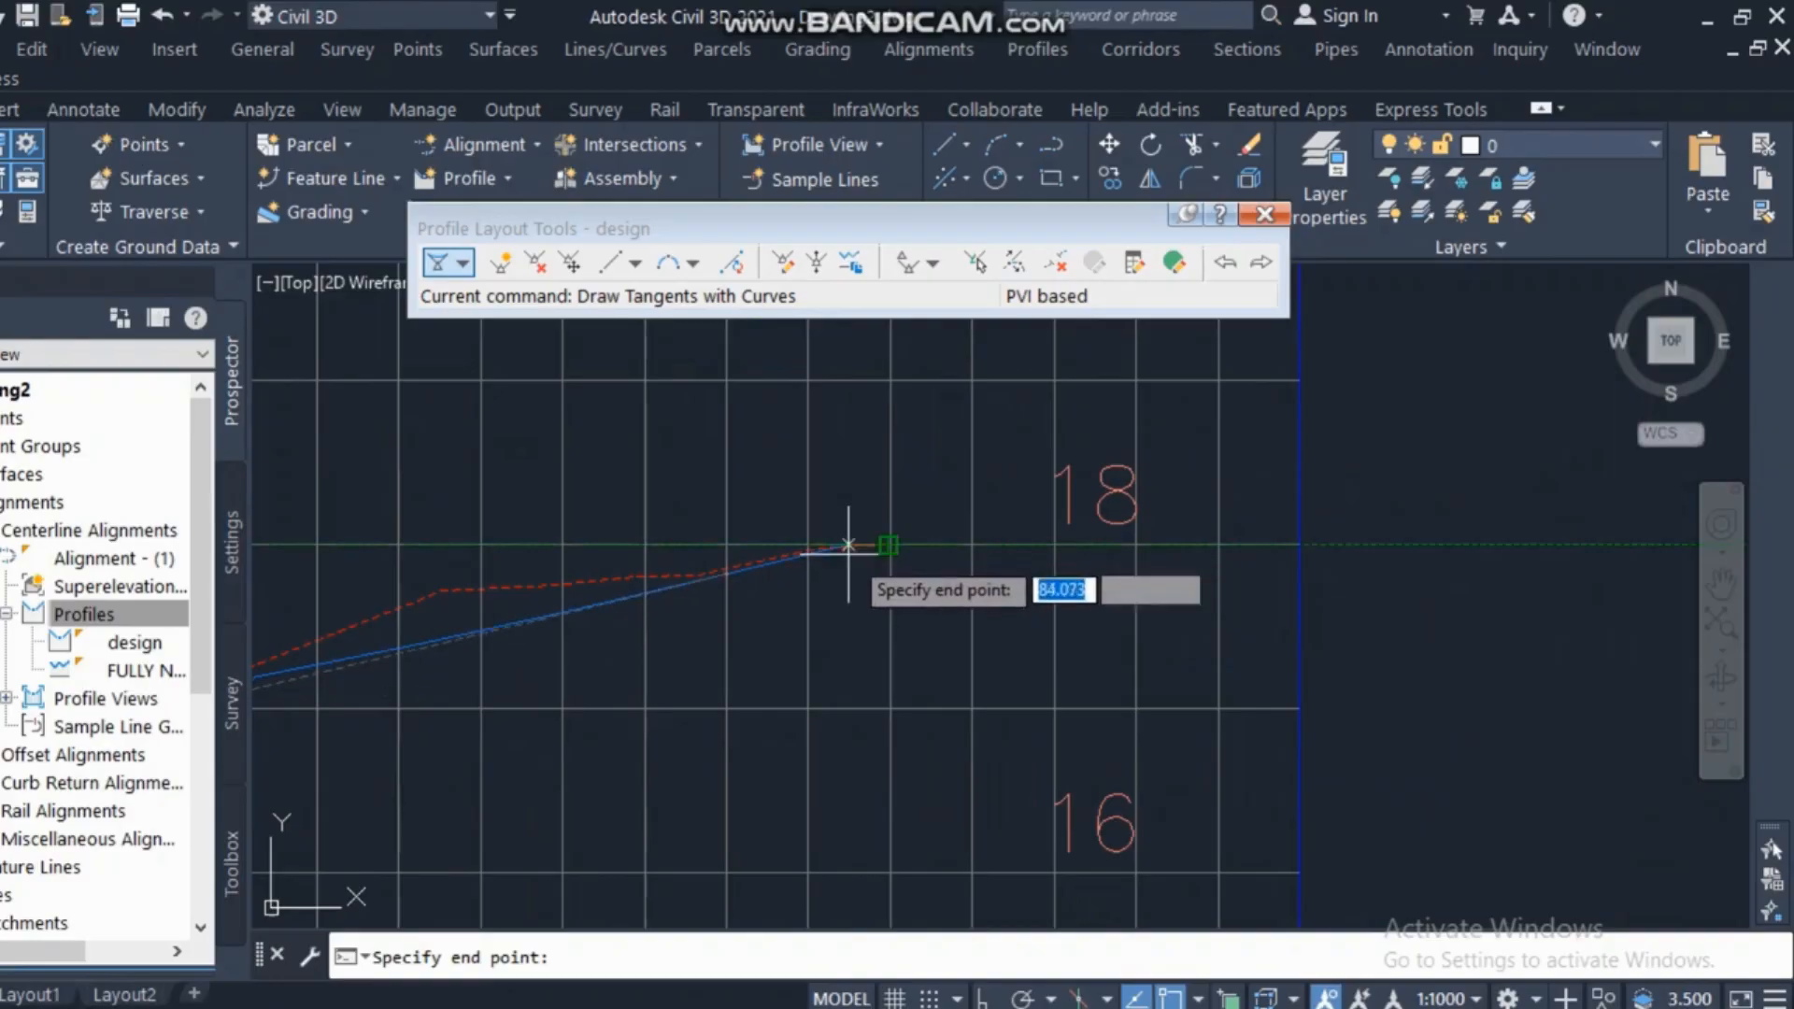
pyautogui.scroll(4, 848, 552)
pyautogui.click(932, 526)
pyautogui.press('Return')
pyautogui.scroll(-6, 1113, 609)
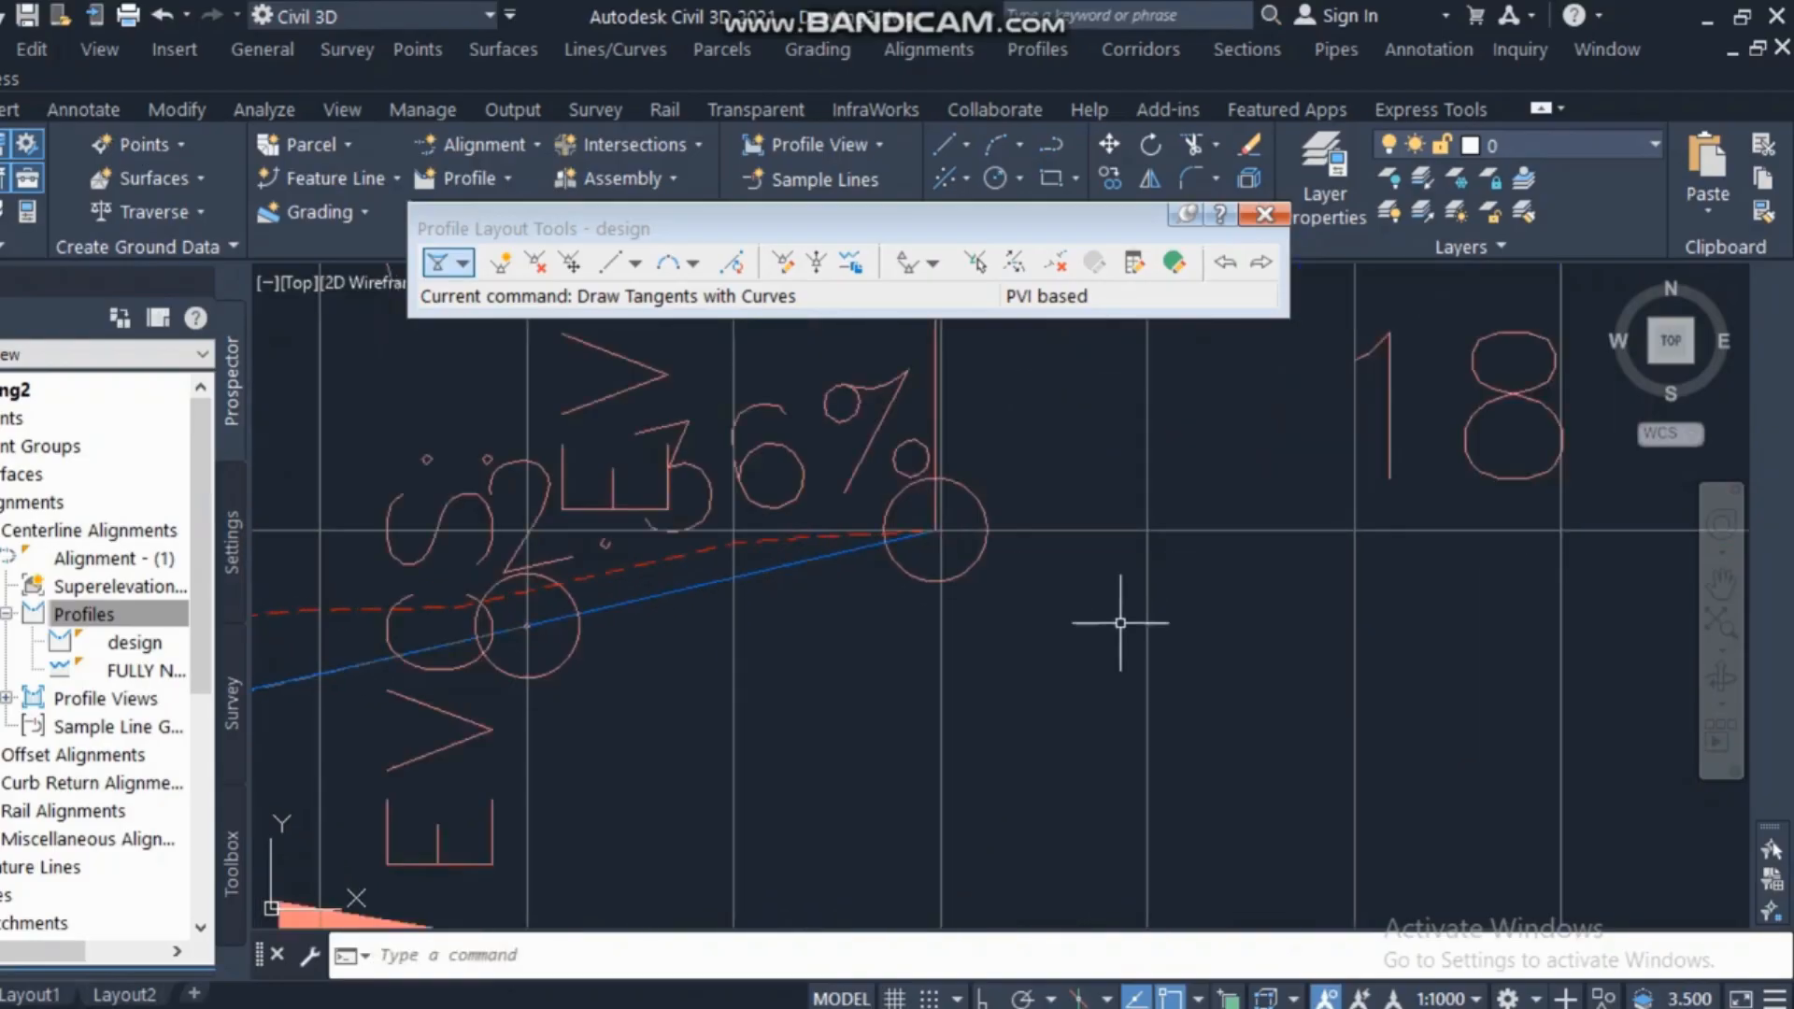
# Set the drawing's annotation scale to 1:500.
pyautogui.scroll(-3, 1121, 612)
pyautogui.scroll(2, 869, 635)
pyautogui.scroll(-2, 1090, 610)
pyautogui.scroll(4, 1091, 610)
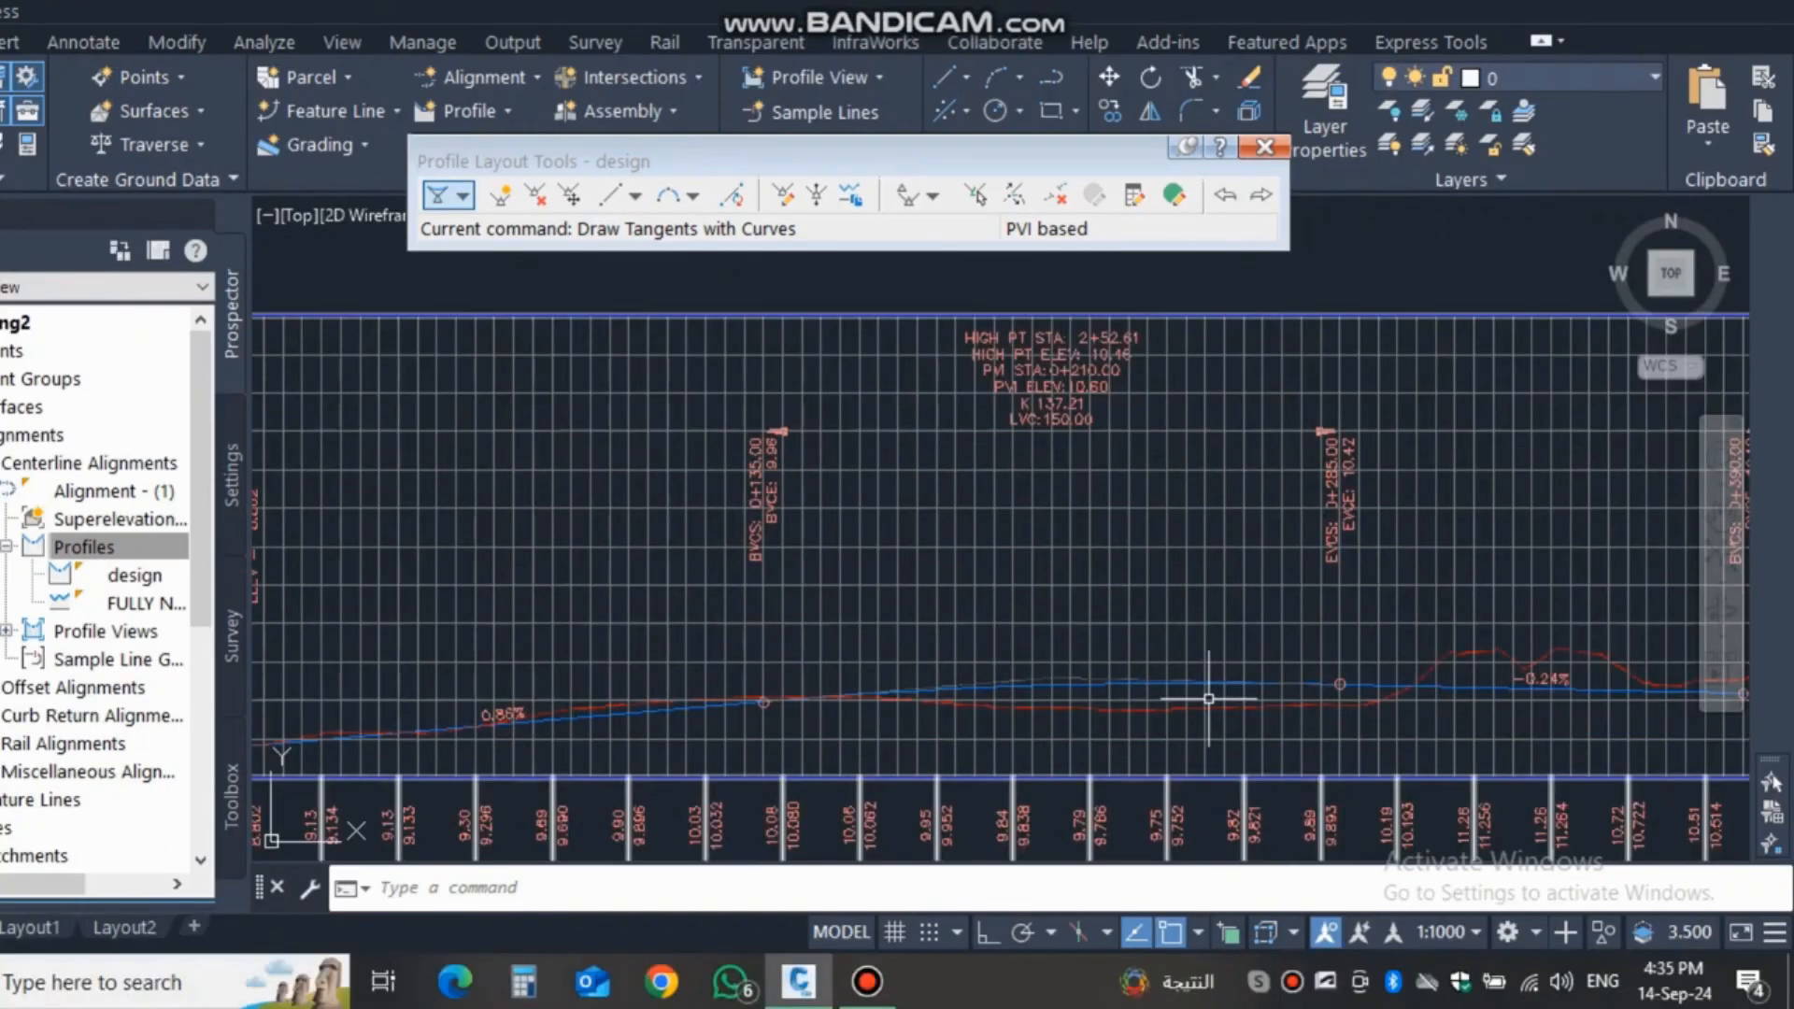
pyautogui.click(1464, 932)
pyautogui.click(1439, 585)
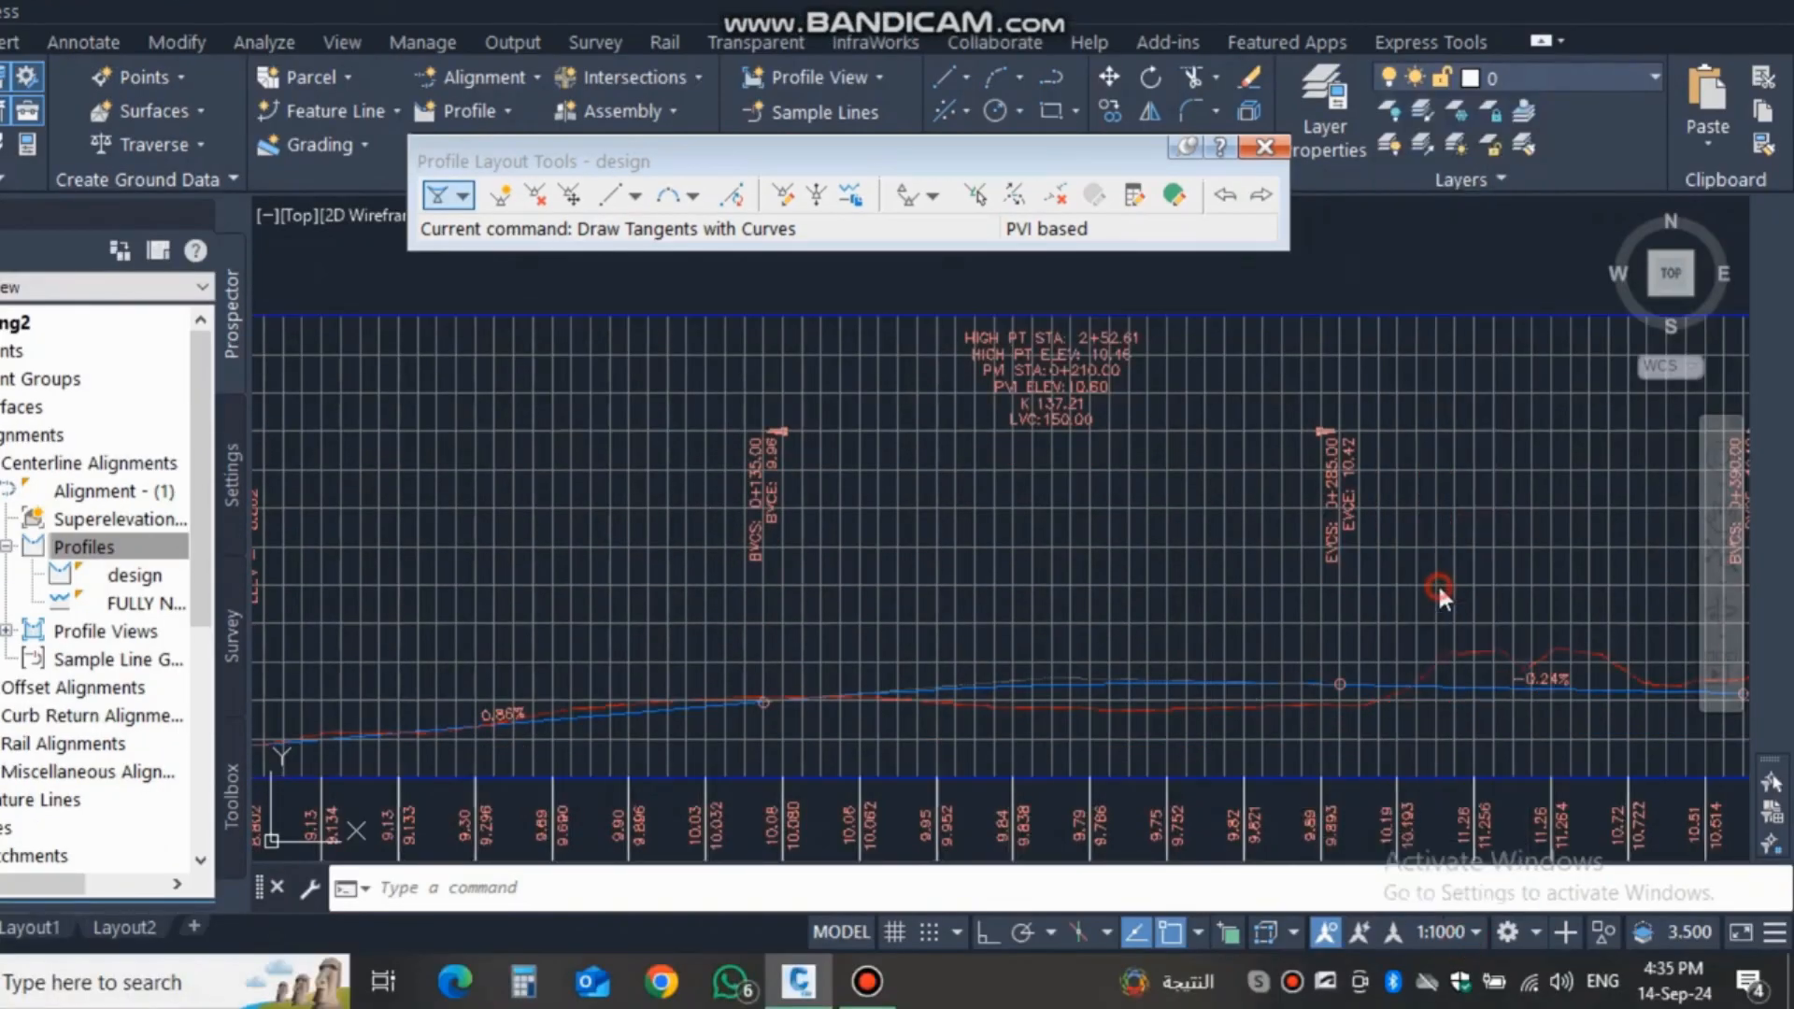
# Regenerate the drawing to refresh the profile view's labels.
pyautogui.scroll(-2, 1061, 554)
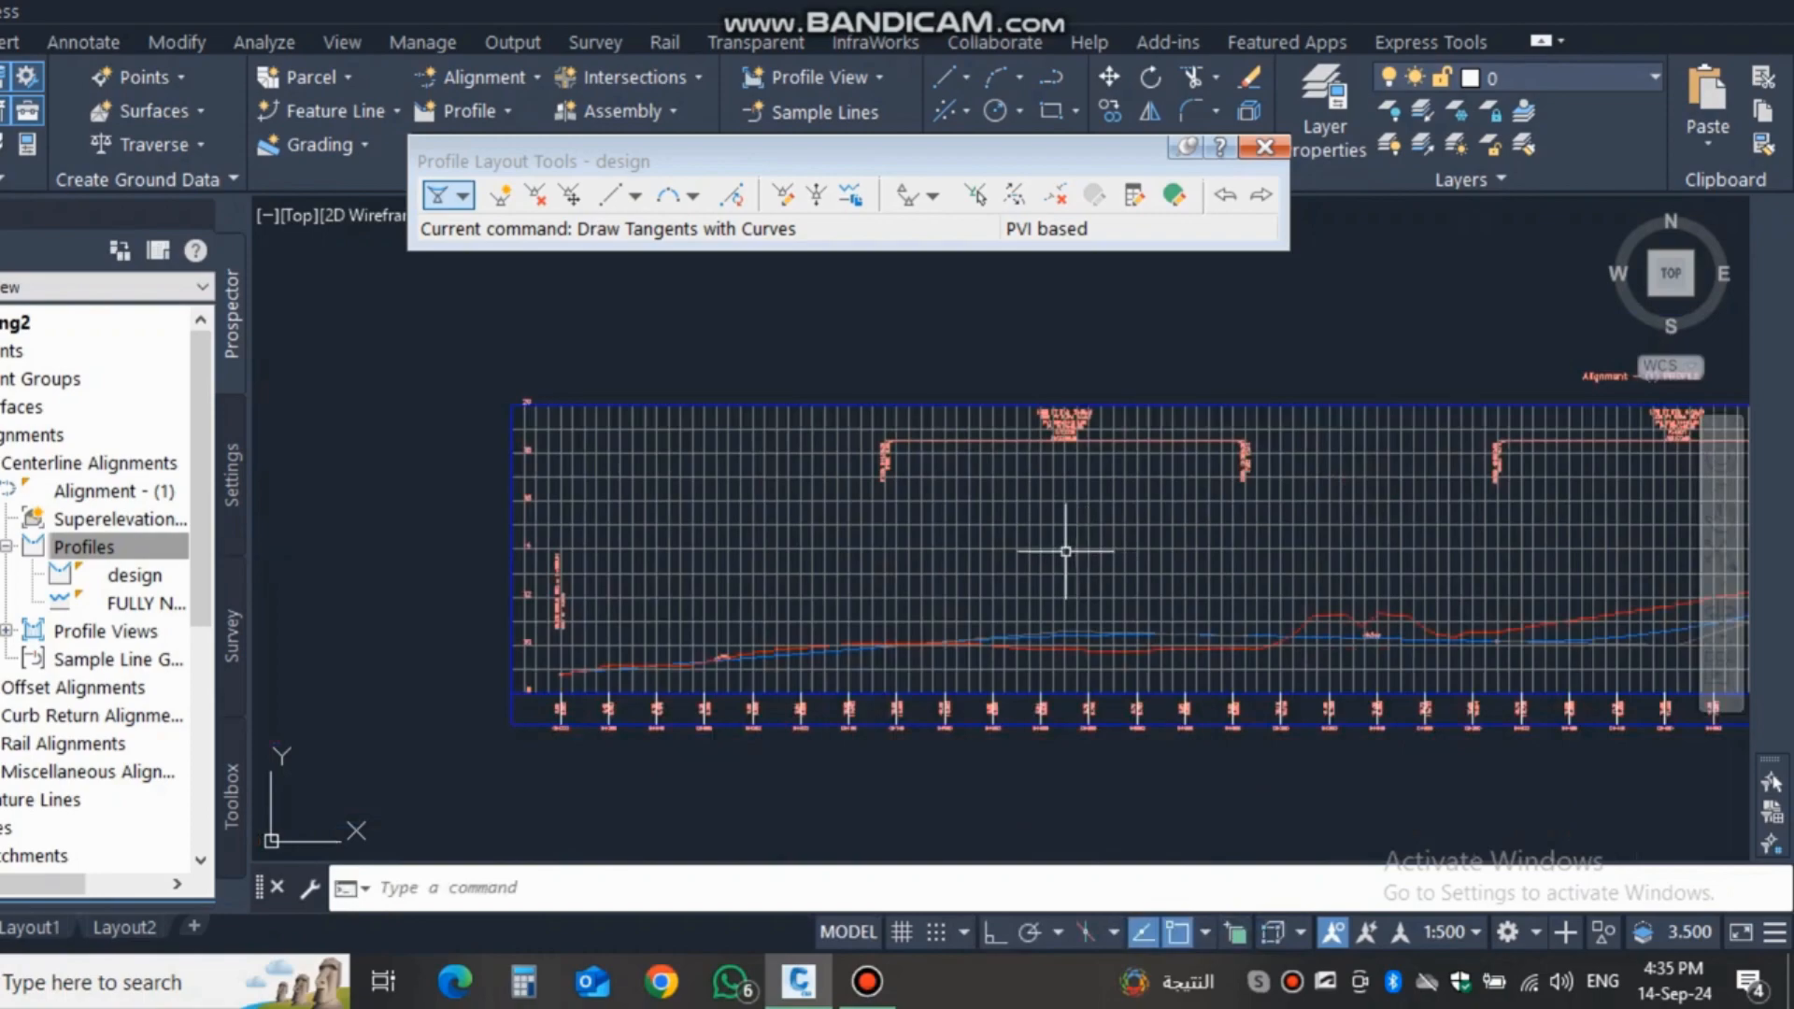
pyautogui.scroll(4, 846, 592)
pyautogui.scroll(-3, 846, 592)
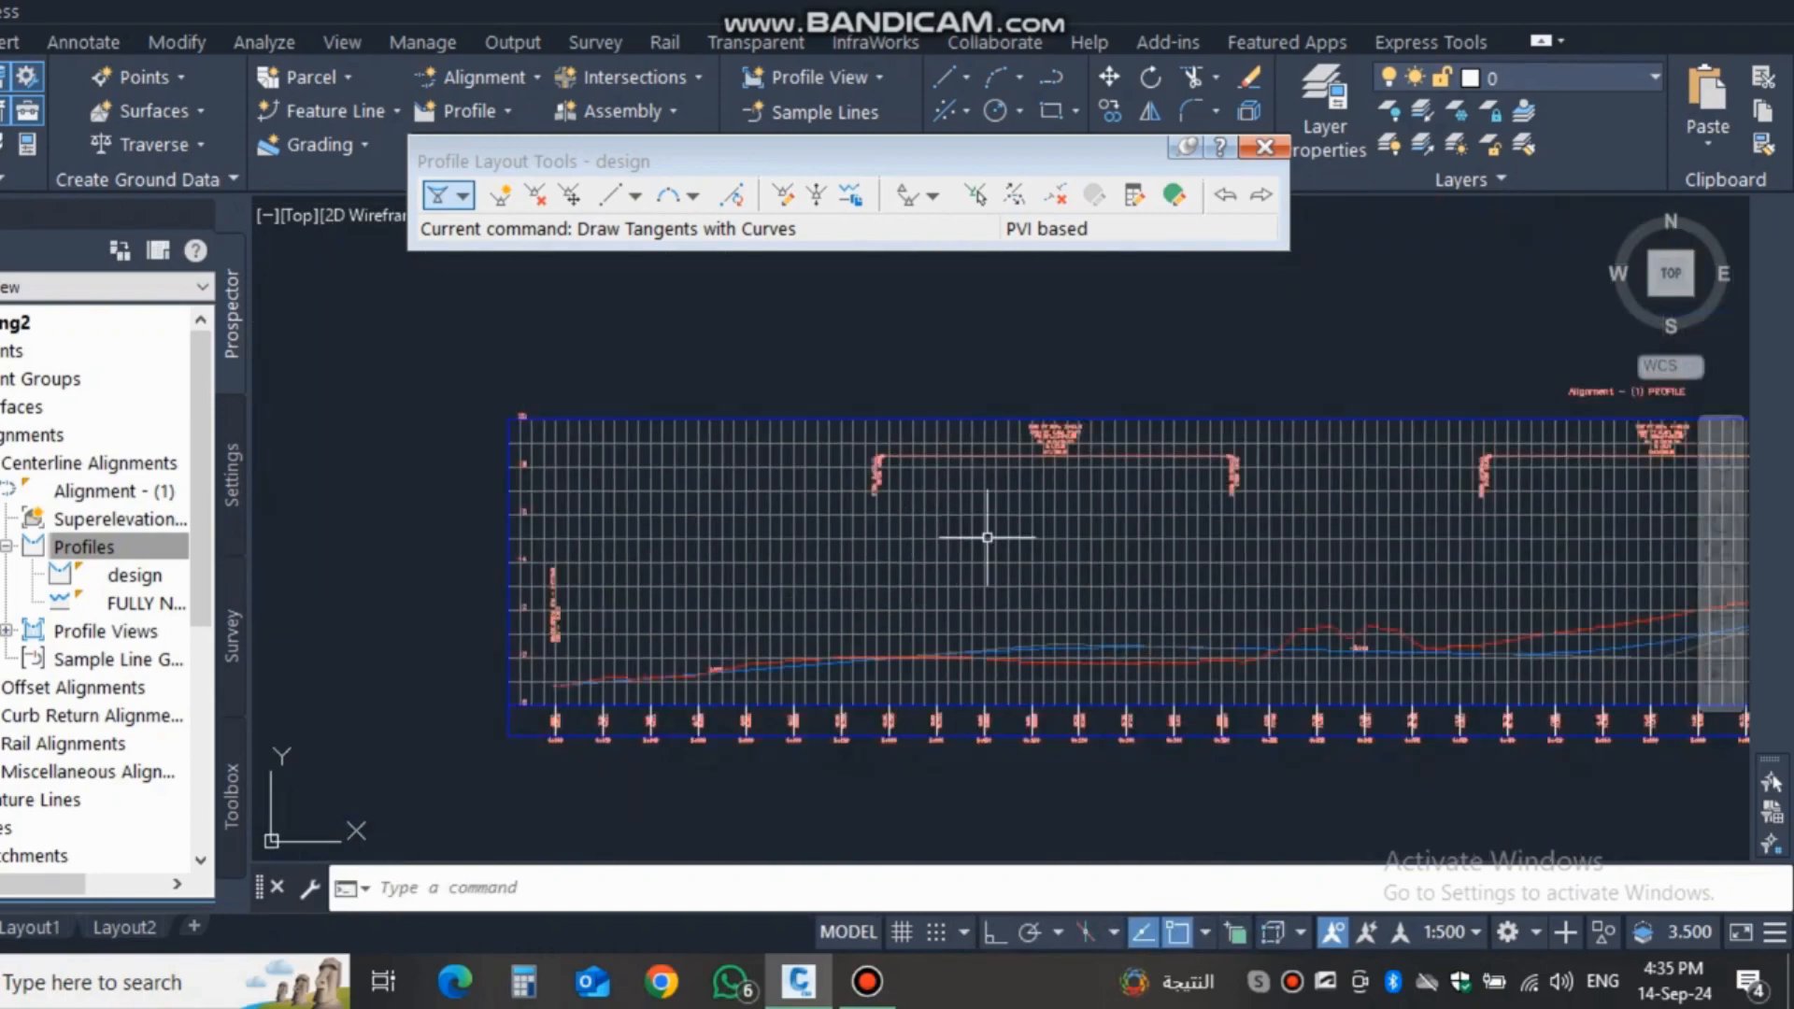
pyautogui.click(999, 528)
pyautogui.press('Escape')
pyautogui.write('re')
pyautogui.press('Return')
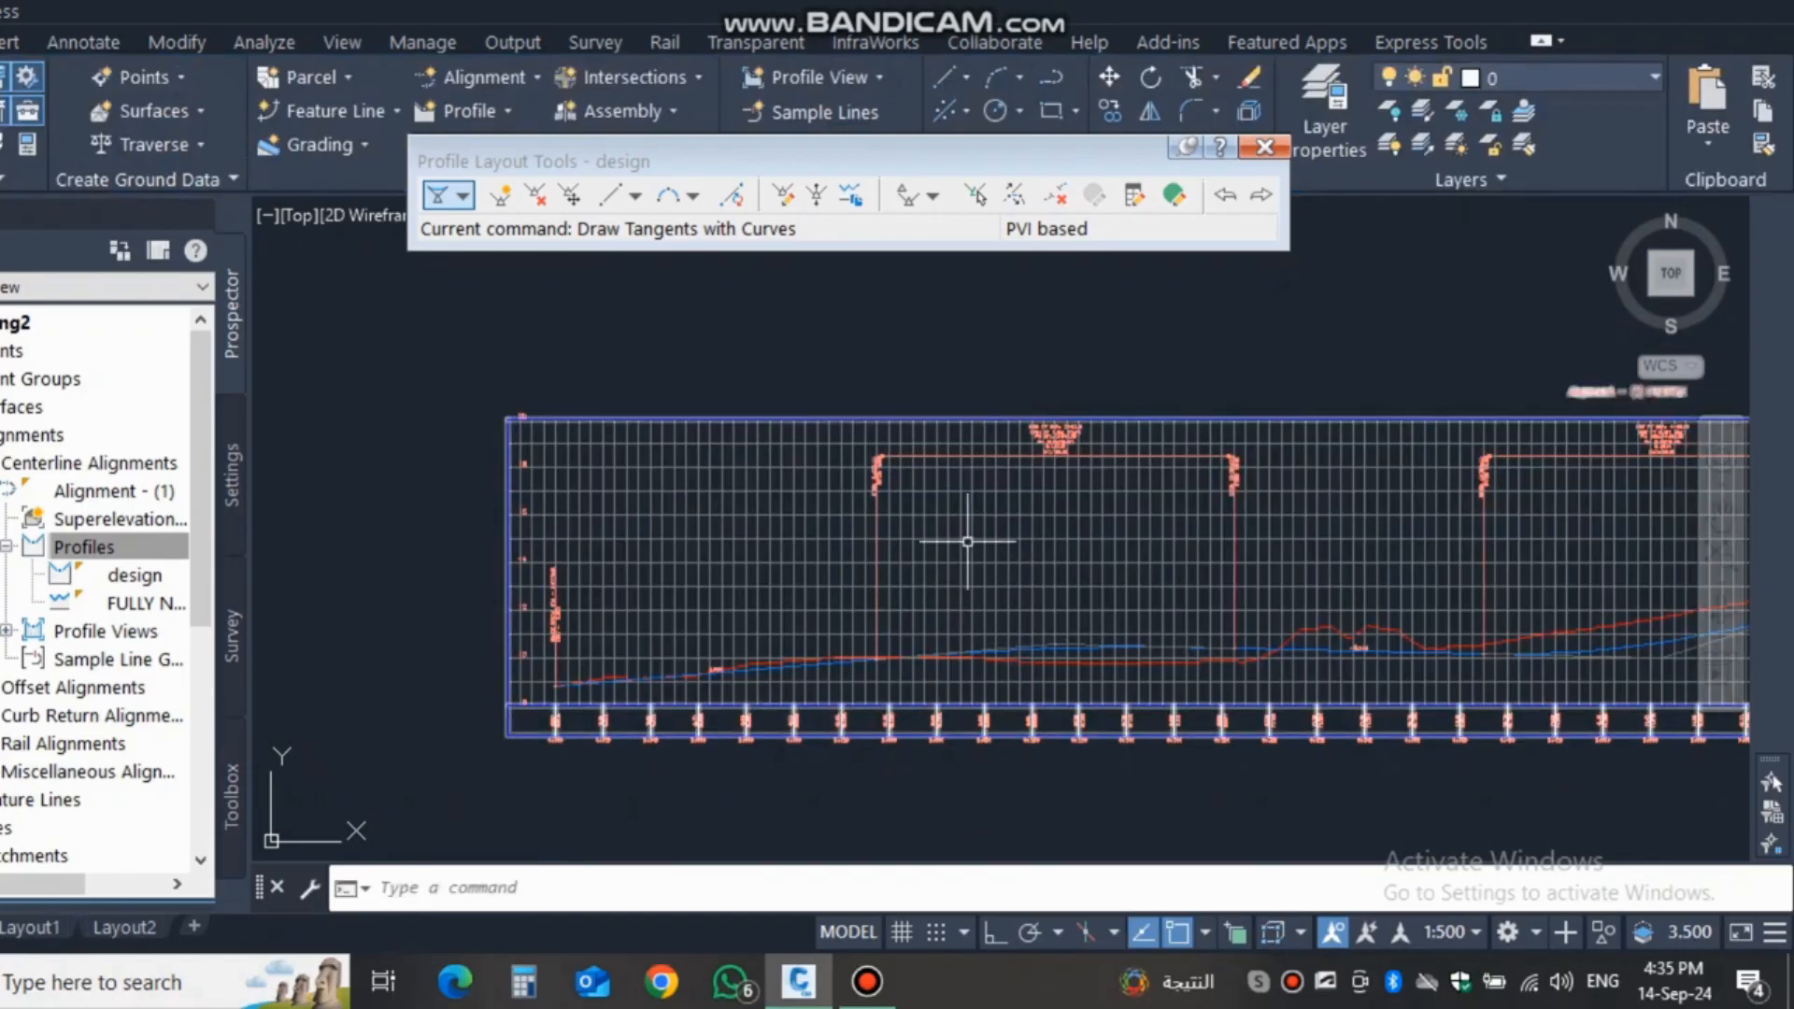
# Examine the labels, grid and band of the profile view at the new annotation scale.
pyautogui.scroll(4, 923, 524)
pyautogui.scroll(-2, 925, 561)
pyautogui.scroll(-2, 934, 561)
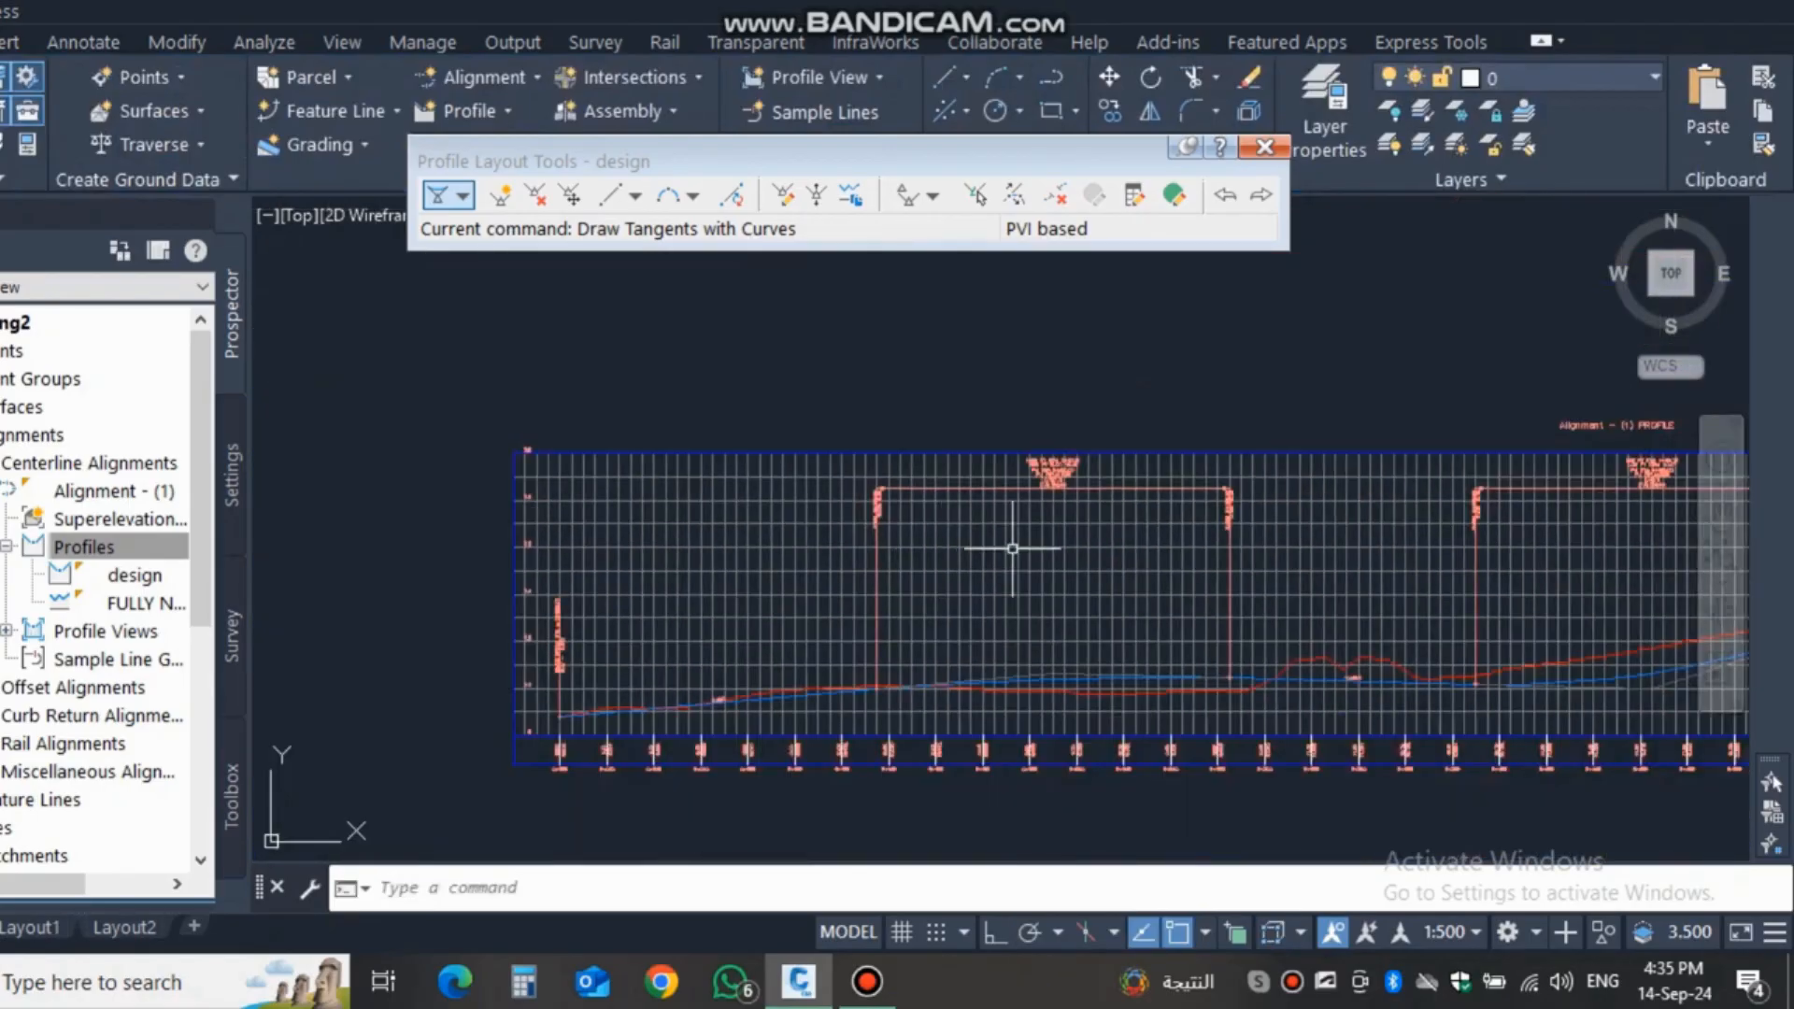
pyautogui.scroll(2, 1027, 539)
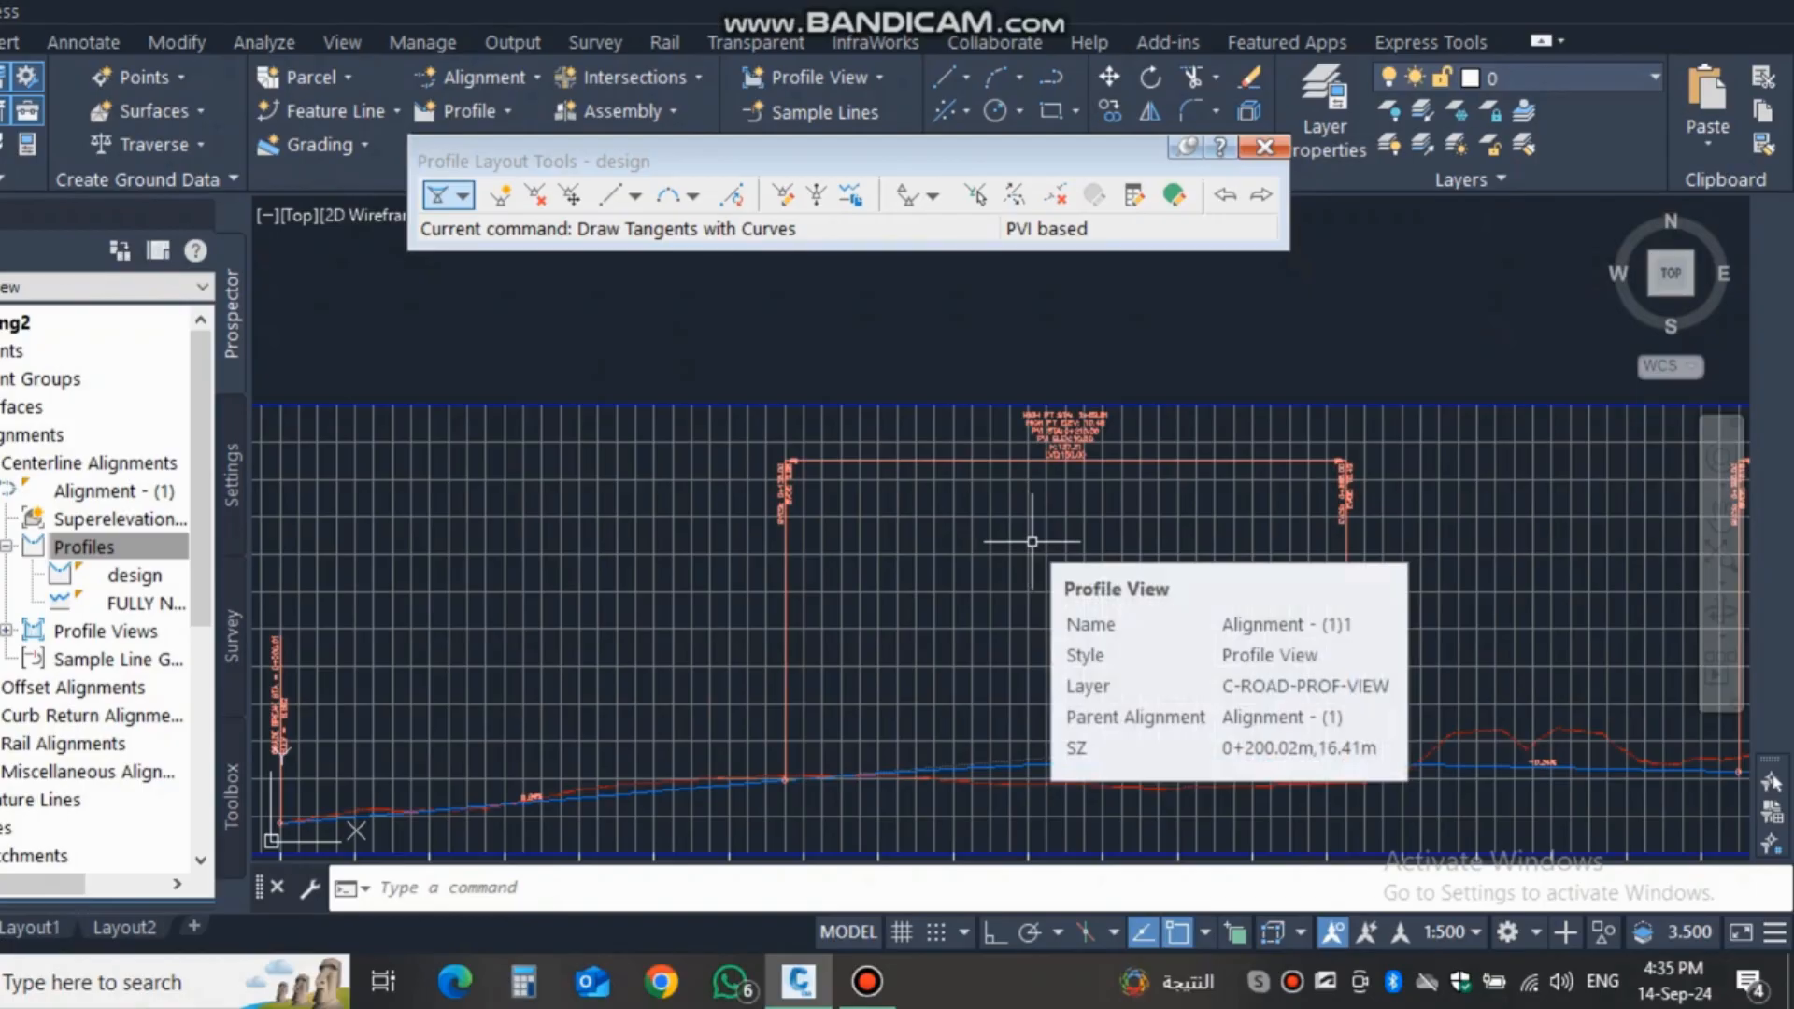
pyautogui.scroll(-2, 1111, 560)
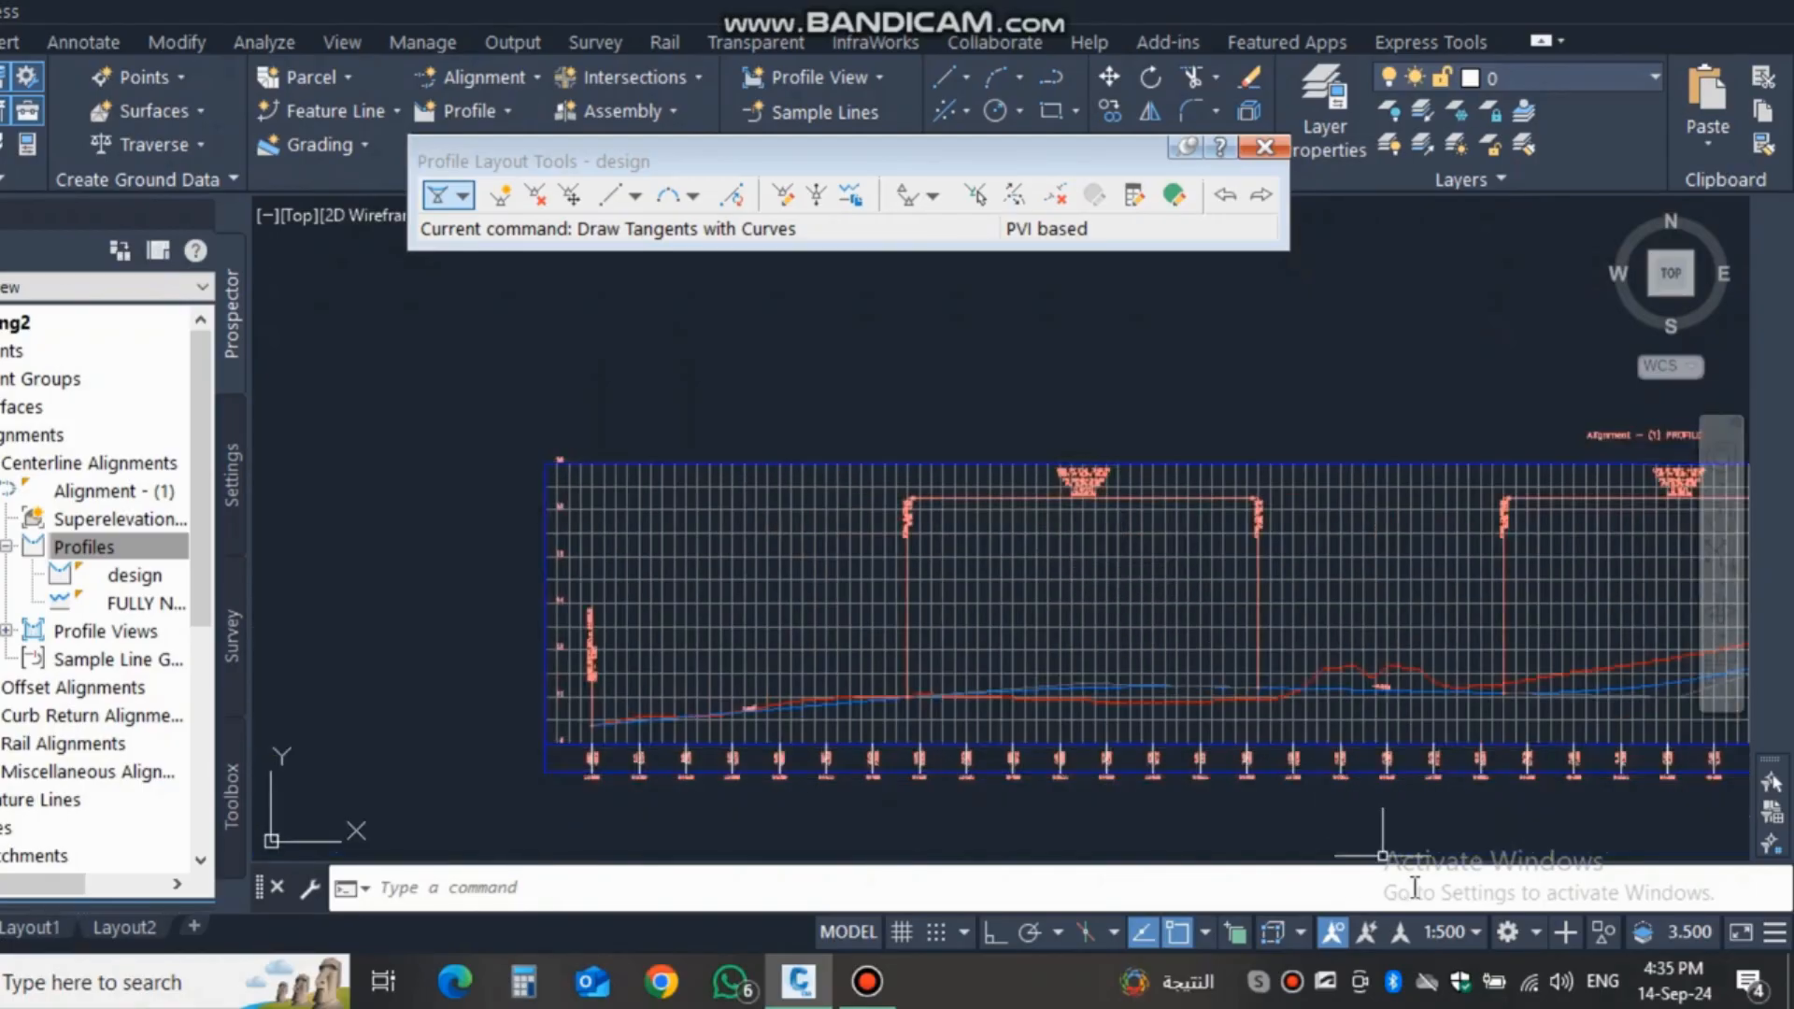
pyautogui.scroll(5, 1111, 481)
pyautogui.scroll(-4, 1165, 501)
pyautogui.scroll(4, 705, 788)
pyautogui.scroll(-1, 699, 651)
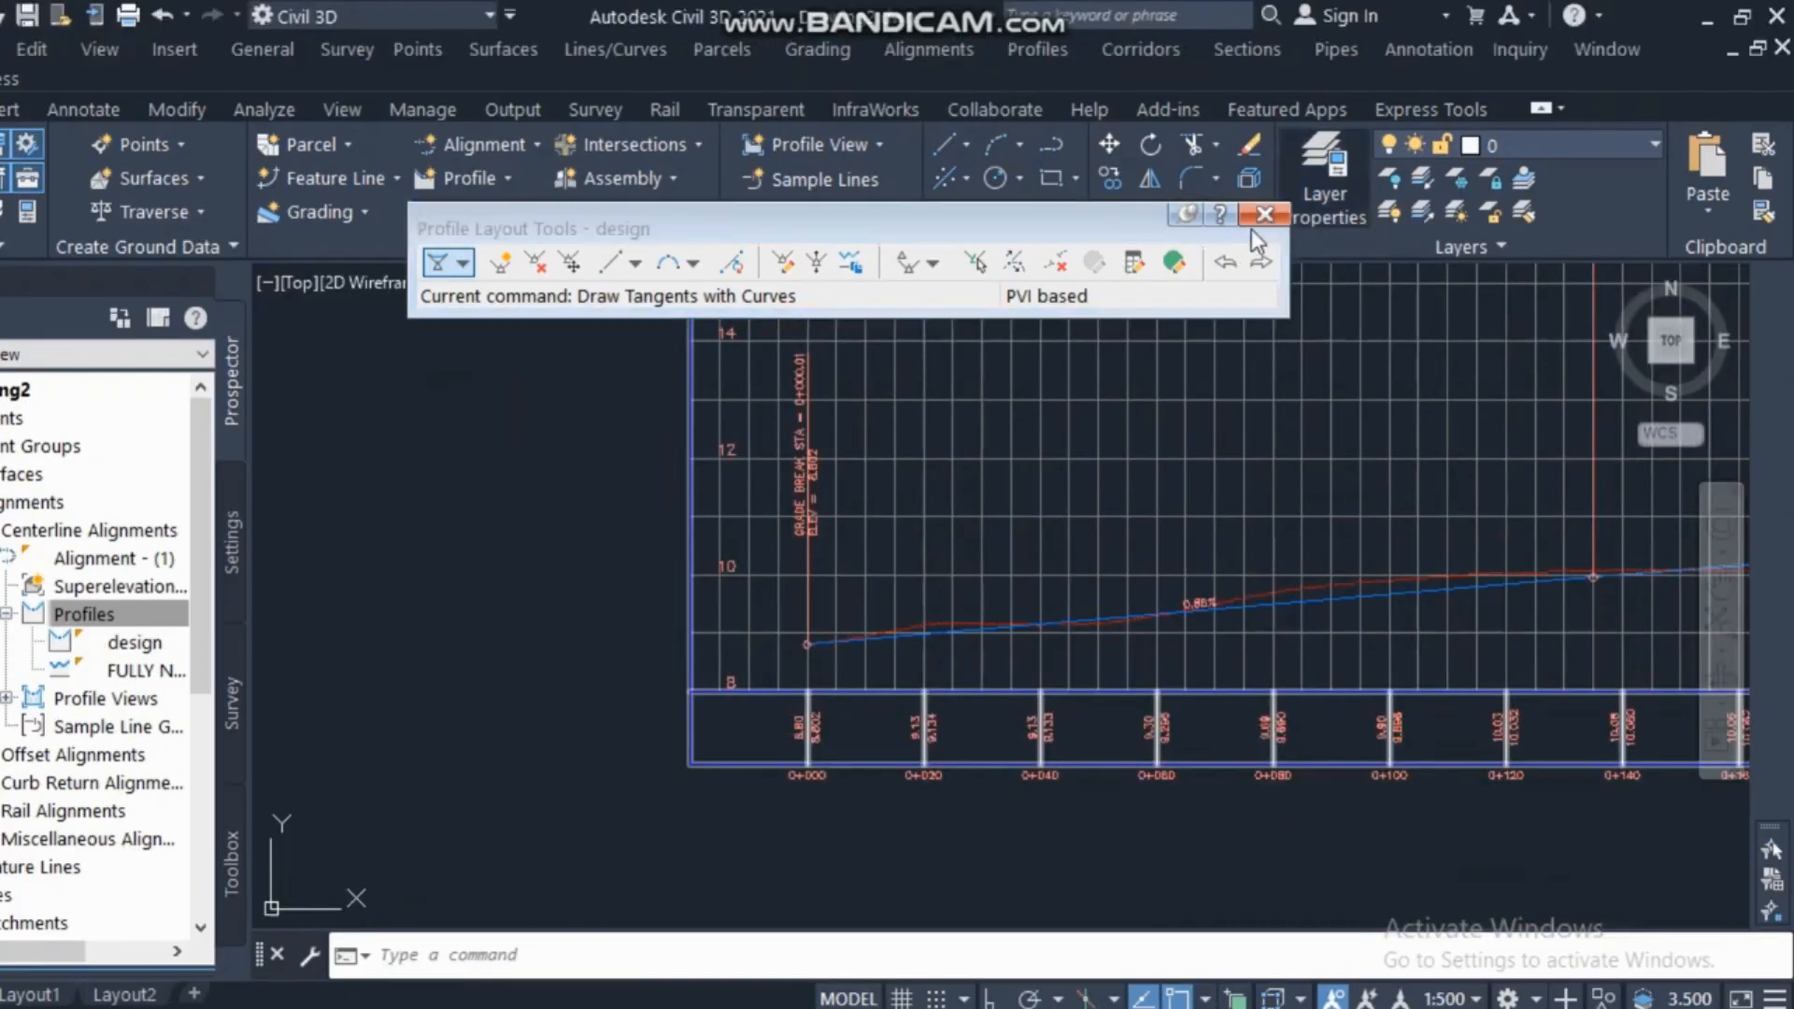
# Close the Profile Layout Tools for the design profile.
pyautogui.click(1264, 214)
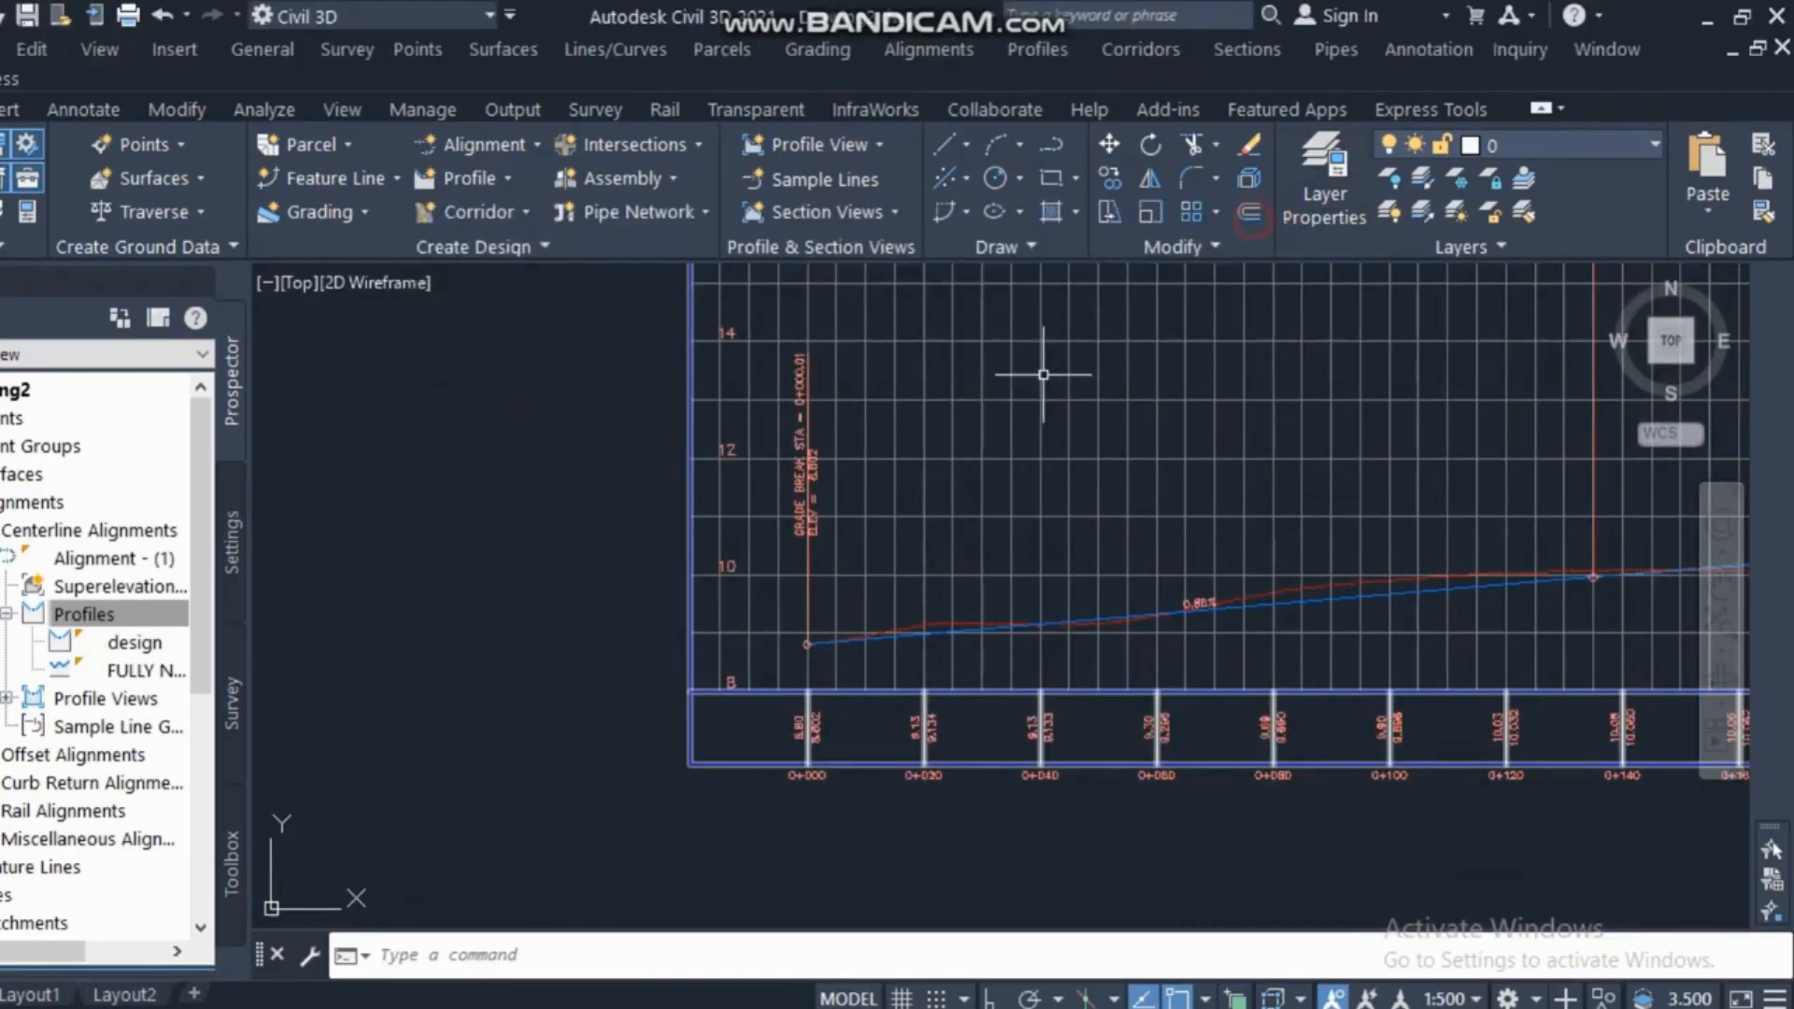
pyautogui.scroll(-3, 1041, 372)
pyautogui.moveTo(941, 601); pyautogui.dragTo(705, 590, button='middle')
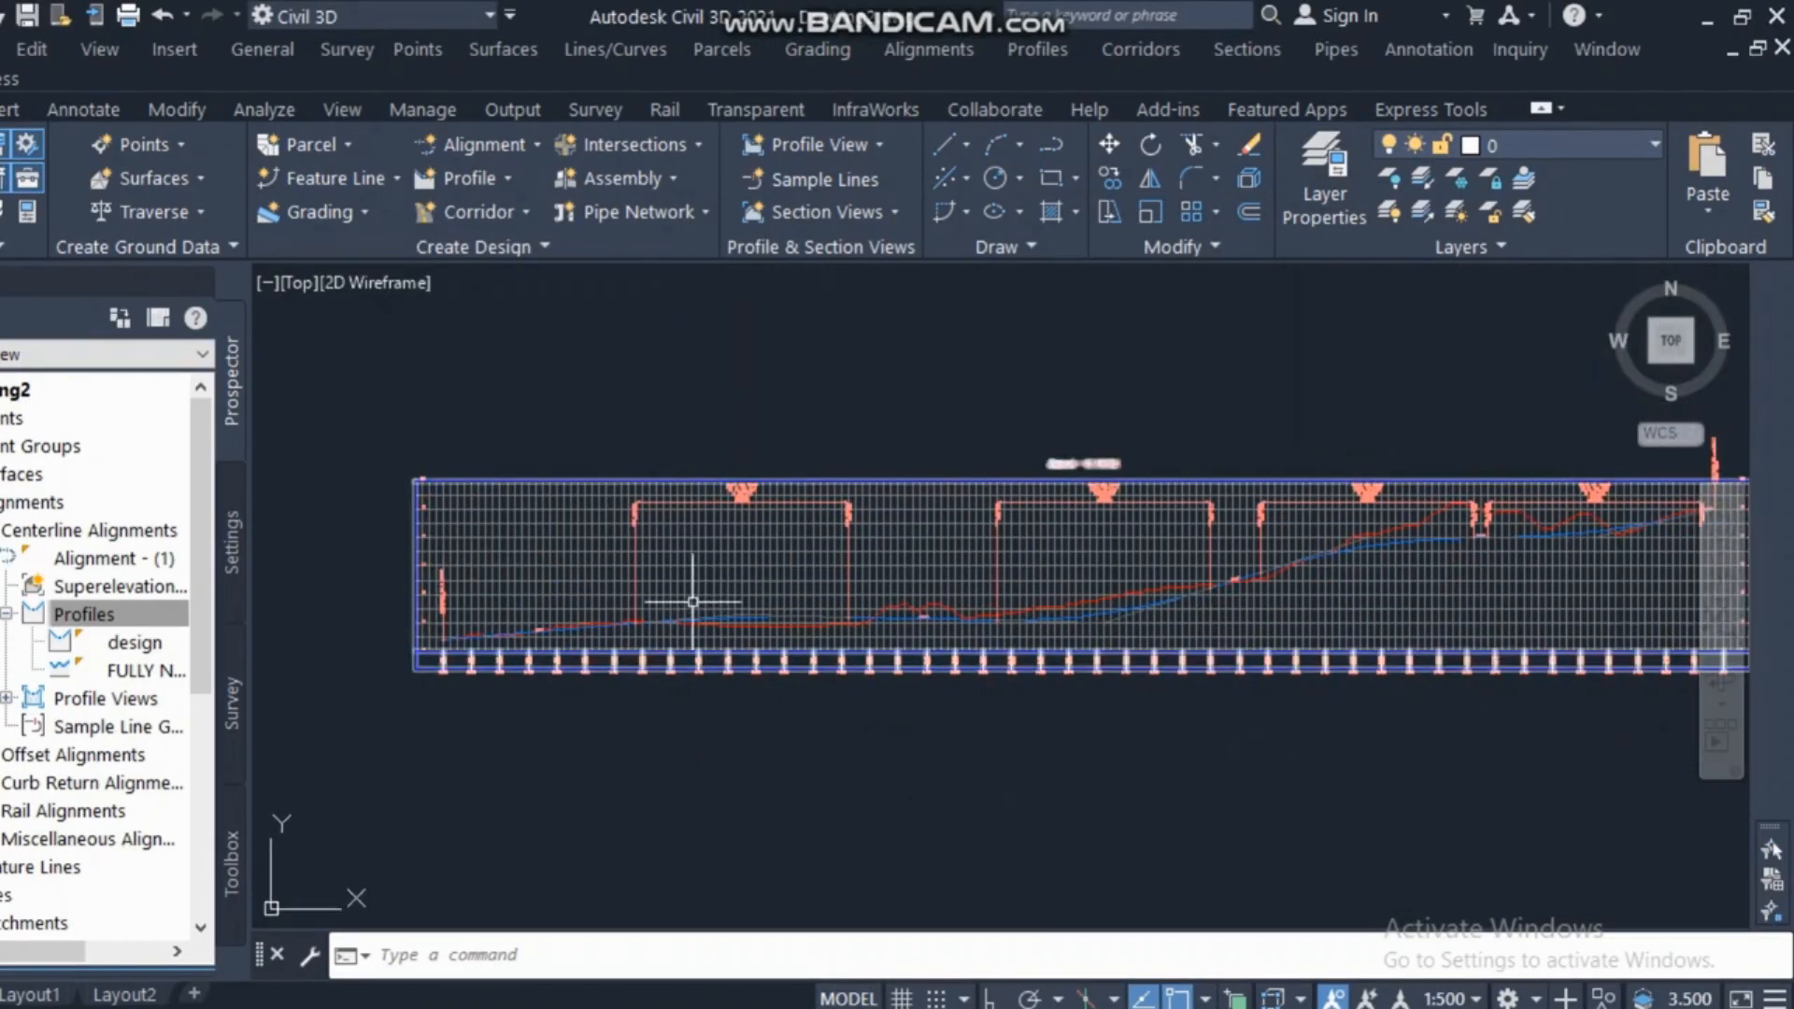
pyautogui.click(512, 177)
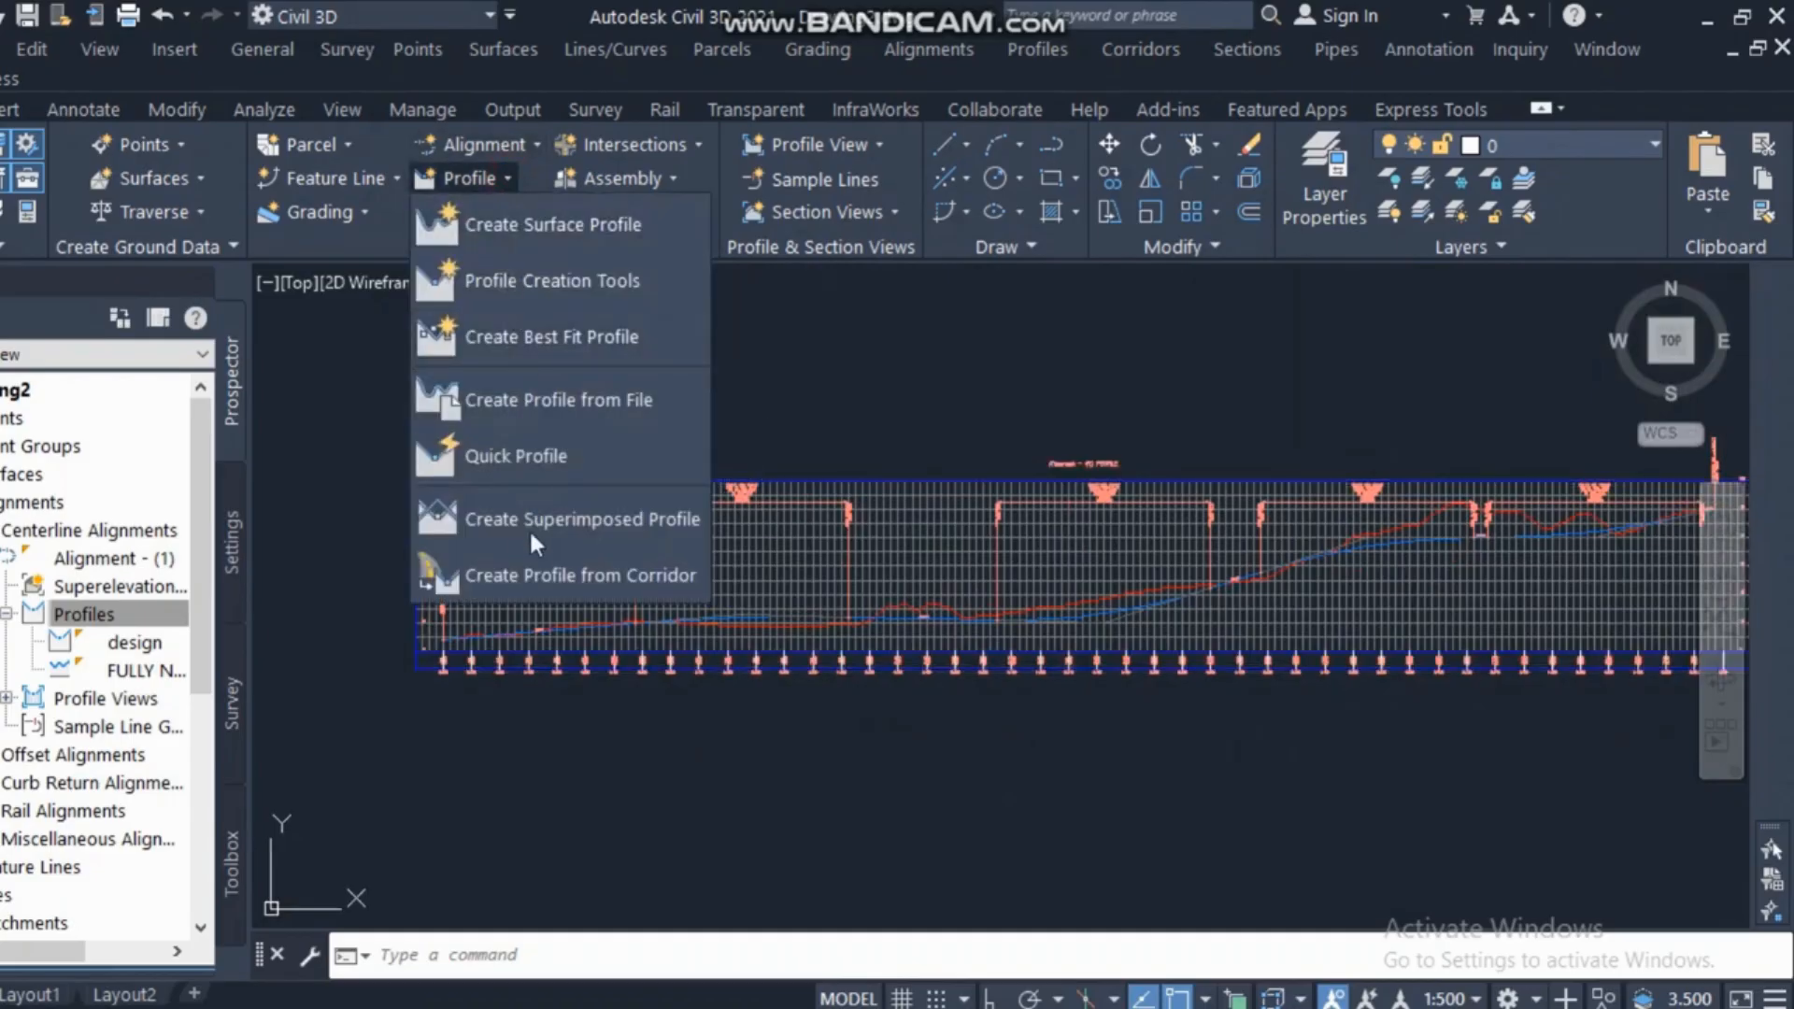
pyautogui.click(635, 437)
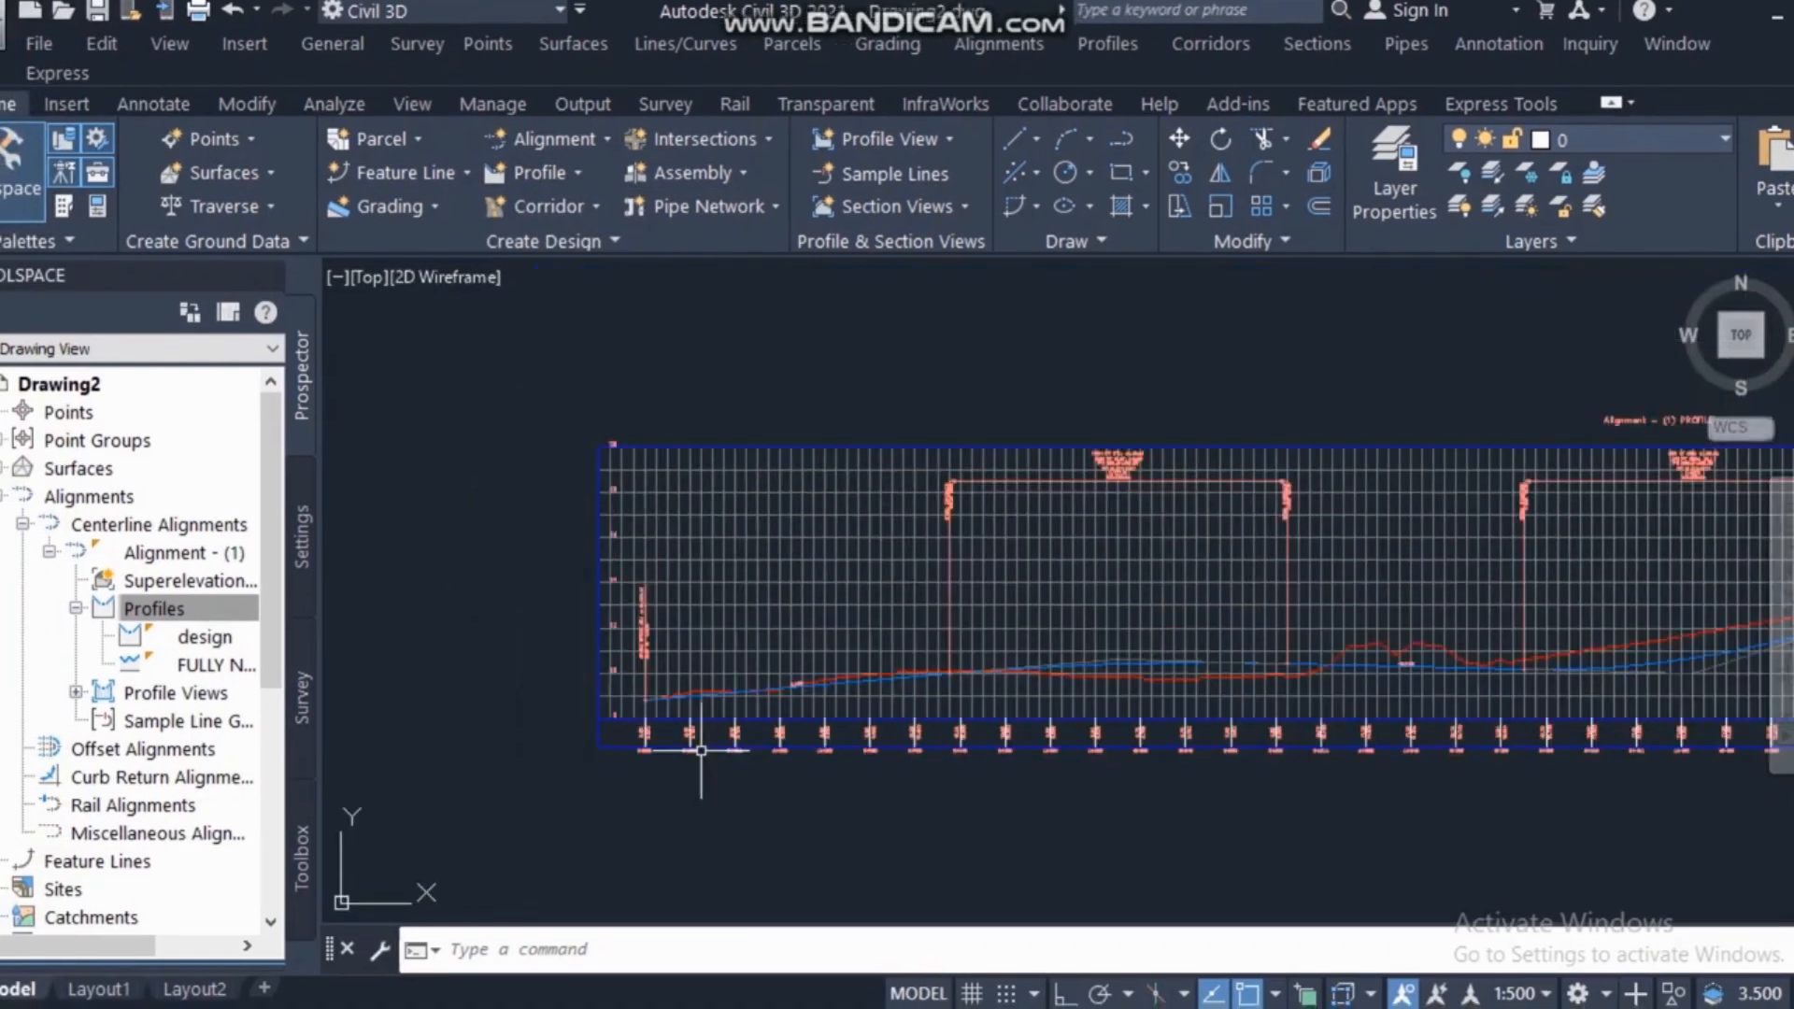
# In the profile view's properties, switch to a user specified station range with start station 0.
pyautogui.moveTo(835, 613); pyautogui.dragTo(854, 727, button='middle')
pyautogui.scroll(3, 925, 715)
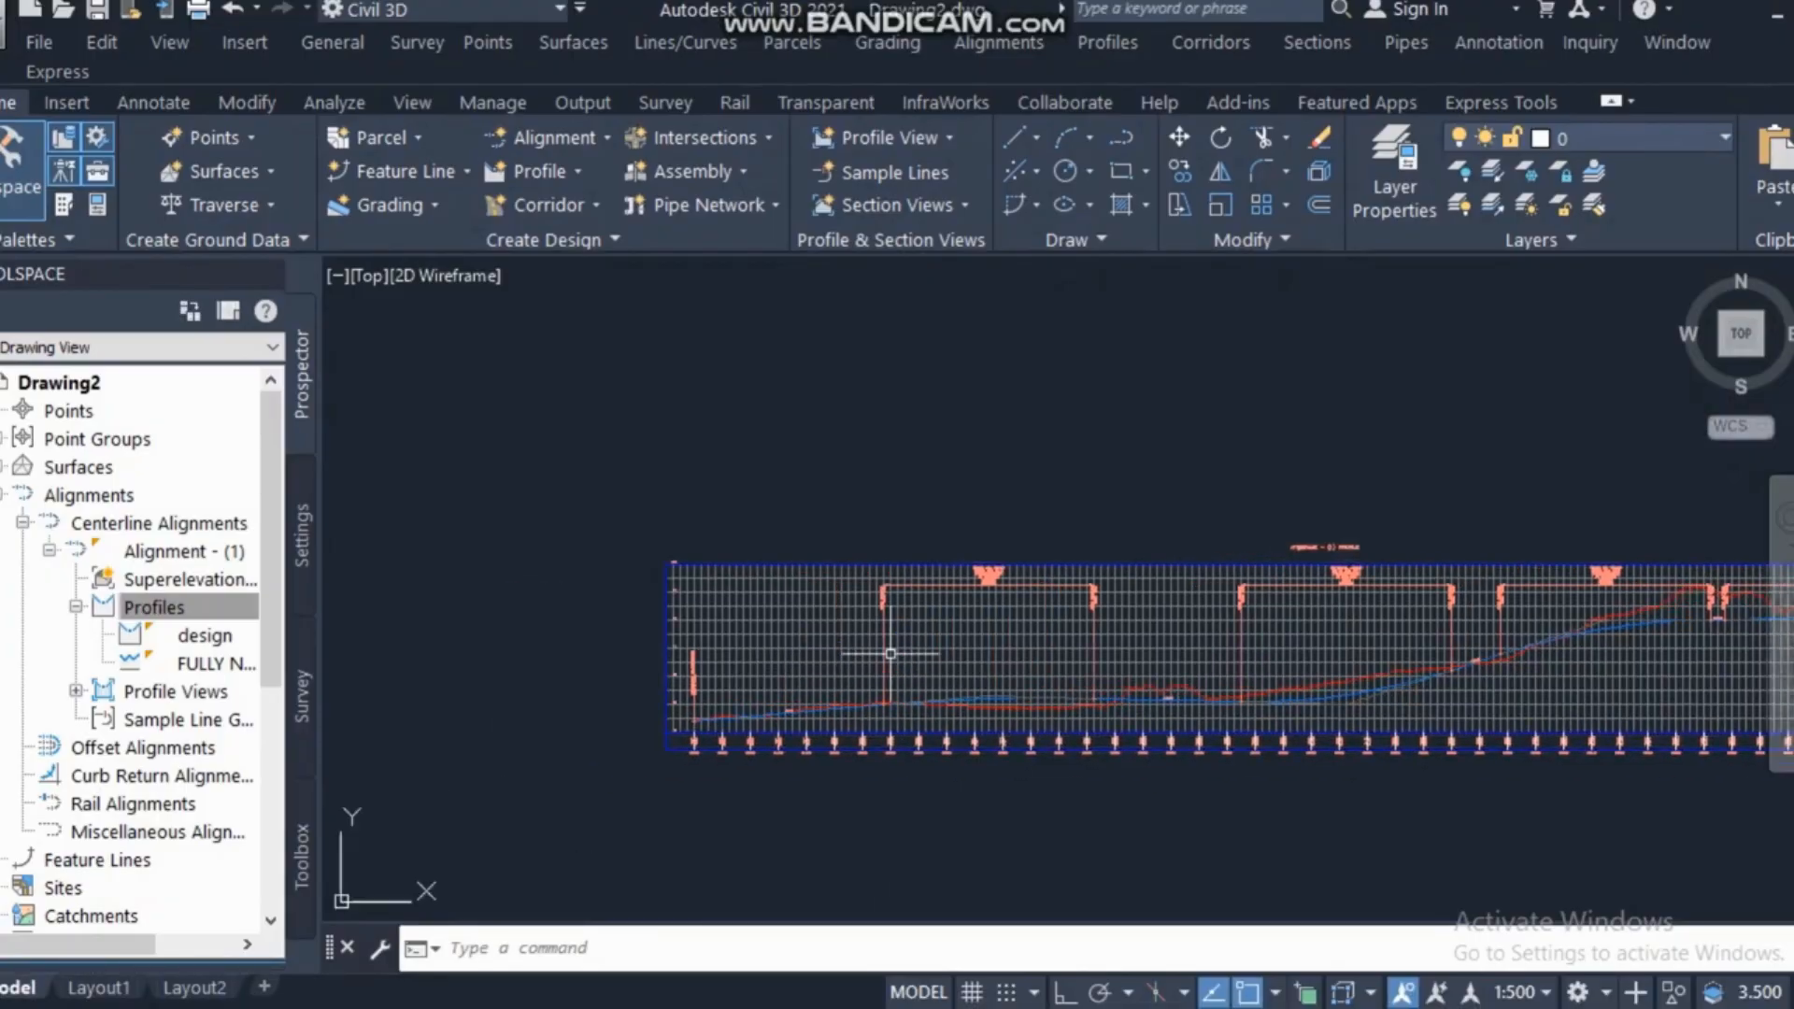
pyautogui.rightClick(976, 645)
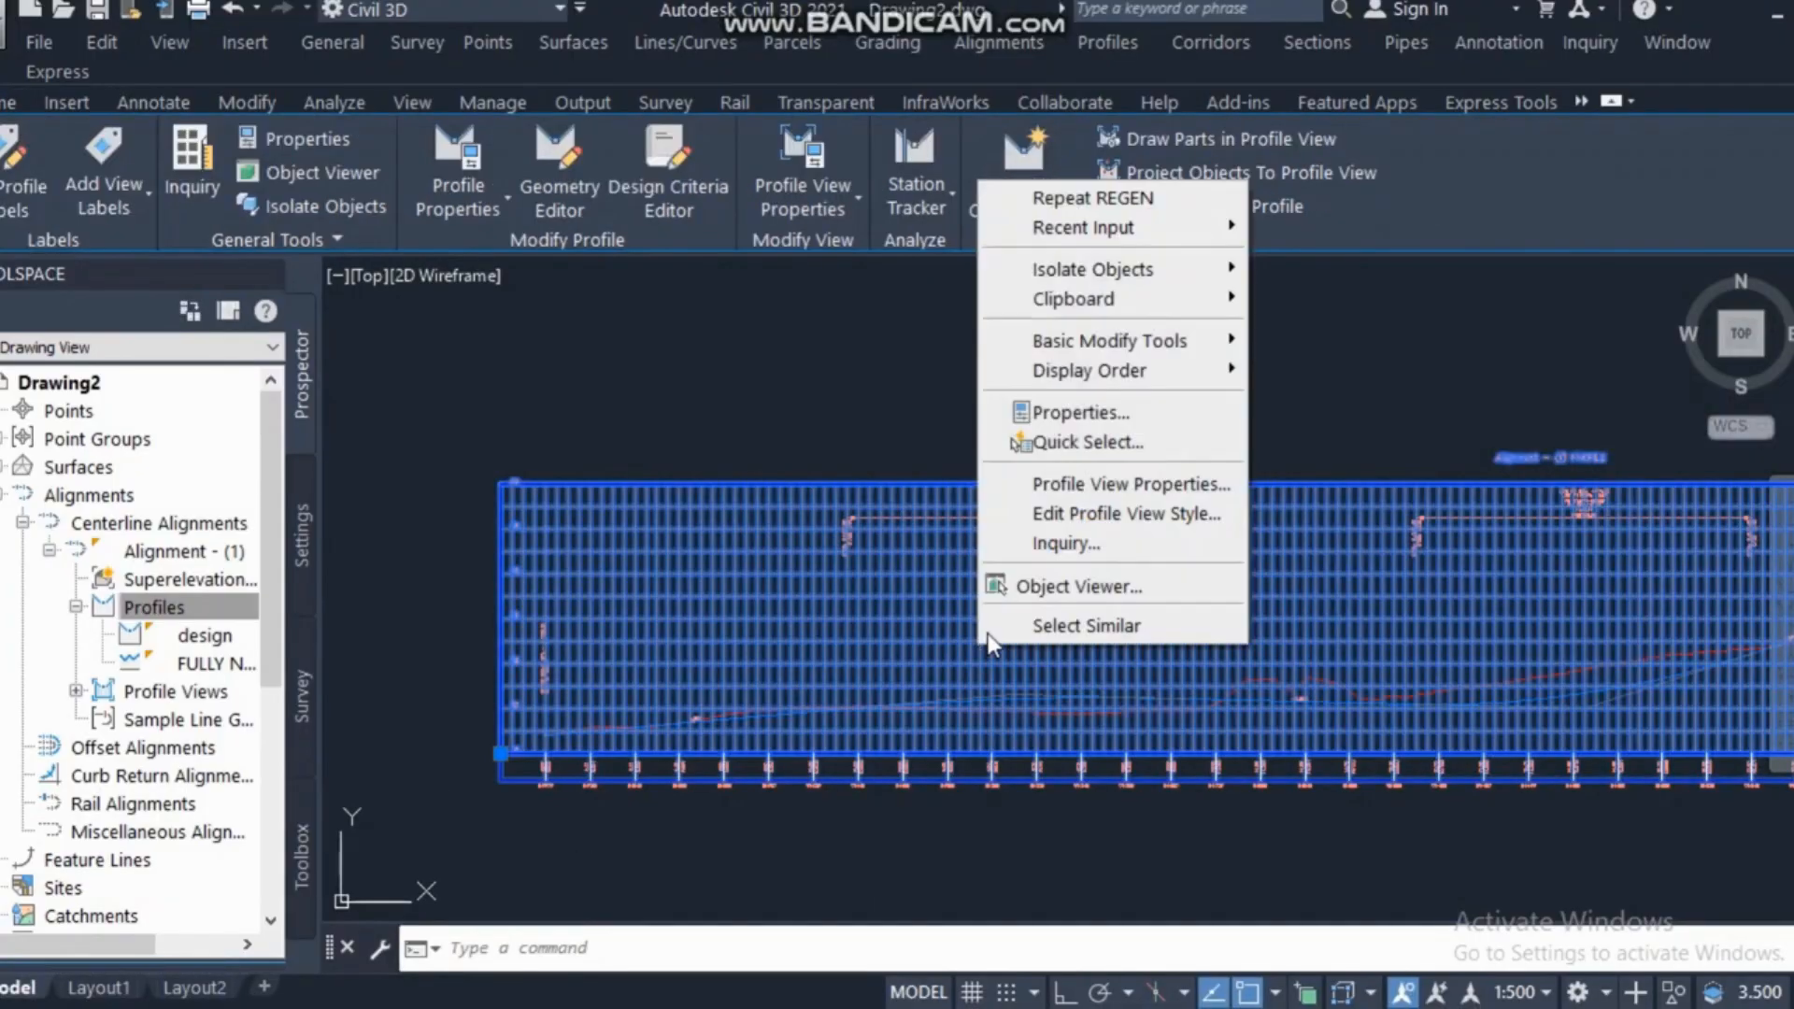
pyautogui.click(1142, 485)
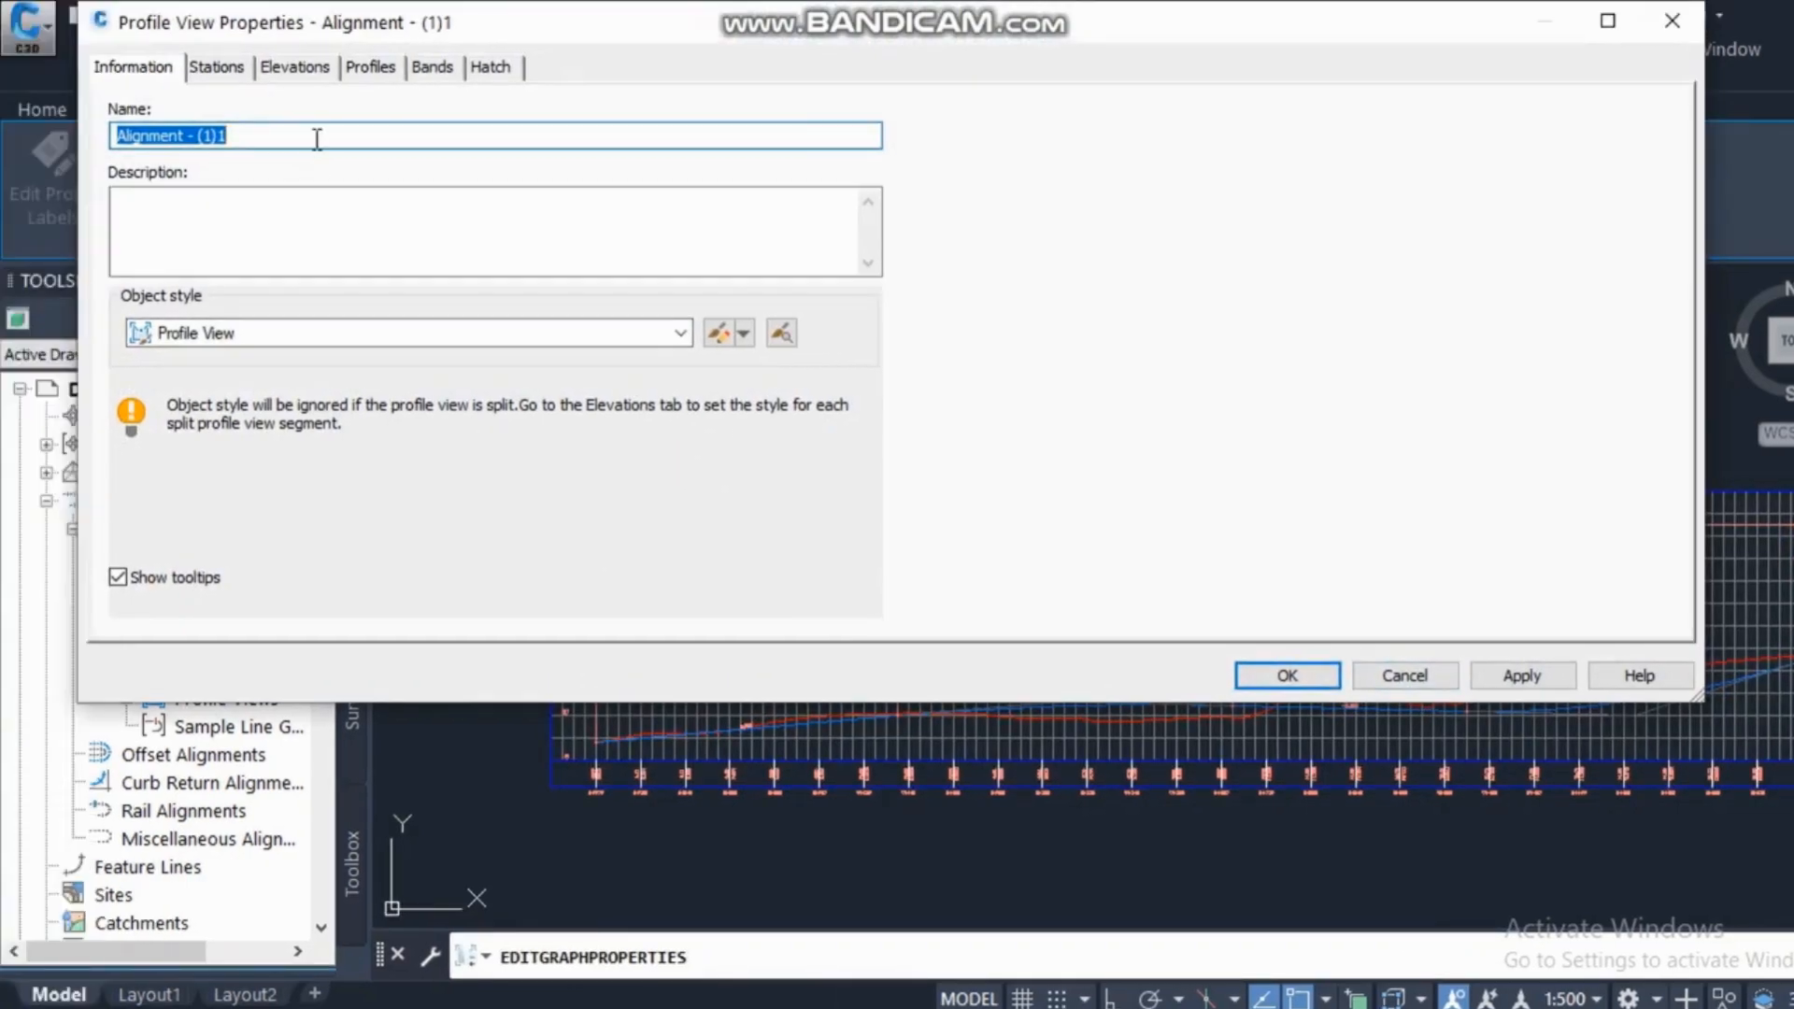
pyautogui.click(222, 73)
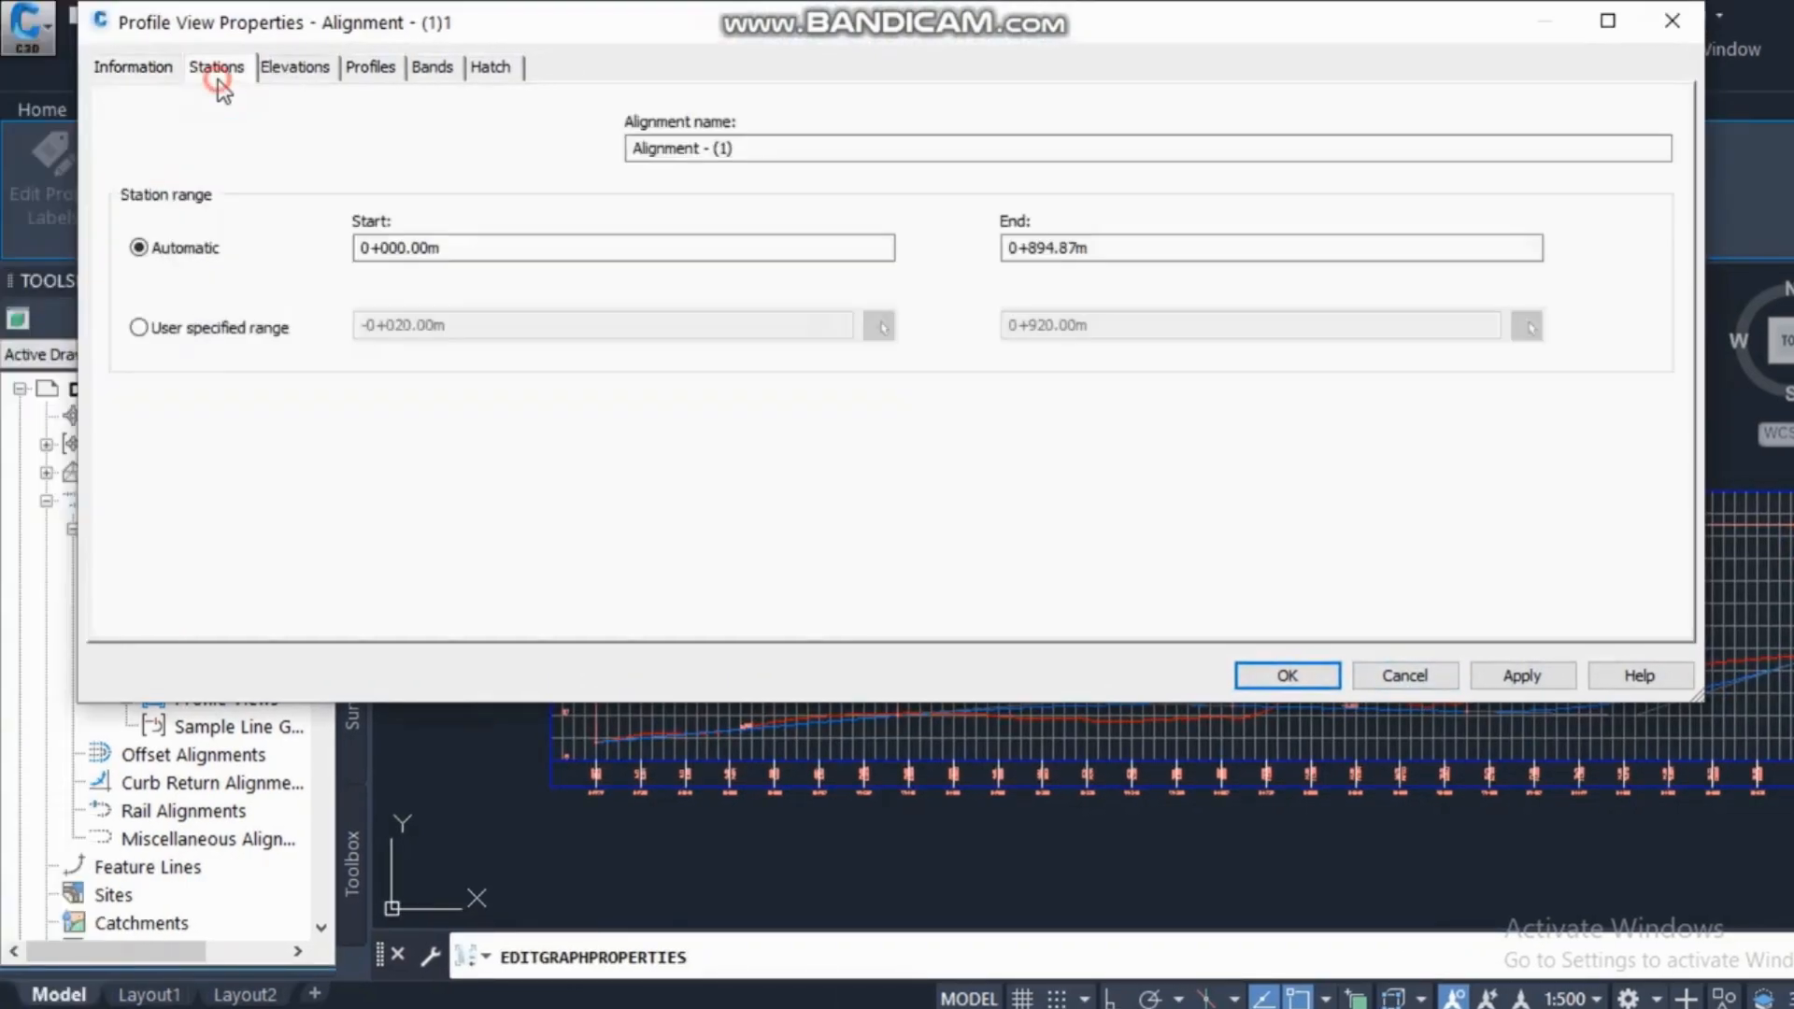
pyautogui.click(250, 329)
pyautogui.doubleClick(460, 324)
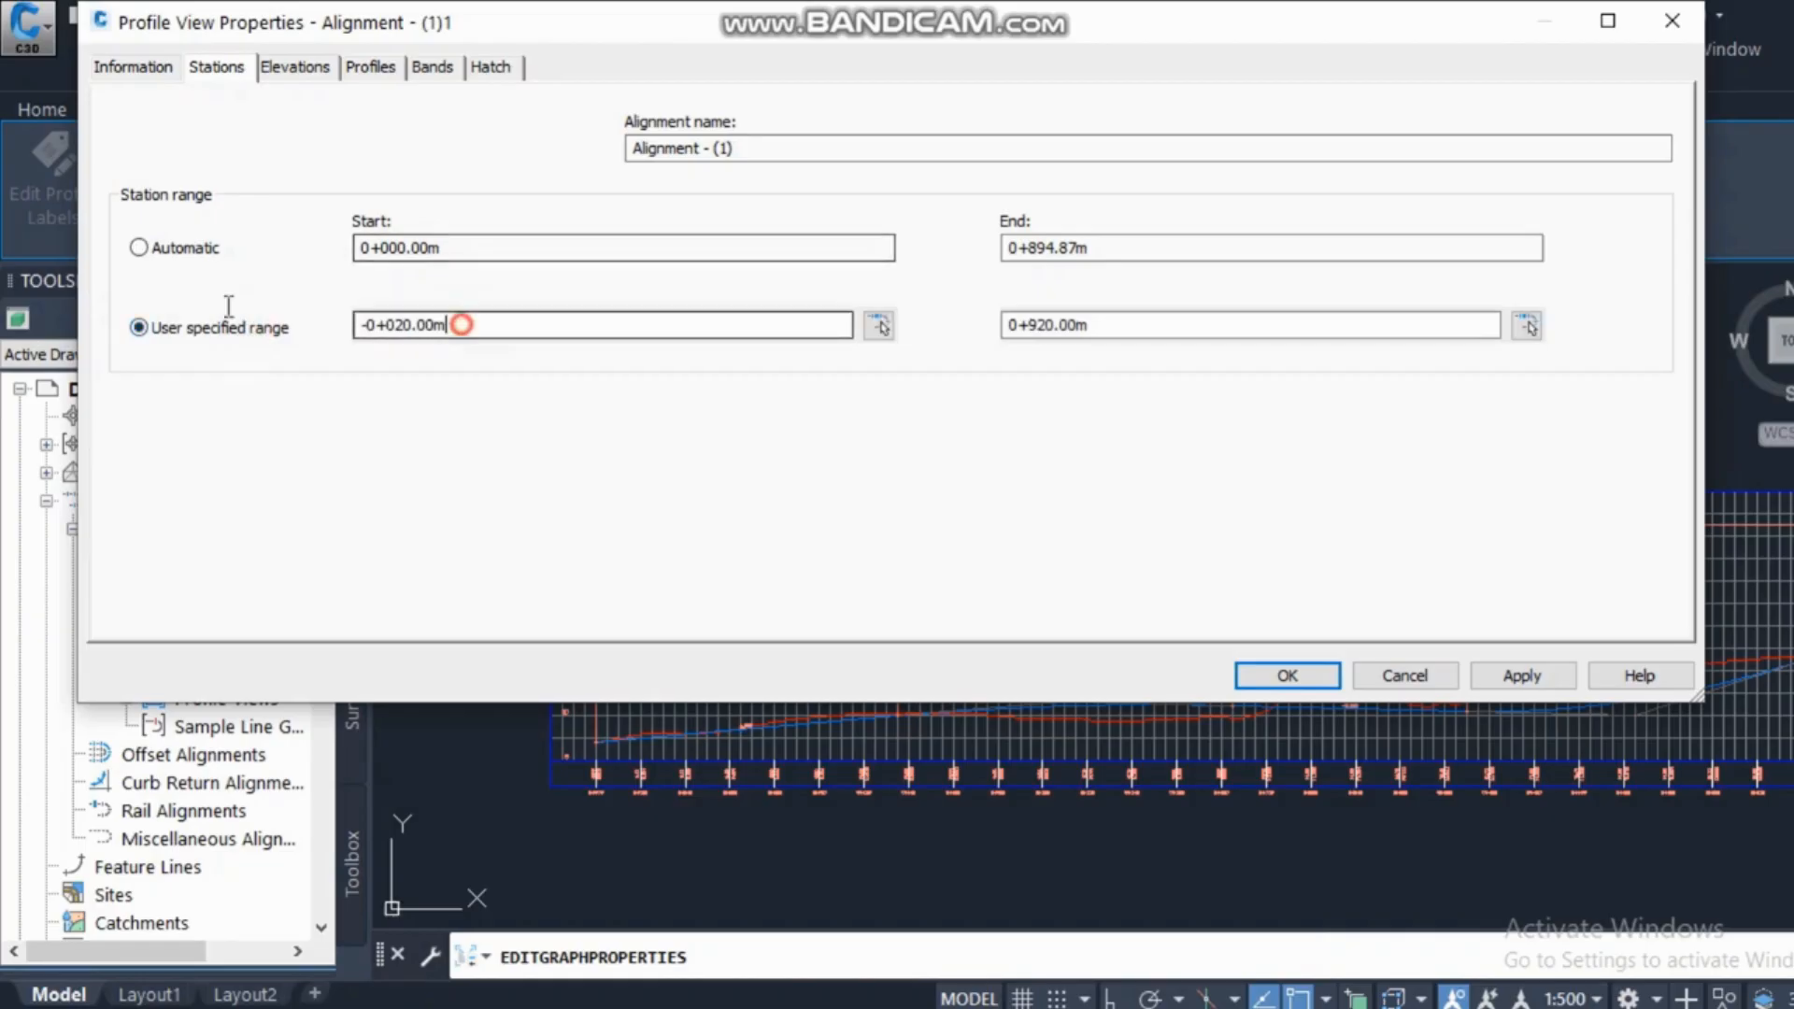
pyautogui.write('0')
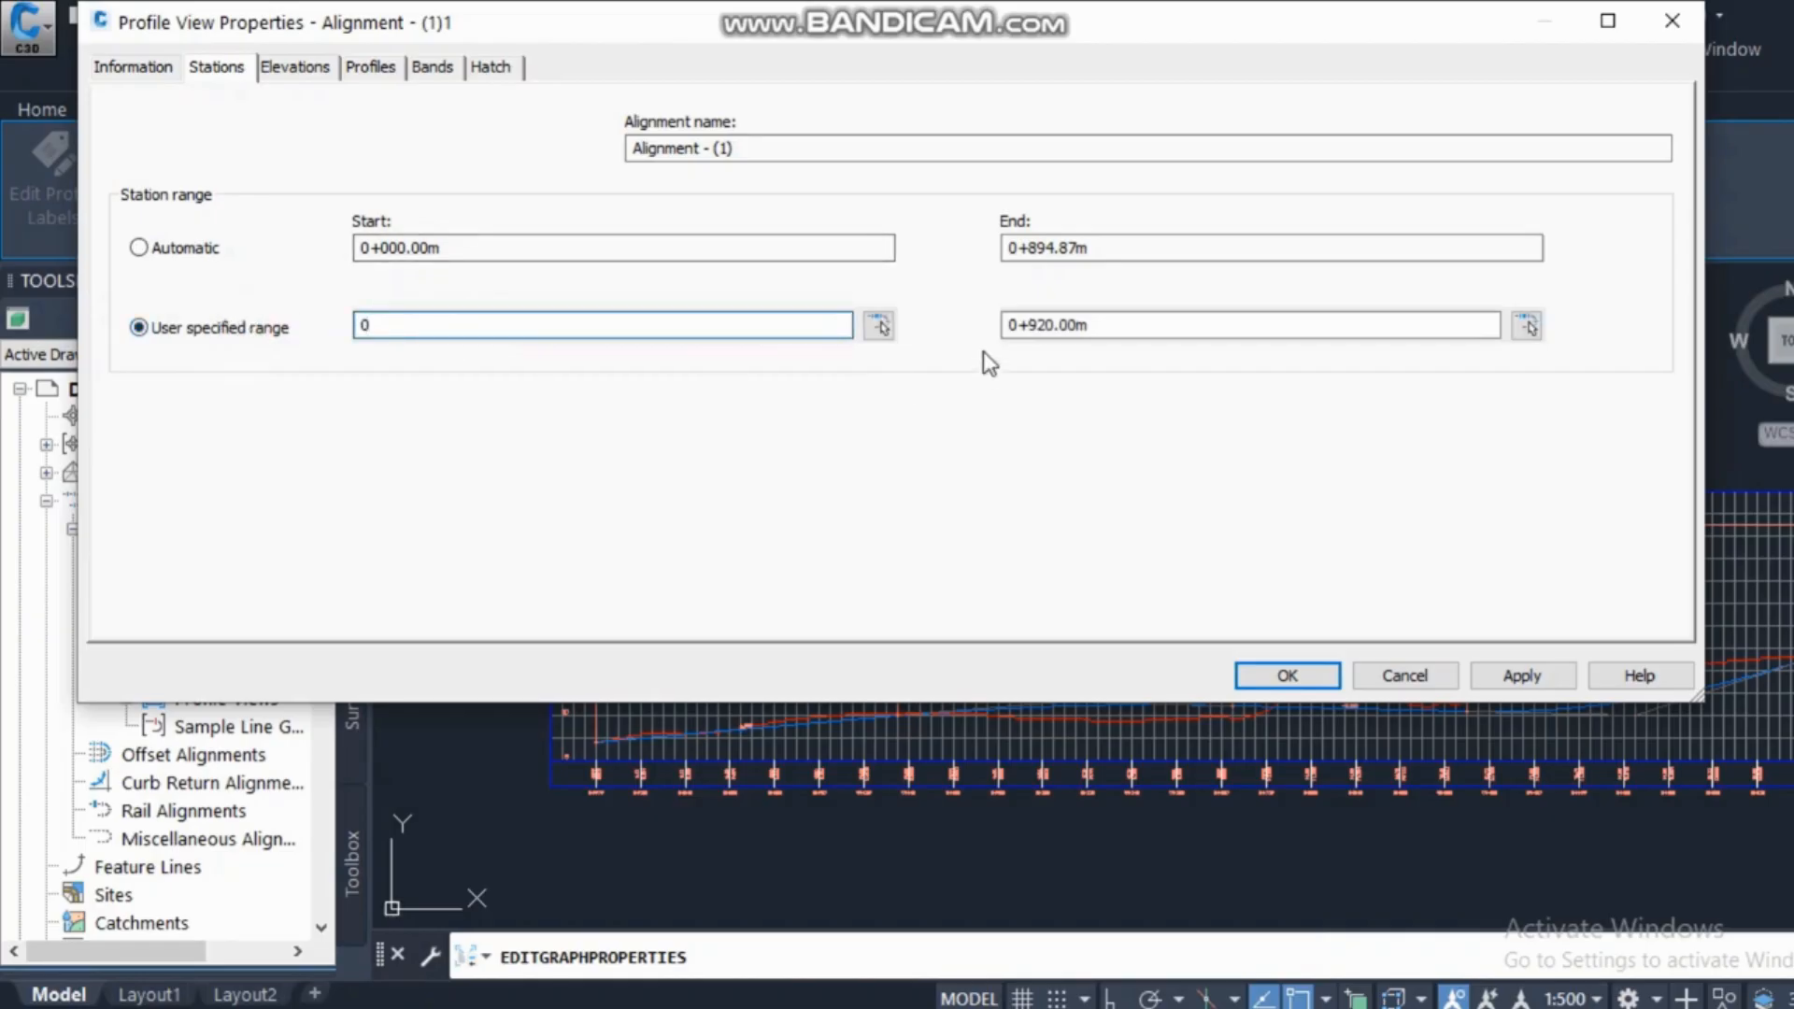
# Set the end of the profile view's user specified station range to 450 m and apply it.
pyautogui.moveTo(1137, 325); pyautogui.dragTo(951, 334)
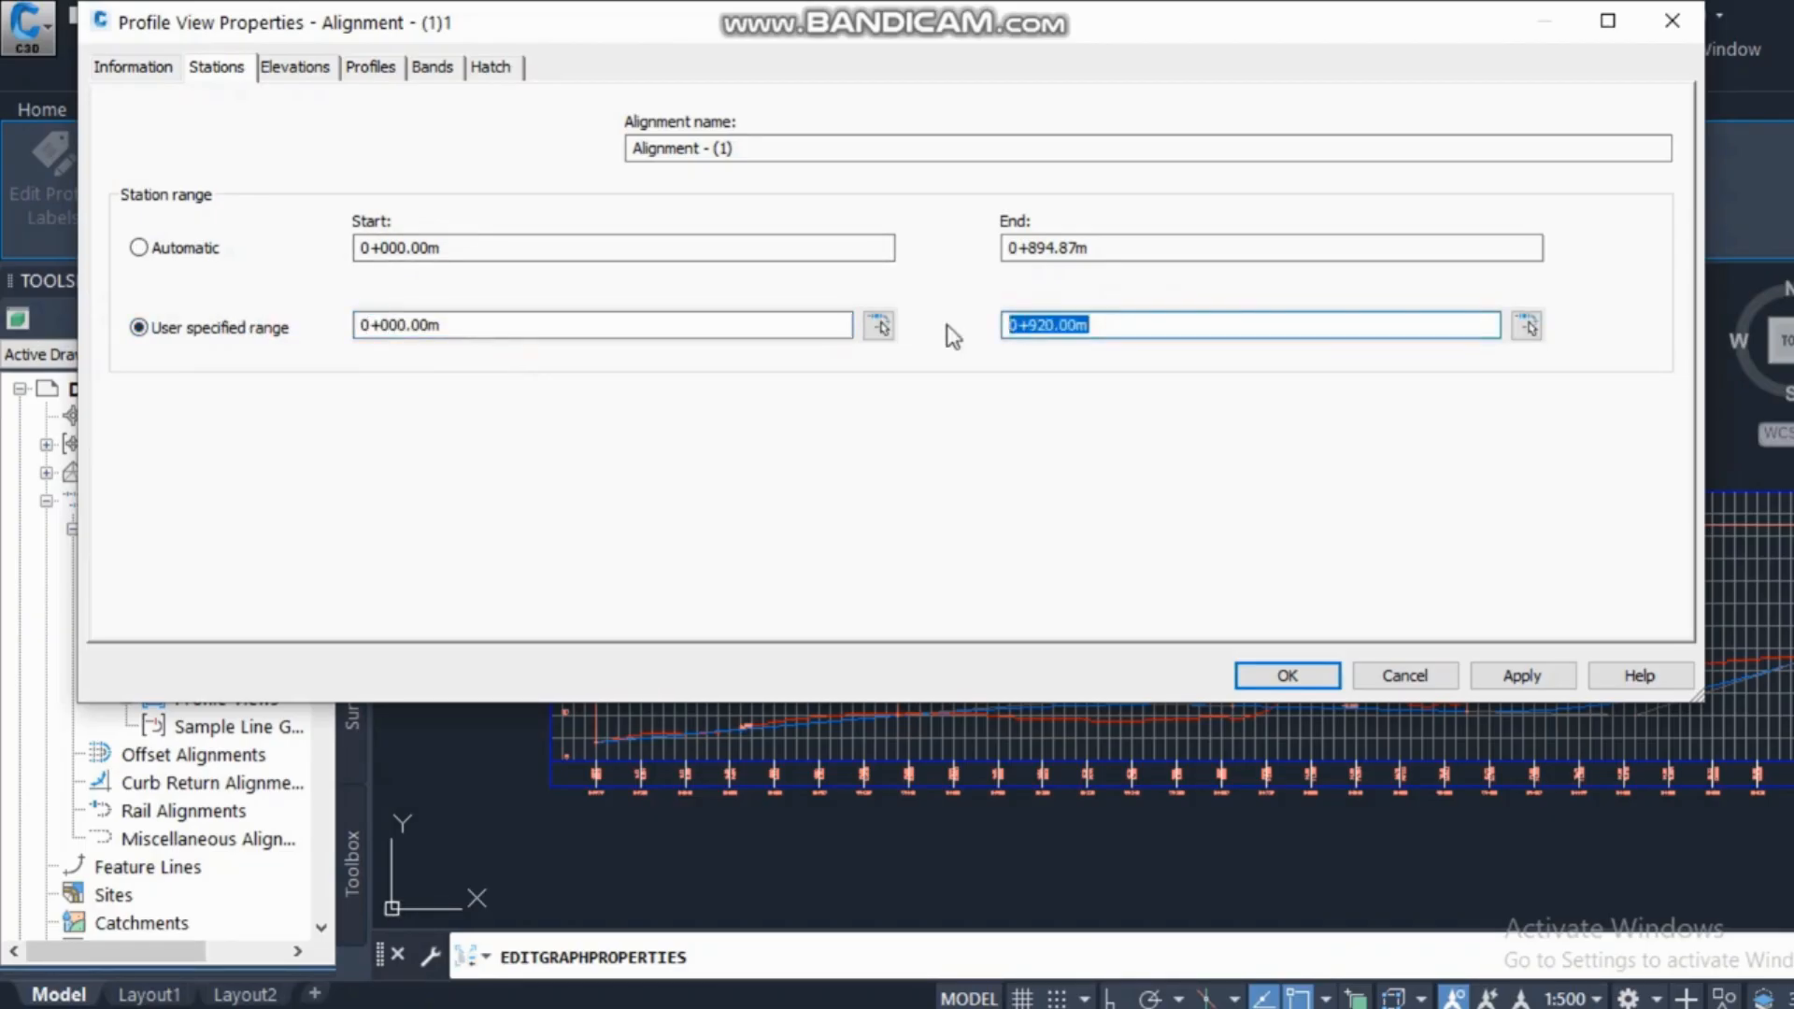
pyautogui.write('450')
pyautogui.click(1522, 675)
pyautogui.click(1296, 679)
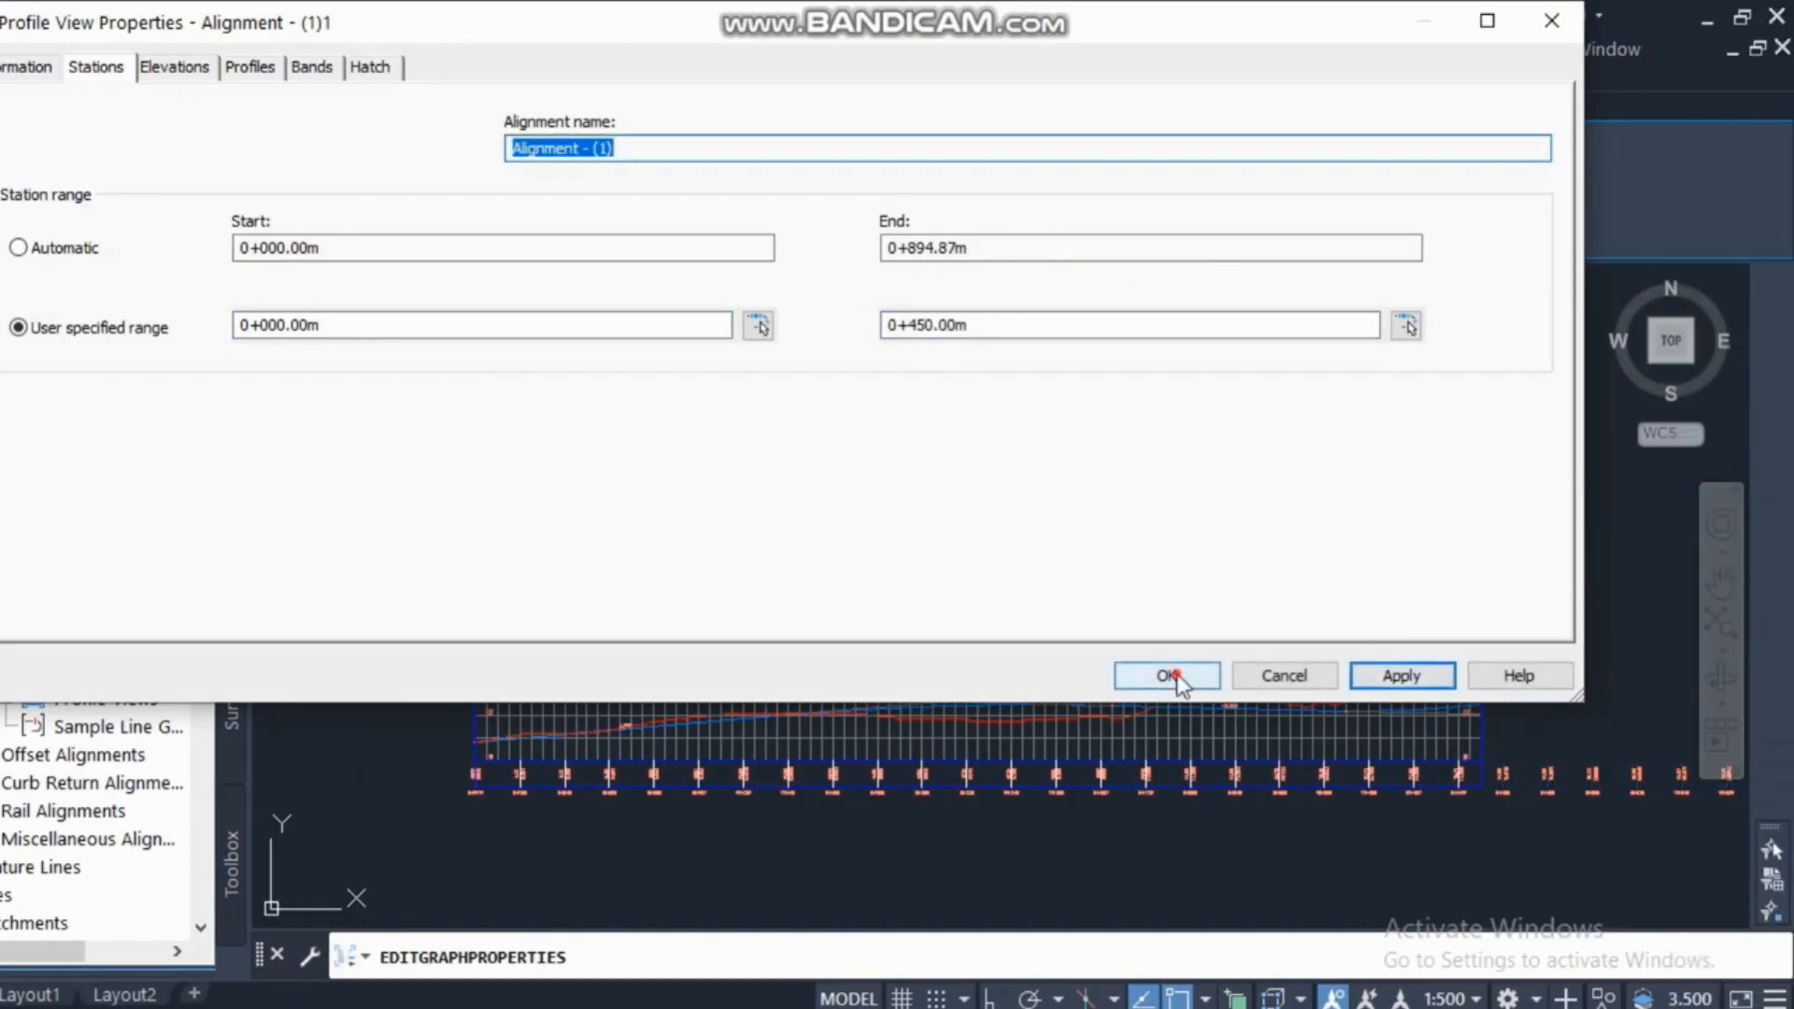
pyautogui.press('Escape')
# Examine the profile view with its new station range, from the start station to the end.
pyautogui.moveTo(820, 615); pyautogui.dragTo(1103, 568, button='middle')
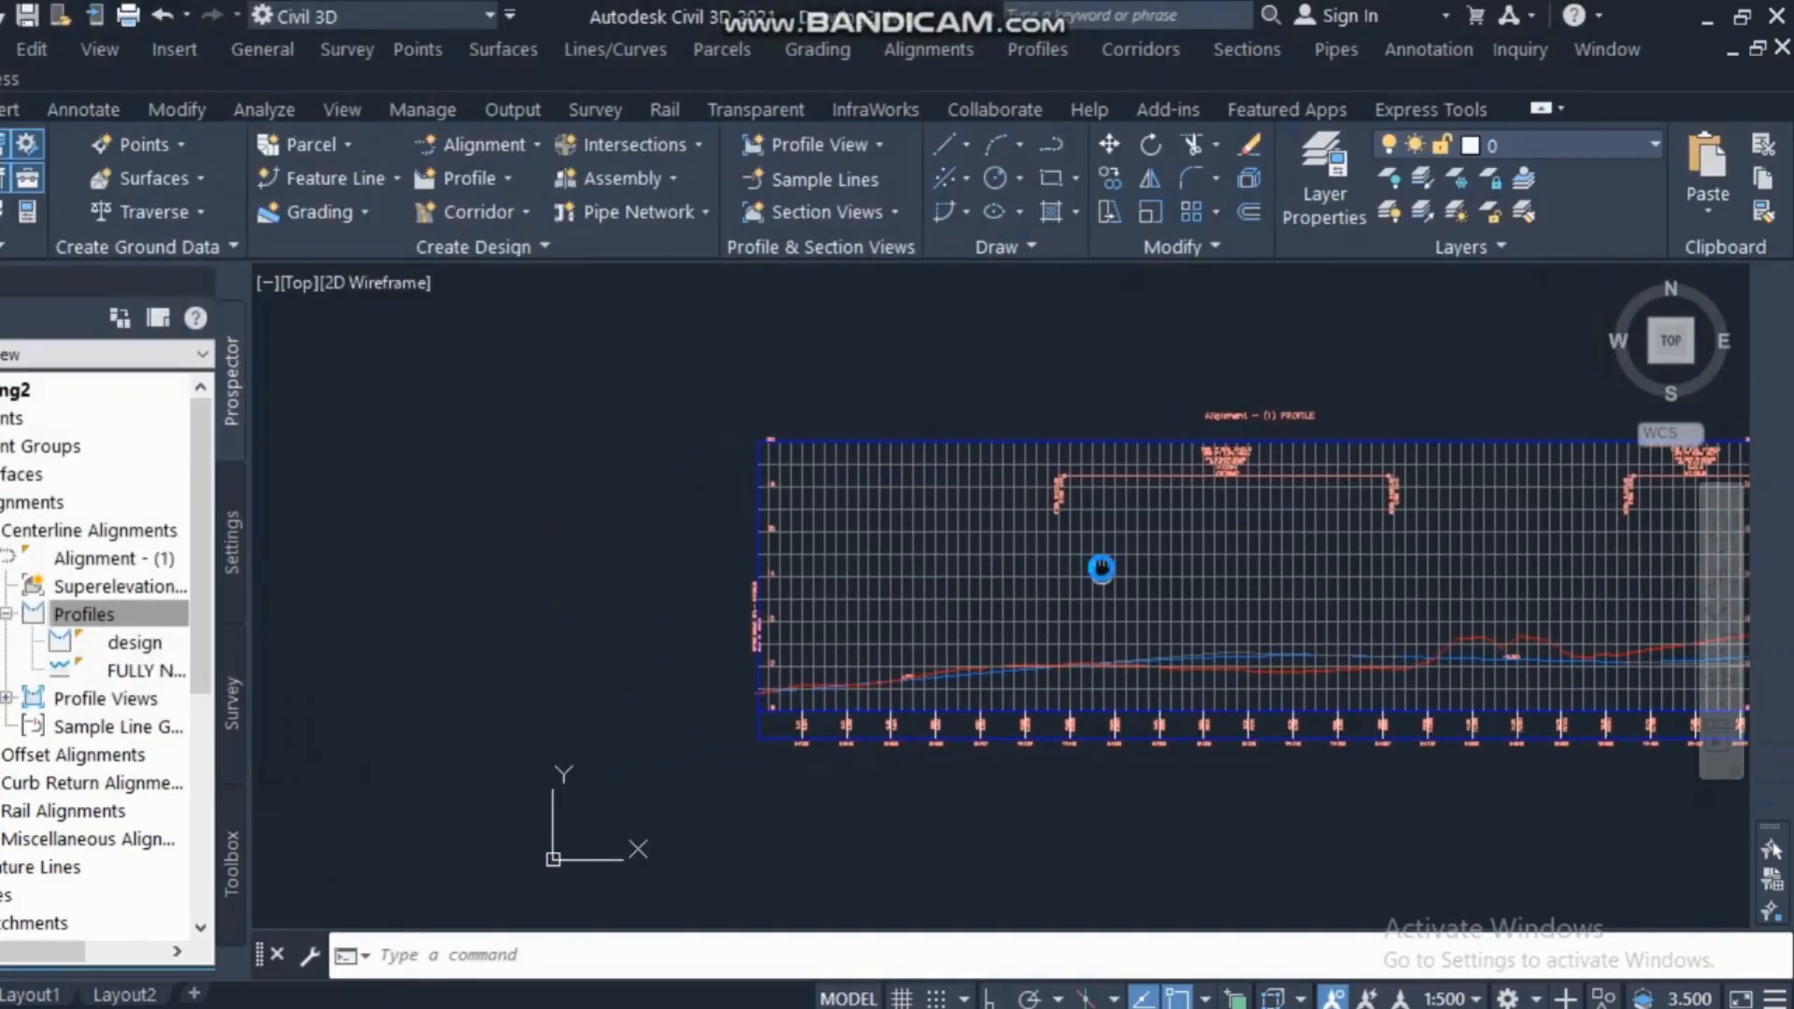
pyautogui.scroll(4, 969, 653)
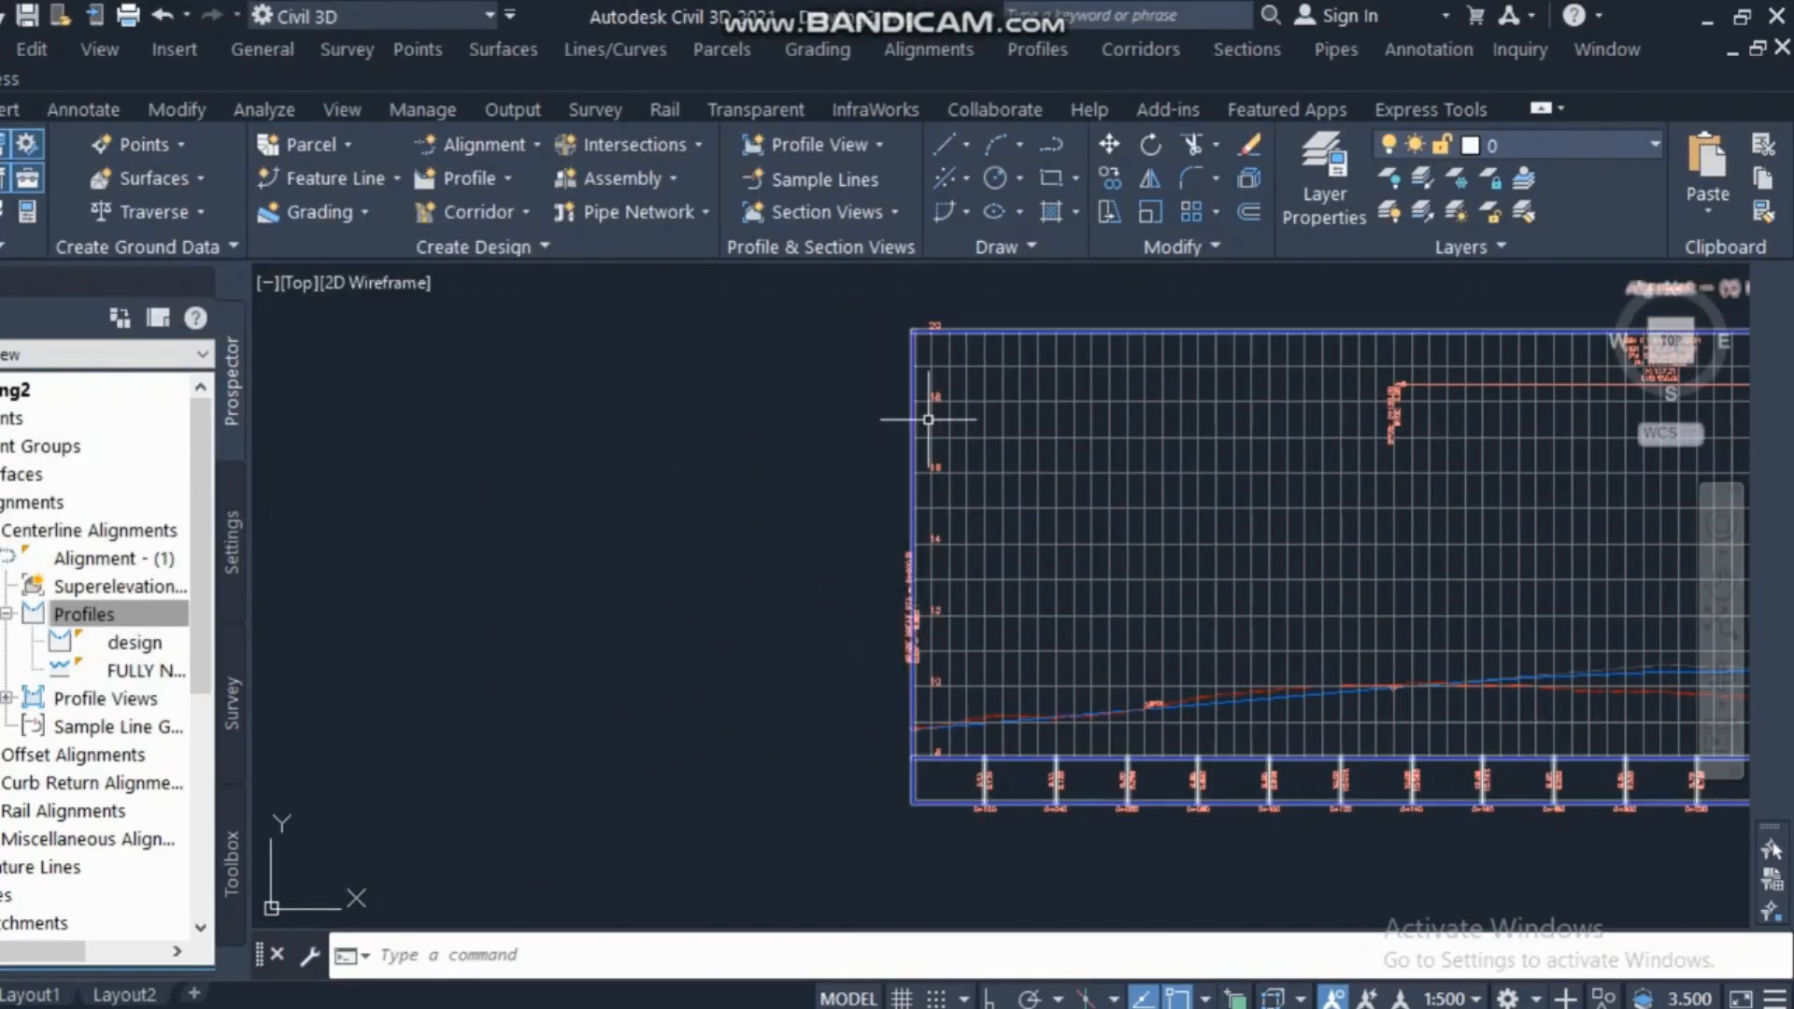
pyautogui.scroll(-3, 1028, 602)
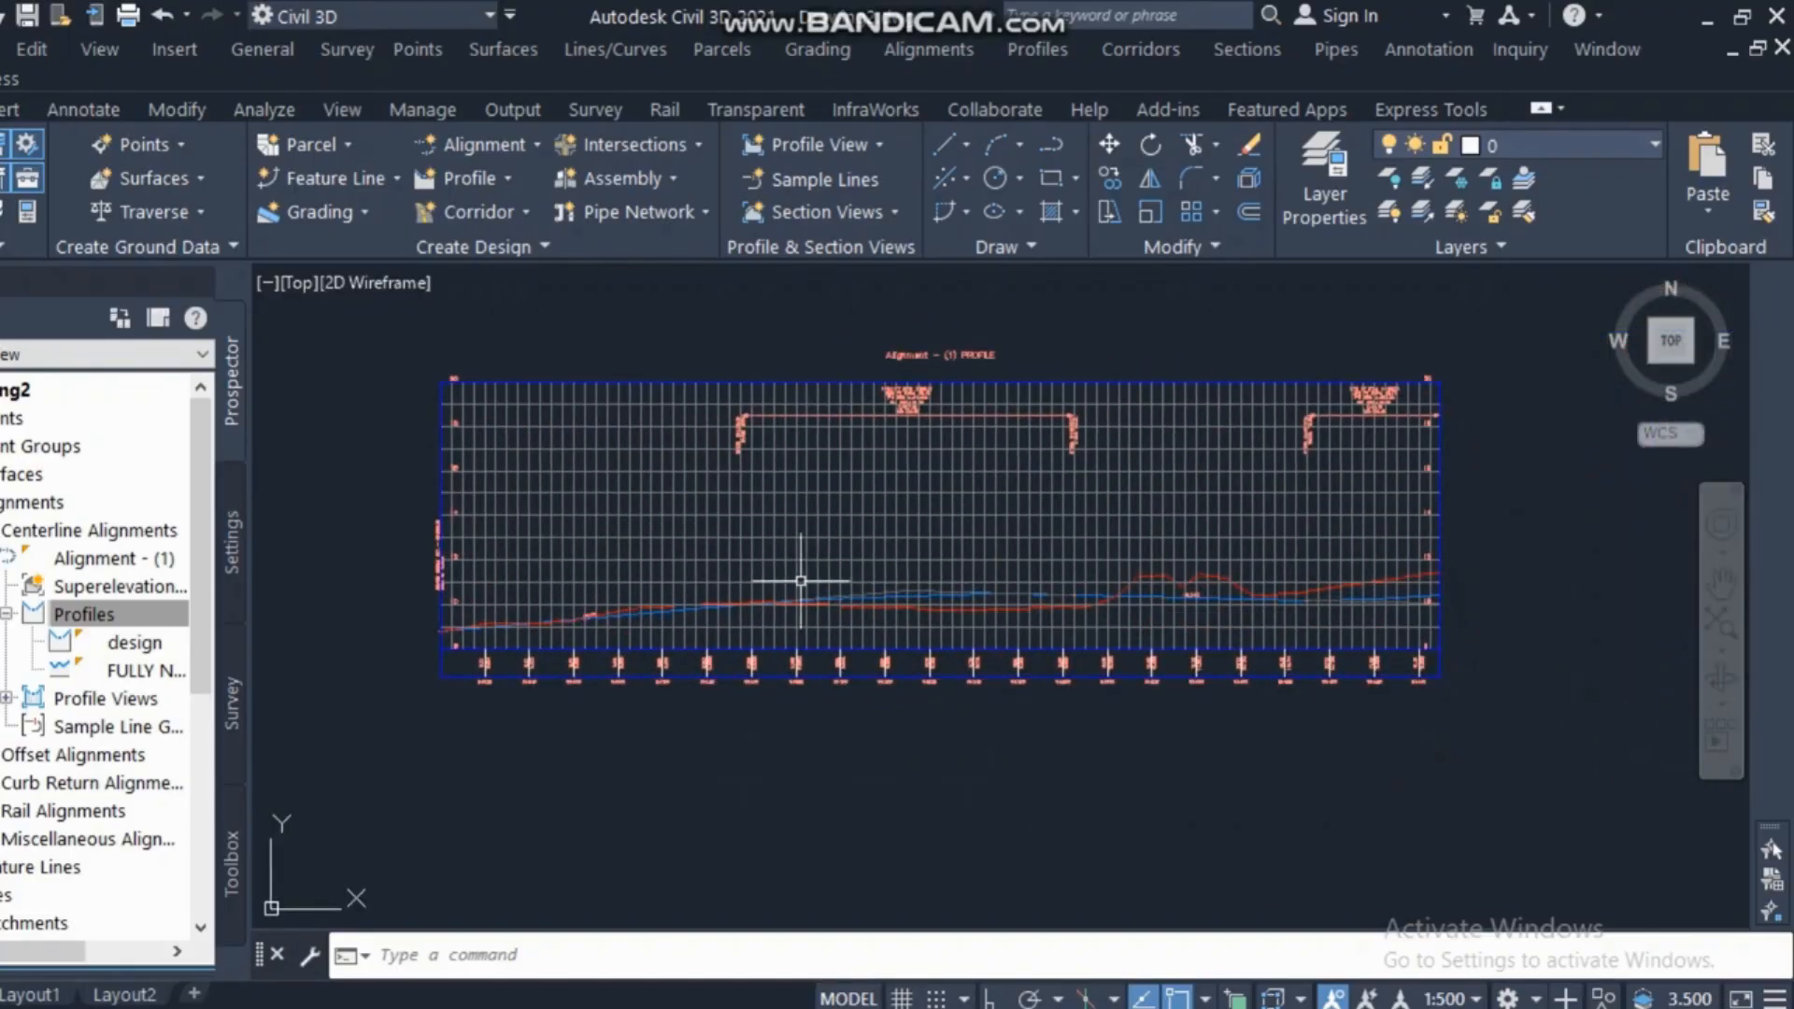
pyautogui.moveTo(943, 618); pyautogui.dragTo(1101, 628, button='middle')
pyautogui.scroll(4, 1245, 633)
pyautogui.scroll(-4, 1263, 622)
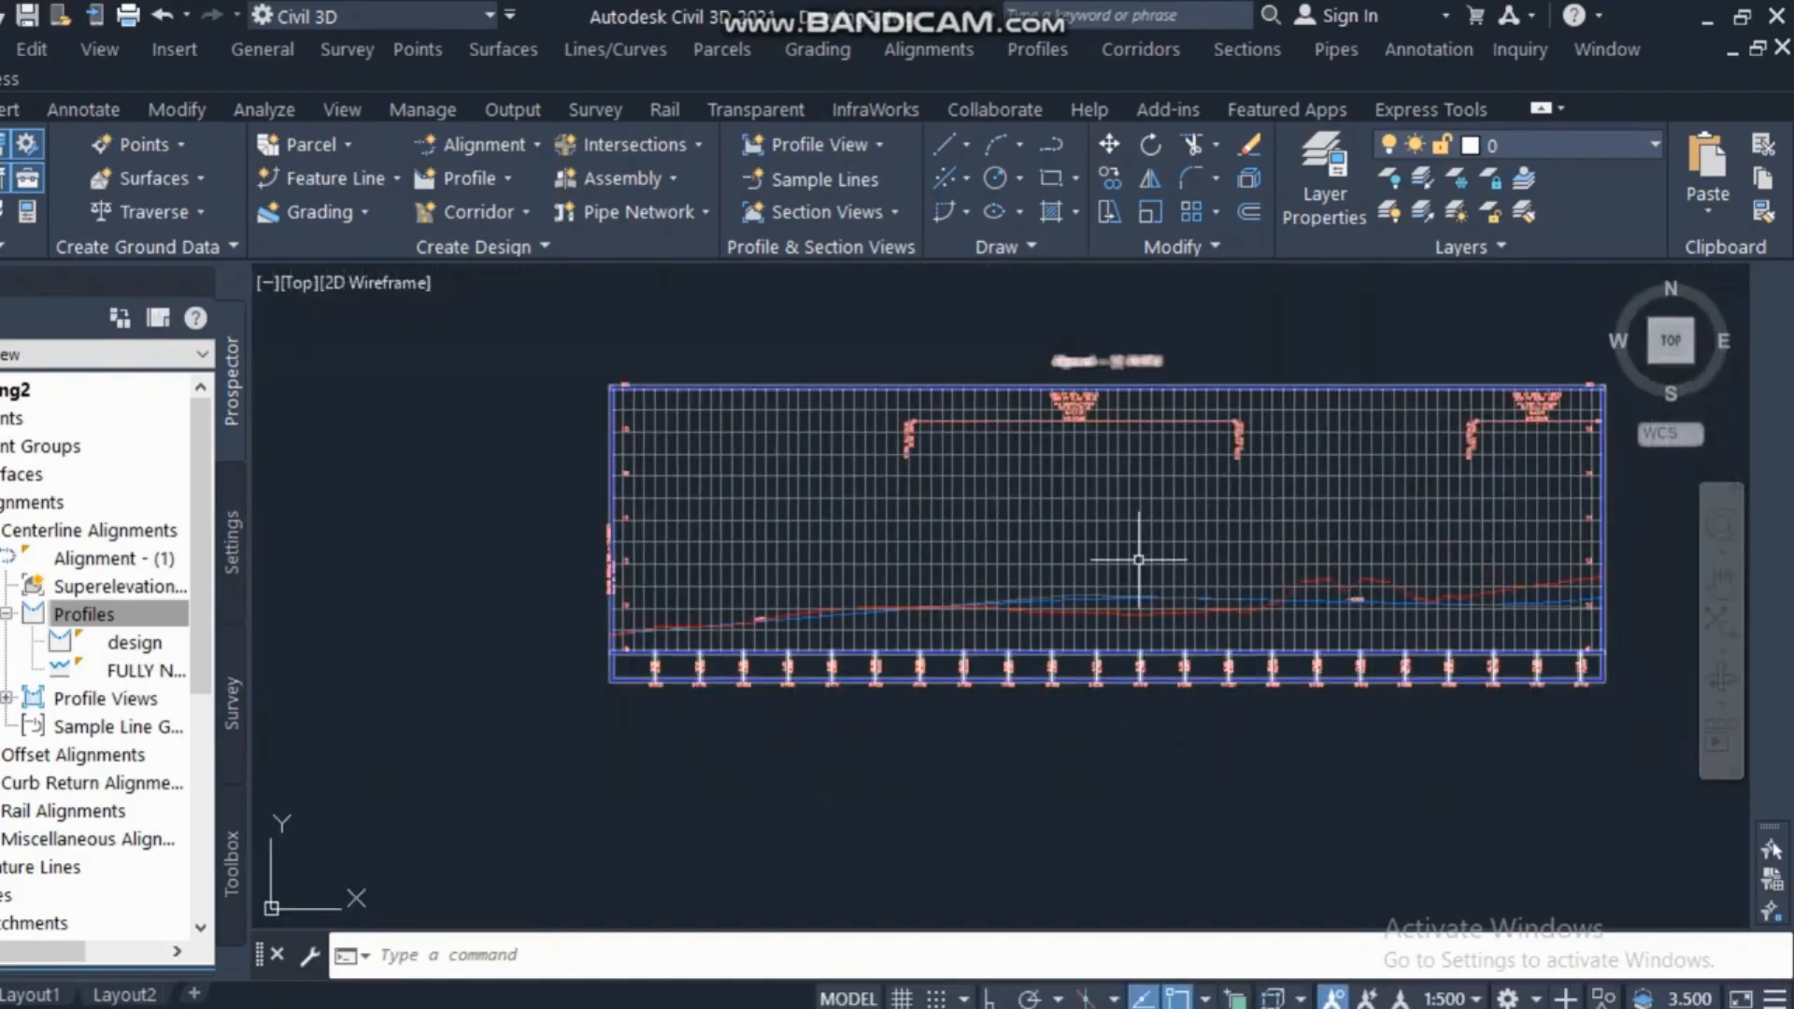
pyautogui.moveTo(901, 573); pyautogui.dragTo(972, 587, button='middle')
# Open the profile view's style for editing and bring up its Graph settings.
pyautogui.click(946, 555)
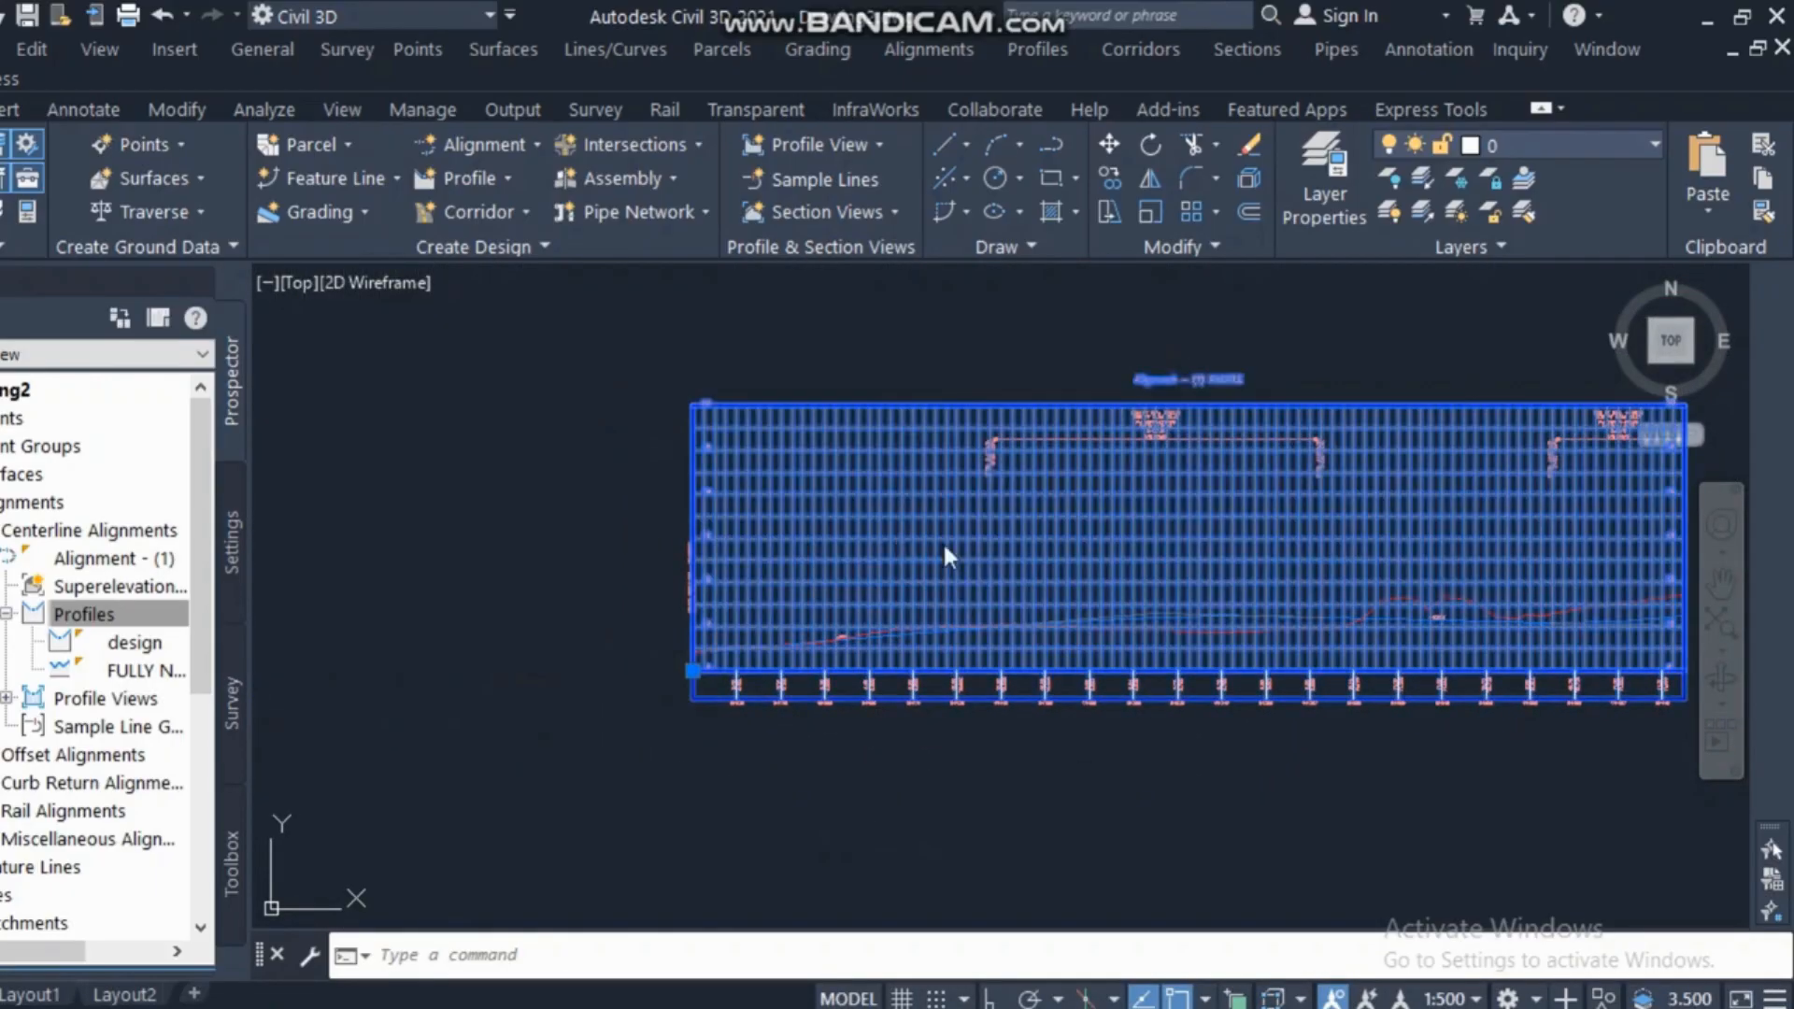
pyautogui.rightClick(945, 555)
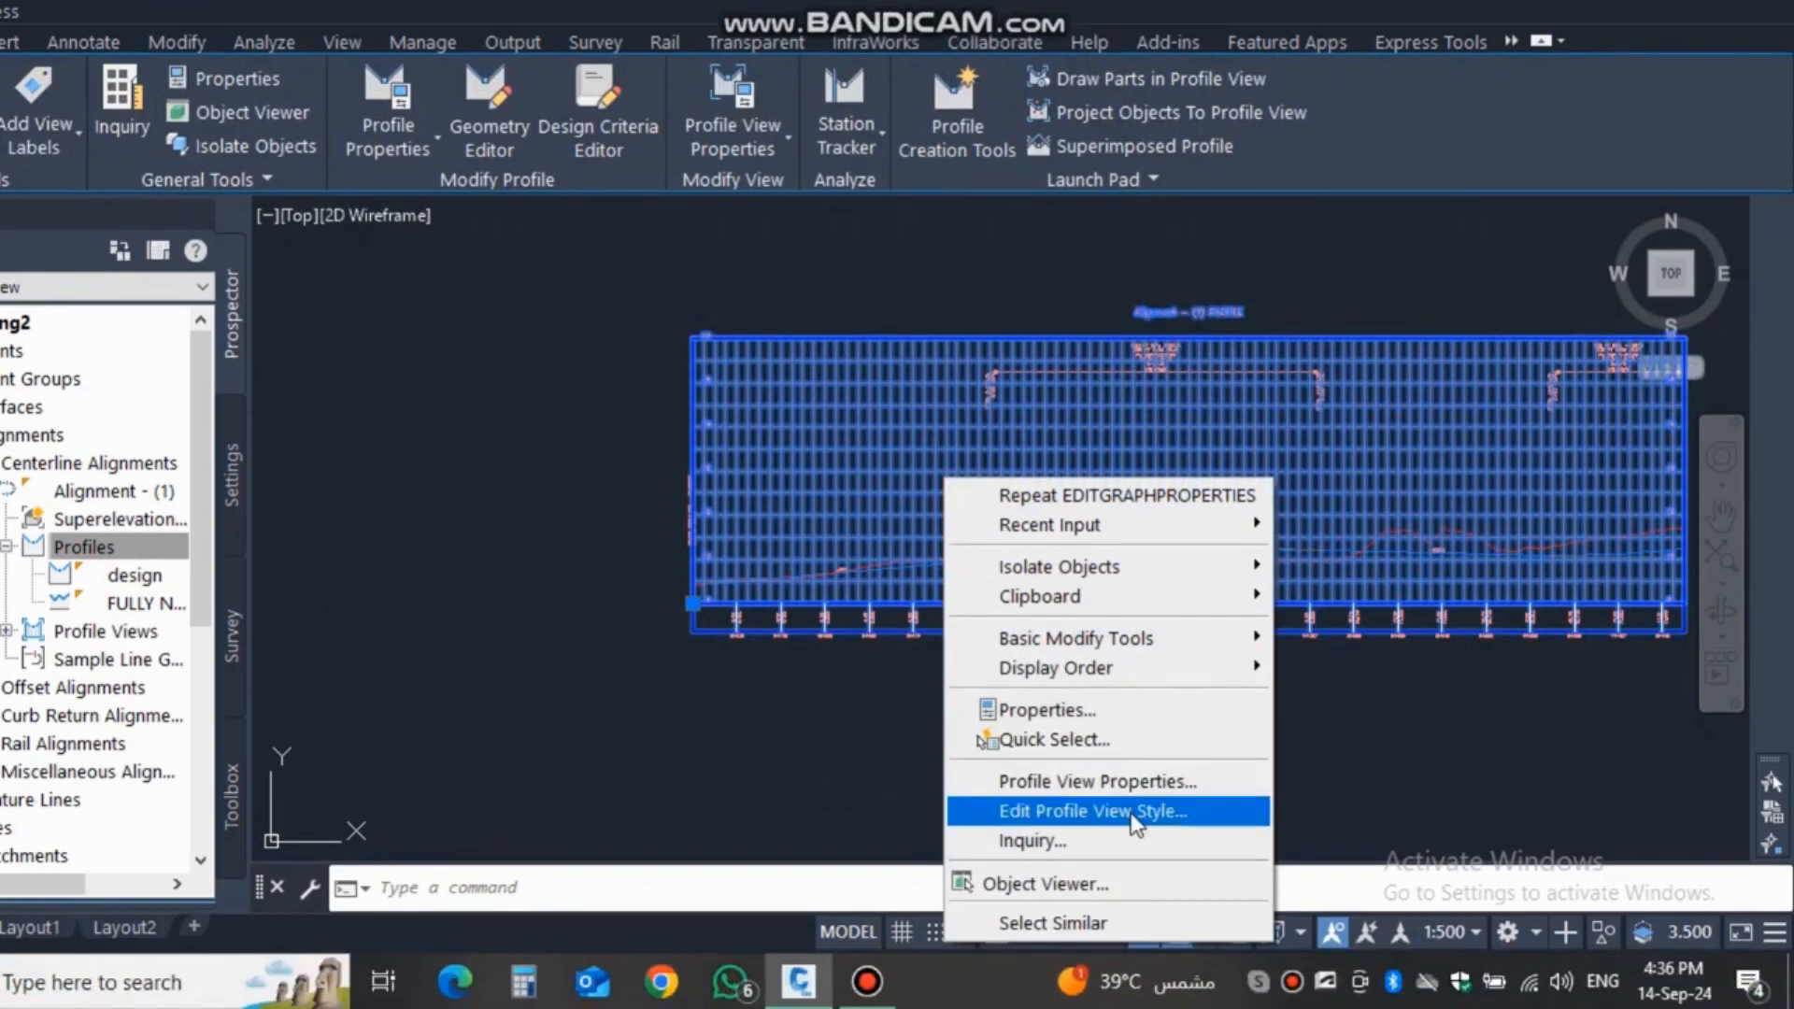
pyautogui.click(1135, 811)
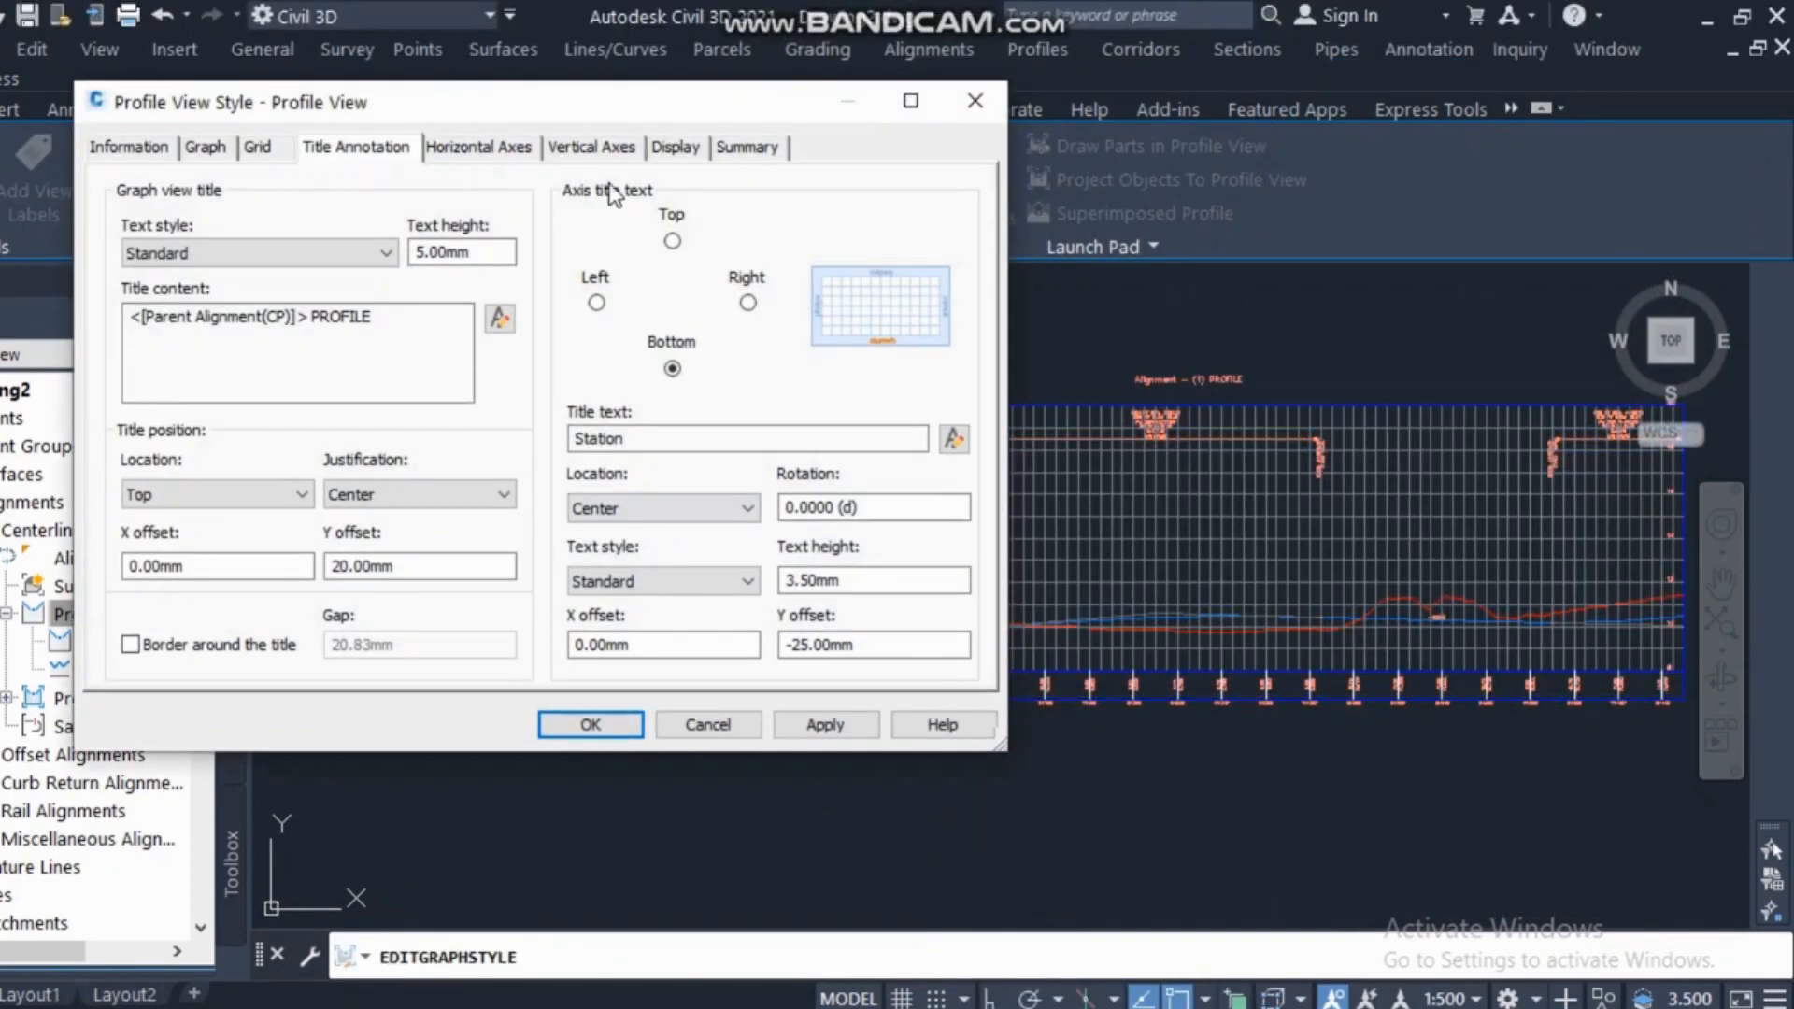
pyautogui.moveTo(619, 112); pyautogui.dragTo(474, 67)
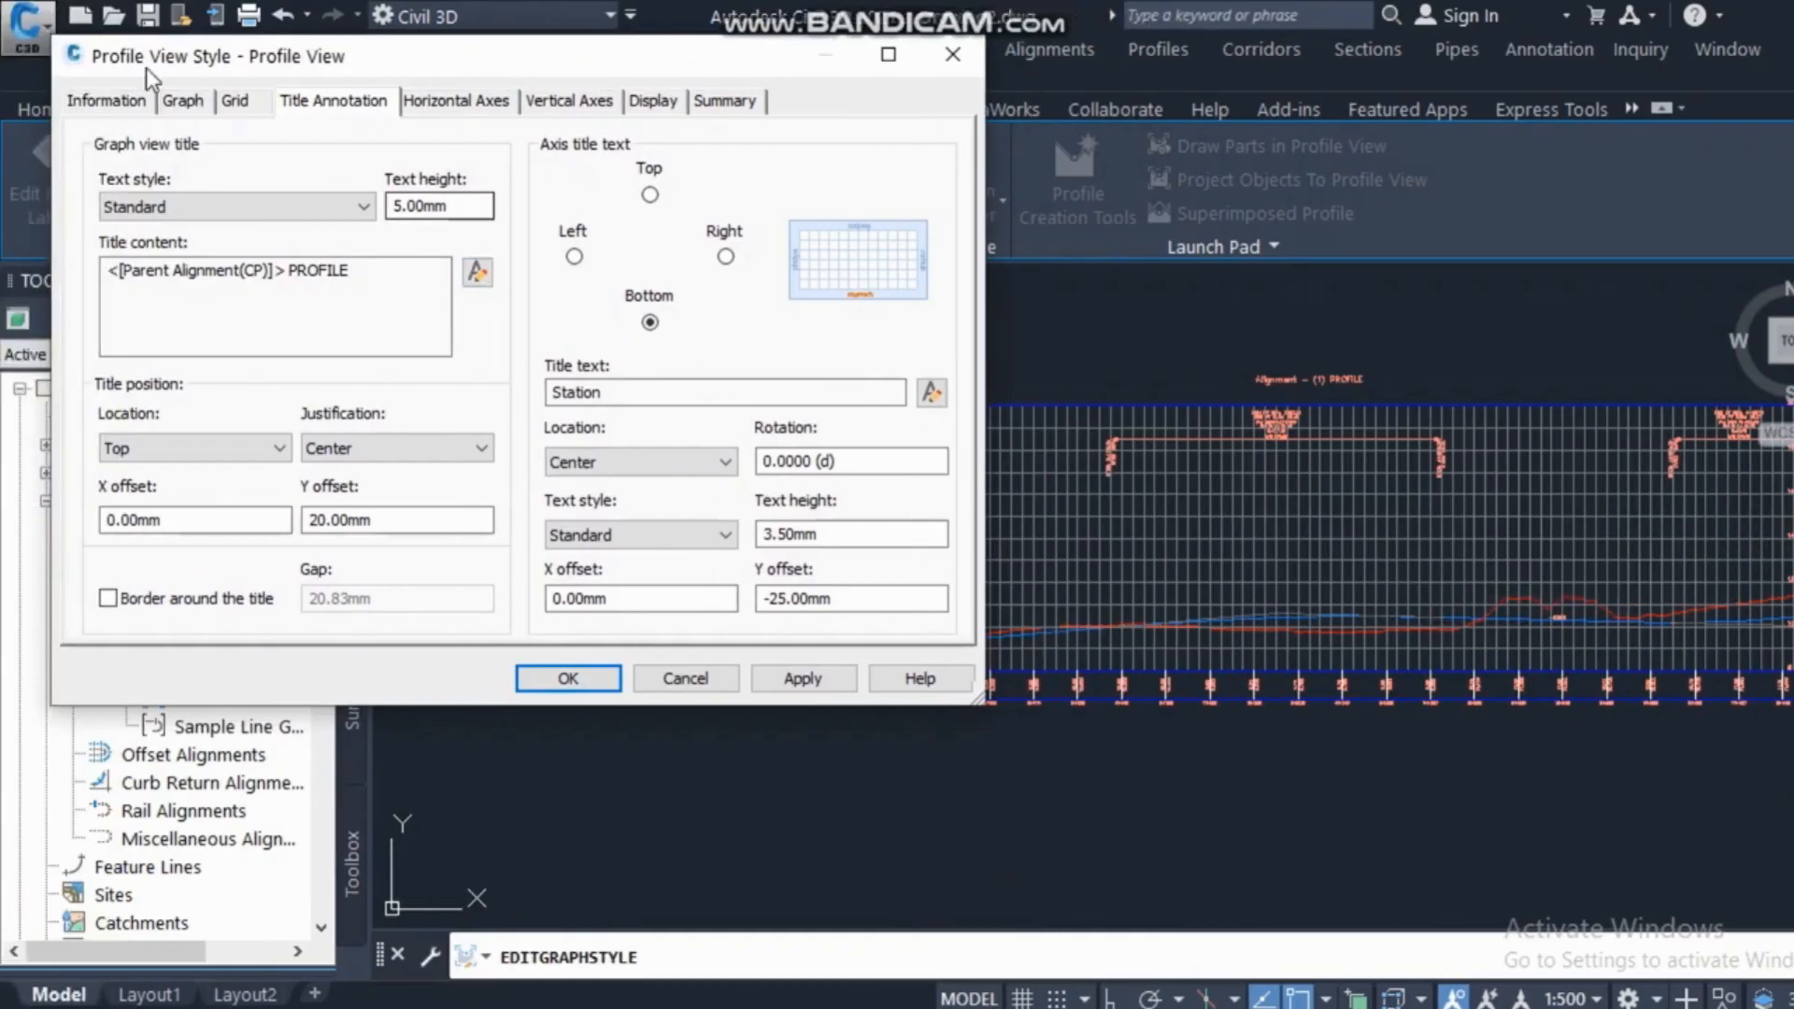
pyautogui.click(106, 100)
pyautogui.click(171, 170)
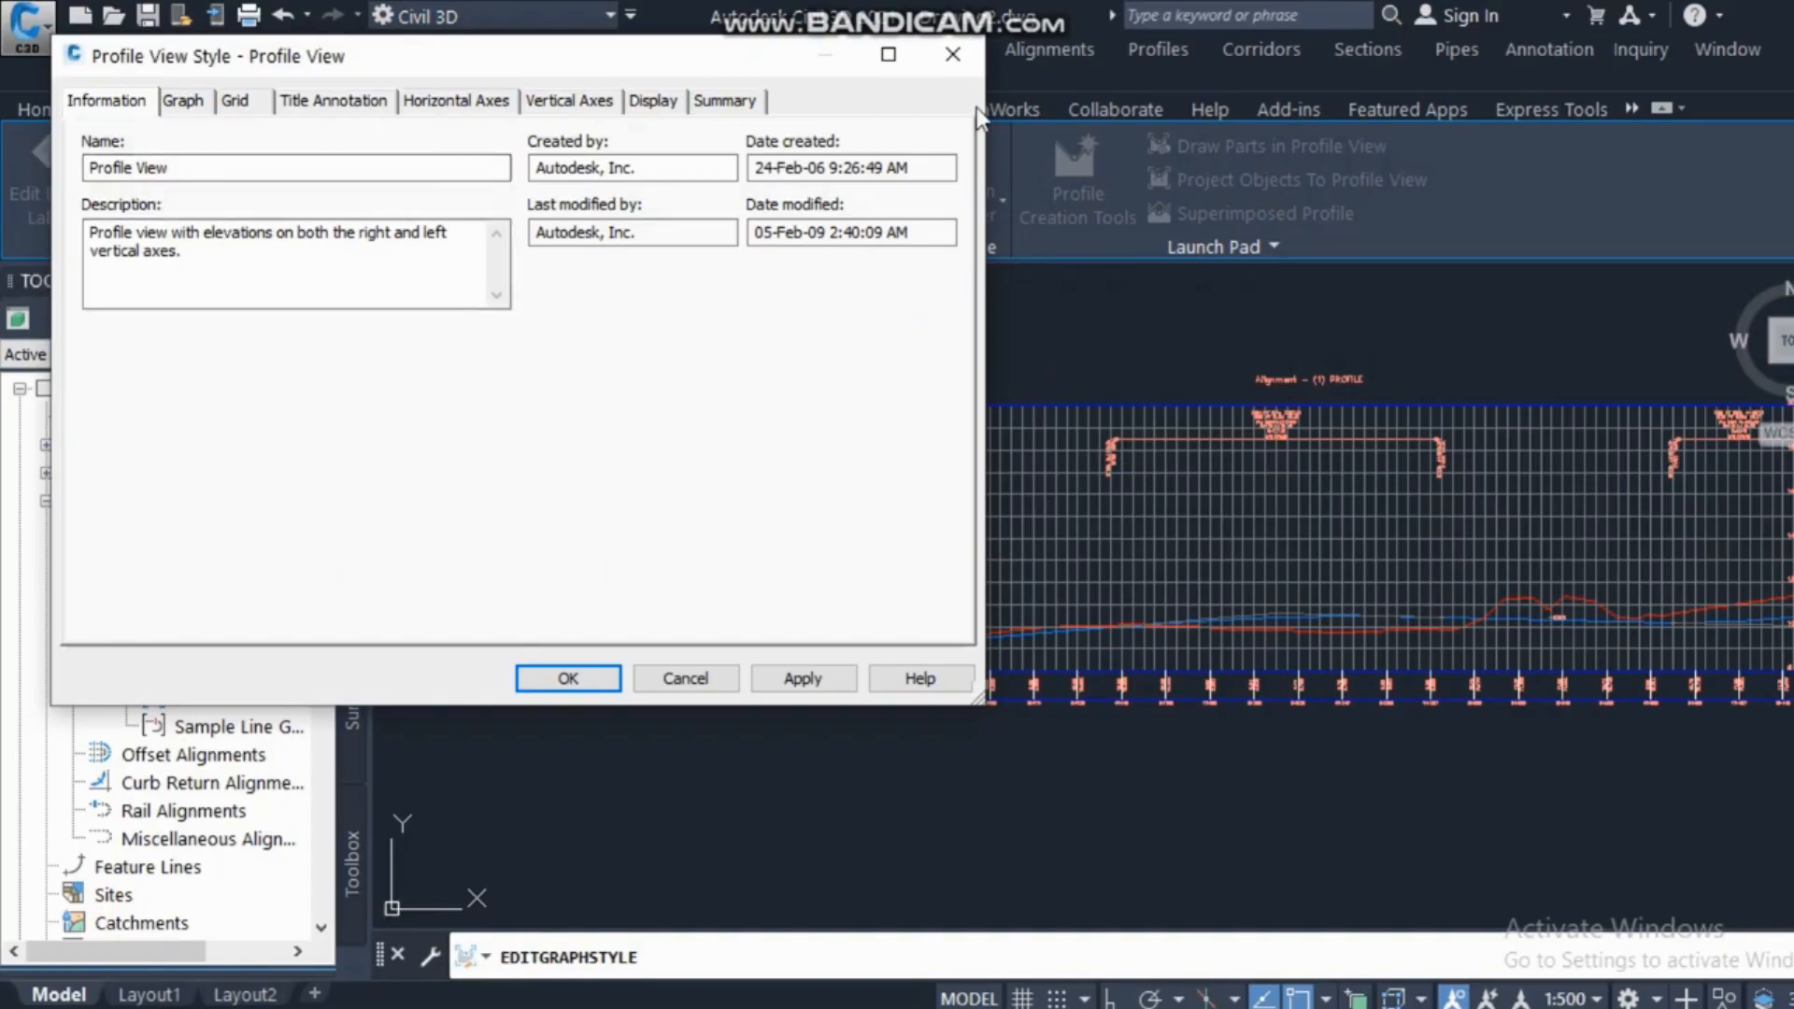
pyautogui.click(184, 100)
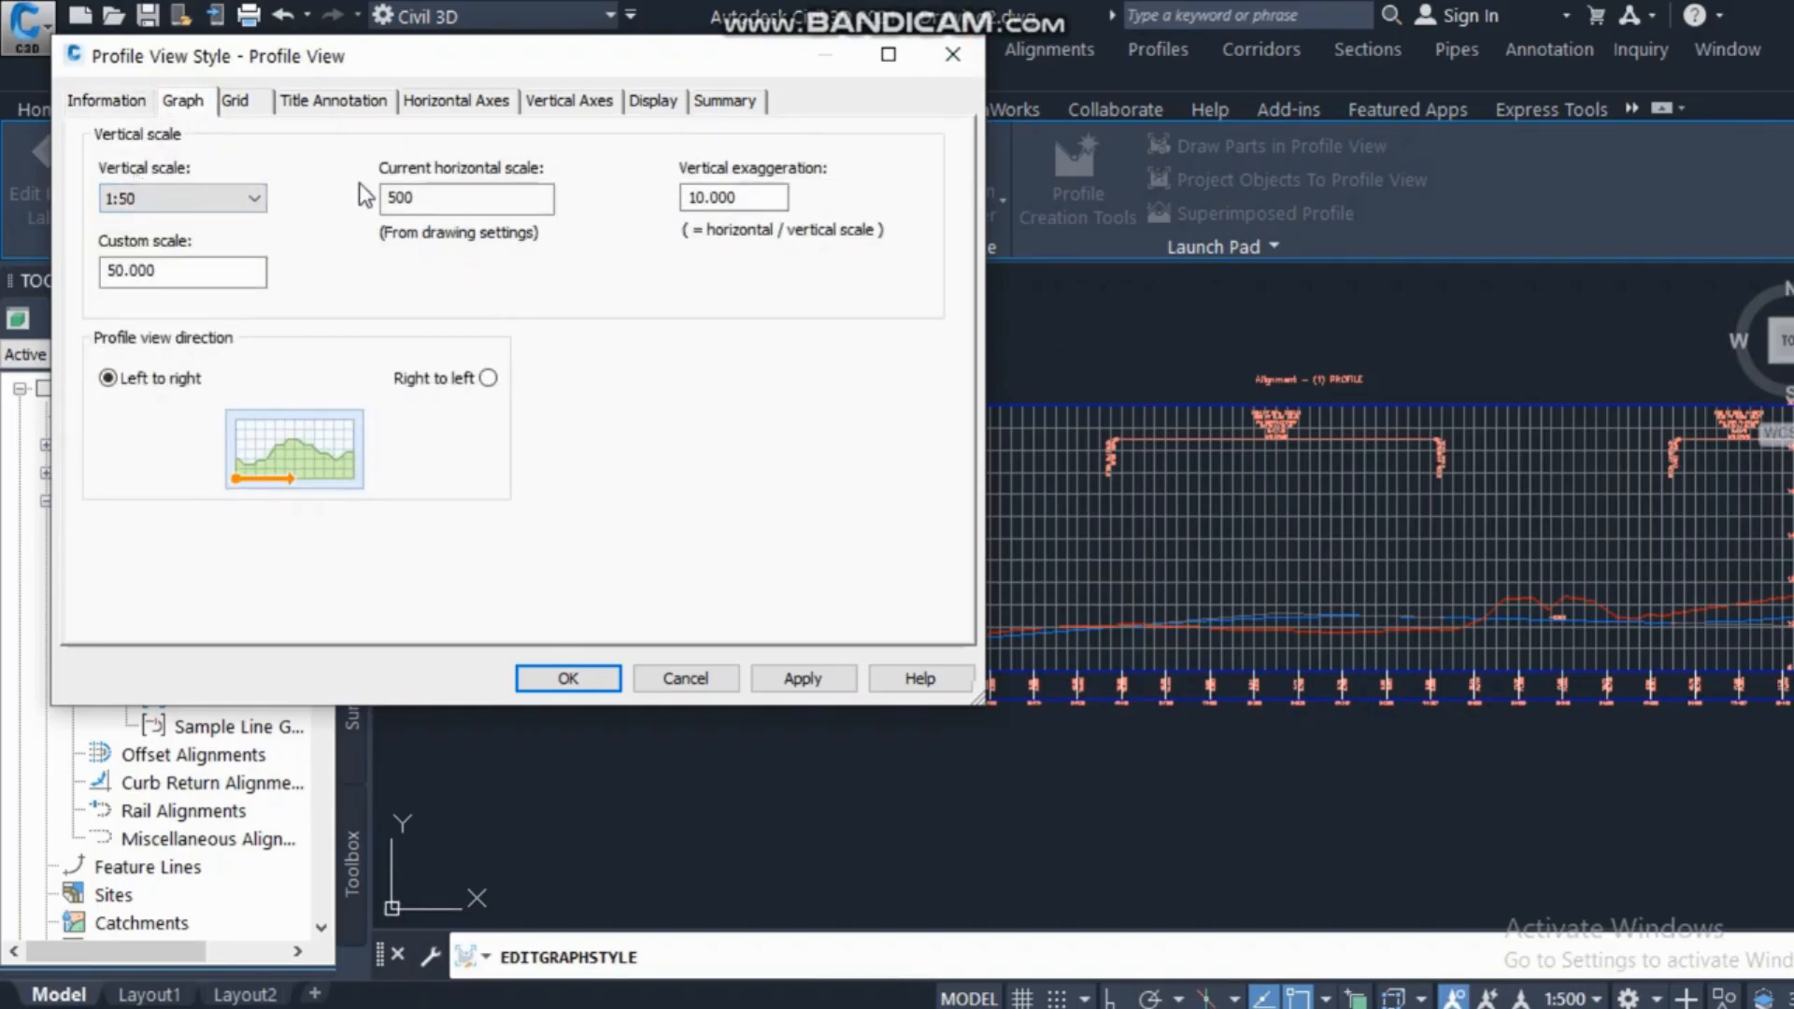
# Set the vertical scale of the profile view style to 1:100 and apply it.
pyautogui.click(237, 199)
pyautogui.click(171, 315)
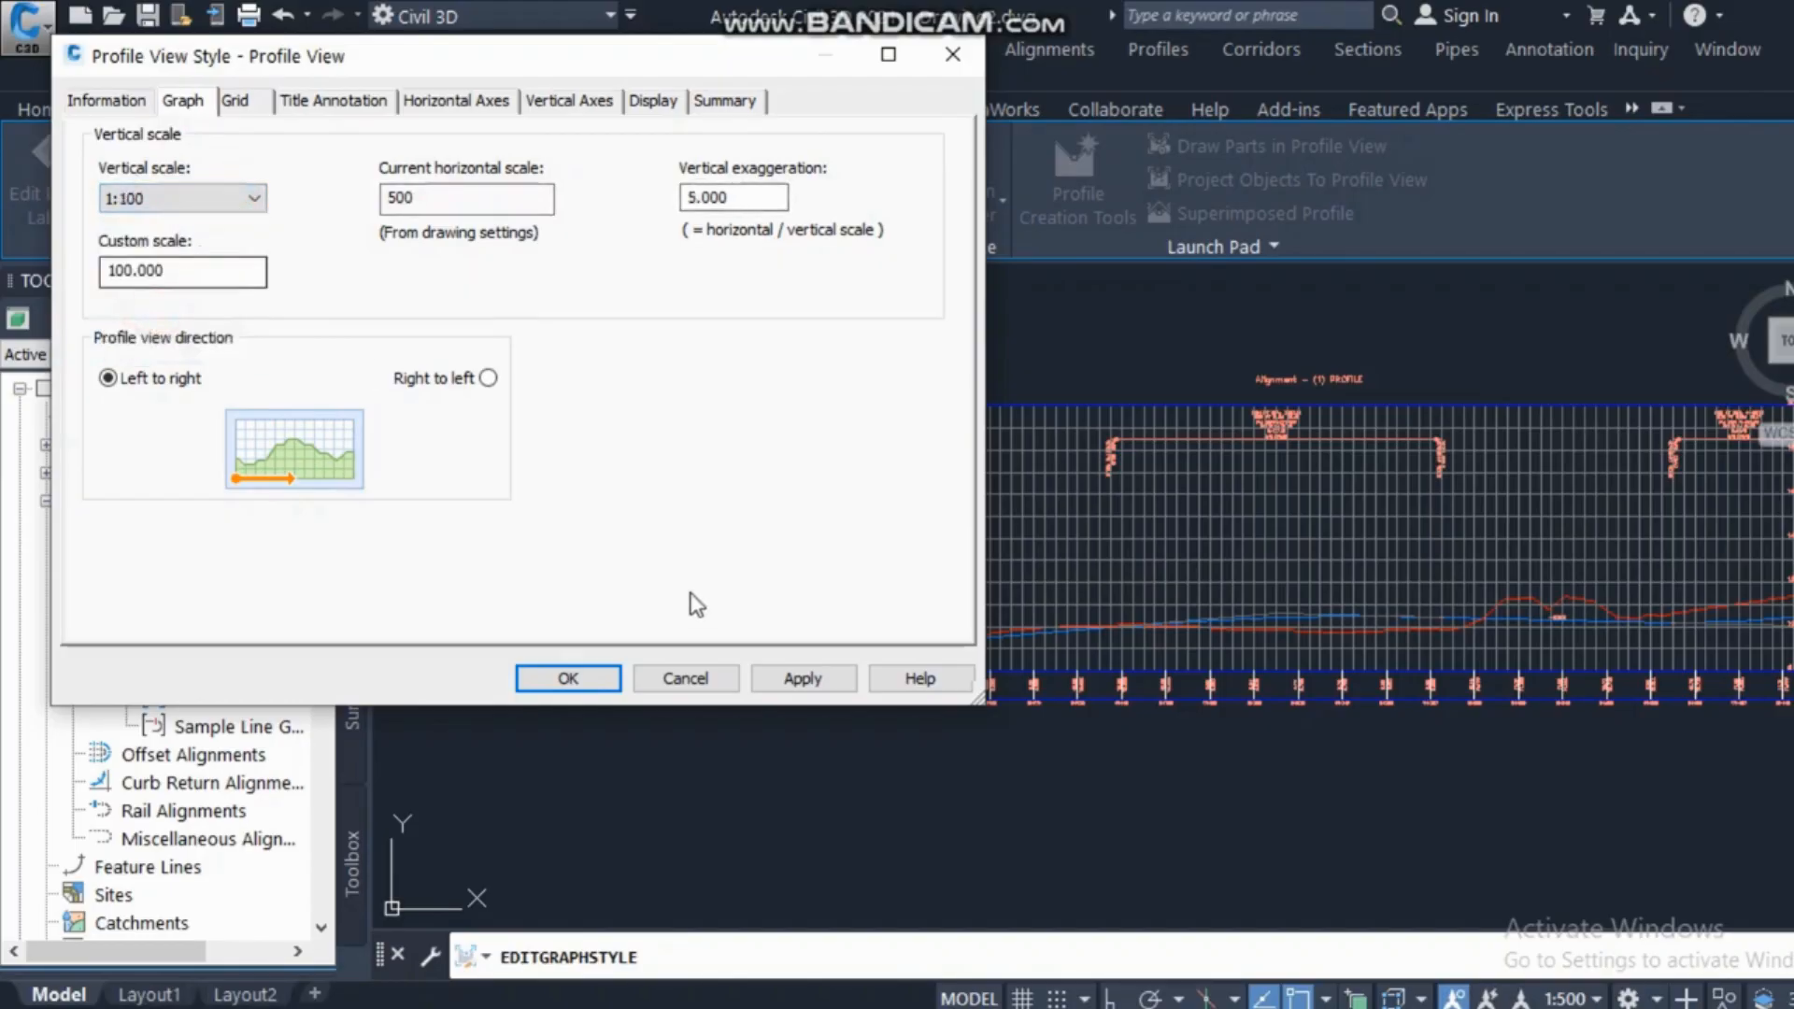
pyautogui.click(803, 680)
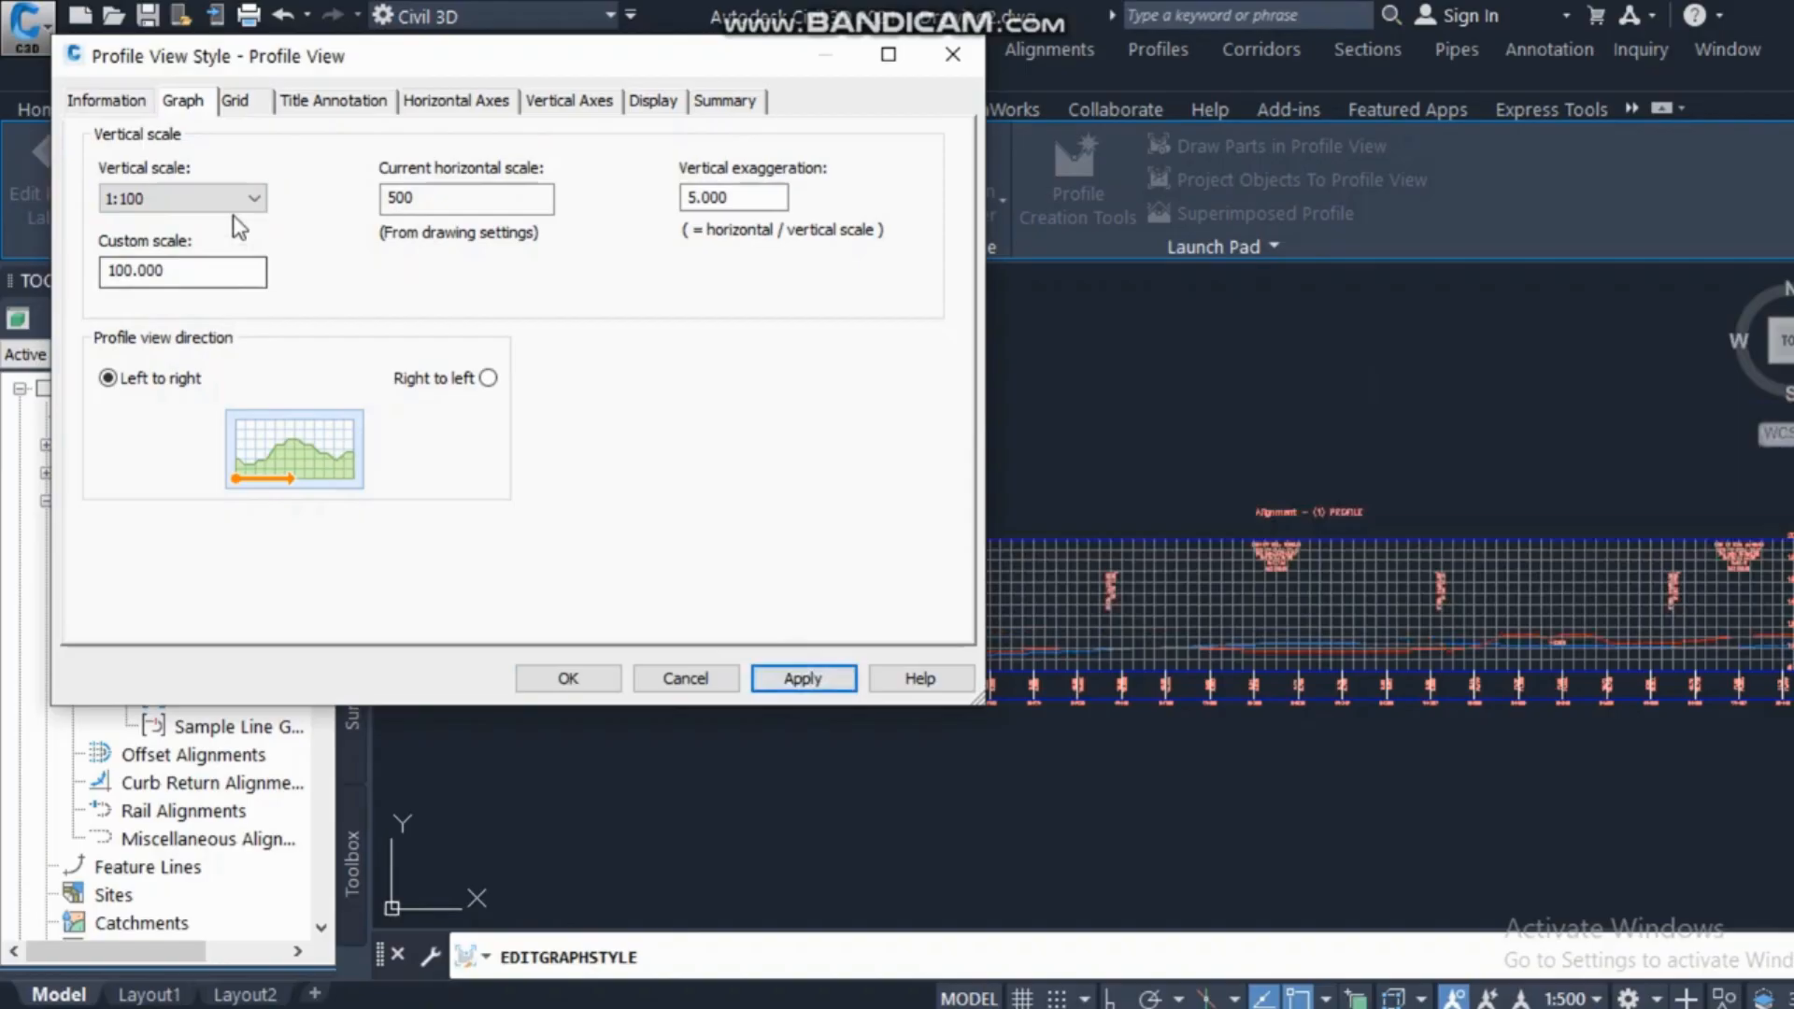
# Set the vertical scale of the profile view style to 1:200 and apply it.
pyautogui.click(248, 199)
pyautogui.click(123, 334)
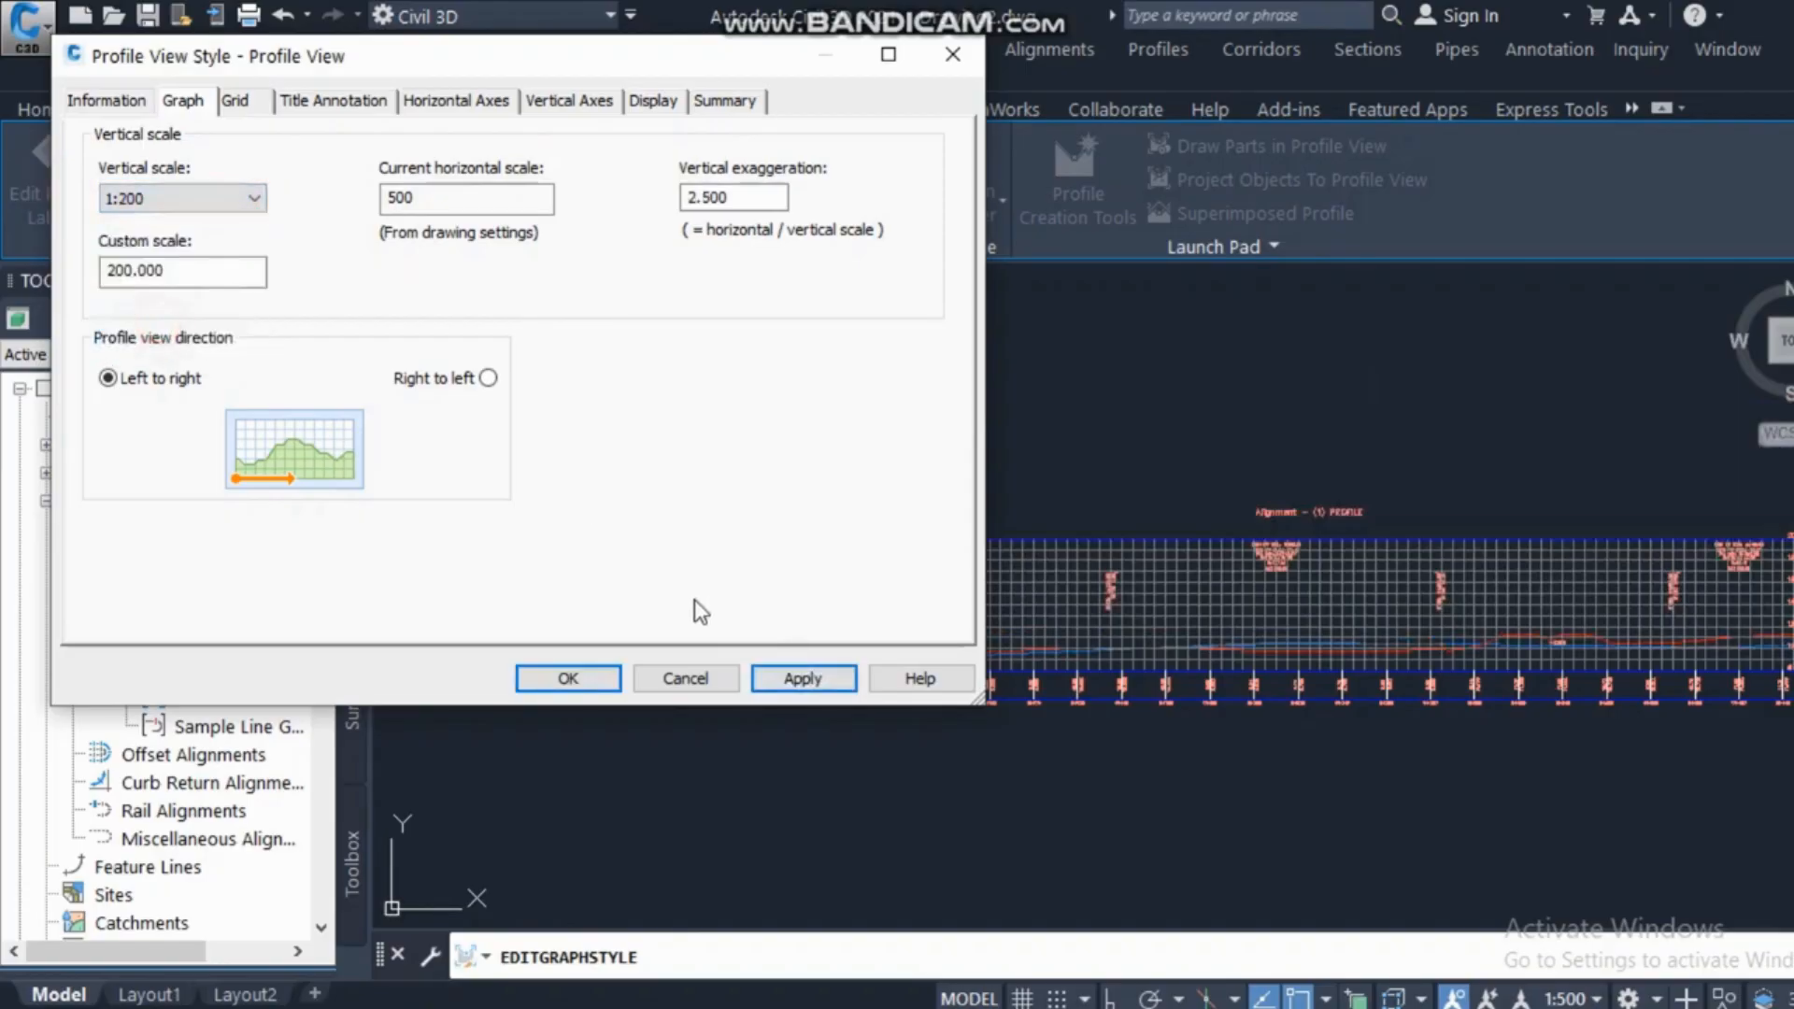
pyautogui.click(785, 675)
# Set the vertical scale of the profile view style to 1:100, apply it and close the style settings.
pyautogui.click(250, 199)
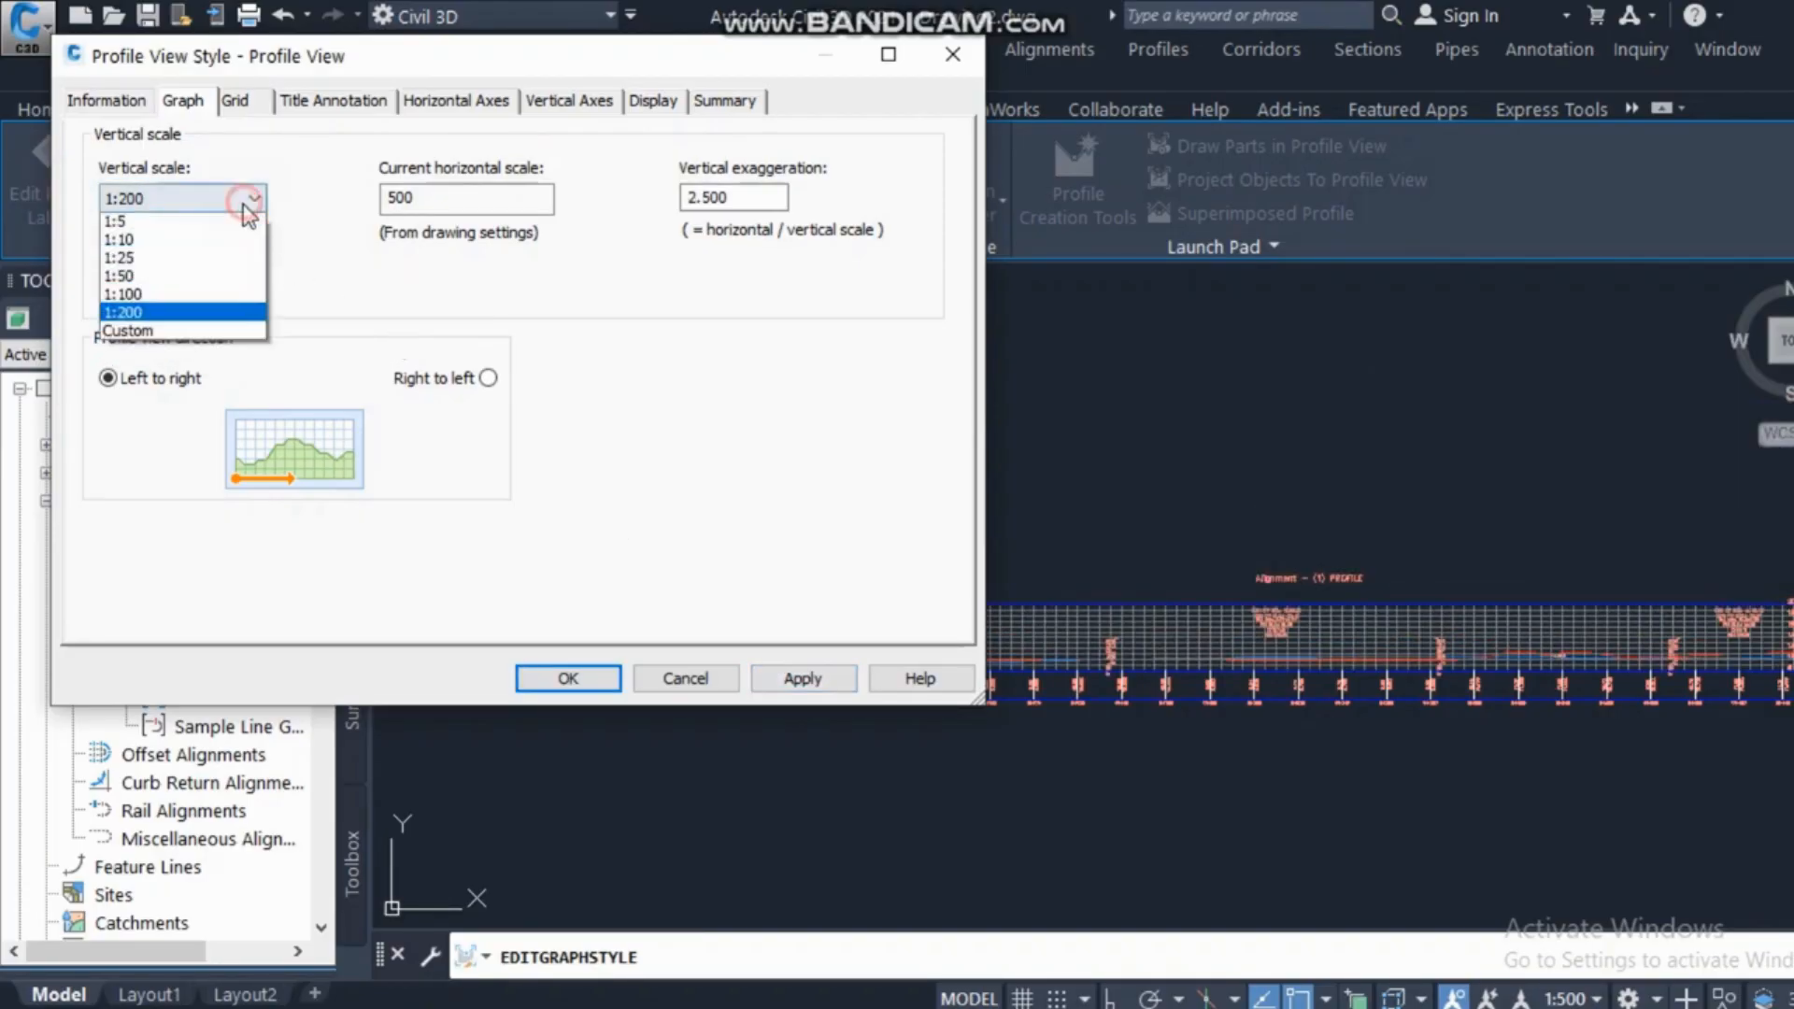
pyautogui.click(122, 315)
pyautogui.click(802, 677)
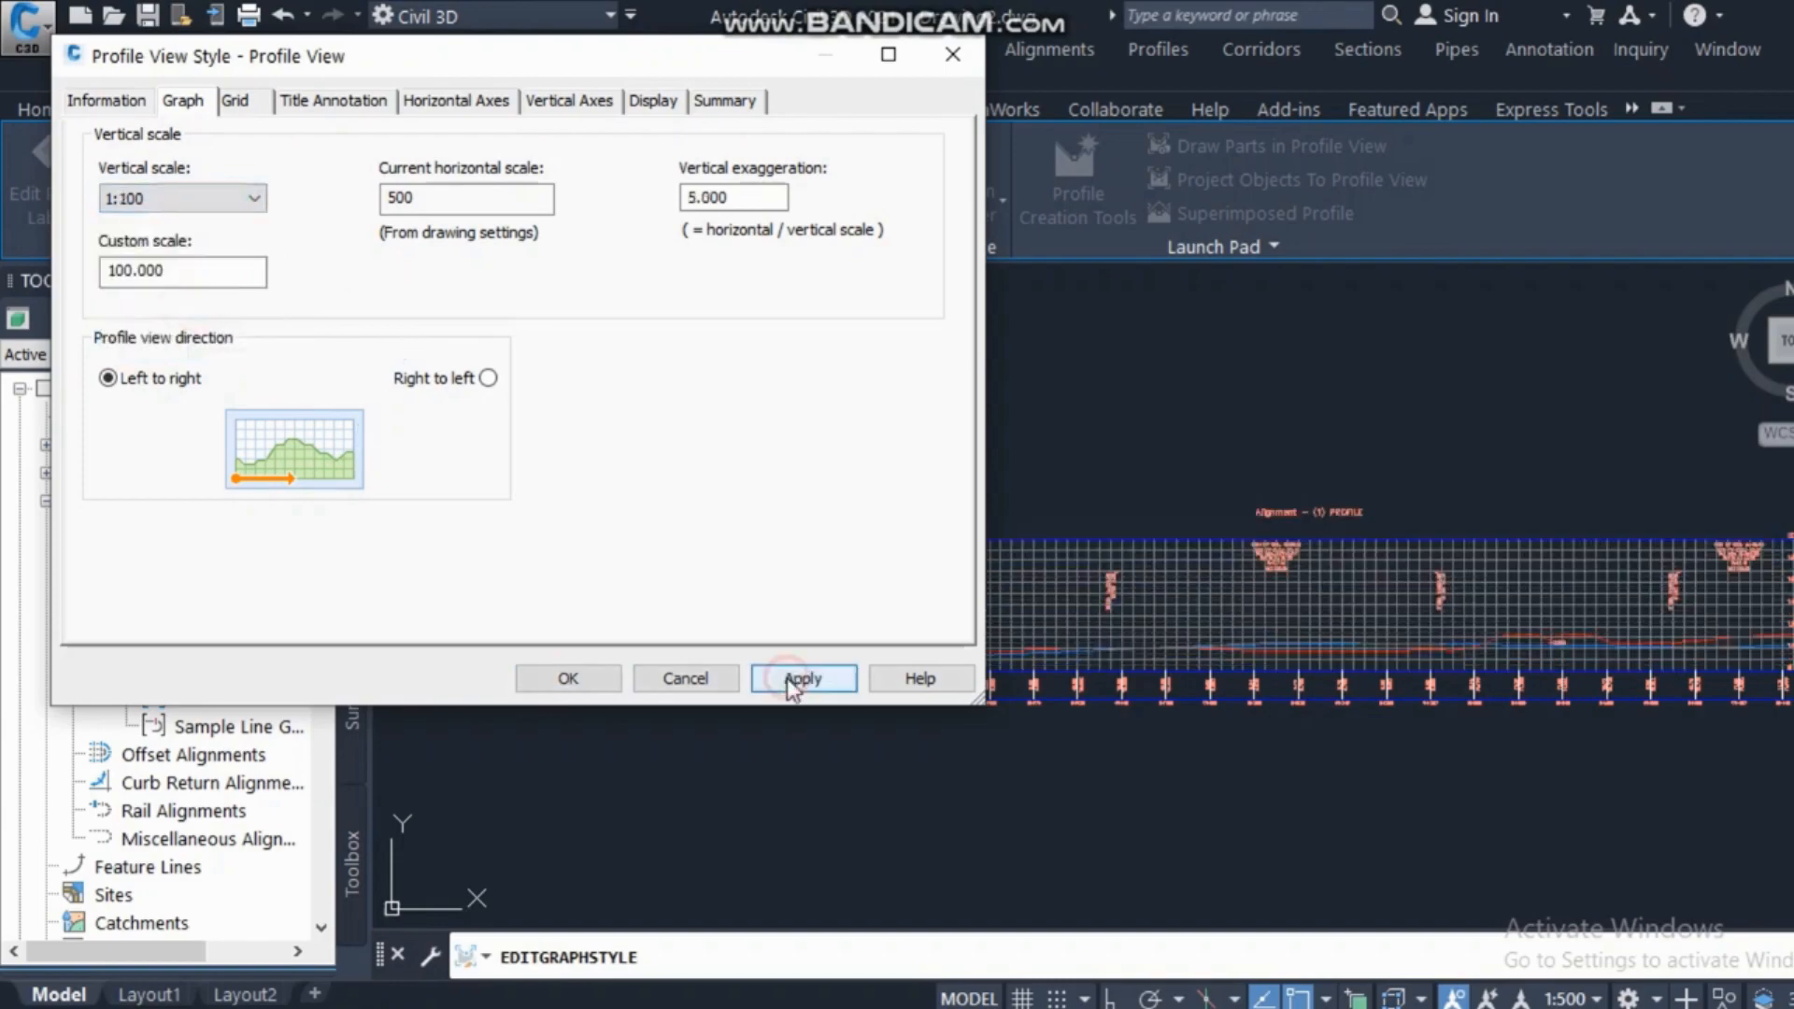
pyautogui.click(593, 679)
# Reopen the profile view's style for editing and bring up its Grid settings.
pyautogui.scroll(4, 822, 680)
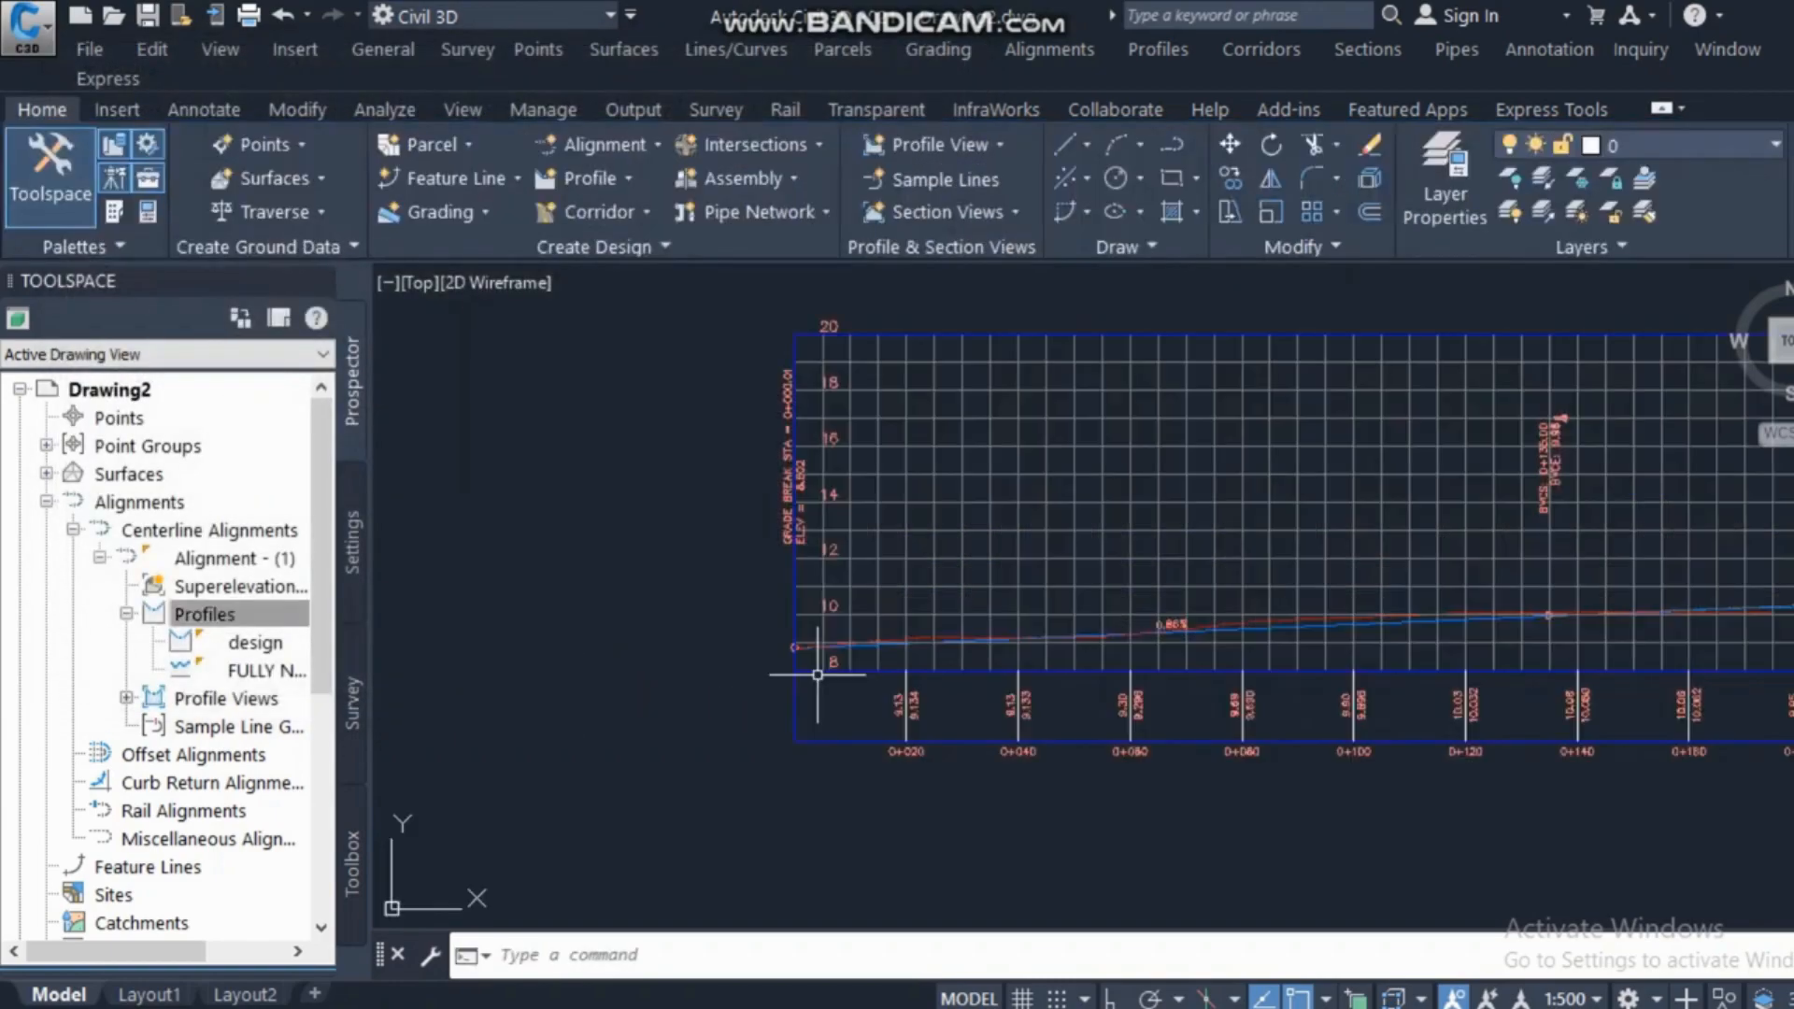
pyautogui.moveTo(951, 687); pyautogui.dragTo(861, 687, button='middle')
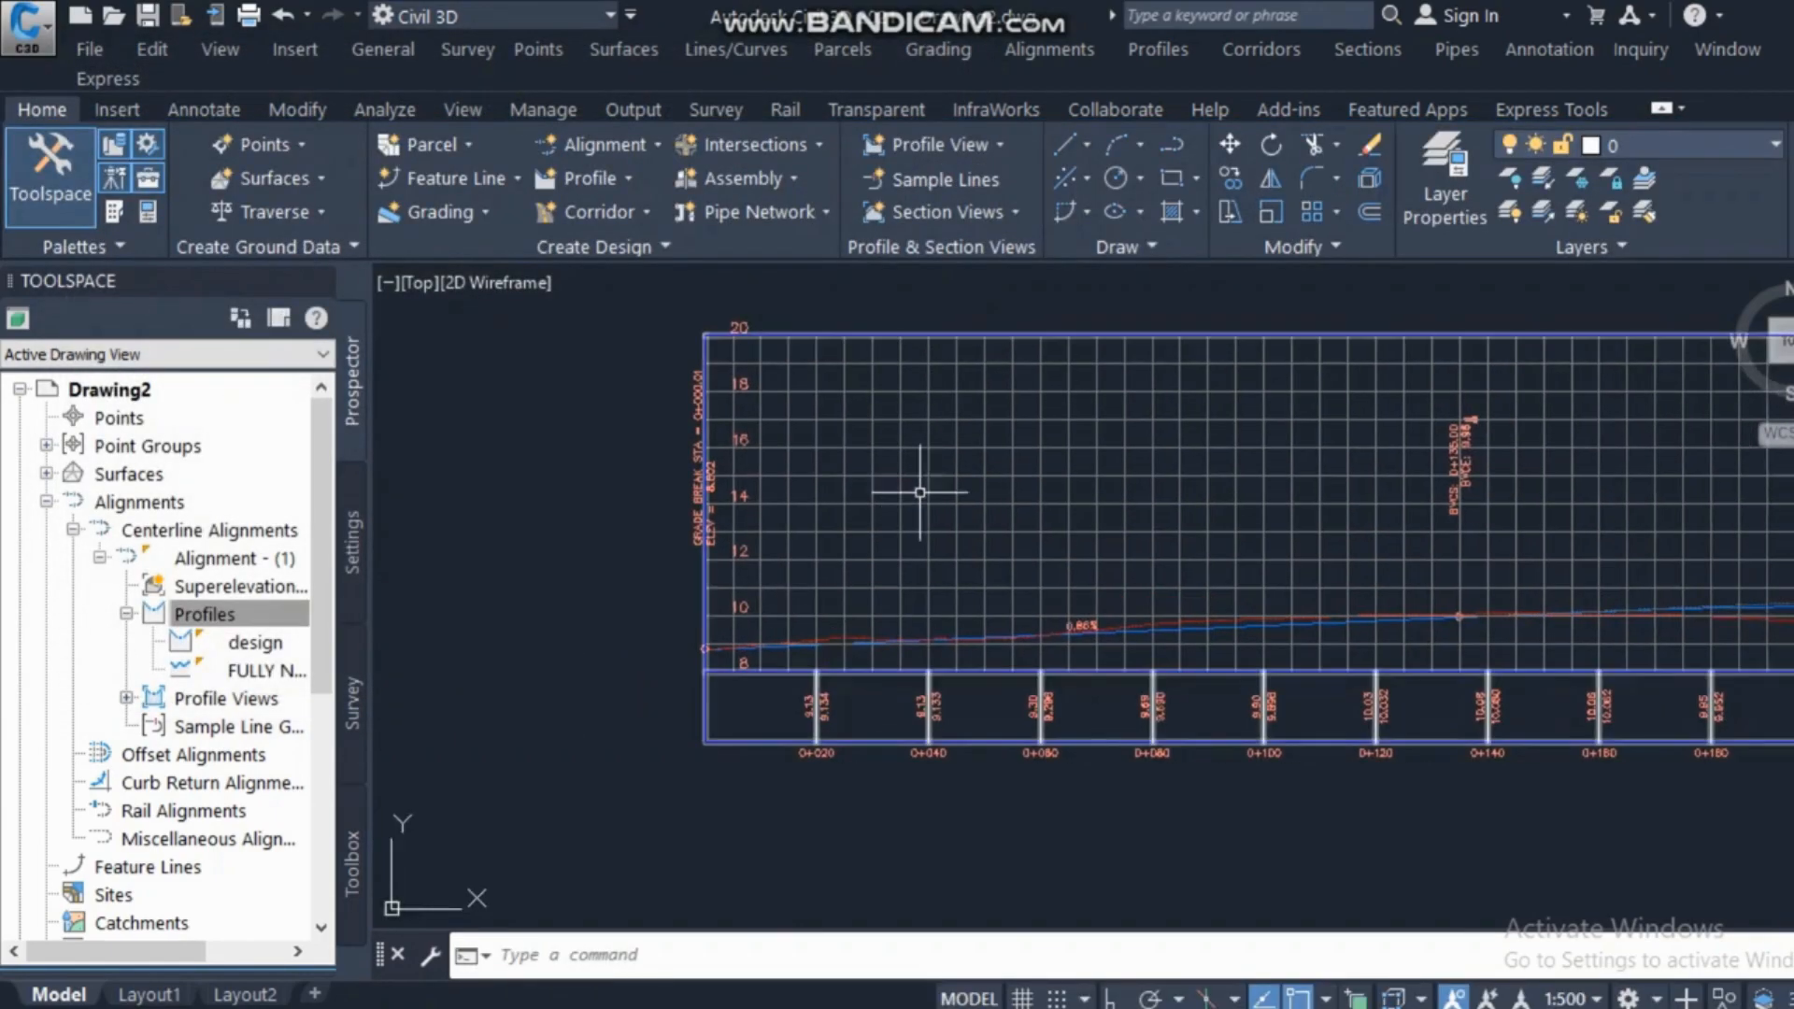
pyautogui.scroll(-4, 845, 550)
pyautogui.moveTo(1025, 567); pyautogui.dragTo(1235, 611, button='middle')
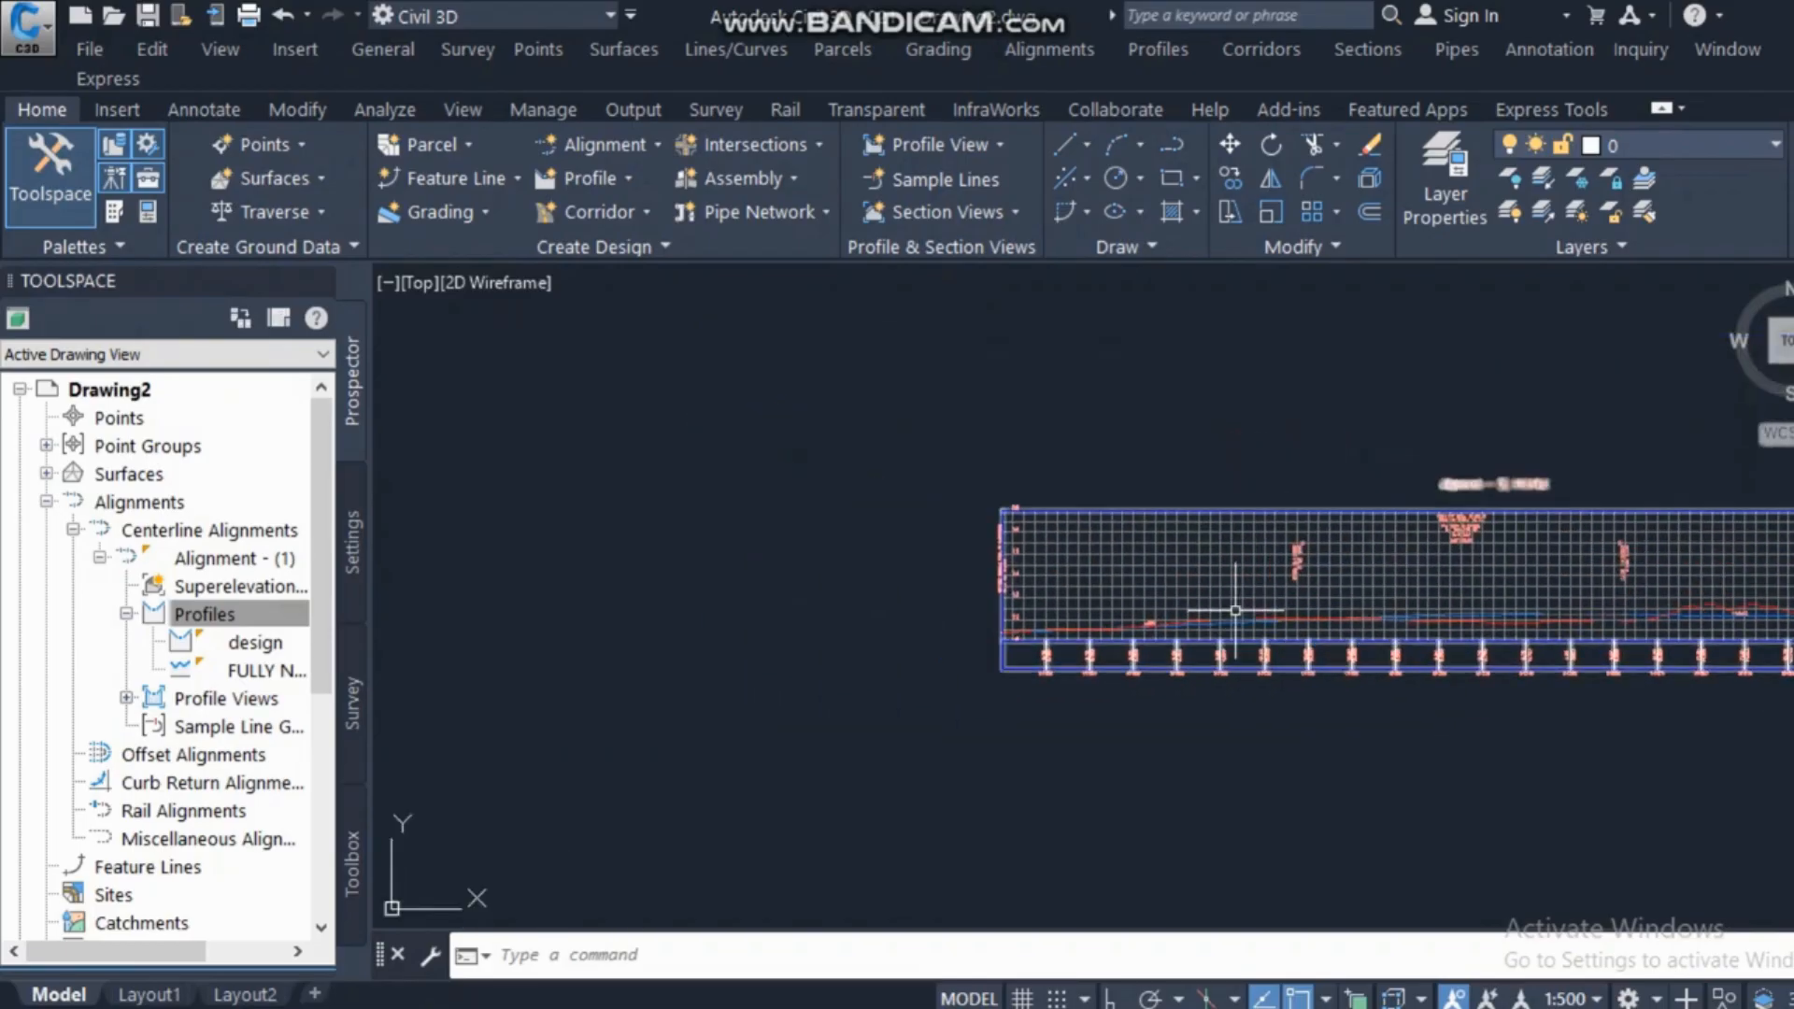
pyautogui.click(1245, 581)
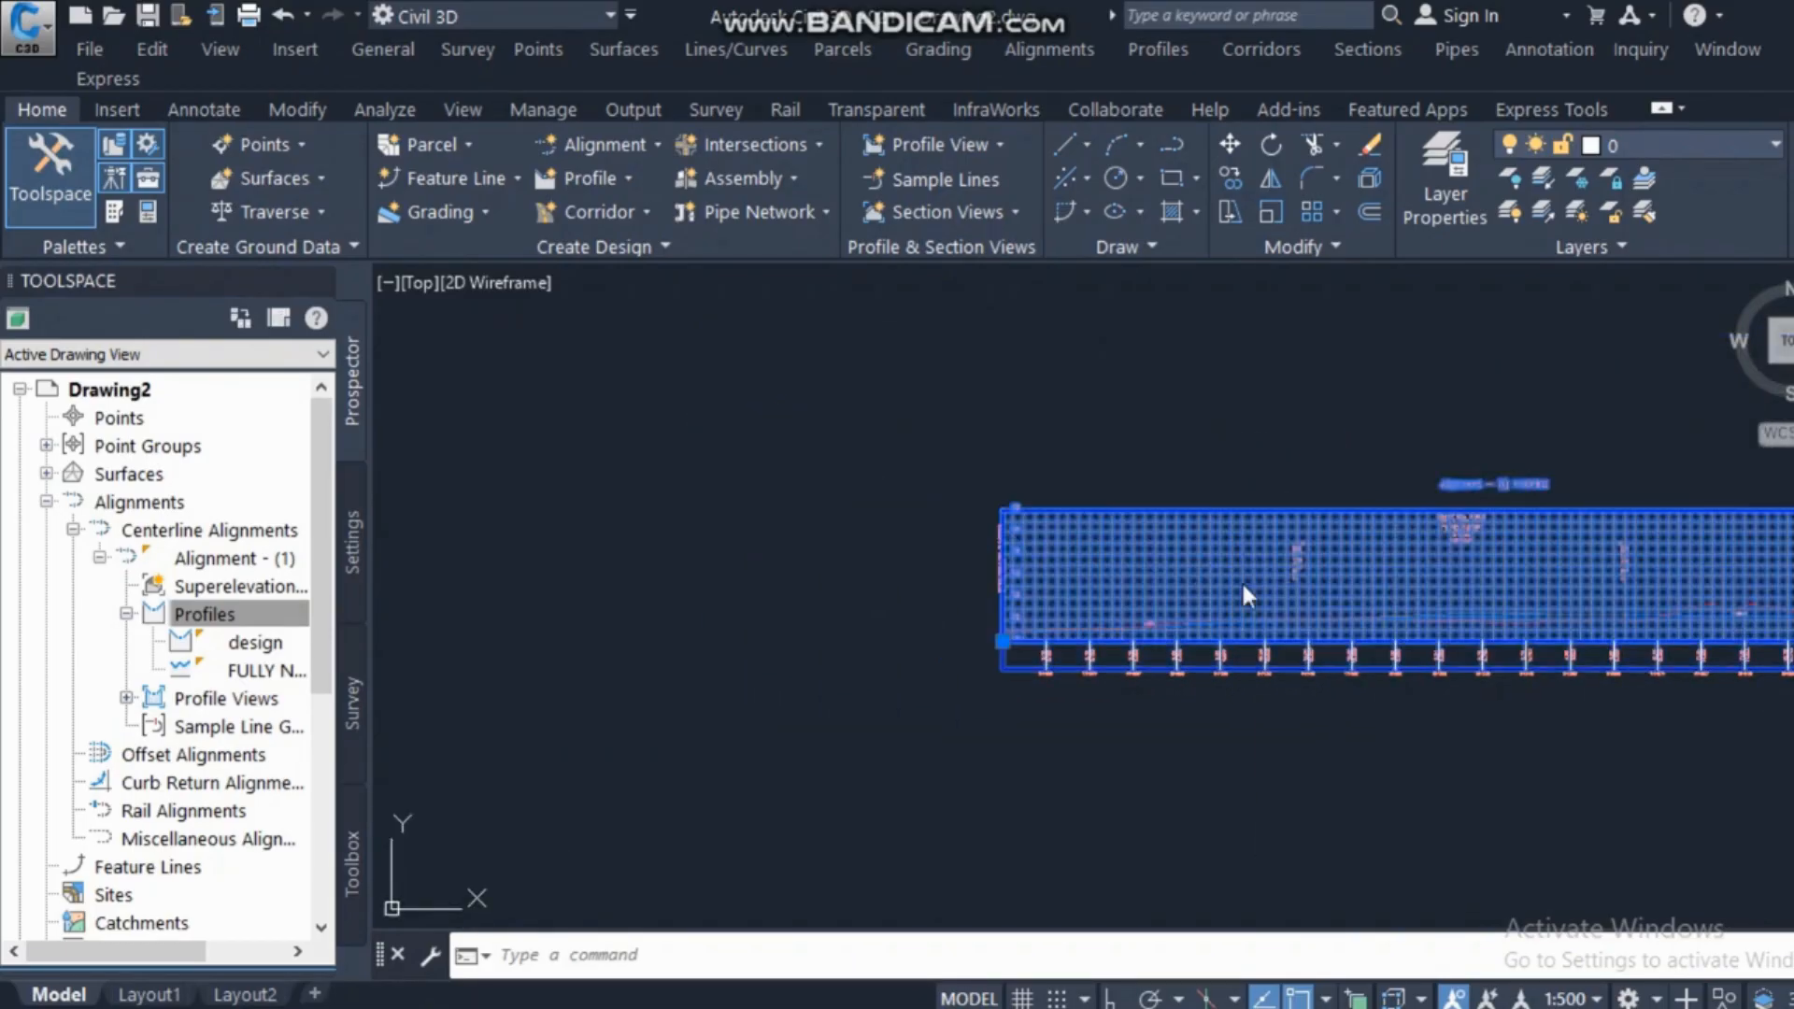
pyautogui.rightClick(1241, 579)
pyautogui.click(1347, 458)
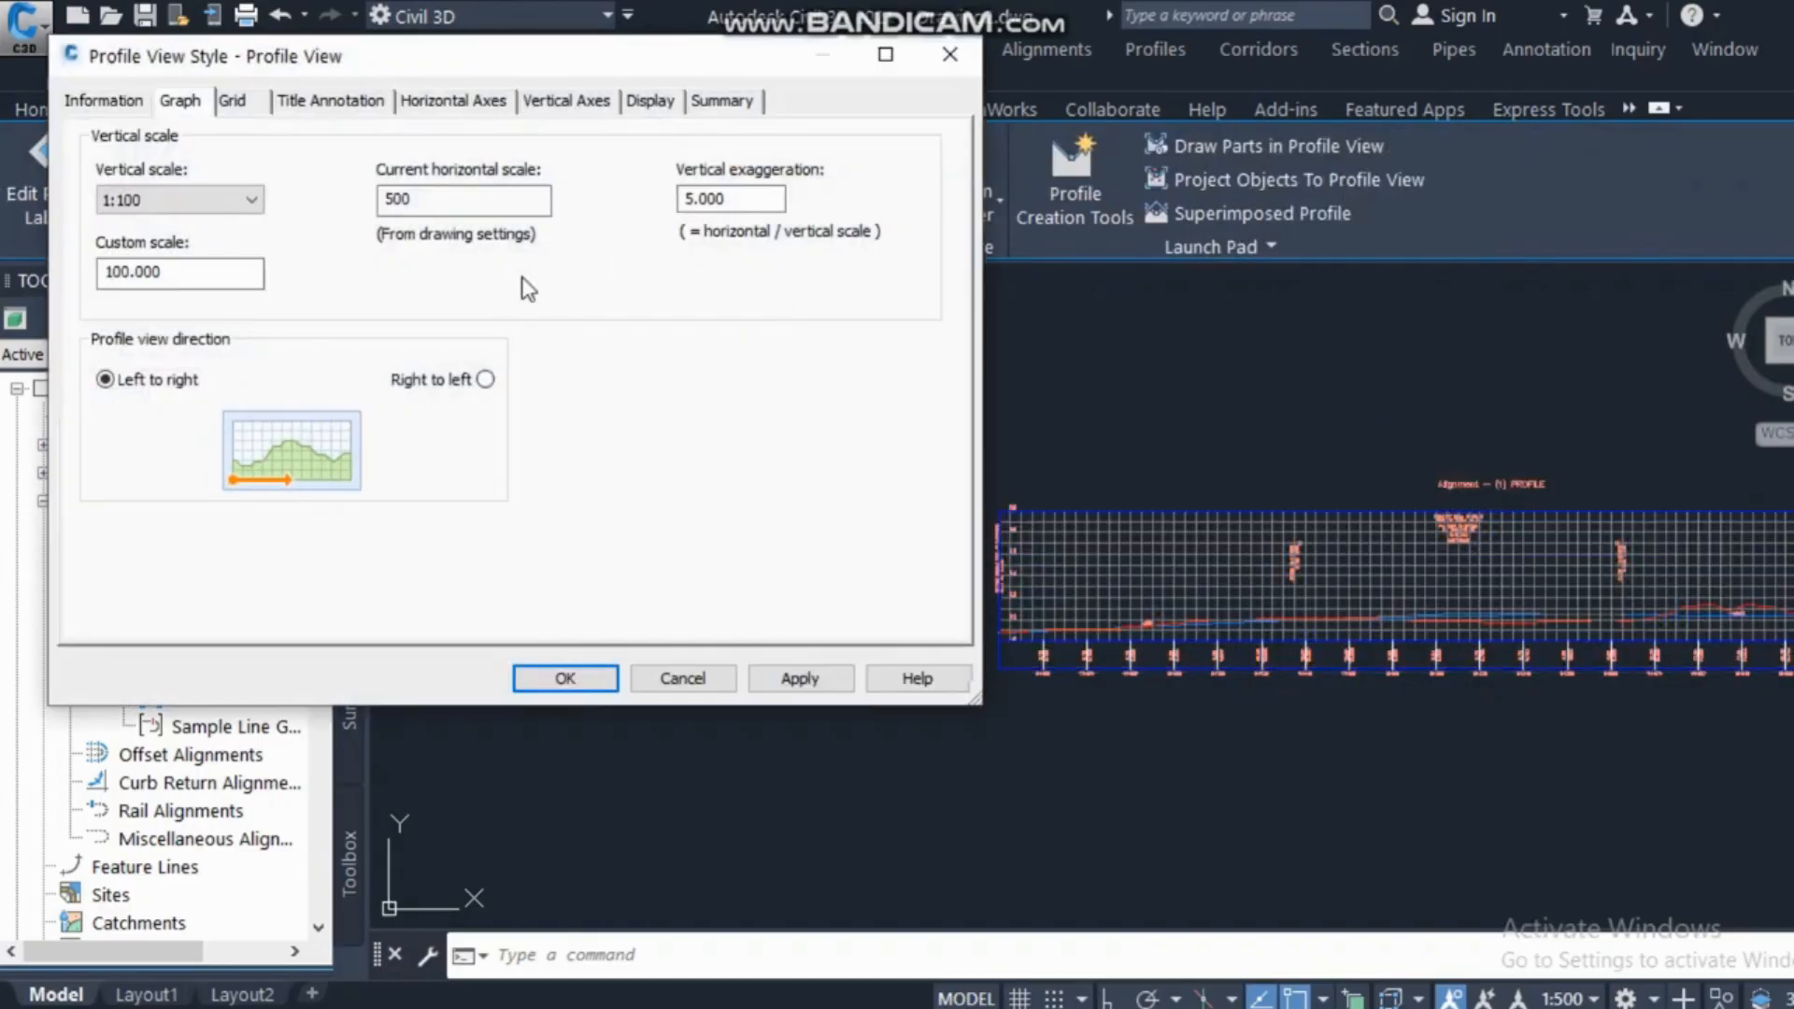
pyautogui.click(235, 101)
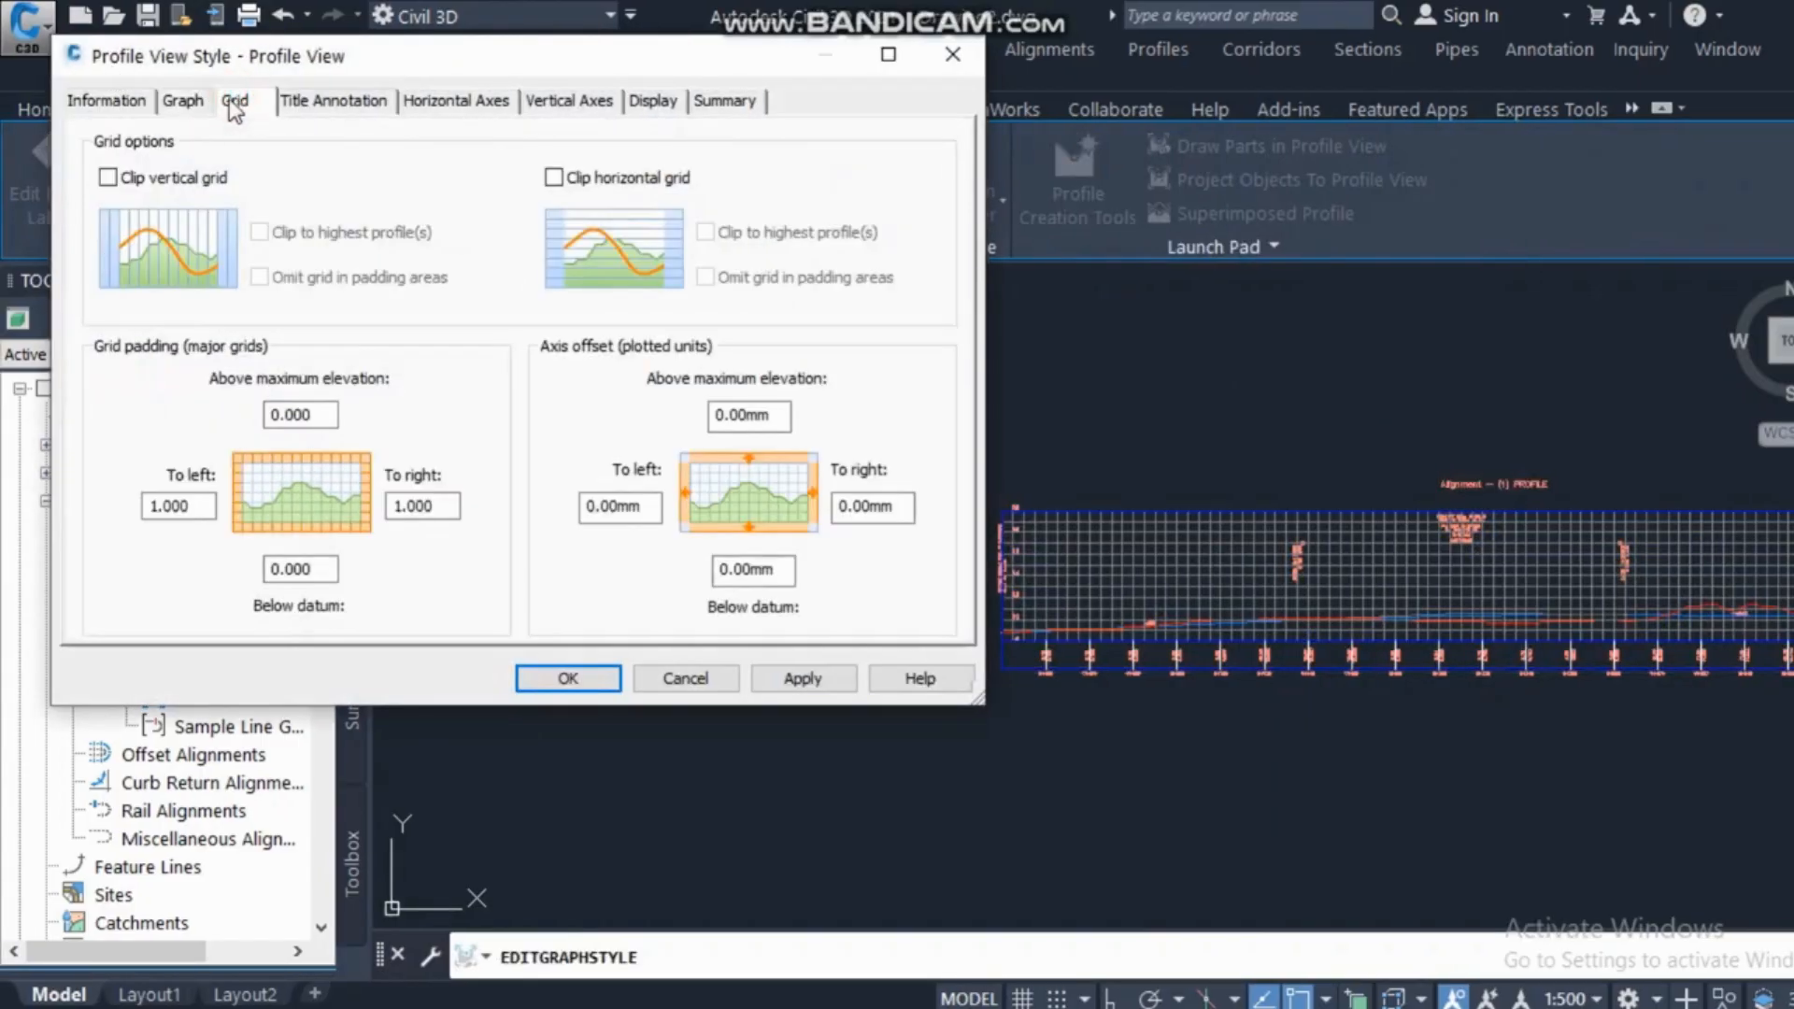
pyautogui.click(183, 101)
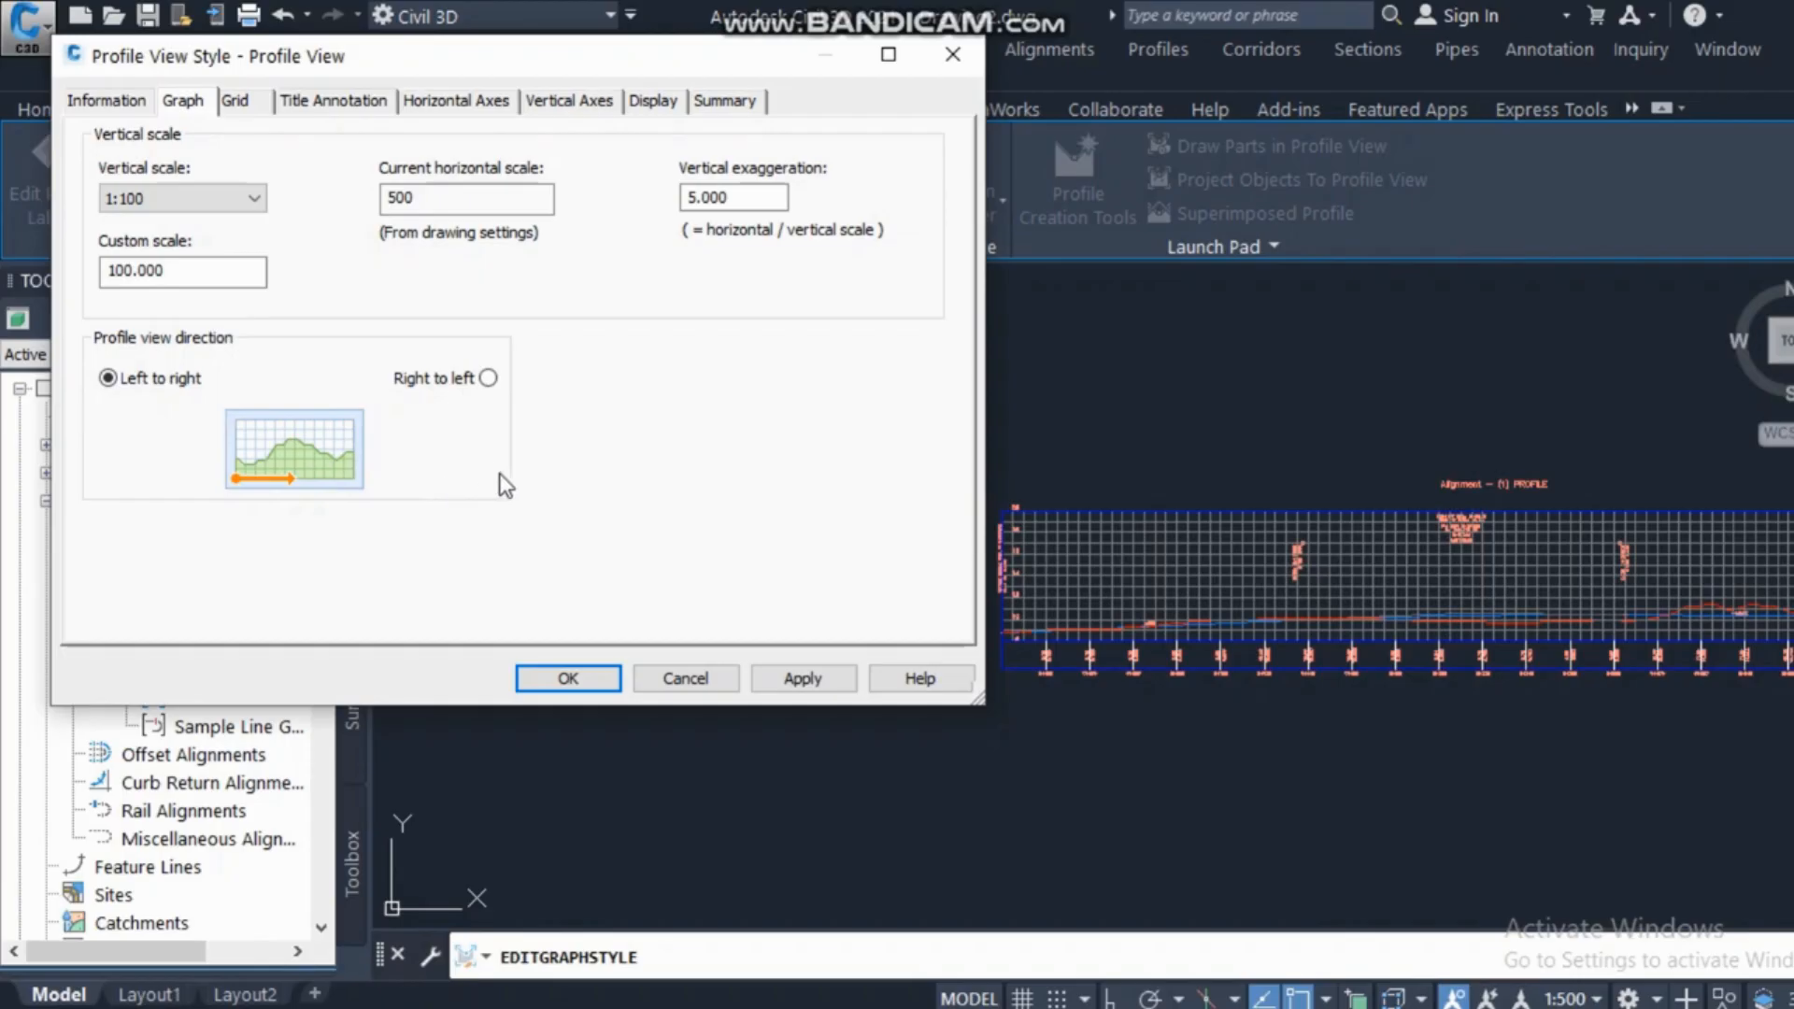
pyautogui.click(236, 103)
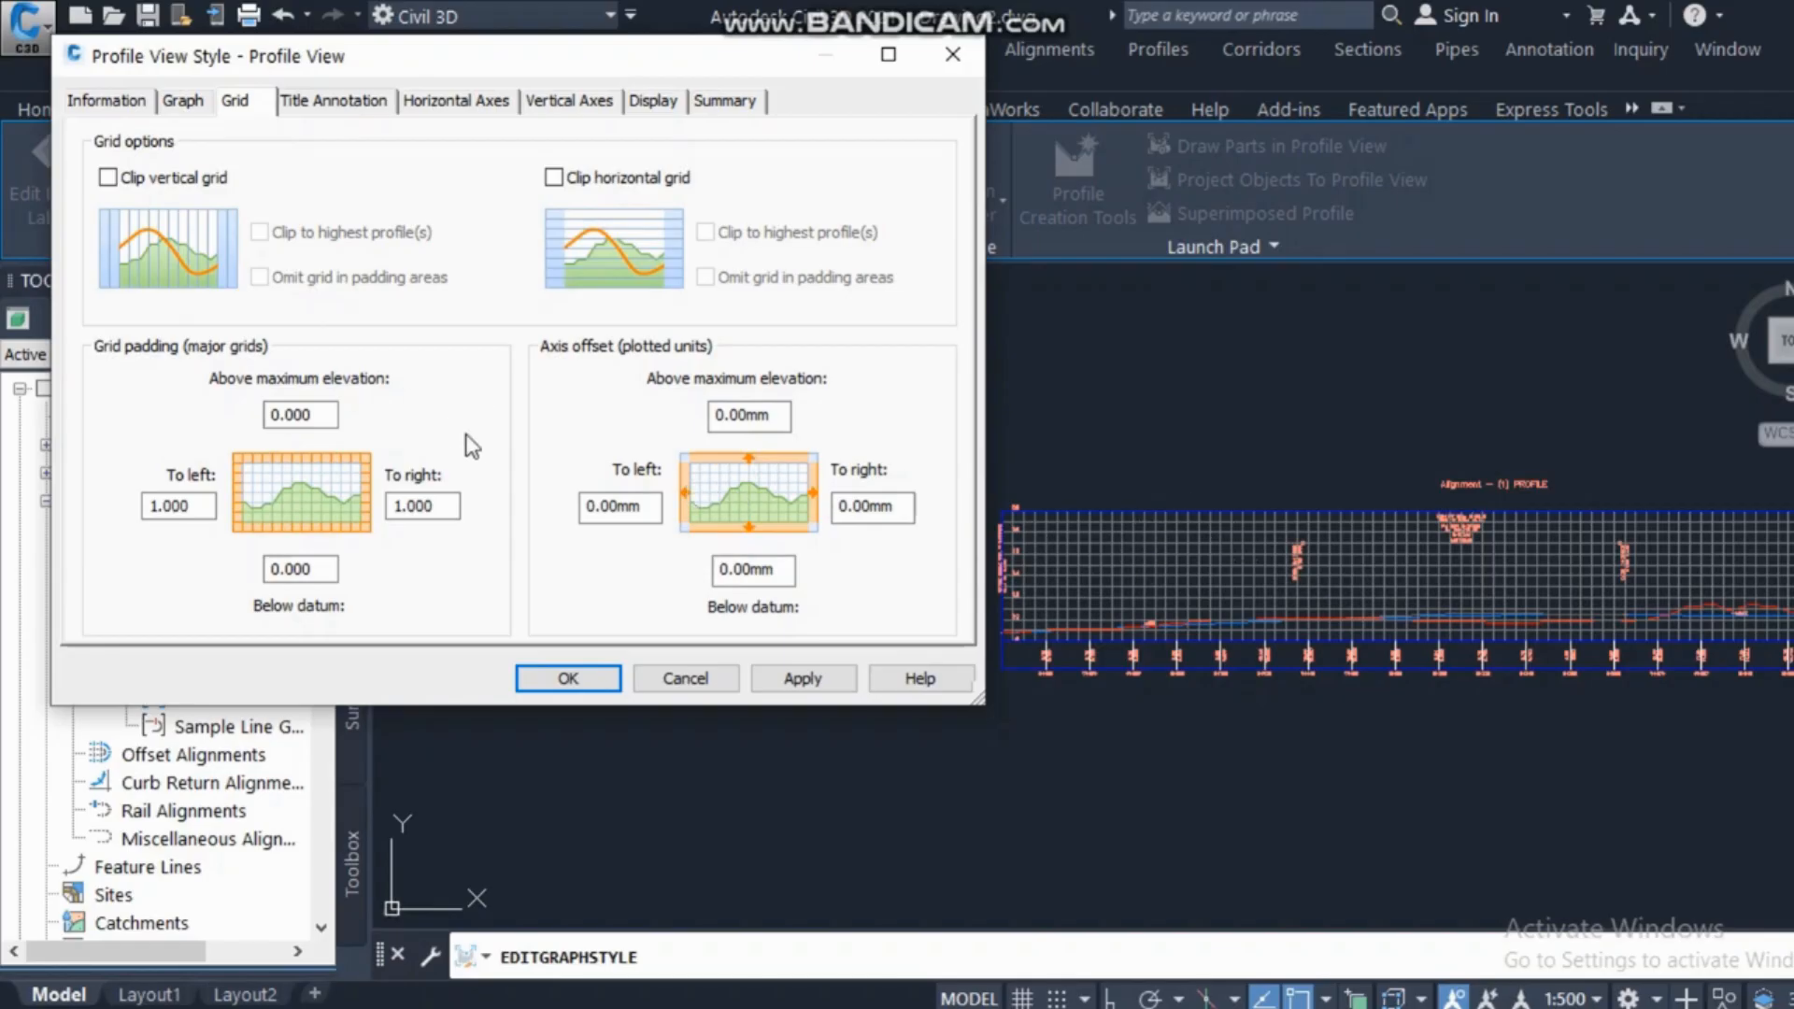
# Enable clipping of the vertical grid, clipped to the highest profiles and with the grid omitted in padding areas.
pyautogui.click(166, 185)
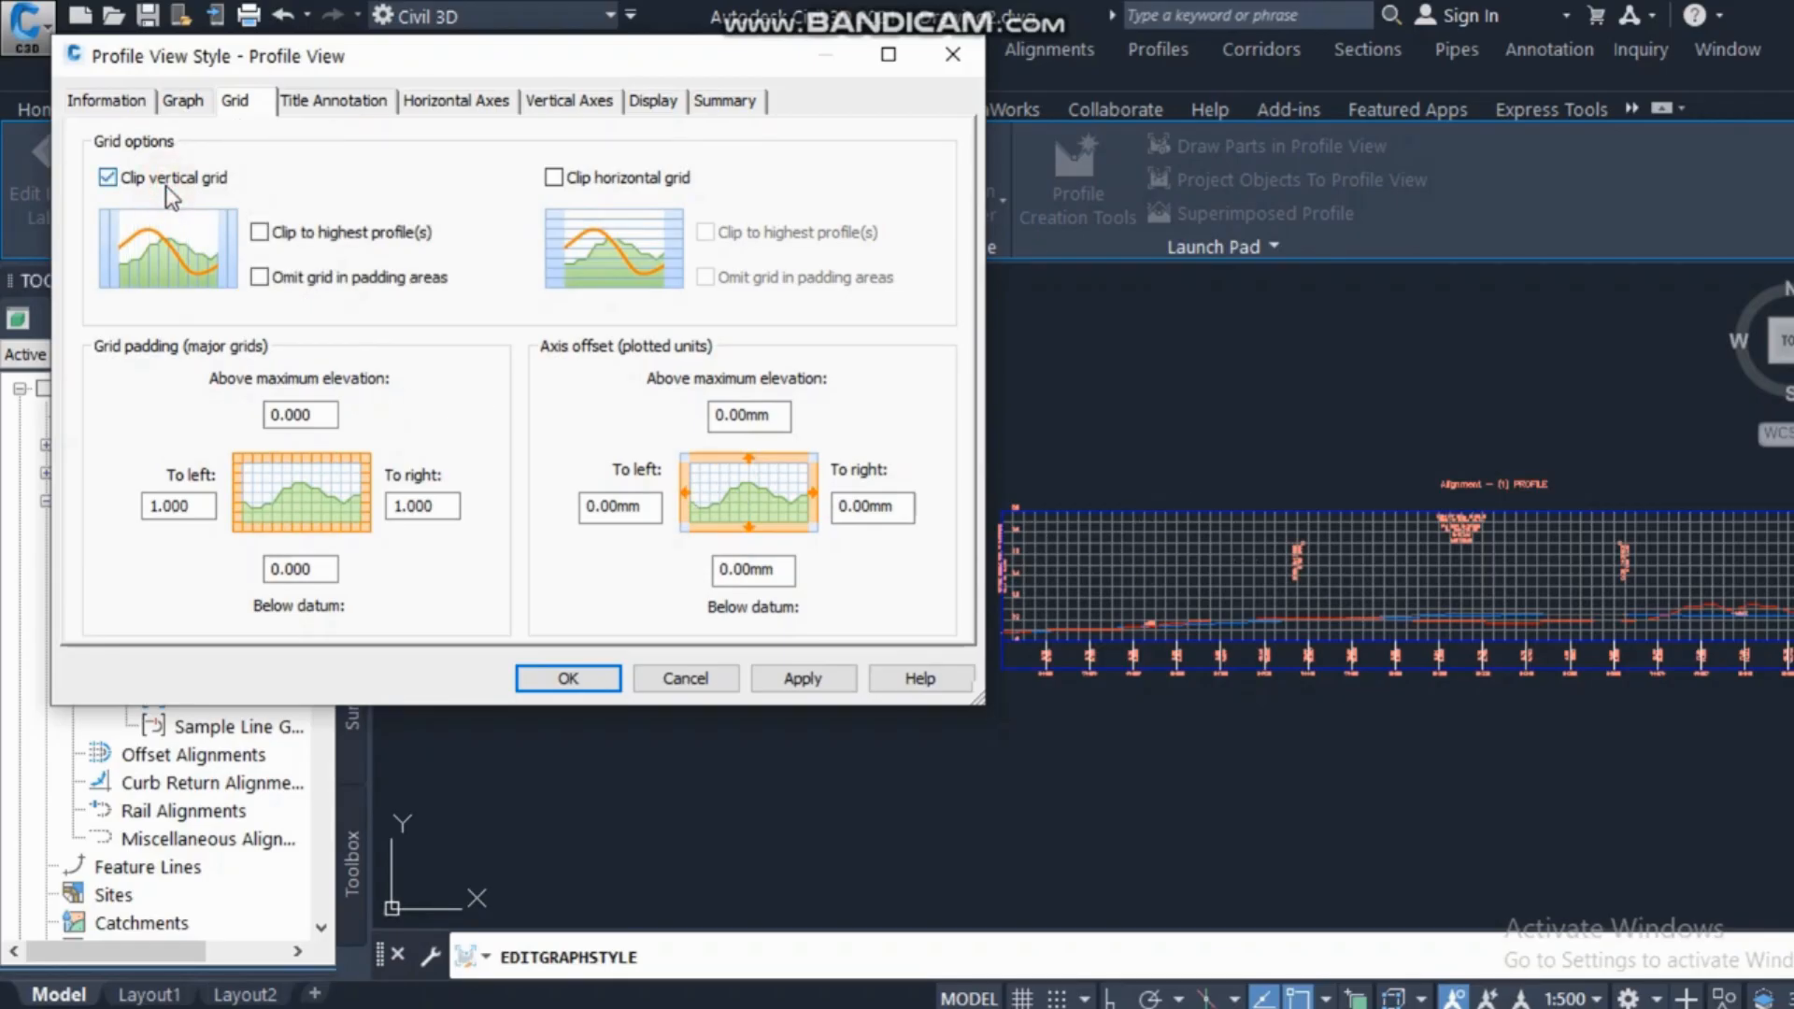
pyautogui.click(308, 276)
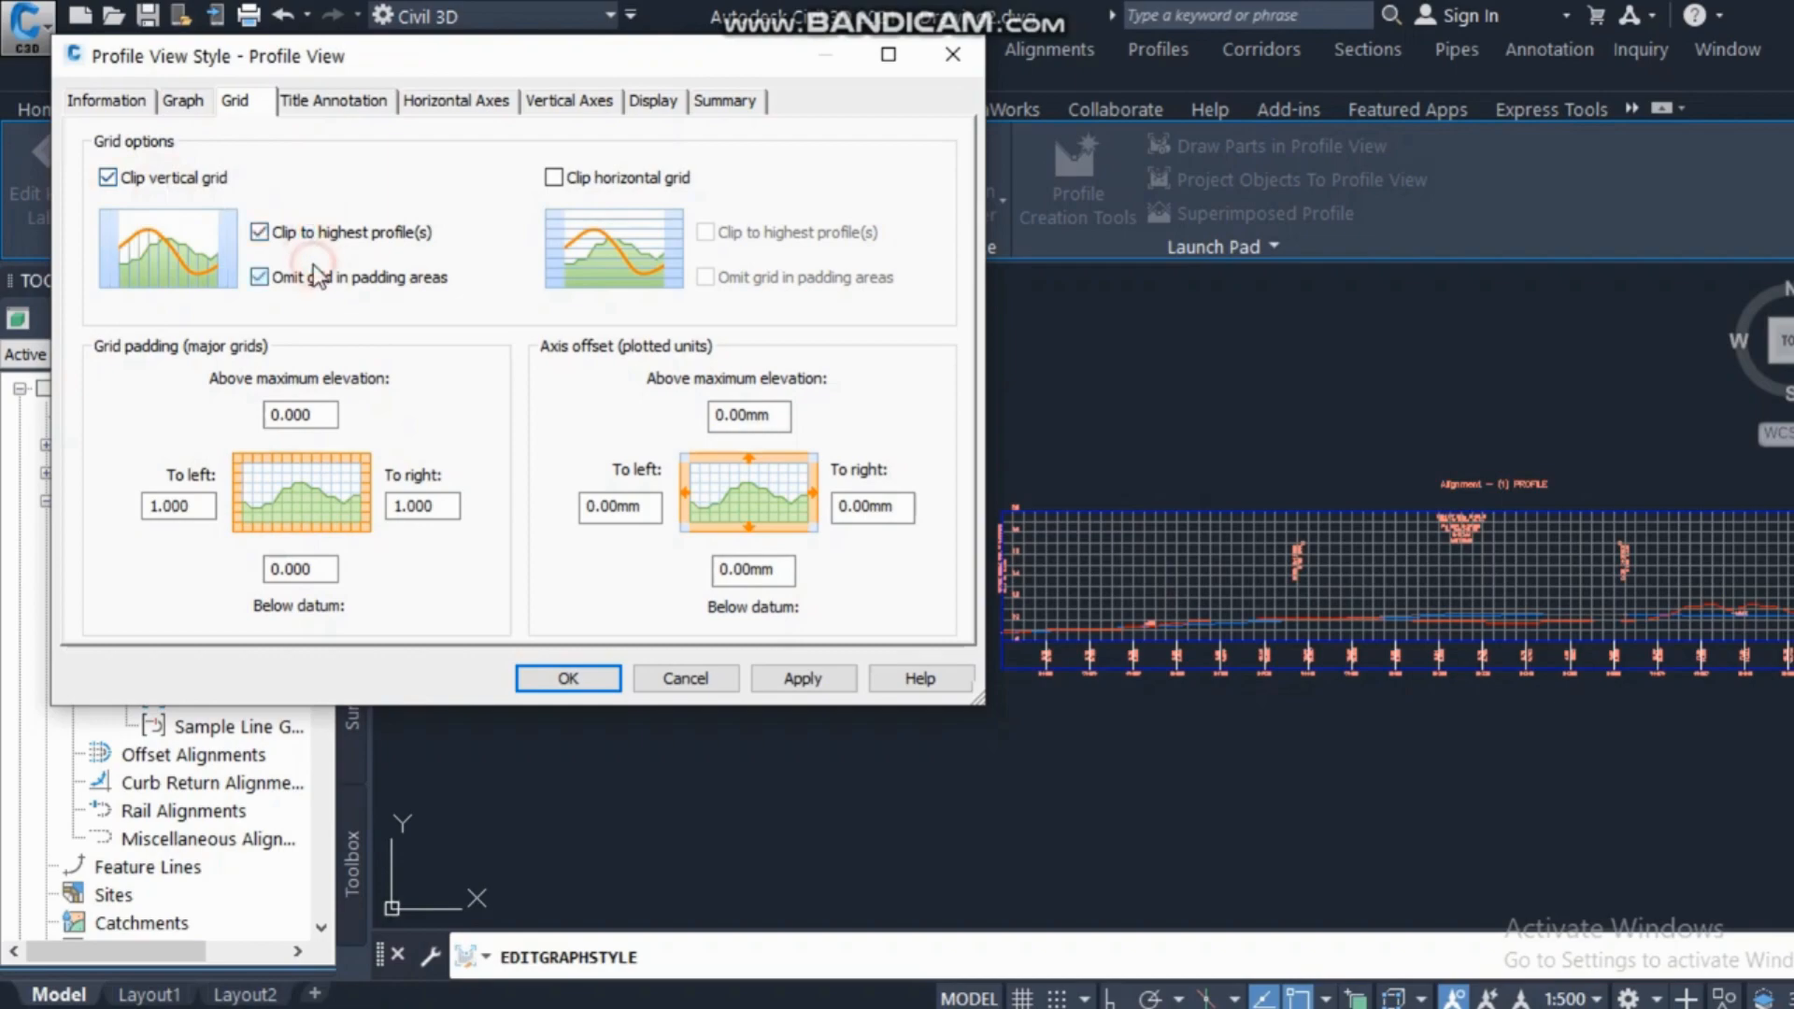
pyautogui.click(260, 278)
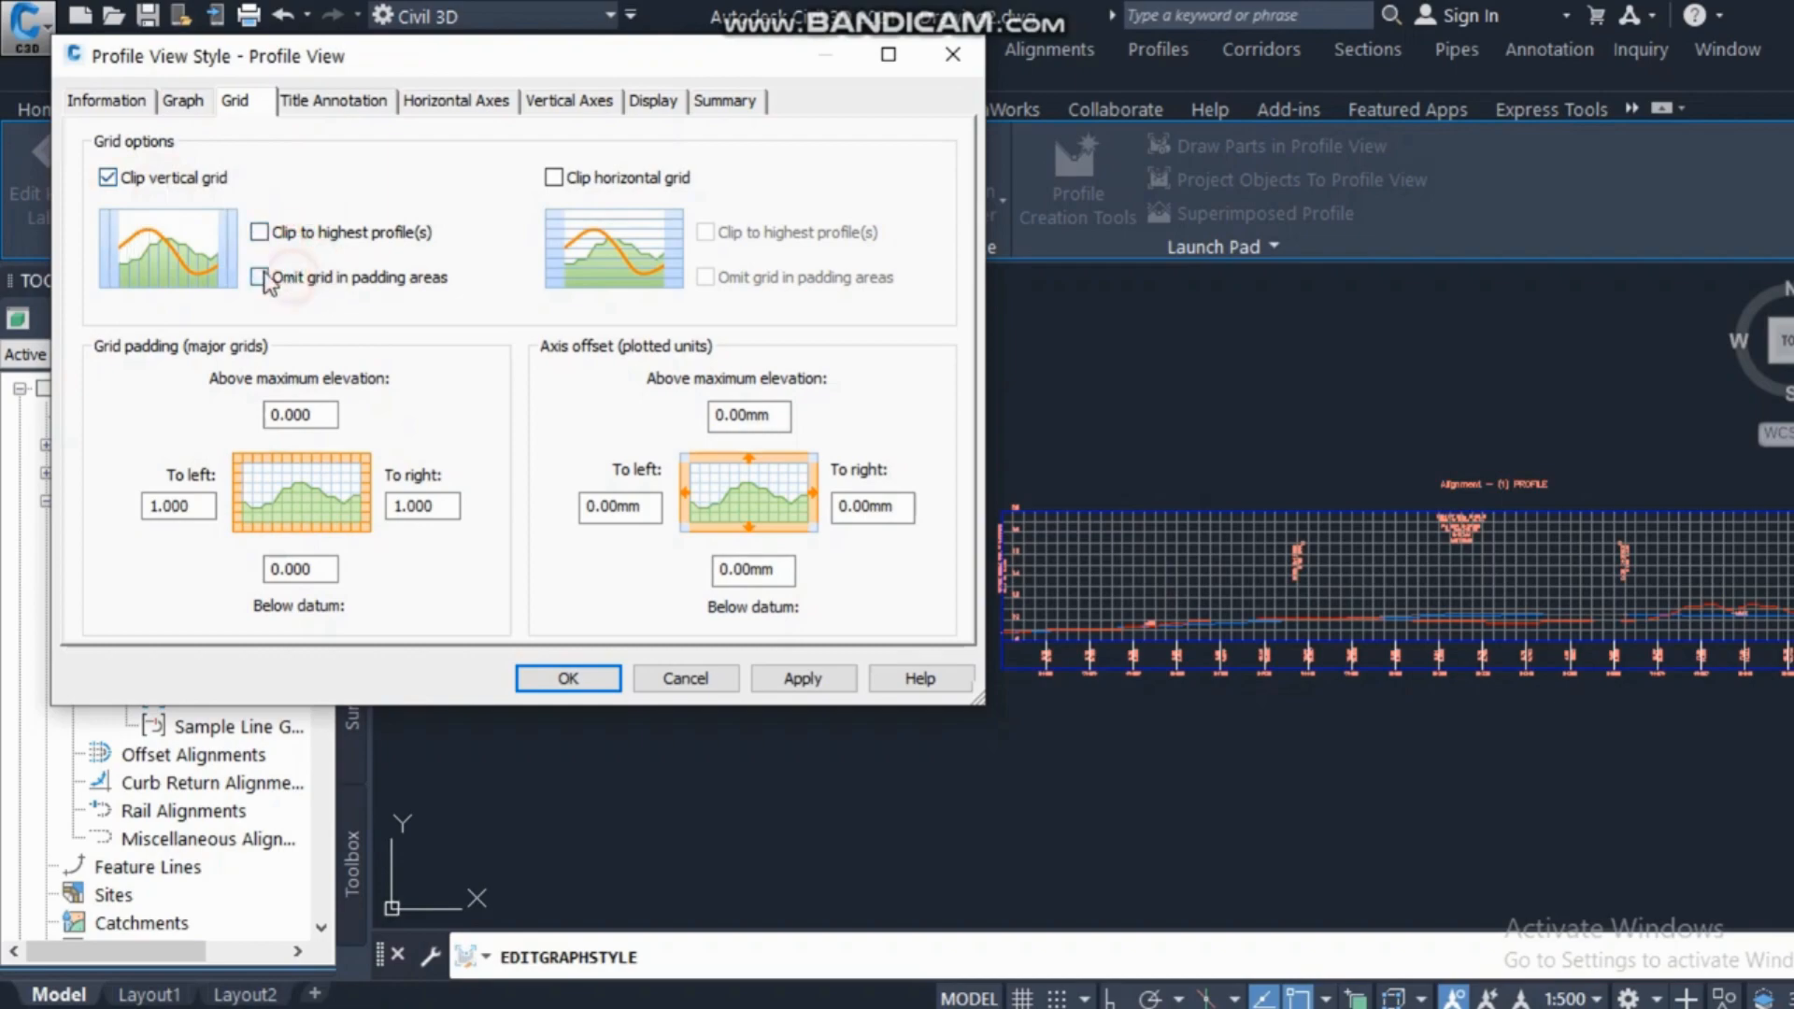
pyautogui.click(279, 278)
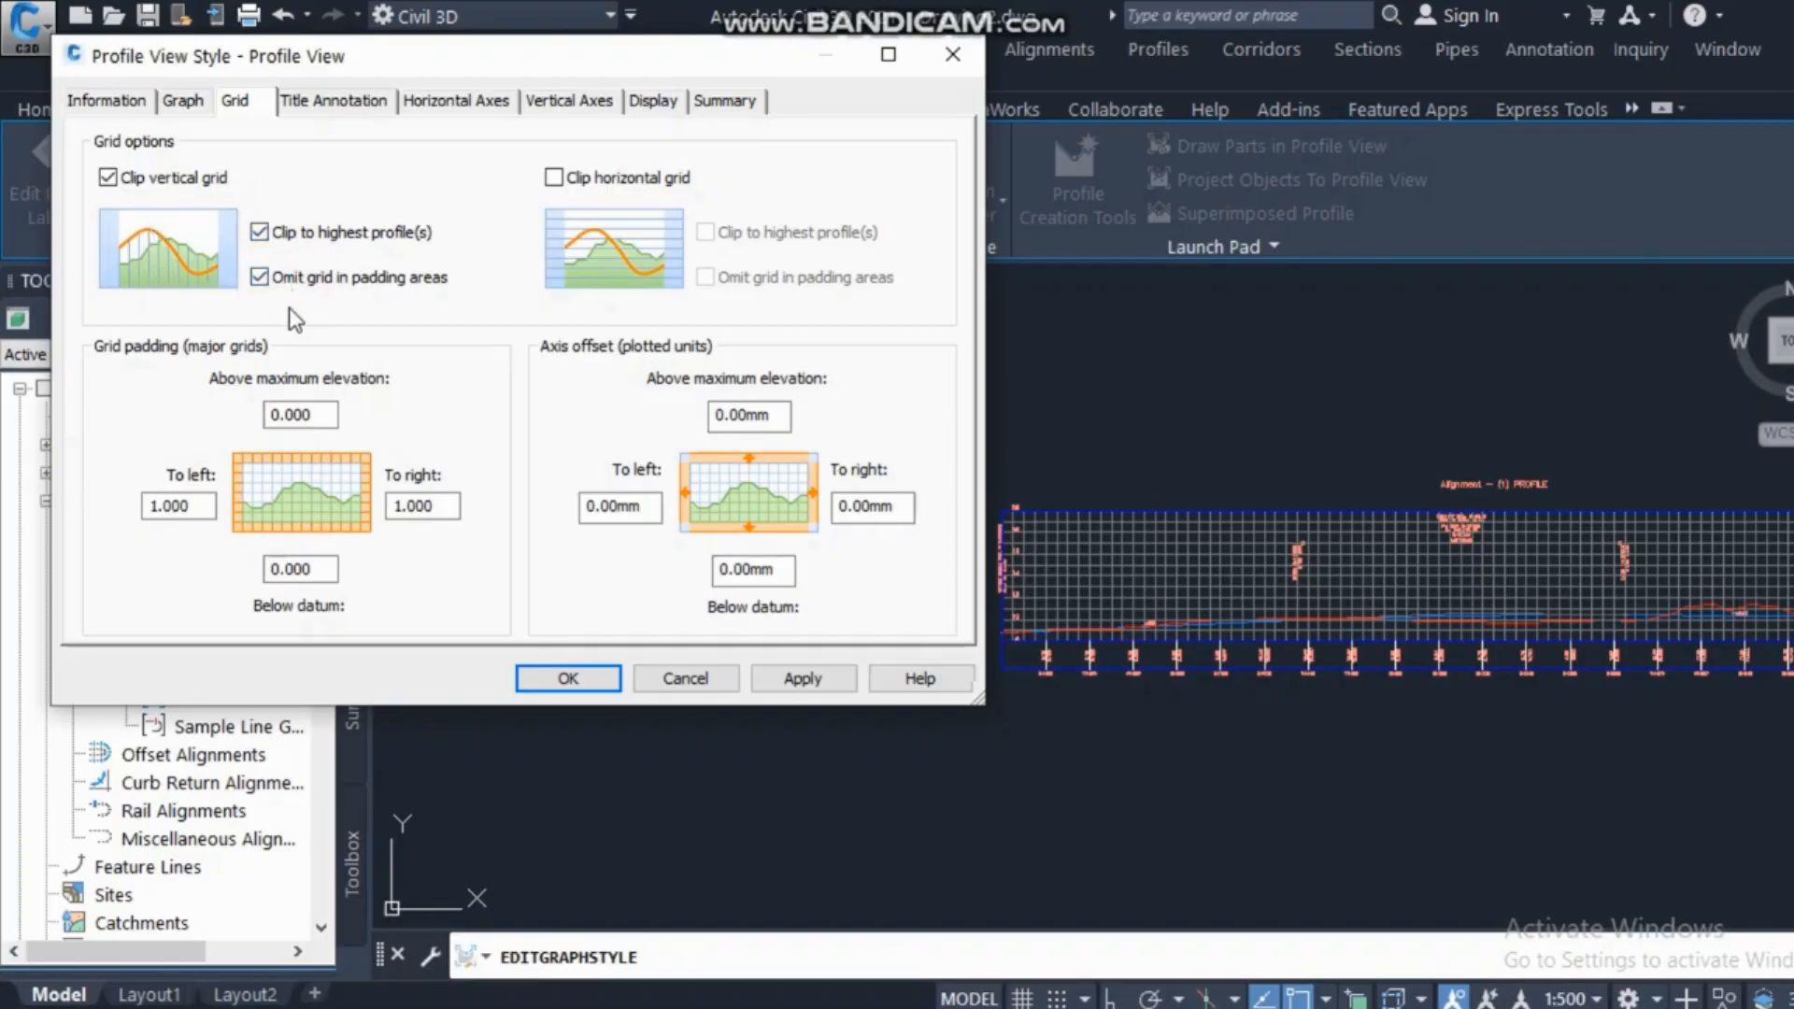
# Enable clipping of the horizontal grid, clipped to the highest profiles and with the grid omitted in padding areas.
pyautogui.click(555, 178)
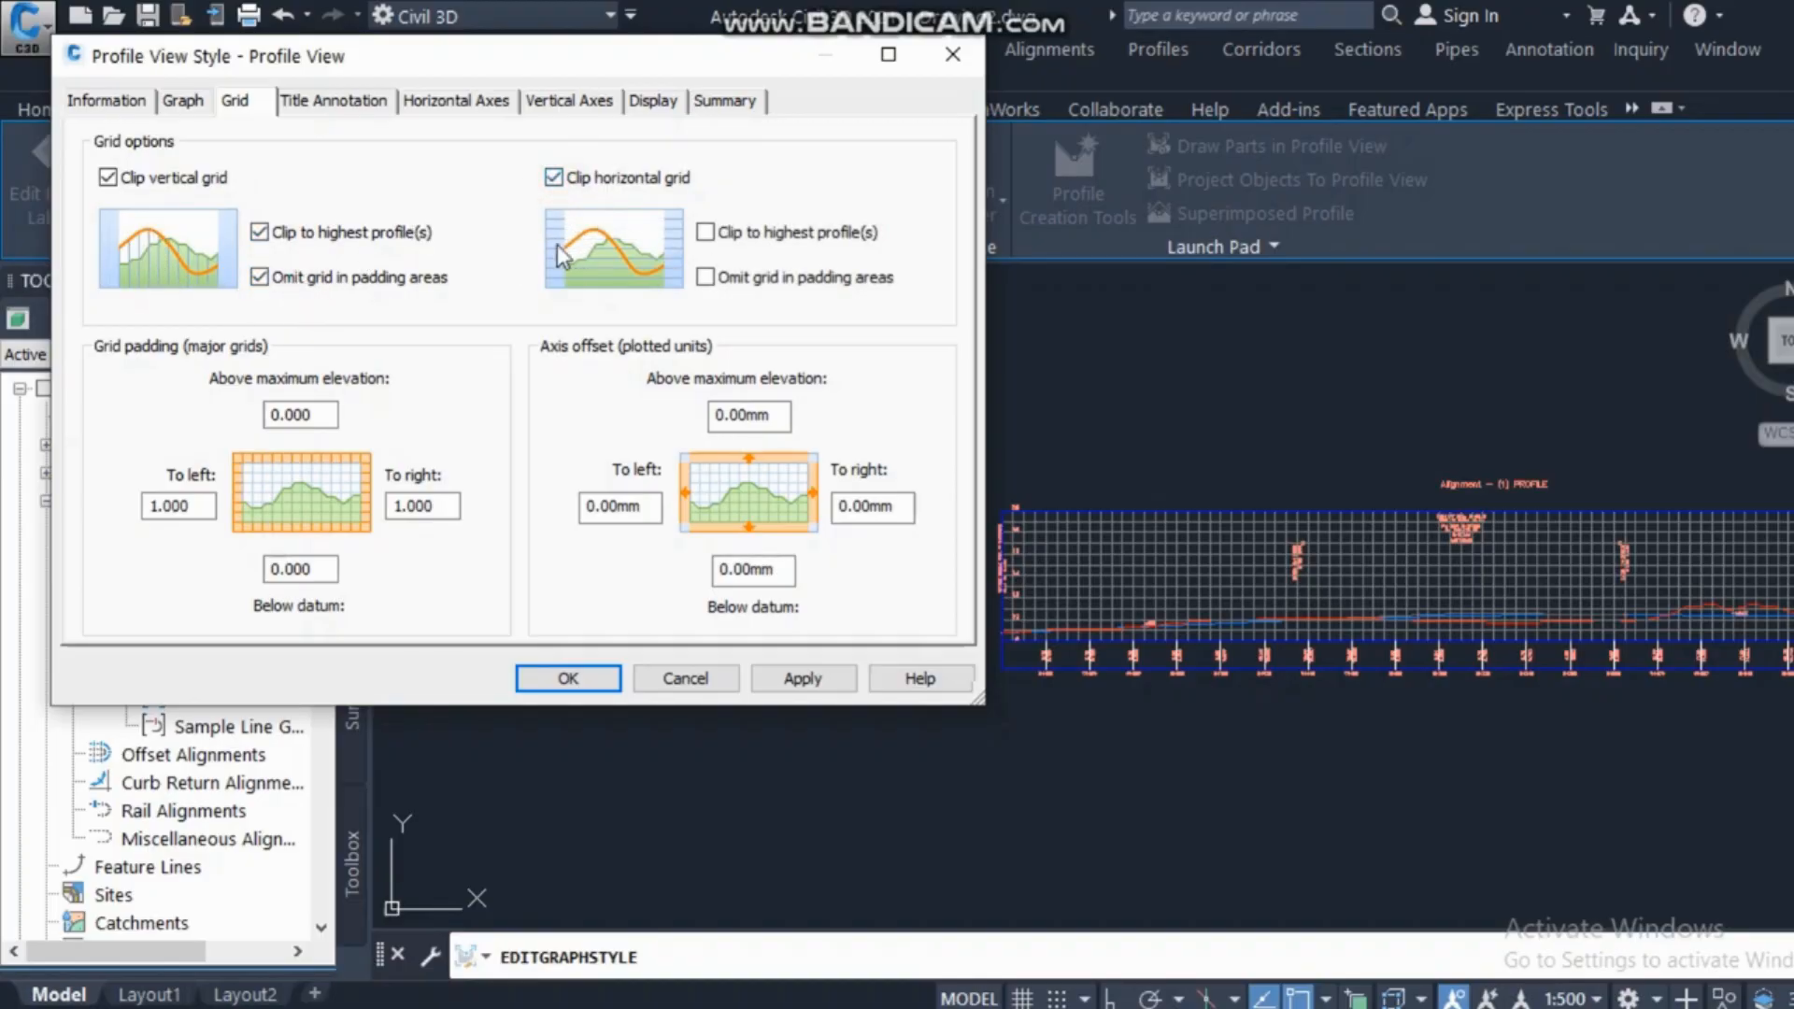
pyautogui.click(802, 678)
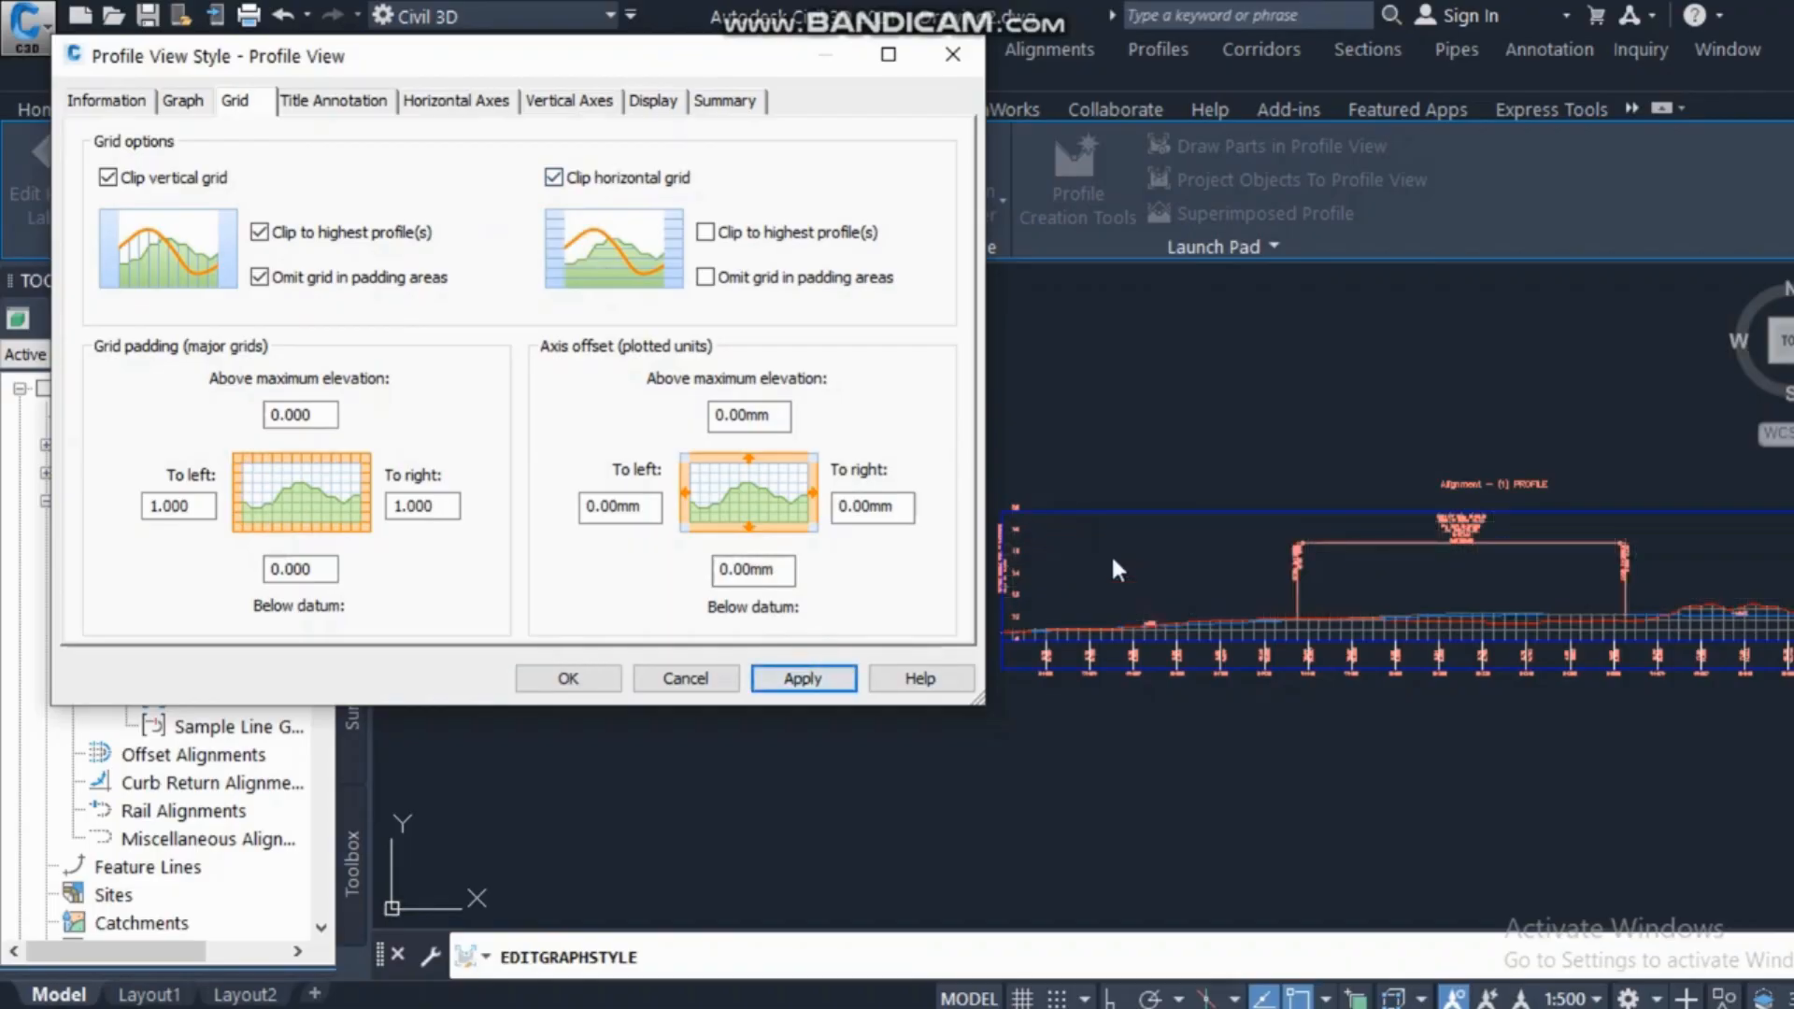
pyautogui.click(705, 232)
pyautogui.click(706, 278)
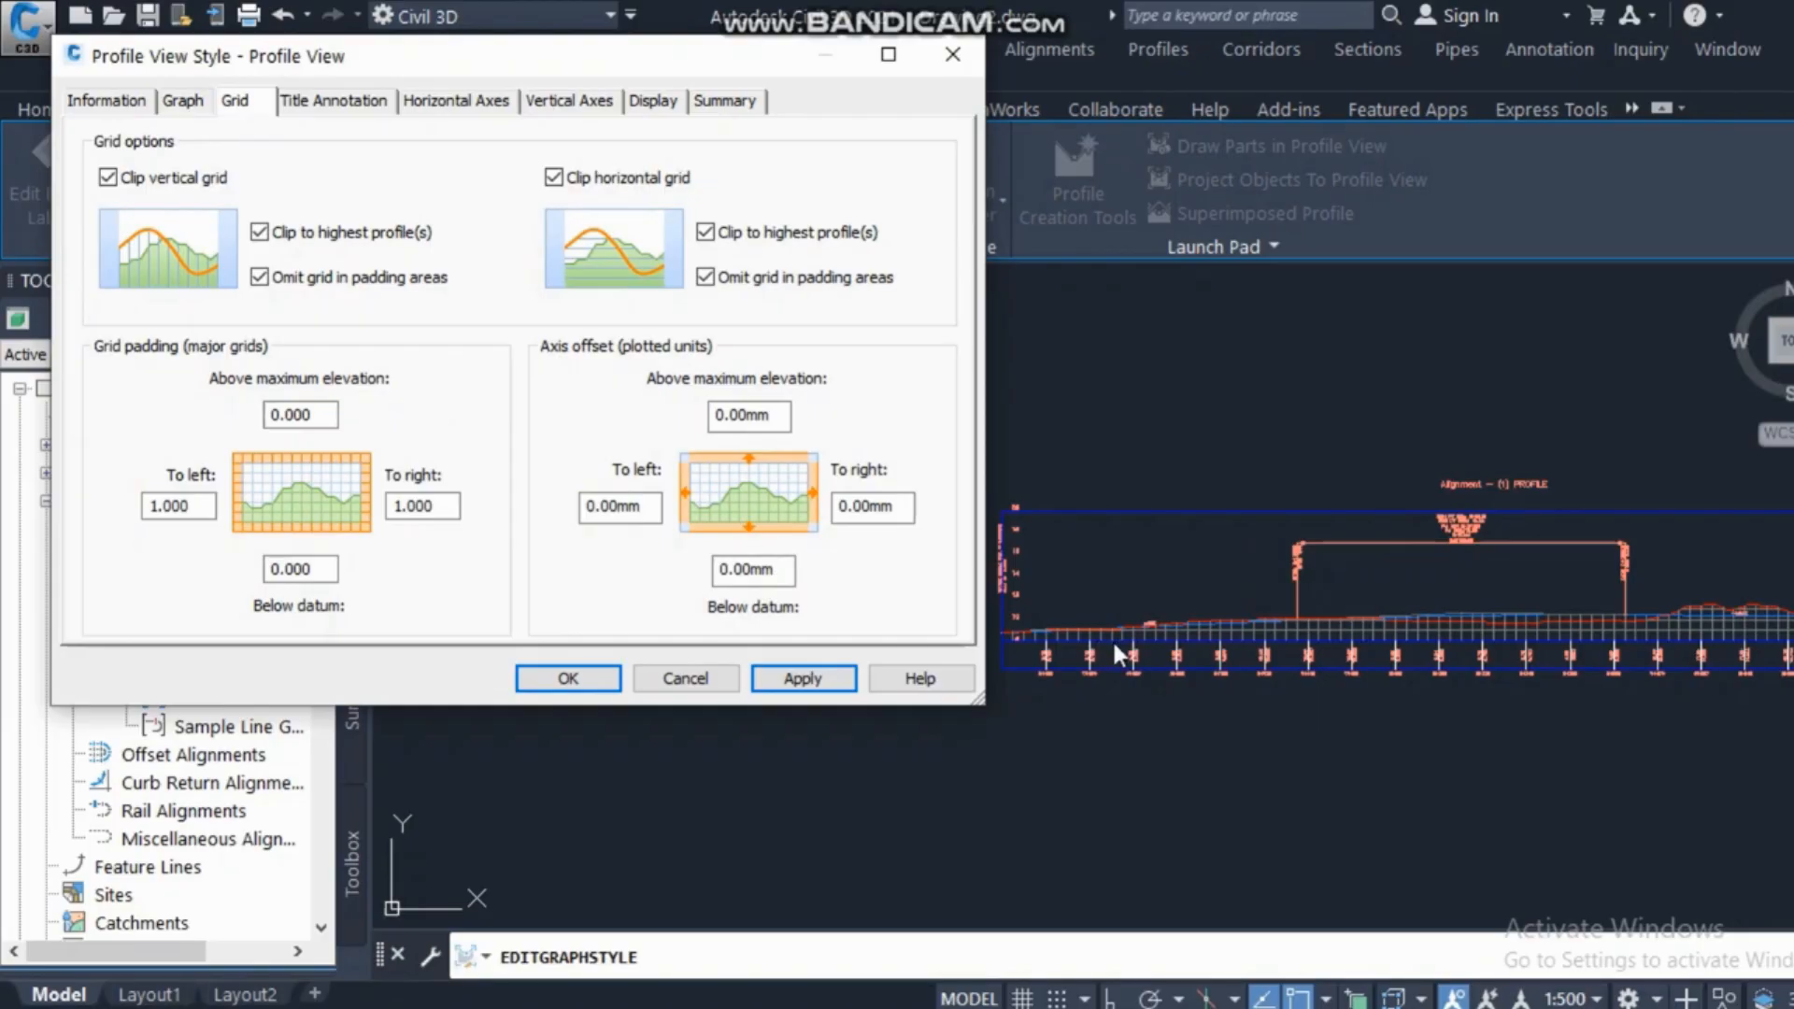
# Set the grid padding below datum to 1 and apply it to the profile view.
pyautogui.doubleClick(298, 569)
pyautogui.write('1')
pyautogui.click(802, 678)
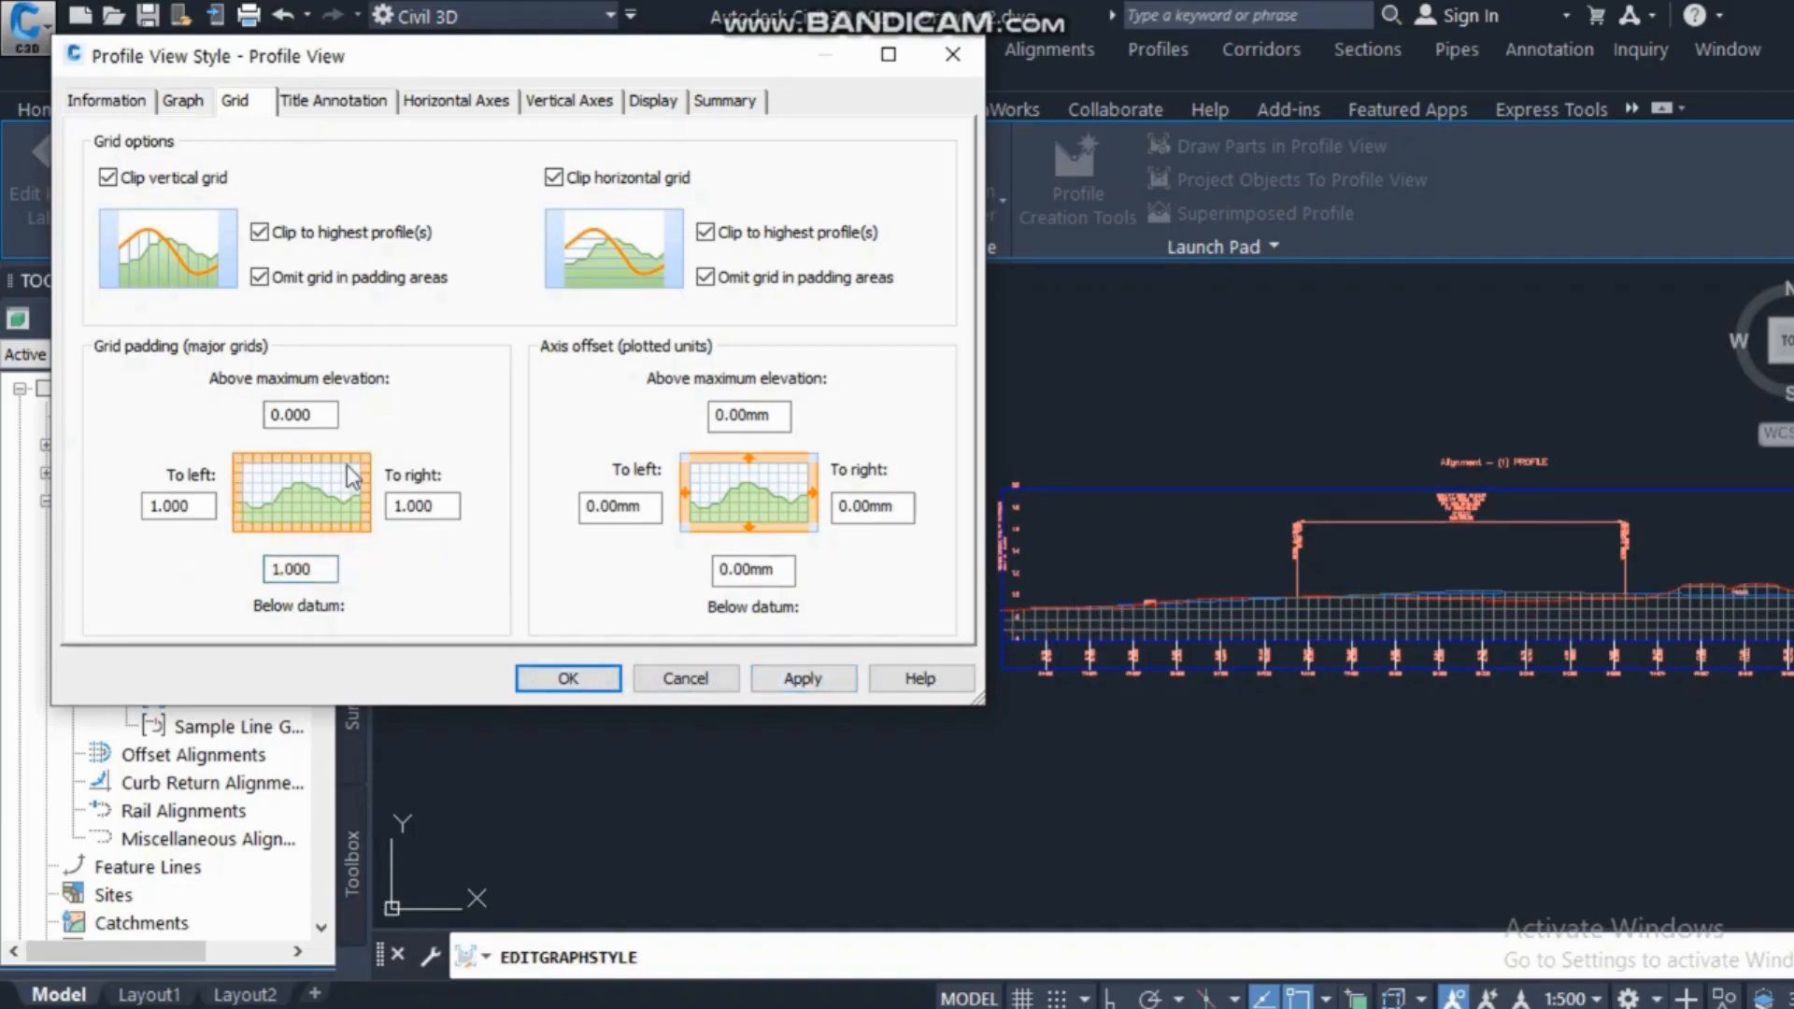
pyautogui.doubleClick(327, 415)
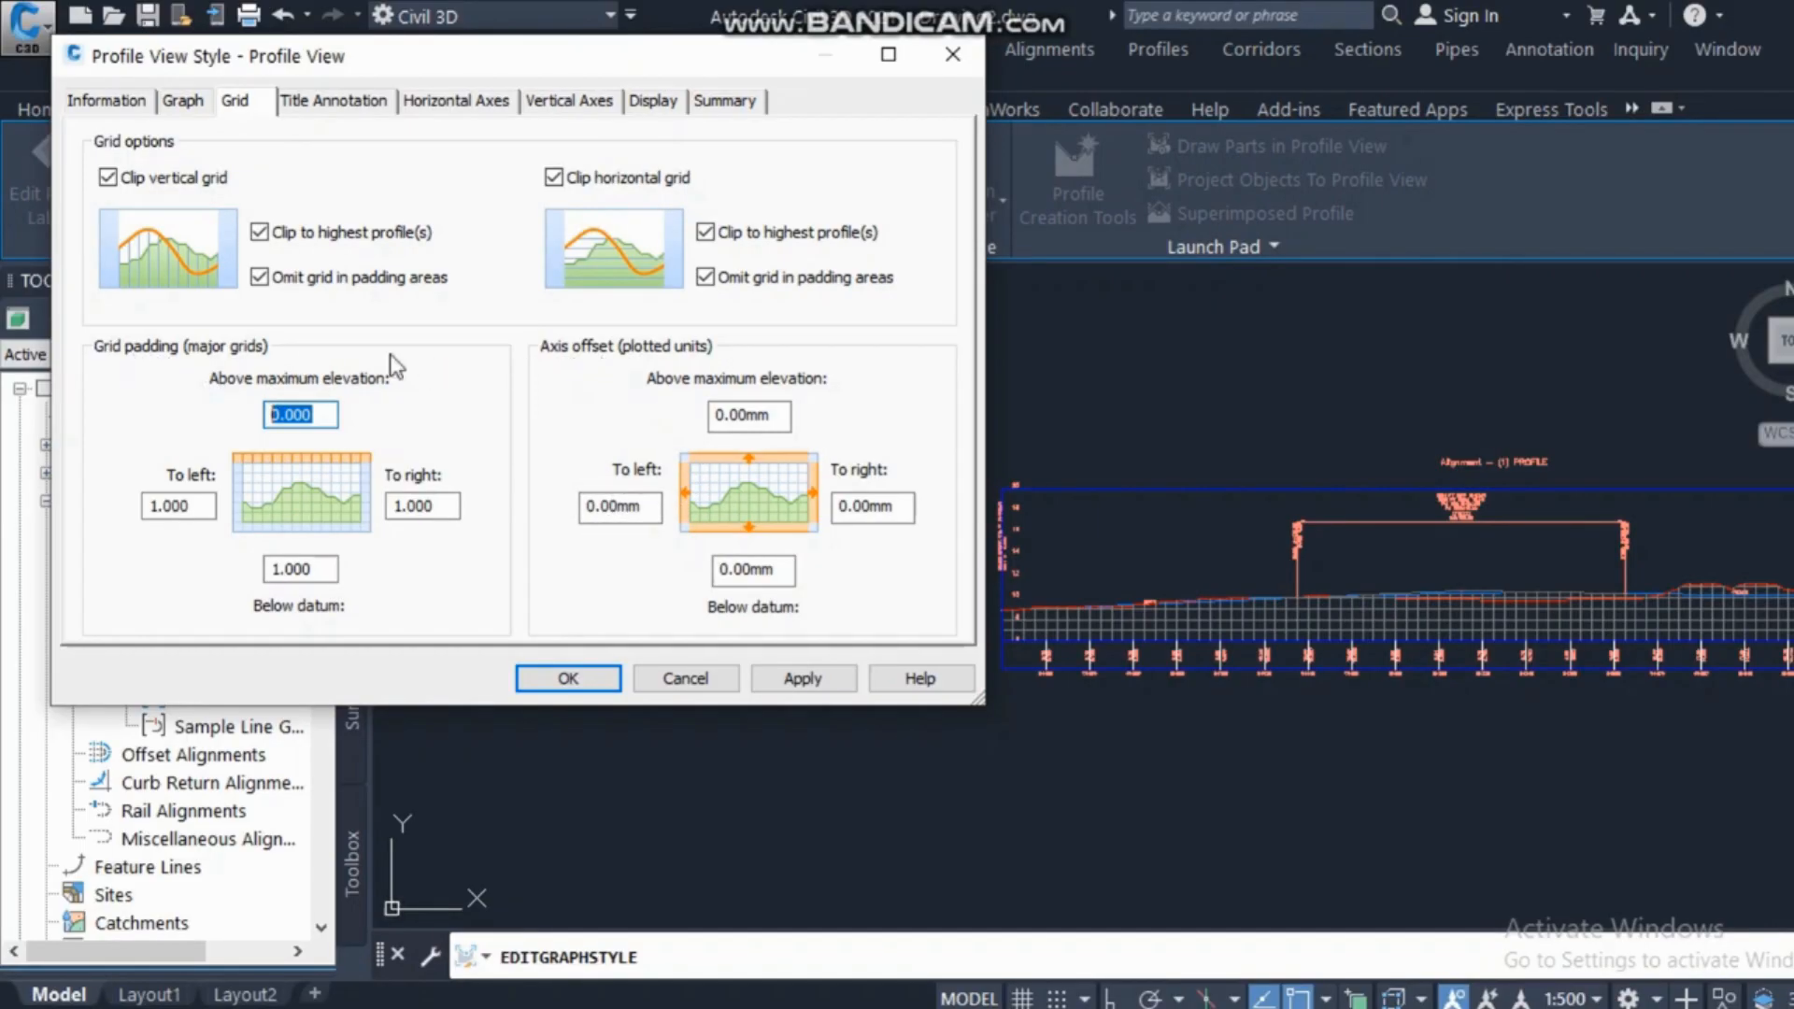
# Set the axis offset to the left to 1 mm and apply it.
pyautogui.click(621, 506)
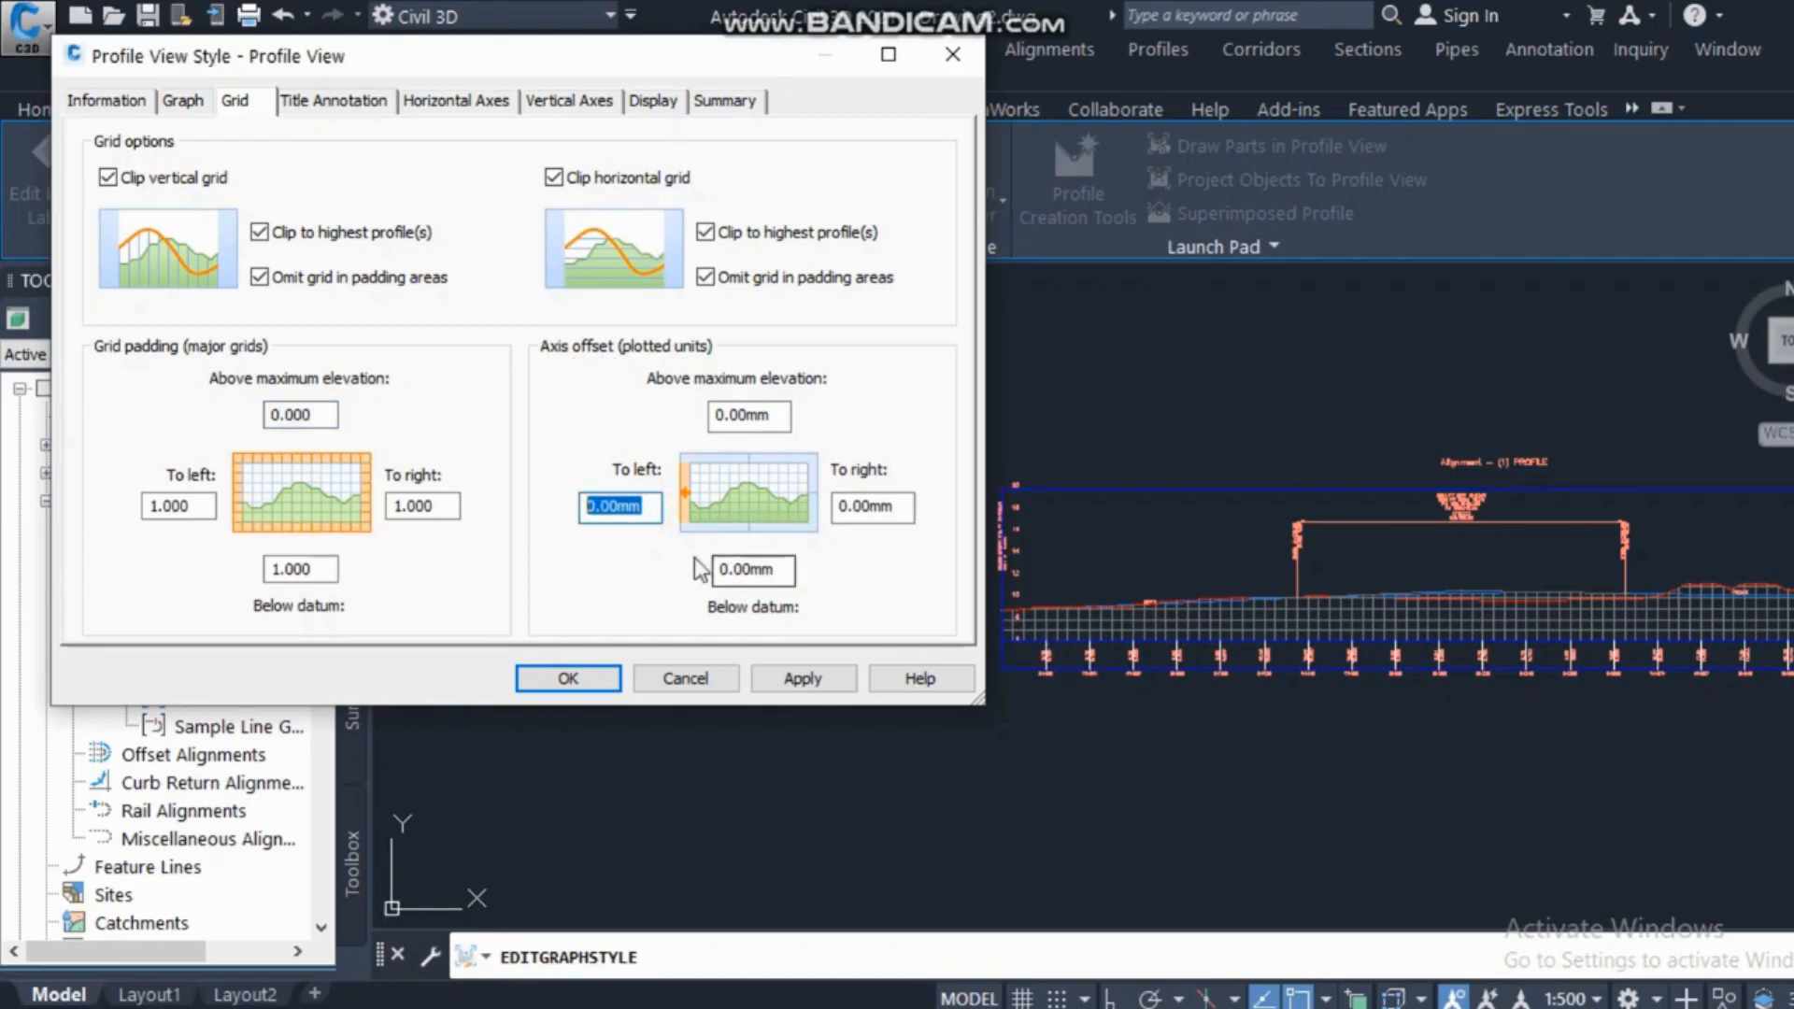
pyautogui.write('1')
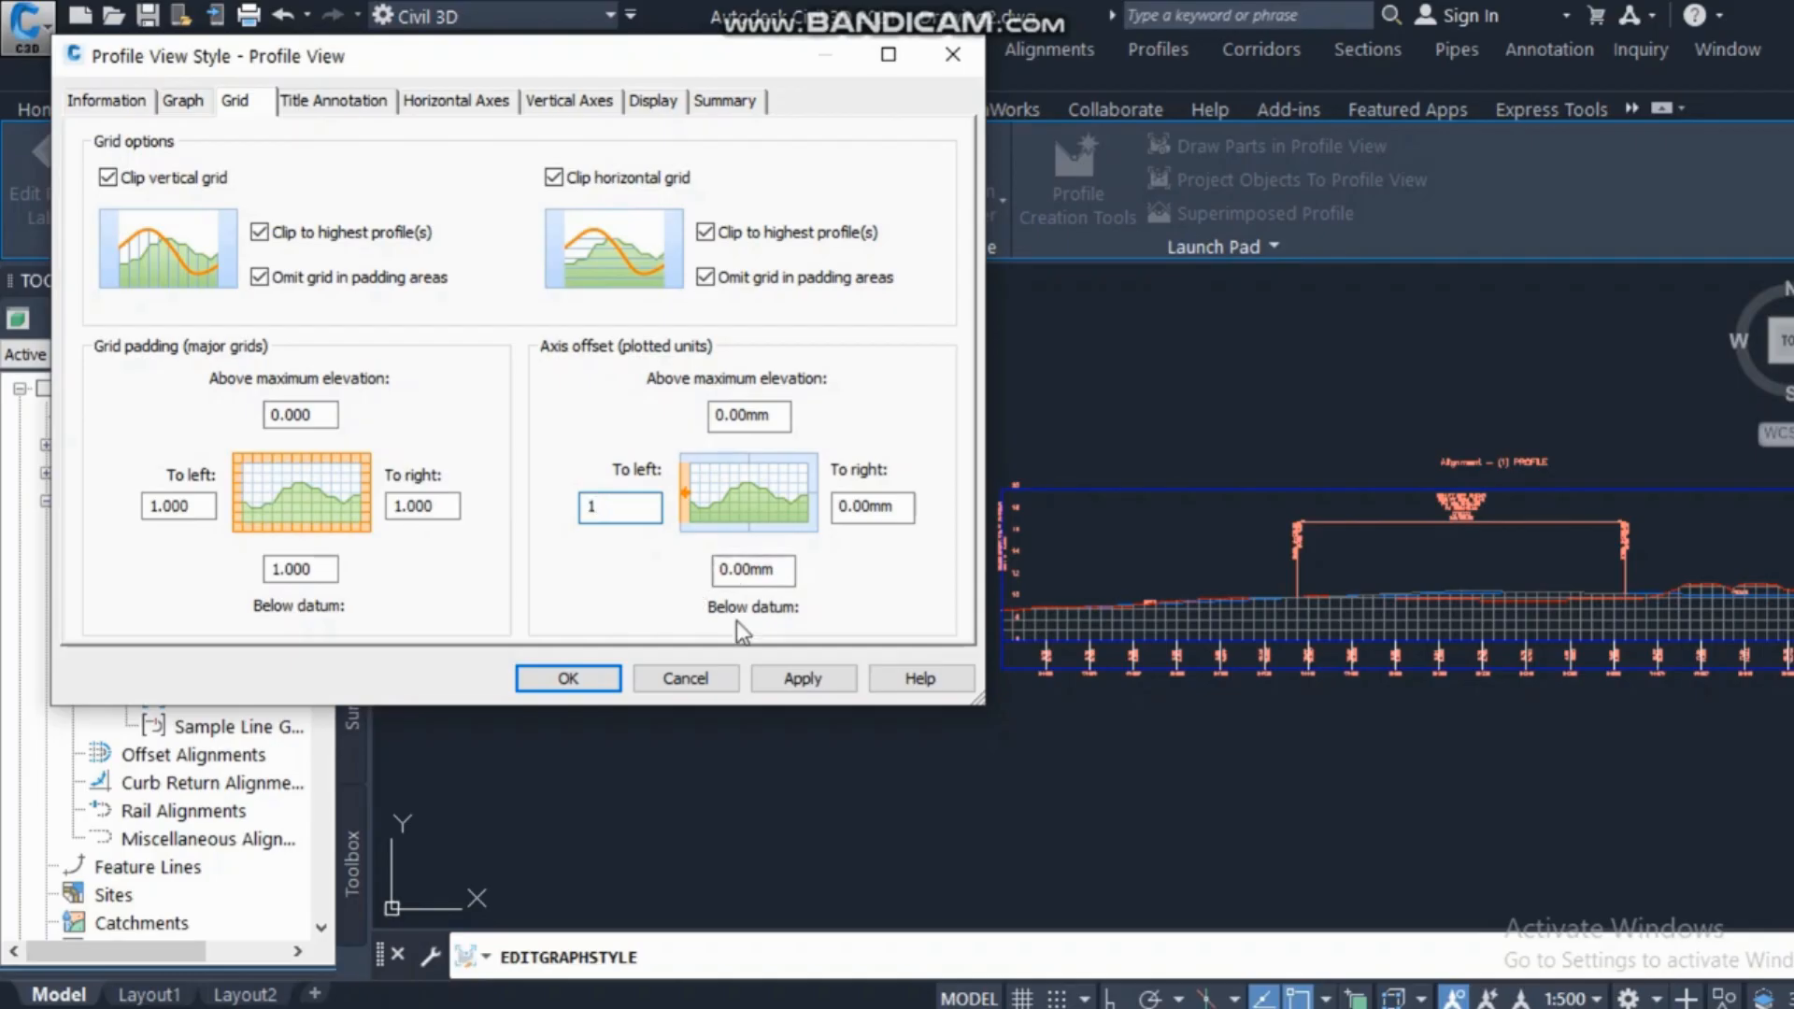
pyautogui.click(802, 677)
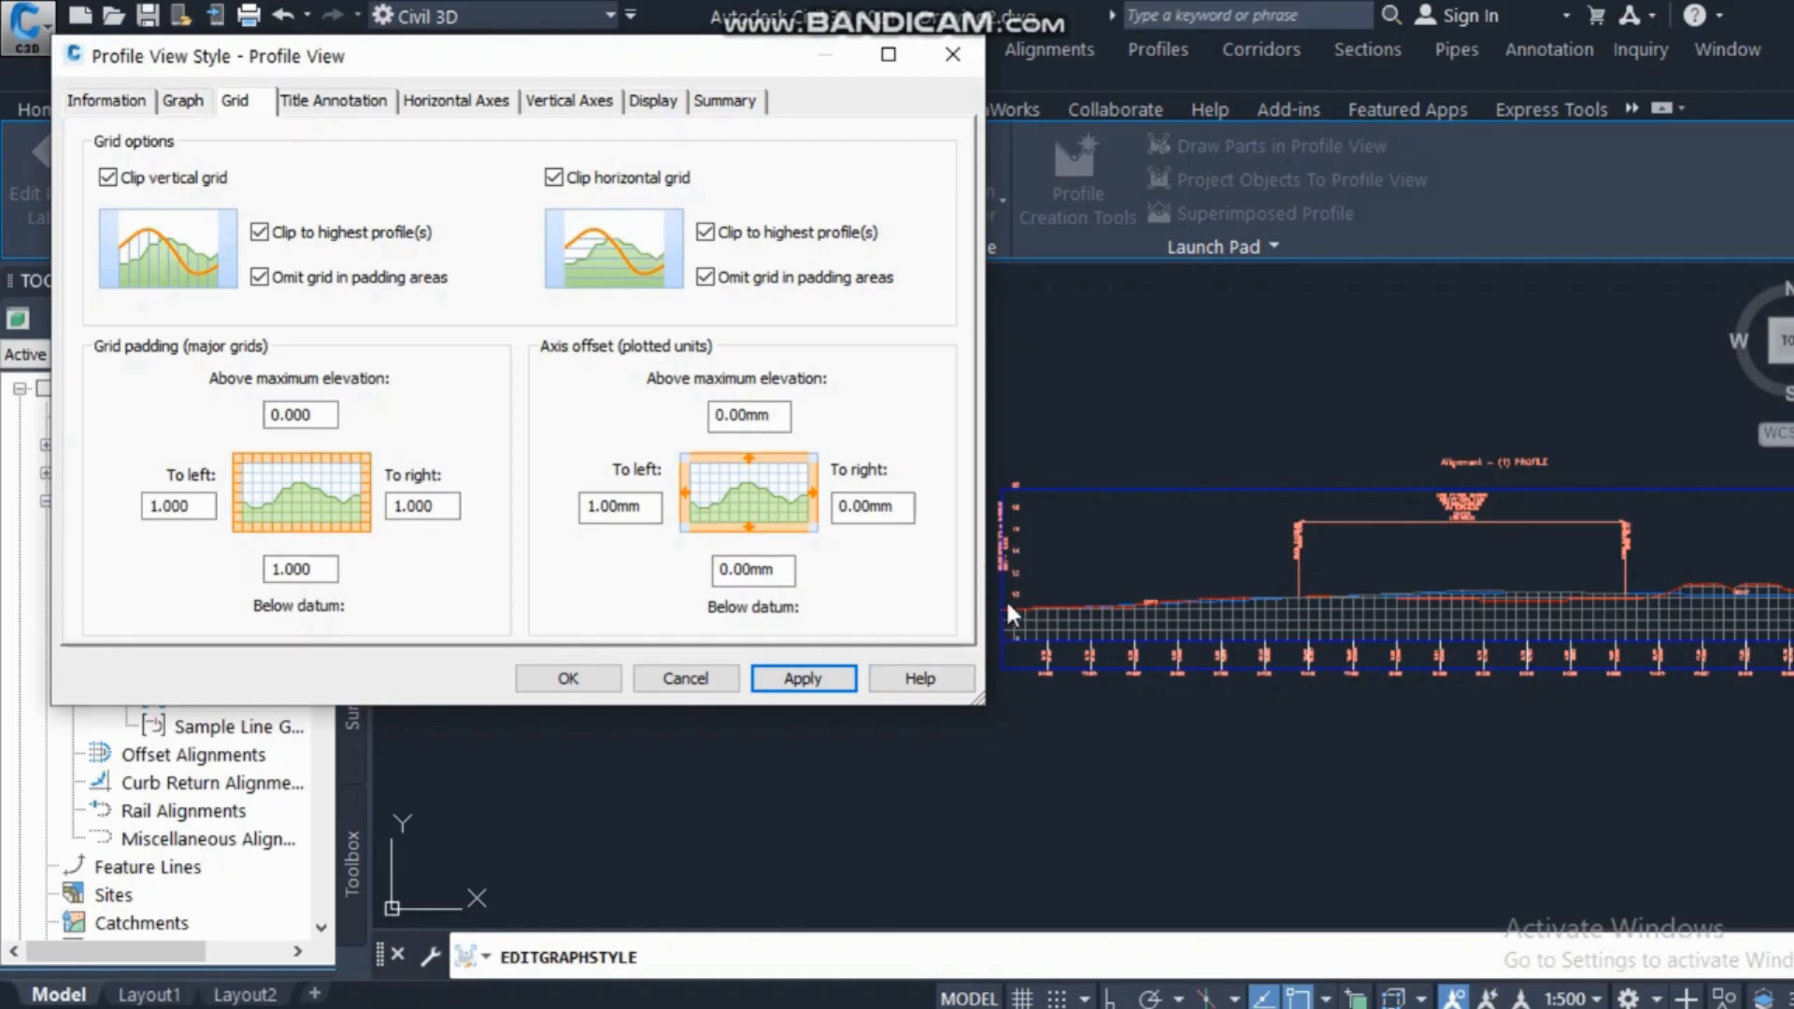
# Set the axis offset to the left to 5 mm and apply it.
pyautogui.moveTo(654, 506); pyautogui.dragTo(537, 503)
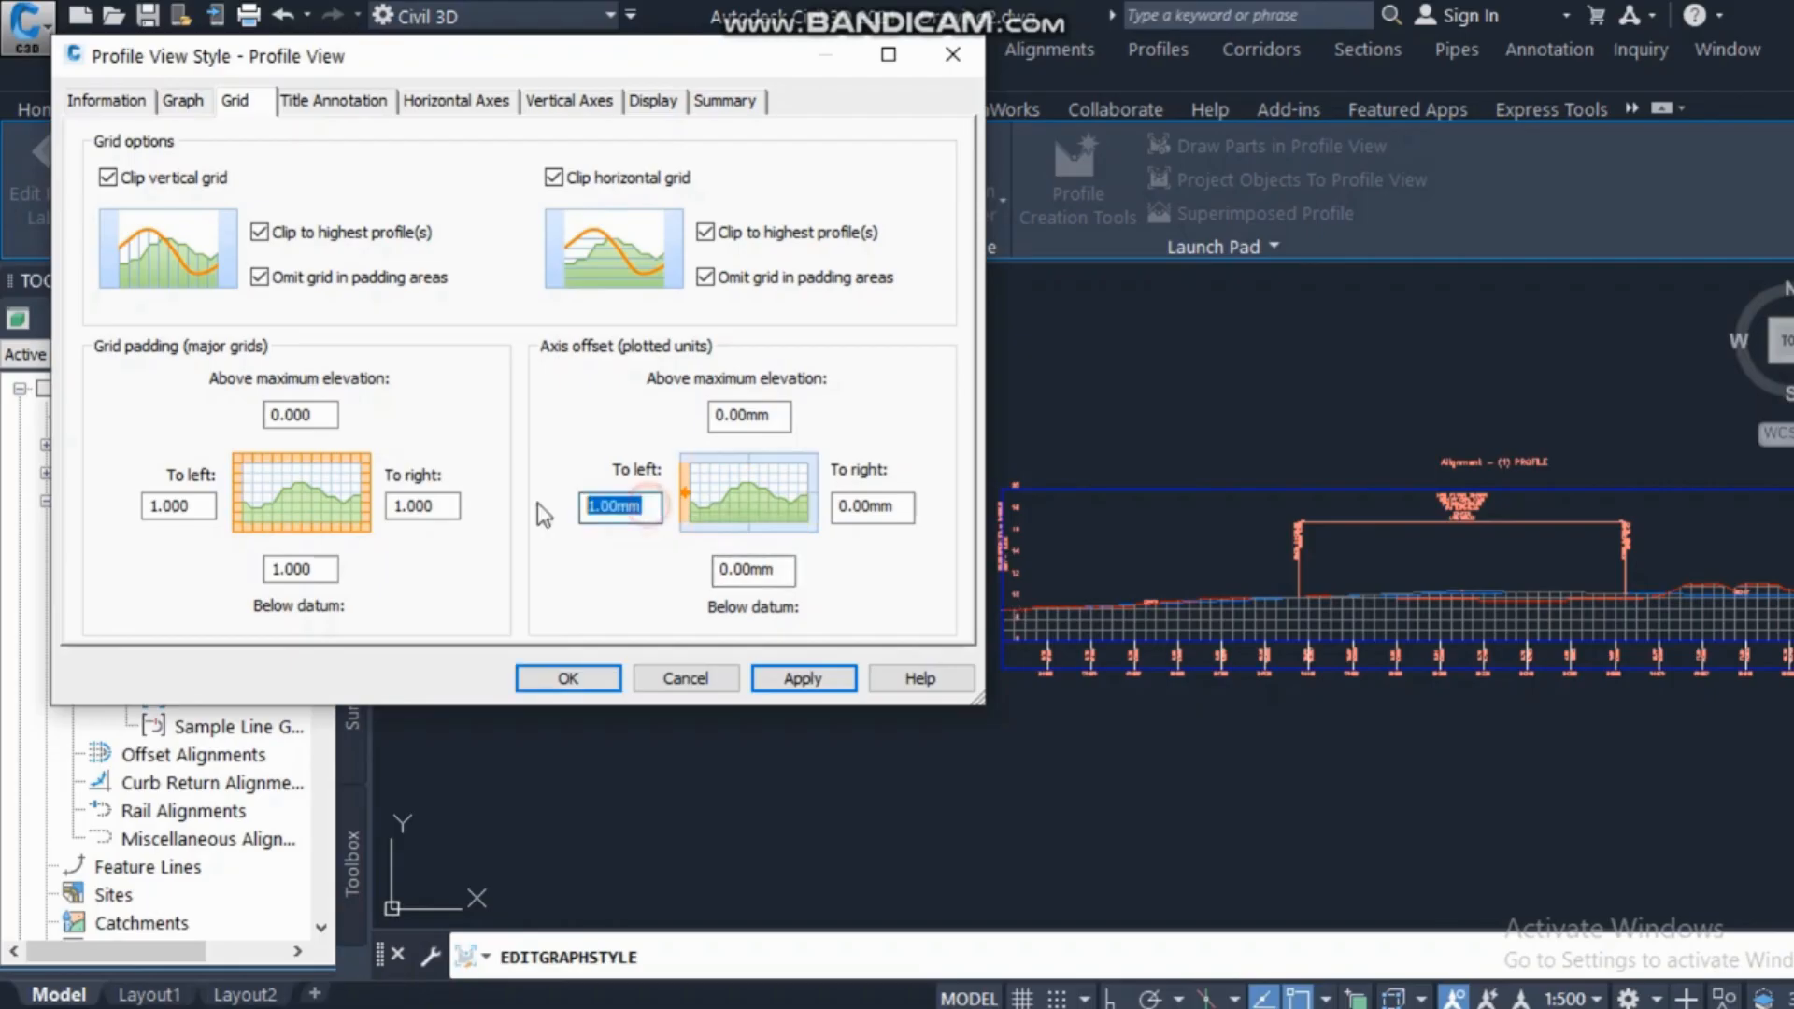
pyautogui.write('5')
pyautogui.click(813, 680)
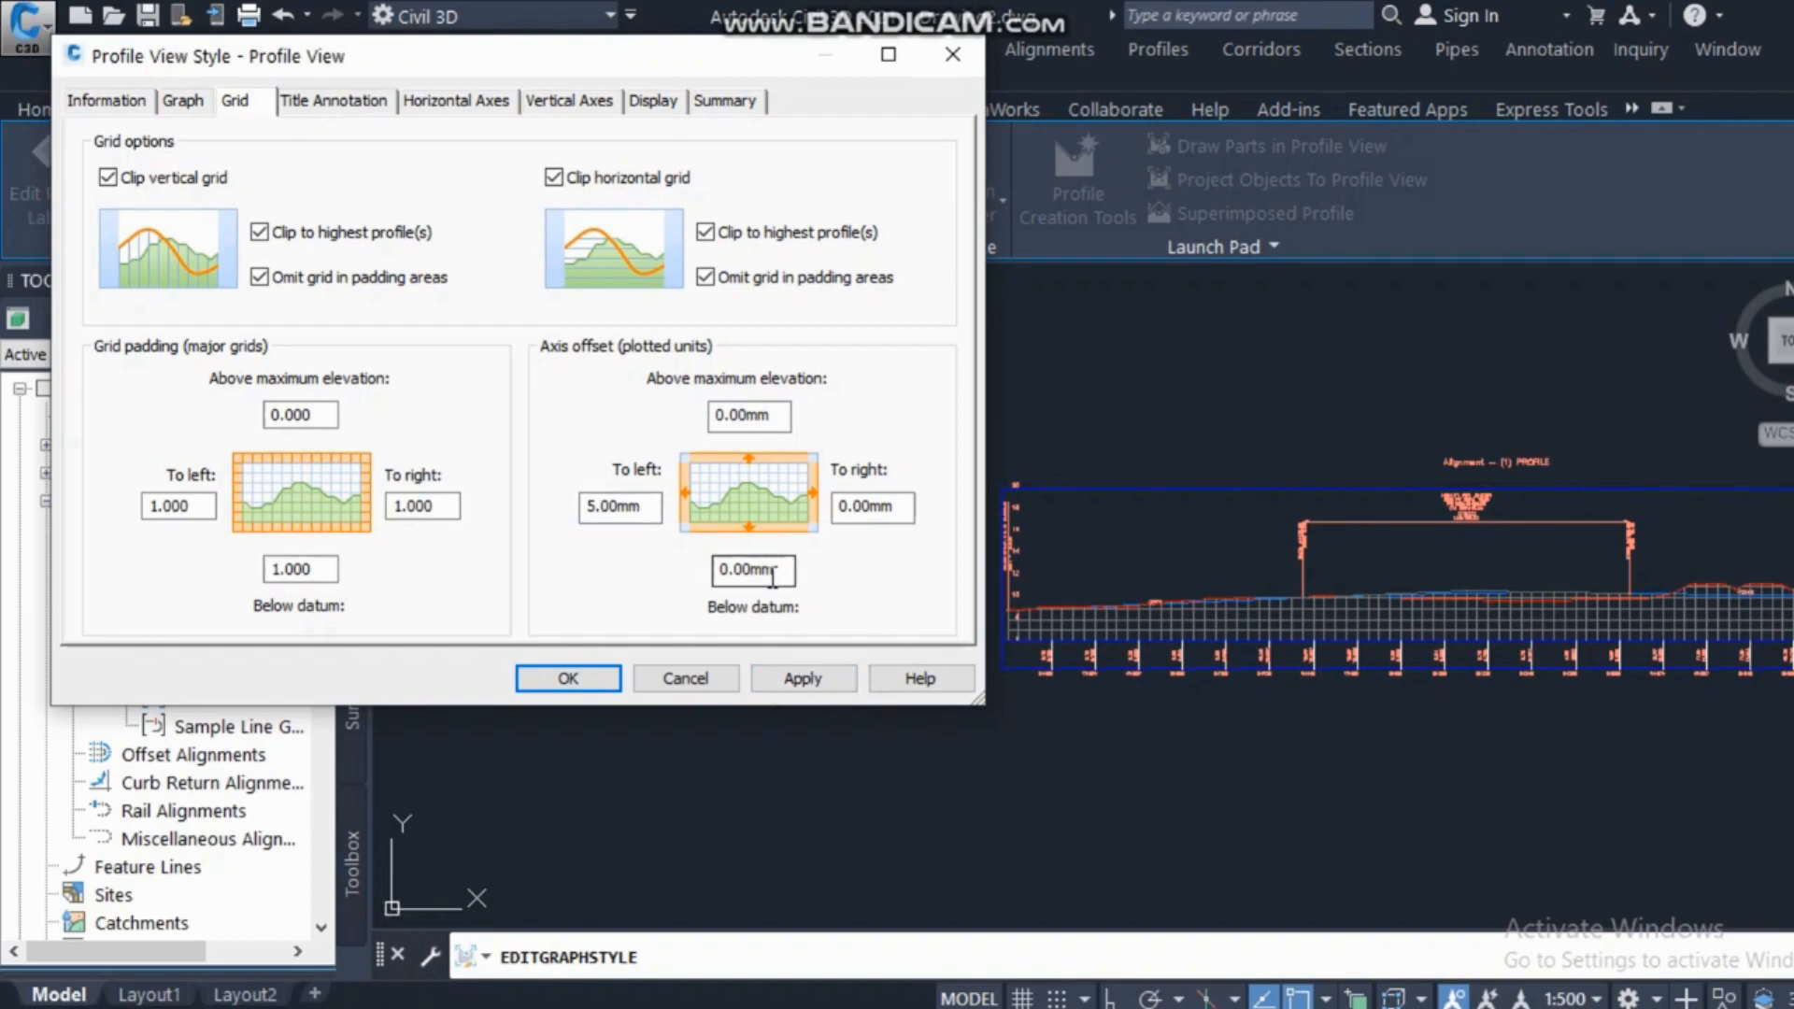
# Set the graph view title's text height to 10 mm in the title annotation settings and apply it.
pyautogui.click(351, 103)
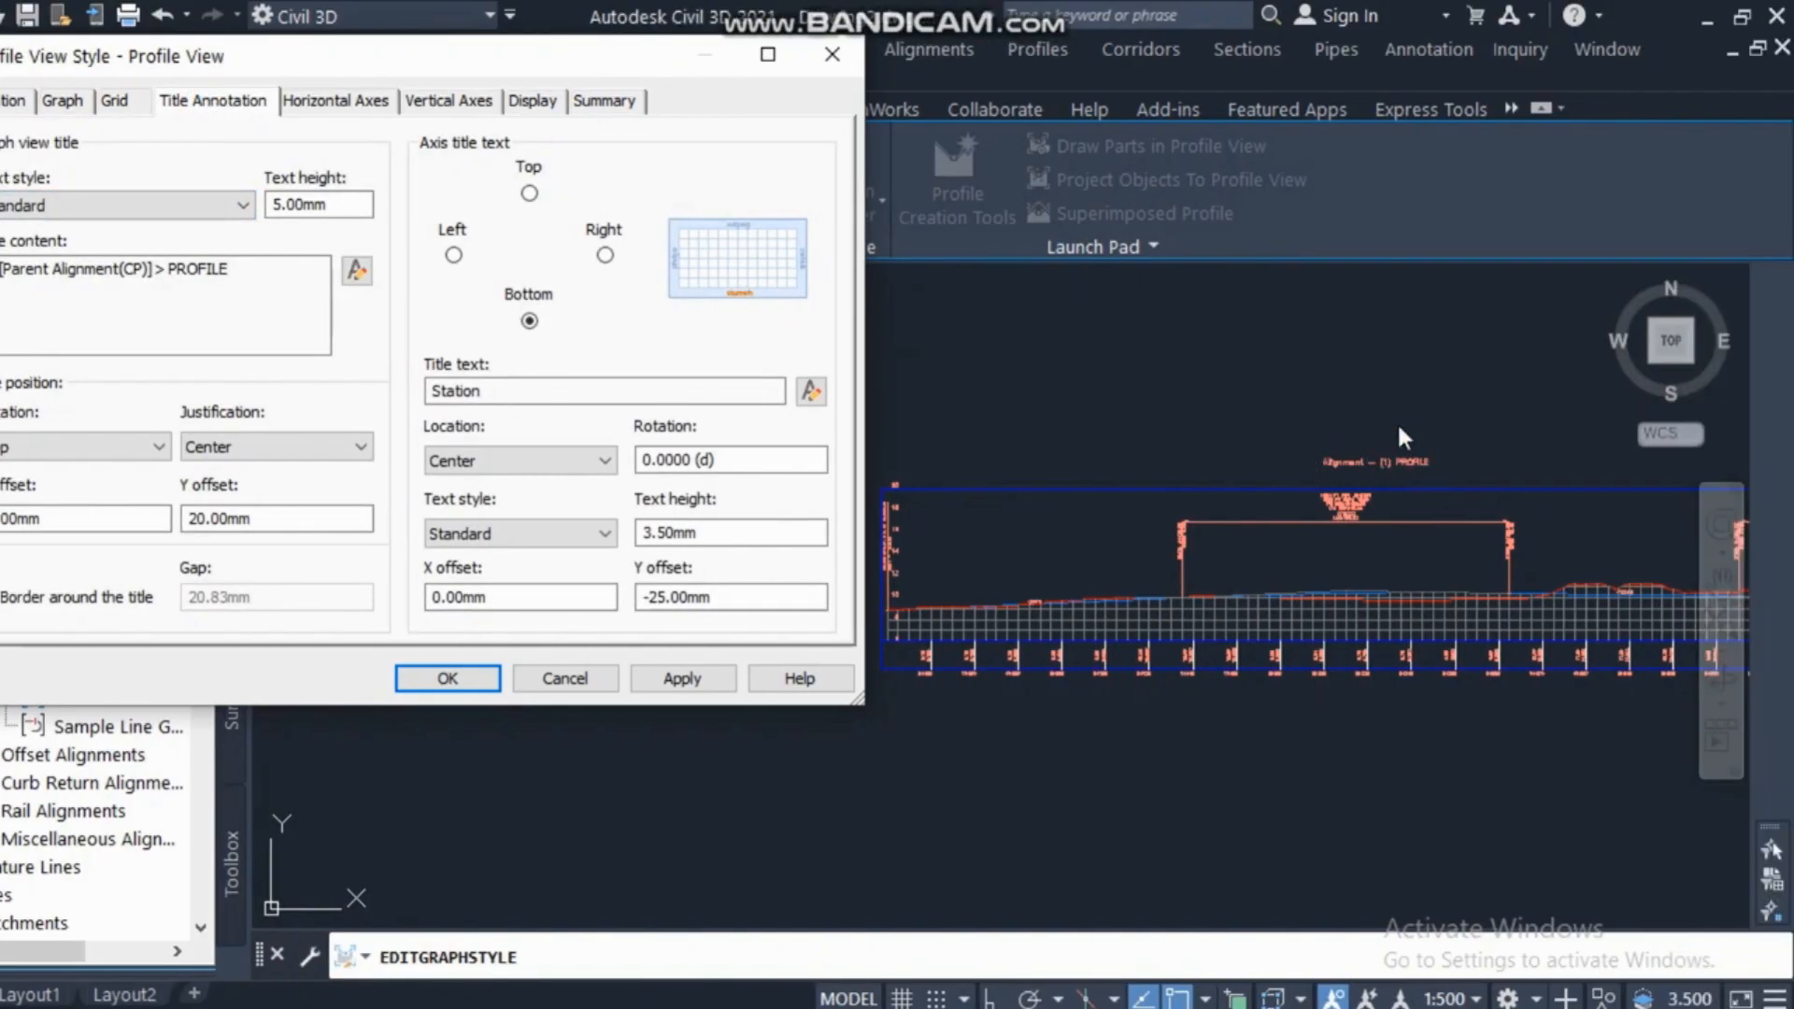
pyautogui.doubleClick(313, 204)
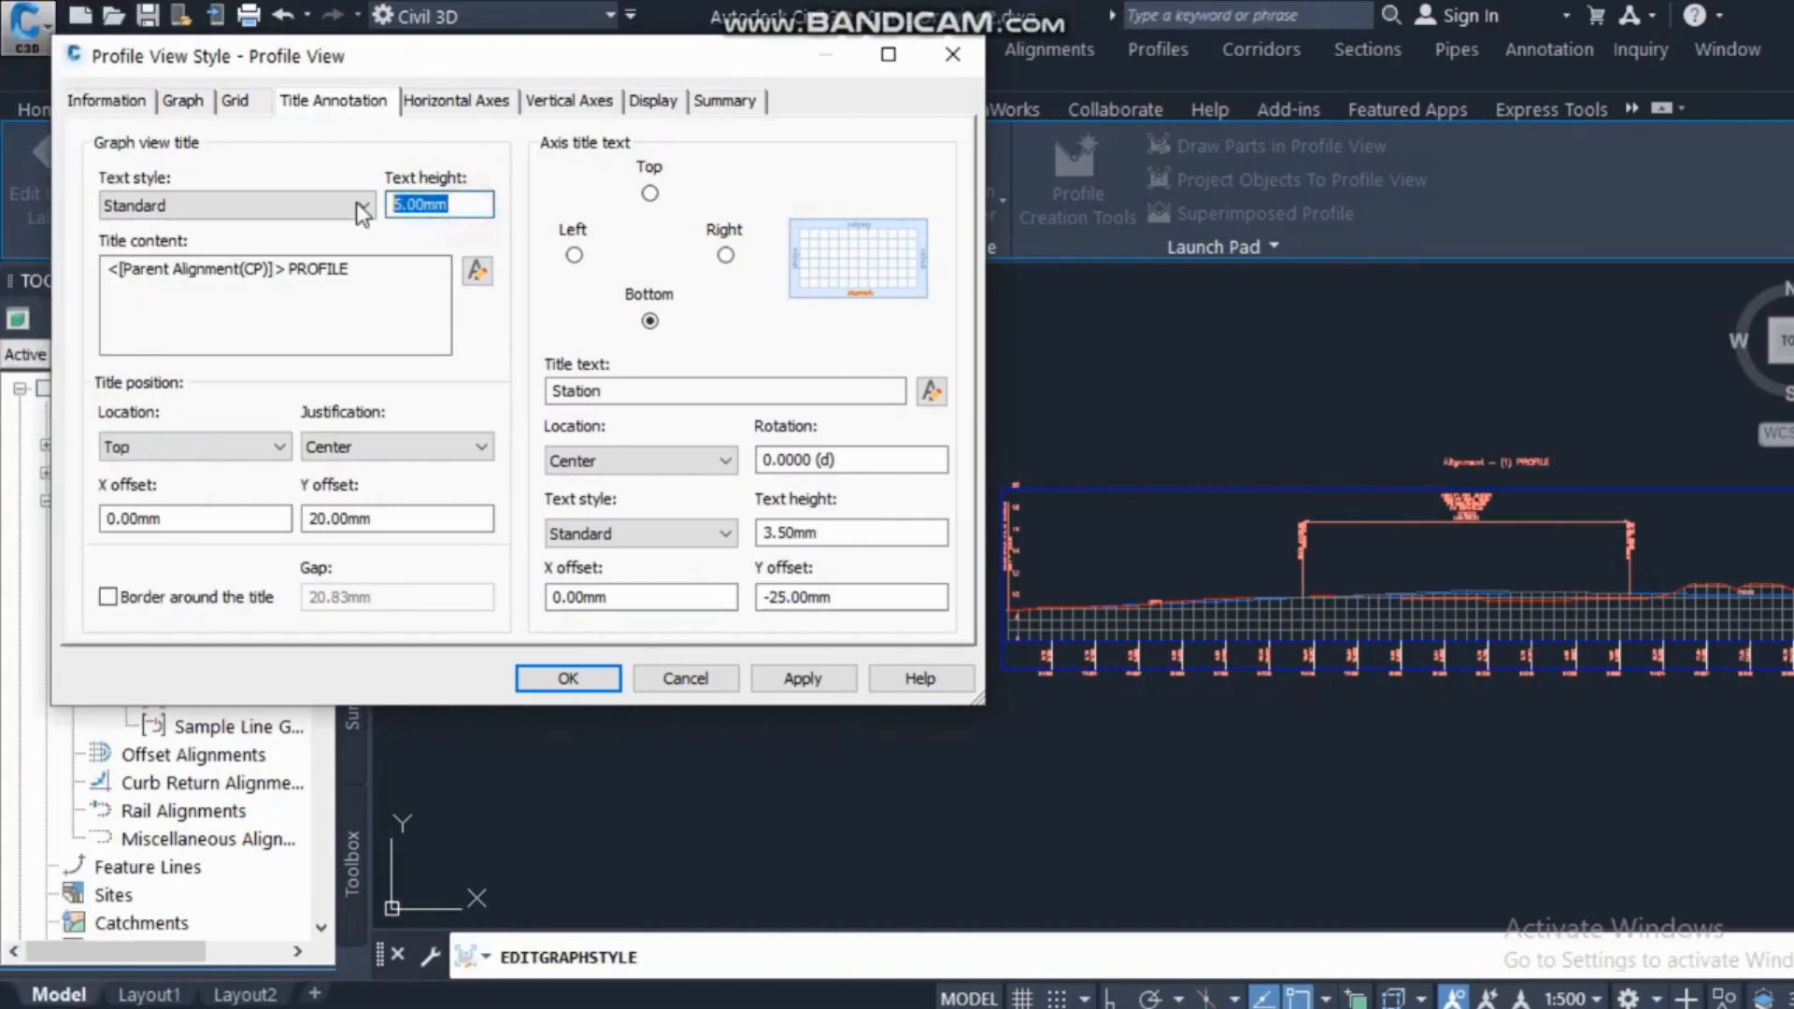
pyautogui.write('10')
pyautogui.click(802, 677)
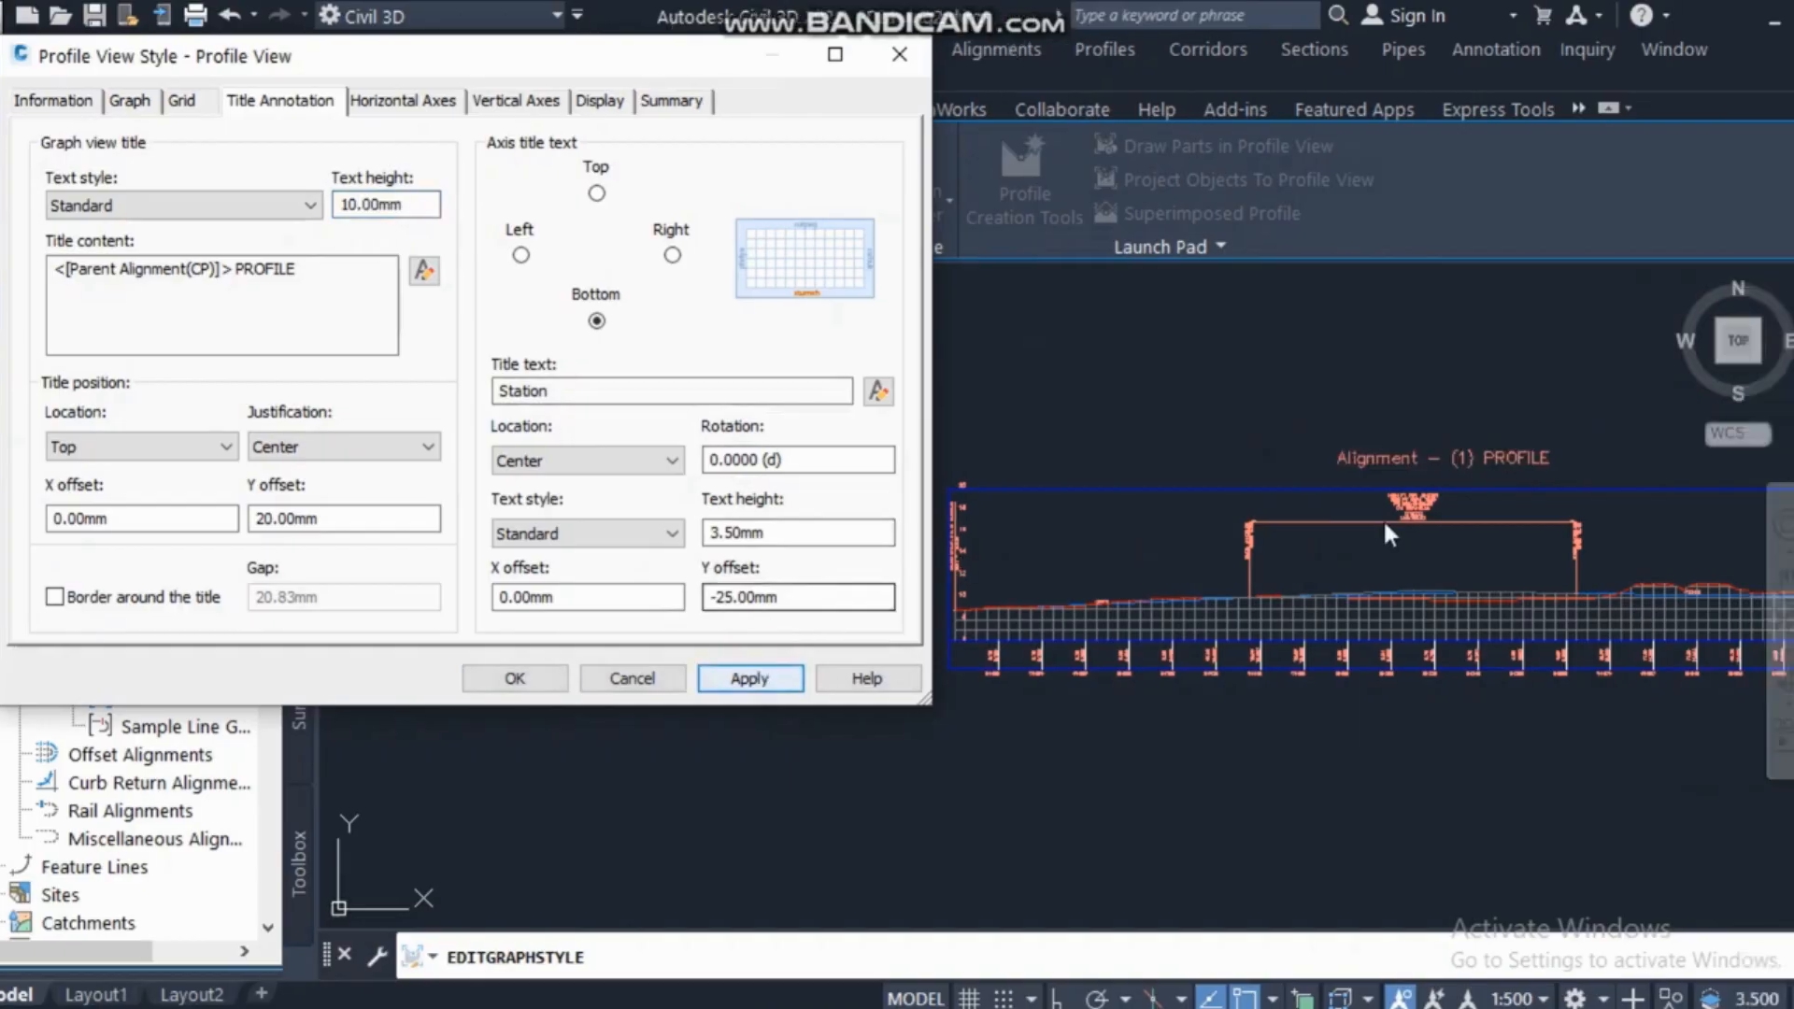
# Change the graph view title's text style to S4 and apply it.
pyautogui.click(182, 205)
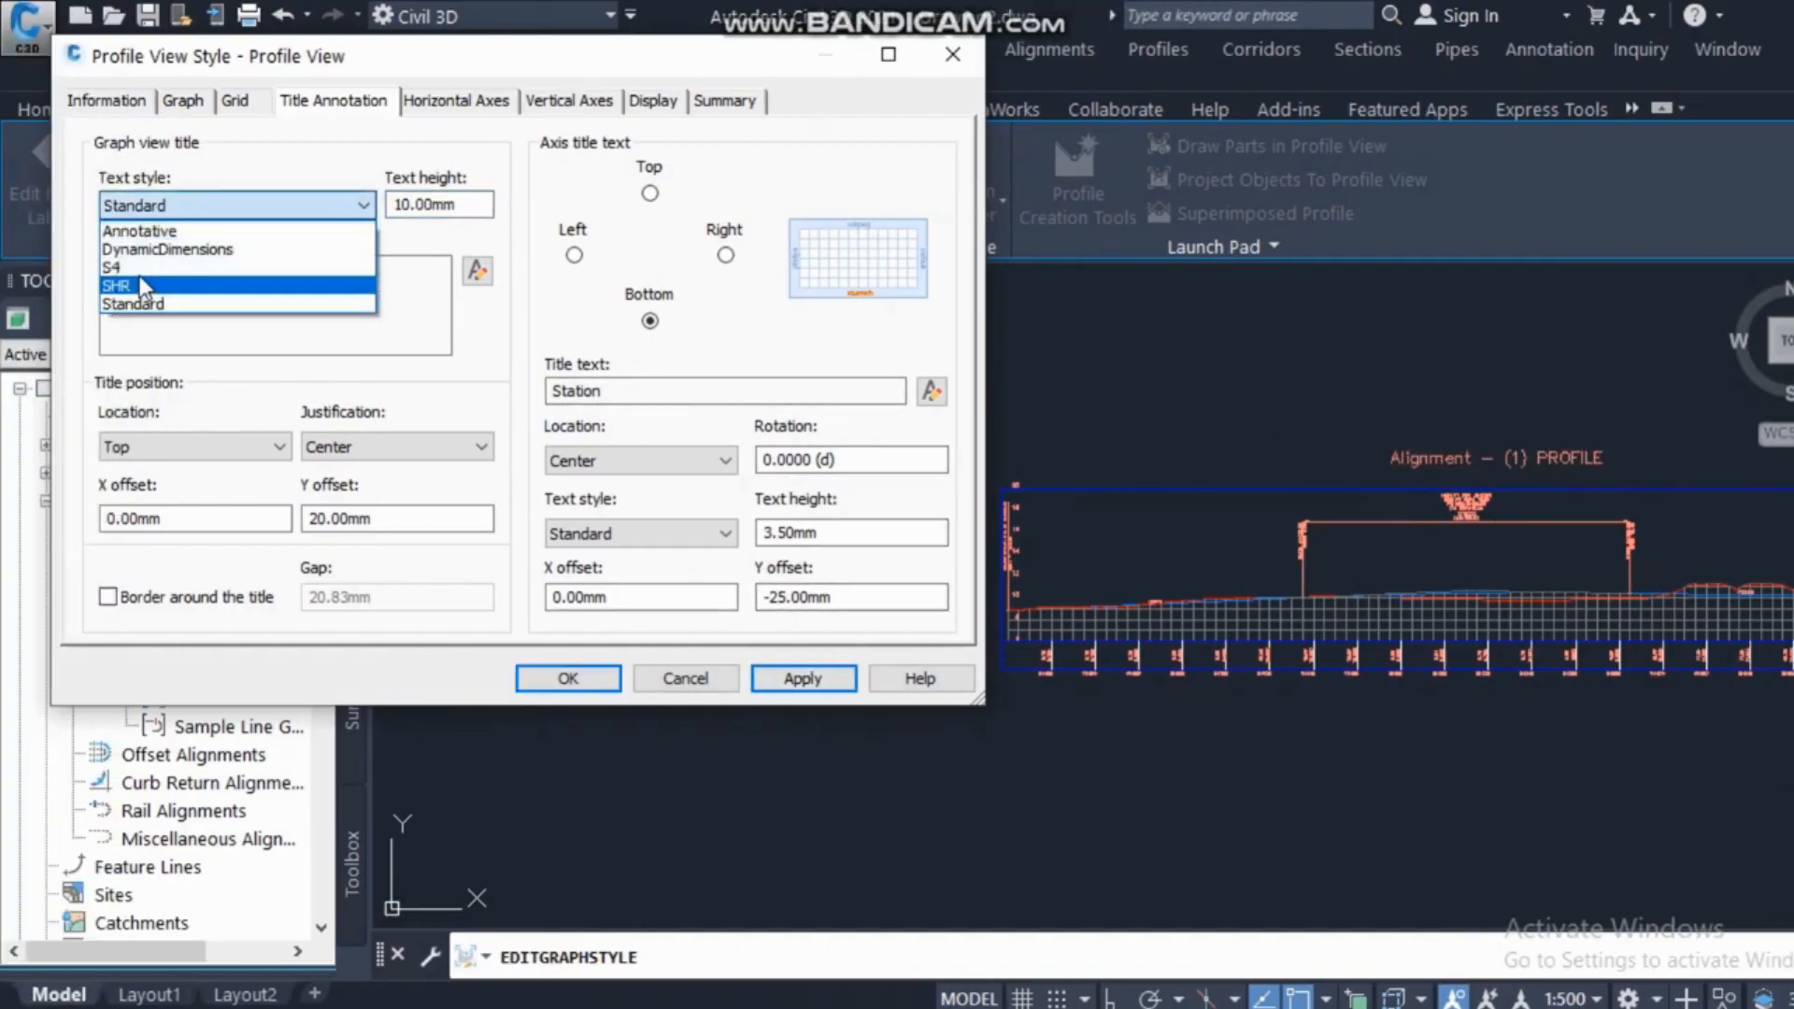
pyautogui.click(18, 280)
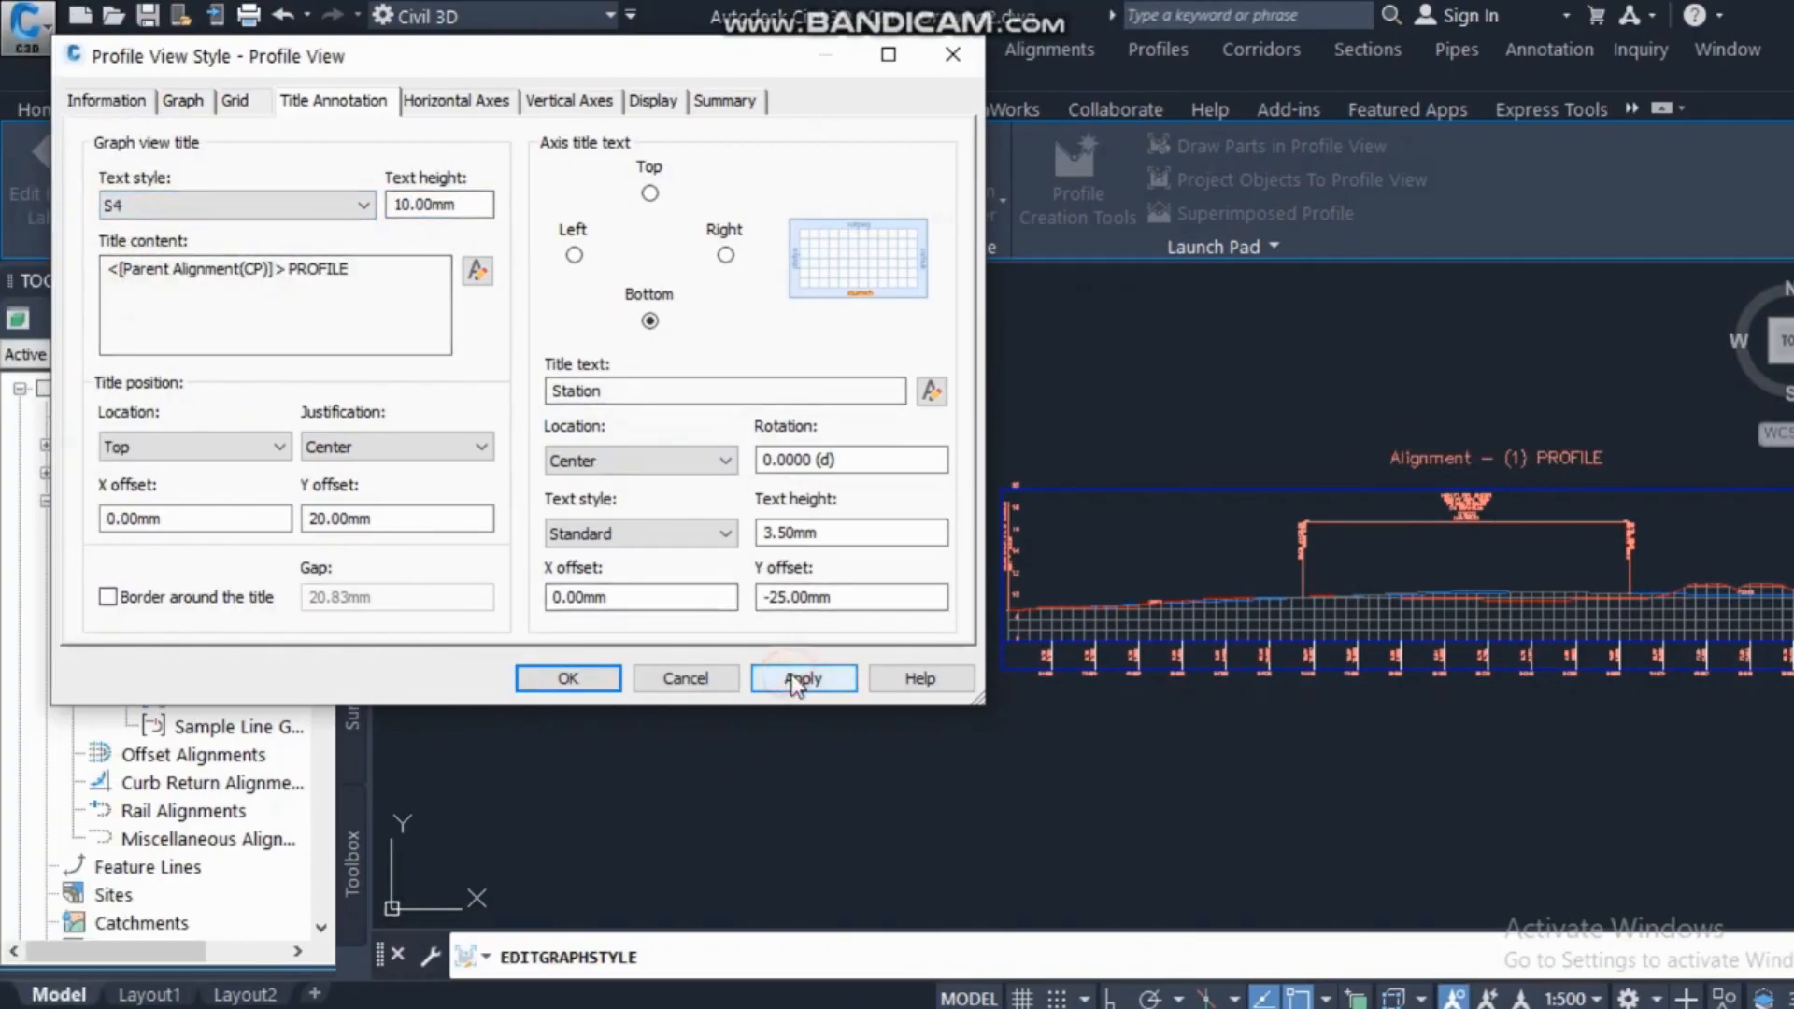
pyautogui.click(363, 292)
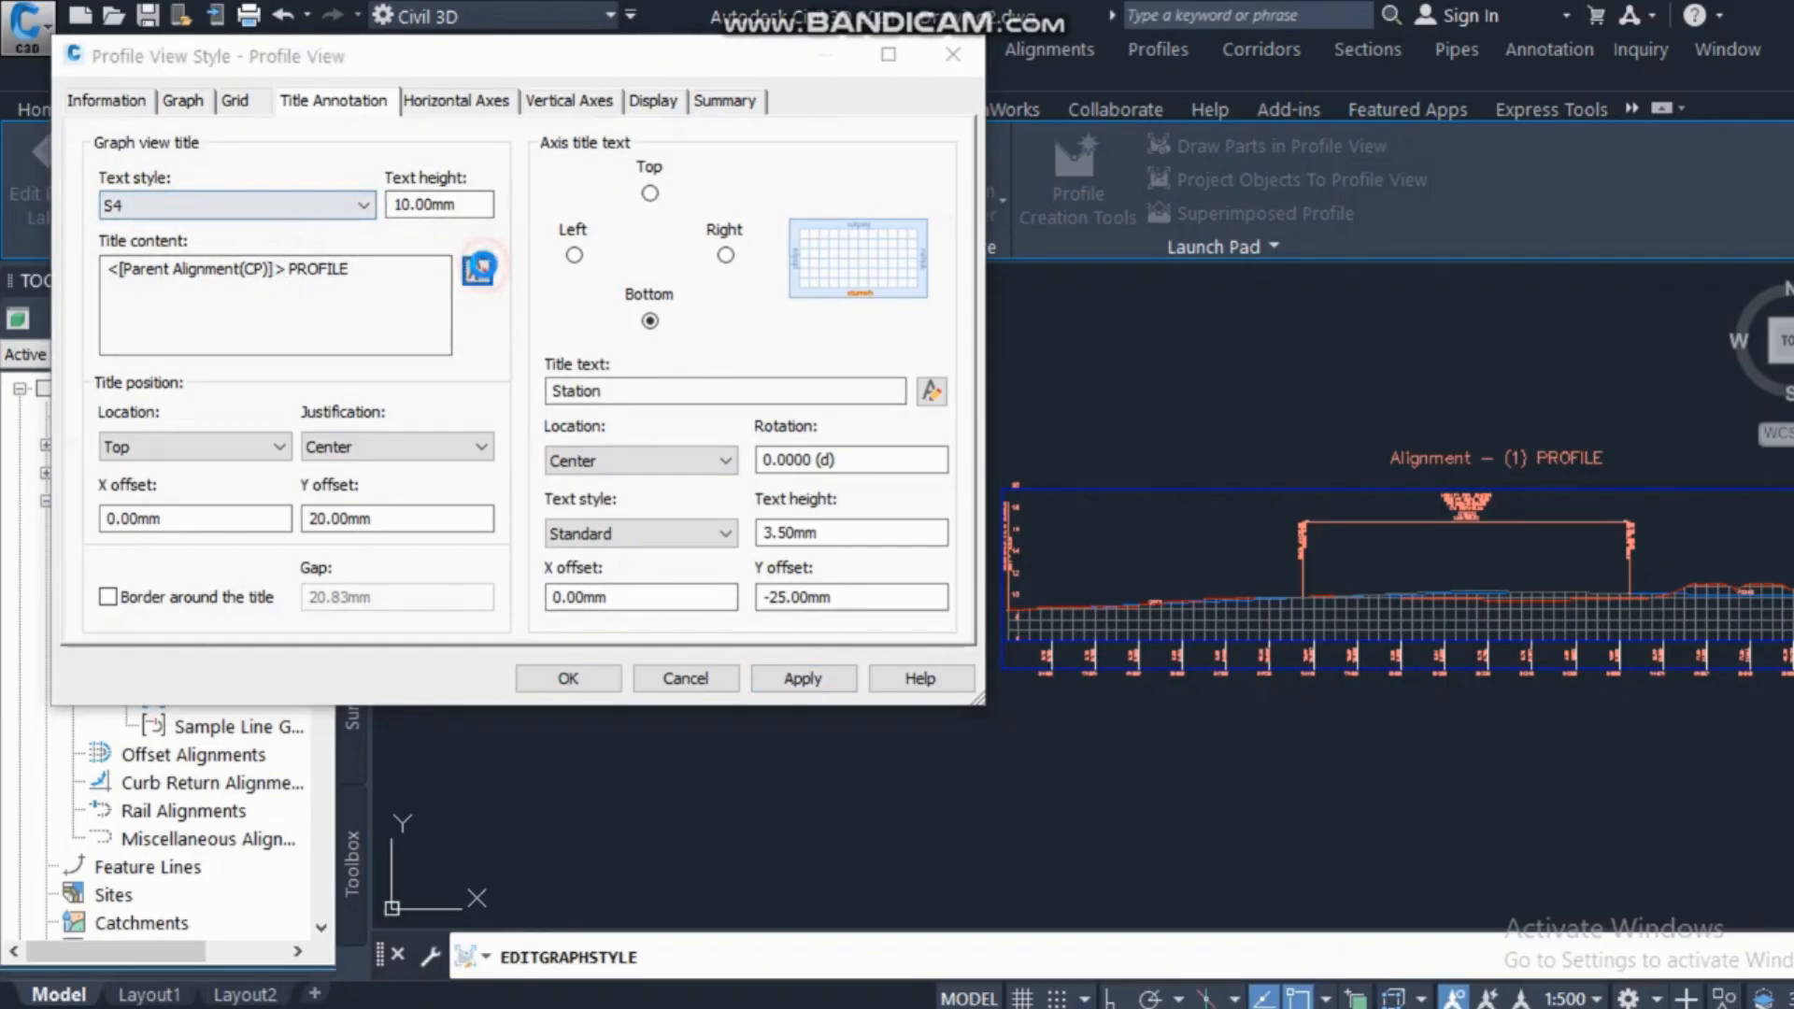
# Edit the graph view title's content, select all of its text and set the font to Arial Baltic.
pyautogui.click(478, 272)
pyautogui.click(554, 252)
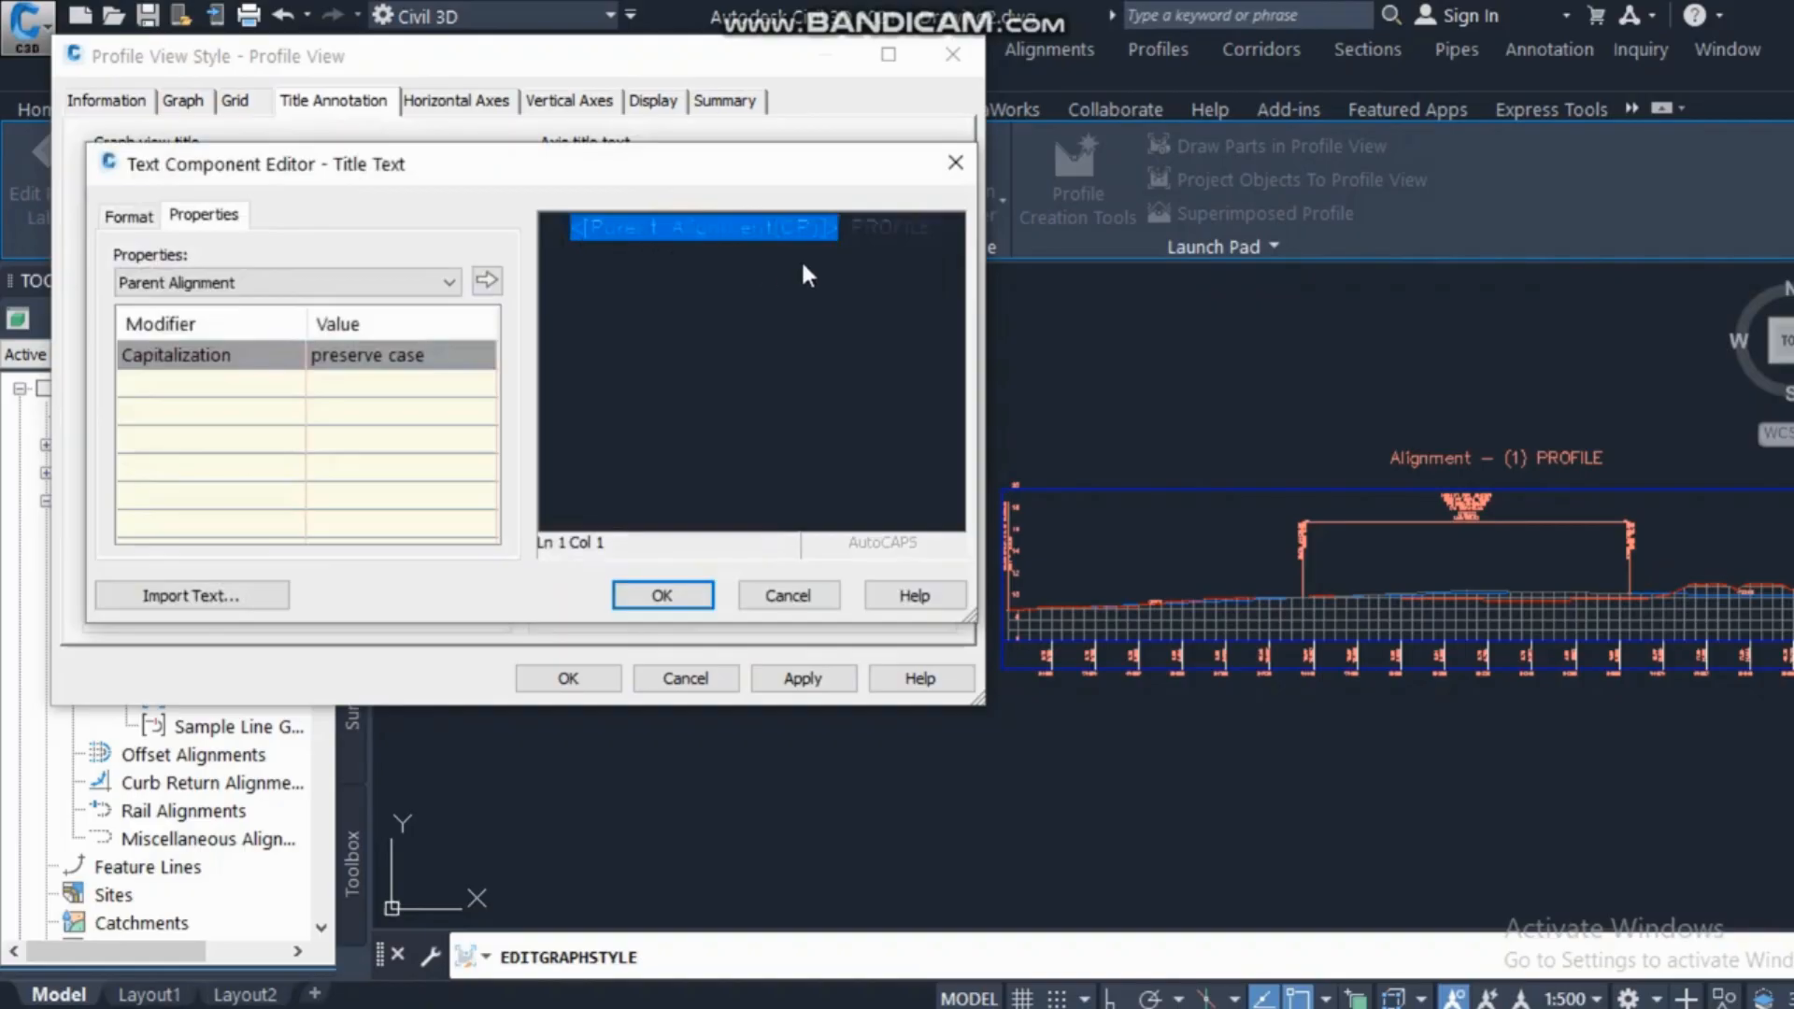
pyautogui.click(931, 245)
pyautogui.moveTo(943, 237); pyautogui.dragTo(567, 238)
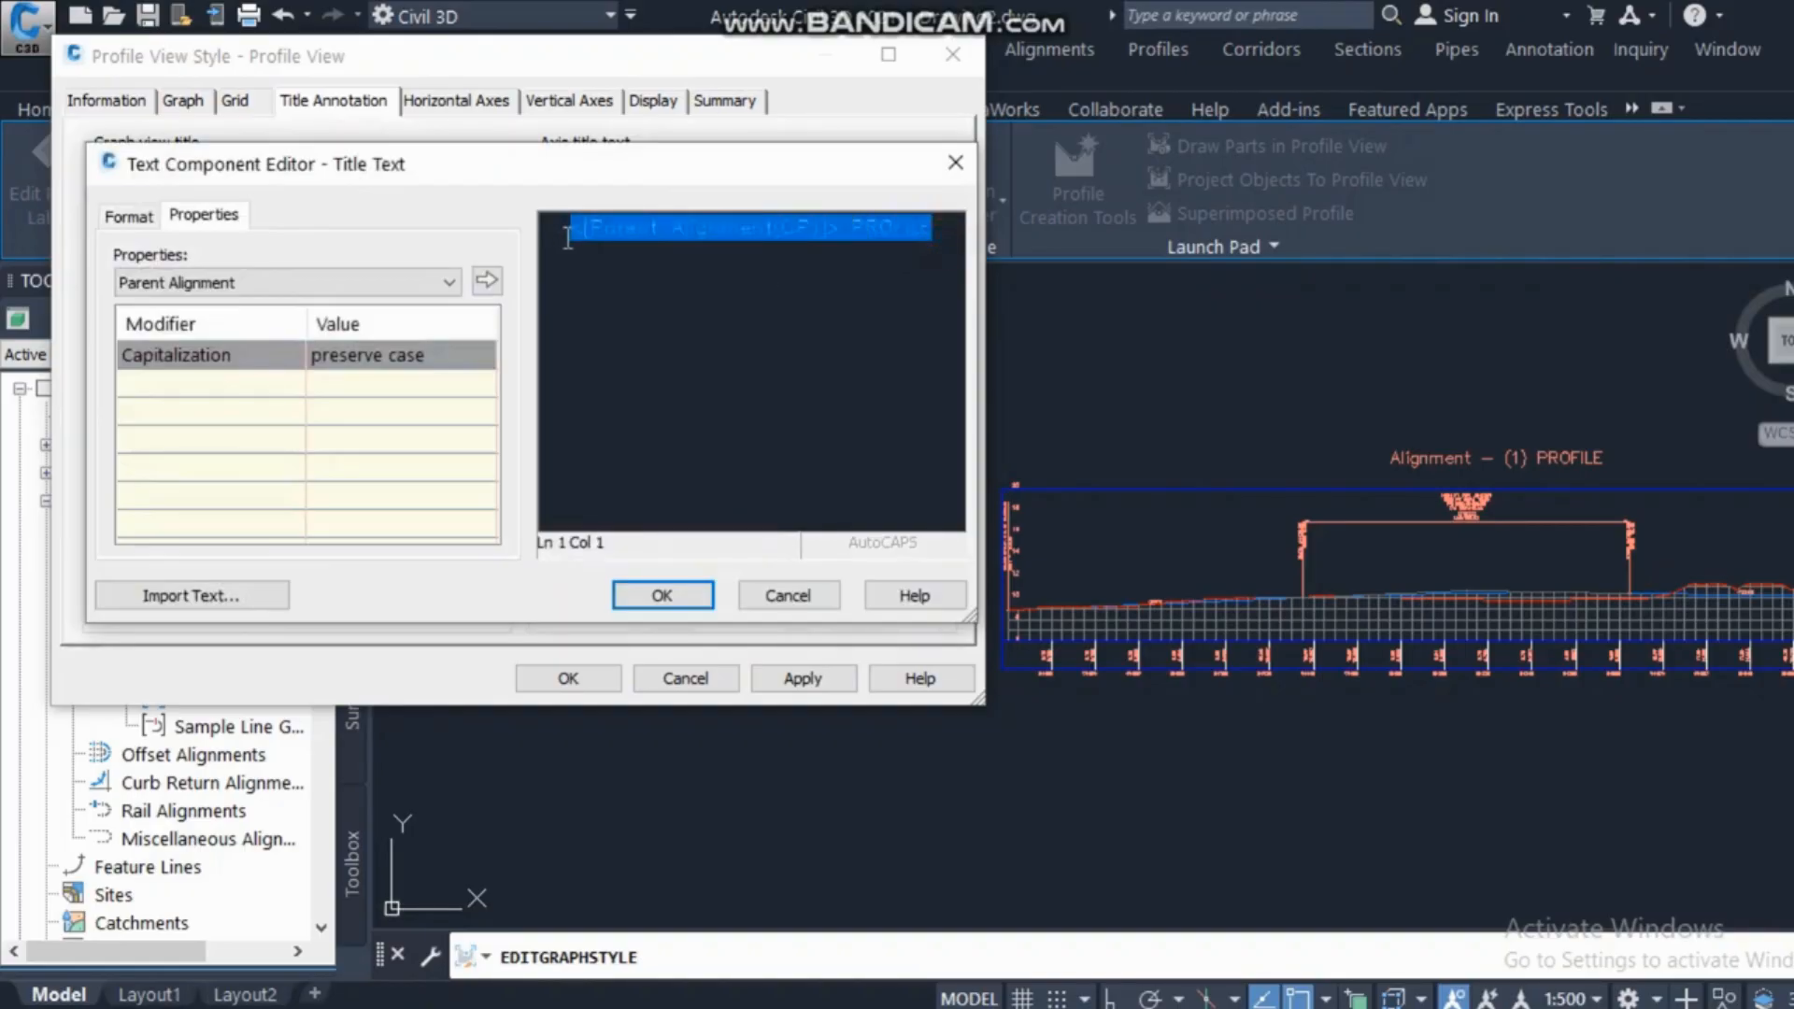
pyautogui.click(128, 216)
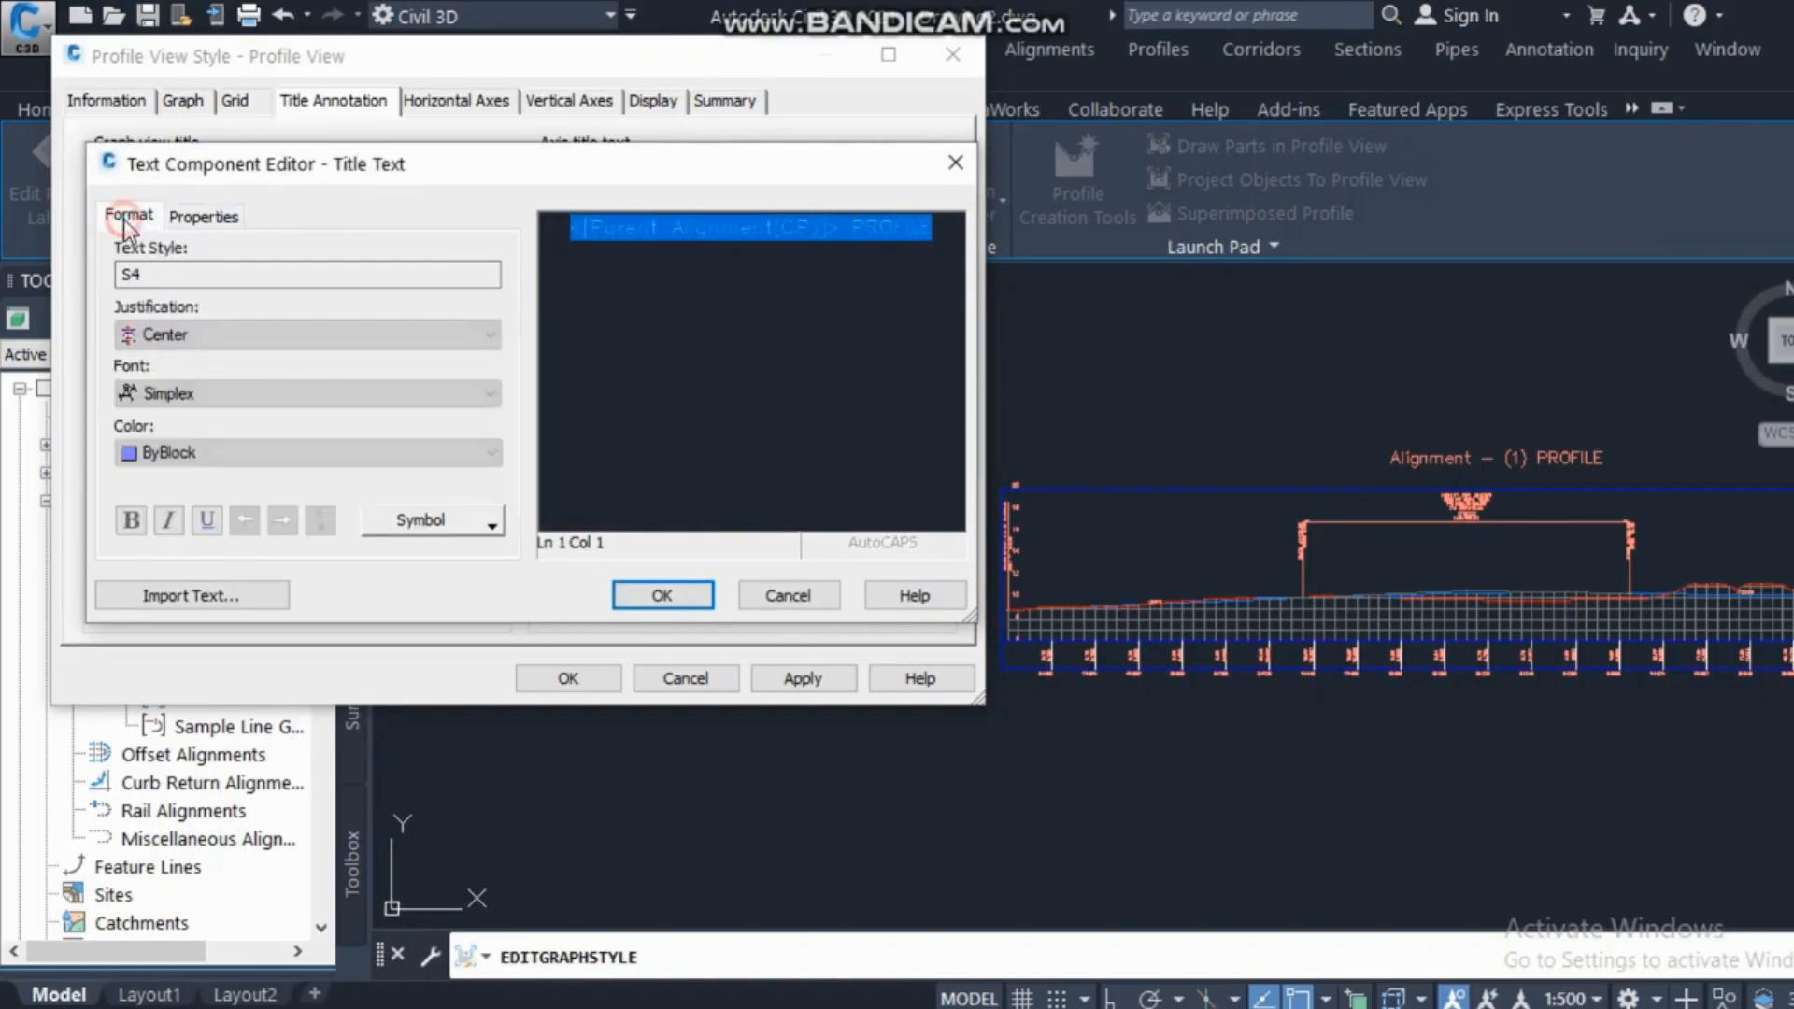
pyautogui.click(205, 394)
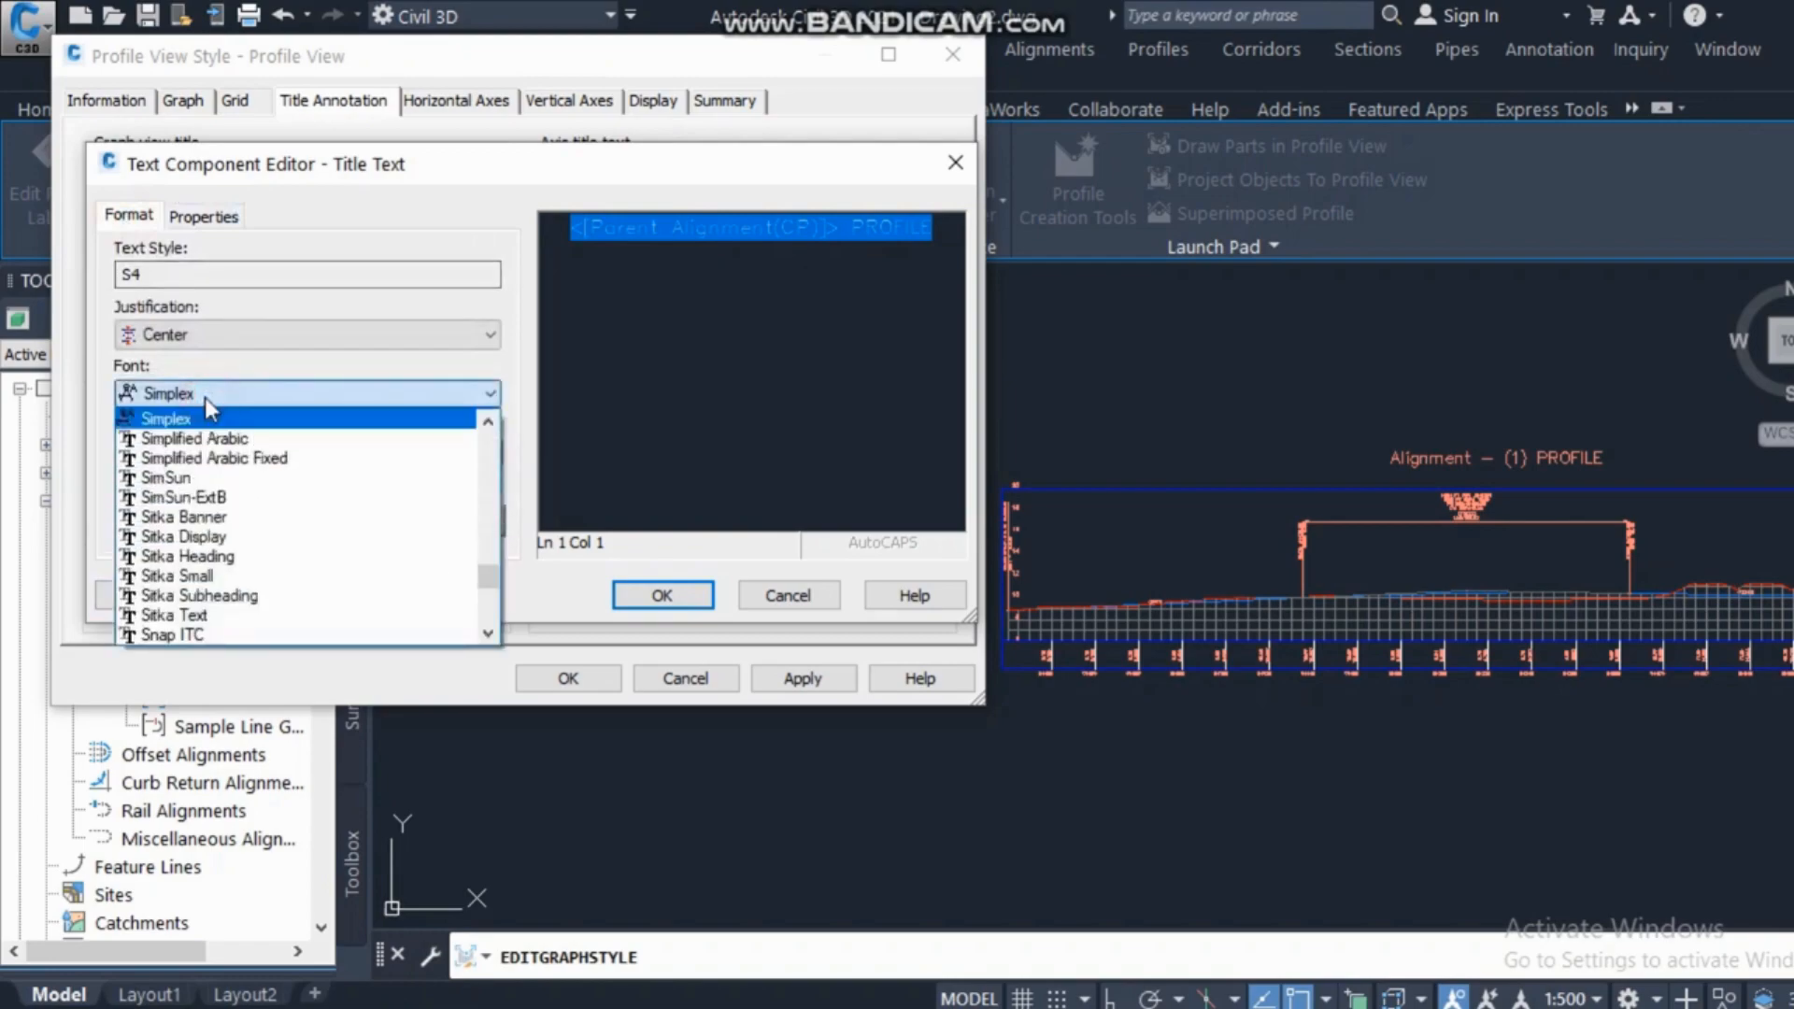
pyautogui.moveTo(486, 573); pyautogui.dragTo(489, 462)
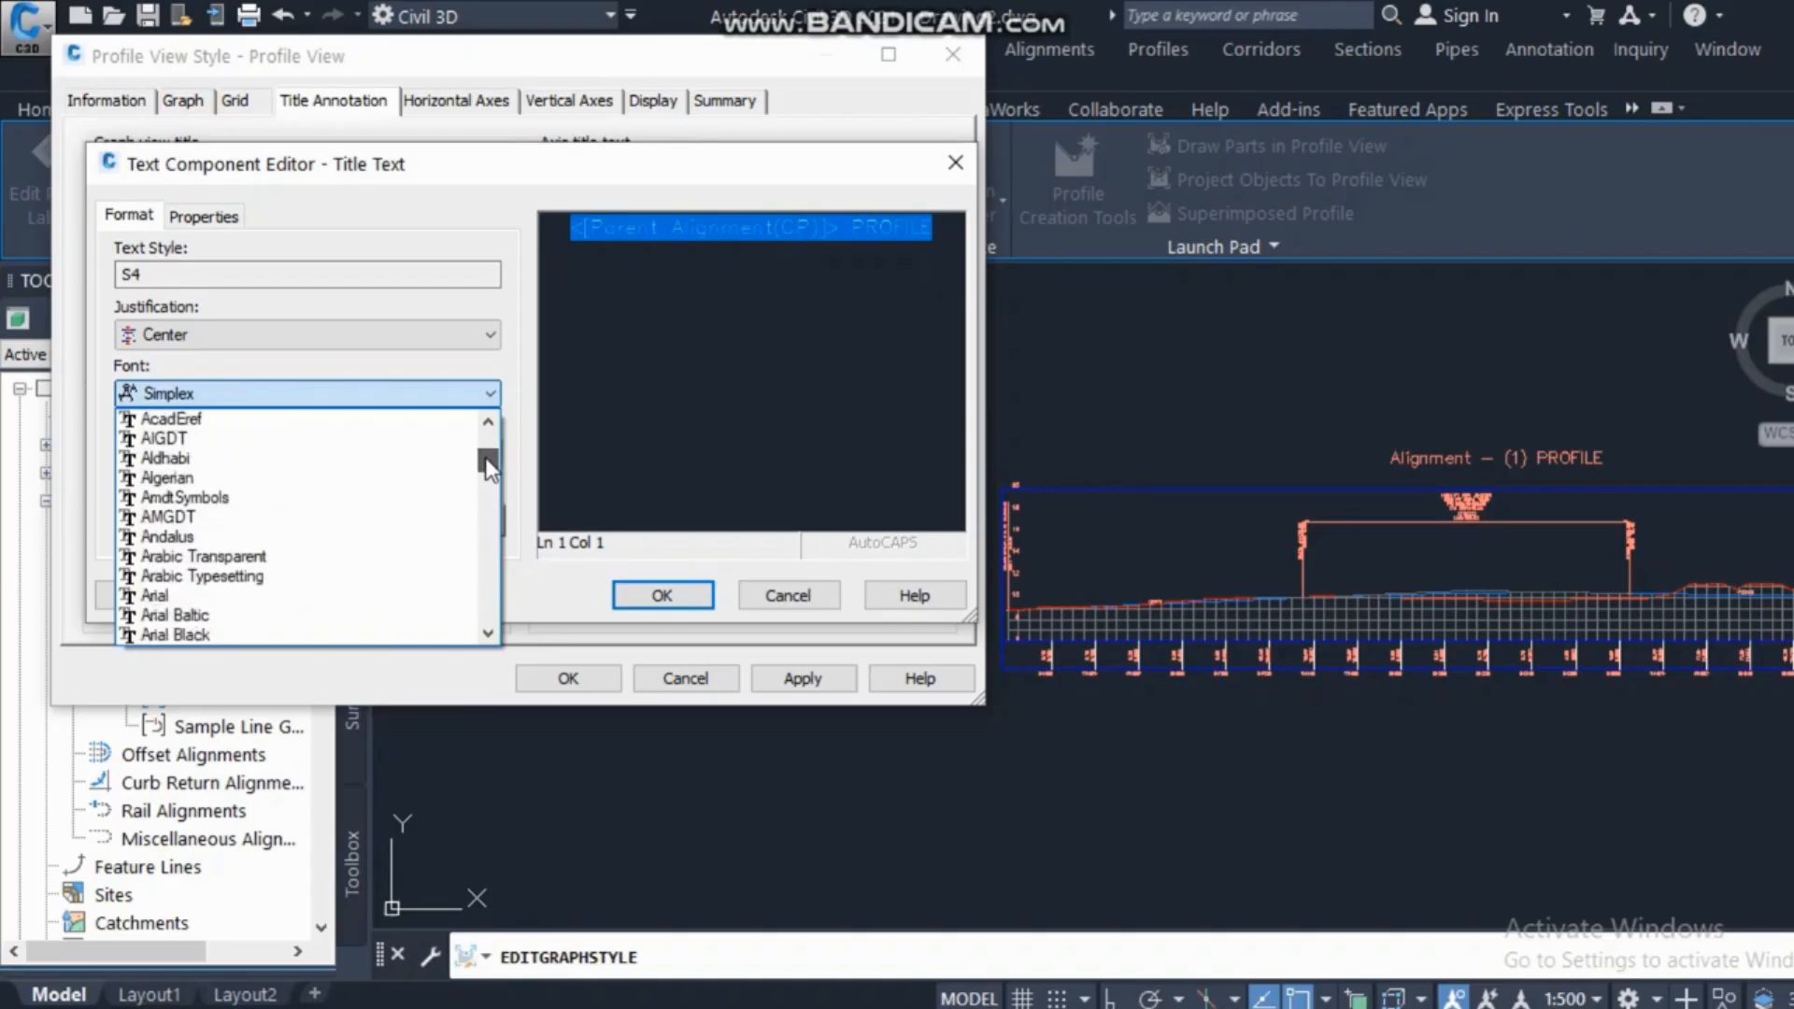
pyautogui.click(178, 615)
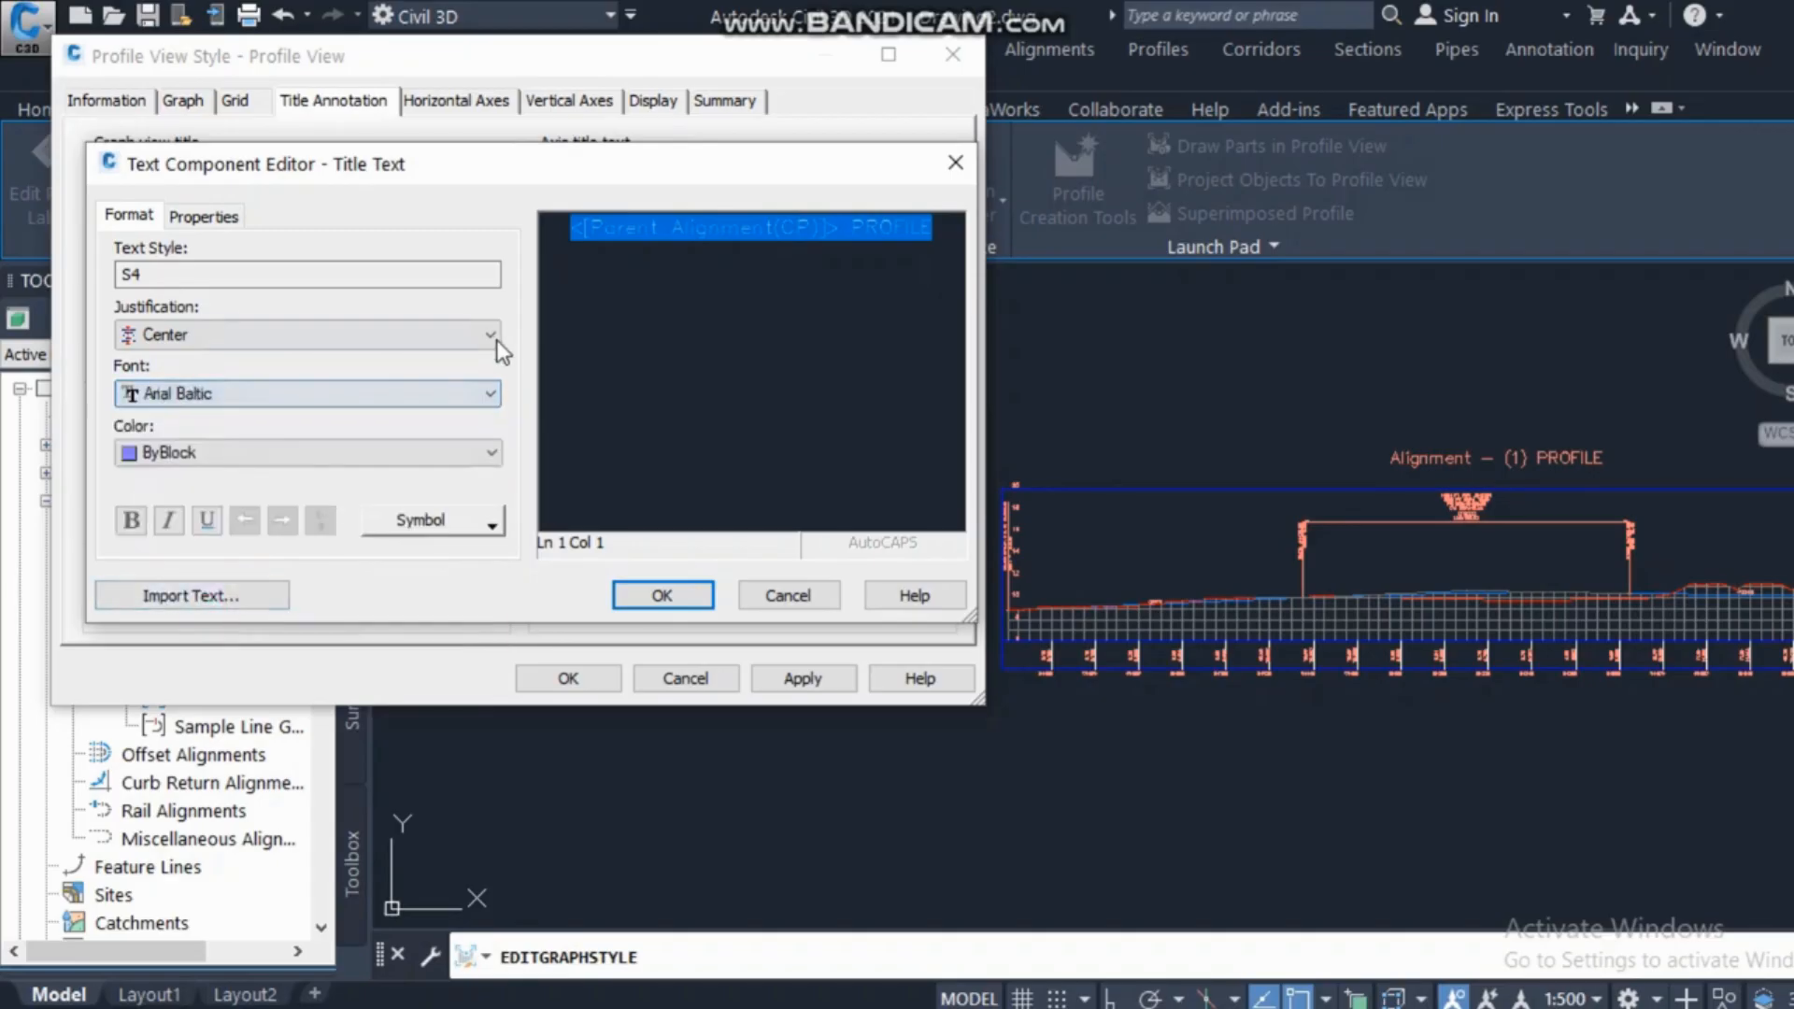
# Replace the whole graph view title with only the Parent Alignment property and apply it.
pyautogui.click(204, 216)
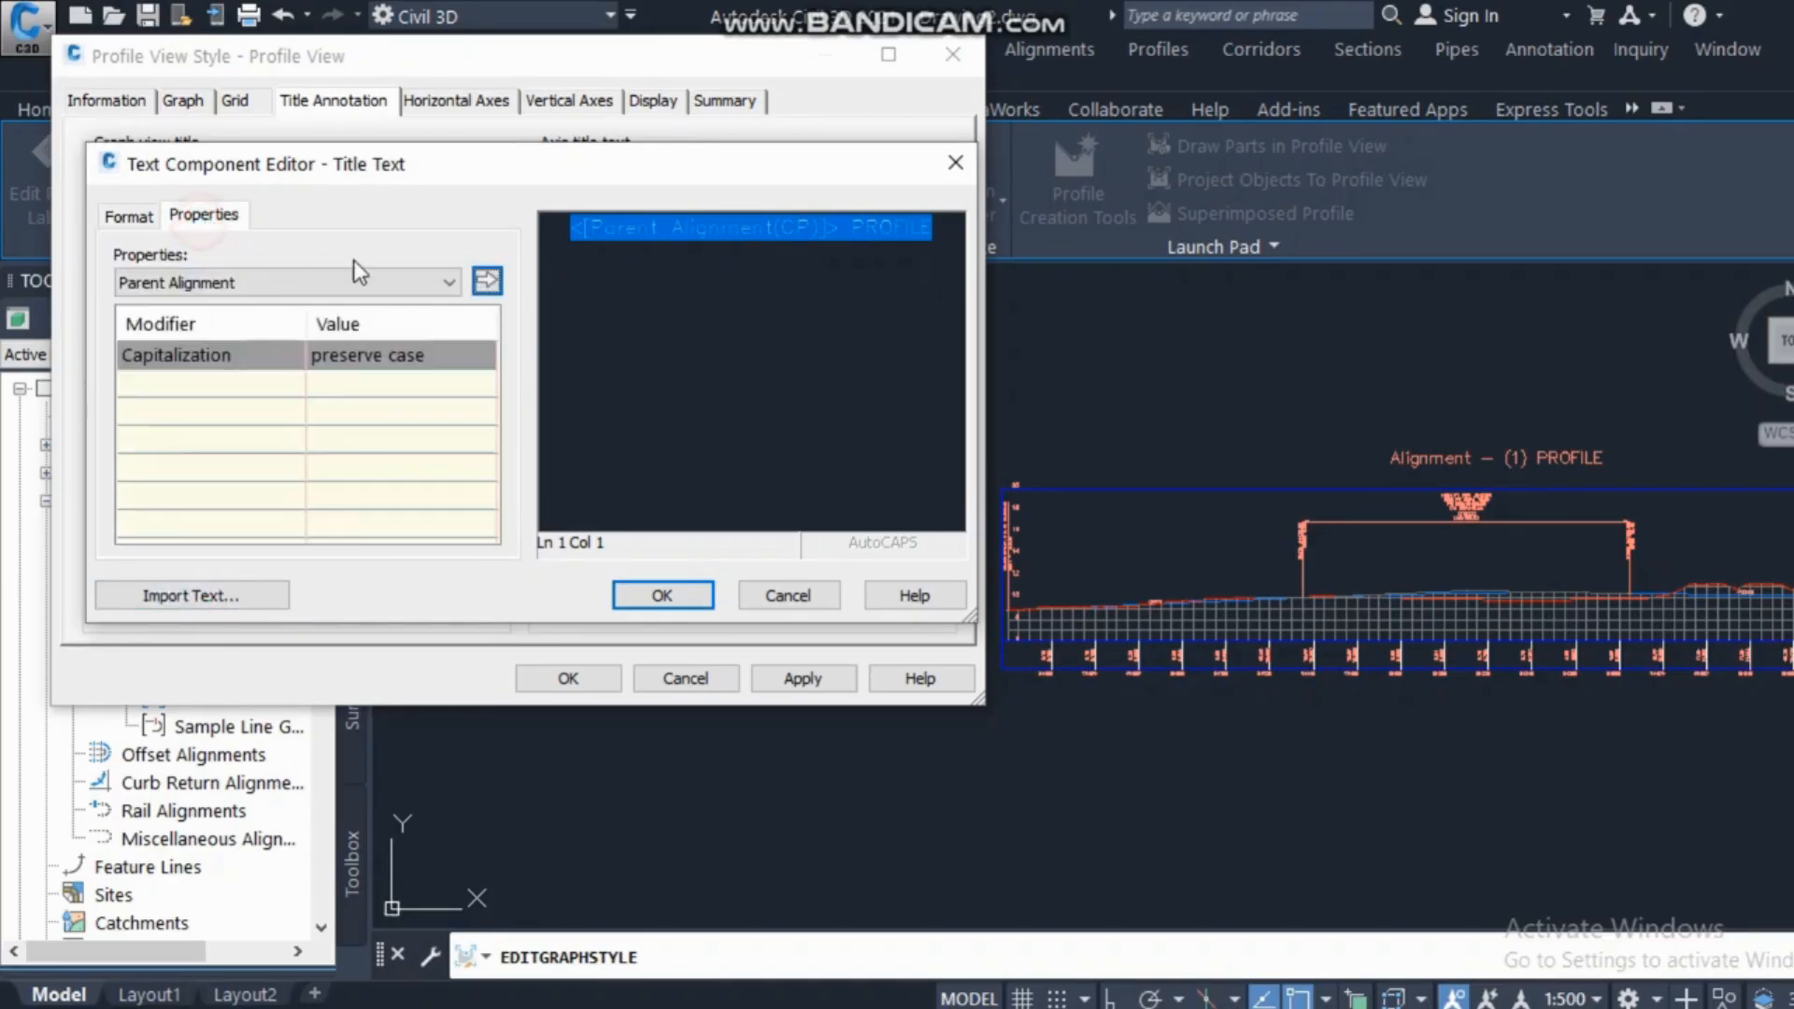
pyautogui.click(486, 280)
pyautogui.click(686, 606)
pyautogui.click(805, 680)
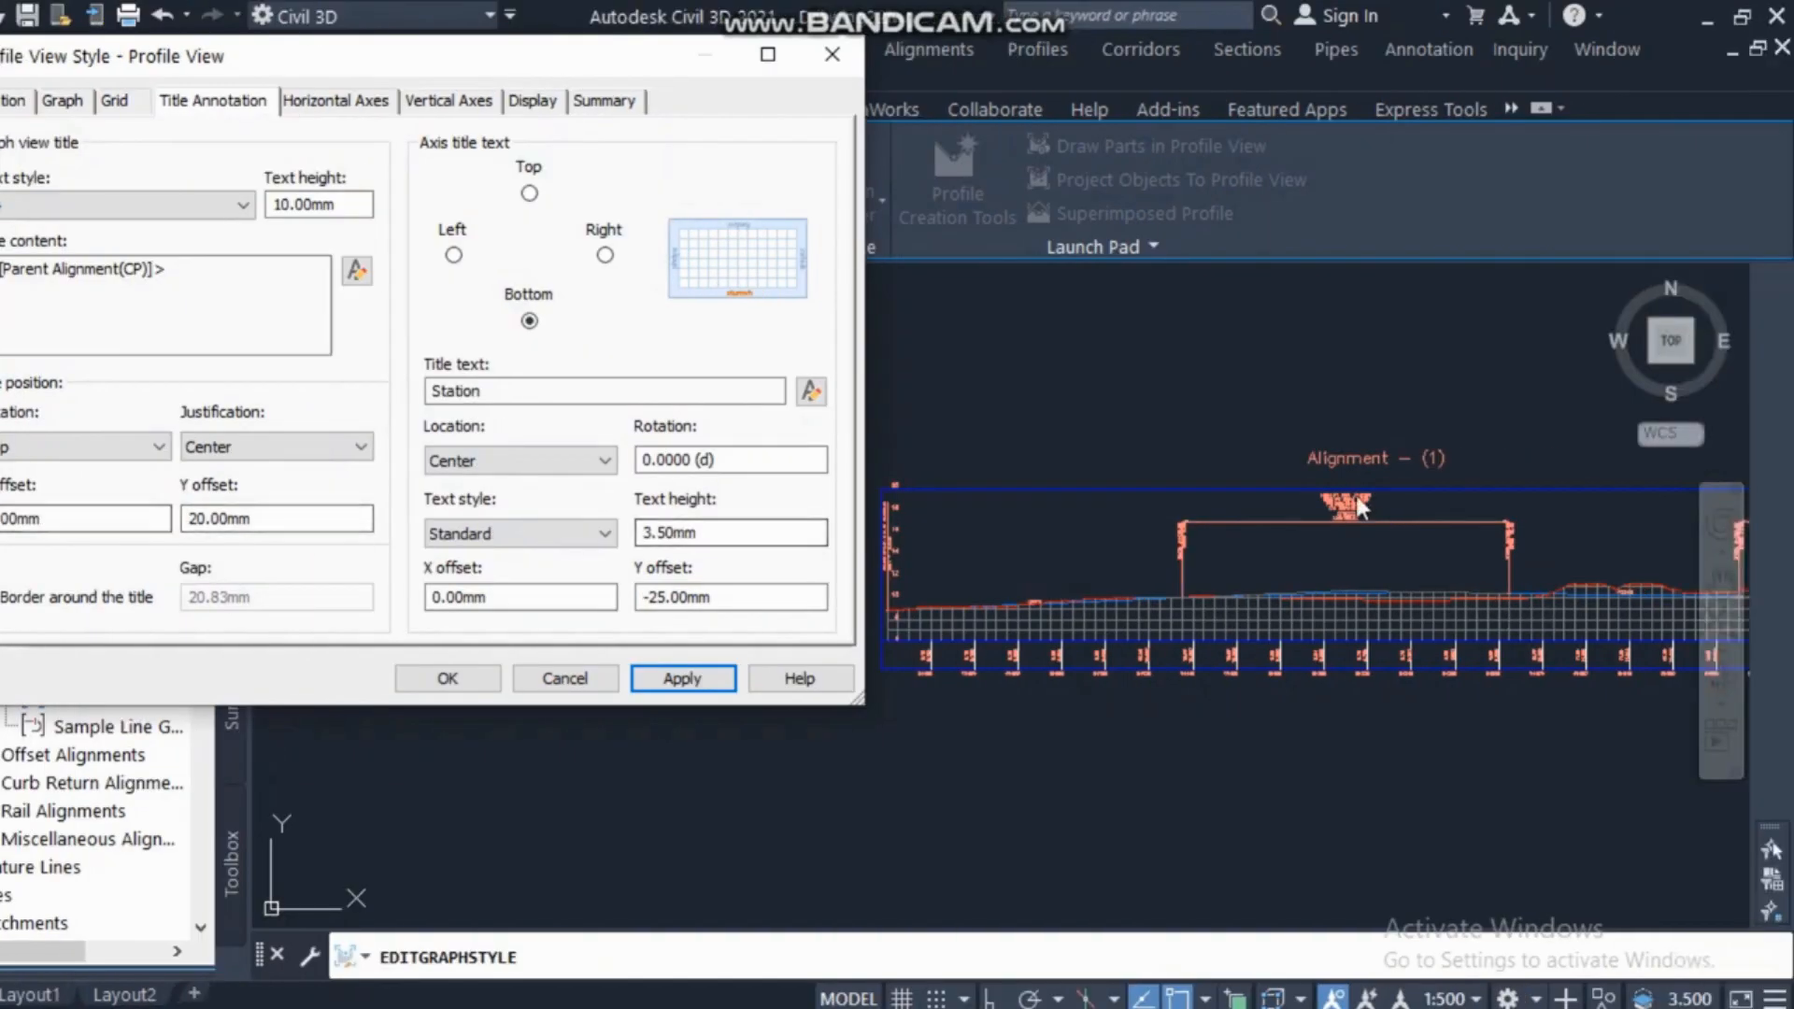
# Set the graph view title's Y offset to 10 mm and apply it.
pyautogui.doubleClick(341, 518)
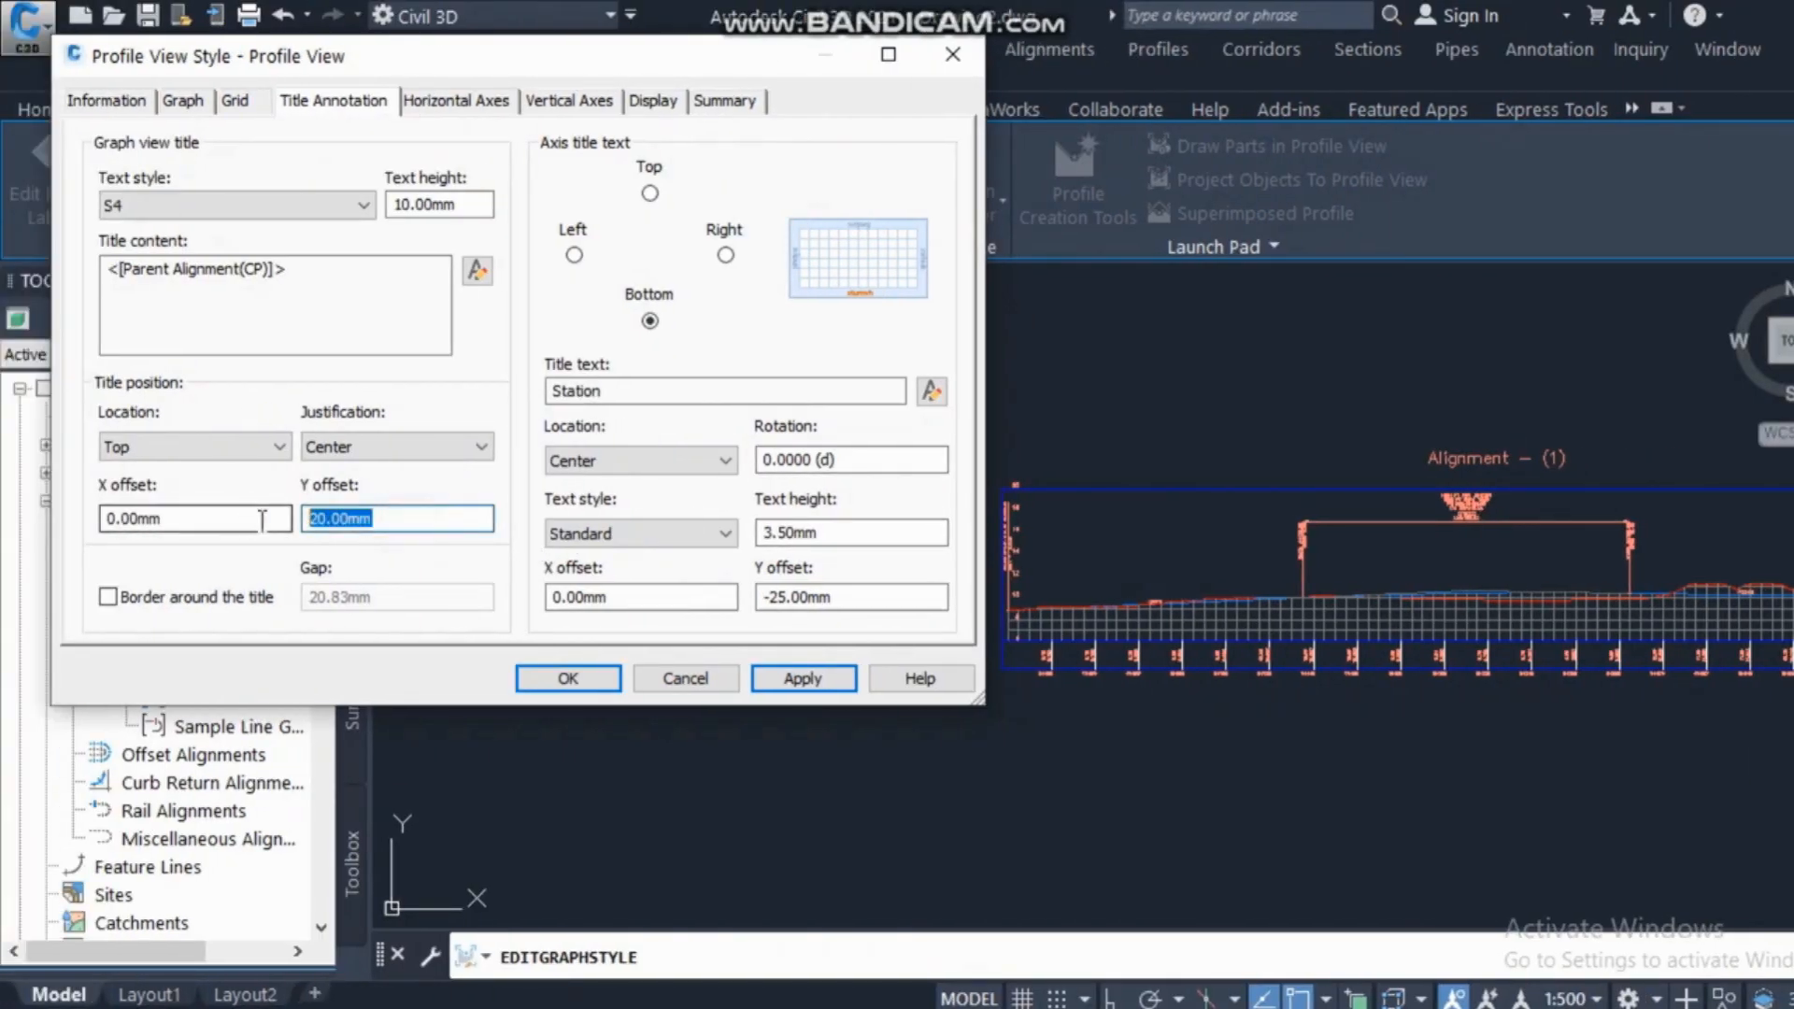
pyautogui.write('10')
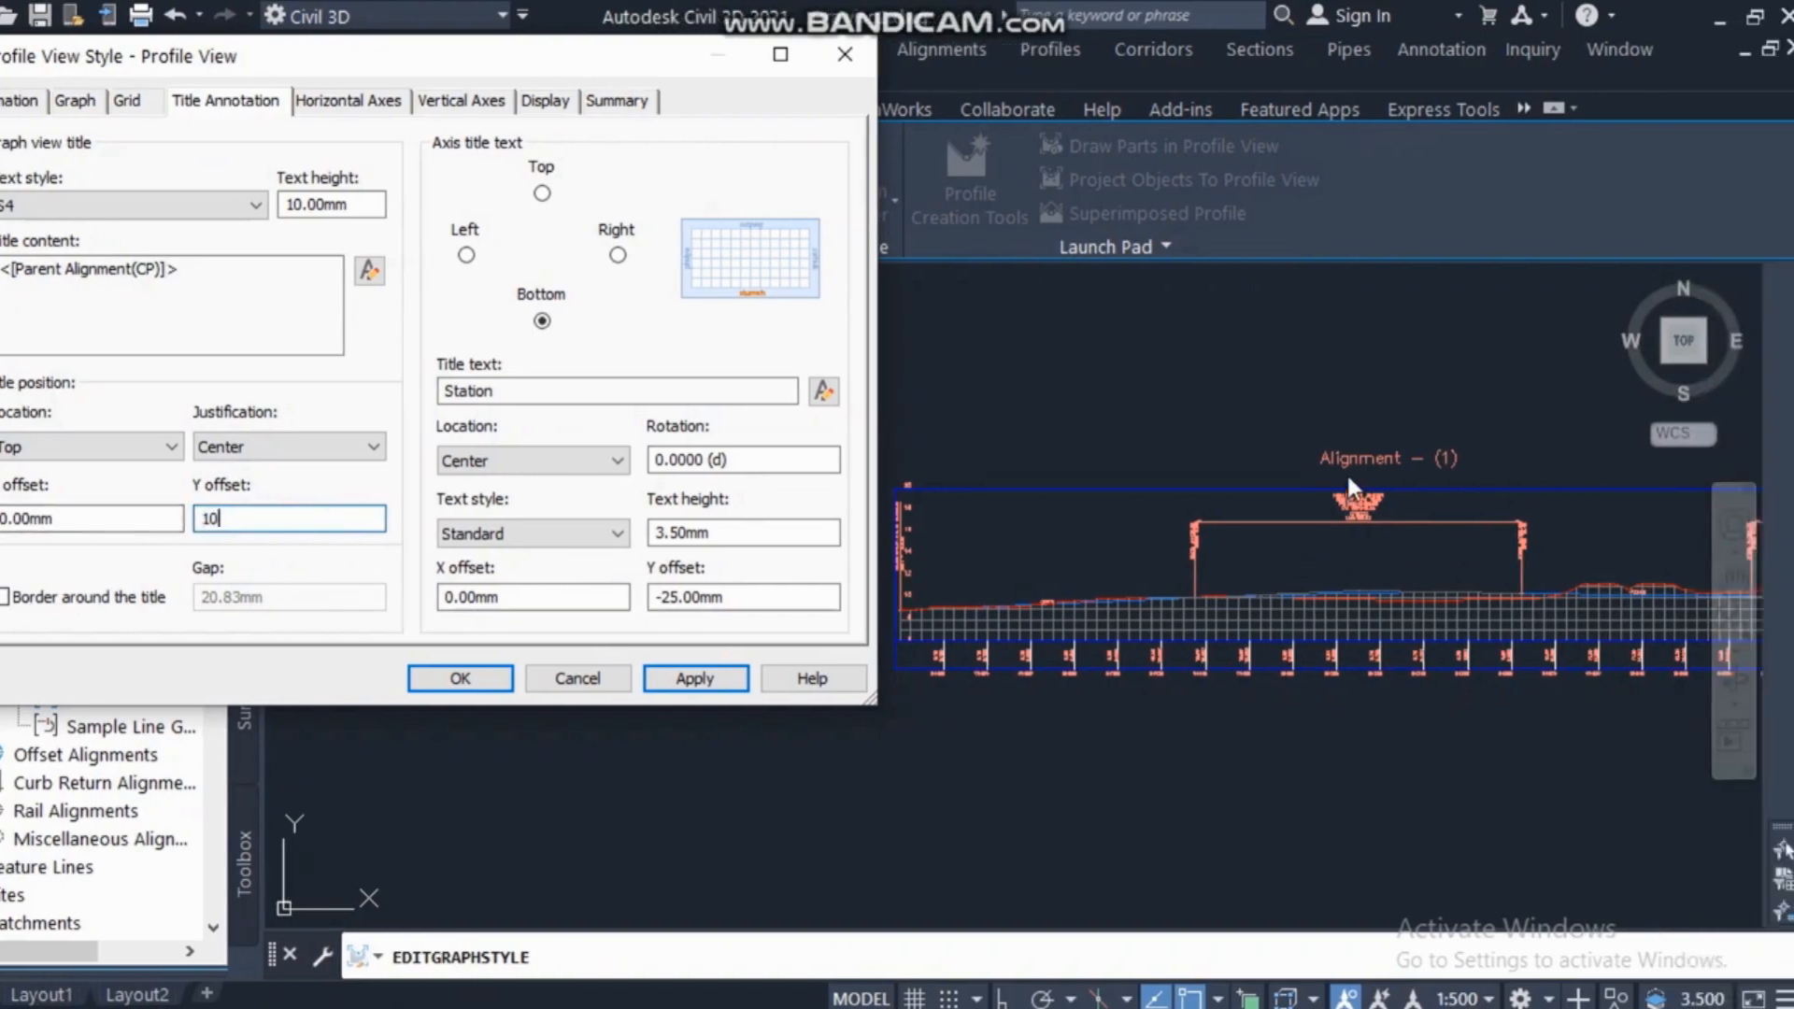
pyautogui.click(680, 677)
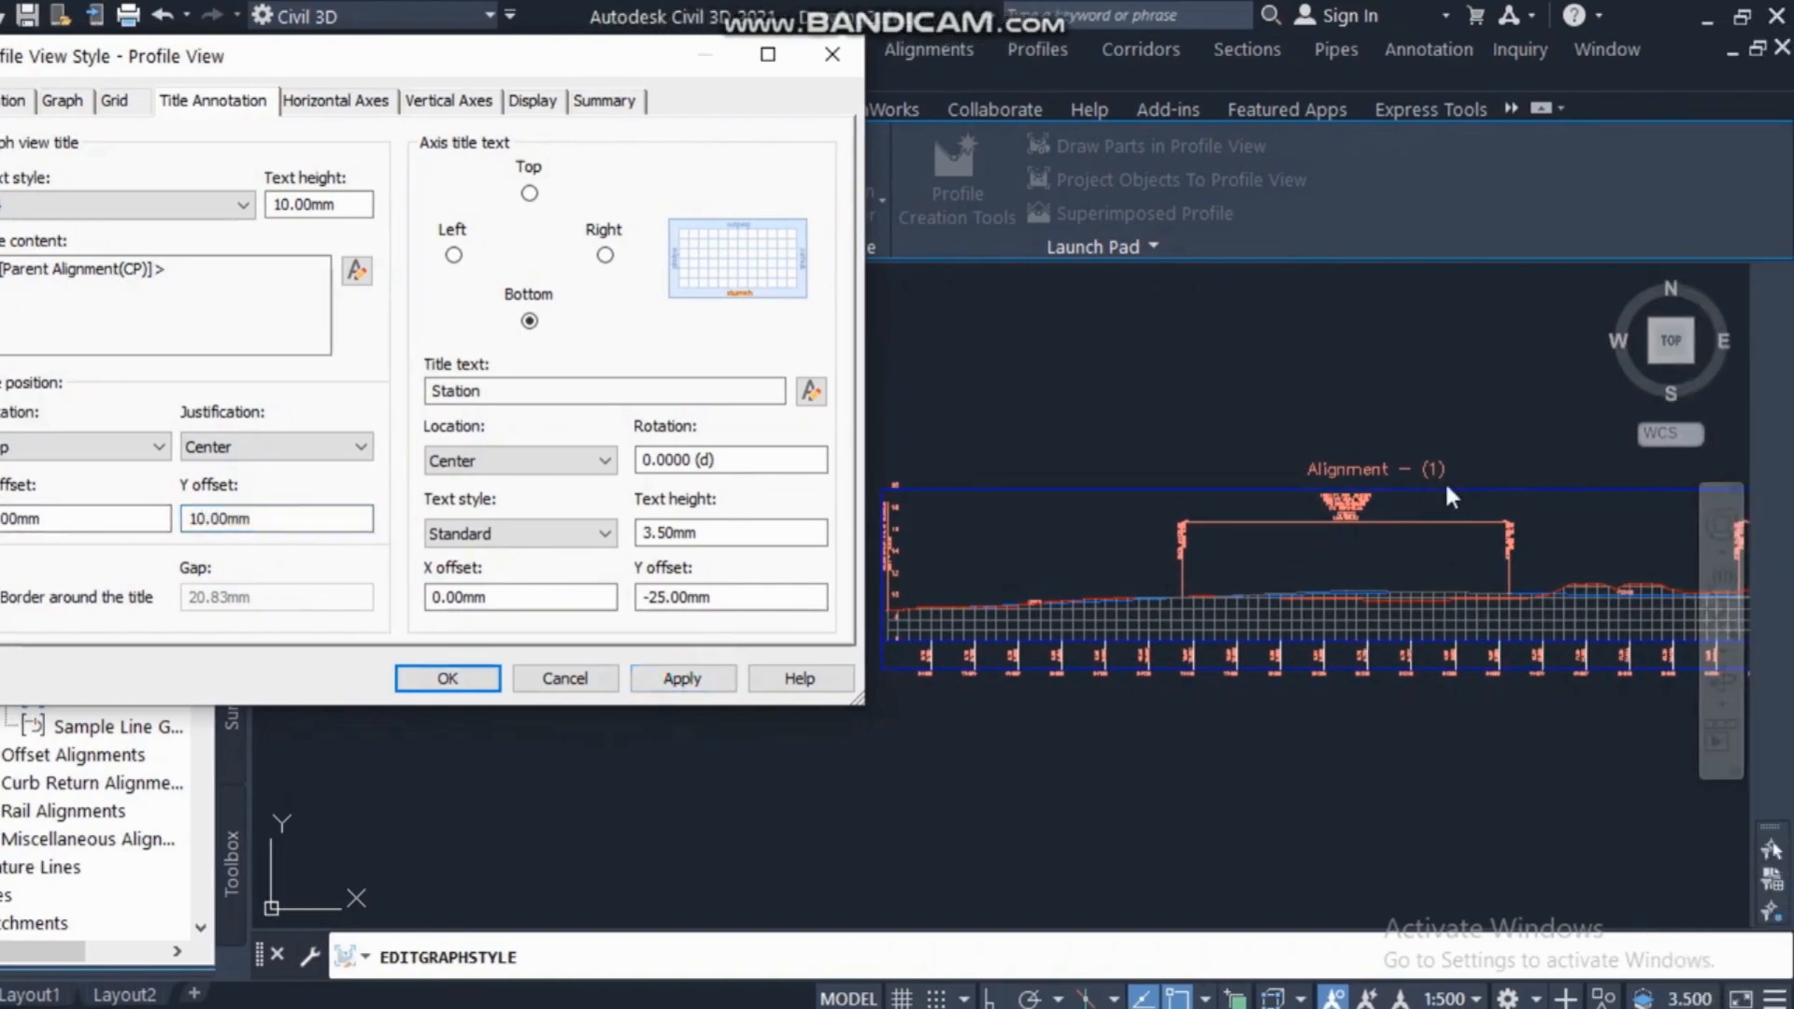
# Add a border around the graph view title with a gap of 10 mm and apply it.
pyautogui.click(105, 601)
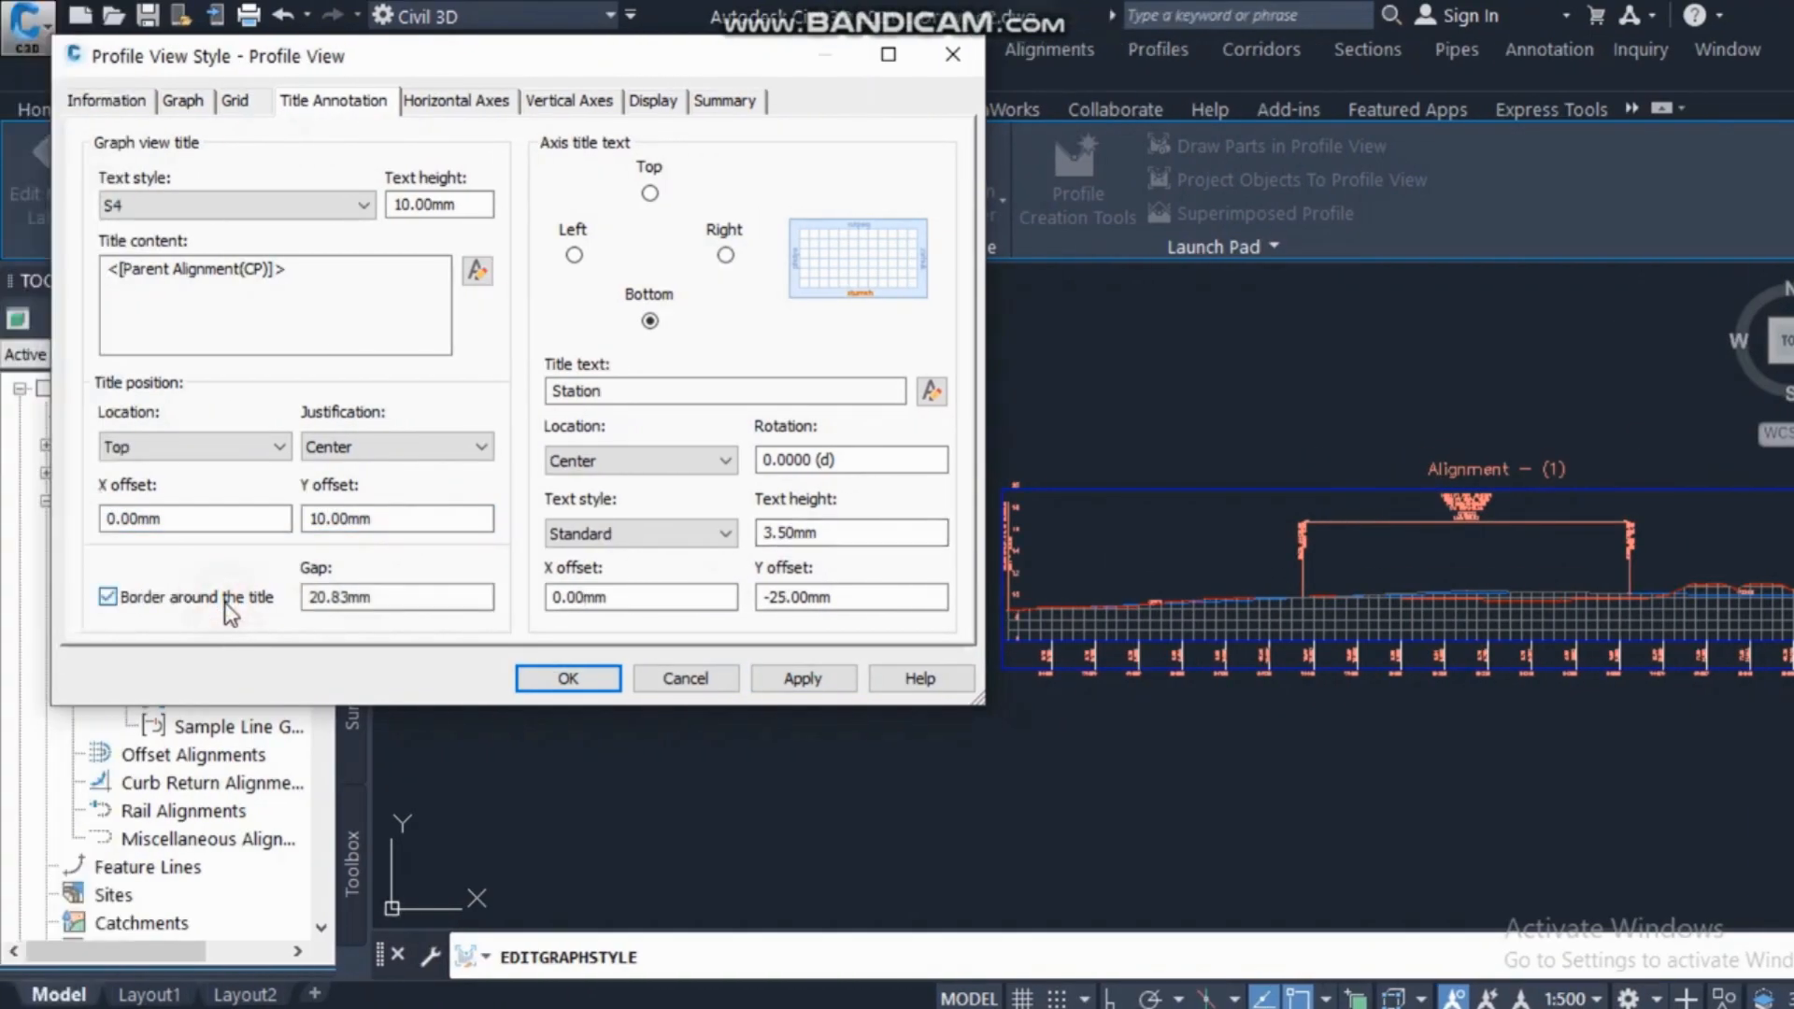
pyautogui.click(802, 678)
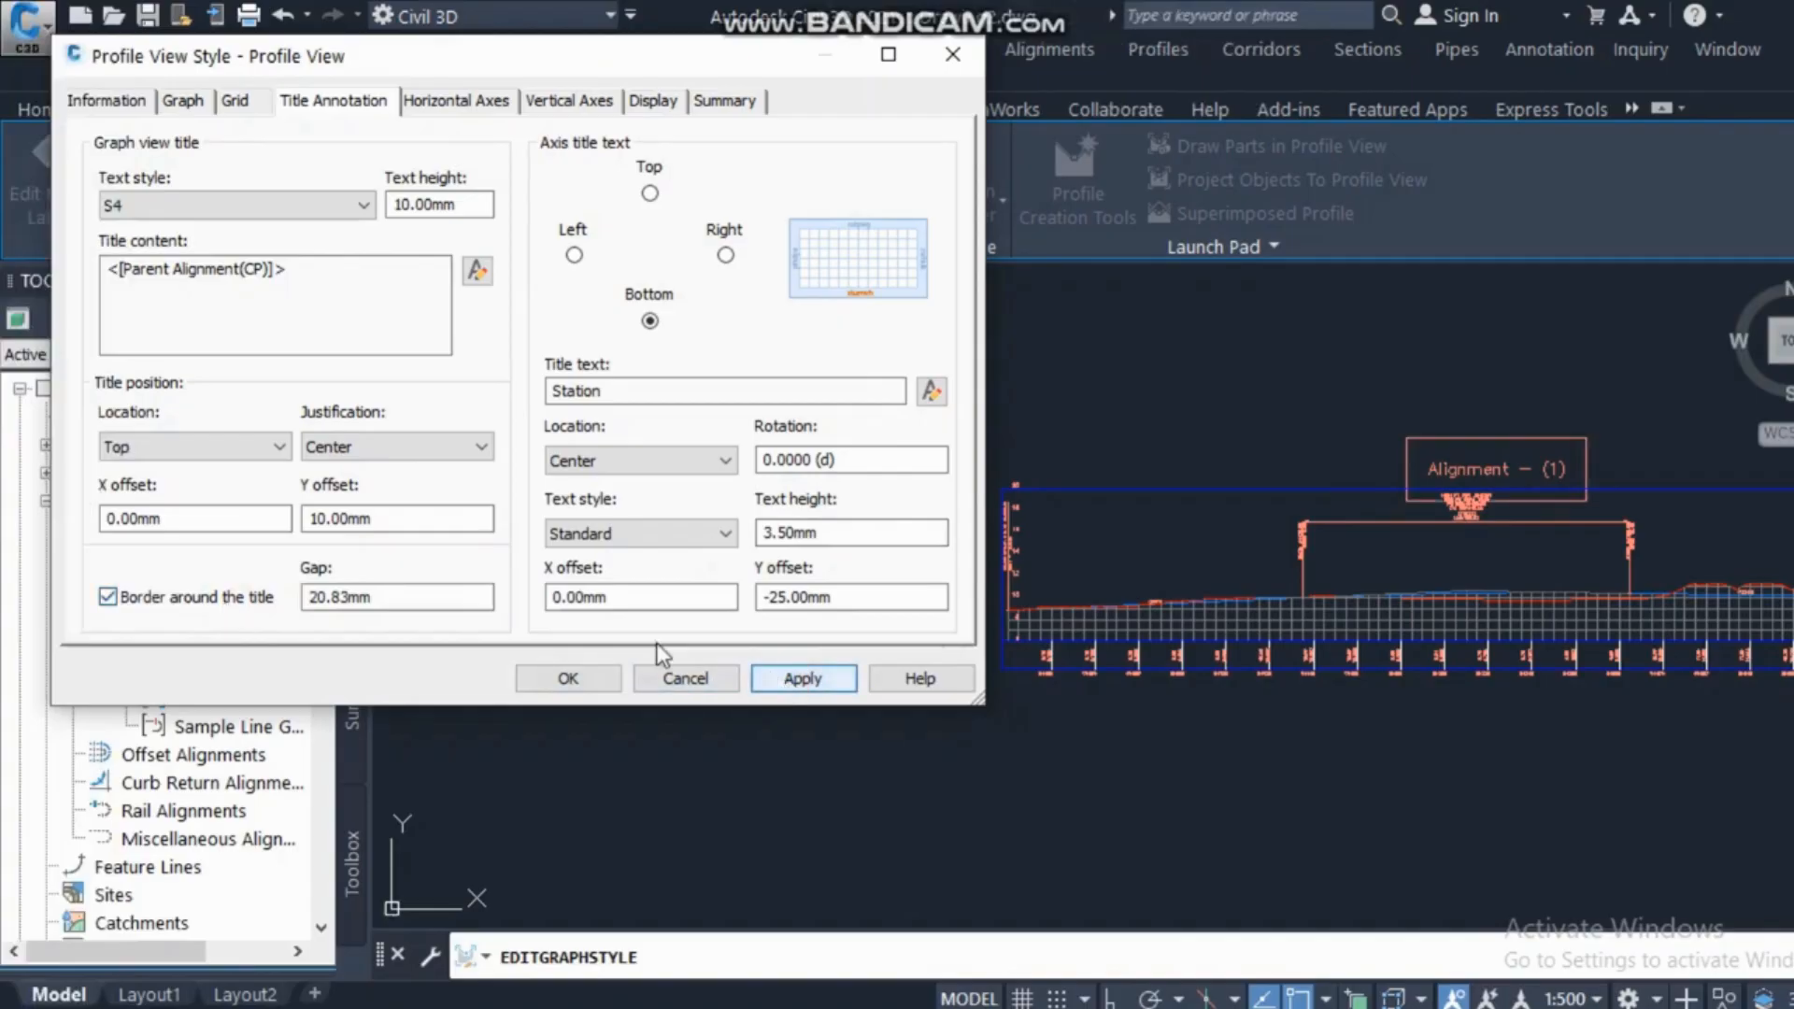
pyautogui.moveTo(397, 599); pyautogui.dragTo(269, 603)
pyautogui.write('1')
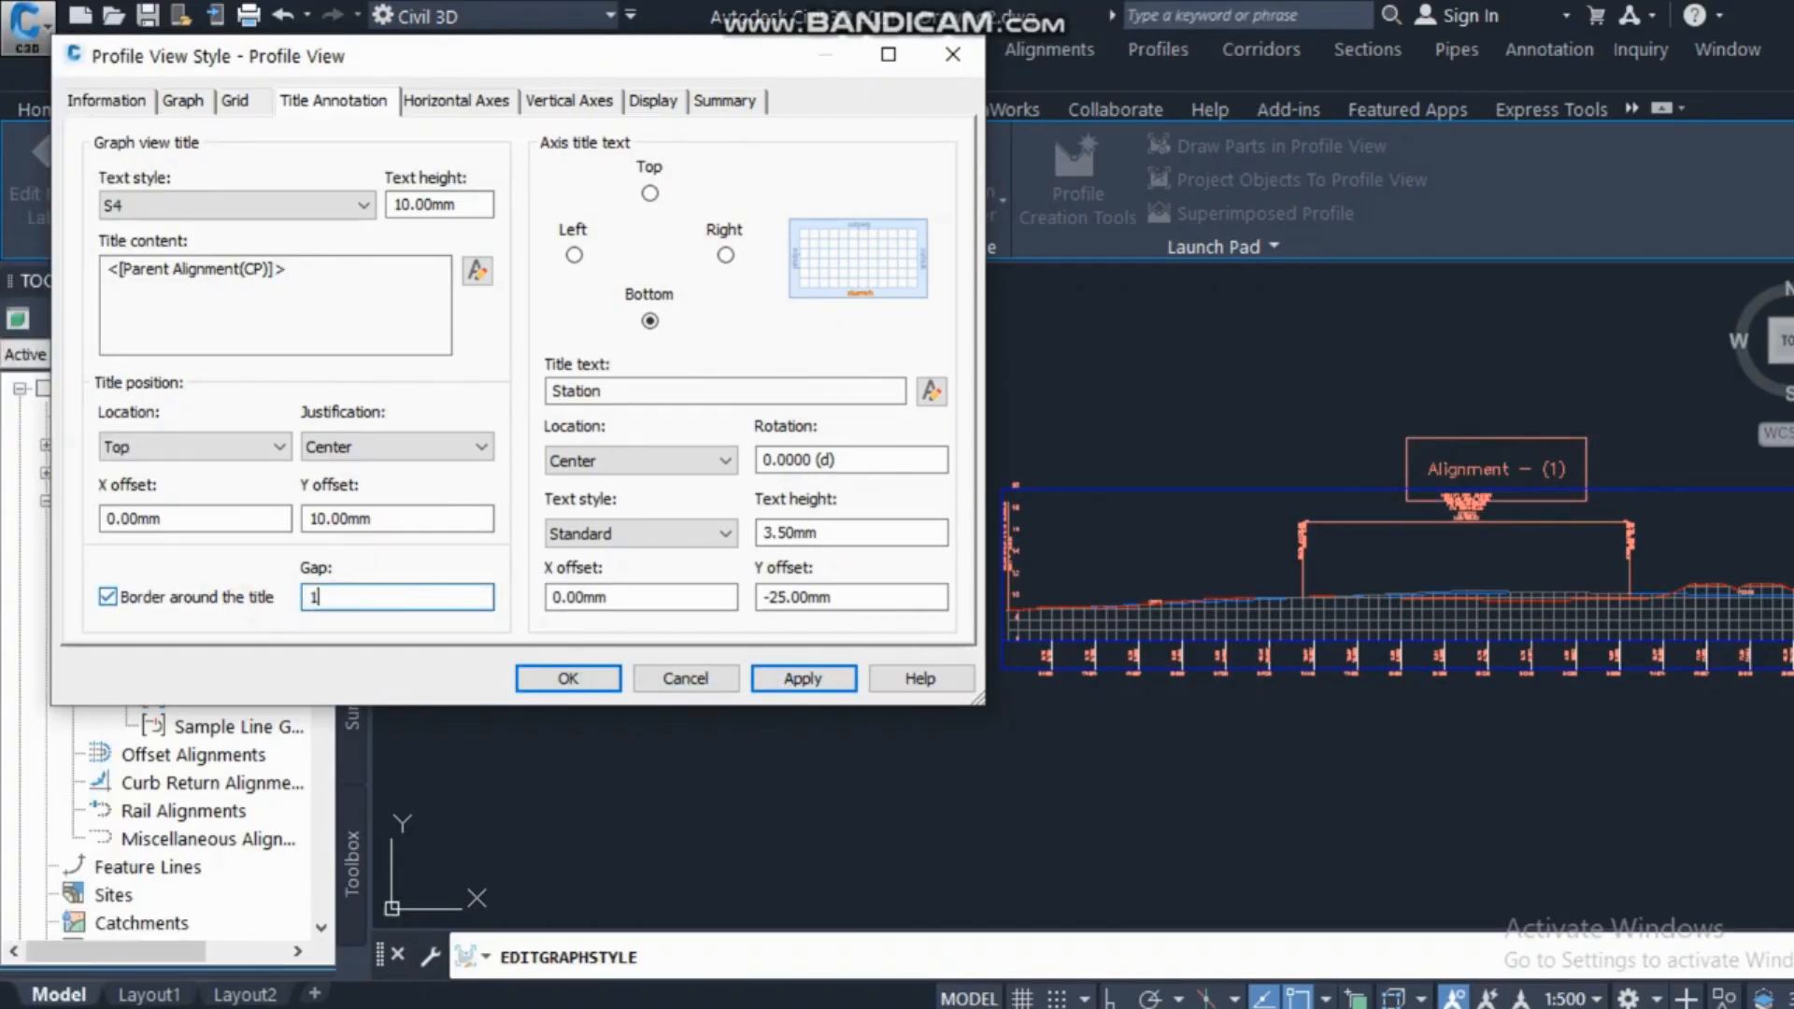
pyautogui.click(829, 683)
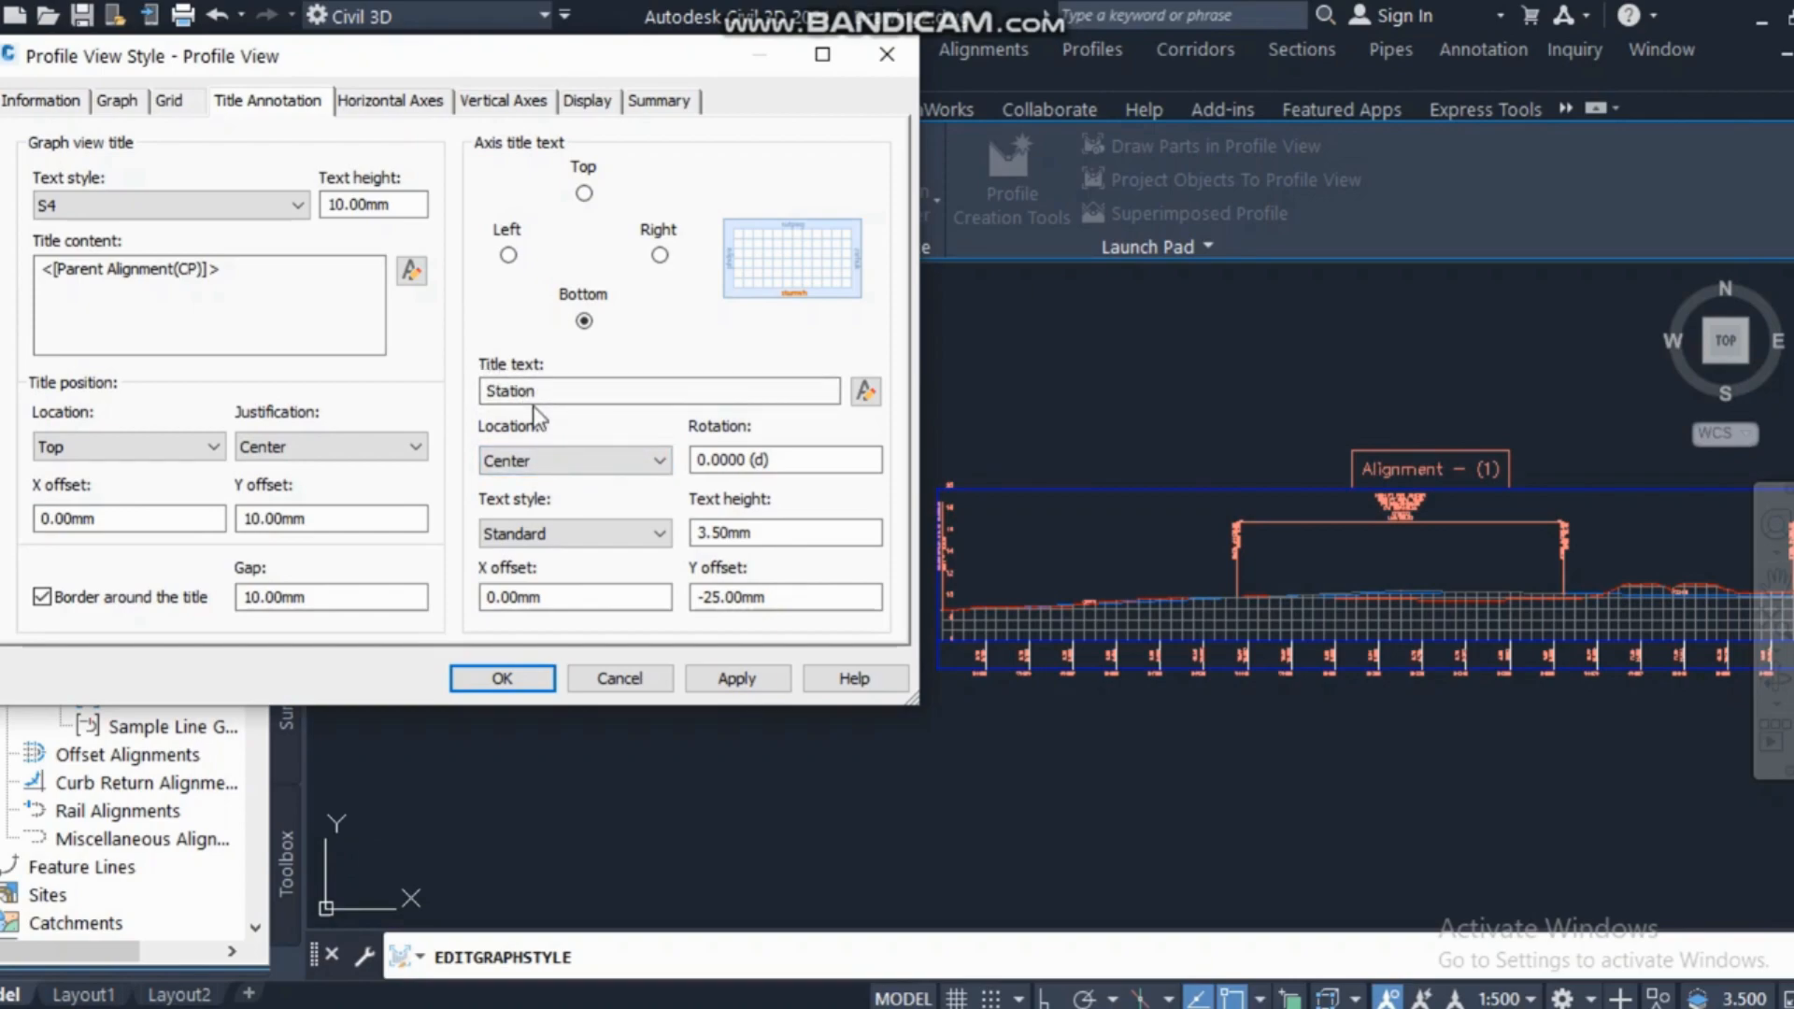
# Look through the properties that can be inserted into the bottom axis title text.
pyautogui.click(865, 391)
pyautogui.click(270, 284)
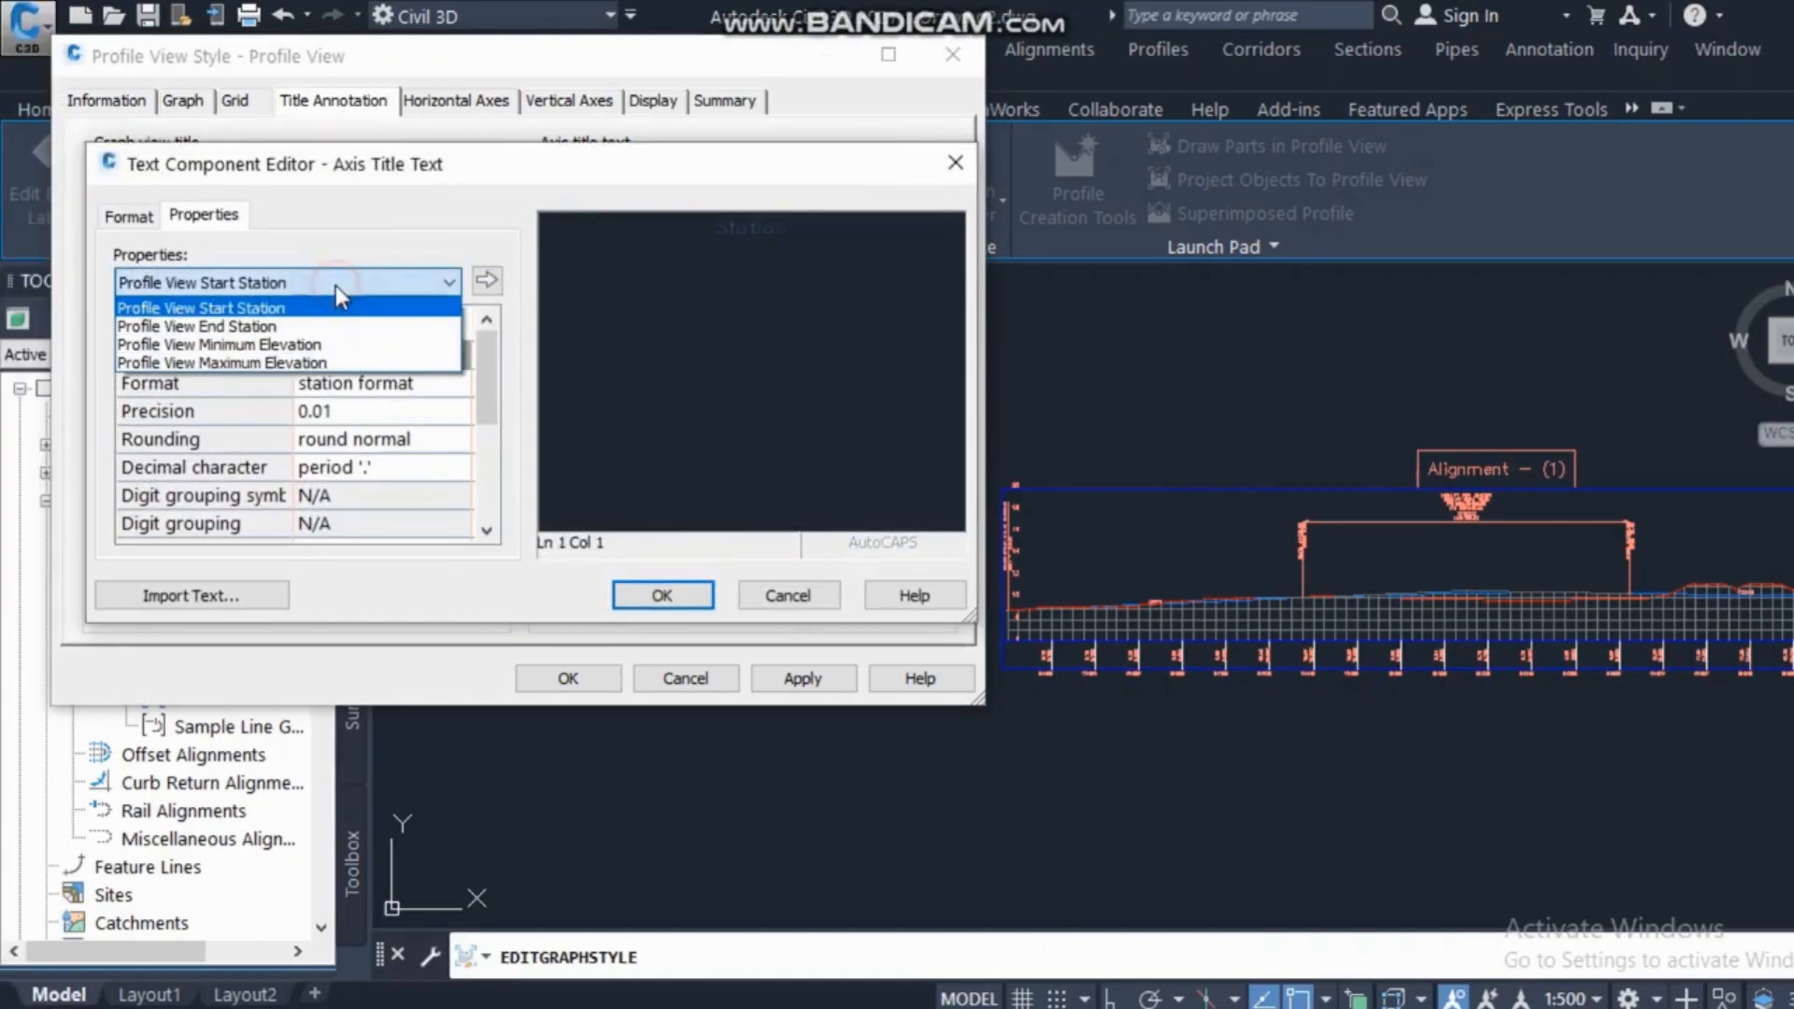
pyautogui.click(338, 283)
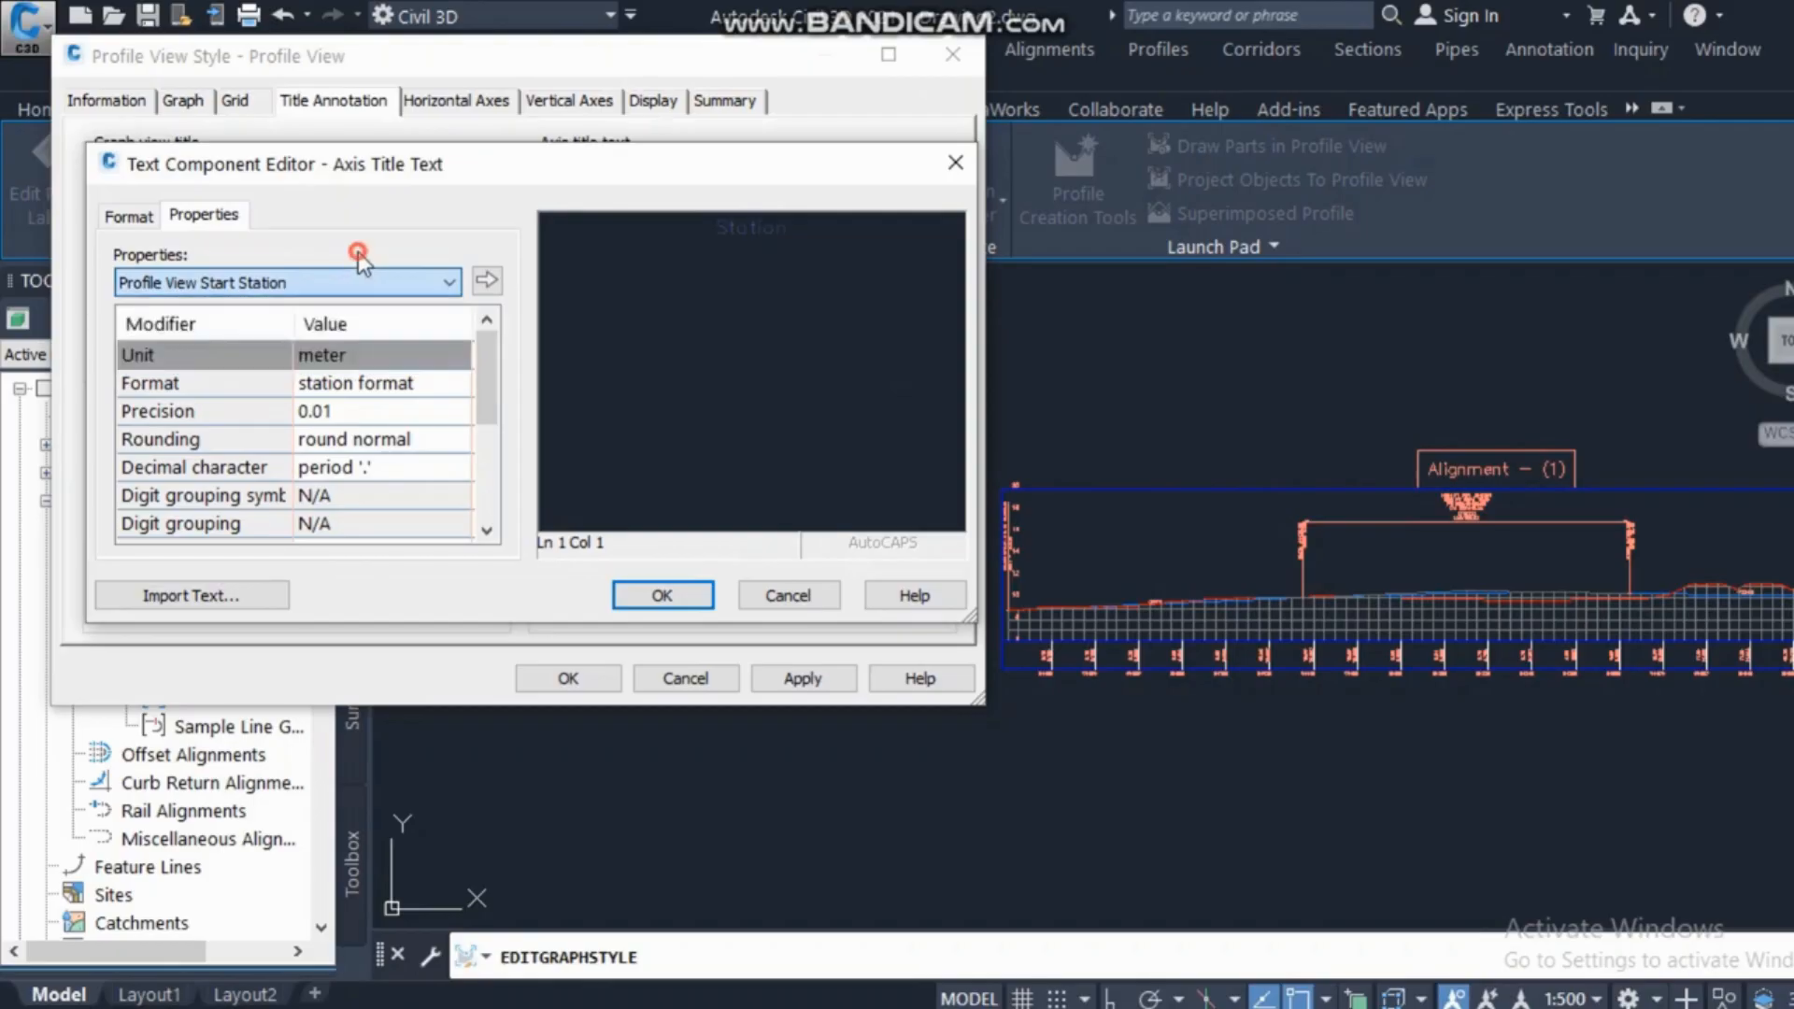
pyautogui.click(415, 280)
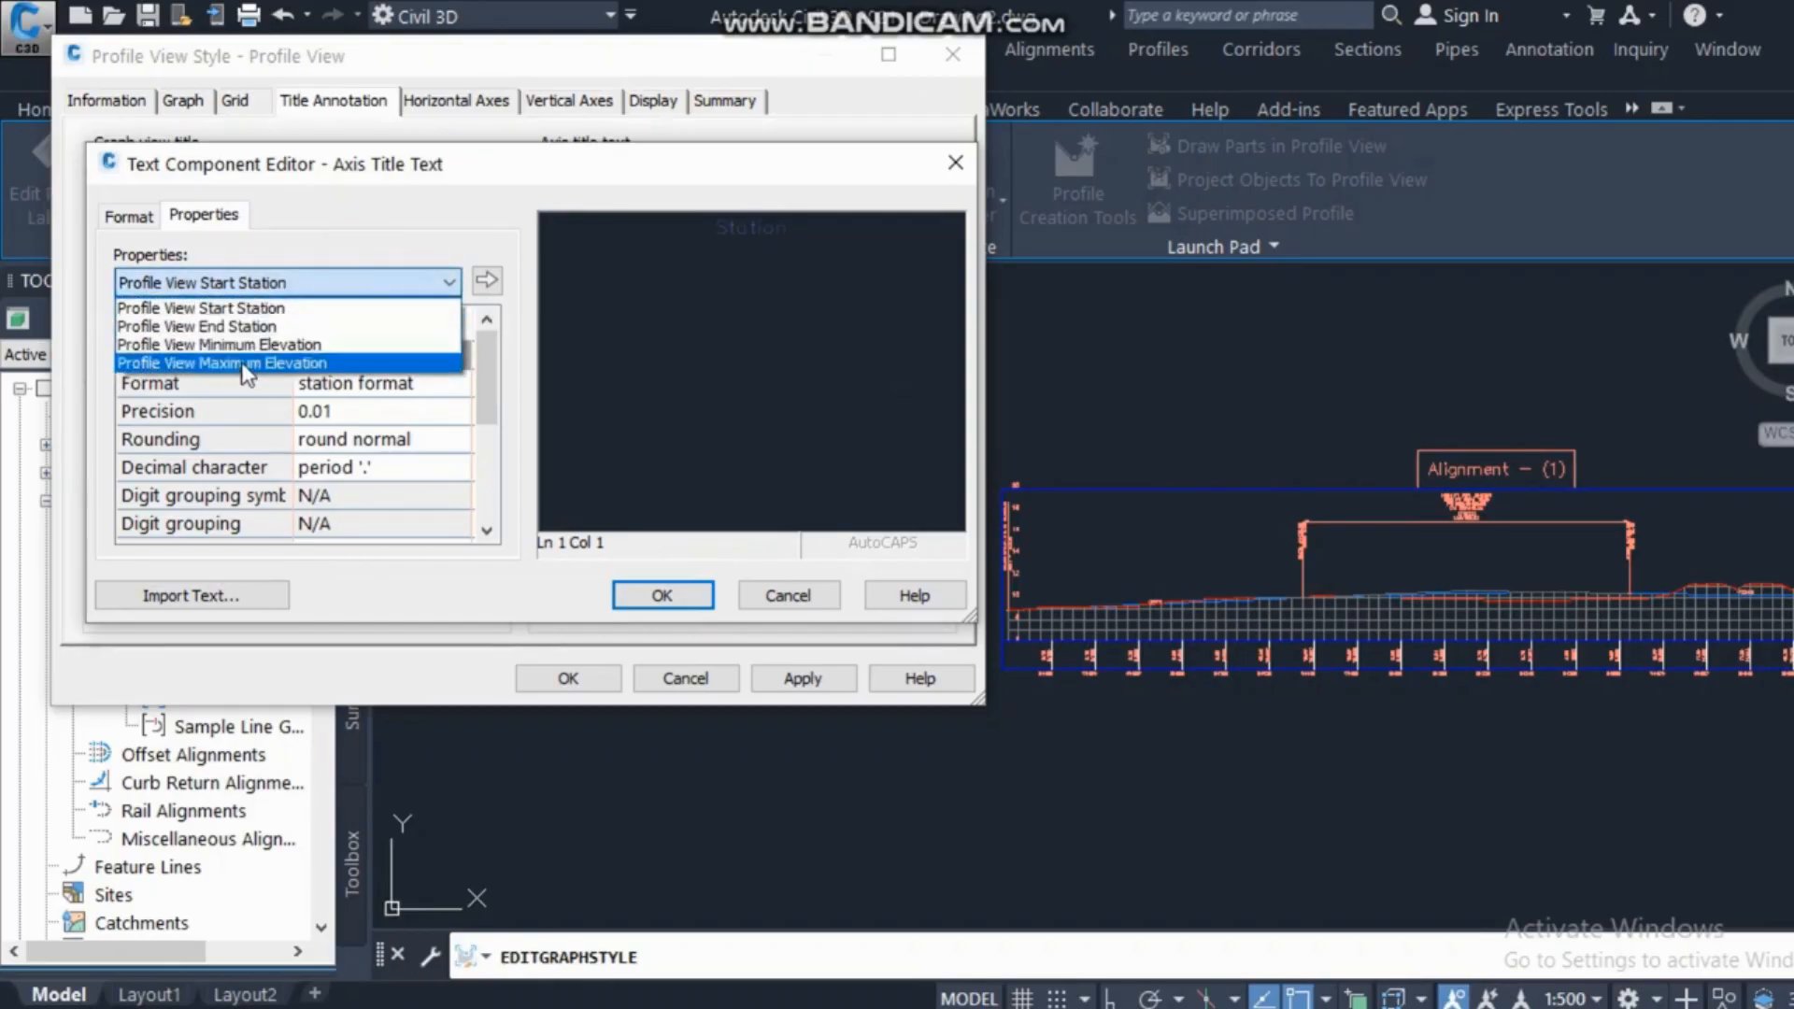
pyautogui.click(342, 248)
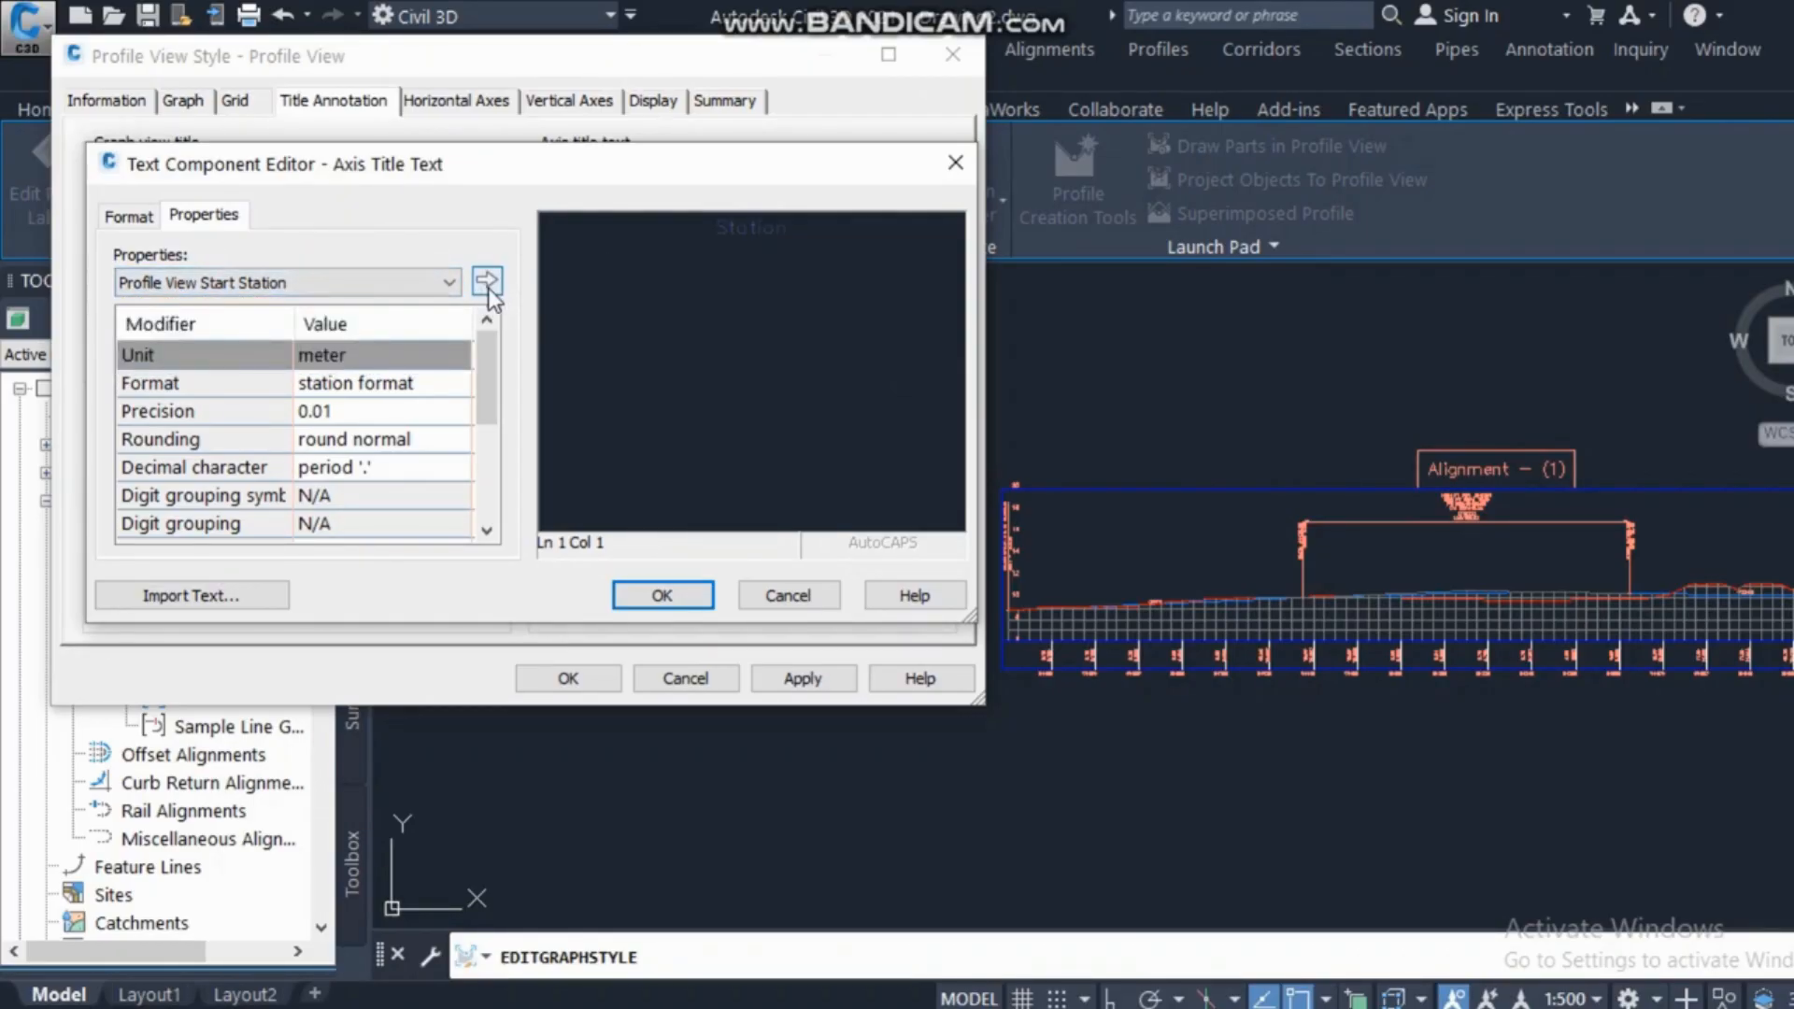
pyautogui.click(773, 591)
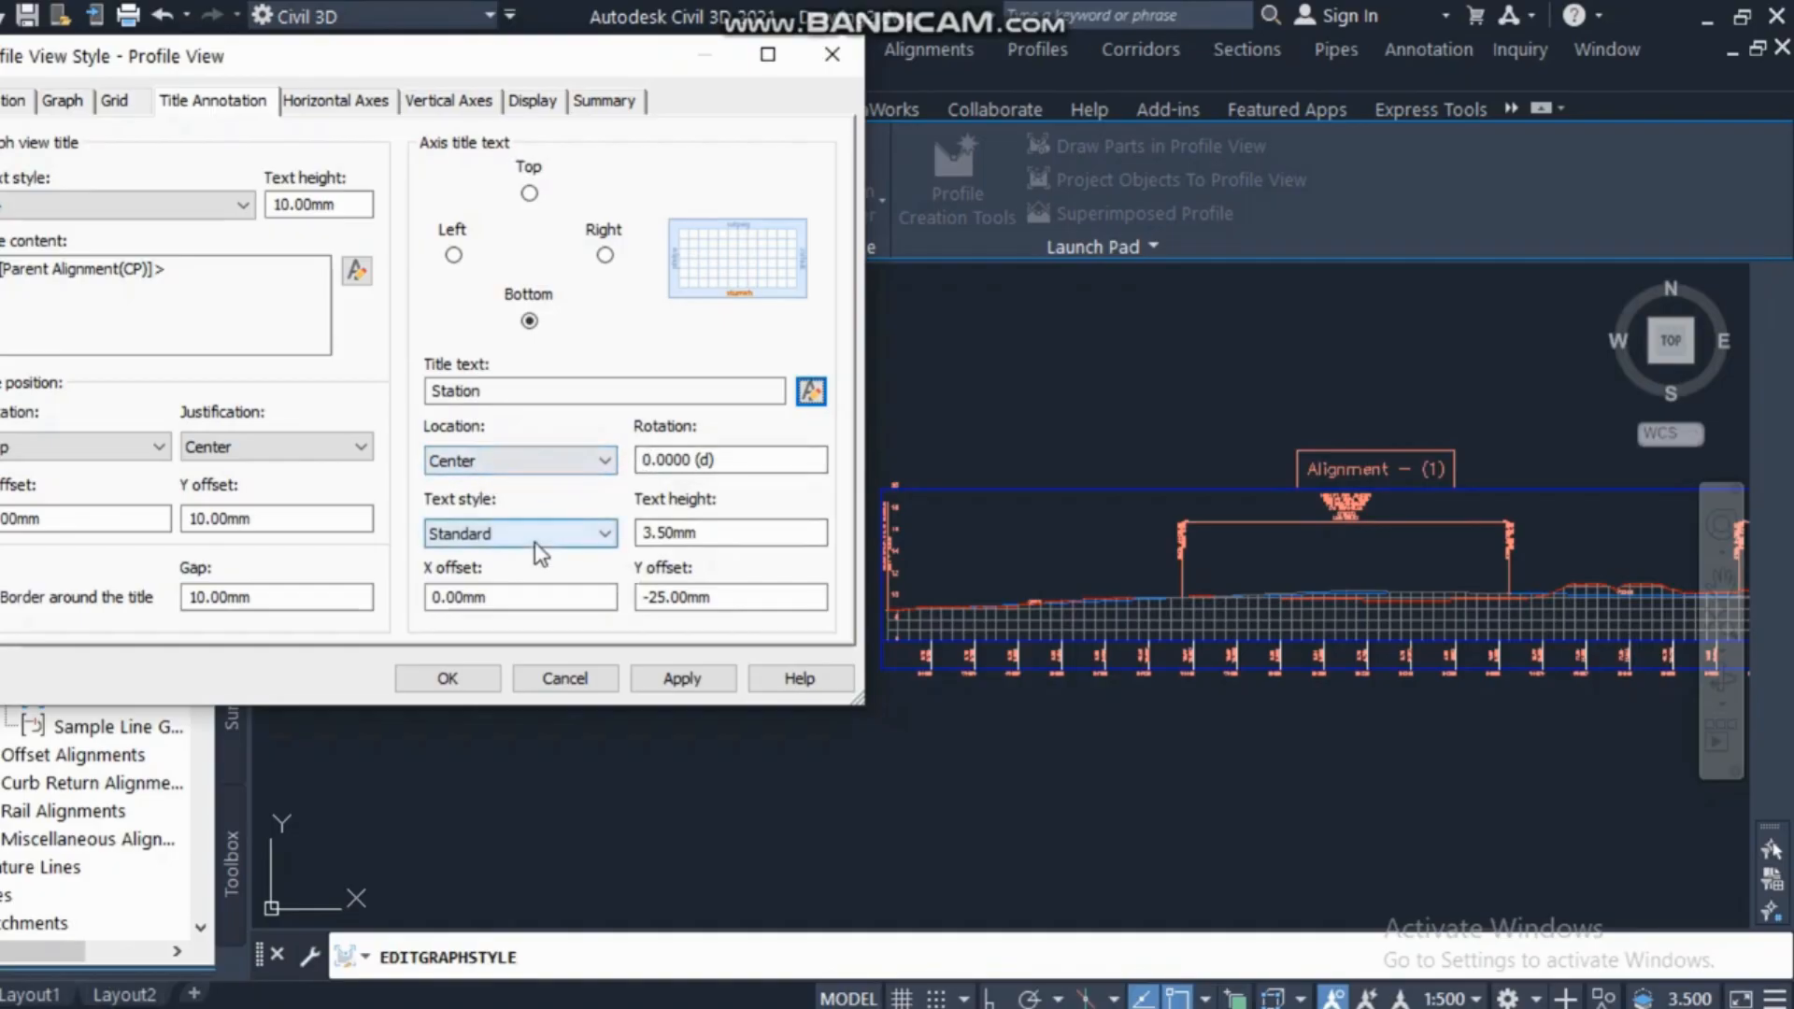
# Leave the style settings and examine the station labels and band along the bottom of the profile view.
pyautogui.click(692, 460)
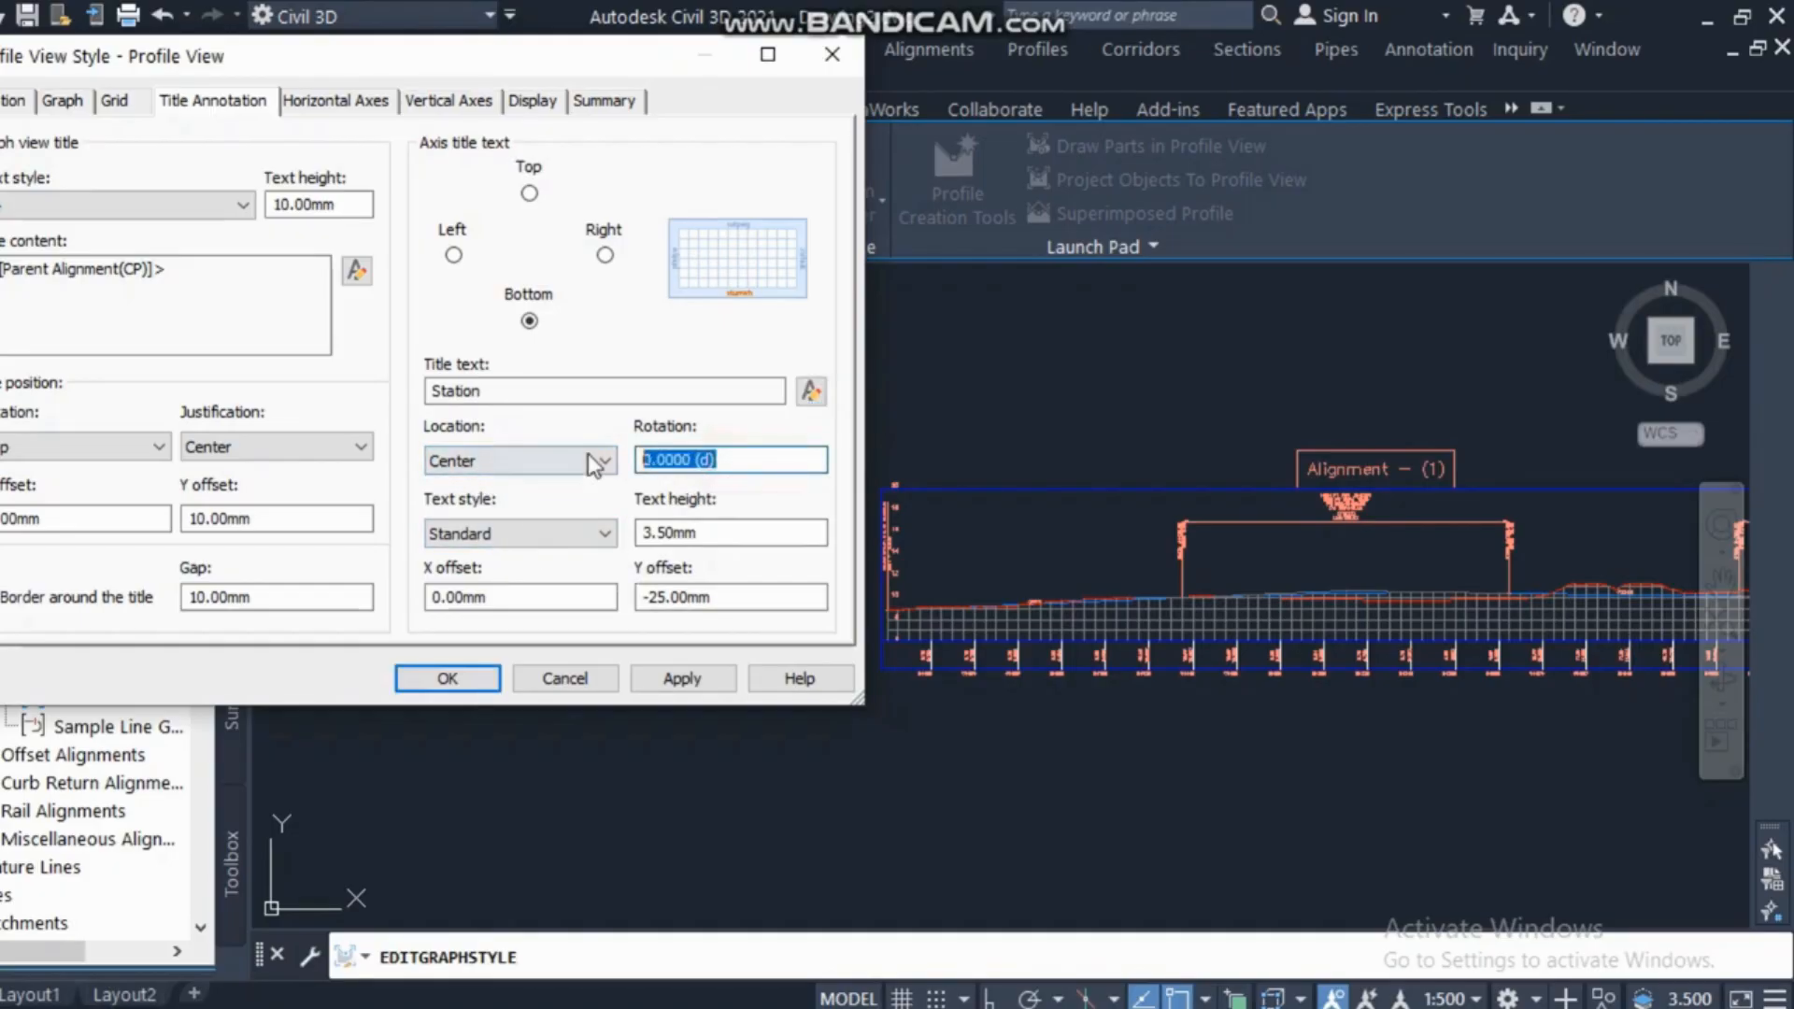
pyautogui.click(588, 679)
pyautogui.scroll(6, 968, 701)
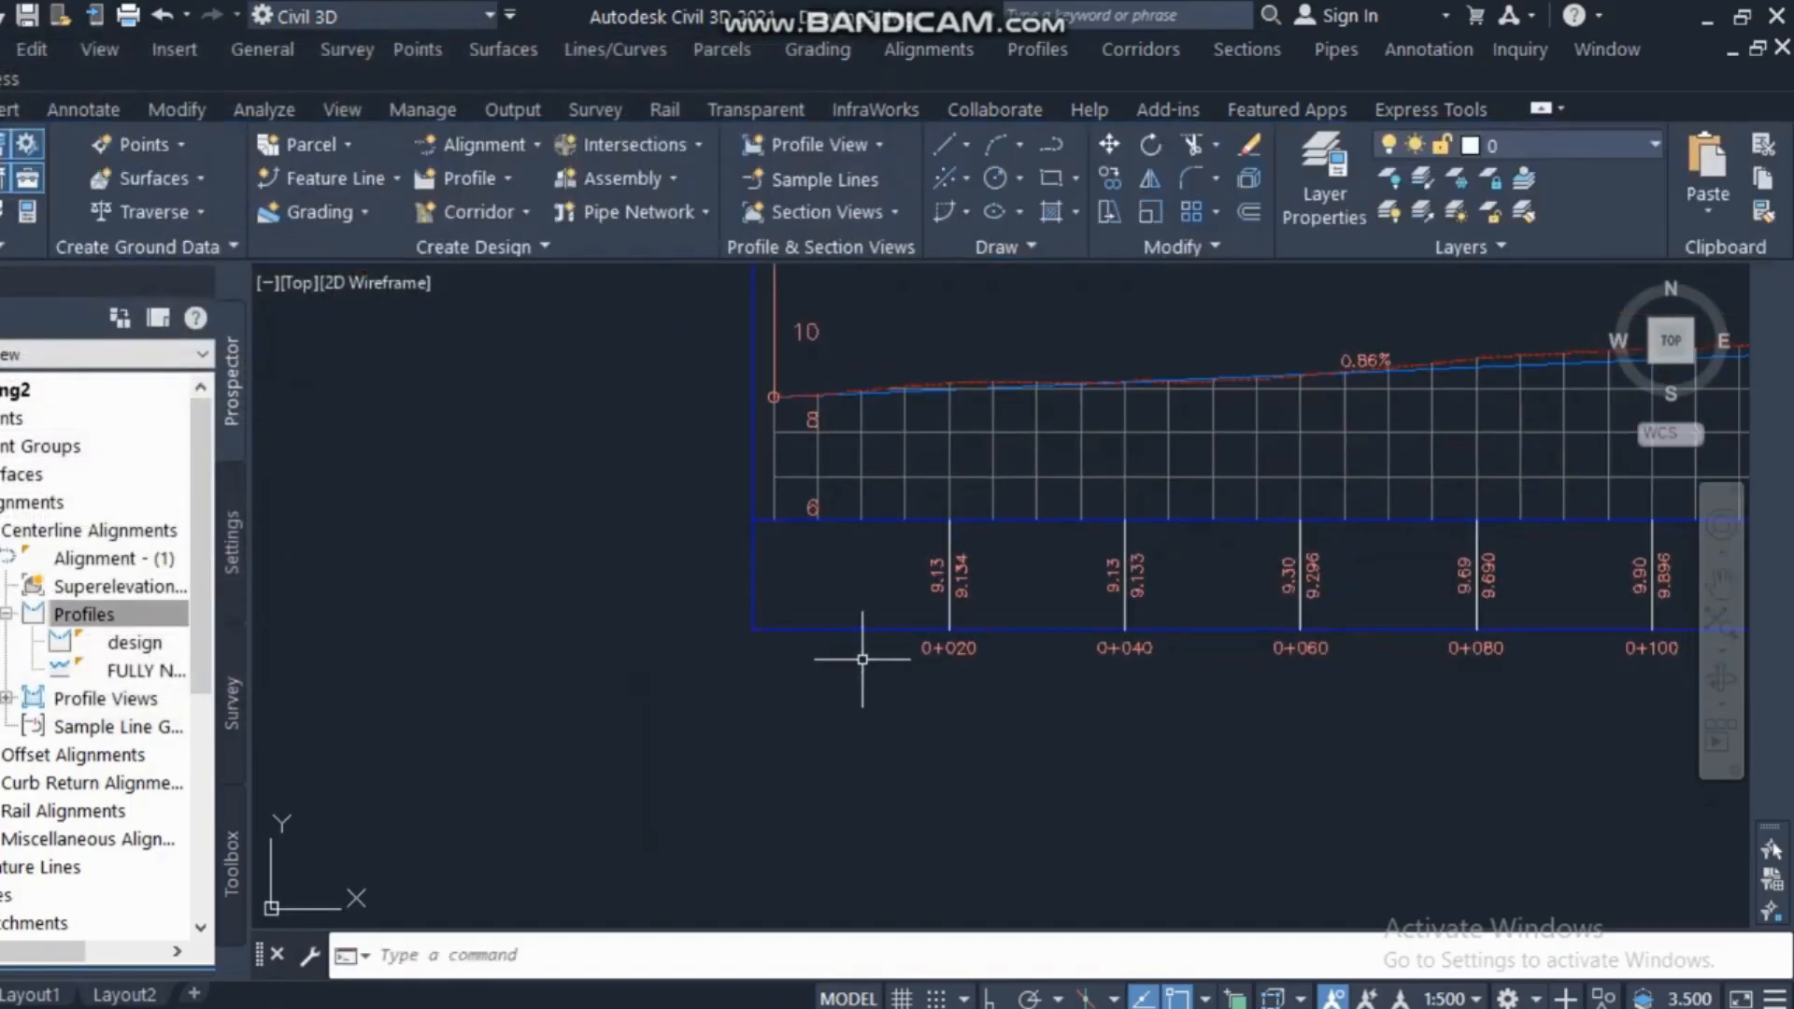
pyautogui.scroll(-5, 1021, 689)
pyautogui.moveTo(1139, 723); pyautogui.dragTo(936, 693, button='middle')
pyautogui.scroll(6, 1245, 682)
pyautogui.scroll(-6, 1446, 723)
pyautogui.moveTo(1313, 698); pyautogui.dragTo(1081, 650, button='middle')
# Reopen the profile view style and review its display, vertical axes, grid, title annotation and horizontal axes settings.
pyautogui.click(1084, 645)
pyautogui.rightClick(1159, 645)
pyautogui.click(1287, 488)
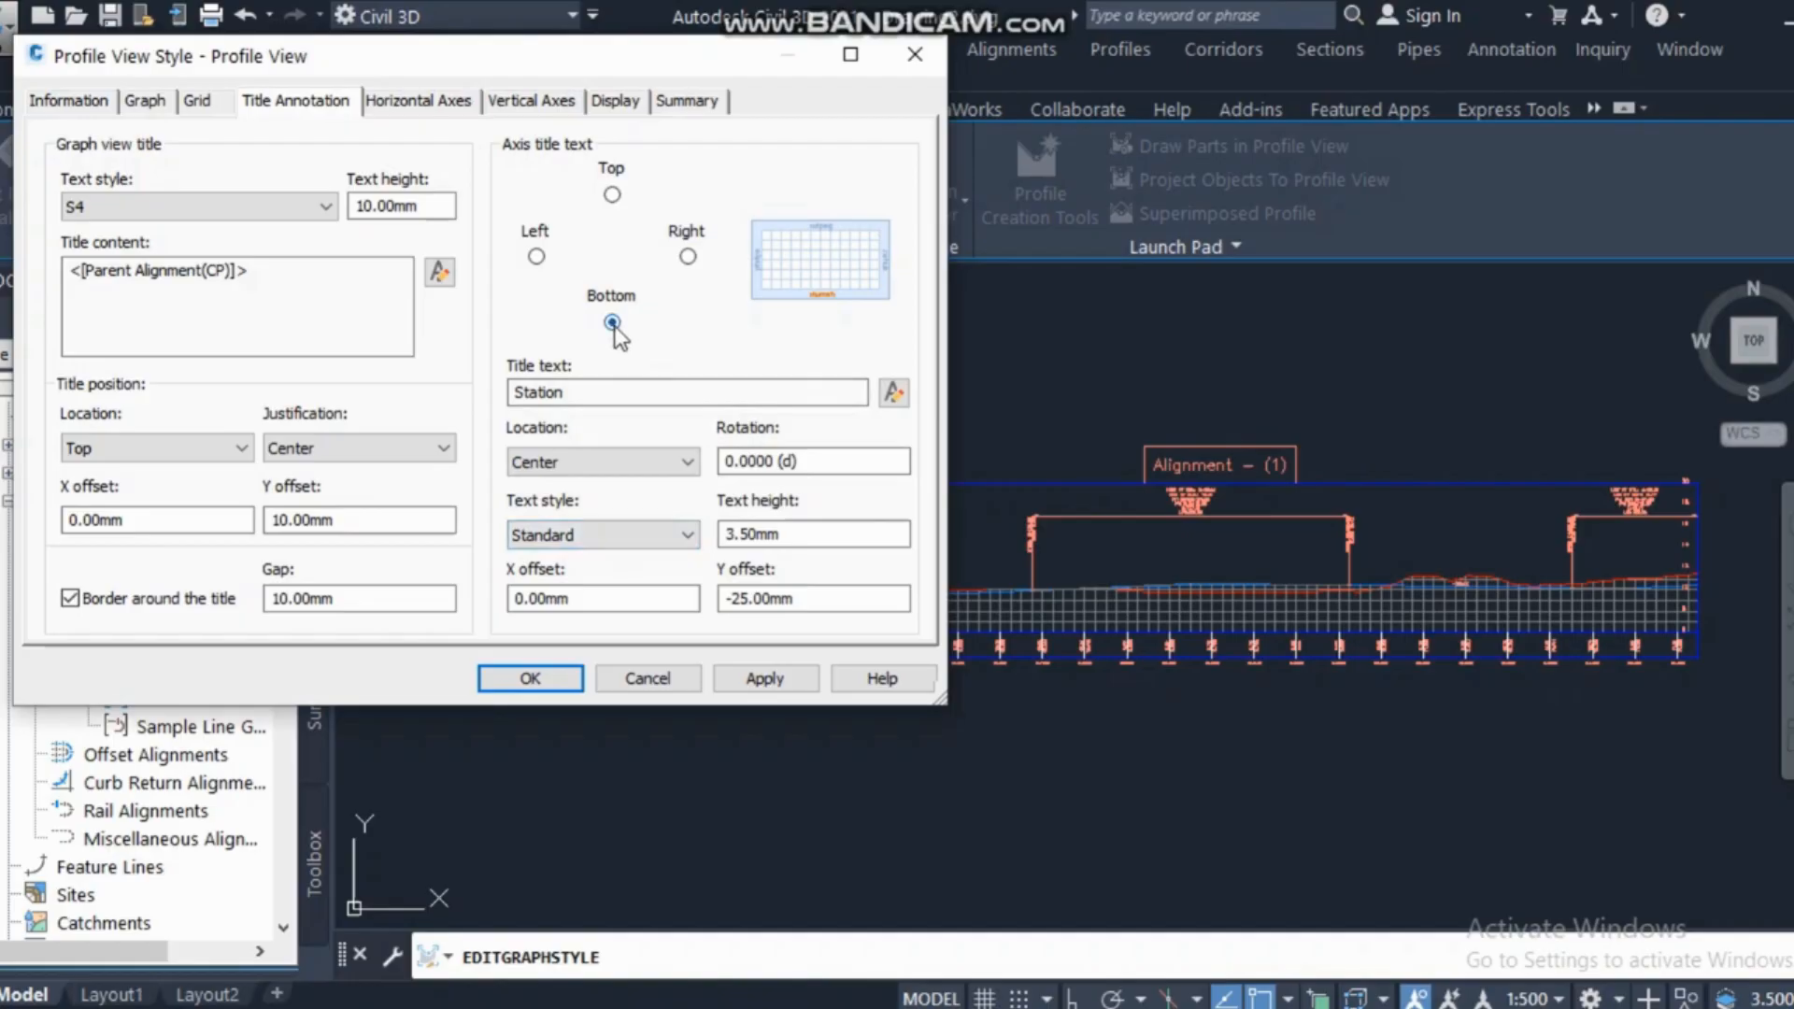
pyautogui.click(616, 103)
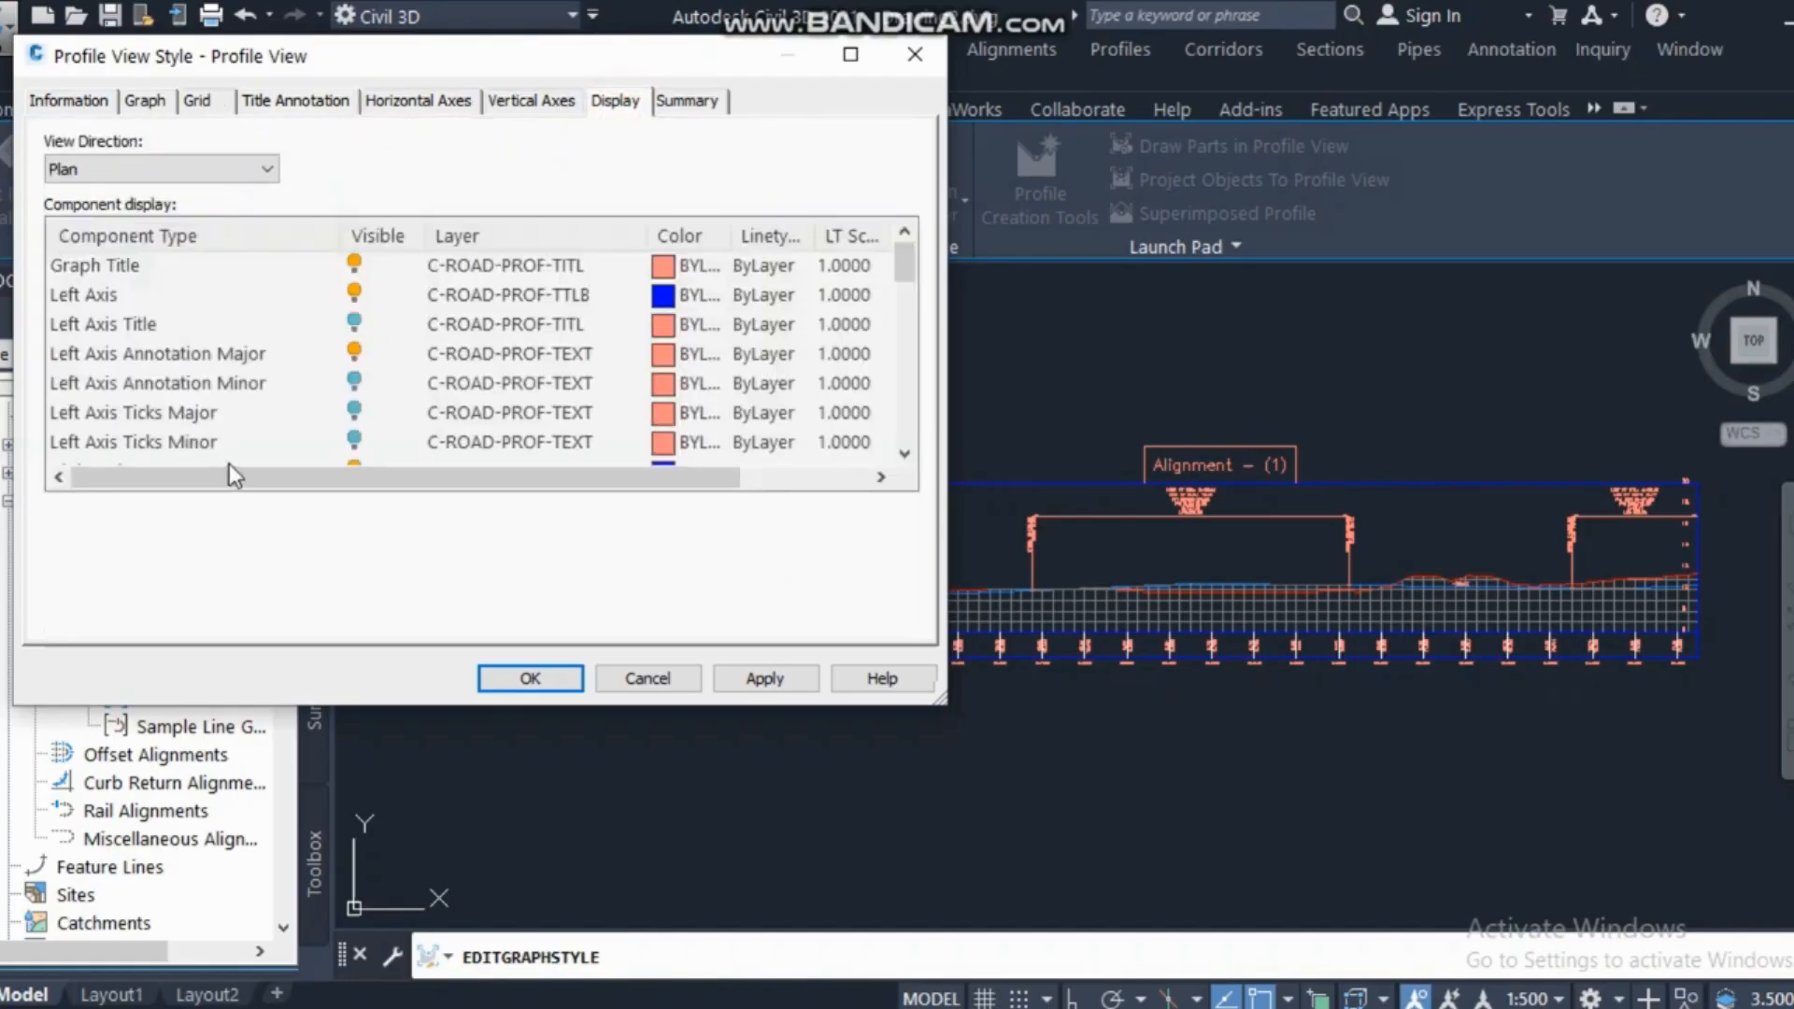
pyautogui.scroll(-6, 236, 391)
pyautogui.scroll(6, 237, 391)
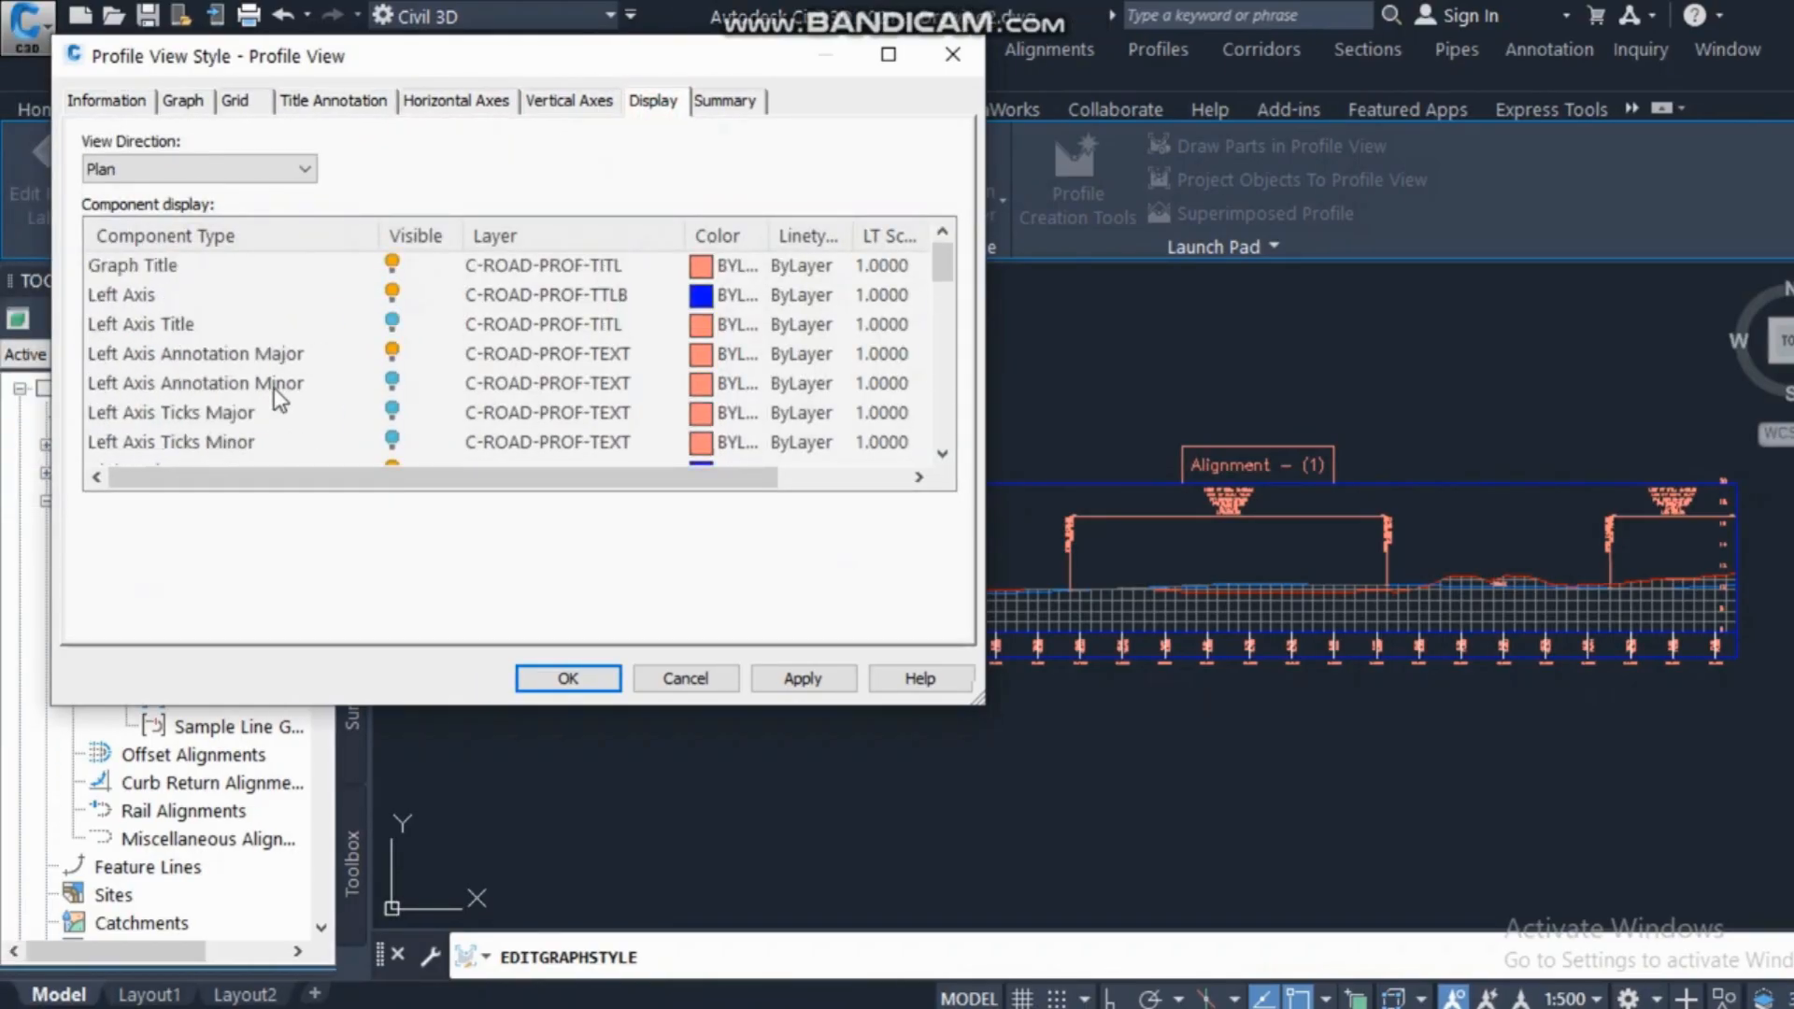
pyautogui.click(567, 102)
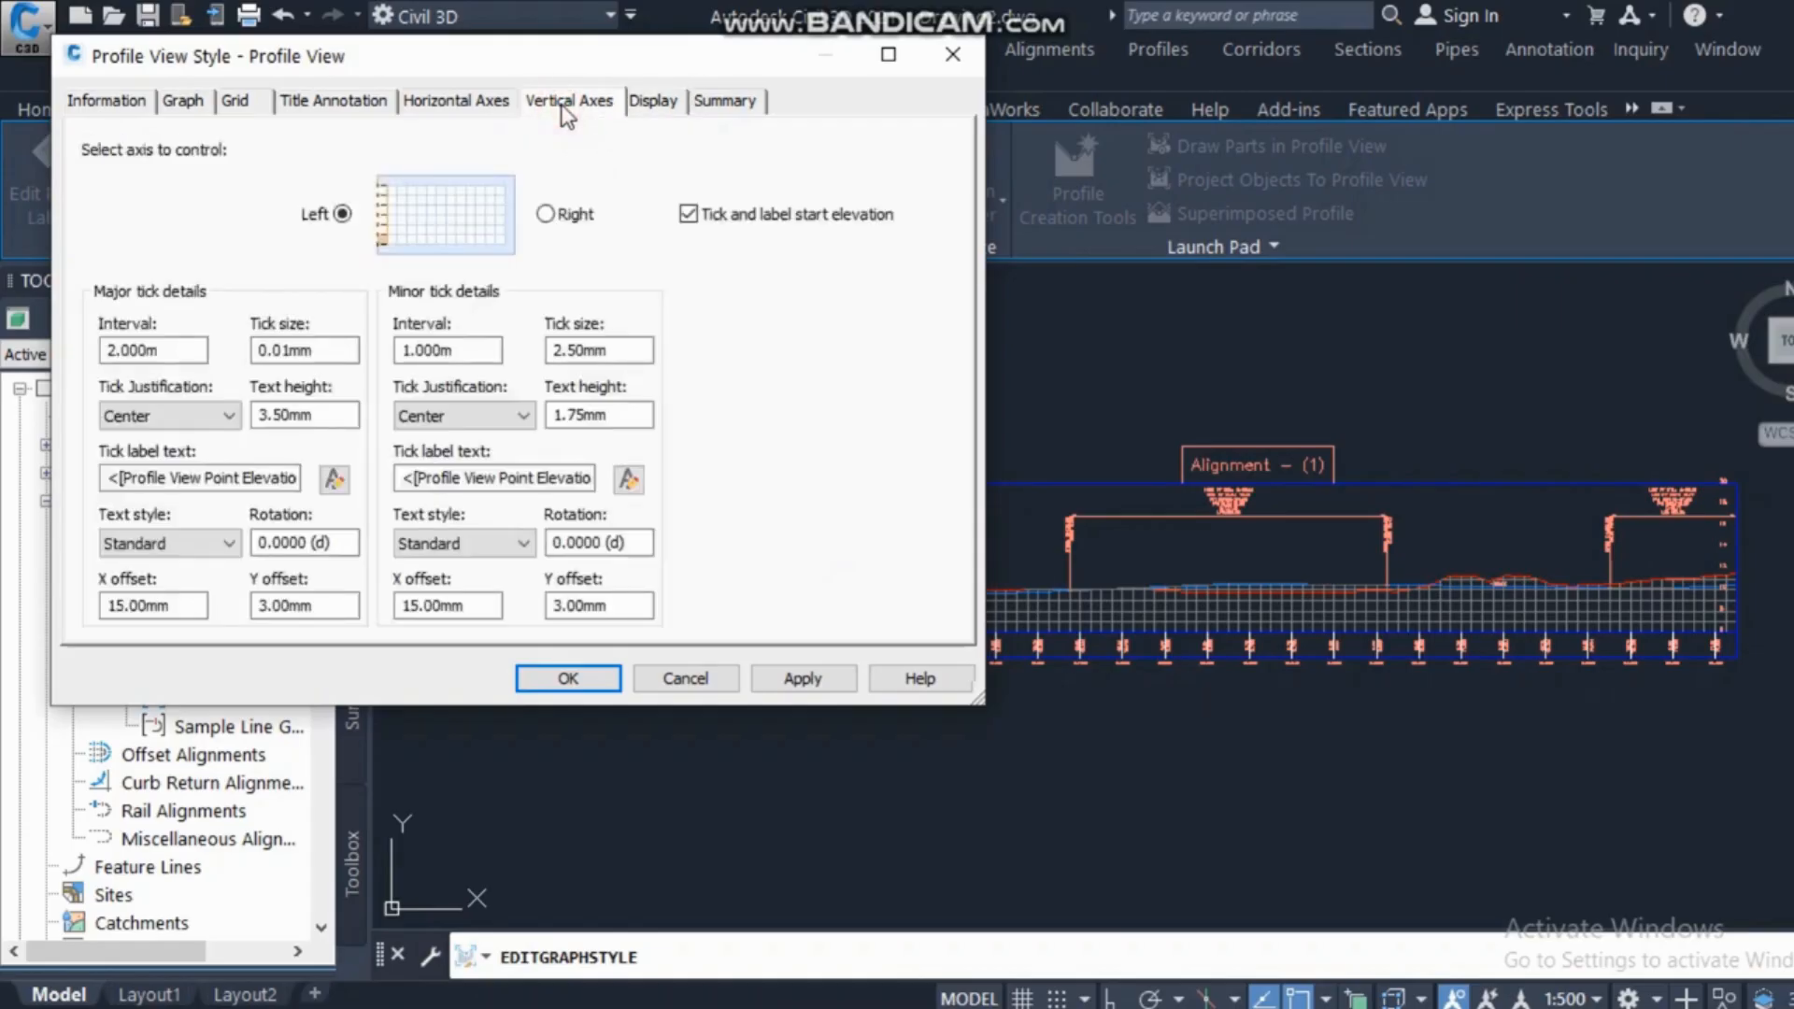
pyautogui.click(245, 101)
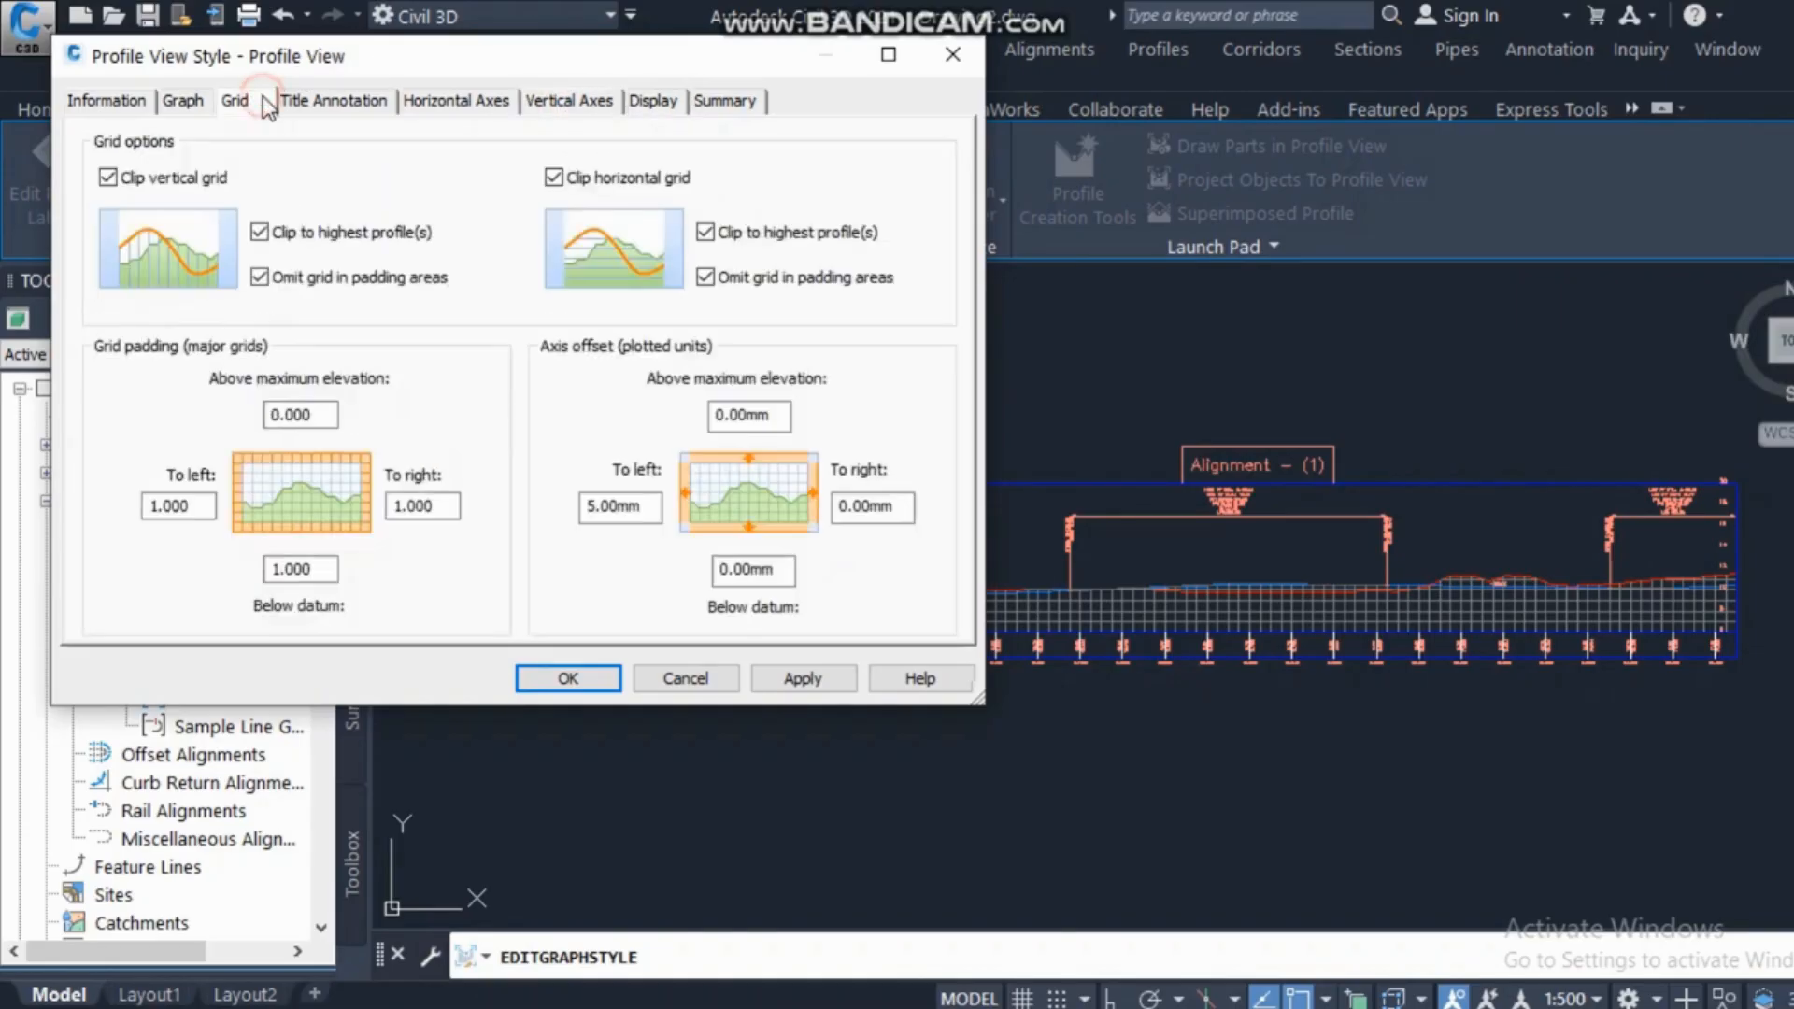
pyautogui.click(336, 101)
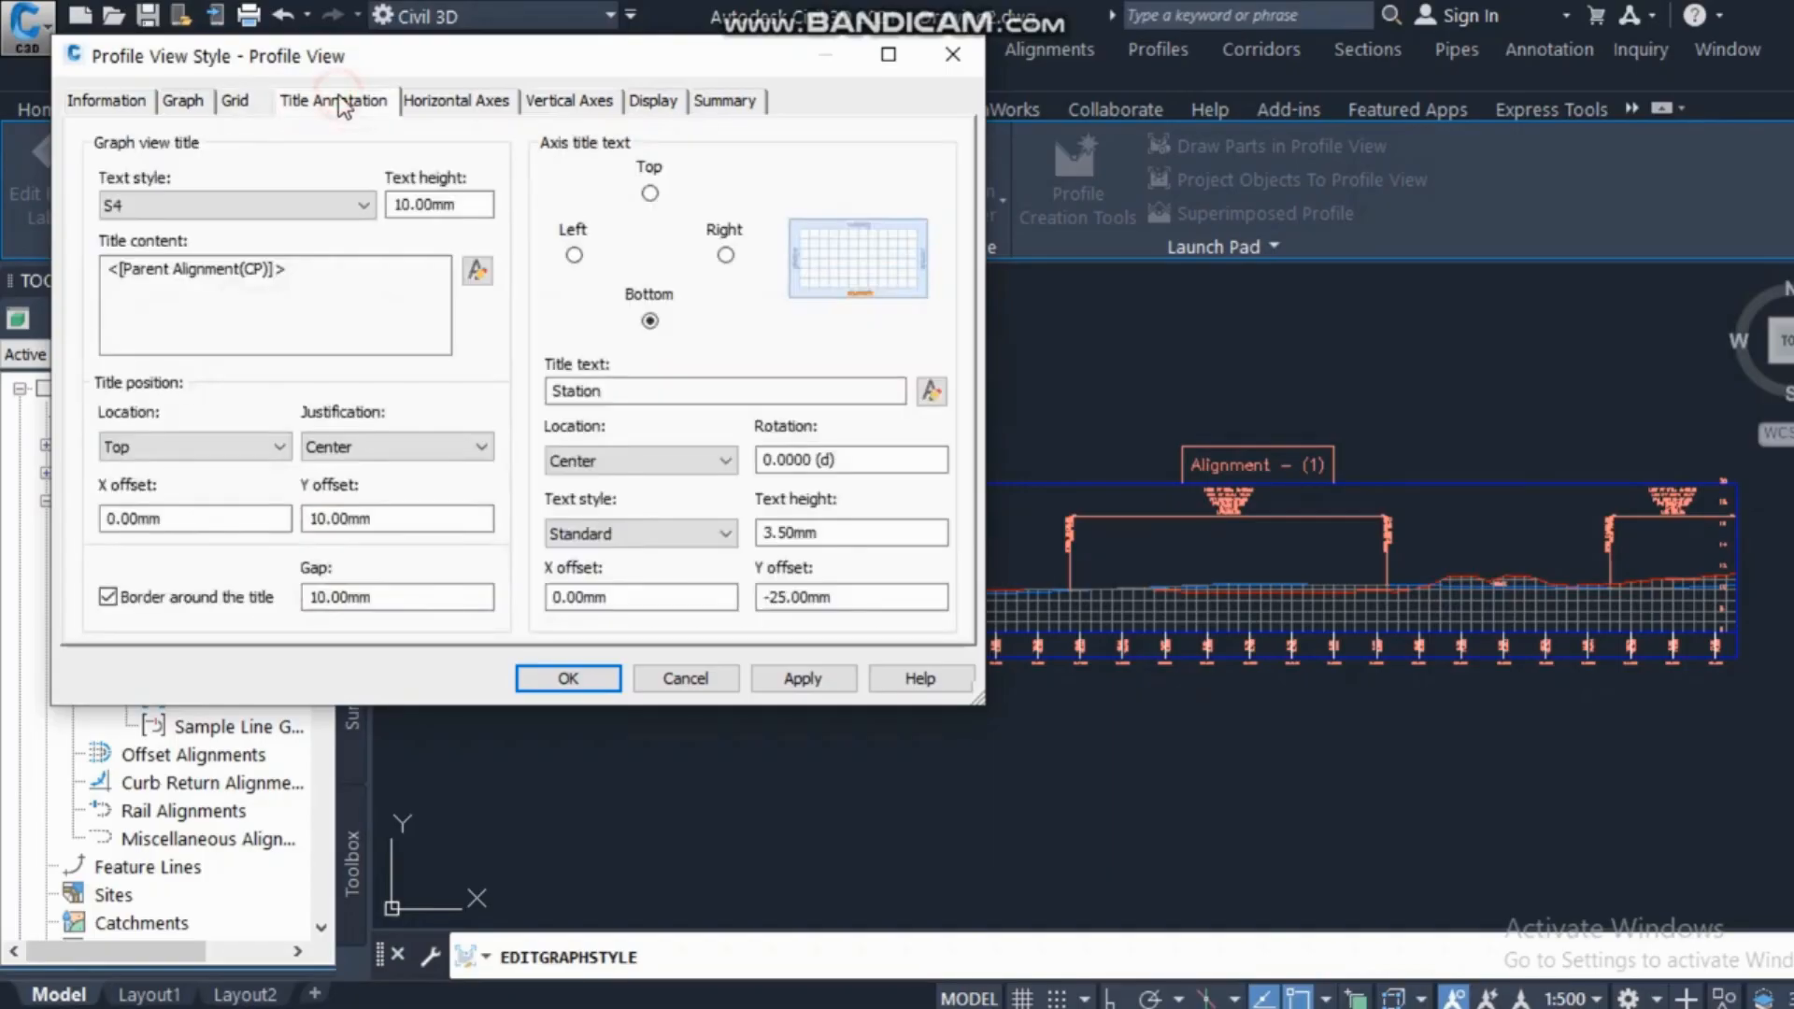
pyautogui.click(416, 103)
pyautogui.click(333, 101)
pyautogui.click(450, 103)
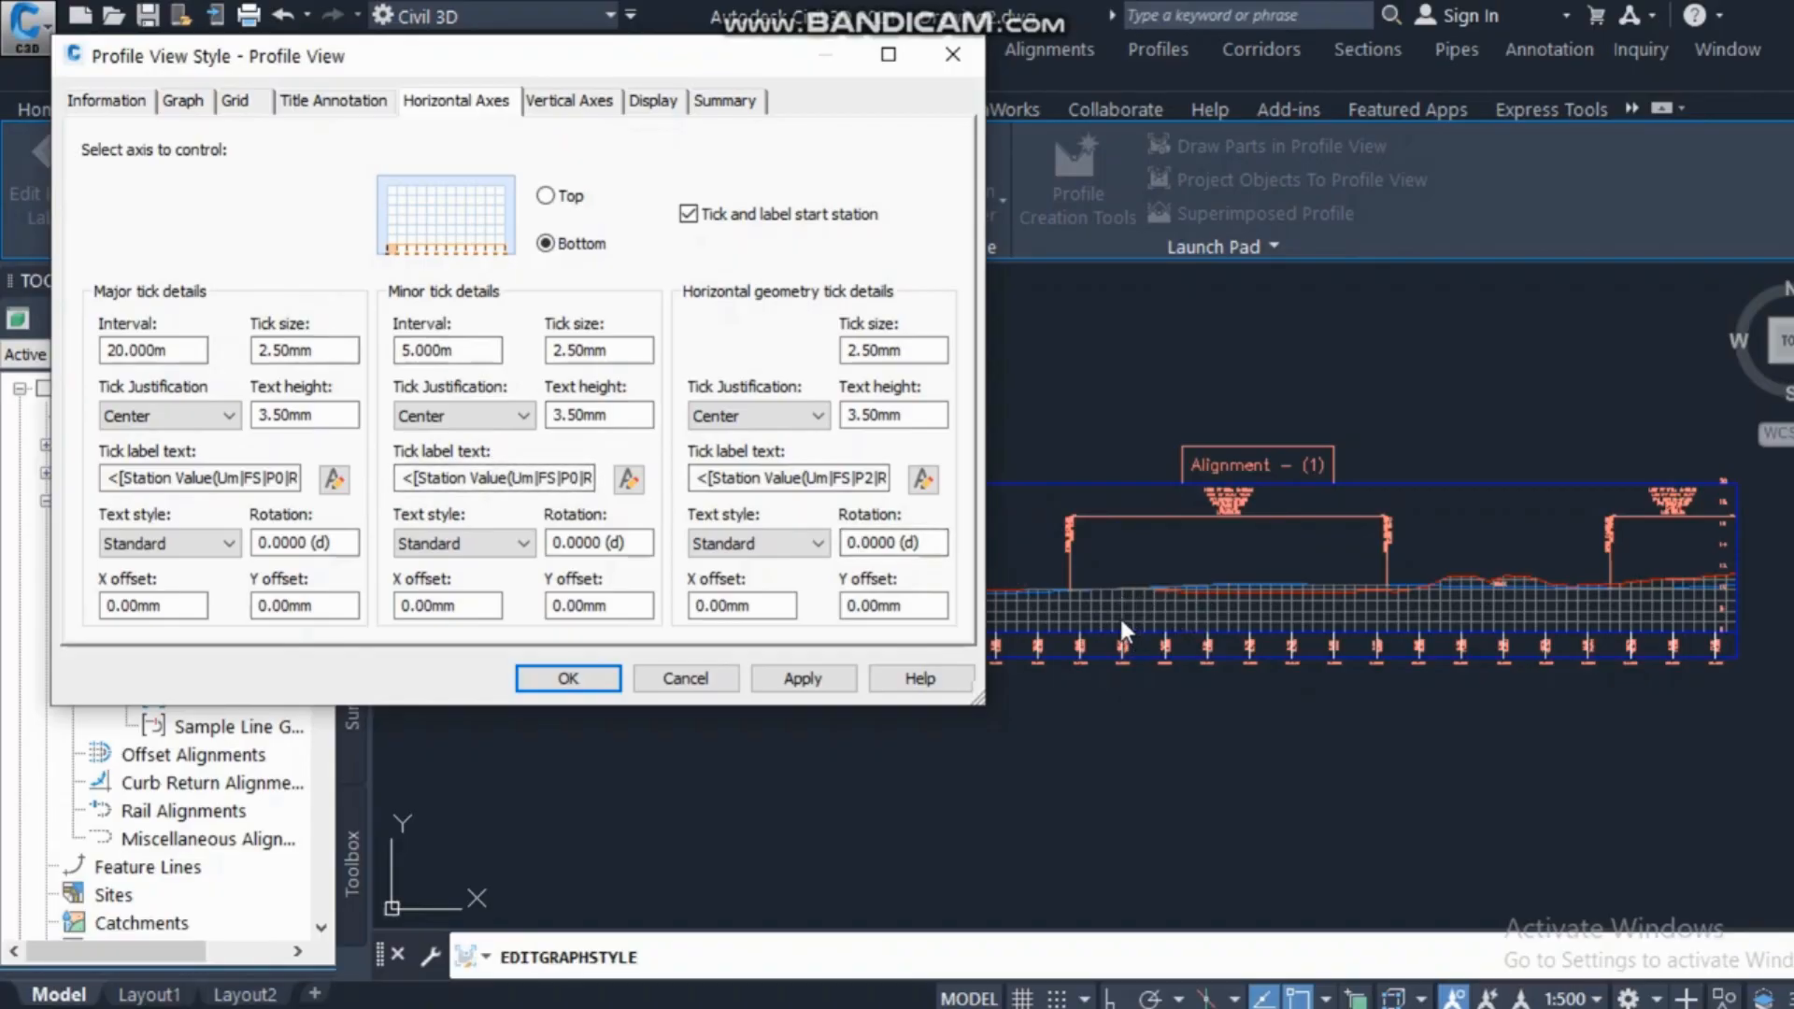
# Set the bottom horizontal axis's major tick interval to 100 m and minor tick interval to 25 m, and accept the style.
pyautogui.moveTo(204, 352); pyautogui.dragTo(104, 355)
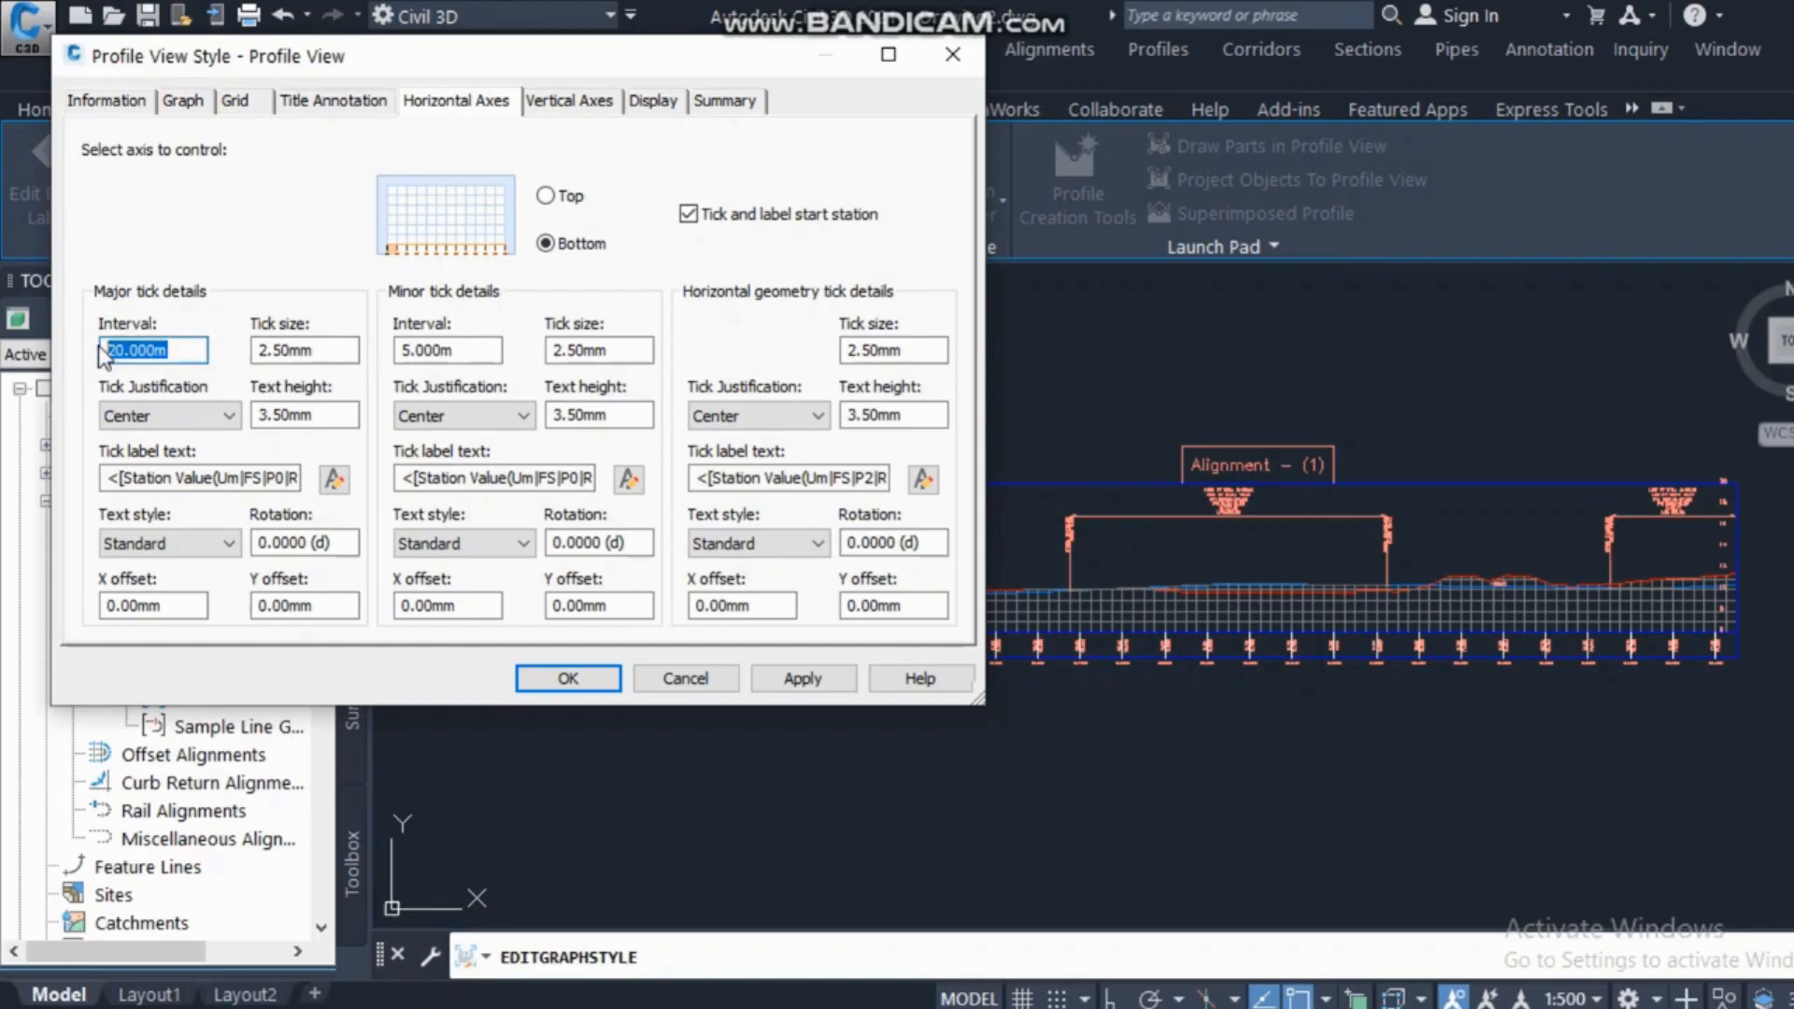
pyautogui.write('100')
pyautogui.click(783, 678)
pyautogui.doubleClick(432, 350)
pyautogui.write('25')
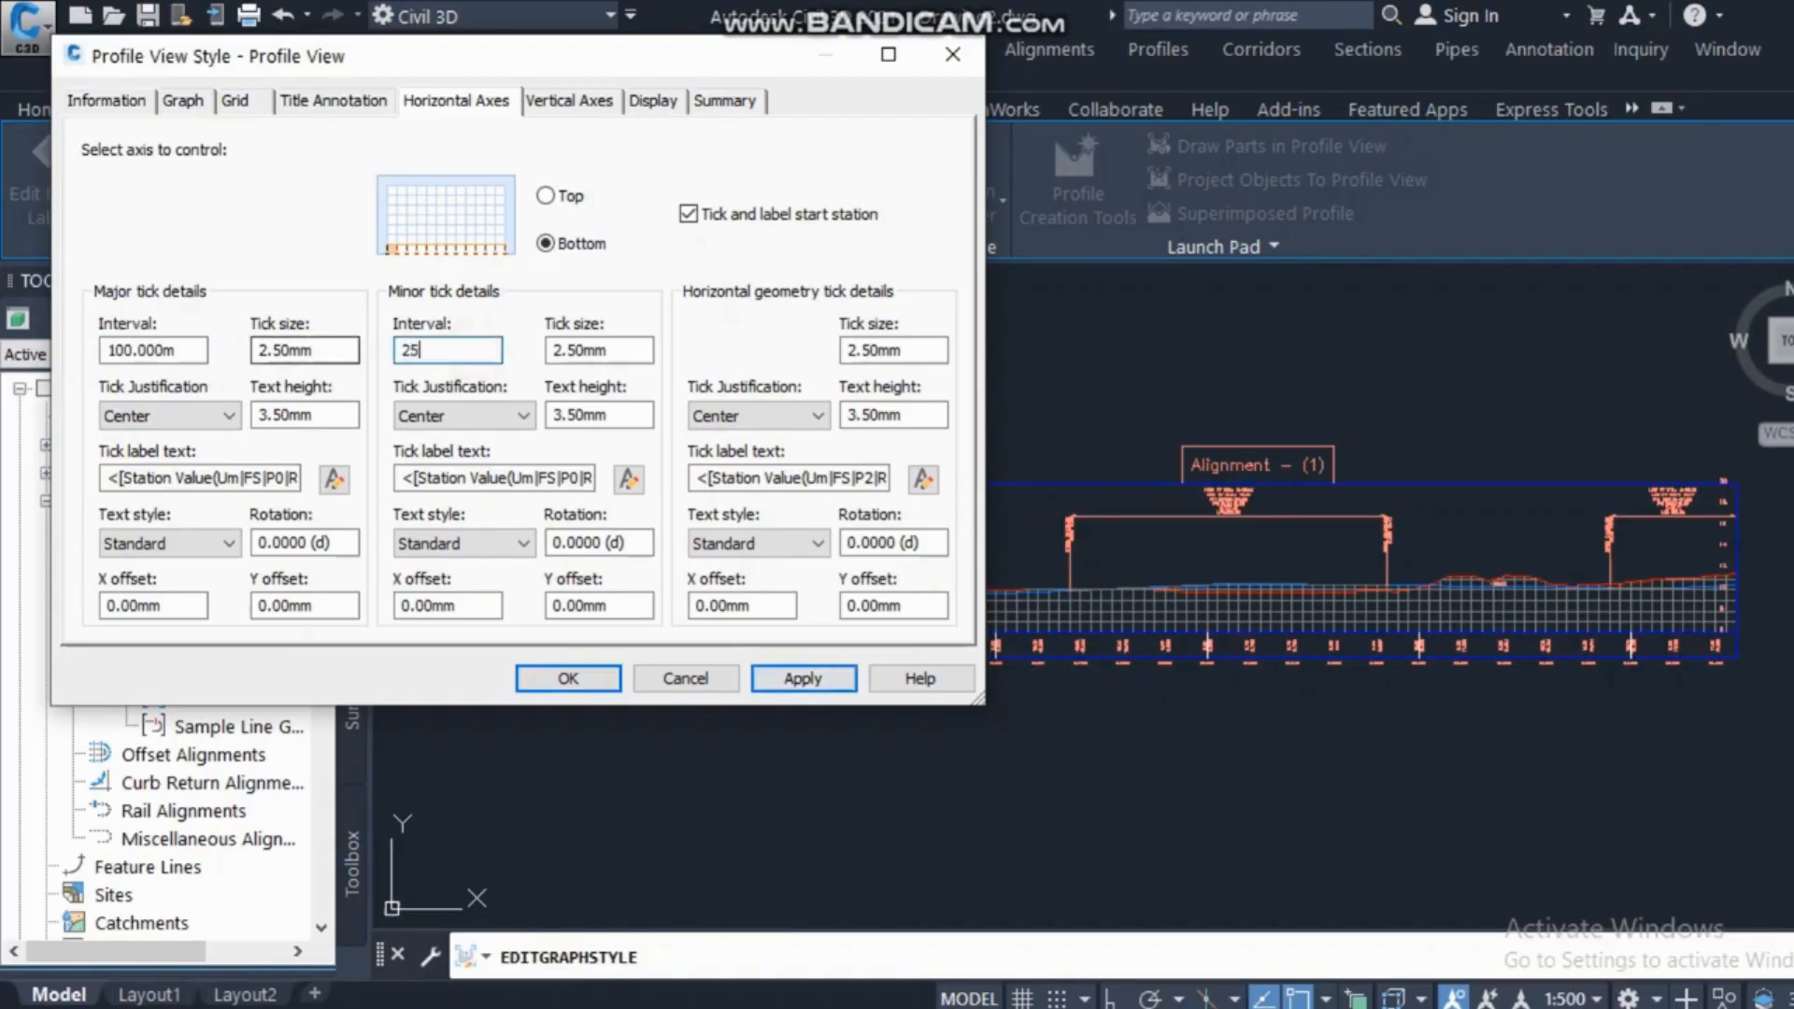
pyautogui.click(840, 679)
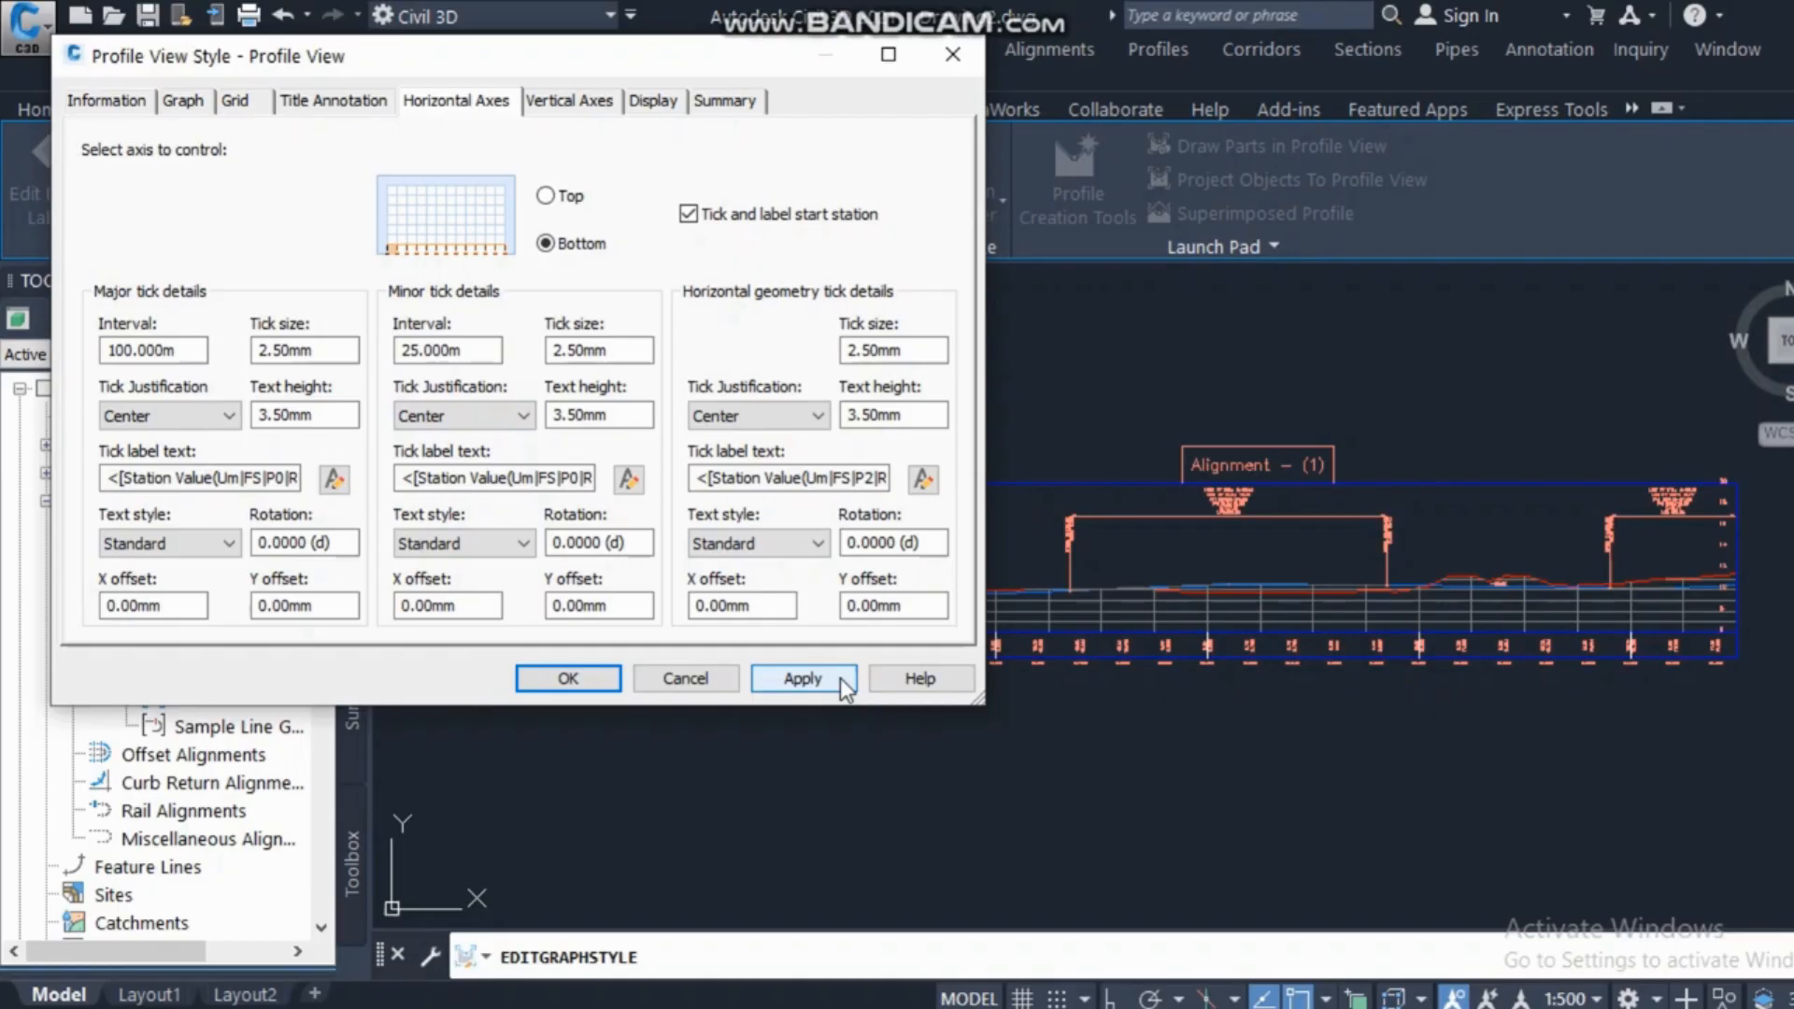
pyautogui.click(839, 679)
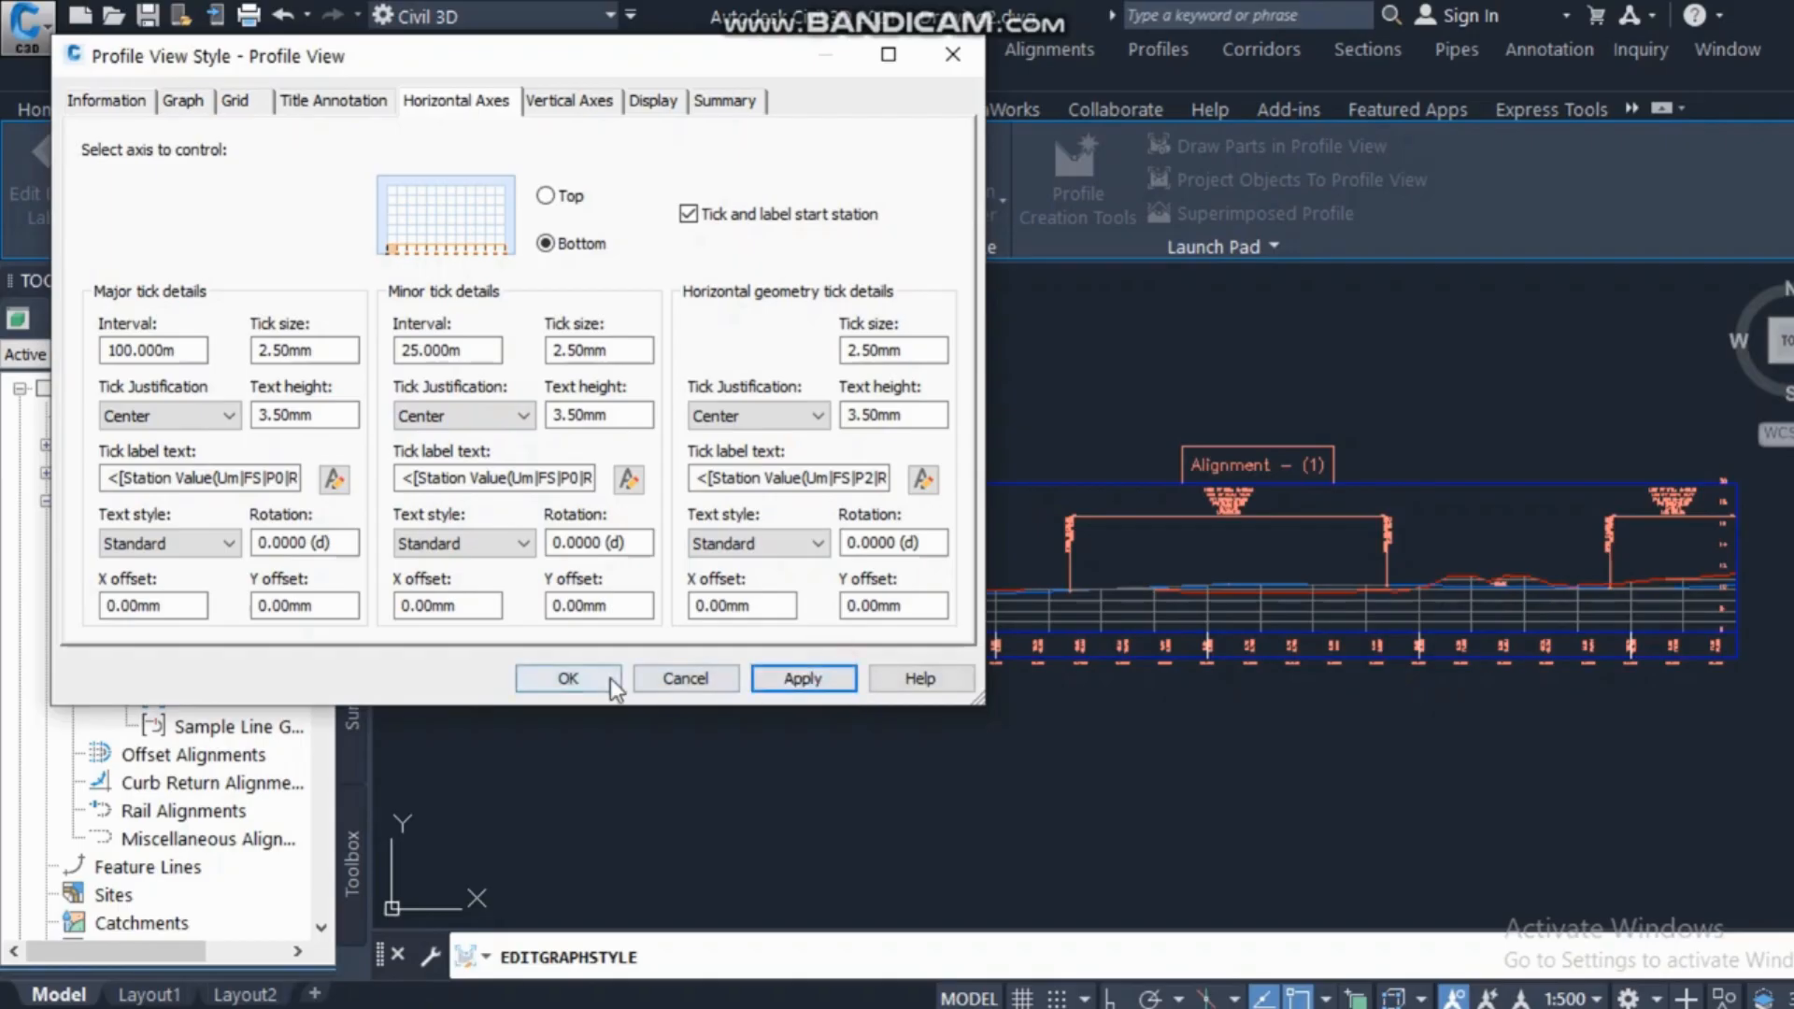
pyautogui.click(569, 679)
pyautogui.press('Escape')
# Examine the grid spacing and station labels at the start of the profile view.
pyautogui.scroll(5, 801, 620)
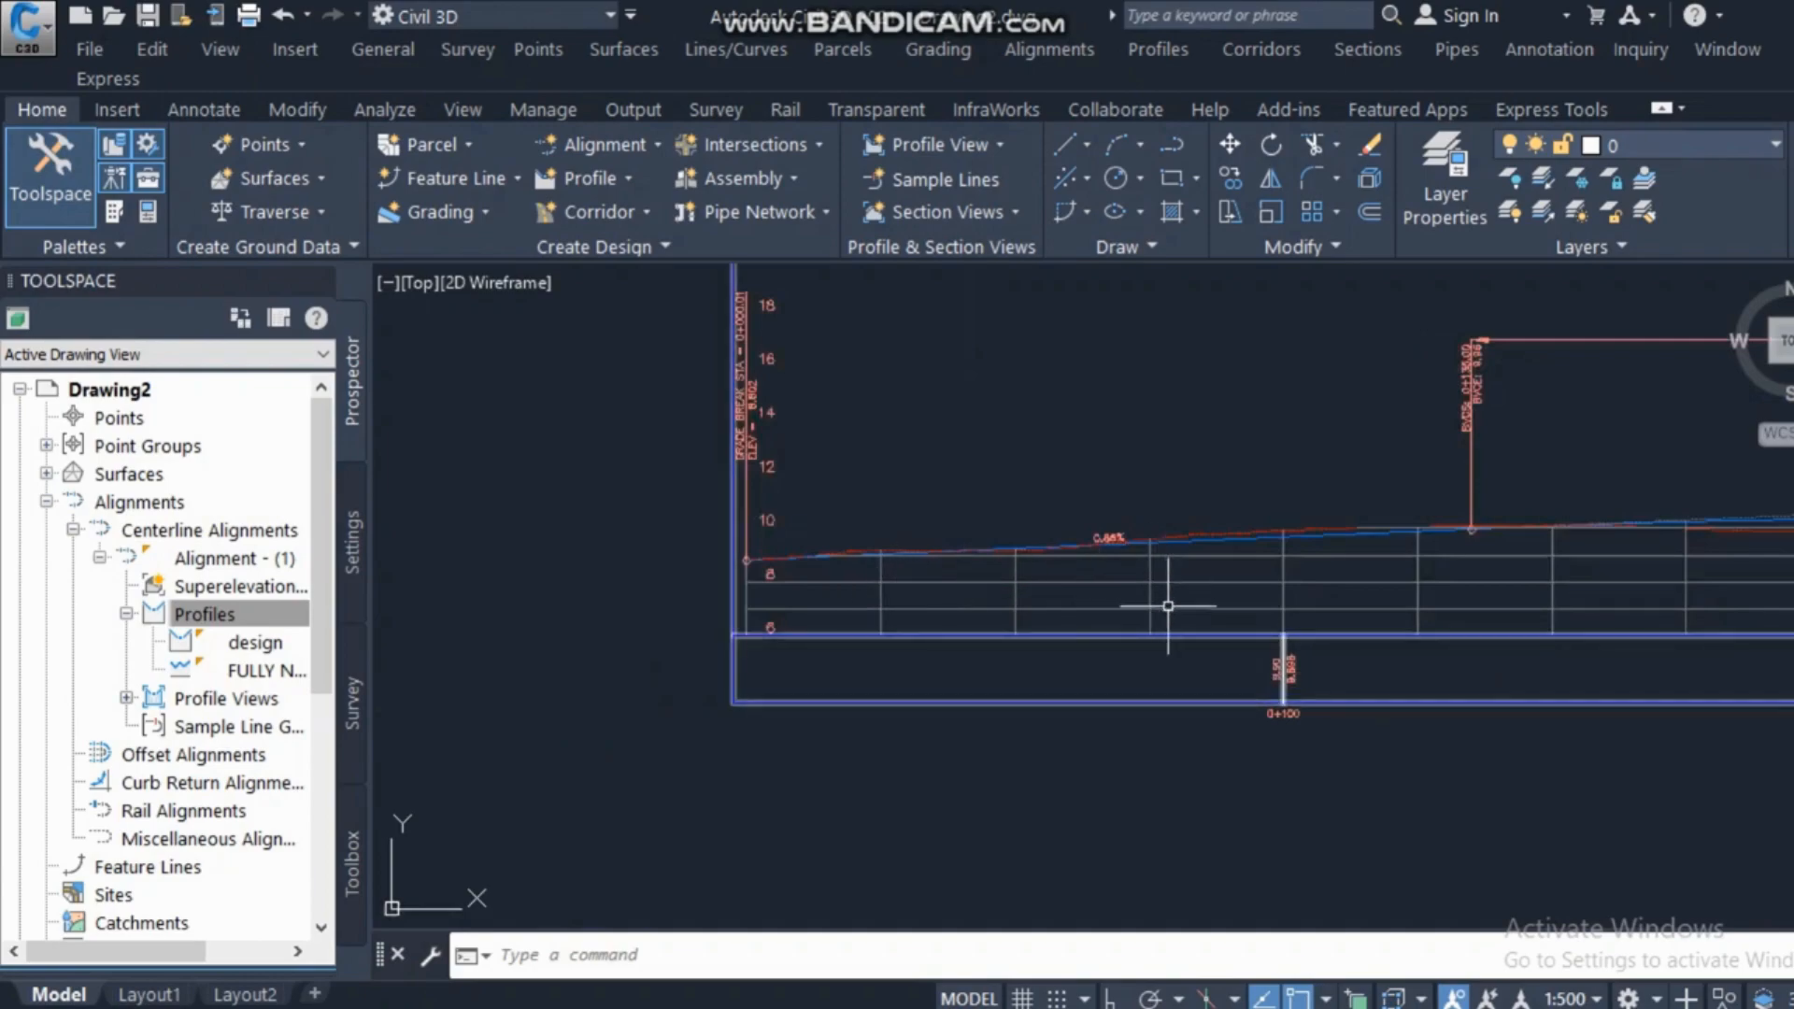
pyautogui.scroll(-3, 1161, 600)
pyautogui.moveTo(860, 560); pyautogui.dragTo(1024, 630, button='middle')
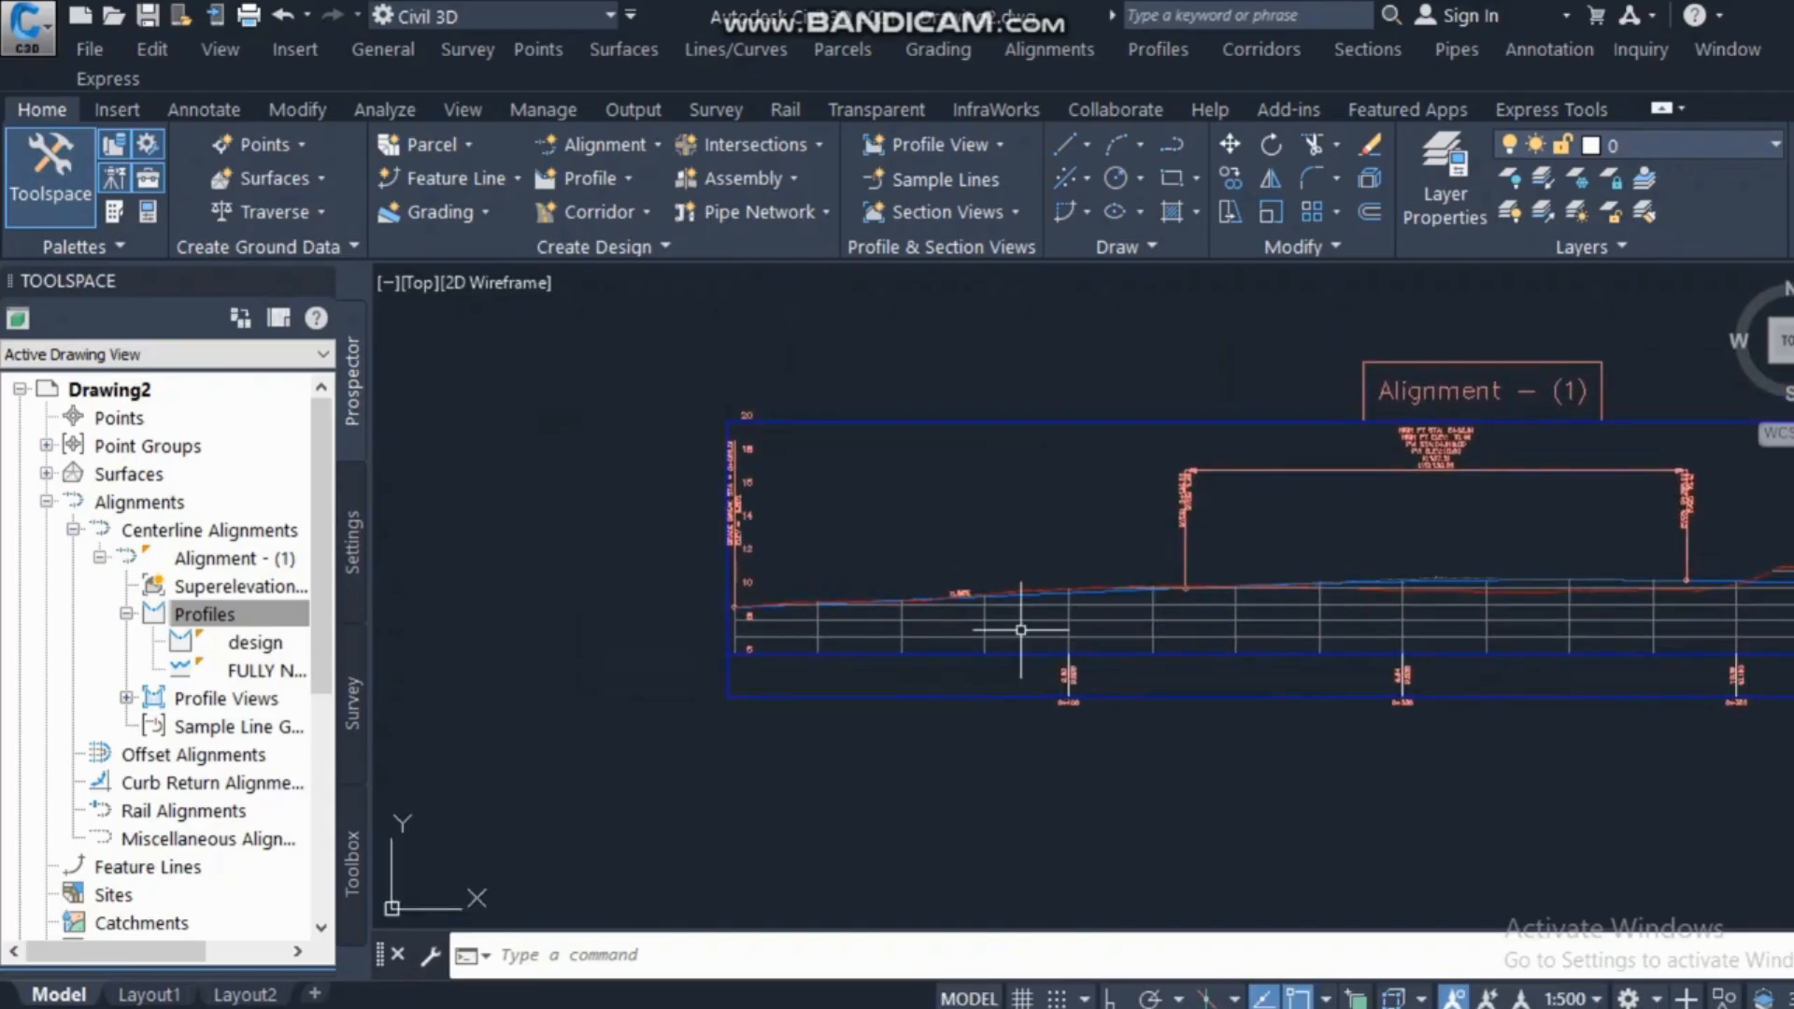
# Set the bottom horizontal axis's major tick interval to 25 m in the profile view style and accept it.
pyautogui.click(1164, 624)
pyautogui.rightClick(1144, 629)
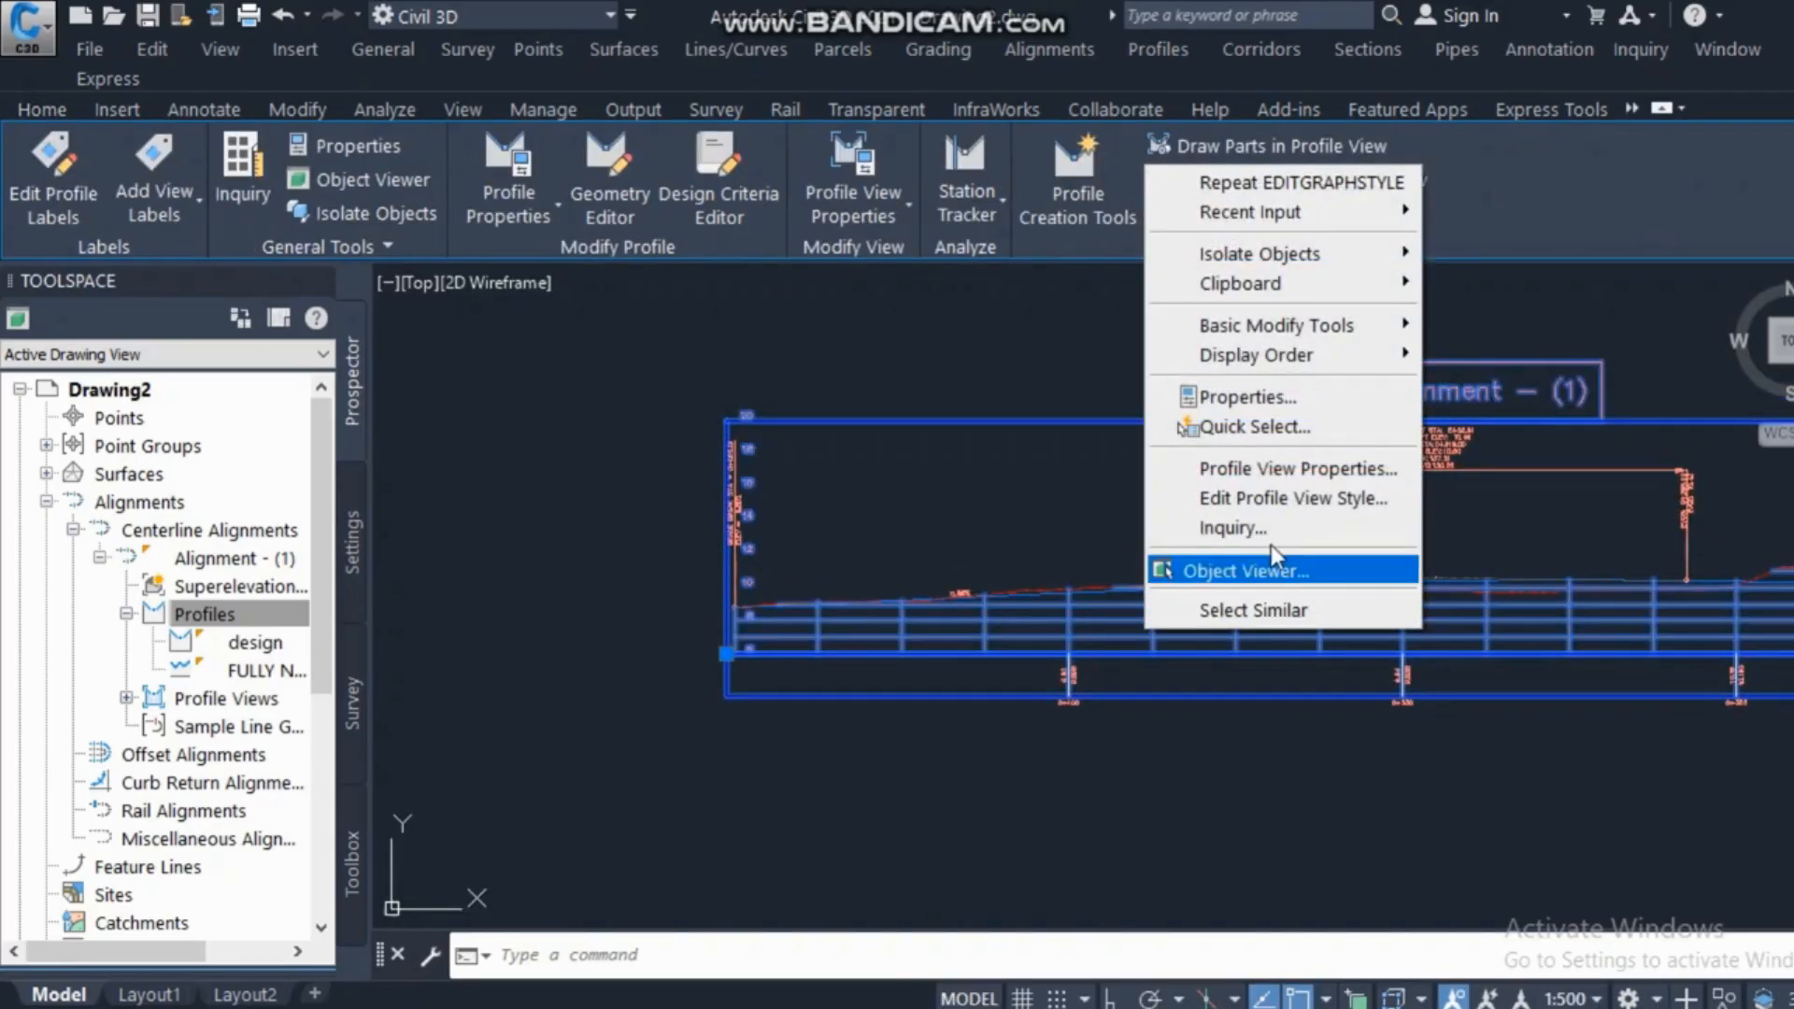
pyautogui.click(1295, 498)
pyautogui.moveTo(539, 60)
pyautogui.mouseDown()
pyautogui.moveTo(454, 57)
pyautogui.moveTo(498, 62)
pyautogui.mouseUp()
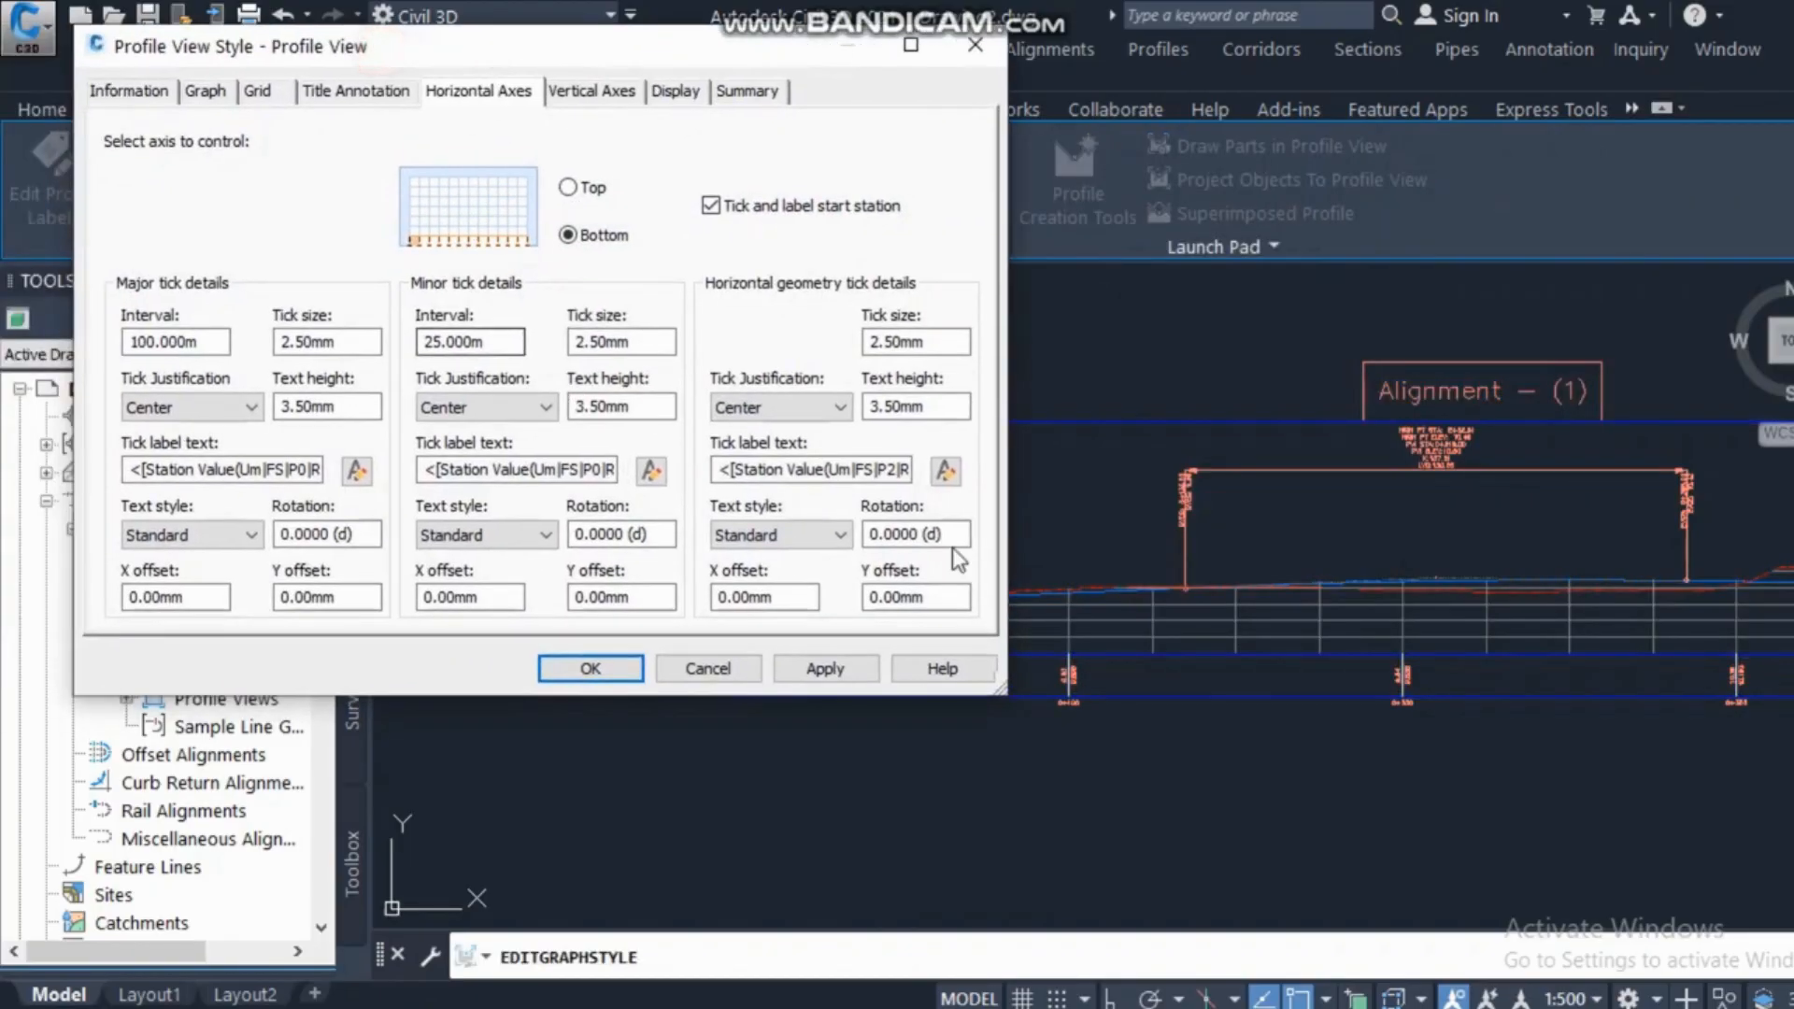
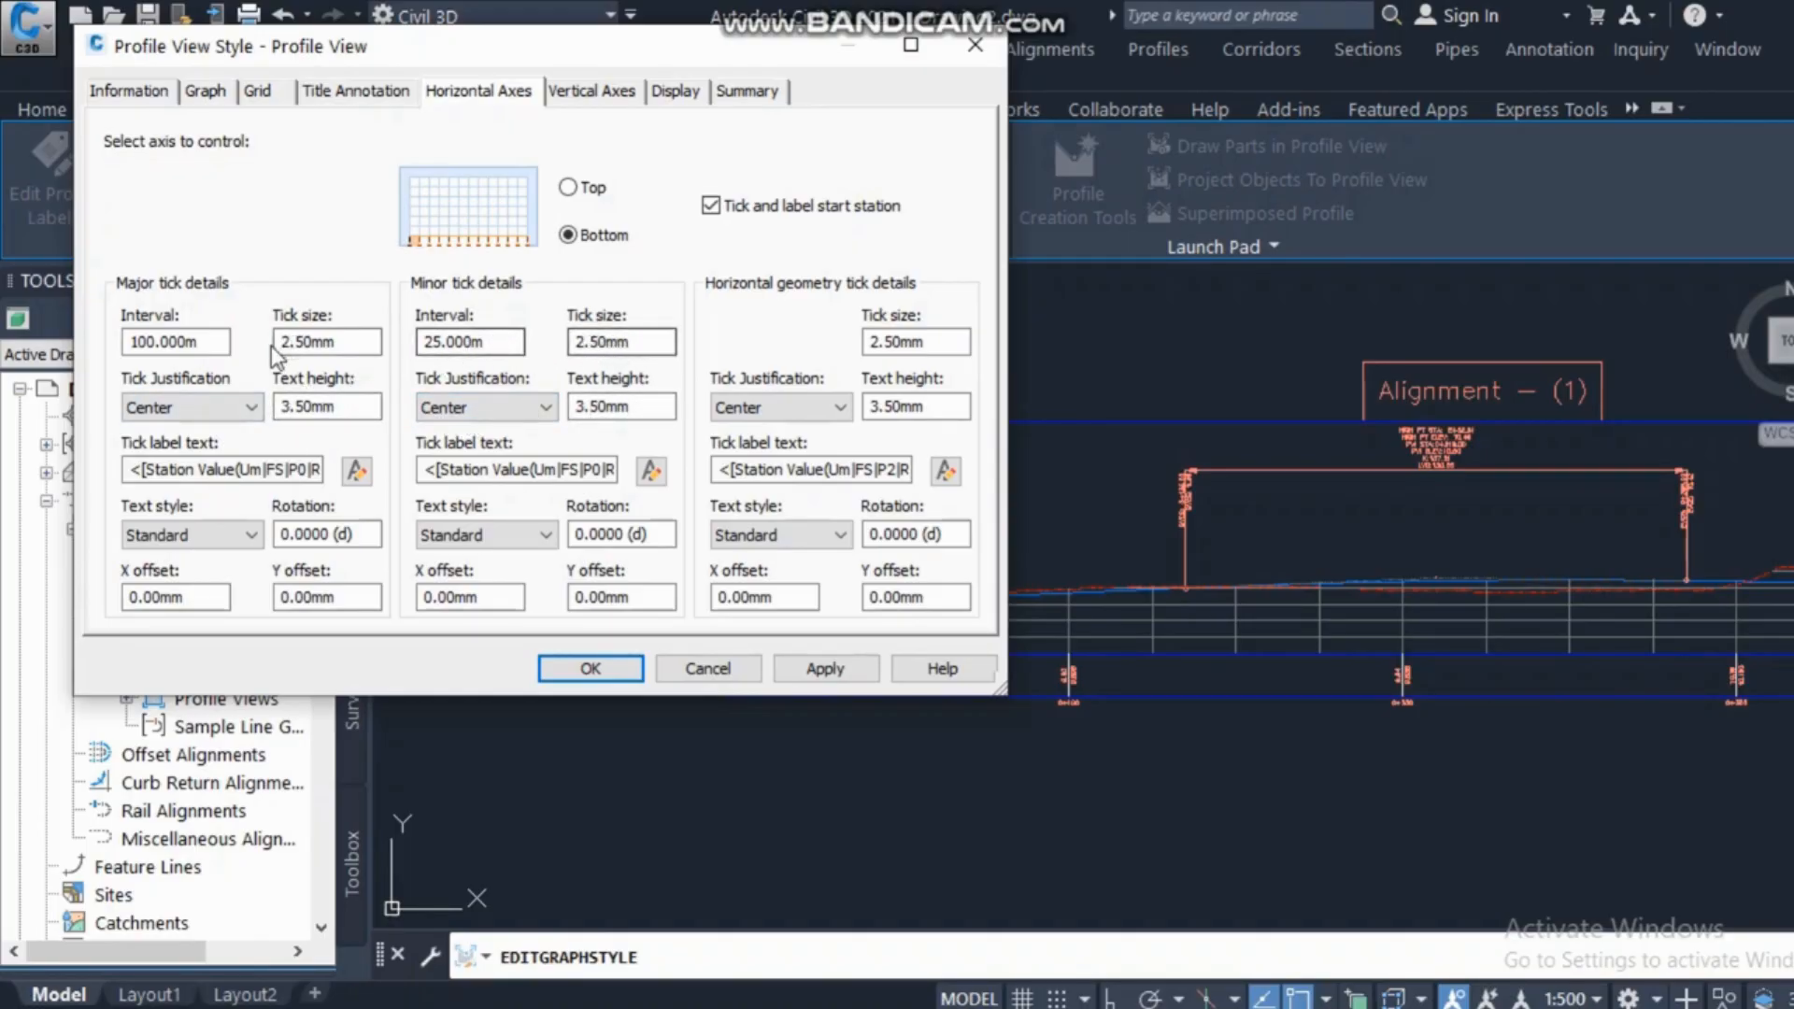
pyautogui.moveTo(223, 342); pyautogui.dragTo(87, 360)
pyautogui.write('25')
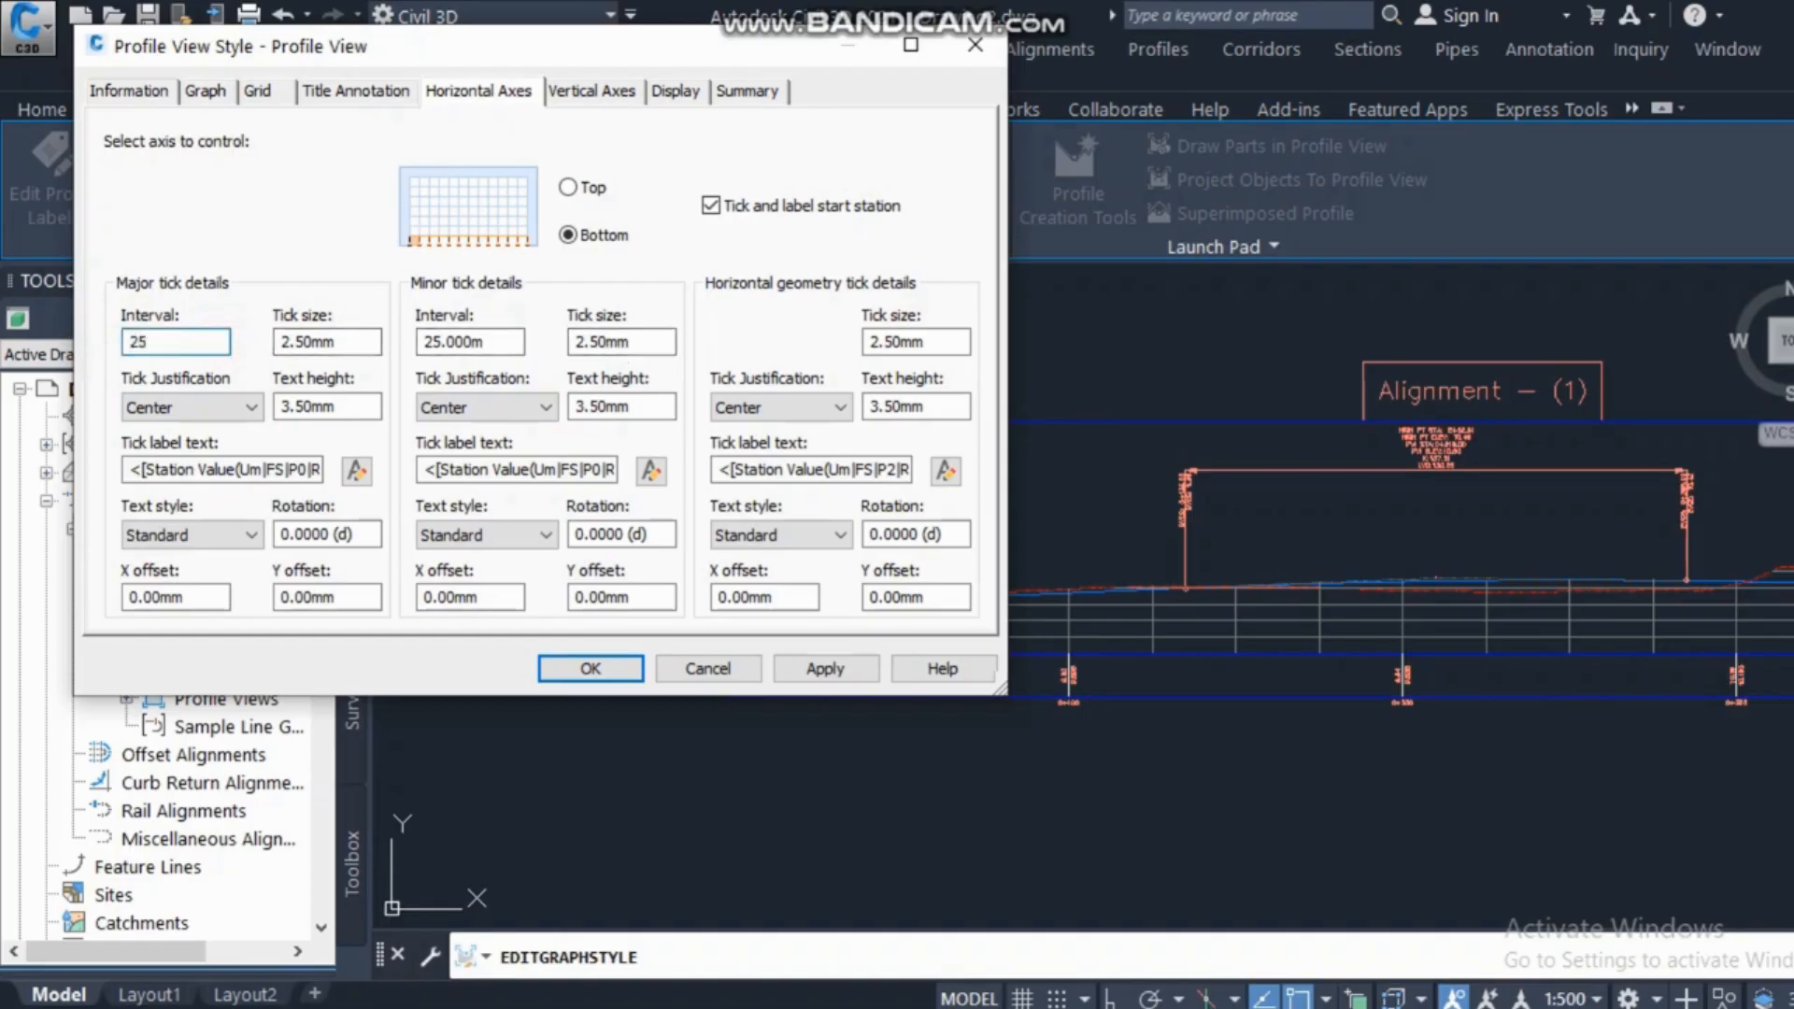
pyautogui.click(824, 669)
pyautogui.click(590, 669)
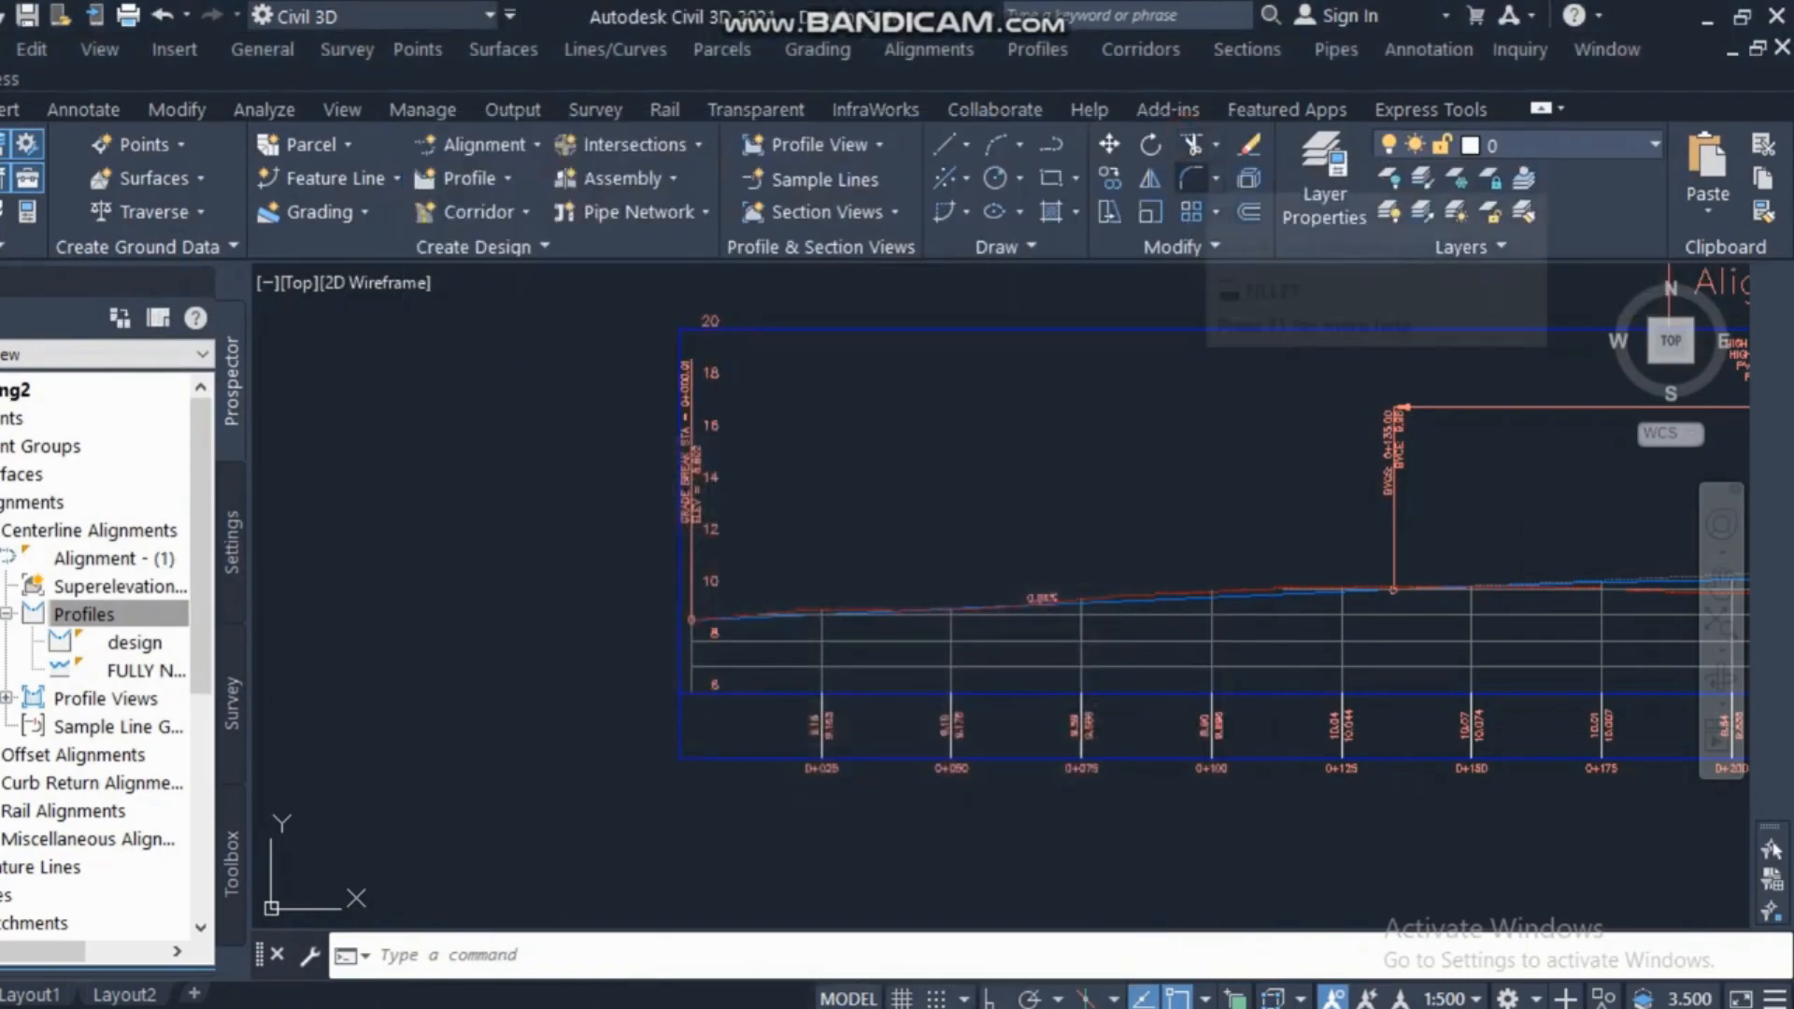
# Switch the profile view's station range from user specified to automatic in its properties and accept the change.
pyautogui.scroll(-2, 725, 508)
pyautogui.scroll(5, 829, 573)
pyautogui.moveTo(673, 661)
pyautogui.mouseDown(button='middle')
pyautogui.moveTo(500, 679)
pyautogui.moveTo(745, 633)
pyautogui.mouseUp(button='middle')
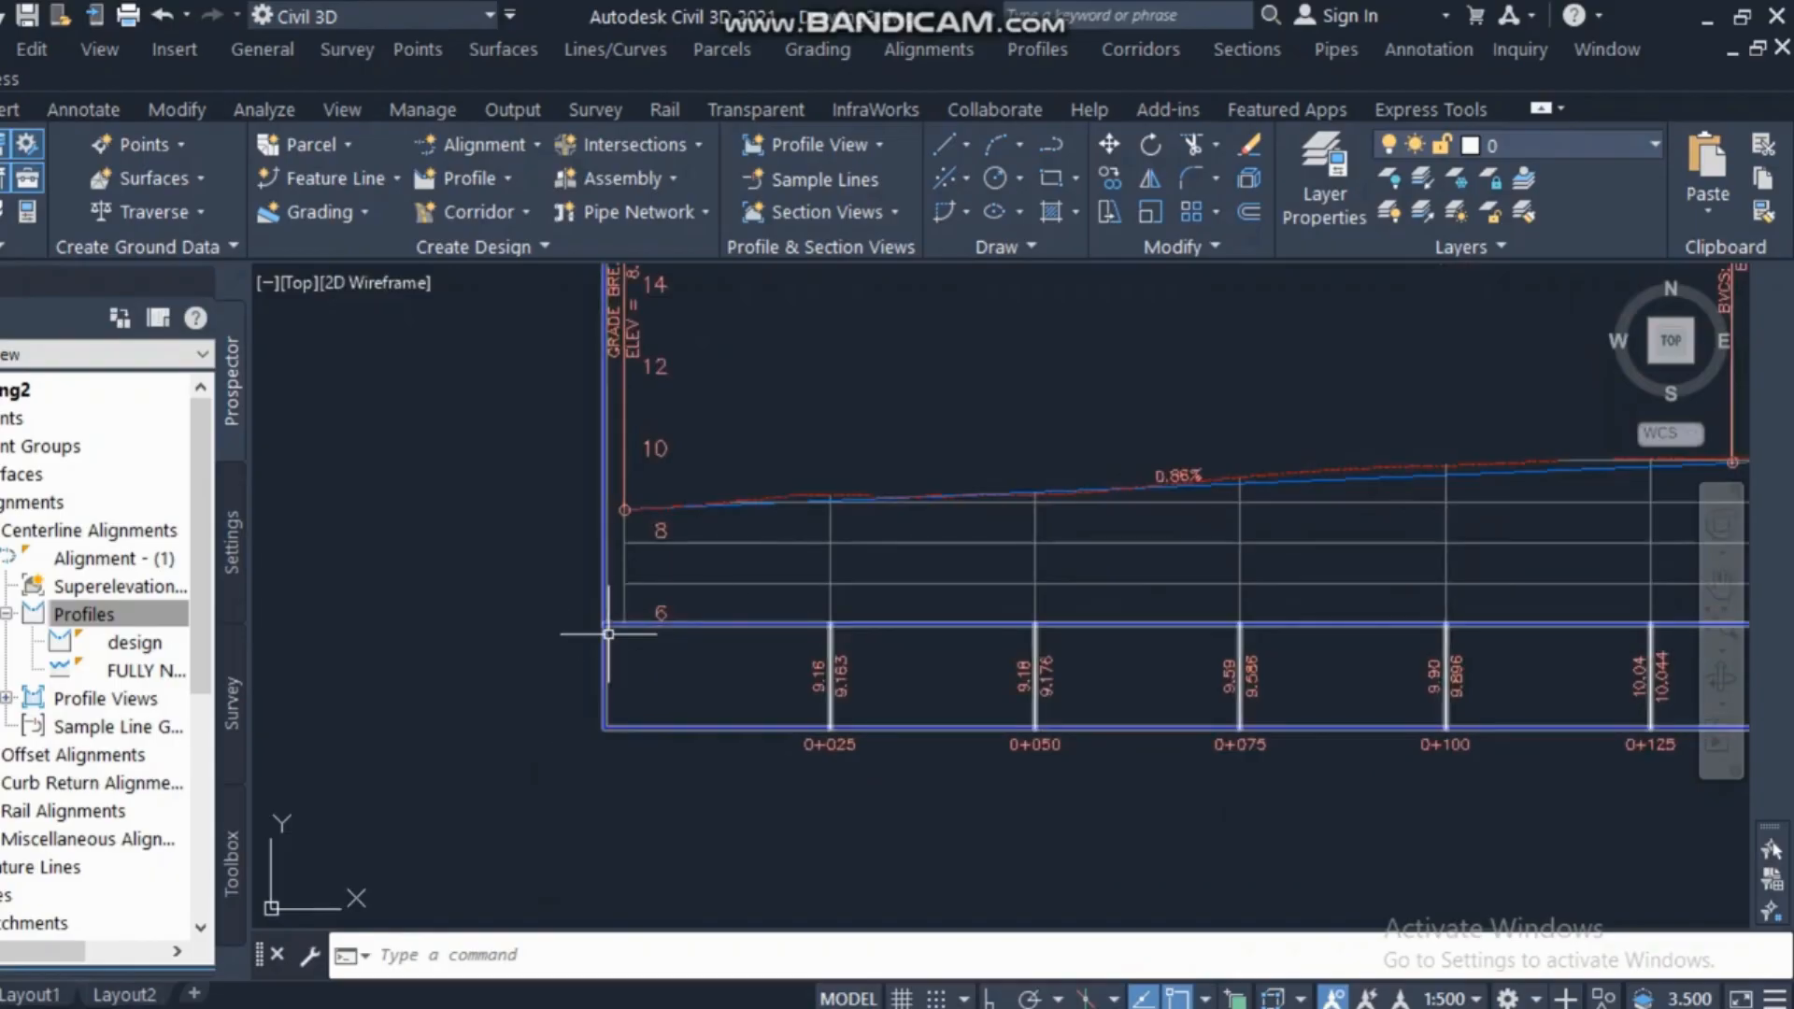
pyautogui.scroll(-2, 629, 733)
pyautogui.click(934, 612)
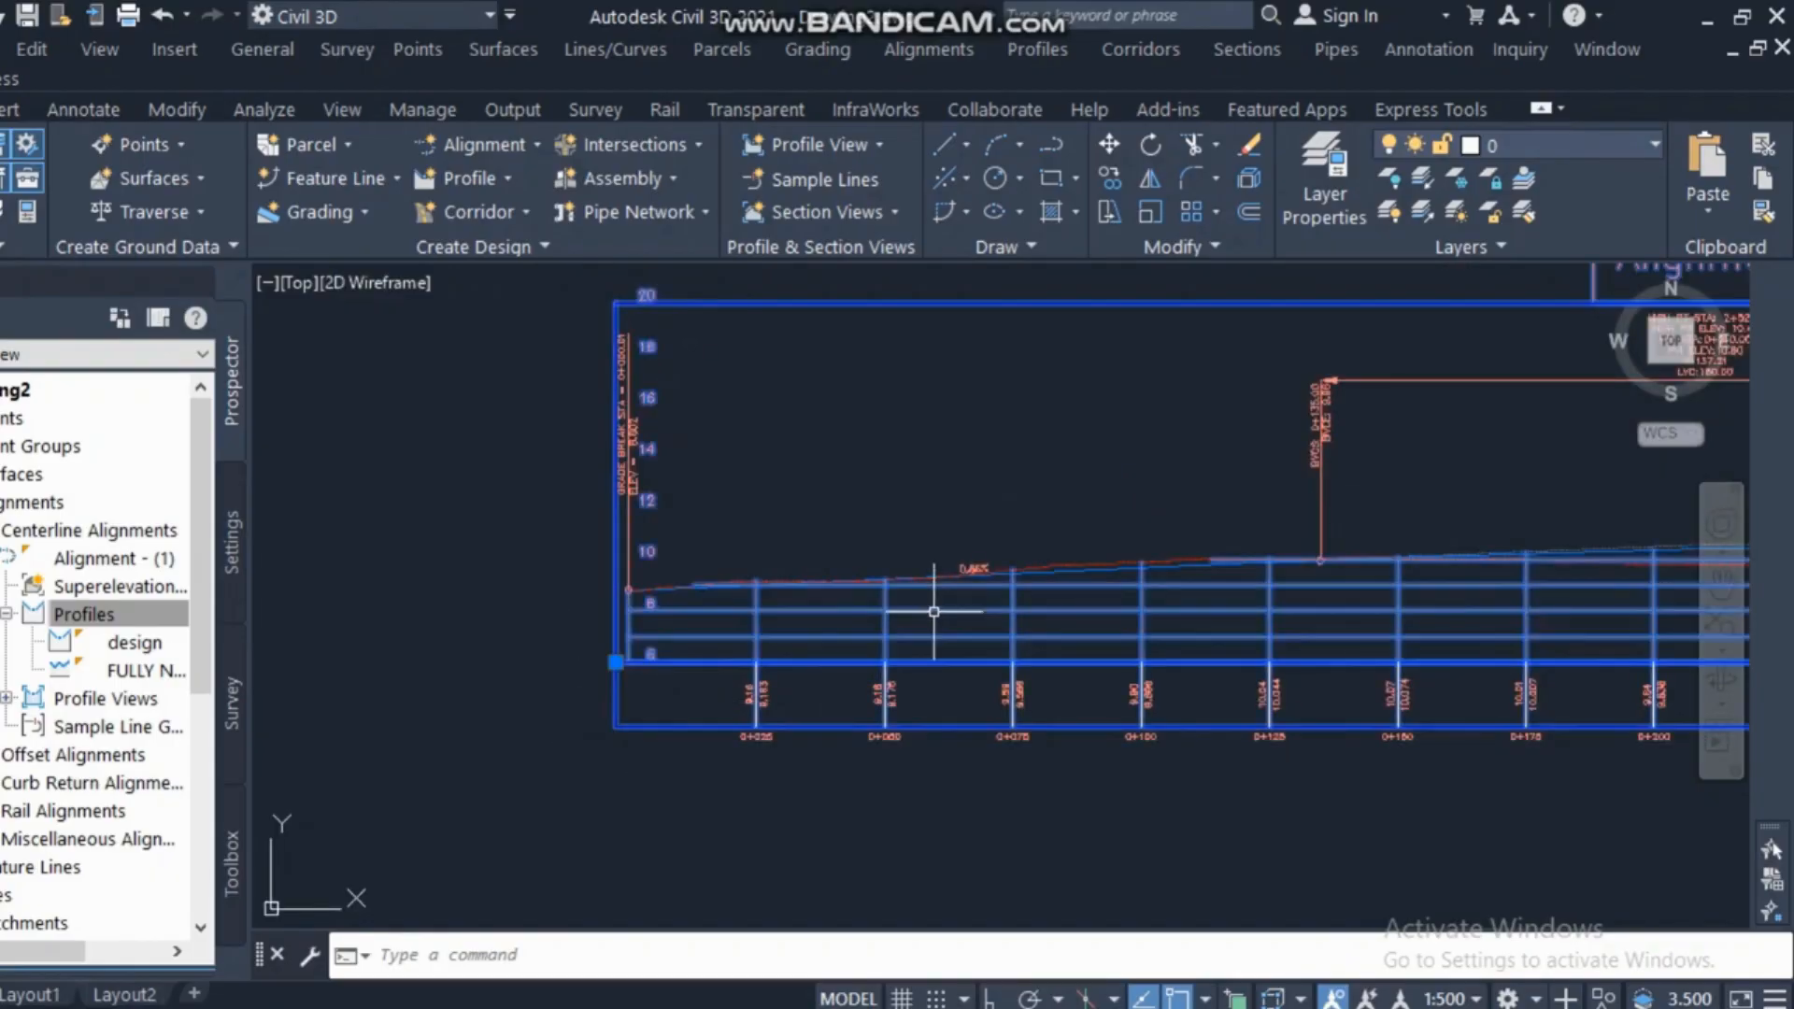
pyautogui.rightClick(933, 607)
pyautogui.click(1028, 451)
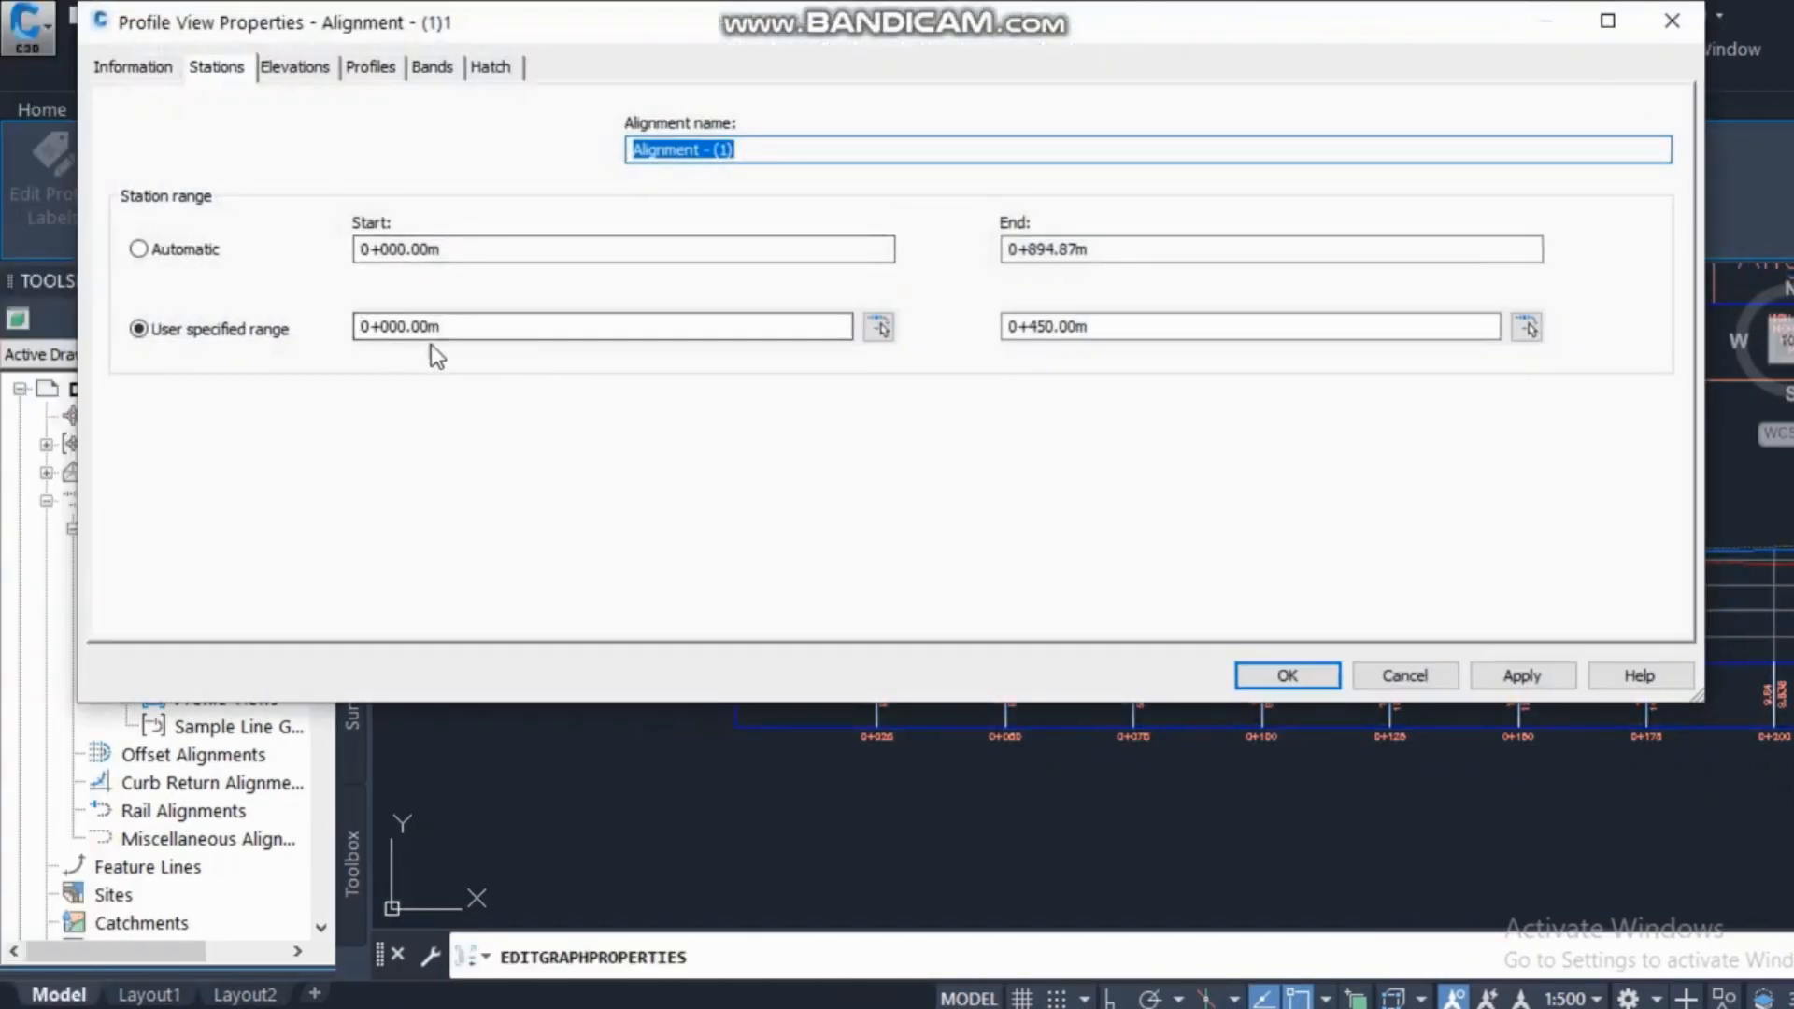
pyautogui.click(200, 248)
pyautogui.click(1522, 697)
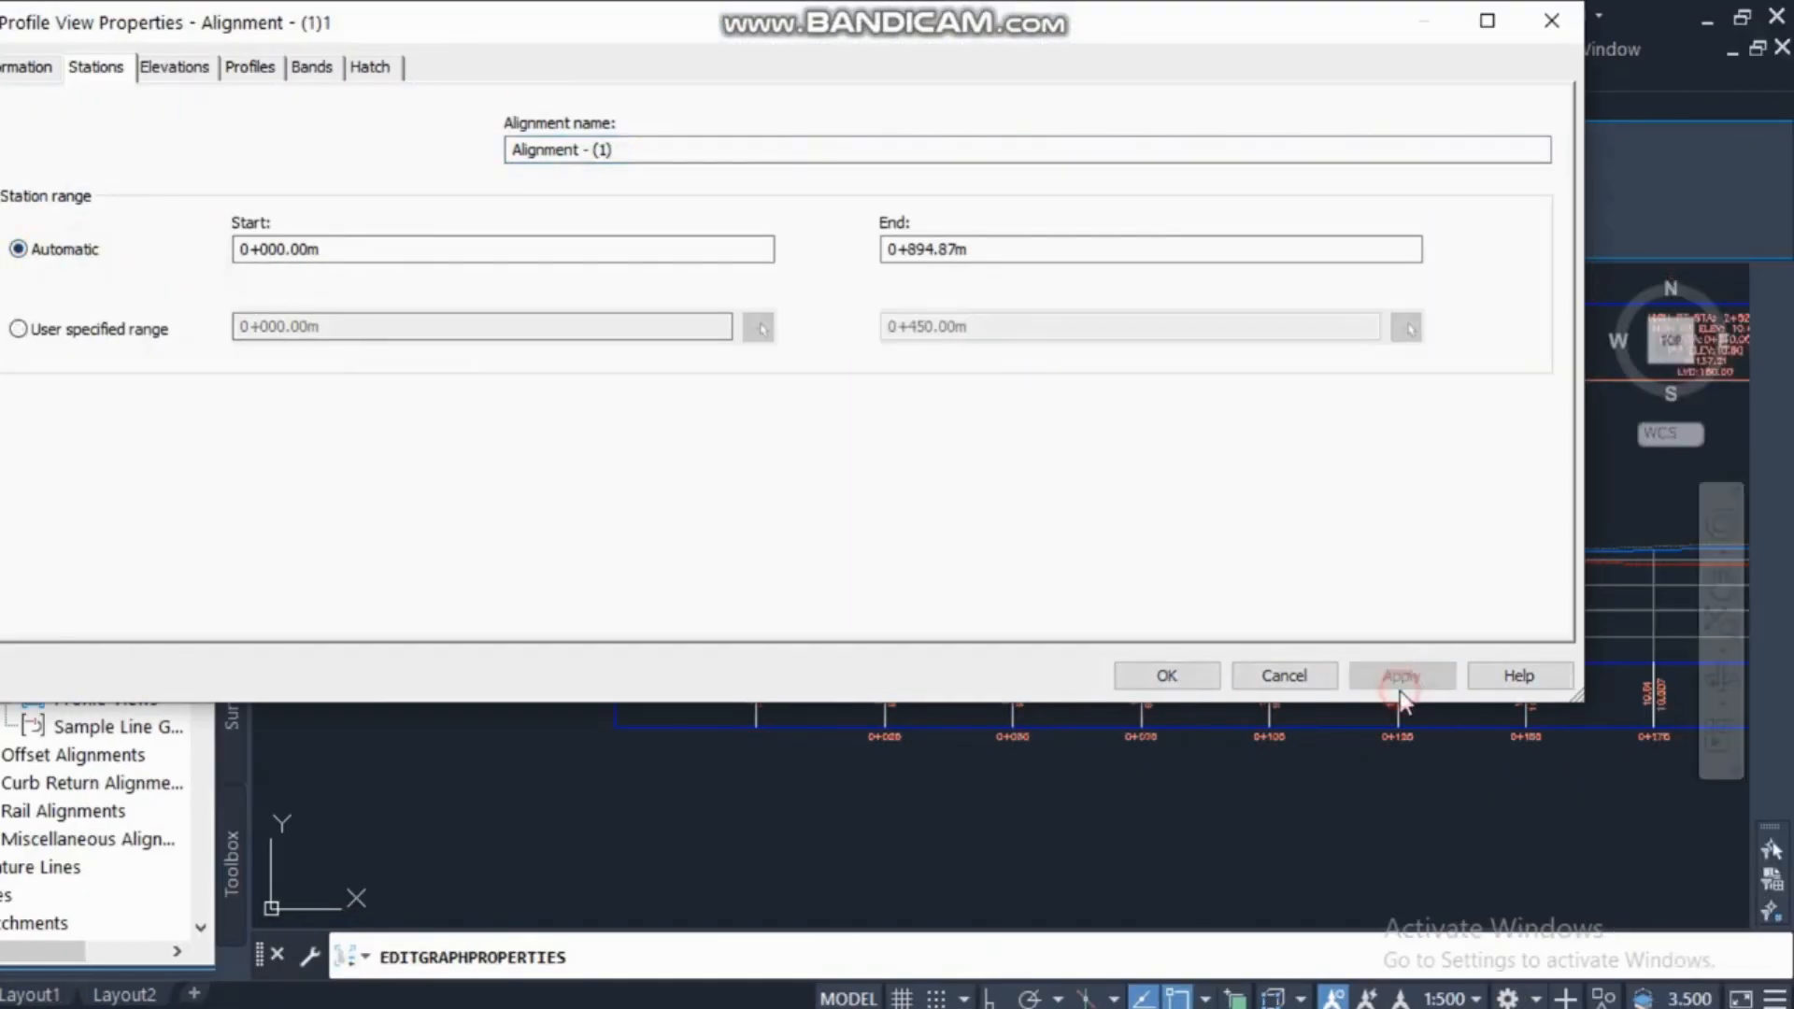
pyautogui.click(1166, 675)
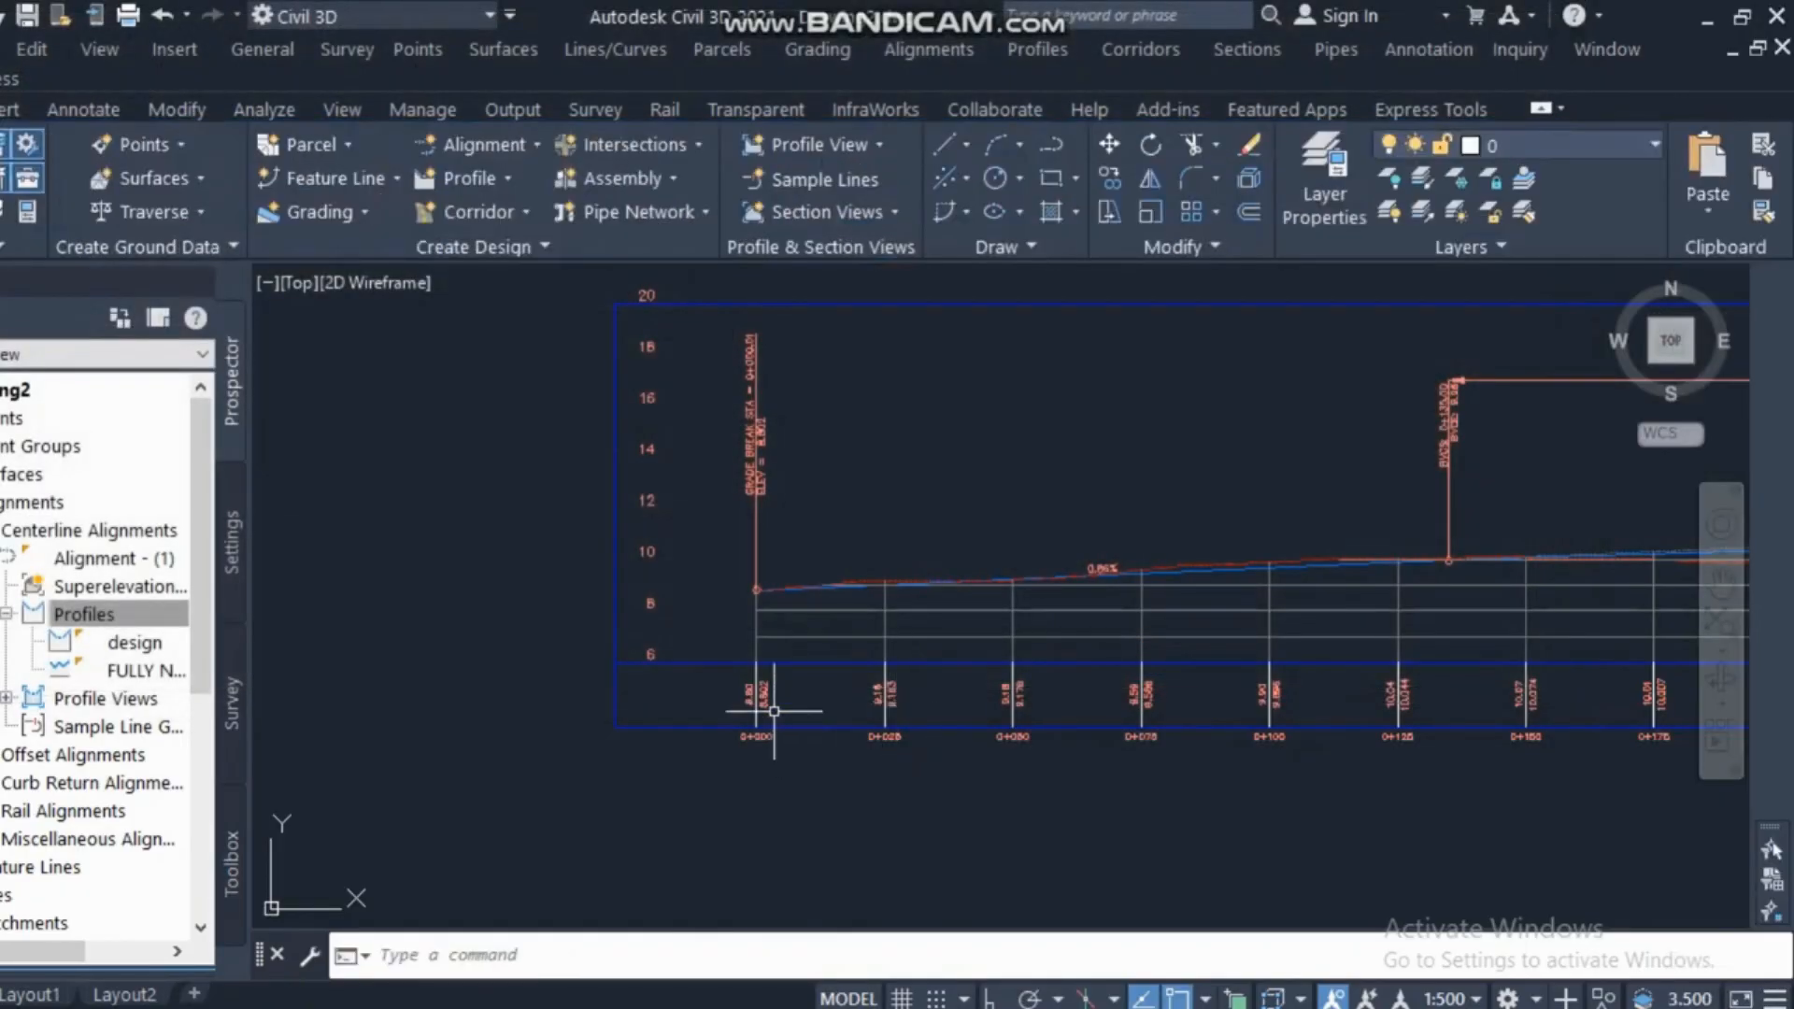
# Reopen the profile view style and inspect the bottom axis's major tick text height and label text composition.
pyautogui.scroll(-3, 773, 712)
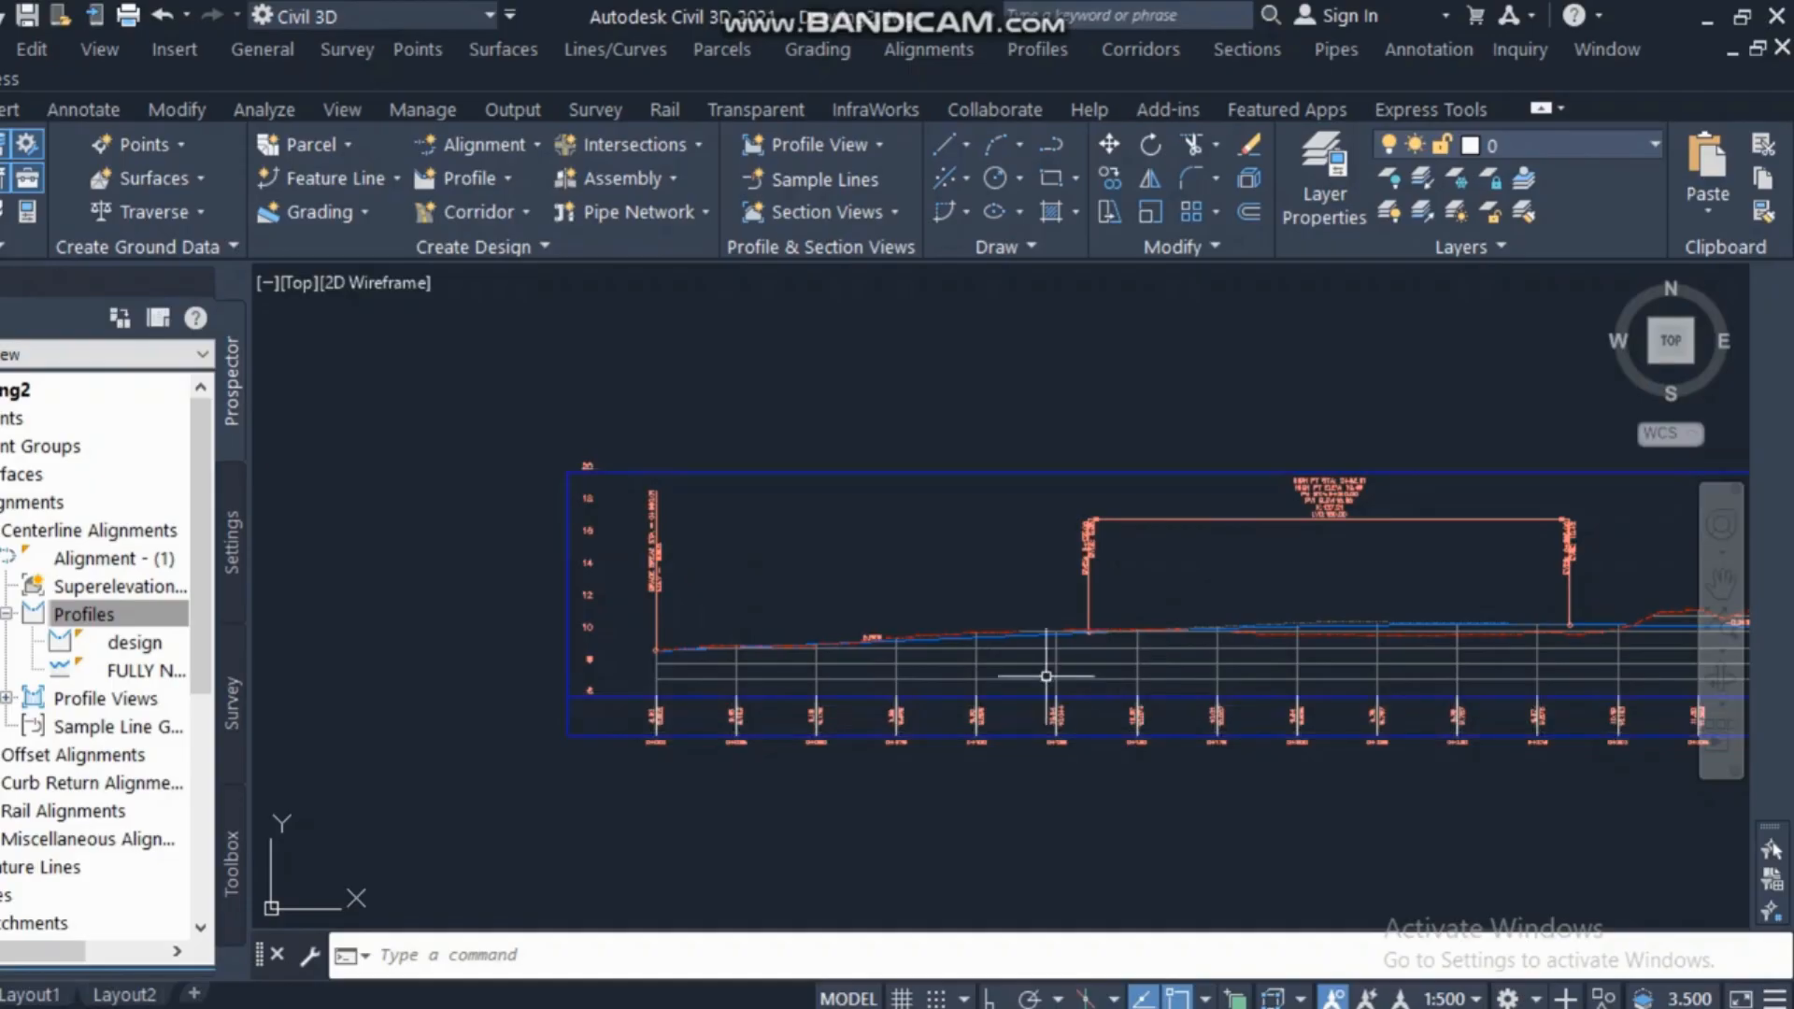
pyautogui.scroll(3, 1100, 658)
pyautogui.click(1325, 660)
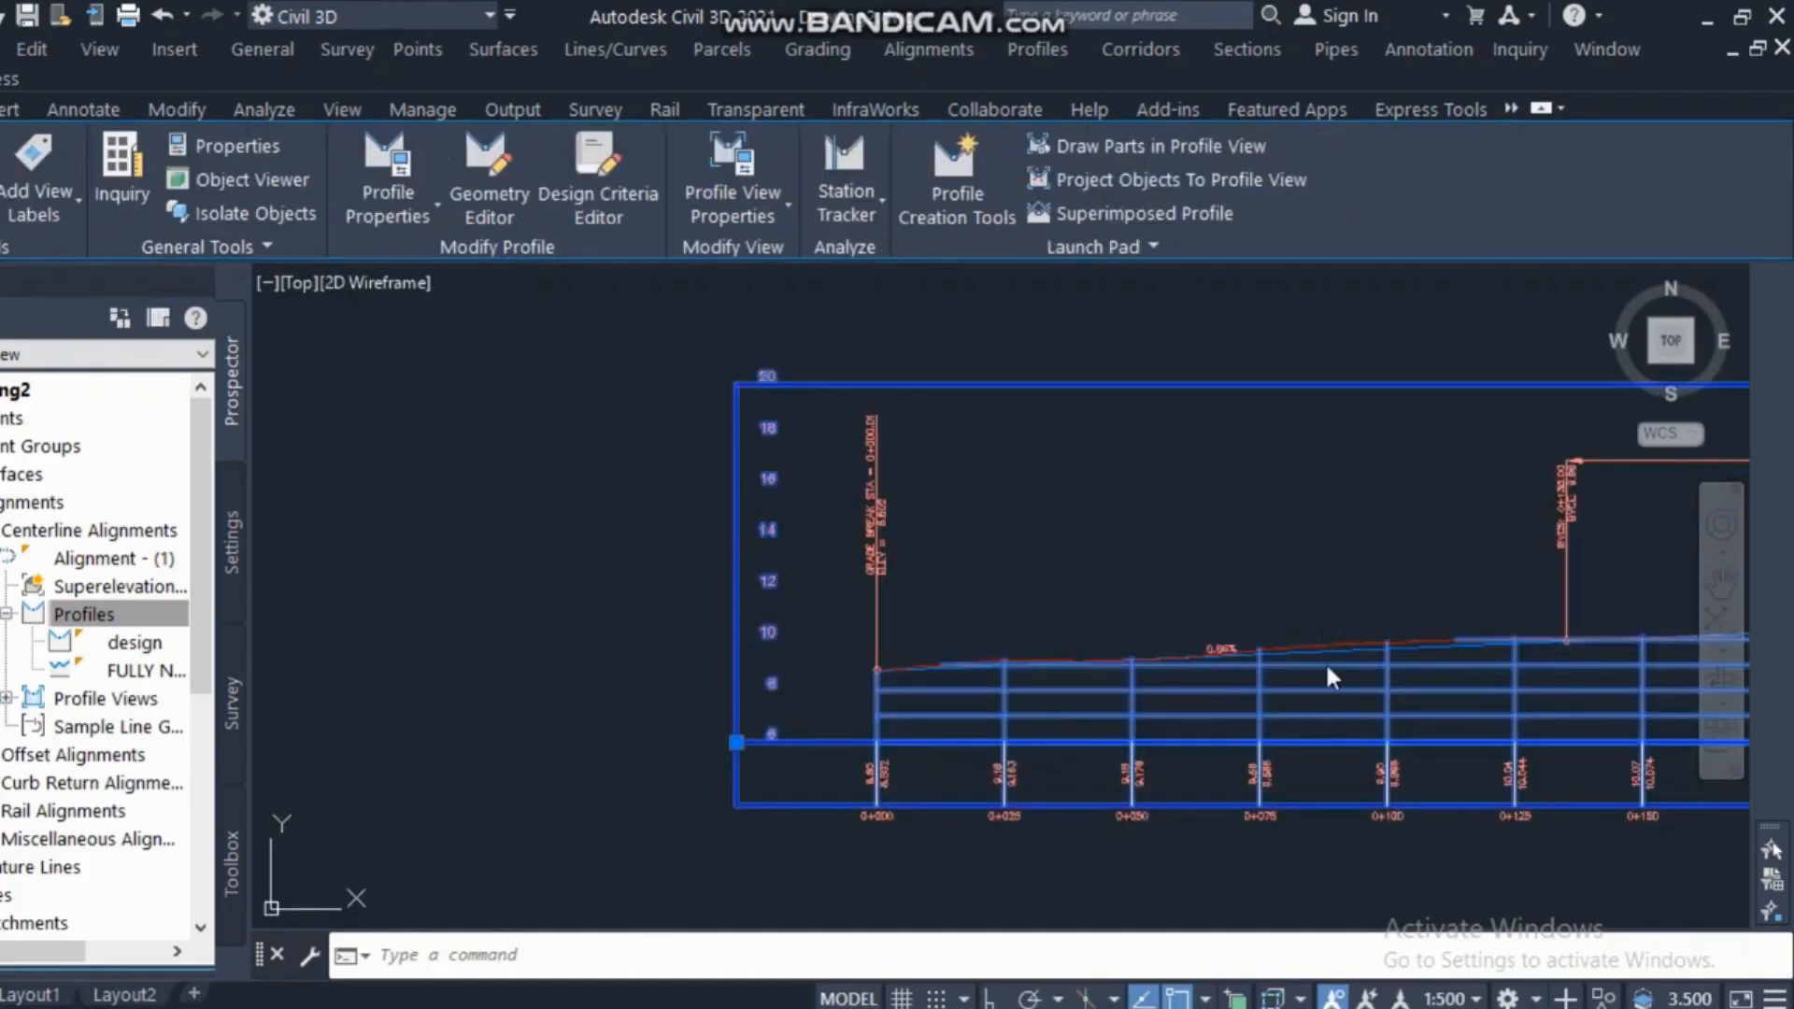
pyautogui.rightClick(1325, 659)
pyautogui.click(1460, 533)
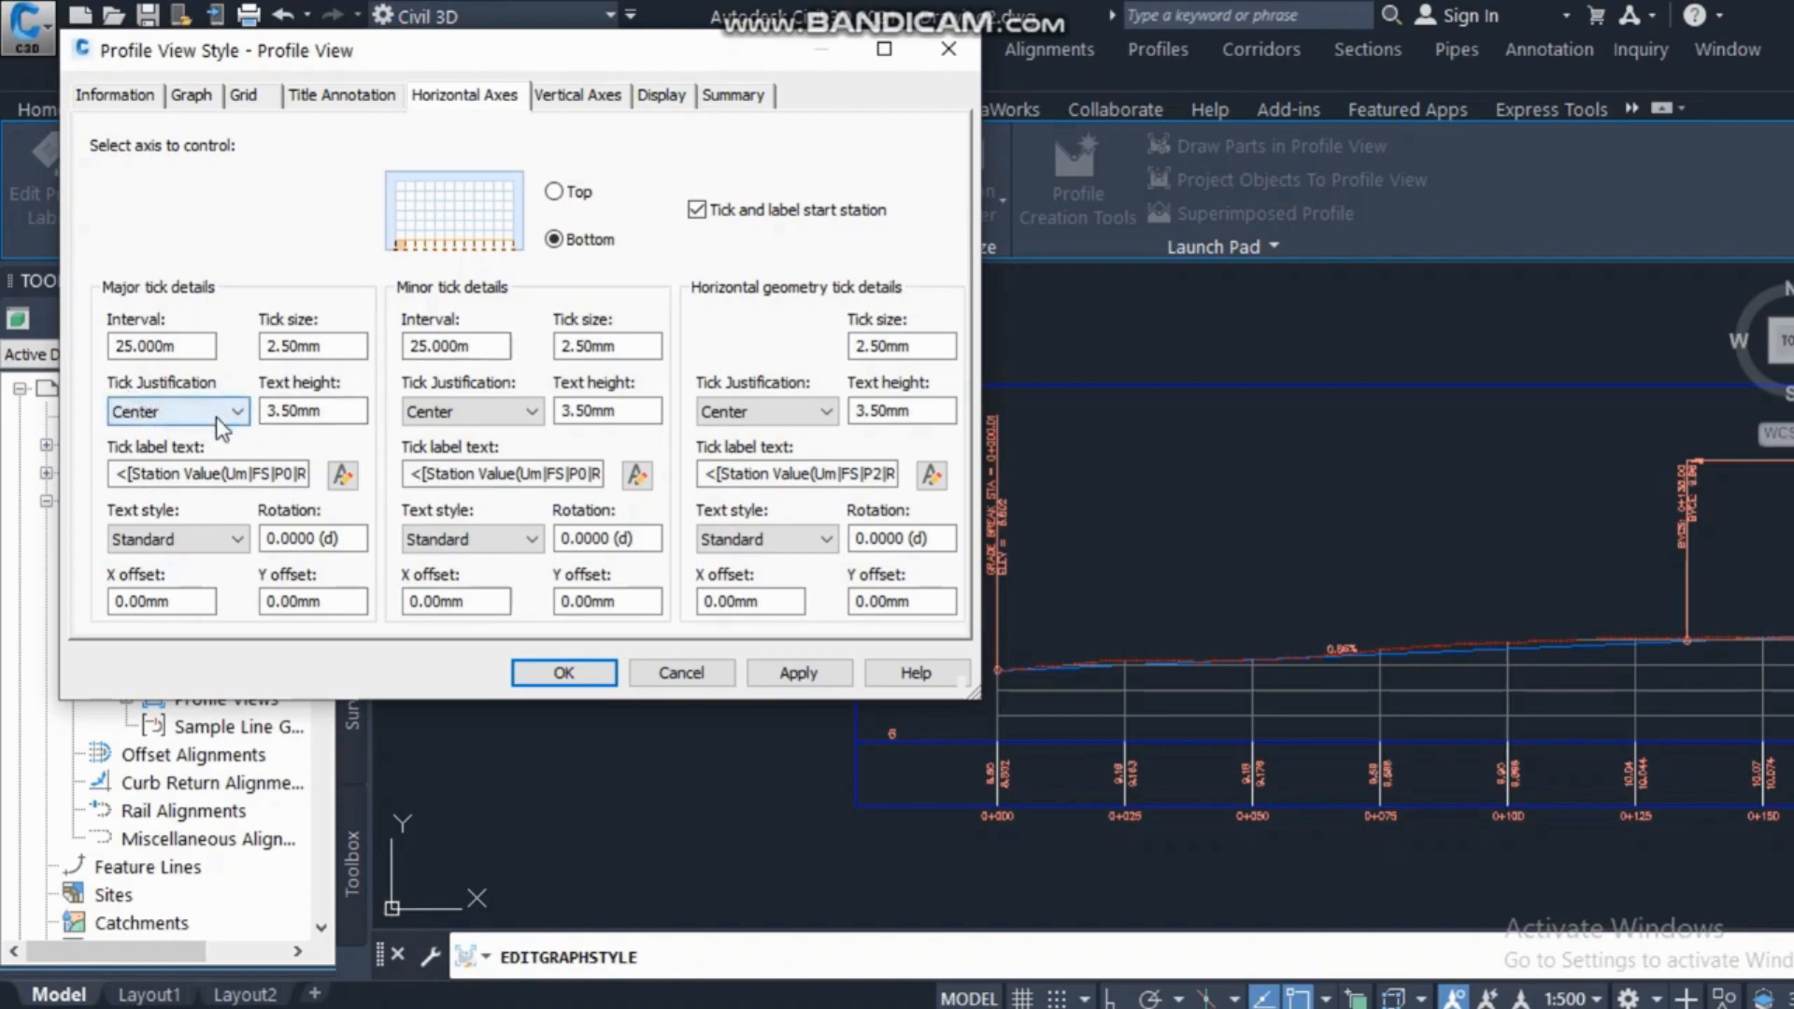
pyautogui.click(295, 416)
pyautogui.click(165, 470)
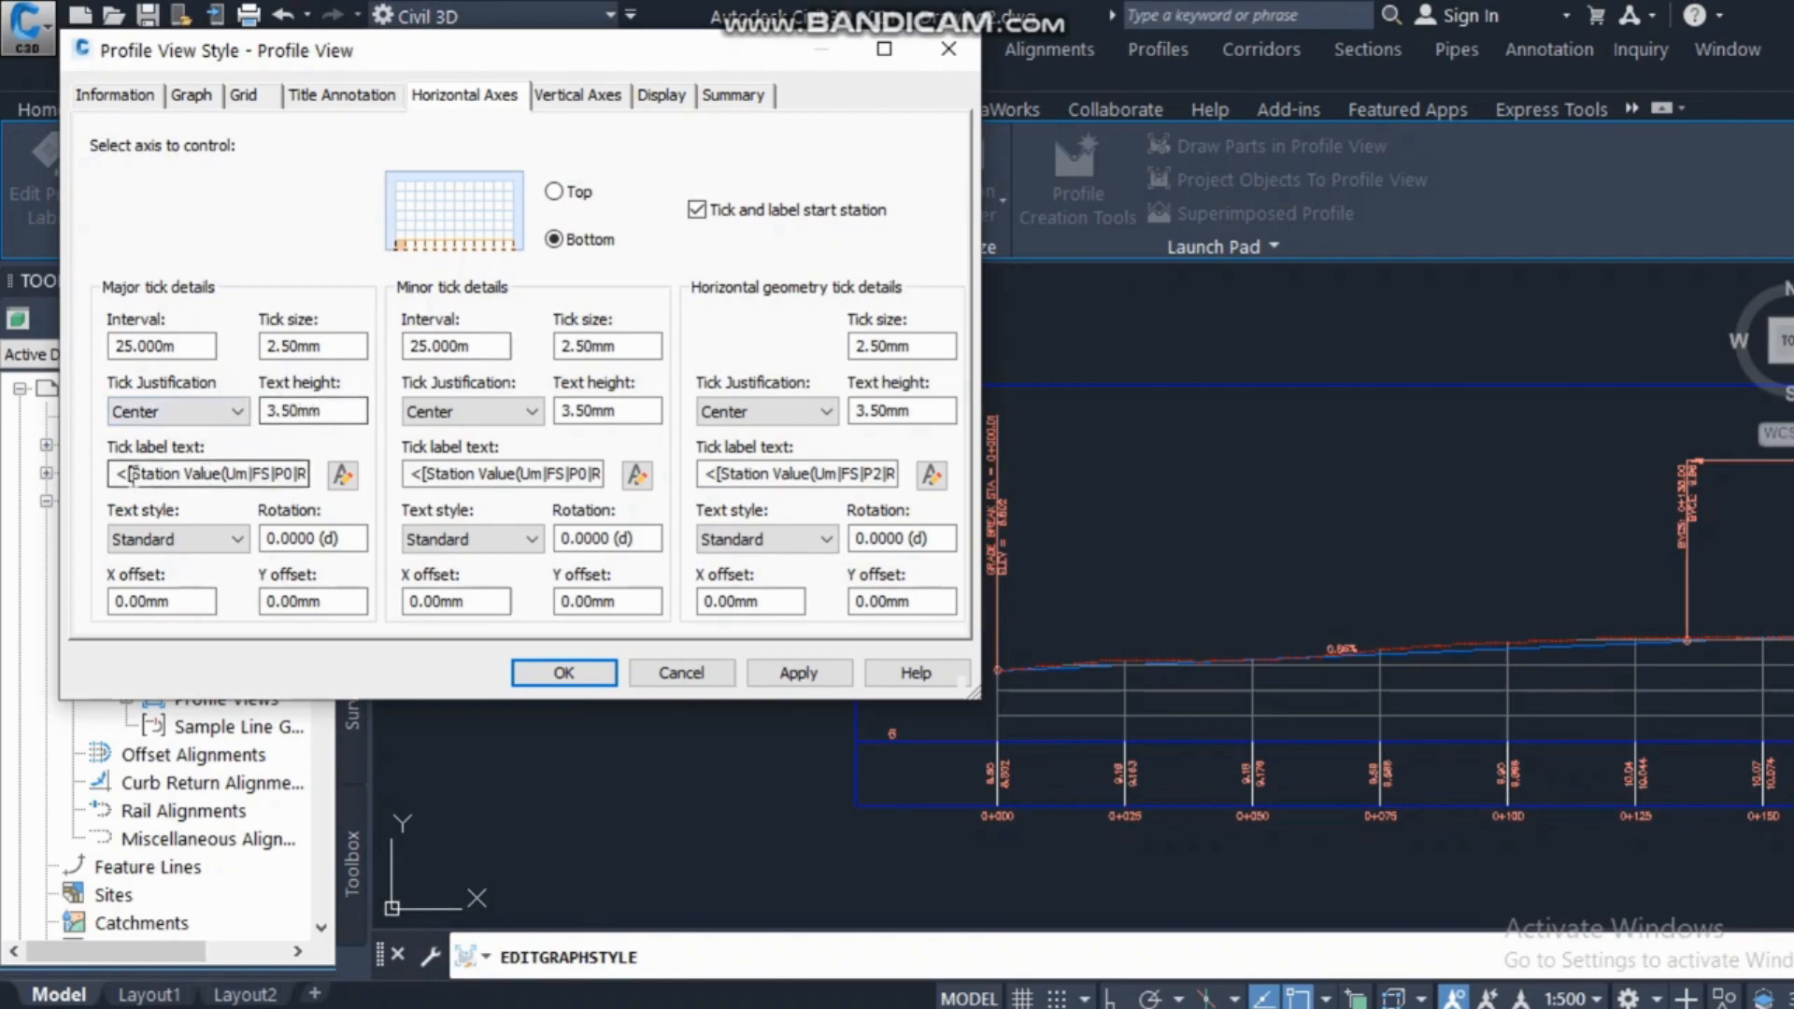
pyautogui.click(342, 475)
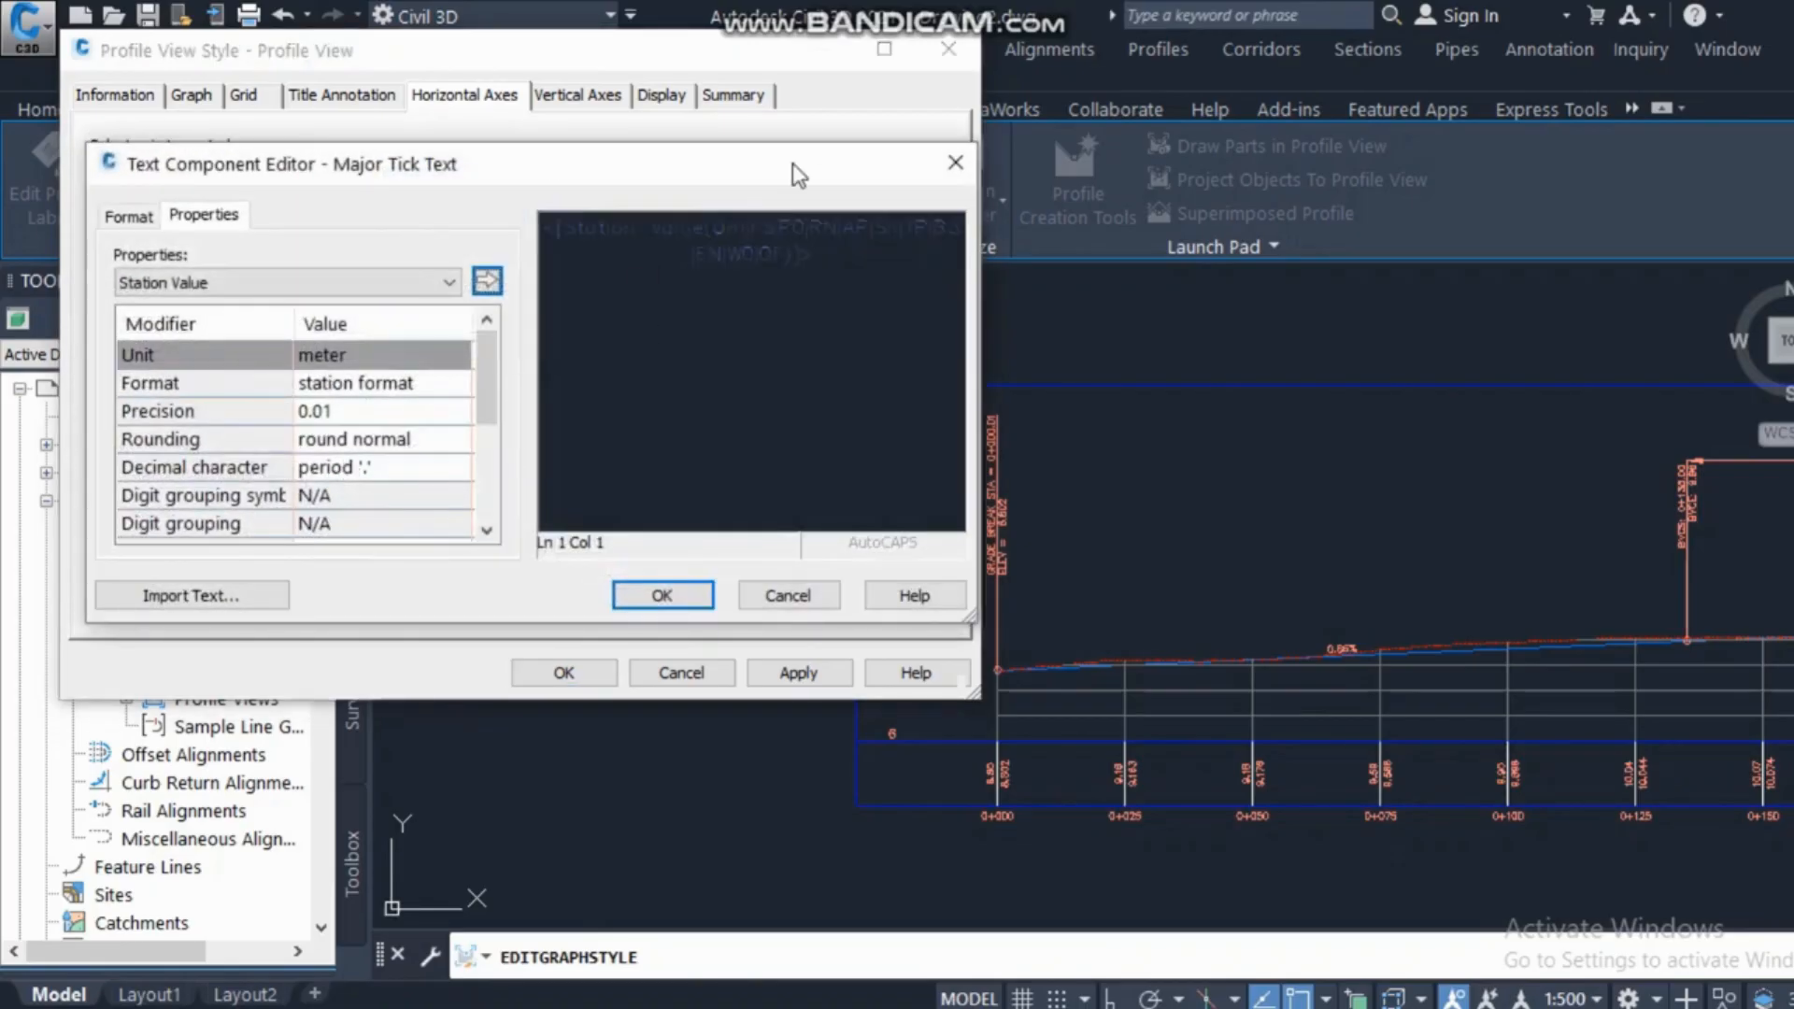
pyautogui.click(957, 159)
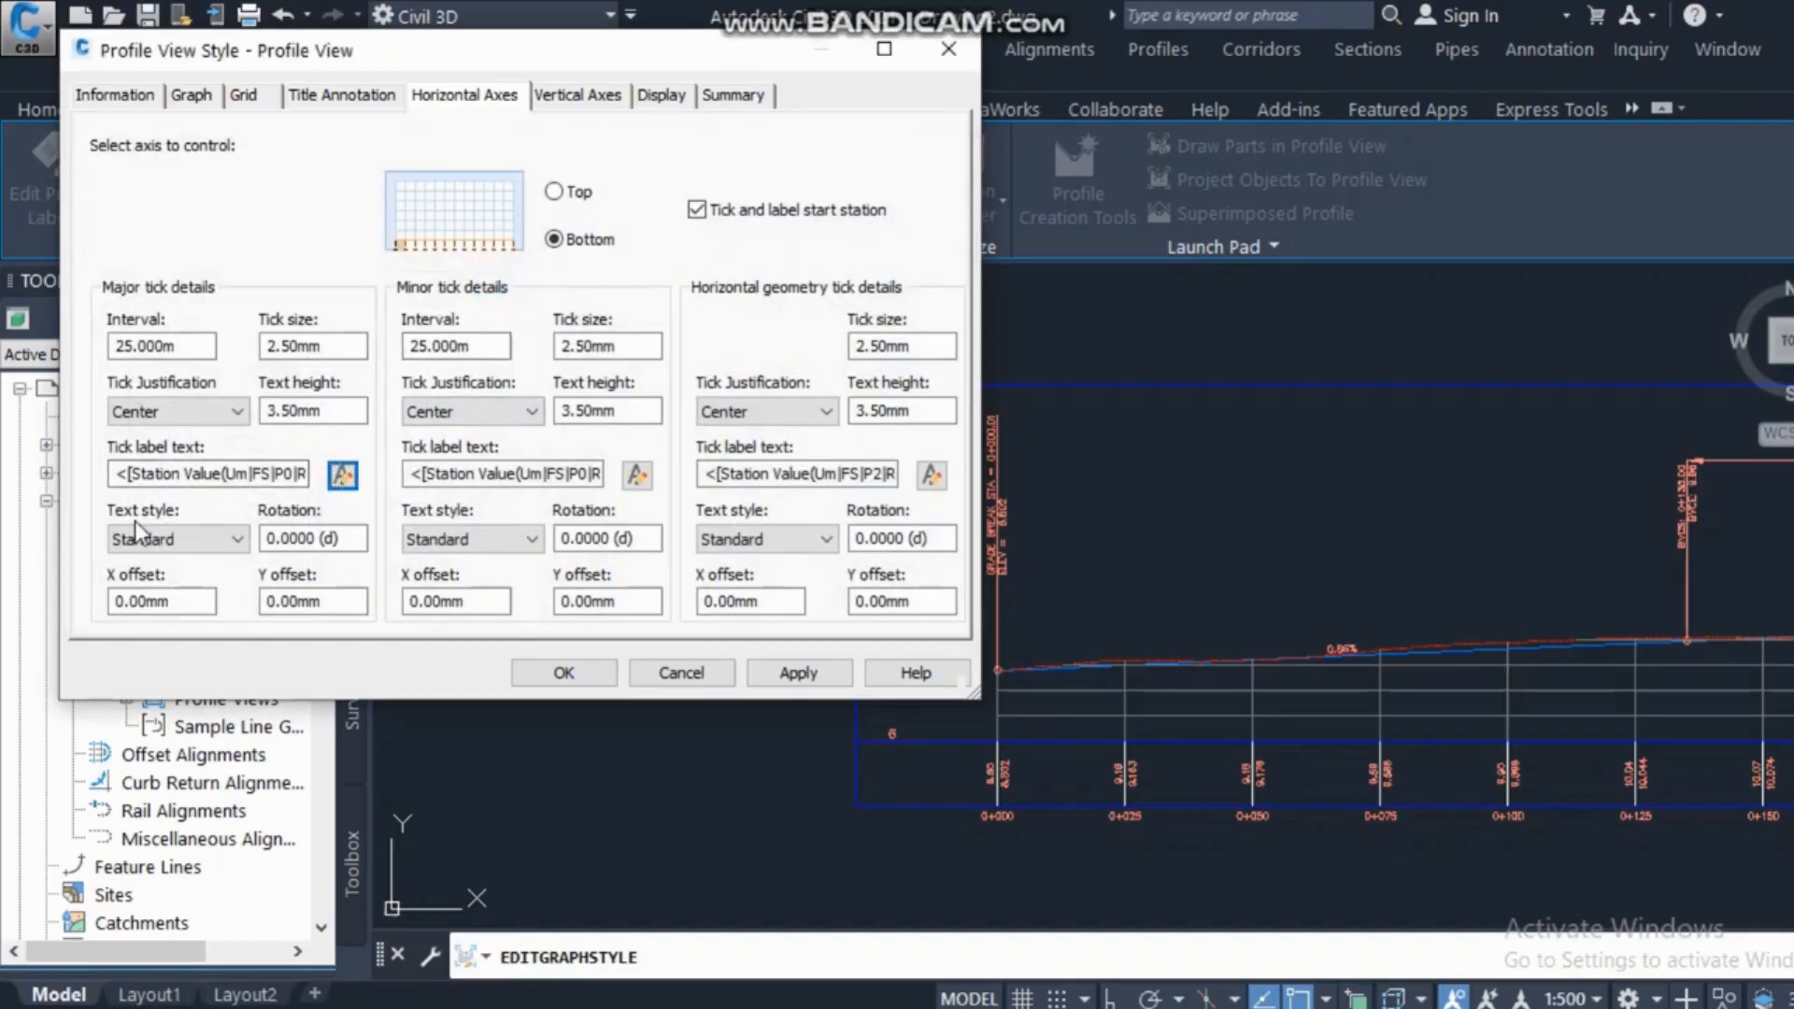
# Review the horizontal axes' major label rotation, minor tick details and the top and bottom axis options.
pyautogui.click(343, 533)
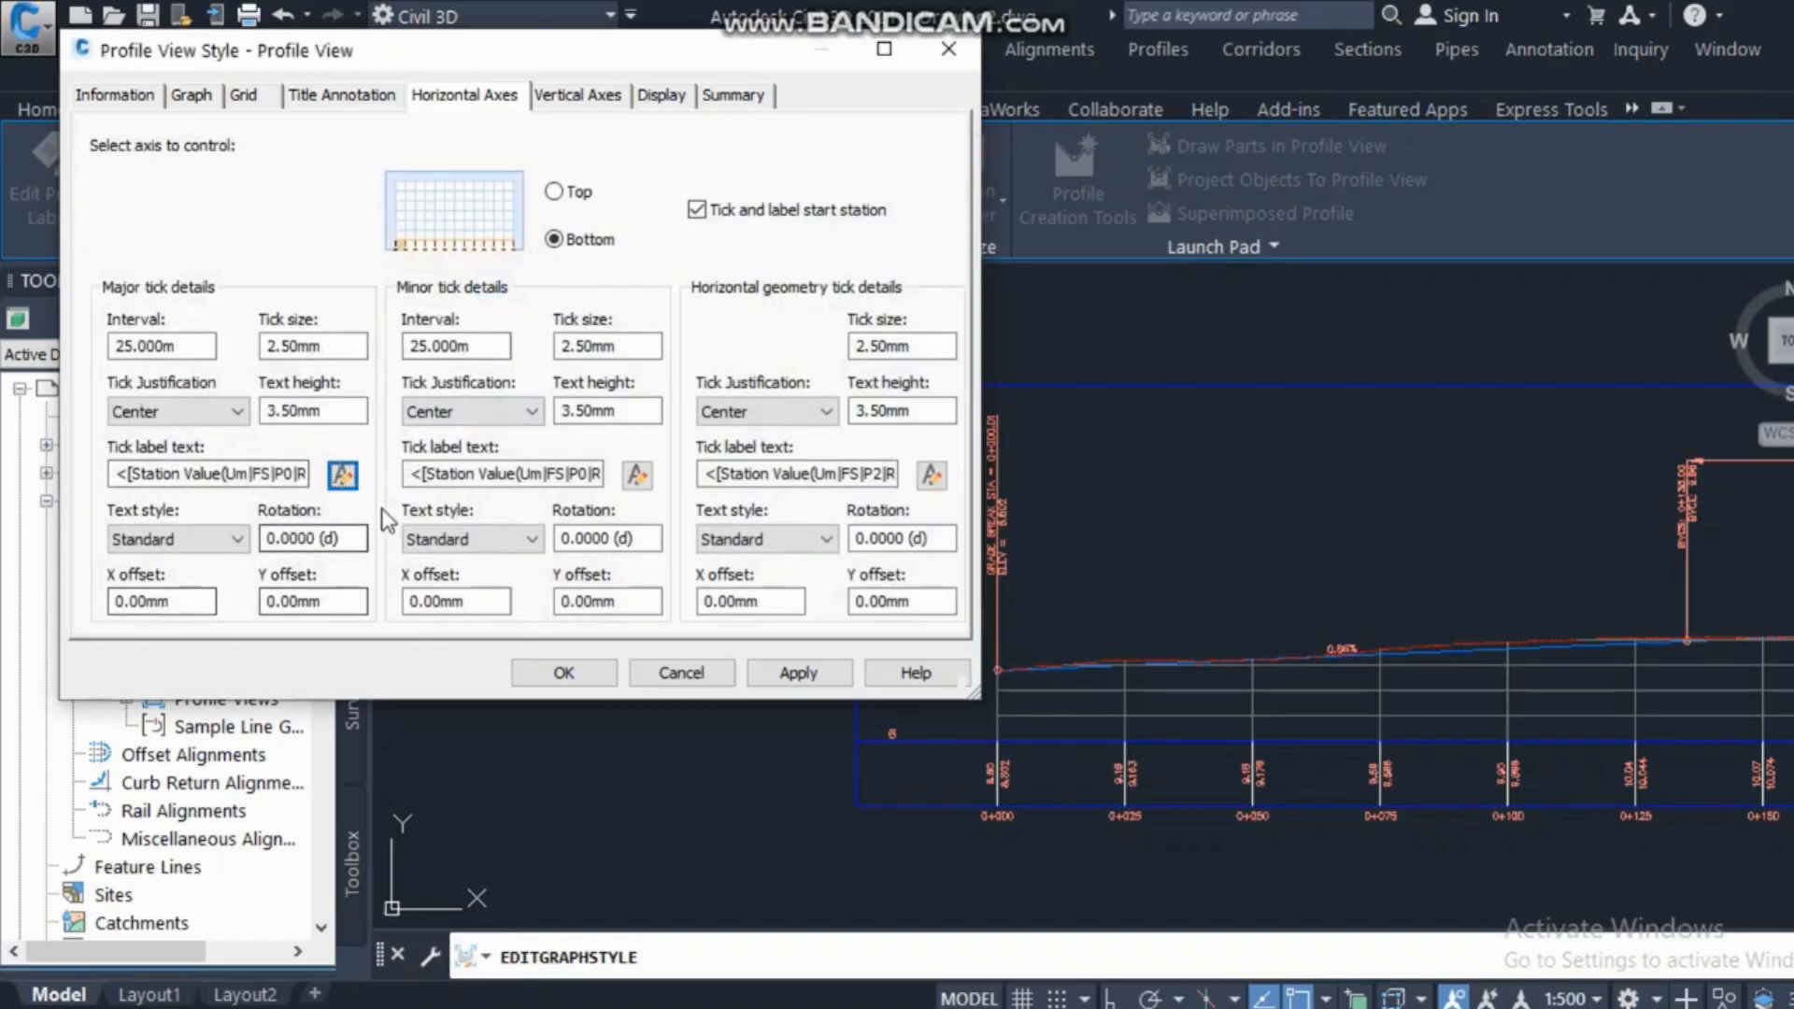
pyautogui.click(496, 474)
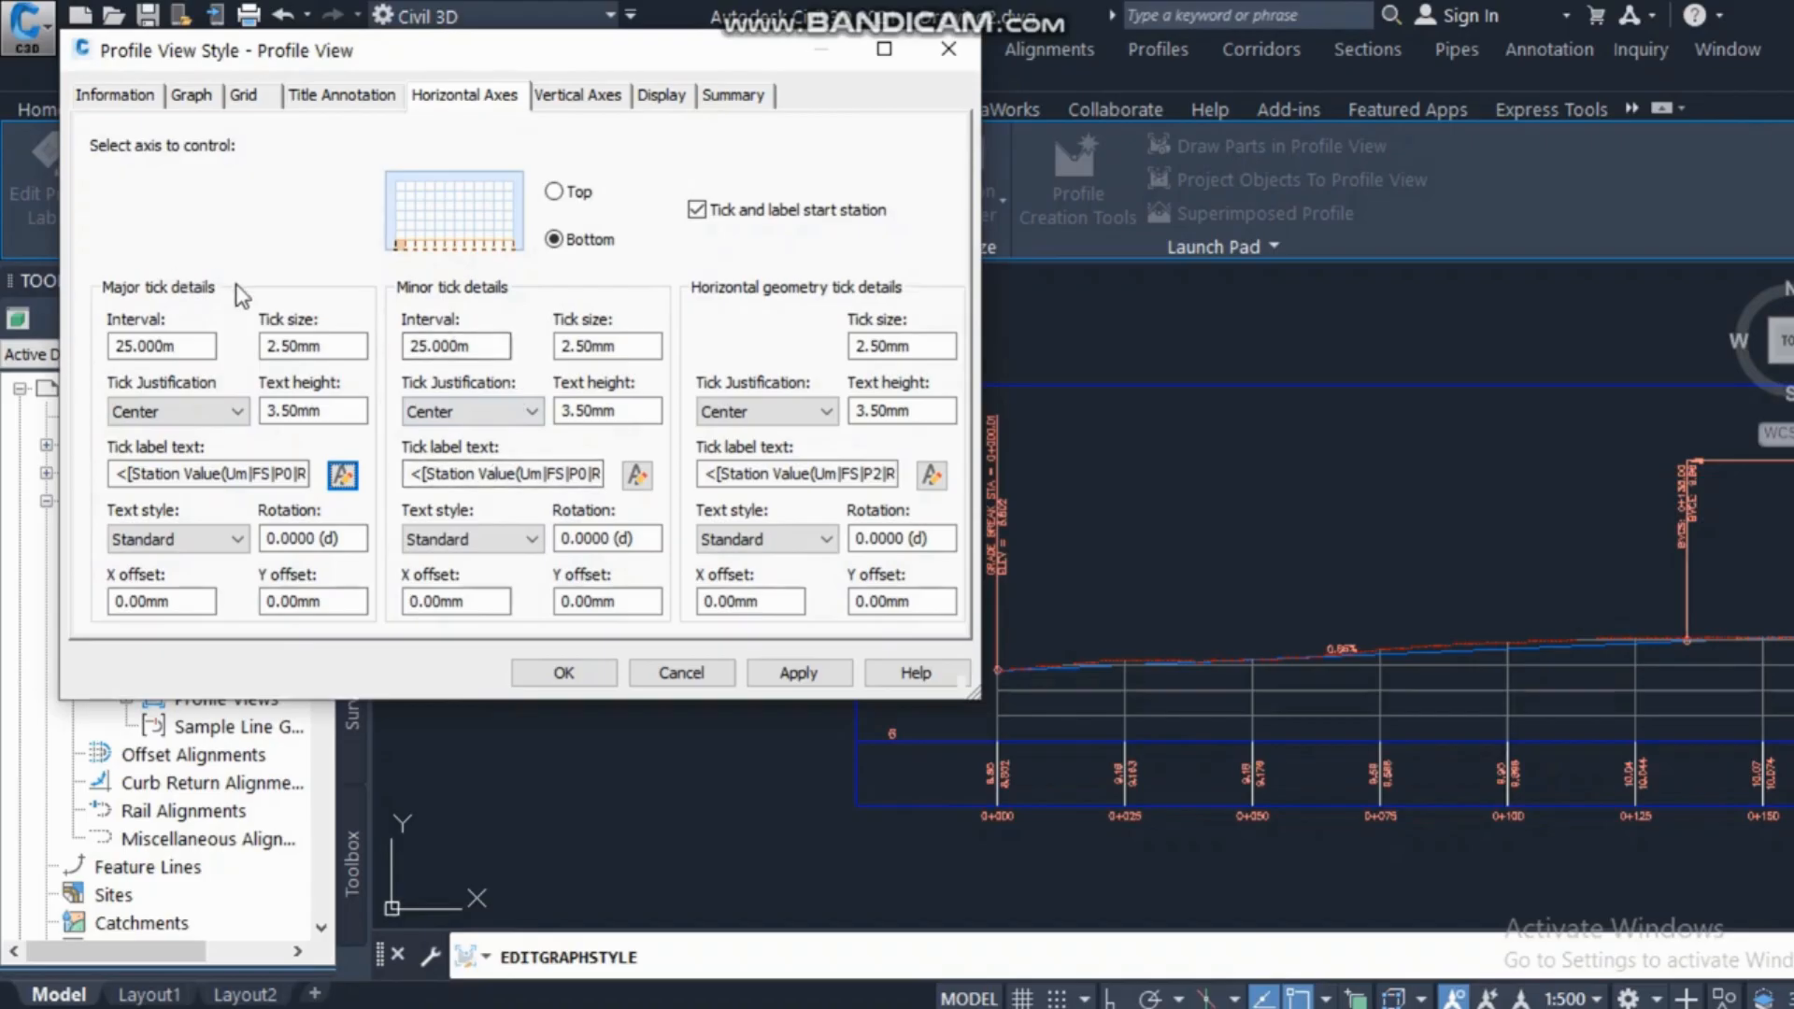
pyautogui.click(575, 346)
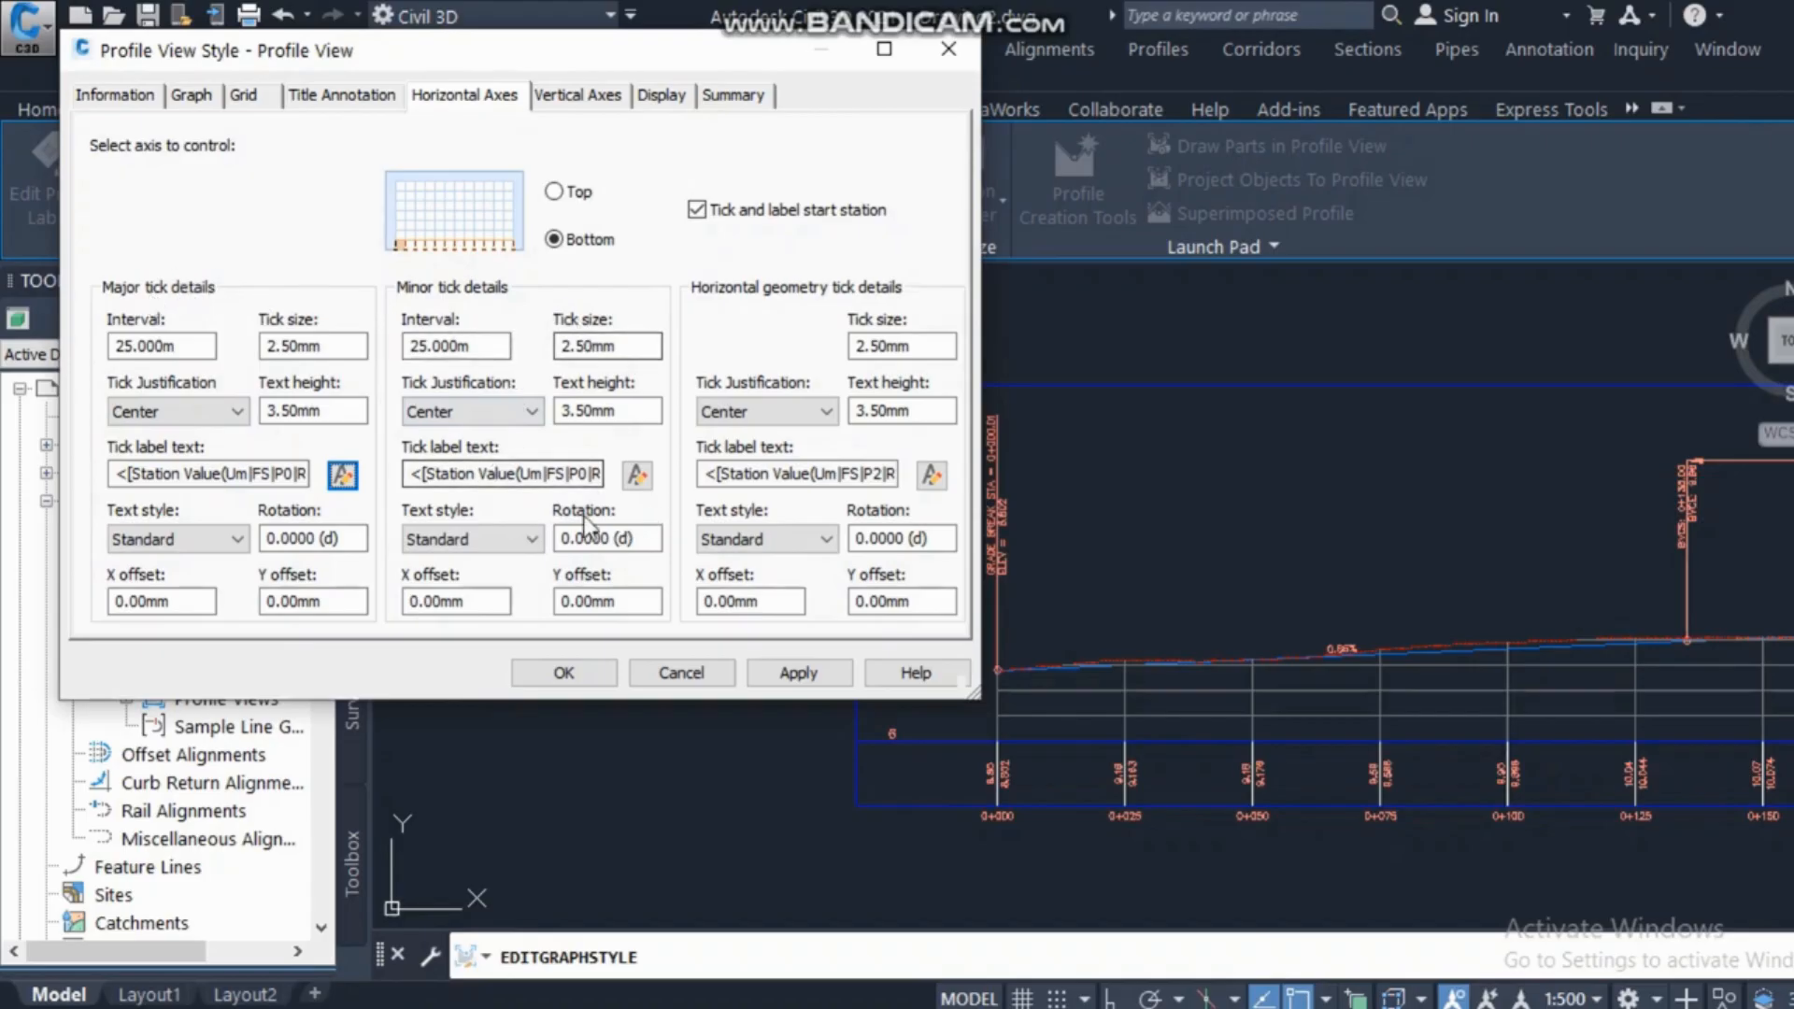
pyautogui.click(556, 192)
pyautogui.click(572, 239)
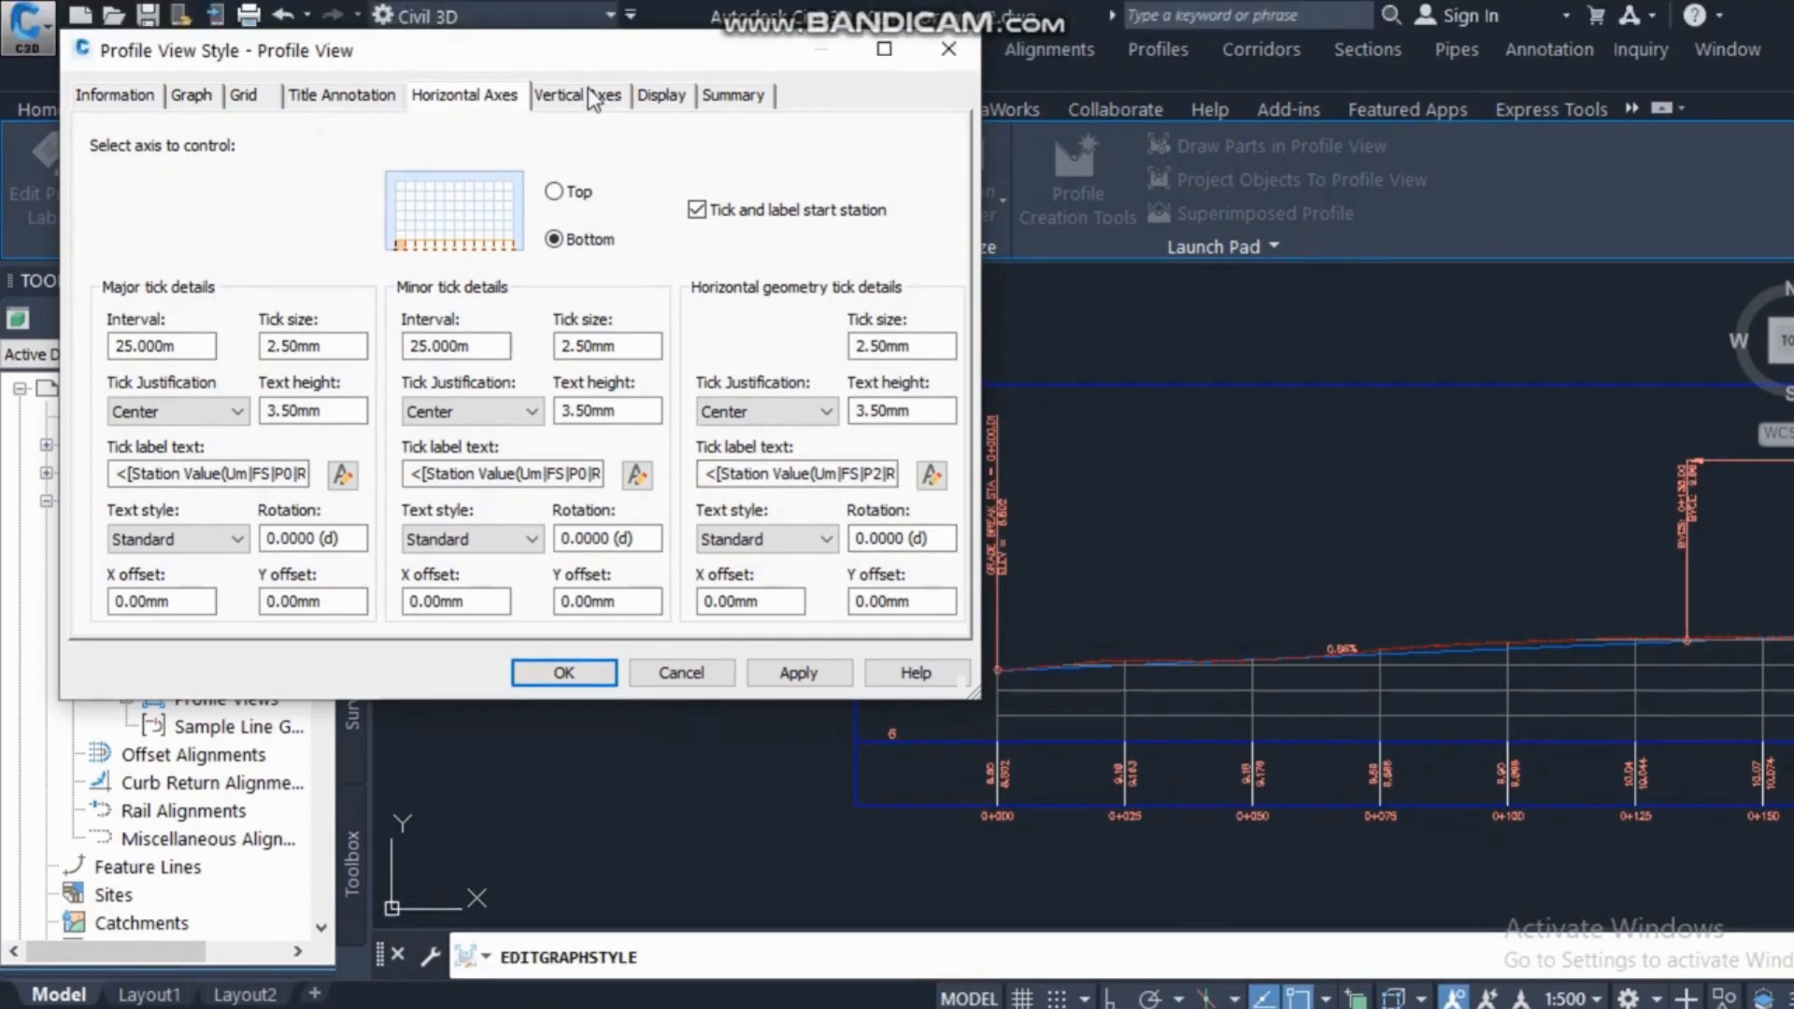
# Review the left vertical axis's major and minor tick details, then close the style without saving changes.
pyautogui.click(578, 57)
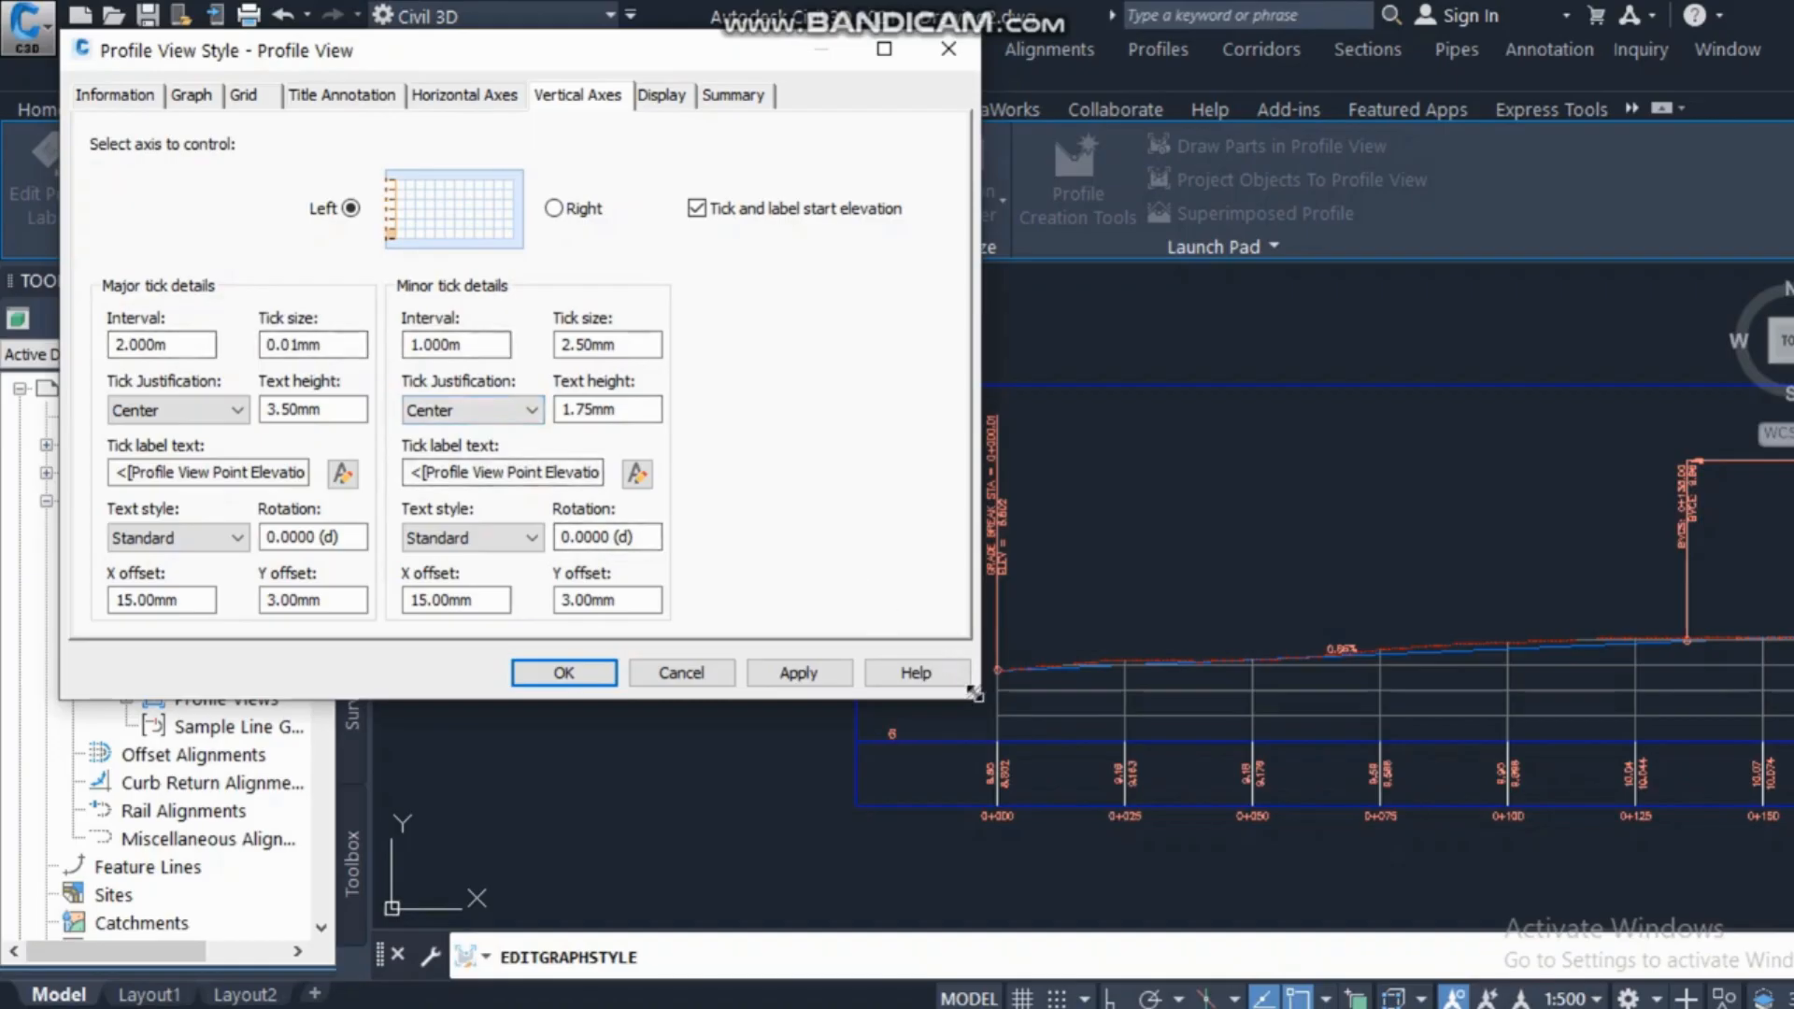
pyautogui.moveTo(551, 51); pyautogui.dragTo(778, 9)
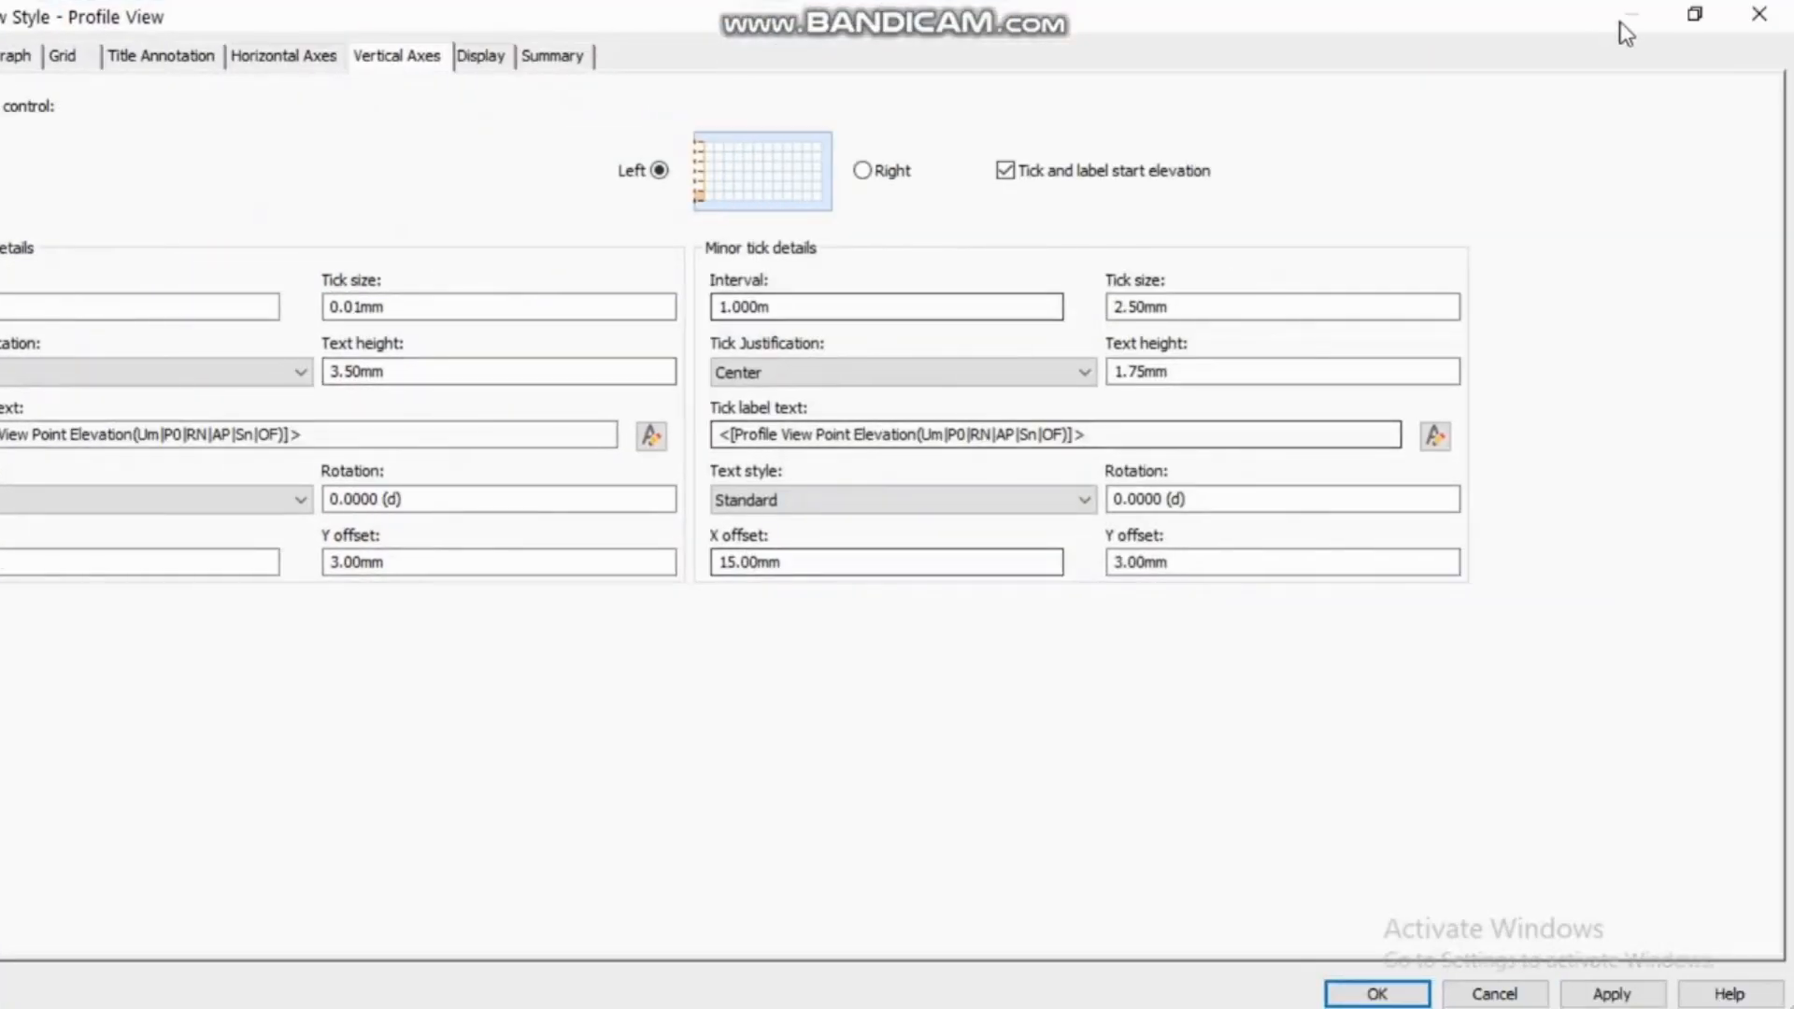
pyautogui.click(1700, 15)
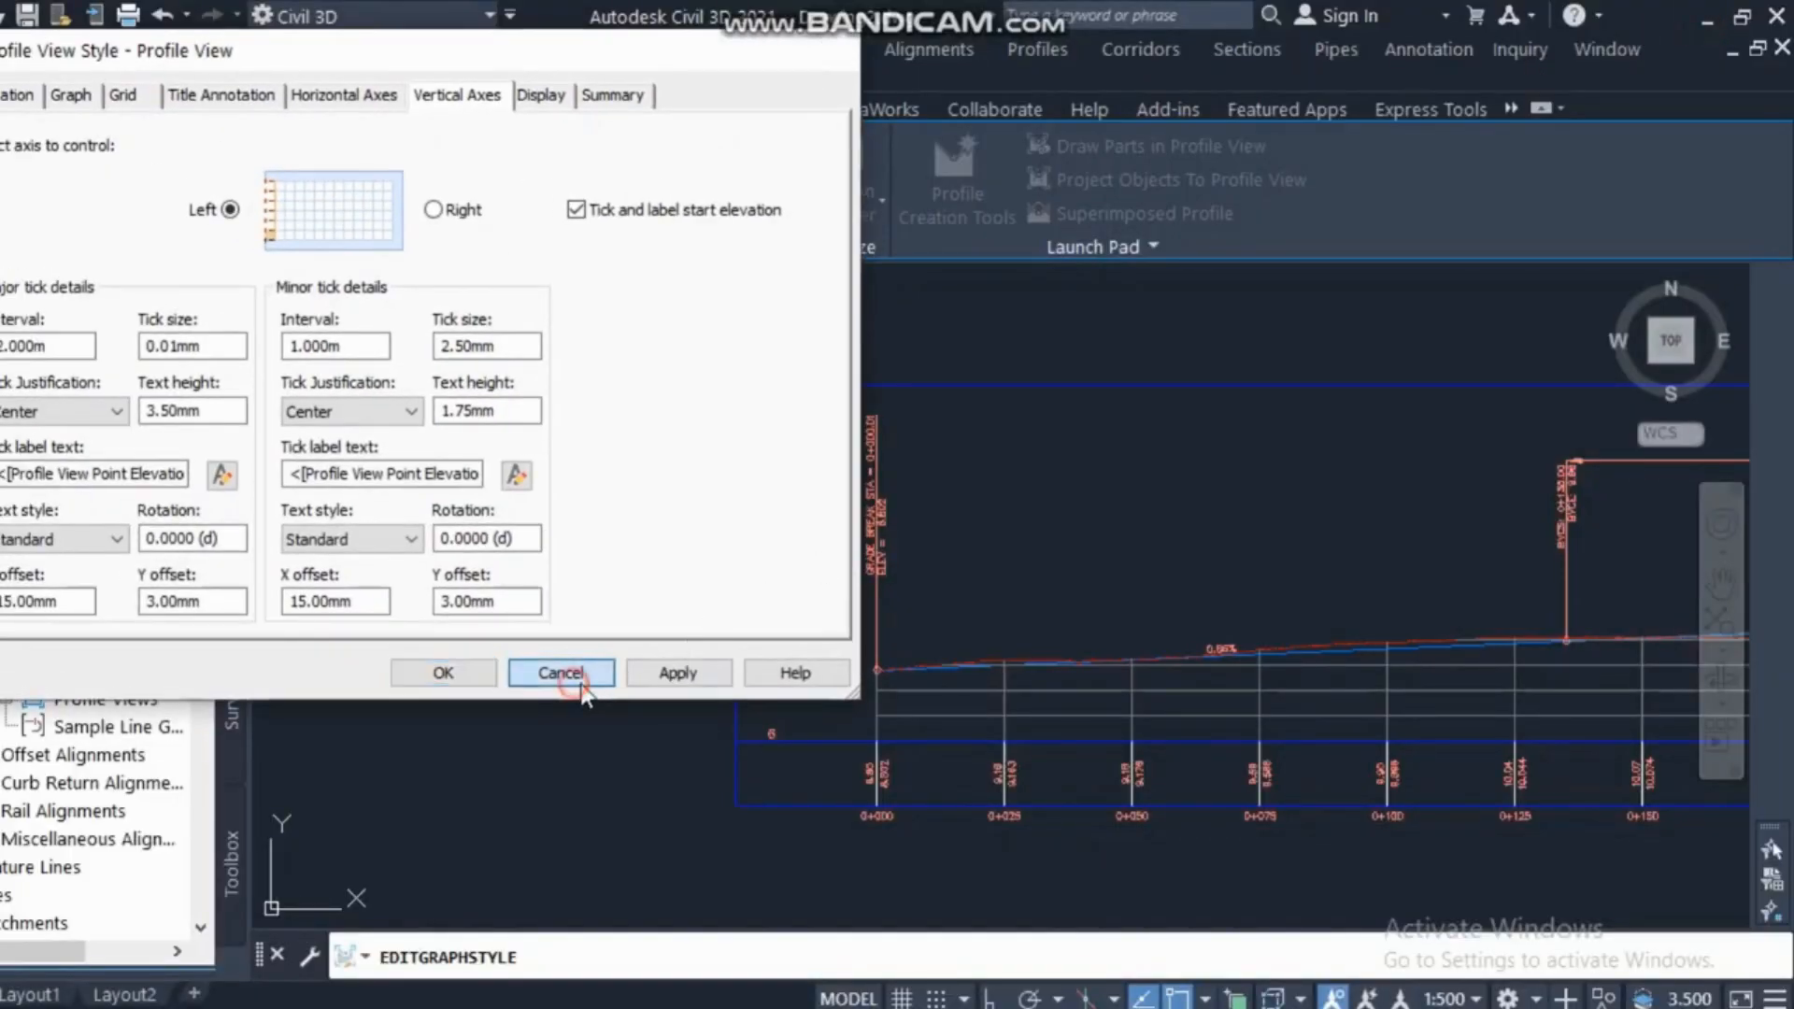
pyautogui.click(594, 681)
# Set the left vertical axis's major tick interval to 4 m in the profile view style and apply it.
pyautogui.scroll(3, 961, 721)
pyautogui.scroll(-3, 933, 651)
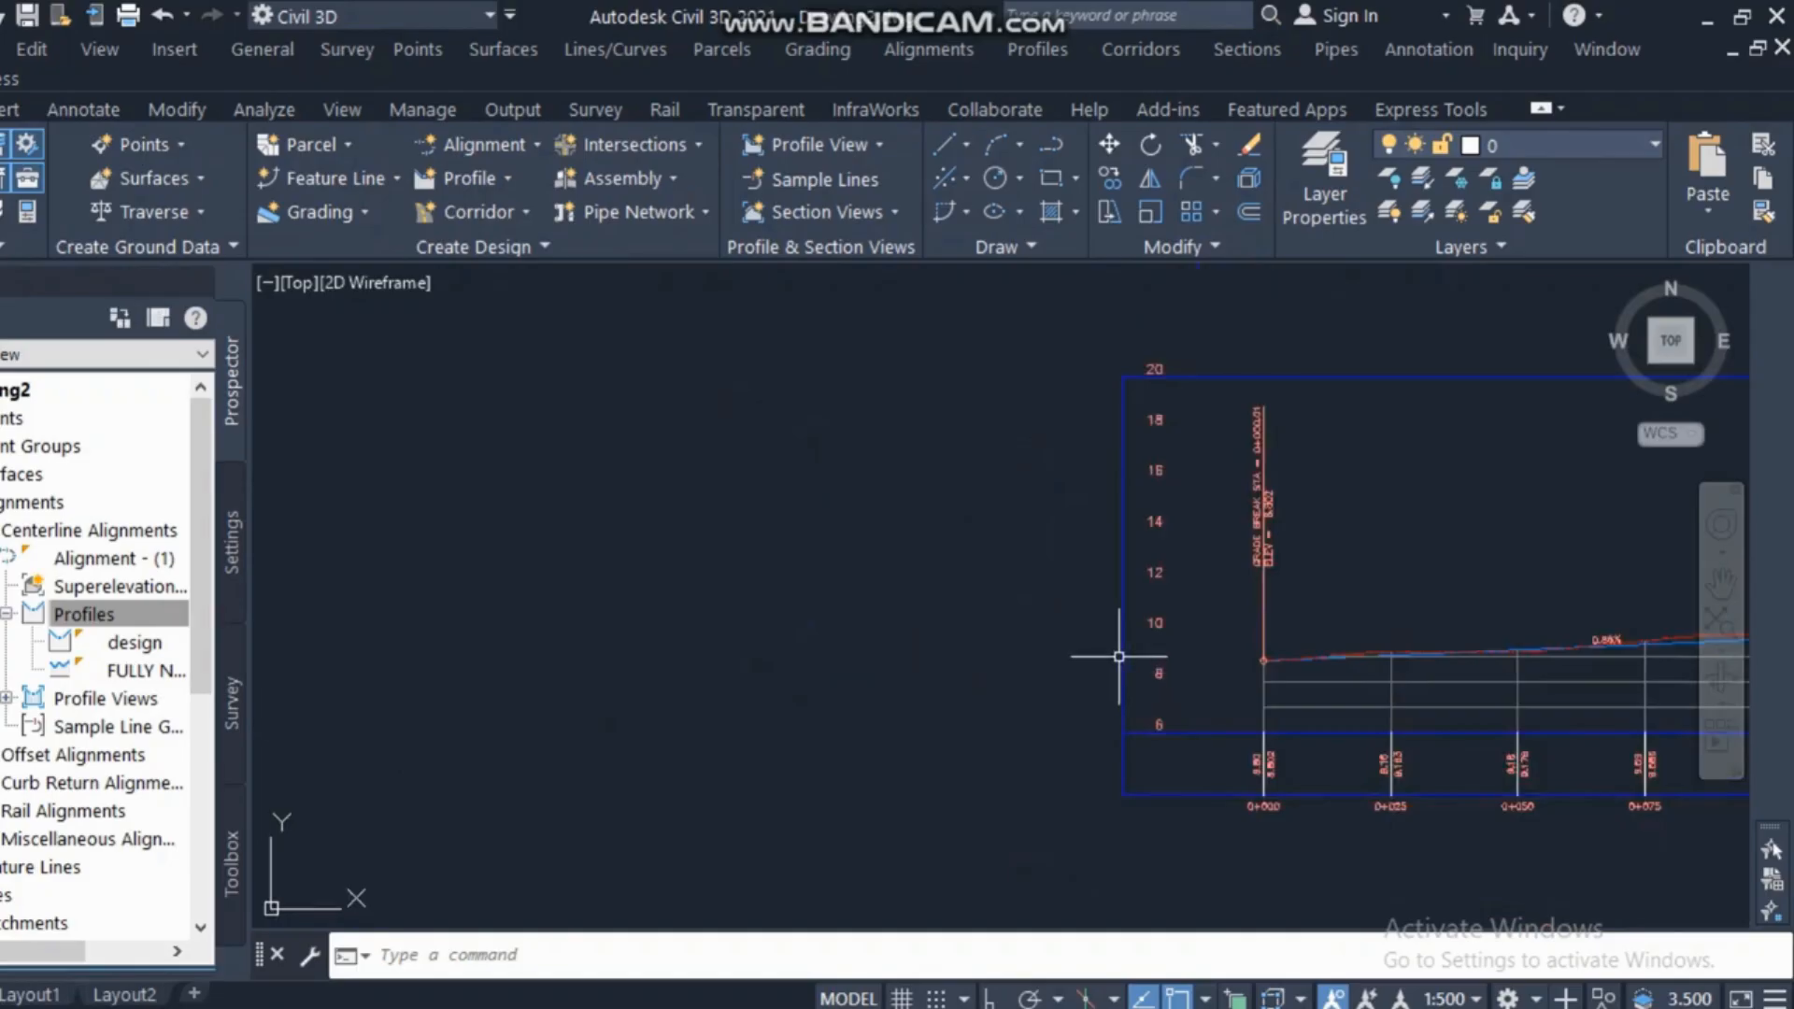
pyautogui.click(1122, 655)
pyautogui.rightClick(1124, 654)
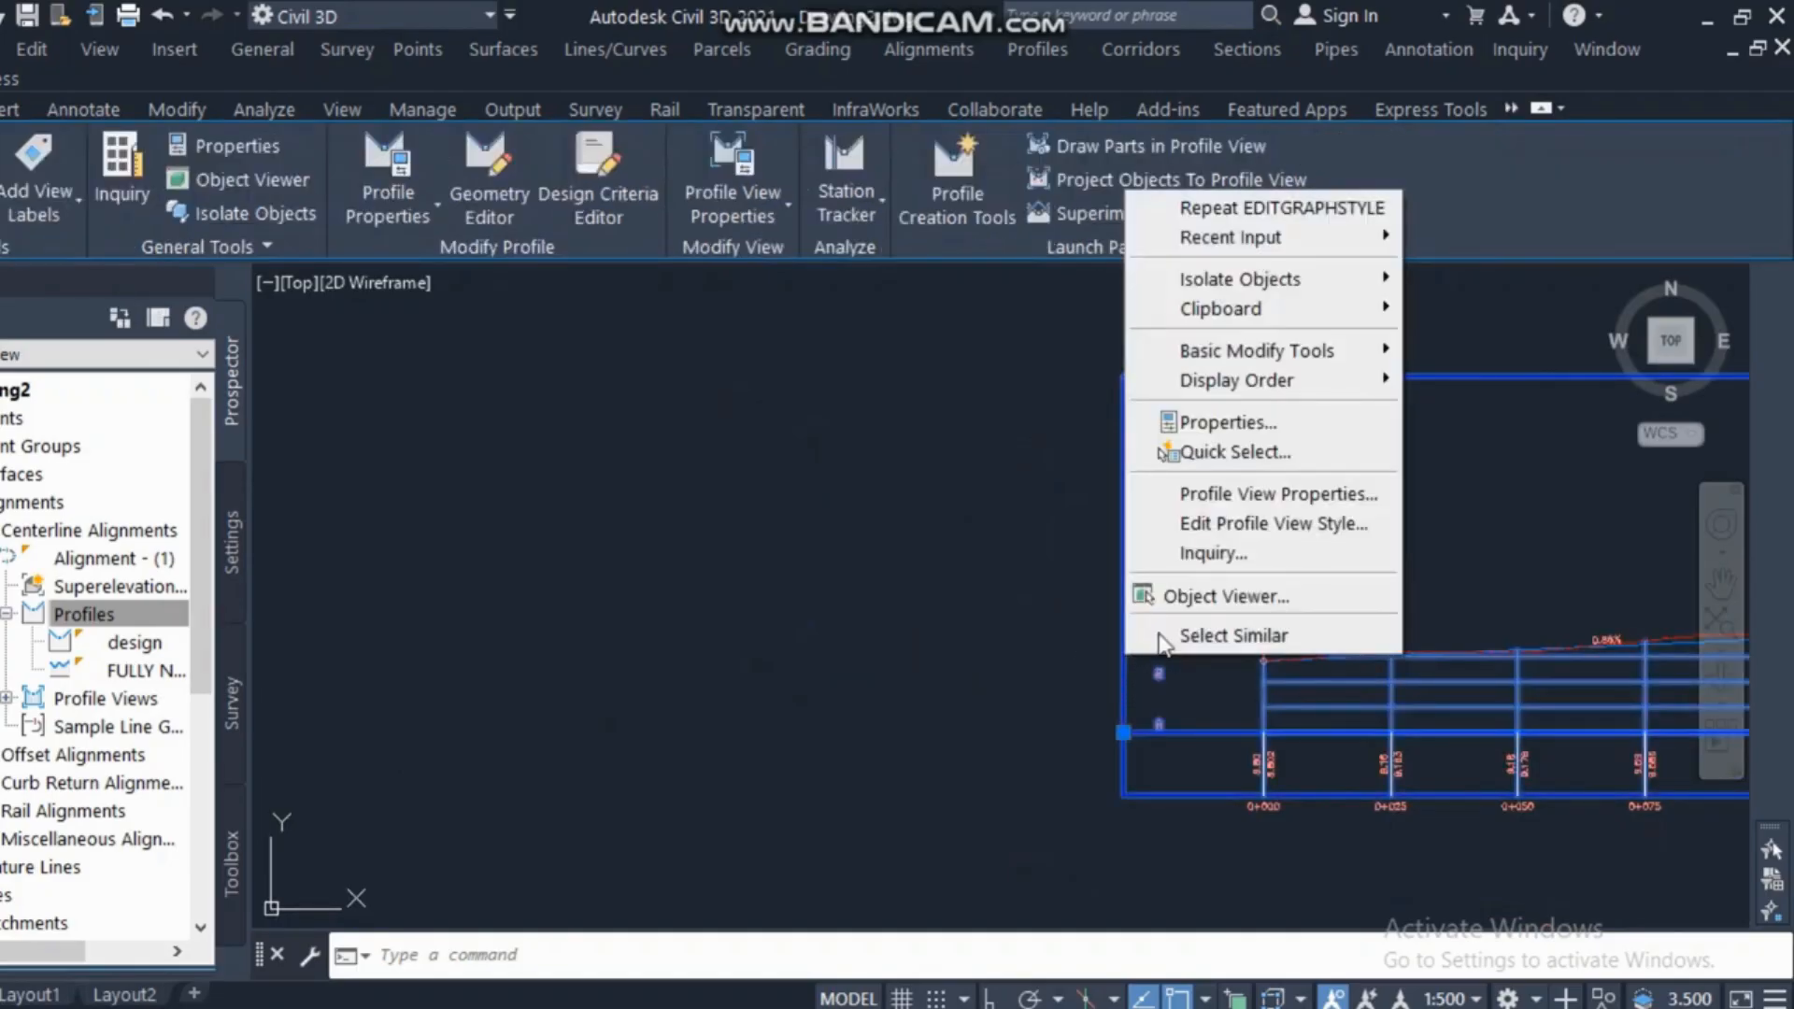
pyautogui.click(1289, 524)
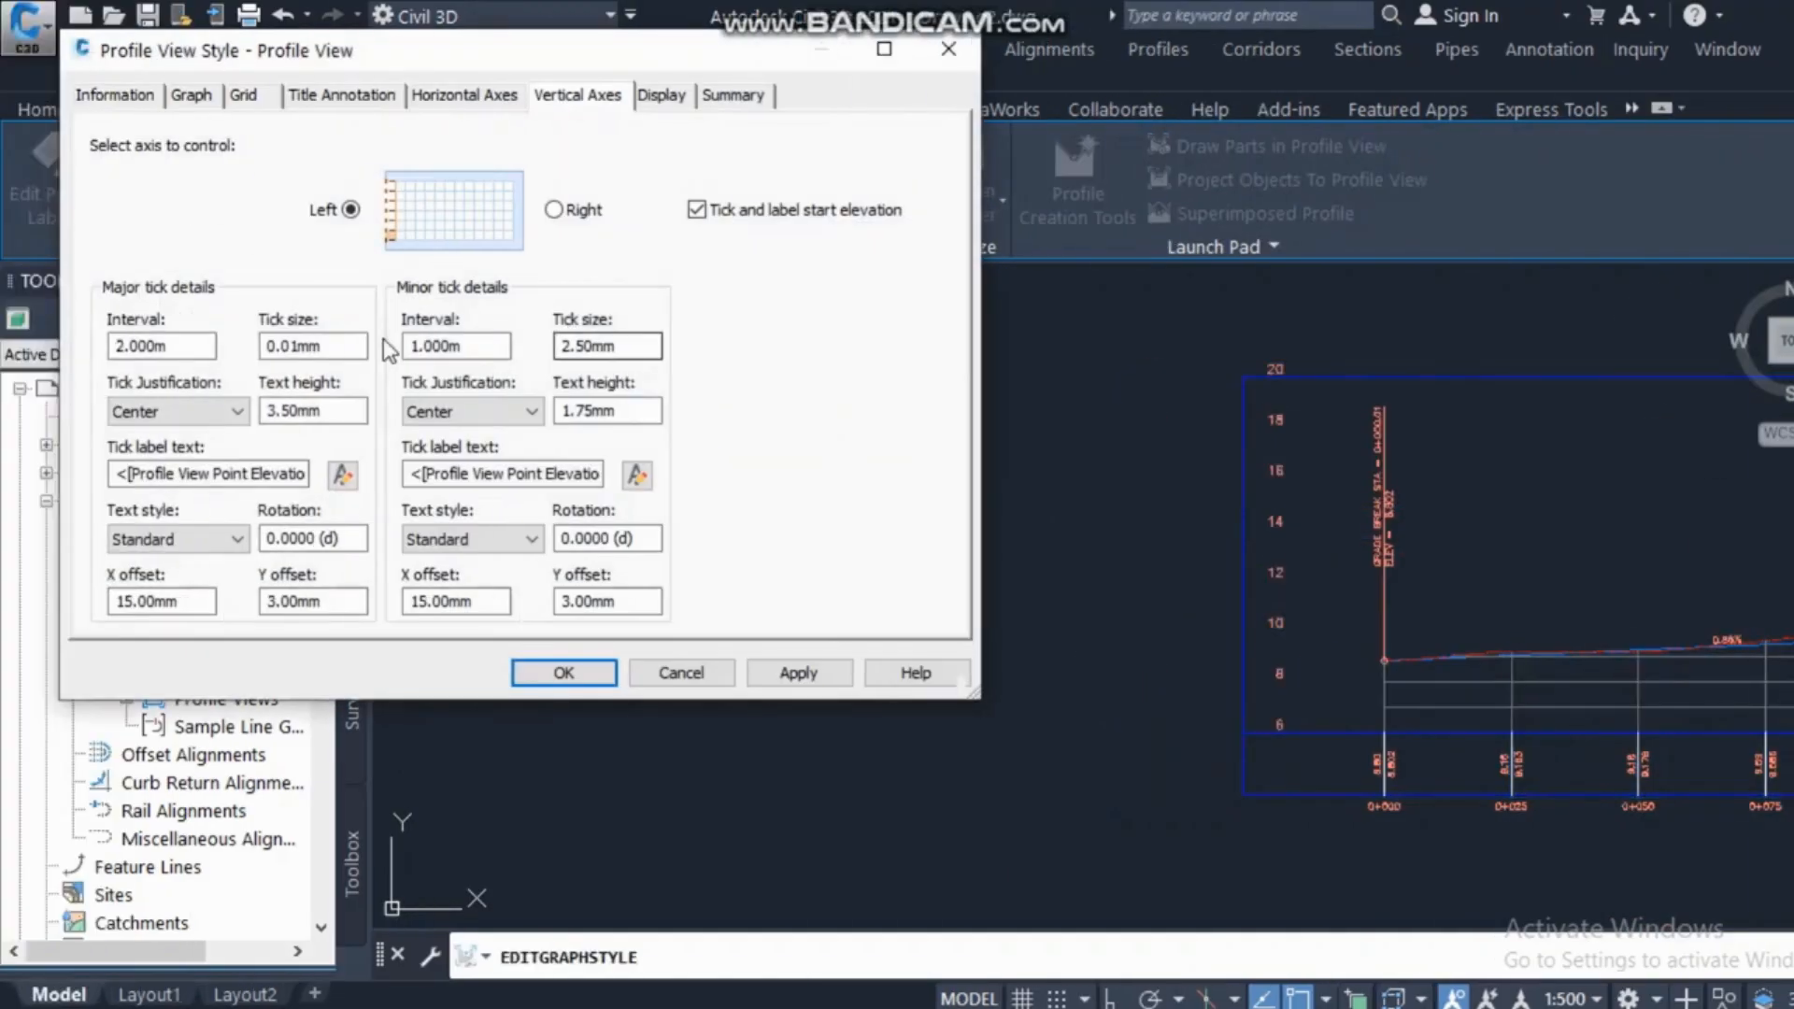
pyautogui.doubleClick(40, 345)
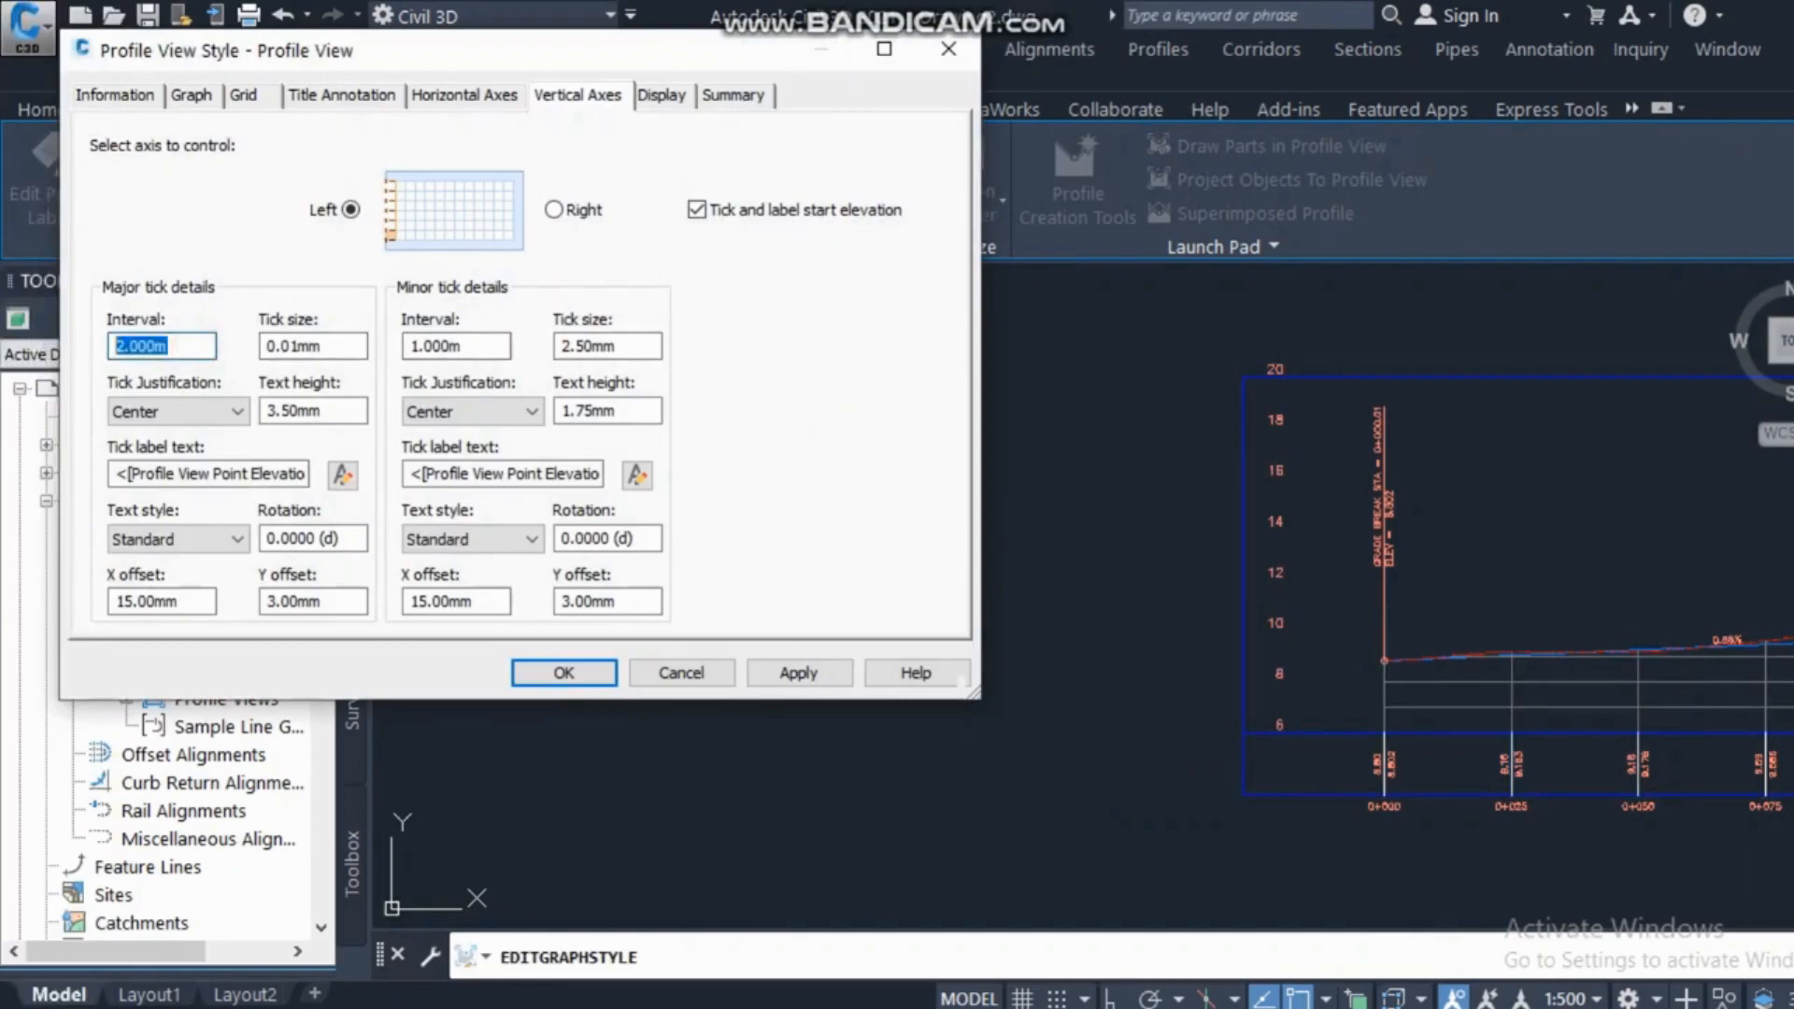
pyautogui.write('4')
pyautogui.click(799, 673)
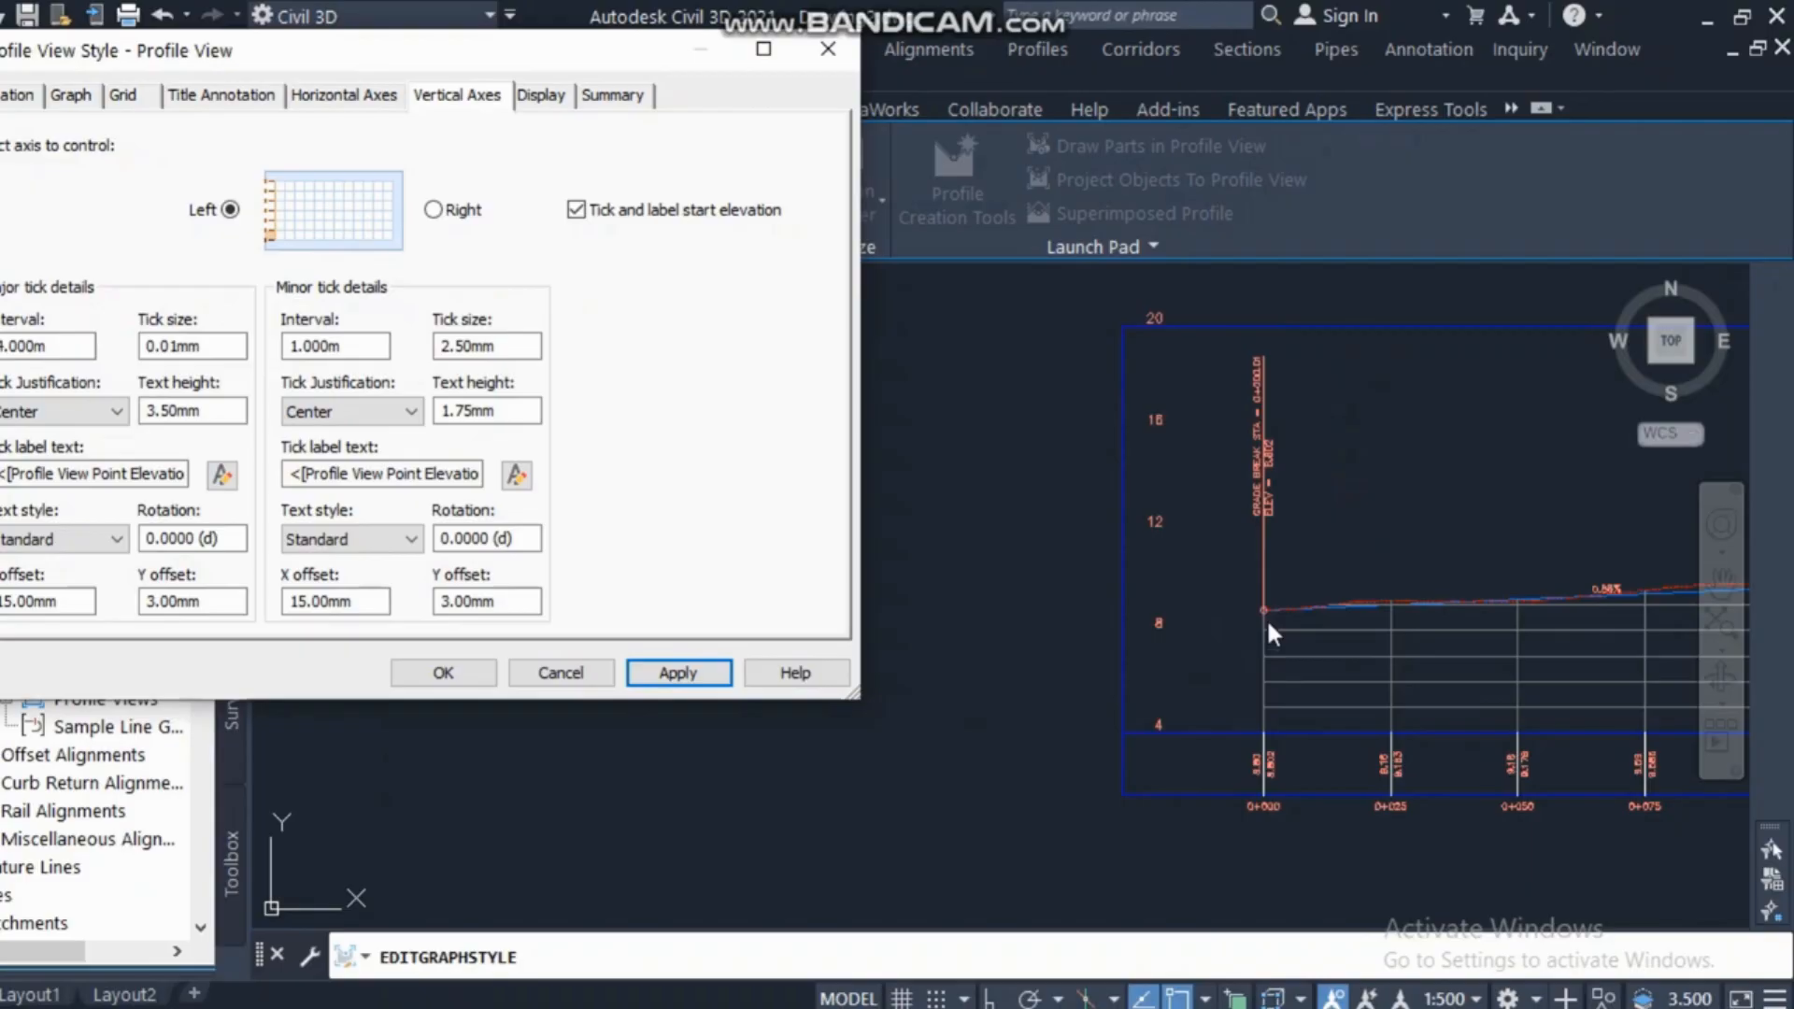
# Set the left vertical axis's minor tick interval to 2 m, check the component display list and accept the style.
pyautogui.doubleClick(323, 346)
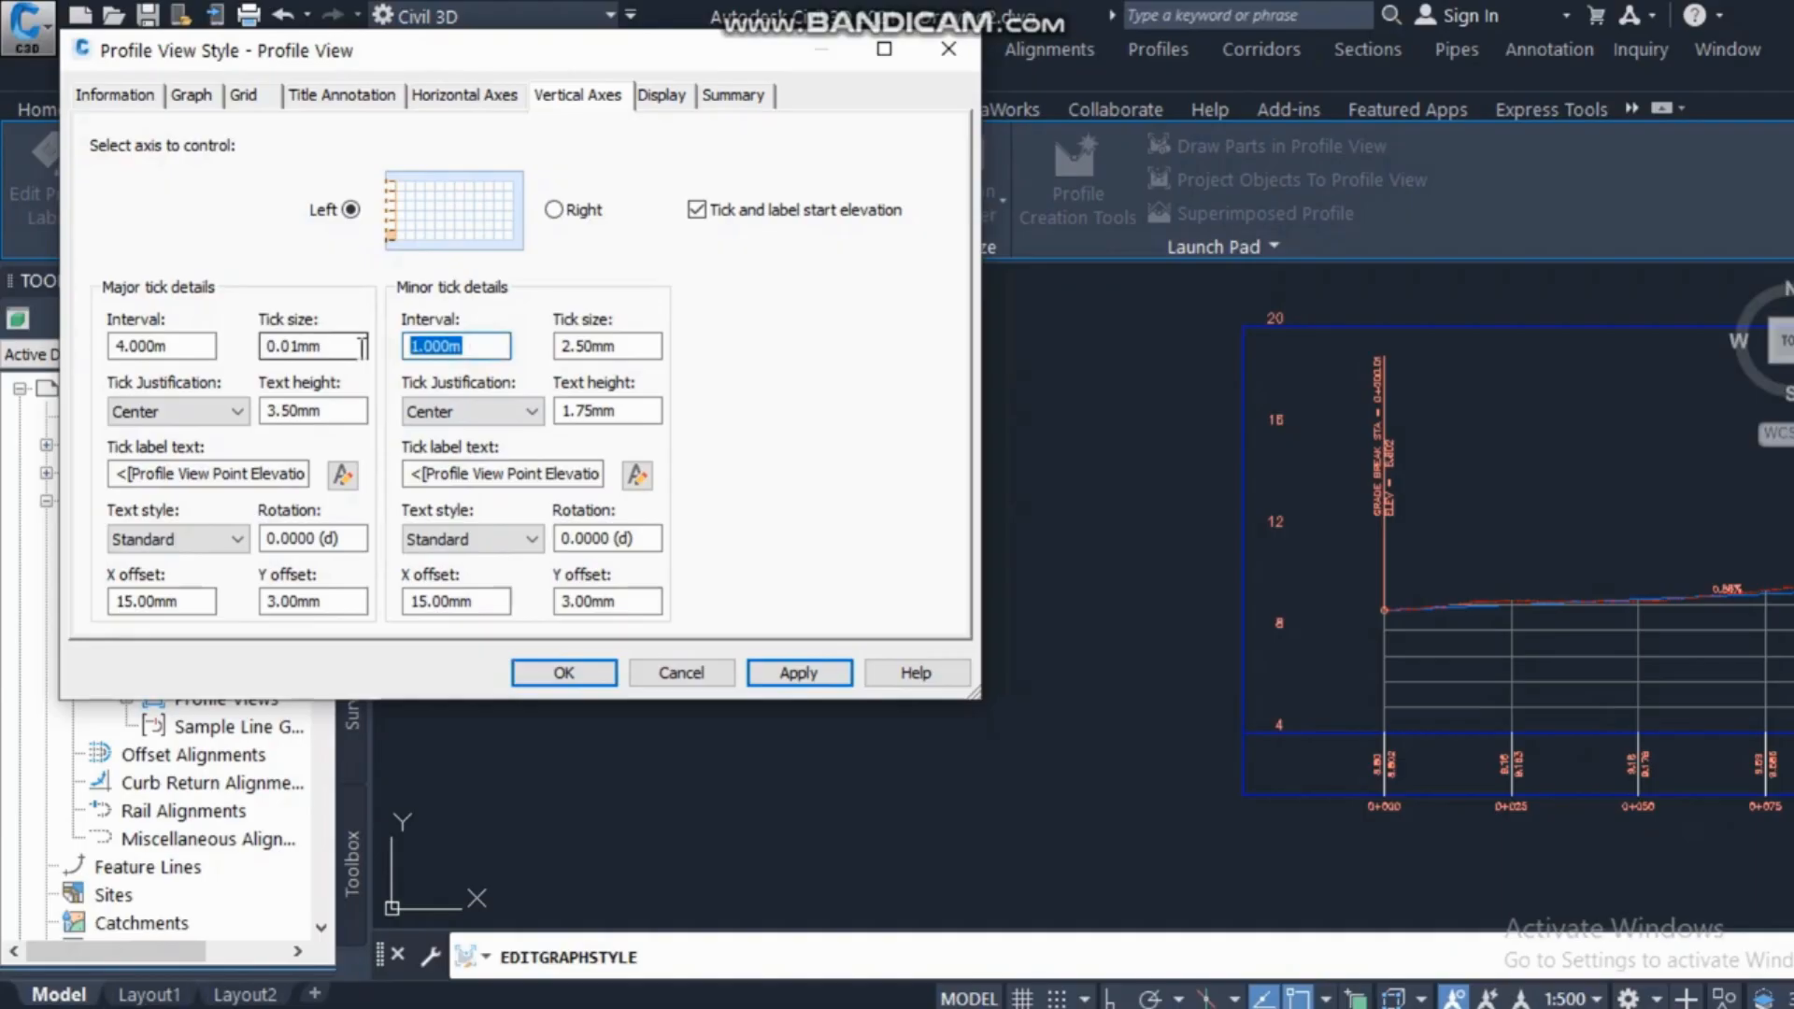
pyautogui.write('2')
pyautogui.click(800, 674)
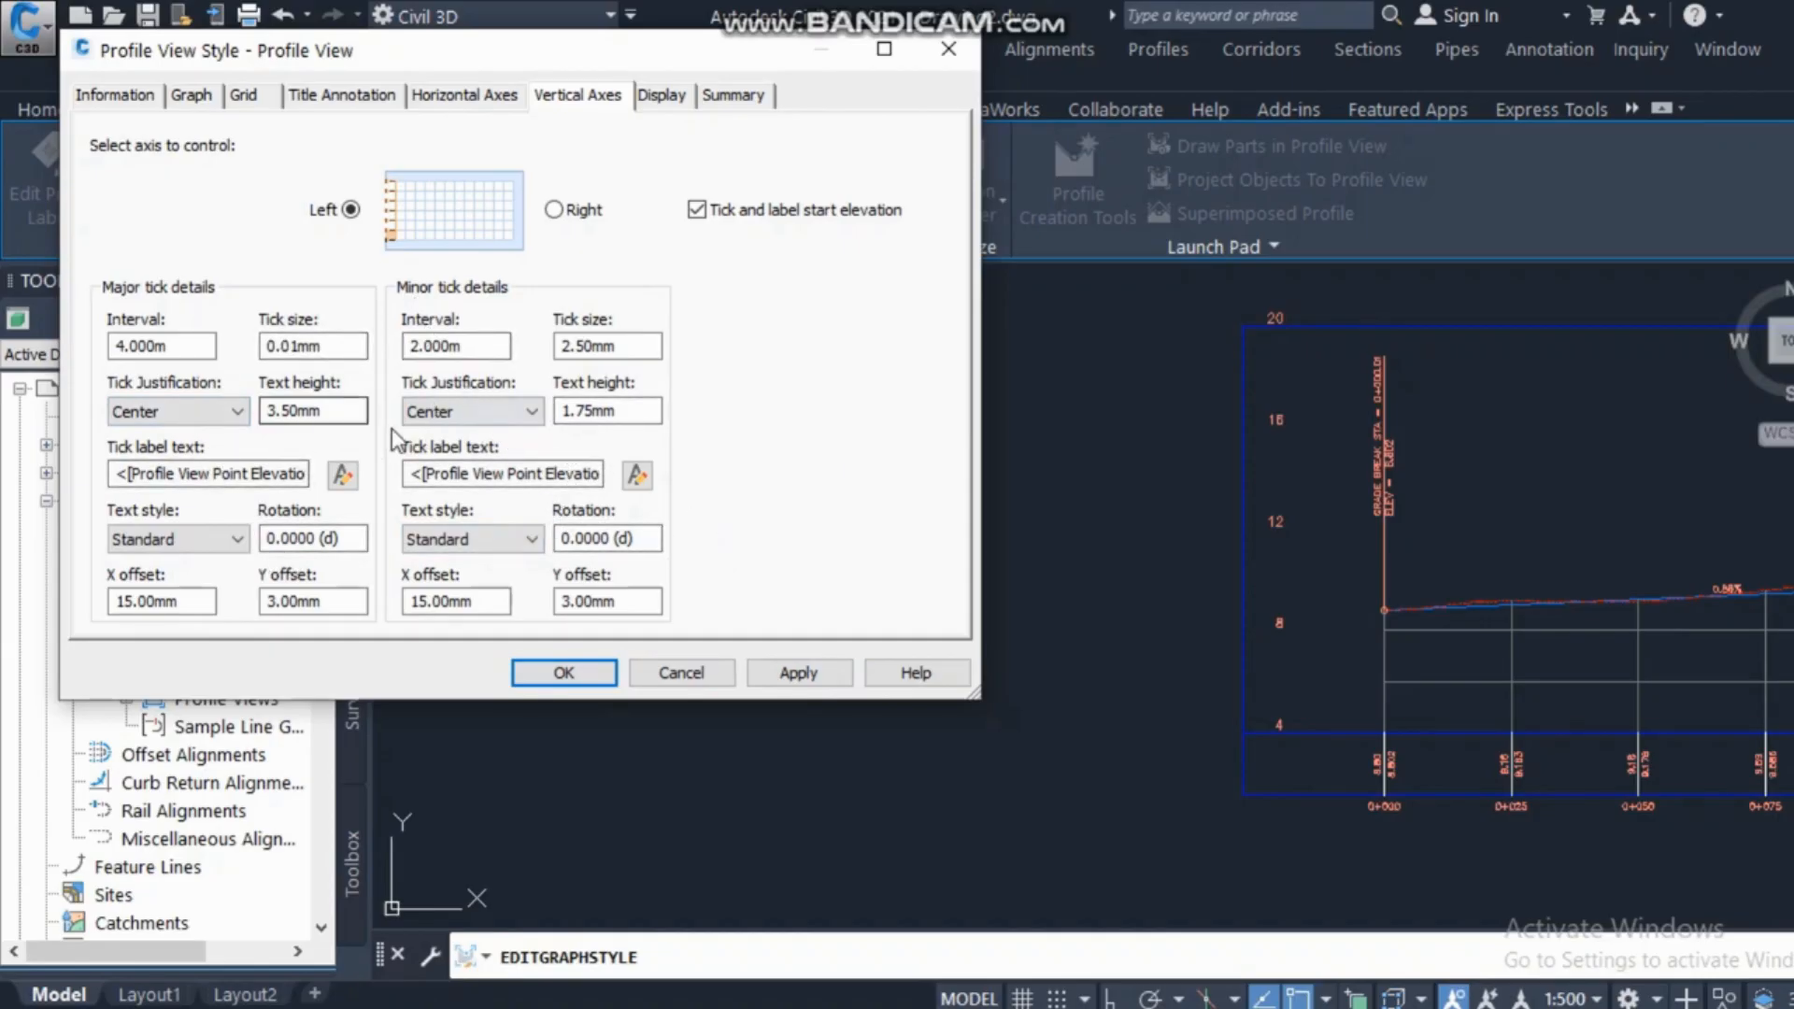
pyautogui.click(654, 98)
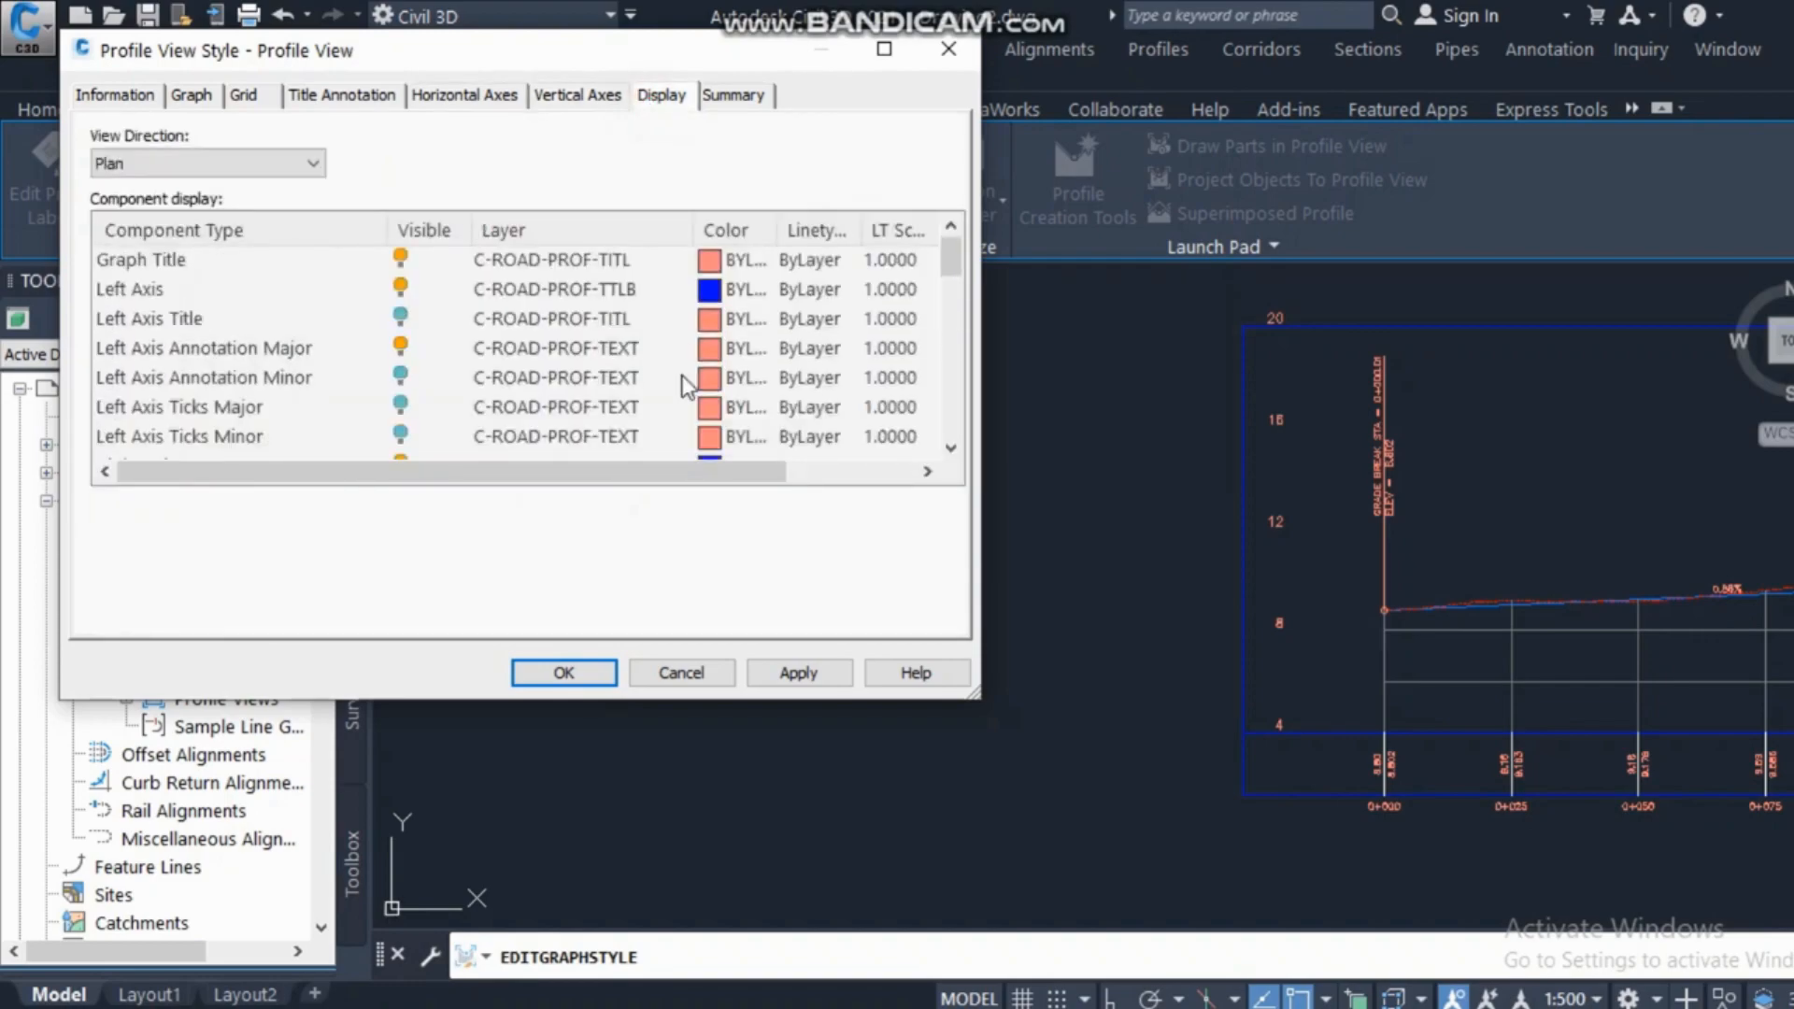
pyautogui.click(578, 673)
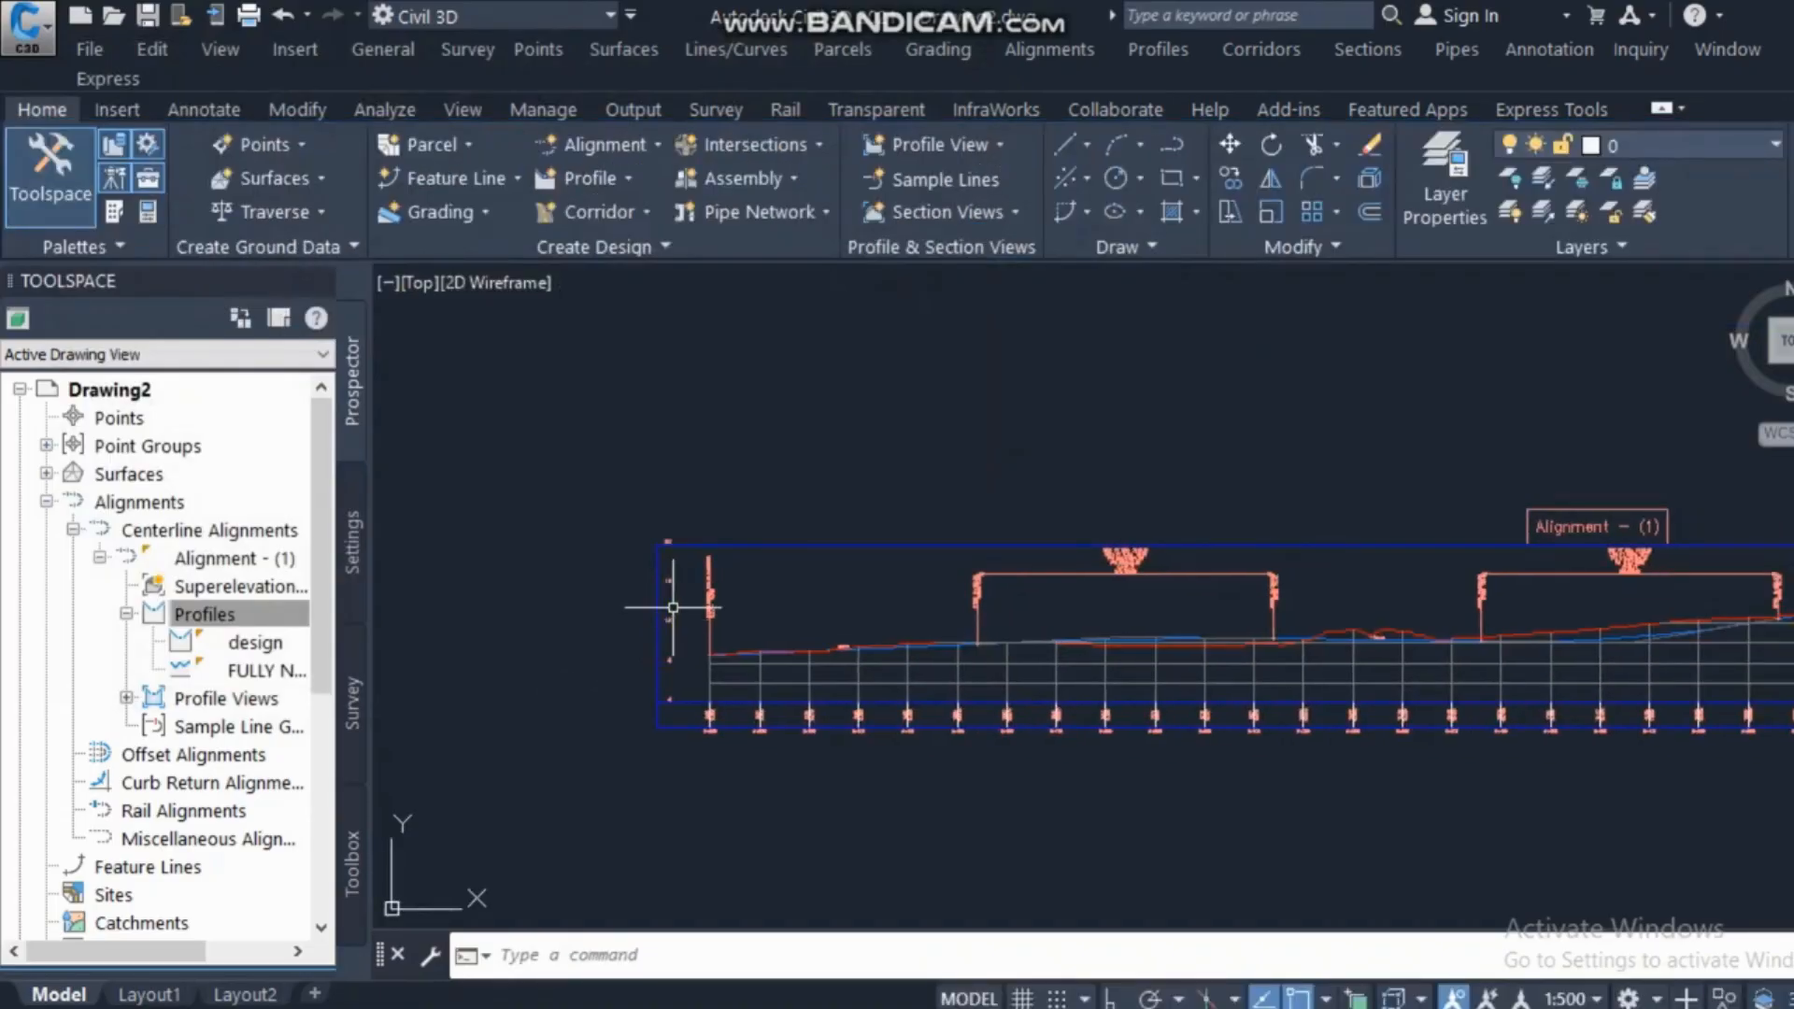
# Open the road profile view's style for editing.
pyautogui.scroll(2, 723, 657)
pyautogui.scroll(-2, 724, 657)
pyautogui.moveTo(653, 657); pyautogui.dragTo(701, 659, button='middle')
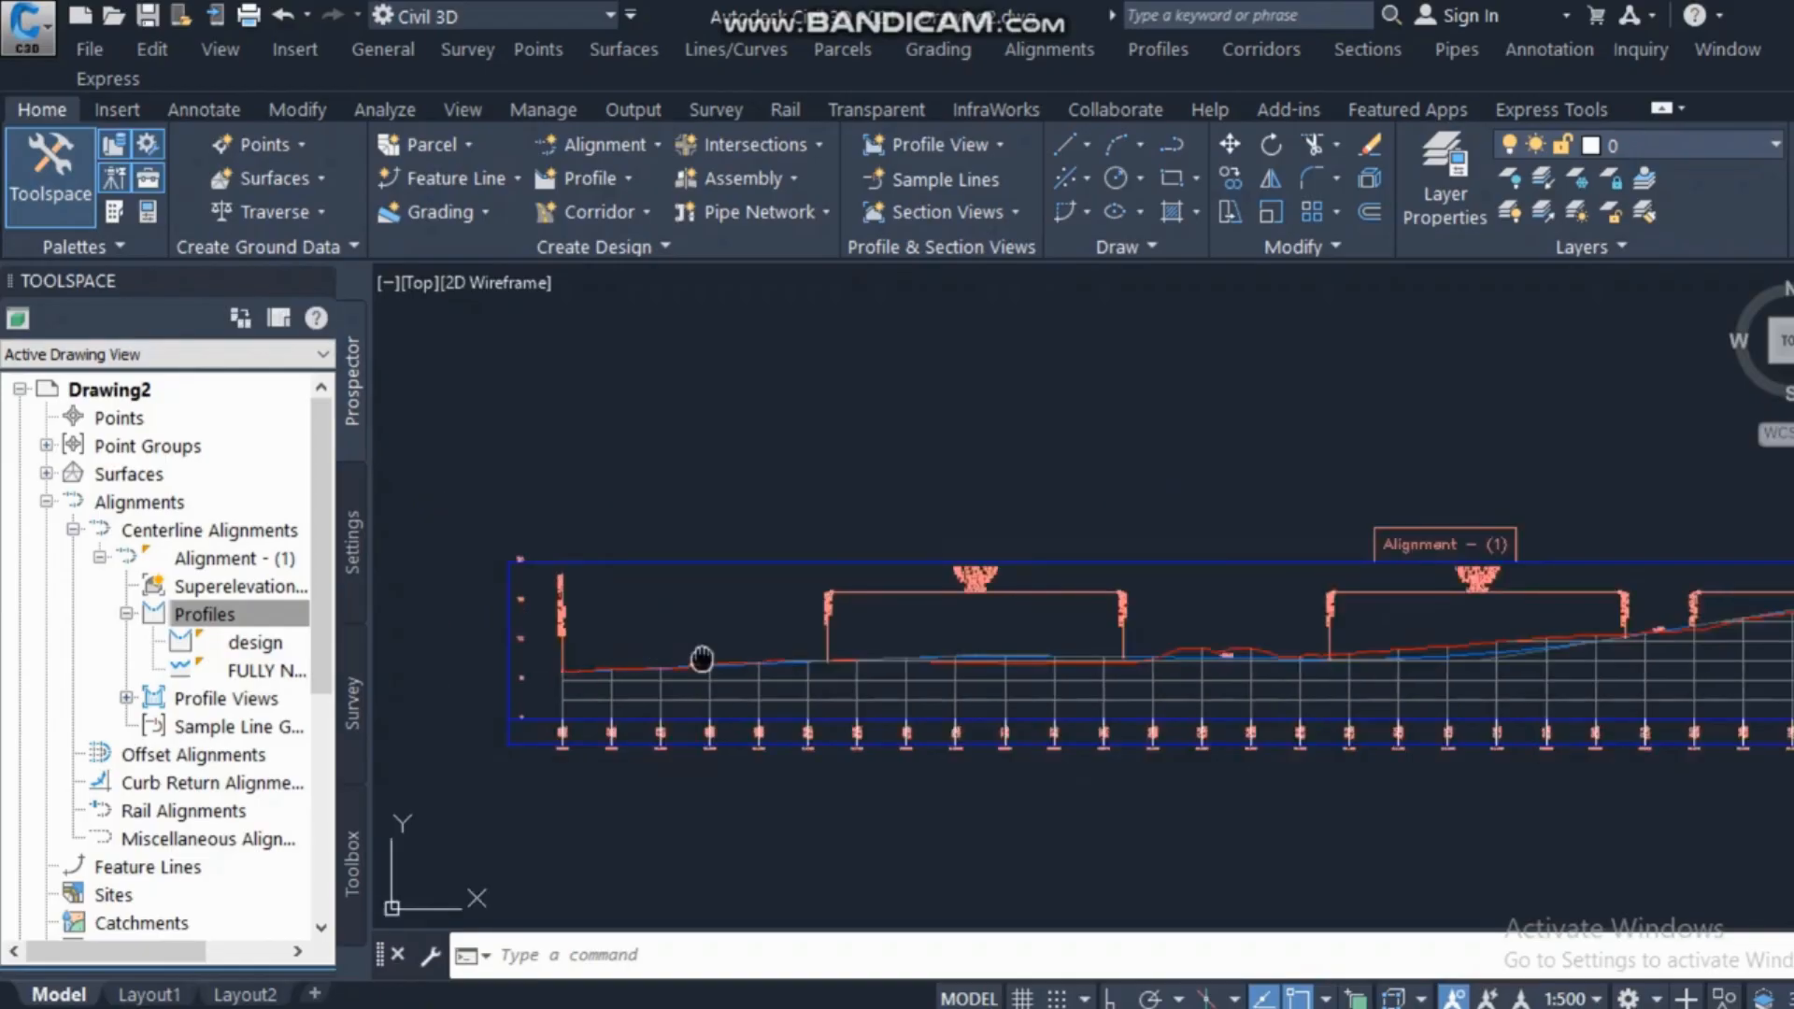
pyautogui.click(698, 560)
pyautogui.rightClick(698, 557)
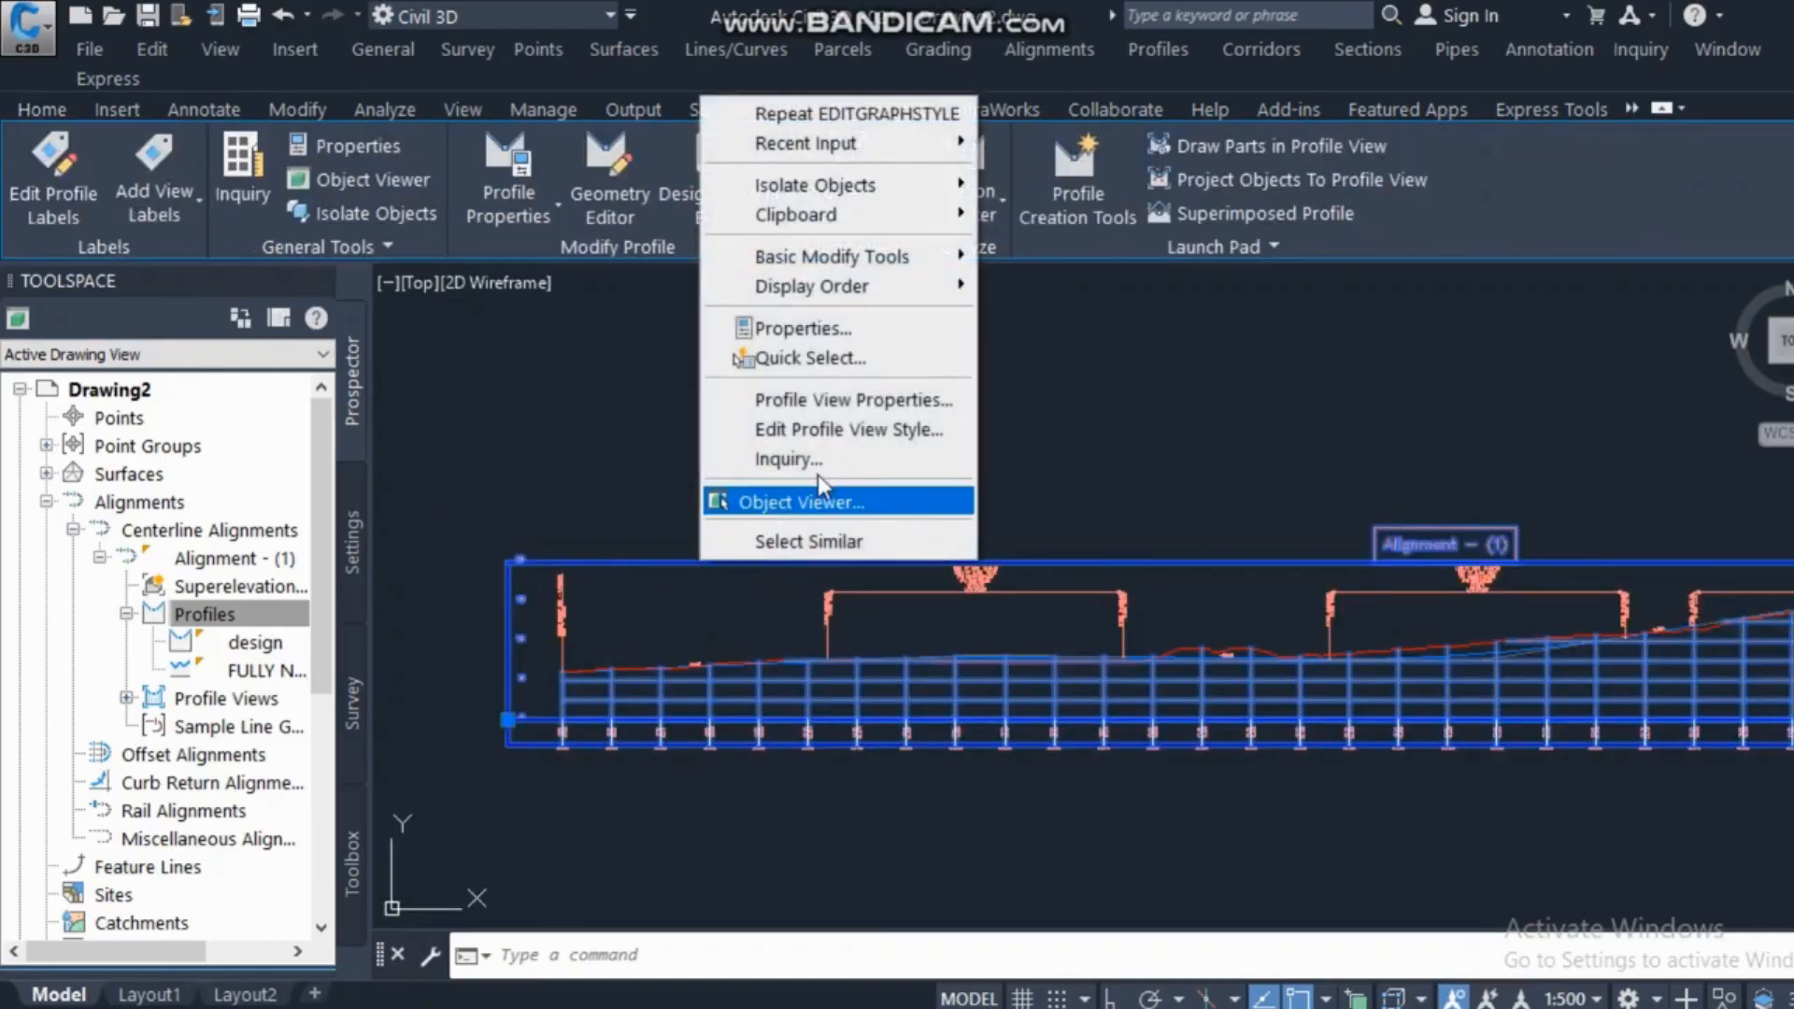
pyautogui.click(801, 429)
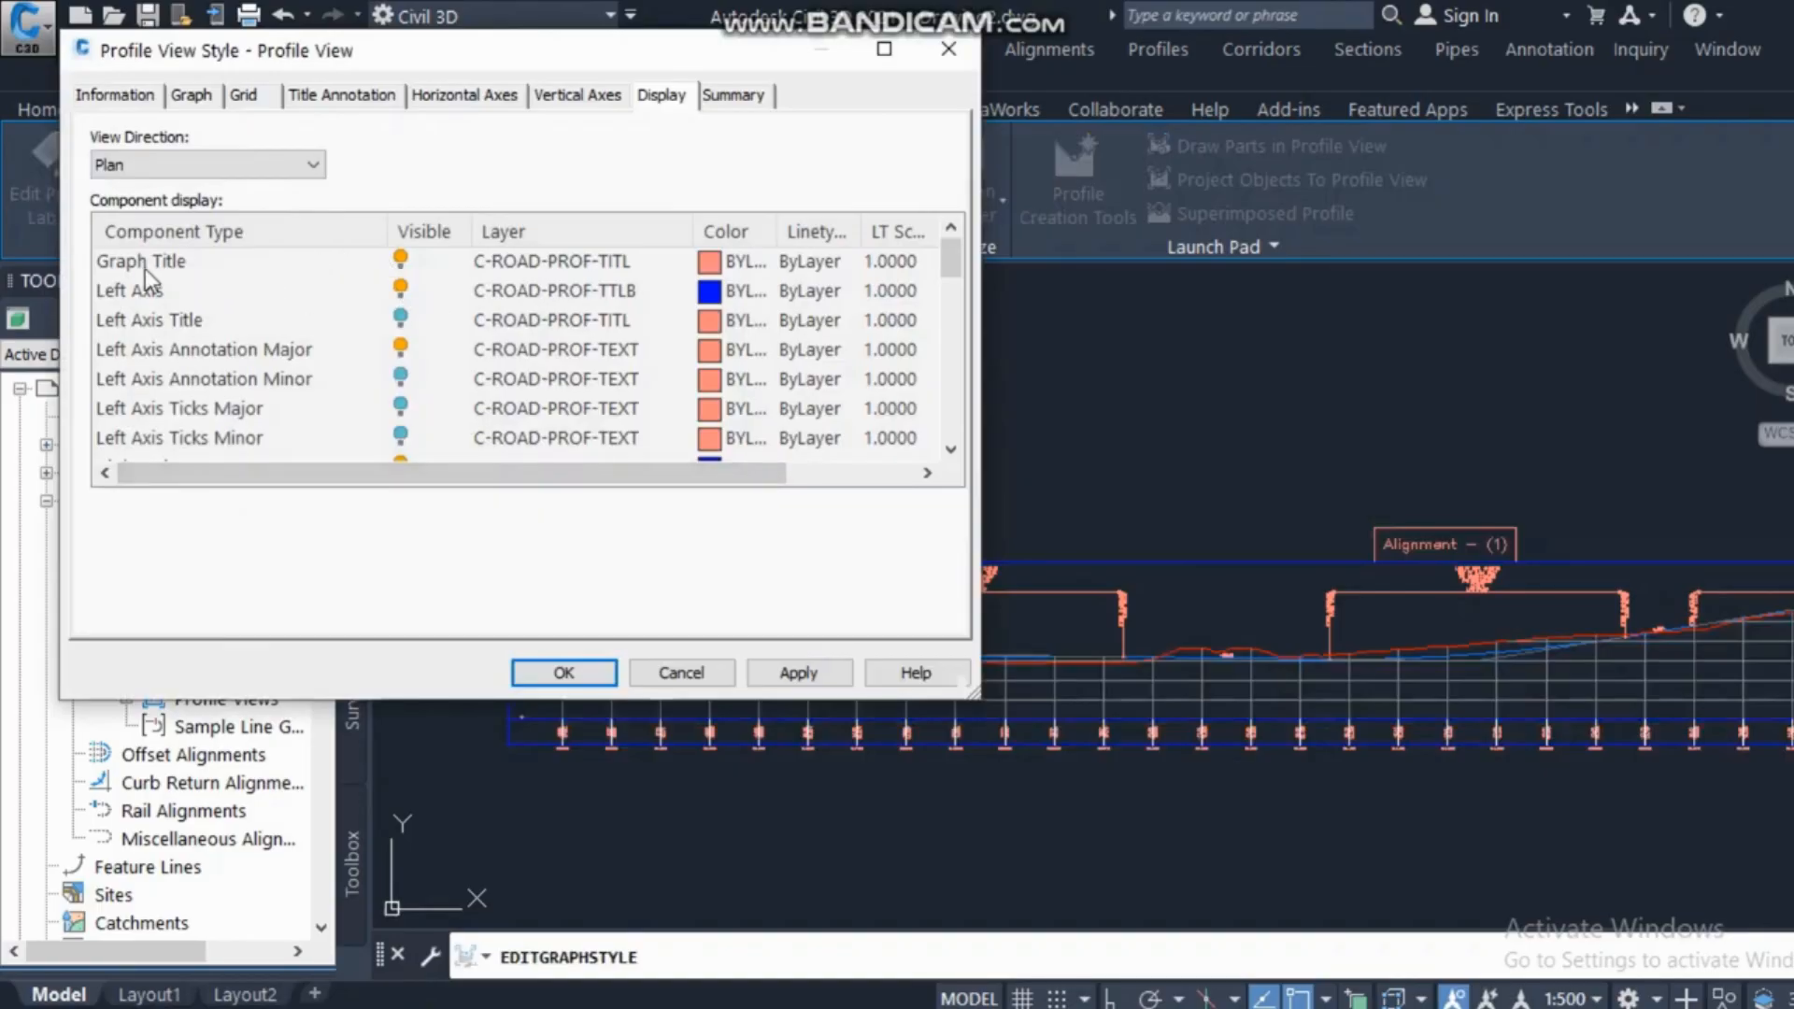
# Try hiding the graph title, then show it again and check its colour choices without changing them.
pyautogui.click(400, 259)
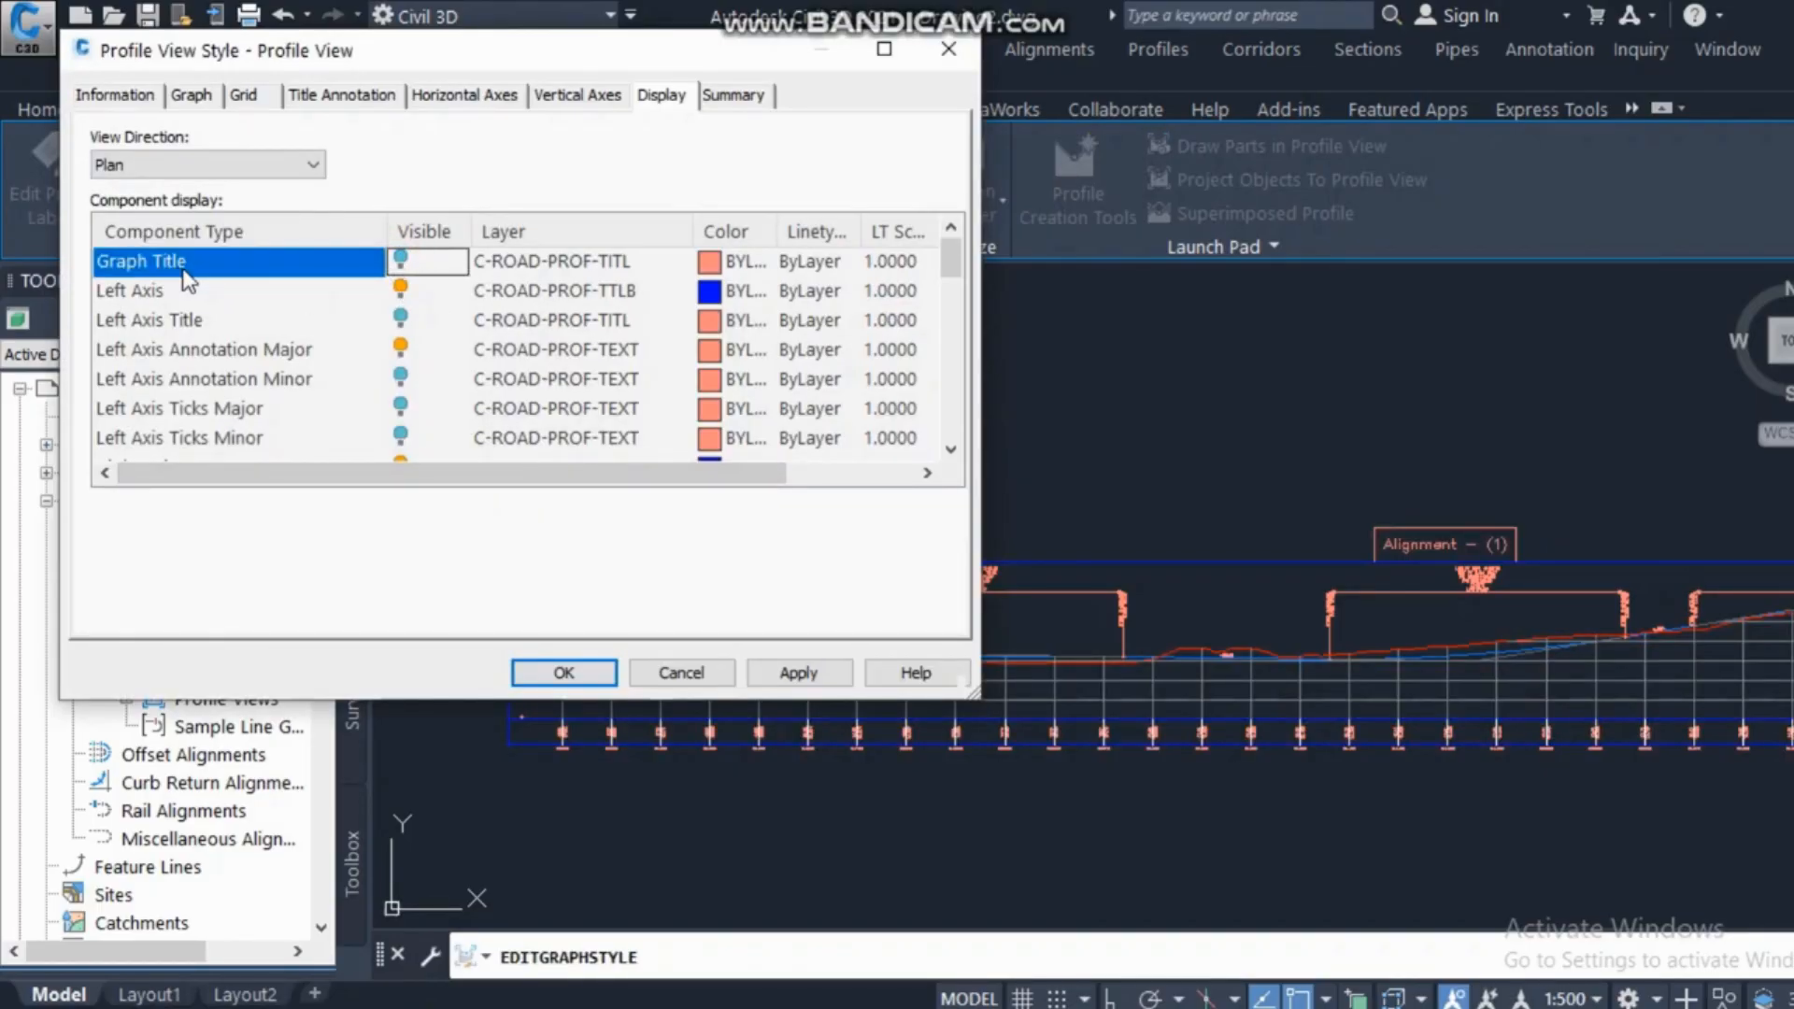
pyautogui.click(799, 673)
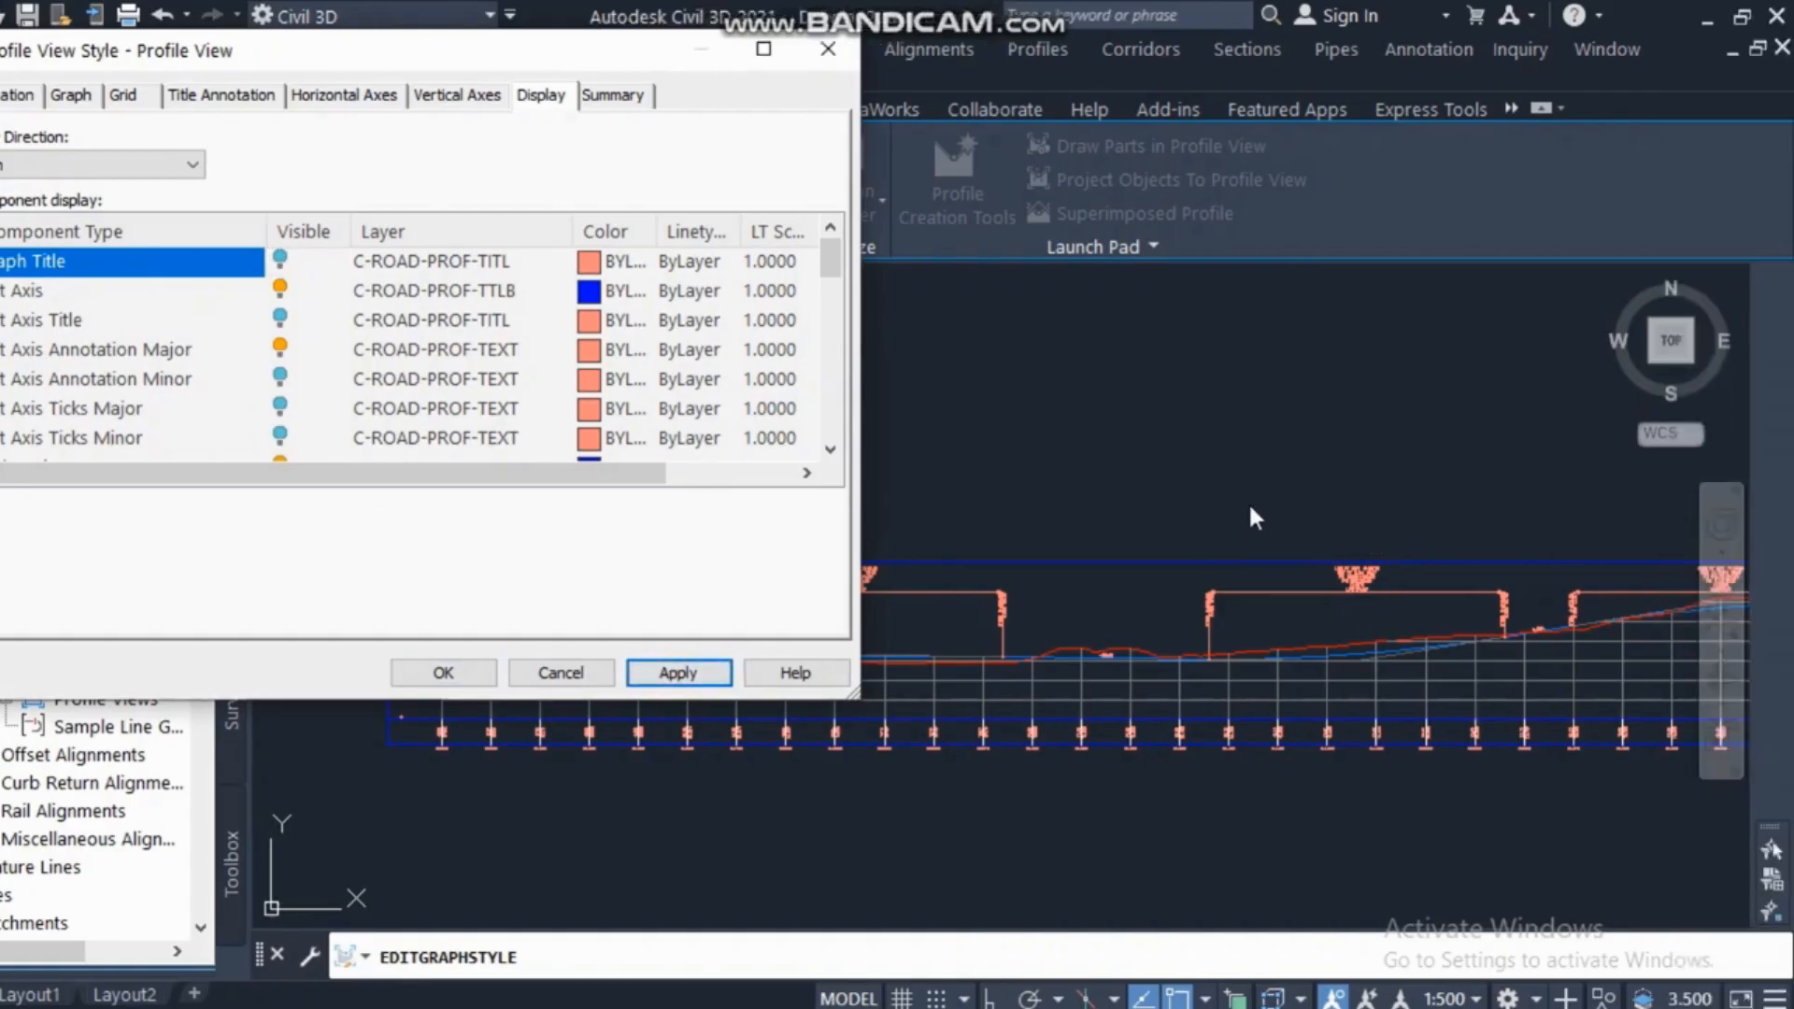
pyautogui.click(280, 259)
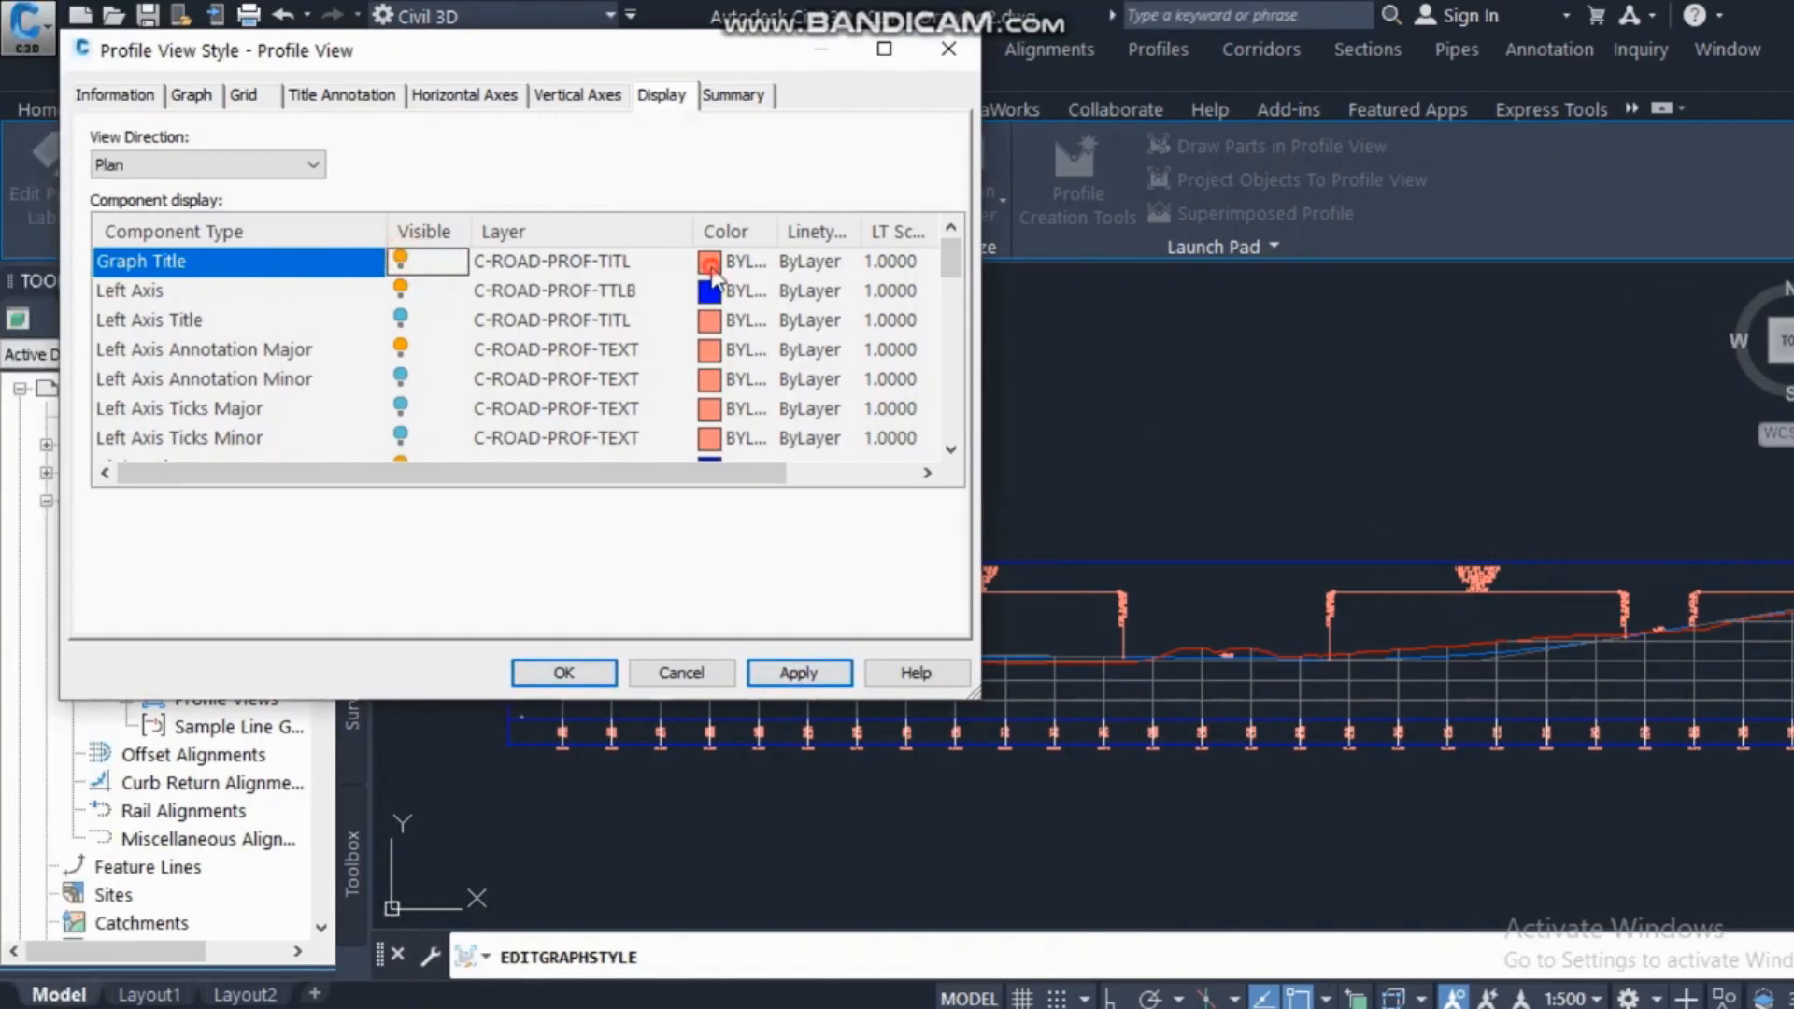
pyautogui.click(711, 263)
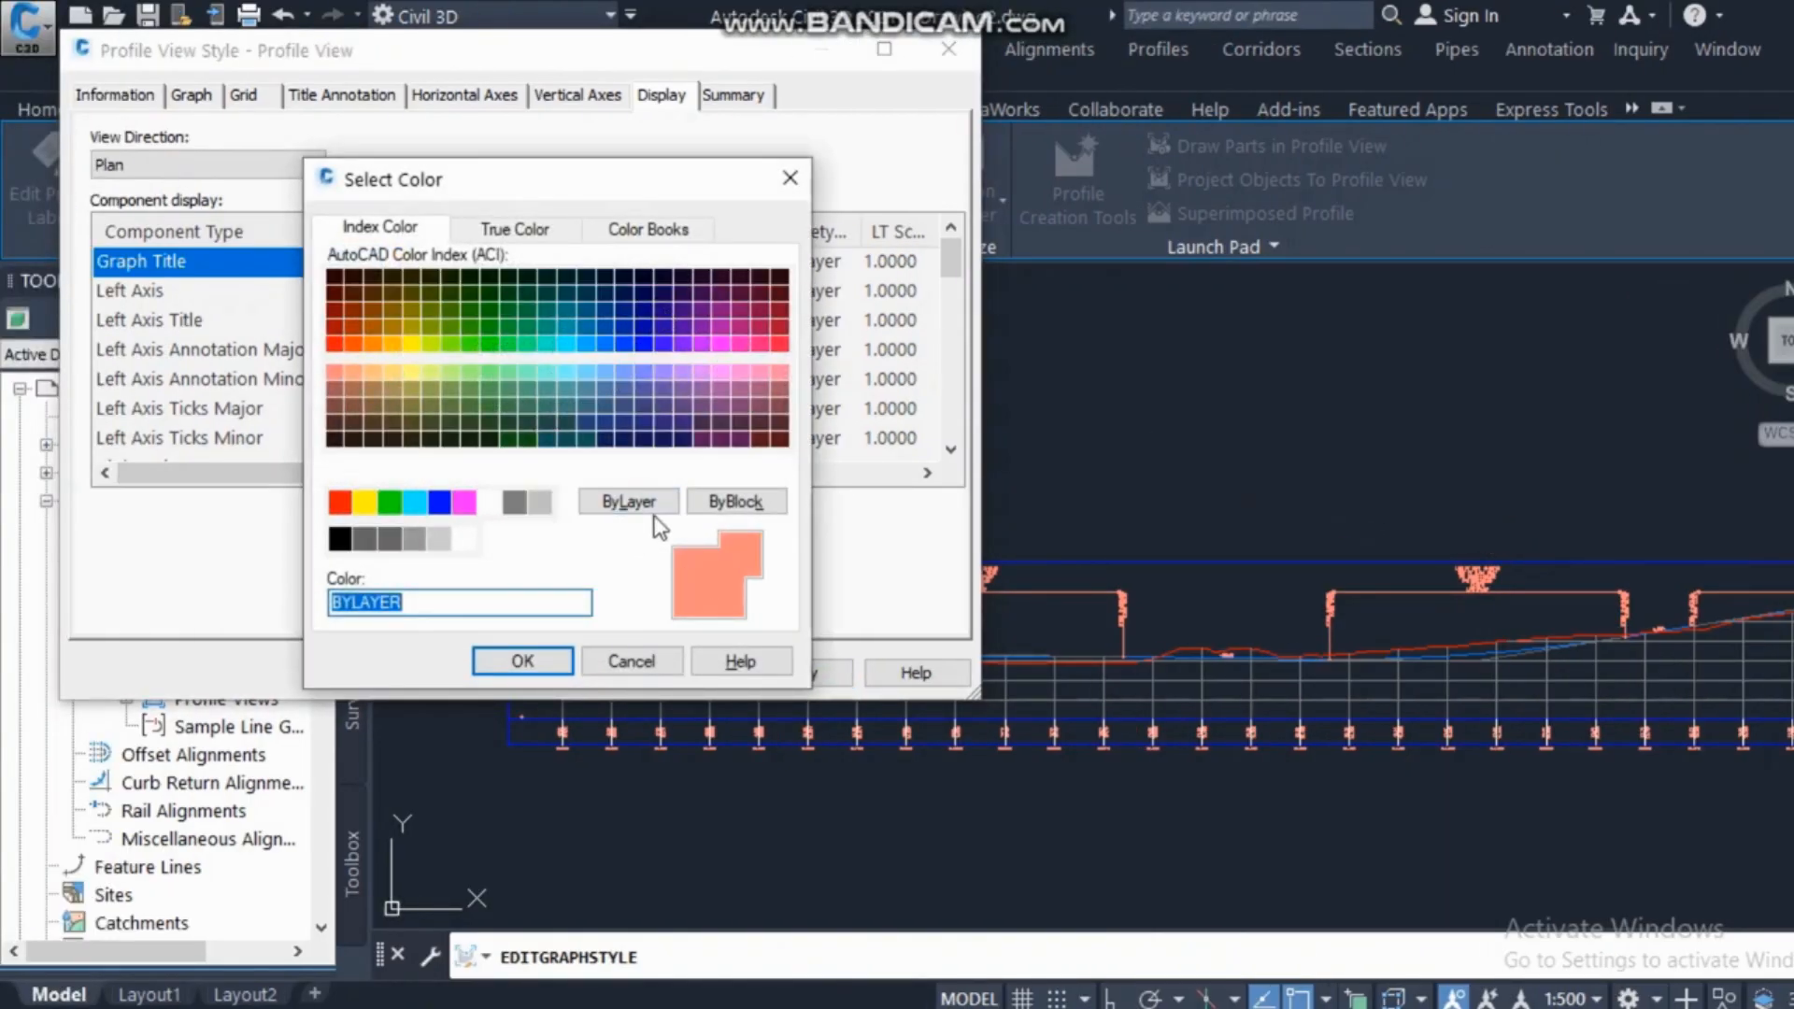
pyautogui.click(789, 178)
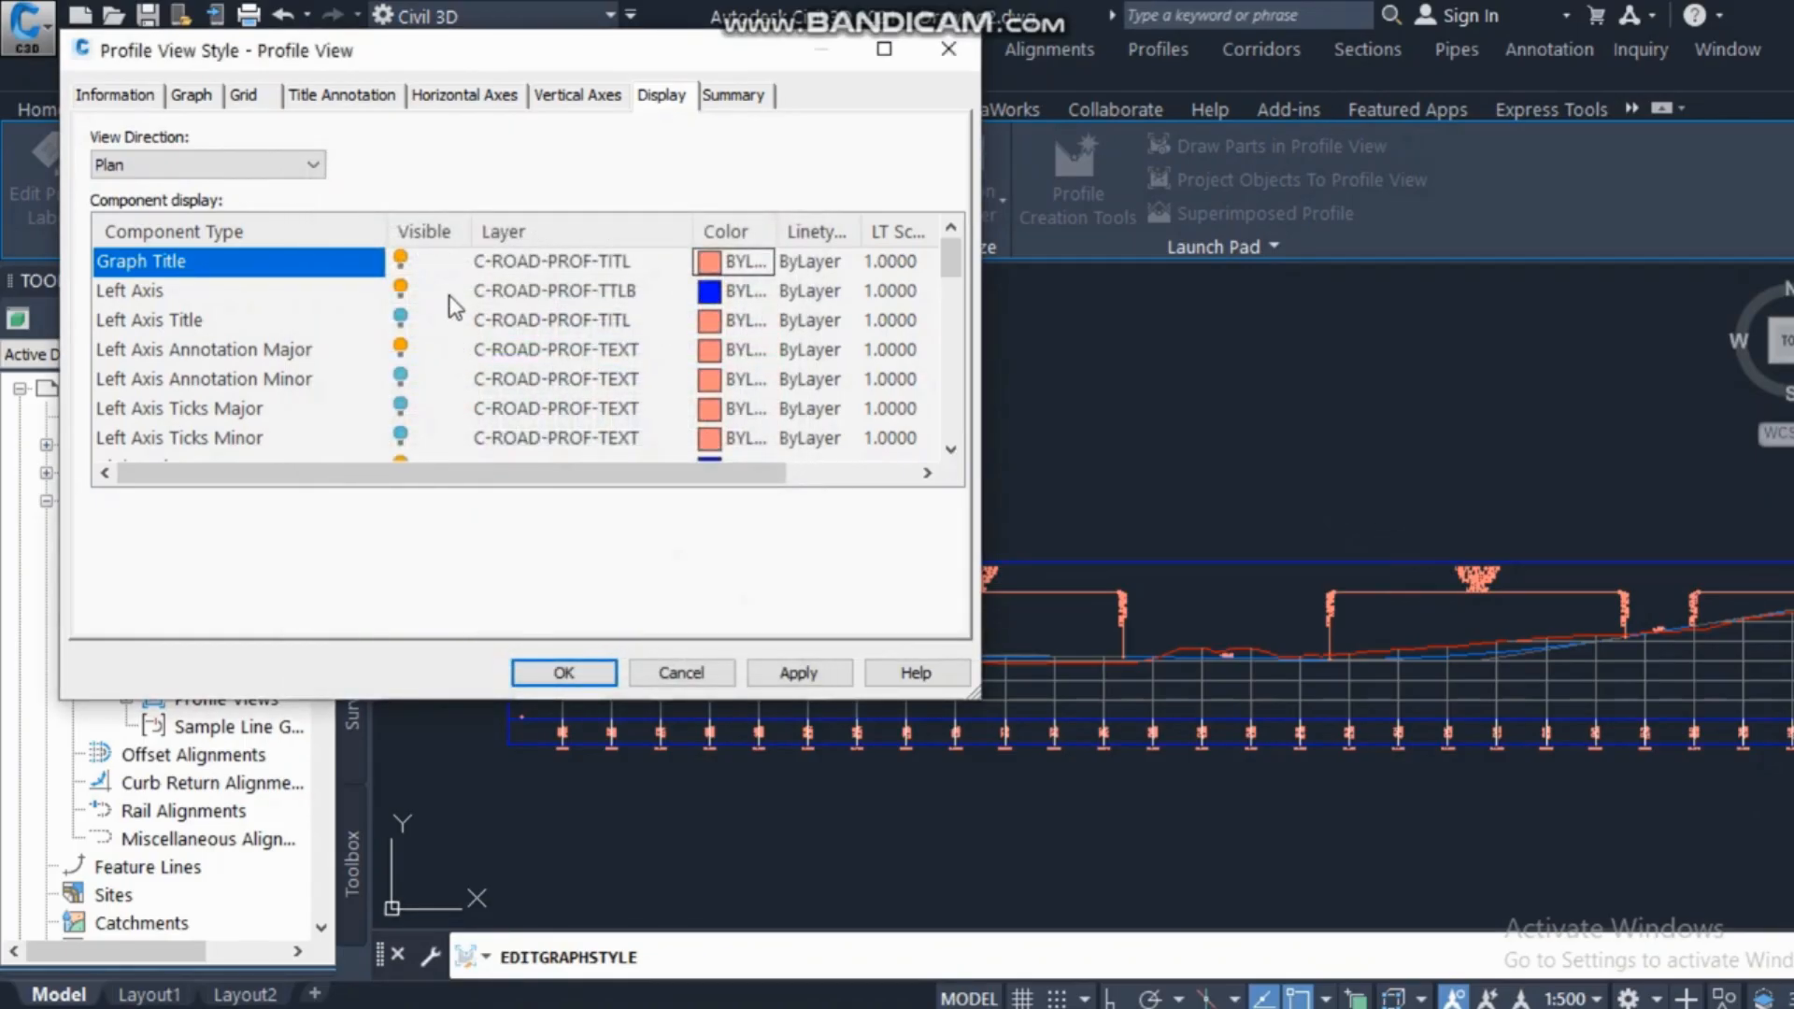
pyautogui.click(794, 673)
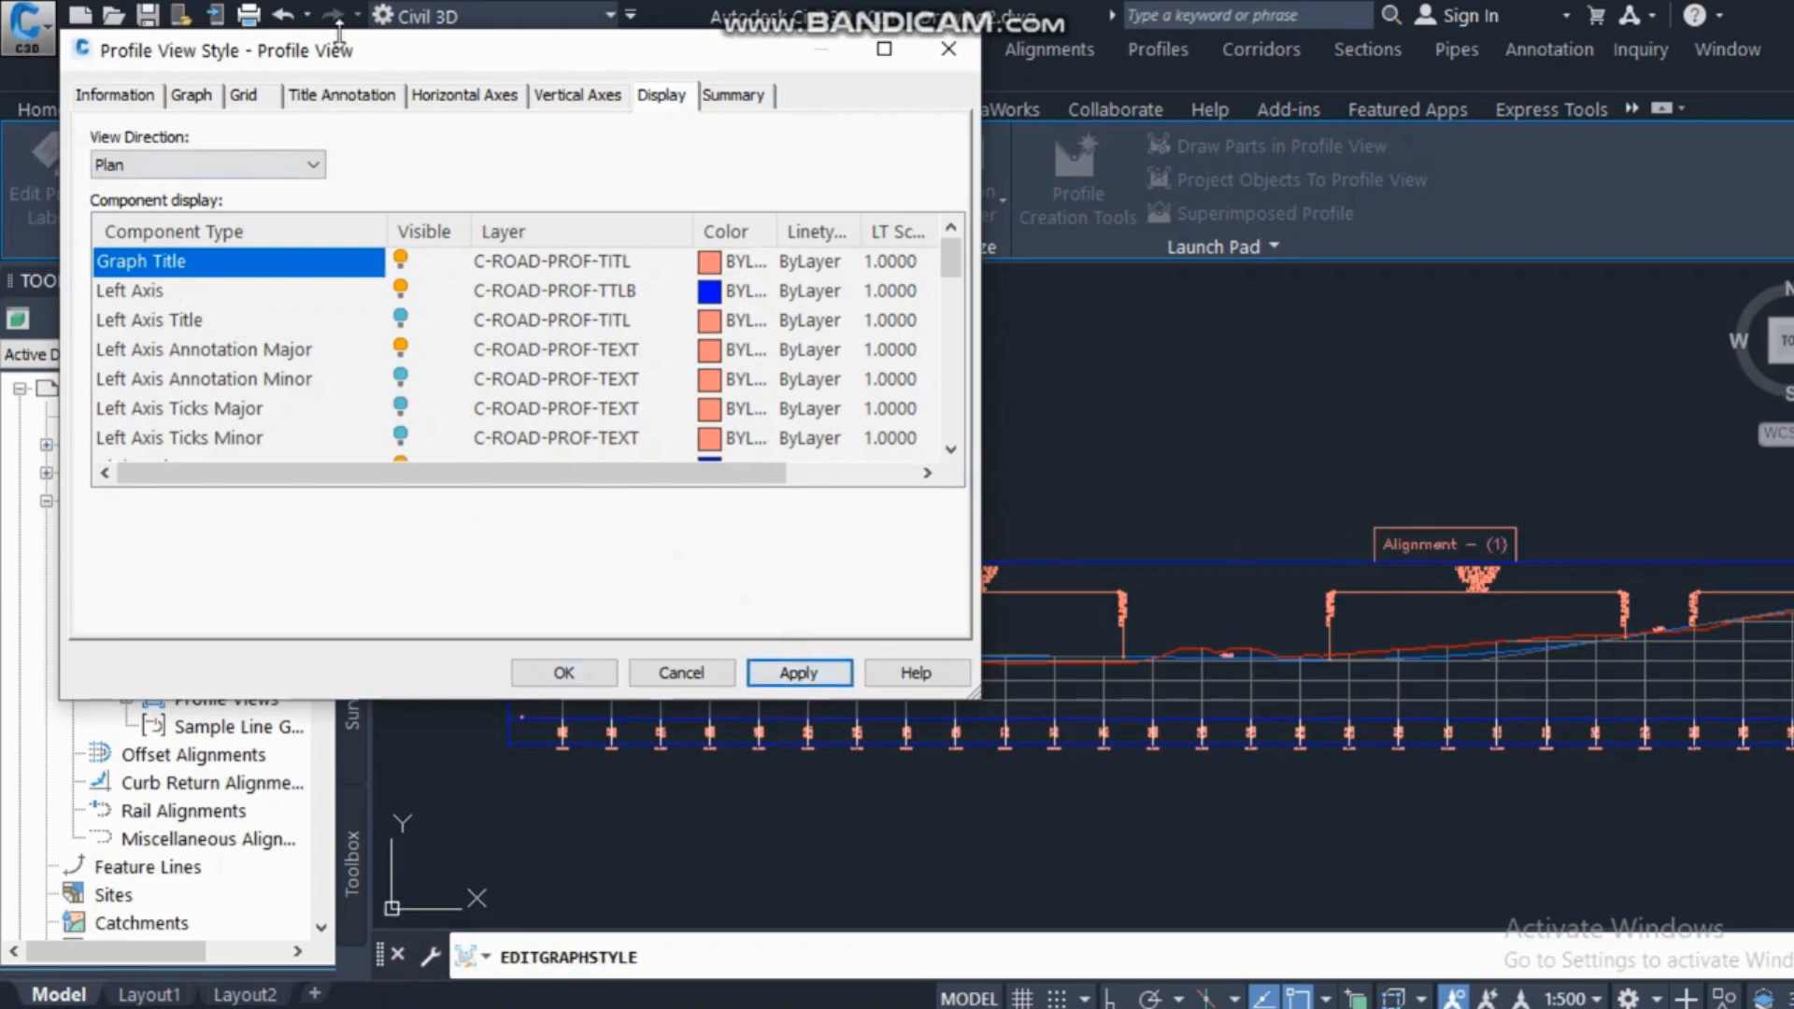
# Try hiding the profile view's left axis line, apply it, and make the axis visible again.
pyautogui.moveTo(413, 66); pyautogui.dragTo(1004, 113)
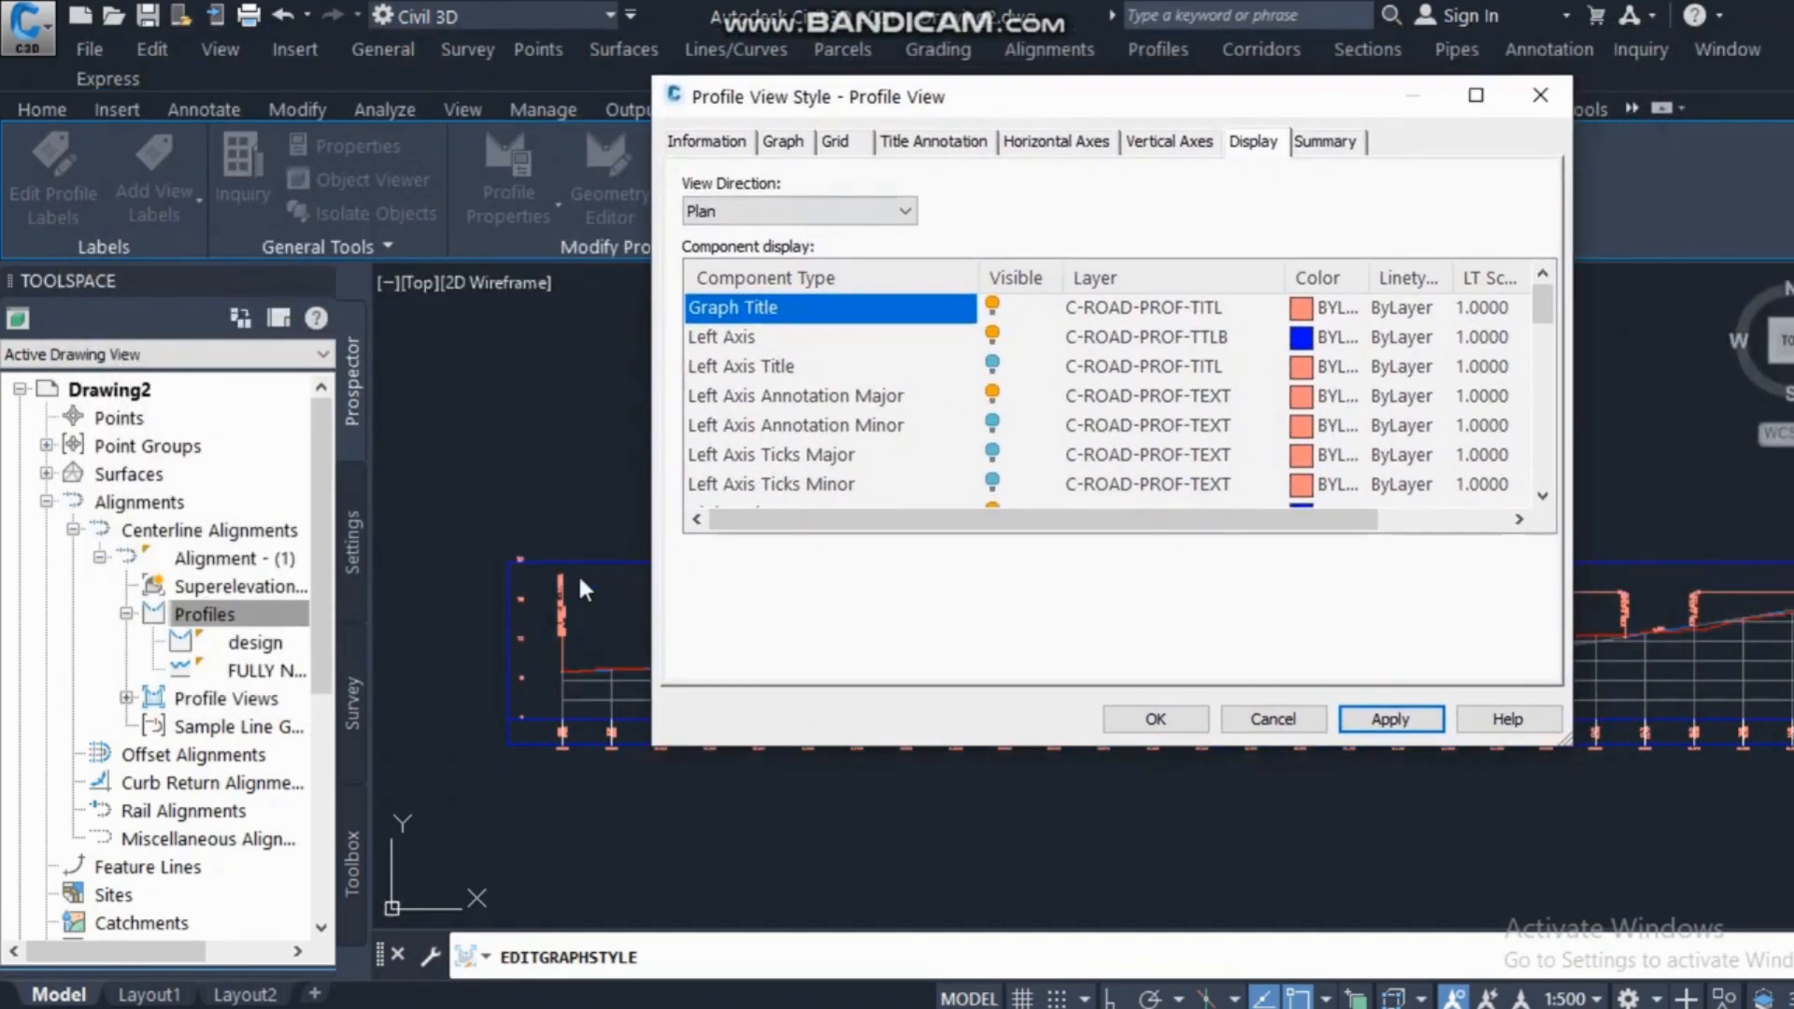
pyautogui.click(992, 335)
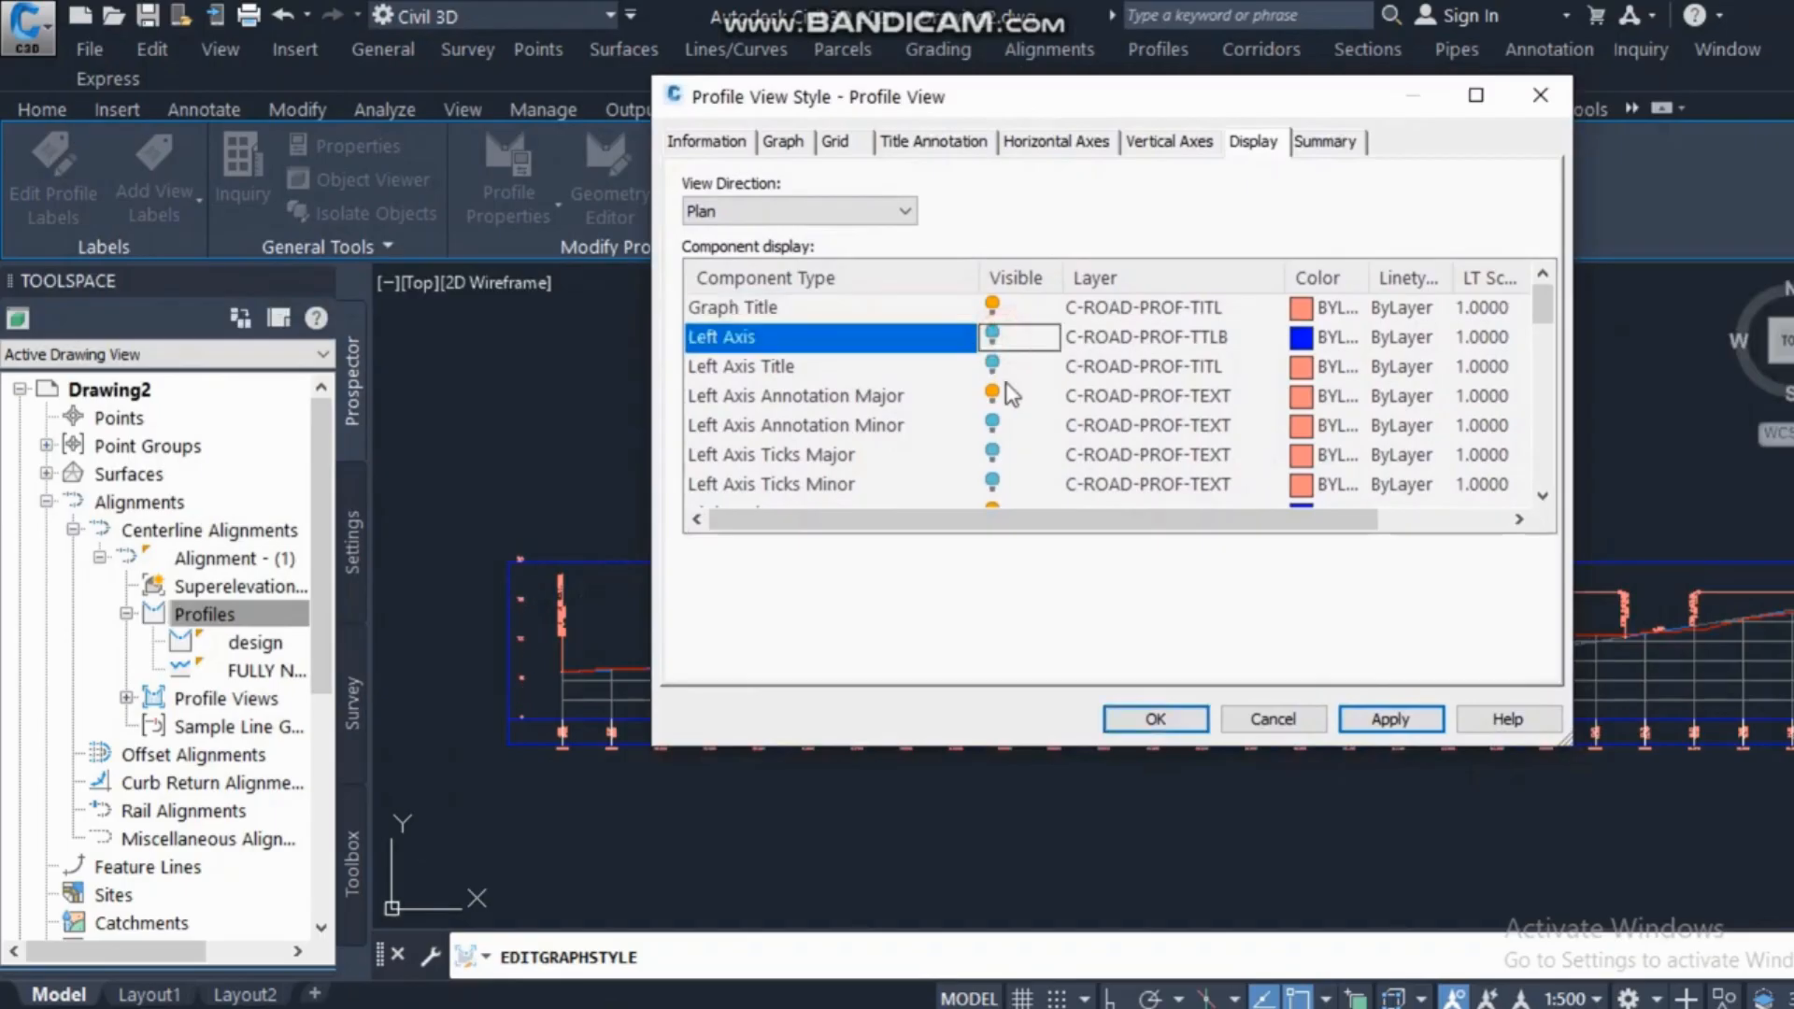
pyautogui.click(1384, 720)
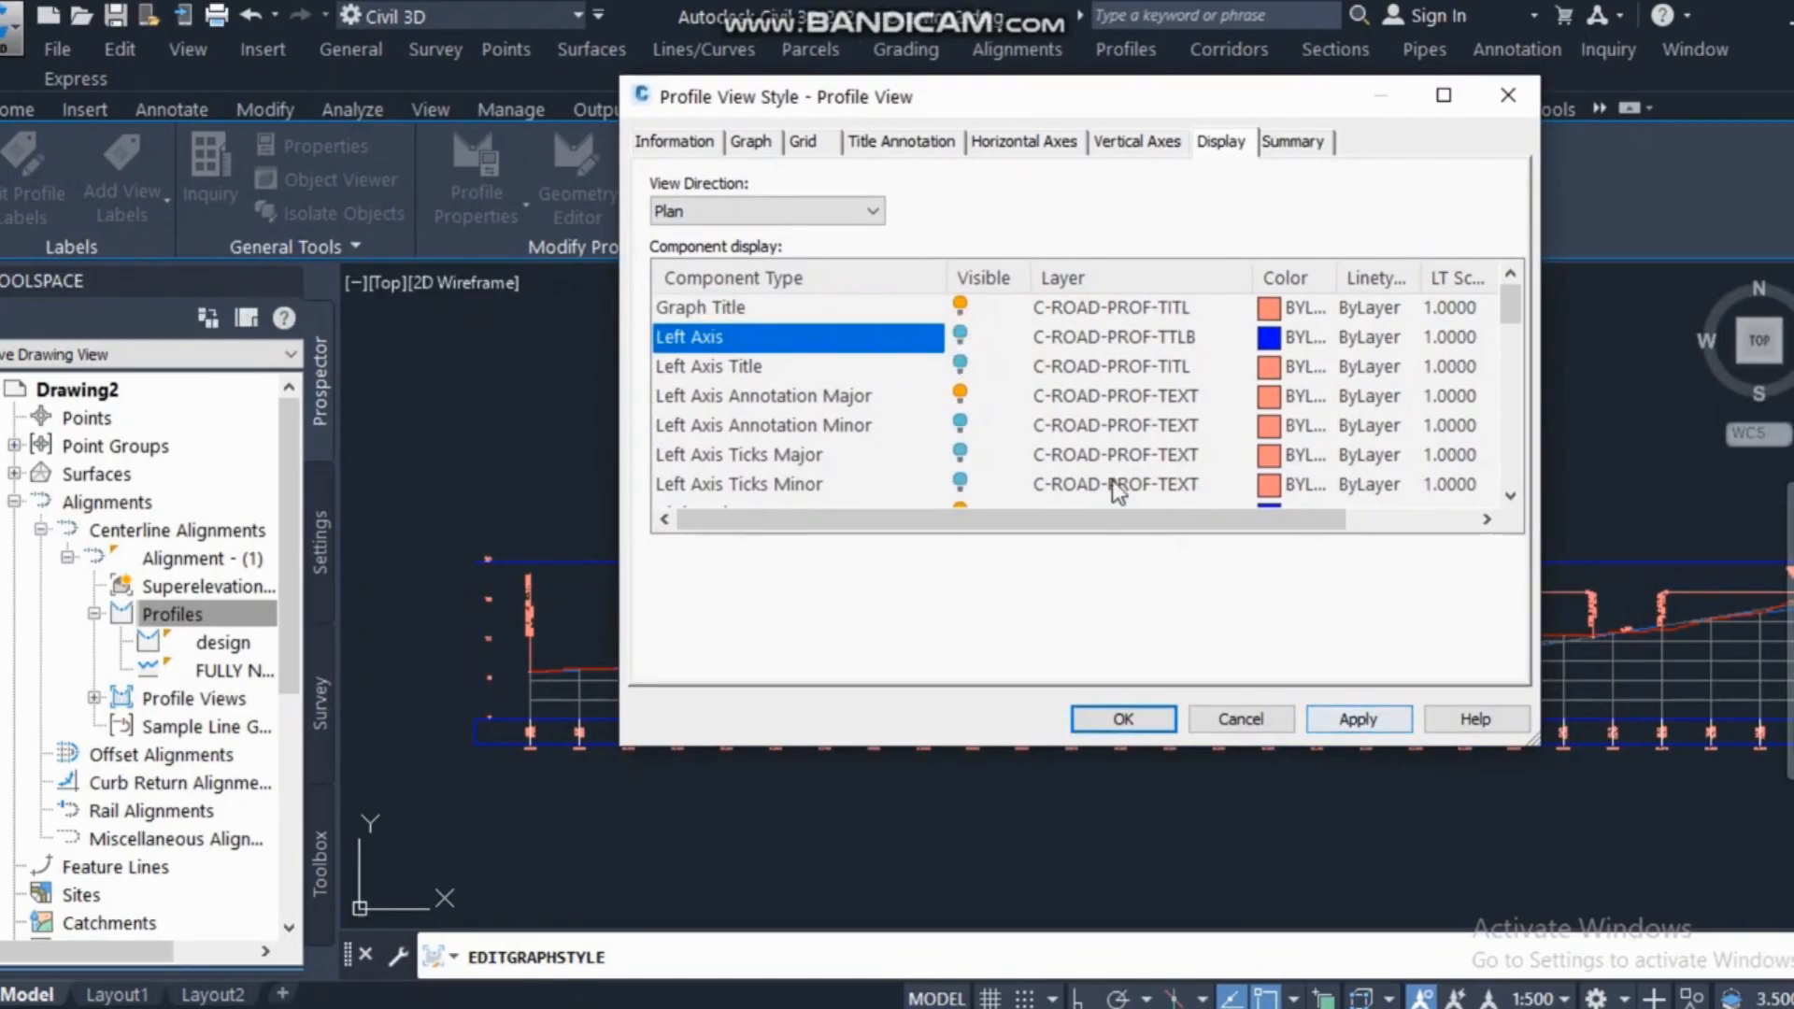
pyautogui.click(960, 334)
# Make the left axis title visible in the profile view style and accept the style.
pyautogui.click(960, 364)
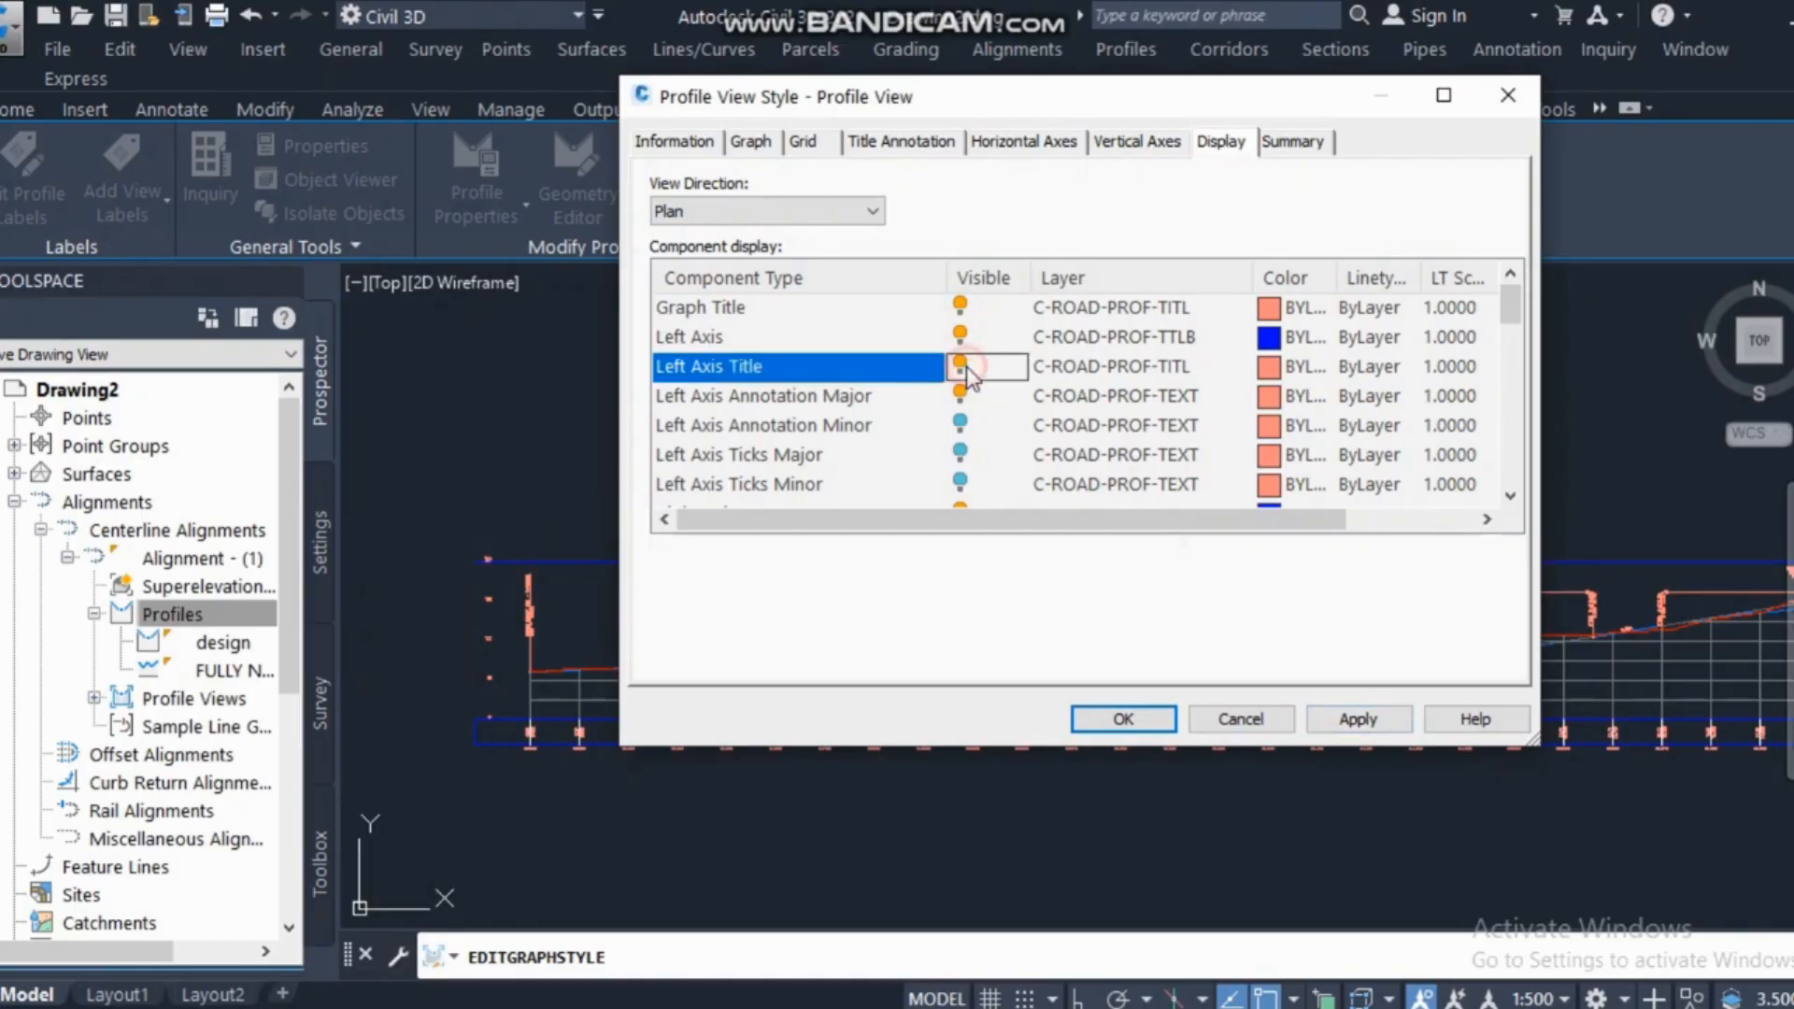
pyautogui.click(1358, 720)
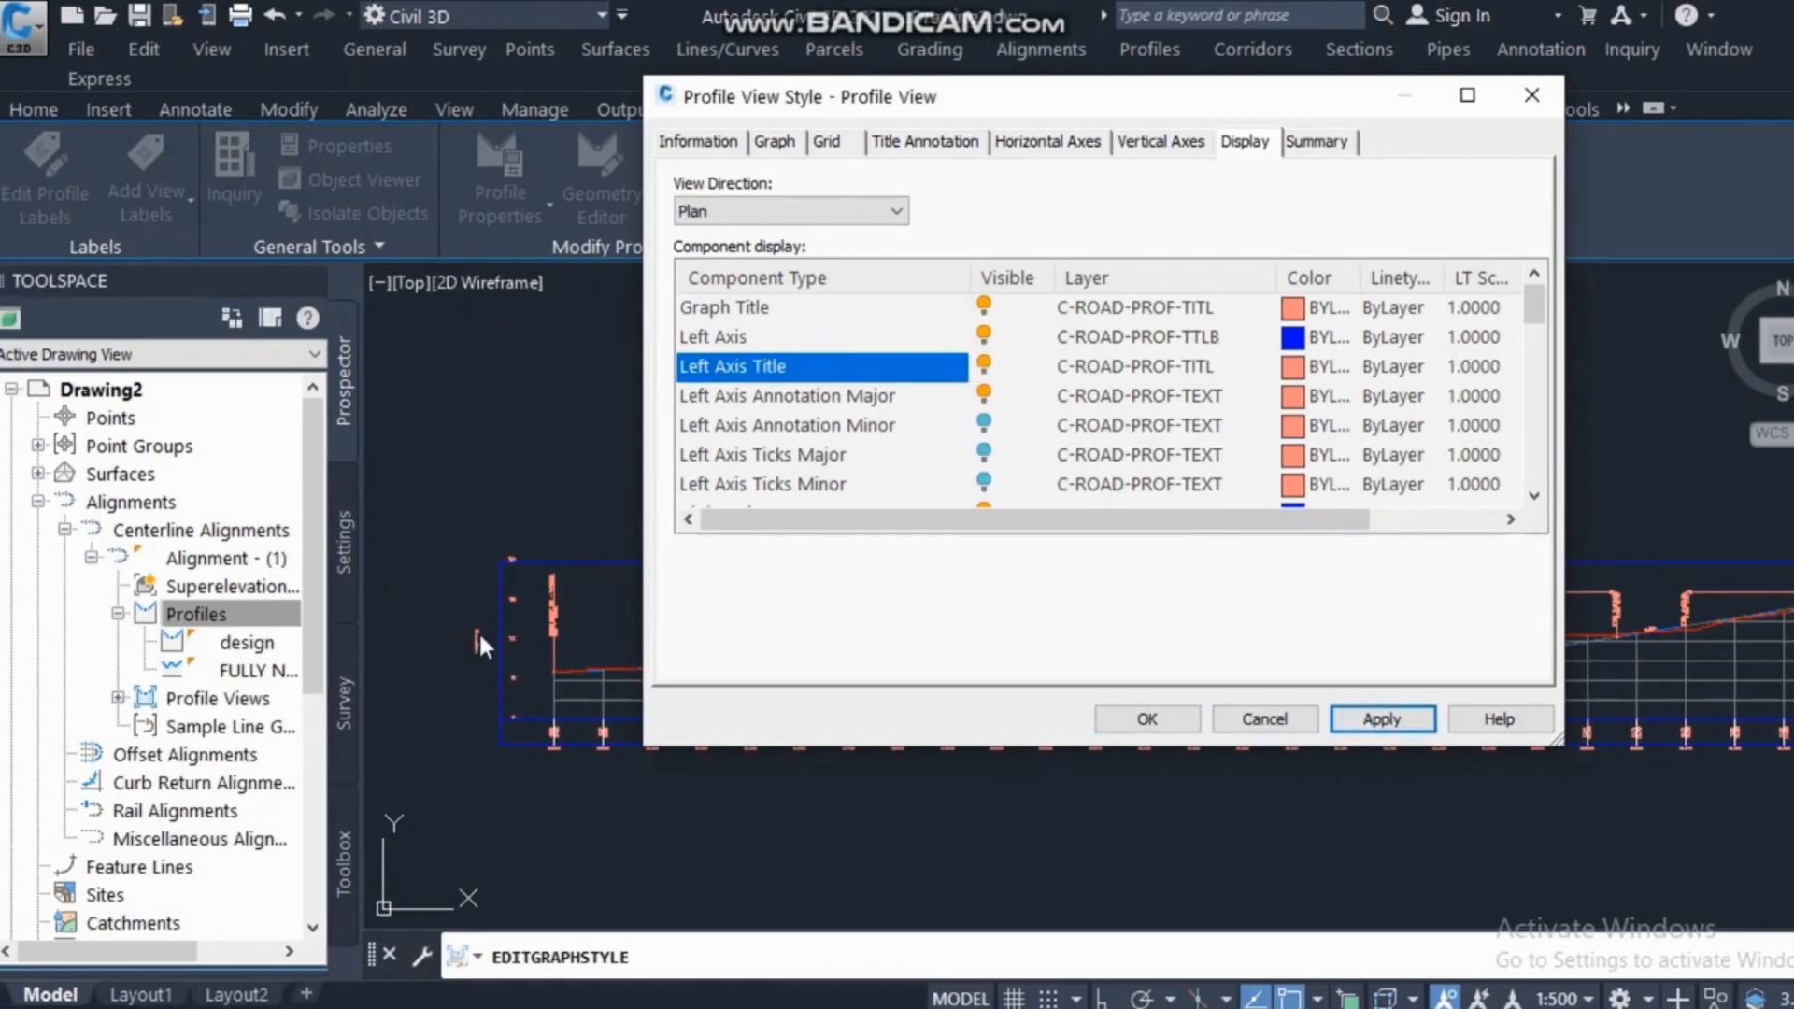
pyautogui.click(1220, 728)
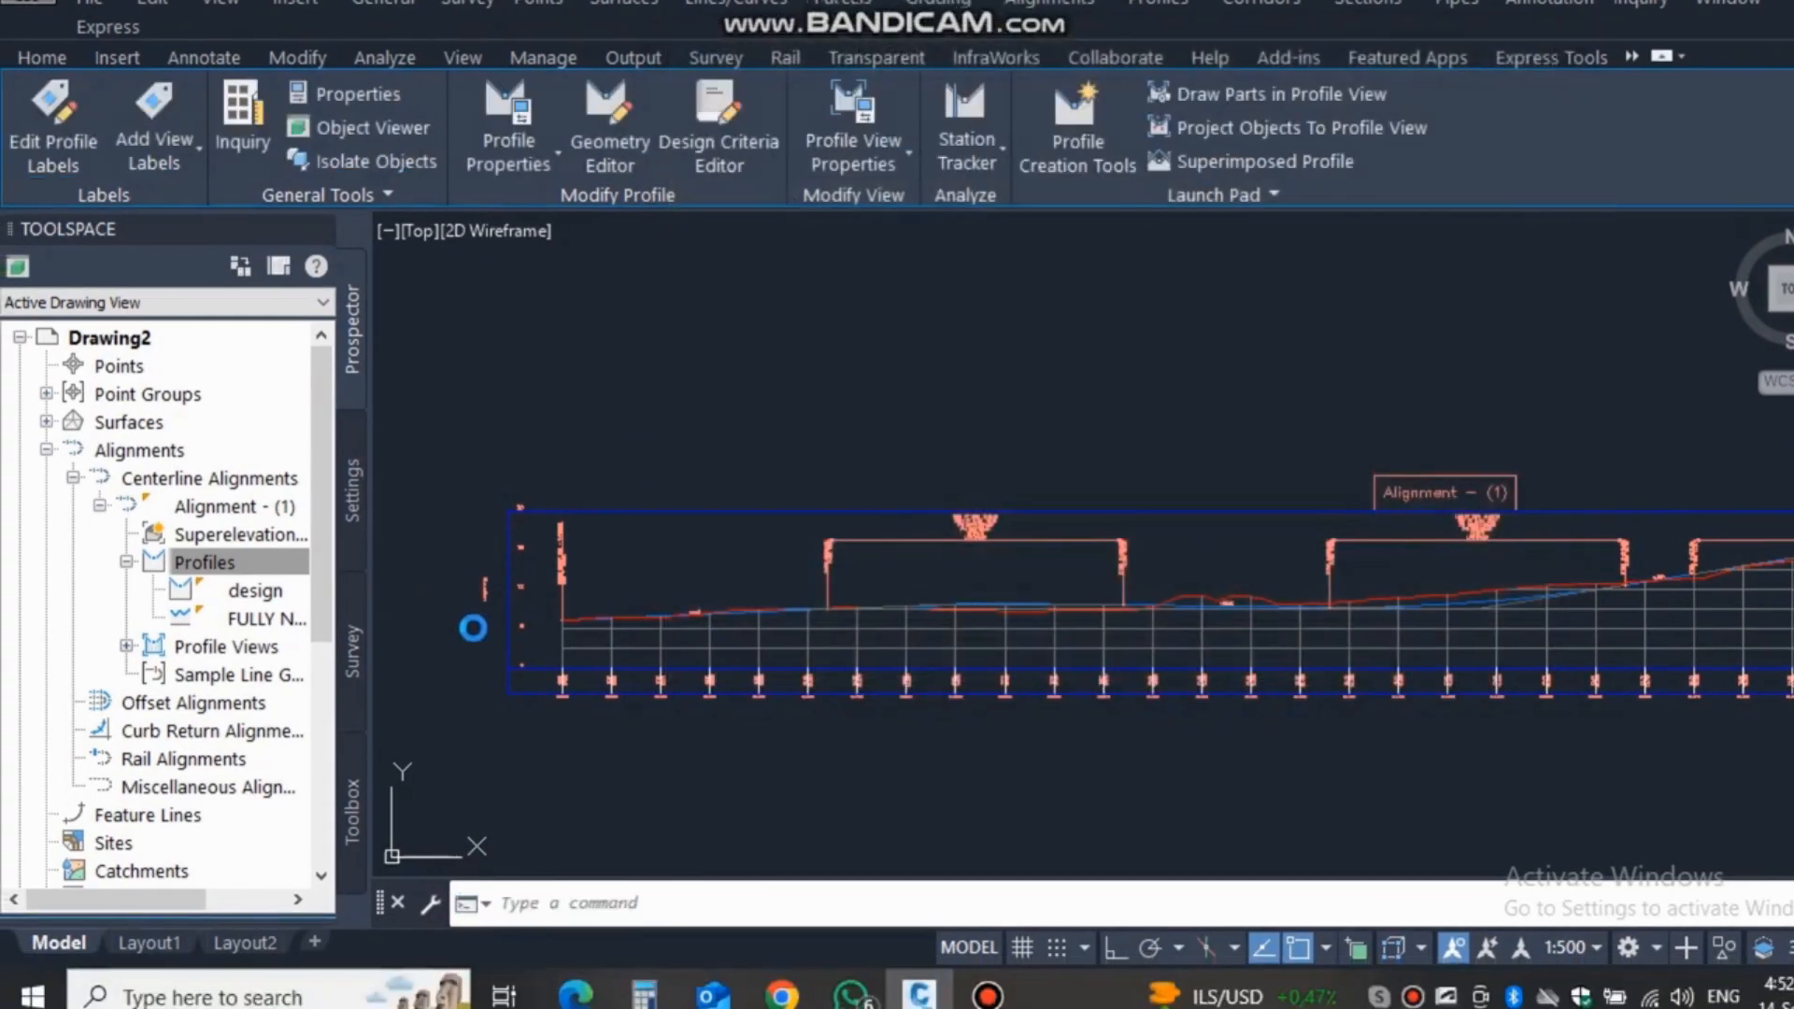
pyautogui.press('Escape')
pyautogui.scroll(6, 473, 603)
pyautogui.scroll(-3, 473, 603)
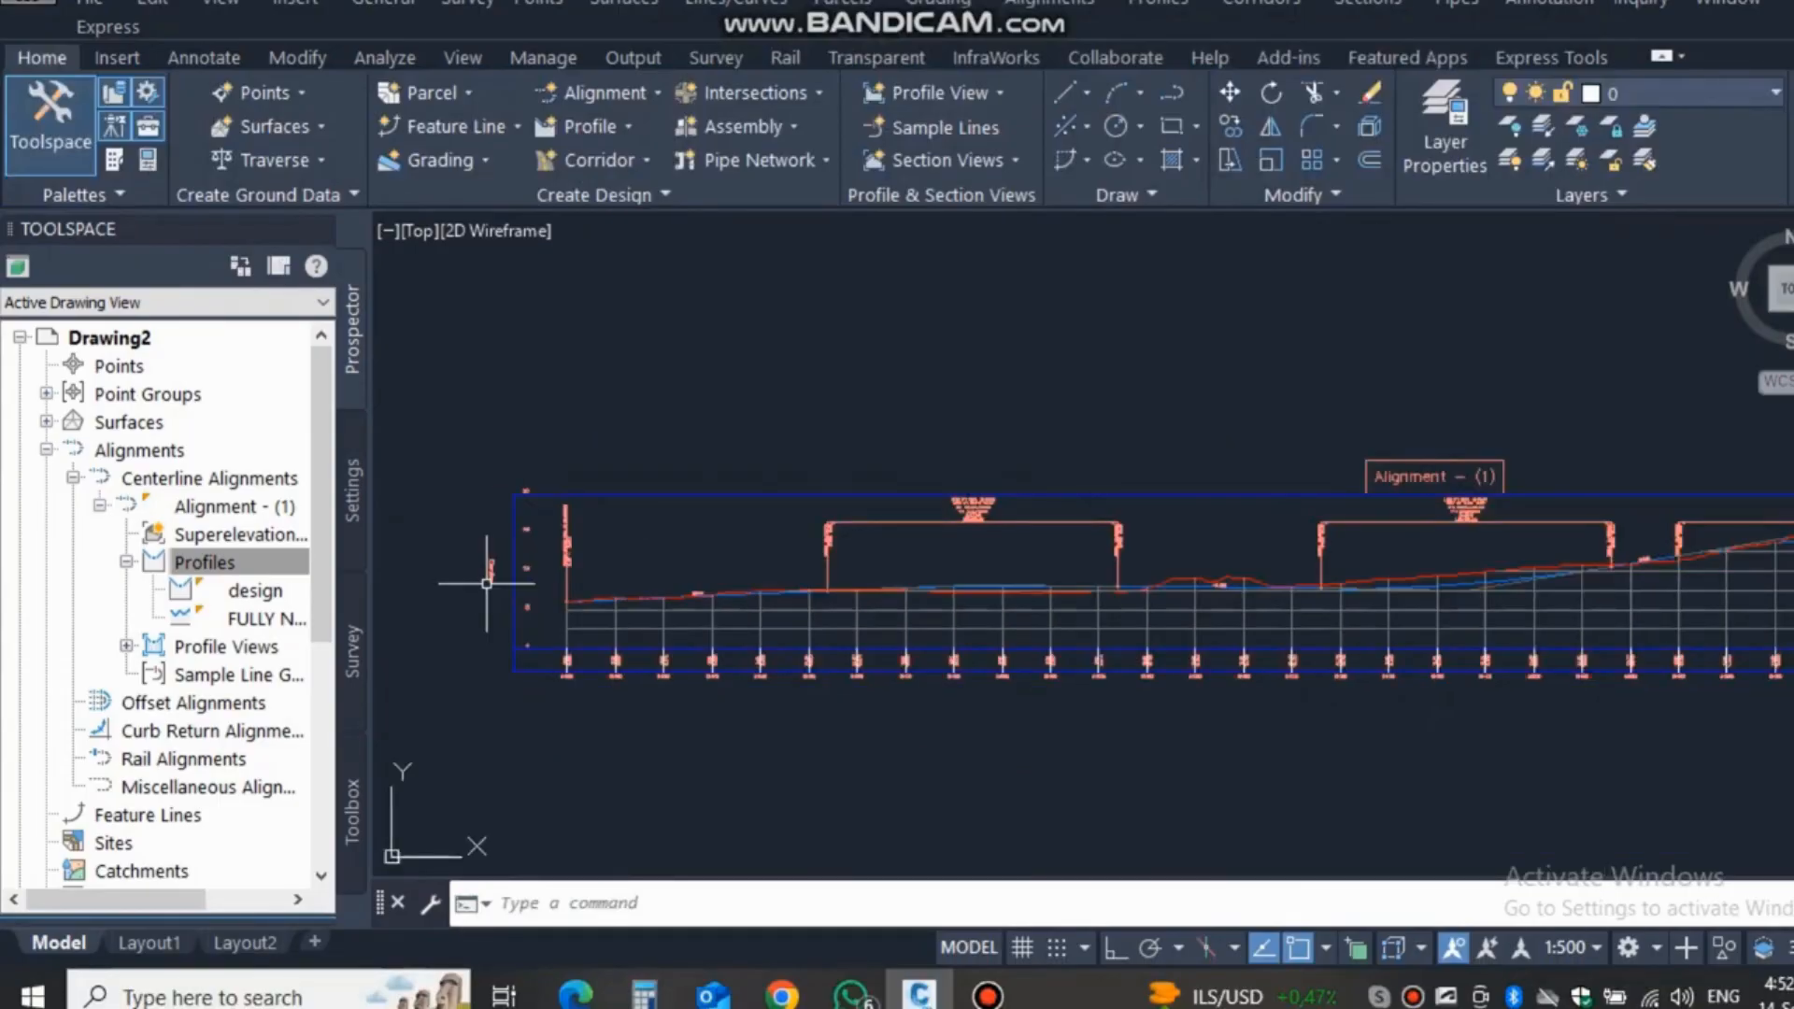
# Reopen the profile view style, make the left axis major and minor ticks visible and apply the changes.
pyautogui.click(549, 580)
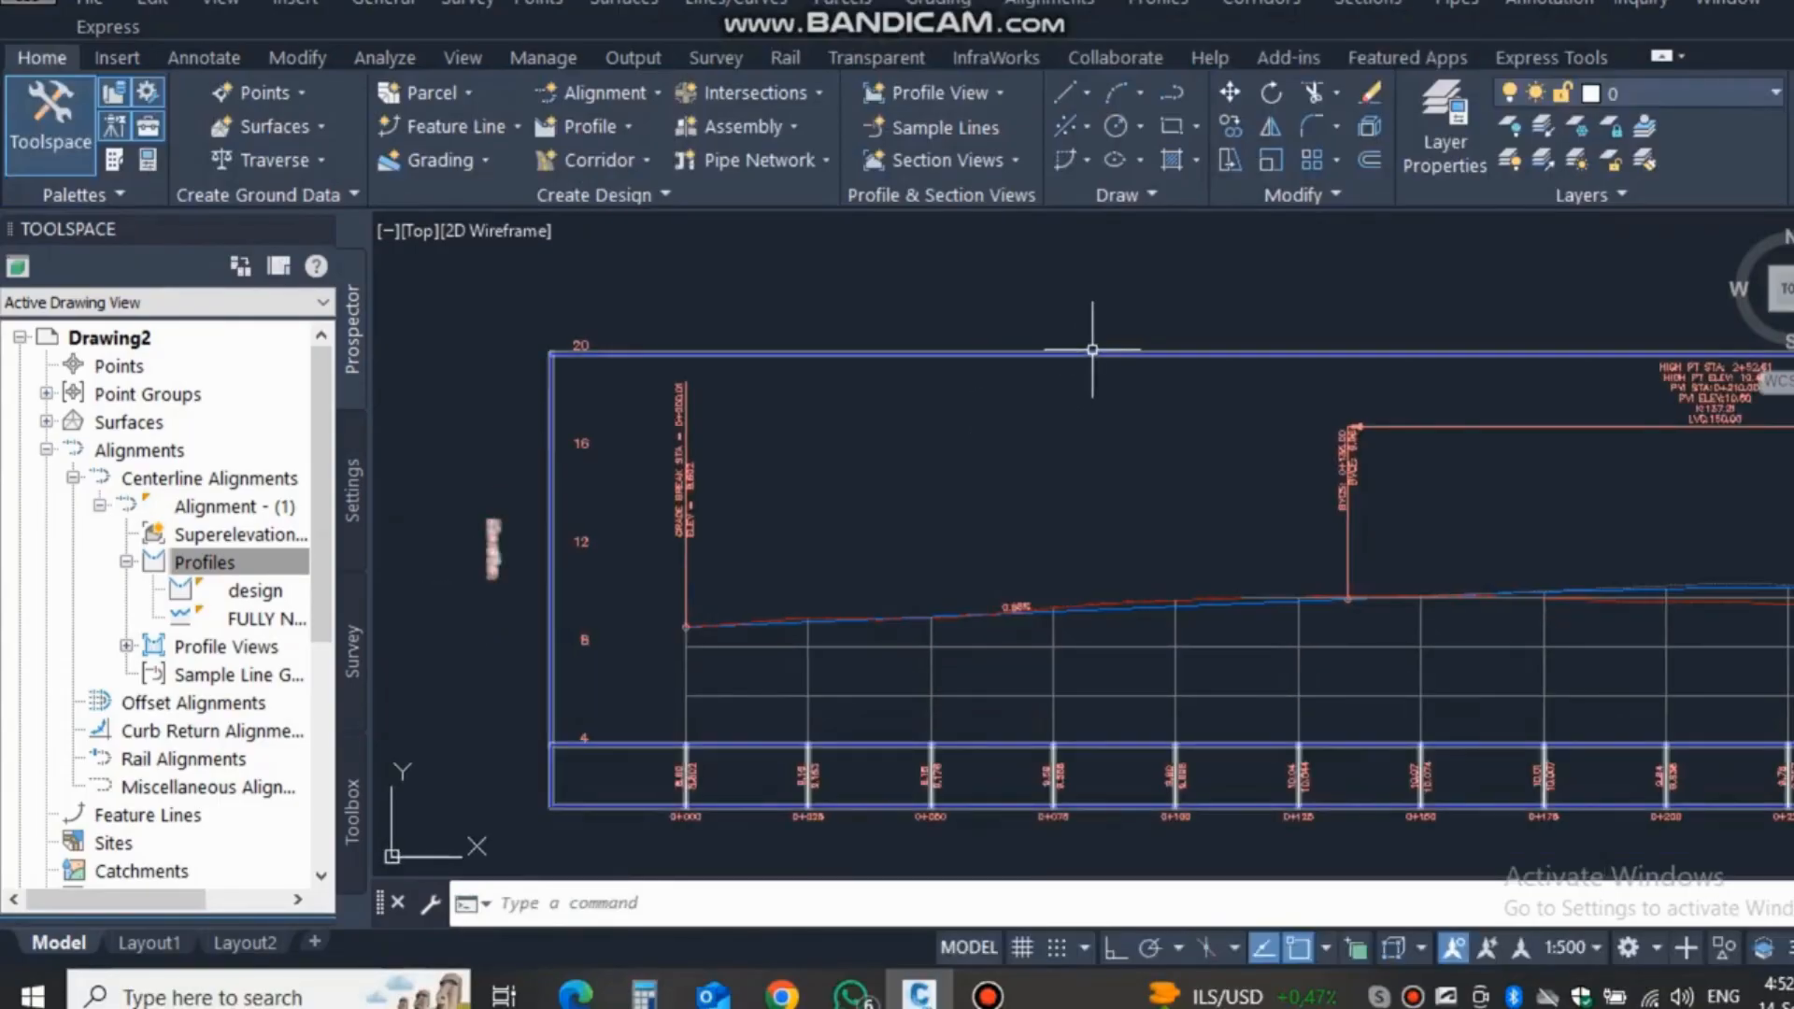
pyautogui.rightClick(1091, 352)
pyautogui.click(1242, 685)
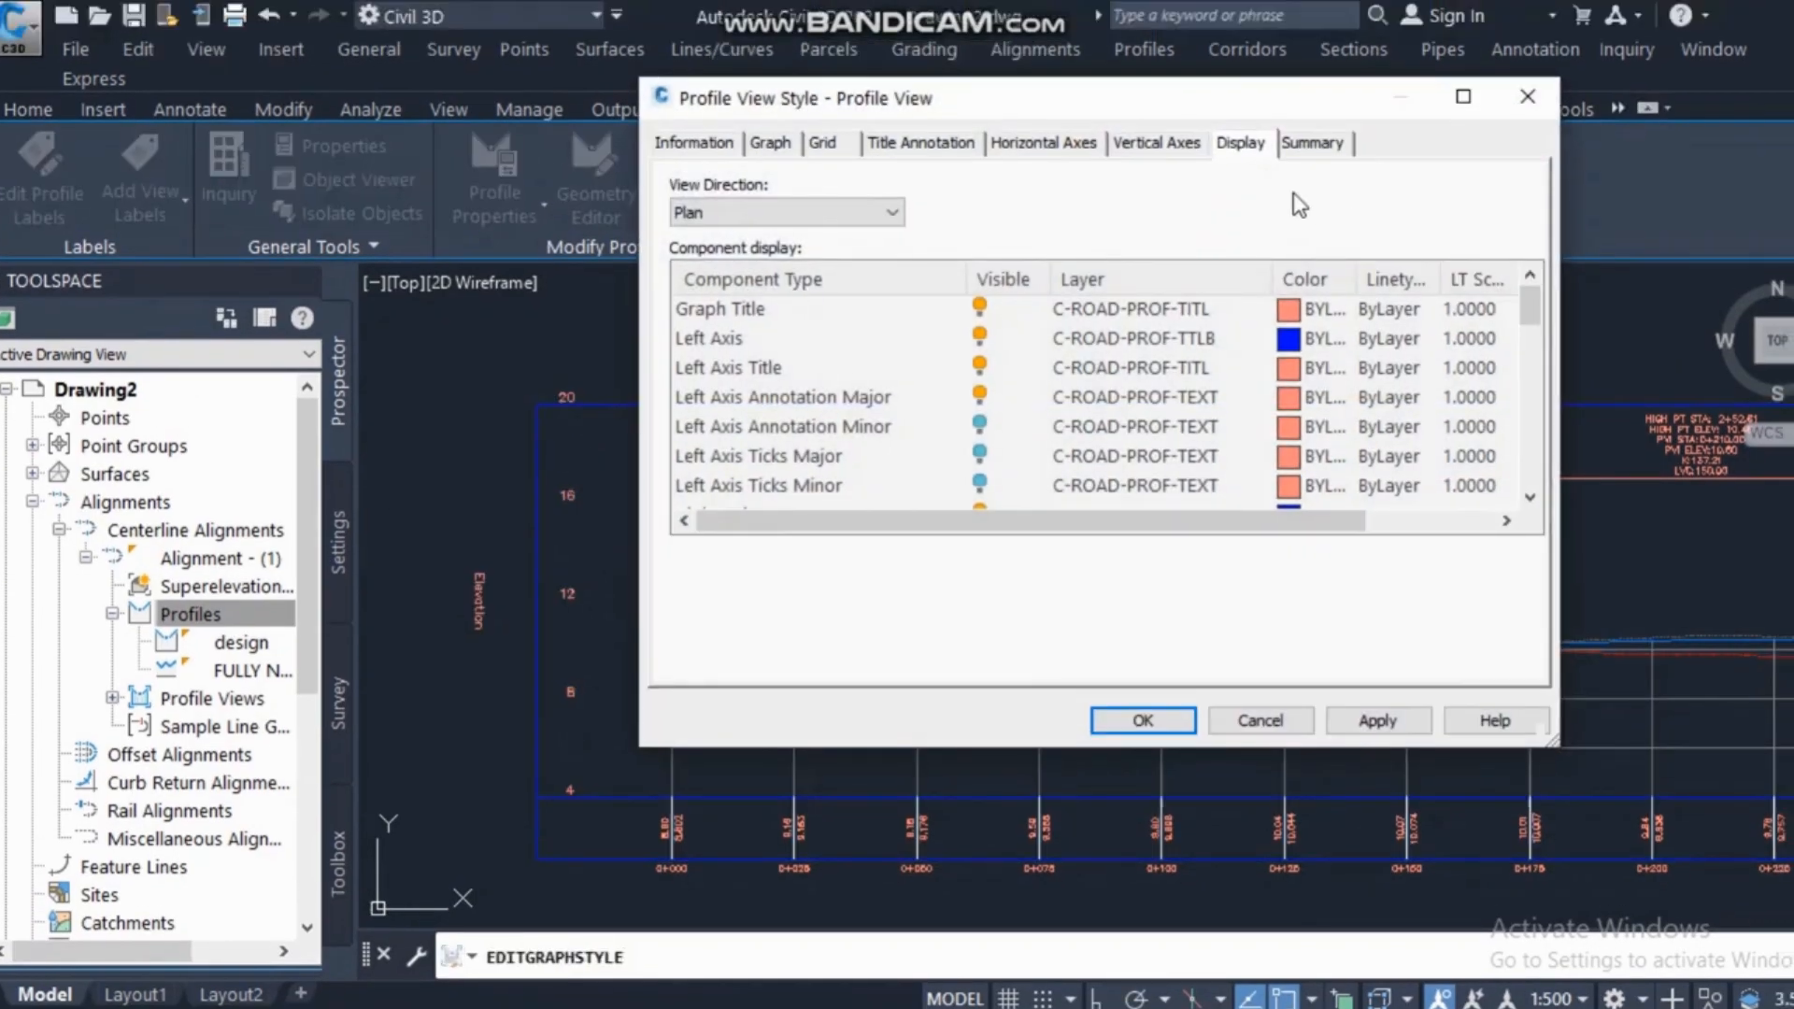
pyautogui.moveTo(1098, 98); pyautogui.dragTo(1219, 75)
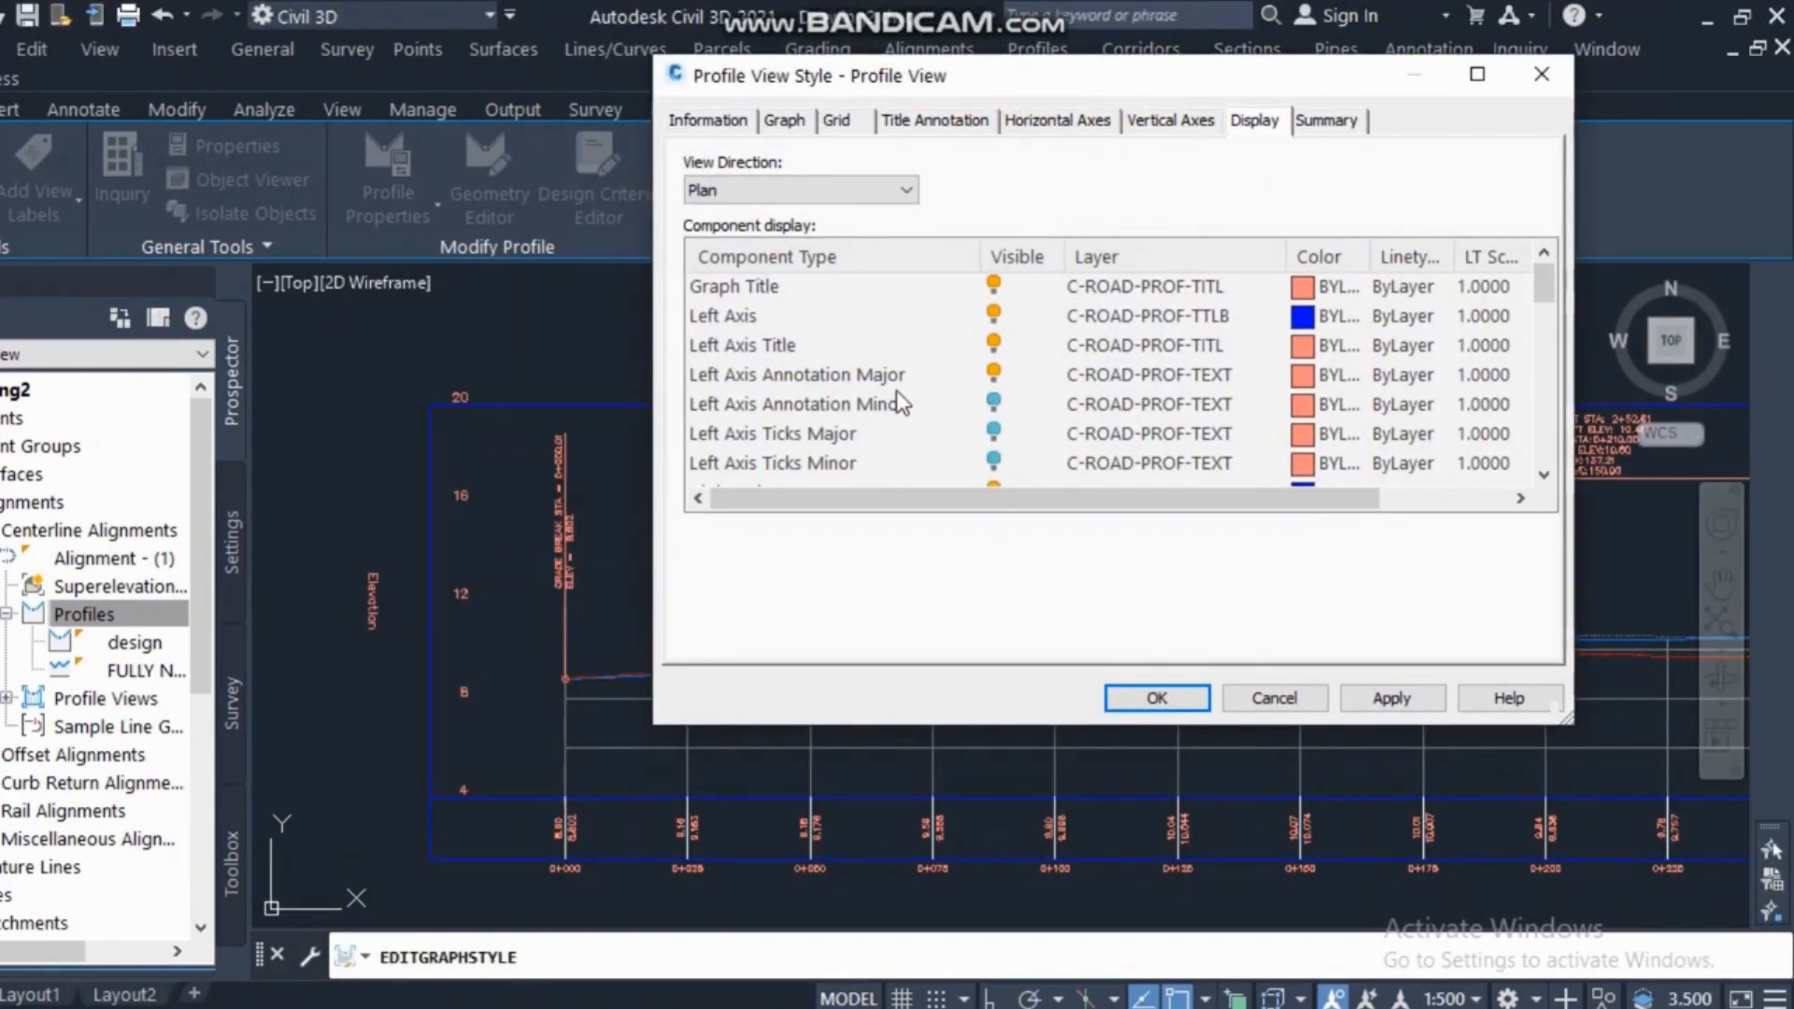
pyautogui.click(993, 403)
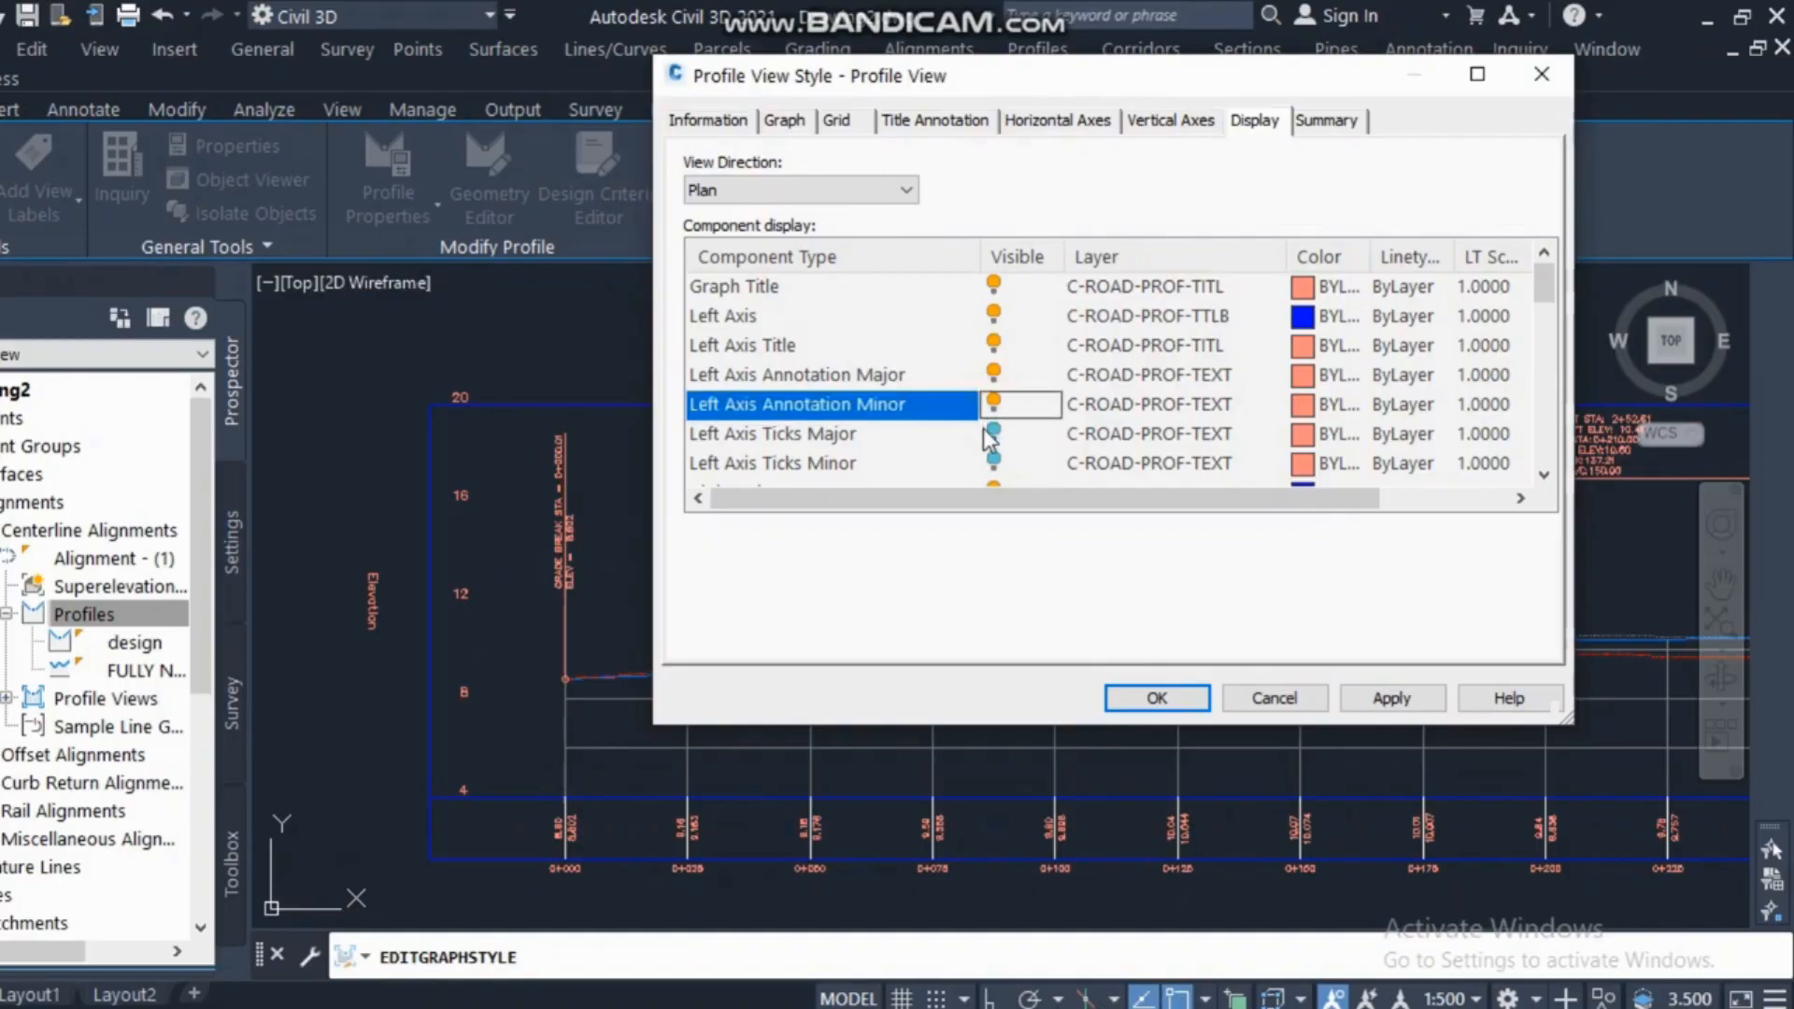
pyautogui.click(993, 403)
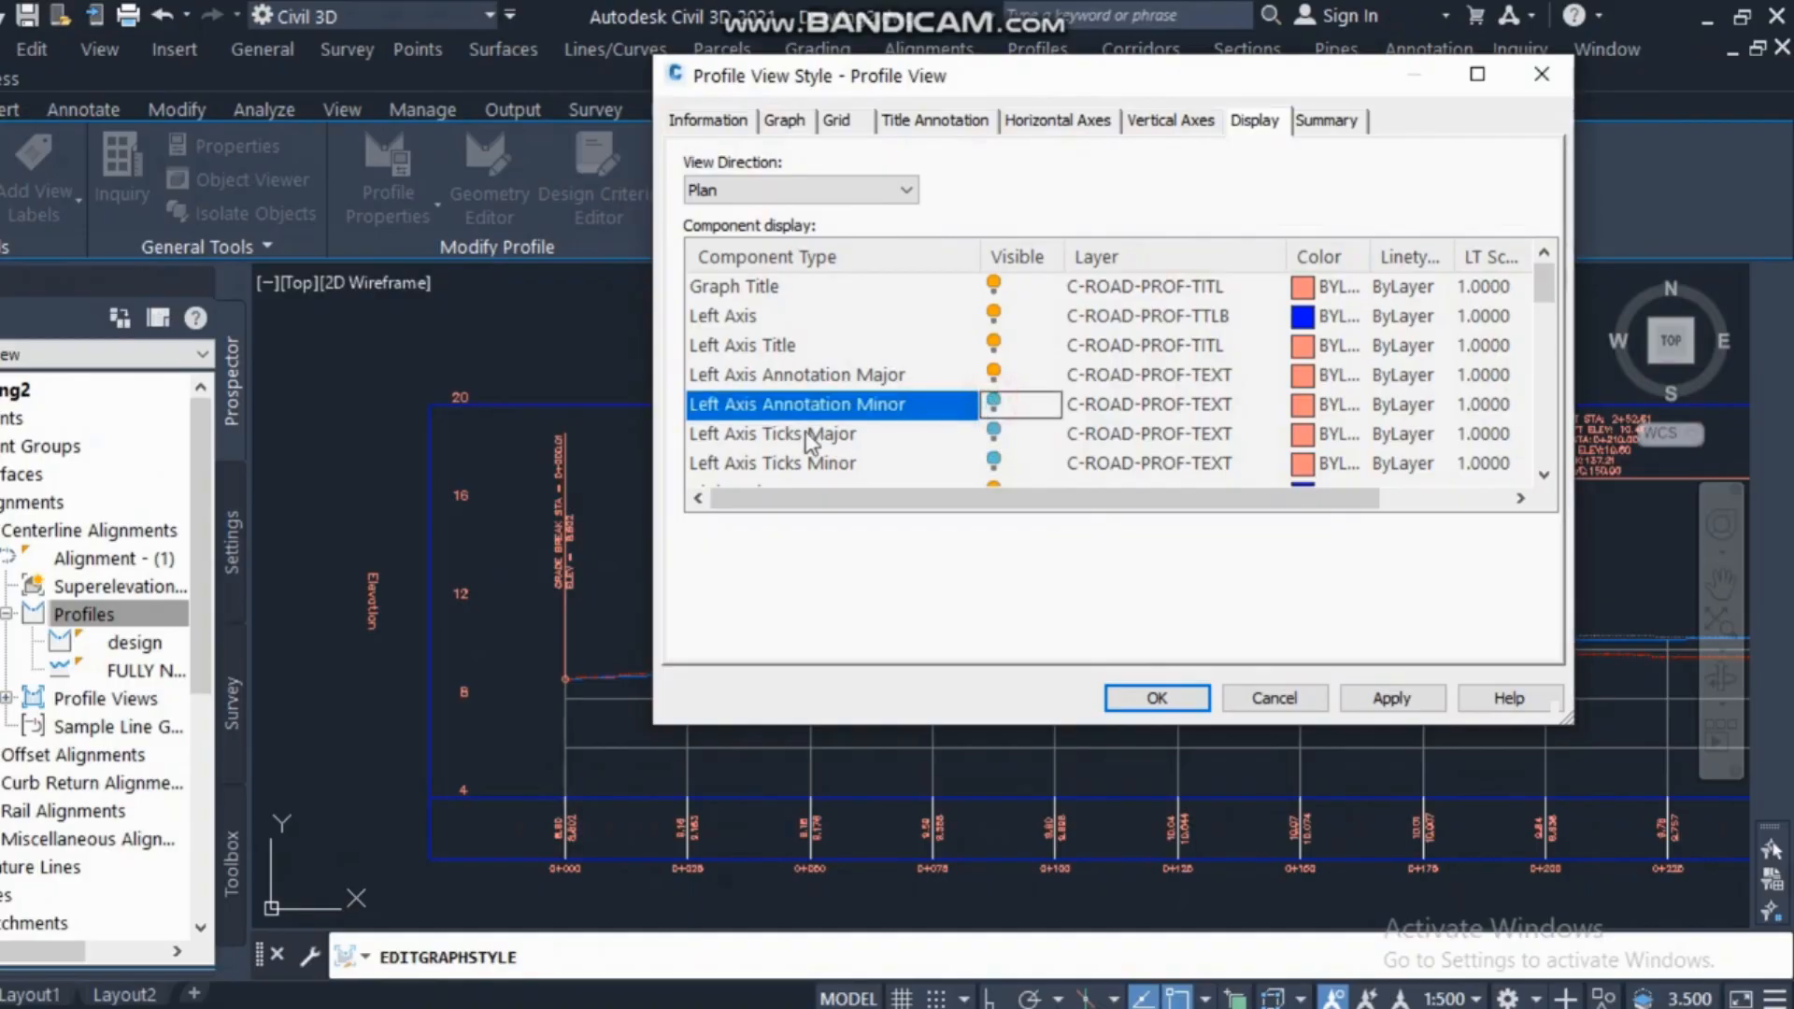
pyautogui.click(994, 434)
pyautogui.click(1374, 699)
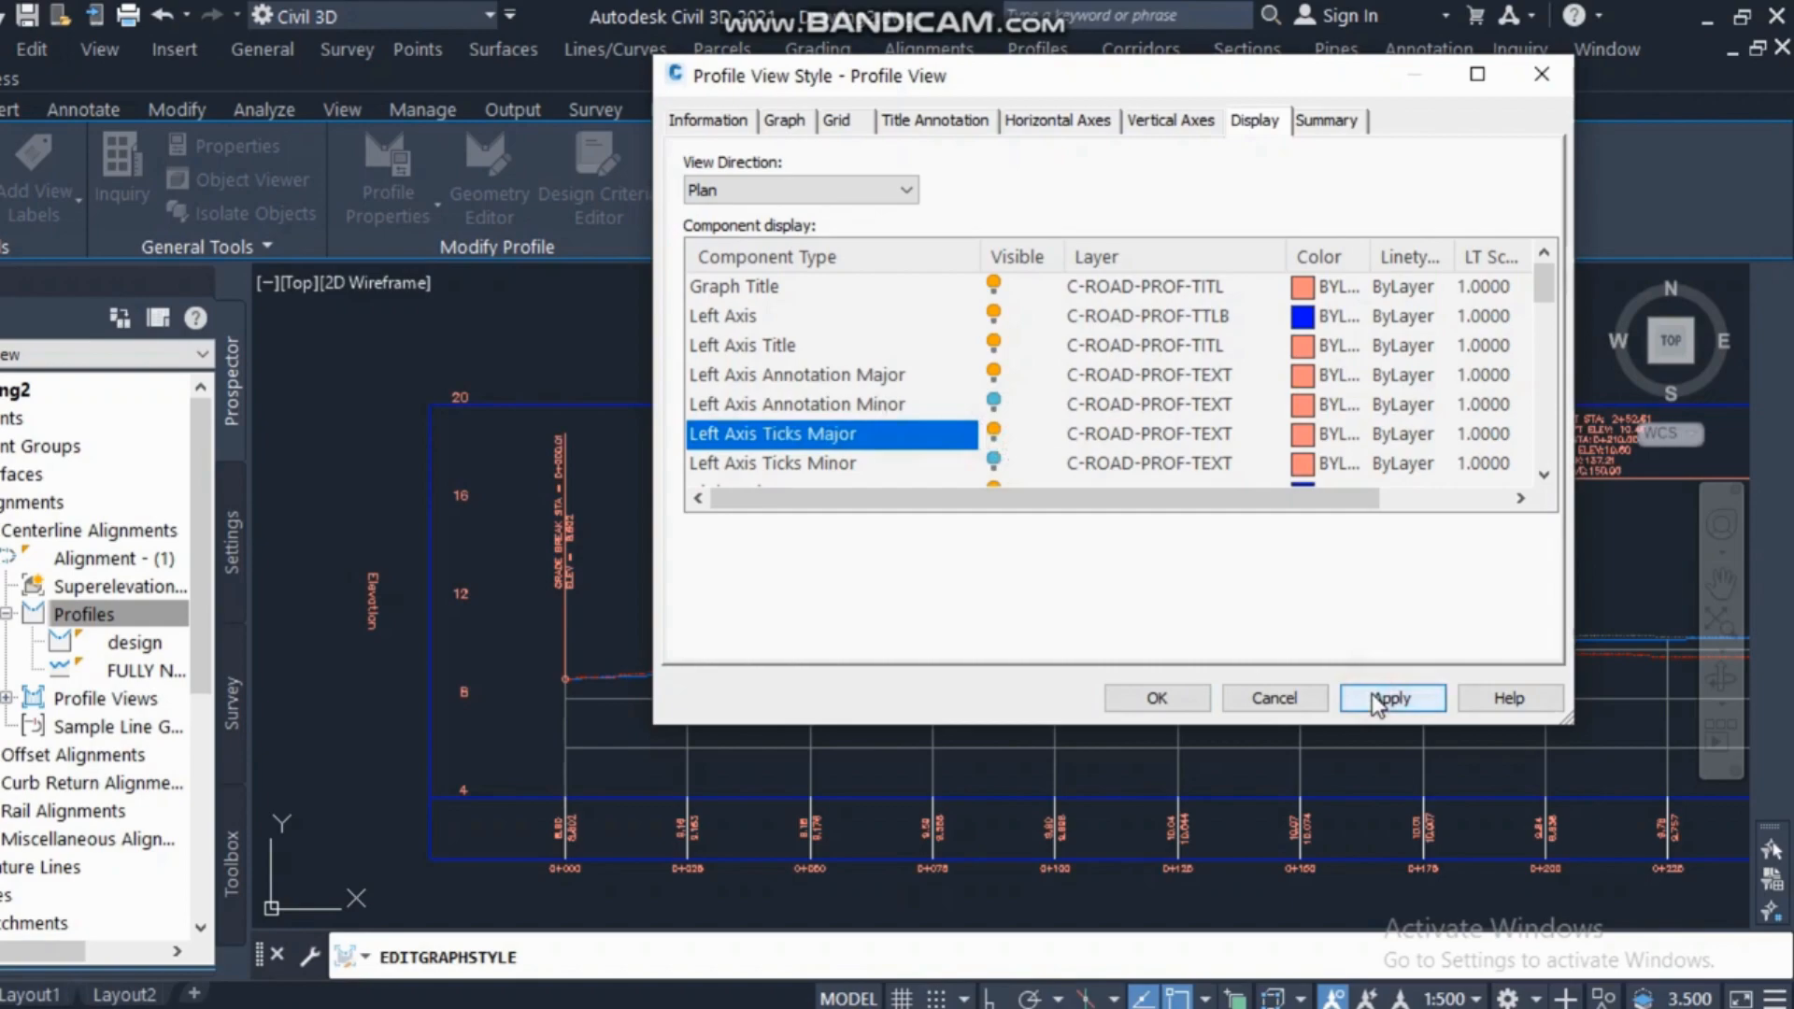
pyautogui.click(995, 462)
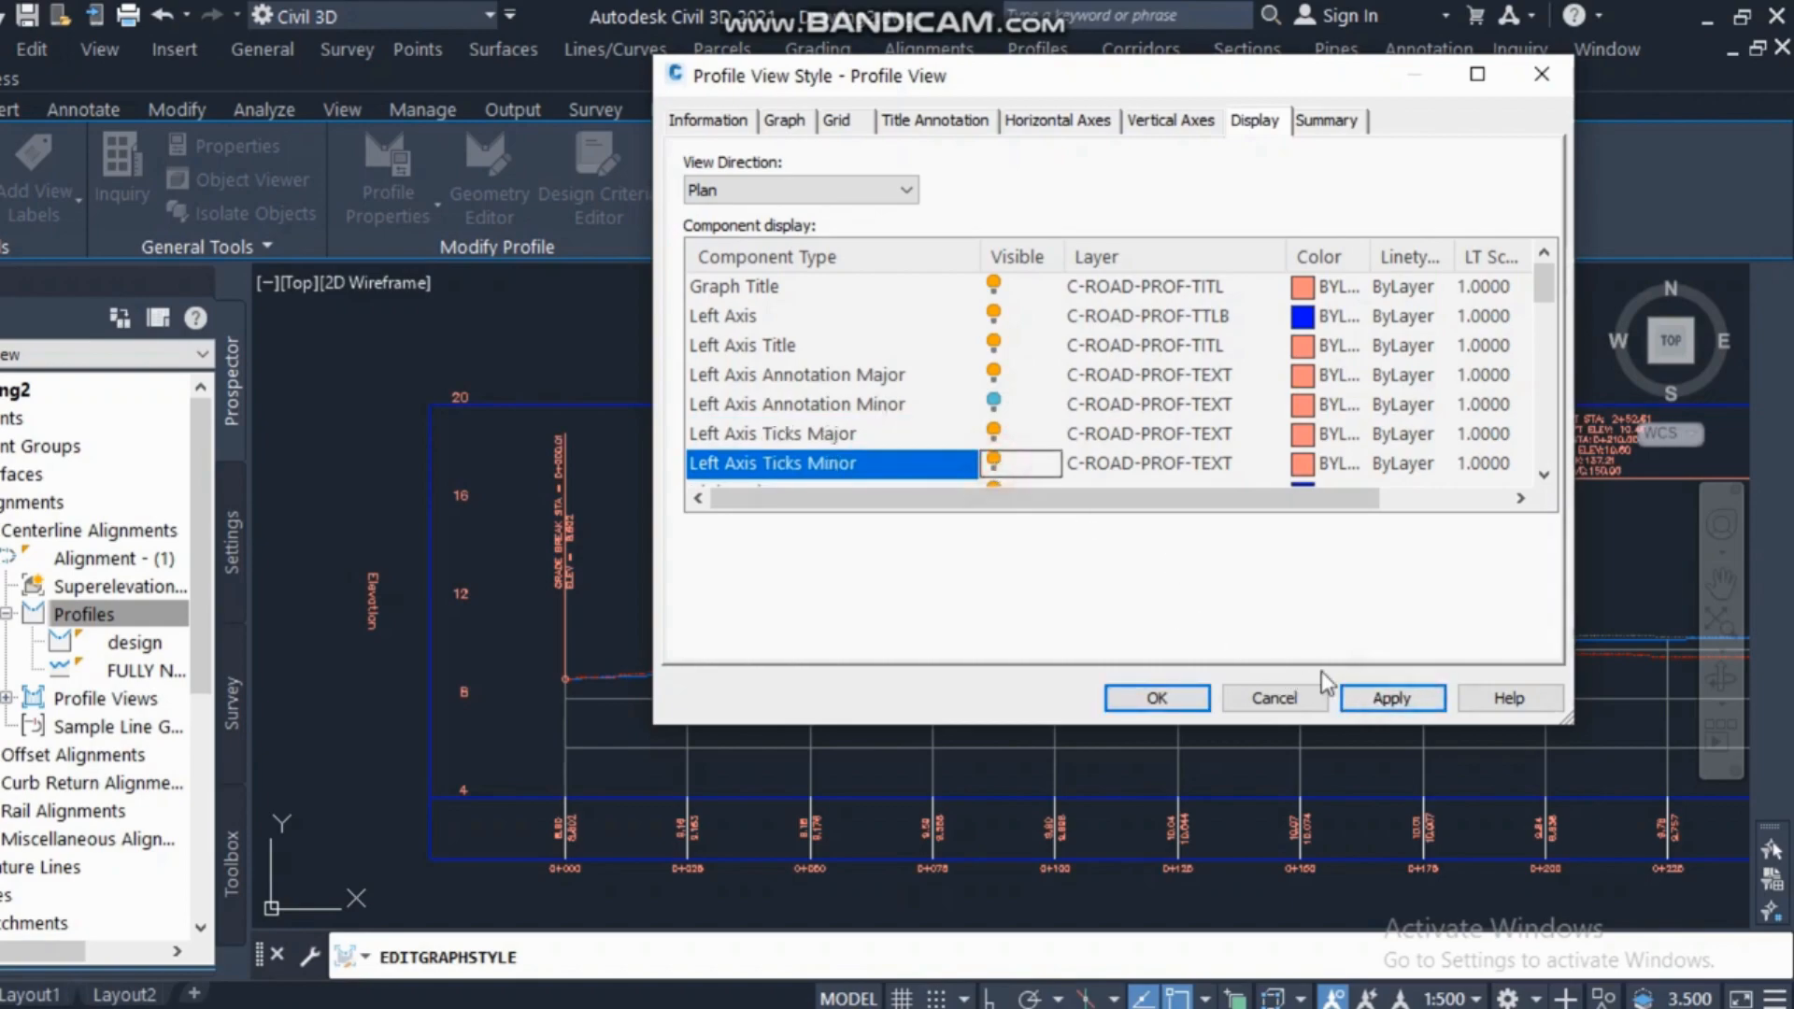
pyautogui.click(1386, 699)
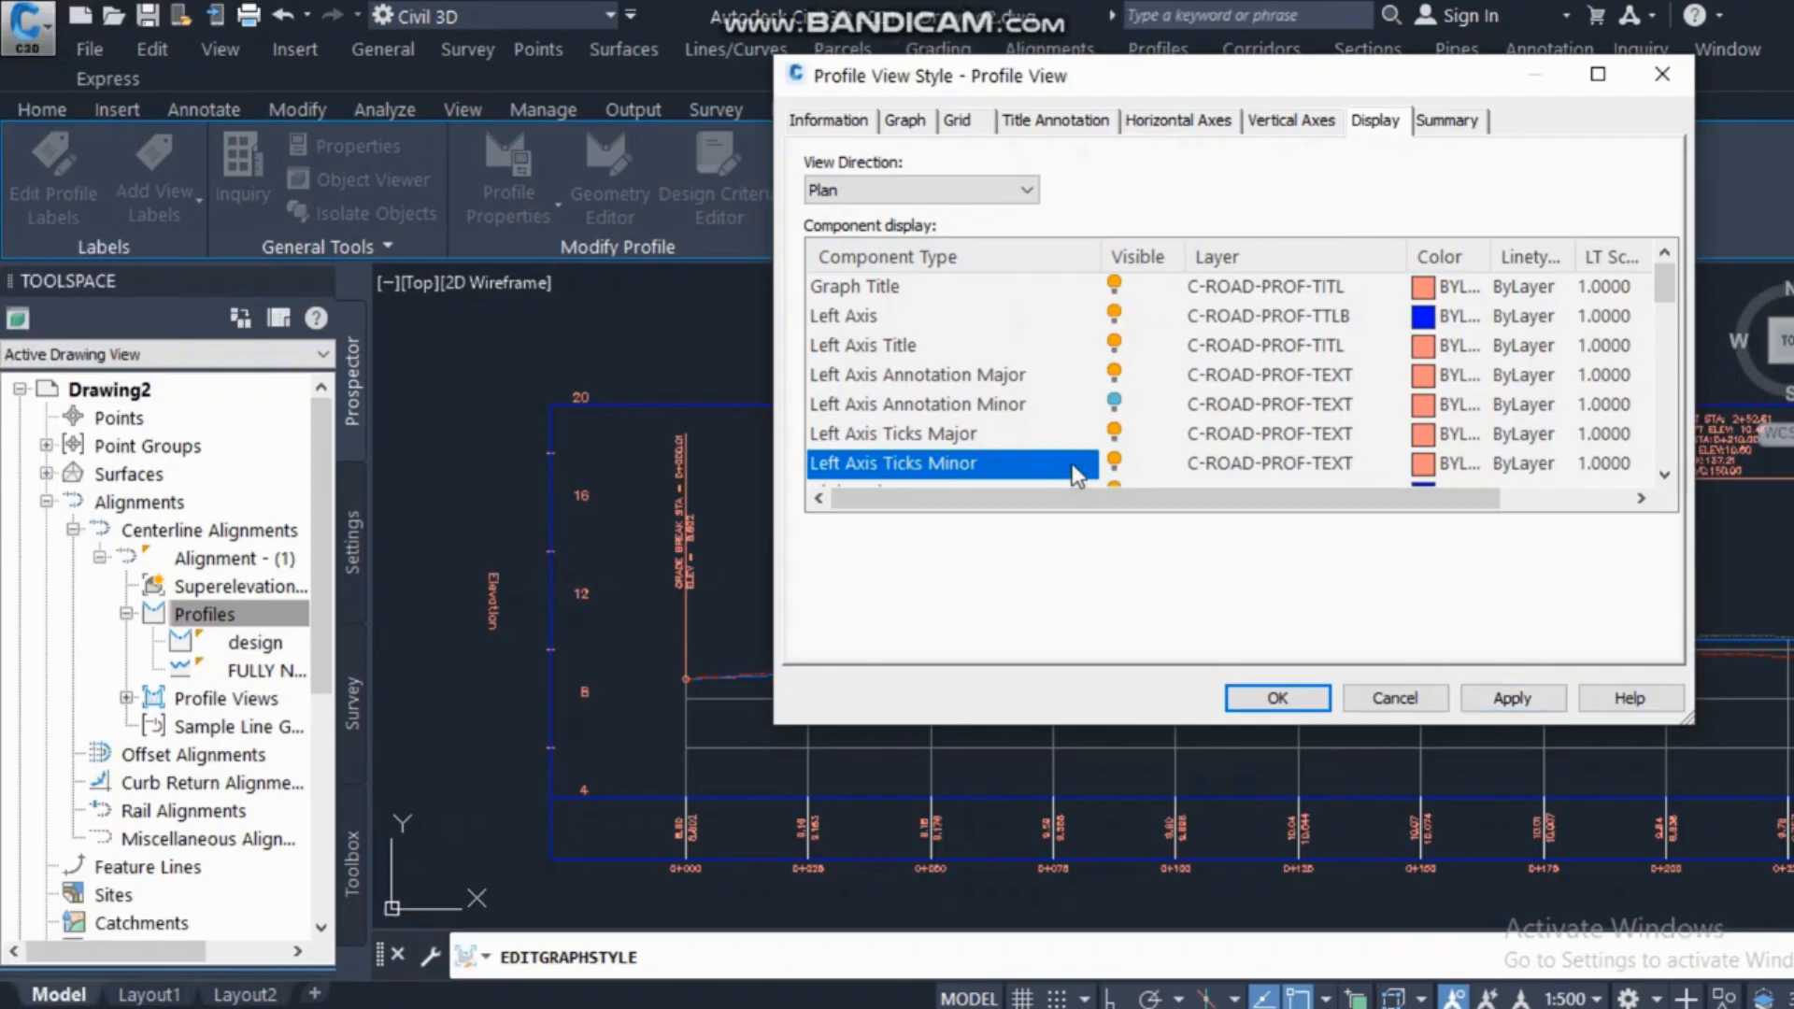
# Make the left axis minor annotation visible, check the remaining display components and accept the style.
pyautogui.click(1117, 402)
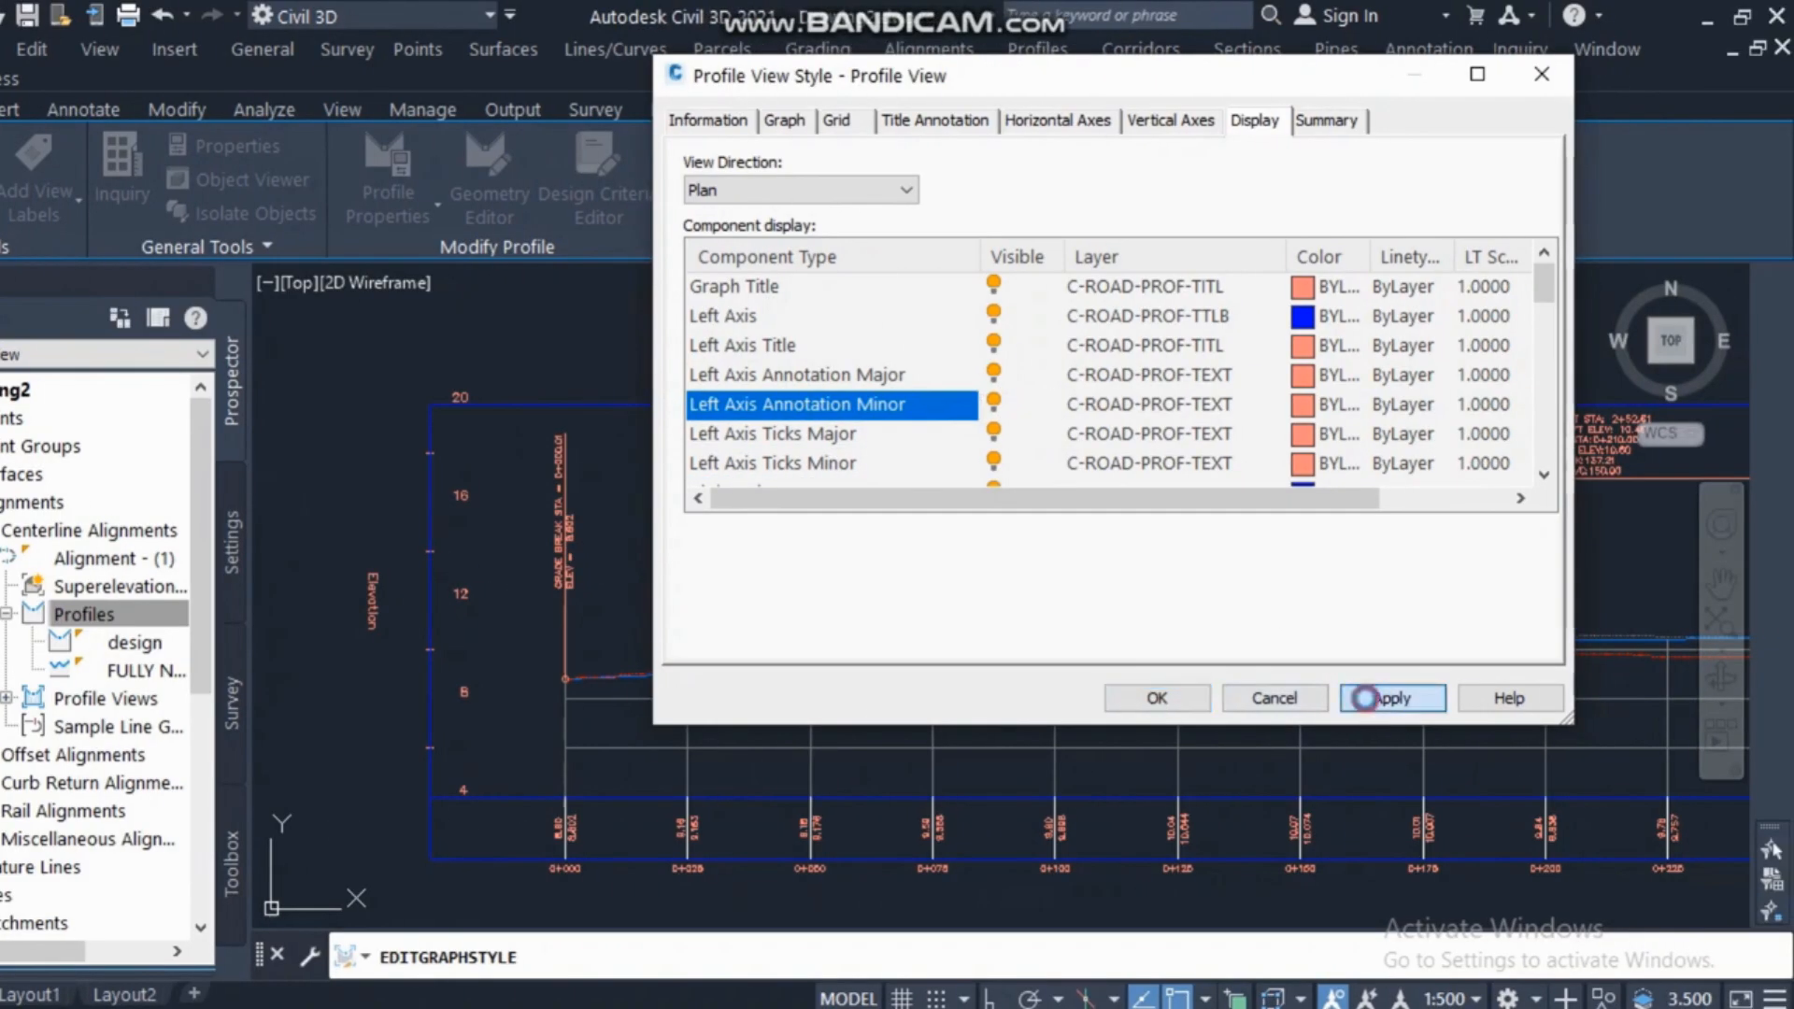
pyautogui.click(1487, 698)
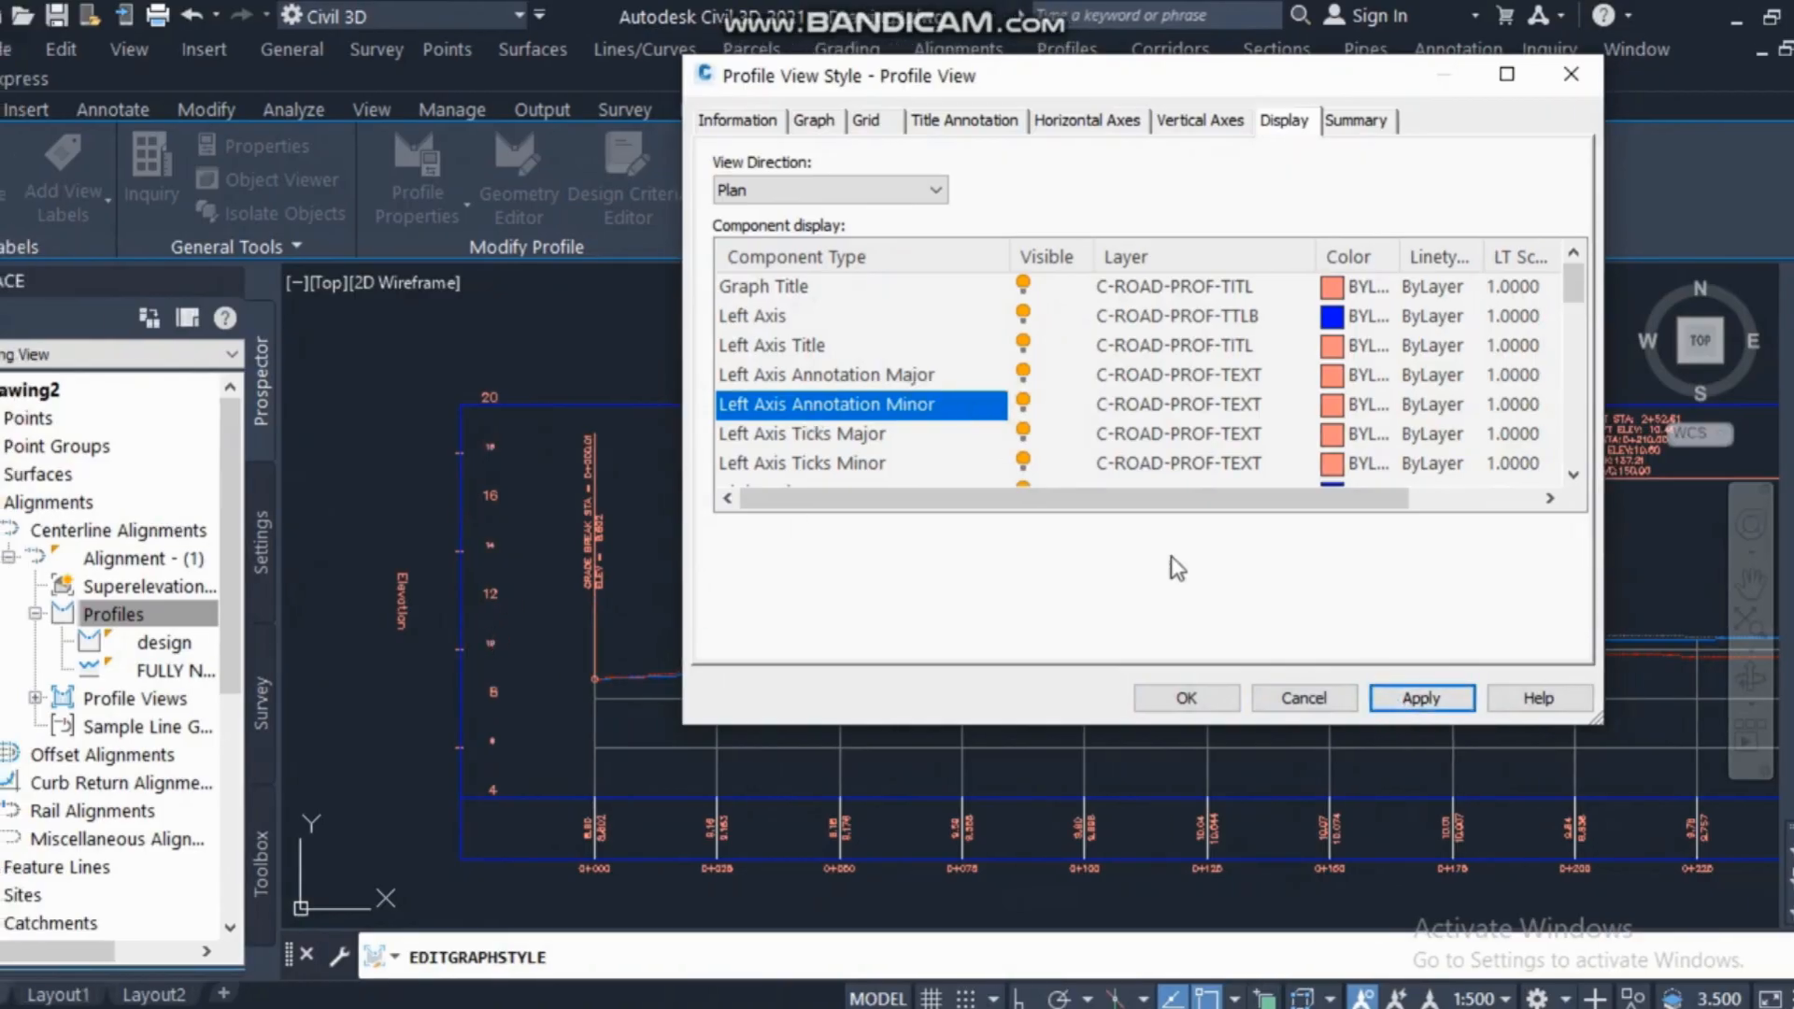
pyautogui.moveTo(1574, 286)
pyautogui.mouseDown()
pyautogui.moveTo(1575, 338)
pyautogui.moveTo(1546, 346)
pyautogui.moveTo(1547, 482)
pyautogui.mouseUp()
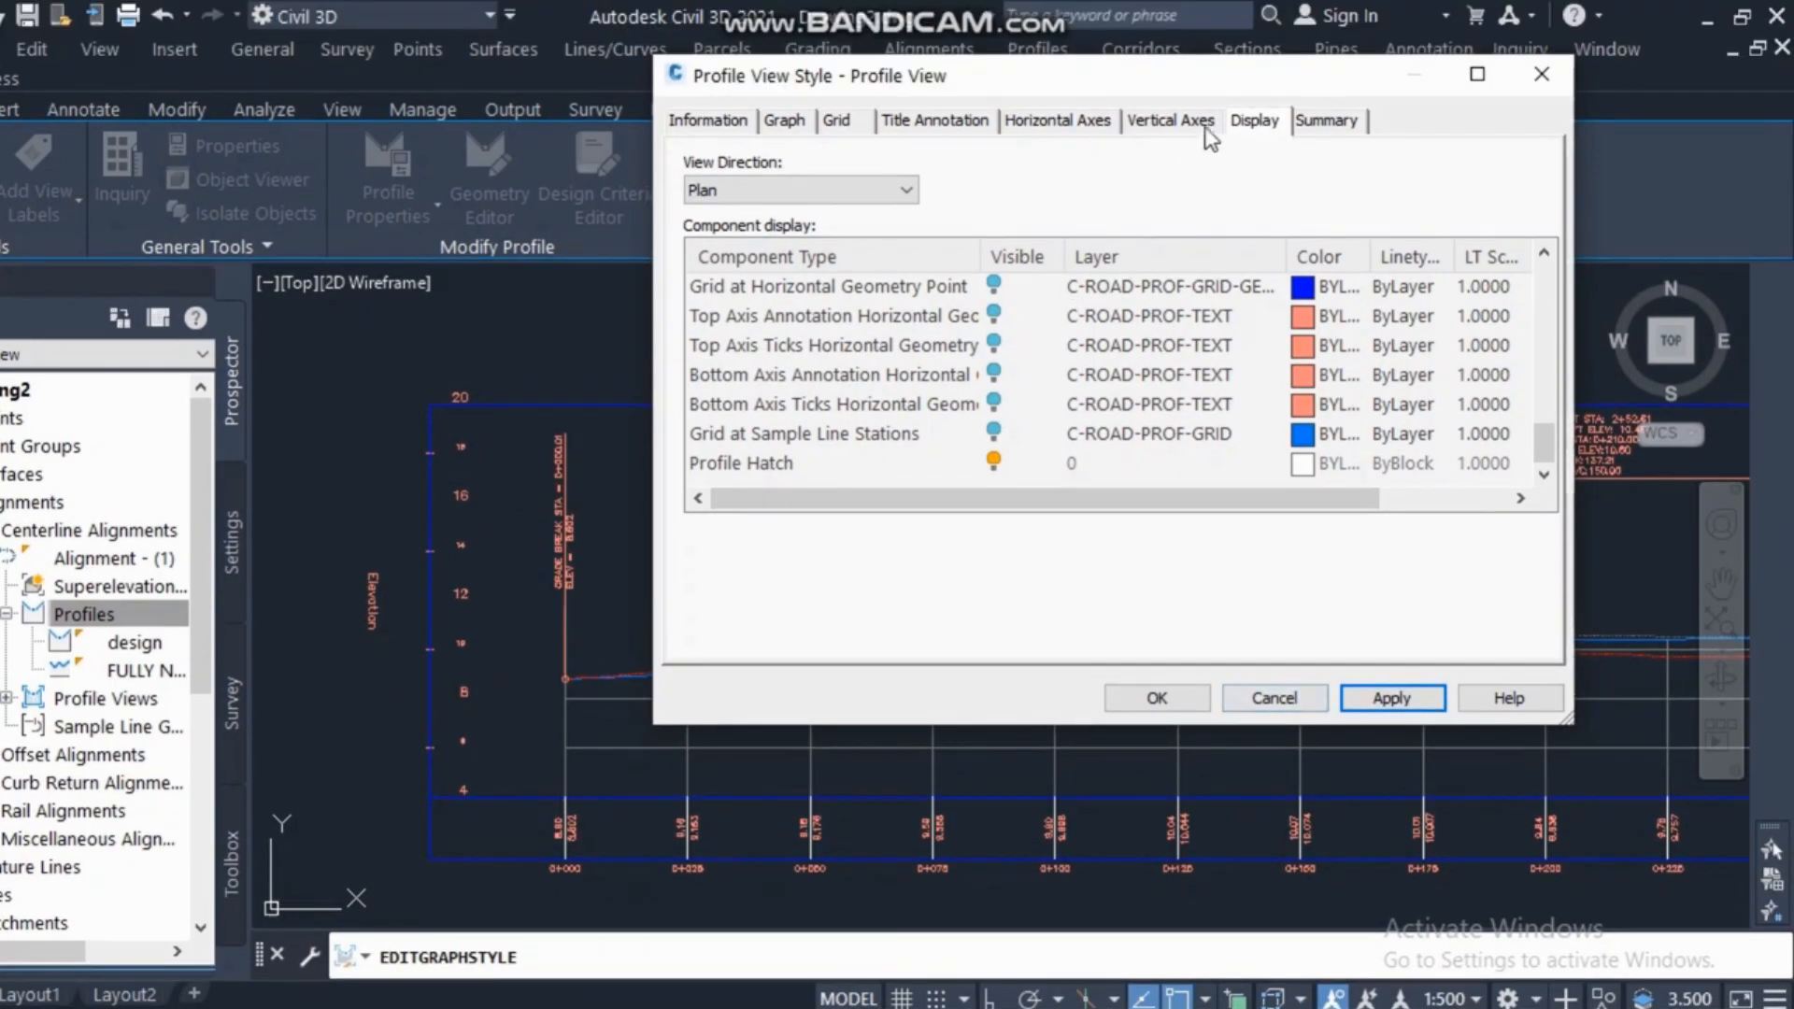
pyautogui.moveTo(1205, 23); pyautogui.dragTo(607, 46)
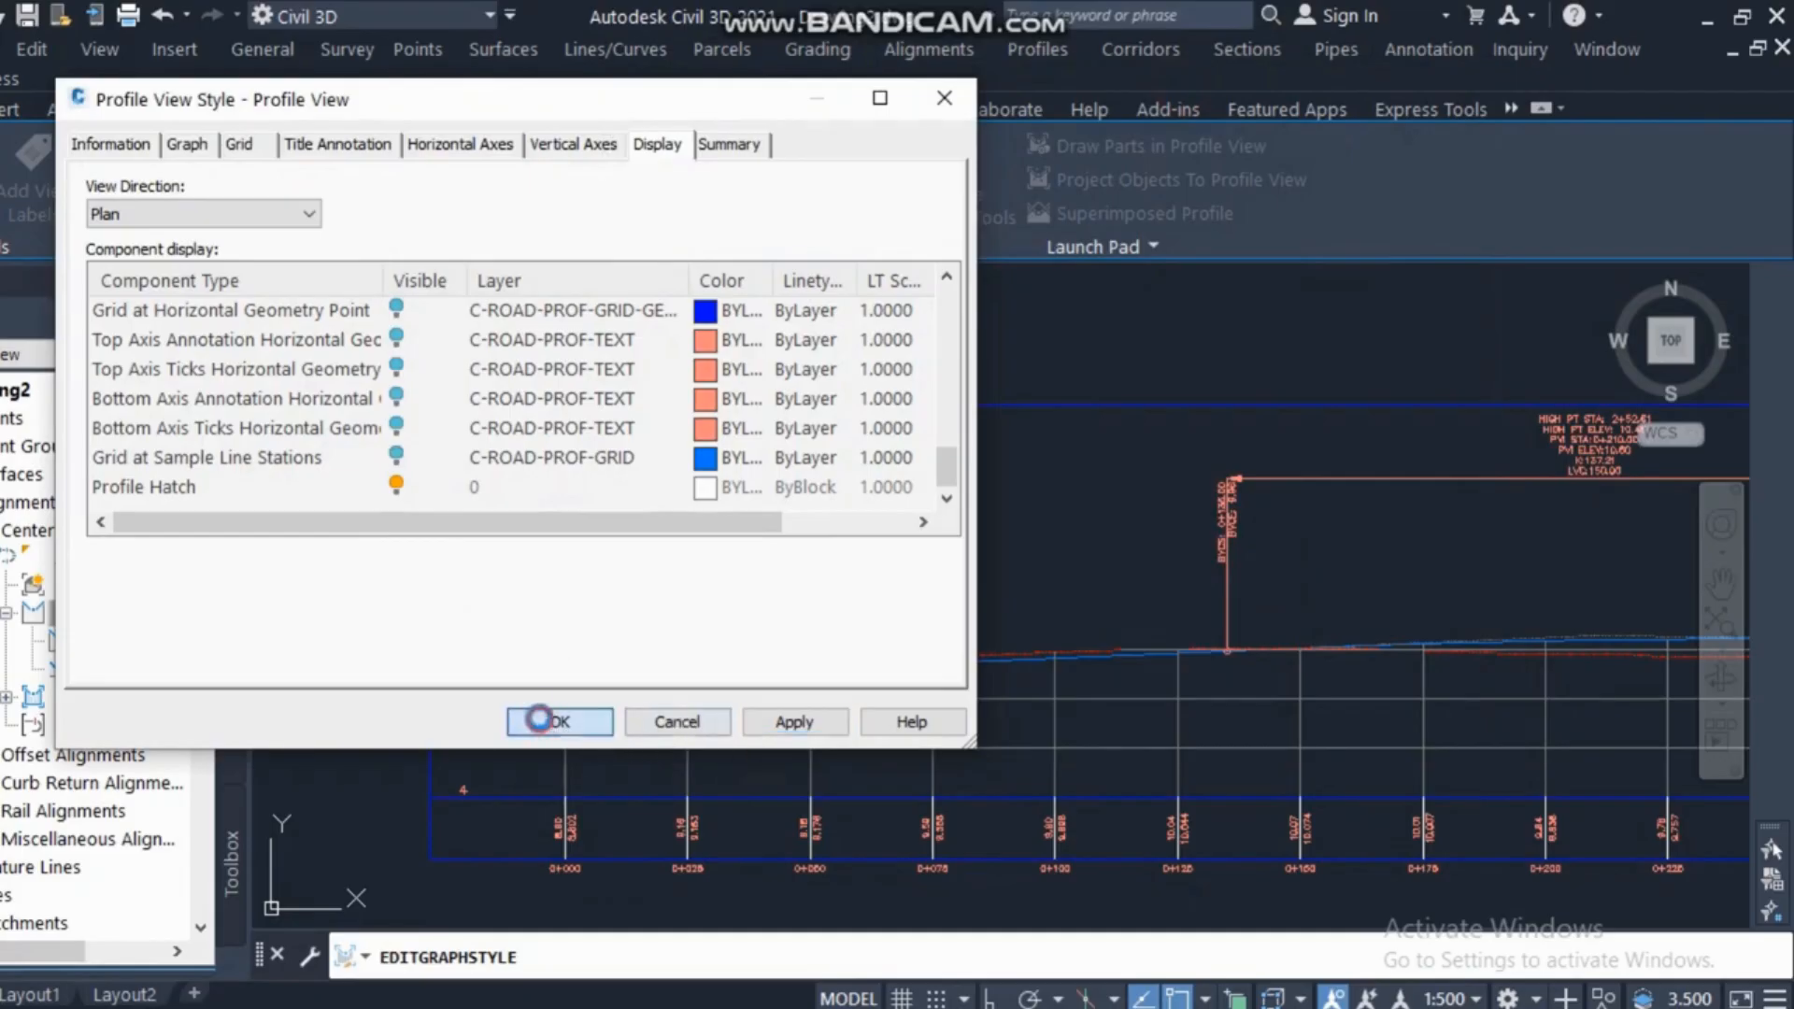
pyautogui.click(552, 722)
pyautogui.scroll(-5, 608, 671)
pyautogui.press('Escape')
pyautogui.scroll(4, 1135, 724)
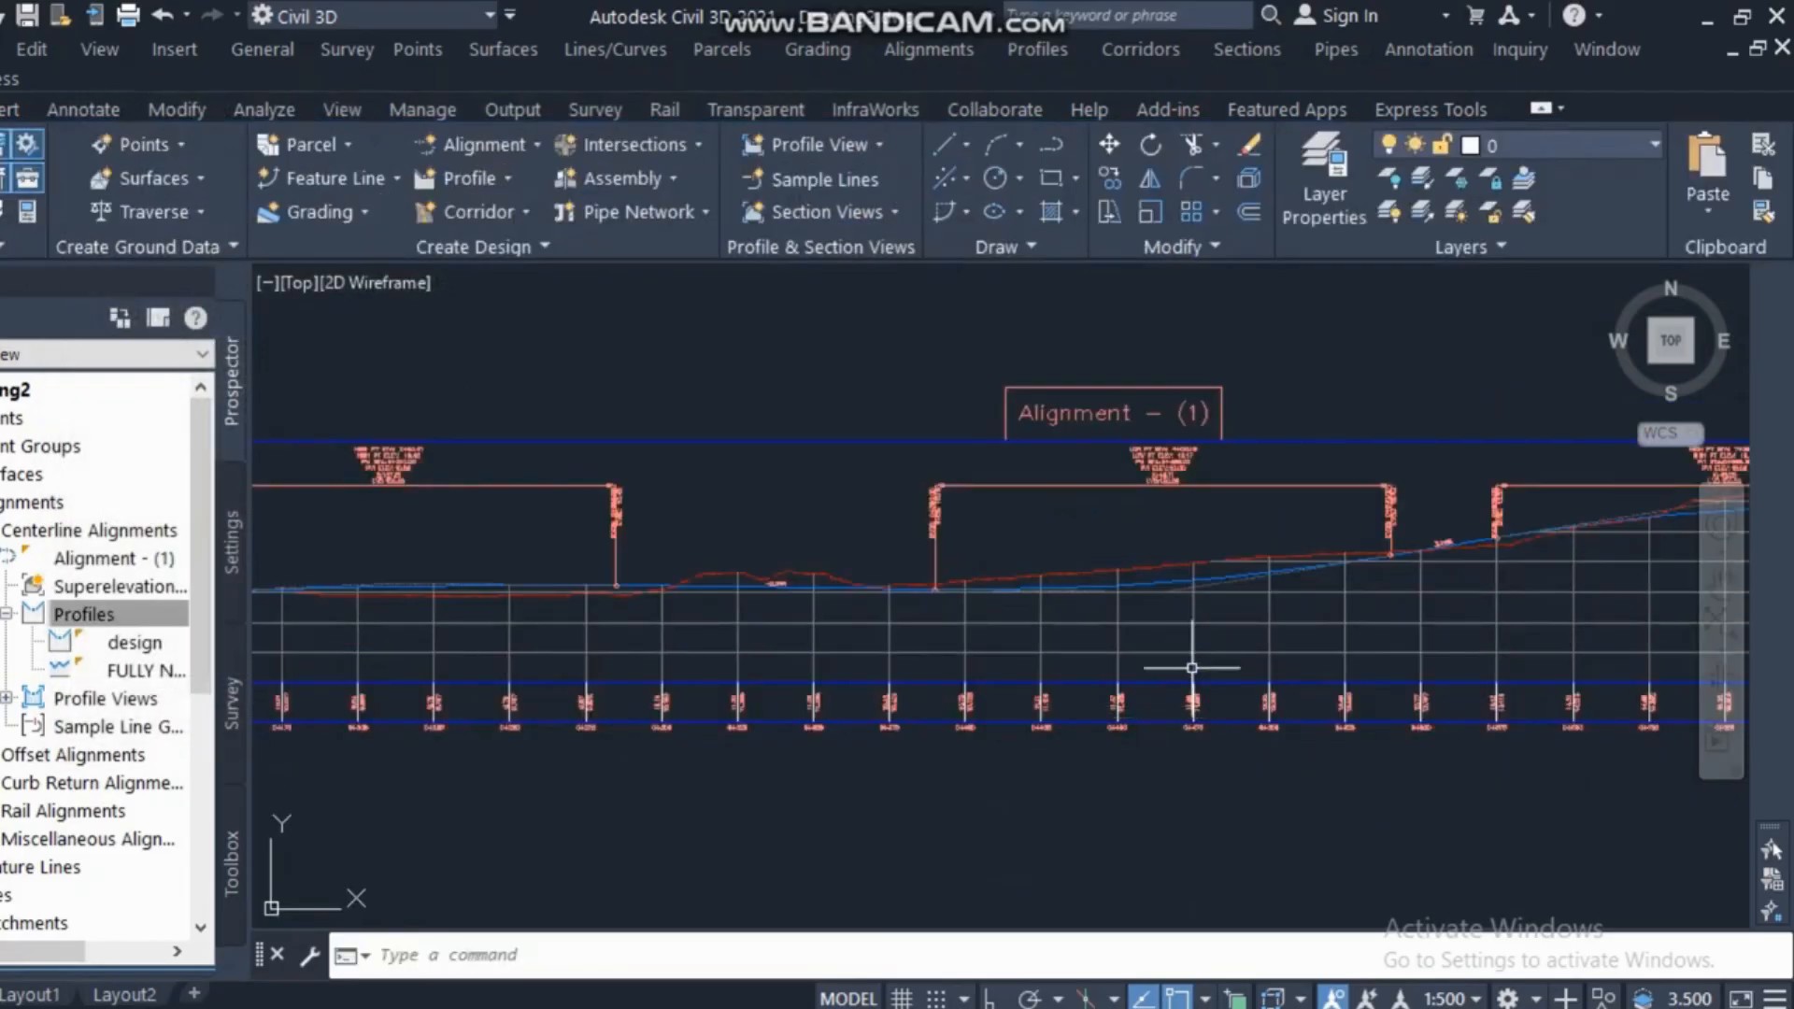
# Add cut and fill hatch areas between the surface and design profiles in the profile view properties and accept them.
pyautogui.click(1211, 624)
pyautogui.rightClick(1213, 620)
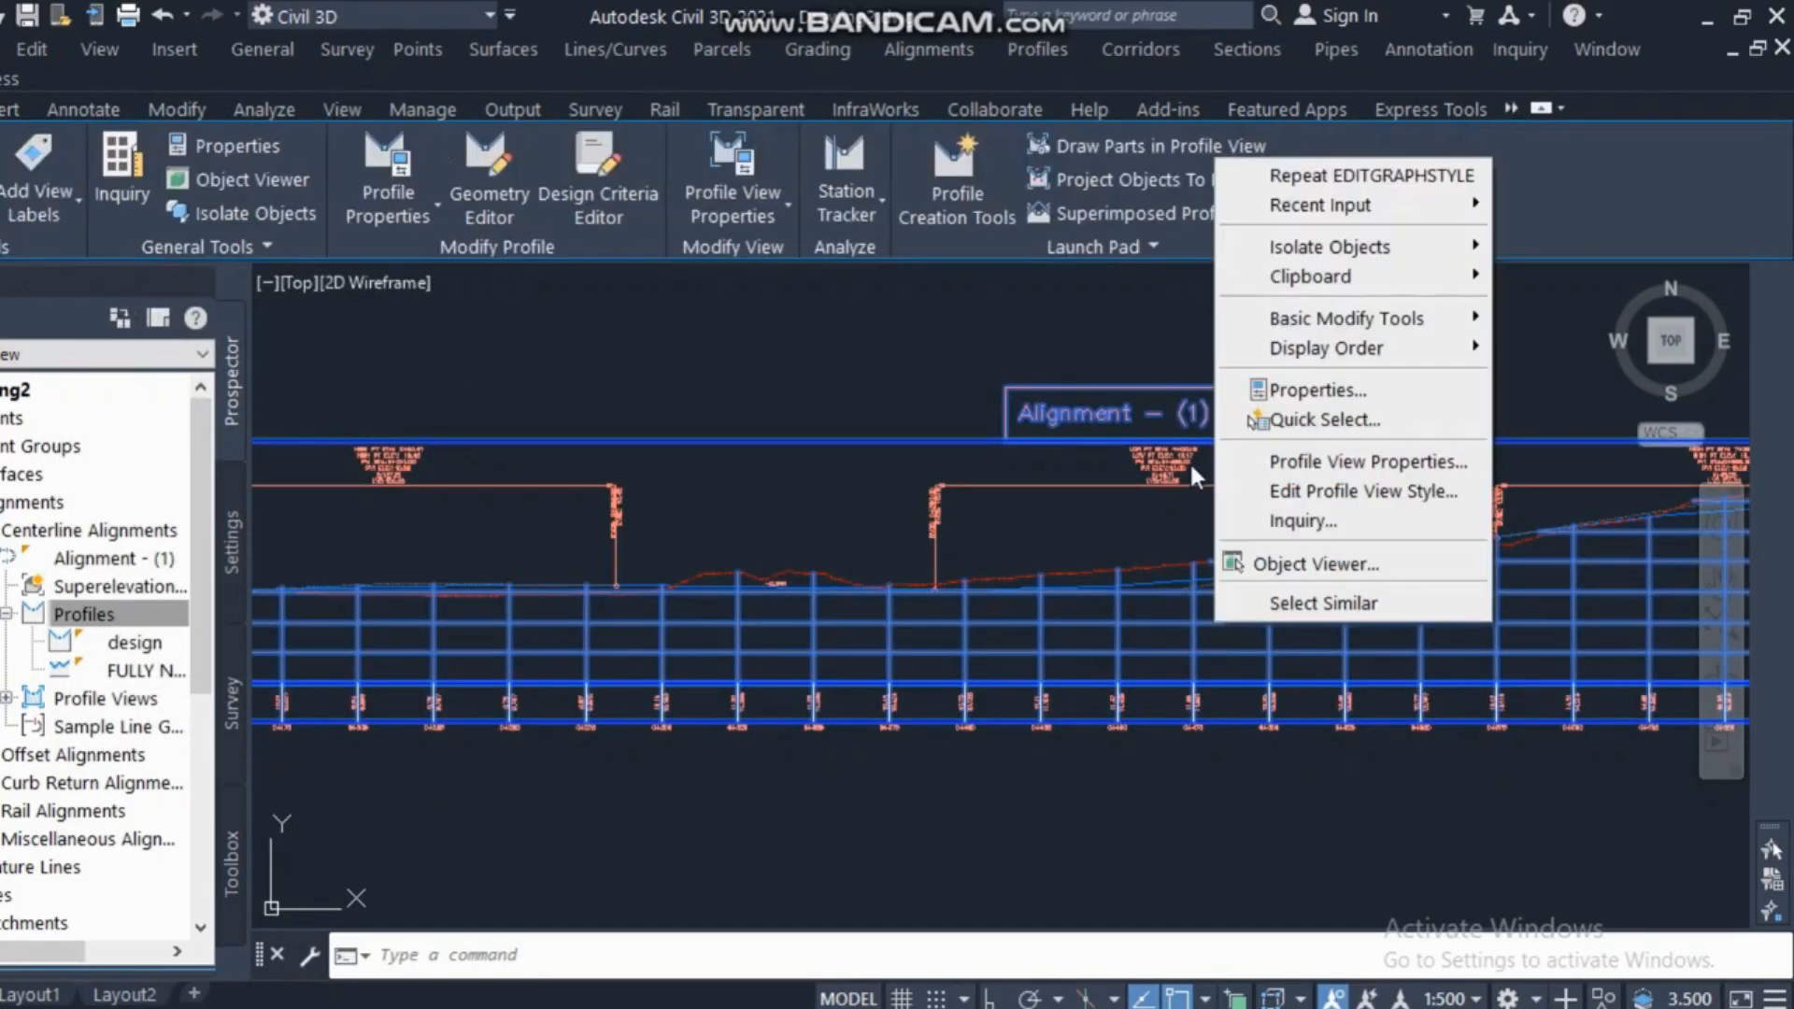
pyautogui.click(1366, 461)
pyautogui.click(490, 68)
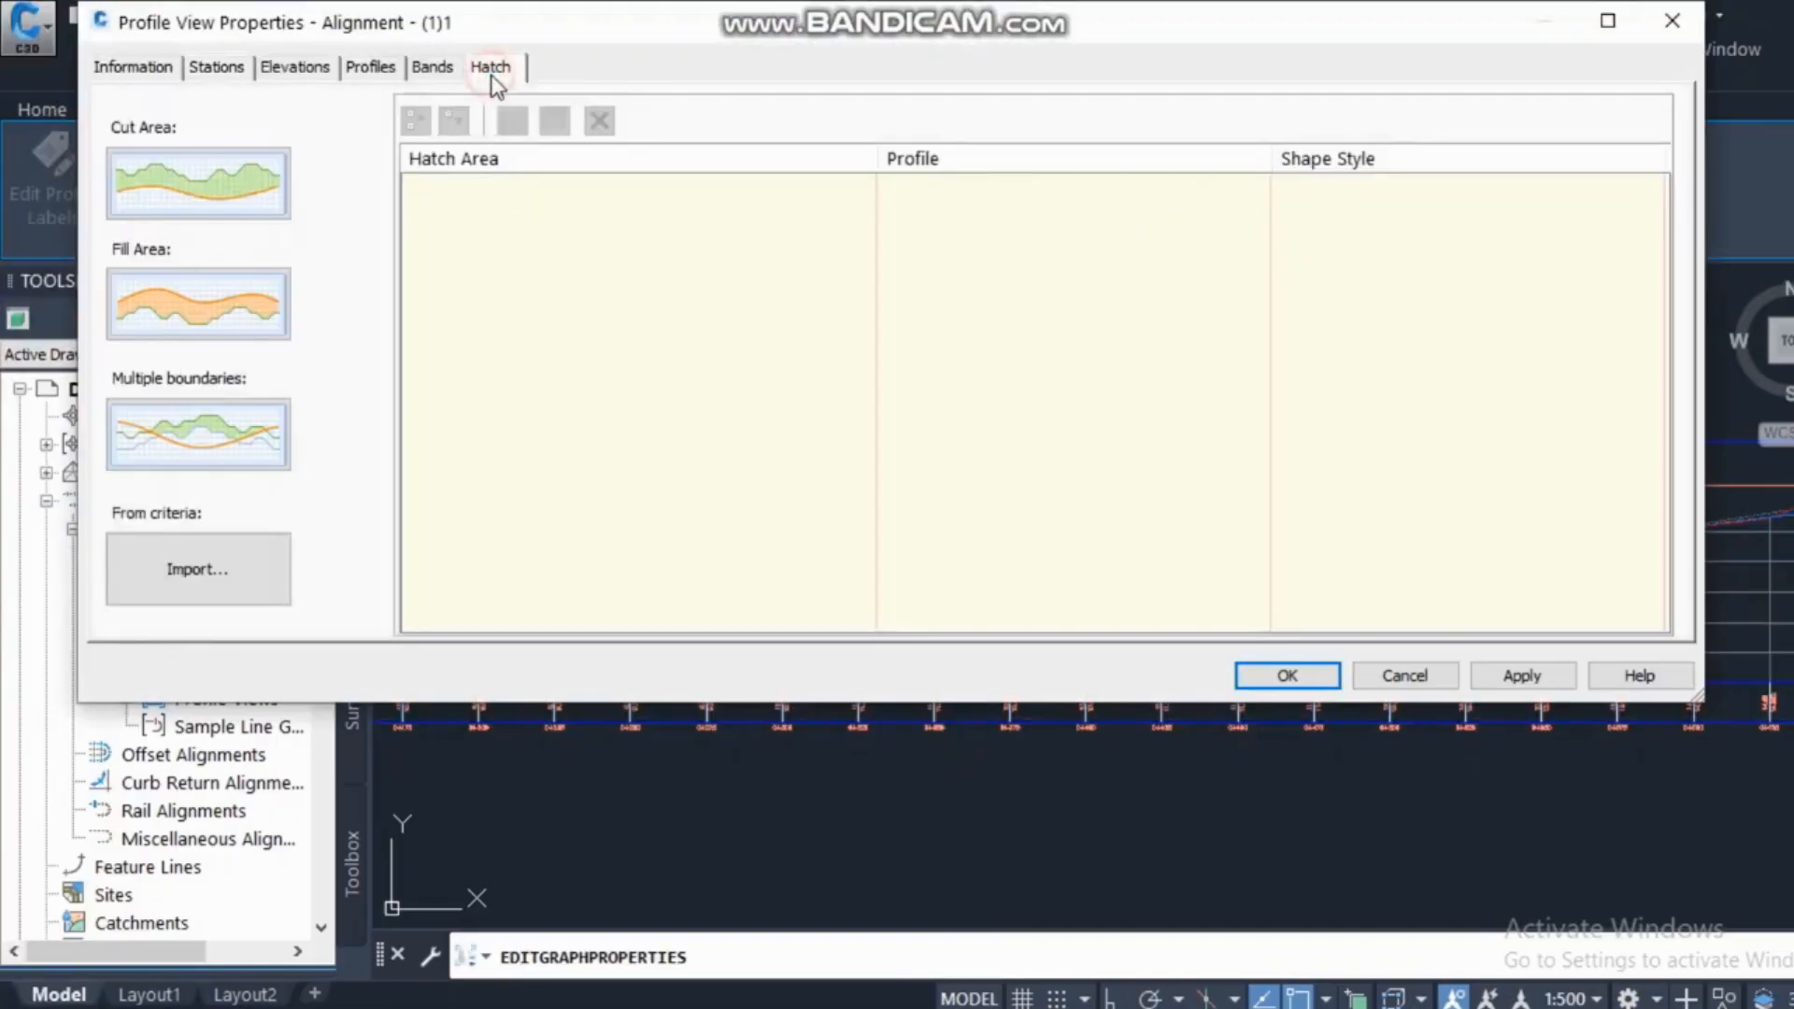
pyautogui.click(220, 206)
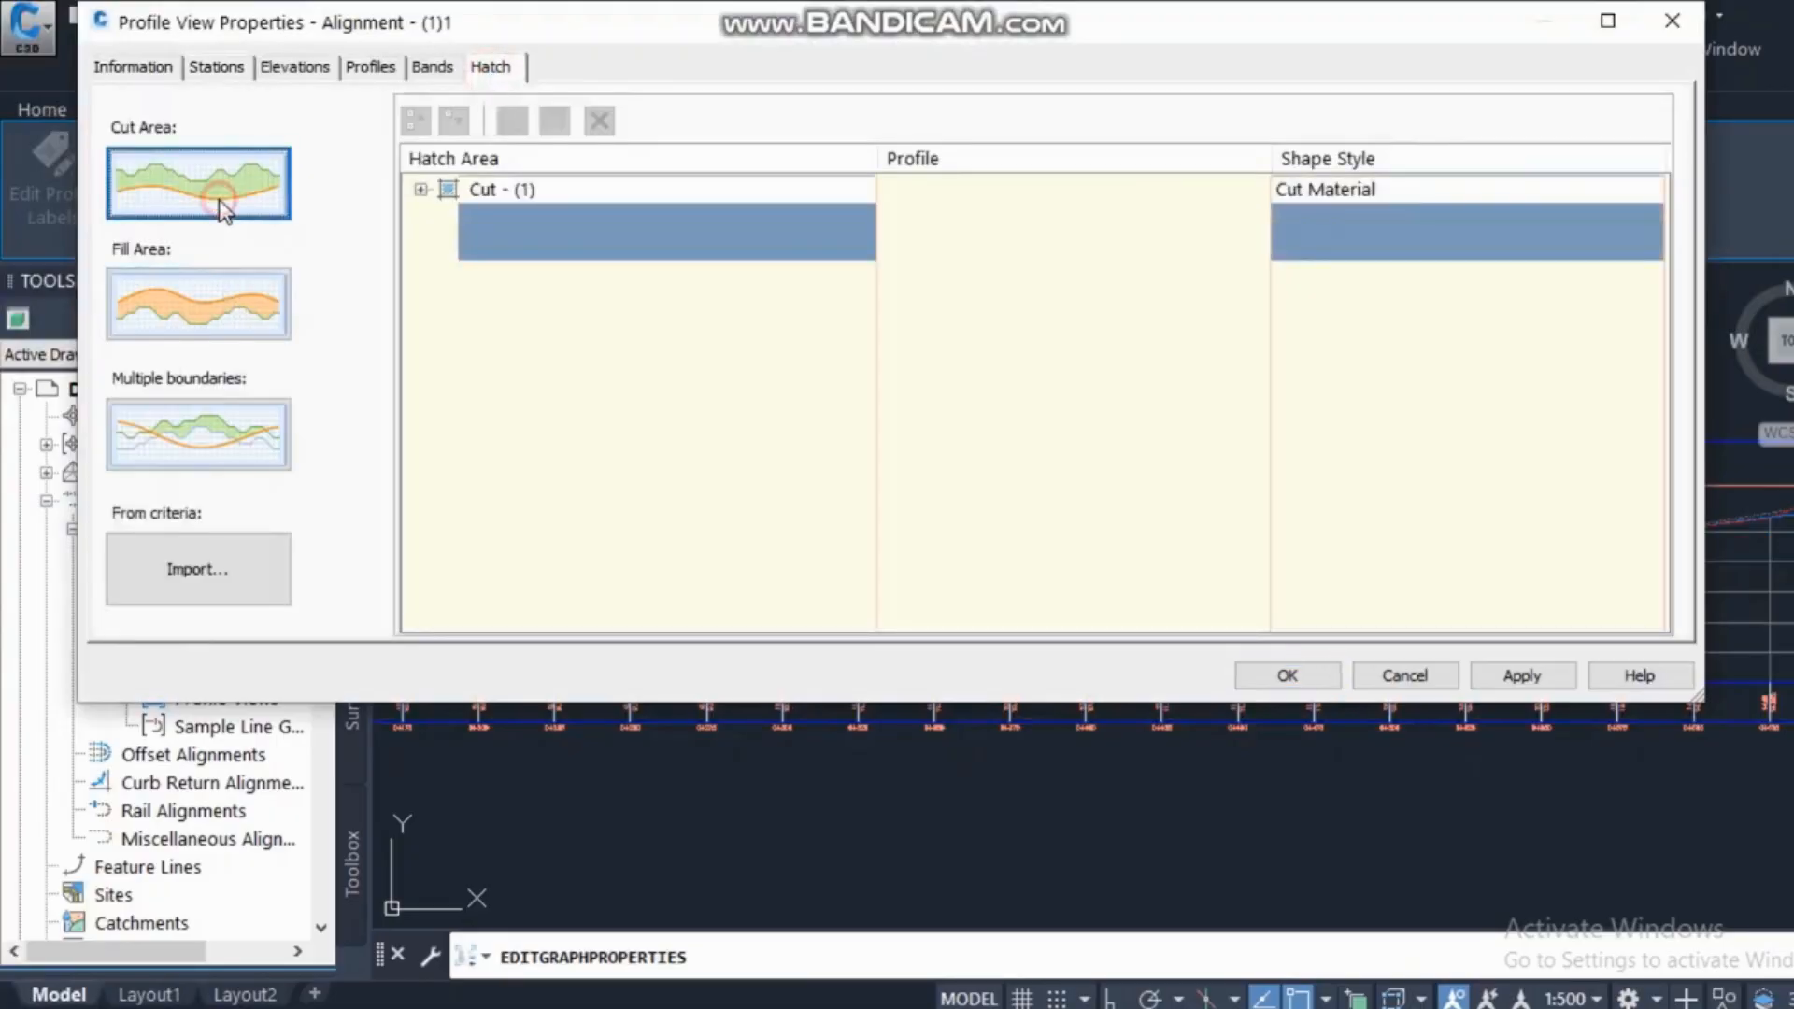
pyautogui.click(222, 327)
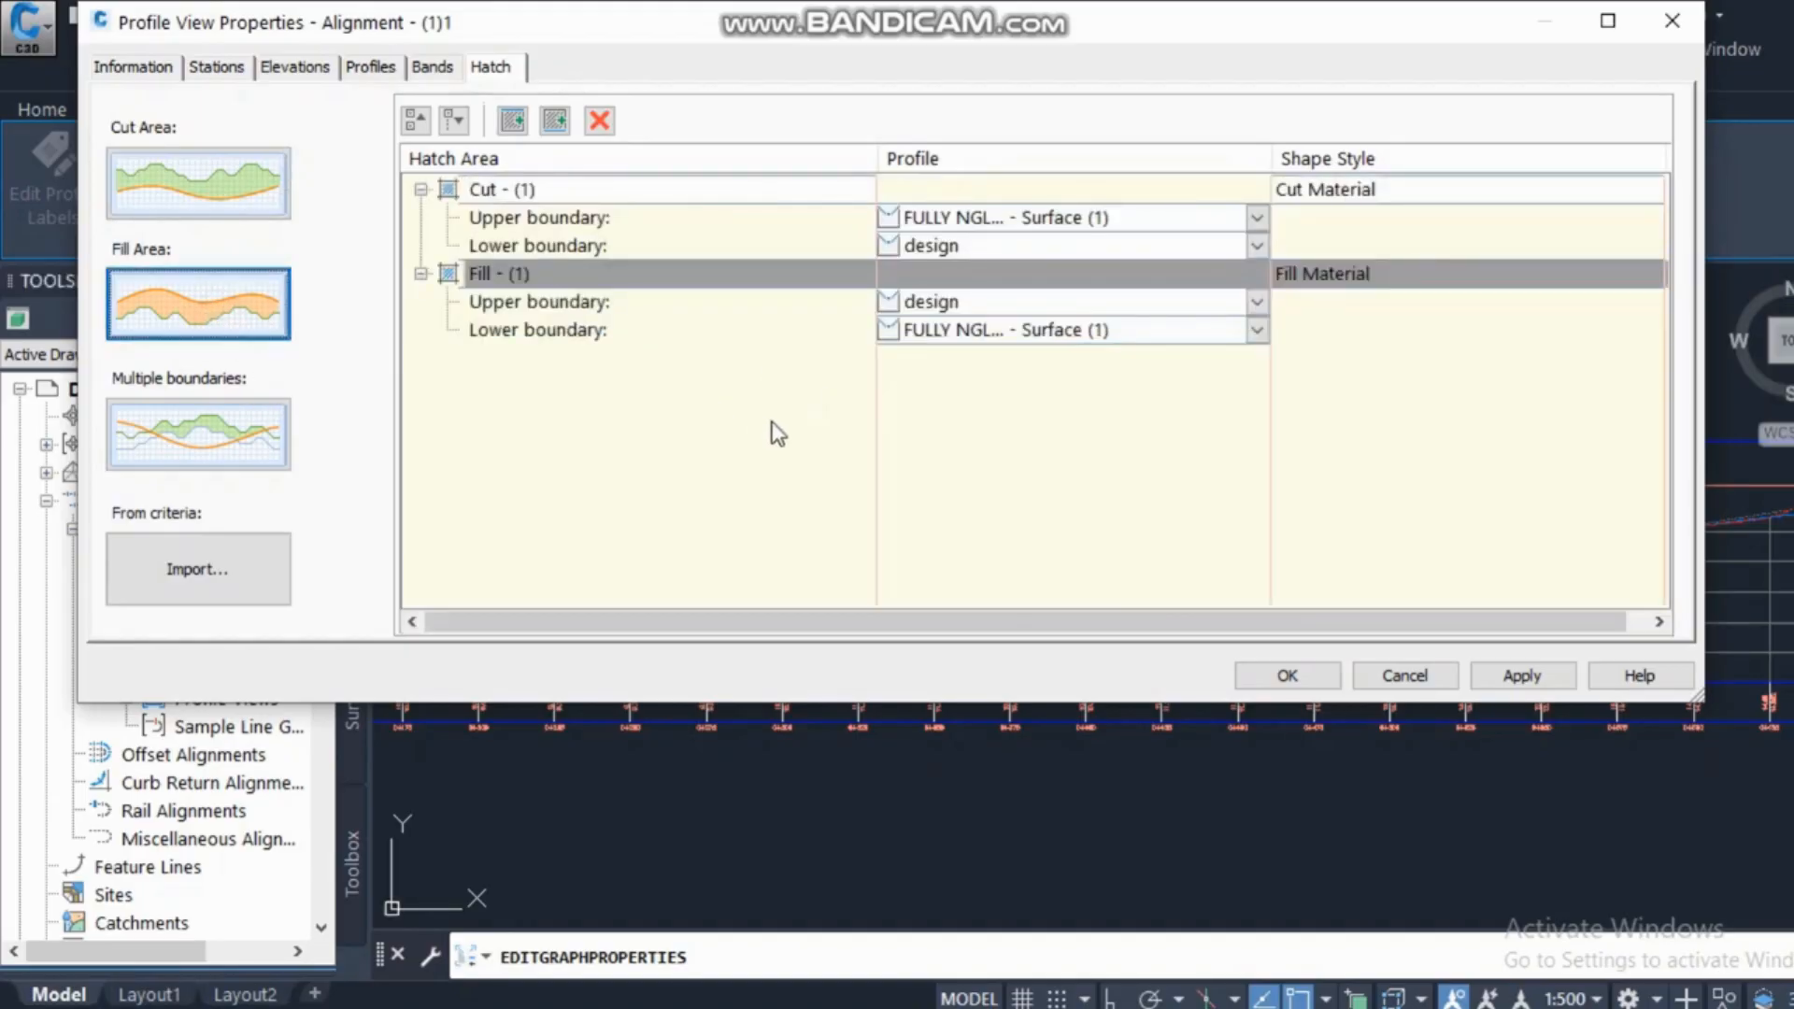
pyautogui.click(1521, 675)
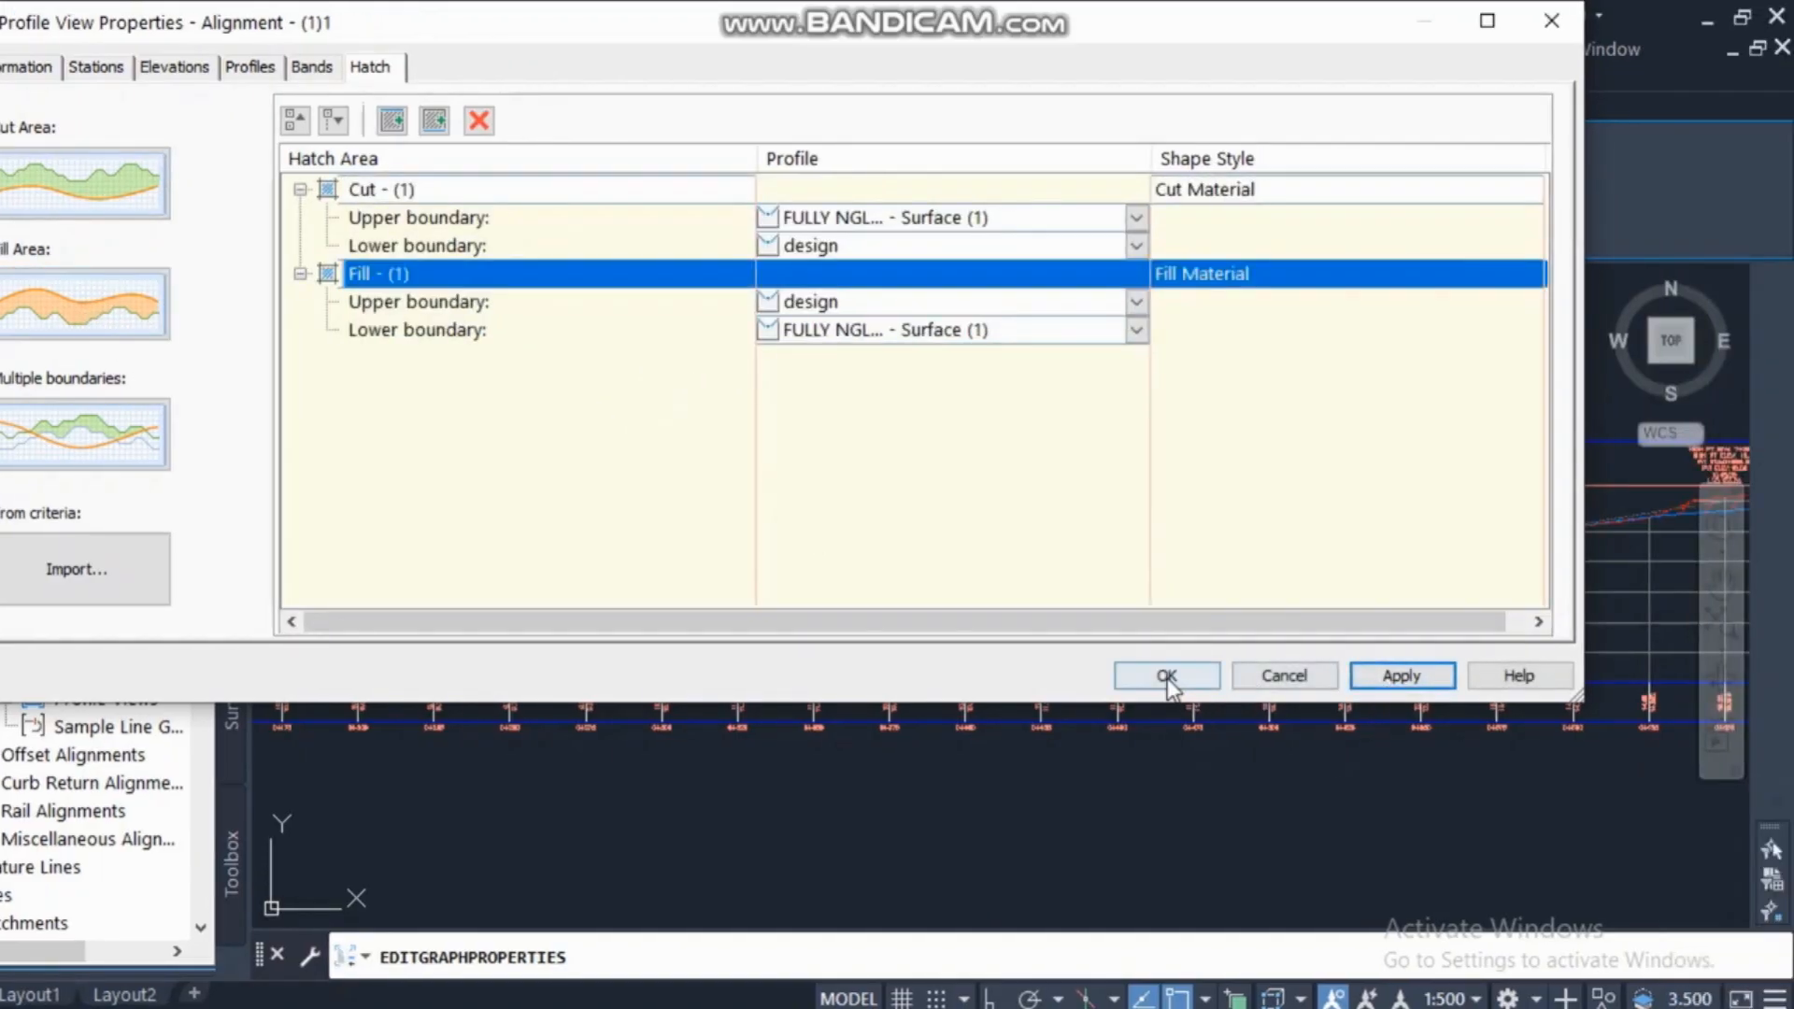
pyautogui.click(1287, 676)
pyautogui.scroll(6, 897, 607)
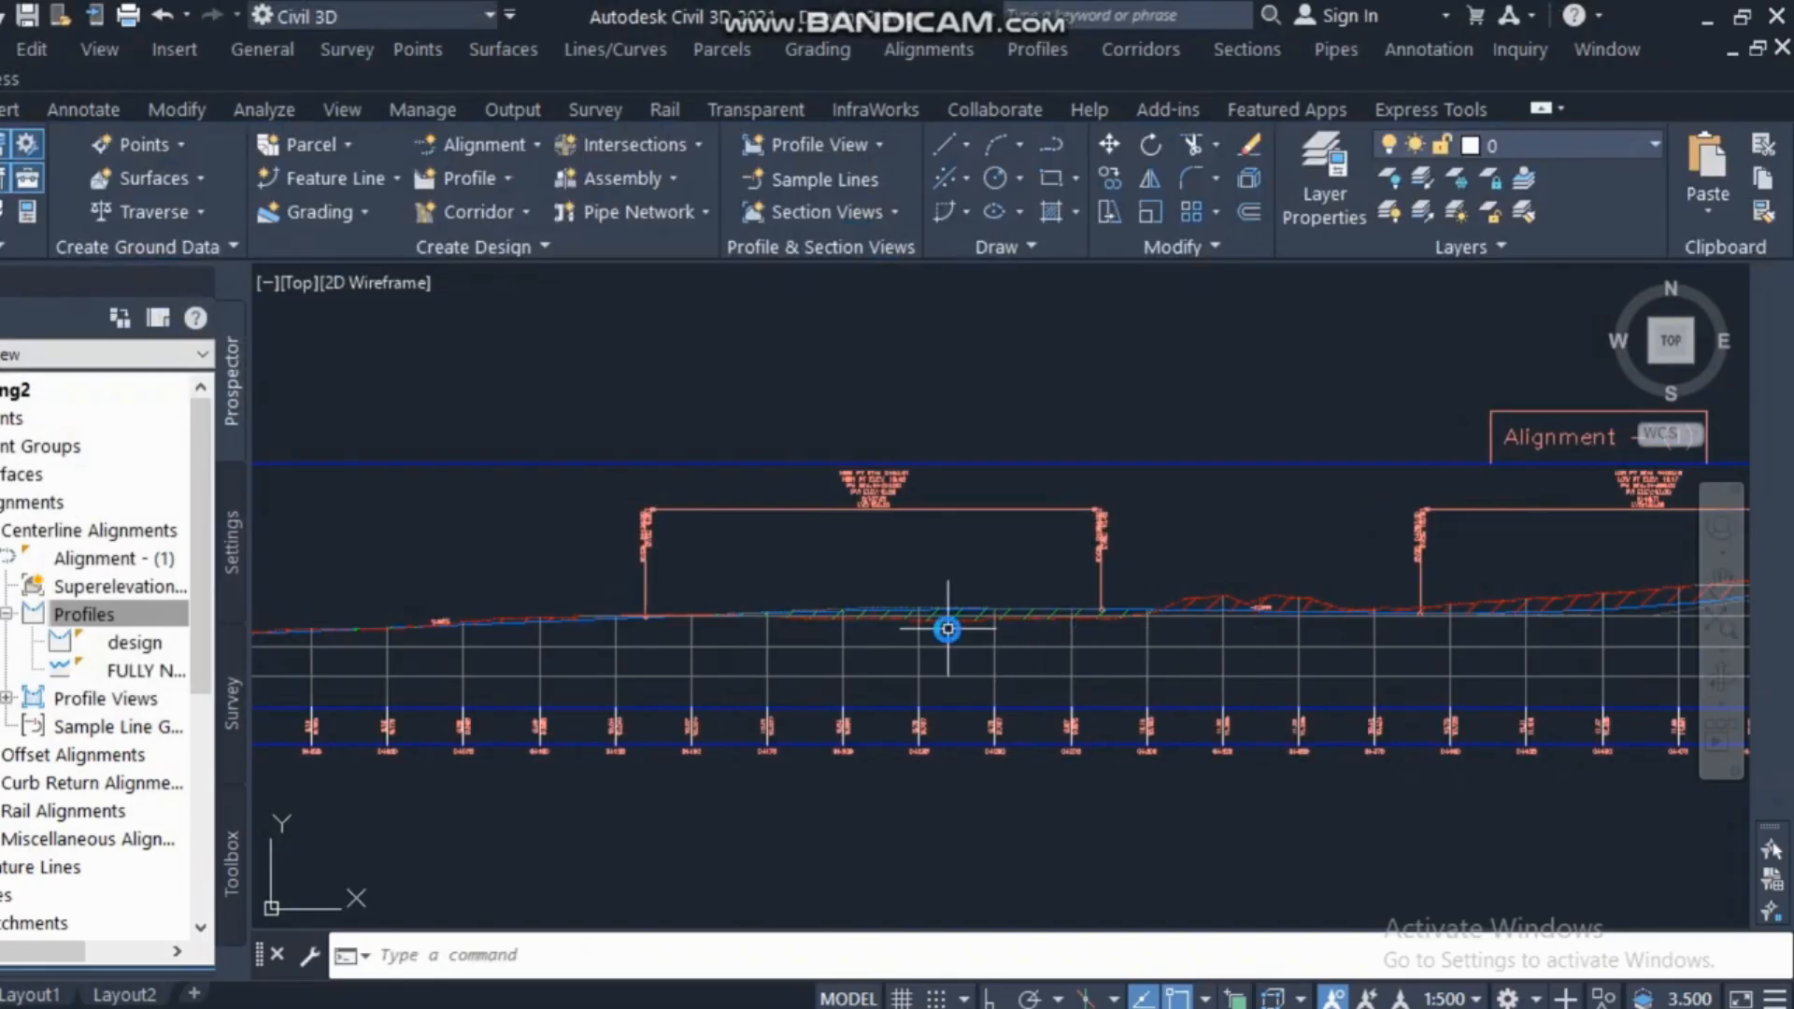
# Examine the cut and fill hatching between the surface and design profiles along the profile view.
pyautogui.scroll(-6, 1064, 615)
pyautogui.moveTo(1363, 657); pyautogui.dragTo(1413, 594, button='middle')
pyautogui.scroll(8, 1172, 550)
pyautogui.scroll(-8, 1175, 550)
pyautogui.scroll(2, 1413, 594)
pyautogui.scroll(4, 1042, 587)
pyautogui.scroll(-6, 1156, 605)
pyautogui.moveTo(1138, 617); pyautogui.dragTo(1260, 635, button='middle')
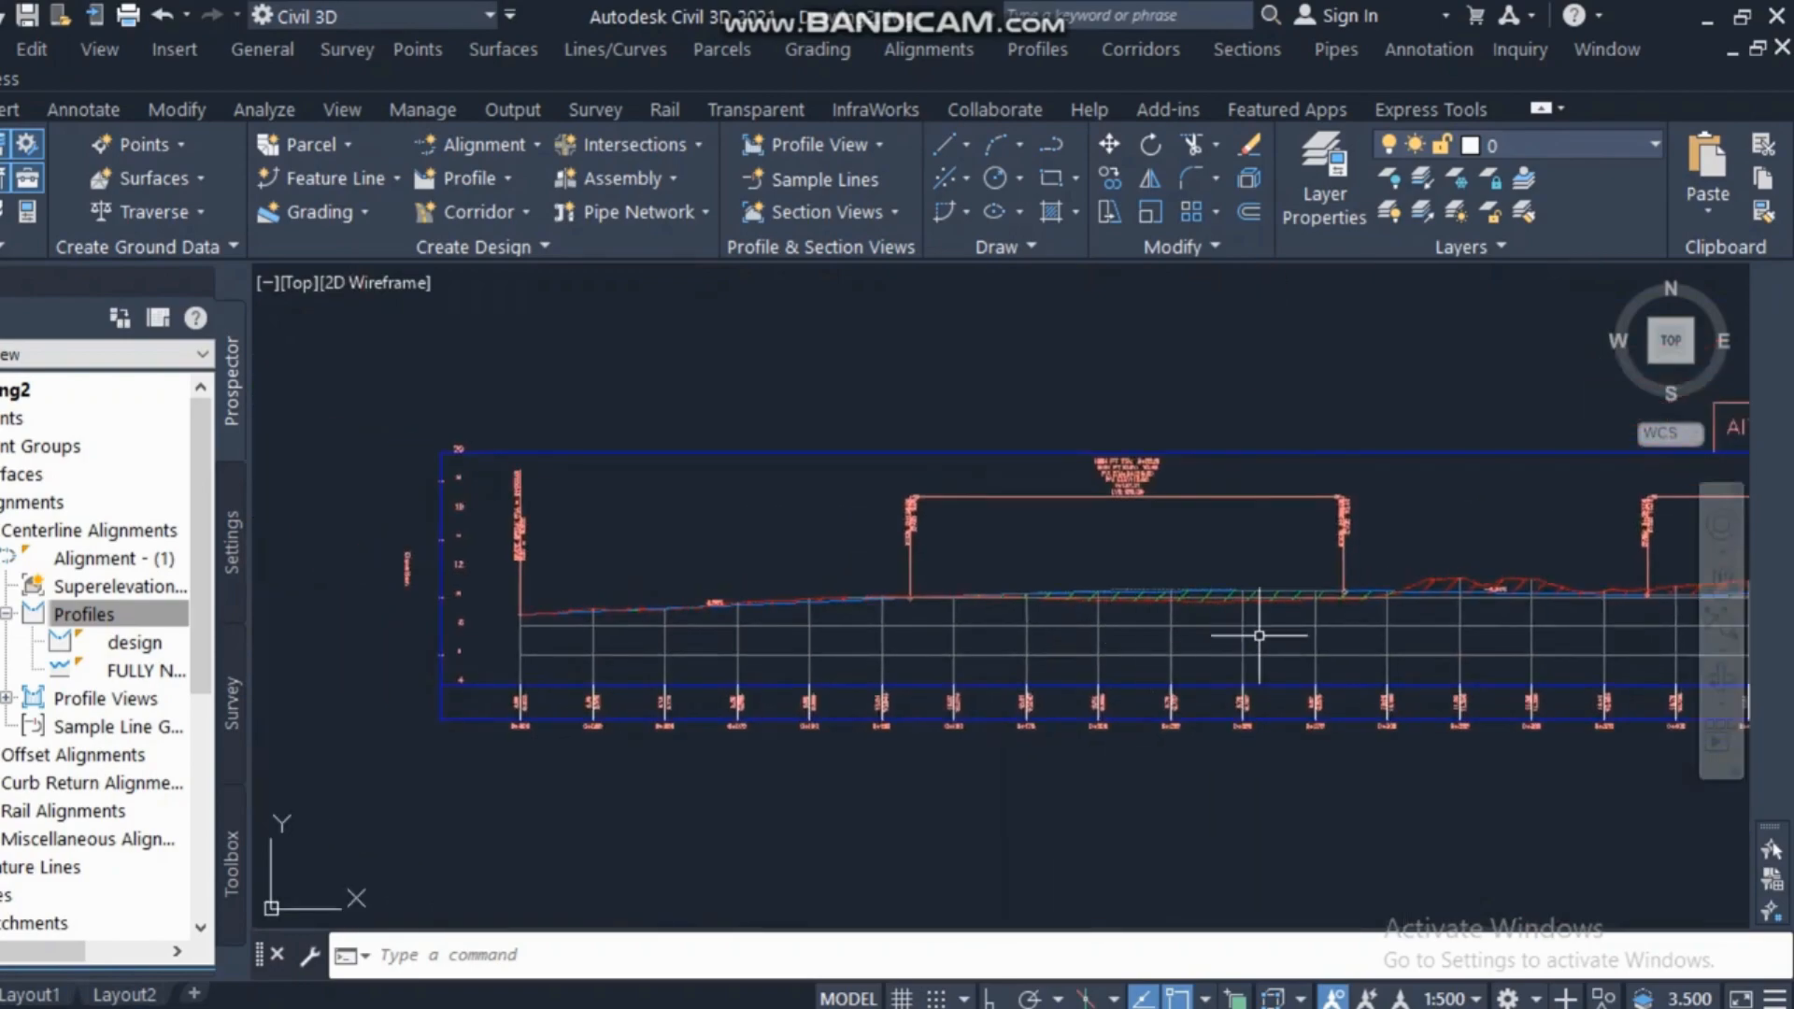
# Turn off the visibility of the Profile Hatch component in the profile view style and accept the style.
pyautogui.click(1257, 647)
pyautogui.rightClick(1243, 645)
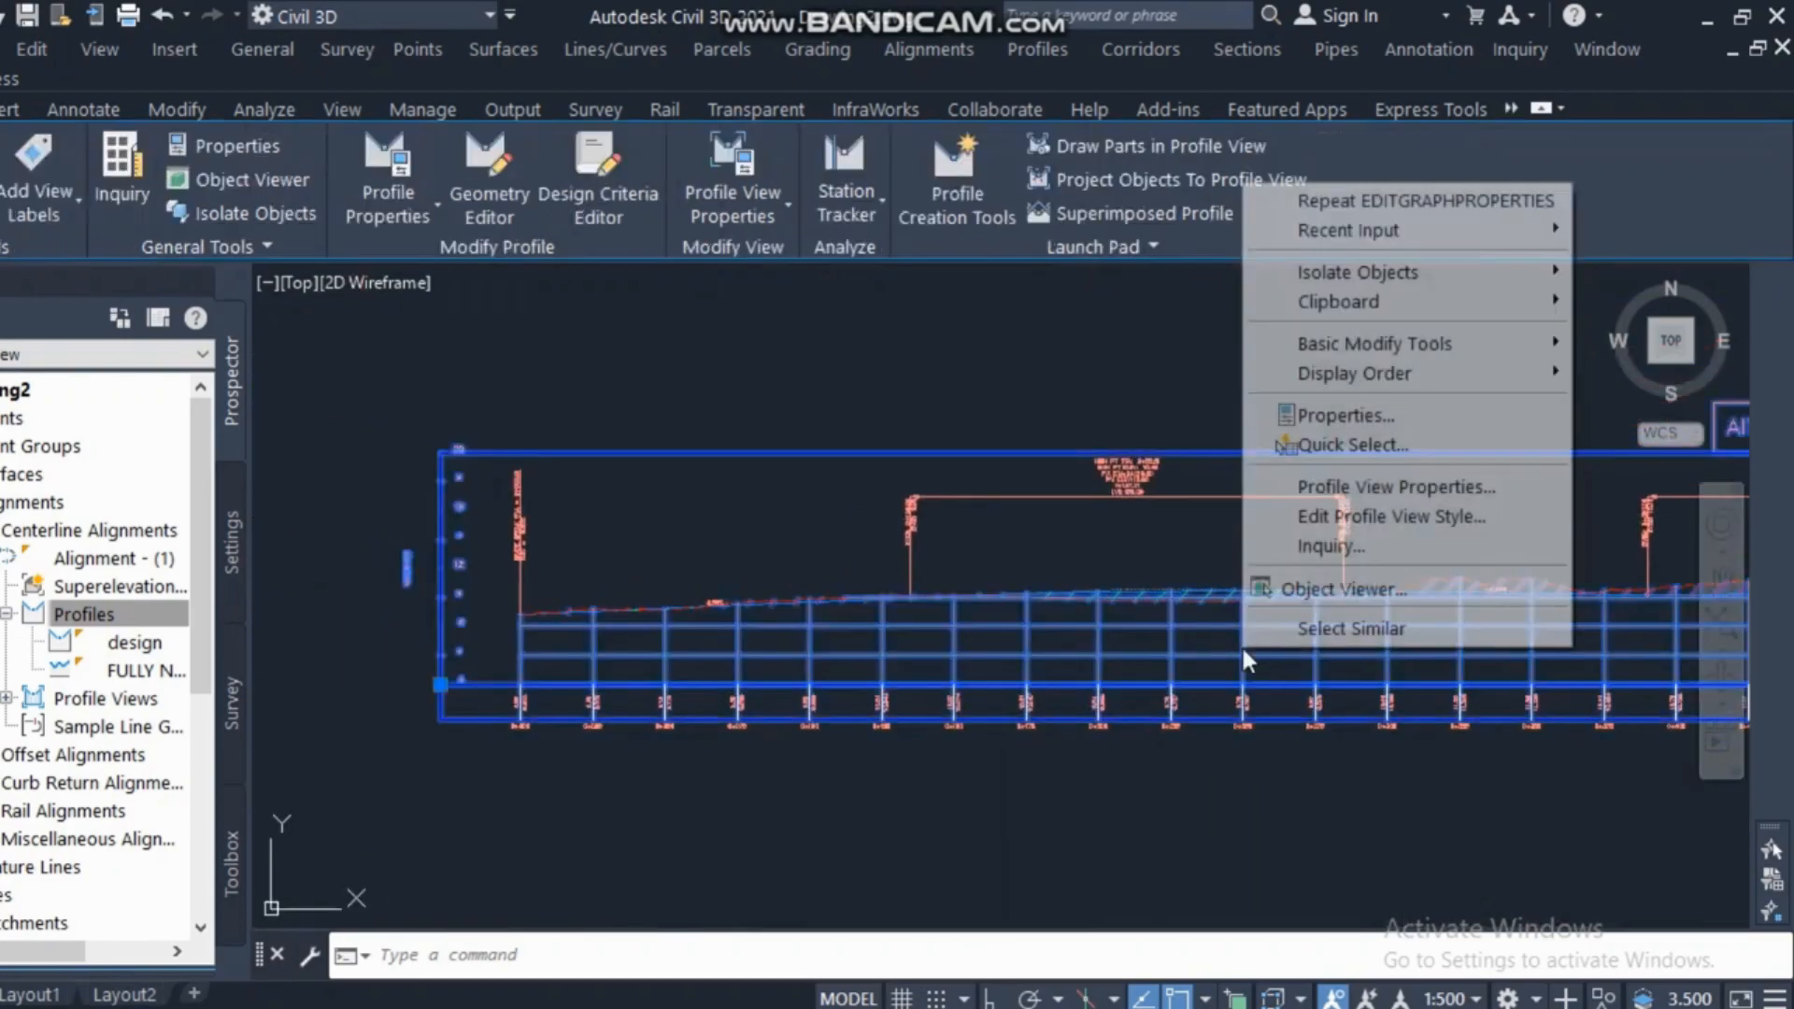
pyautogui.click(1351, 525)
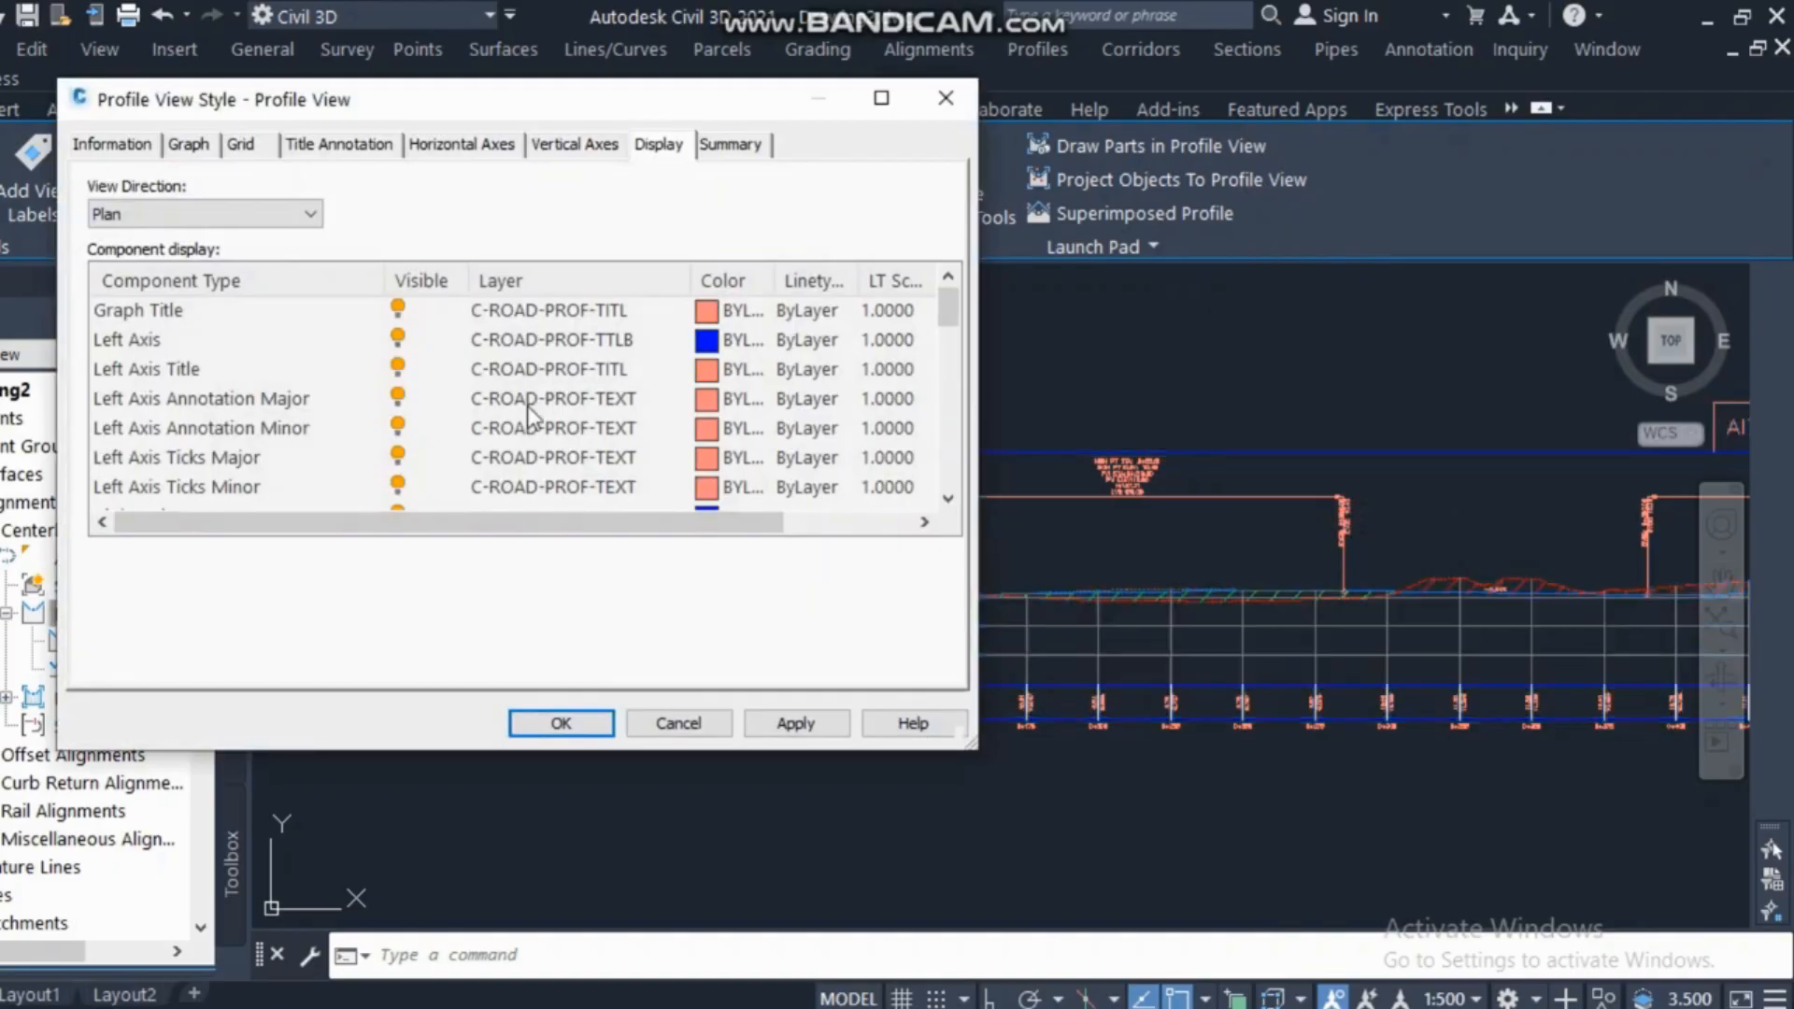
pyautogui.moveTo(947, 304); pyautogui.dragTo(948, 477)
pyautogui.click(420, 484)
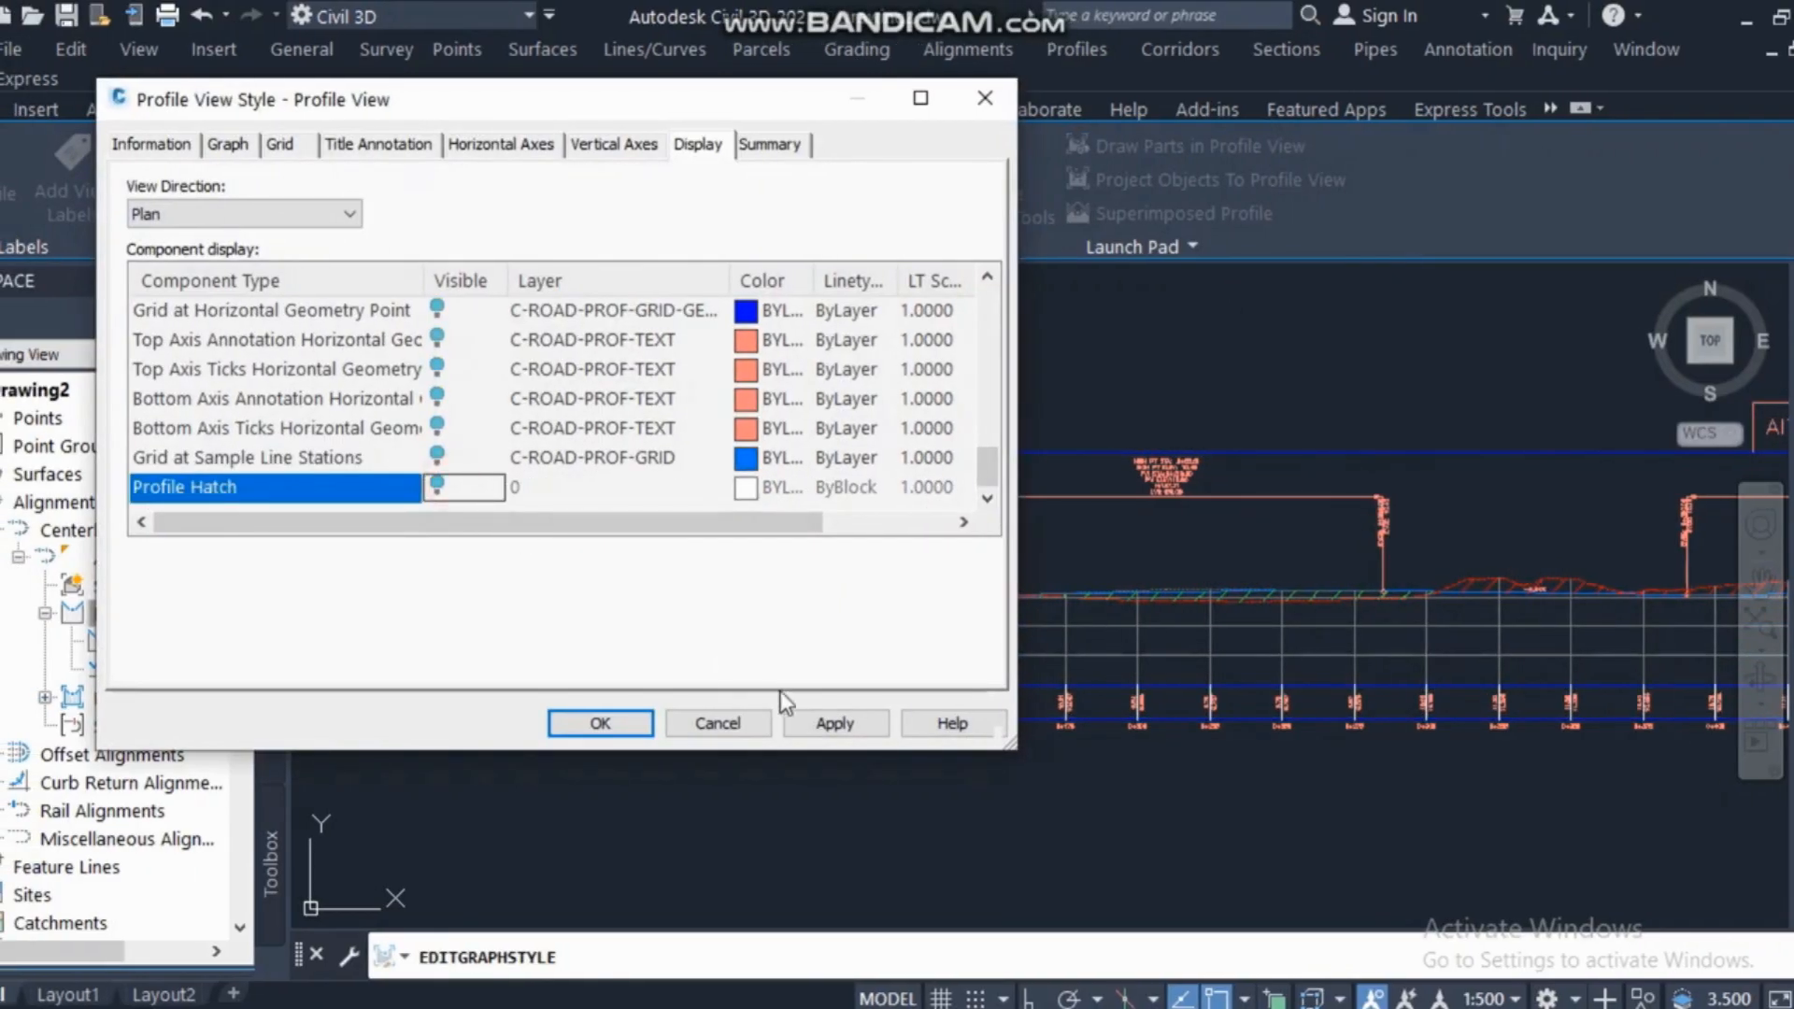
pyautogui.click(827, 722)
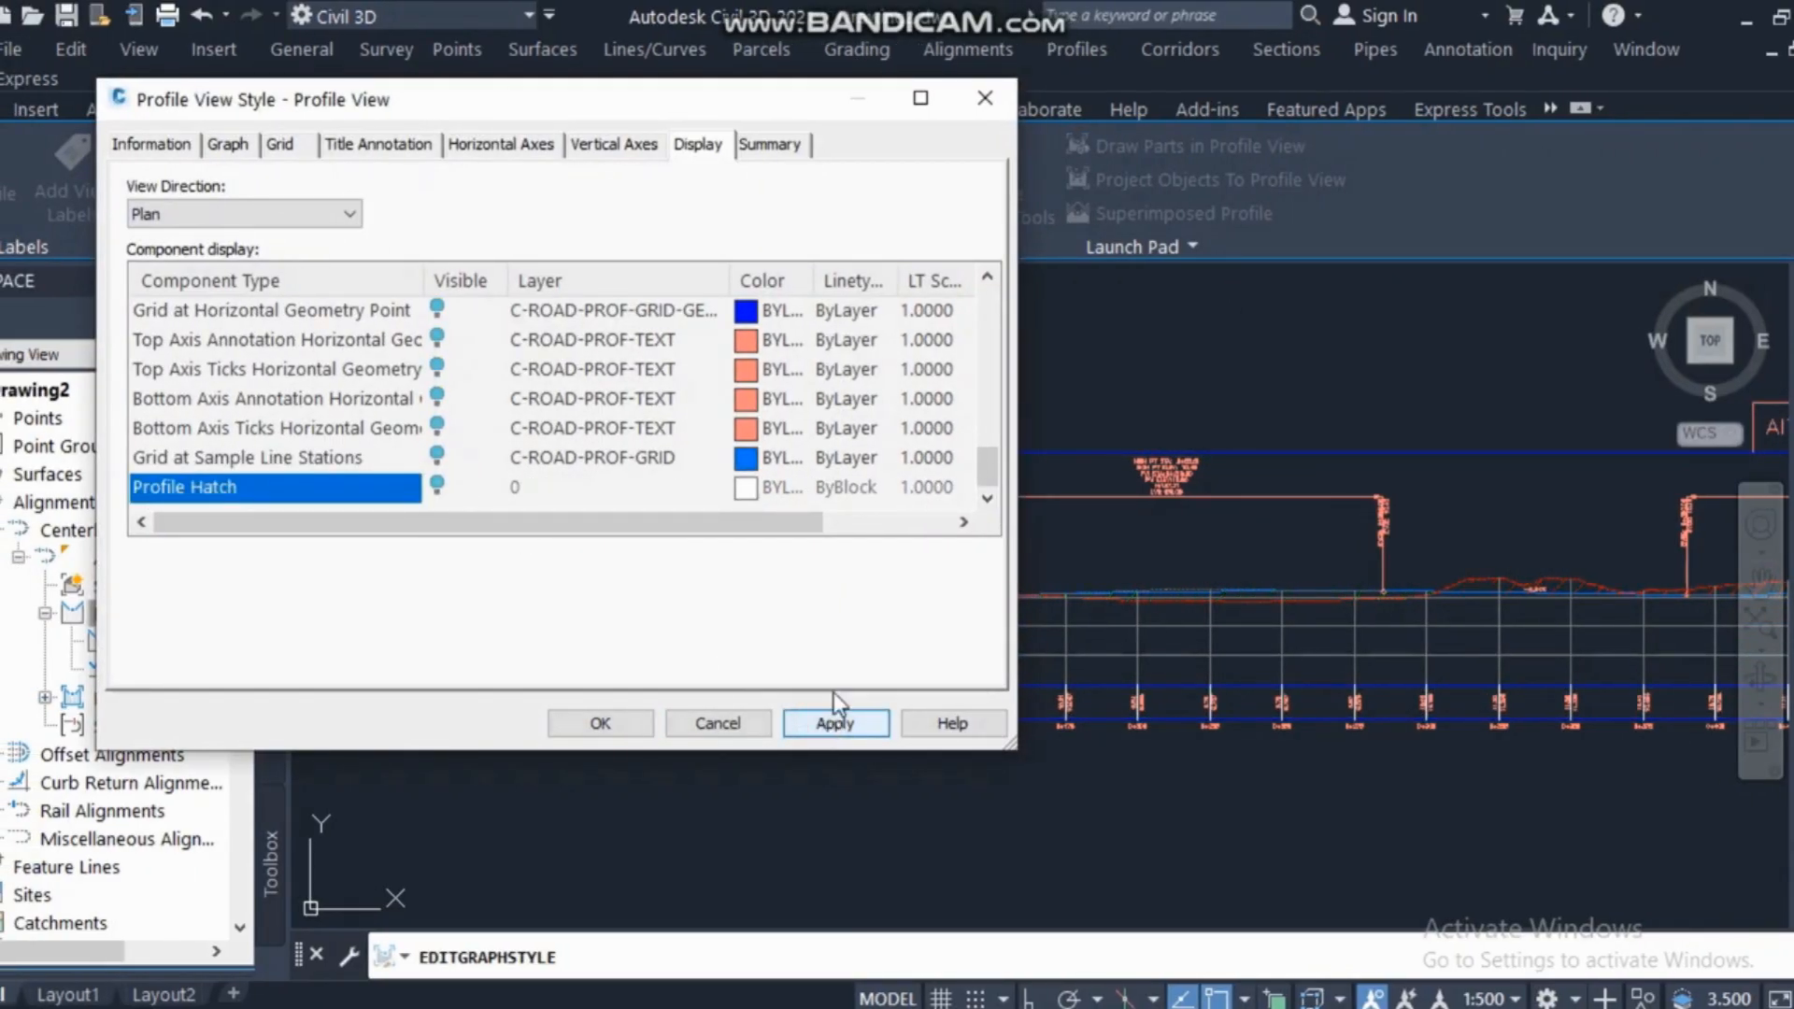
pyautogui.click(581, 724)
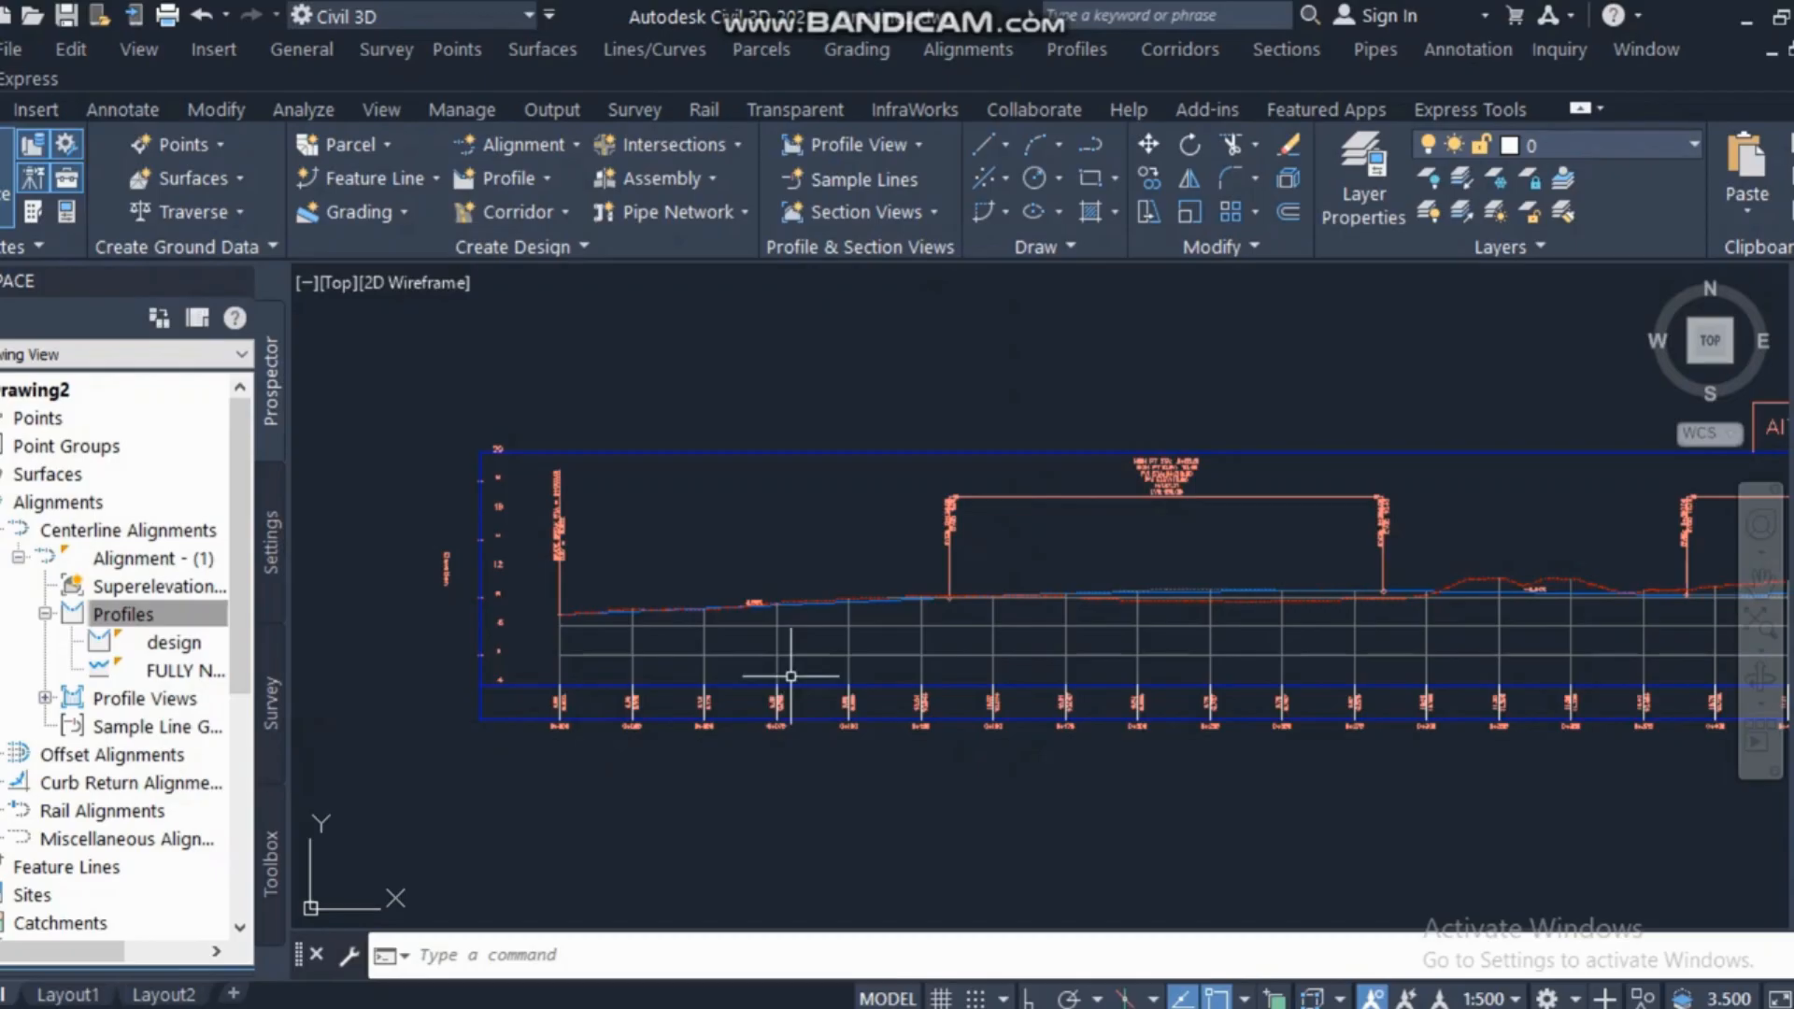
# Inspect the profile view along its whole length, checking the profile lines, grid, axis annotations and station labels.
pyautogui.scroll(-3, 813, 677)
pyautogui.scroll(3, 1184, 661)
pyautogui.moveTo(917, 697); pyautogui.dragTo(1363, 698, button='middle')
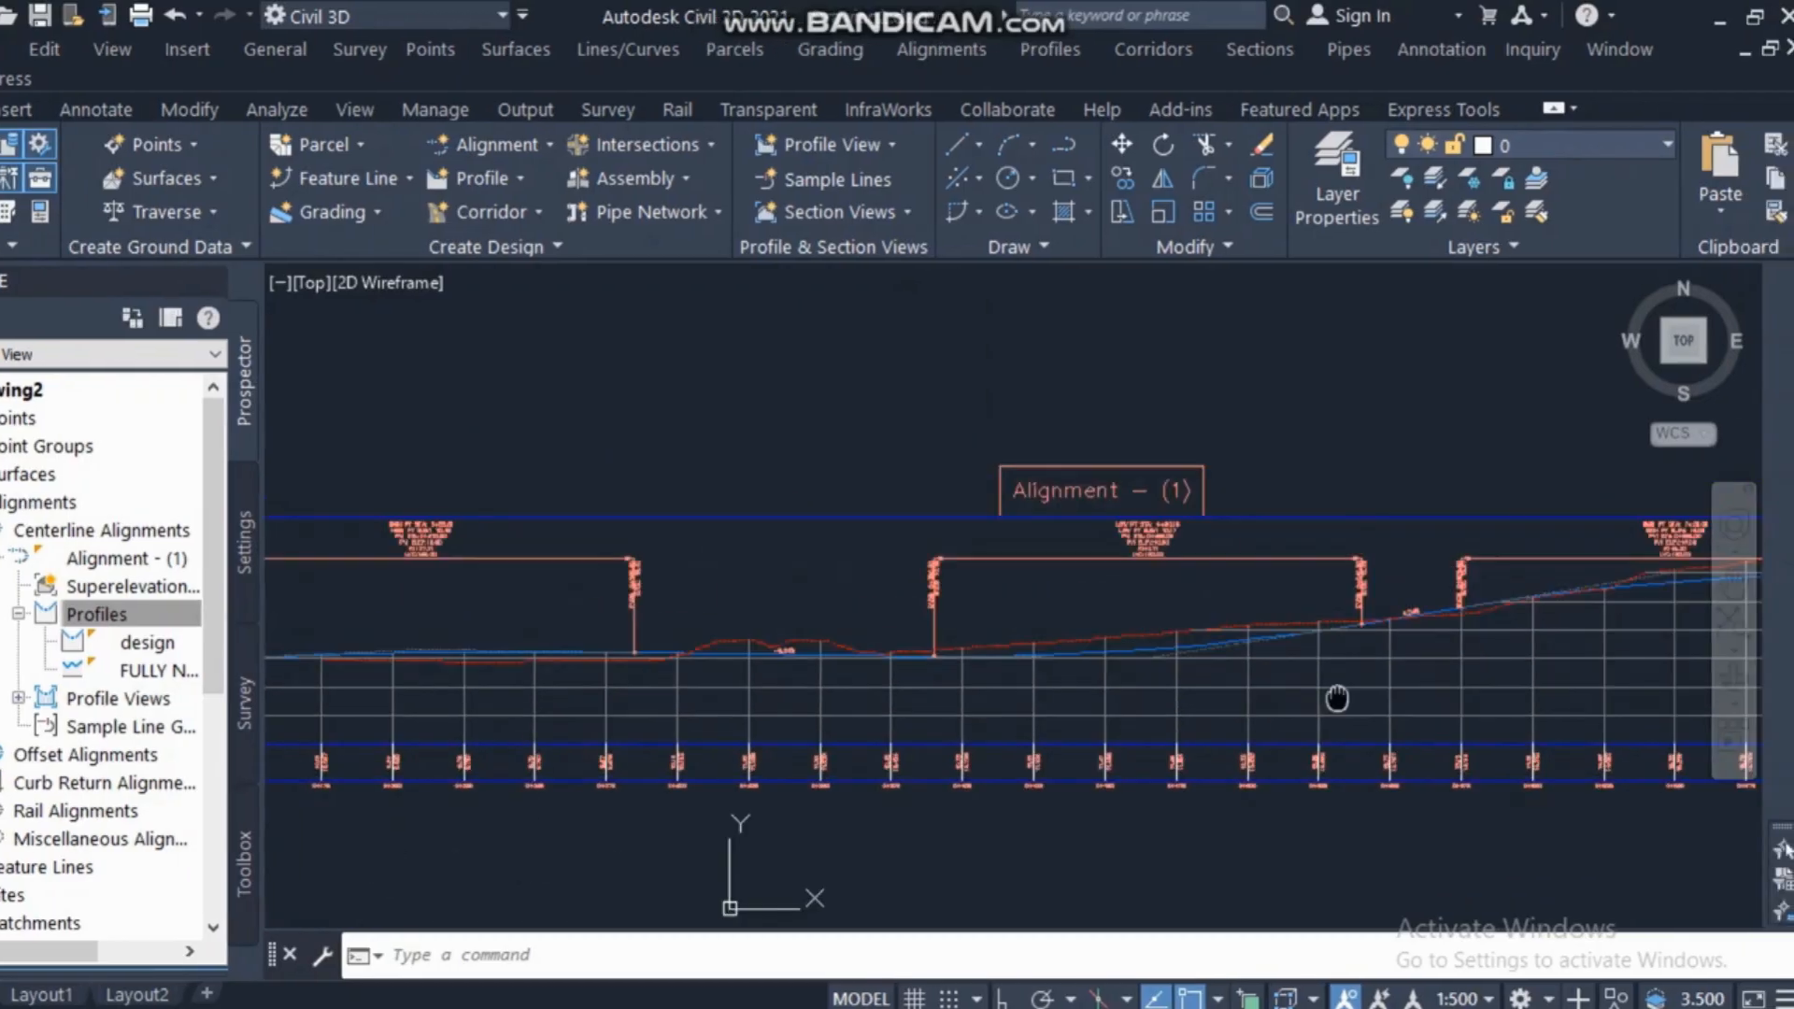
pyautogui.scroll(-2, 1342, 682)
pyautogui.moveTo(1017, 671); pyautogui.dragTo(1209, 641, button='middle')
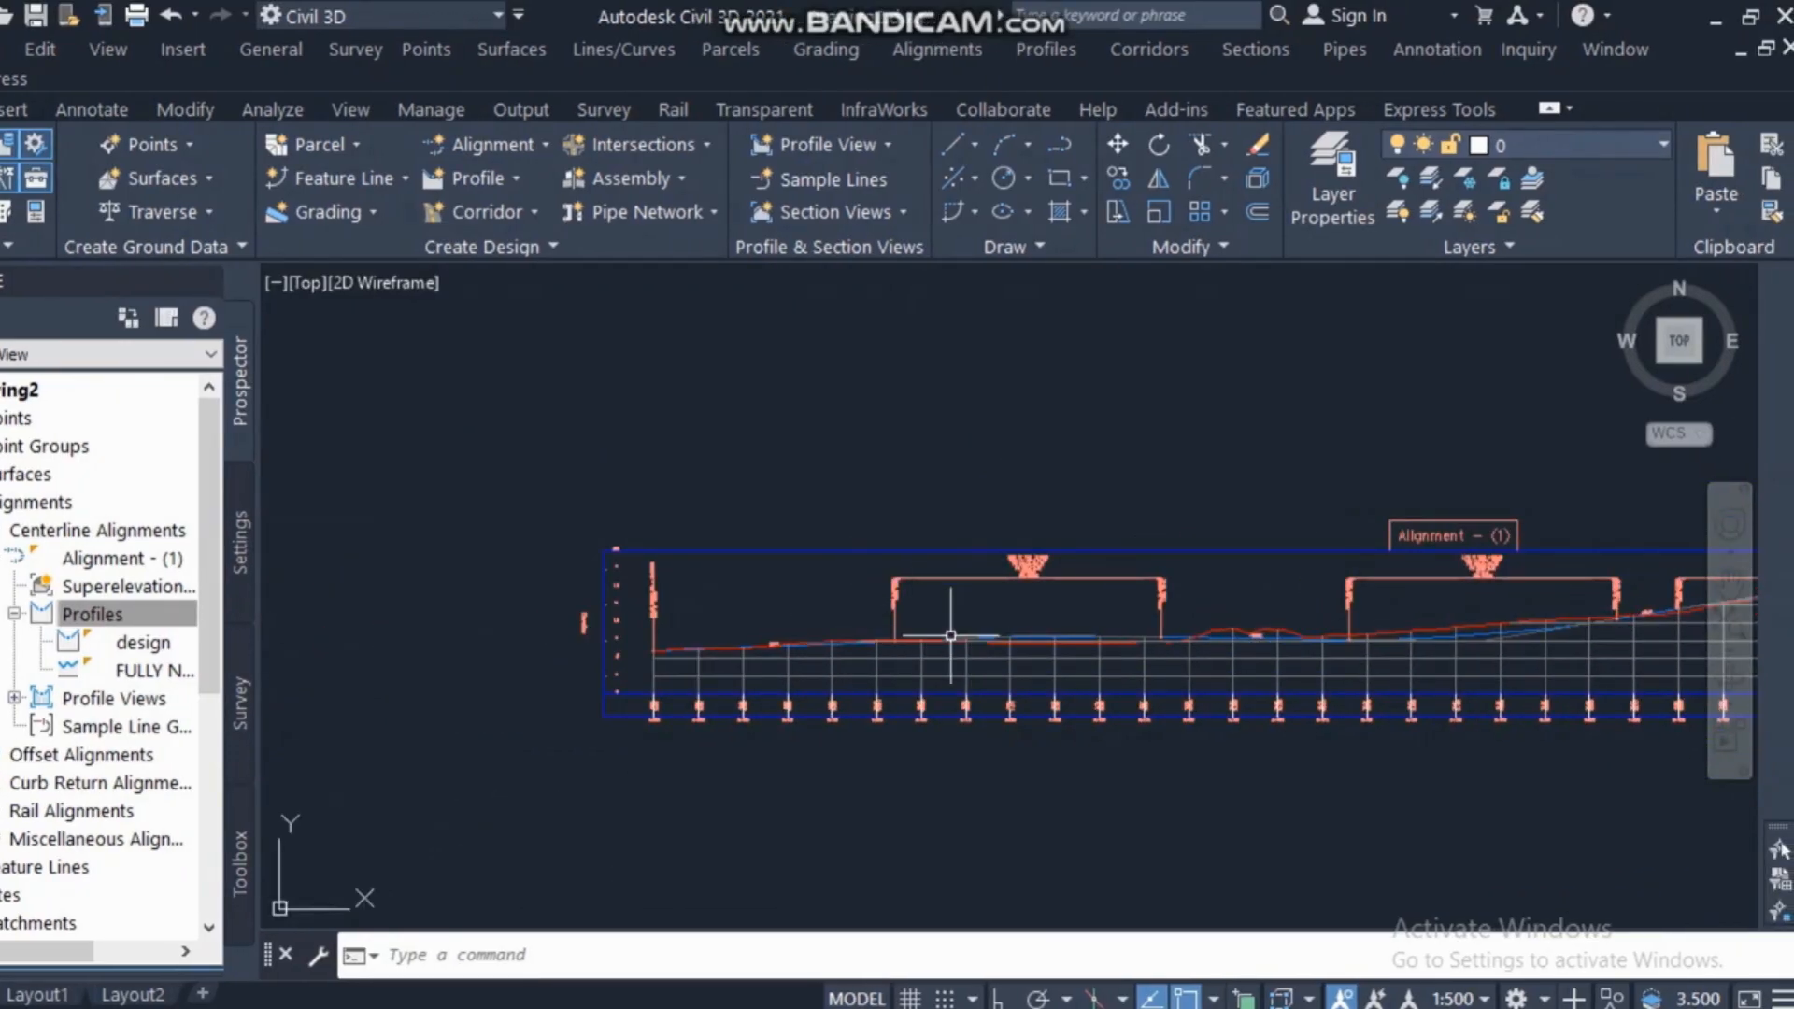
pyautogui.scroll(5, 650, 675)
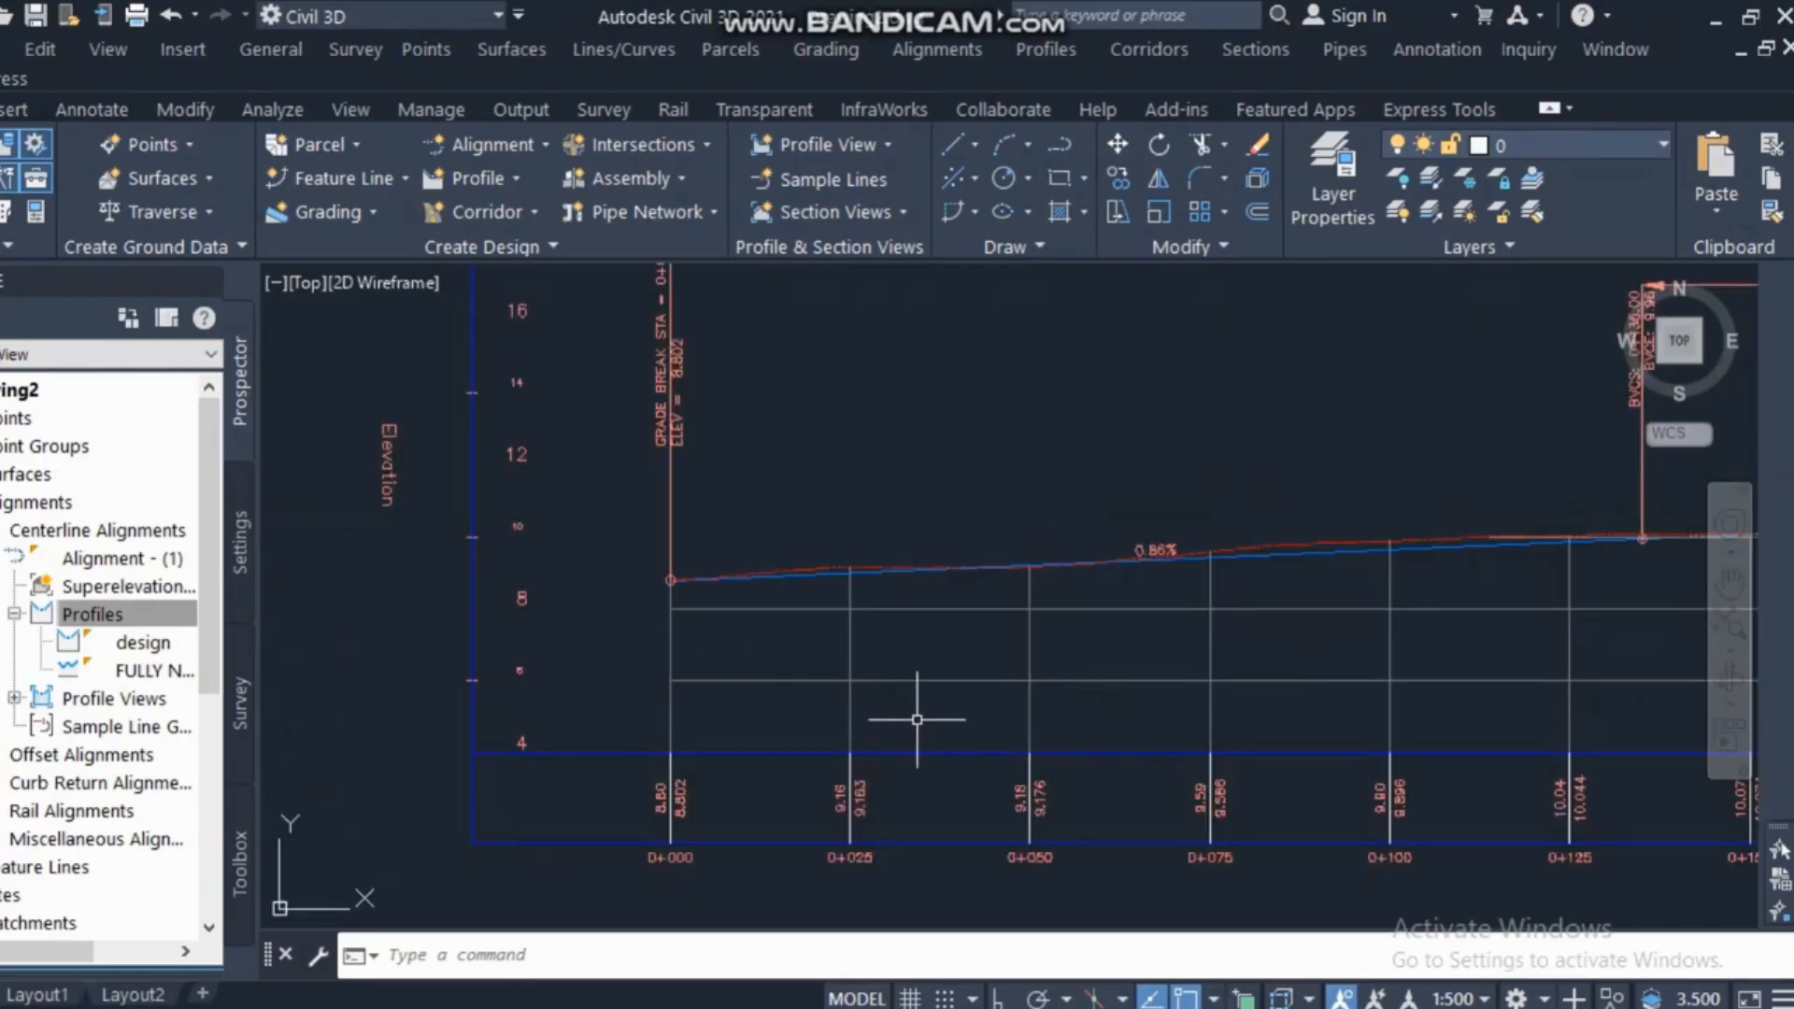
pyautogui.scroll(-4, 690, 713)
pyautogui.moveTo(1089, 714); pyautogui.dragTo(520, 705, button='middle')
pyautogui.scroll(-2, 1433, 669)
pyautogui.scroll(5, 658, 635)
pyautogui.moveTo(645, 643); pyautogui.dragTo(788, 639, button='middle')
pyautogui.scroll(-5, 943, 643)
pyautogui.scroll(5, 1346, 600)
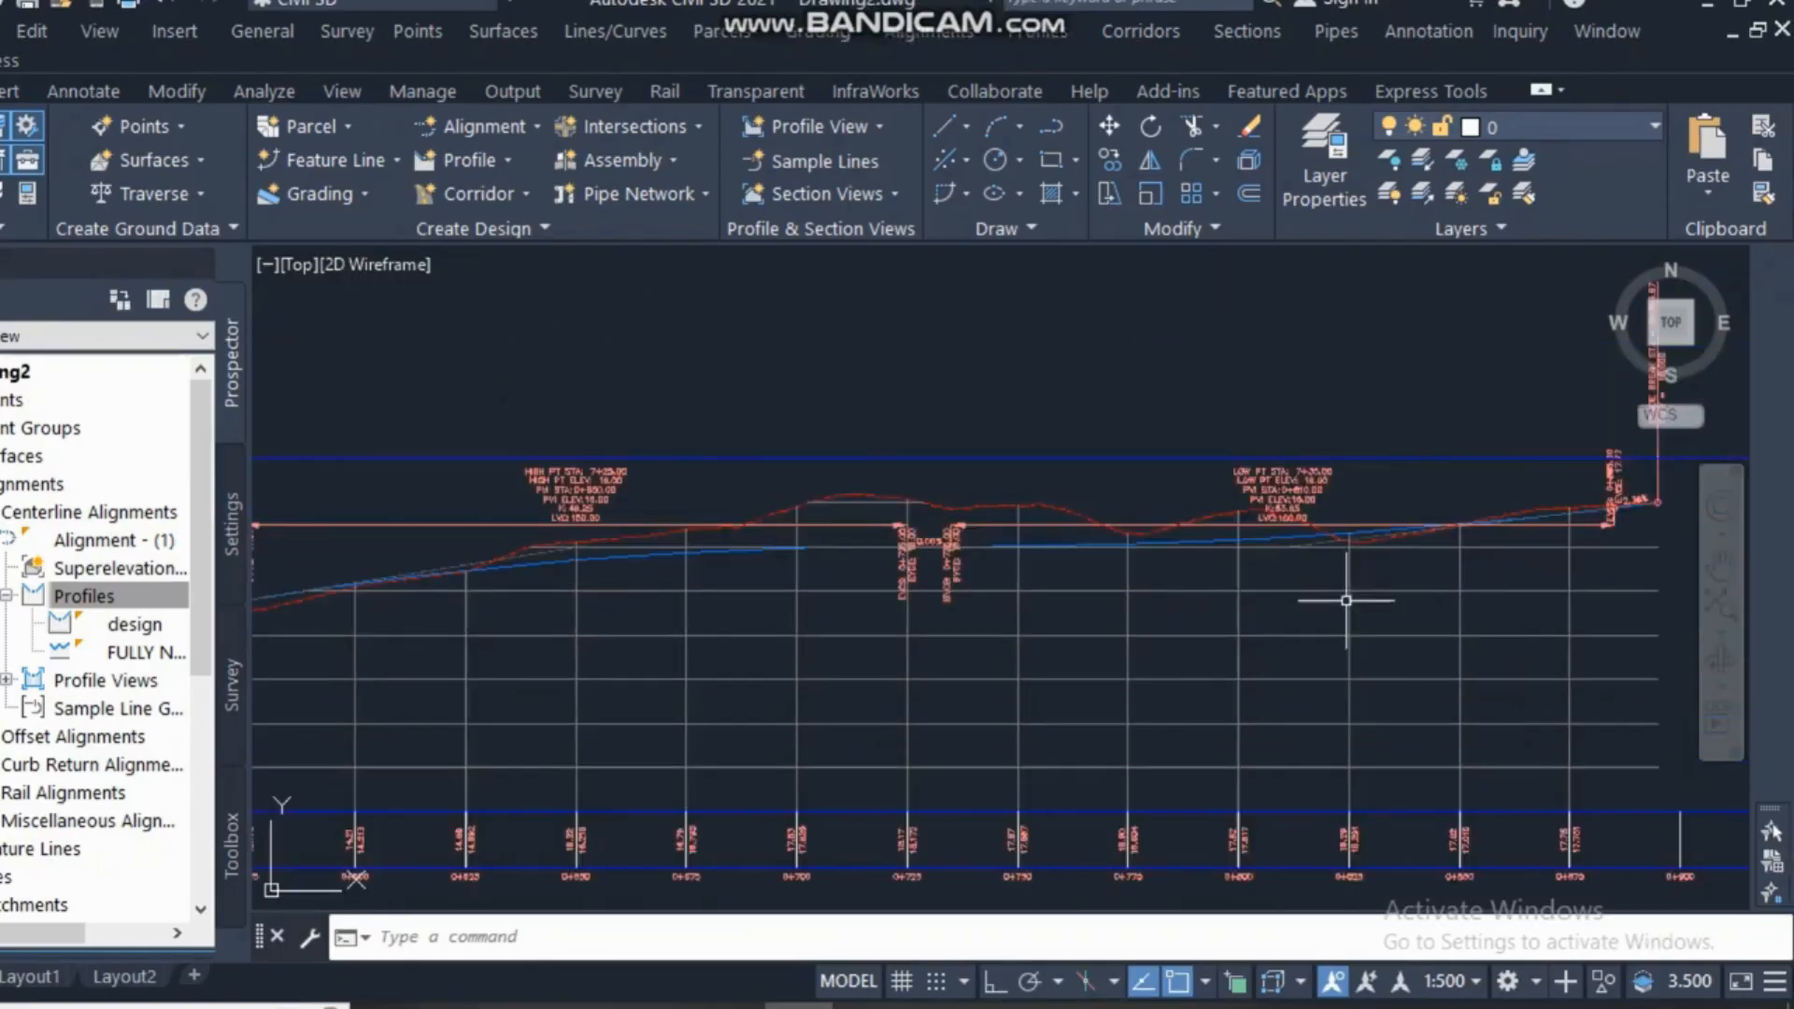
pyautogui.scroll(-6, 1346, 600)
pyautogui.scroll(5, 861, 713)
pyautogui.moveTo(860, 713); pyautogui.dragTo(1462, 671, button='middle')
pyautogui.moveTo(945, 659); pyautogui.dragTo(1560, 681, button='middle')
pyautogui.scroll(4, 932, 690)
# Reopen the profile view style and set the linetype of Grid Horizontal Major and Grid Horizontal Minor to DASHED.
pyautogui.click(1109, 647)
pyautogui.rightClick(1109, 651)
pyautogui.click(1238, 520)
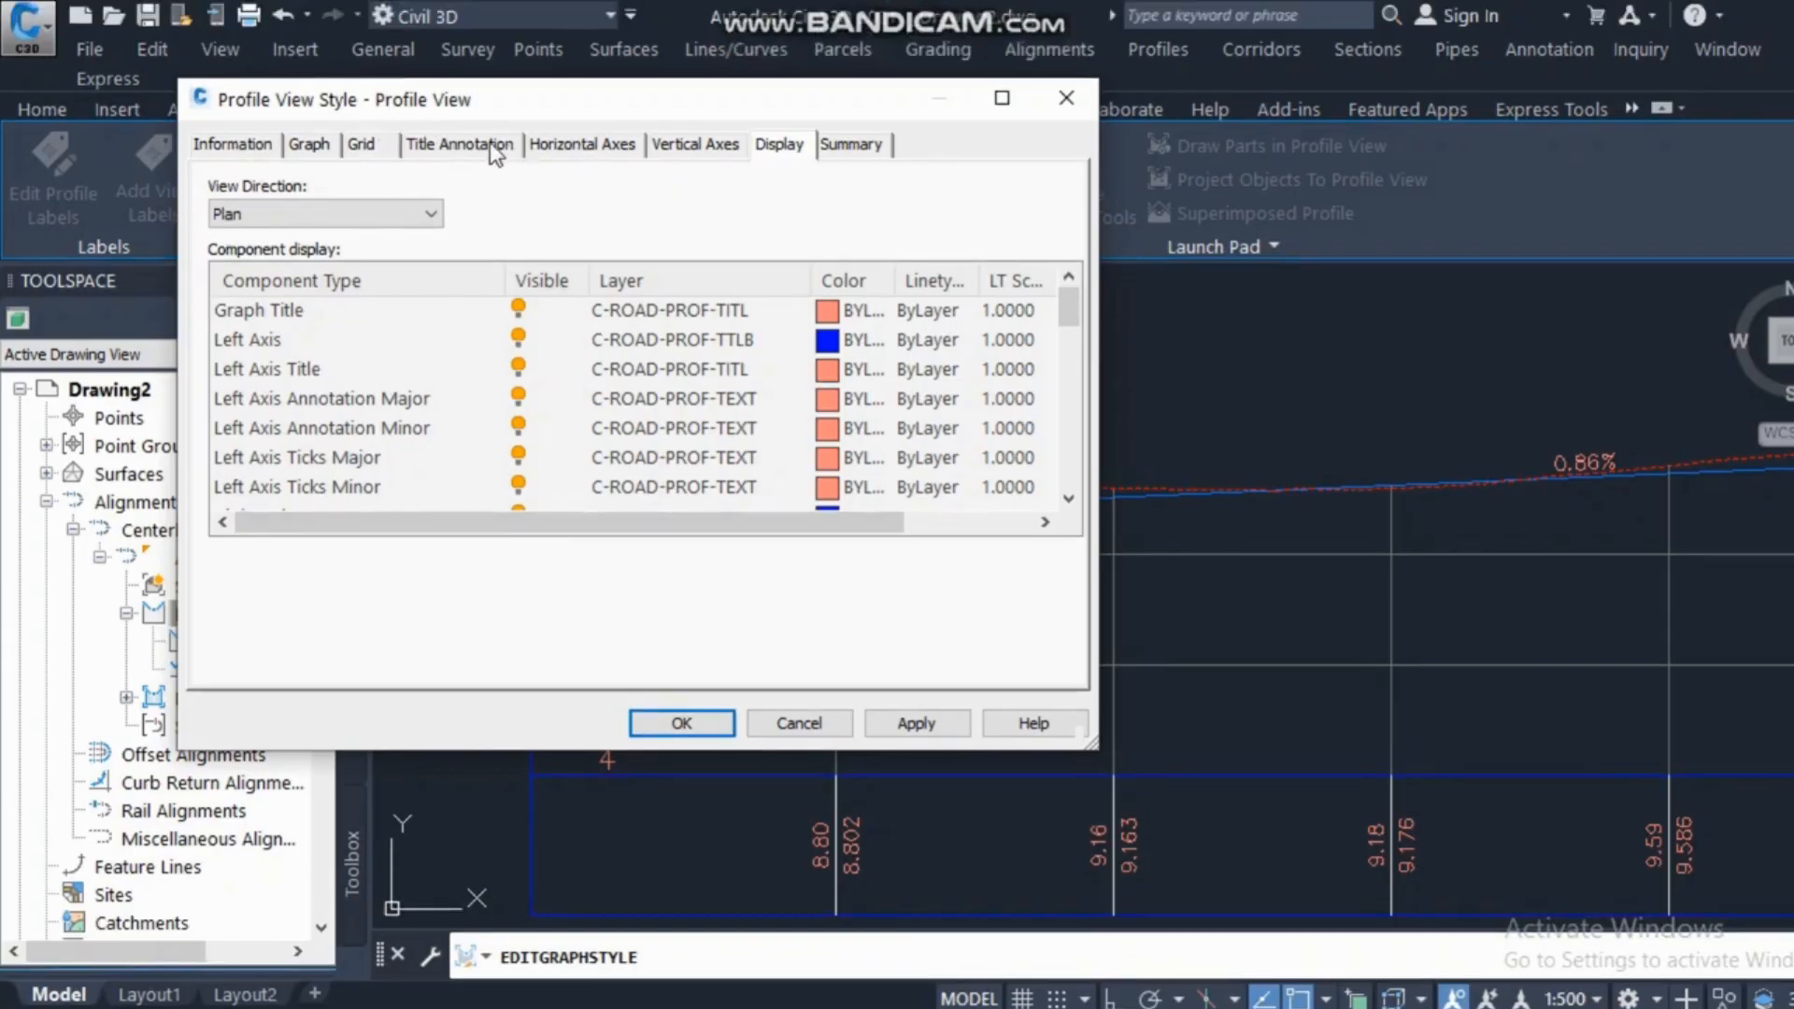
pyautogui.click(478, 145)
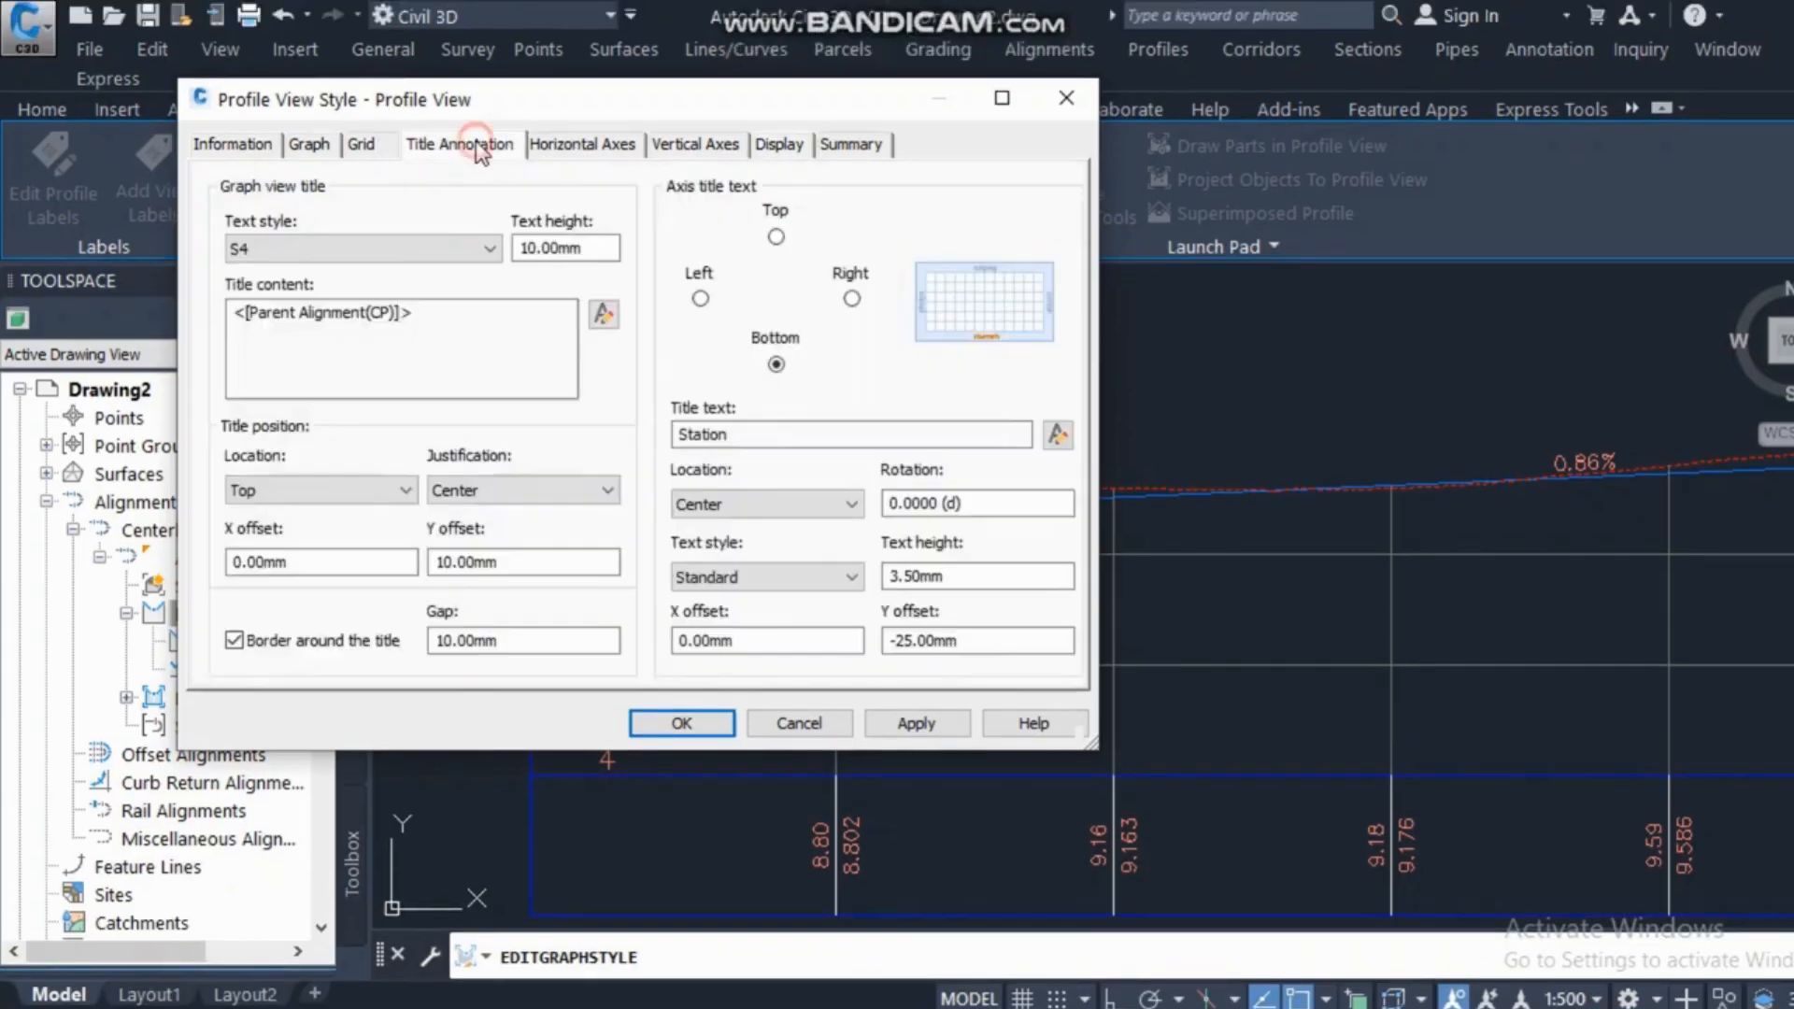
pyautogui.click(778, 149)
pyautogui.moveTo(699, 520); pyautogui.dragTo(888, 529)
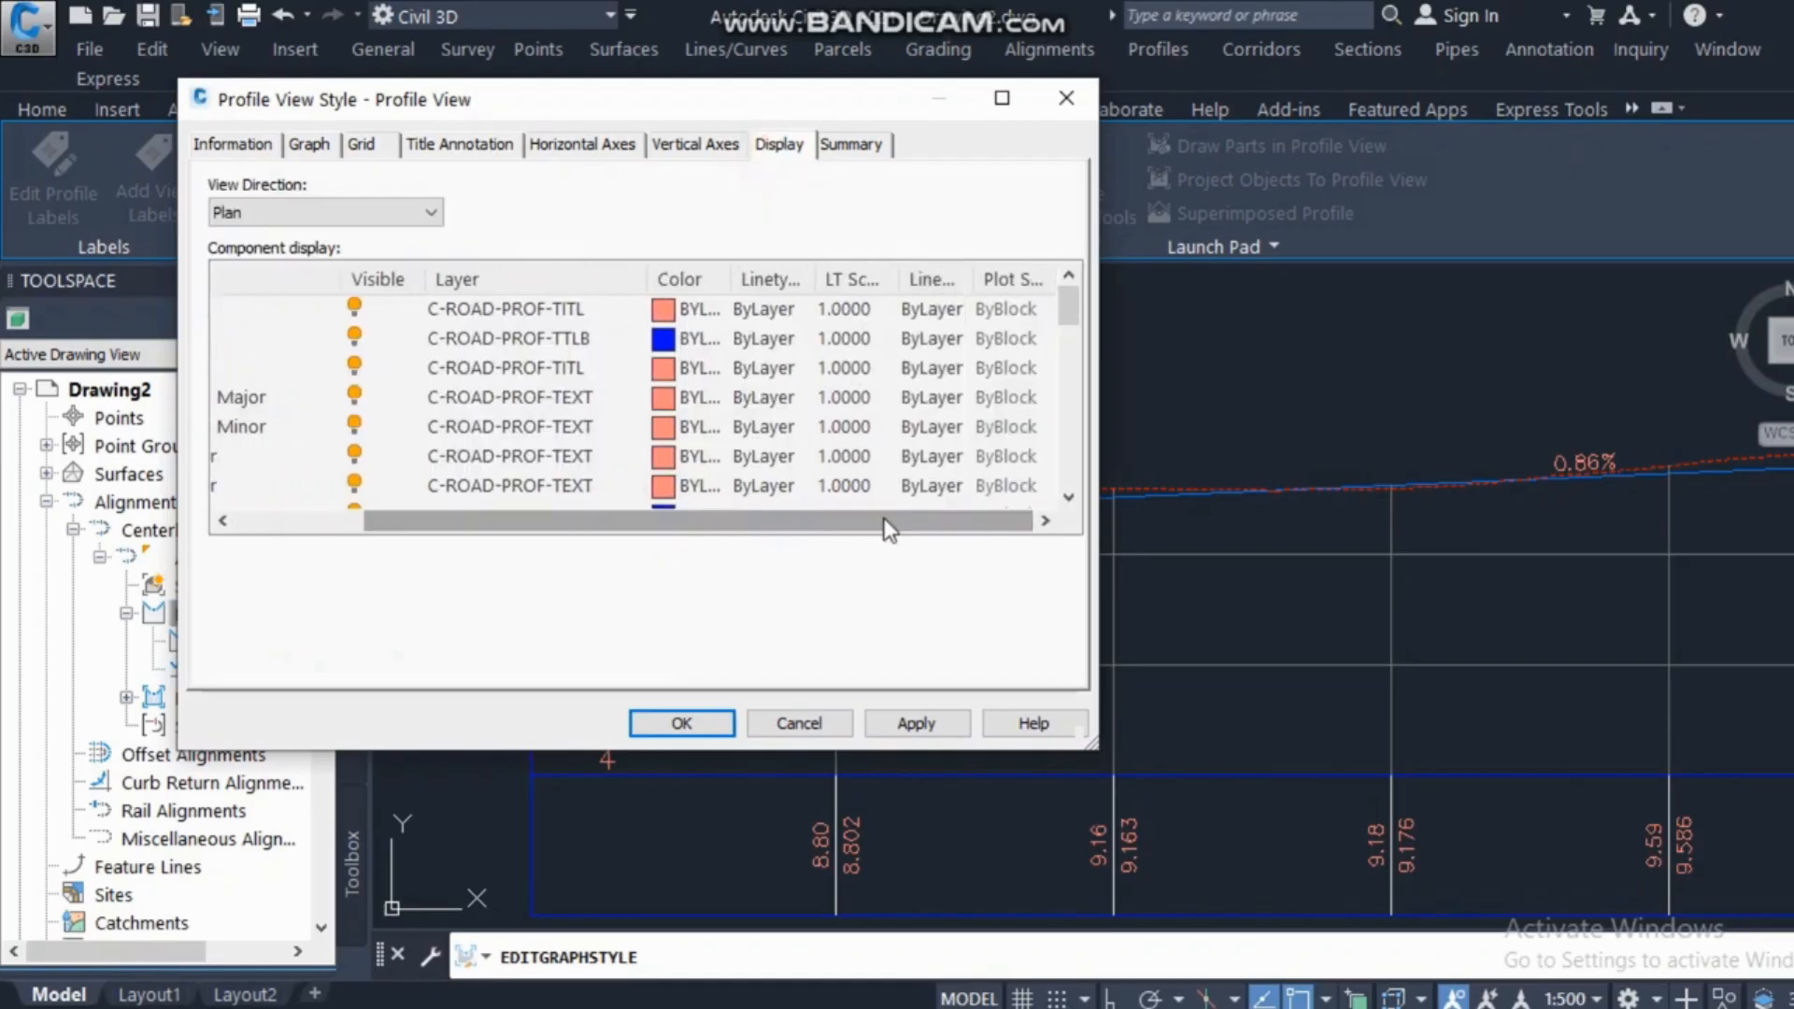
pyautogui.moveTo(1065, 317); pyautogui.dragTo(1071, 438)
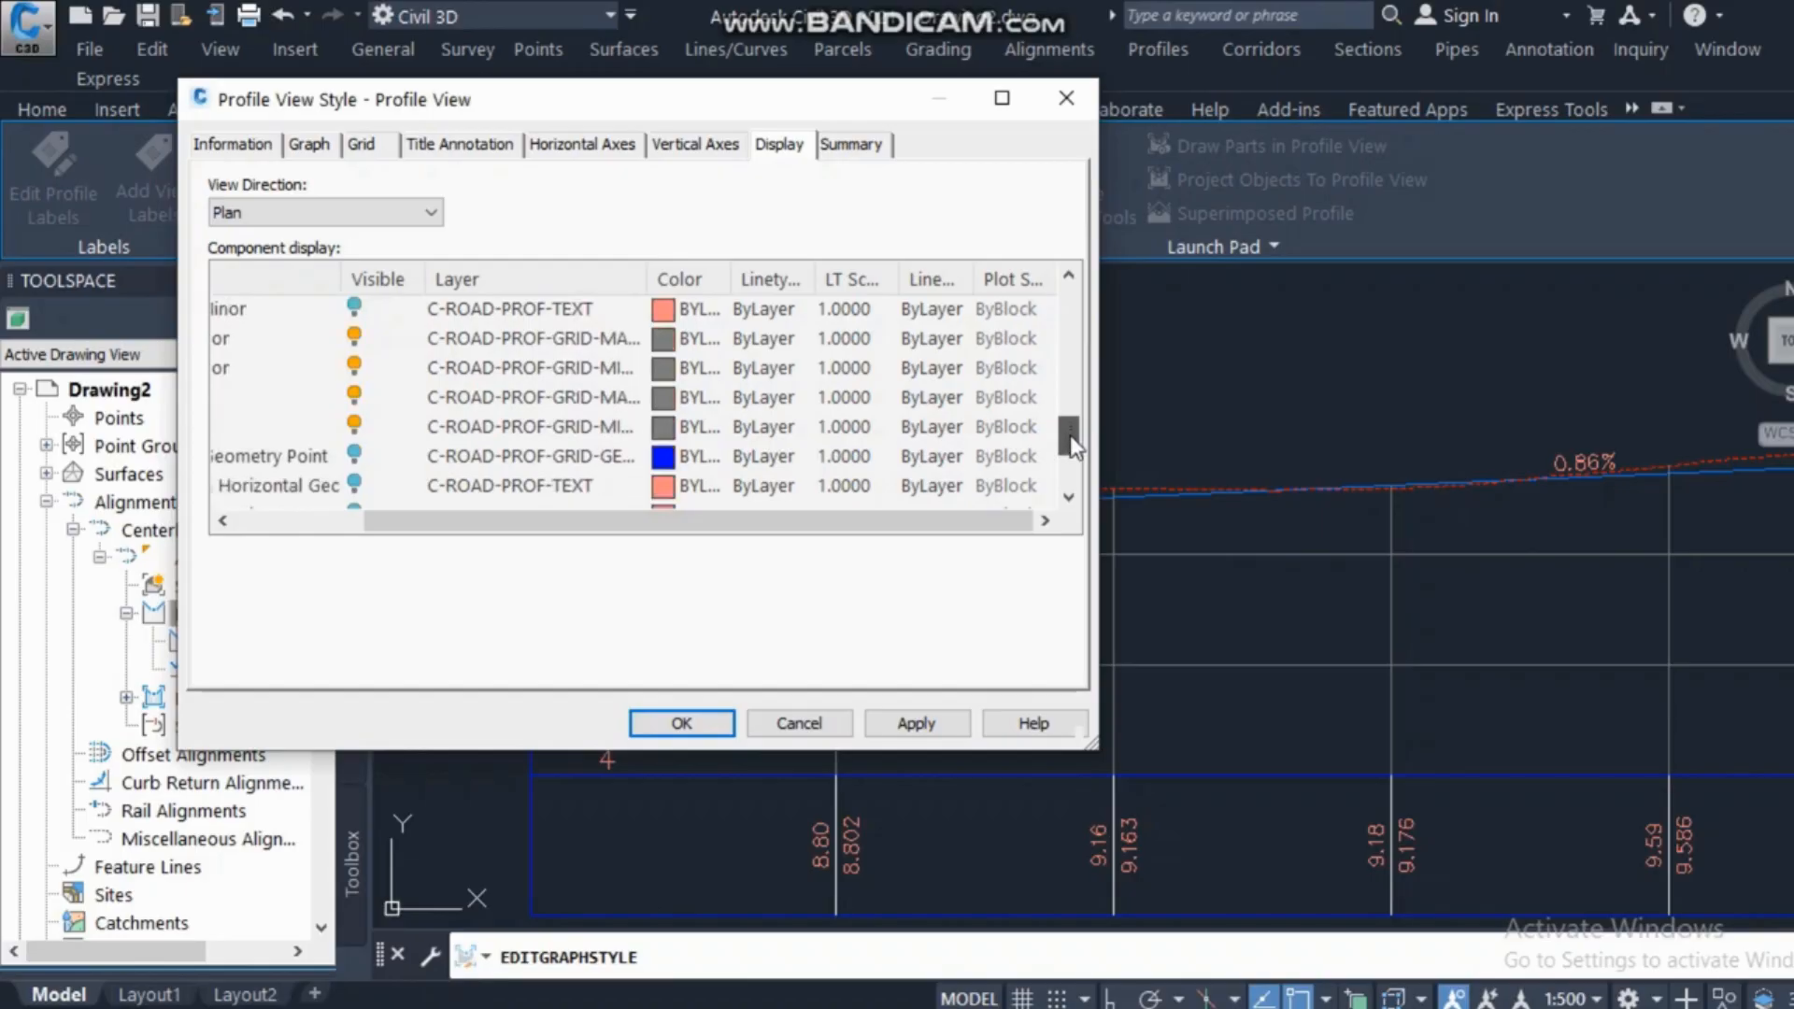
pyautogui.moveTo(541, 521); pyautogui.dragTo(329, 512)
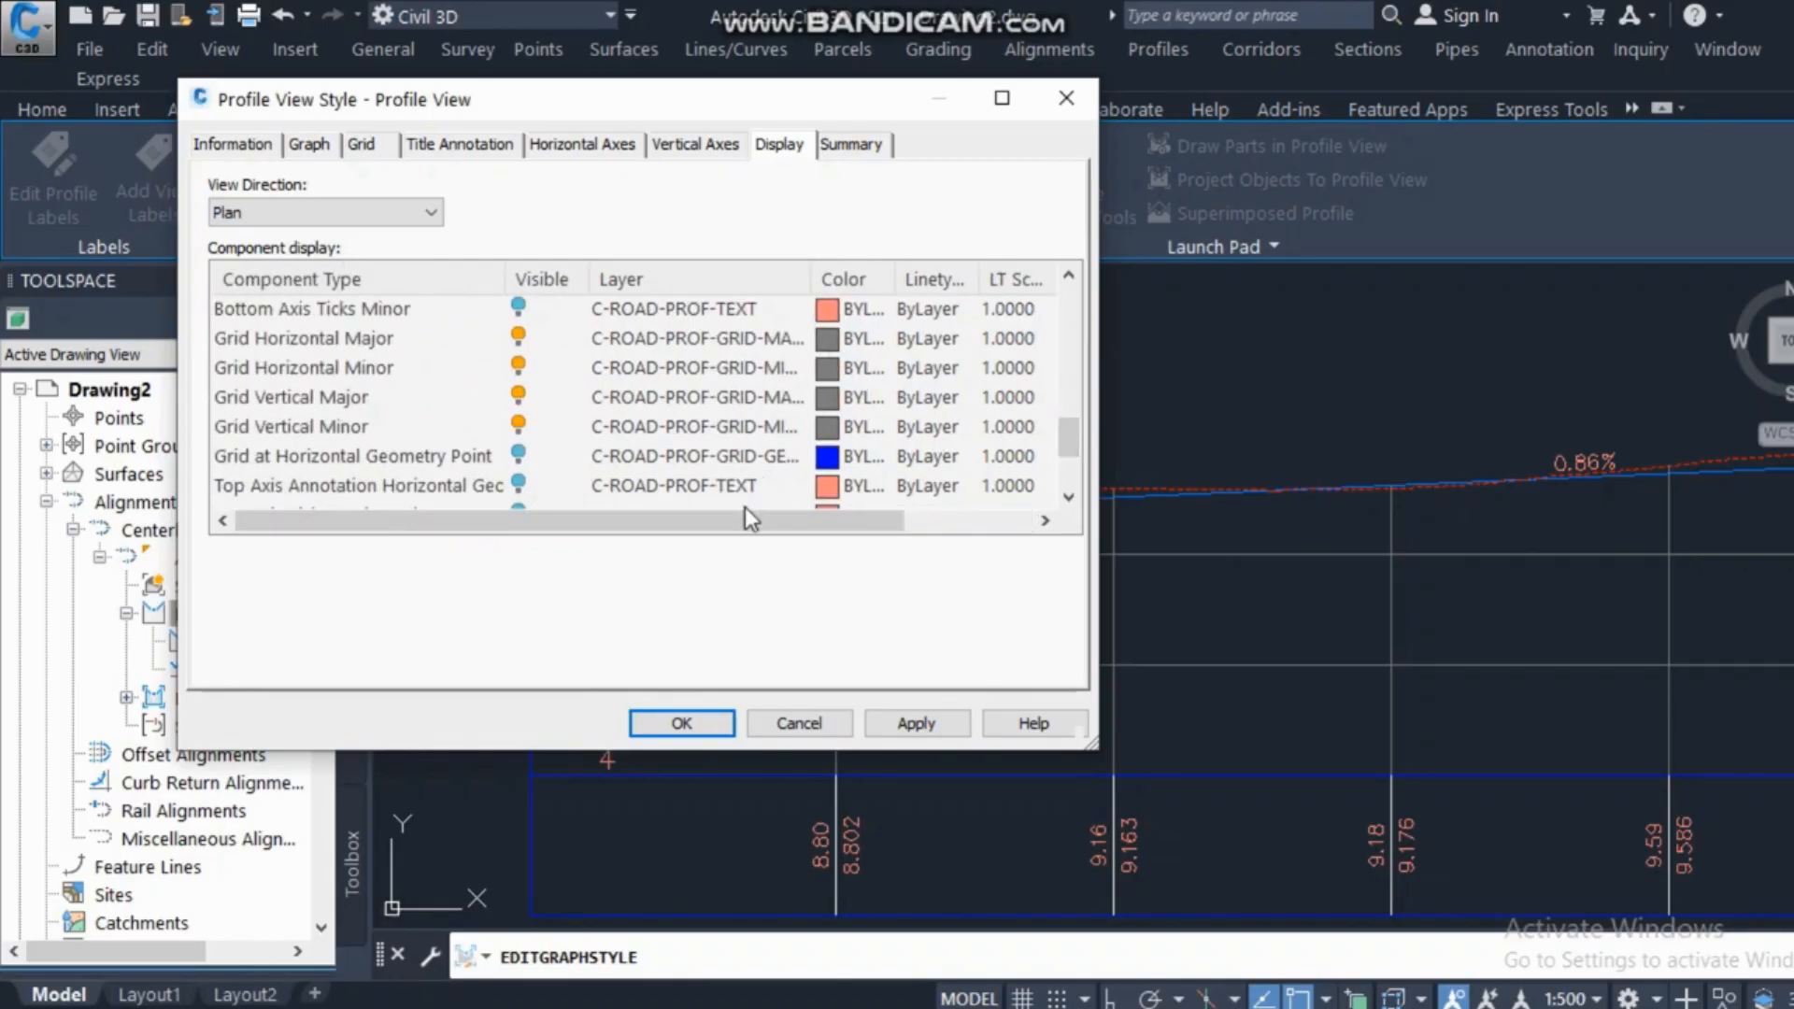
pyautogui.moveTo(744, 514); pyautogui.dragTo(873, 516)
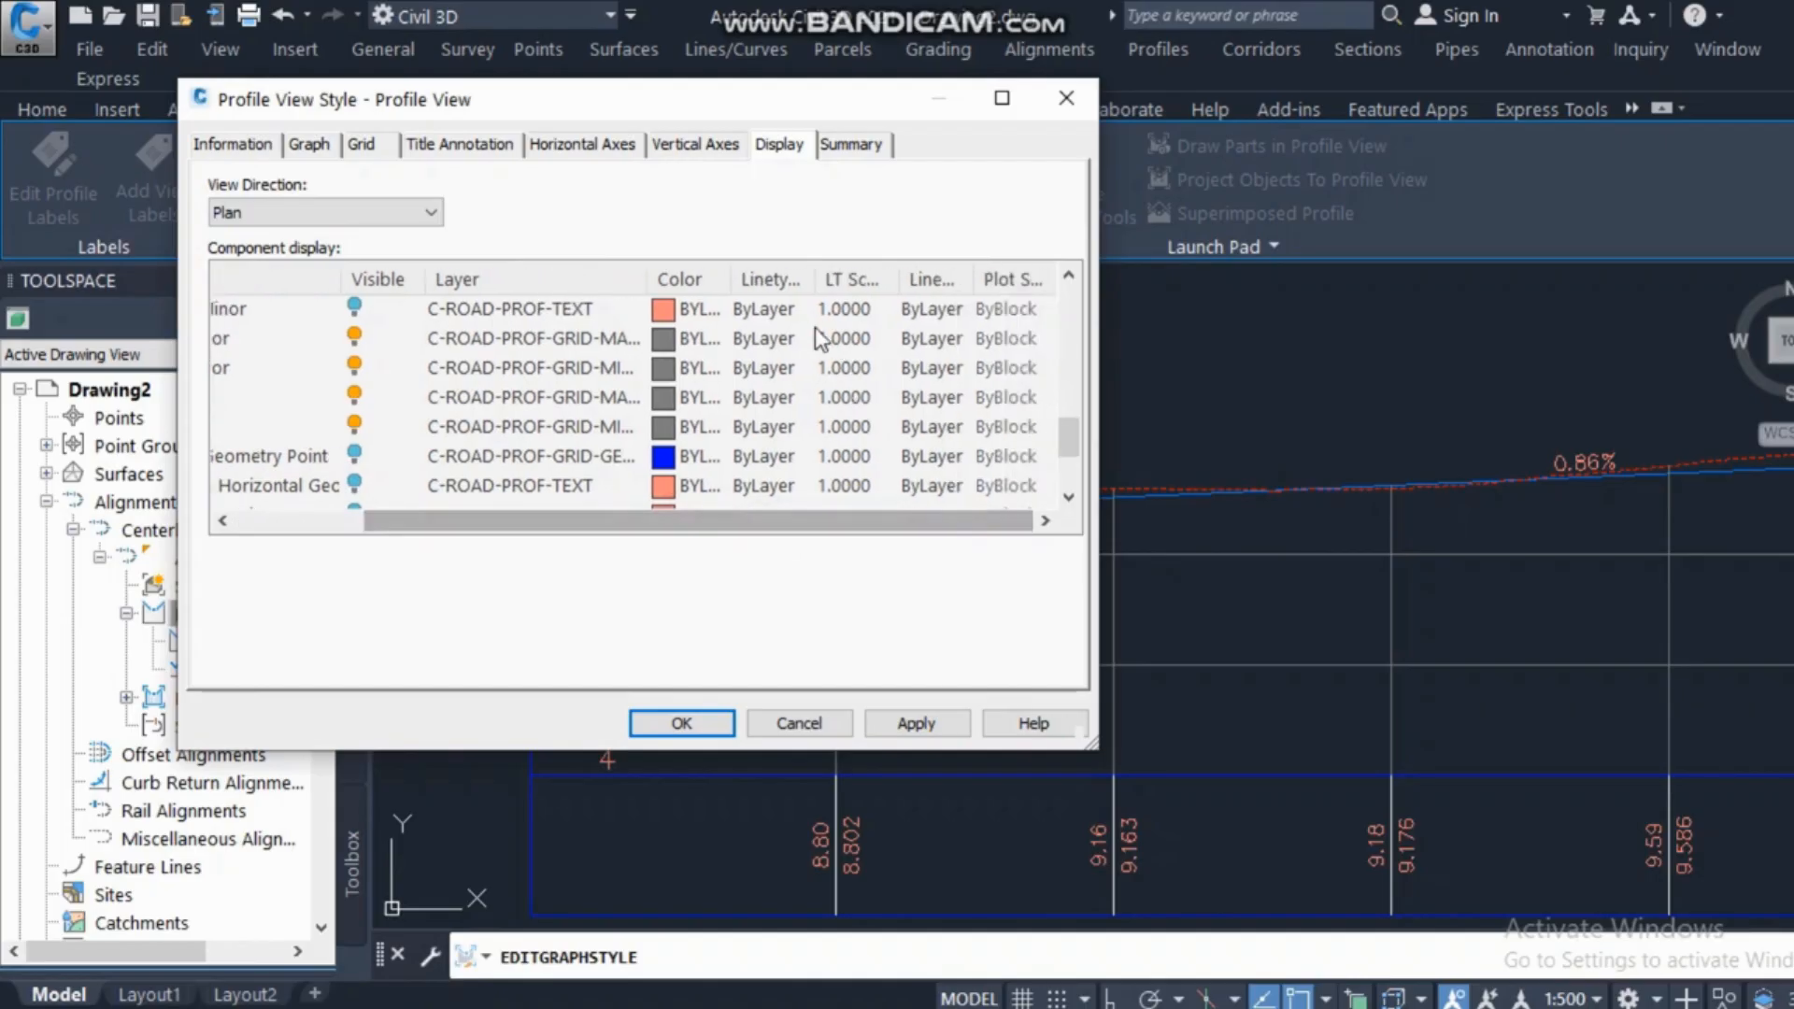
pyautogui.click(769, 340)
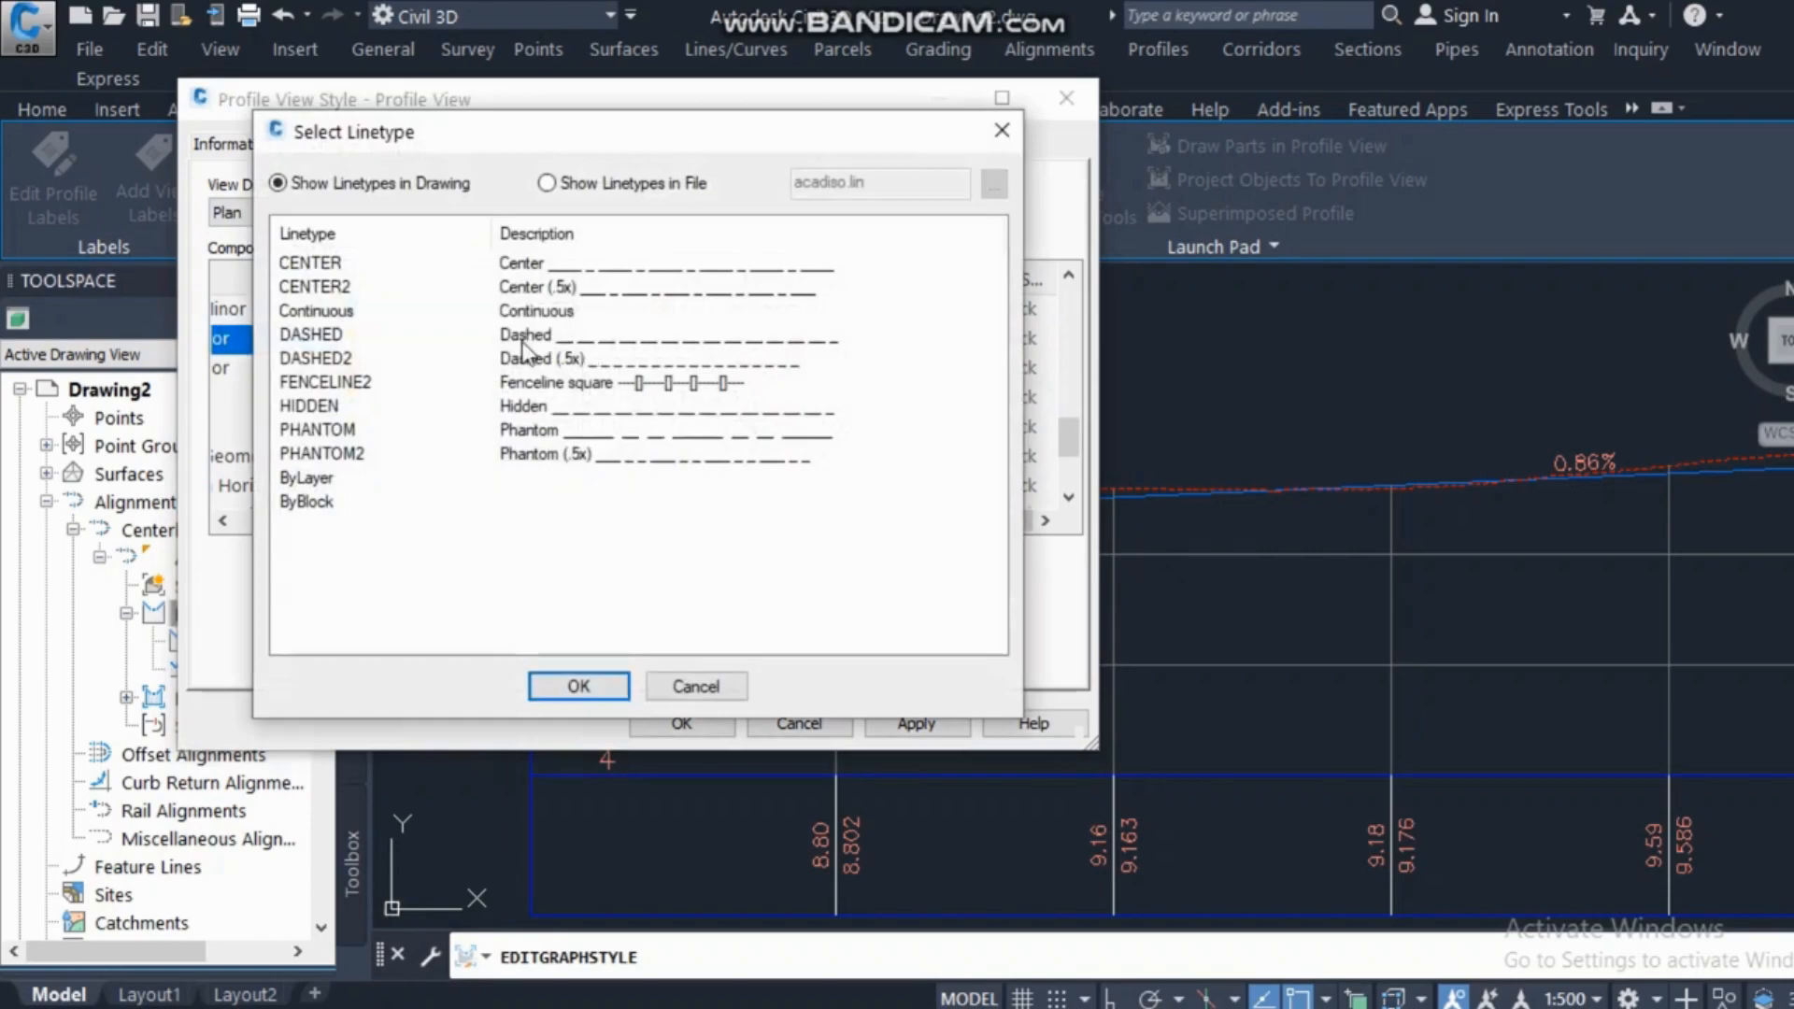
pyautogui.click(321, 337)
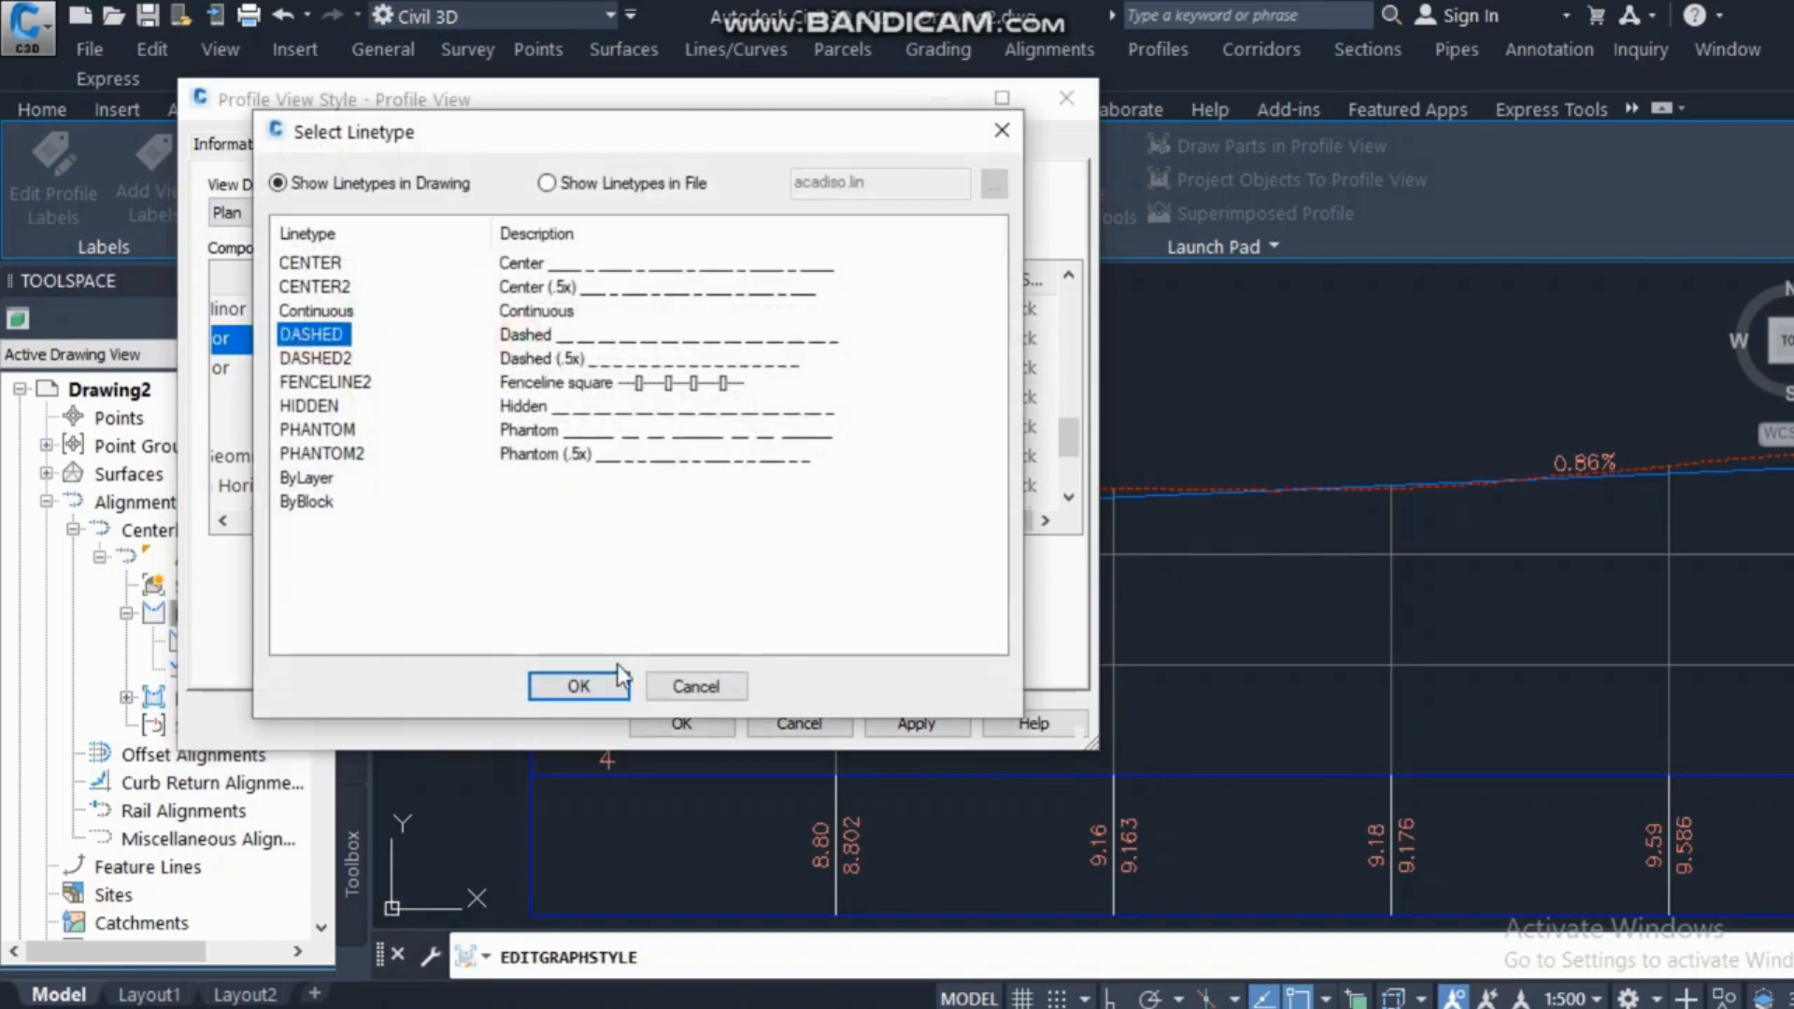
pyautogui.click(584, 686)
pyautogui.click(762, 368)
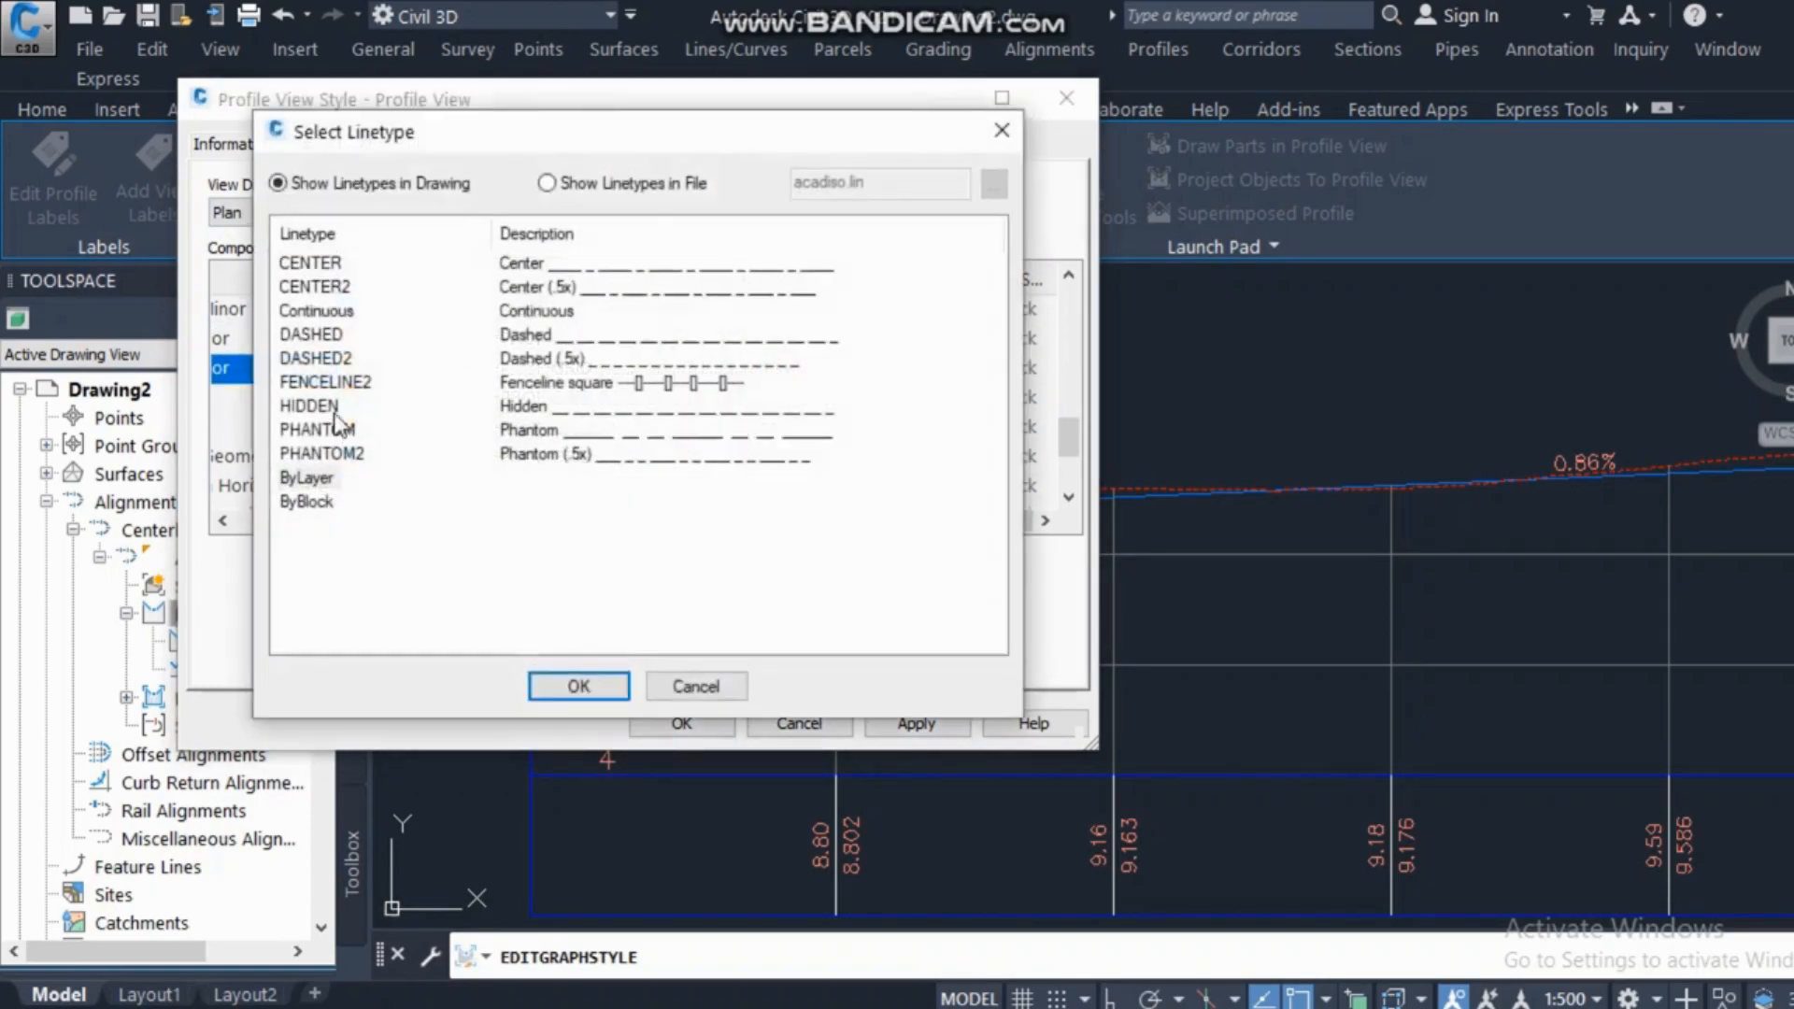
pyautogui.click(329, 338)
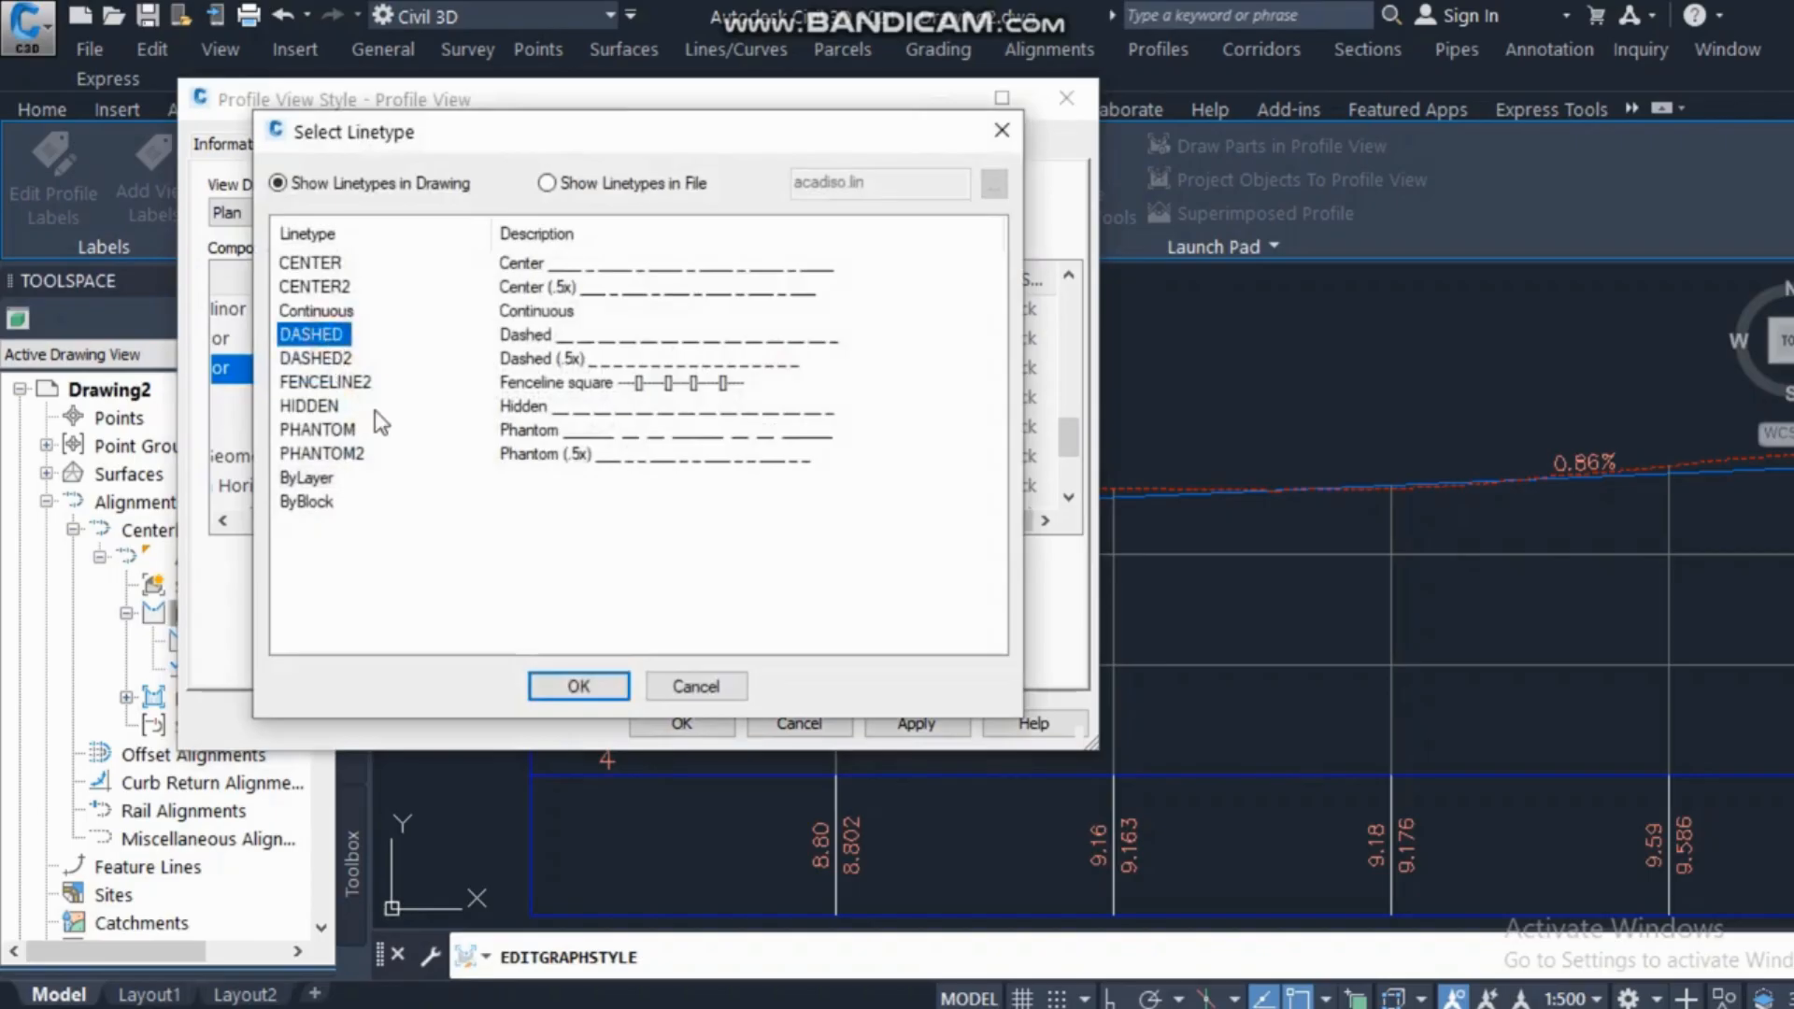
pyautogui.click(579, 688)
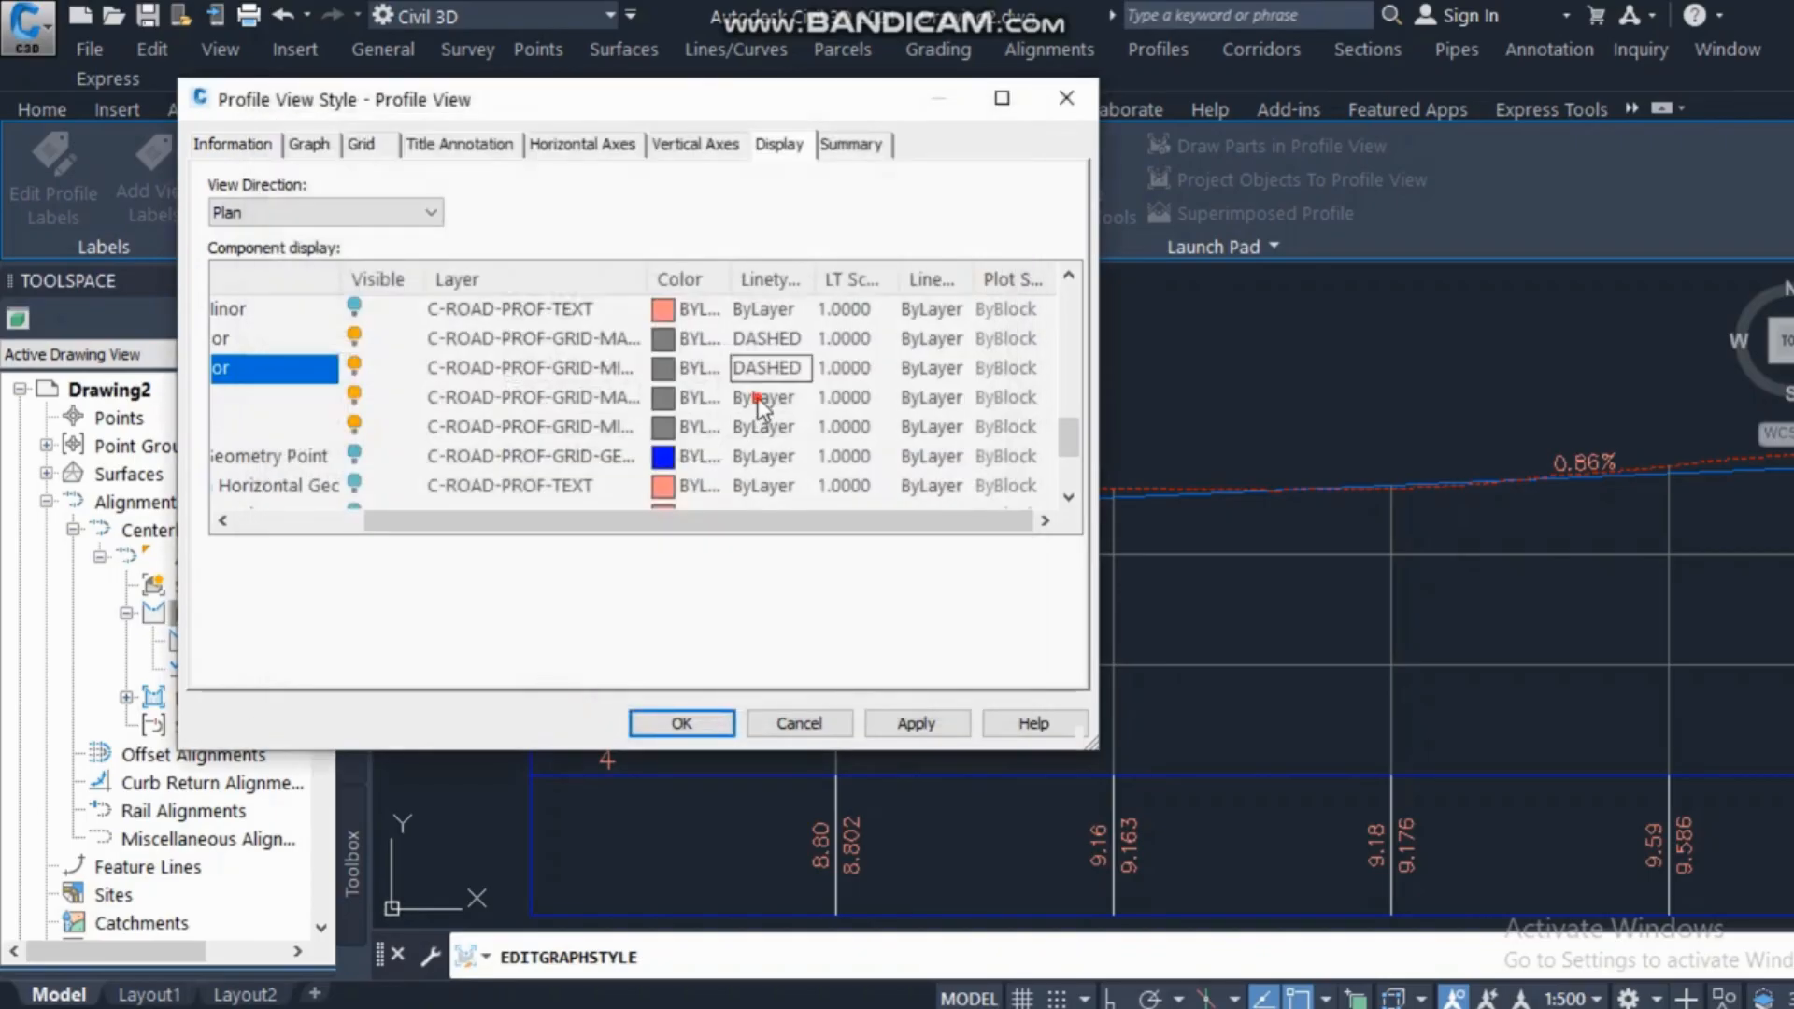
# Set the linetype of Grid Vertical Major and Grid Vertical Minor to DASHED and apply the changes.
pyautogui.click(758, 398)
pyautogui.click(329, 339)
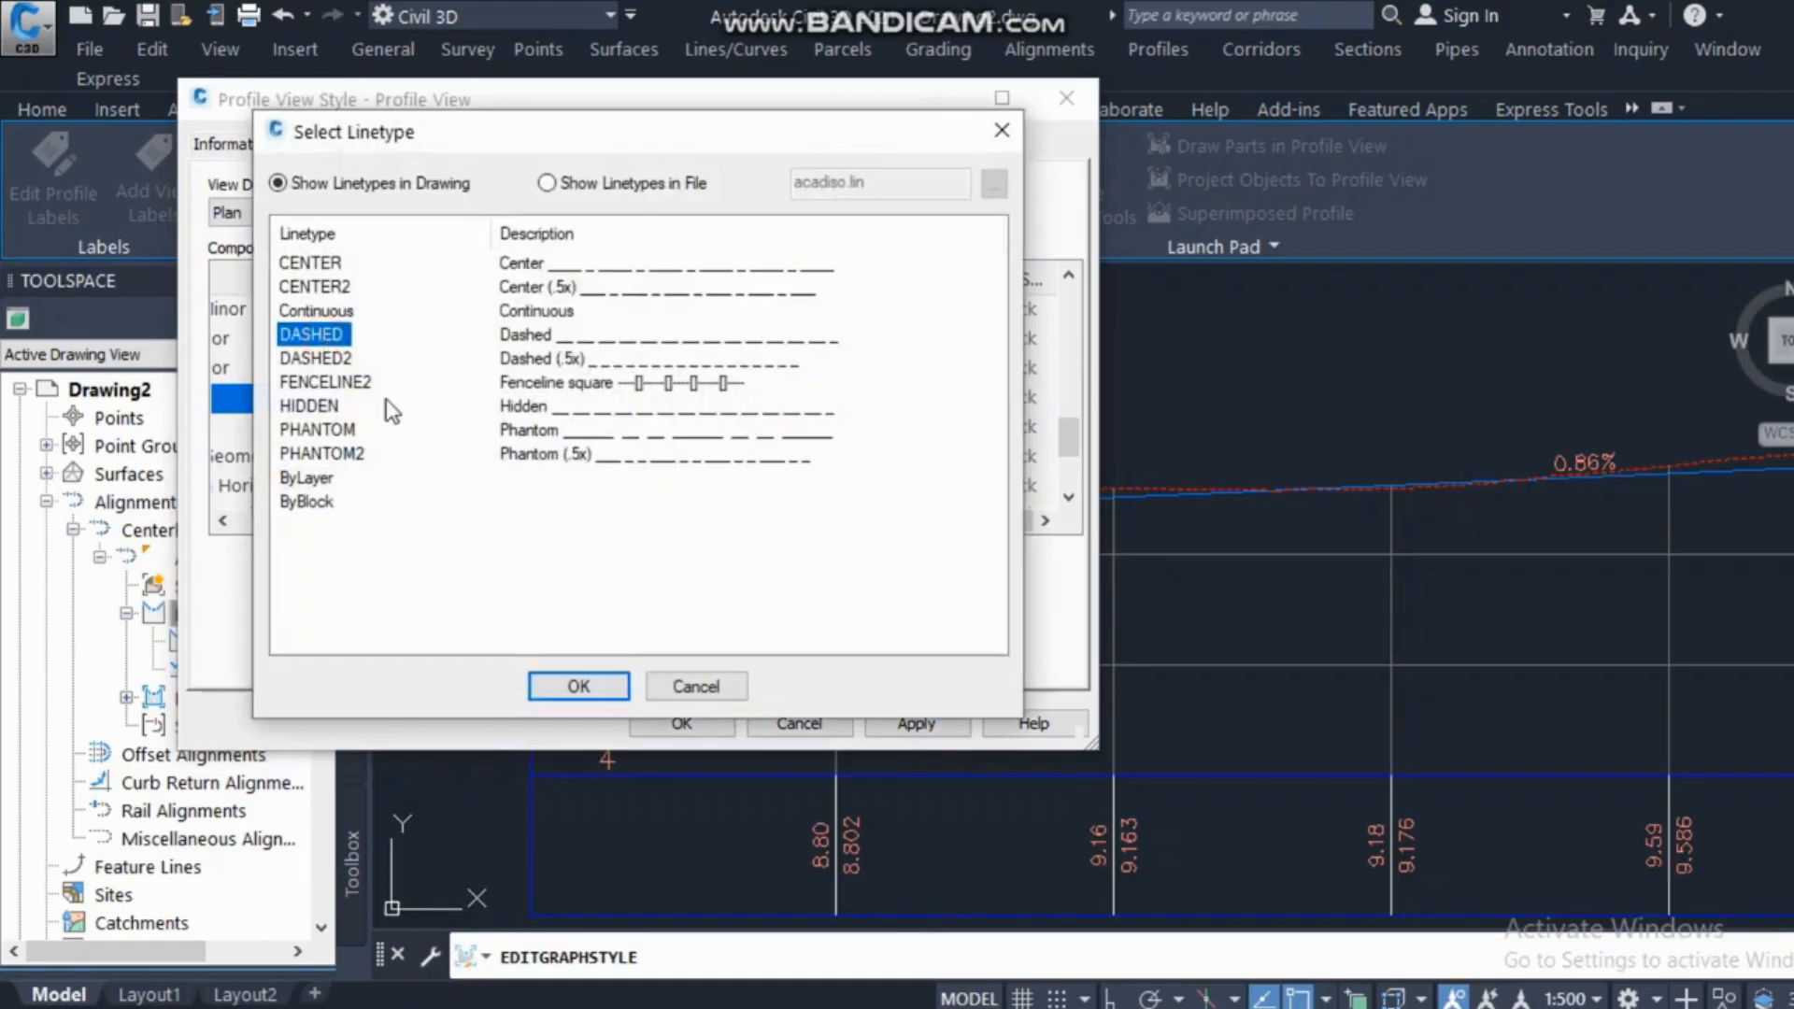
pyautogui.click(565, 687)
pyautogui.click(757, 426)
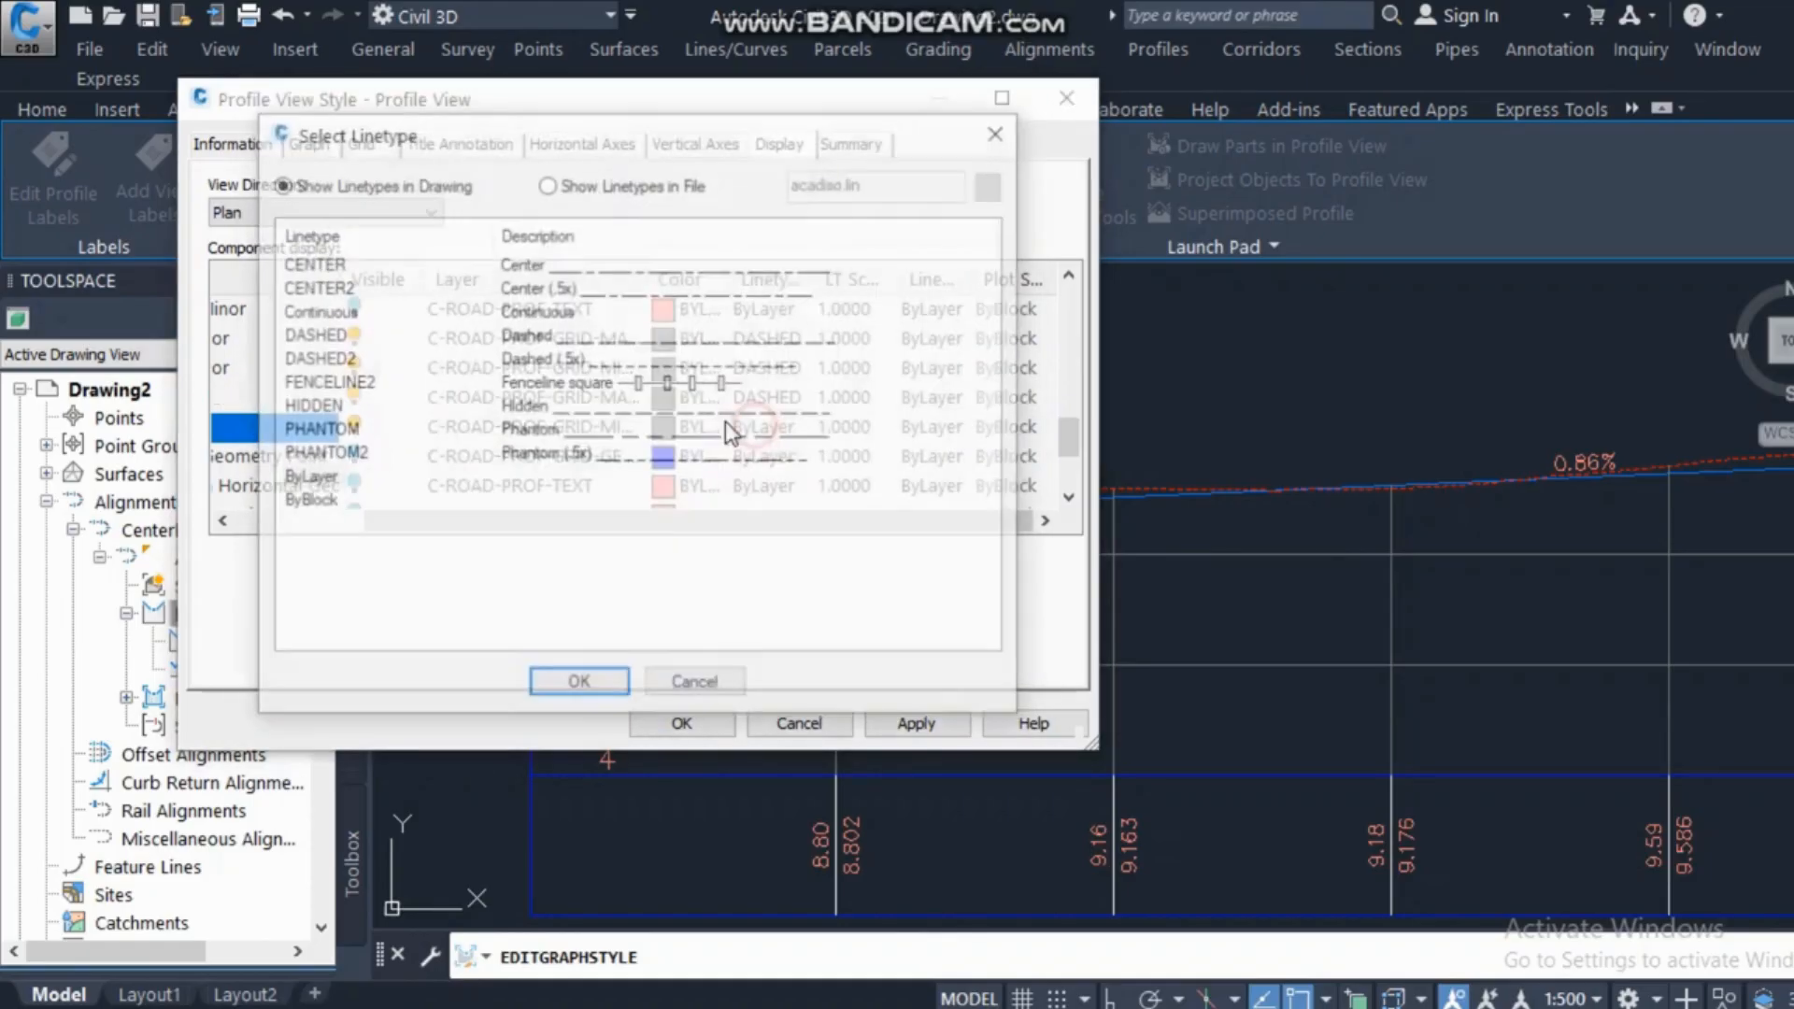
pyautogui.click(312, 334)
pyautogui.click(572, 688)
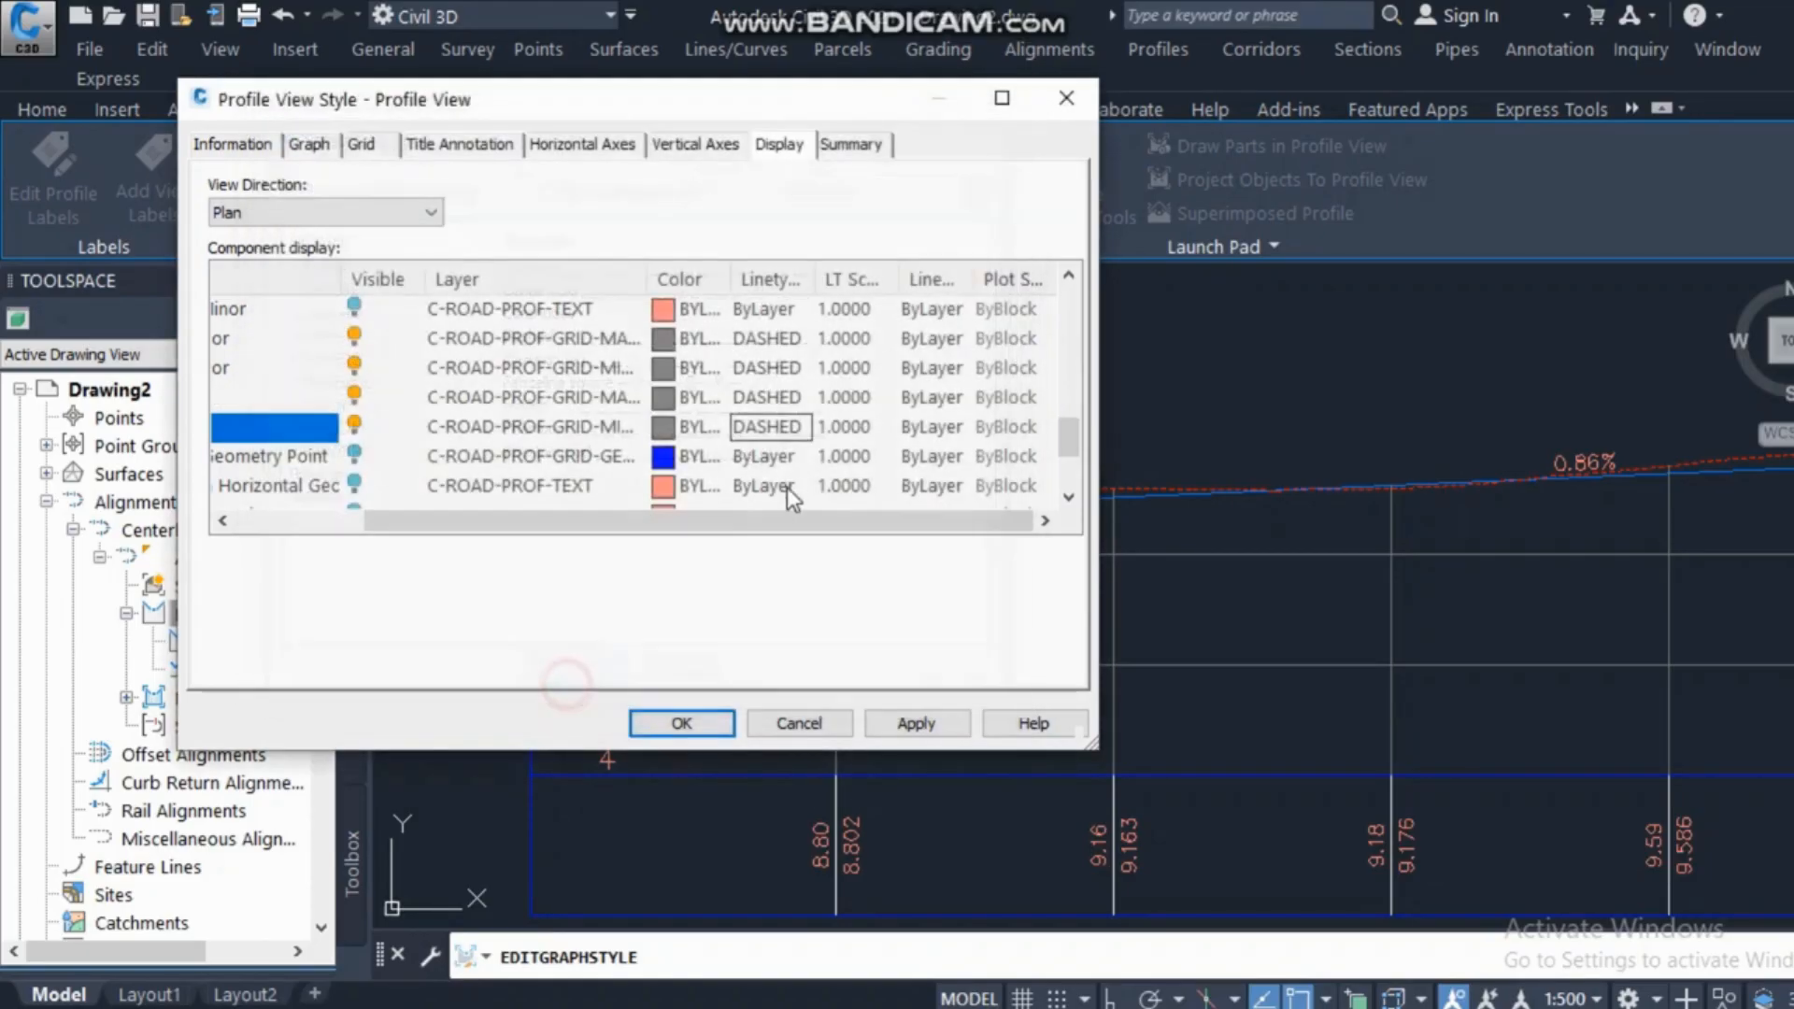
pyautogui.click(940, 724)
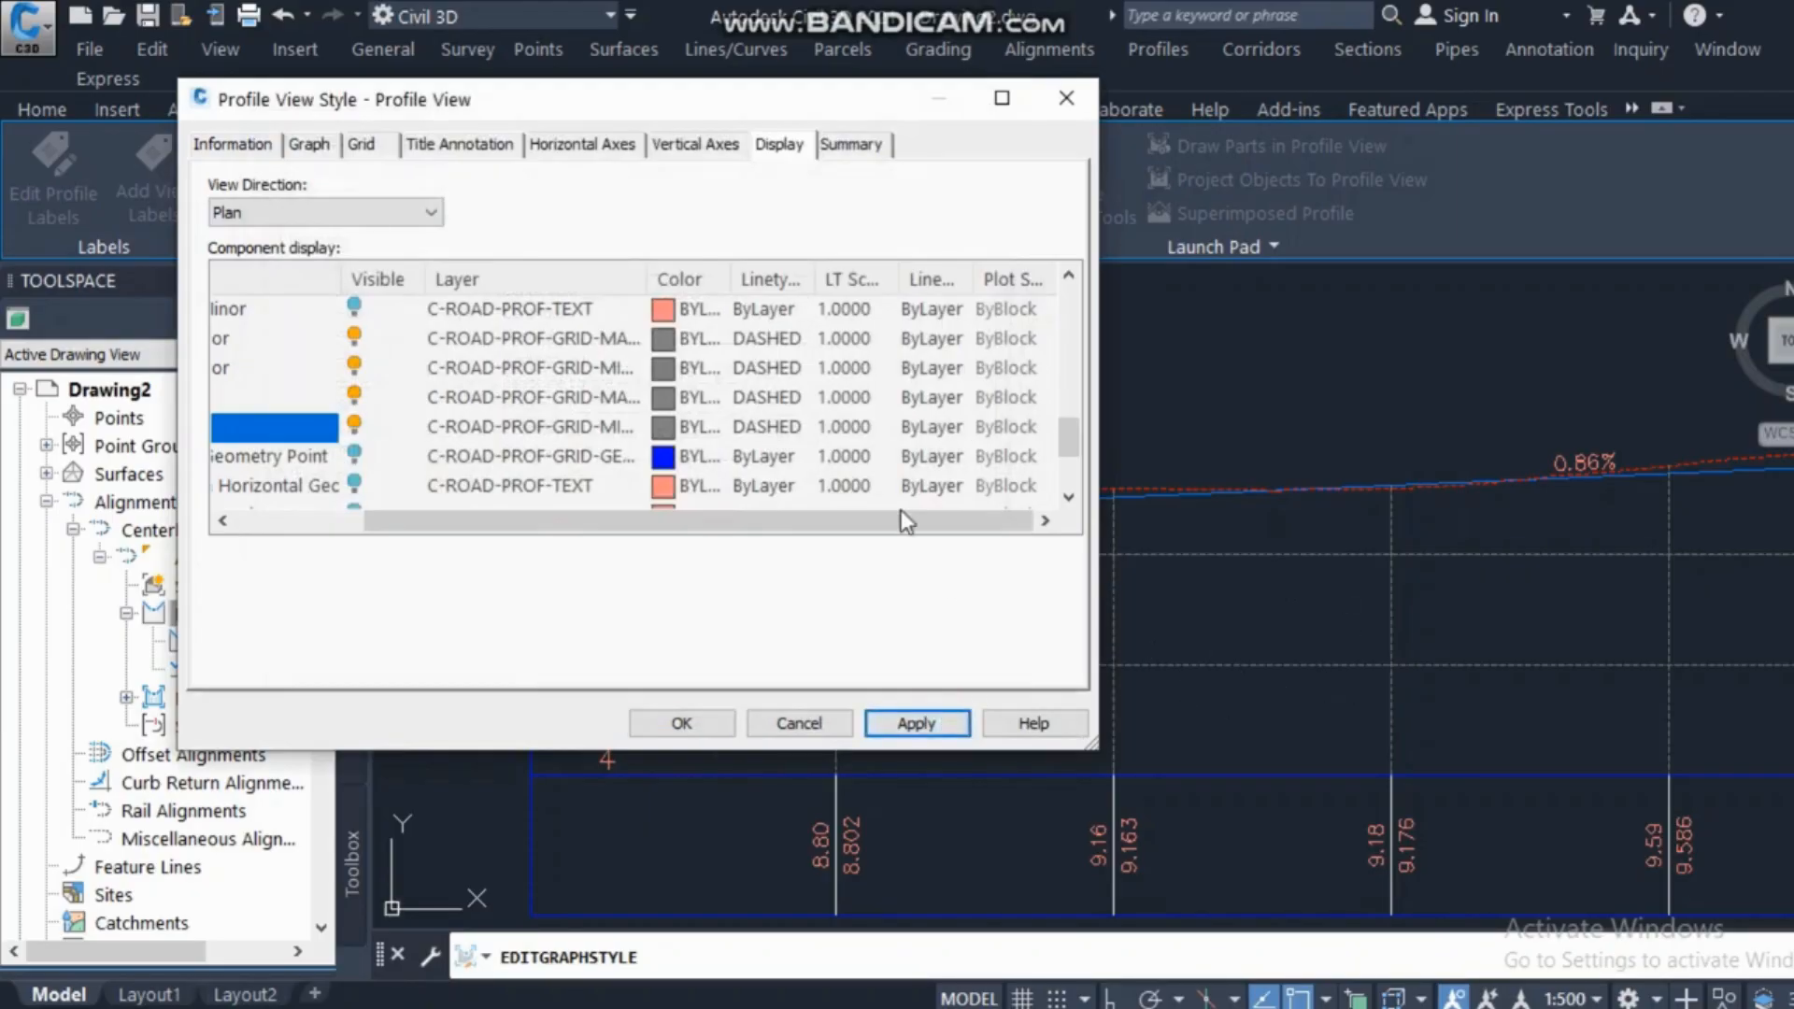
# Set the linetype scale of all four horizontal and vertical grid components to 3 and accept the style.
pyautogui.click(751, 339)
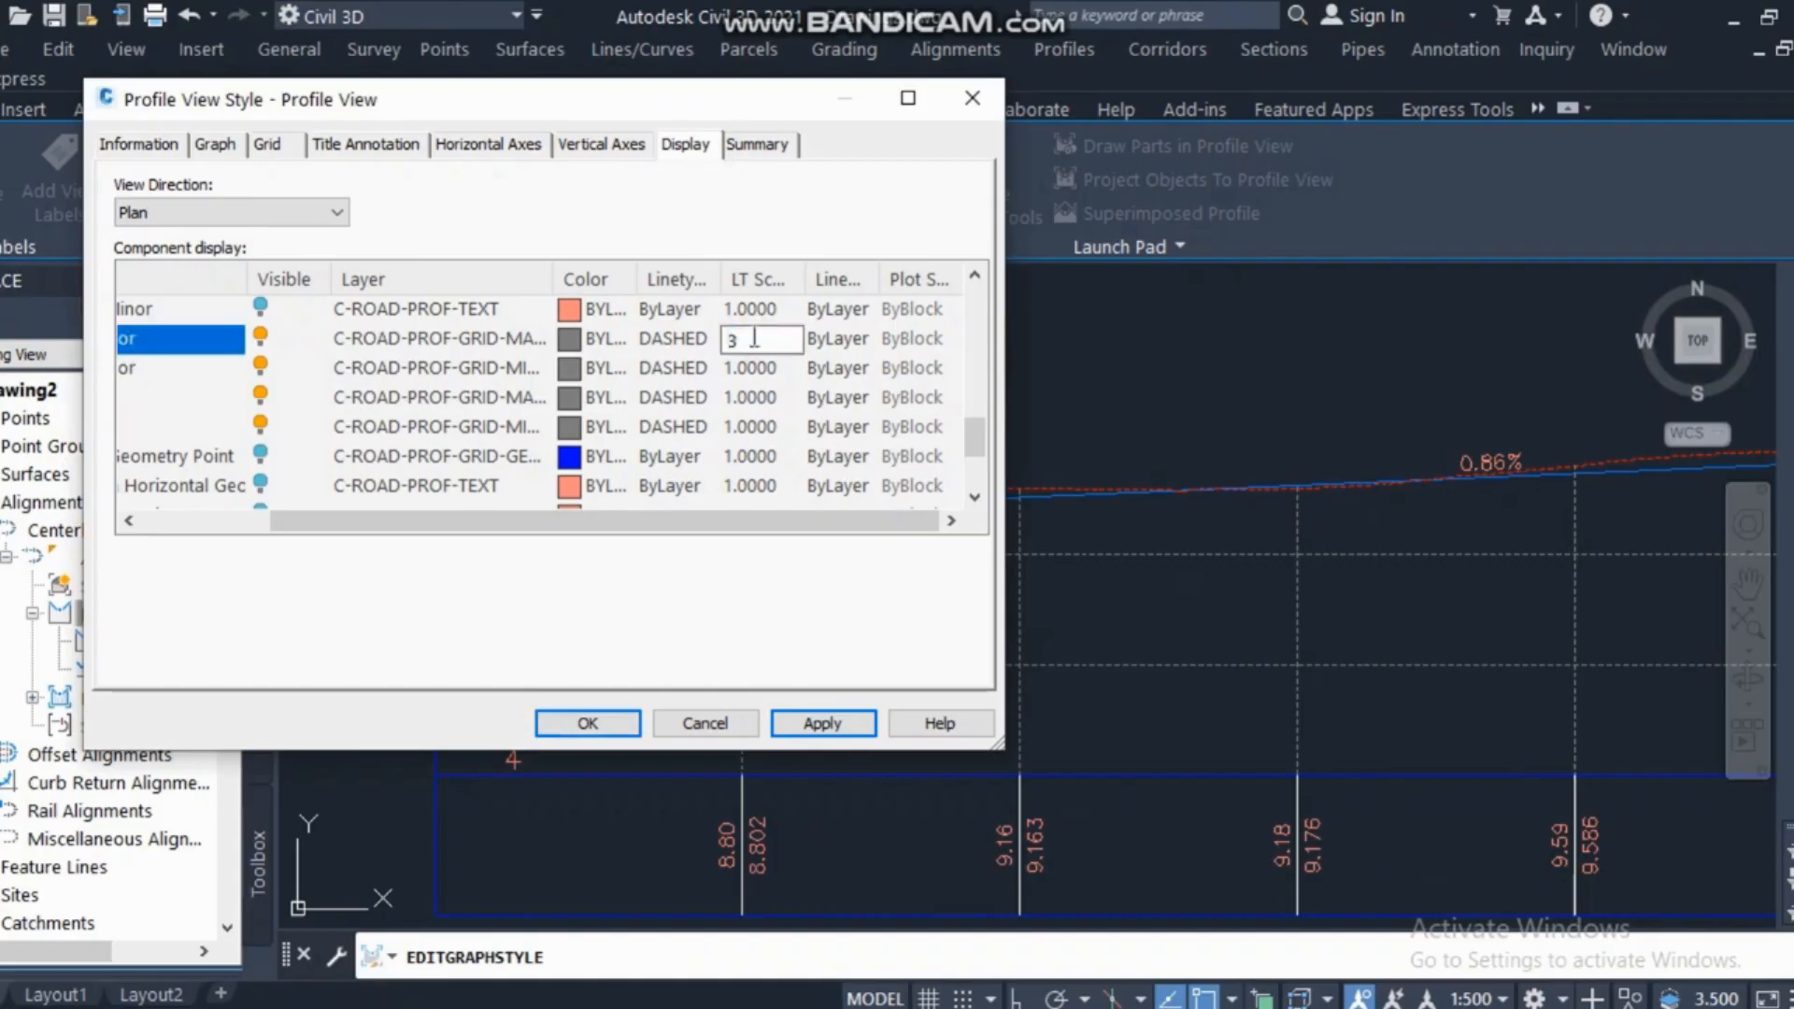
pyautogui.click(755, 369)
pyautogui.write('3')
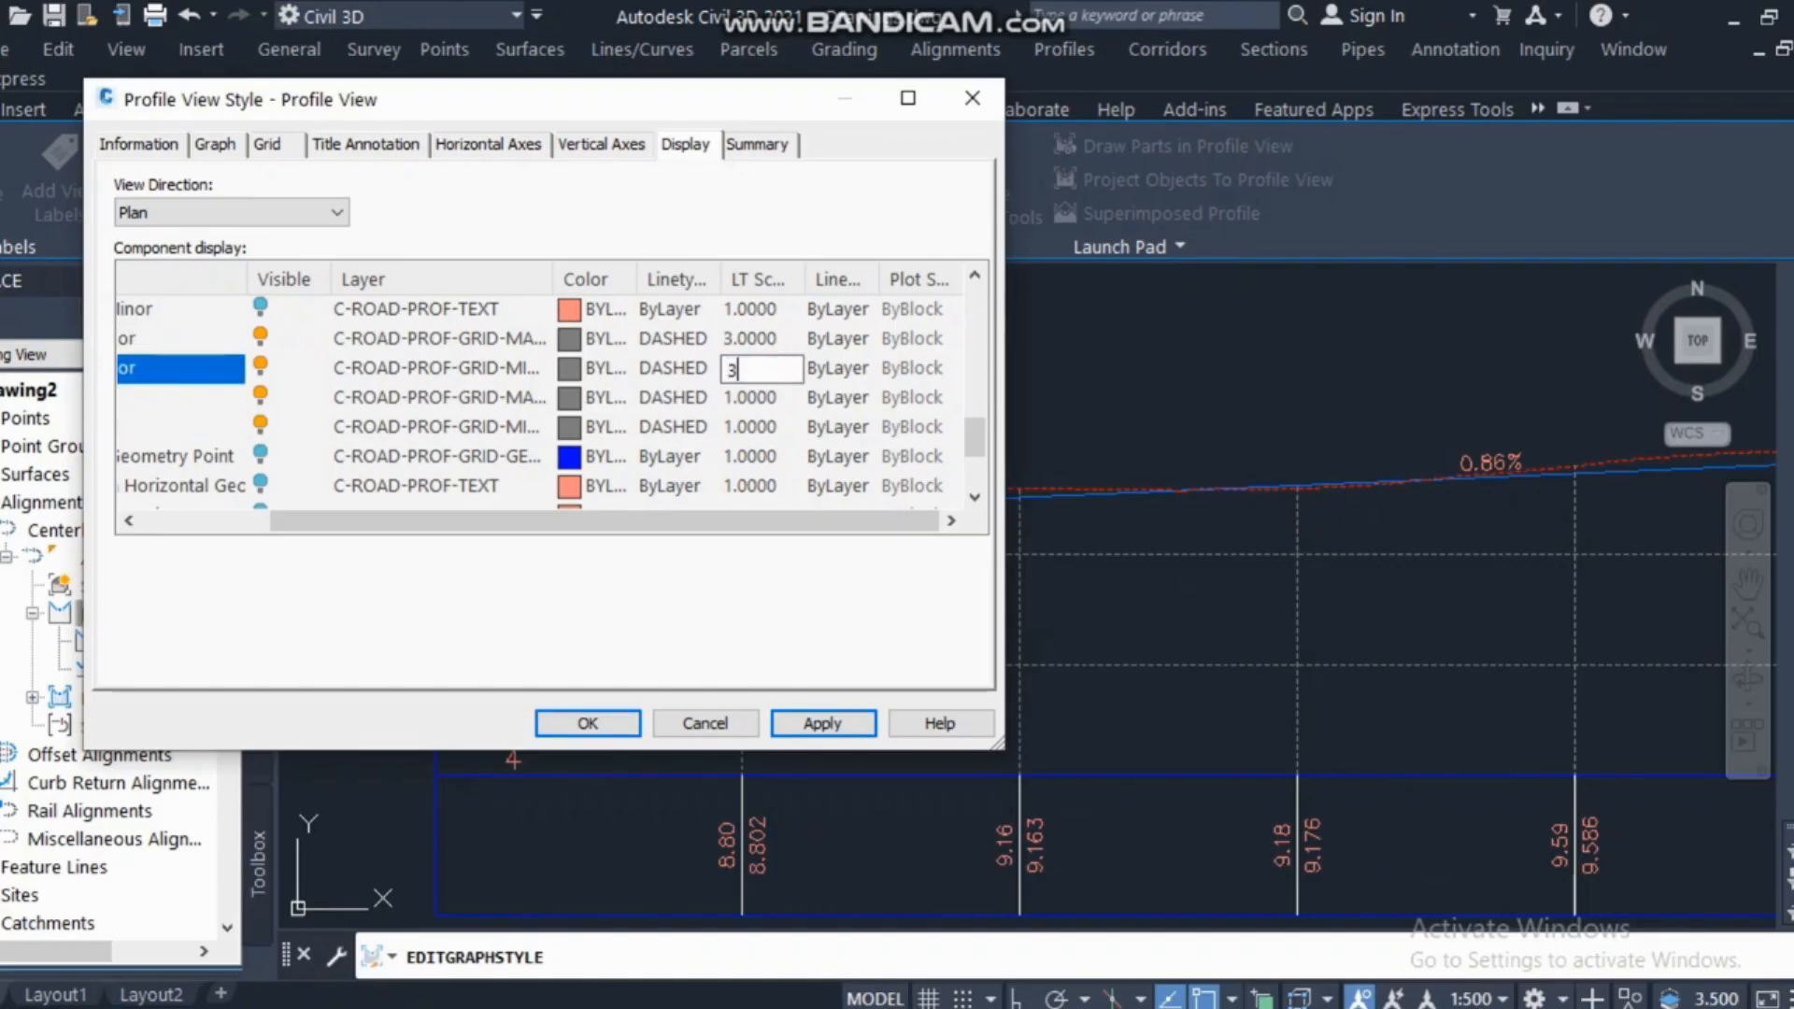
pyautogui.click(754, 397)
pyautogui.write('3')
pyautogui.click(769, 428)
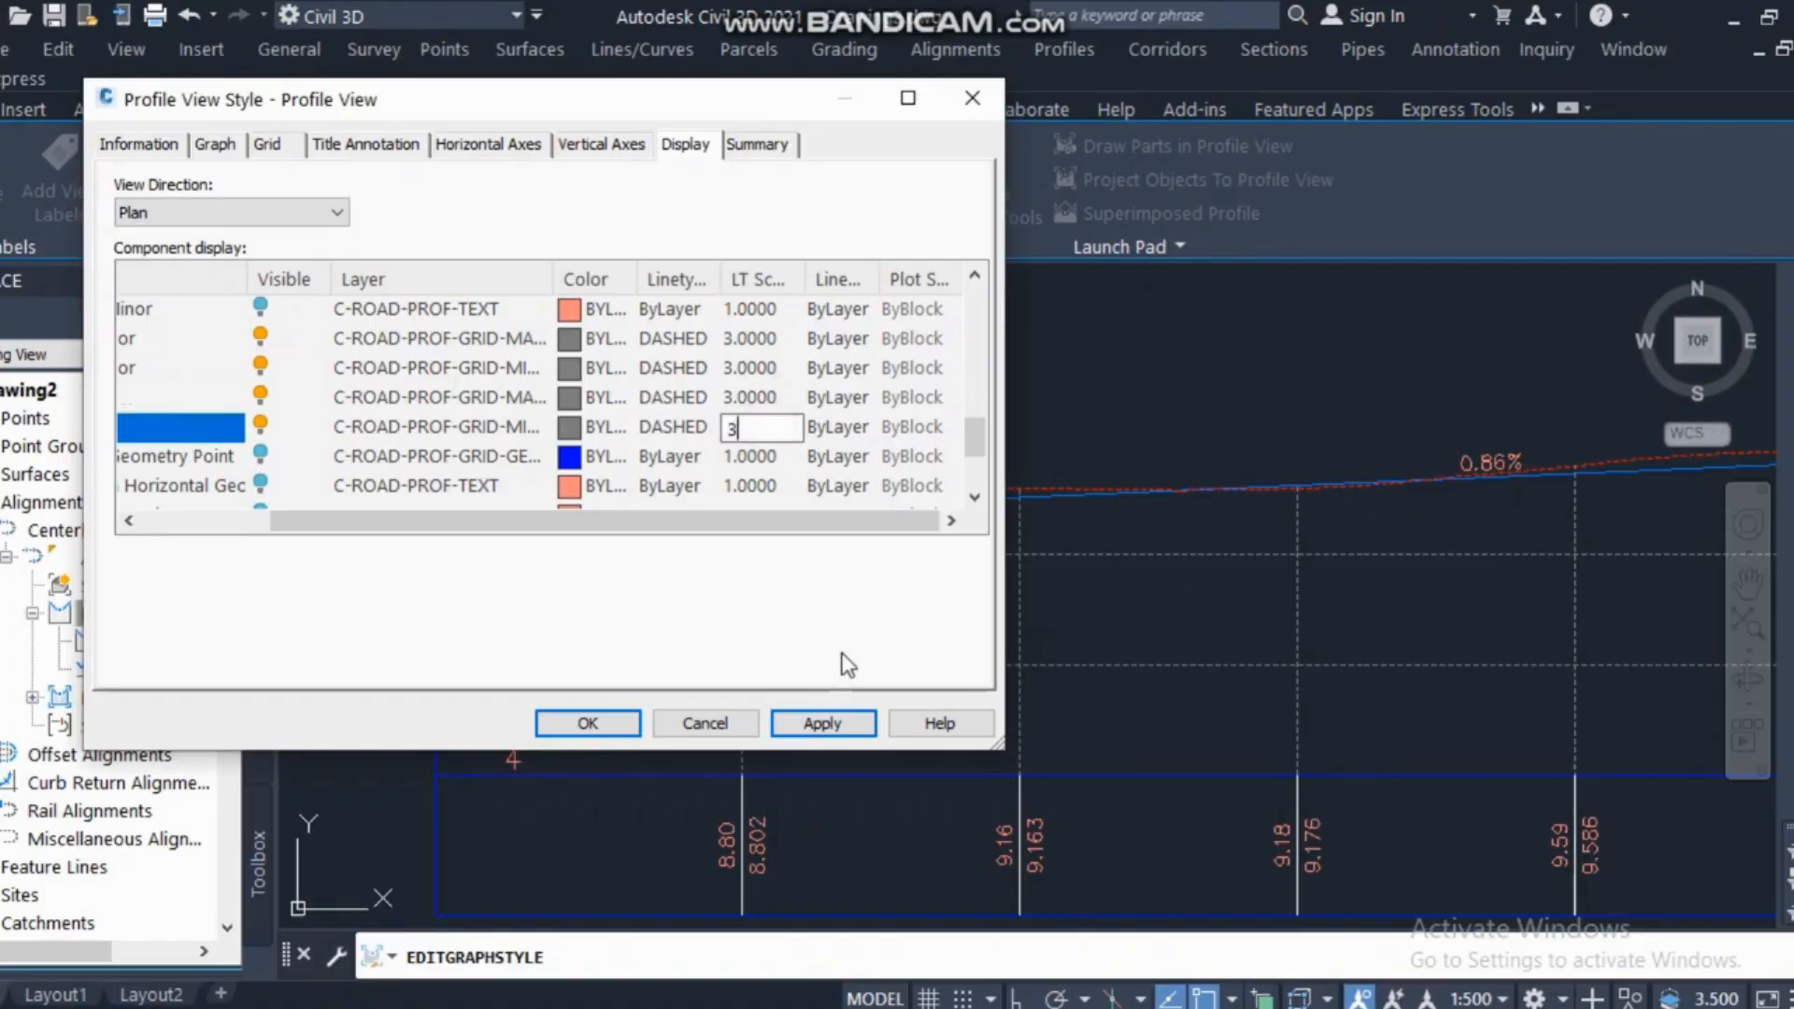
pyautogui.click(833, 724)
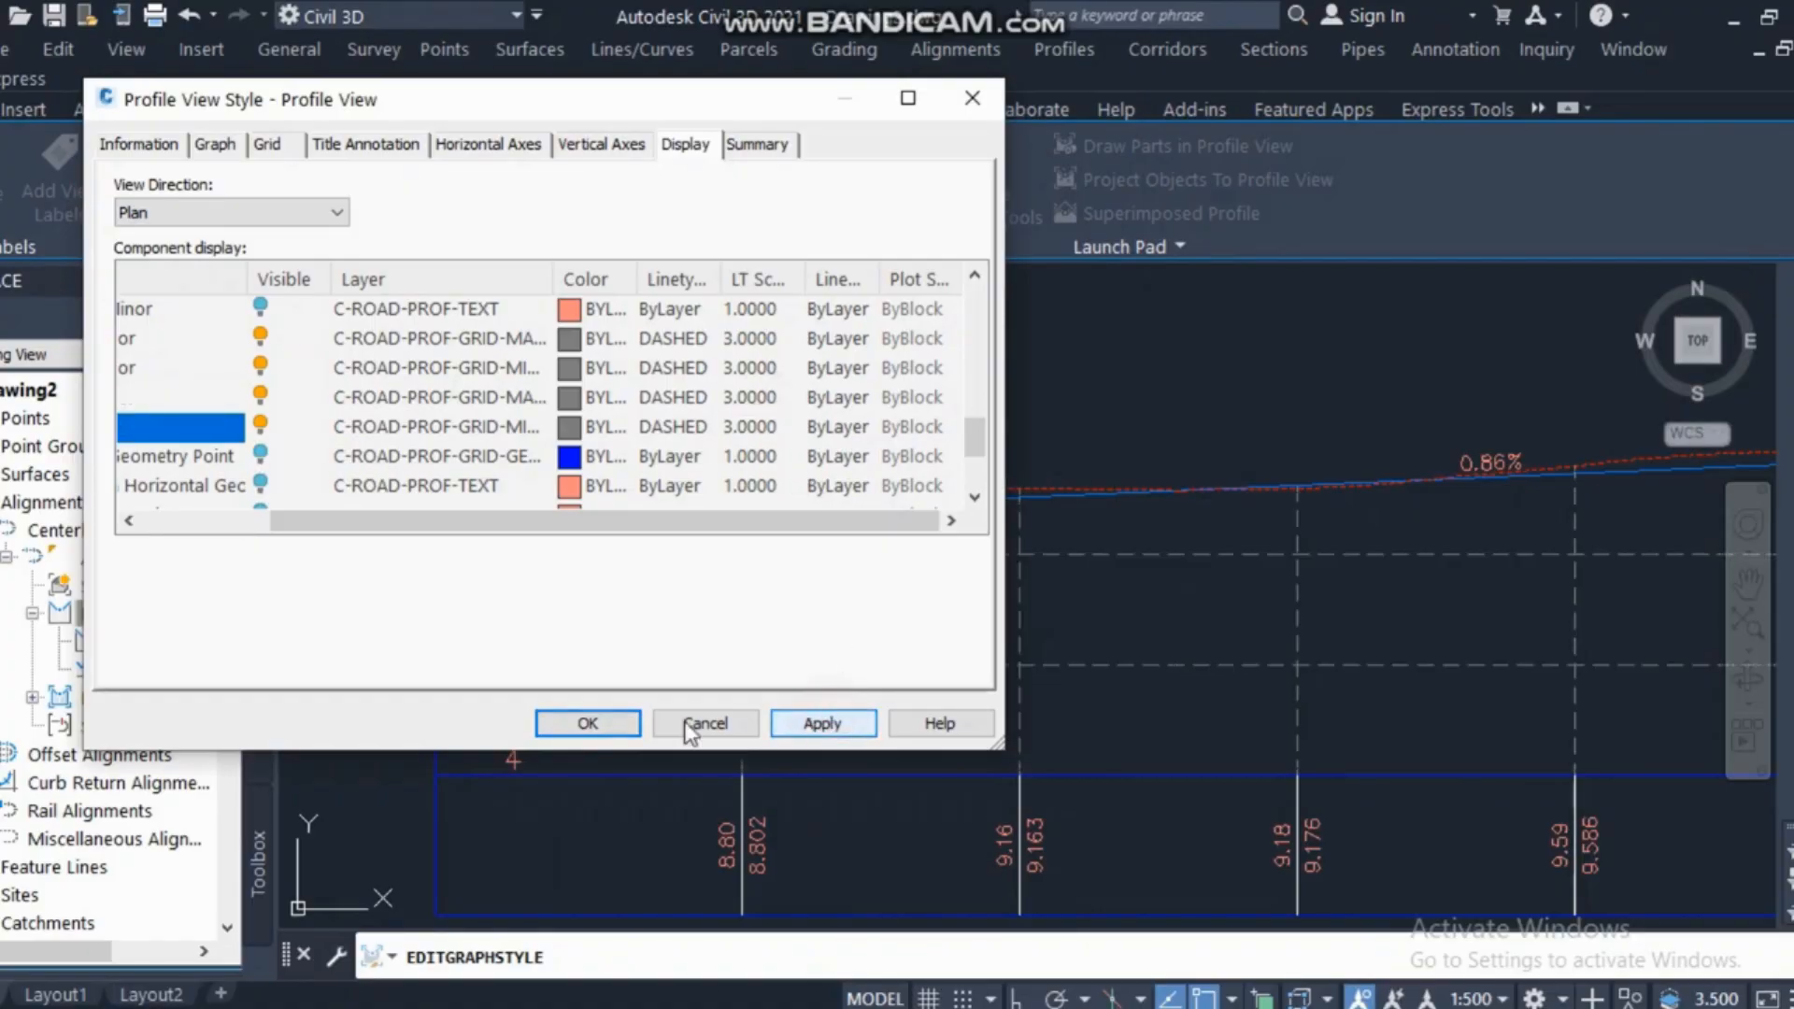
pyautogui.click(588, 724)
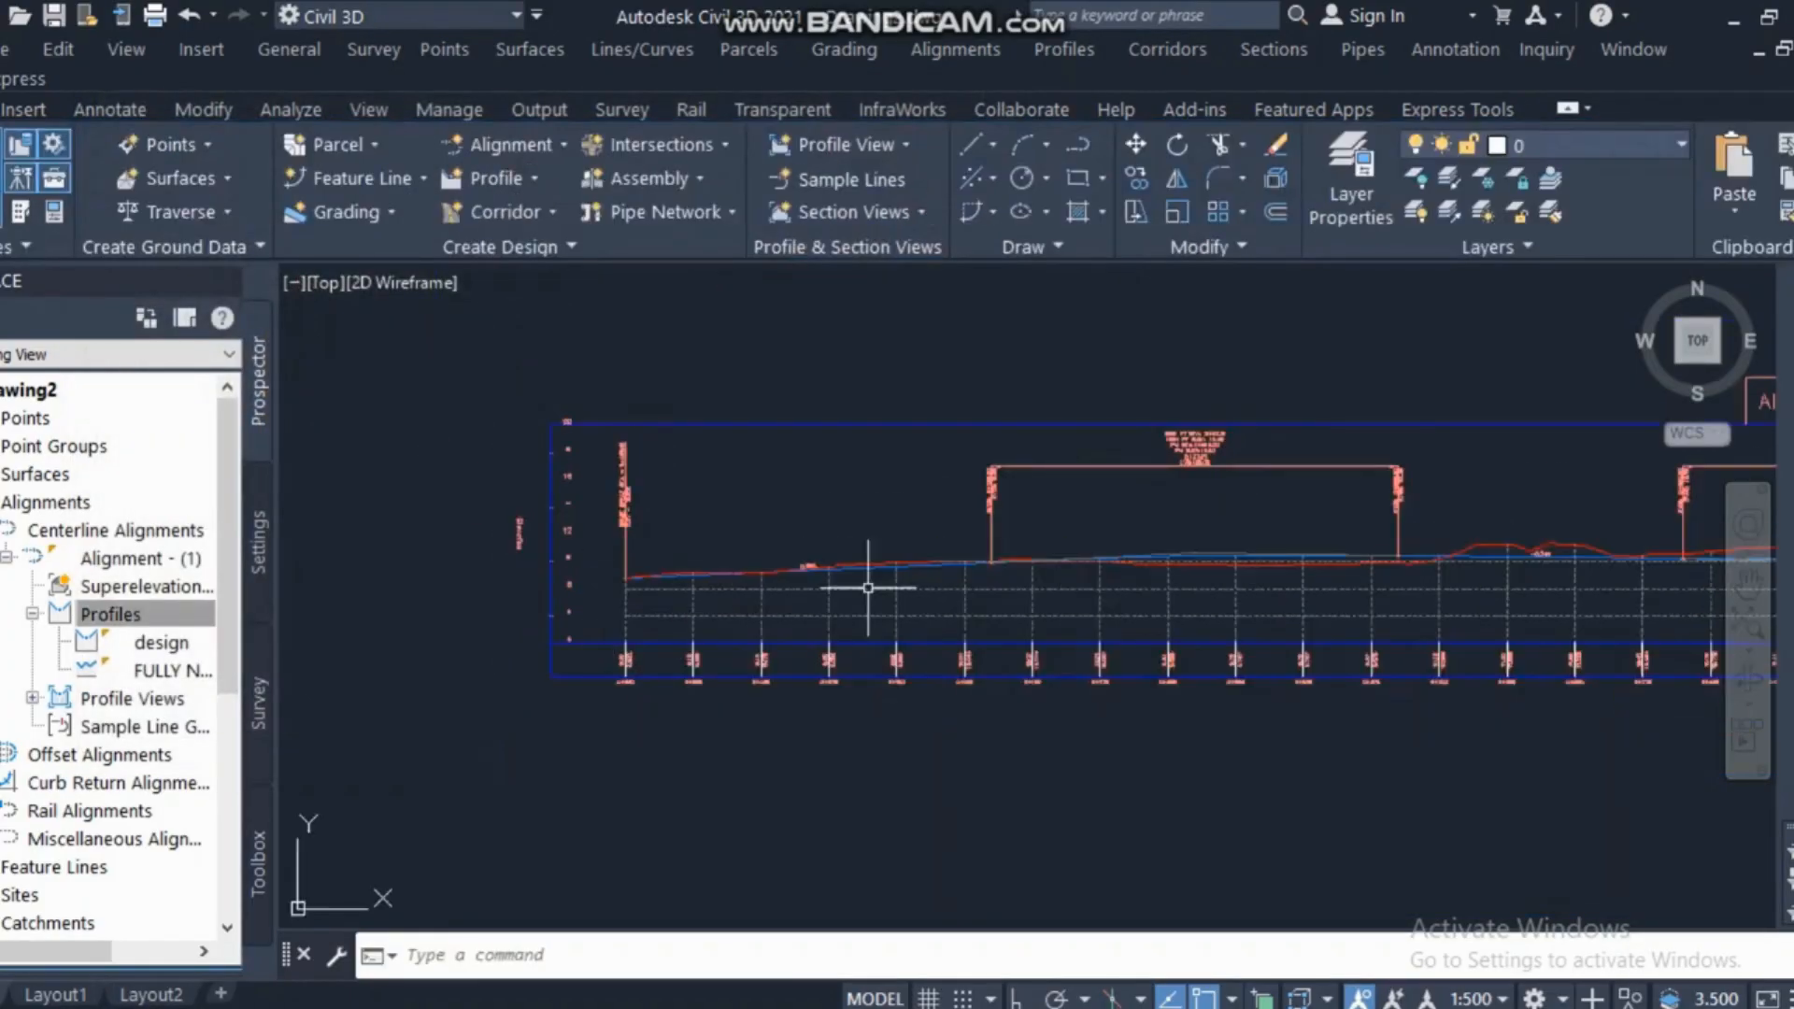
# Examine the dashed grid lines in the profile view both close up and along the alignment.
pyautogui.scroll(4, 1270, 574)
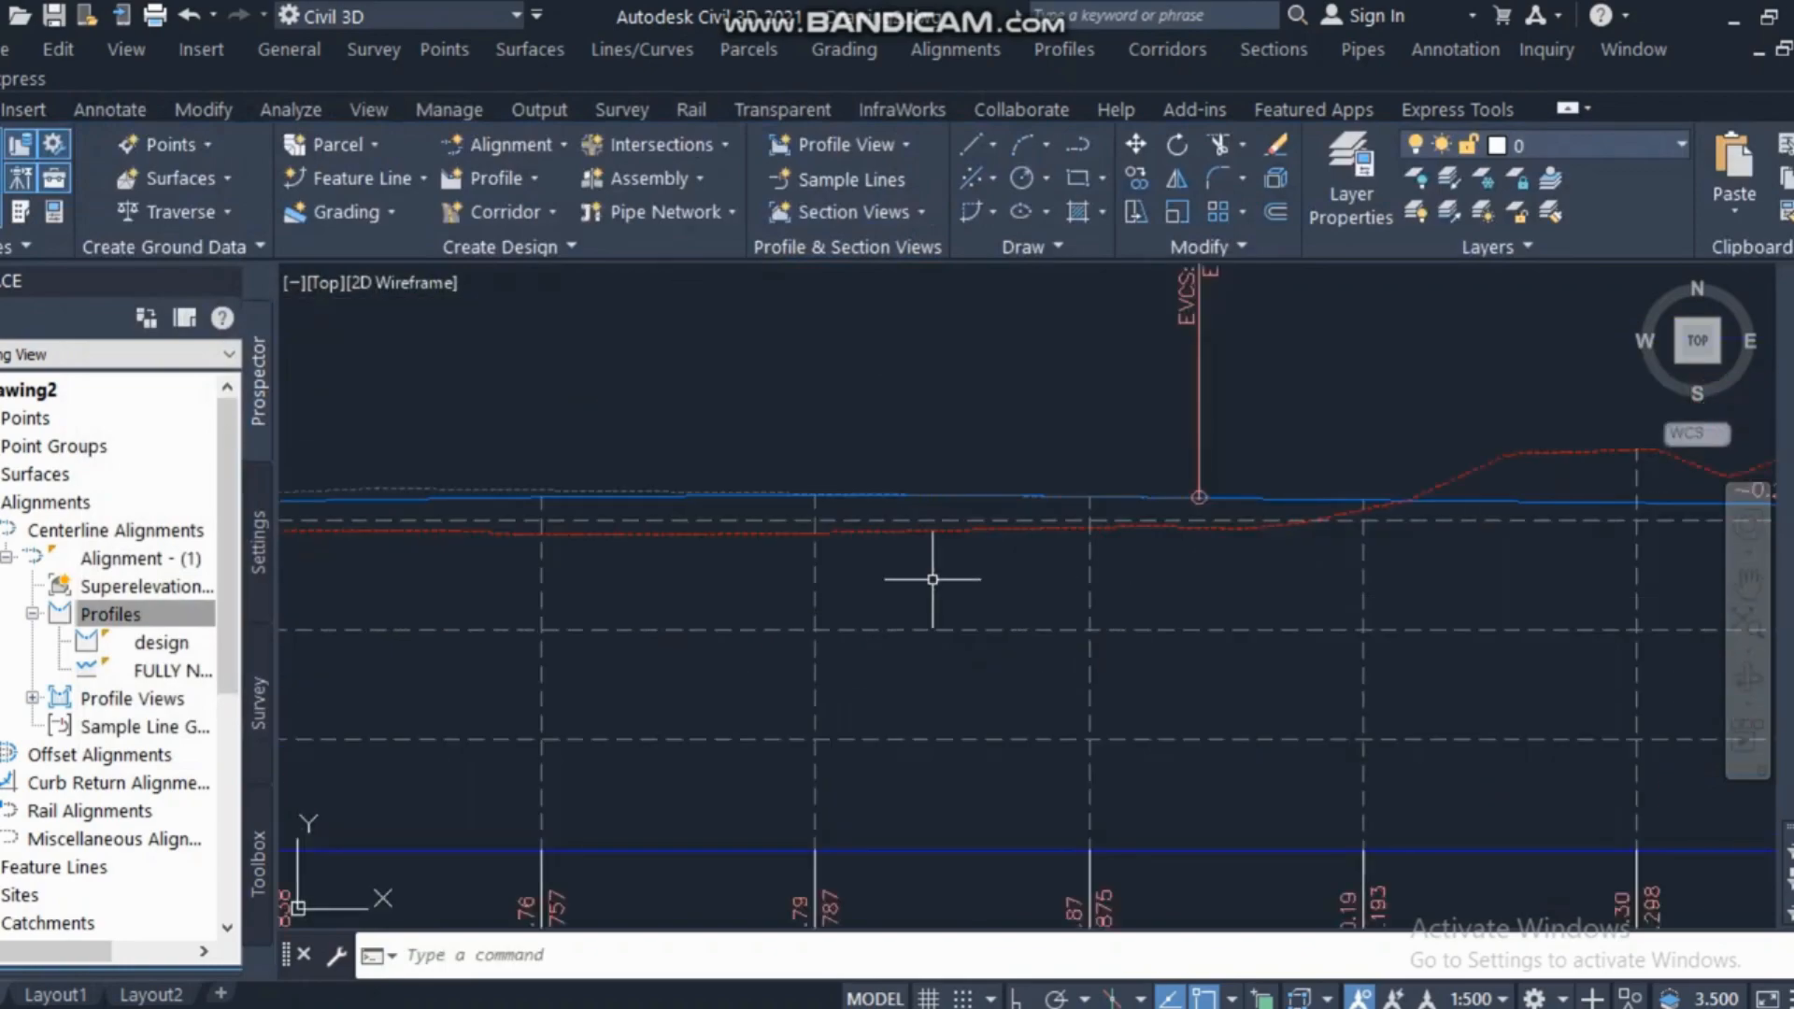
pyautogui.scroll(-4, 1090, 593)
pyautogui.scroll(4, 1073, 593)
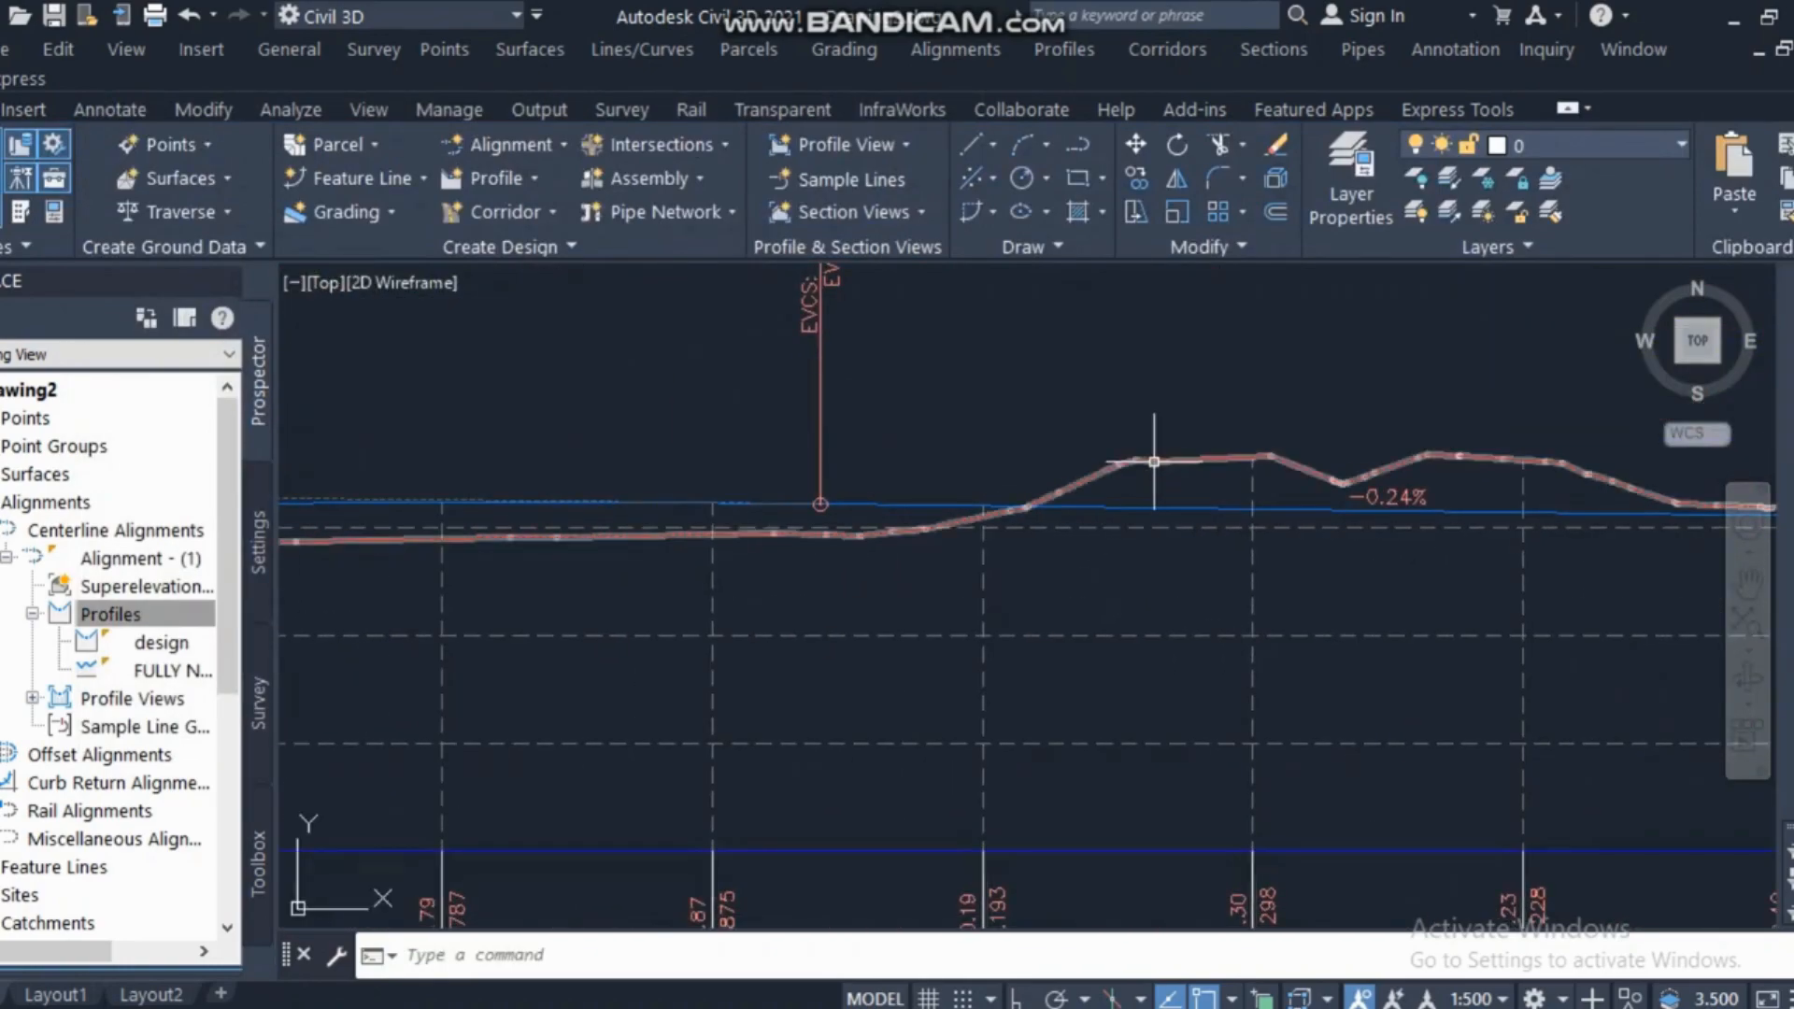
pyautogui.scroll(-5, 1072, 509)
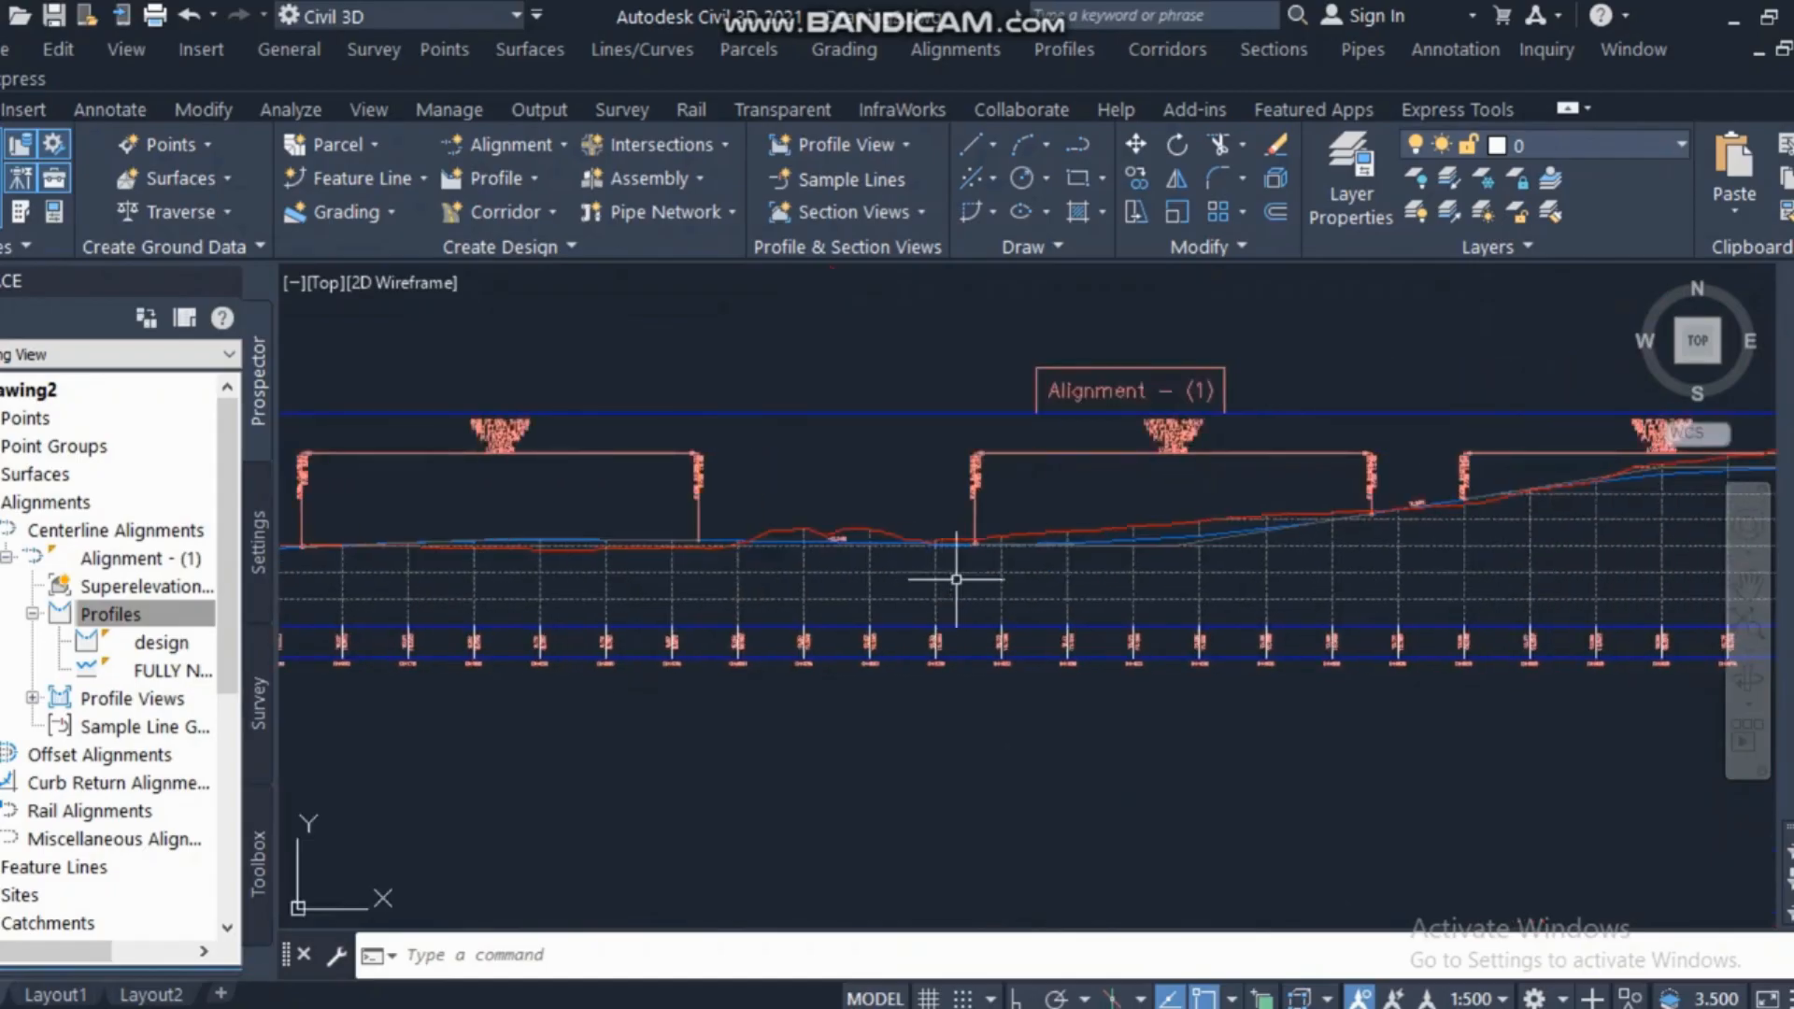
pyautogui.scroll(-4, 993, 597)
pyautogui.scroll(5, 821, 568)
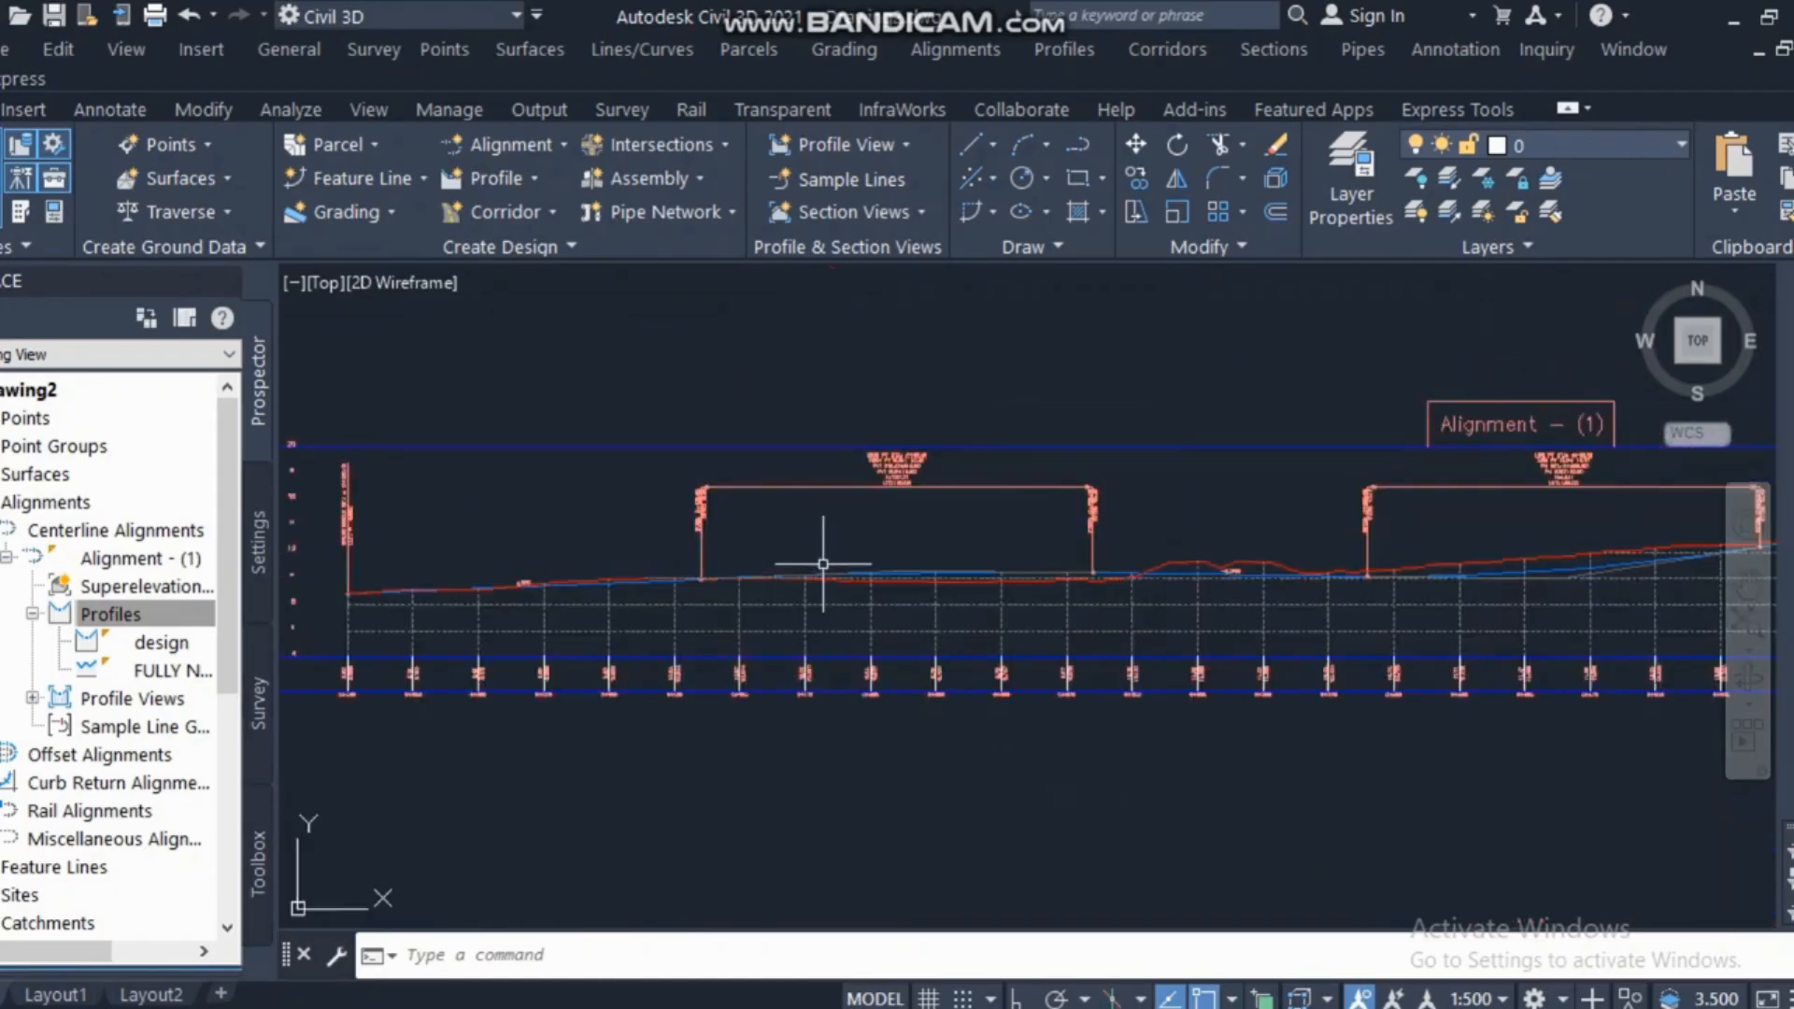
pyautogui.scroll(6, 1065, 554)
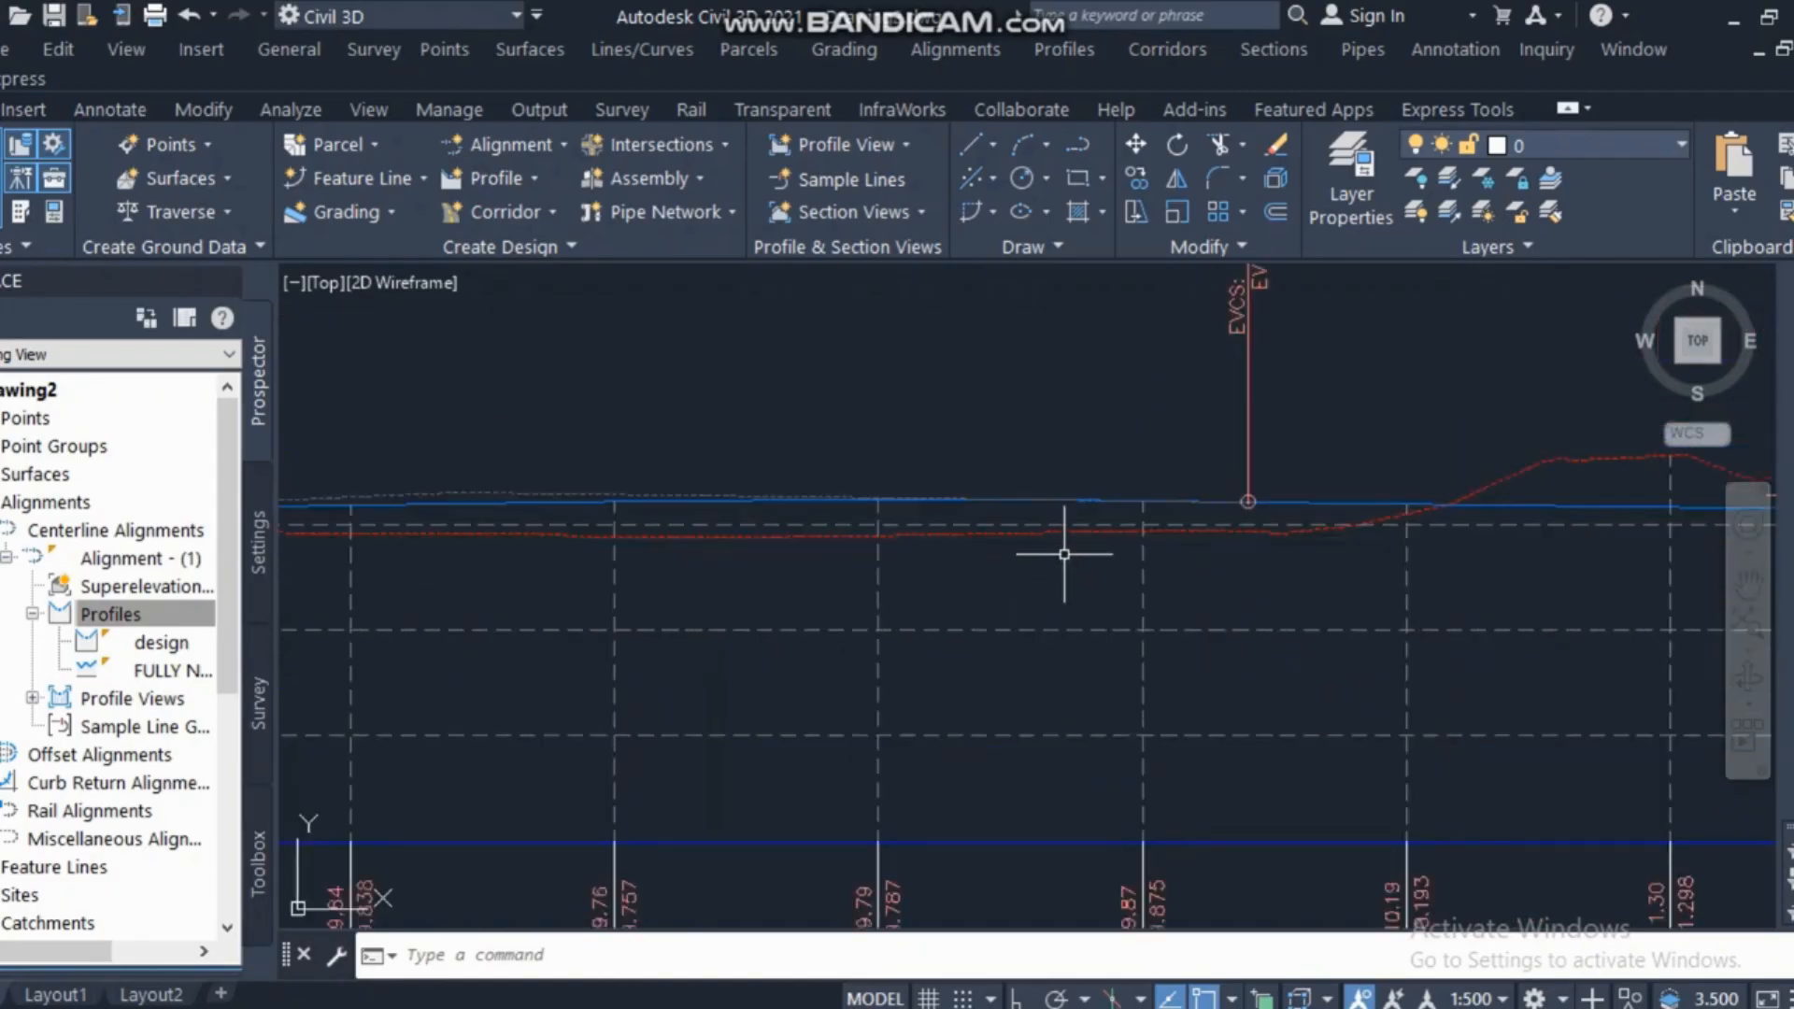
# Set the lineweight of the Line component in the existing ground profile's style to 0.30 mm and accept the style.
pyautogui.click(1070, 536)
pyautogui.rightClick(1070, 538)
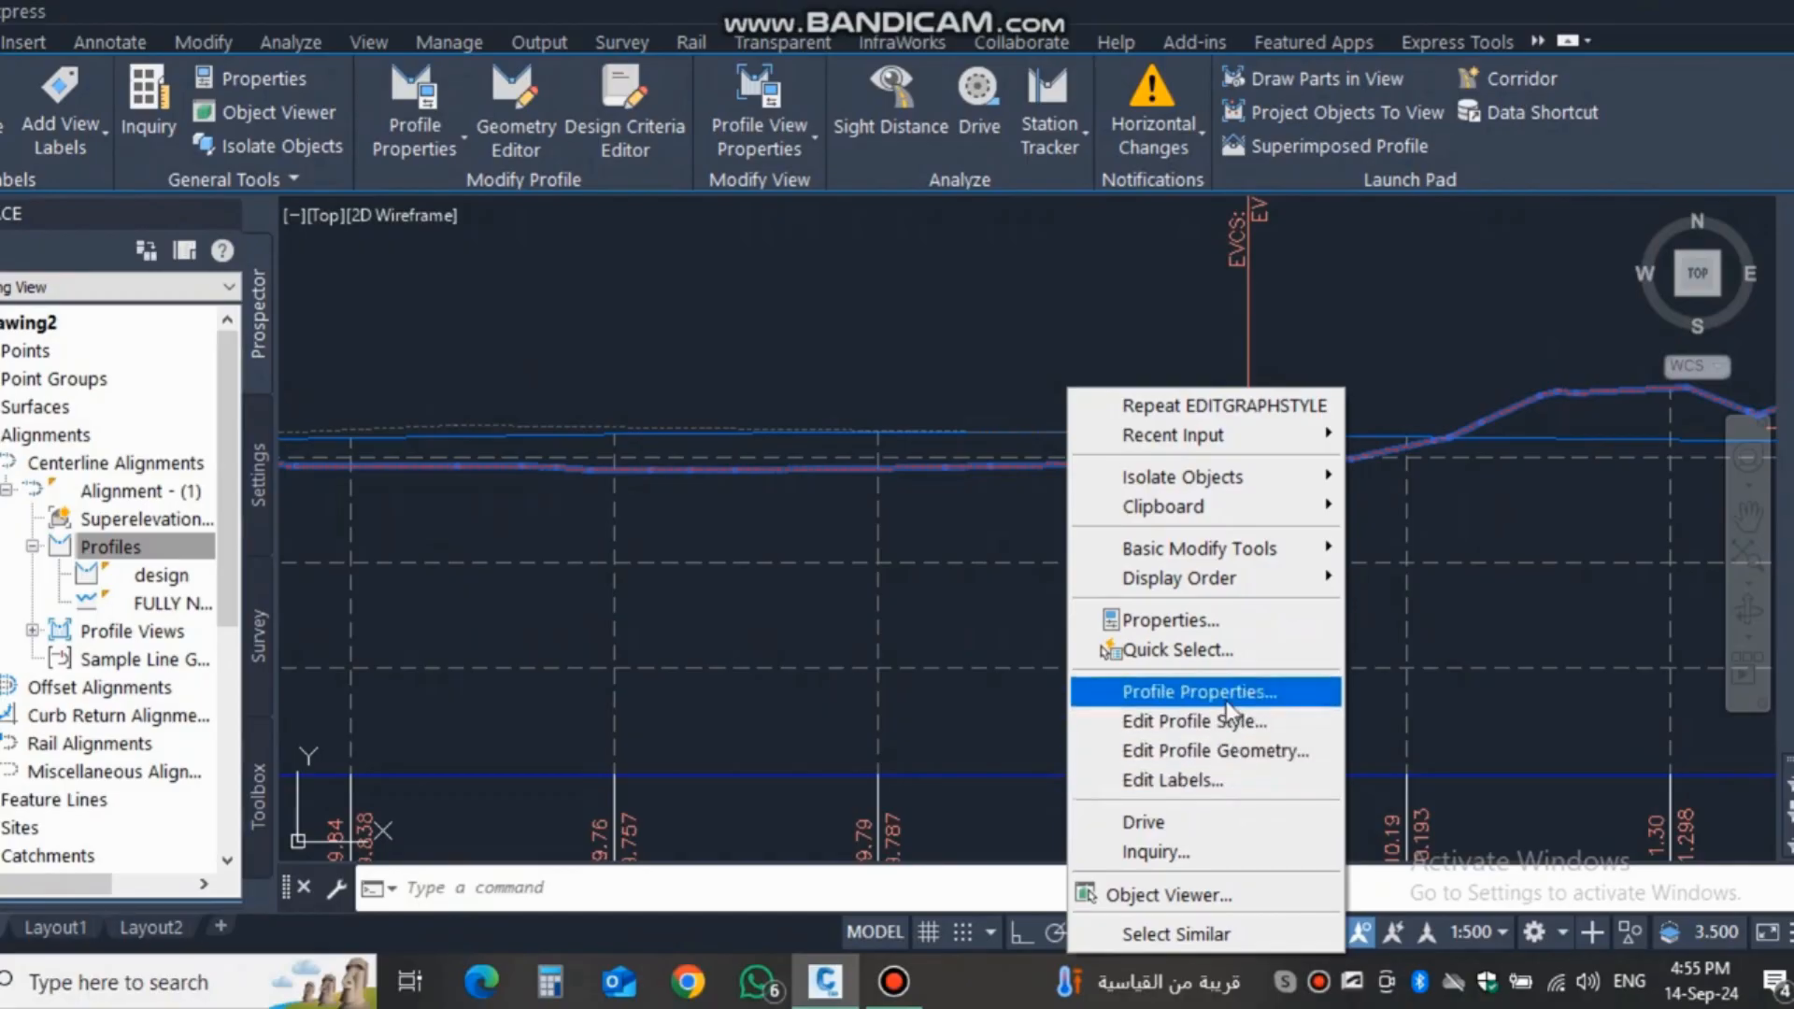
pyautogui.click(1215, 722)
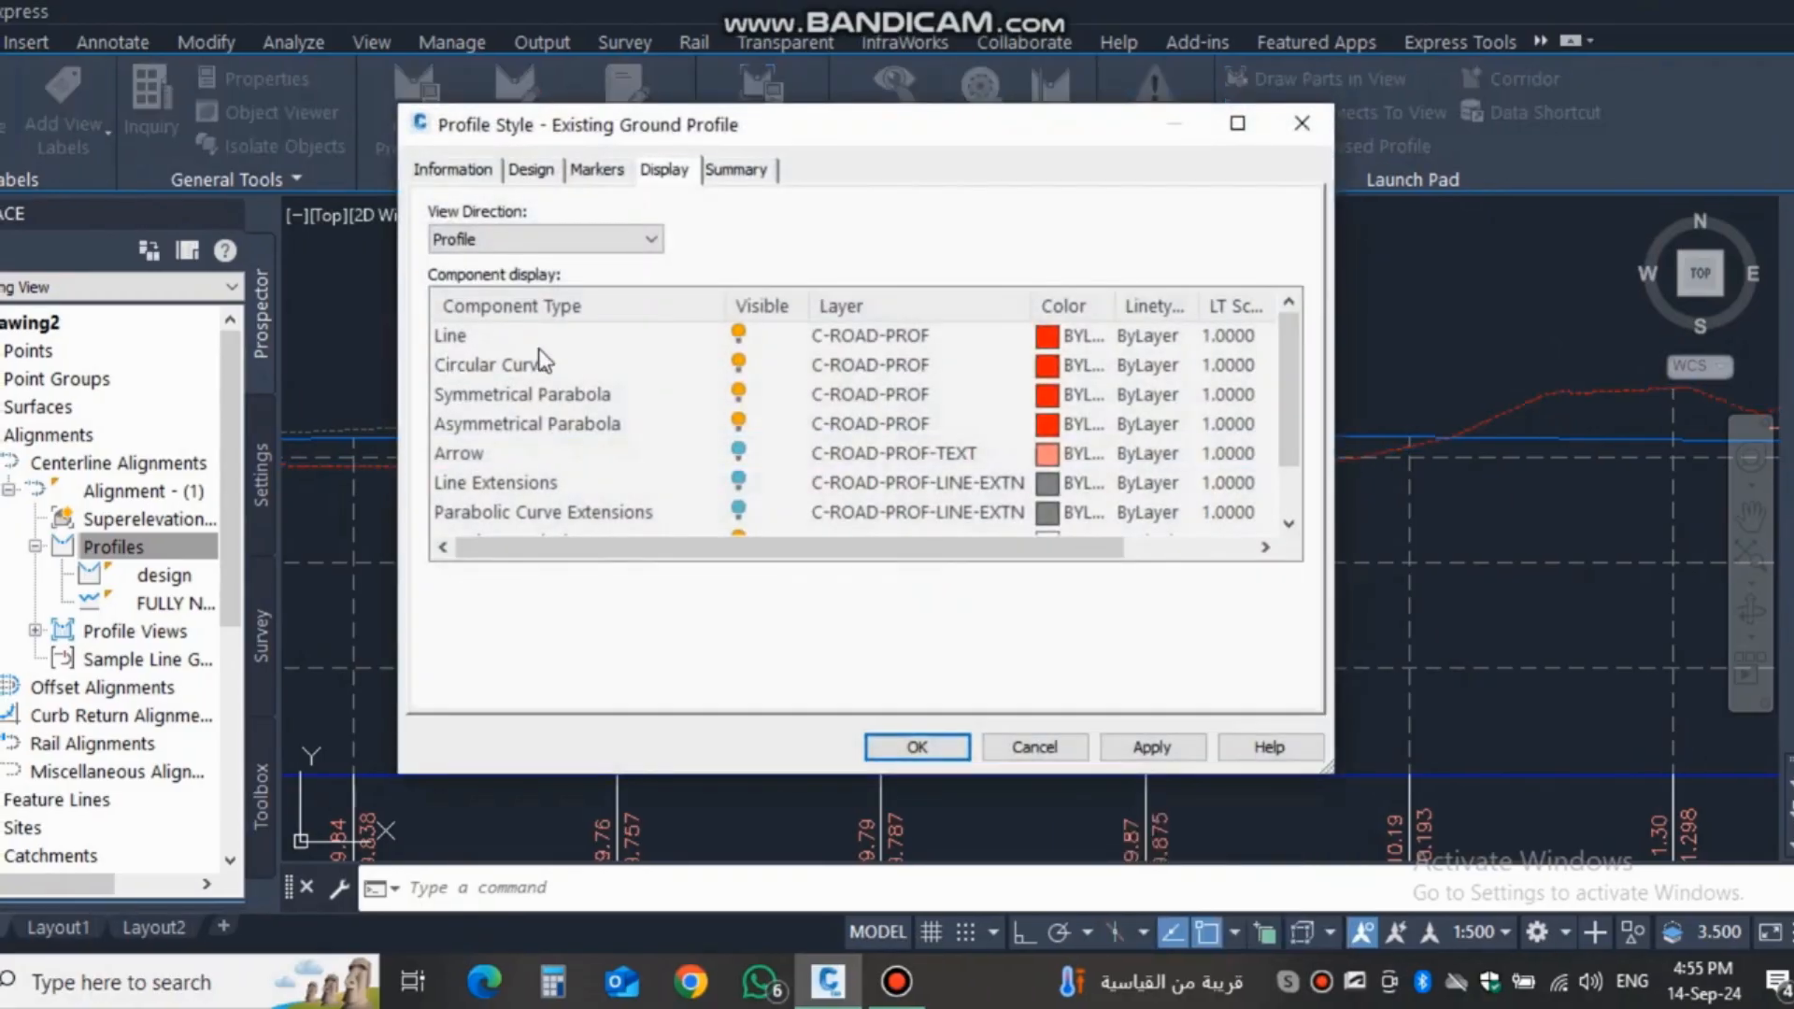
pyautogui.moveTo(932, 136); pyautogui.dragTo(365, 2)
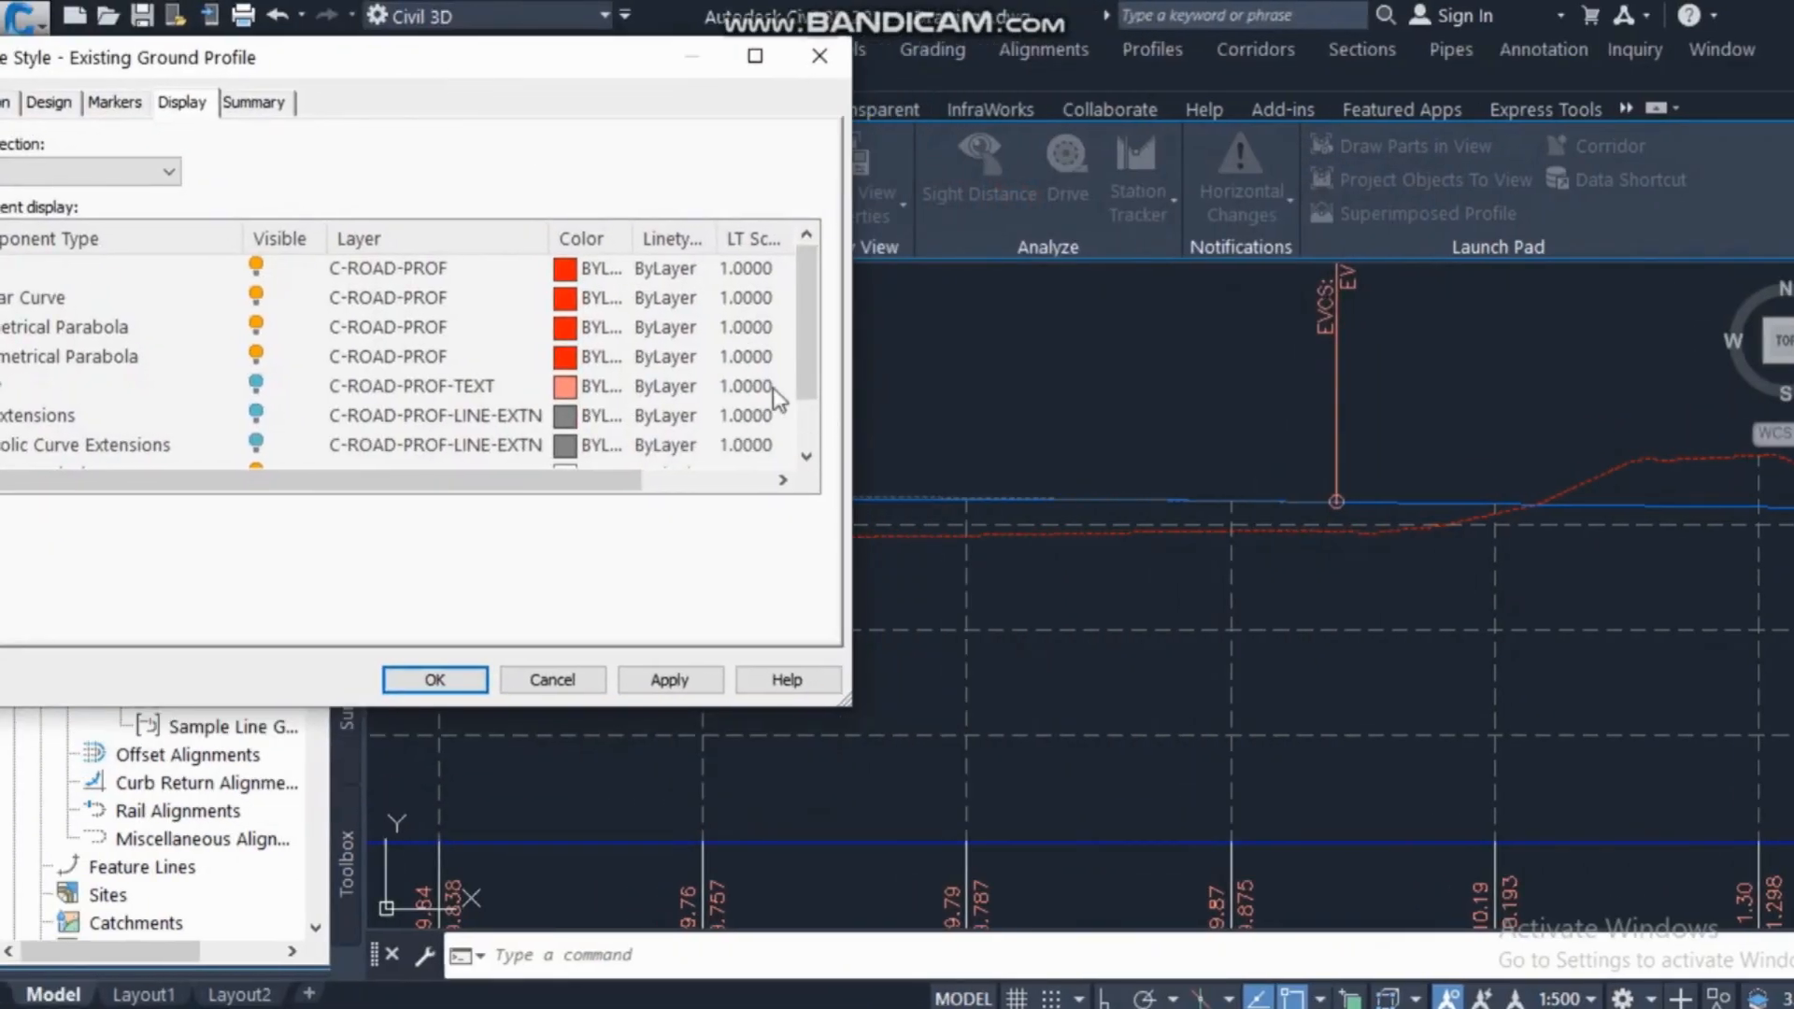
pyautogui.moveTo(475, 75); pyautogui.dragTo(706, 92)
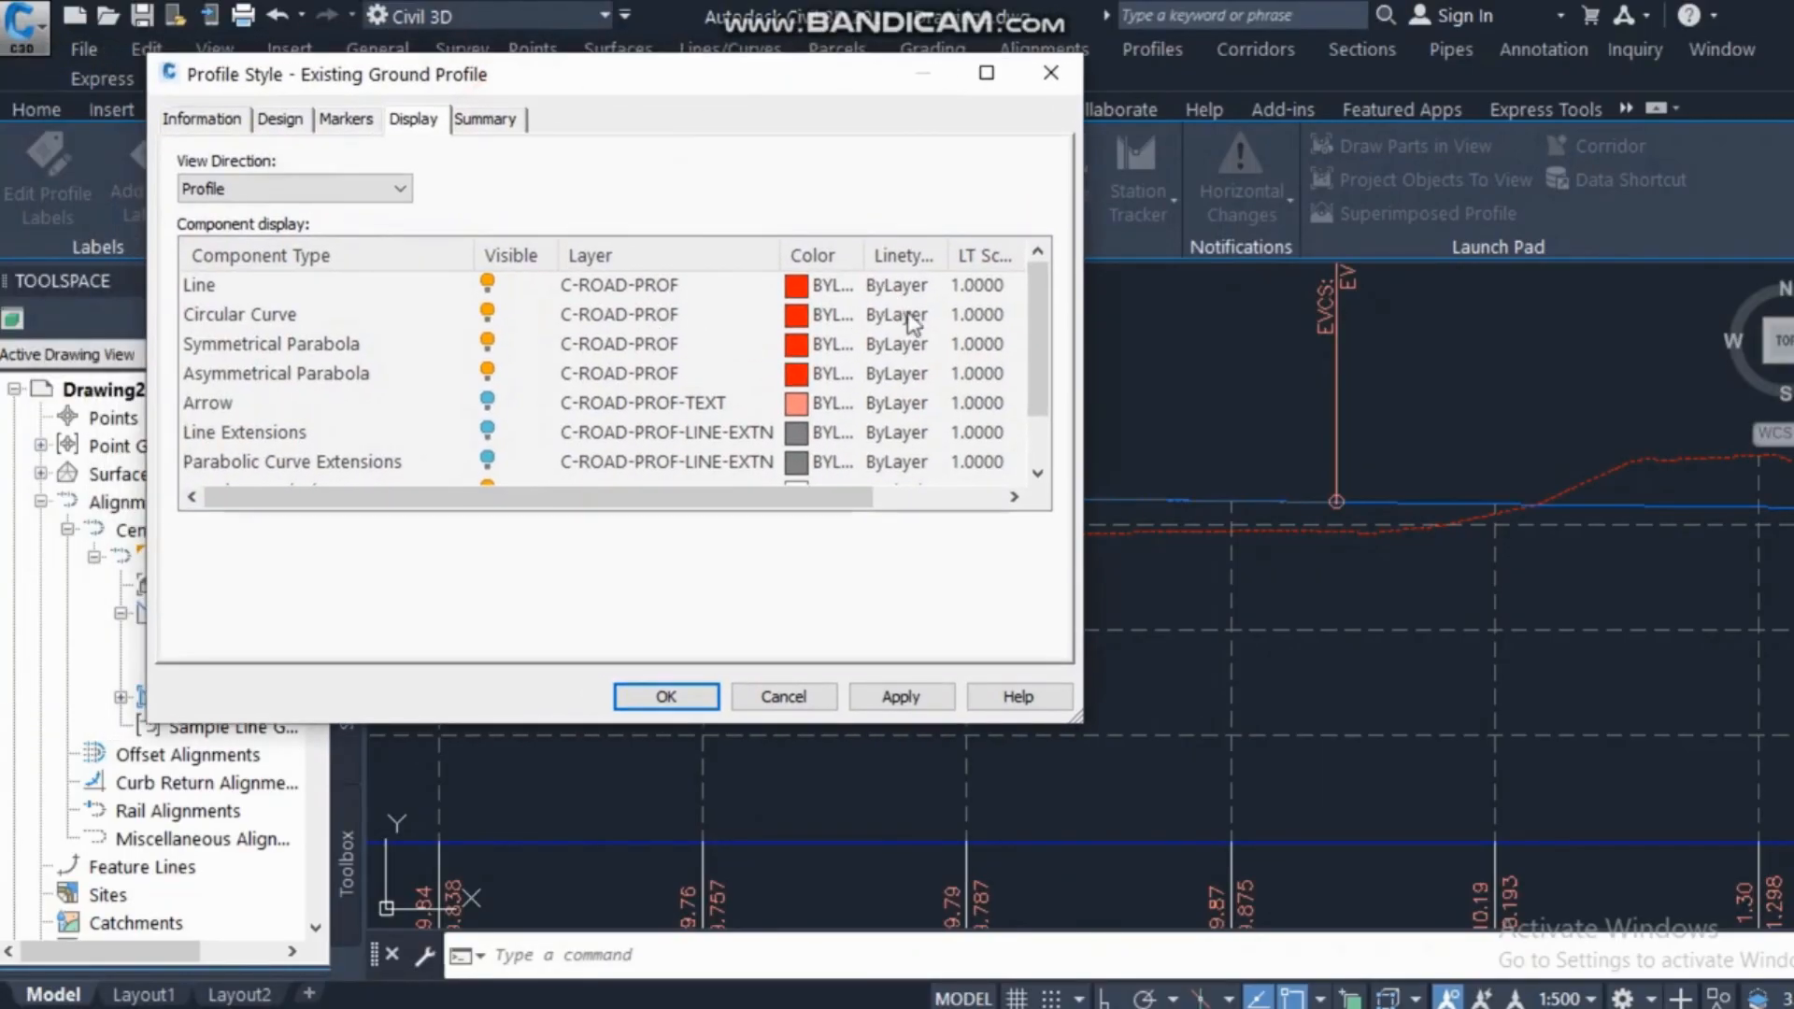
pyautogui.moveTo(771, 492); pyautogui.dragTo(900, 493)
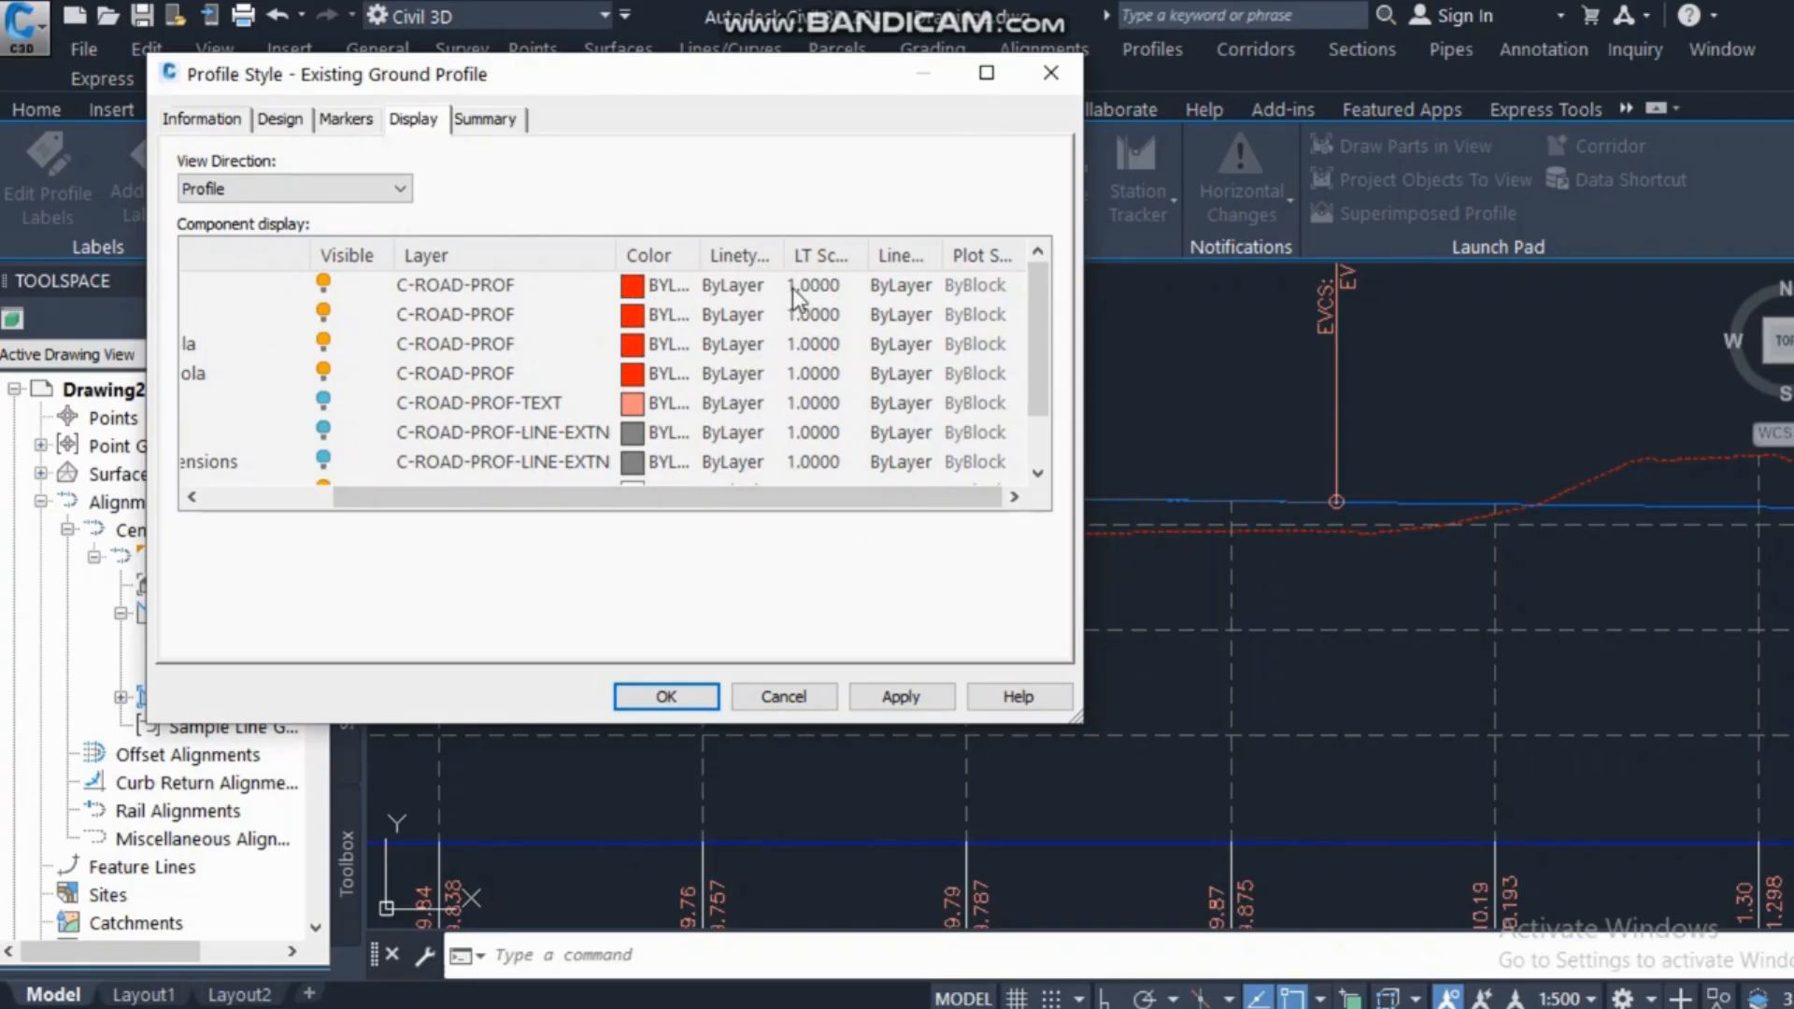
pyautogui.click(895, 286)
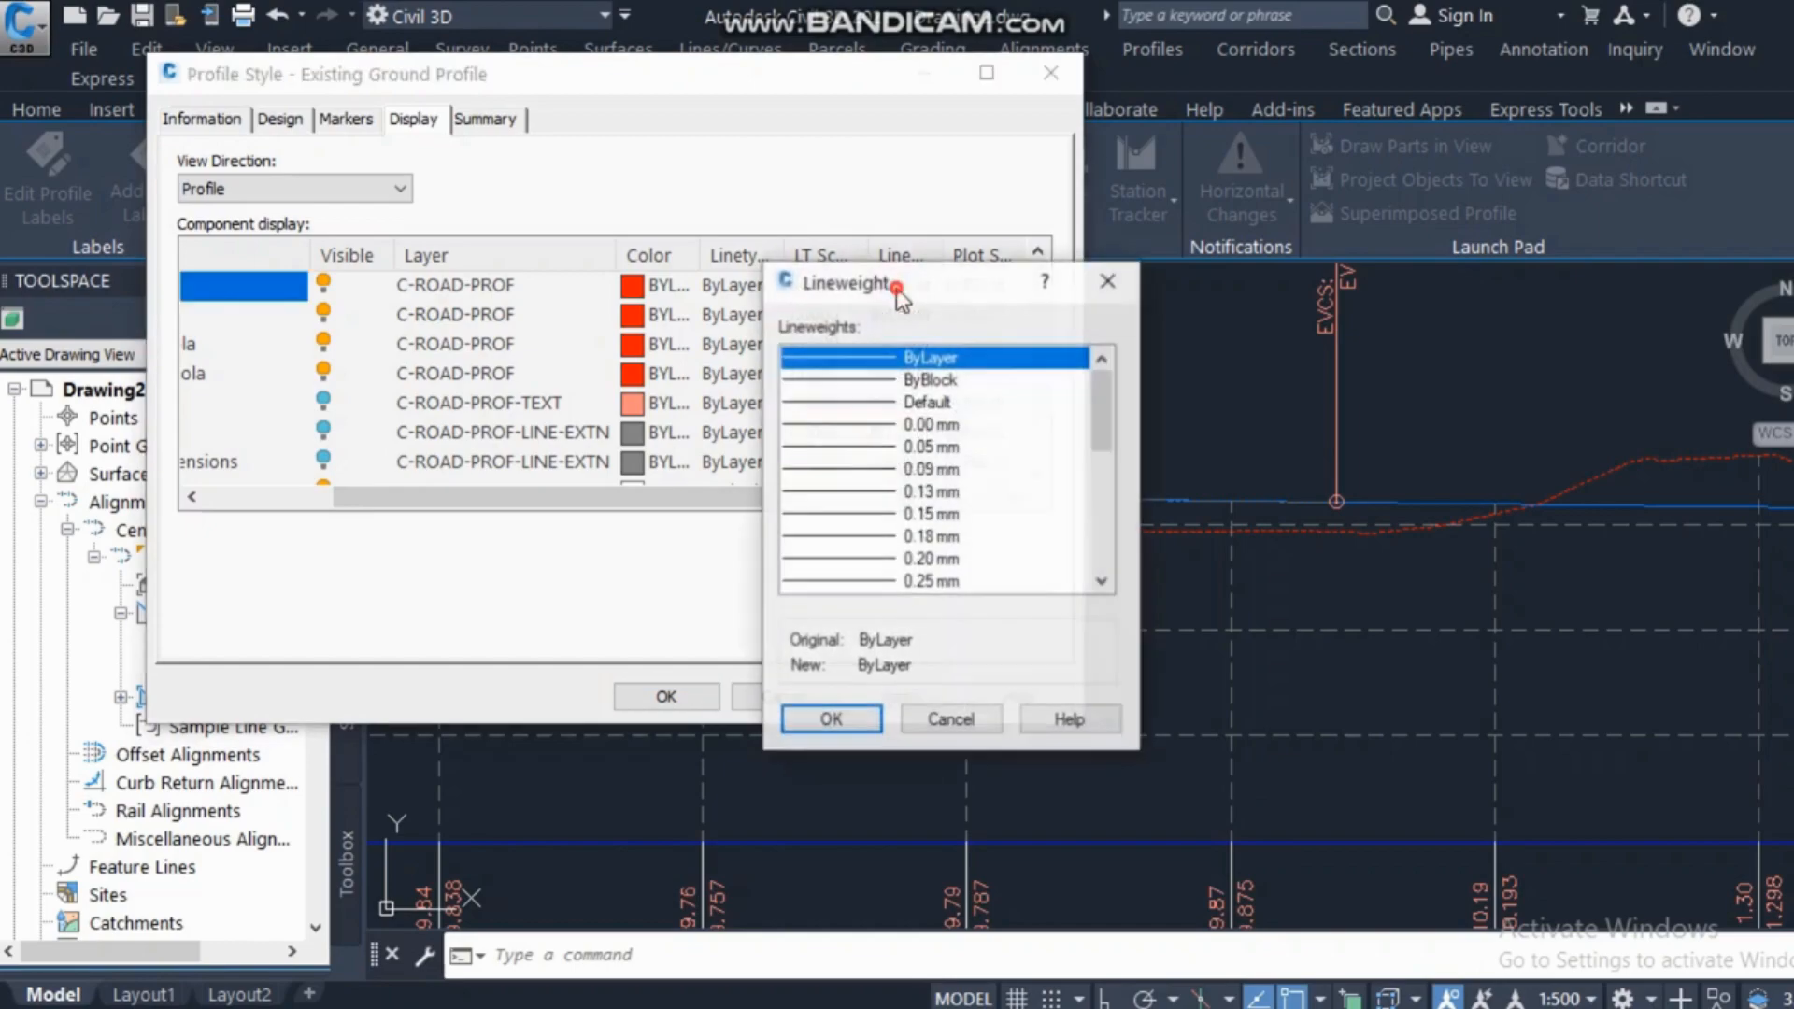
pyautogui.scroll(-1, 1098, 426)
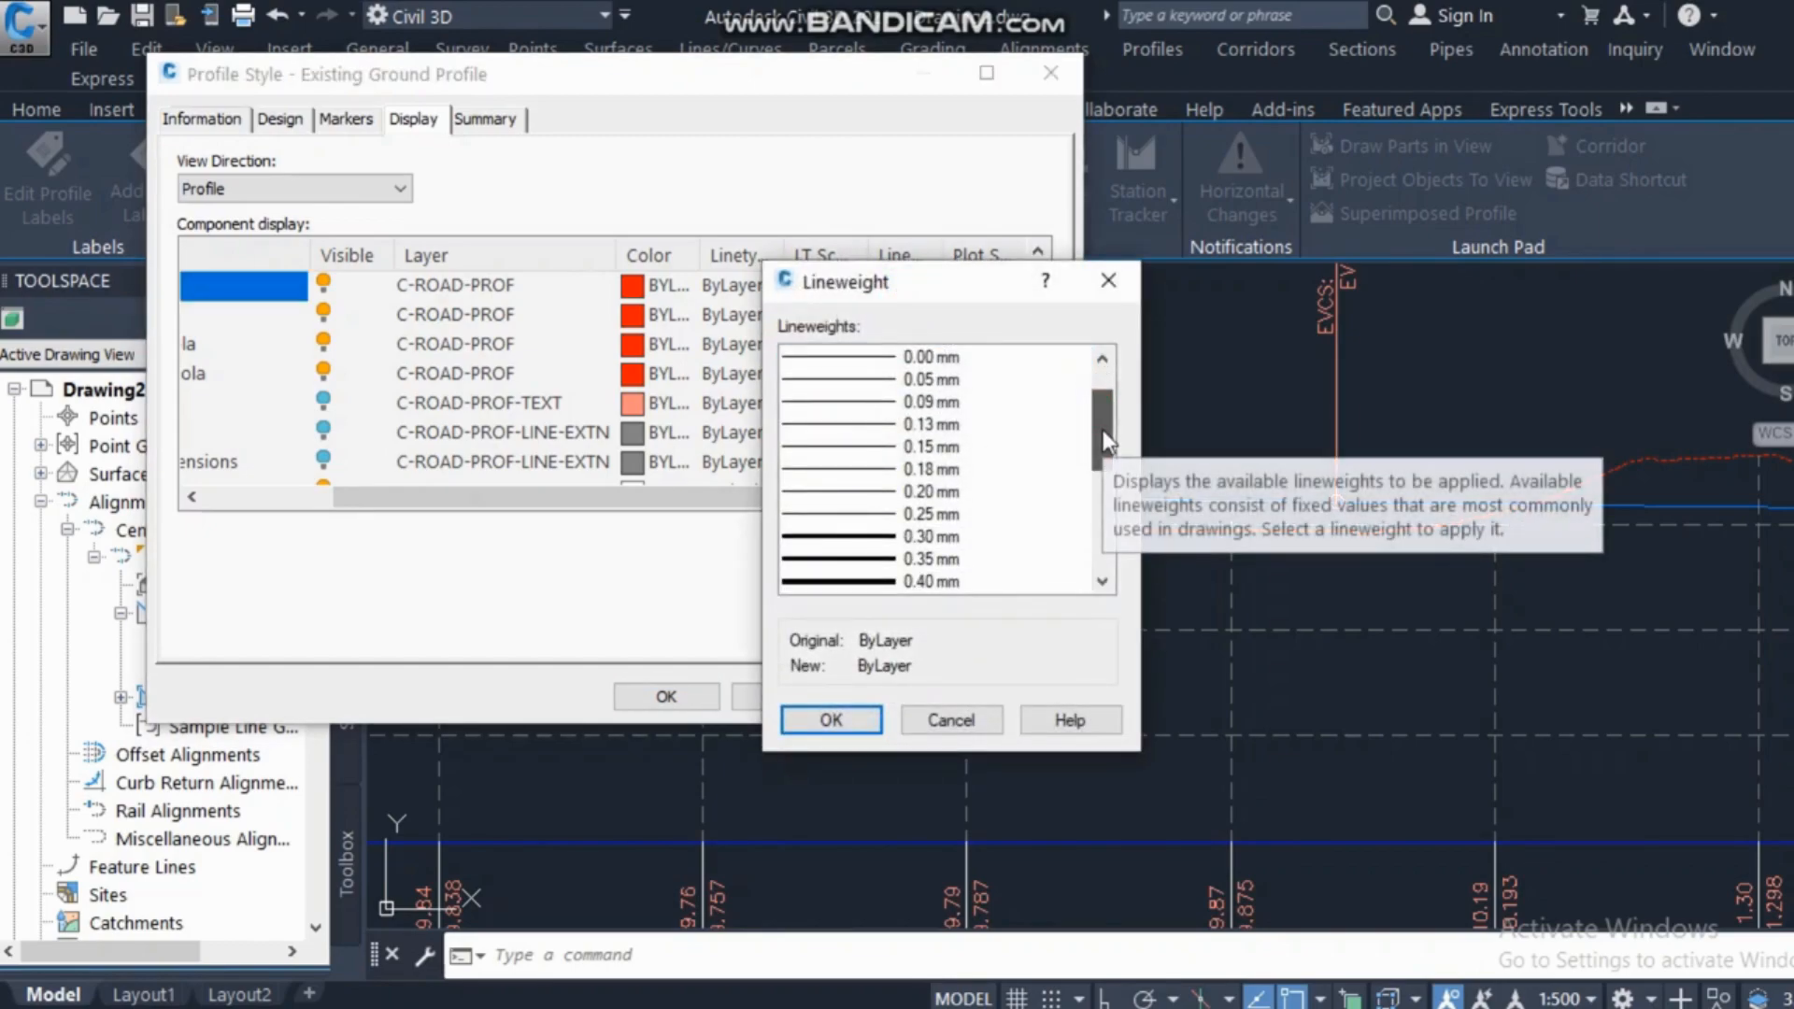
pyautogui.click(888, 537)
pyautogui.click(849, 714)
pyautogui.click(901, 697)
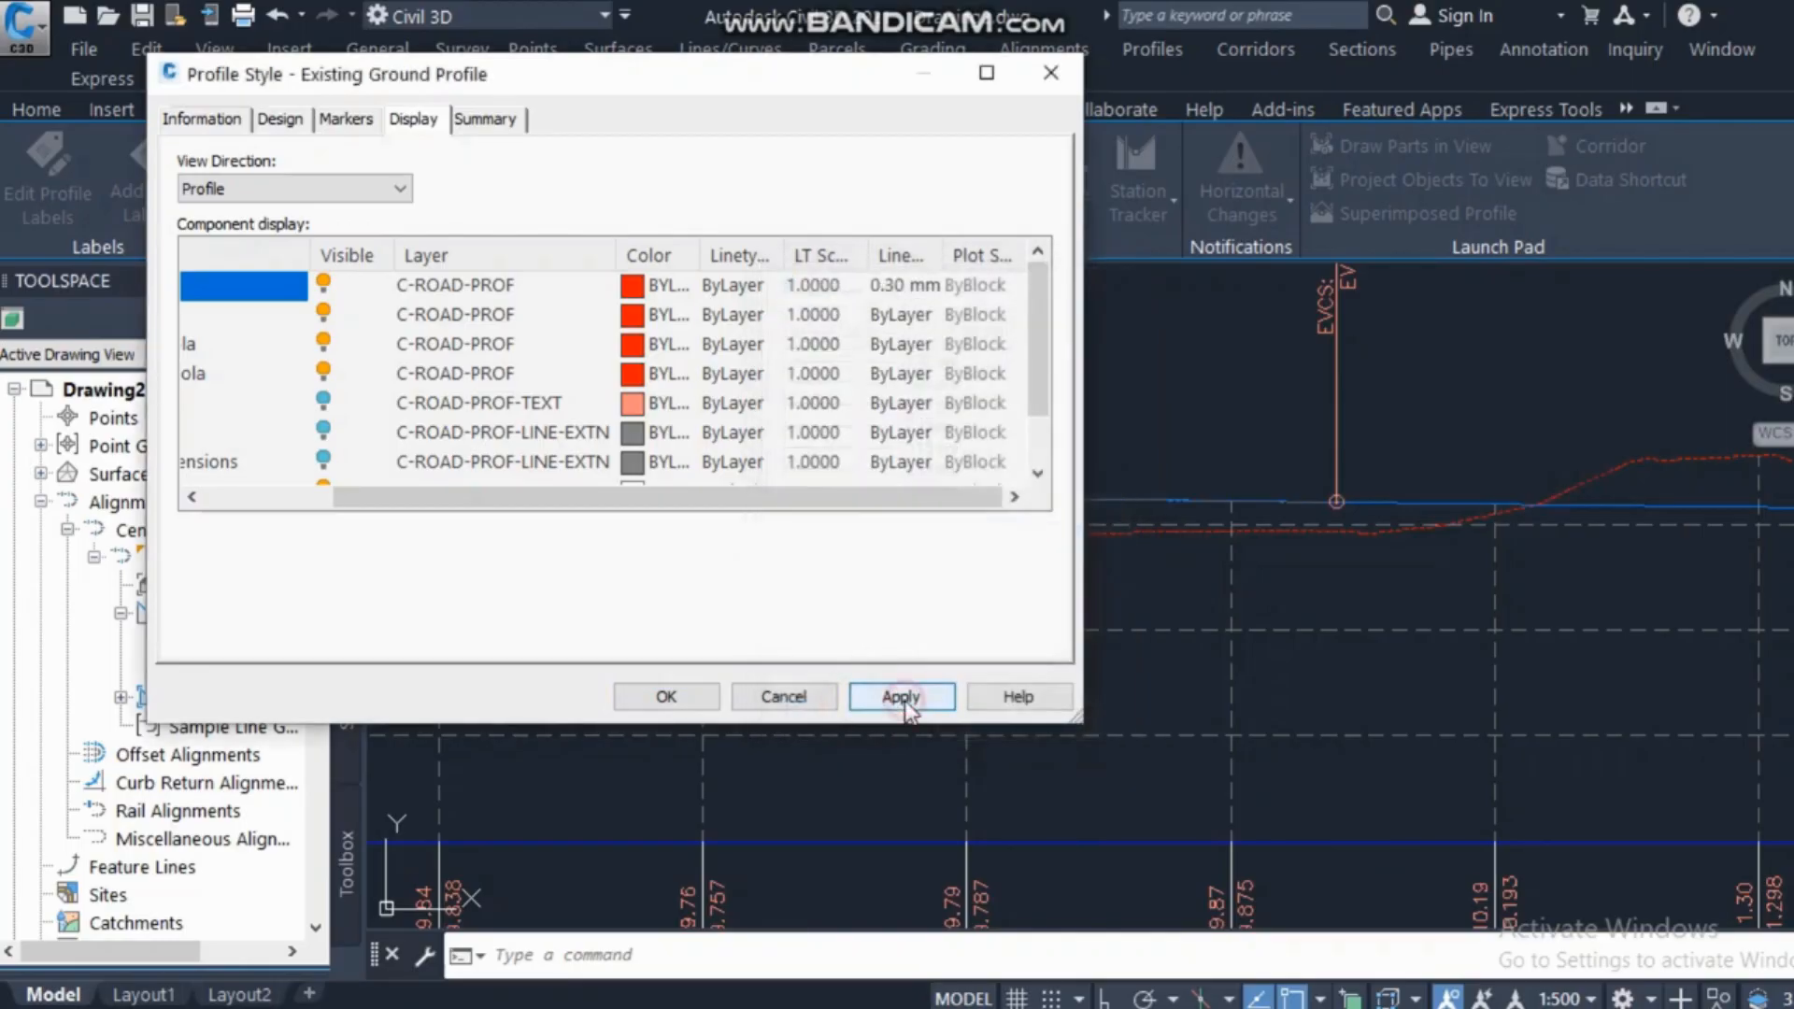
pyautogui.click(680, 697)
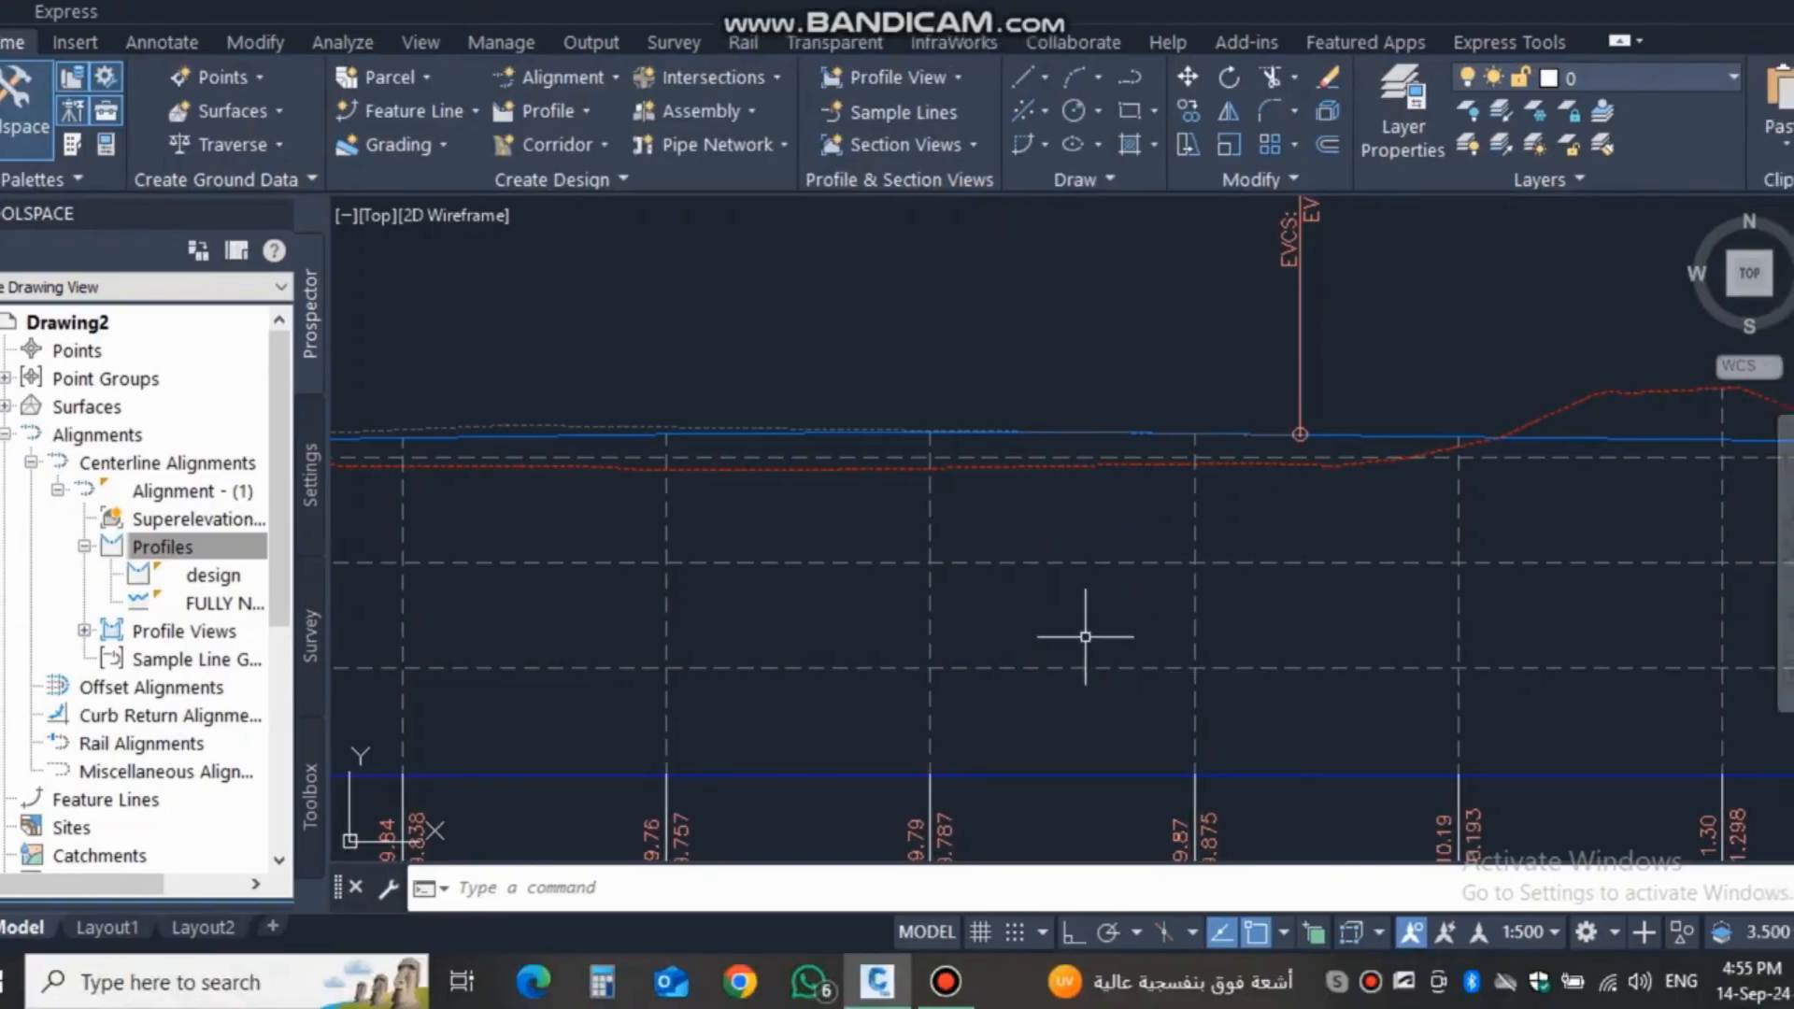
# Examine the existing ground and design profile lines close up and across the profile view.
pyautogui.scroll(-4, 1124, 518)
pyautogui.scroll(6, 1364, 479)
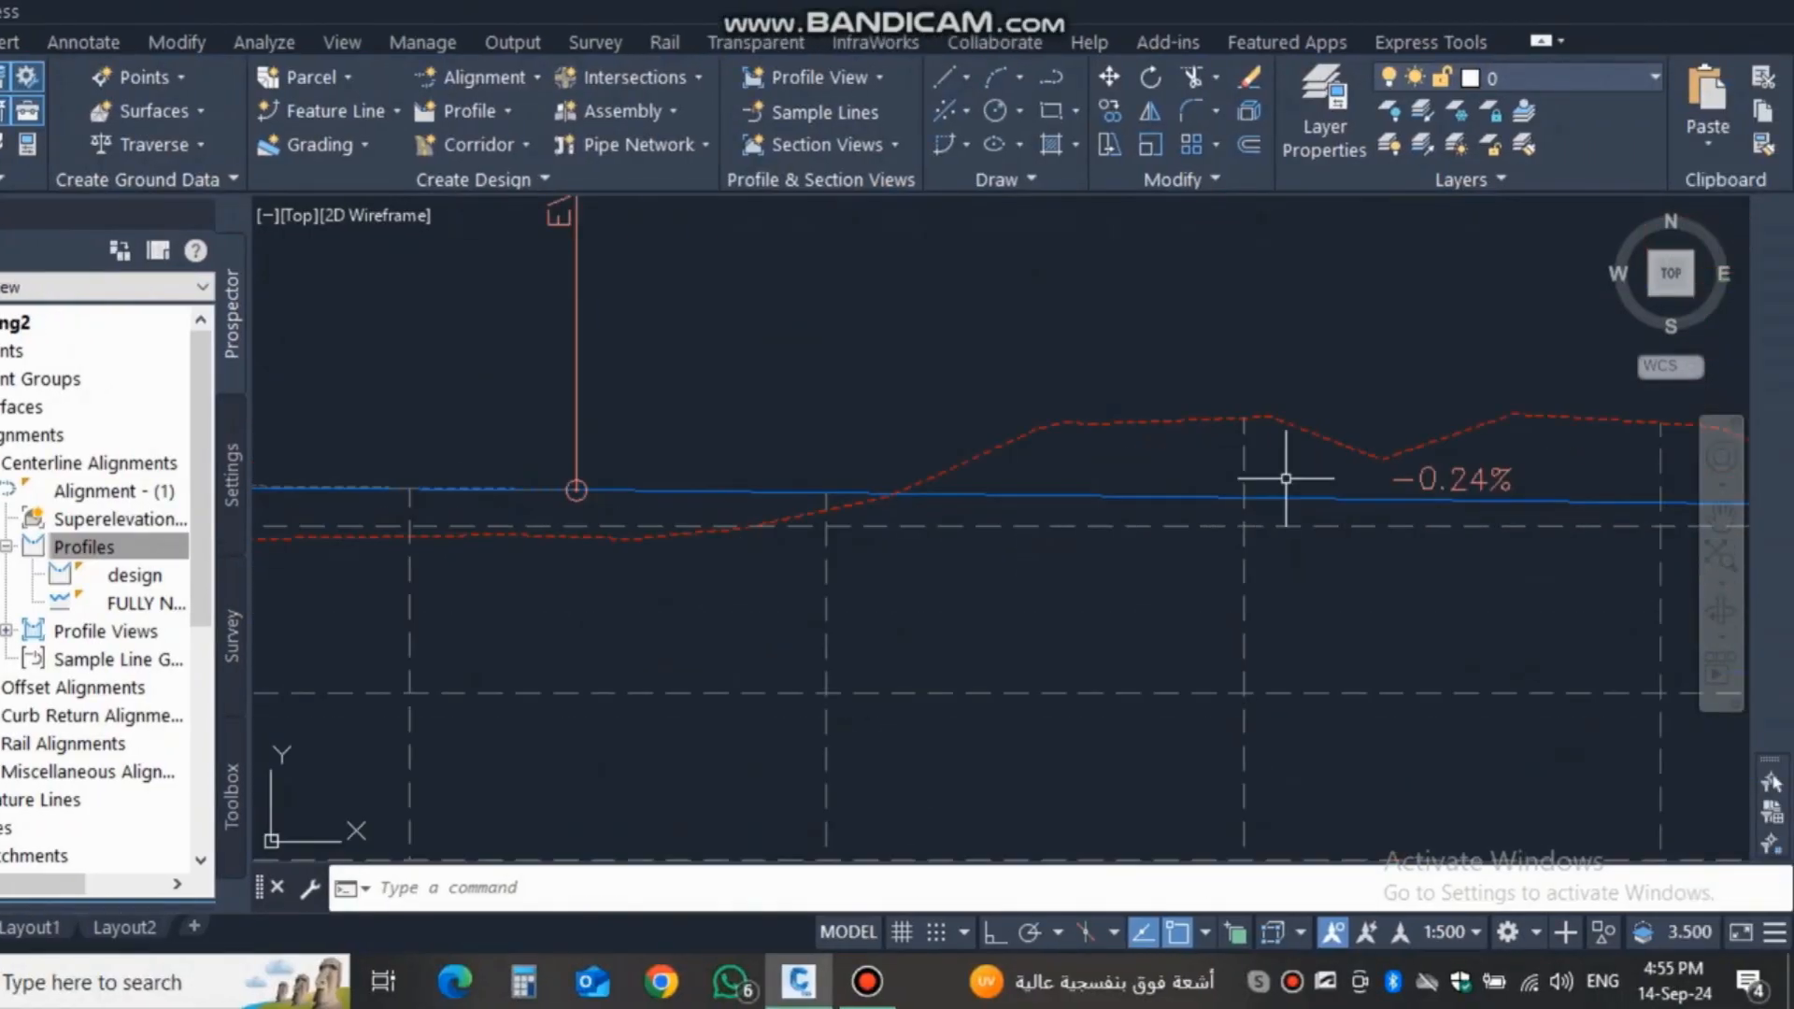
pyautogui.scroll(-4, 1065, 497)
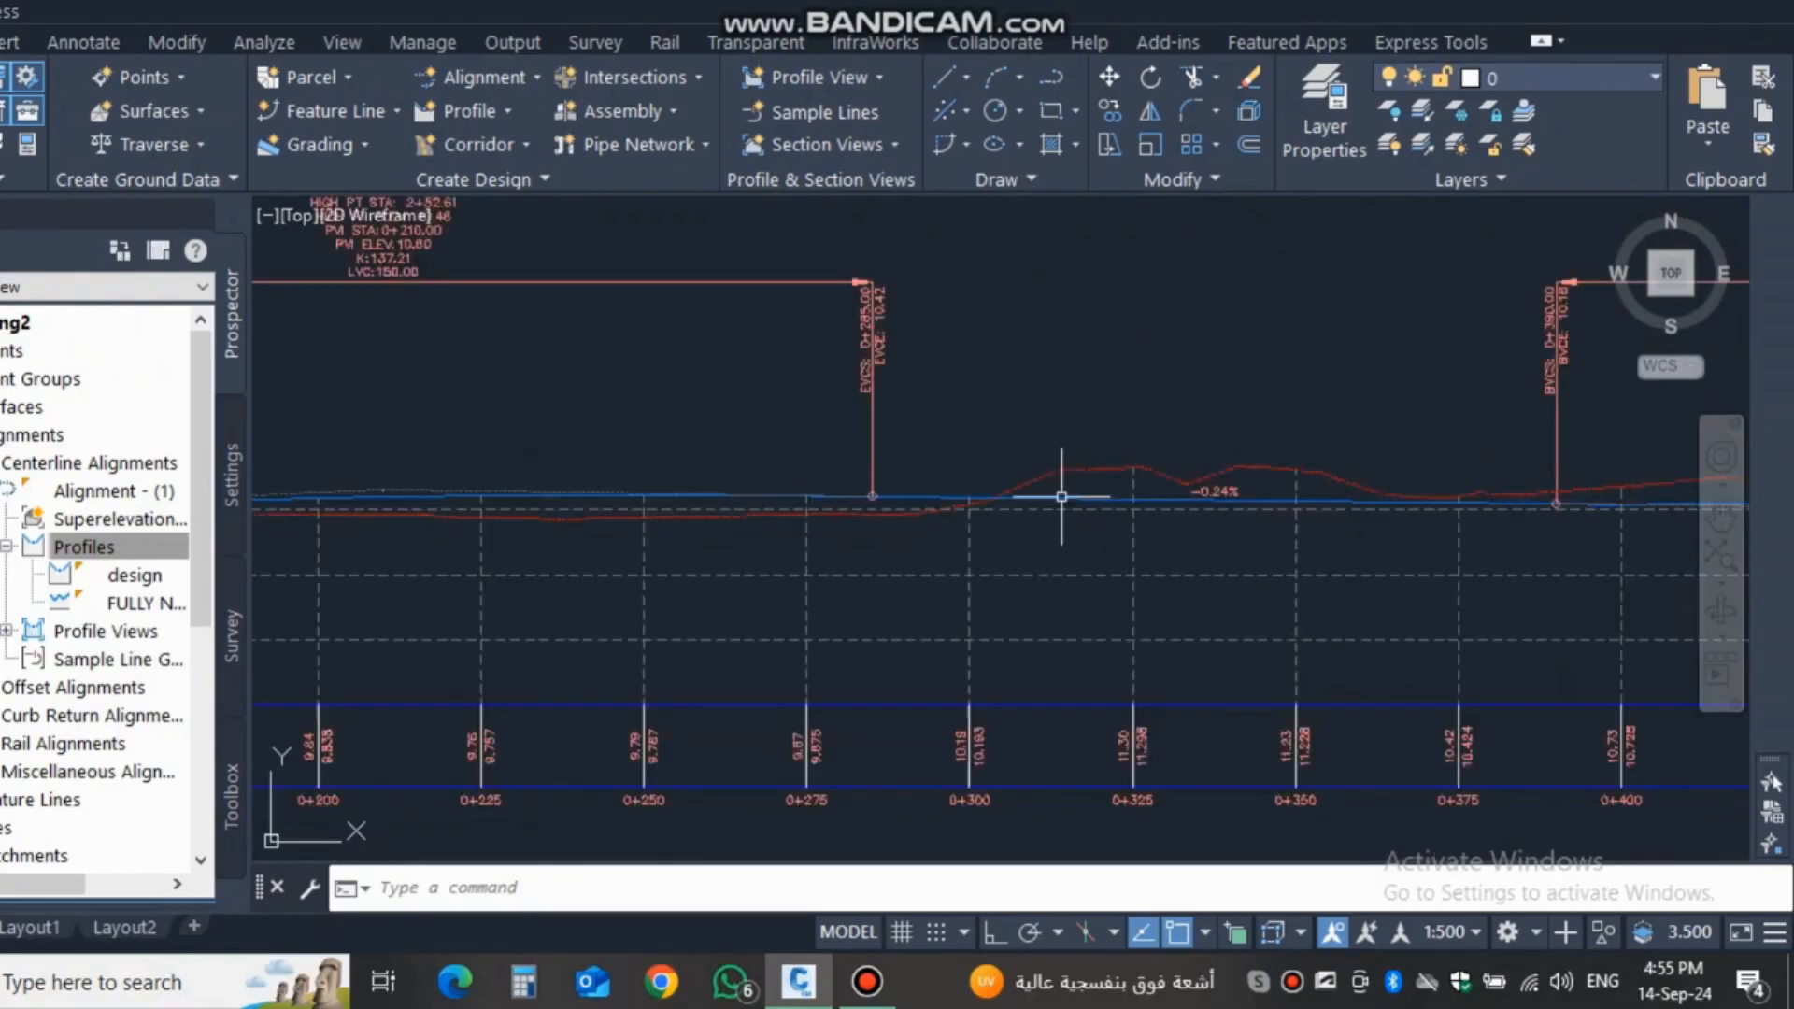
pyautogui.click(1595, 932)
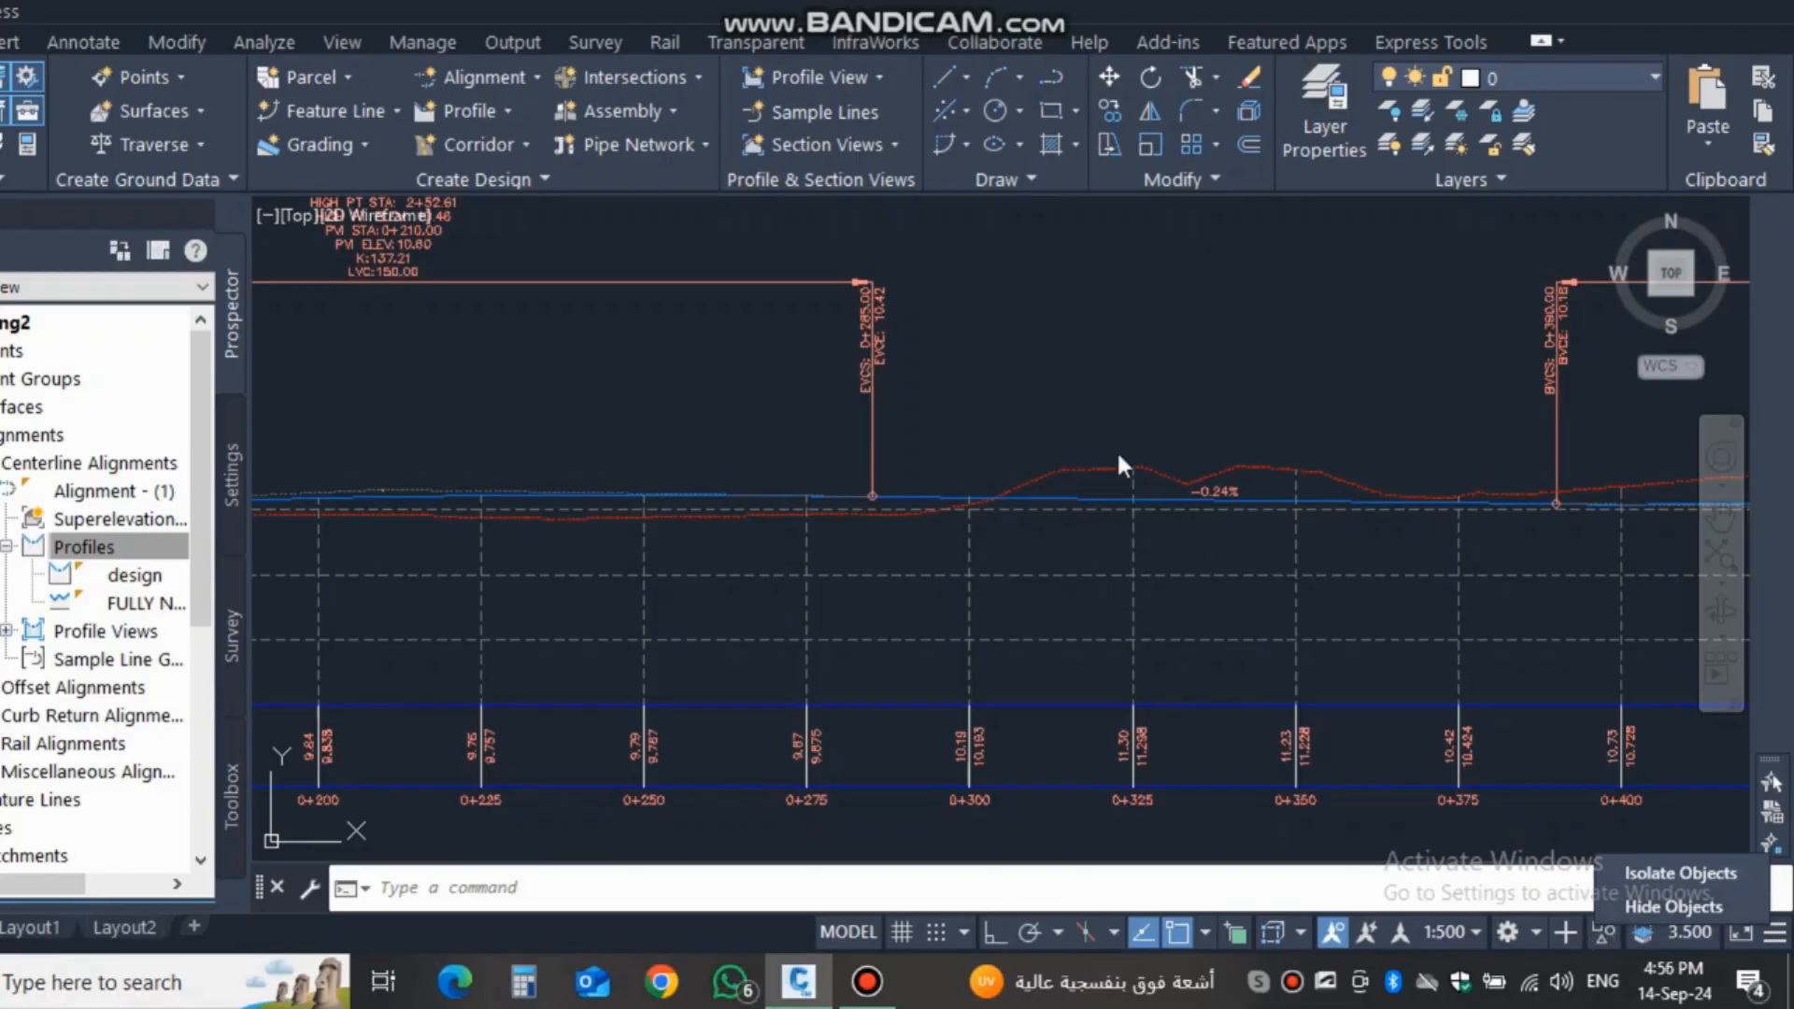
pyautogui.click(1092, 387)
pyautogui.moveTo(1051, 524)
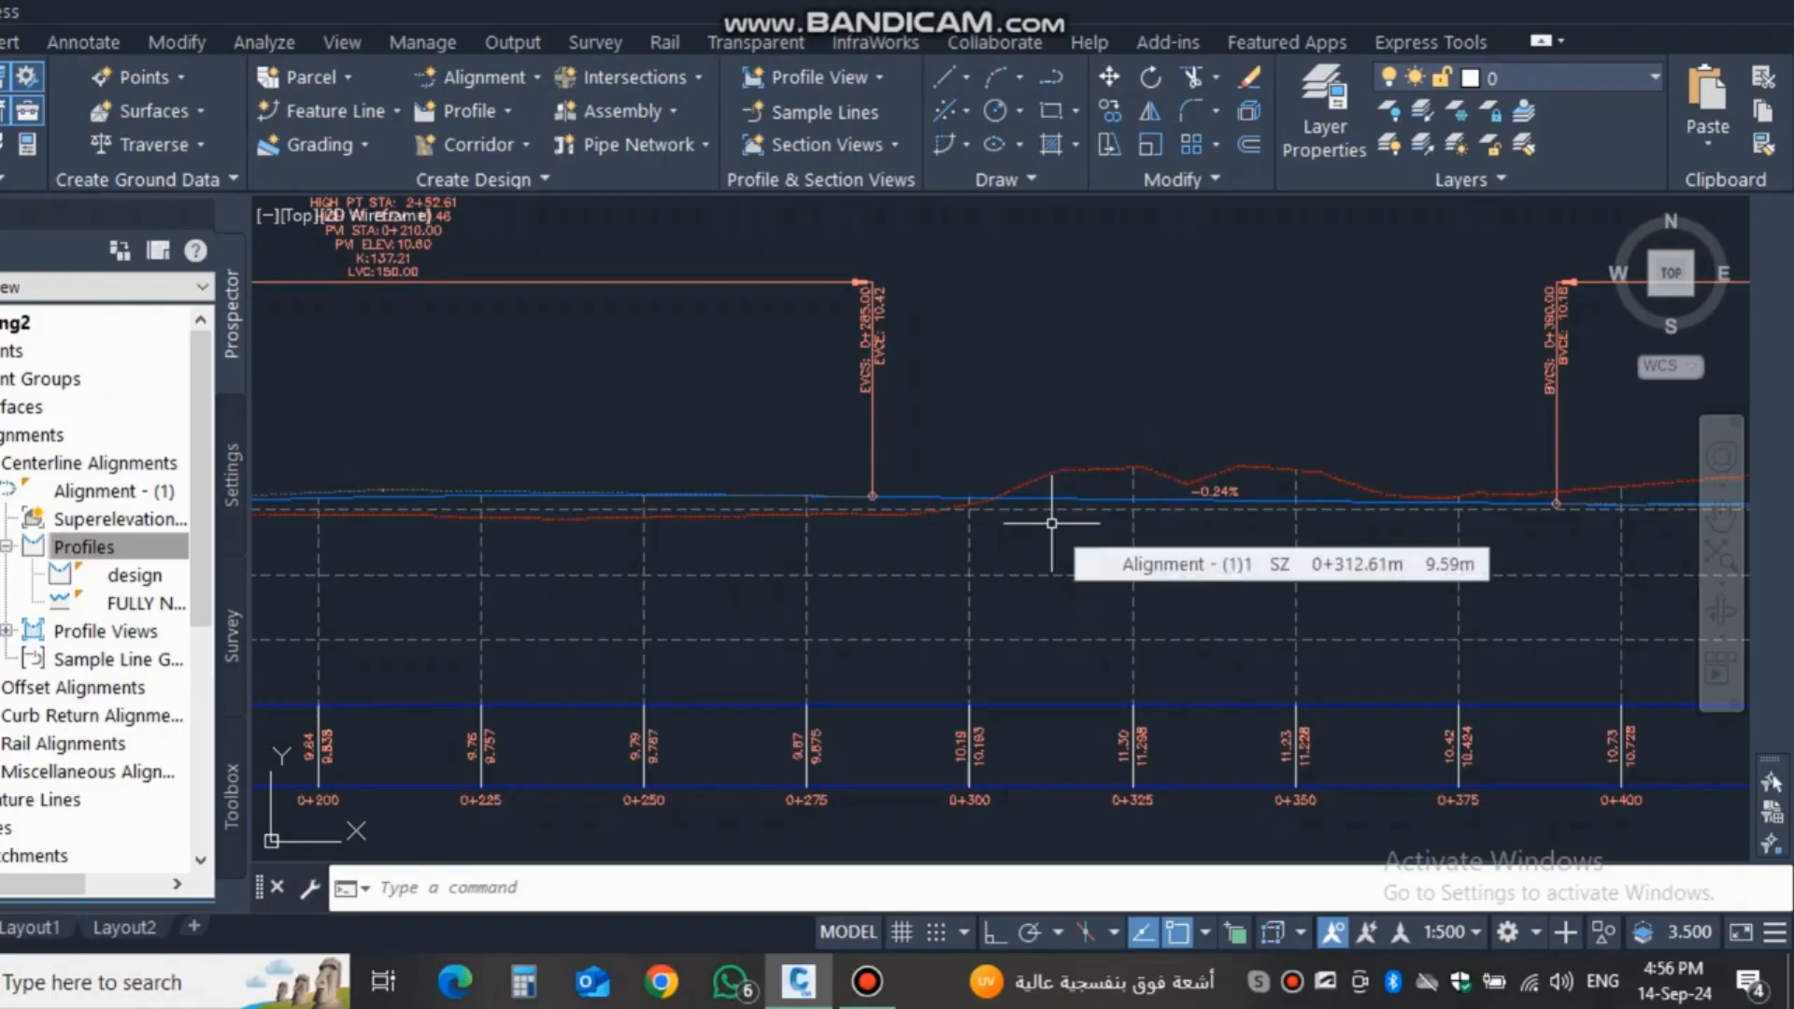
pyautogui.scroll(-3, 1169, 524)
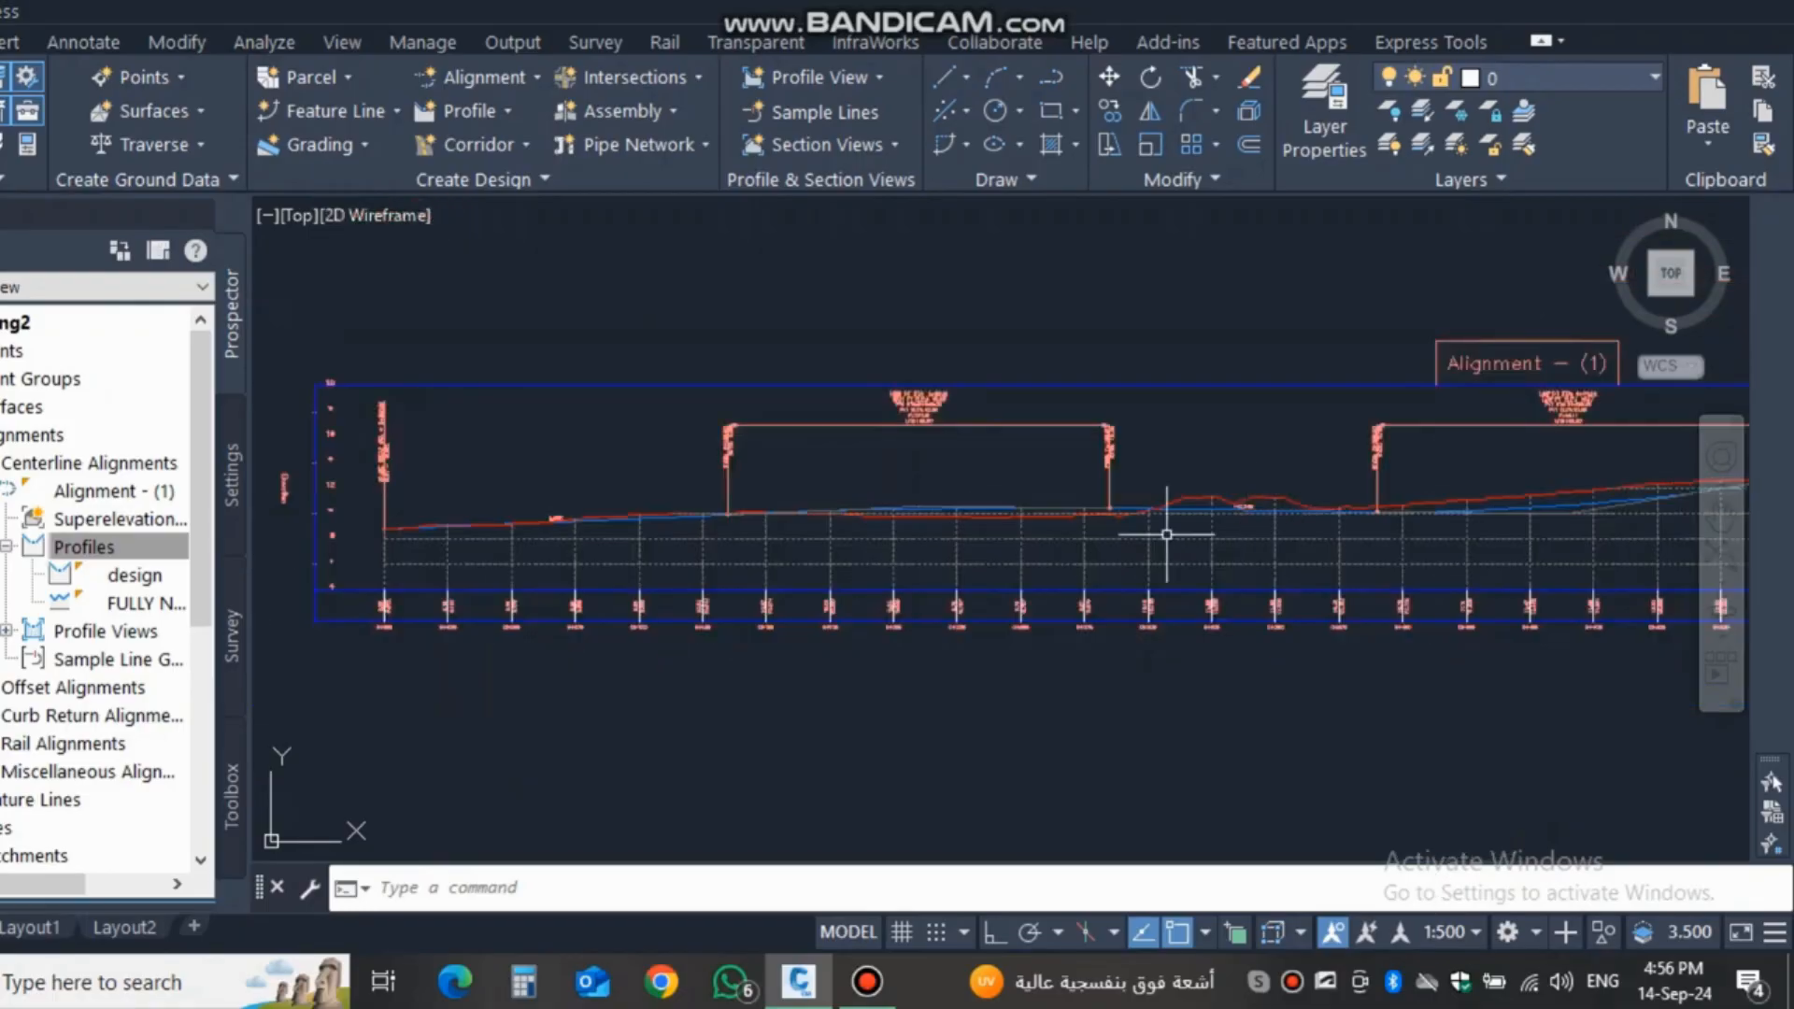
pyautogui.scroll(6, 1028, 494)
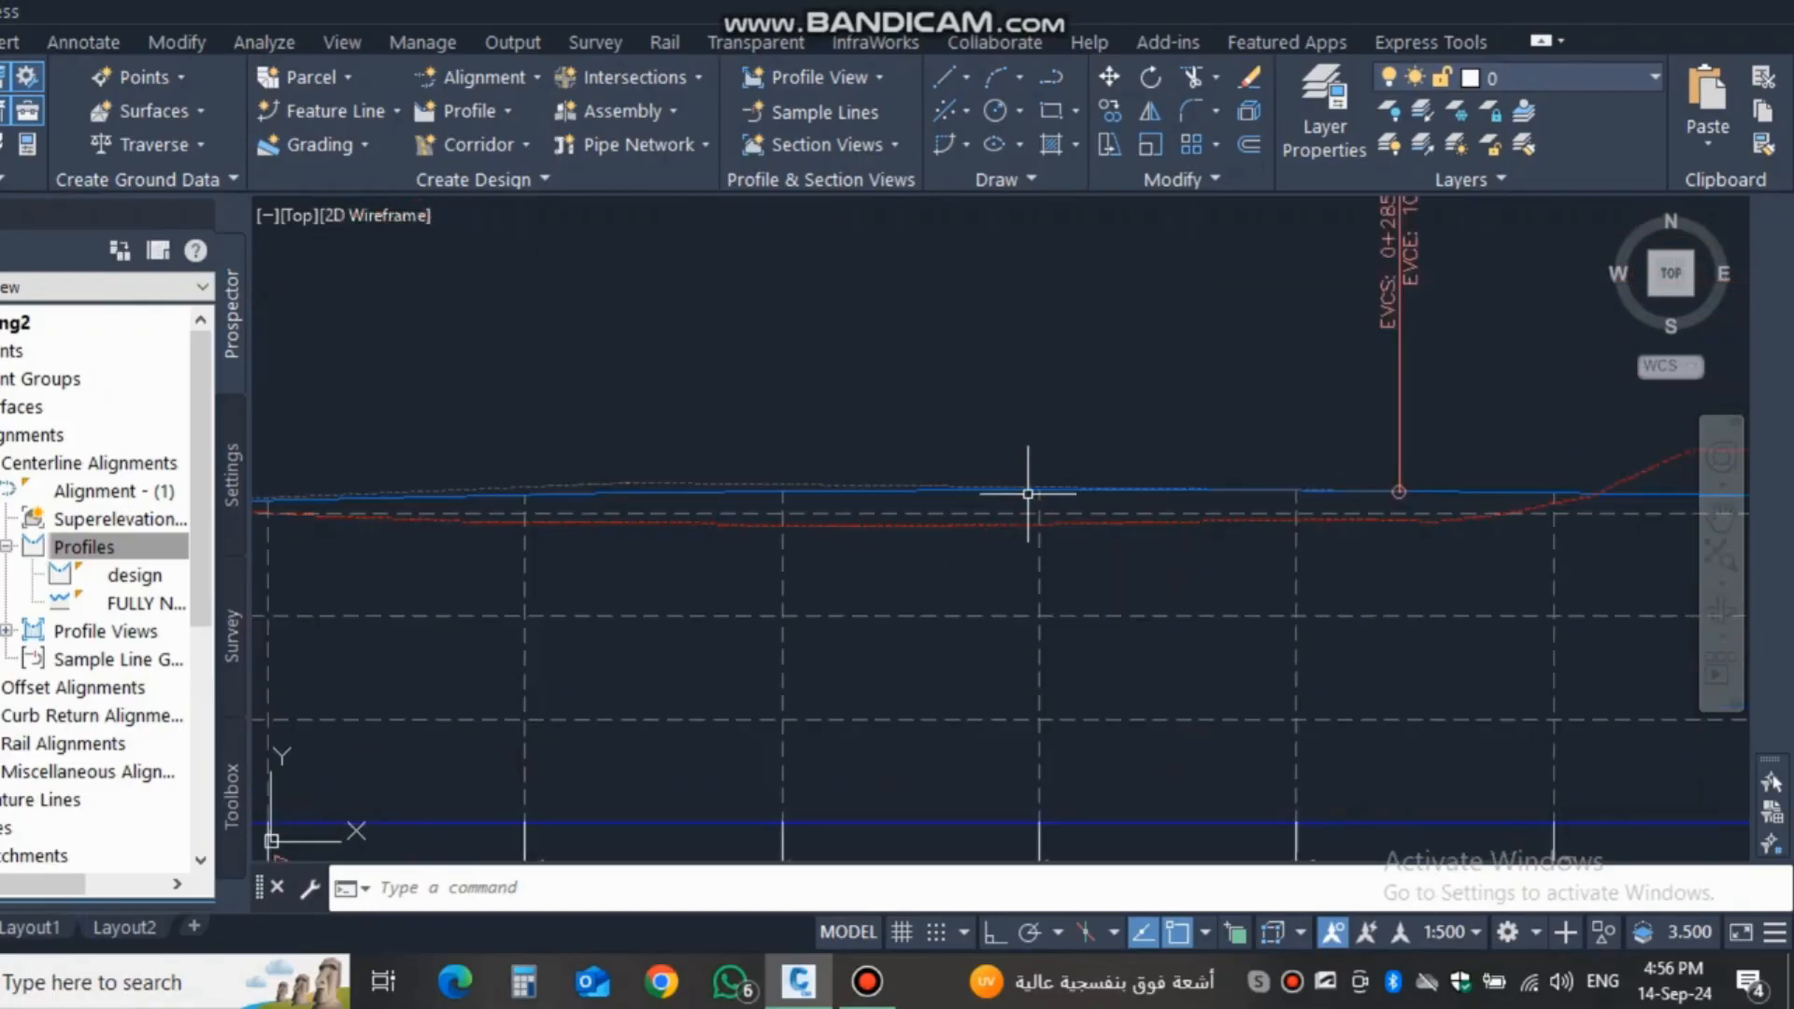
pyautogui.click(894, 490)
pyautogui.rightClick(893, 490)
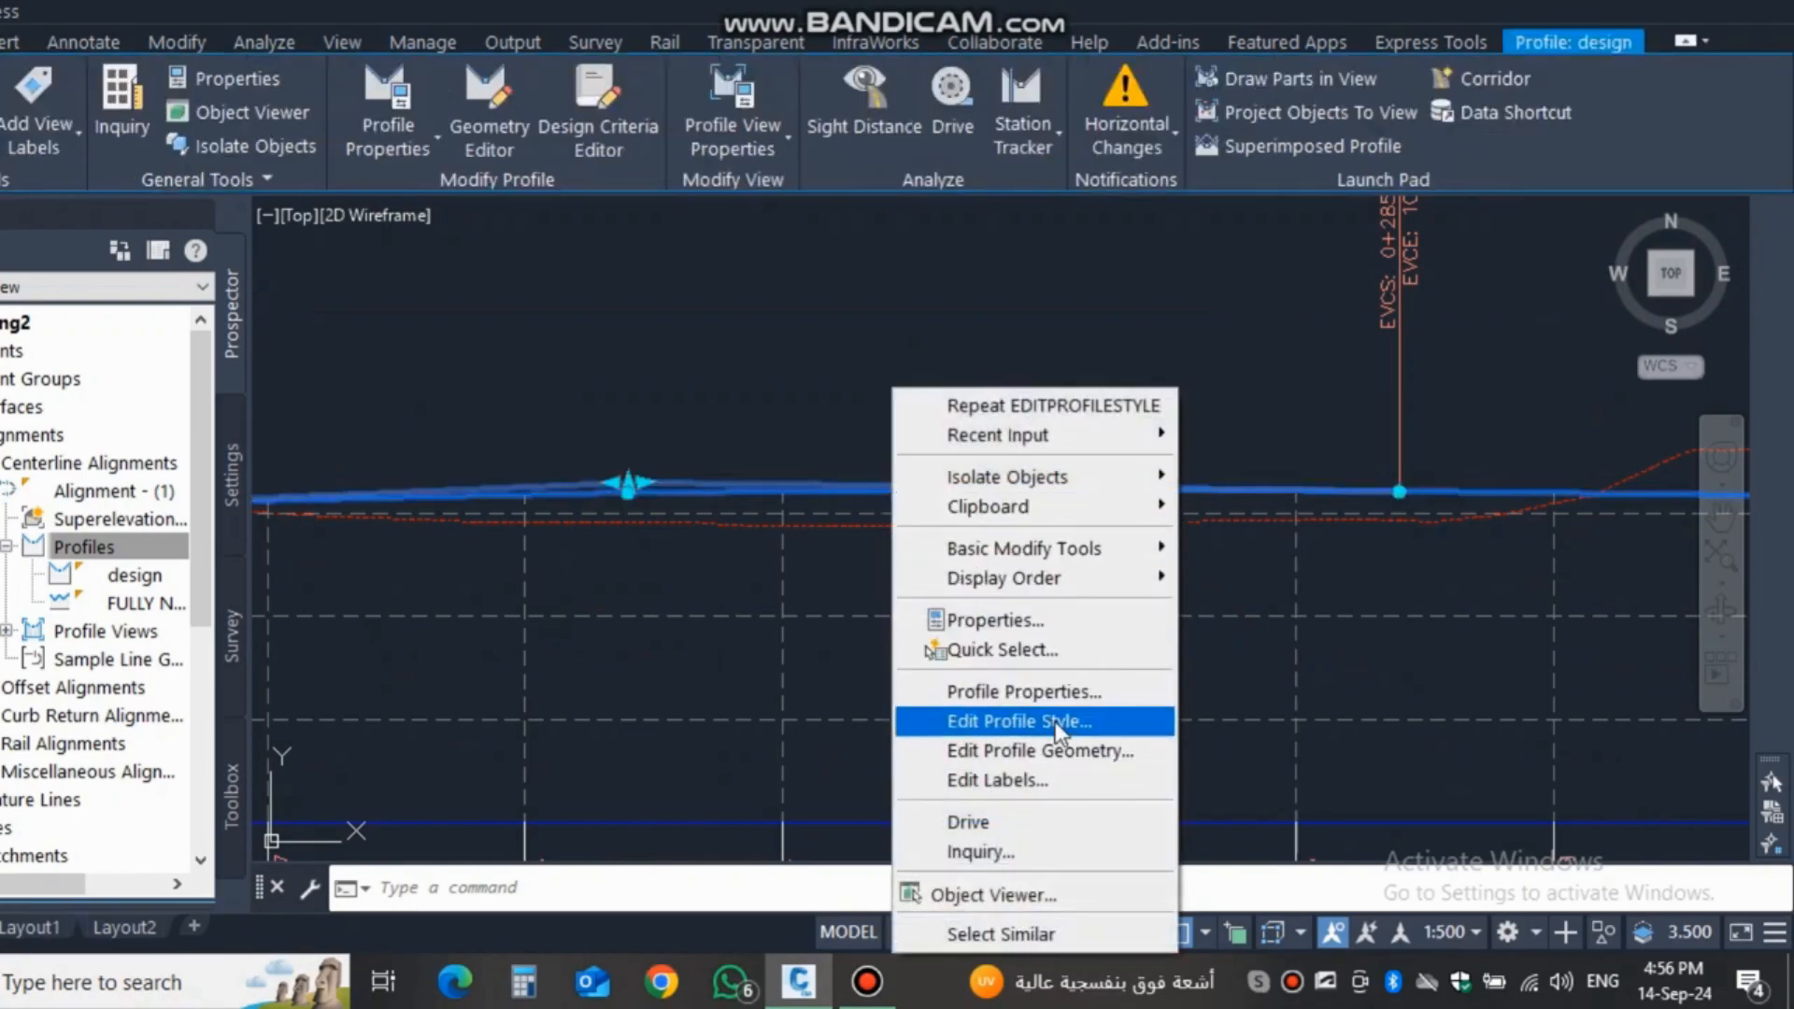
pyautogui.press('Escape')
pyautogui.press('Escape')
pyautogui.scroll(-3, 1103, 579)
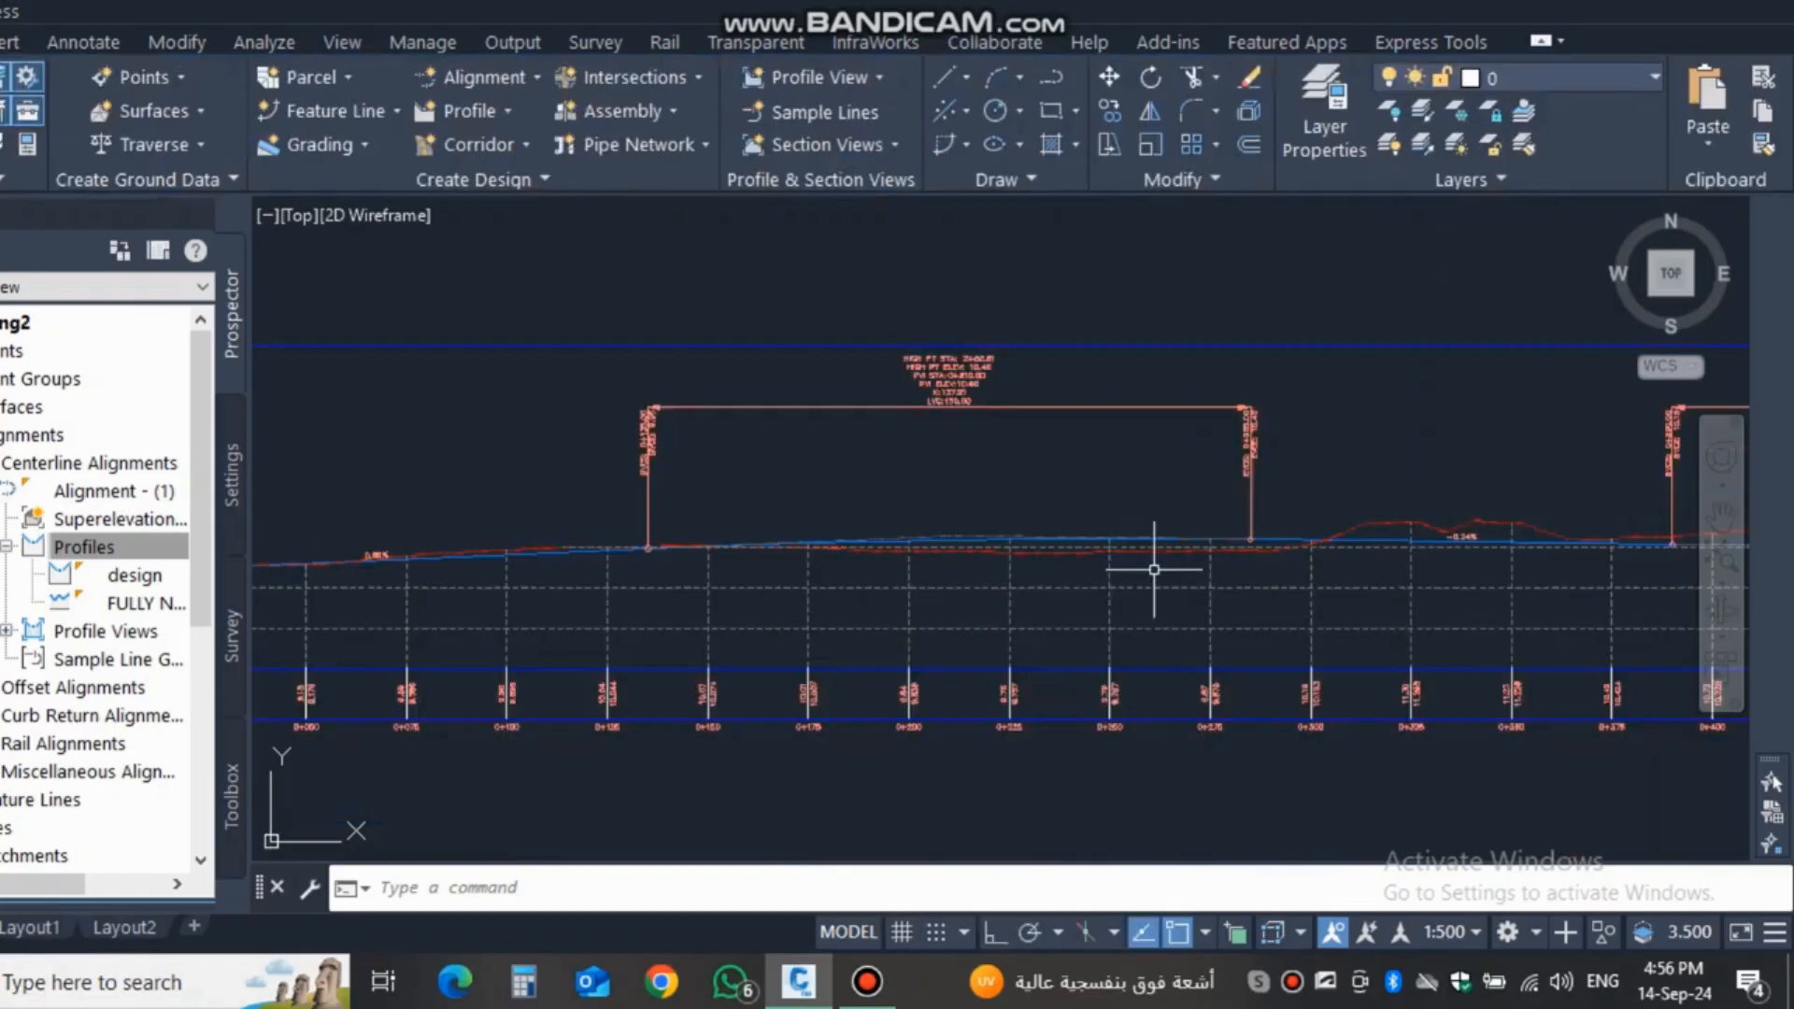
# Review the general information and the band list in the profile view's properties, and close them without changes.
pyautogui.click(1032, 574)
pyautogui.rightClick(1017, 563)
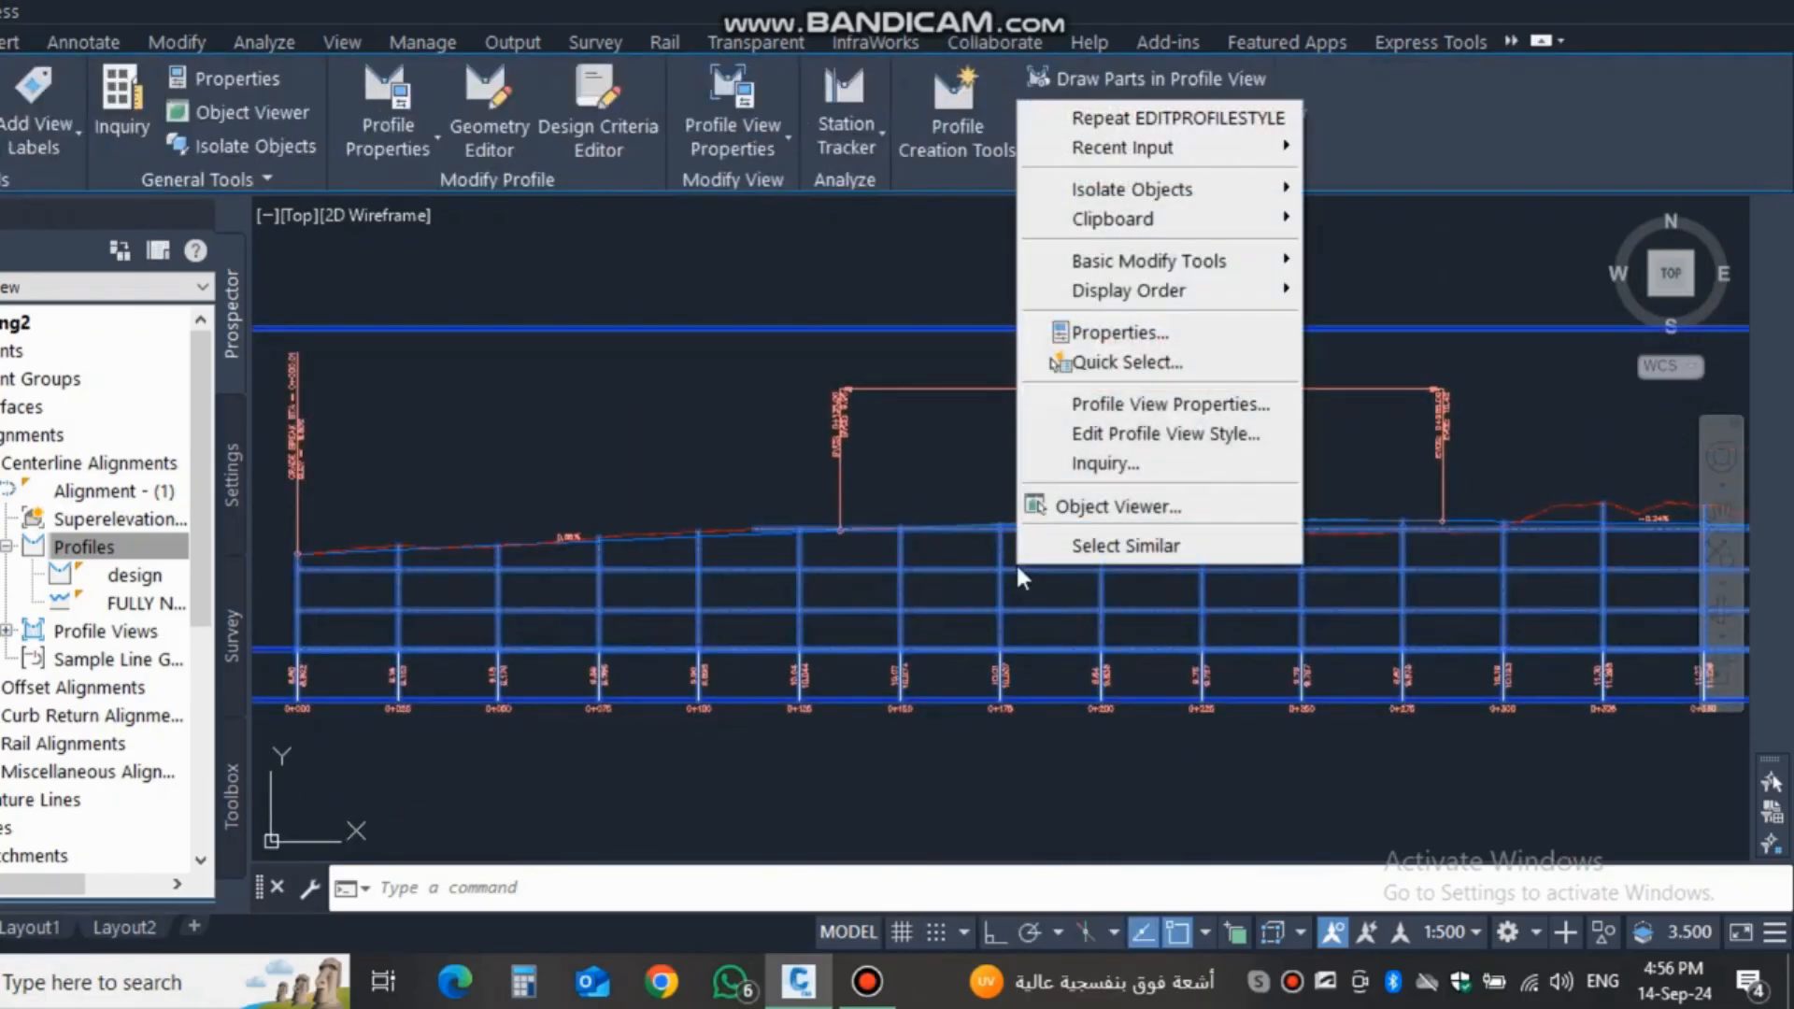
pyautogui.click(1162, 405)
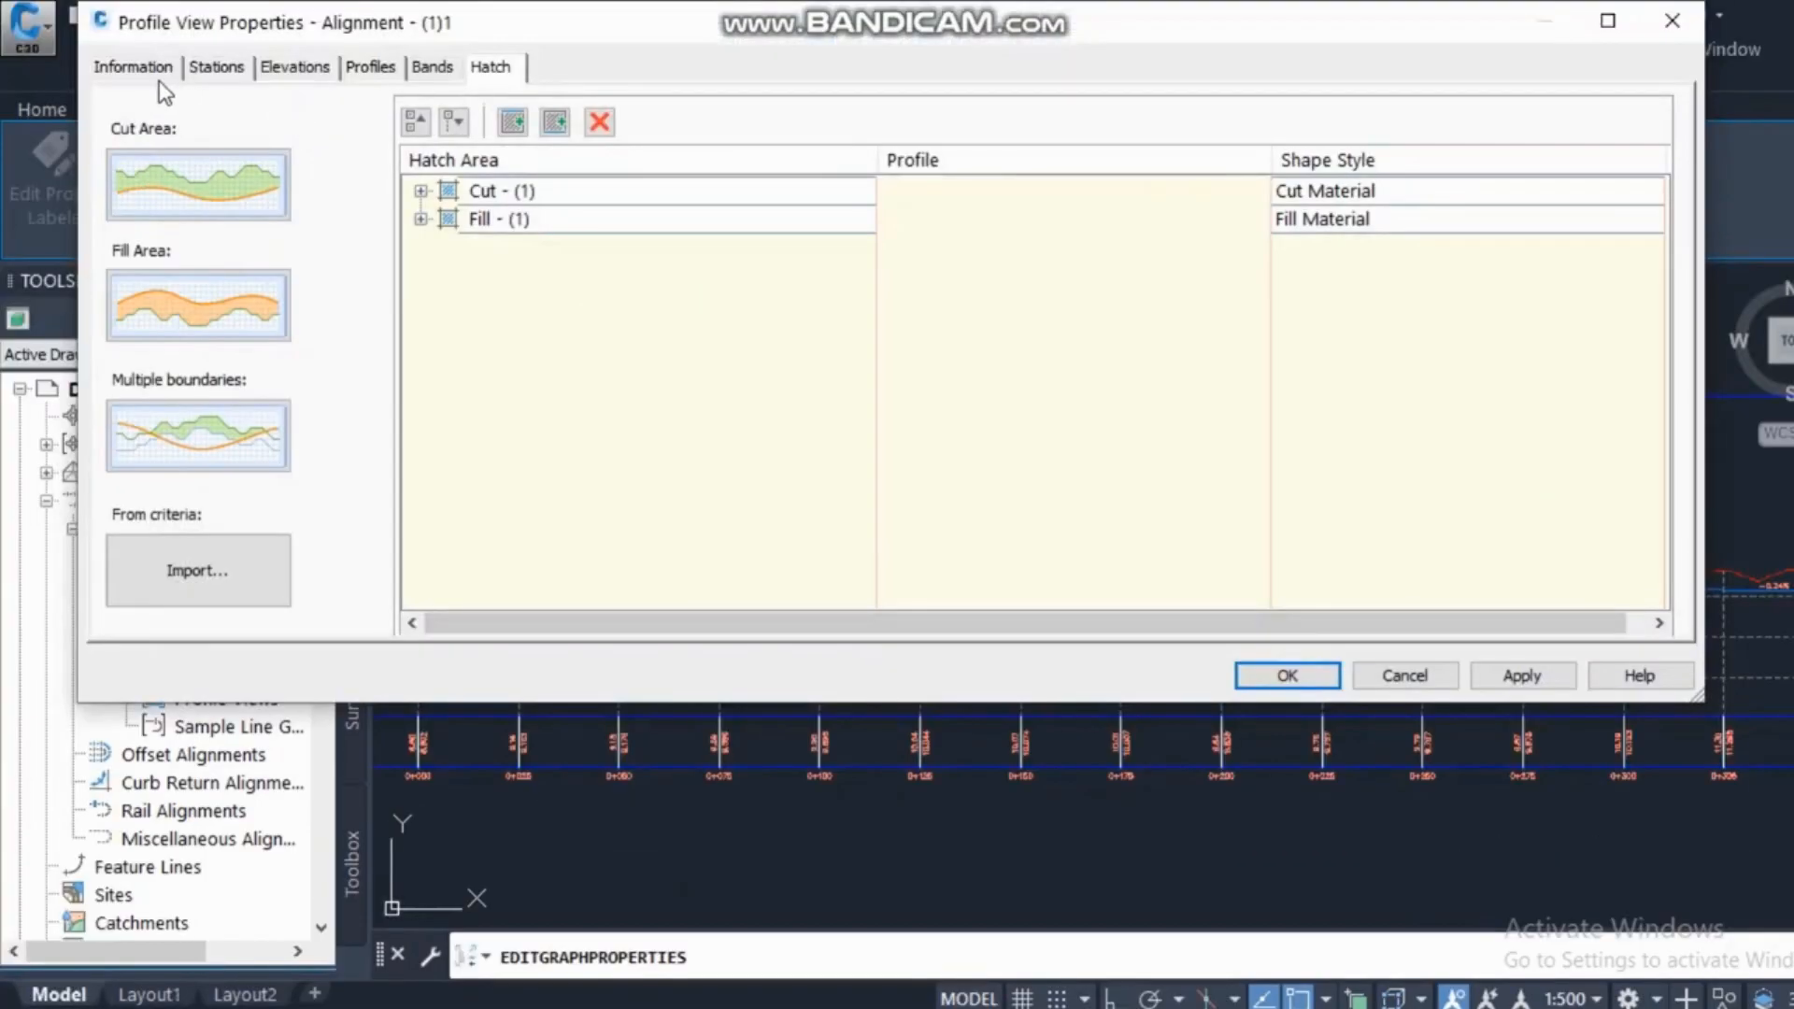
pyautogui.click(150, 73)
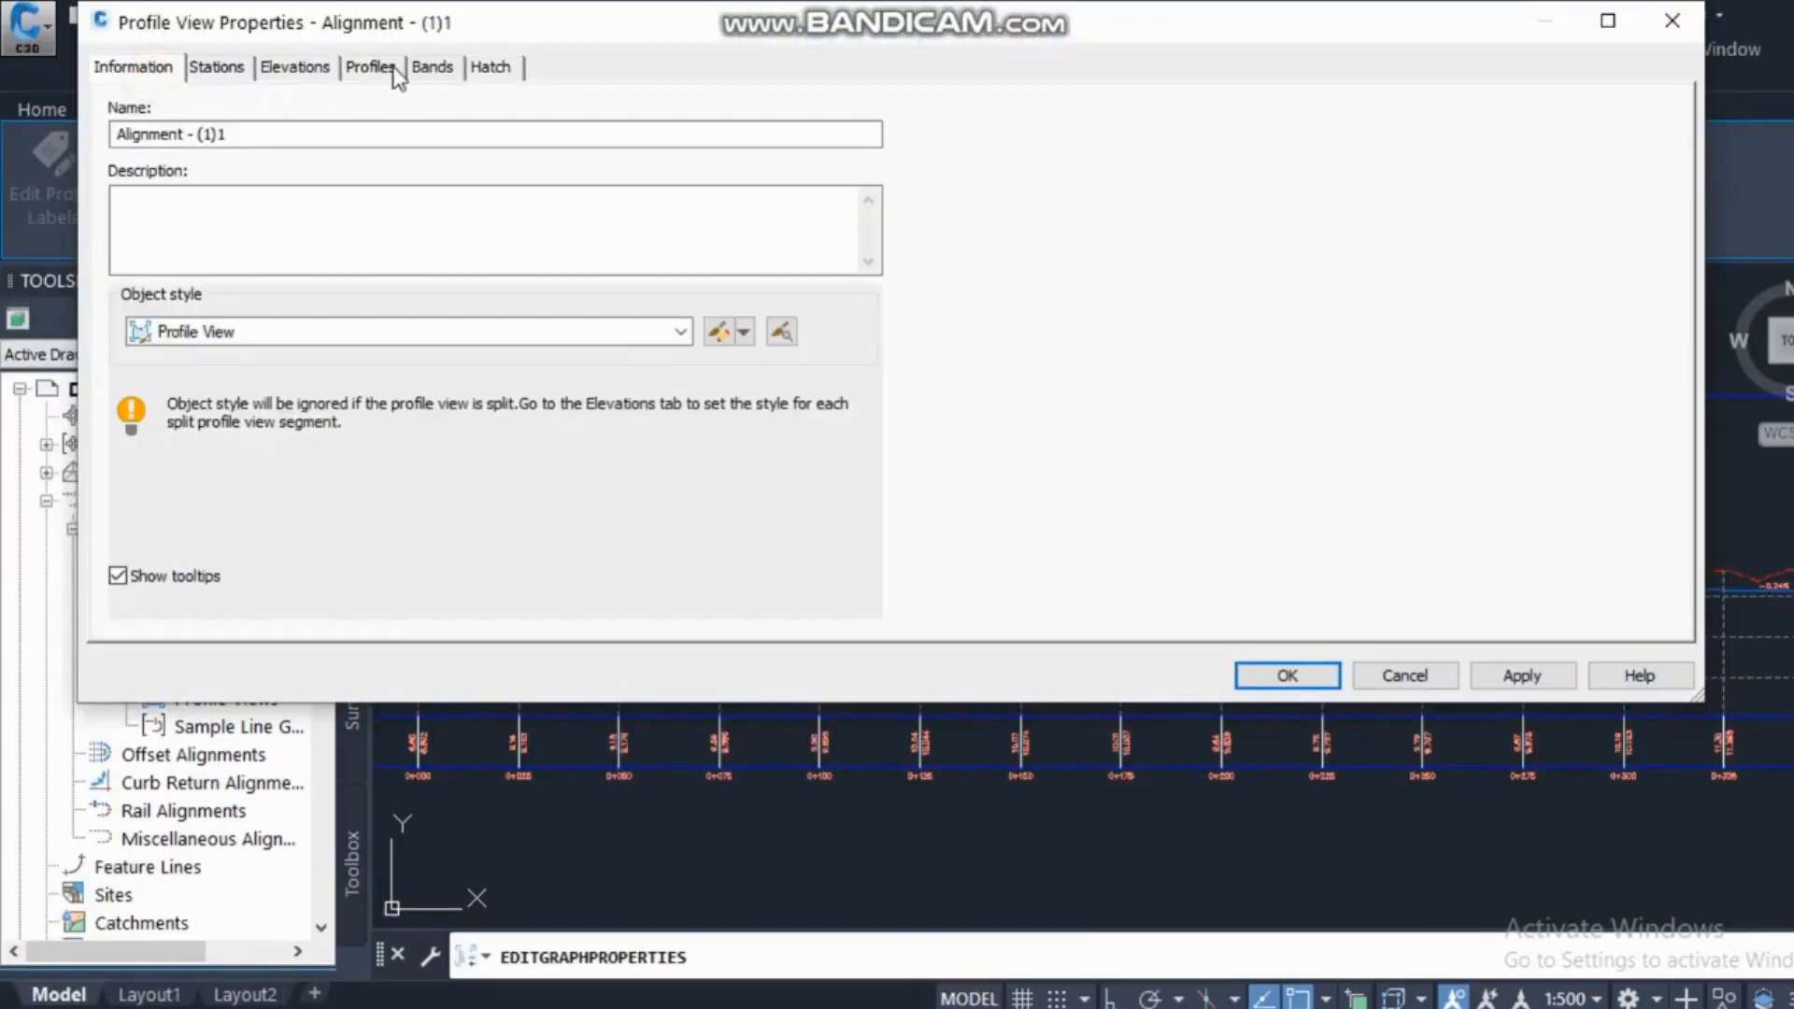
pyautogui.click(431, 66)
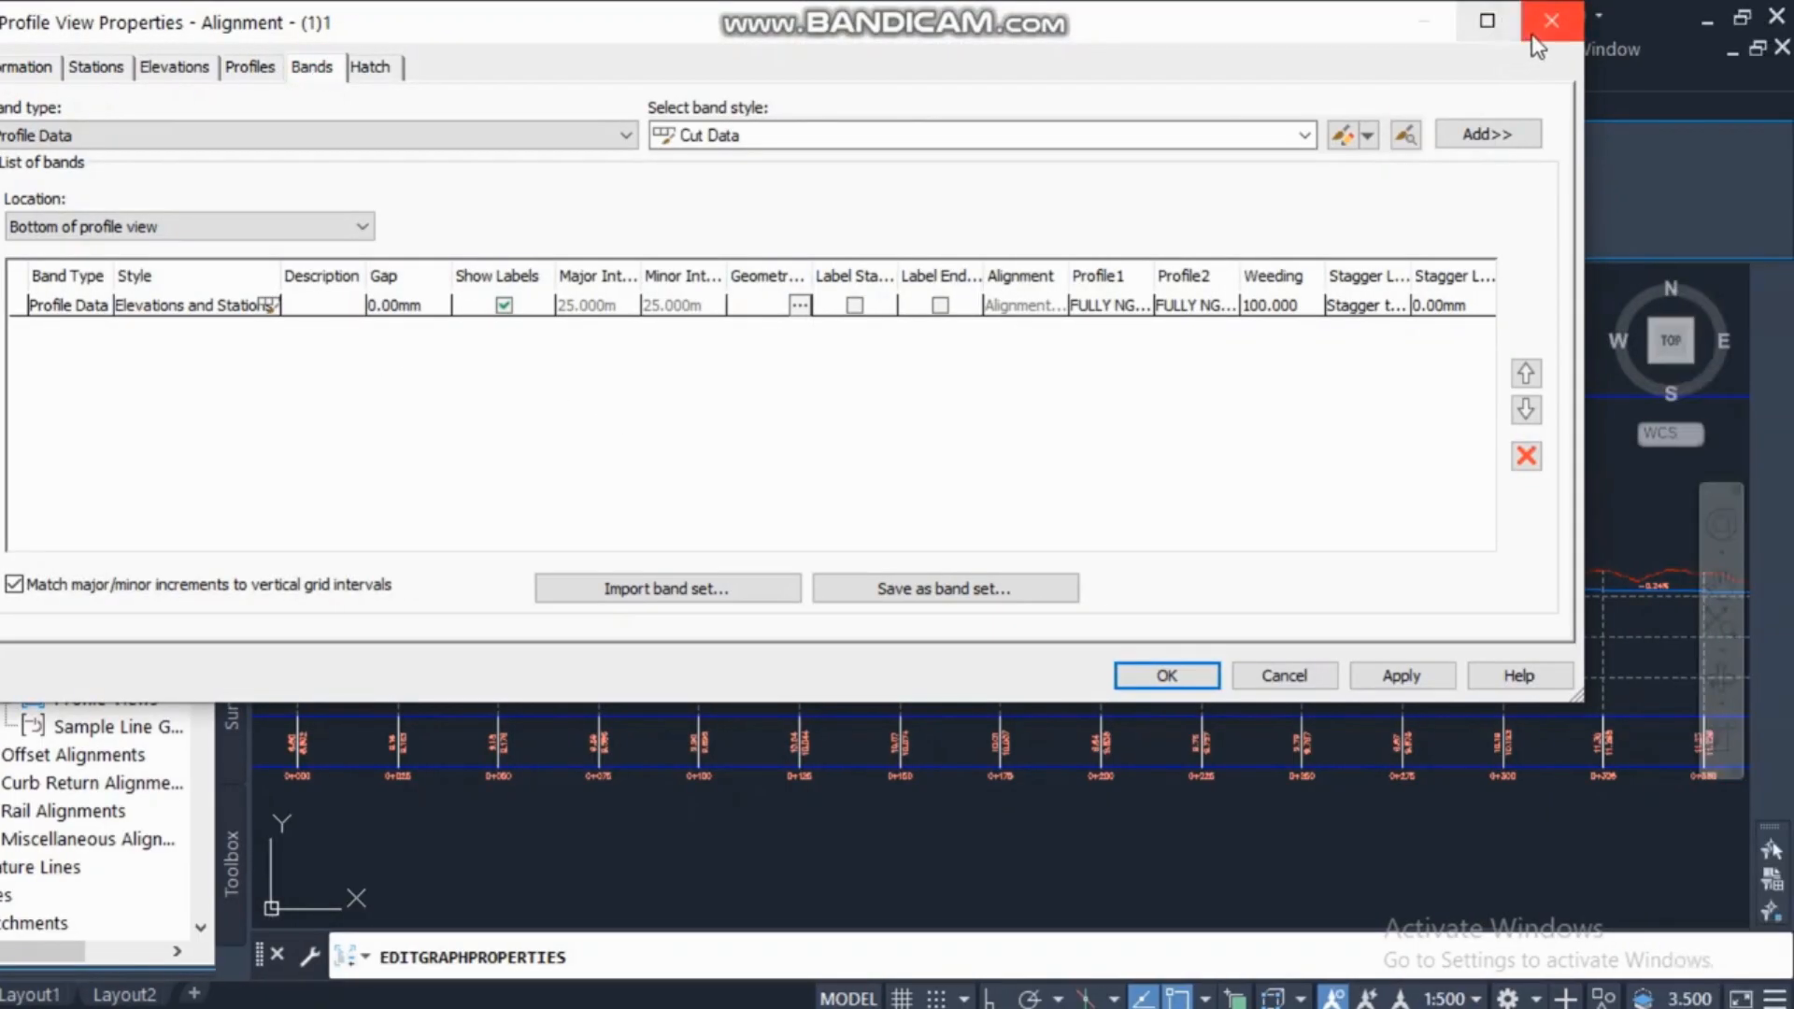
pyautogui.click(1287, 675)
pyautogui.press('Escape')
# Examine the profile view's data band, station labels and elevation axis at the alignment's start and along its length.
pyautogui.scroll(3, 556, 691)
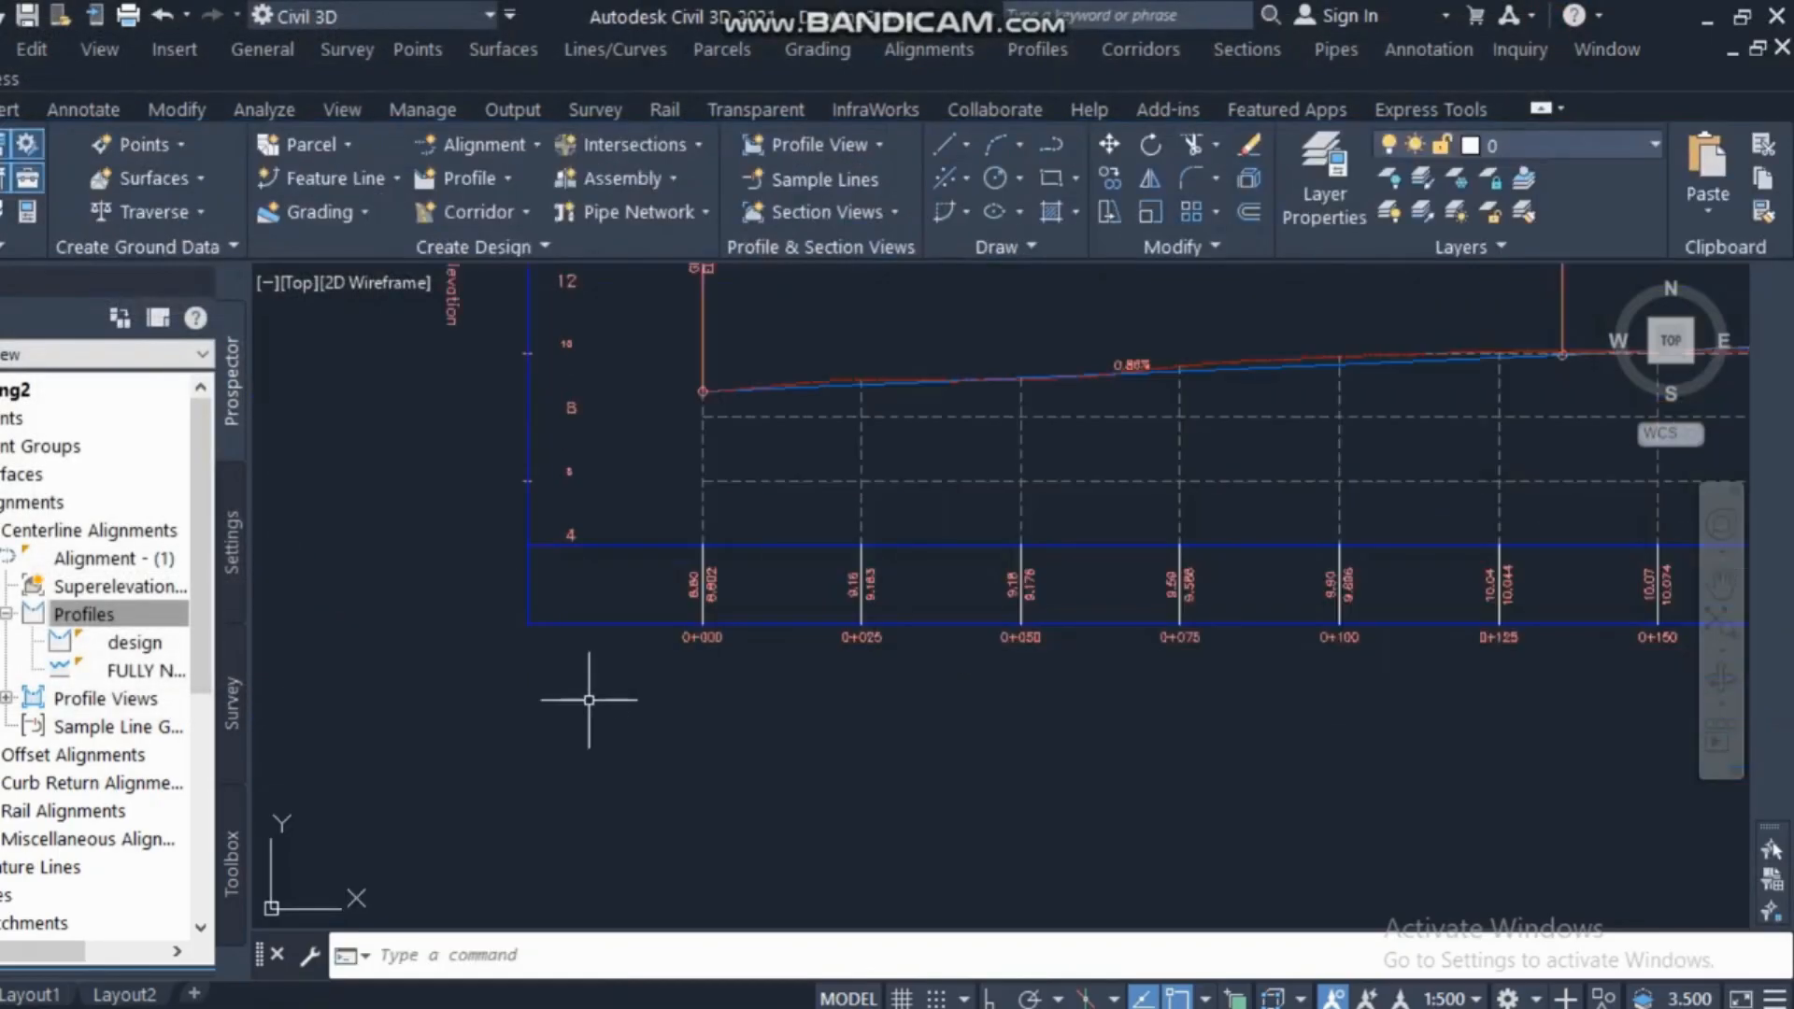
pyautogui.scroll(-4, 692, 688)
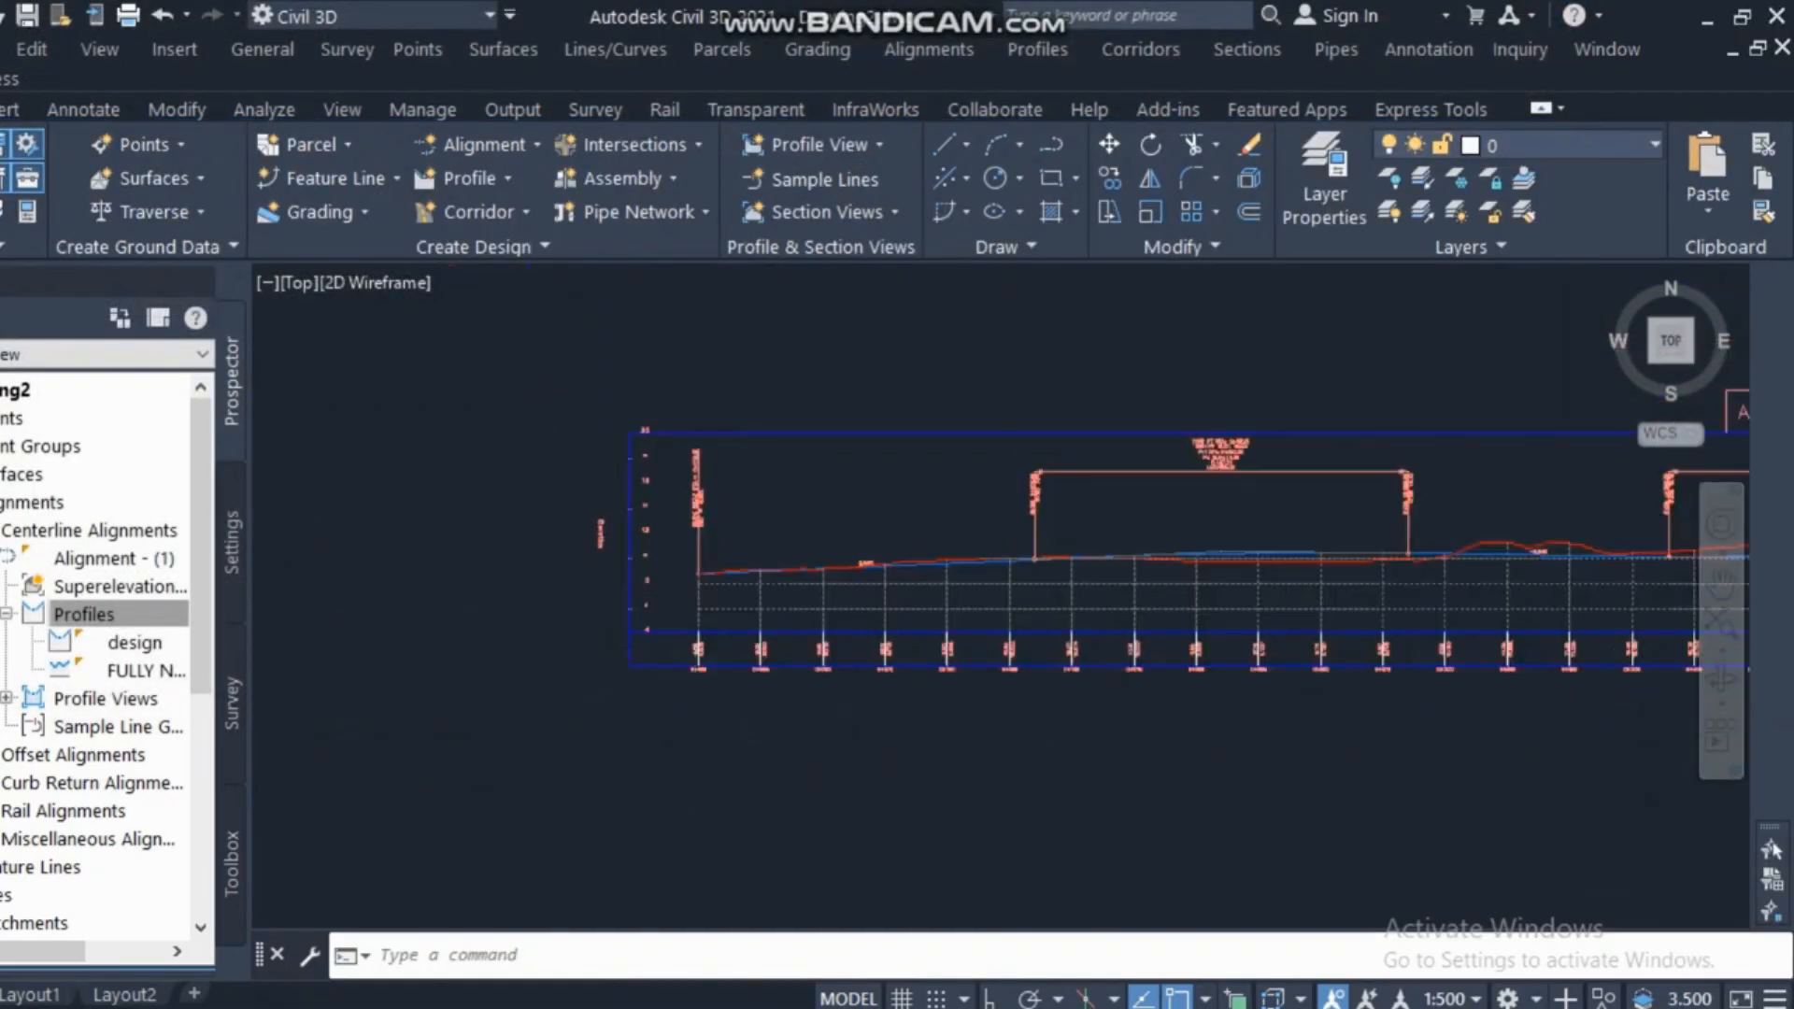
pyautogui.scroll(8, 697, 664)
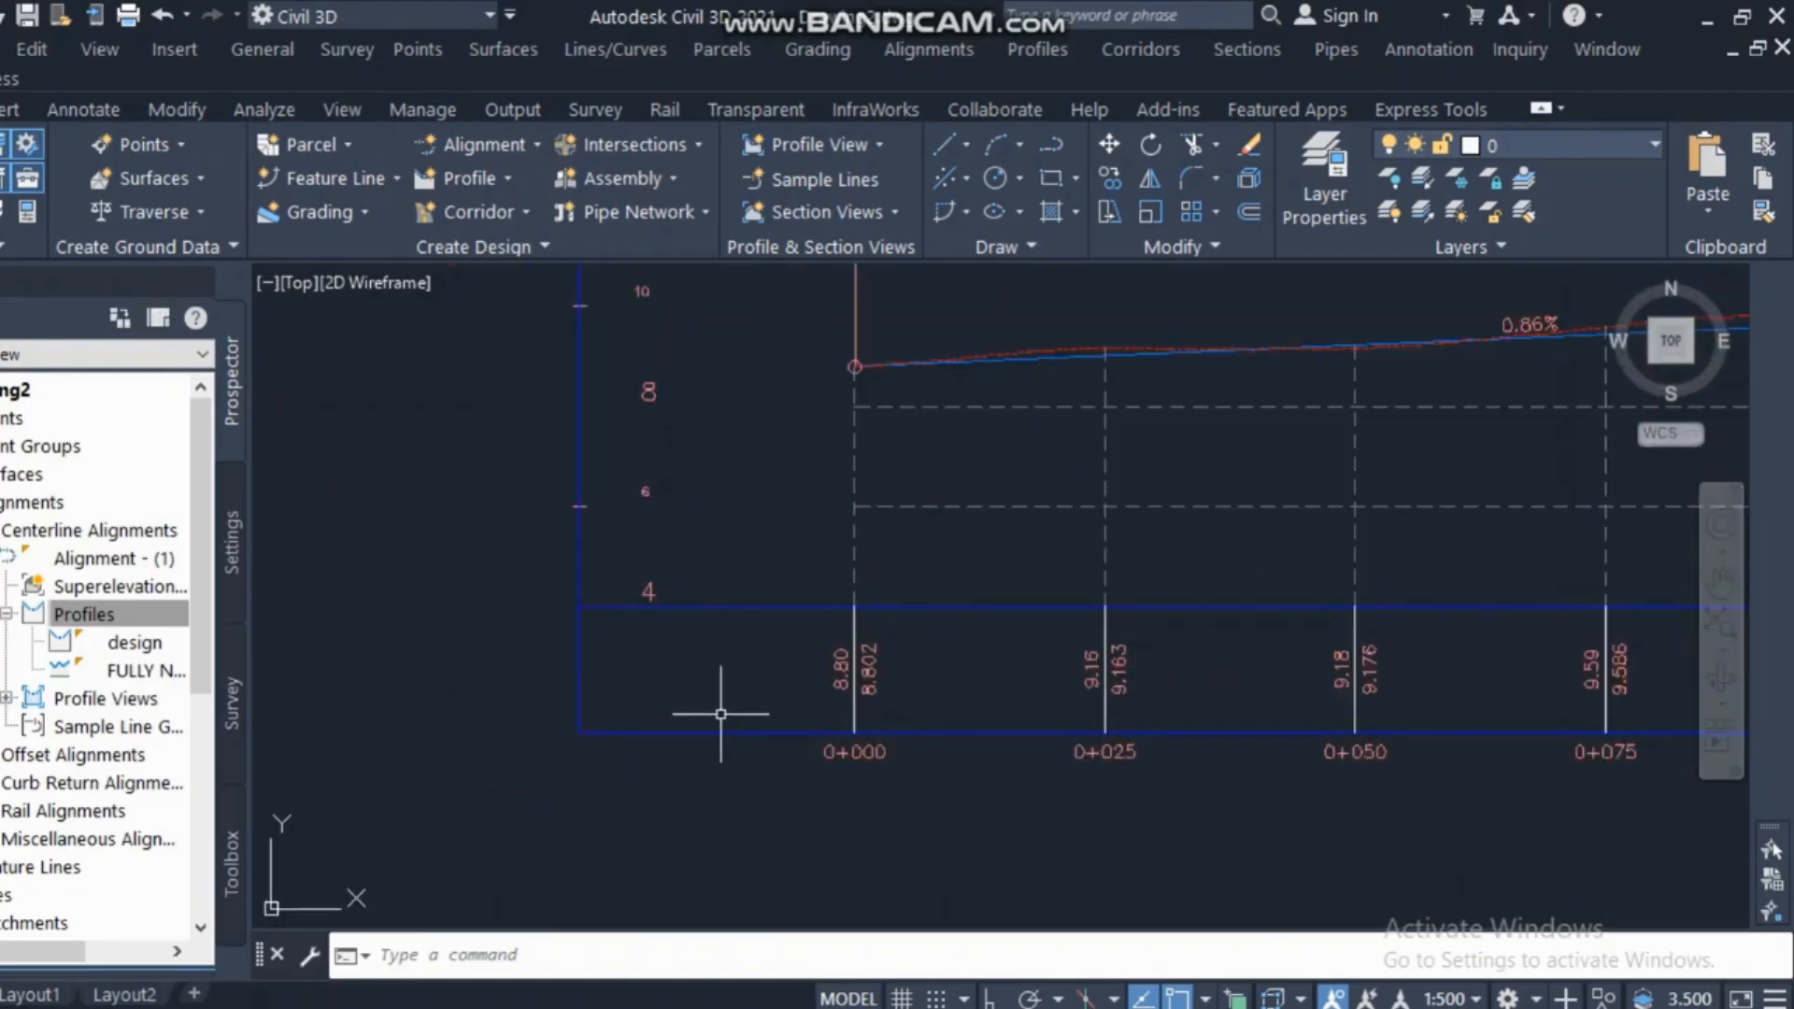
pyautogui.scroll(-3, 720, 713)
pyautogui.moveTo(725, 711); pyautogui.dragTo(633, 752, button='middle')
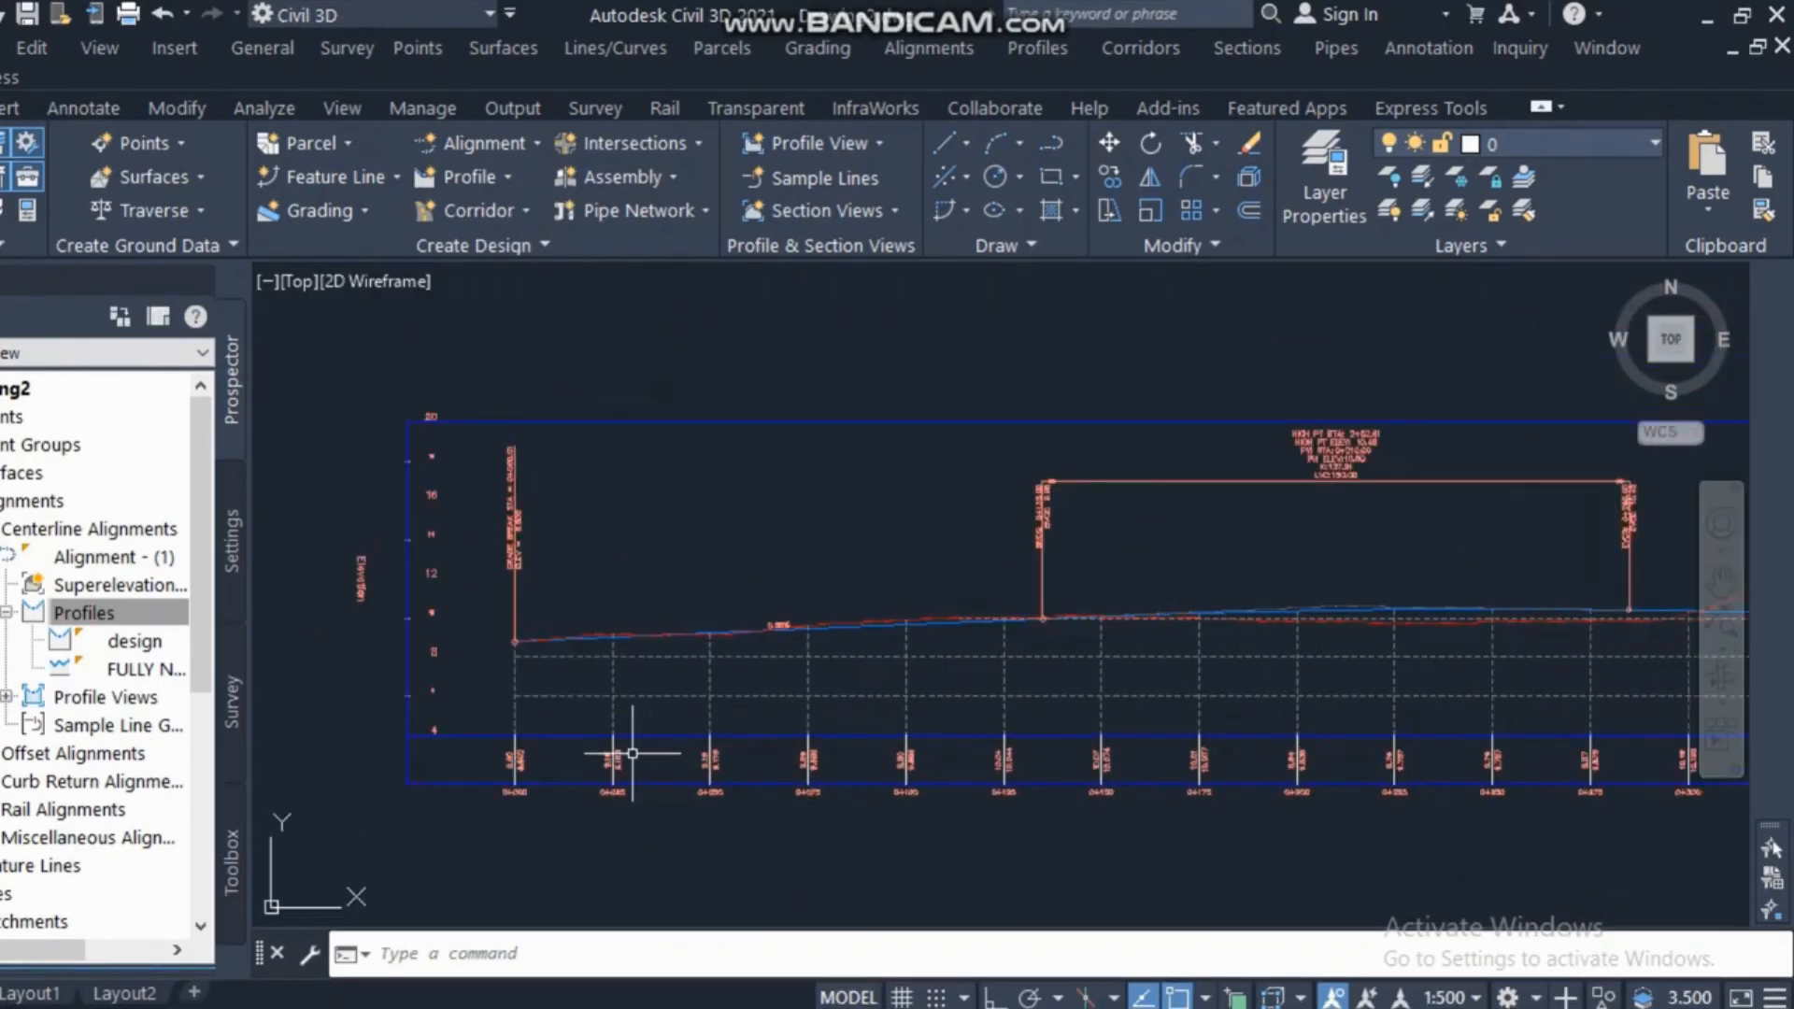
pyautogui.scroll(-2, 635, 748)
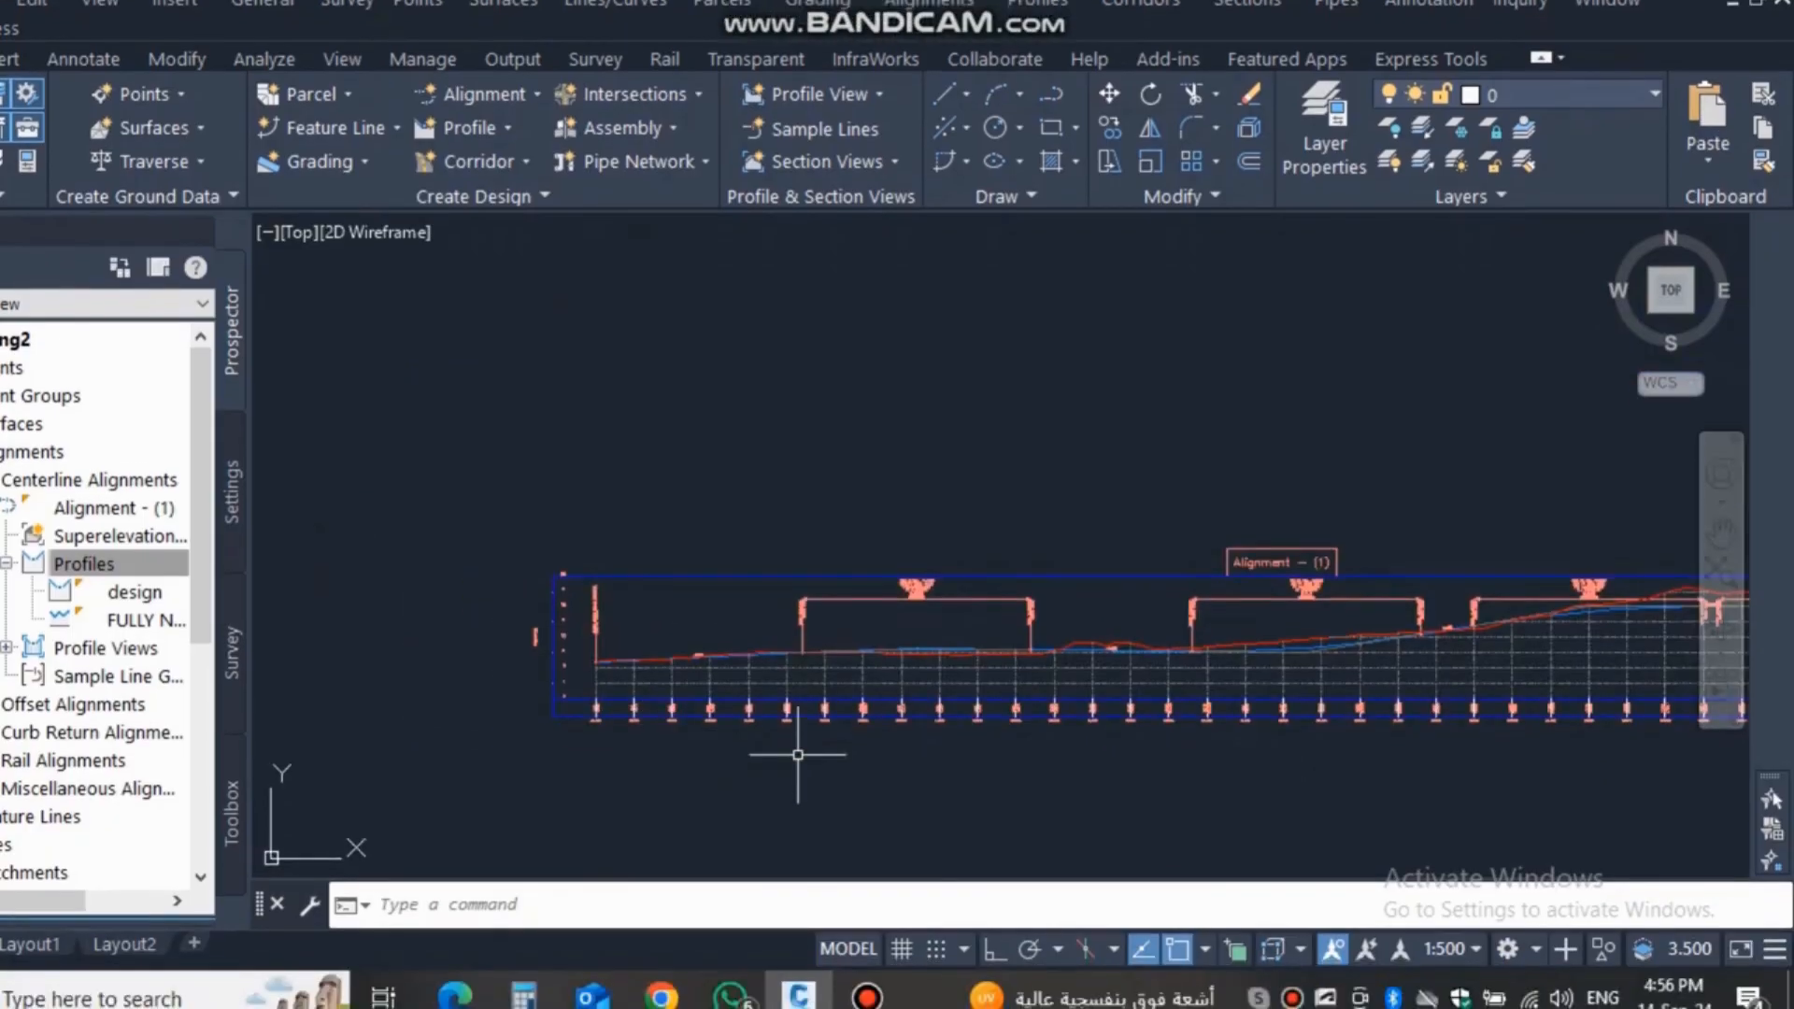
pyautogui.scroll(2, 589, 761)
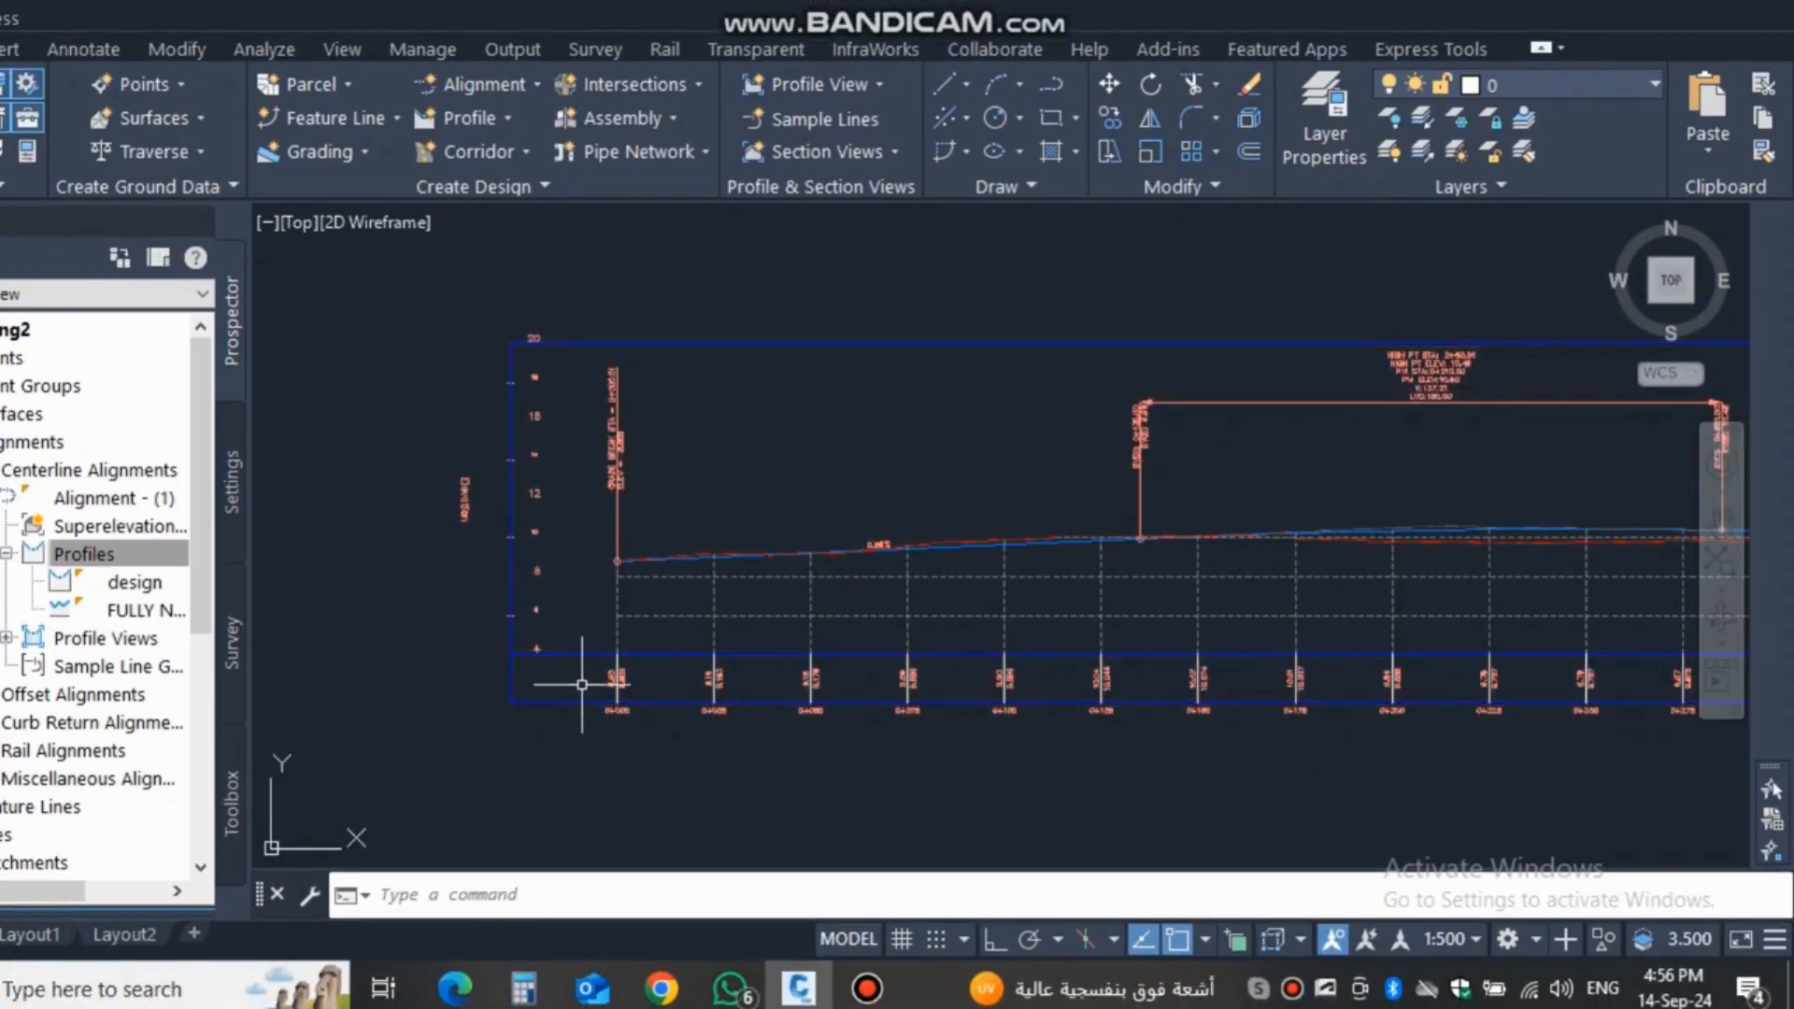
pyautogui.scroll(-2, 580, 691)
pyautogui.scroll(1, 575, 645)
pyautogui.scroll(-1, 1308, 635)
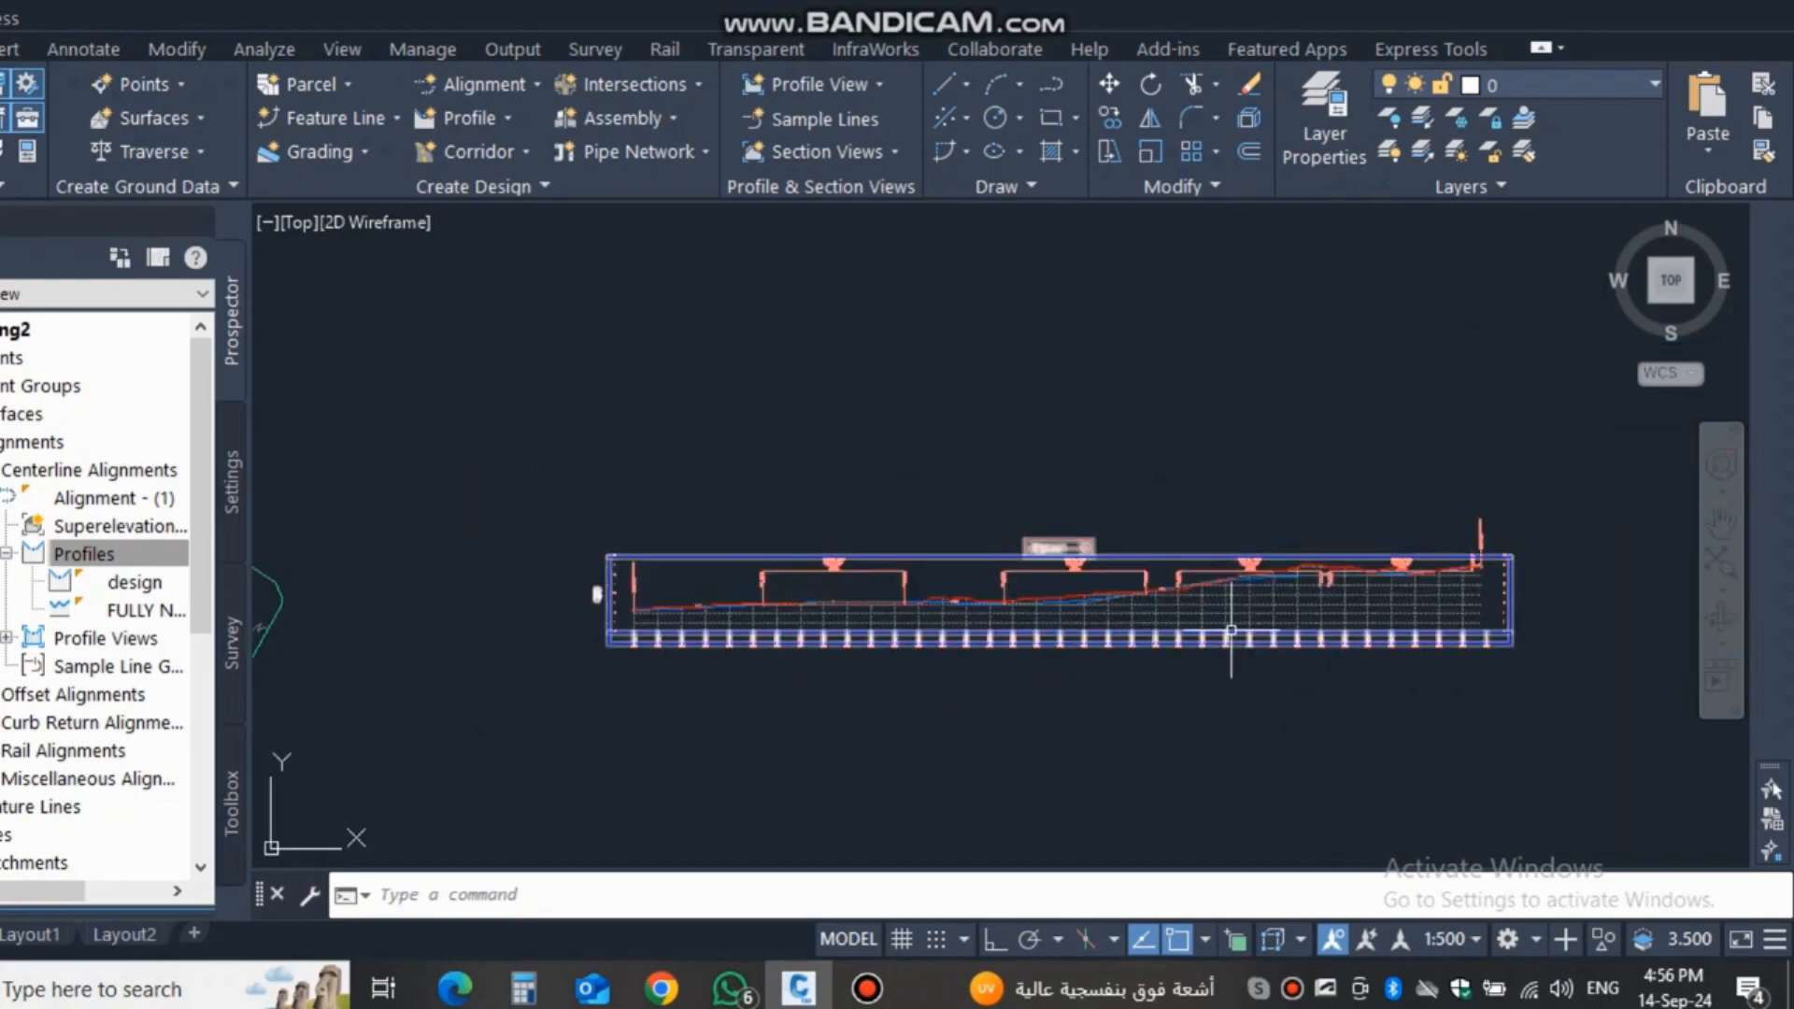
pyautogui.scroll(4, 1253, 608)
pyautogui.scroll(-2, 1174, 625)
pyautogui.moveTo(831, 605); pyautogui.dragTo(1133, 594, button='middle')
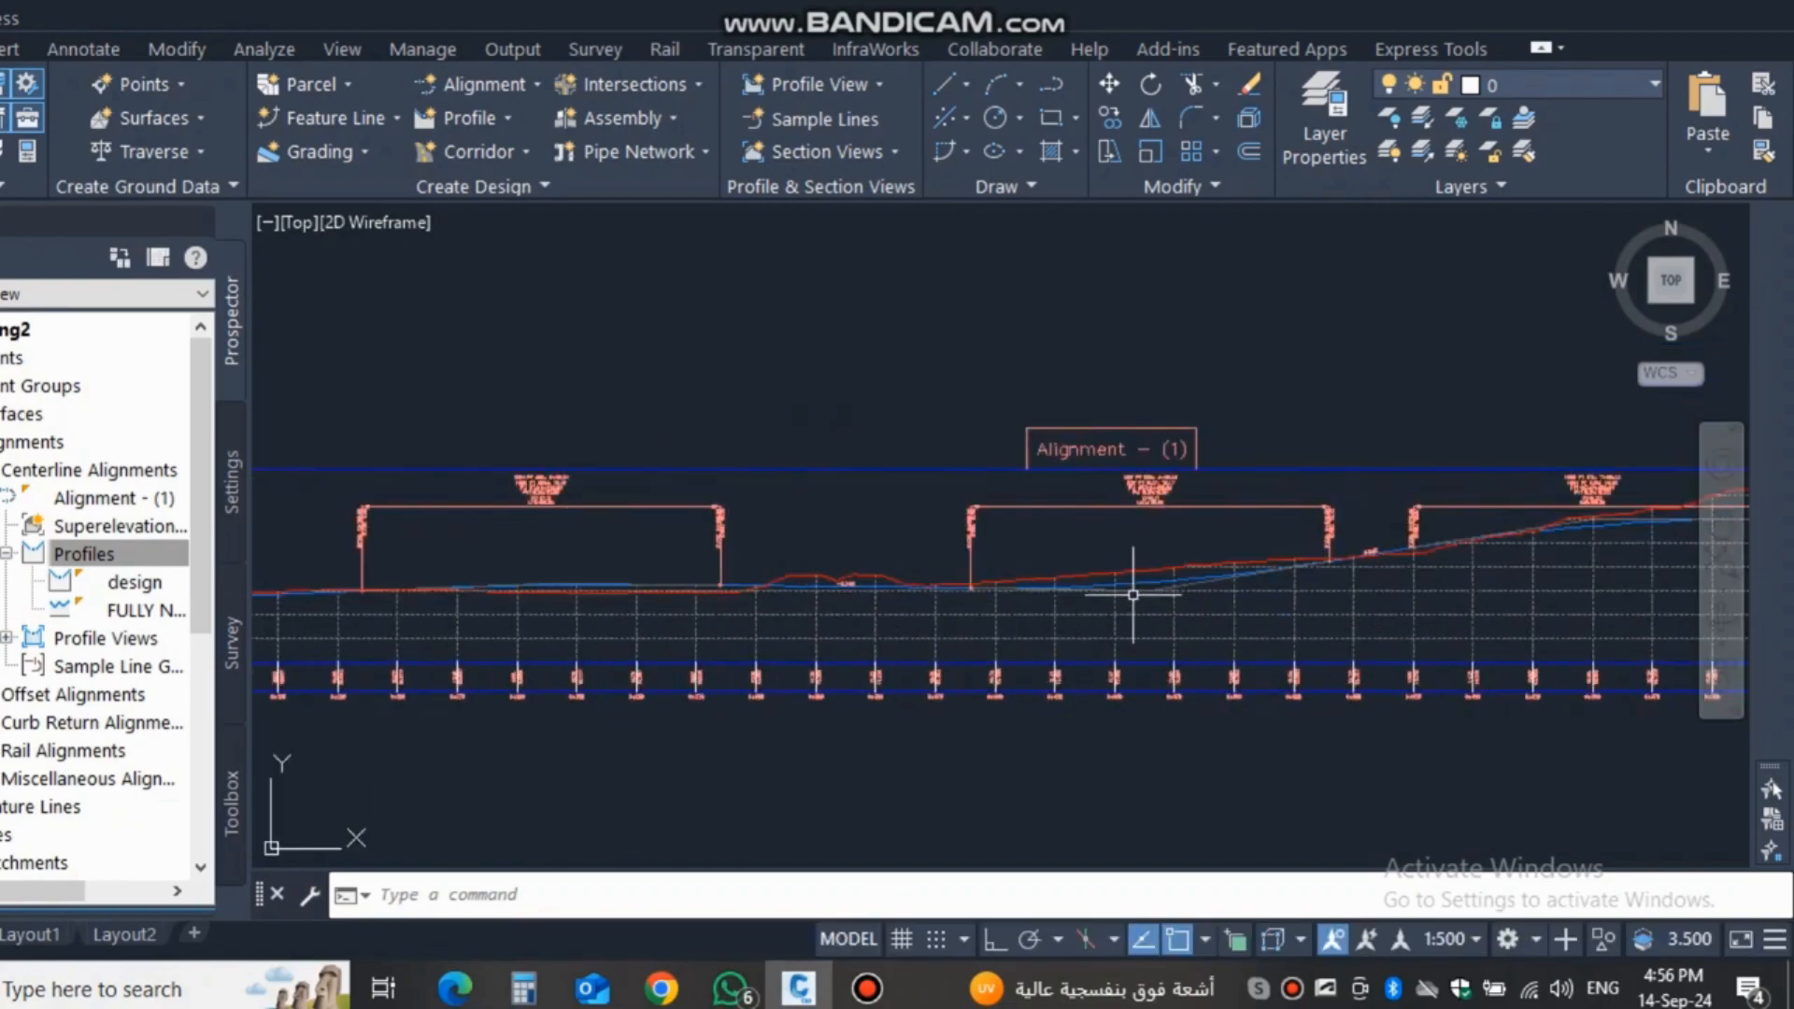
pyautogui.scroll(-2, 997, 528)
pyautogui.moveTo(763, 533)
pyautogui.mouseDown(button='middle')
pyautogui.moveTo(941, 532)
pyautogui.moveTo(835, 577)
pyautogui.mouseUp(button='middle')
pyautogui.scroll(6, 473, 552)
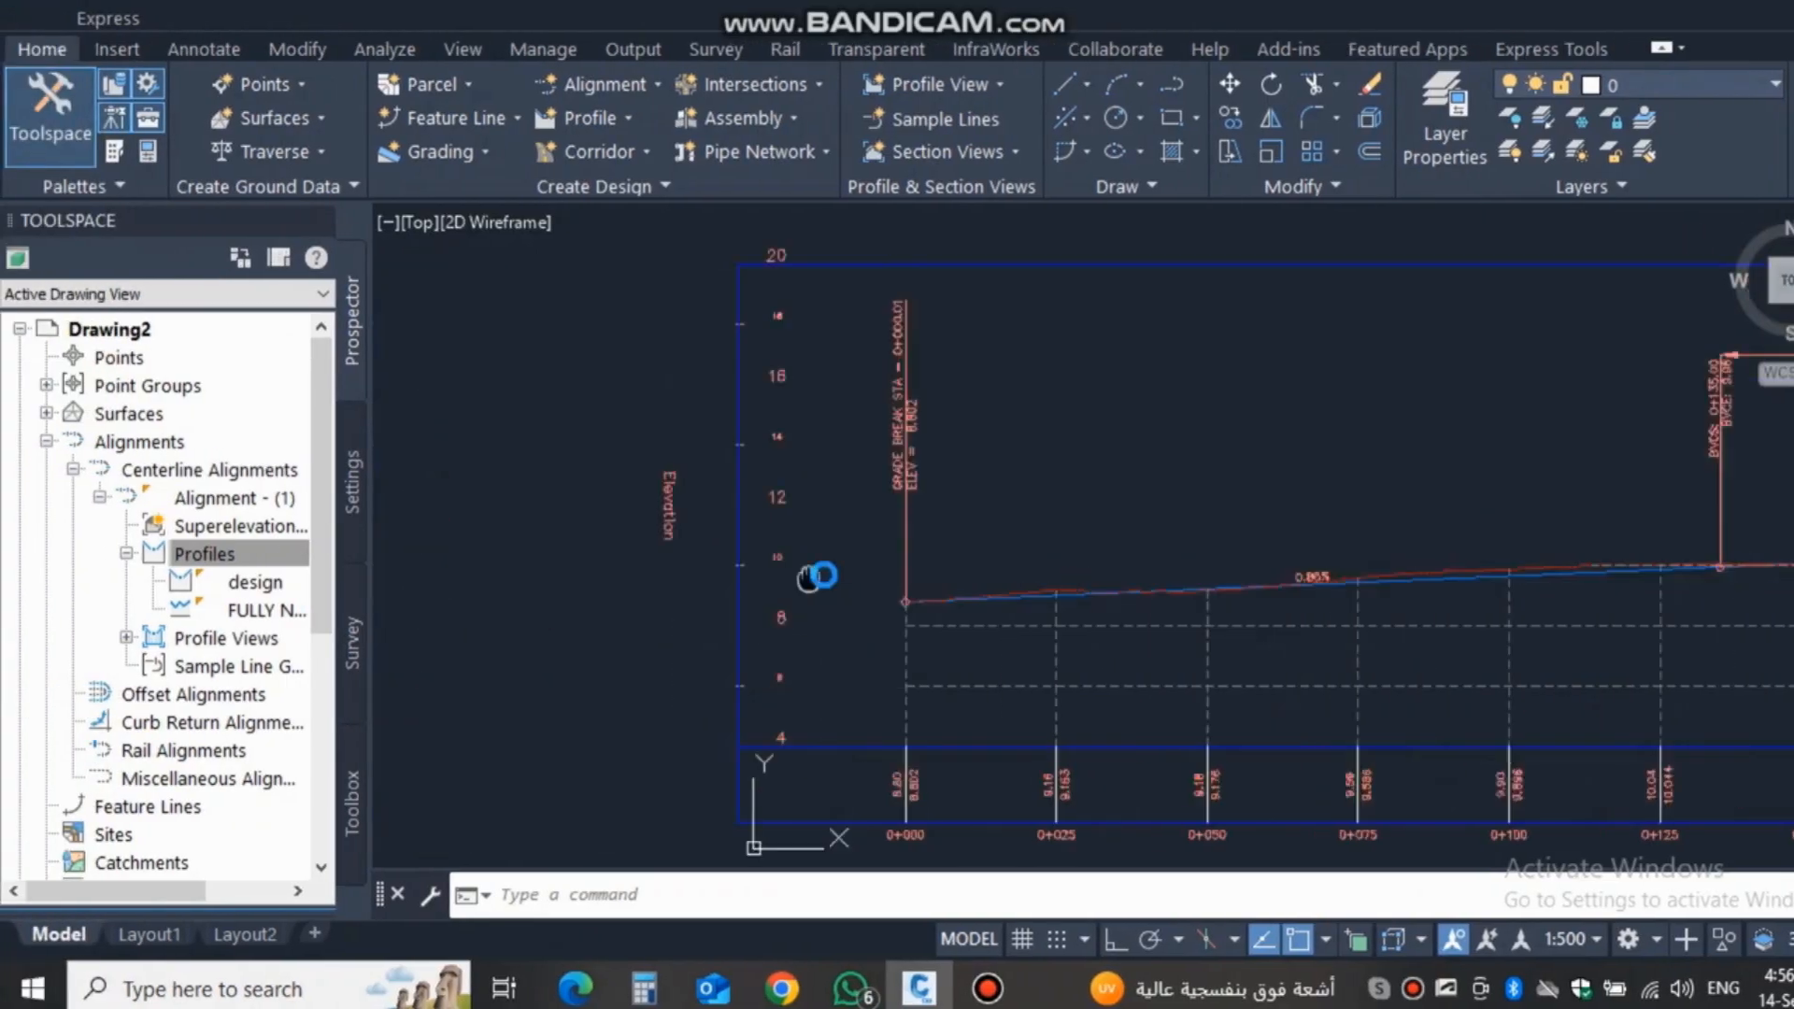
pyautogui.scroll(-2, 717, 531)
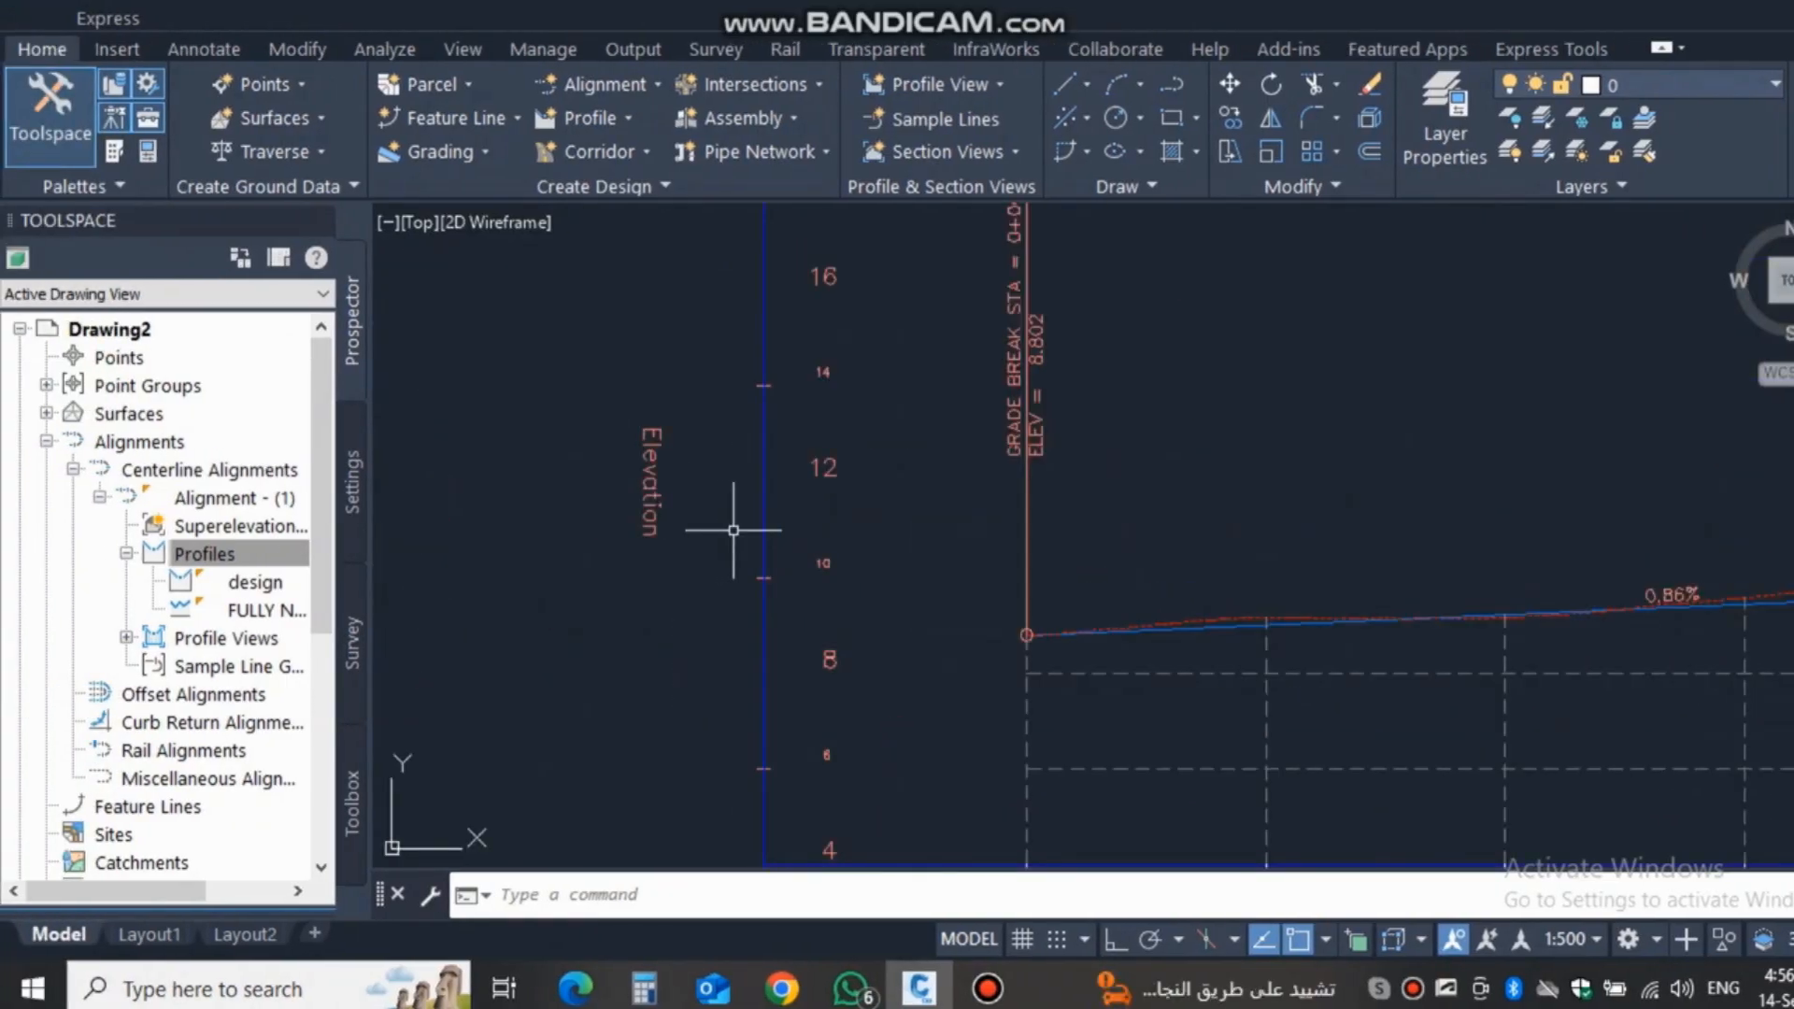
pyautogui.scroll(-6, 704, 536)
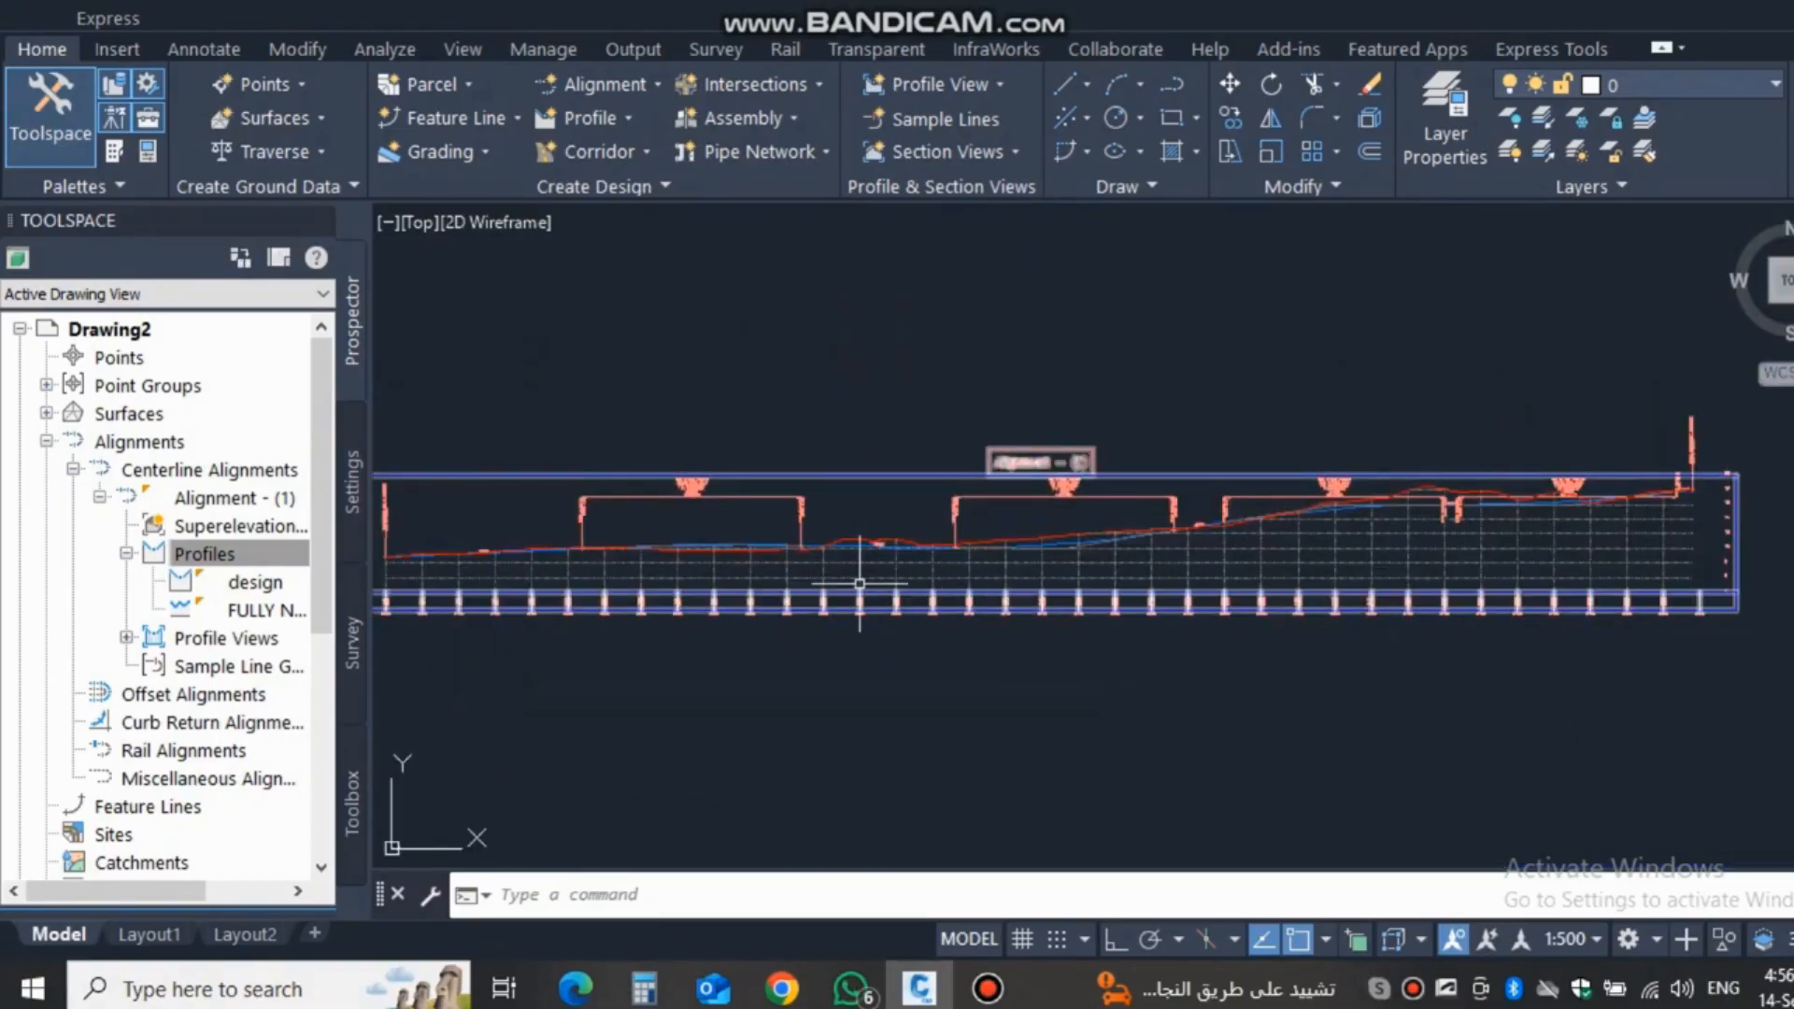
pyautogui.moveTo(860, 584); pyautogui.dragTo(1218, 581, button='middle')
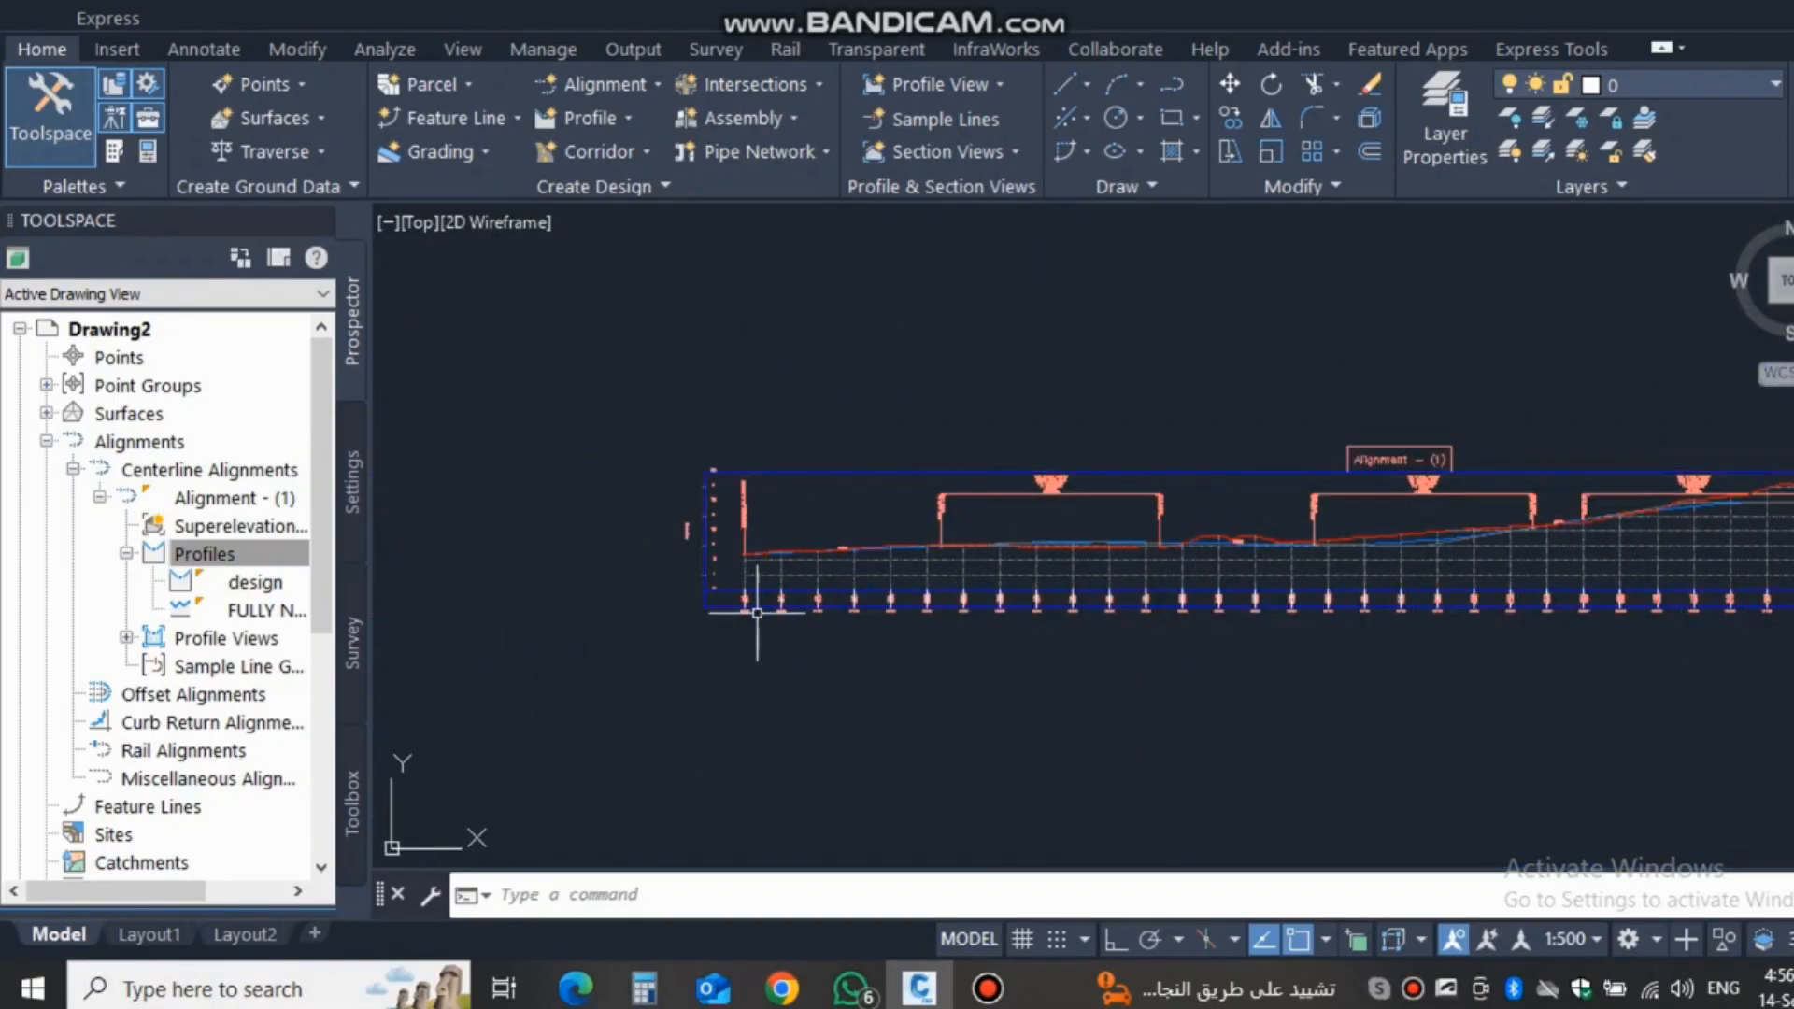
# Remove the Elevations and Stations band from the bottom of the profile view through its properties and accept.
pyautogui.scroll(5, 724, 613)
pyautogui.click(992, 563)
pyautogui.rightClick(992, 563)
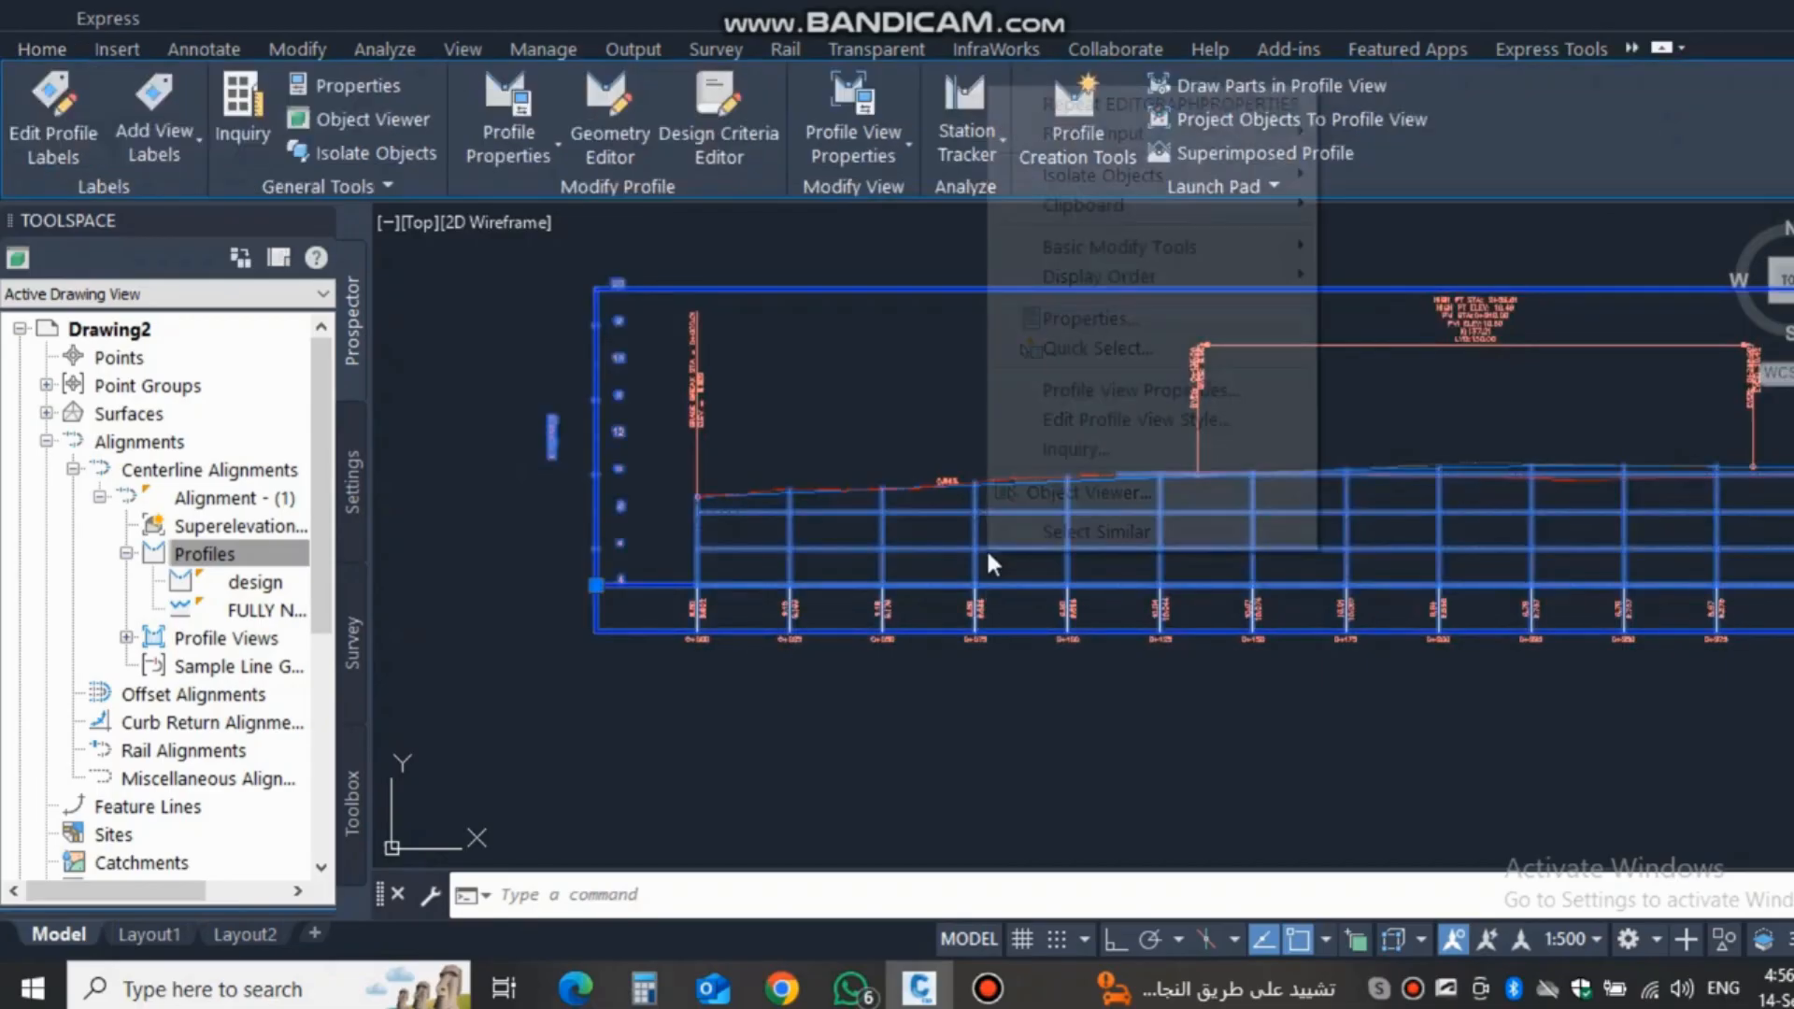
pyautogui.click(1121, 390)
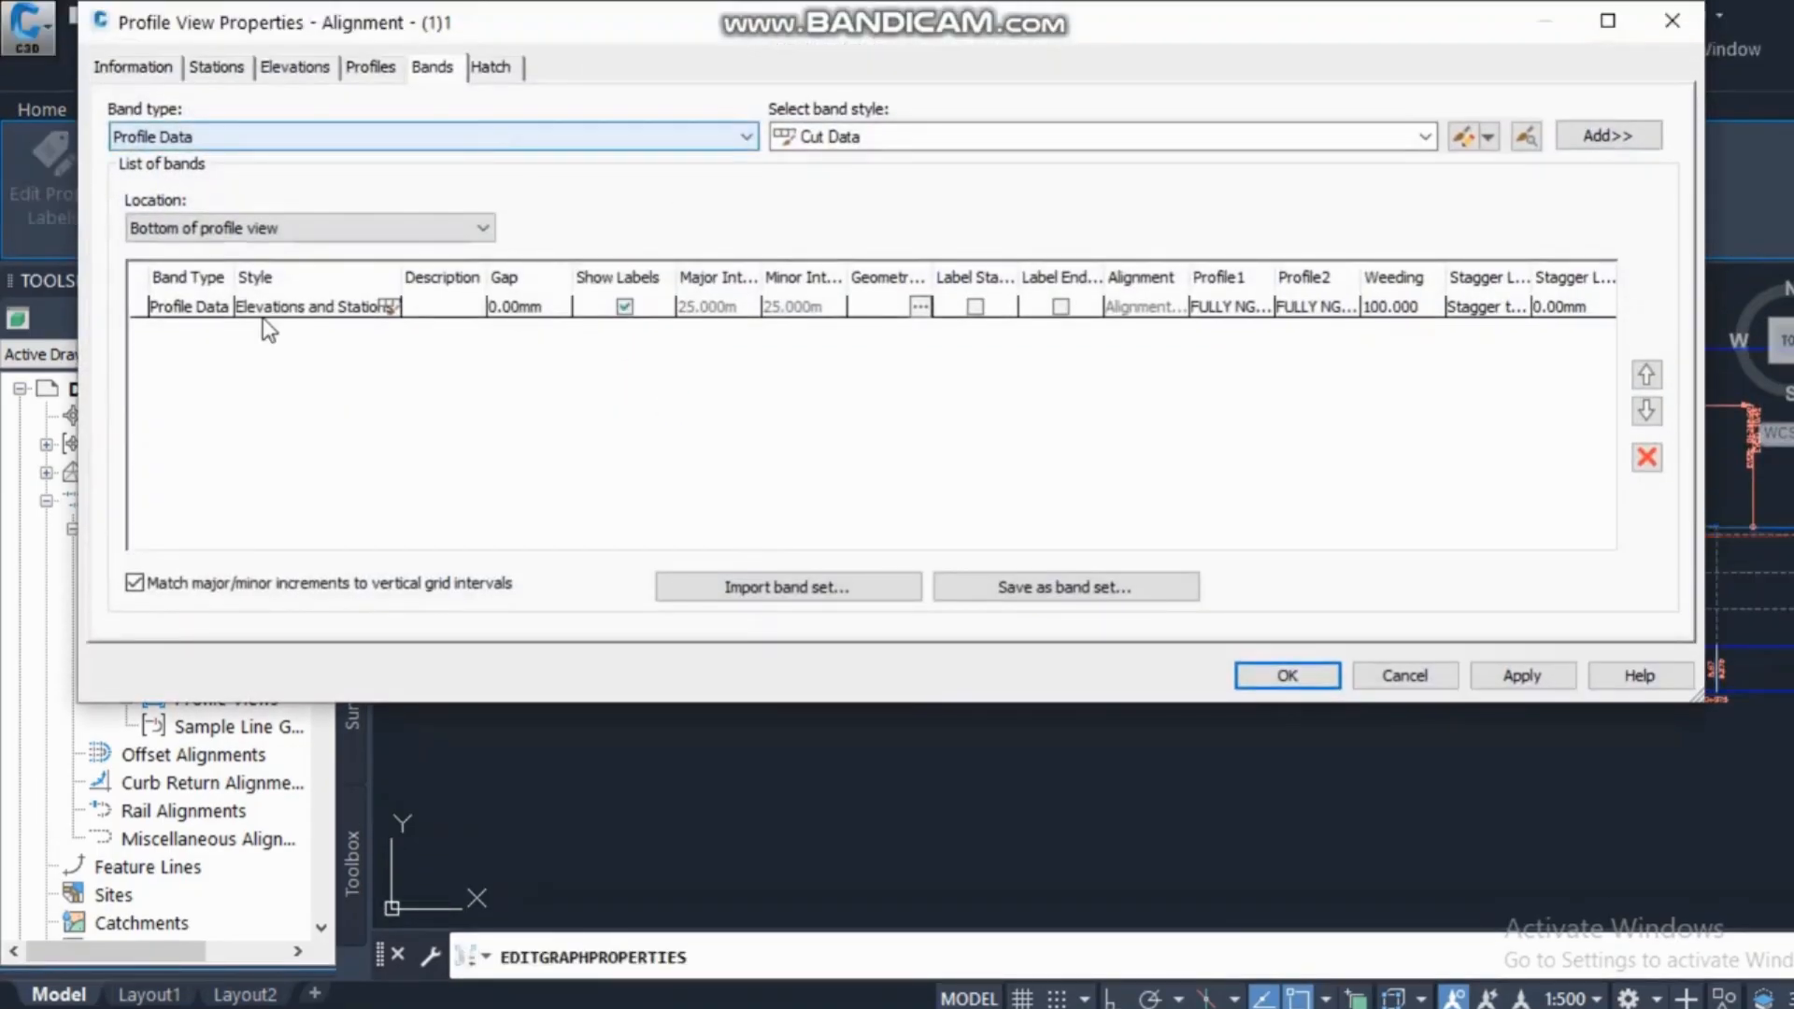
pyautogui.click(259, 247)
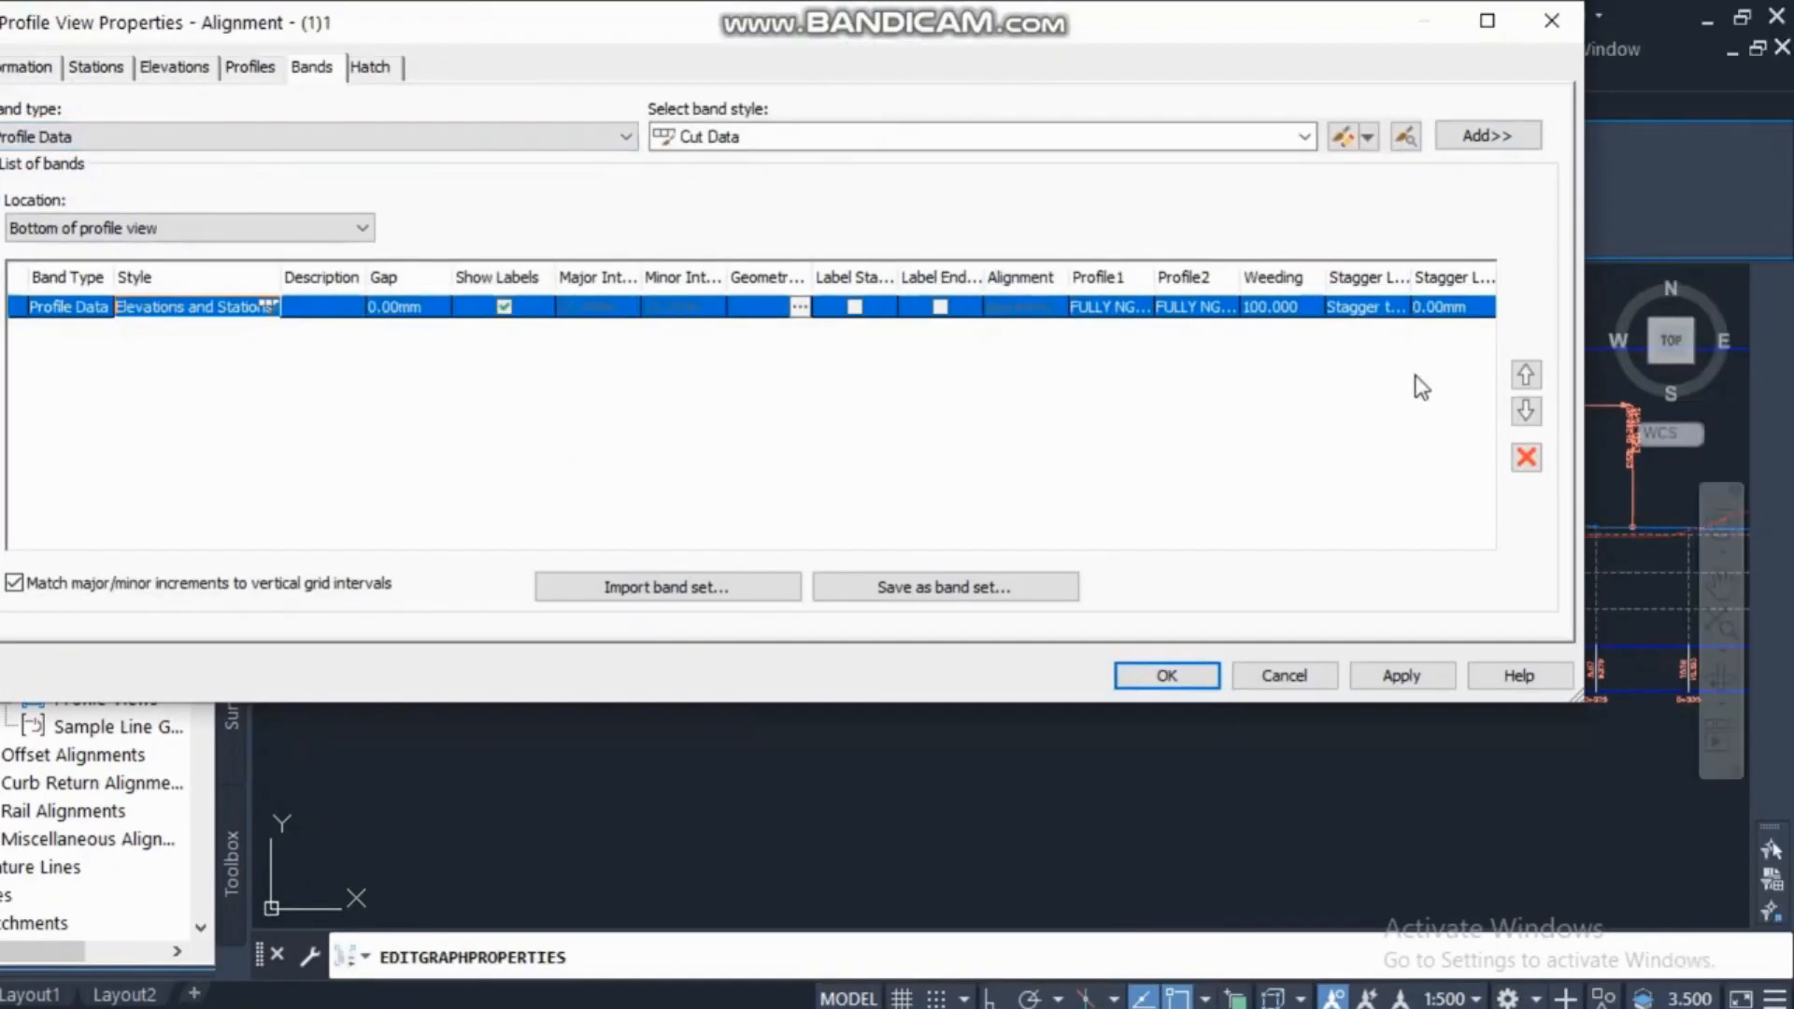
pyautogui.click(1526, 457)
pyautogui.click(1385, 676)
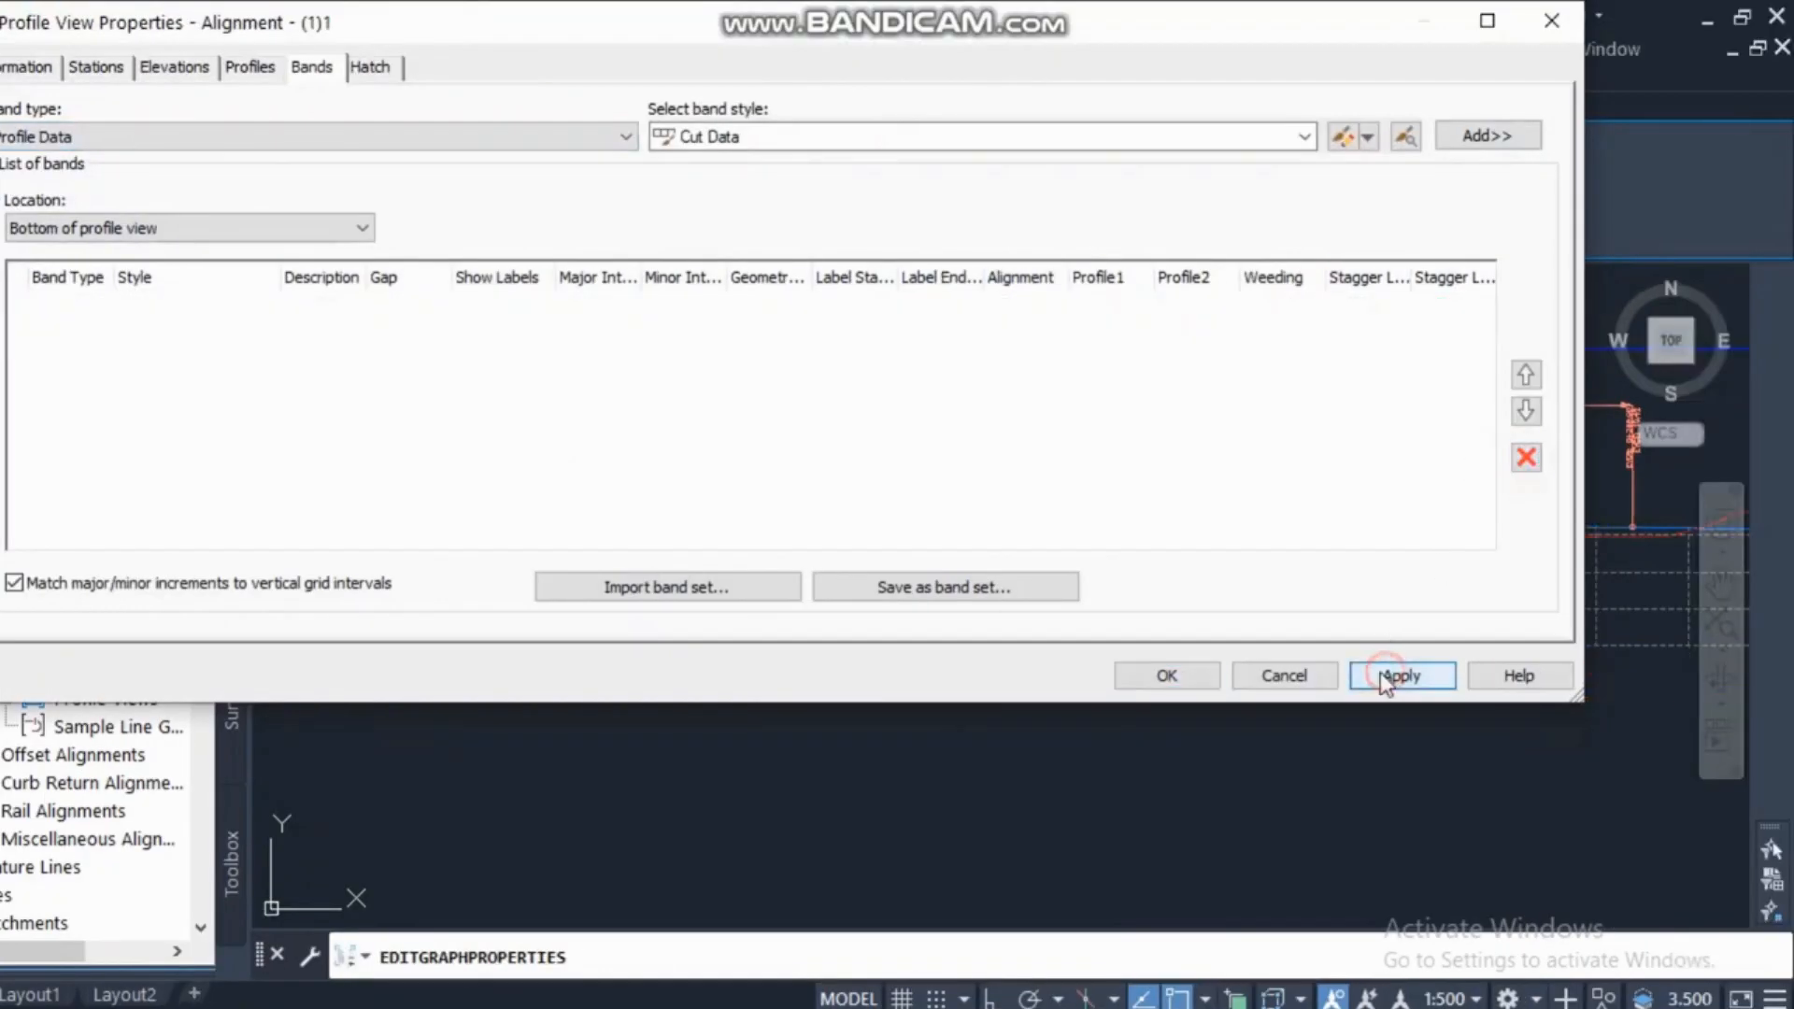
pyautogui.click(1166, 676)
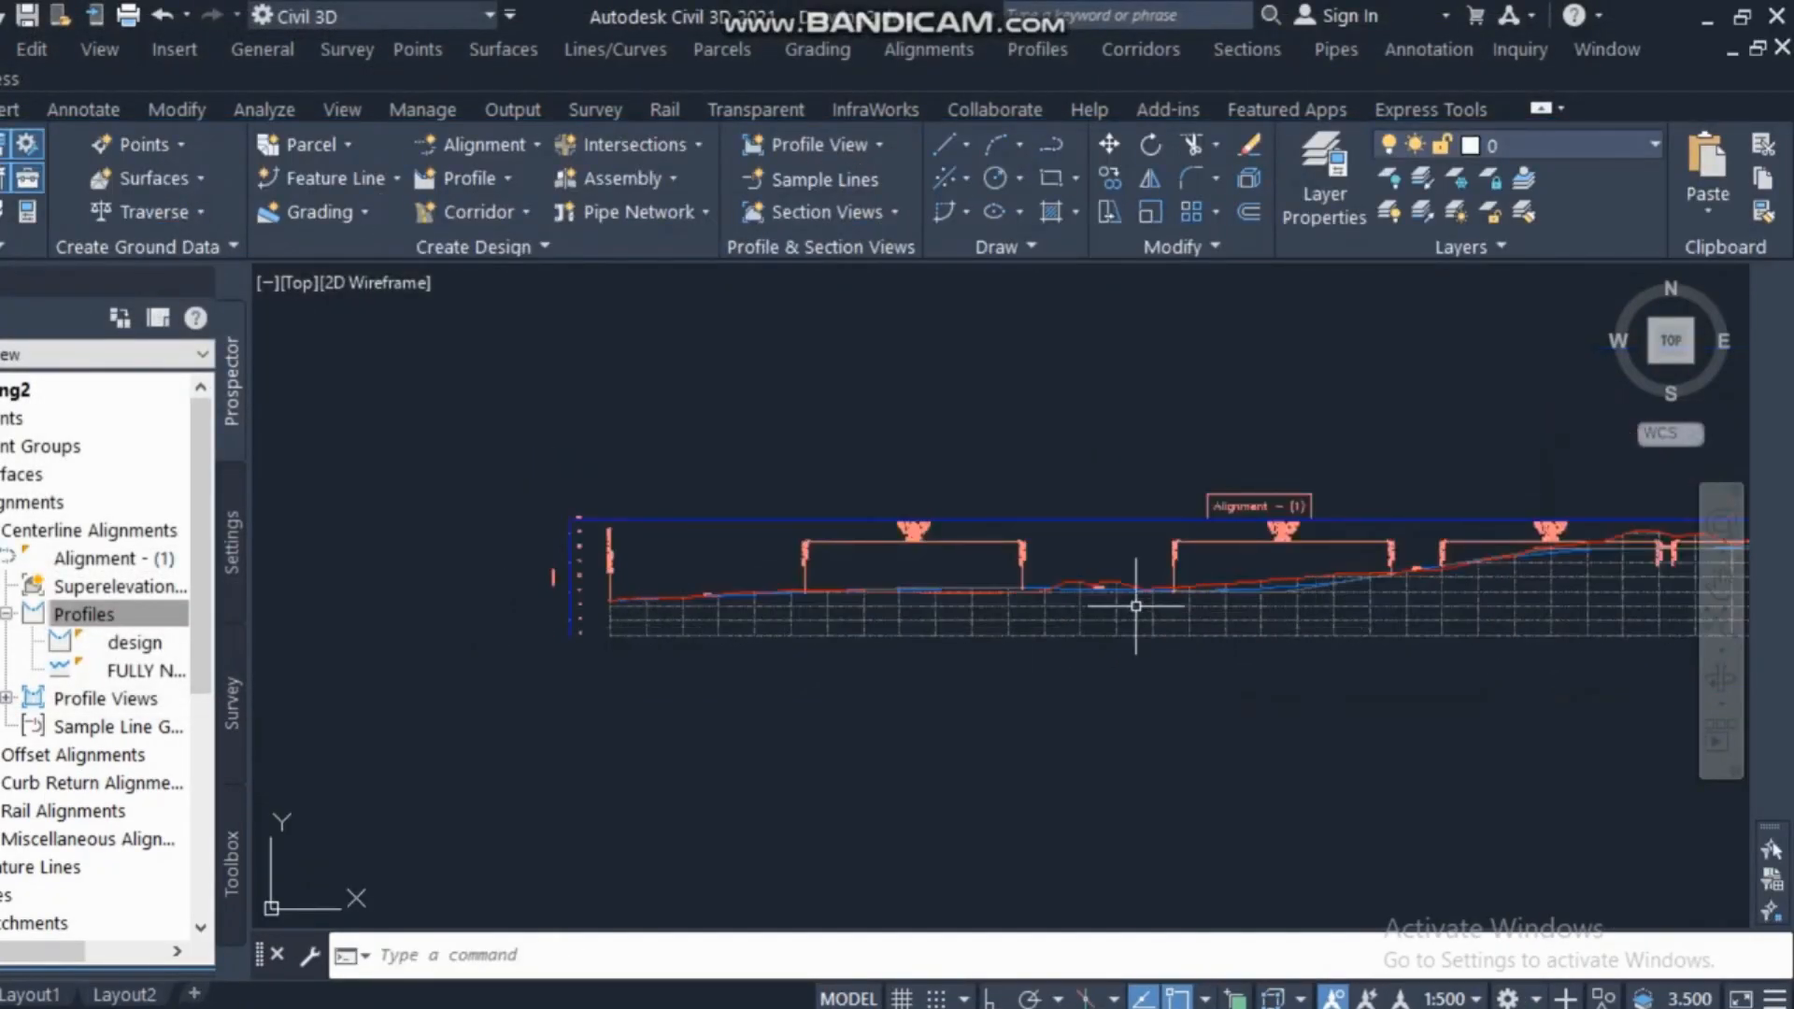
# Add a Profile Data band in the Elevations and Stations style at the bottom of the profile view, accepting the offered geometry points.
pyautogui.scroll(-2, 722, 613)
pyautogui.scroll(2, 1439, 645)
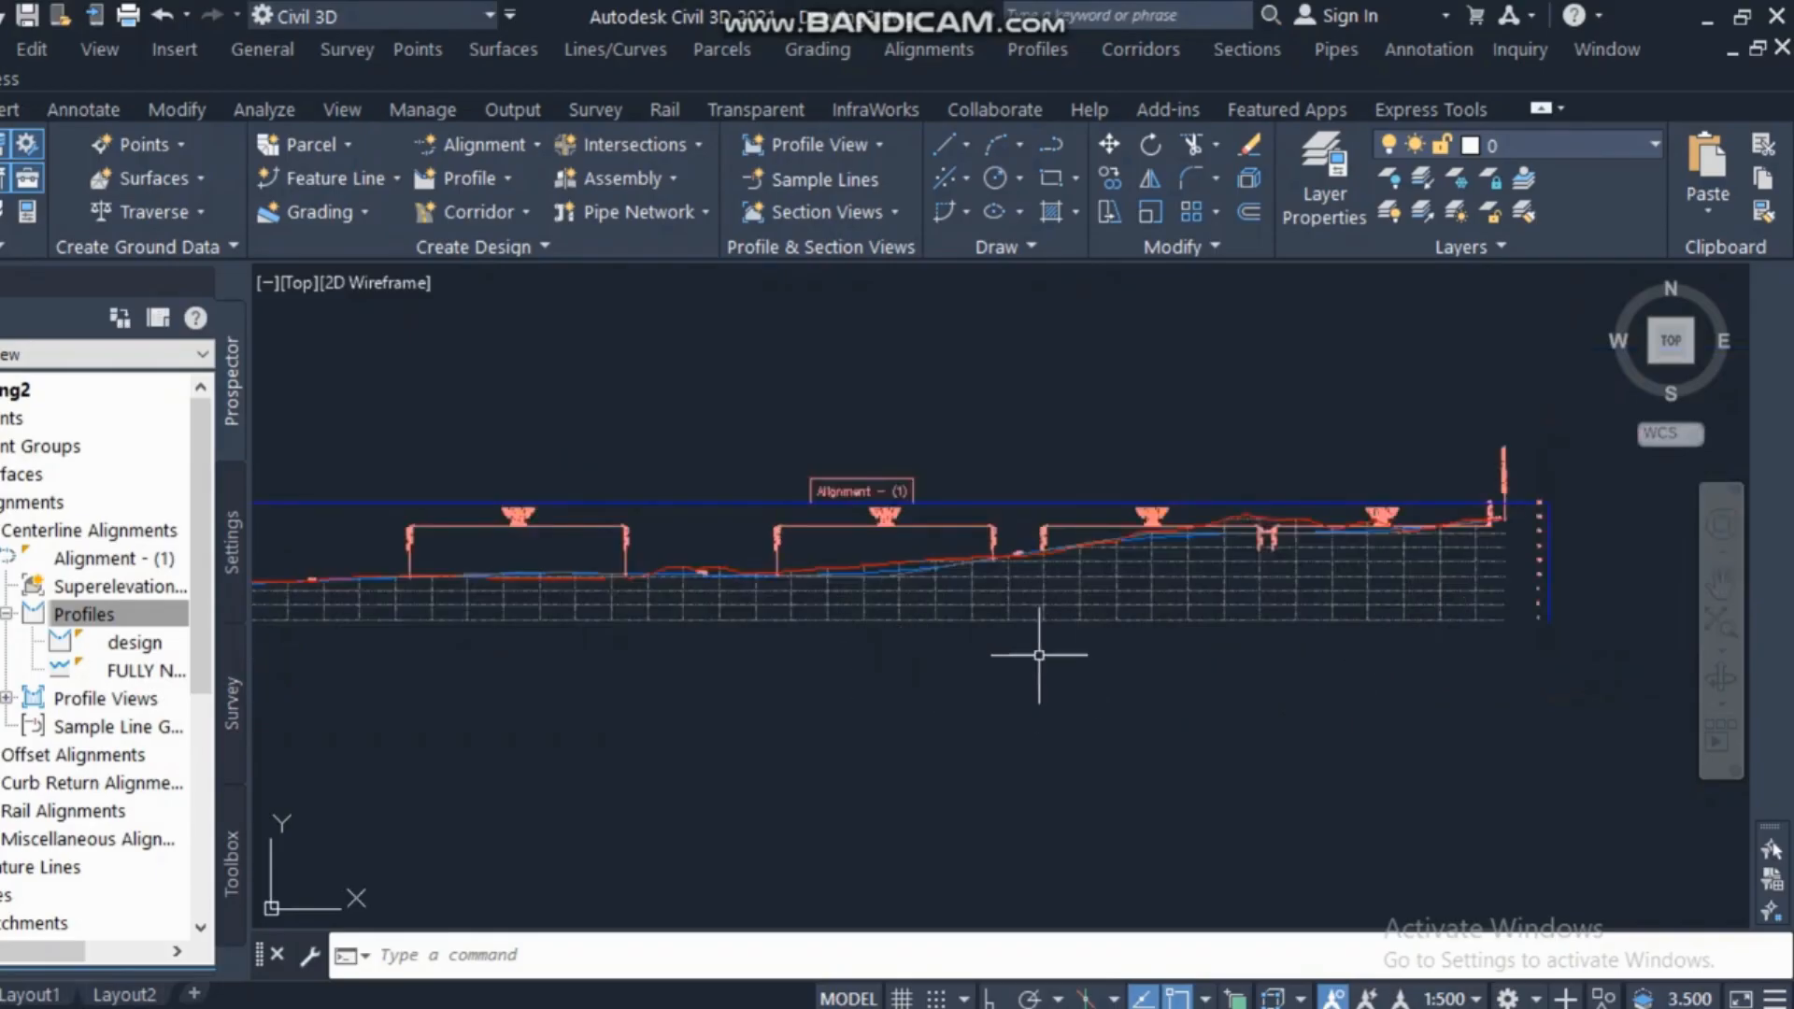
pyautogui.moveTo(758, 622); pyautogui.dragTo(1159, 620, button='middle')
pyautogui.click(792, 617)
pyautogui.rightClick(793, 616)
pyautogui.click(967, 447)
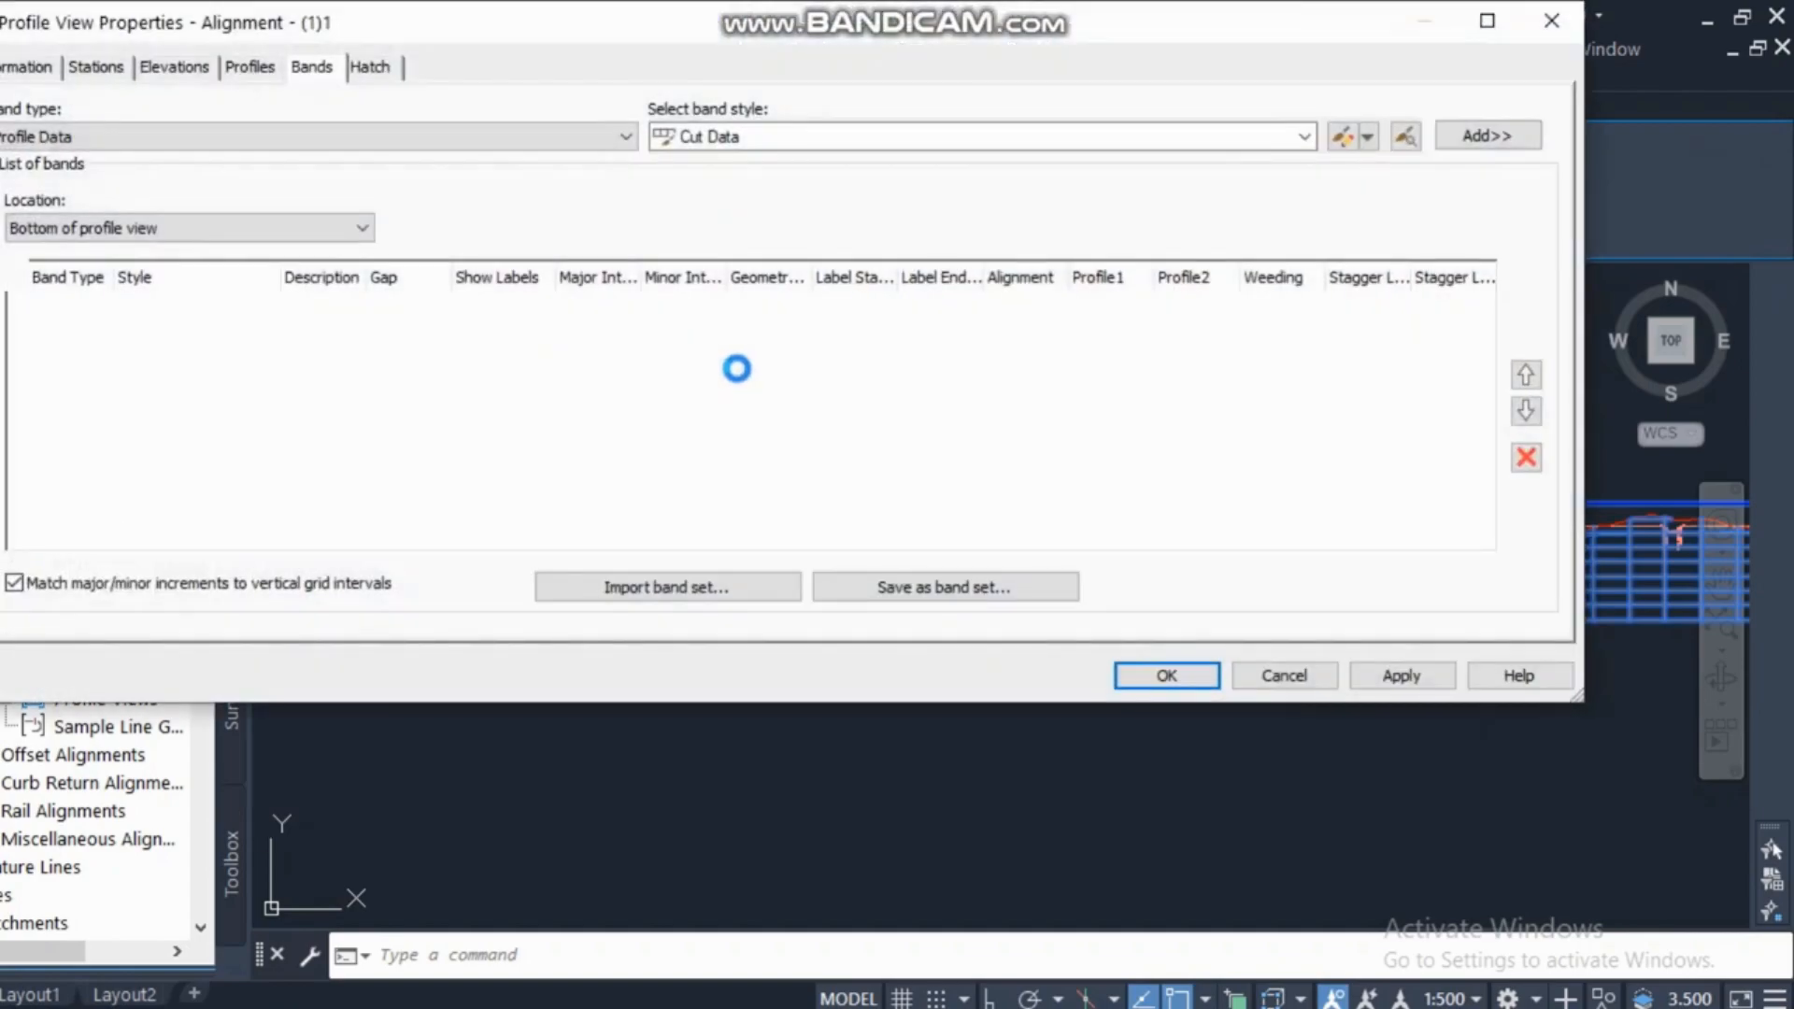
pyautogui.click(240, 136)
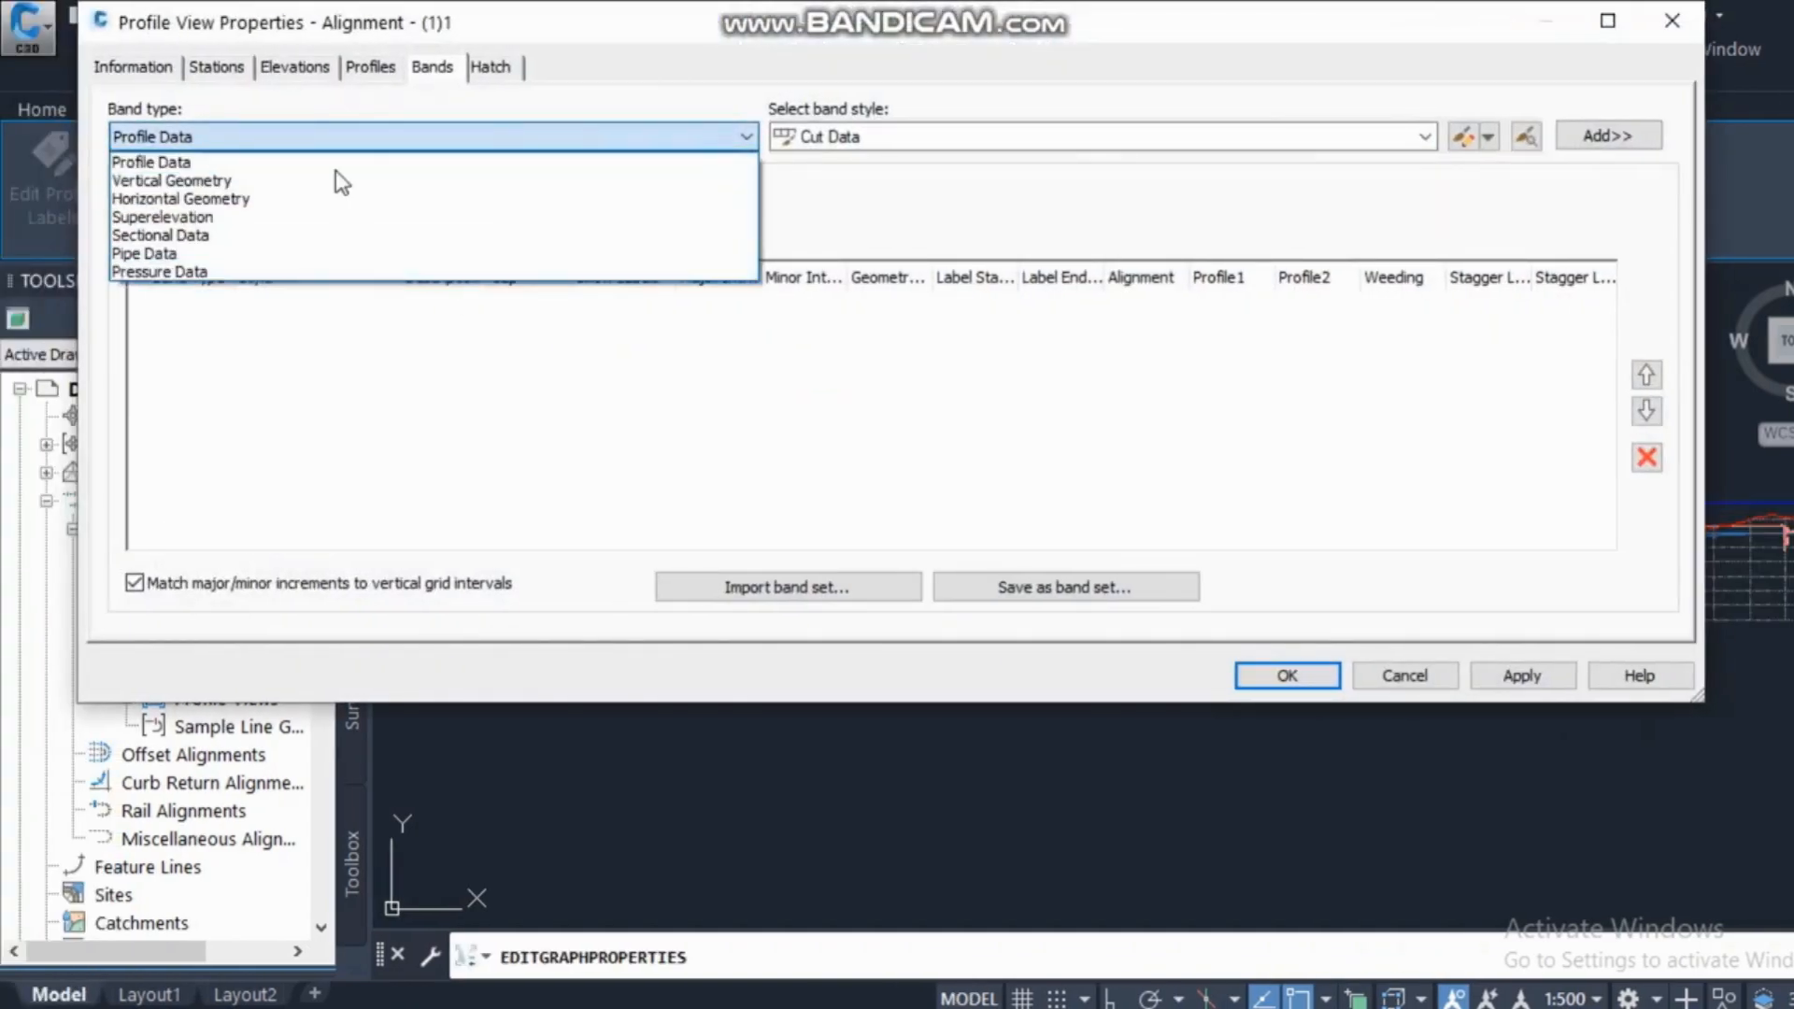
pyautogui.click(743, 162)
pyautogui.click(1235, 139)
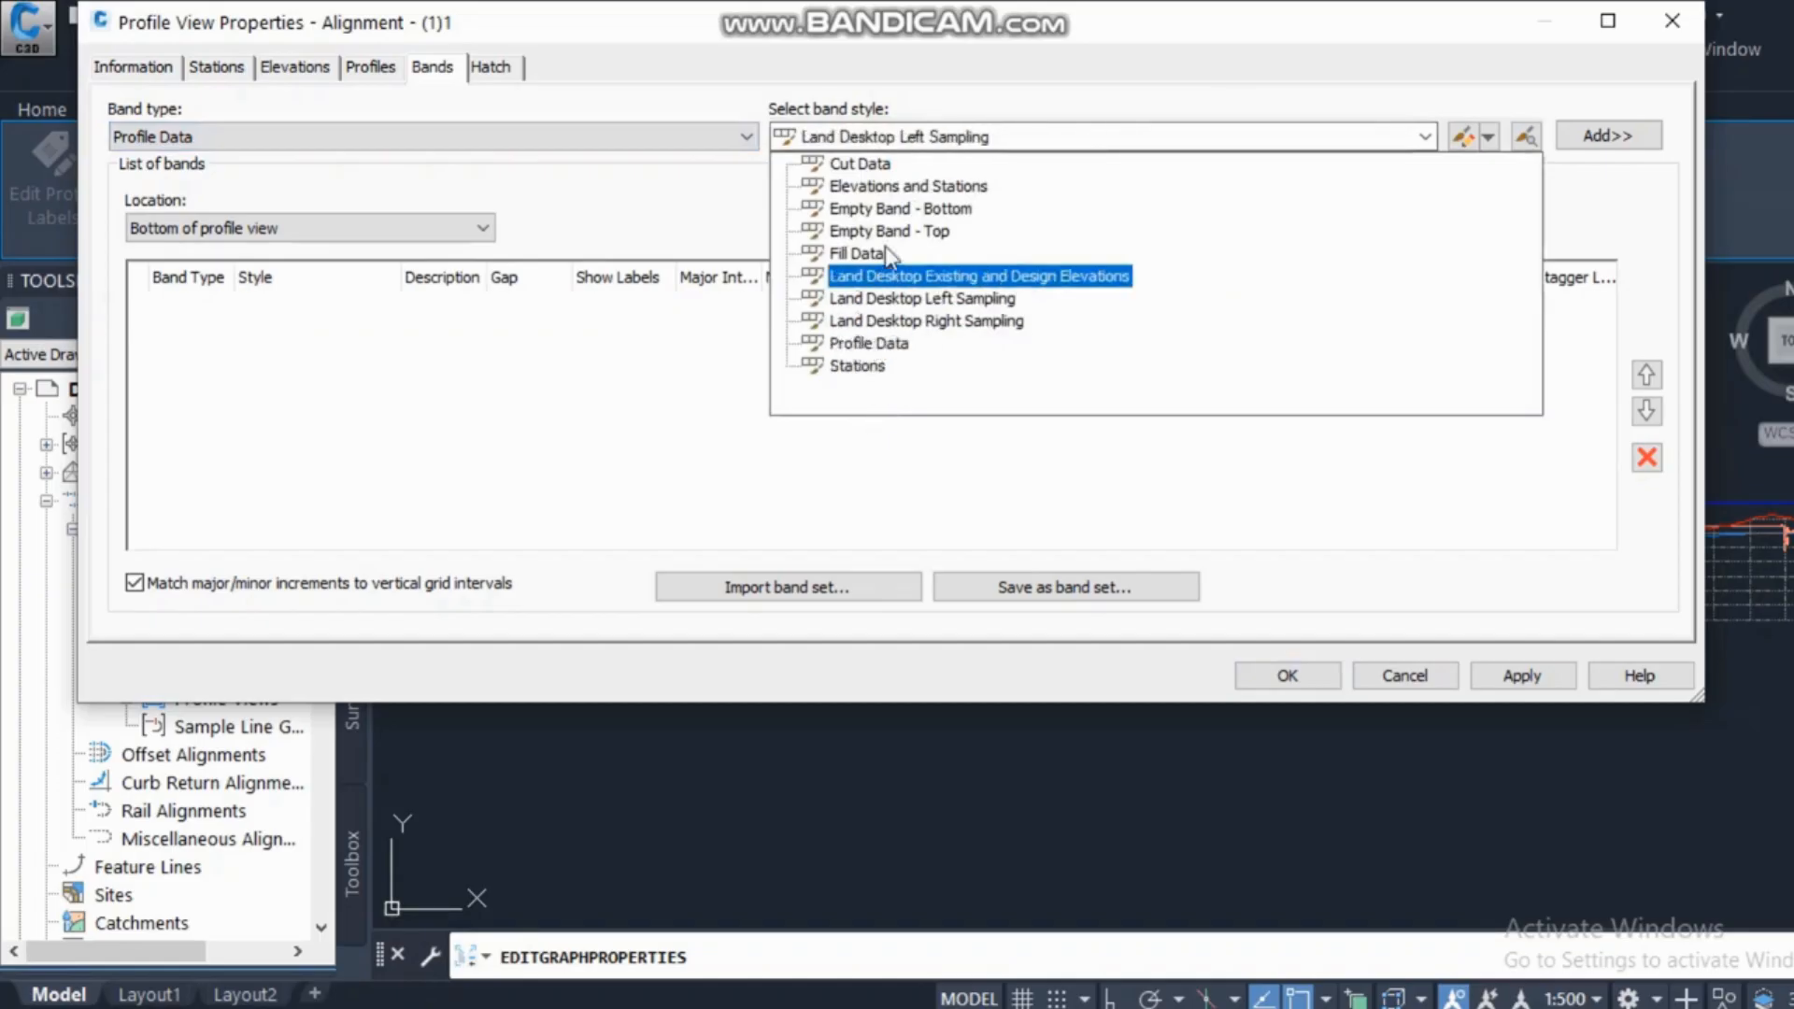
pyautogui.click(912, 184)
pyautogui.click(1561, 146)
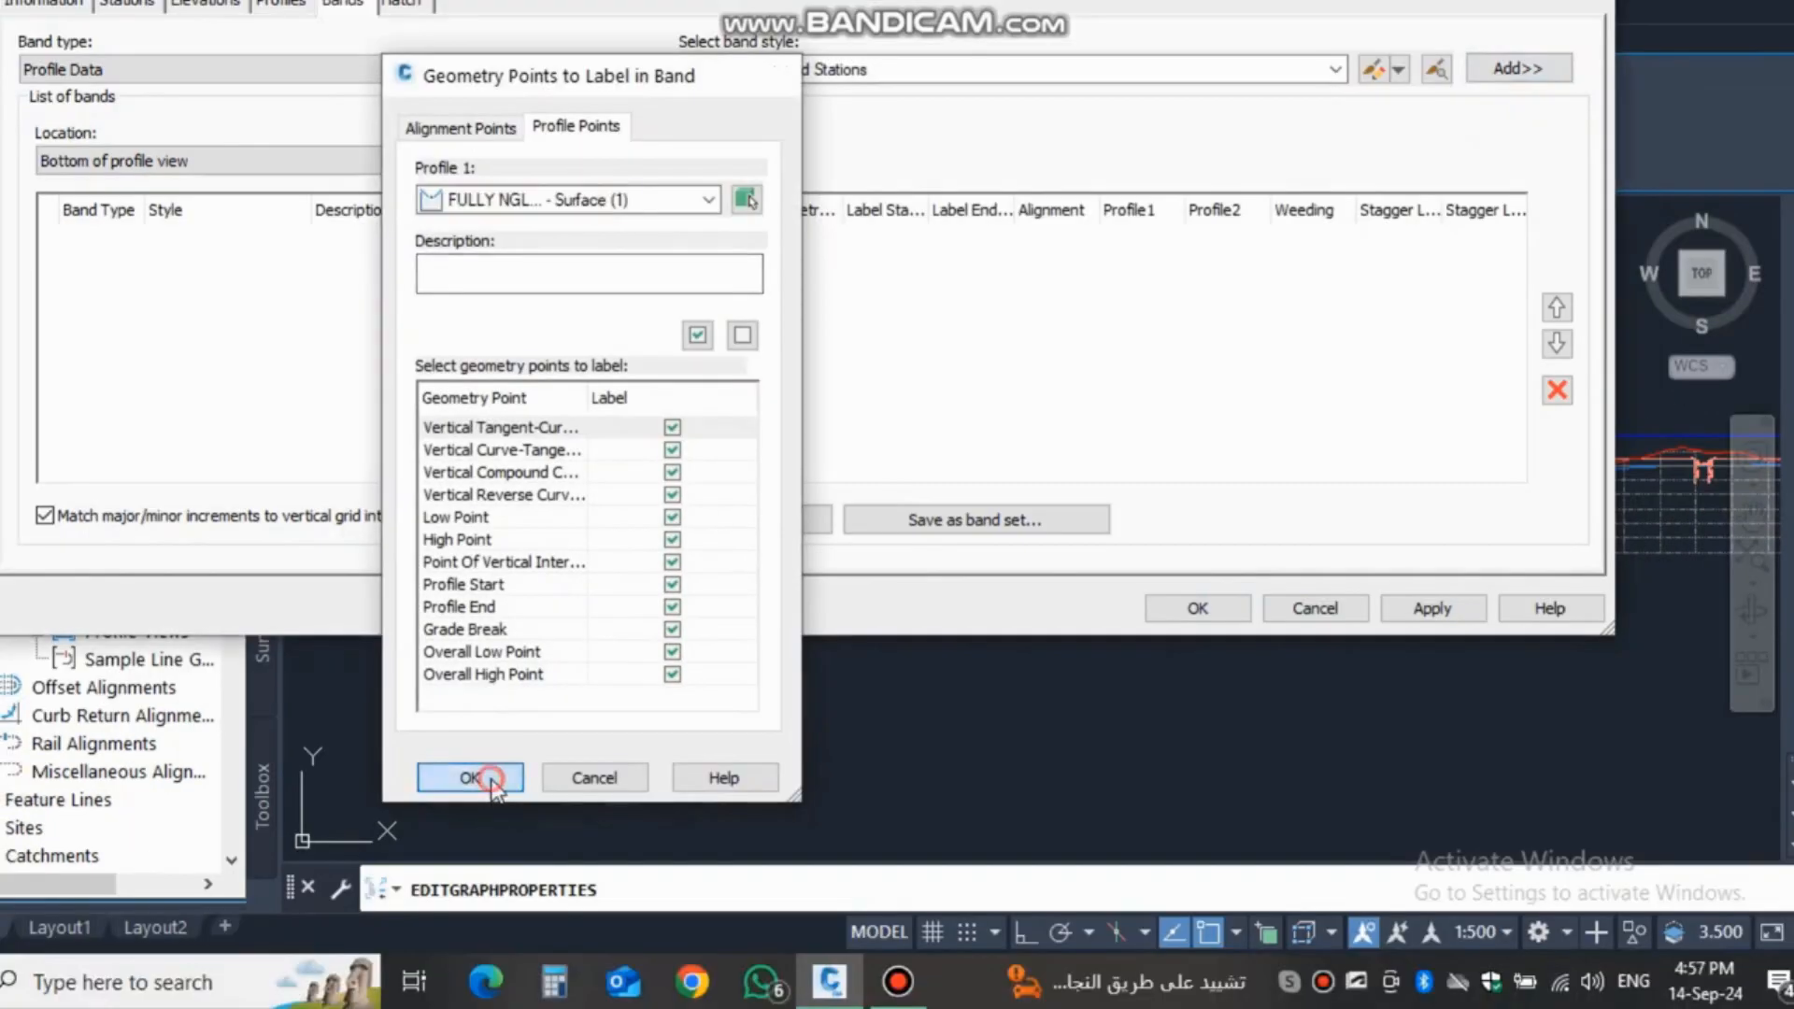
pyautogui.click(442, 849)
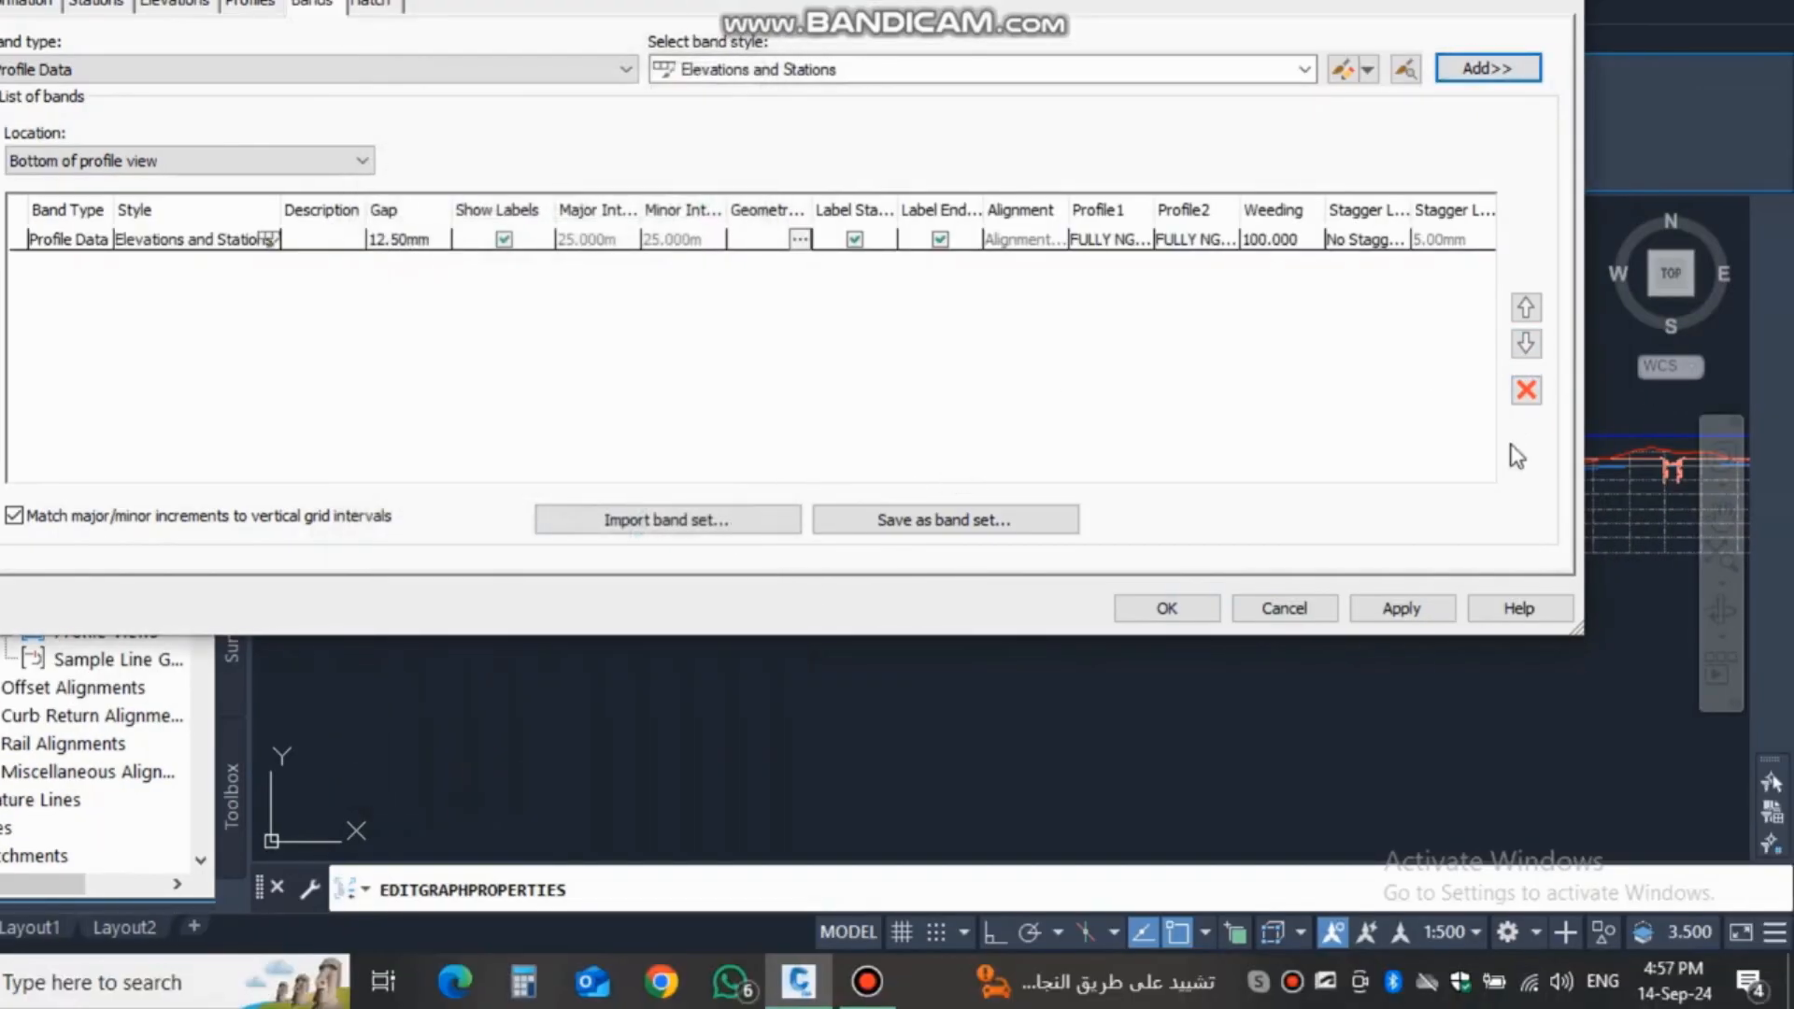
pyautogui.click(1402, 613)
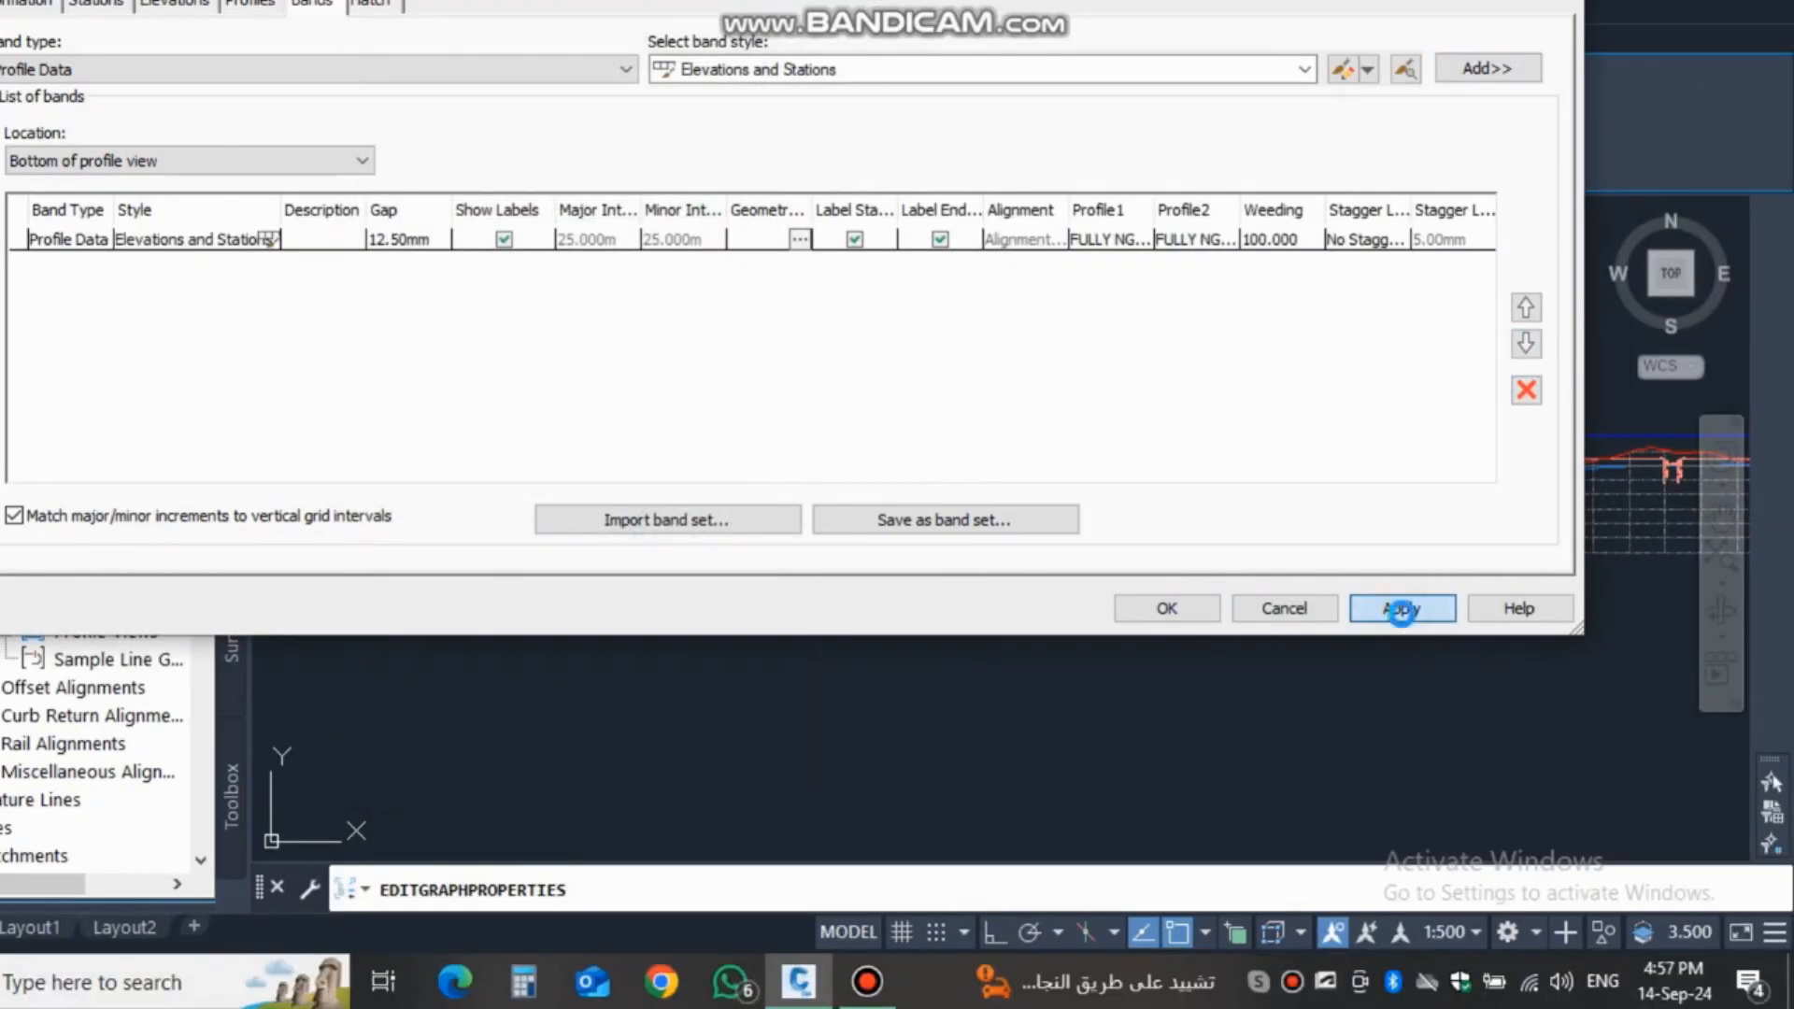
pyautogui.click(1196, 607)
# Examine the alignment in plan within the surface boundary and the start of its profile view in Drawing8.
pyautogui.scroll(4, 641, 580)
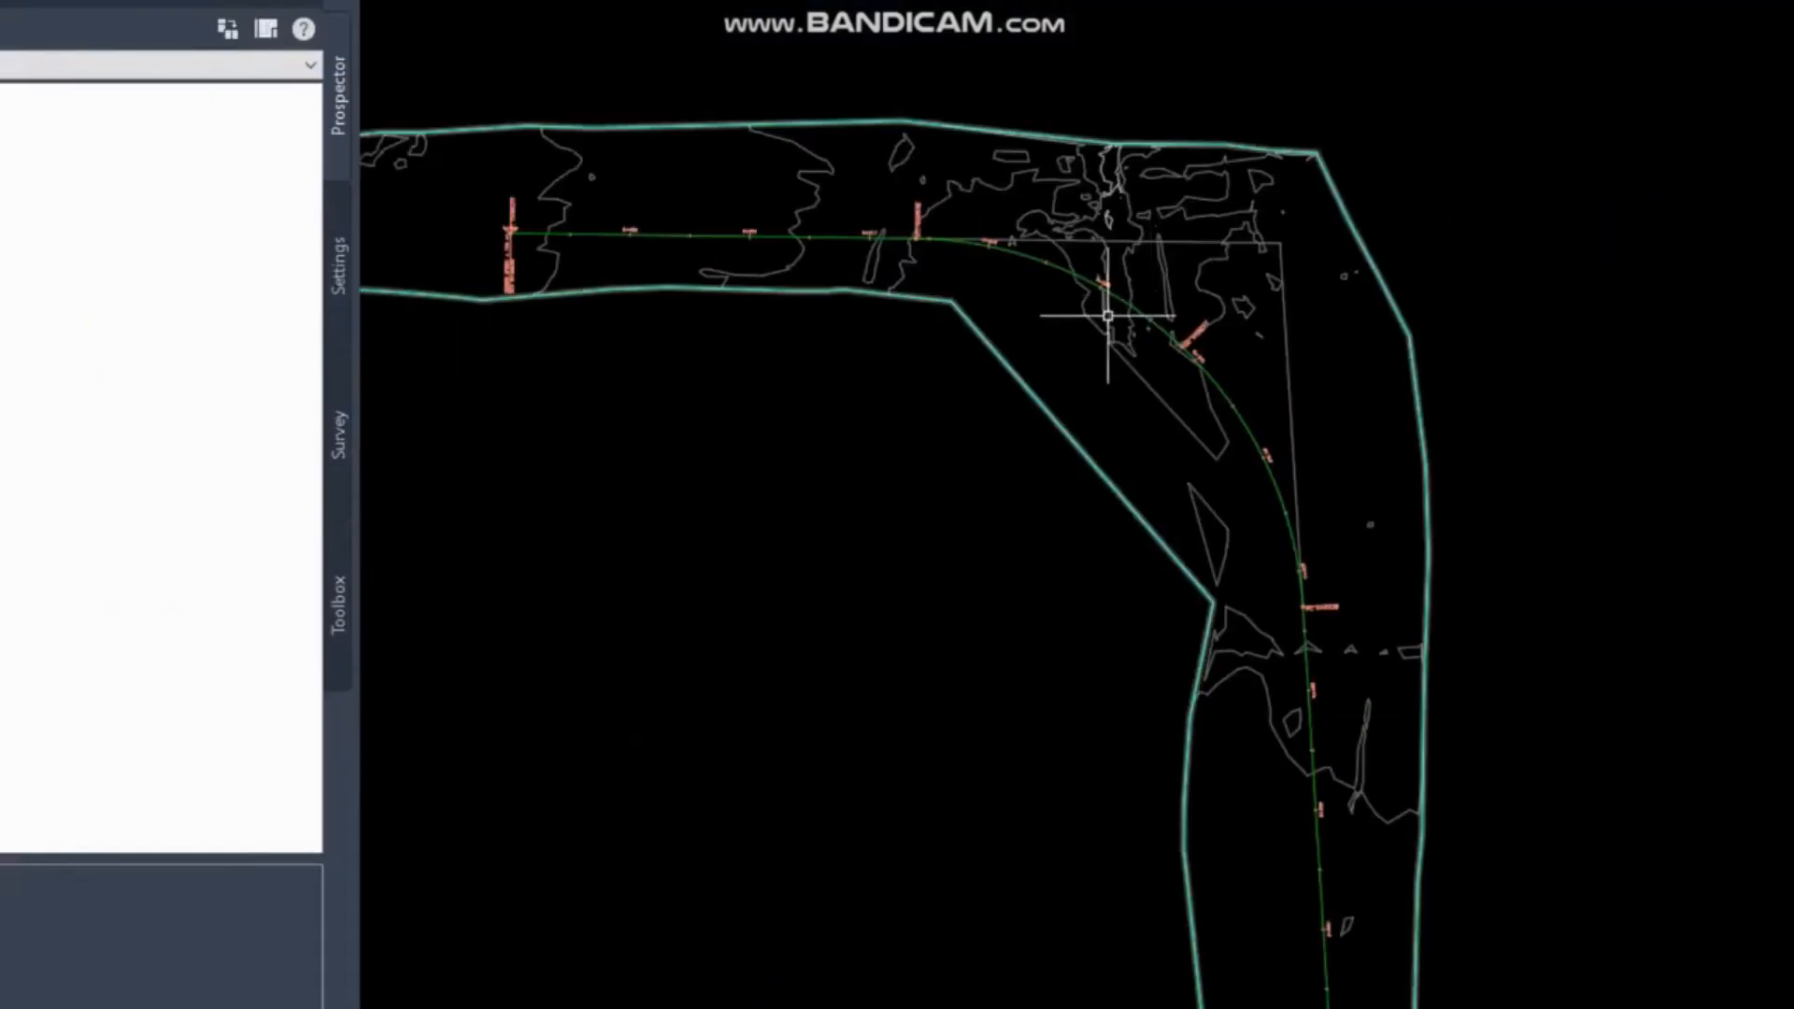
pyautogui.scroll(-1, 961, 321)
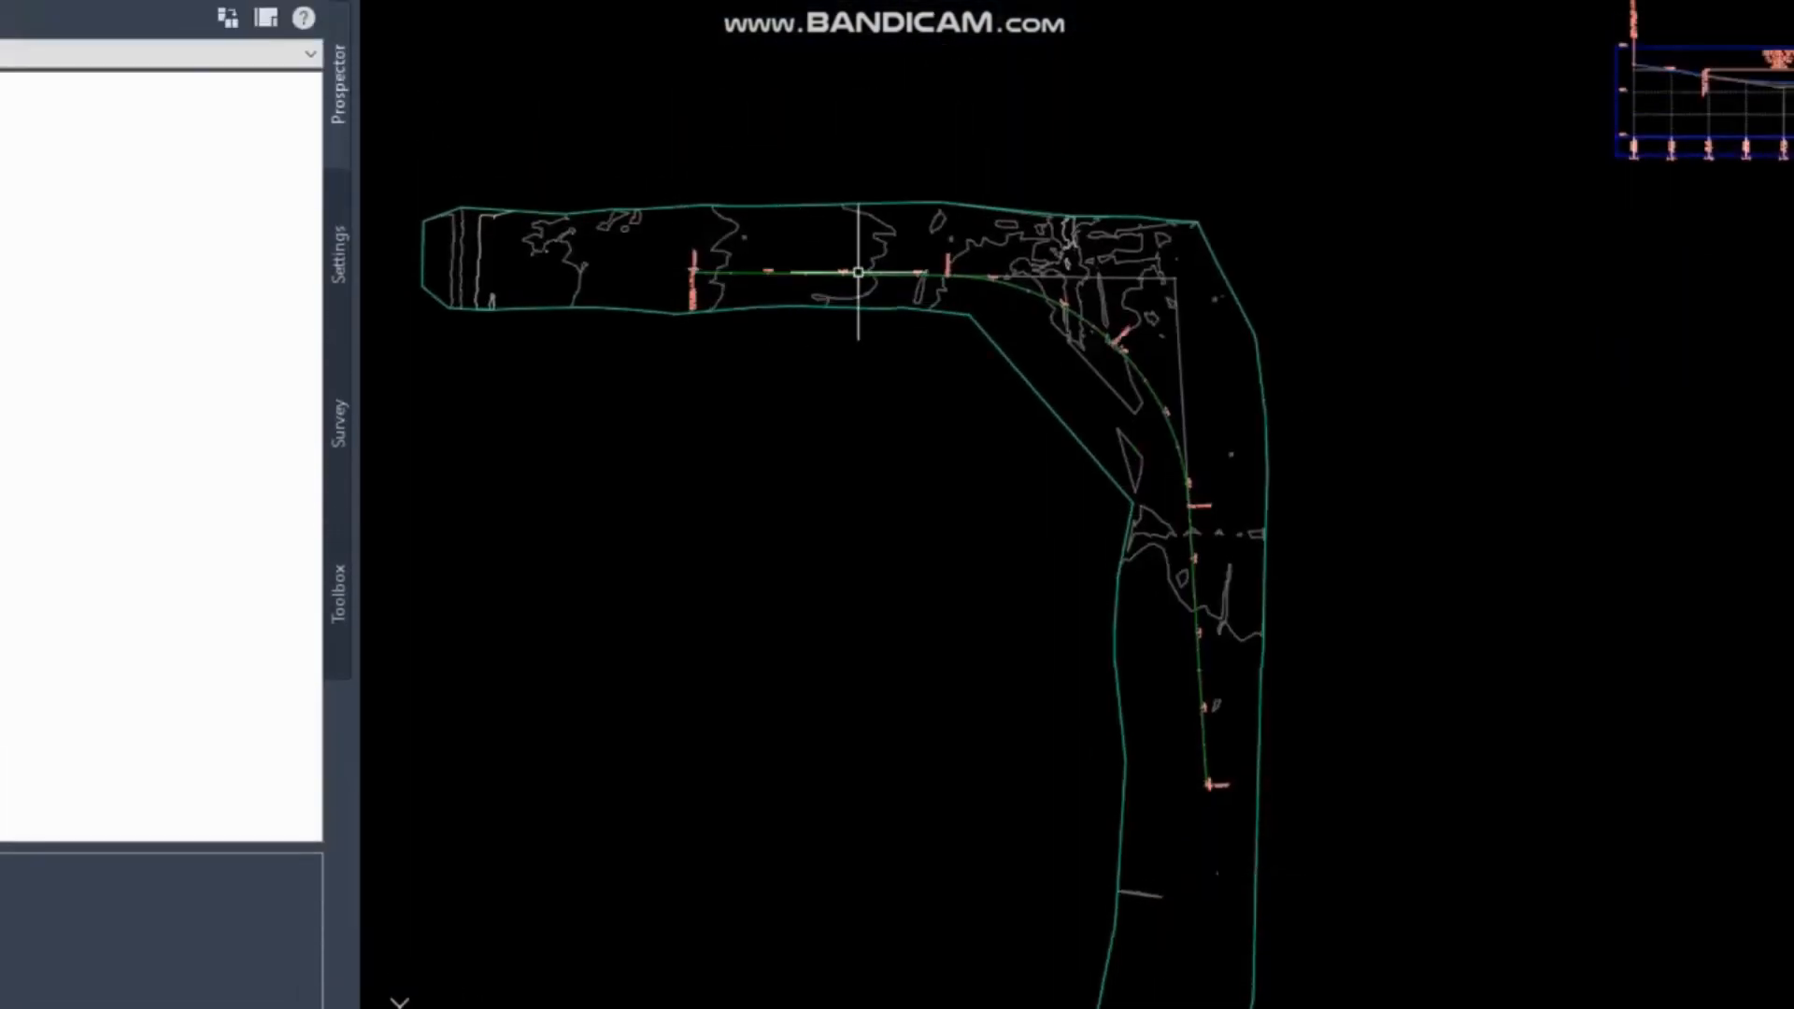
pyautogui.moveTo(1275, 321); pyautogui.dragTo(802, 581, button='middle')
pyautogui.scroll(2, 899, 552)
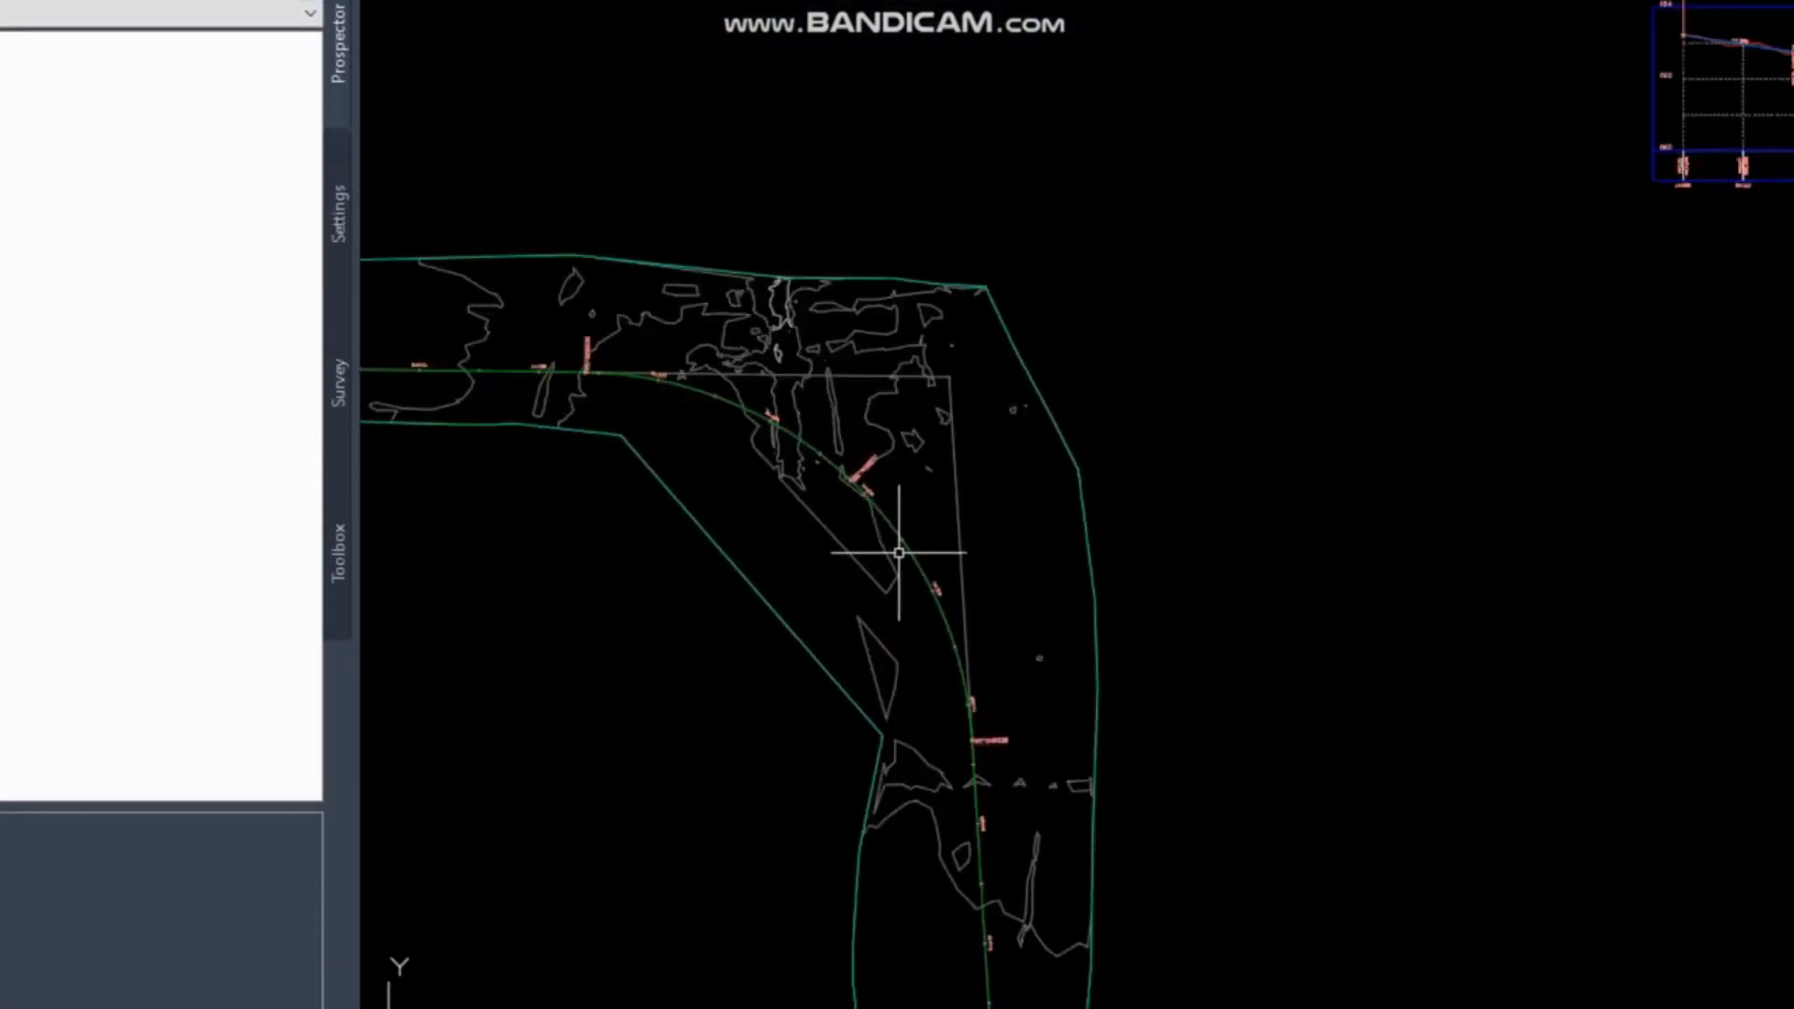
pyautogui.moveTo(1303, 349)
pyautogui.mouseDown(button='middle')
pyautogui.moveTo(1269, 380)
pyautogui.moveTo(618, 590)
pyautogui.mouseUp(button='middle')
pyautogui.scroll(4, 1219, 286)
pyautogui.moveTo(916, 459); pyautogui.dragTo(762, 493, button='middle')
pyautogui.scroll(-2, 767, 530)
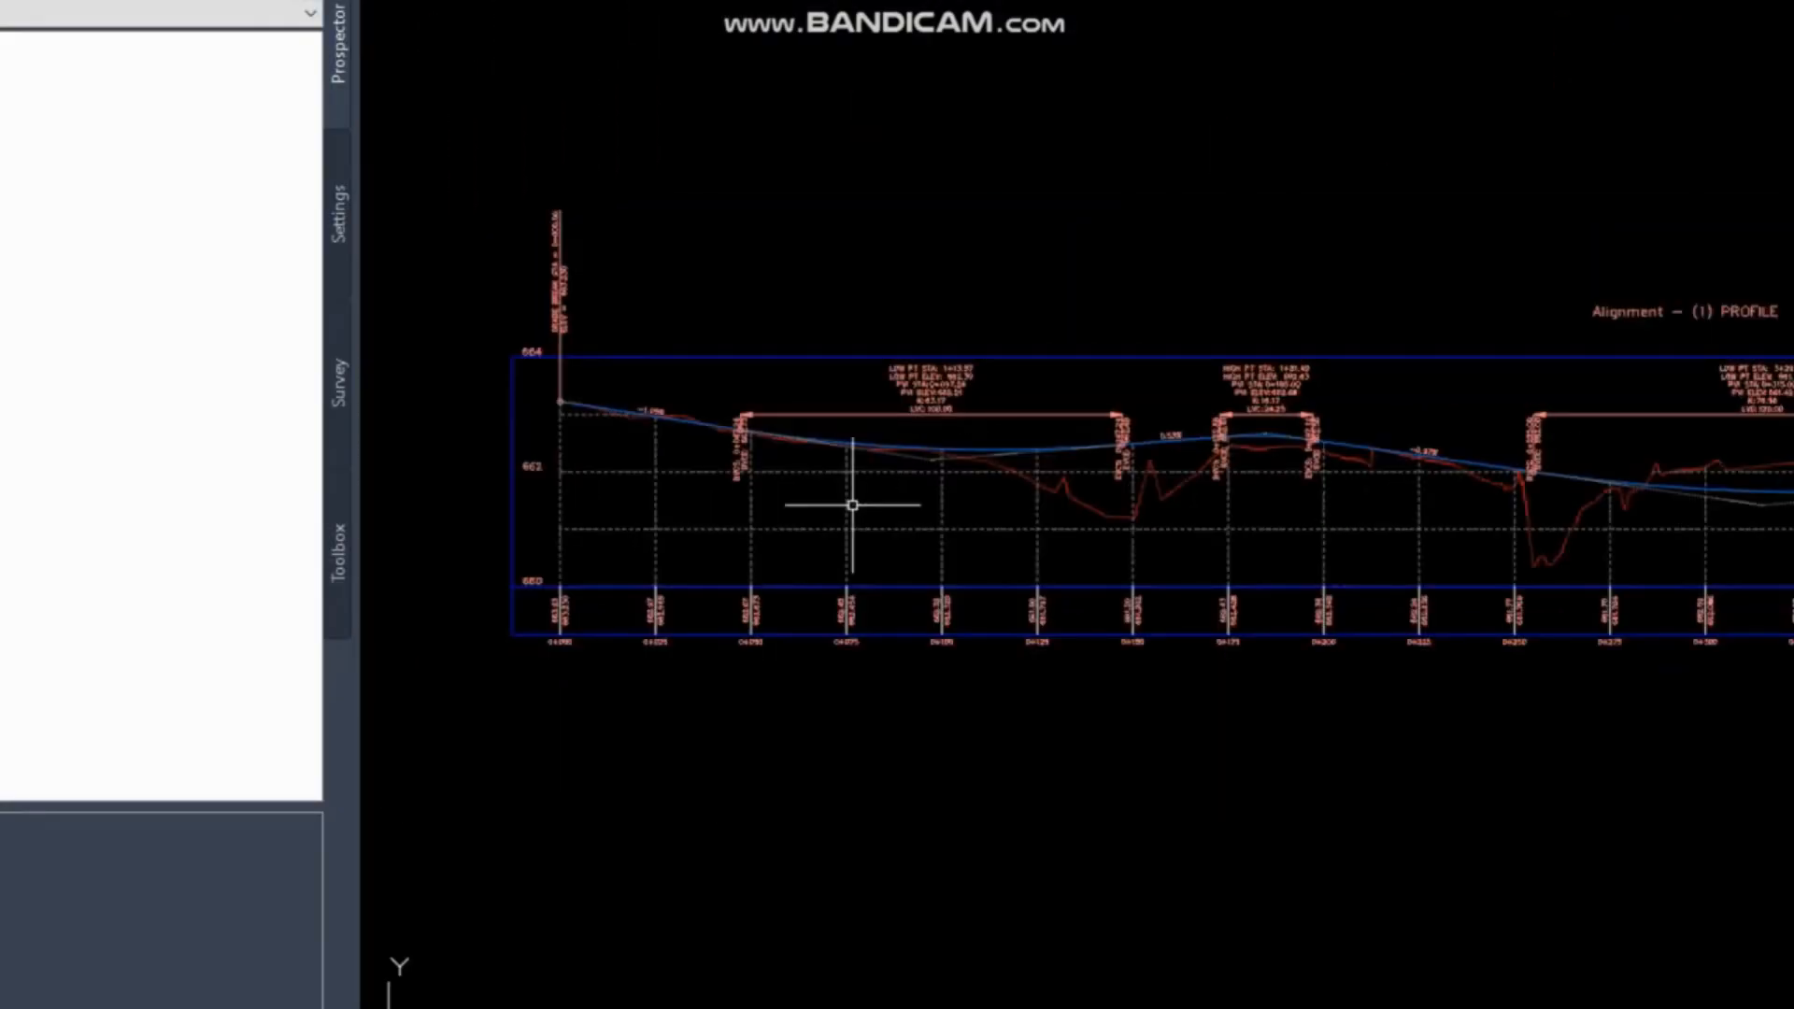
pyautogui.moveTo(1020, 502)
pyautogui.mouseDown(button='middle')
pyautogui.moveTo(801, 489)
pyautogui.moveTo(1233, 489)
pyautogui.mouseUp(button='middle')
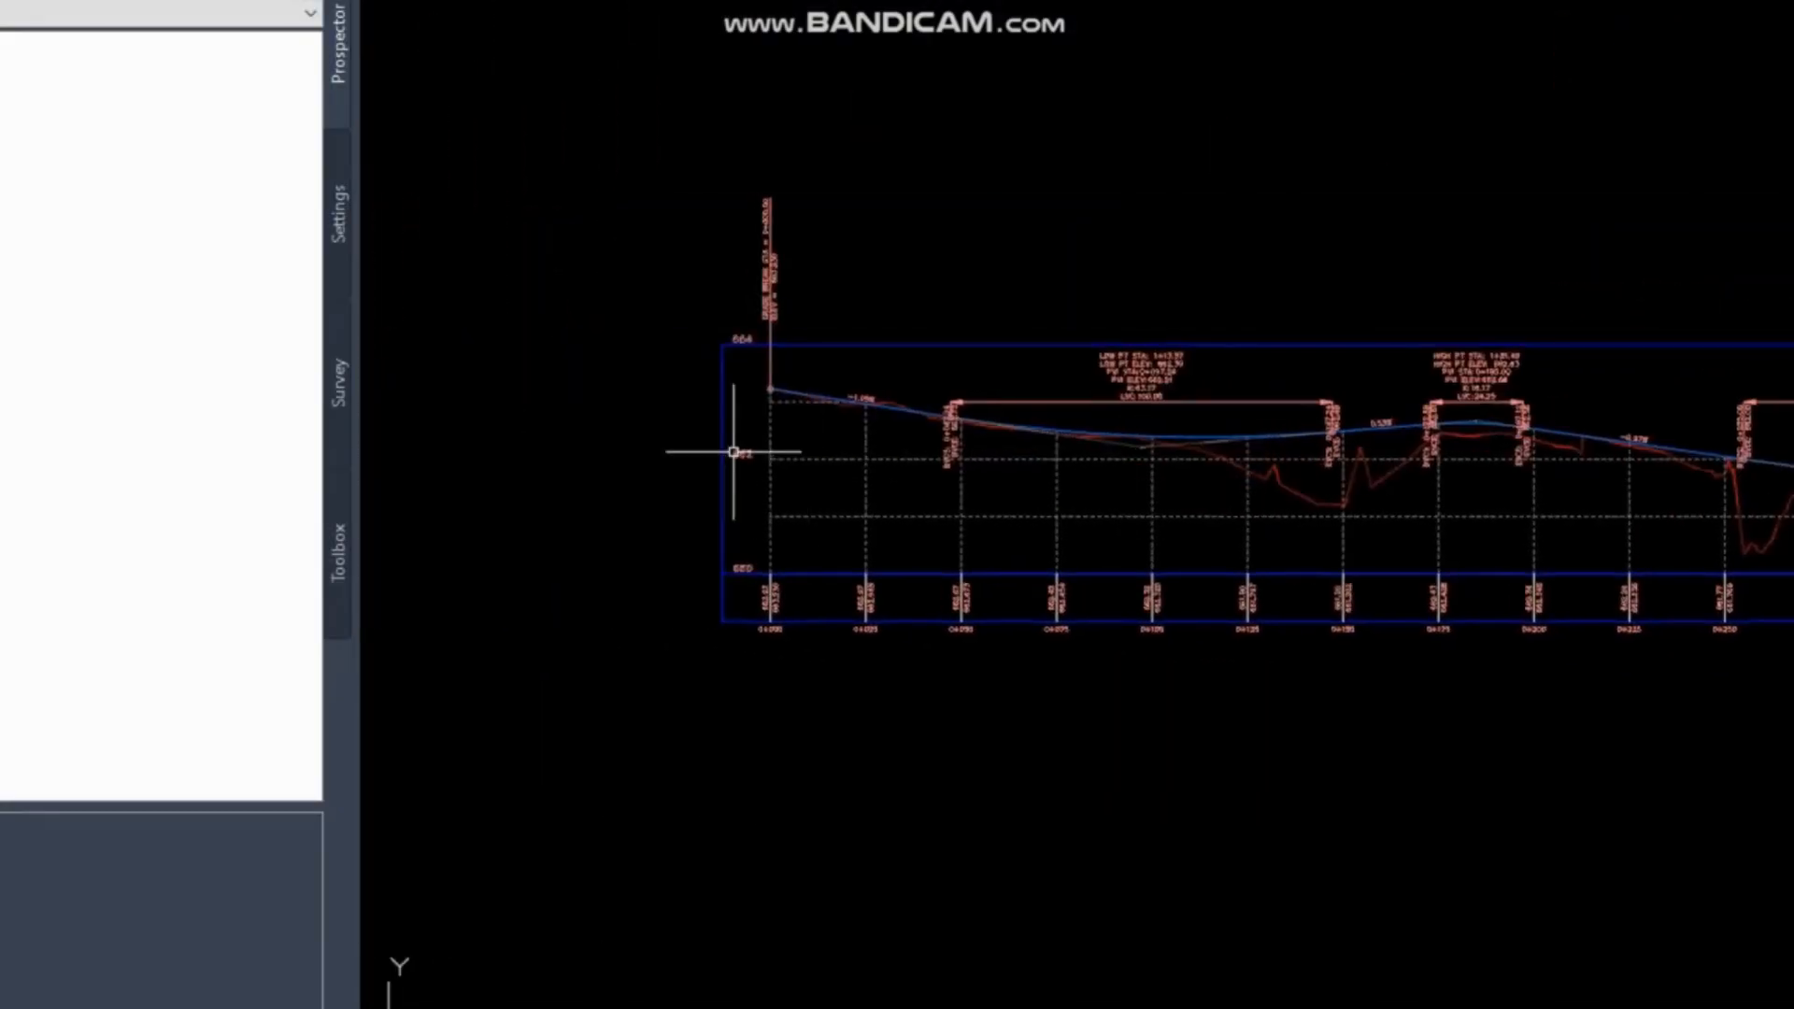
# Examine the existing ground and design lines, curve labels and data band close up and along the profile view.
pyautogui.scroll(2, 784, 451)
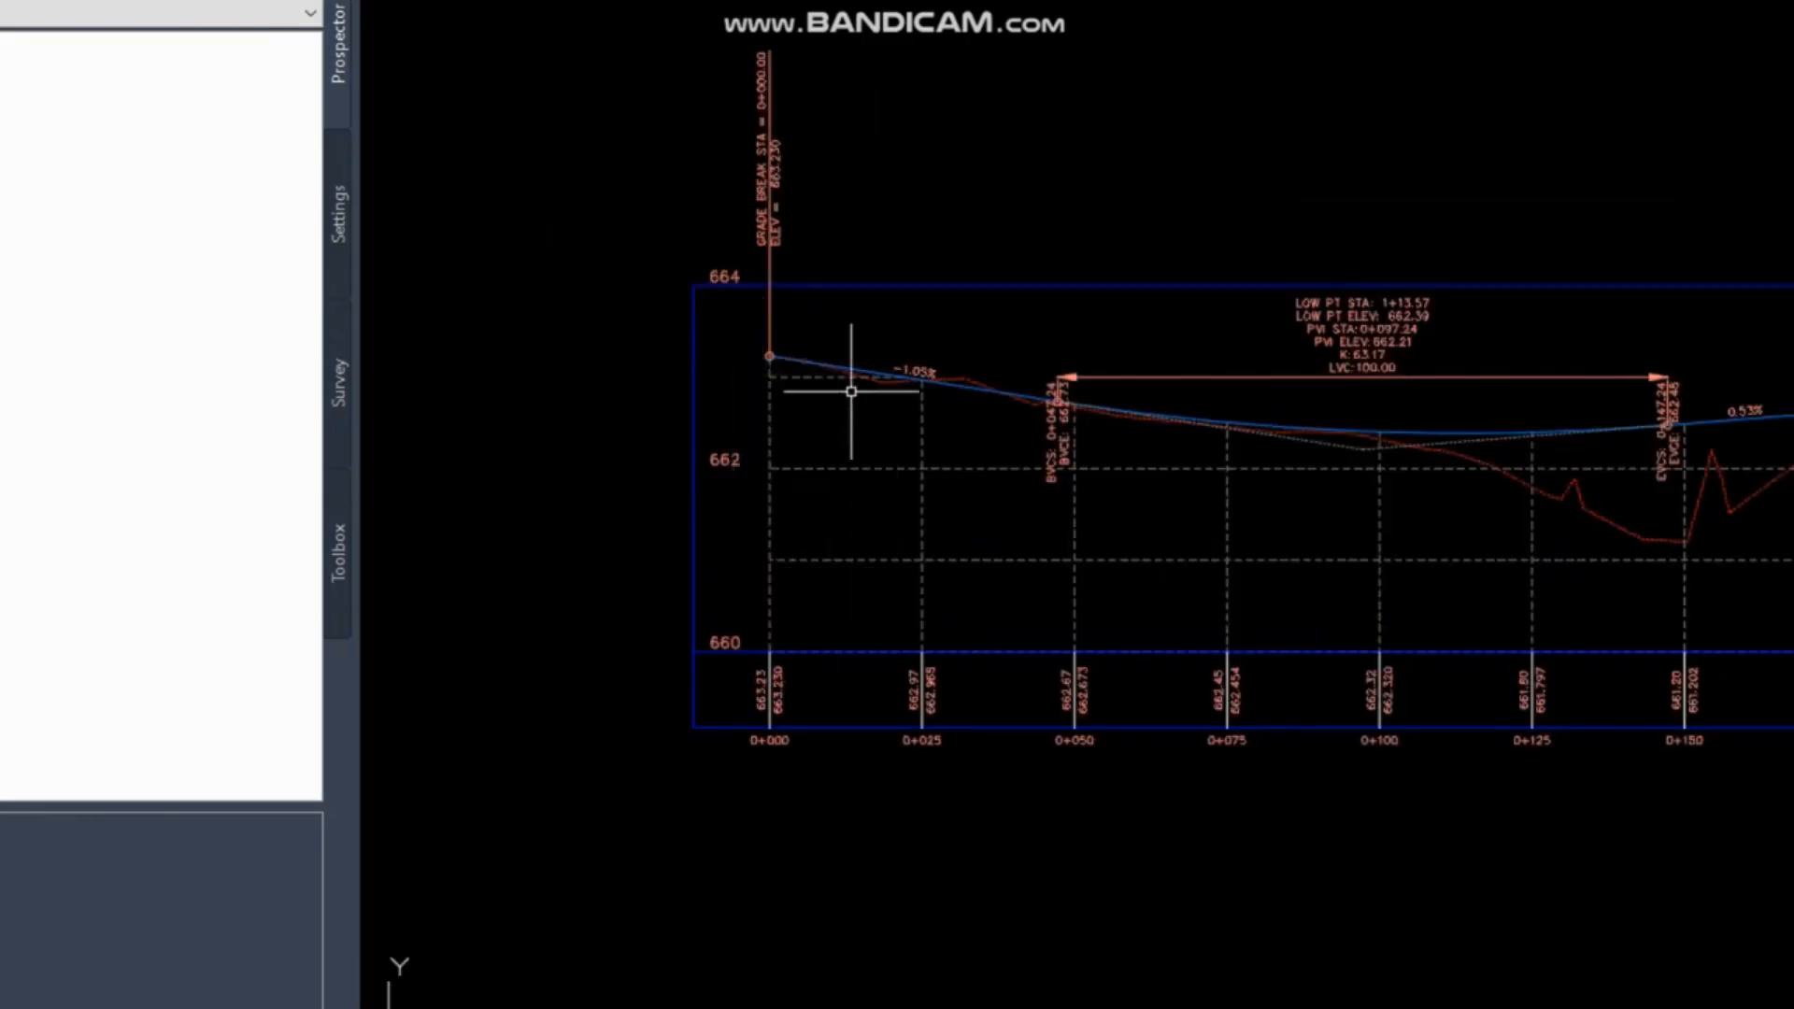
pyautogui.scroll(6, 1308, 444)
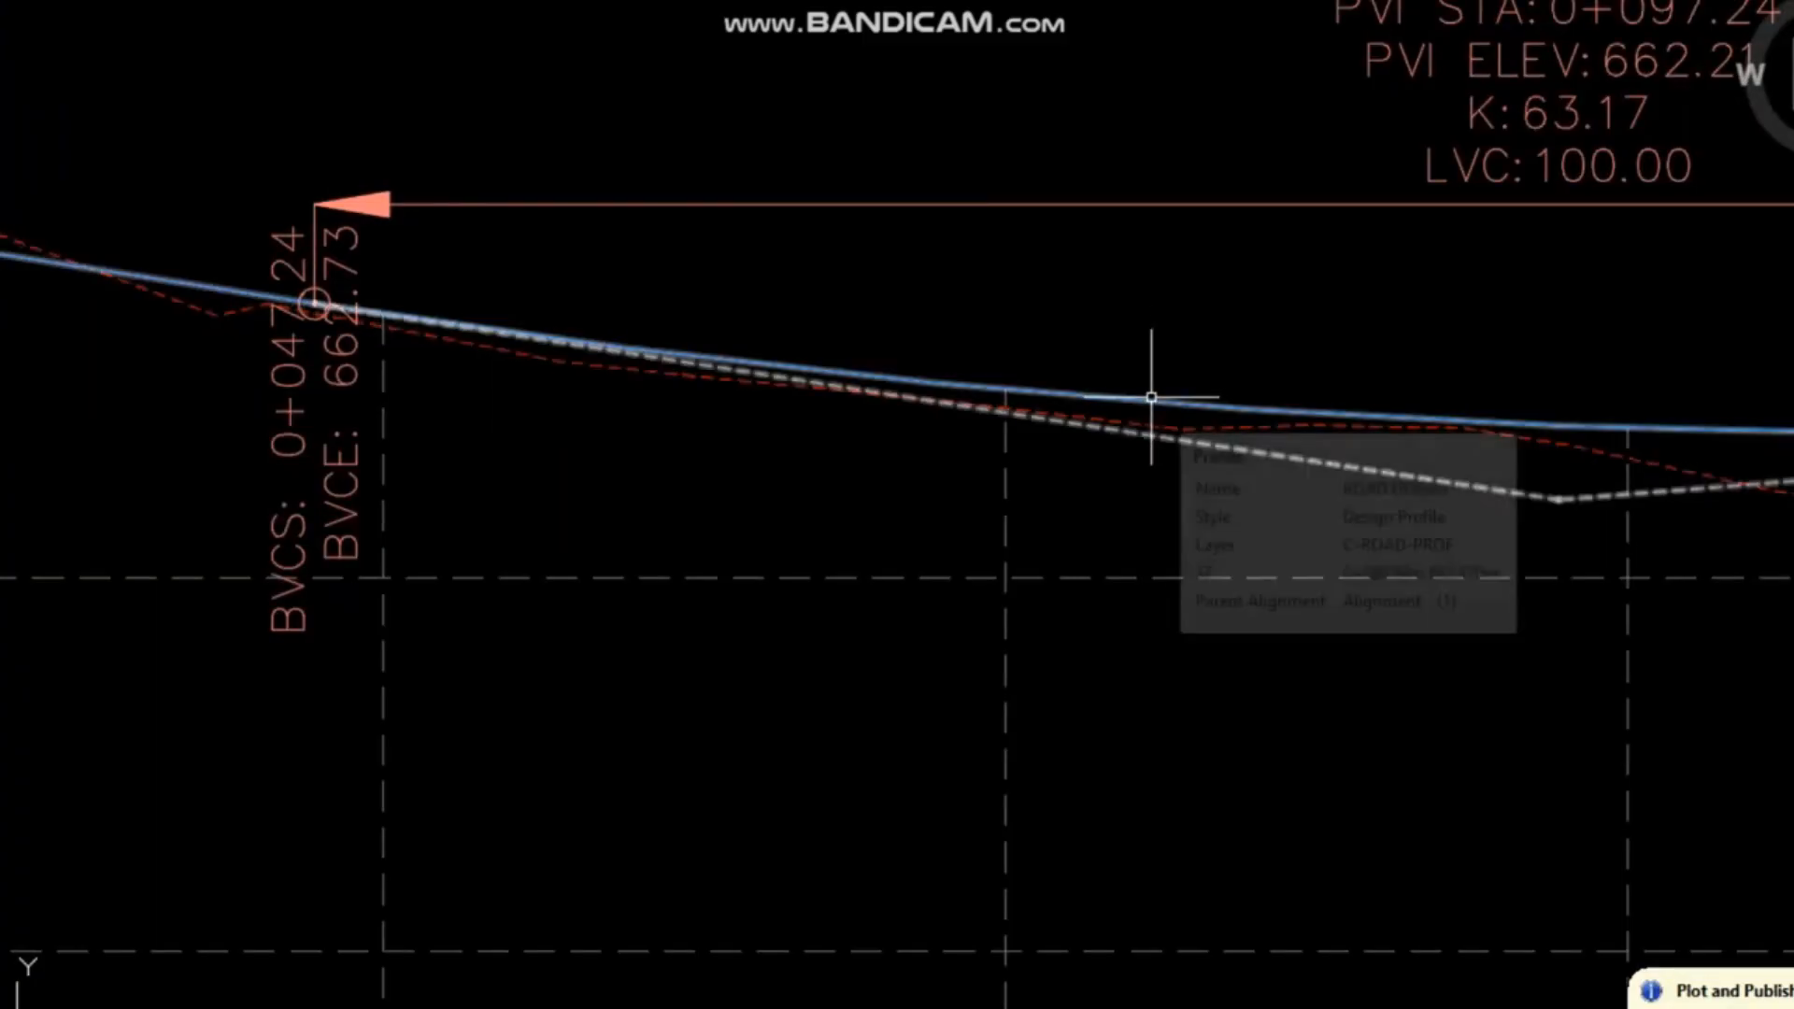
pyautogui.scroll(-5, 804, 452)
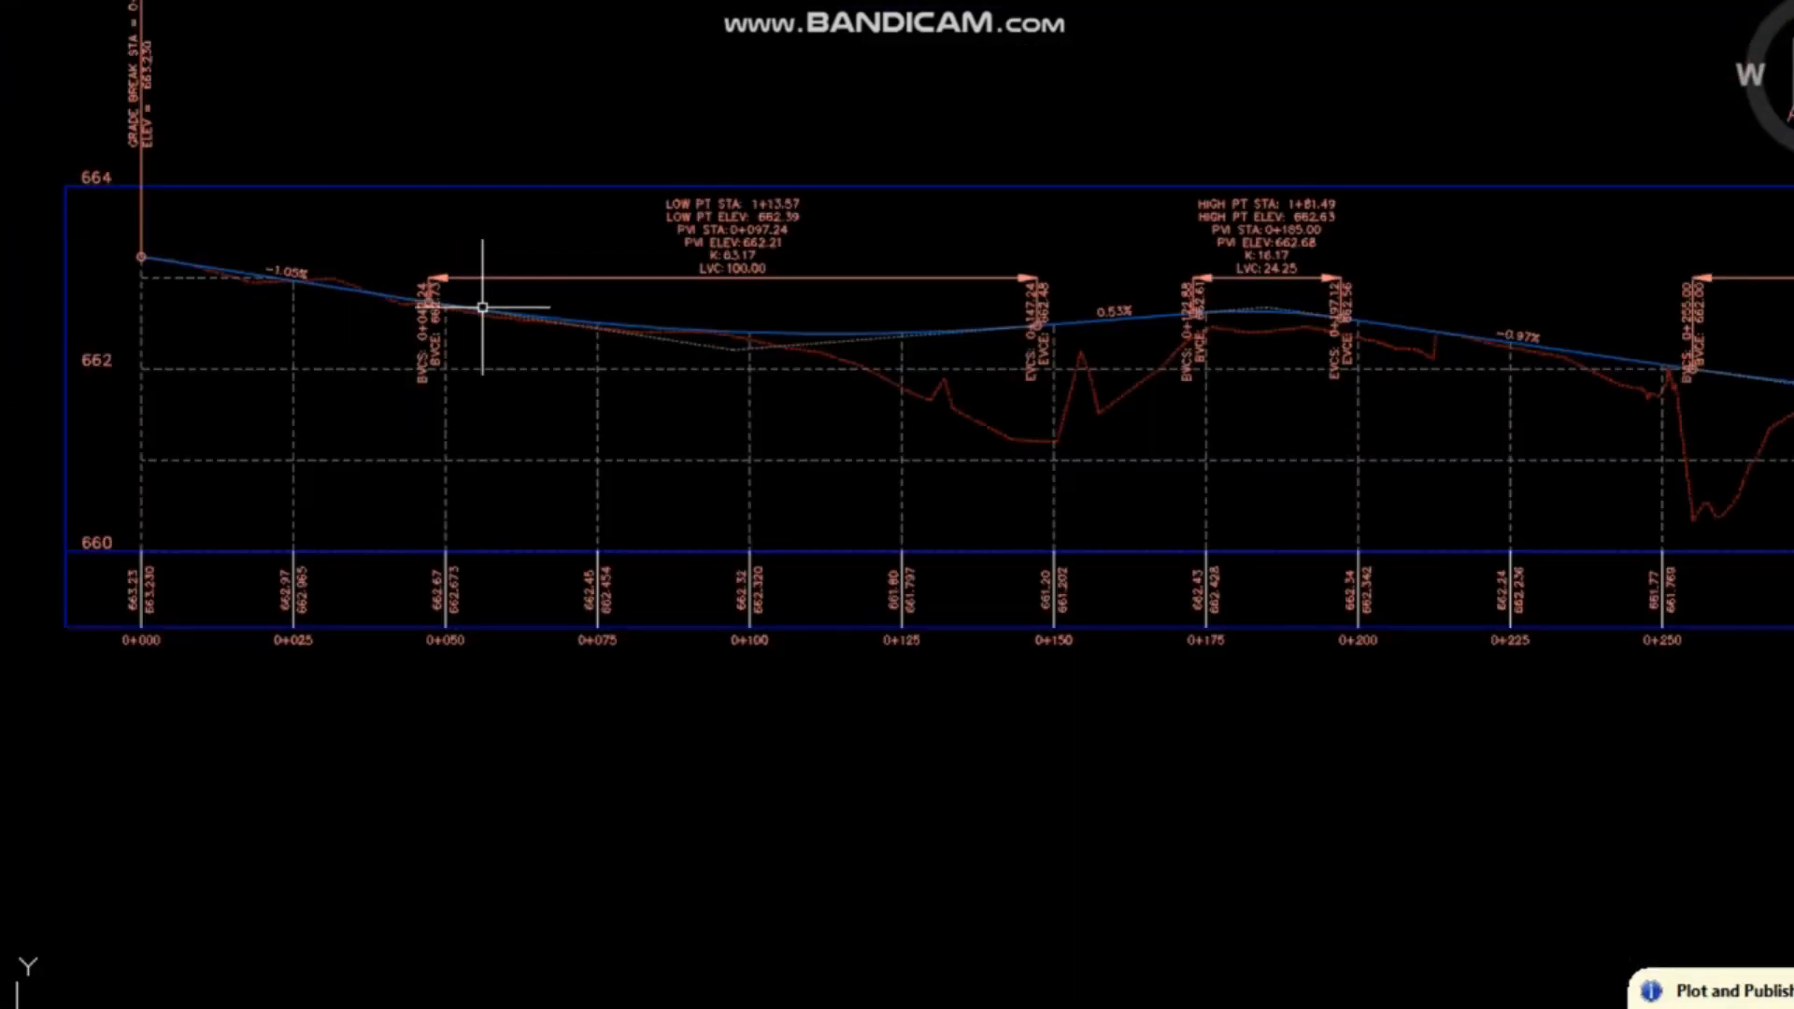
pyautogui.scroll(-2, 572, 448)
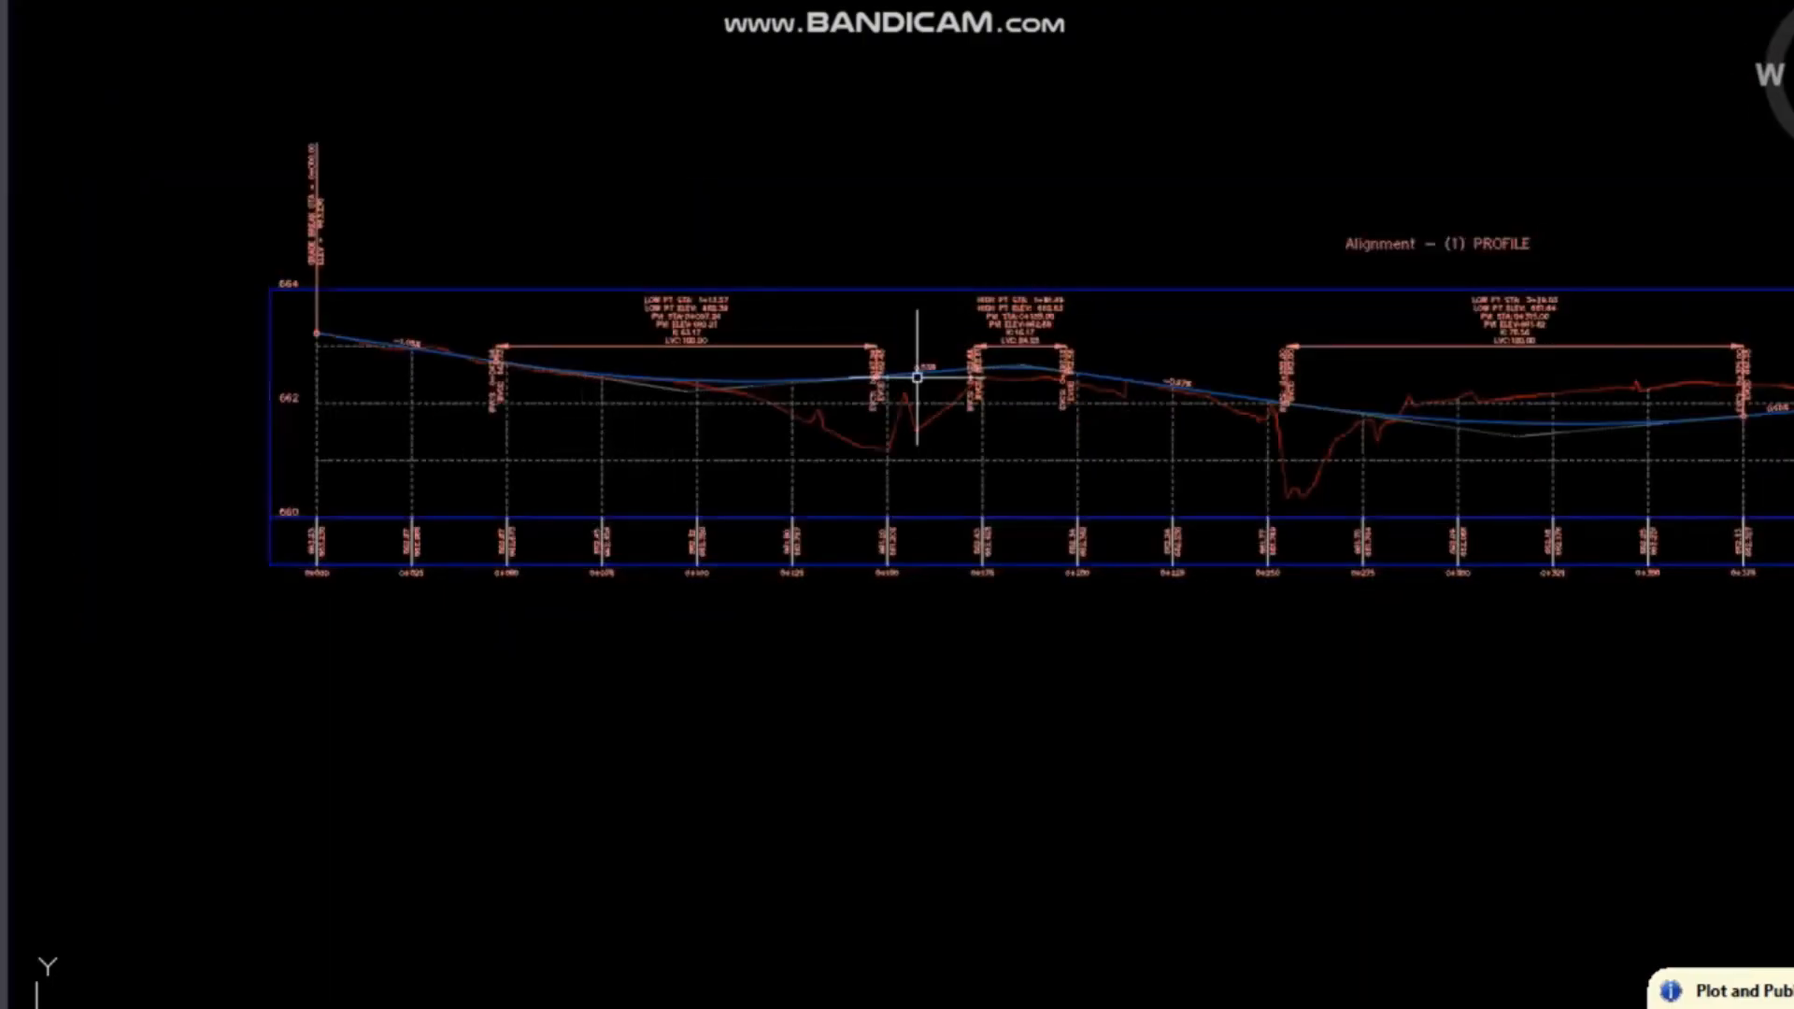
pyautogui.moveTo(1159, 415); pyautogui.dragTo(584, 439, button='middle')
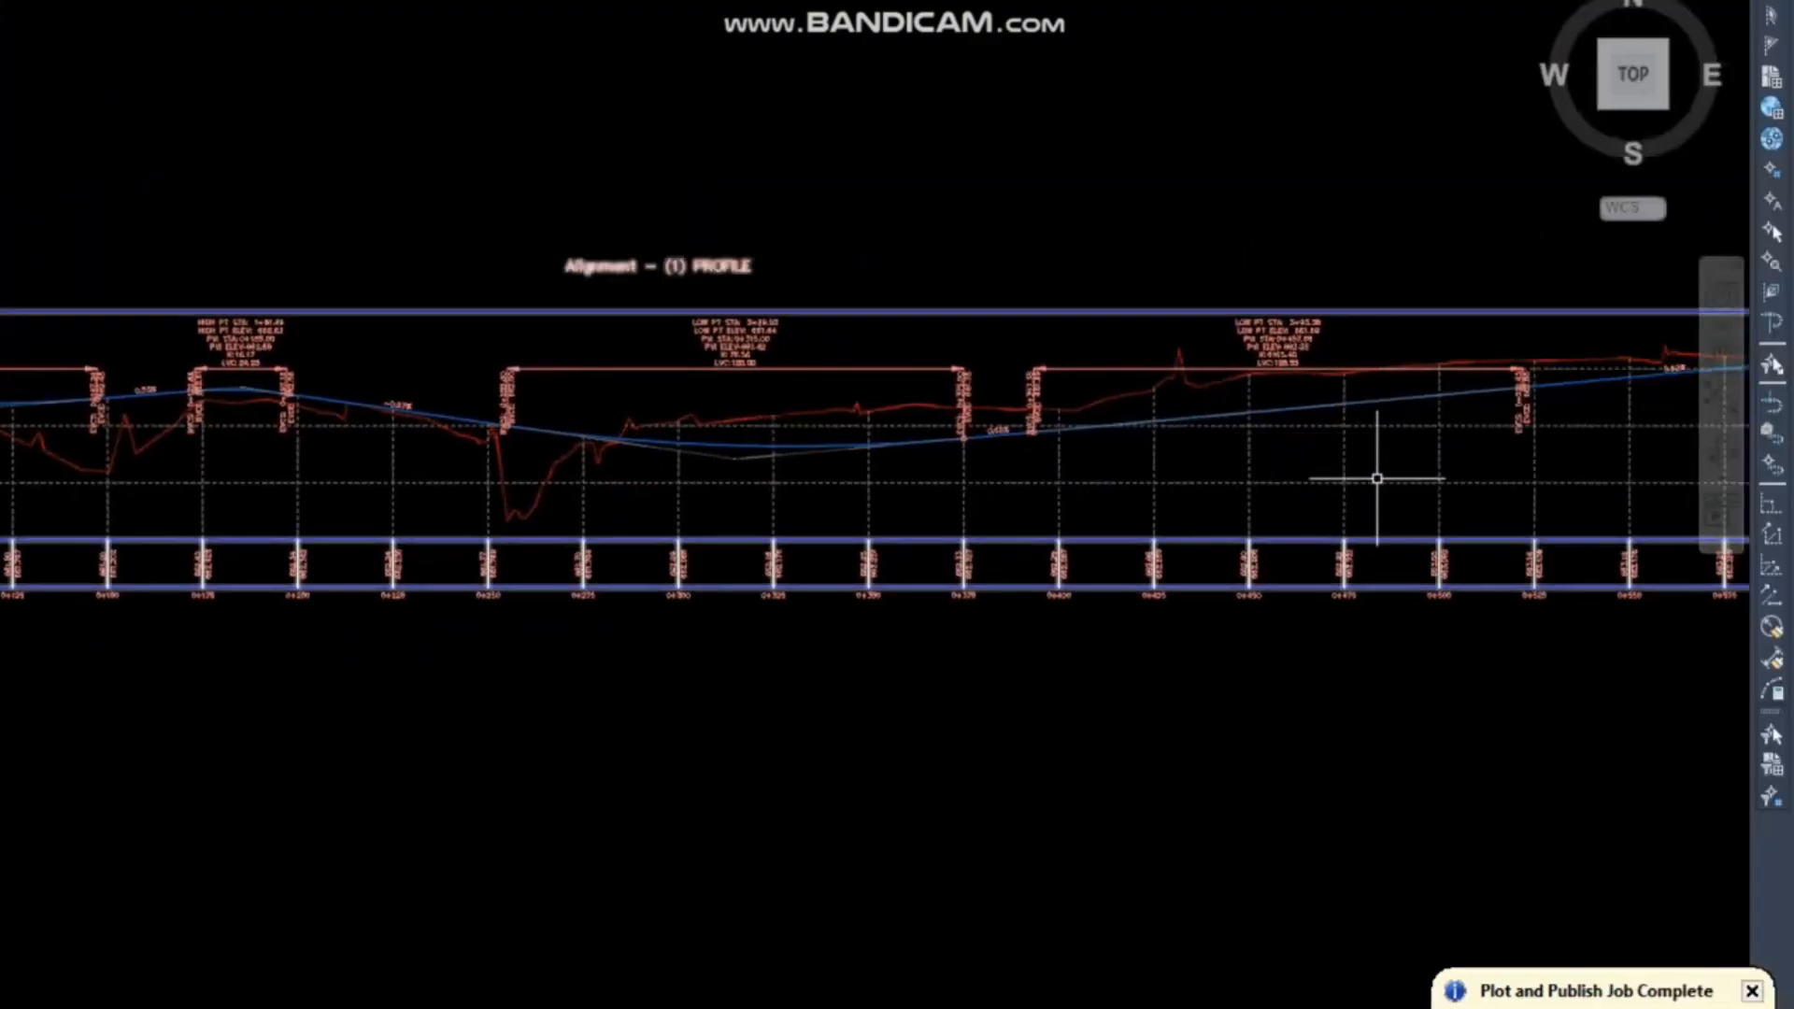
pyautogui.moveTo(1364, 473); pyautogui.dragTo(1063, 472, button='middle')
pyautogui.moveTo(848, 472)
pyautogui.mouseDown(button='middle')
pyautogui.moveTo(453, 457)
pyautogui.moveTo(1140, 486)
pyautogui.mouseUp(button='middle')
pyautogui.moveTo(533, 514); pyautogui.dragTo(1193, 513, button='middle')
pyautogui.scroll(2, 347, 464)
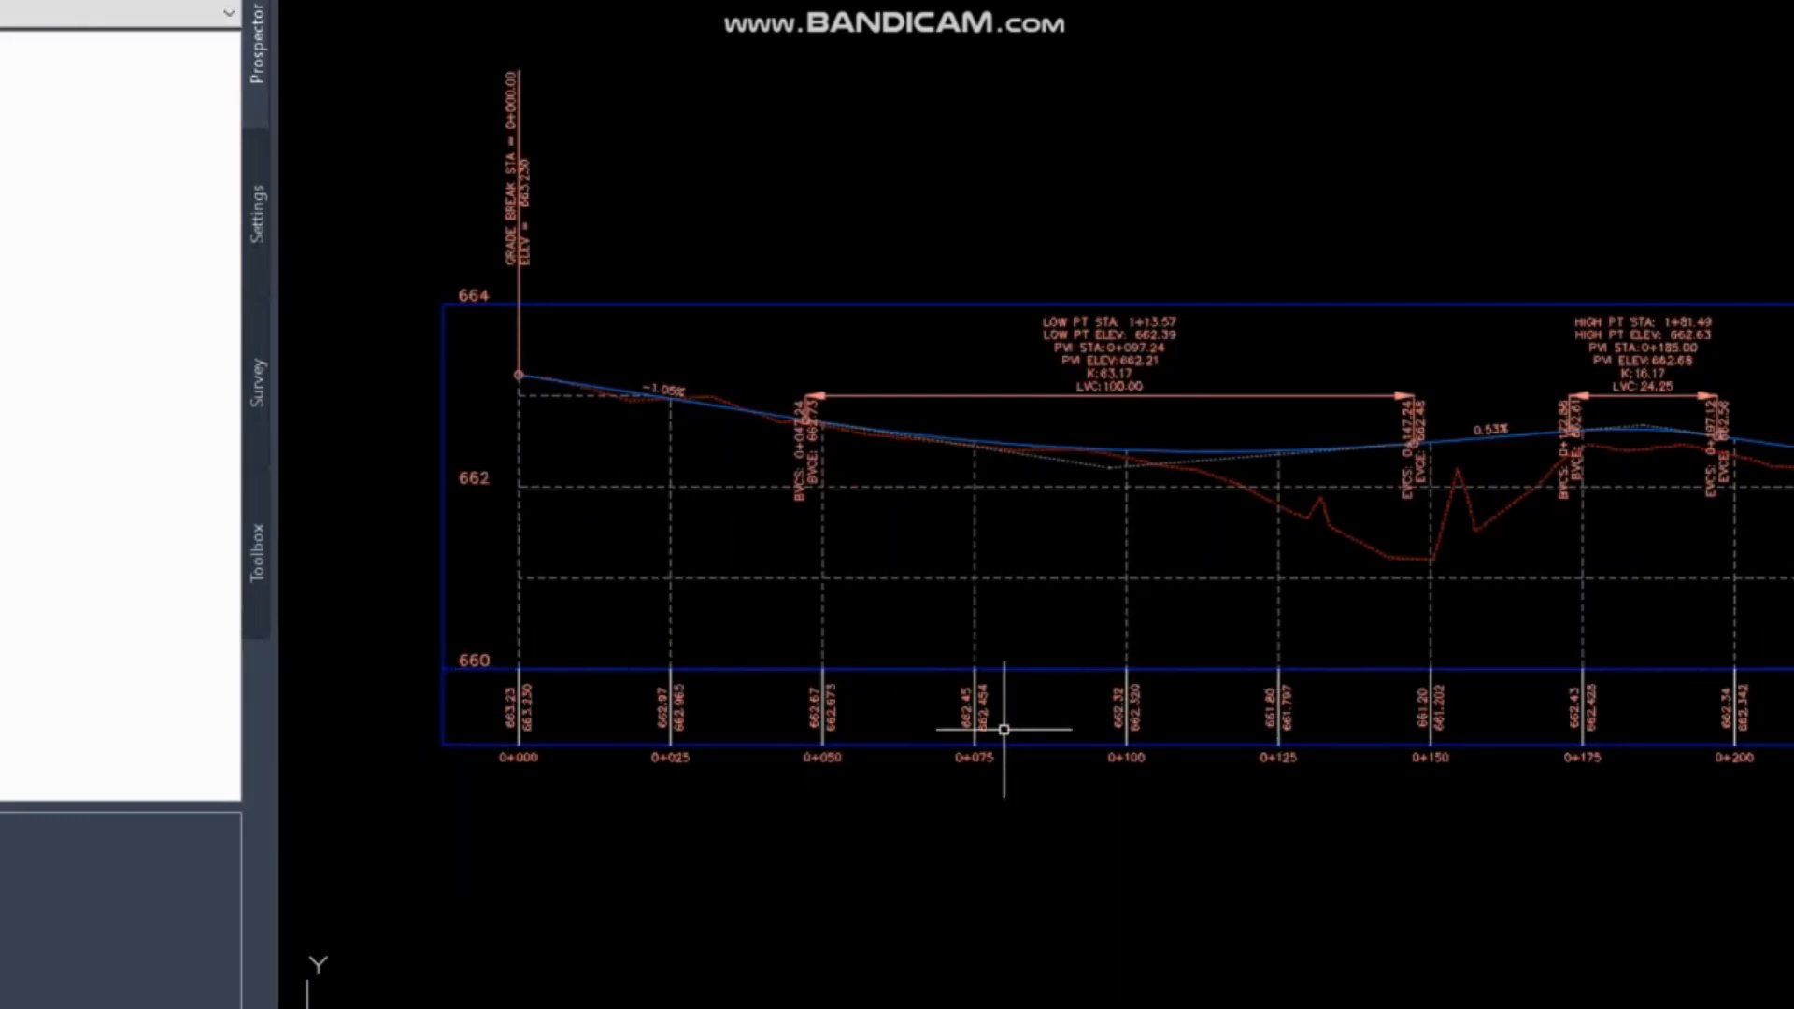
# Select the profile view in Drawing8 and review the band list in its properties.
pyautogui.click(1037, 487)
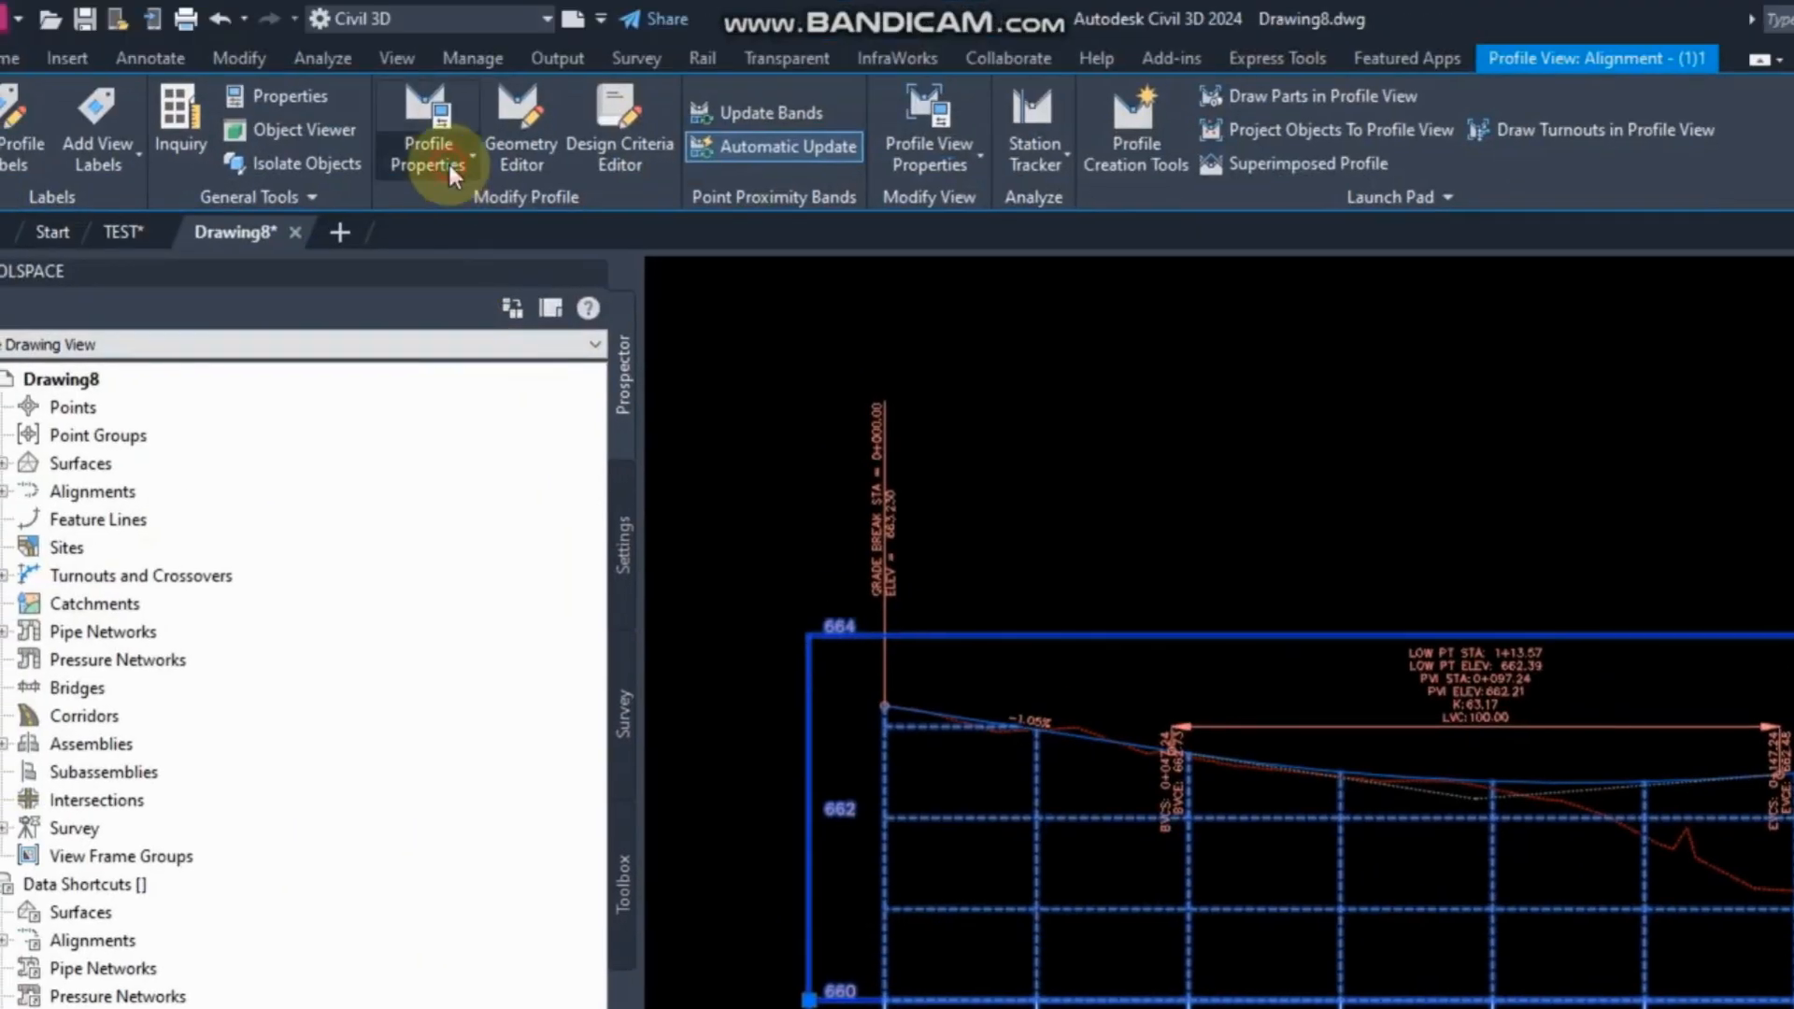
pyautogui.click(447, 161)
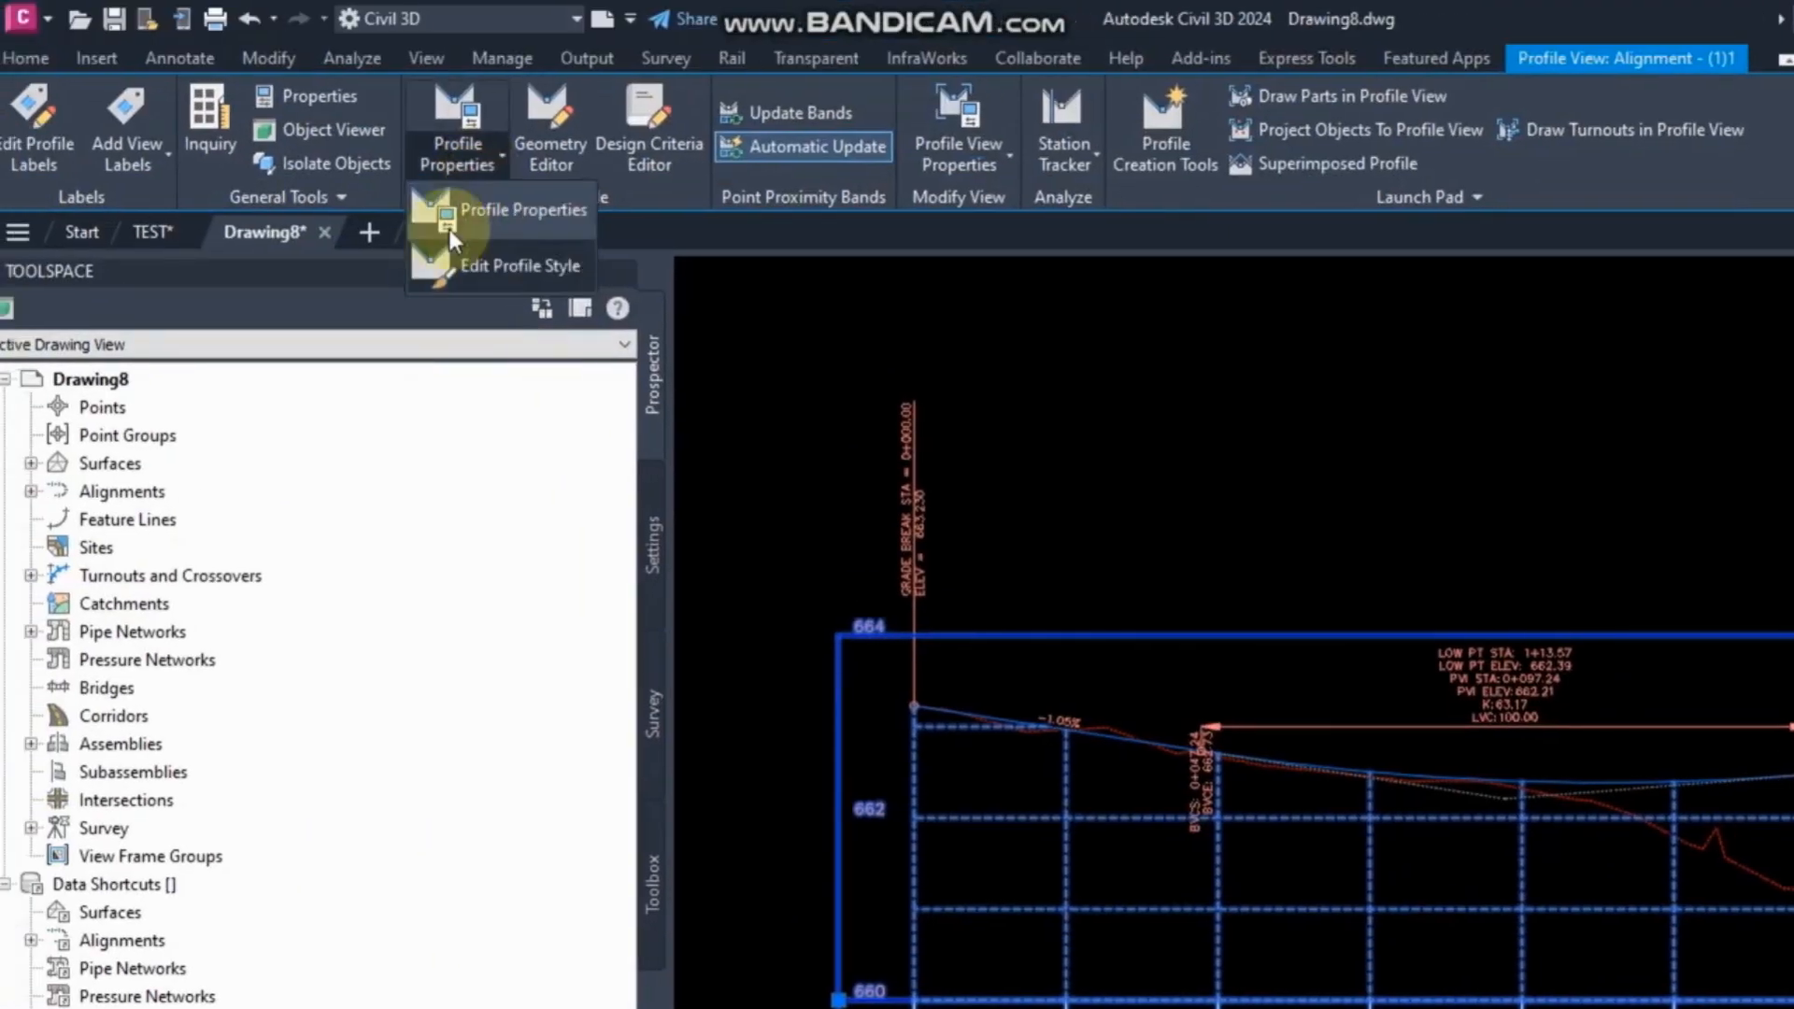
pyautogui.click(721, 290)
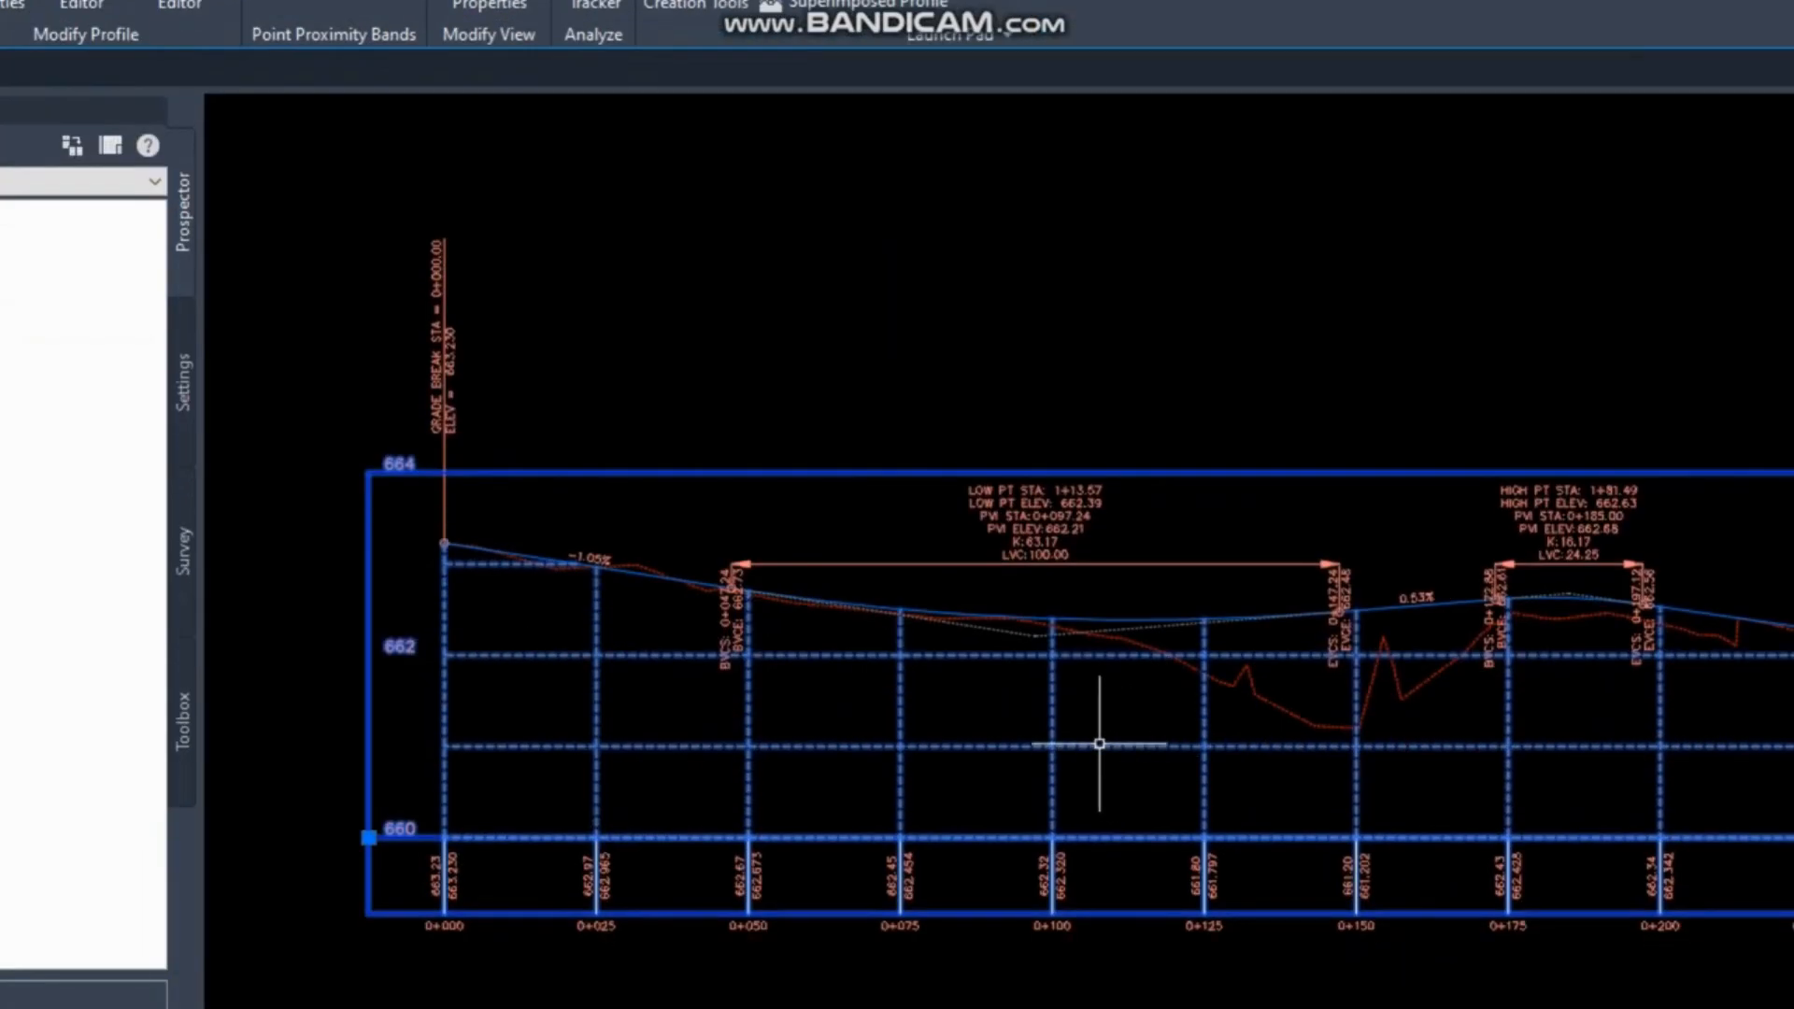
pyautogui.rightClick(1110, 744)
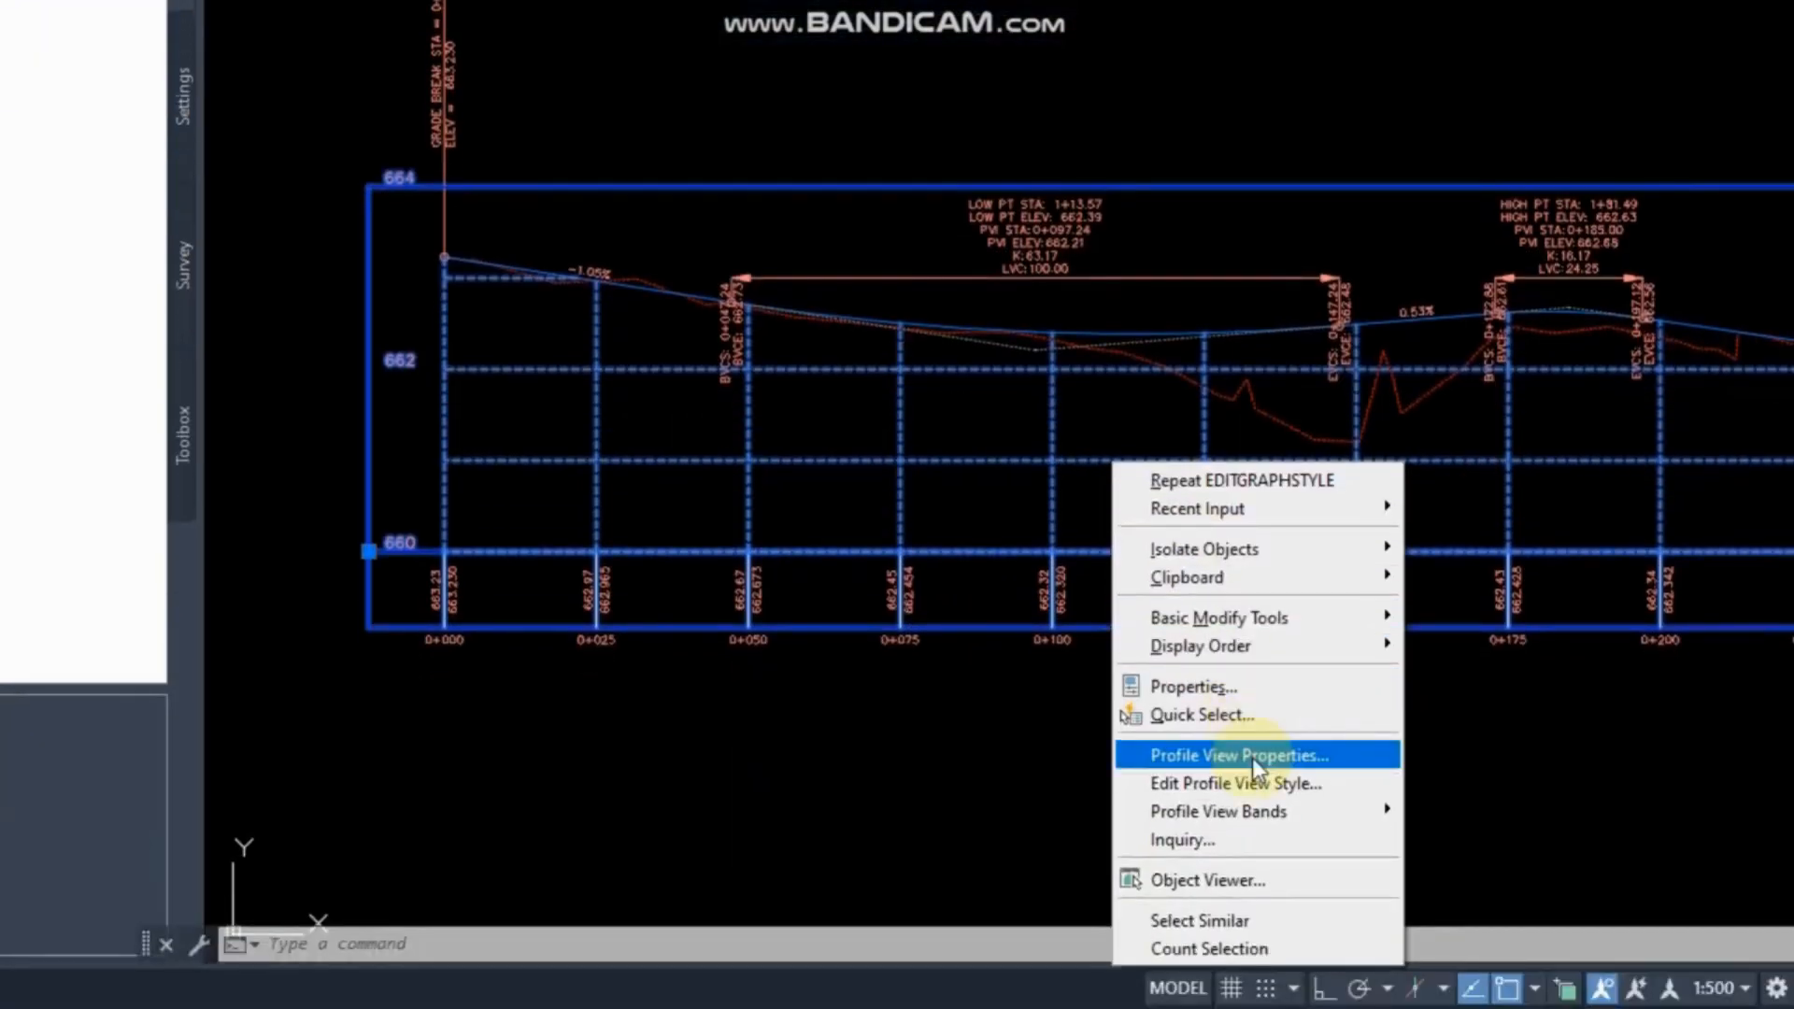
pyautogui.click(1252, 755)
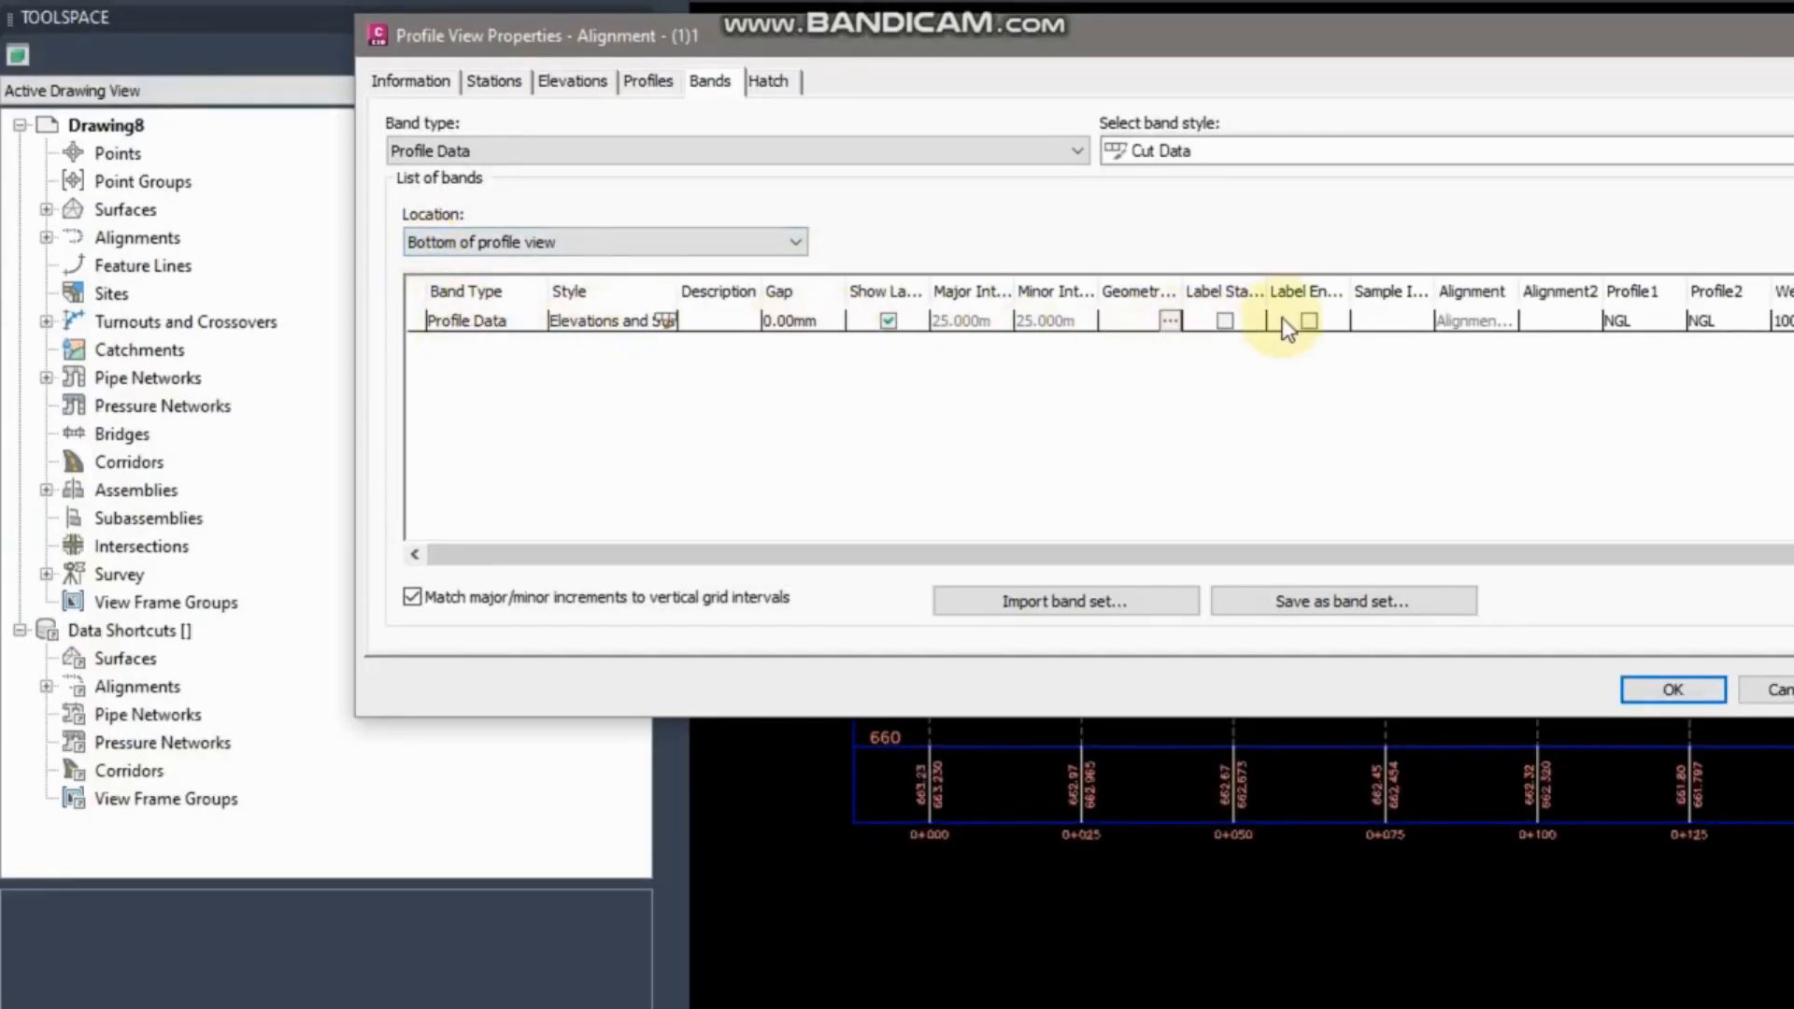
pyautogui.click(500, 324)
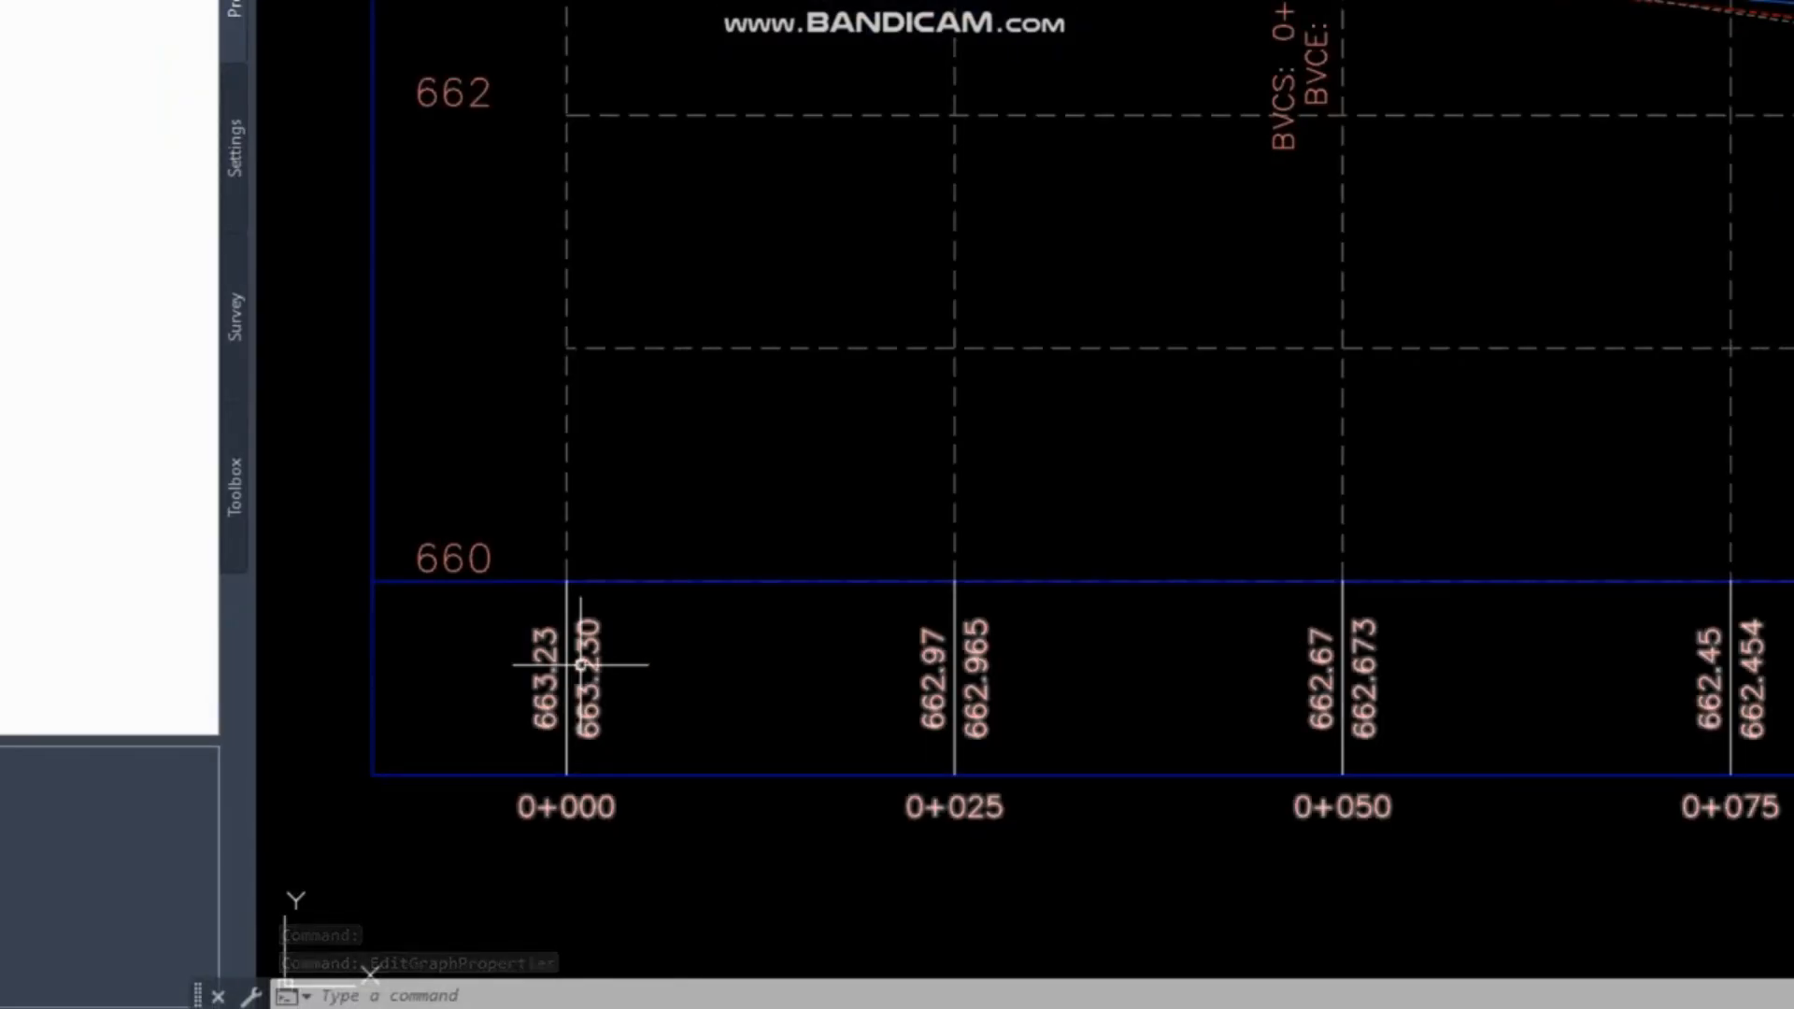
# Review the band details of the elevation labels' Elevations and Stations style and close it without changes.
pyautogui.click(581, 665)
pyautogui.rightClick(594, 665)
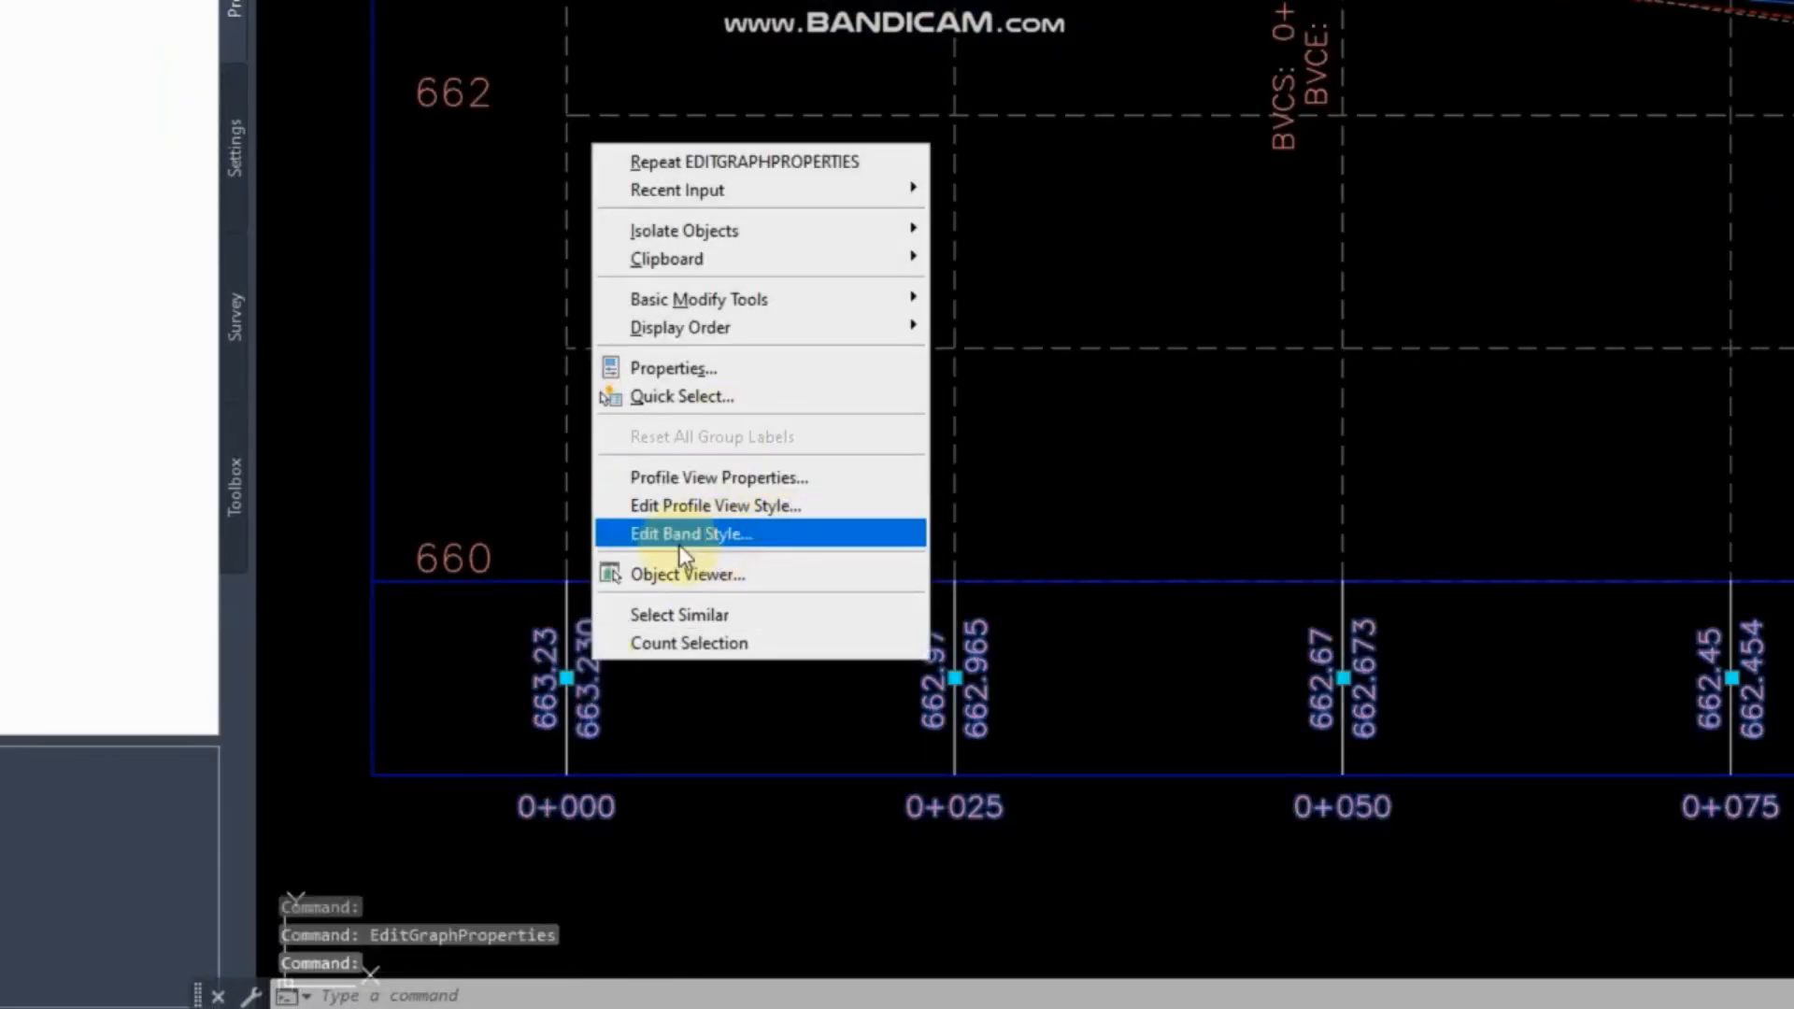
pyautogui.click(683, 535)
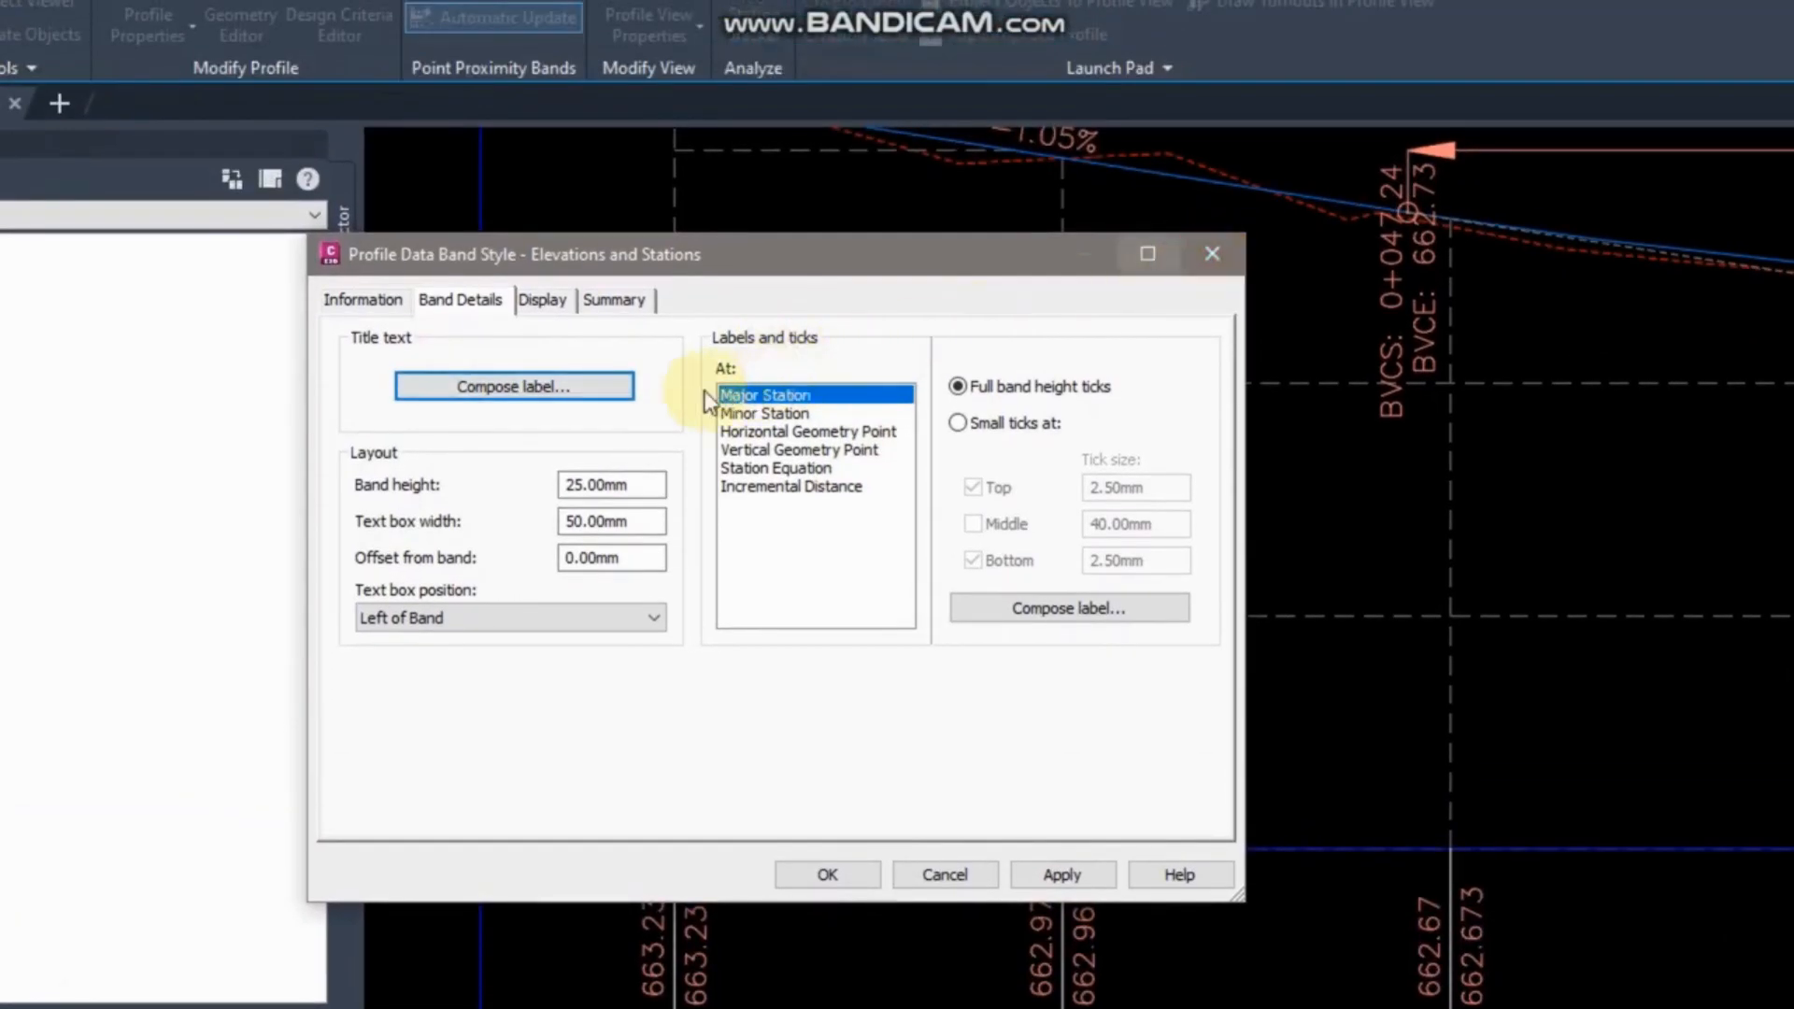
pyautogui.click(1210, 255)
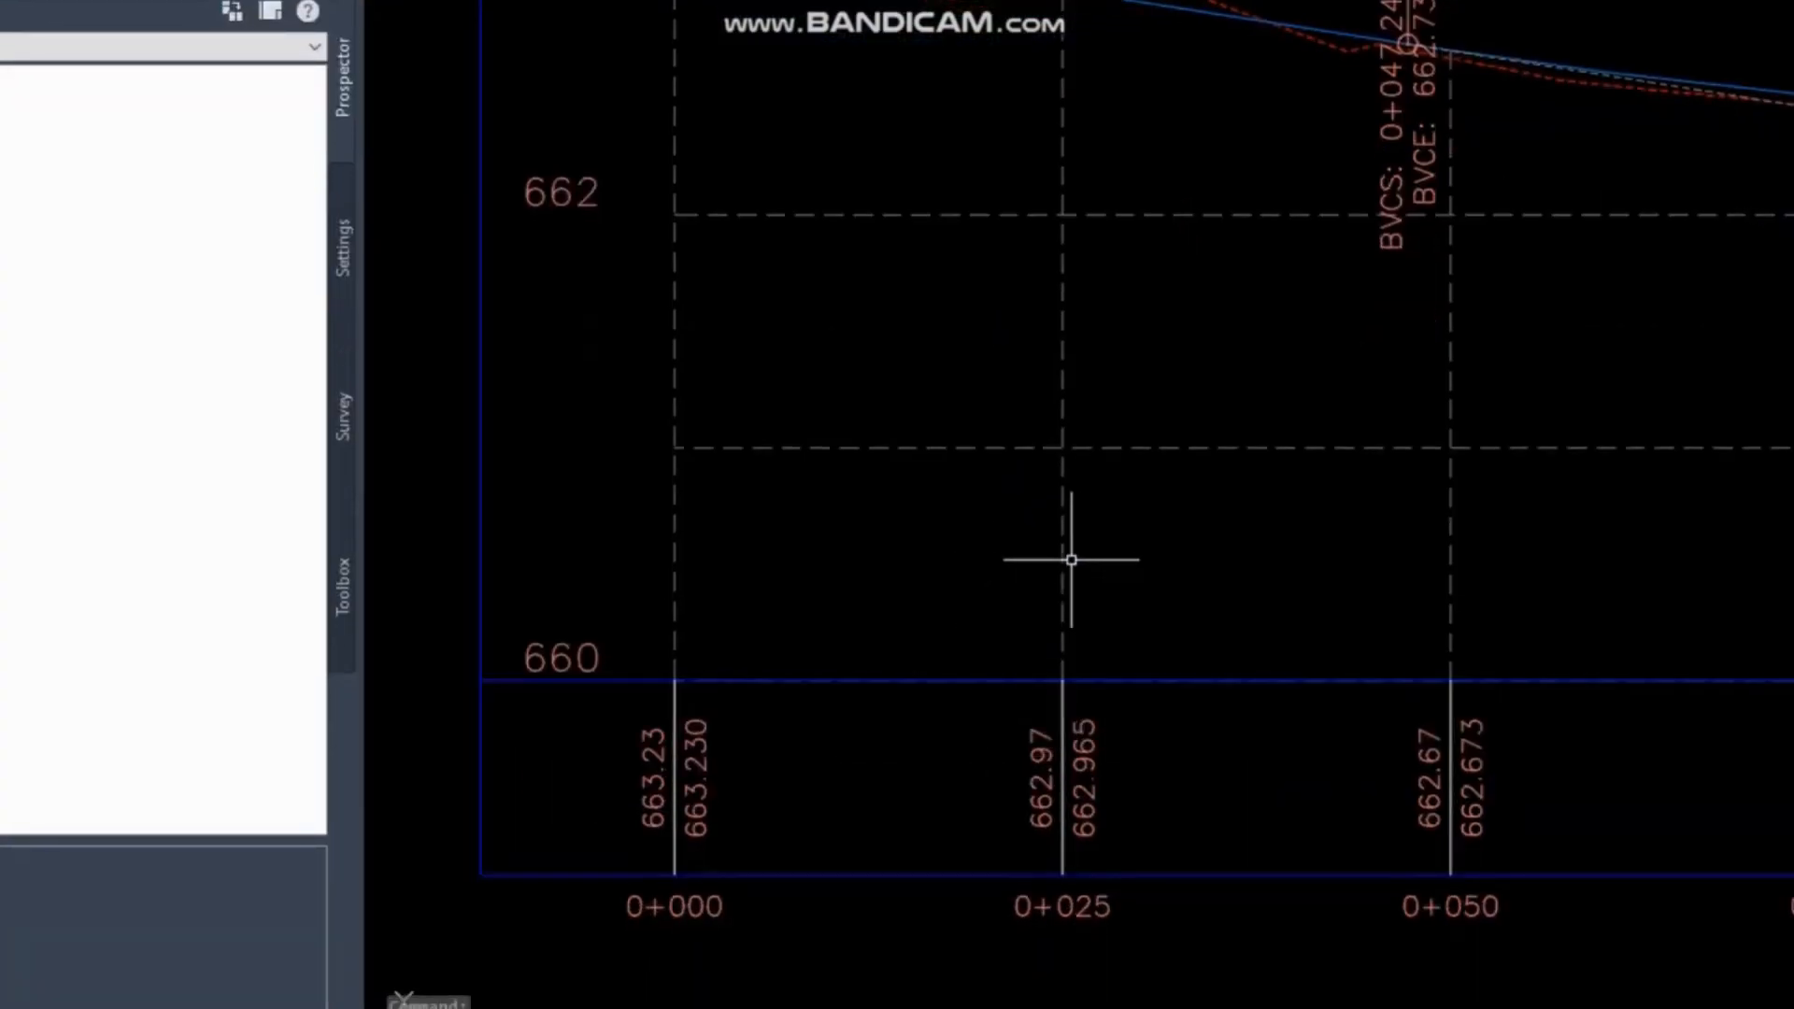
# Remove the Elevations and Stations band from the bottom of the profile view in its properties and apply the change.
pyautogui.click(1066, 560)
pyautogui.rightClick(1063, 561)
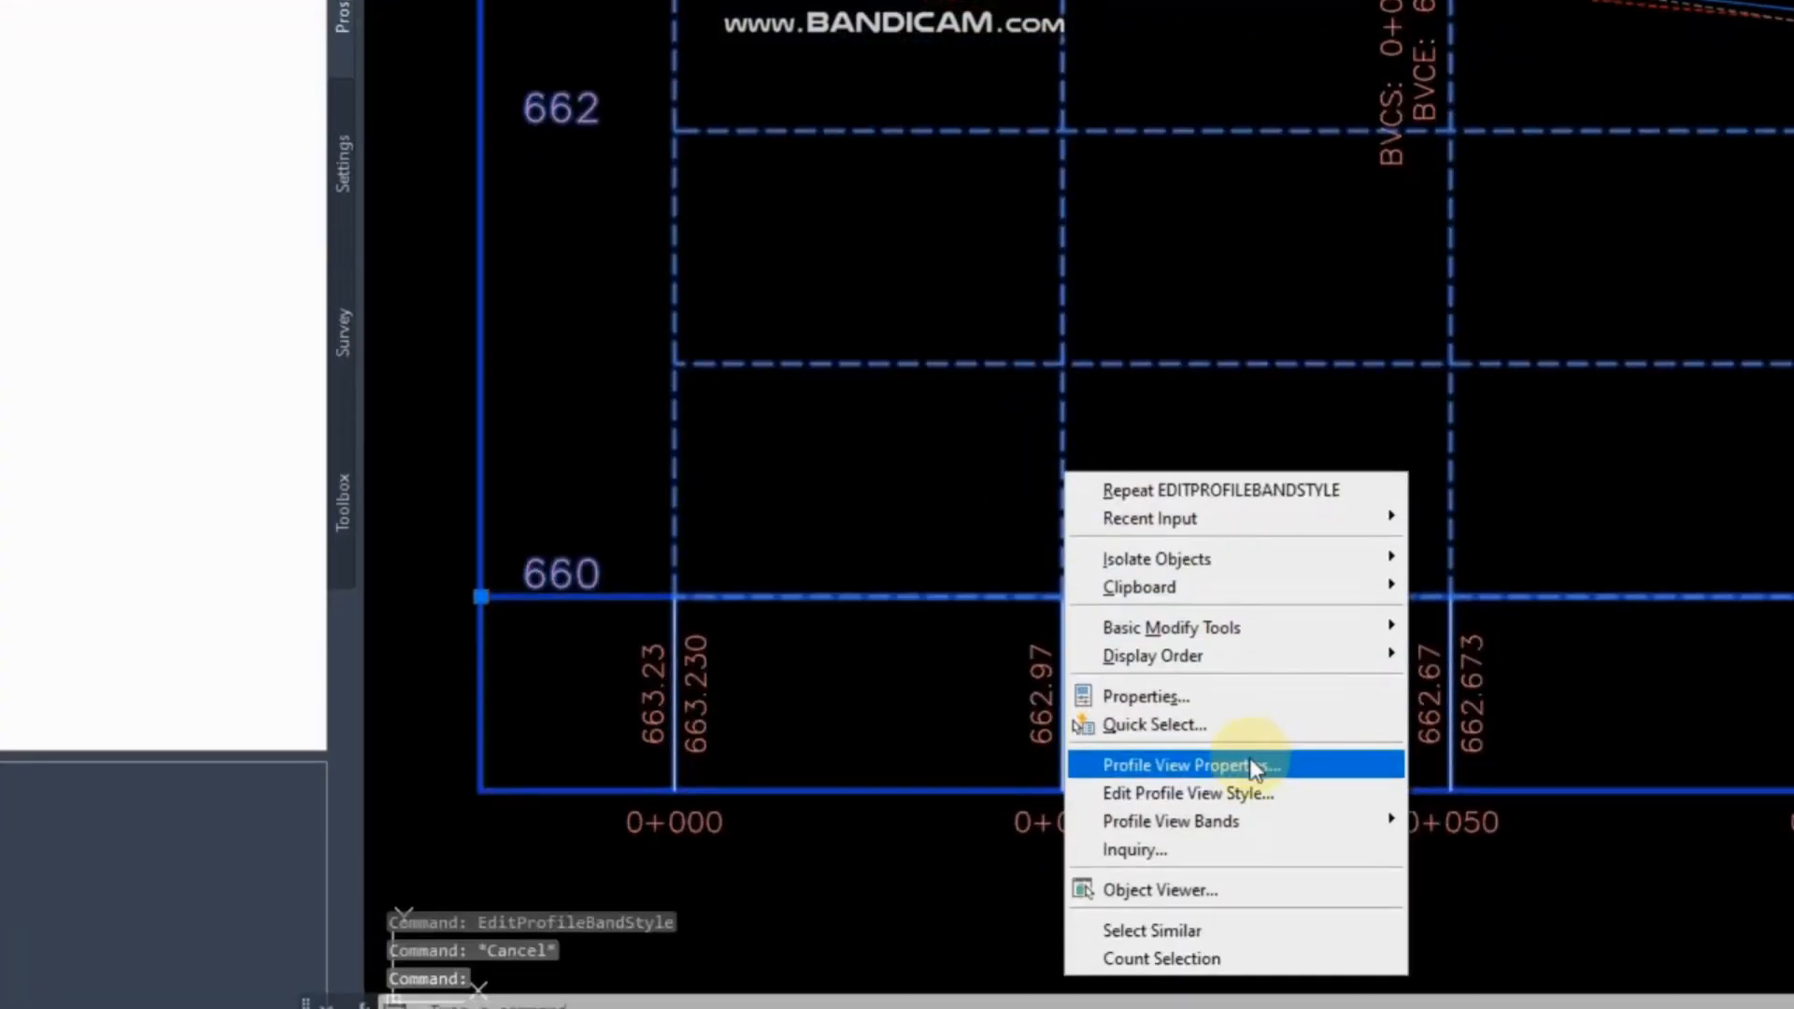
pyautogui.click(1249, 765)
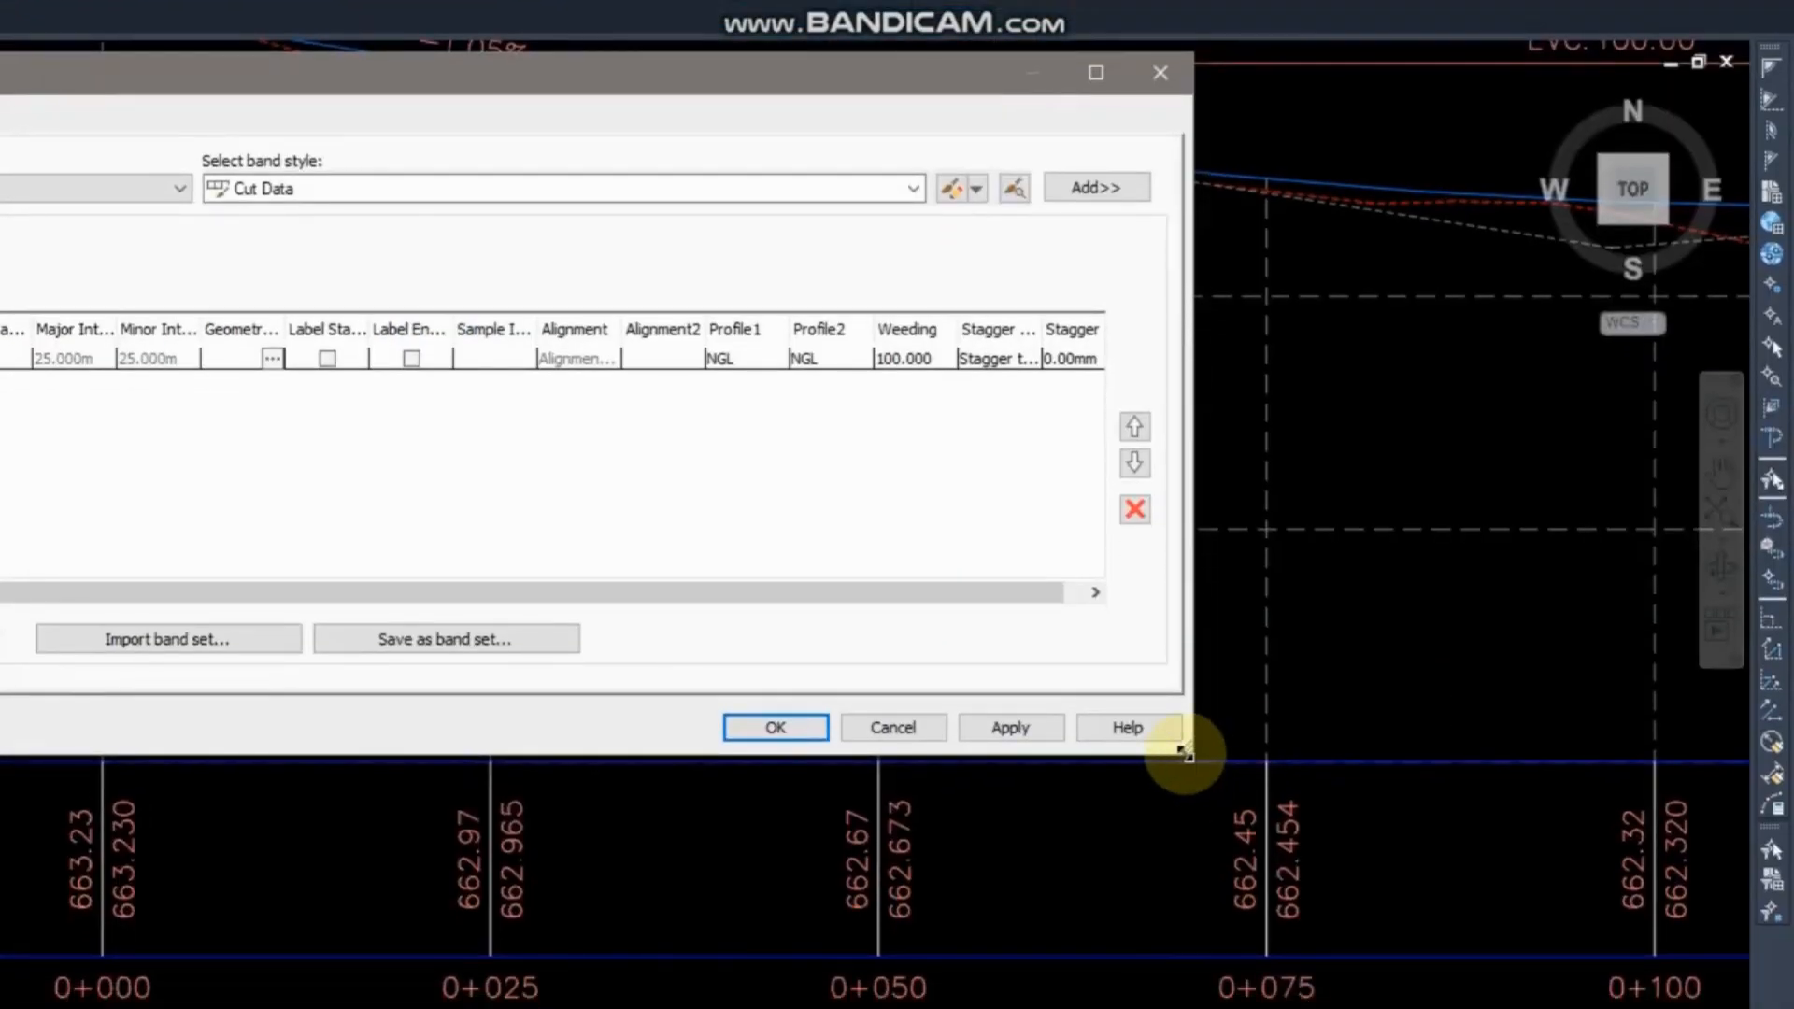
pyautogui.moveTo(1282, 752); pyautogui.dragTo(1615, 766)
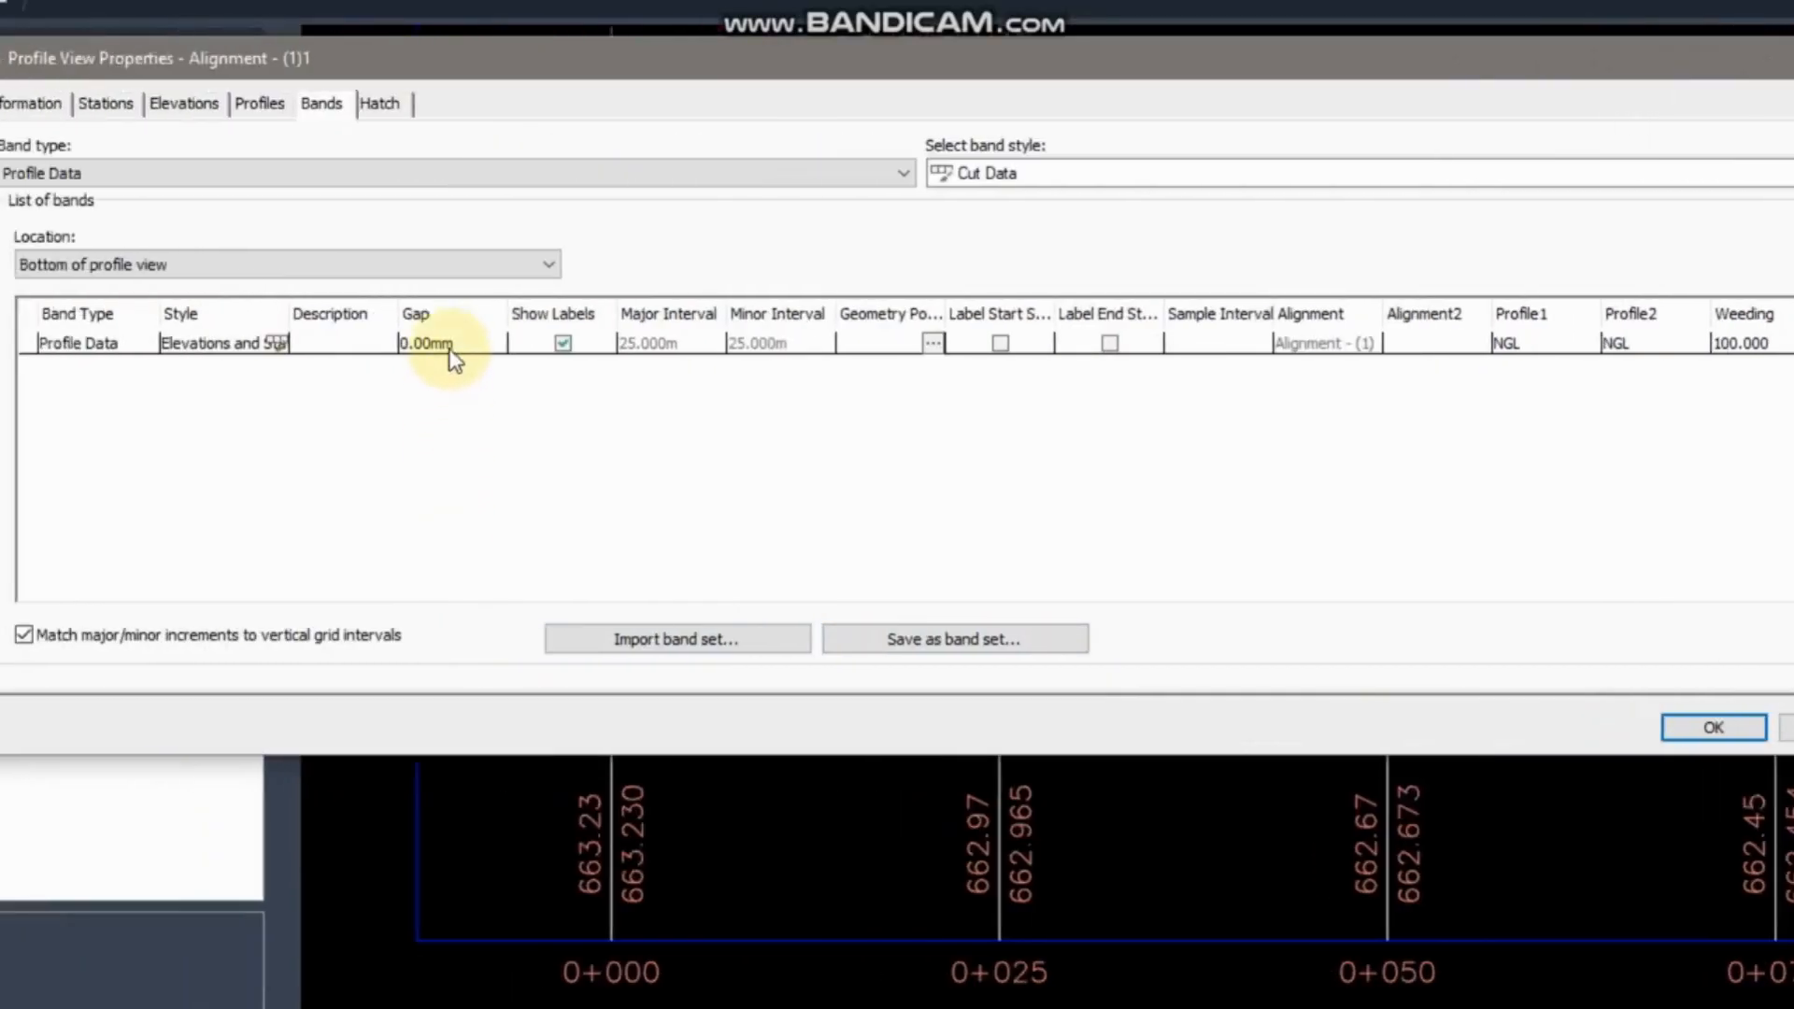
pyautogui.click(0, 353)
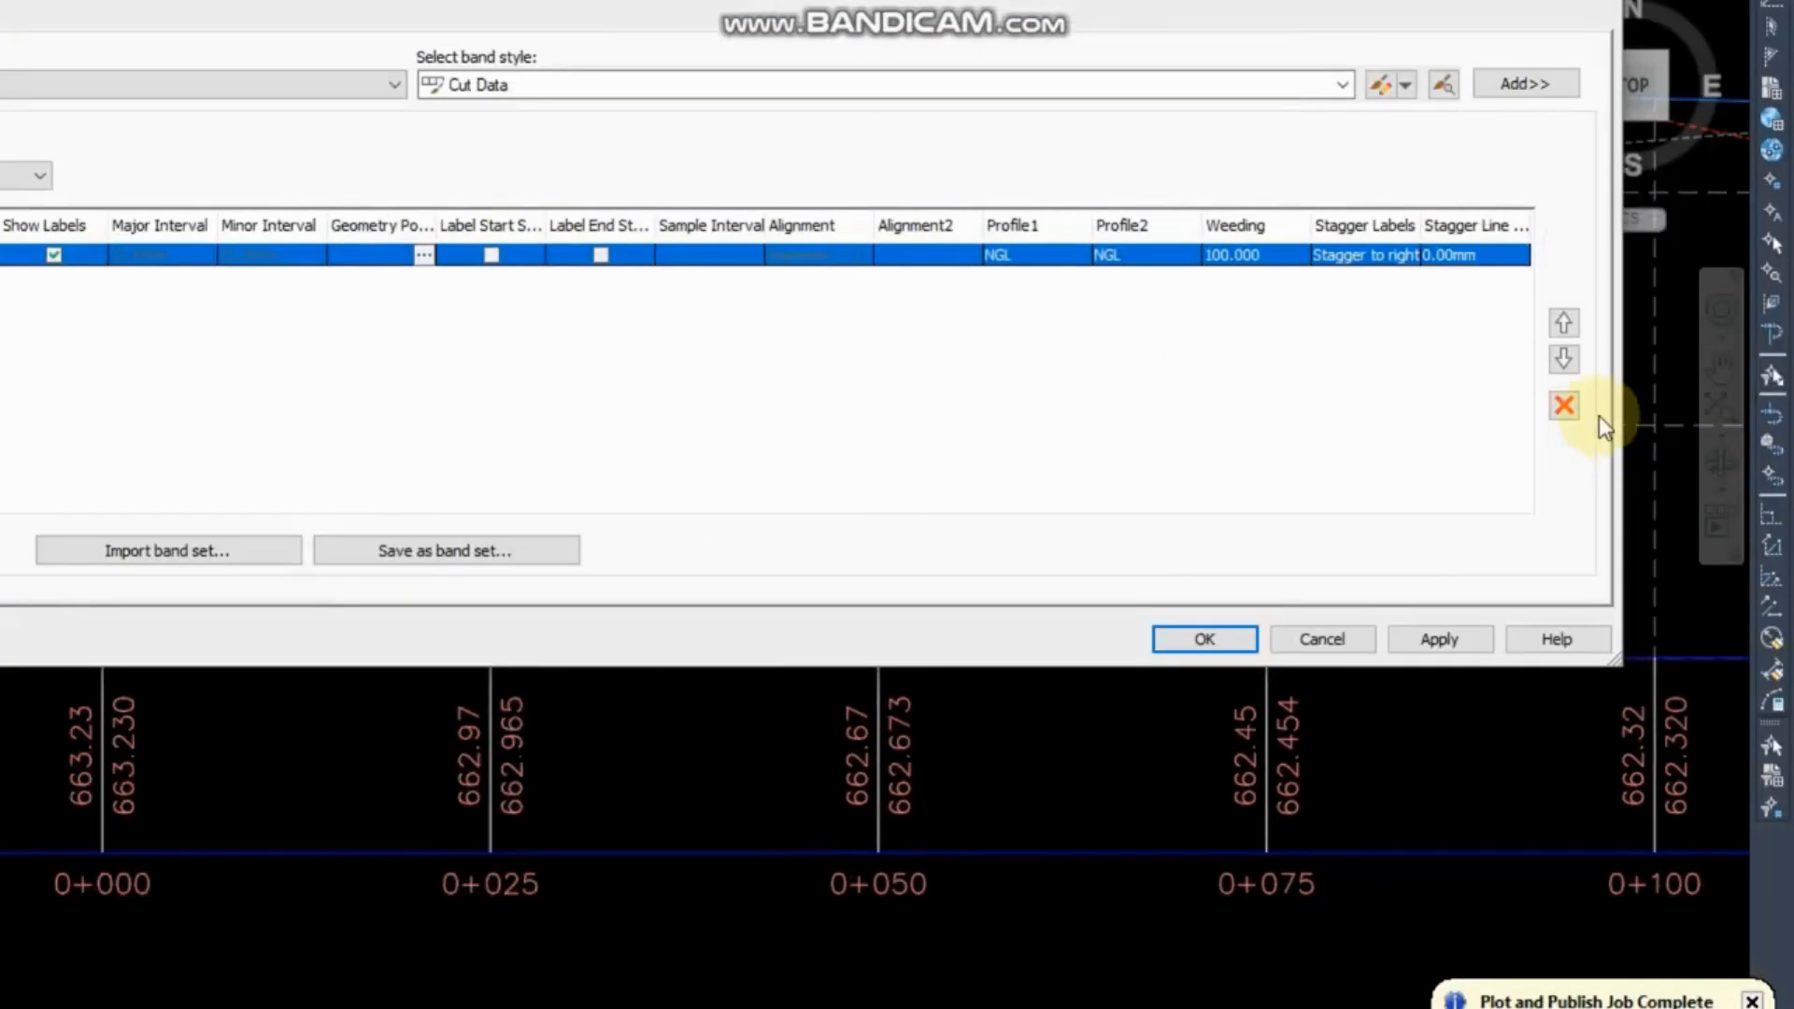
pyautogui.click(1570, 407)
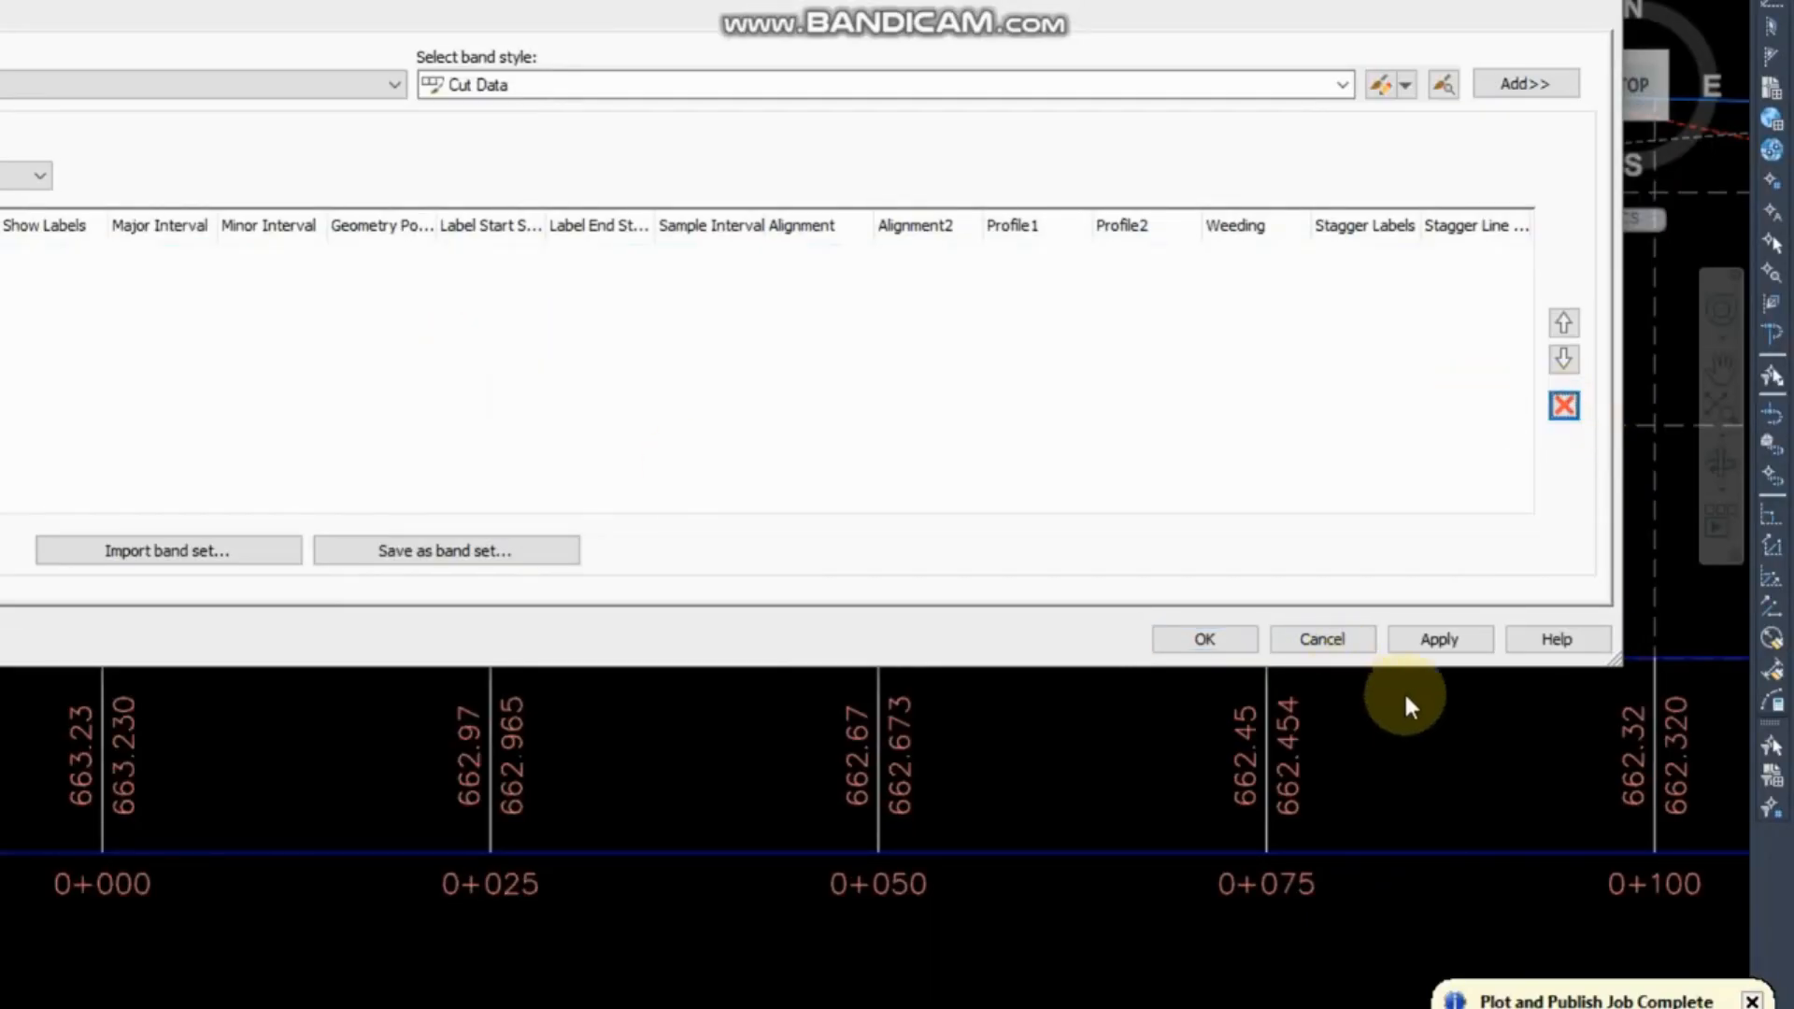
pyautogui.click(1458, 638)
pyautogui.click(1257, 645)
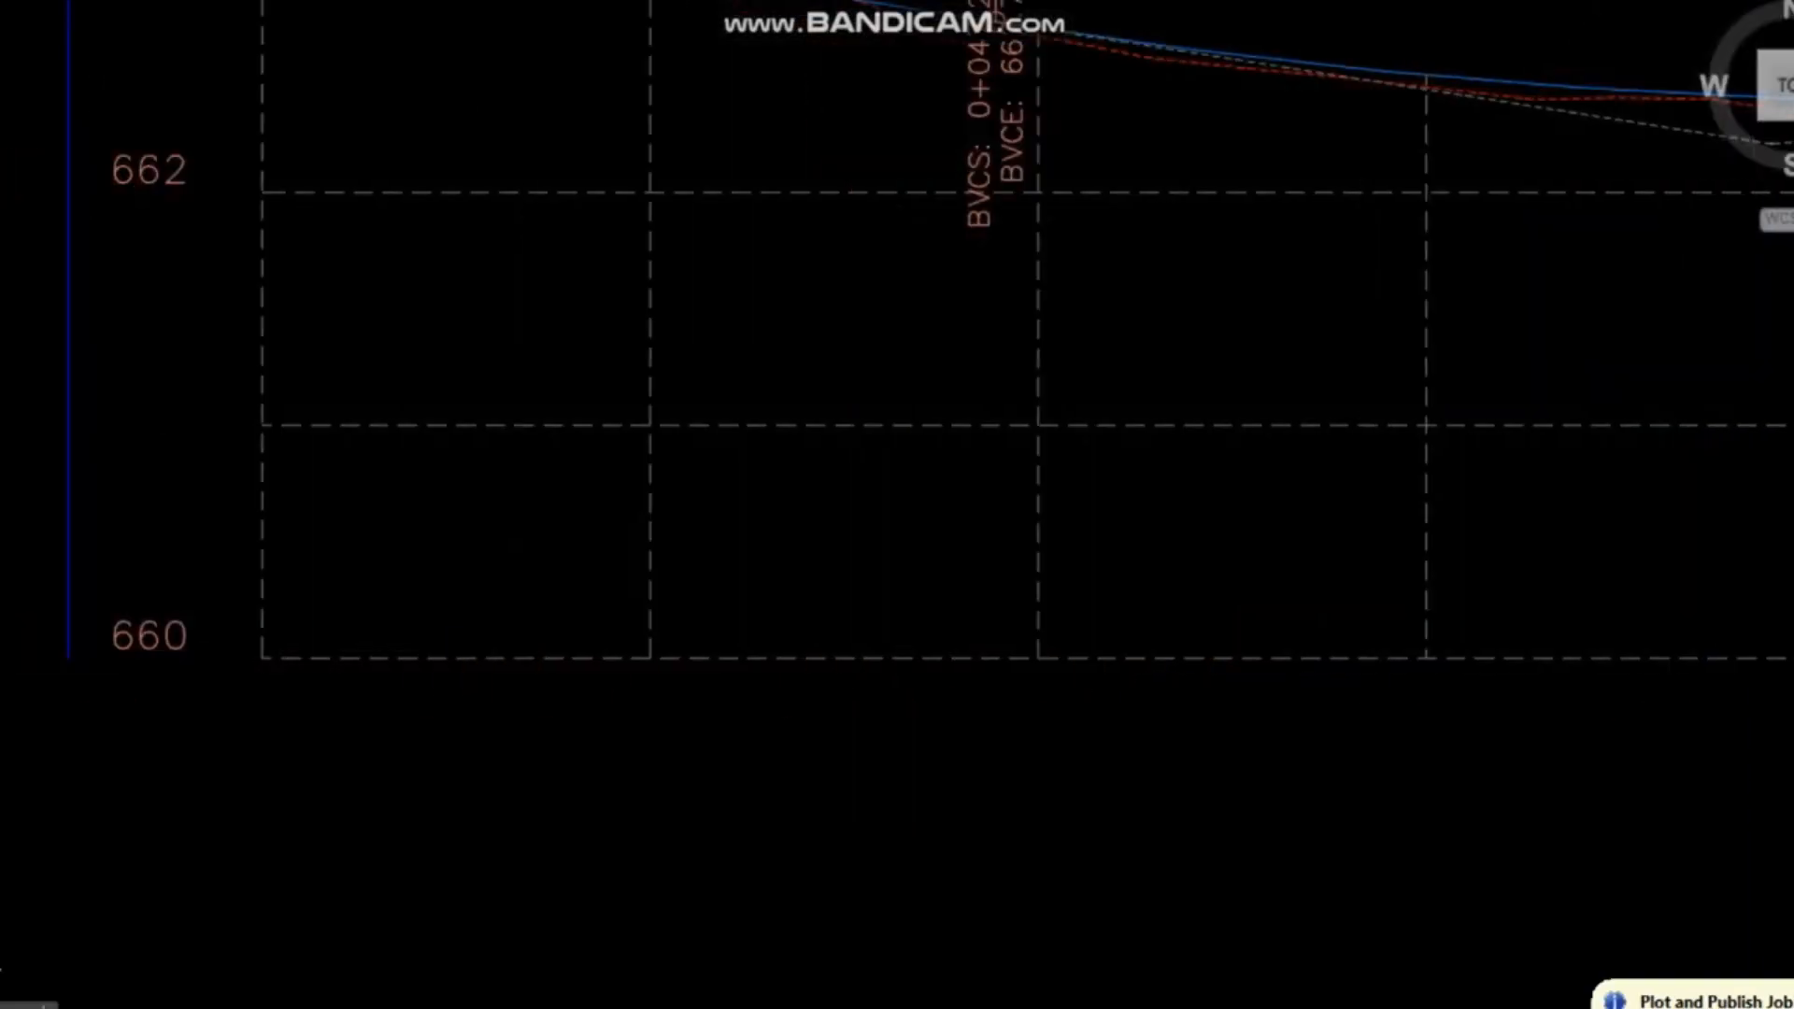
# Inspect the profile view without its data band and review the band types available in its properties.
pyautogui.scroll(-6, 1074, 664)
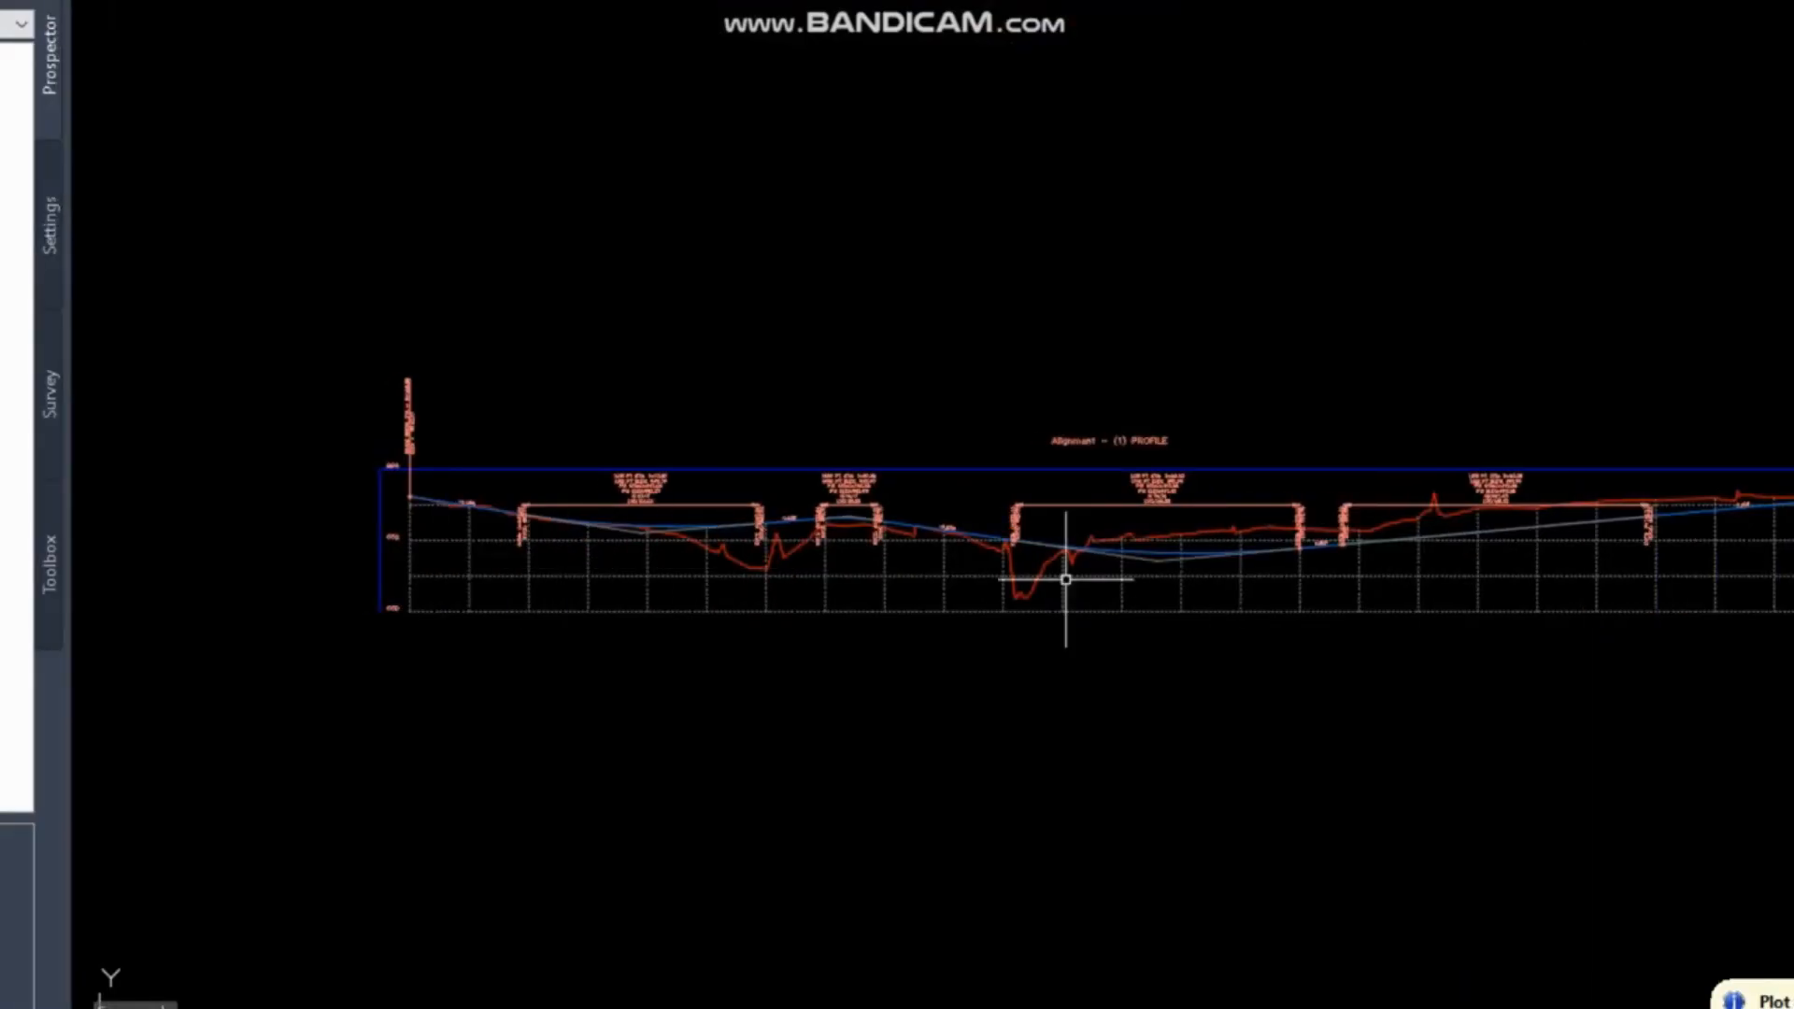
pyautogui.scroll(2, 652, 511)
pyautogui.moveTo(839, 604); pyautogui.dragTo(583, 594, button='middle')
pyautogui.scroll(-2, 822, 616)
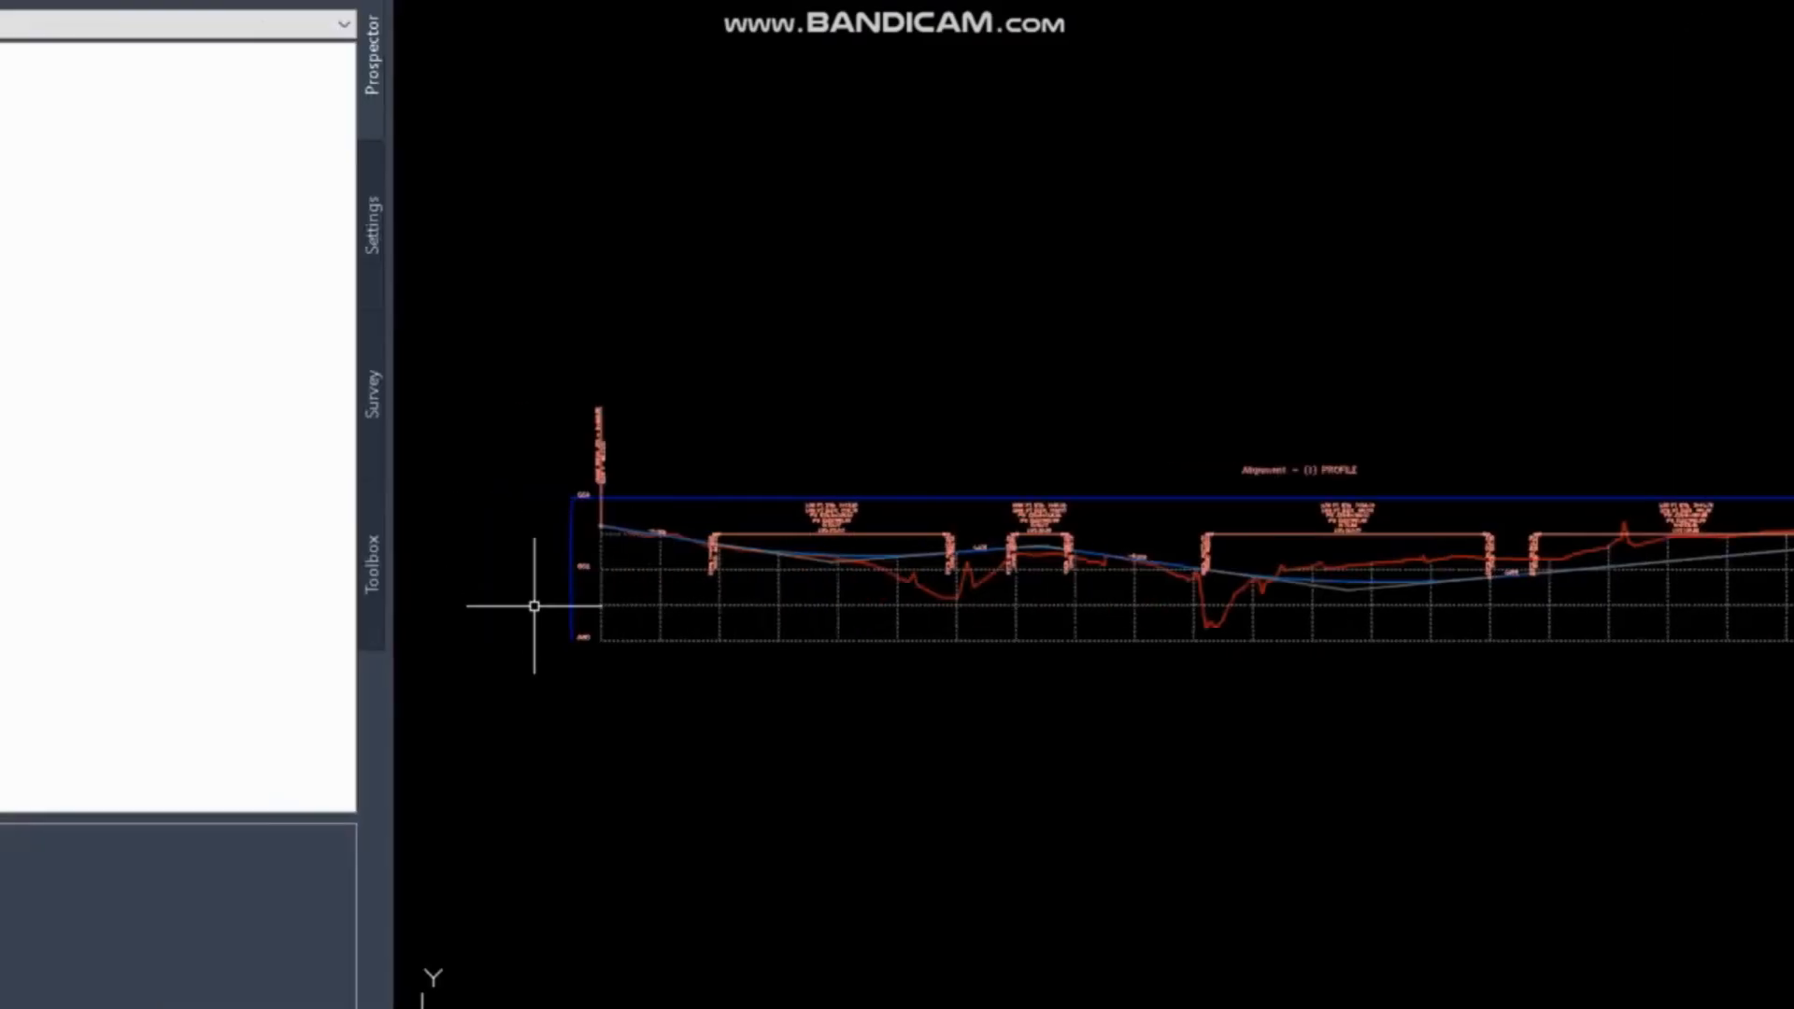
pyautogui.scroll(4, 534, 605)
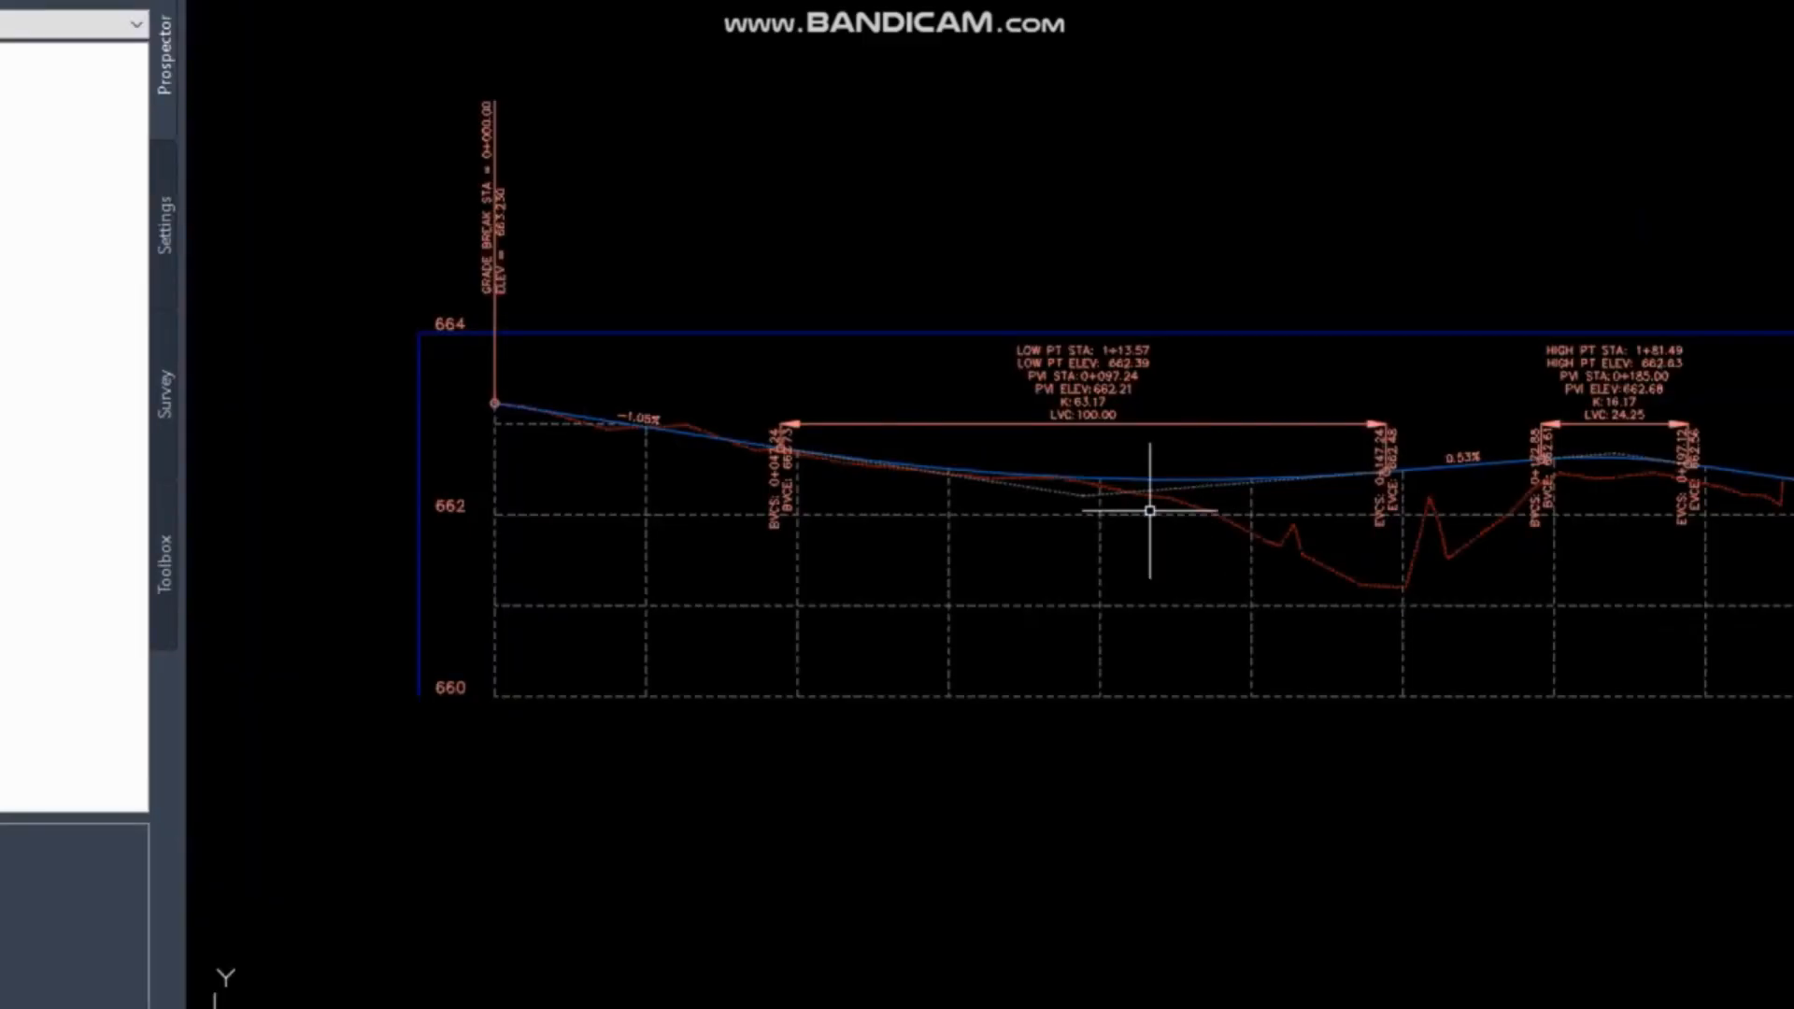
pyautogui.click(796, 658)
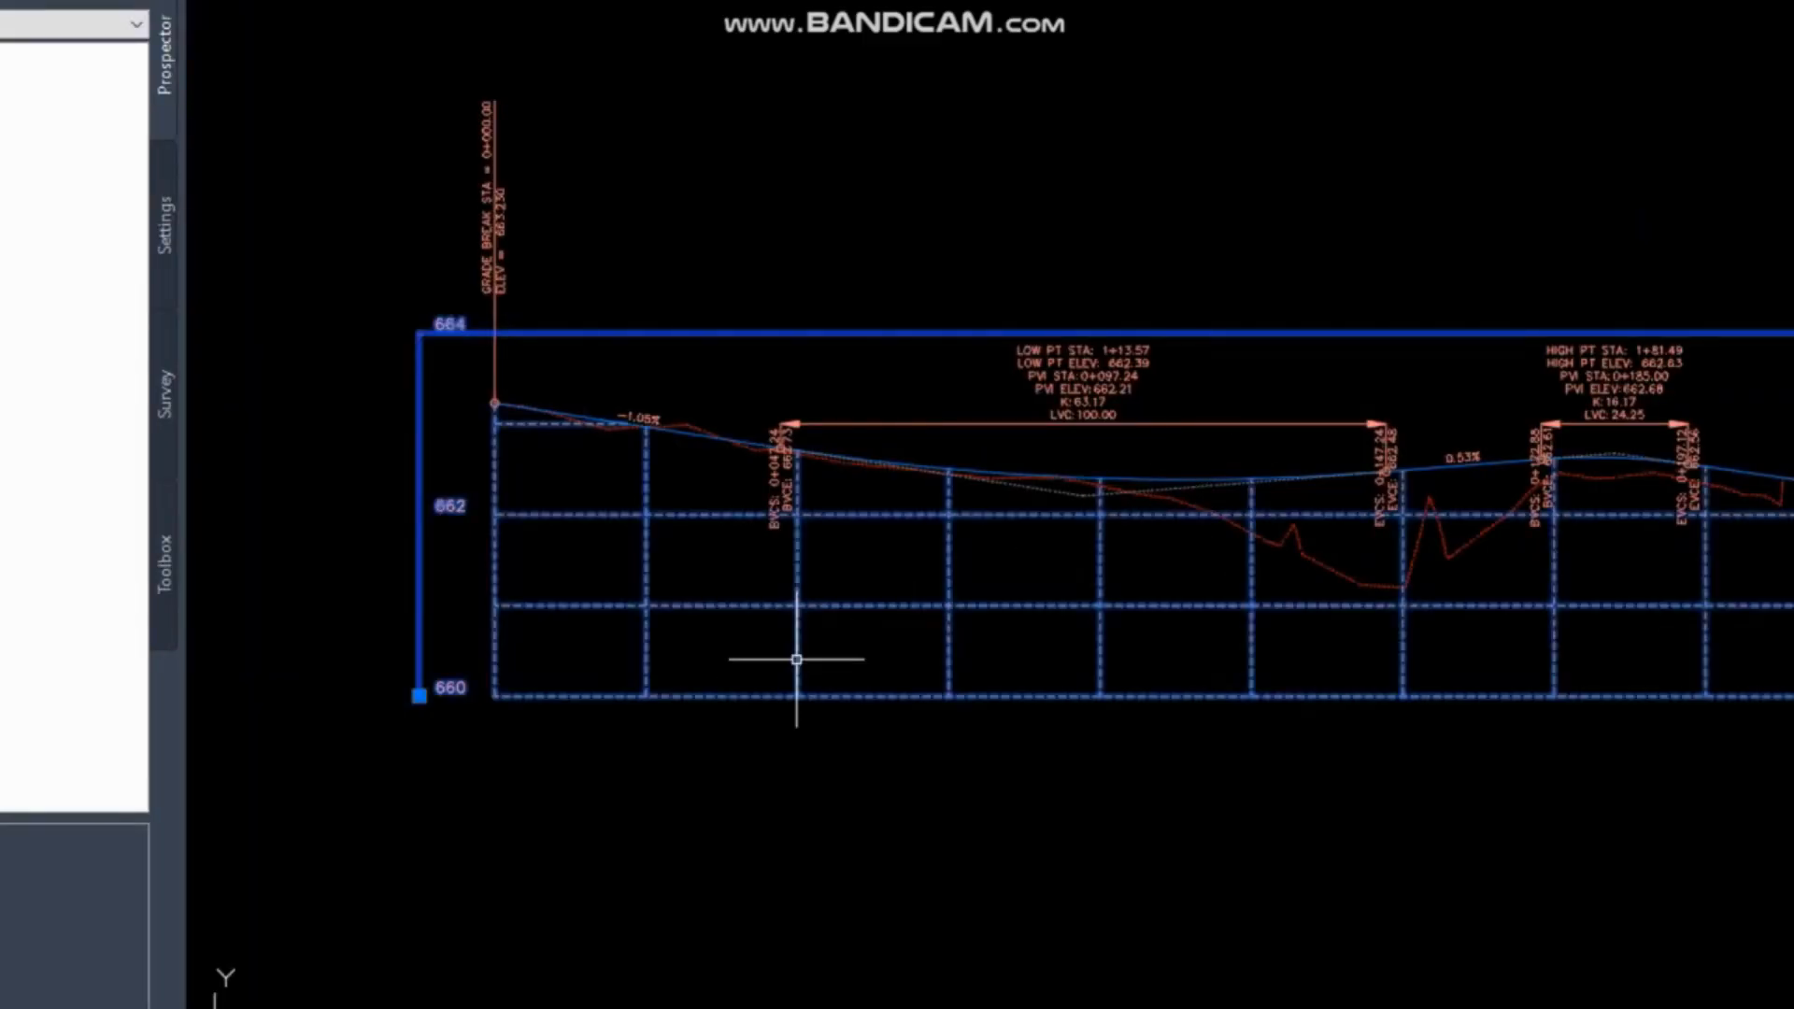
pyautogui.rightClick(796, 659)
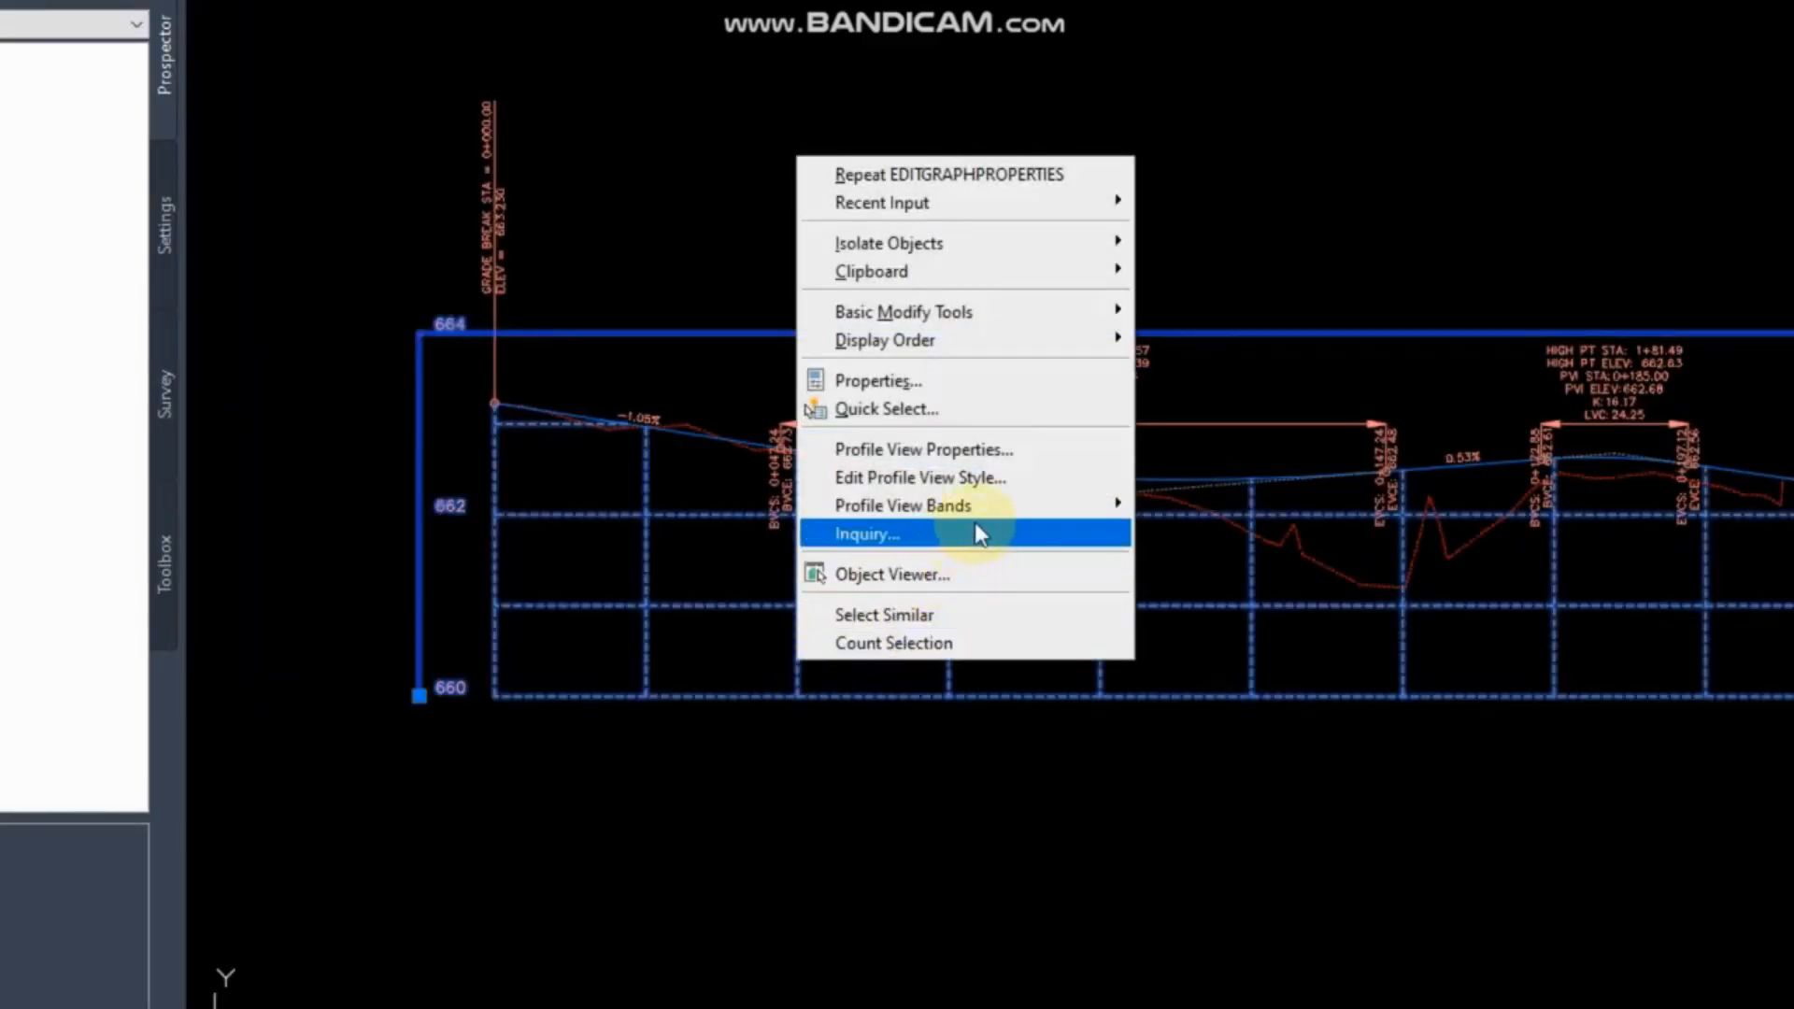
pyautogui.click(966, 450)
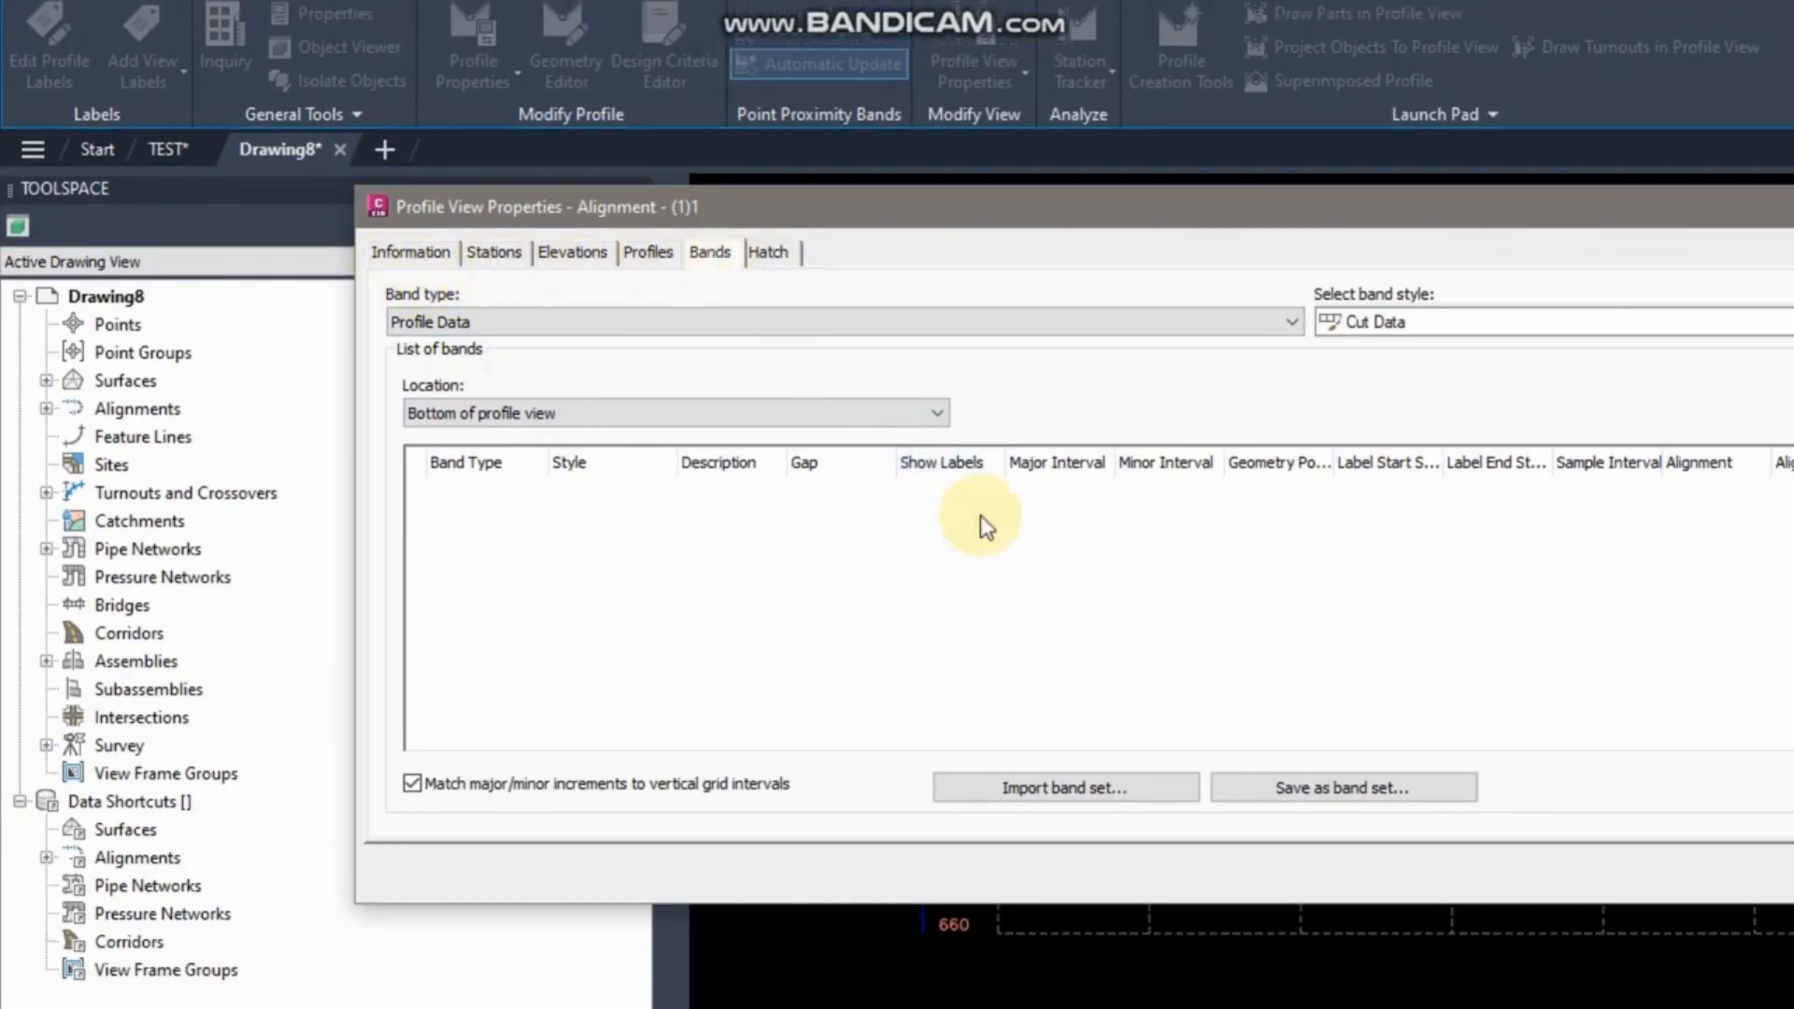
pyautogui.click(546, 320)
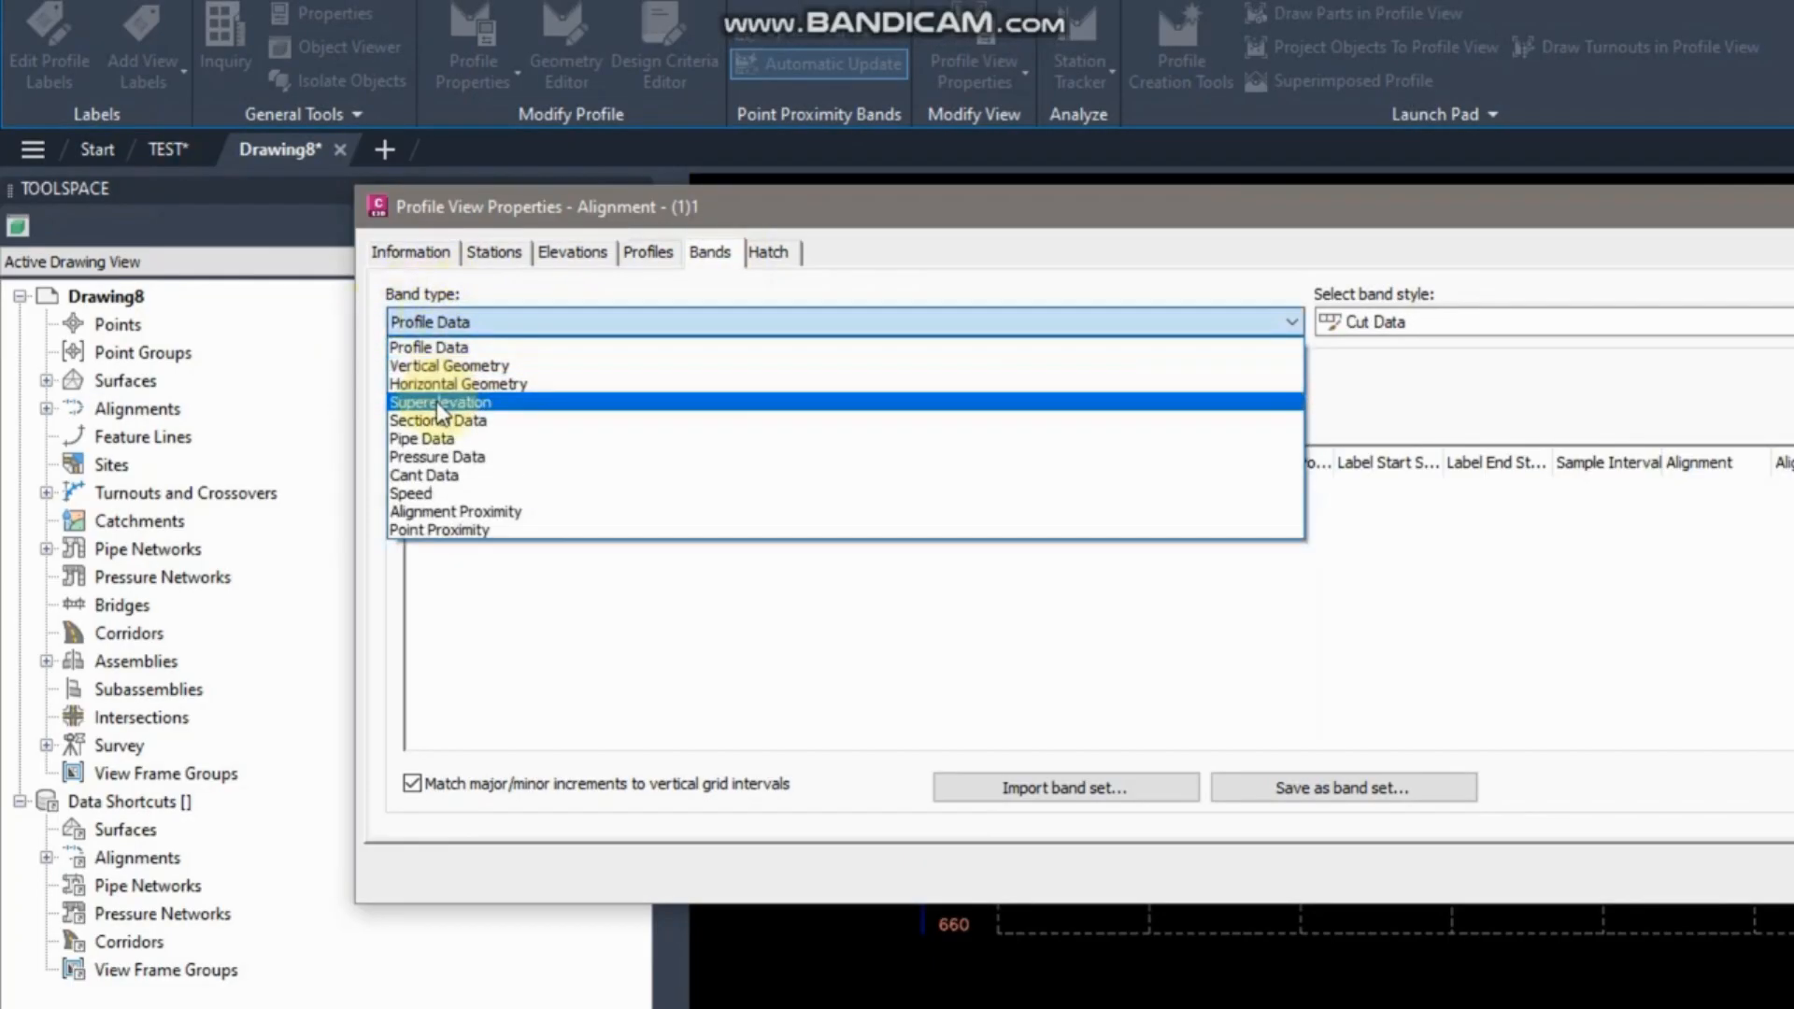
pyautogui.click(513, 286)
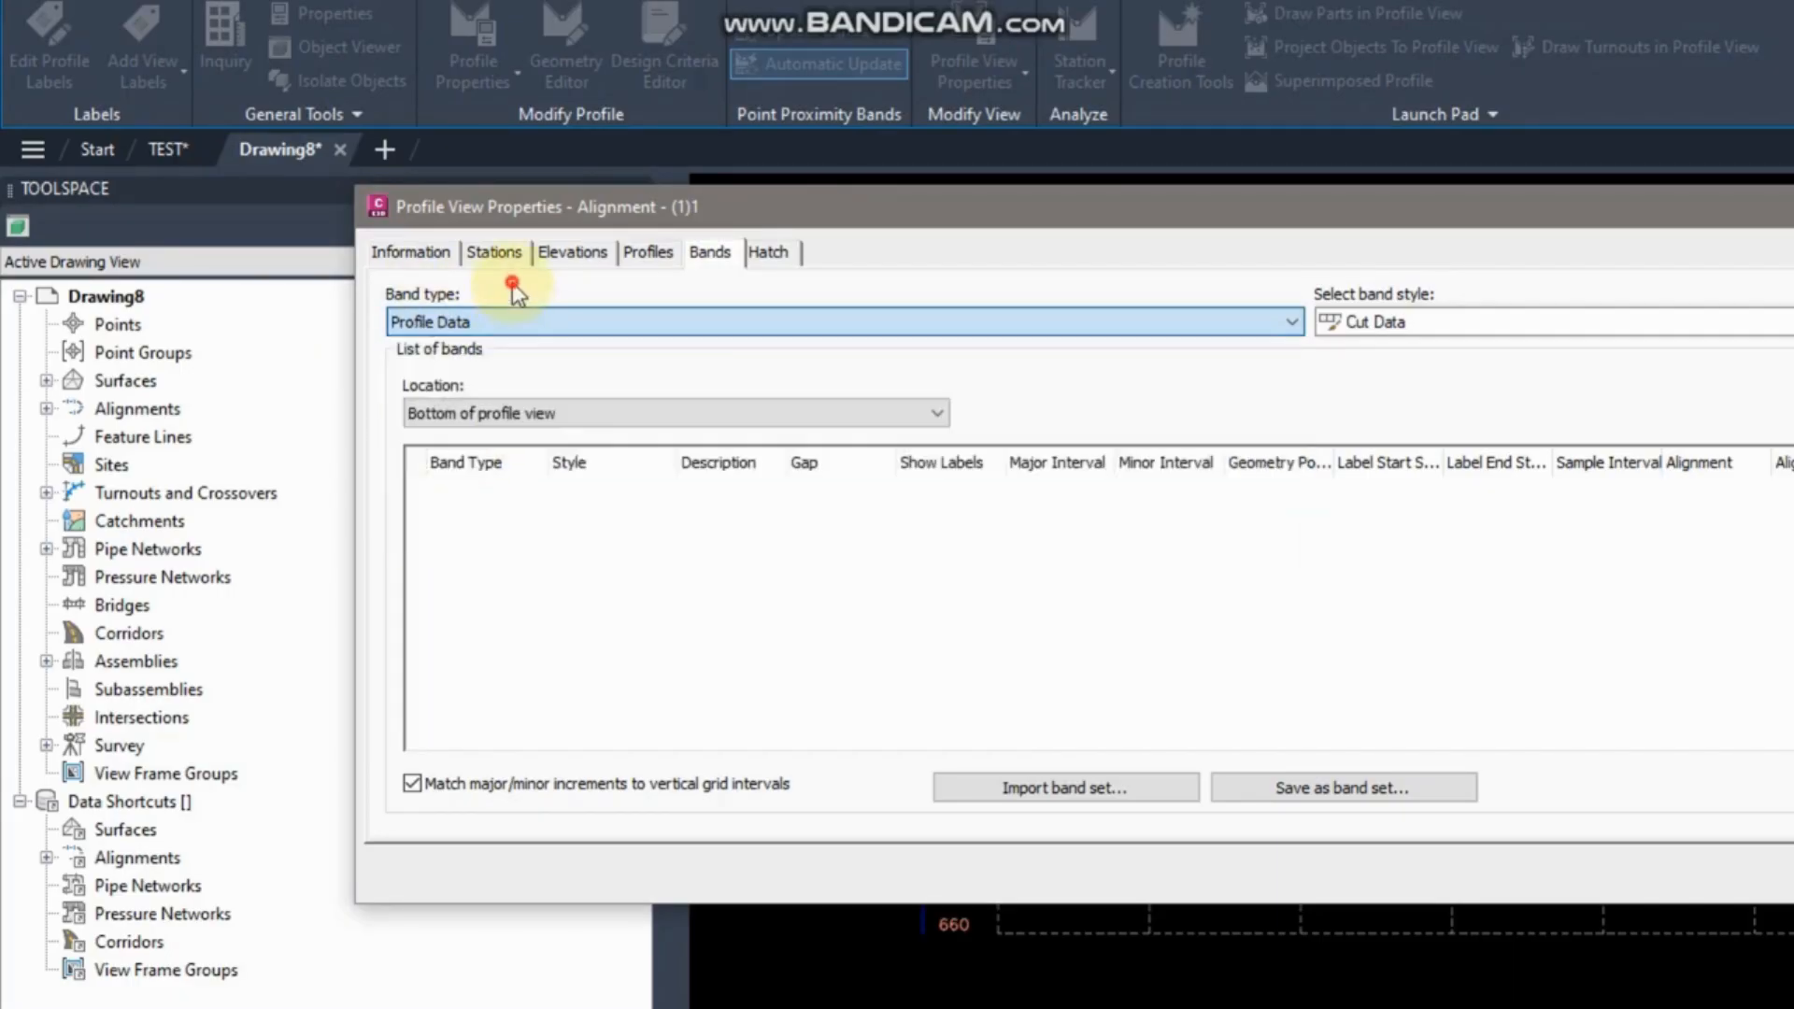
# Try to add an Elevations and Stations profile data band below the profile view, labelling the NGL profile's geometry points.
pyautogui.click(1347, 323)
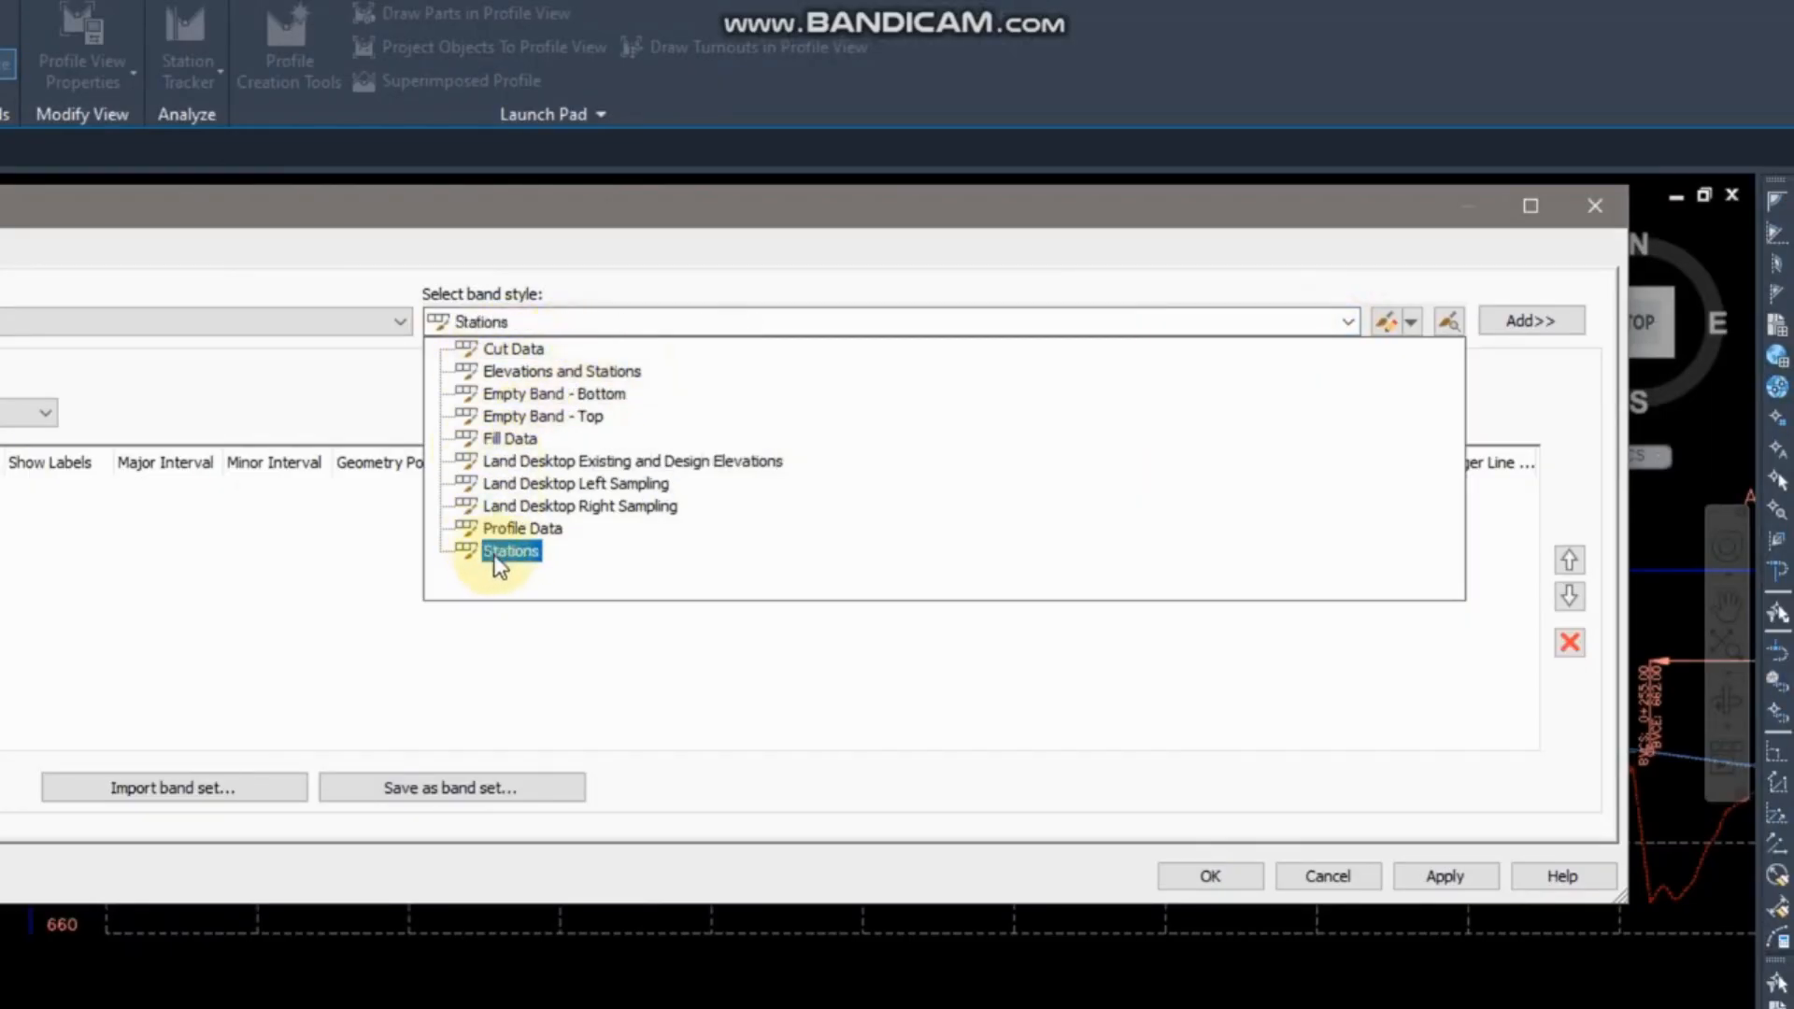
pyautogui.click(550, 374)
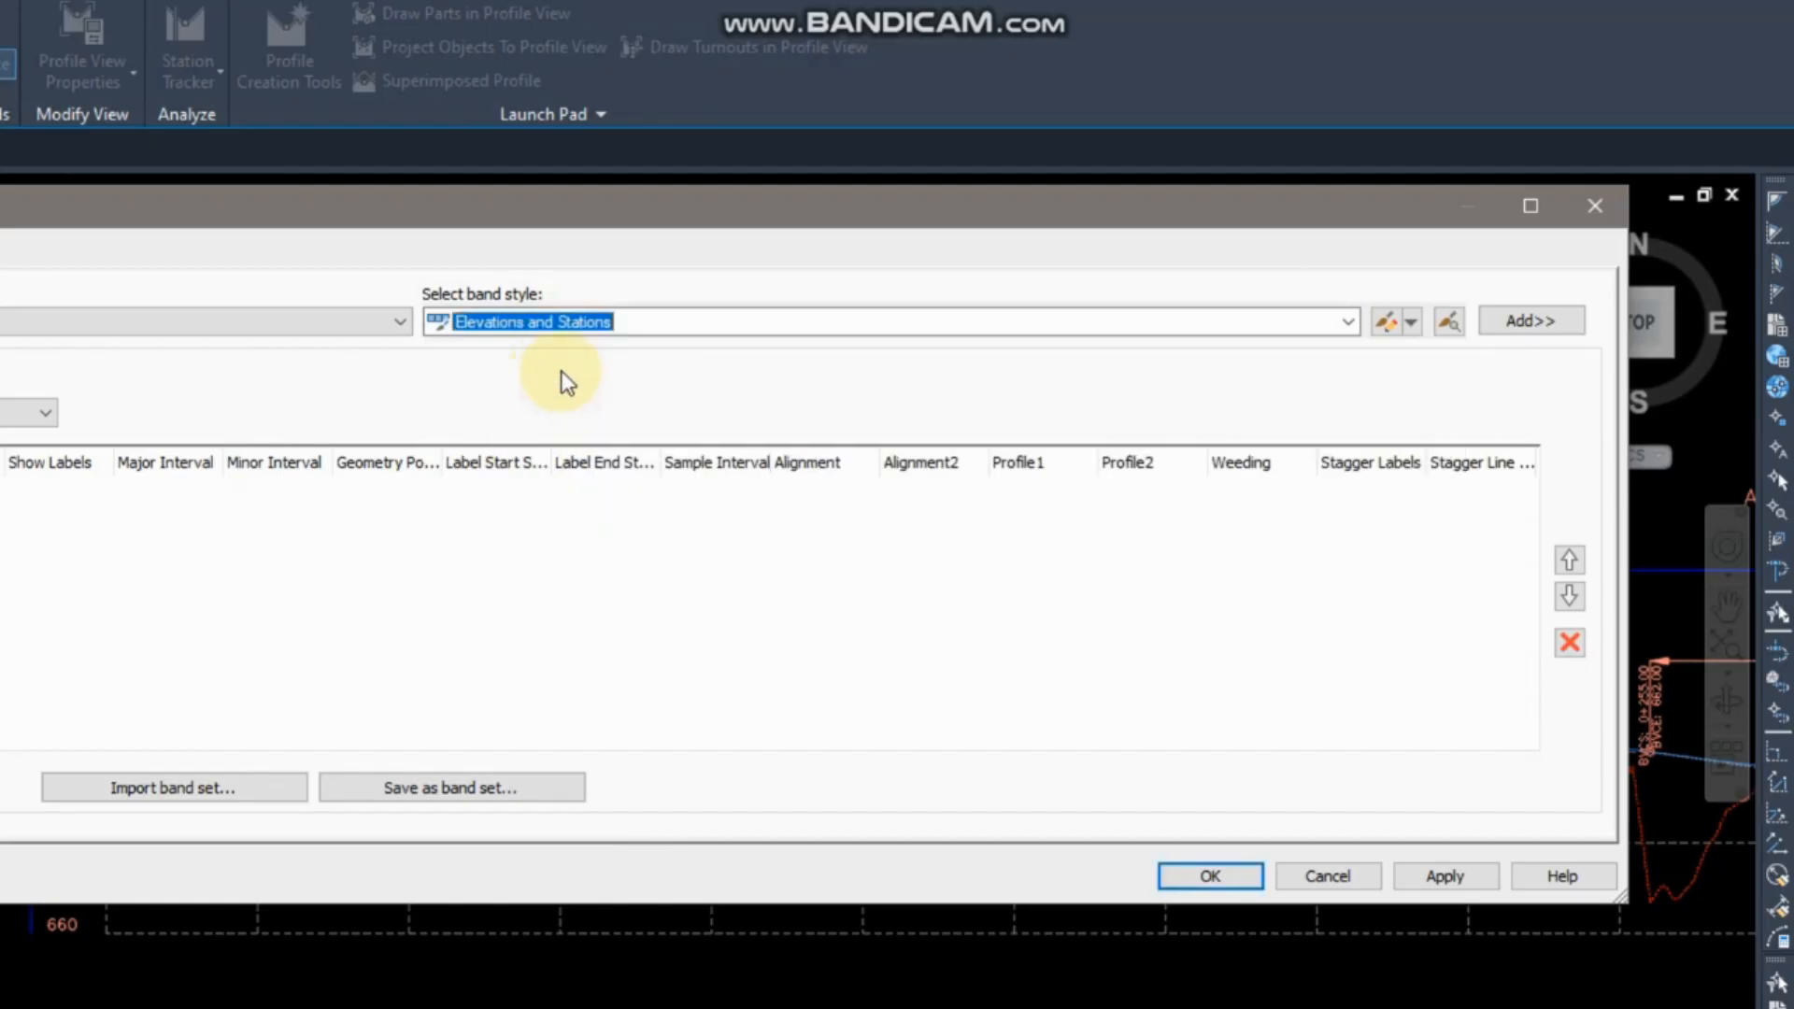
pyautogui.click(1519, 322)
pyautogui.click(658, 318)
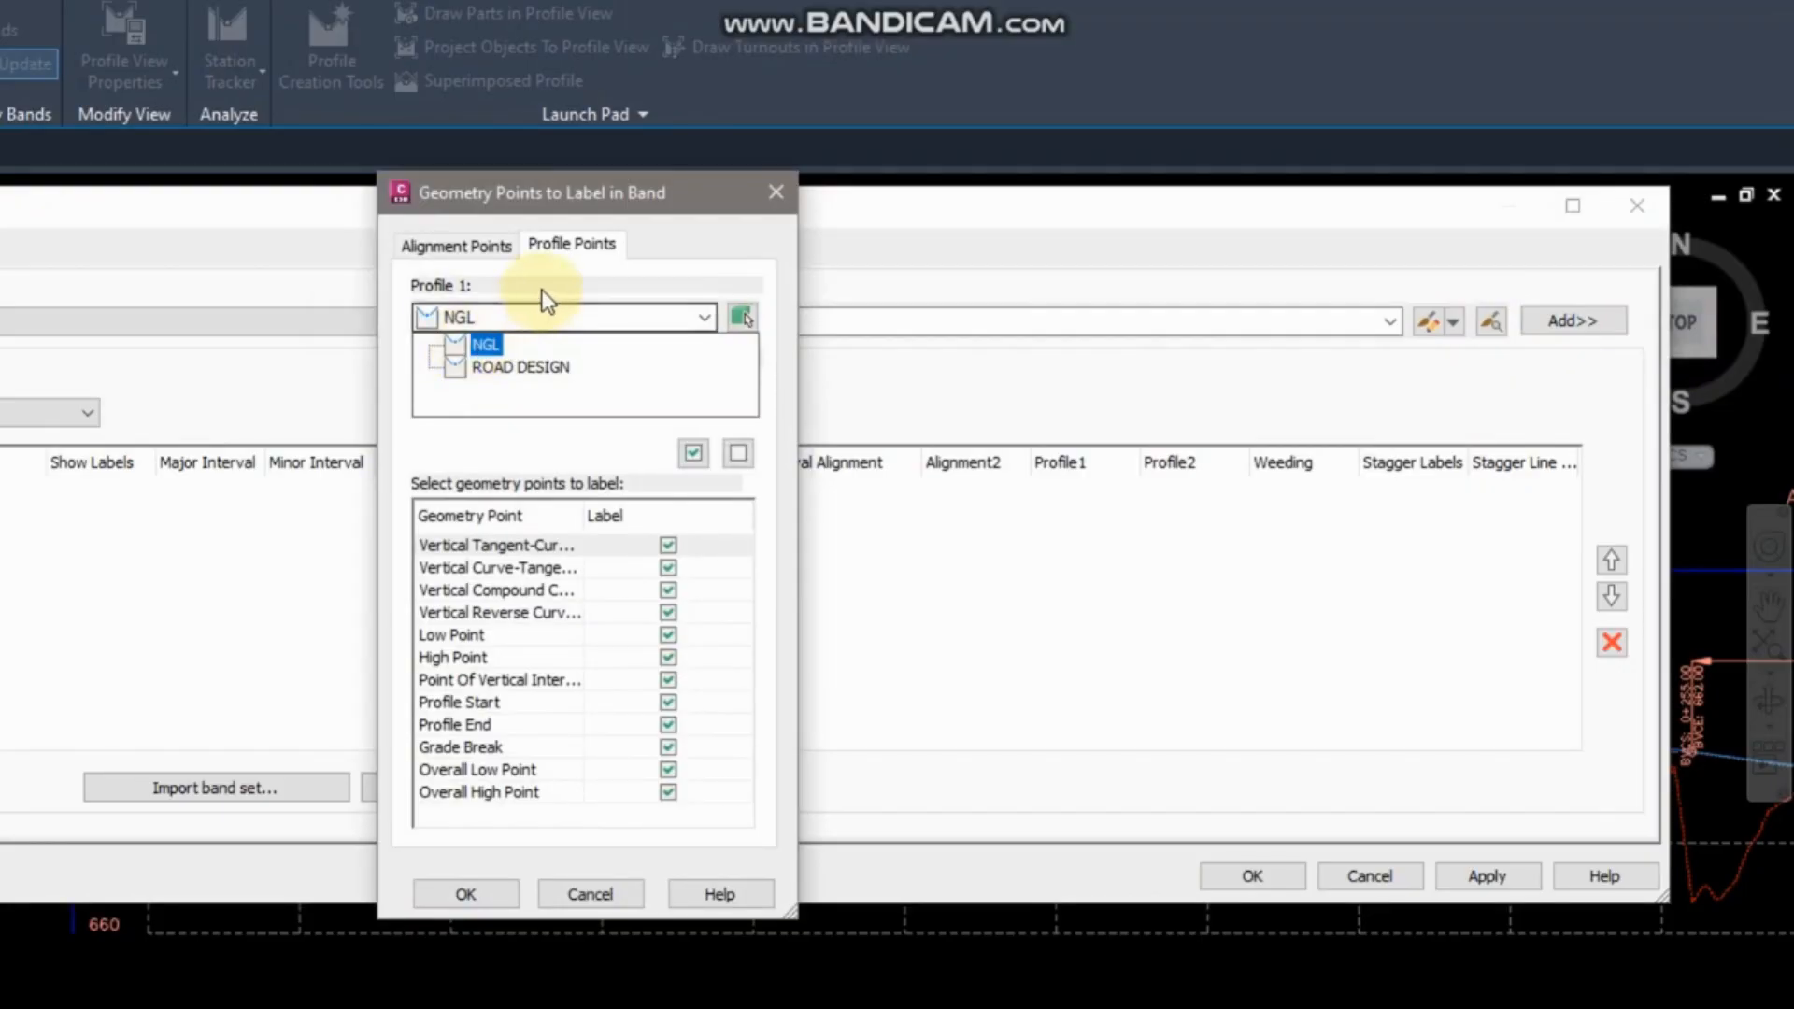
pyautogui.click(467, 327)
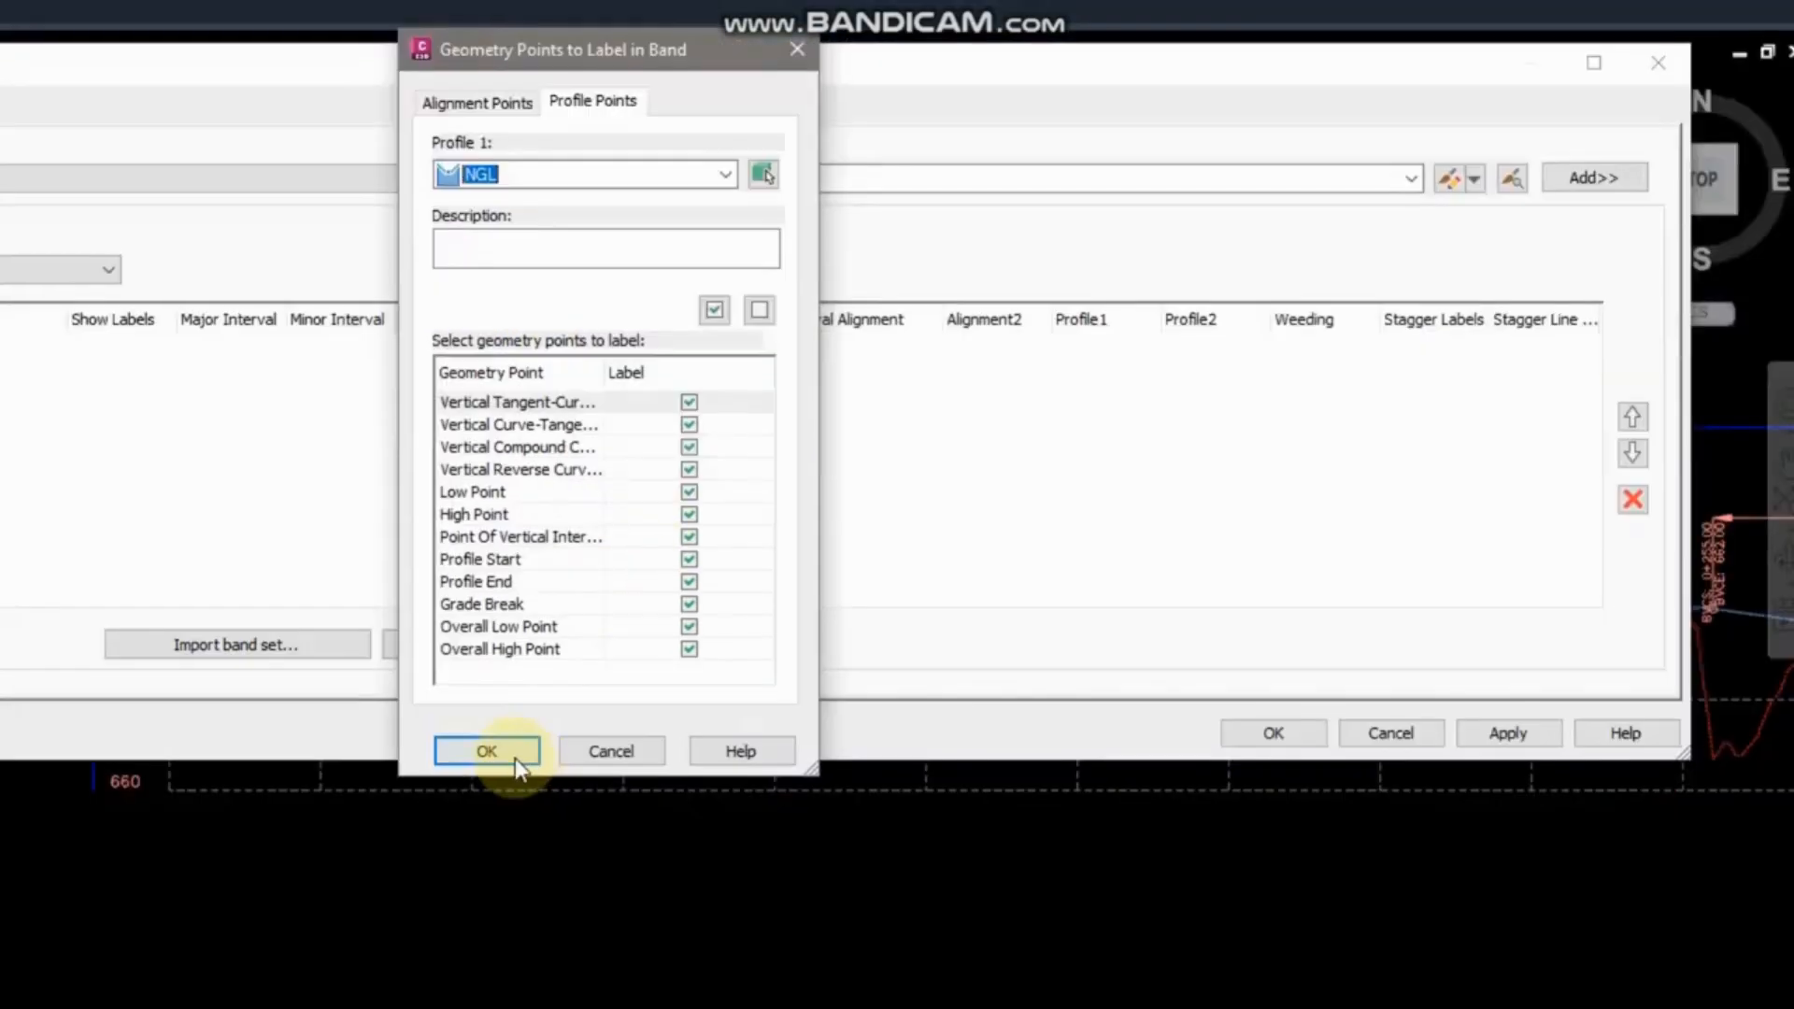
pyautogui.click(496, 895)
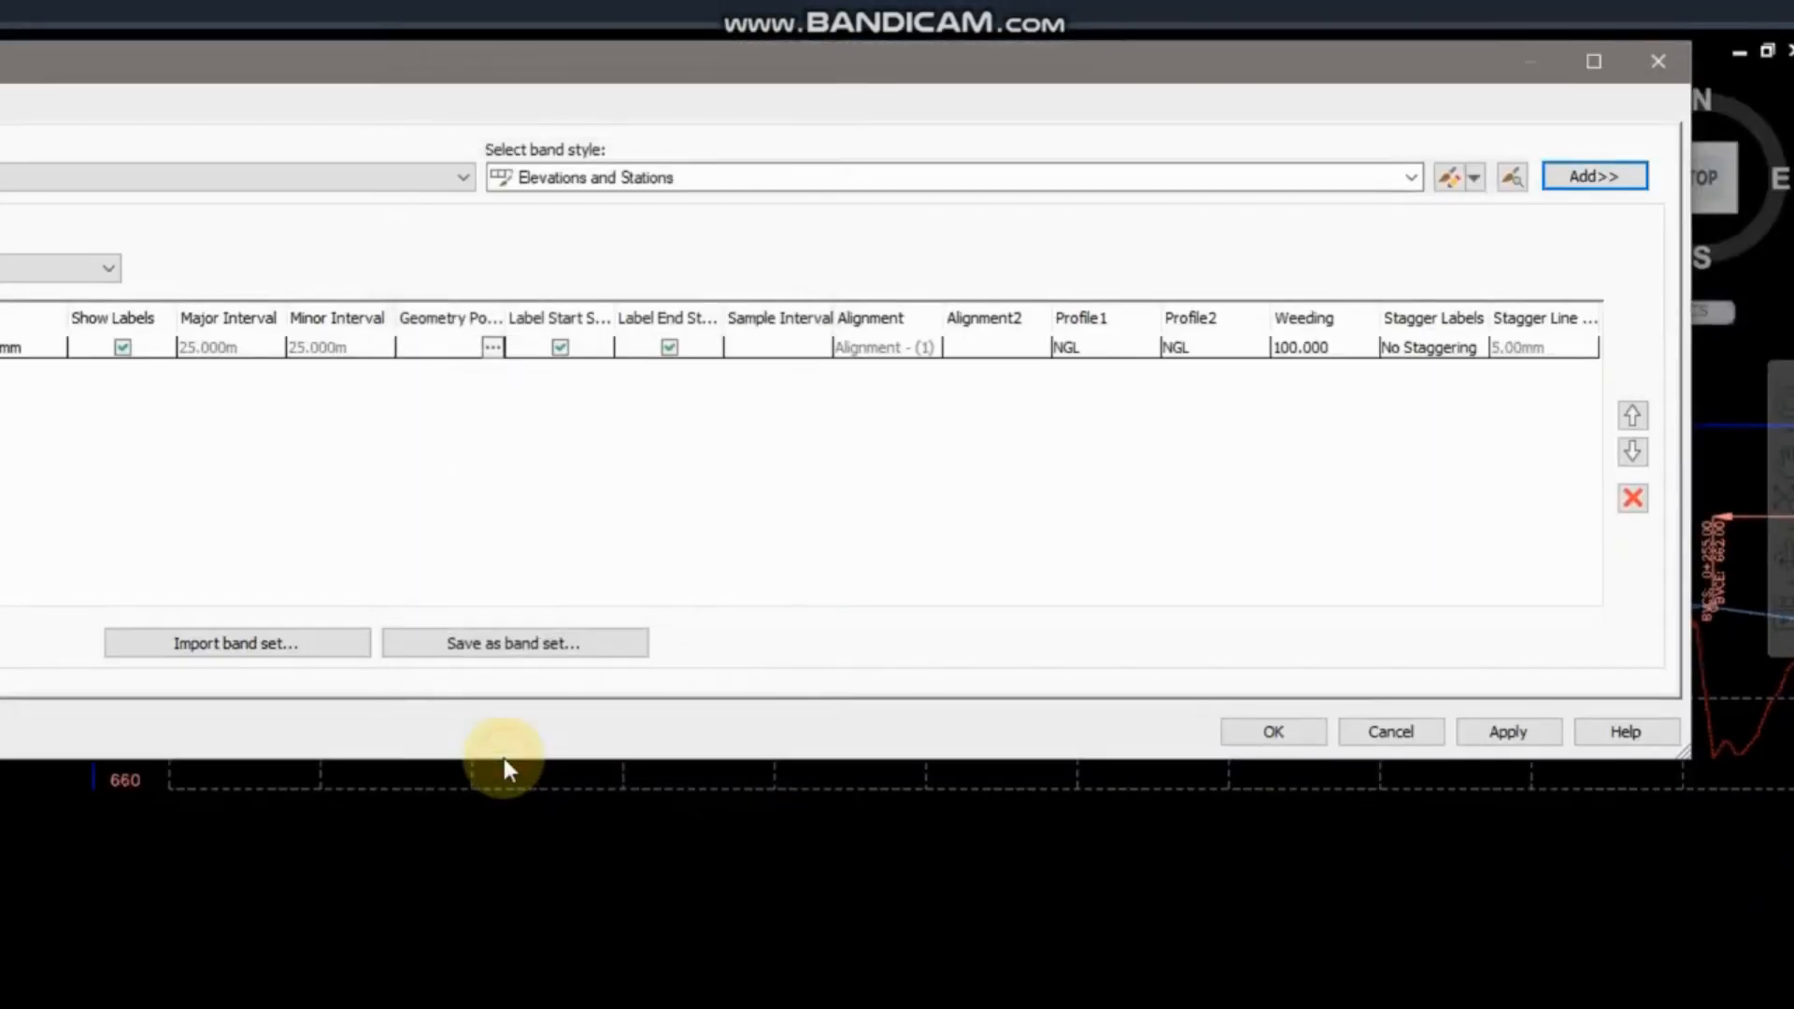
# Start a new profile data band style from the added band's style selection and name it NGL.
pyautogui.click(531, 351)
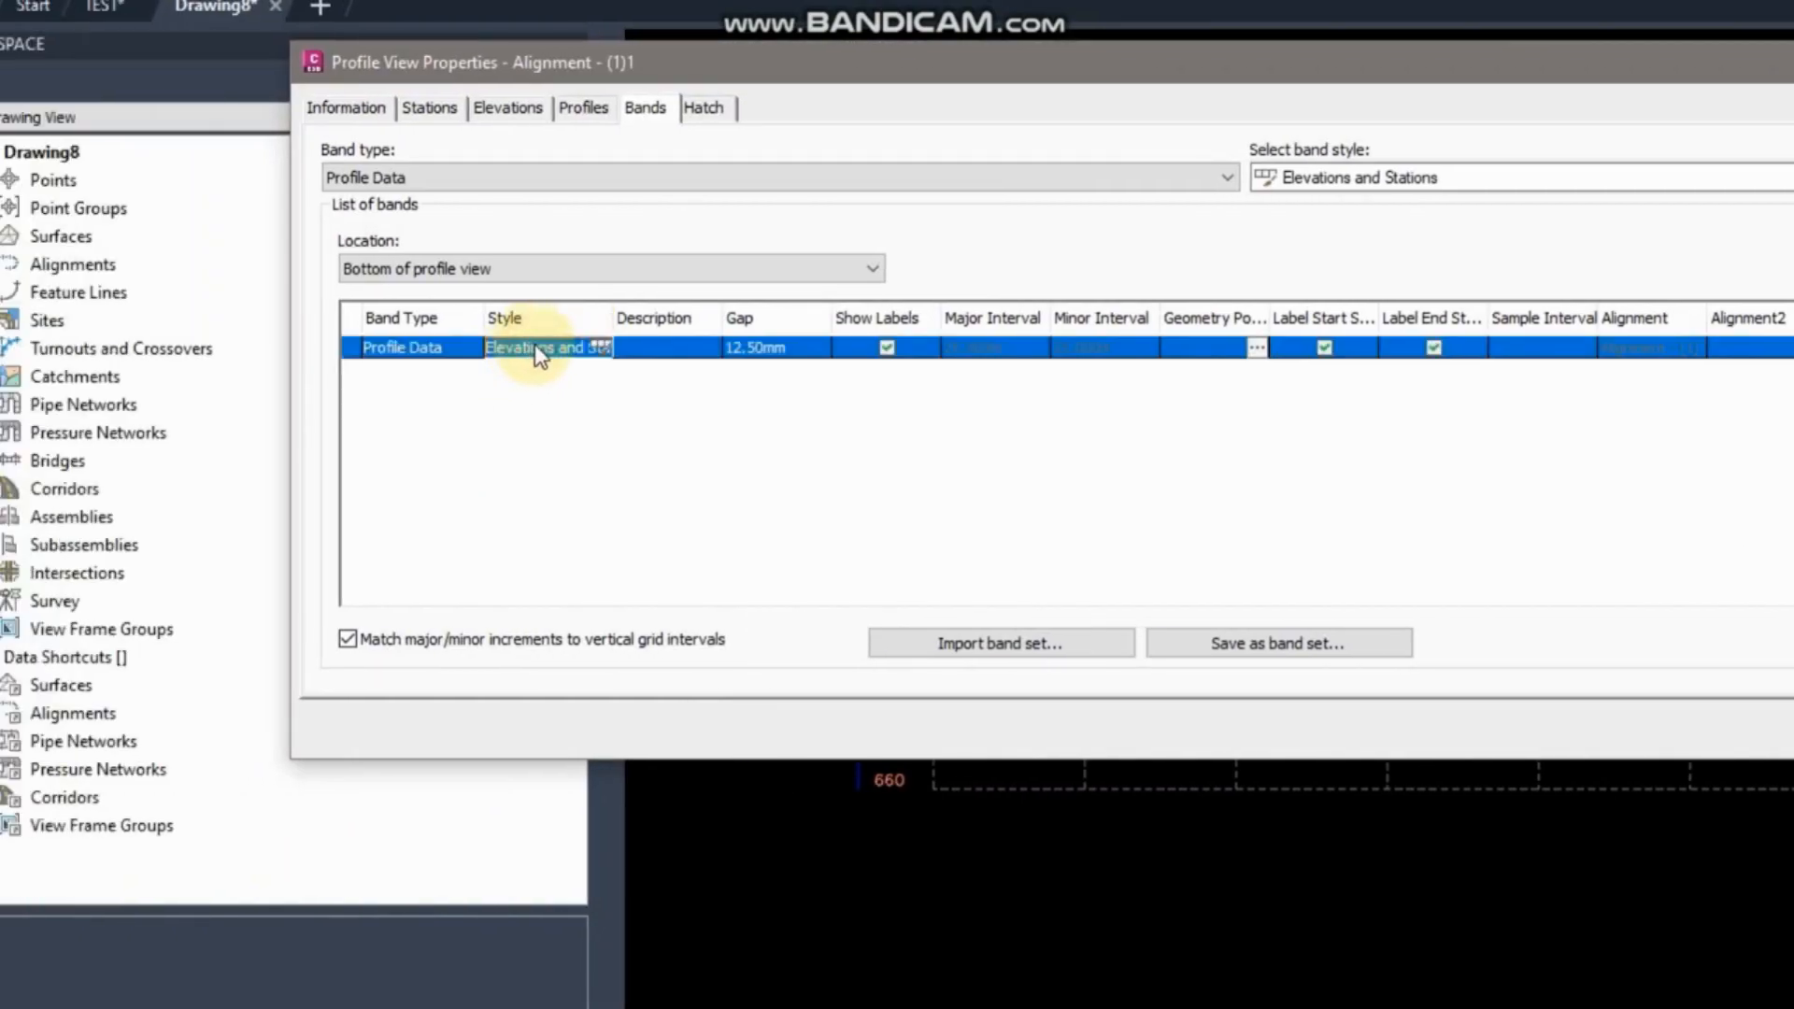
pyautogui.click(601, 349)
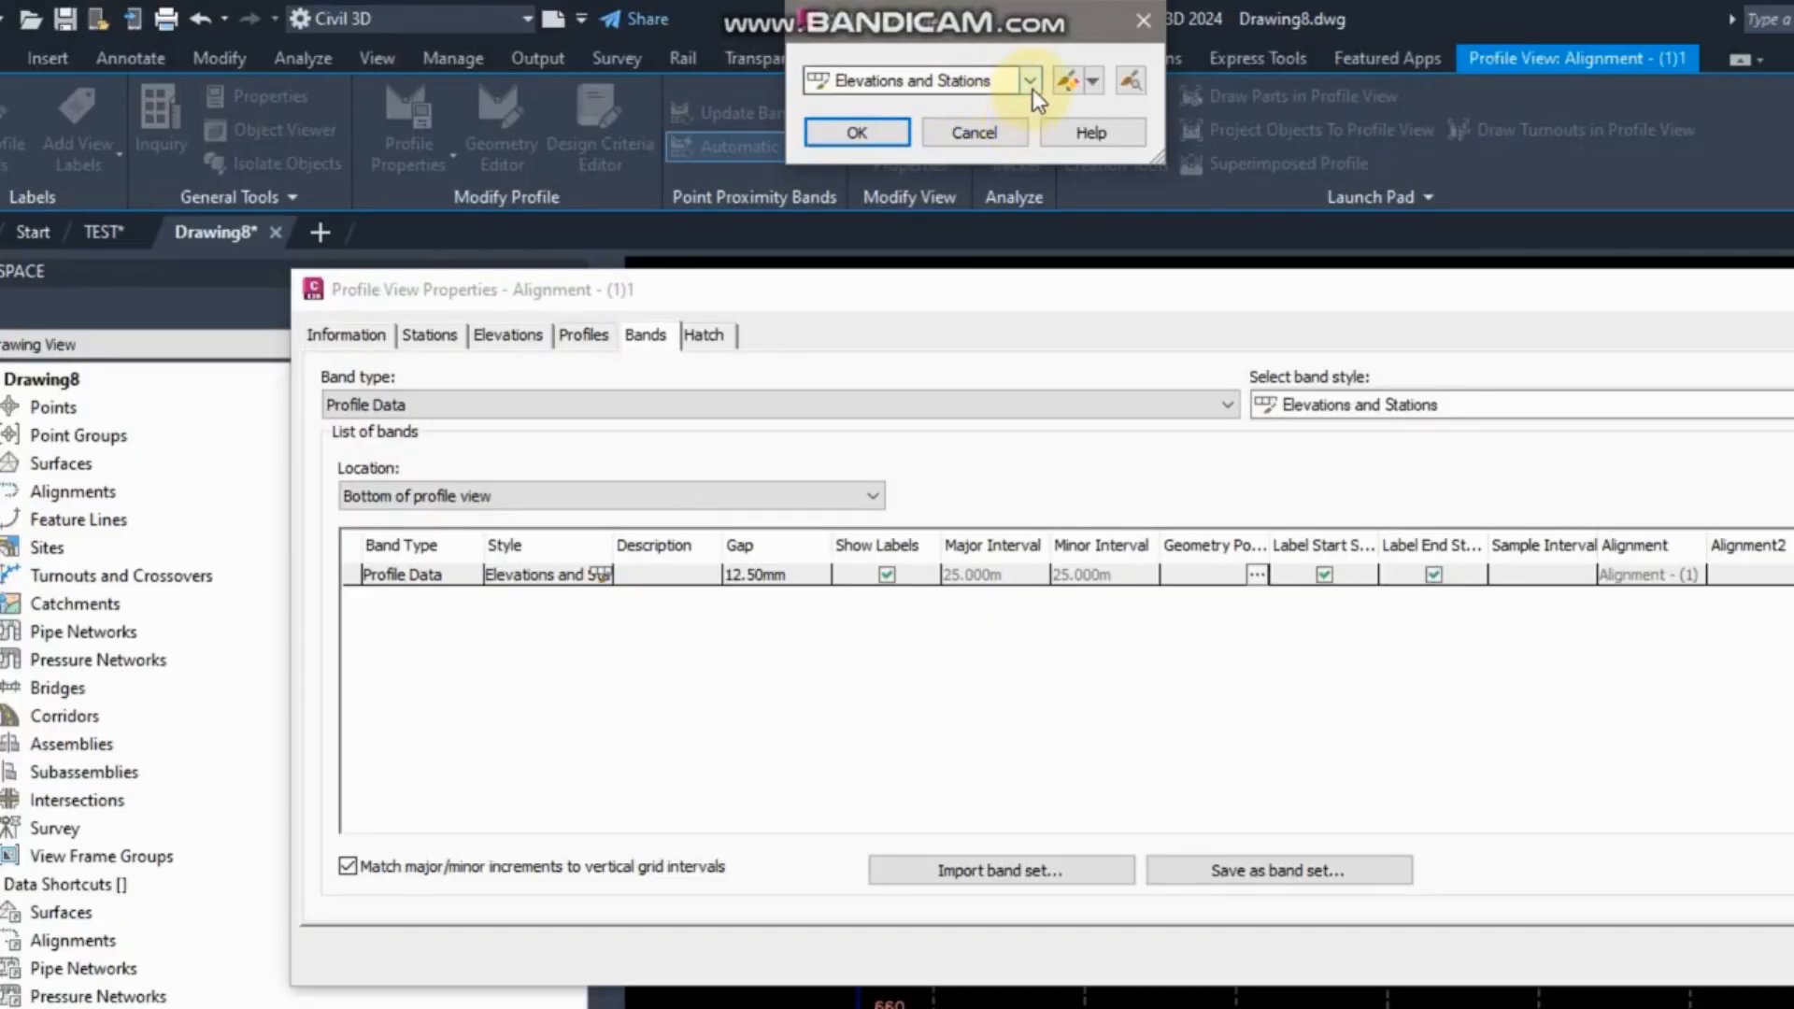
pyautogui.click(1095, 86)
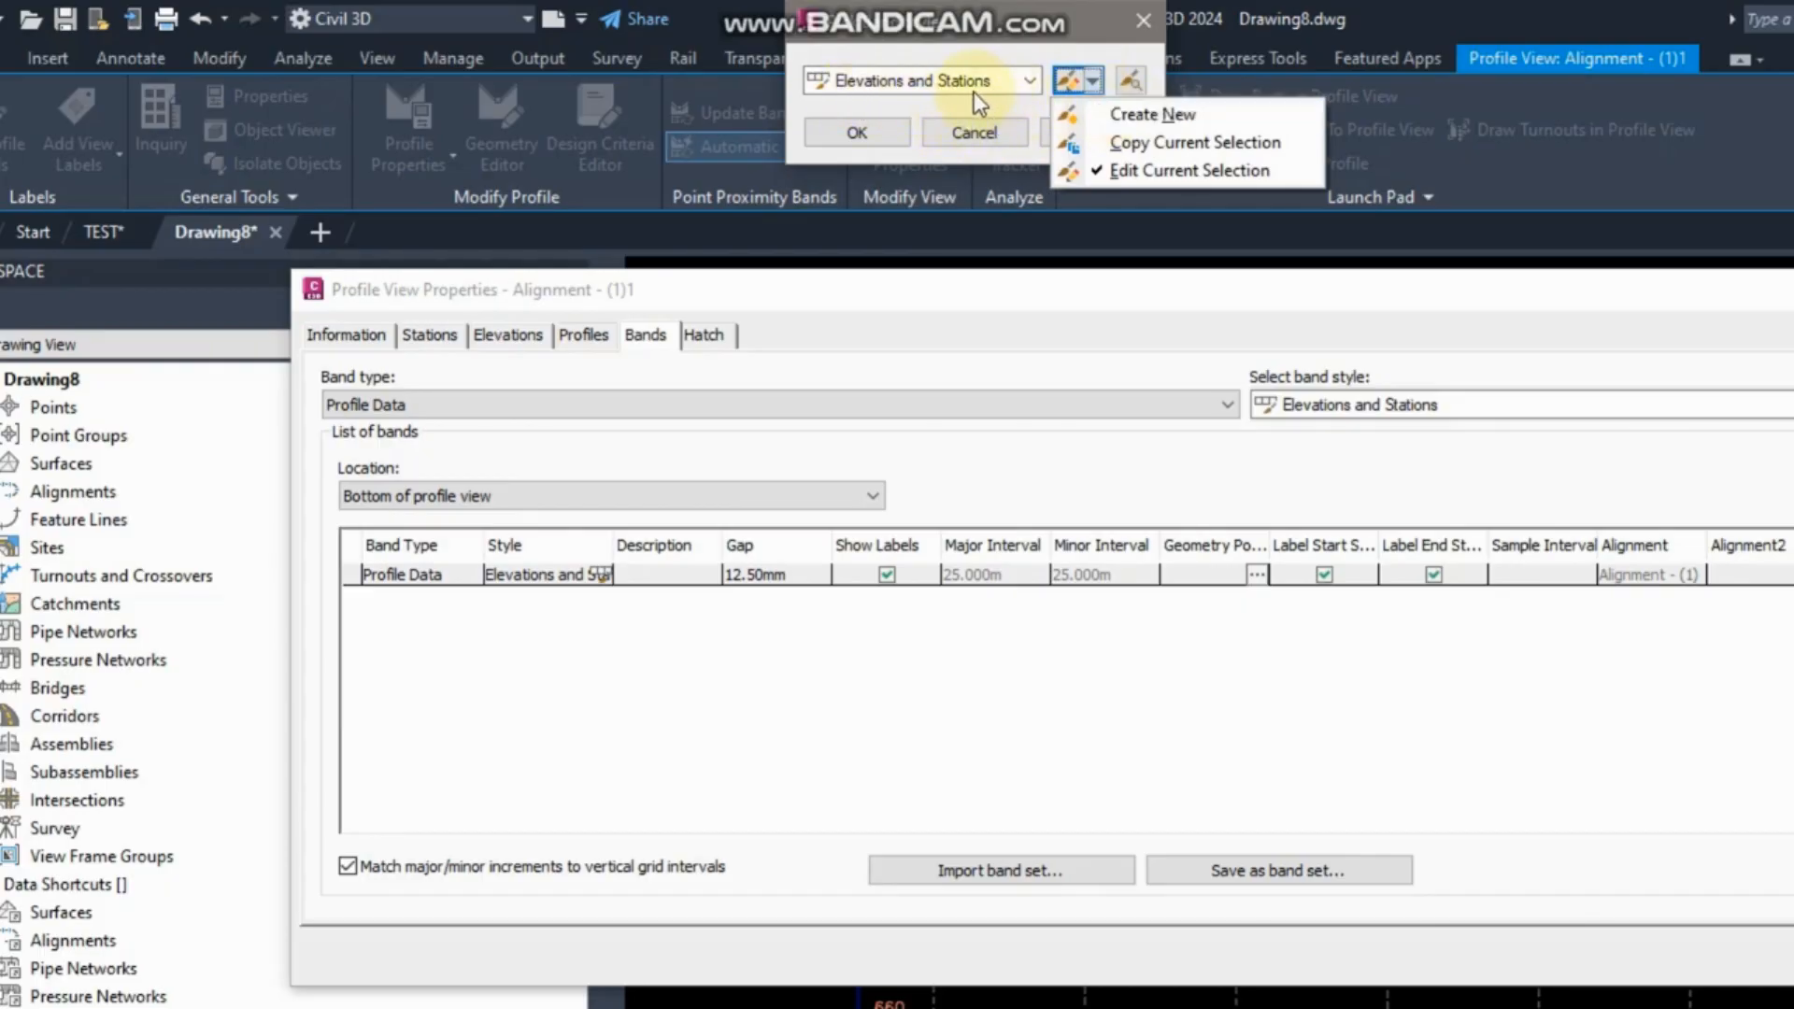
pyautogui.click(1120, 113)
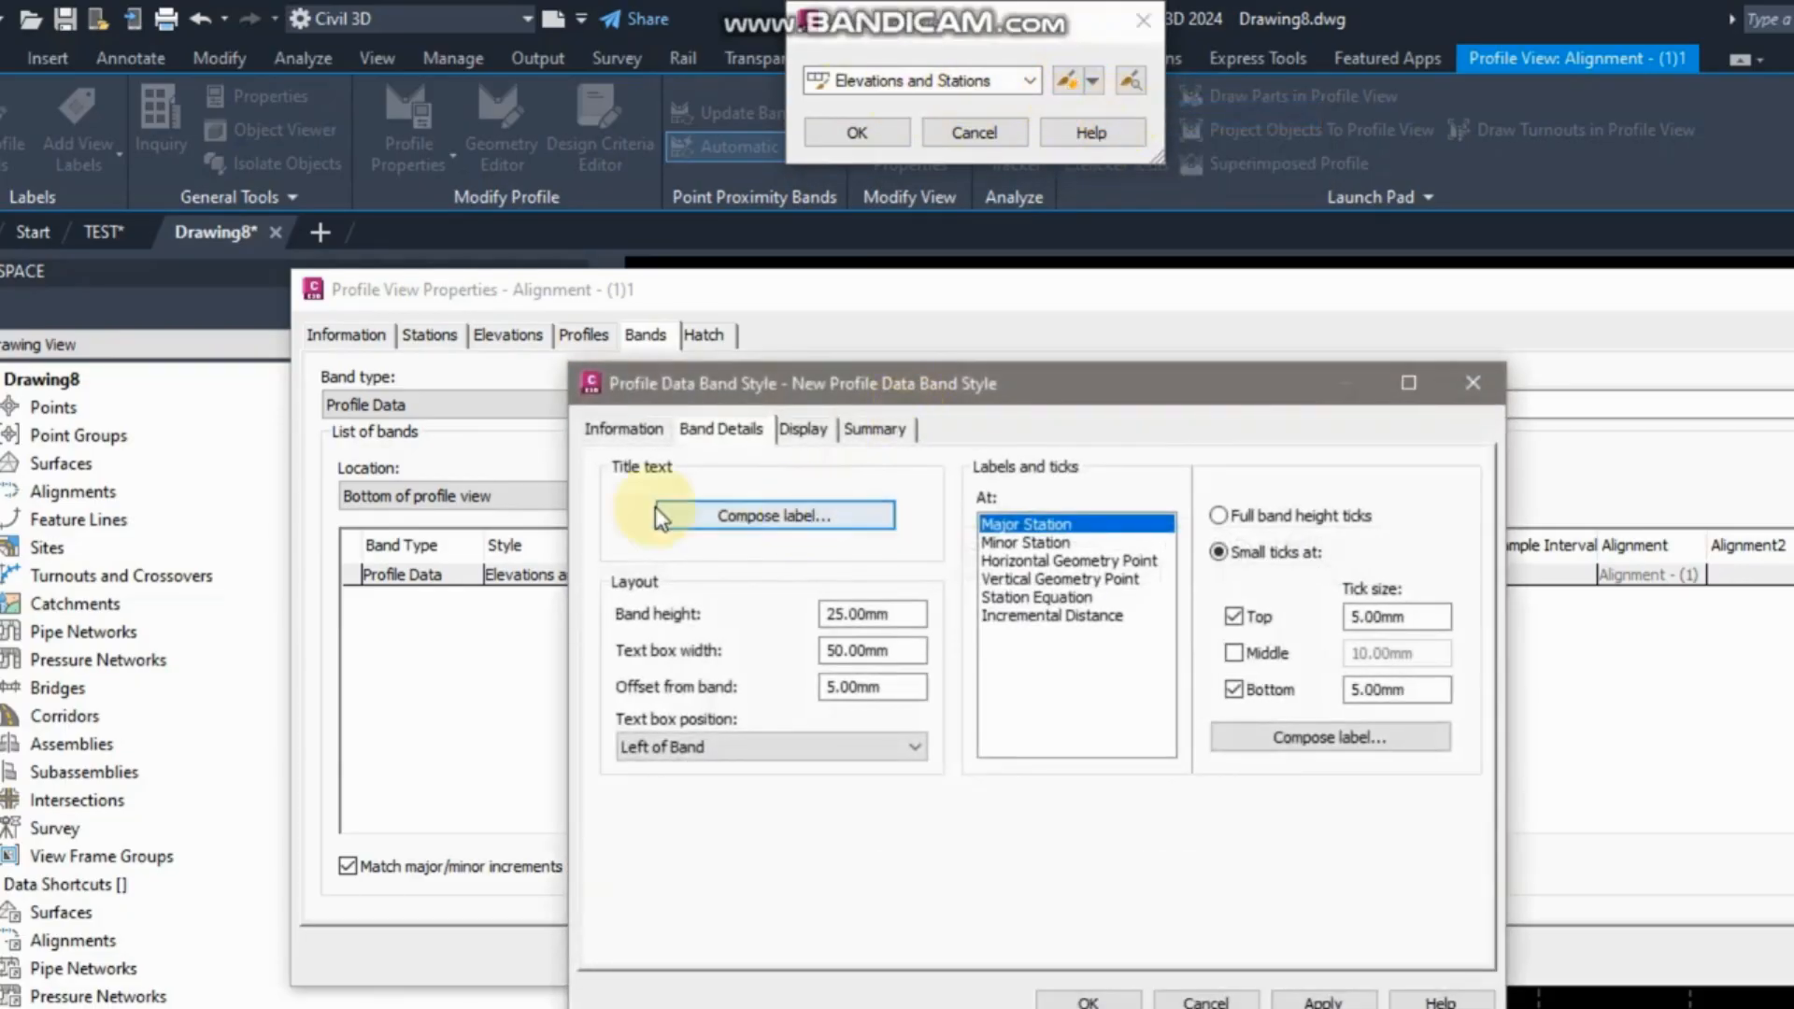
pyautogui.click(624, 428)
pyautogui.moveTo(813, 493); pyautogui.dragTo(387, 500)
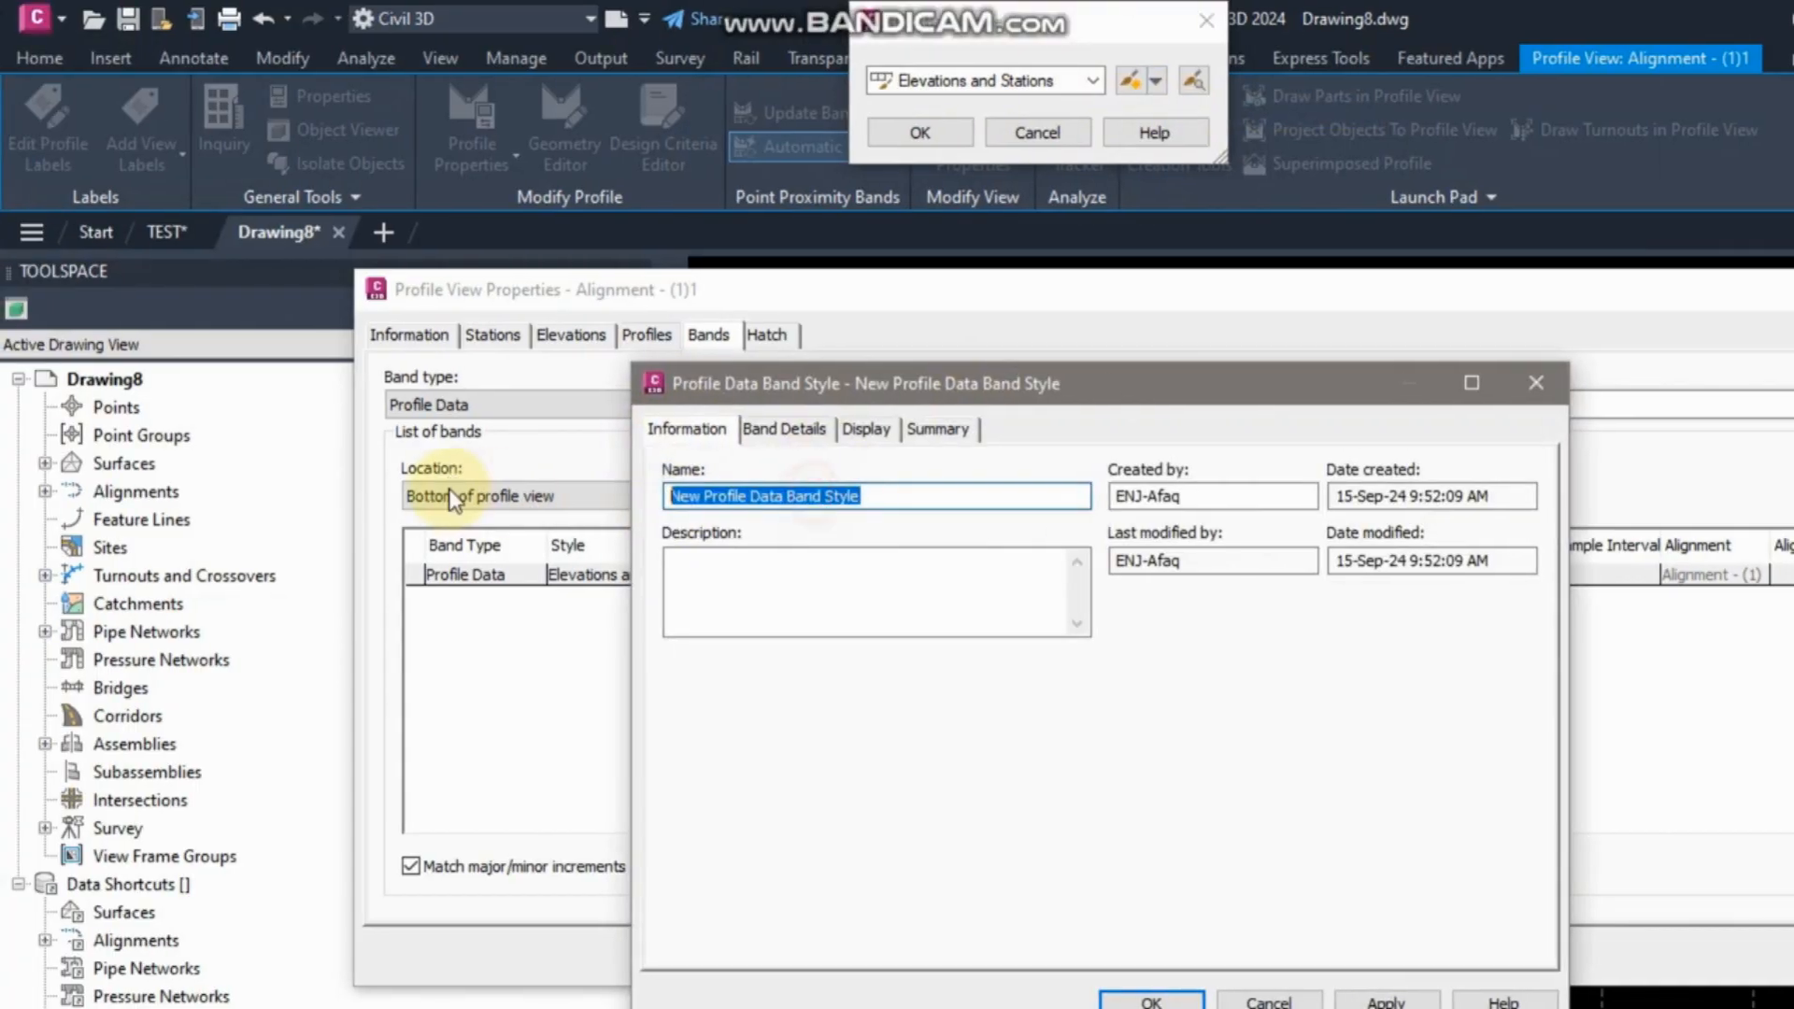
pyautogui.write('n')
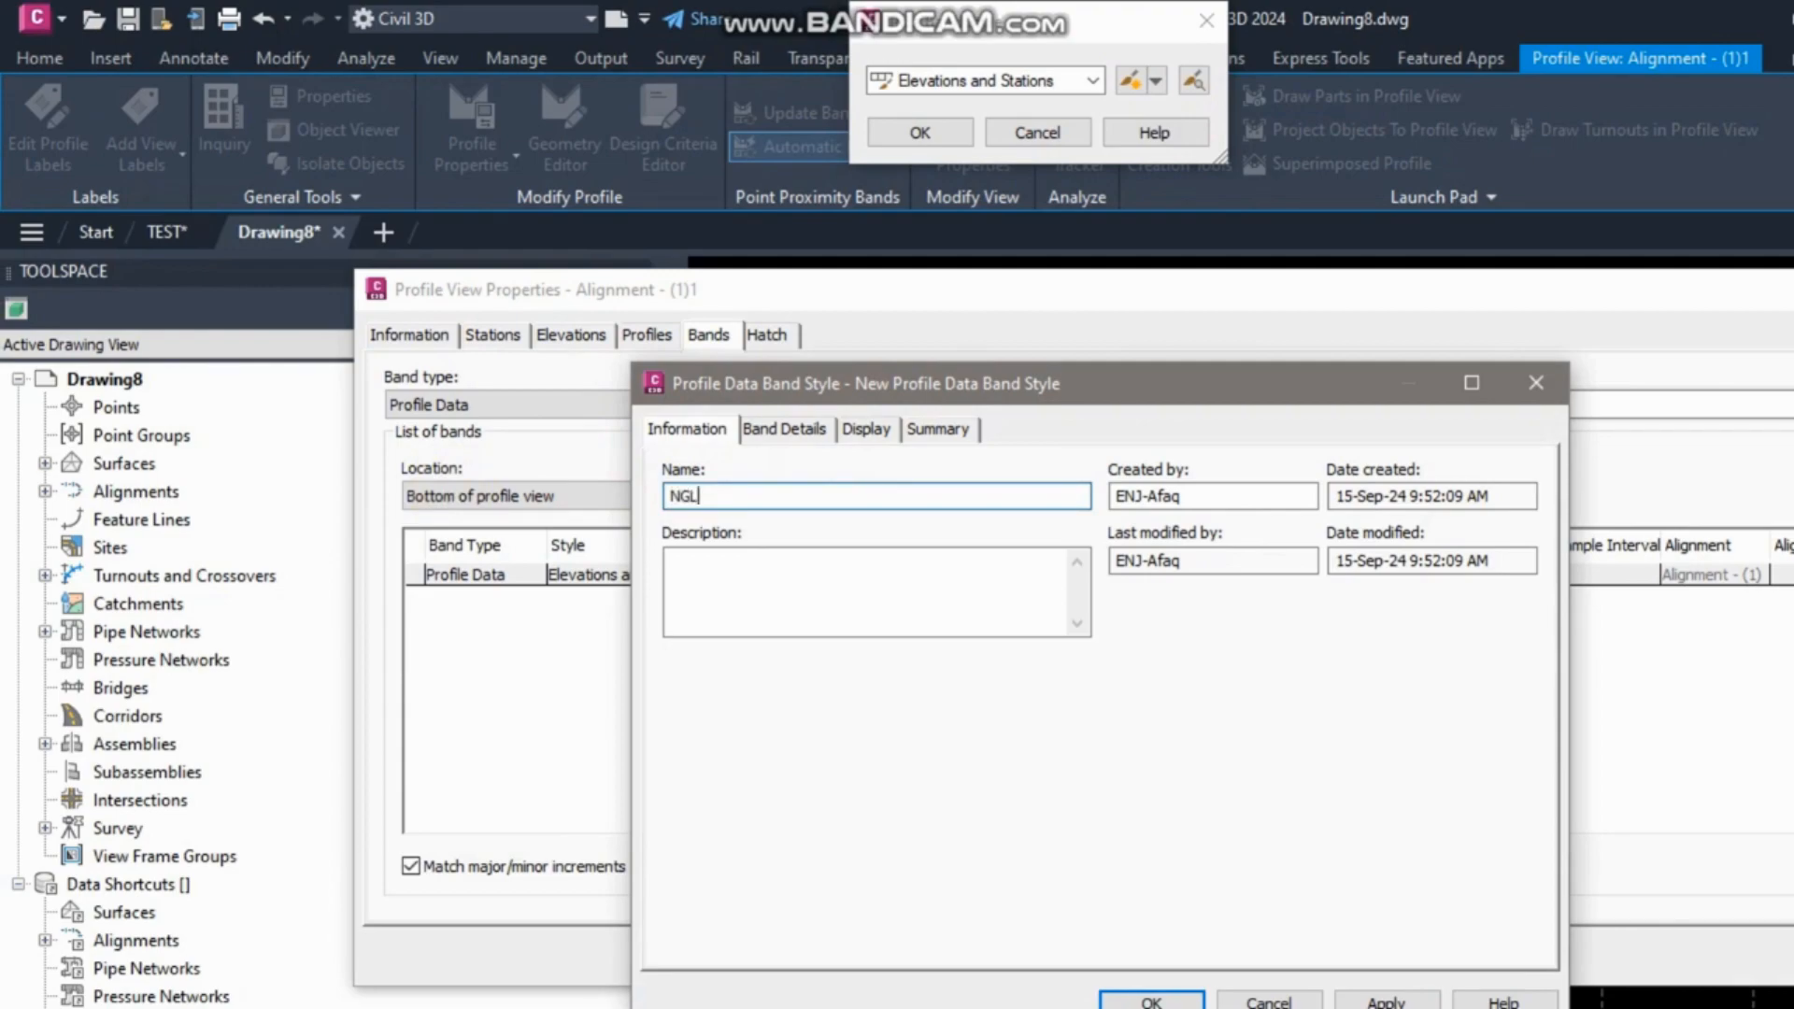
# Review the band details of the NGL style, discard it and close the profile view properties without applying.
pyautogui.click(784, 429)
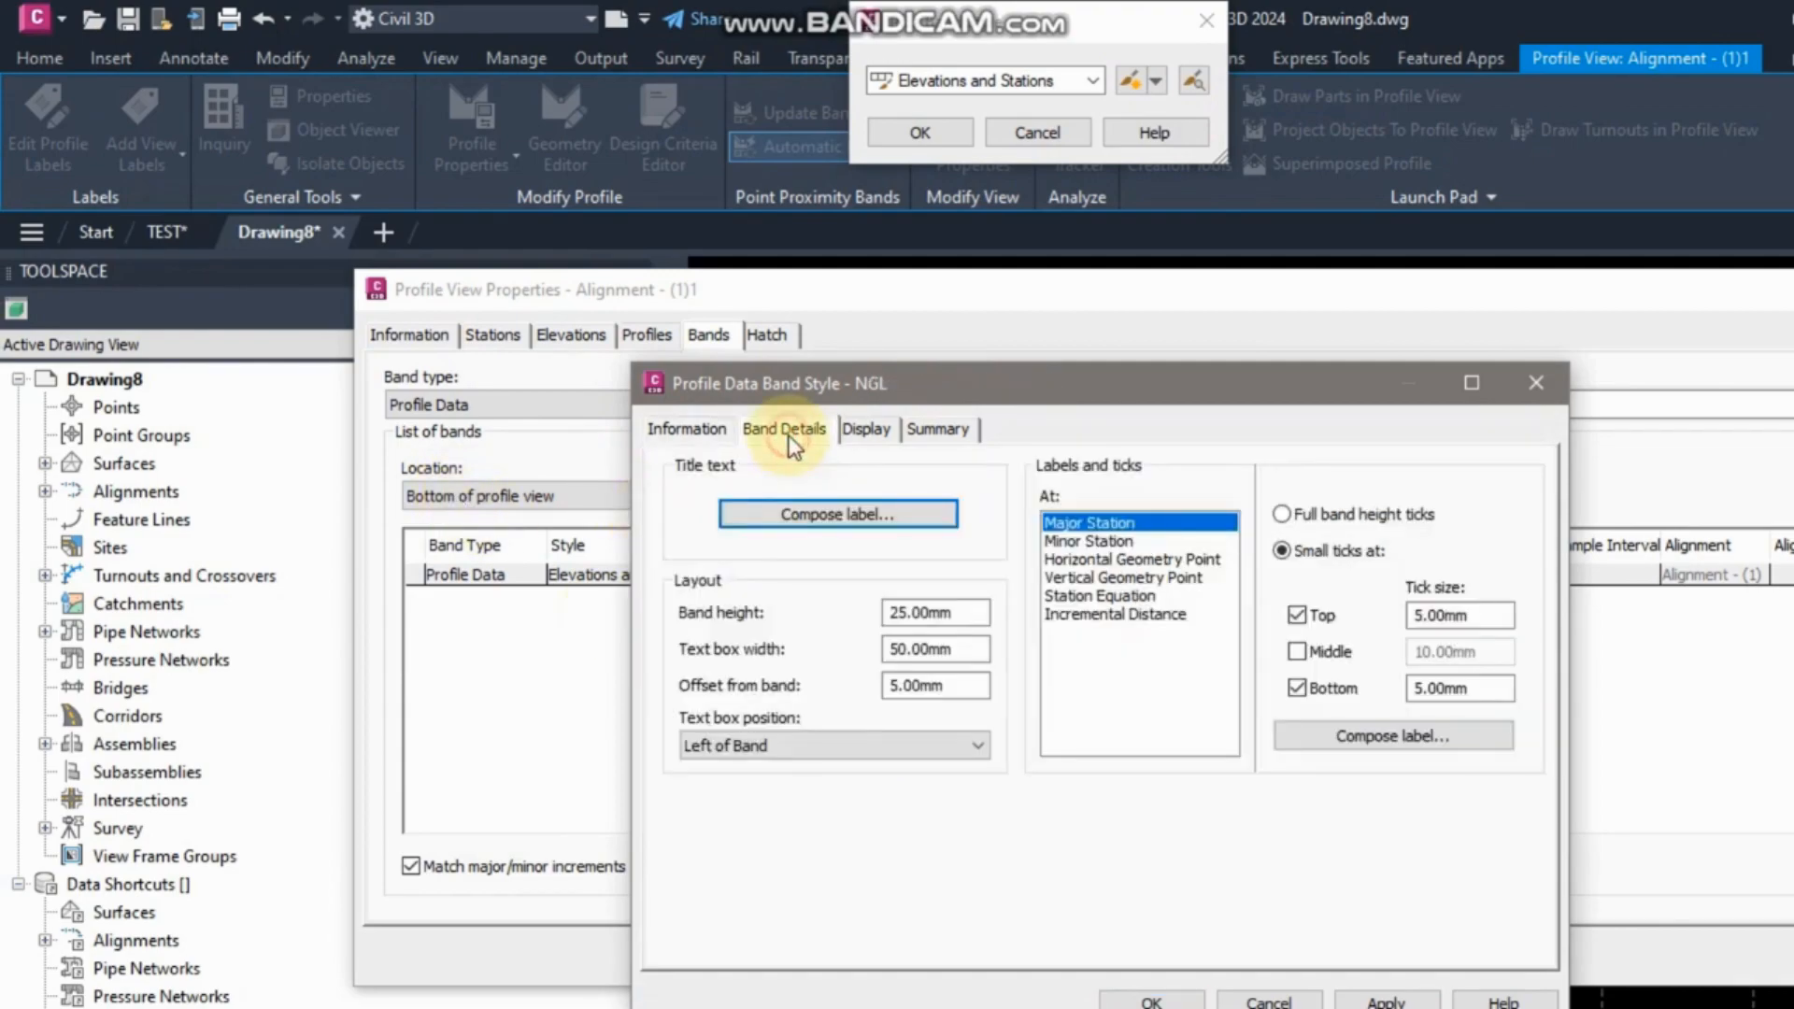
pyautogui.moveTo(996, 389); pyautogui.dragTo(1381, 339)
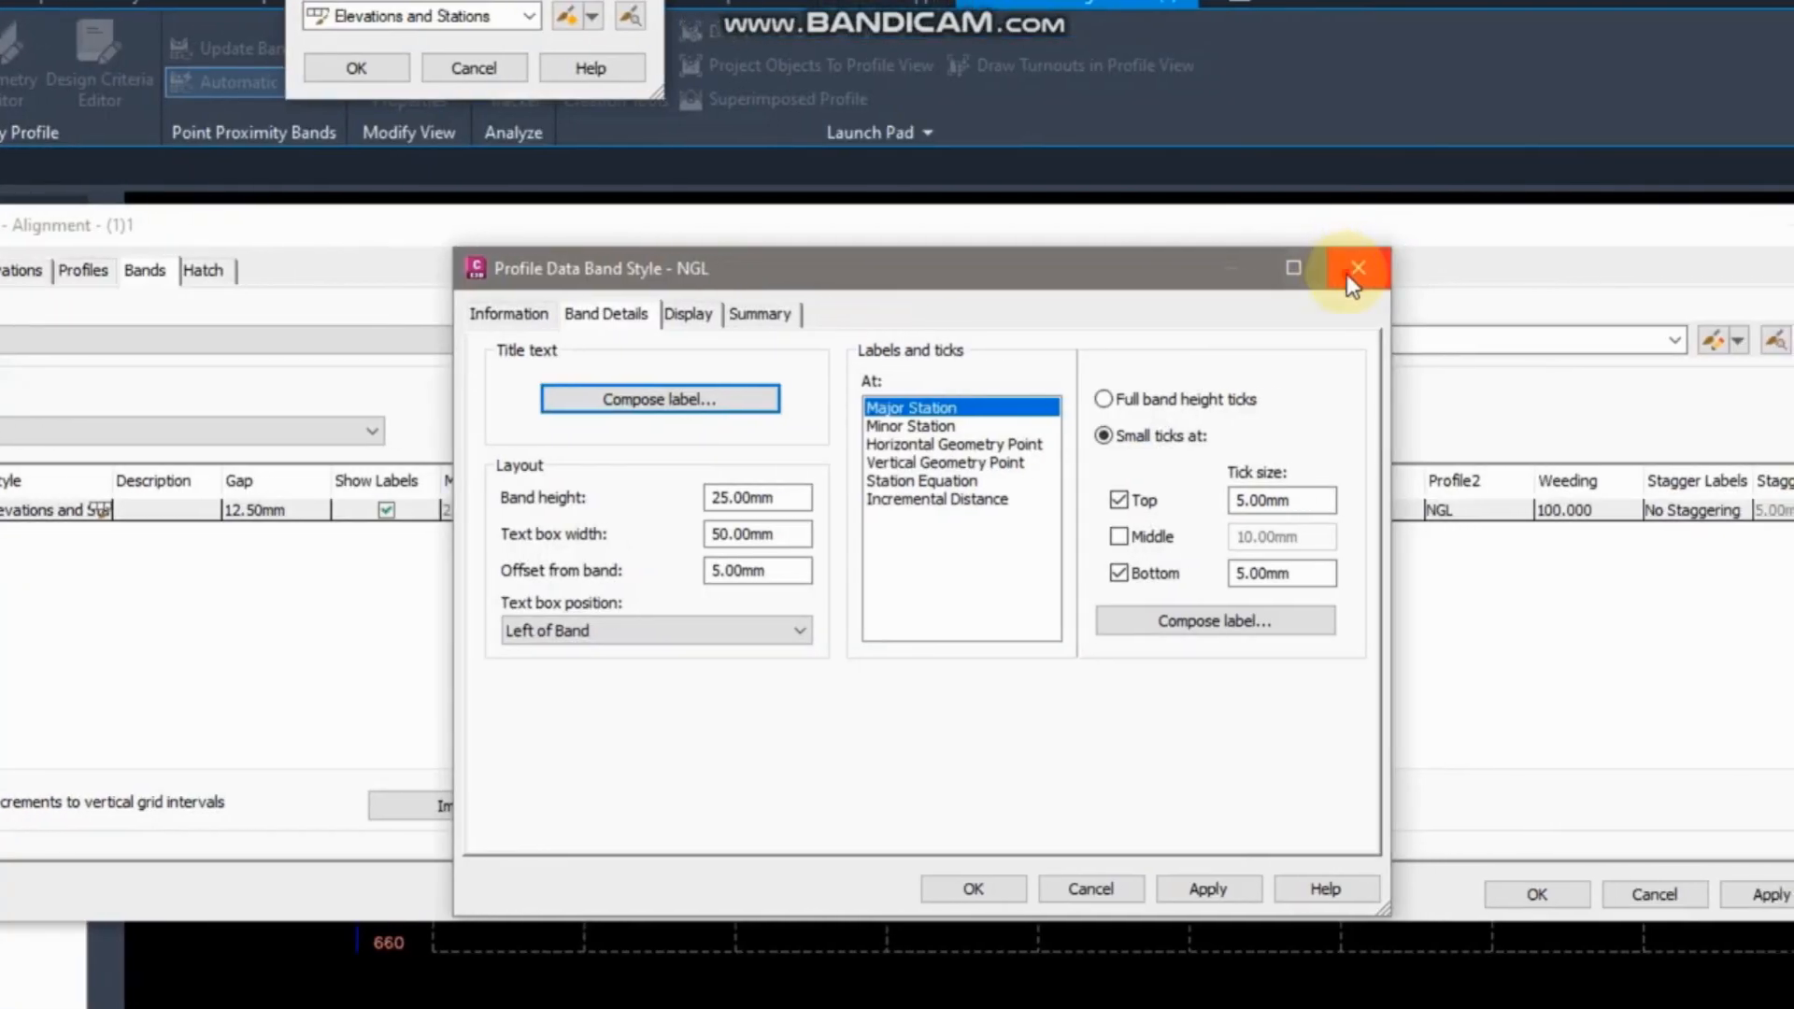
pyautogui.click(1354, 272)
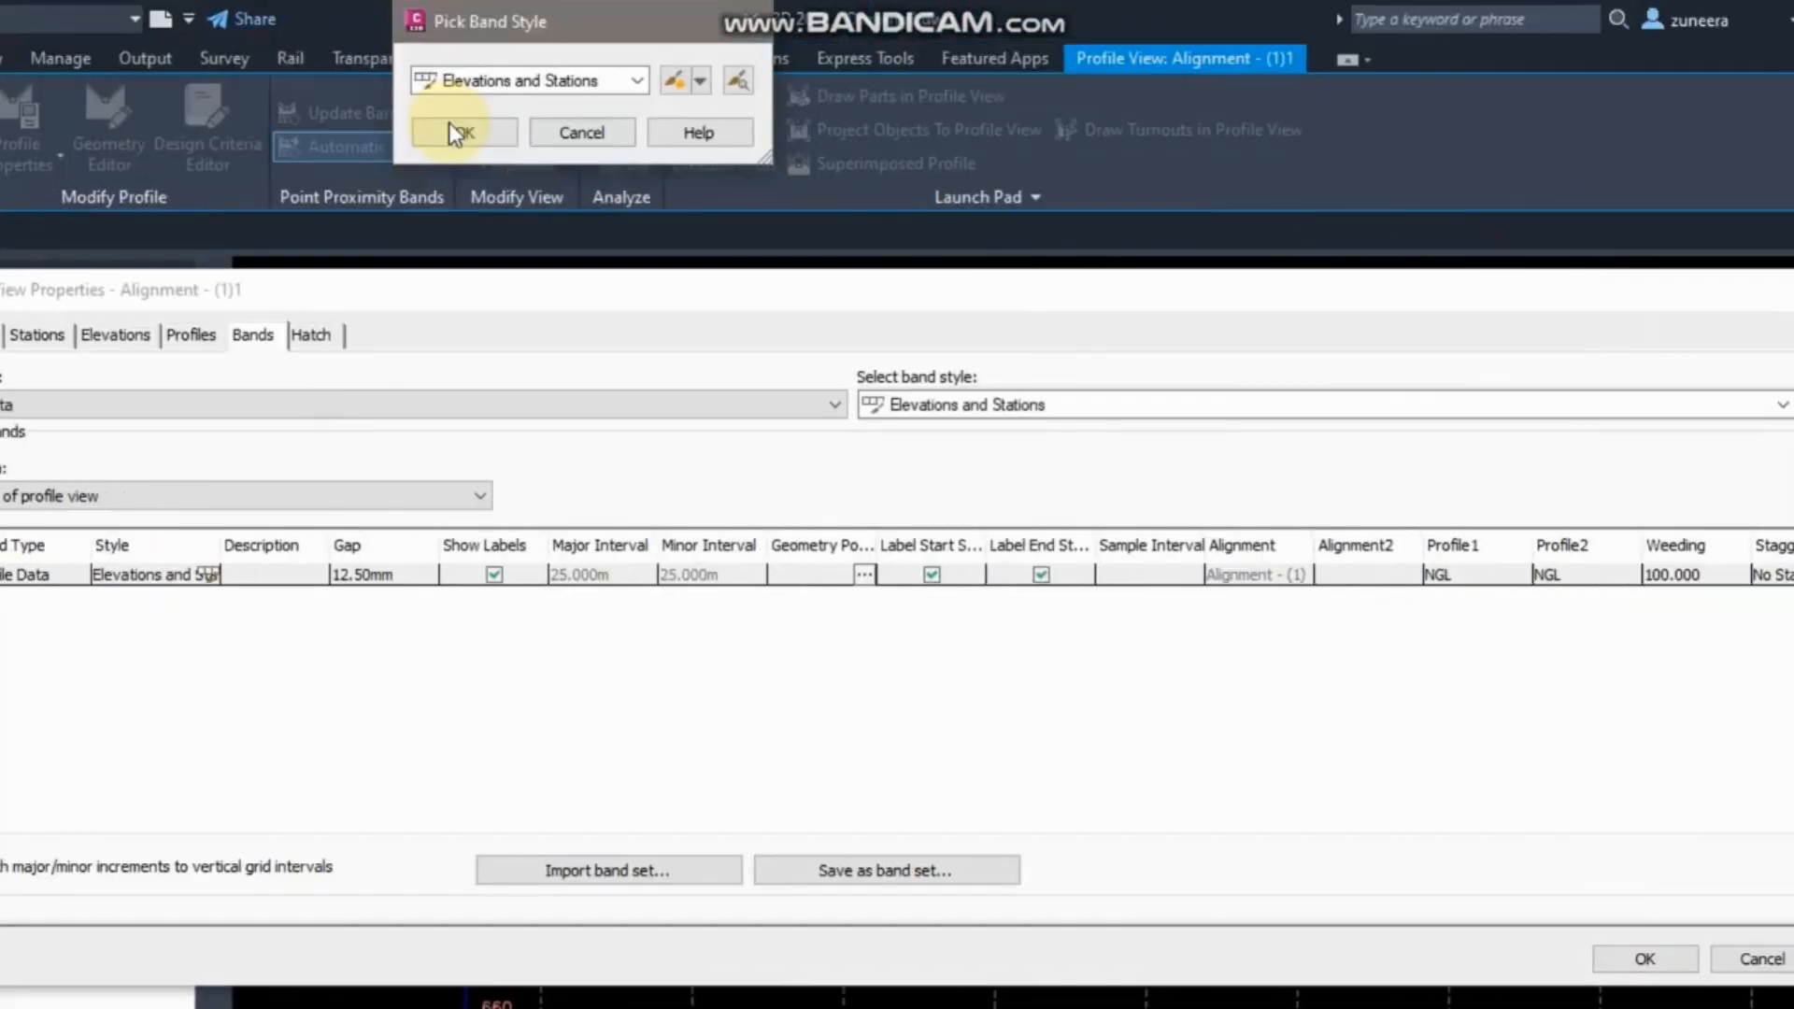
pyautogui.click(360, 131)
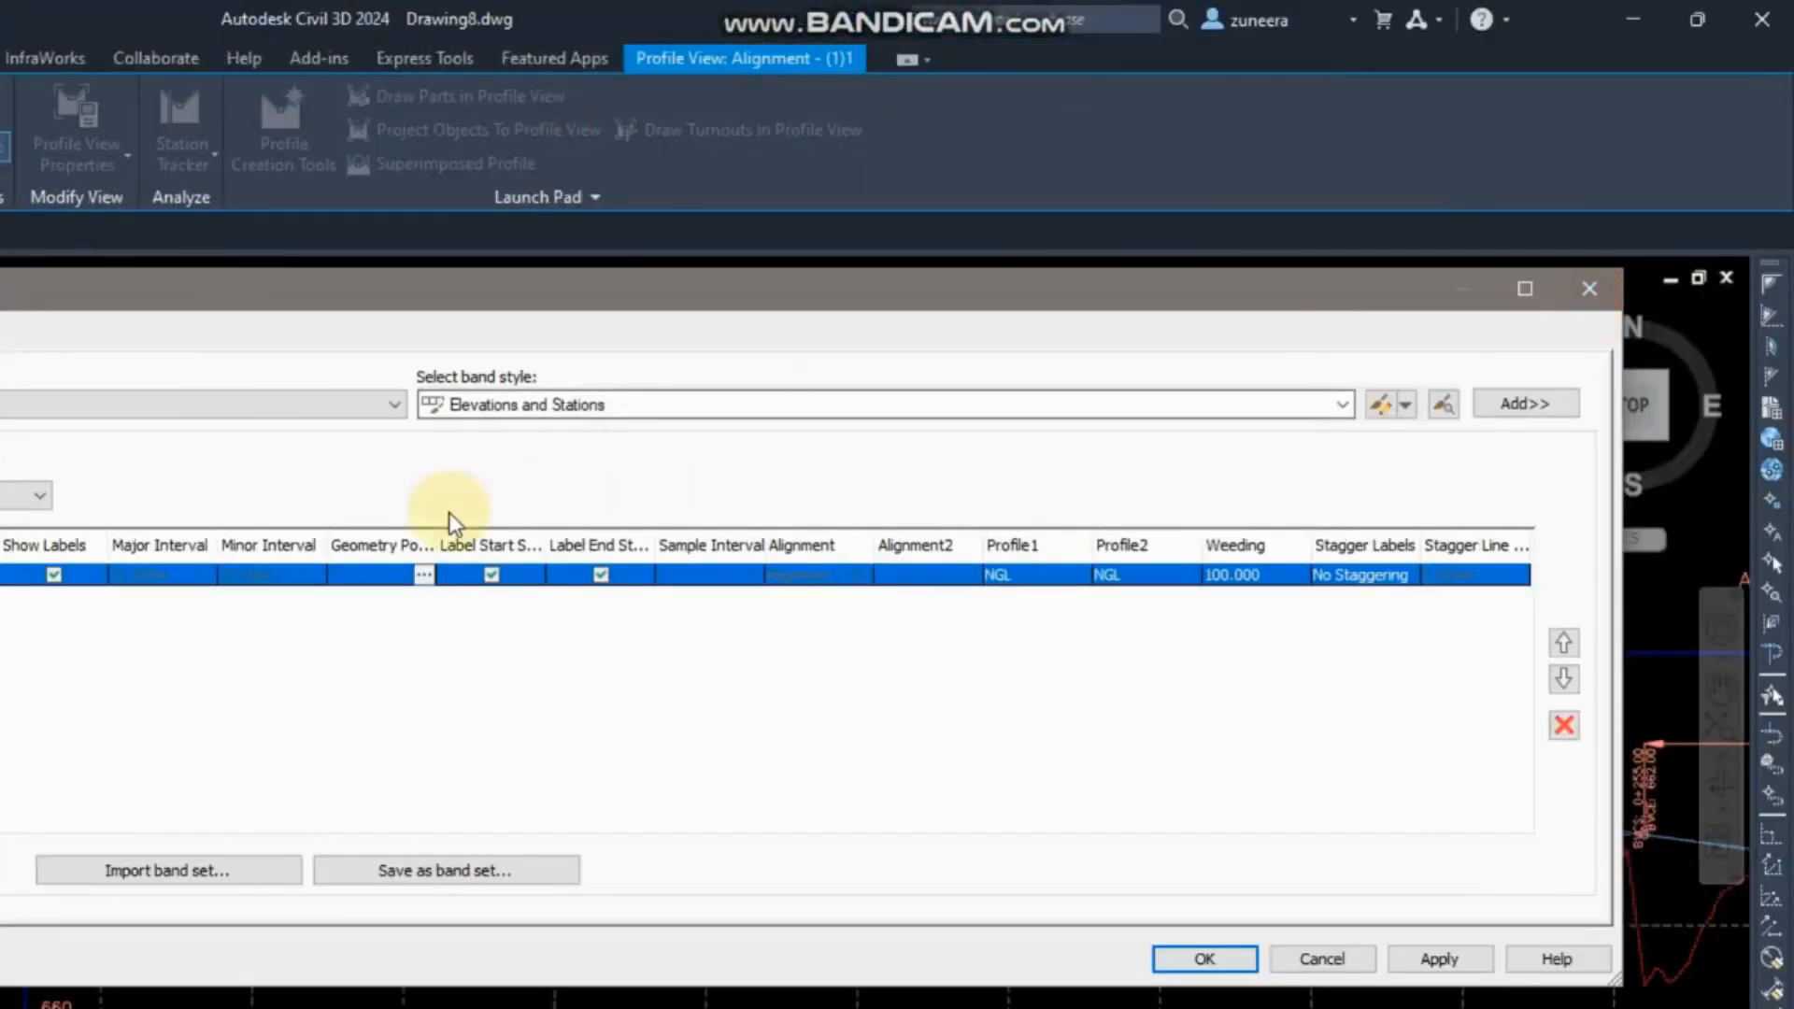
pyautogui.click(1590, 287)
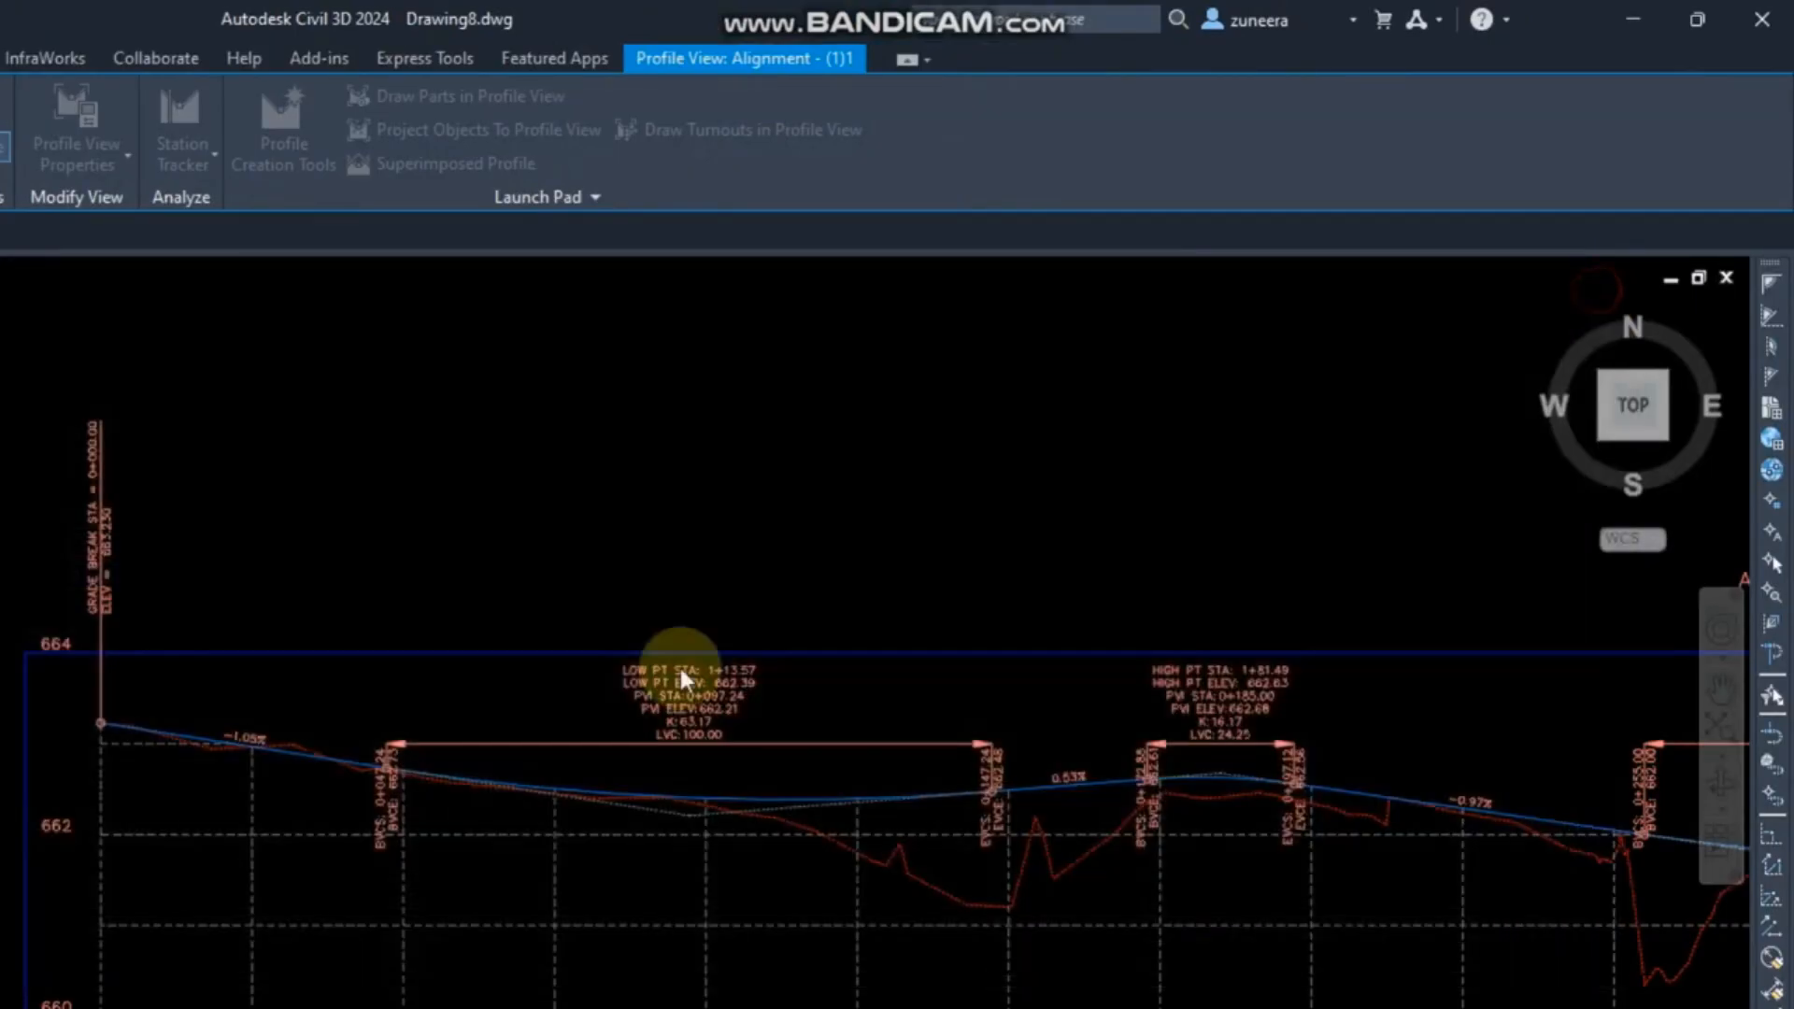
# Check the data bands below the profile view in the TEST drawing and return to Drawing8.
pyautogui.moveTo(137, 891); pyautogui.dragTo(576, 837, button='middle')
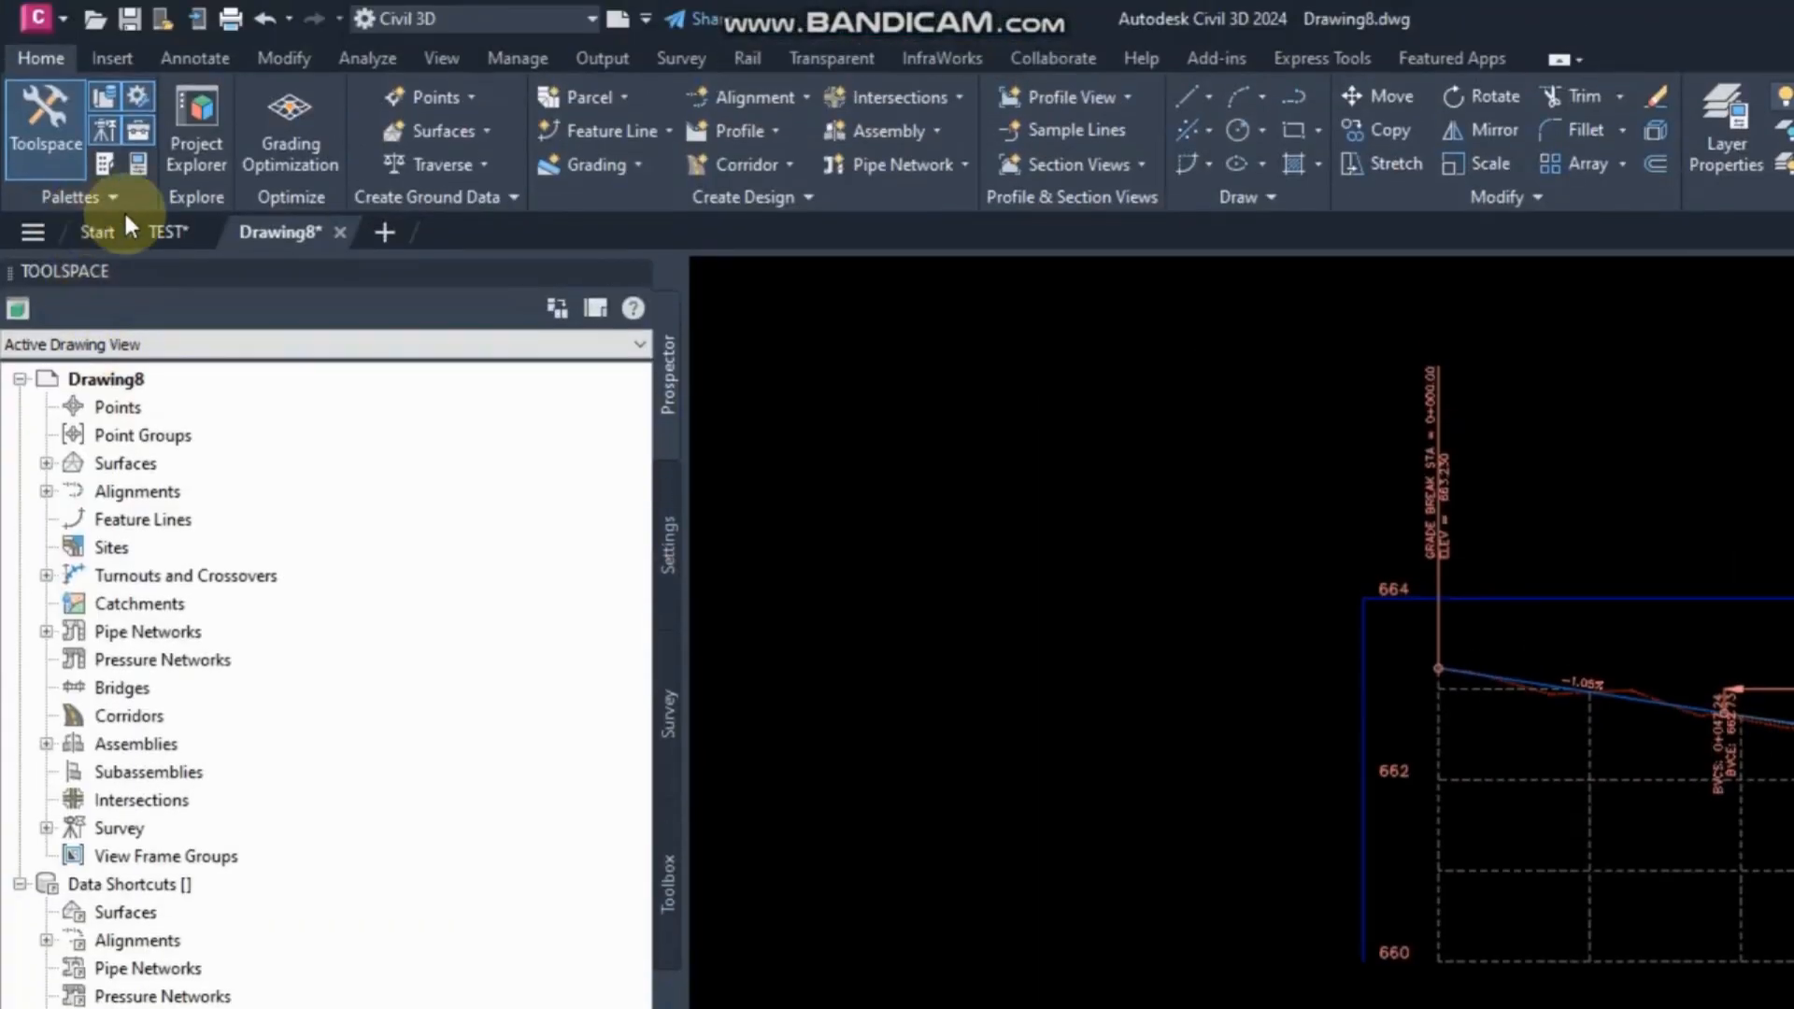
pyautogui.click(164, 234)
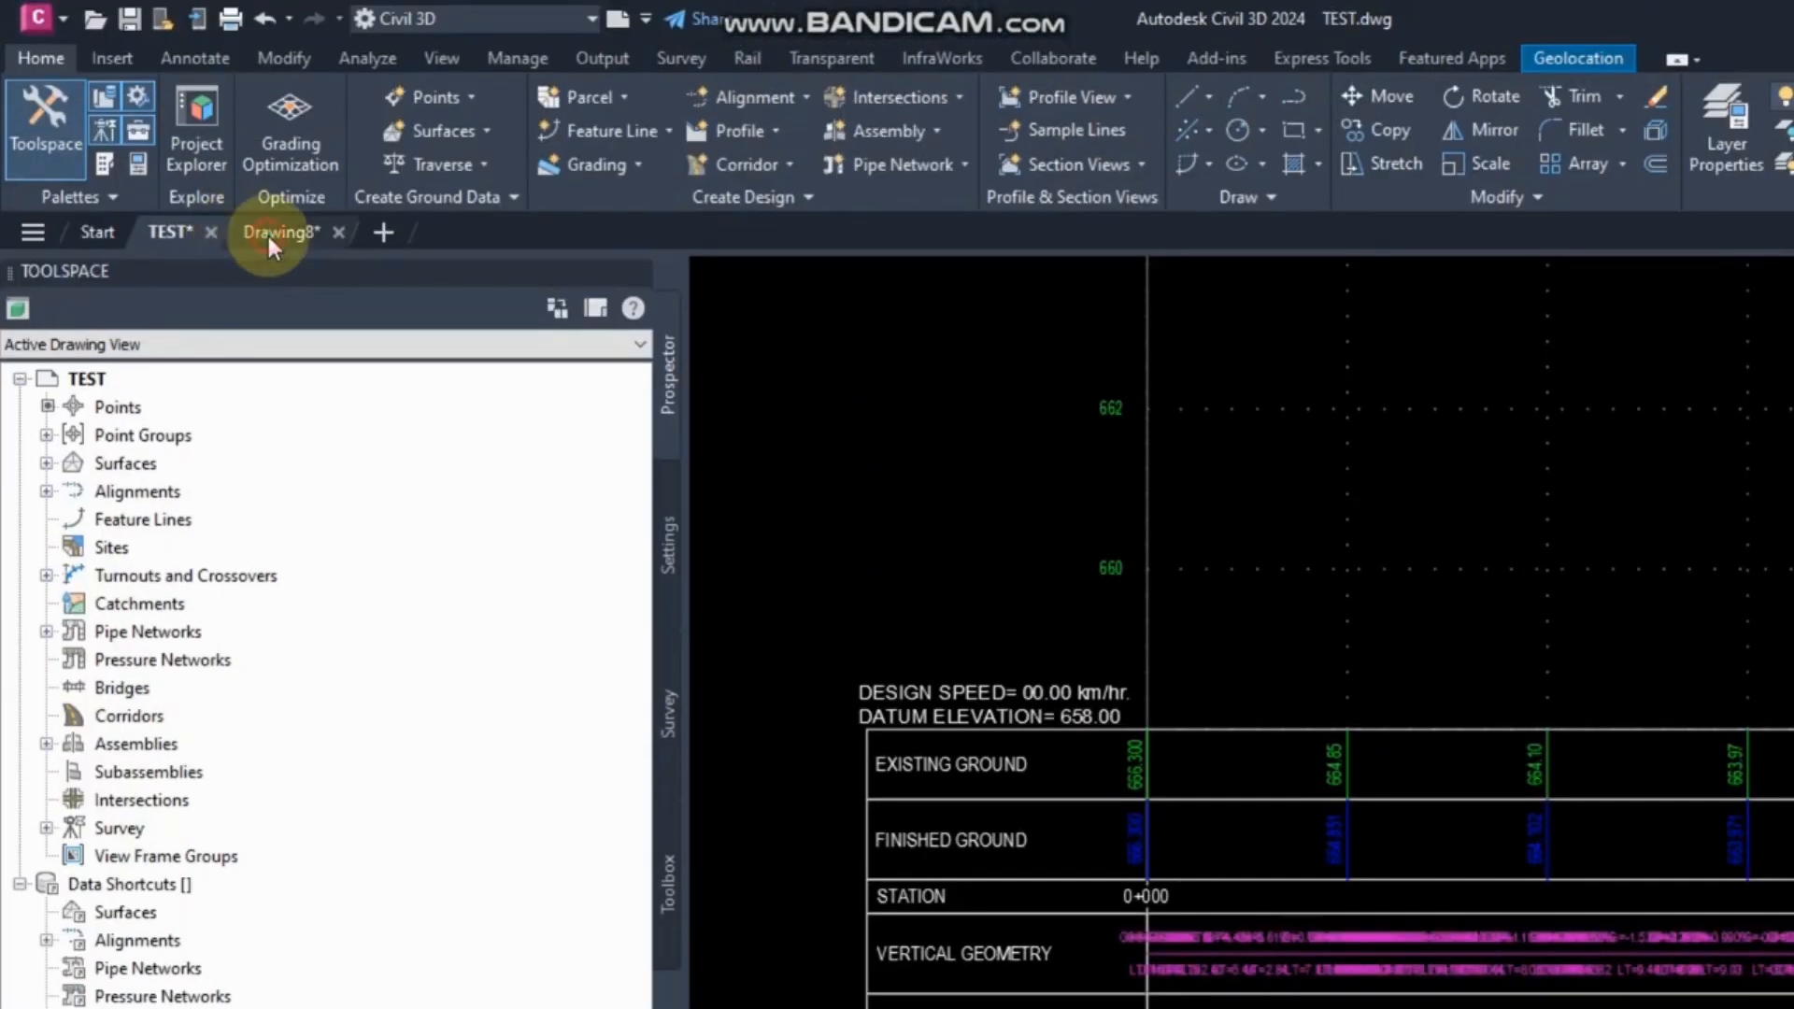
pyautogui.click(268, 237)
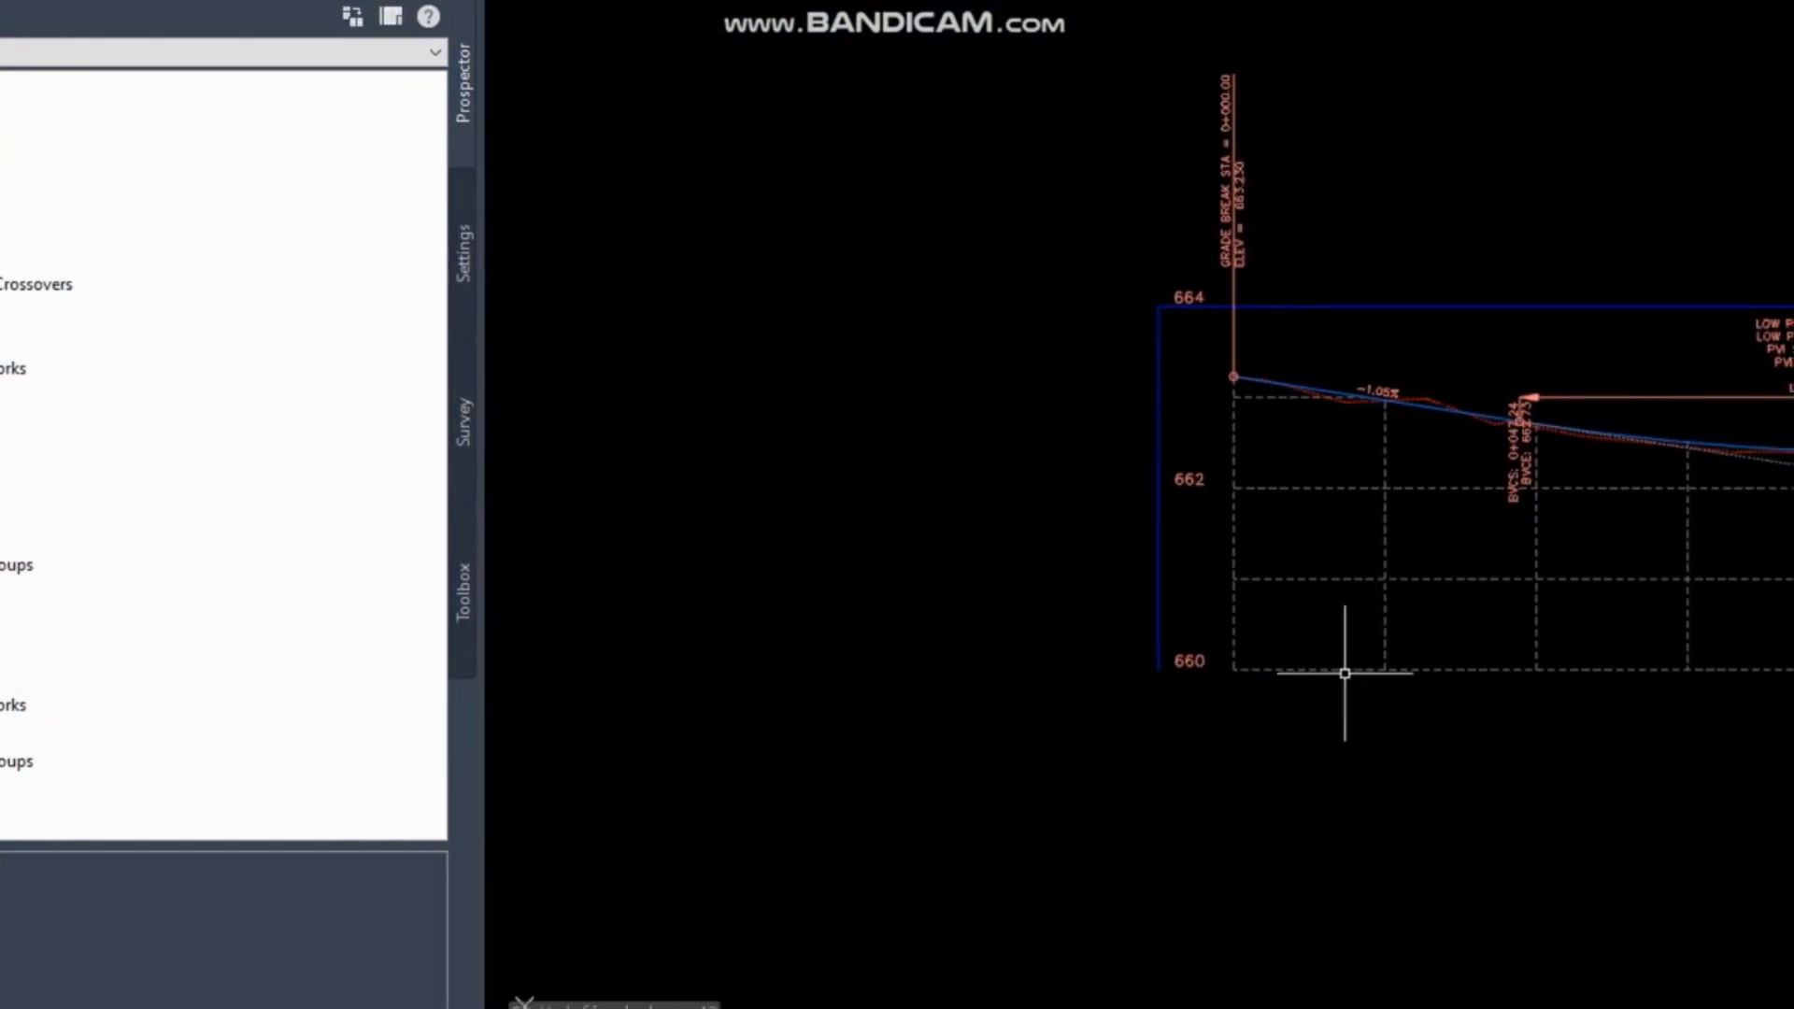
# Add an Elevations and Stations profile data band at the bottom of the profile view, labelling all geometry points of the NGL profile.
pyautogui.click(1345, 673)
pyautogui.rightClick(1345, 673)
pyautogui.click(1454, 489)
pyautogui.moveTo(1127, 555); pyautogui.dragTo(1682, 618, button='middle')
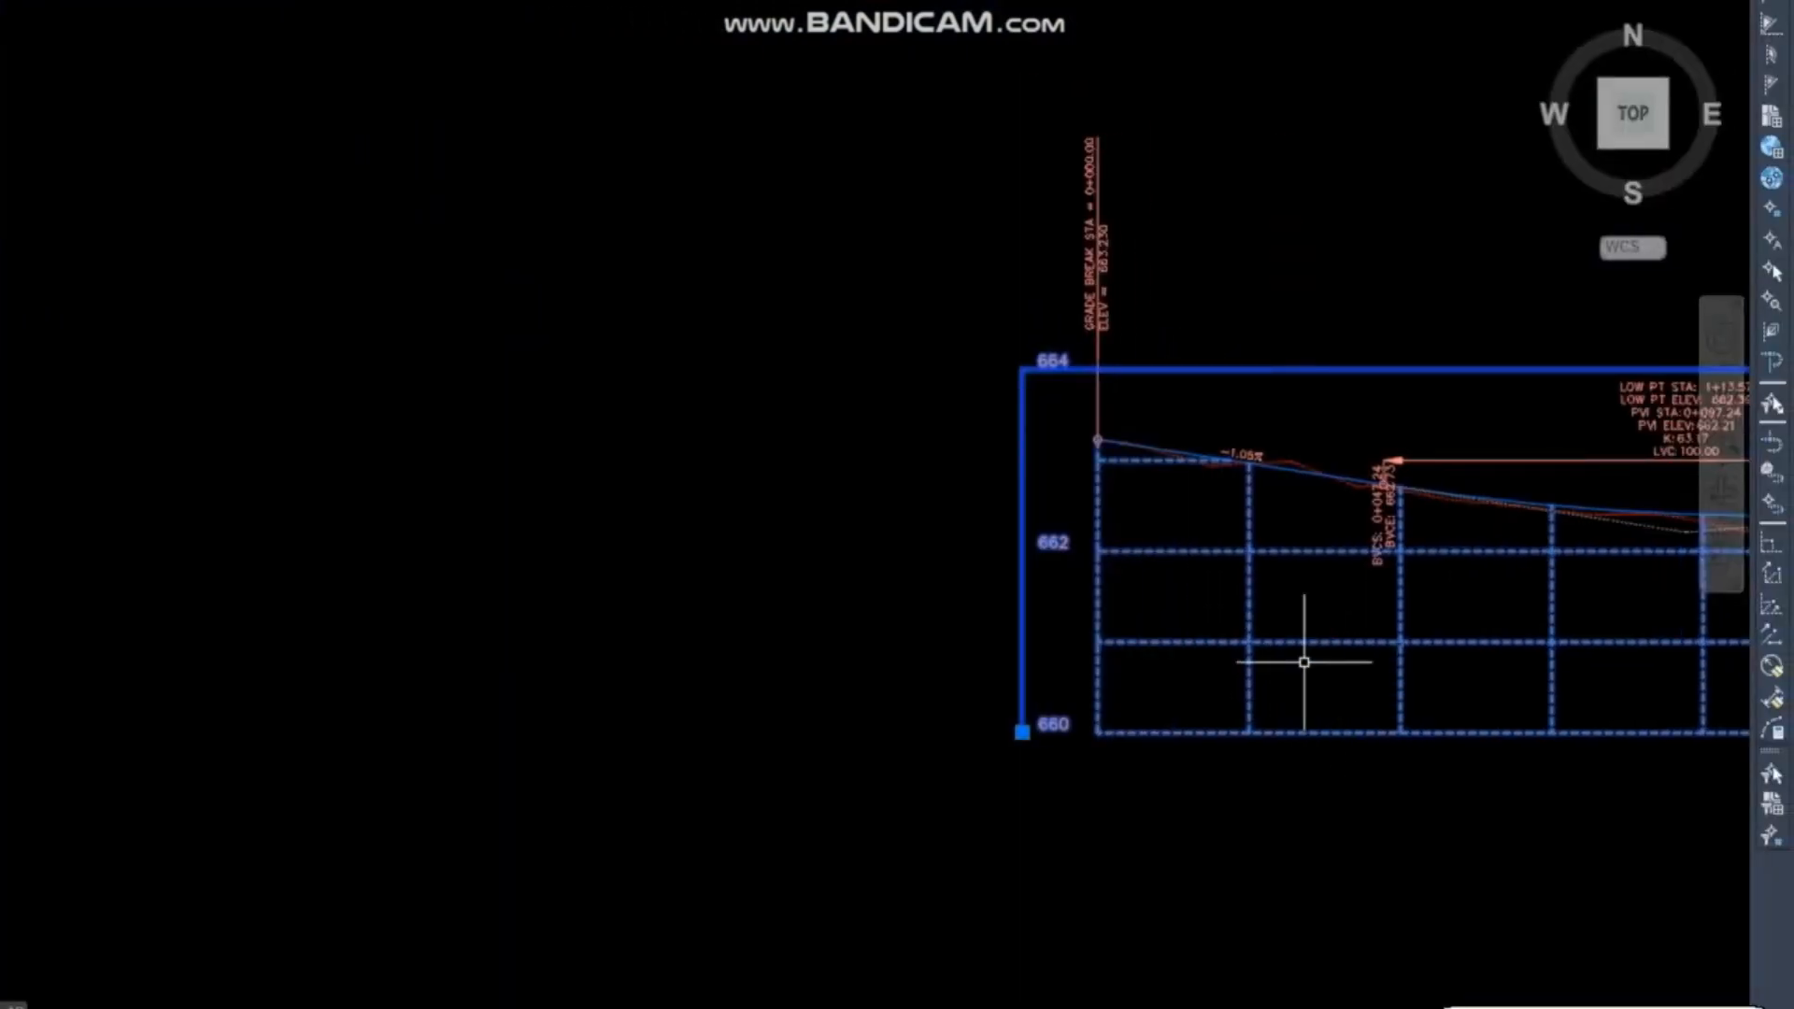
pyautogui.moveTo(1304, 659); pyautogui.dragTo(1321, 839, button='middle')
pyautogui.rightClick(1343, 838)
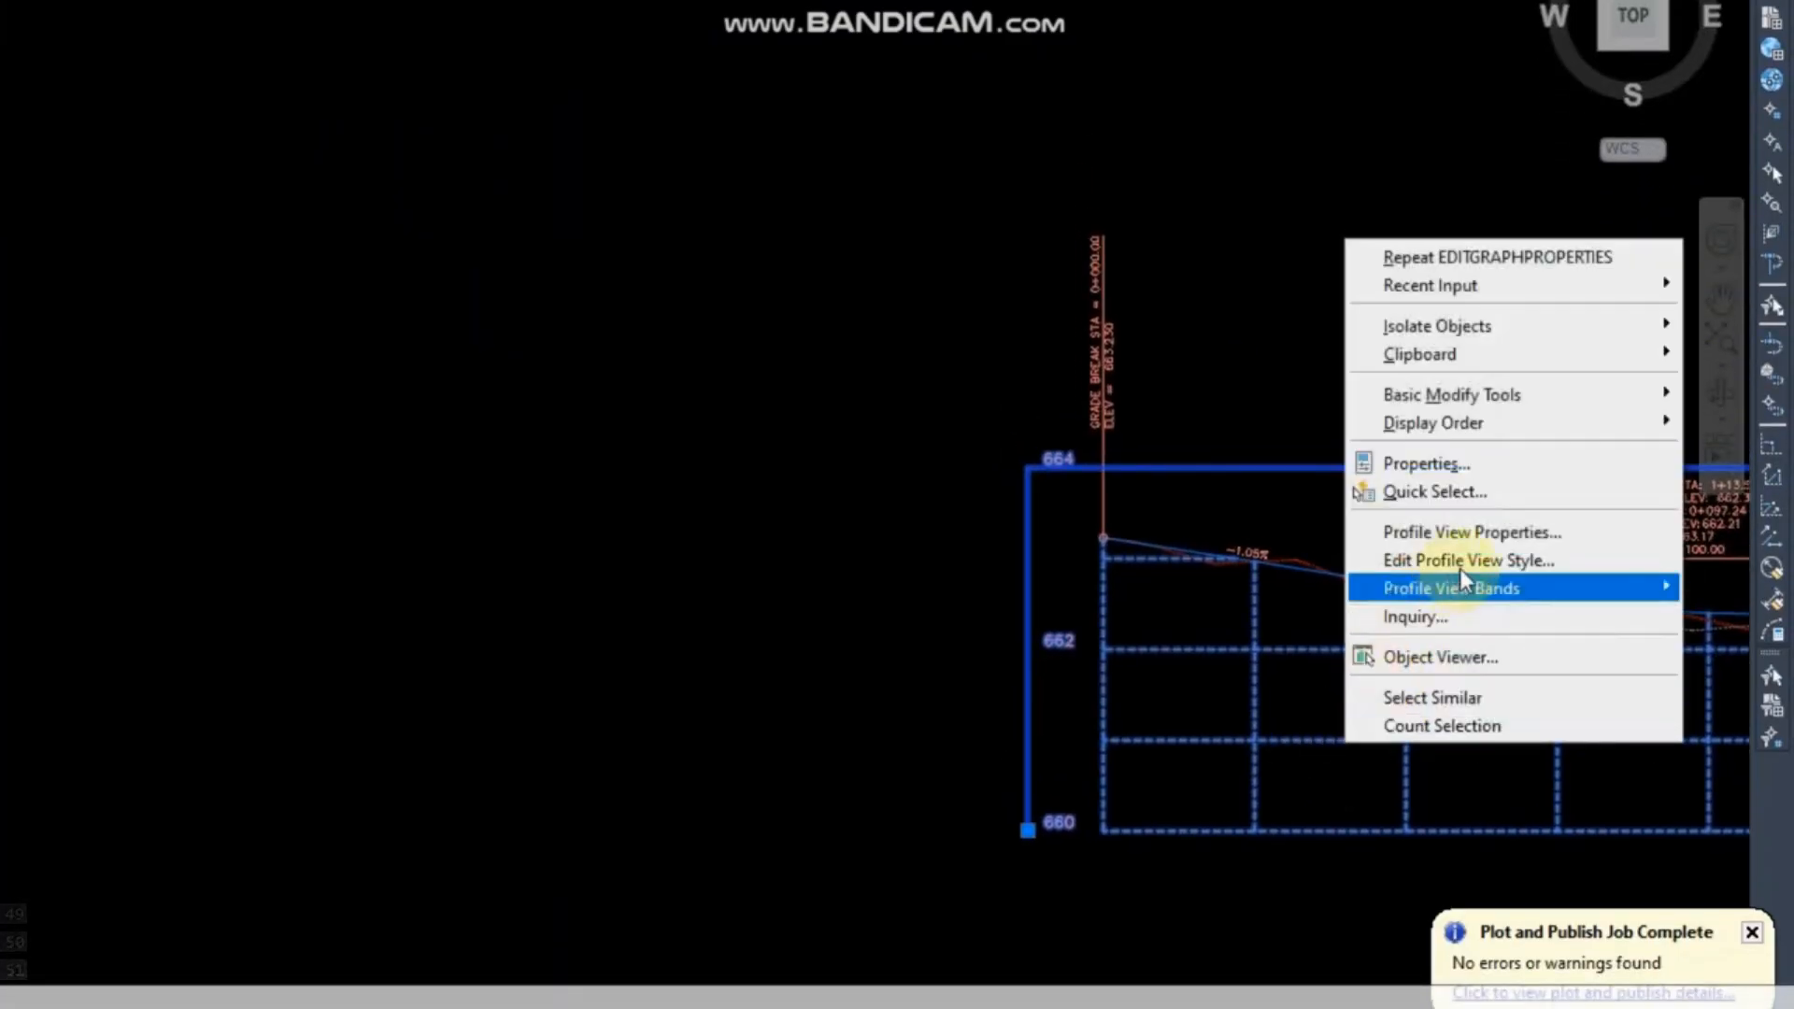
pyautogui.click(1473, 532)
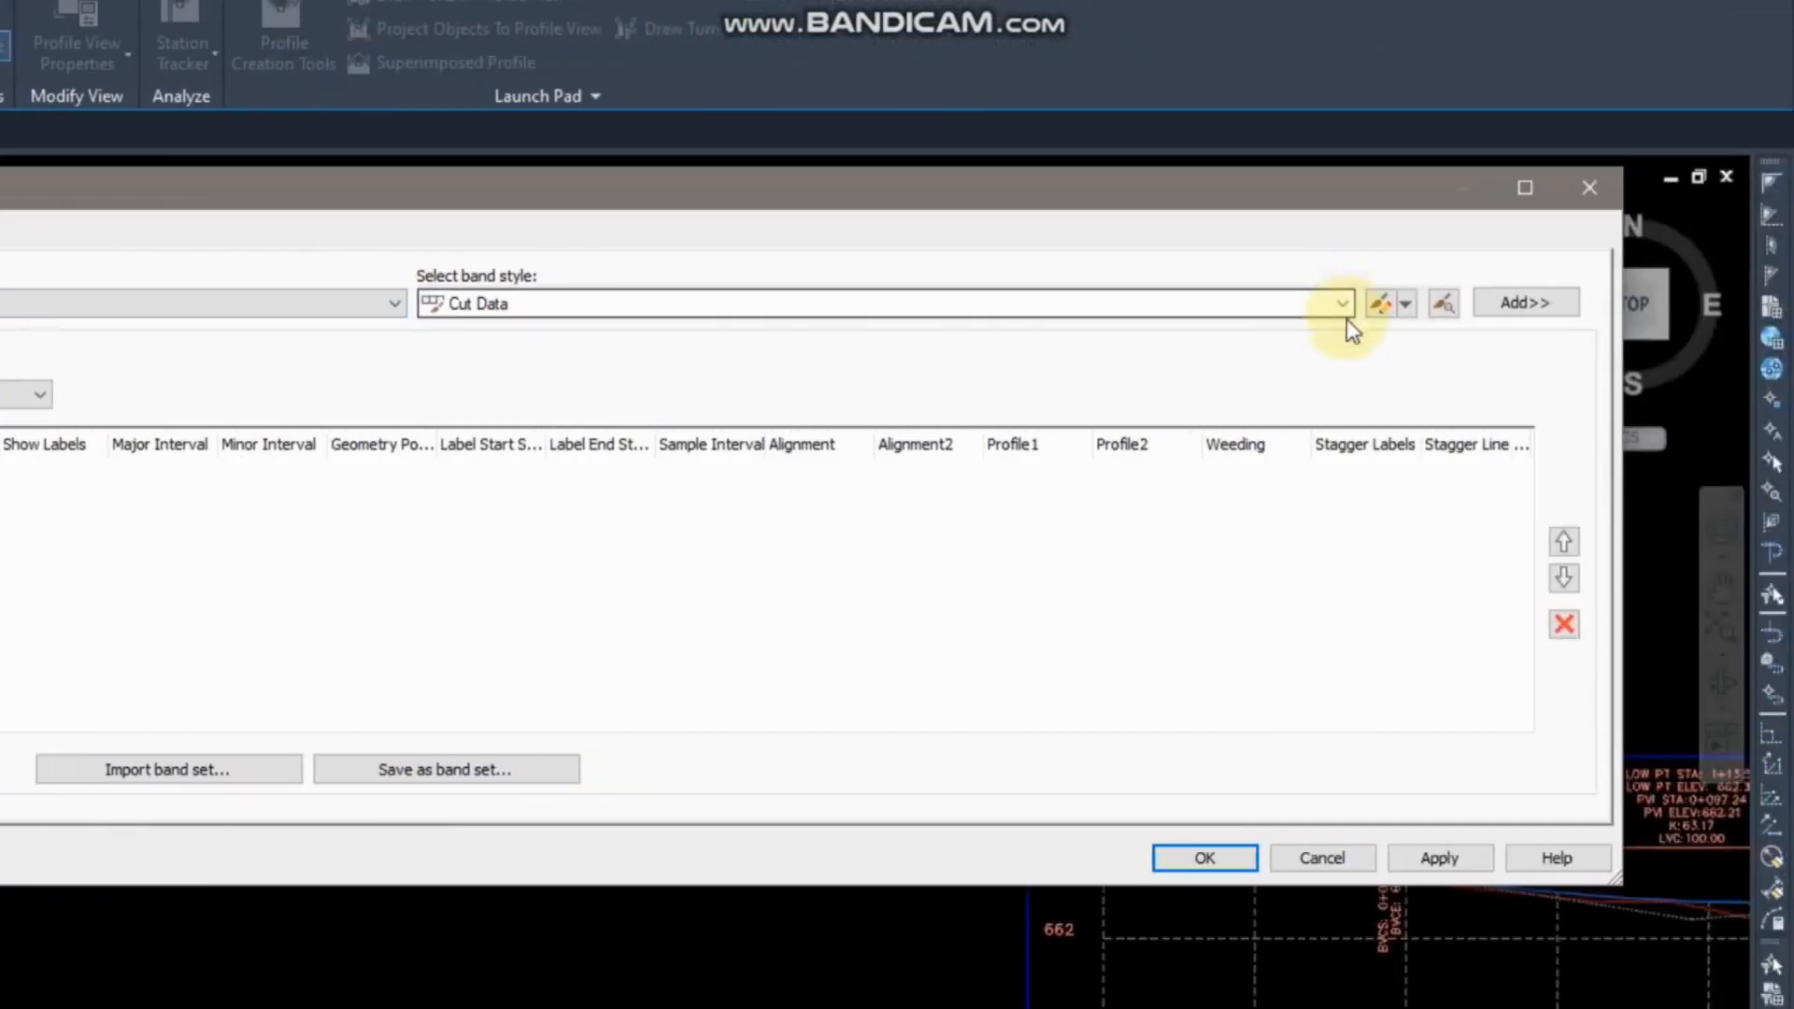
pyautogui.click(1342, 302)
pyautogui.click(557, 354)
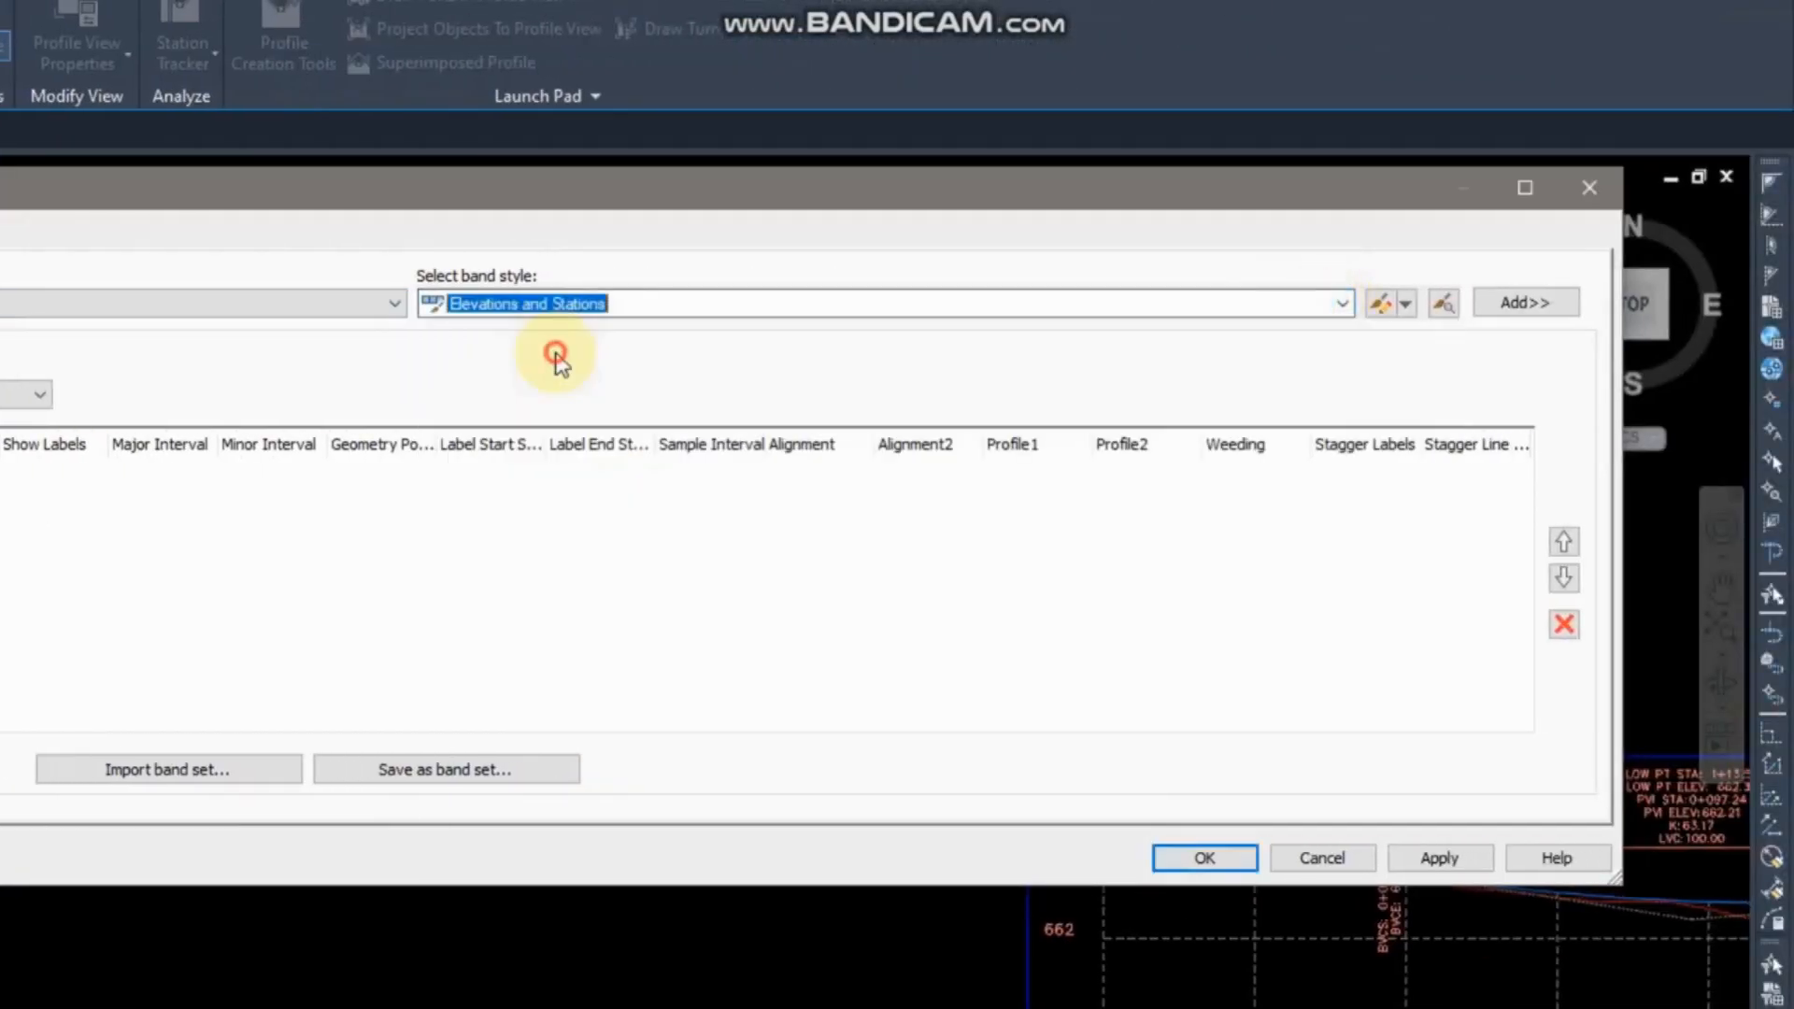
pyautogui.click(1456, 308)
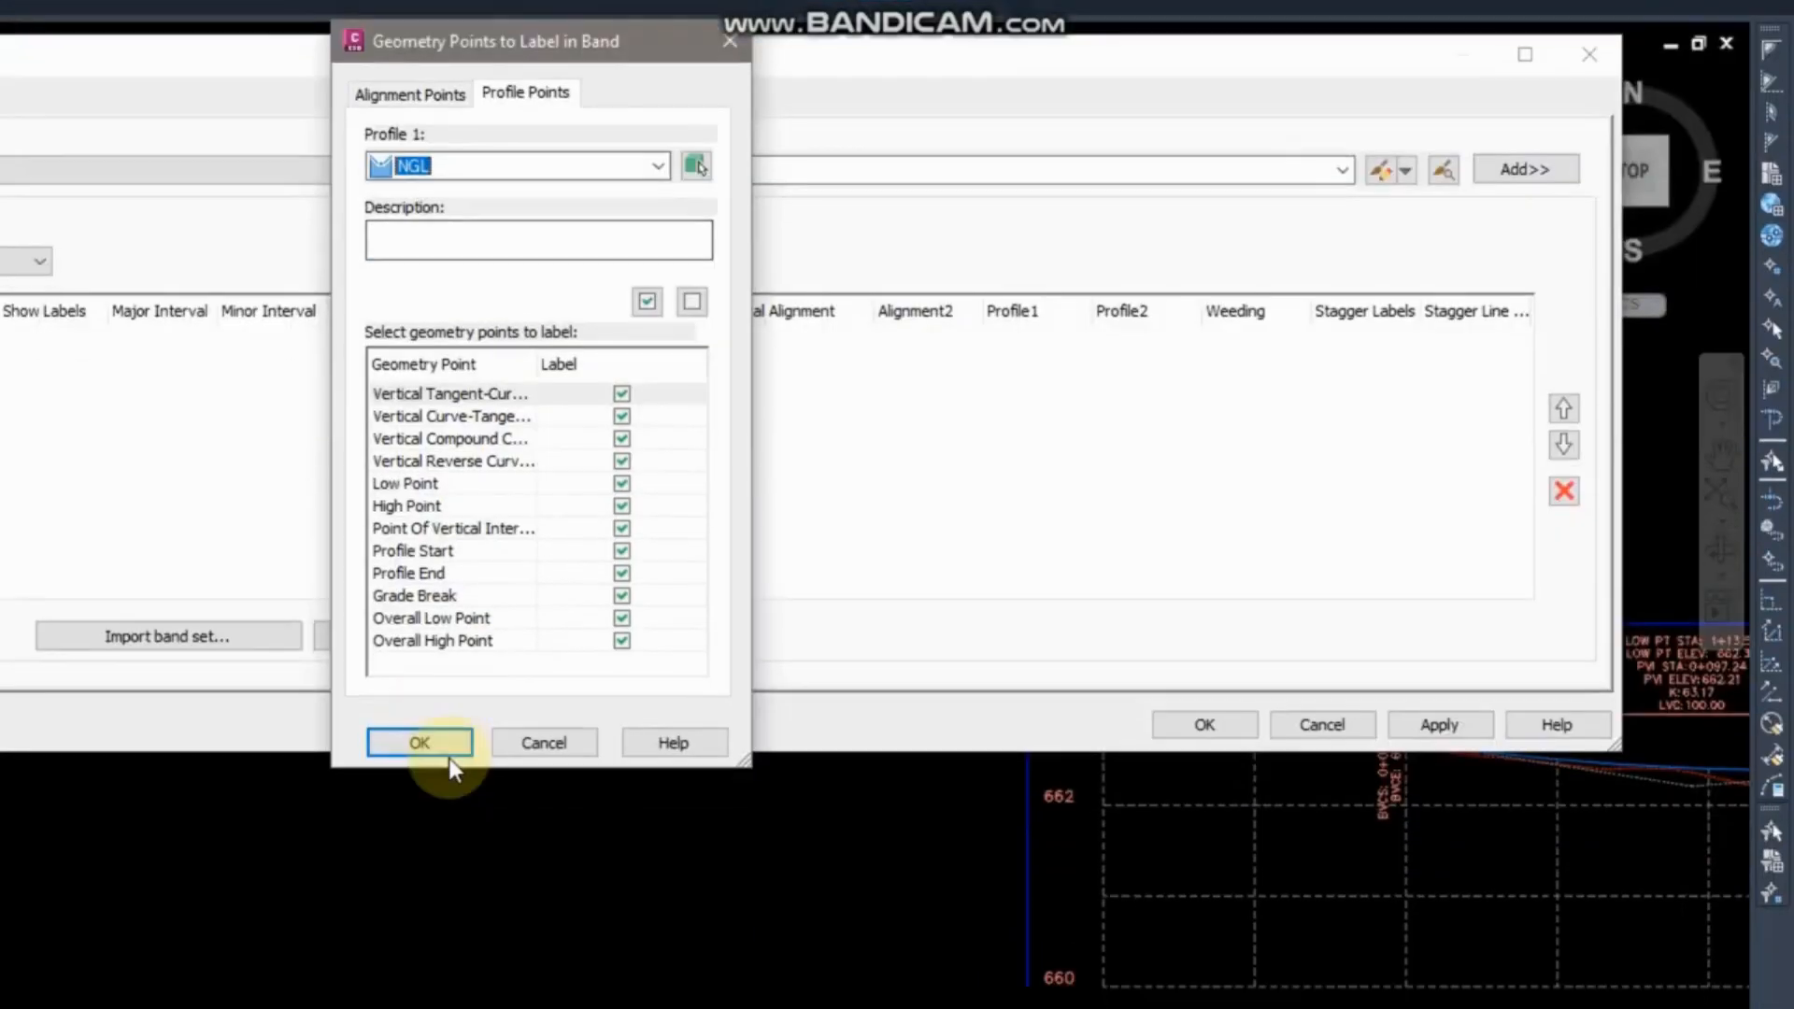
pyautogui.click(421, 869)
# Create a new profile data band style for the added band, name it NGL and open its band details.
pyautogui.click(481, 346)
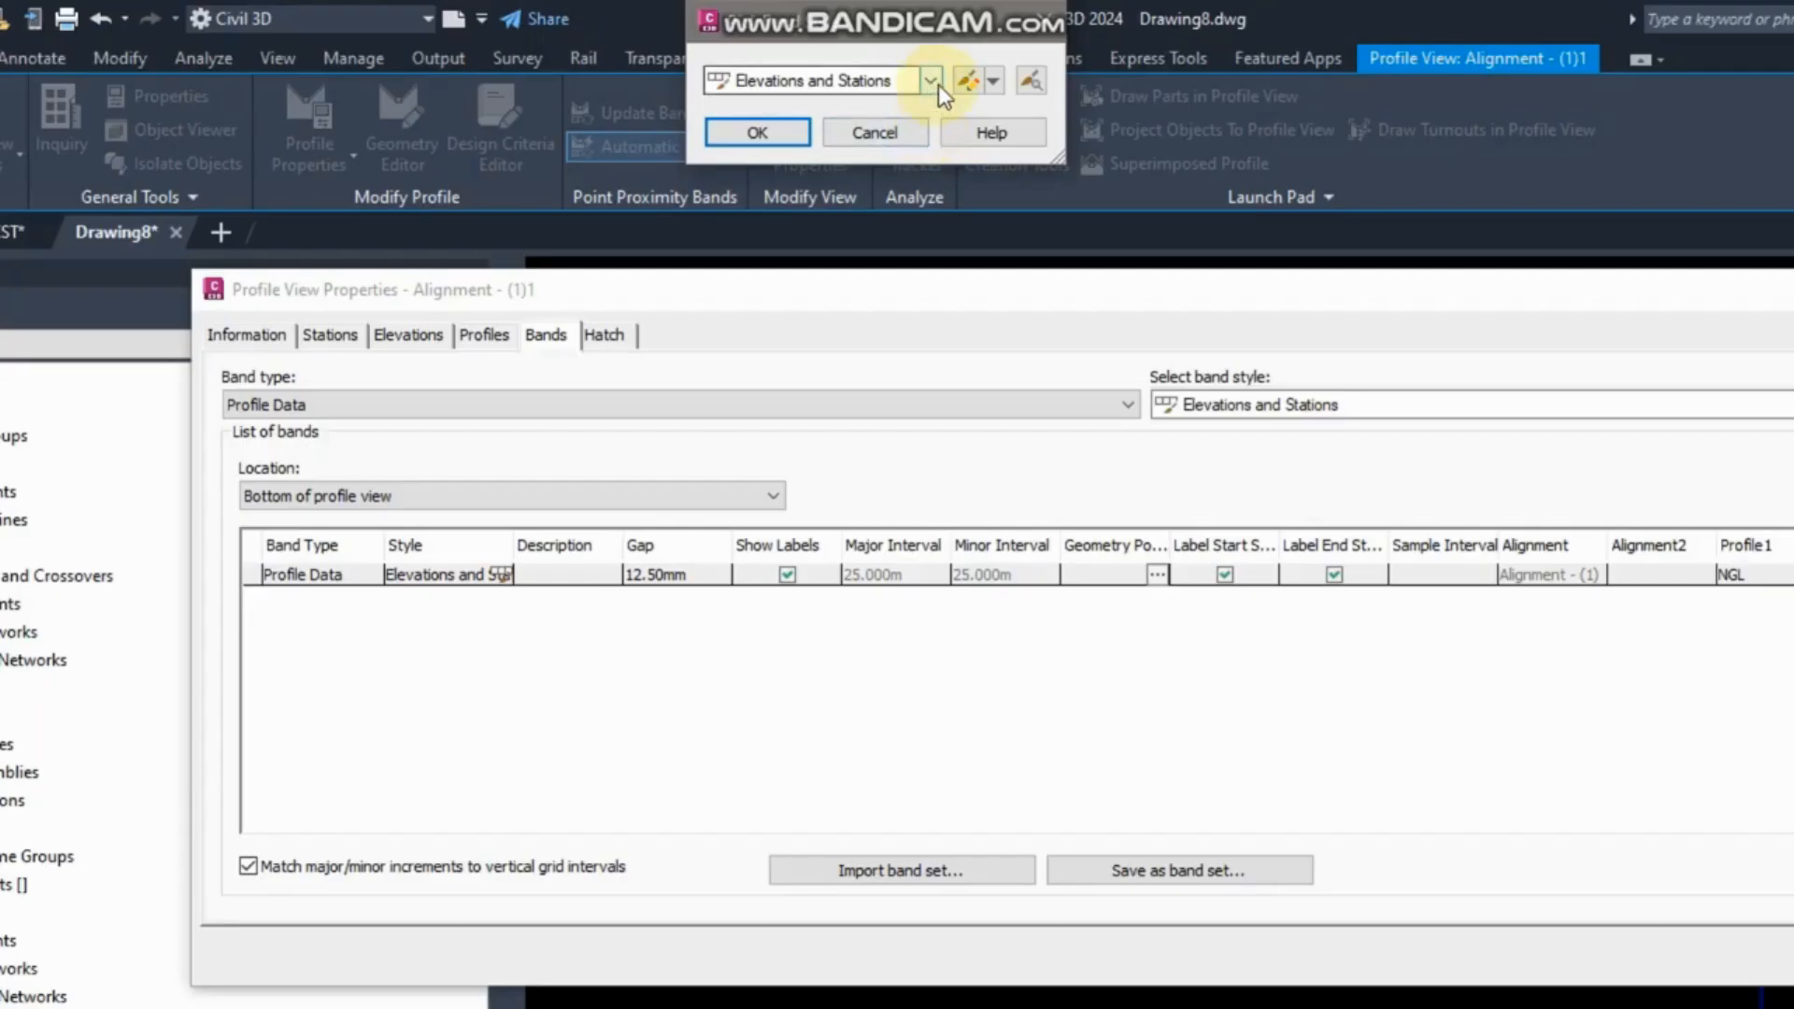
pyautogui.click(993, 80)
pyautogui.click(1011, 110)
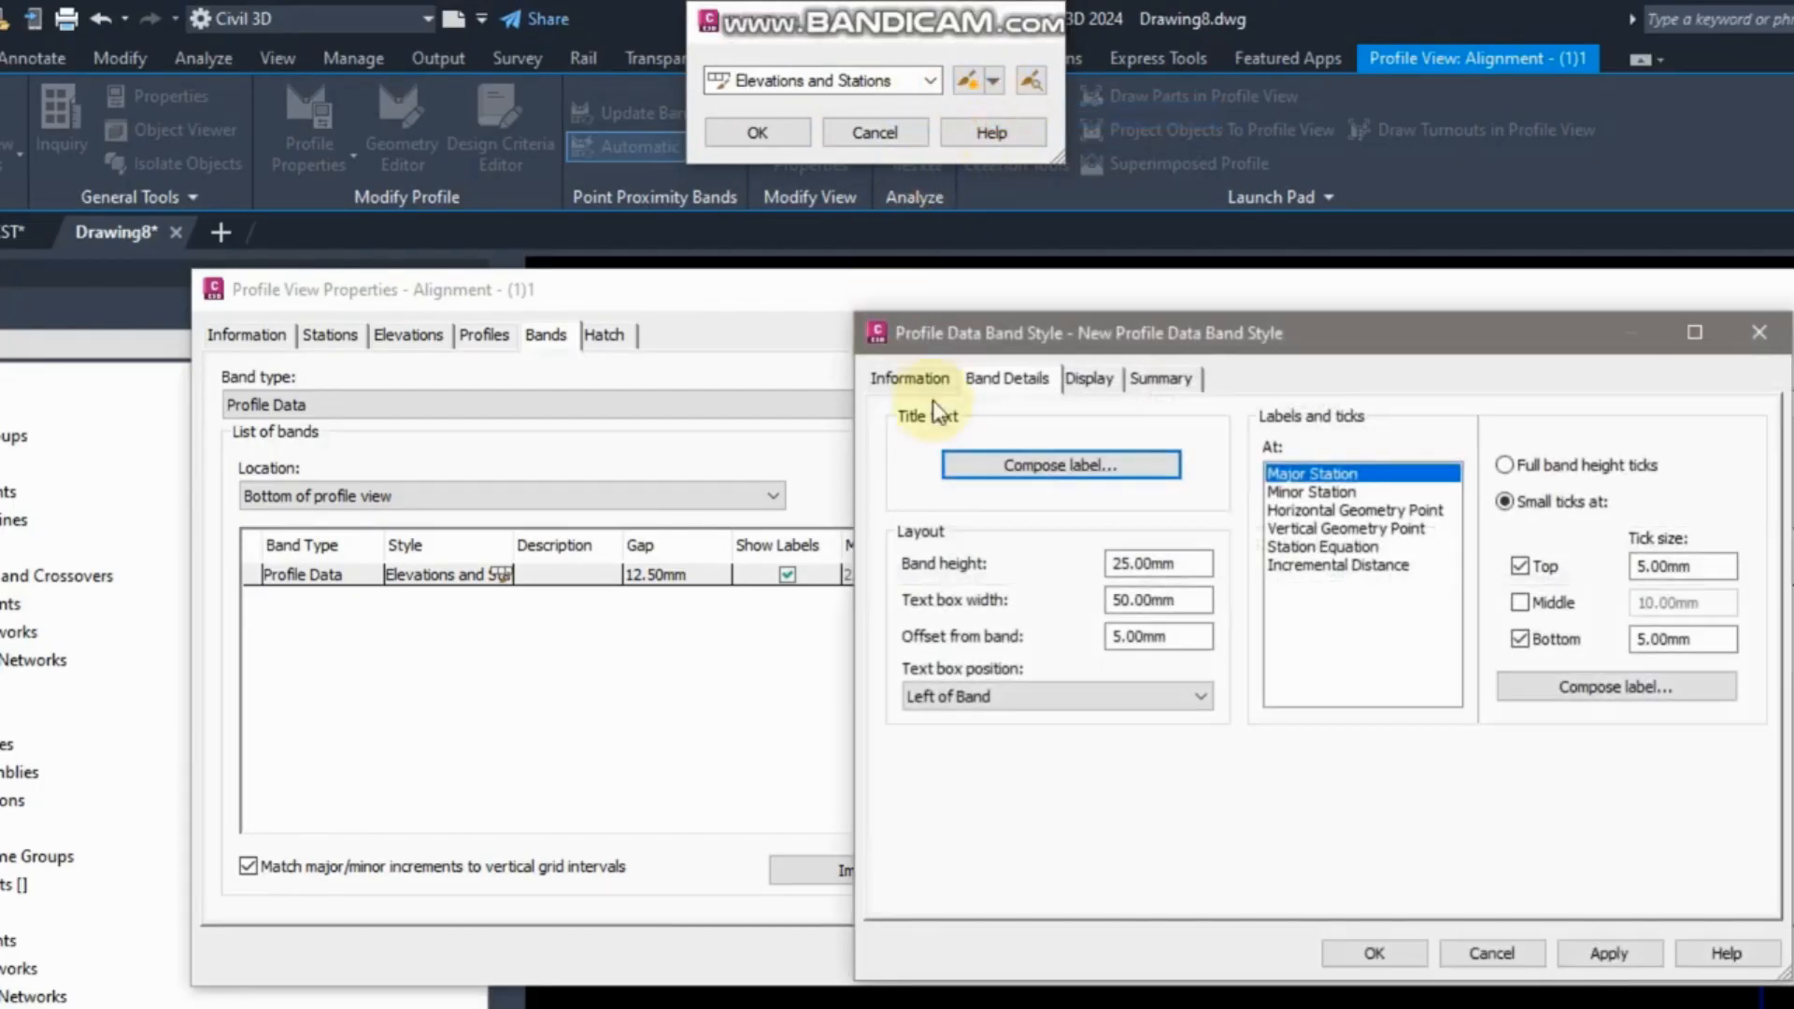
pyautogui.moveTo(1166, 341); pyautogui.dragTo(1045, 313)
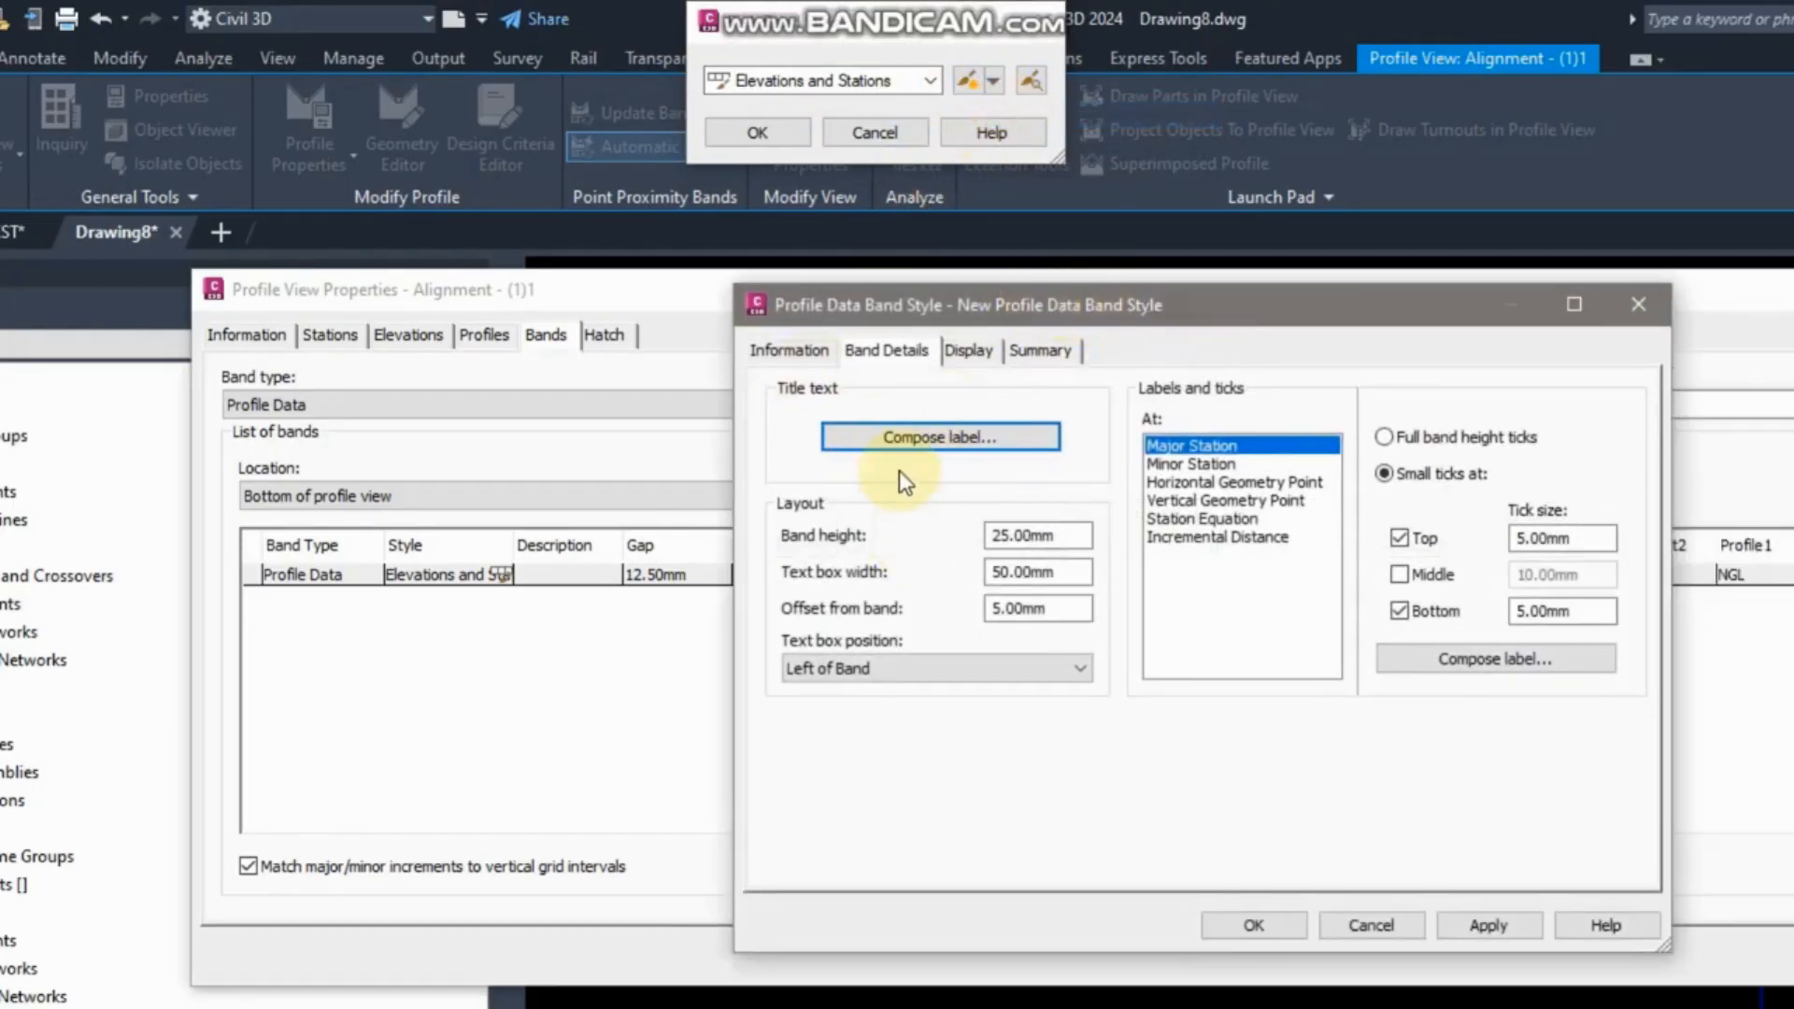
pyautogui.click(789, 349)
pyautogui.moveTo(983, 410); pyautogui.dragTo(703, 388)
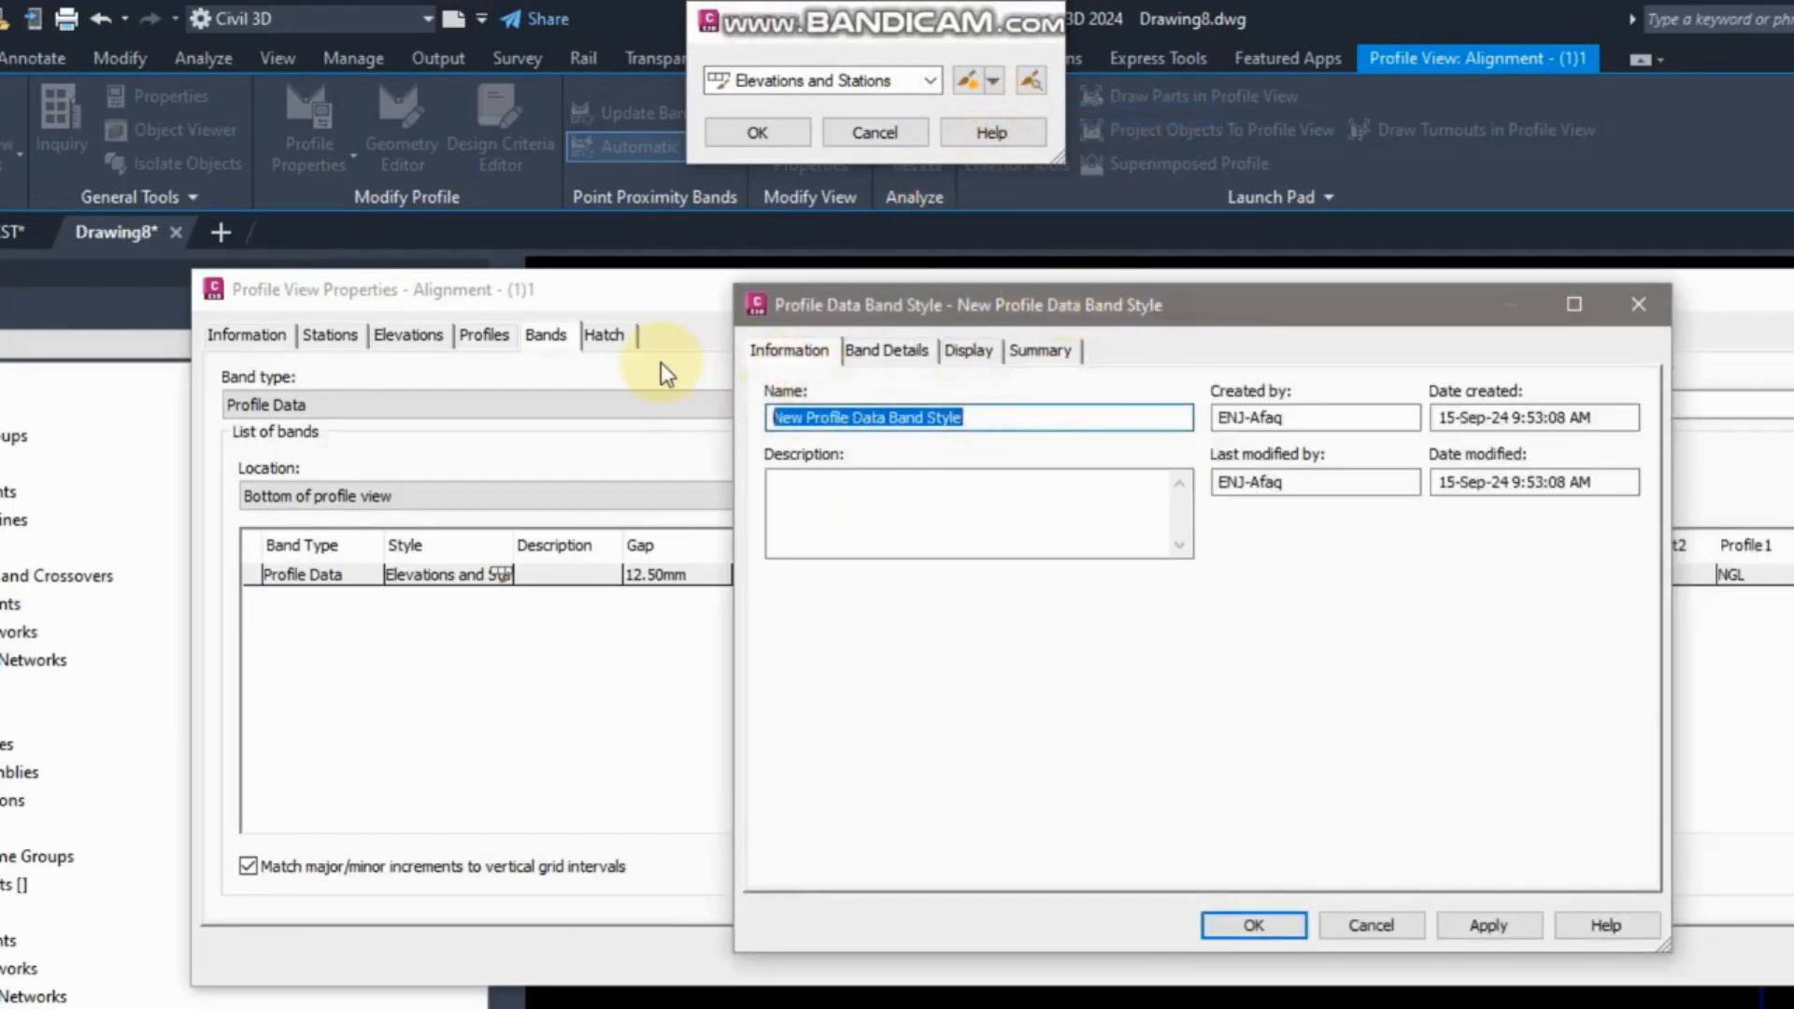
pyautogui.write('NGL')
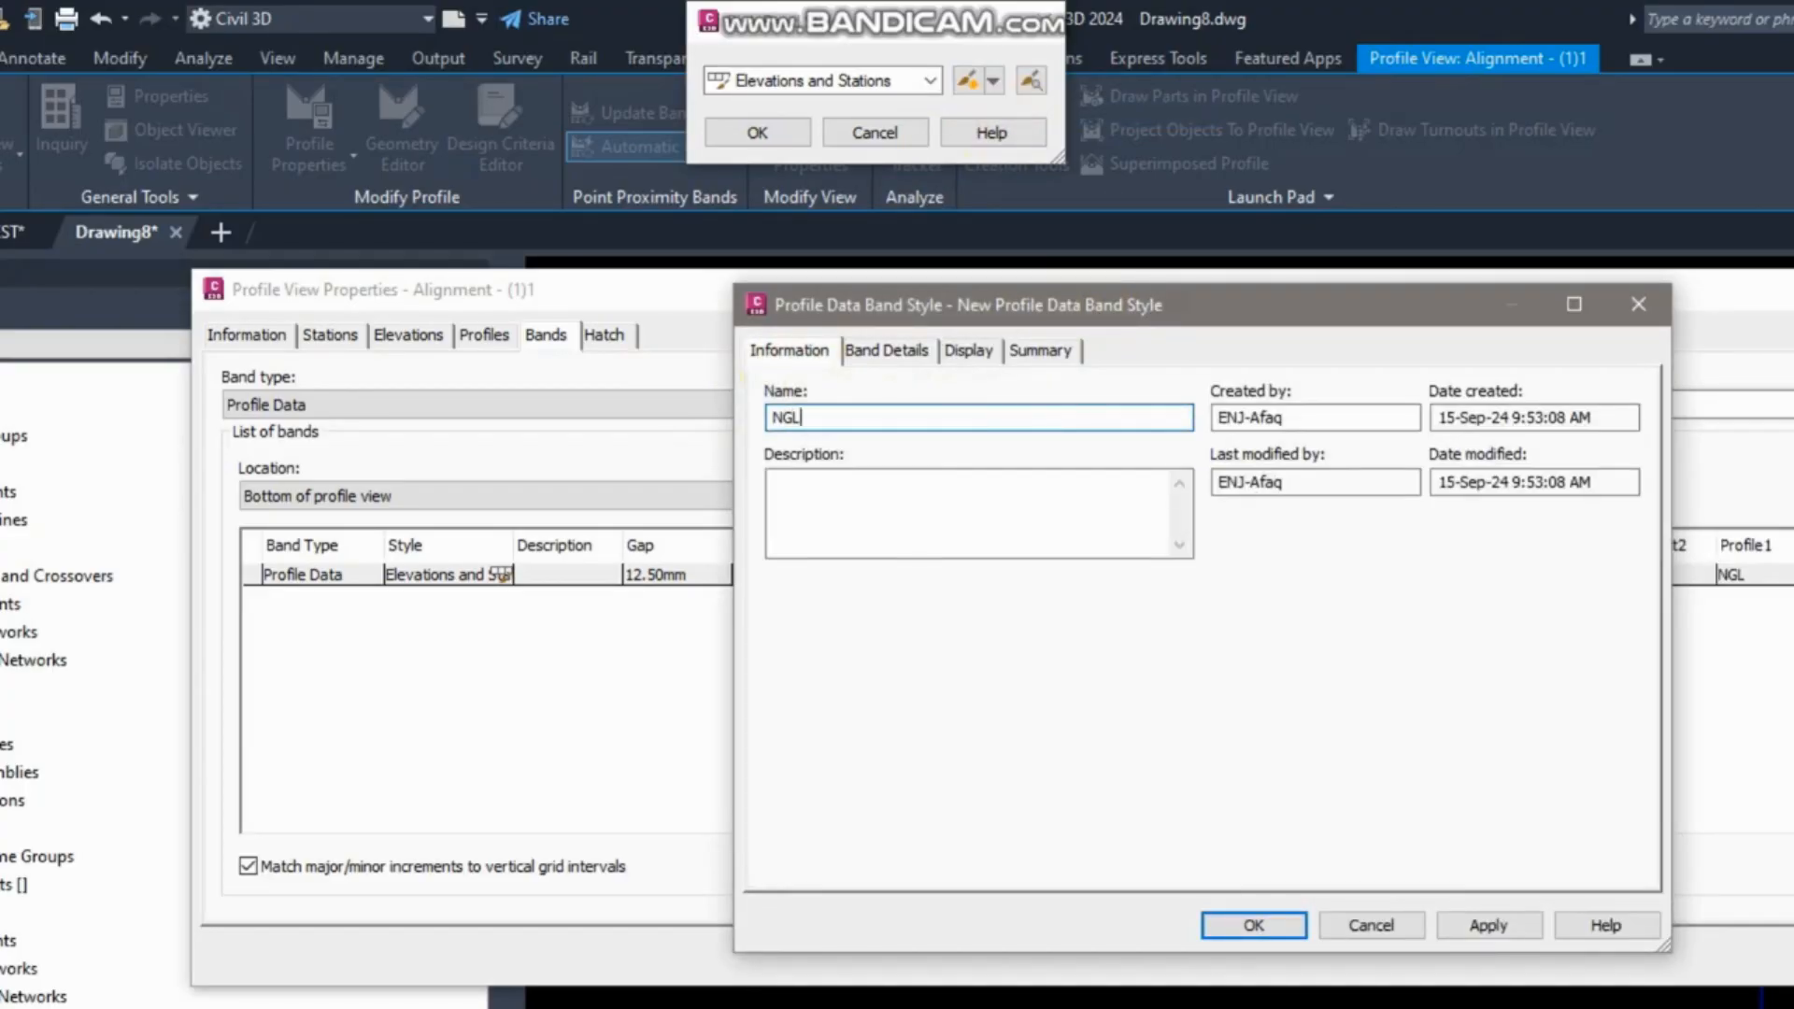
pyautogui.click(869, 351)
pyautogui.click(943, 437)
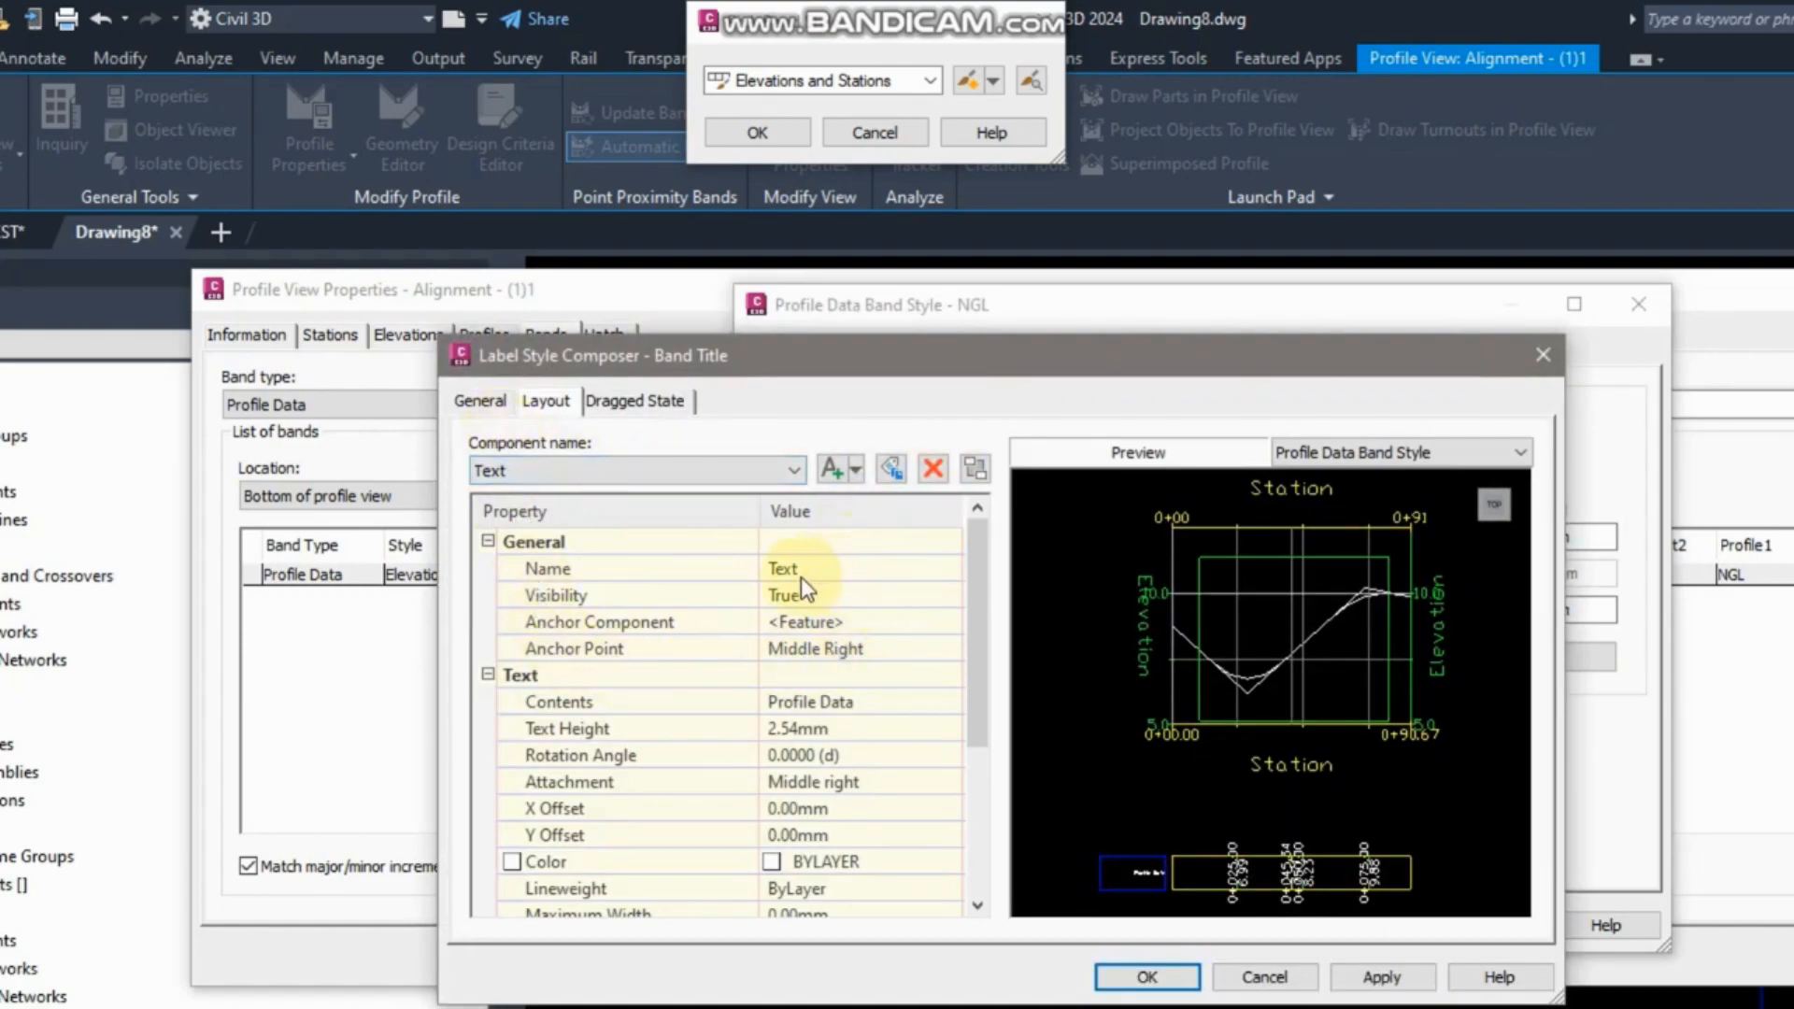
pyautogui.click(831, 572)
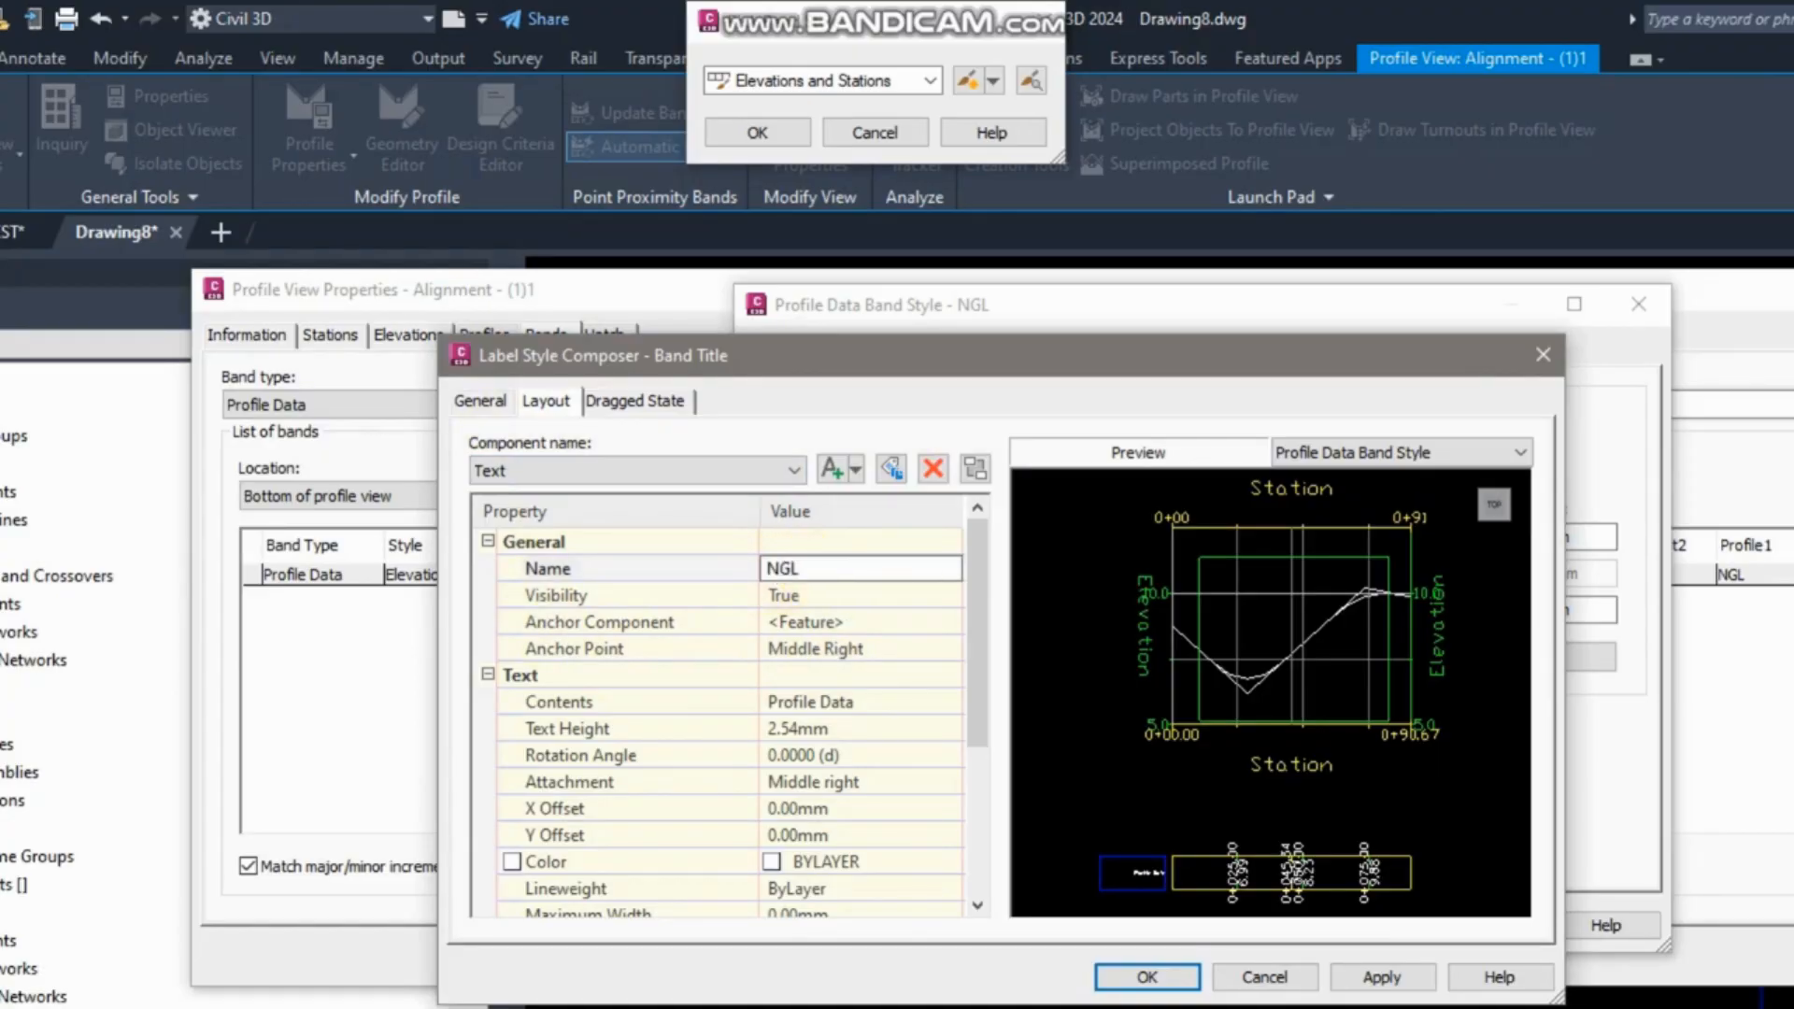
pyautogui.click(848, 646)
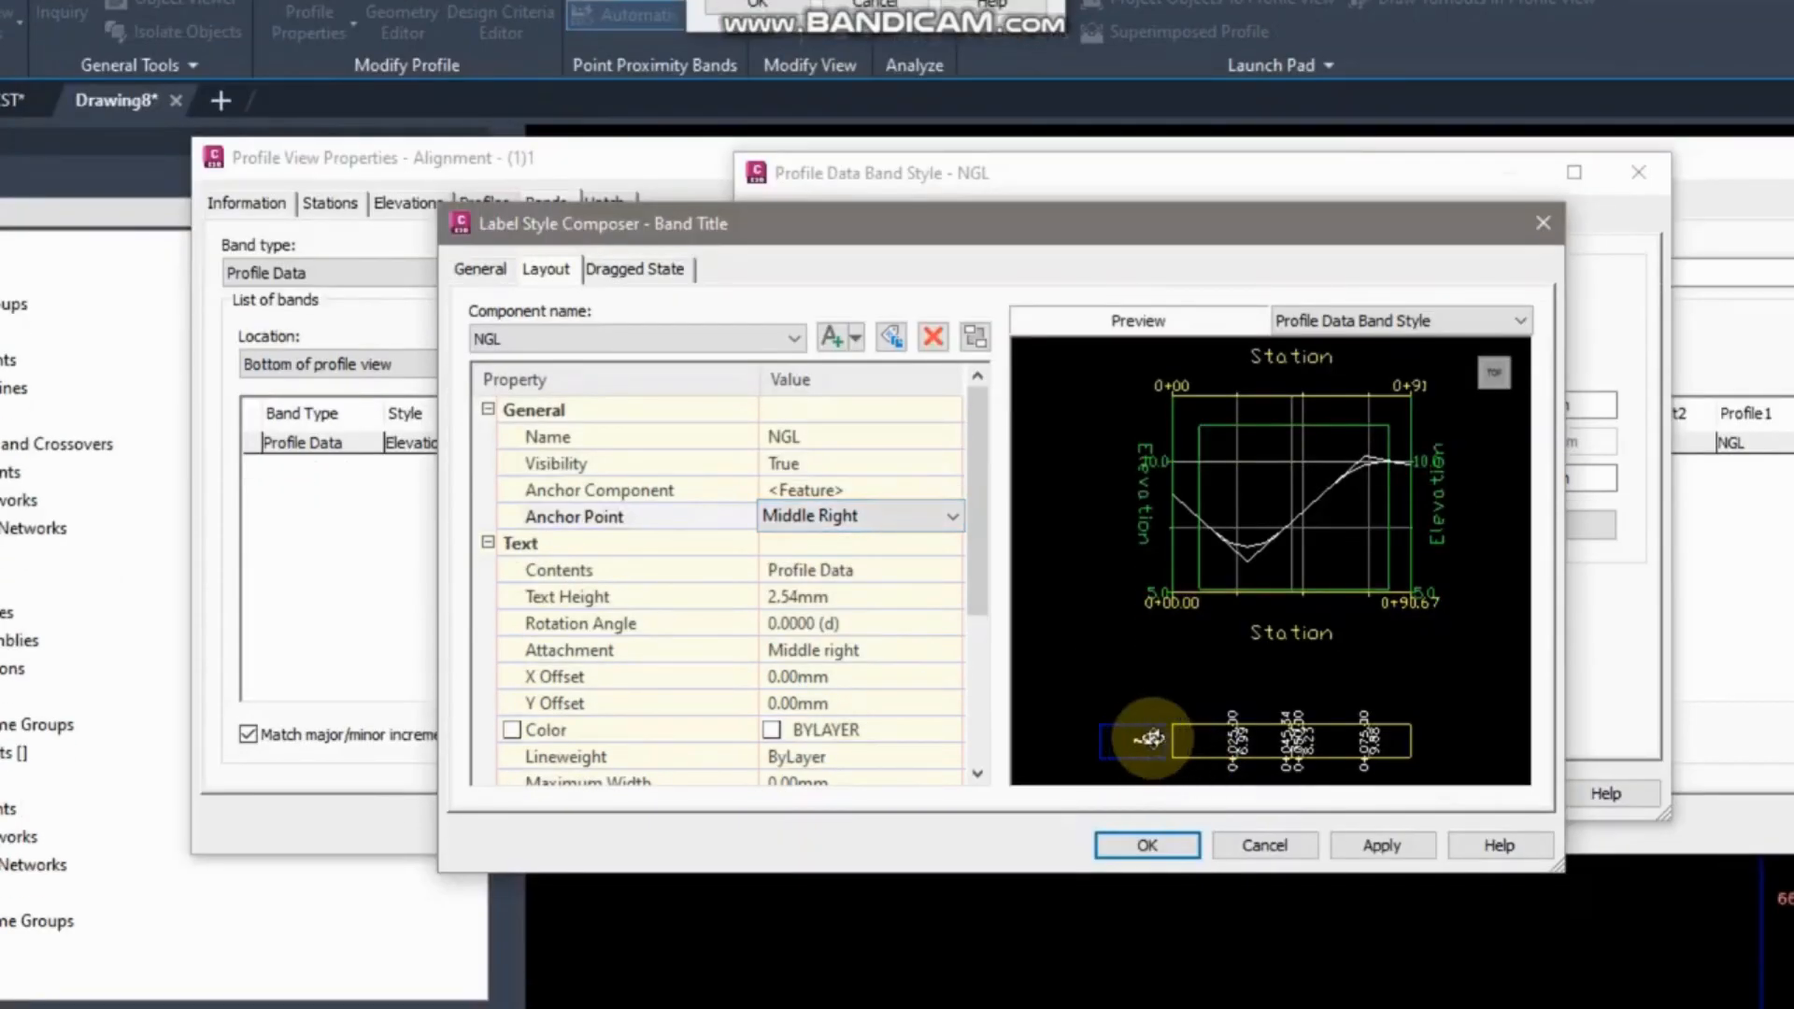
pyautogui.click(1143, 865)
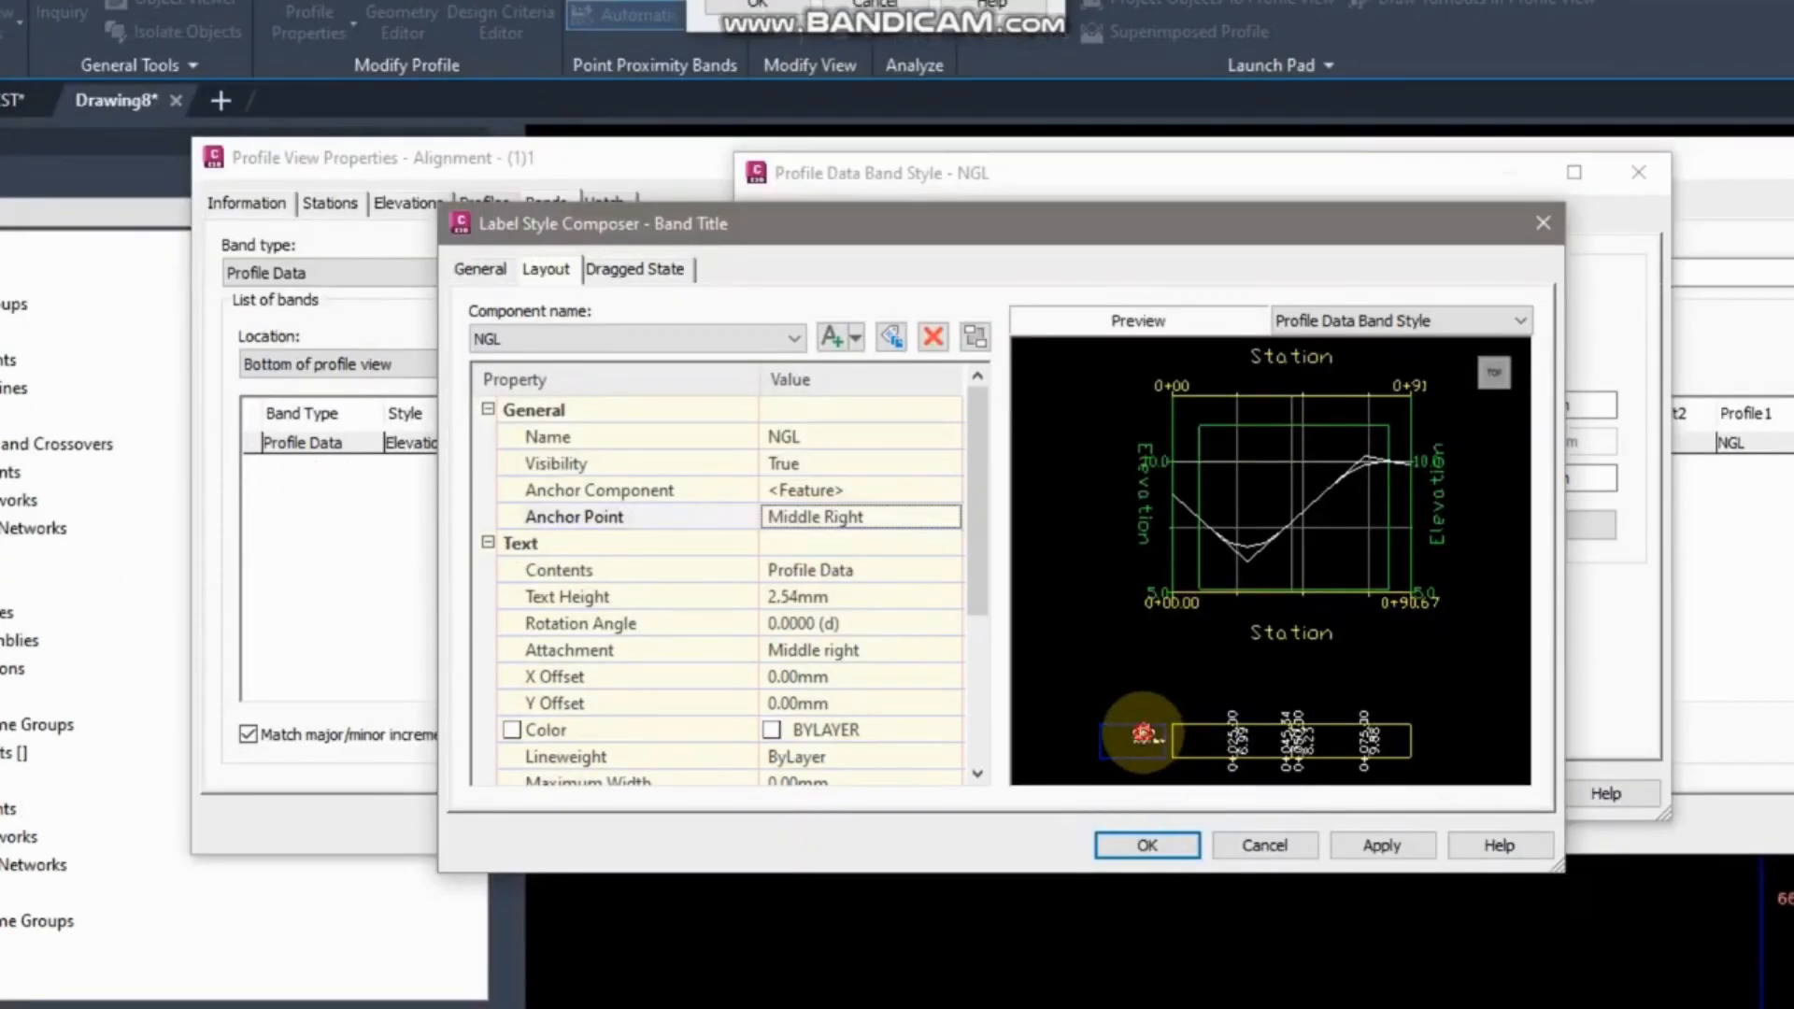
pyautogui.scroll(3, 1143, 739)
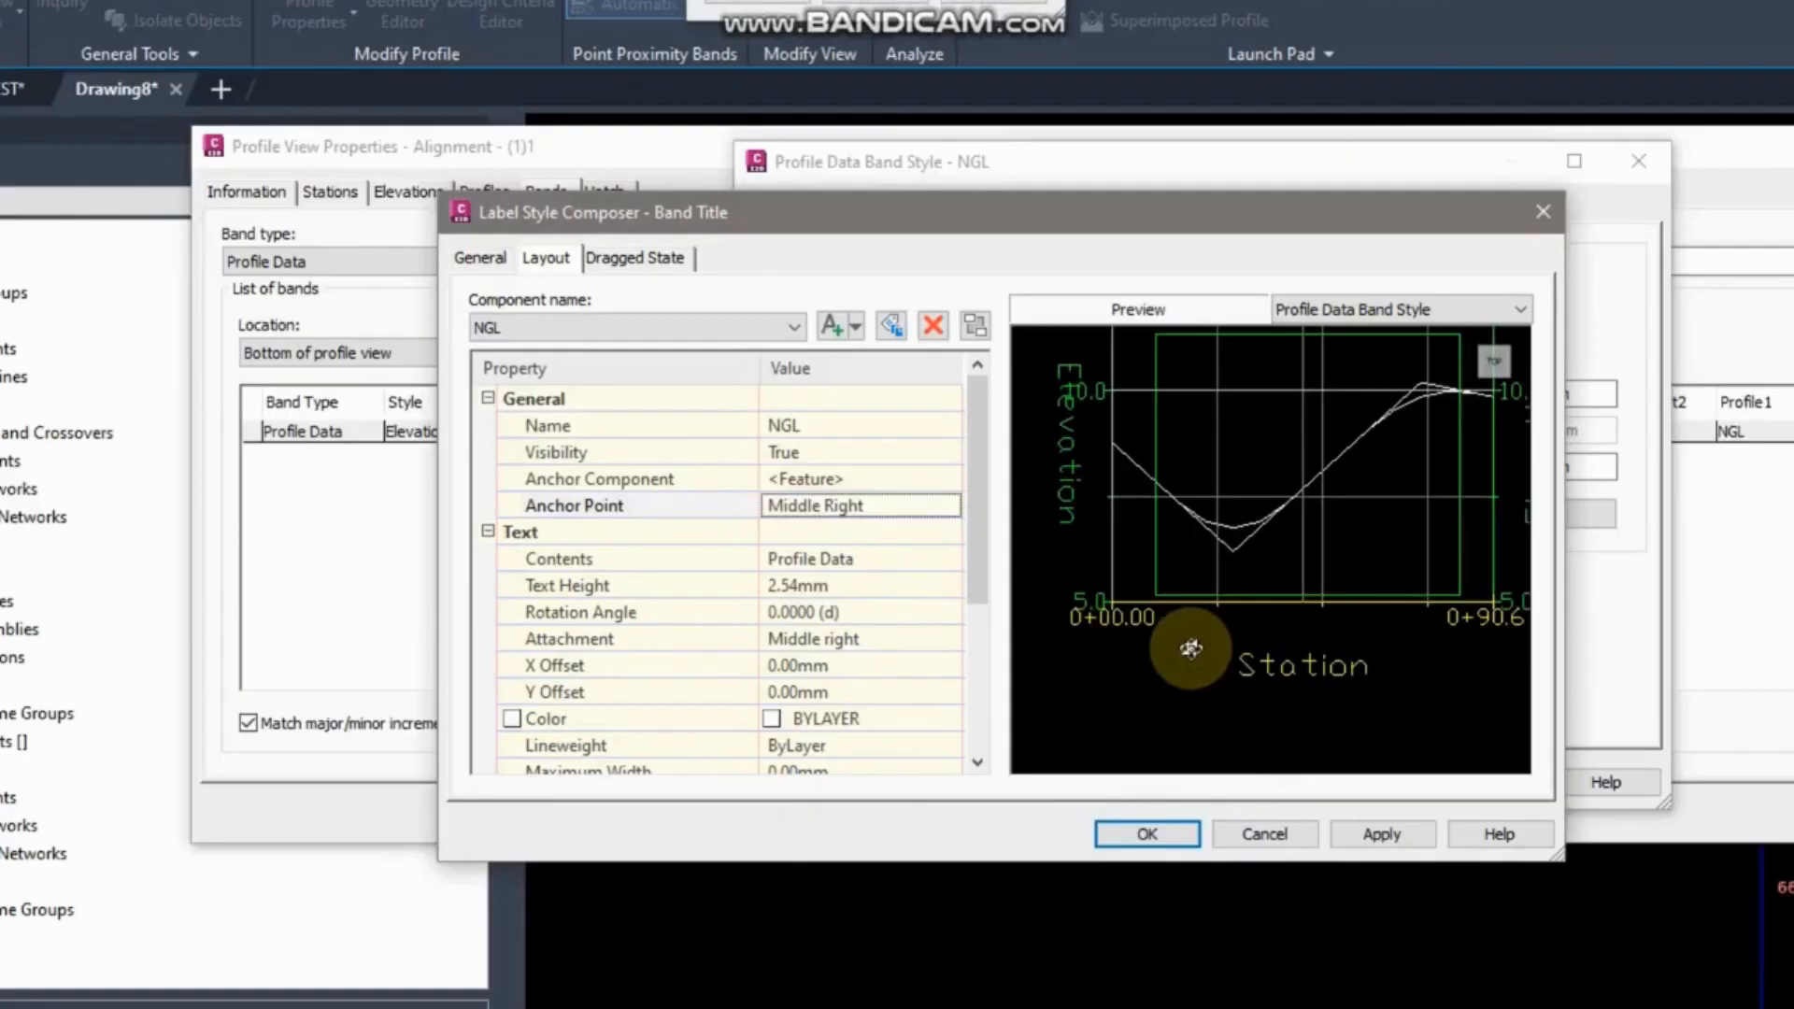
pyautogui.moveTo(1169, 578); pyautogui.dragTo(1215, 628)
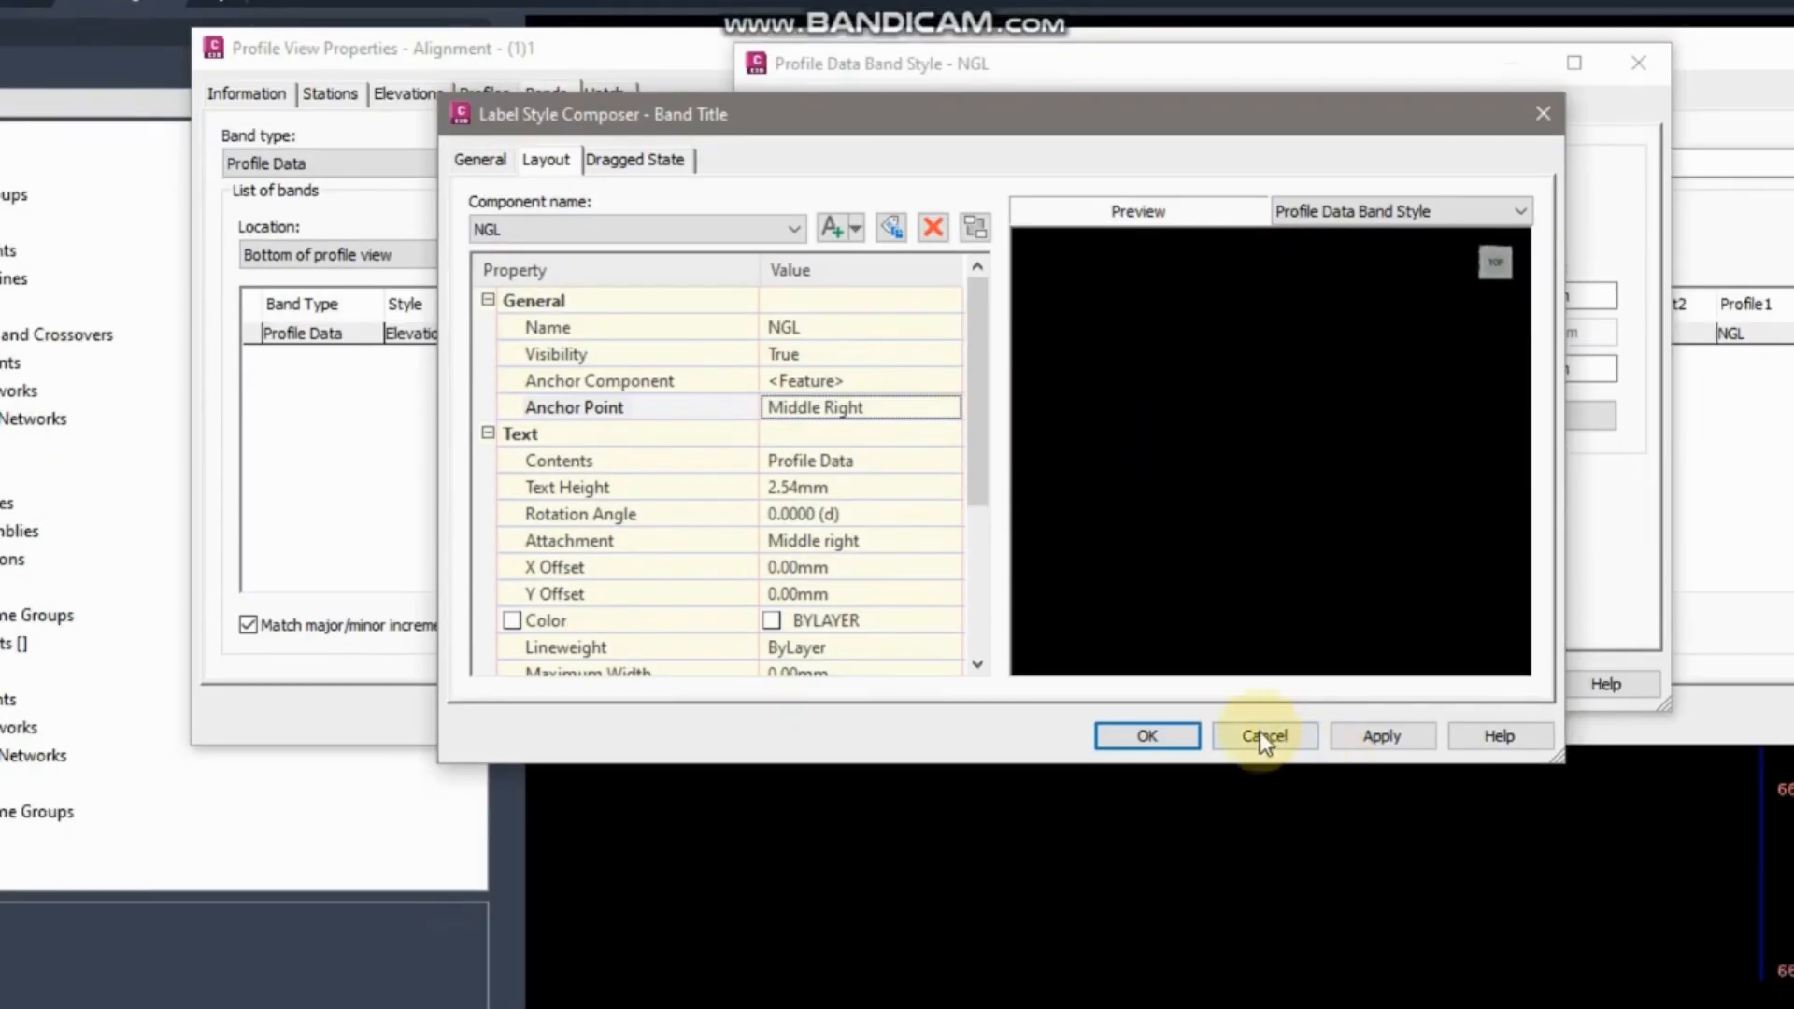
pyautogui.click(1265, 833)
# Set the anchor point of the NGL style's band title text to Middle Left in the Label Style Composer.
pyautogui.click(940, 274)
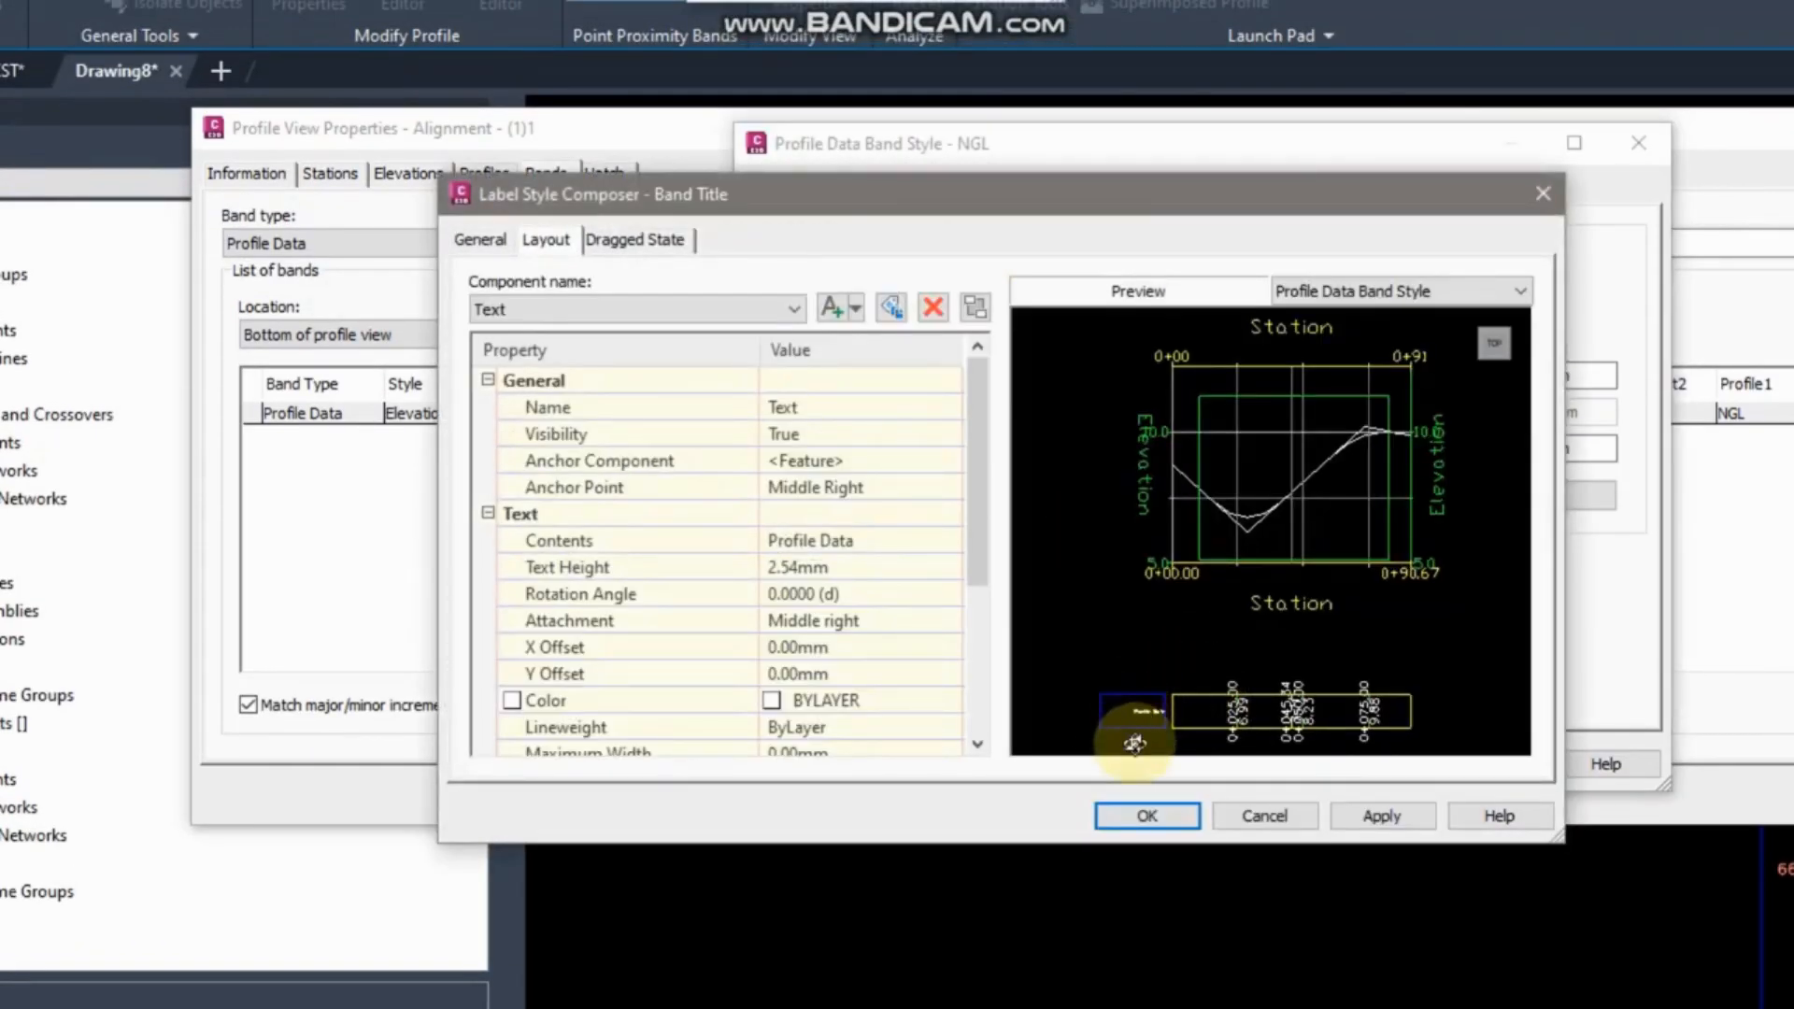
pyautogui.scroll(2, 1129, 708)
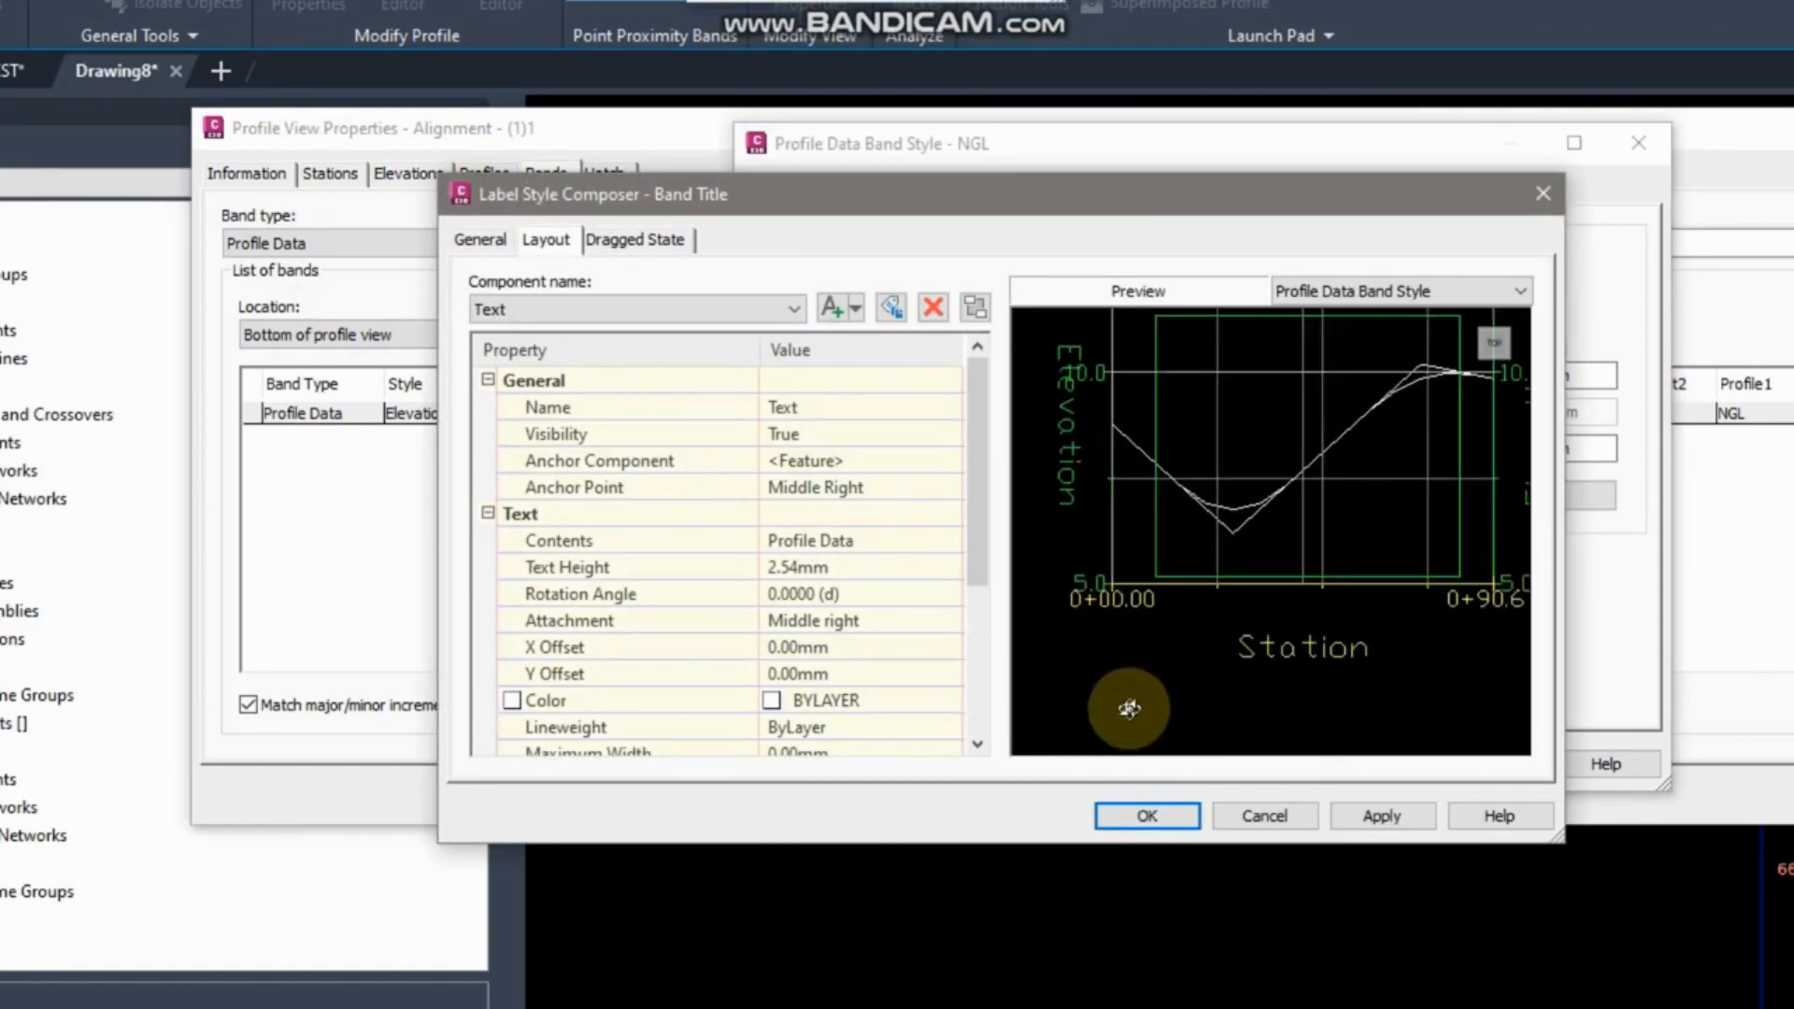
pyautogui.scroll(-2, 1131, 696)
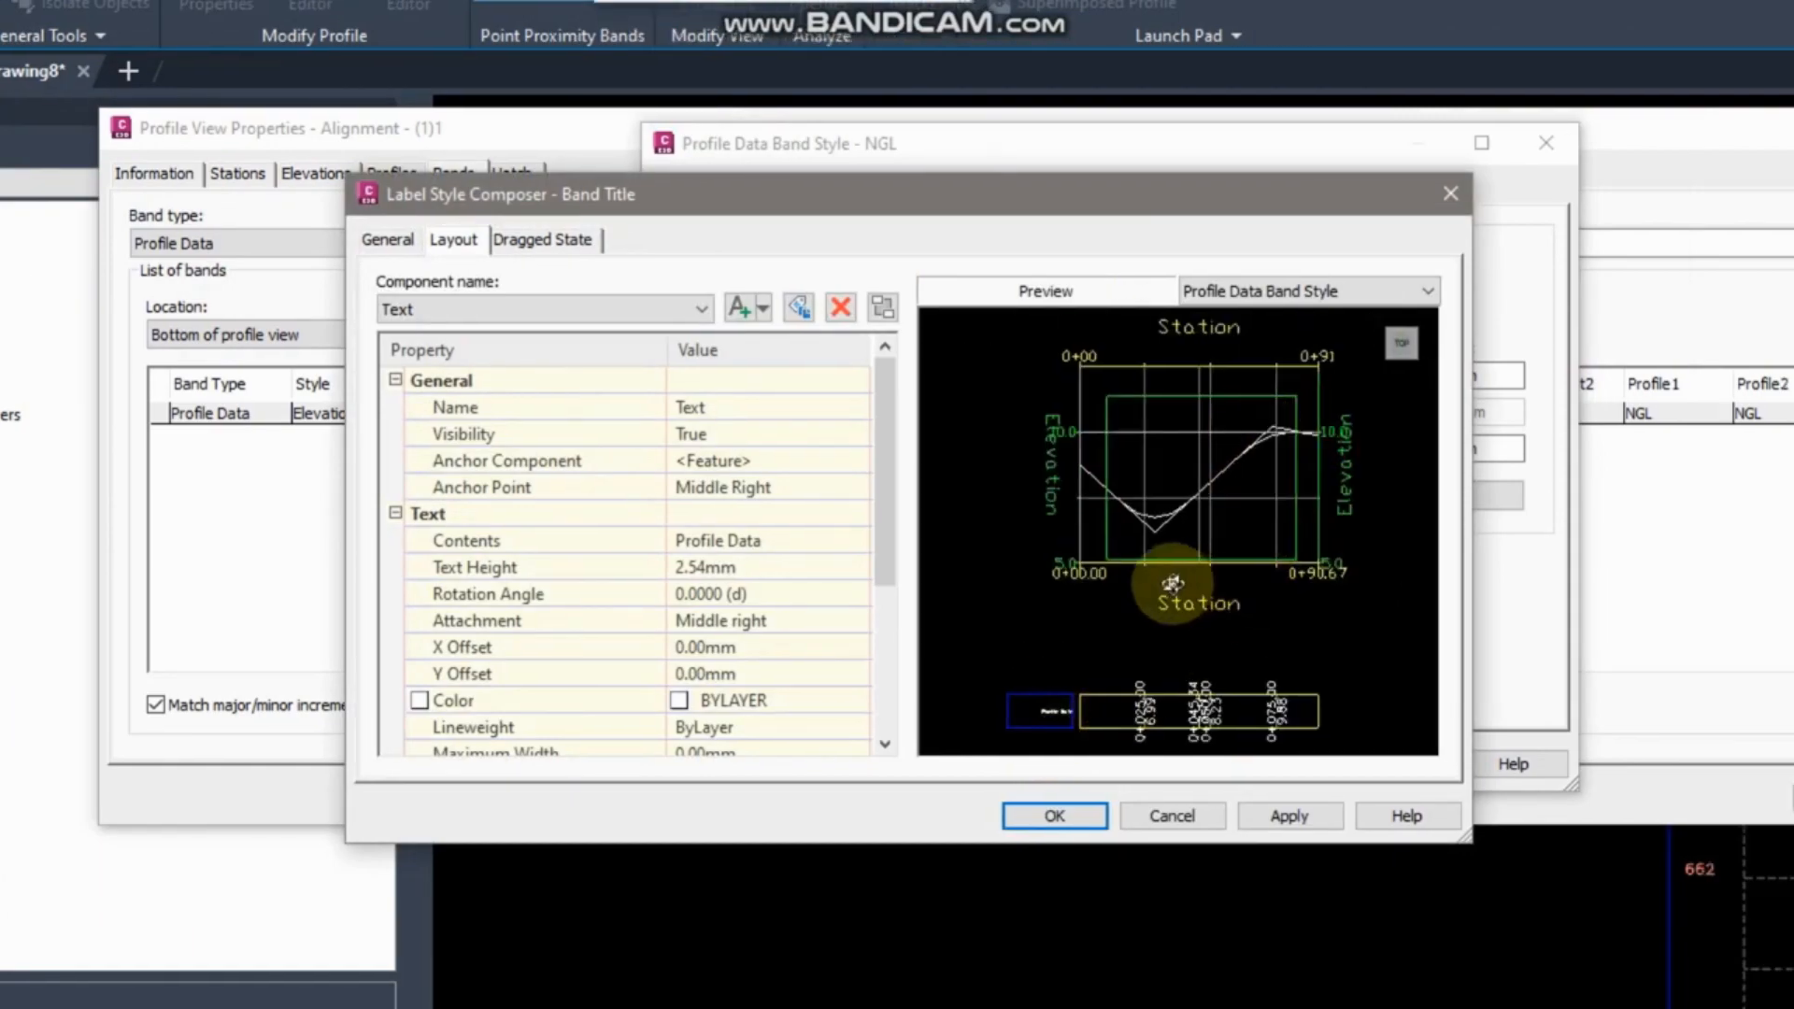
pyautogui.scroll(4, 1049, 530)
pyautogui.moveTo(1049, 530); pyautogui.dragTo(1163, 570, button='middle')
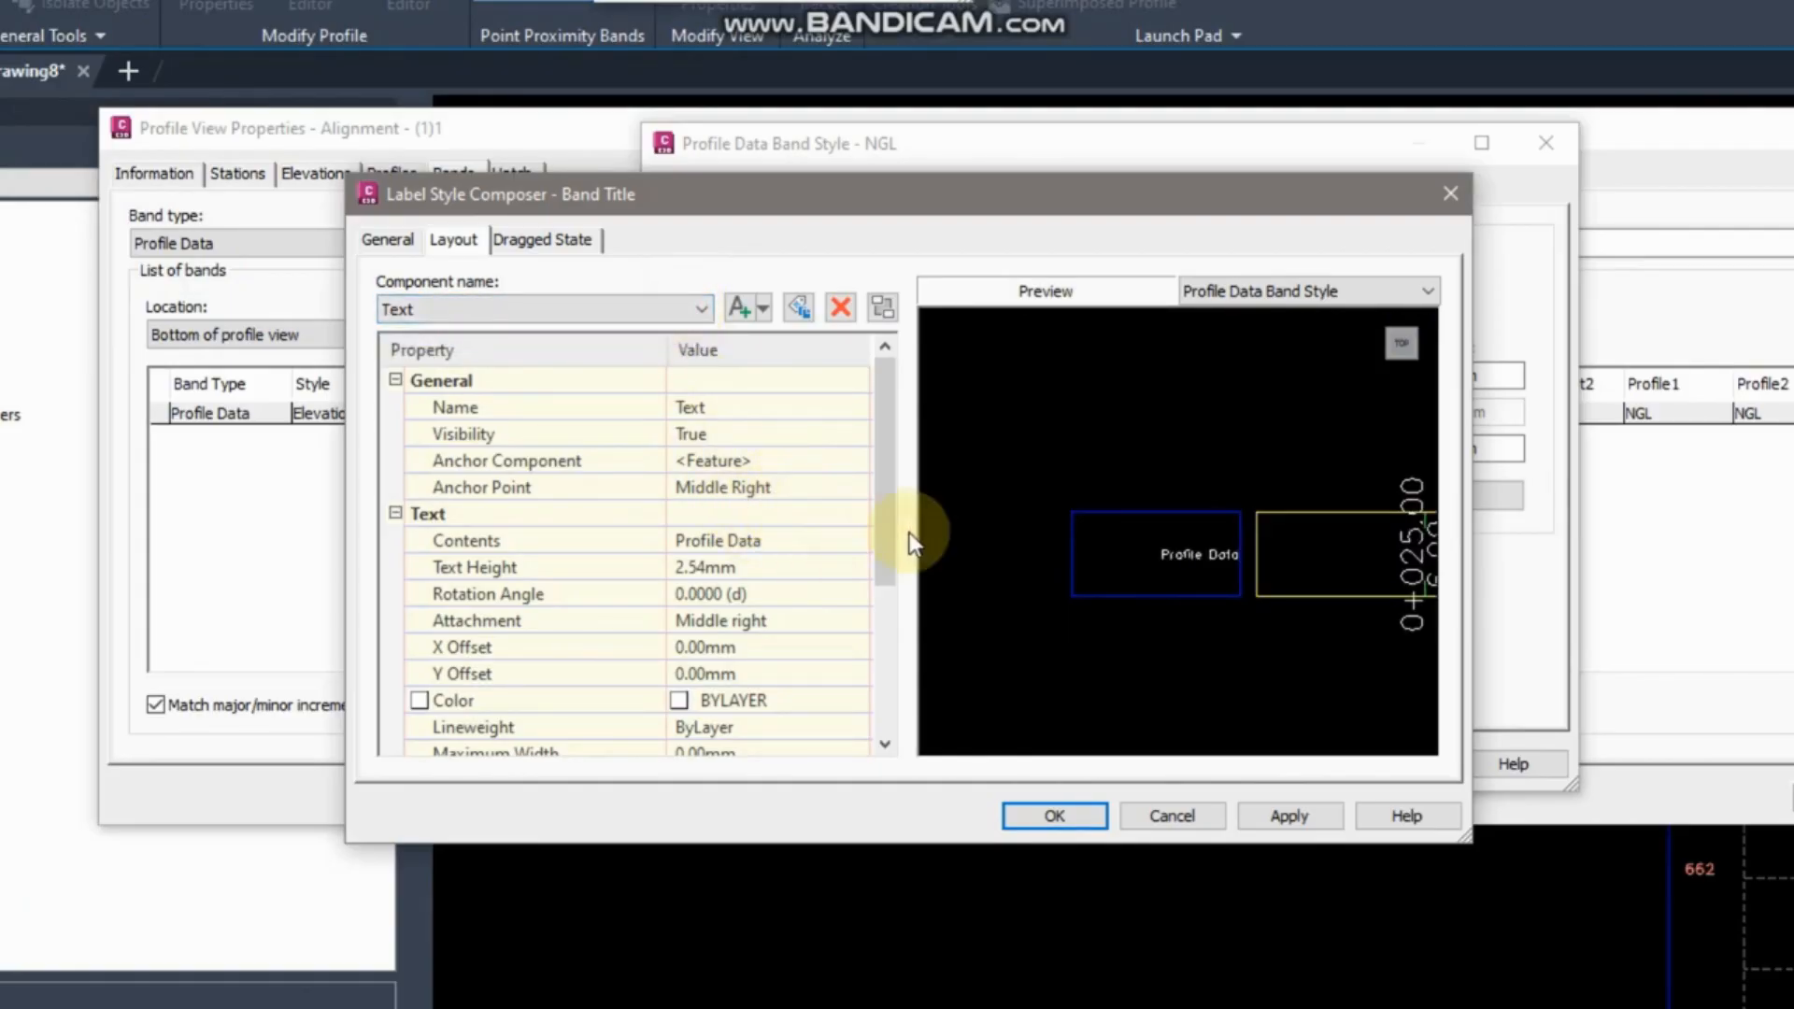
pyautogui.click(705, 487)
pyautogui.click(708, 495)
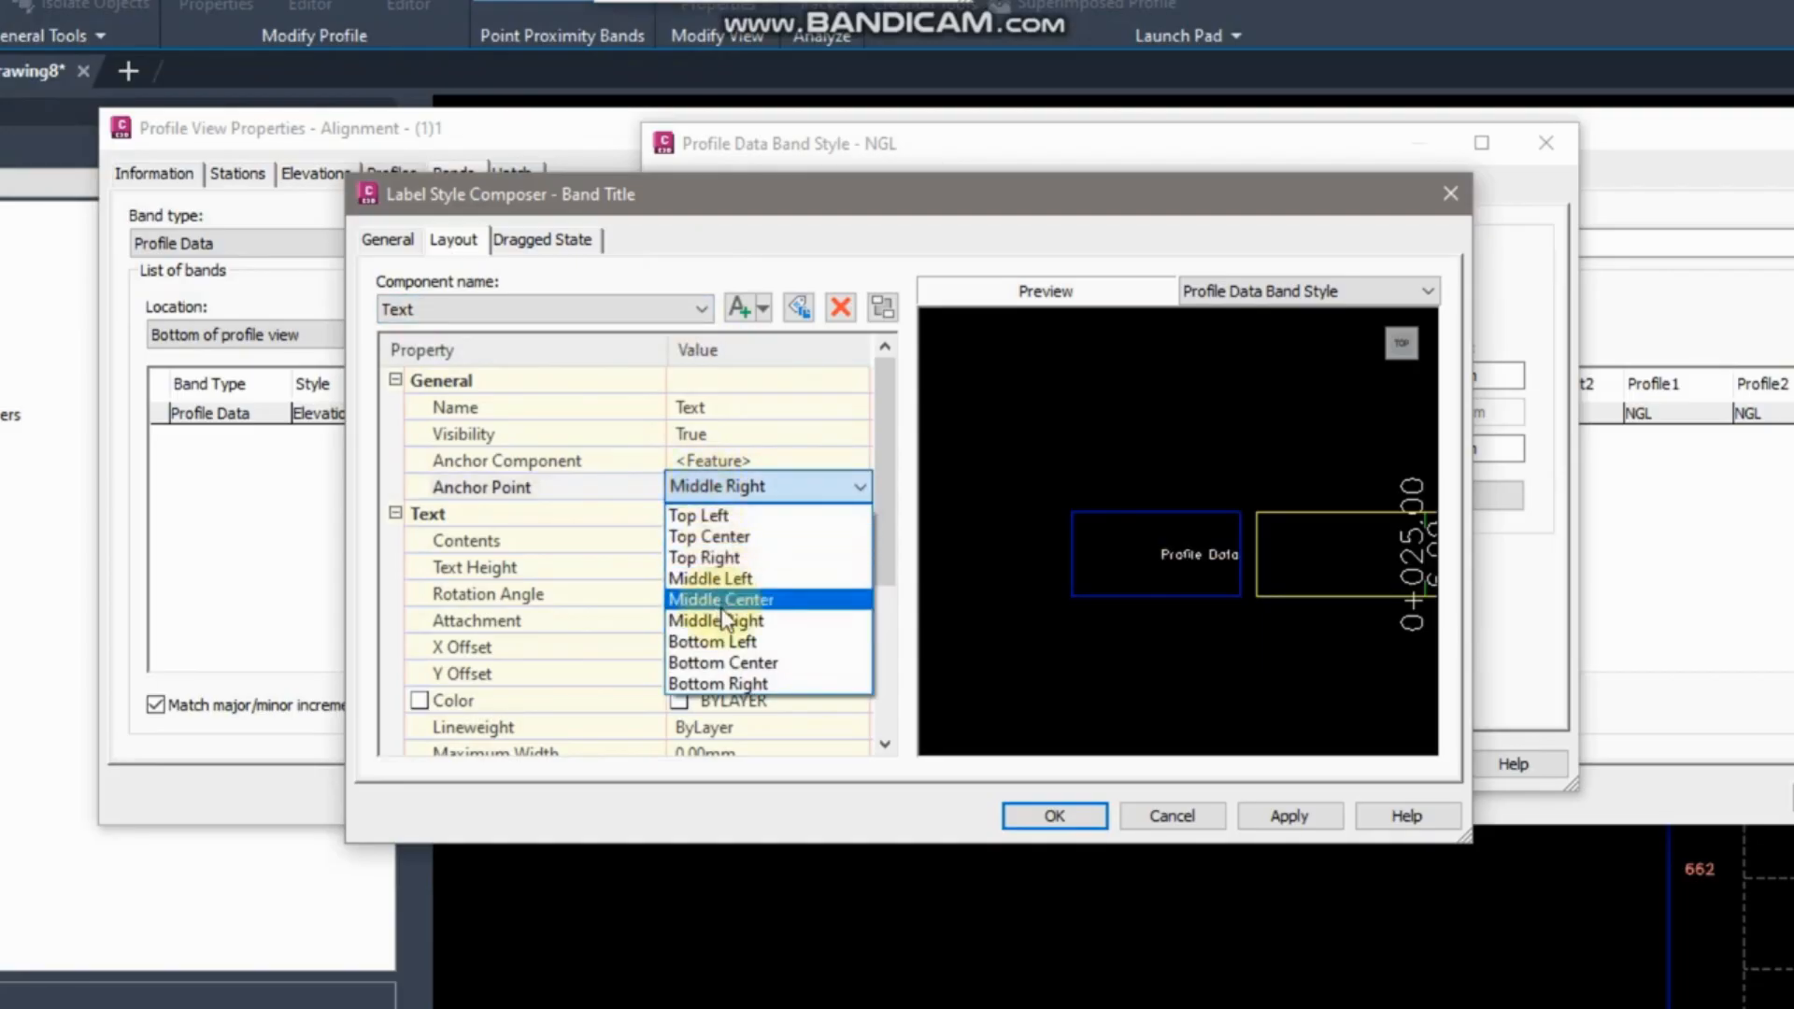
pyautogui.click(715, 579)
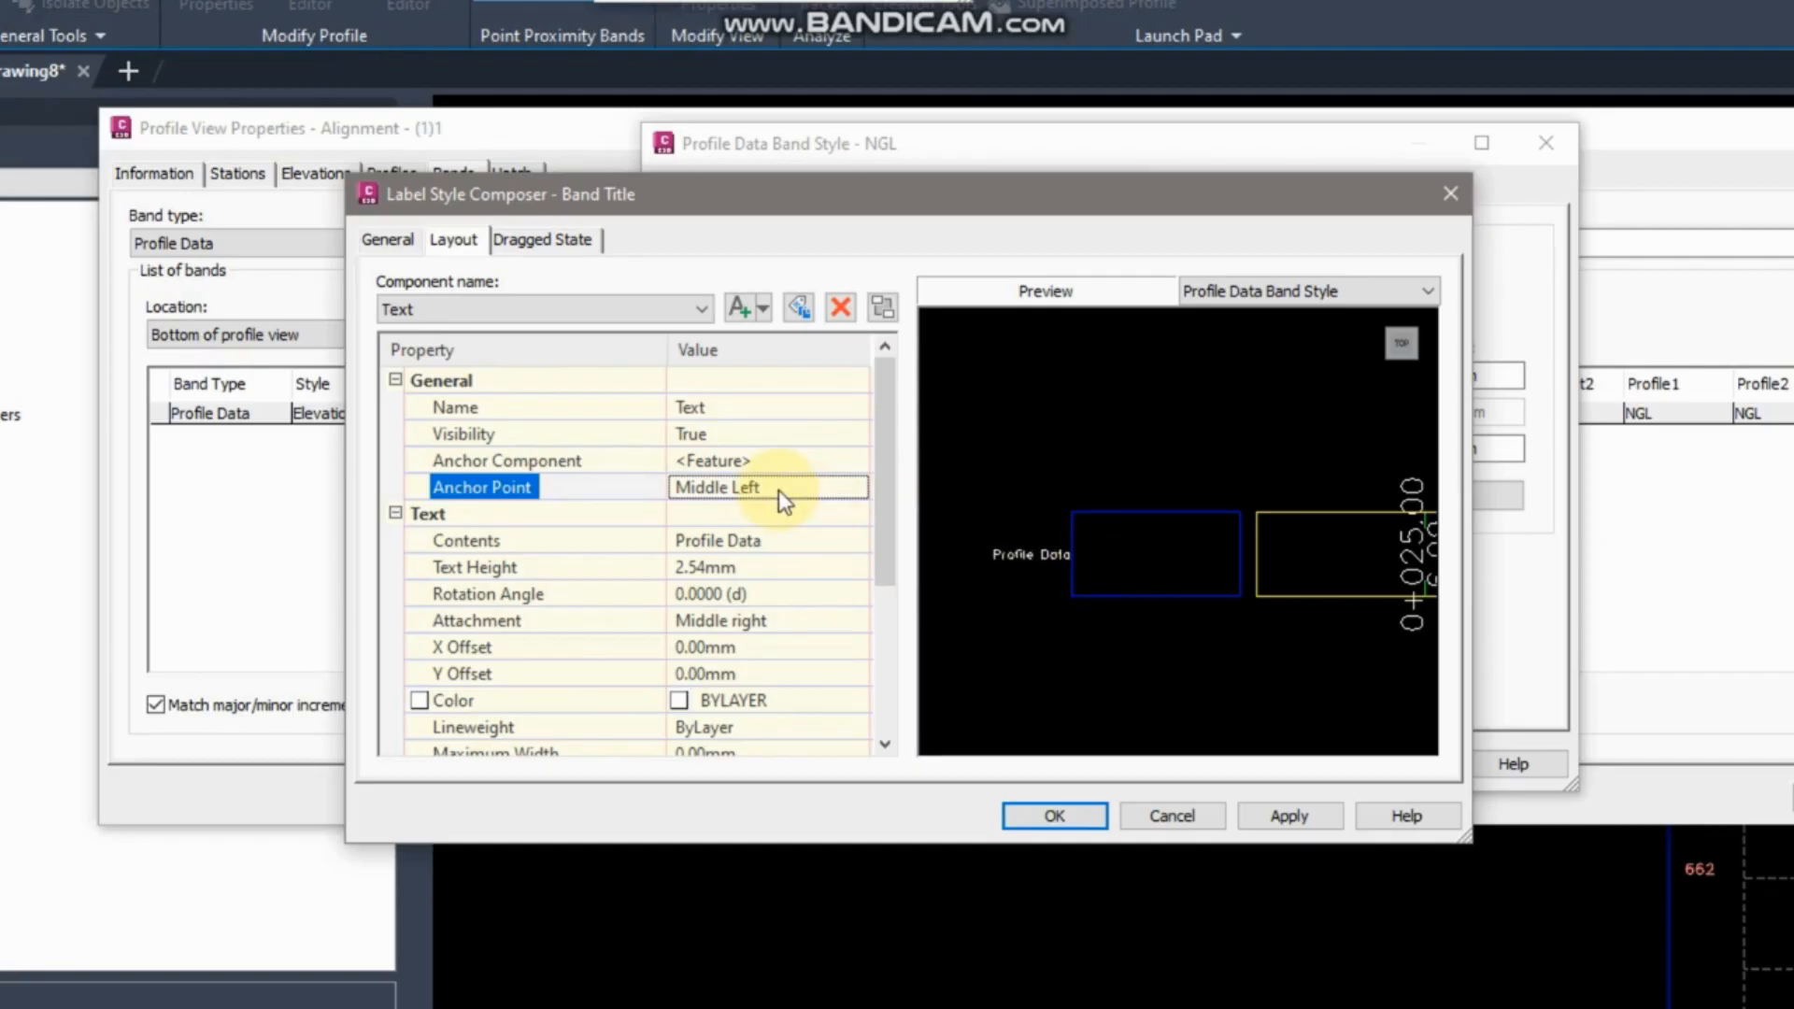
# Replace the contents of the band title text component with NGL.
pyautogui.click(762, 542)
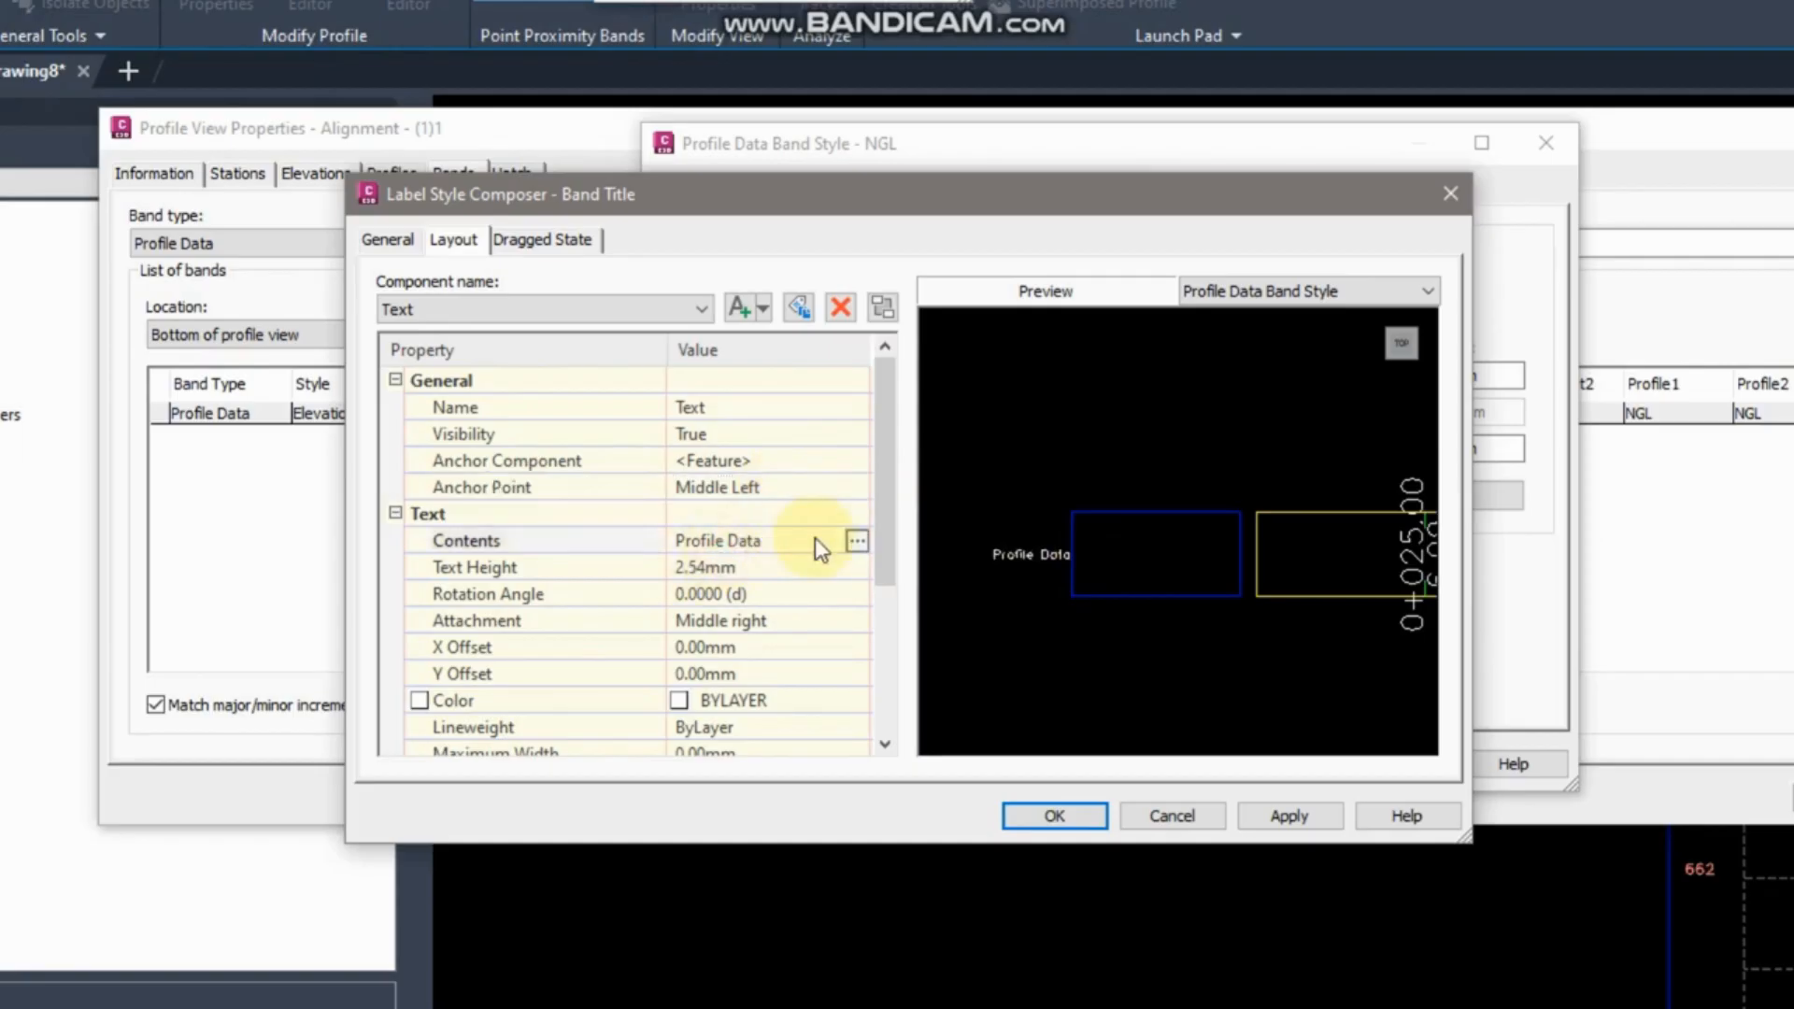
pyautogui.click(857, 541)
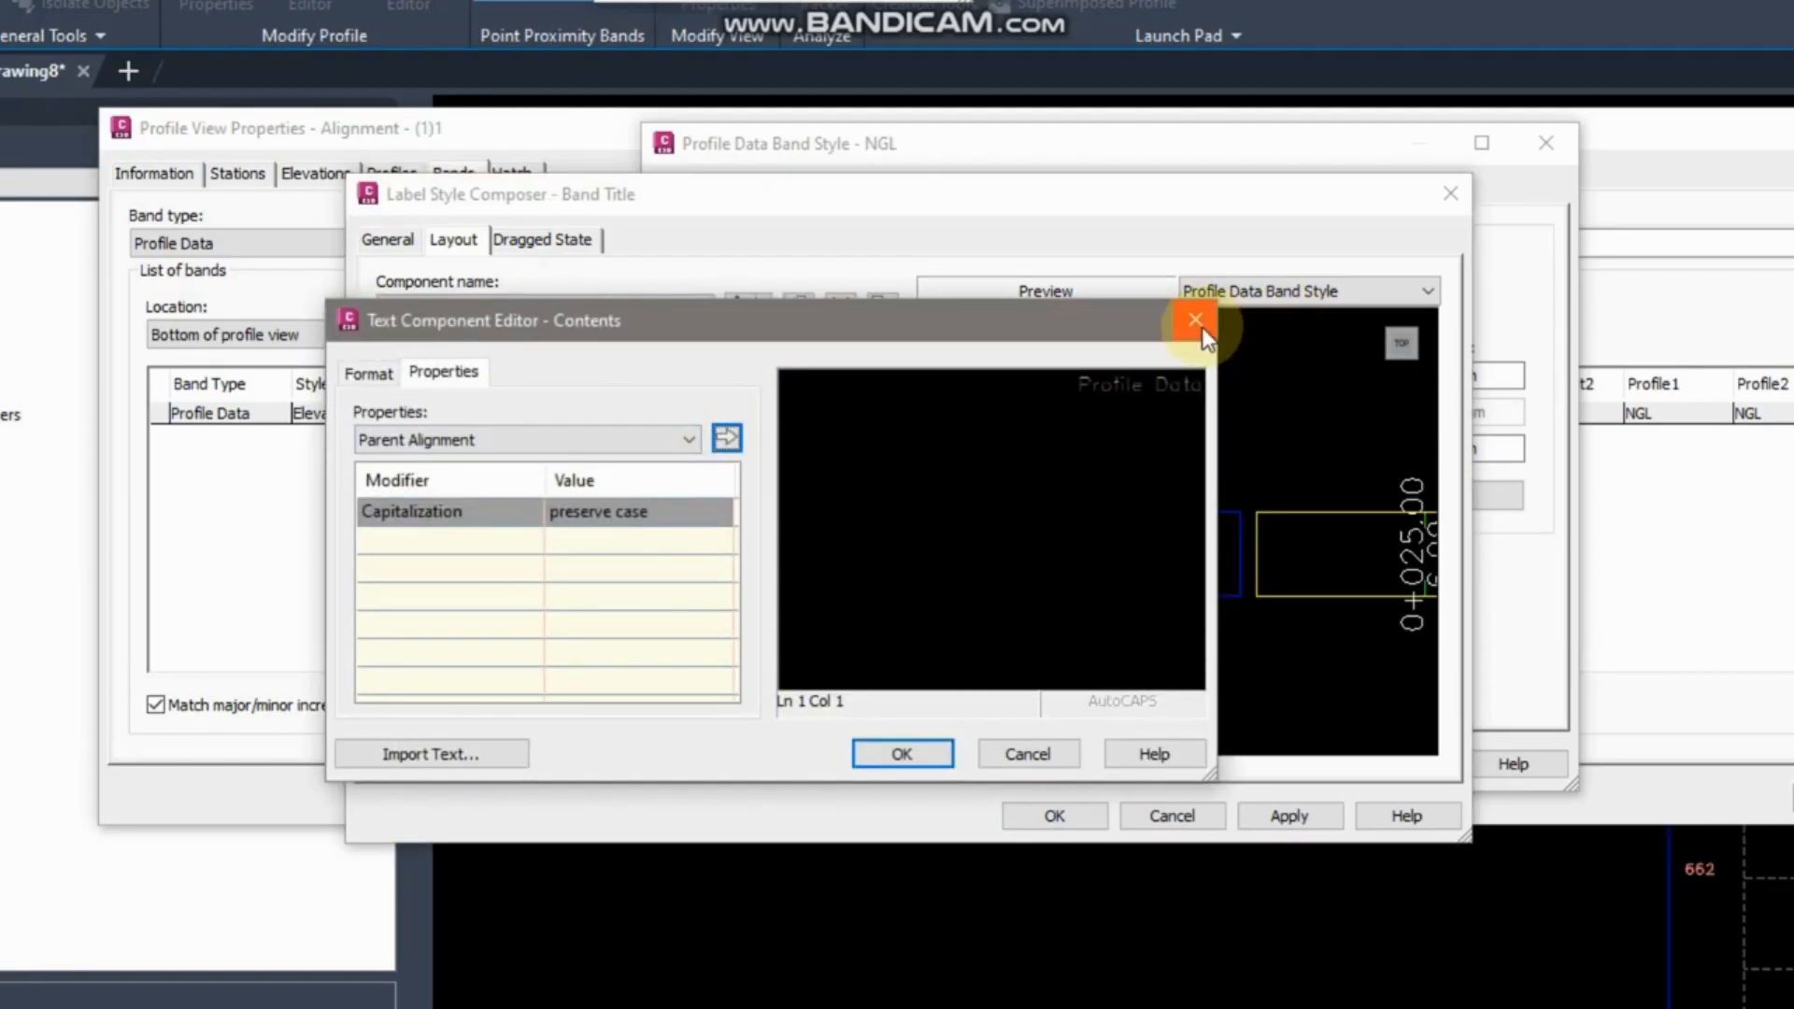
pyautogui.click(981, 408)
pyautogui.hotkey('ctrl', 'a')
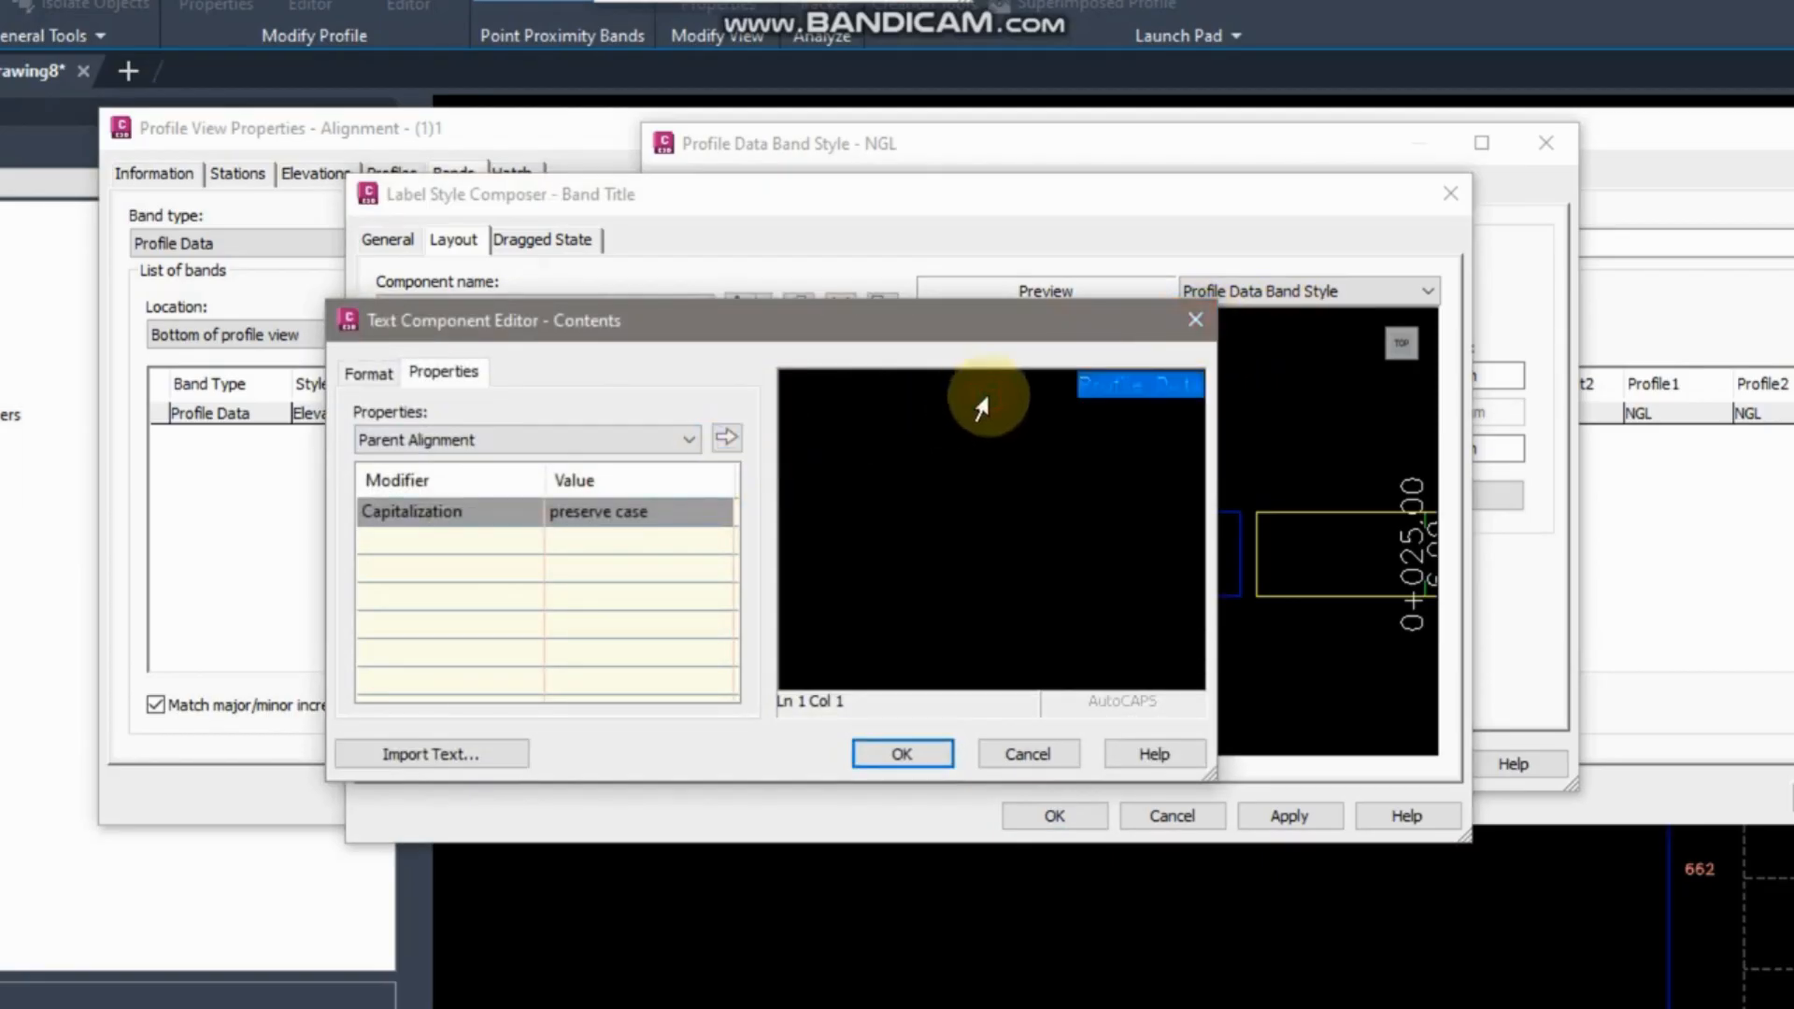
pyautogui.press('Delete')
pyautogui.write('NGL')
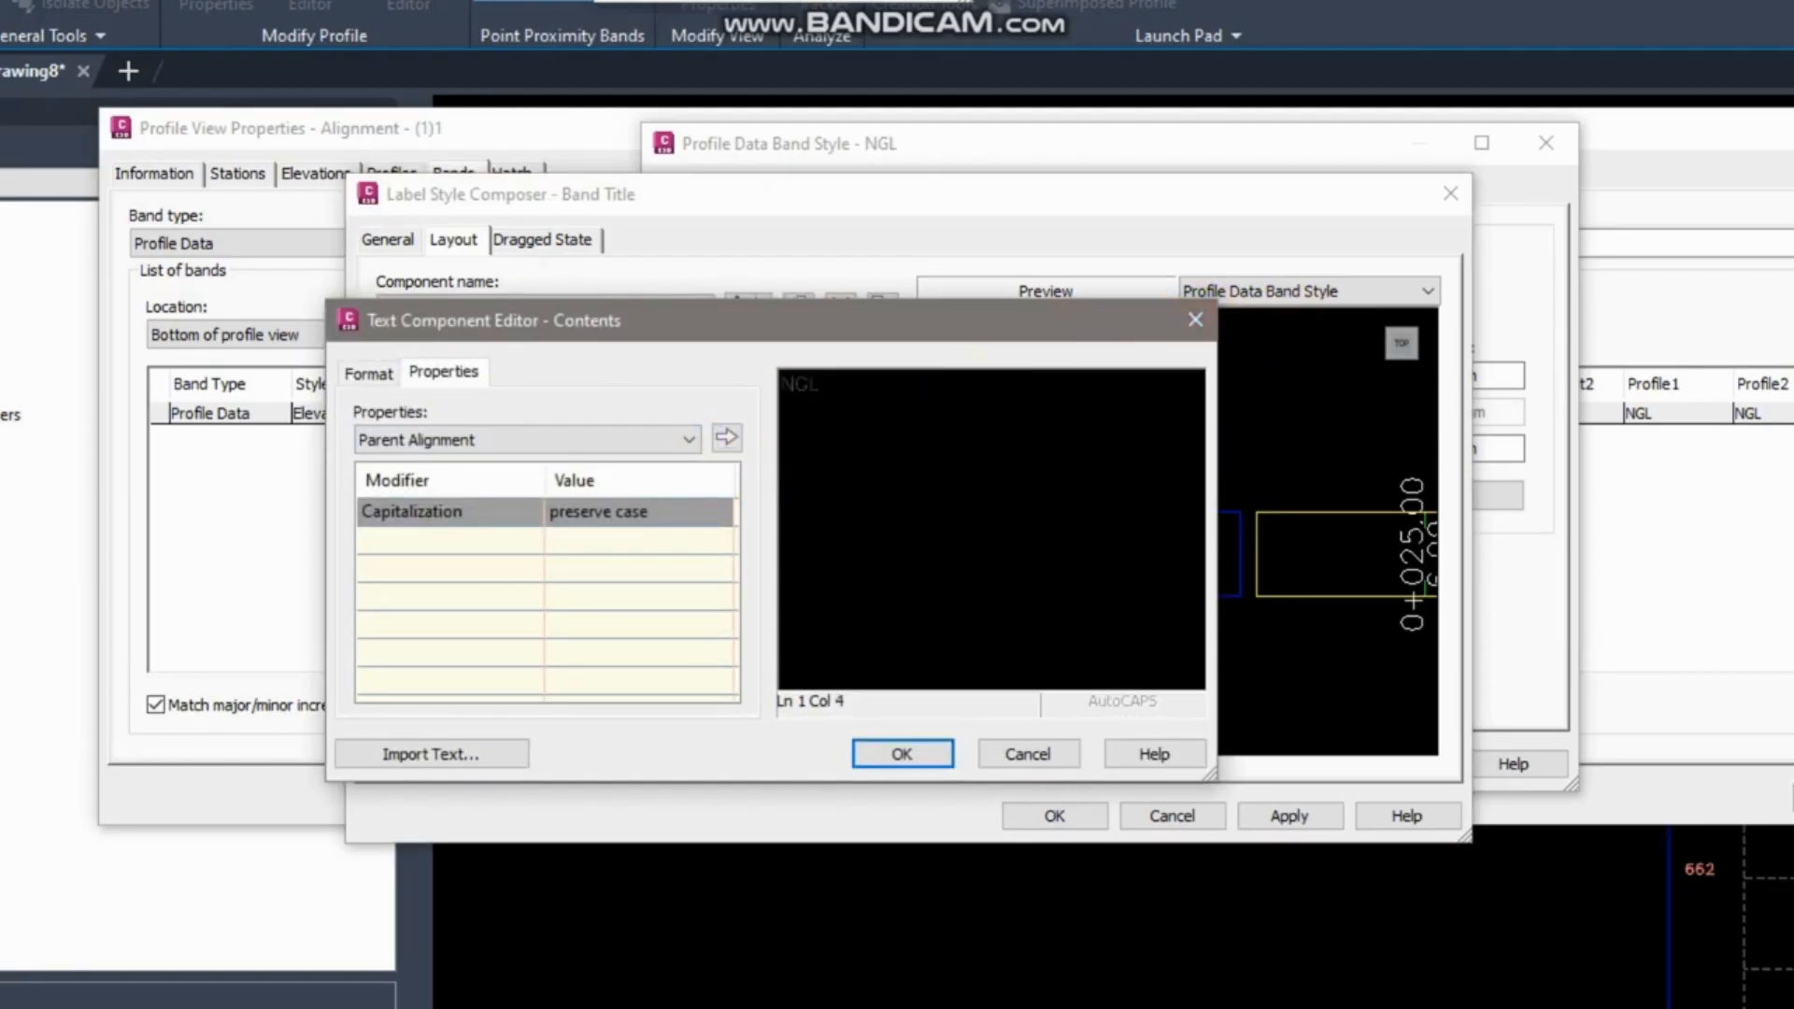
# Format the NGL title text with the Arial font and the color Red.
pyautogui.moveTo(929, 405); pyautogui.dragTo(503, 379)
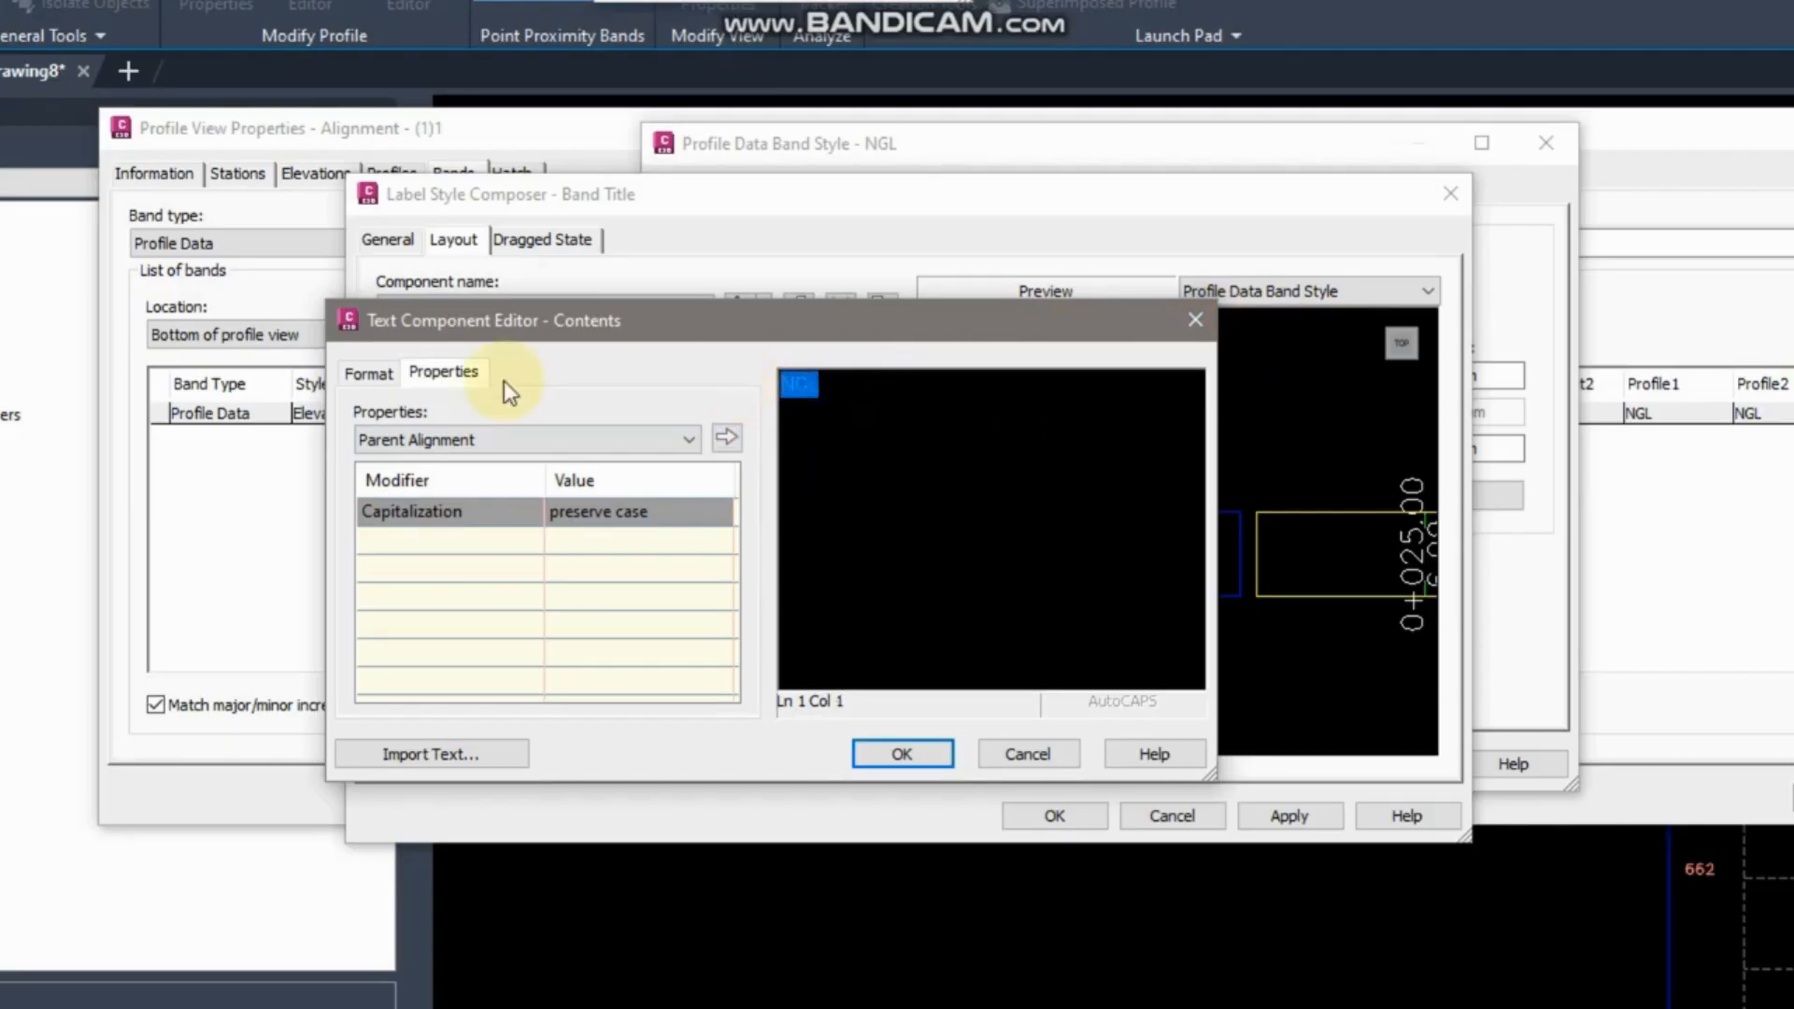
pyautogui.click(369, 373)
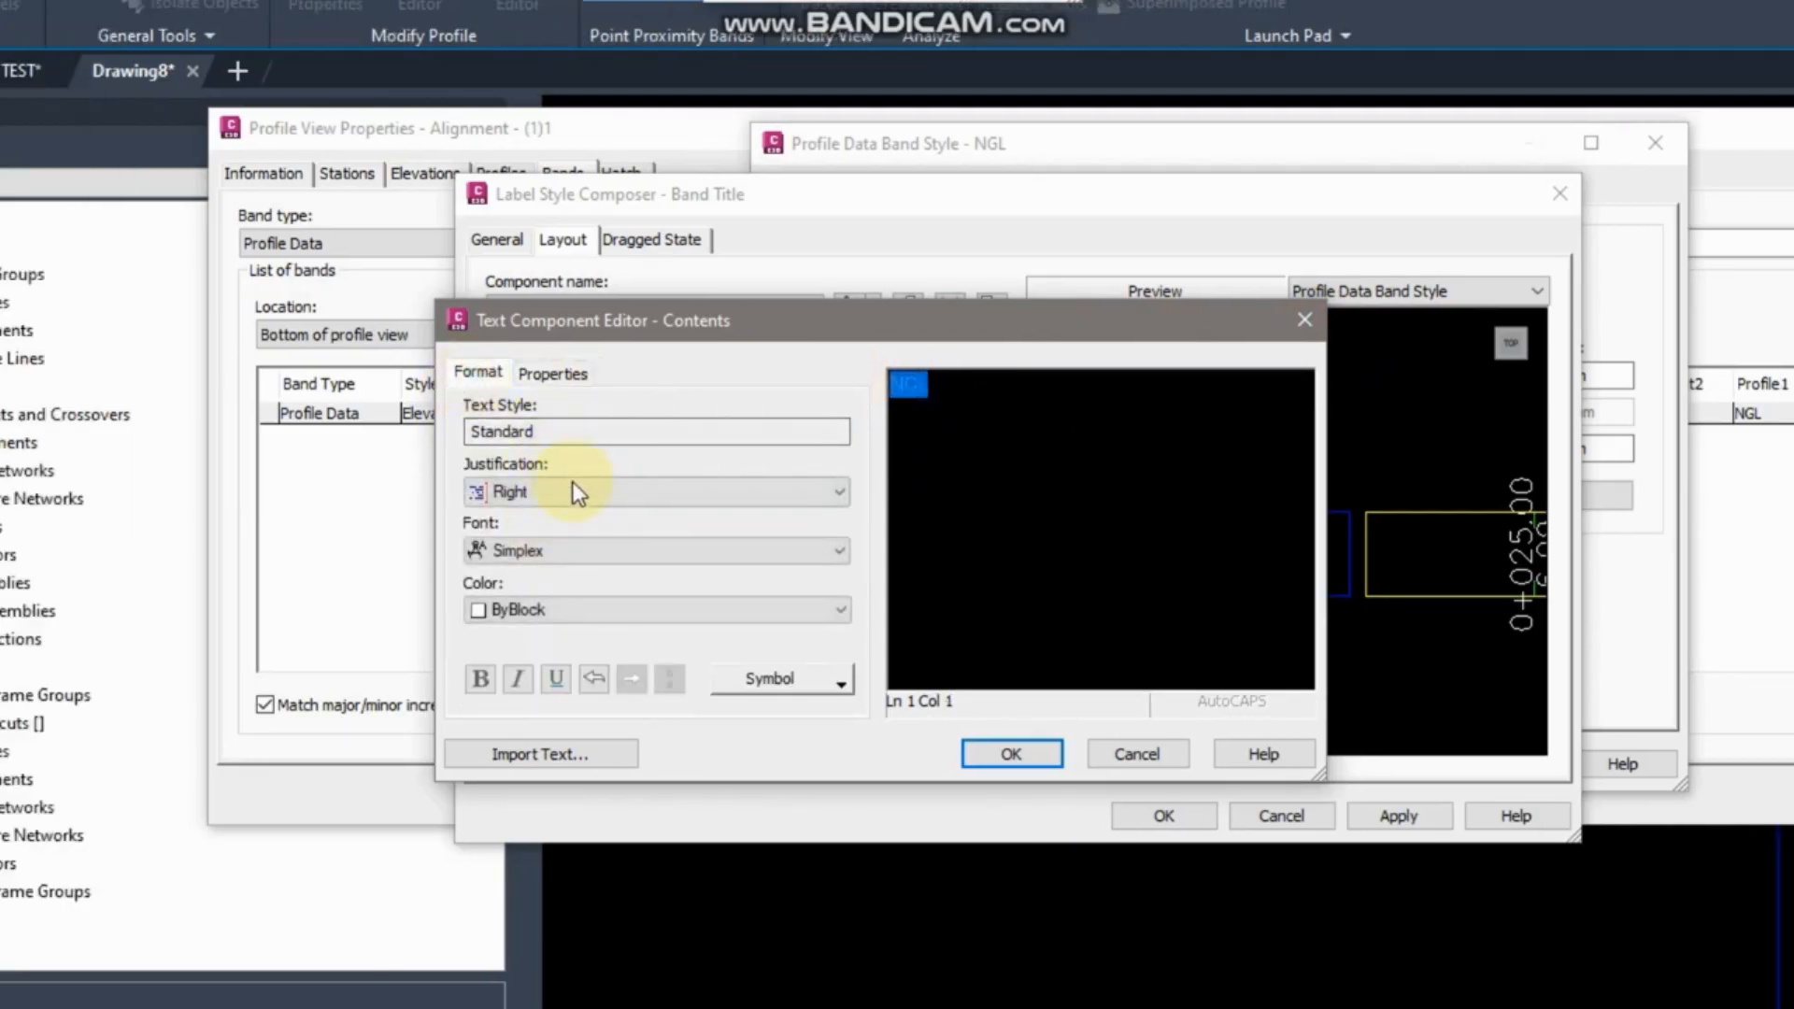
pyautogui.click(551, 551)
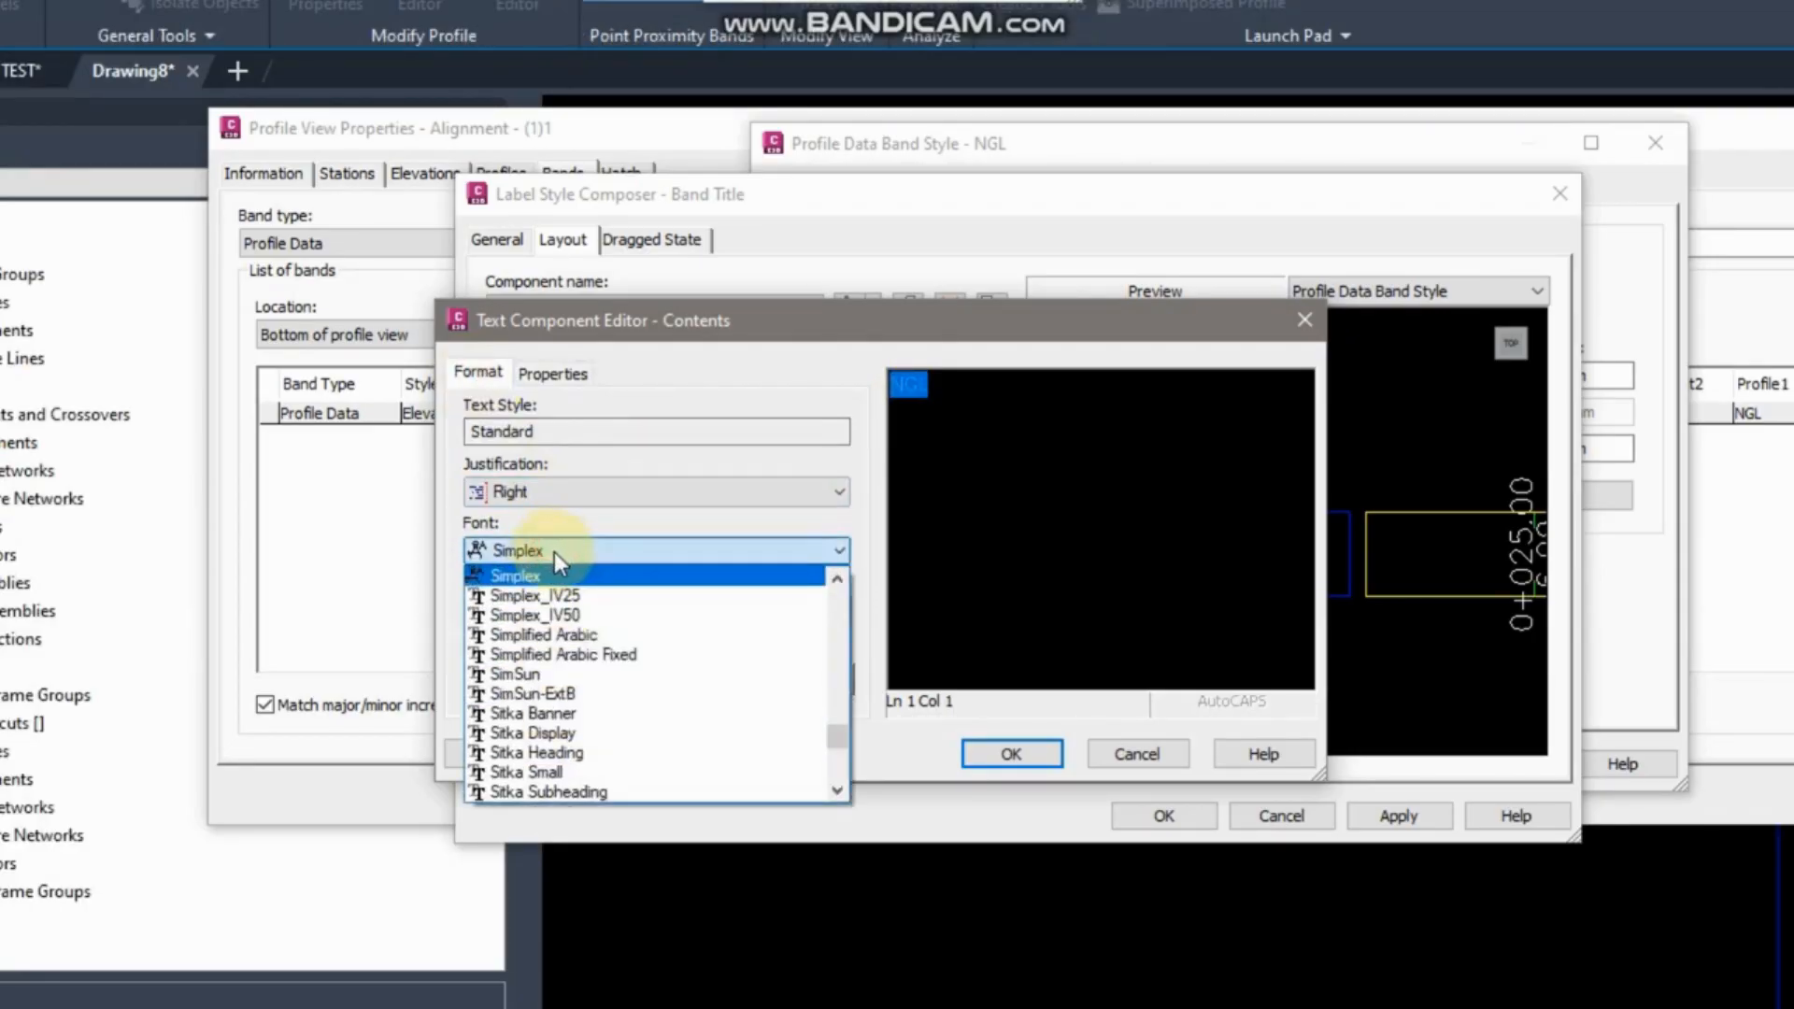
pyautogui.scroll(20, 574, 609)
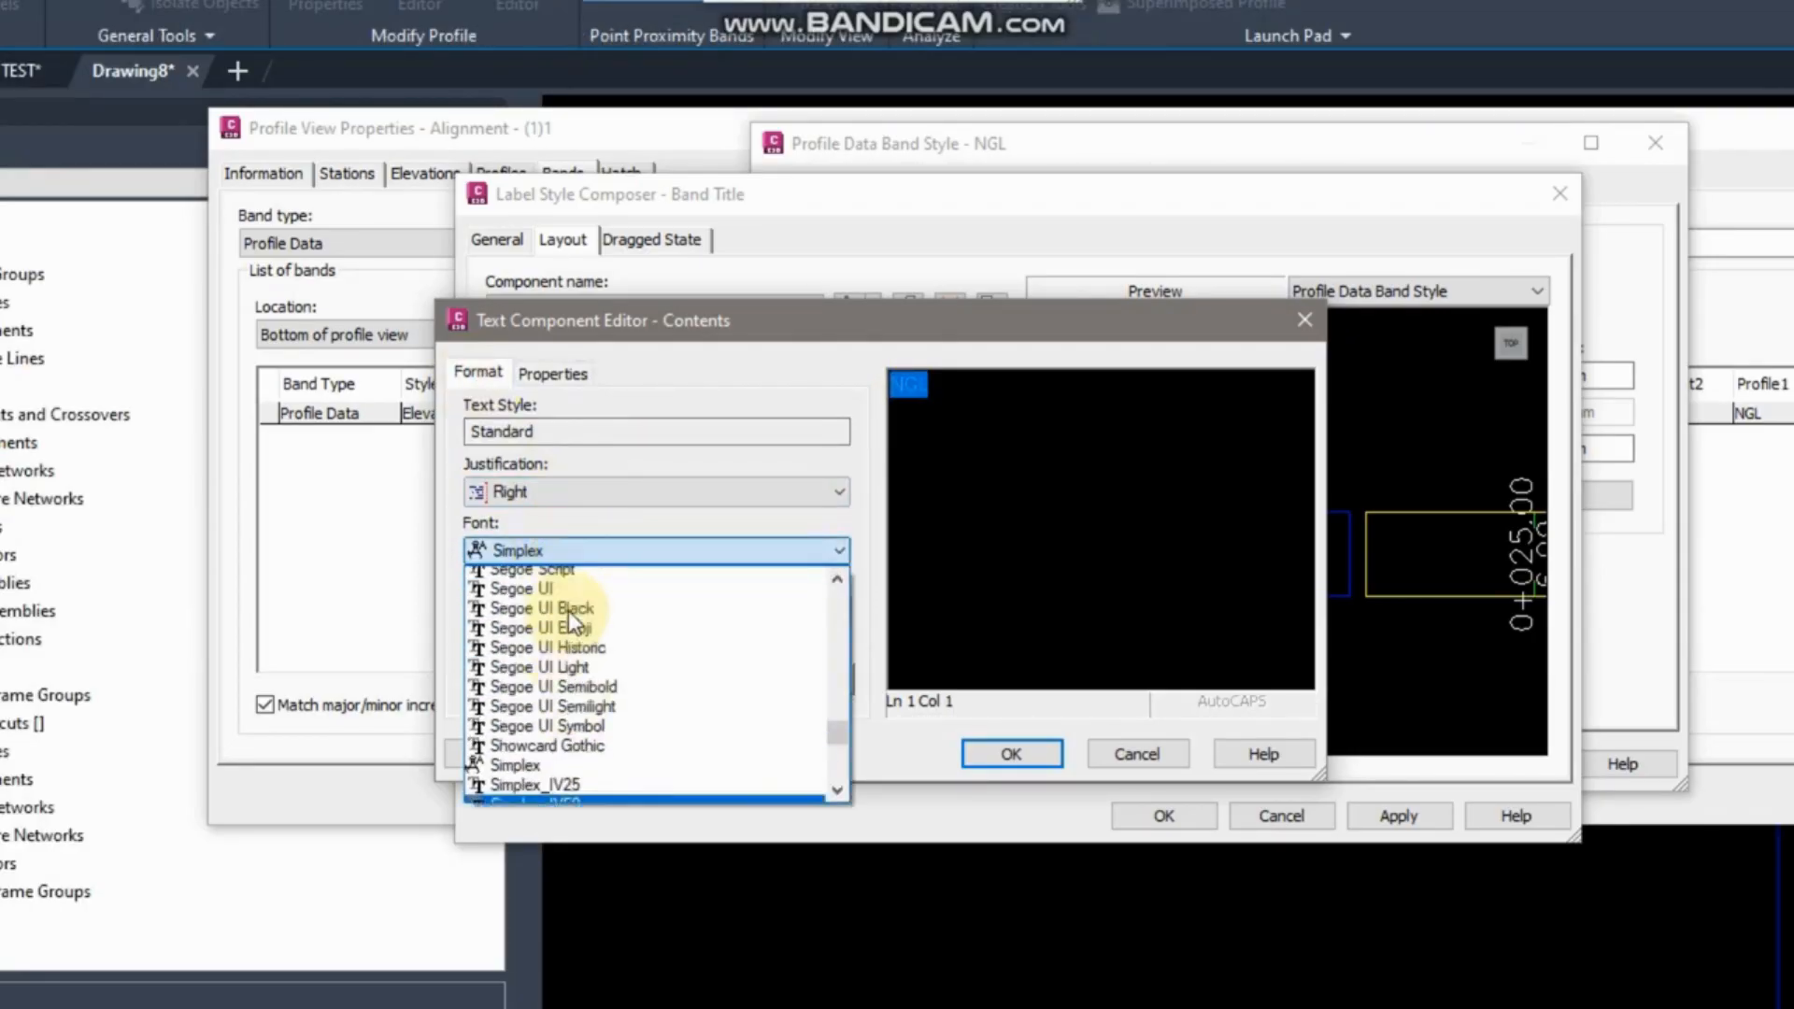
pyautogui.scroll(20, 597, 615)
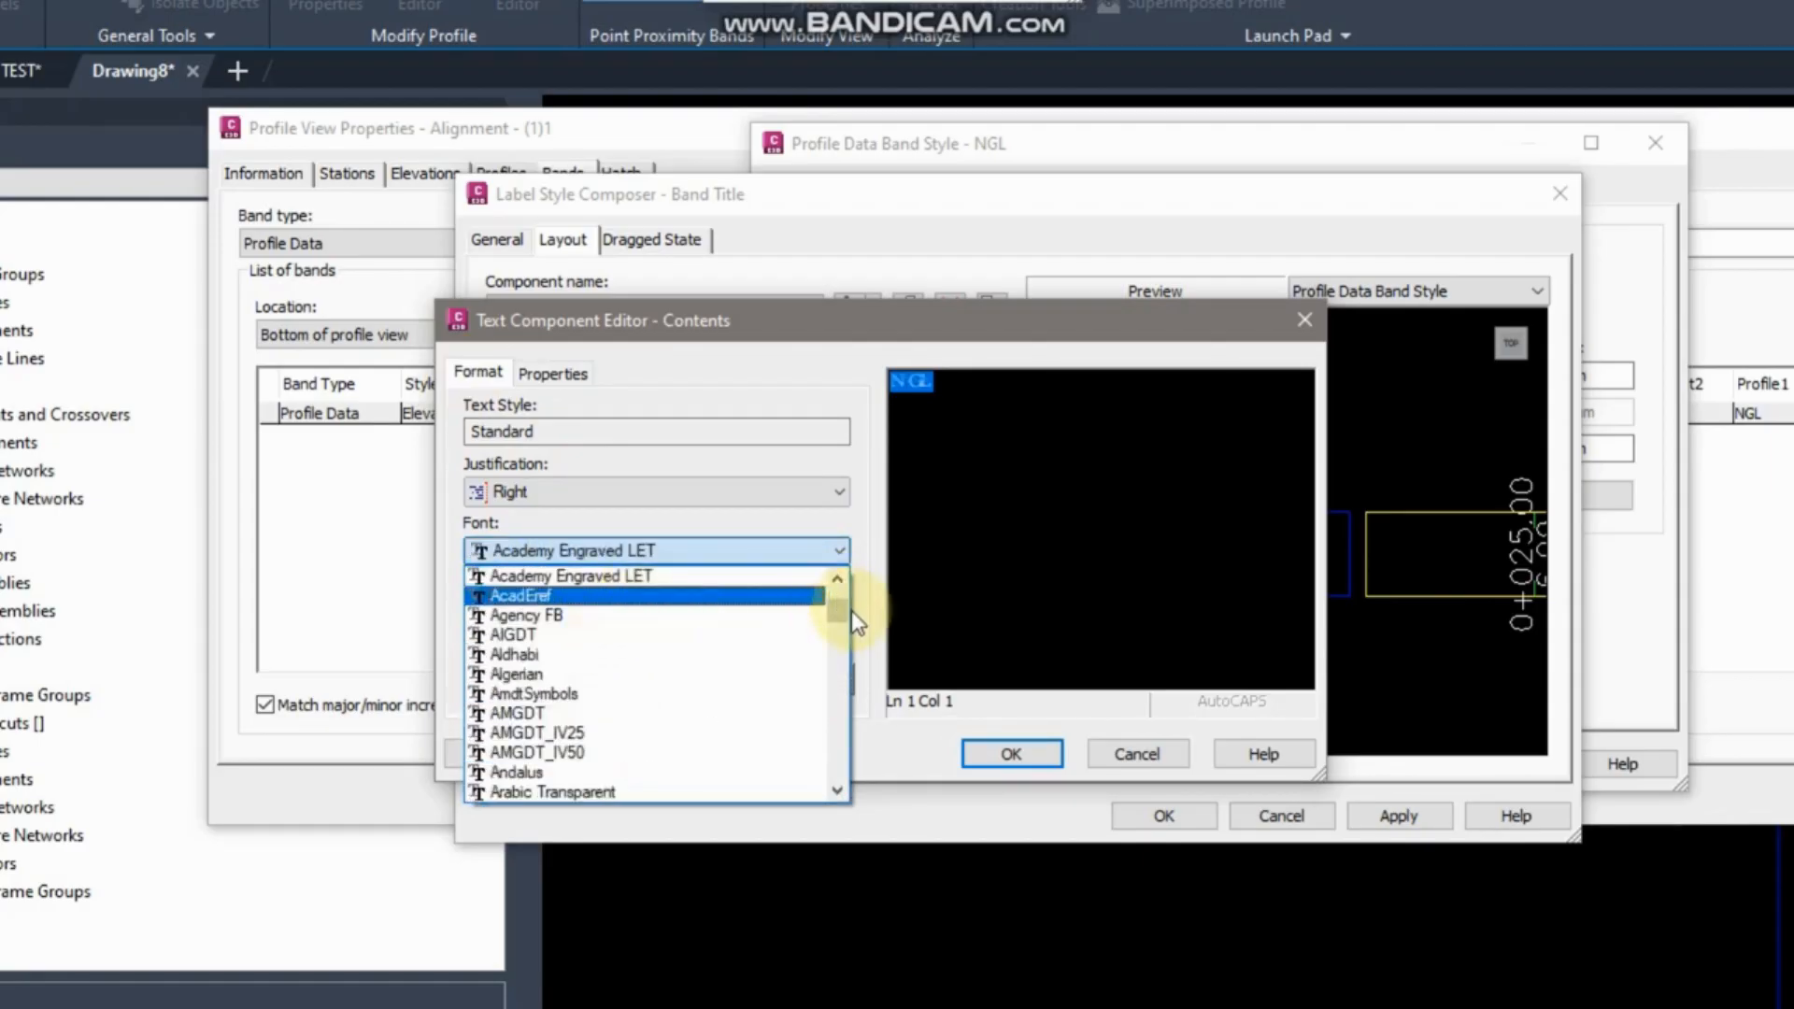
pyautogui.moveTo(832, 609)
pyautogui.mouseDown()
pyautogui.moveTo(831, 624)
pyautogui.moveTo(834, 609)
pyautogui.mouseUp()
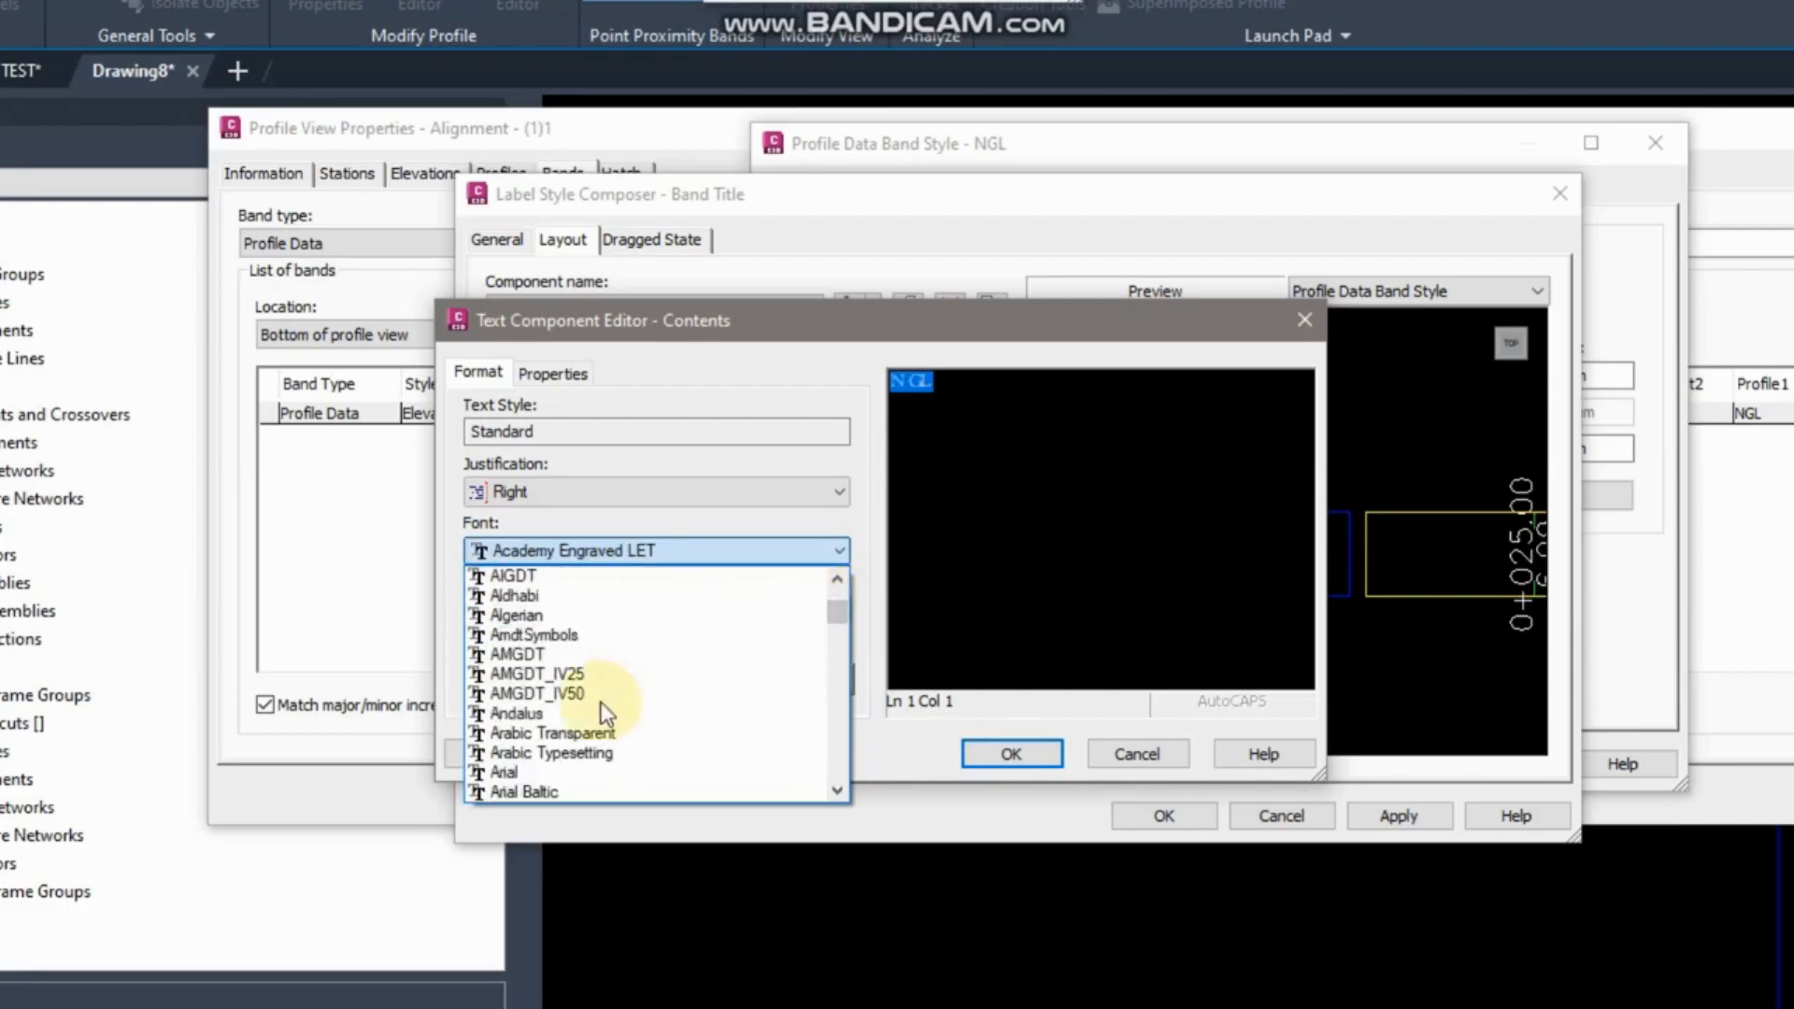
pyautogui.click(540, 773)
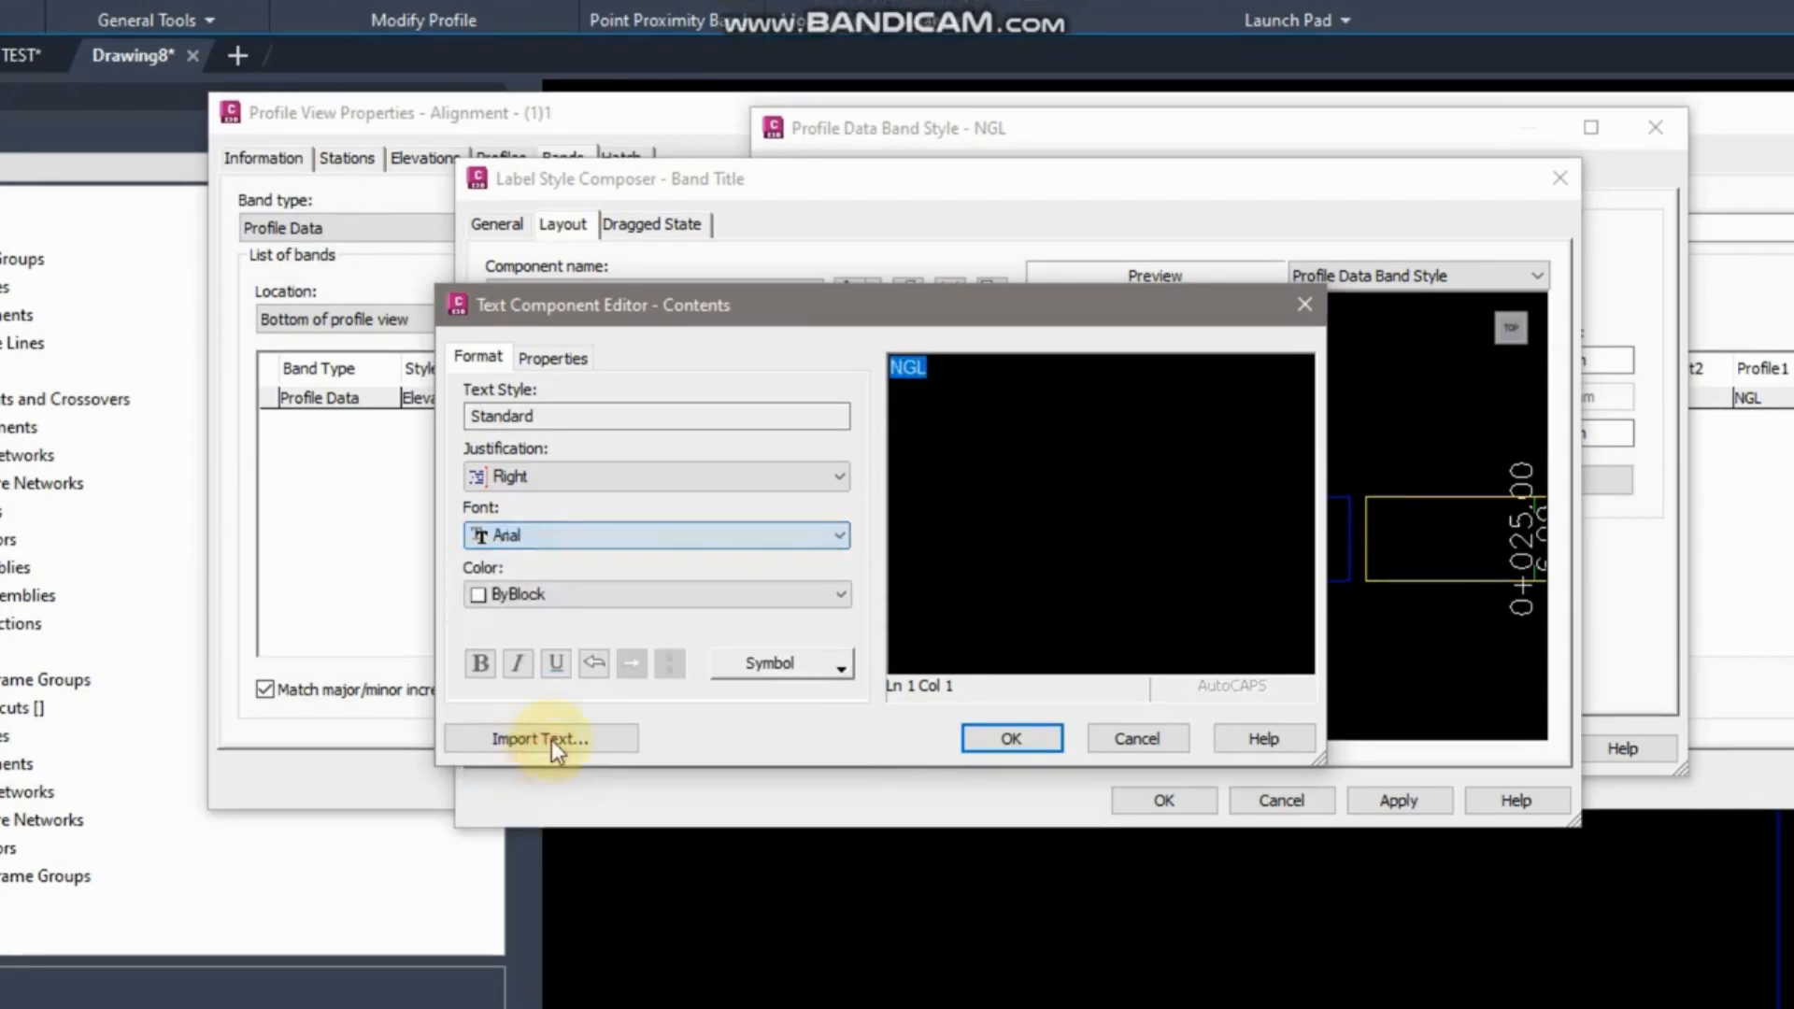
pyautogui.click(552, 602)
pyautogui.click(526, 647)
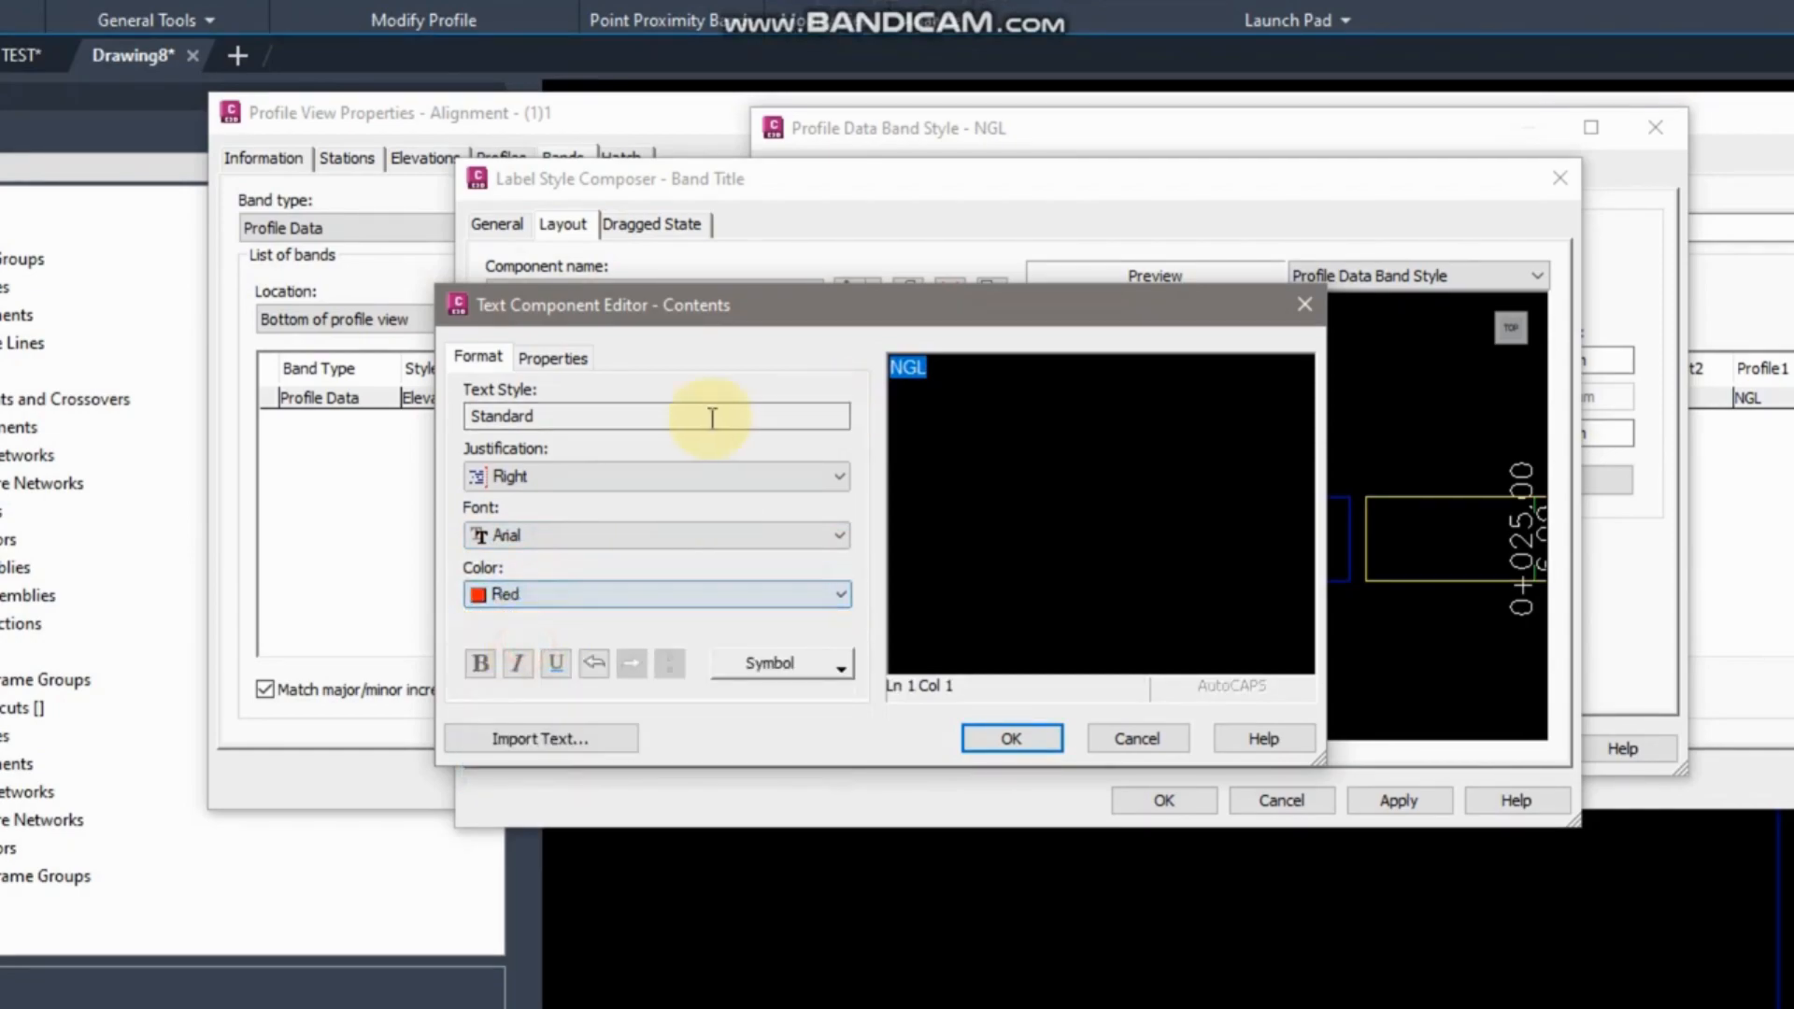
pyautogui.click(559, 362)
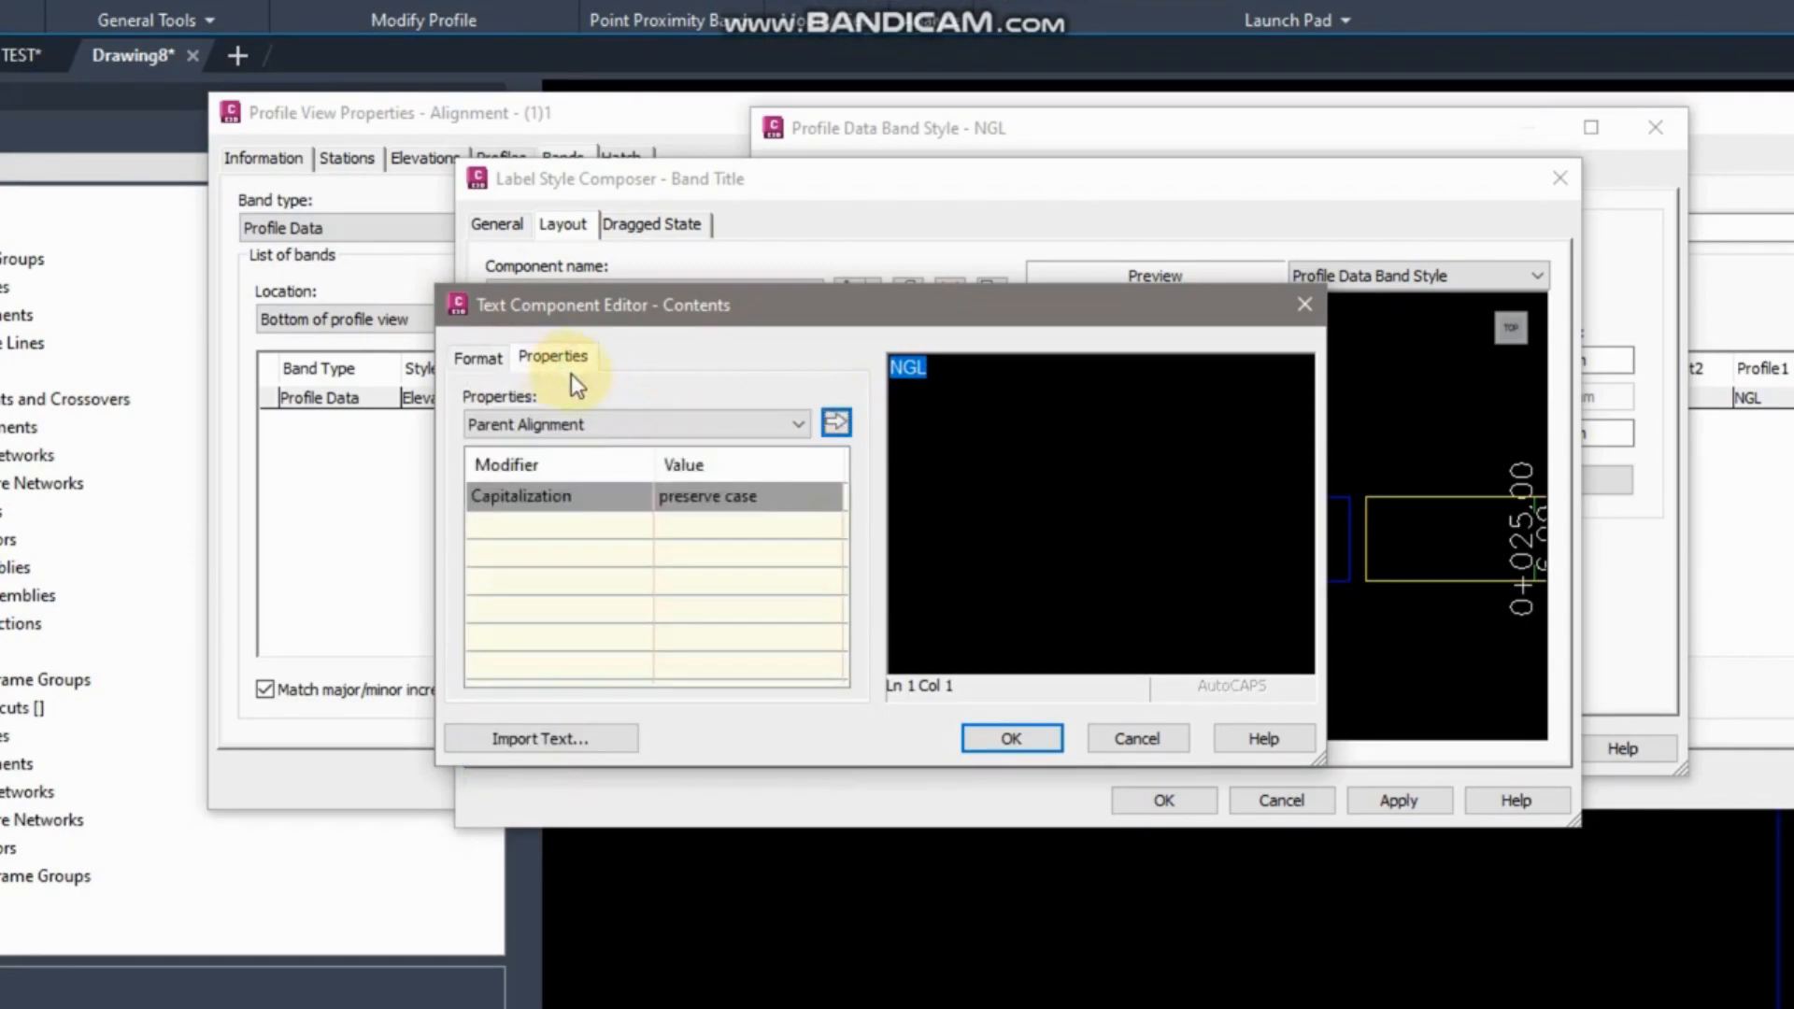
# Accept the formatted NGL title contents and set the band title's text height to 3.50 mm.
pyautogui.click(944, 378)
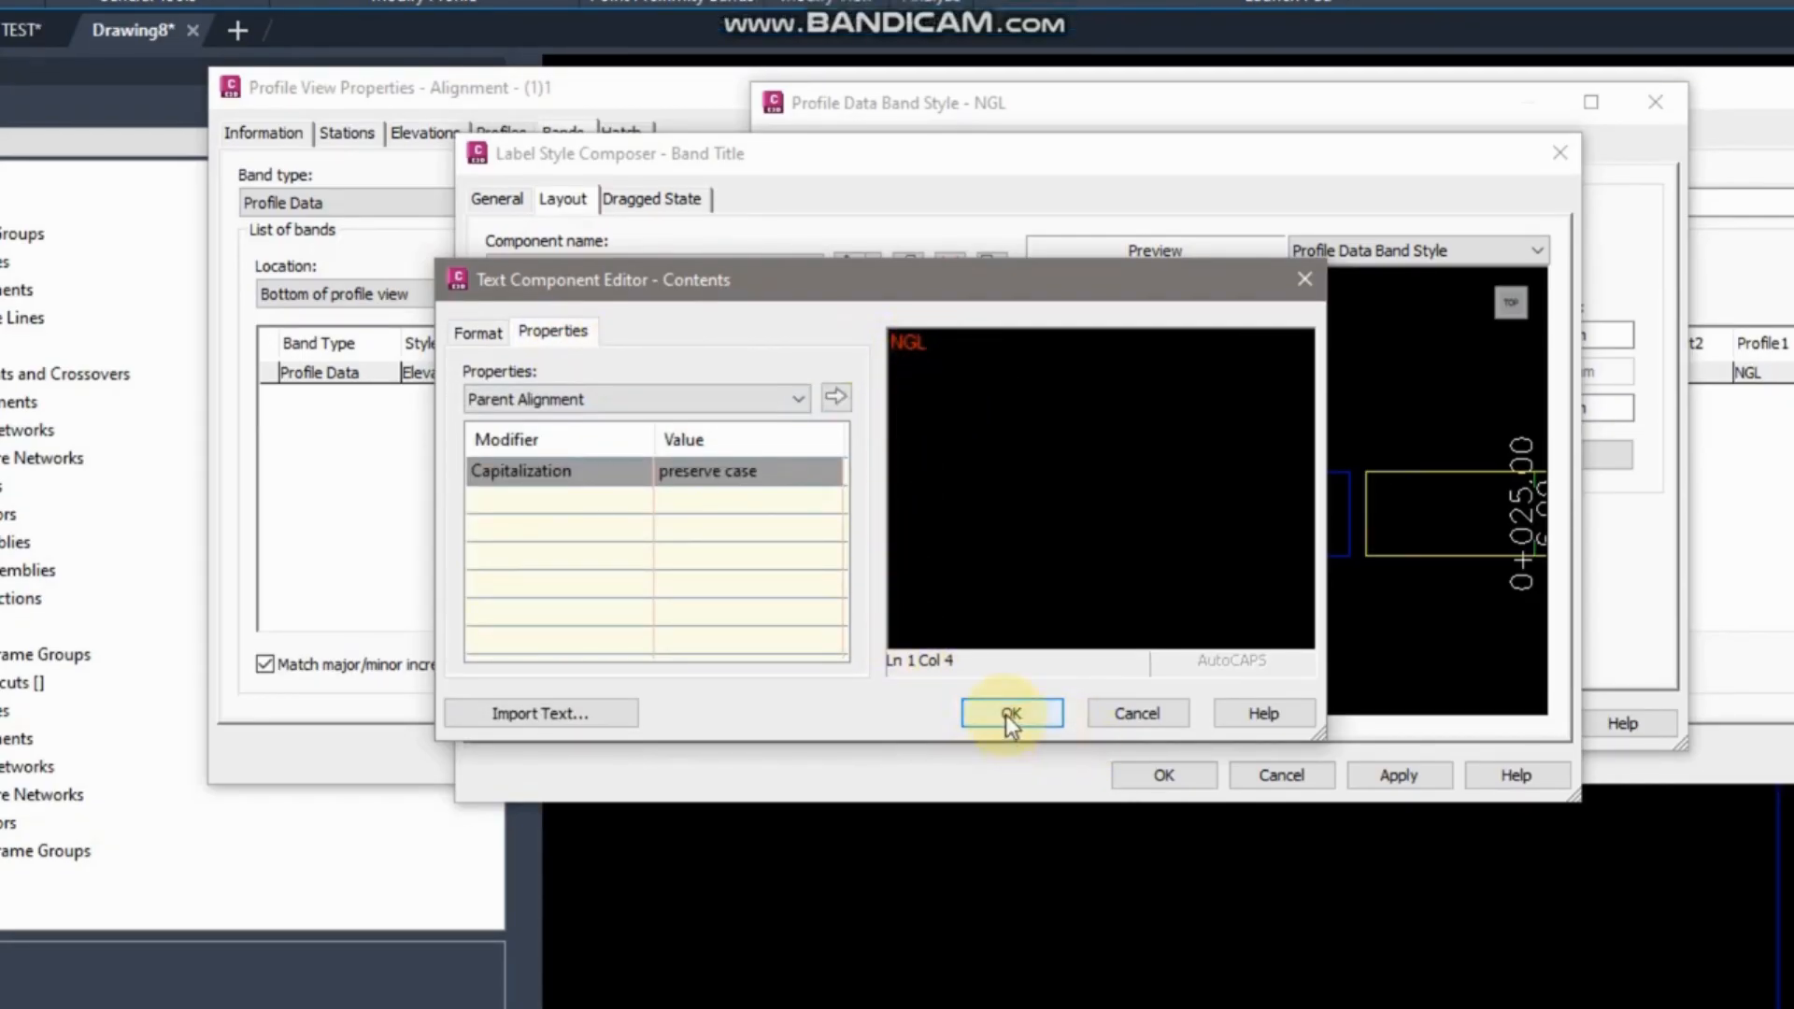
pyautogui.click(1011, 715)
pyautogui.click(1142, 520)
pyautogui.scroll(2, 1140, 523)
pyautogui.moveTo(1114, 534); pyautogui.dragTo(1126, 482, button='middle')
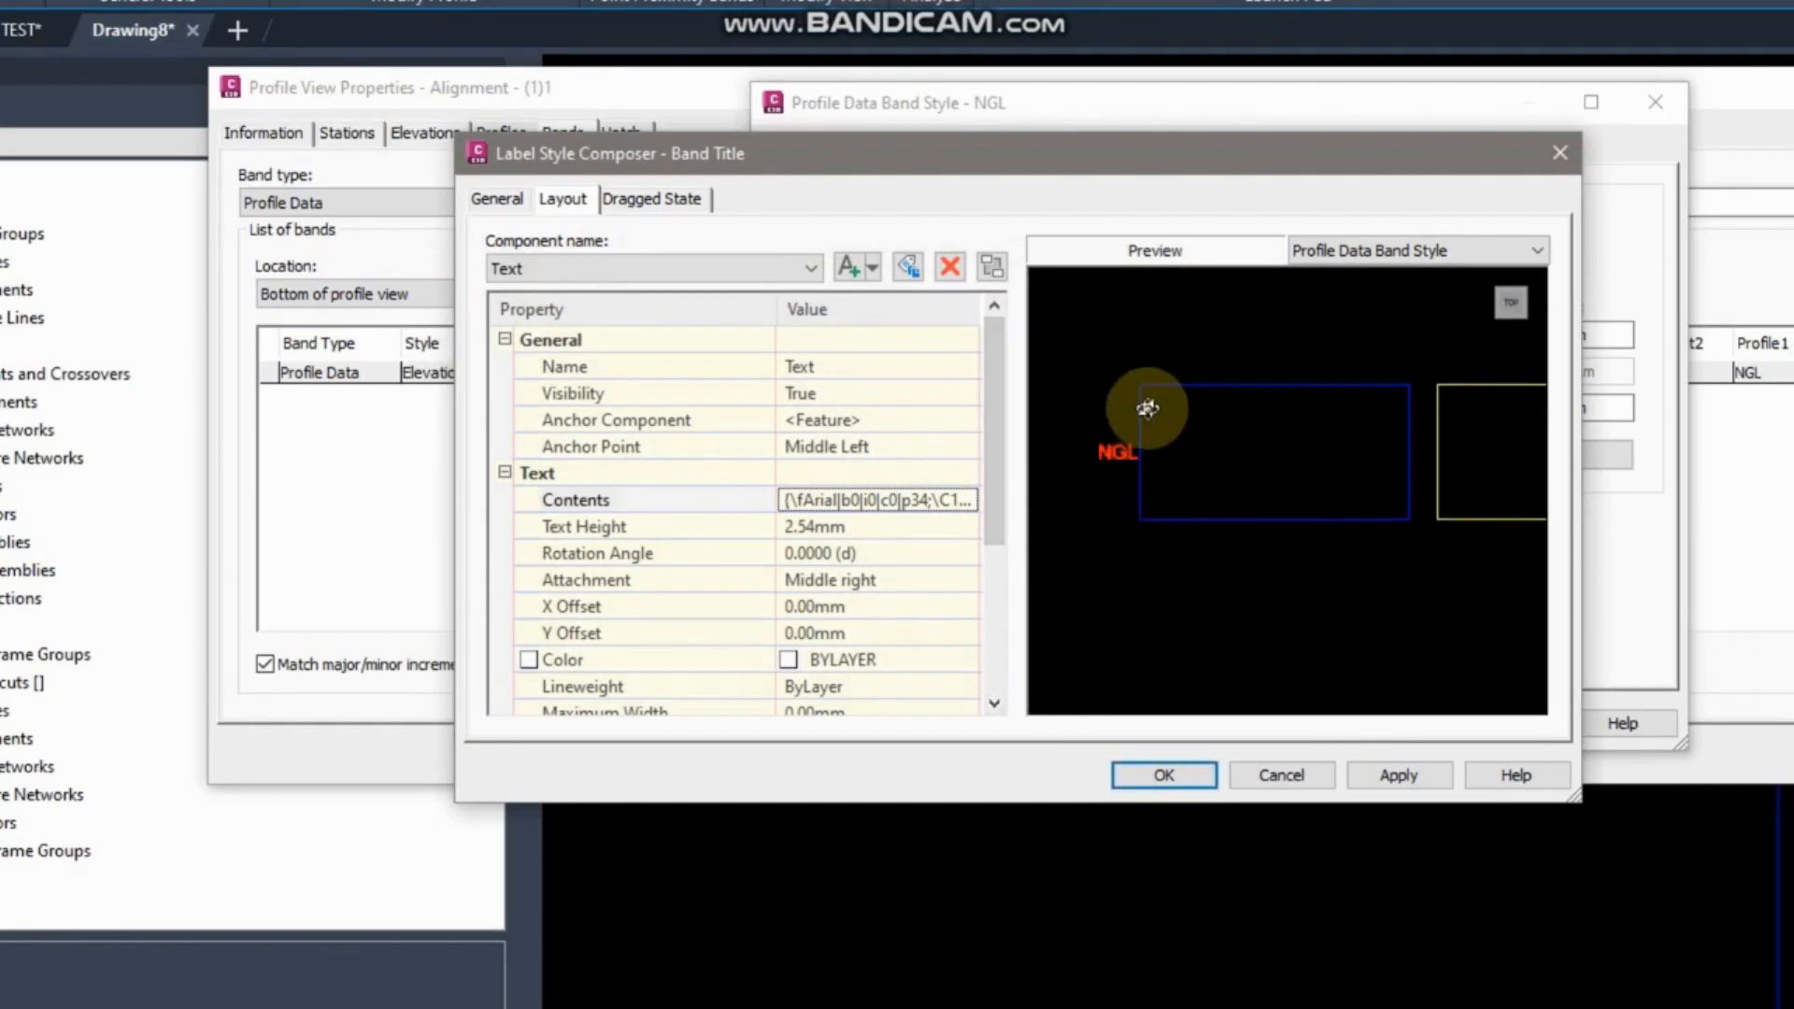
pyautogui.click(837, 528)
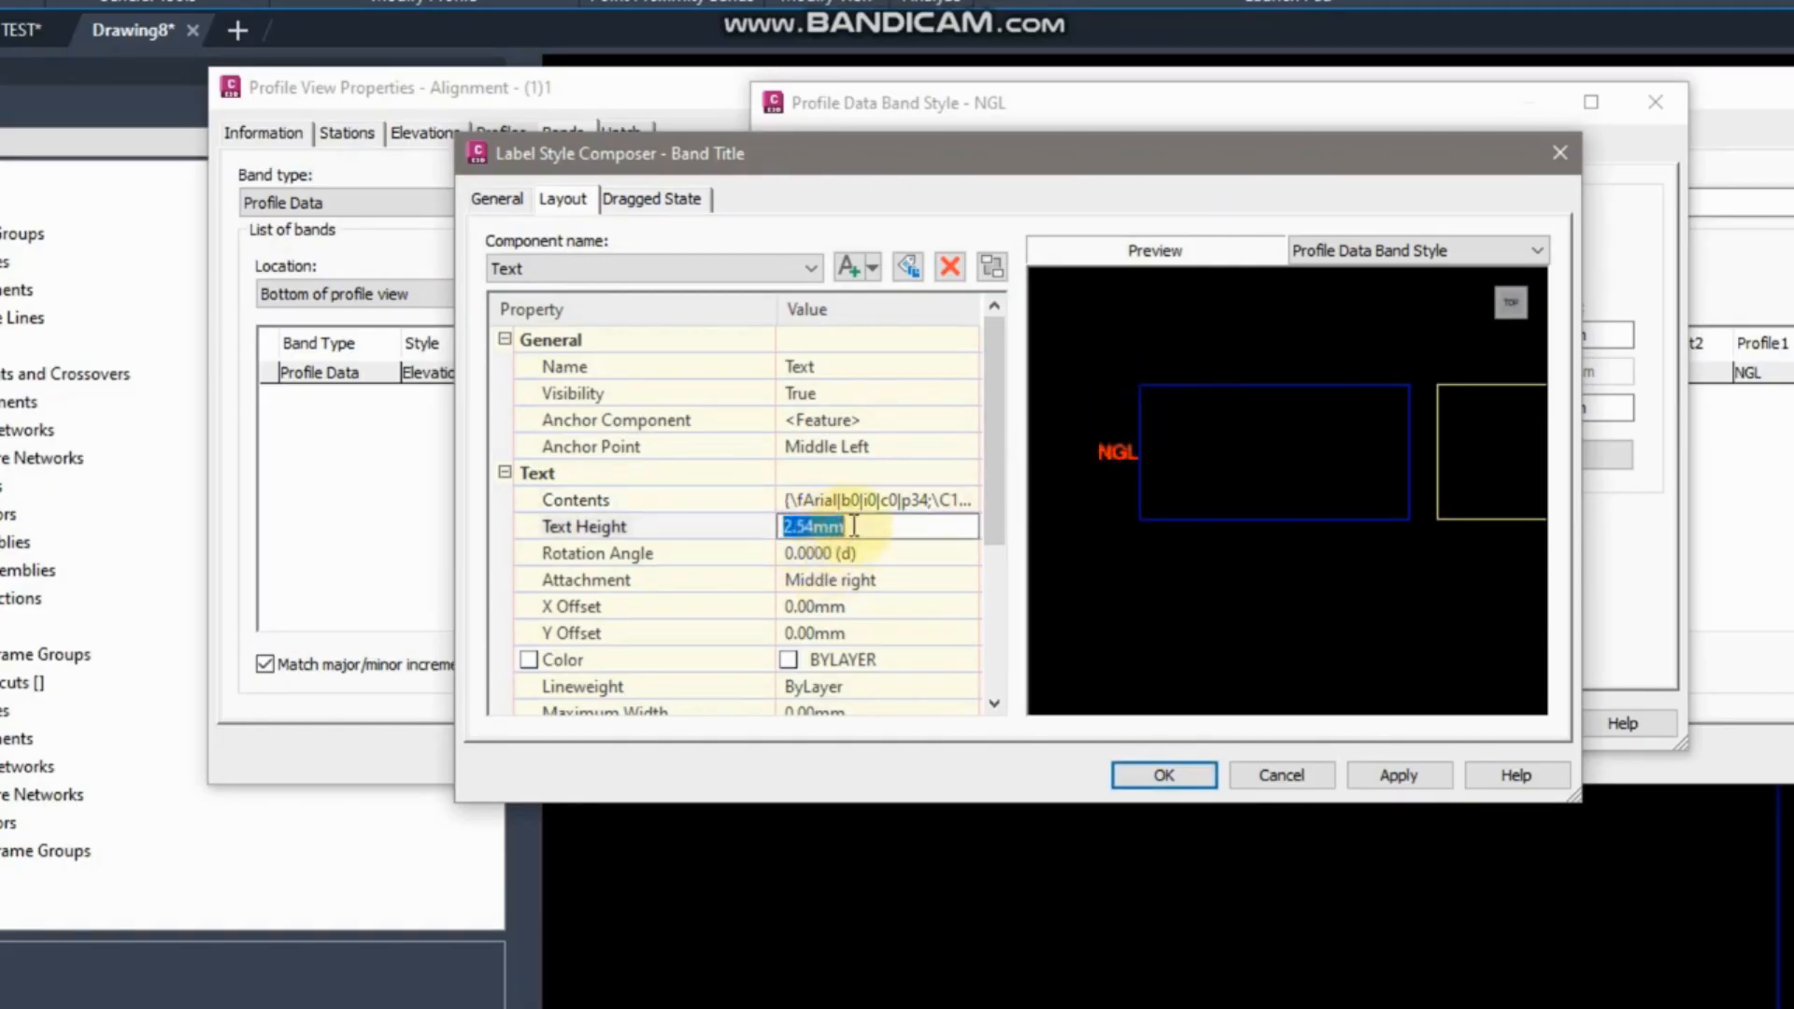
pyautogui.write('3.')
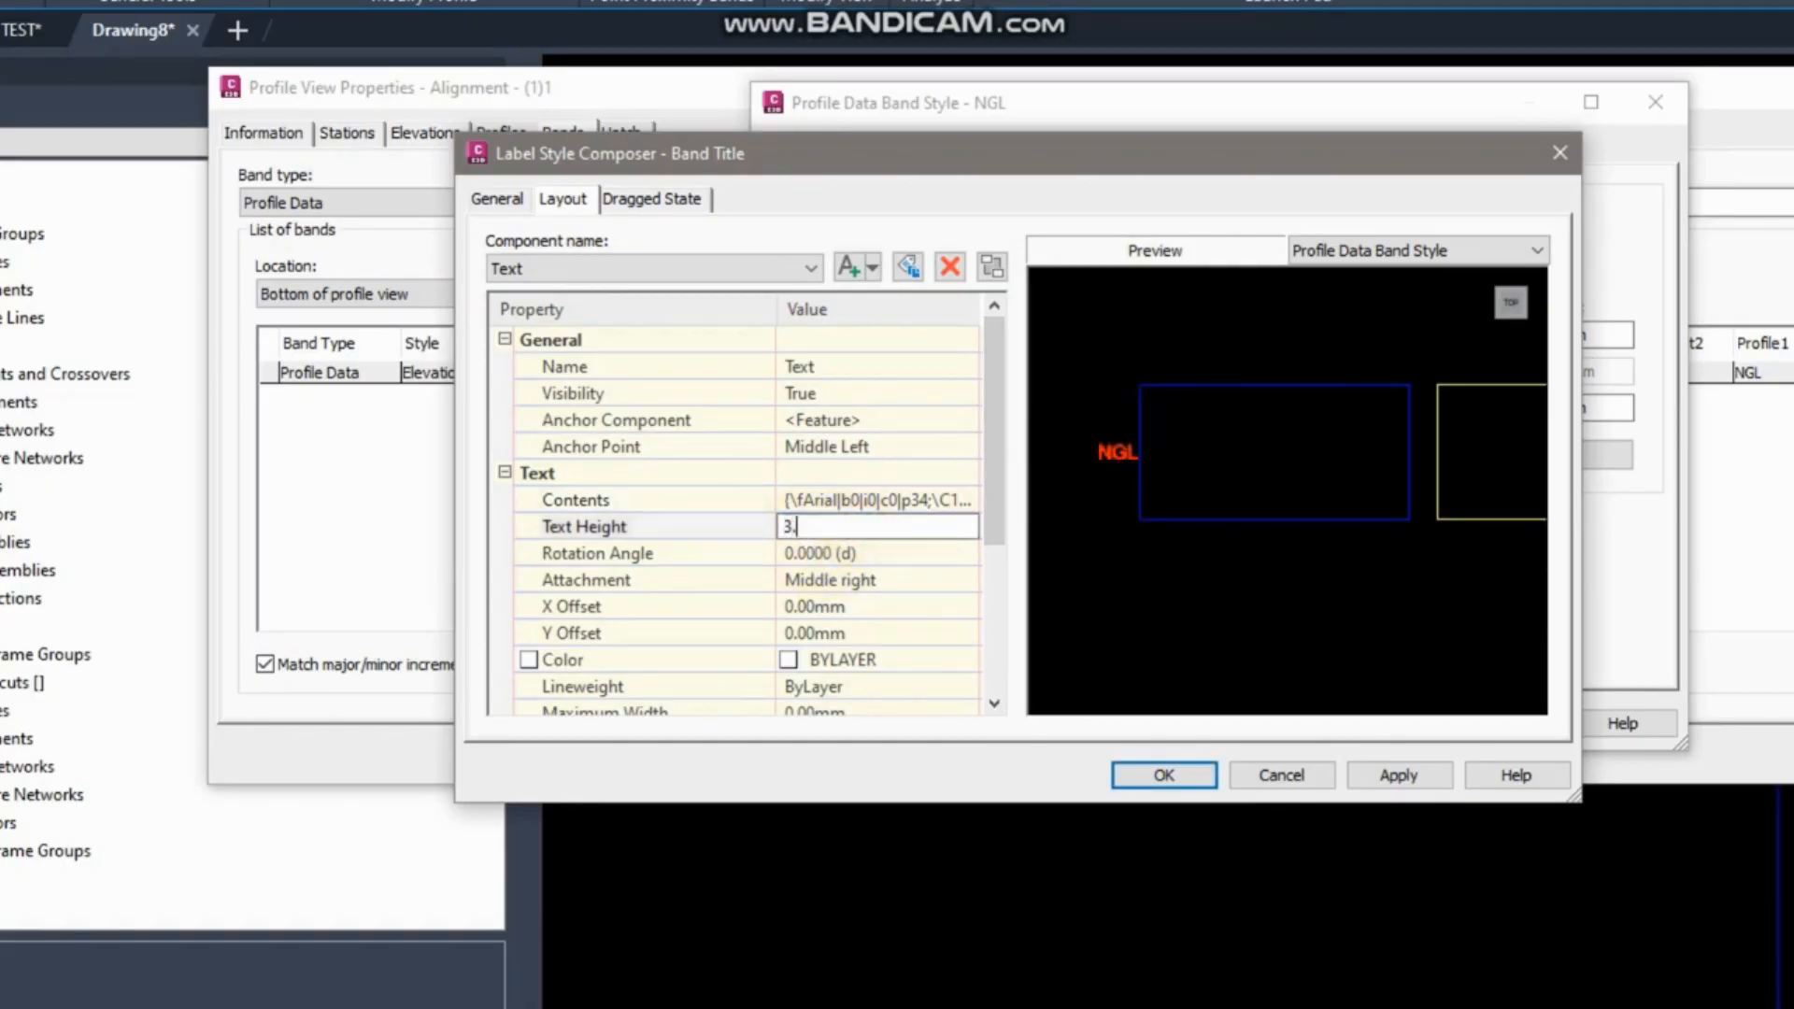
pyautogui.click(841, 553)
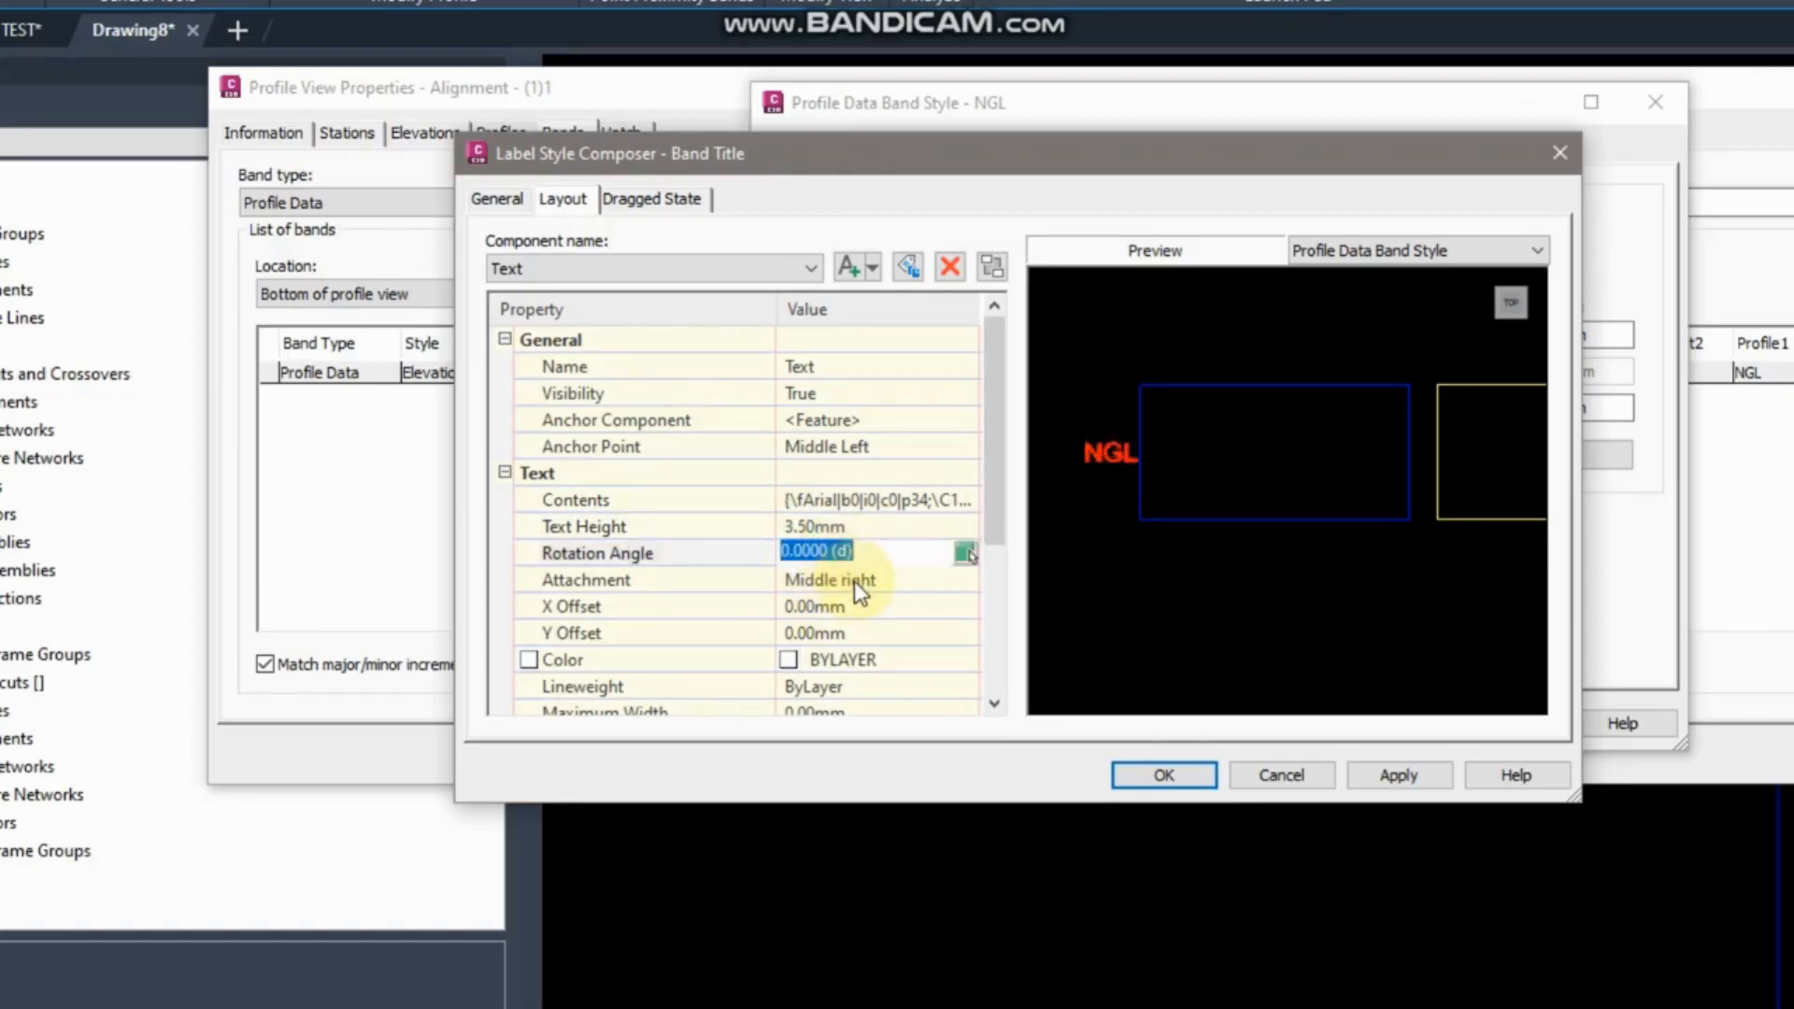
# Set the NGL title text's attachment to Middle left so it sits inside the title box.
pyautogui.click(854, 582)
pyautogui.click(861, 581)
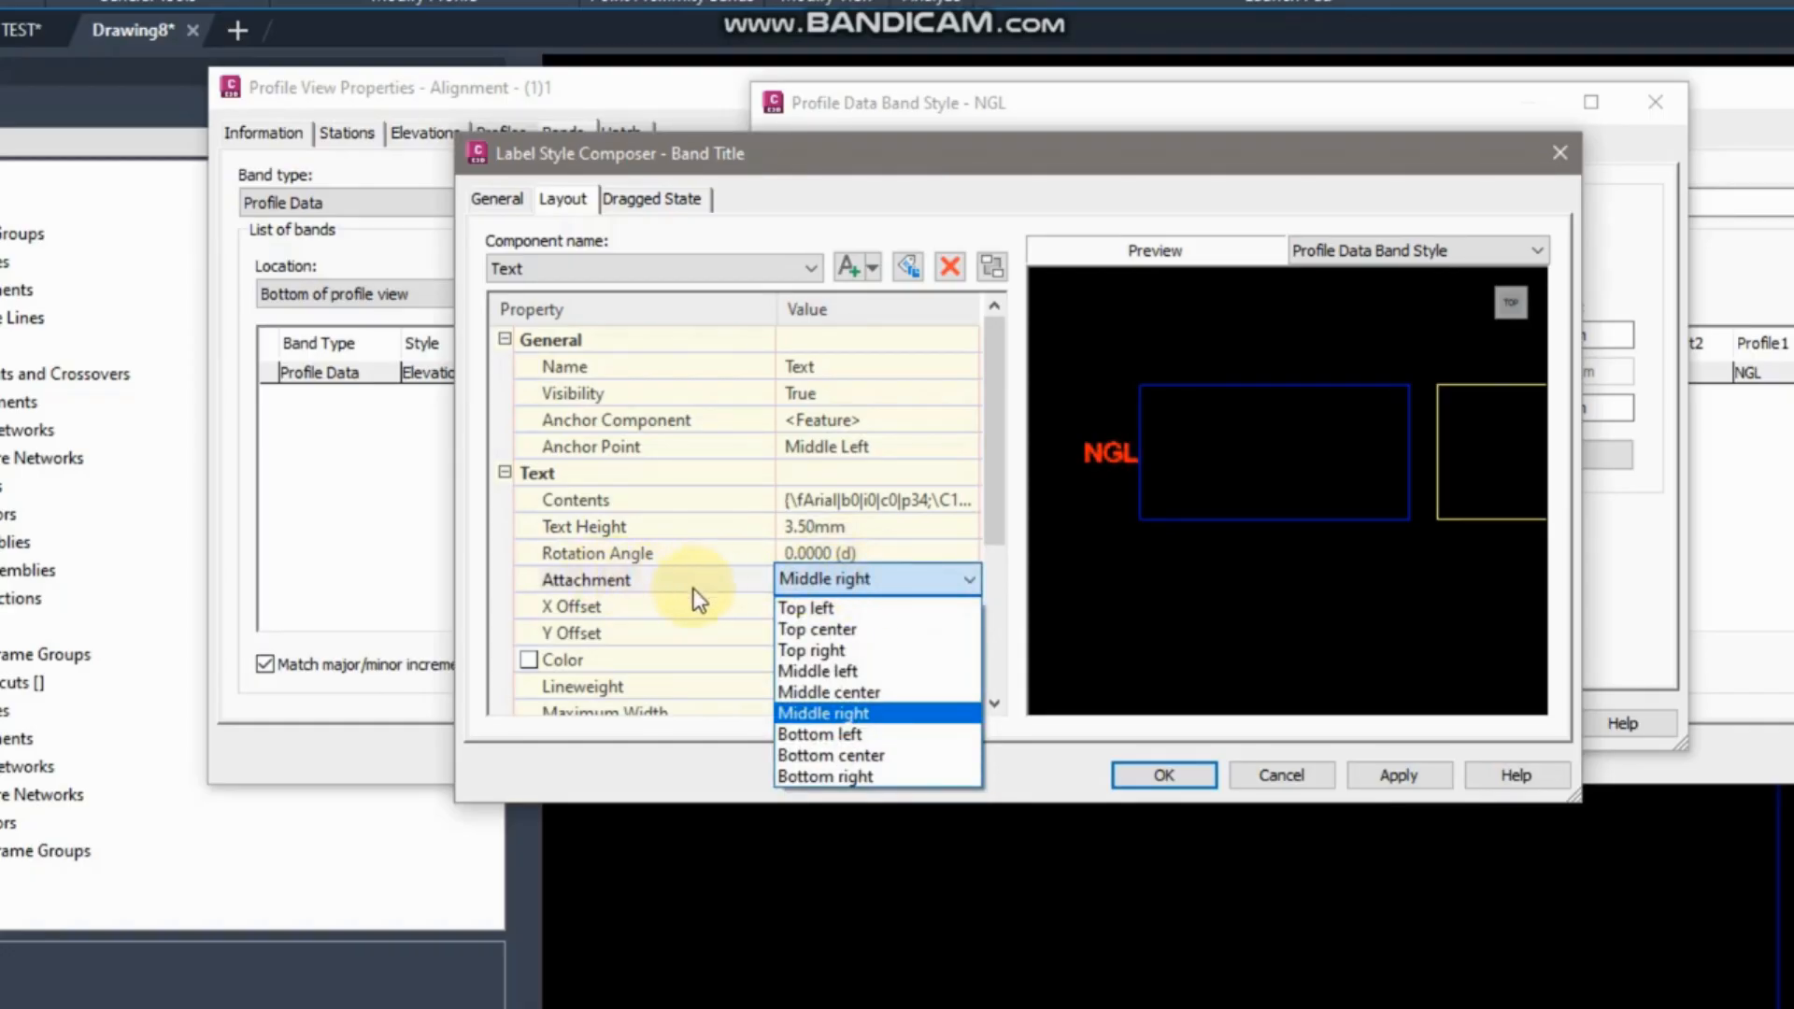
pyautogui.click(867, 671)
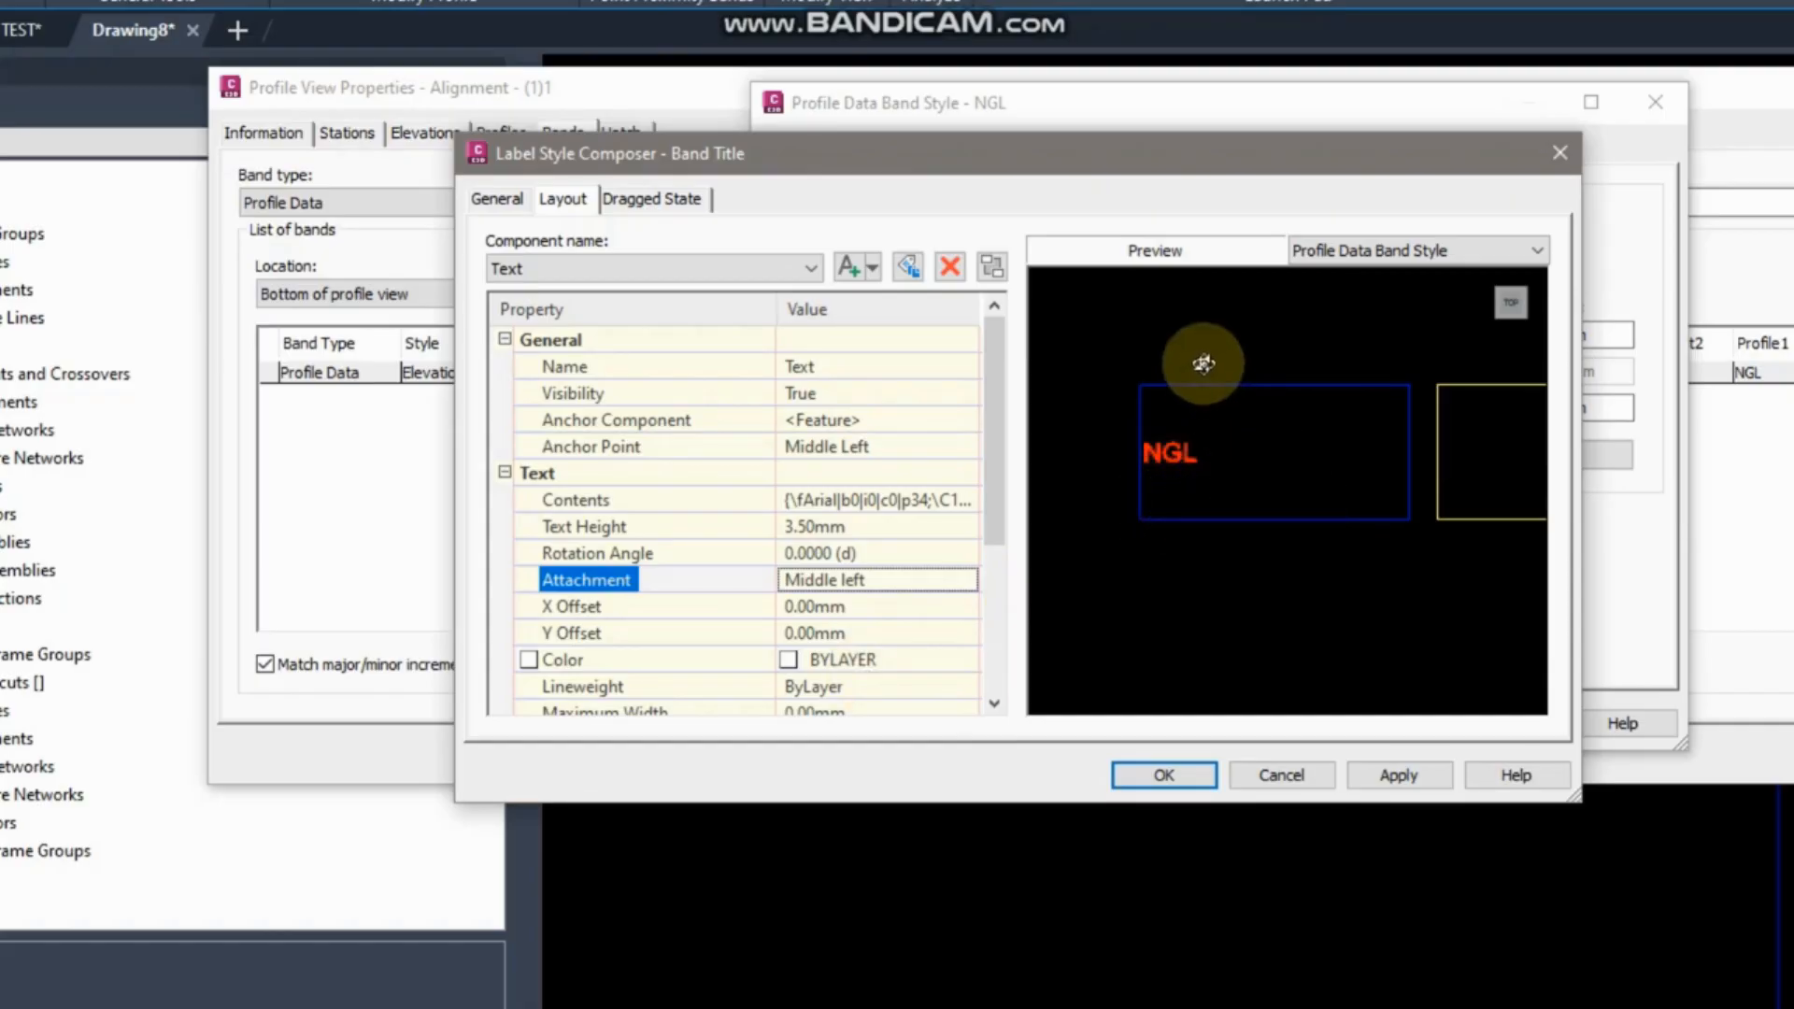
# Try the Top left, Top center and Bottom left attachments on the NGL title text, finishing on Middle left.
pyautogui.click(908, 579)
pyautogui.click(906, 577)
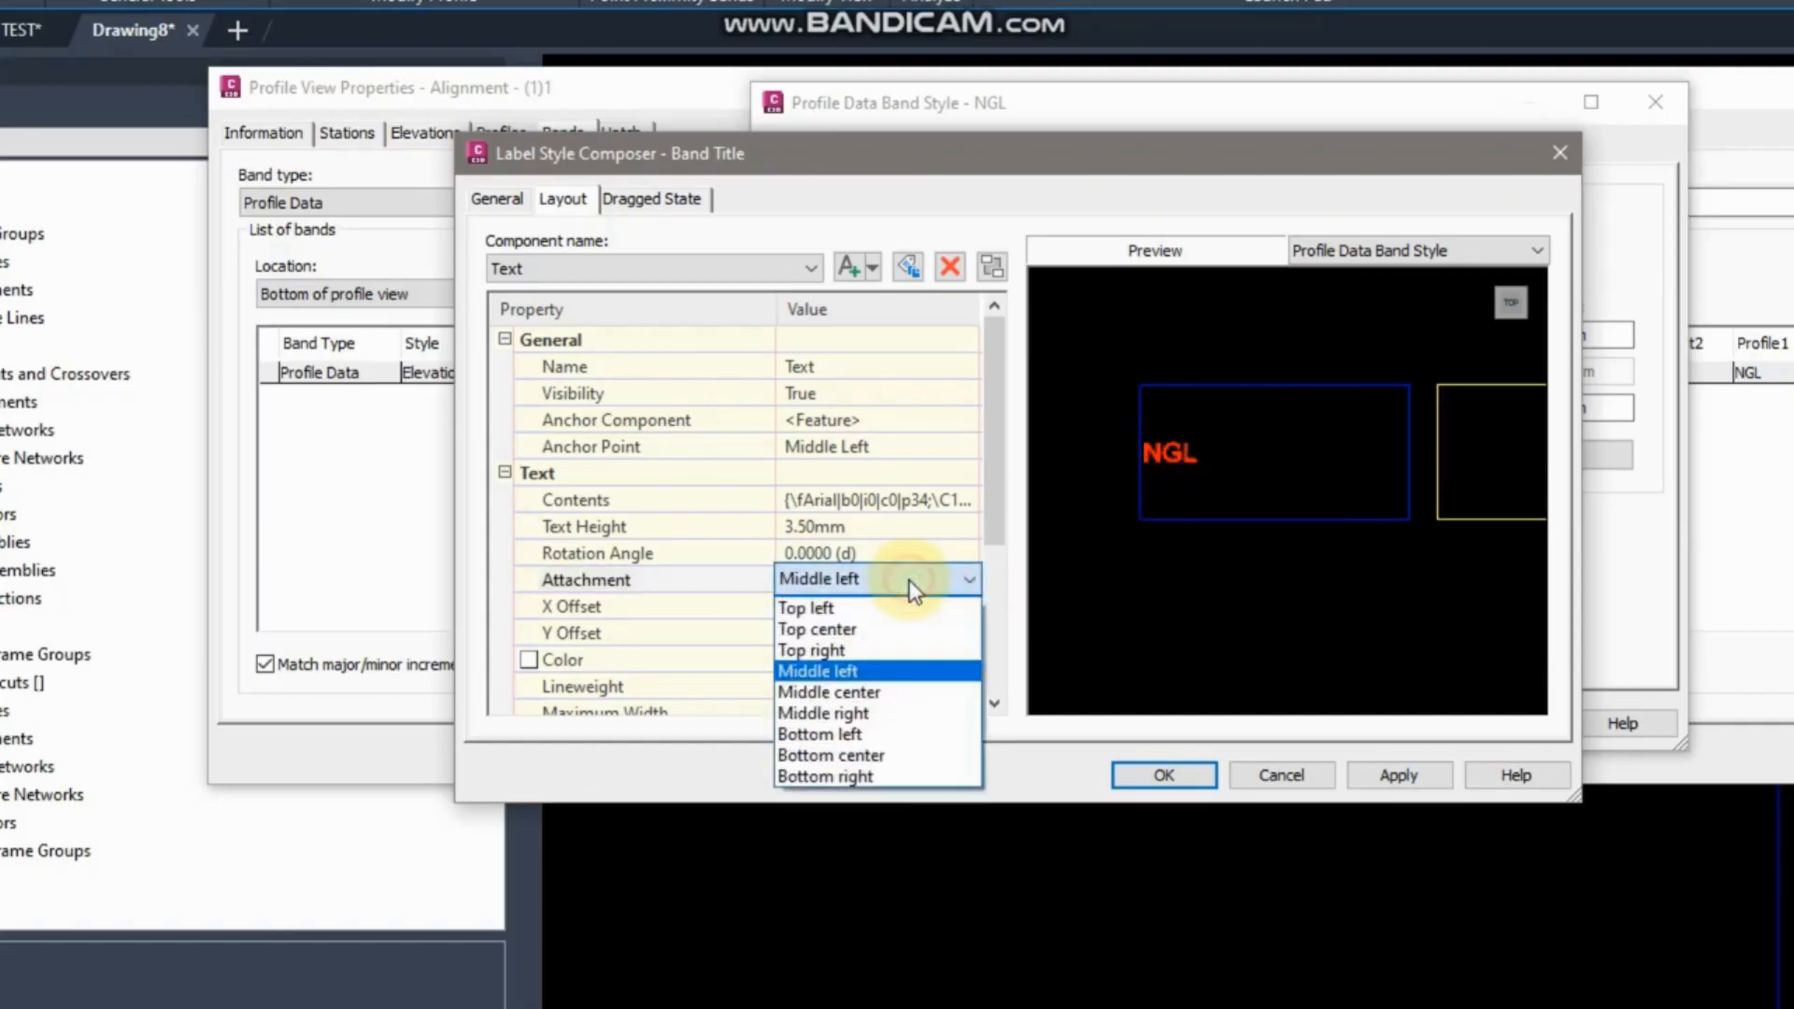
pyautogui.click(879, 609)
pyautogui.click(889, 587)
pyautogui.click(886, 584)
pyautogui.click(853, 629)
pyautogui.click(876, 581)
pyautogui.click(877, 581)
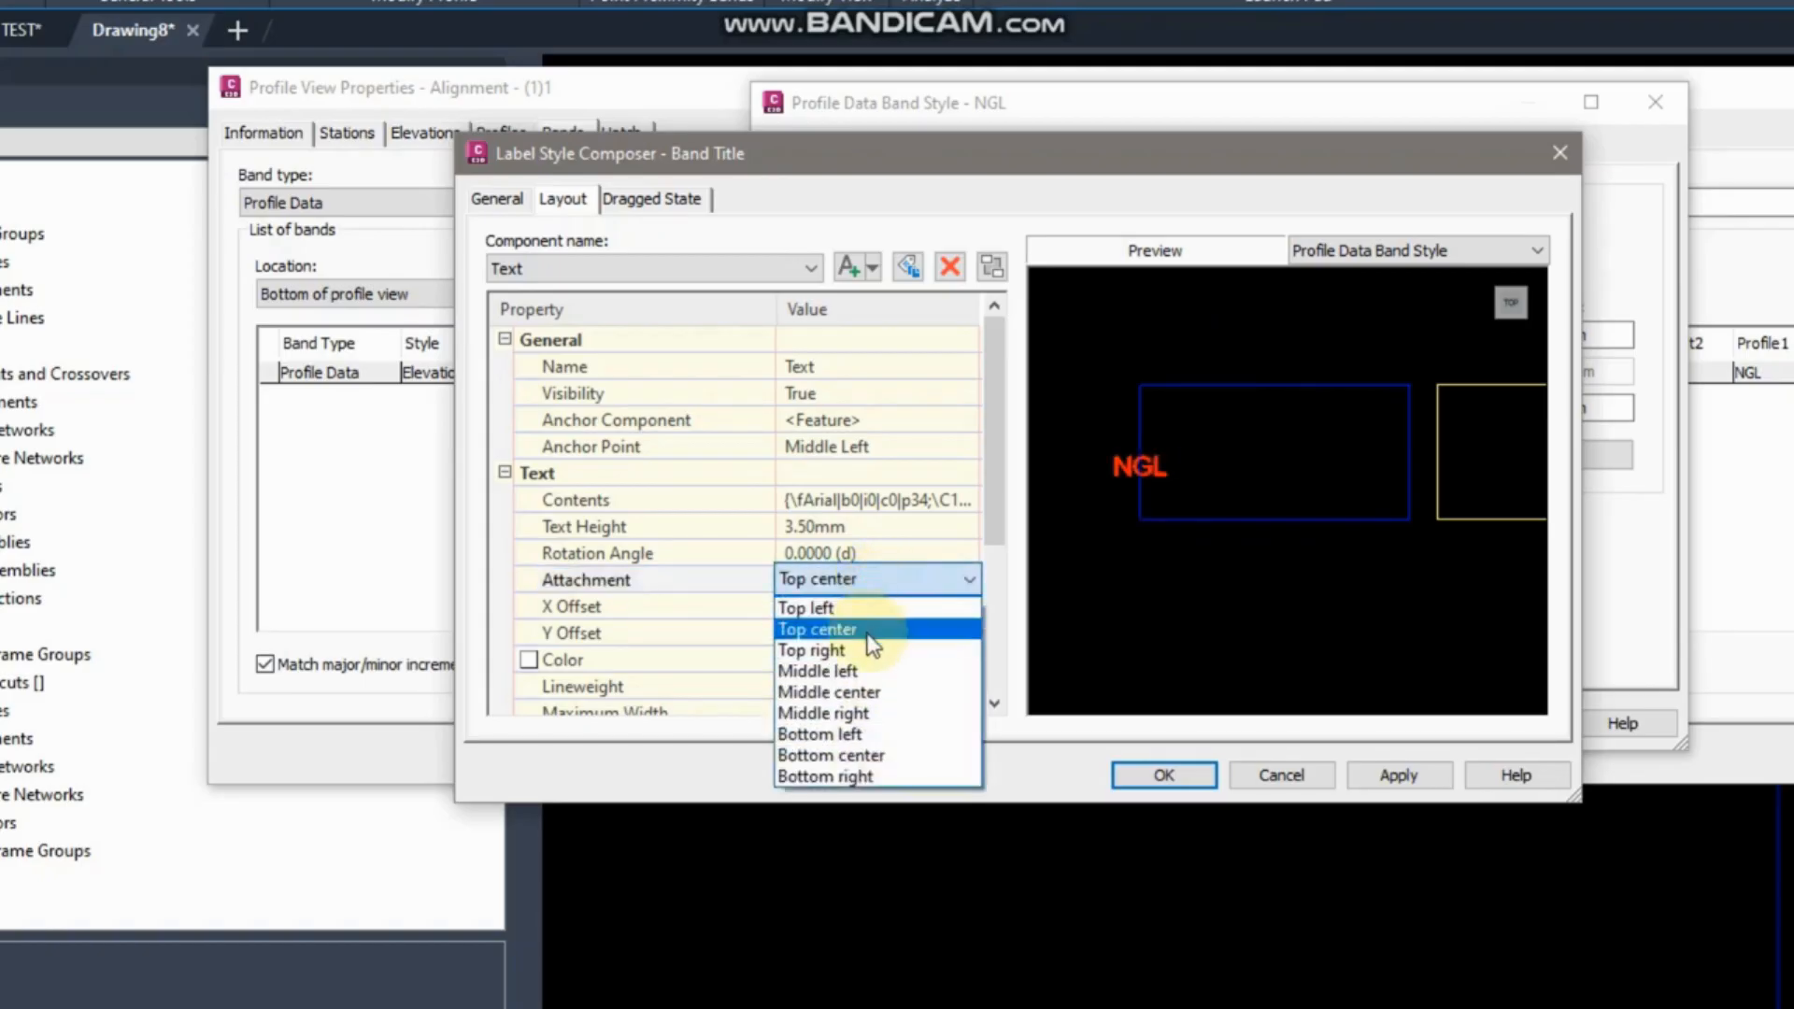
pyautogui.click(827, 735)
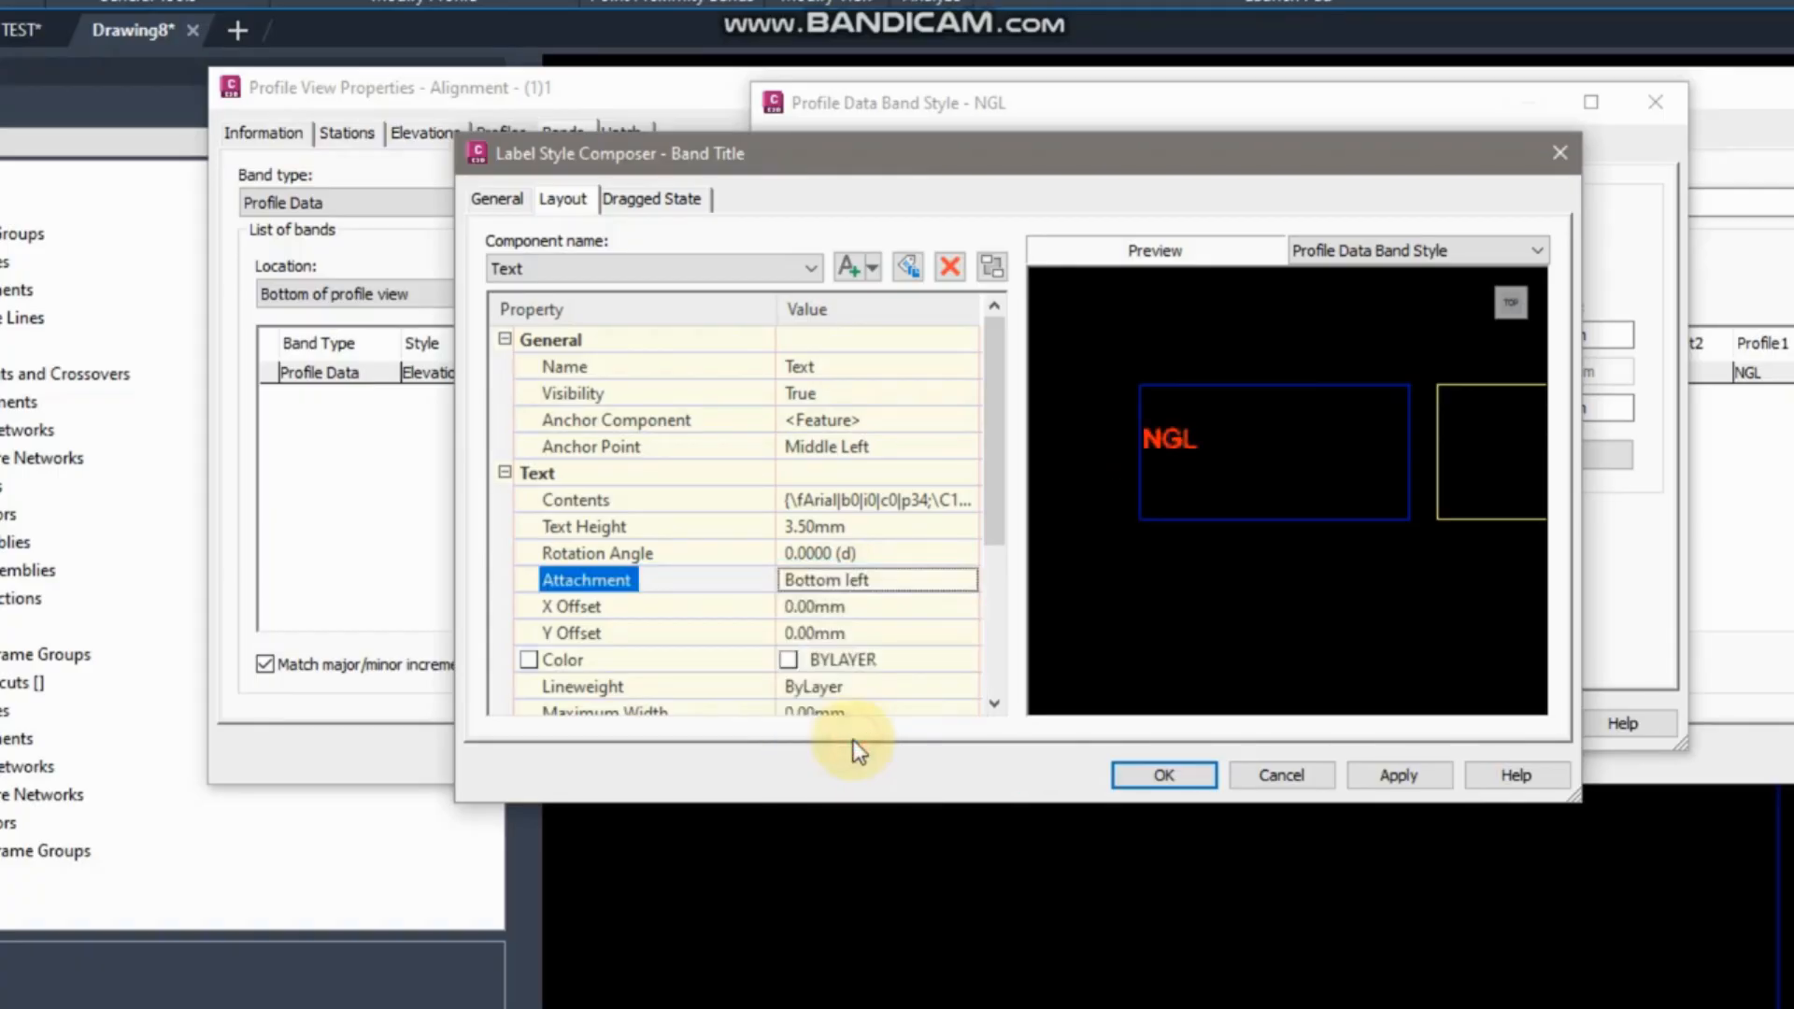
pyautogui.click(918, 583)
pyautogui.click(918, 581)
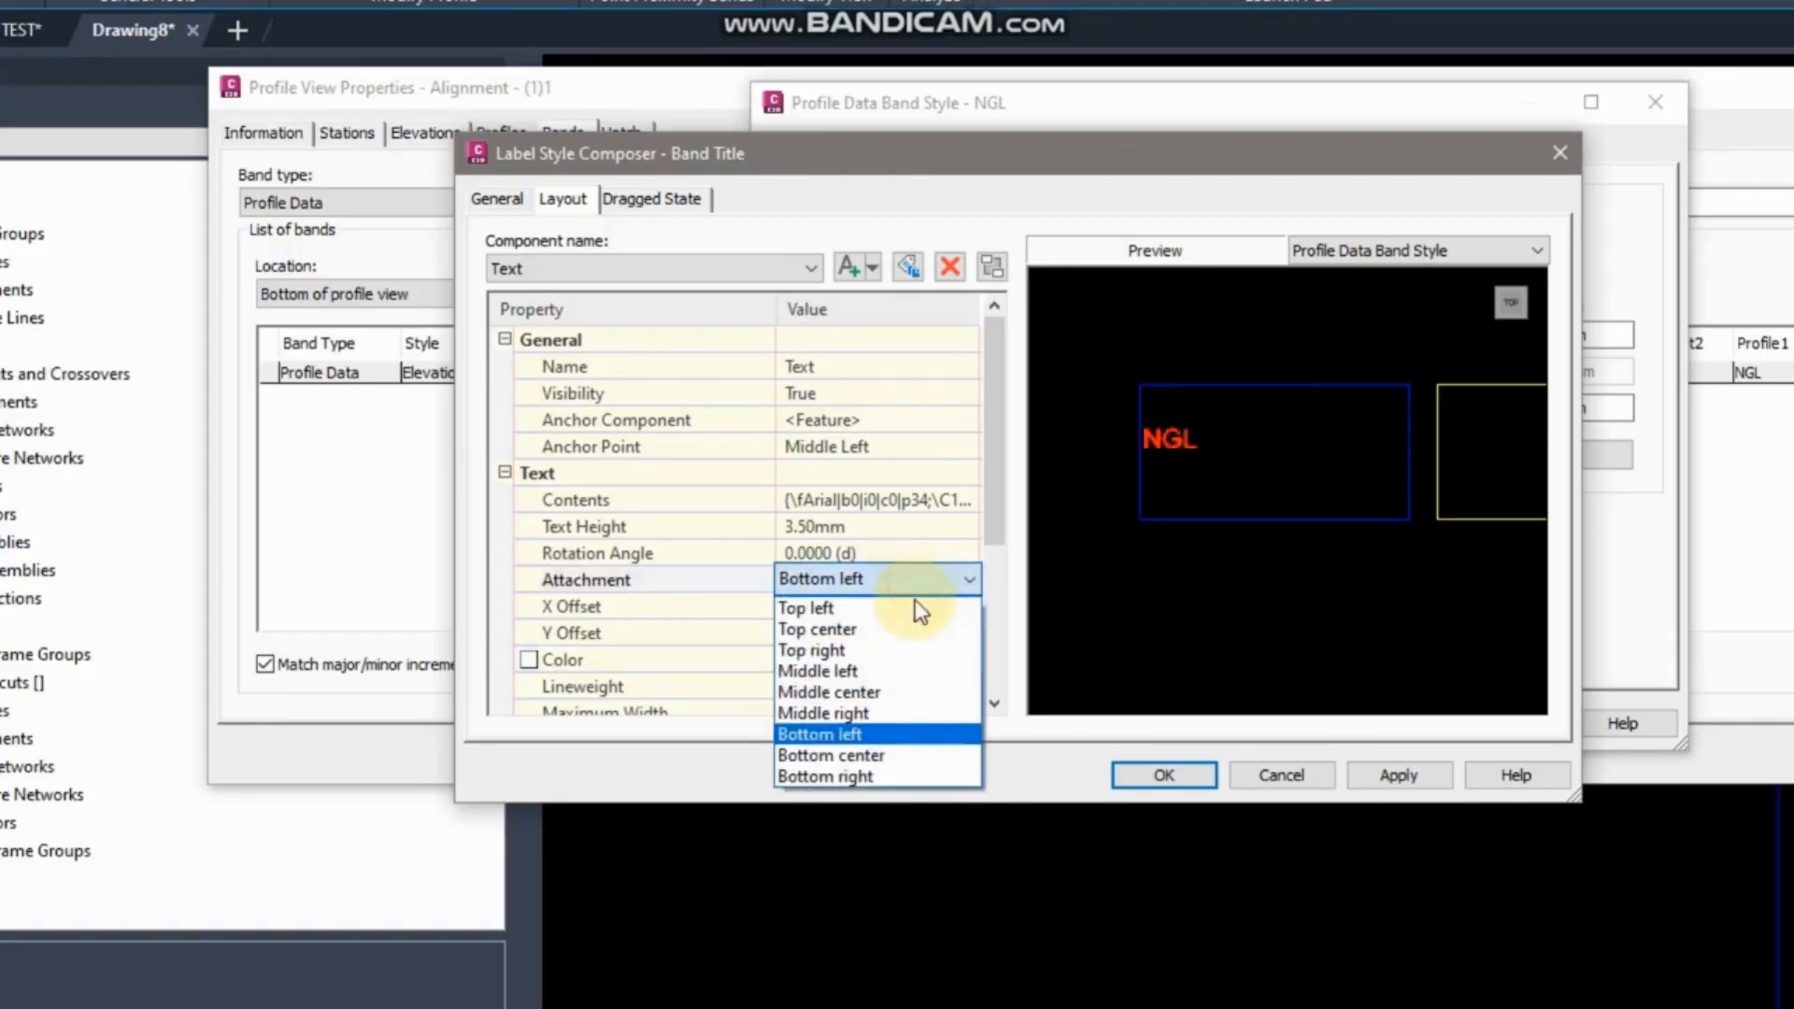
pyautogui.click(856, 671)
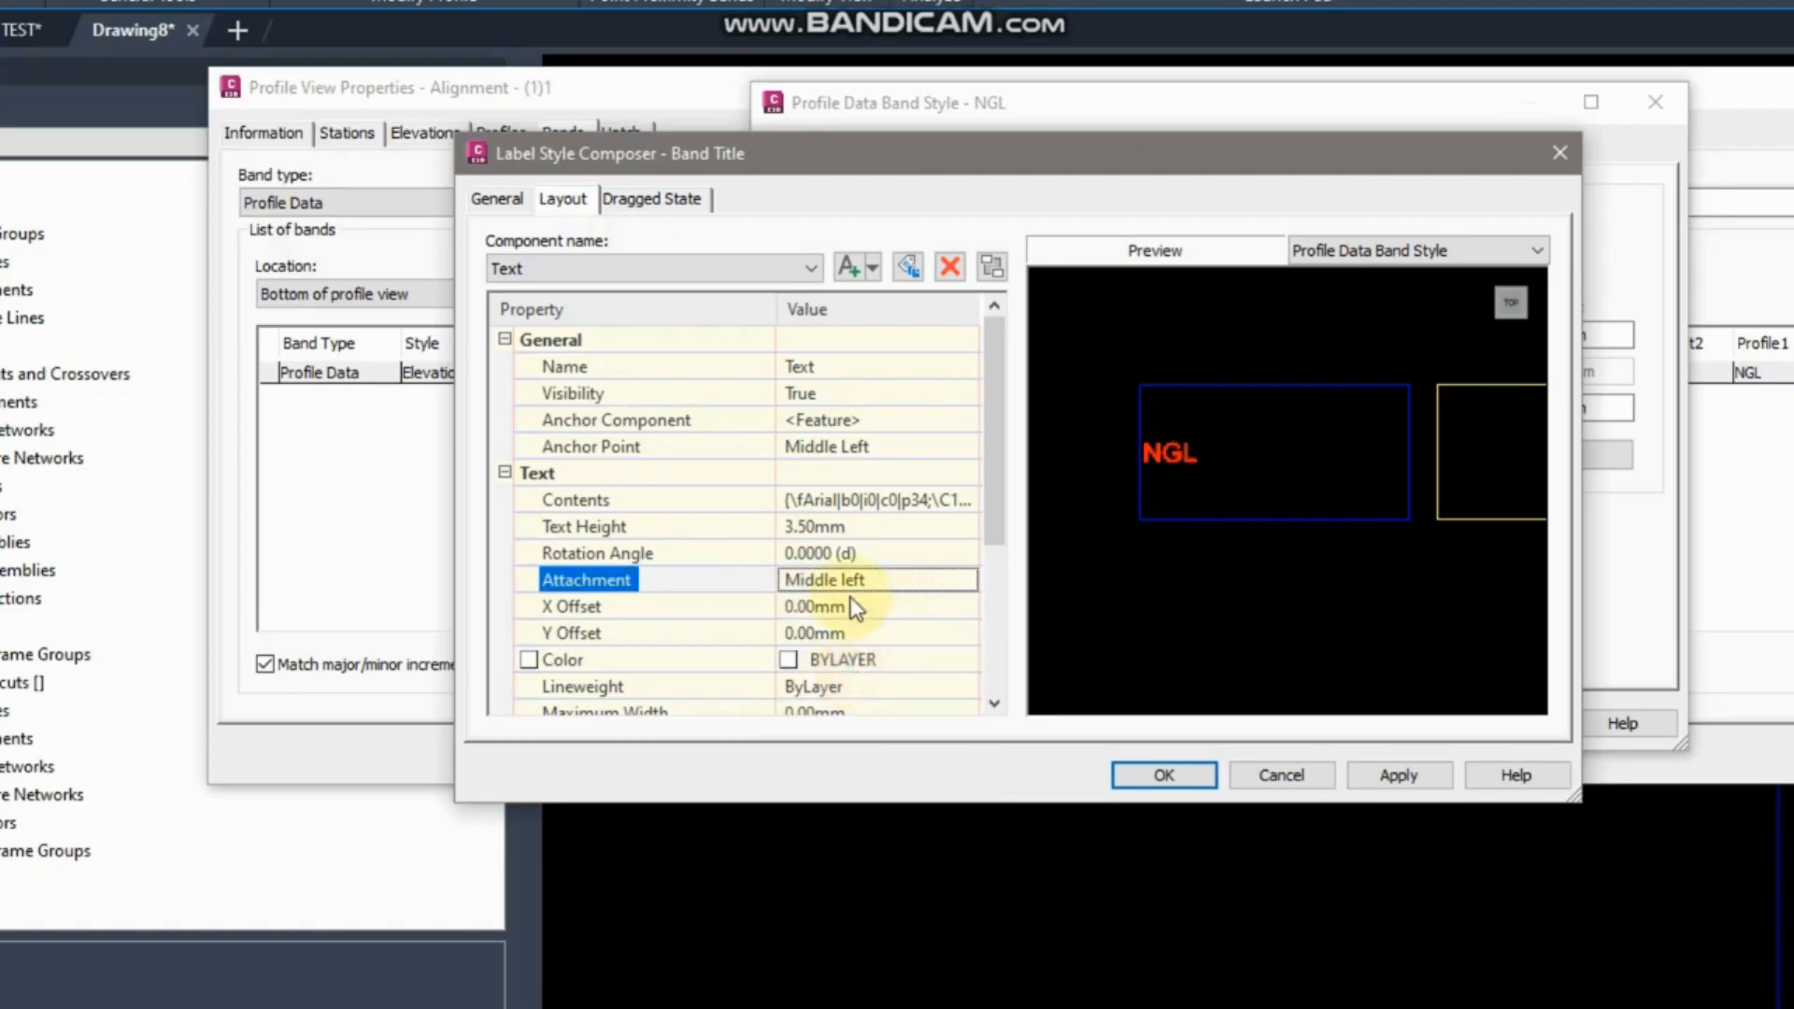
# Review the remaining band title properties, apply the label changes and return to the NGL band style.
pyautogui.moveTo(989, 532); pyautogui.dragTo(984, 679)
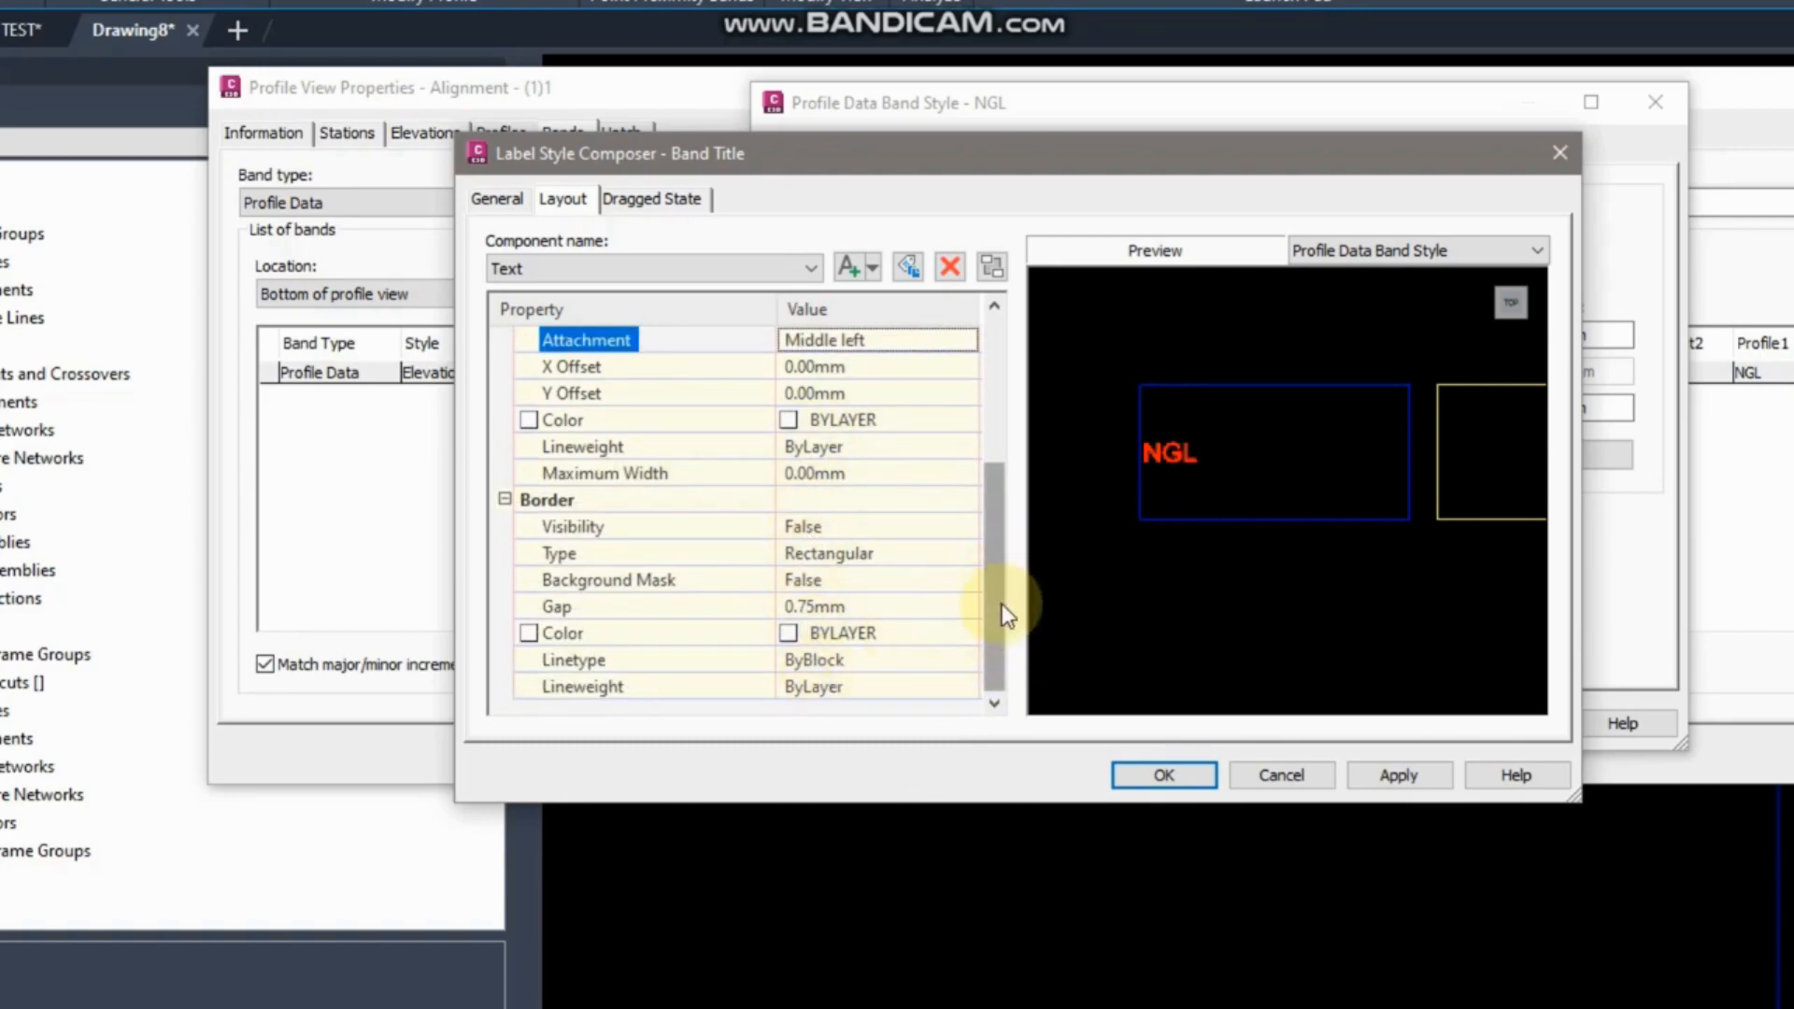
pyautogui.moveTo(1004, 614); pyautogui.dragTo(1011, 340)
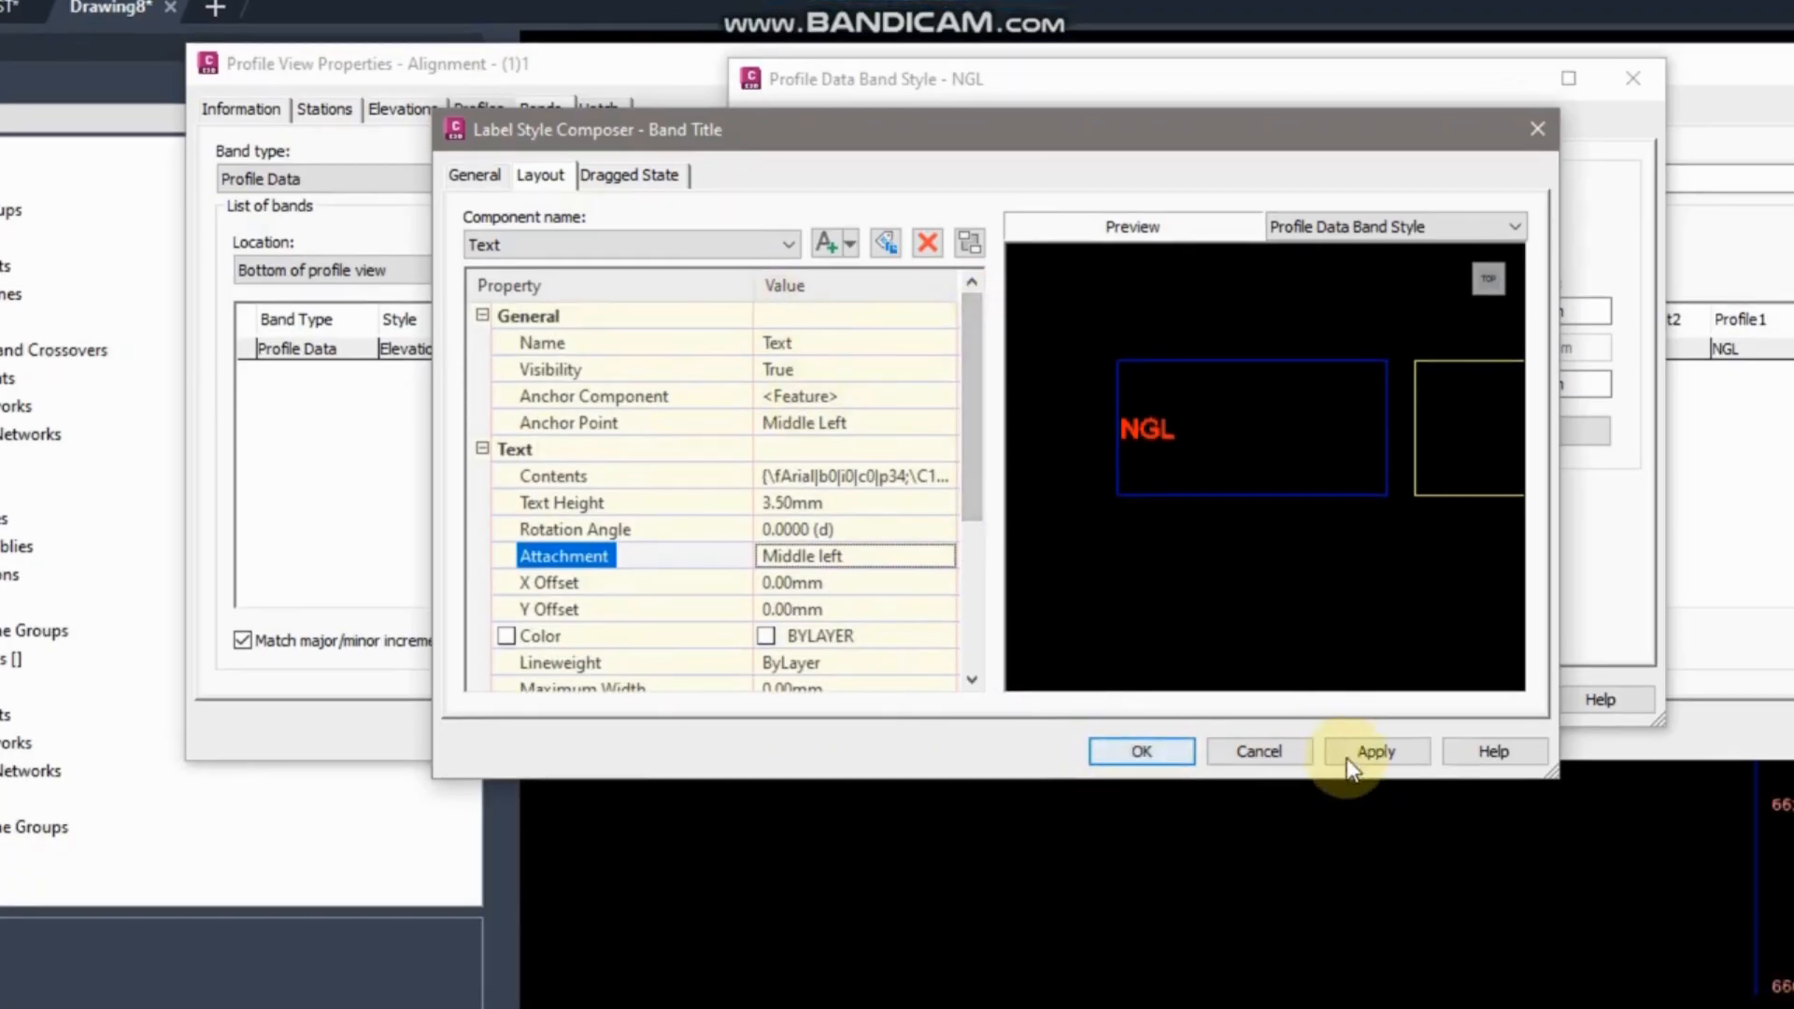
pyautogui.click(1347, 755)
pyautogui.click(1129, 753)
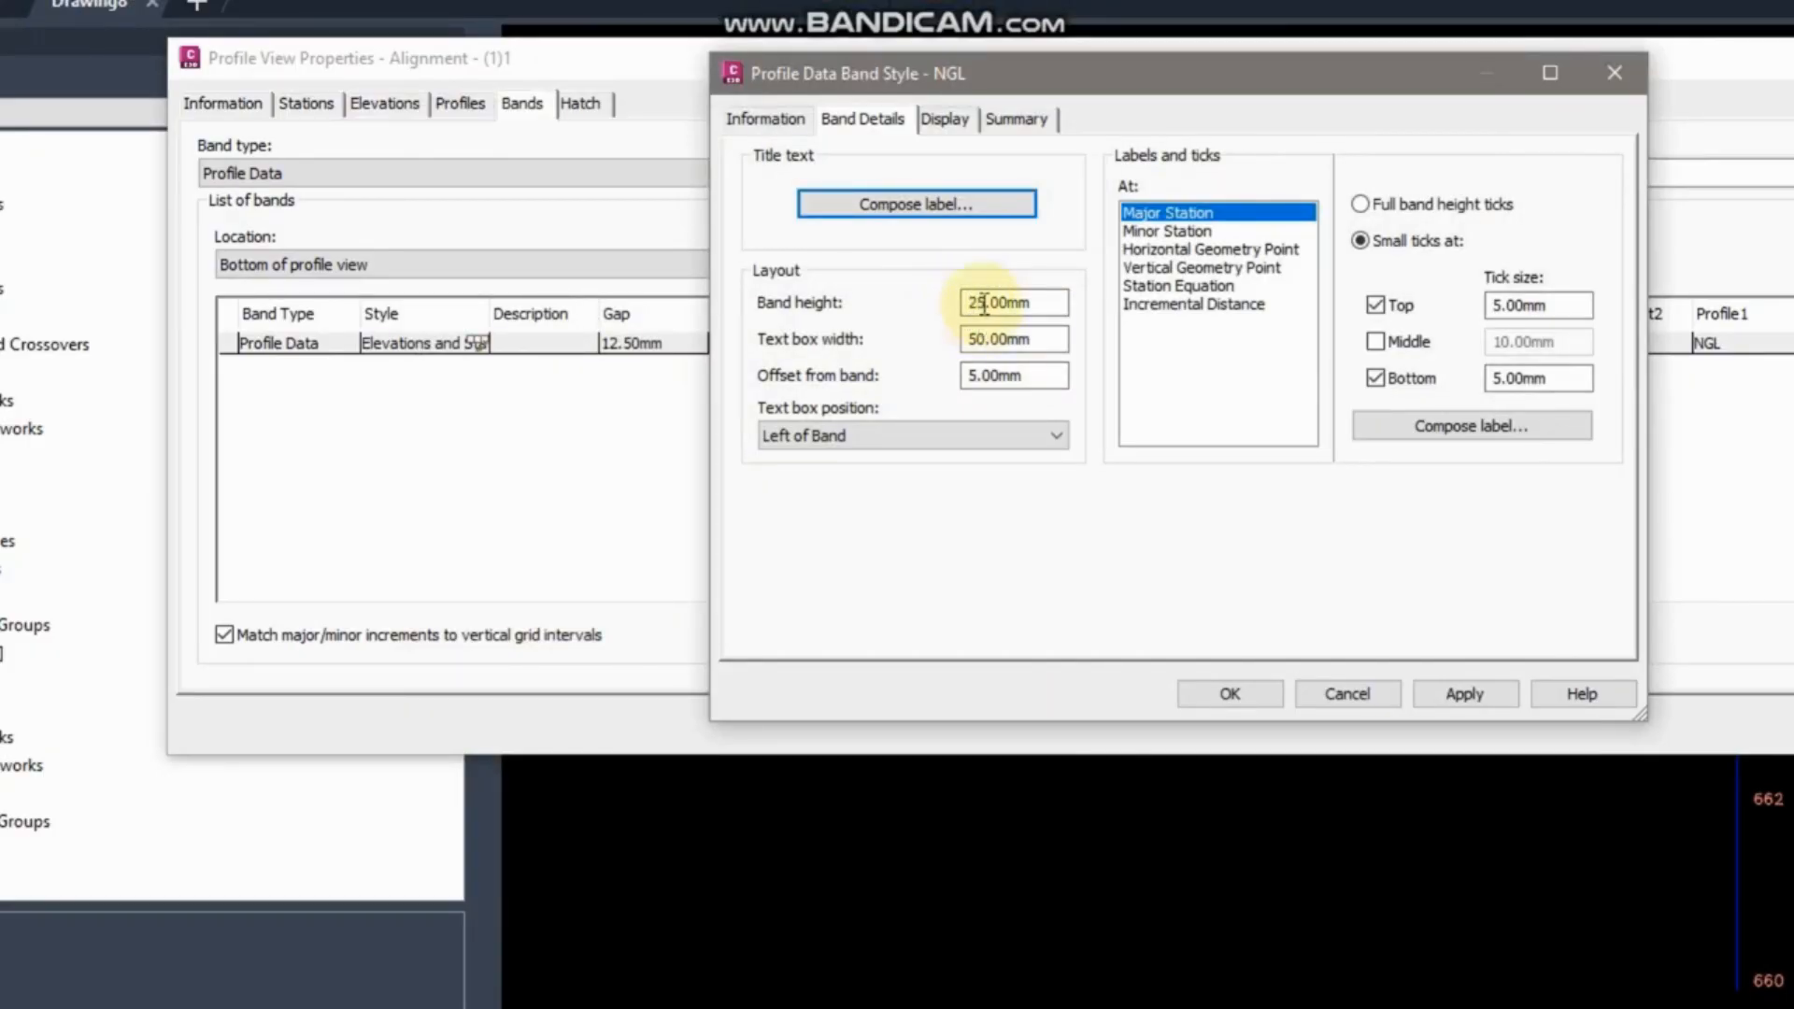
# Set the NGL band layout to 17.5 mm band height, 70 mm text box width and 0 offset from band.
pyautogui.moveTo(1050, 303); pyautogui.dragTo(852, 314)
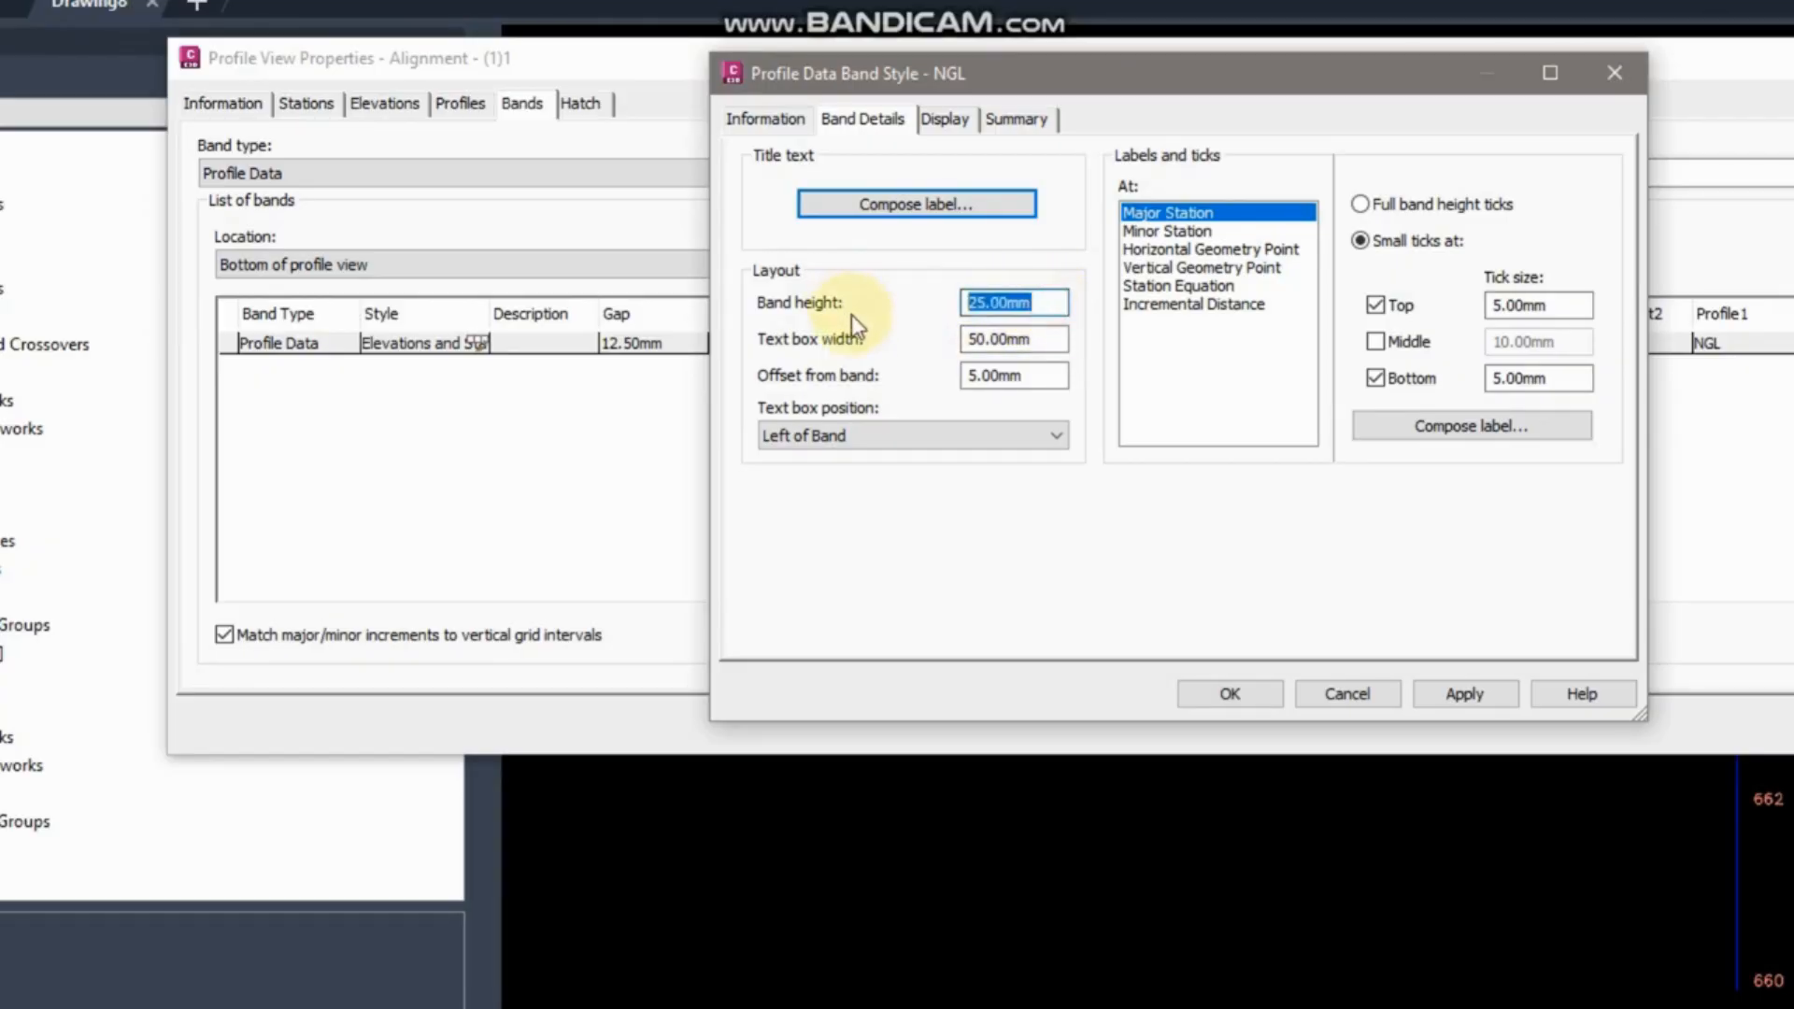
pyautogui.write('17.5')
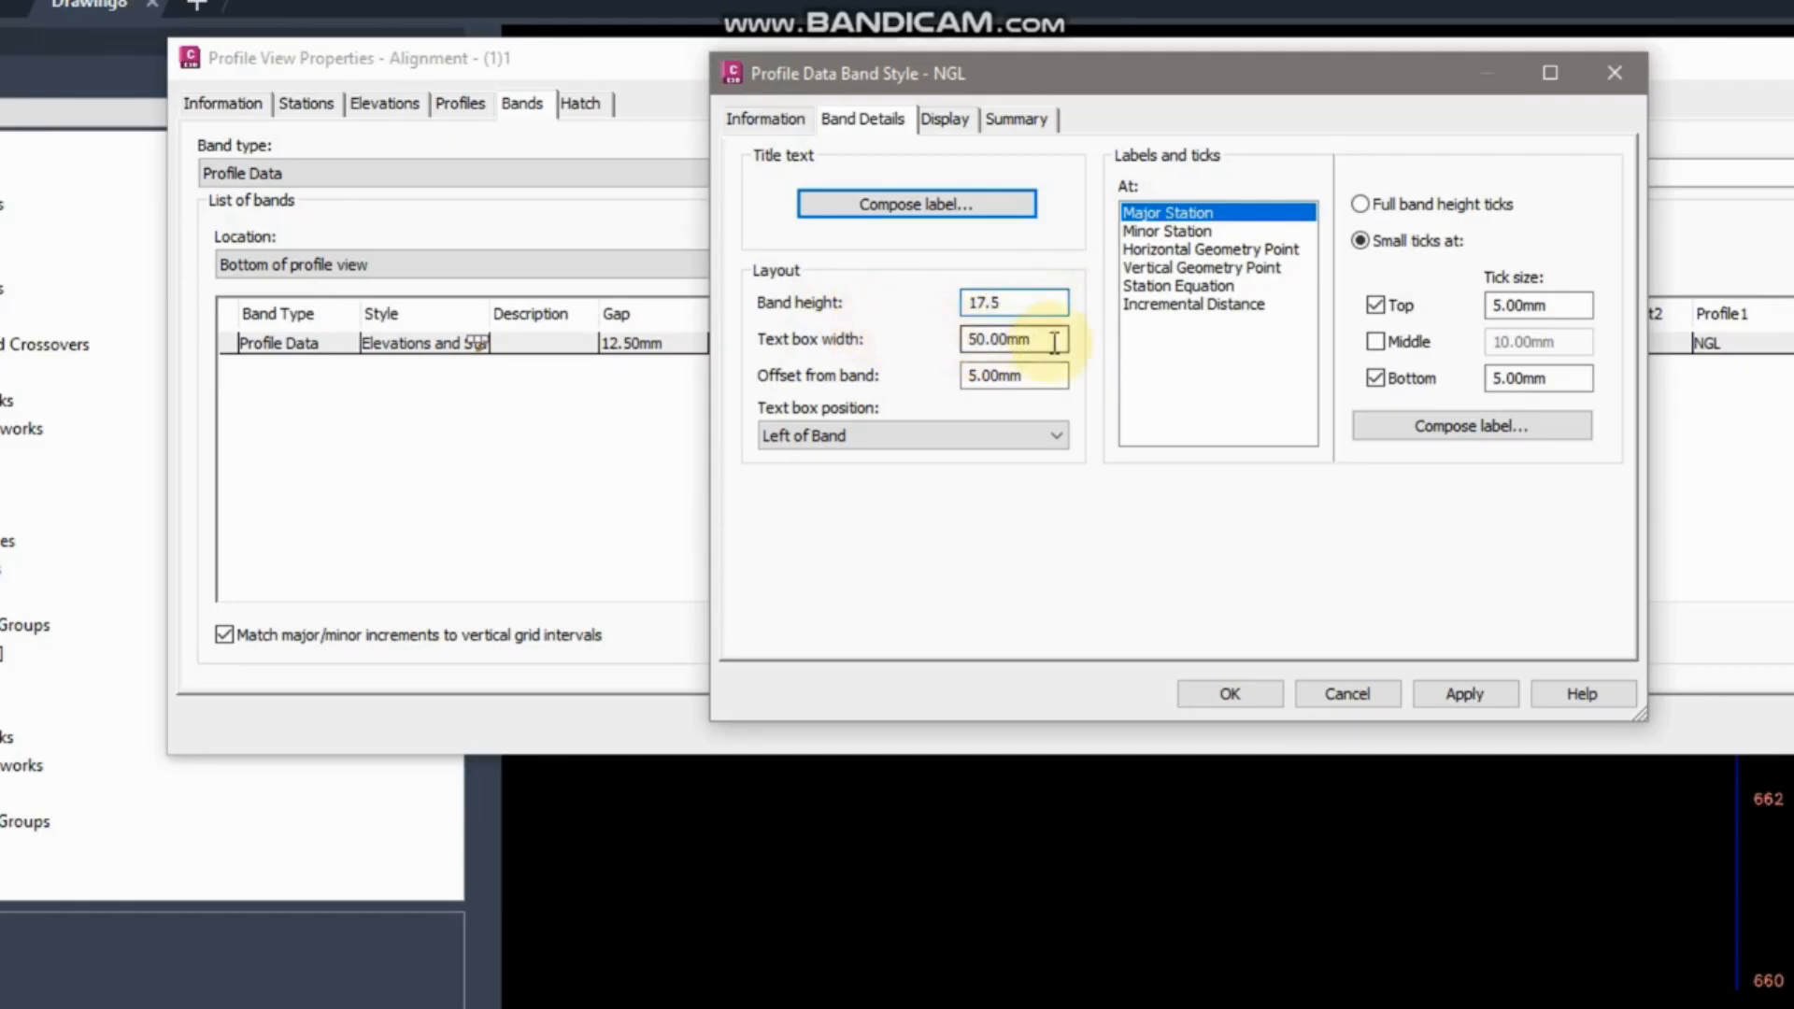
pyautogui.click(1061, 346)
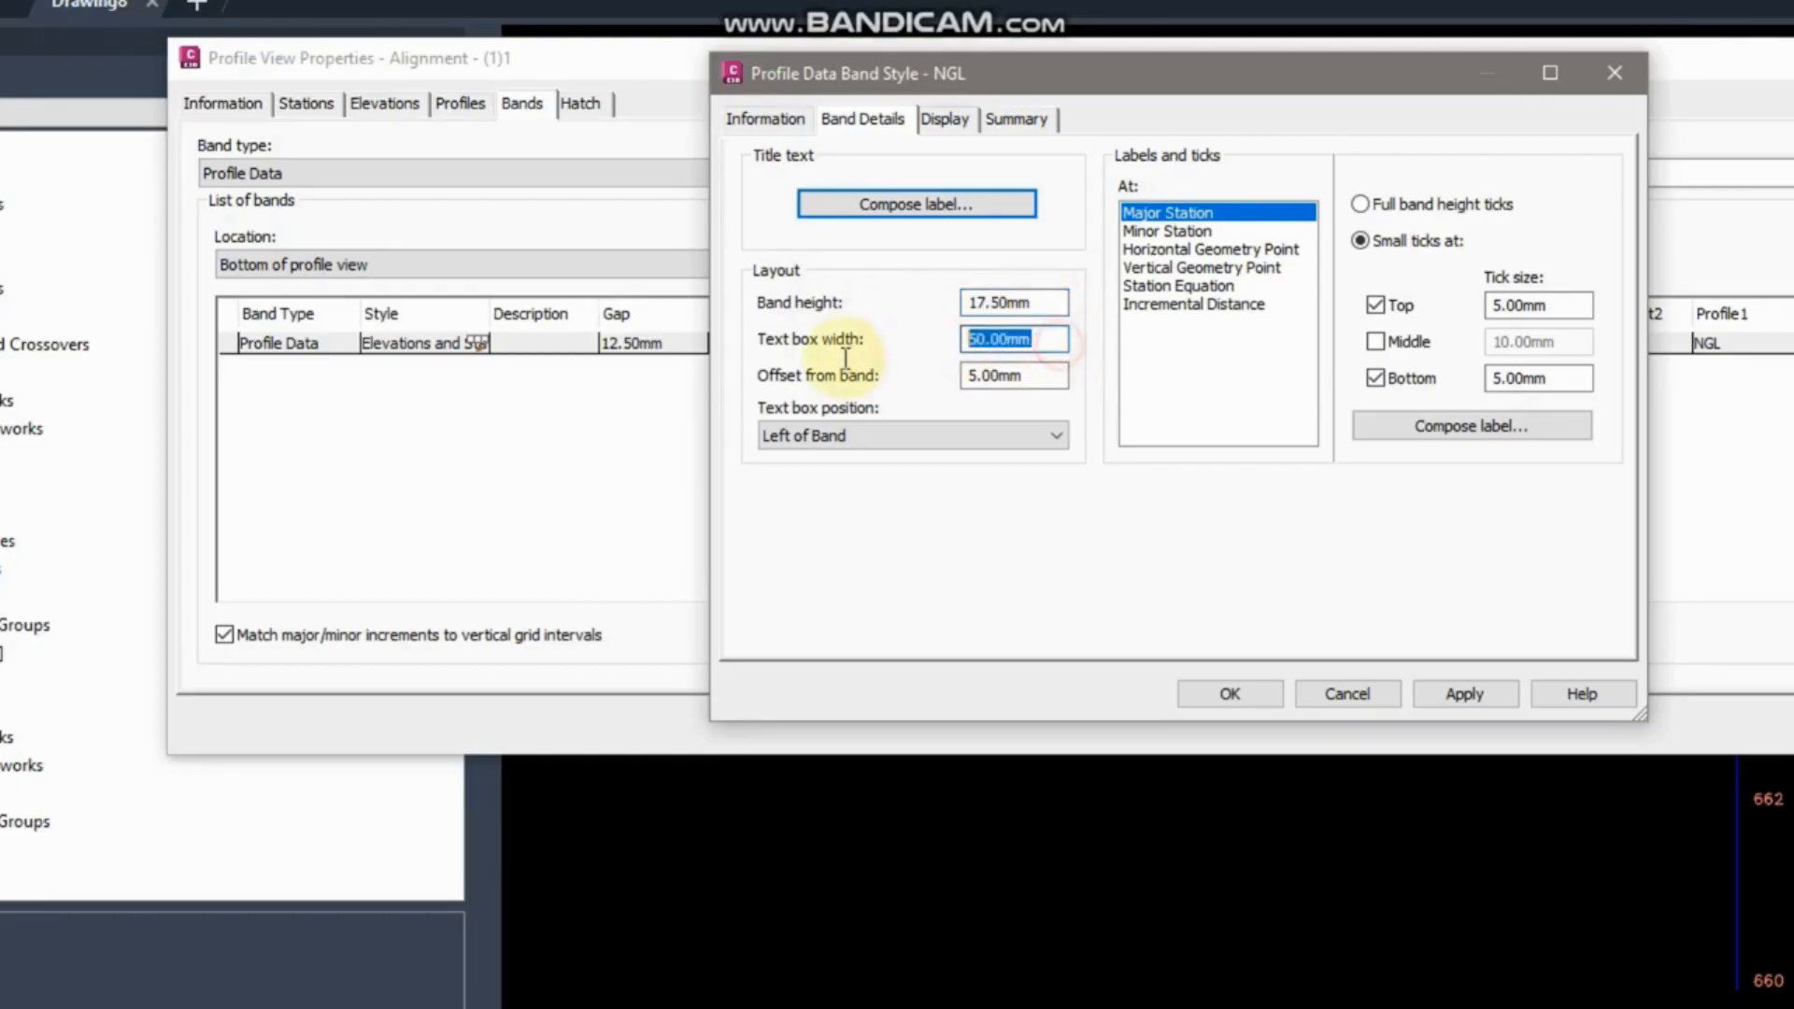
pyautogui.write('70')
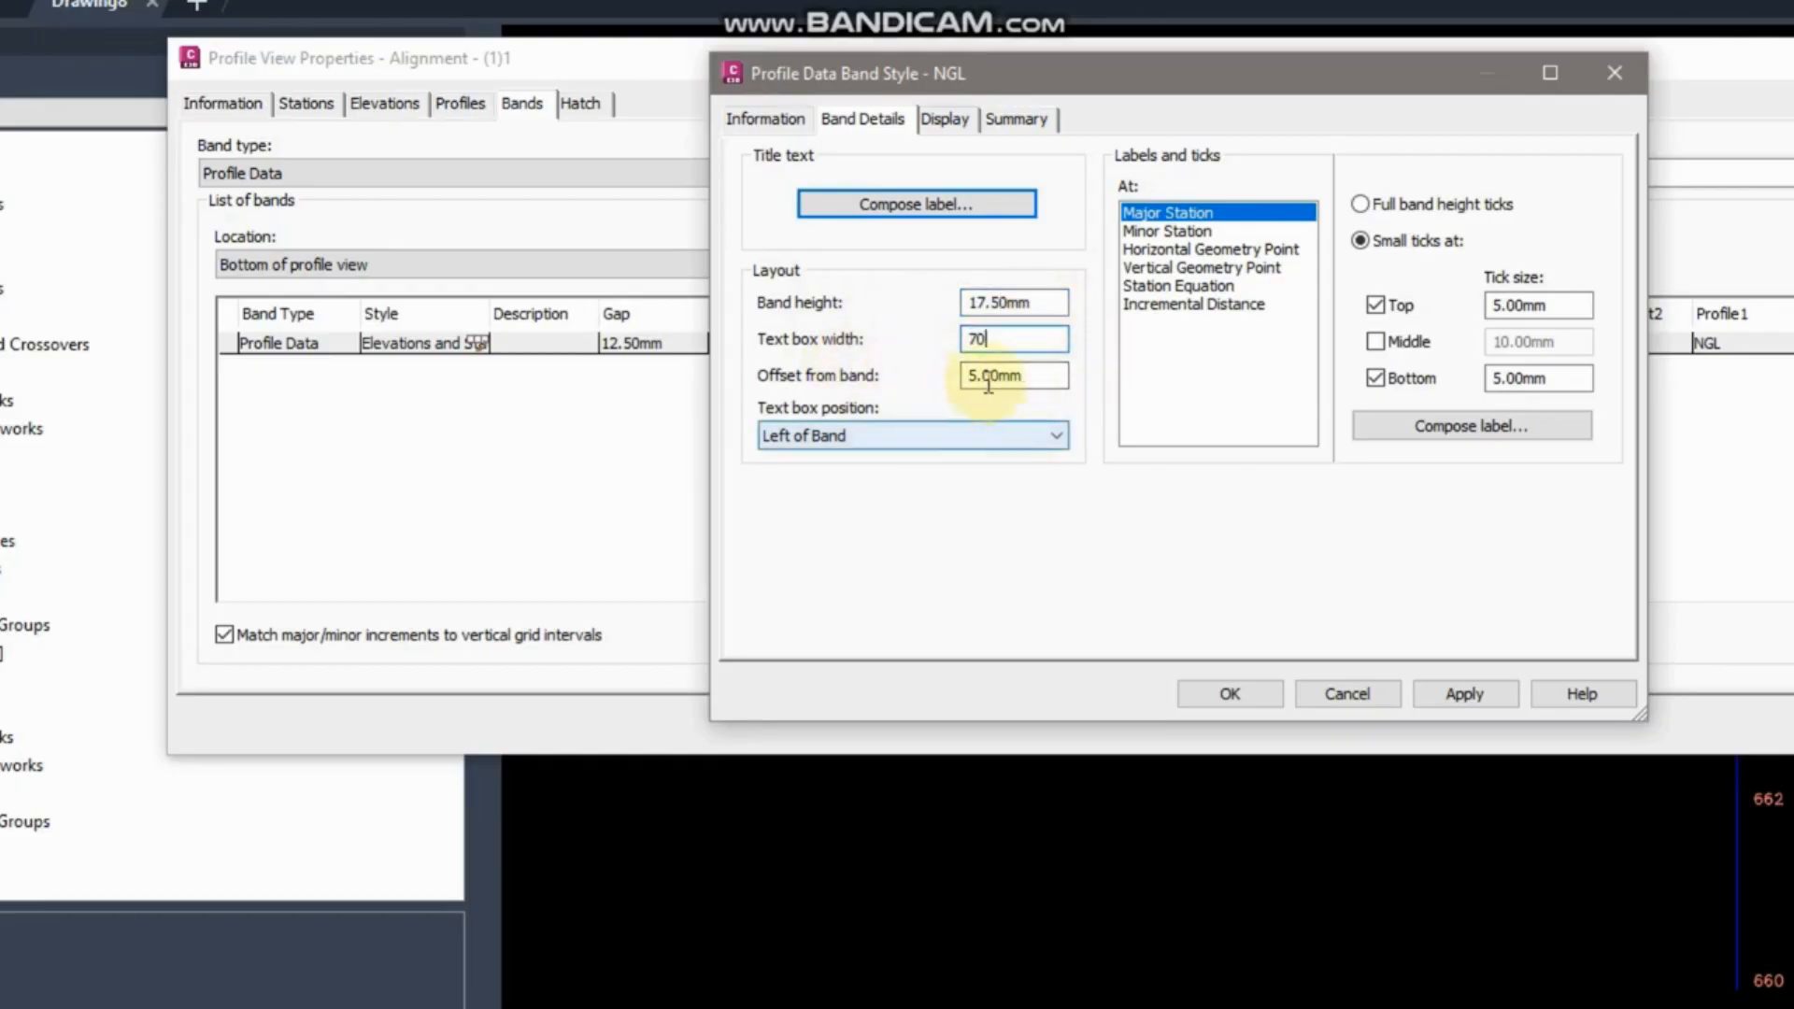
pyautogui.click(1053, 375)
pyautogui.write('0')
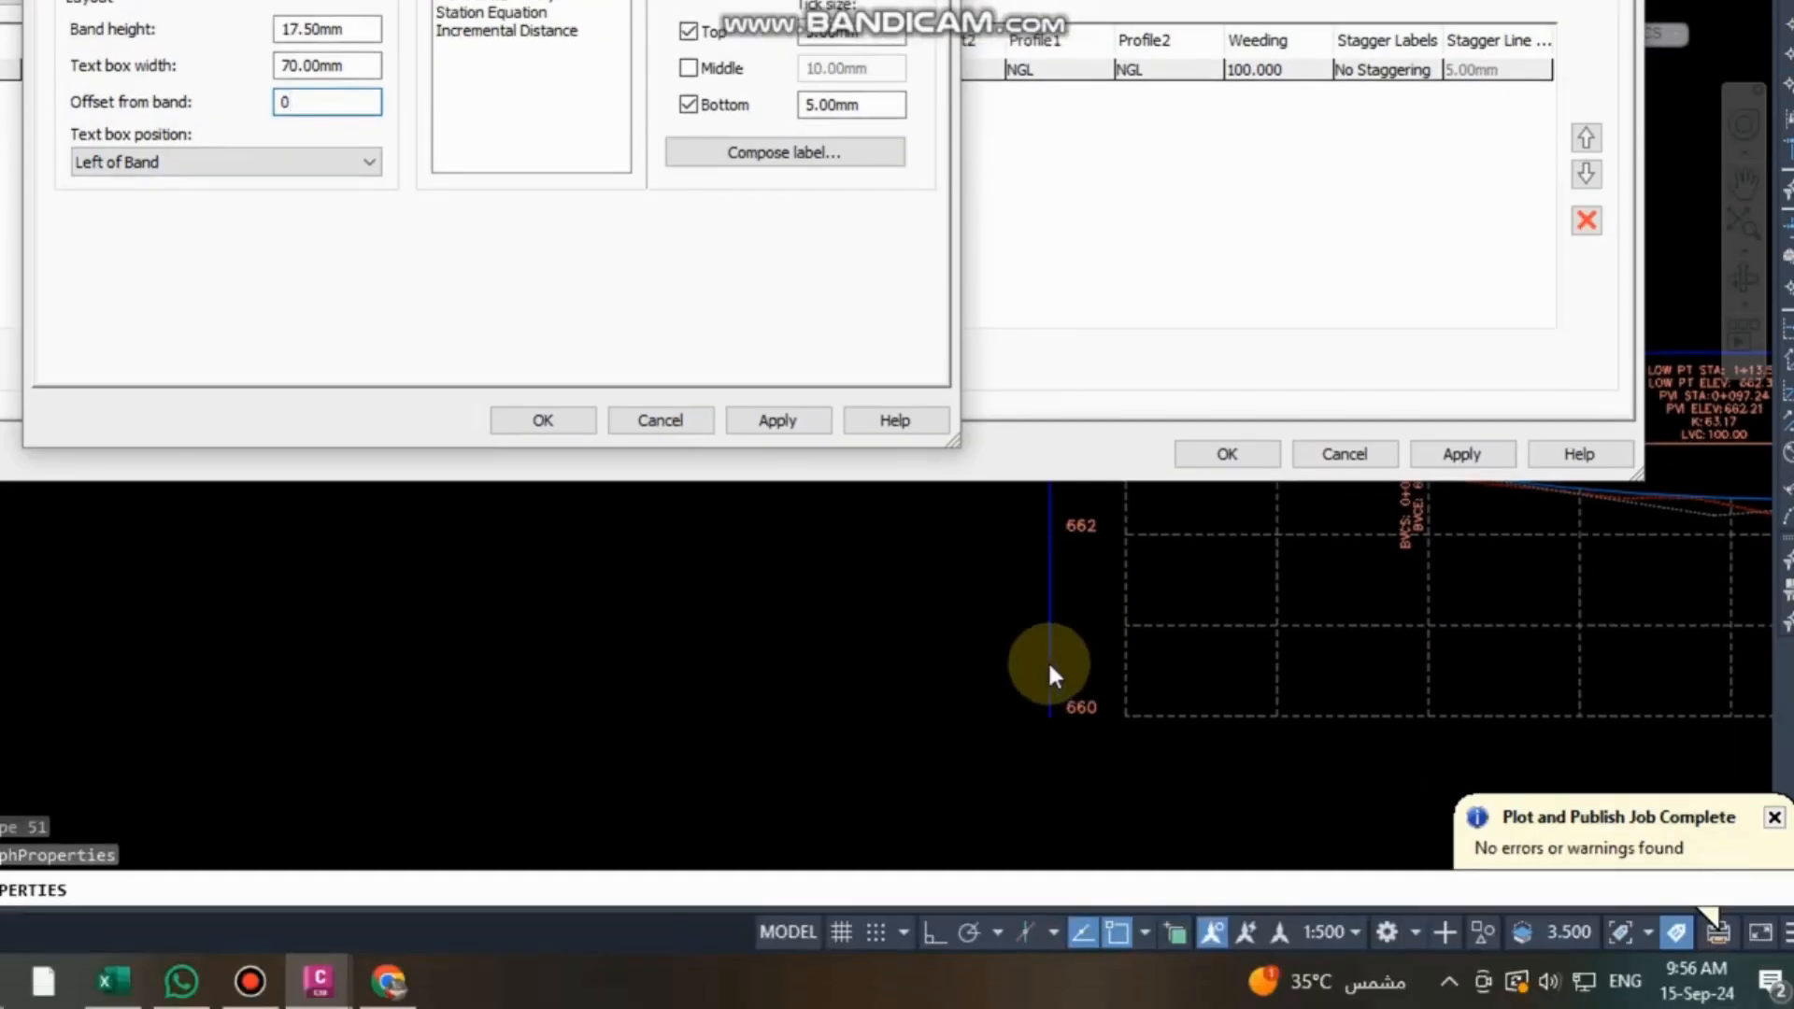
# Save the NGL style, assign it to the profile data band and apply the profile view properties.
pyautogui.click(772, 424)
pyautogui.click(557, 424)
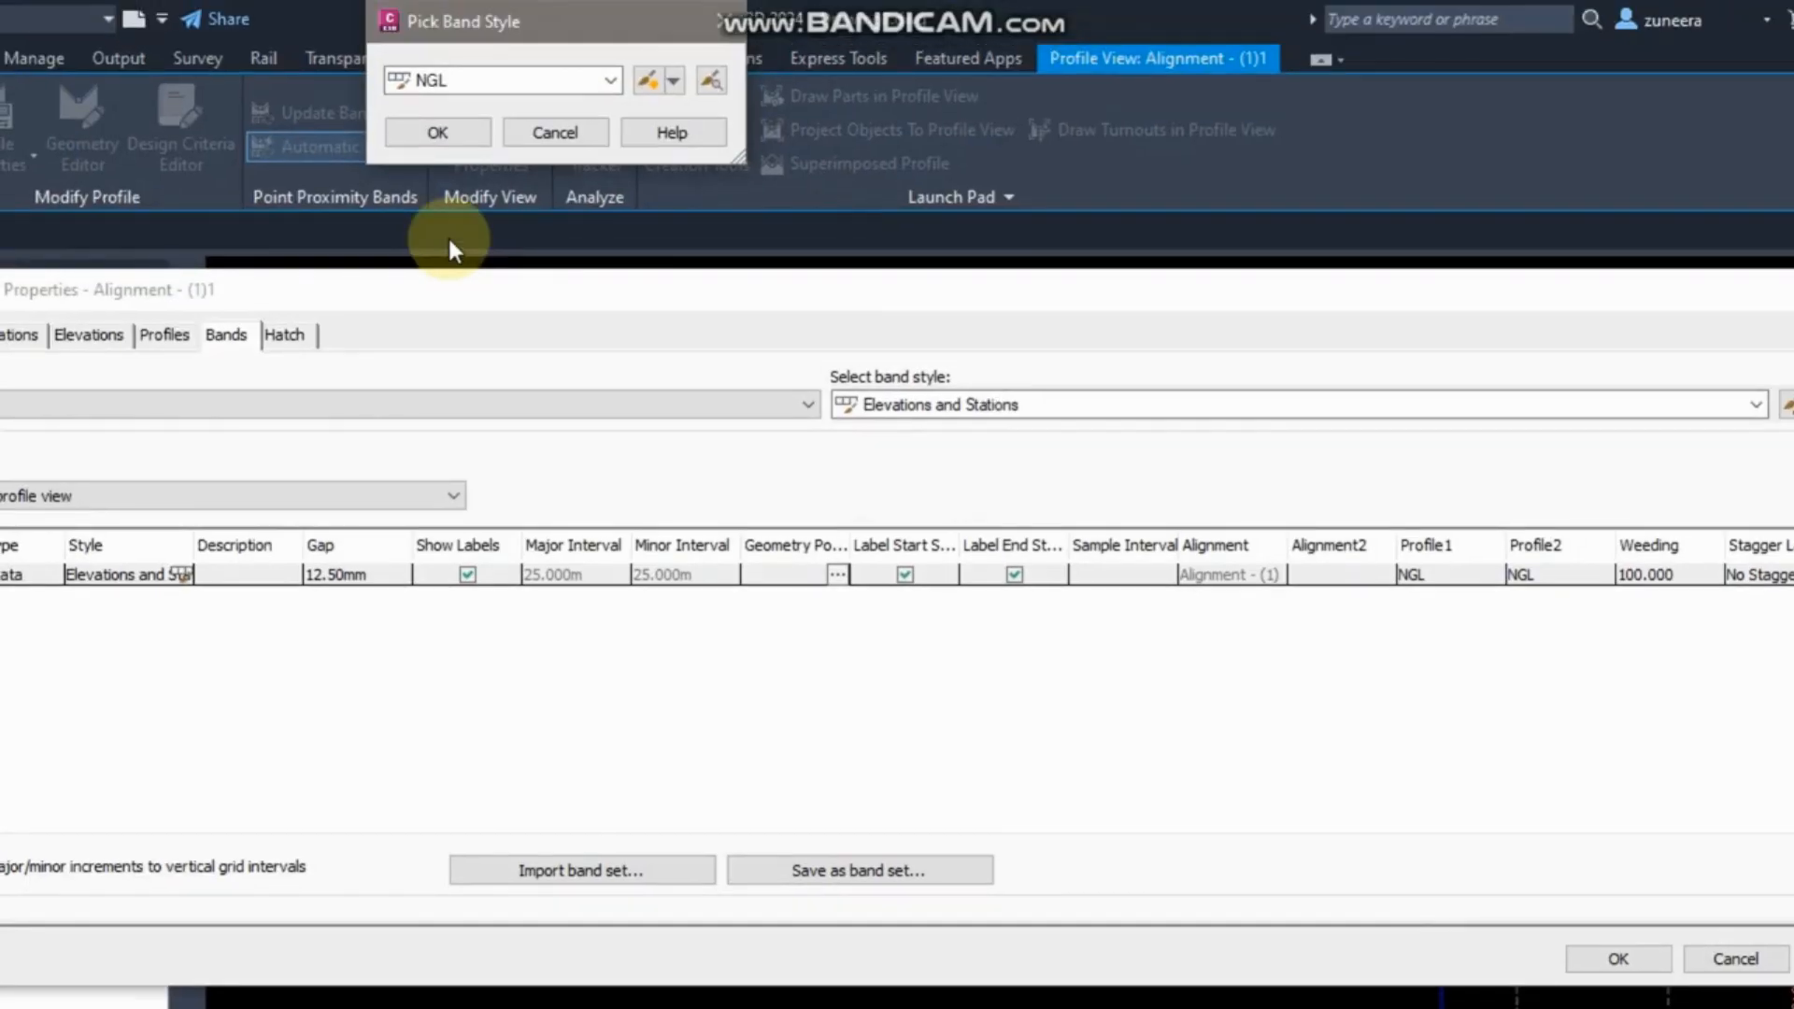
pyautogui.click(444, 130)
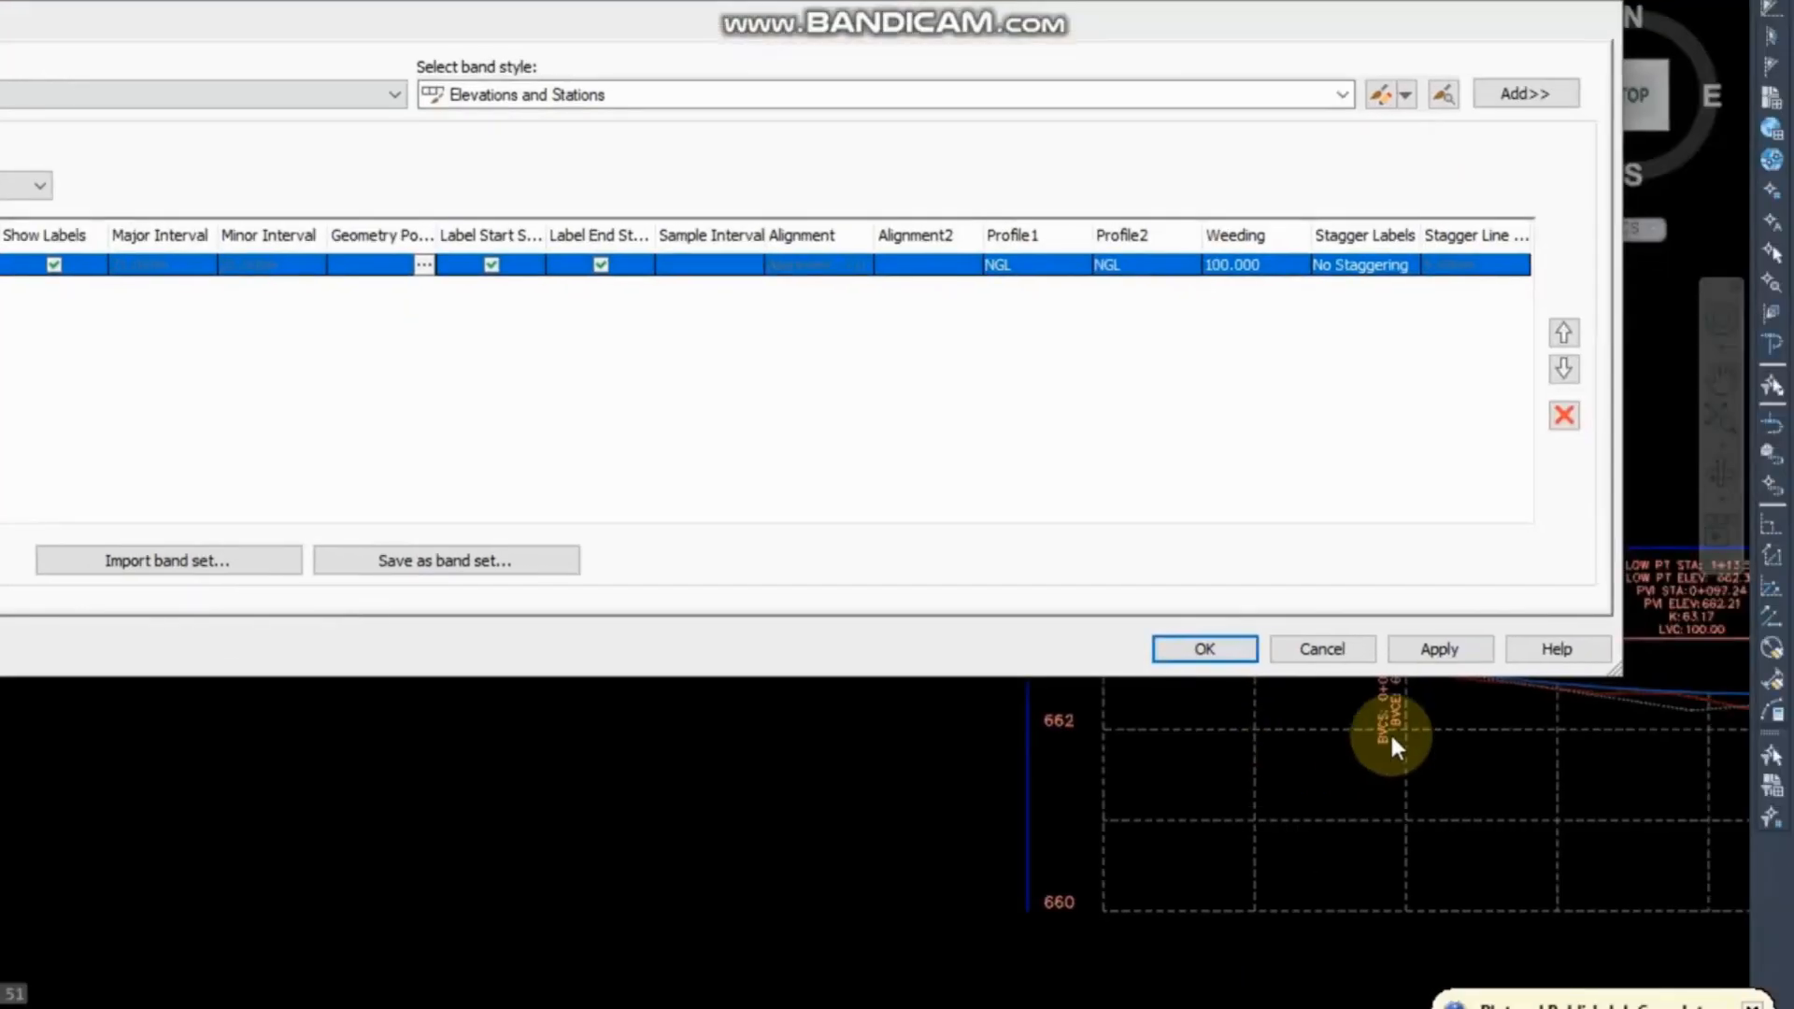
pyautogui.click(1443, 652)
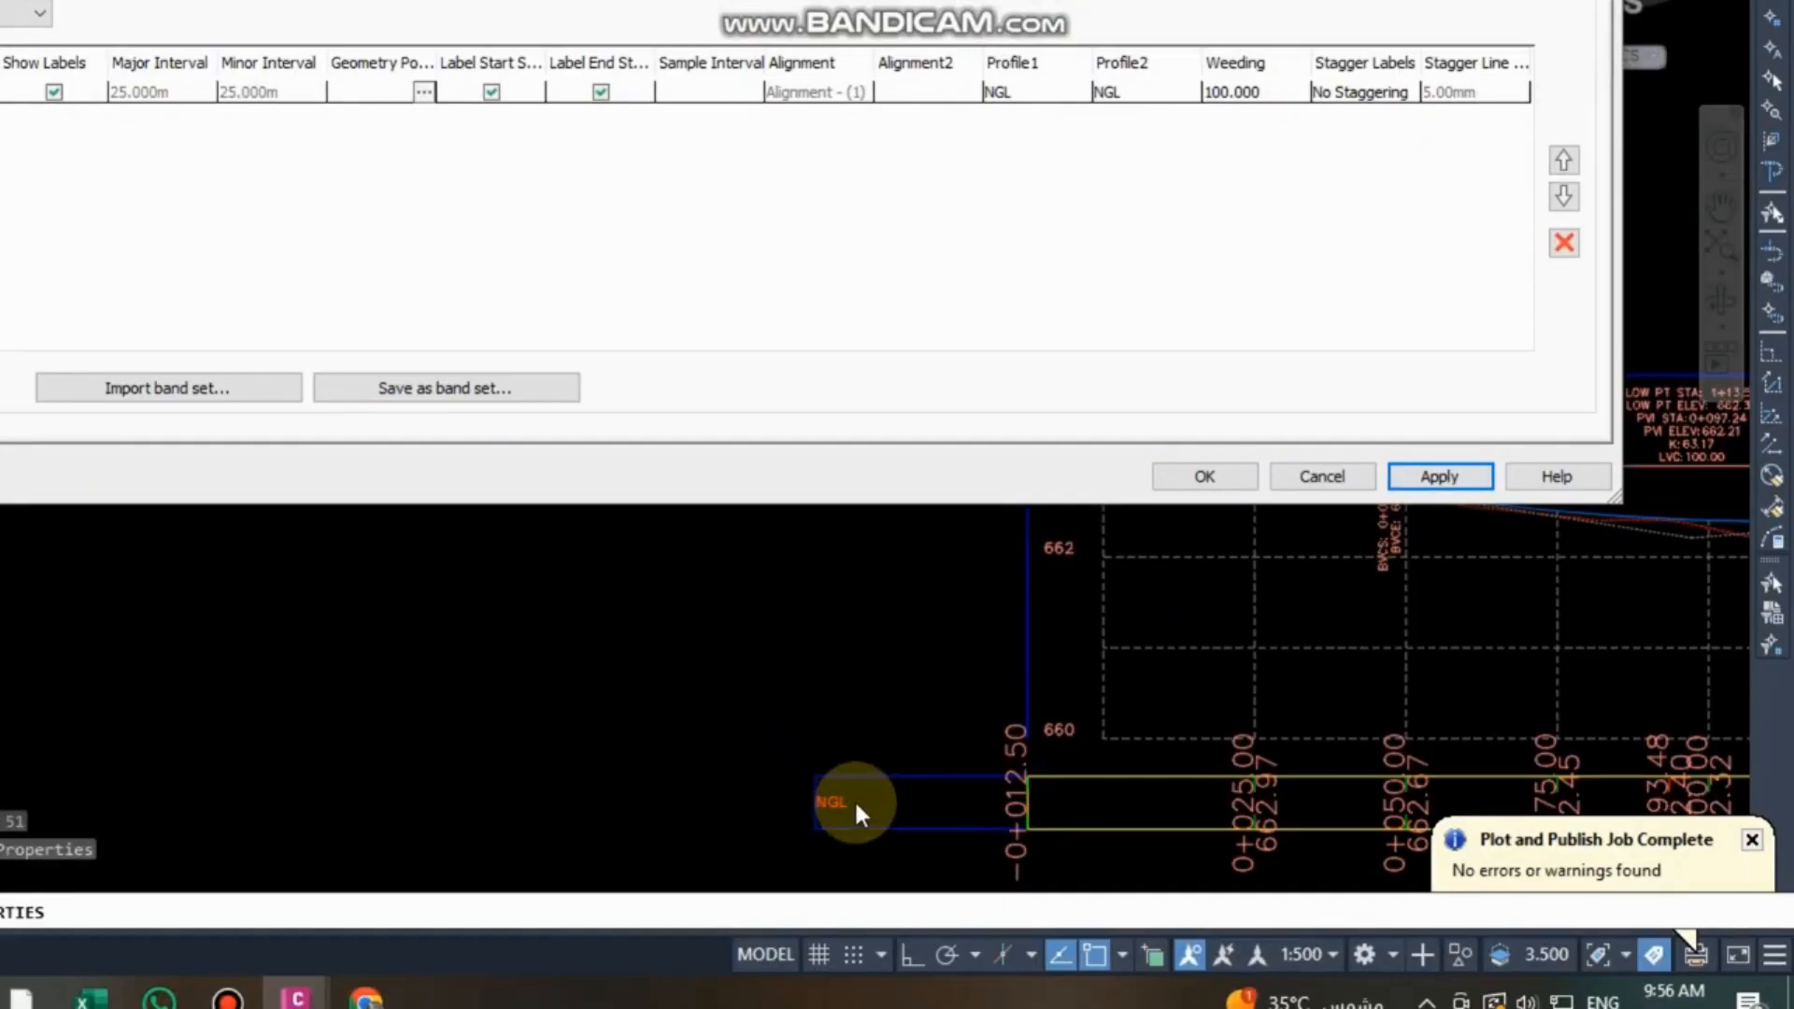
pyautogui.click(1214, 477)
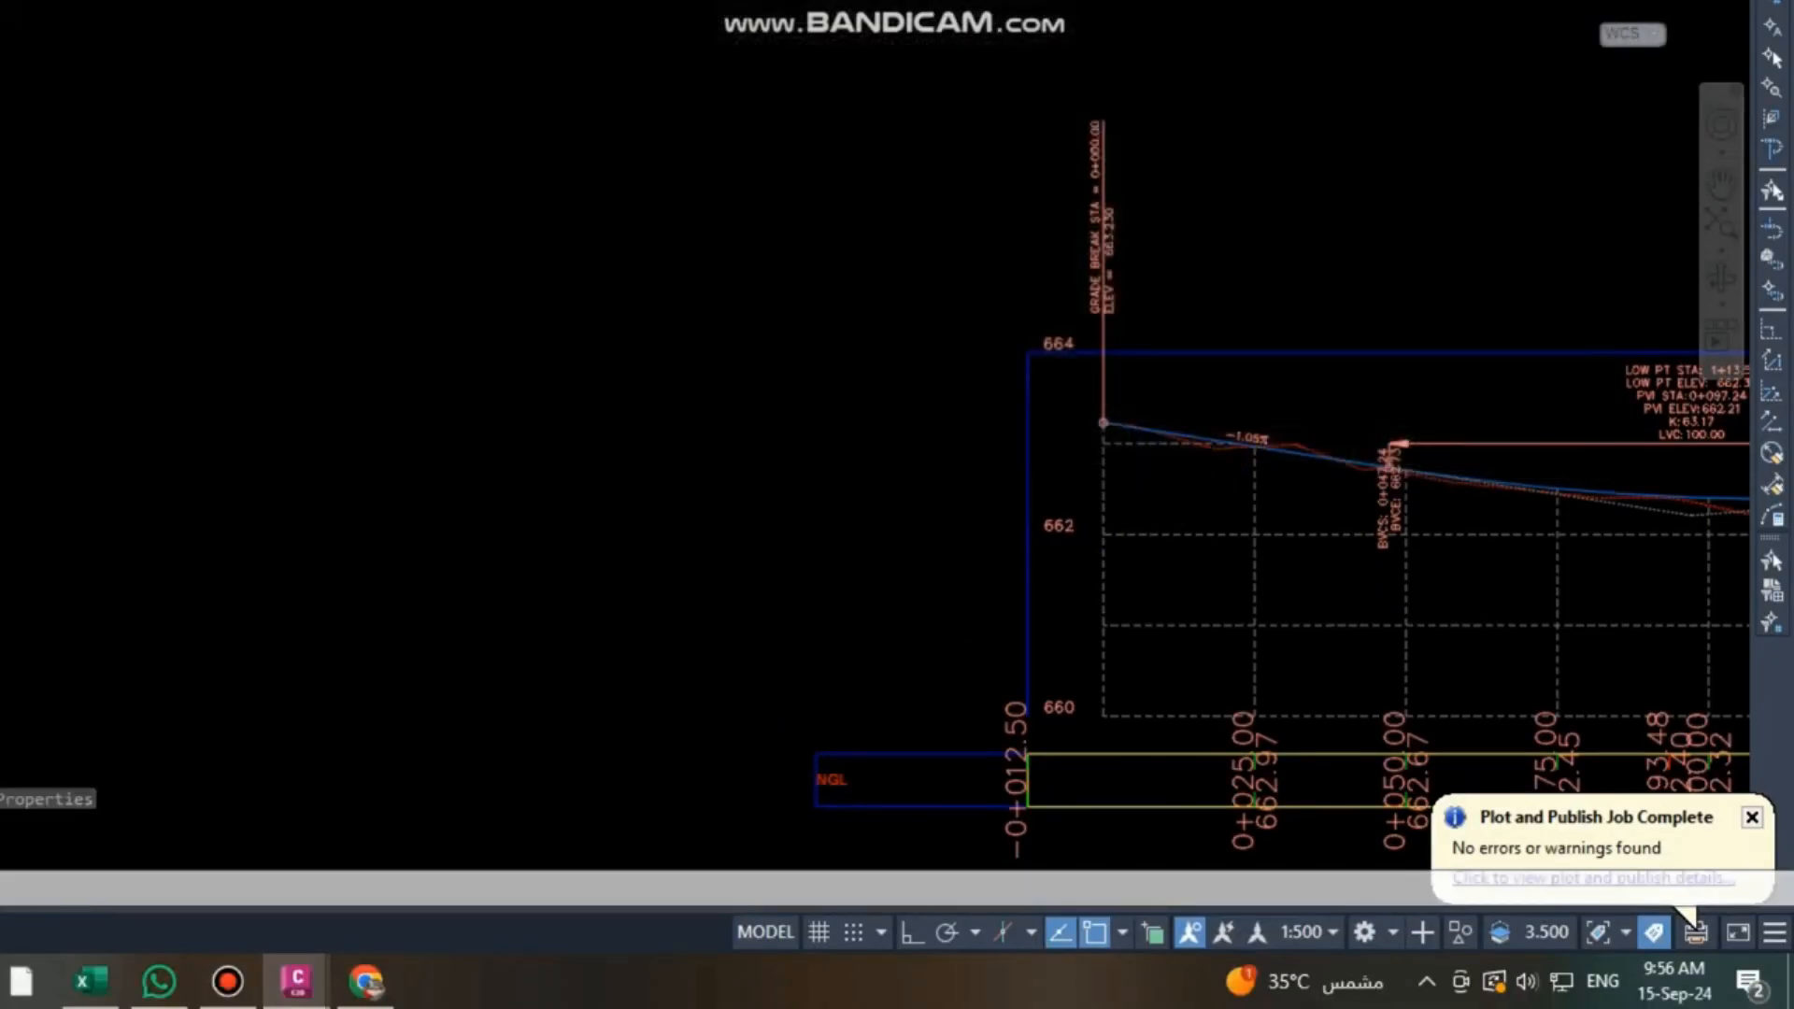
# Examine the NGL band's title box, station labels and spacing below the profile grid in the drawing.
pyautogui.moveTo(877, 766); pyautogui.dragTo(574, 529, button='middle')
pyautogui.scroll(6, 561, 524)
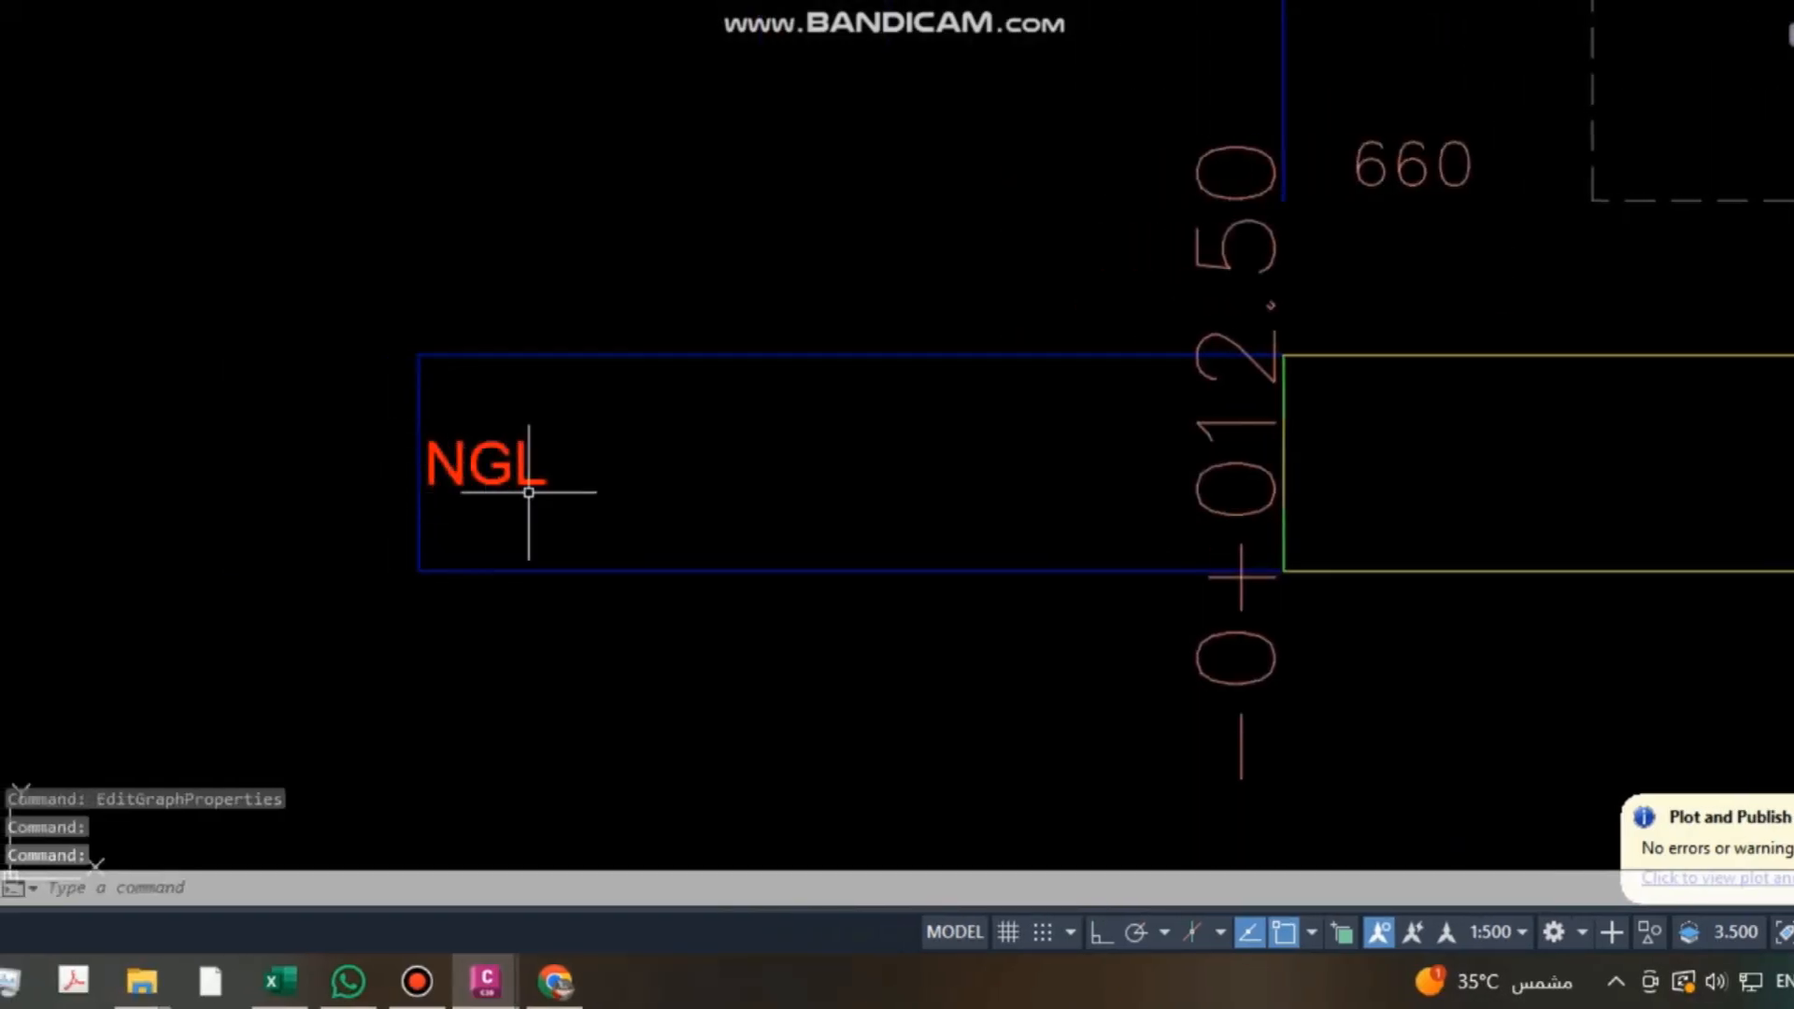
pyautogui.scroll(-4, 516, 504)
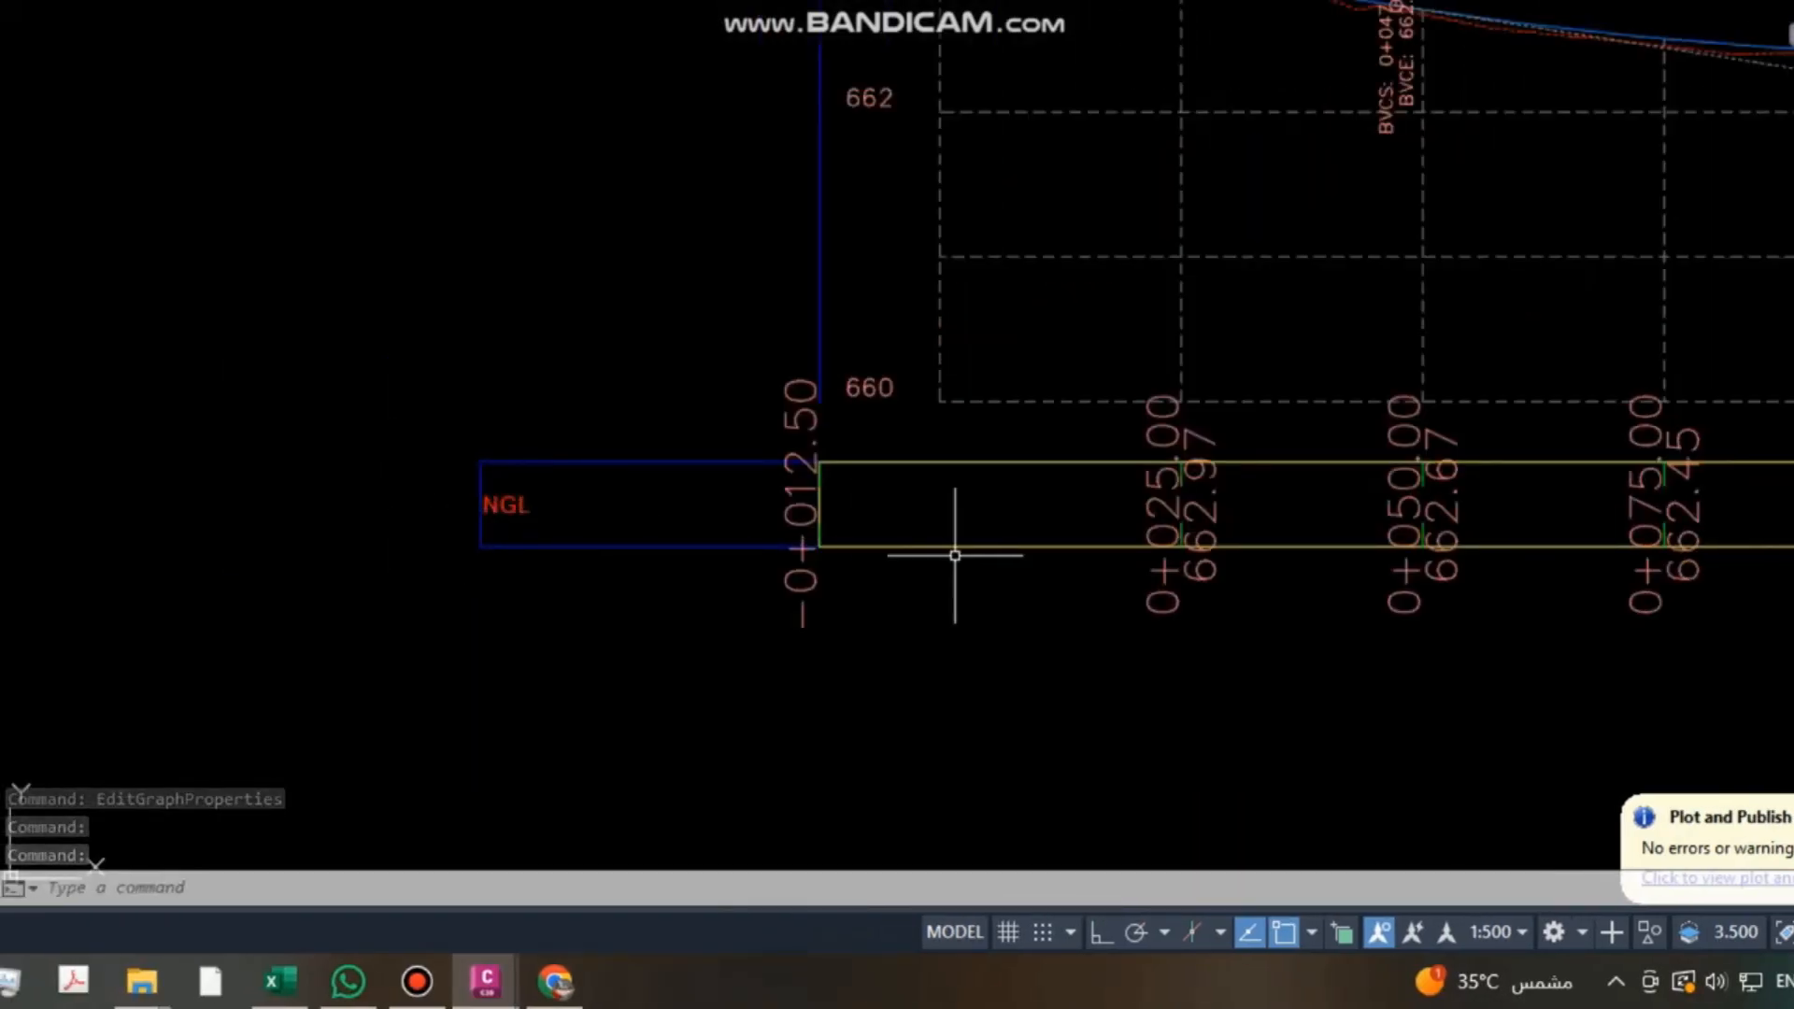
pyautogui.scroll(-5, 550, 539)
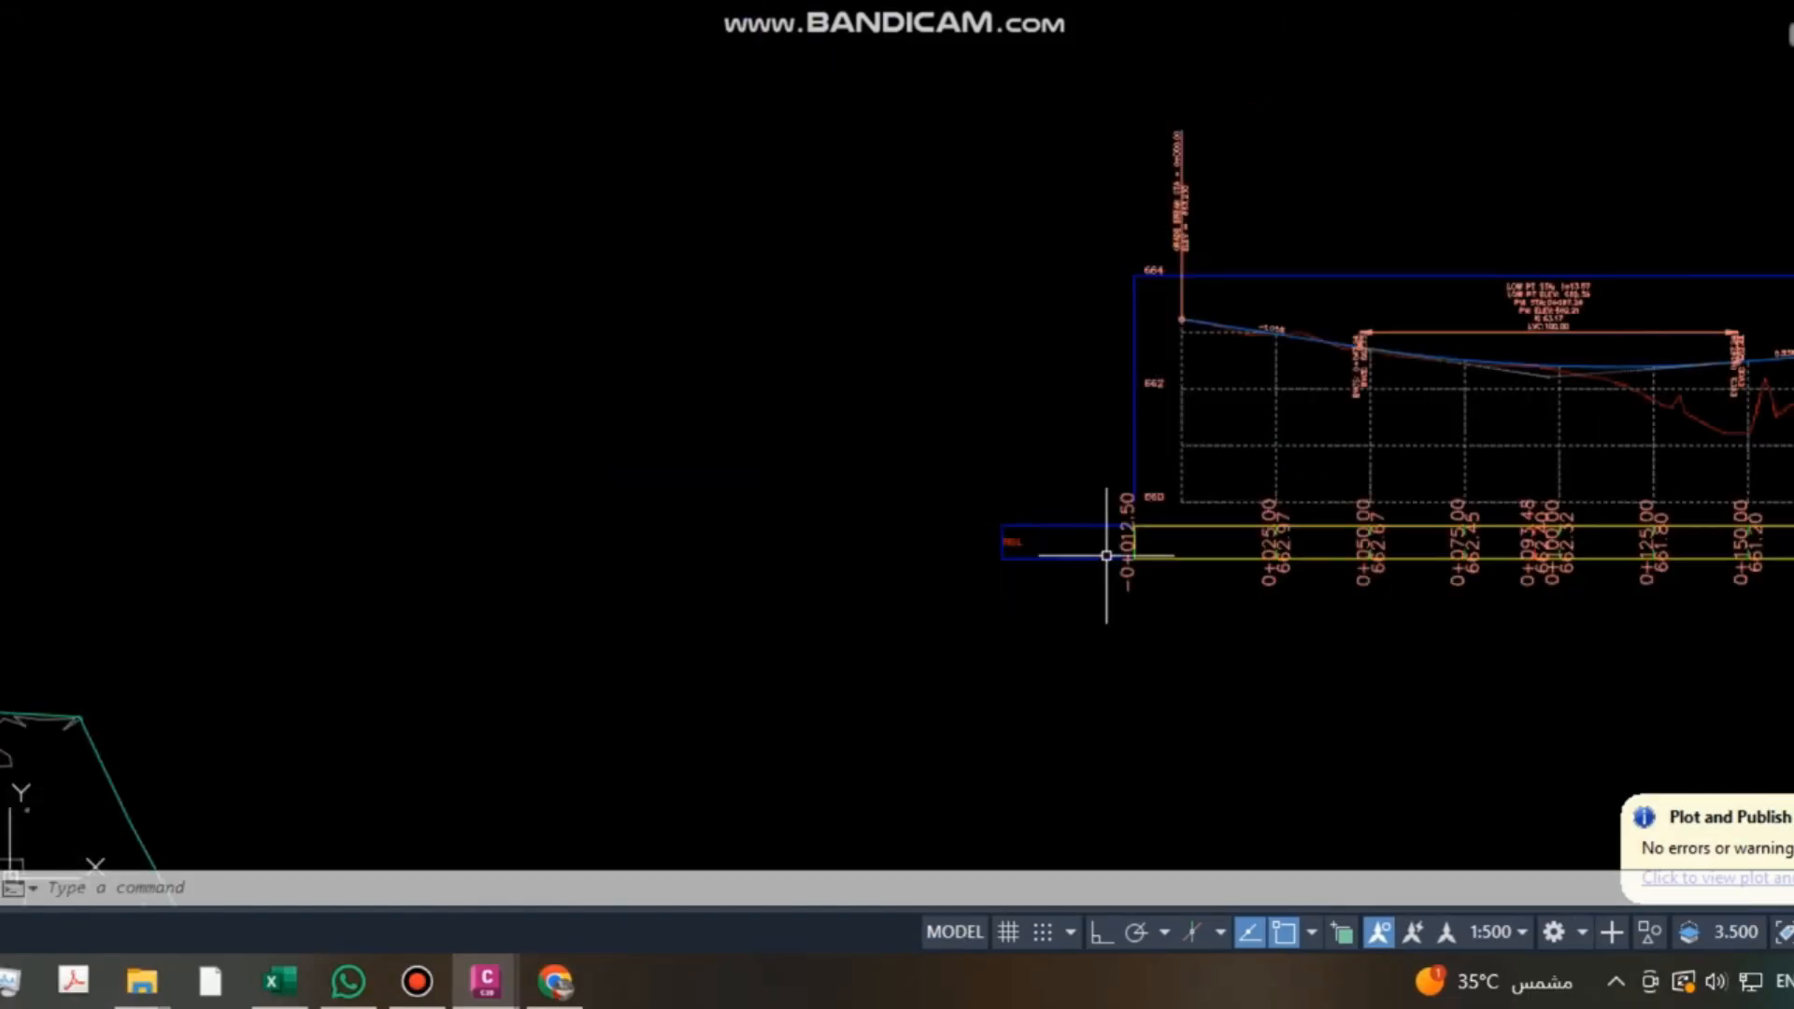
pyautogui.scroll(3, 596, 429)
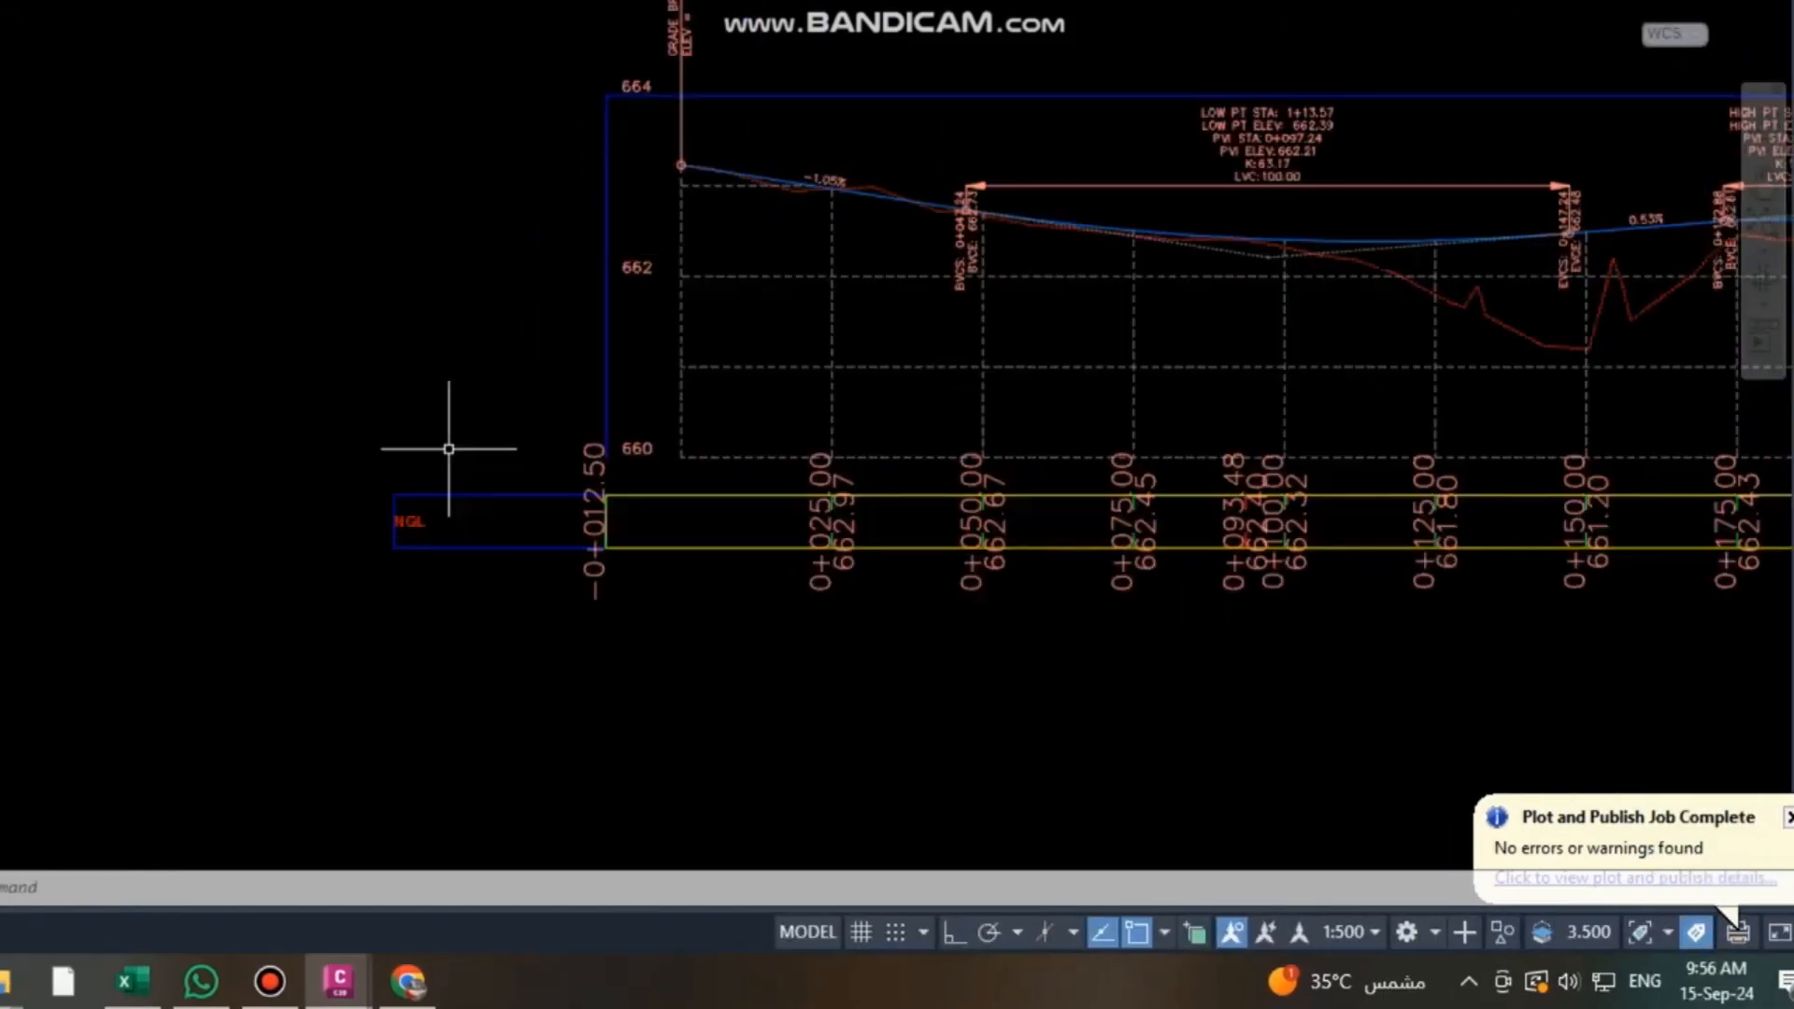
pyautogui.moveTo(475, 544); pyautogui.dragTo(862, 567, button='middle')
pyautogui.scroll(2, 1026, 482)
pyautogui.moveTo(1019, 523); pyautogui.dragTo(1093, 652, button='middle')
# Reopen the profile view's properties, set the NGL band's gap to 0 mm and apply it.
pyautogui.click(1151, 647)
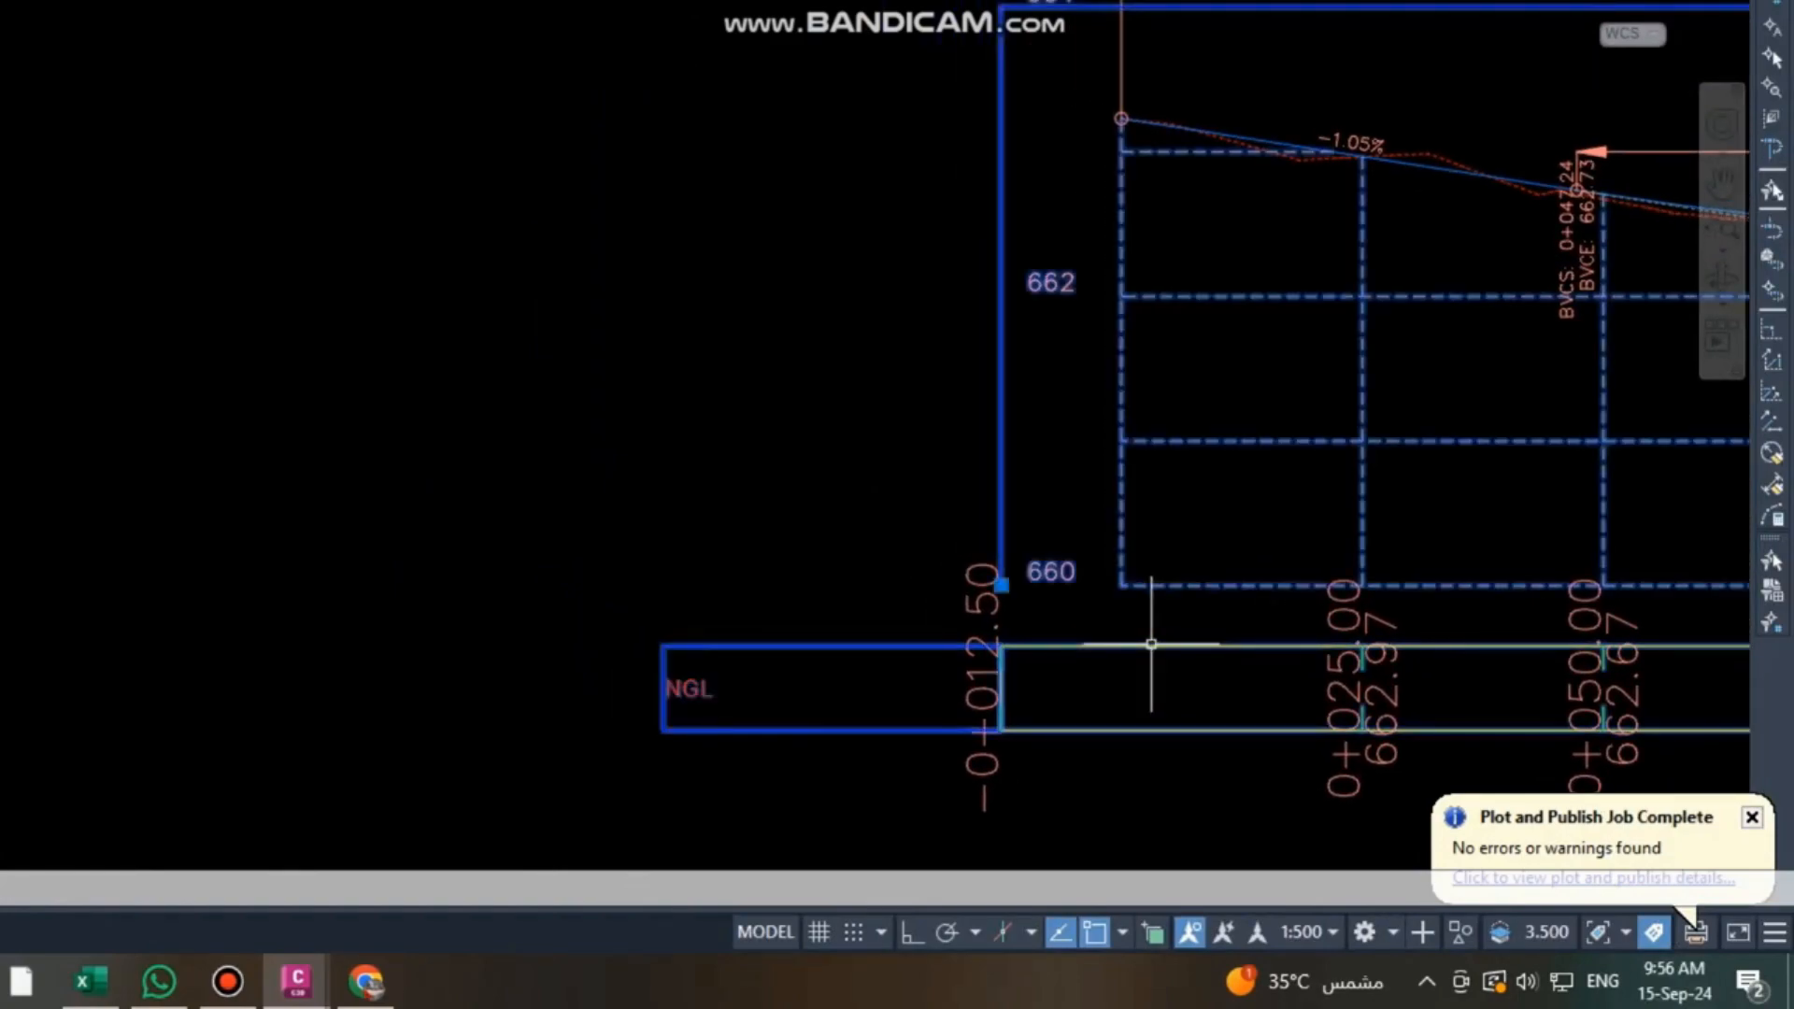
pyautogui.rightClick(1151, 647)
pyautogui.click(1261, 434)
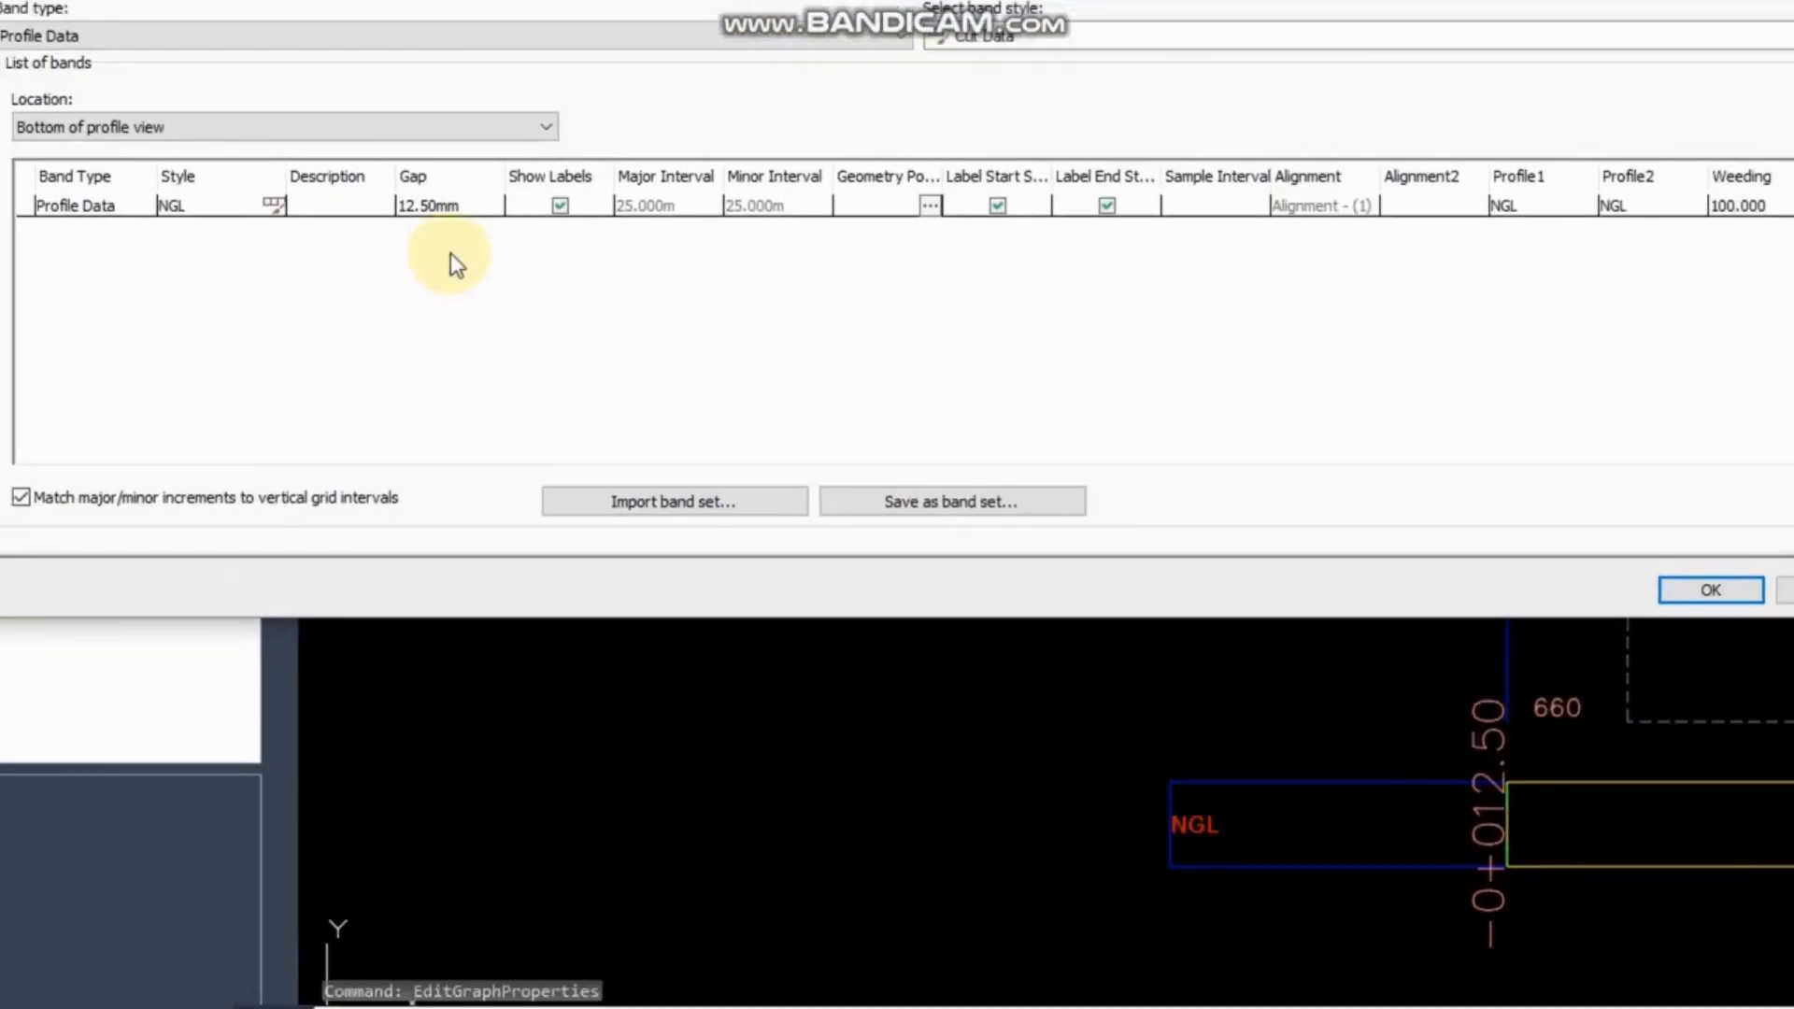
pyautogui.click(267, 239)
pyautogui.click(267, 239)
pyautogui.write('0')
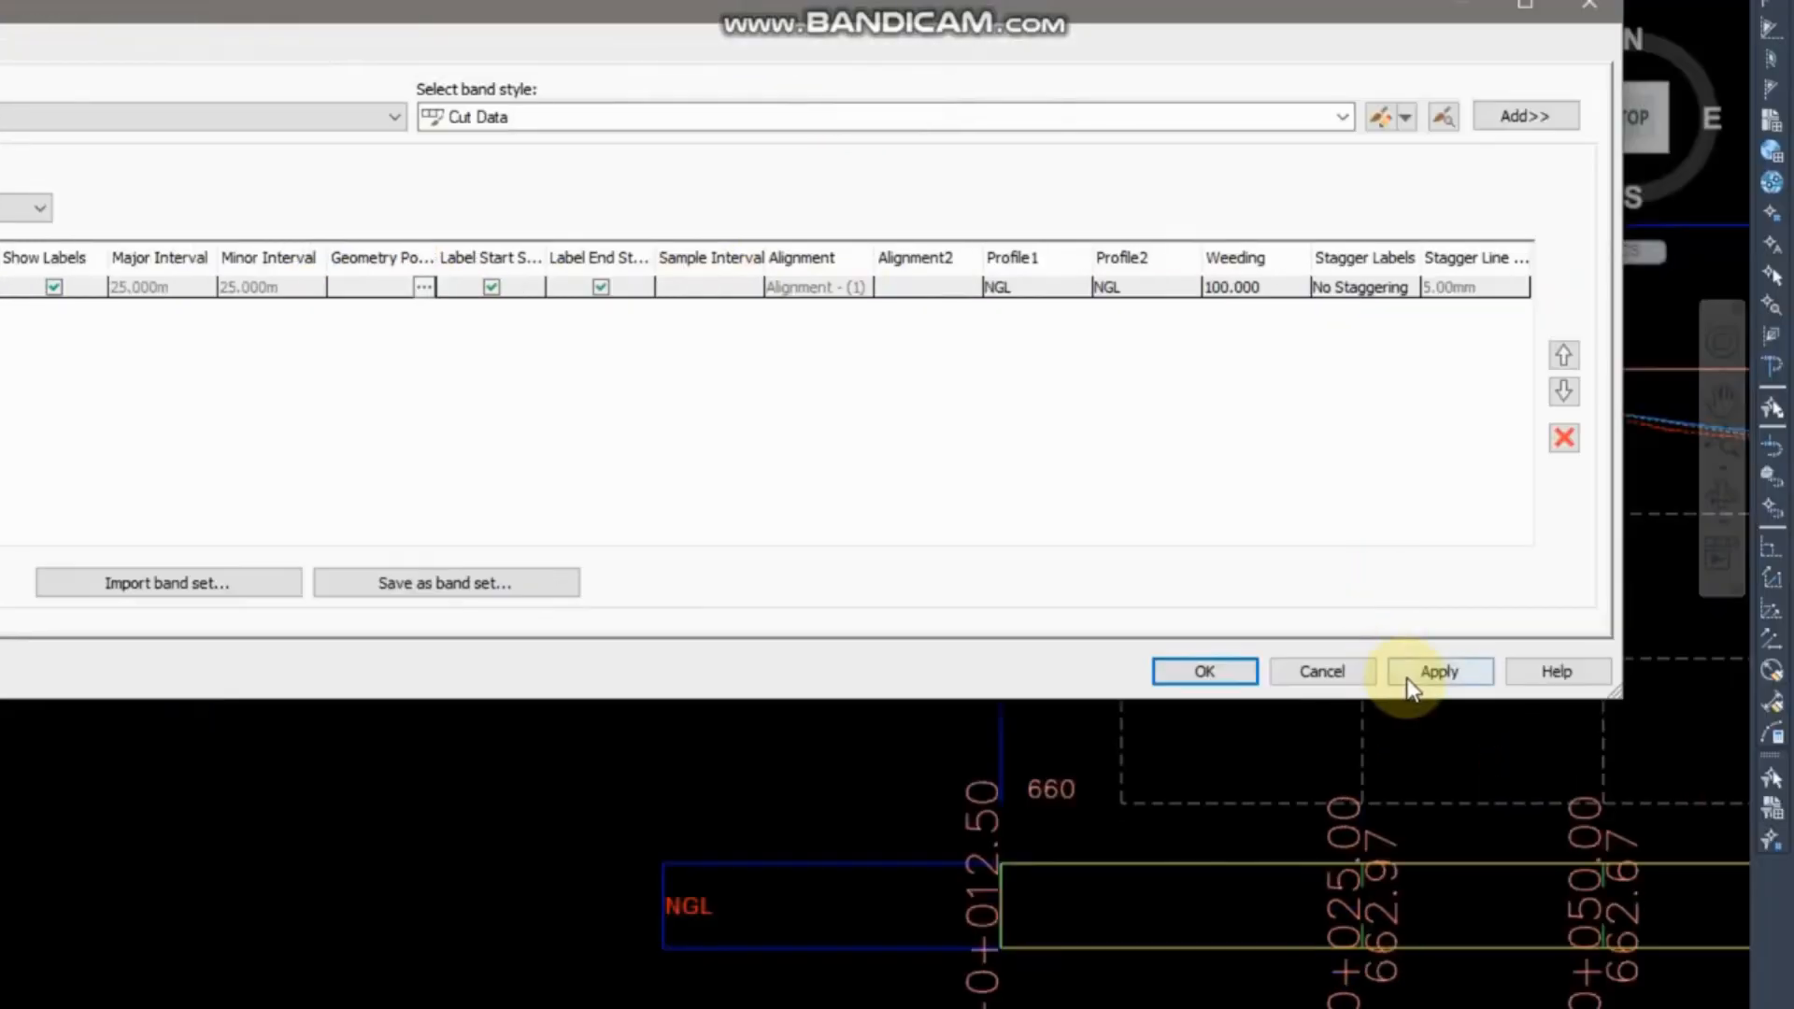
pyautogui.click(1439, 671)
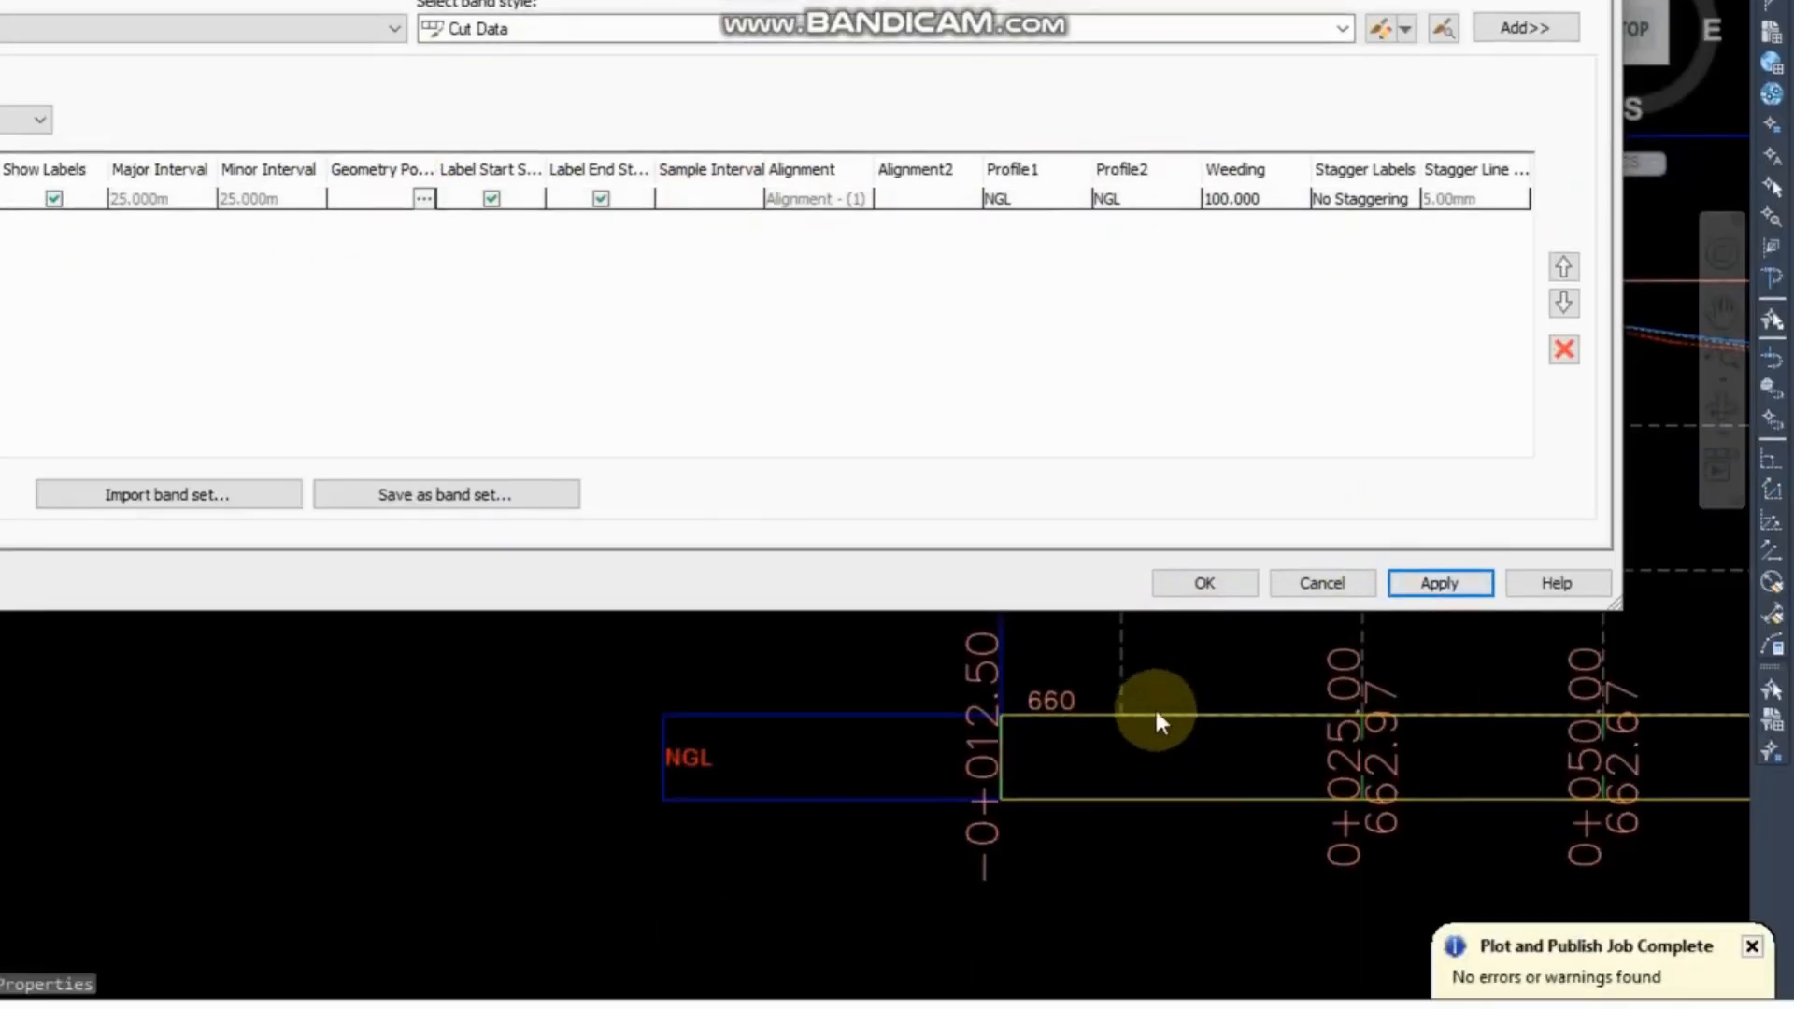
# Open the NGL band's style from the list of bands for editing its band details.
pyautogui.moveTo(1622, 599); pyautogui.dragTo(1699, 509)
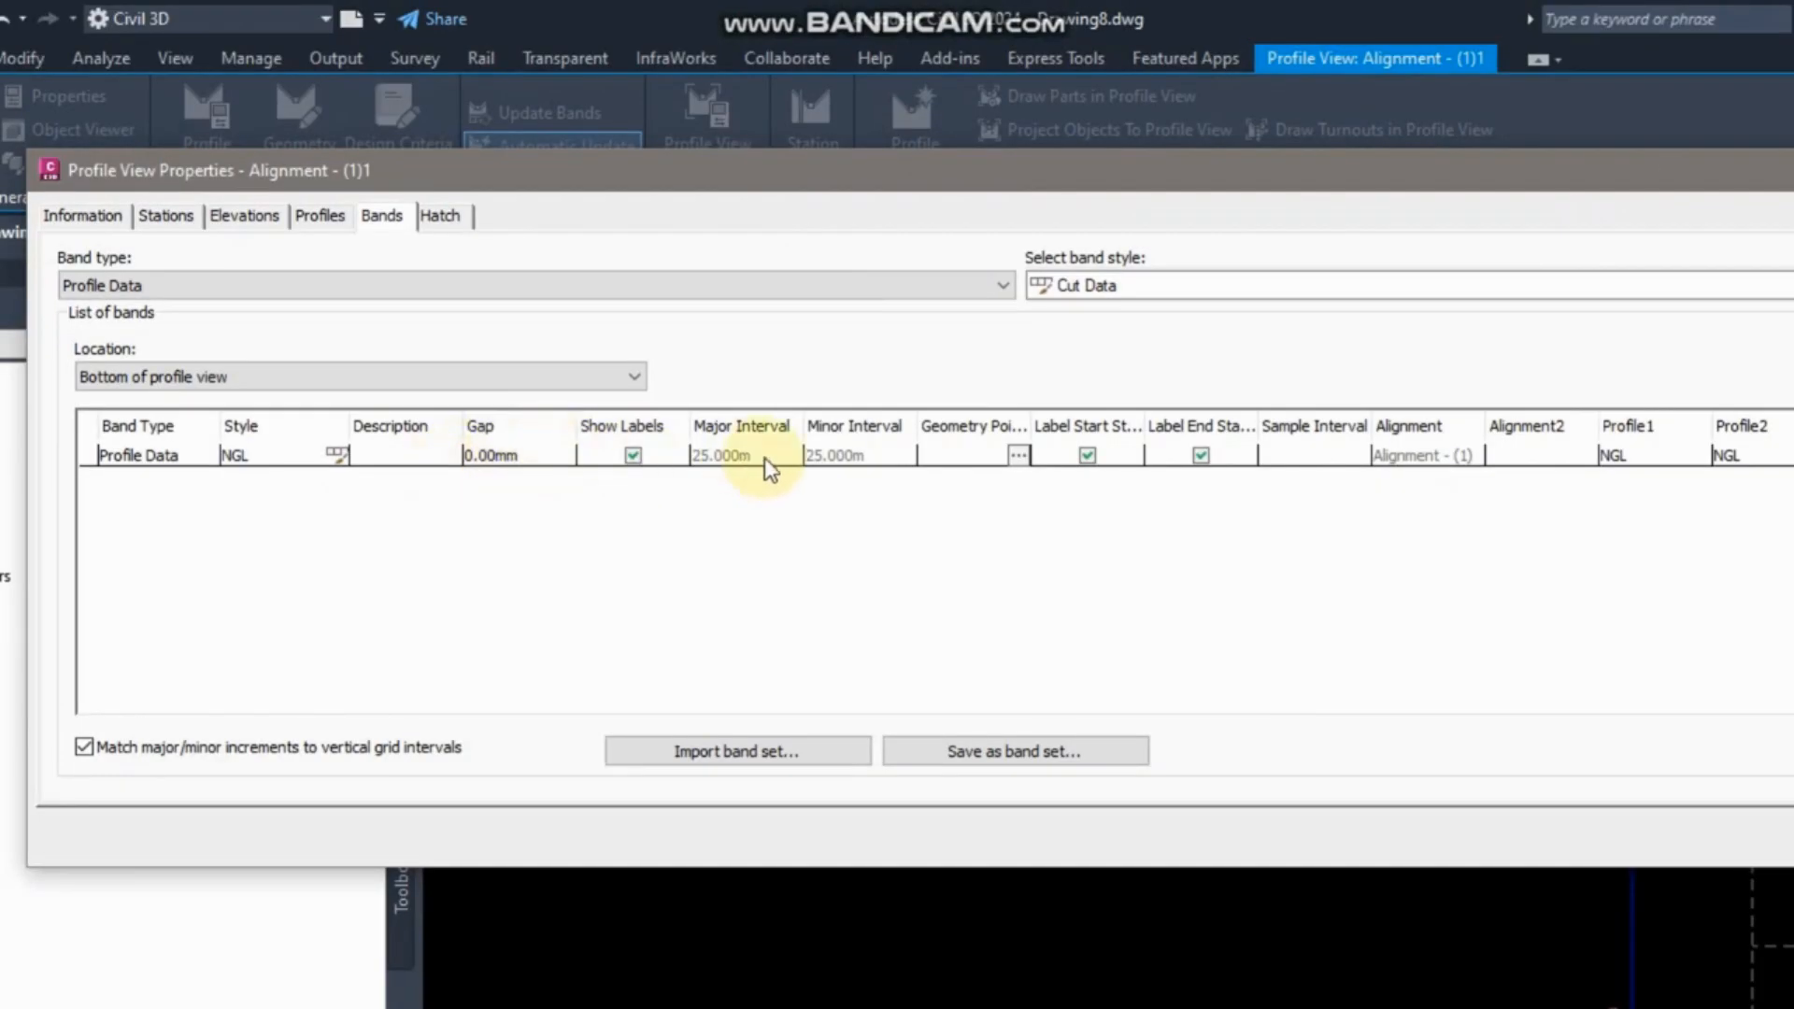
pyautogui.click(633, 456)
pyautogui.click(743, 455)
pyautogui.click(446, 454)
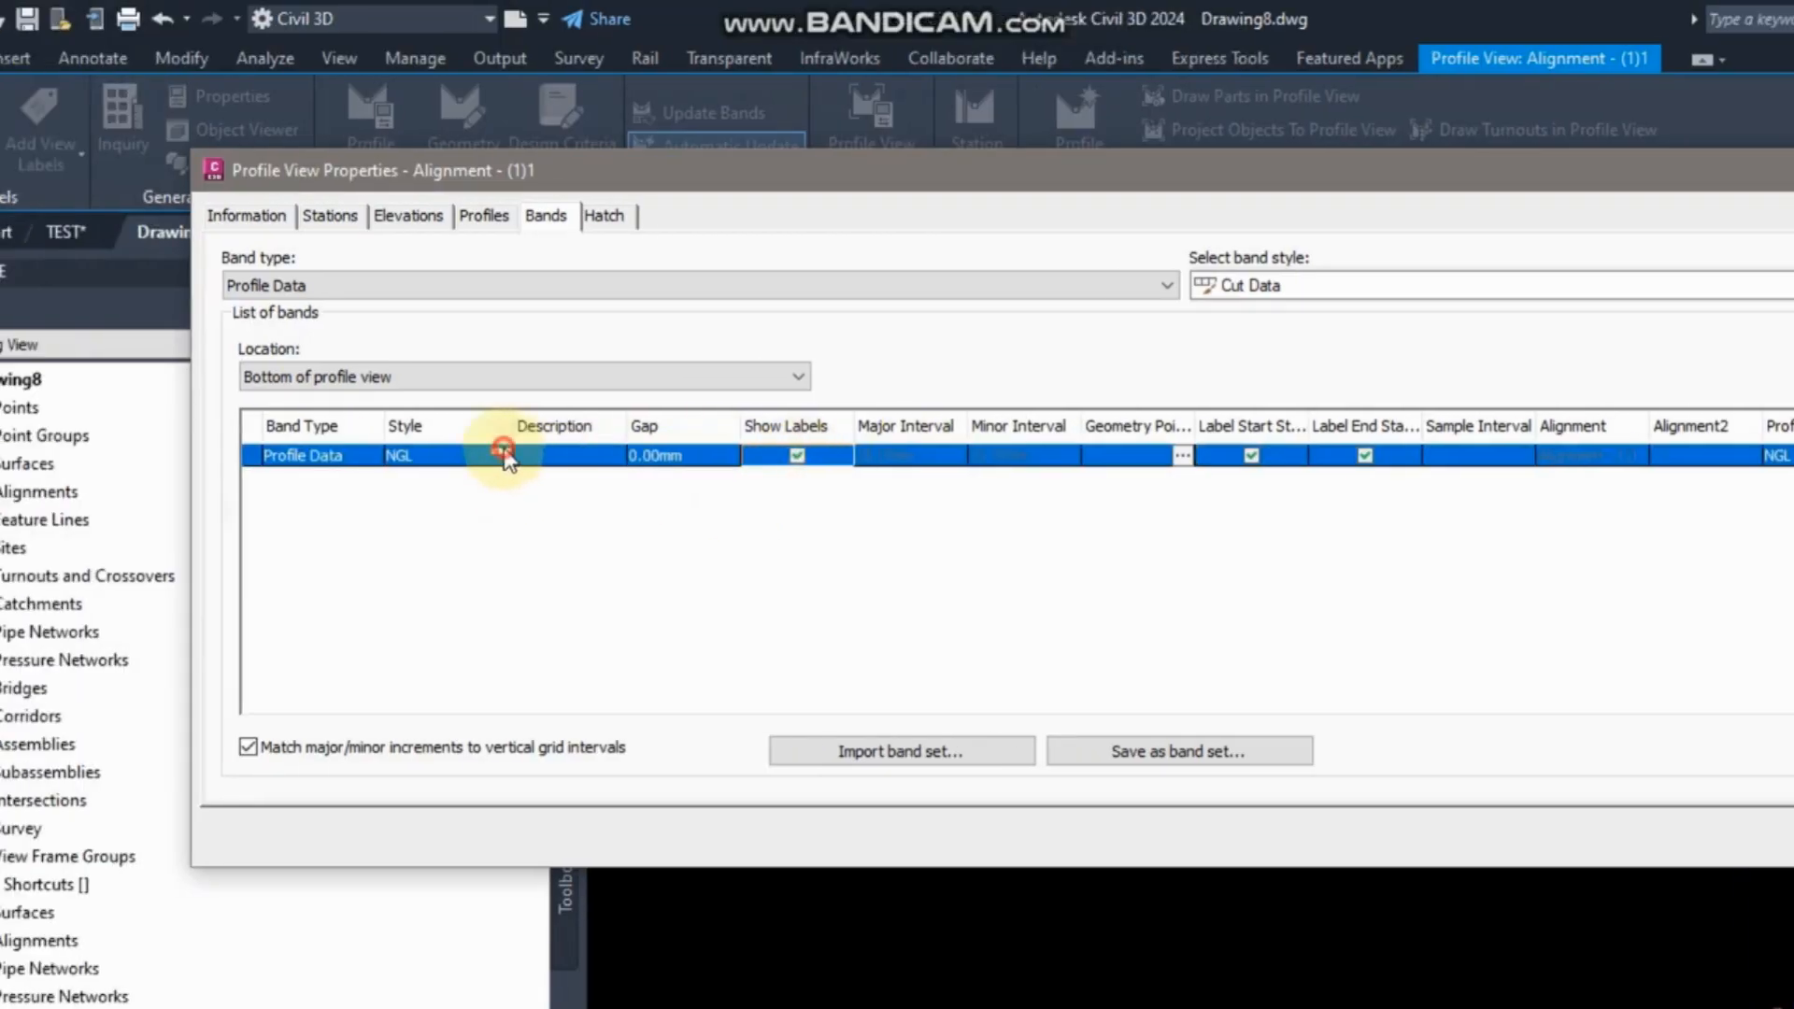
pyautogui.click(1027, 84)
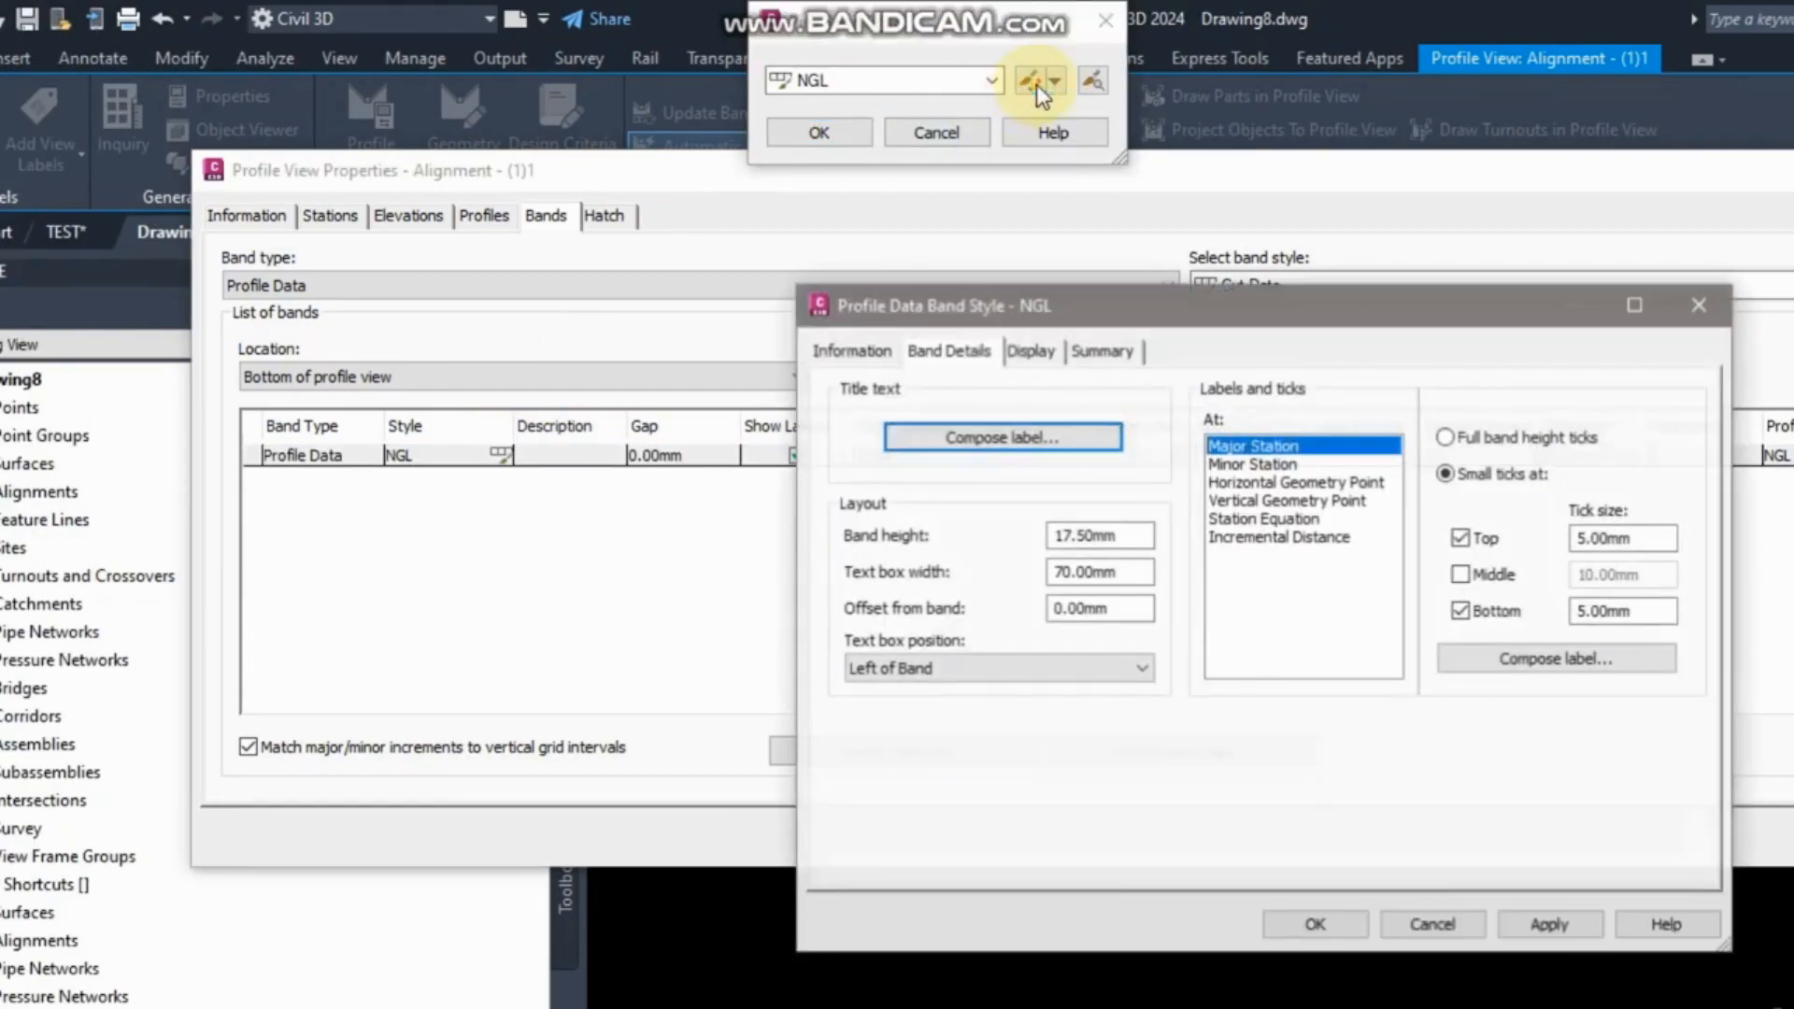
# Give the NGL band style full band height ticks at major stations.
pyautogui.moveTo(1125, 315); pyautogui.dragTo(532, 161)
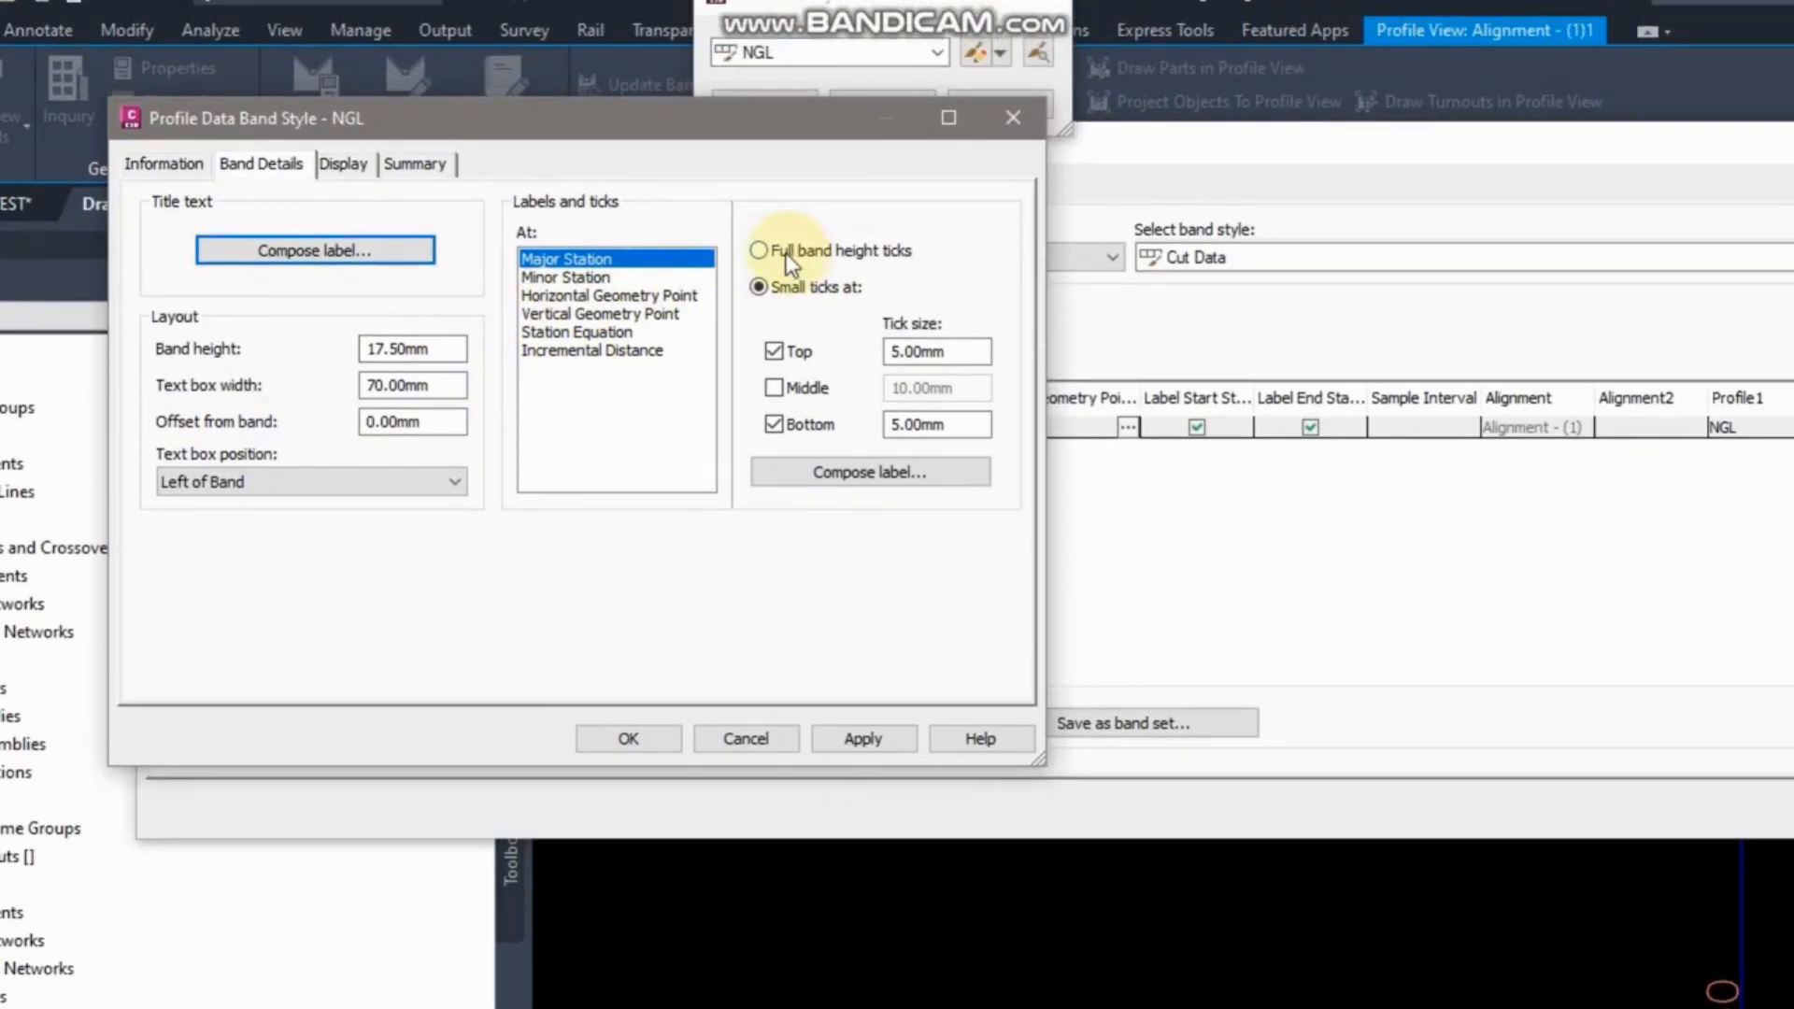
pyautogui.click(788, 254)
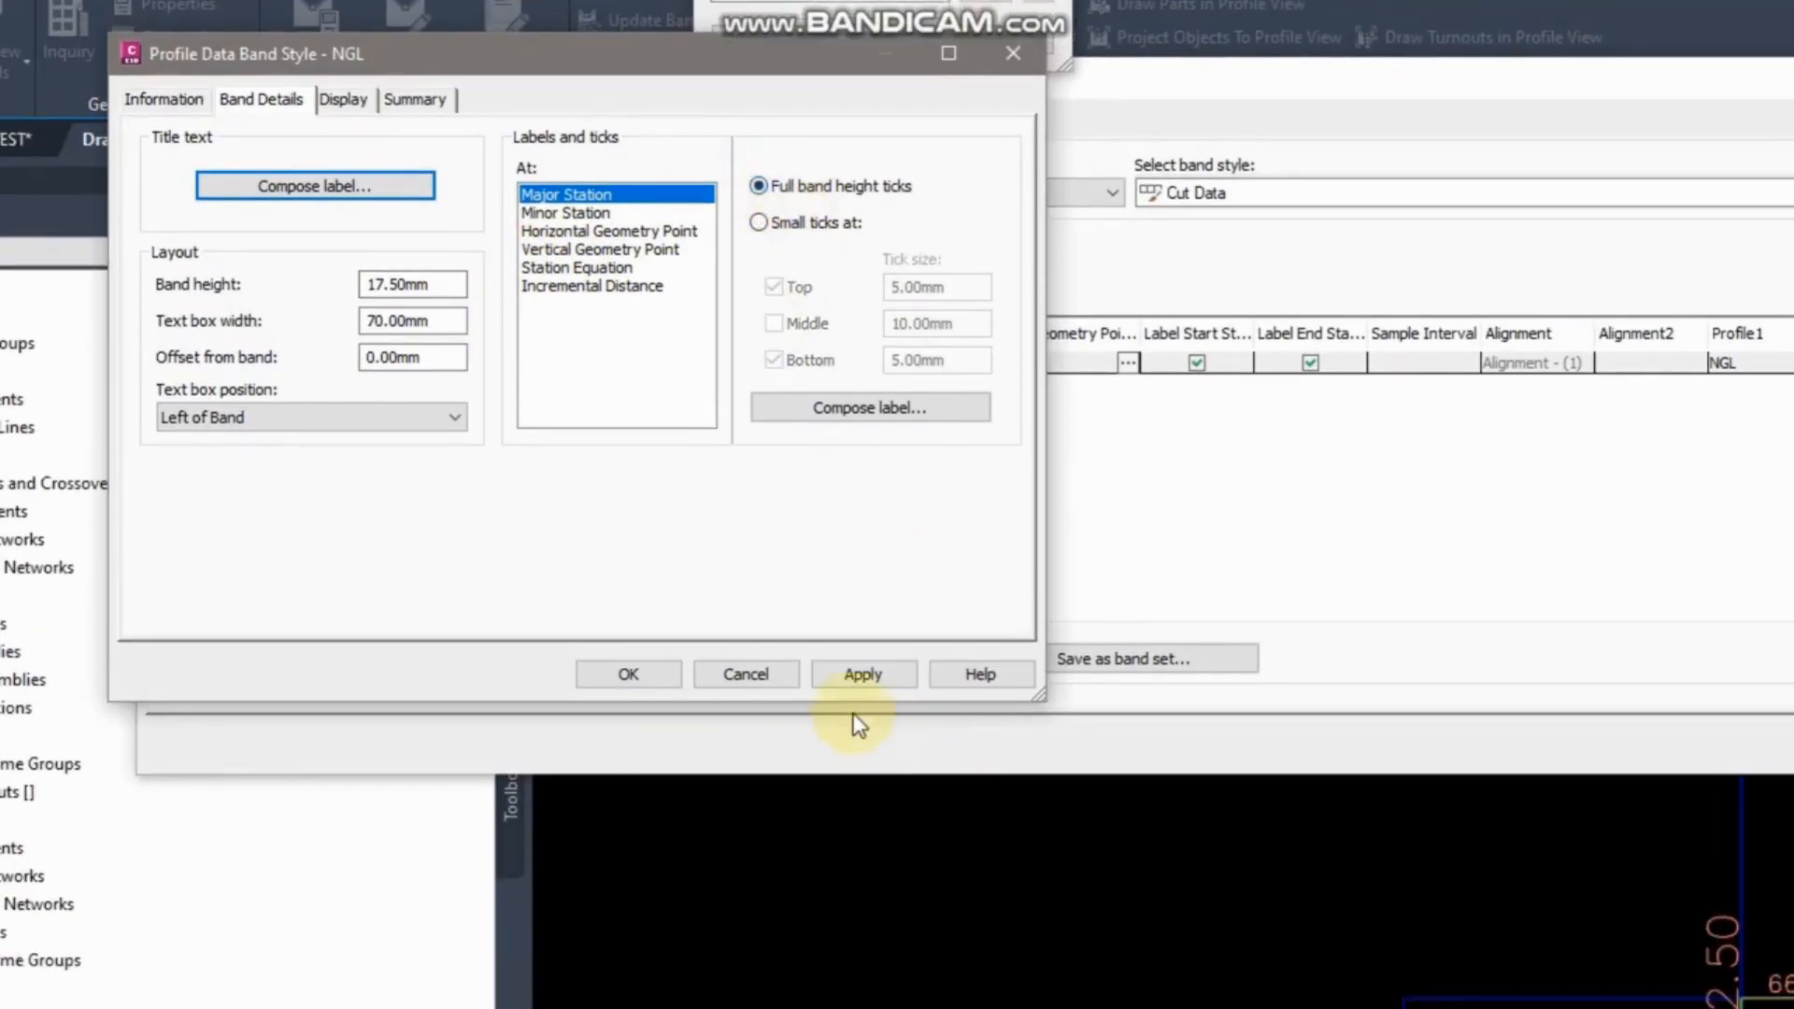
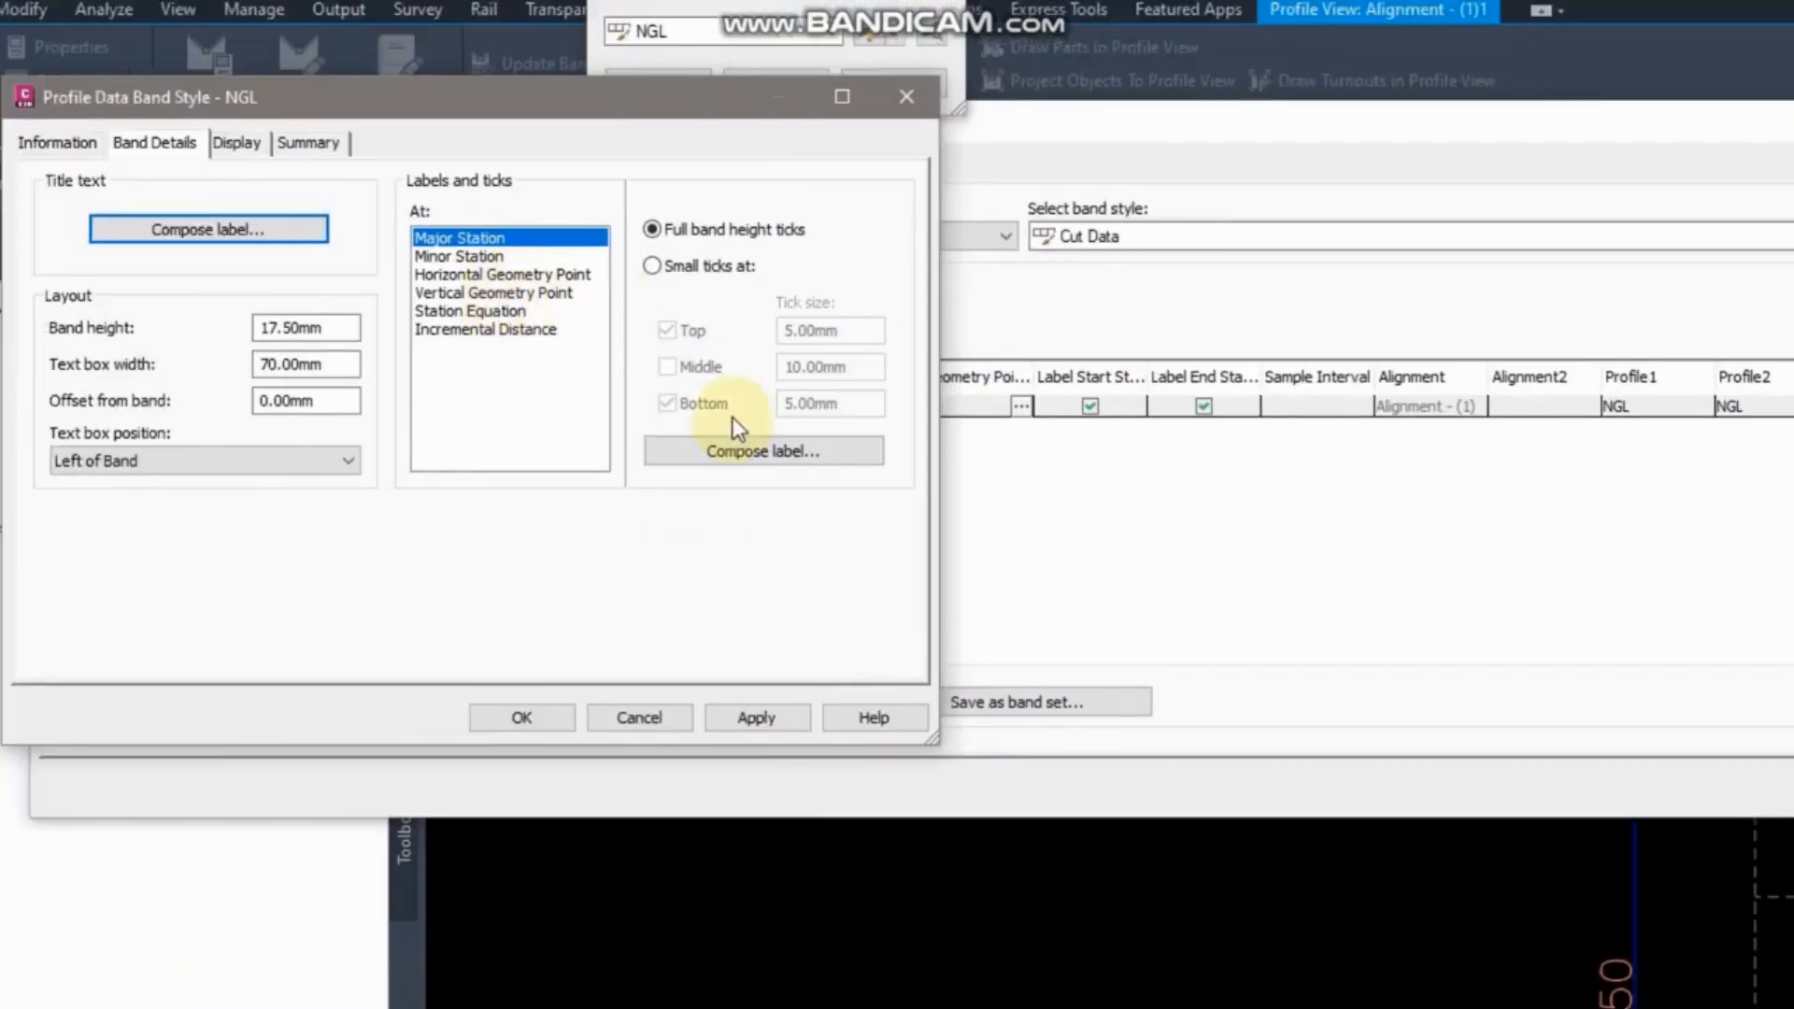
# Open the NGL band's major station label for composing and delete its Station Value component.
pyautogui.click(712, 421)
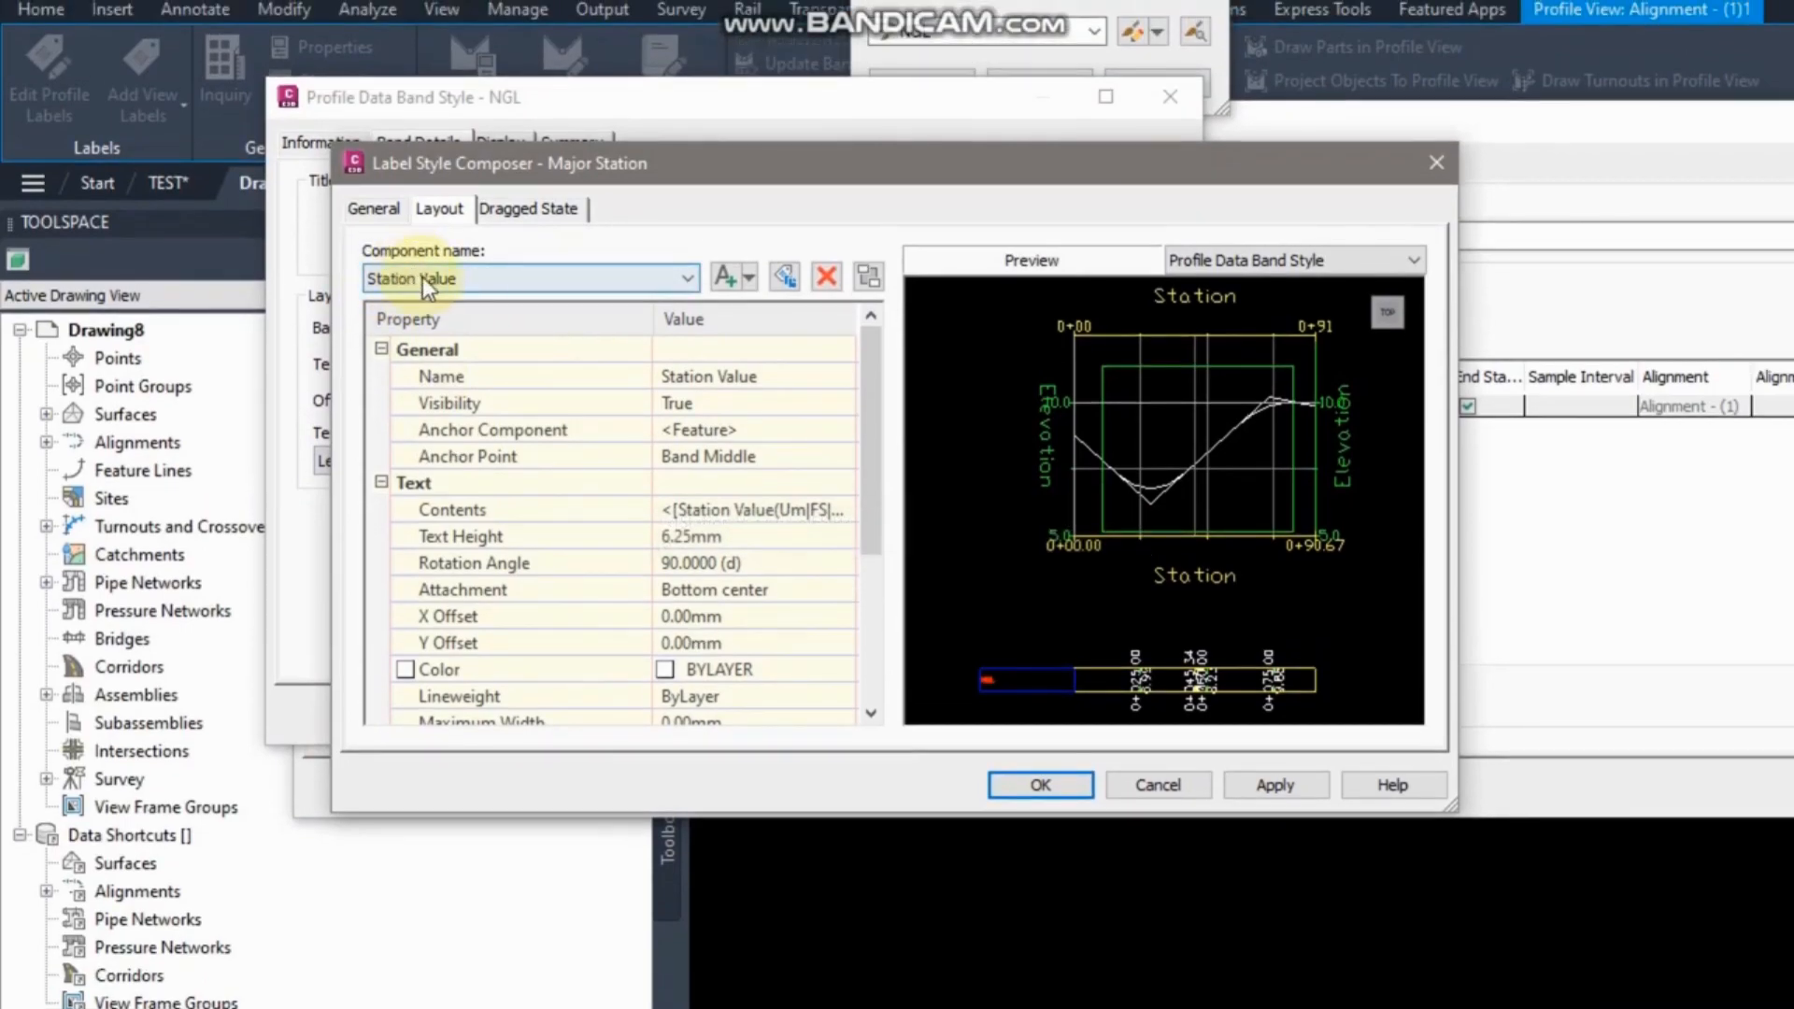
pyautogui.click(423, 219)
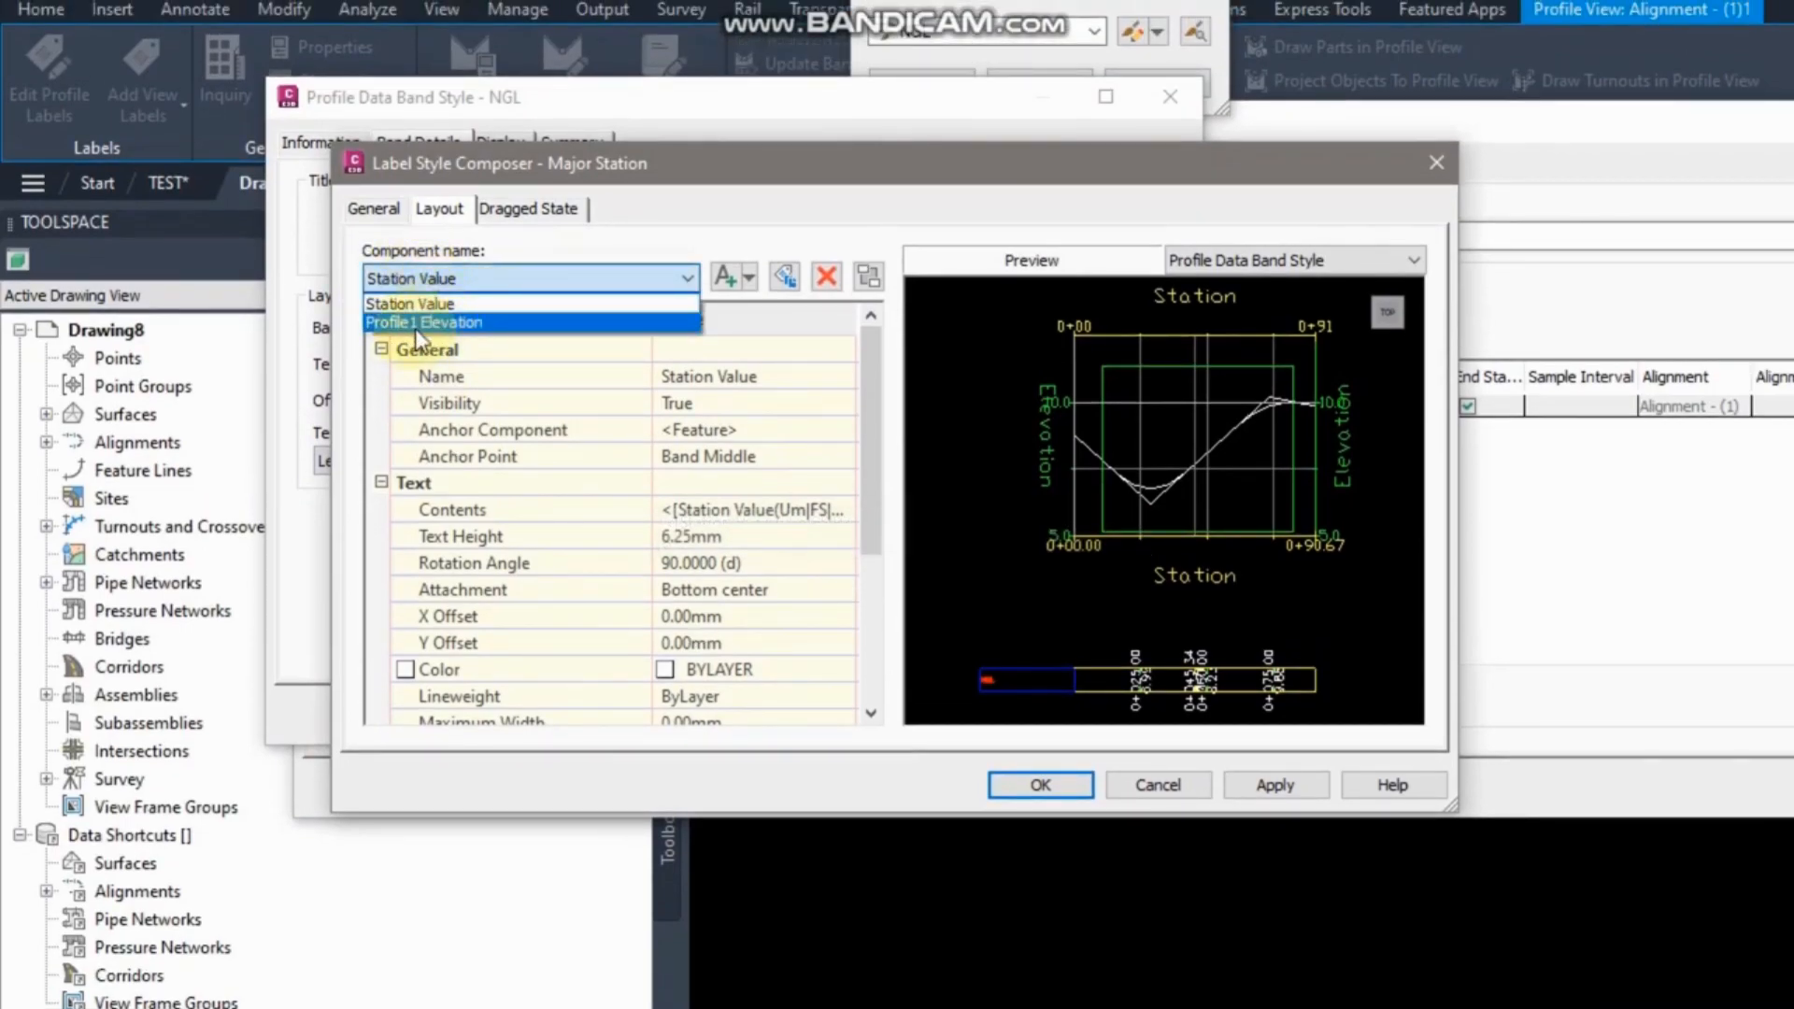
pyautogui.click(583, 277)
pyautogui.click(411, 277)
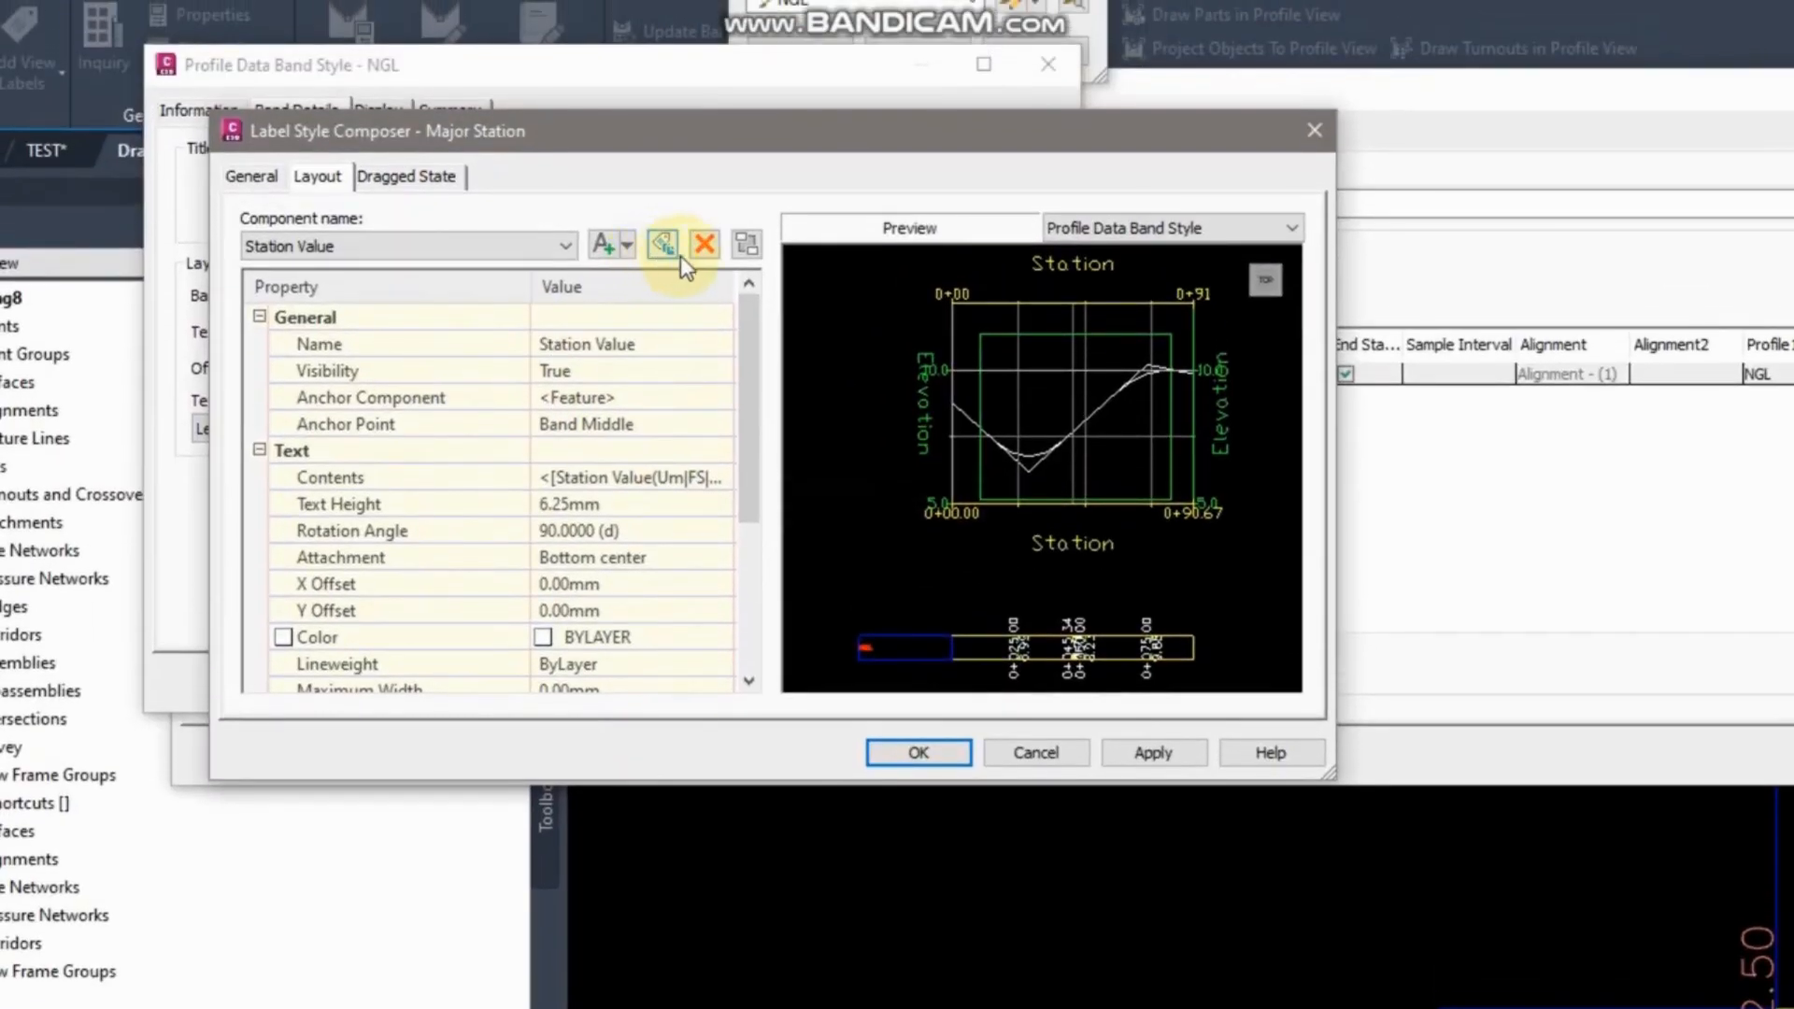
pyautogui.click(699, 245)
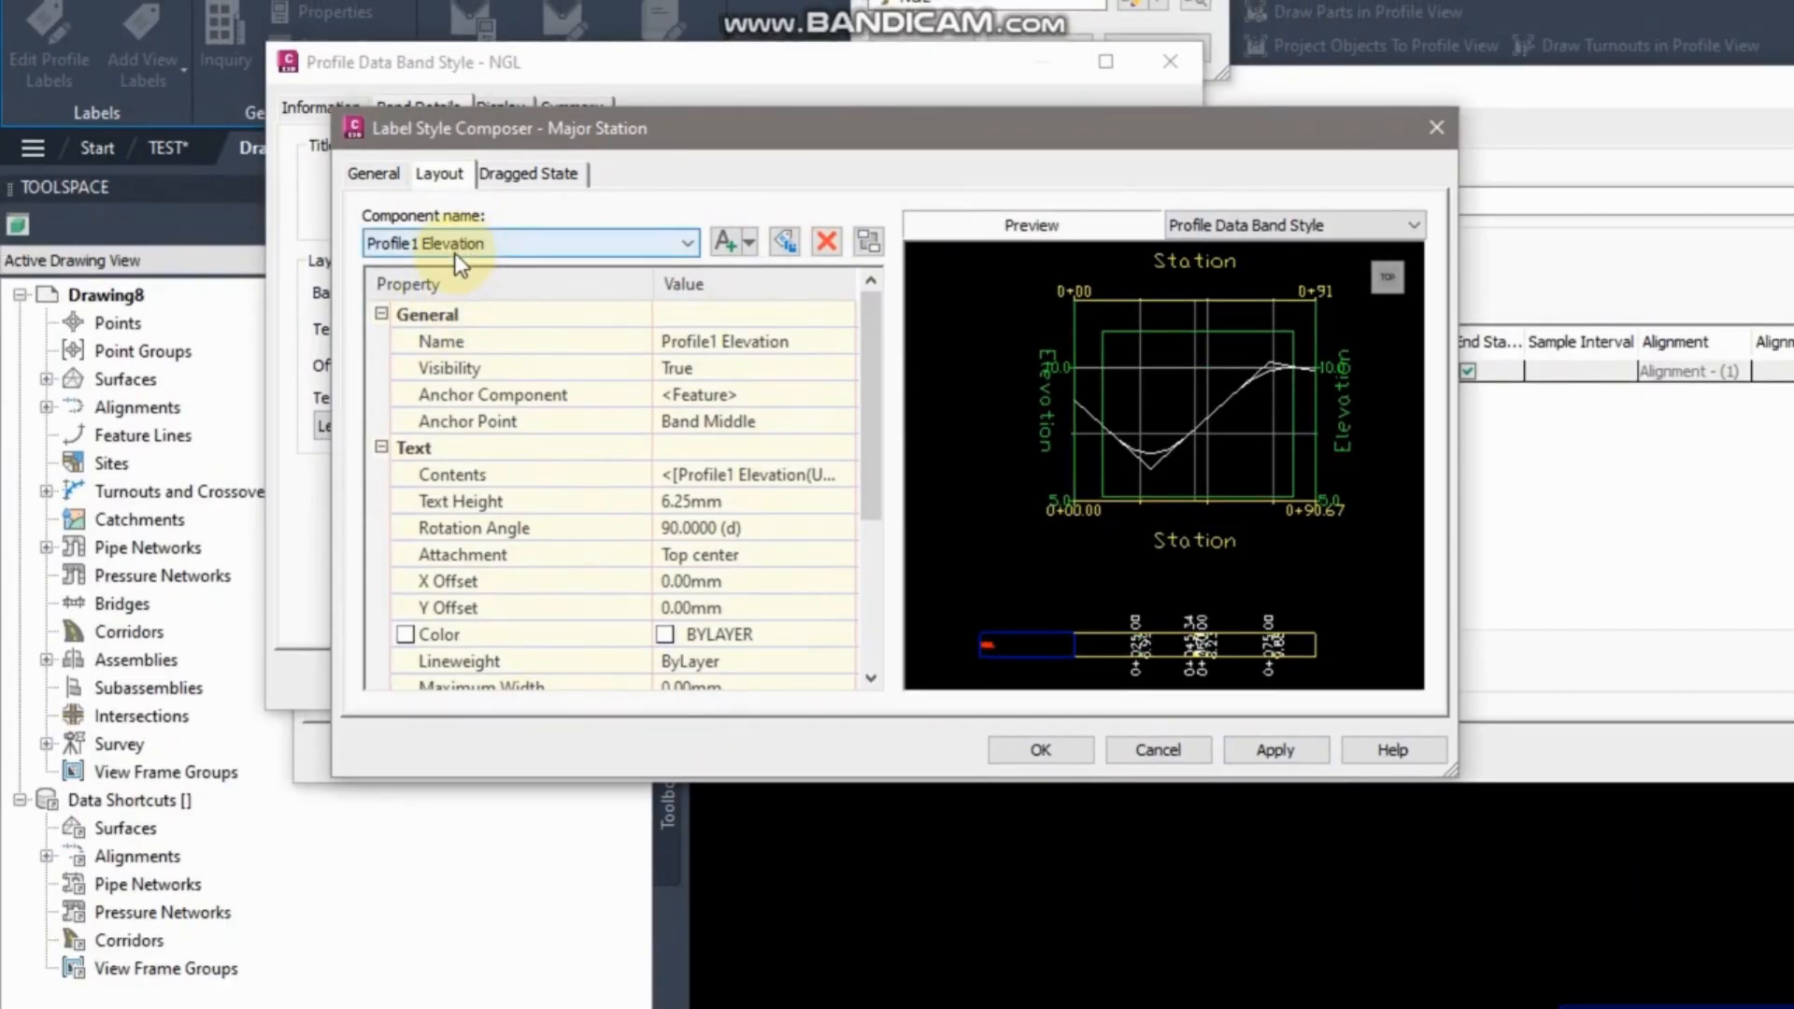
# Check the Profile1 Elevation component's contents and visibility settings against the band label preview.
pyautogui.click(699, 482)
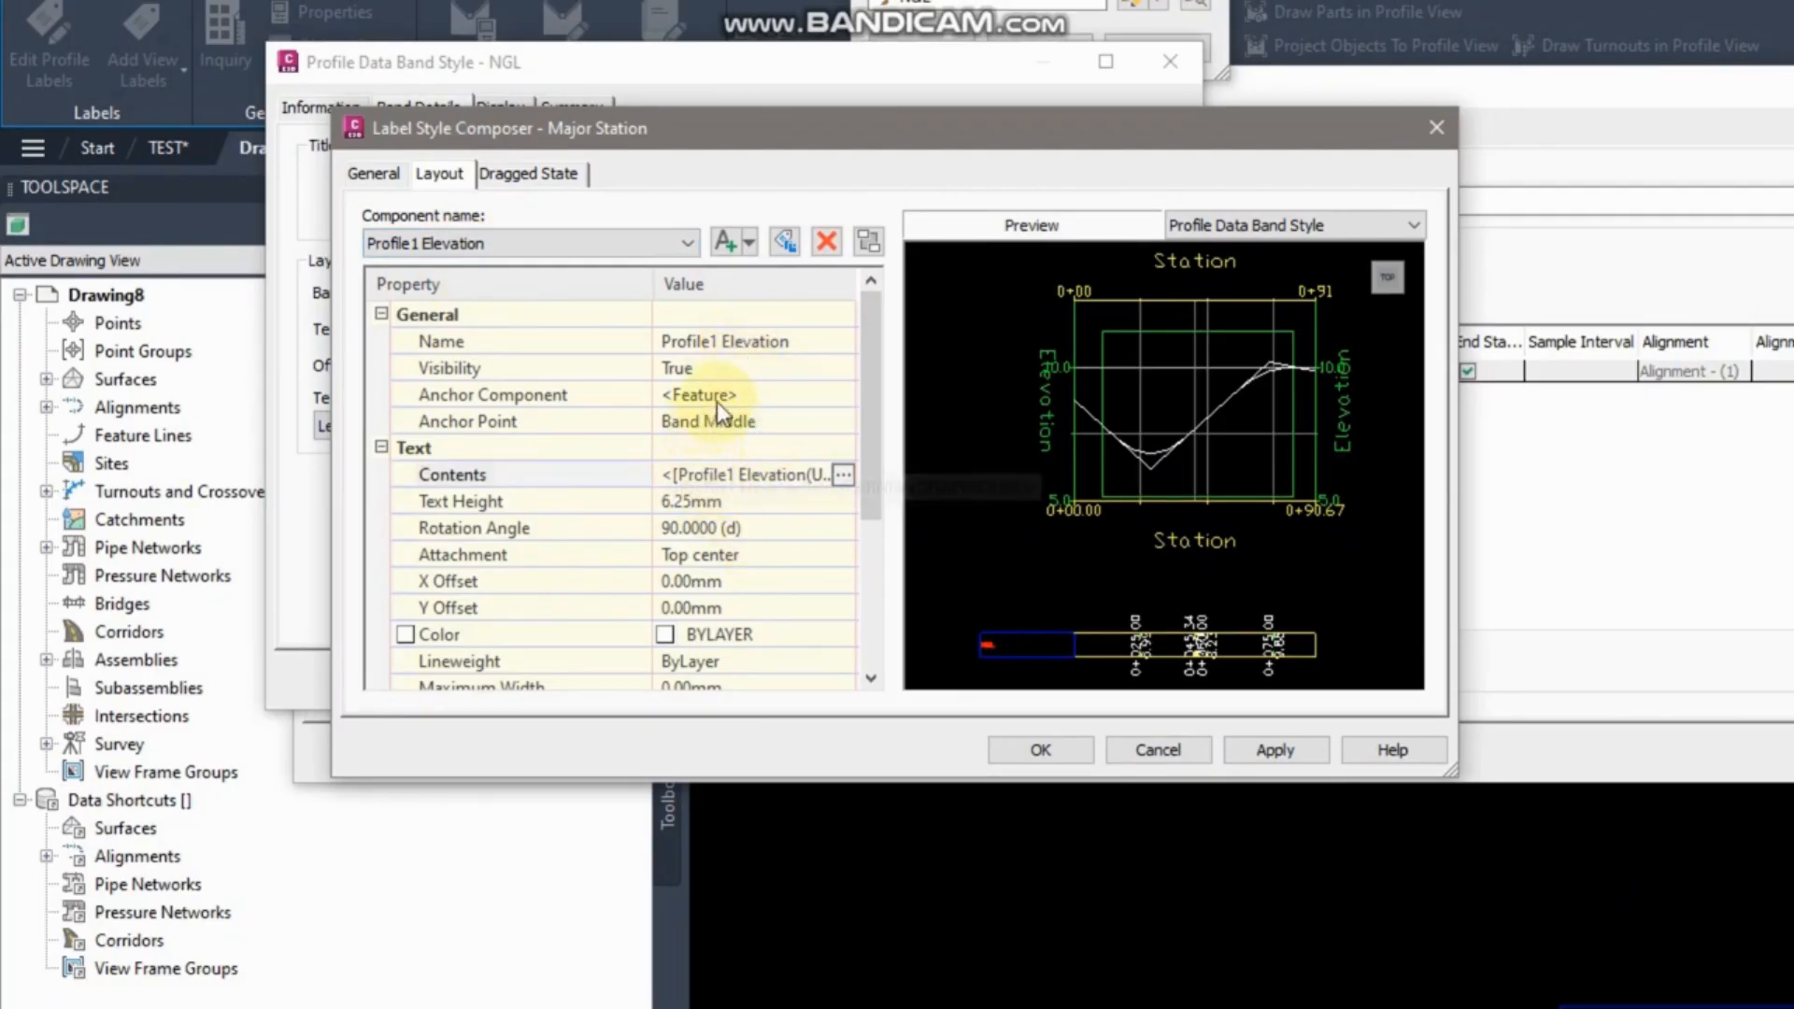
pyautogui.click(711, 374)
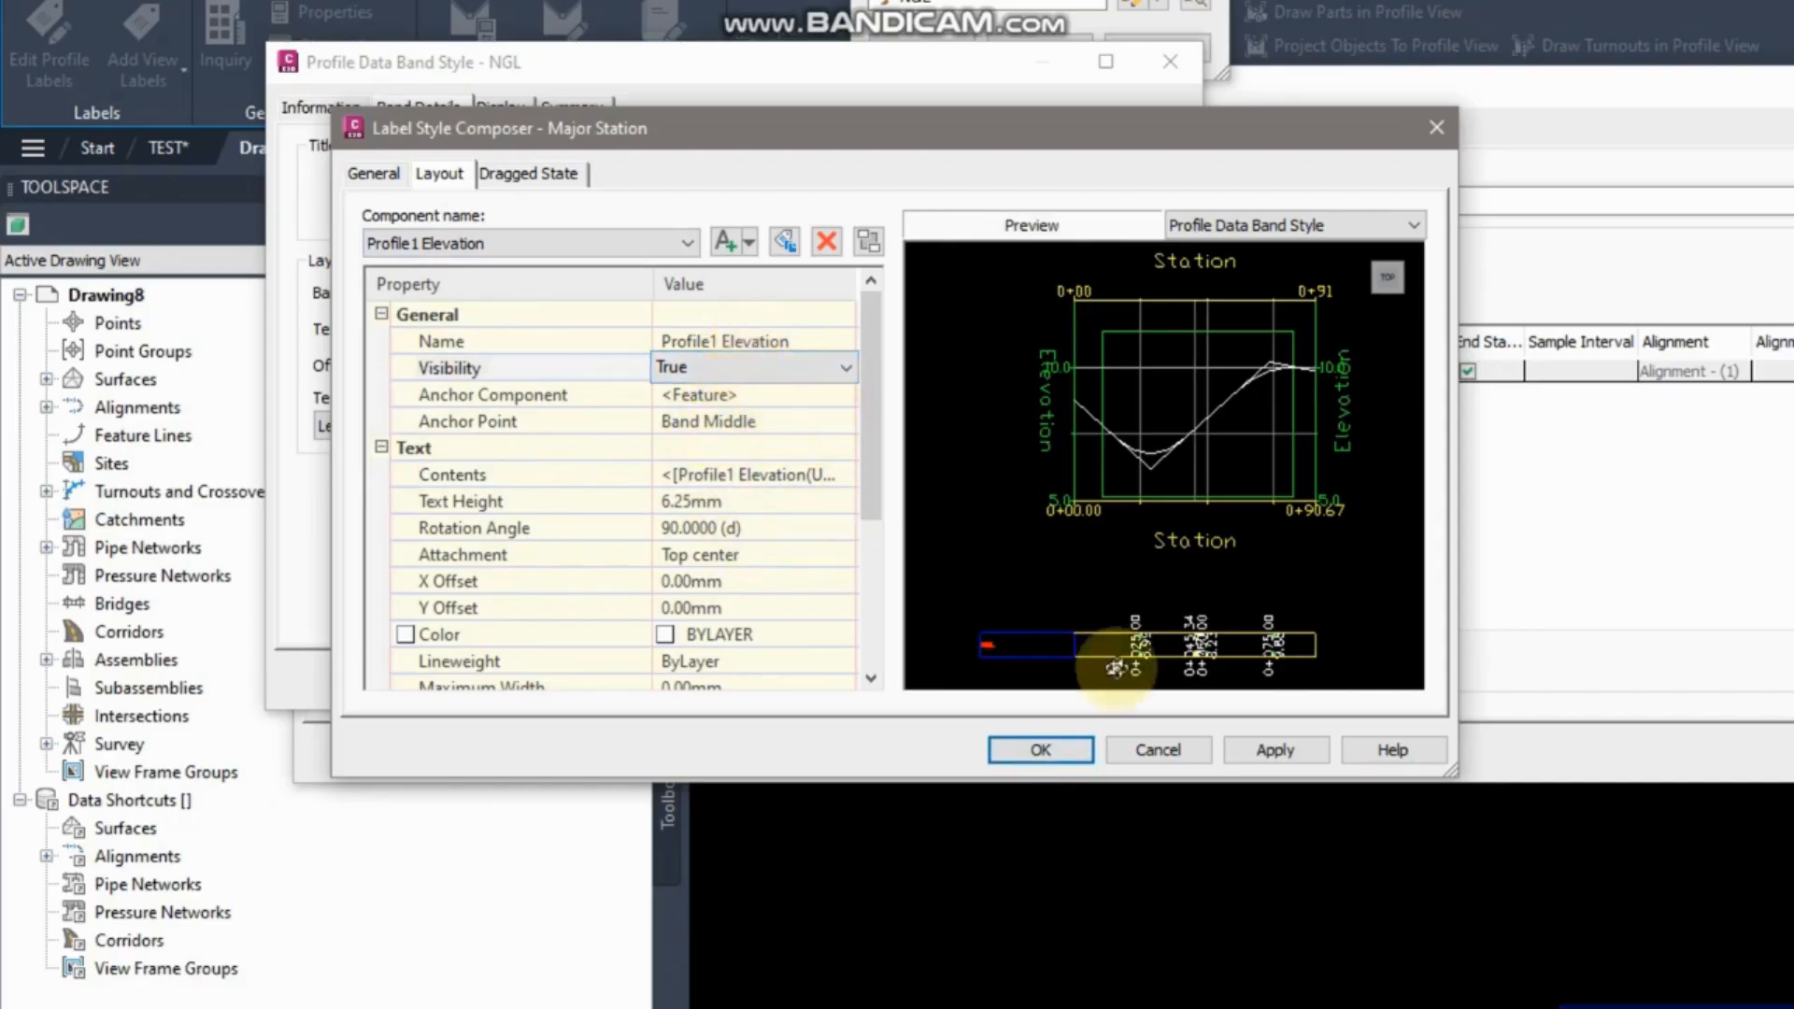
pyautogui.click(1080, 636)
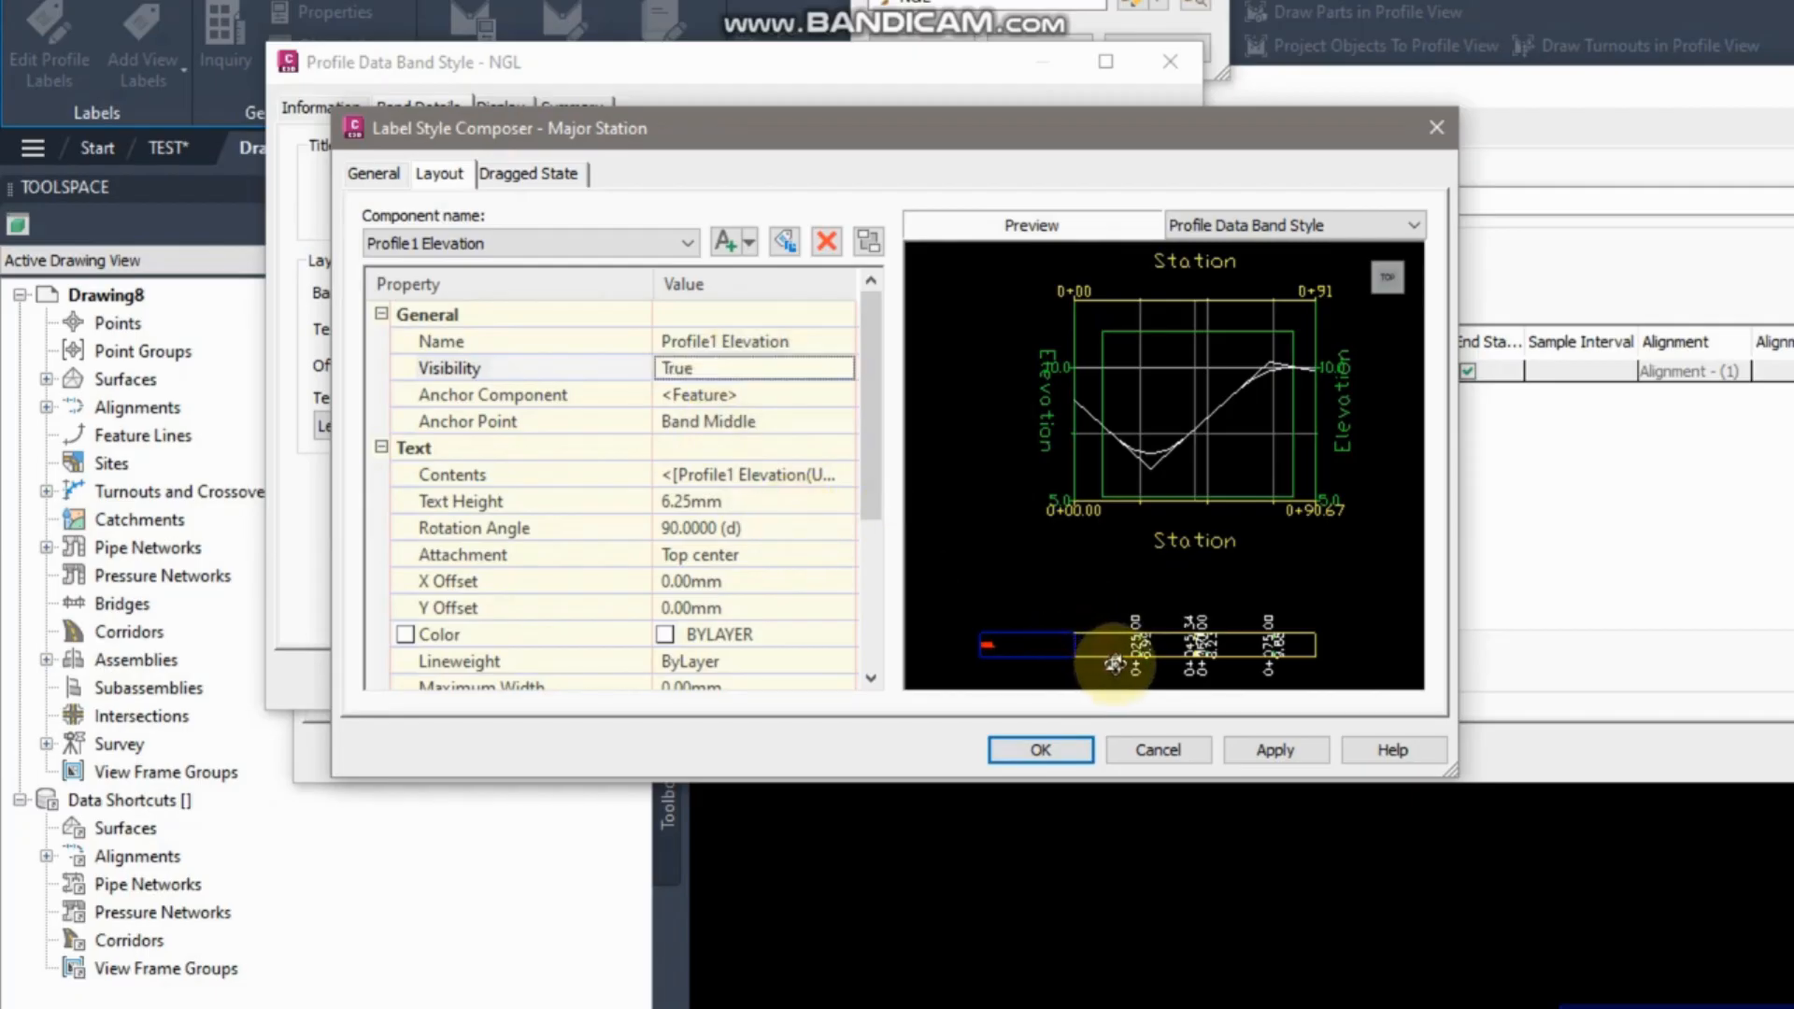
# Open the contents of the Profile1 Elevation label component for editing and select its existing Profile1 Elevation expression.
pyautogui.scroll(2, 1131, 660)
pyautogui.moveTo(1136, 646); pyautogui.dragTo(1183, 544, button='middle')
pyautogui.scroll(2, 1147, 429)
pyautogui.scroll(3, 1121, 374)
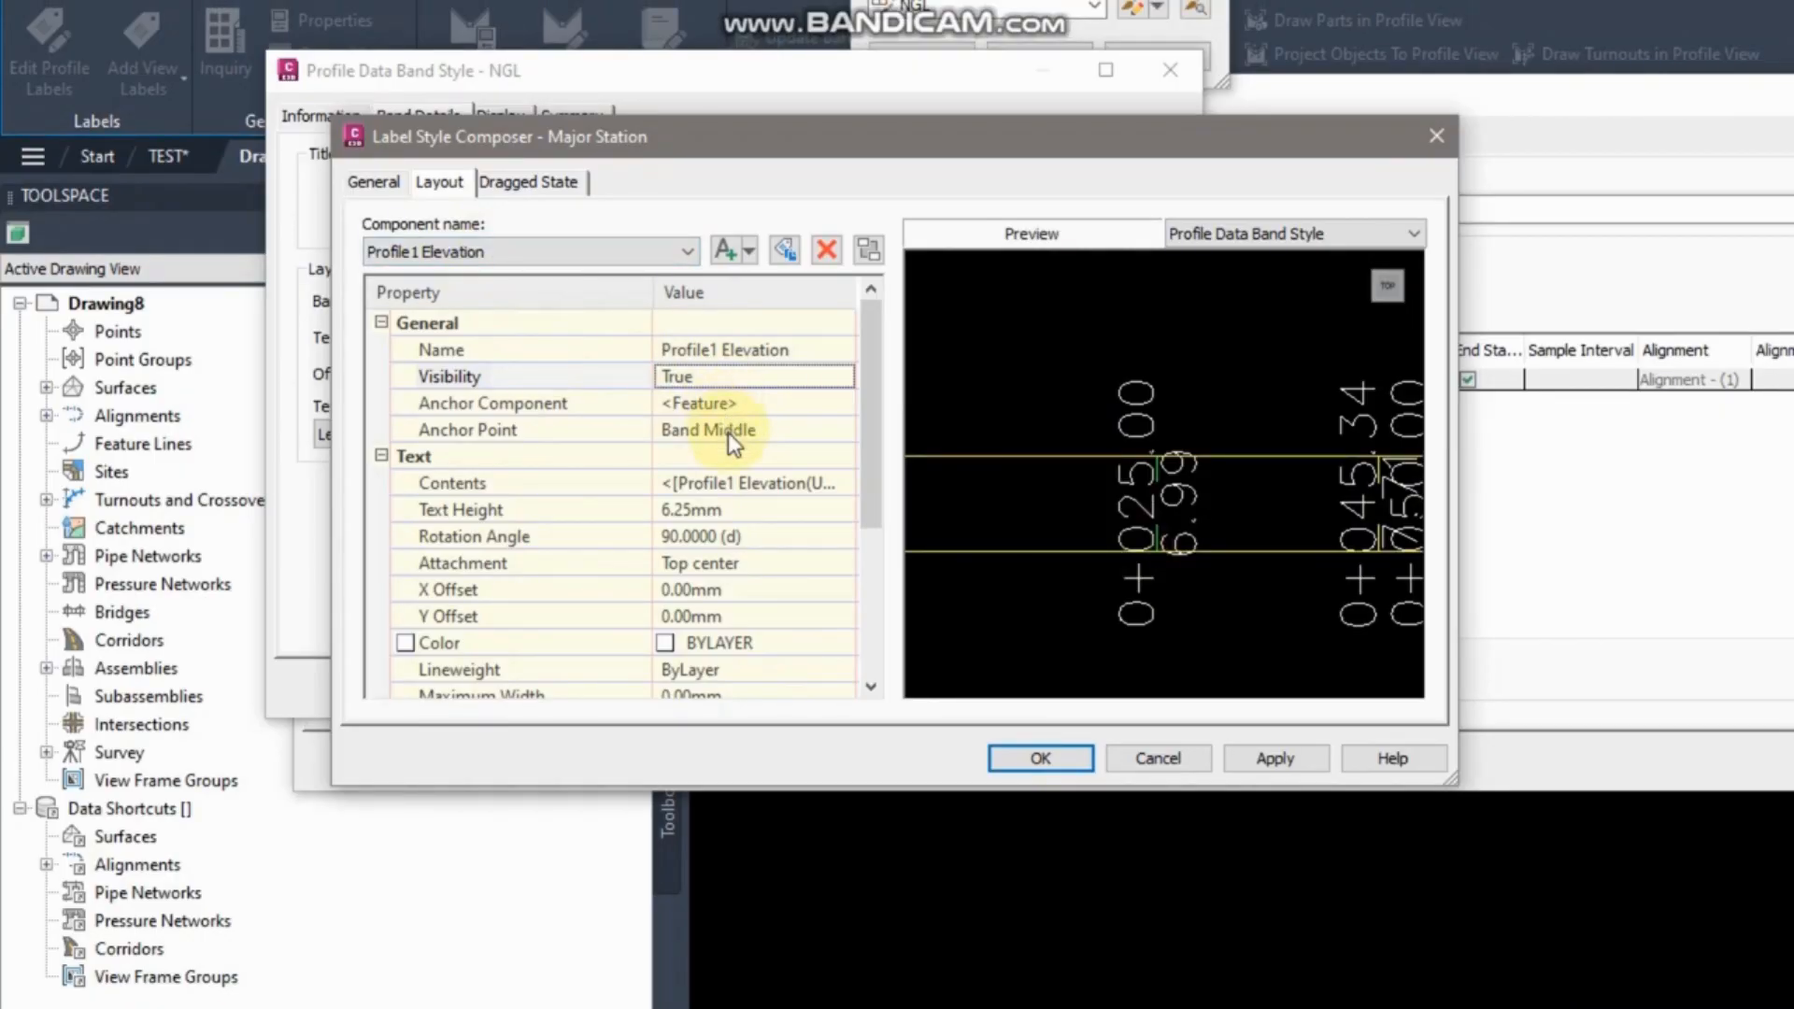
pyautogui.click(728, 484)
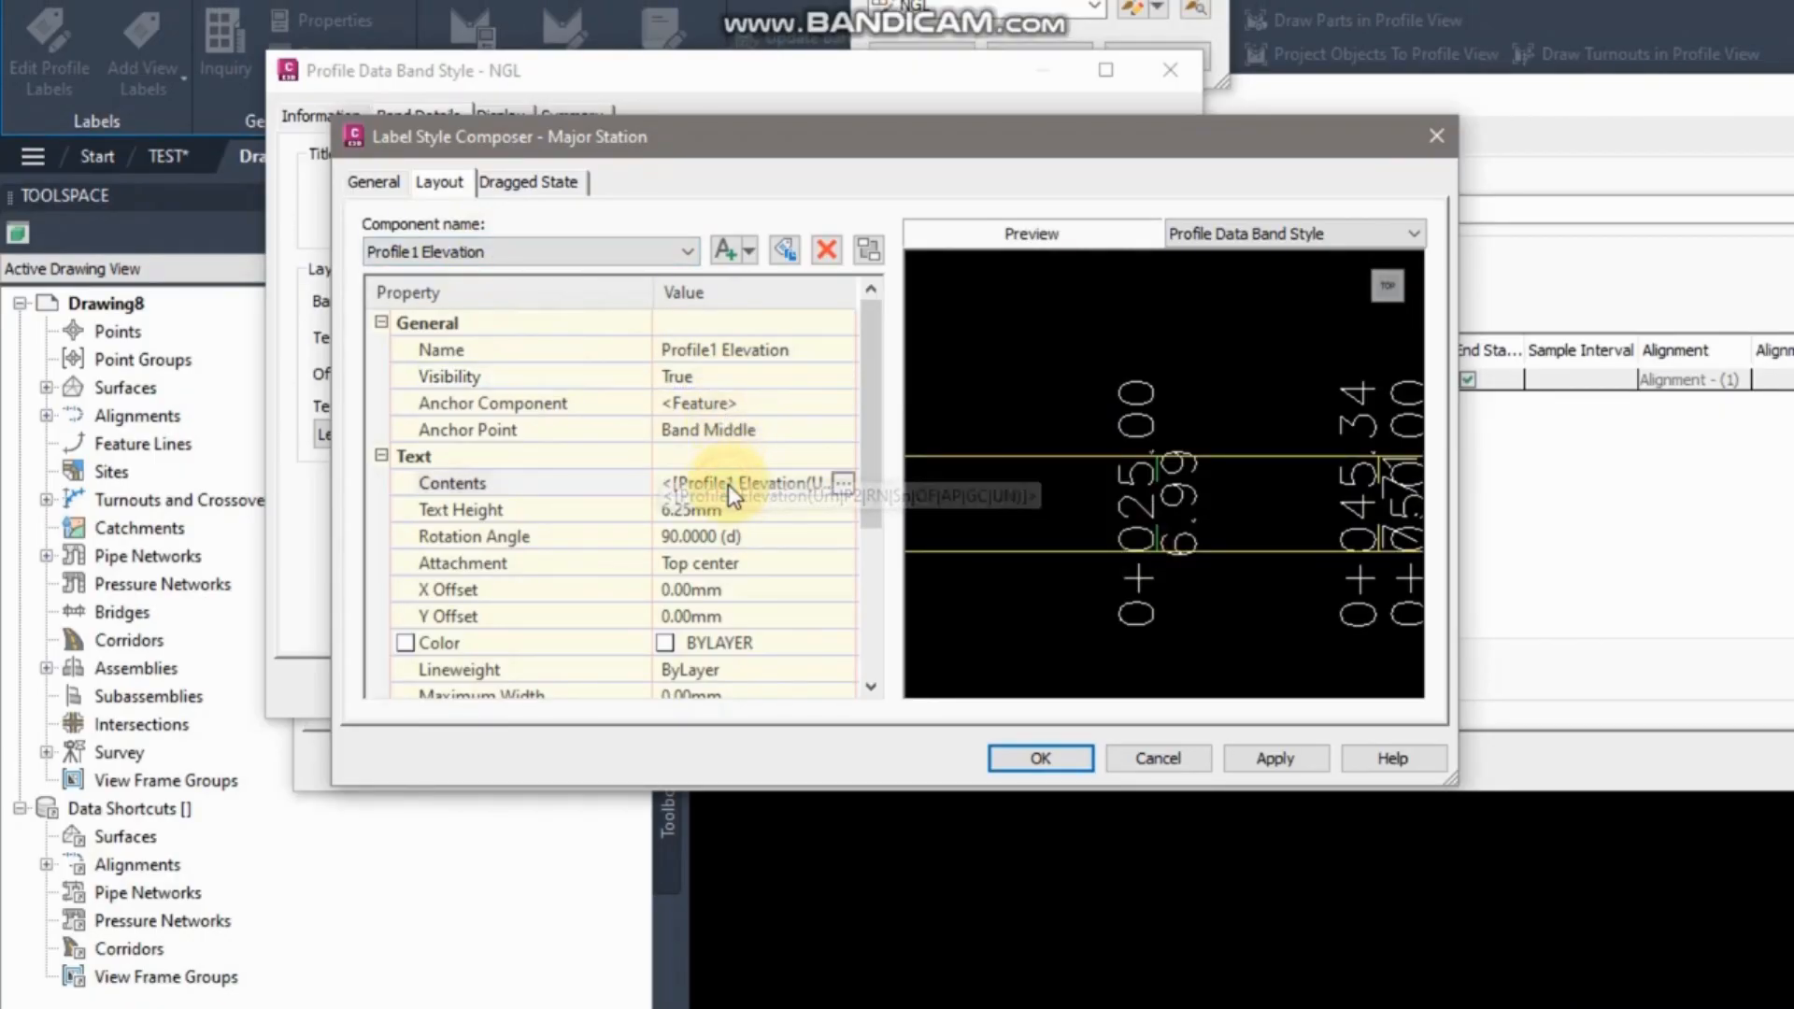
pyautogui.click(842, 484)
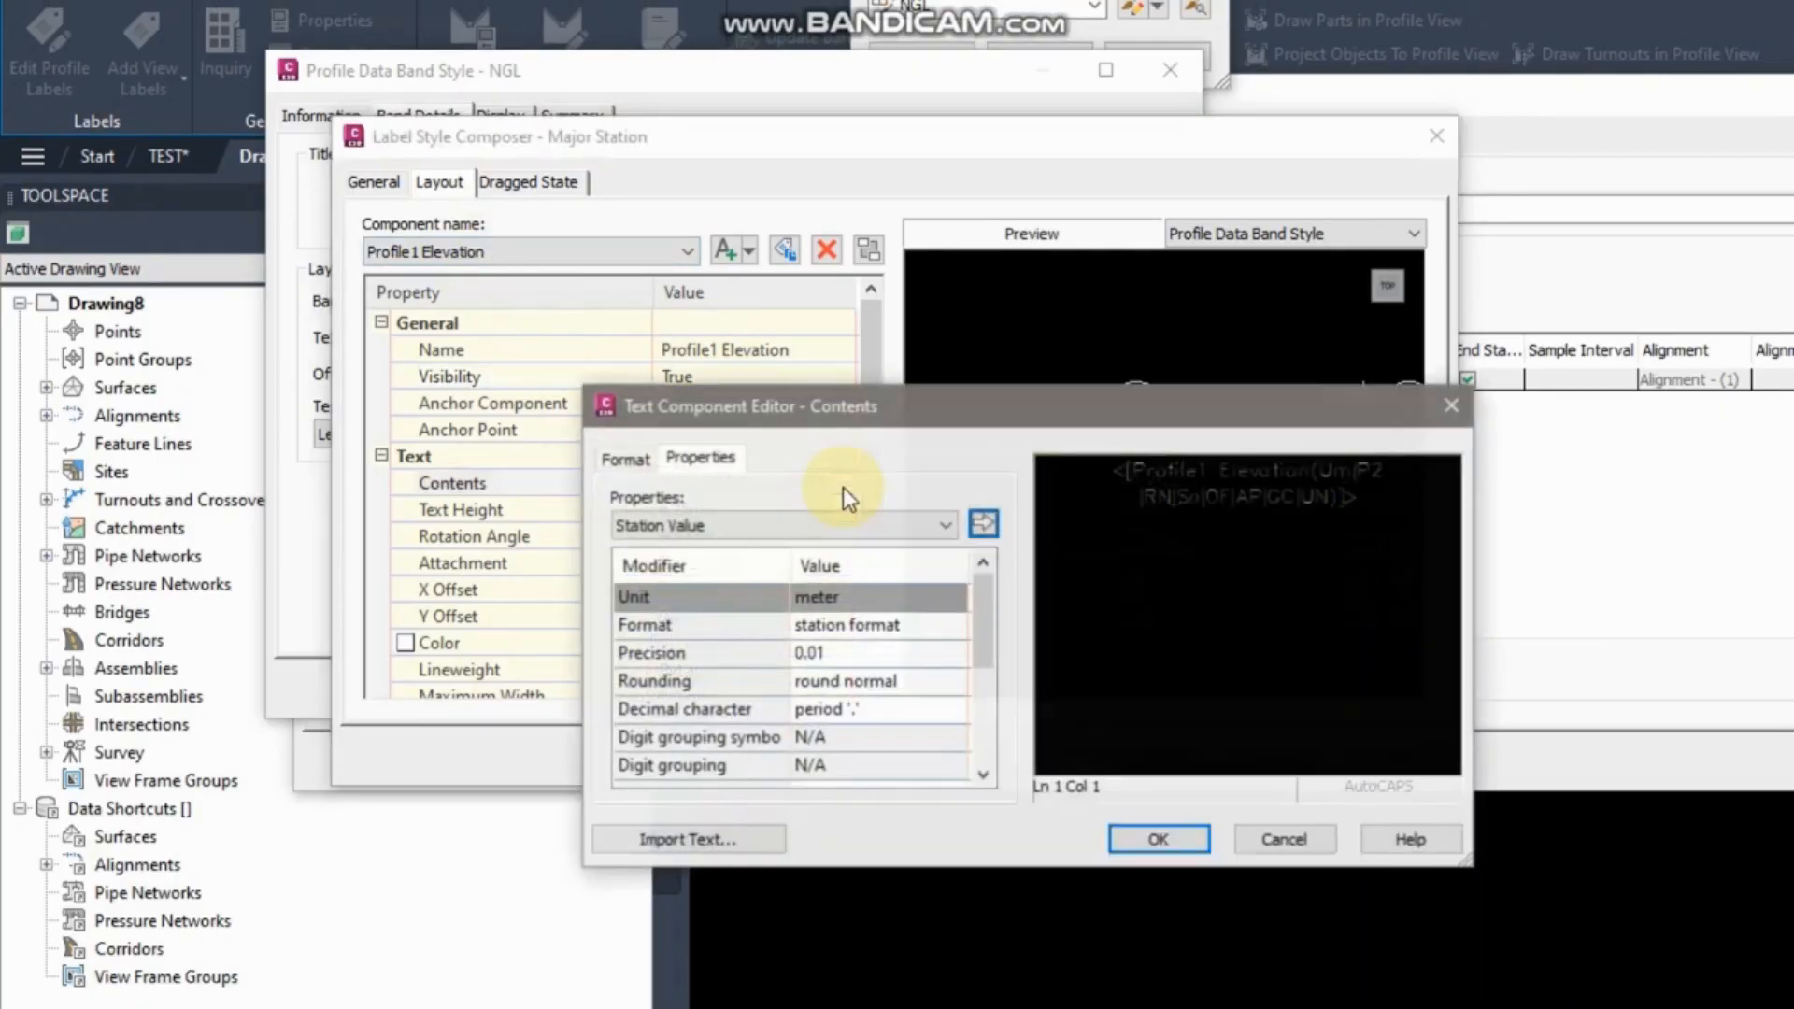
pyautogui.click(1093, 542)
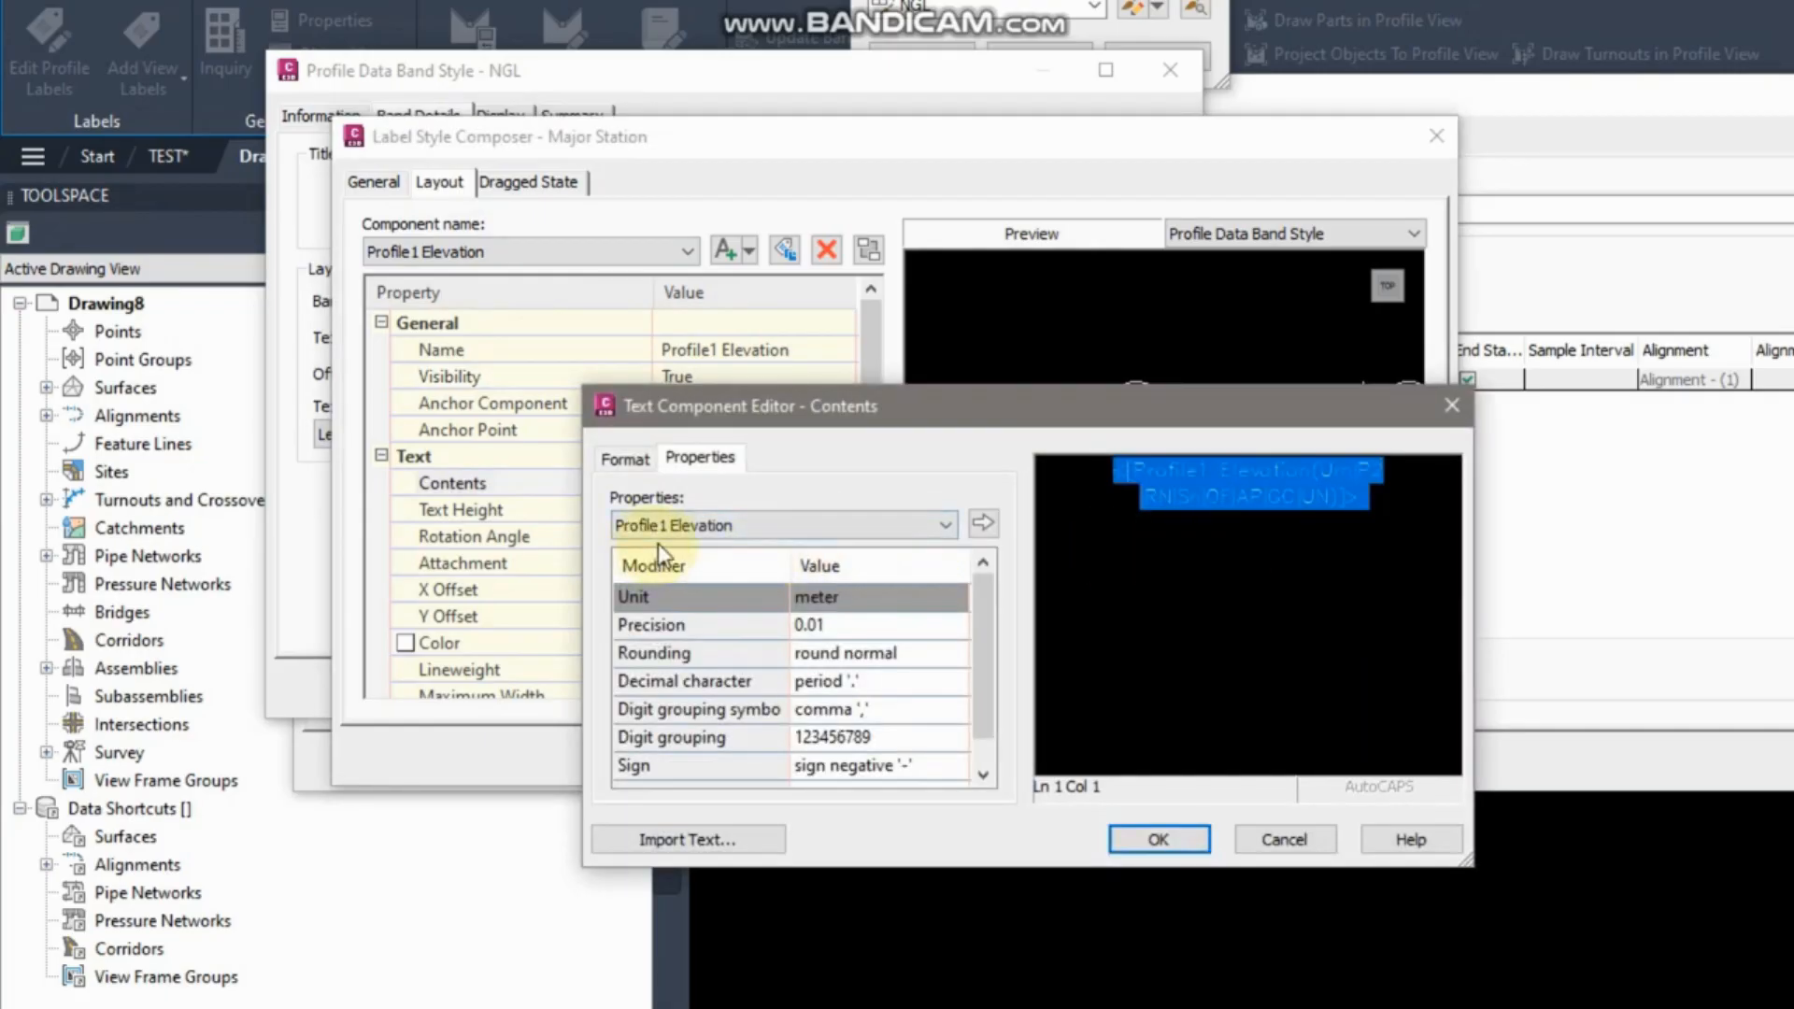
pyautogui.click(761, 525)
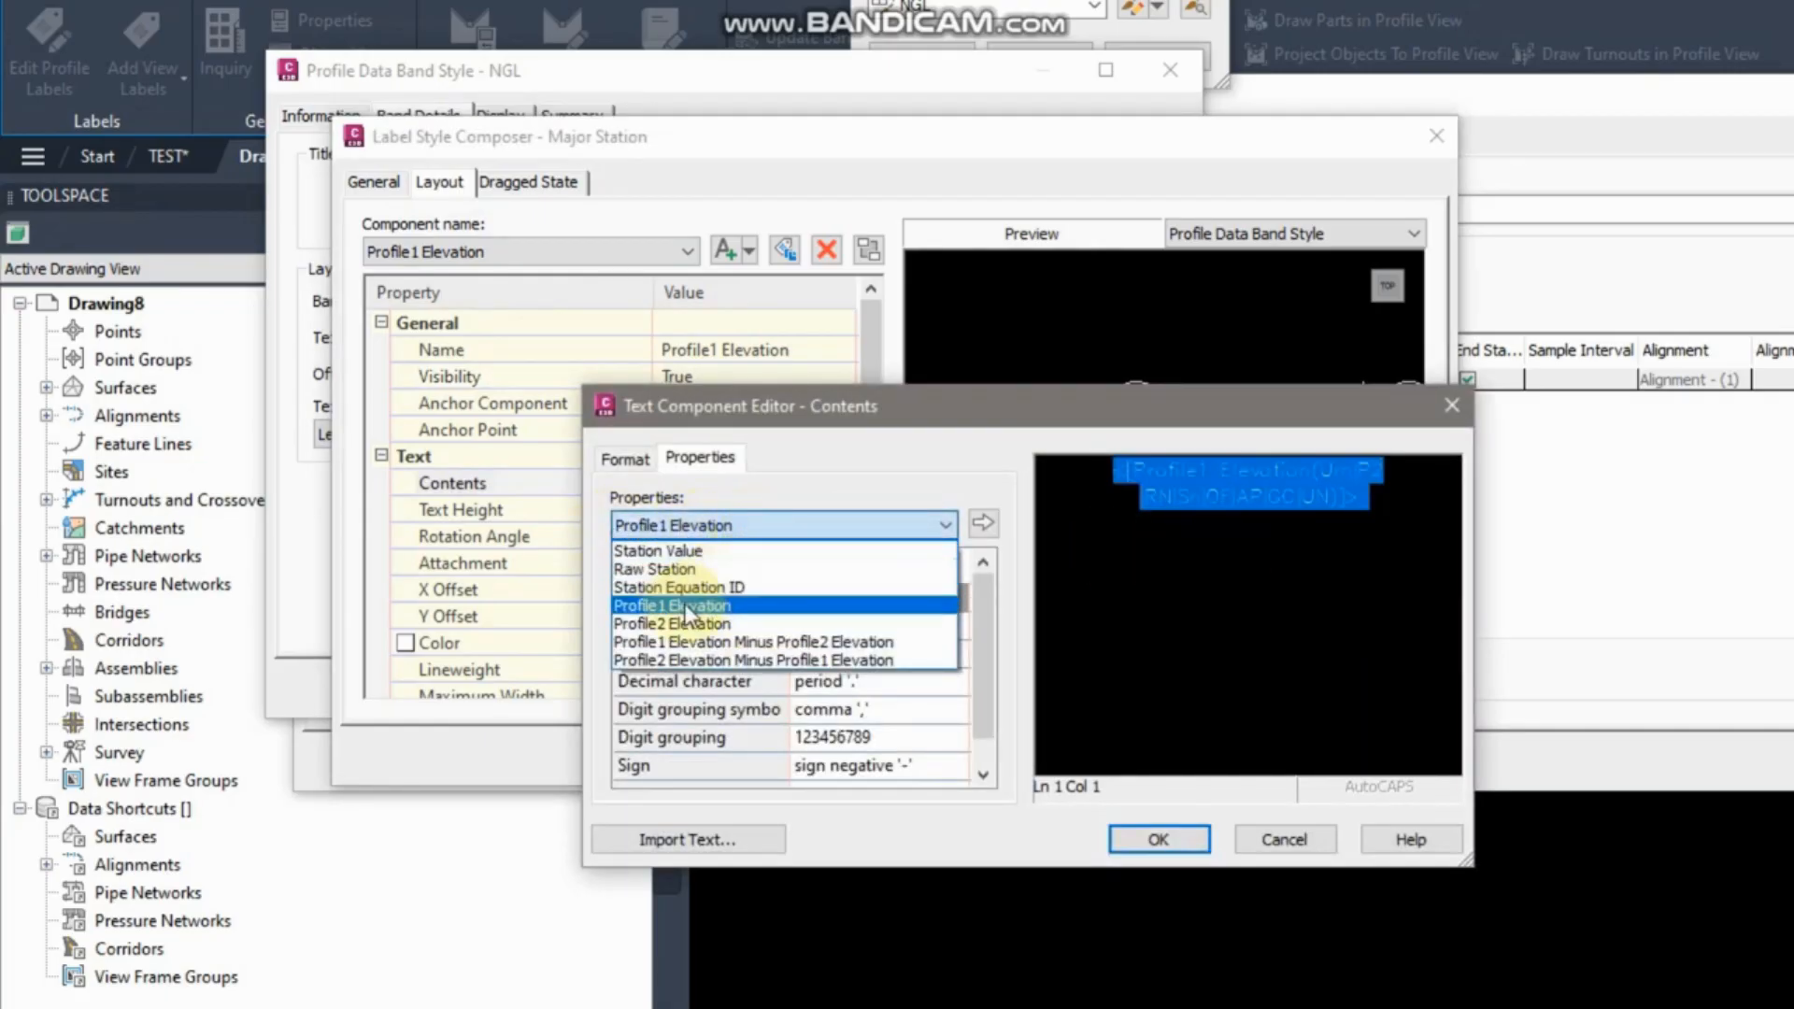
pyautogui.click(790, 486)
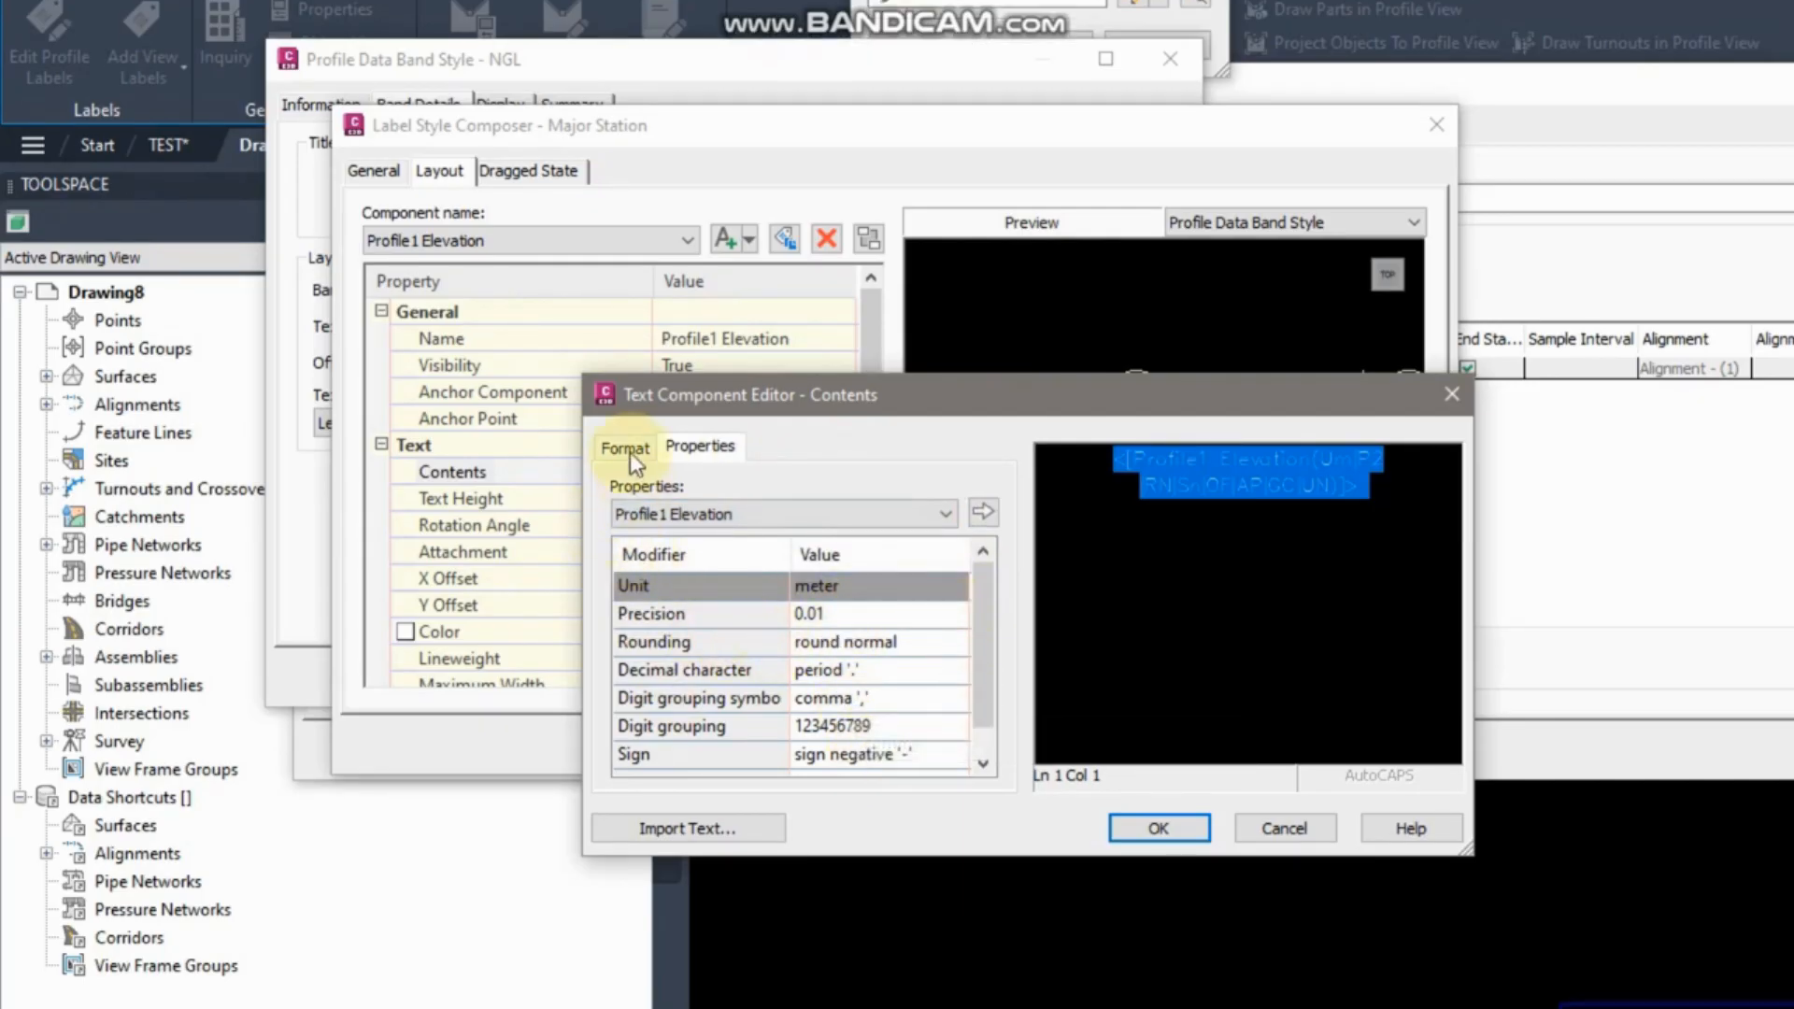
# Color the label text red, update its expression with the Profile1 Elevation property, and accept the contents.
pyautogui.click(630, 453)
pyautogui.click(656, 684)
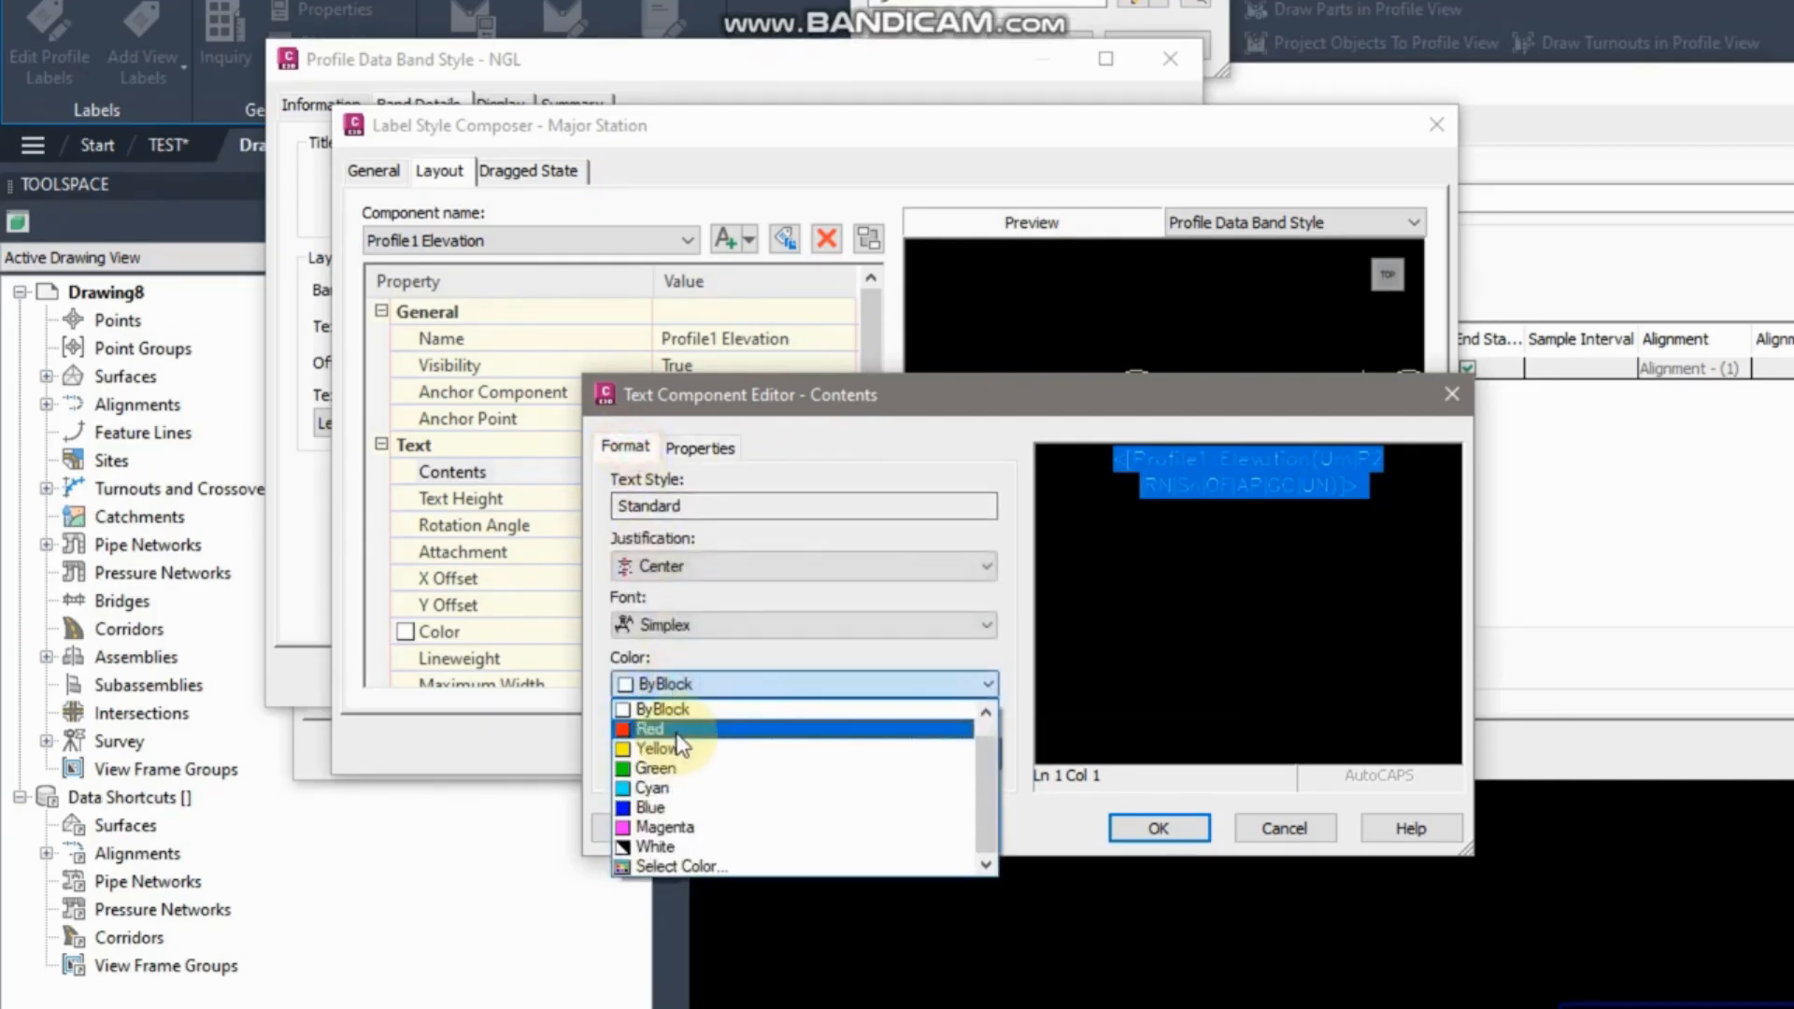
pyautogui.click(677, 730)
pyautogui.click(712, 448)
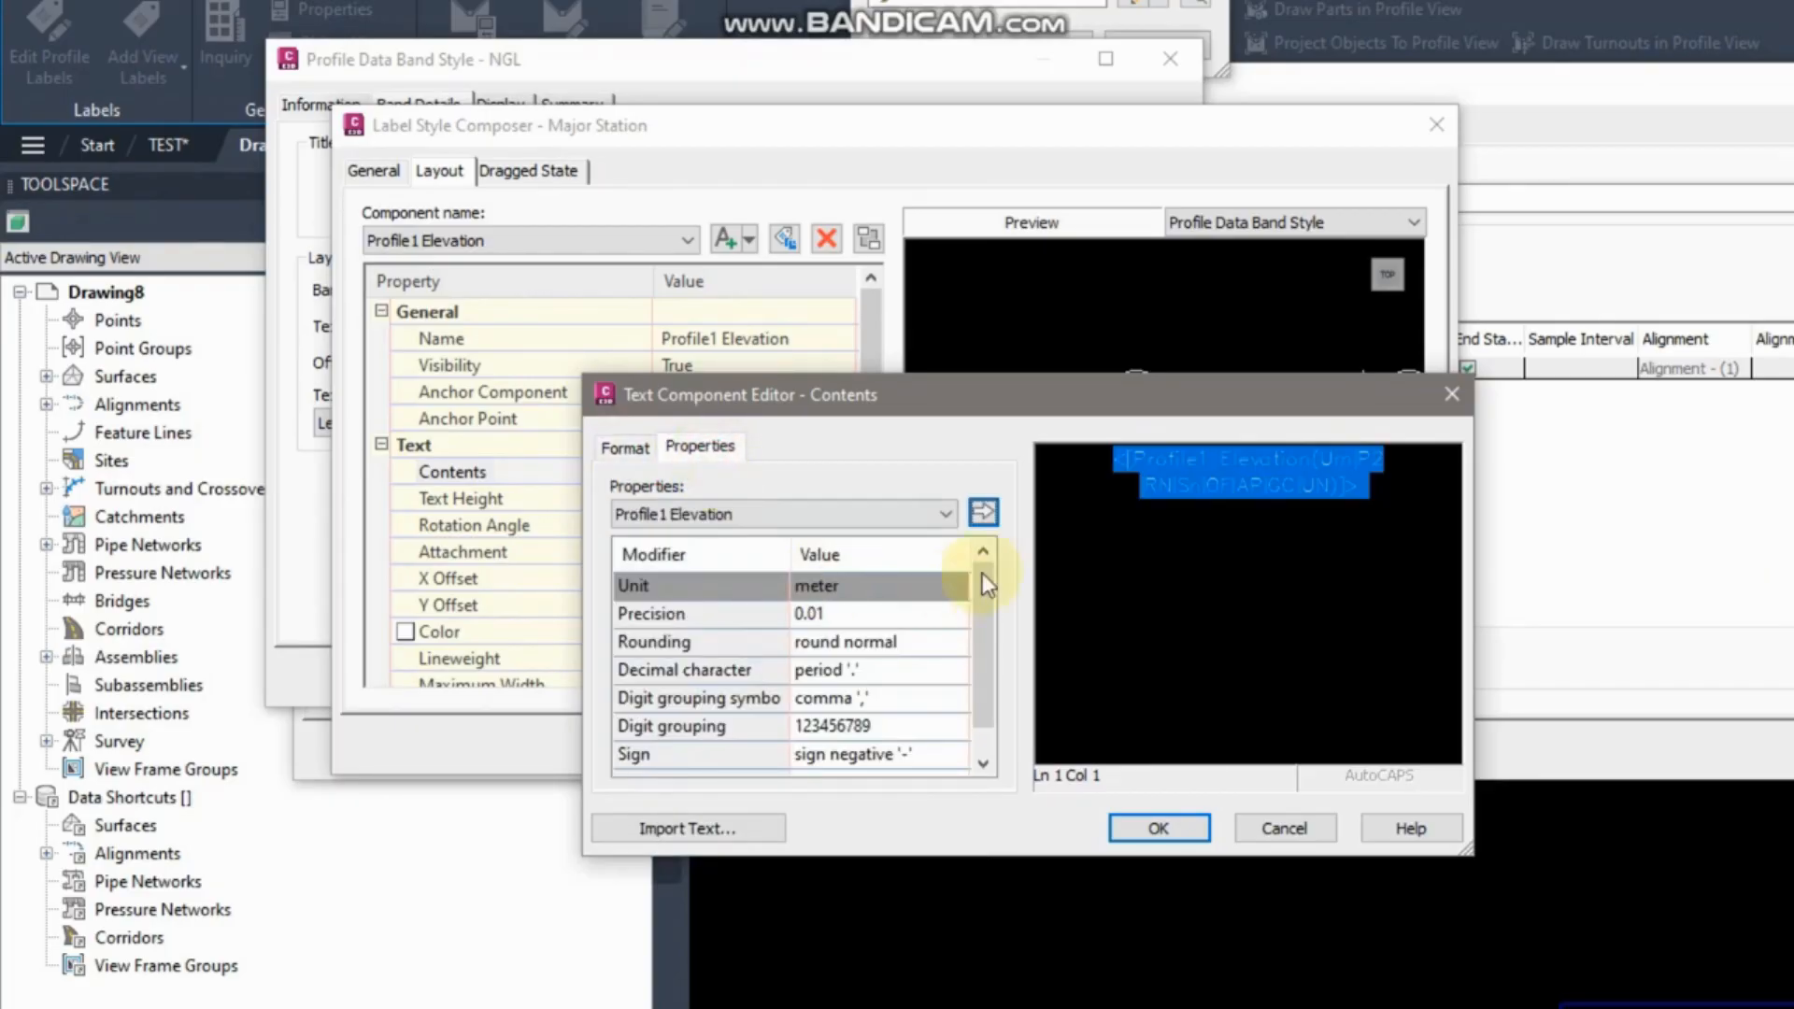
pyautogui.click(984, 513)
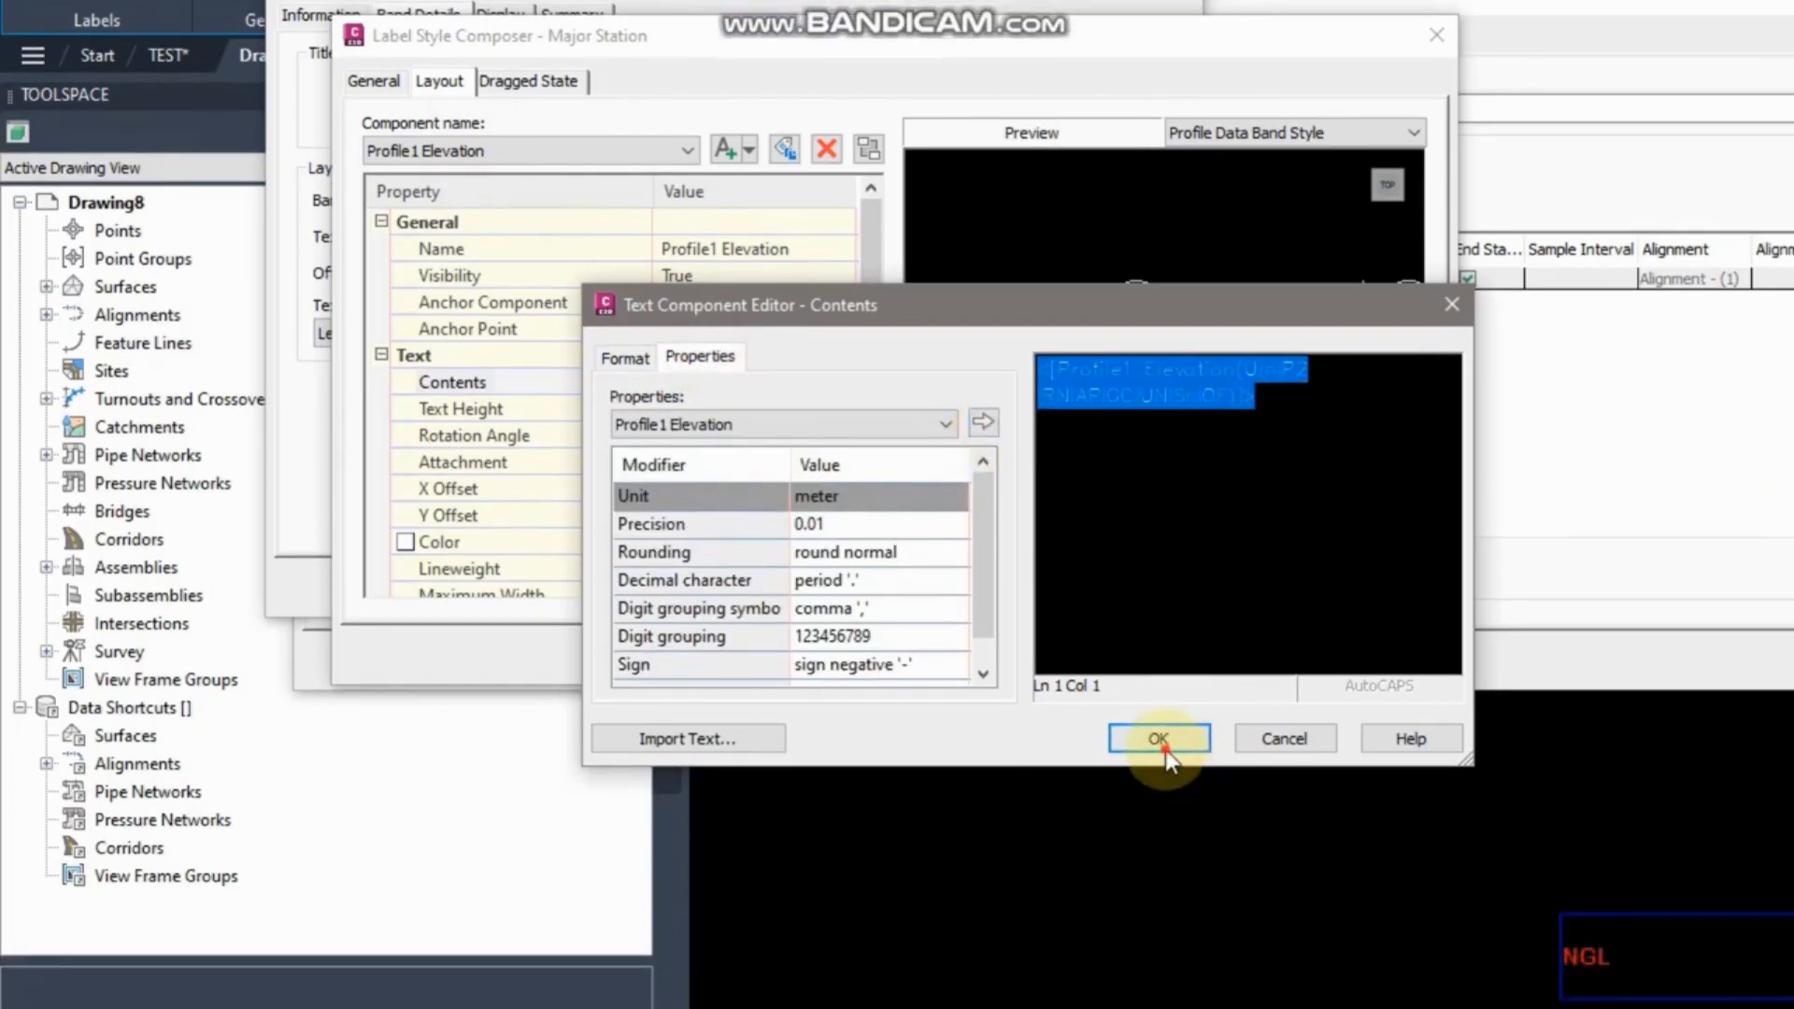
pyautogui.click(1162, 744)
# Set the text height of the Profile1 Elevation component to 3 mm.
pyautogui.click(708, 409)
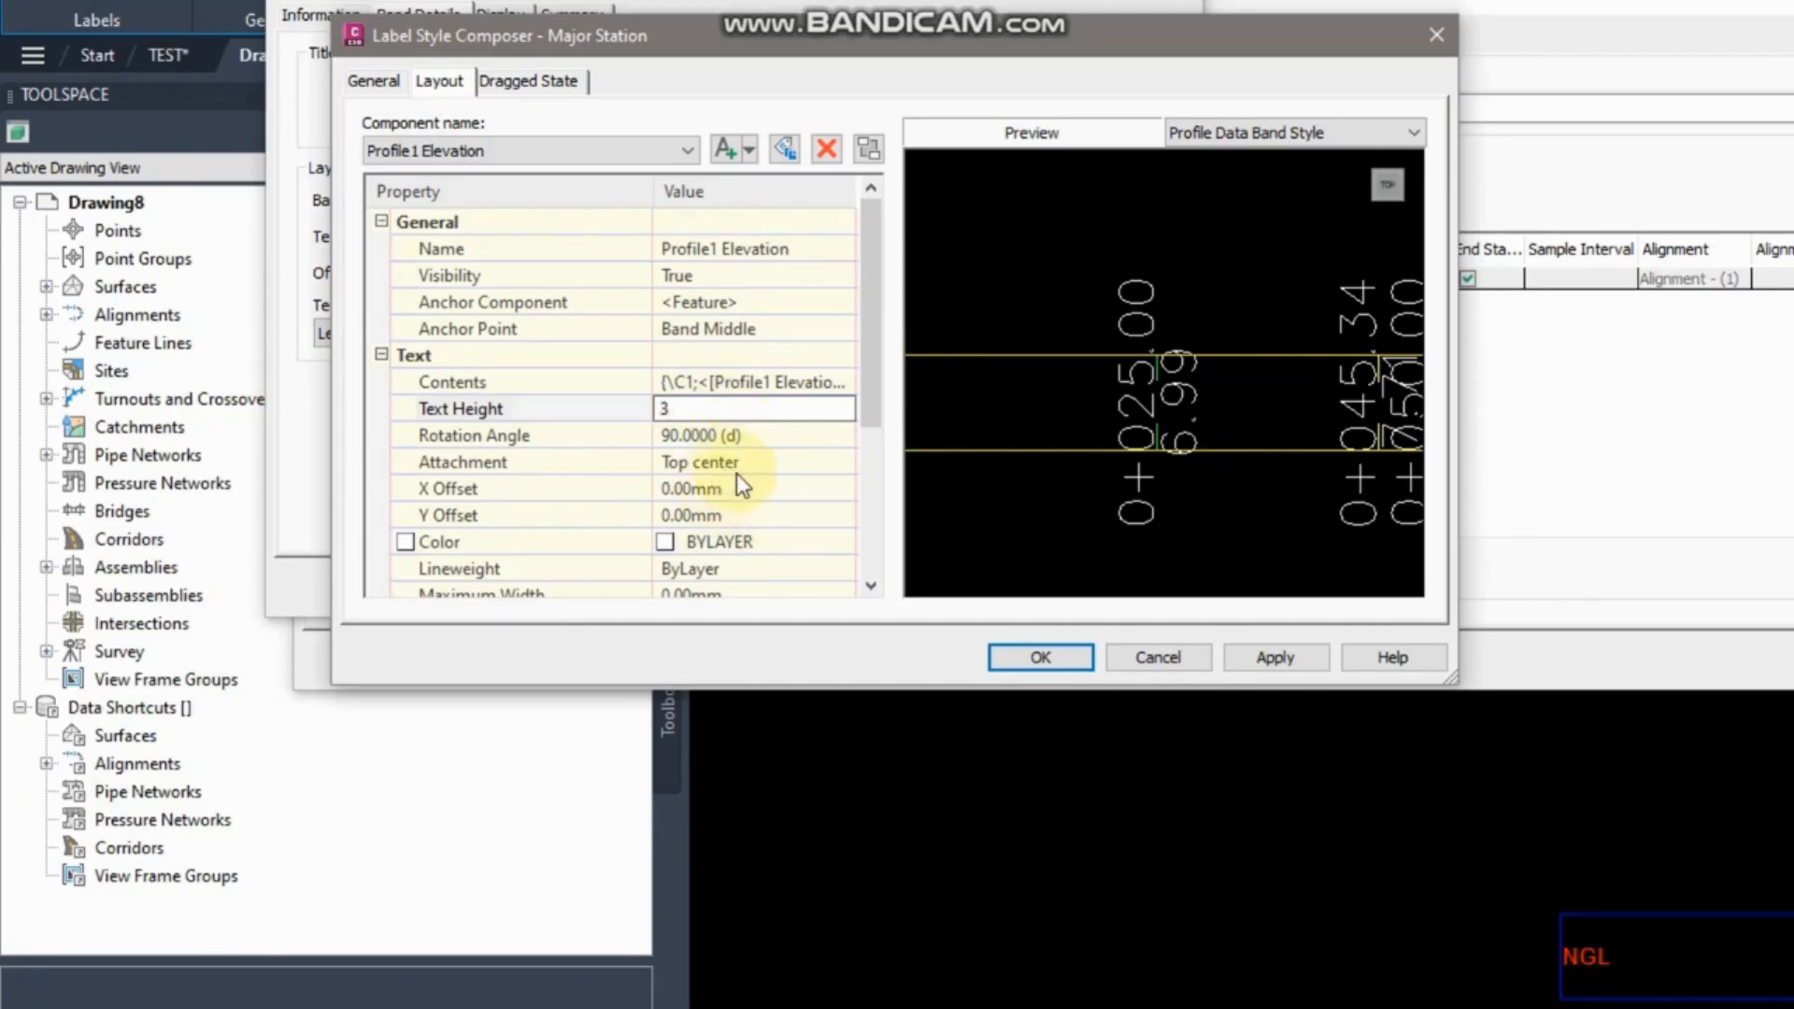
pyautogui.moveTo(872, 407); pyautogui.dragTo(888, 340)
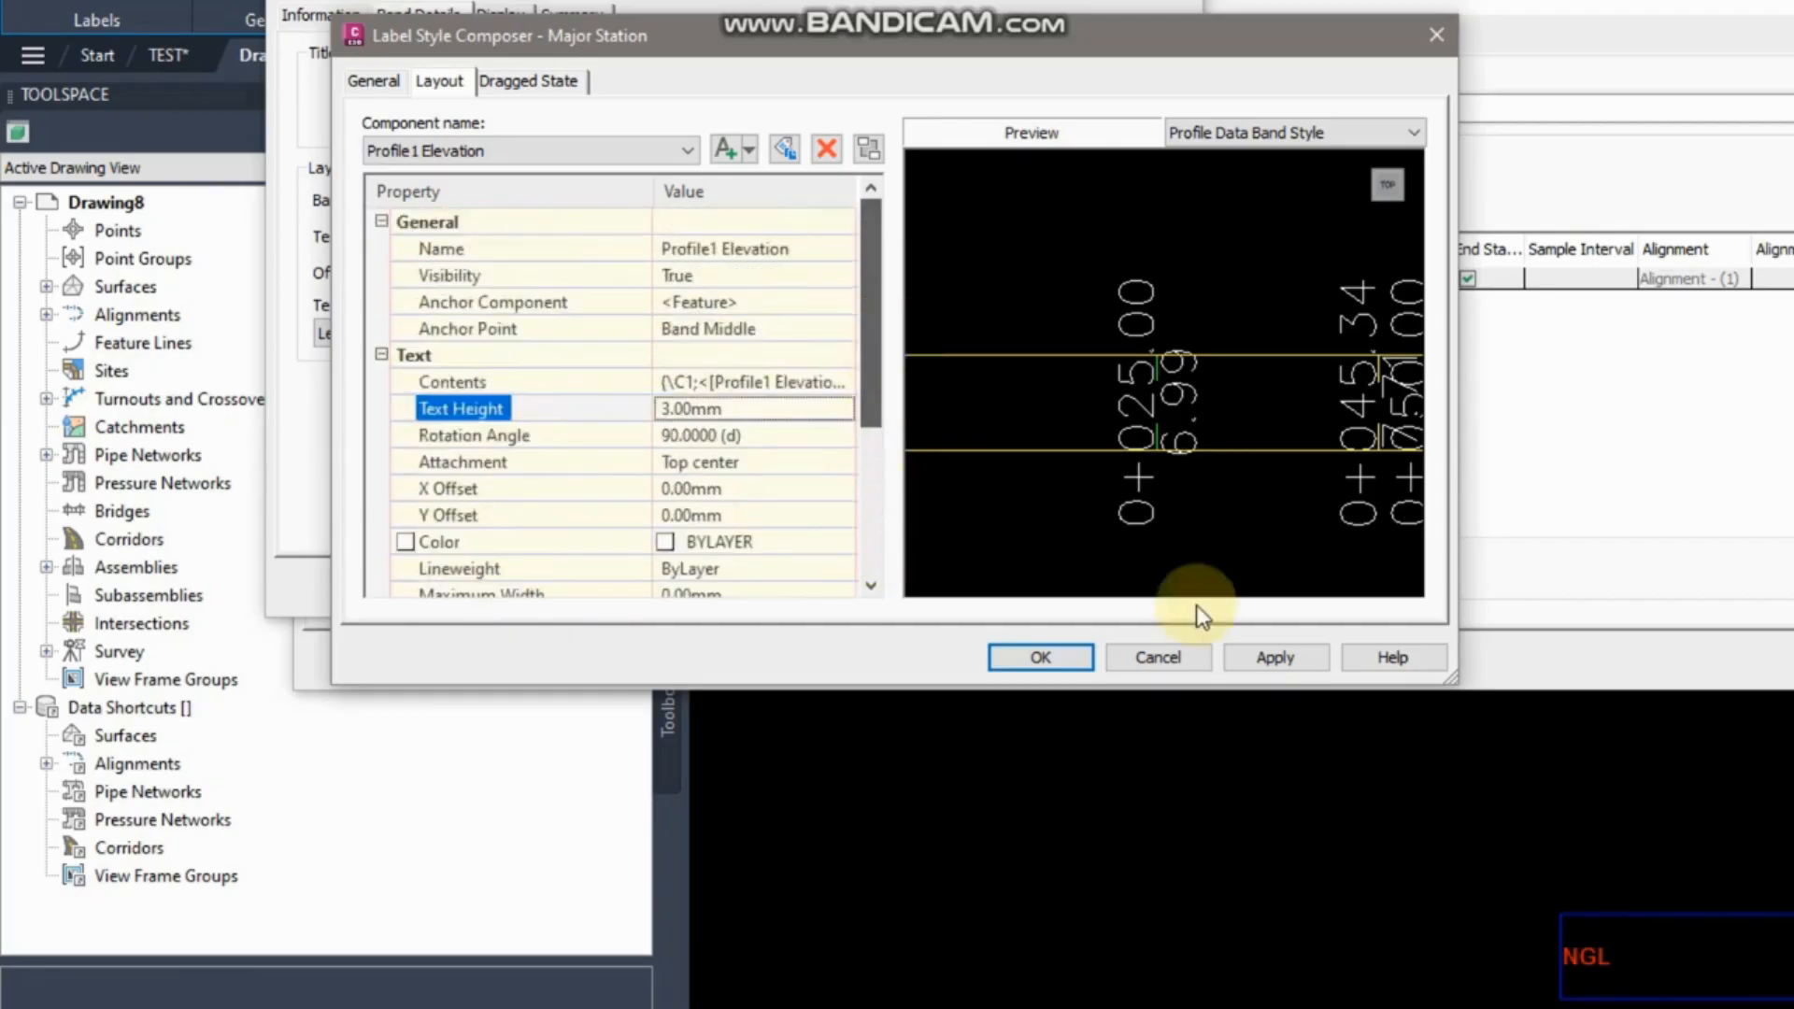
pyautogui.click(451, 591)
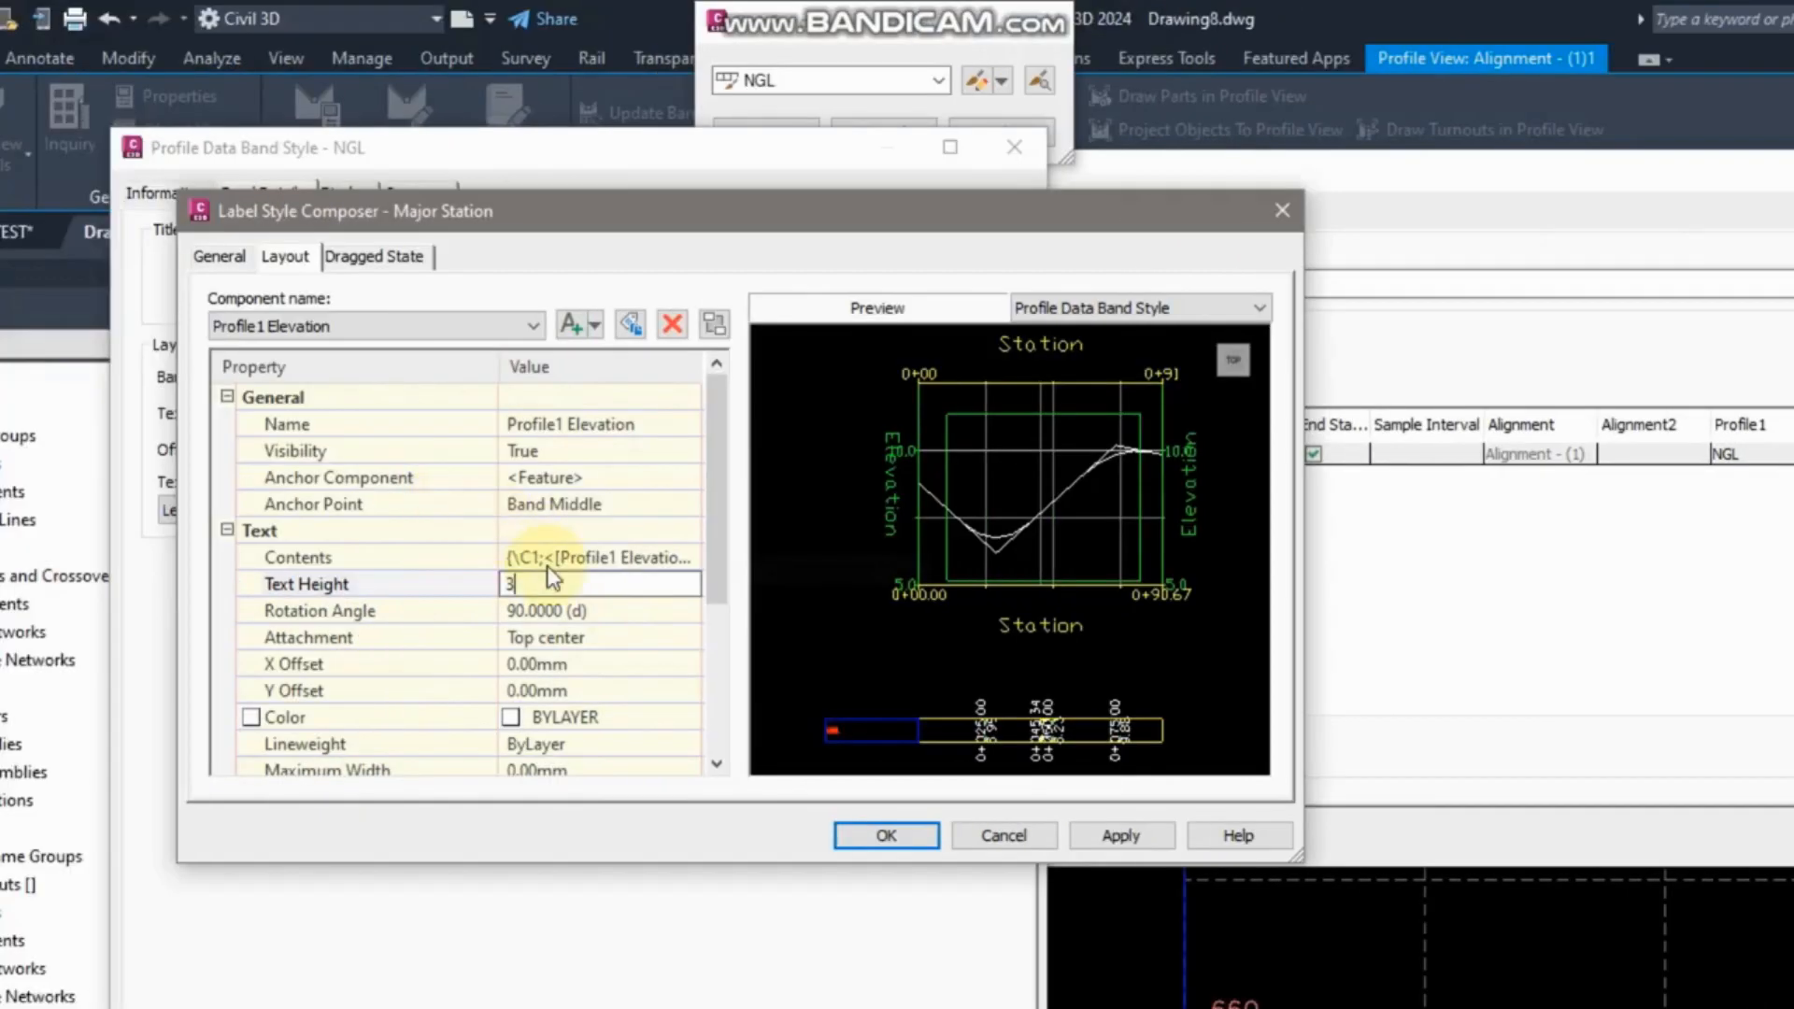
pyautogui.click(381, 613)
# Set the X offset of the Profile1 Elevation component to -5 mm and apply the label changes.
pyautogui.click(548, 658)
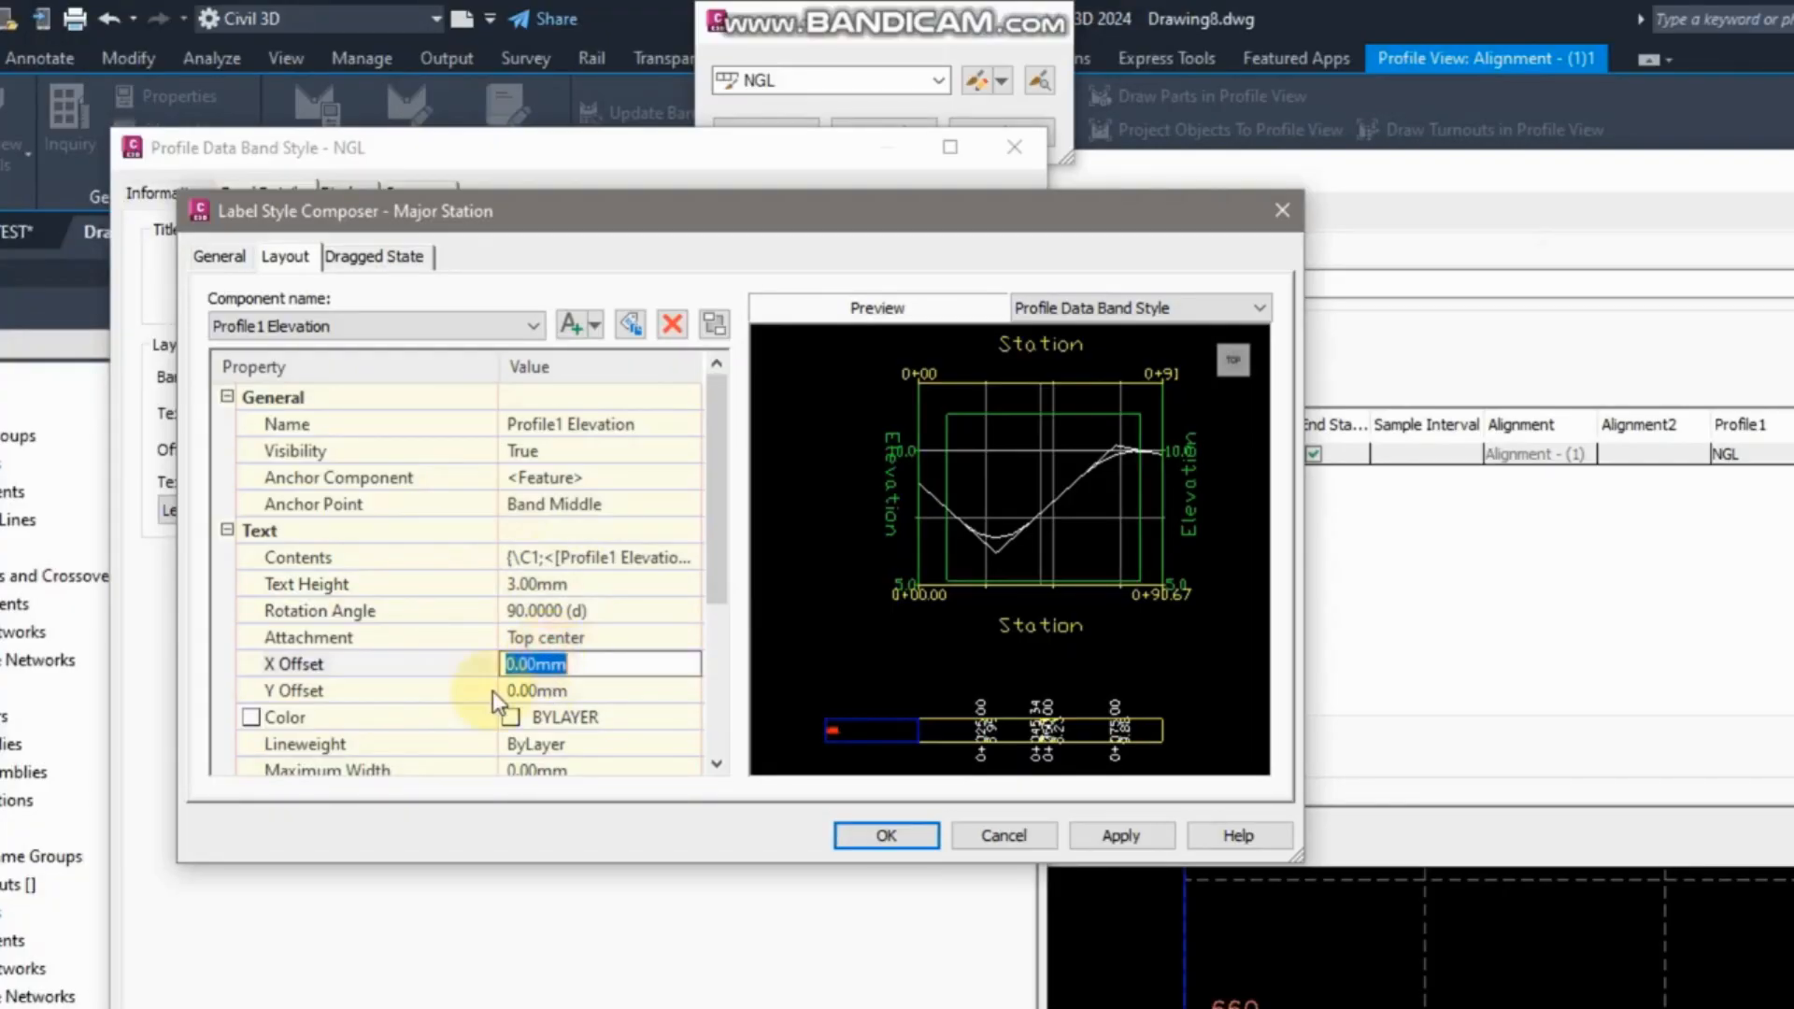
pyautogui.moveTo(726, 587); pyautogui.dragTo(725, 648)
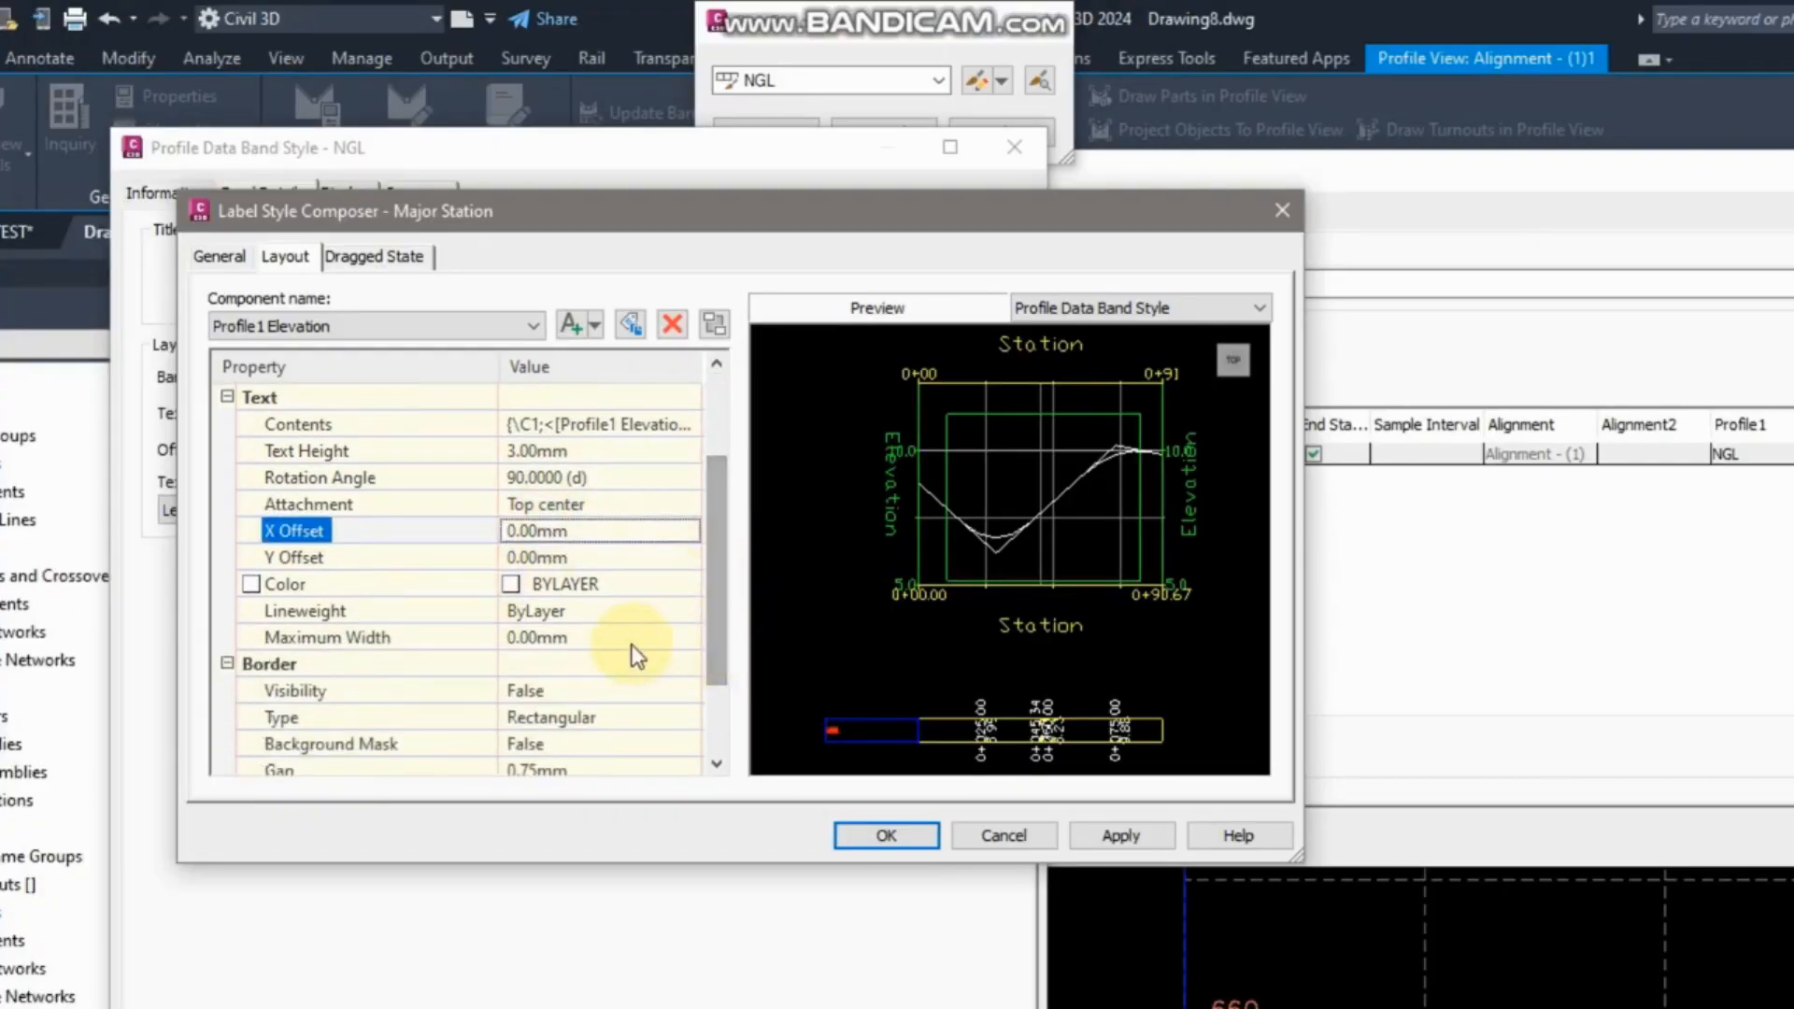
pyautogui.moveTo(725, 659); pyautogui.dragTo(725, 709)
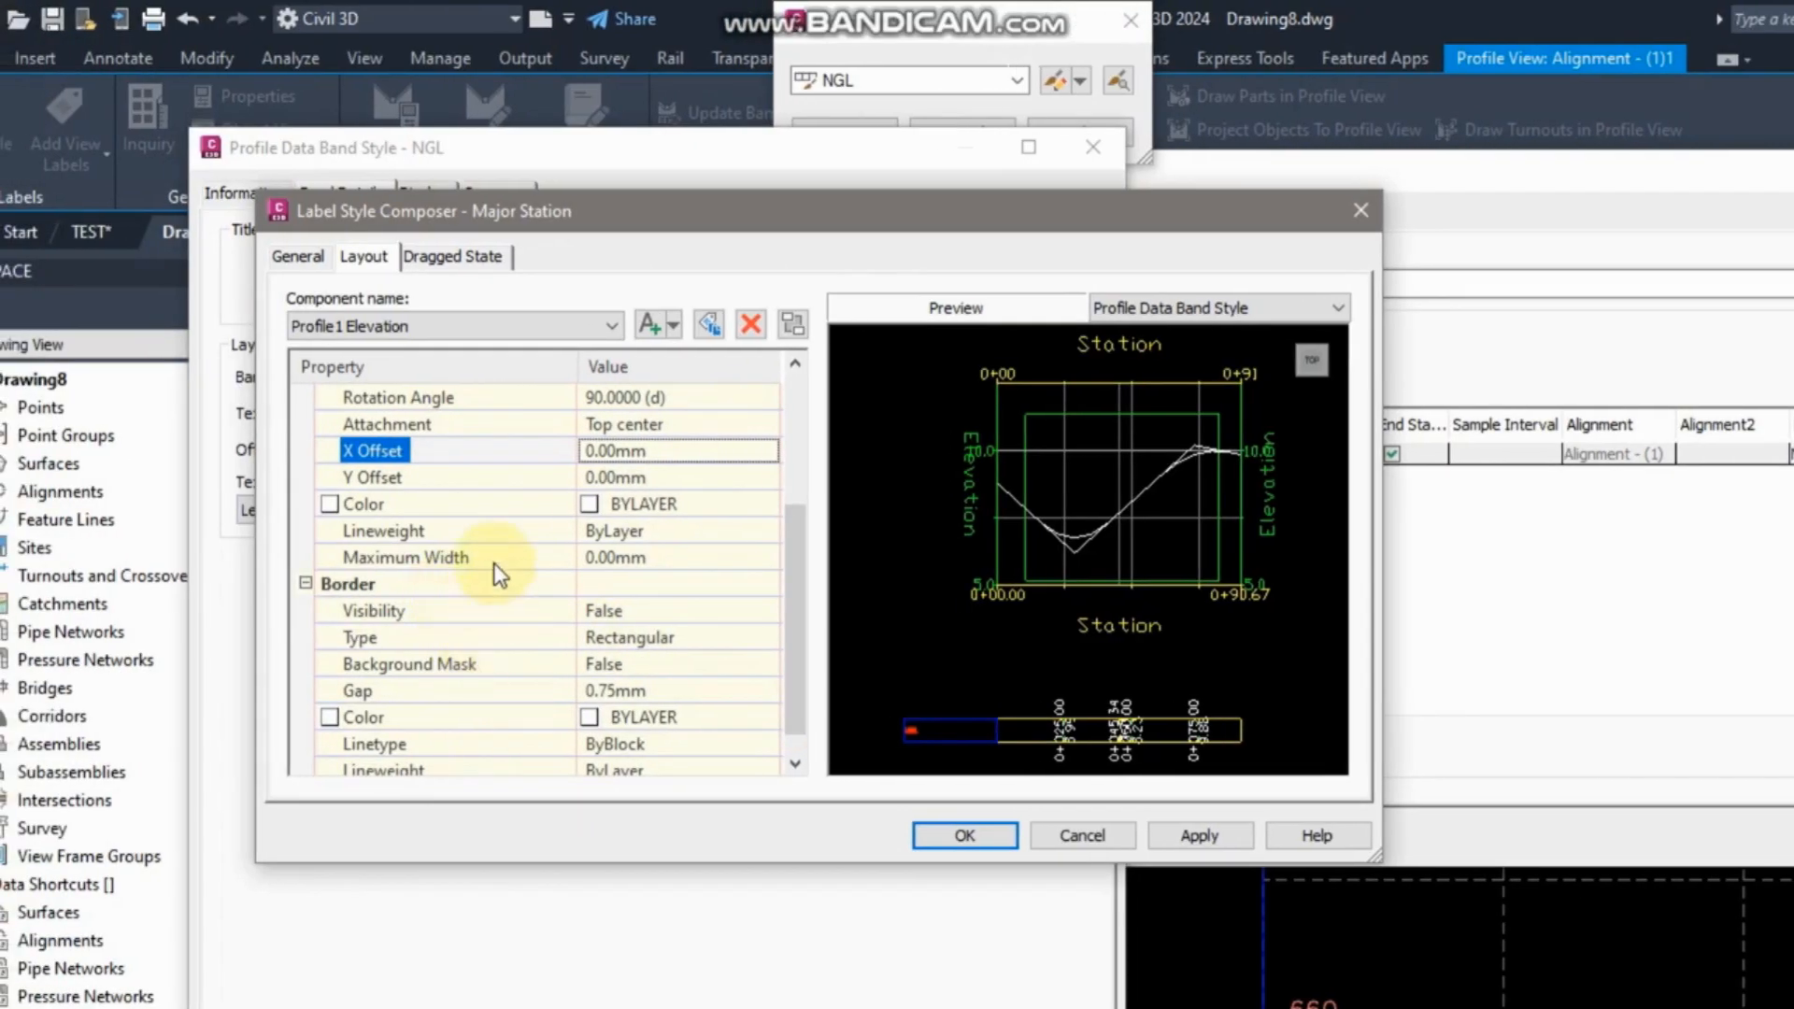
pyautogui.scroll(2, 794, 587)
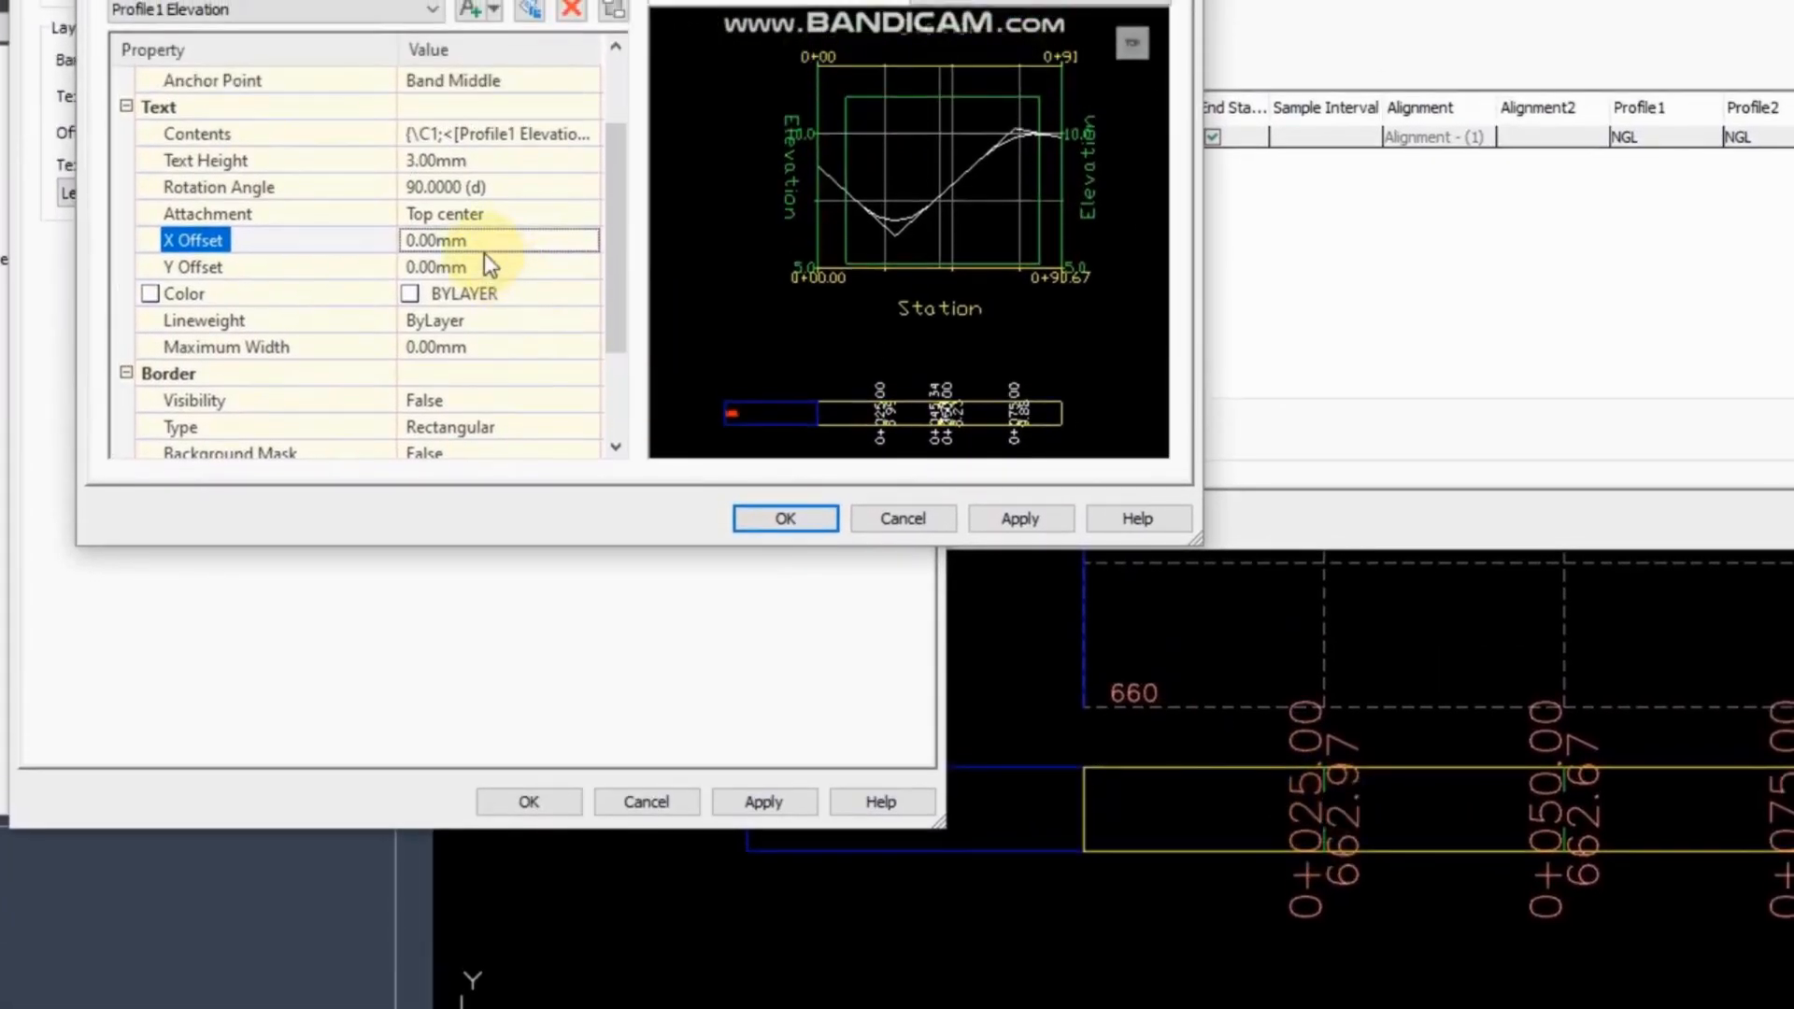
pyautogui.click(478, 157)
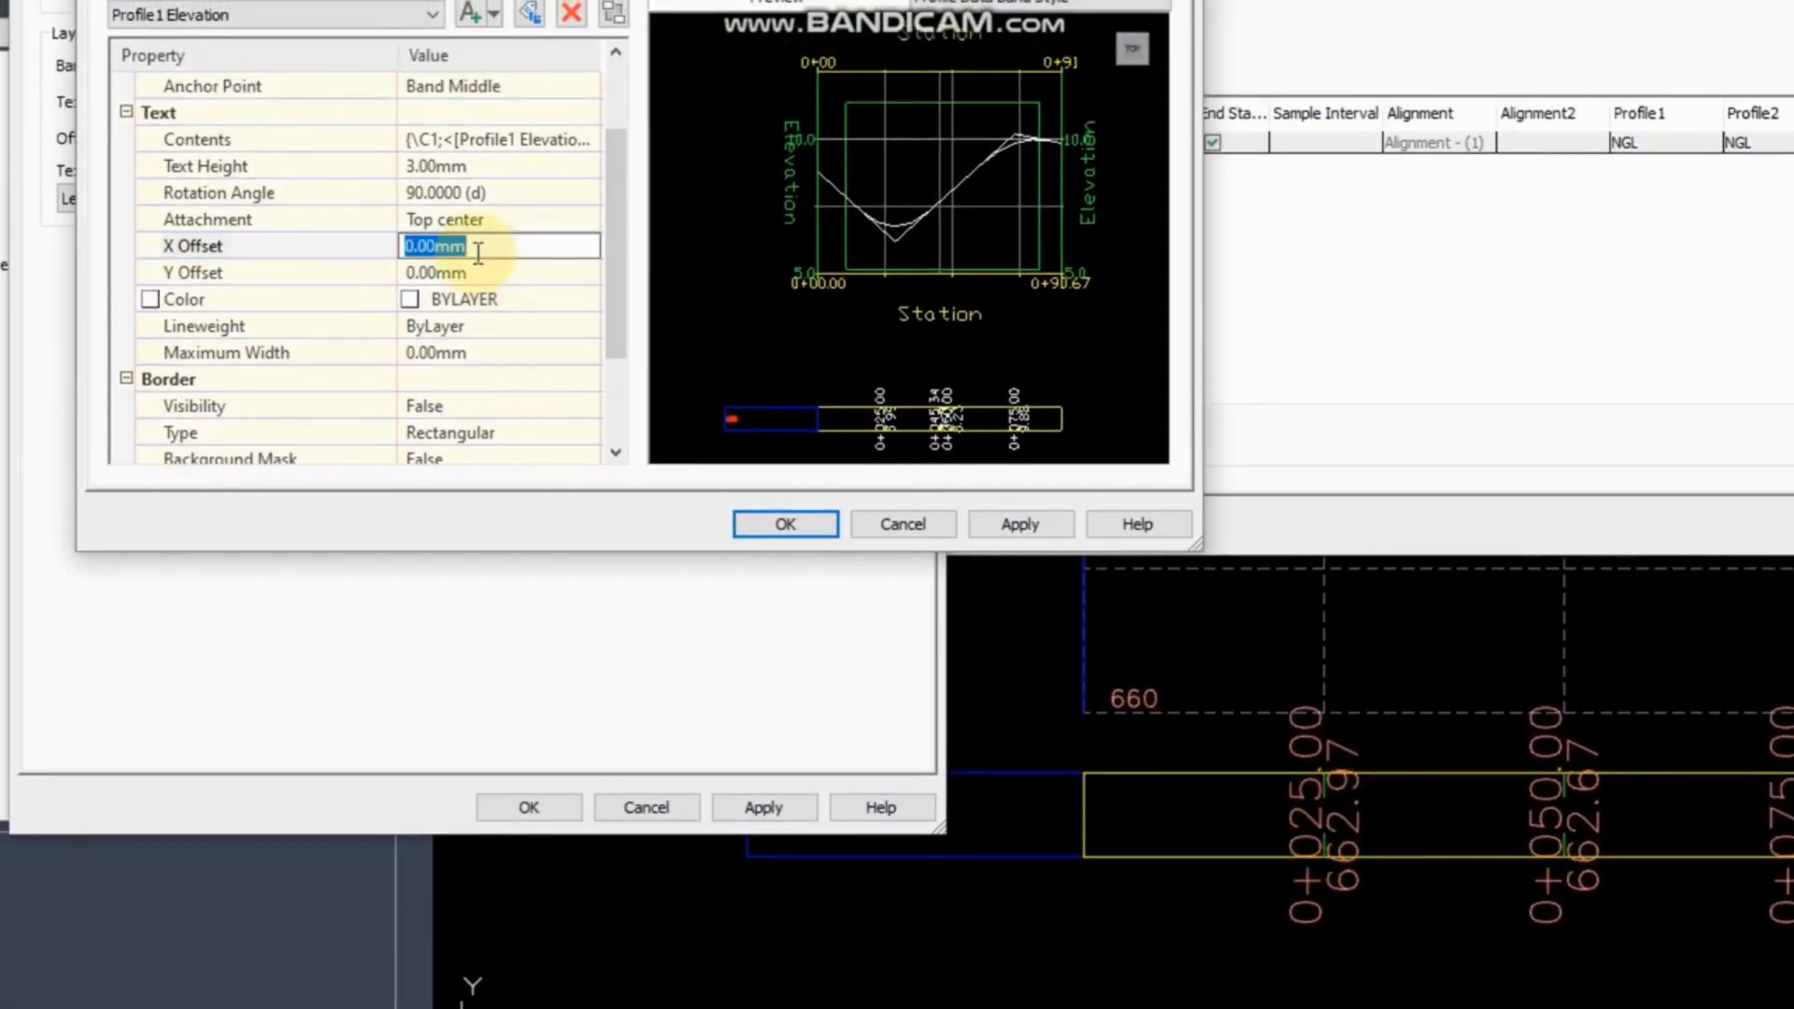
pyautogui.write('-5')
pyautogui.click(1028, 522)
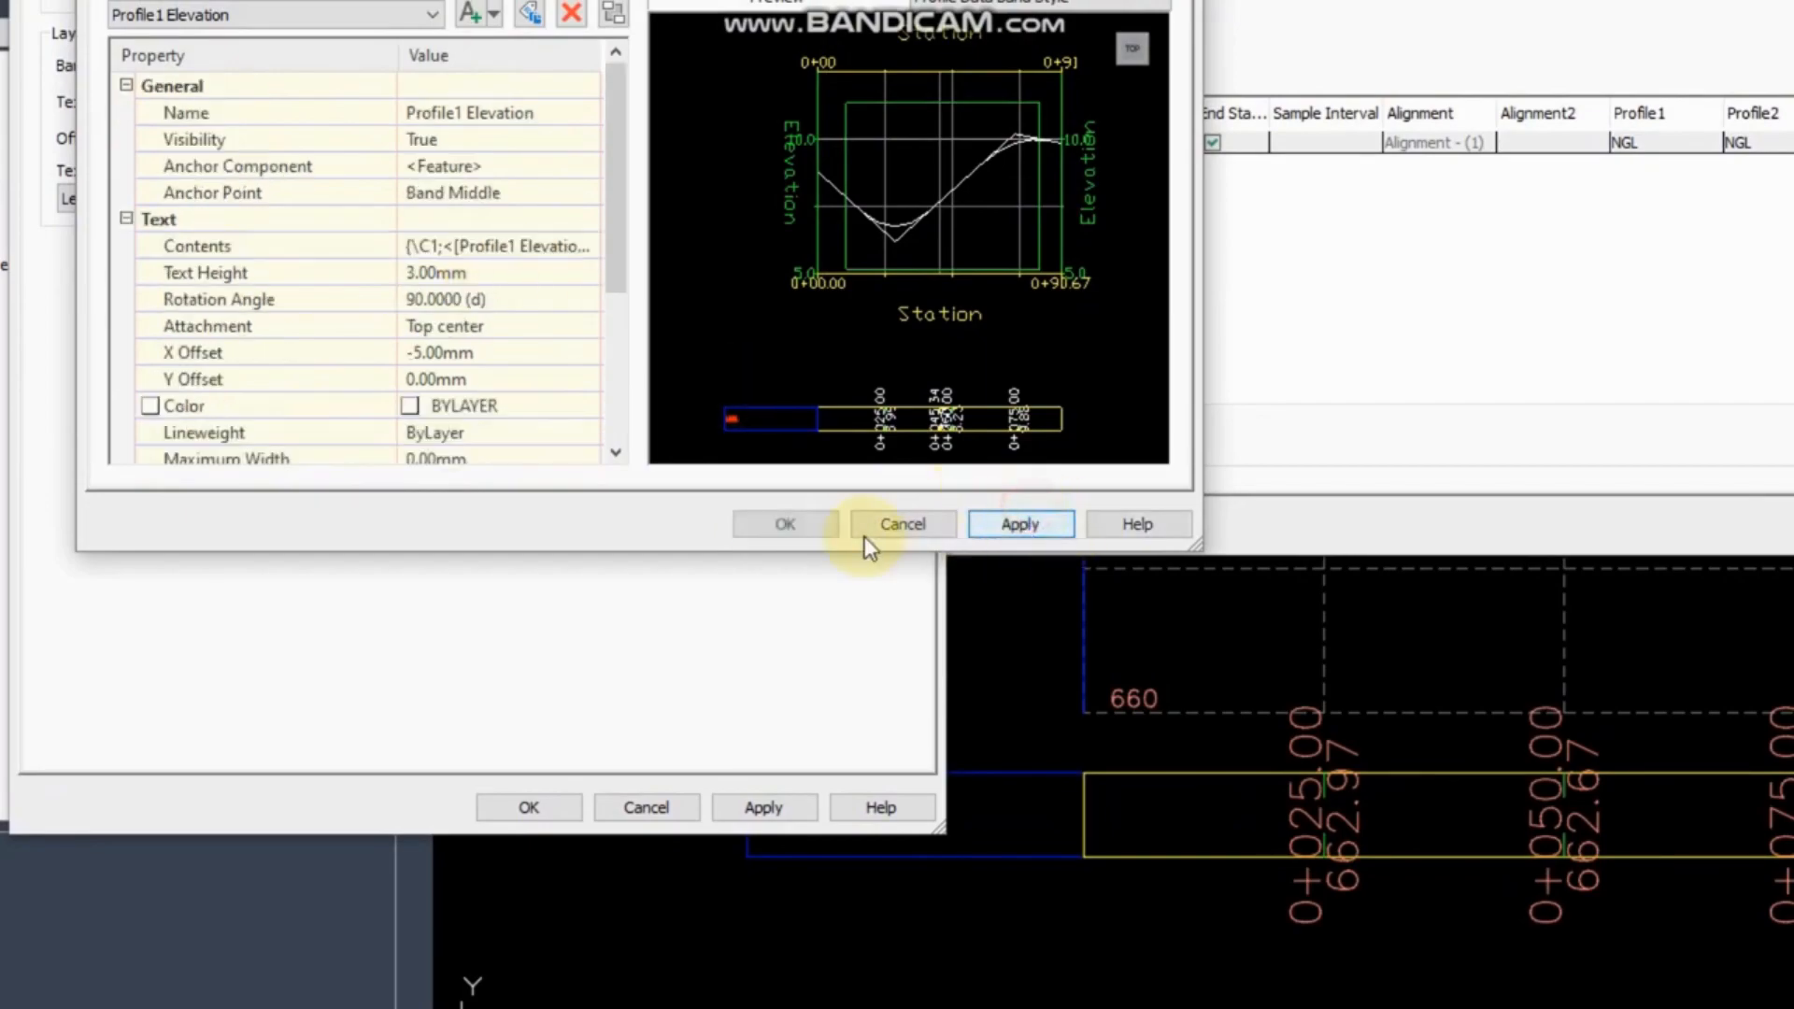
# Accept the major station label and the NGL band style, and apply them to the profile view.
pyautogui.click(821, 523)
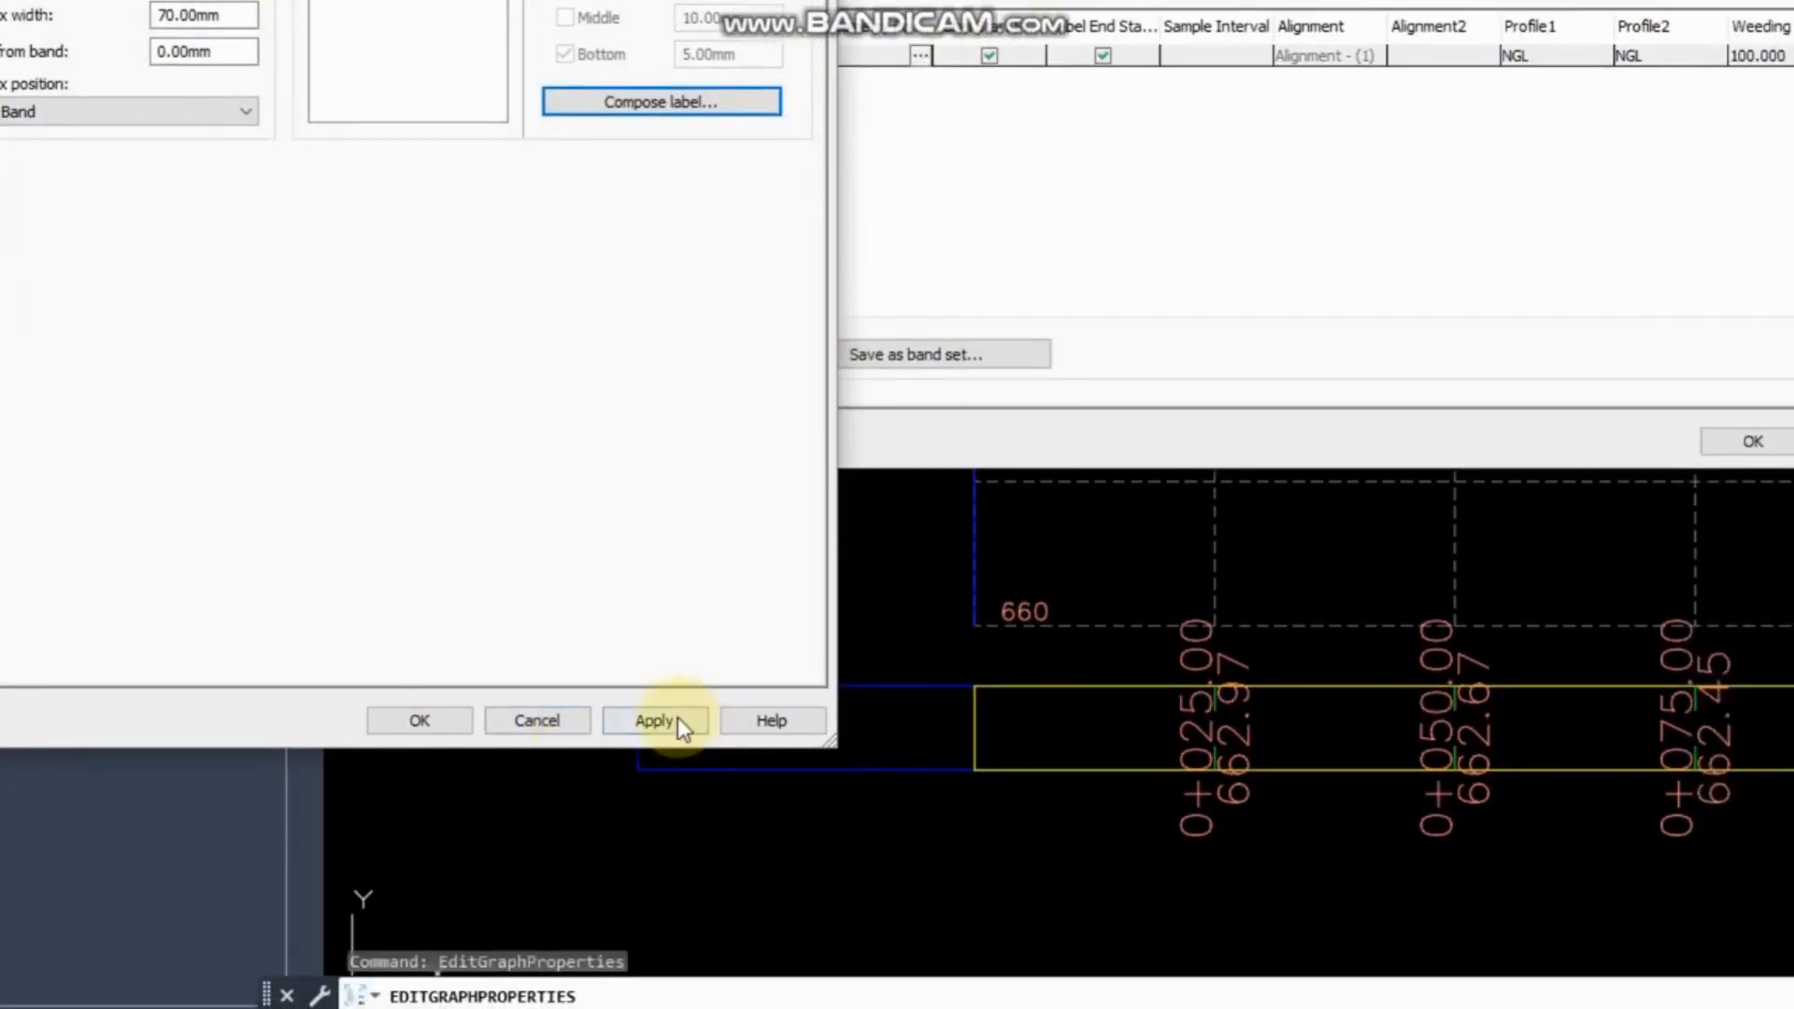
pyautogui.click(772, 805)
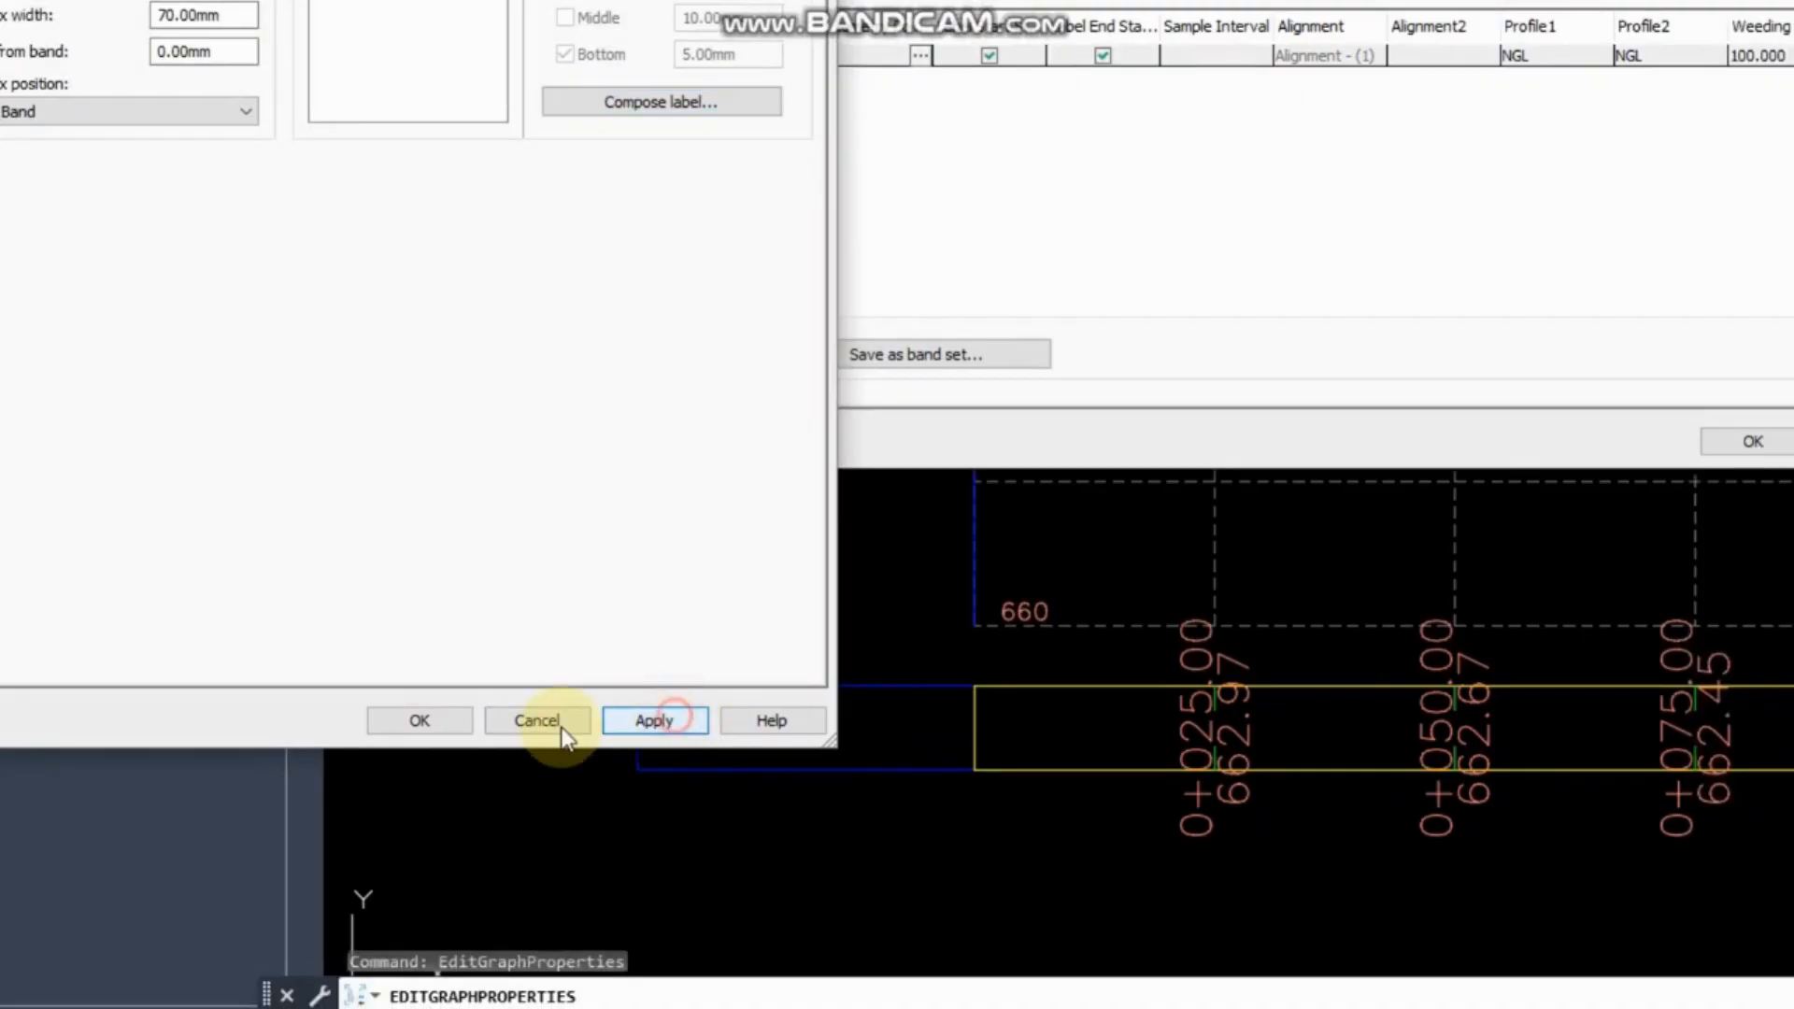
pyautogui.click(544, 809)
pyautogui.click(576, 138)
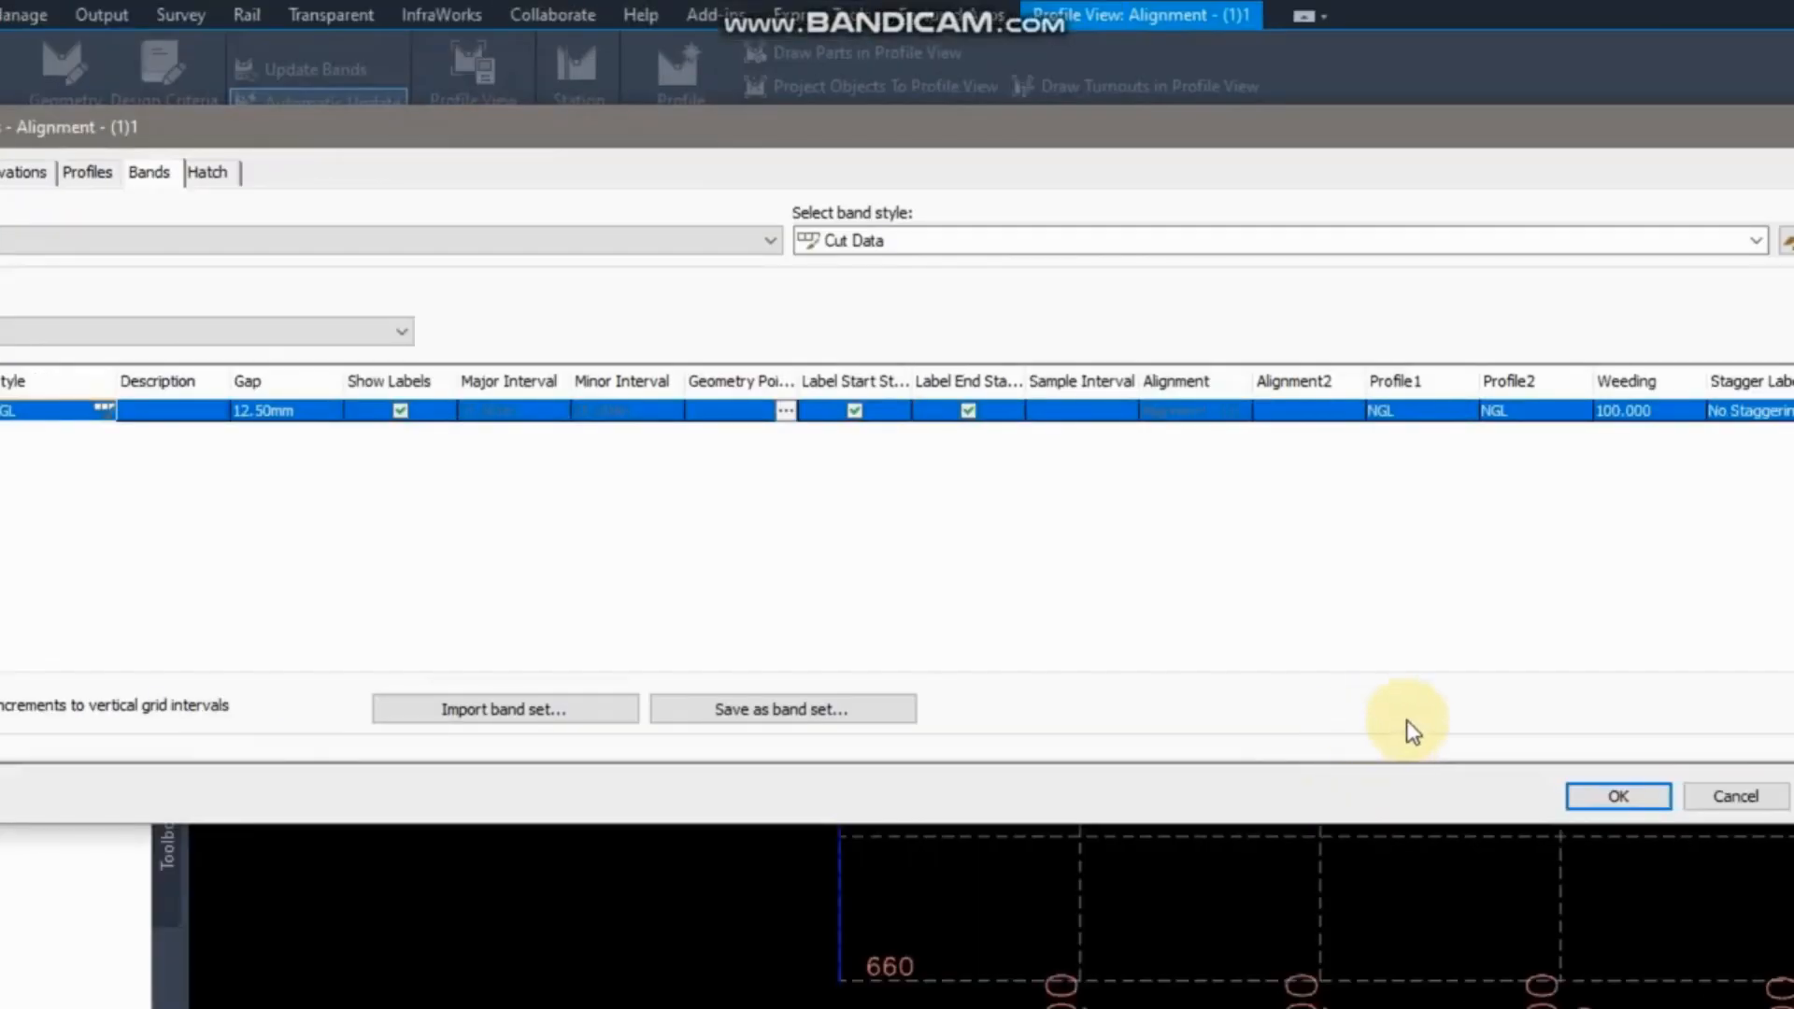
pyautogui.click(1443, 707)
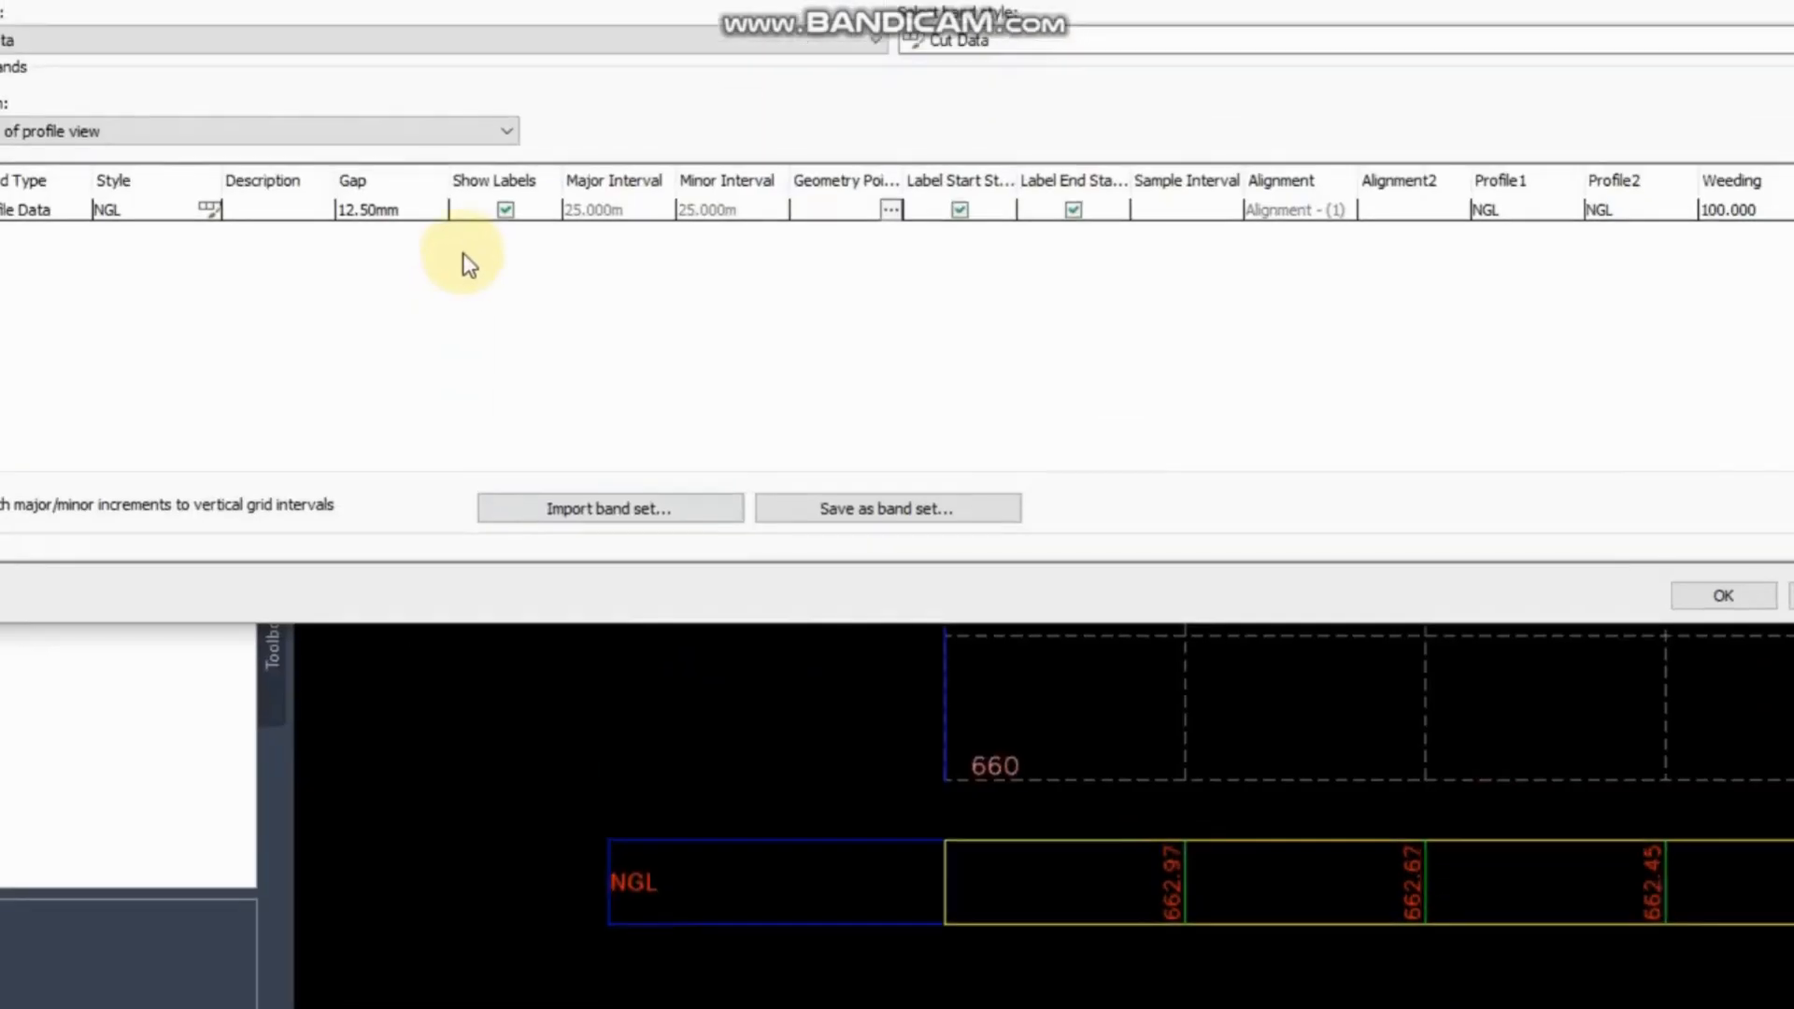
# Set the NGL band's gap to 0 mm and accept the profile view properties.
pyautogui.click(452, 264)
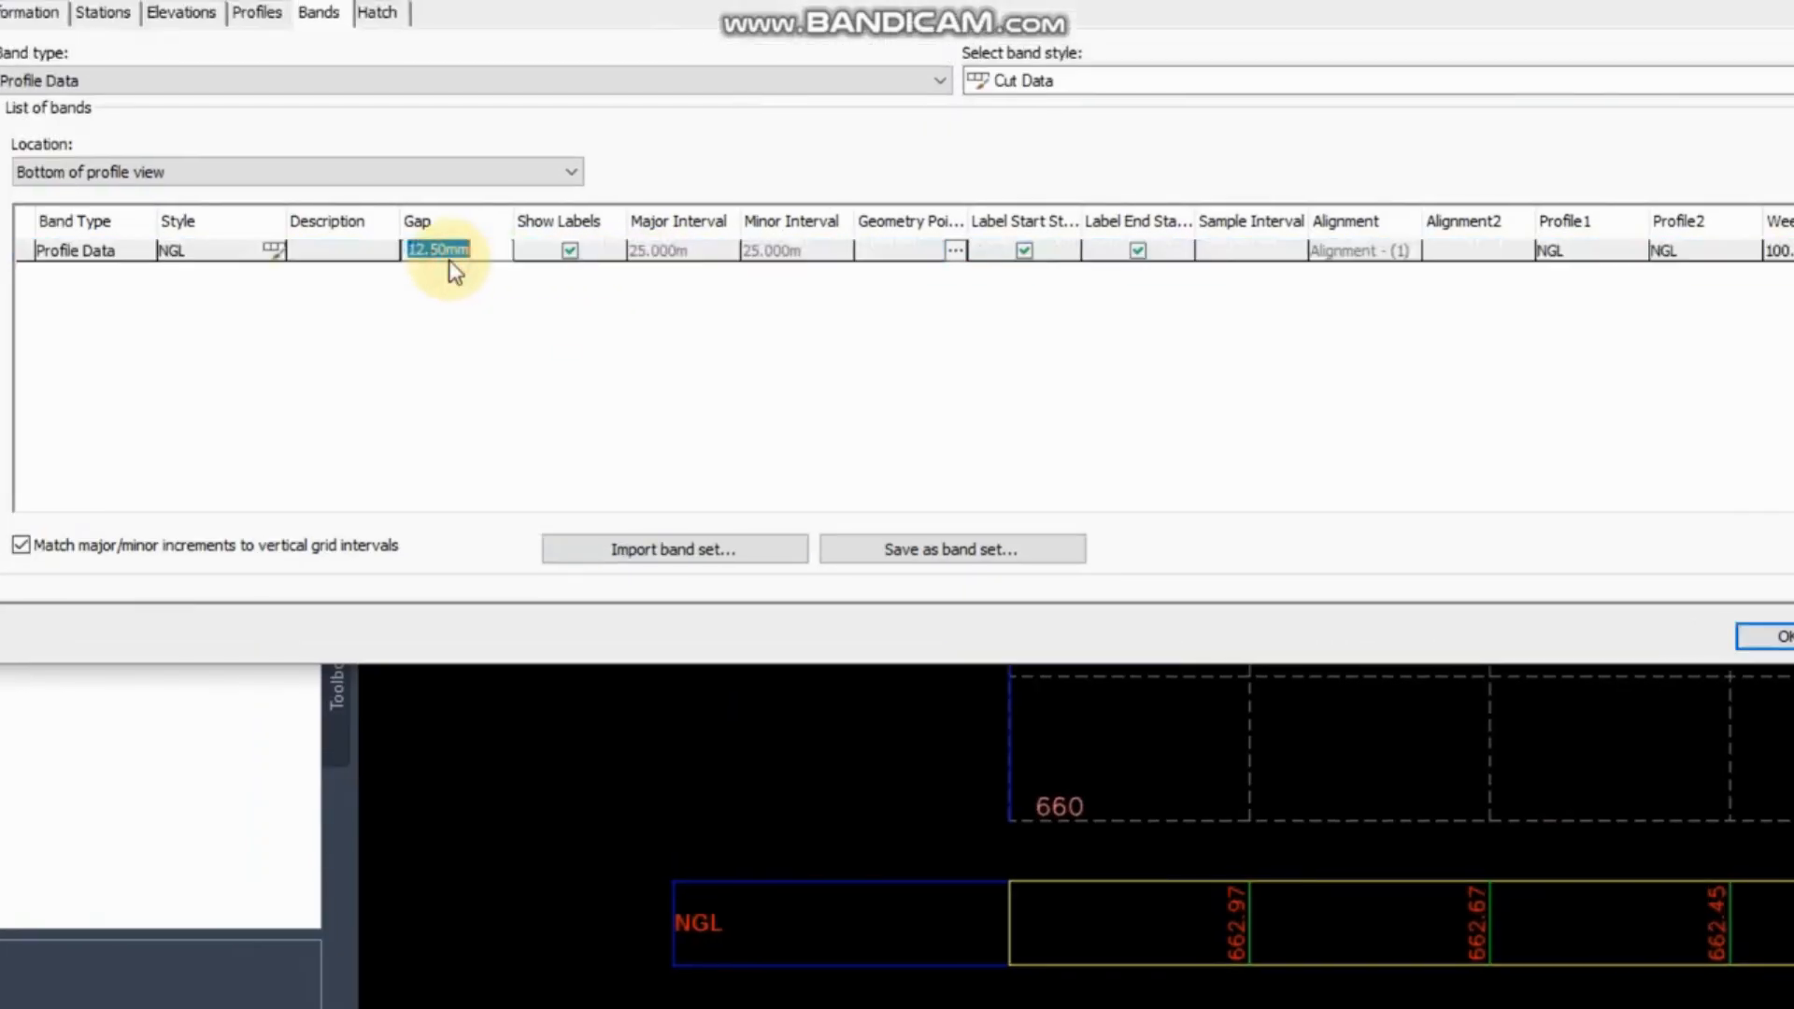
pyautogui.write('0')
pyautogui.click(1456, 641)
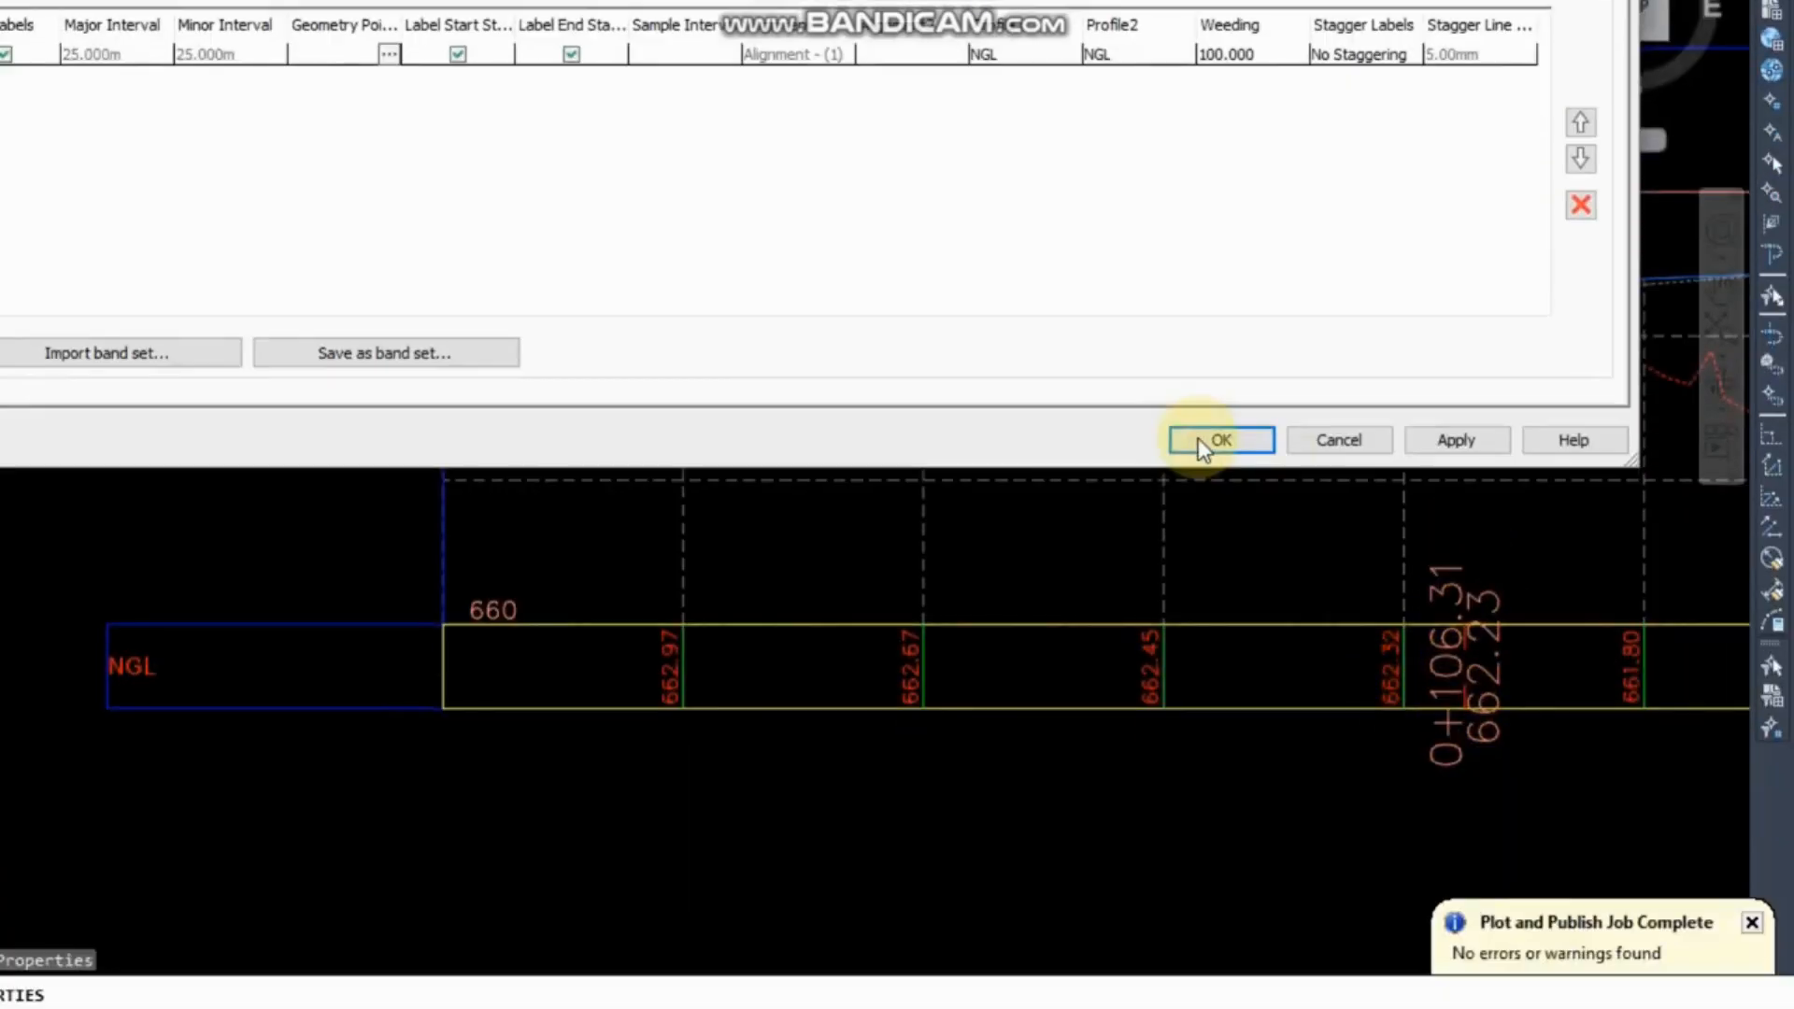
pyautogui.click(1221, 492)
# Examine the NGL band's elevation labels along the profile view, including the labels between the major stations.
pyautogui.scroll(-8, 459, 582)
pyautogui.scroll(5, 1281, 608)
pyautogui.moveTo(372, 553); pyautogui.dragTo(1290, 605, button='middle')
pyautogui.scroll(2, 306, 606)
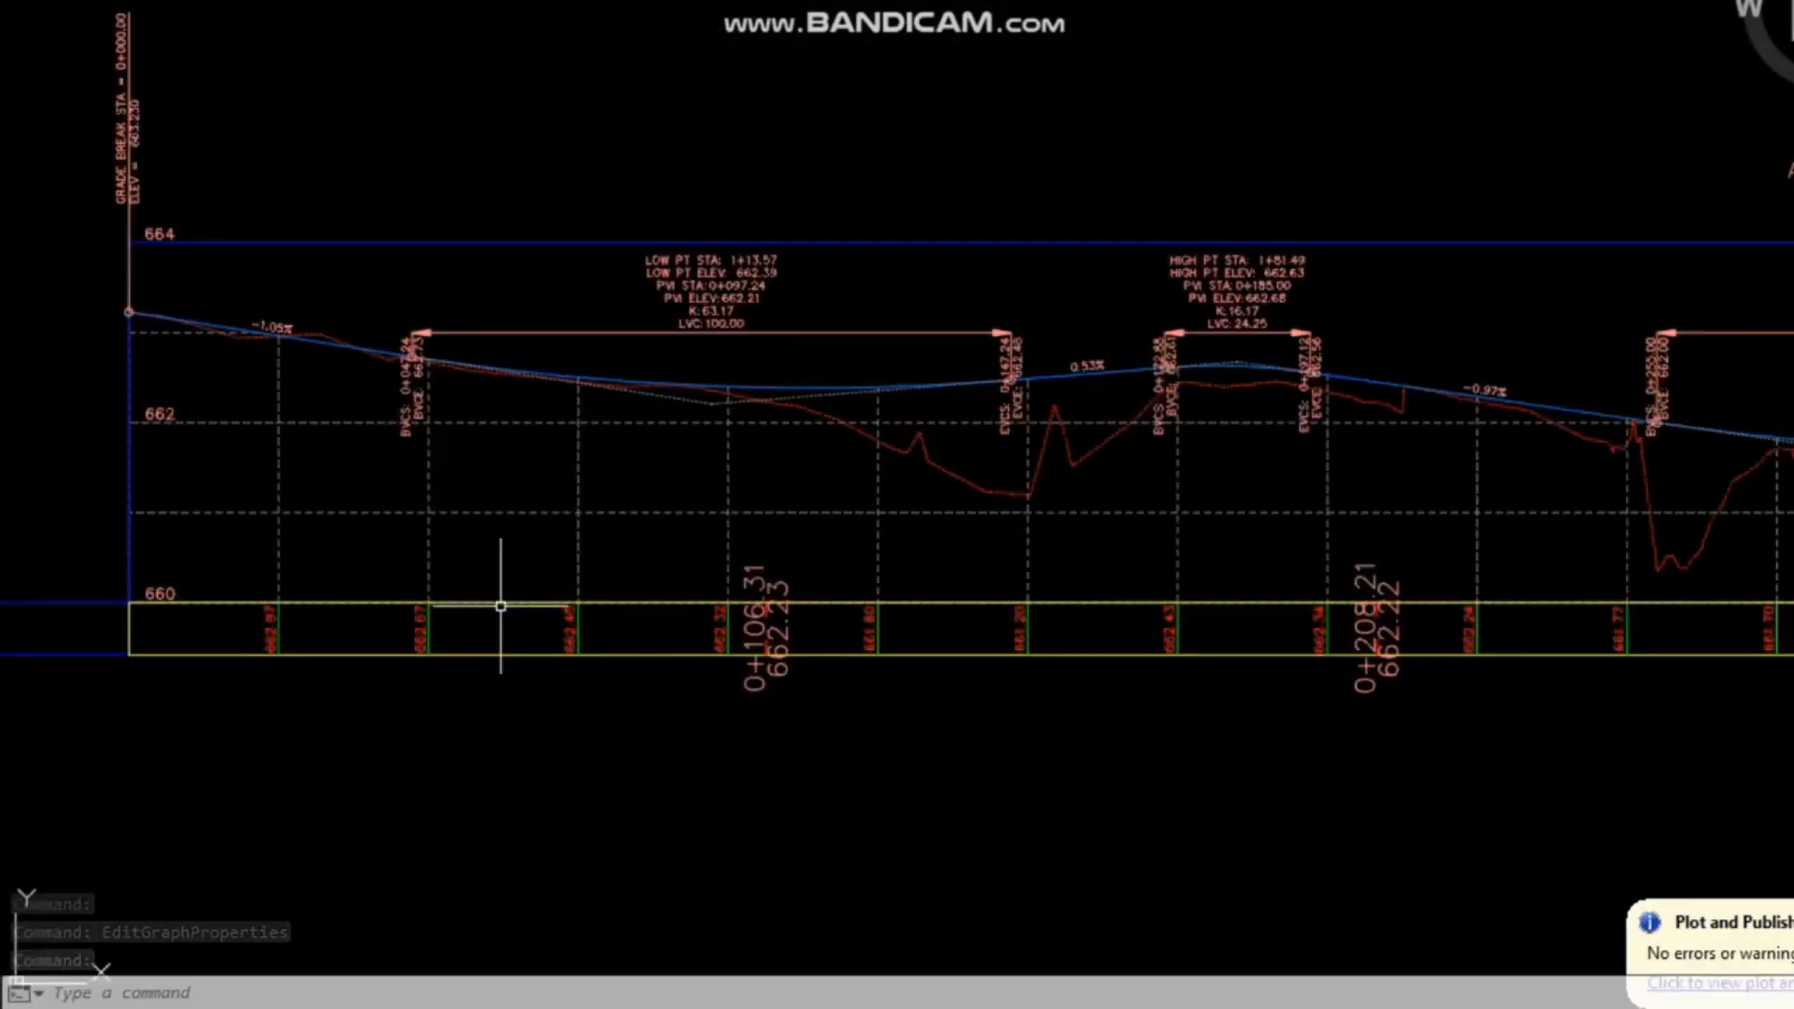
pyautogui.scroll(2, 501, 606)
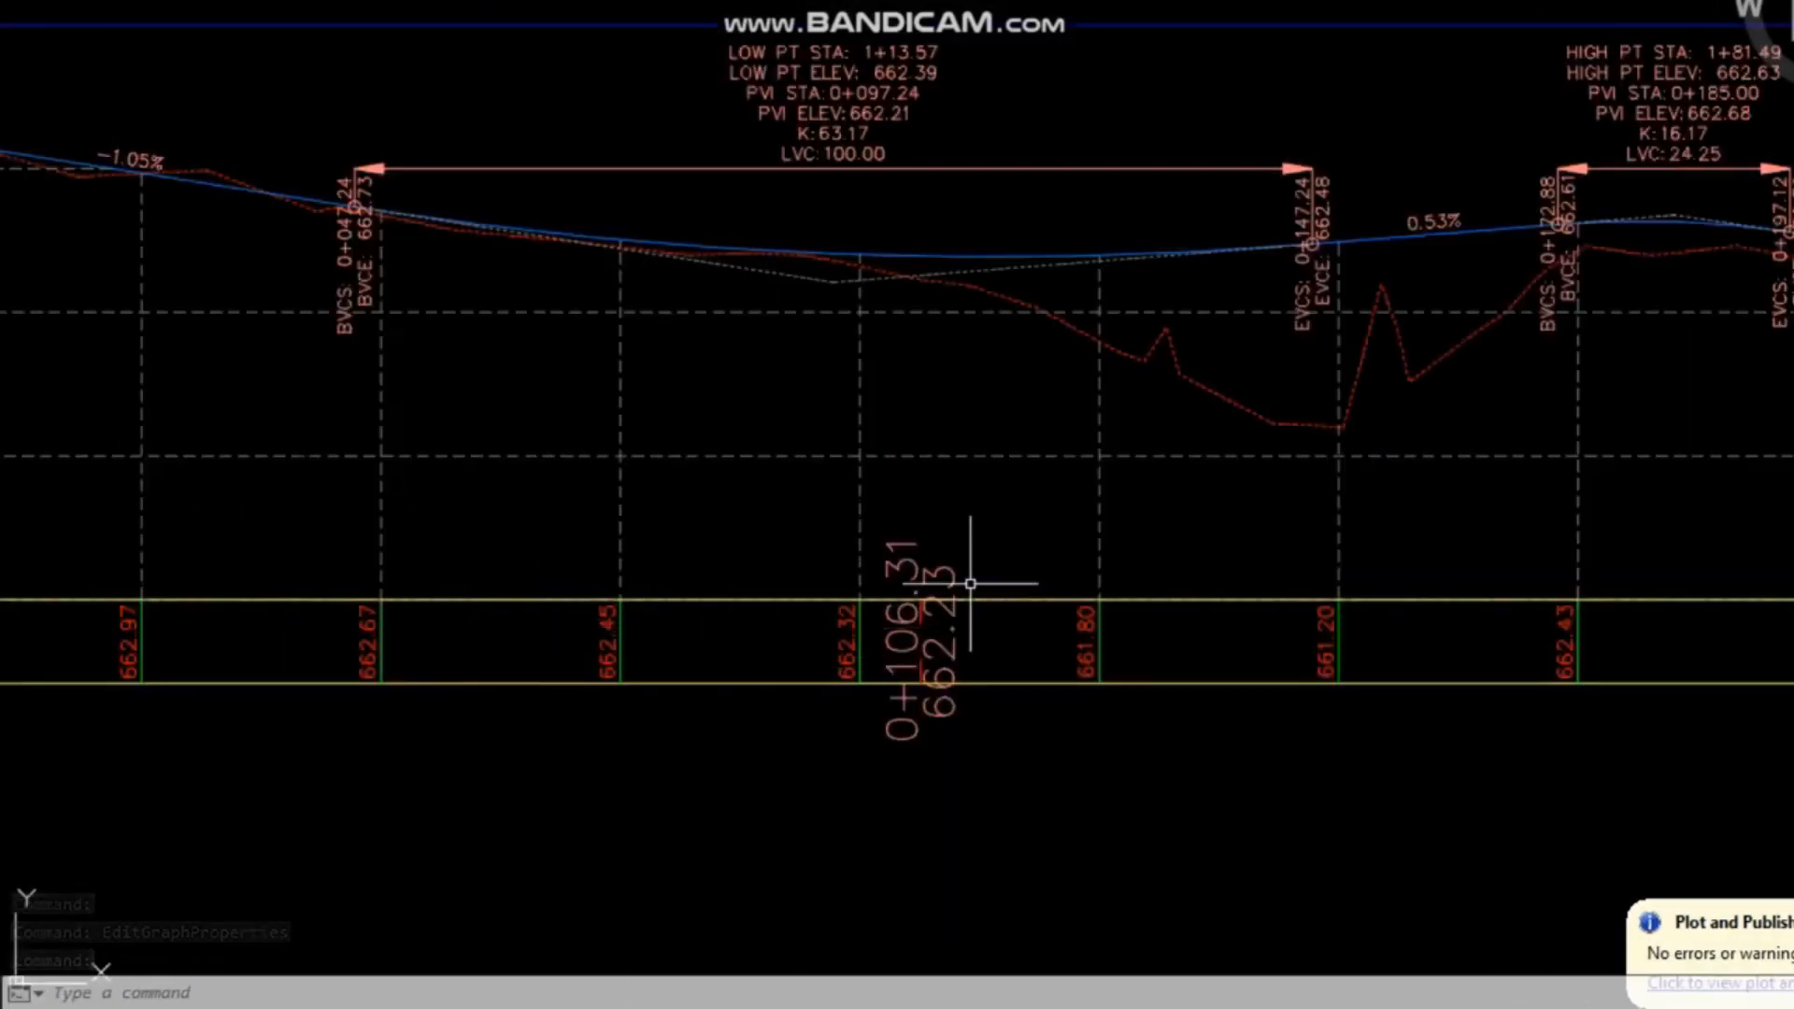
pyautogui.scroll(-2, 1628, 700)
pyautogui.moveTo(388, 619); pyautogui.dragTo(673, 637, button='middle')
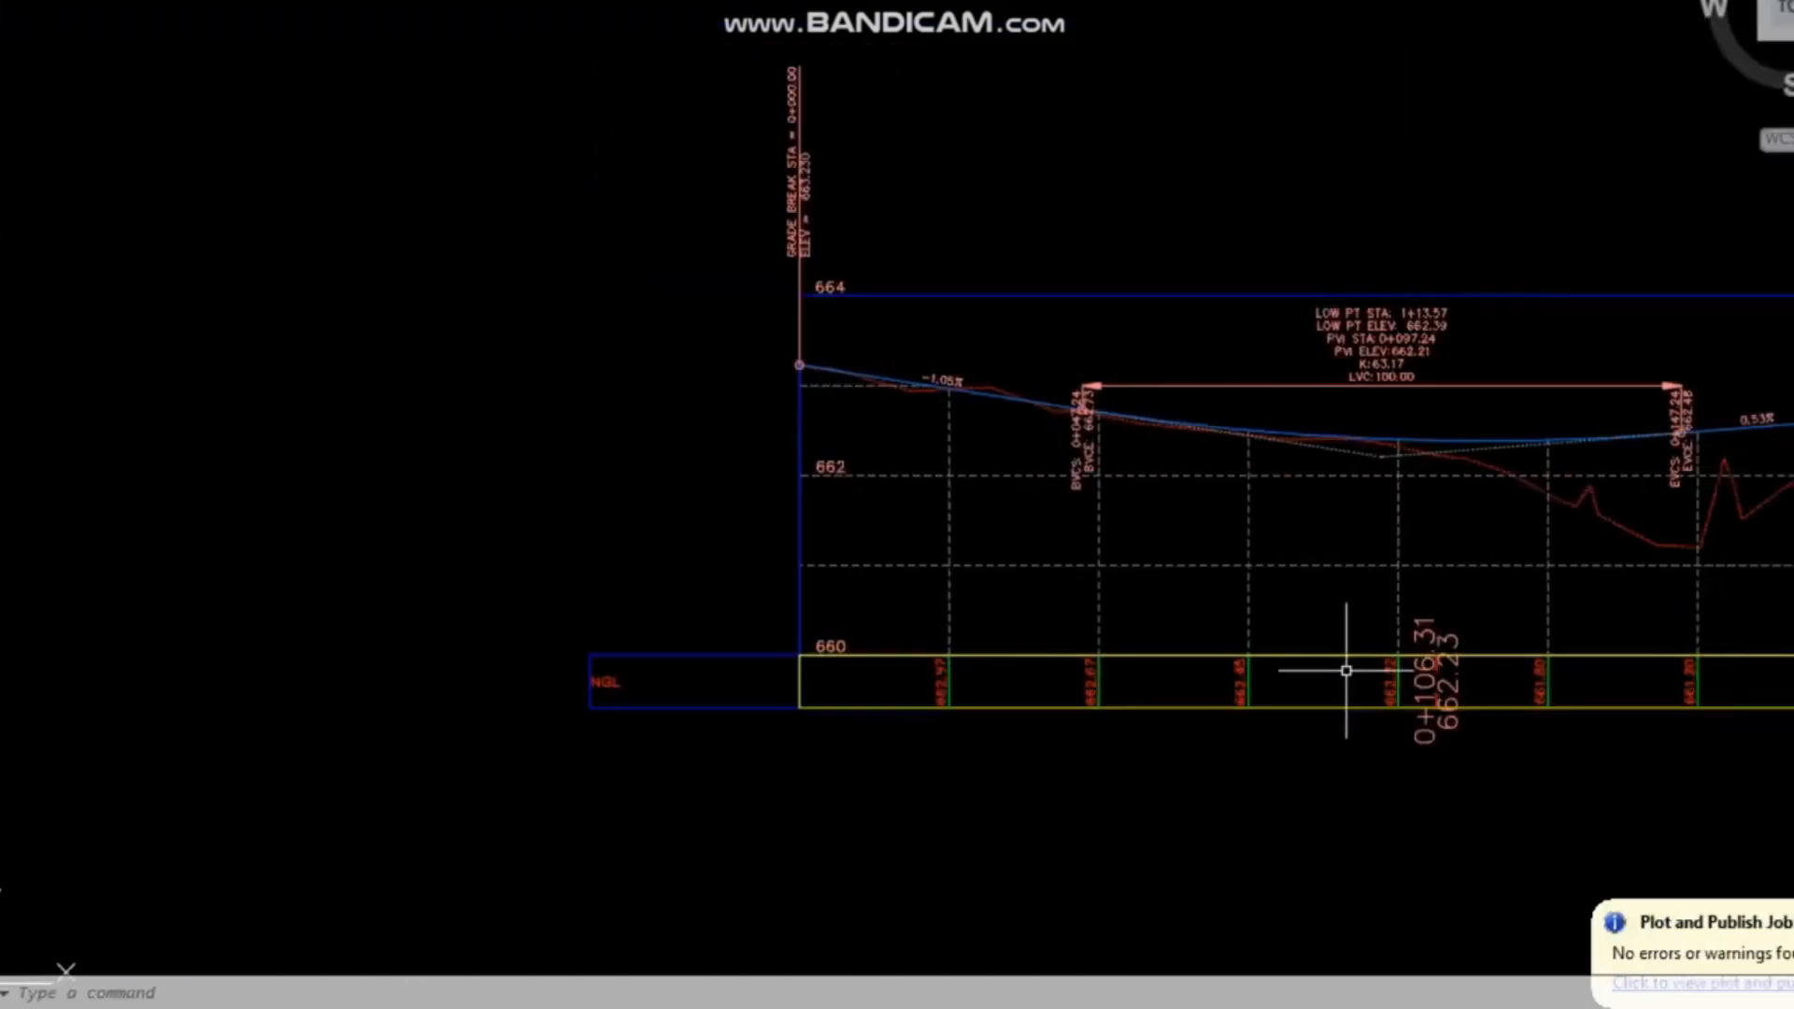
pyautogui.moveTo(1438, 673); pyautogui.dragTo(1236, 692, button='middle')
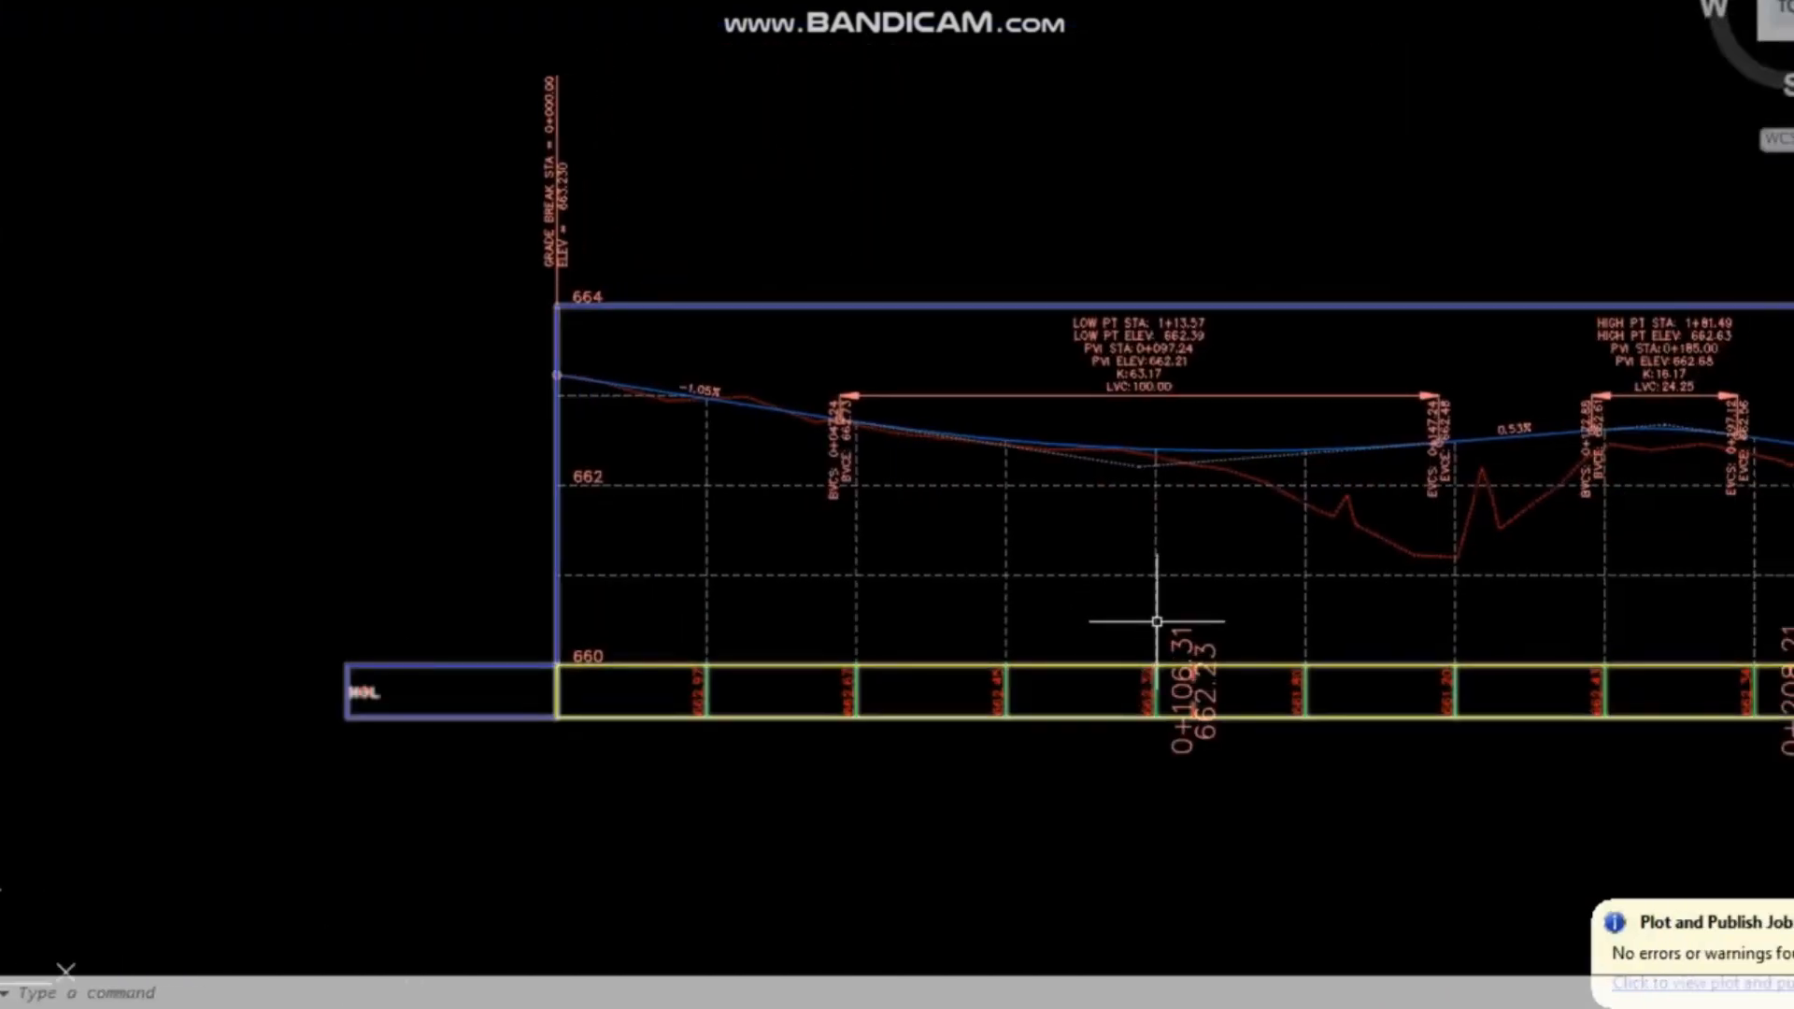
pyautogui.scroll(2, 1086, 666)
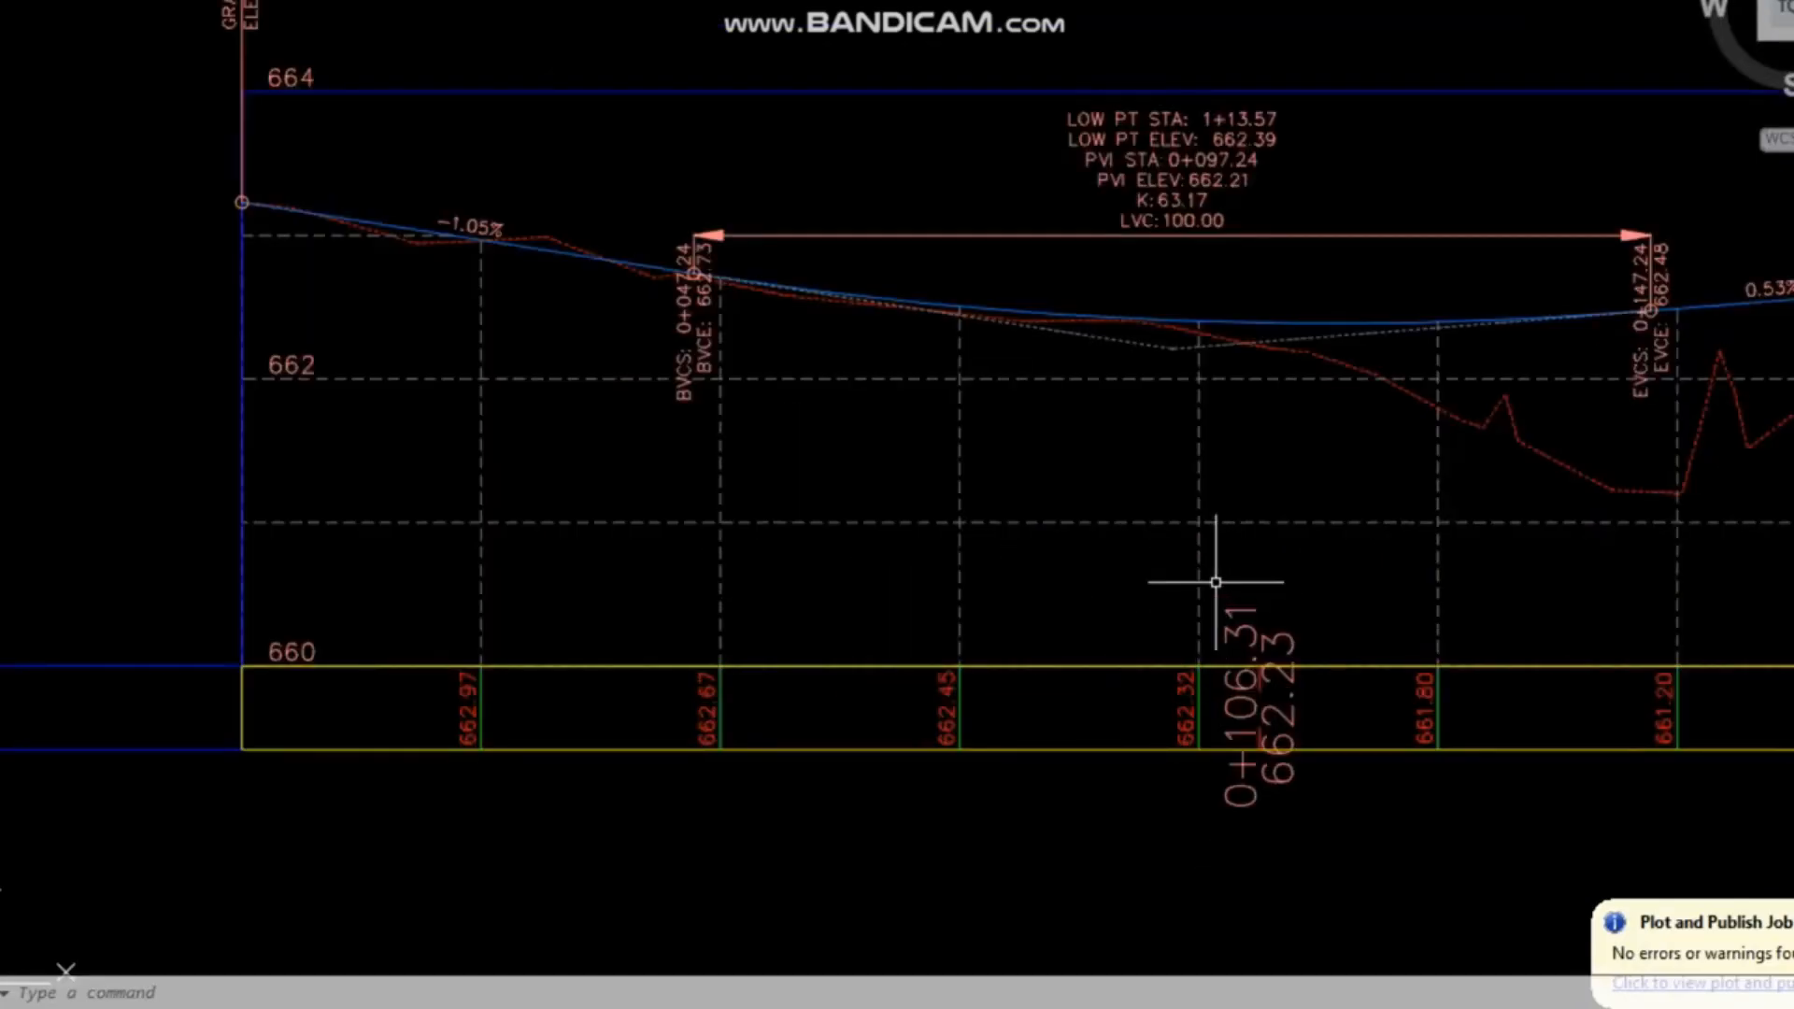
# Reopen the profile view properties and open the NGL band style's label composer for Major Station.
pyautogui.click(1216, 581)
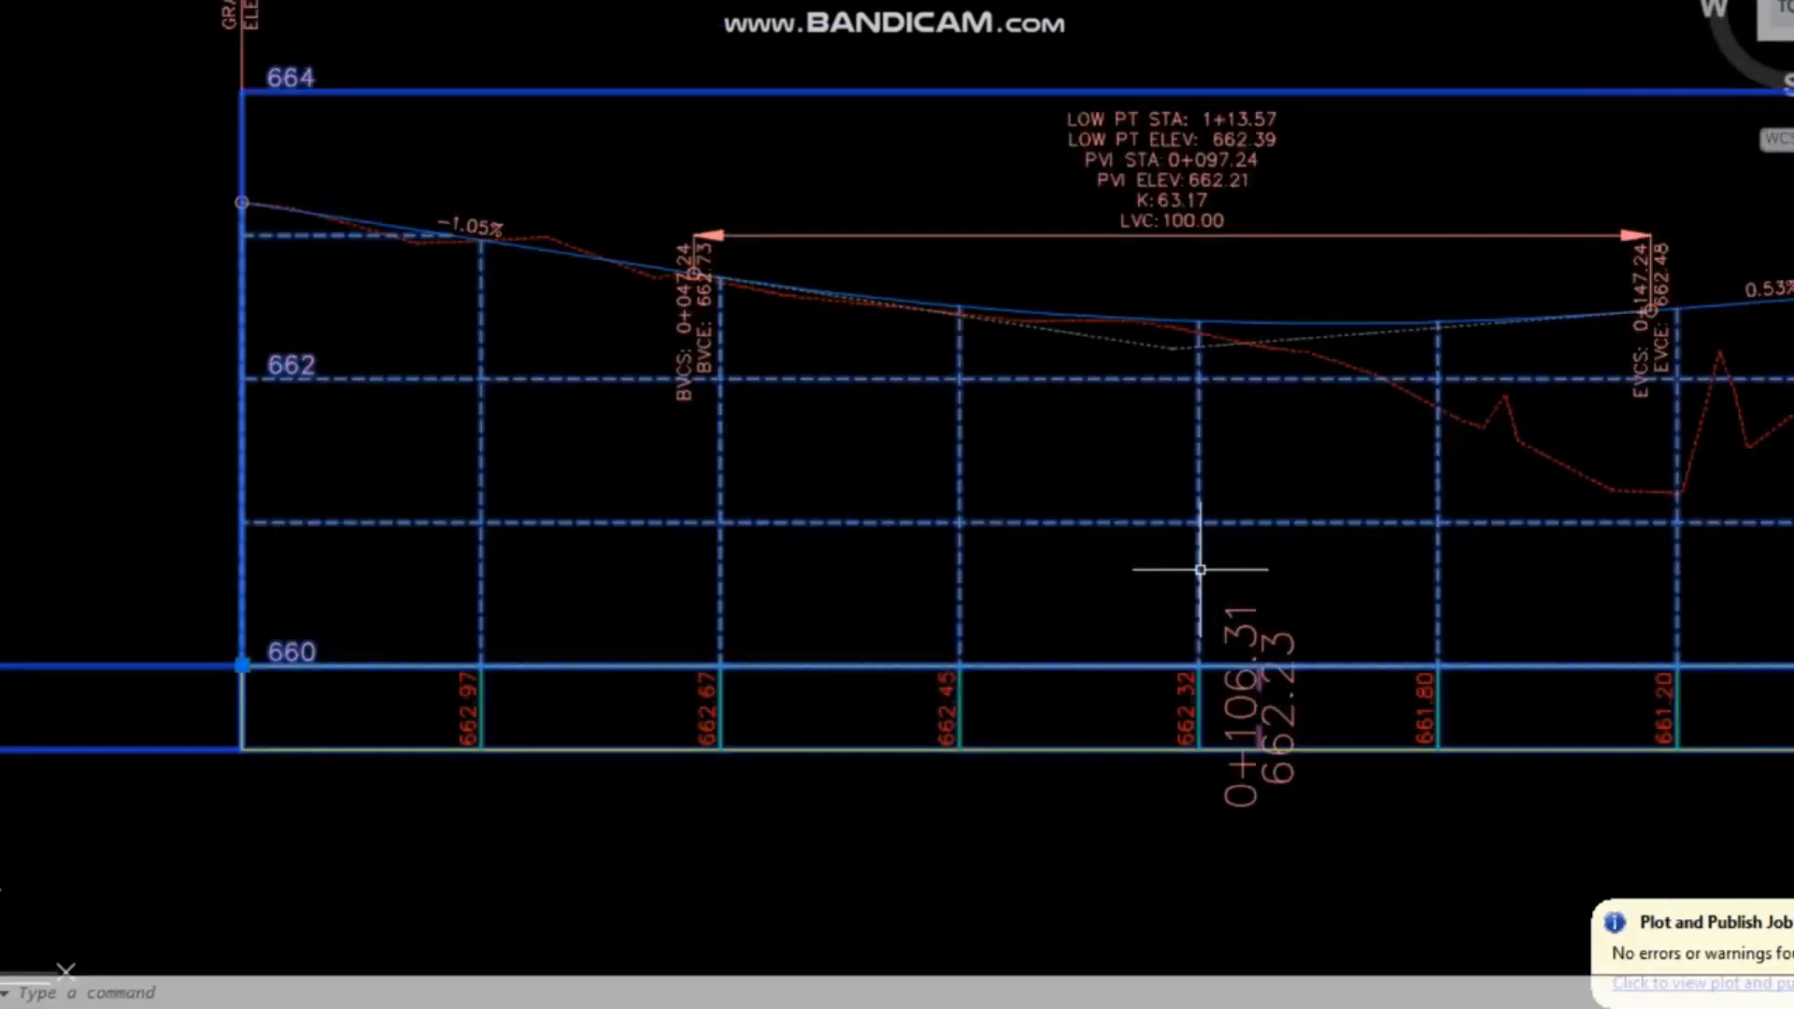
pyautogui.rightClick(1196, 570)
pyautogui.click(1327, 359)
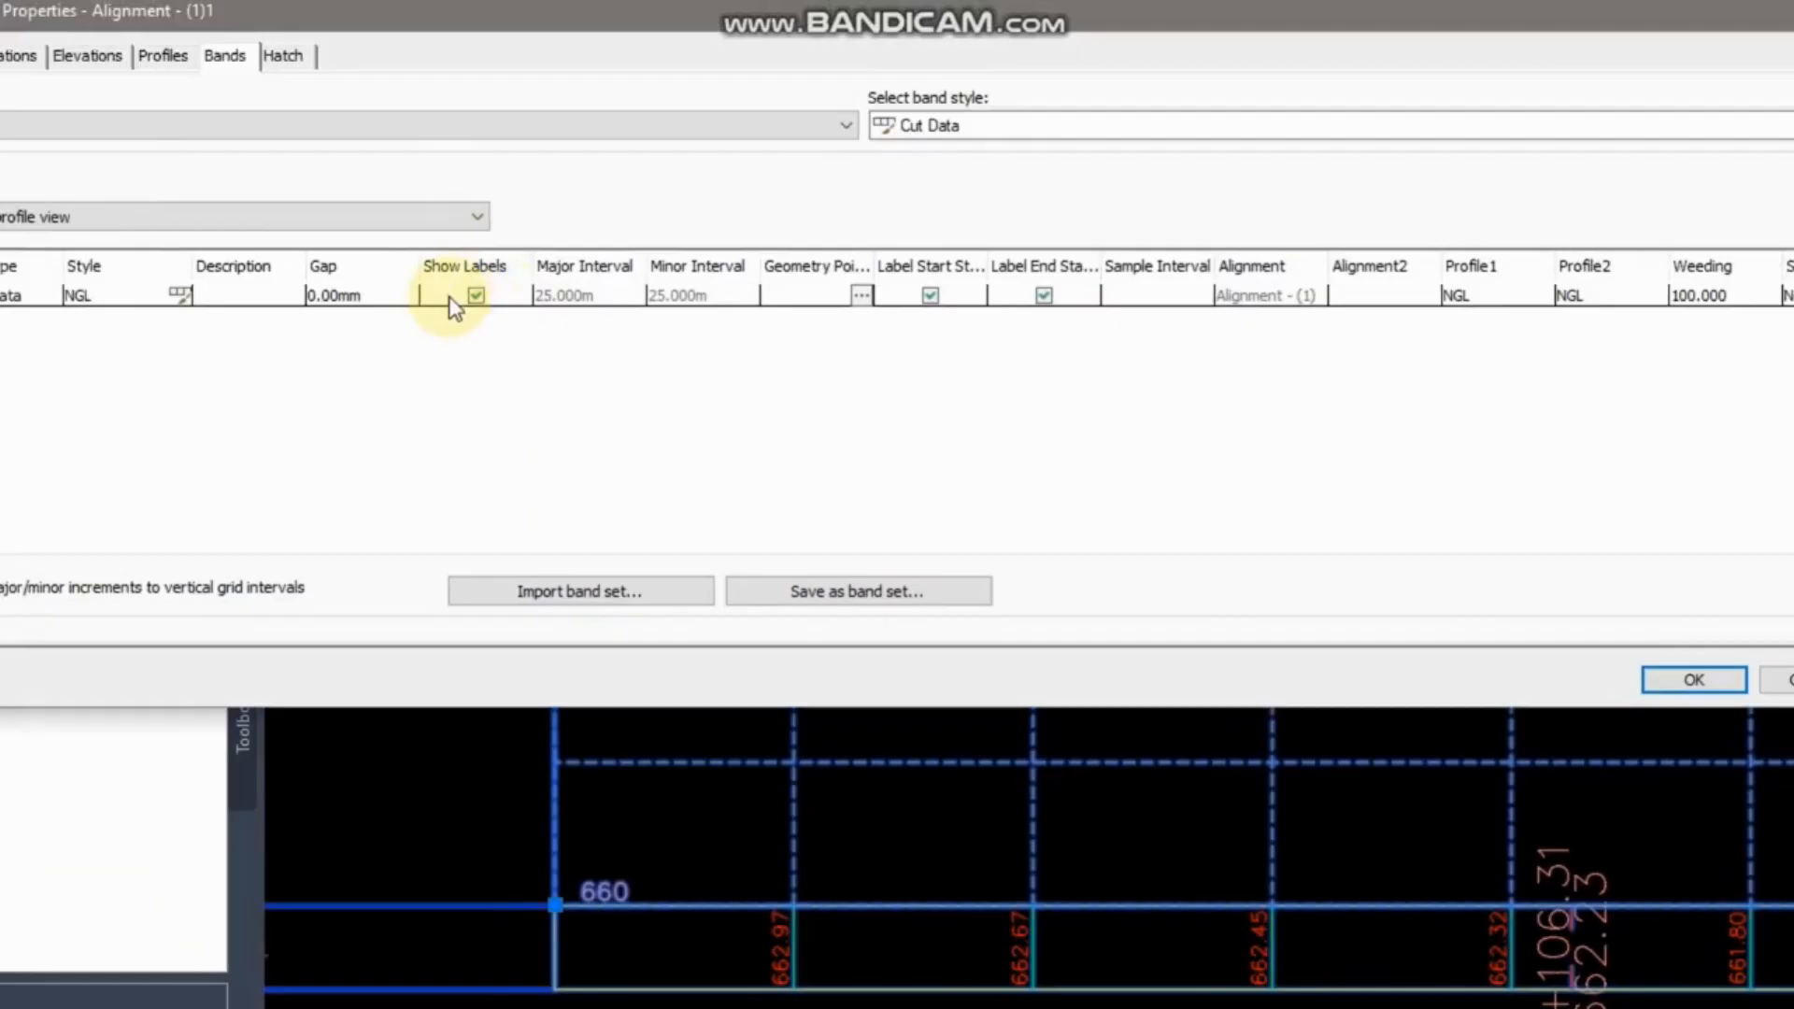
pyautogui.click(187, 295)
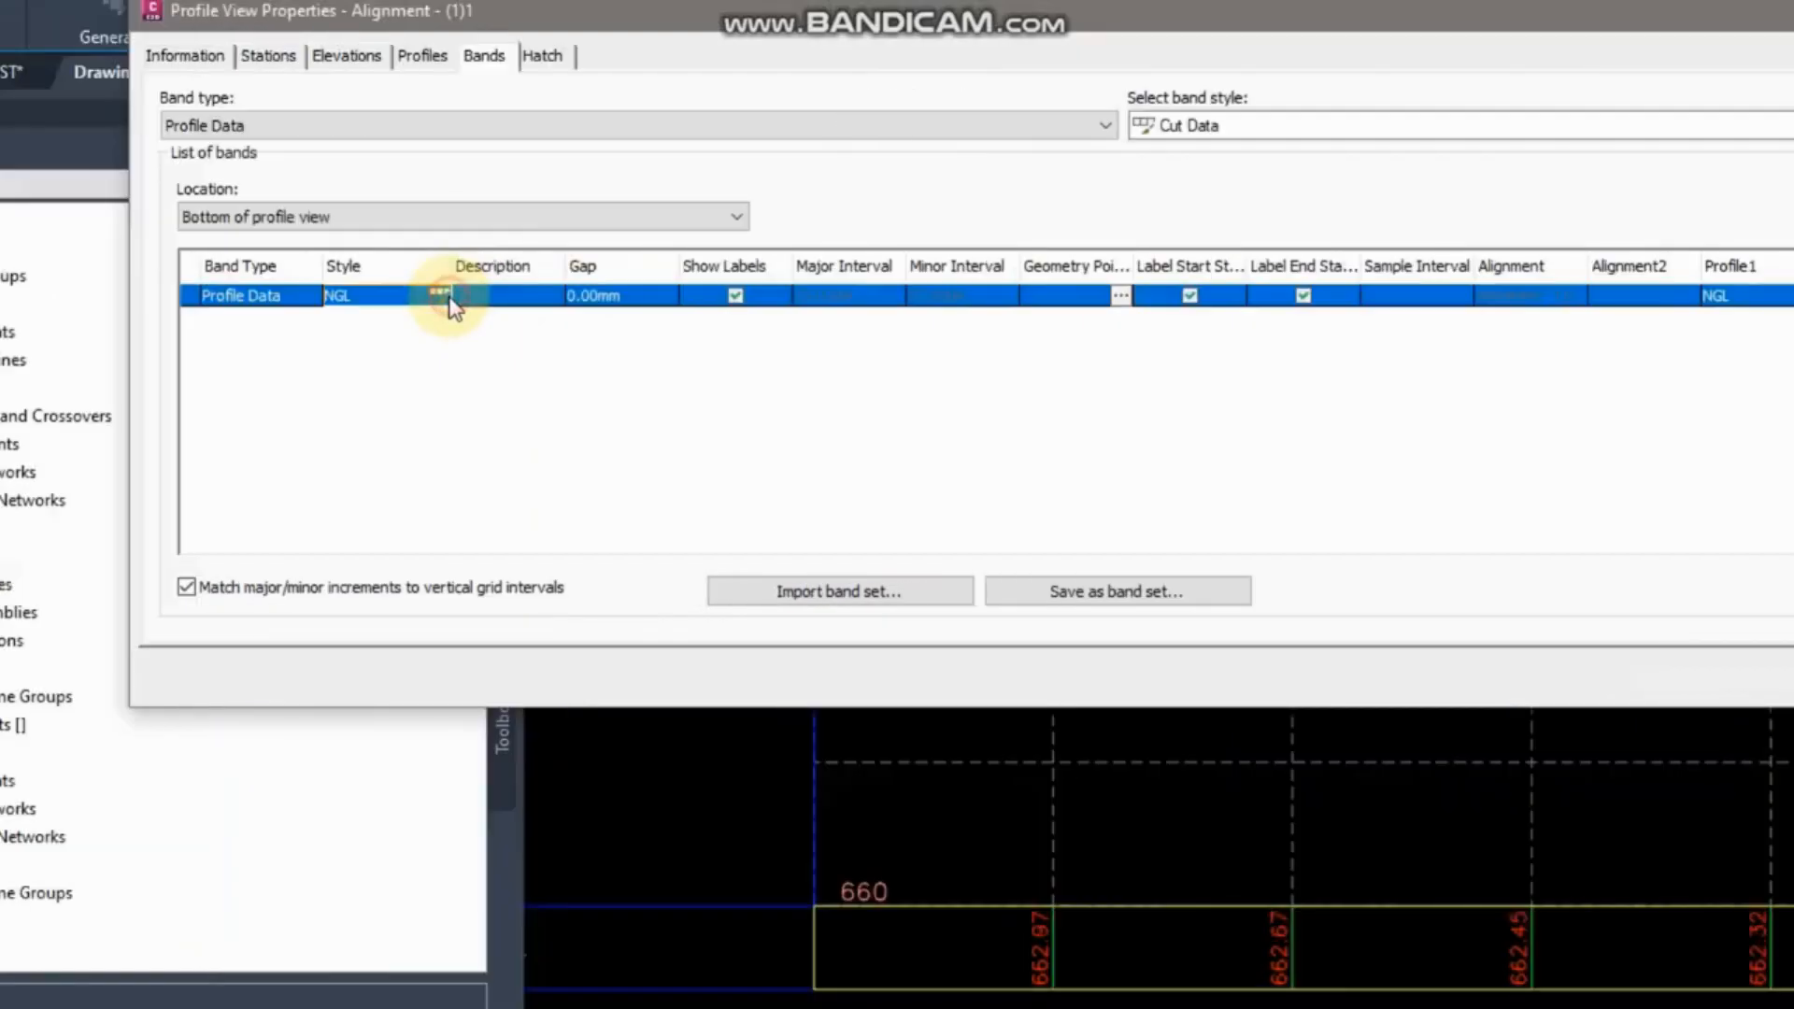
pyautogui.click(180, 295)
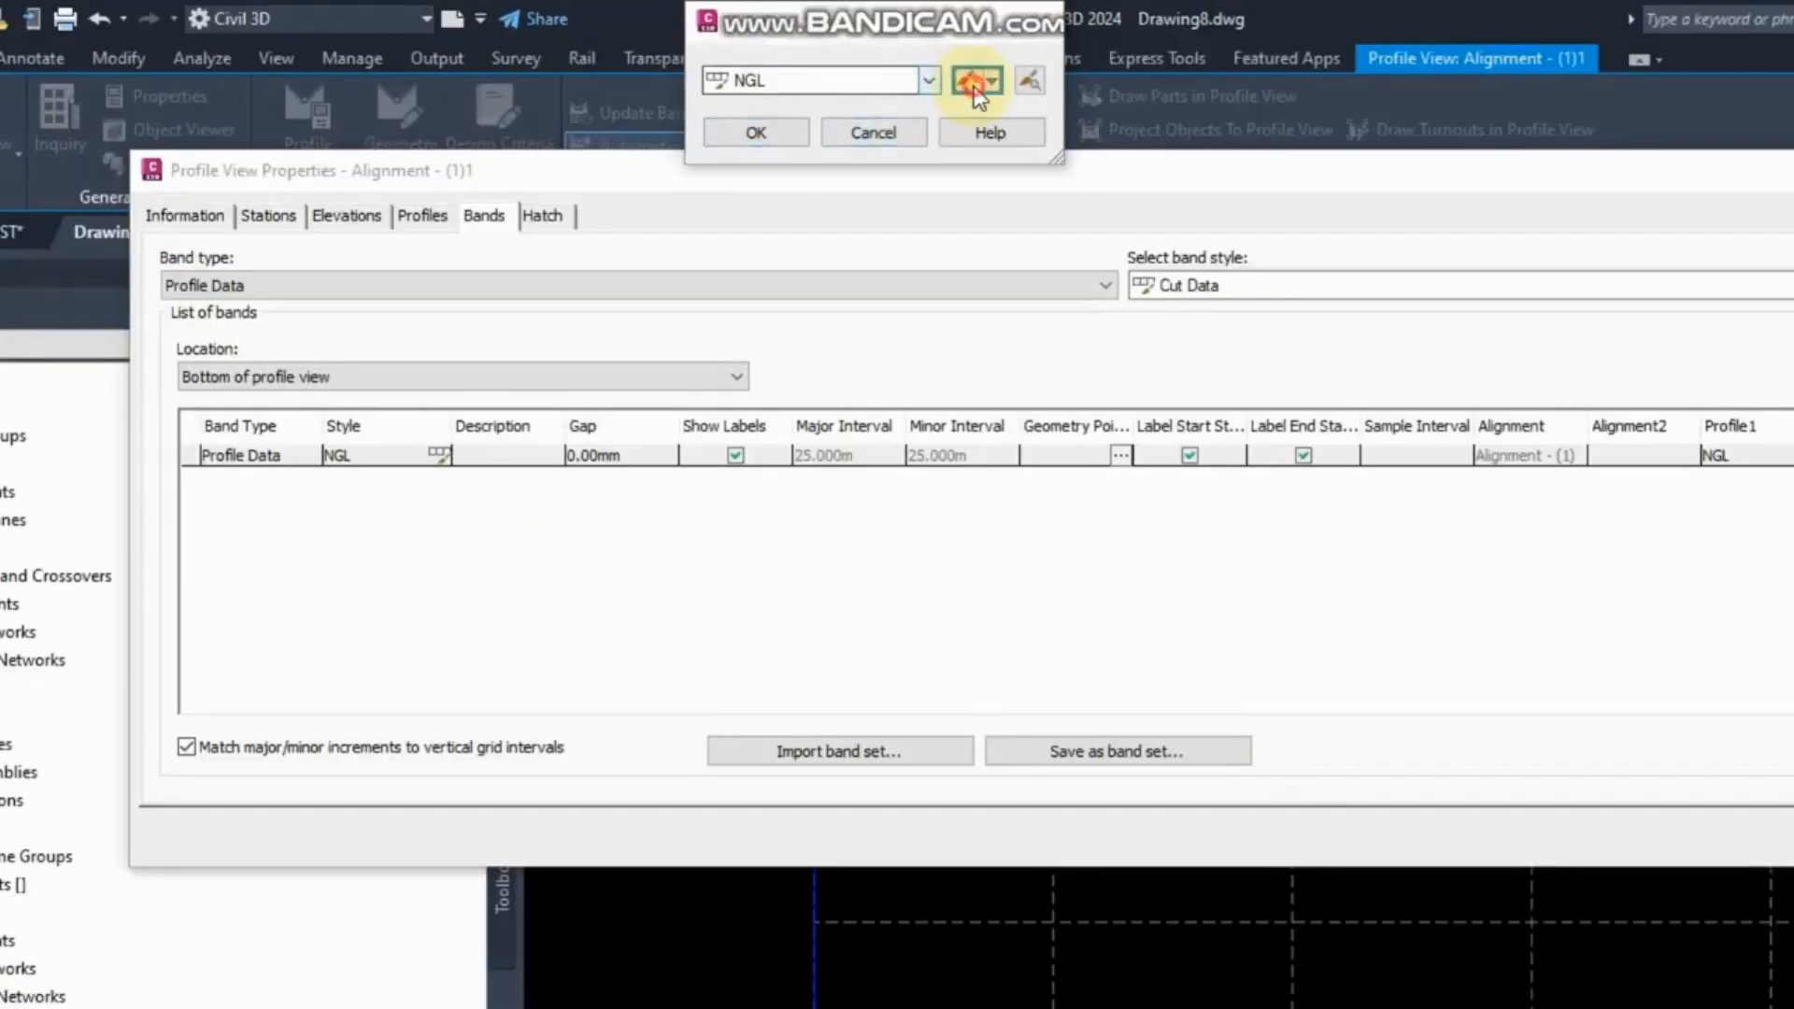
pyautogui.click(974, 86)
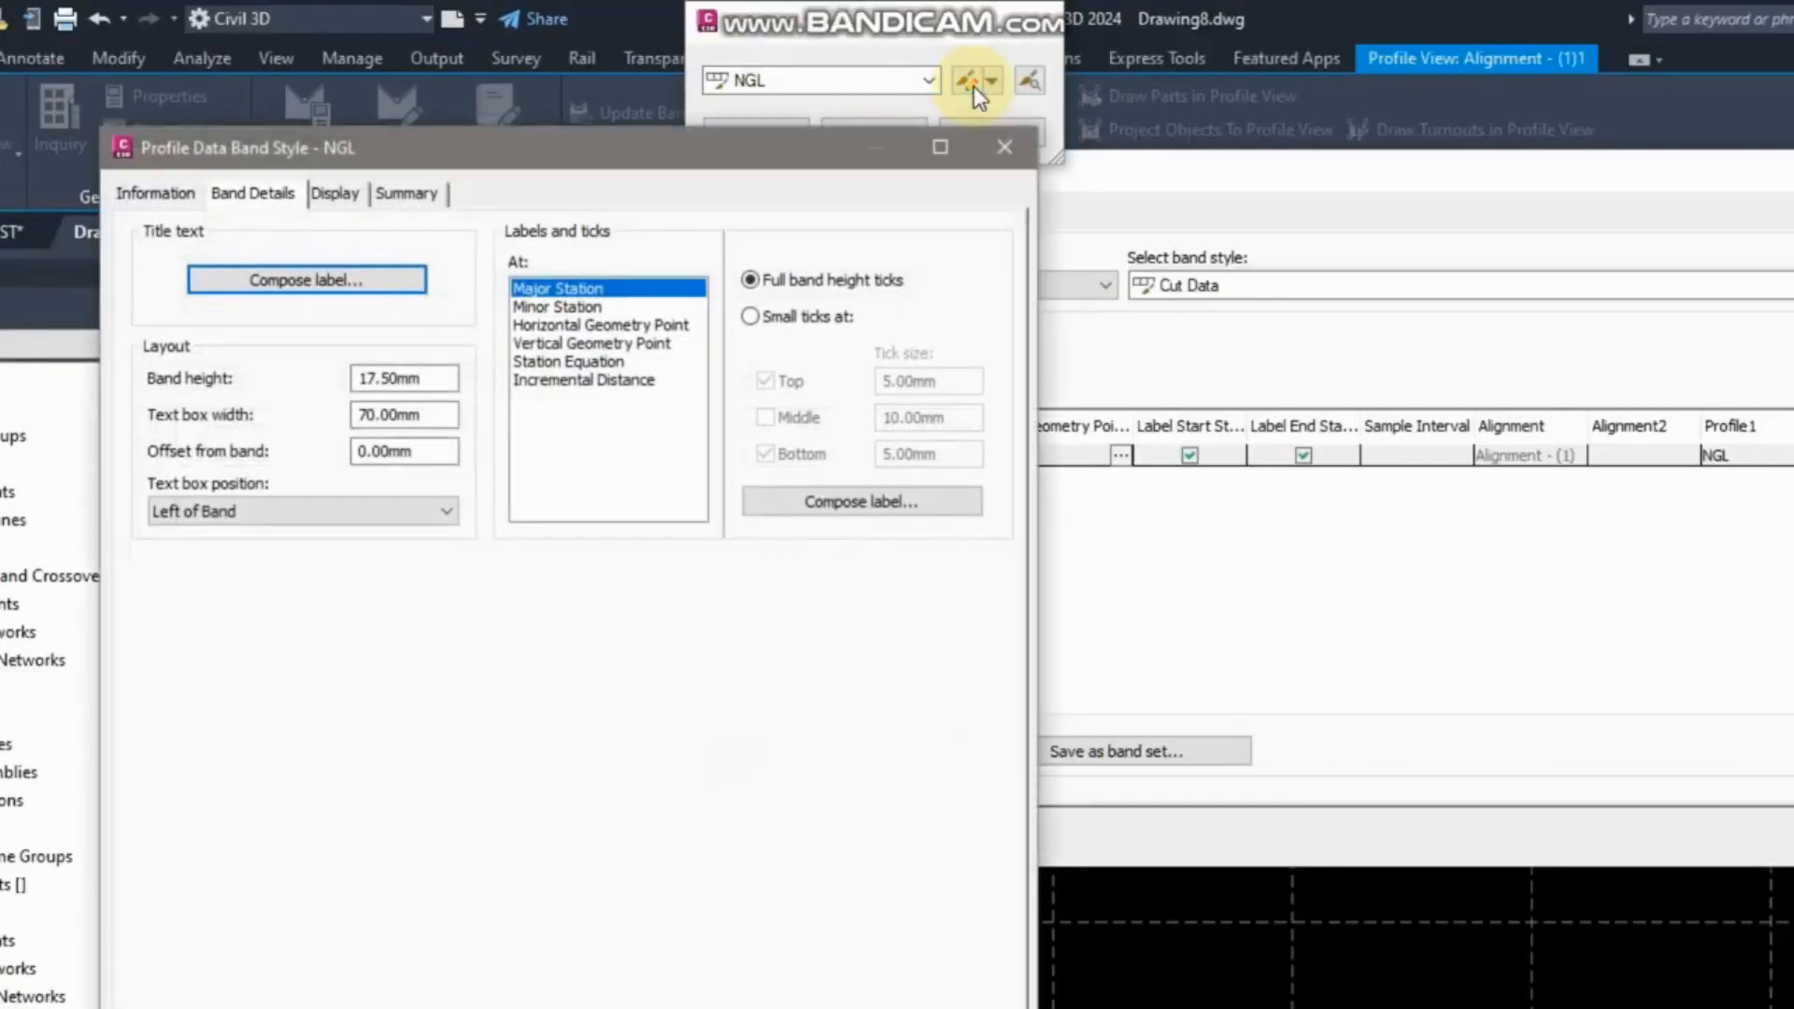
pyautogui.click(830, 505)
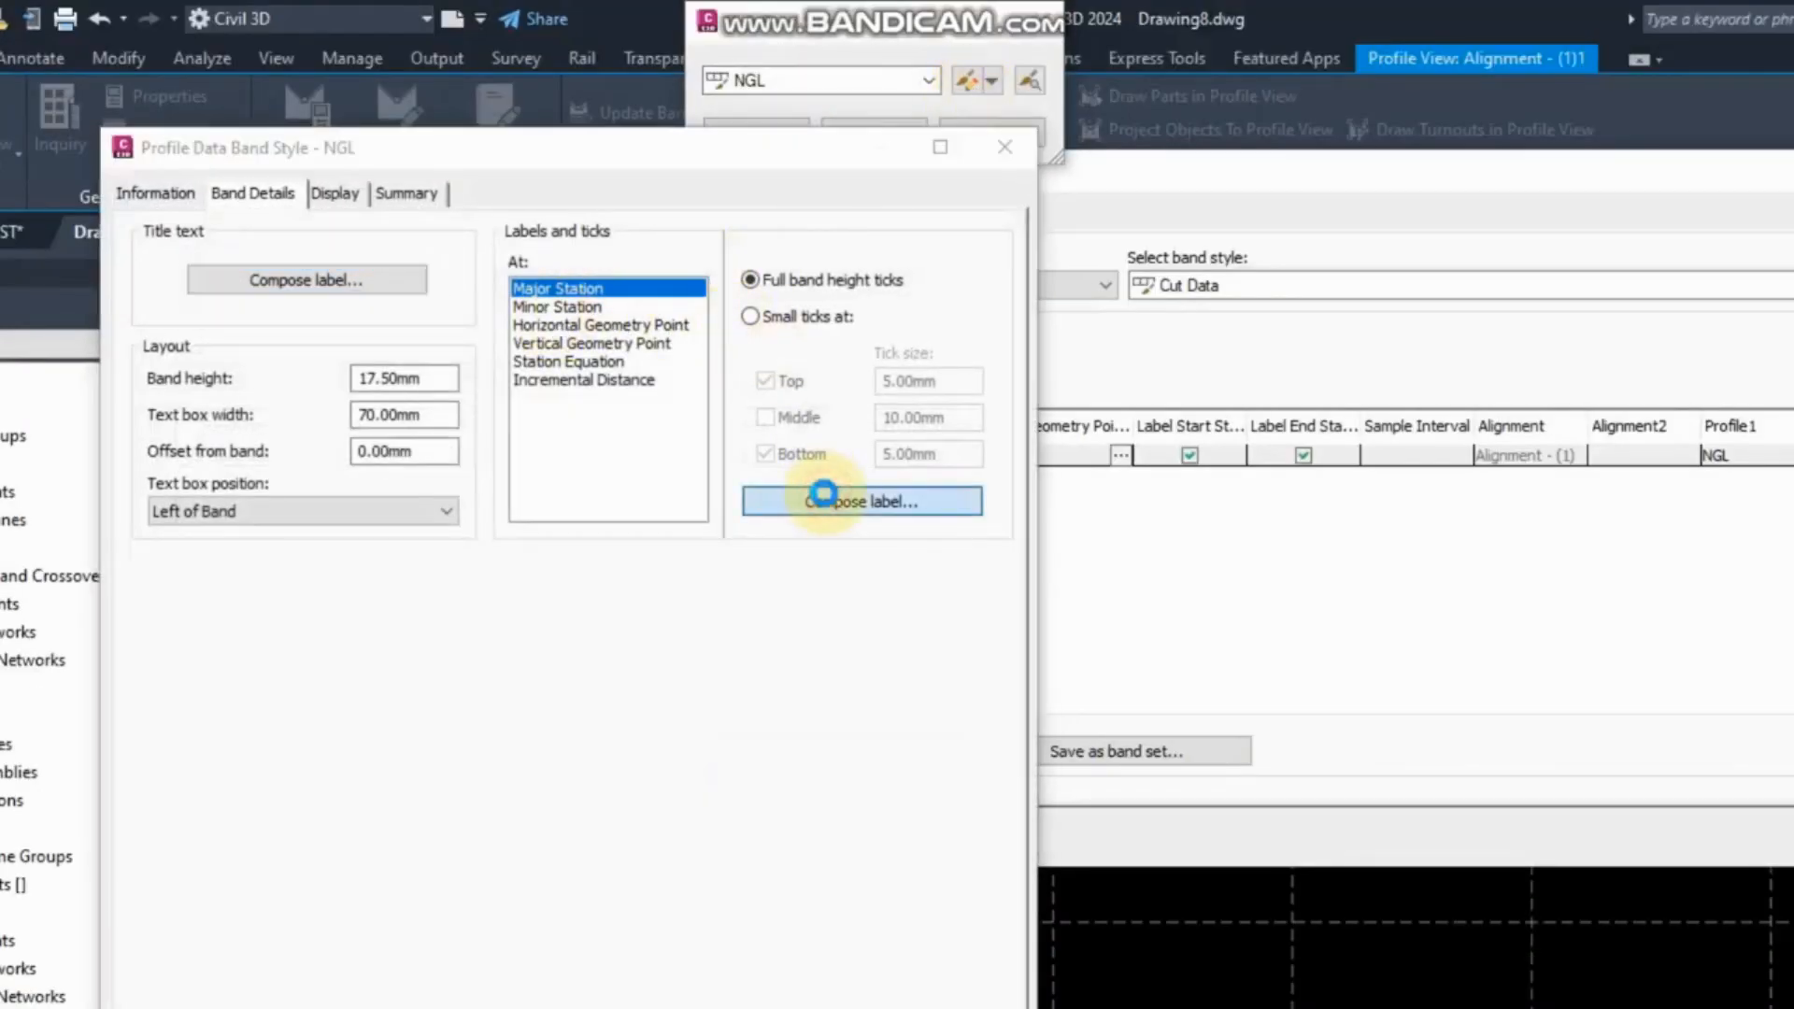
# Hide the labels at vertical and horizontal geometry points in the NGL band style and apply the change to the profile view.
pyautogui.click(289, 254)
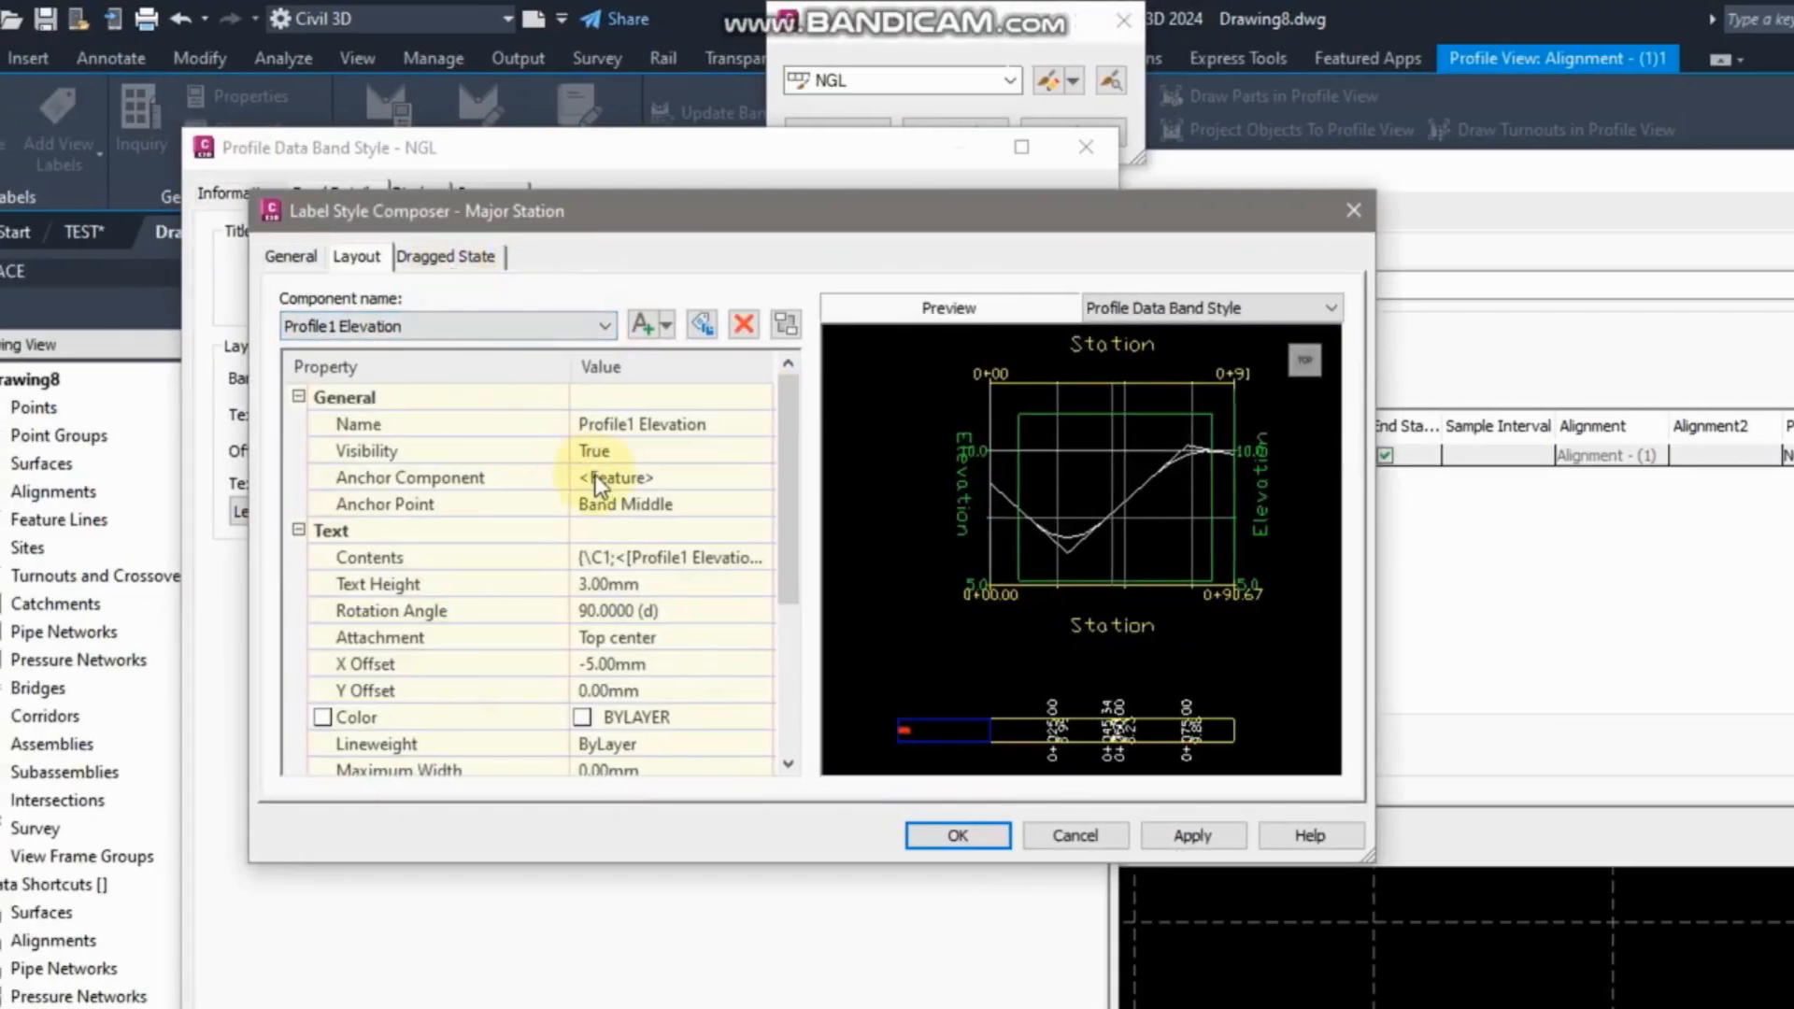
pyautogui.click(1353, 210)
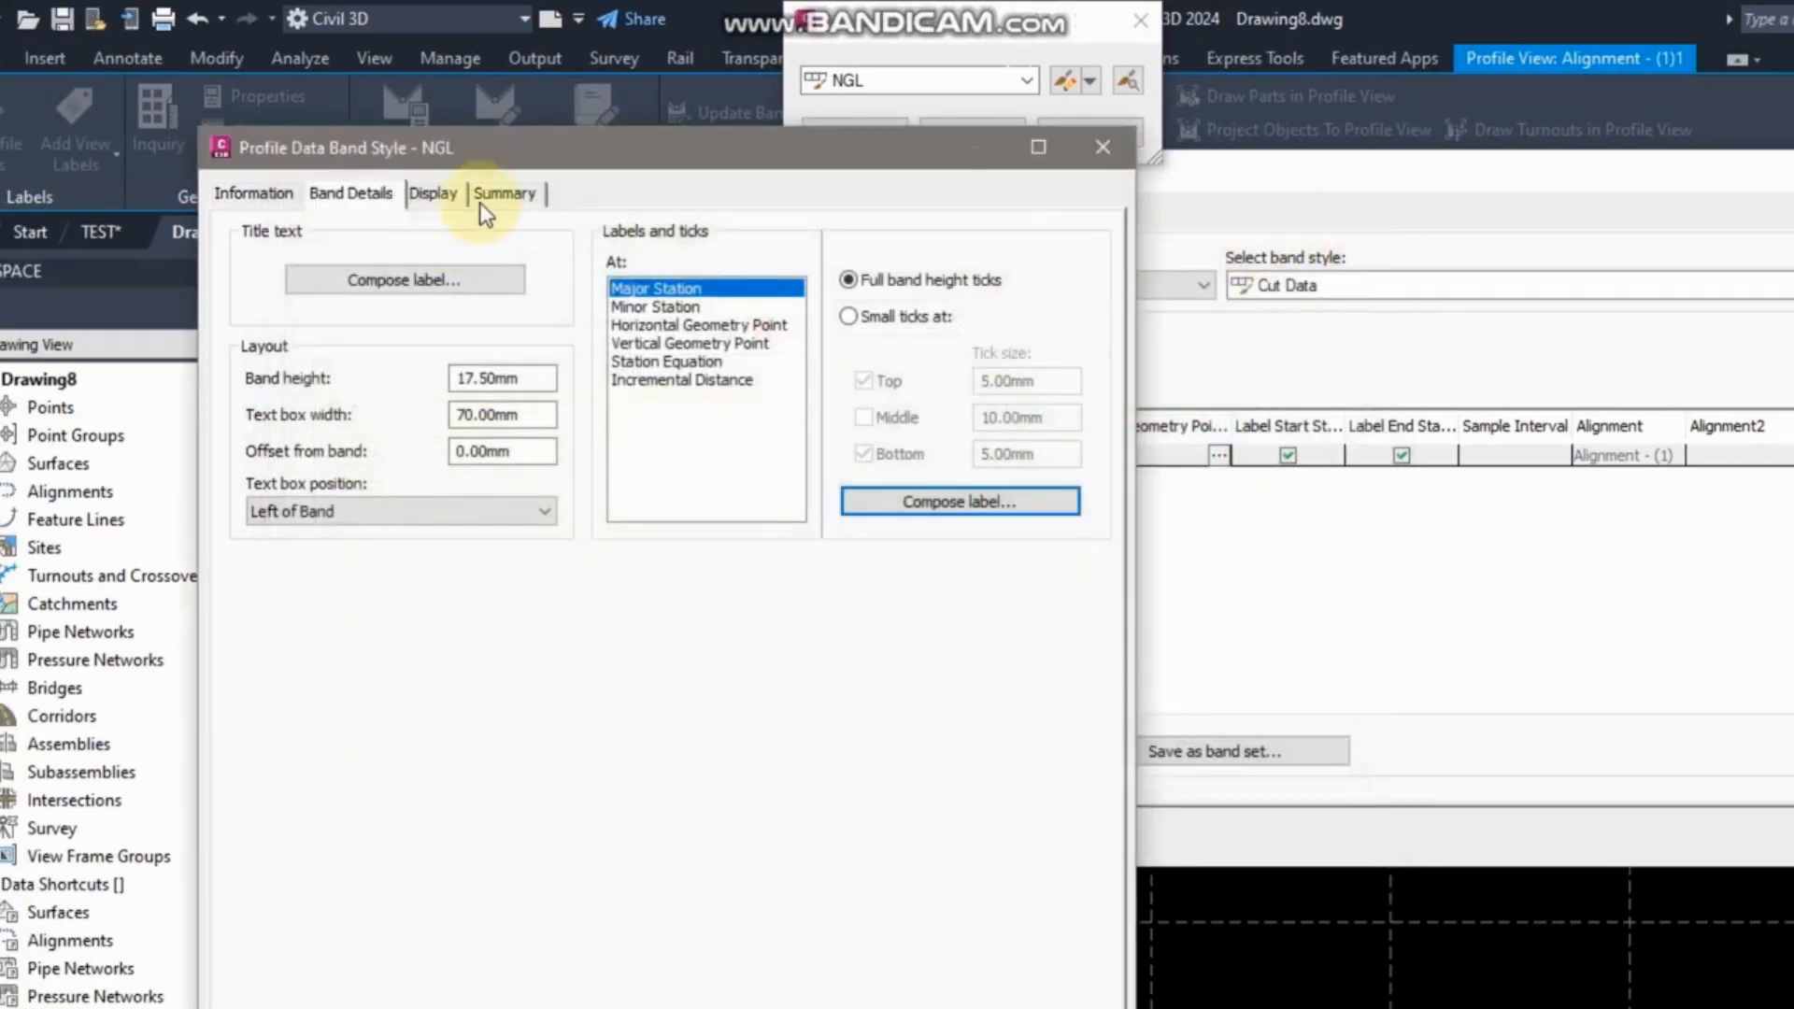
pyautogui.click(453, 194)
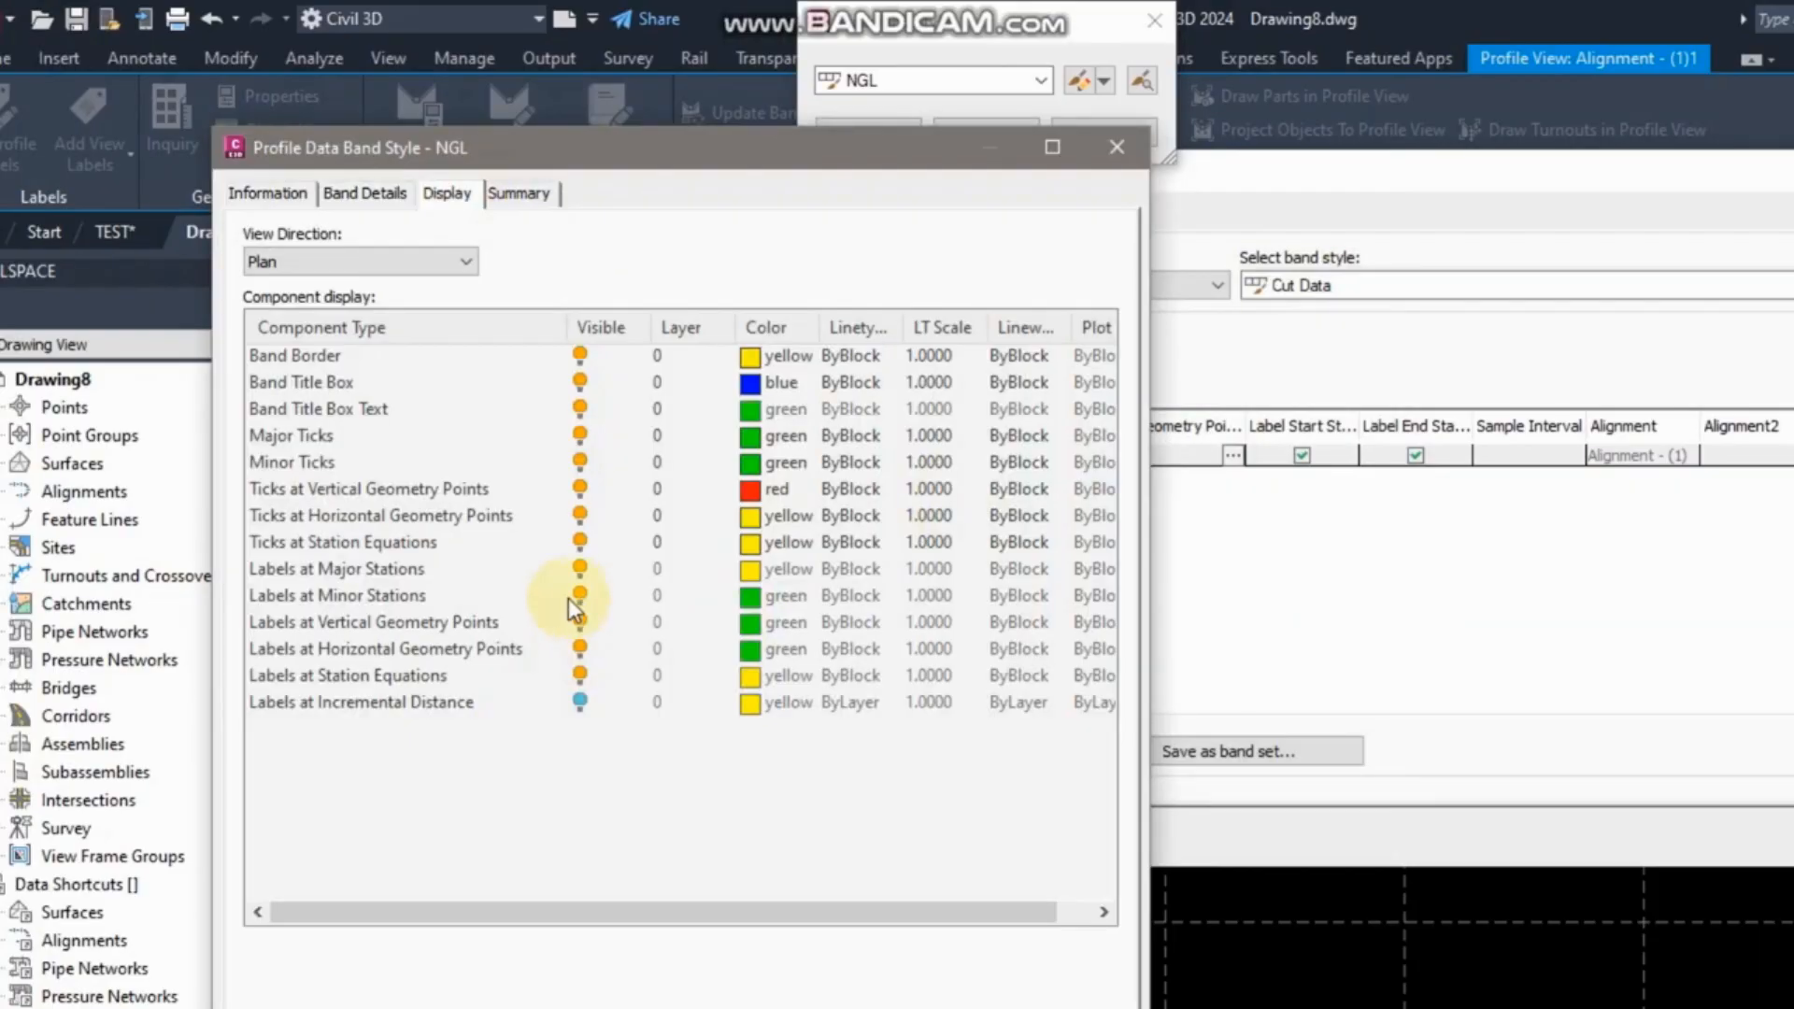
pyautogui.click(327, 626)
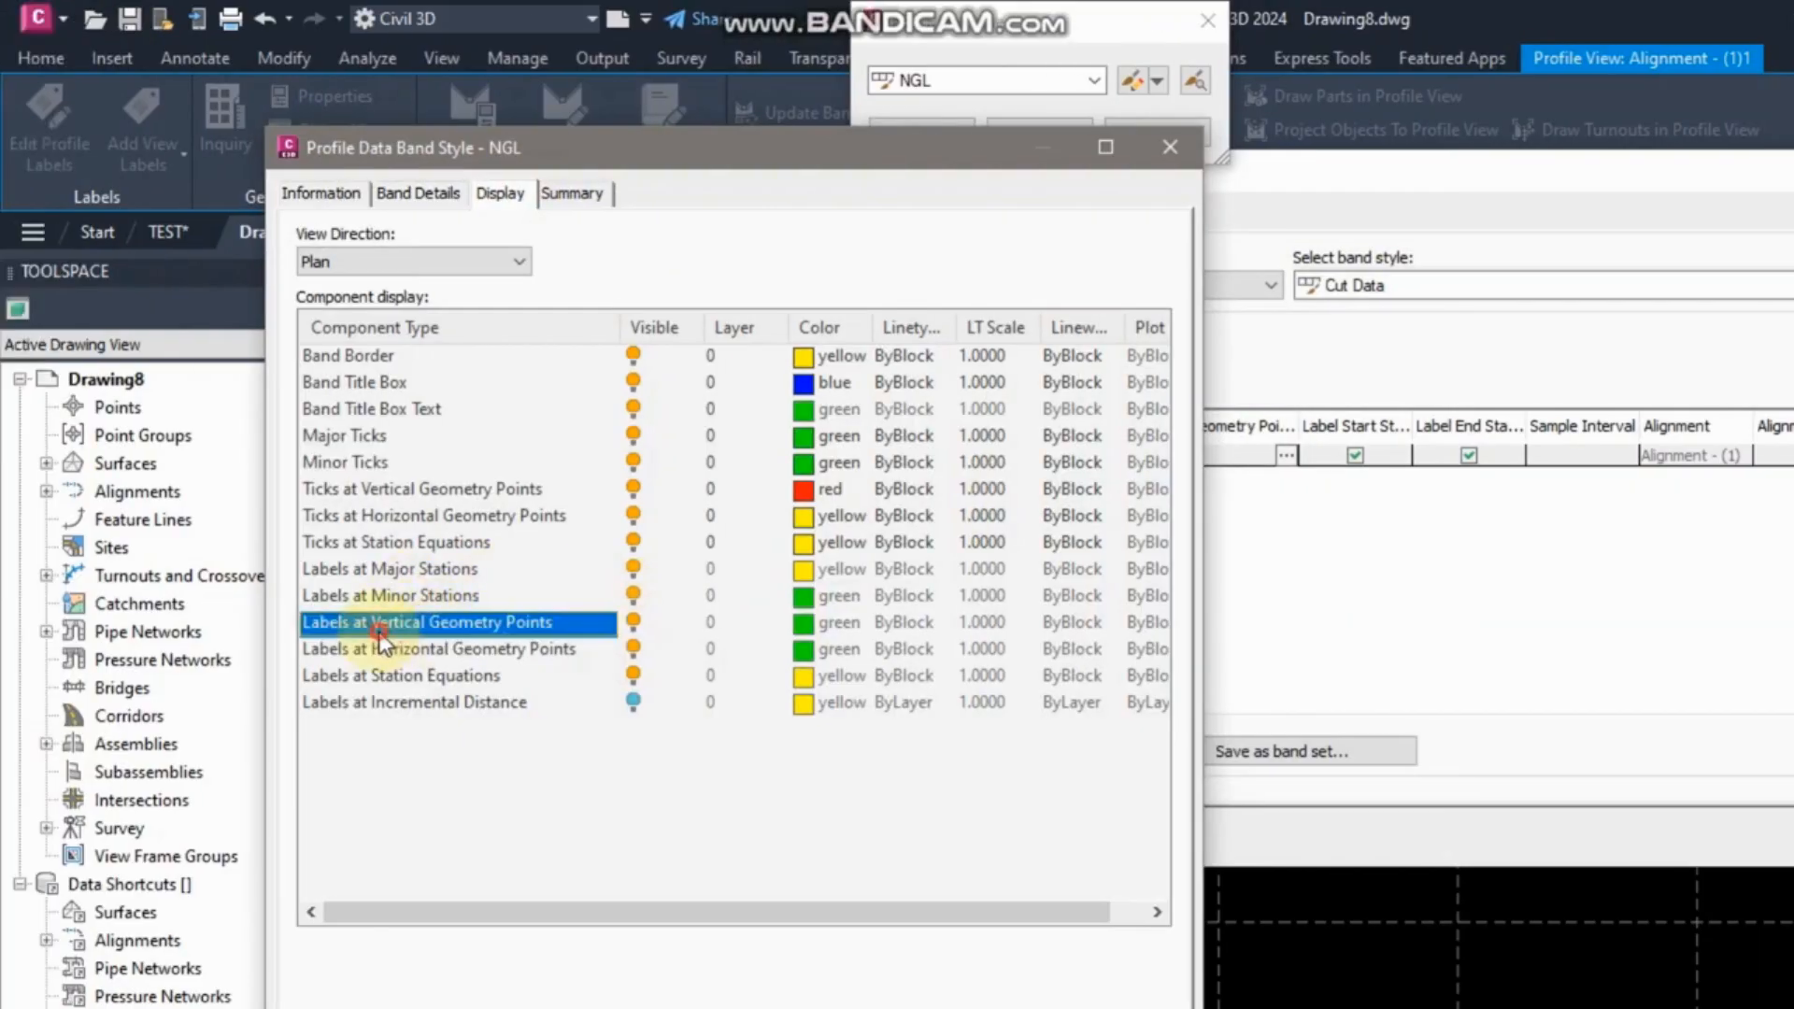
pyautogui.click(634, 627)
pyautogui.click(633, 653)
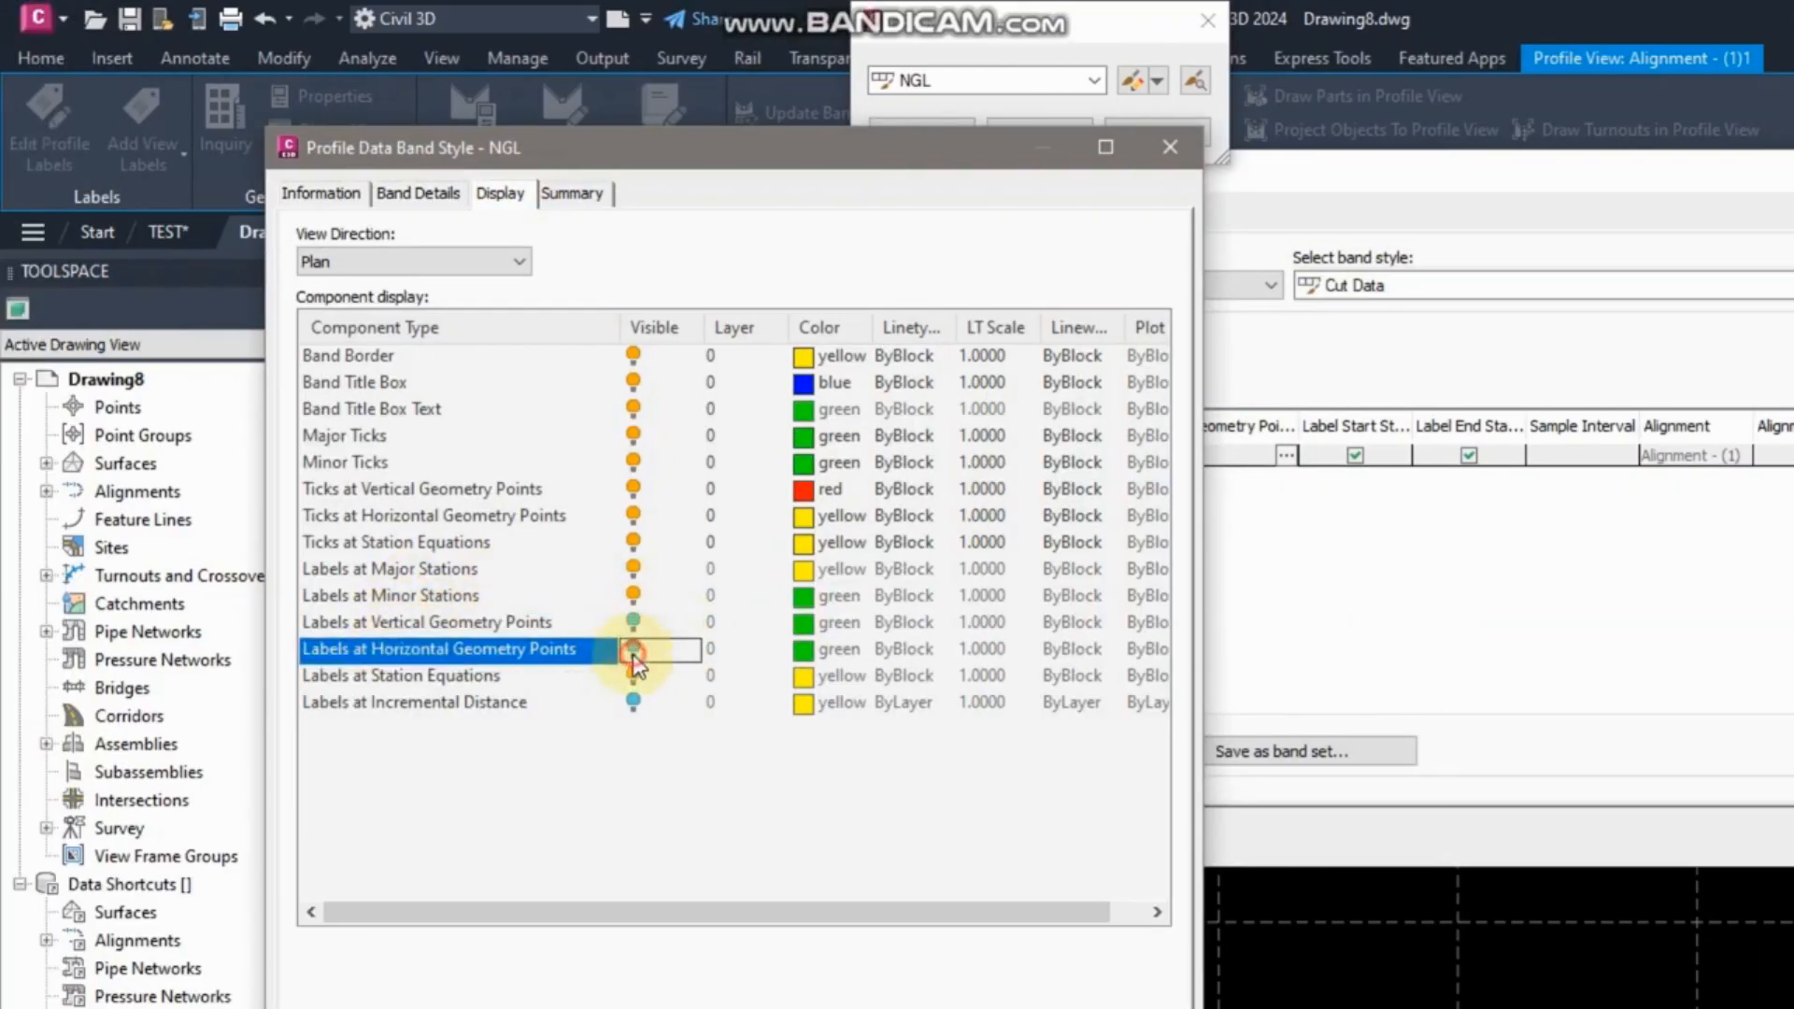
pyautogui.click(1025, 761)
pyautogui.click(785, 769)
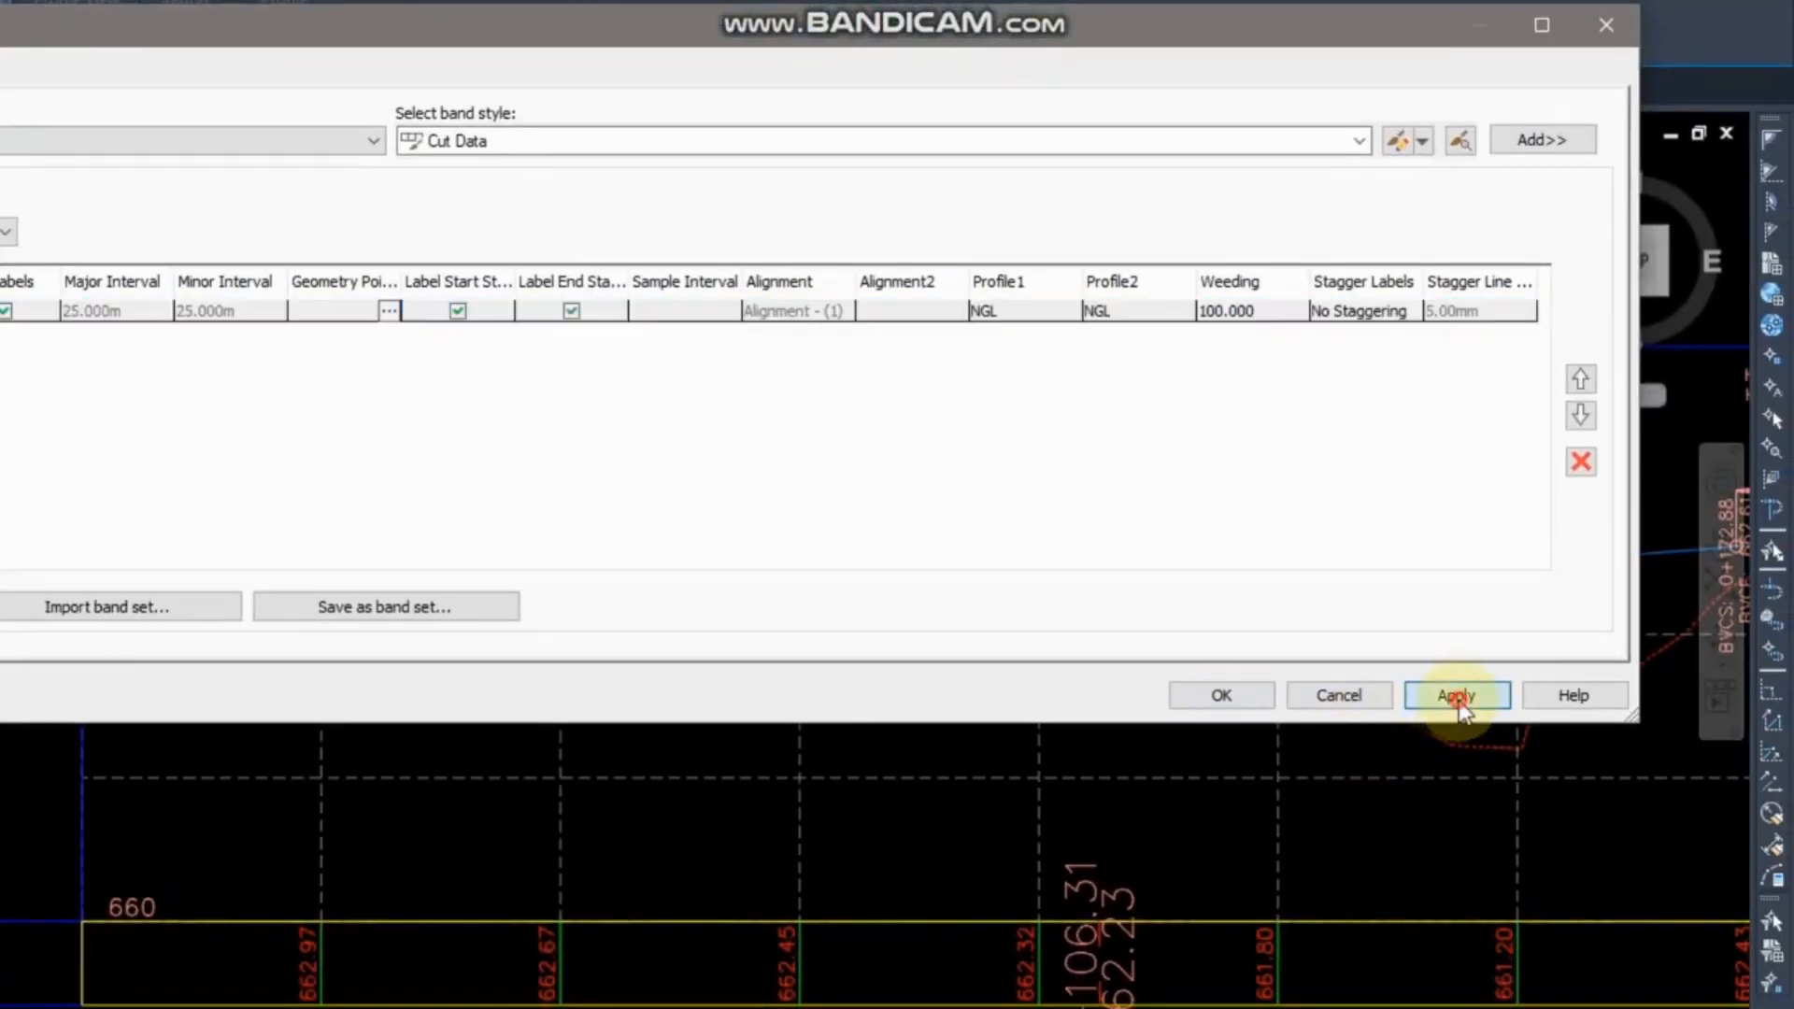
pyautogui.click(1456, 696)
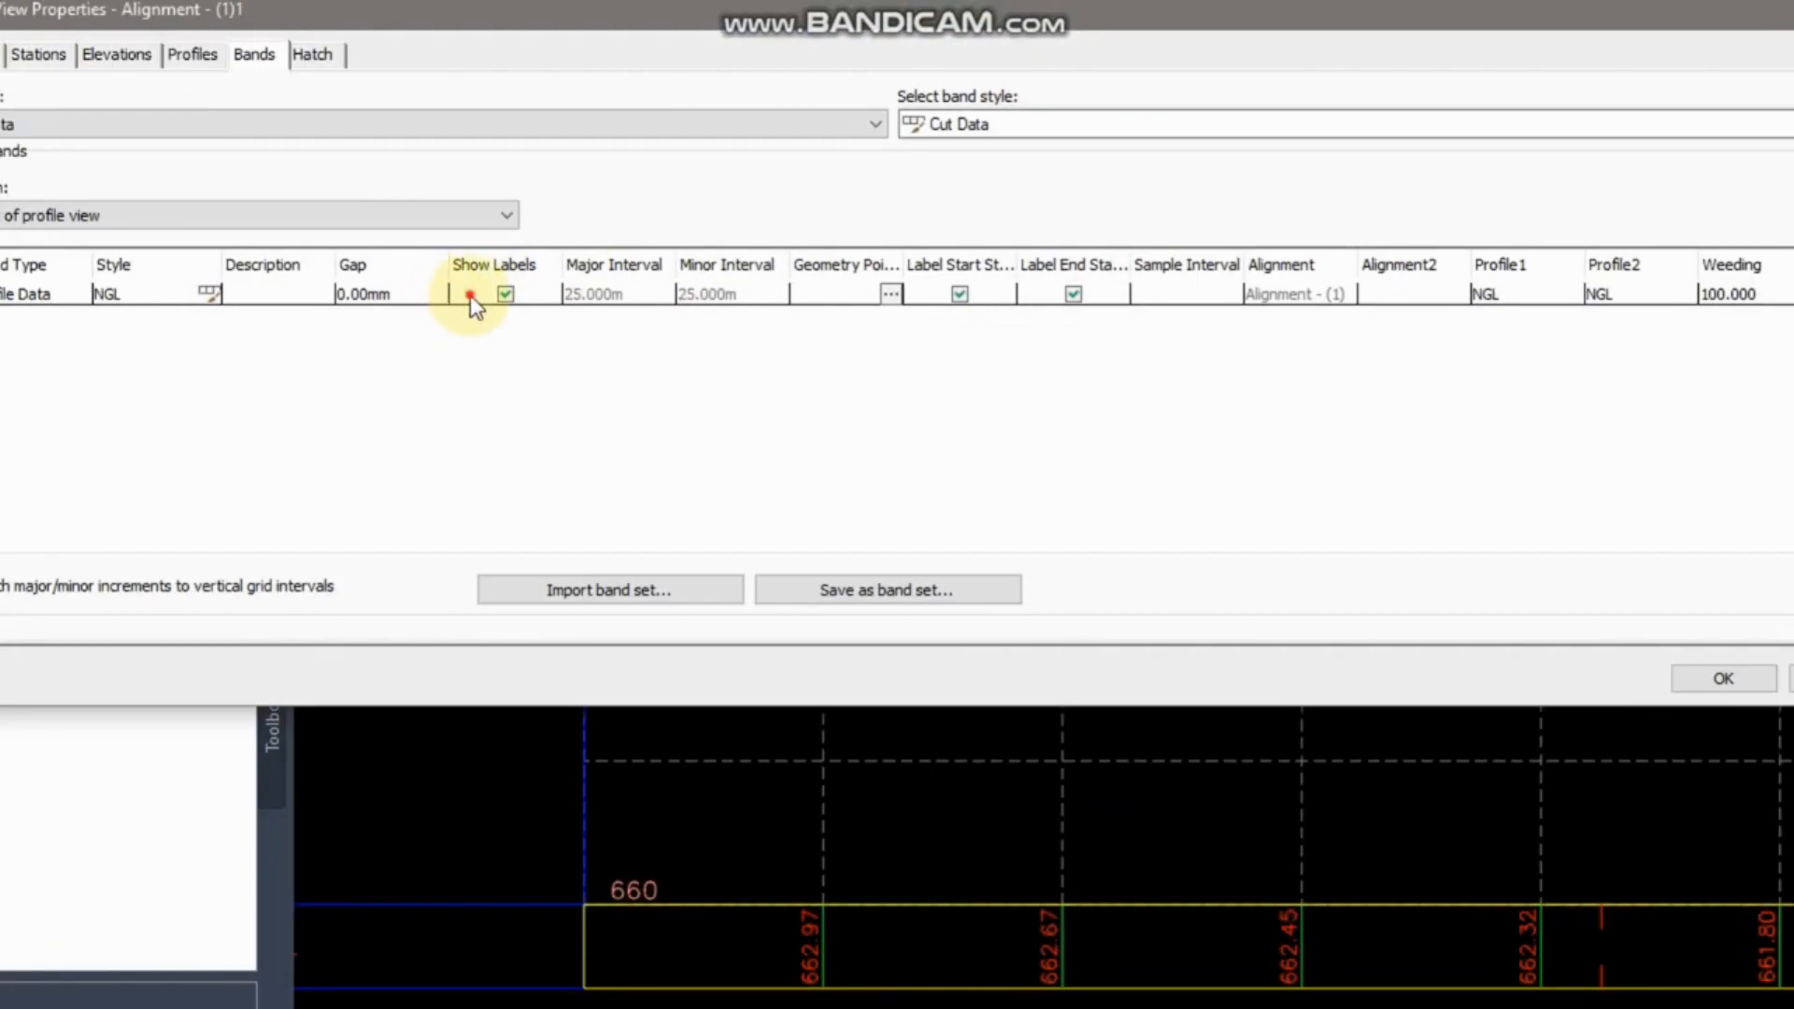
# Reopen the NGL band style and hide its ticks at vertical and horizontal geometry points.
pyautogui.click(208, 294)
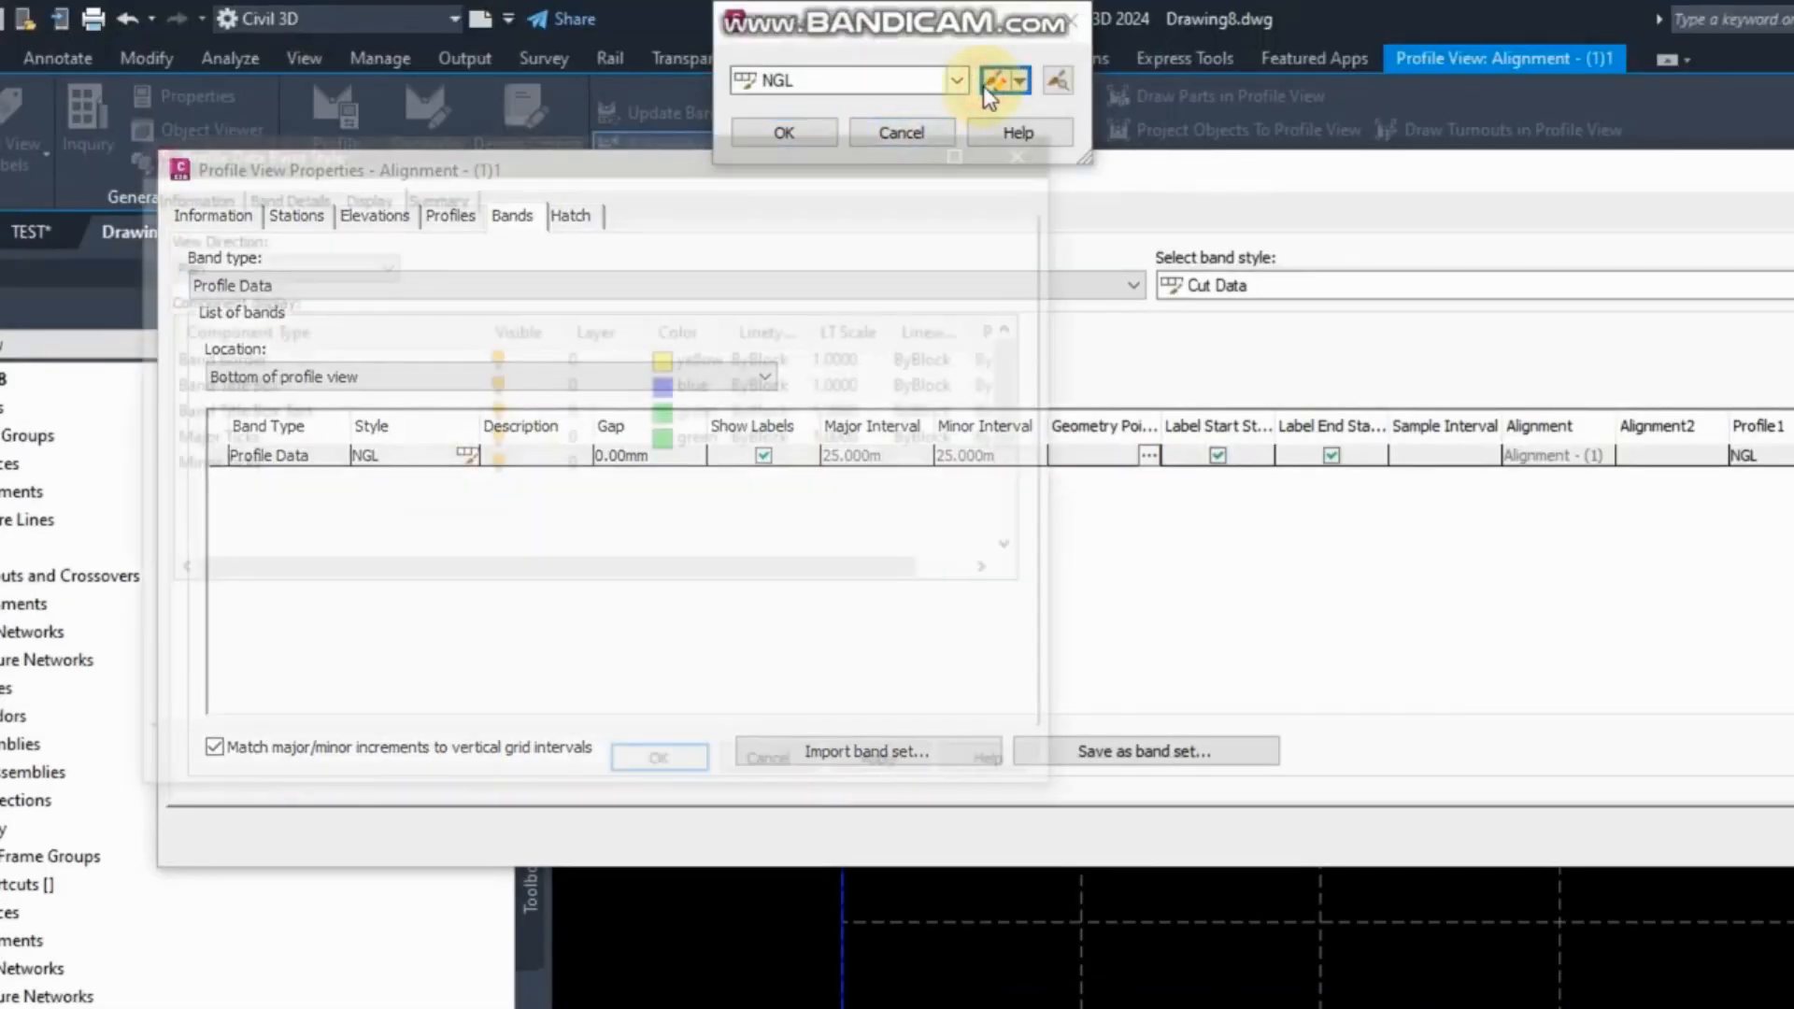
pyautogui.click(986, 85)
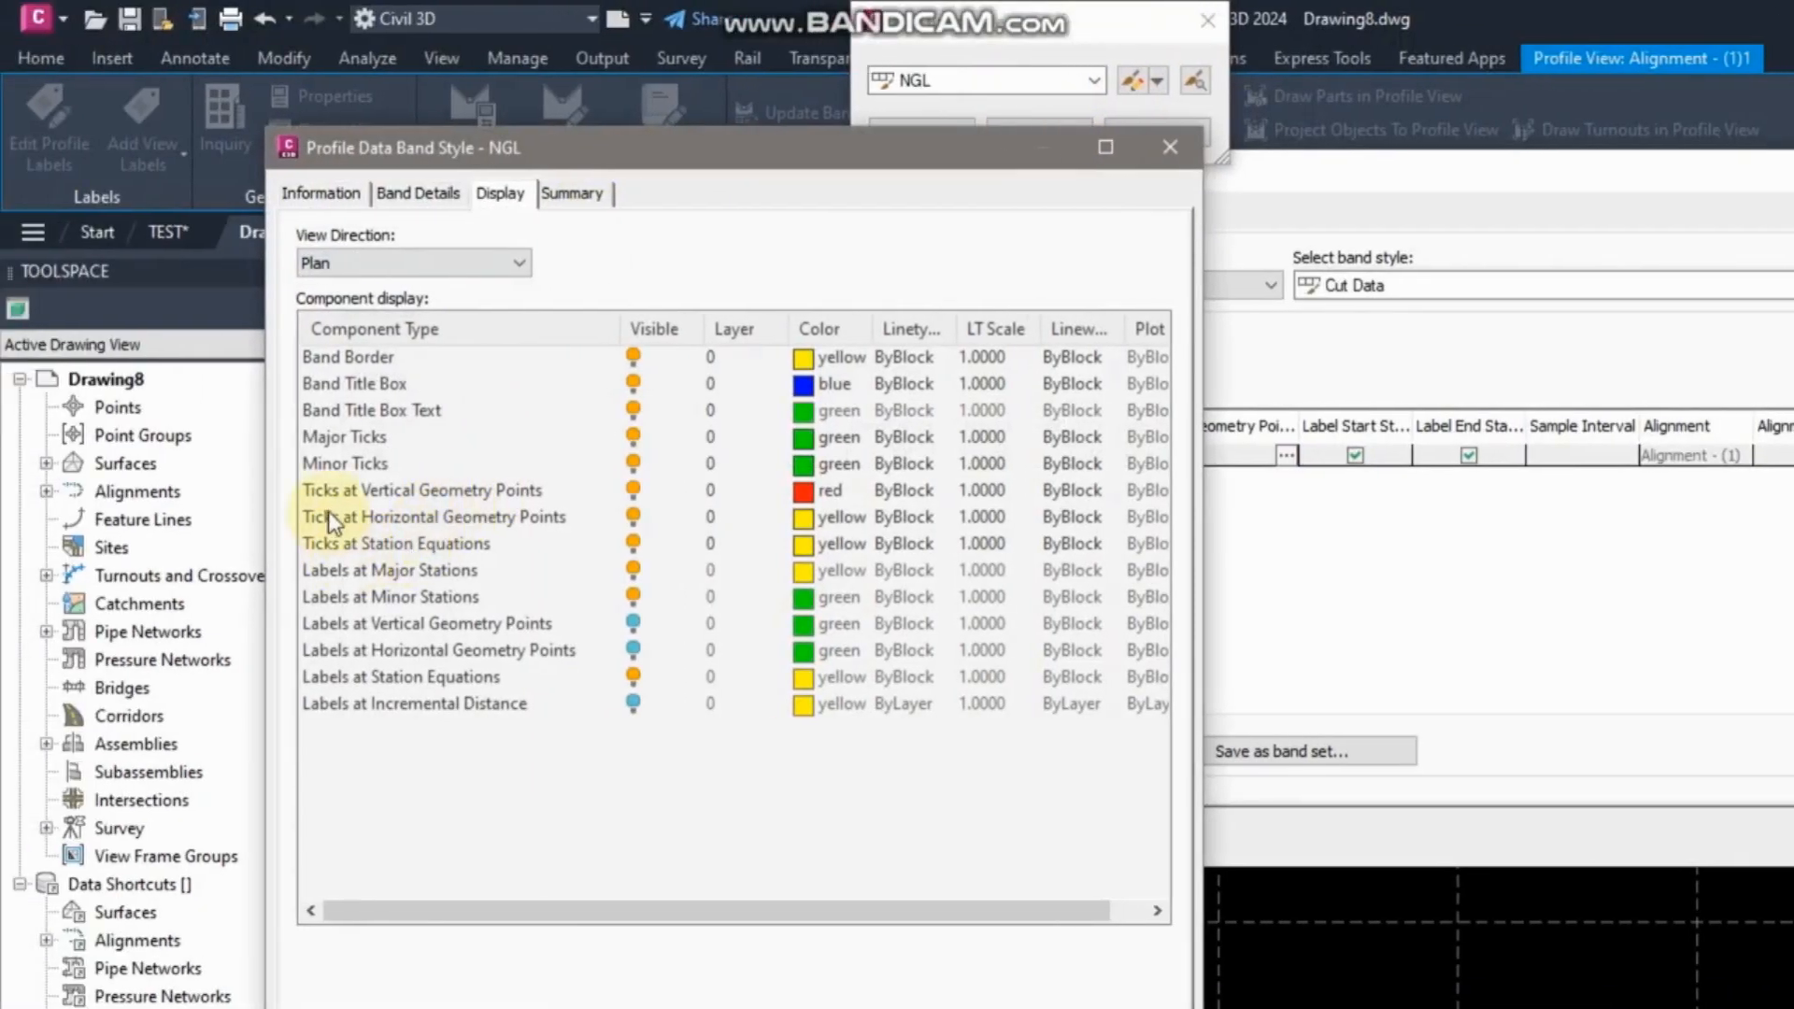
pyautogui.click(394, 497)
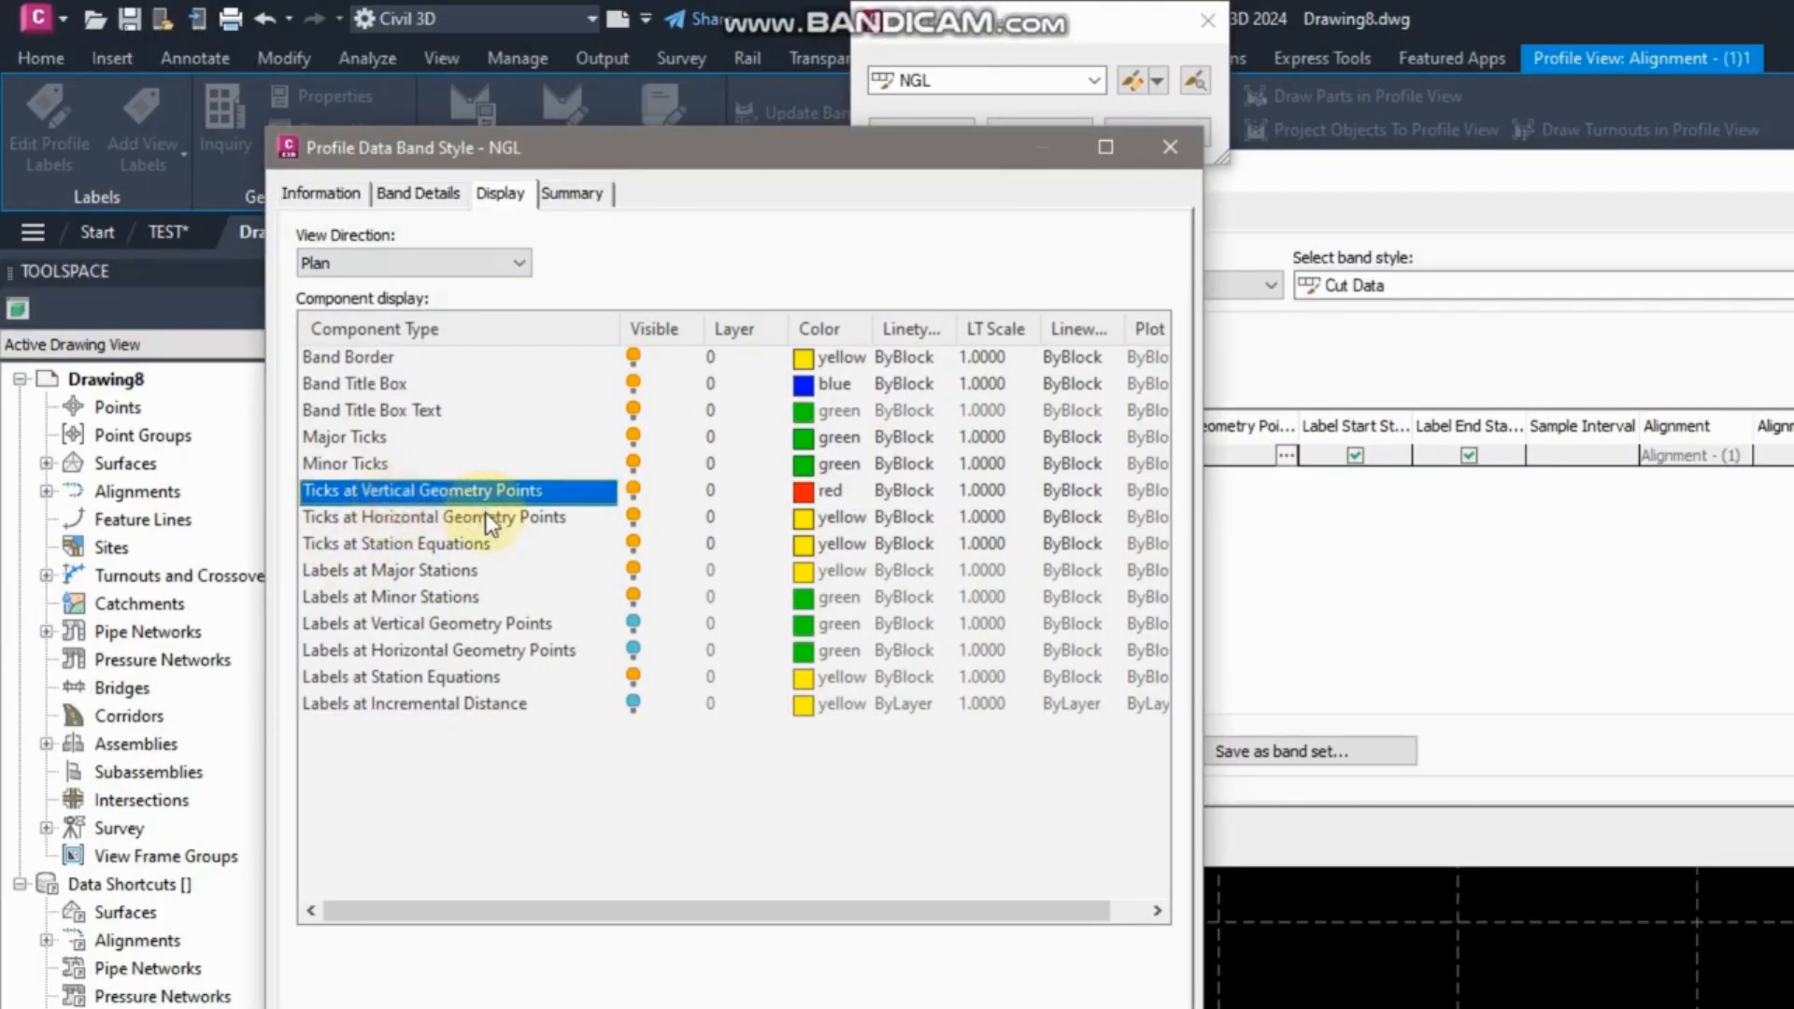
pyautogui.click(360, 521)
pyautogui.click(633, 489)
pyautogui.click(633, 517)
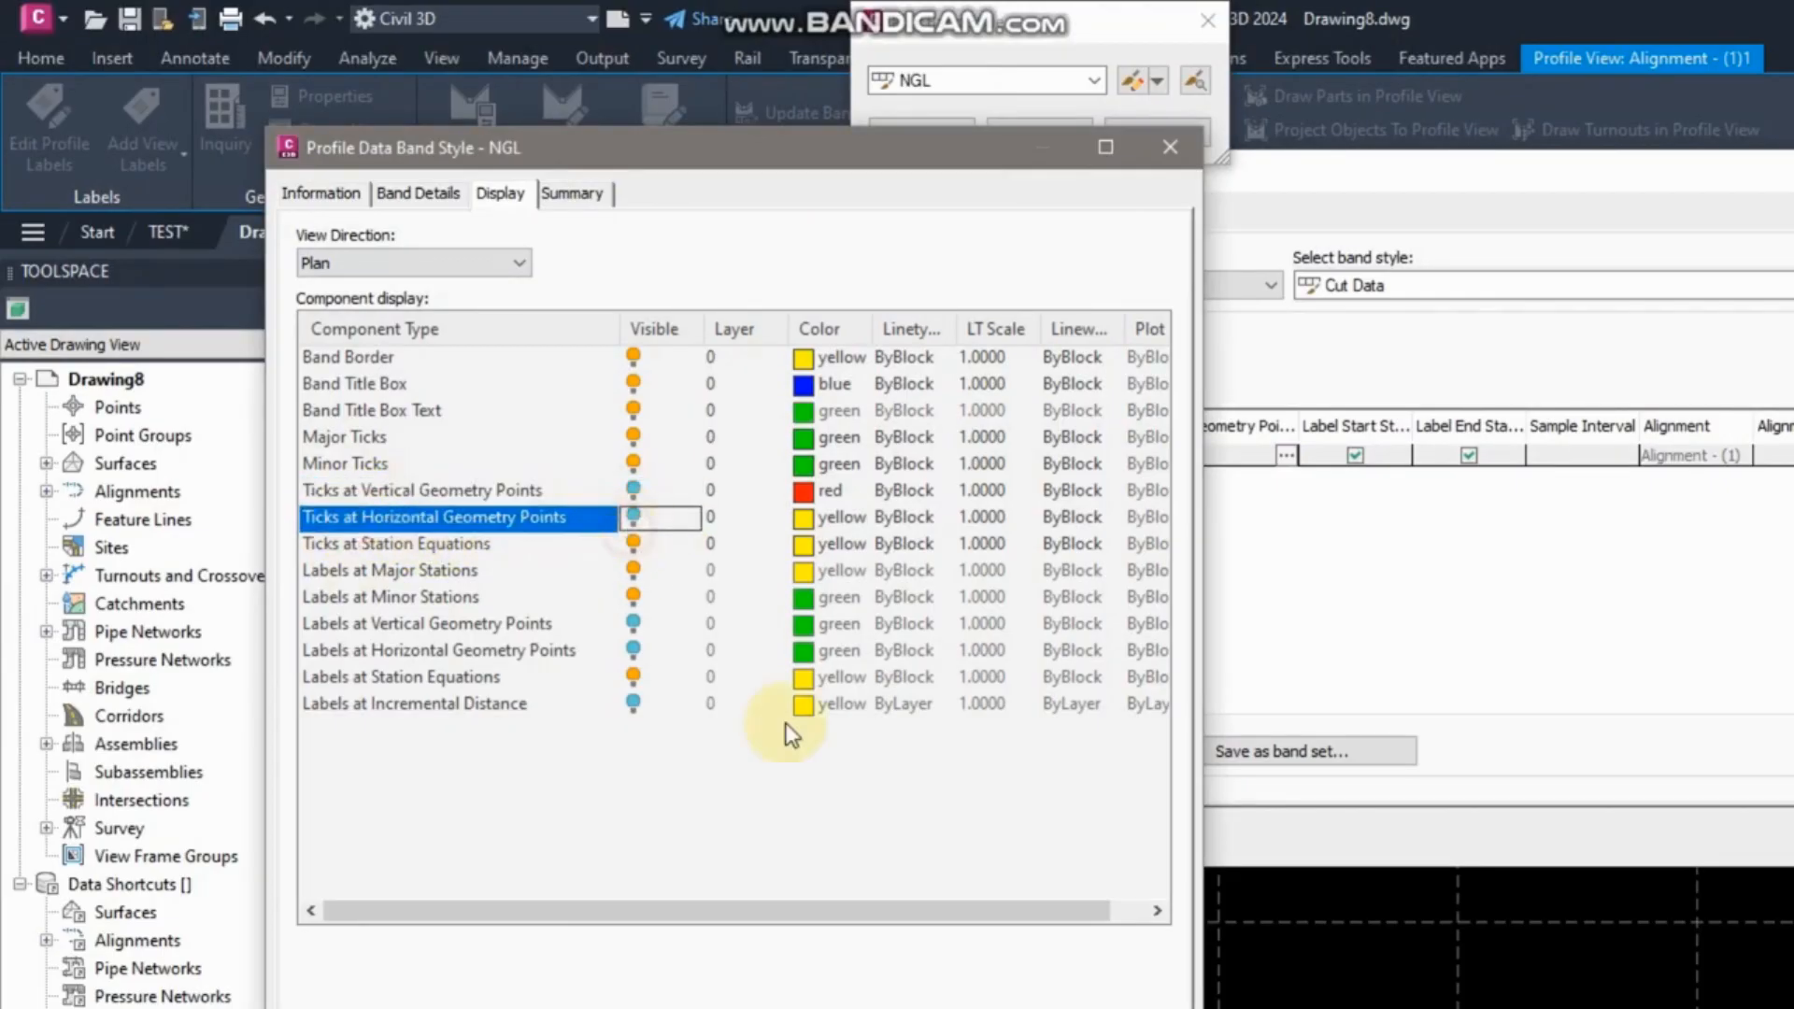
# Apply and accept the NGL band style, then apply and accept the profile view properties.
pyautogui.click(1019, 728)
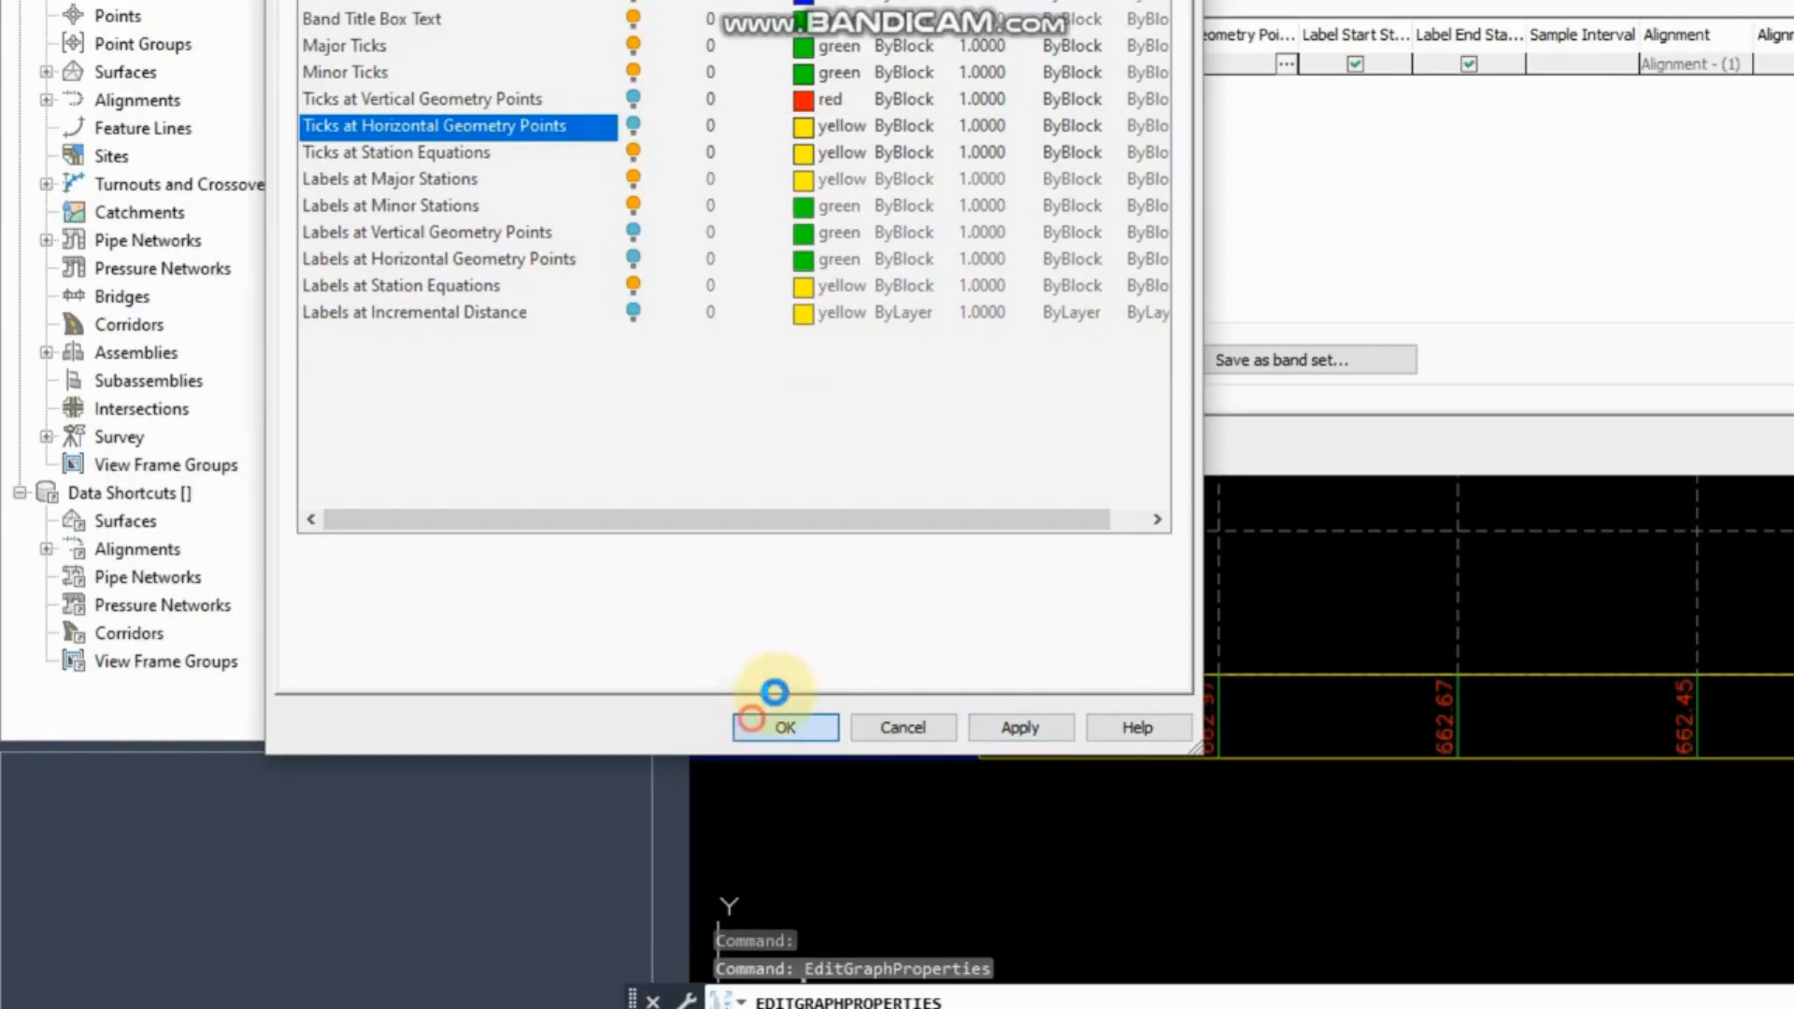
pyautogui.click(776, 728)
pyautogui.click(968, 129)
pyautogui.click(1456, 814)
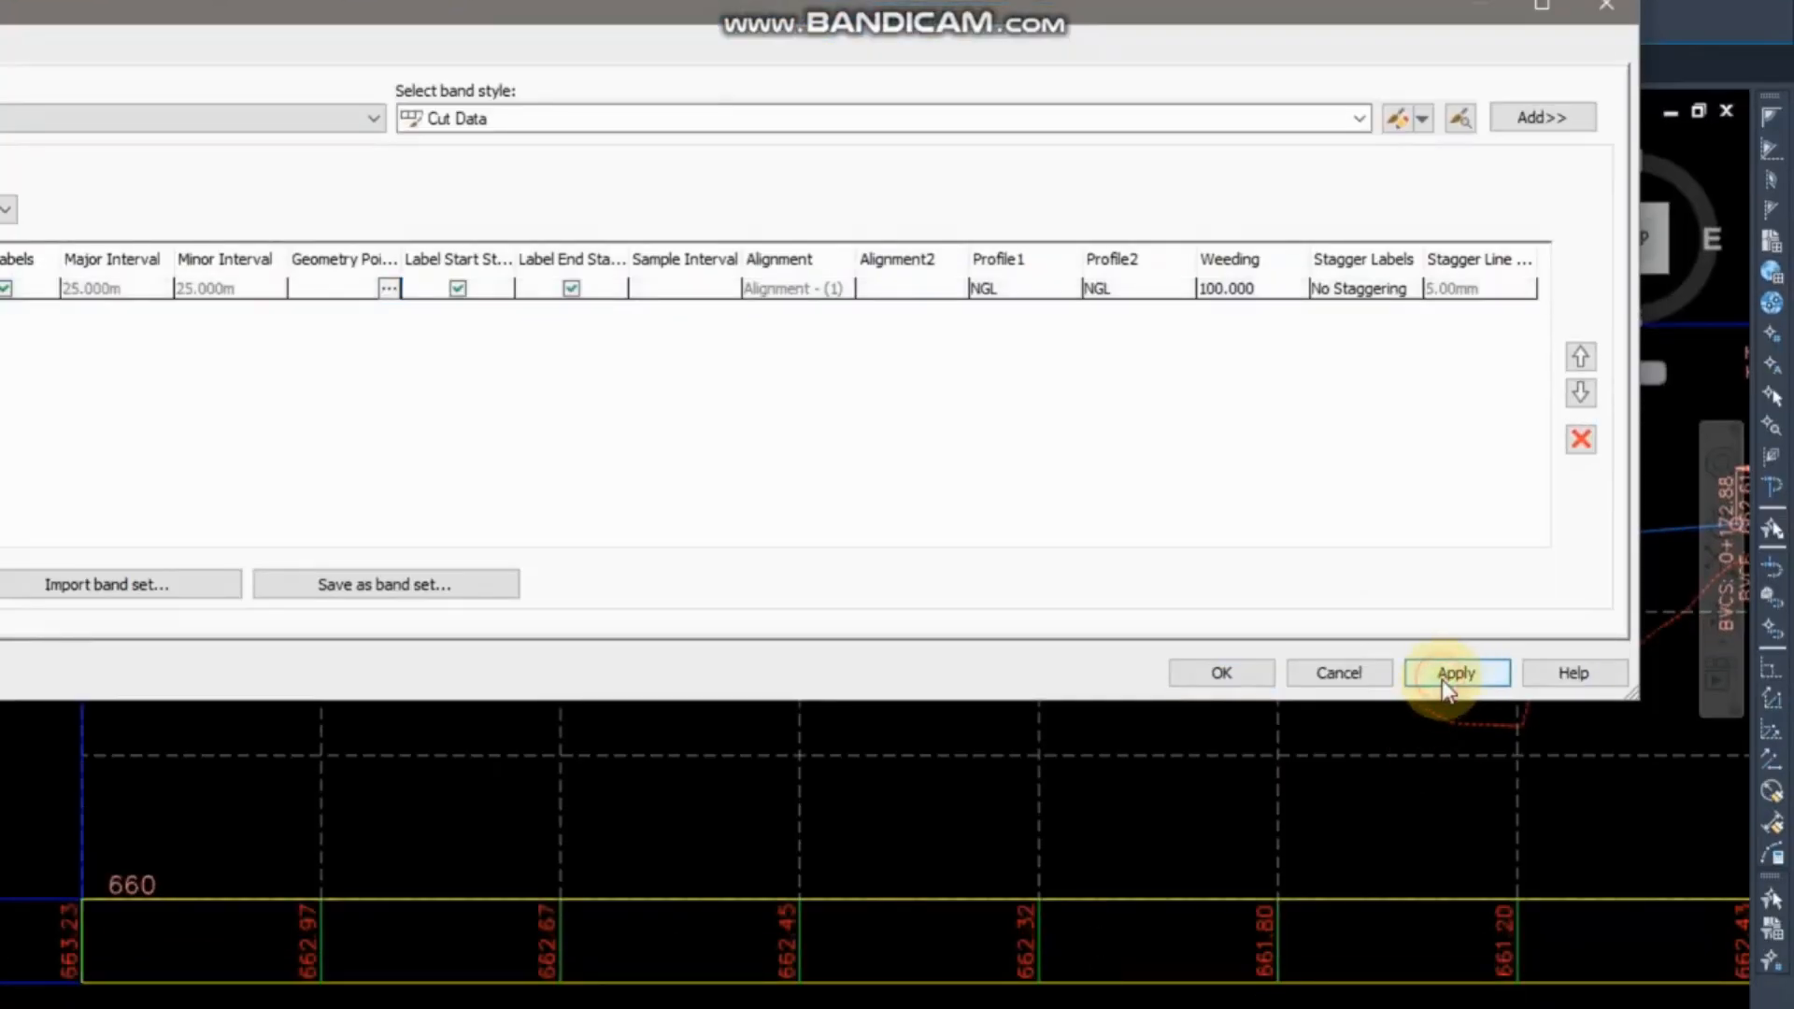
pyautogui.click(1221, 814)
# Examine the NGL band's elevation labels and ticks along the profile view from its start station to its end.
pyautogui.scroll(-2, 273, 688)
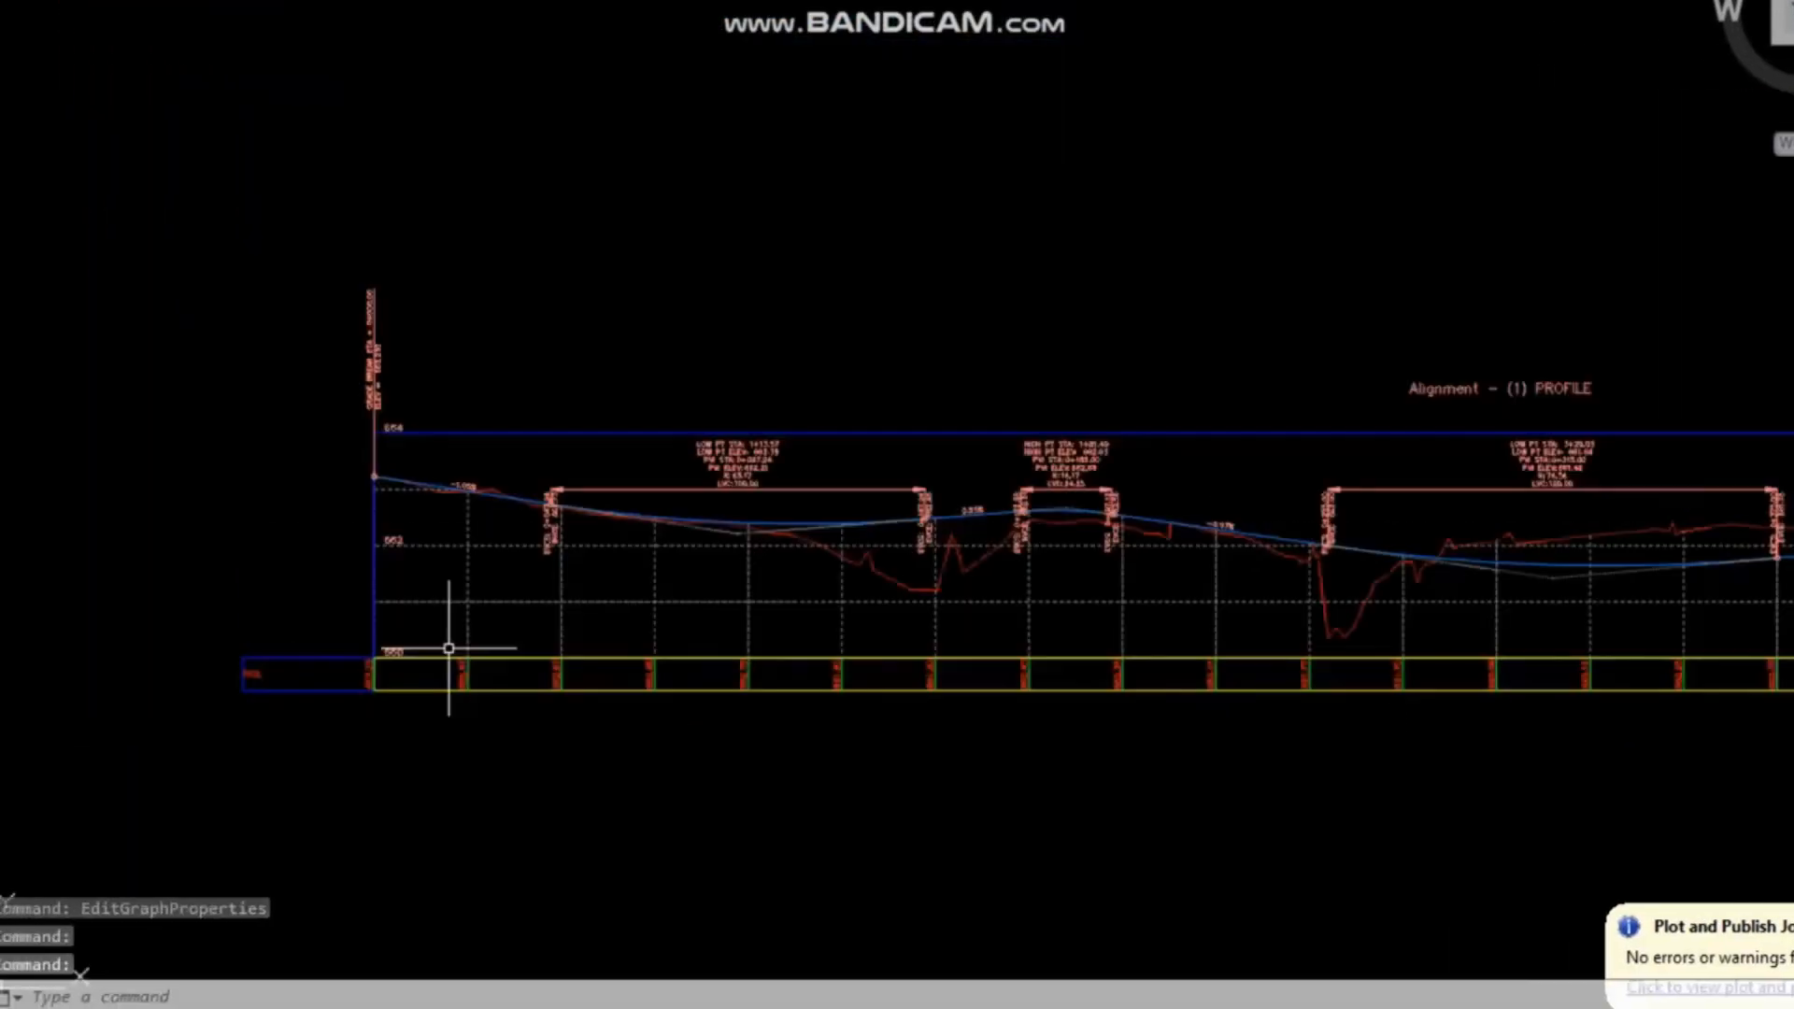
pyautogui.scroll(3, 170, 741)
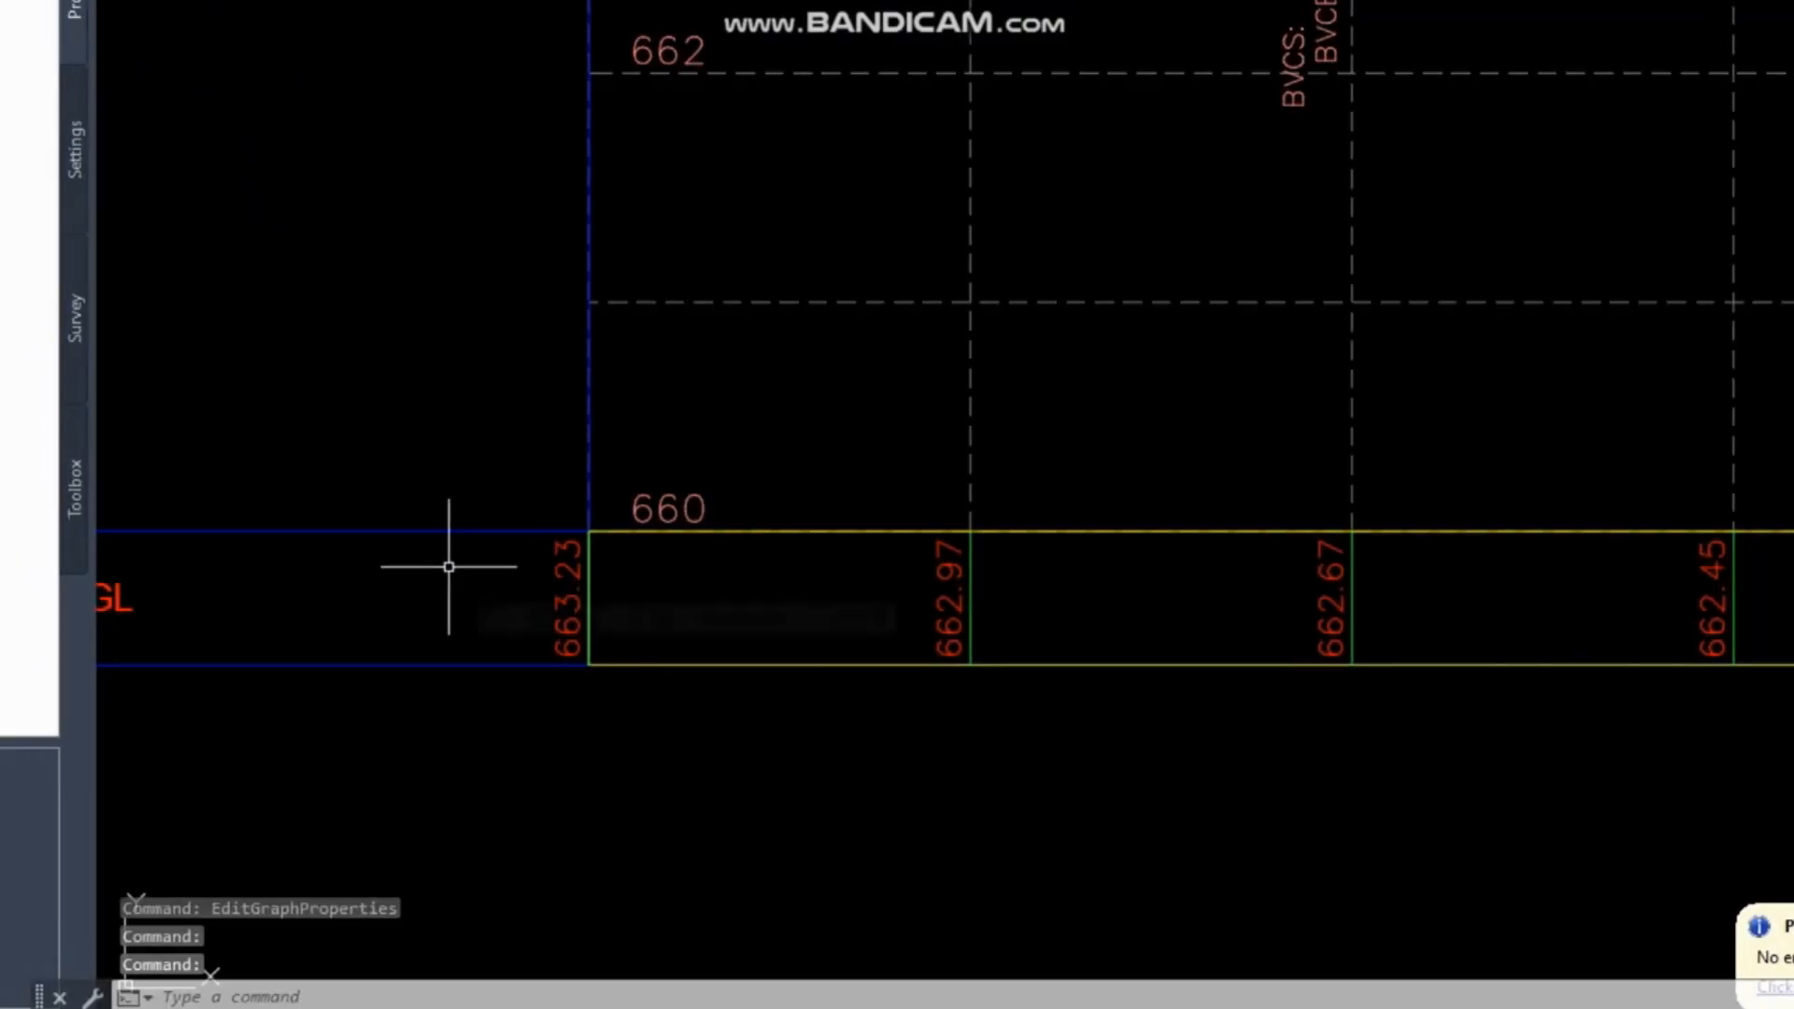
pyautogui.scroll(-2, 450, 566)
pyautogui.moveTo(1764, 592); pyautogui.dragTo(771, 517, button='middle')
pyautogui.moveTo(1430, 536); pyautogui.dragTo(661, 535, button='middle')
pyautogui.scroll(3, 1356, 522)
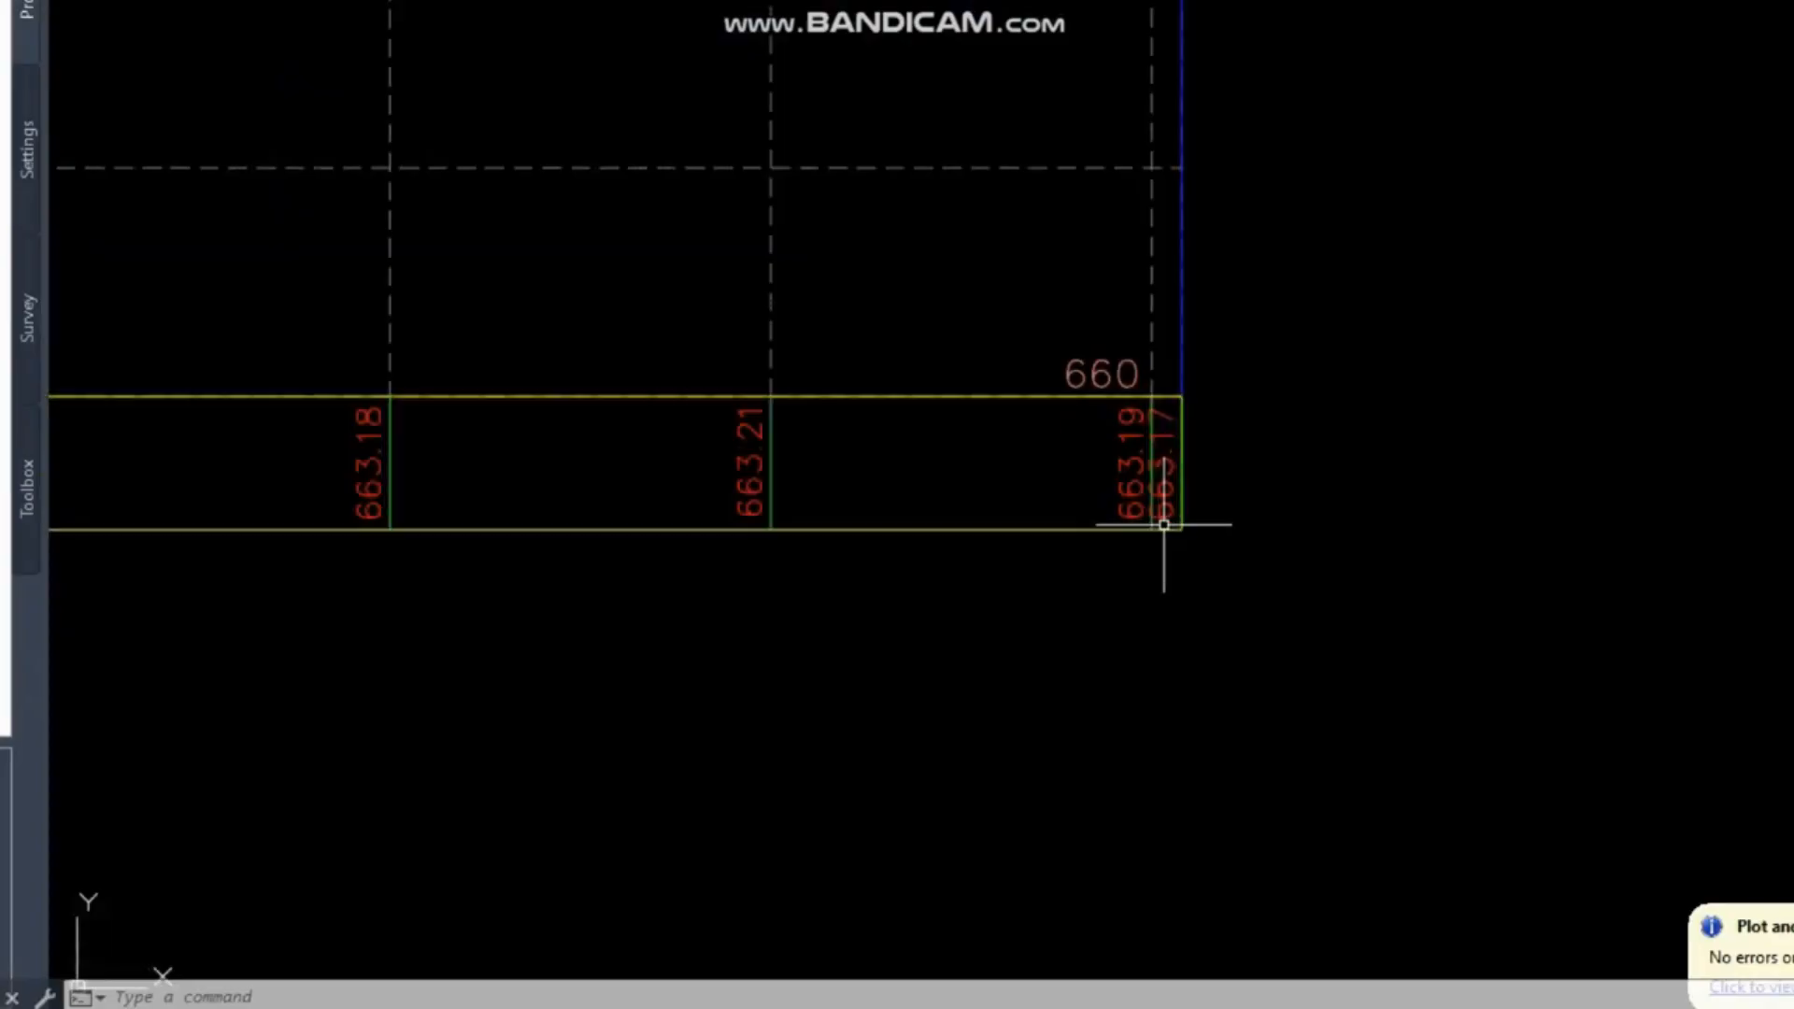
pyautogui.scroll(-3, 1511, 475)
pyautogui.moveTo(710, 512); pyautogui.dragTo(1238, 523, button='middle')
pyautogui.moveTo(447, 533); pyautogui.dragTo(495, 551, button='middle')
pyautogui.scroll(5, 439, 547)
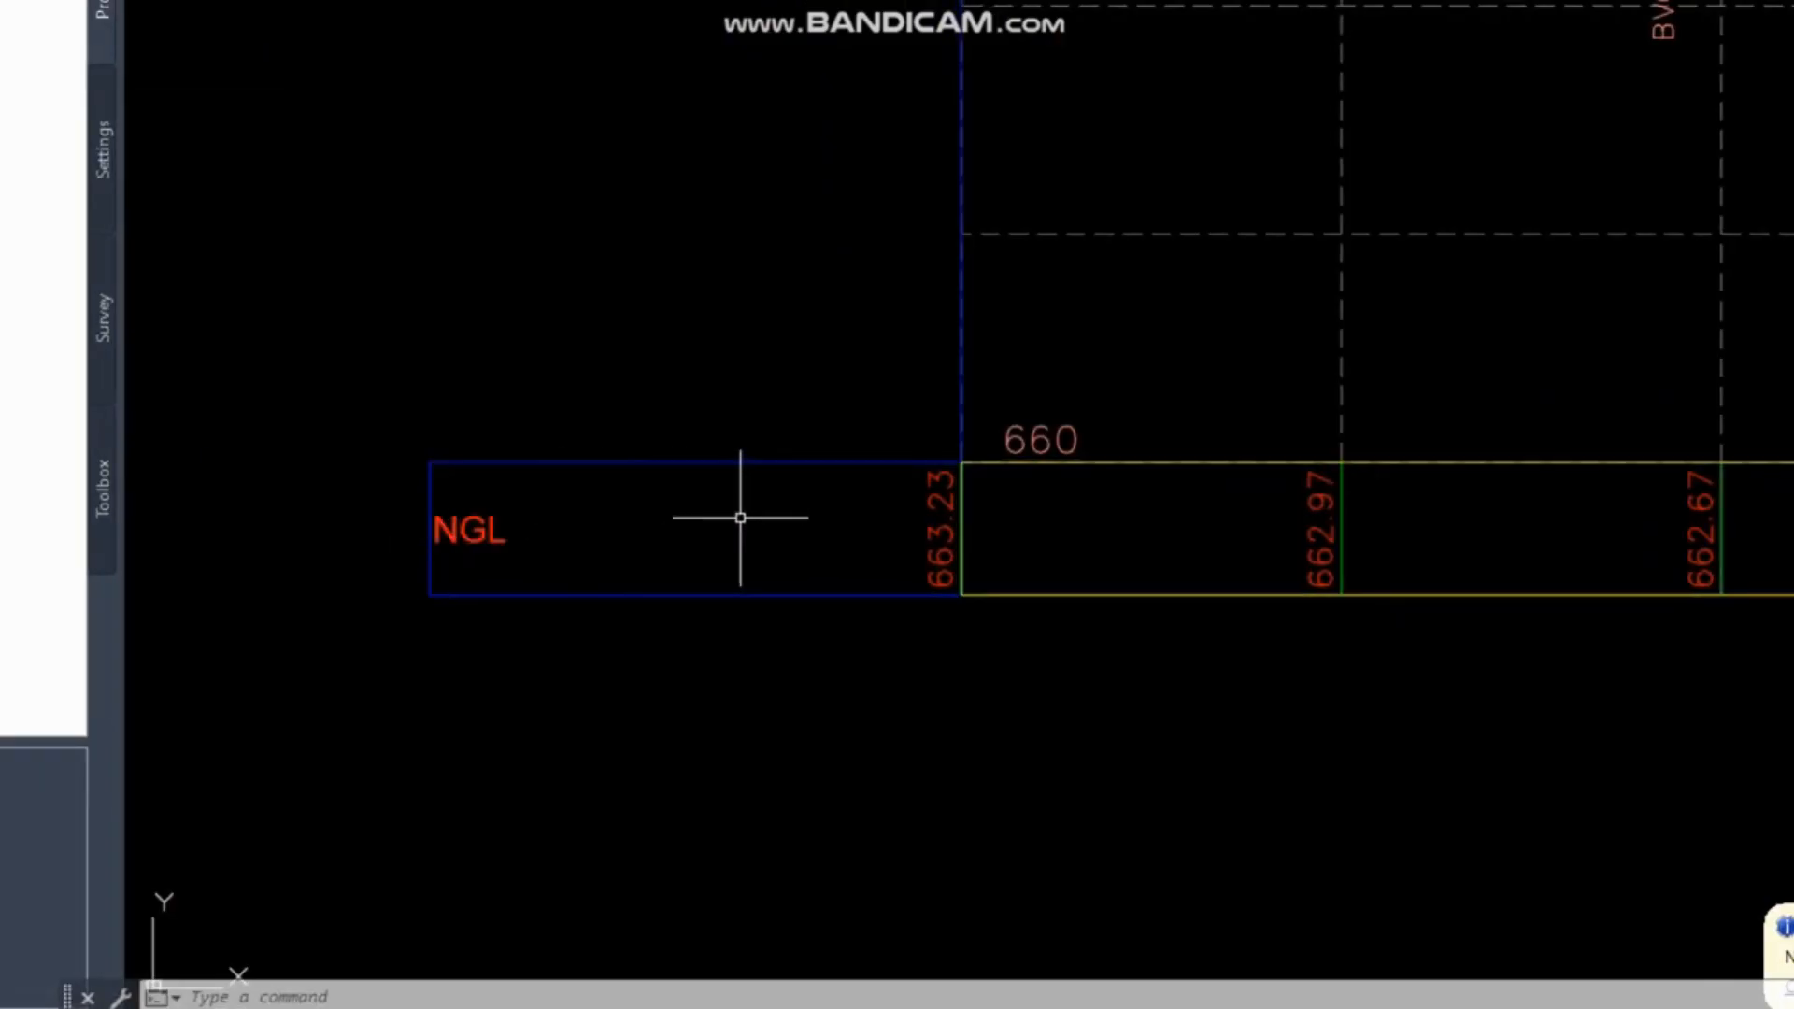
# Reopen the profile view properties and open the label composer for the NGL band style's title text.
pyautogui.click(748, 463)
pyautogui.moveTo(692, 490); pyautogui.dragTo(1256, 536, button='middle')
pyautogui.rightClick(1313, 506)
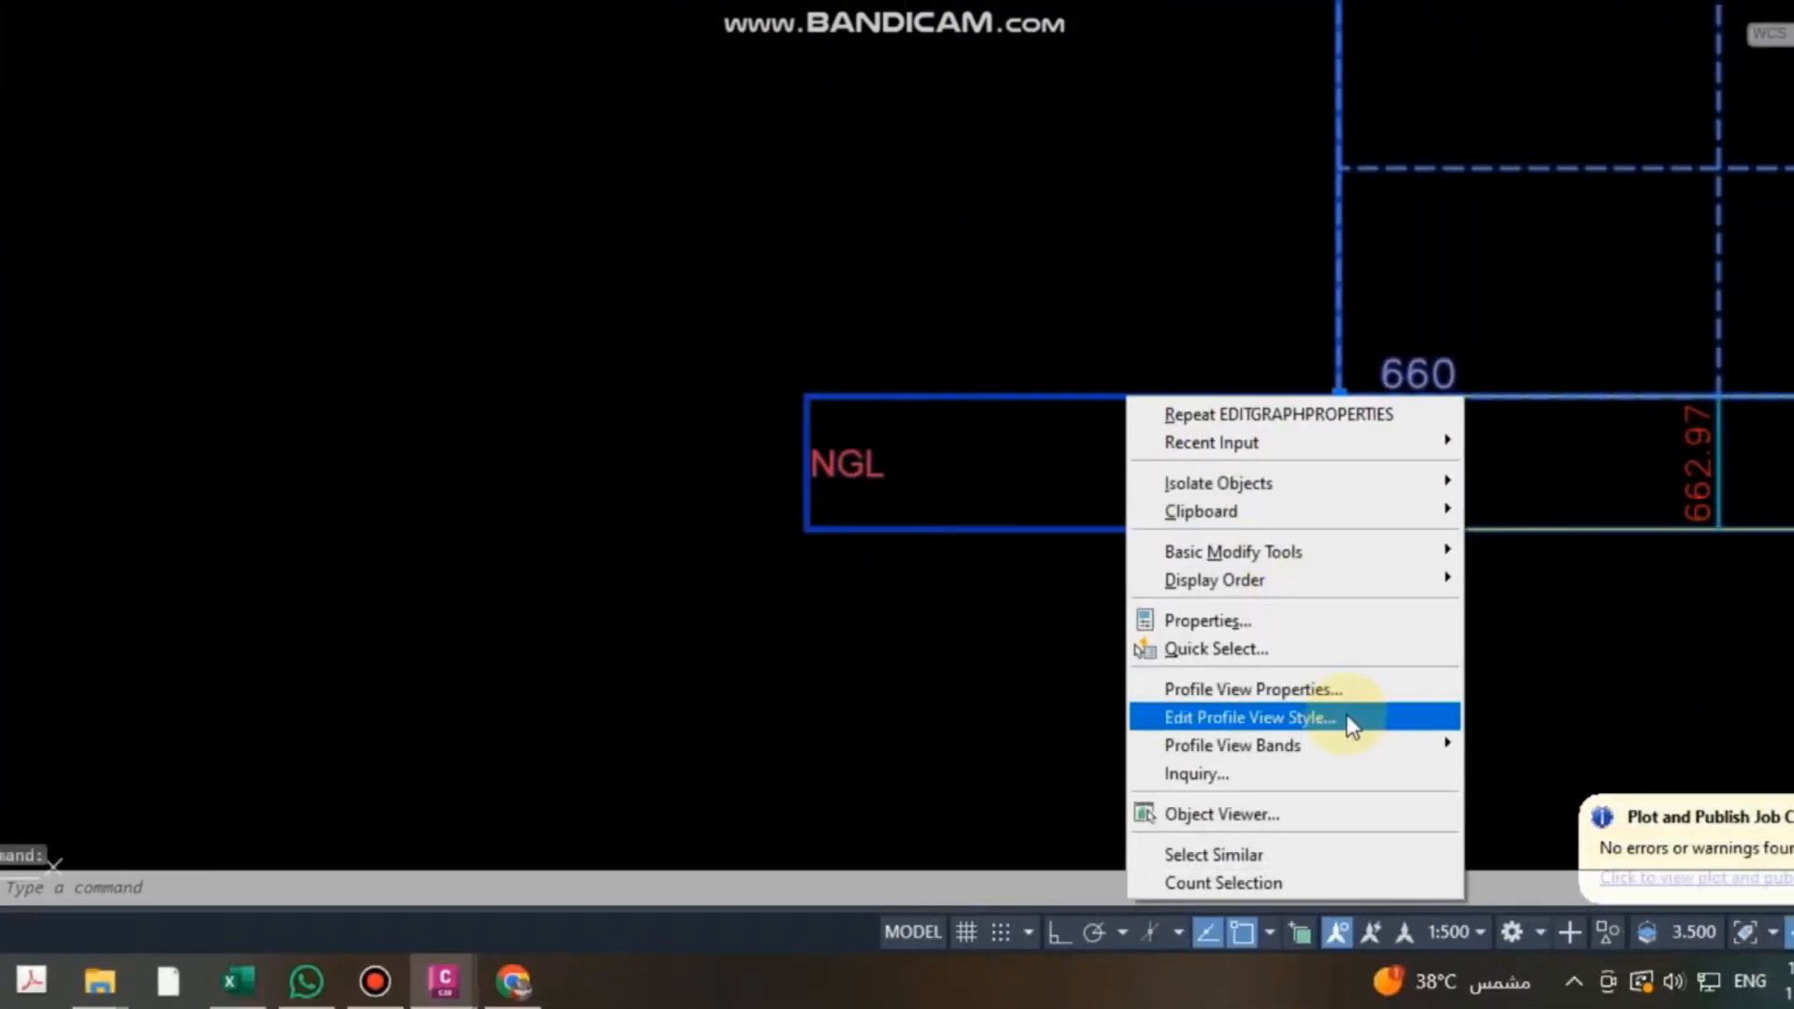
pyautogui.click(1444, 689)
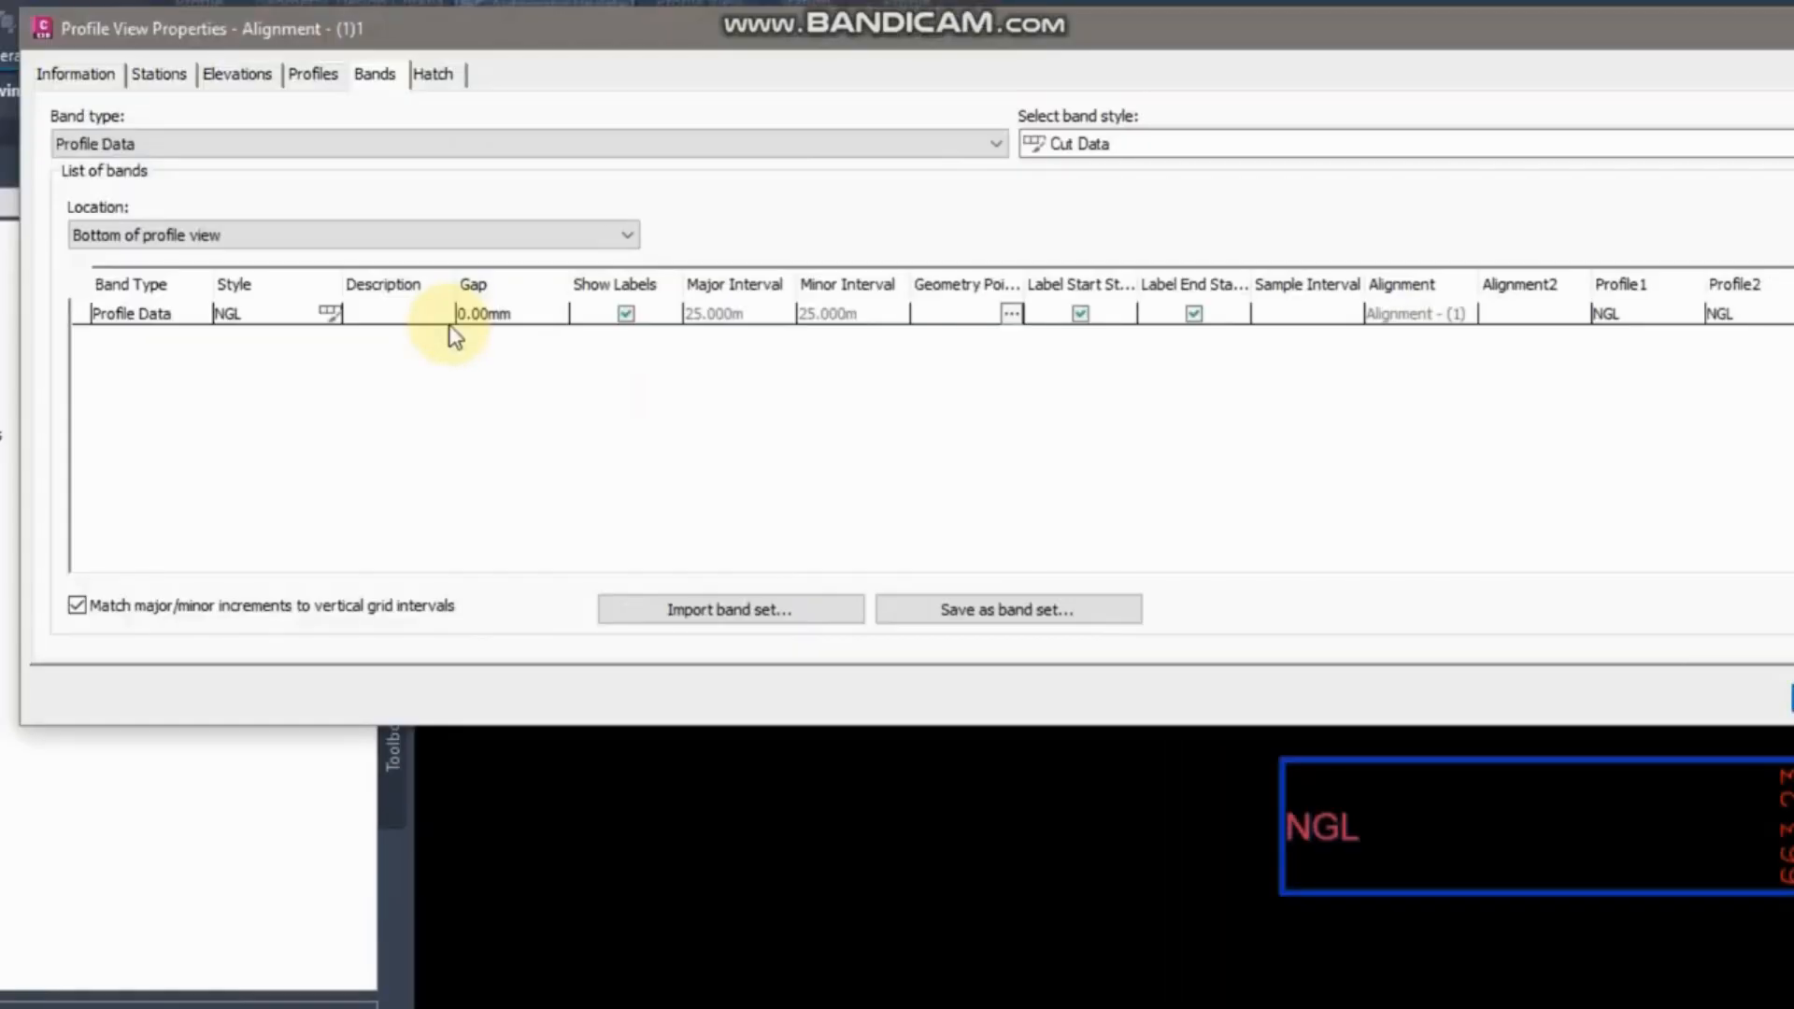
pyautogui.click(328, 313)
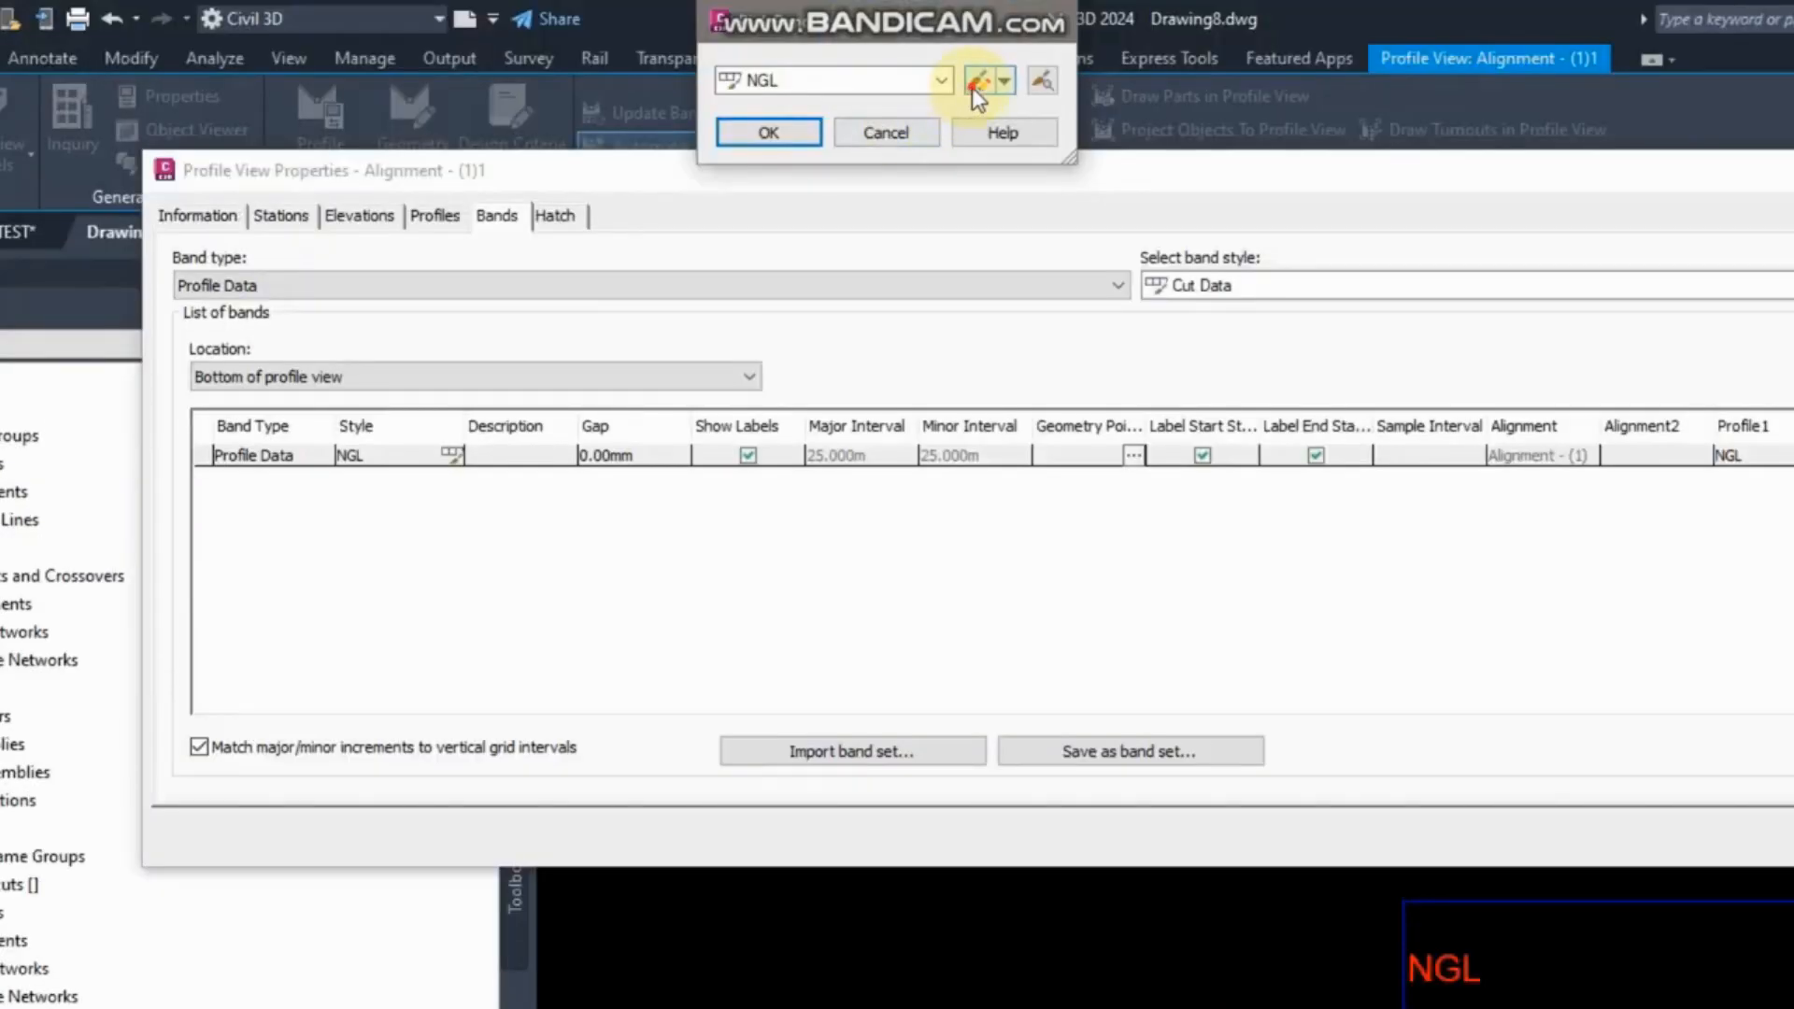
pyautogui.click(977, 82)
pyautogui.click(266, 194)
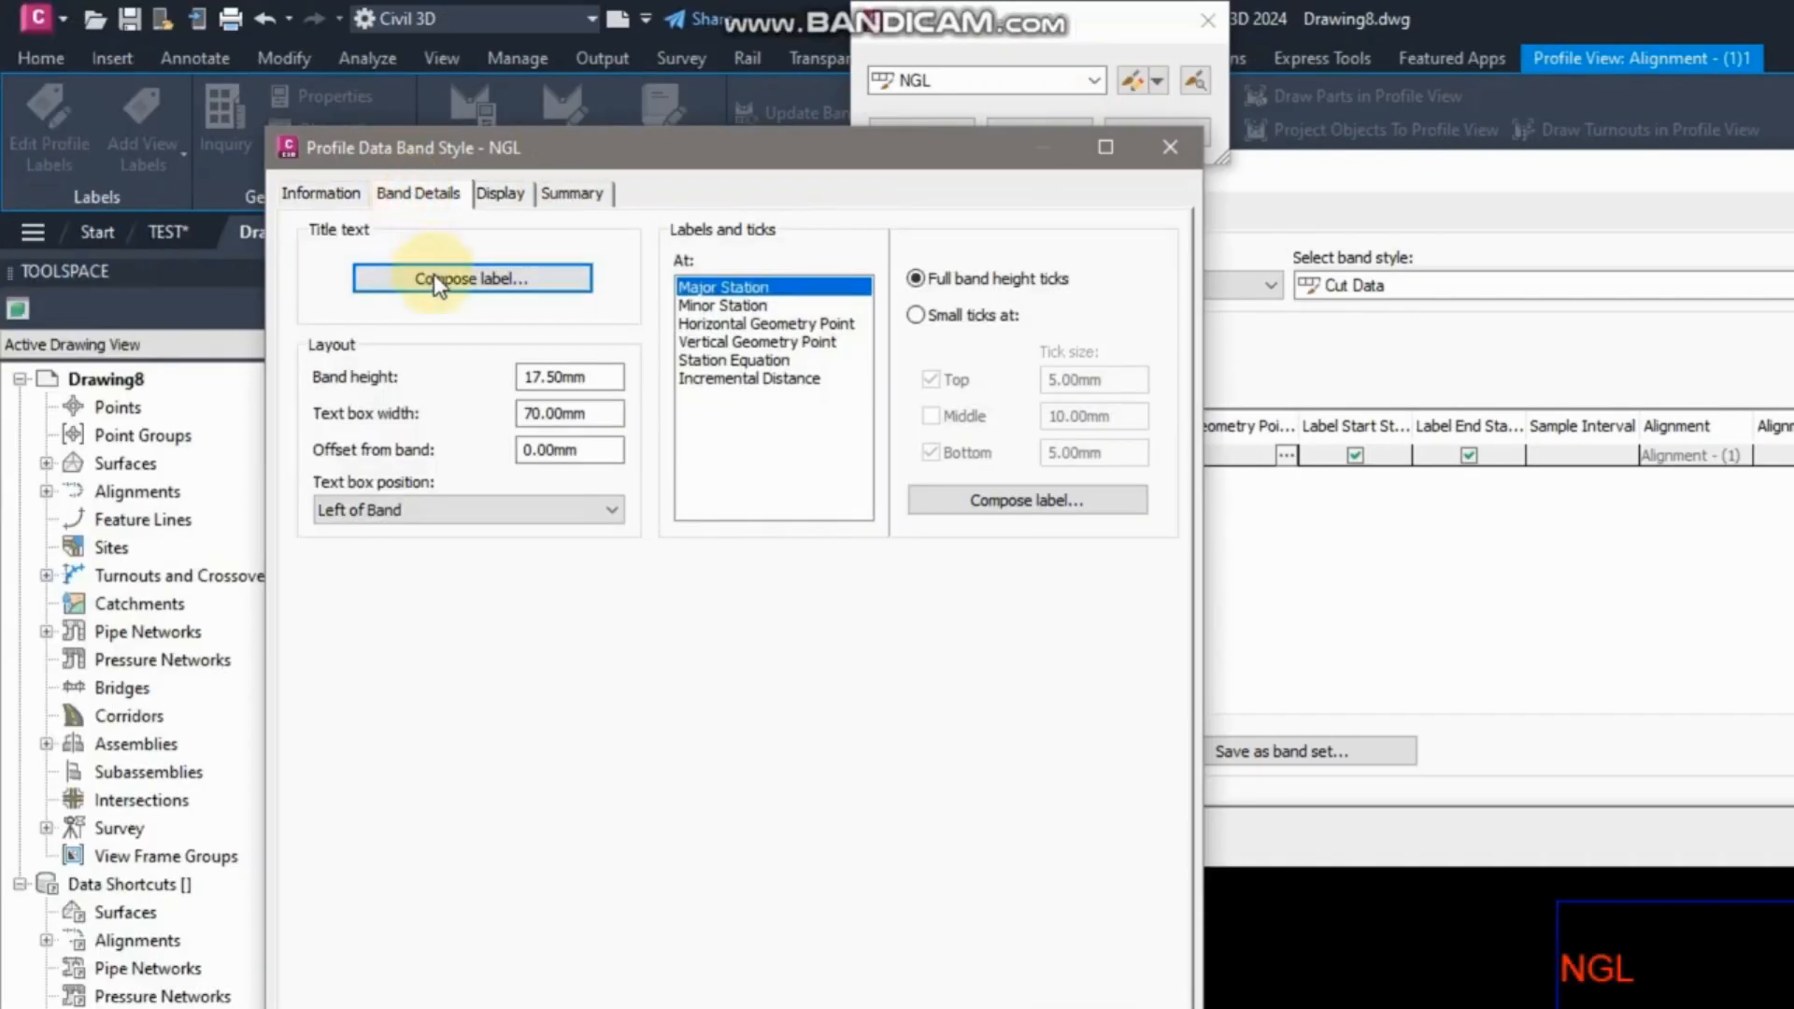
pyautogui.click(459, 280)
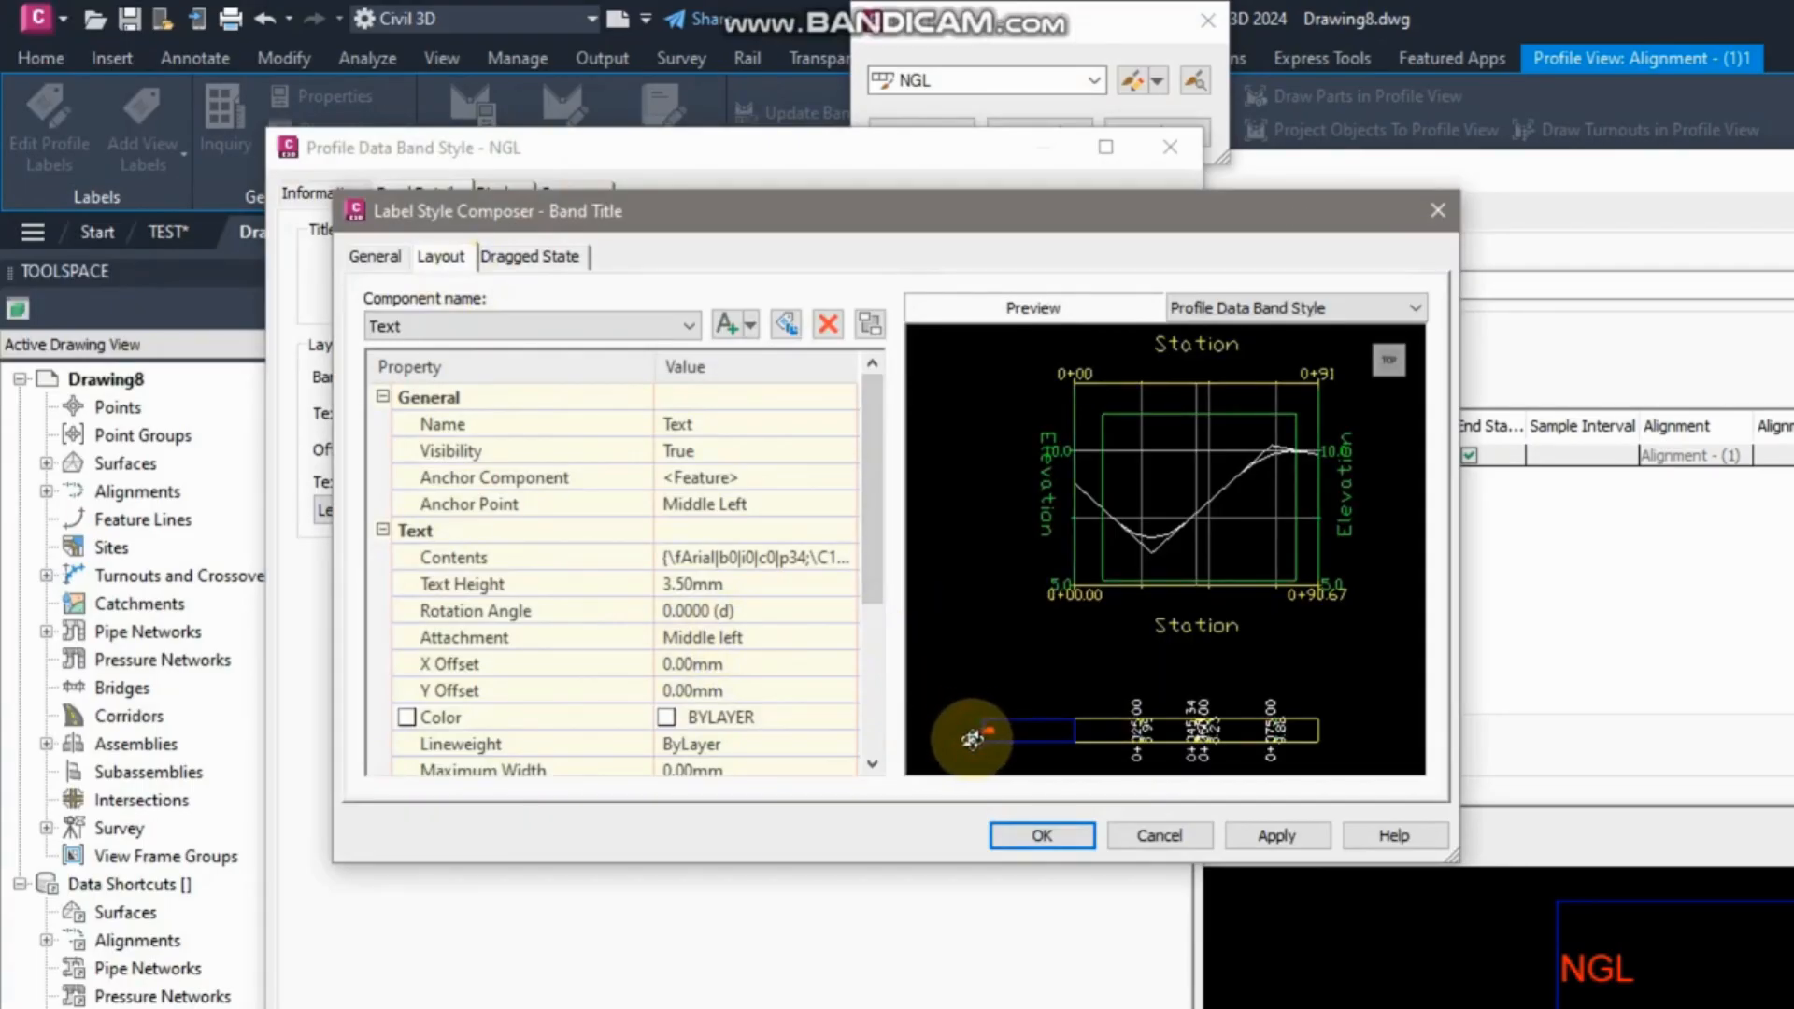
# Set the X Offset of the band title text to 5 mm and apply it.
pyautogui.moveTo(1041, 689); pyautogui.dragTo(1265, 644, button='middle')
pyautogui.moveTo(868, 570); pyautogui.dragTo(871, 671)
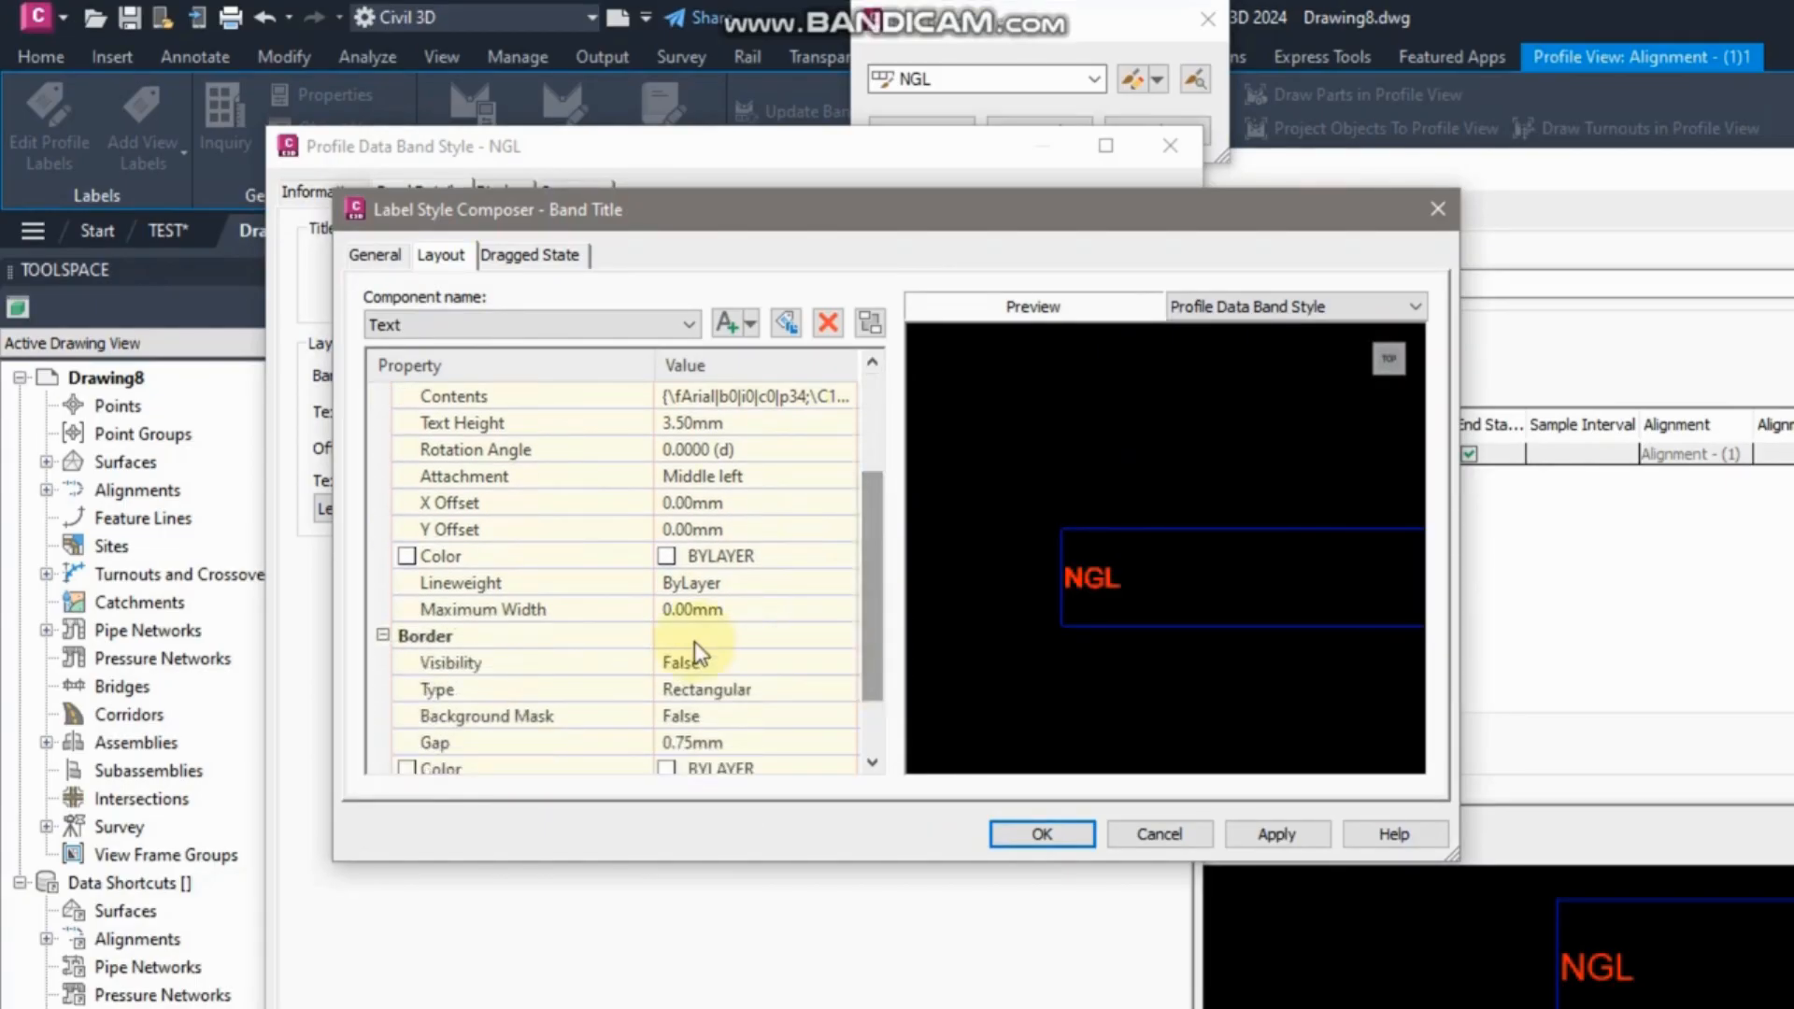
pyautogui.click(795, 509)
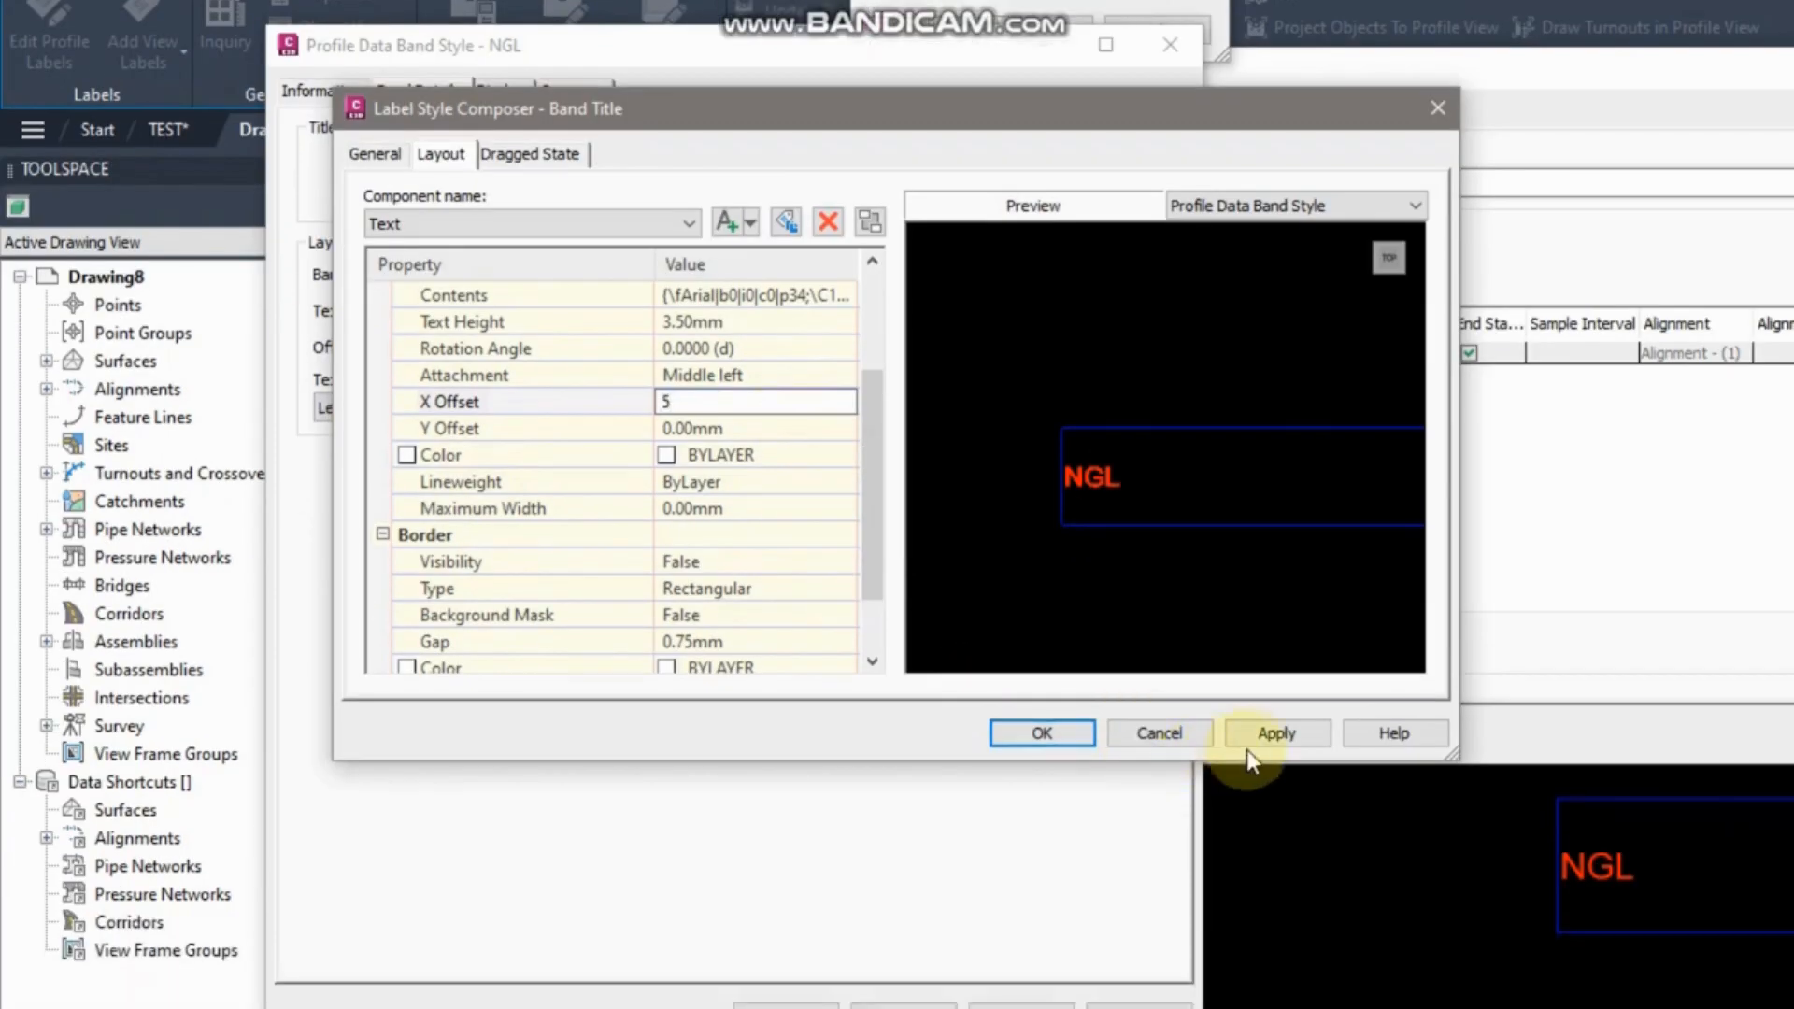
pyautogui.click(1262, 839)
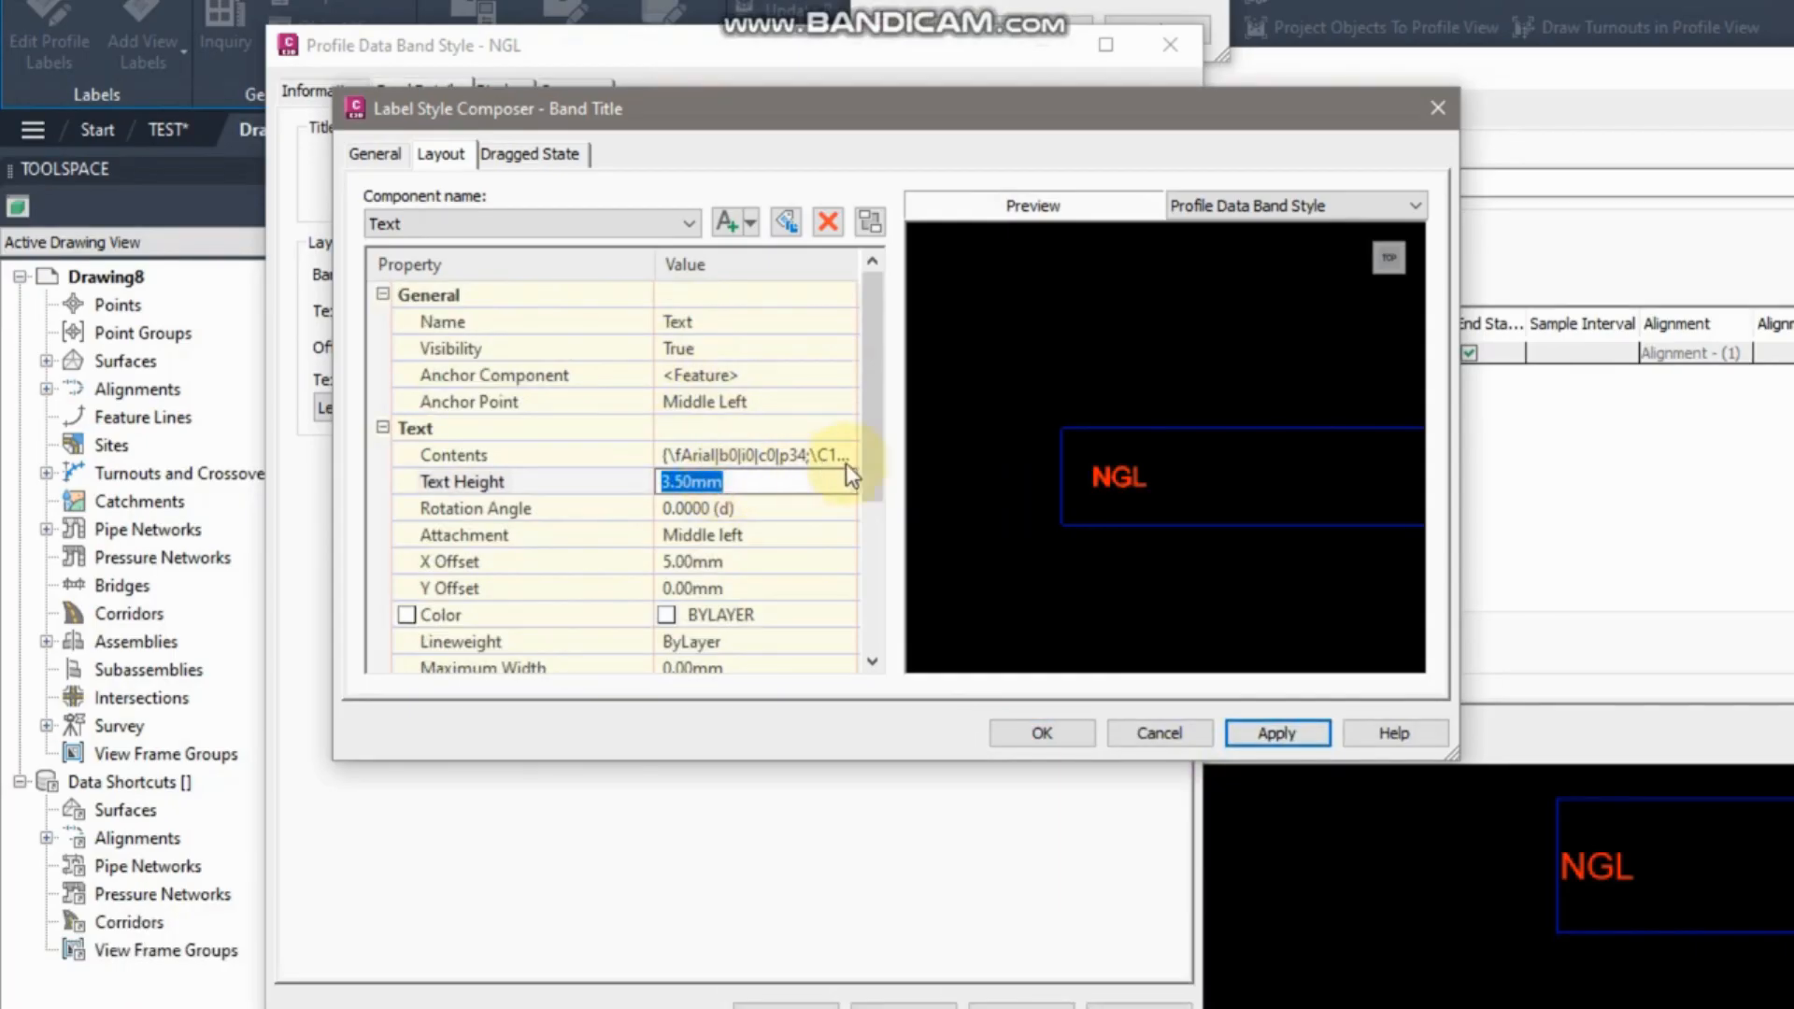
# Set the X Offset of the band title text to 10 mm and accept the label.
pyautogui.moveTo(873, 464); pyautogui.dragTo(877, 570)
pyautogui.click(733, 435)
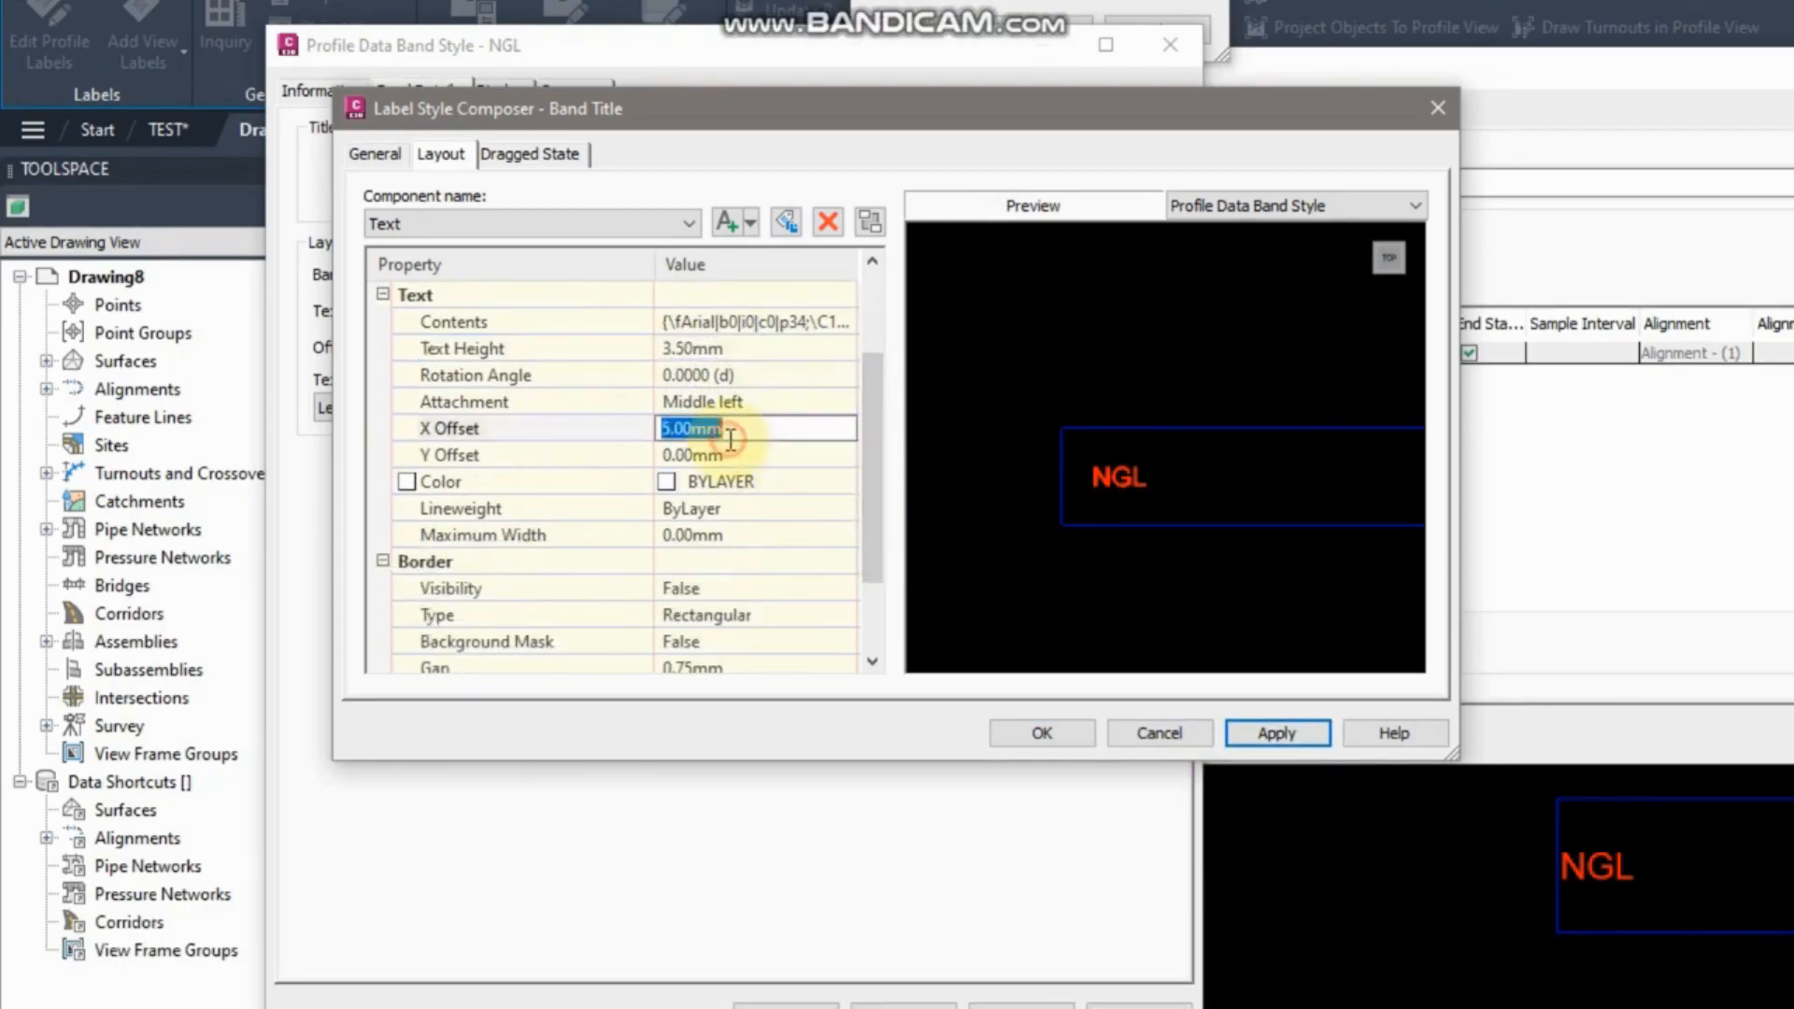
pyautogui.write('10')
pyautogui.click(1276, 733)
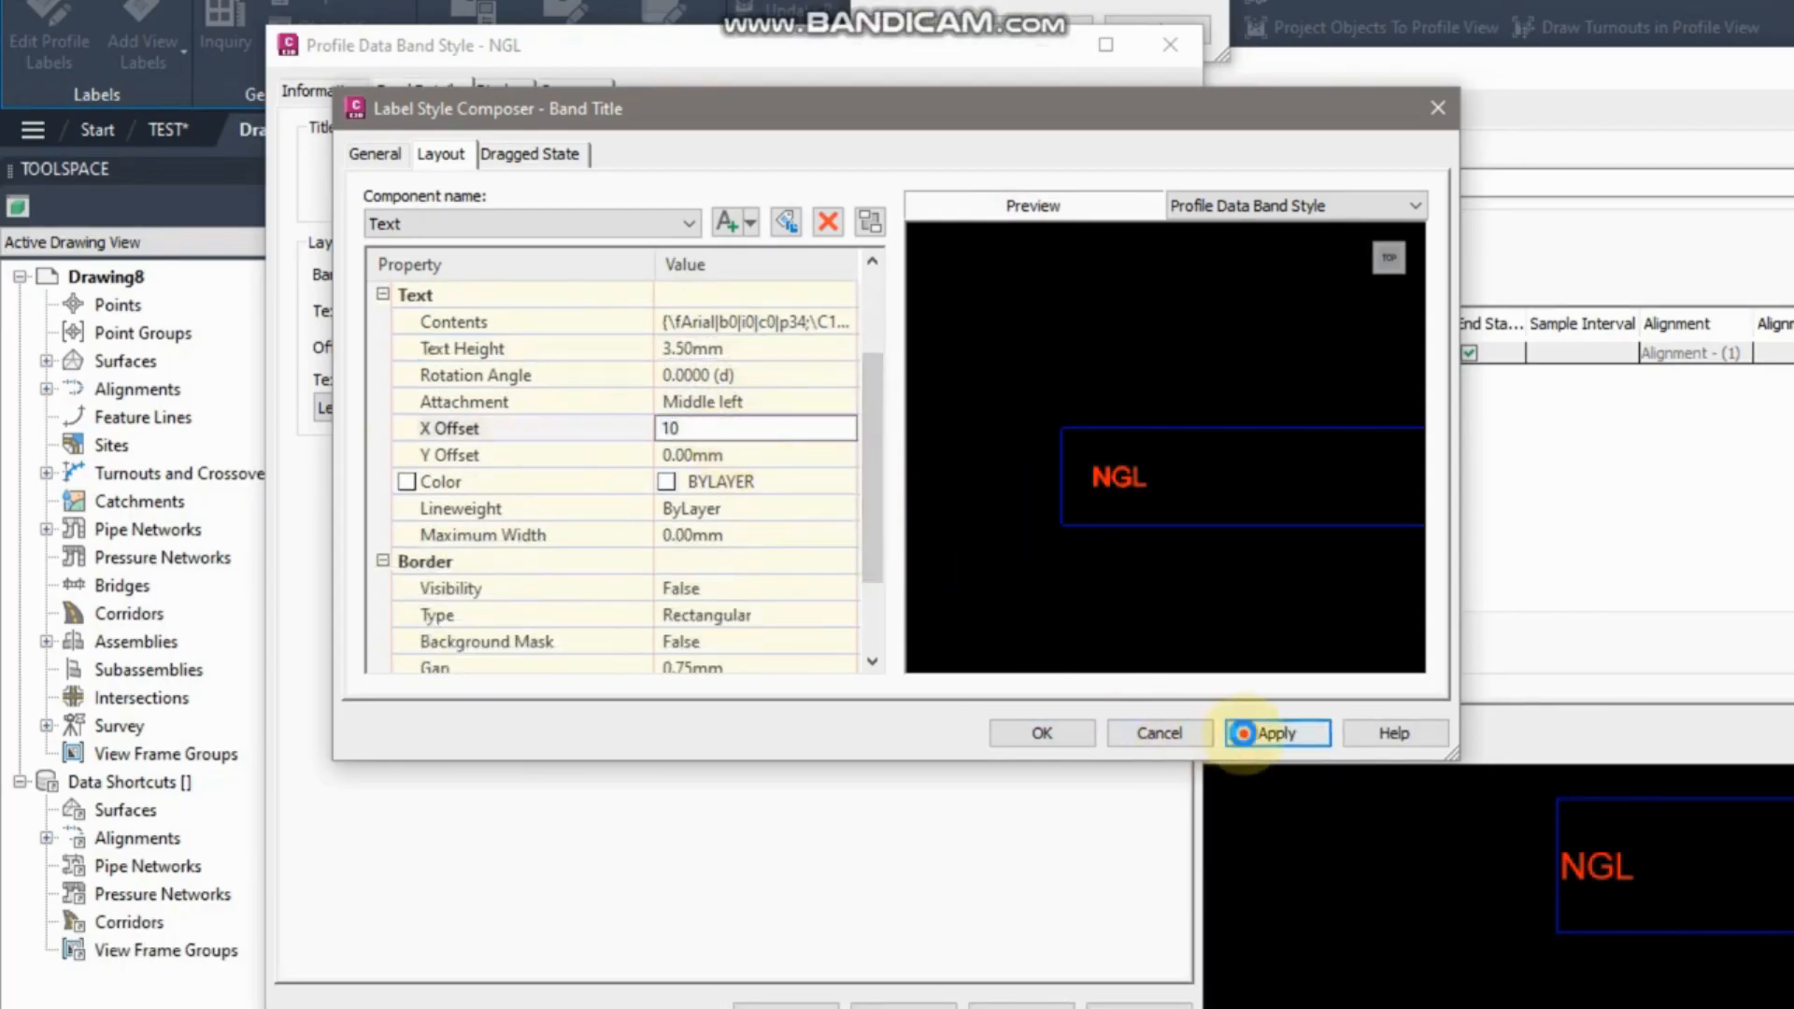
pyautogui.click(1039, 734)
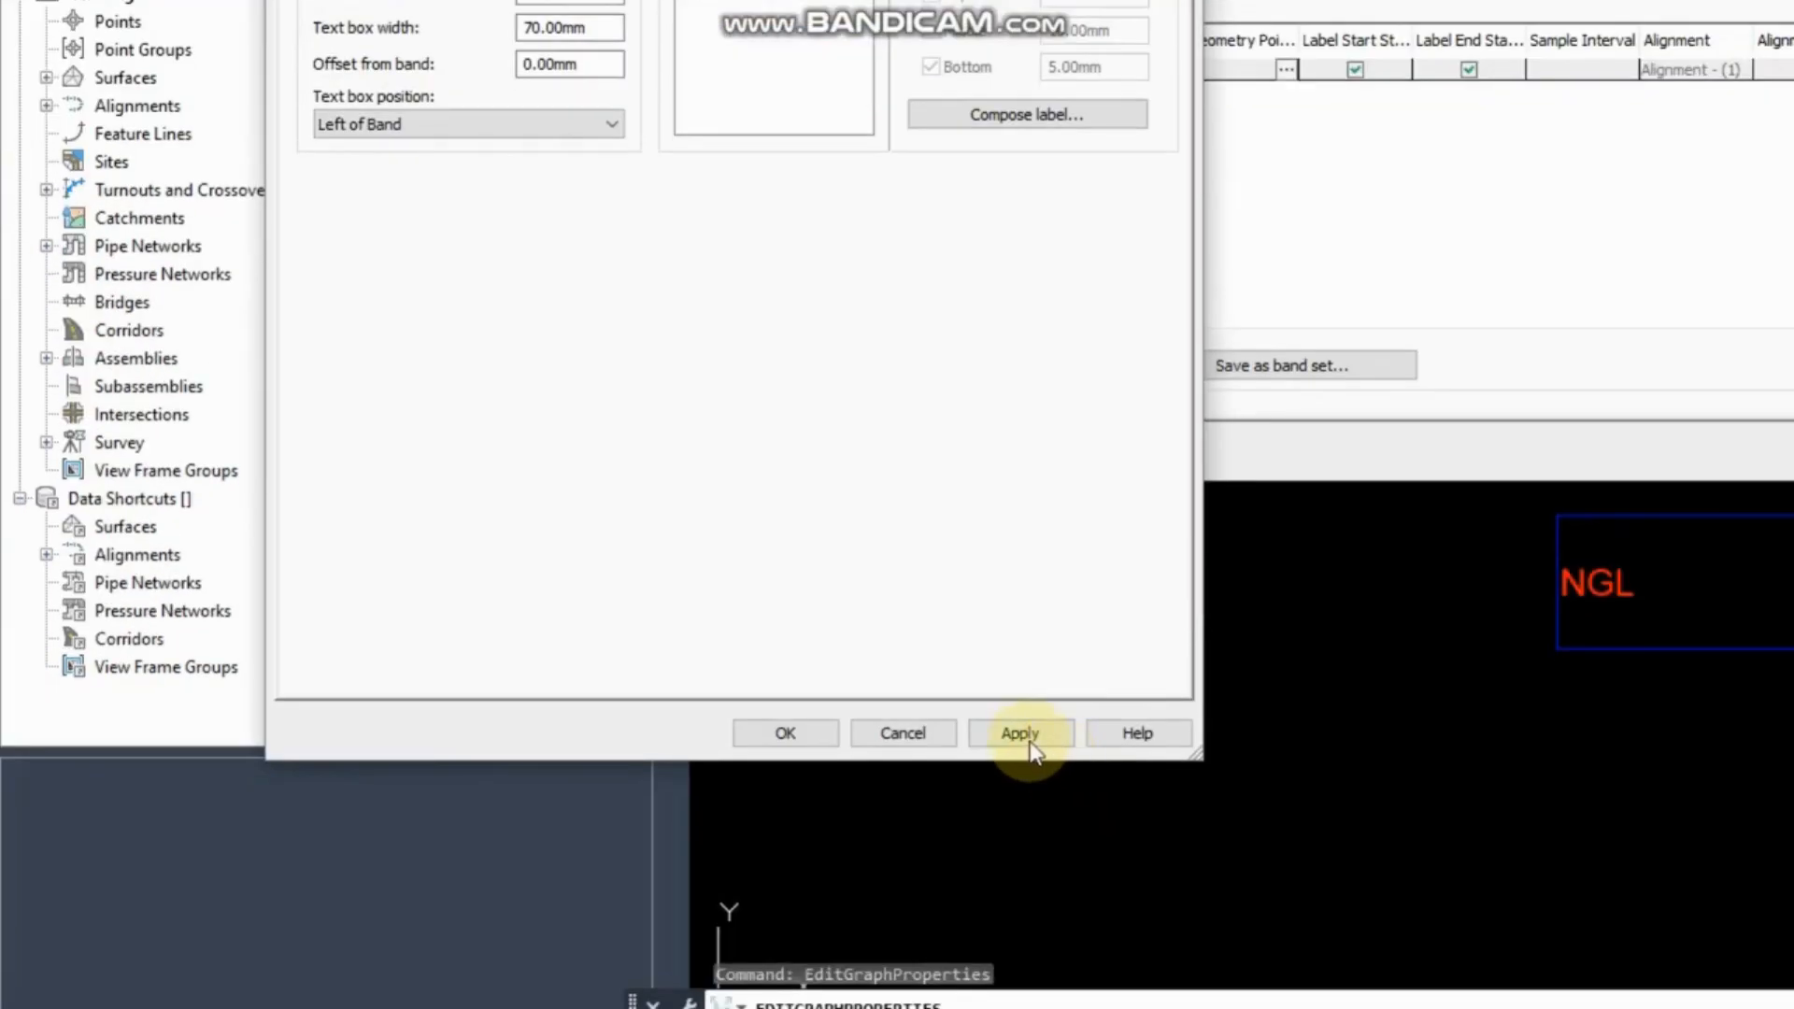
# Accept the NGL band style, apply it to the profile view, and accept the profile view properties.
pyautogui.click(1019, 998)
pyautogui.click(794, 998)
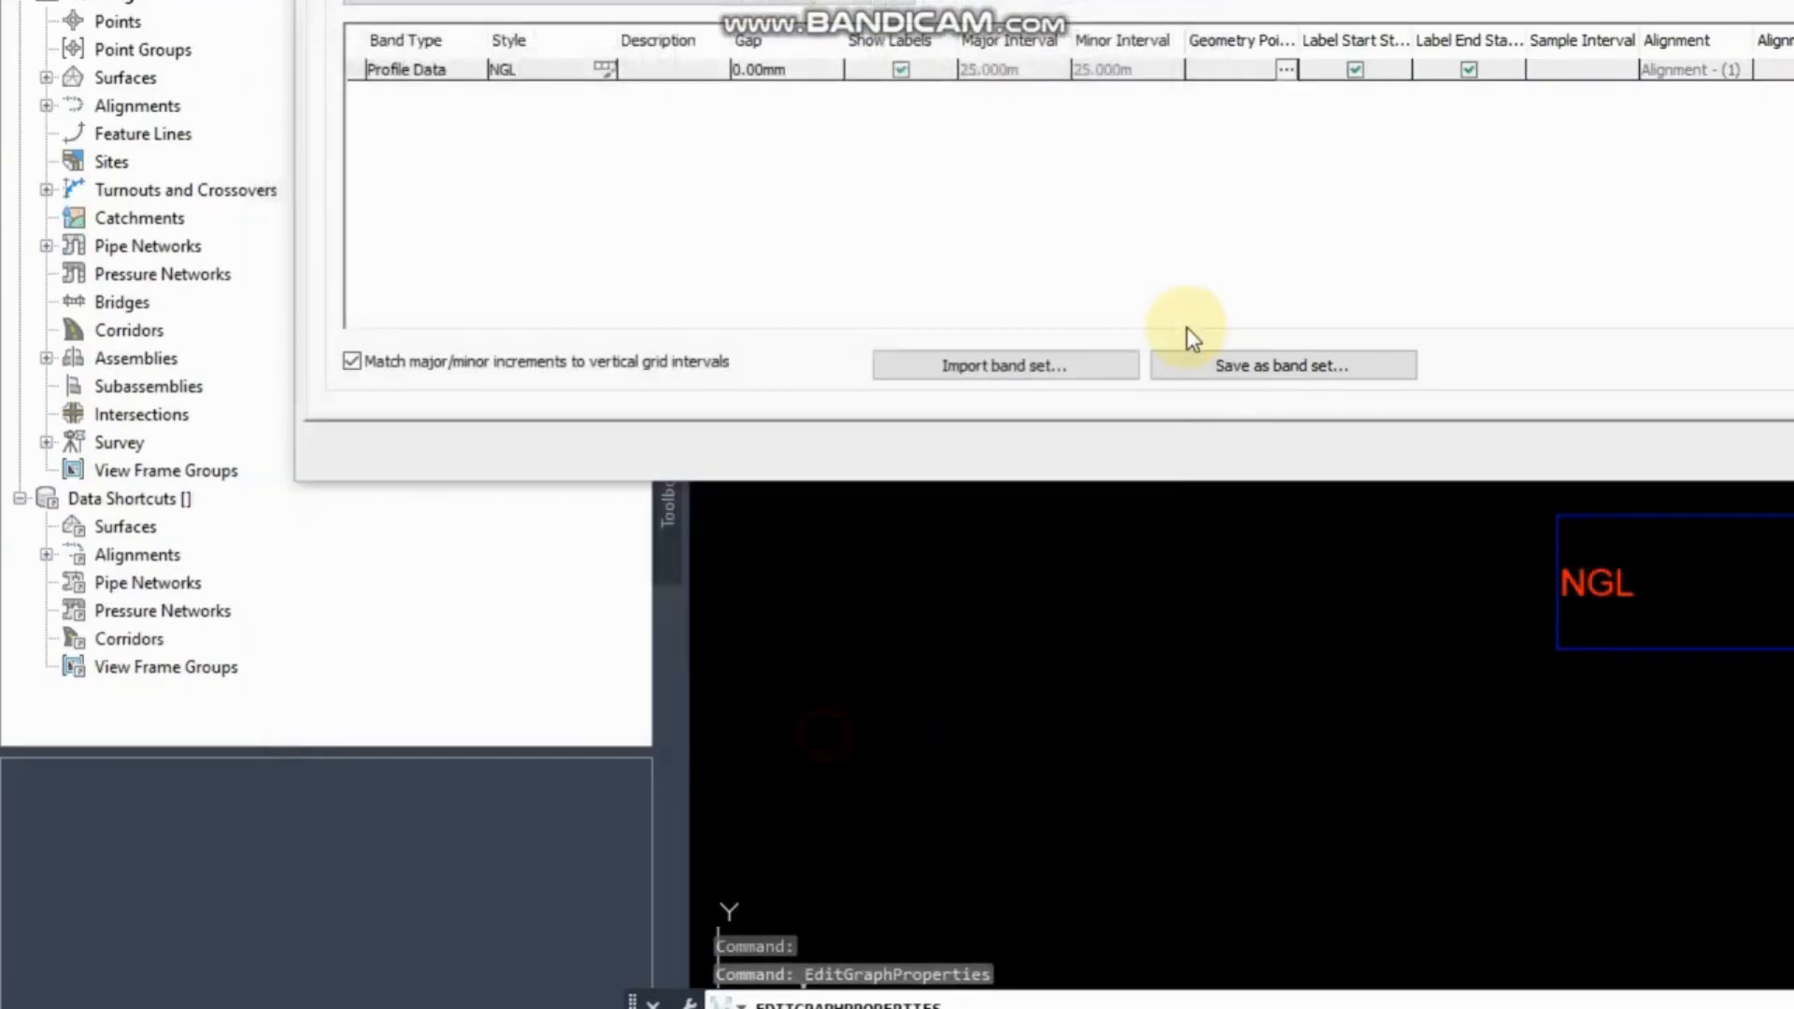
pyautogui.click(1461, 452)
pyautogui.click(216, 455)
pyautogui.click(535, 138)
pyautogui.click(1467, 742)
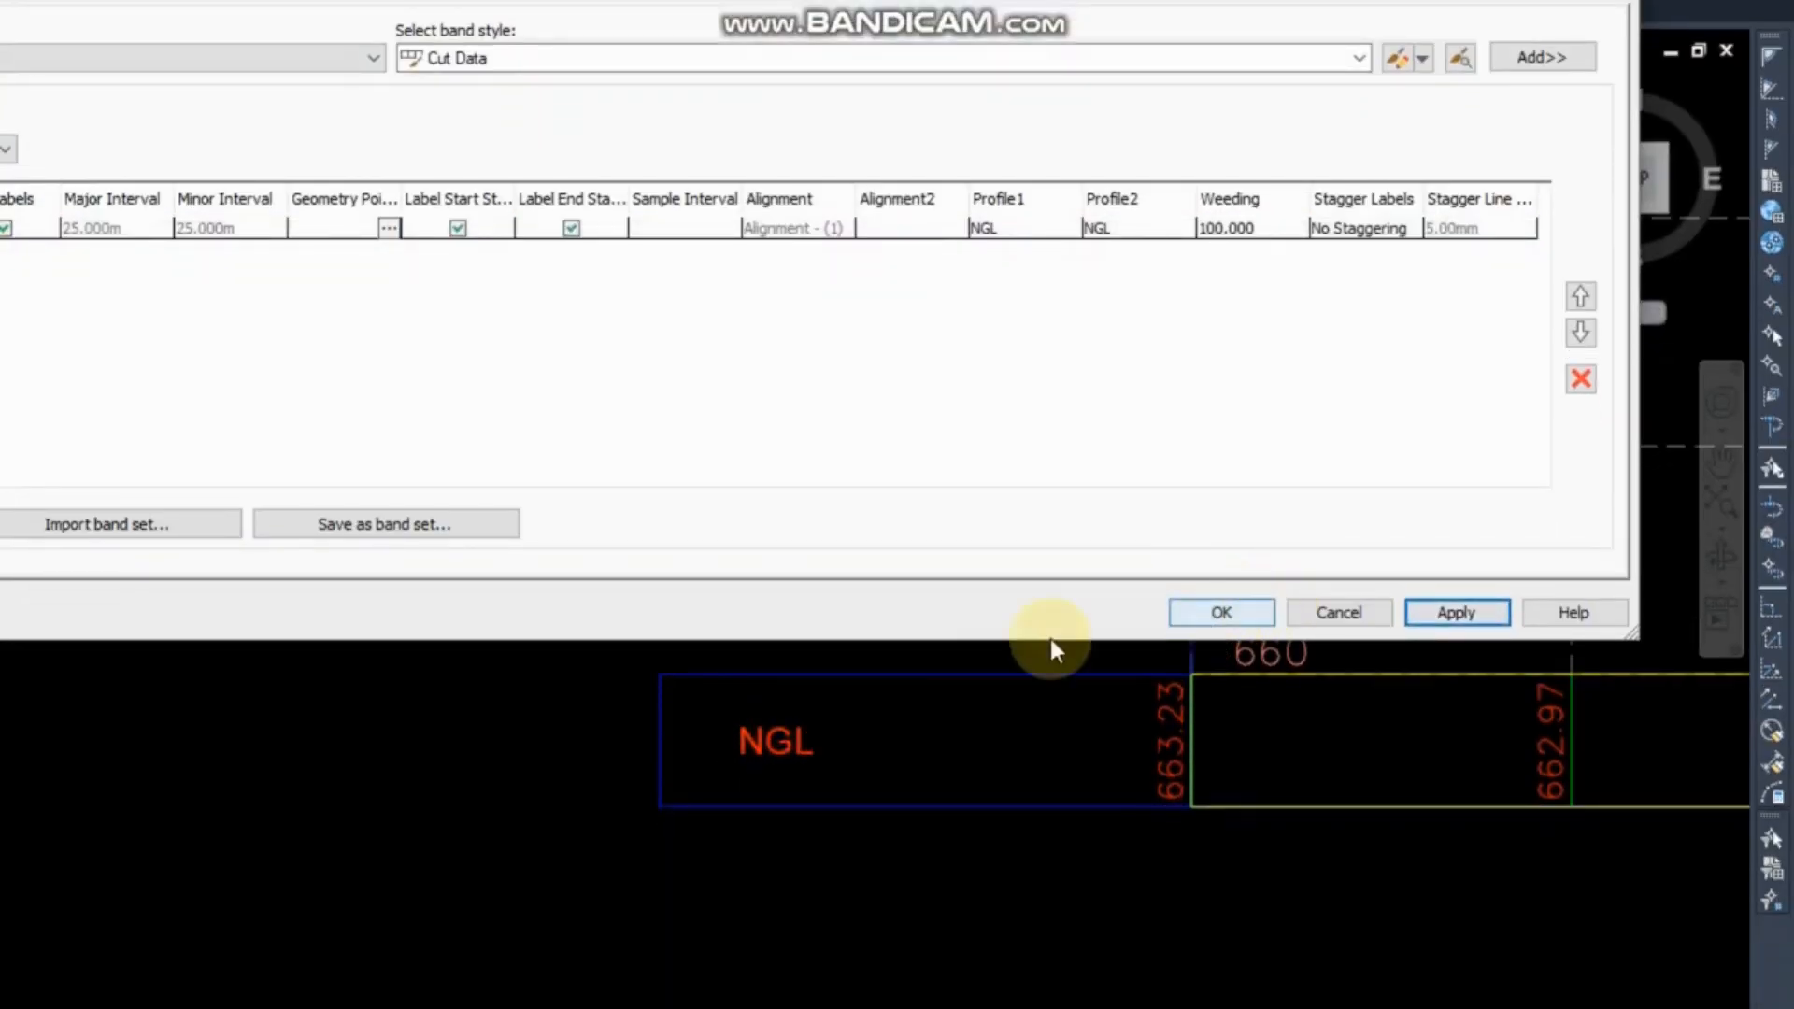
pyautogui.click(1230, 634)
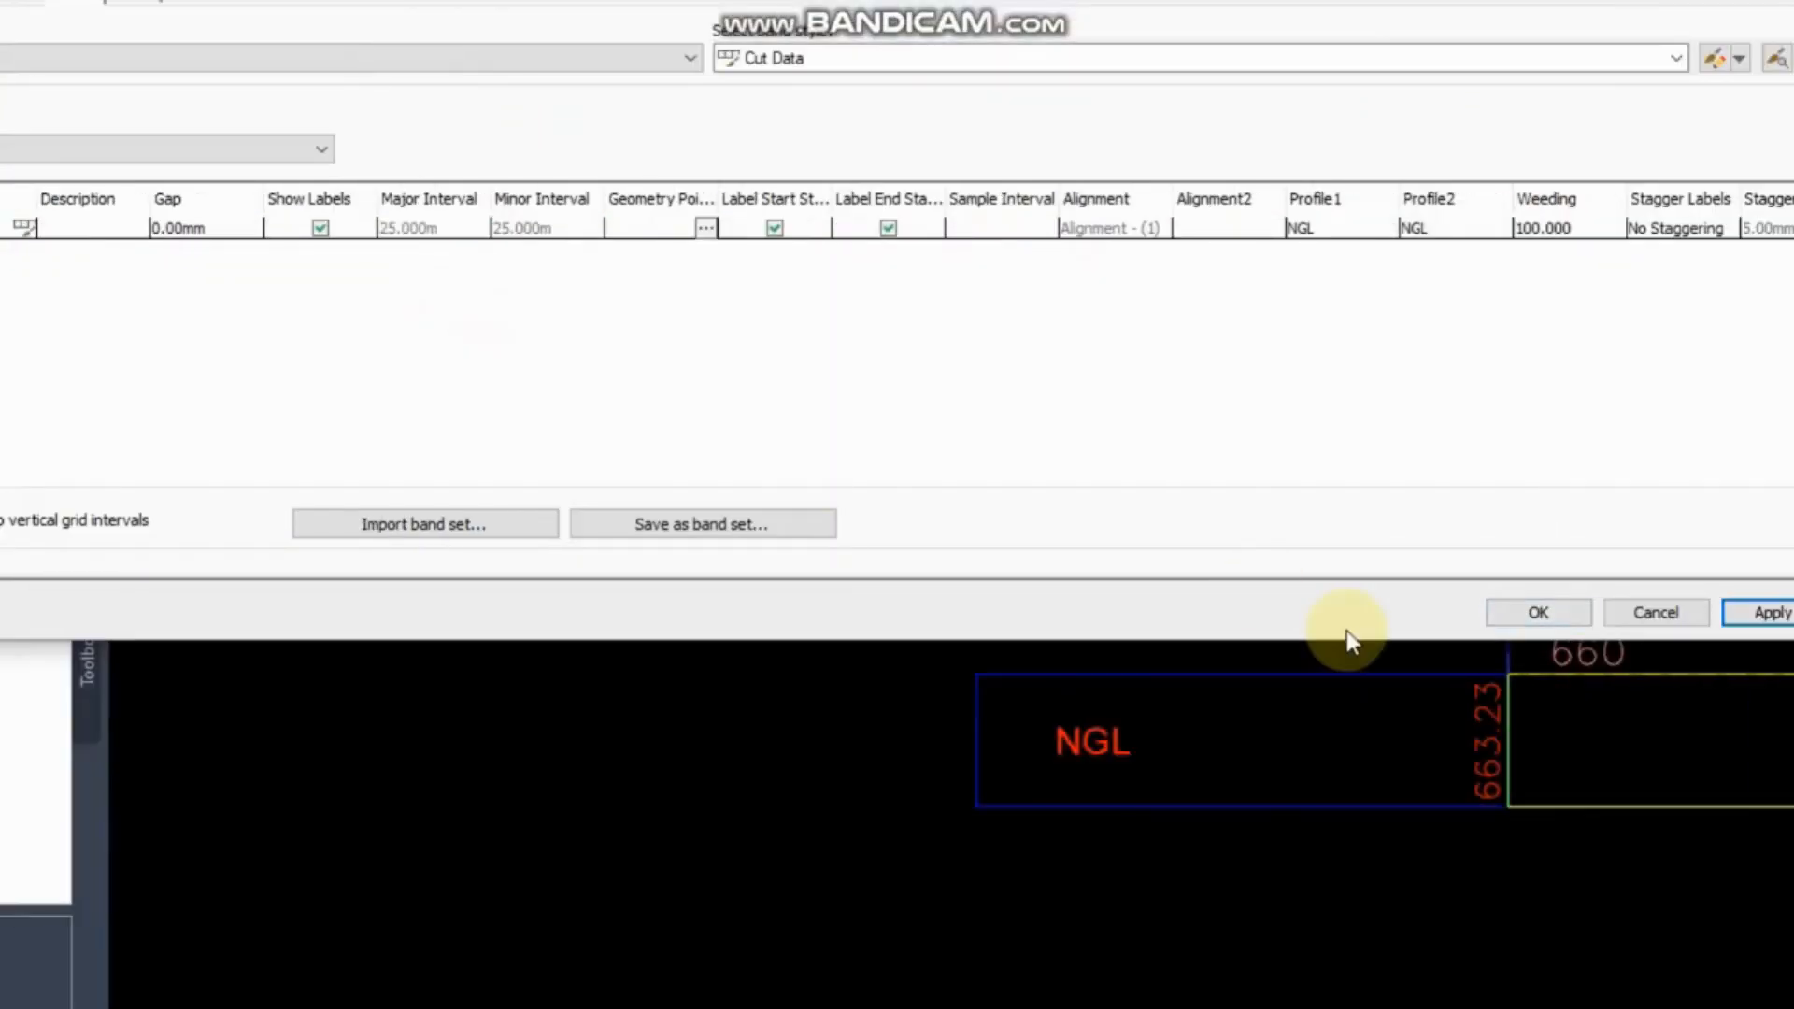
pyautogui.click(1217, 619)
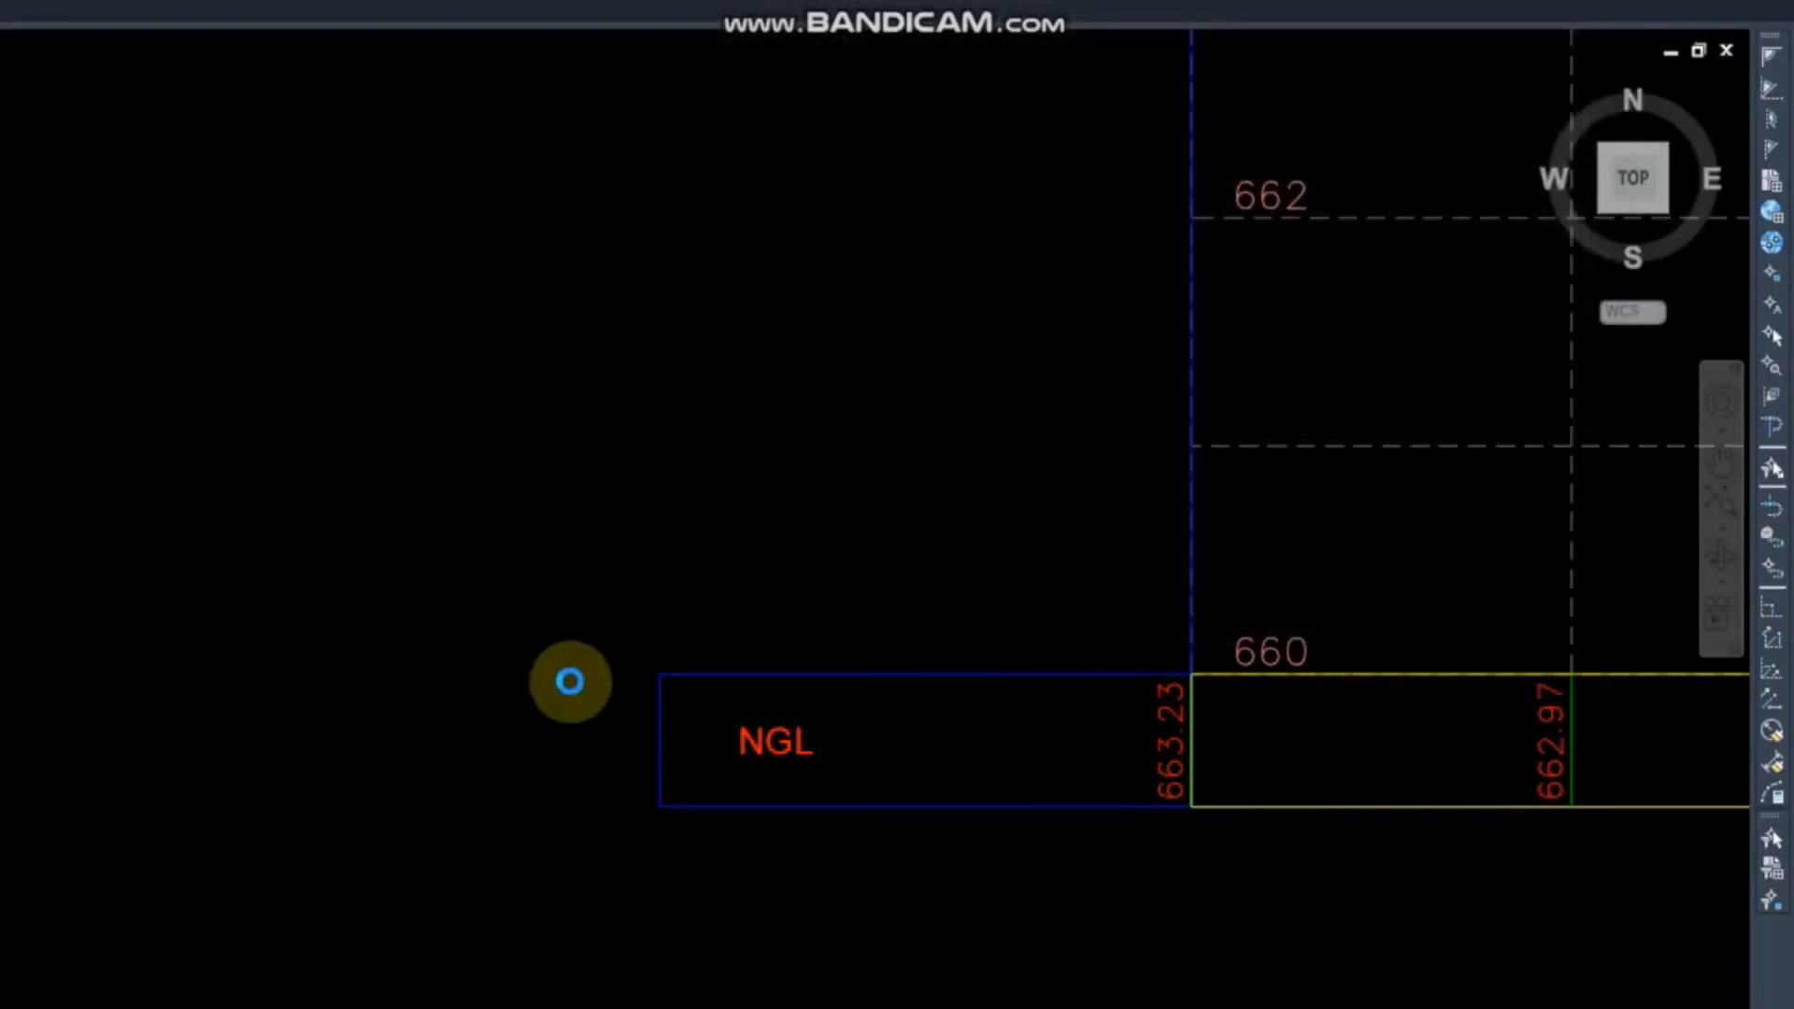
pyautogui.scroll(-3, 568, 681)
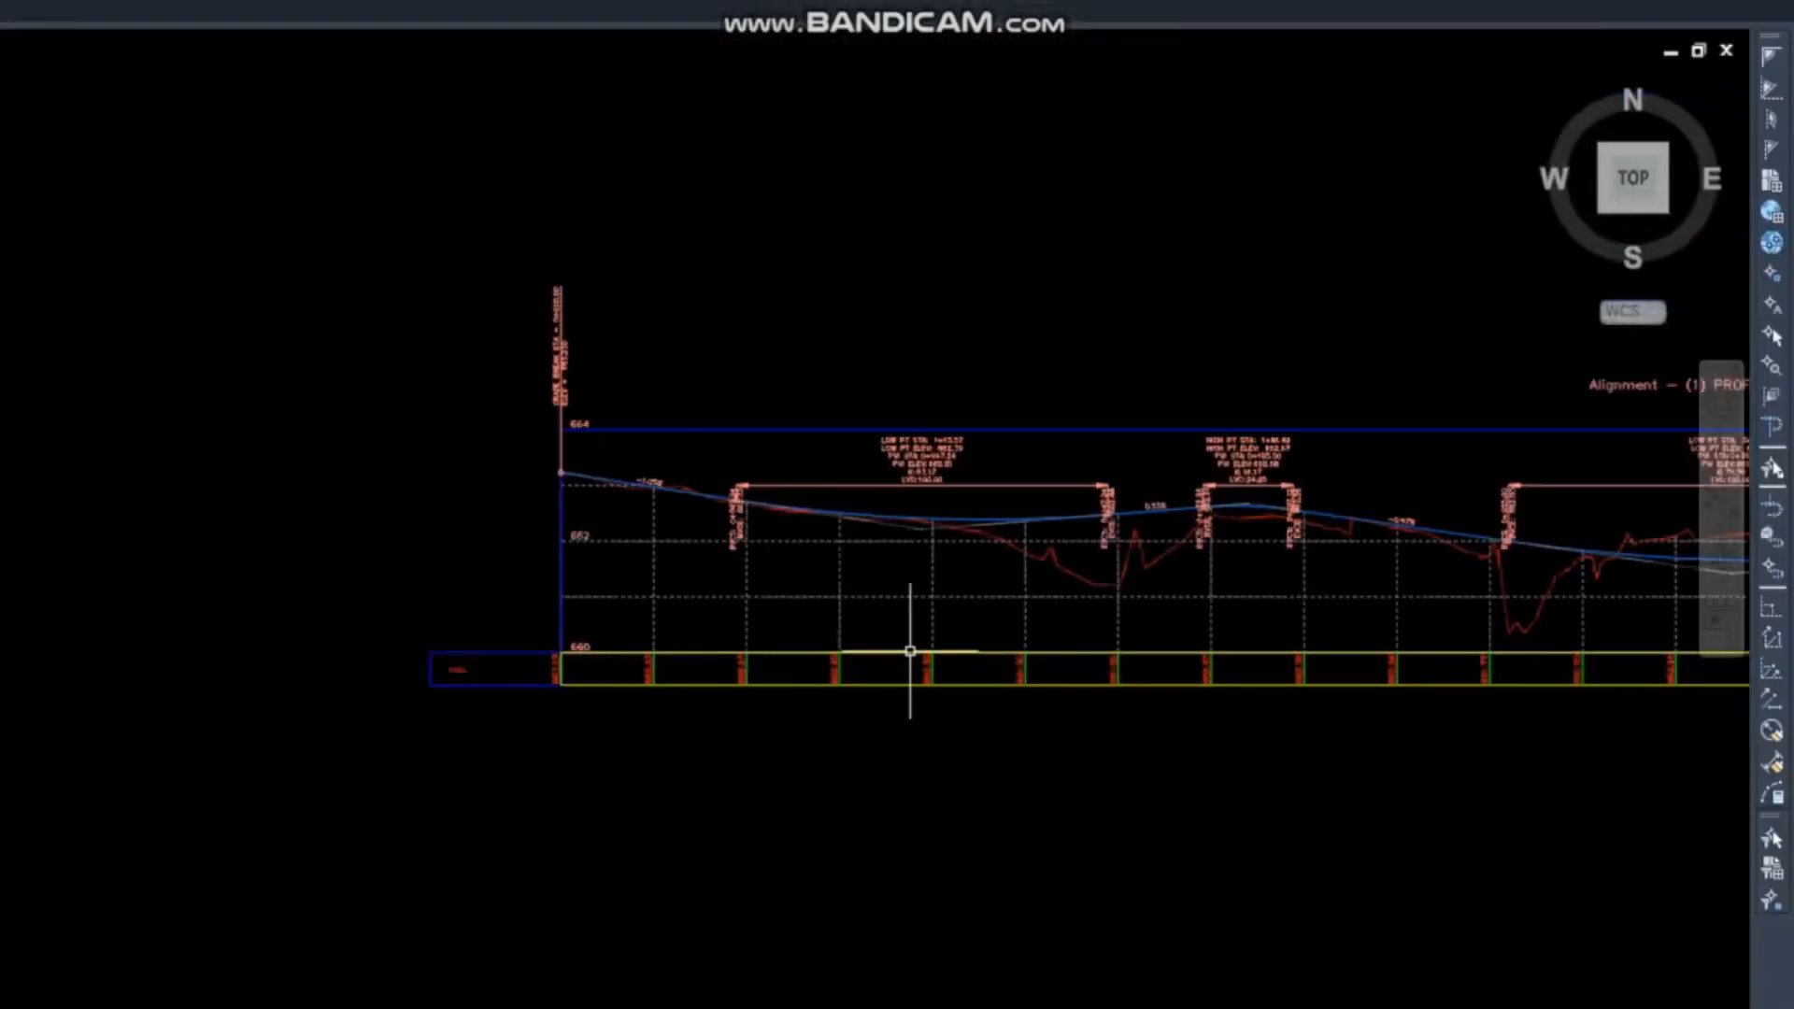
pyautogui.scroll(3, 663, 635)
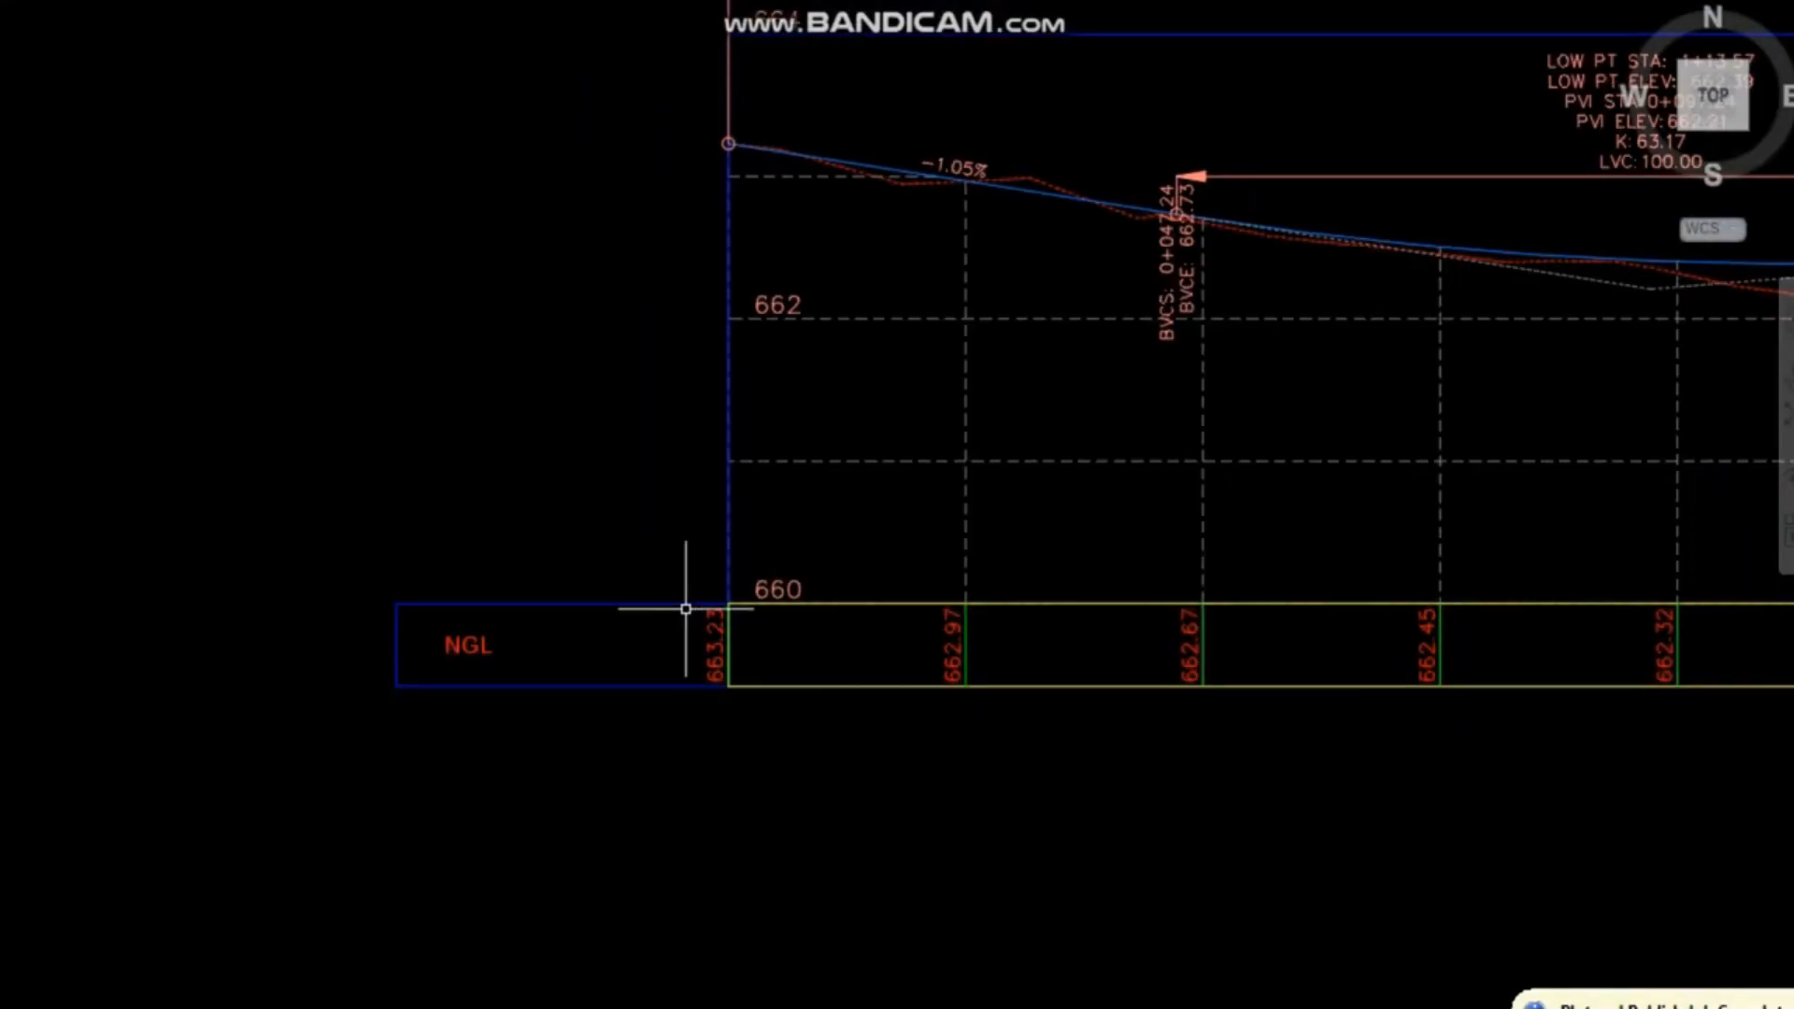
pyautogui.moveTo(673, 608)
pyautogui.mouseDown(button='middle')
pyautogui.moveTo(861, 795)
pyautogui.moveTo(963, 795)
pyautogui.moveTo(824, 491)
pyautogui.mouseUp(button='middle')
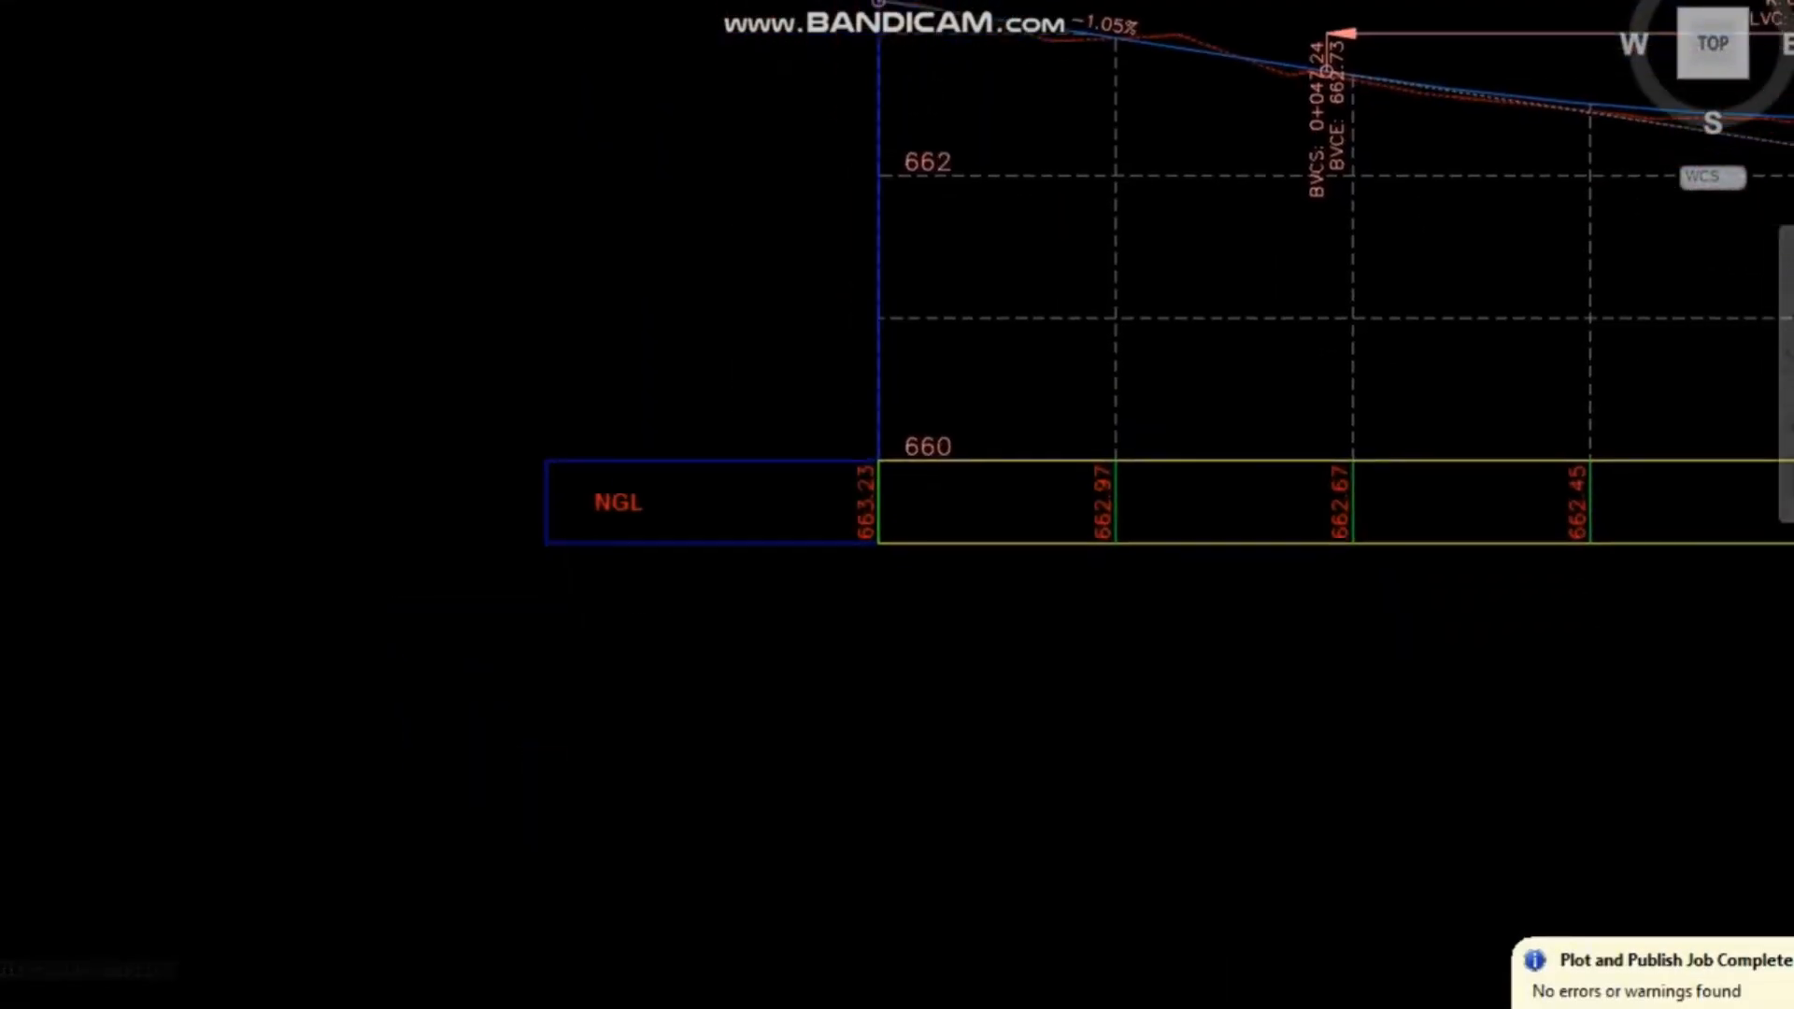
# Add a Profile Data band in the Cut Data style to the bottom of the profile view, with ROAD DESIGN as Profile1.
pyautogui.click(975, 455)
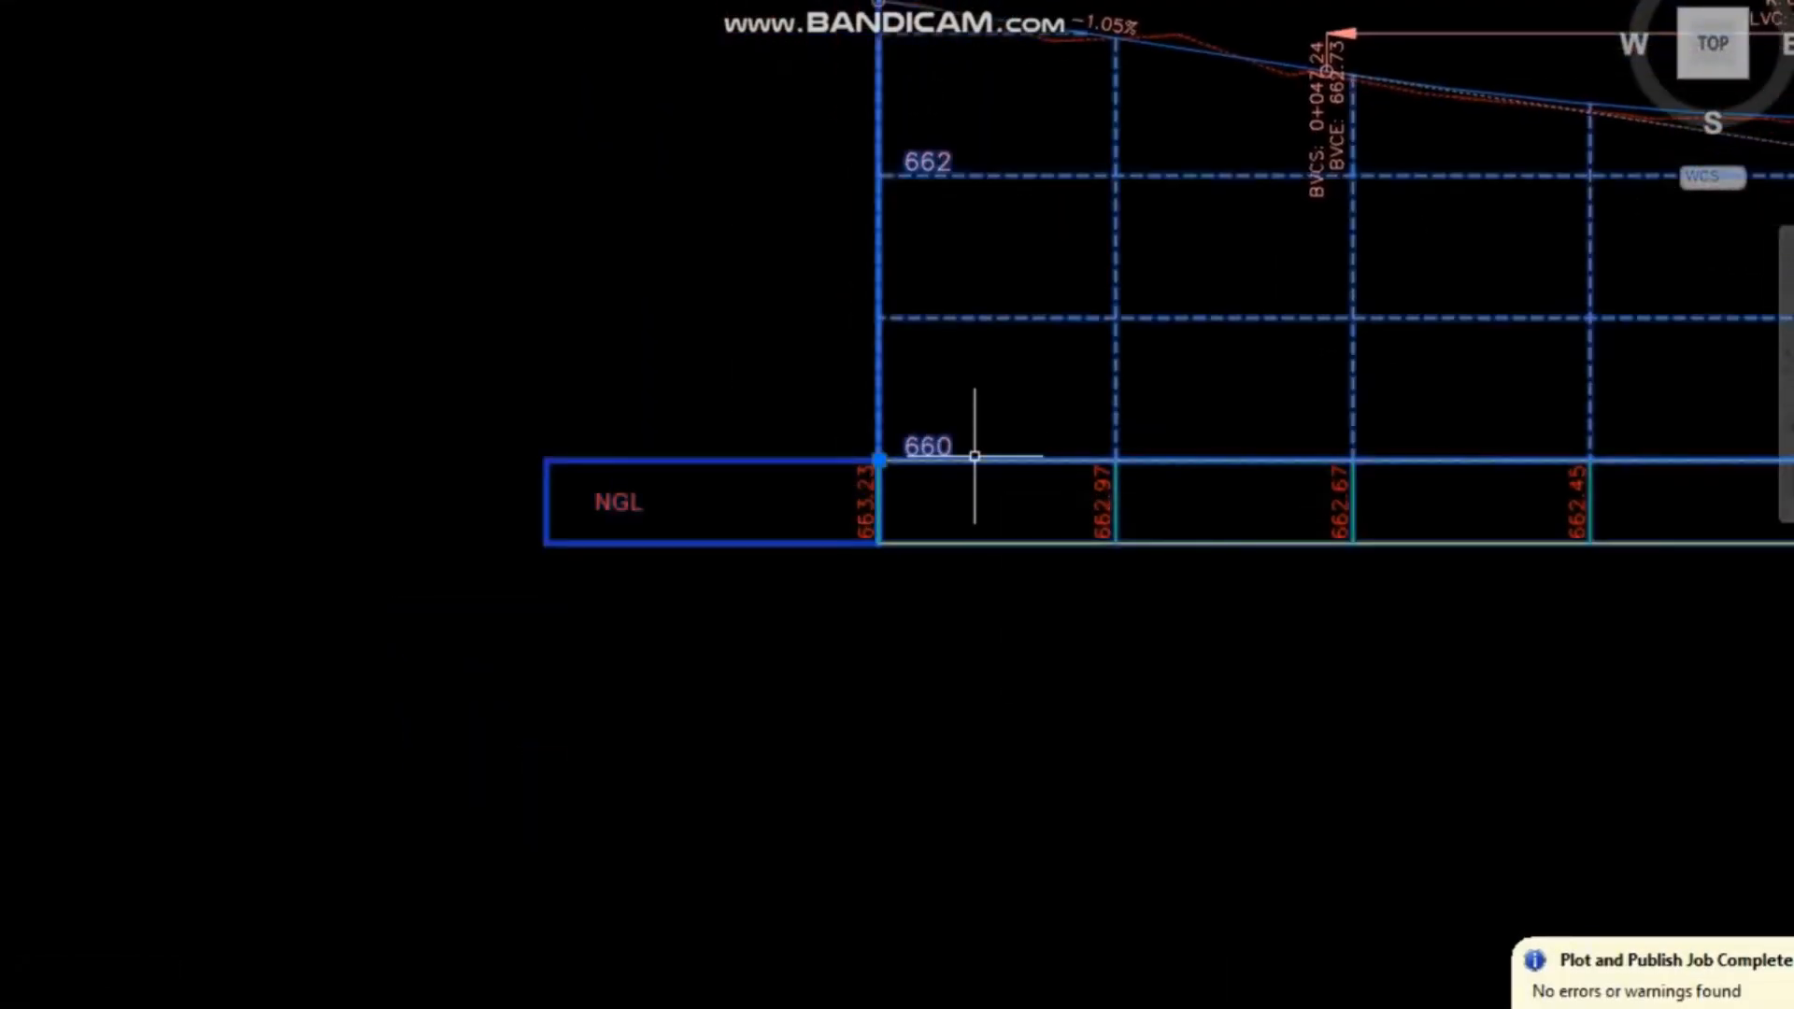
pyautogui.rightClick(974, 455)
pyautogui.click(1168, 748)
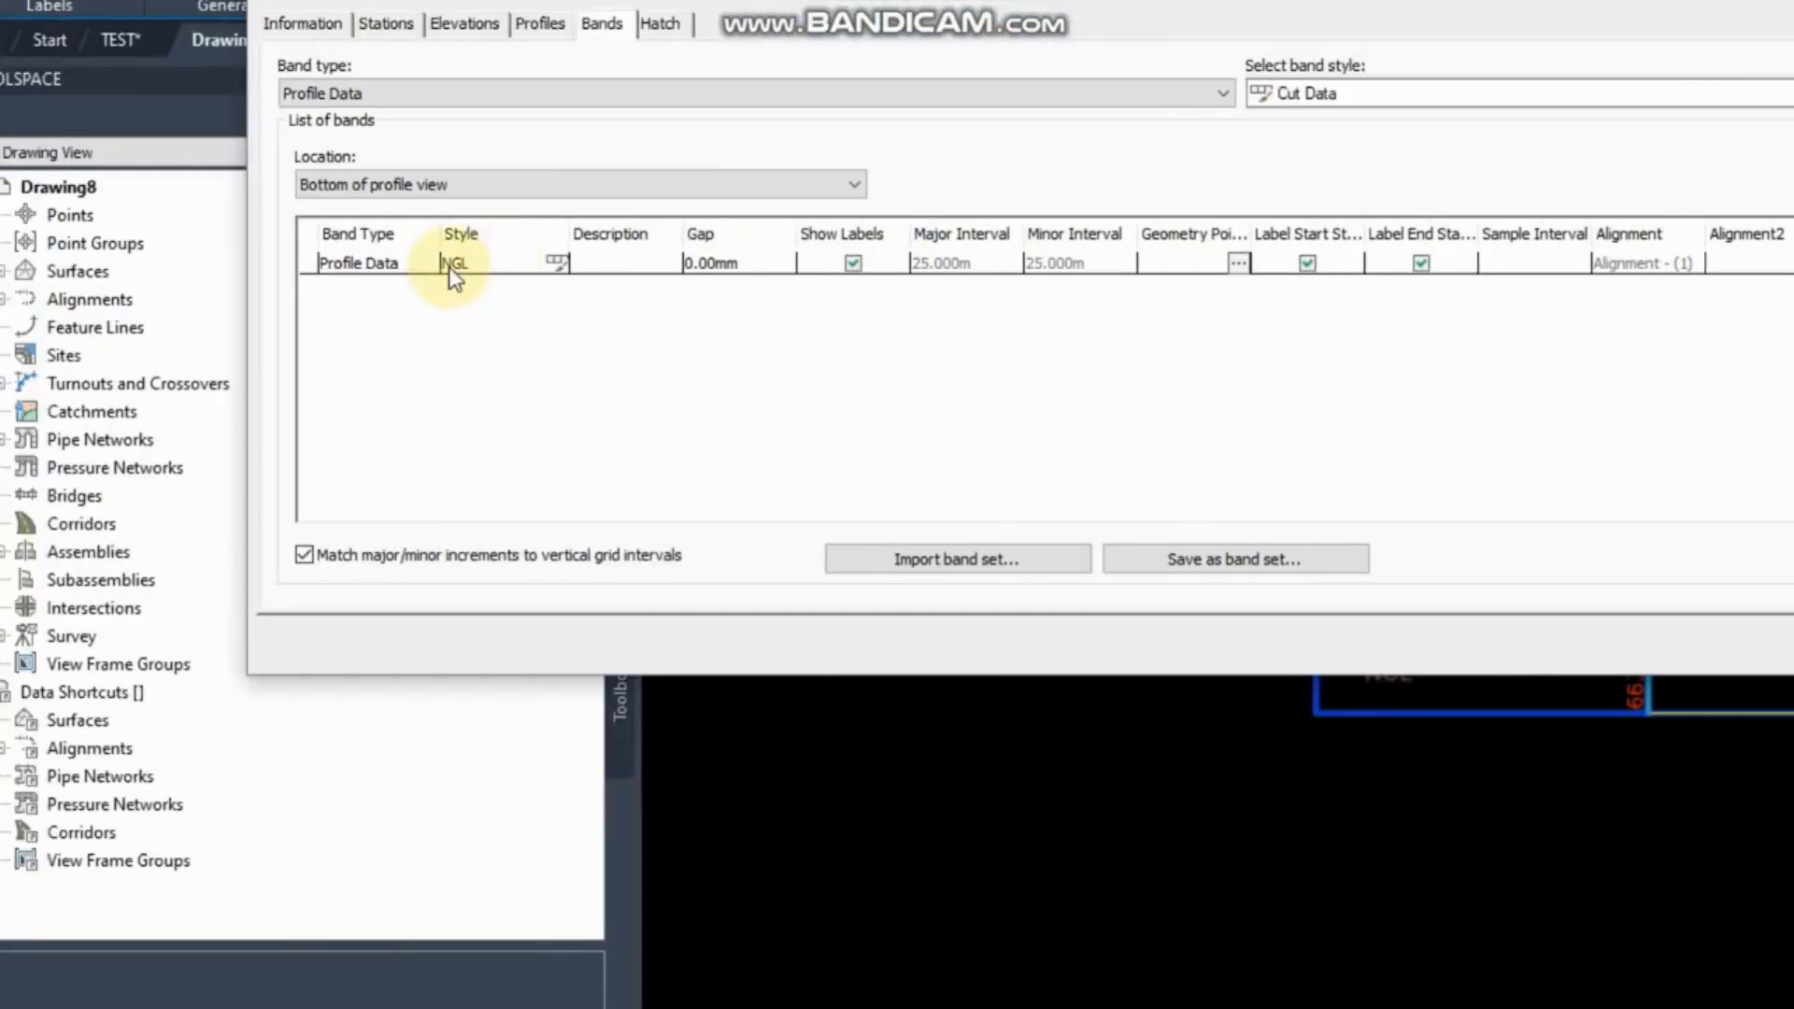
pyautogui.click(422, 266)
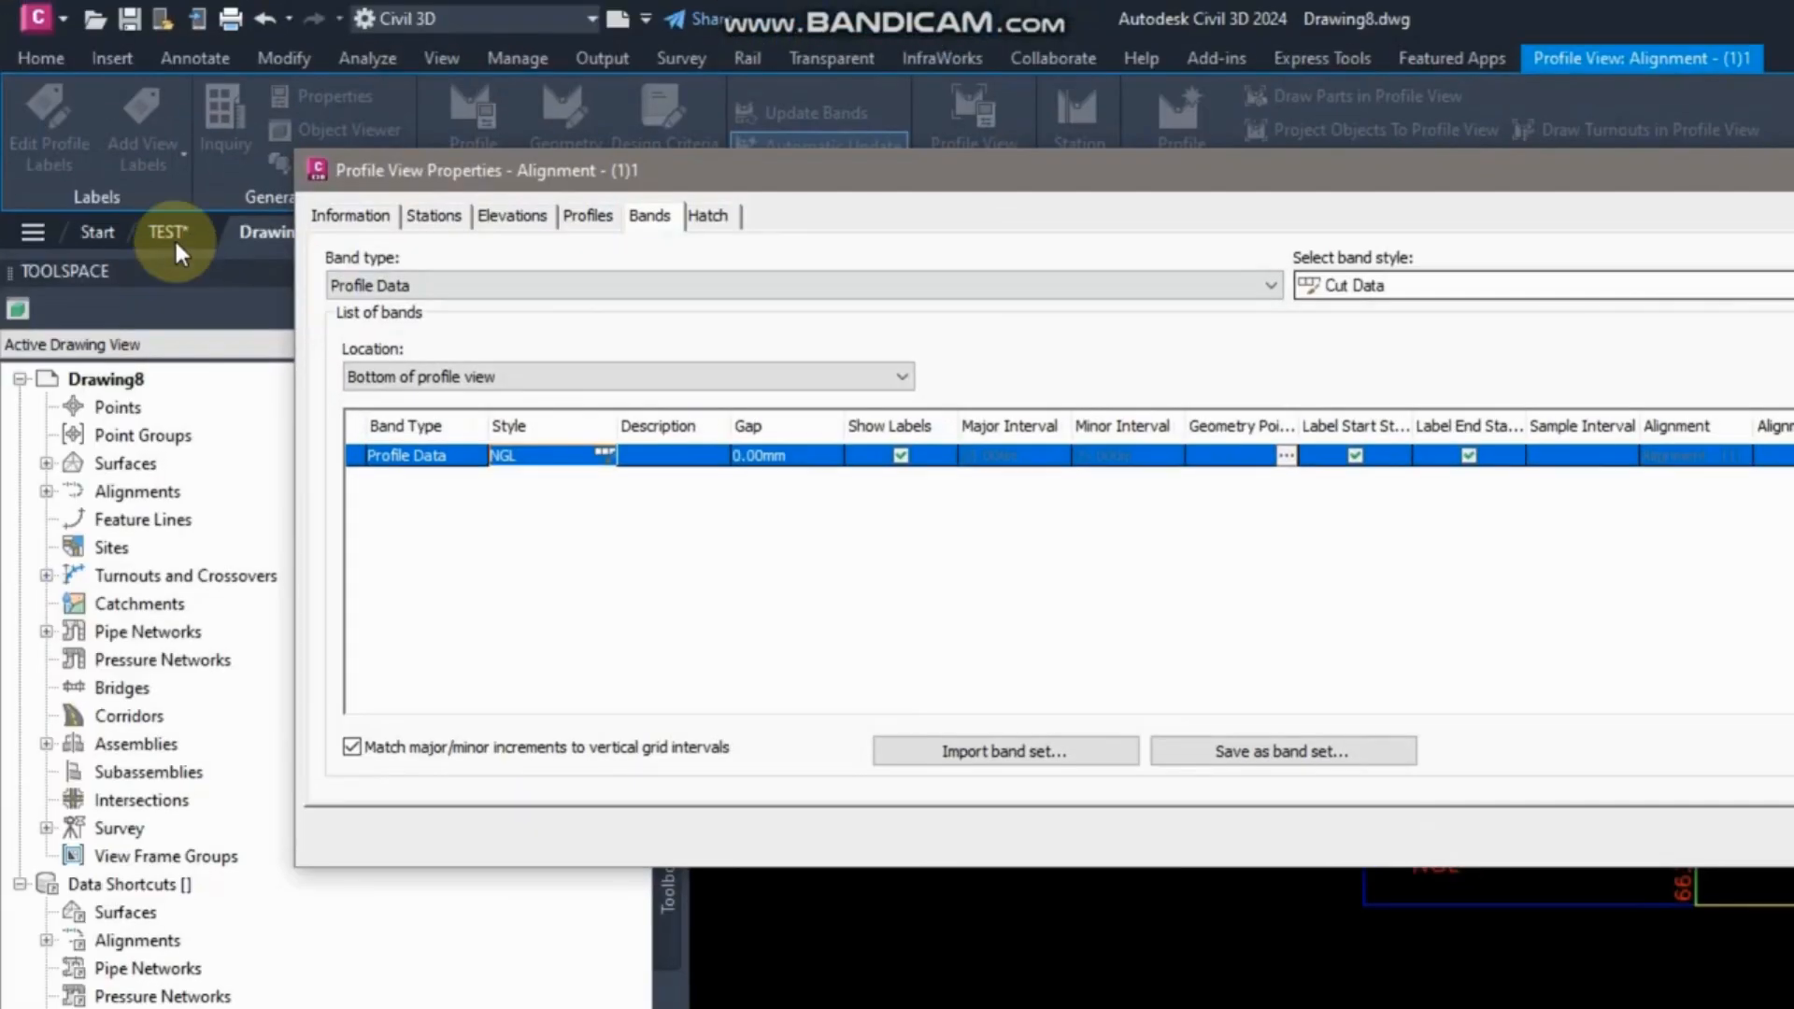
pyautogui.click(1473, 286)
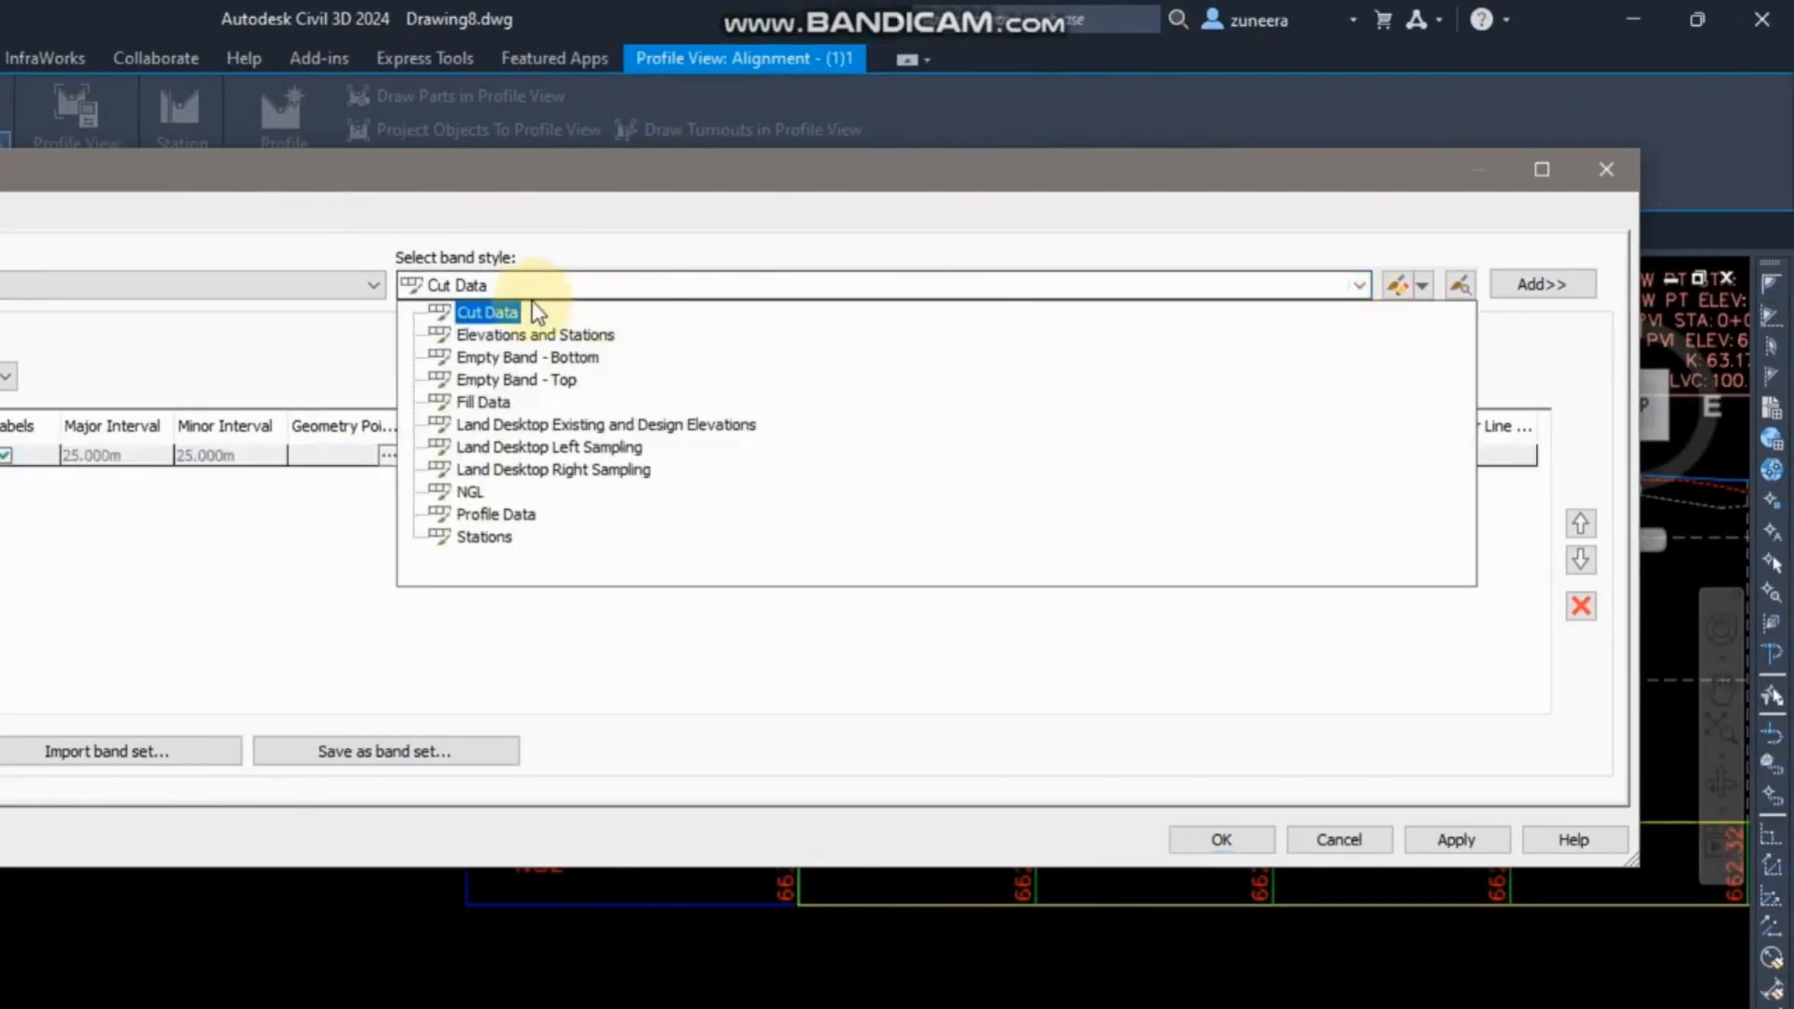
pyautogui.click(487, 312)
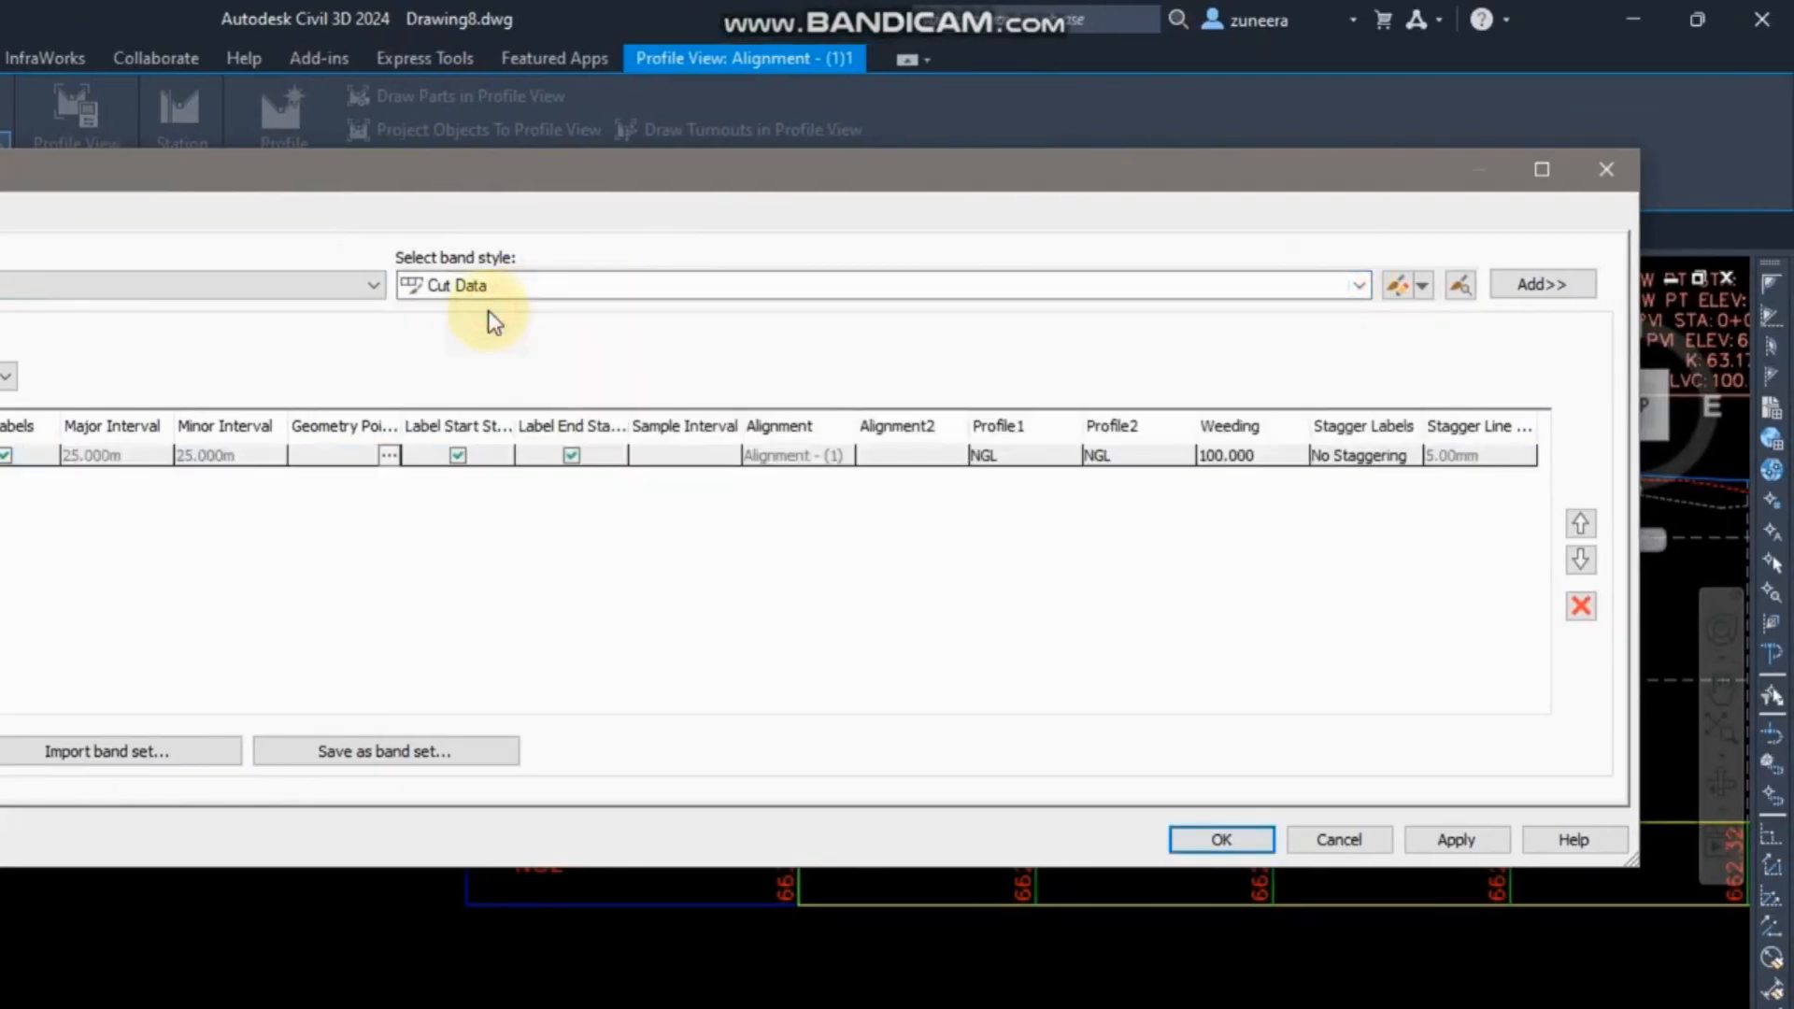
pyautogui.click(1574, 290)
pyautogui.click(659, 400)
pyautogui.click(505, 440)
pyautogui.click(420, 976)
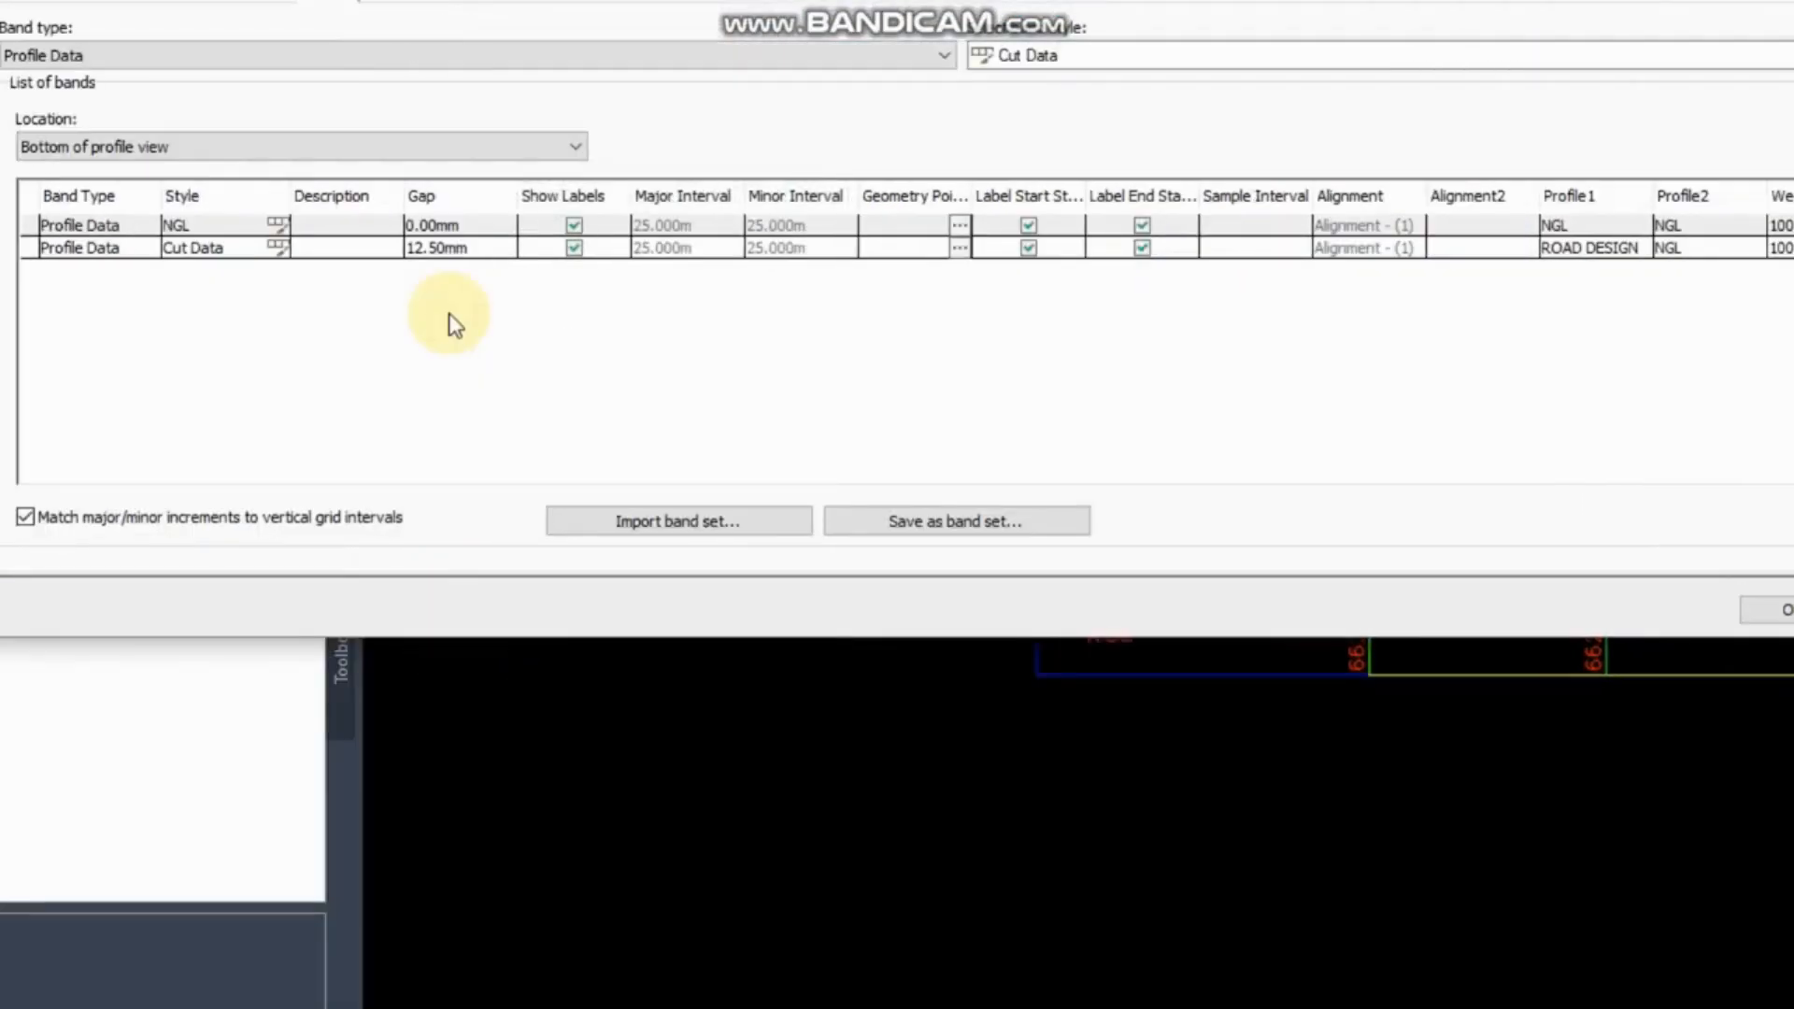
# Change the style of the newly added Cut Data band to NGL.
pyautogui.click(595, 251)
pyautogui.click(598, 252)
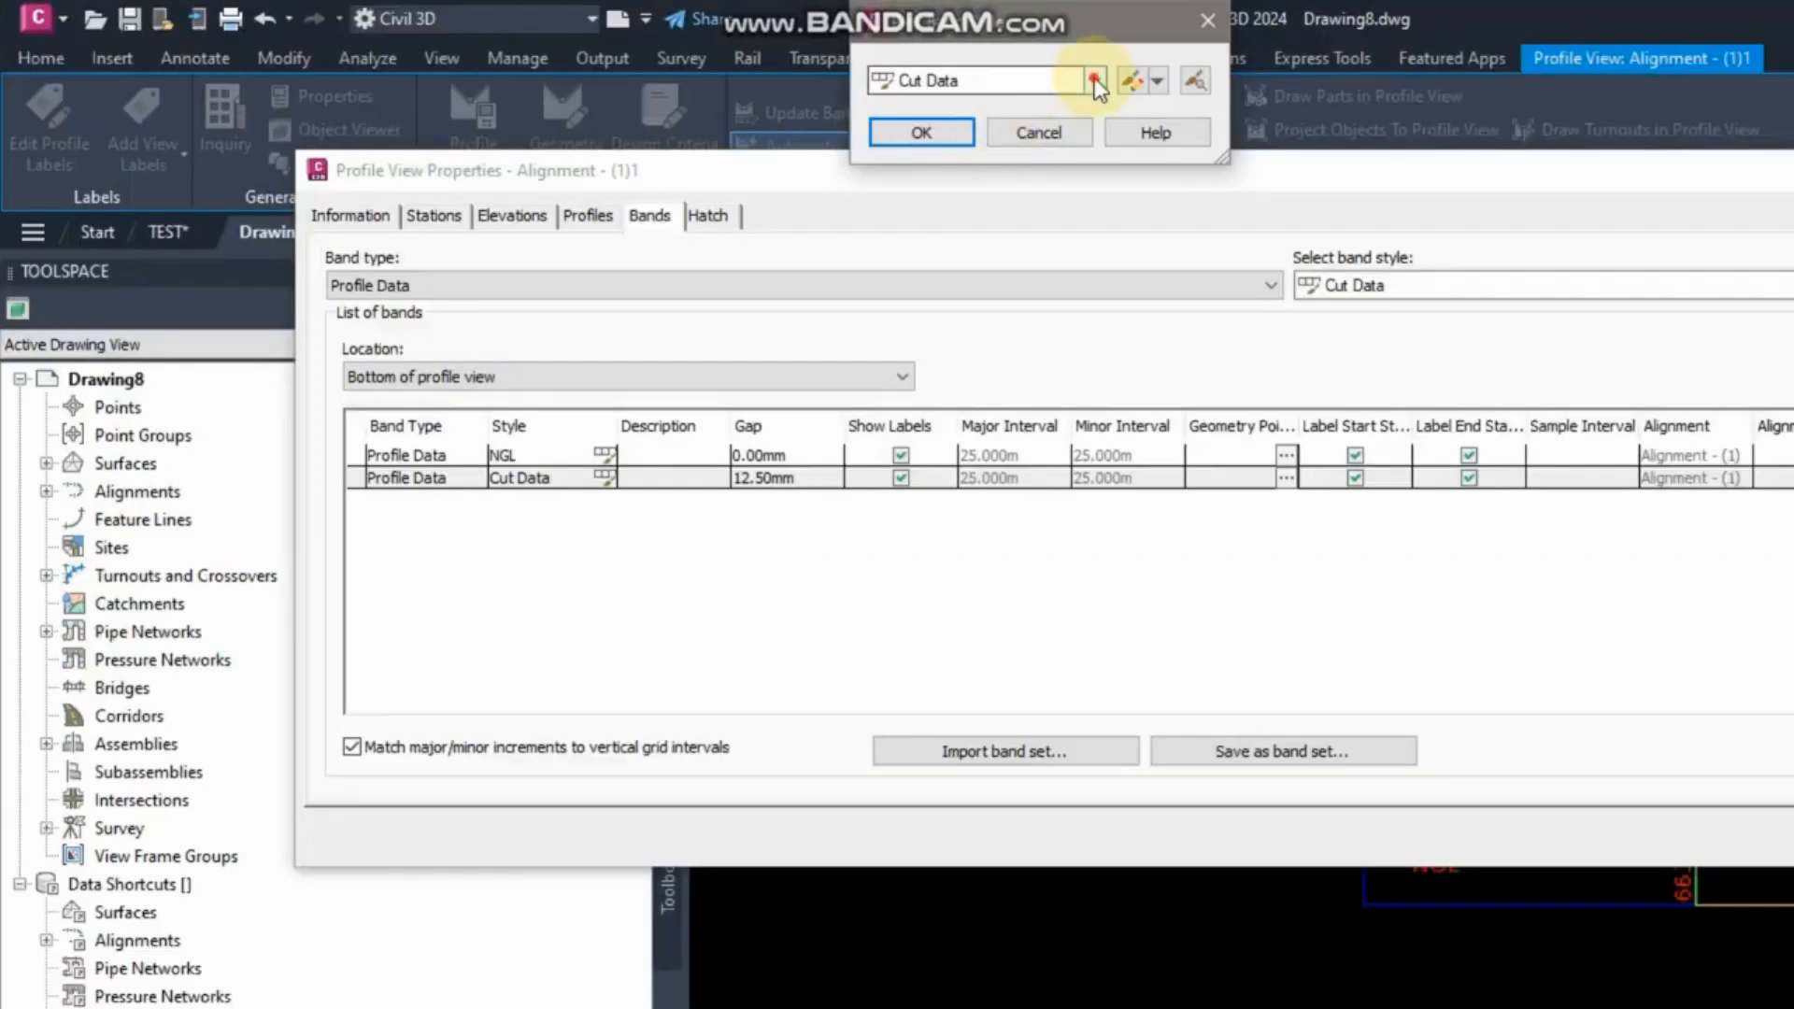
pyautogui.click(1096, 82)
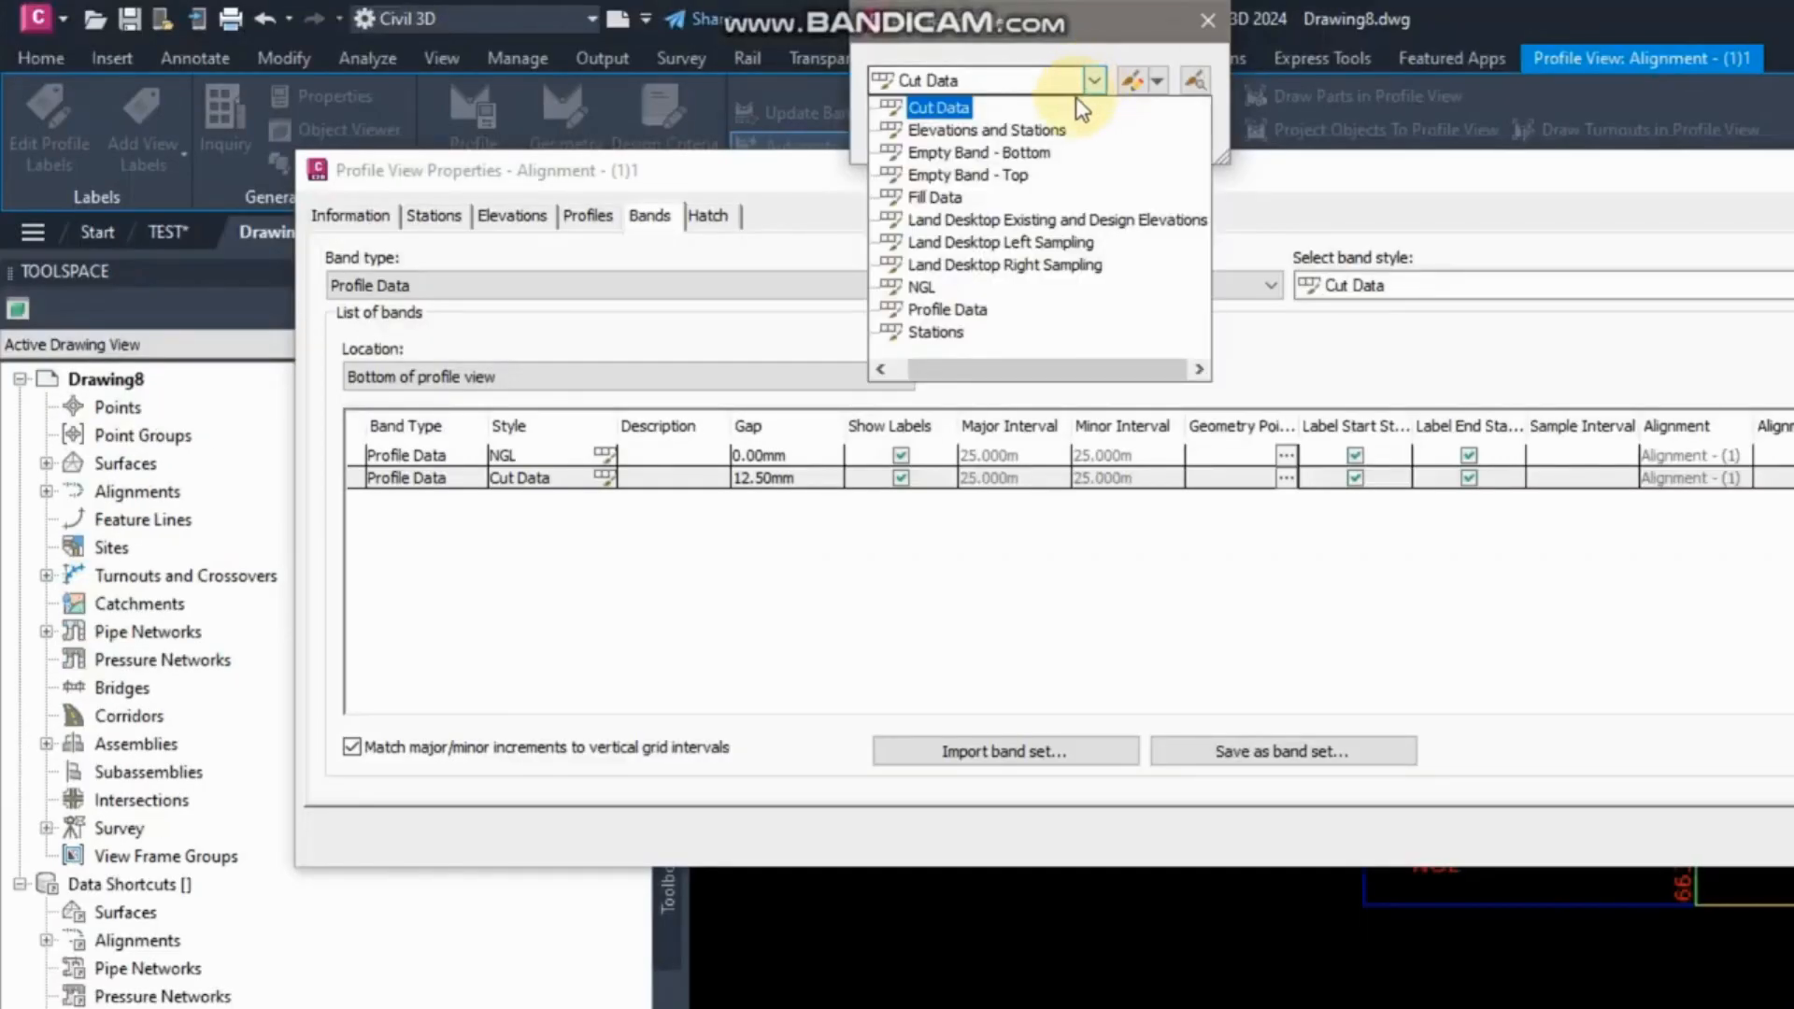
pyautogui.click(924, 290)
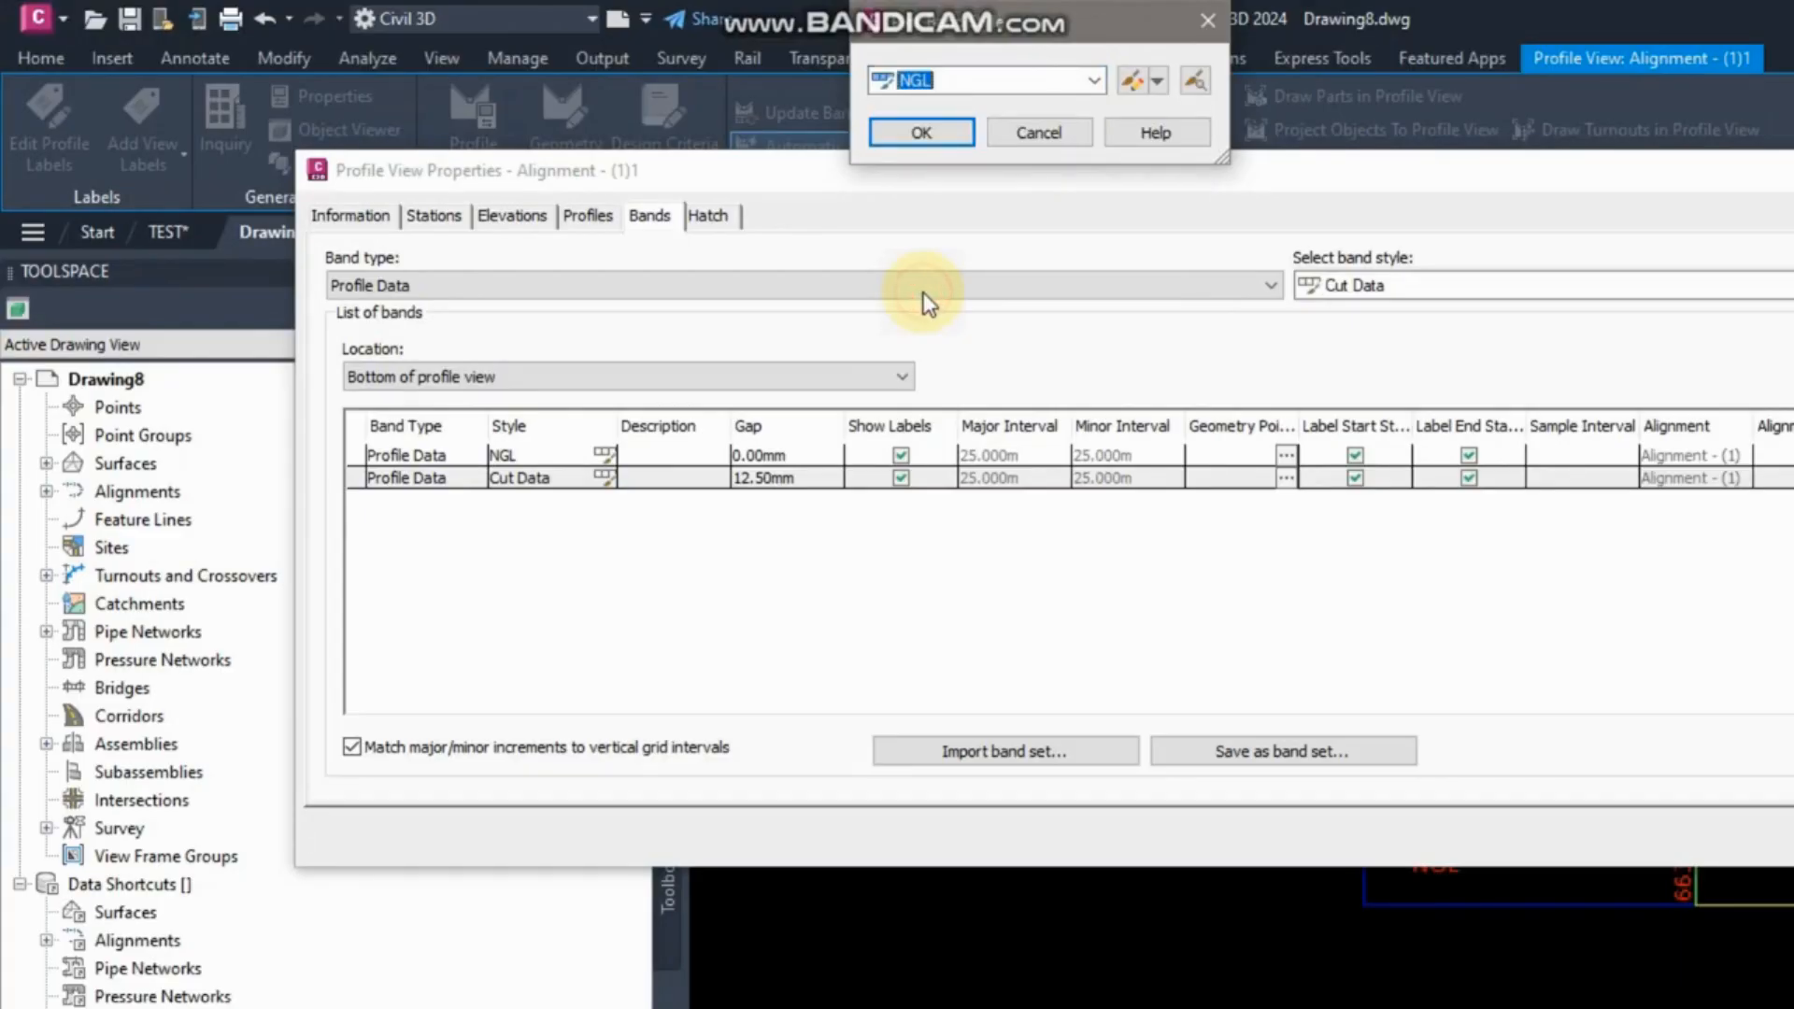
pyautogui.click(933, 136)
# Copy the second band's NGL style and name the copy PGL.
pyautogui.click(606, 475)
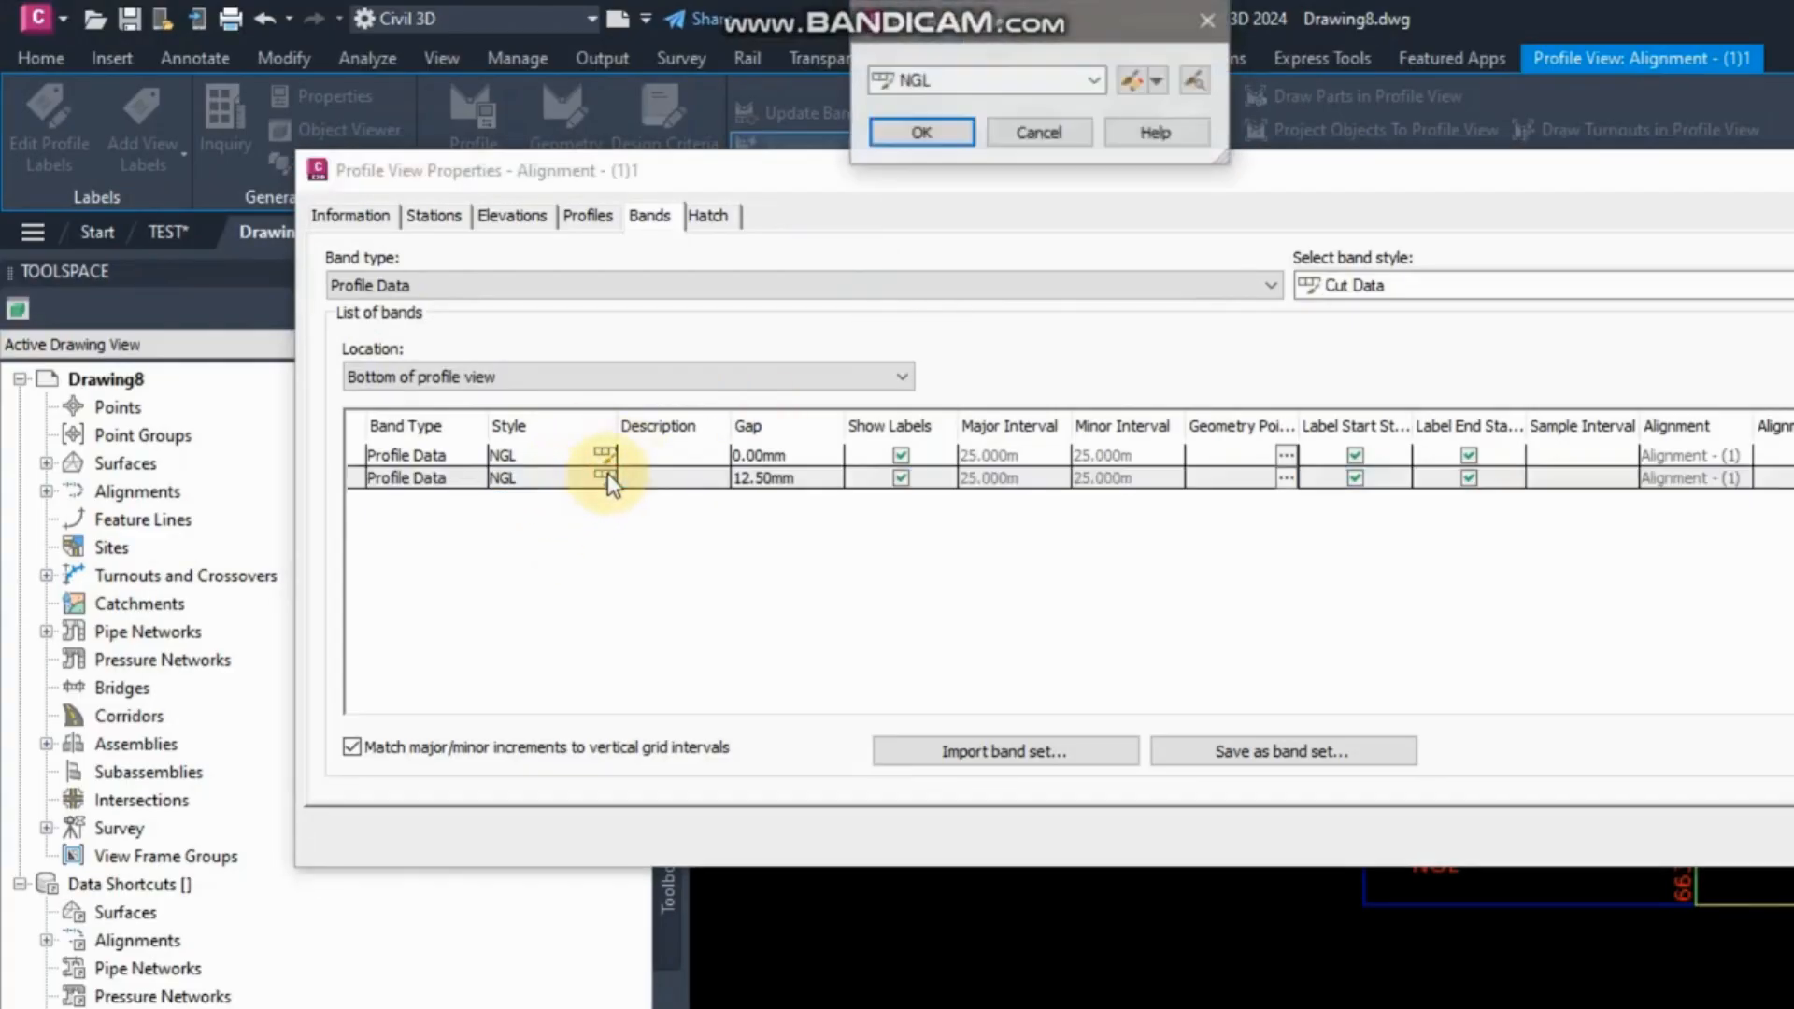
pyautogui.click(1159, 83)
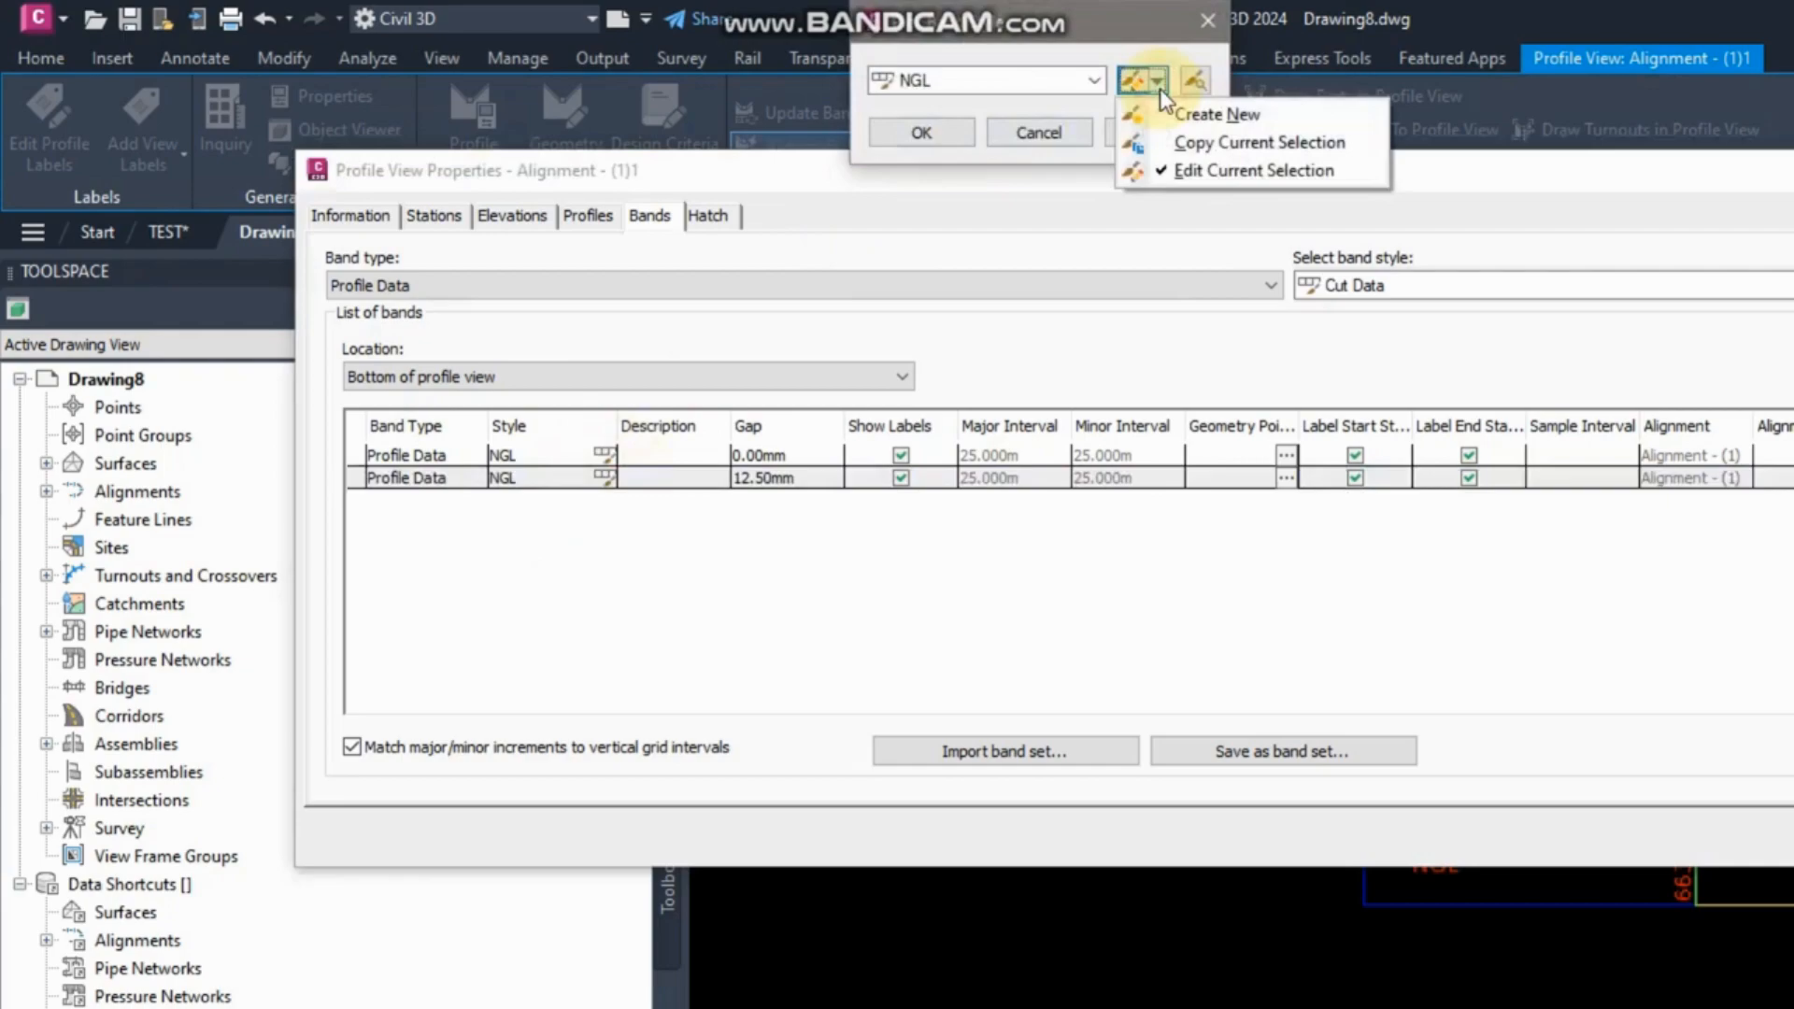
pyautogui.click(1196, 143)
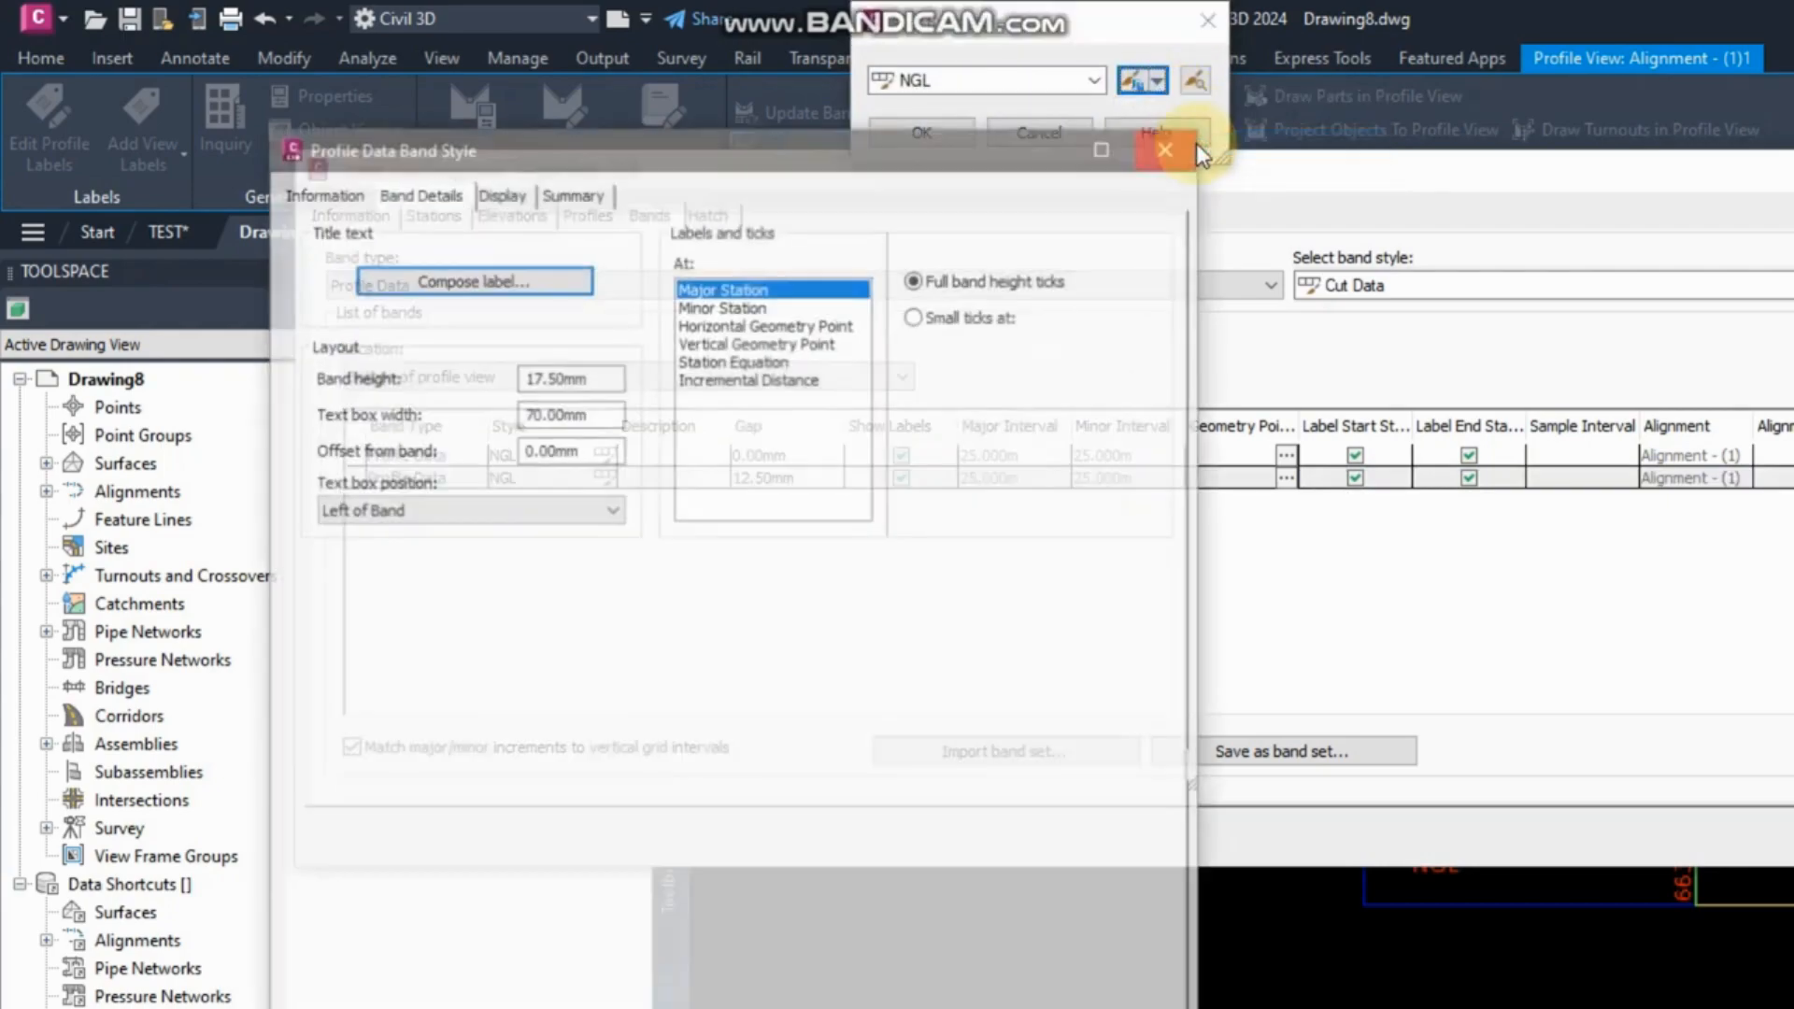
pyautogui.click(321, 194)
pyautogui.moveTo(400, 260); pyautogui.dragTo(270, 263)
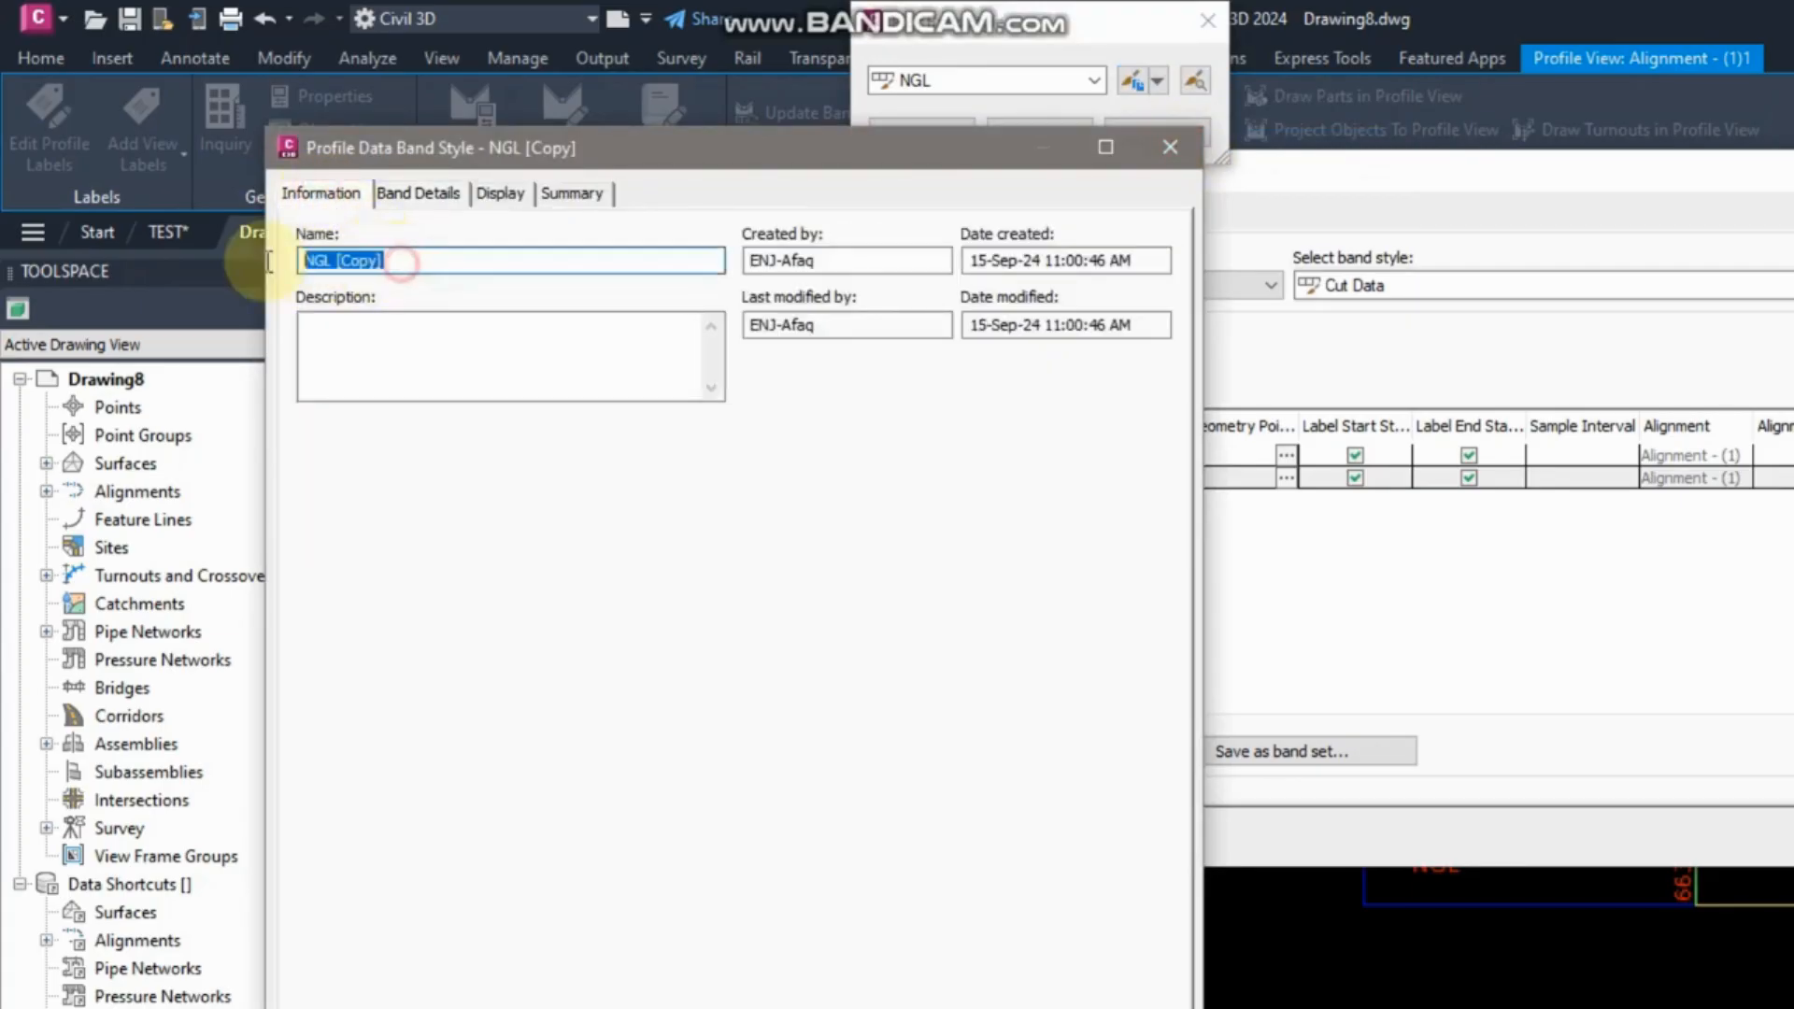
pyautogui.write('PGL')
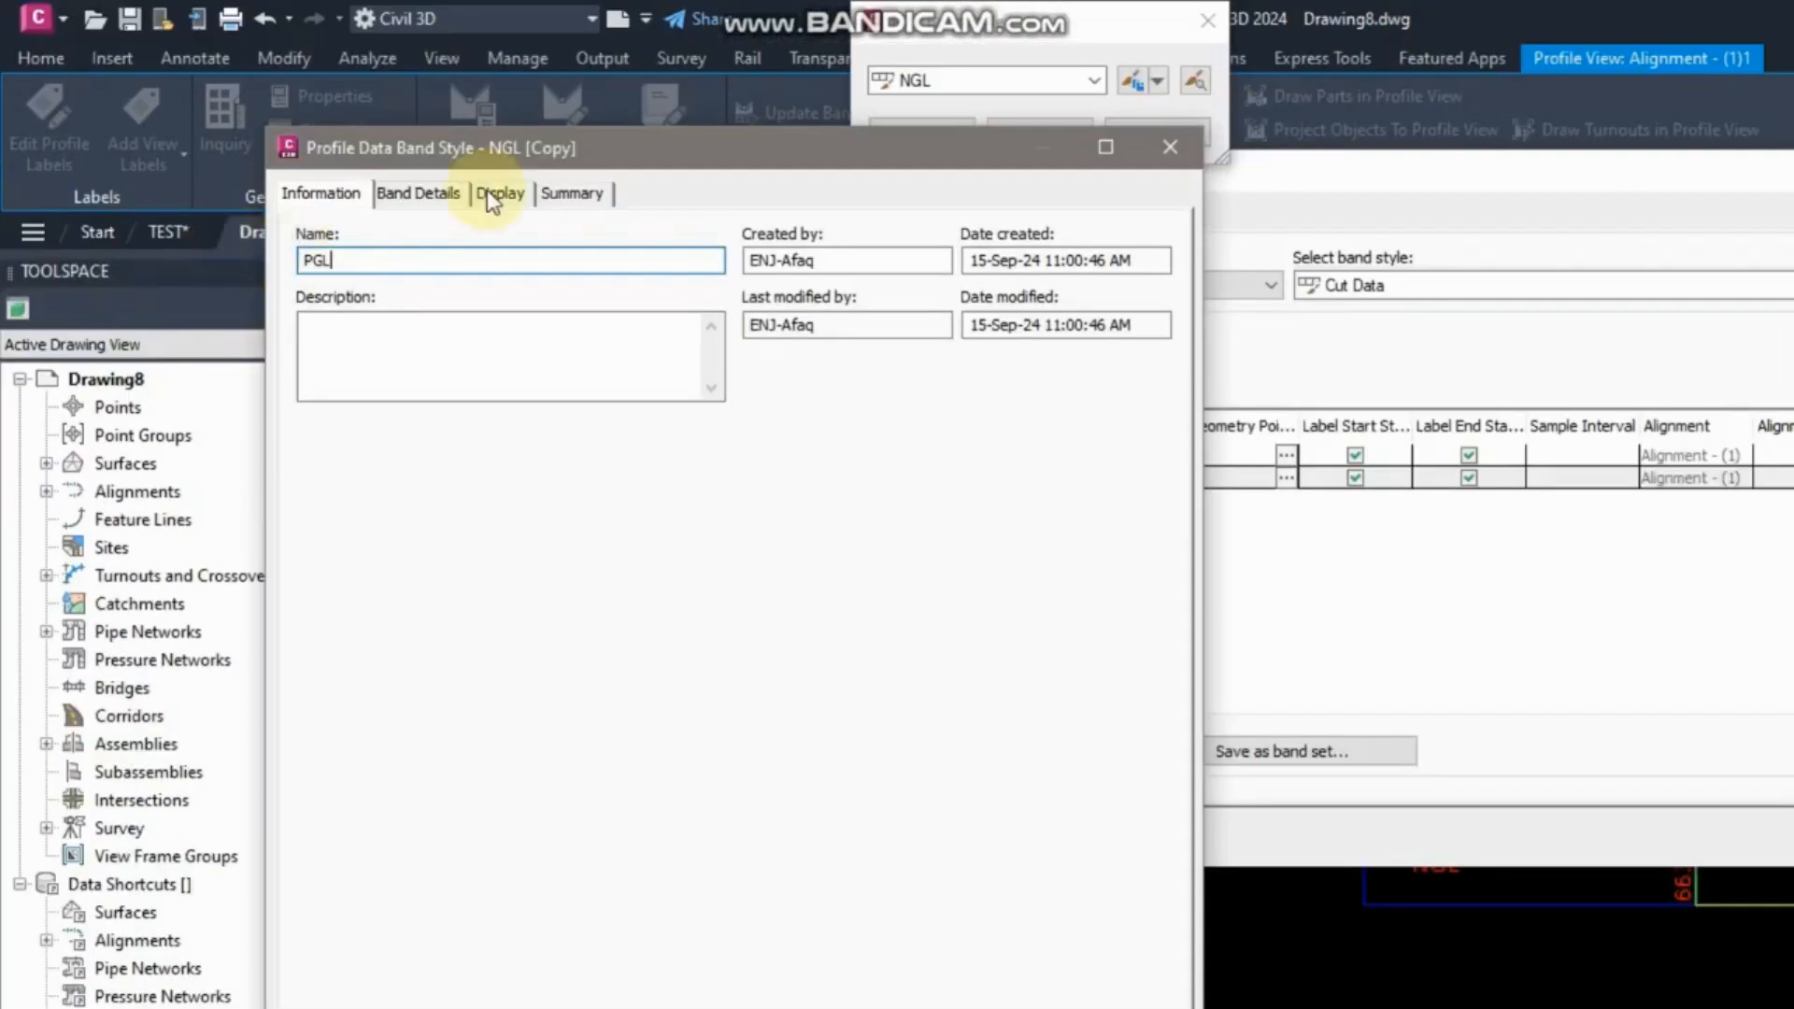
# Replace the title text contents of the PGL band style with PGL.
pyautogui.click(439, 191)
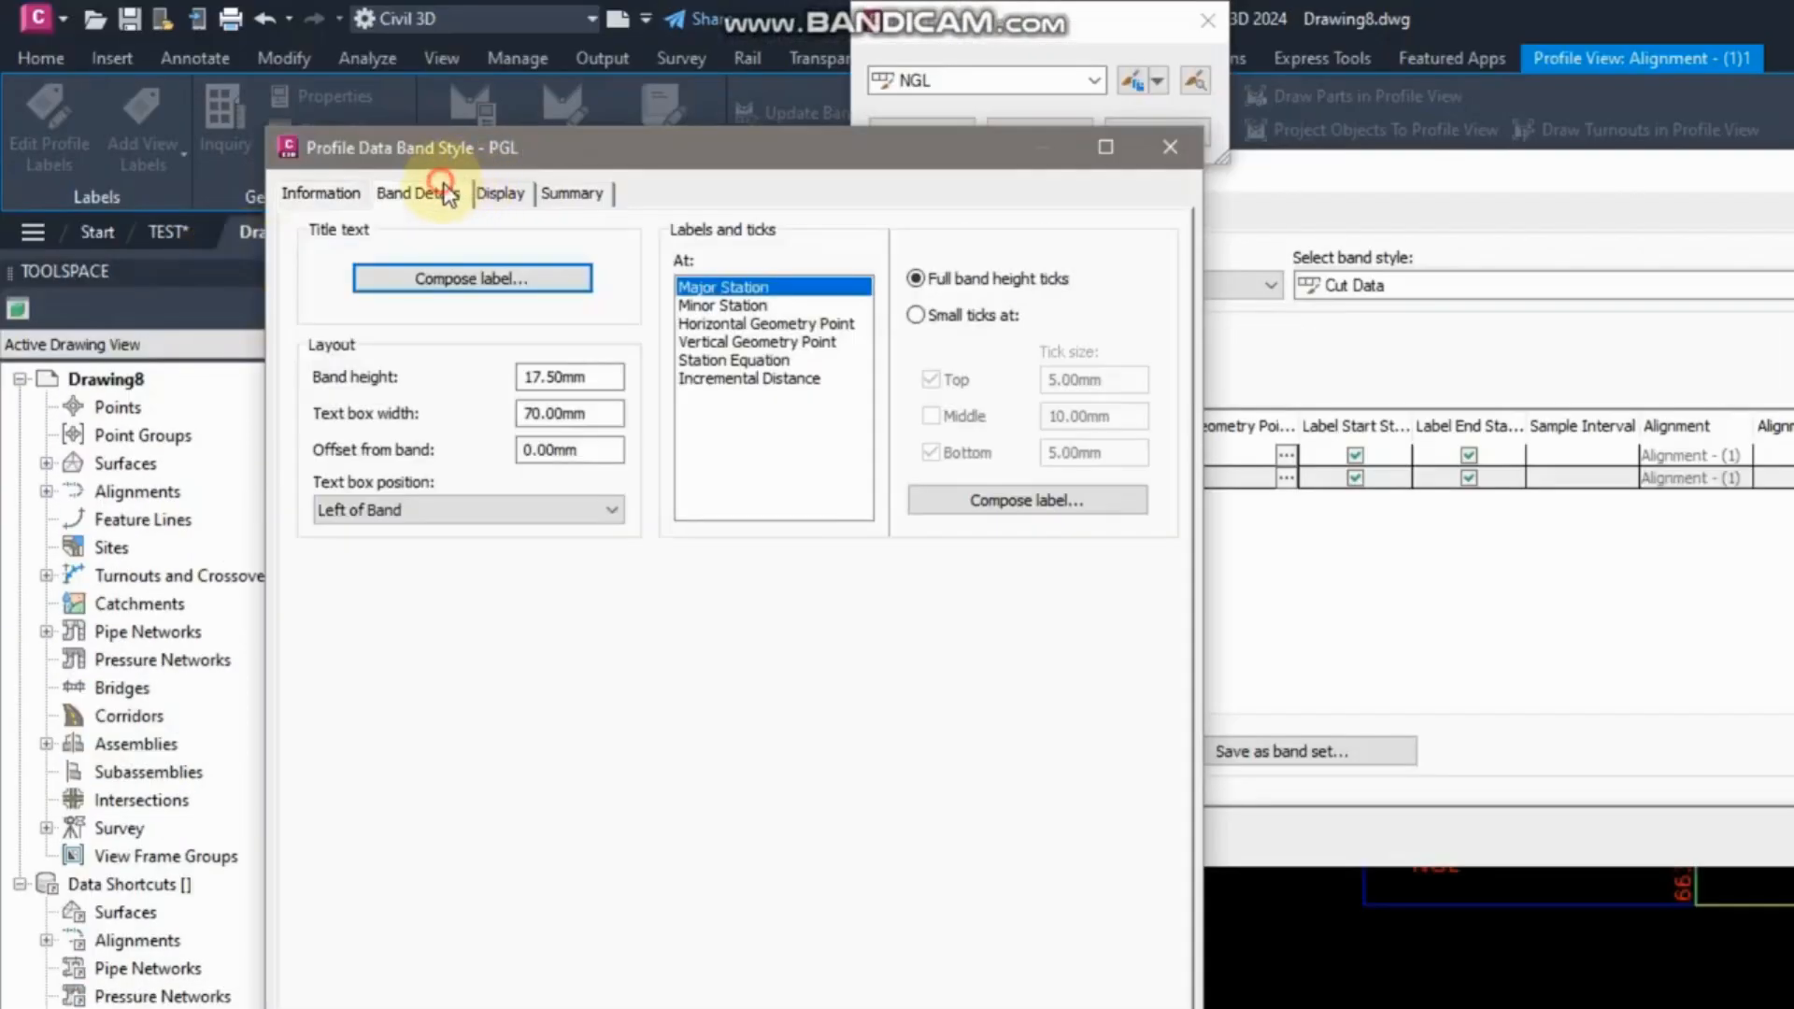
pyautogui.click(472, 282)
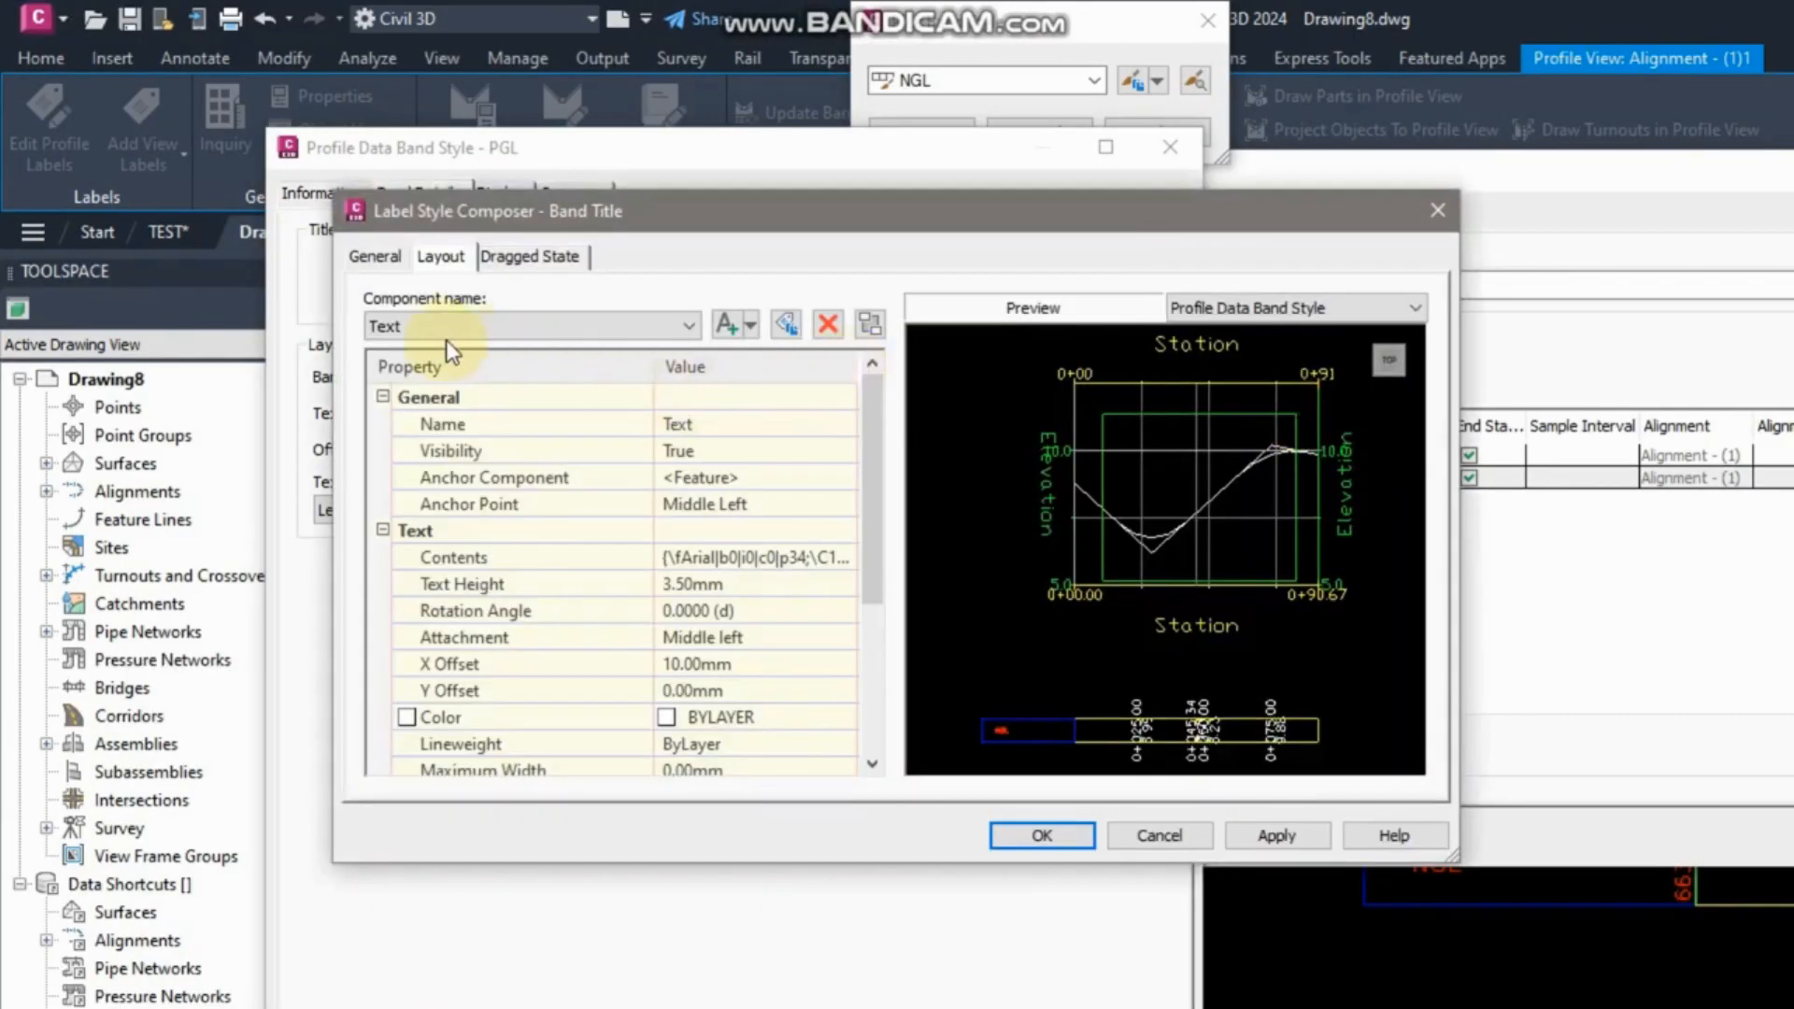
pyautogui.click(765, 560)
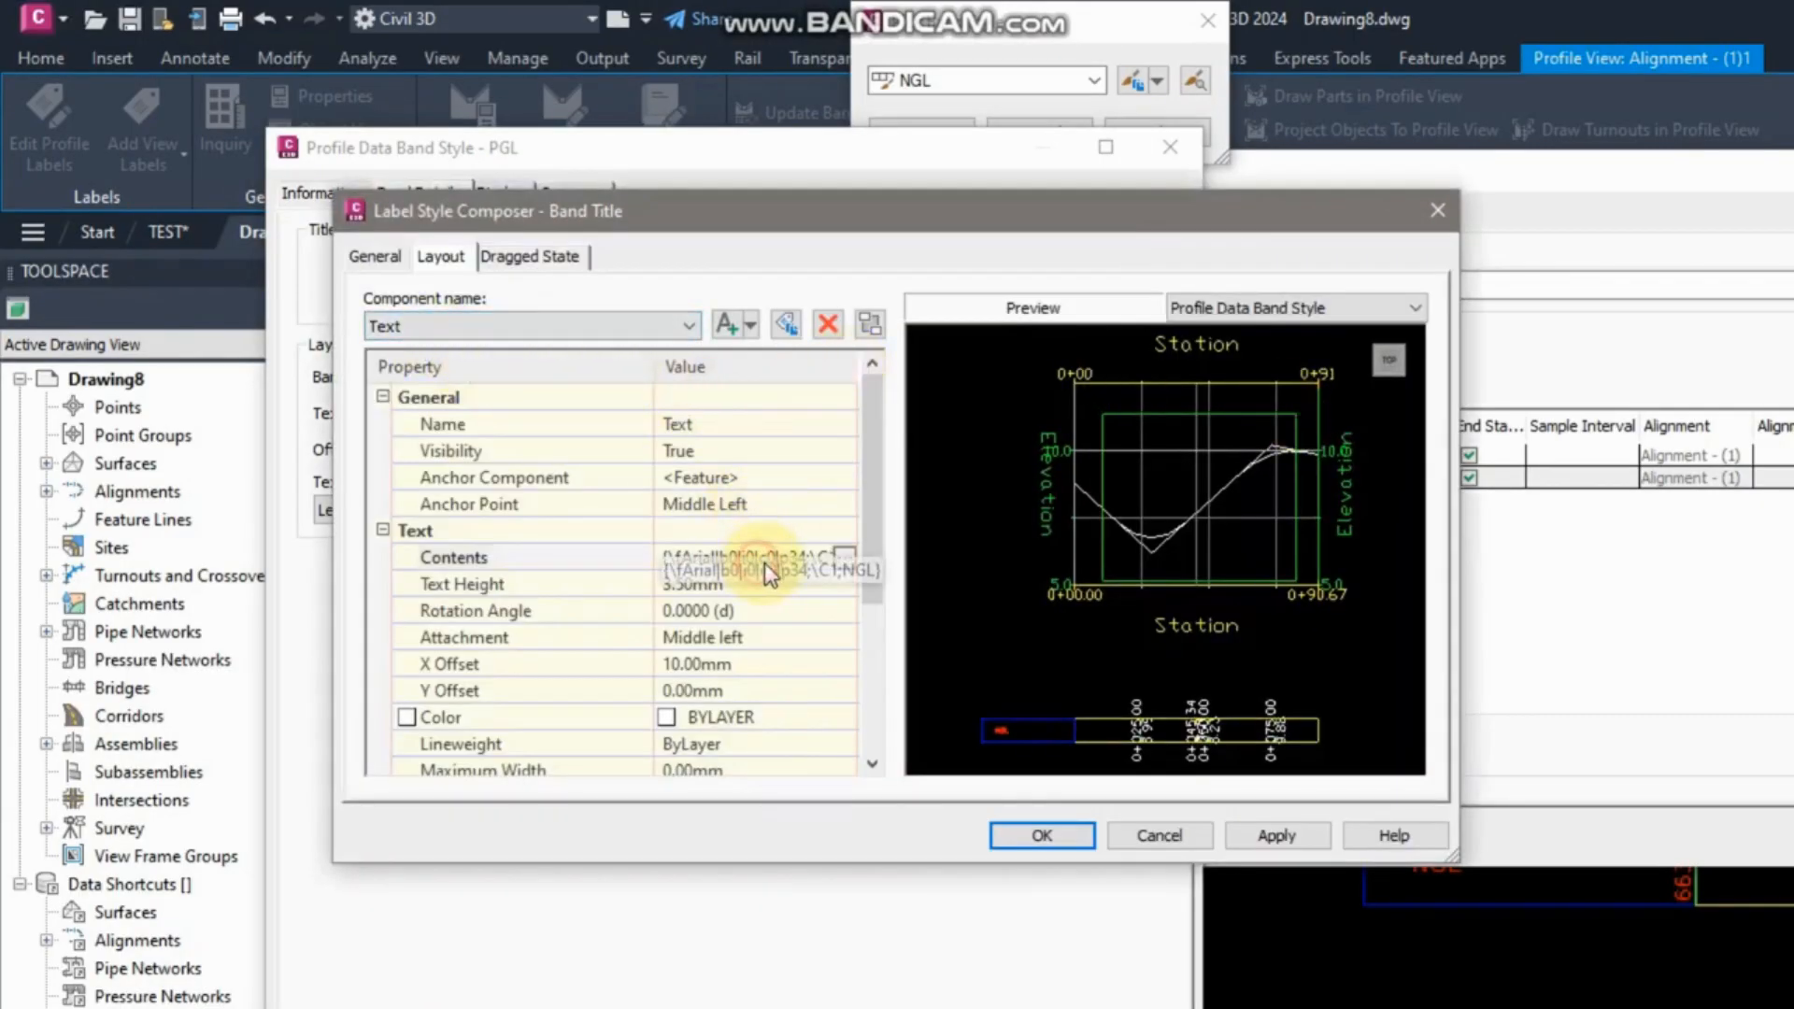
pyautogui.click(844, 560)
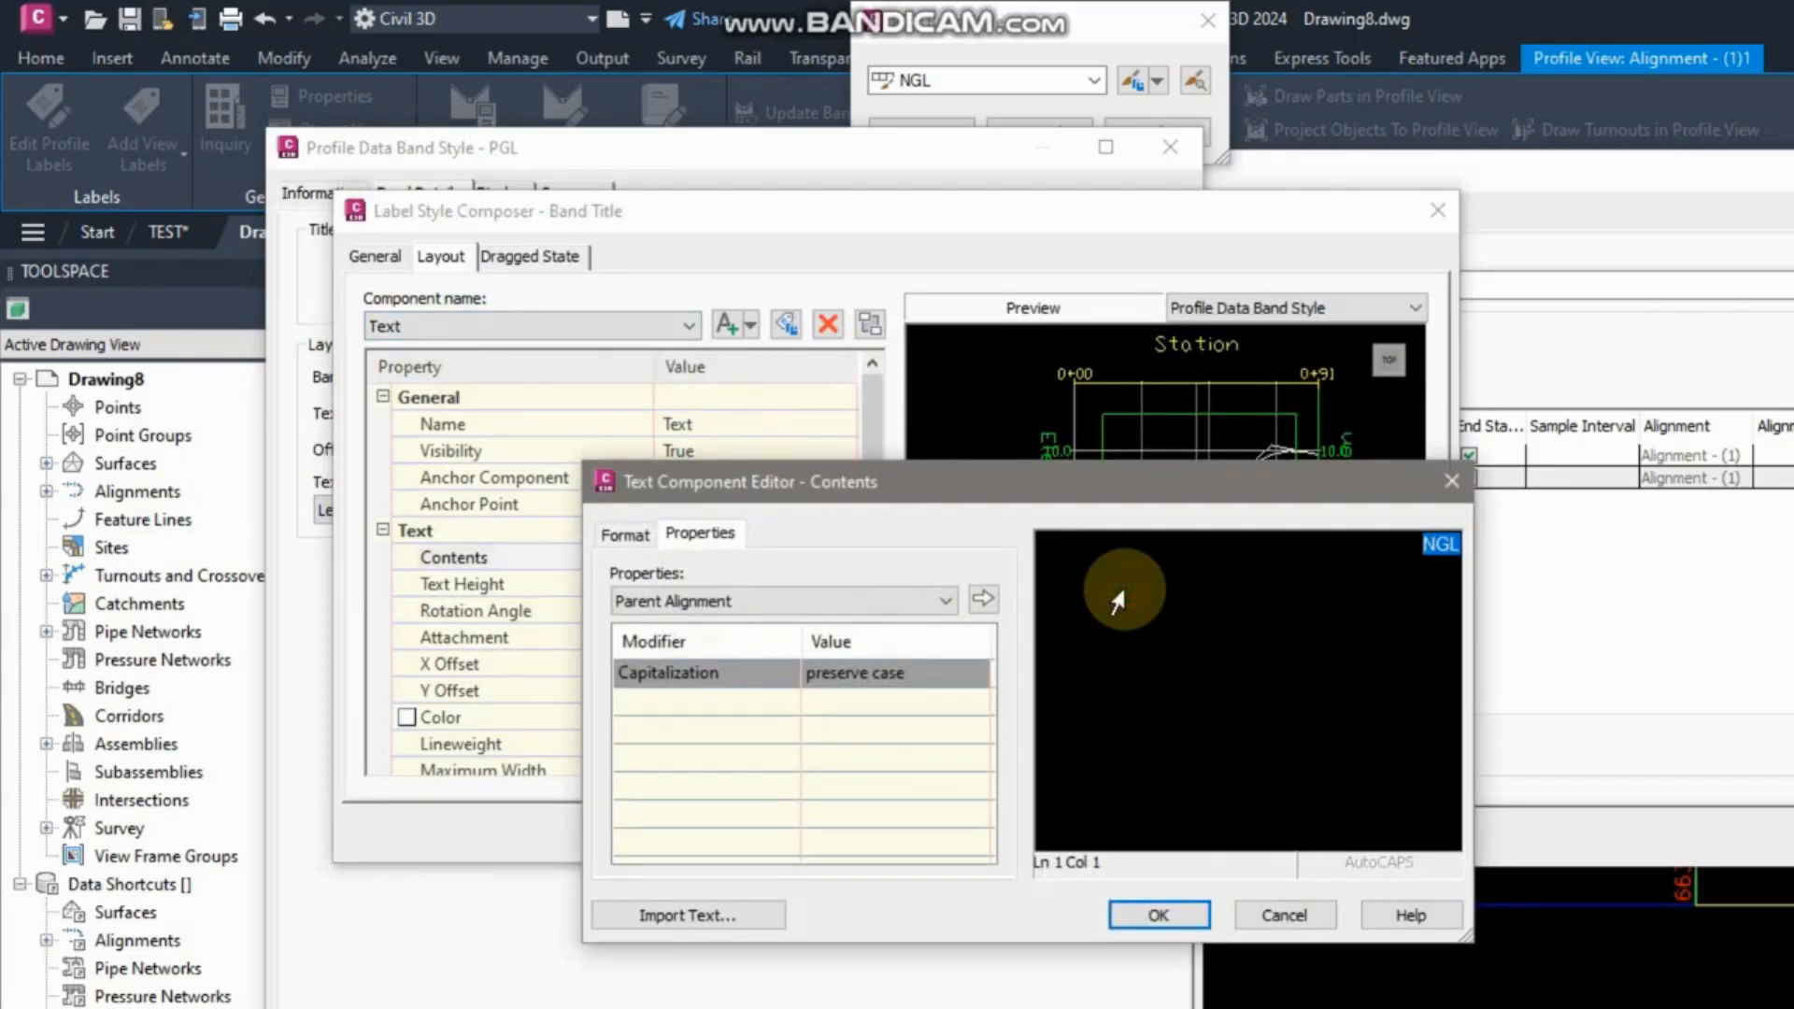
pyautogui.write('PGL')
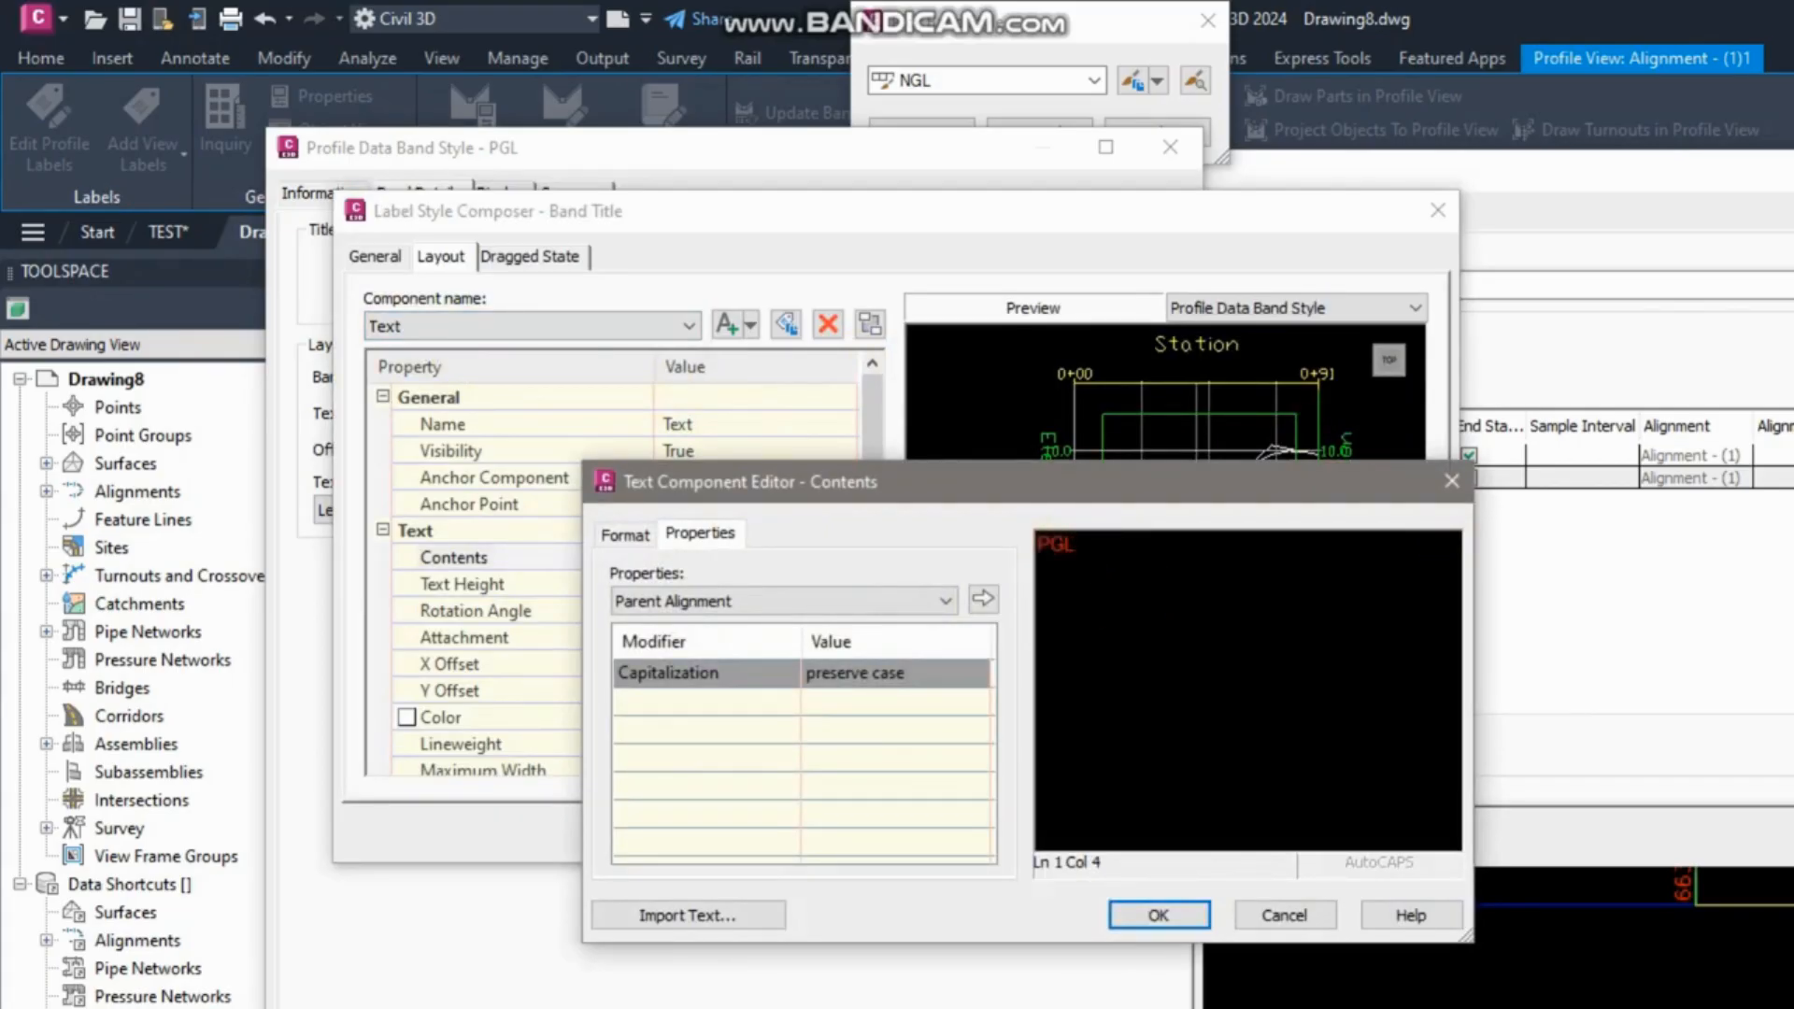
# Try to set the colour of the PGL title text to Blue.
pyautogui.click(618, 536)
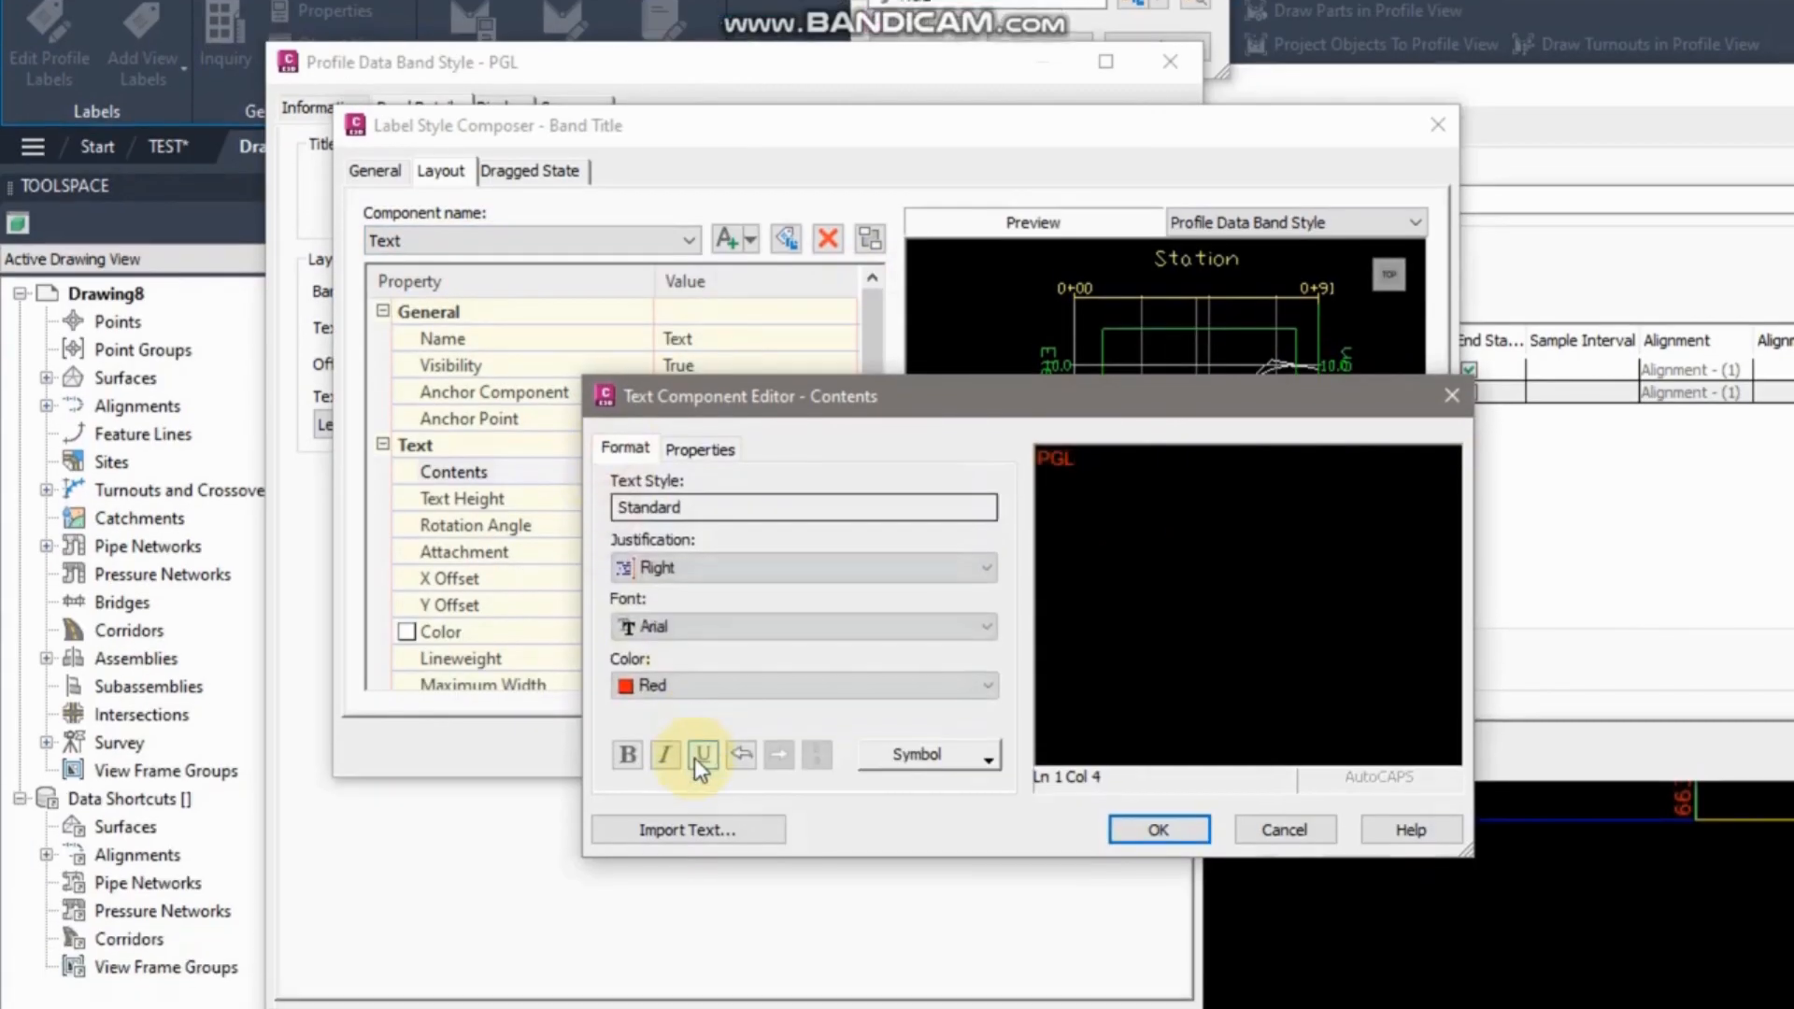
pyautogui.click(653, 769)
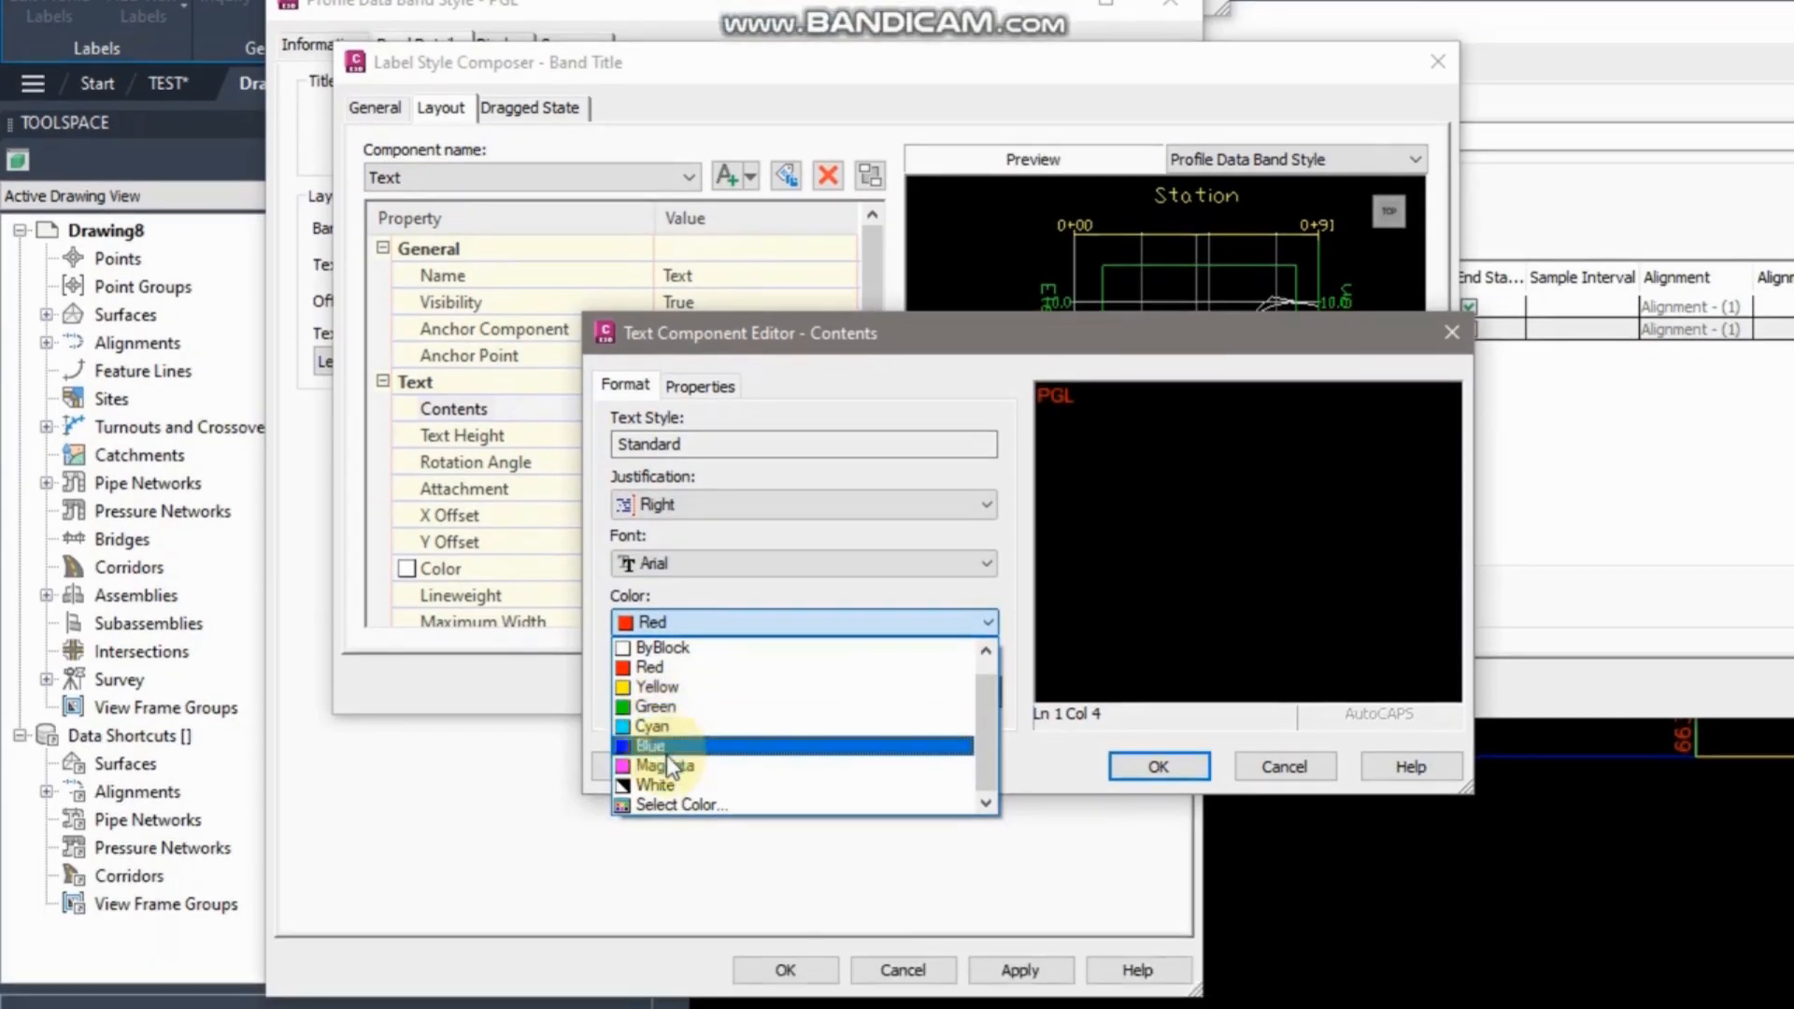
pyautogui.click(665, 747)
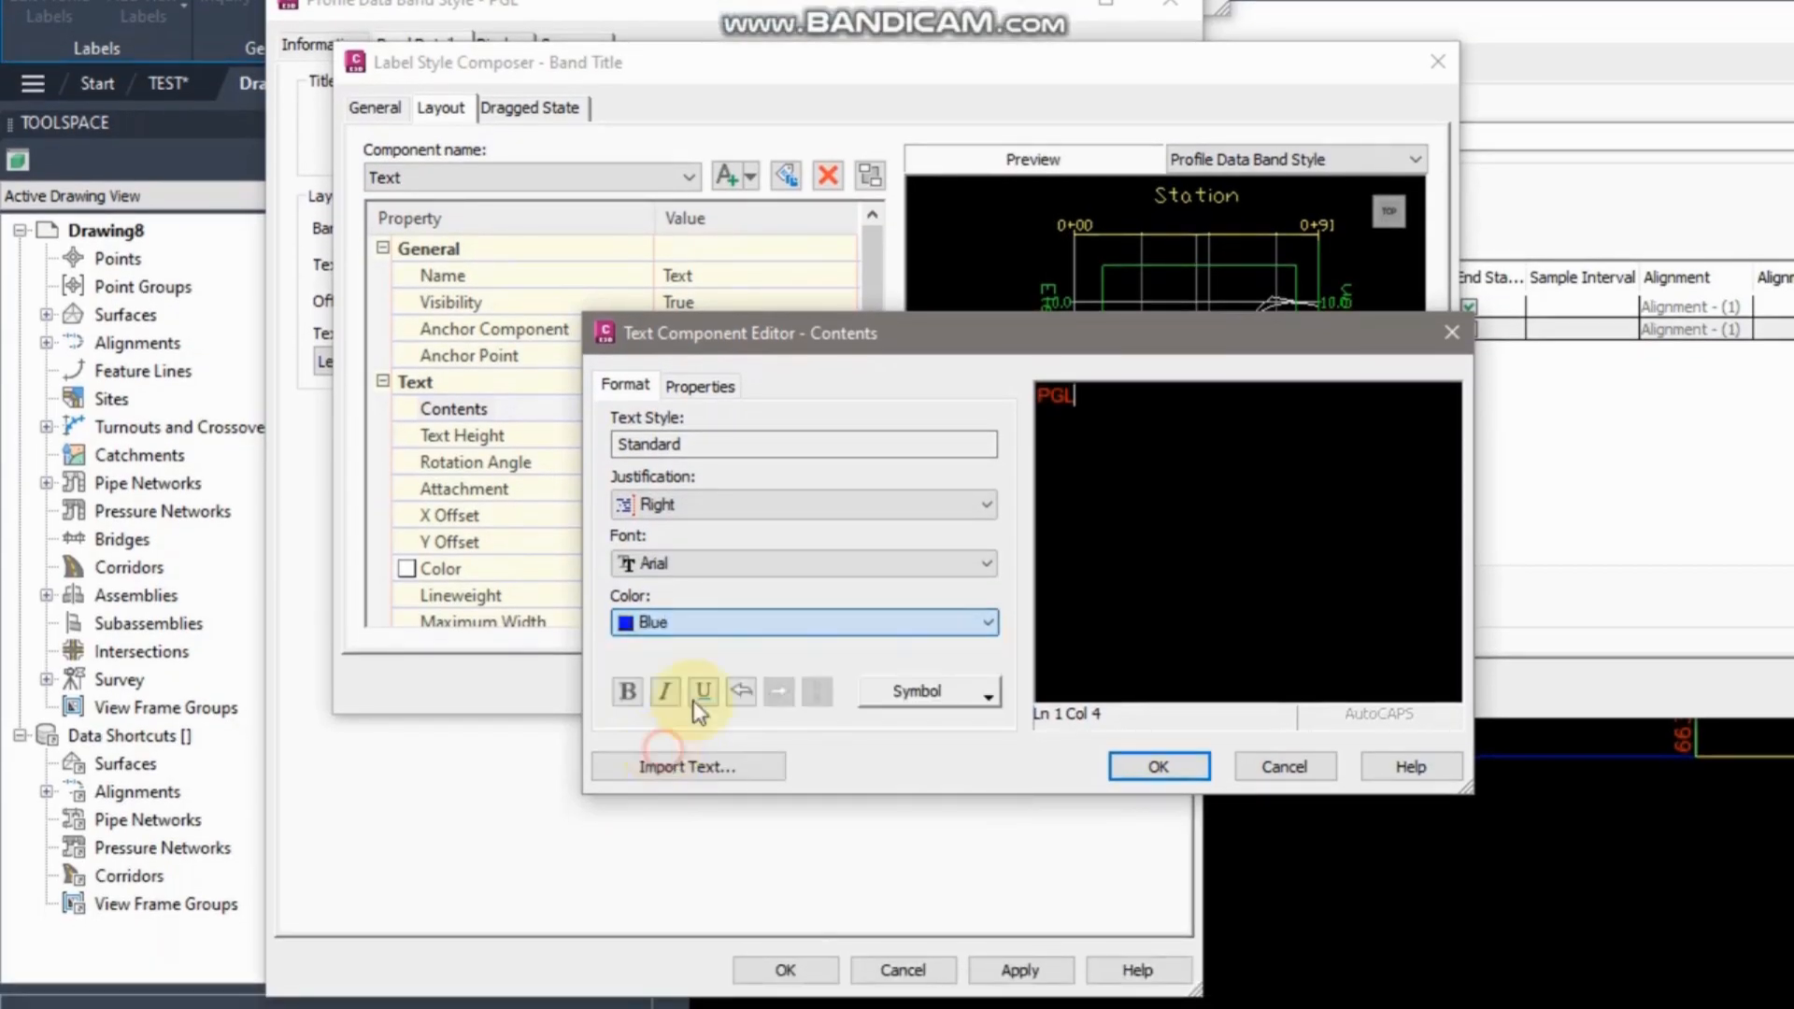
# Insert the Parent Alignment property in place of the title text and overwrite it with PGL.
pyautogui.click(720, 383)
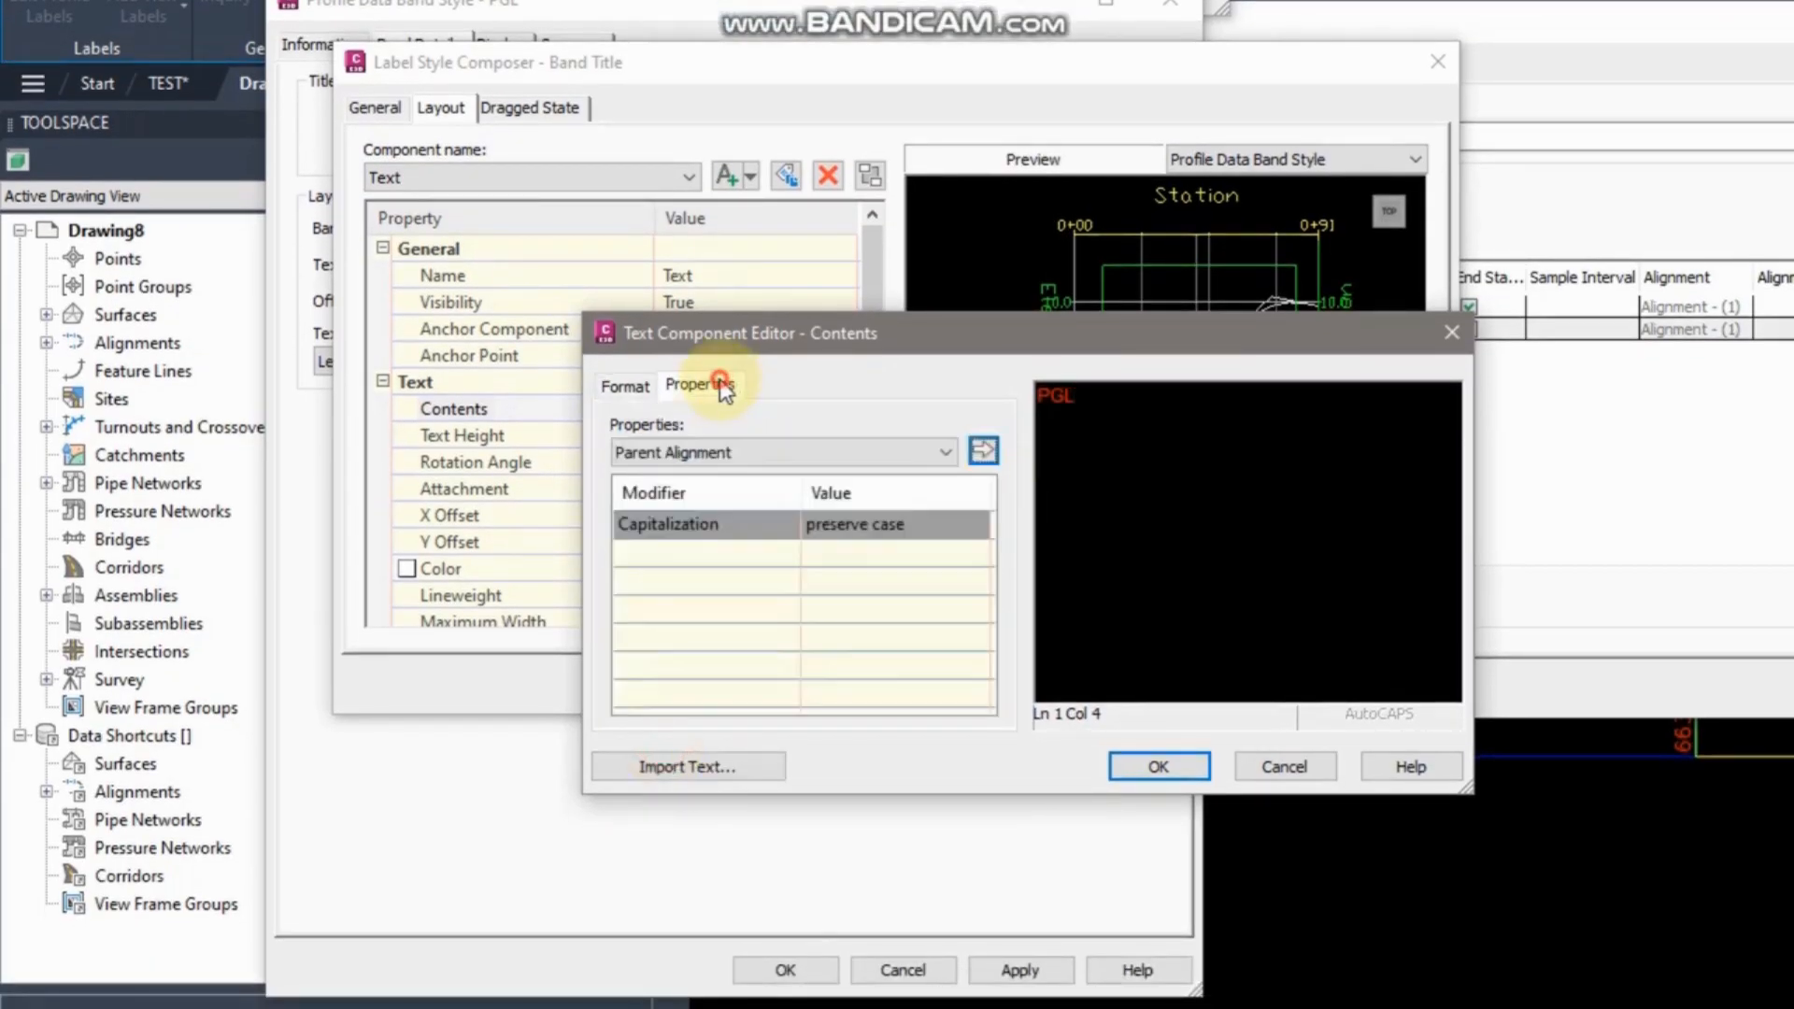
pyautogui.moveTo(1081, 427); pyautogui.dragTo(1028, 407)
pyautogui.click(985, 457)
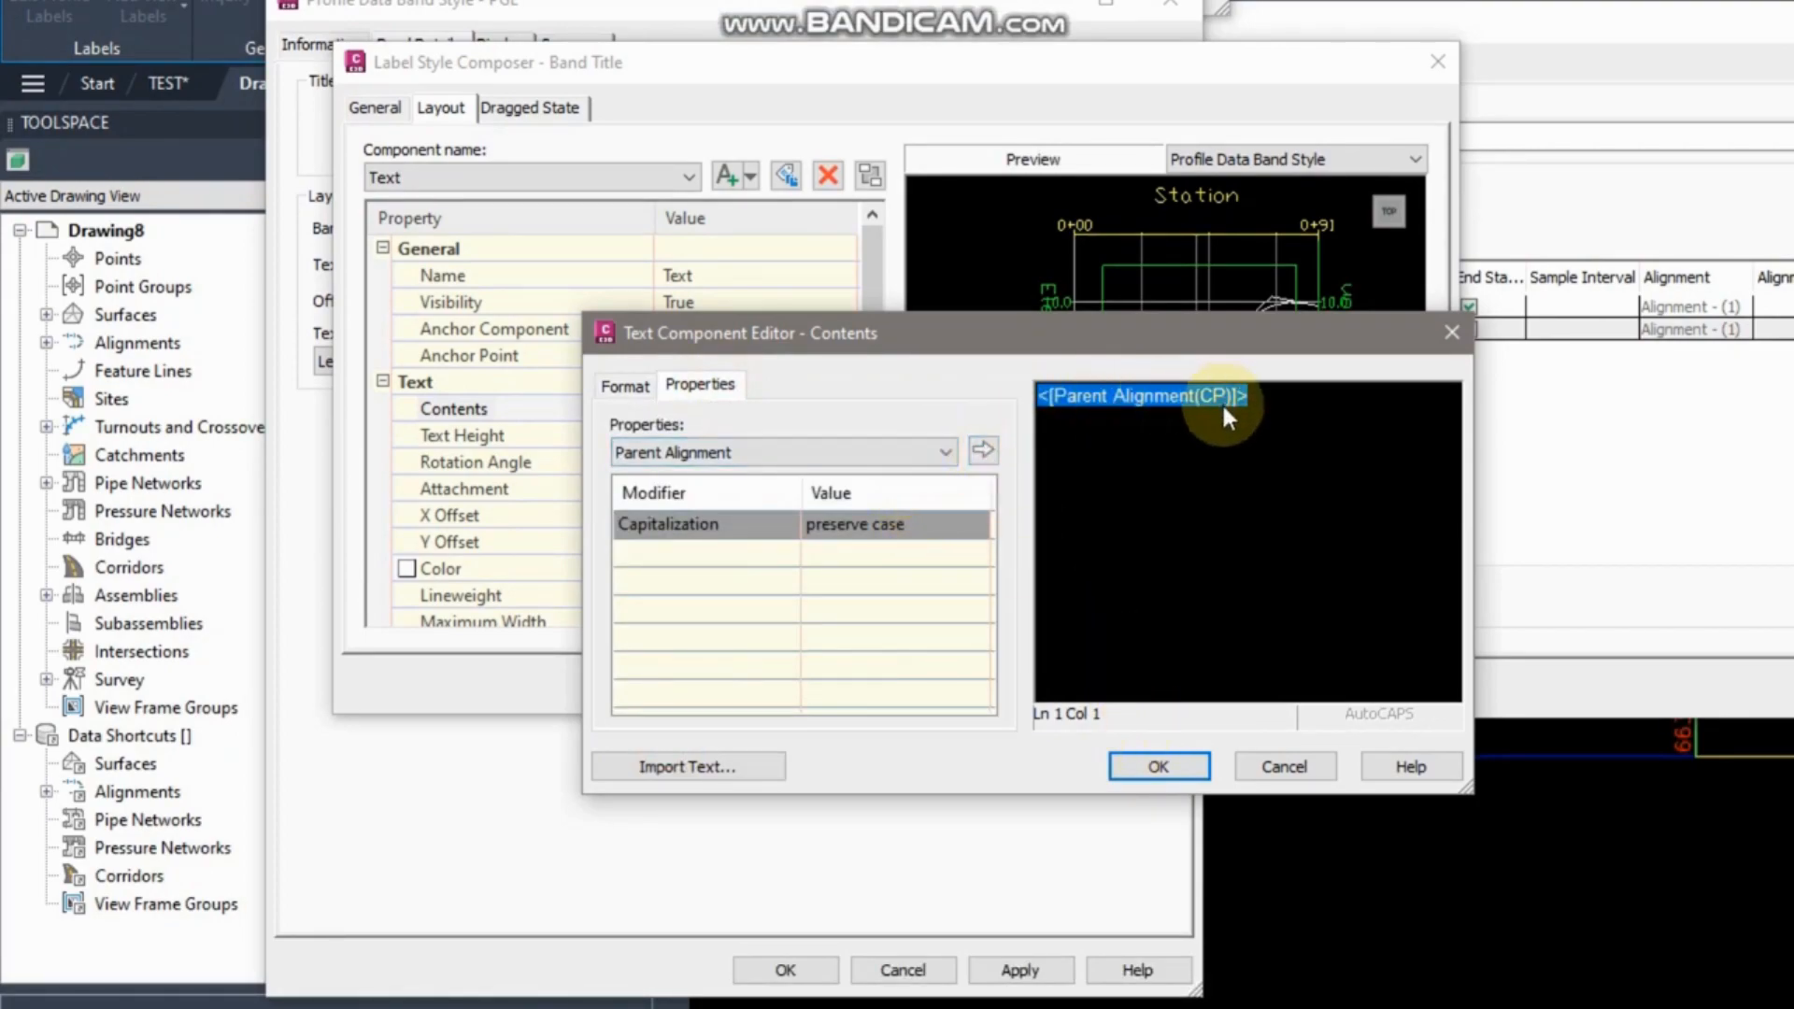
pyautogui.write('PGL')
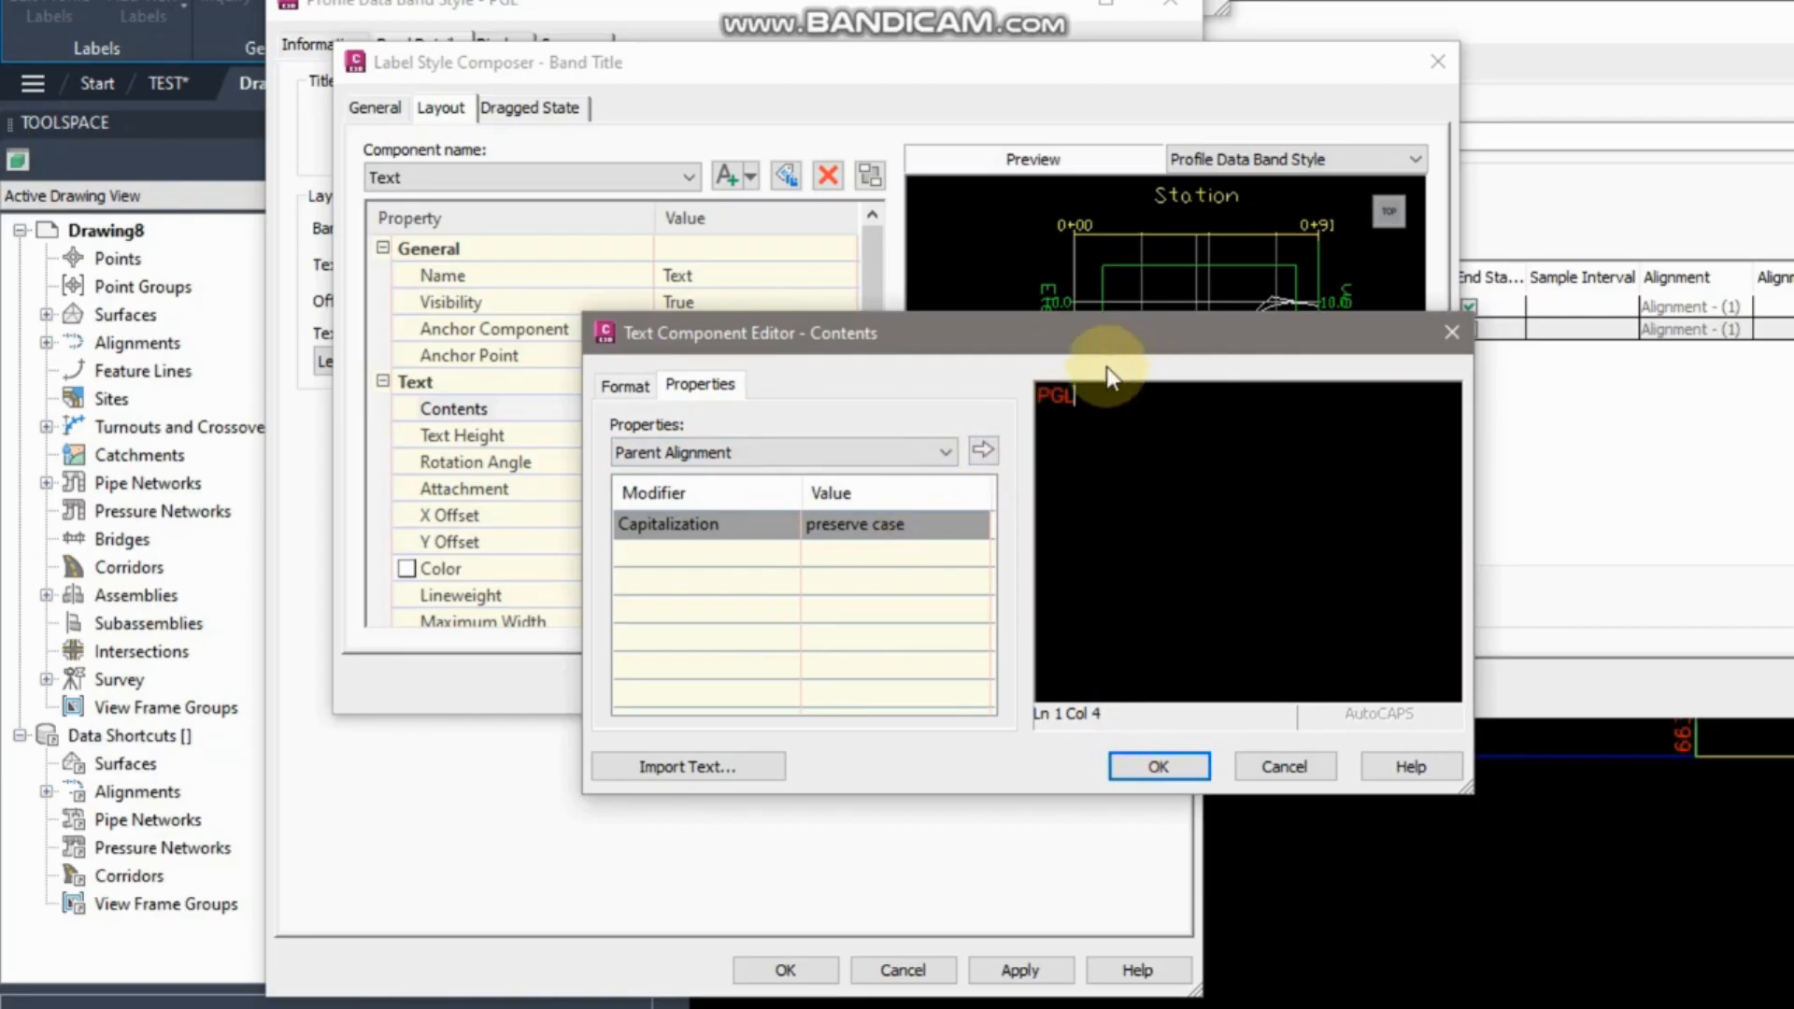
# Set the colour of the whole PGL title text to Blue, then apply and accept the band title label.
pyautogui.moveTo(1086, 399); pyautogui.dragTo(1032, 408)
pyautogui.click(624, 388)
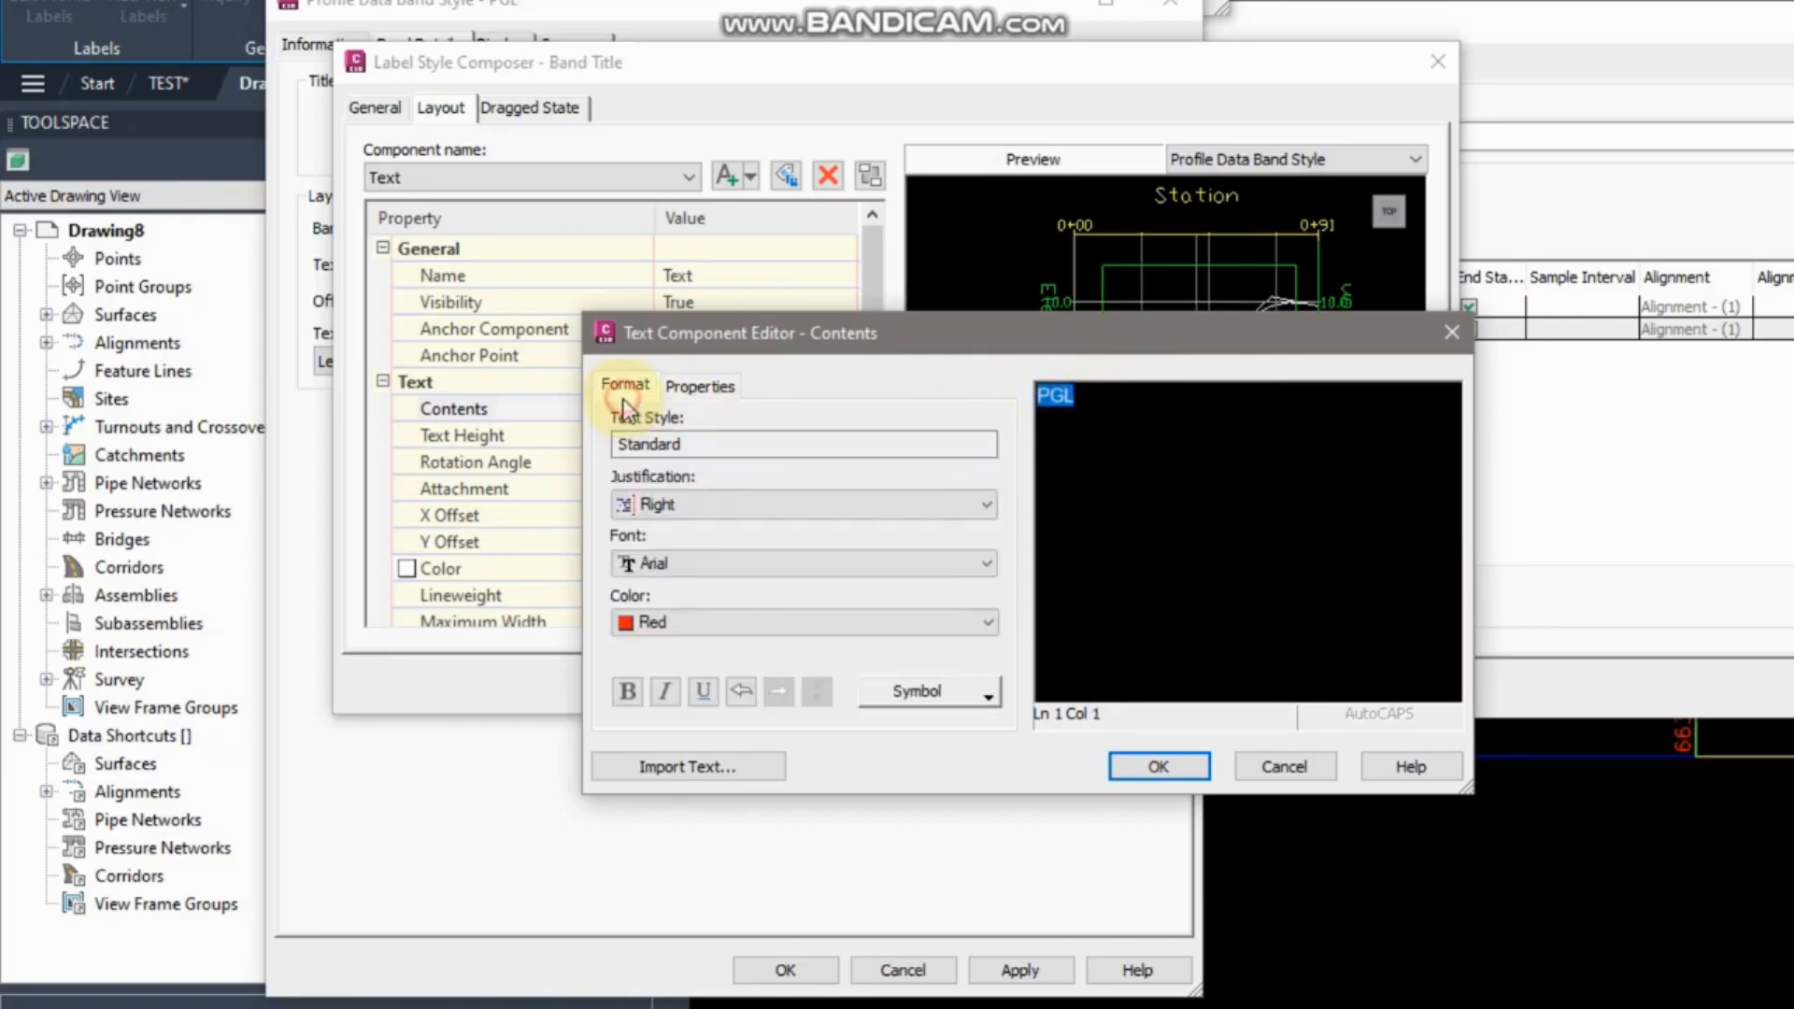
pyautogui.click(667, 618)
pyautogui.click(674, 745)
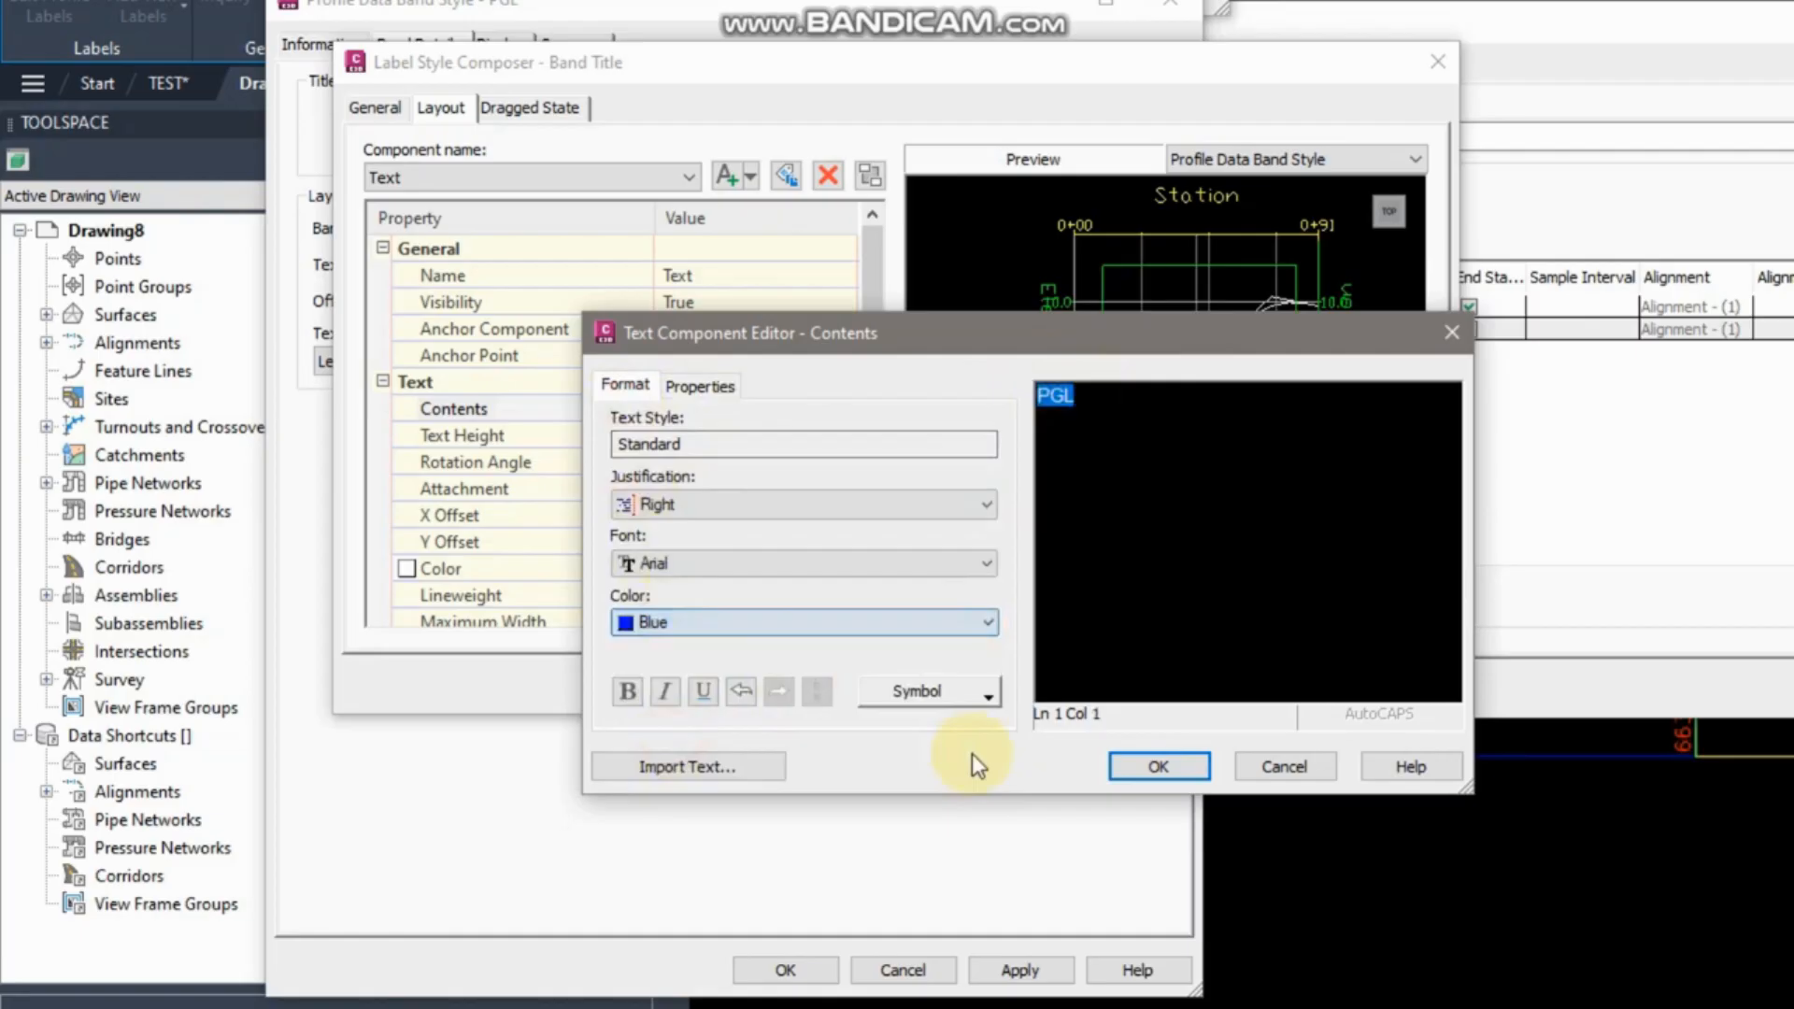
pyautogui.click(1155, 764)
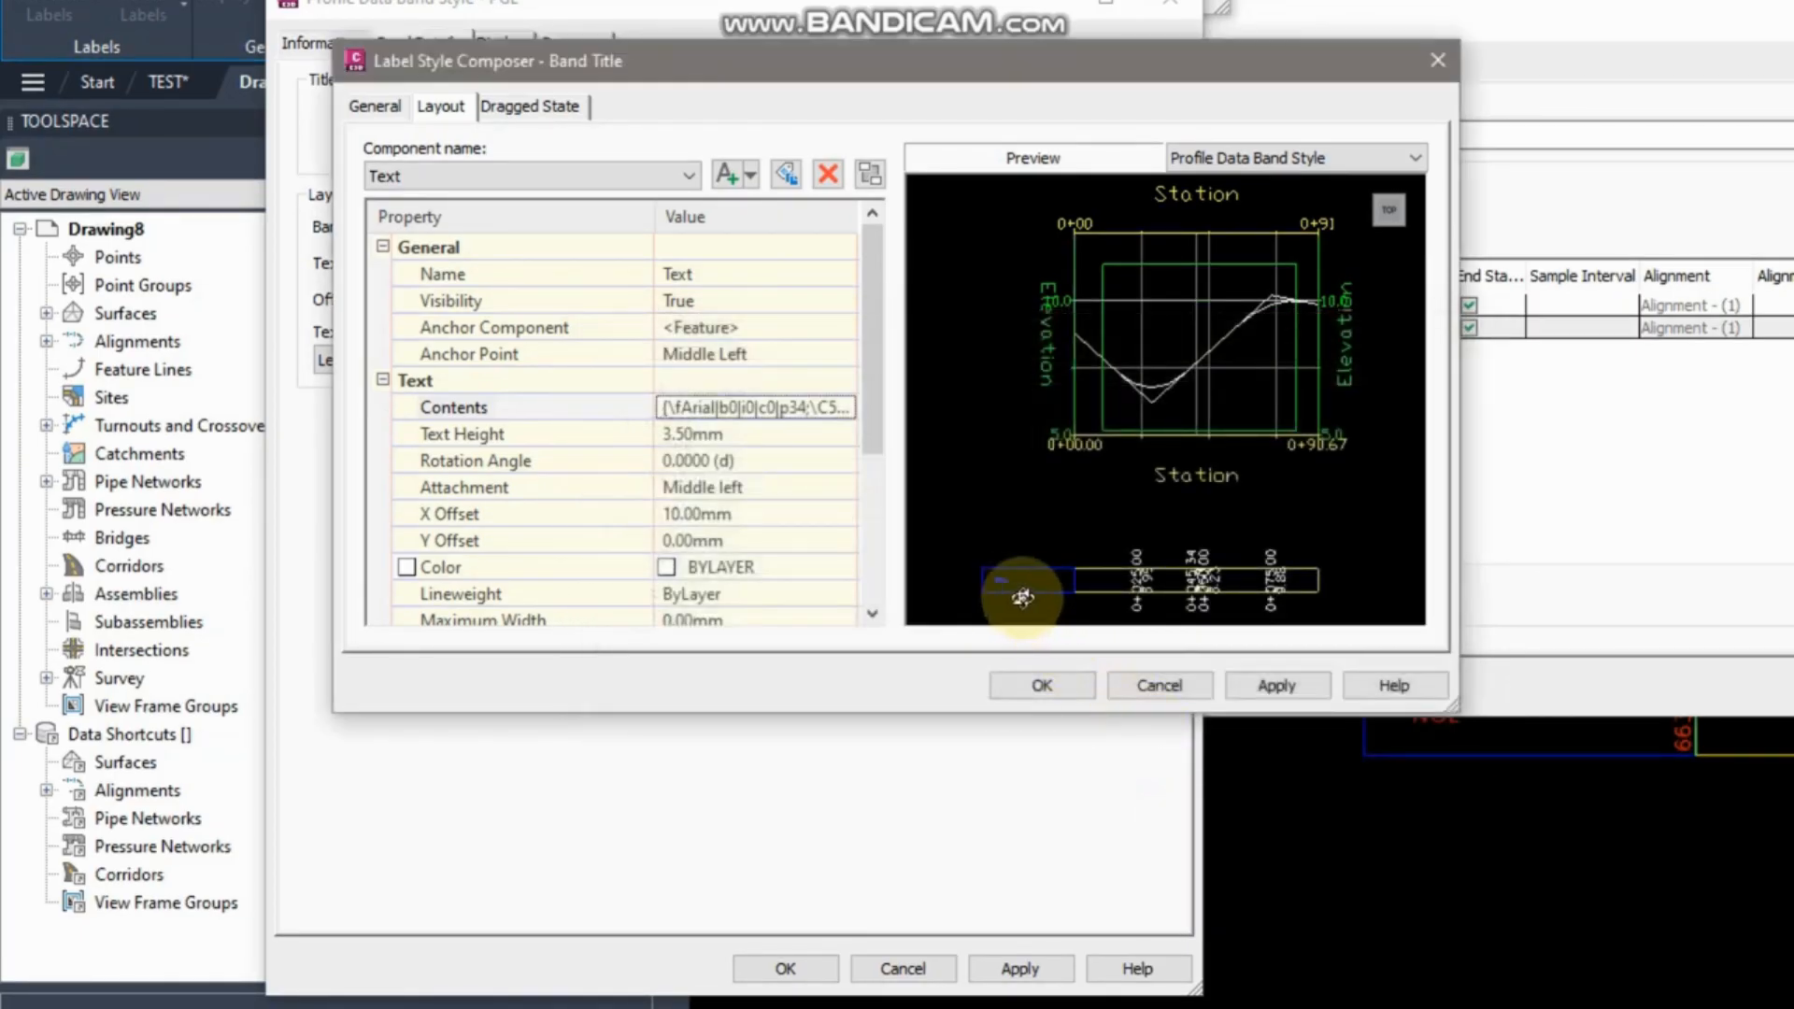
pyautogui.click(1278, 685)
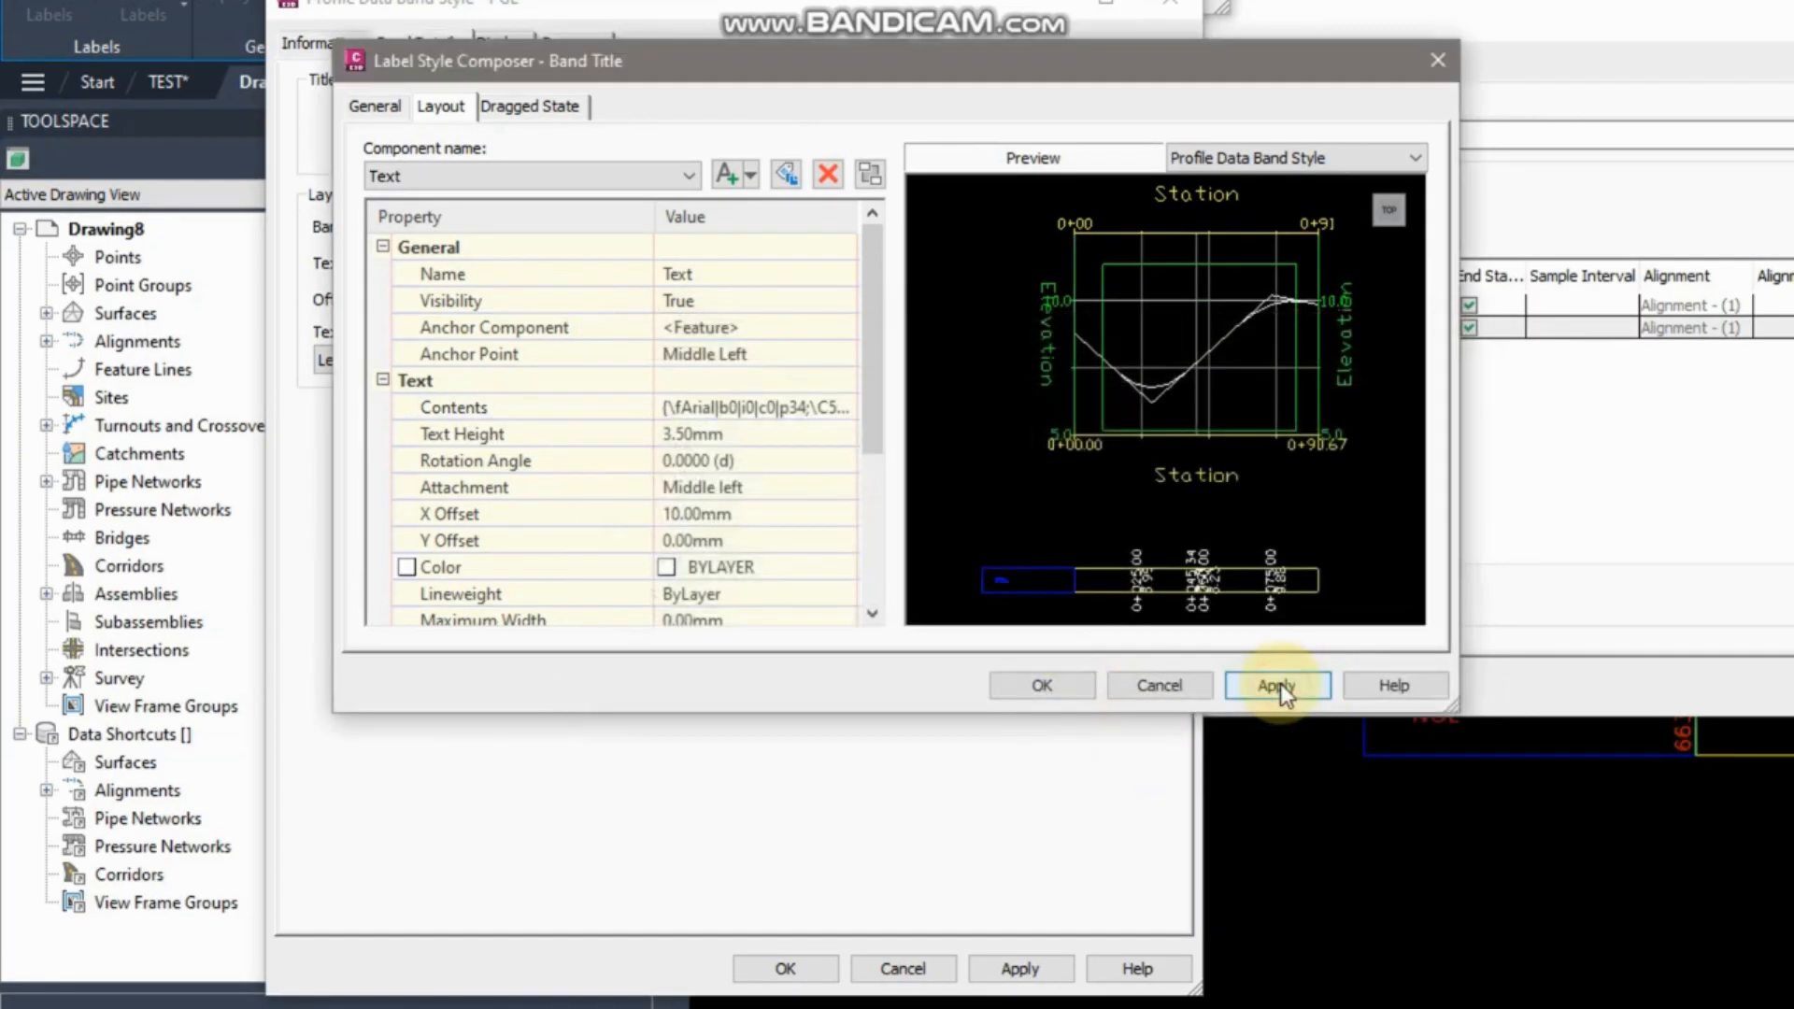
pyautogui.click(1022, 686)
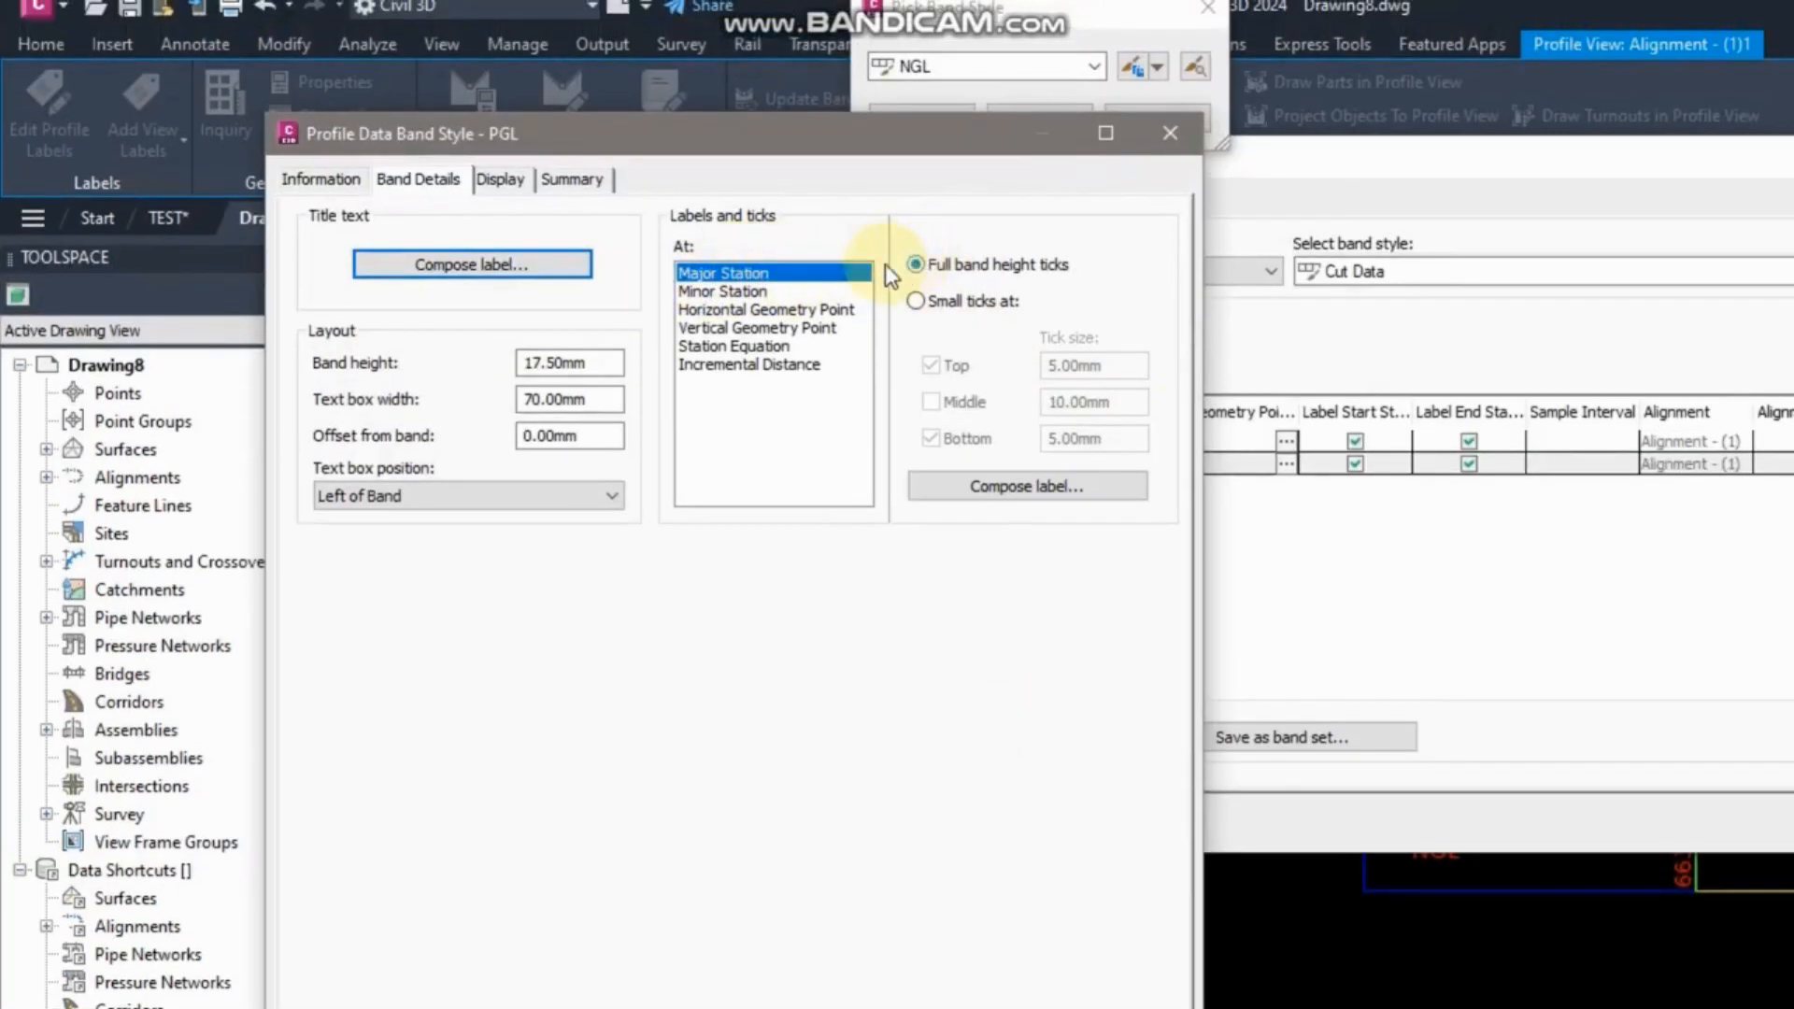
# Replace the contents of the PGL band's Major Station label with the Profile2 Elevation property.
pyautogui.click(1019, 486)
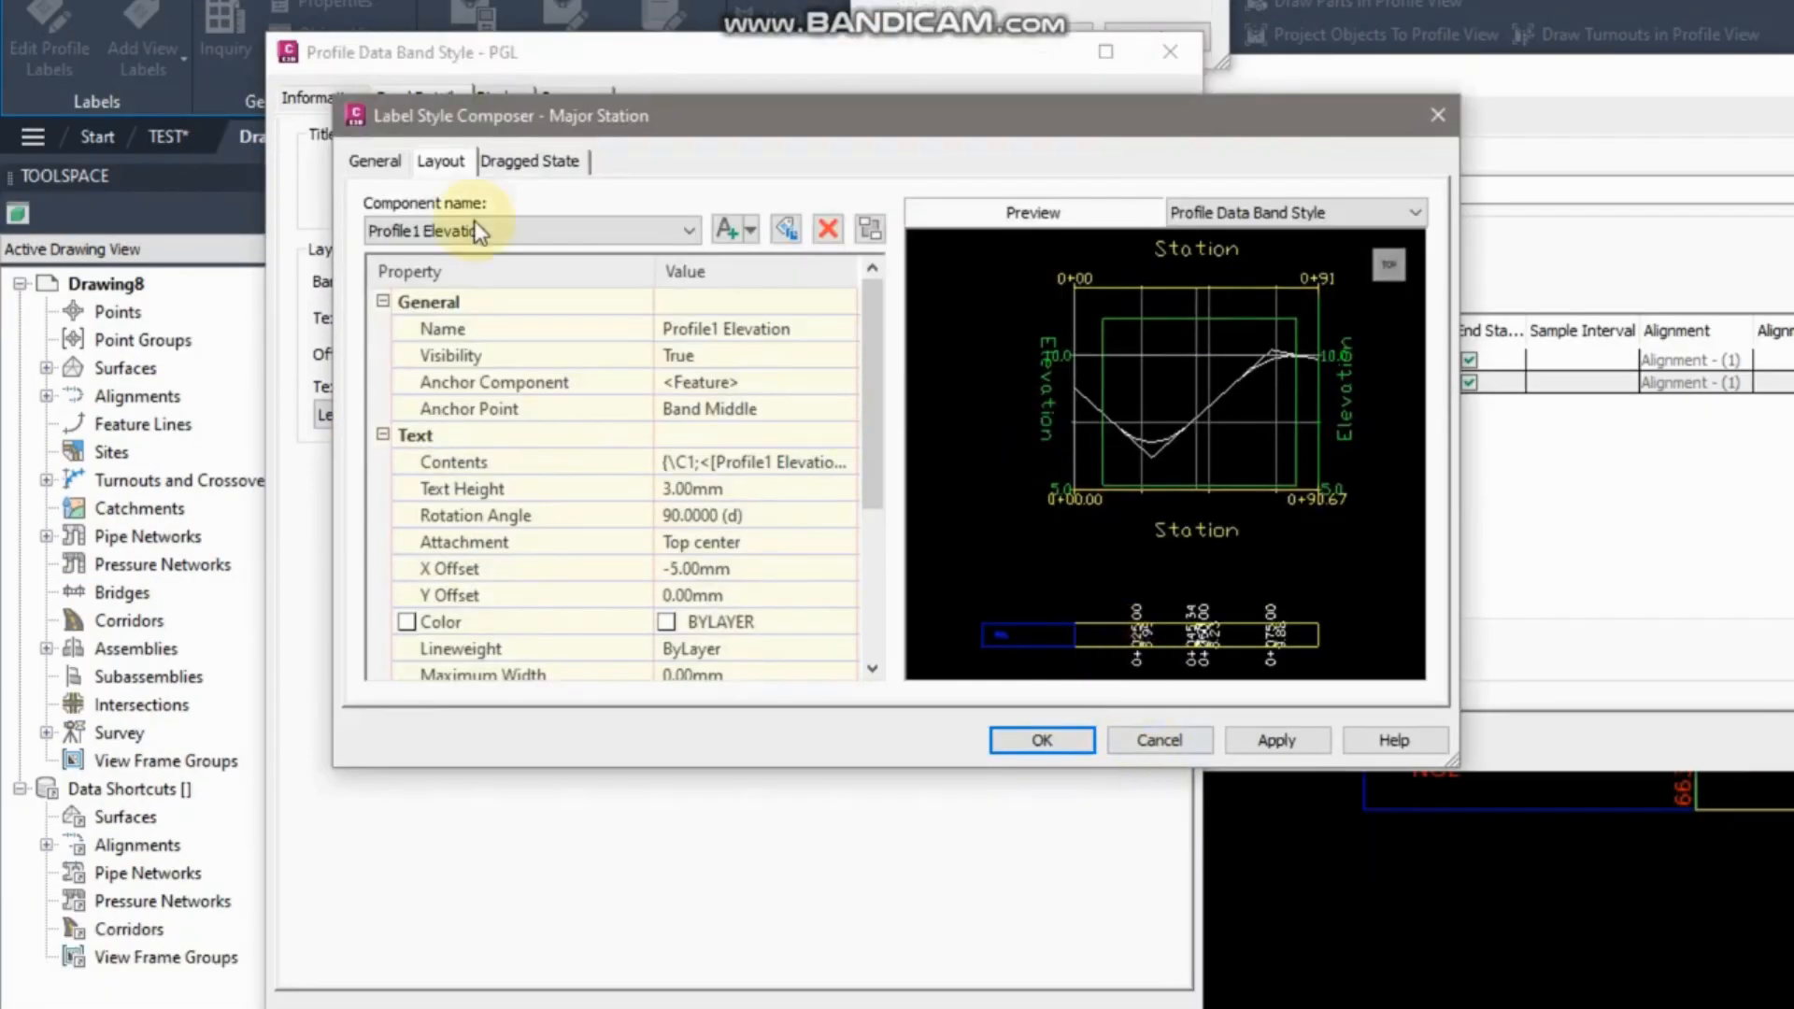
pyautogui.click(495, 312)
pyautogui.click(496, 349)
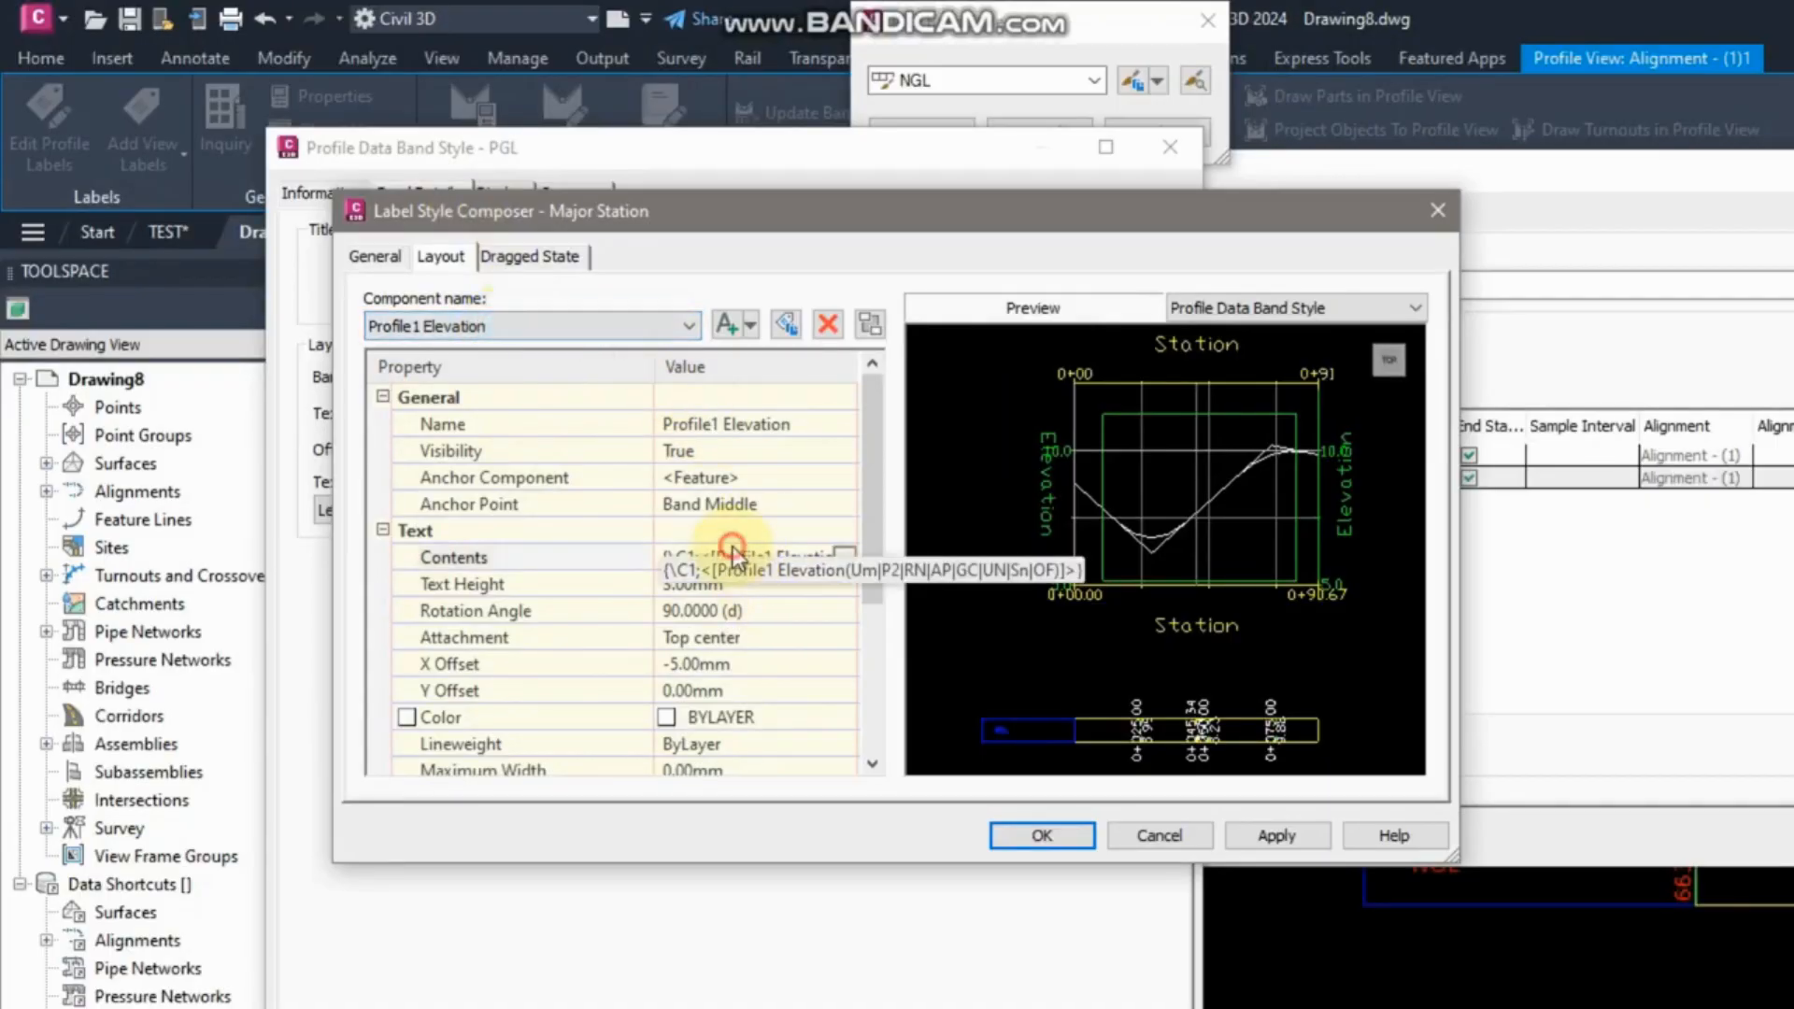
pyautogui.click(751, 558)
pyautogui.click(845, 558)
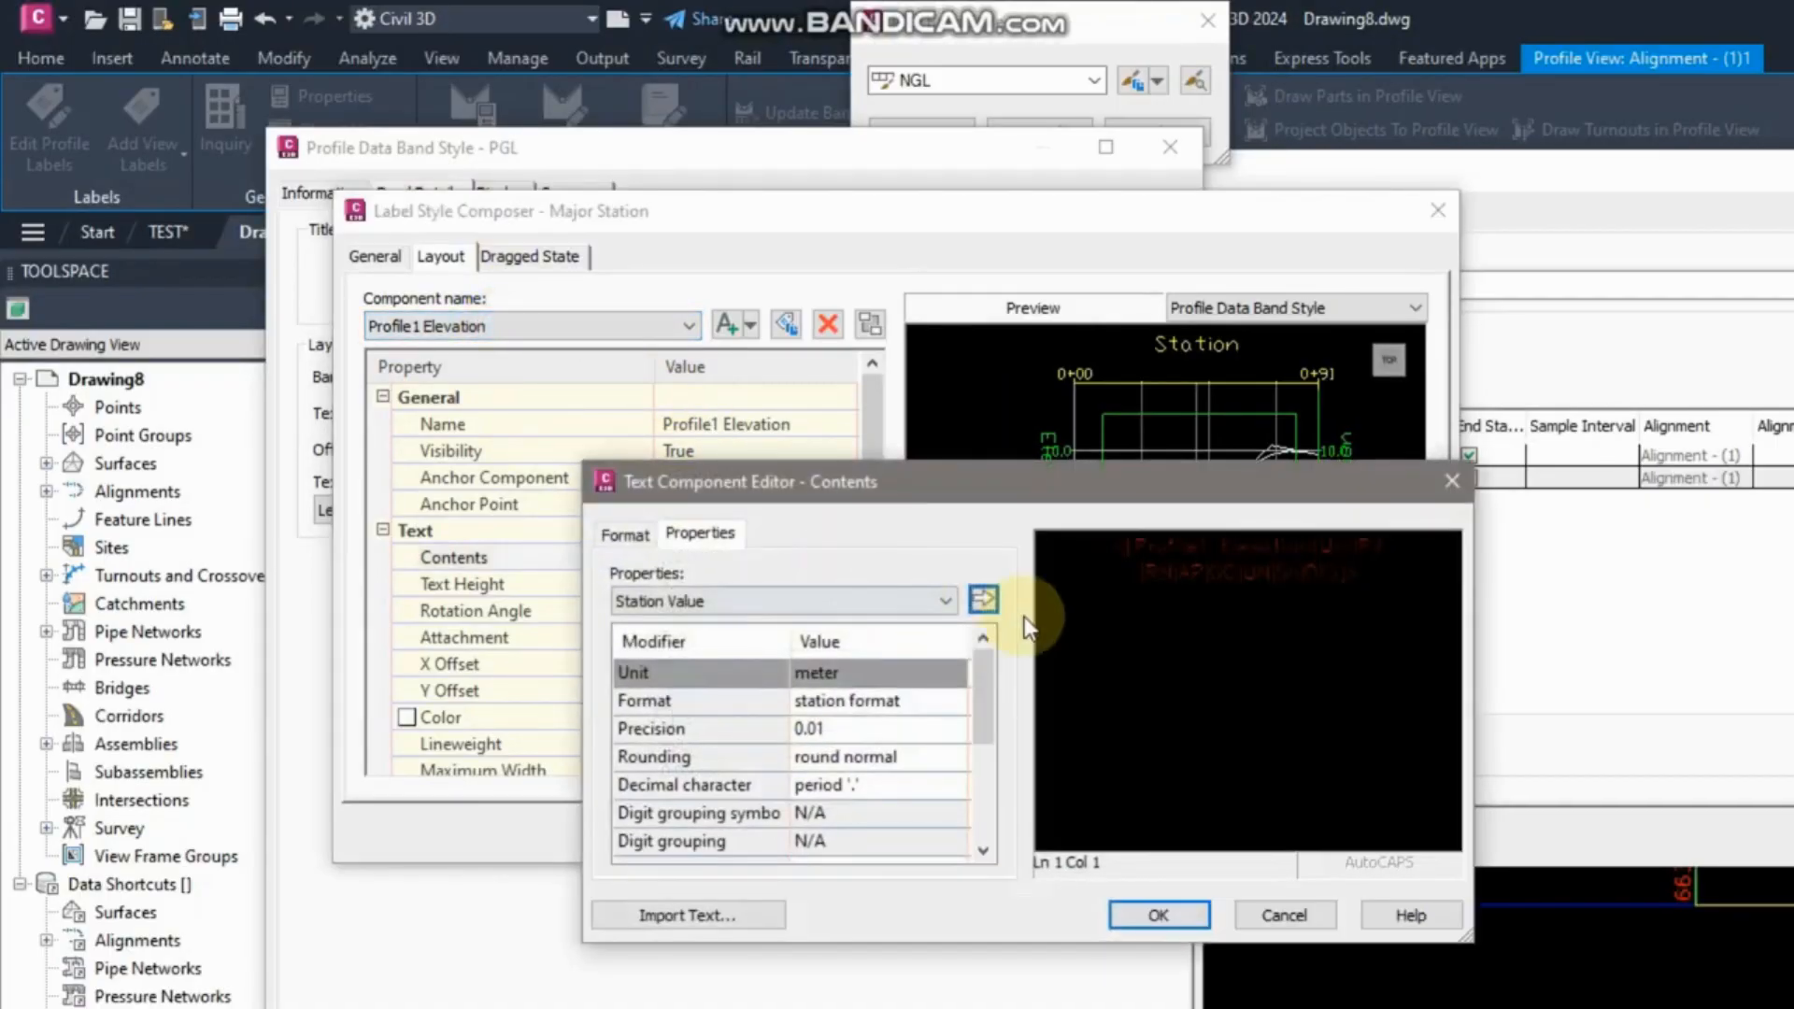
pyautogui.click(775, 604)
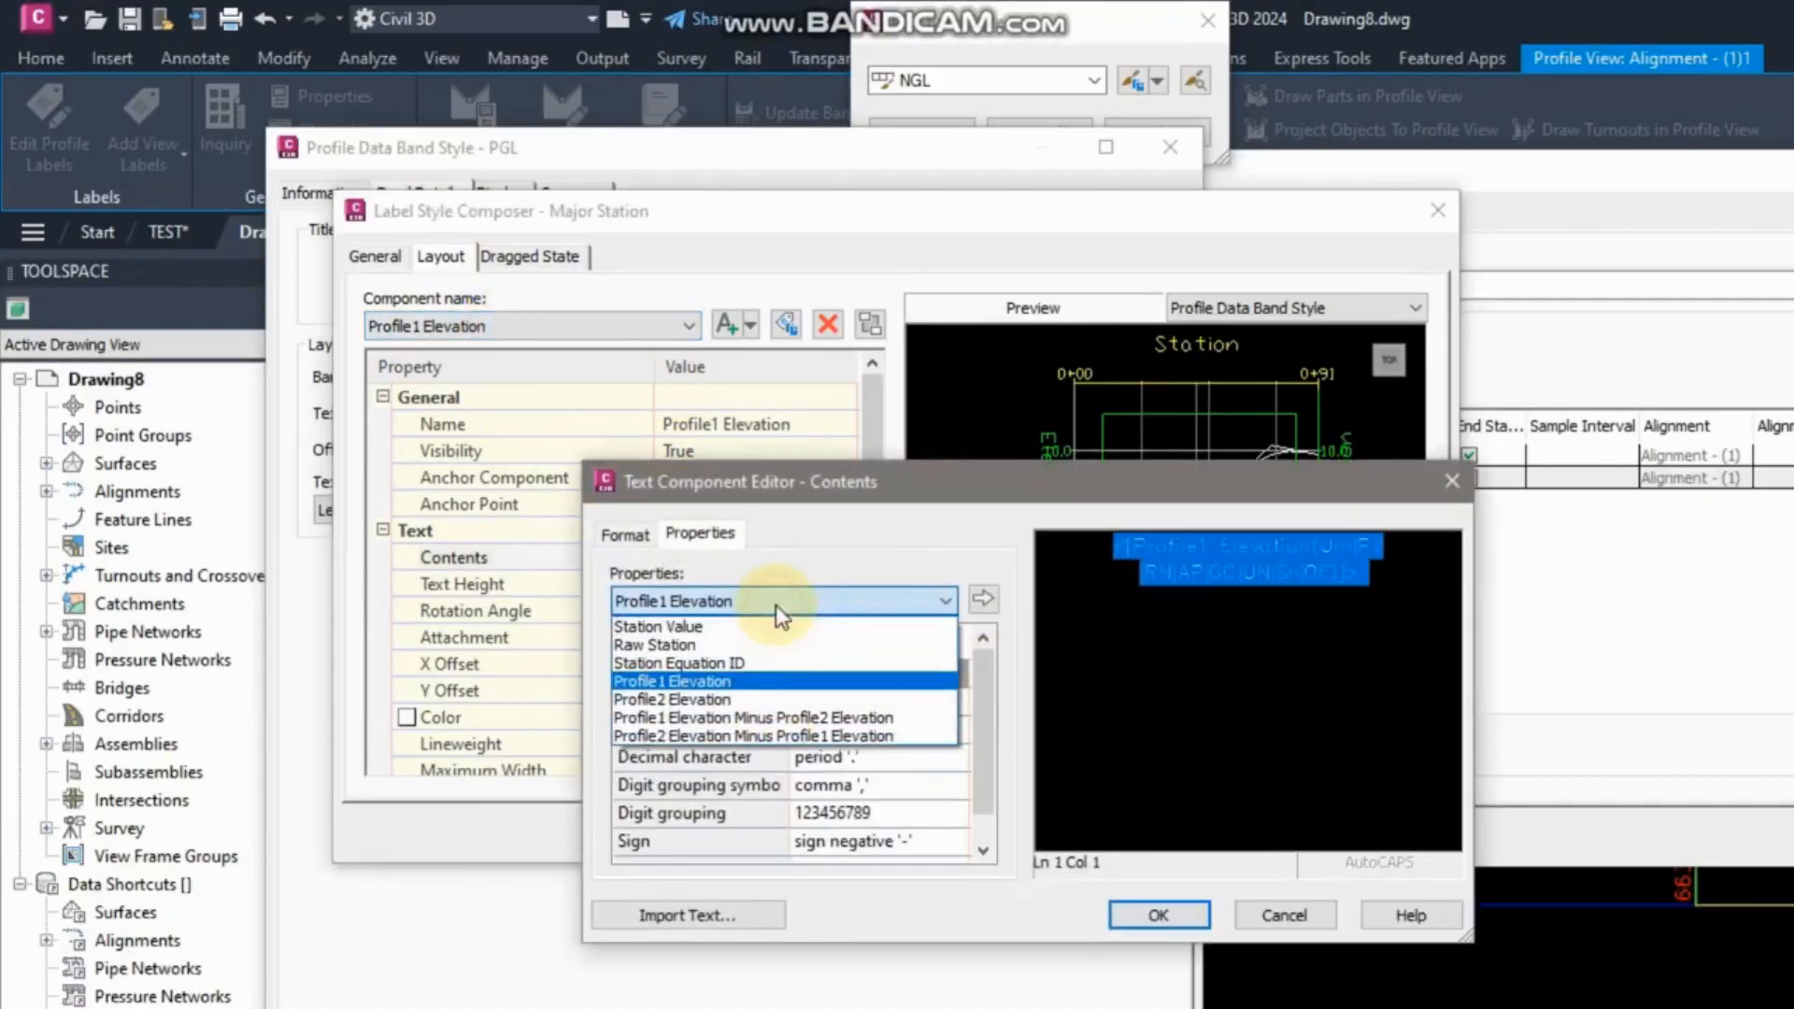
pyautogui.click(687, 698)
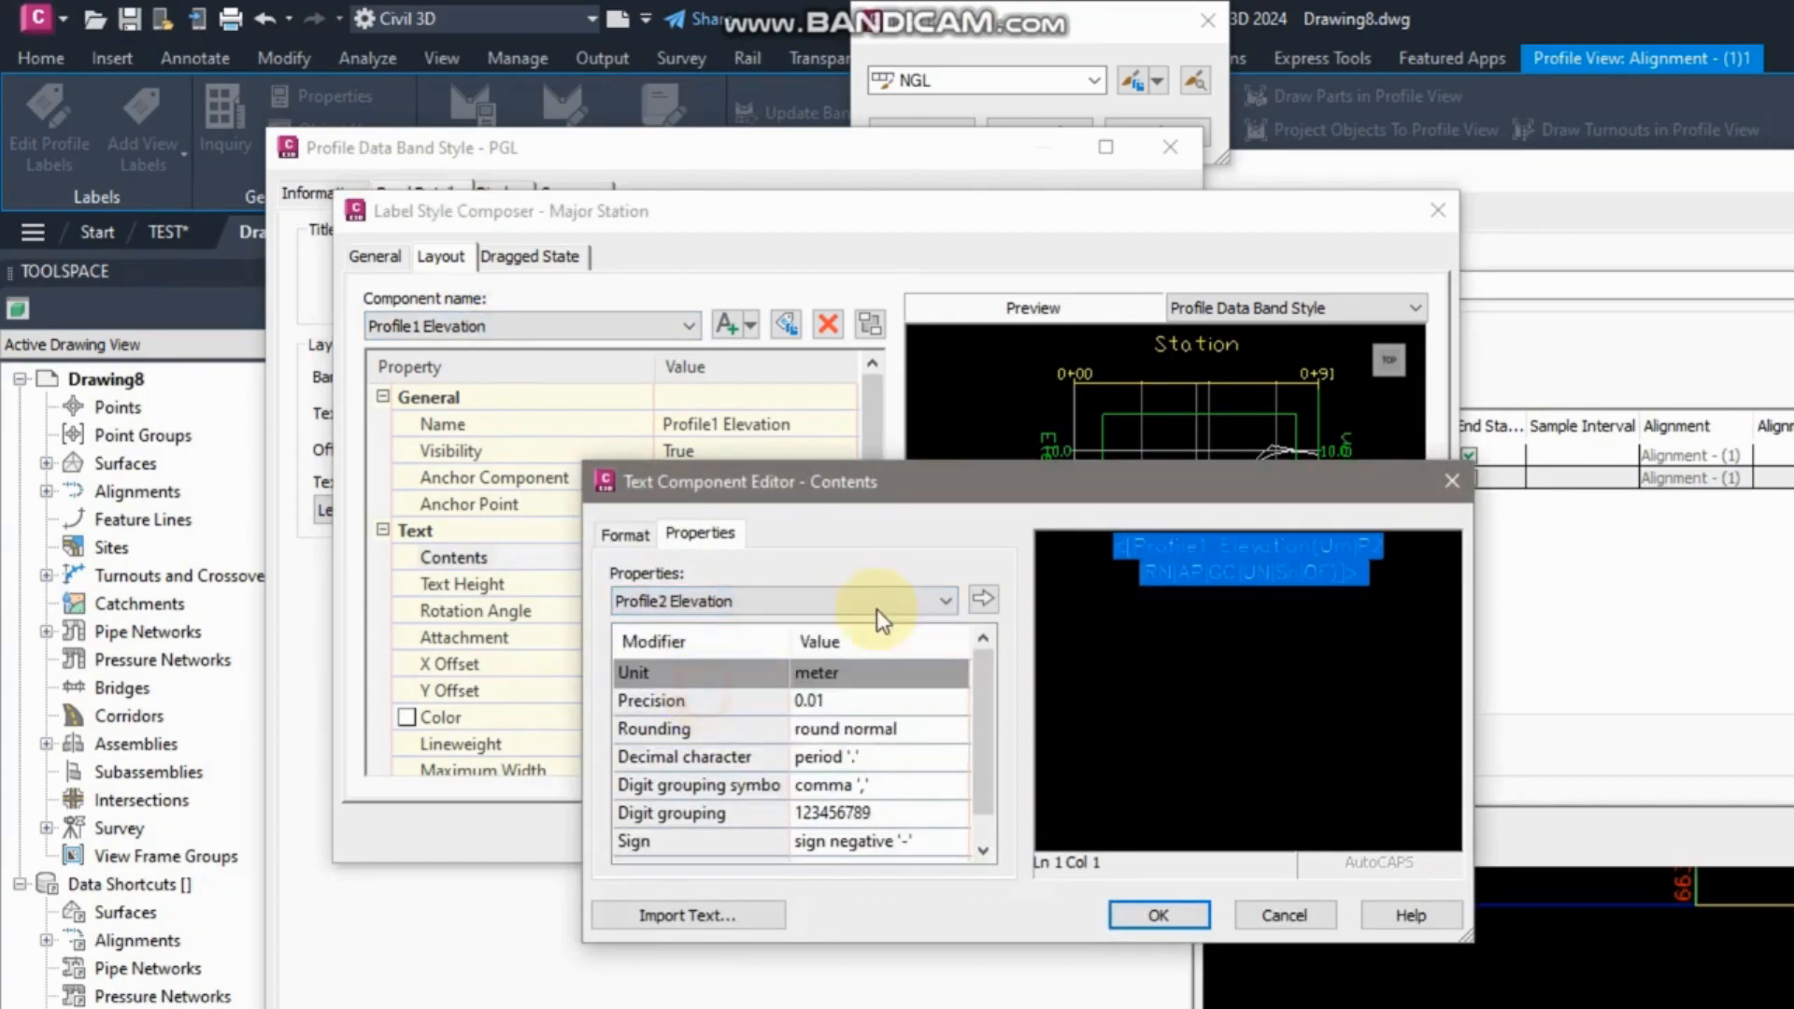
pyautogui.click(983, 598)
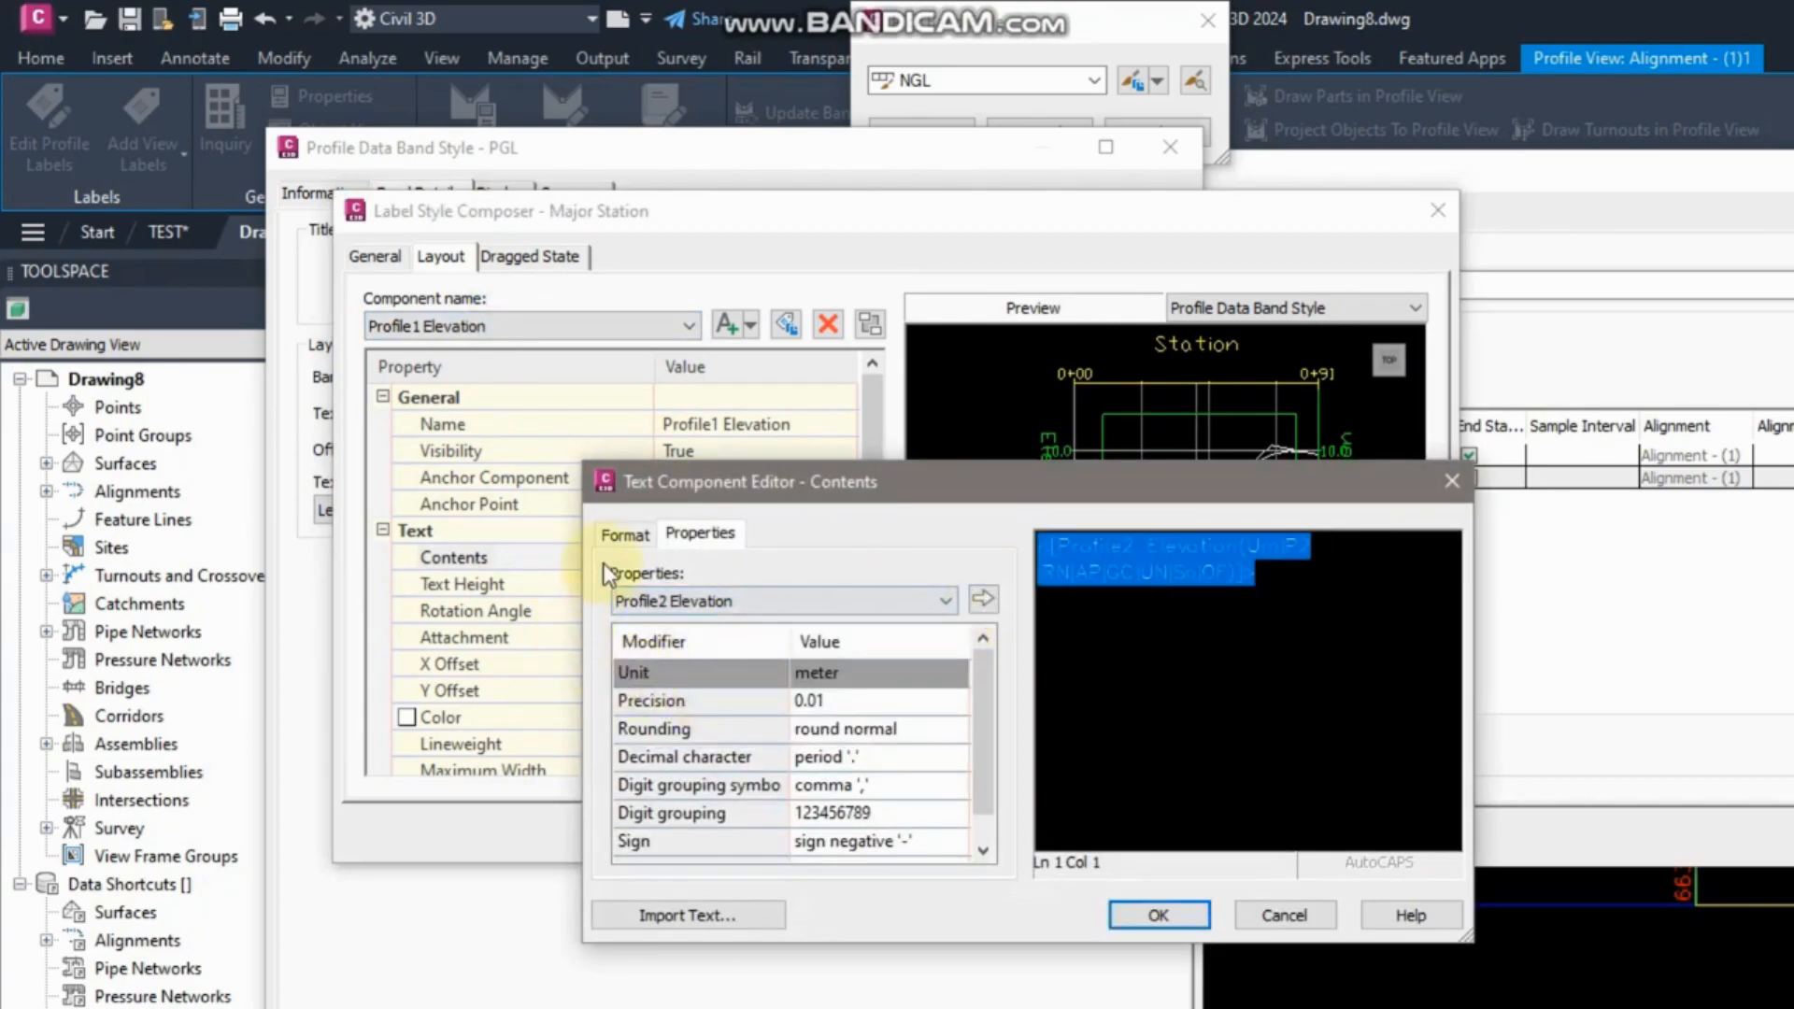
# Set the colour of the Major Station elevation text to Blue, reinsert Profile2 Elevation, and apply and accept the label style.
pyautogui.click(624, 535)
pyautogui.click(646, 747)
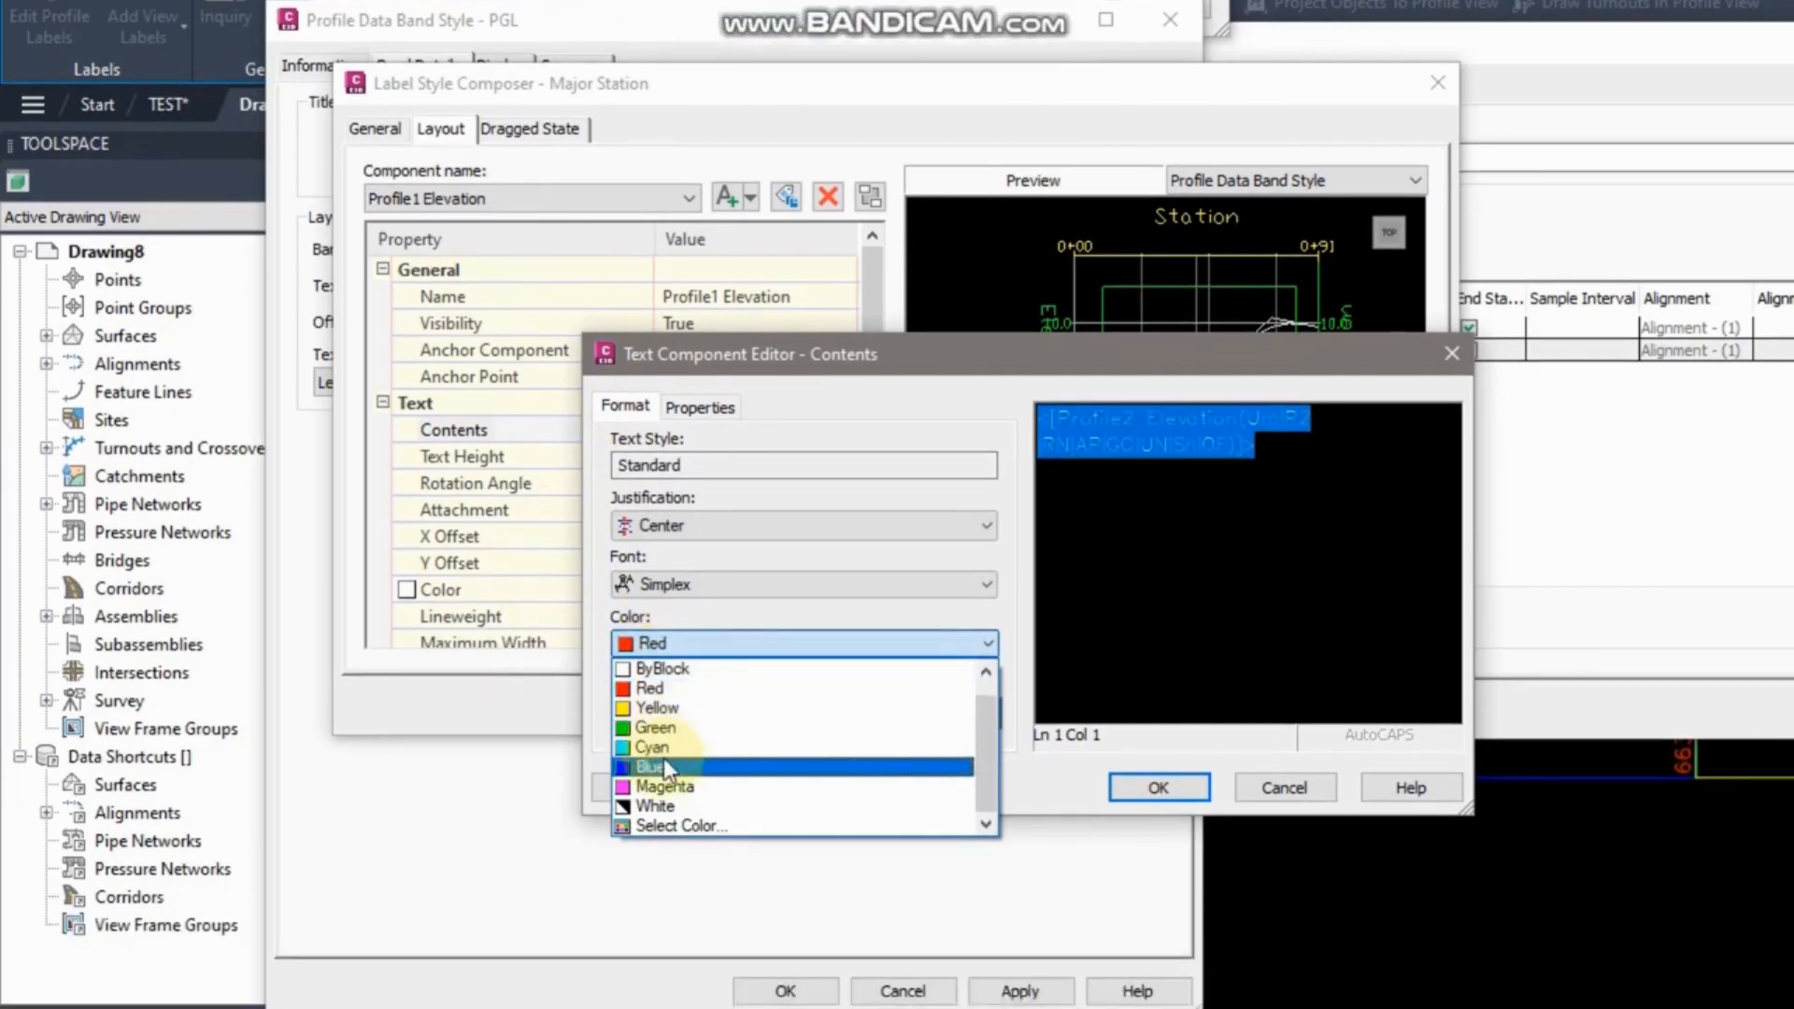
pyautogui.click(663, 867)
pyautogui.click(699, 403)
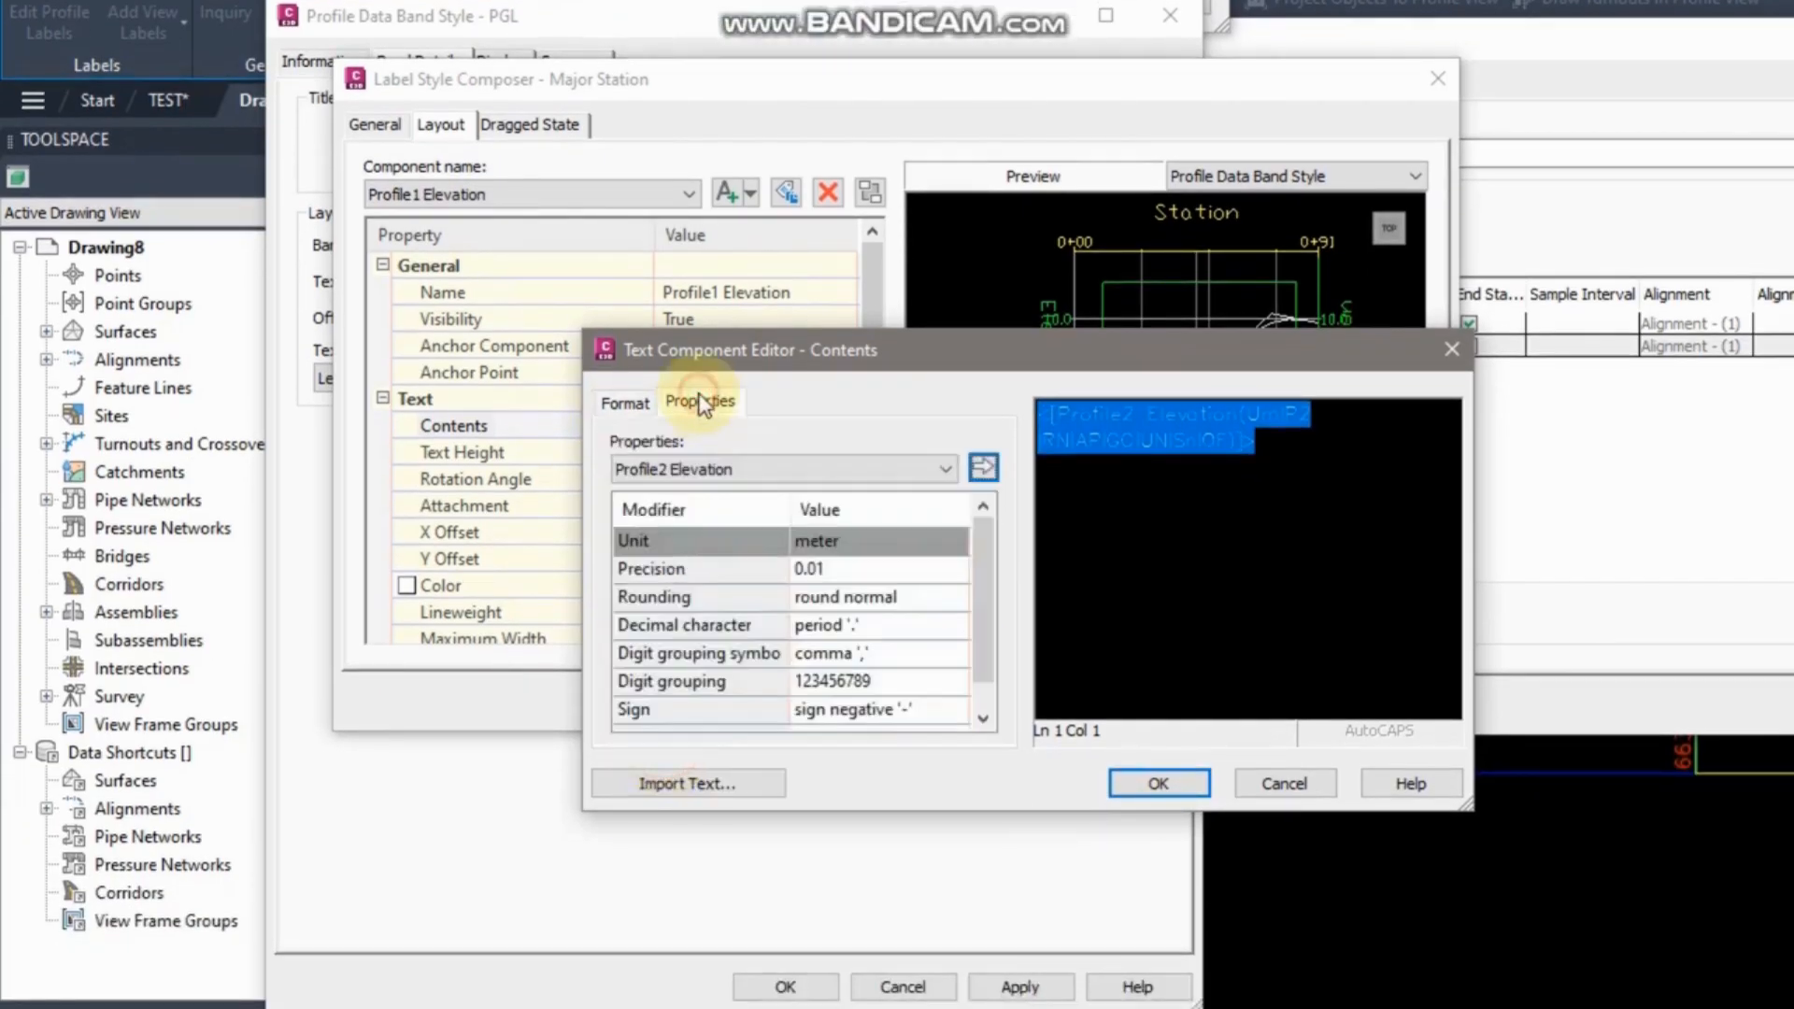
pyautogui.click(981, 468)
pyautogui.click(1156, 781)
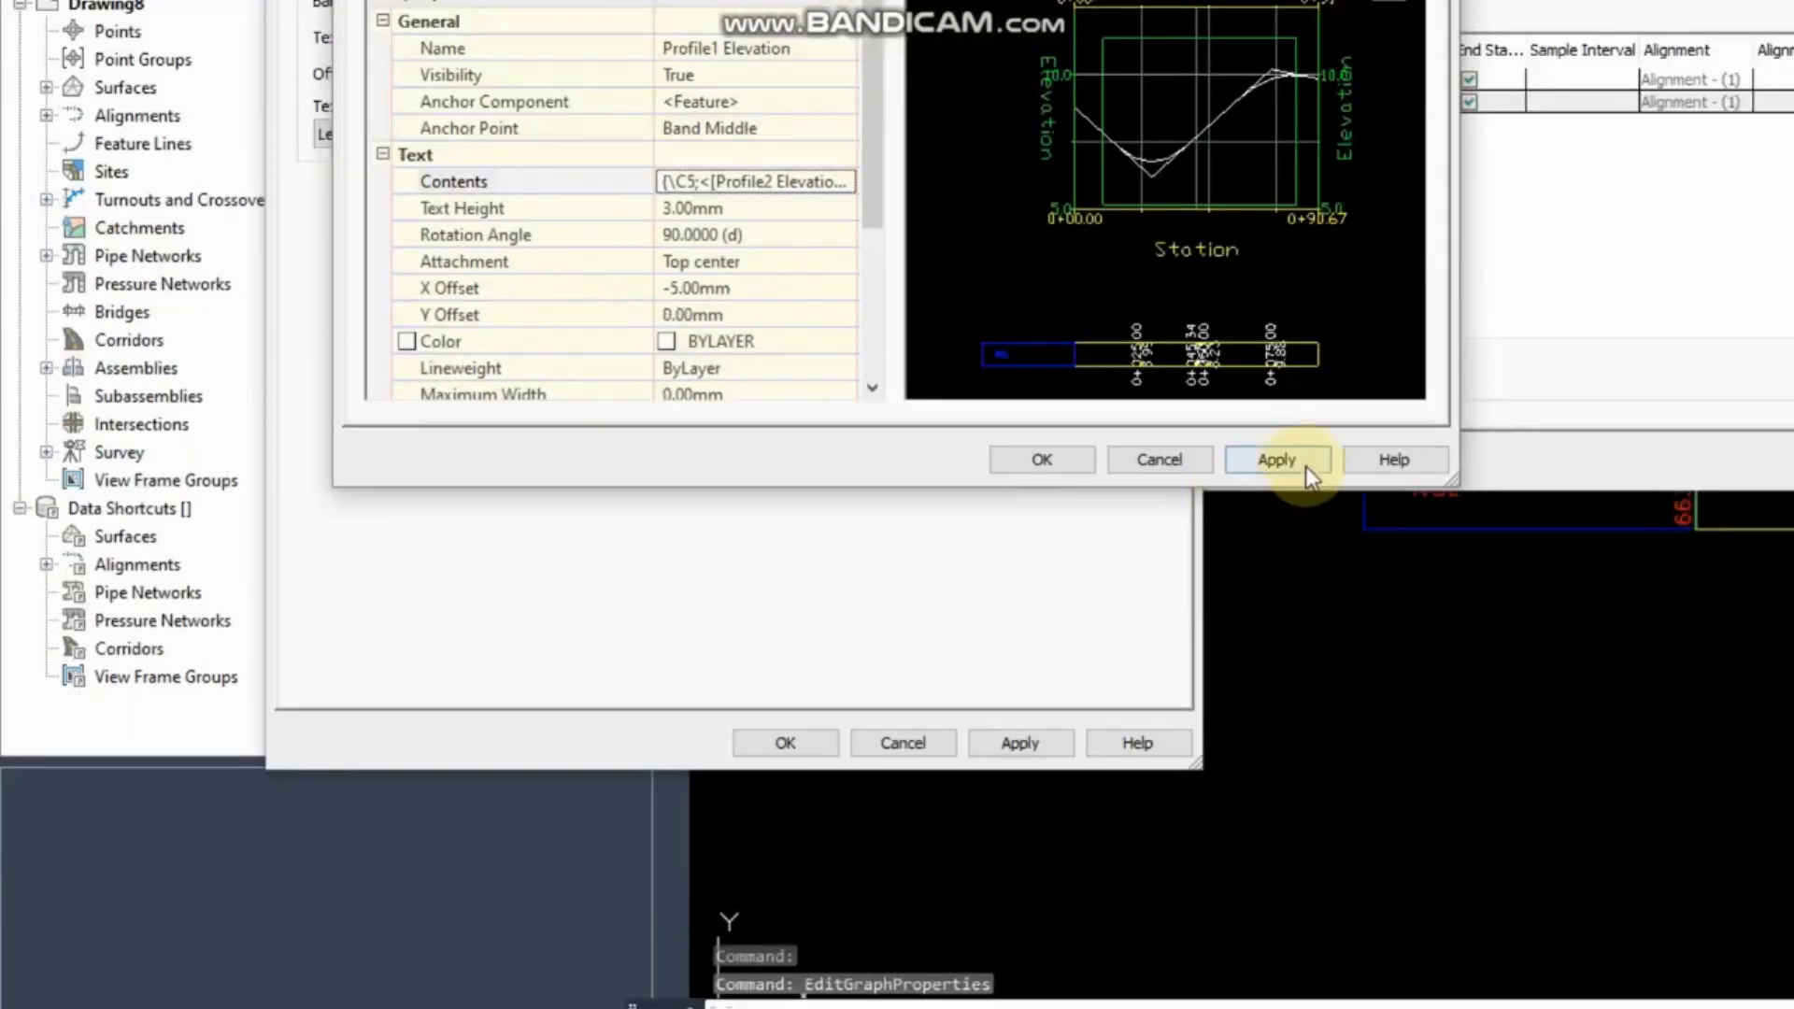
pyautogui.click(1276, 641)
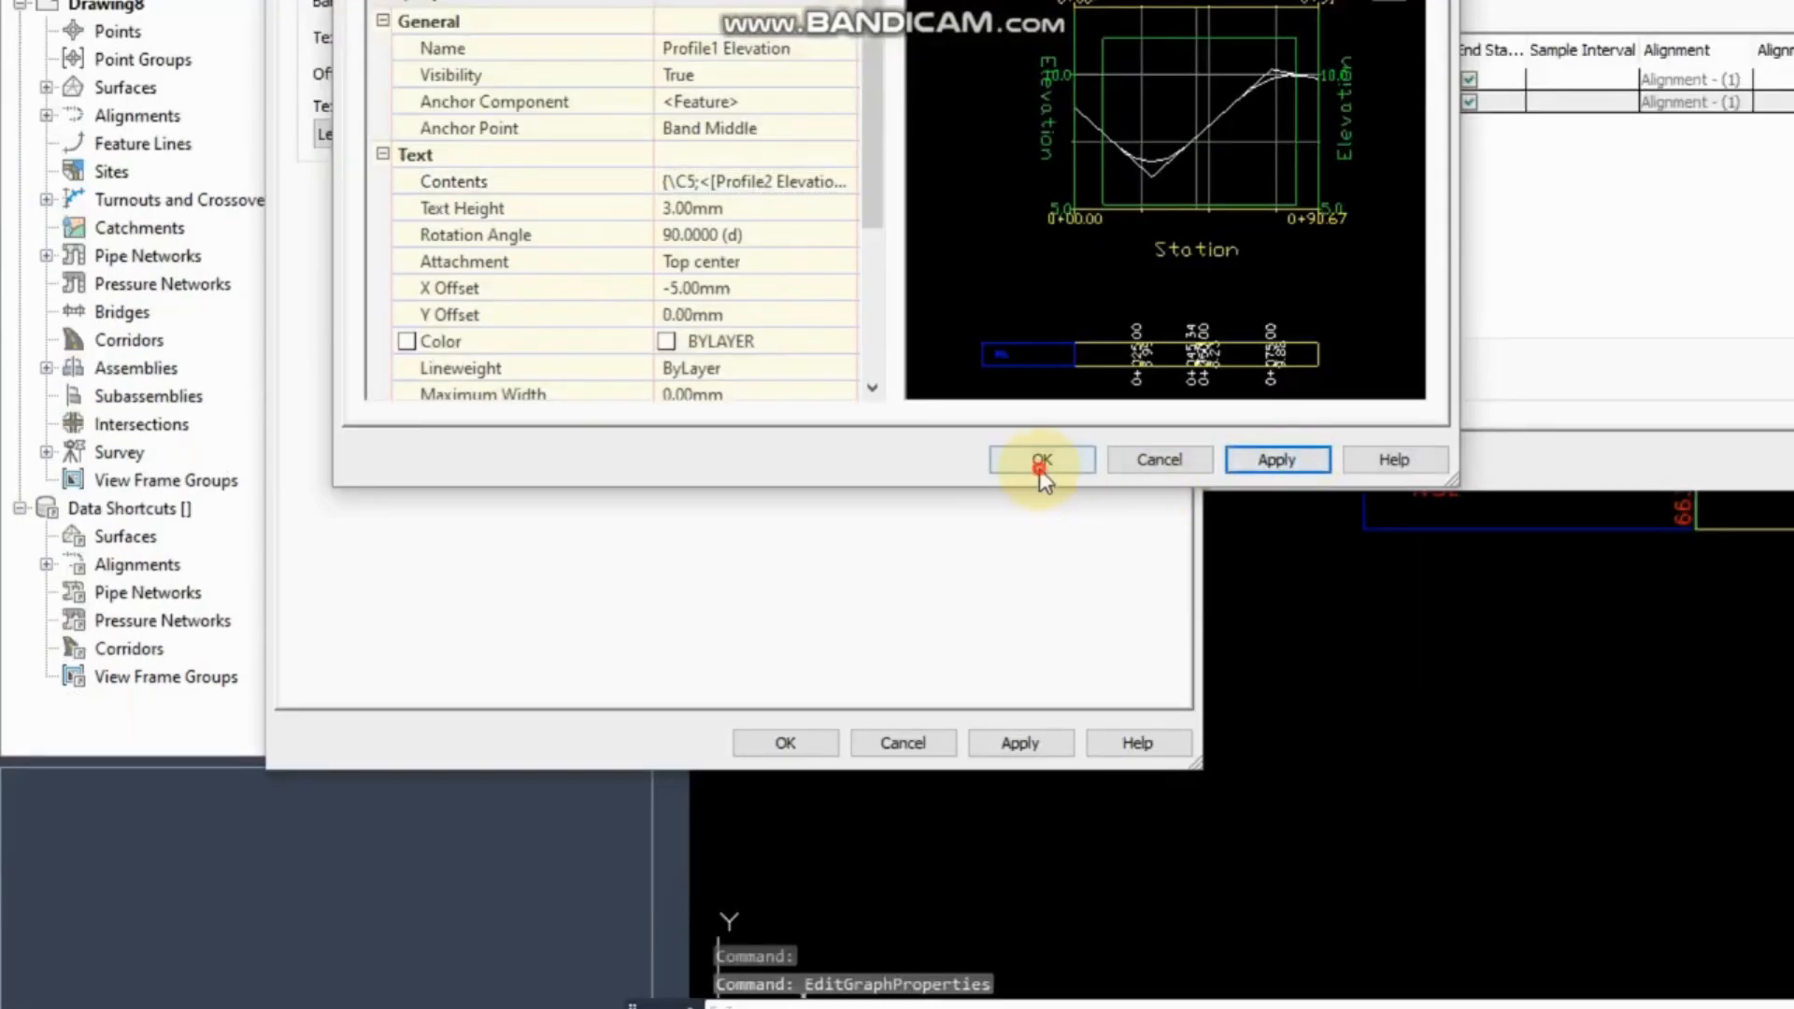
pyautogui.click(1041, 641)
# Apply the finished PGL band style and assign it to the second band of the profile view.
pyautogui.click(1024, 743)
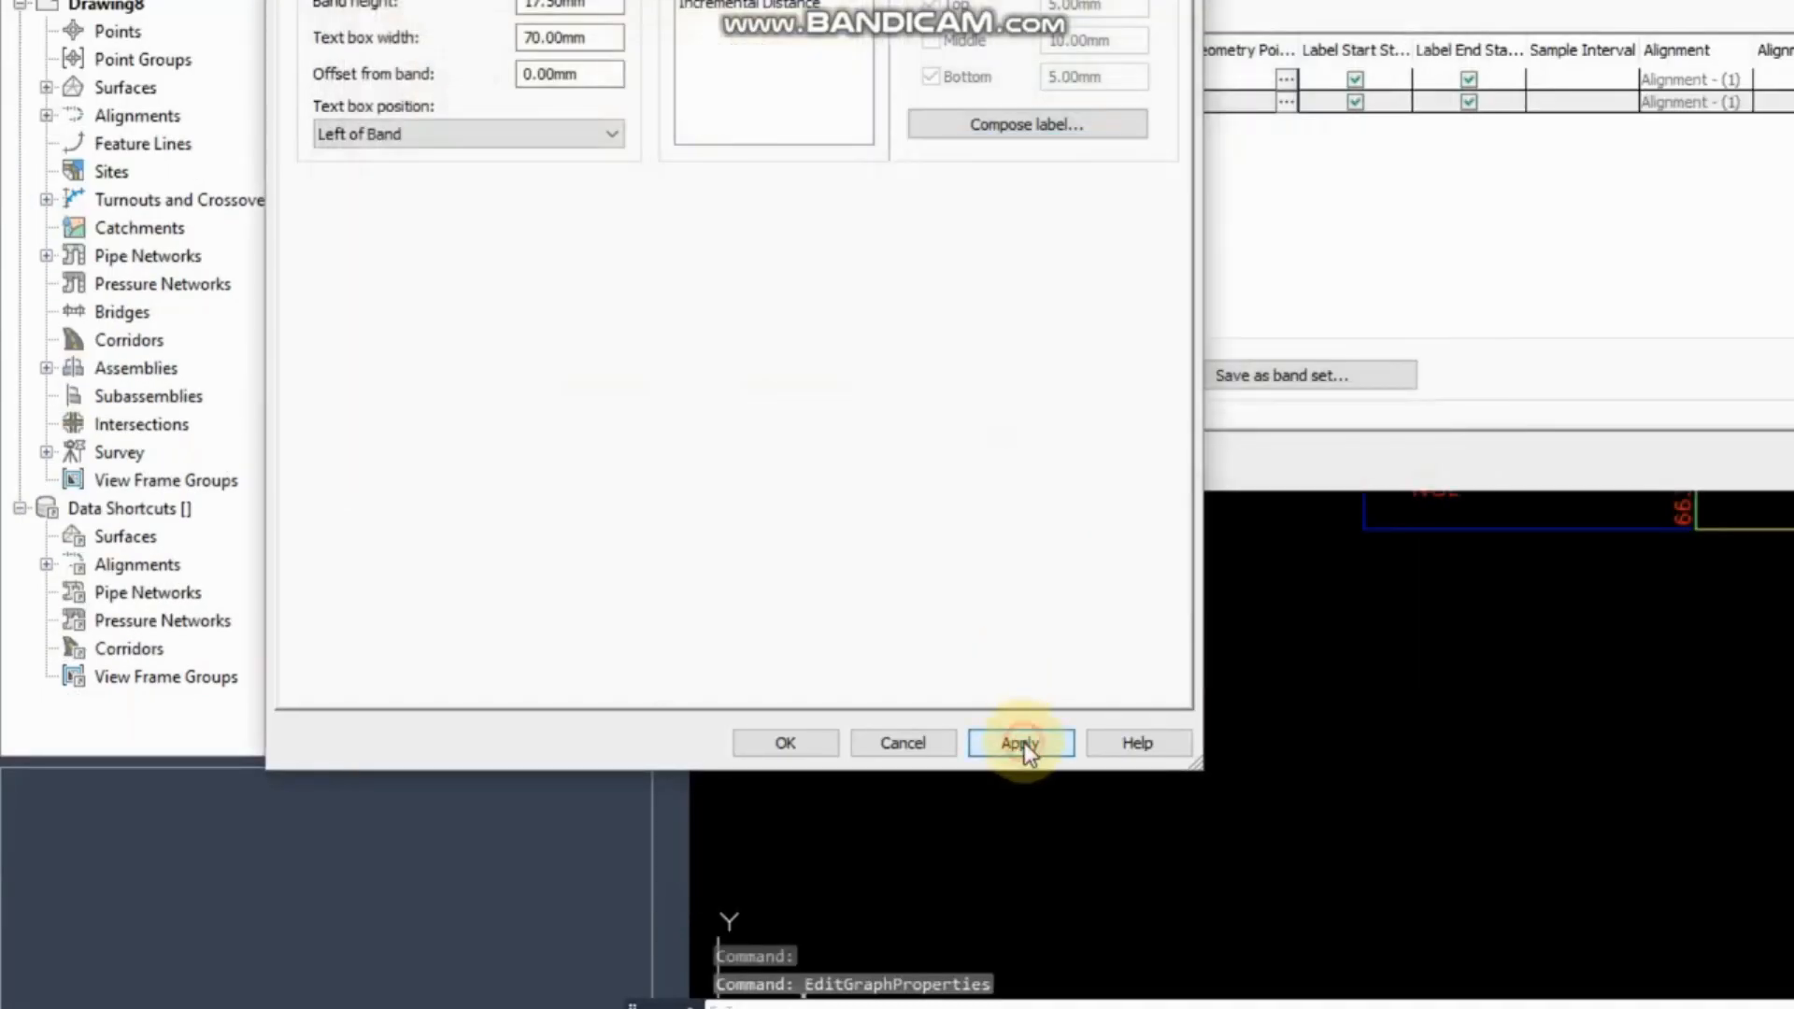
pyautogui.click(772, 747)
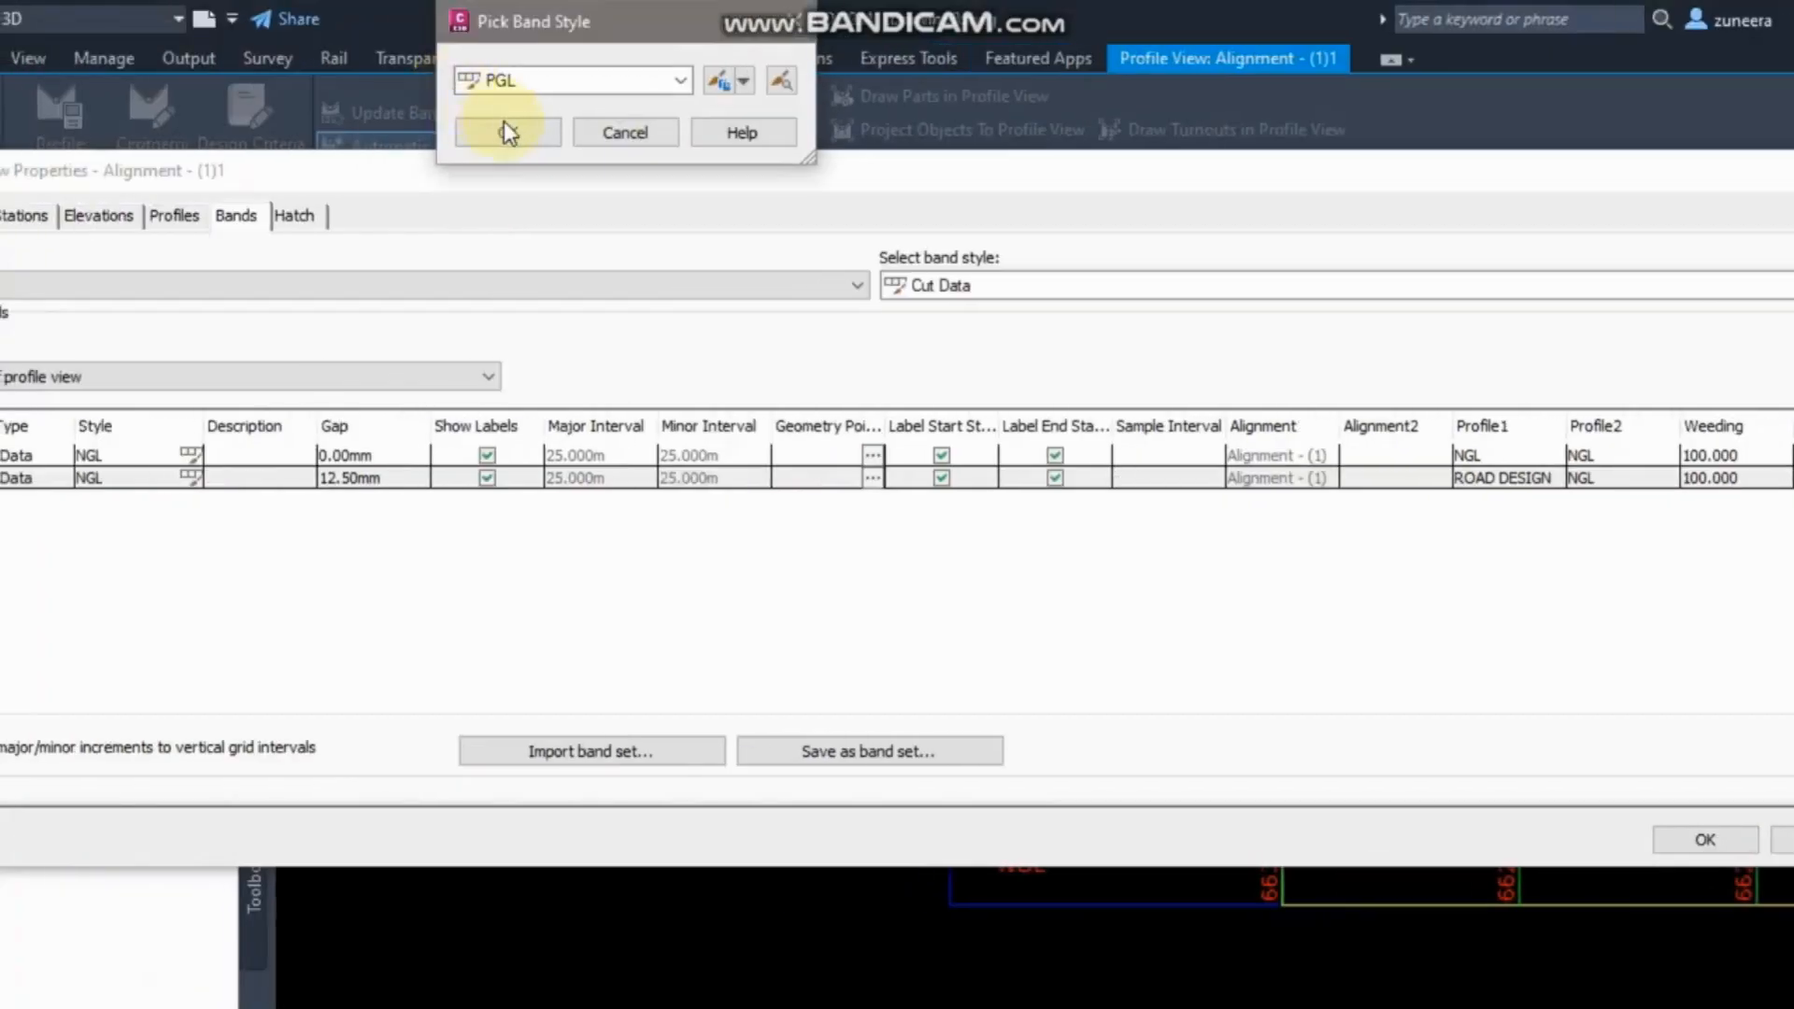
pyautogui.click(493, 132)
pyautogui.click(1793, 842)
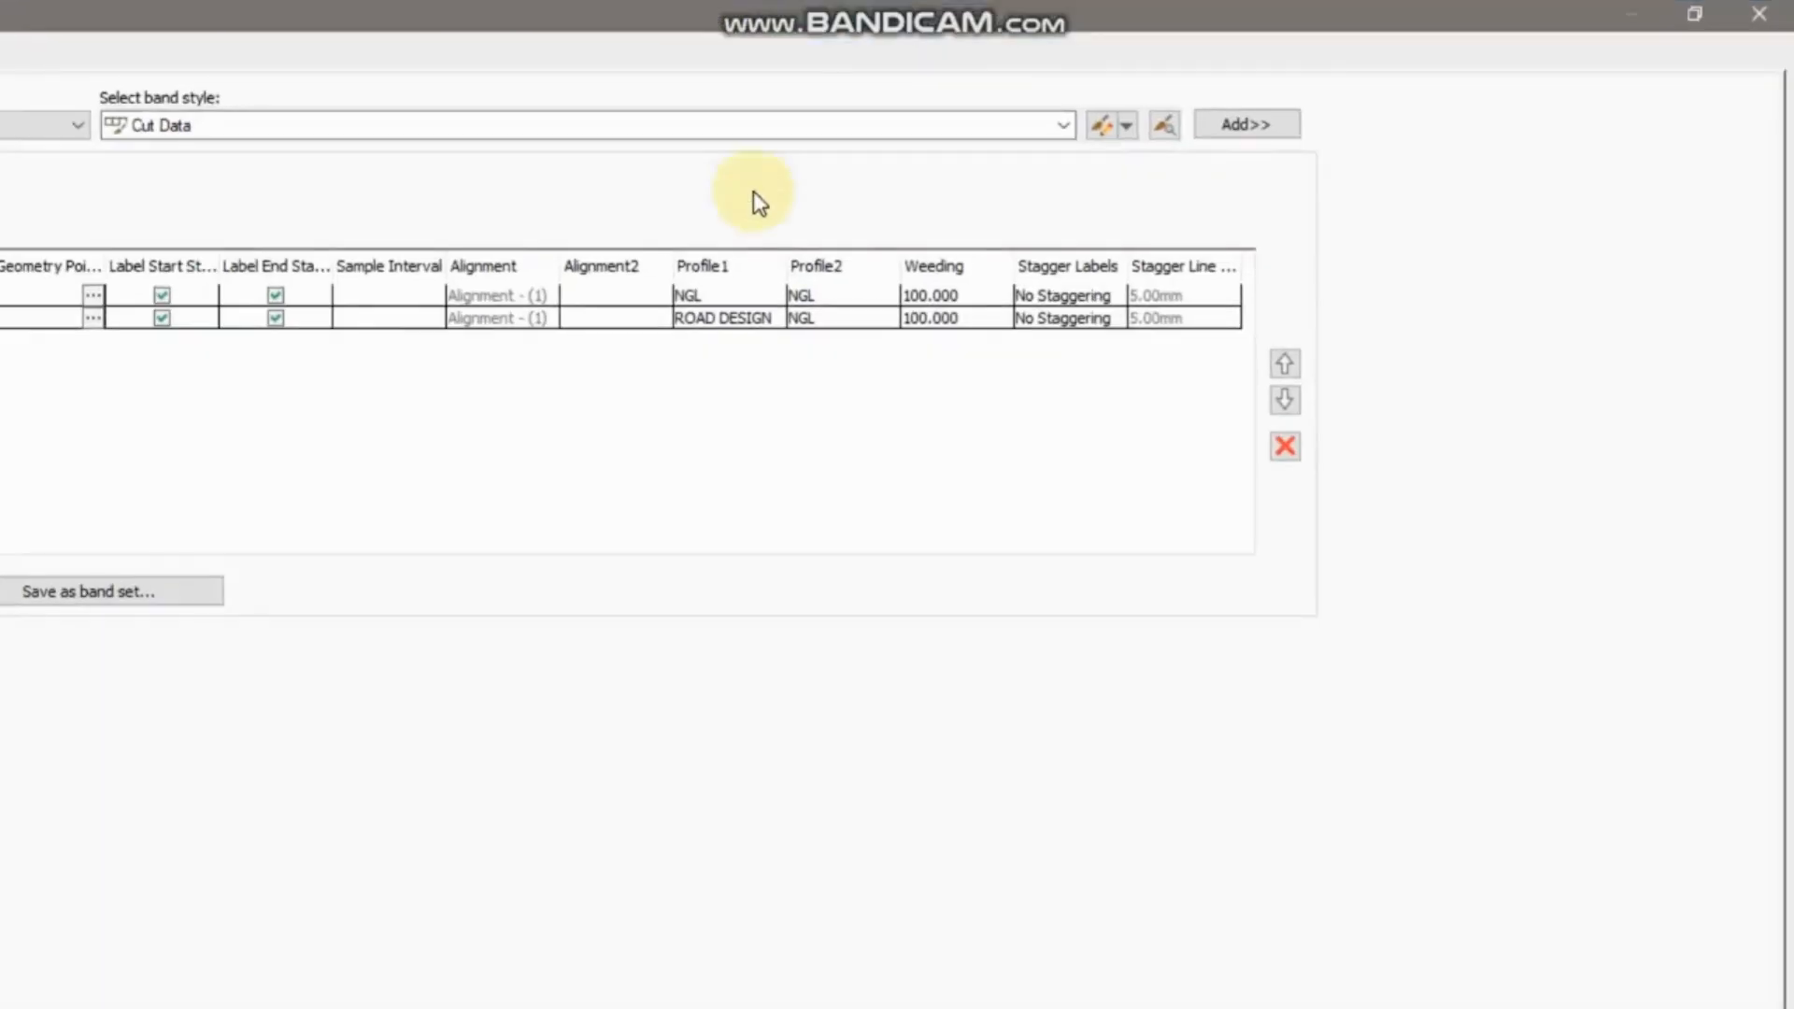
pyautogui.click(1694, 15)
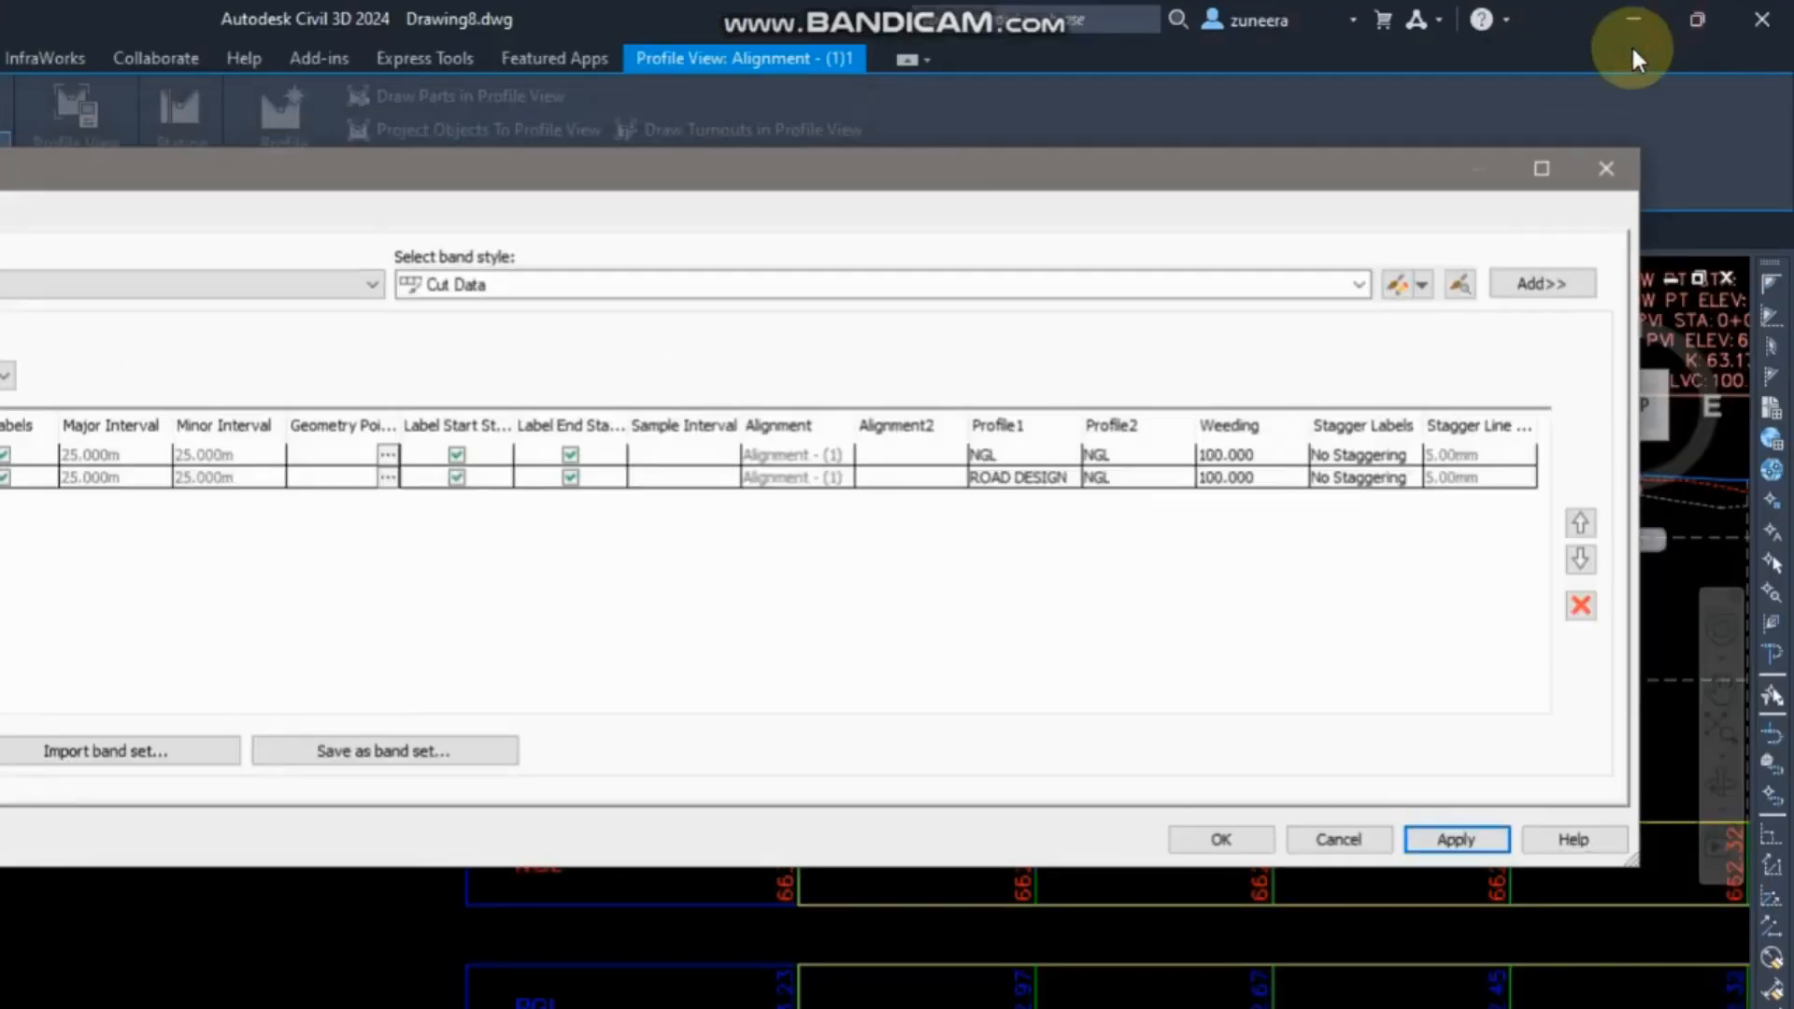
pyautogui.moveTo(660, 173); pyautogui.dragTo(479, 110)
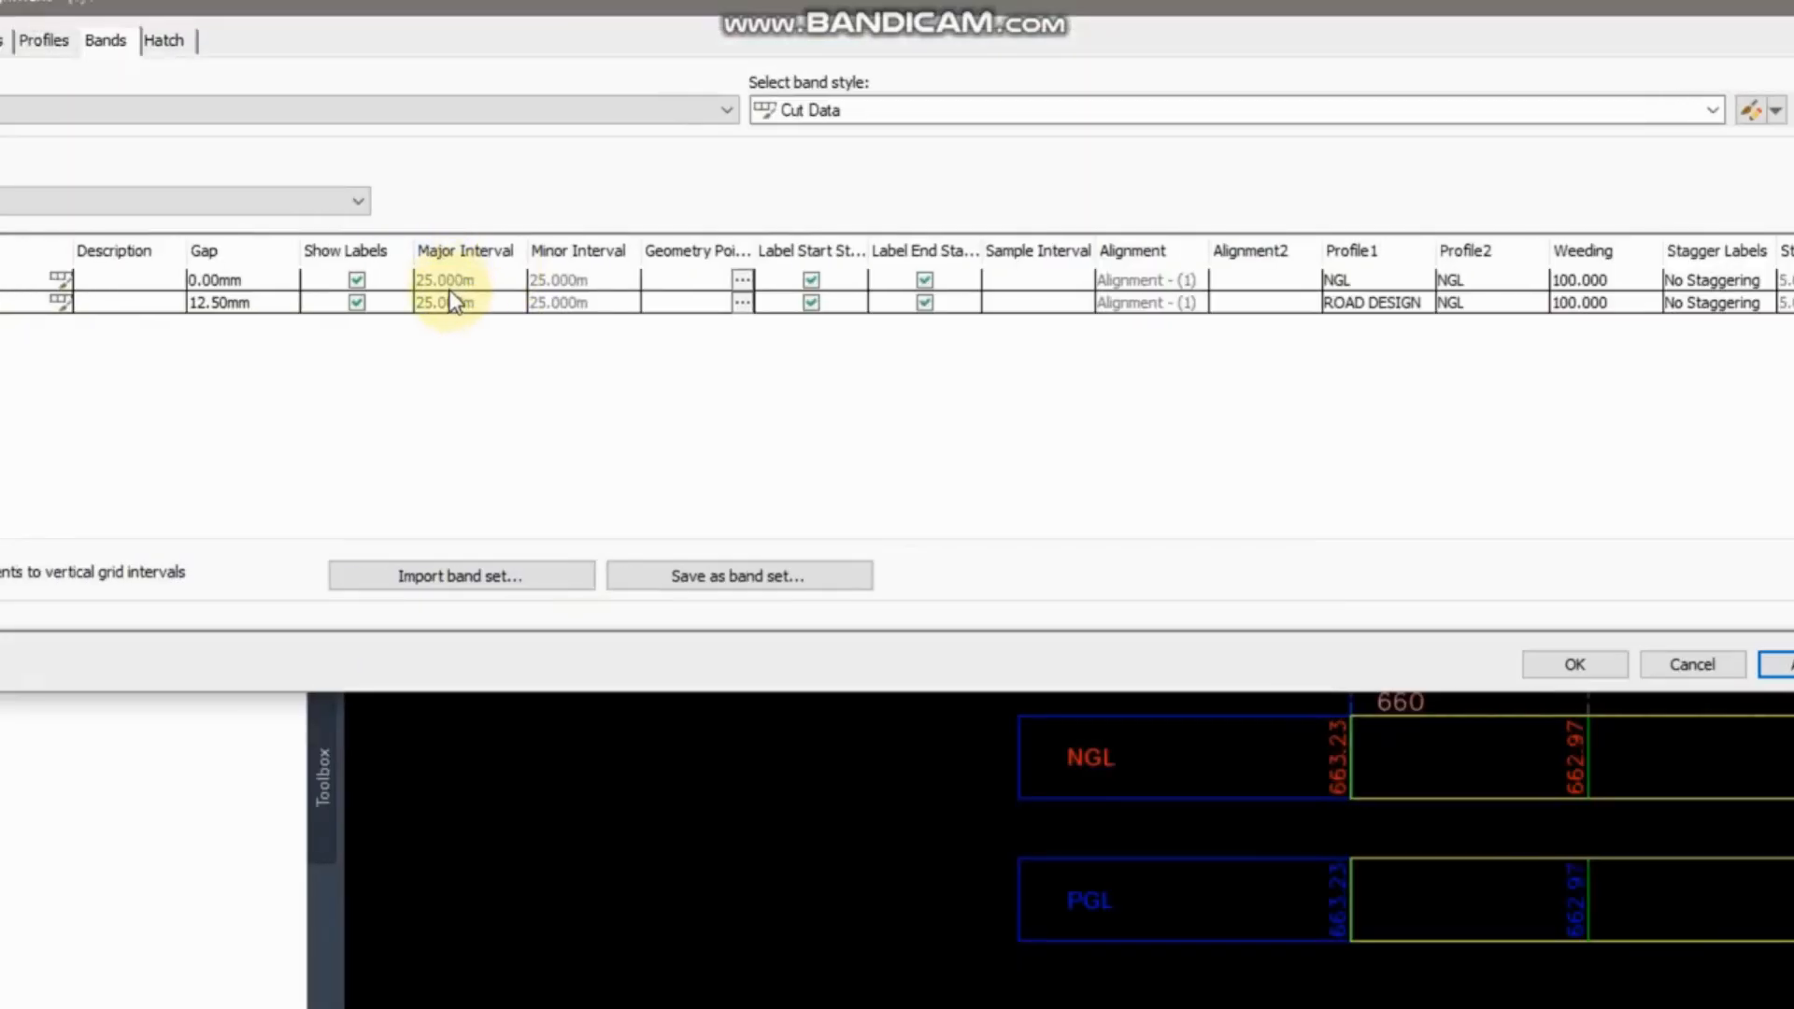
# Set the gap of the PGL band to 0 and apply and accept the profile view properties.
pyautogui.click(241, 302)
pyautogui.click(241, 302)
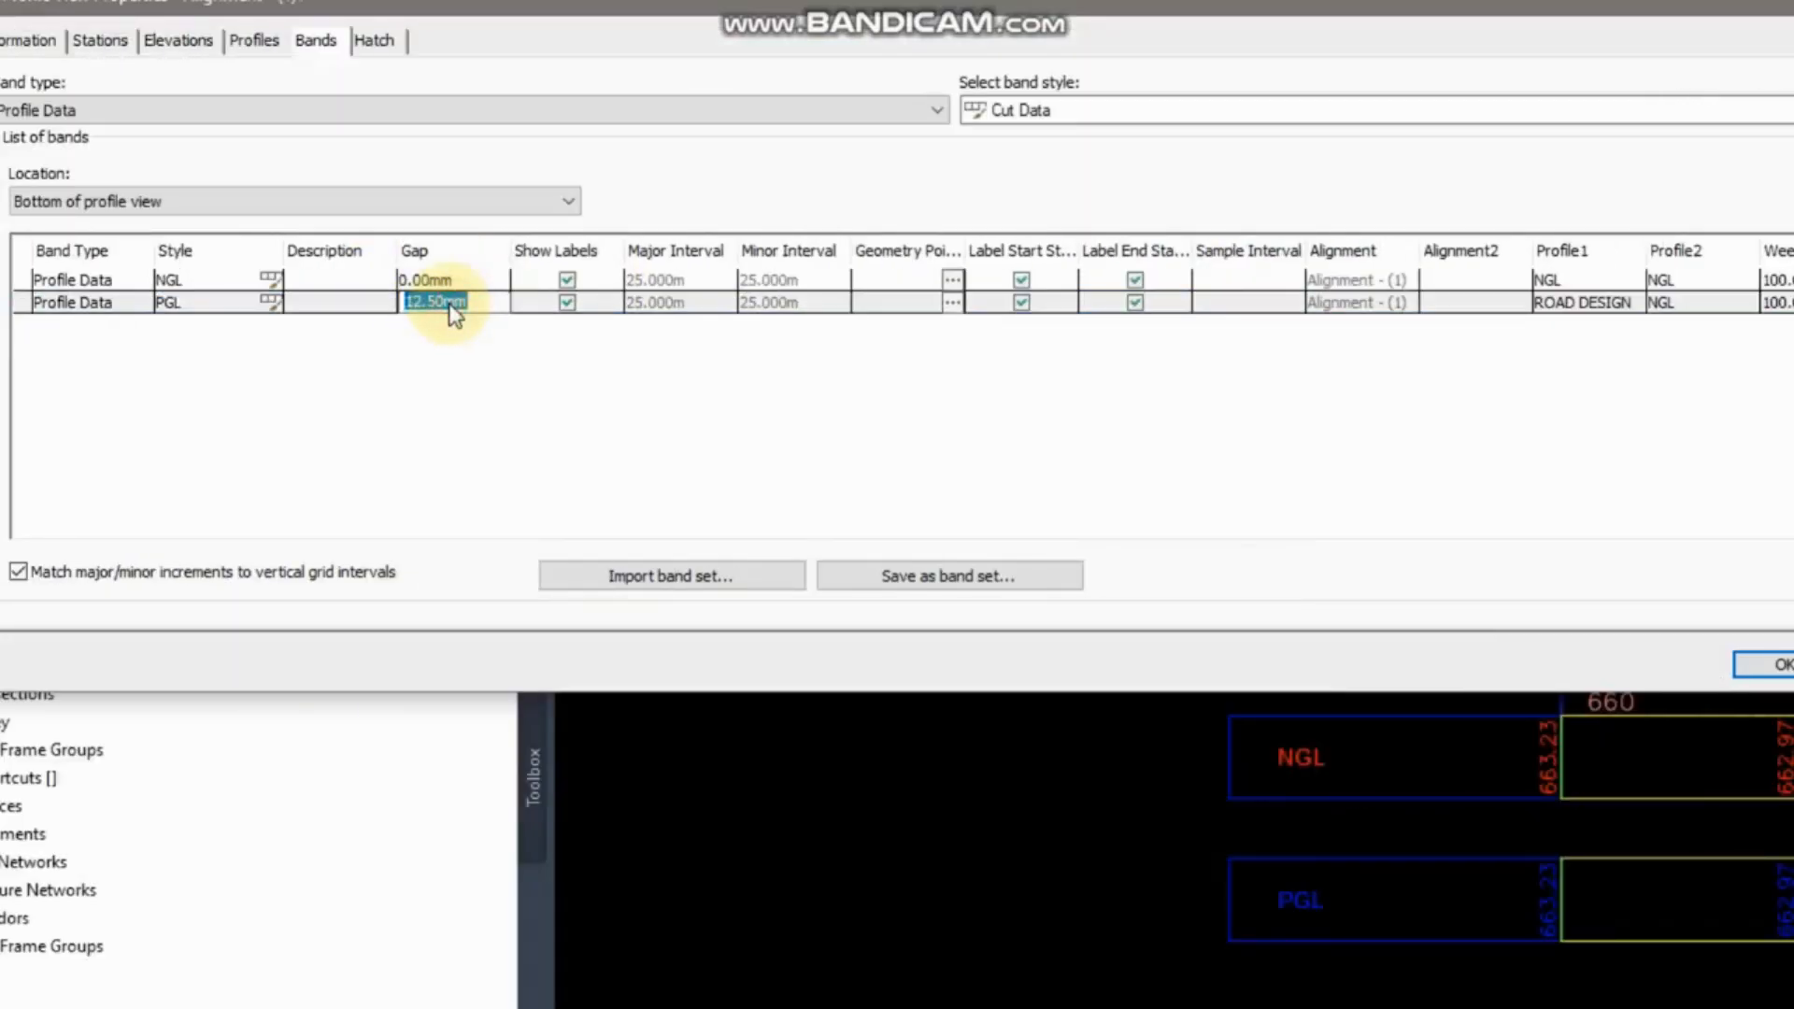
pyautogui.write('0')
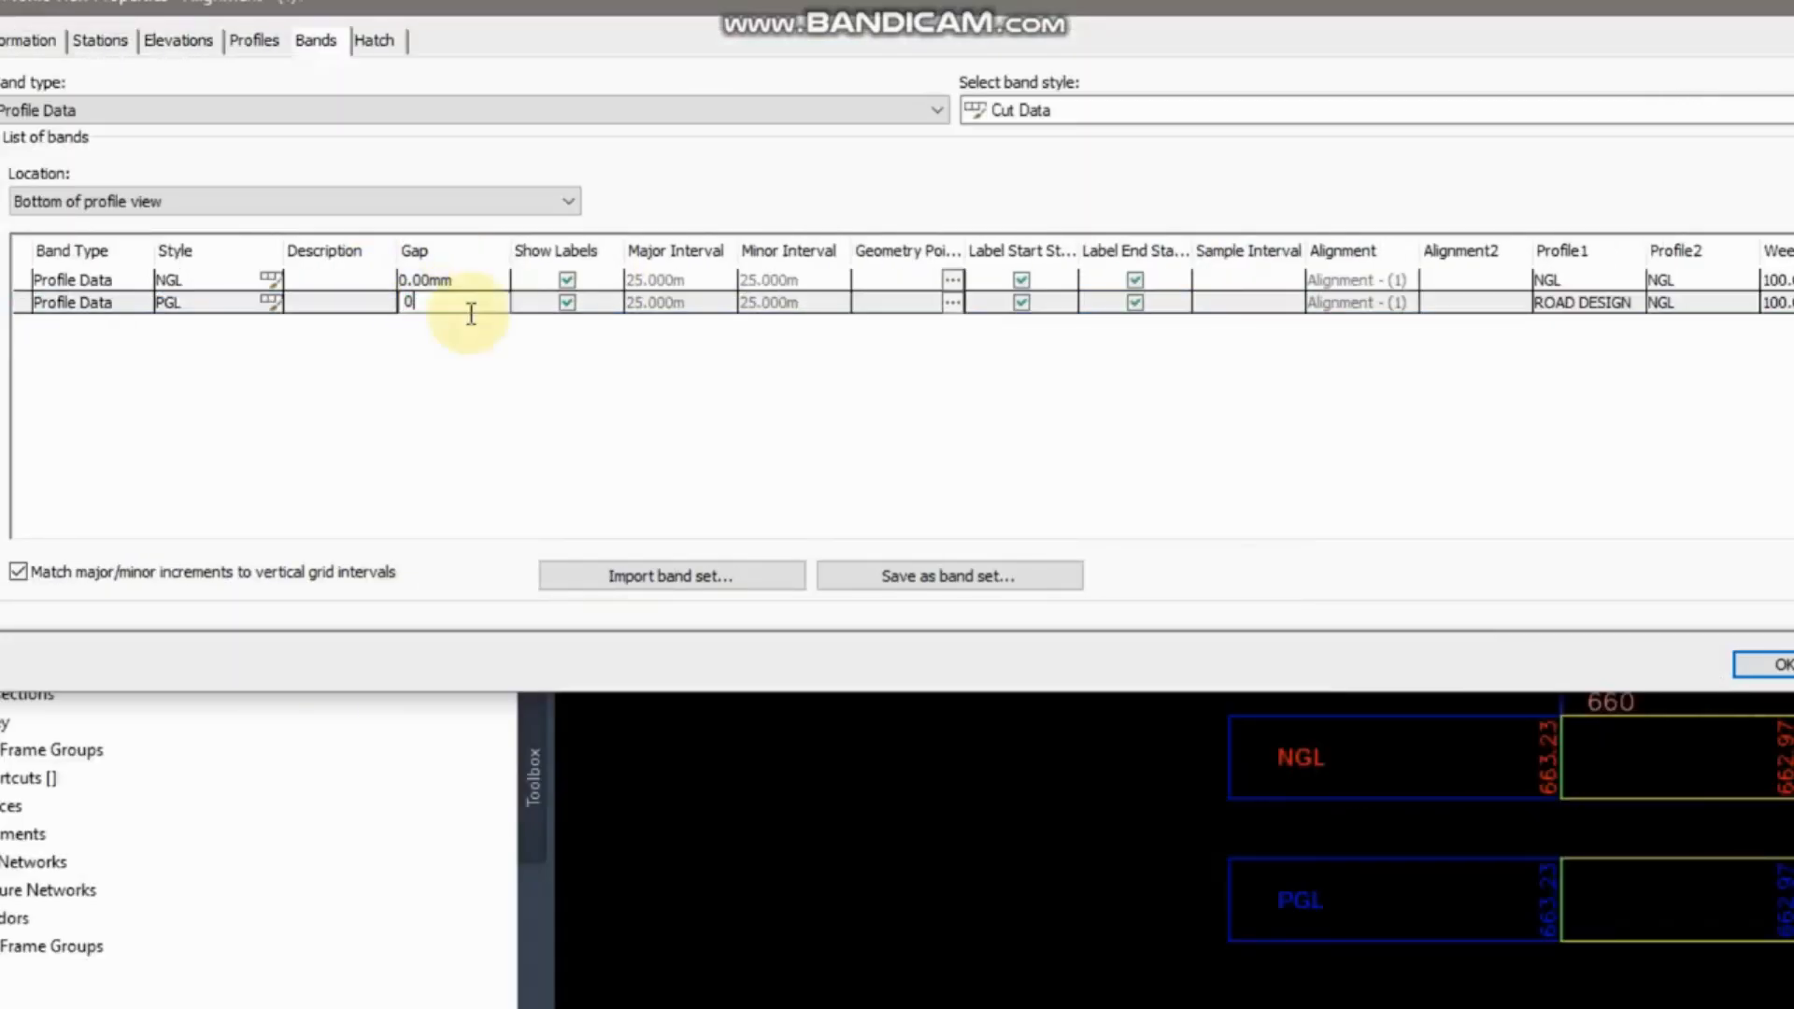
pyautogui.click(1358, 664)
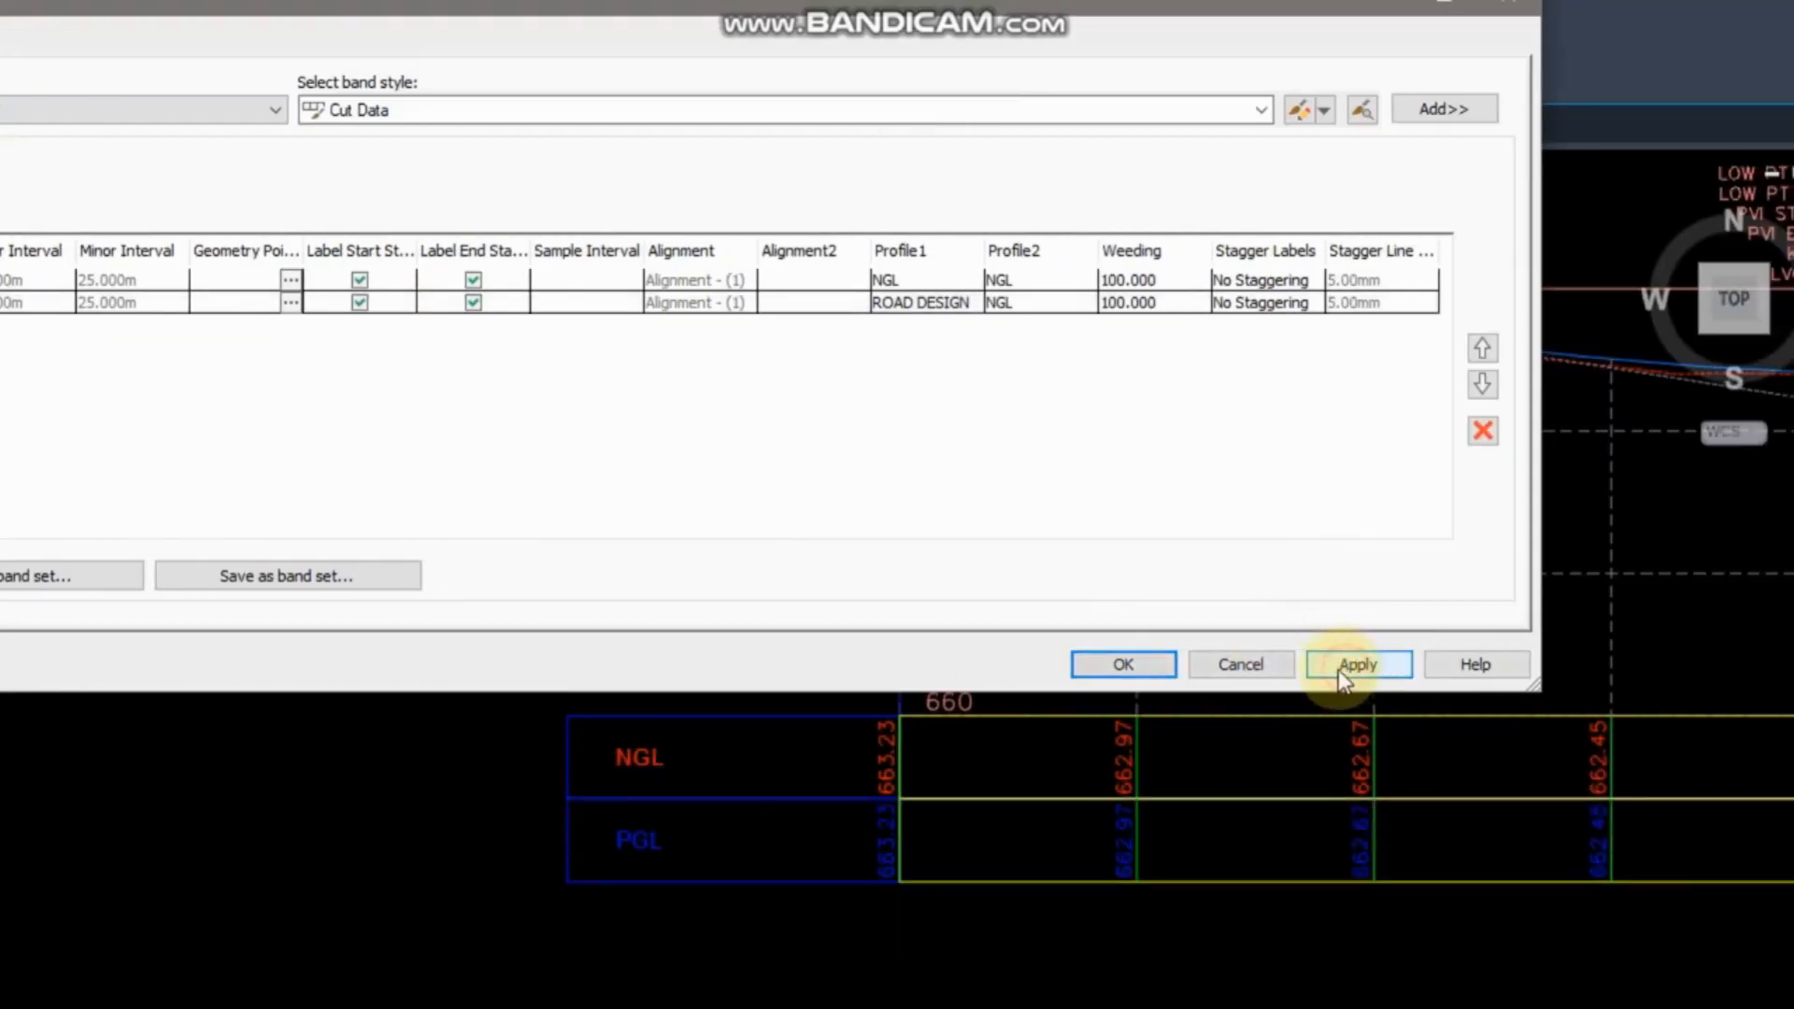
pyautogui.click(1118, 664)
# Reopen the profile view properties, set Profile2 of the PGL band to ROAD DESIGN, and apply and accept the change.
pyautogui.scroll(2, 874, 741)
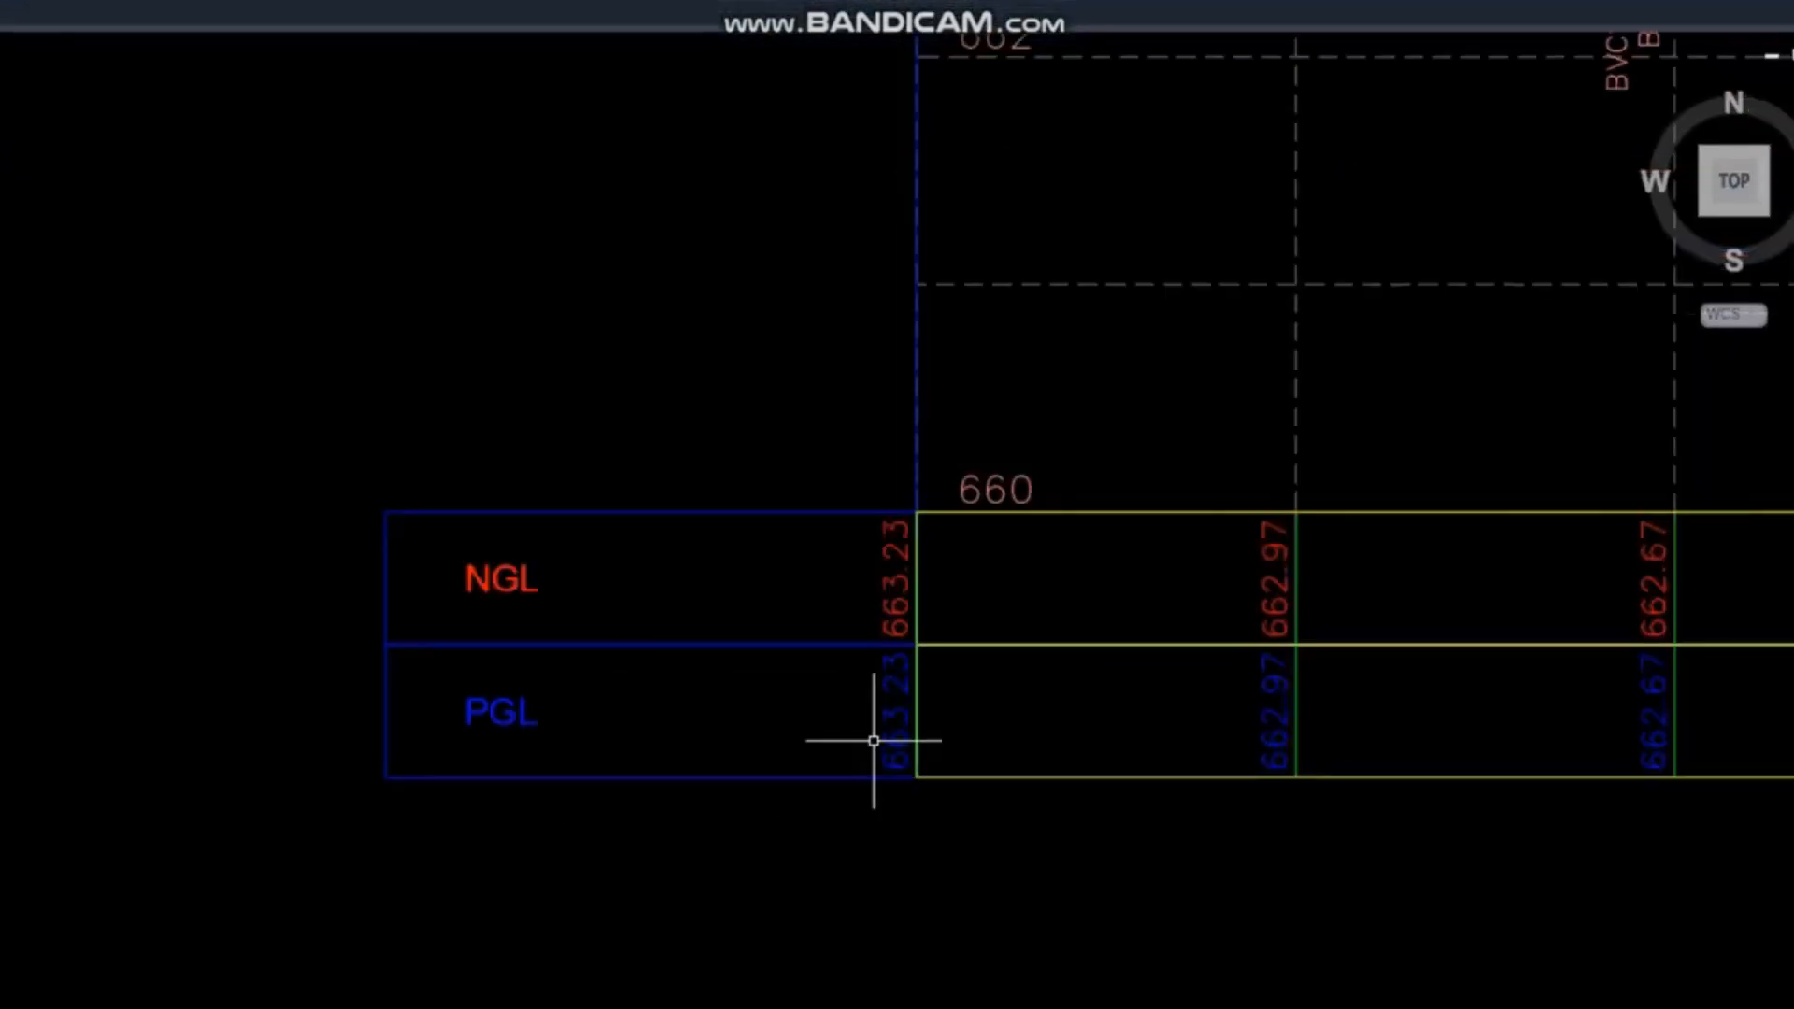
pyautogui.scroll(2, 874, 741)
pyautogui.scroll(-2, 637, 794)
pyautogui.scroll(2, 1130, 774)
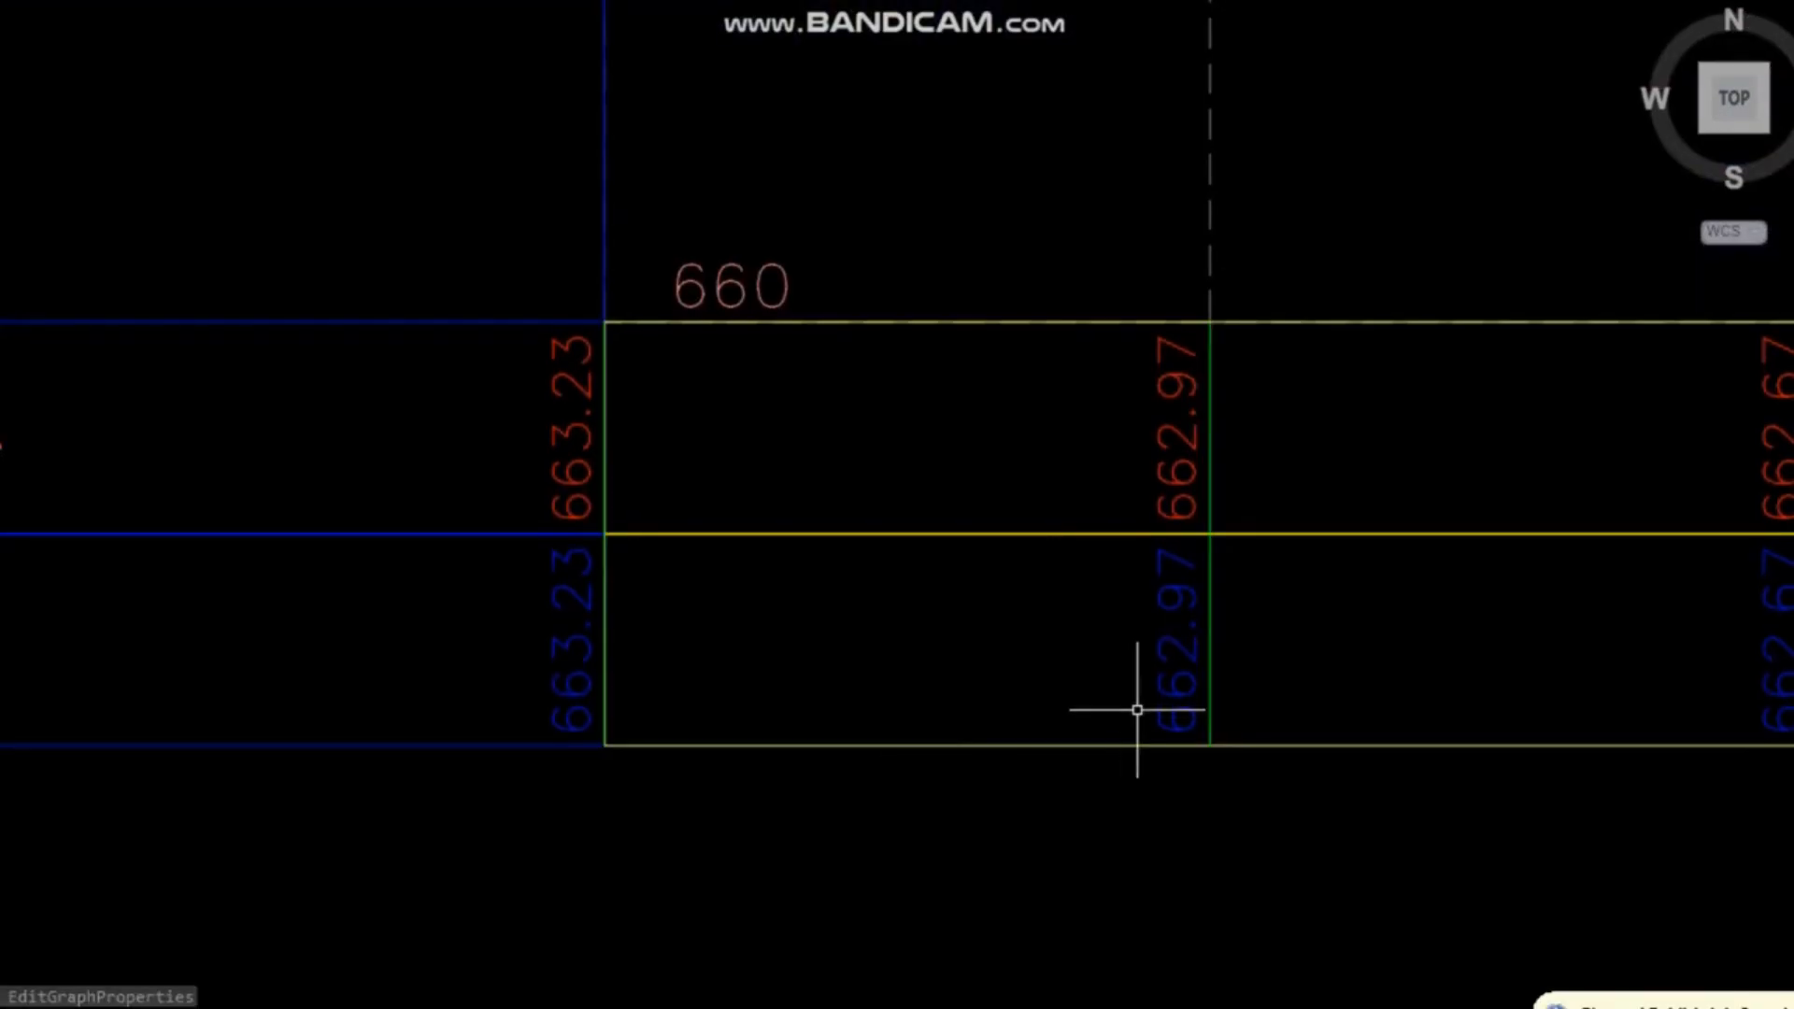
pyautogui.scroll(-4, 1027, 692)
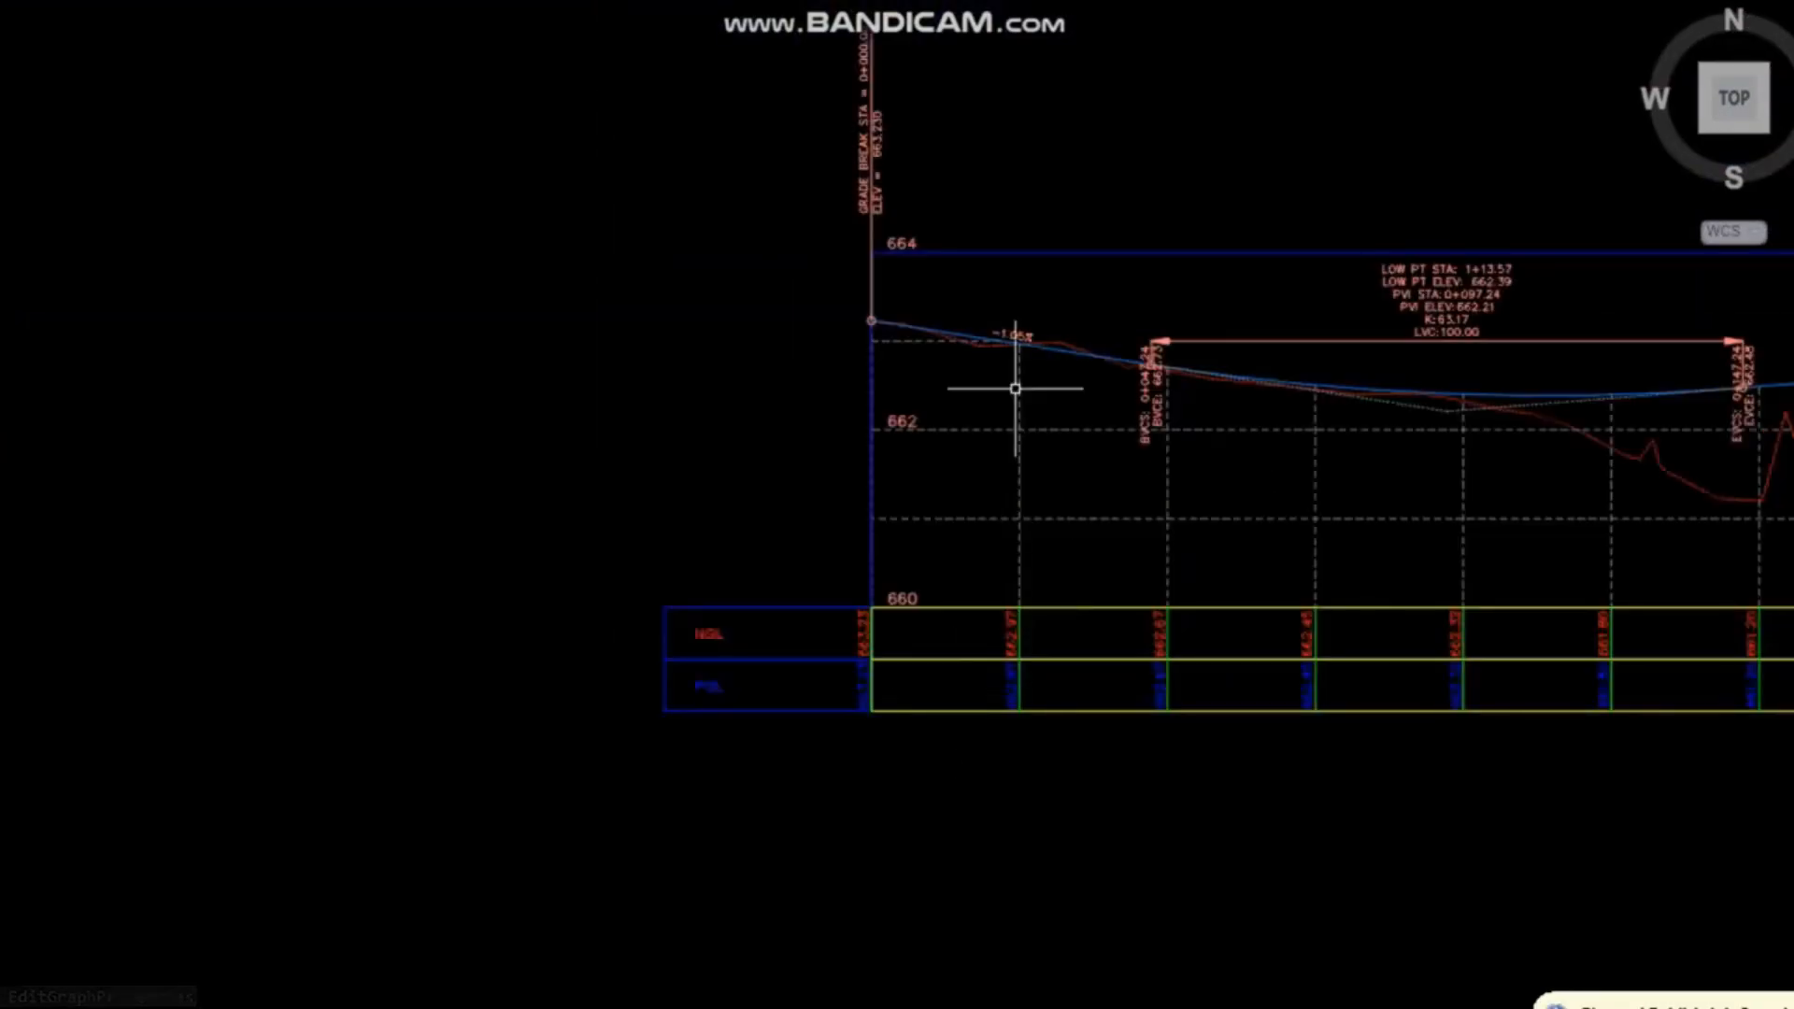
pyautogui.rightClick(1054, 609)
pyautogui.click(1237, 901)
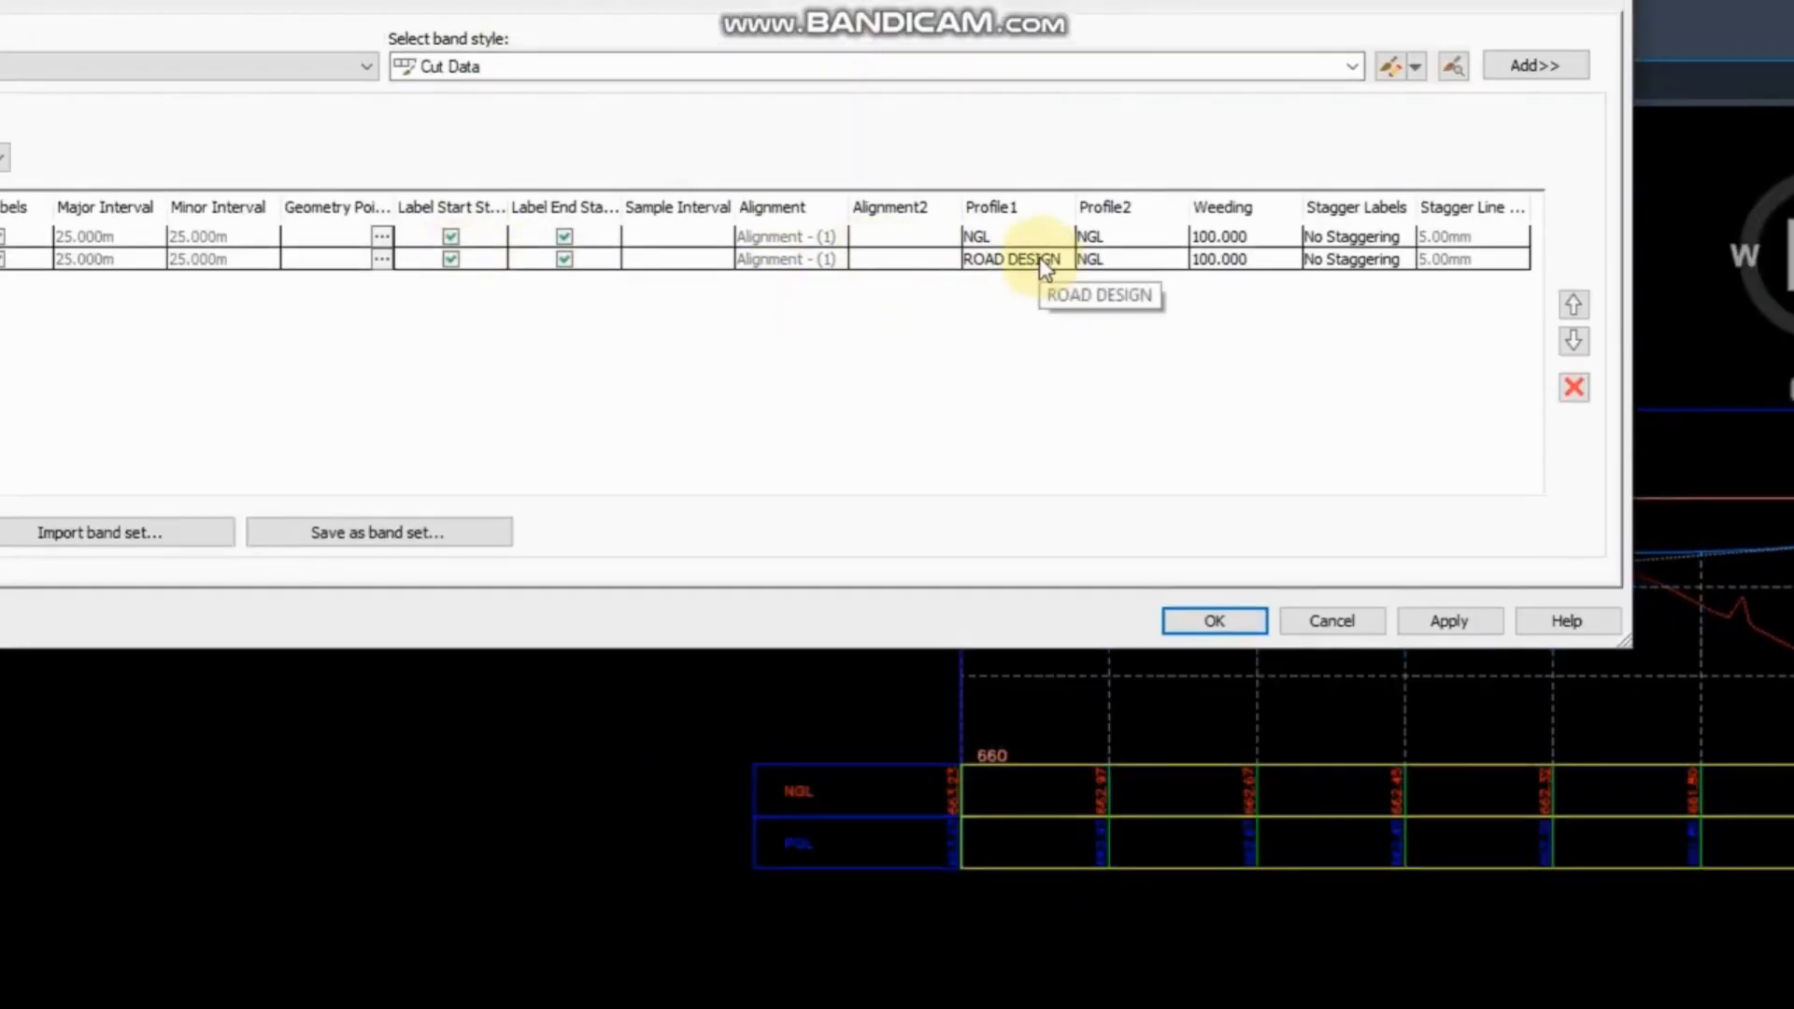
pyautogui.click(1112, 263)
pyautogui.click(1114, 266)
pyautogui.click(1130, 312)
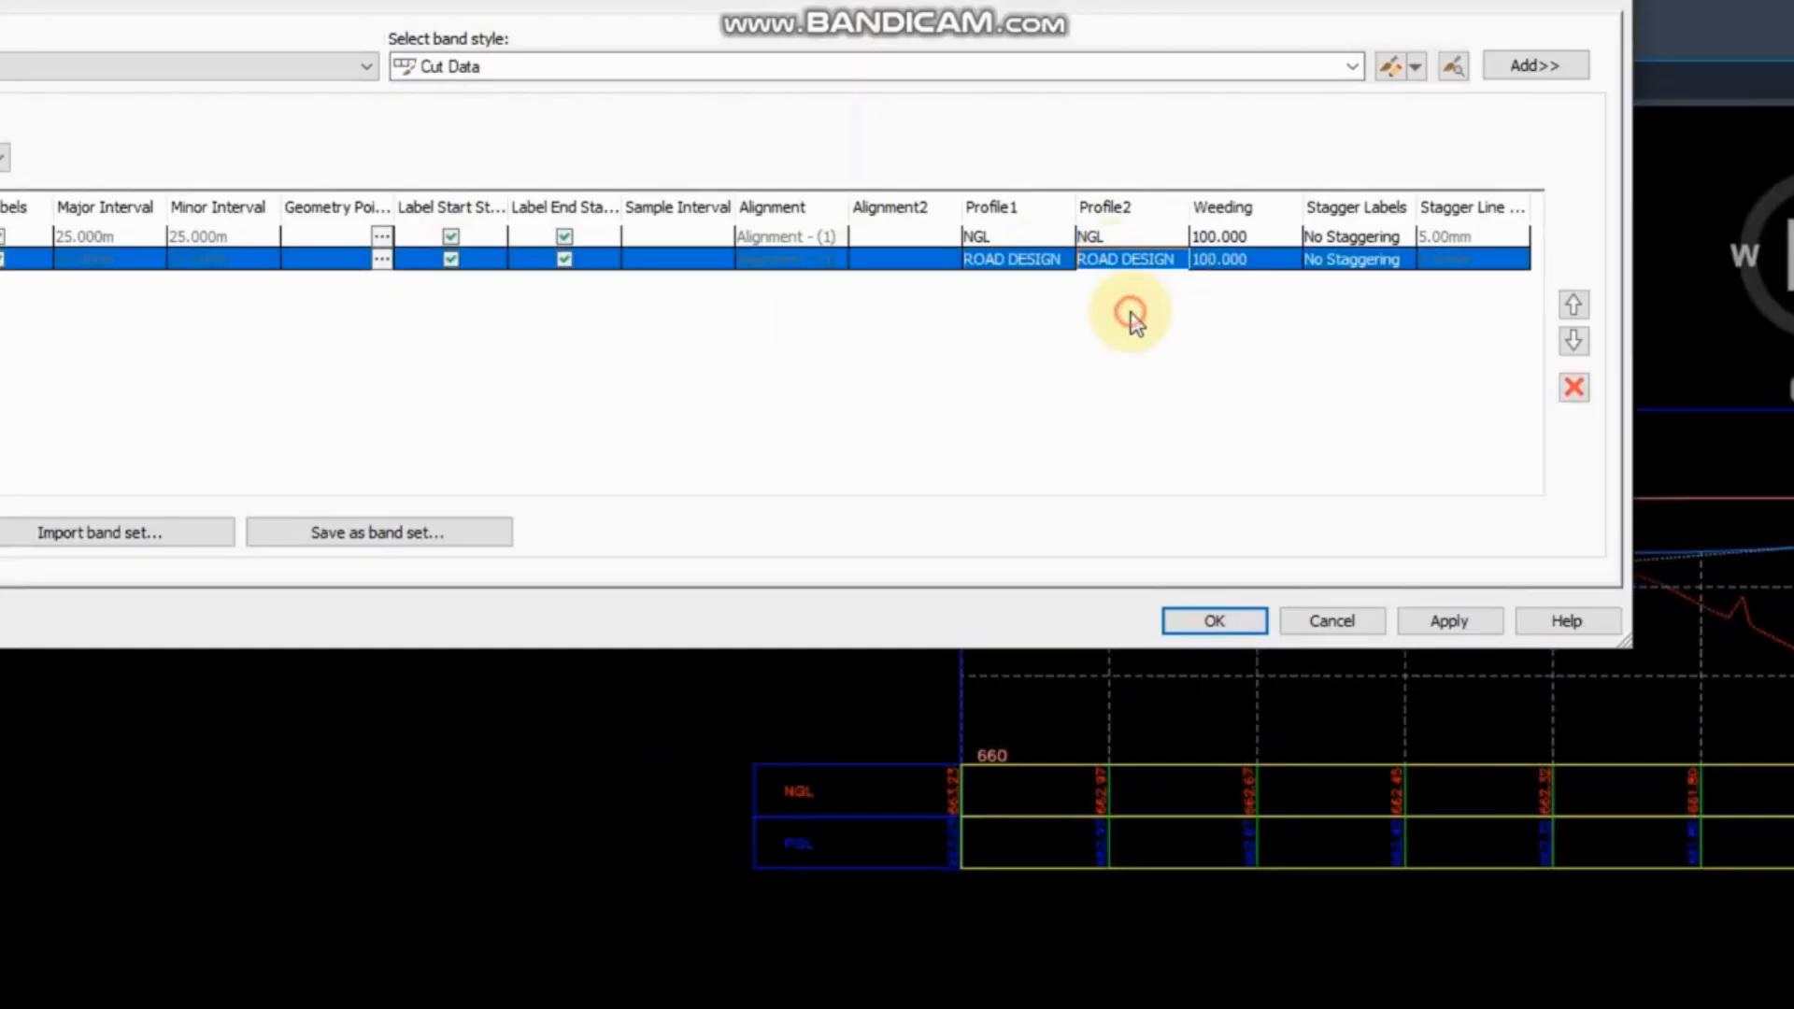
pyautogui.click(1471, 620)
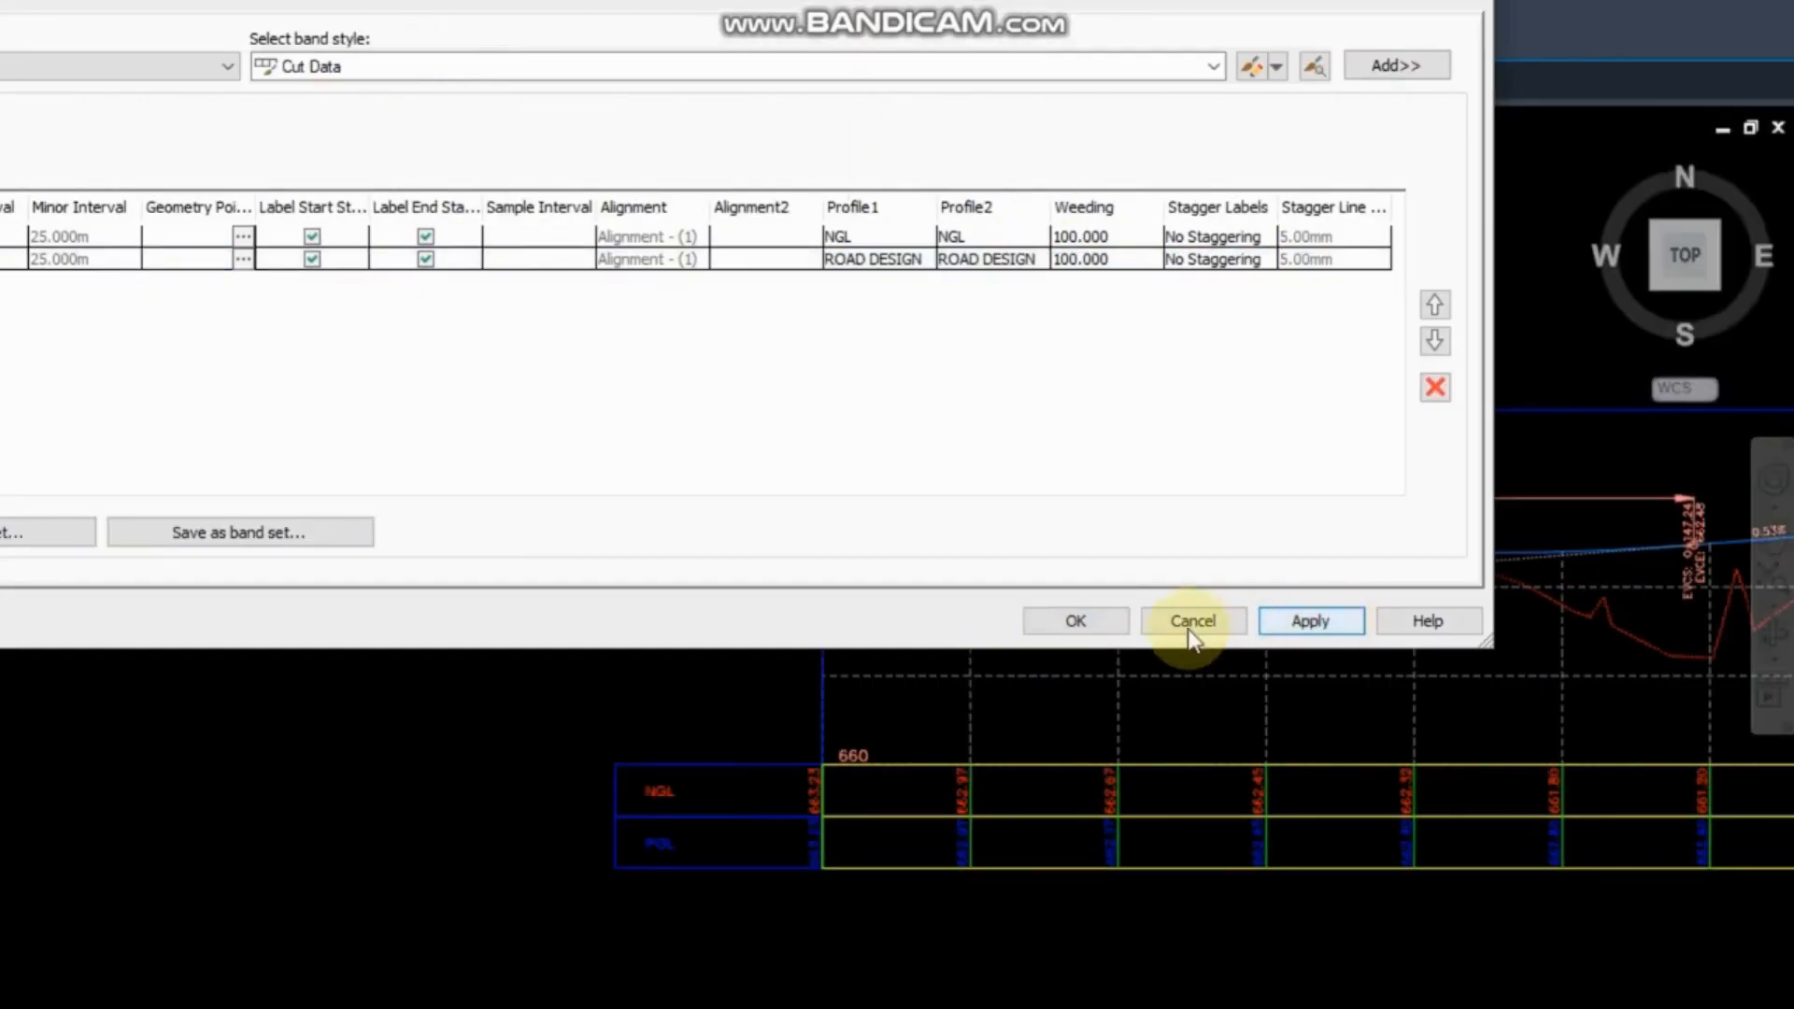
pyautogui.click(1075, 630)
# Examine the NGL and PGL elevation labels at the stations along the profile view's data bands.
pyautogui.scroll(4, 973, 853)
pyautogui.moveTo(1102, 735); pyautogui.dragTo(378, 741, button='middle')
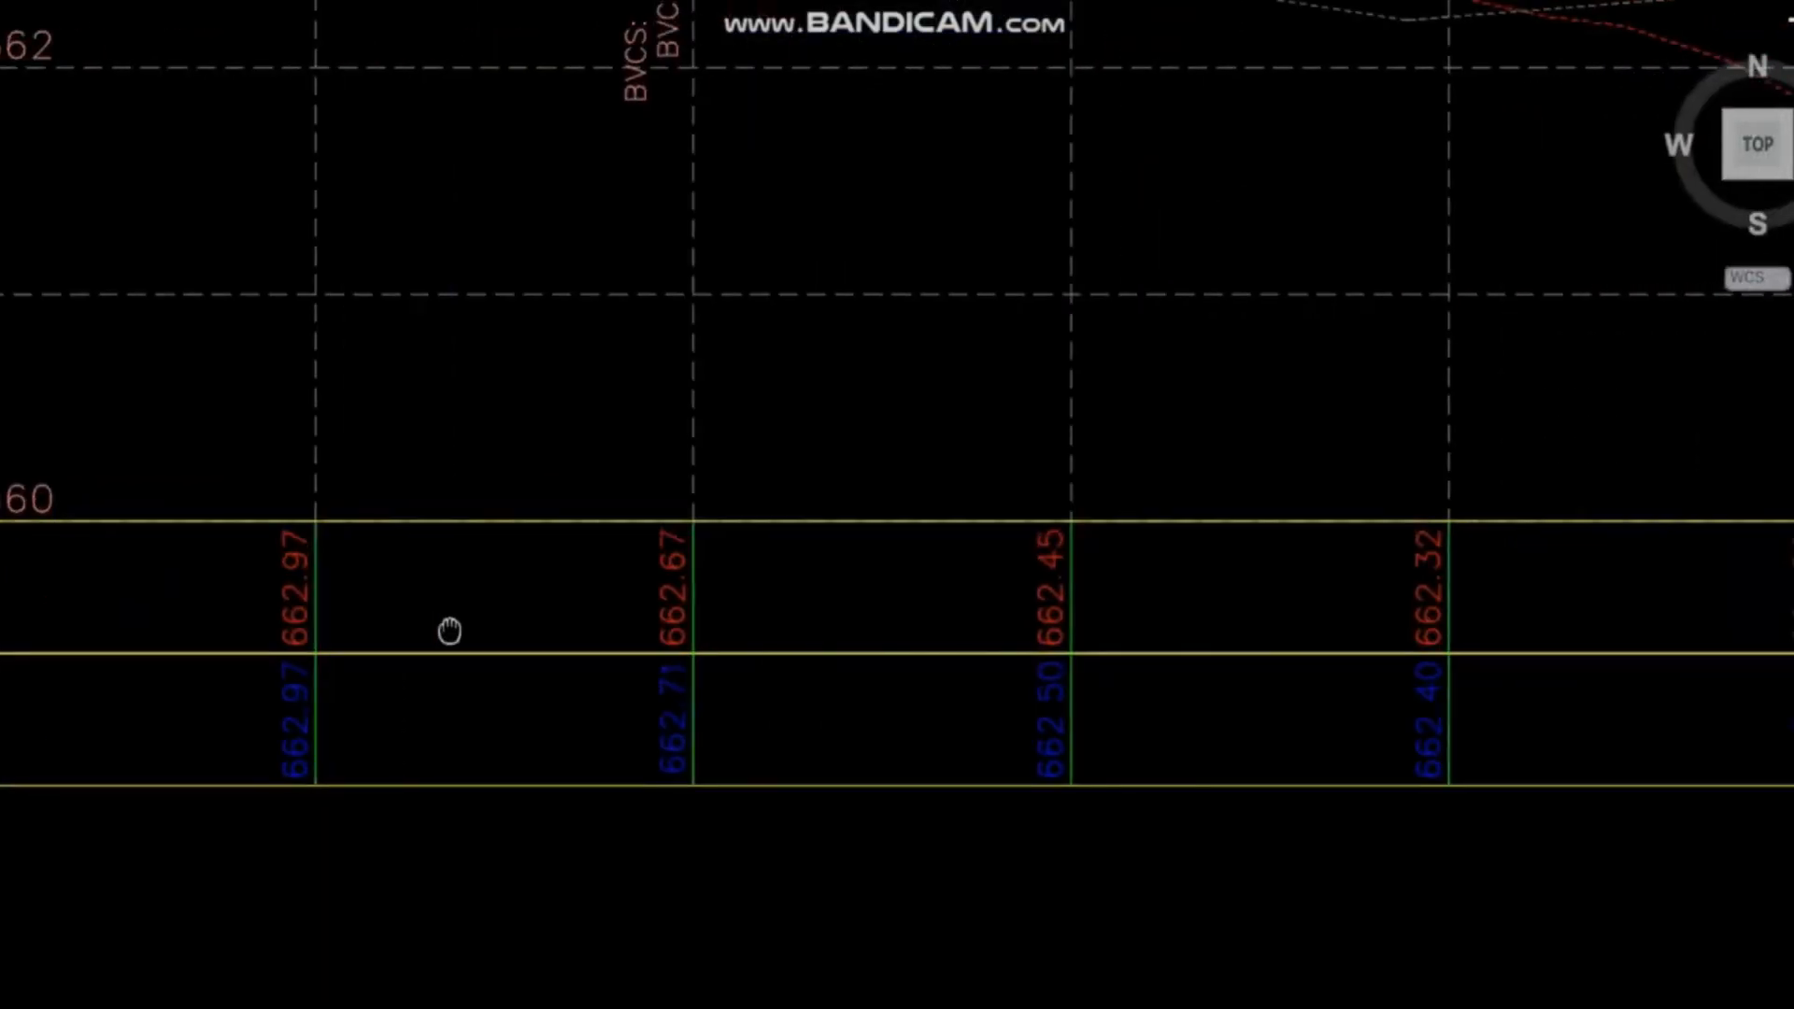
pyautogui.moveTo(1245, 589); pyautogui.dragTo(1187, 589, button='middle')
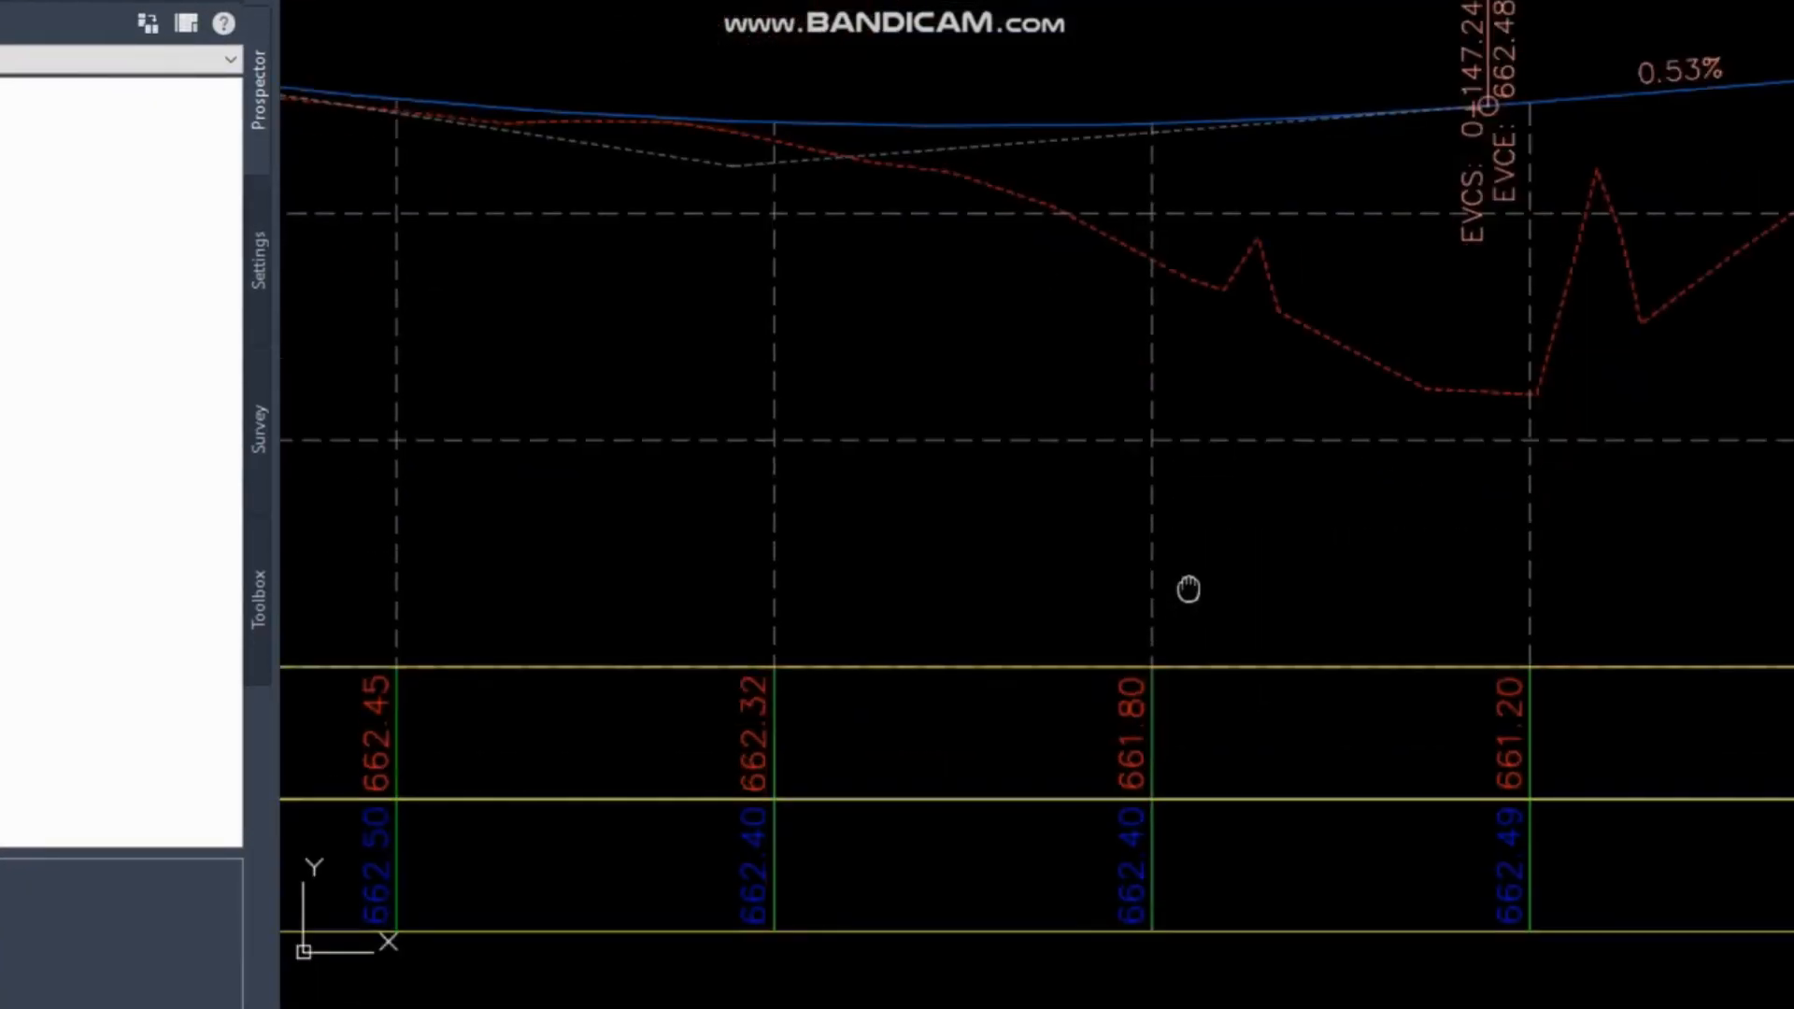
pyautogui.scroll(4, 1168, 672)
pyautogui.scroll(-8, 1215, 467)
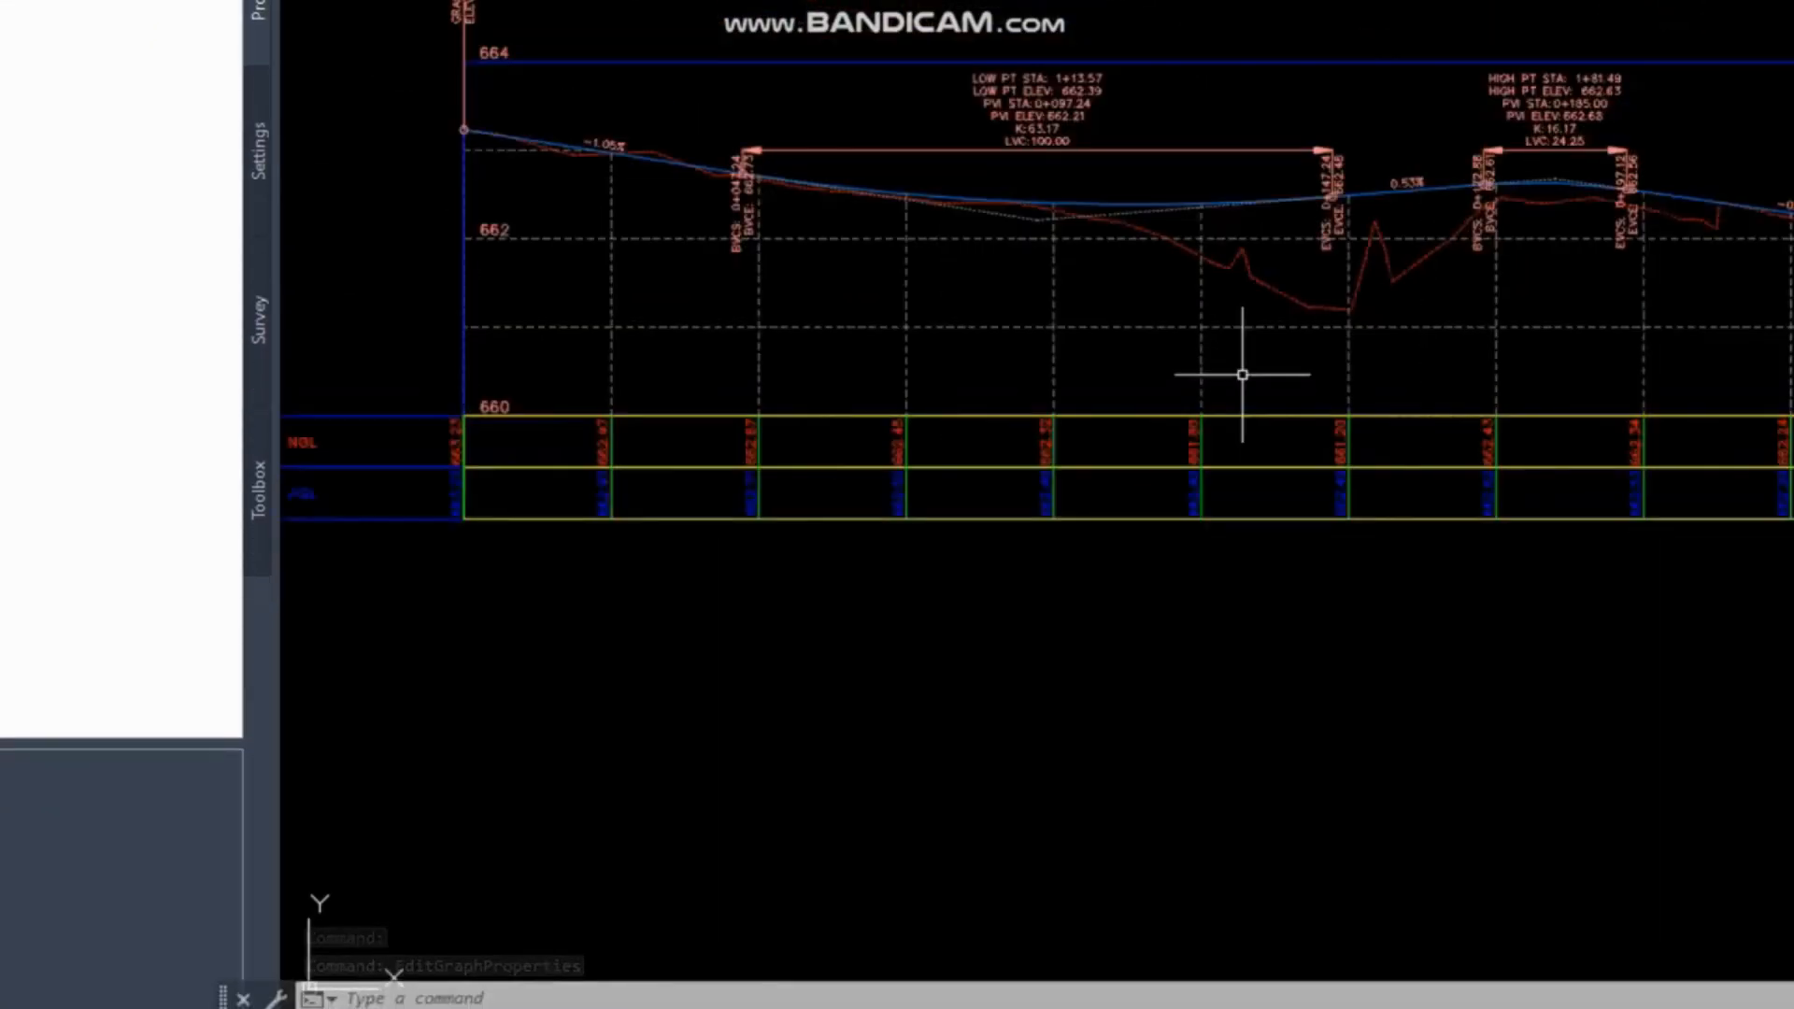
pyautogui.click(713, 977)
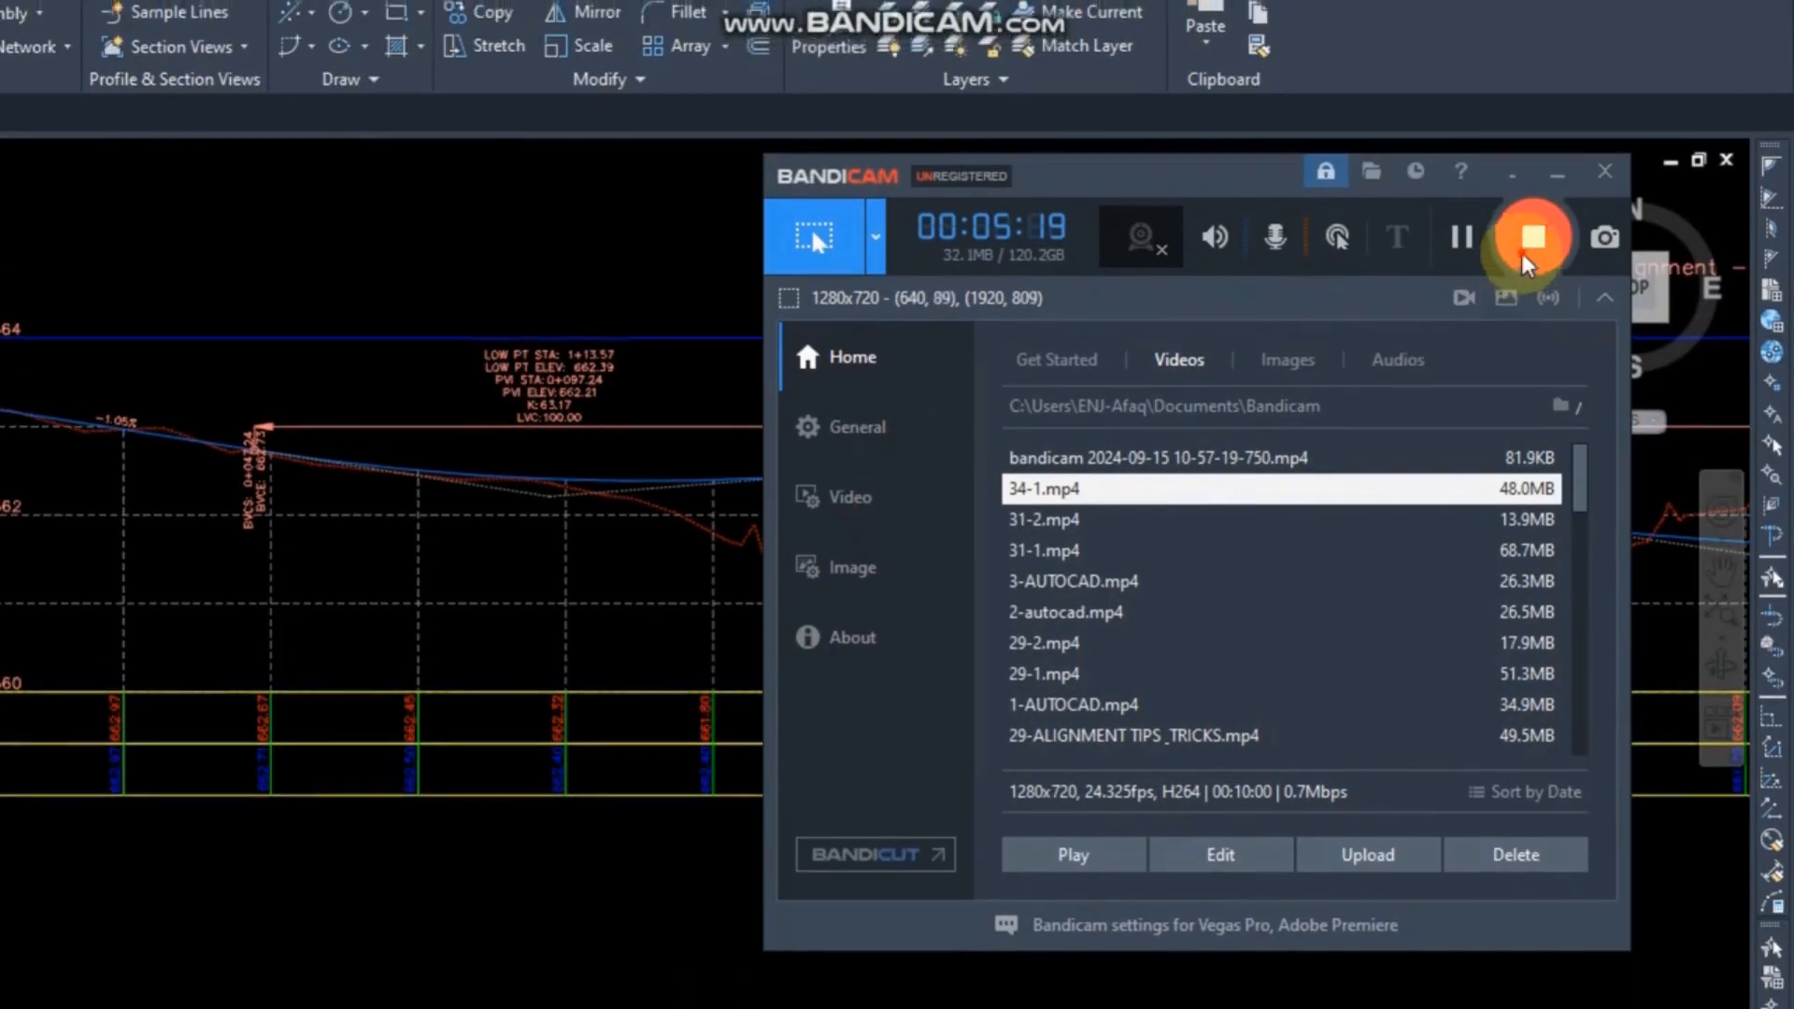
pyautogui.click(1557, 122)
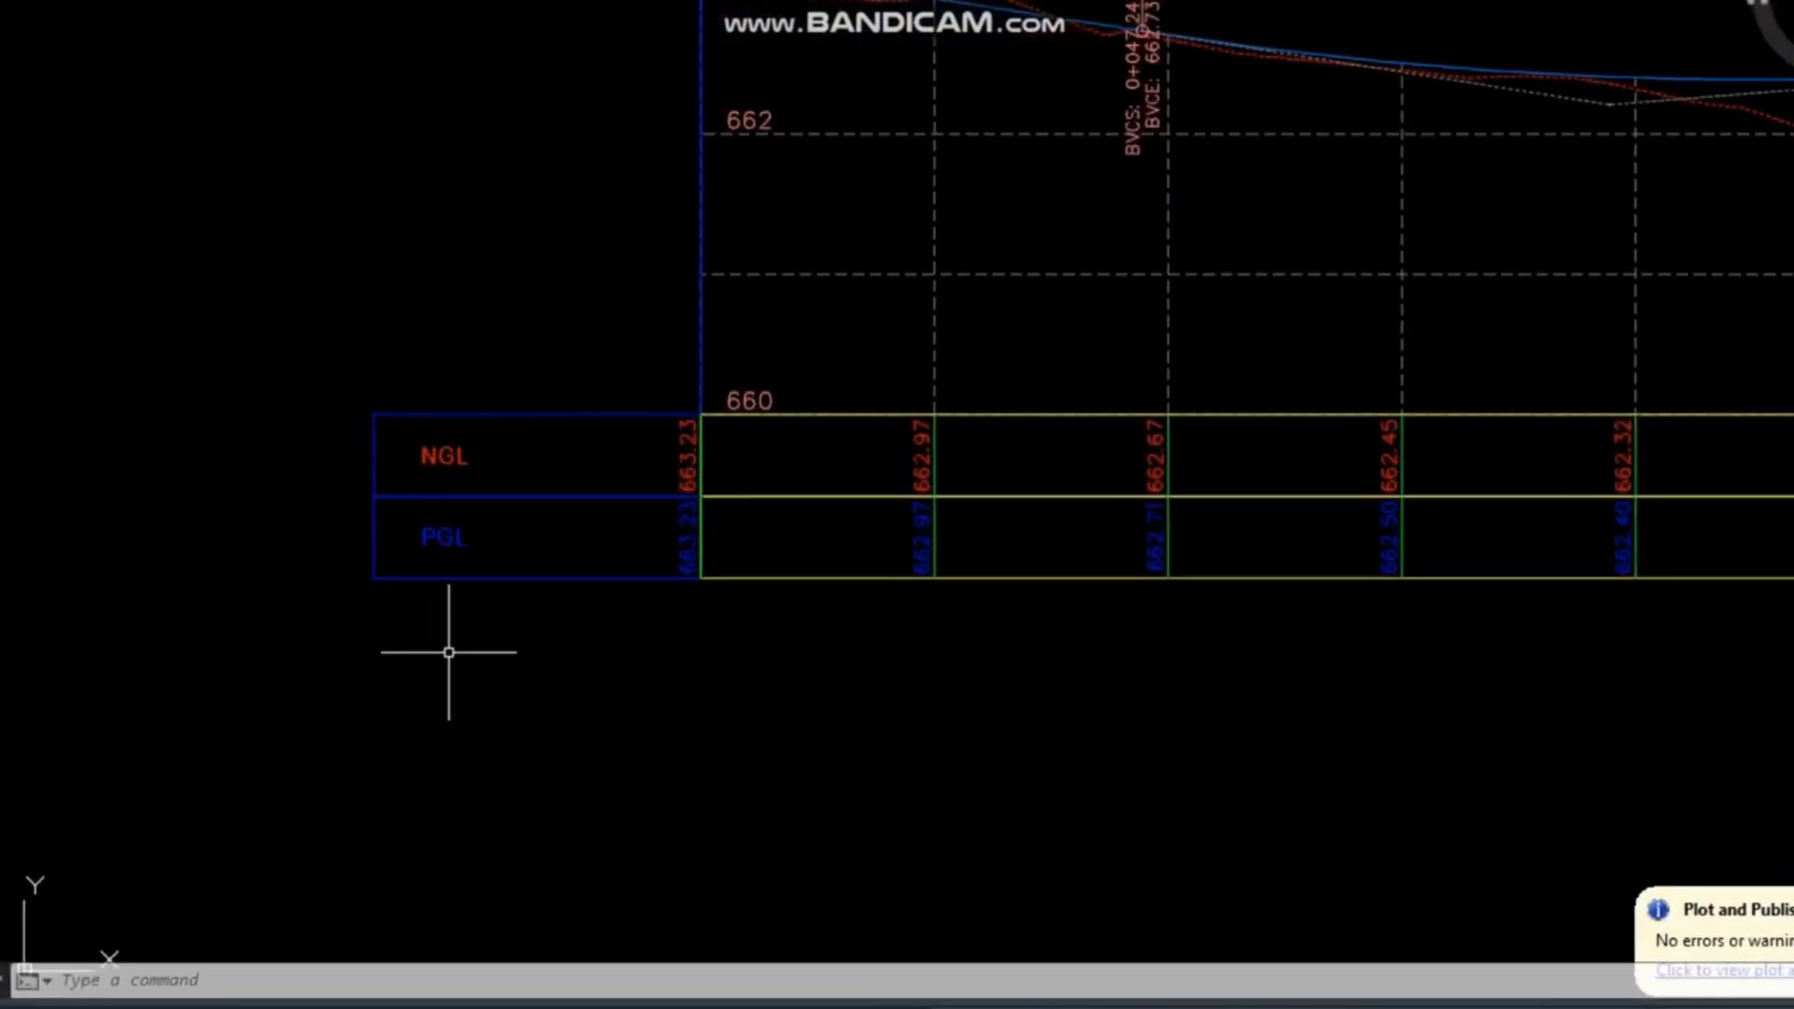
pyautogui.moveTo(1451, 489); pyautogui.dragTo(577, 604, button='middle')
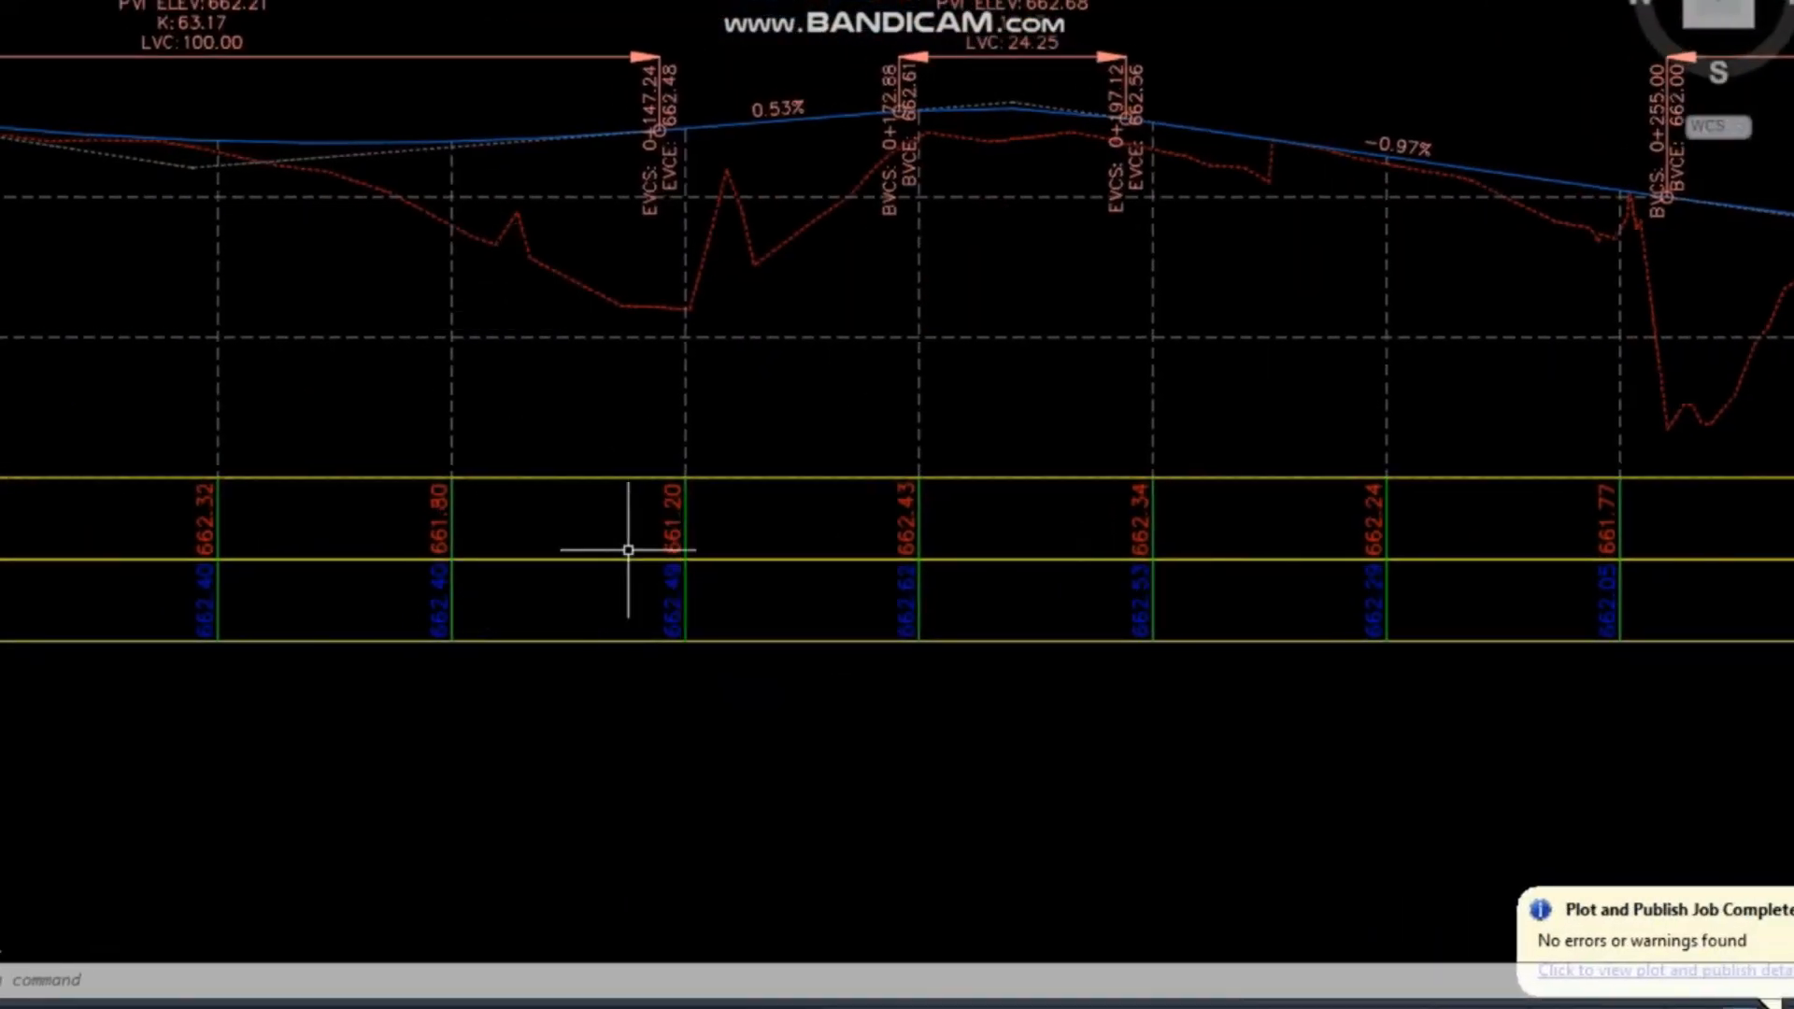
pyautogui.scroll(2, 628, 550)
pyautogui.scroll(2, 689, 668)
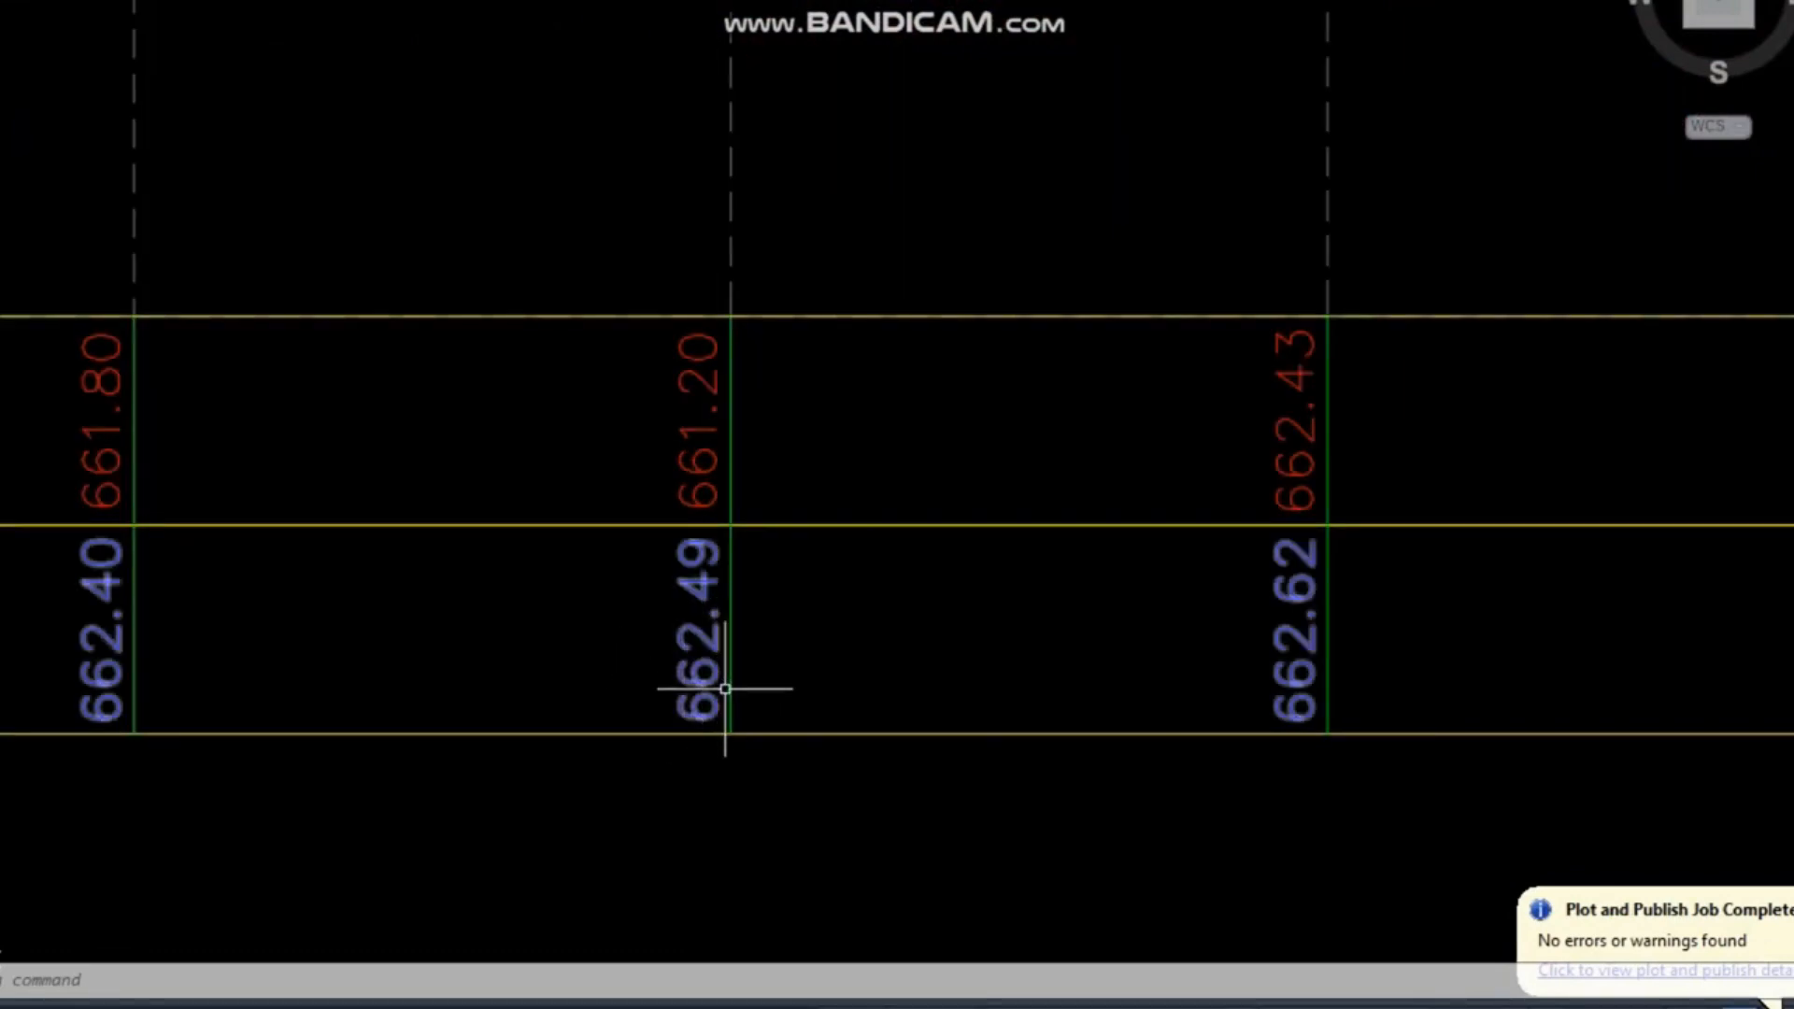
pyautogui.scroll(-2, 788, 656)
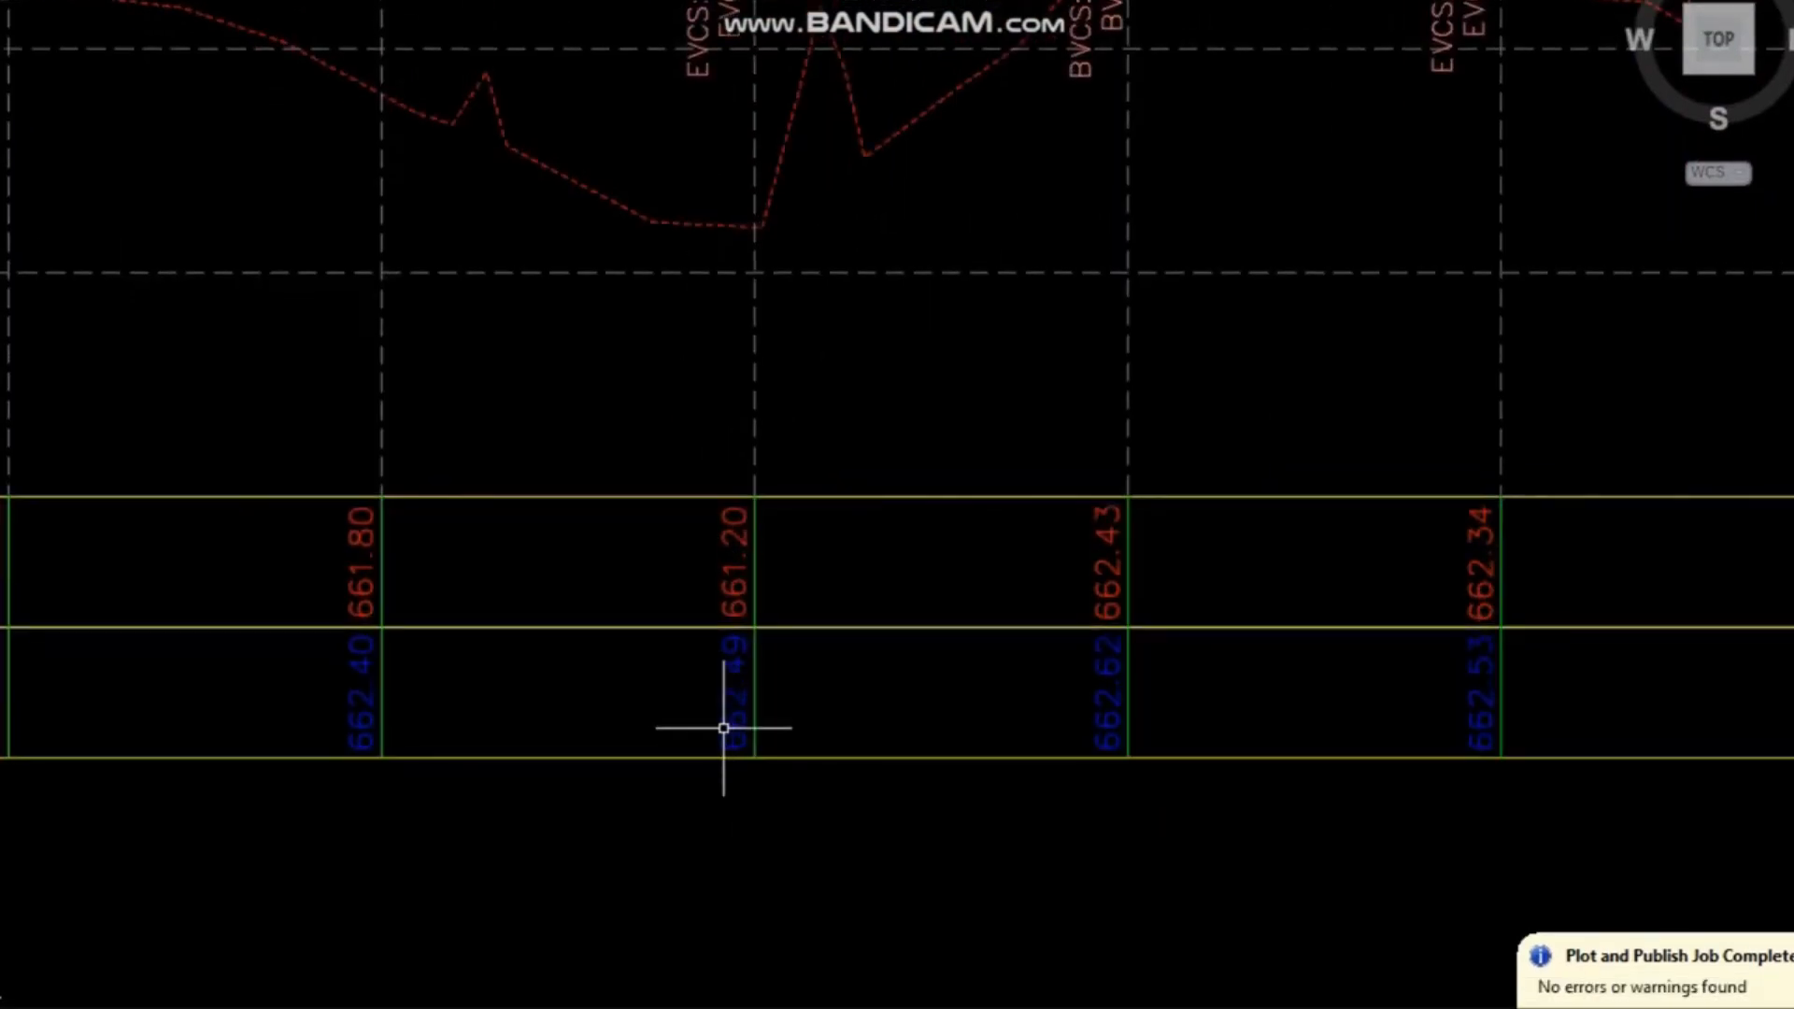
pyautogui.scroll(-3, 781, 515)
pyautogui.moveTo(625, 488); pyautogui.dragTo(1107, 451, button='middle')
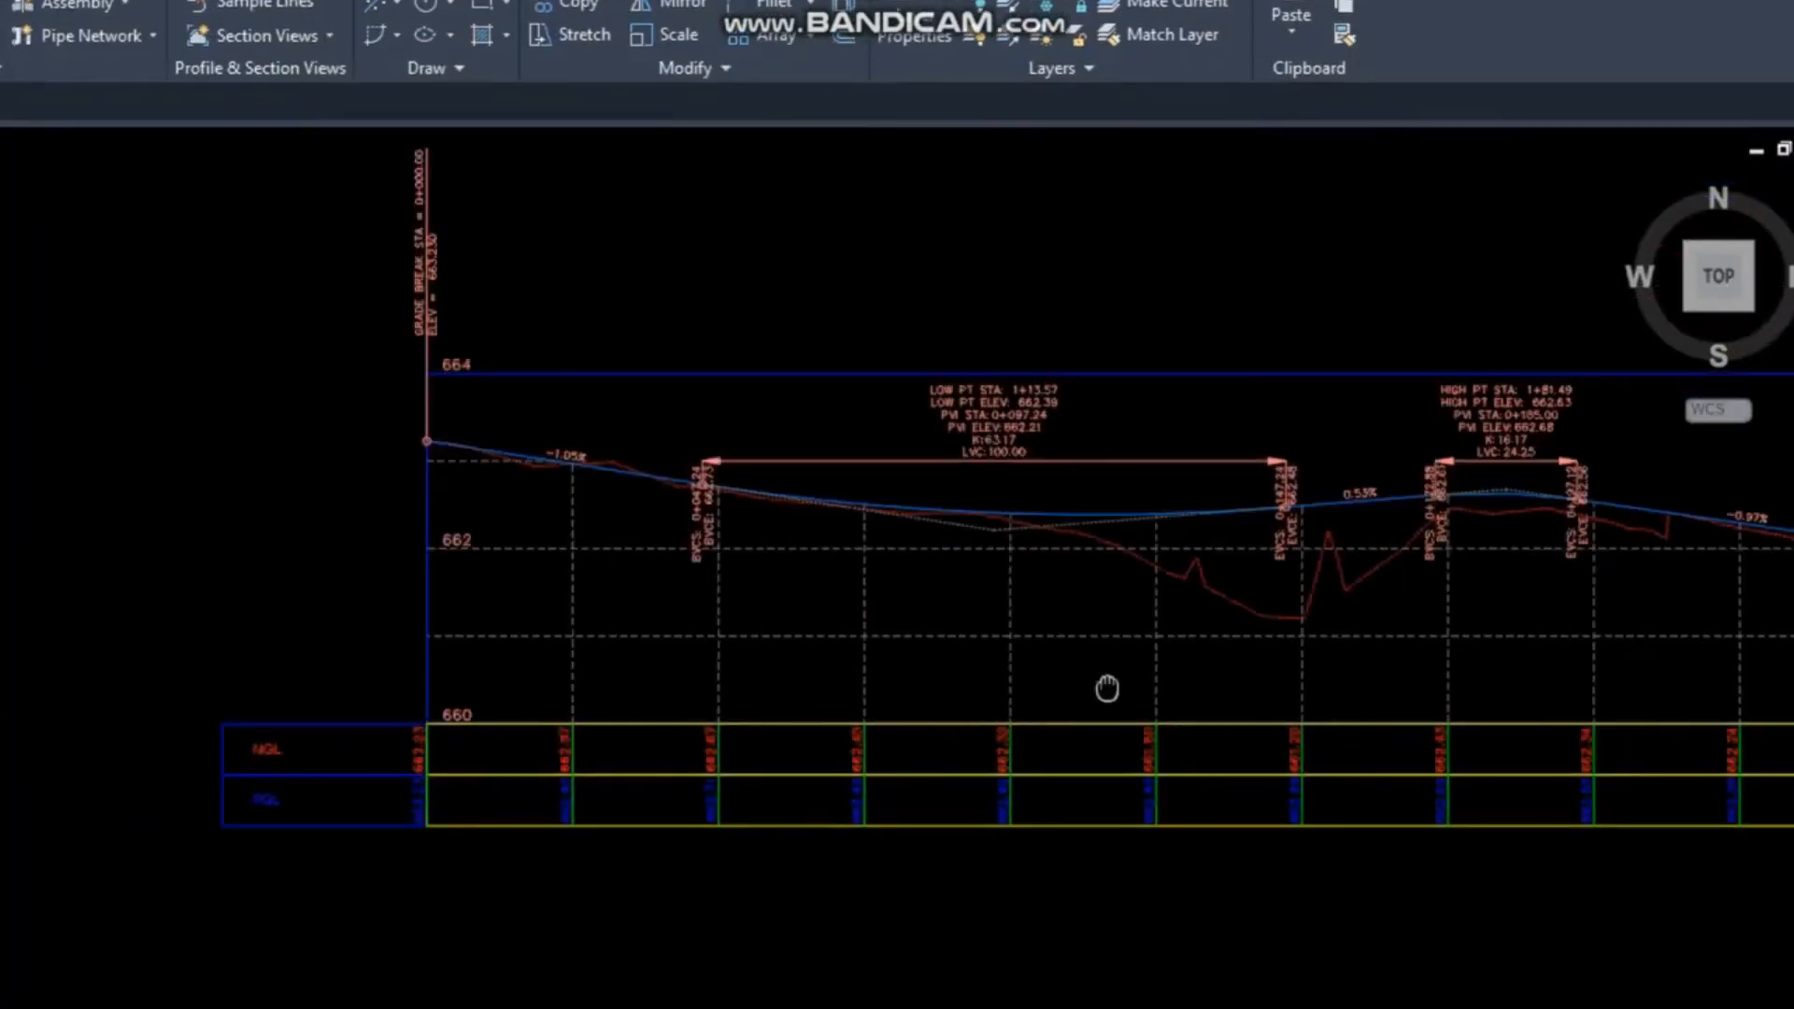
pyautogui.scroll(2, 291, 827)
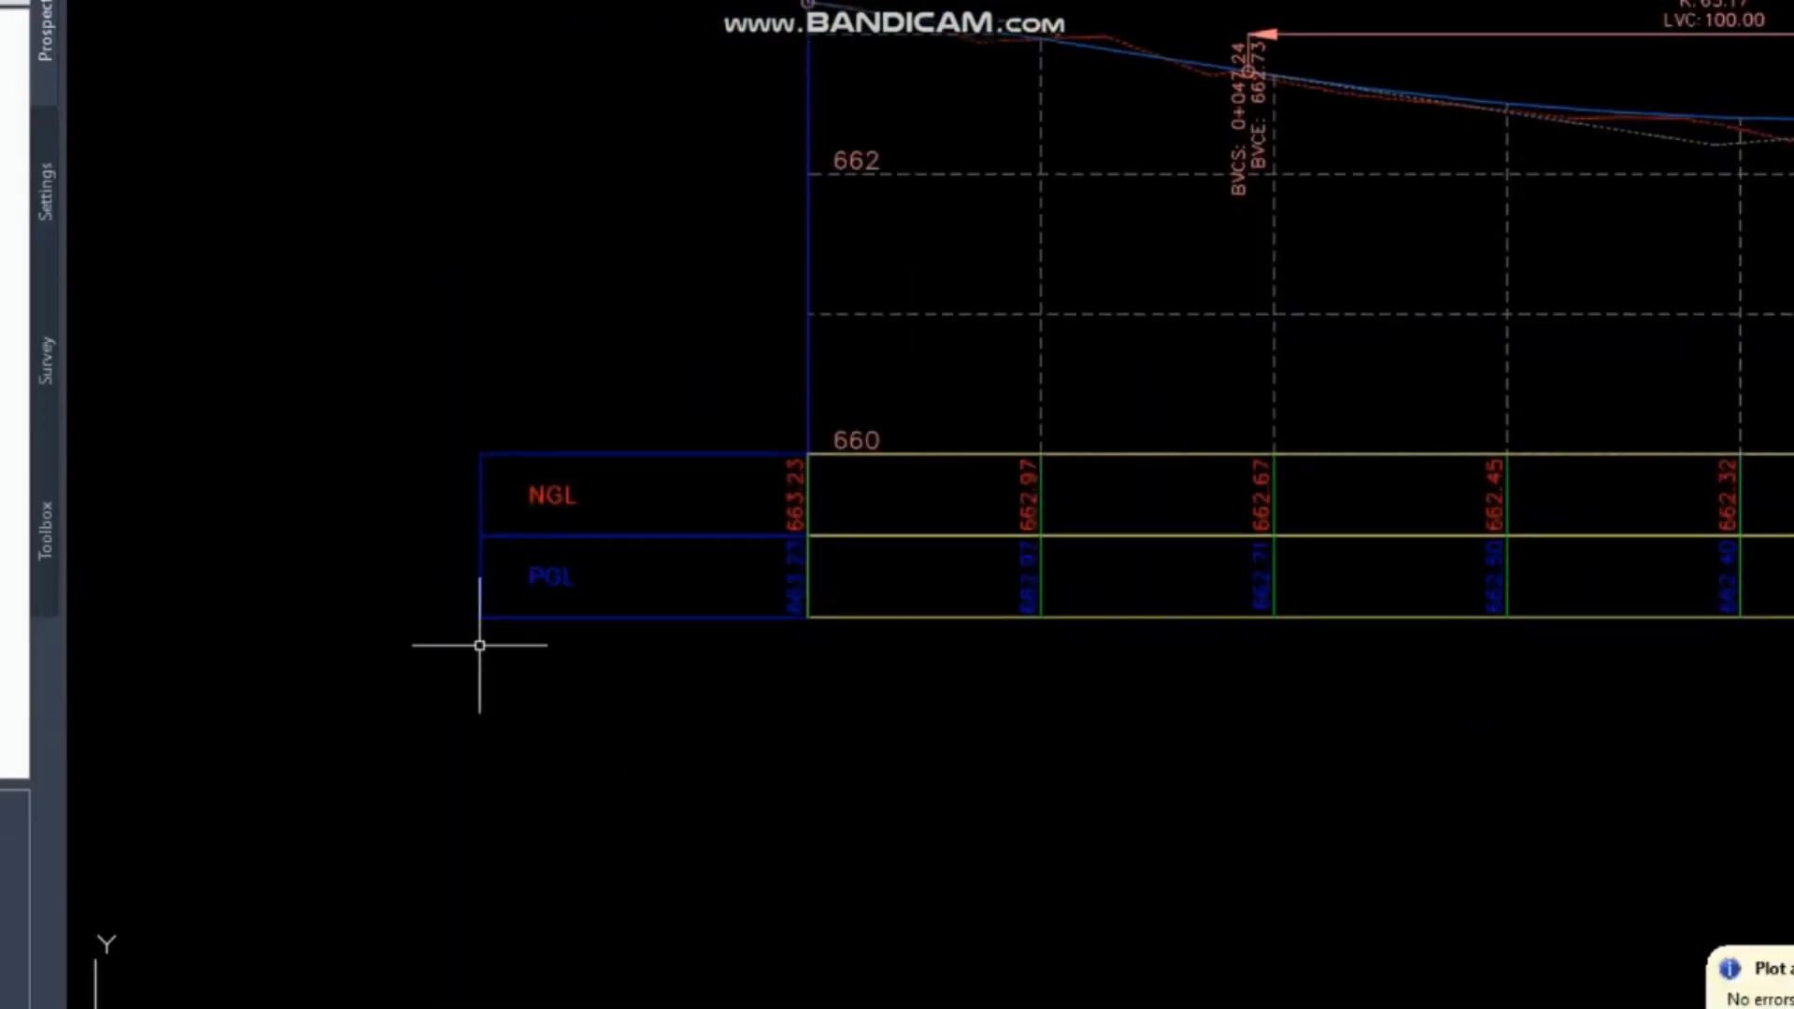
pyautogui.scroll(-2, 663, 711)
pyautogui.moveTo(1021, 589); pyautogui.dragTo(1321, 688, button='middle')
pyautogui.scroll(2, 1252, 644)
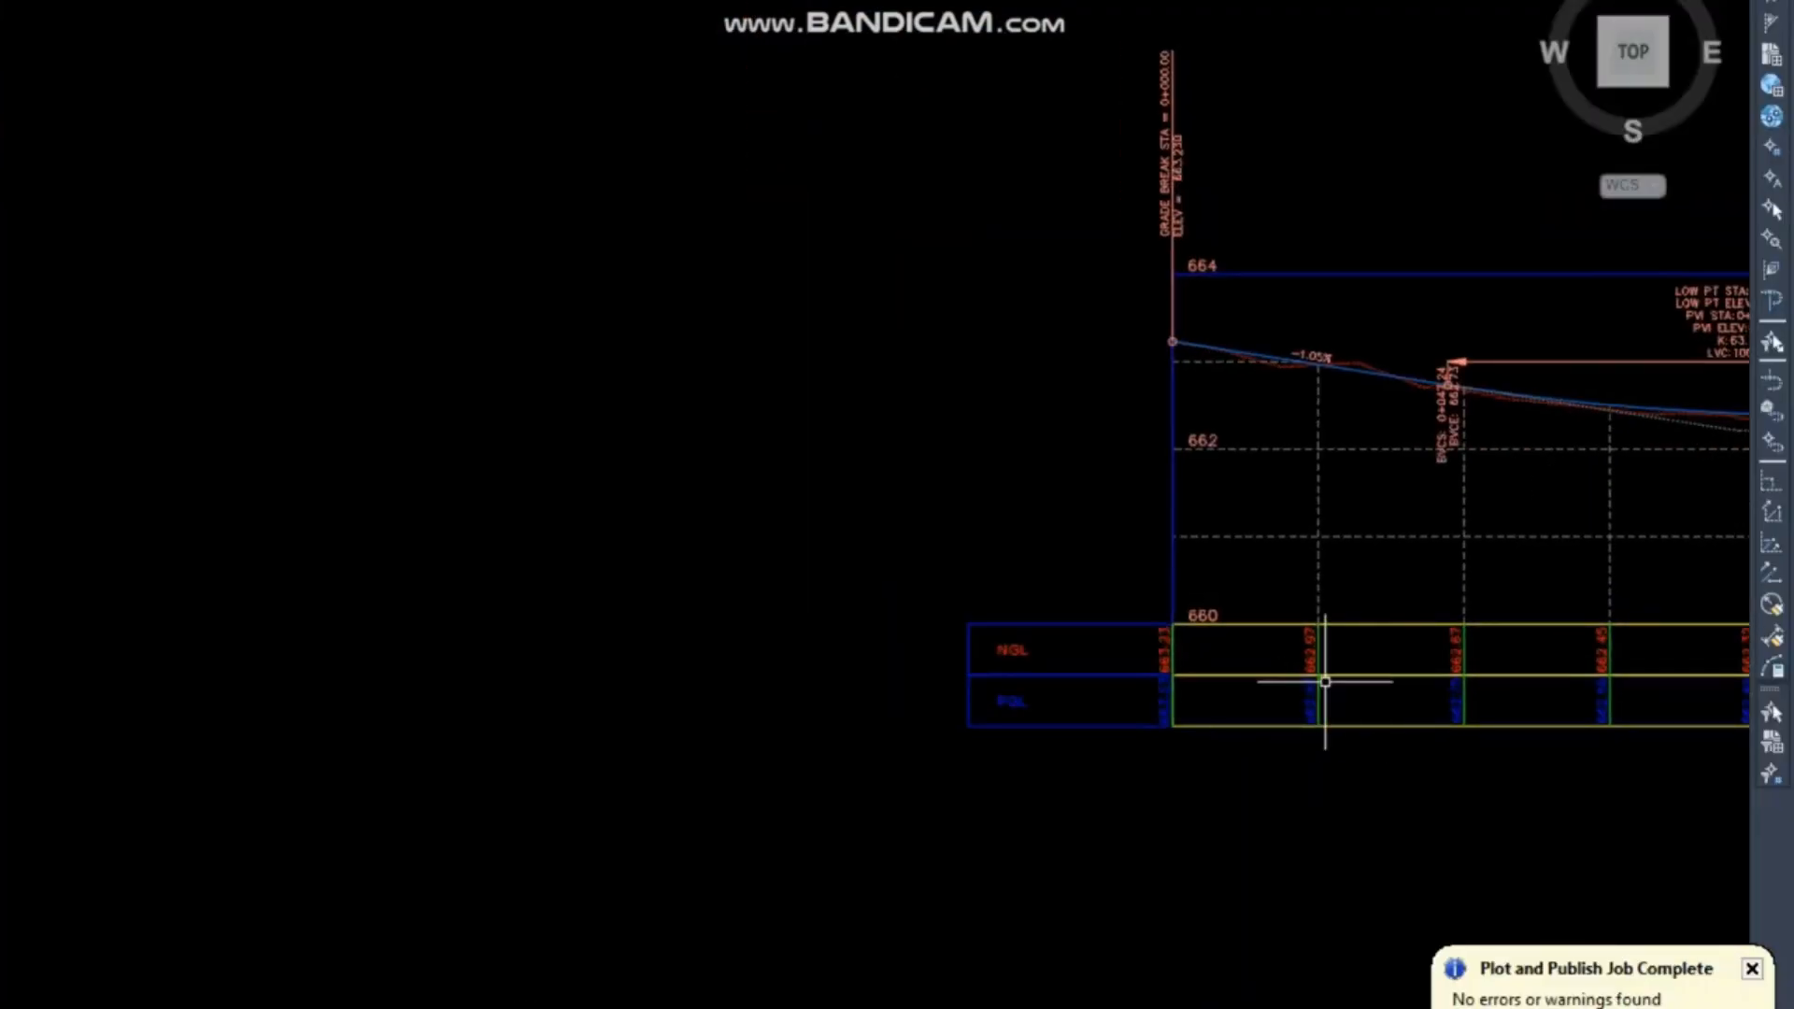
# Select the profile view and open its properties to edit the data bands.
pyautogui.moveTo(1235, 619); pyautogui.dragTo(507, 779, button='middle')
pyautogui.moveTo(640, 725); pyautogui.dragTo(617, 744, button='middle')
pyautogui.click(725, 608)
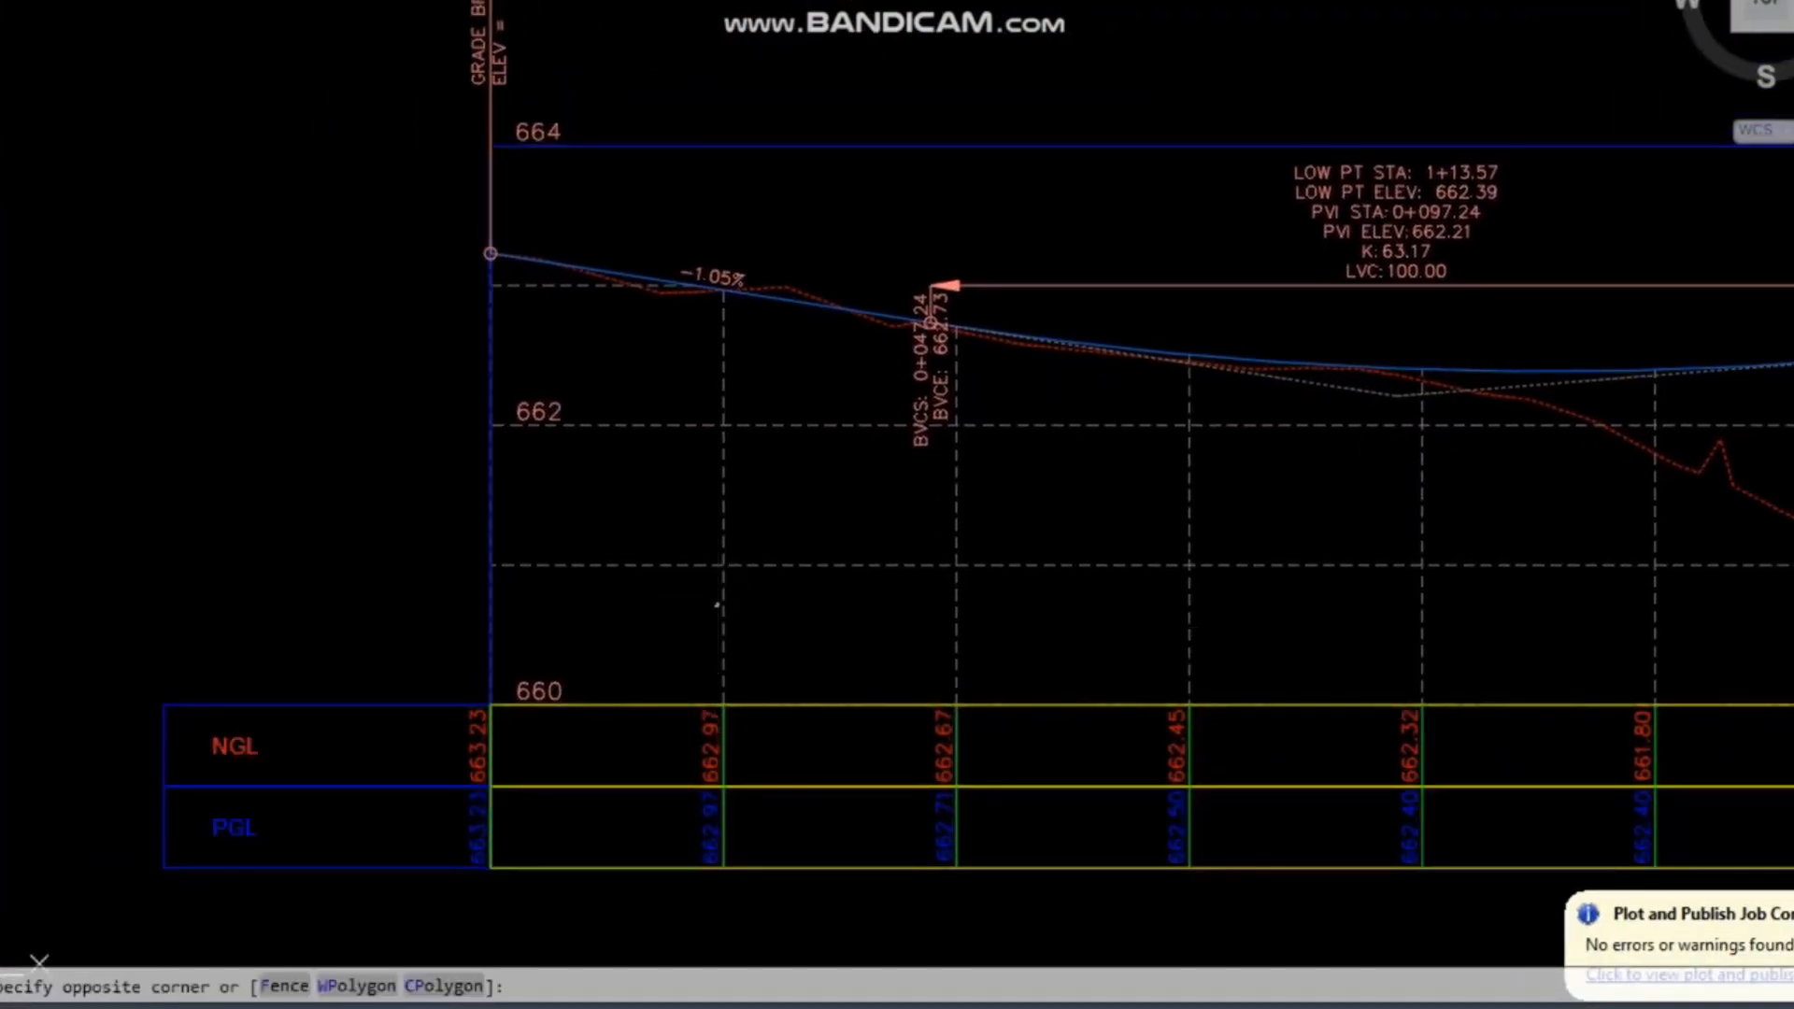
pyautogui.click(725, 608)
pyautogui.rightClick(726, 610)
pyautogui.click(920, 397)
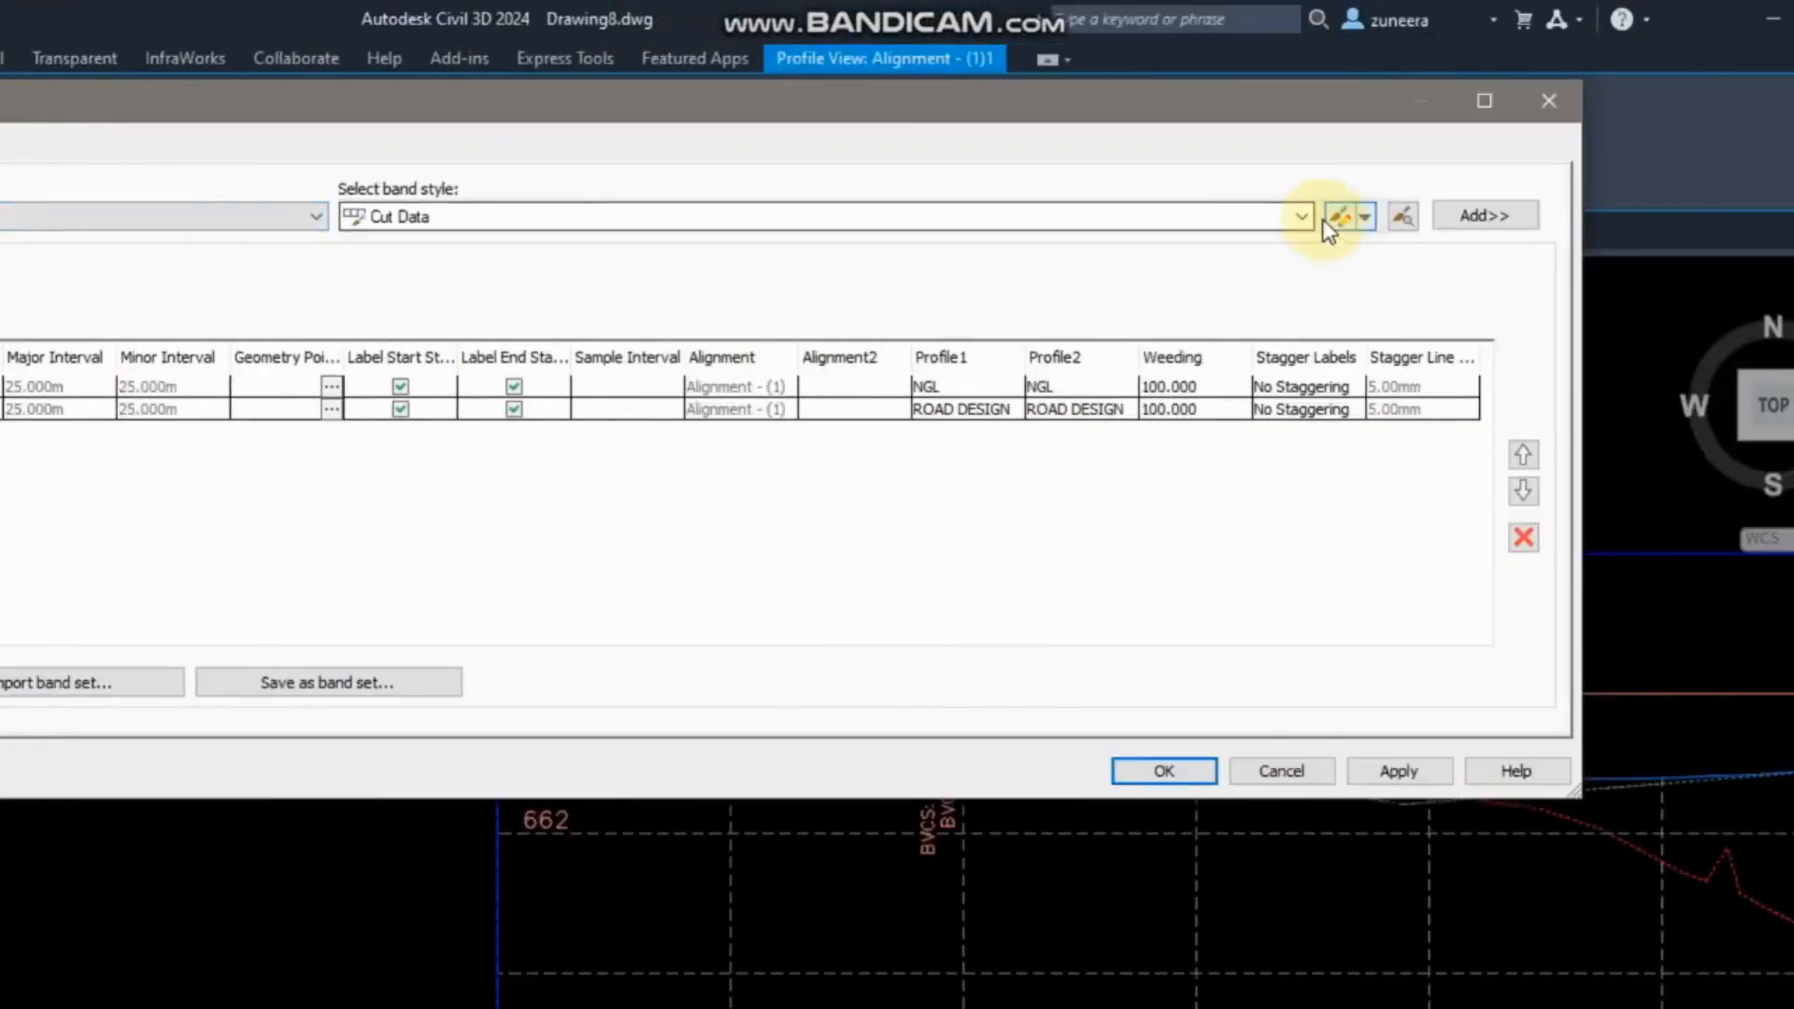
# Add a profile data band with the Stations style below the PGL band, accepting the default geometry points.
pyautogui.click(1304, 216)
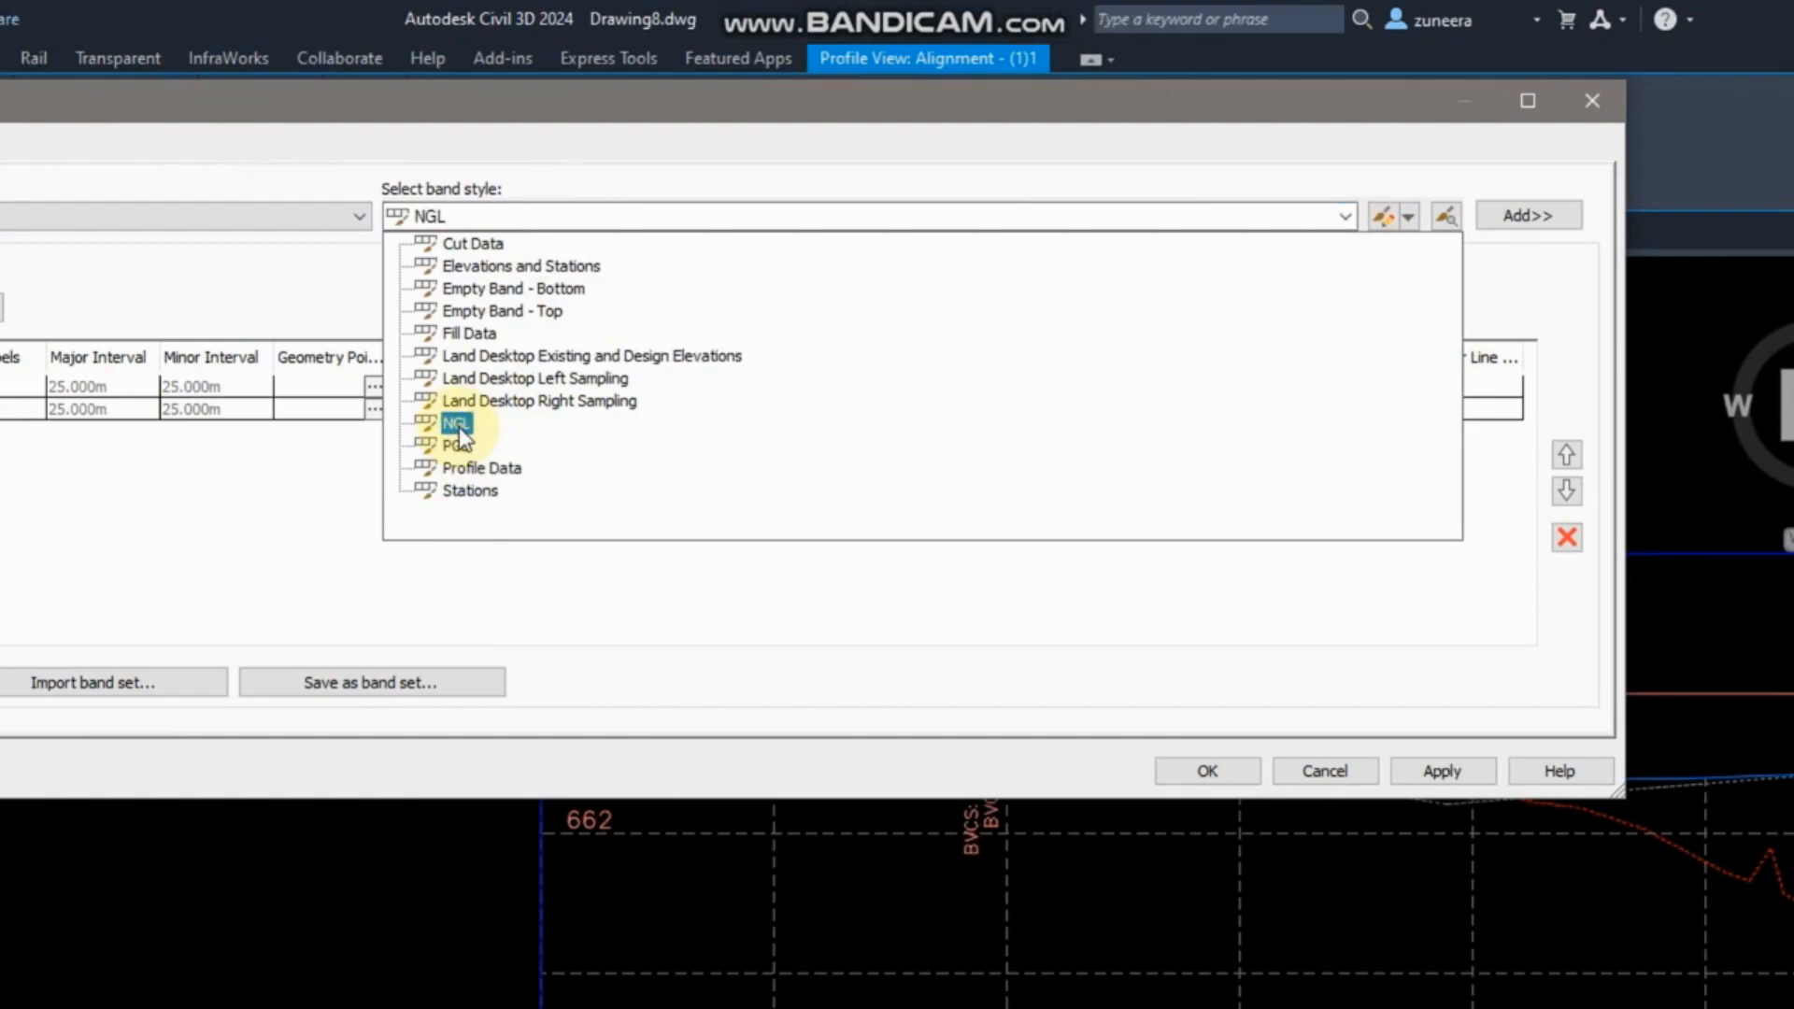
pyautogui.click(463, 491)
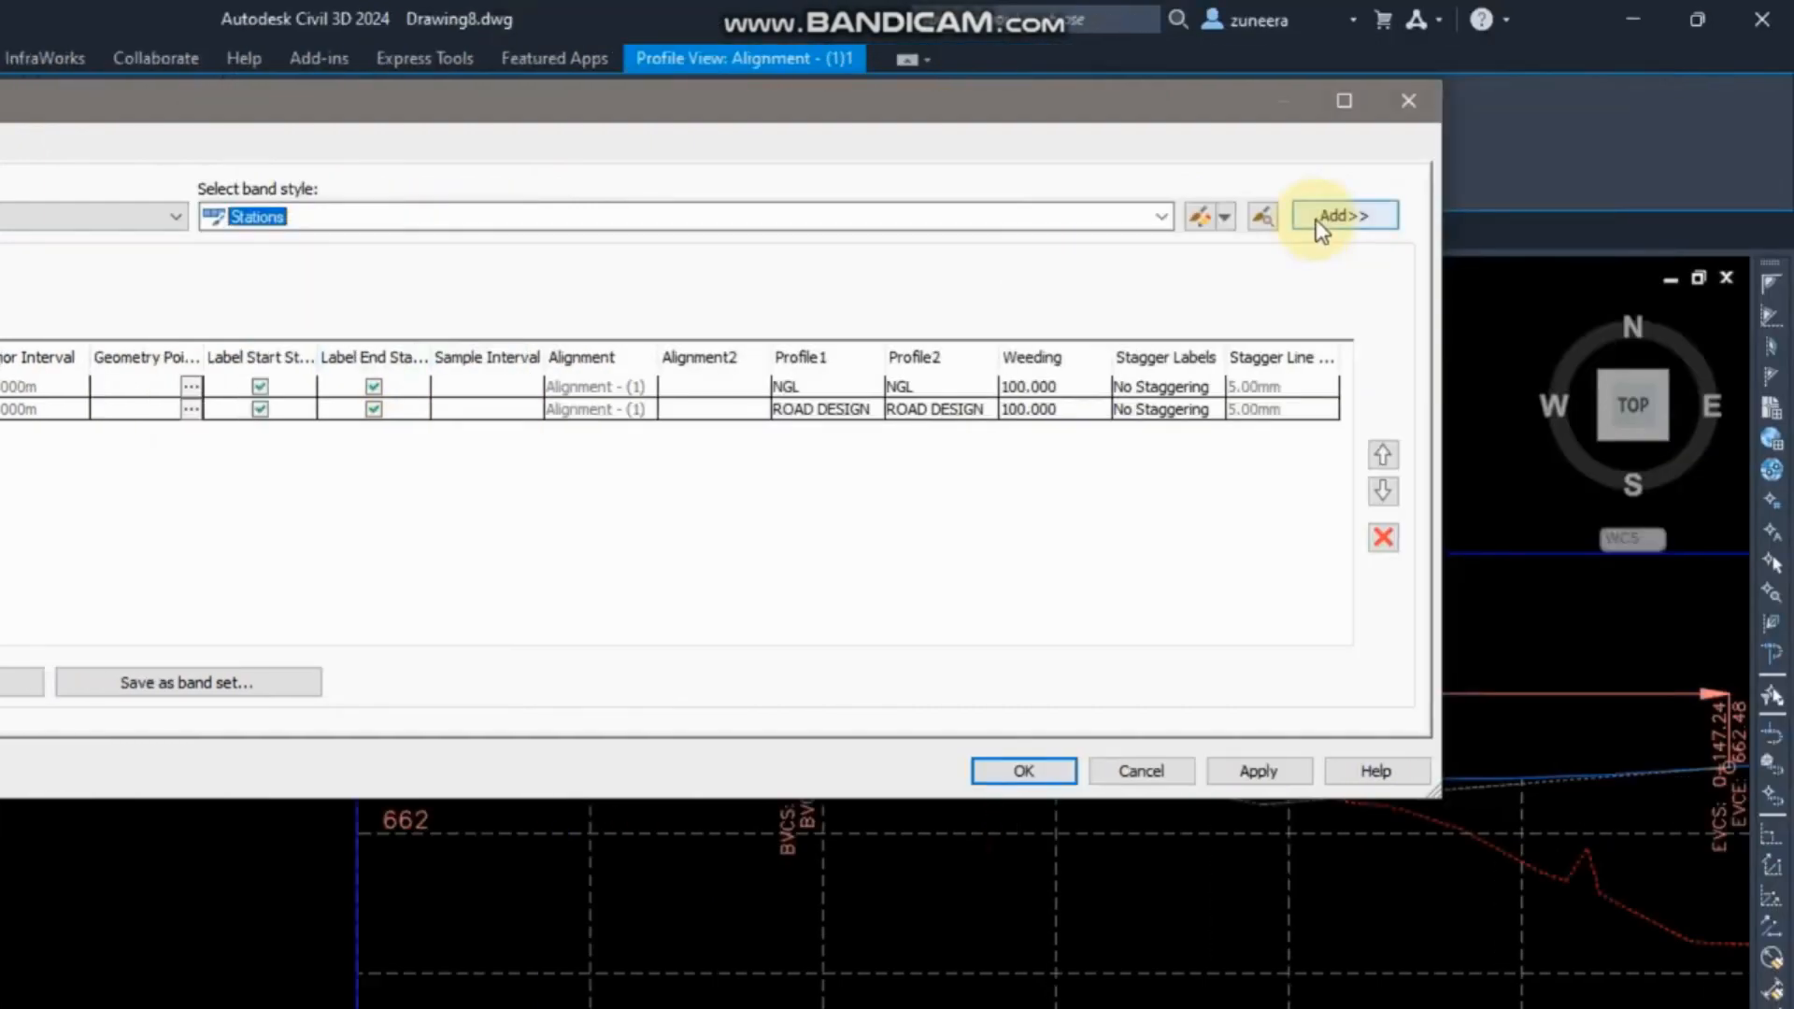
pyautogui.click(1540, 219)
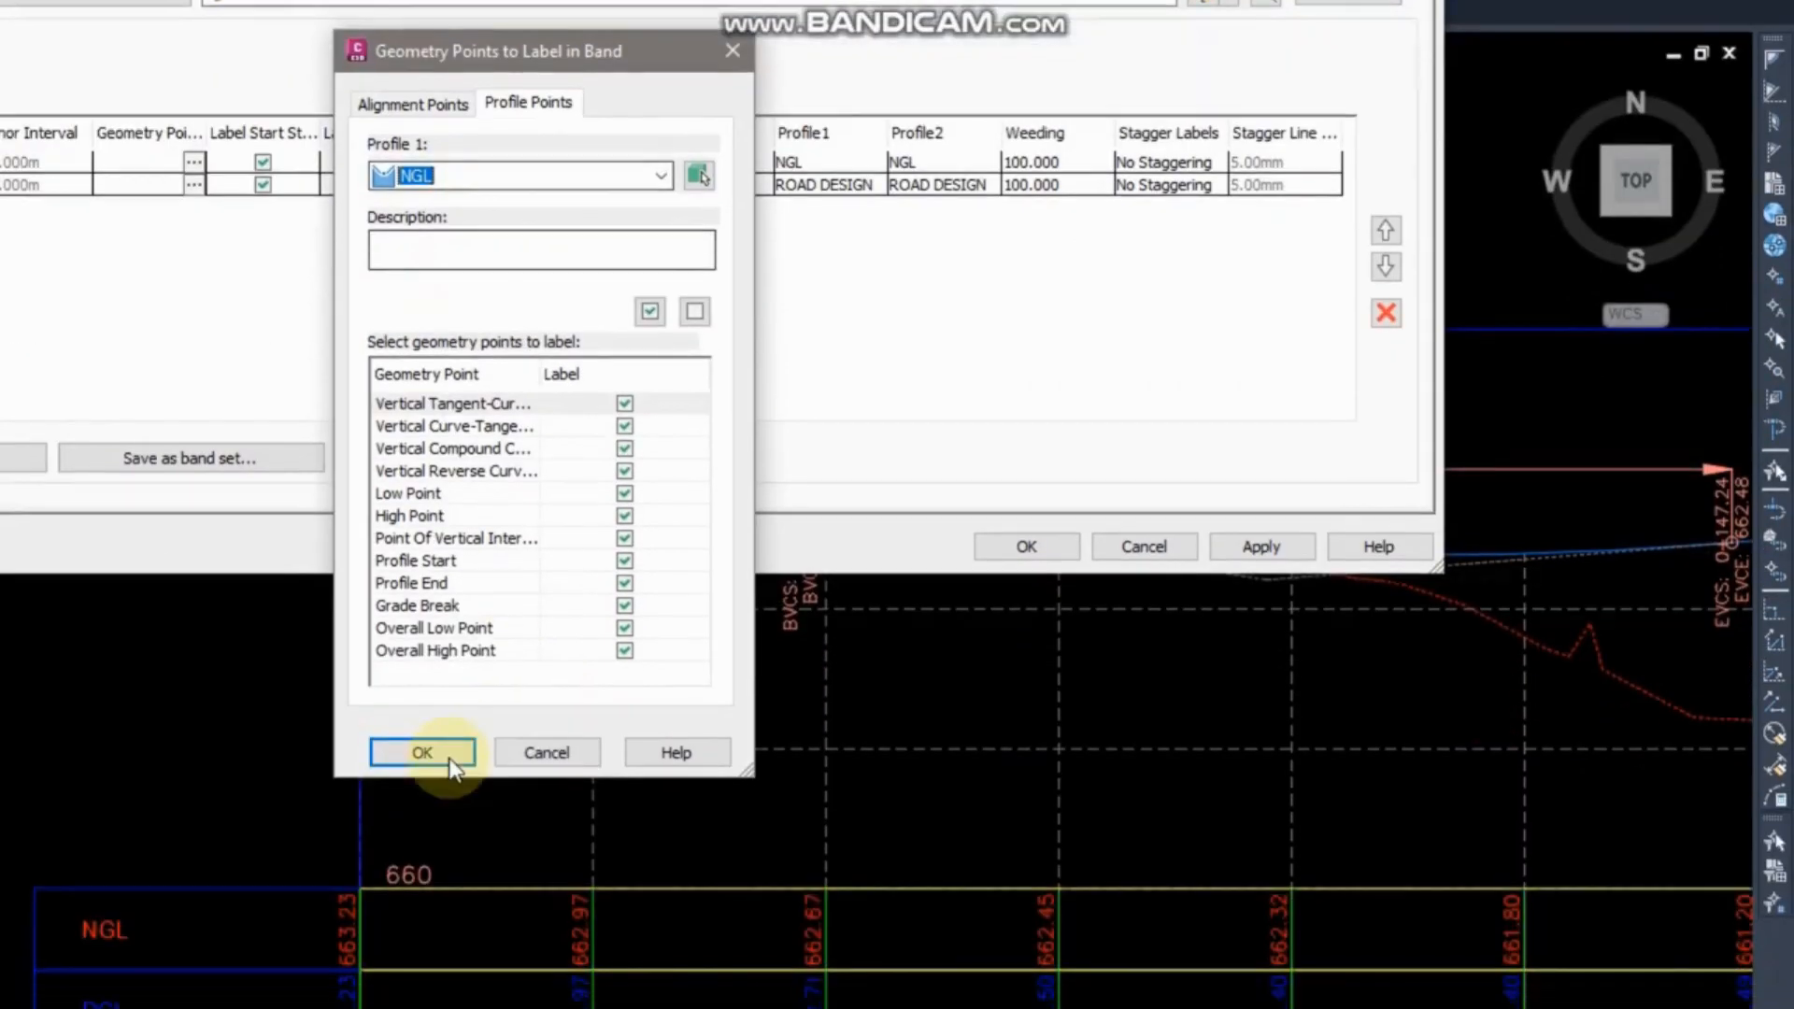
pyautogui.click(448, 751)
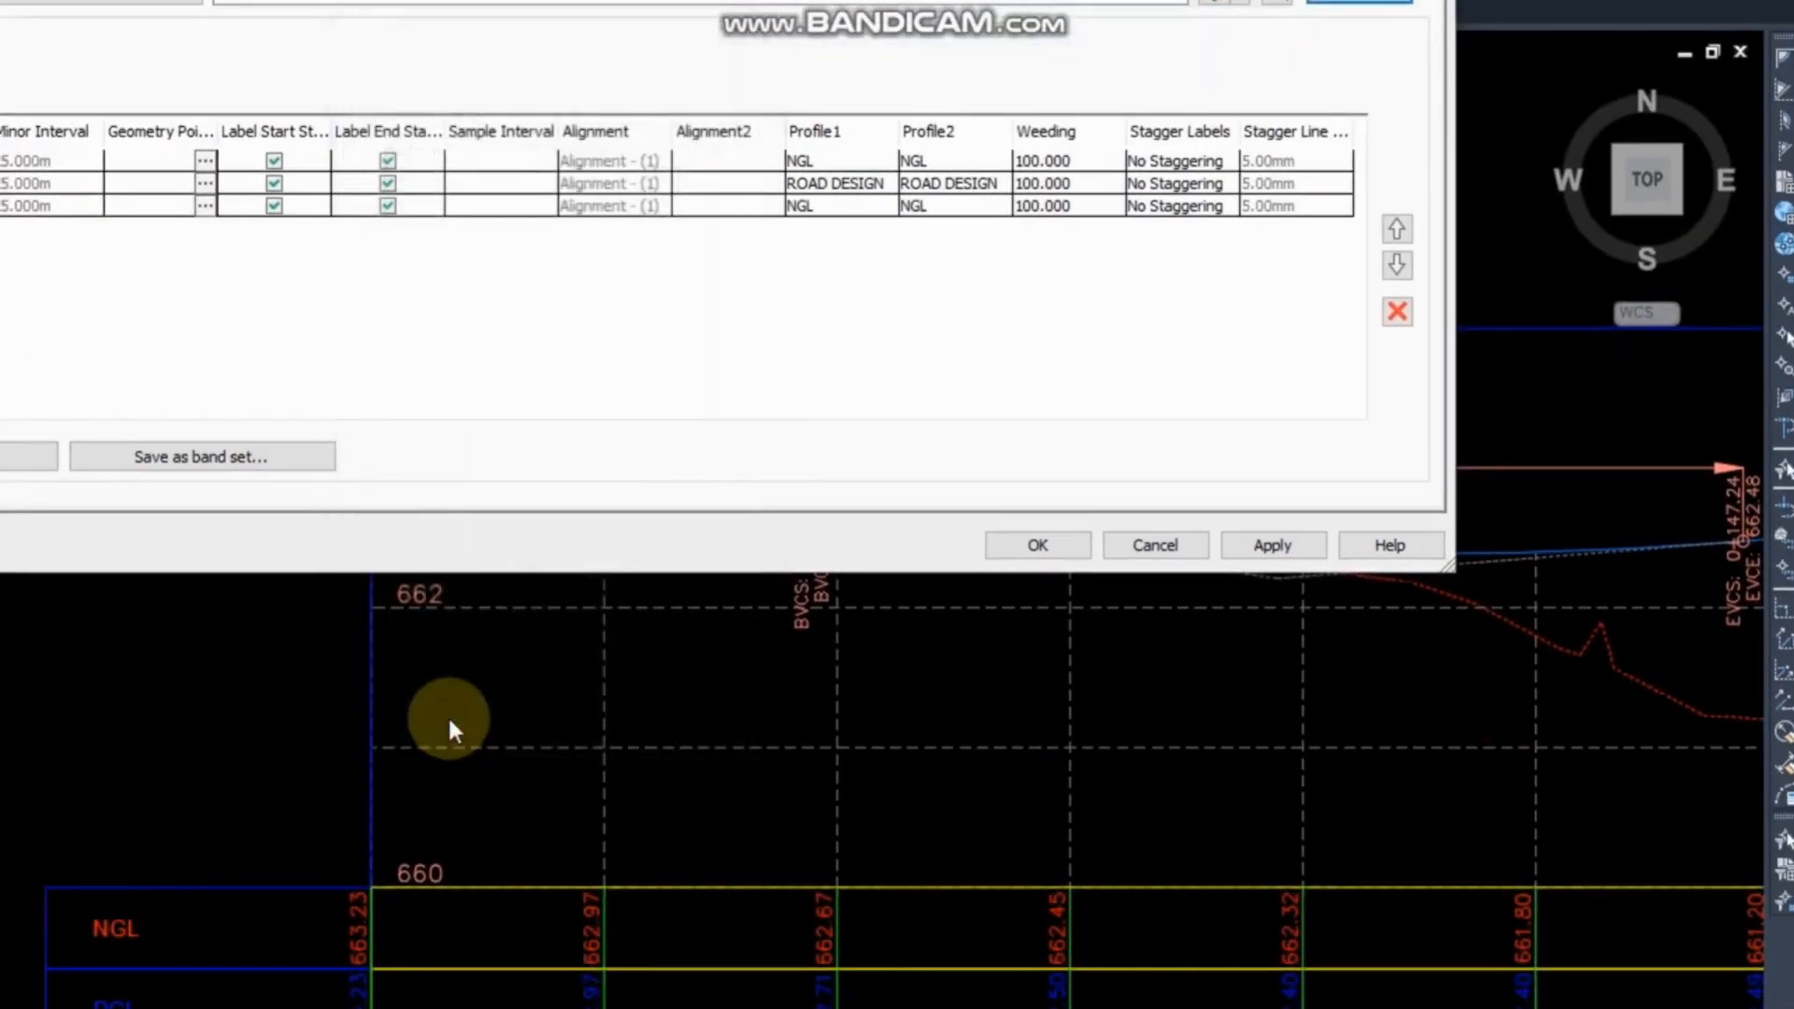
# Set the gap of the Stations band to 0 and apply the change.
pyautogui.click(566, 294)
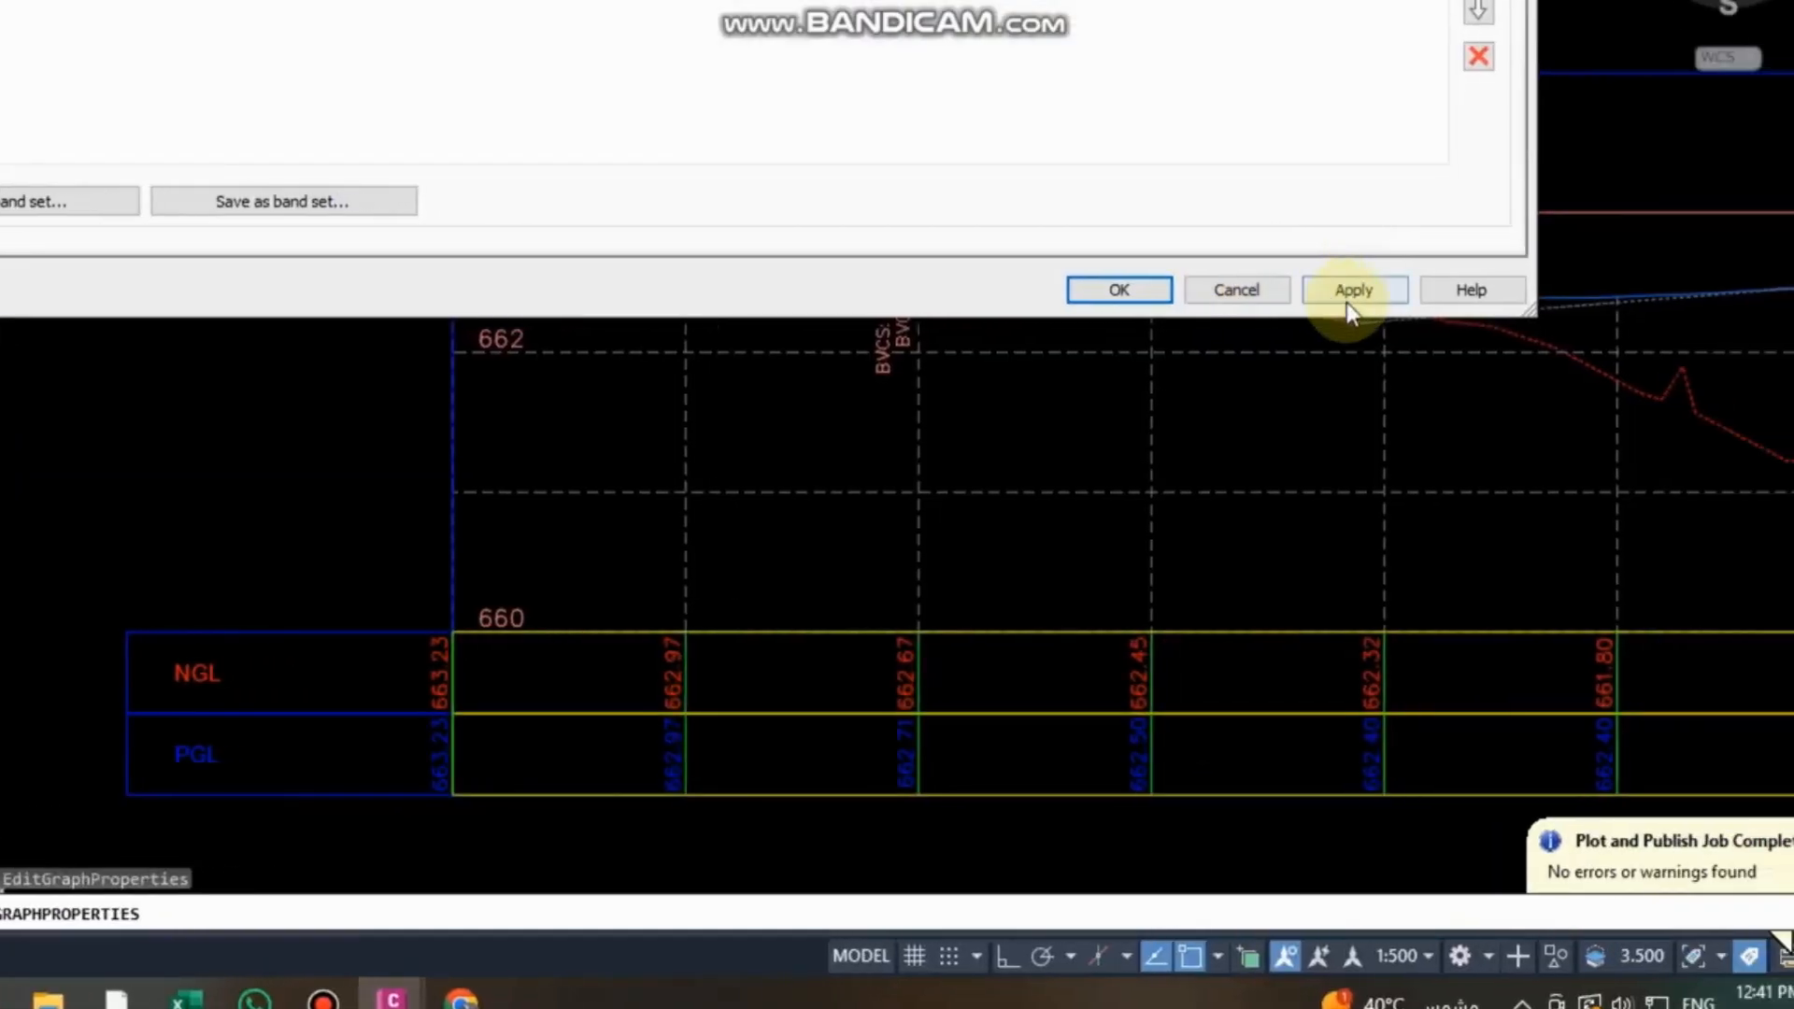
pyautogui.click(1351, 291)
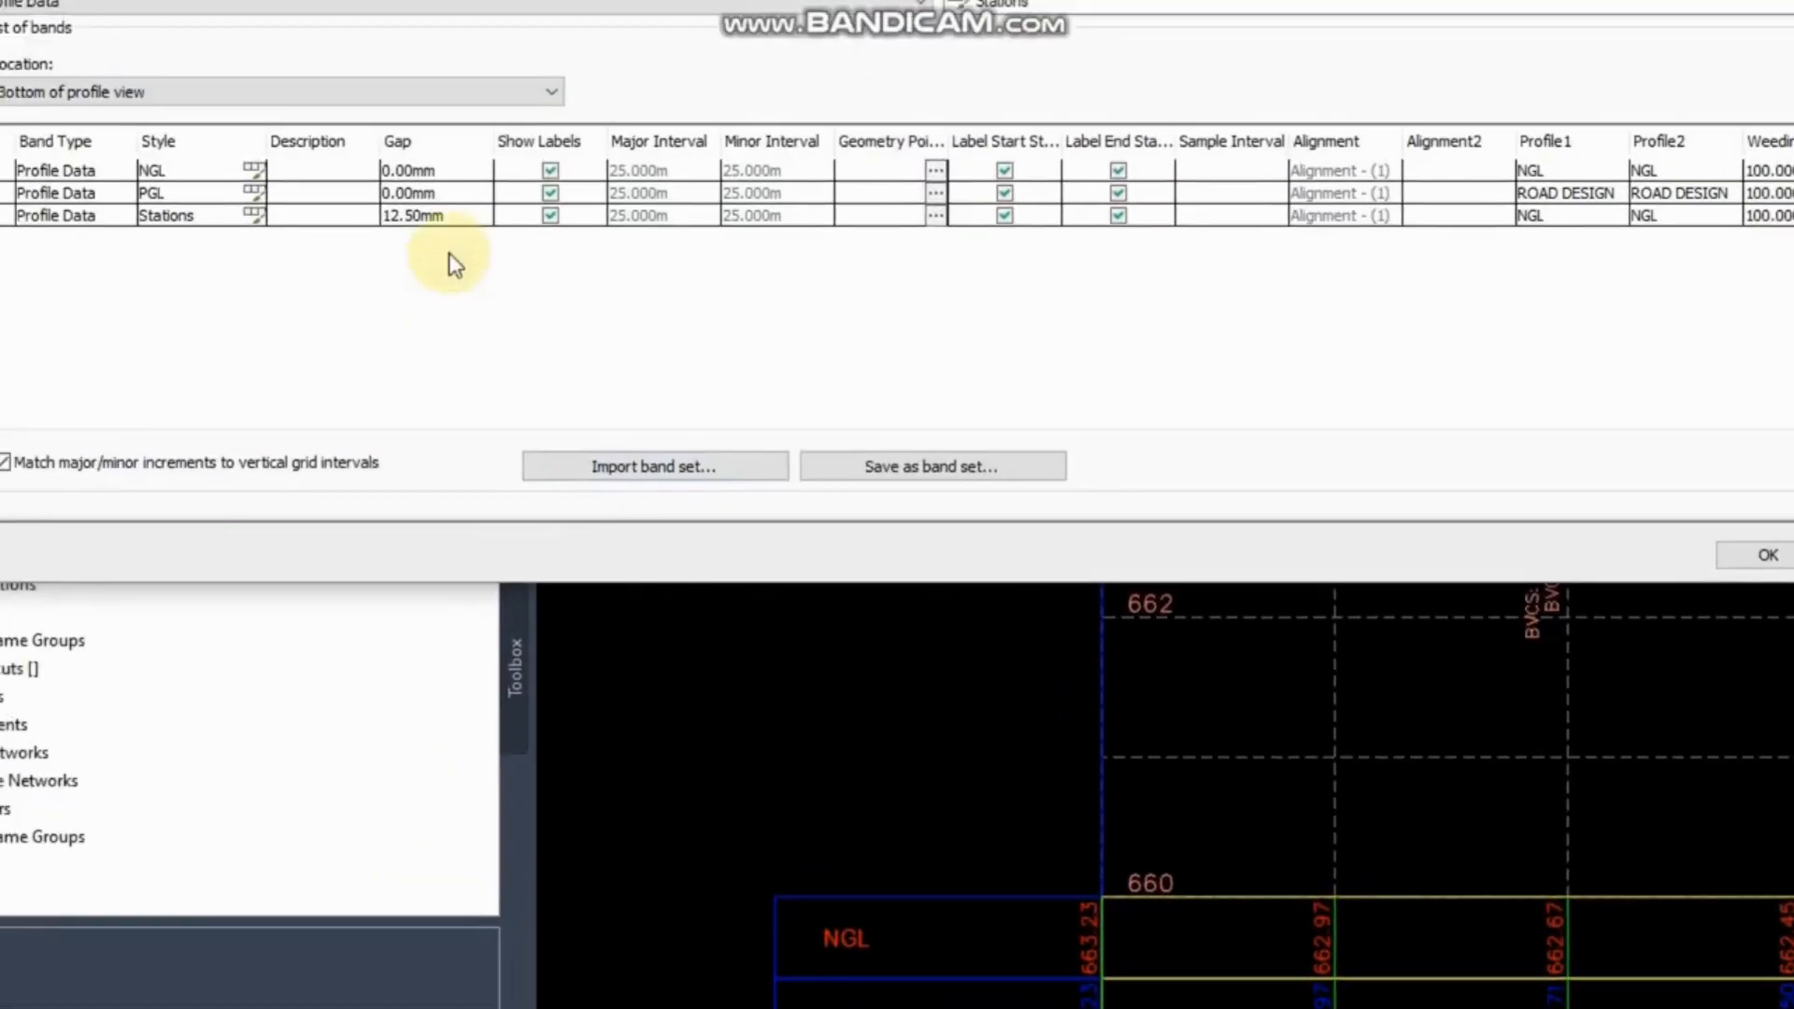
pyautogui.click(447, 253)
pyautogui.click(448, 253)
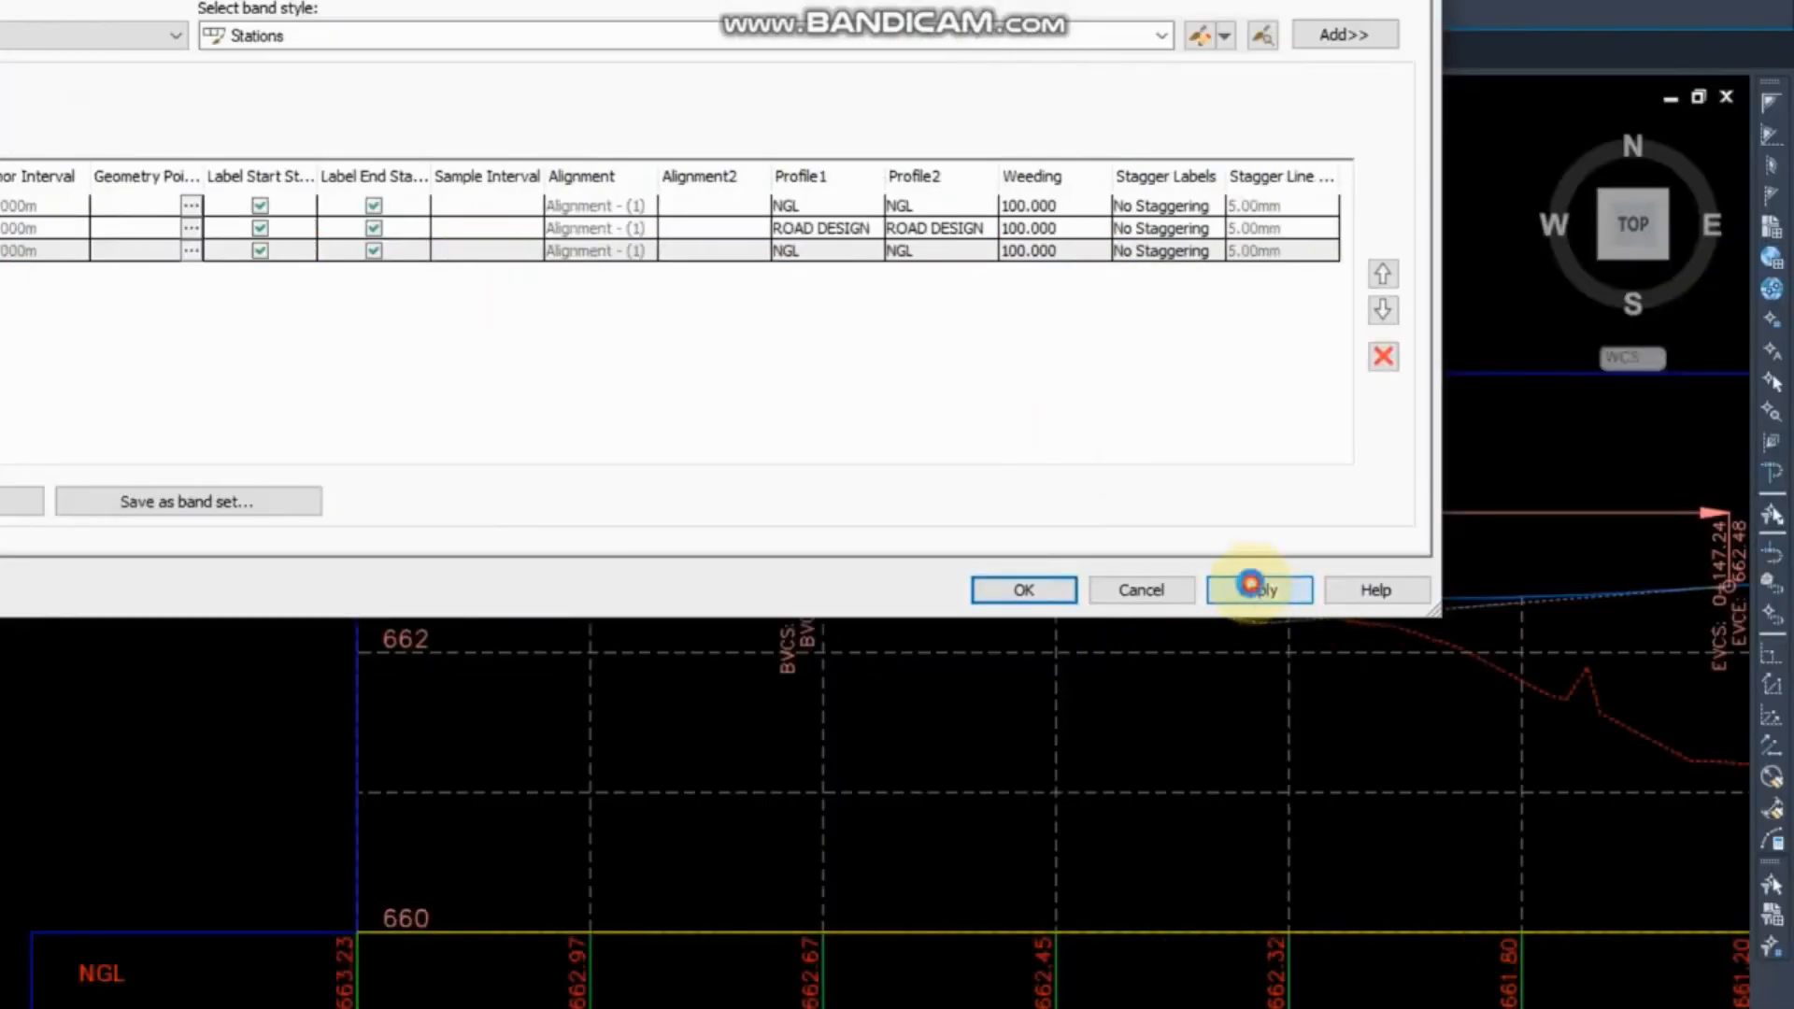
pyautogui.click(1250, 584)
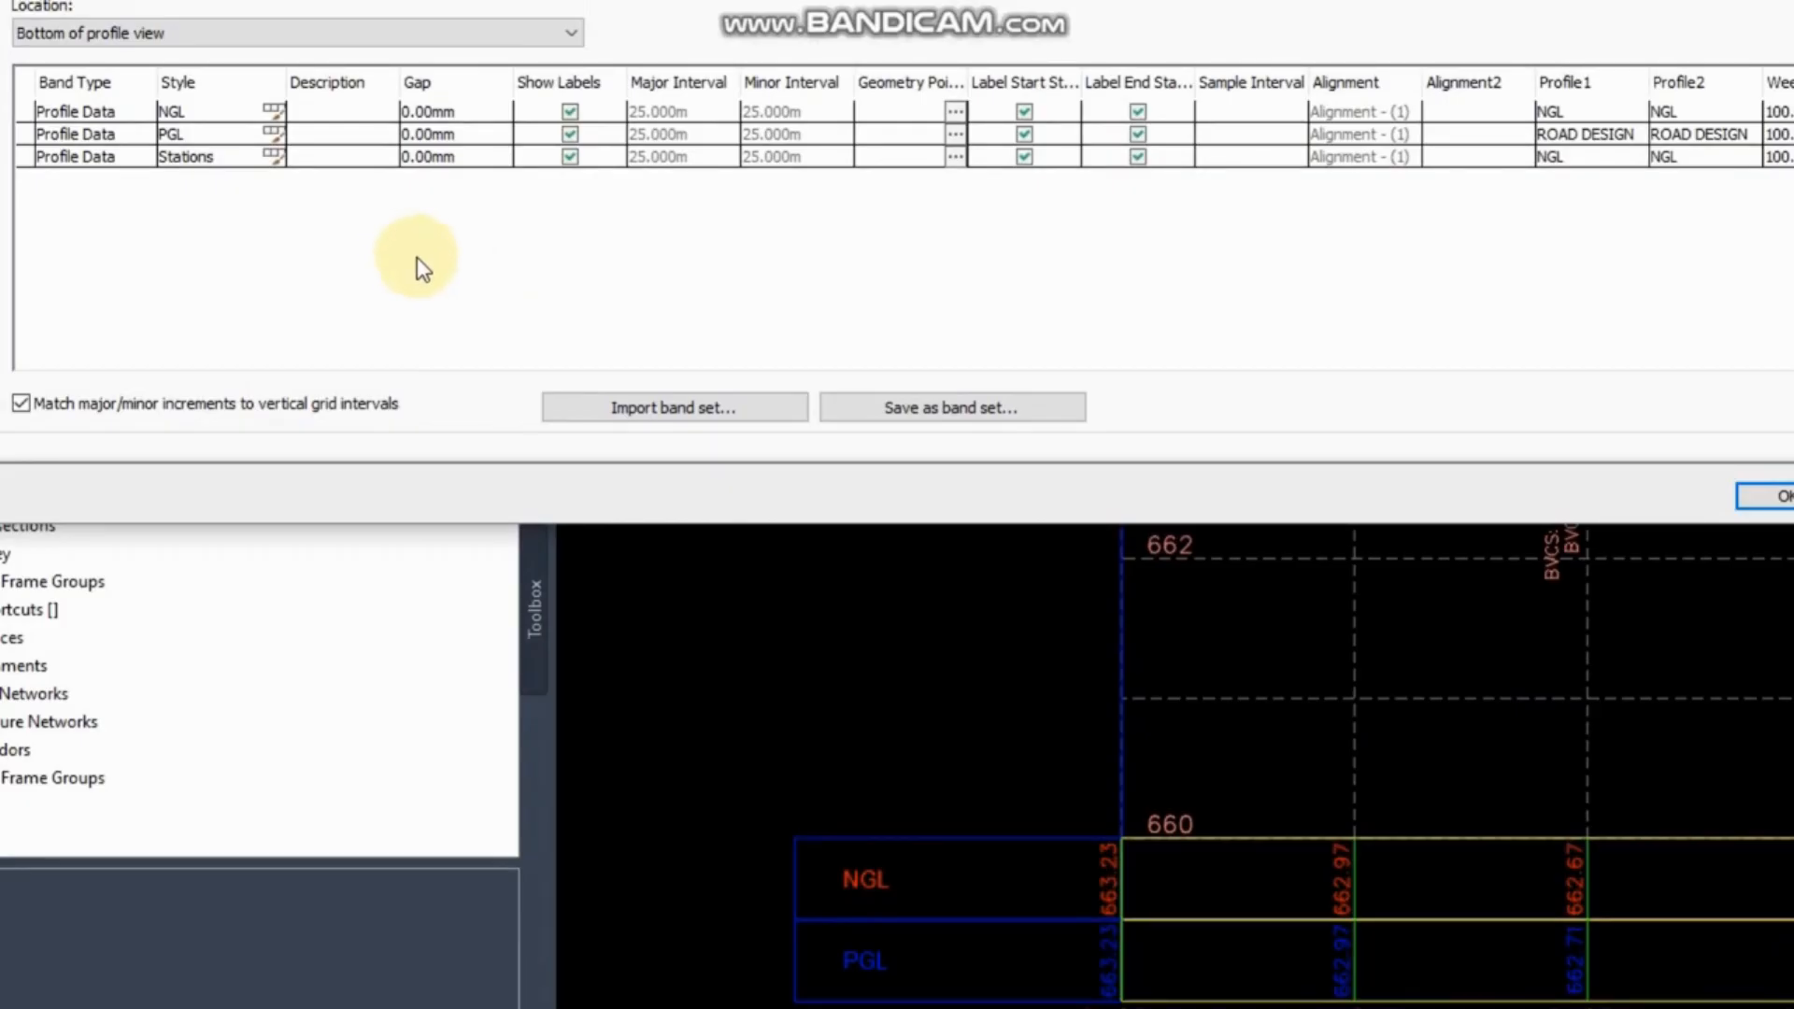
# Inspect the band details of the Stations band style and close the style without editing it.
pyautogui.click(283, 161)
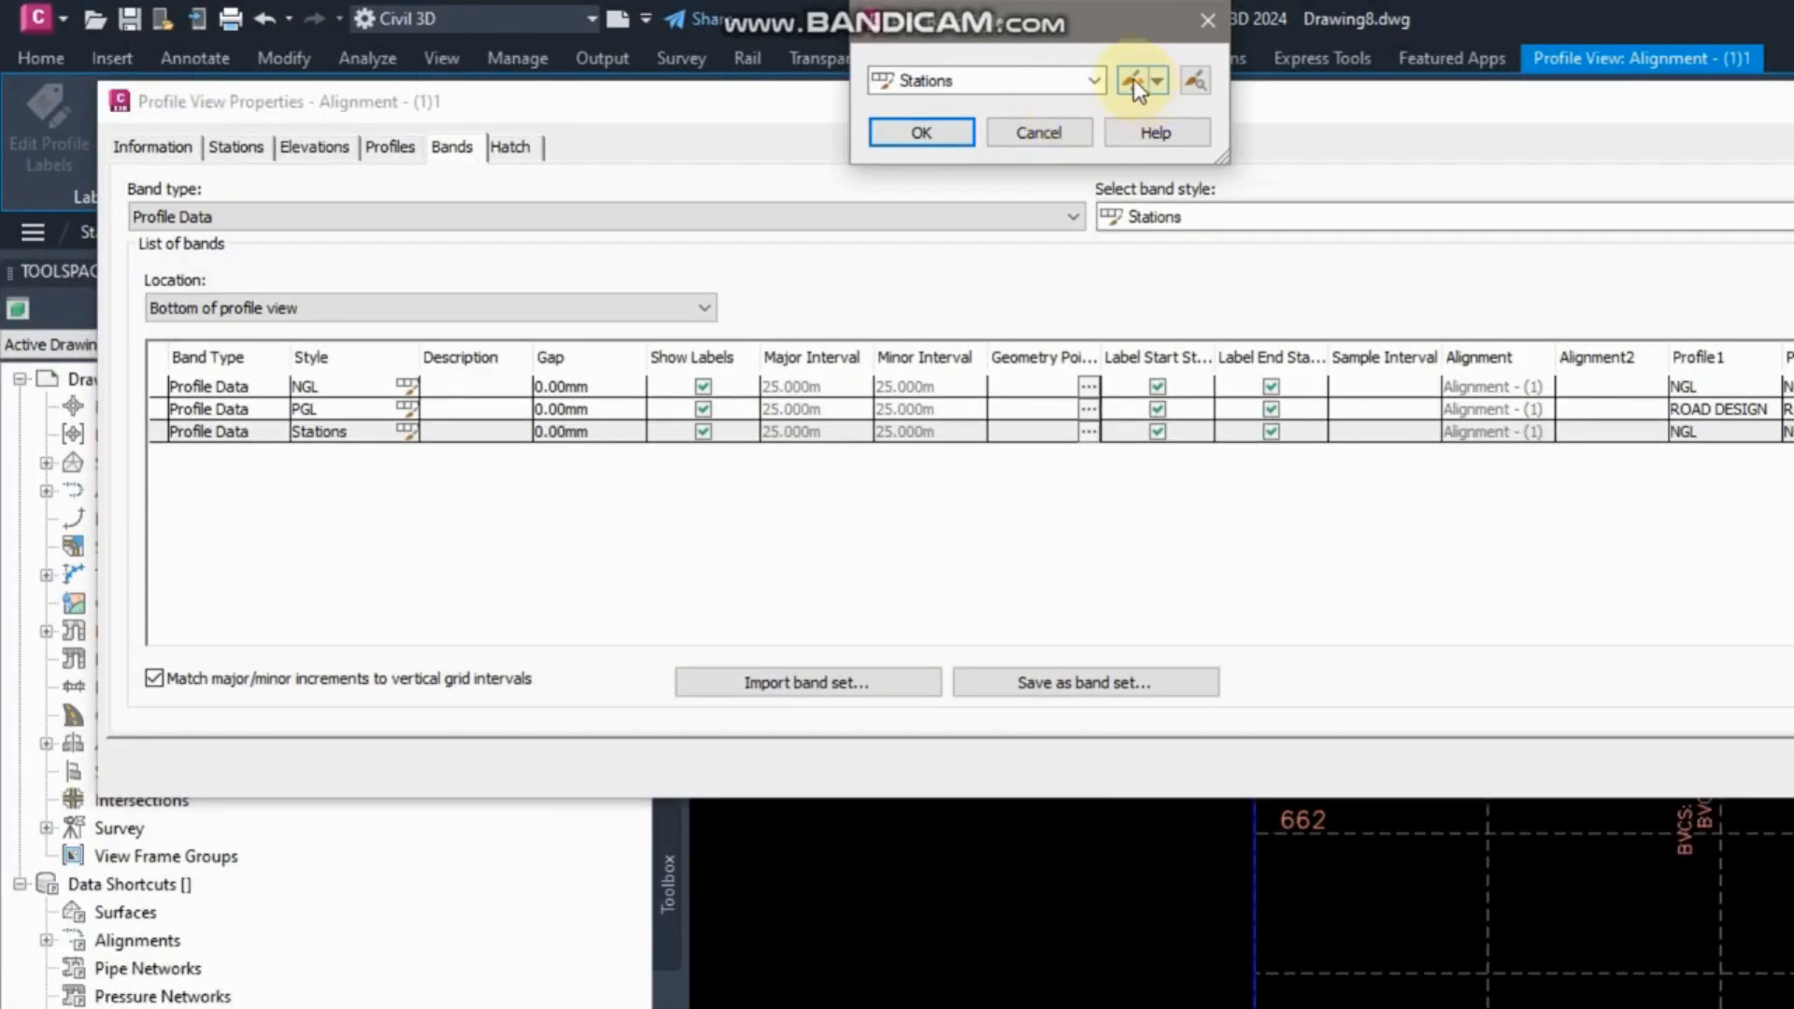
pyautogui.click(1132, 80)
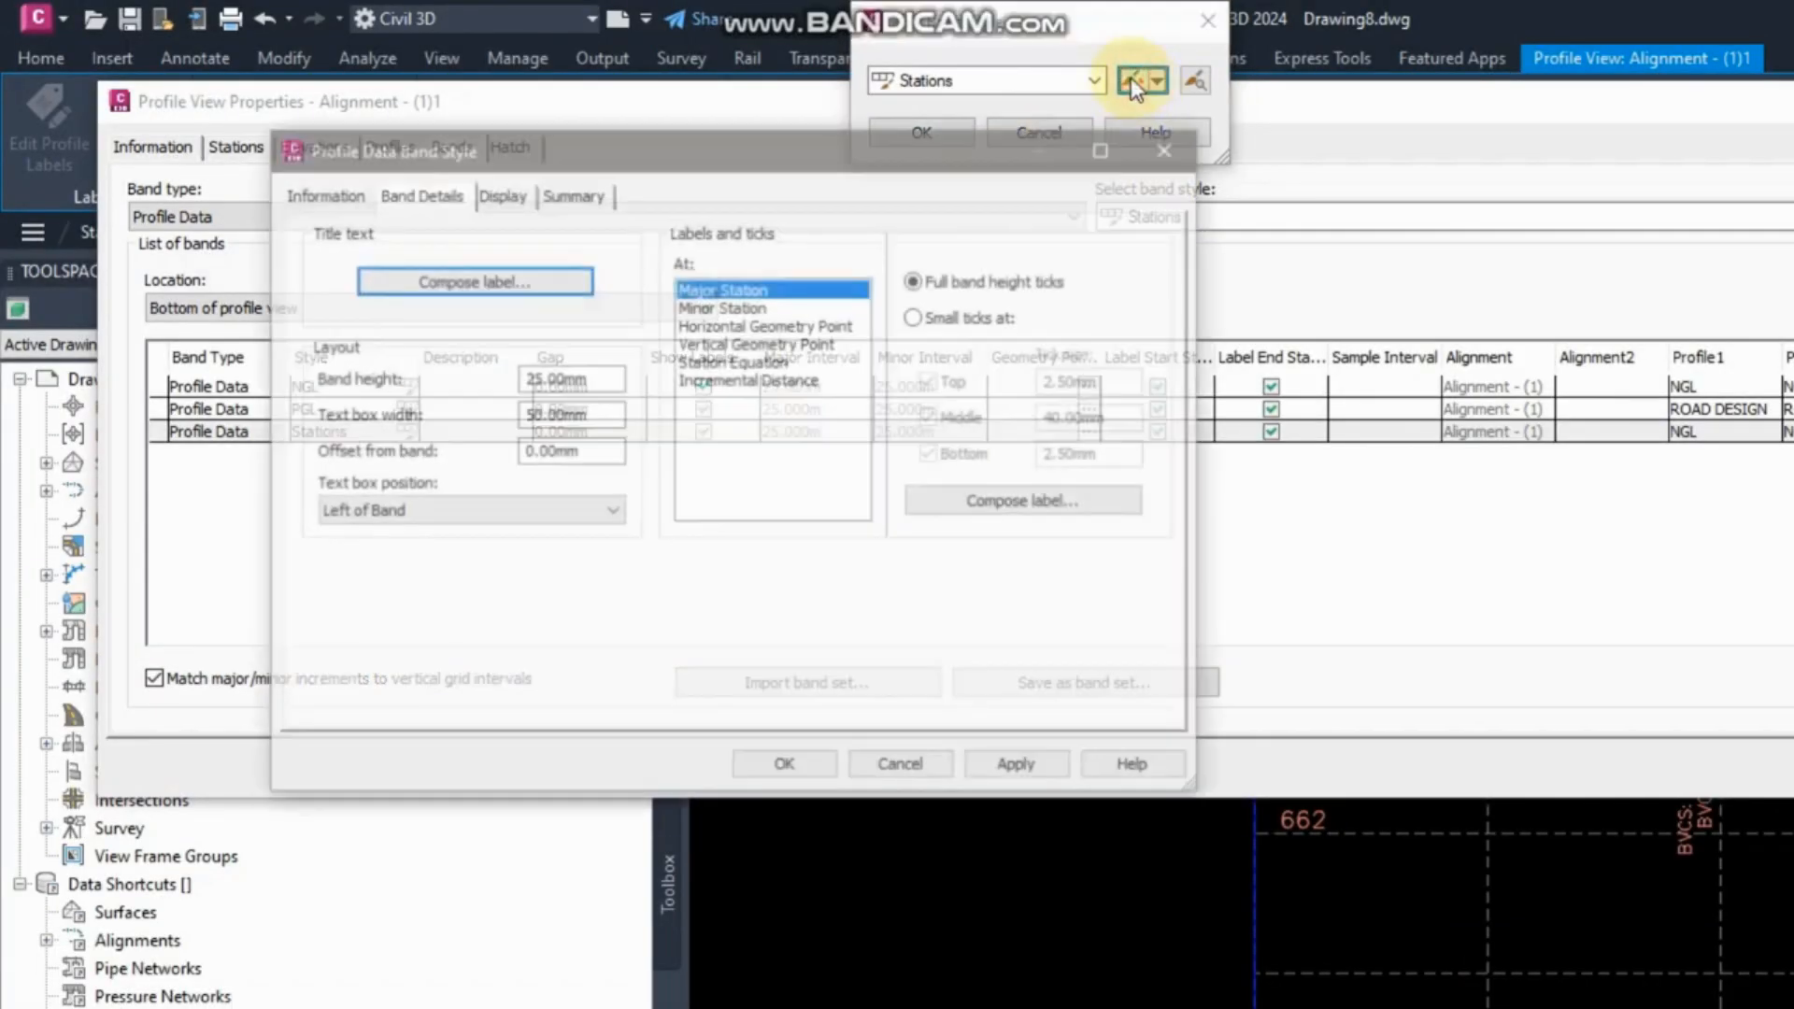
pyautogui.click(598, 510)
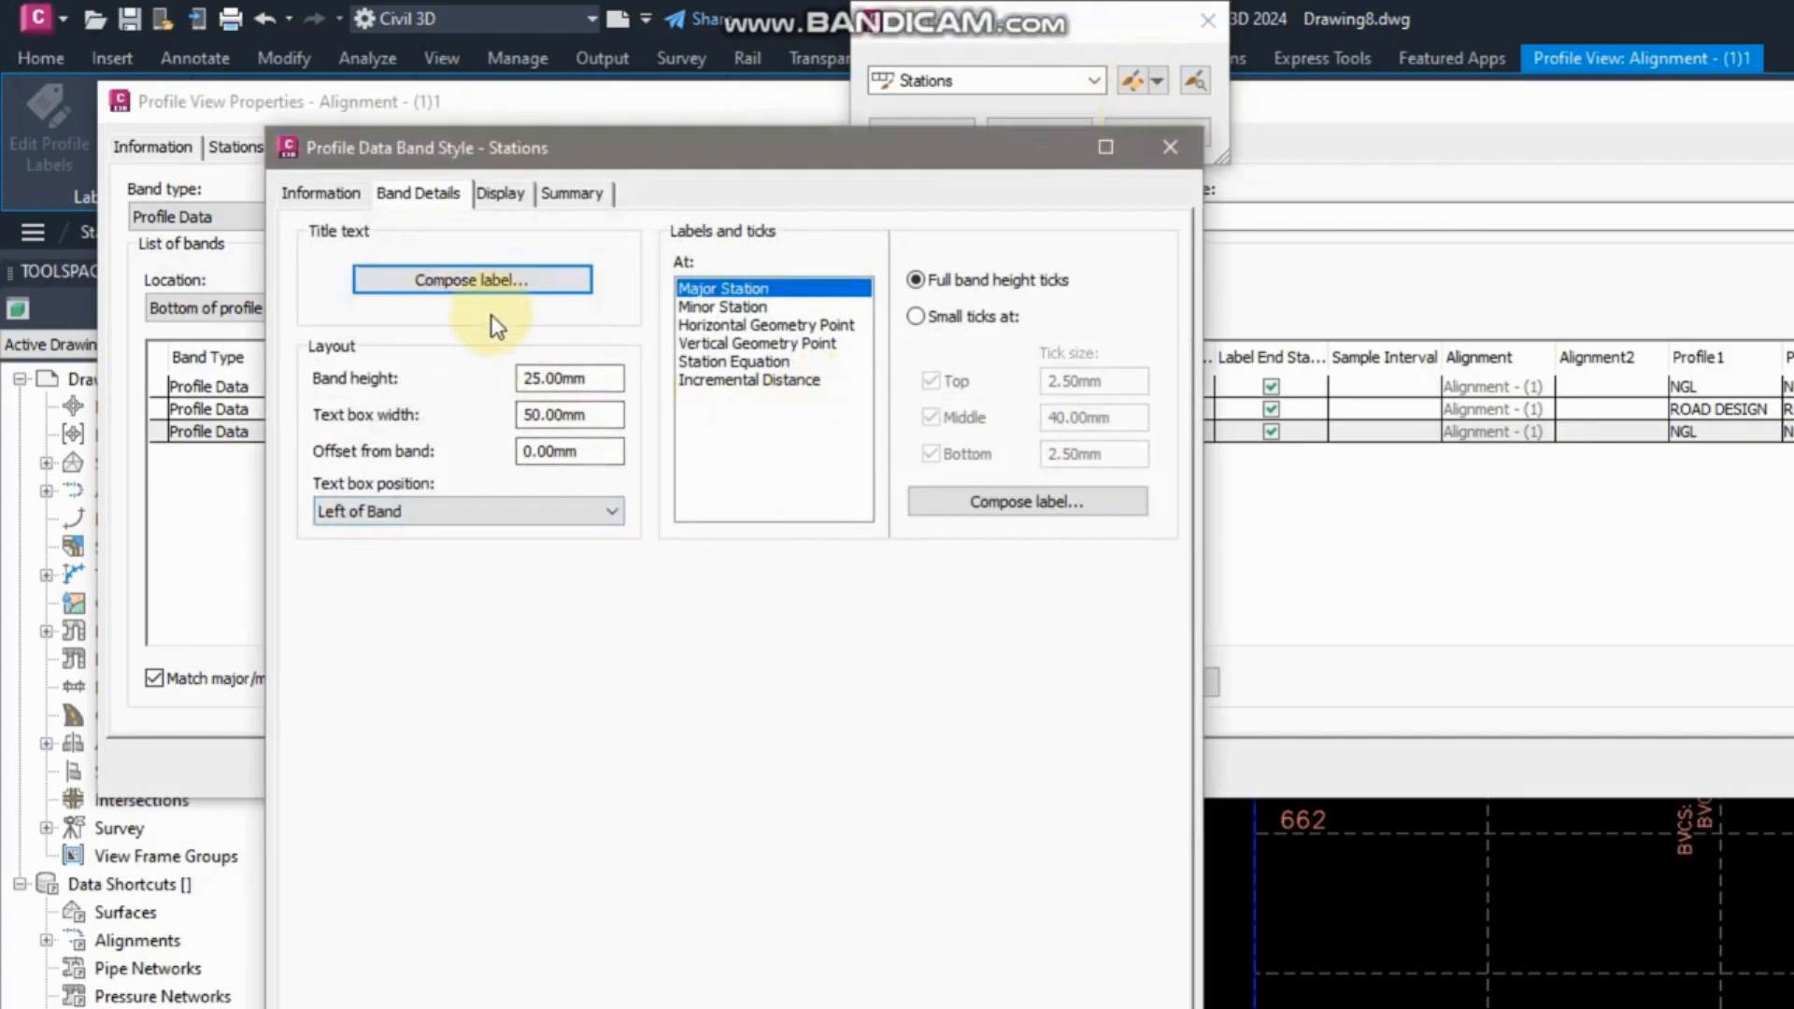
pyautogui.click(1168, 148)
pyautogui.click(1203, 22)
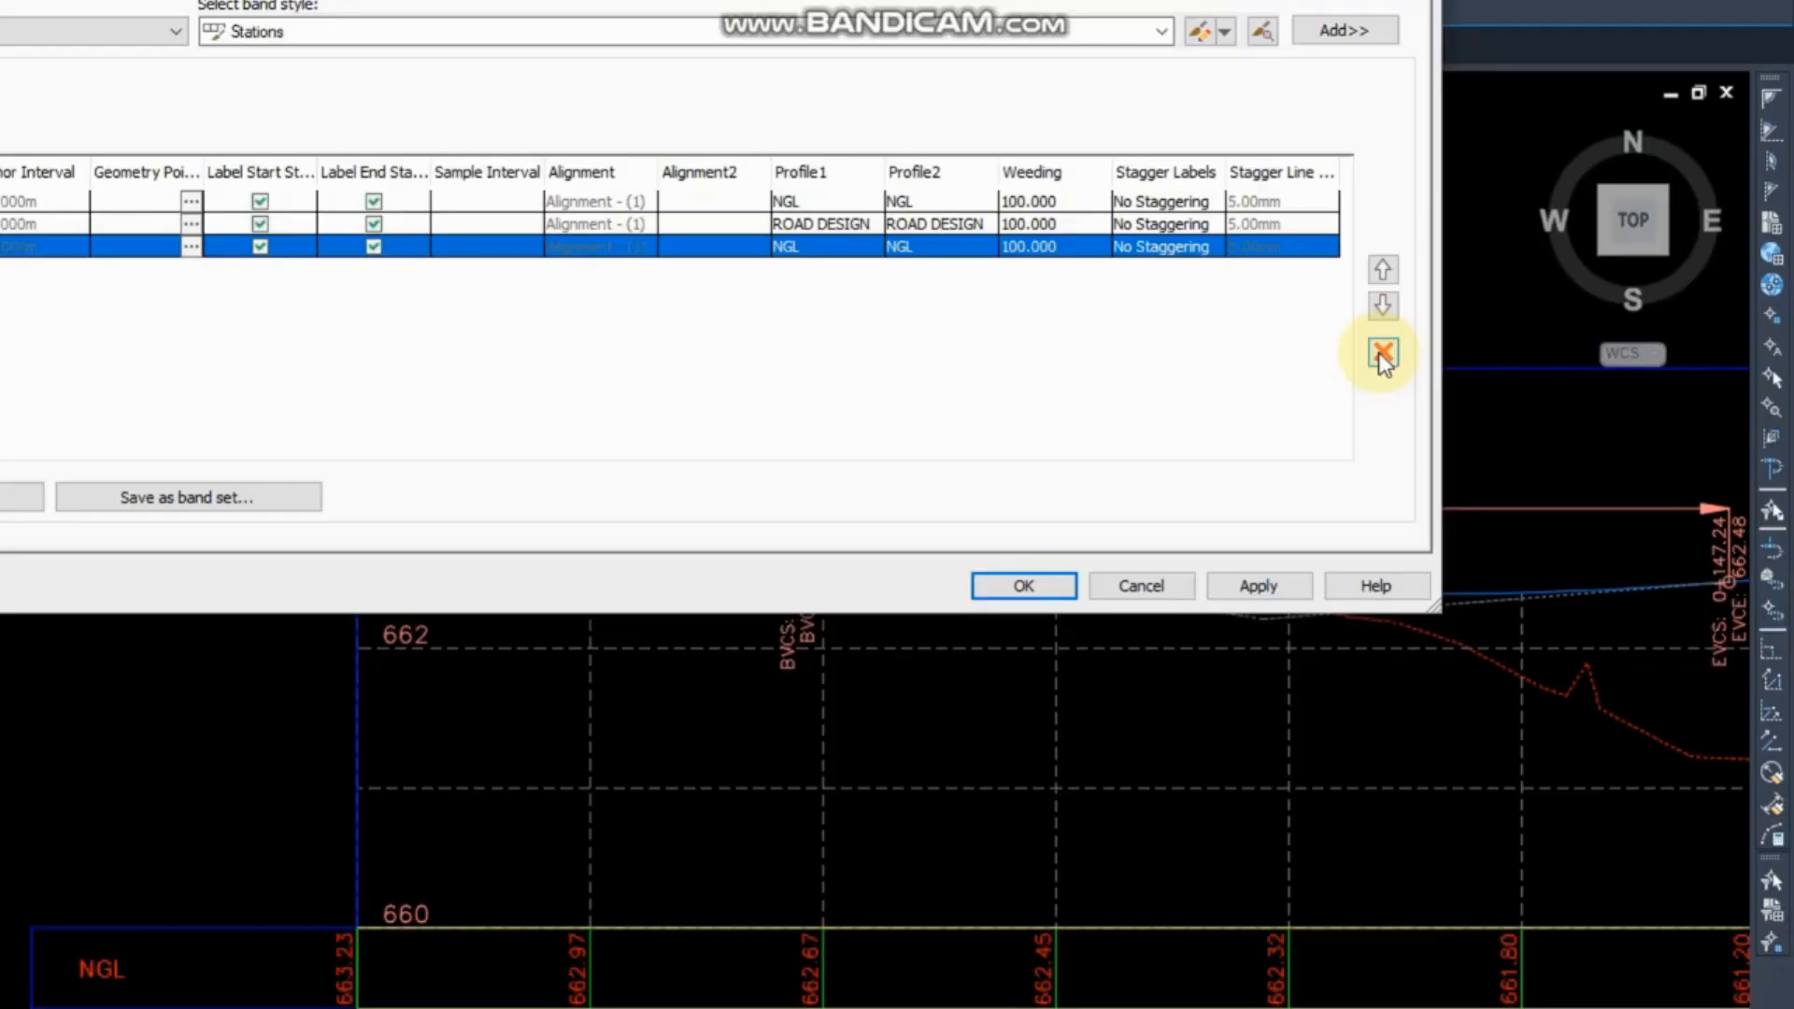
# Remove the Stations band from the list of bands and apply the change.
pyautogui.click(1383, 353)
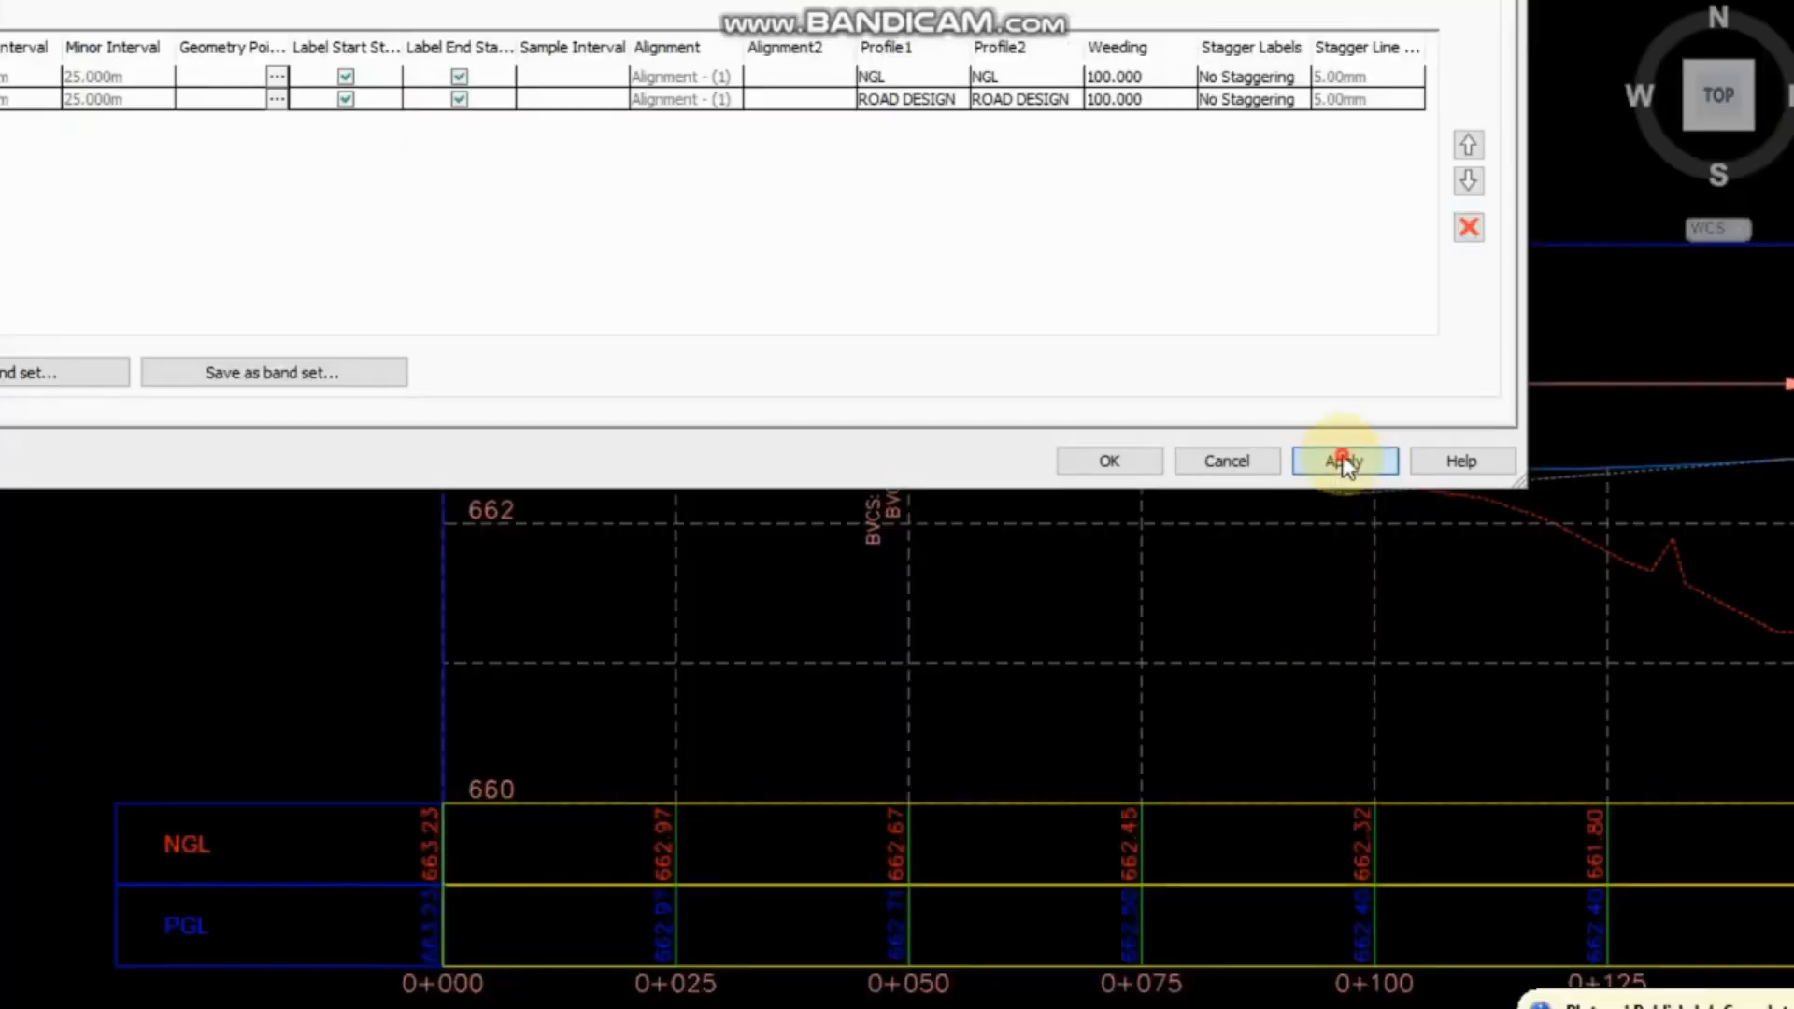
pyautogui.click(1342, 461)
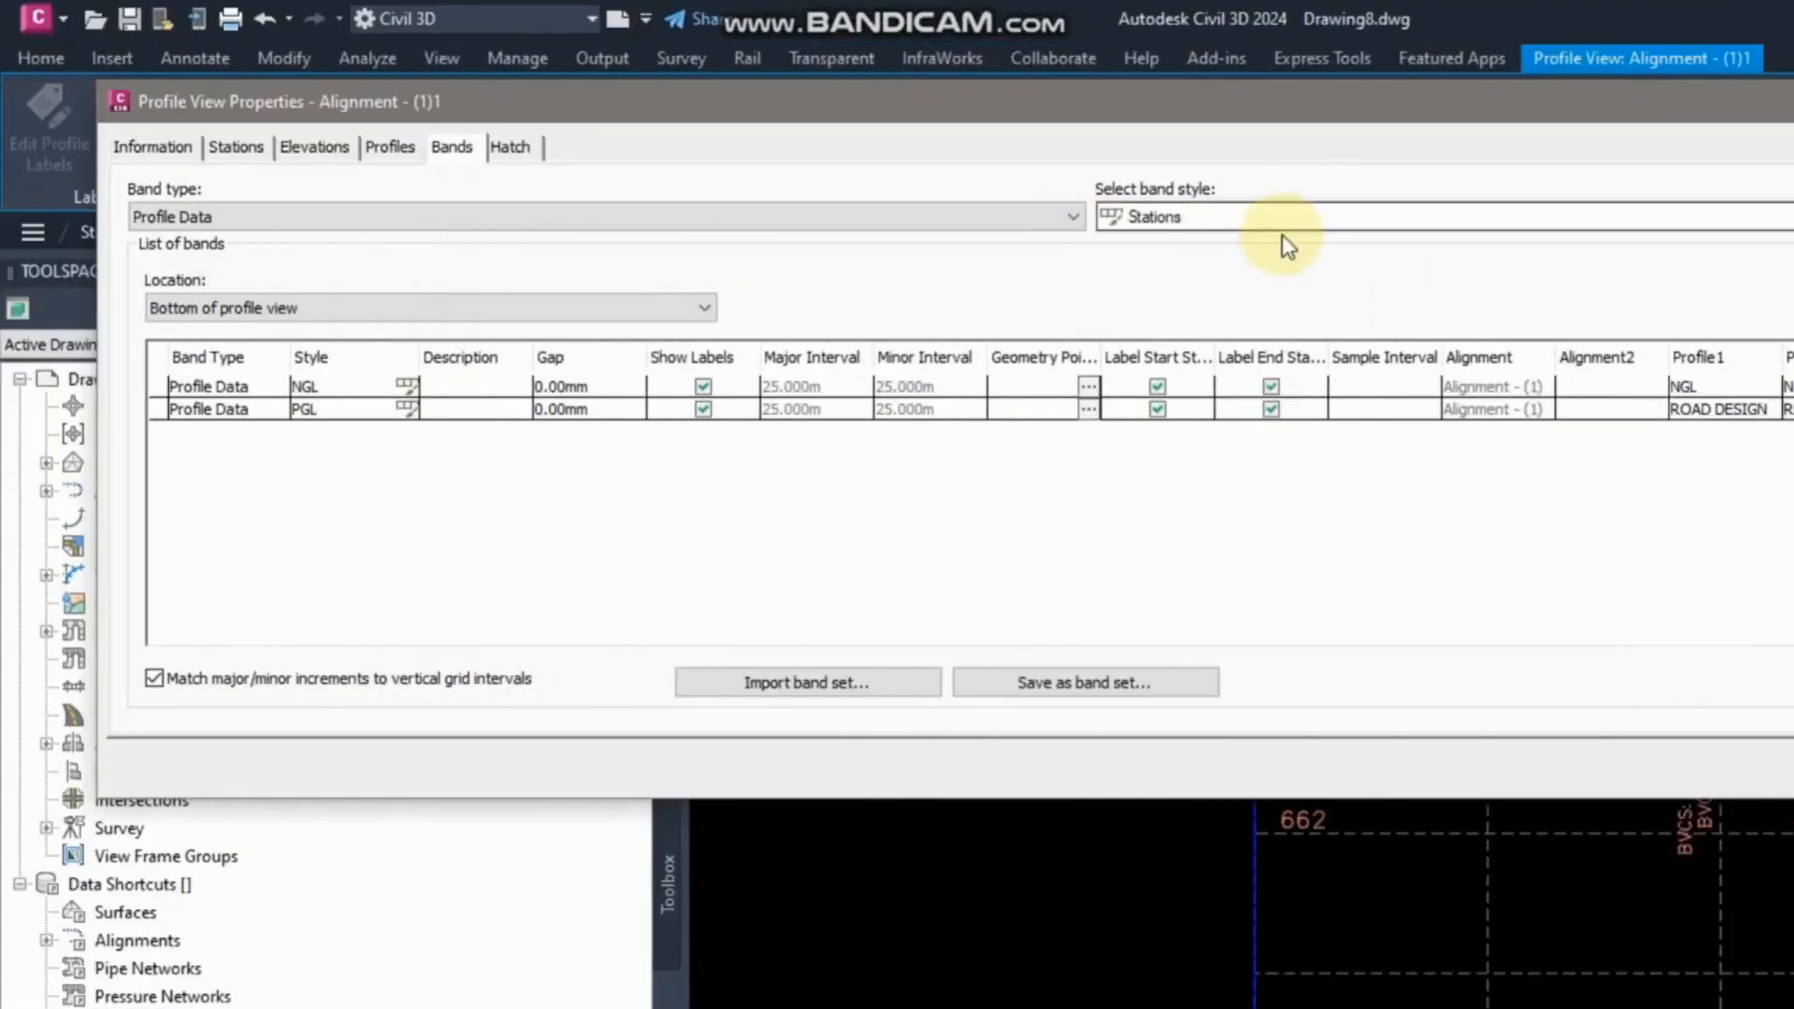
# Add a profile data band with the Elevations and Stations style, accepting the default geometry points.
pyautogui.click(1350, 225)
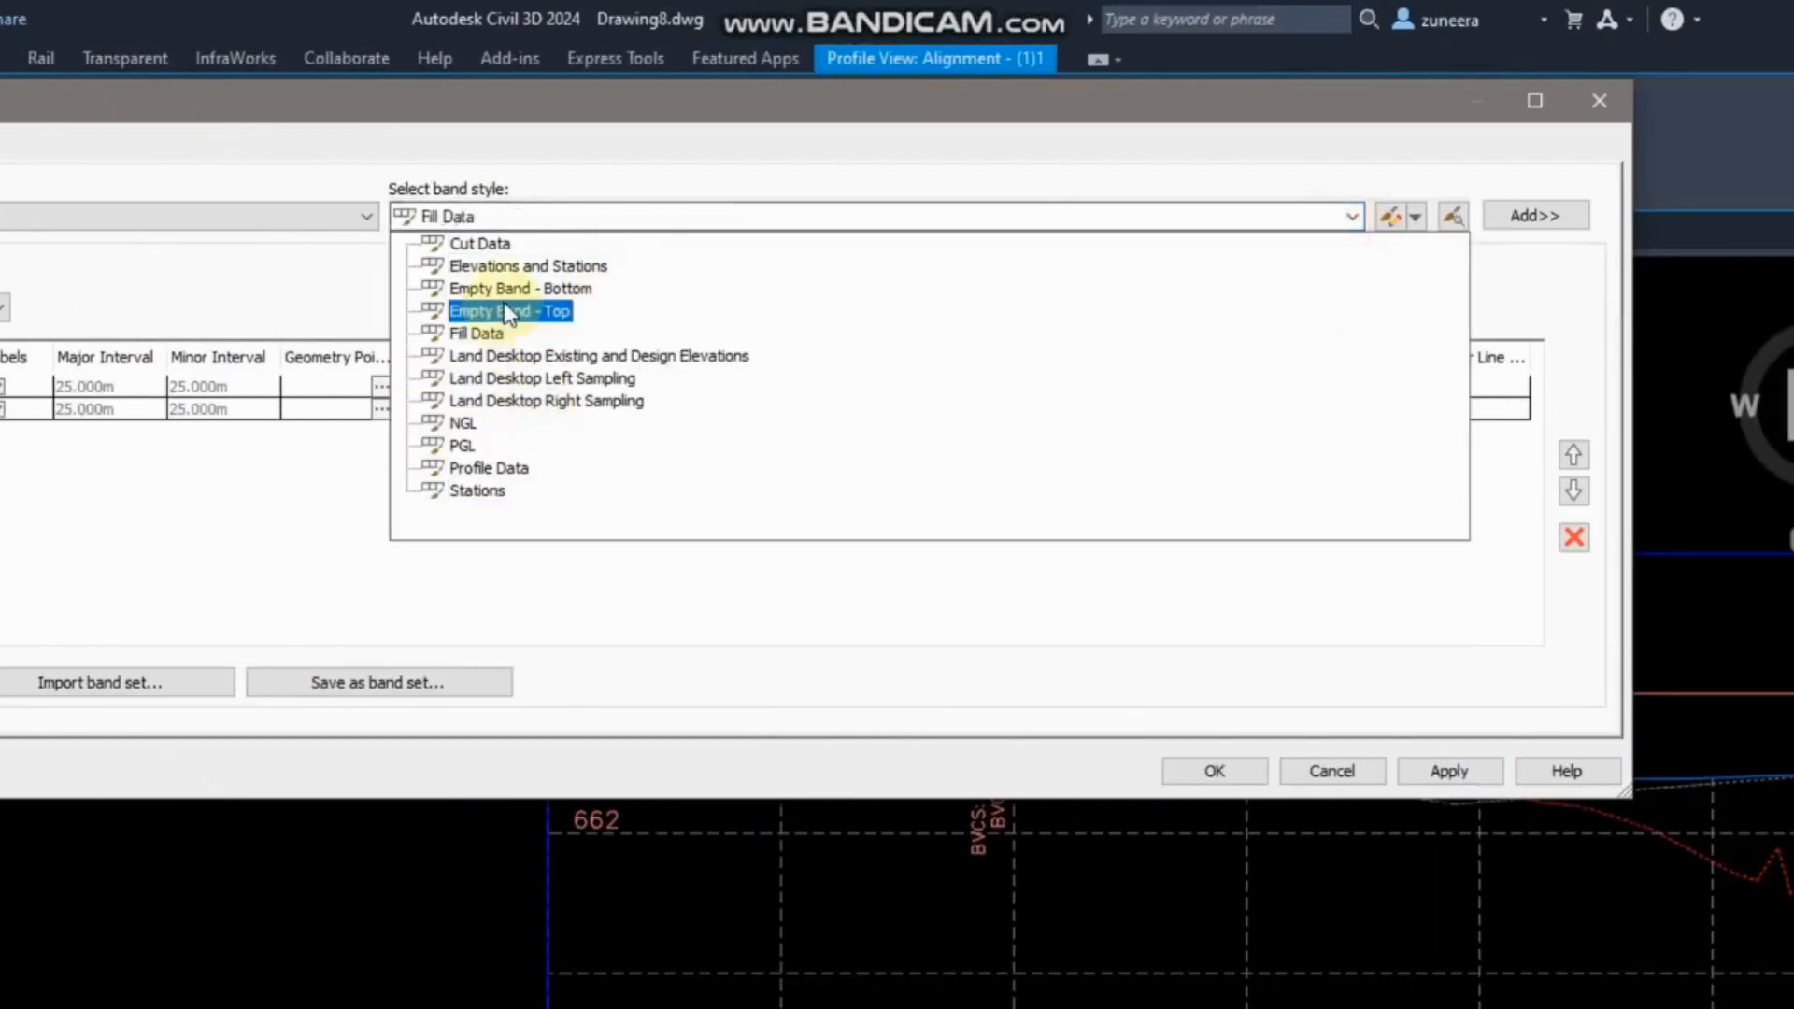
pyautogui.click(479, 243)
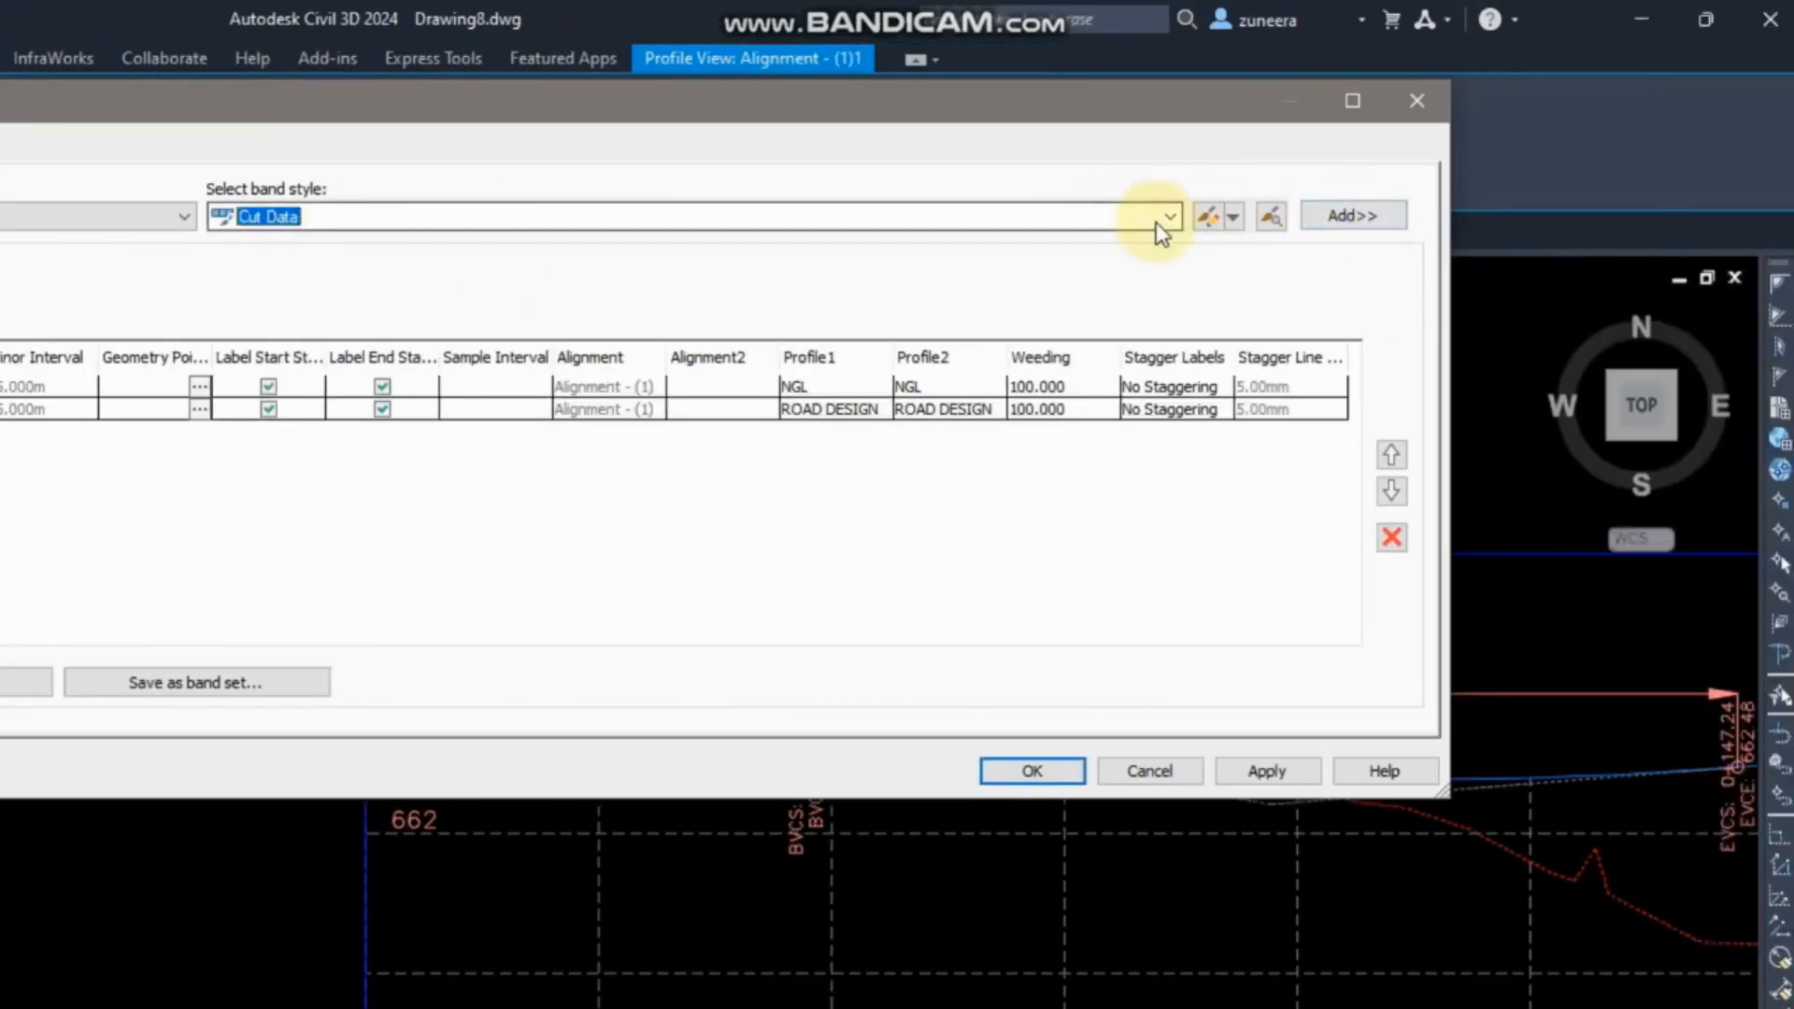
pyautogui.click(1169, 217)
pyautogui.click(348, 265)
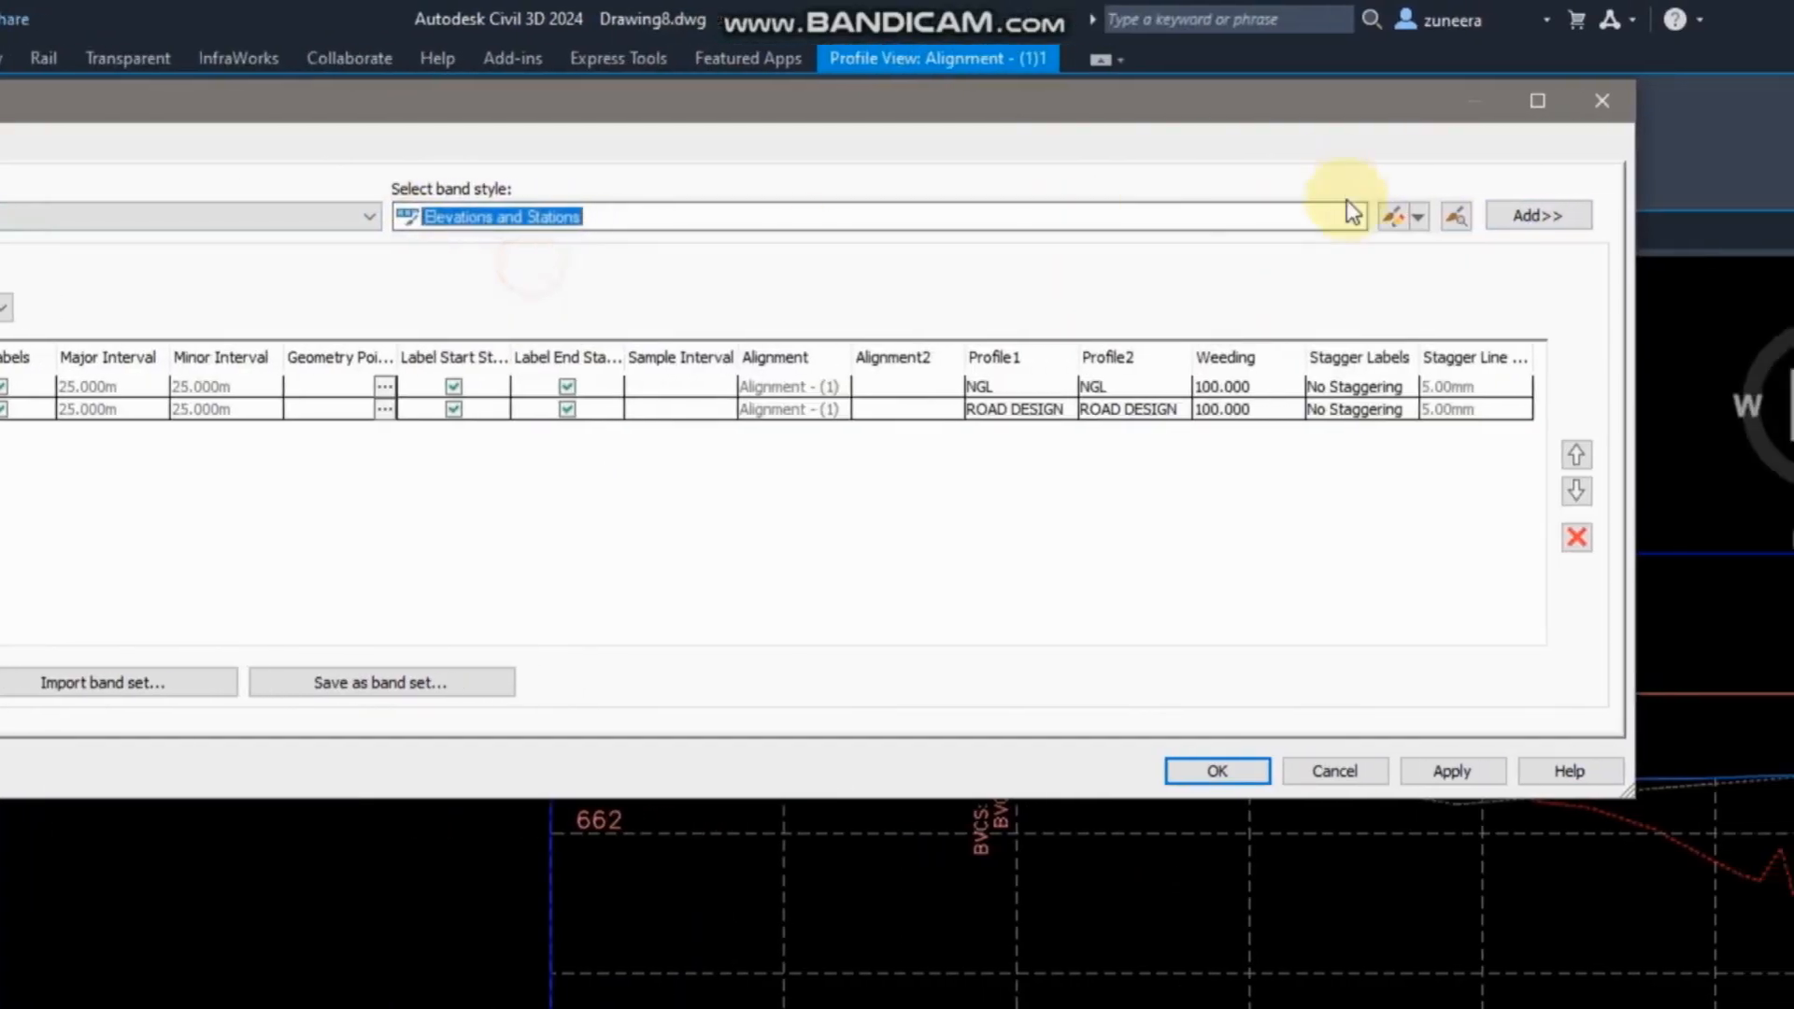
pyautogui.click(1538, 215)
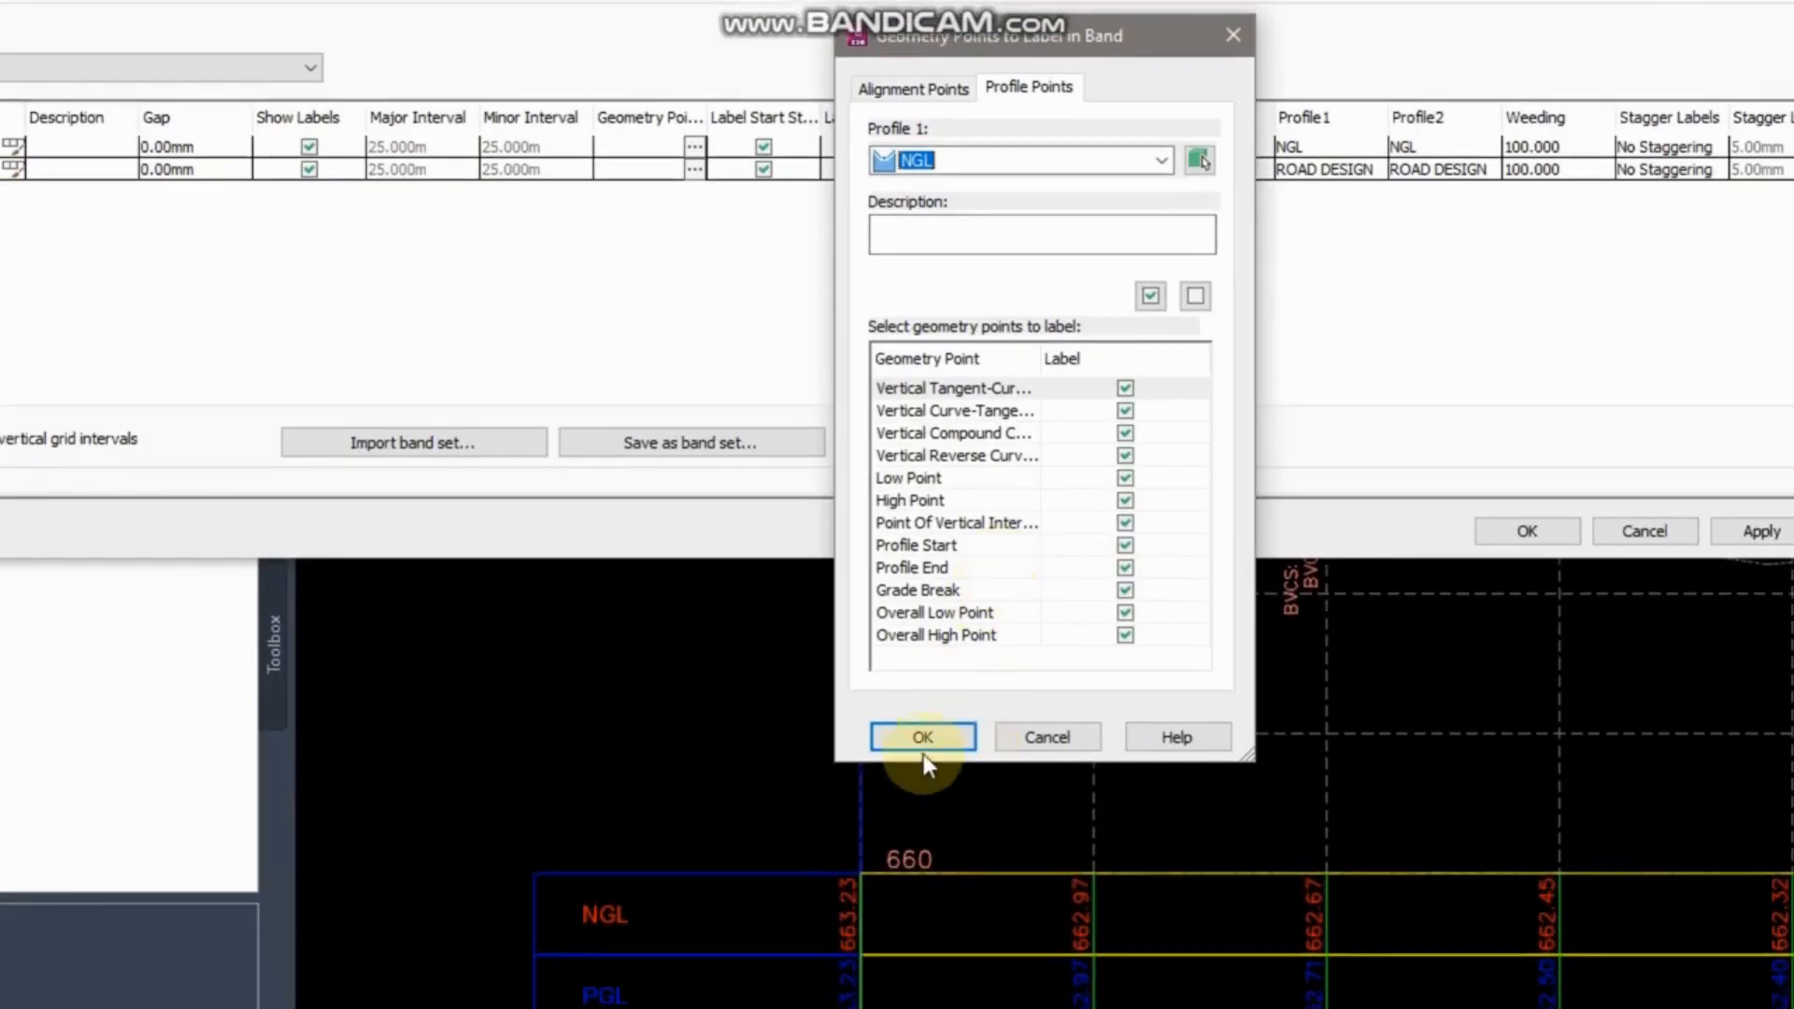
pyautogui.click(922, 745)
# Change the style of the third band from Elevations and Stations to PGL.
pyautogui.click(407, 351)
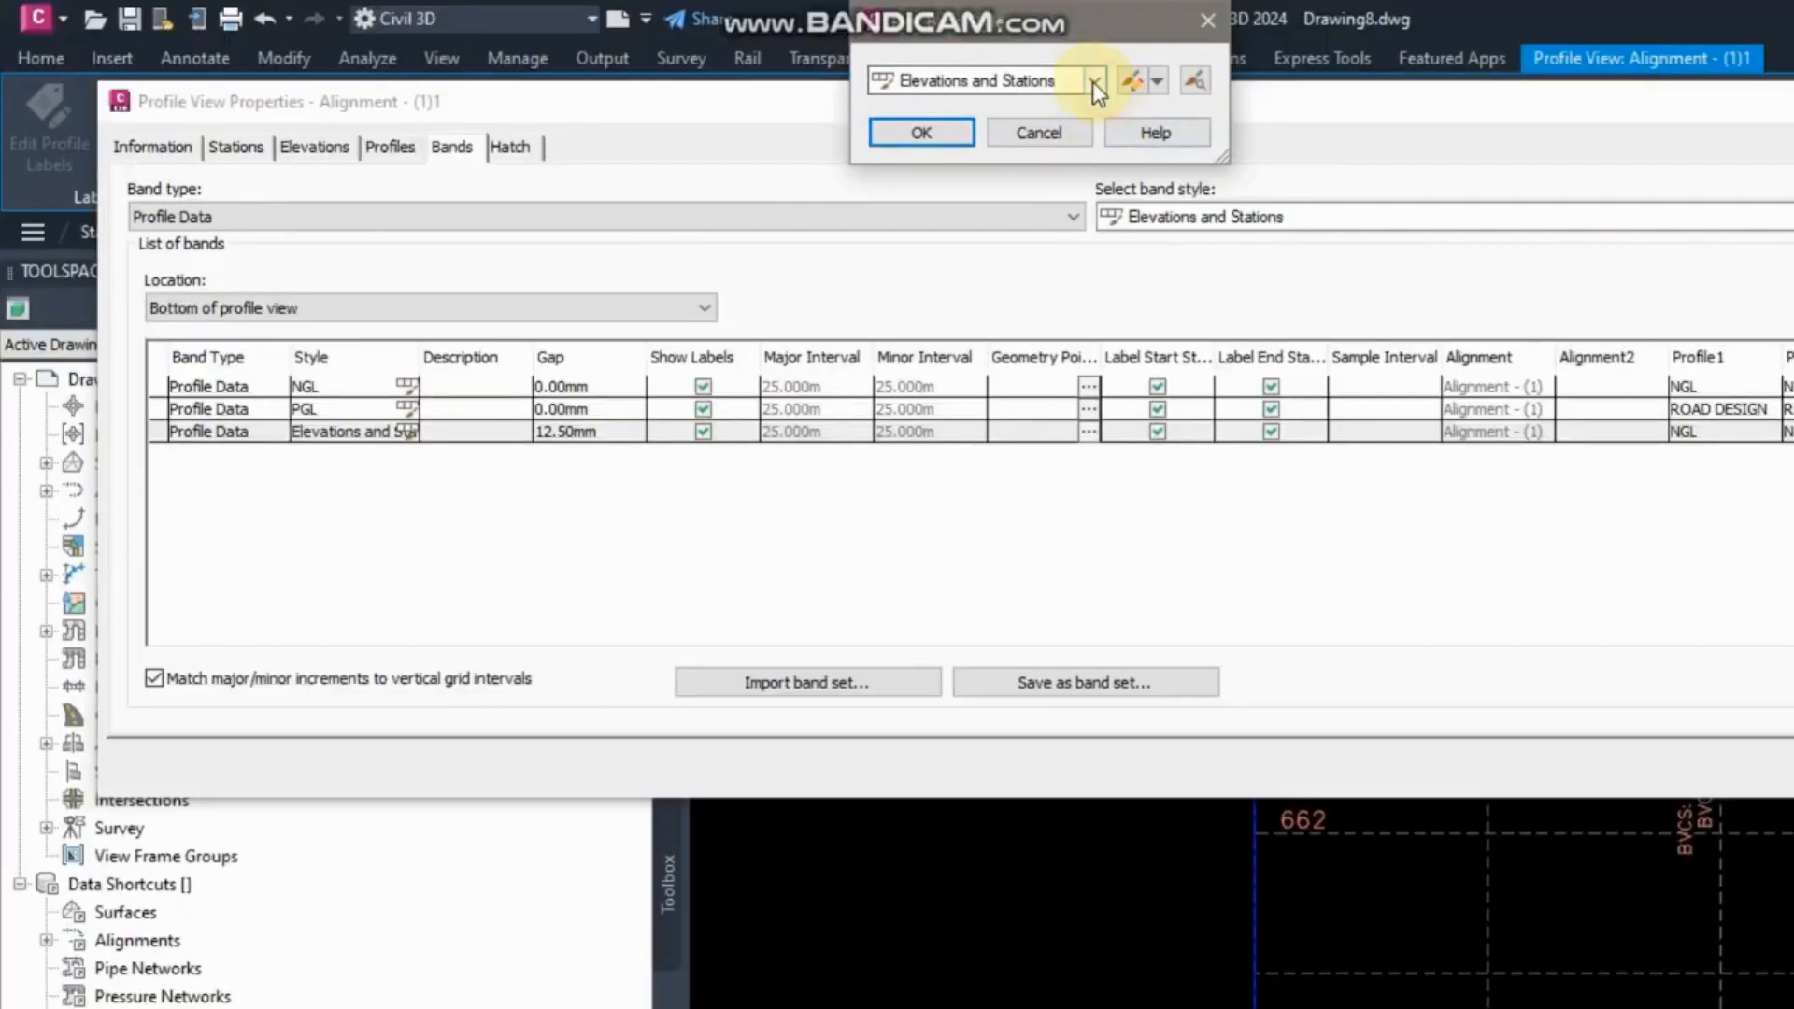
pyautogui.click(1095, 83)
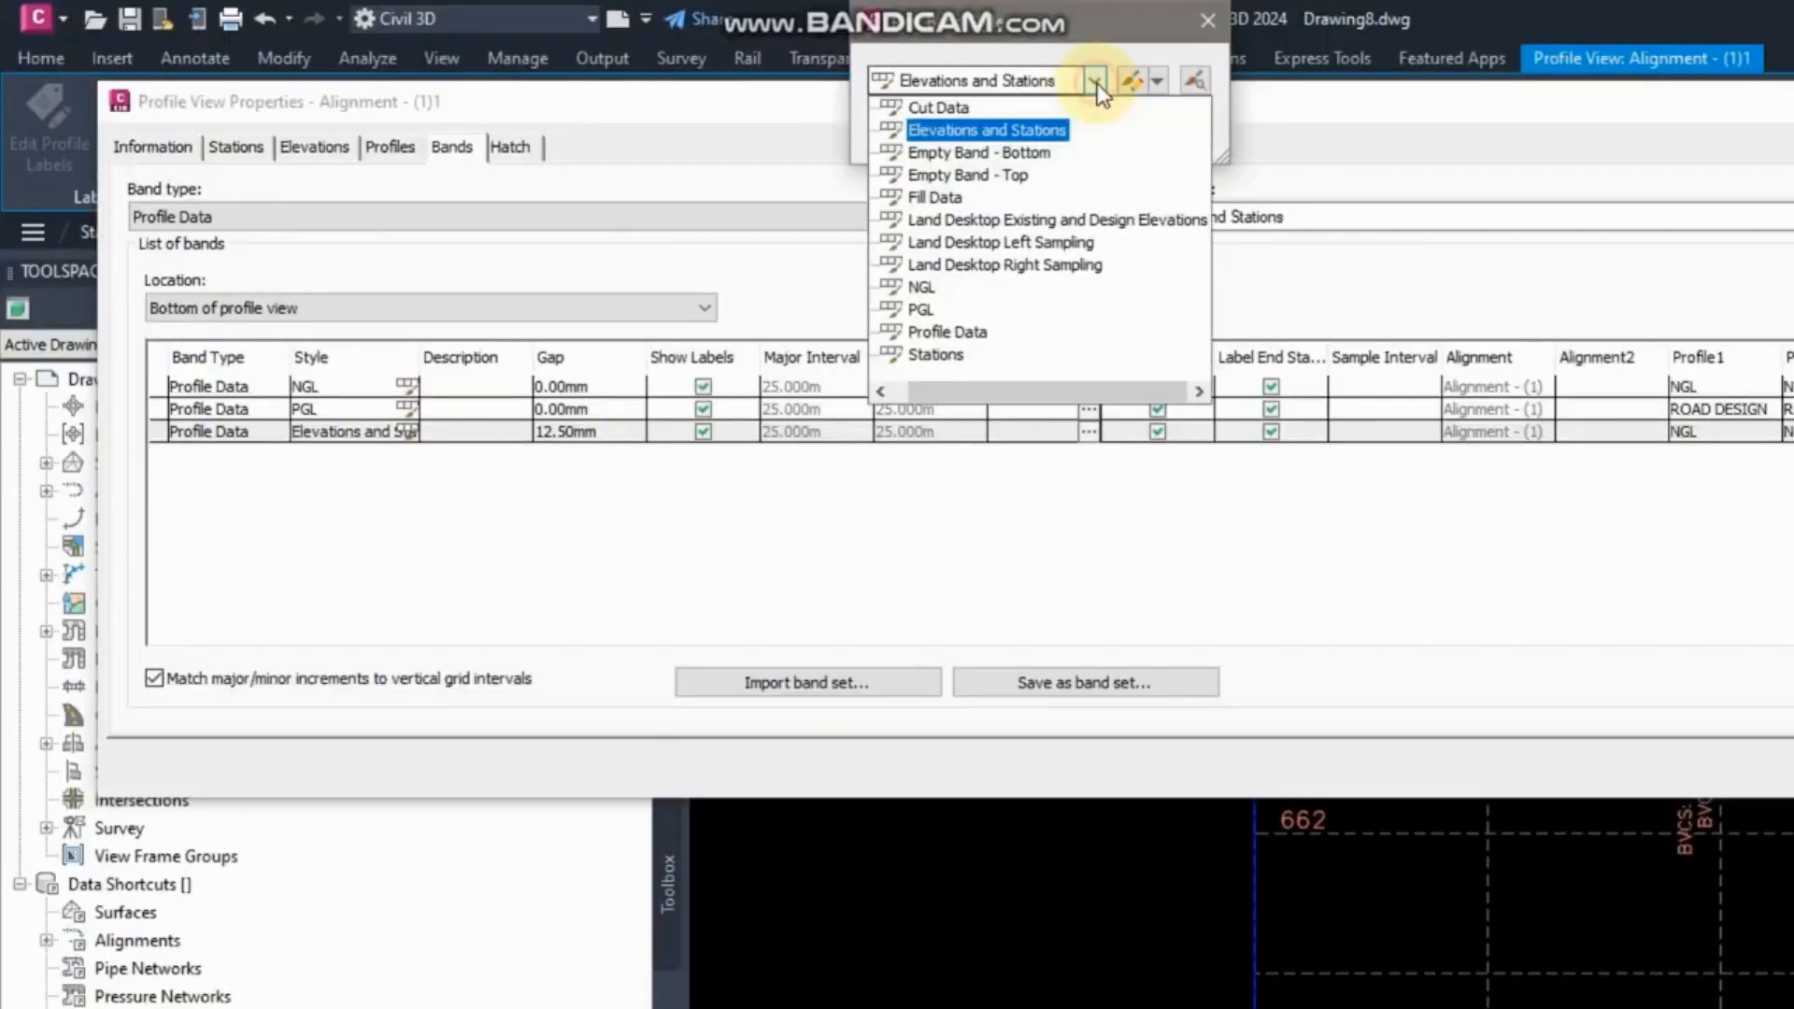
pyautogui.click(922, 310)
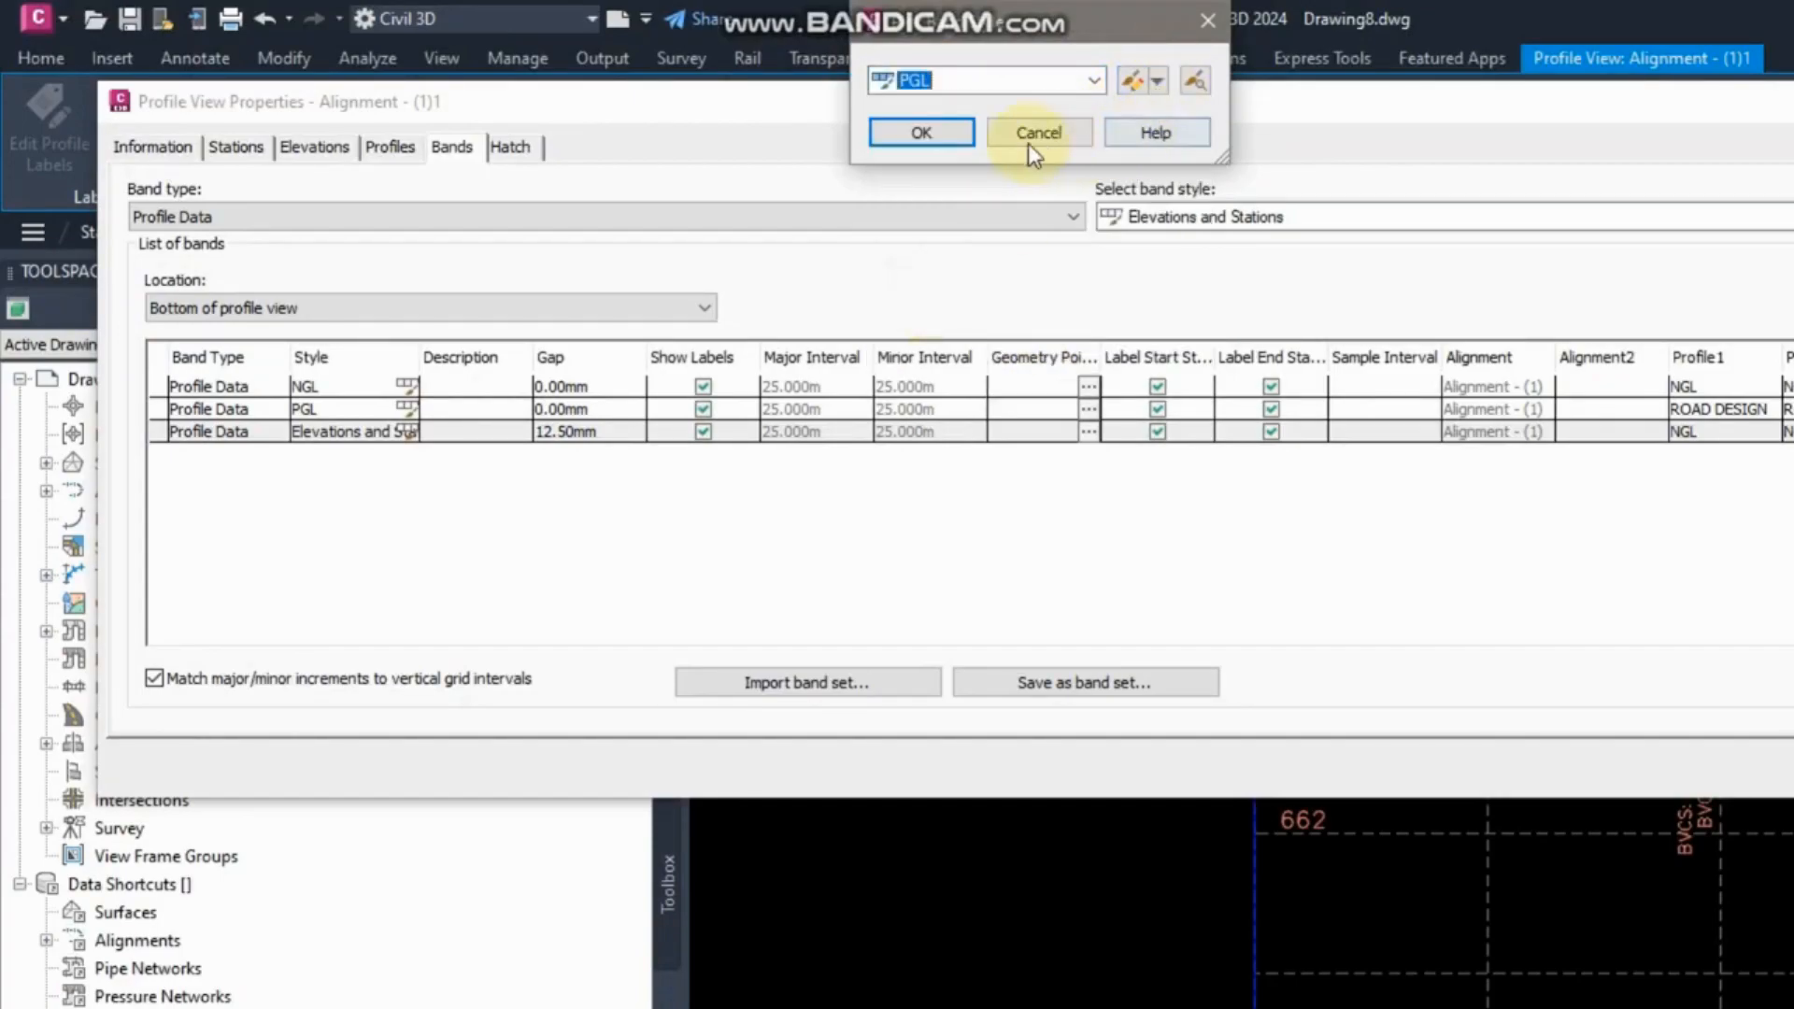
pyautogui.click(952, 138)
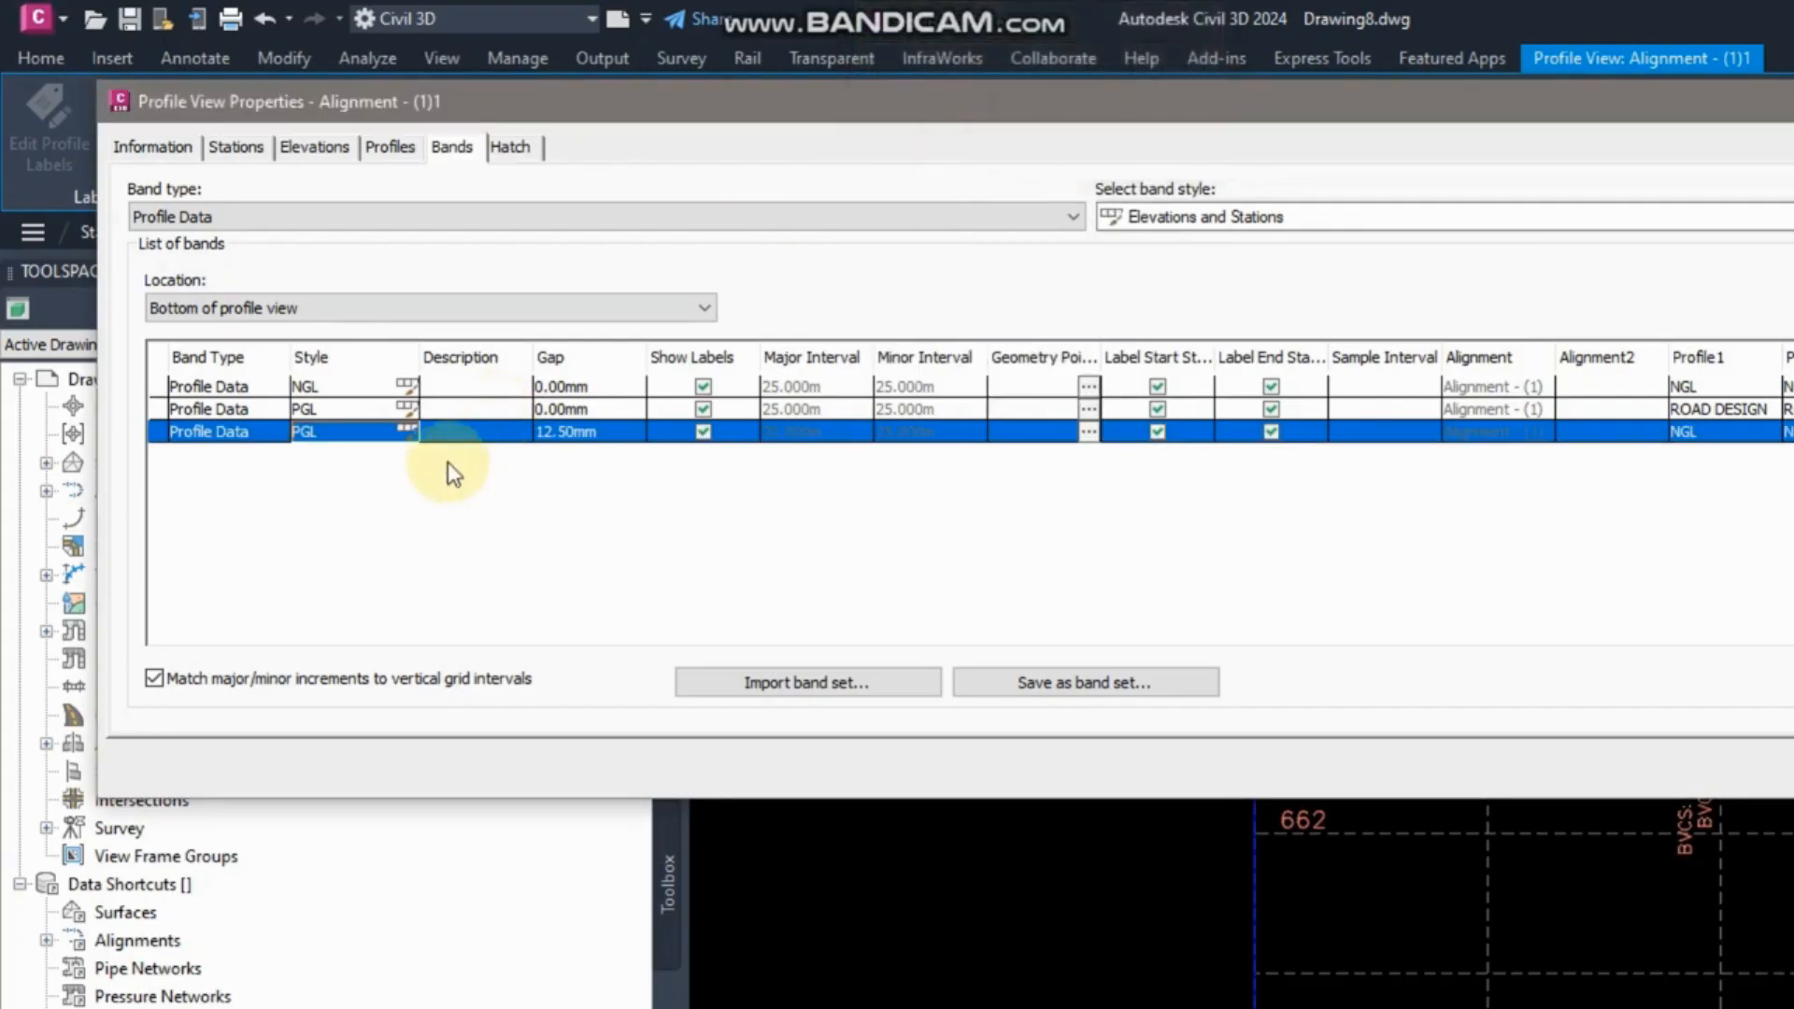
# Create a copy of the PGL band style for the third band and name it station.
pyautogui.click(409, 429)
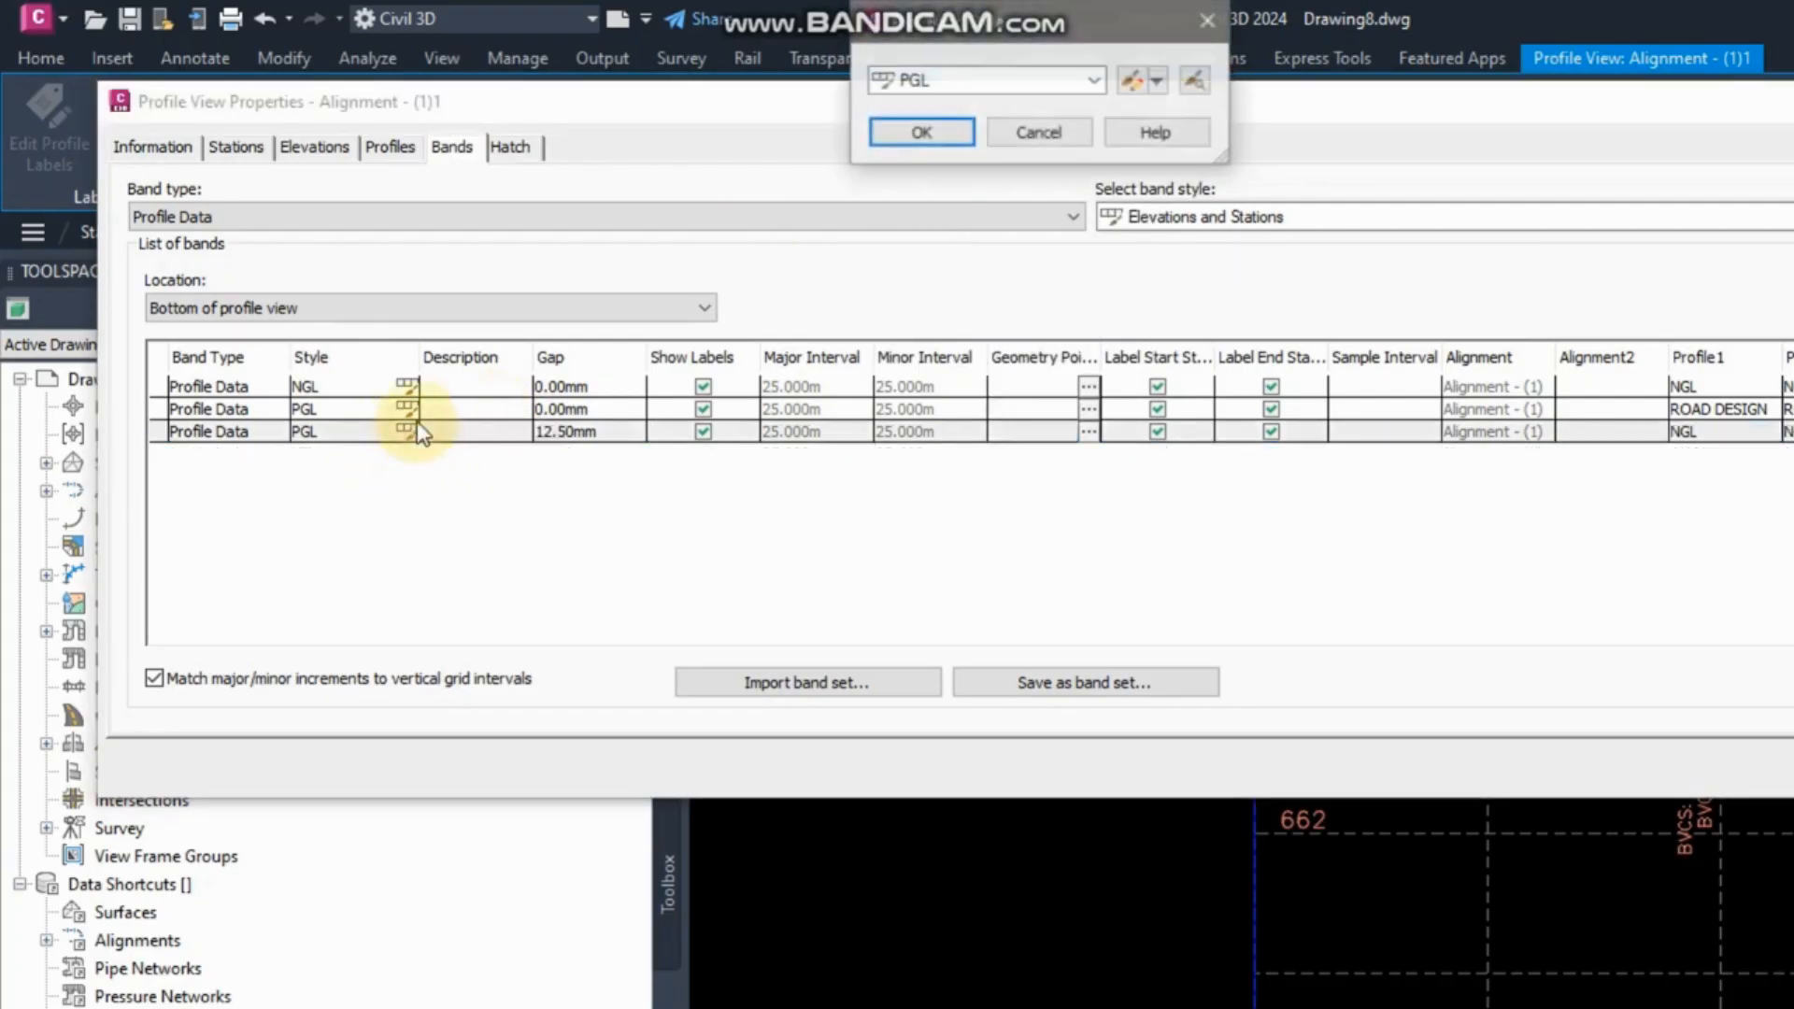
pyautogui.click(1160, 81)
pyautogui.click(1181, 141)
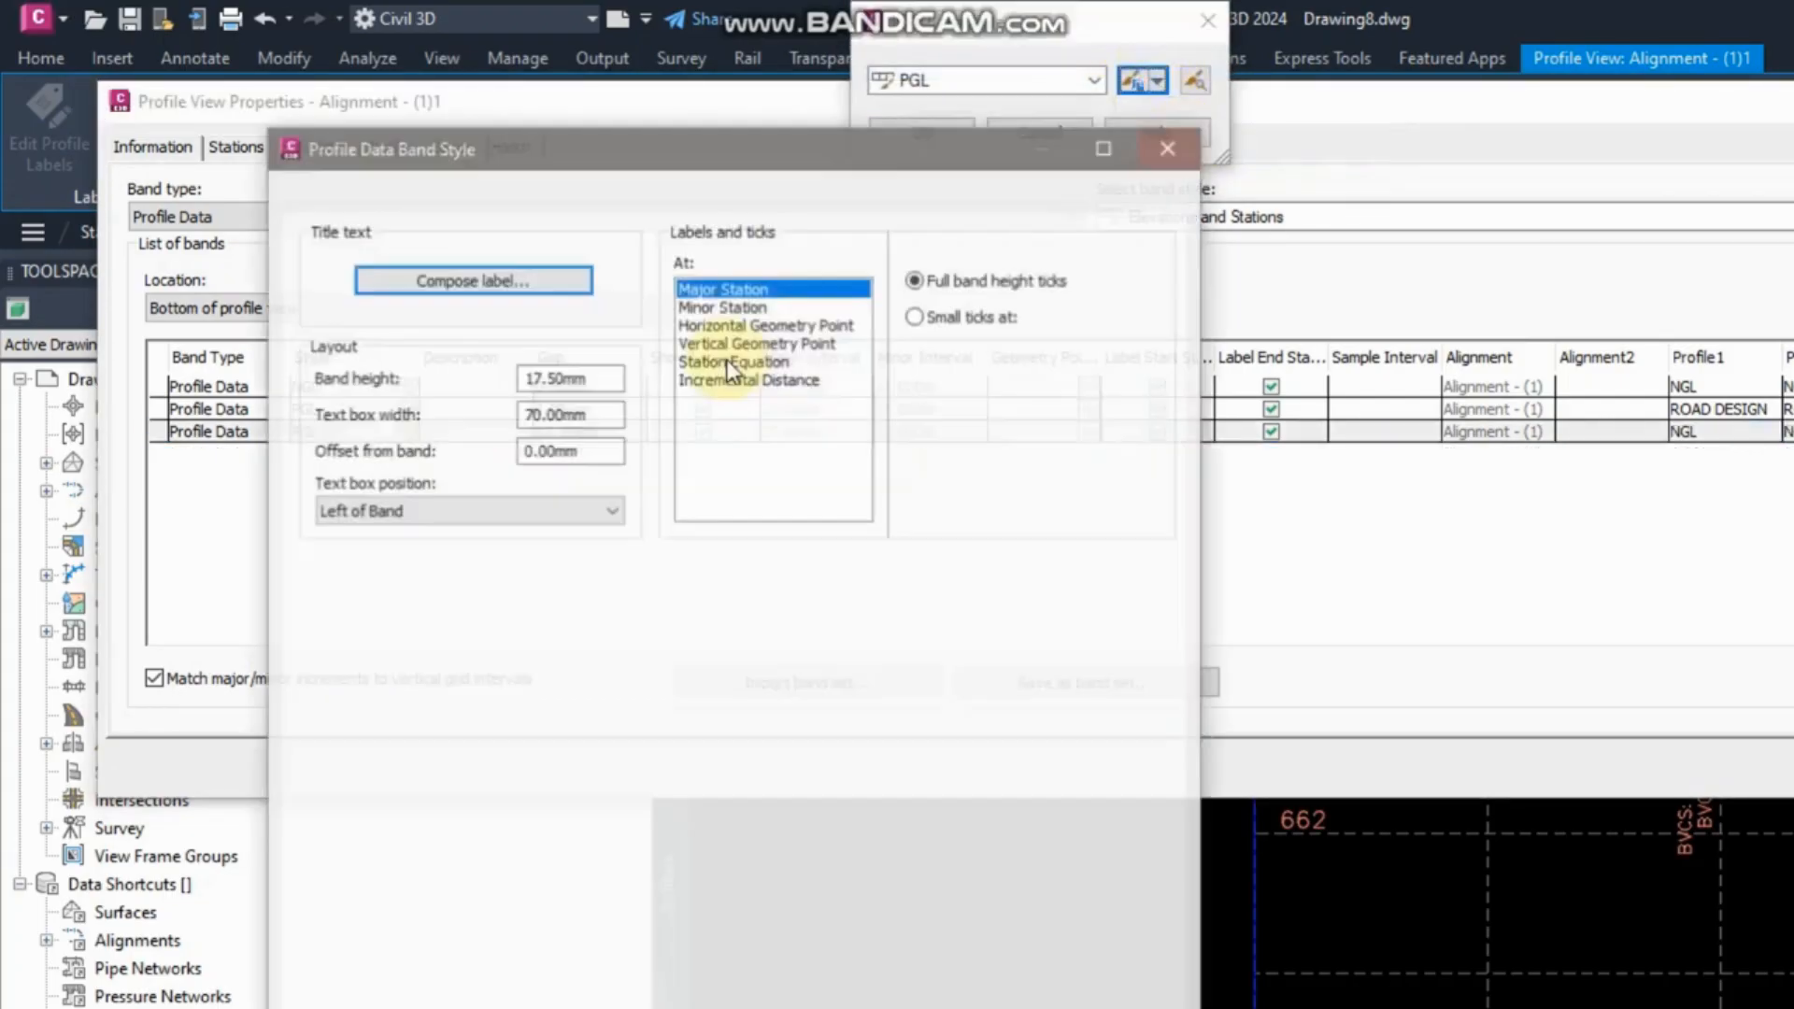
pyautogui.click(317, 193)
pyautogui.moveTo(401, 260); pyautogui.dragTo(301, 260)
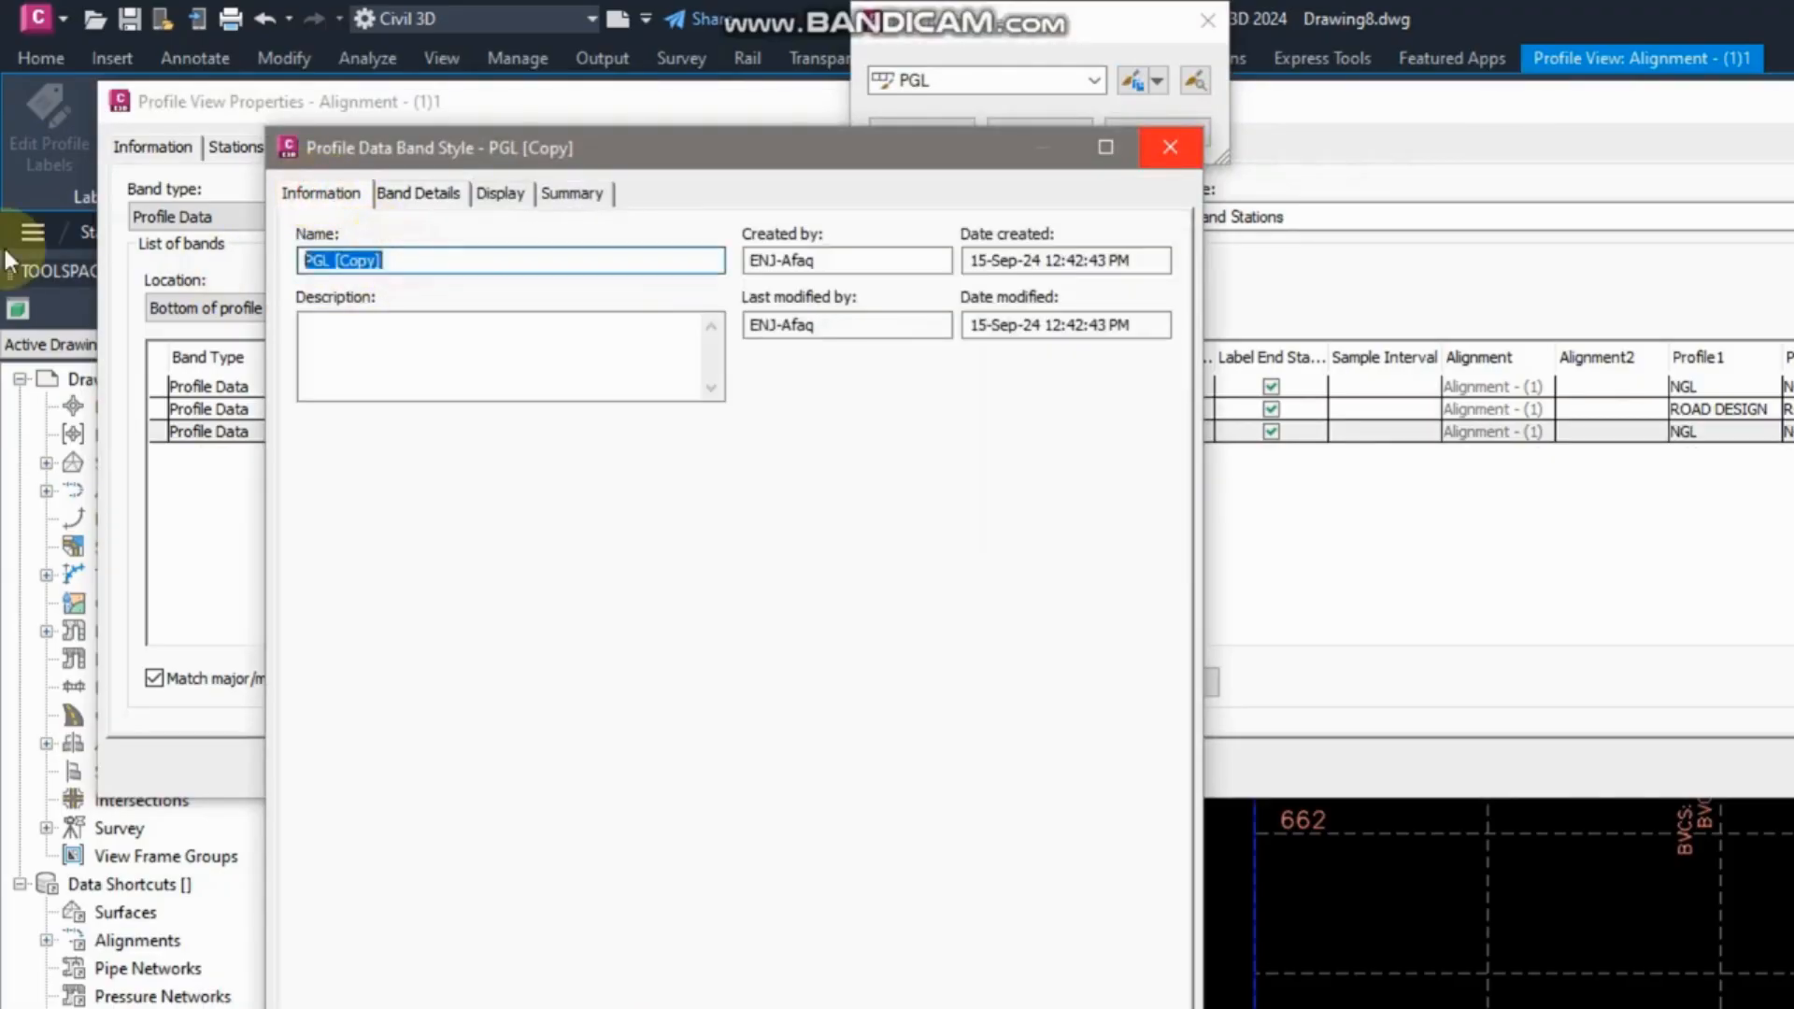
pyautogui.write('statio')
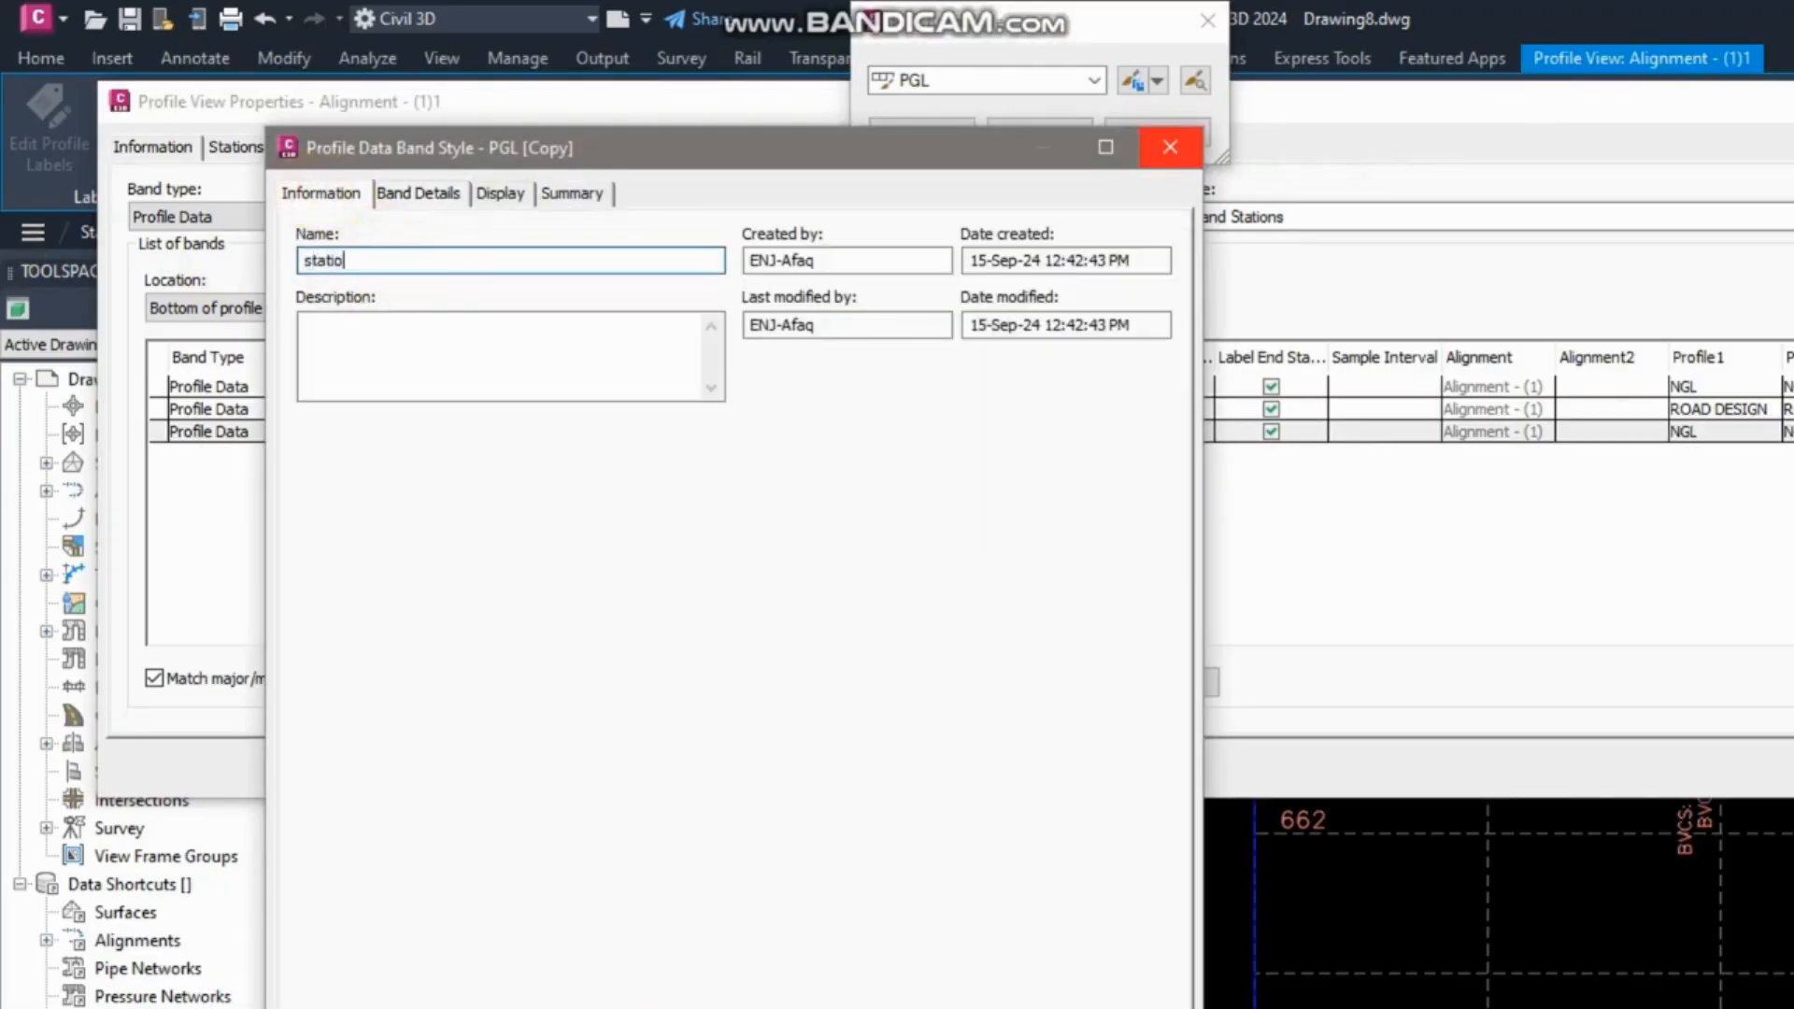
pyautogui.write('n')
# Replace the band title label's text in the station band style with STATION.
pyautogui.click(417, 193)
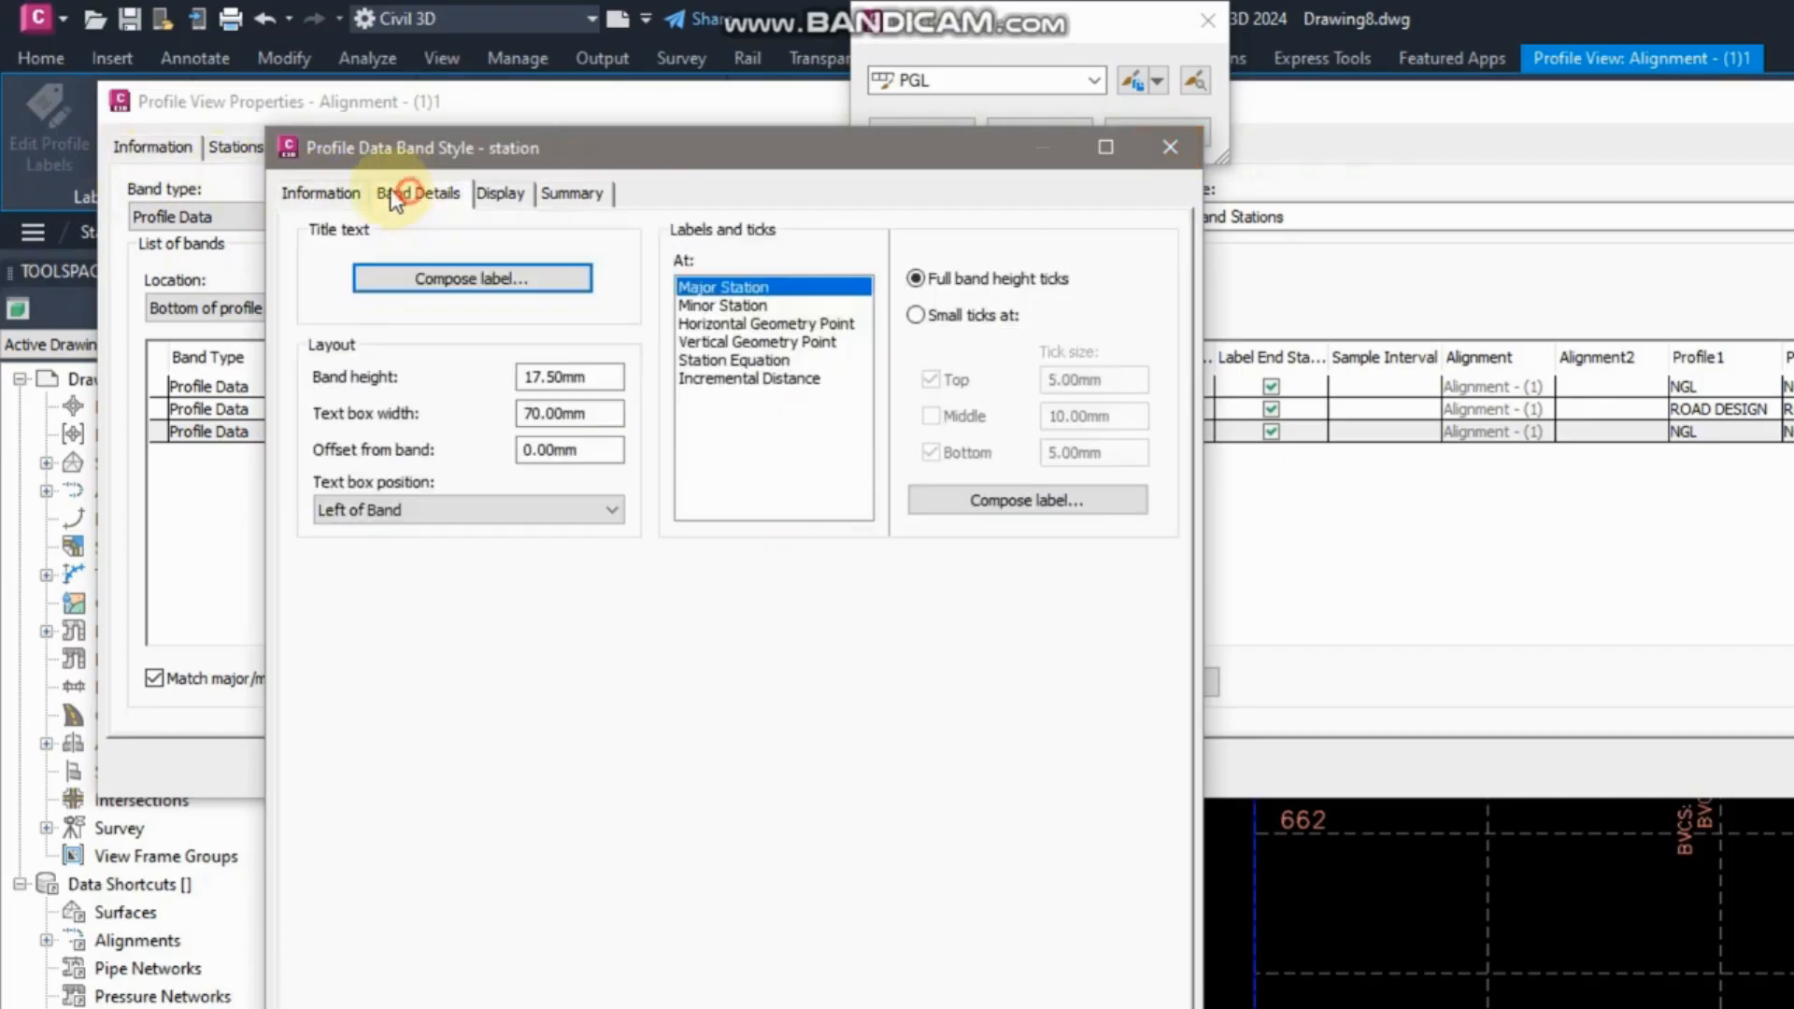
pyautogui.click(464, 292)
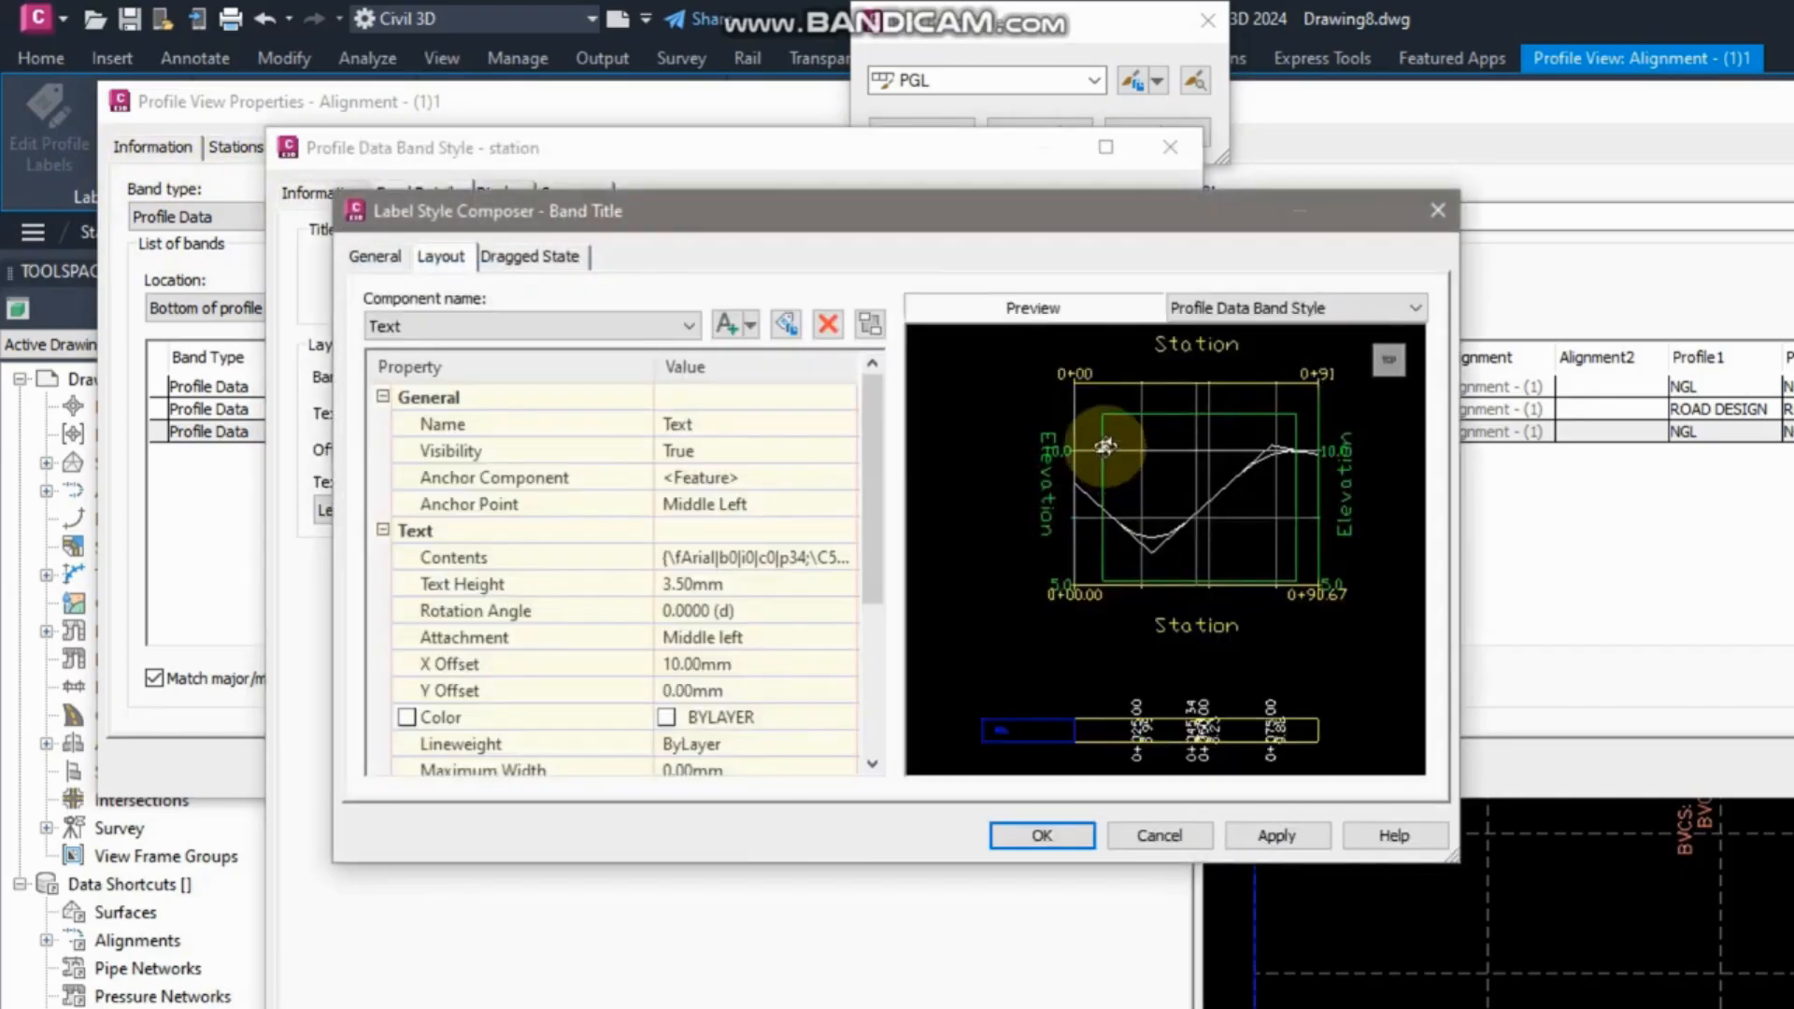
pyautogui.click(727, 556)
pyautogui.click(838, 553)
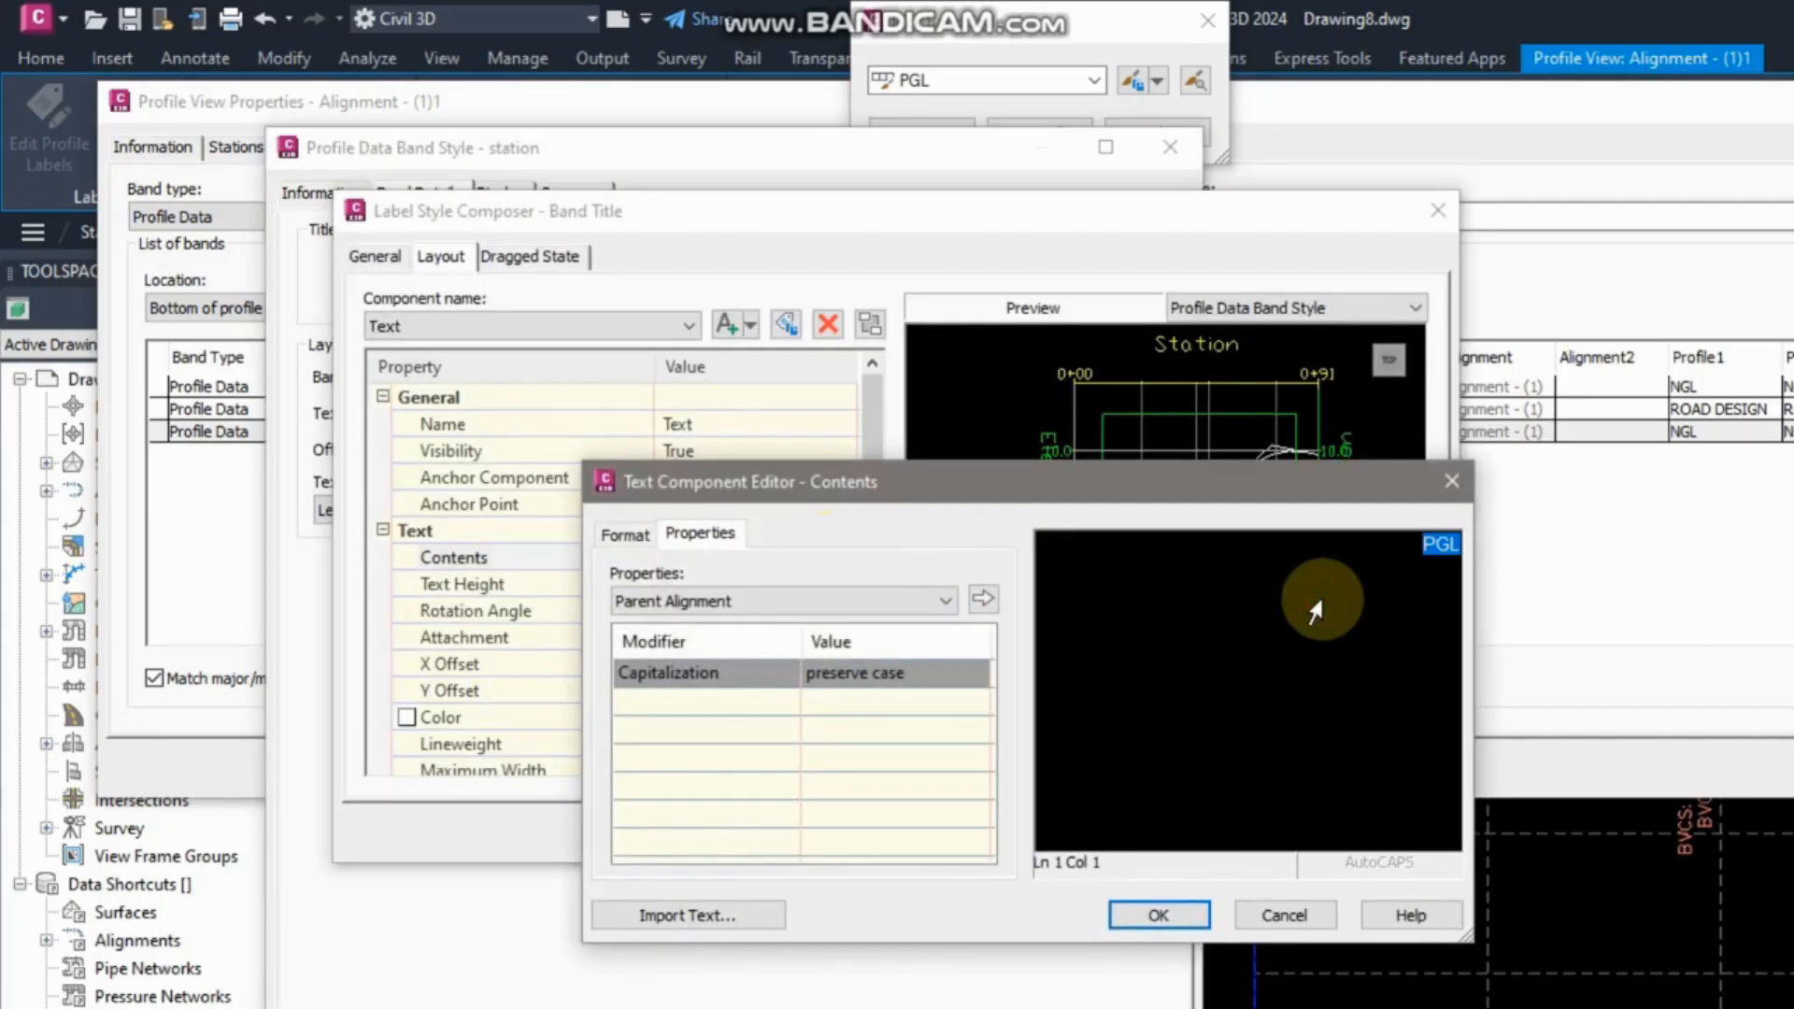
pyautogui.write('STATION')
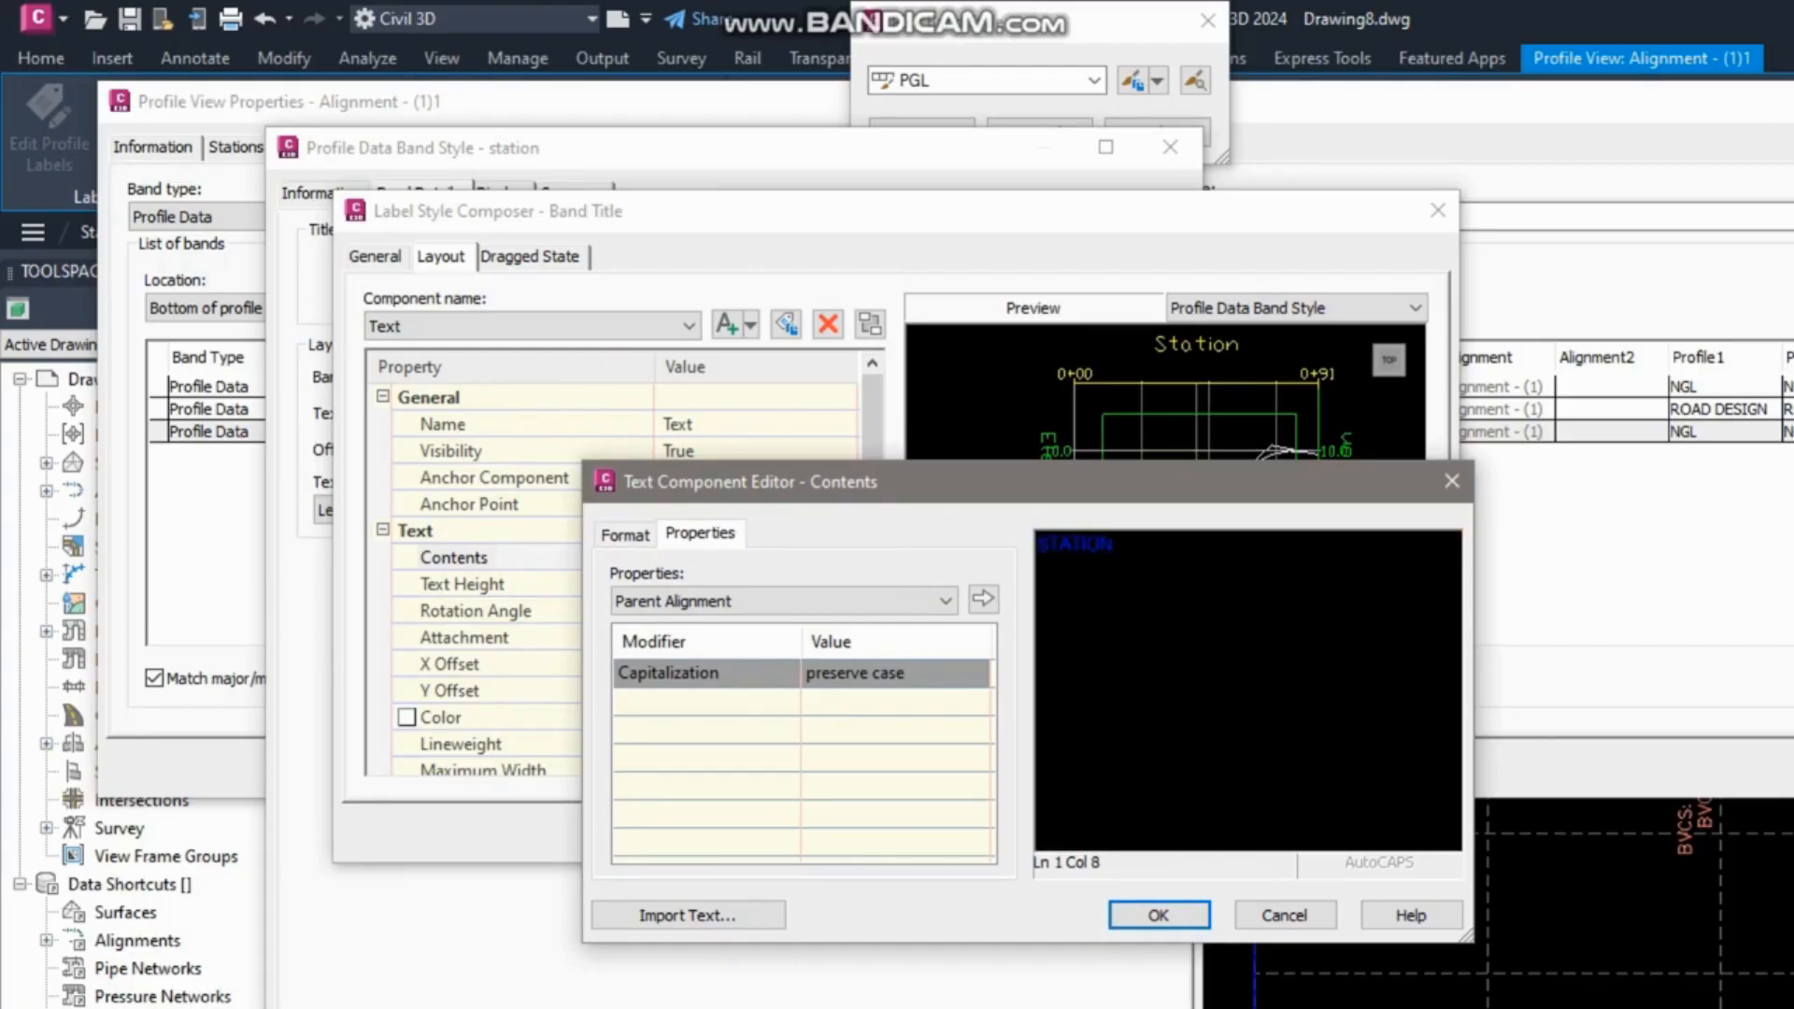
# Set the colour of the STATION title text to White and accept the title label.
pyautogui.moveTo(1312, 581); pyautogui.dragTo(962, 543)
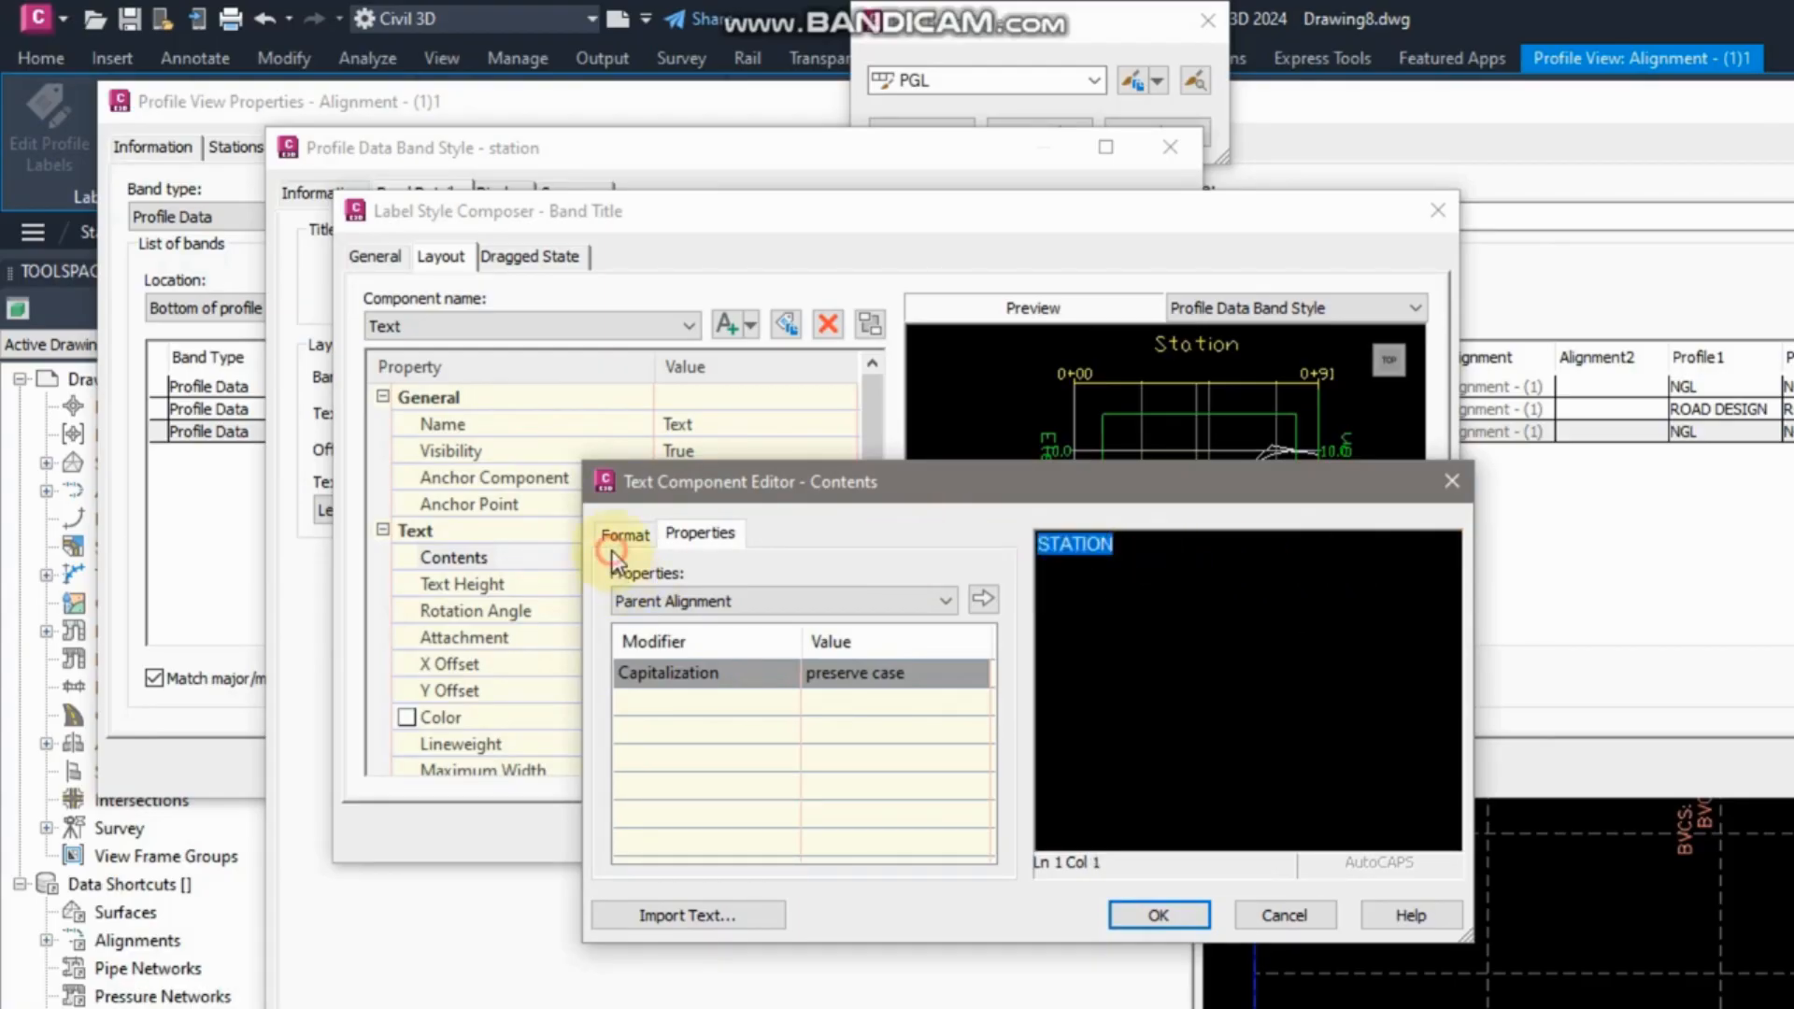
pyautogui.click(617, 540)
pyautogui.click(665, 771)
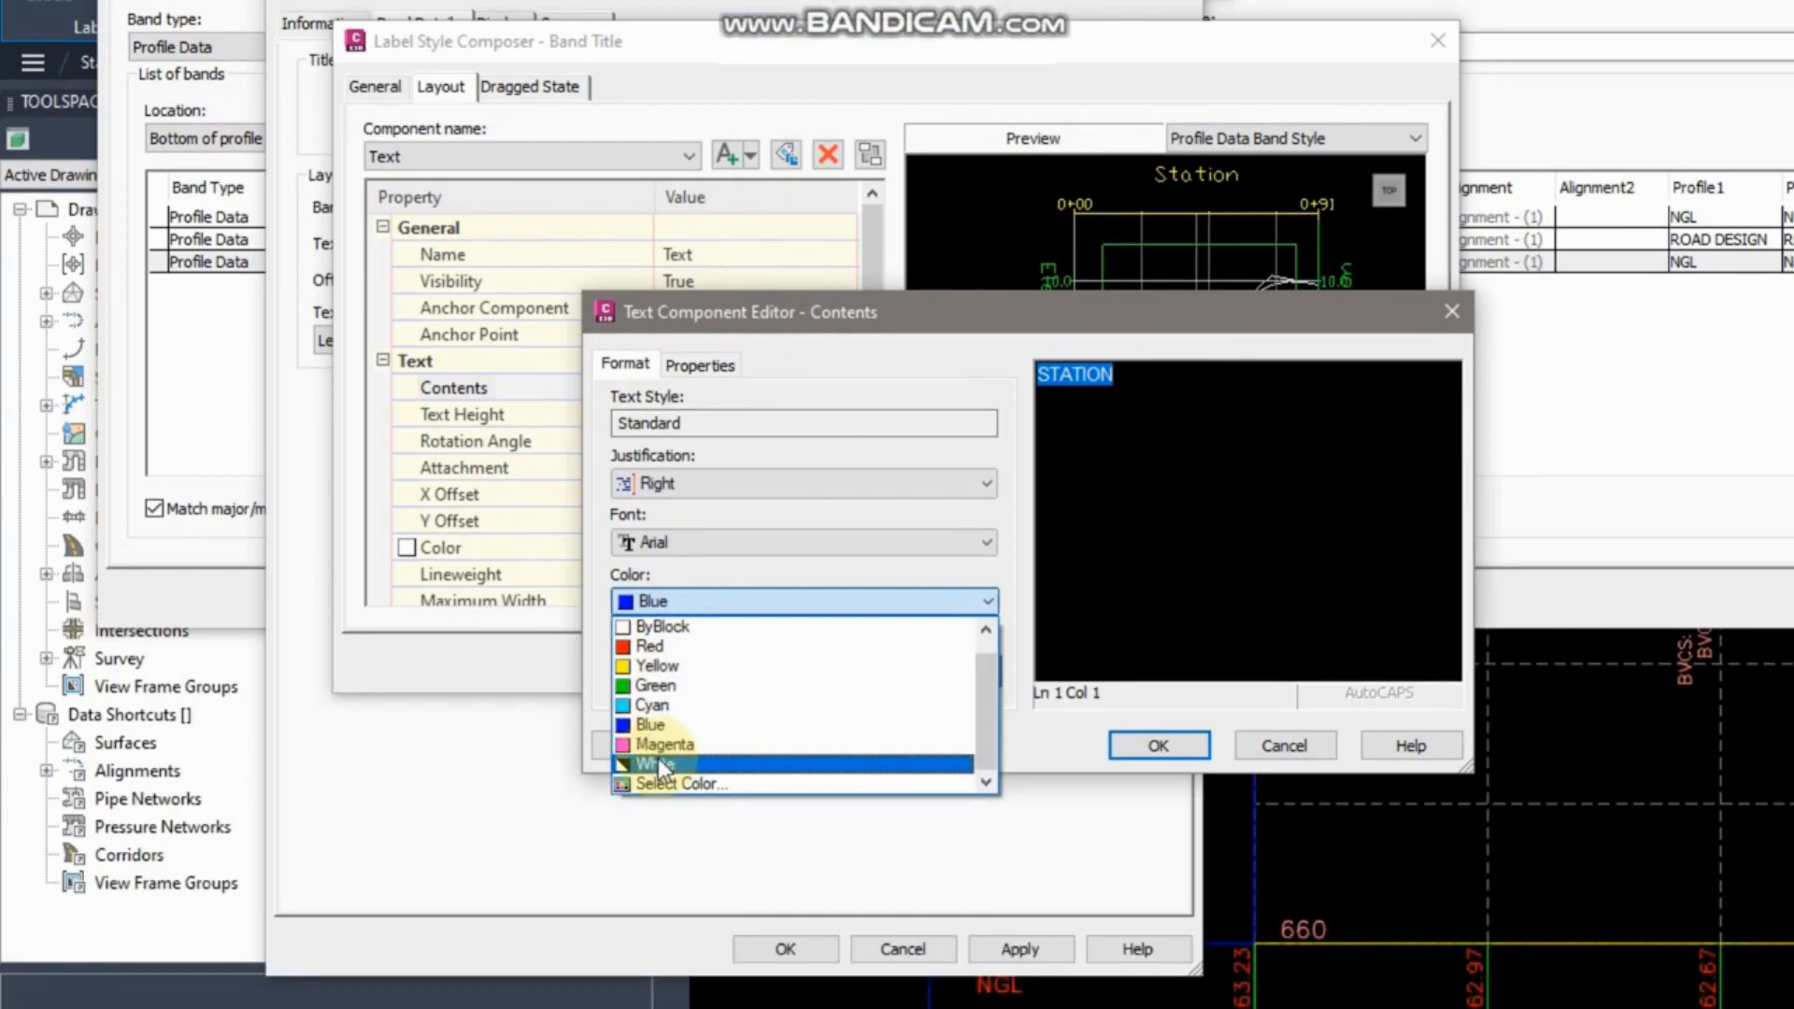
pyautogui.click(654, 898)
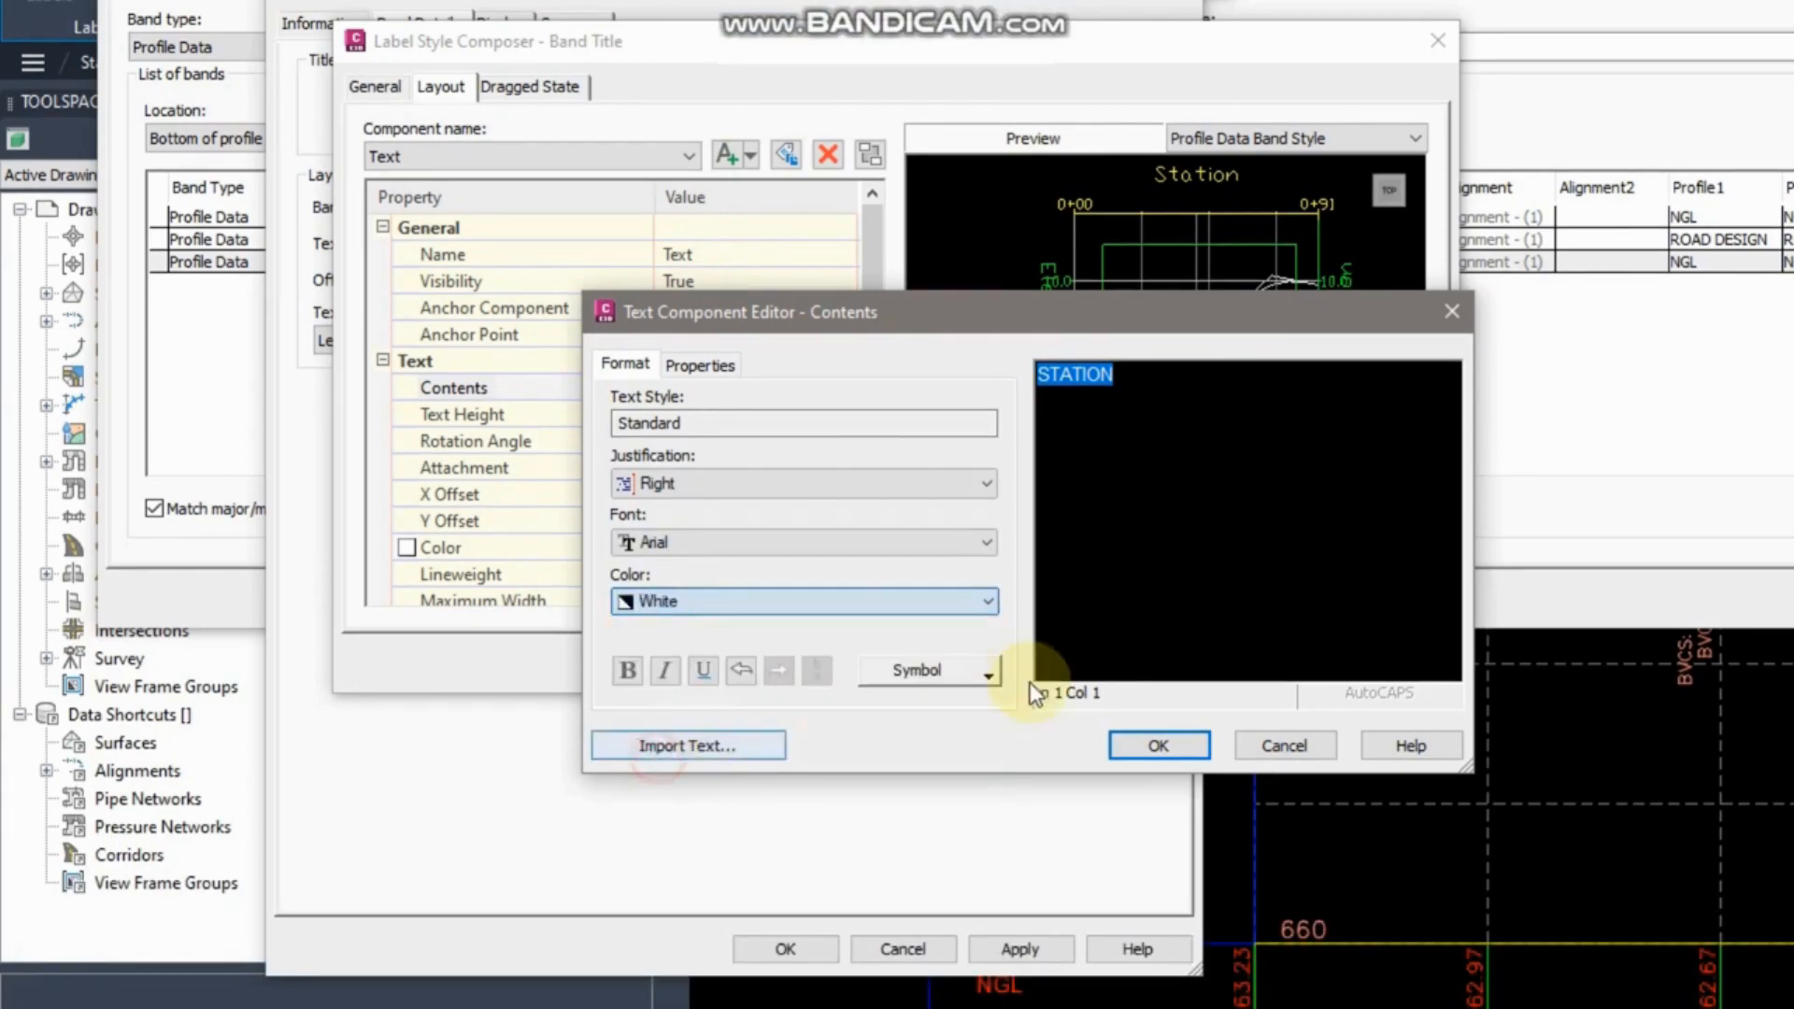
pyautogui.click(1170, 744)
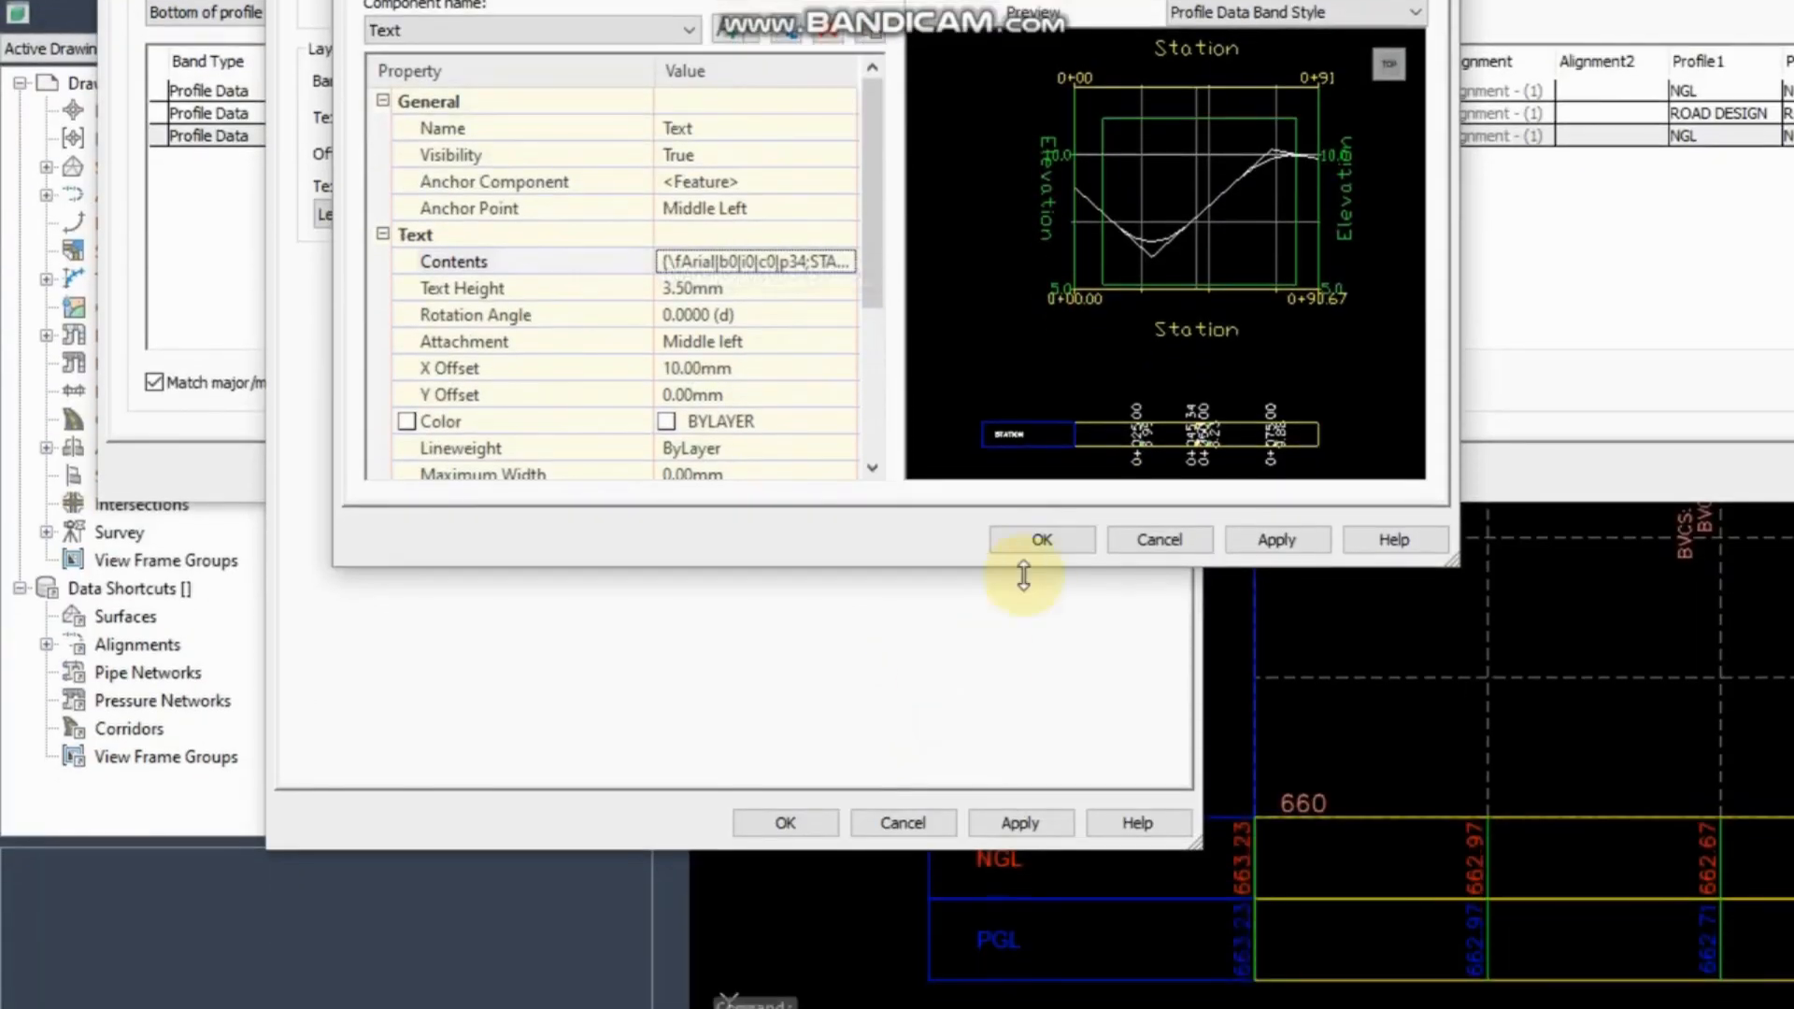
pyautogui.click(1041, 835)
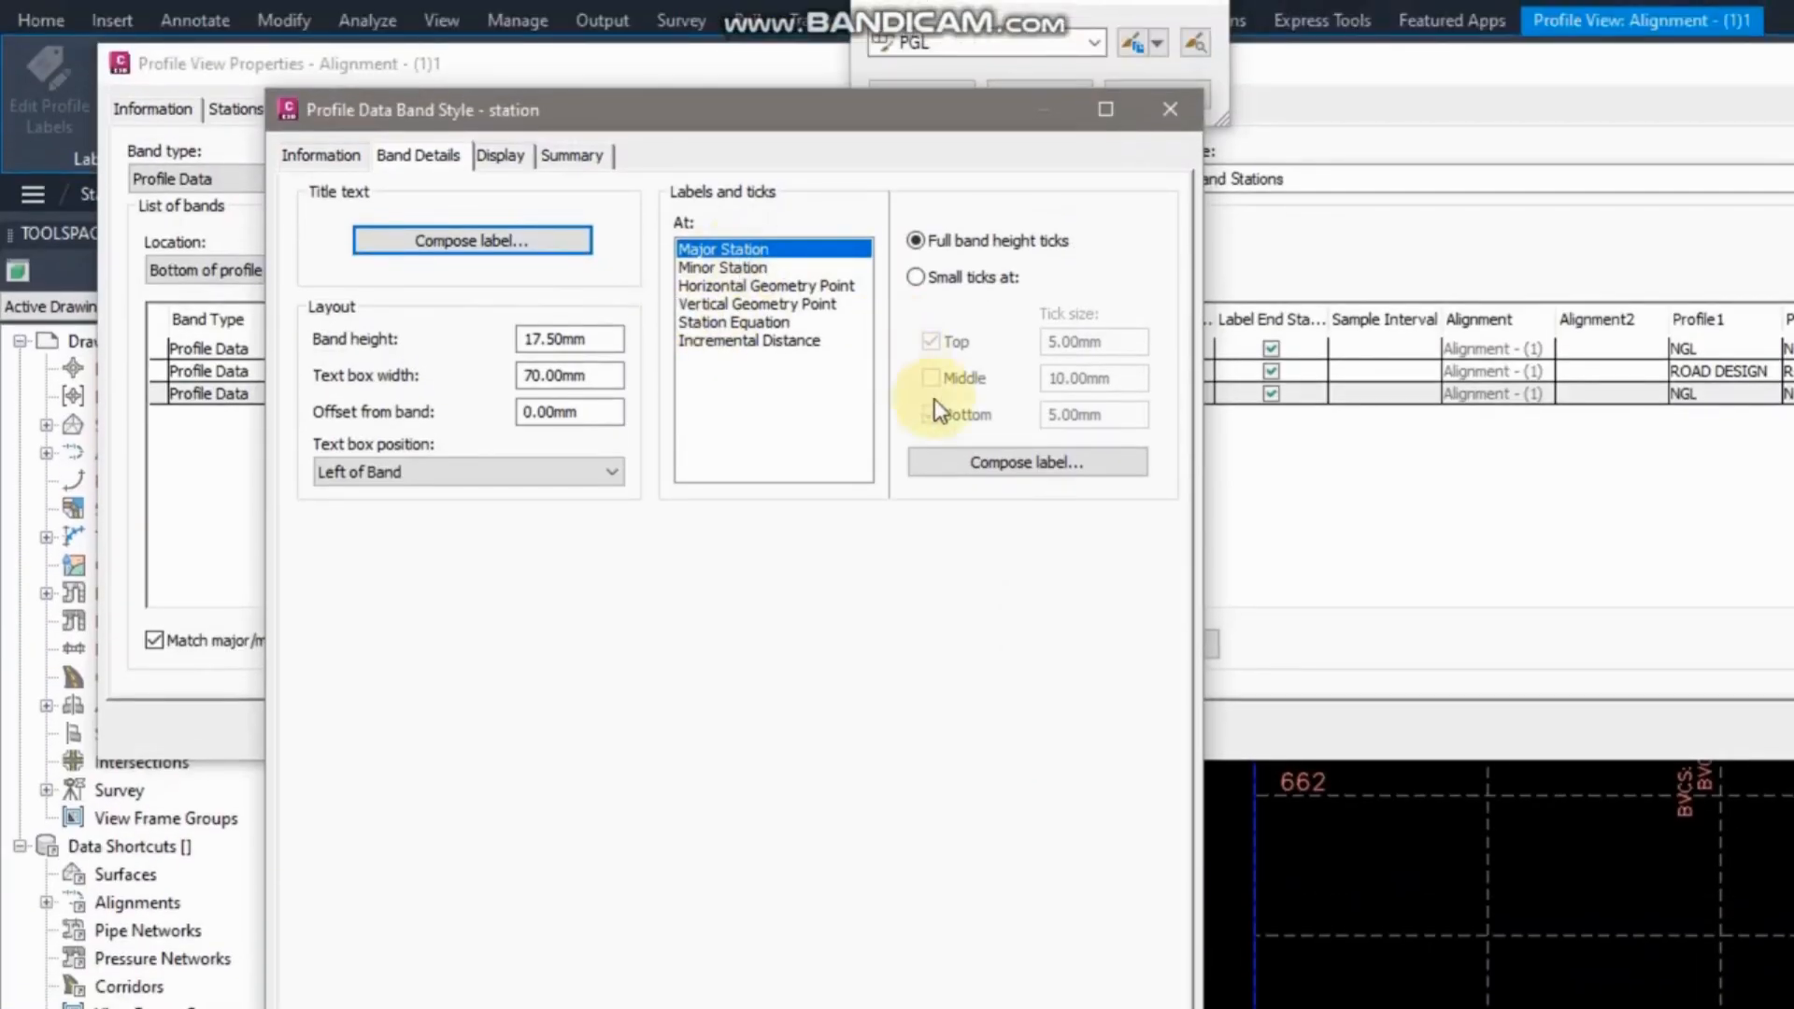
# Replace the Profile2 Elevation expression in the Major Station label's Profile1 Elevation component with the Station Value property.
pyautogui.click(966, 457)
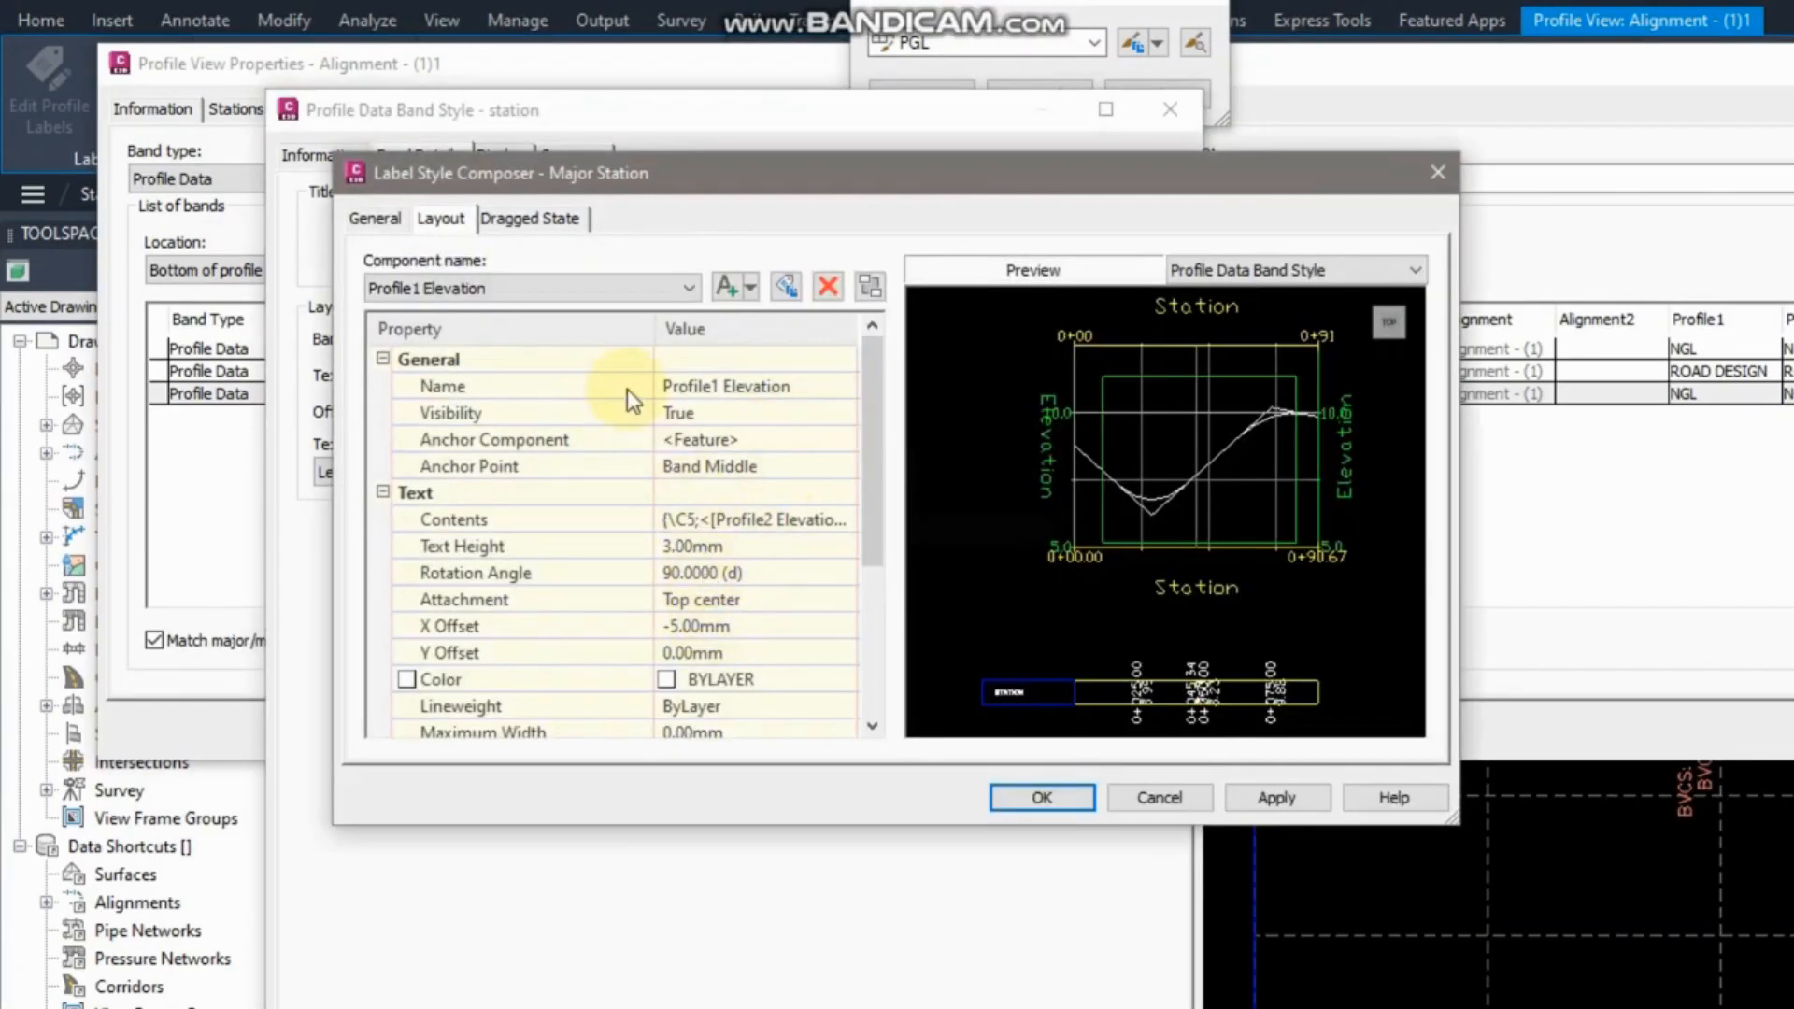
pyautogui.click(555, 282)
pyautogui.click(555, 282)
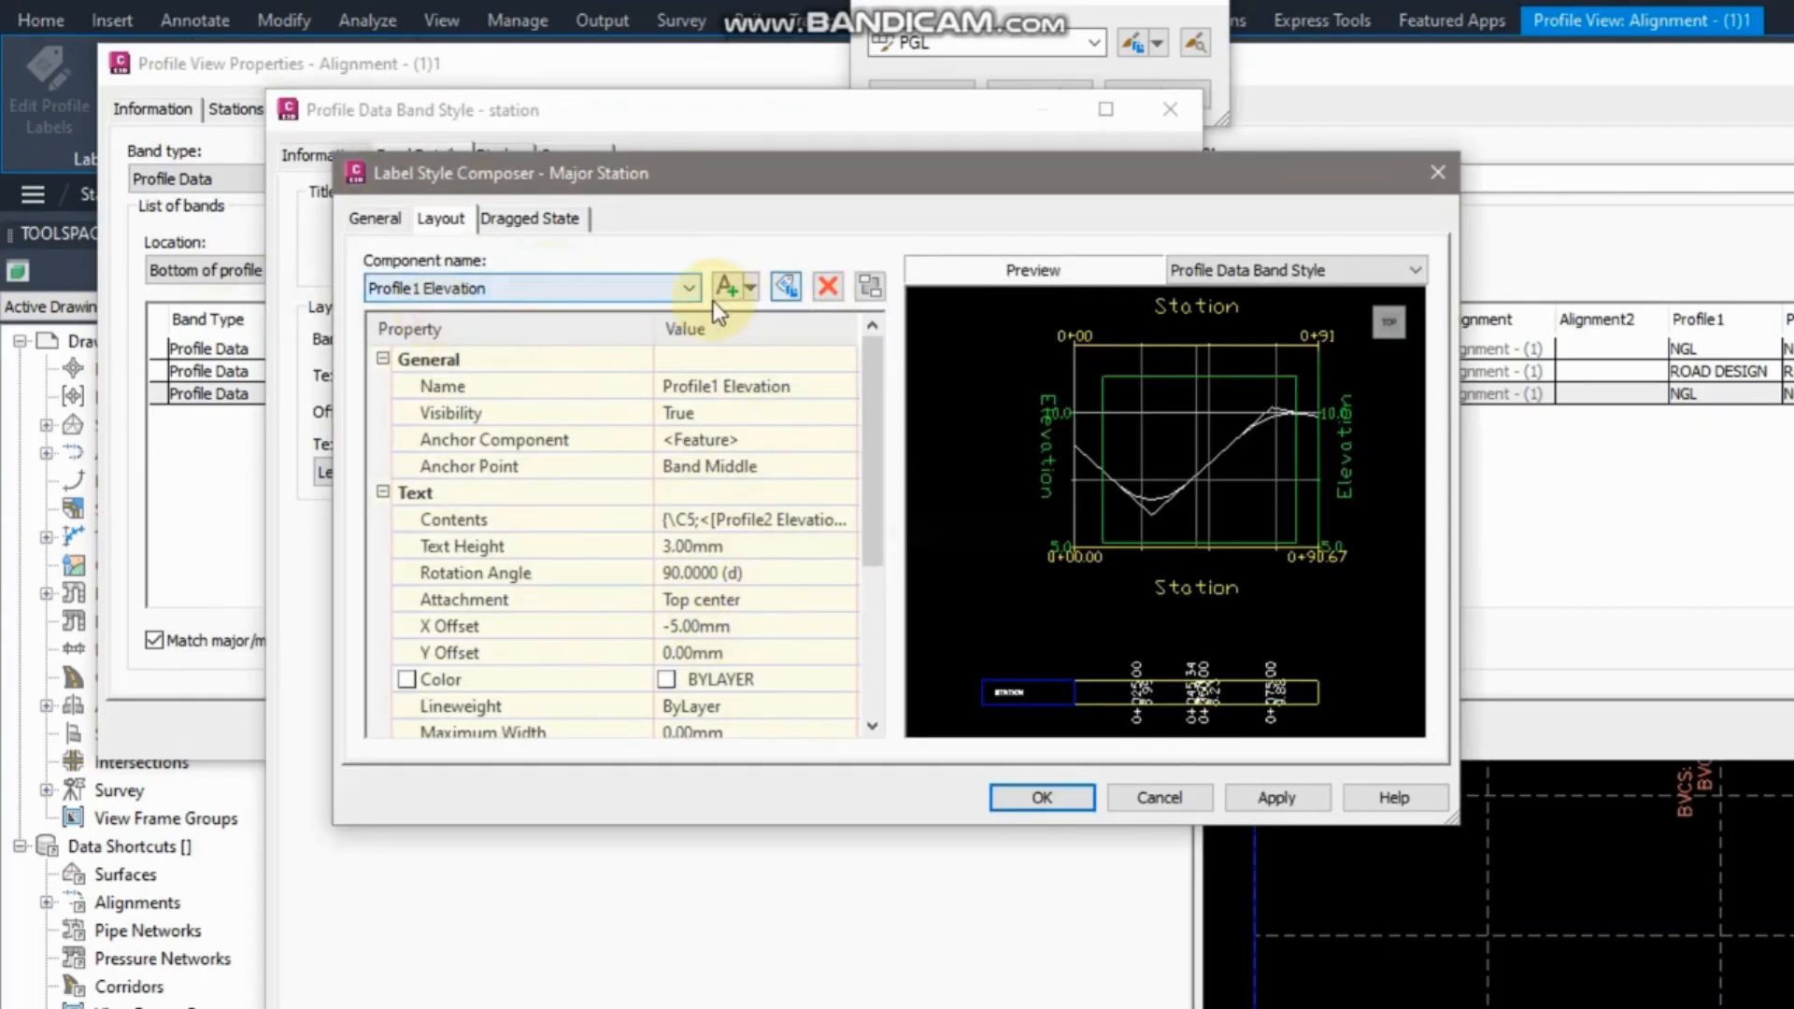
pyautogui.click(783, 519)
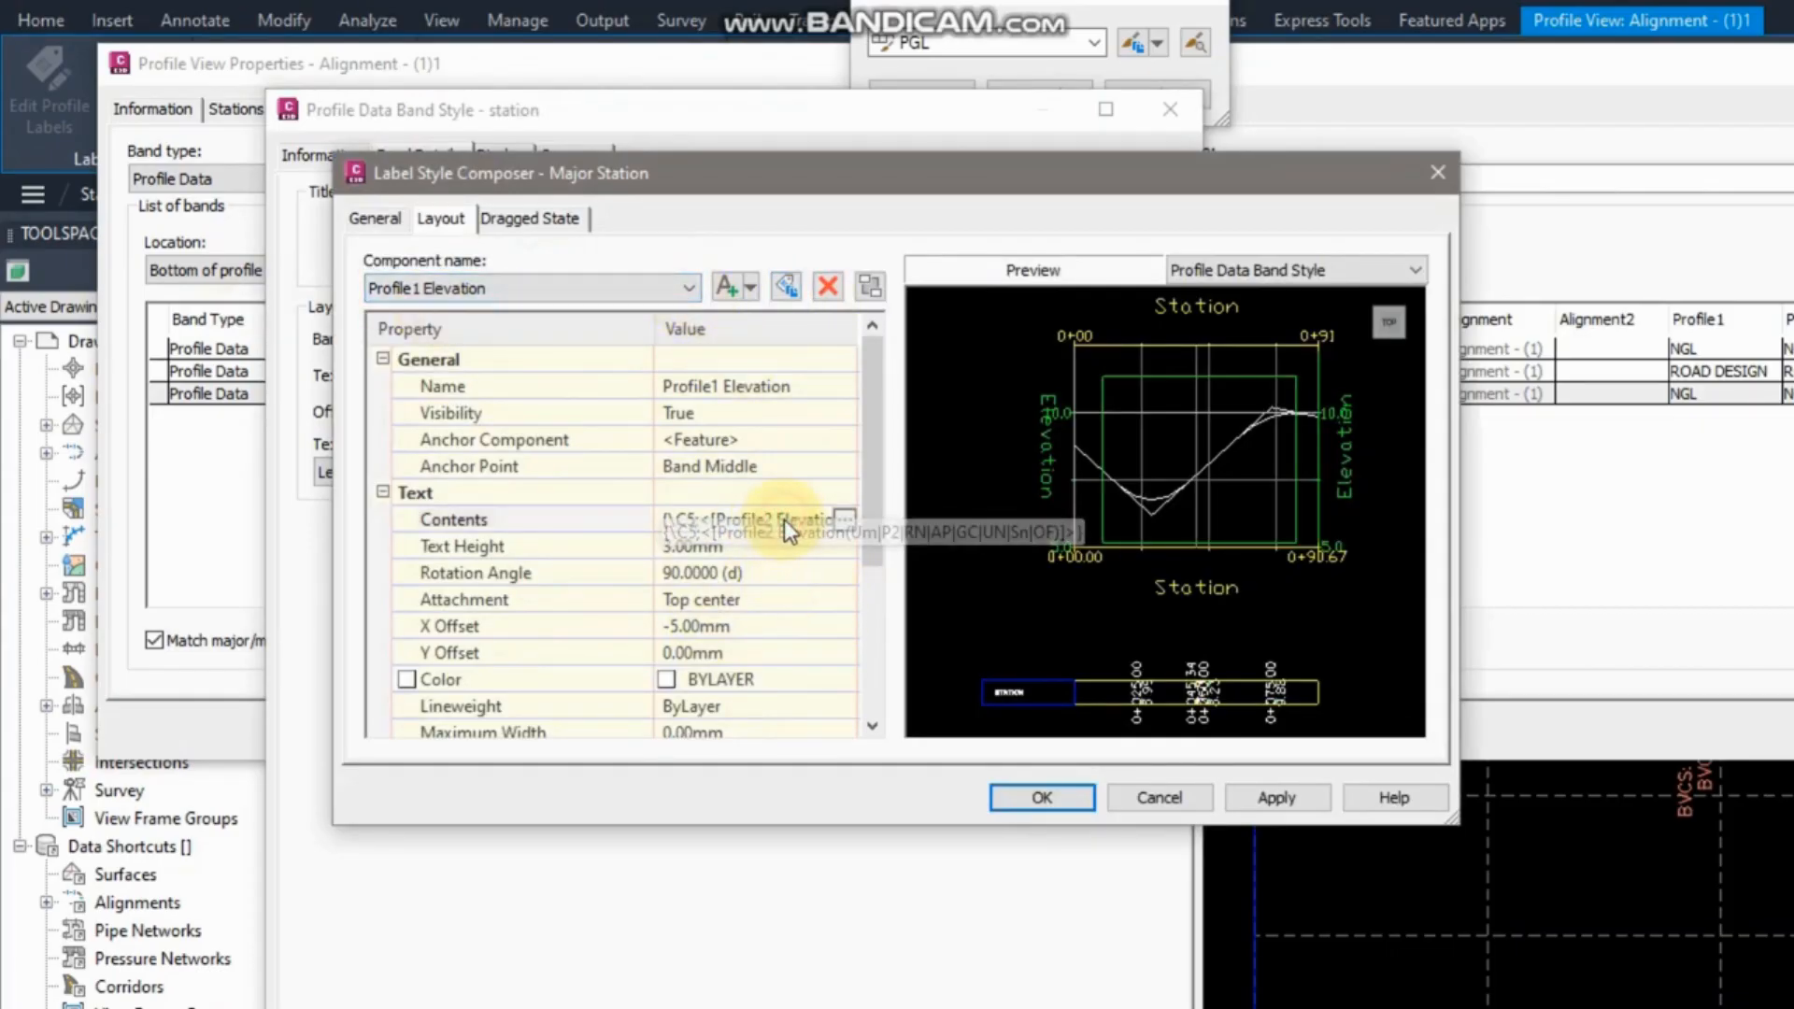
pyautogui.click(844, 521)
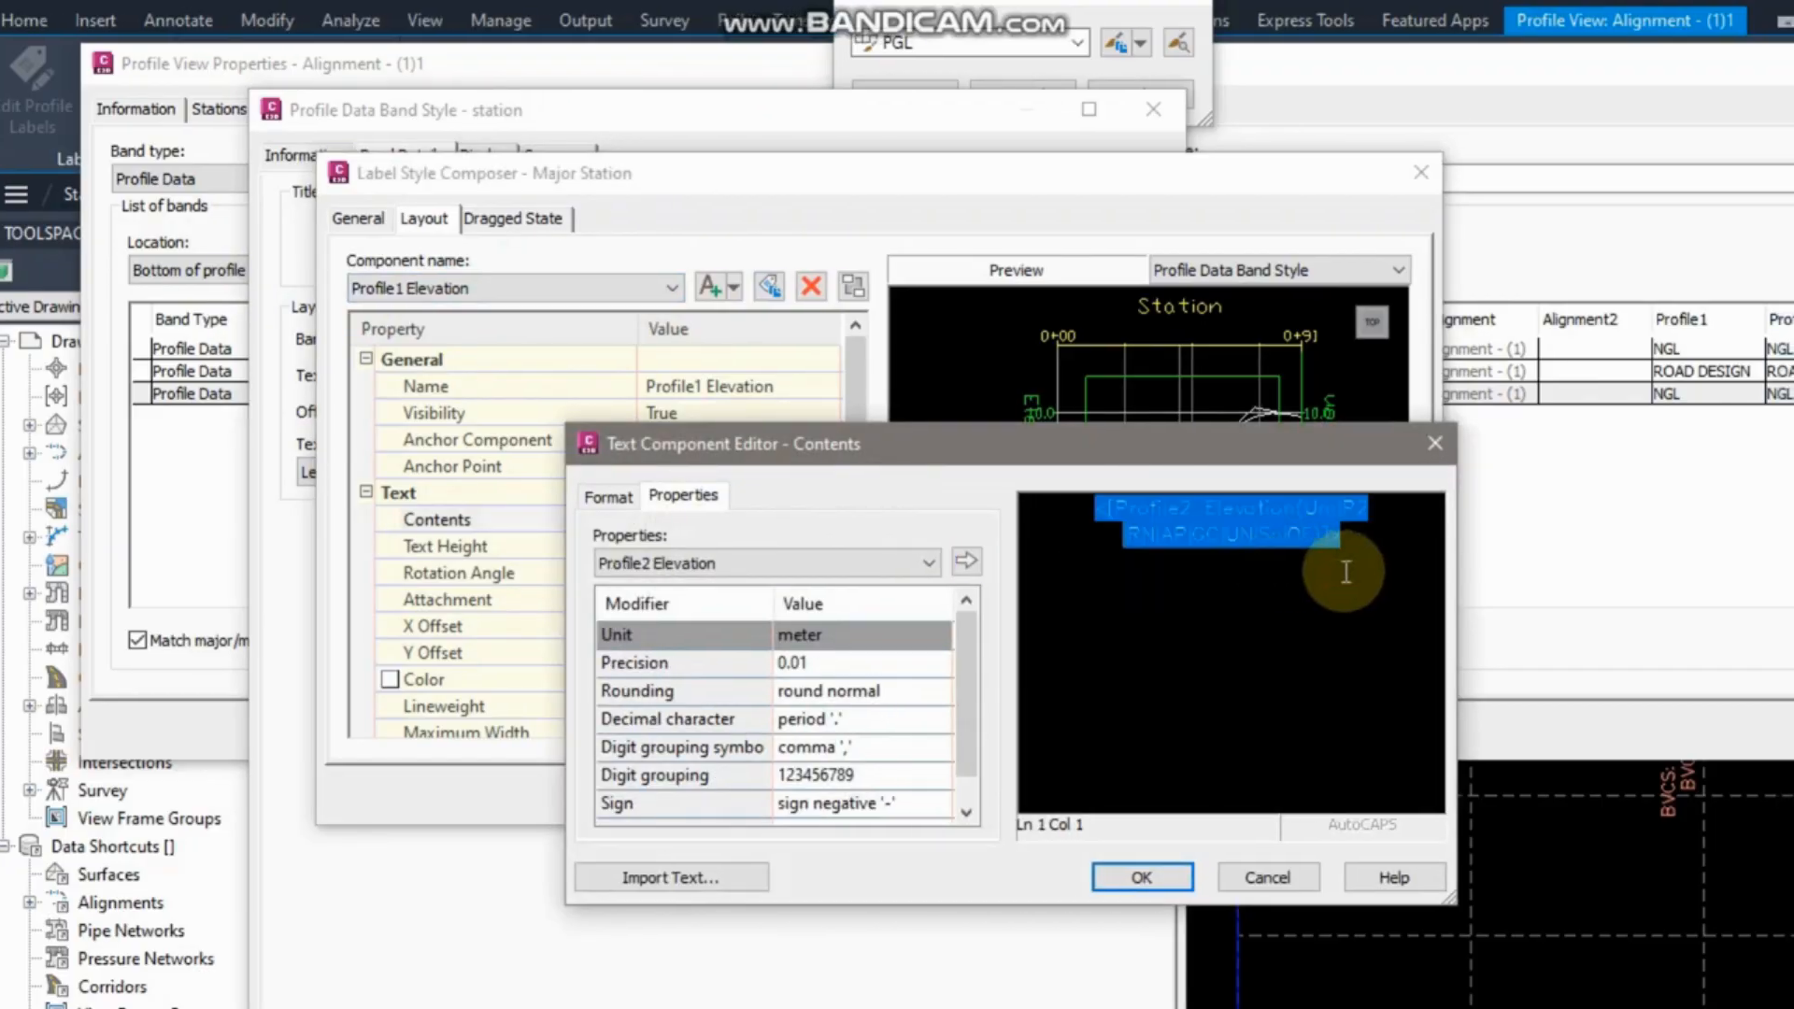
pyautogui.click(759, 560)
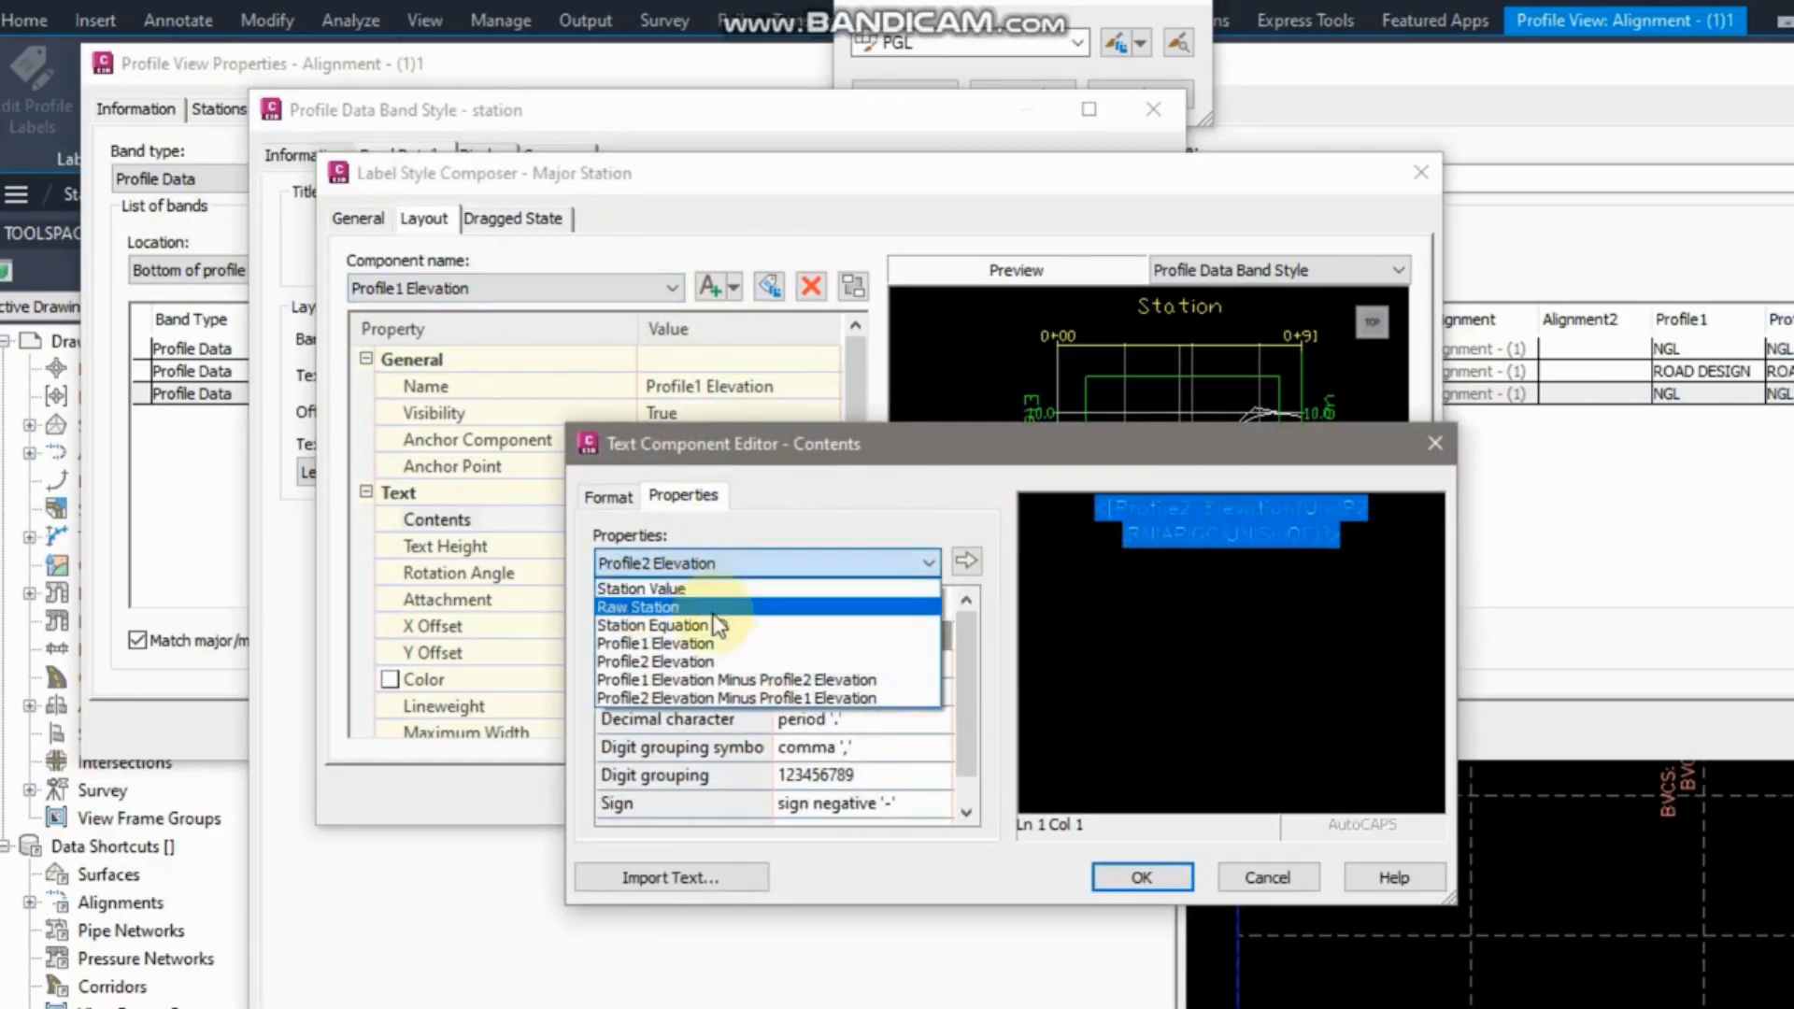
pyautogui.click(641, 588)
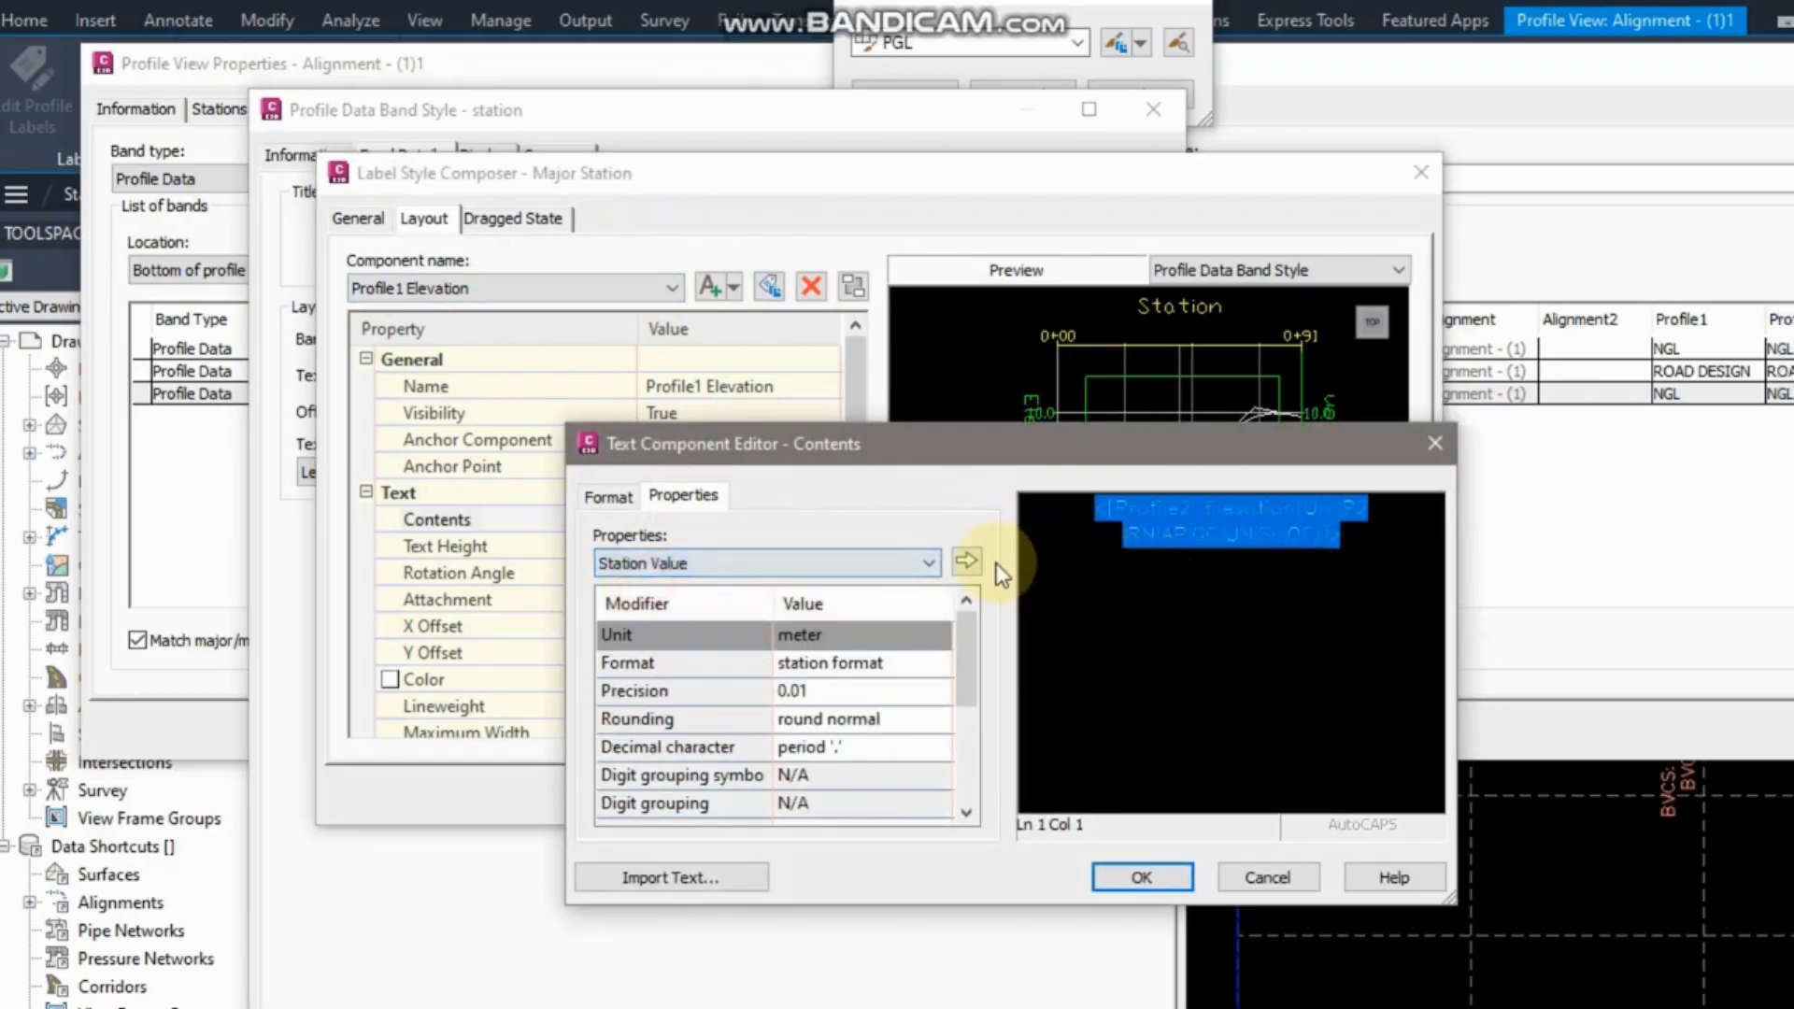
pyautogui.click(966, 561)
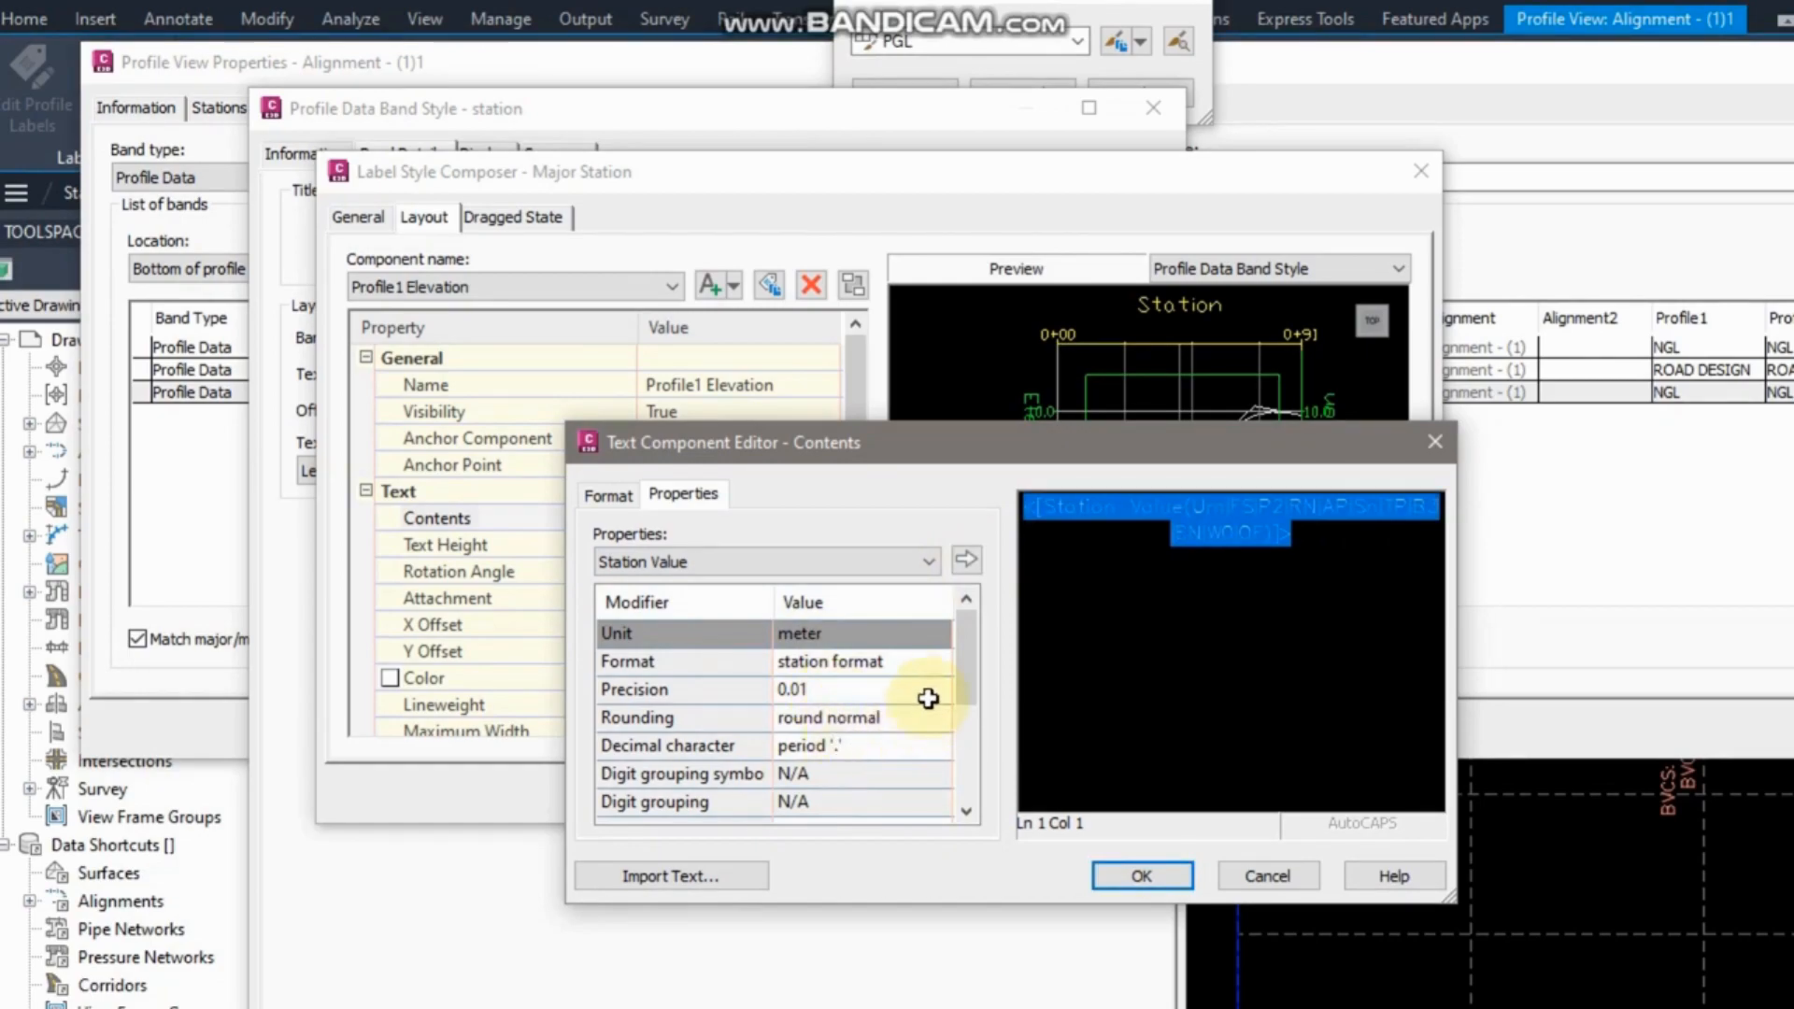
# Set the Station Value property's Sign modifier to drop sign, then apply and accept the Major Station label.
pyautogui.moveTo(966, 681); pyautogui.dragTo(968, 761)
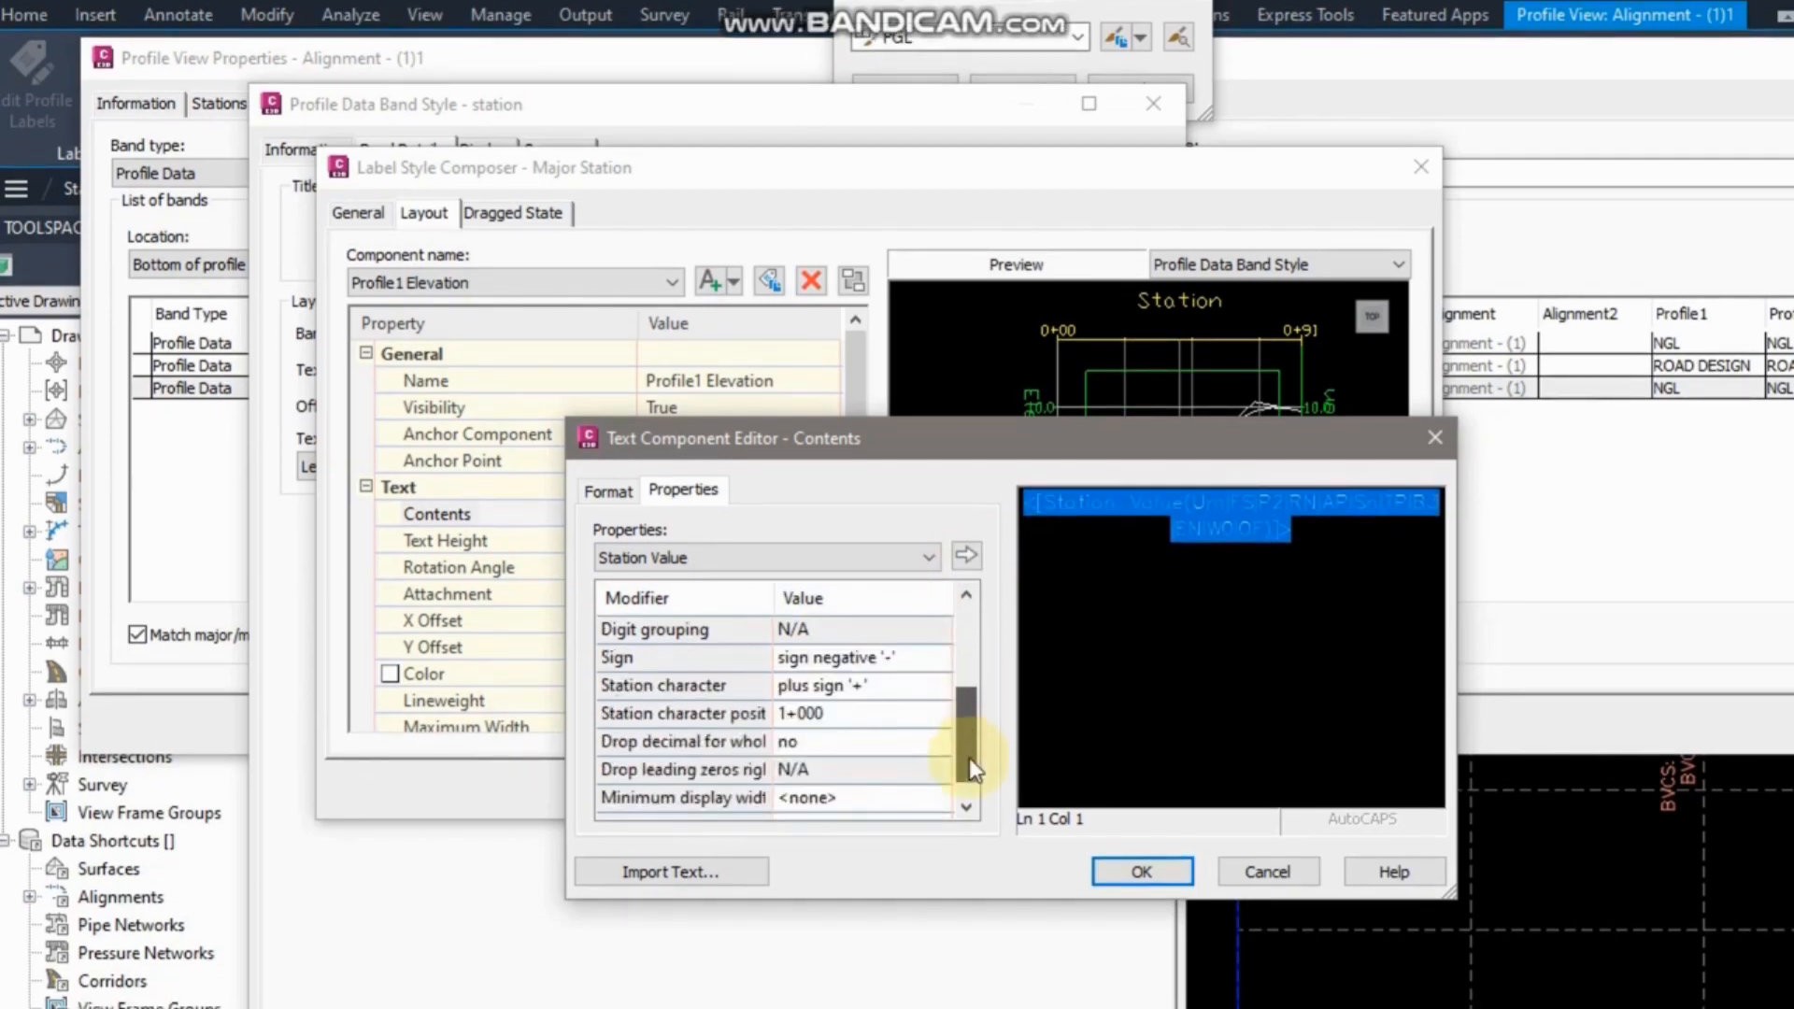
pyautogui.click(911, 664)
pyautogui.click(920, 659)
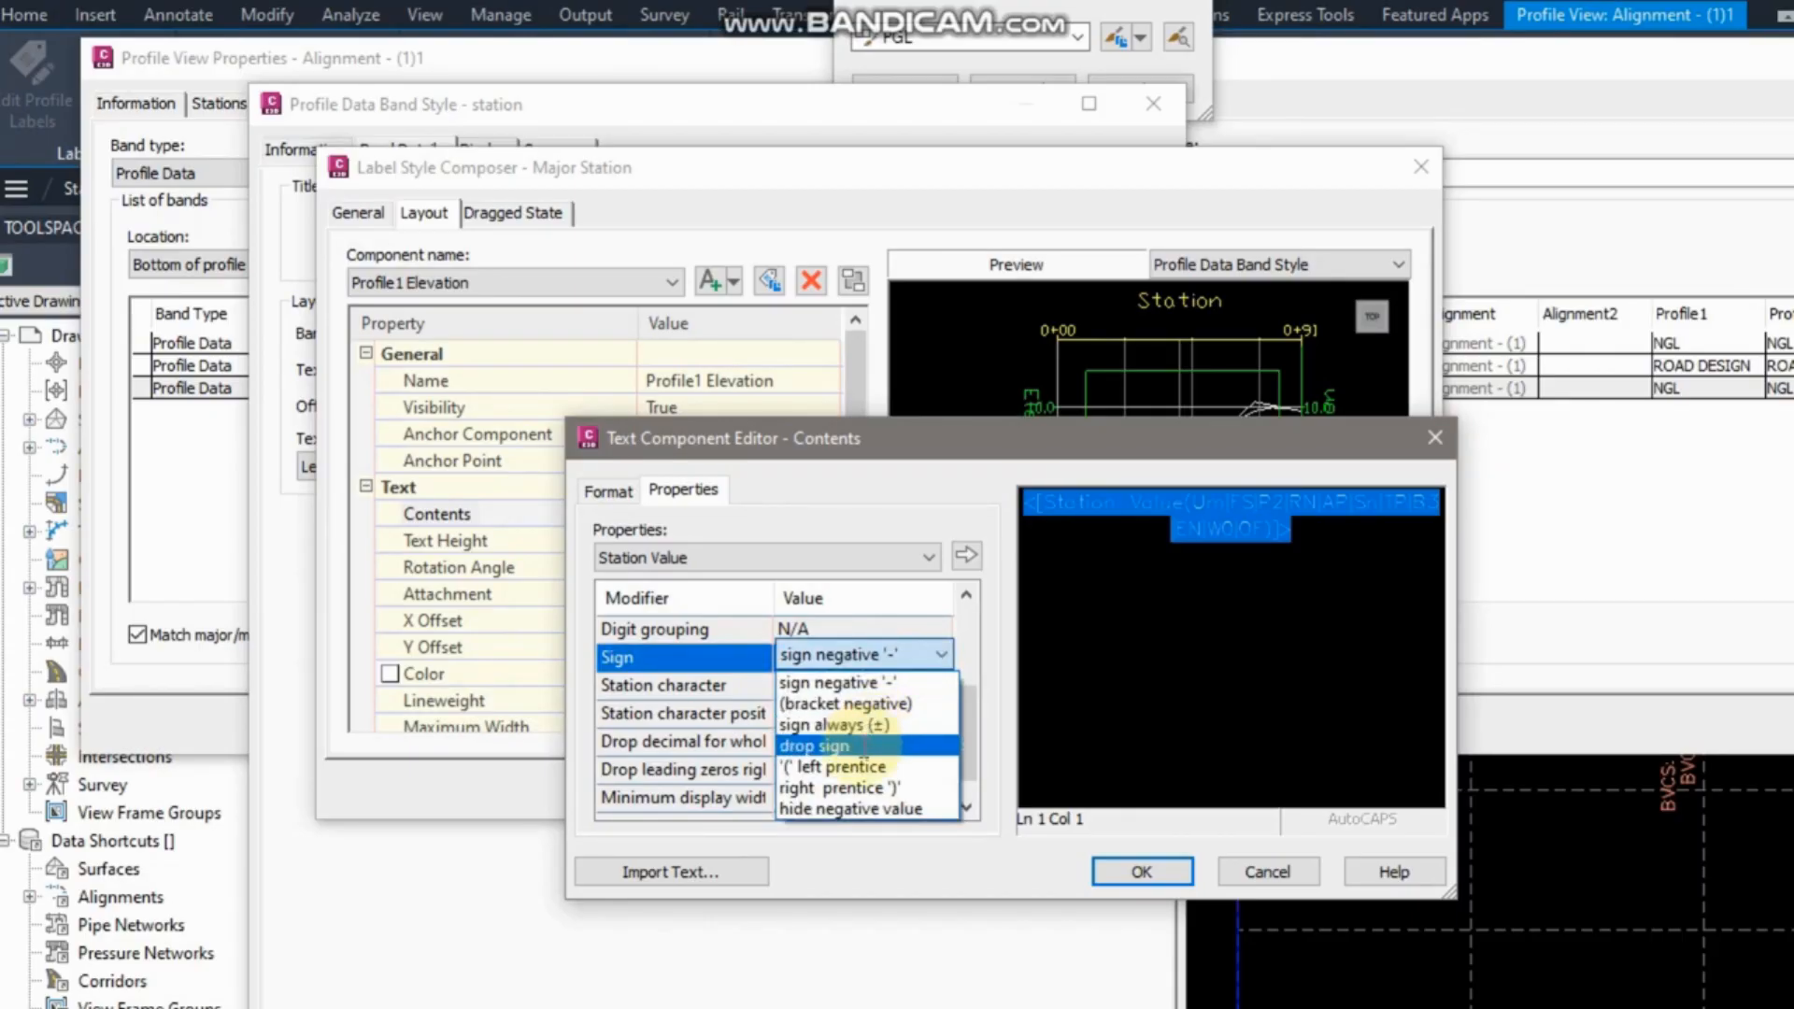
pyautogui.click(869, 745)
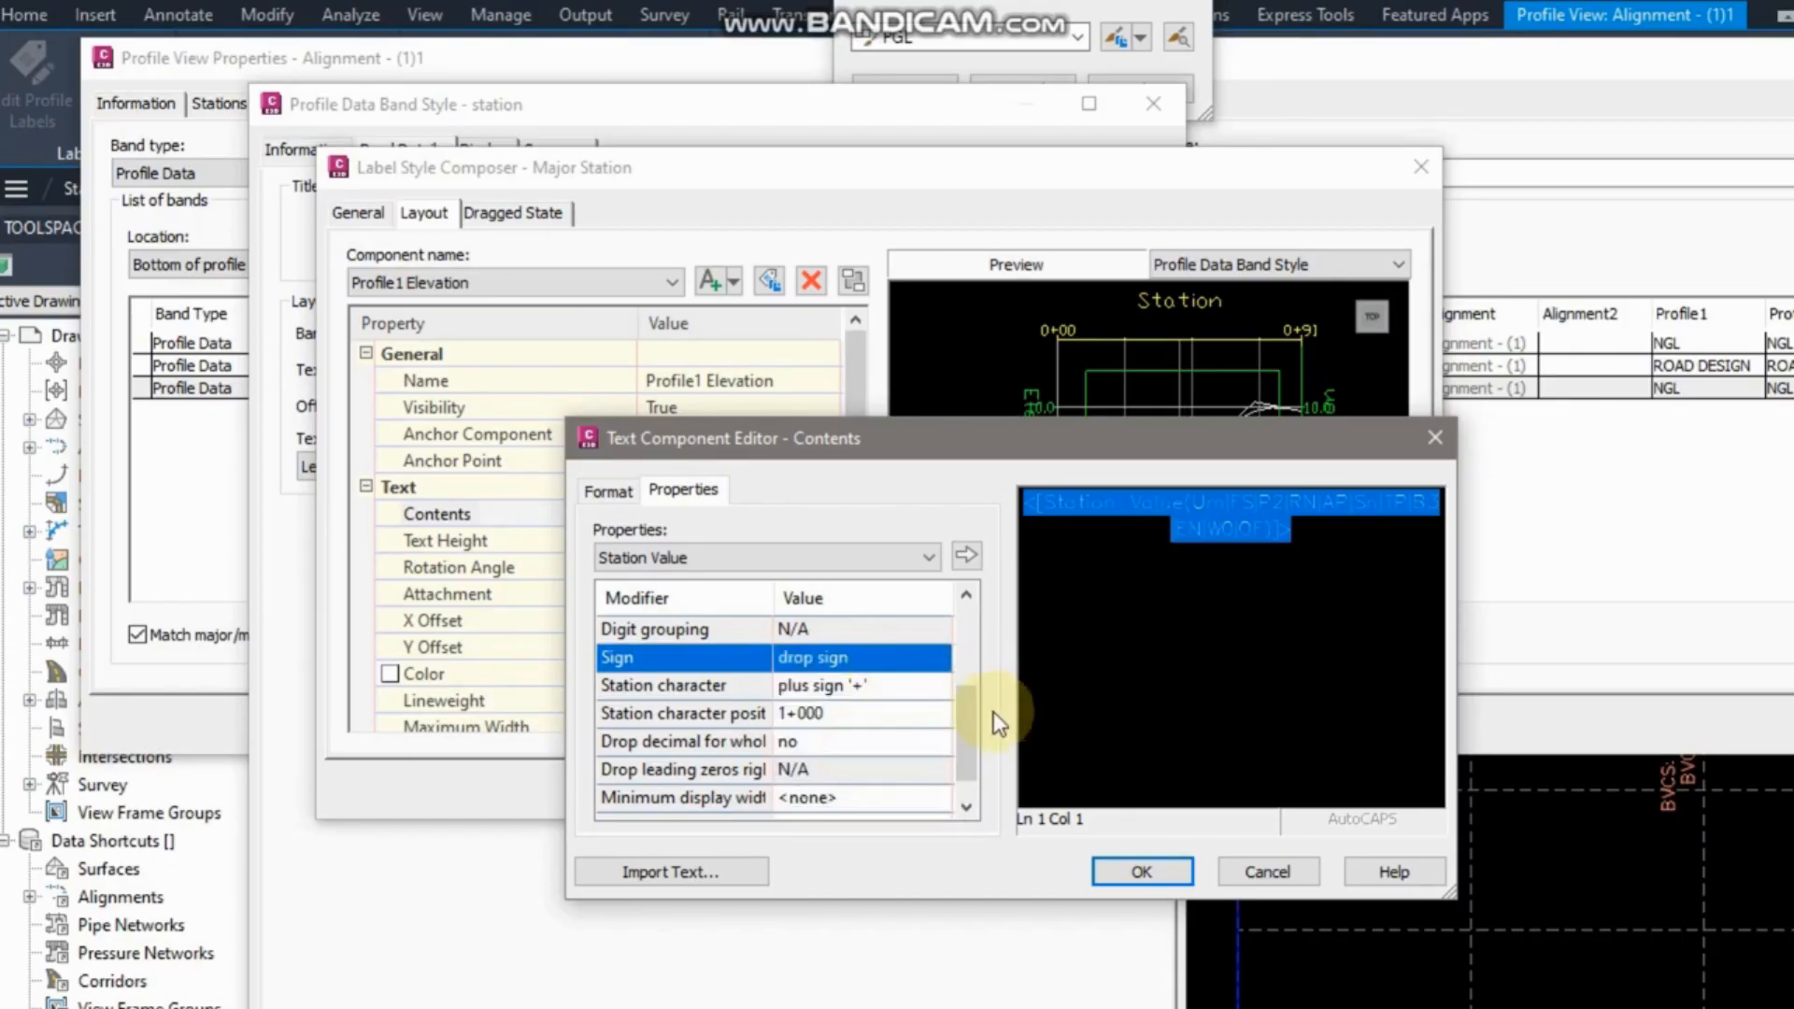
pyautogui.moveTo(963, 713); pyautogui.dragTo(966, 737)
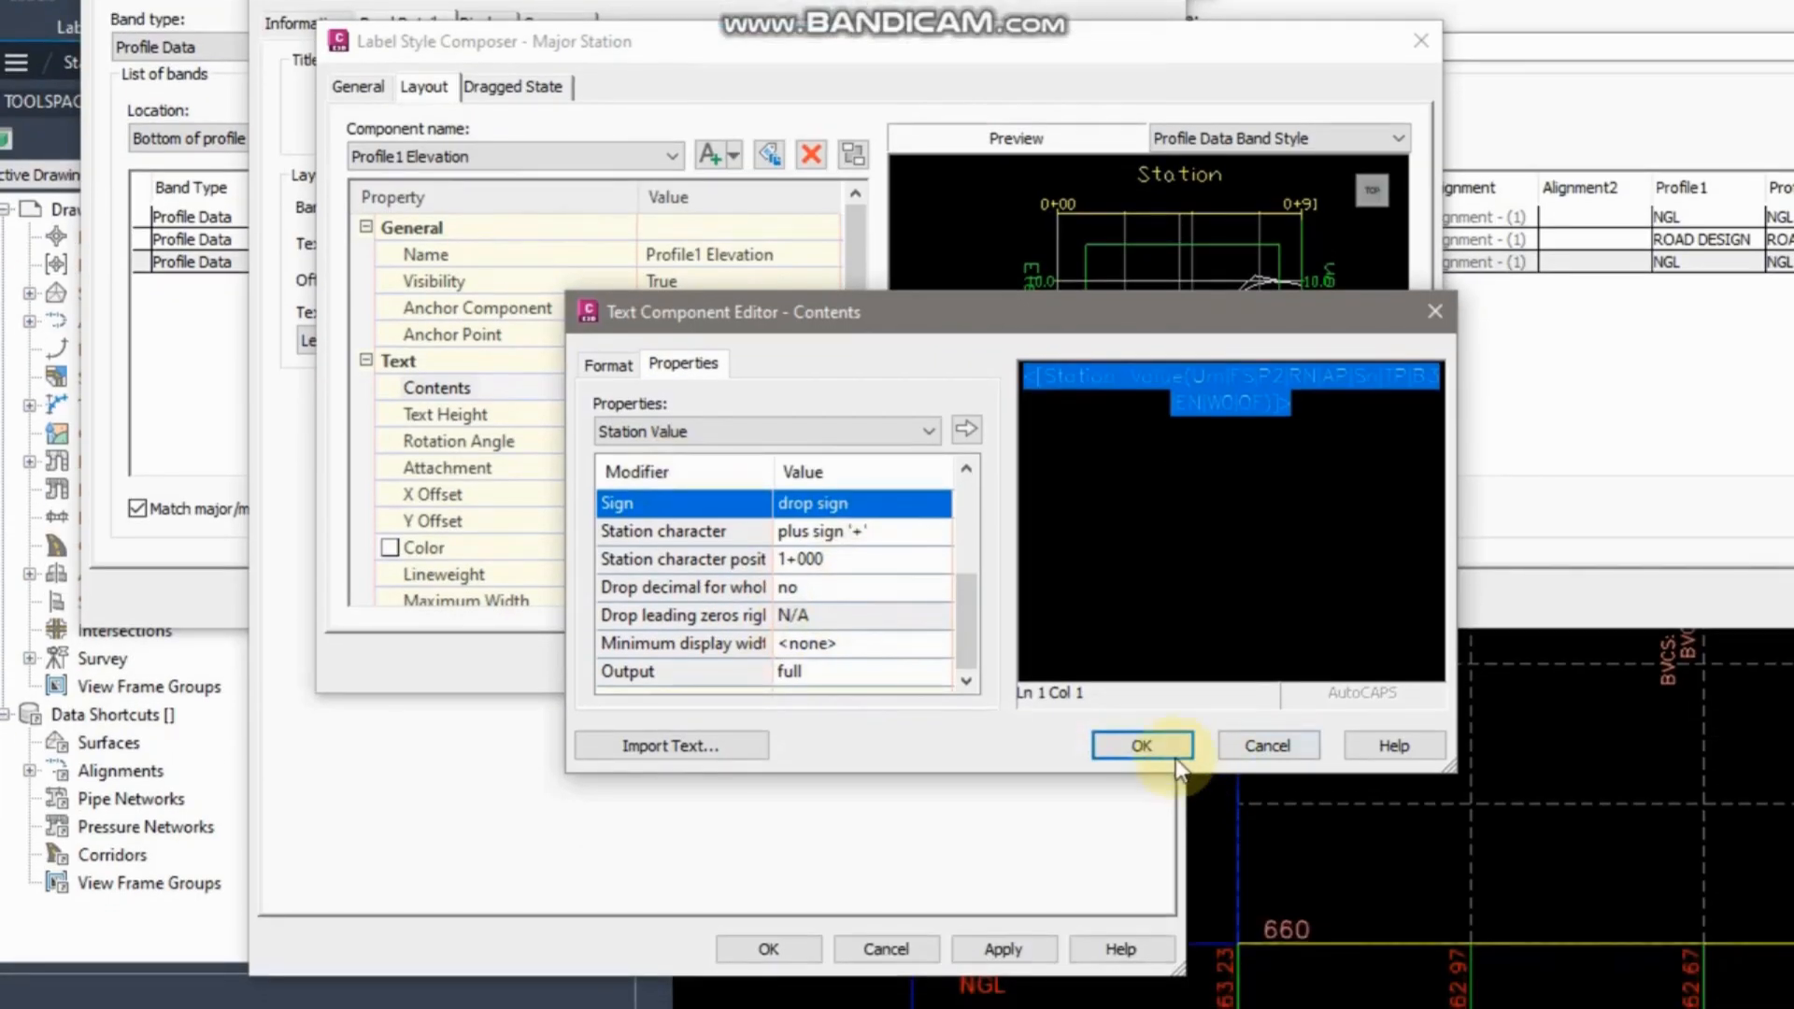
pyautogui.click(1142, 831)
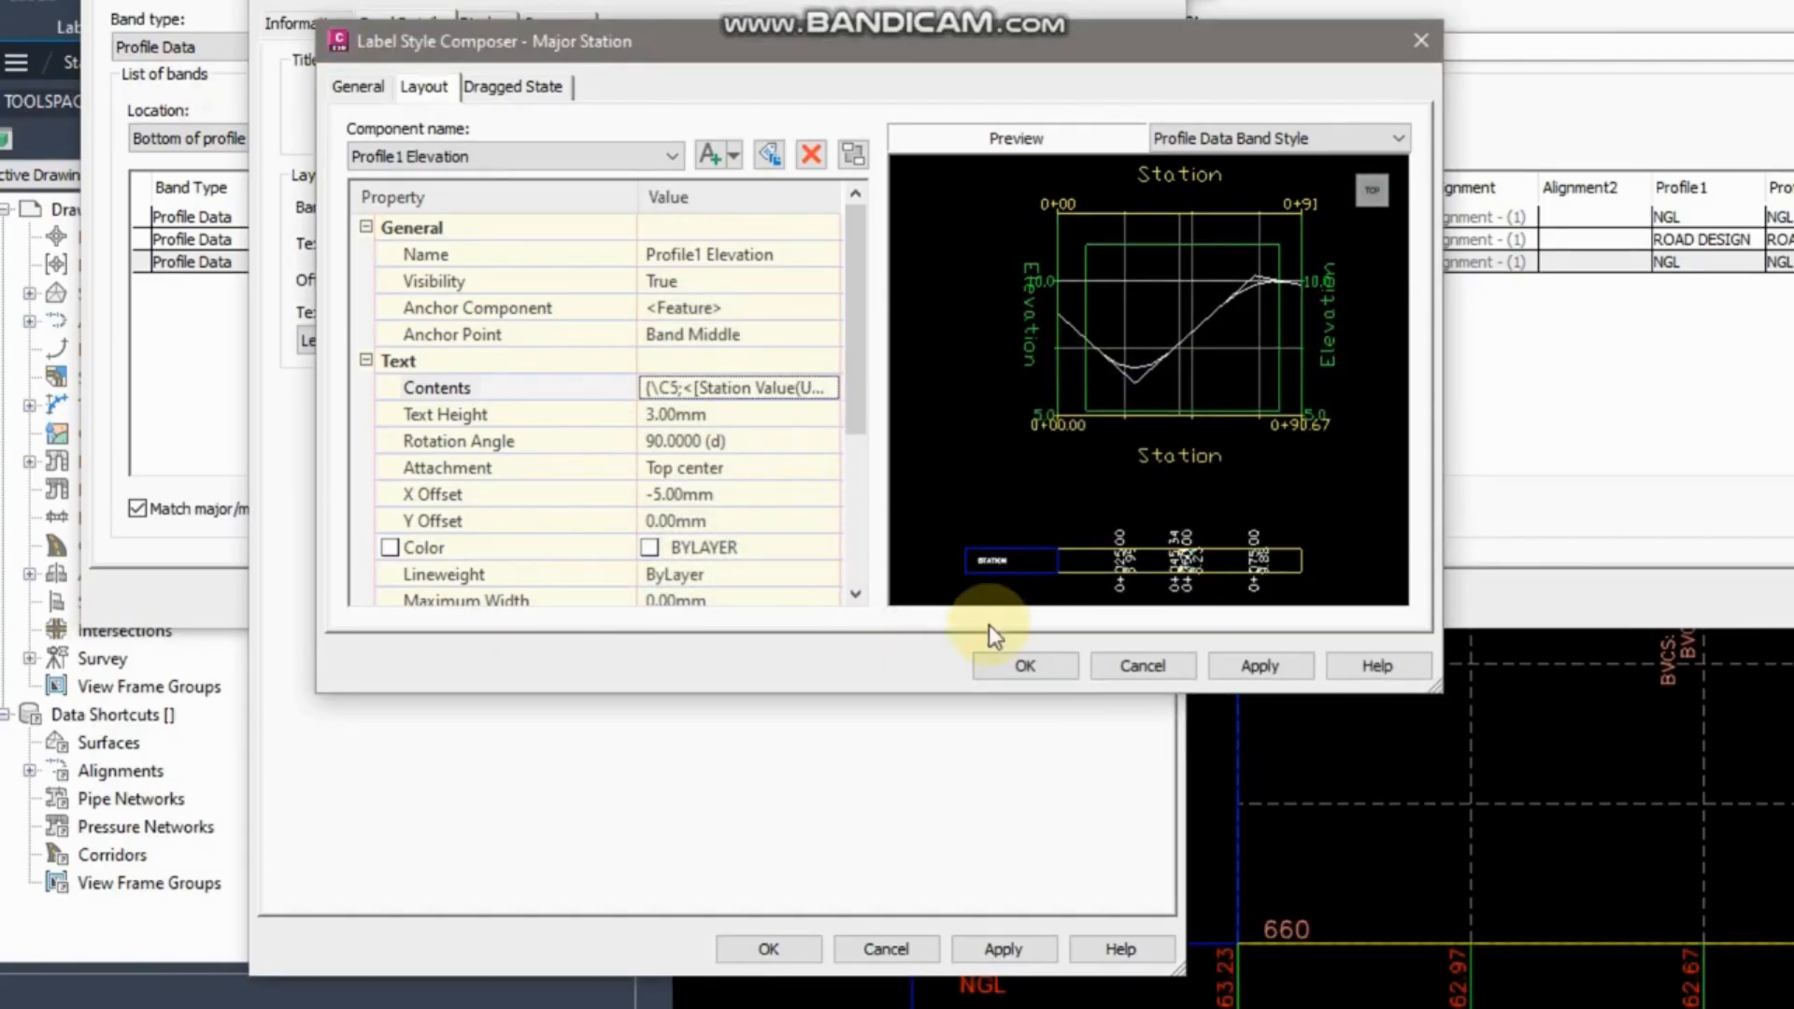
pyautogui.click(1234, 667)
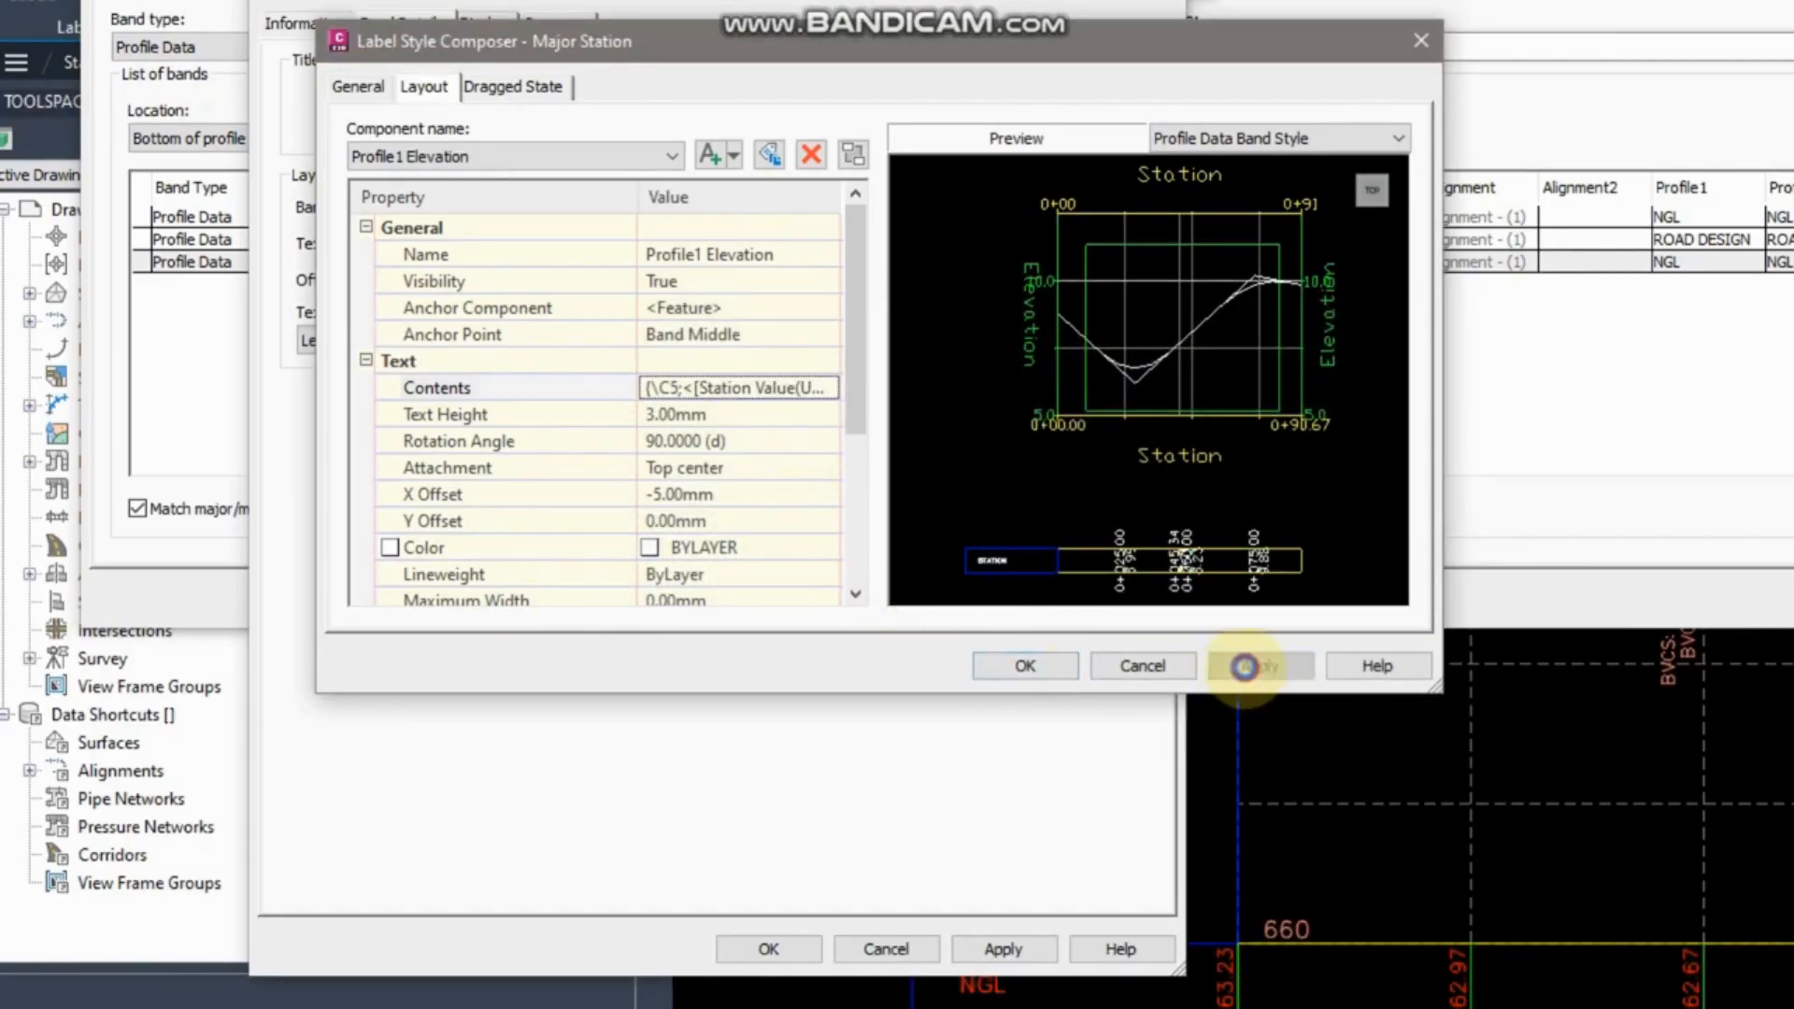
pyautogui.click(1039, 669)
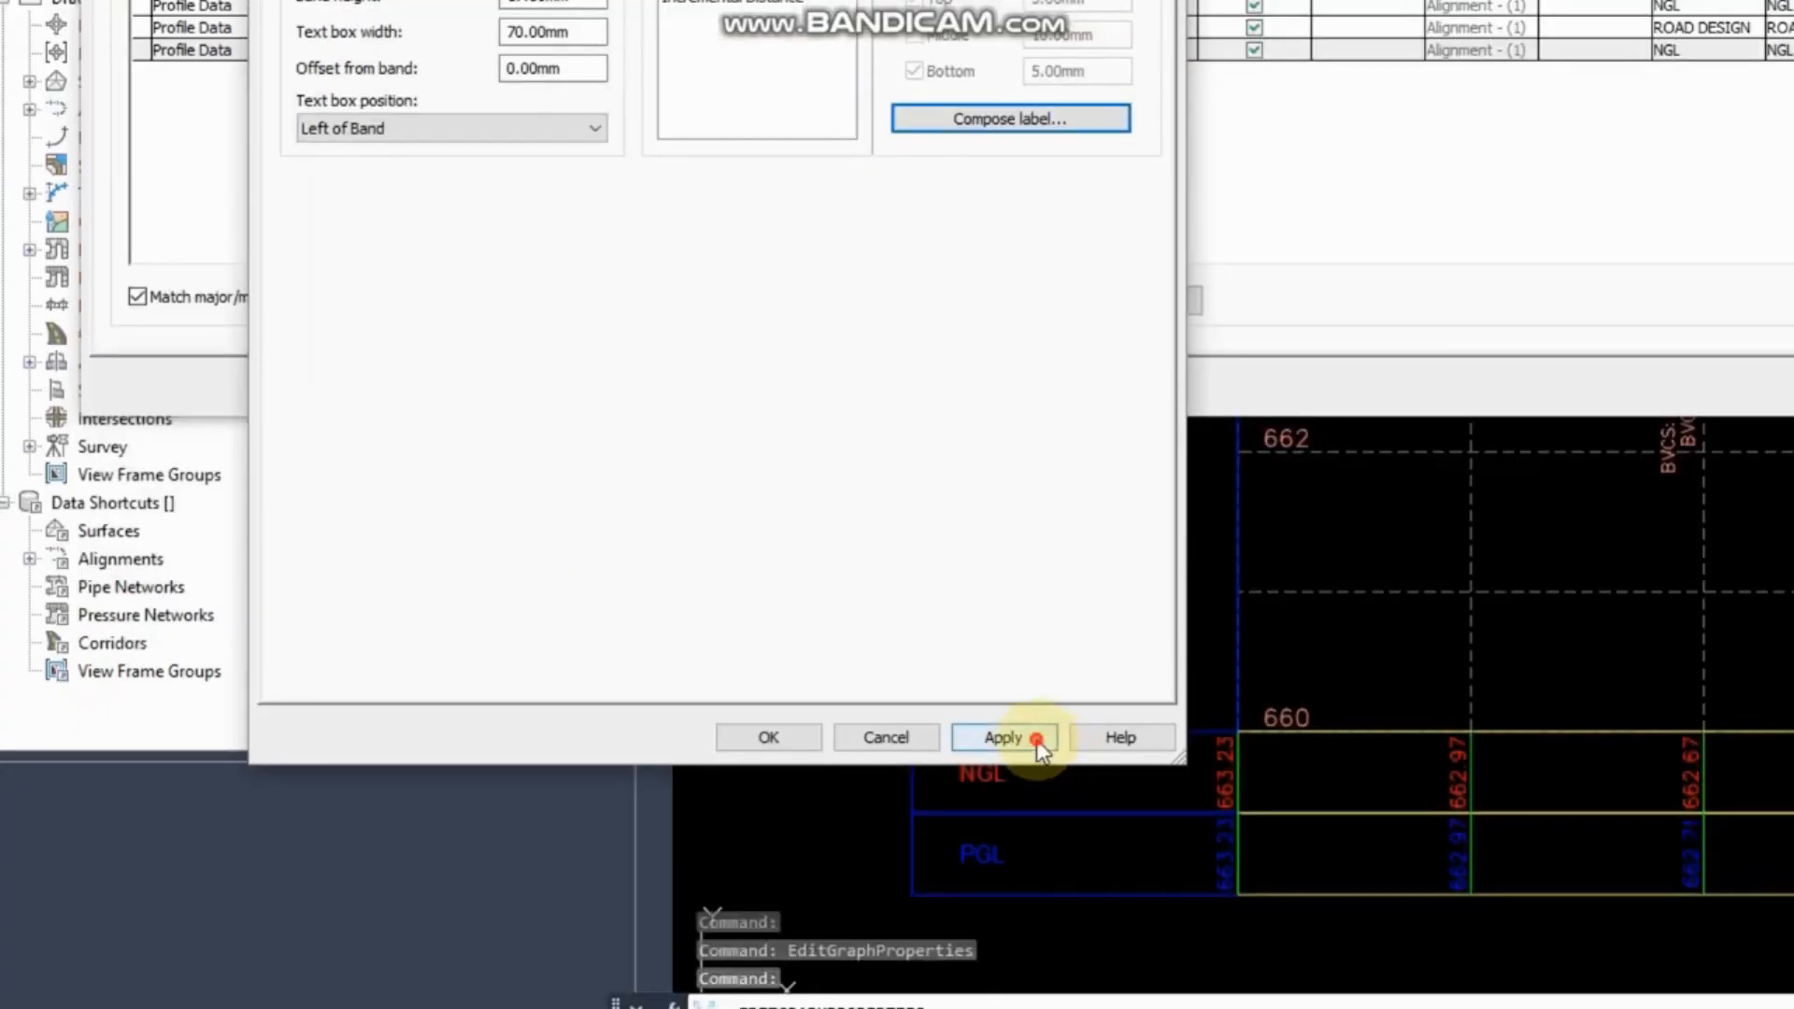
# Assign the station style to the third band, set its gap to 0 mm and apply the changes to the profile view.
pyautogui.click(747, 745)
pyautogui.click(940, 142)
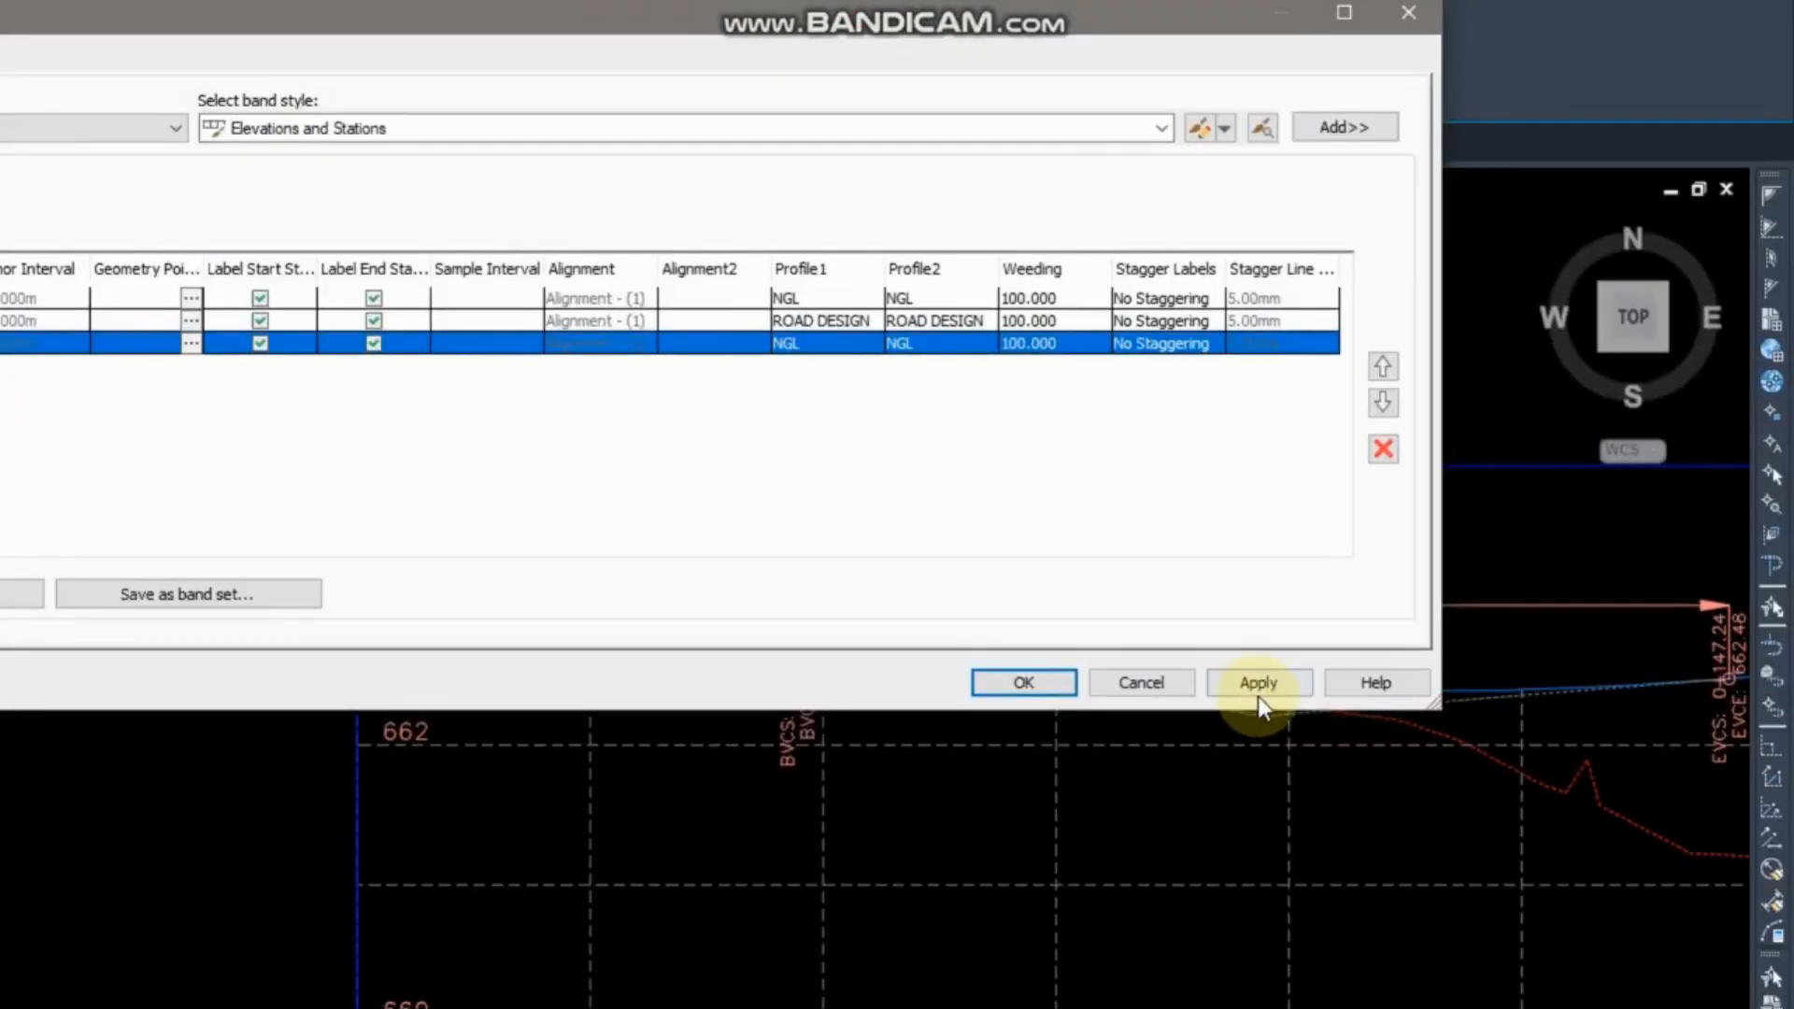
pyautogui.click(1257, 690)
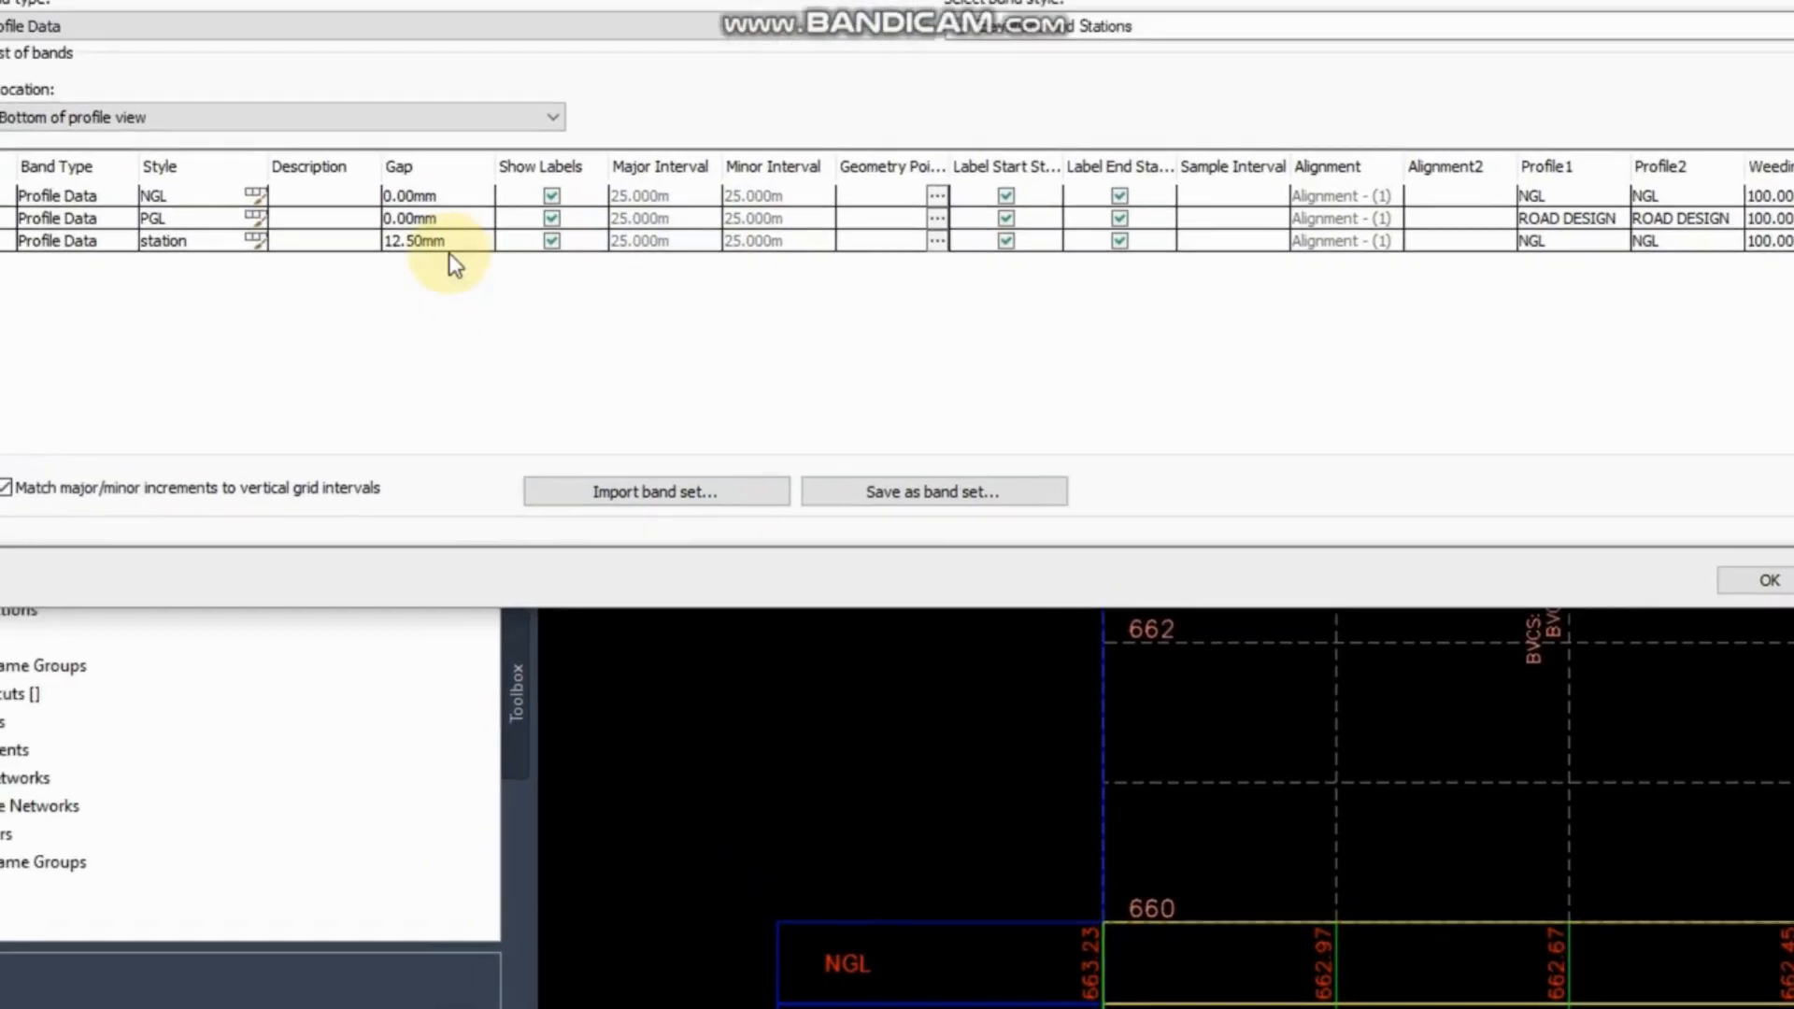
pyautogui.click(450, 252)
pyautogui.write('18')
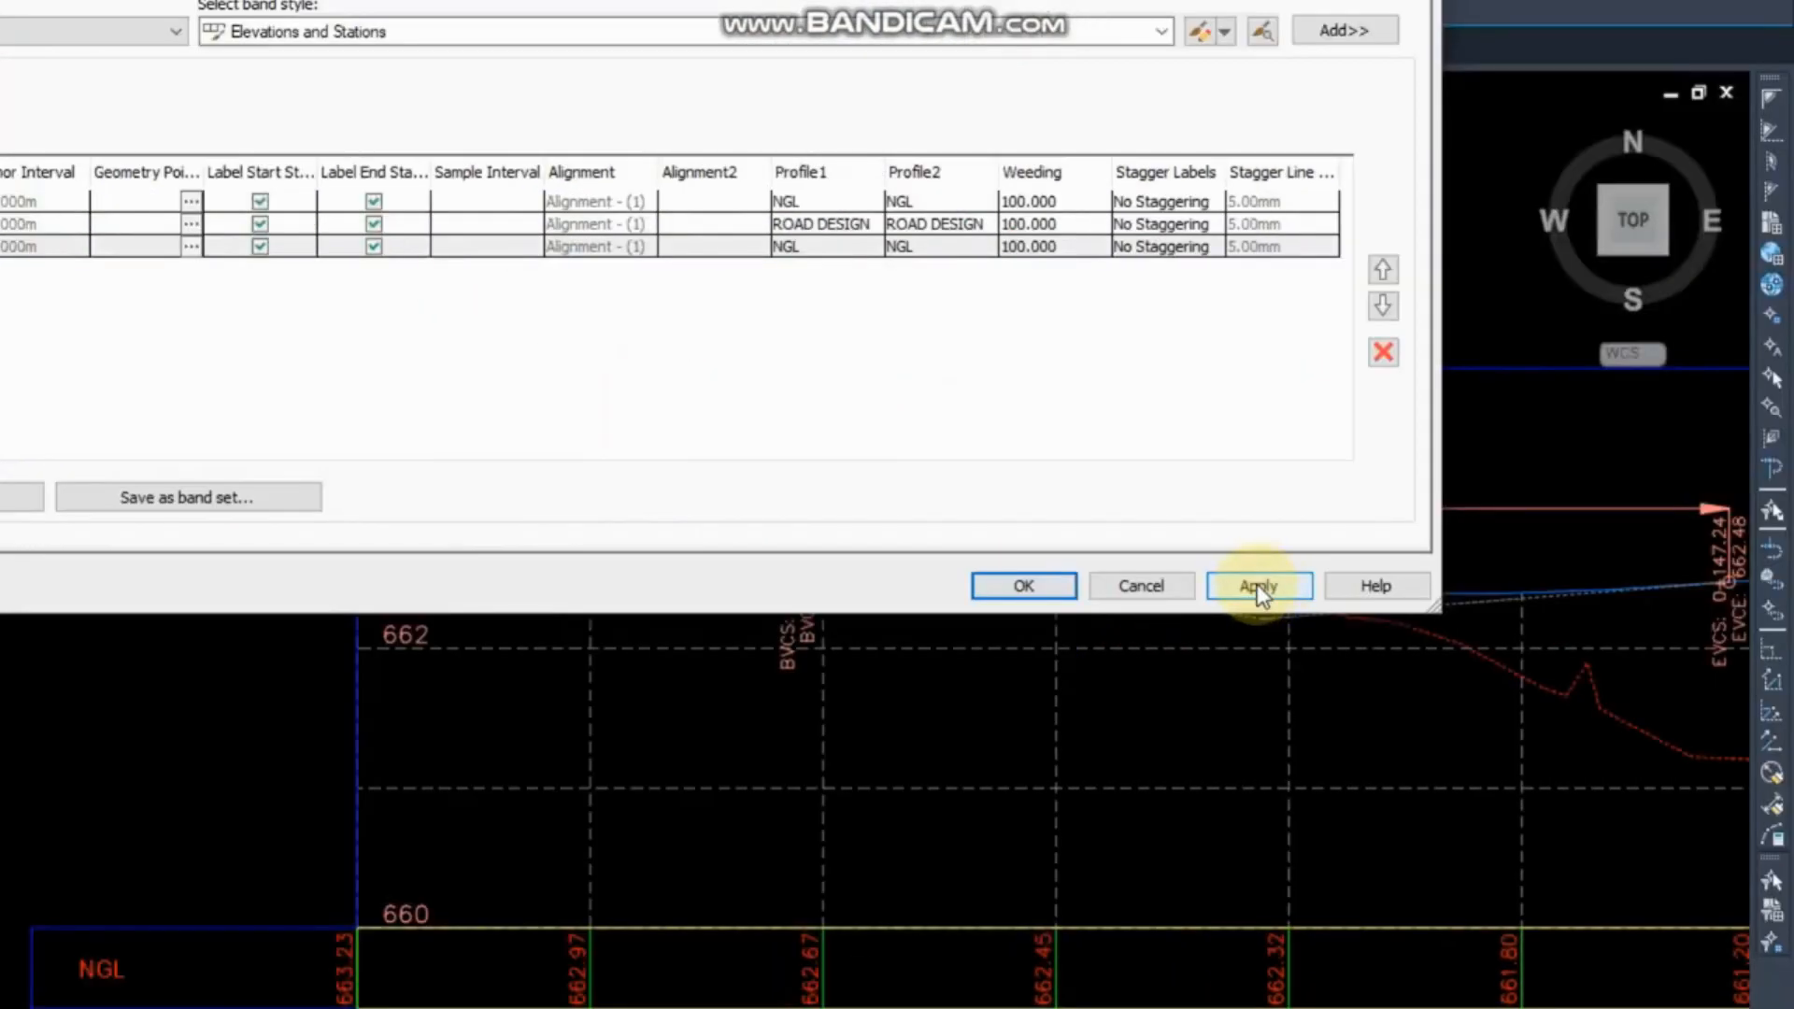
pyautogui.click(1258, 585)
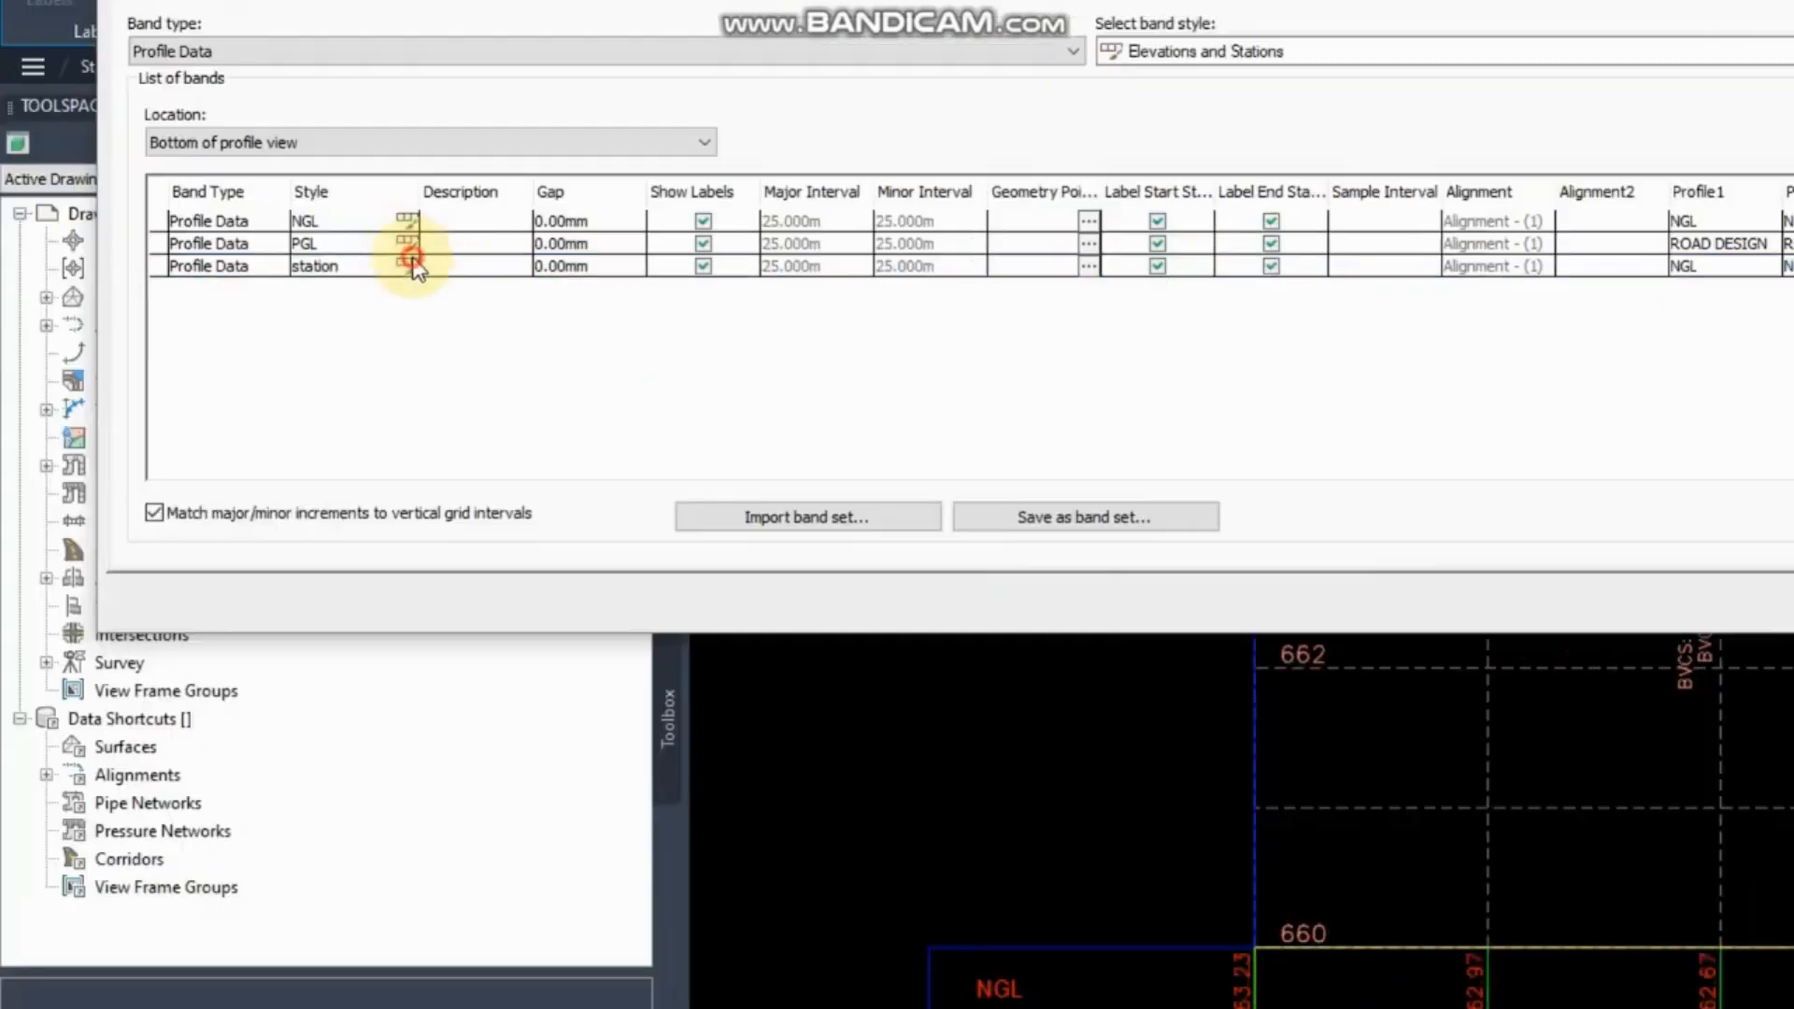
# Set the colour of the Station Value text in the third band's station style, Major Station label contents, to White.
pyautogui.click(428, 265)
pyautogui.click(581, 267)
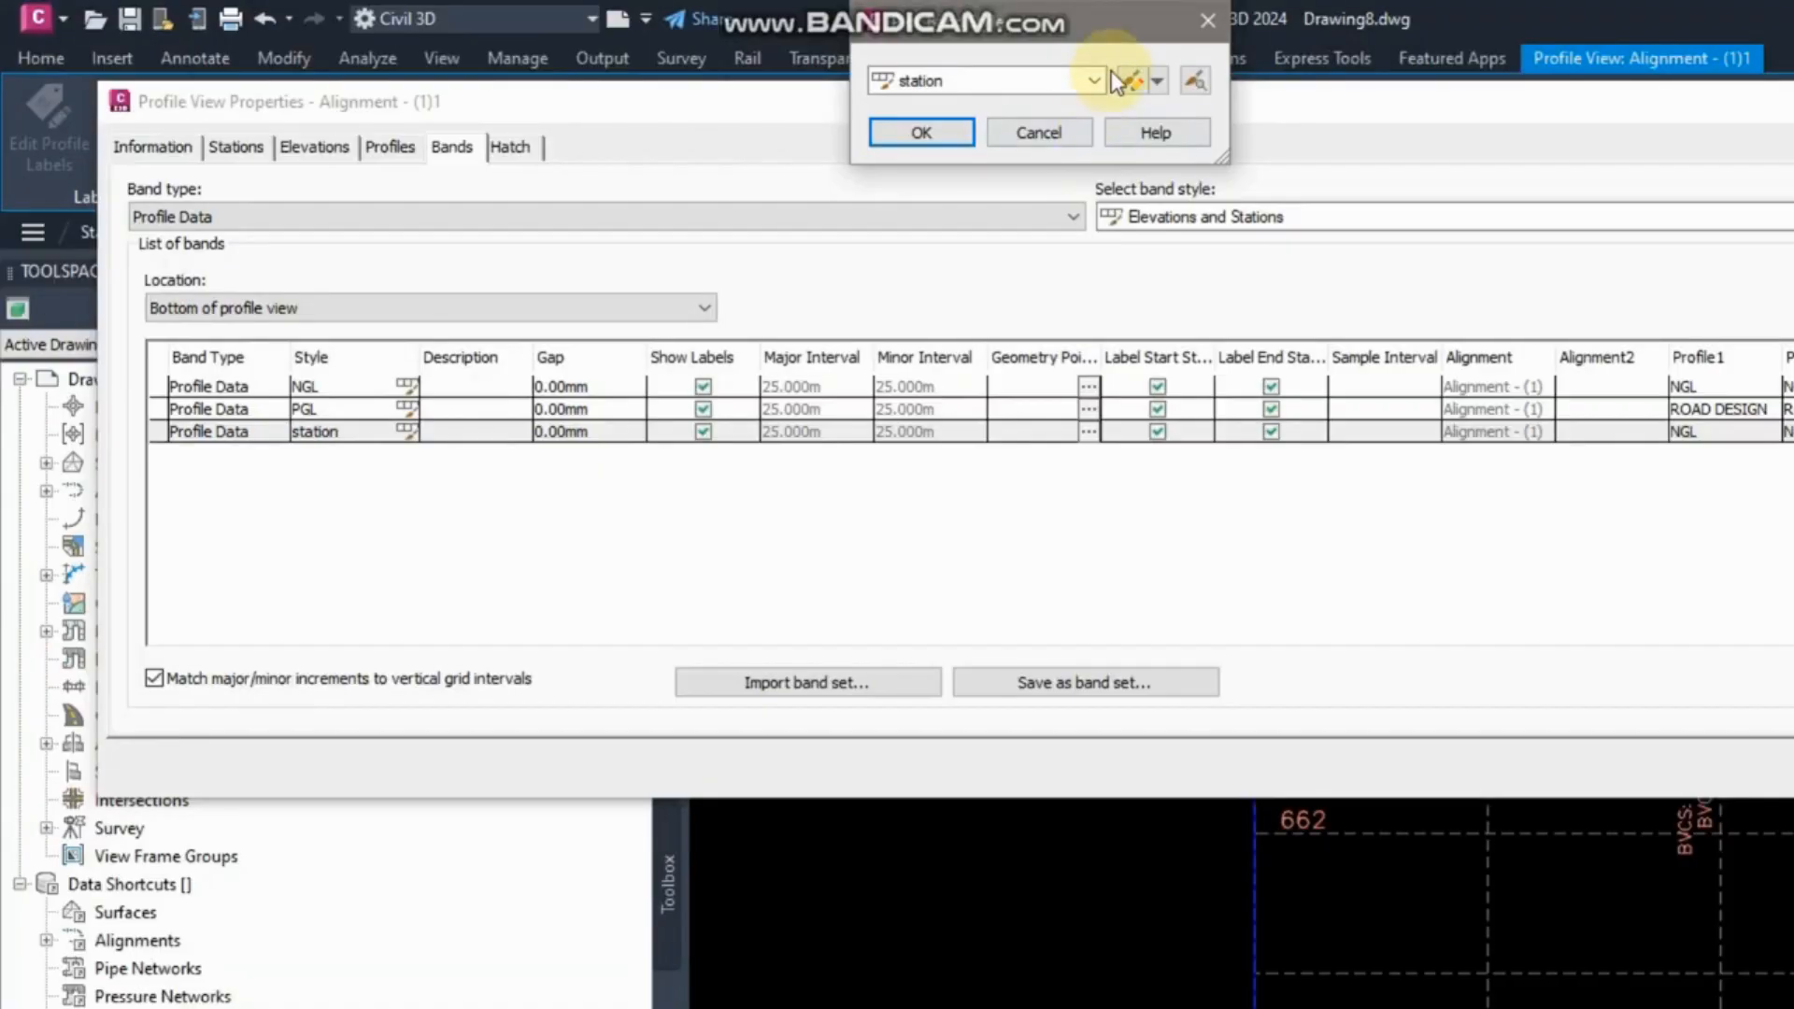
pyautogui.click(1131, 80)
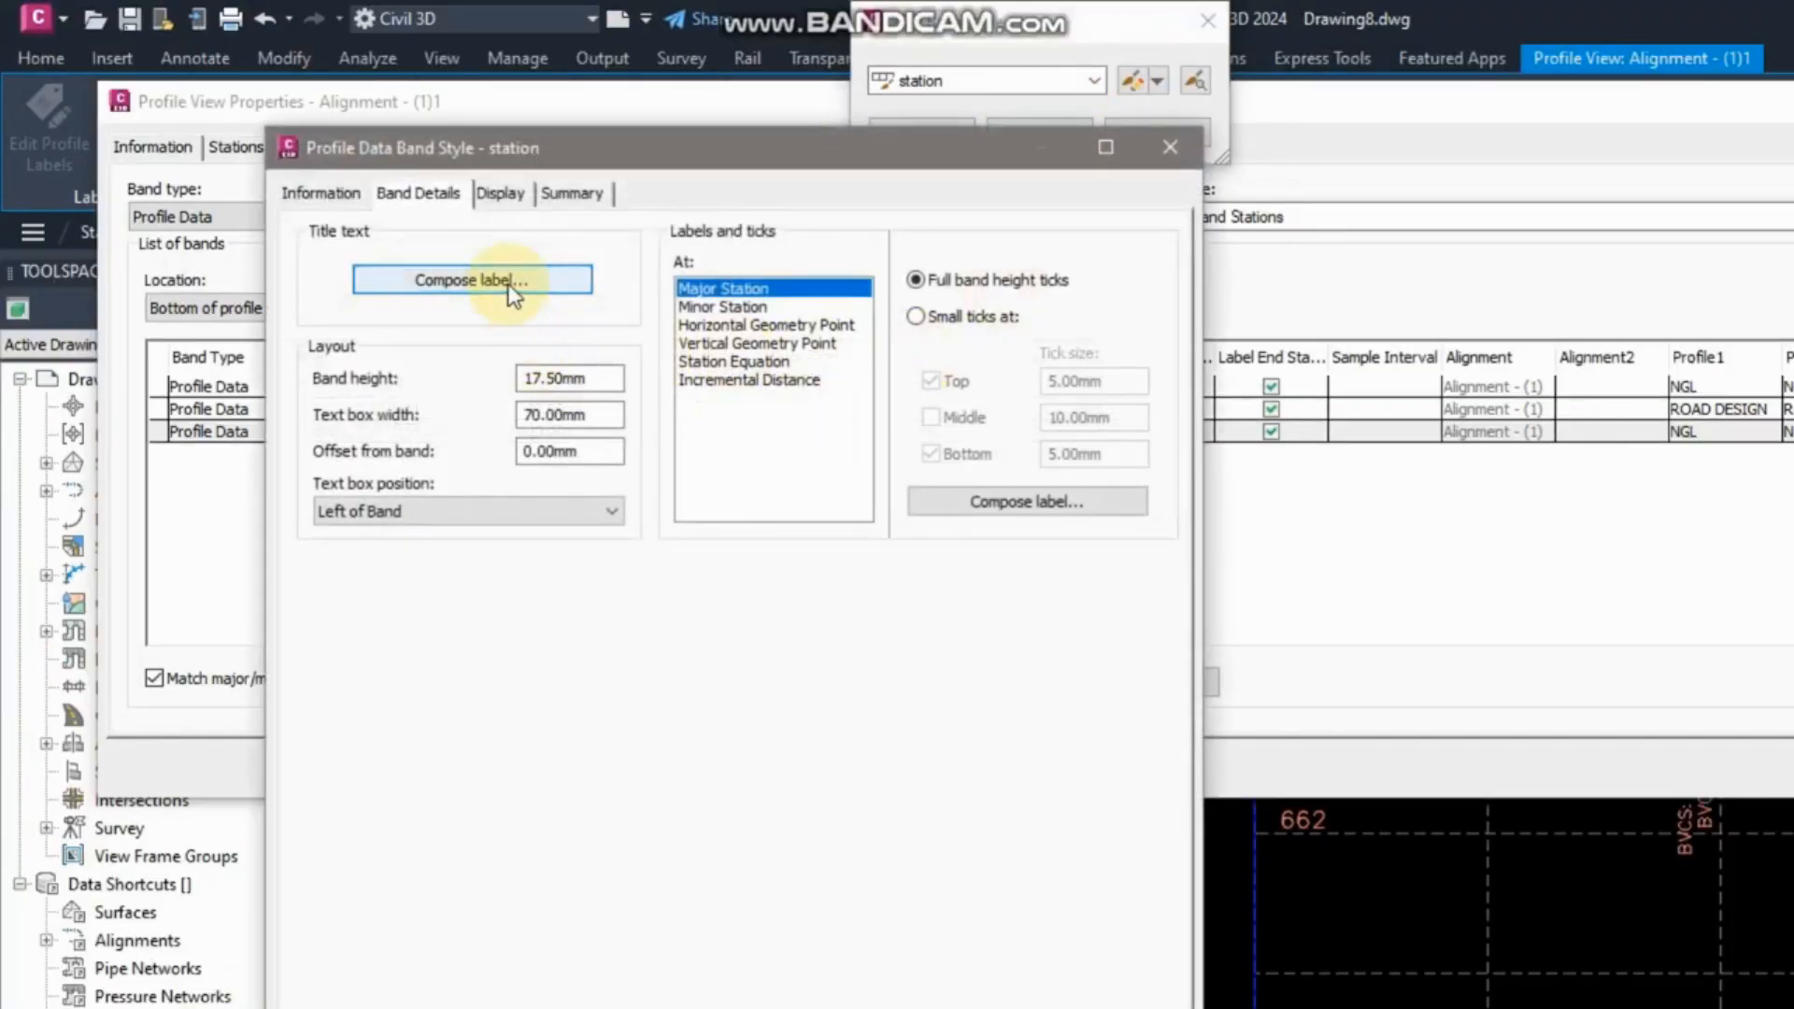
pyautogui.click(979, 505)
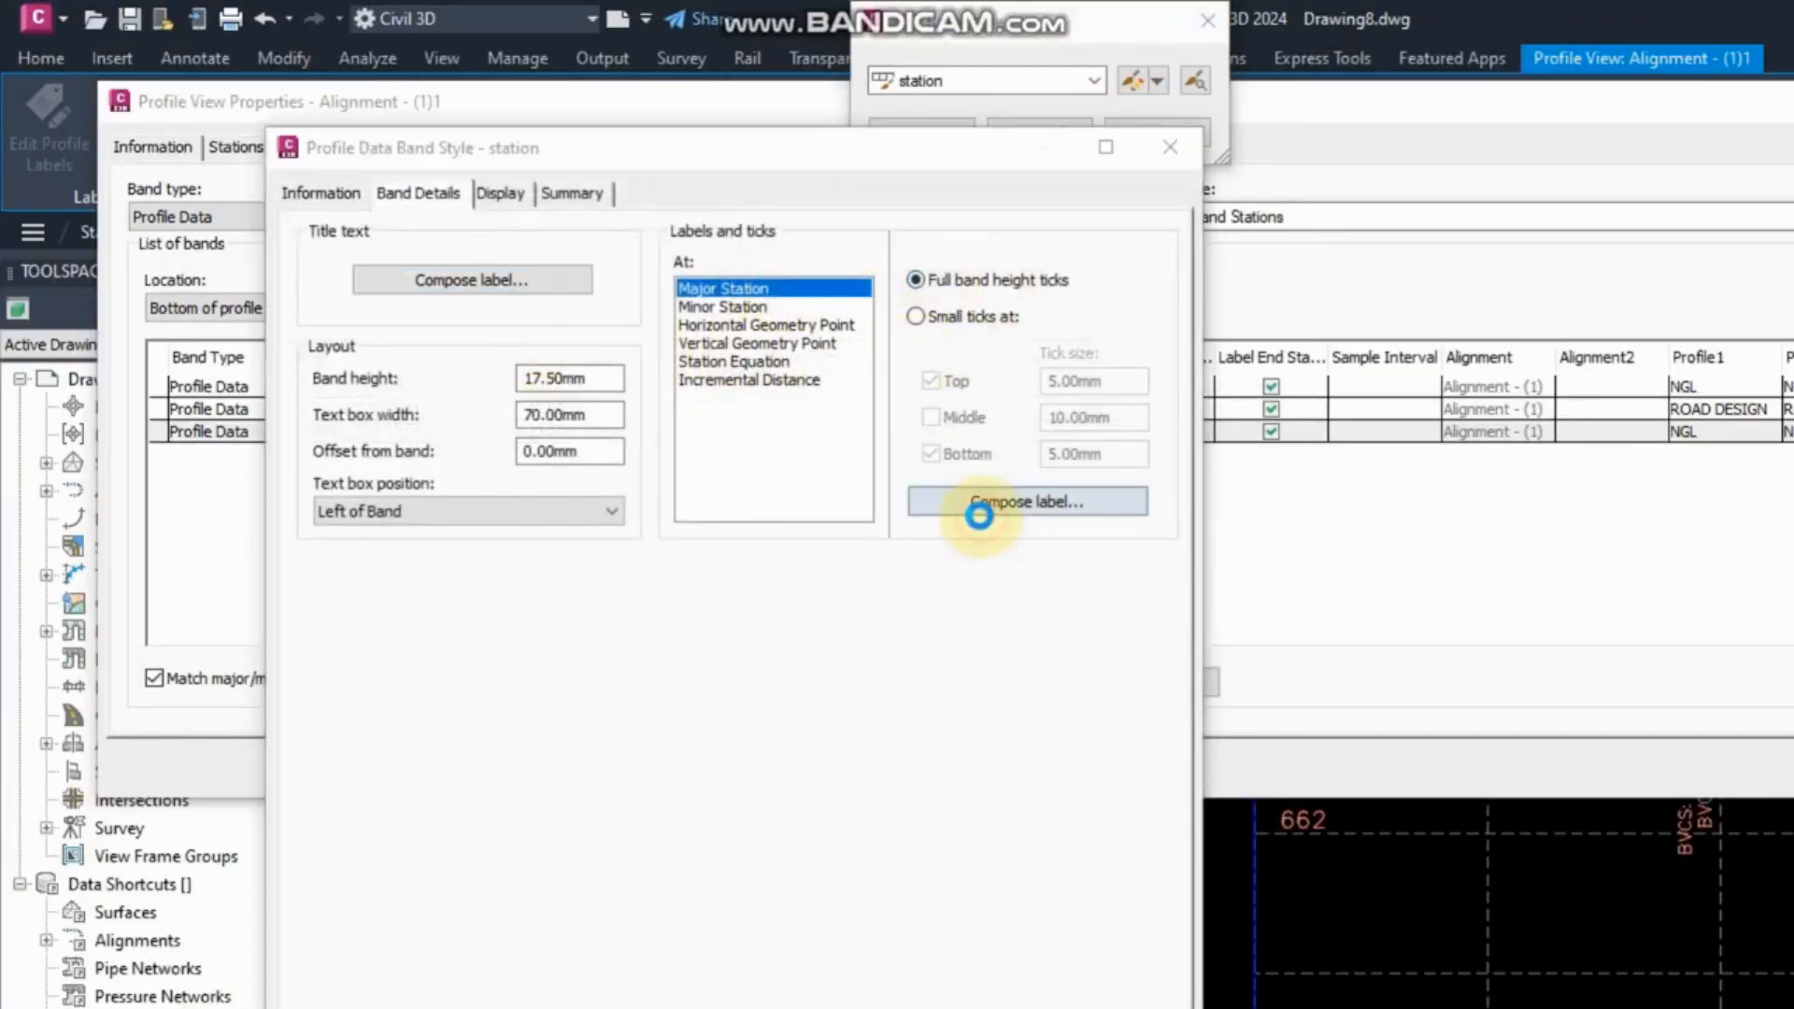
pyautogui.click(821, 558)
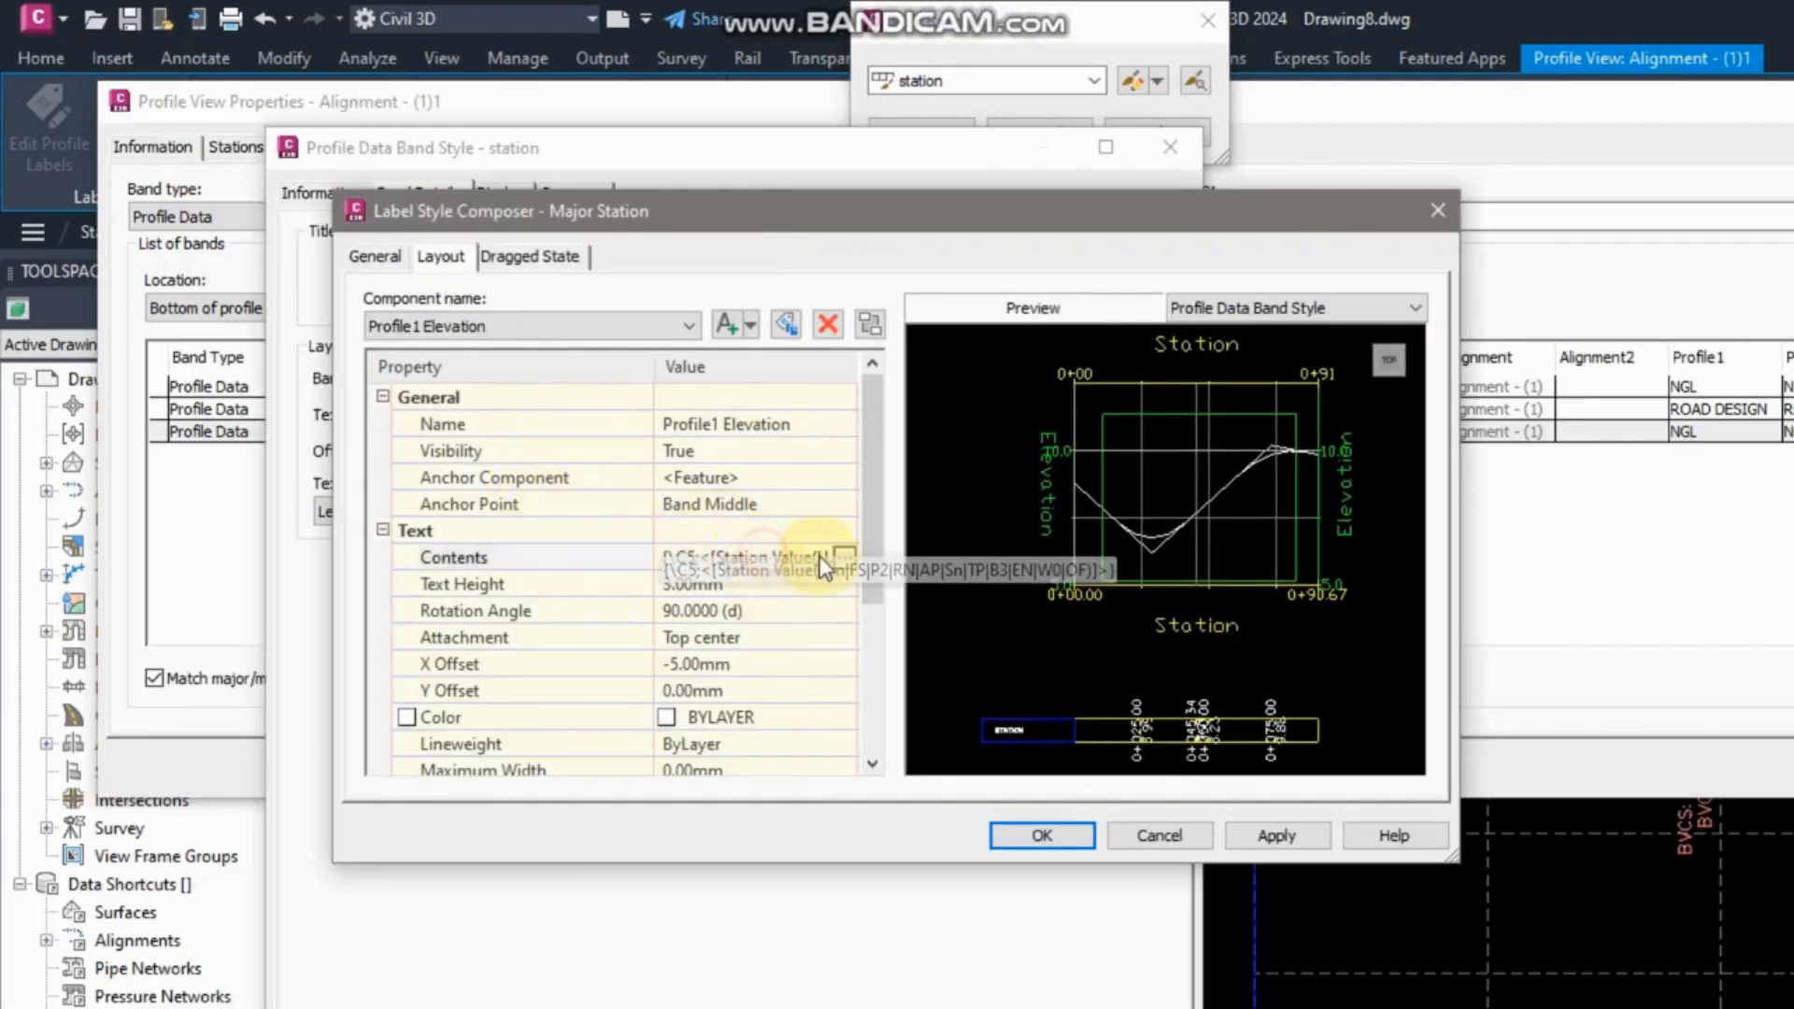
pyautogui.click(847, 557)
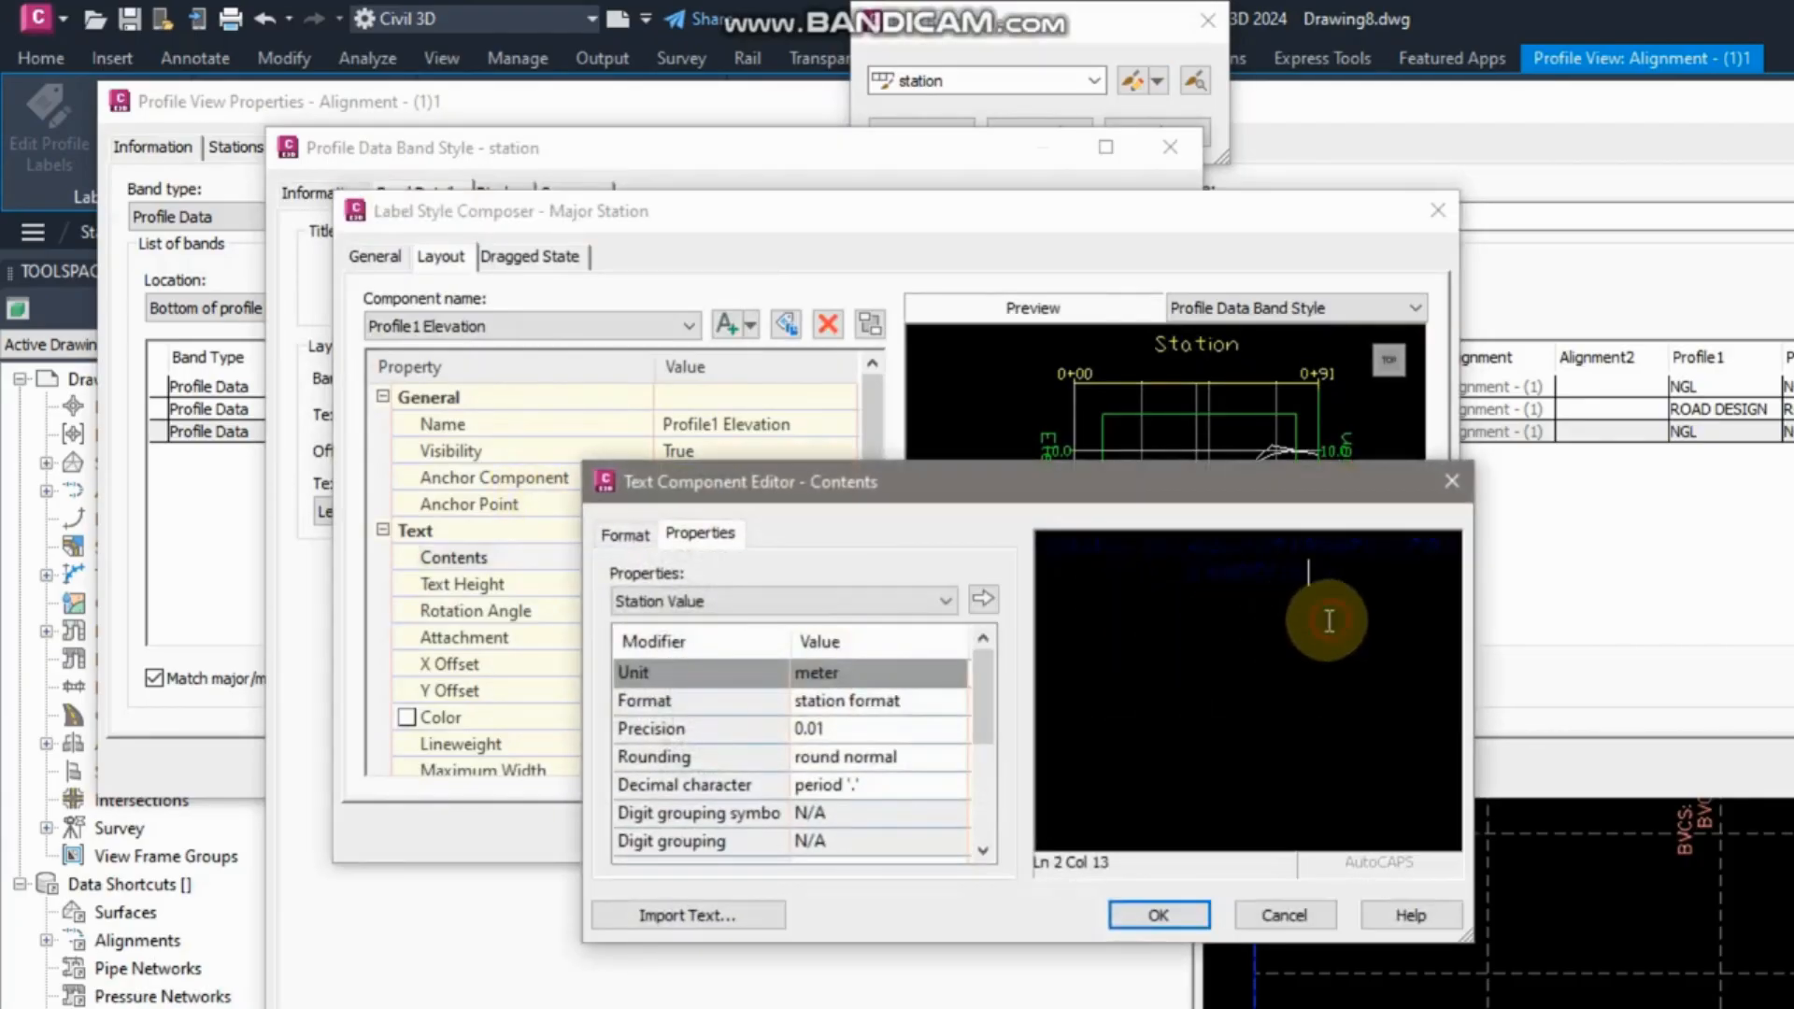
pyautogui.click(1360, 635)
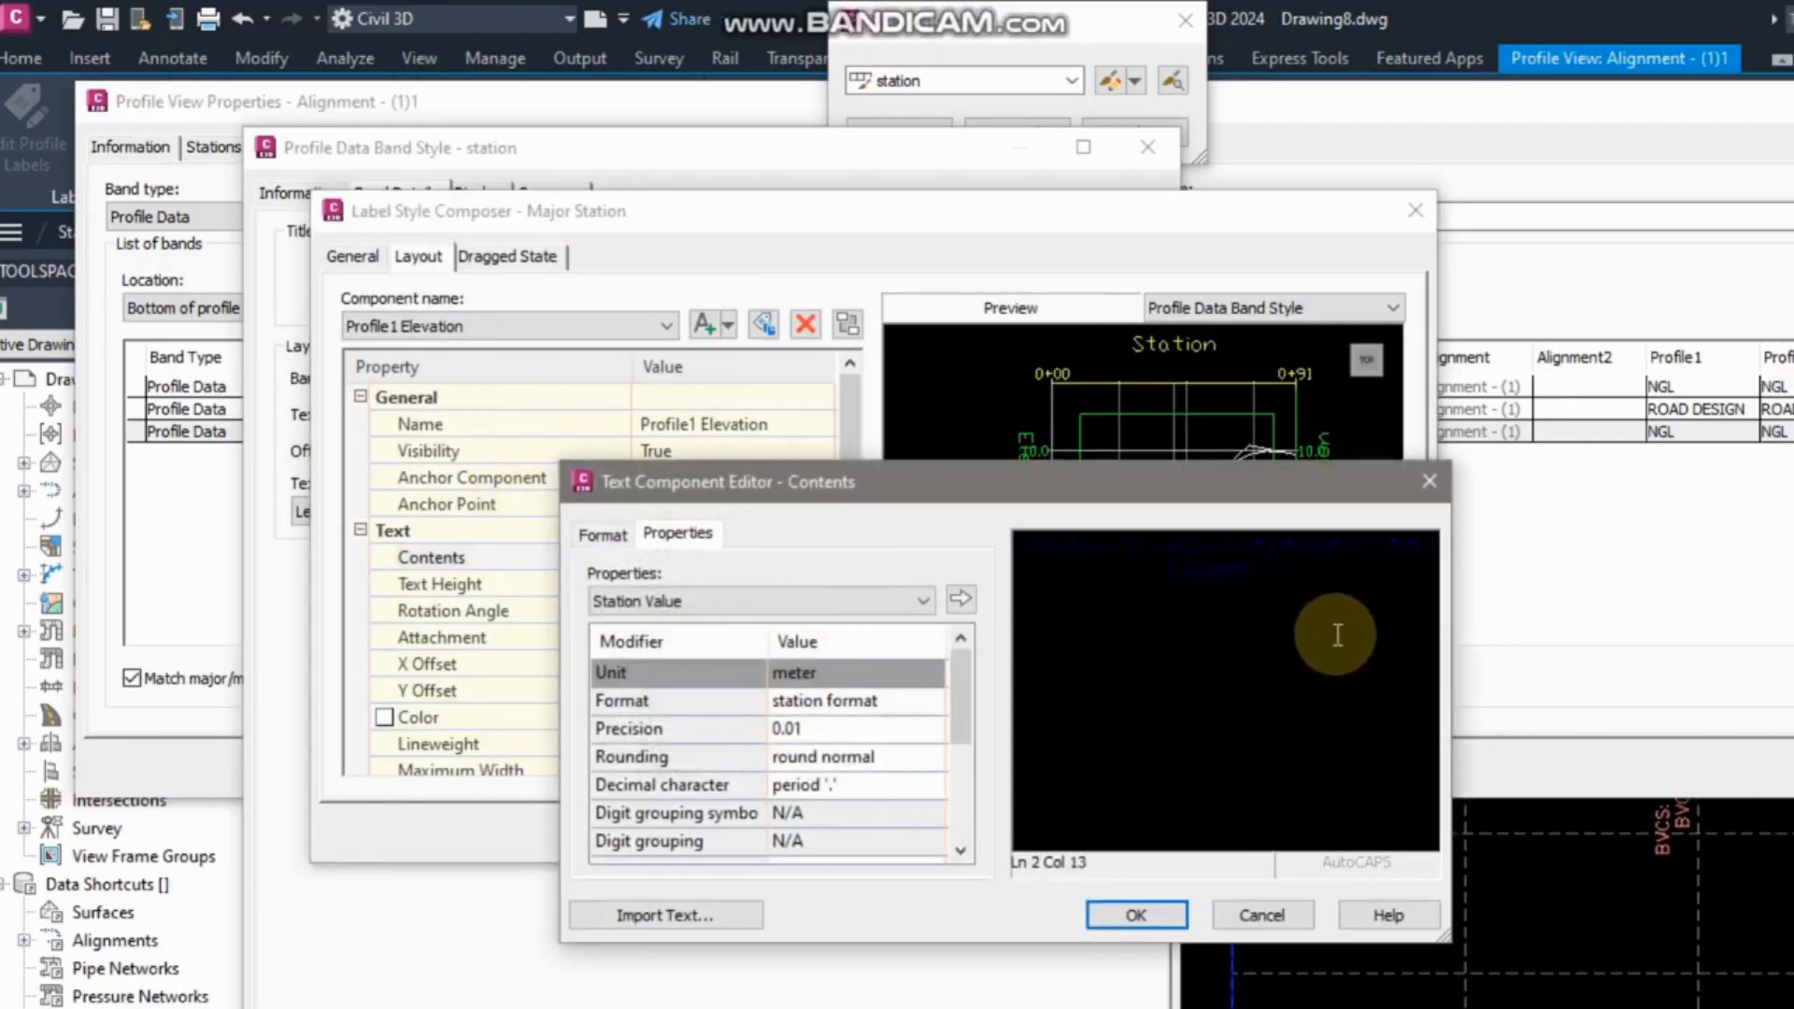
pyautogui.moveTo(1337, 634); pyautogui.dragTo(977, 464)
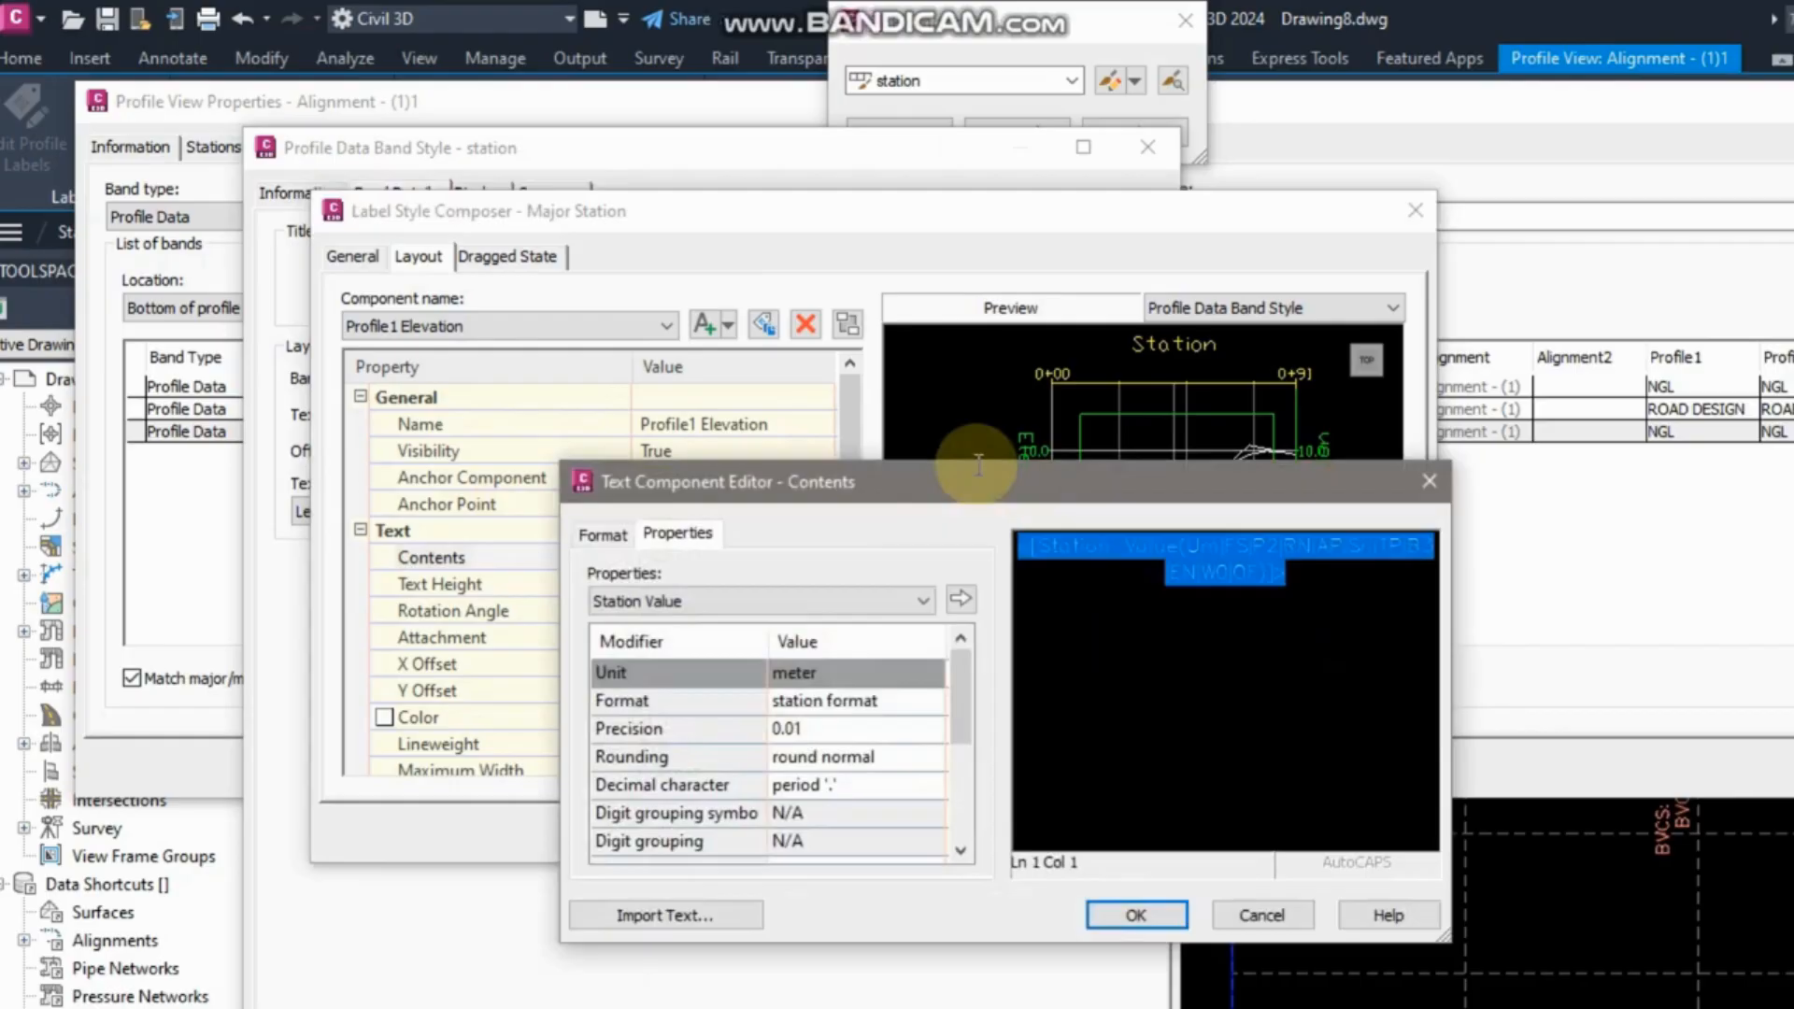
pyautogui.click(602, 534)
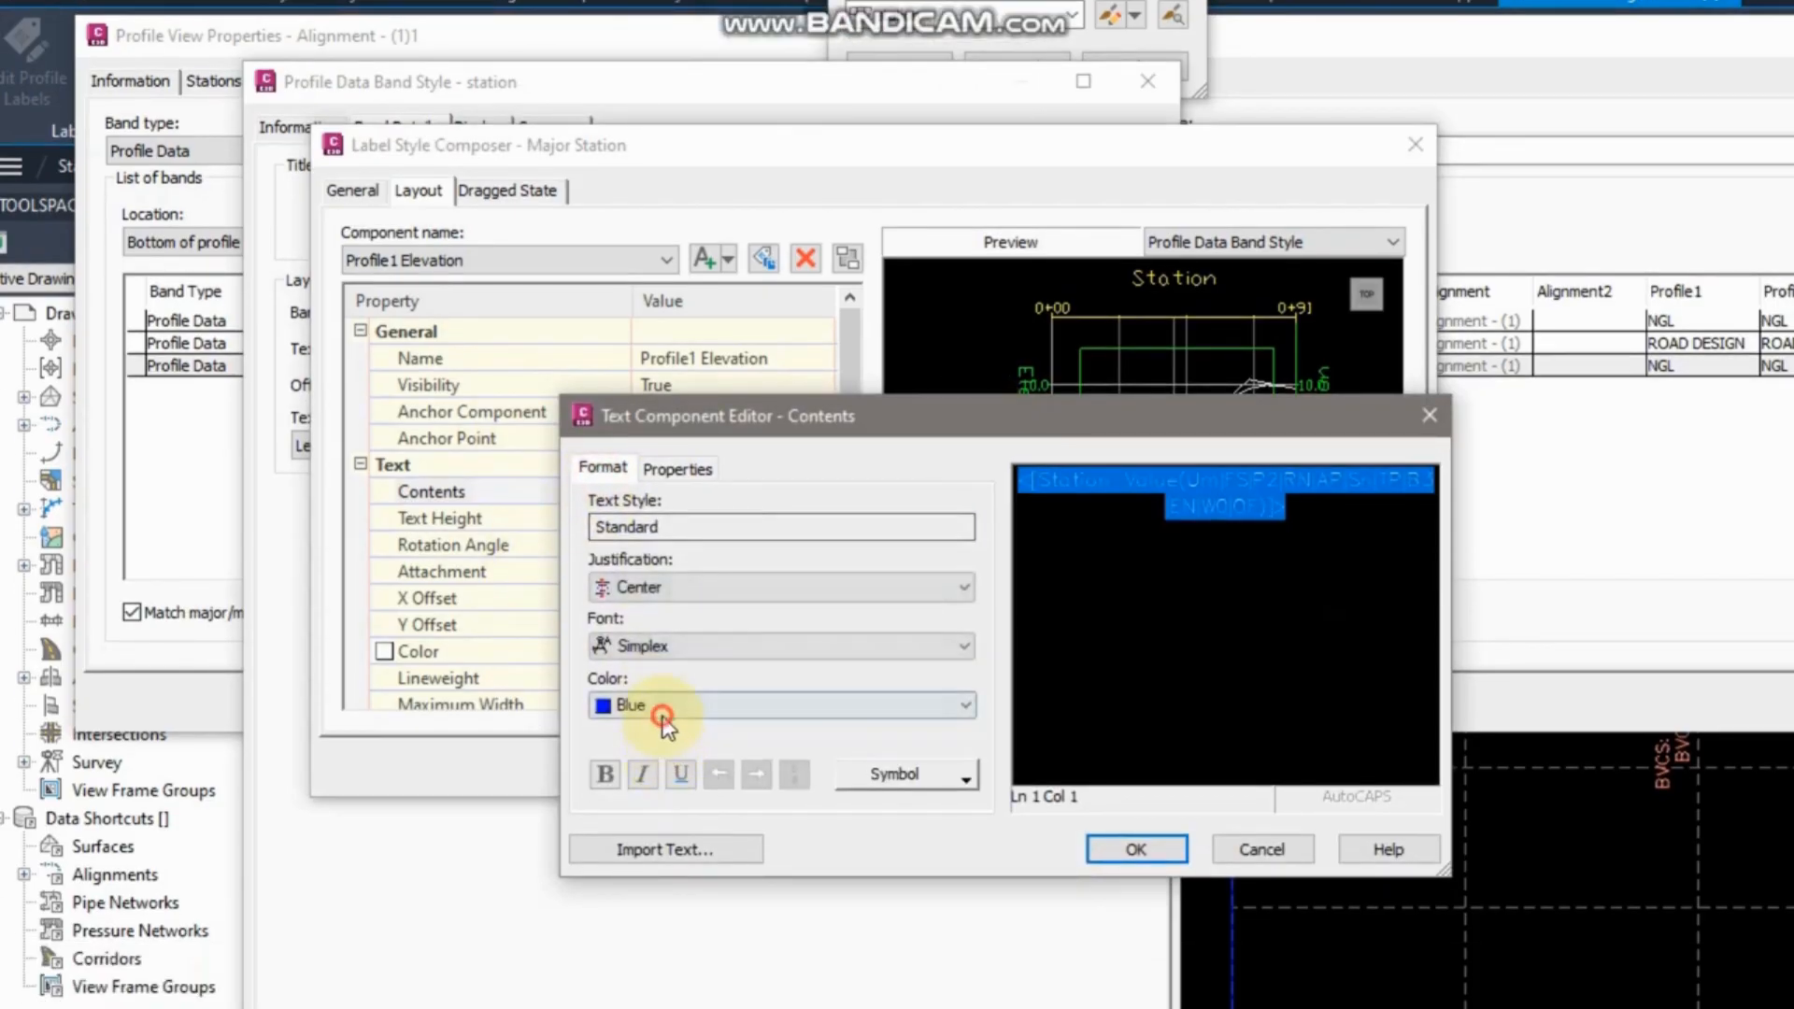
pyautogui.click(654, 770)
pyautogui.click(939, 885)
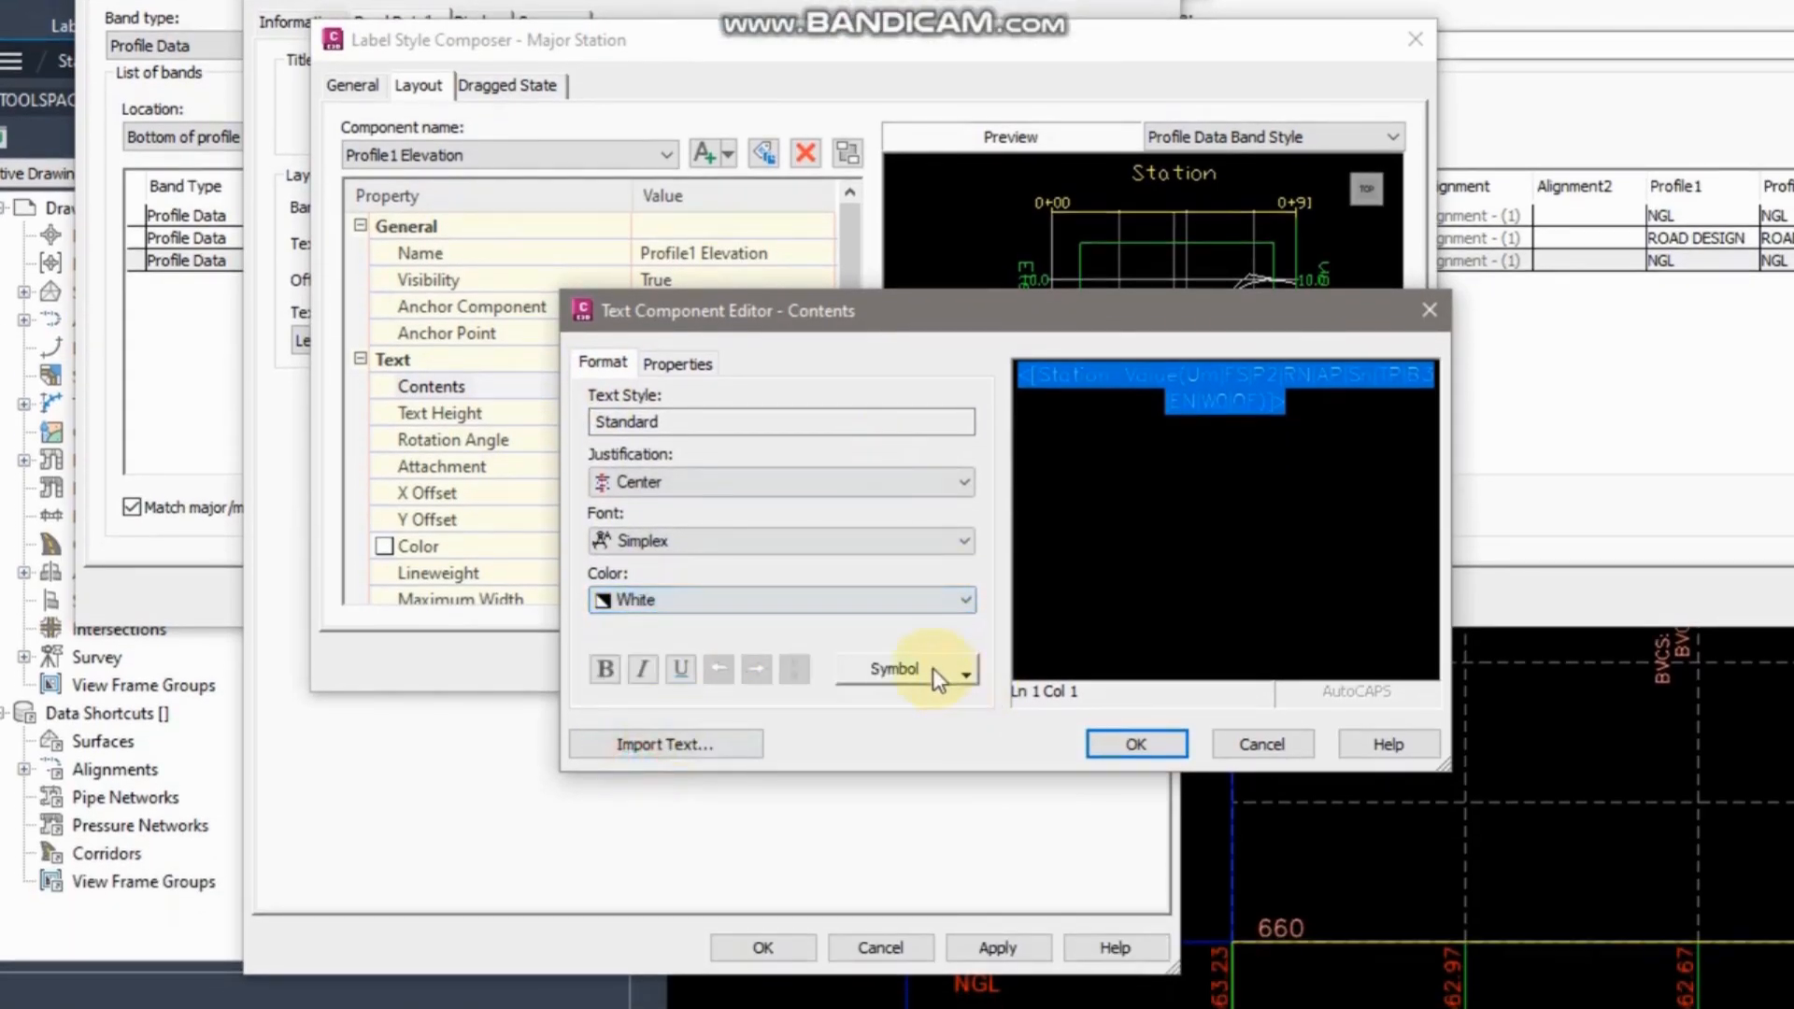
pyautogui.click(1126, 743)
# Apply and accept the Major Station label, the station band style and the profile view properties.
pyautogui.click(1251, 665)
pyautogui.click(1014, 667)
pyautogui.click(991, 951)
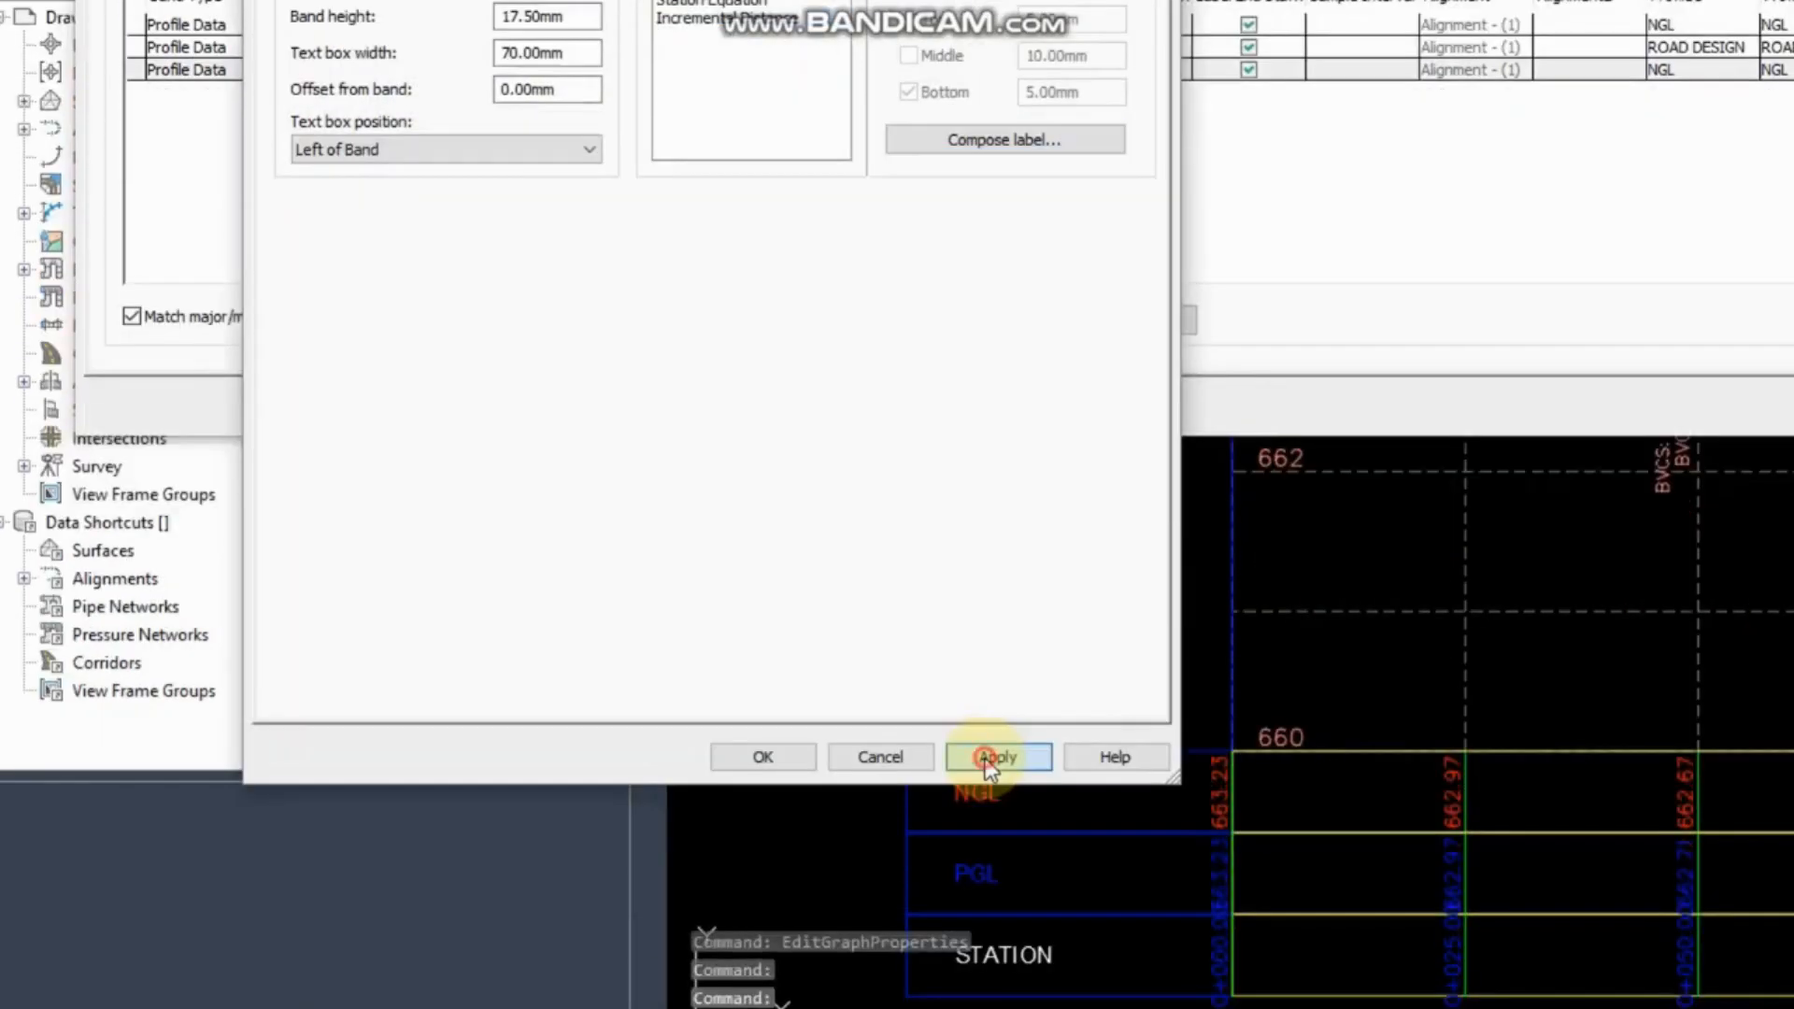
pyautogui.click(785, 755)
pyautogui.click(889, 146)
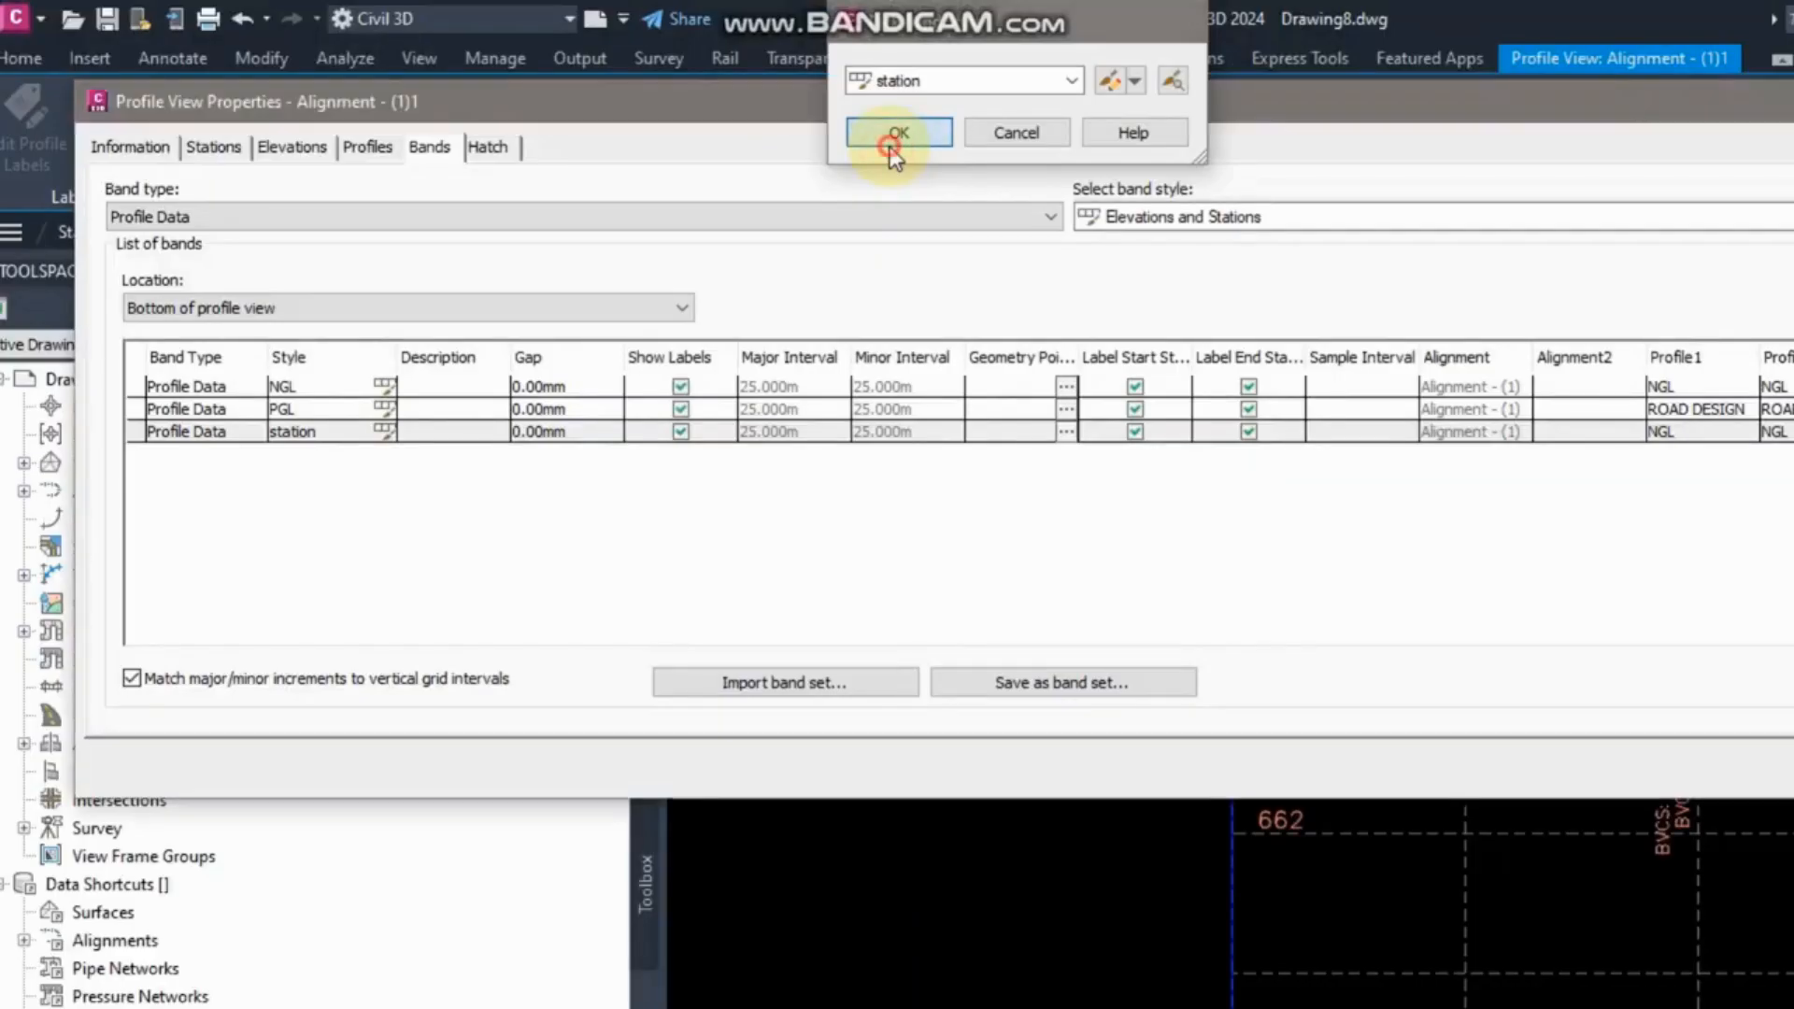
pyautogui.click(1347, 759)
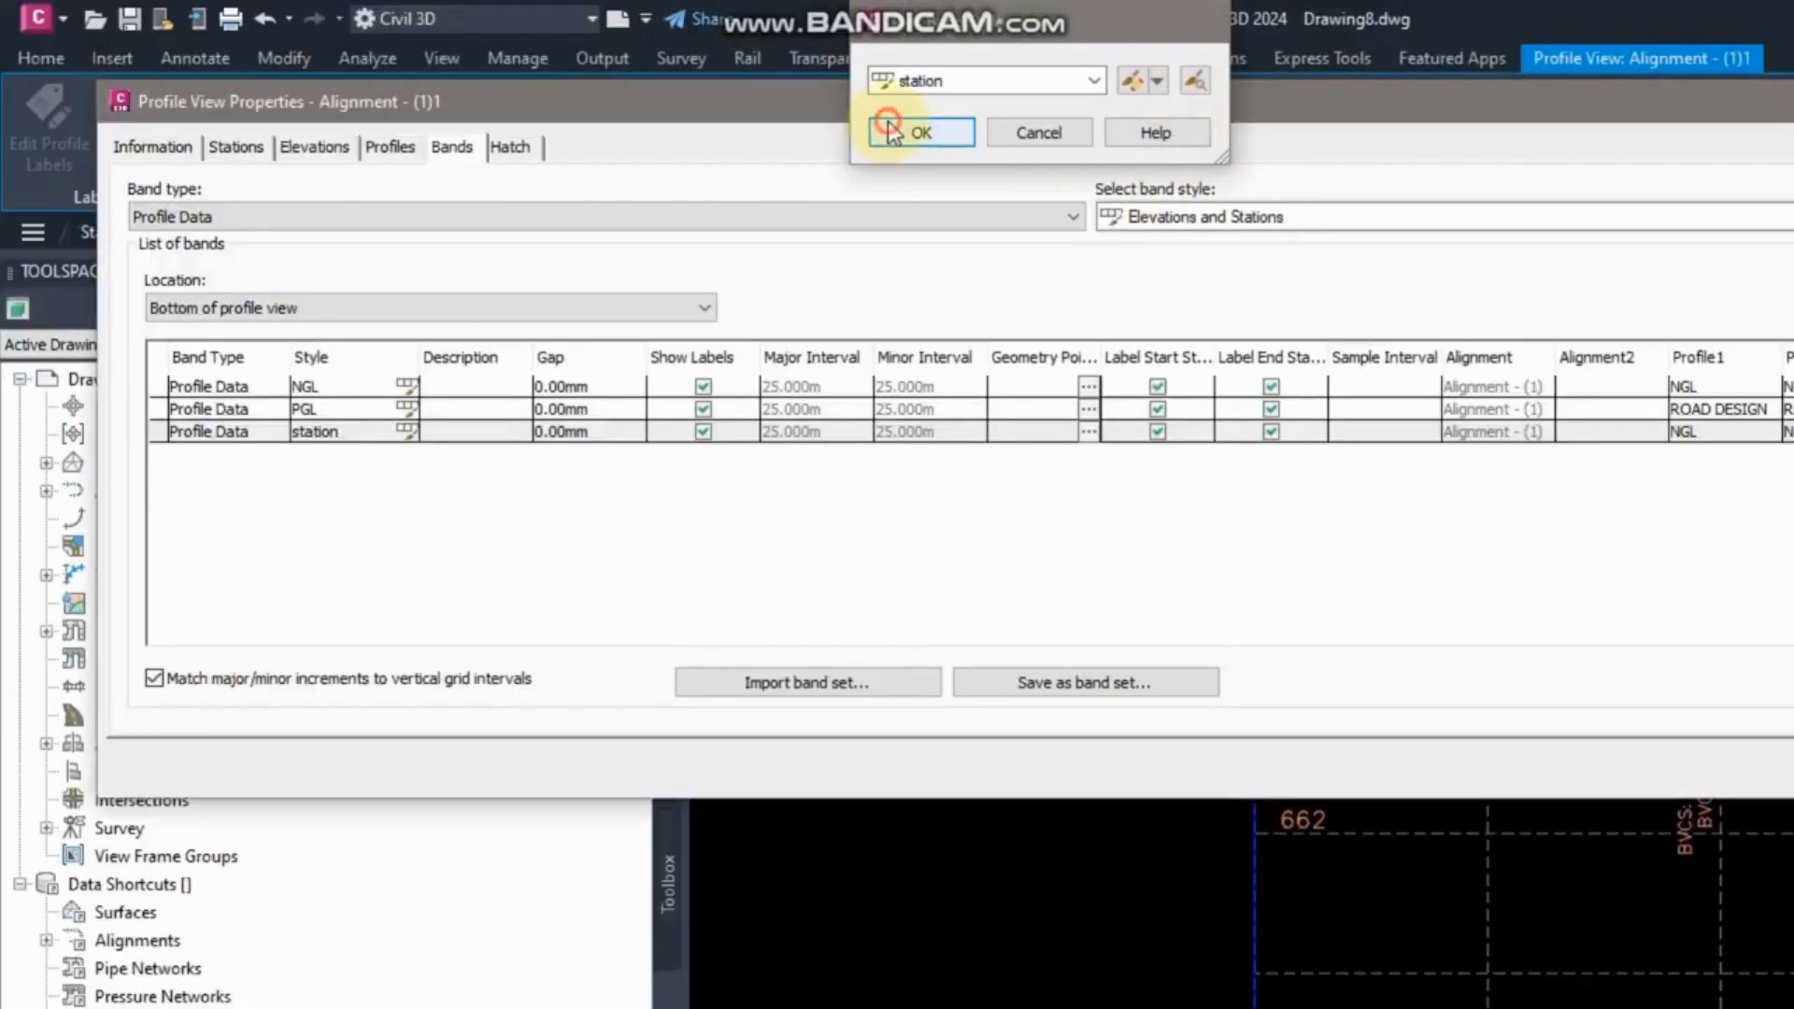
pyautogui.click(924, 128)
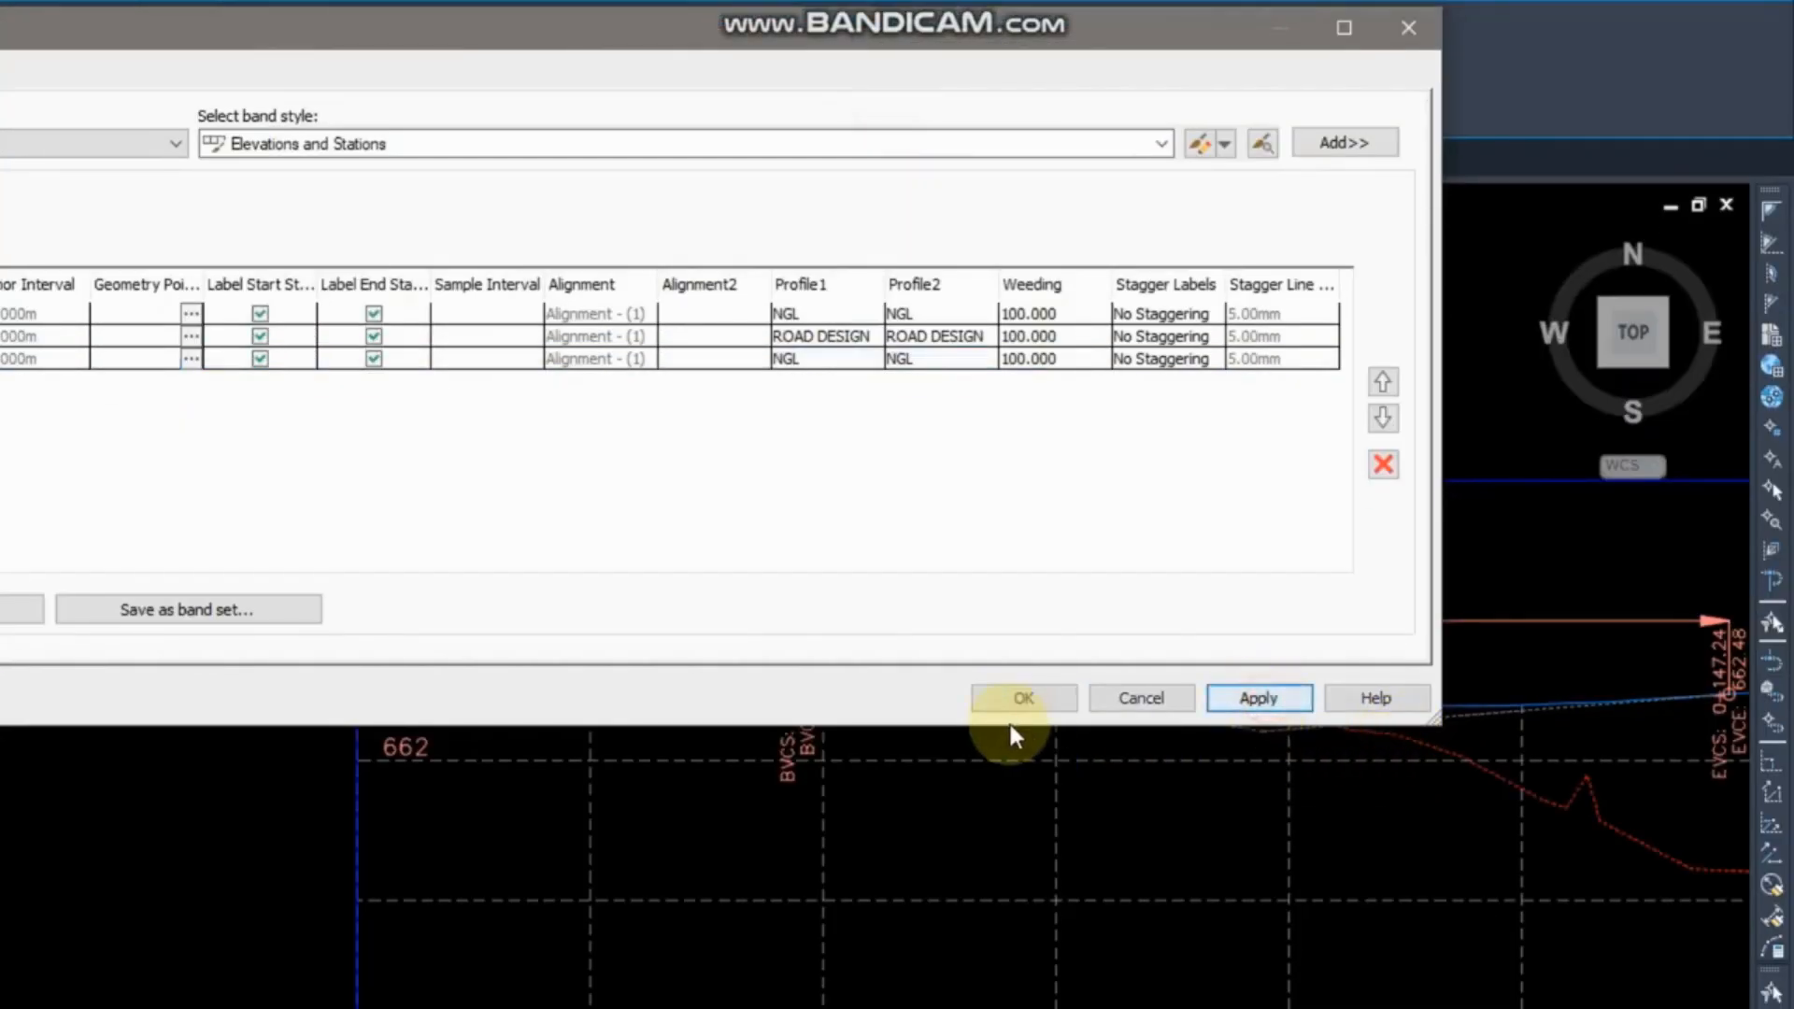
pyautogui.click(1011, 707)
# Examine the text colours and label positions in the NGL, PGL and STATION bands below the profile view.
pyautogui.scroll(4, 514, 618)
pyautogui.scroll(-2, 503, 690)
pyautogui.scroll(-2, 293, 762)
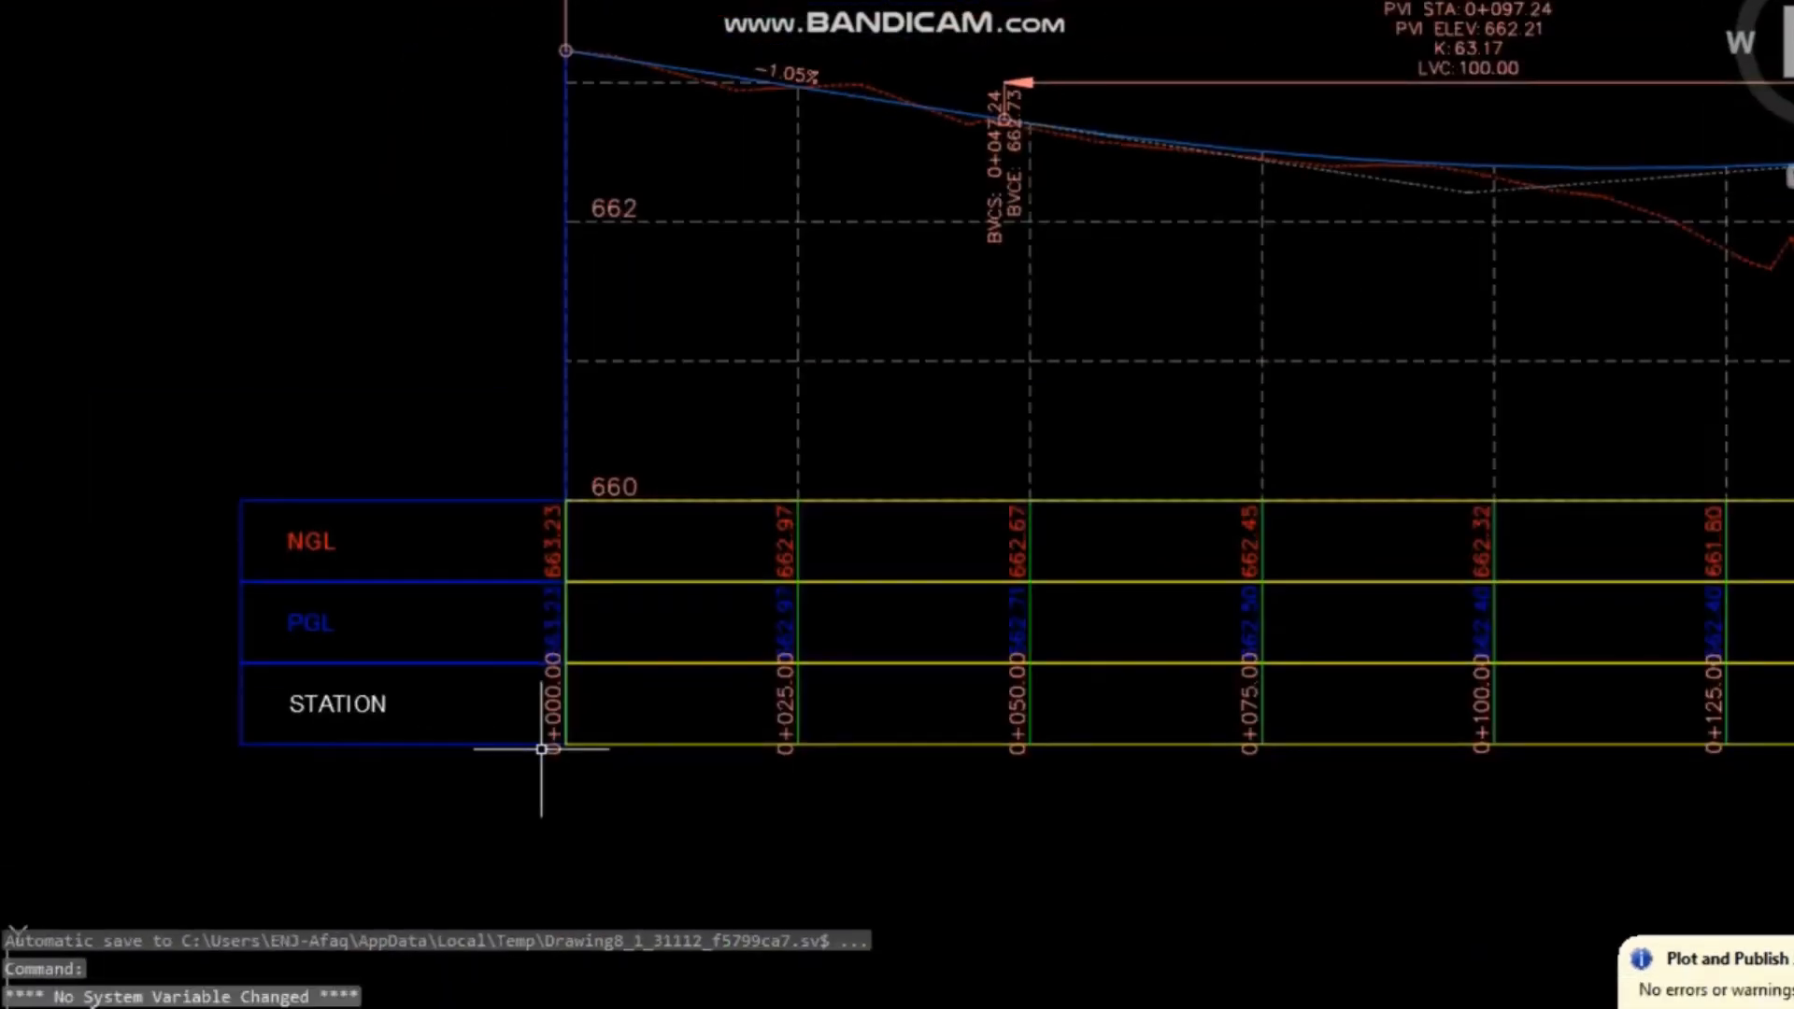
pyautogui.press('Escape')
pyautogui.scroll(2, 548, 713)
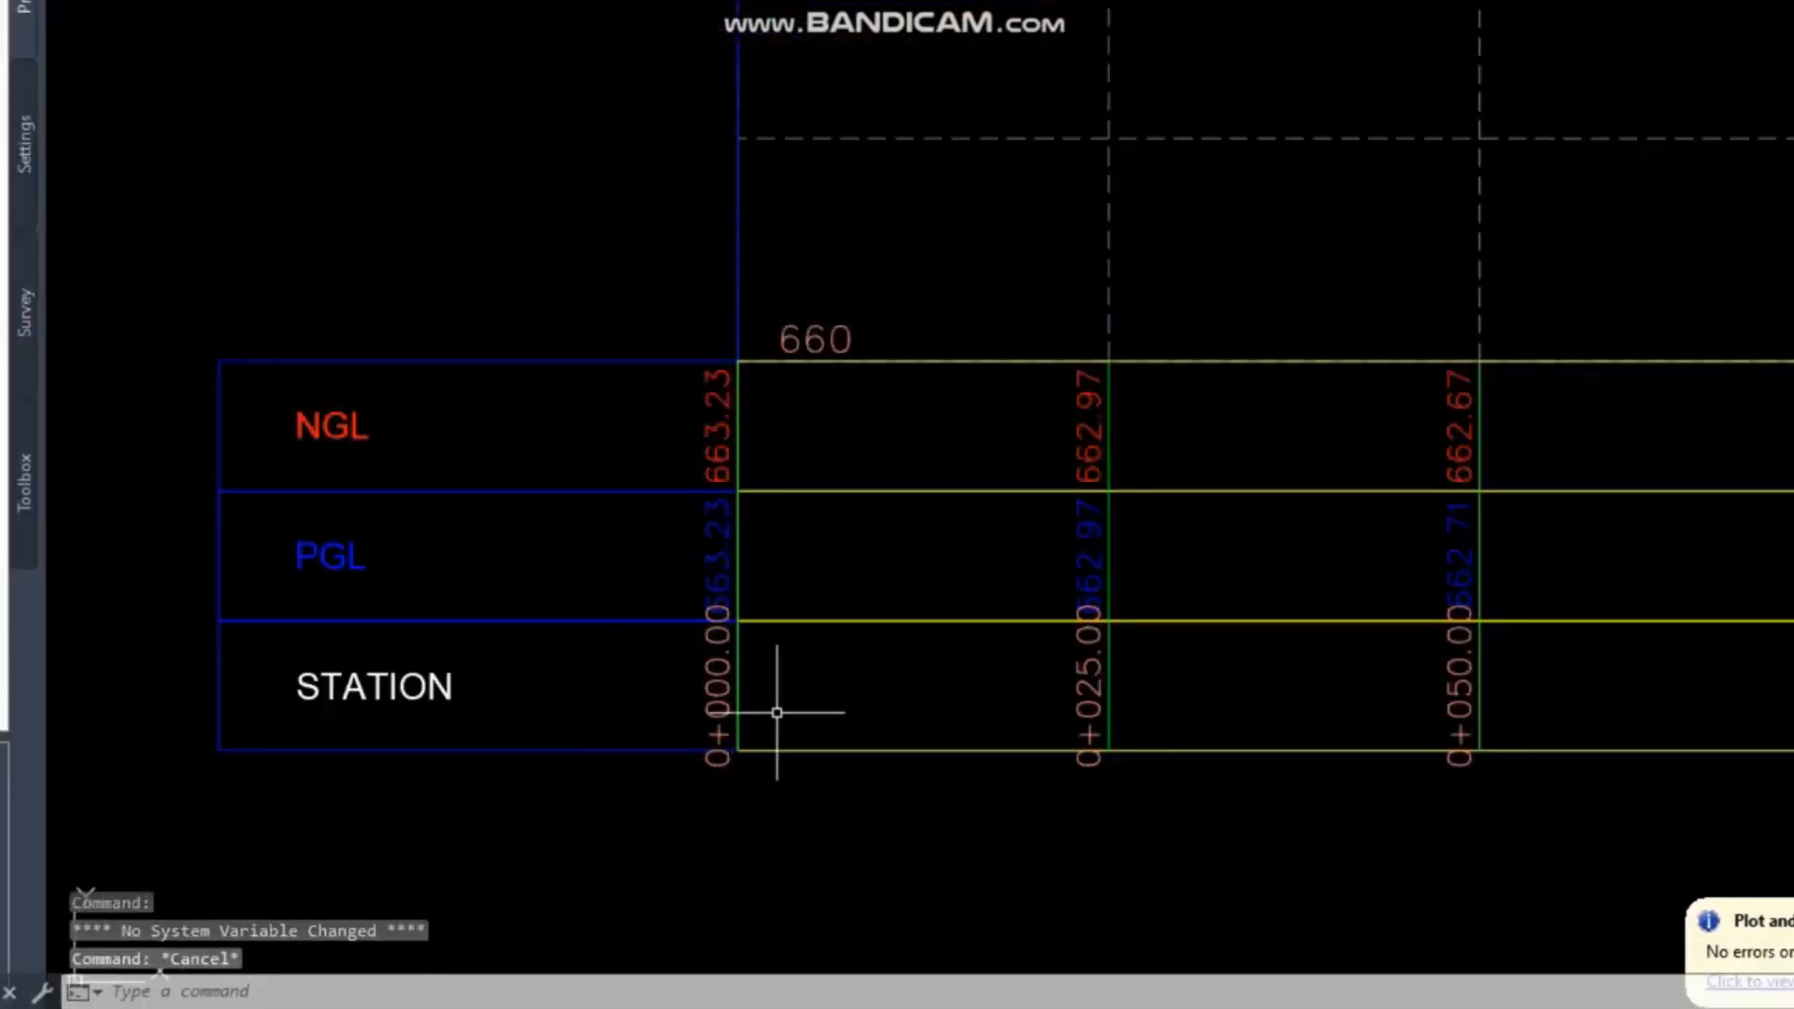
pyautogui.moveTo(645, 725); pyautogui.dragTo(677, 731, button='middle')
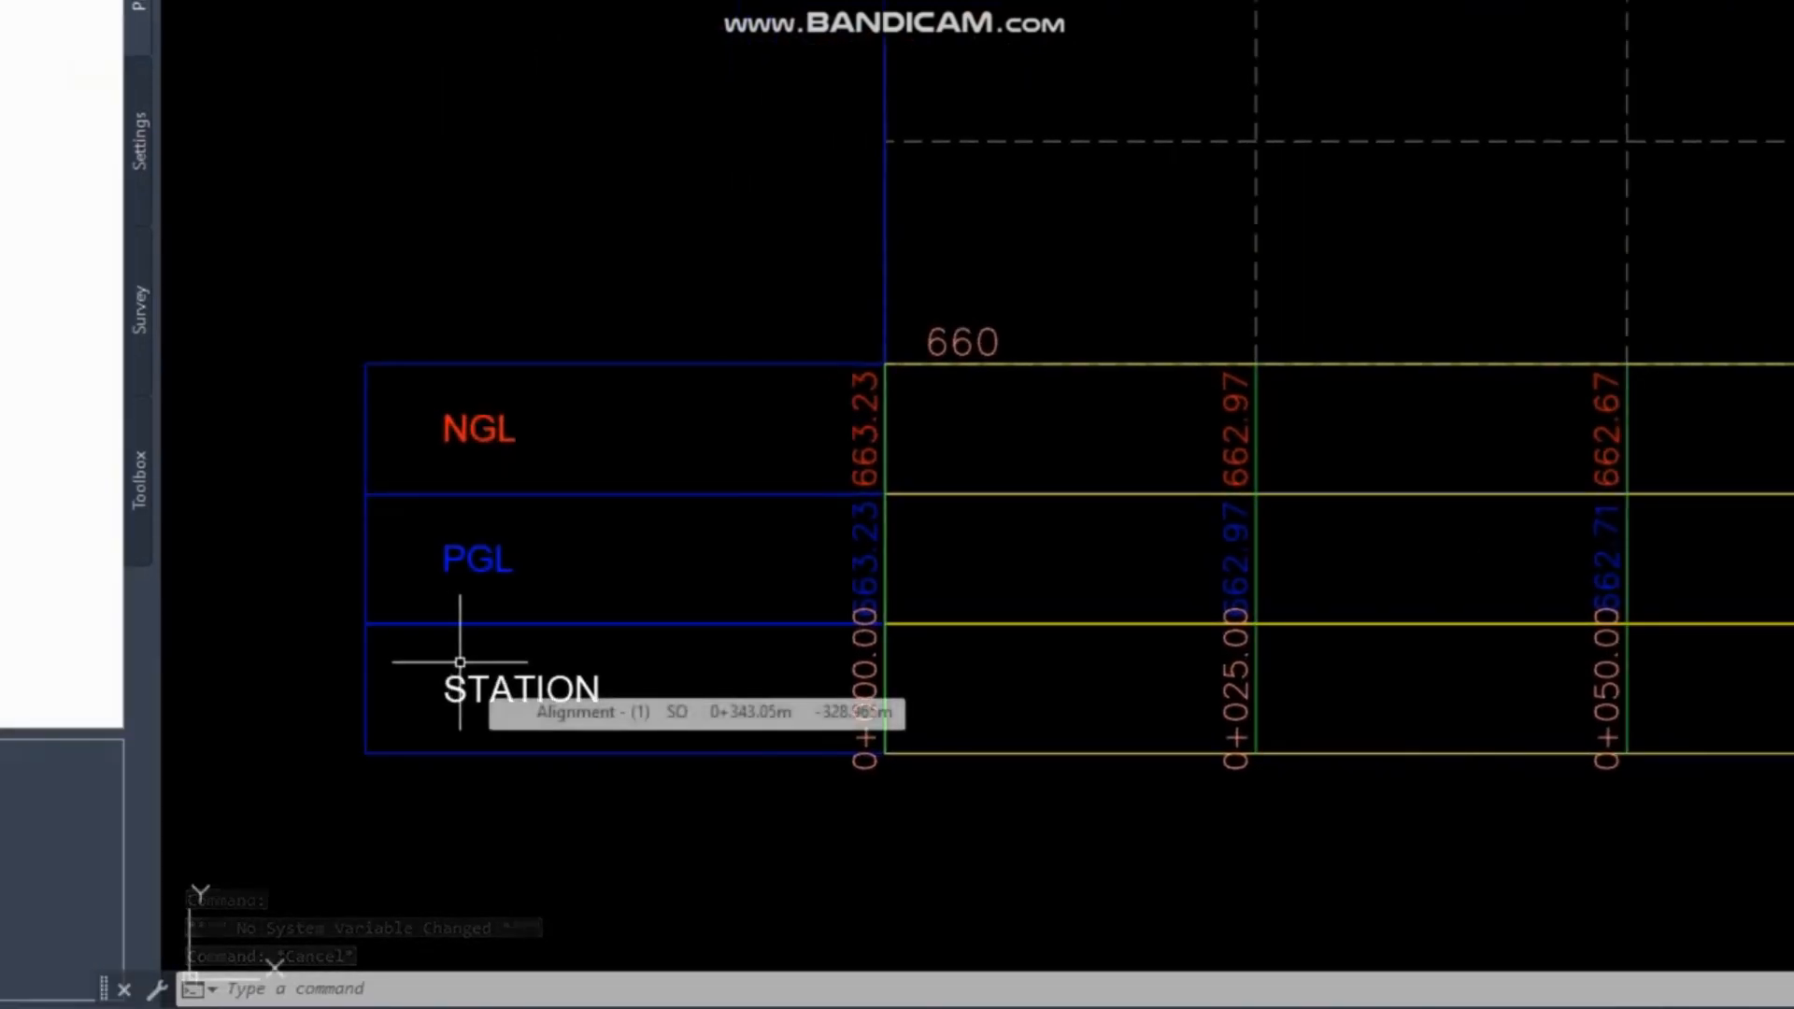
pyautogui.scroll(-2, 460, 662)
pyautogui.moveTo(525, 703); pyautogui.dragTo(642, 720, button='middle')
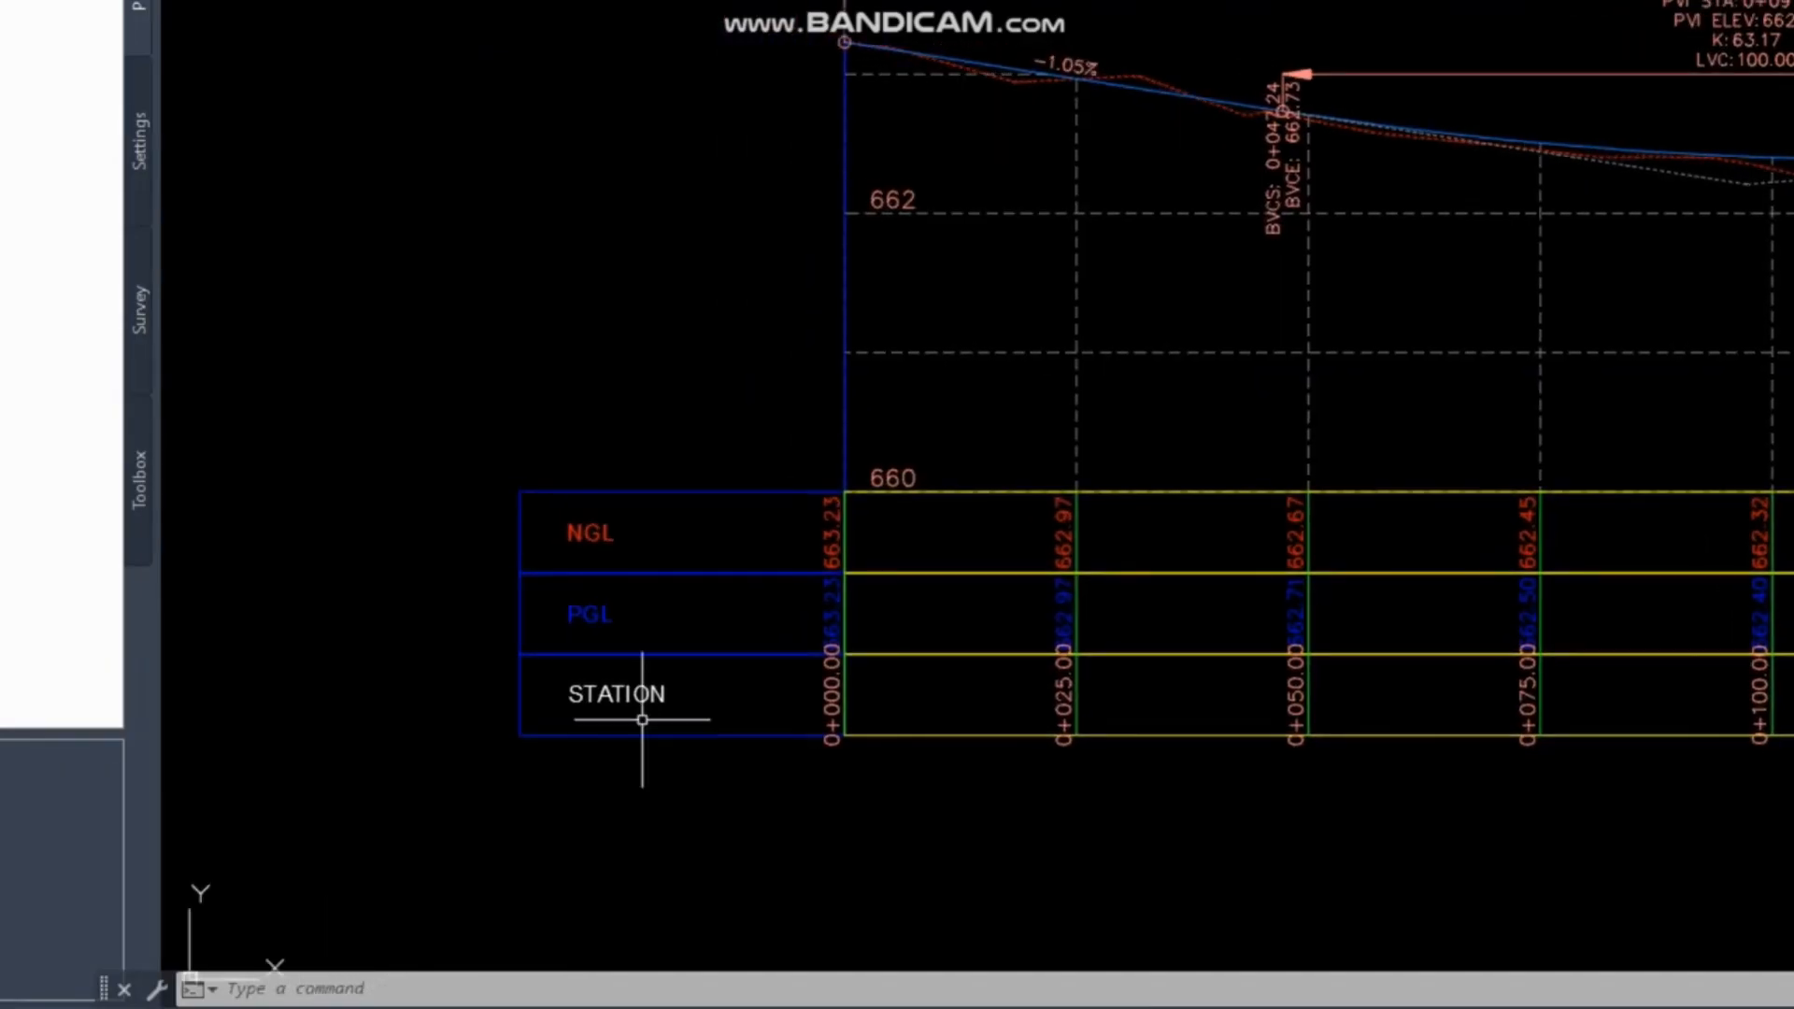
pyautogui.scroll(2, 717, 718)
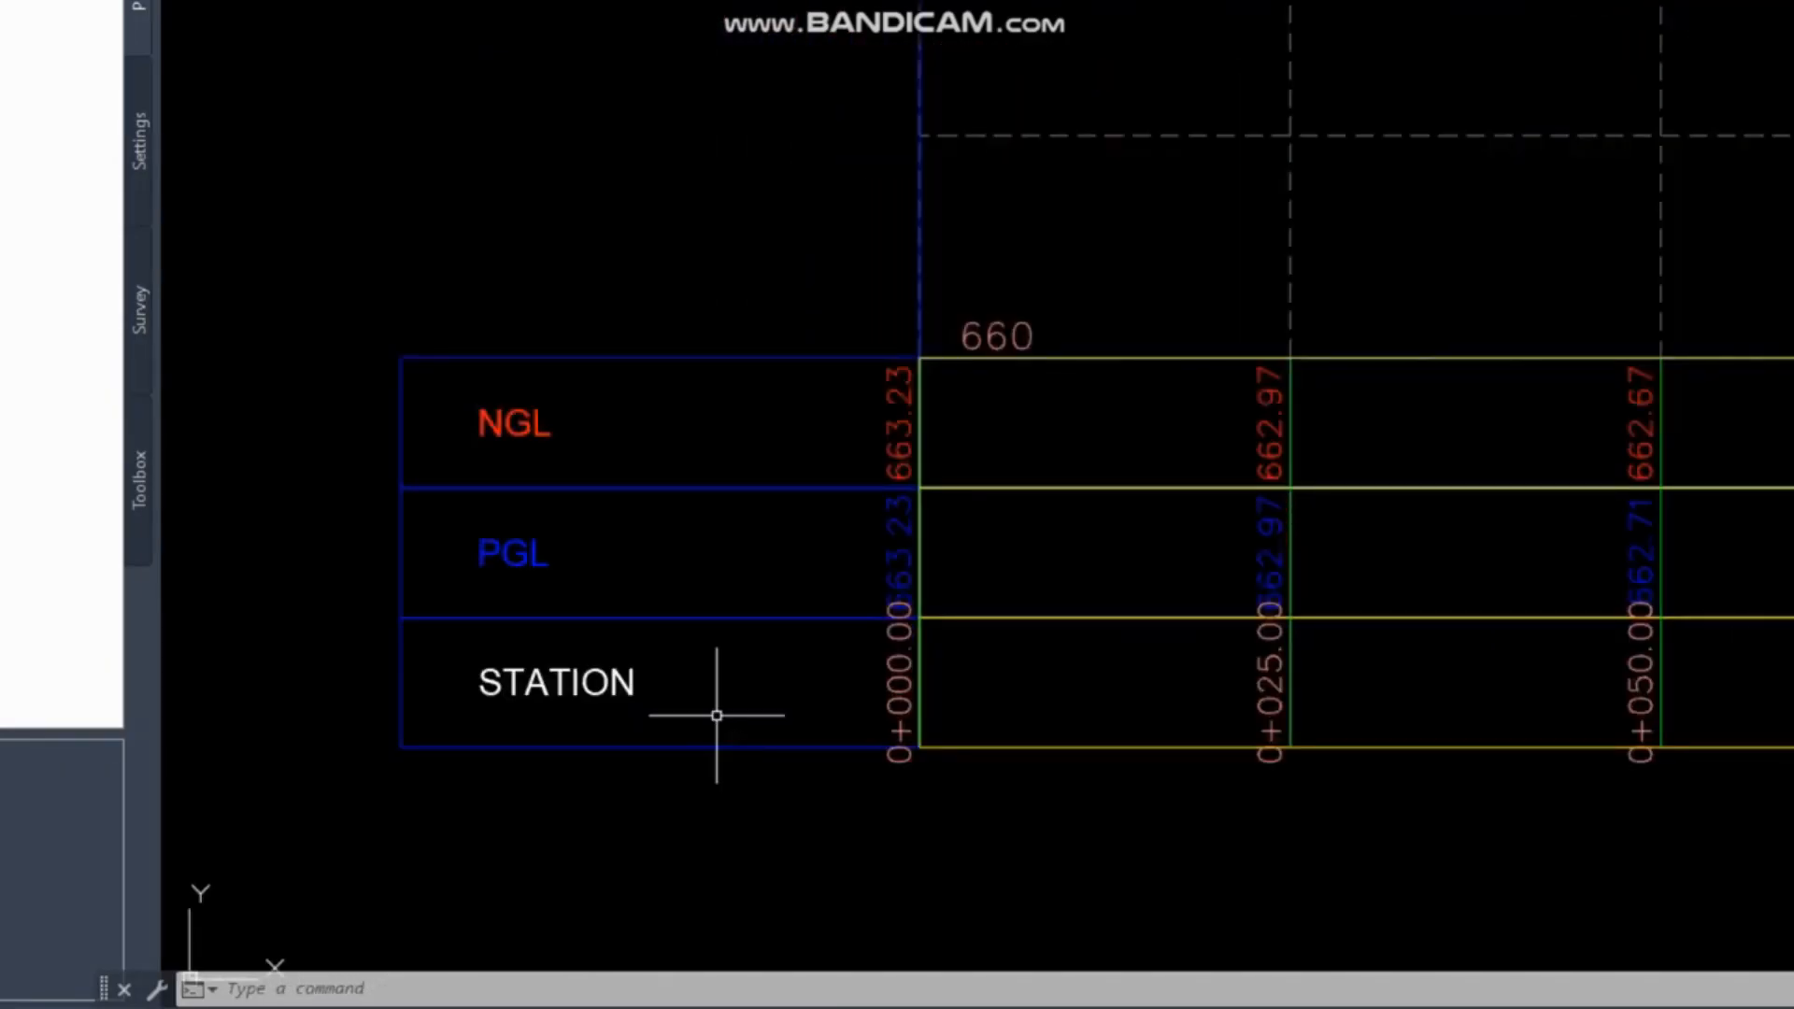
# Edit the STATION band's style and set the text colour of the Major Station label's Profile1 Elevation component to white.
pyautogui.click(919, 659)
pyautogui.rightClick(917, 663)
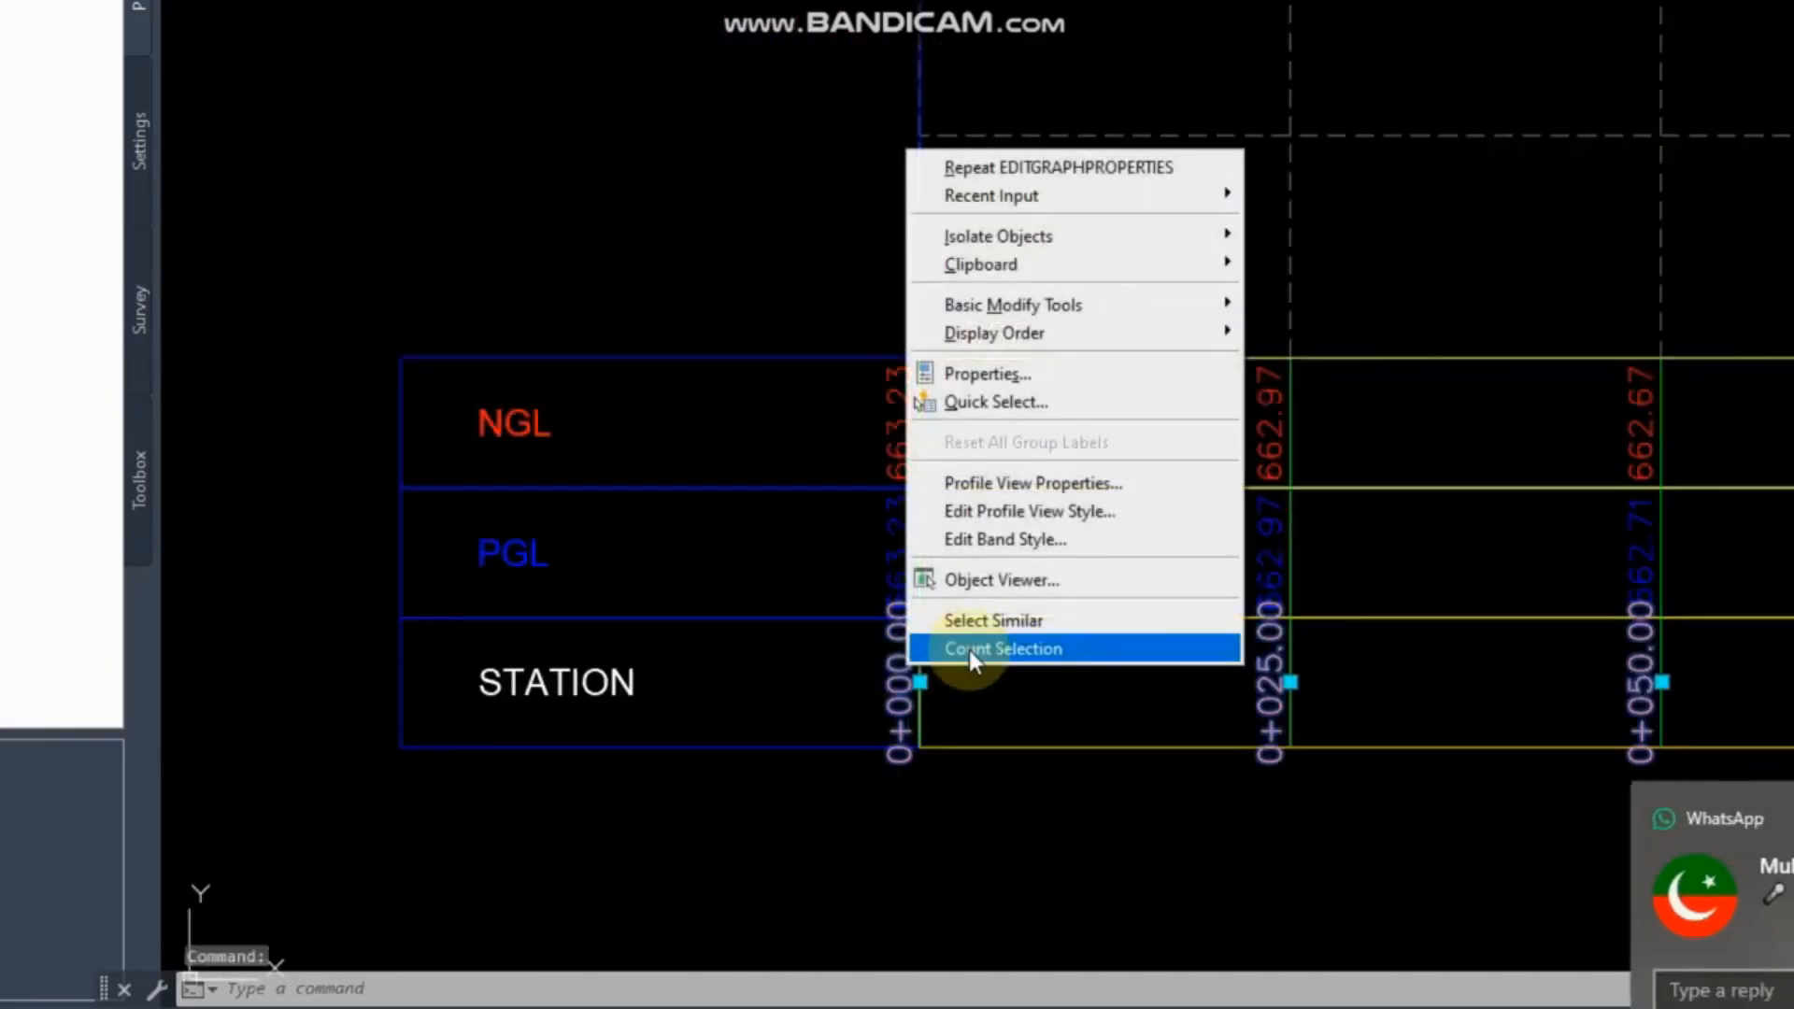
pyautogui.click(997, 539)
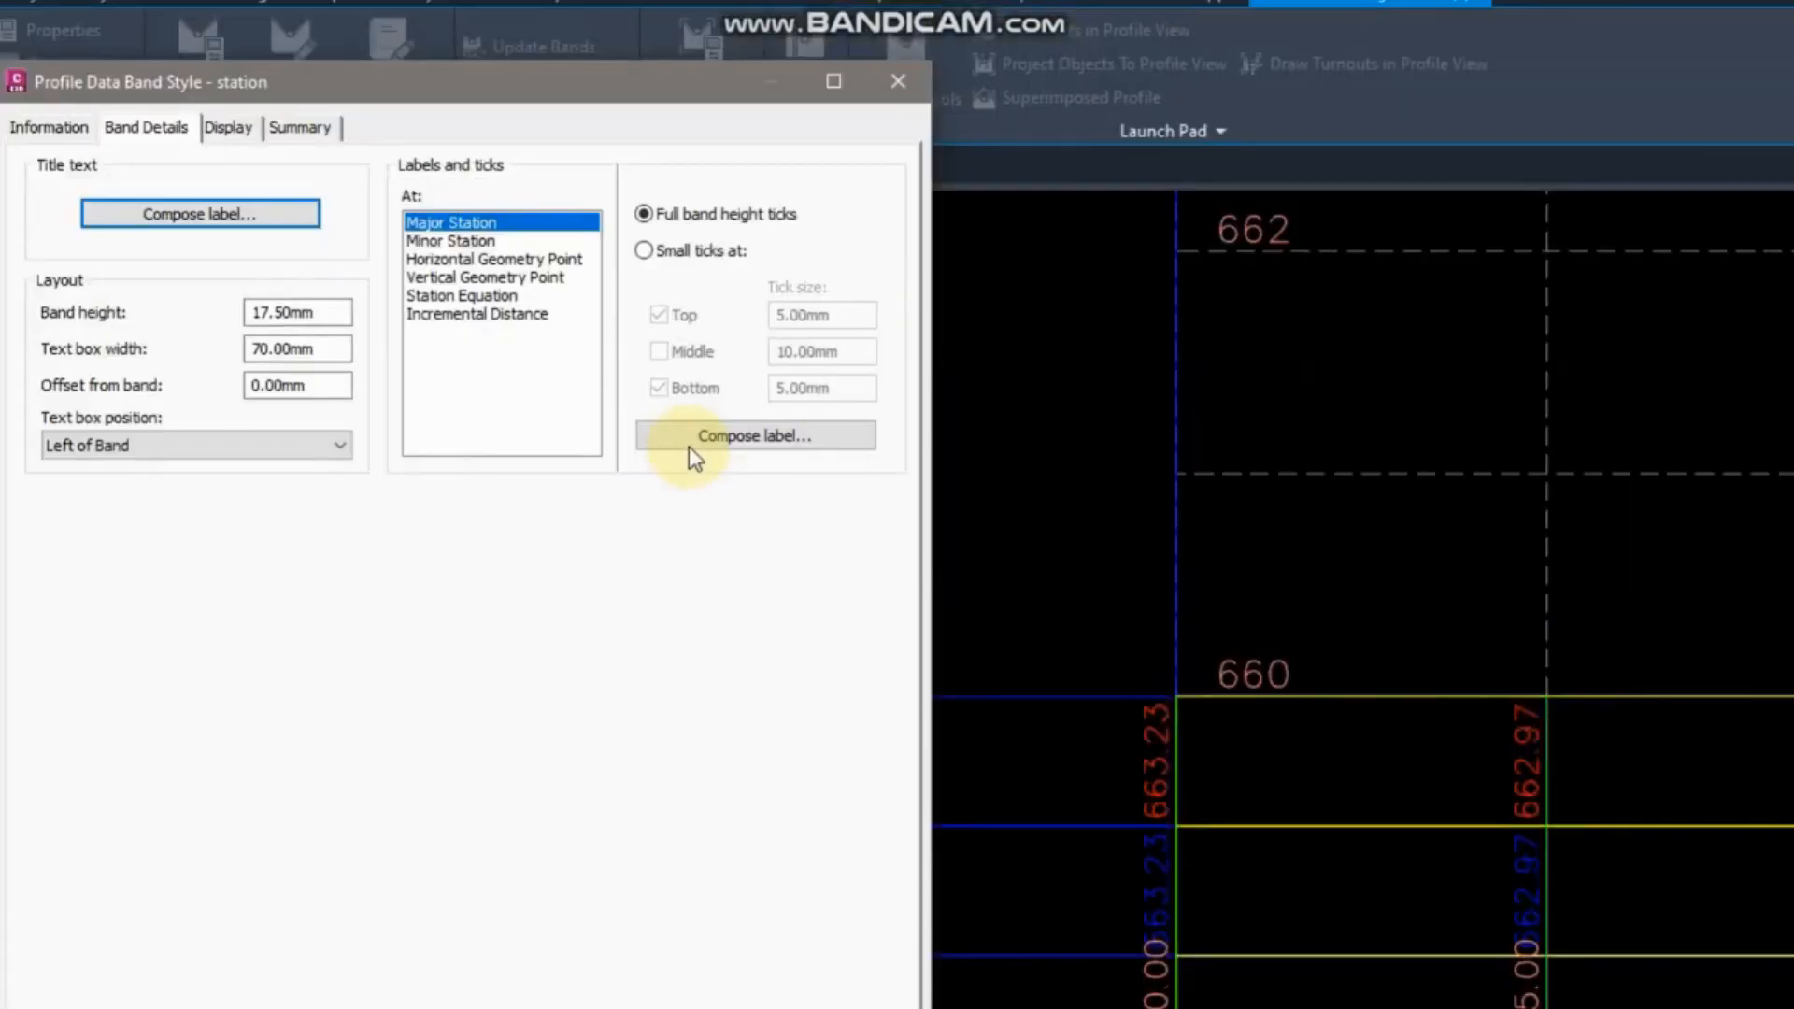
pyautogui.click(434, 99)
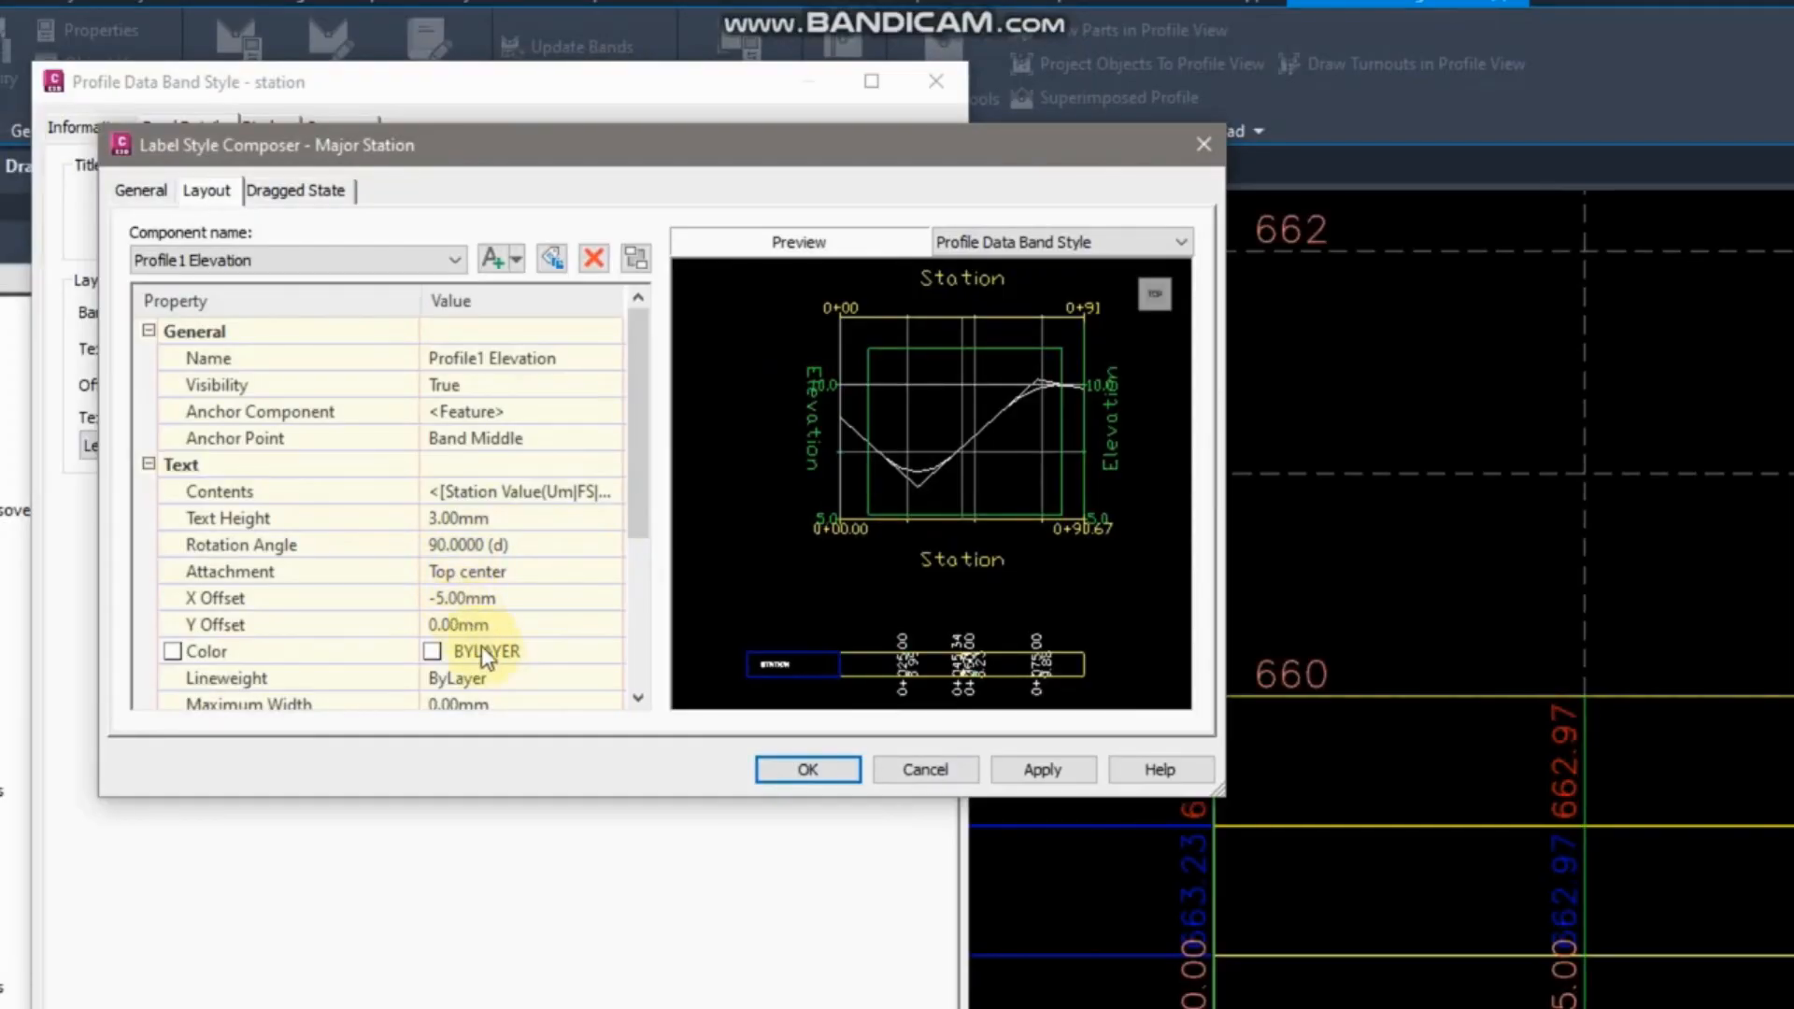
pyautogui.scroll(-1, 635, 529)
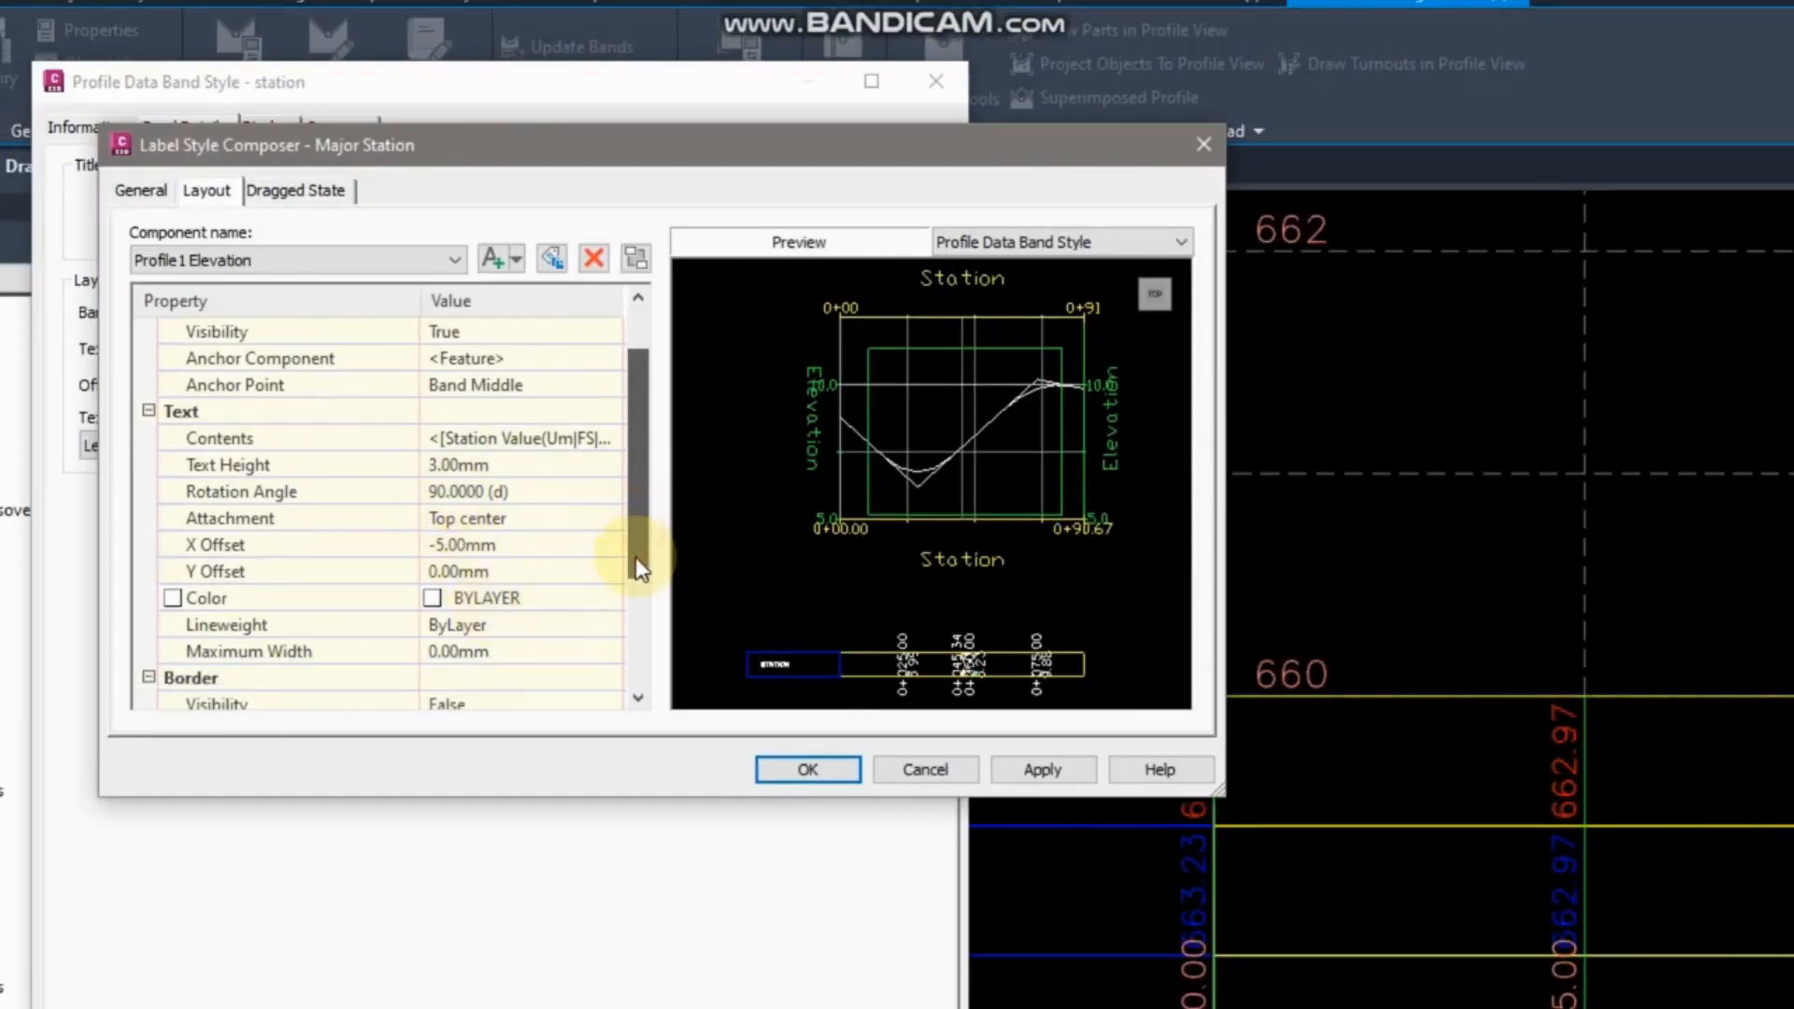
pyautogui.click(497, 598)
pyautogui.scroll(-2, 617, 607)
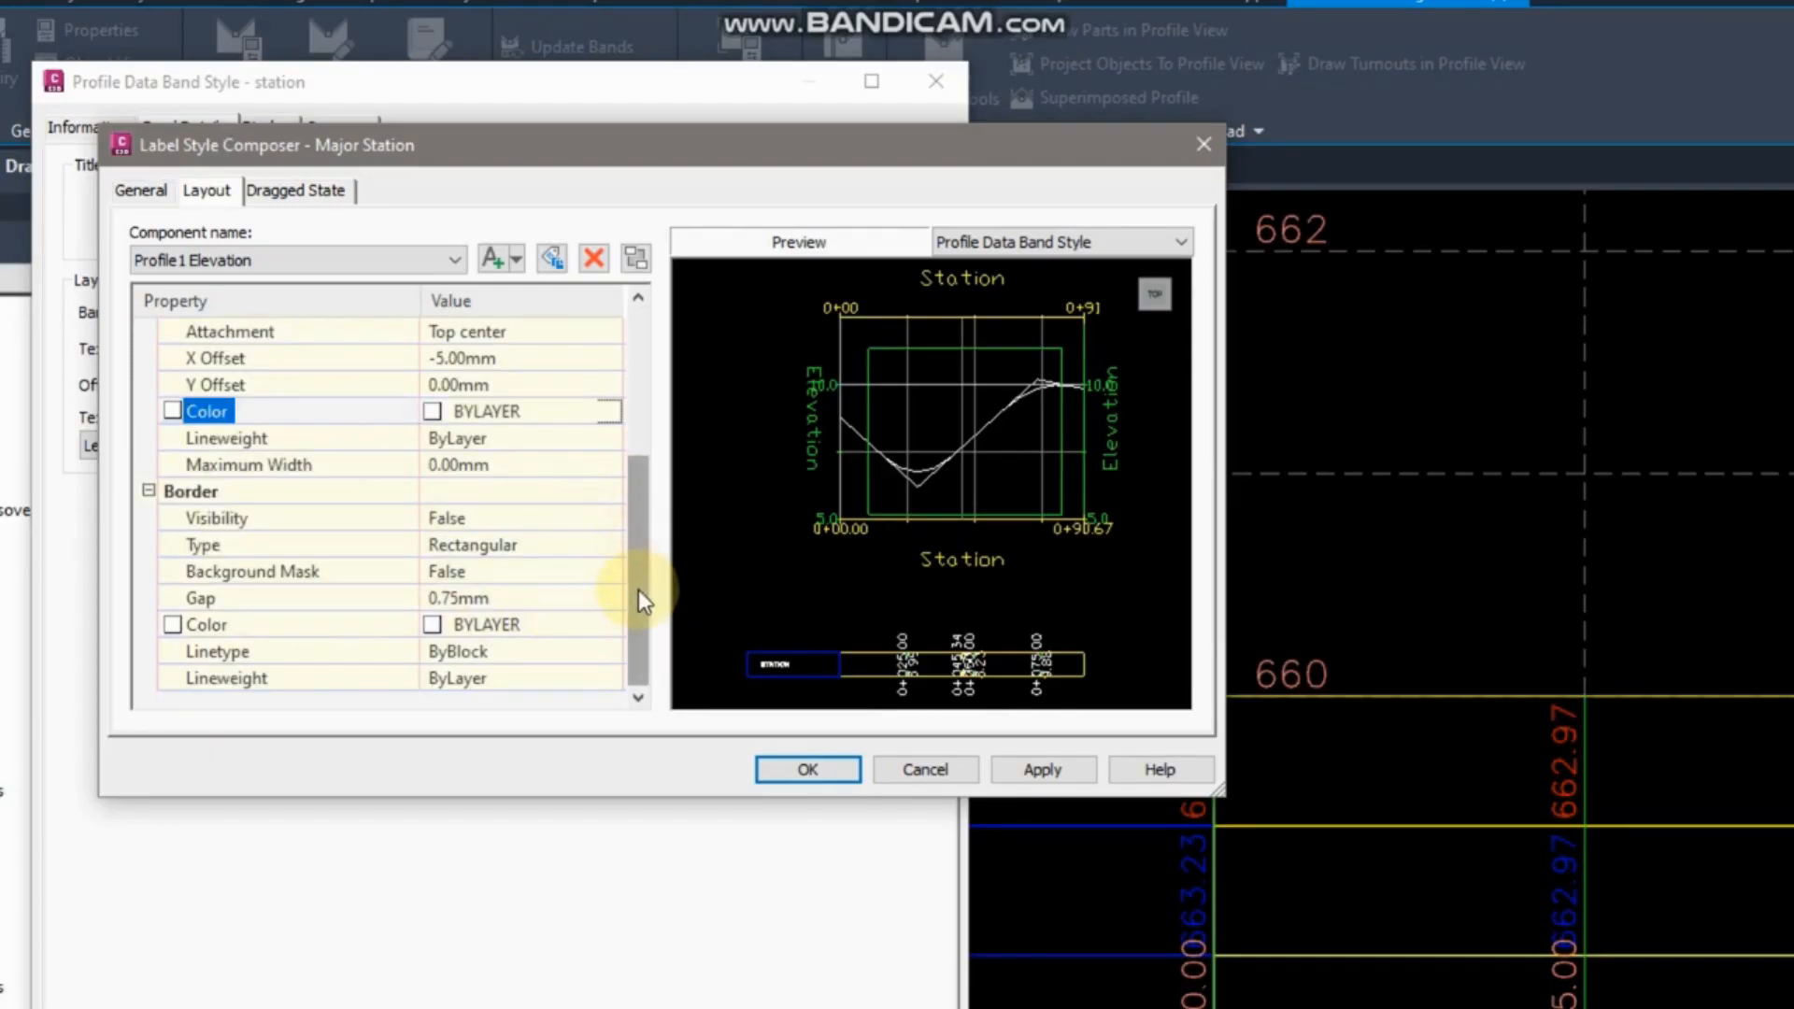
pyautogui.click(552, 413)
pyautogui.click(607, 418)
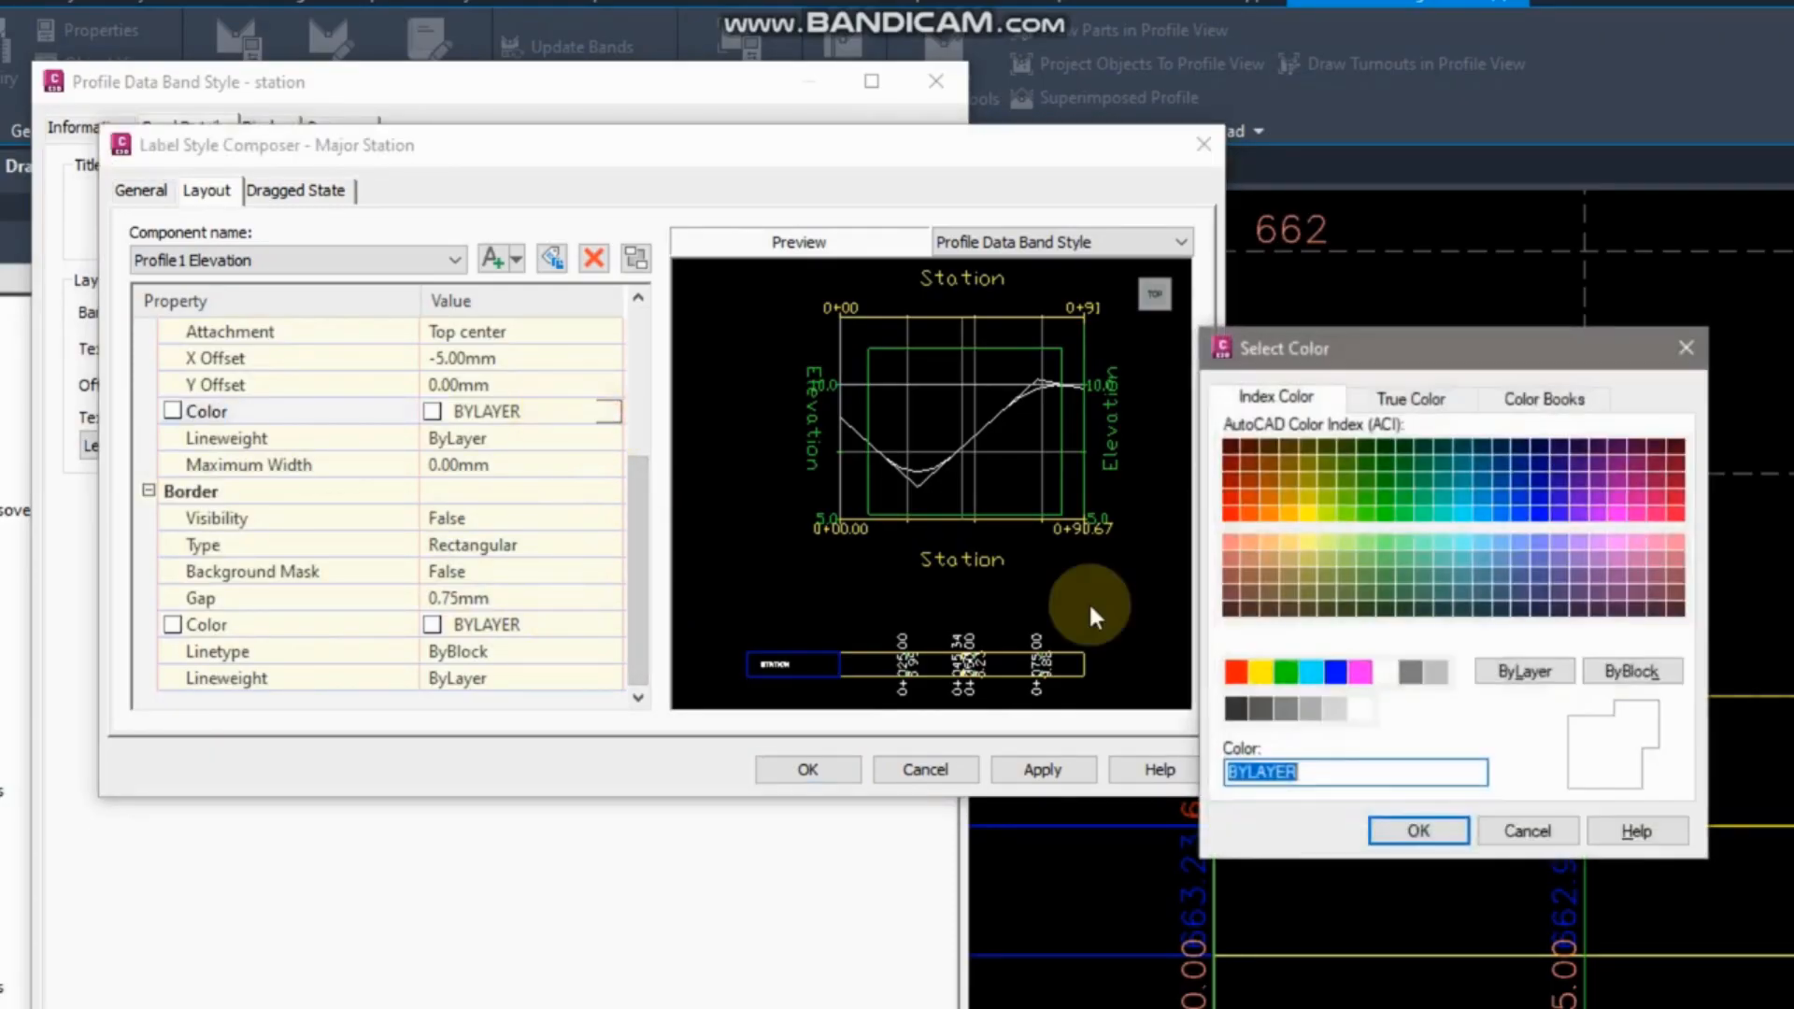
pyautogui.click(1360, 671)
pyautogui.click(1386, 672)
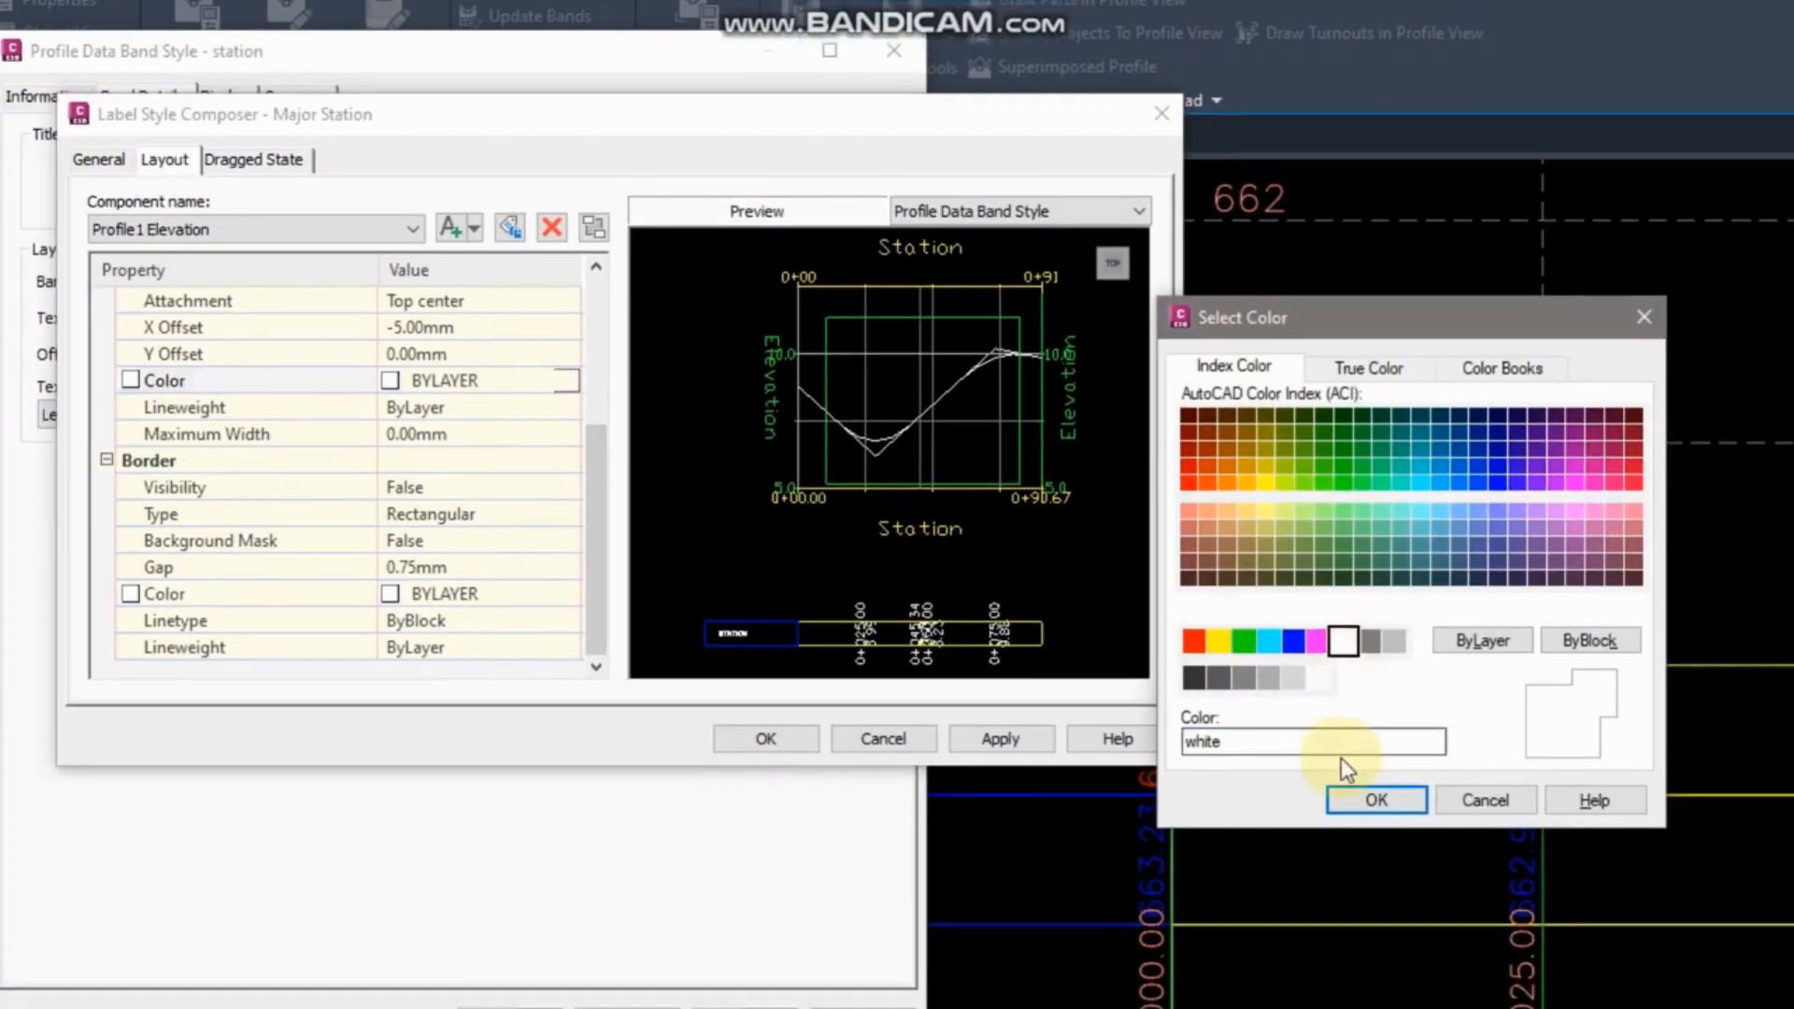
pyautogui.click(1391, 835)
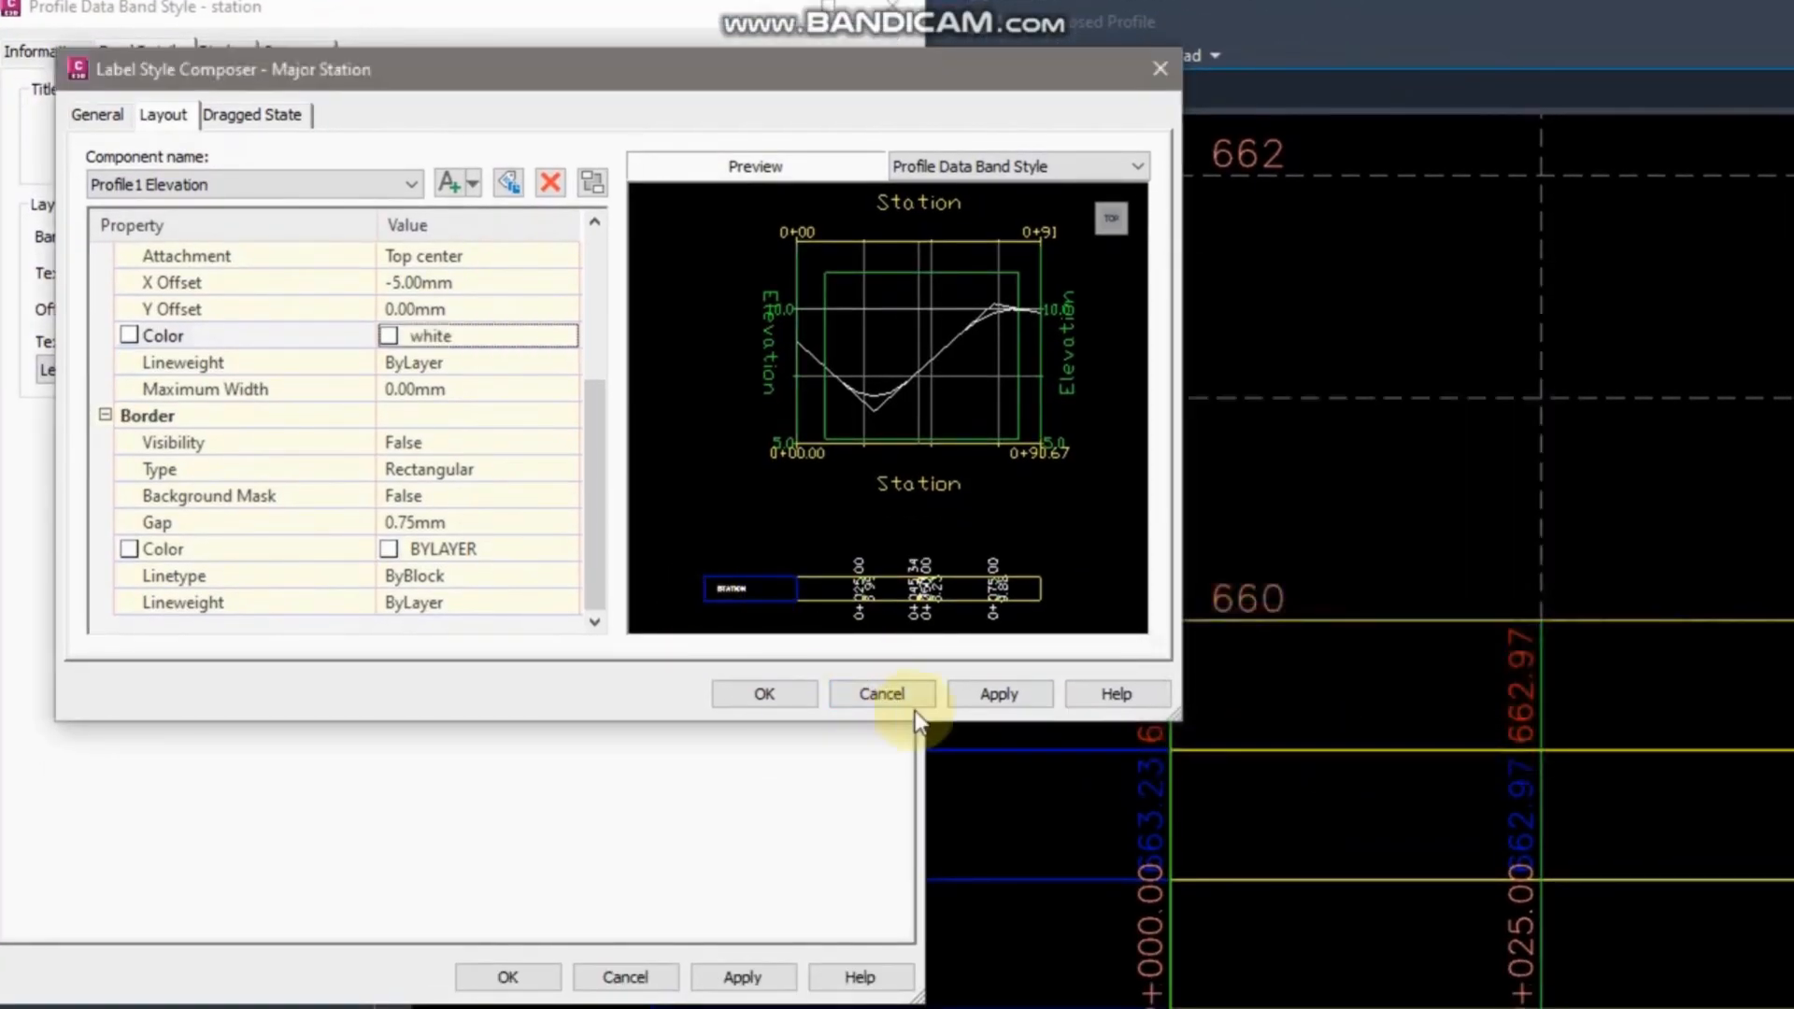
# Apply and accept the Major Station label changes and the station band style.
pyautogui.click(999, 694)
pyautogui.click(764, 694)
pyautogui.click(738, 759)
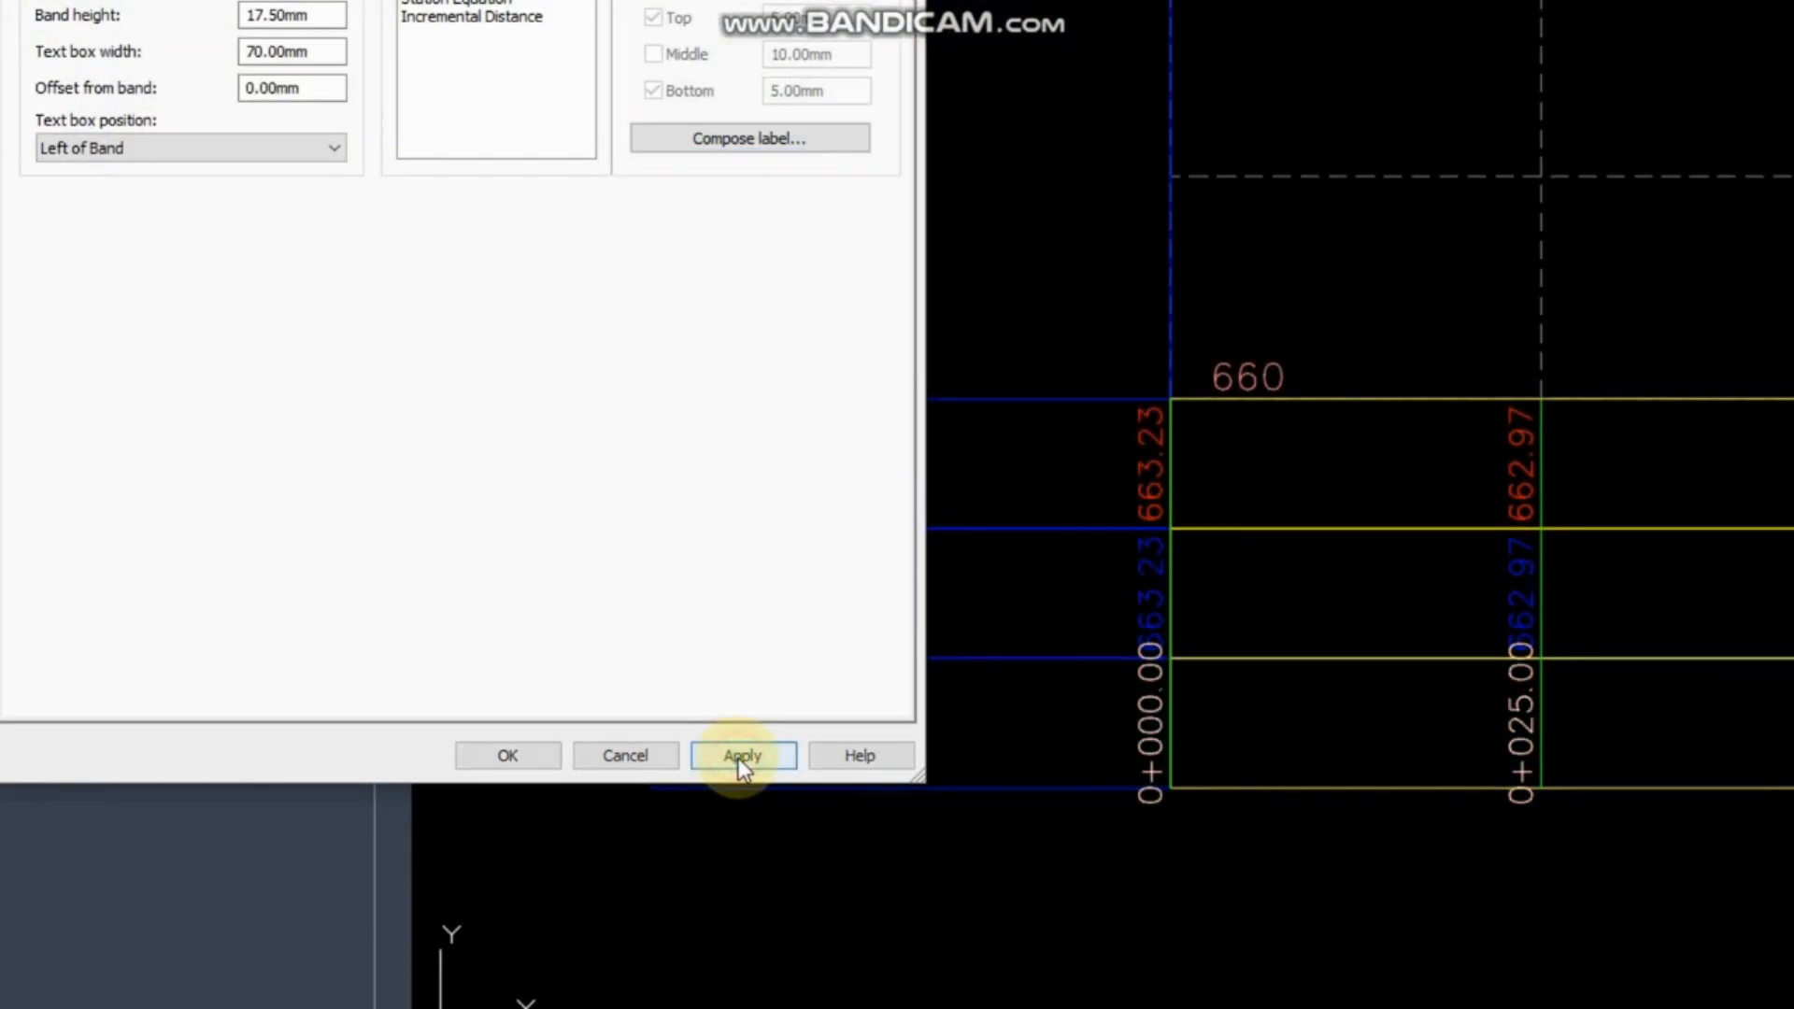
pyautogui.click(522, 758)
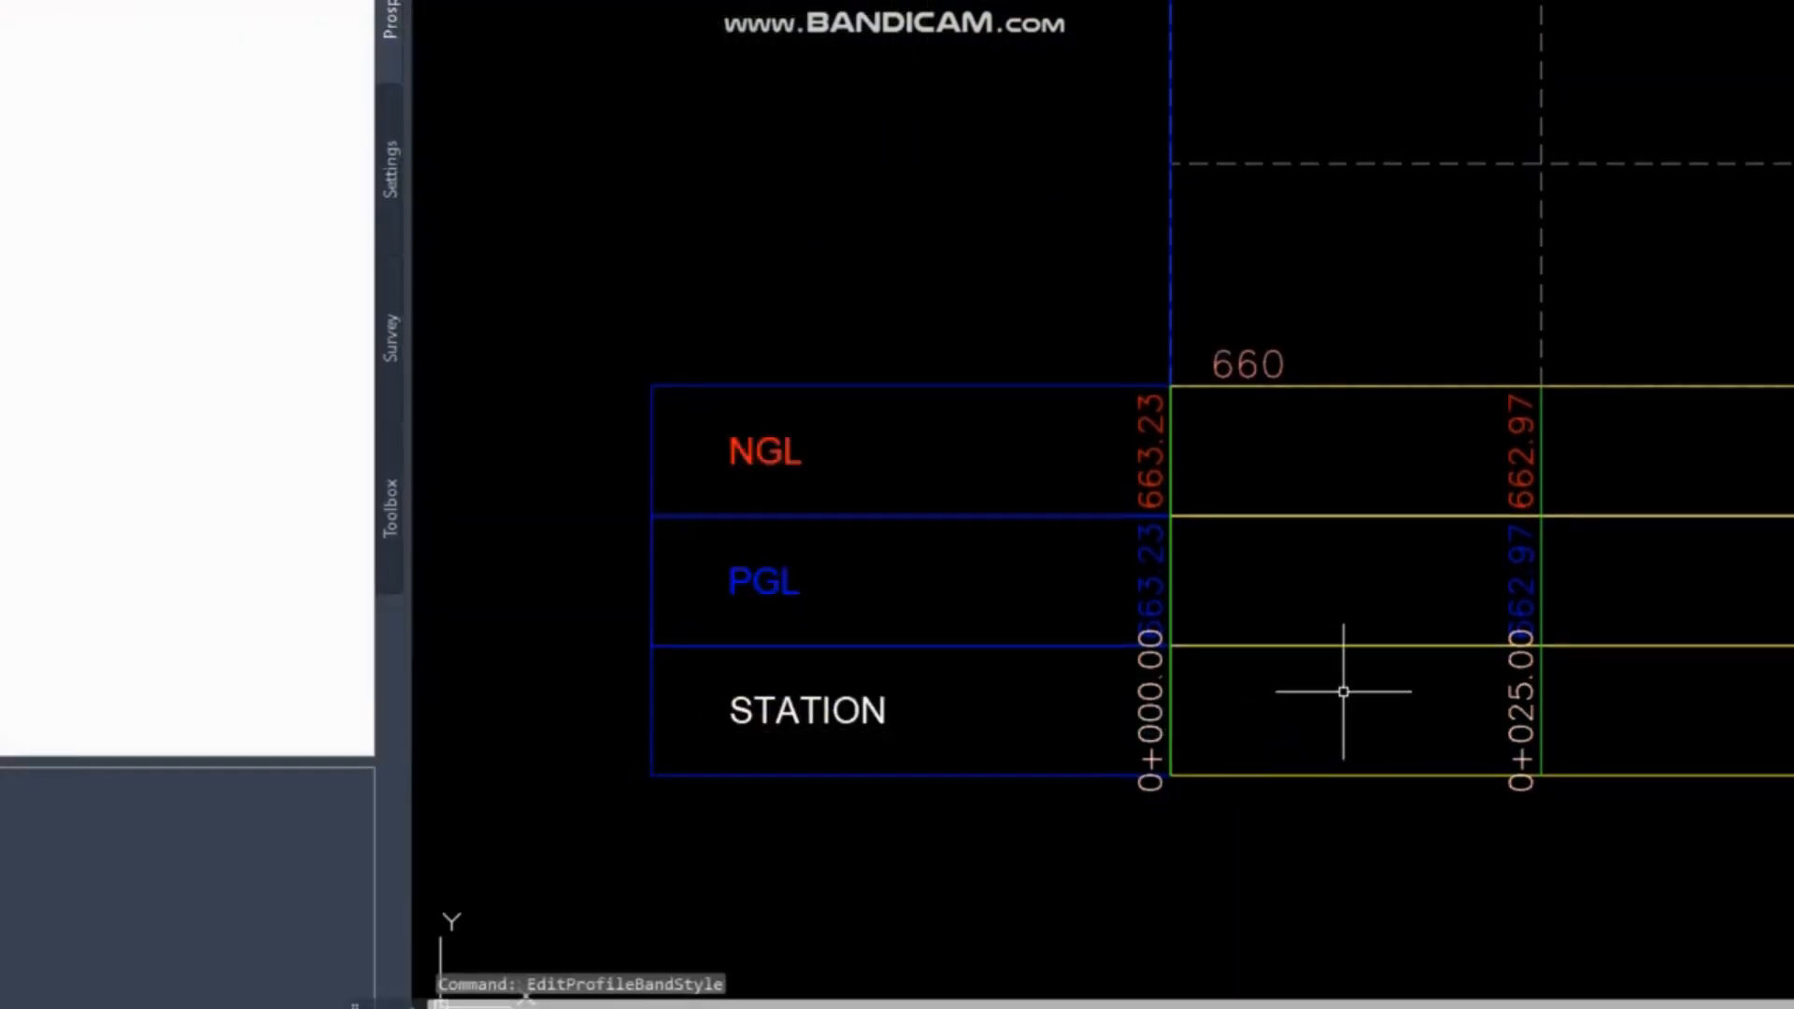
# Select the STATION band in the profile view and open its band style for editing.
pyautogui.moveTo(1344, 692); pyautogui.dragTo(1112, 617, button='middle')
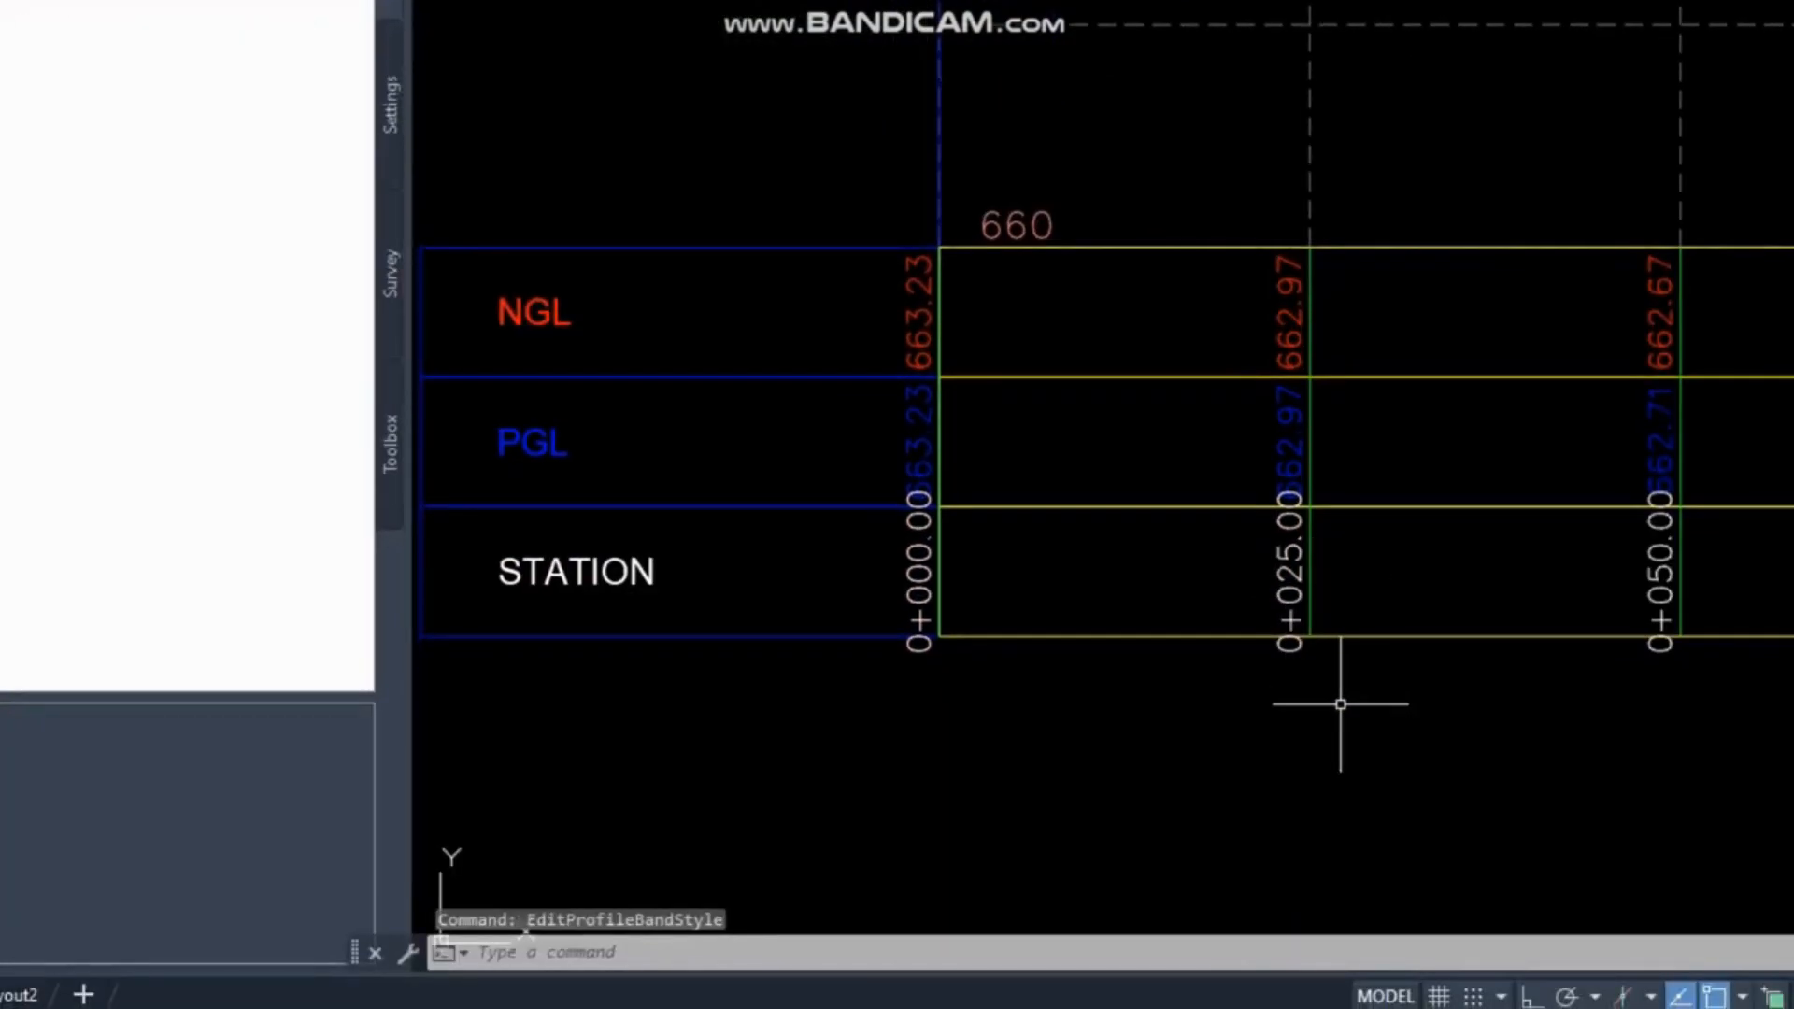
pyautogui.moveTo(1079, 645); pyautogui.dragTo(1318, 648, button='middle')
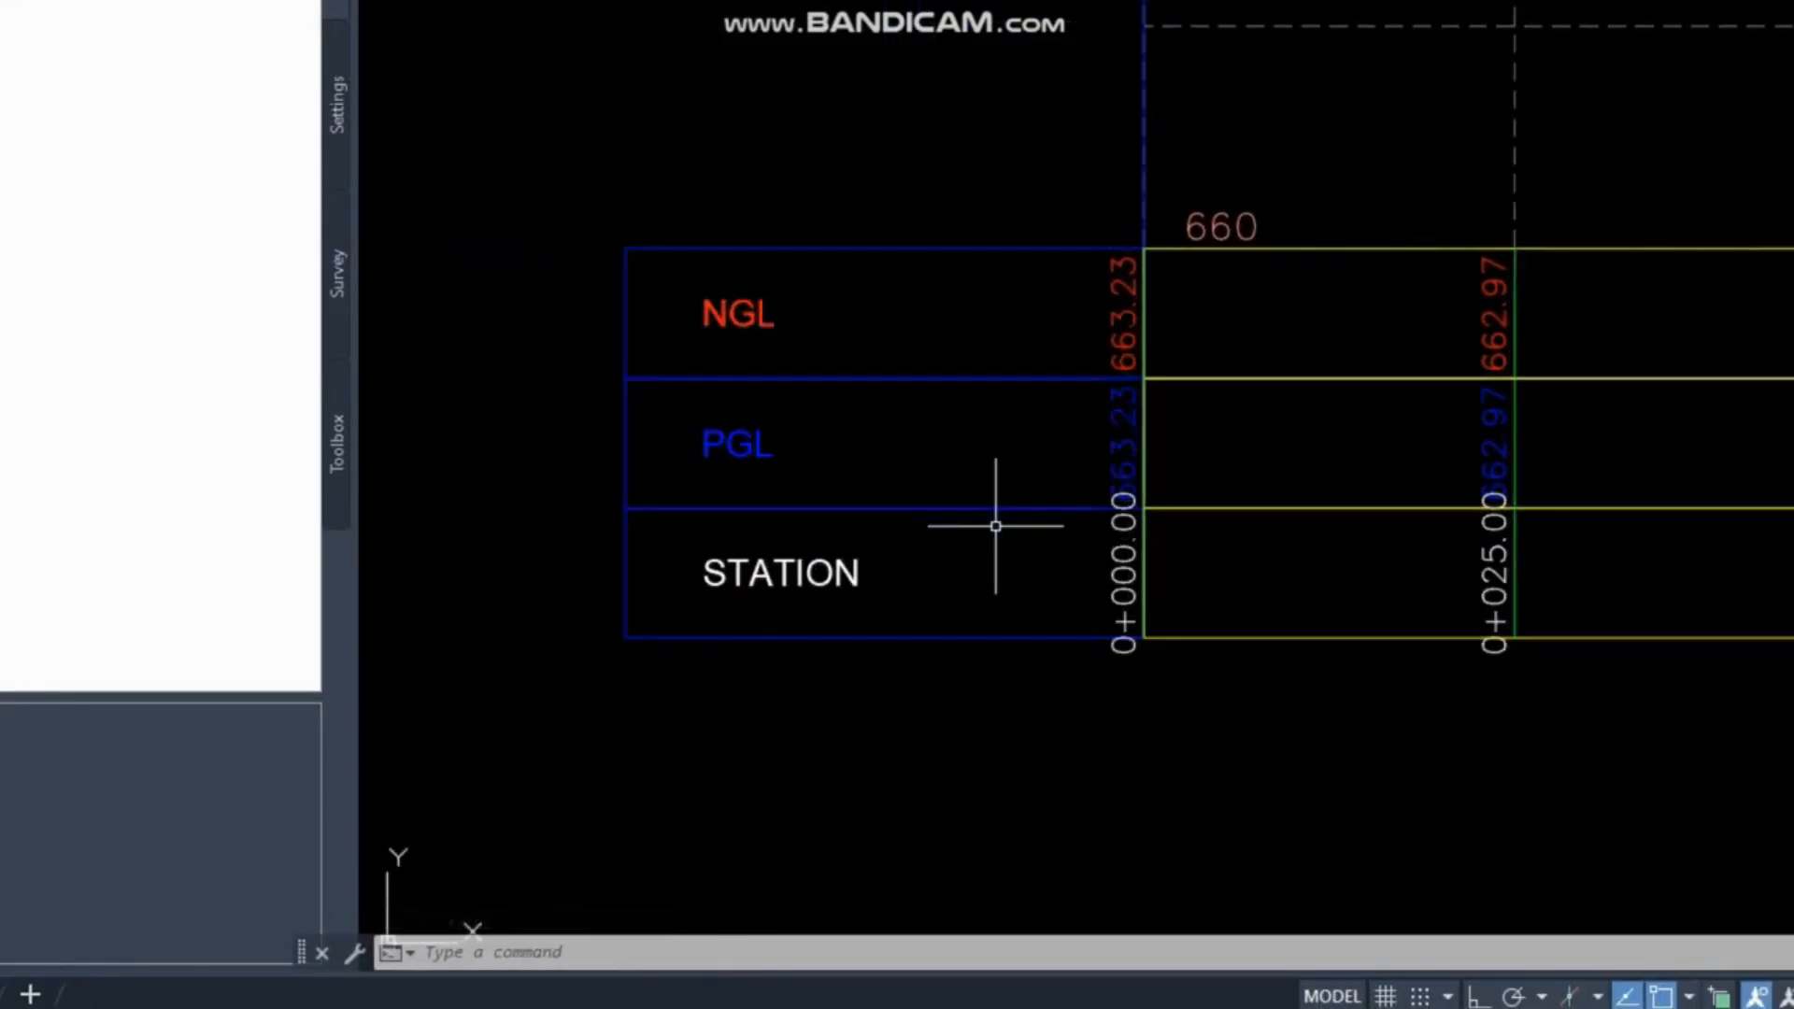
pyautogui.click(1181, 510)
pyautogui.click(1169, 501)
pyautogui.press('Escape')
pyautogui.click(1132, 552)
pyautogui.rightClick(1125, 553)
pyautogui.click(1116, 572)
pyautogui.click(1114, 577)
pyautogui.rightClick(1121, 575)
pyautogui.click(1230, 452)
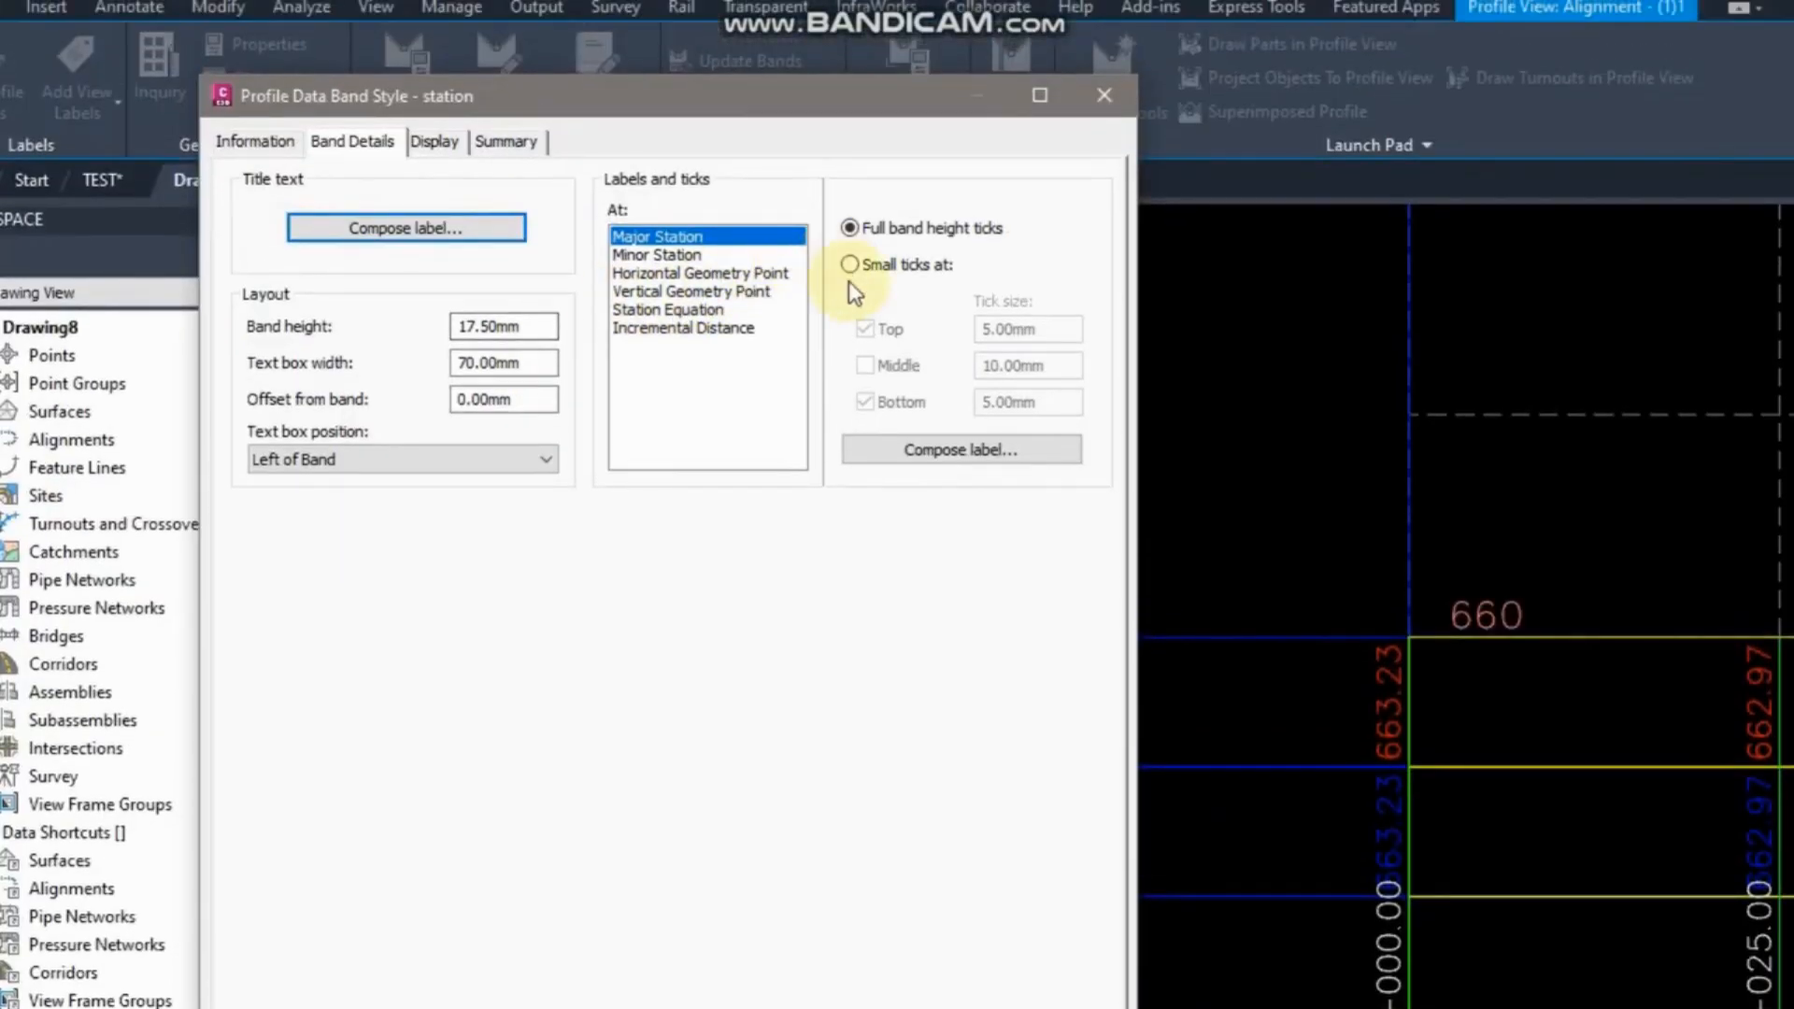
# Set the text height of the Major Station label's Profile1 Elevation component to 2.5 mm, then apply and accept the label.
pyautogui.click(861, 448)
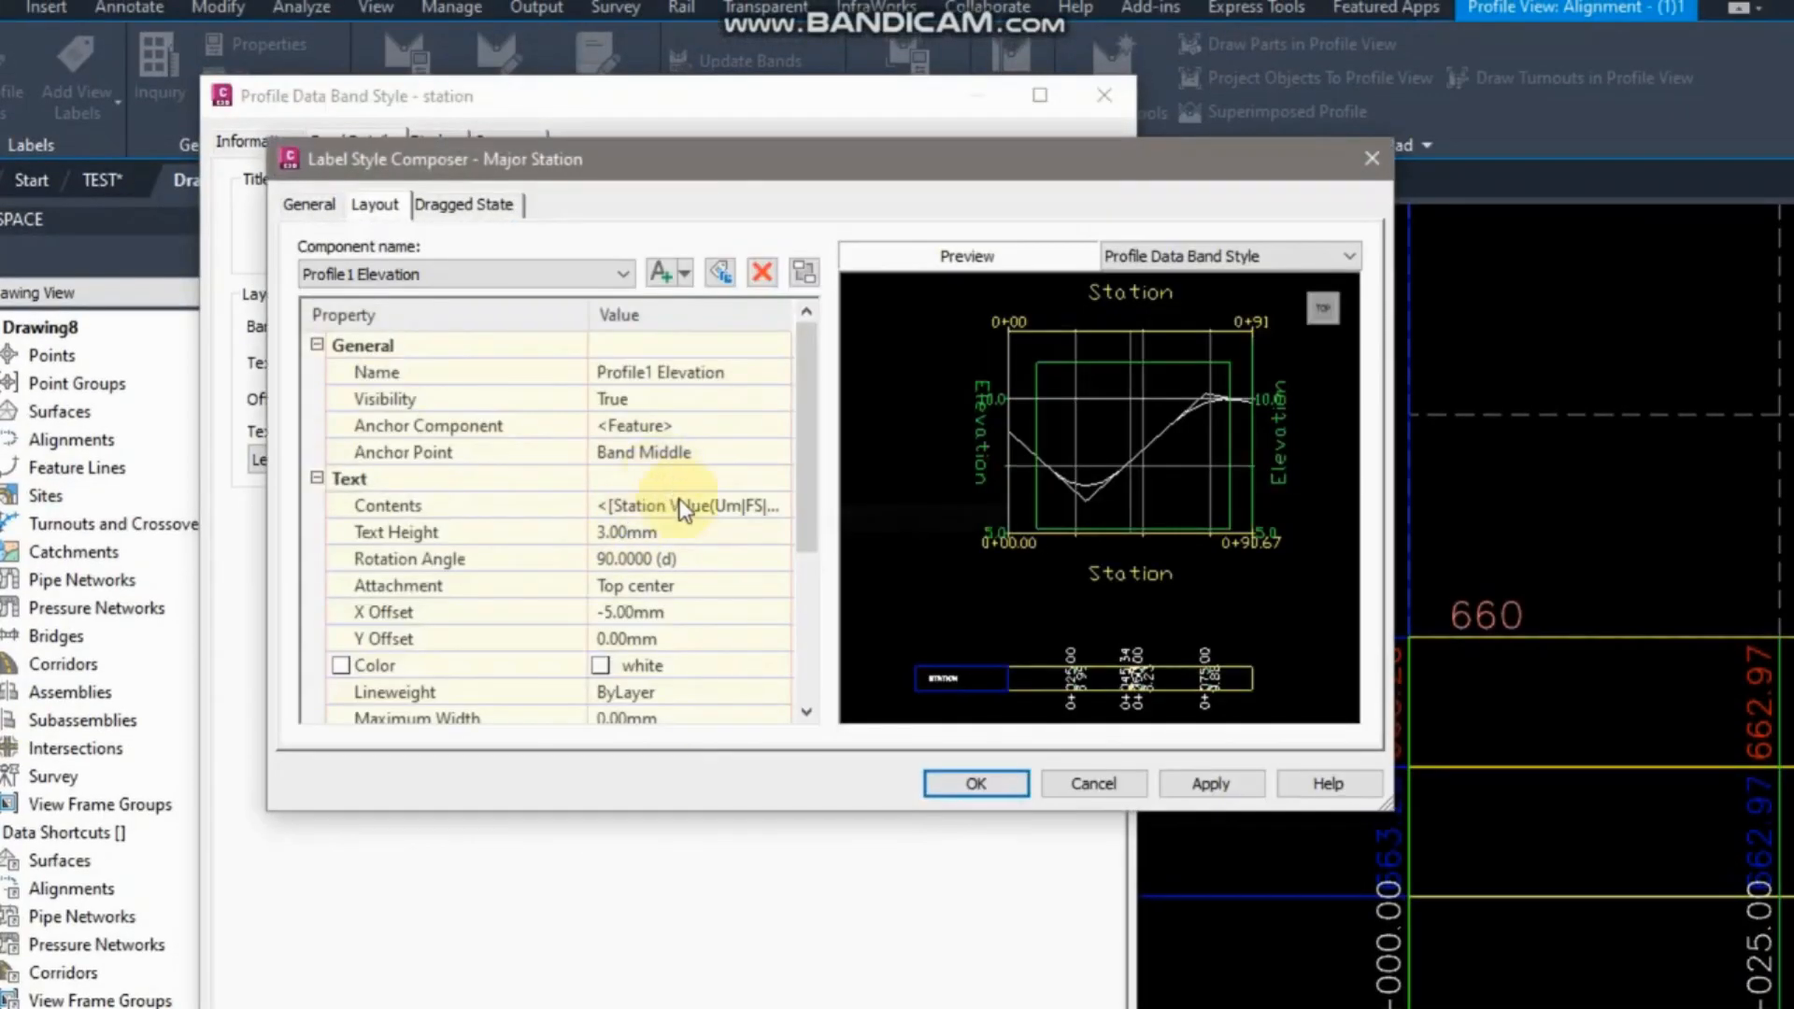
pyautogui.click(675, 534)
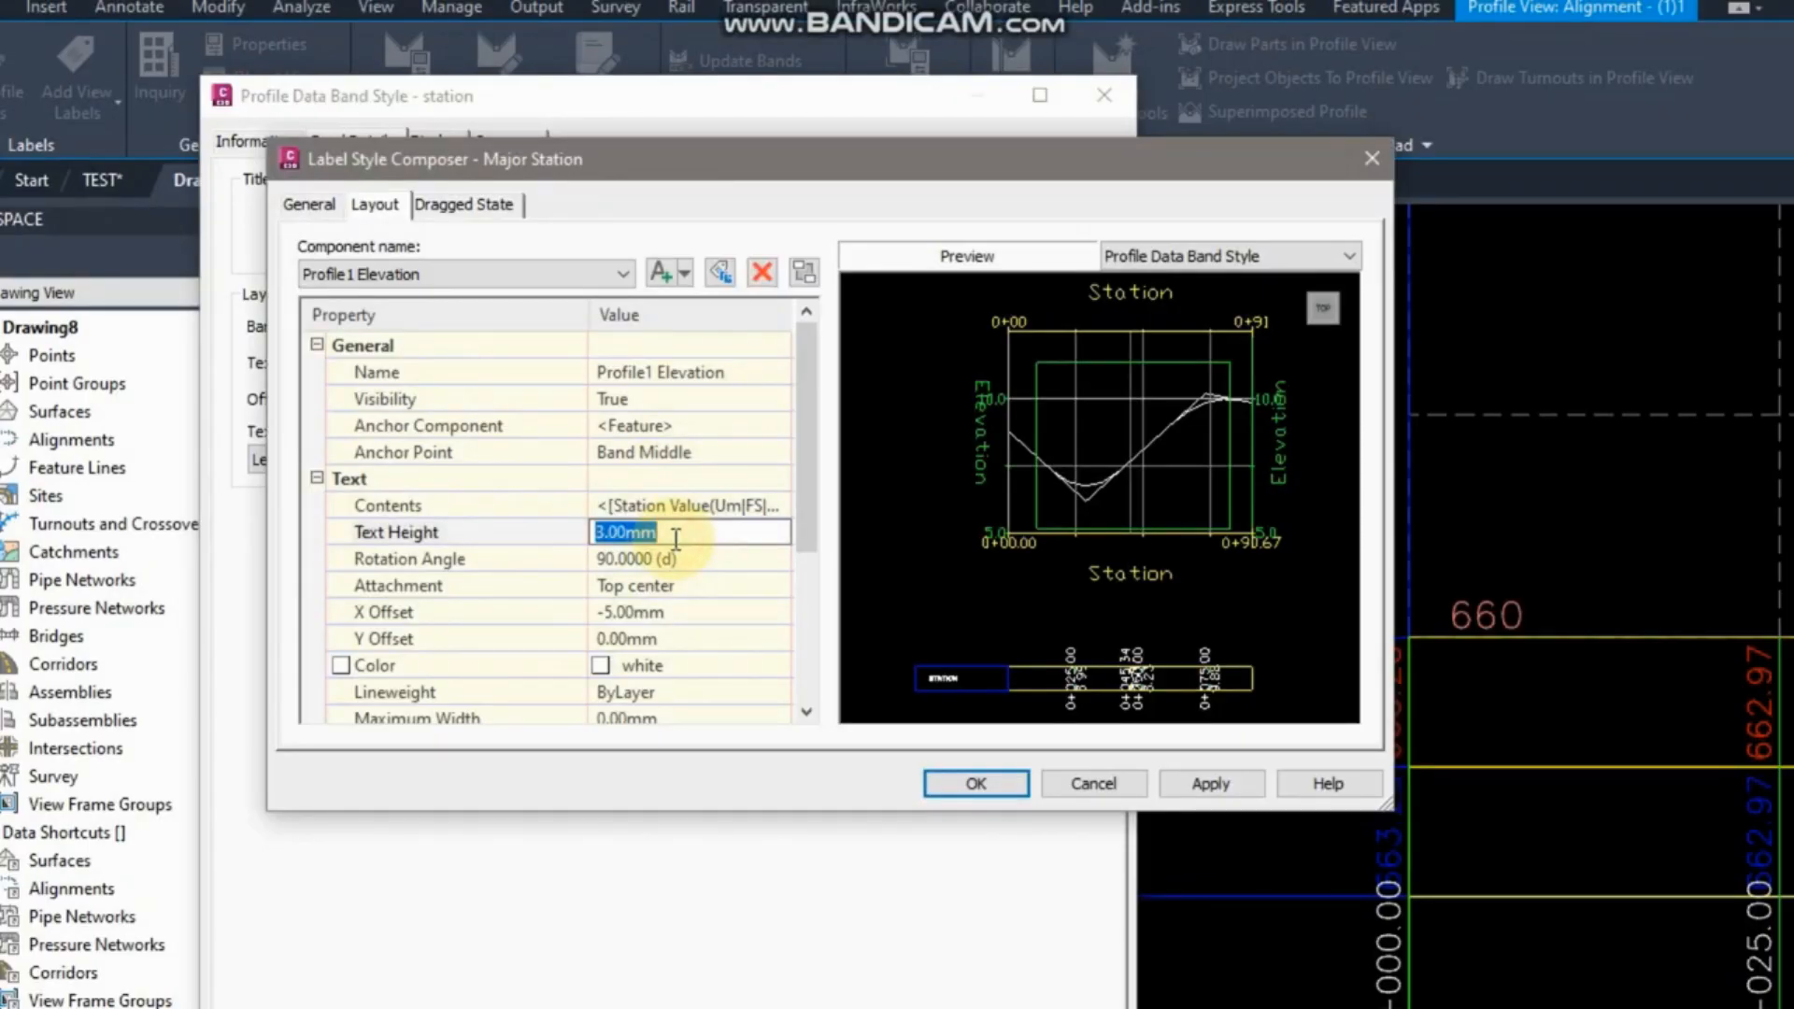
pyautogui.write('2.5')
pyautogui.click(1215, 779)
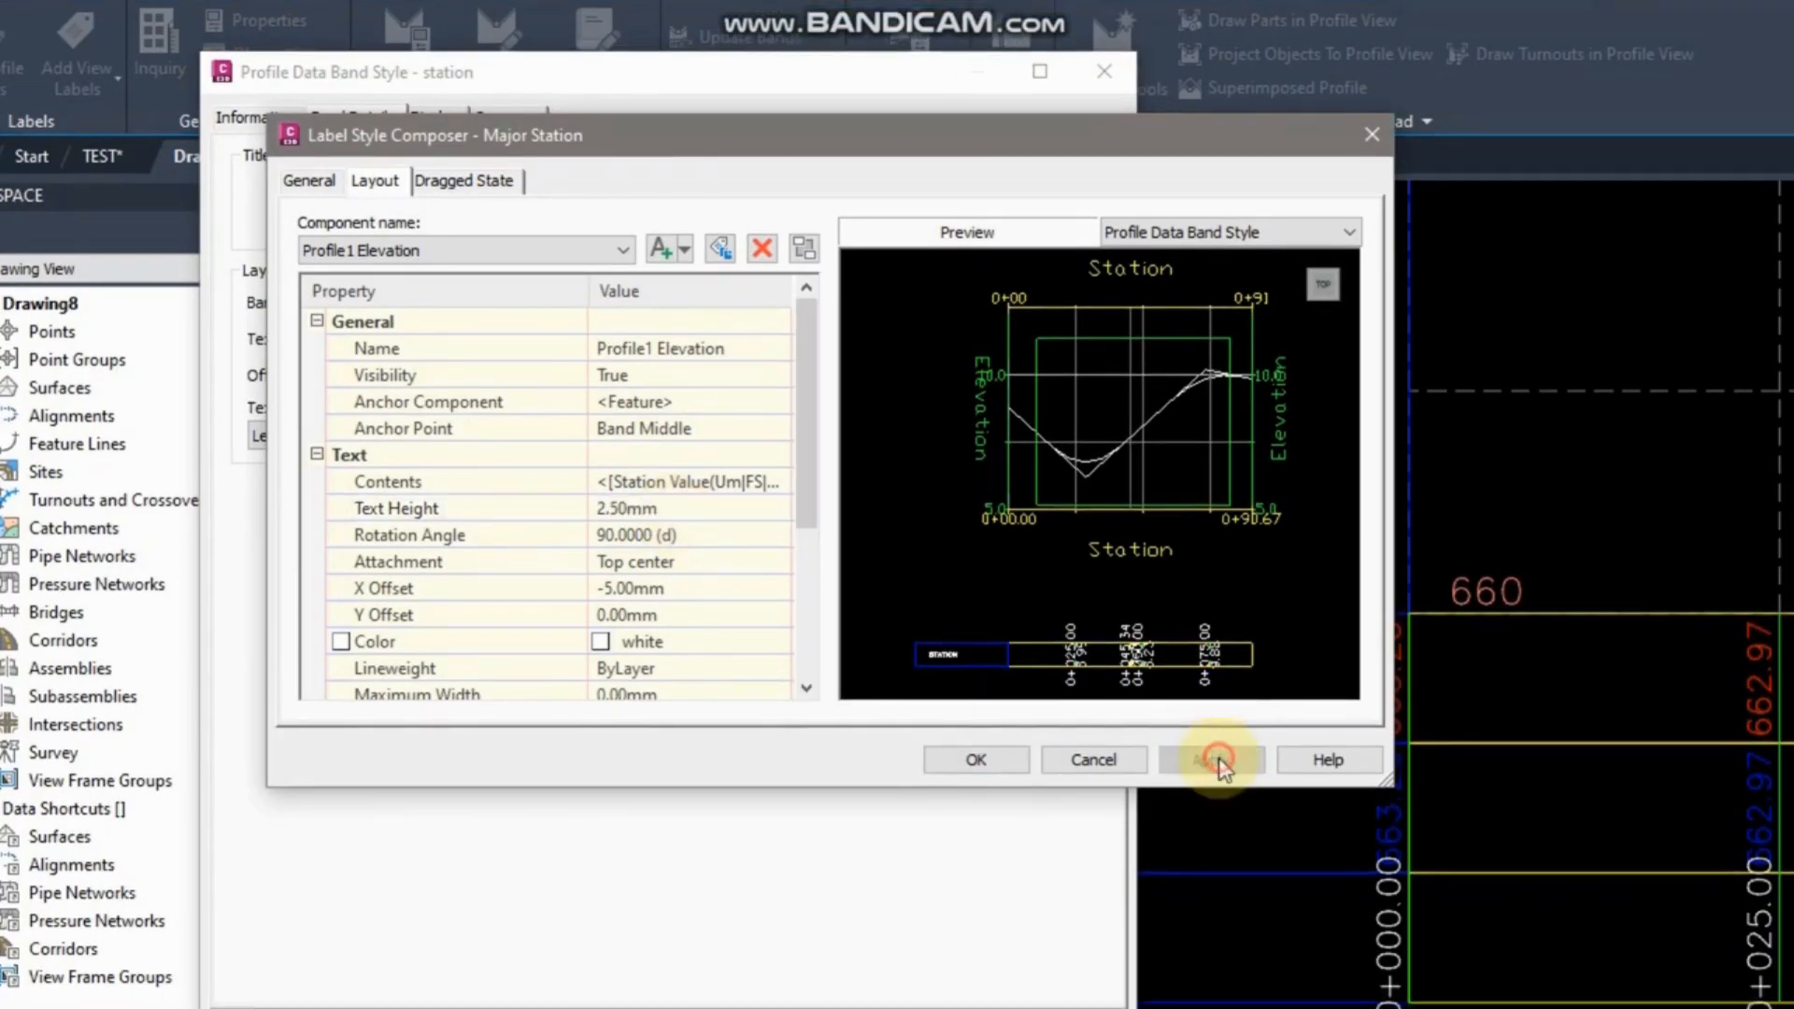
pyautogui.click(972, 781)
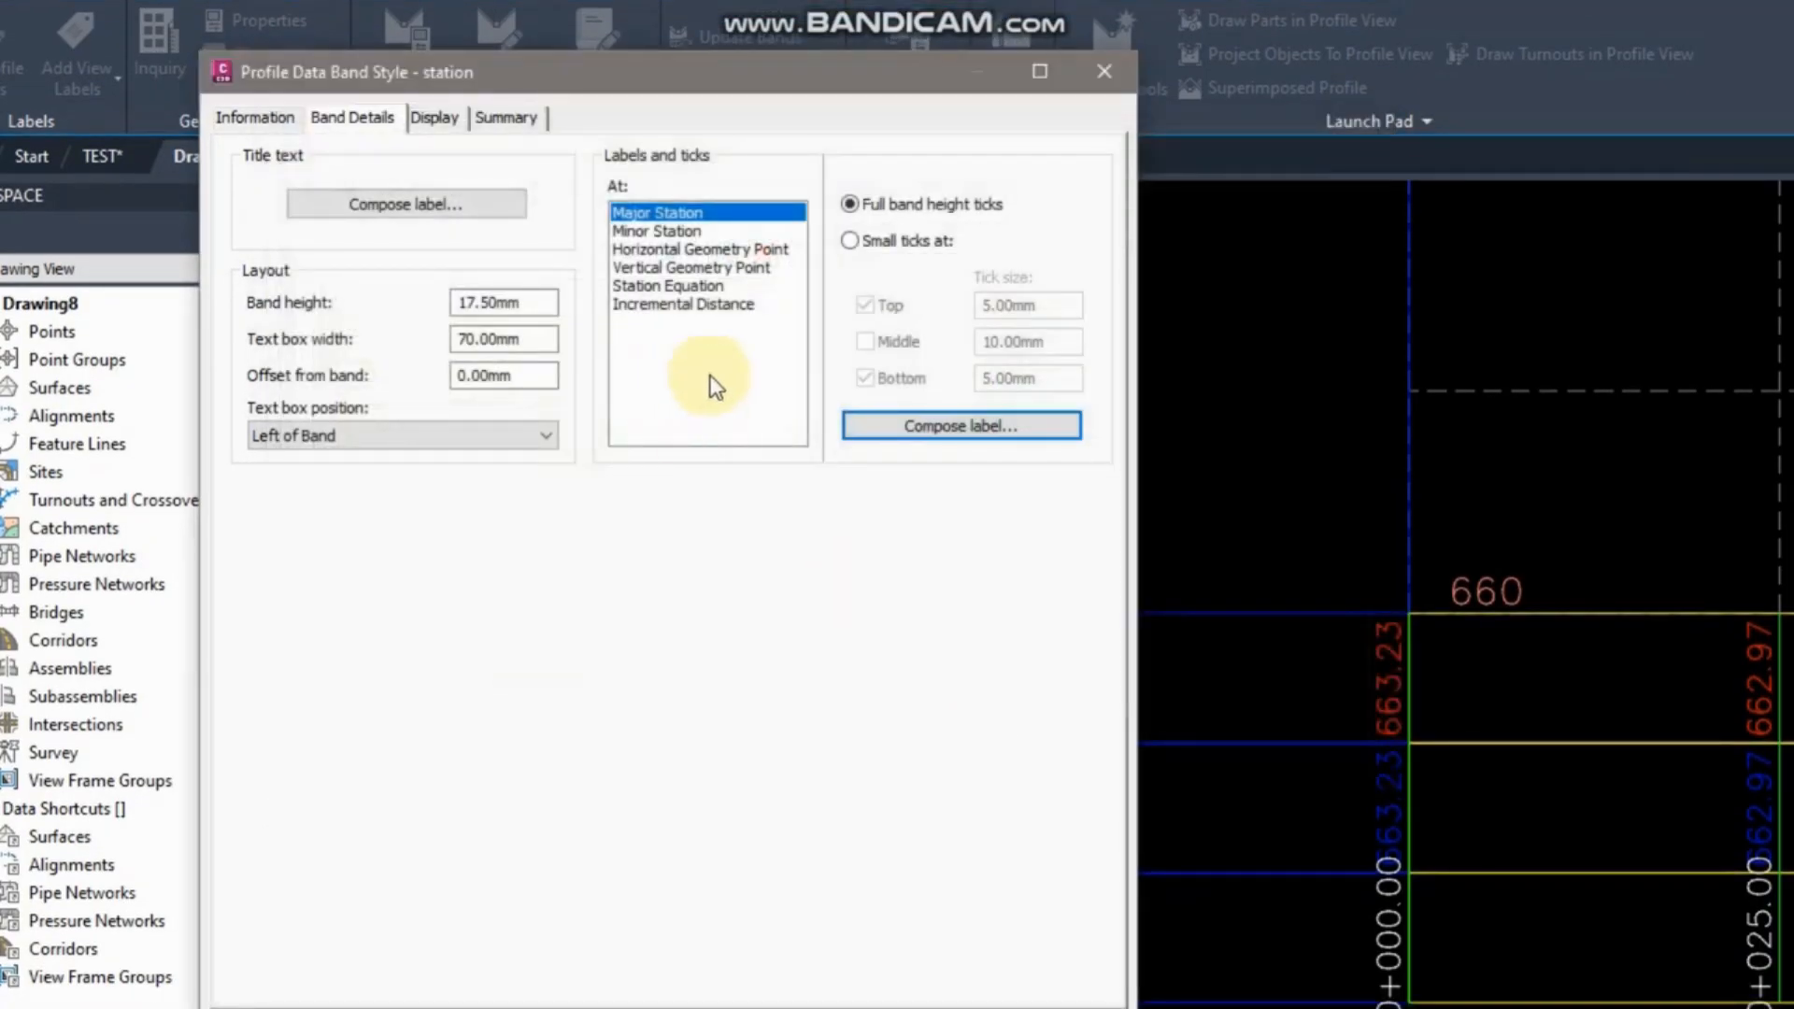
# Set the Major Station label's Profile1 Elevation component to a text height of 3 mm and its Station Value precision to 1.
pyautogui.click(902, 428)
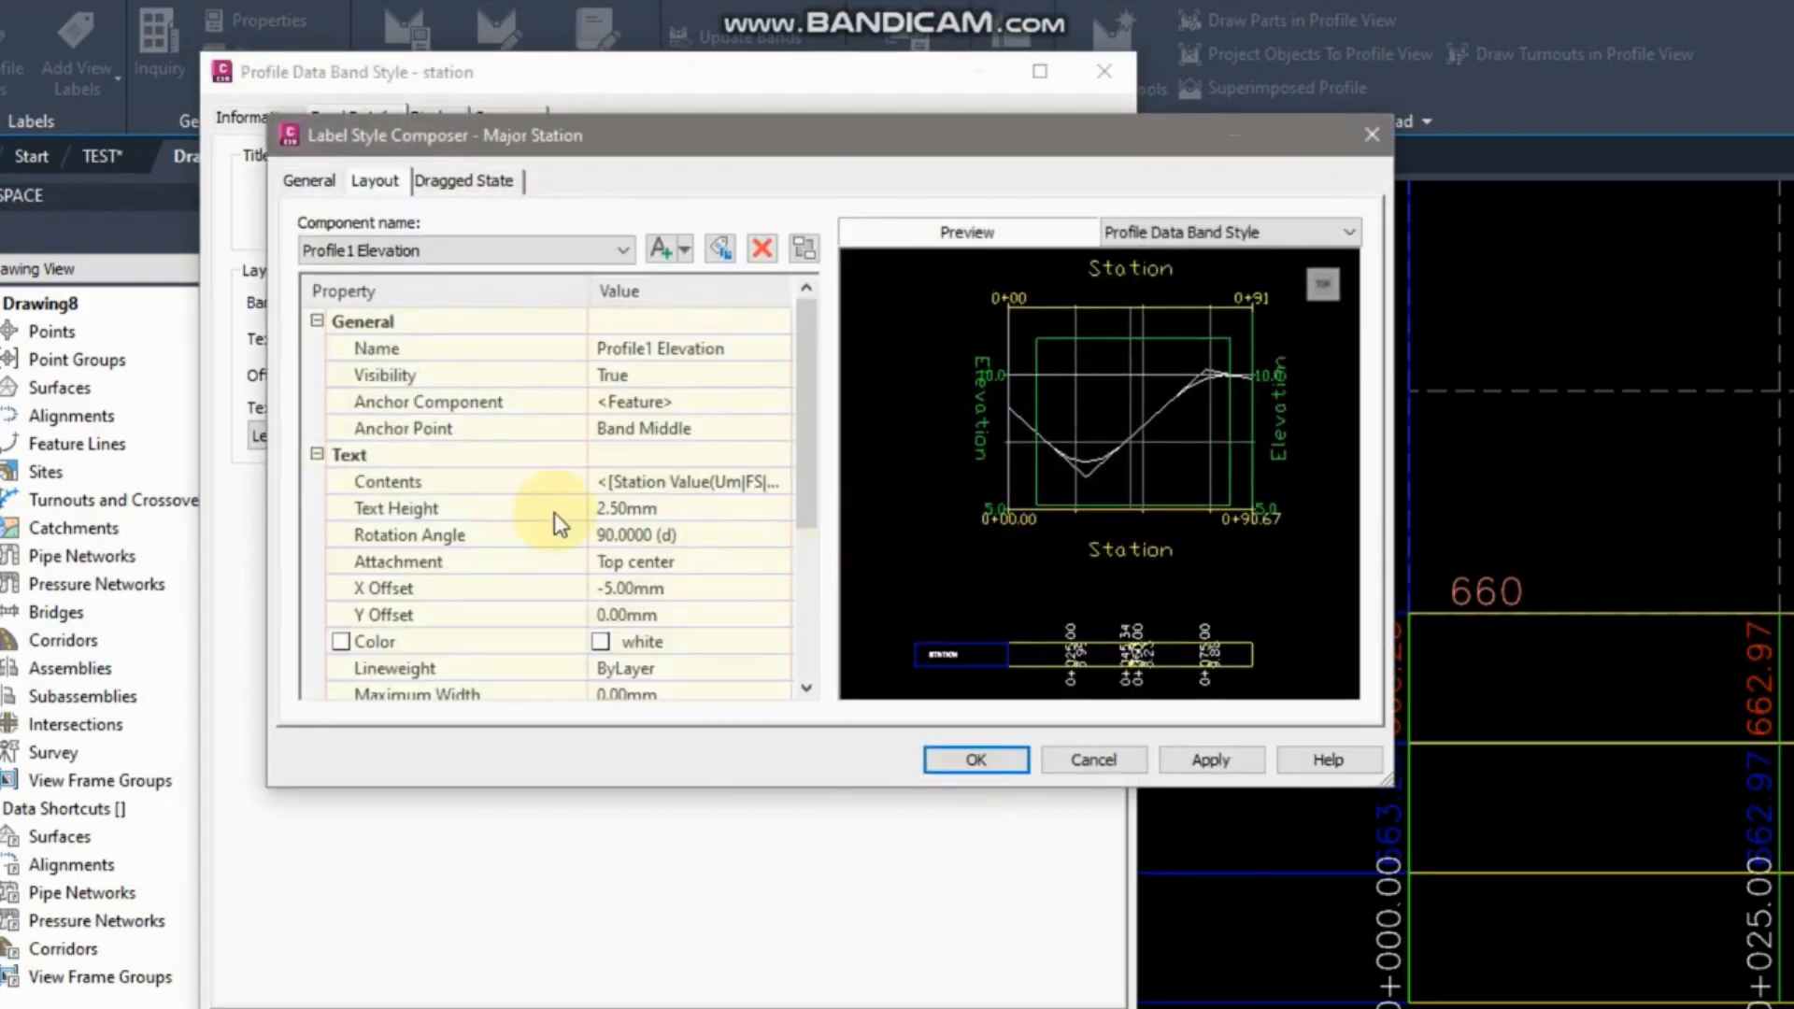
pyautogui.click(663, 510)
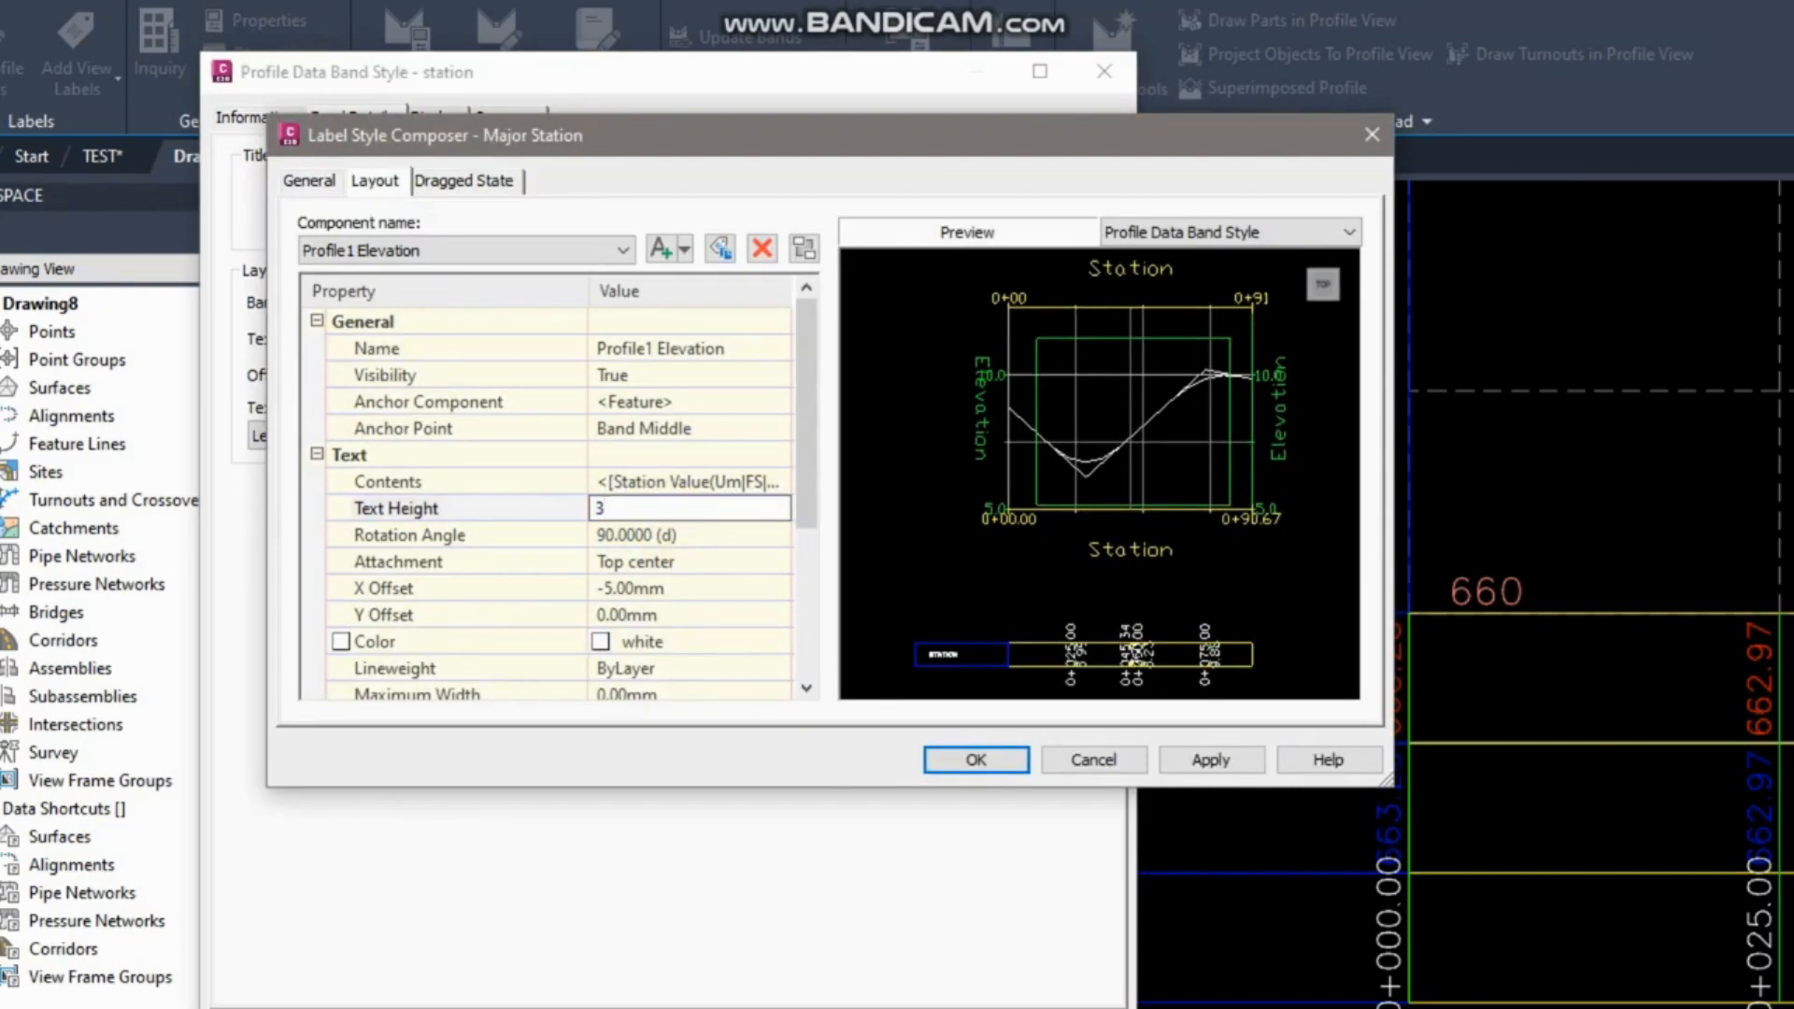
pyautogui.click(693, 482)
pyautogui.click(778, 481)
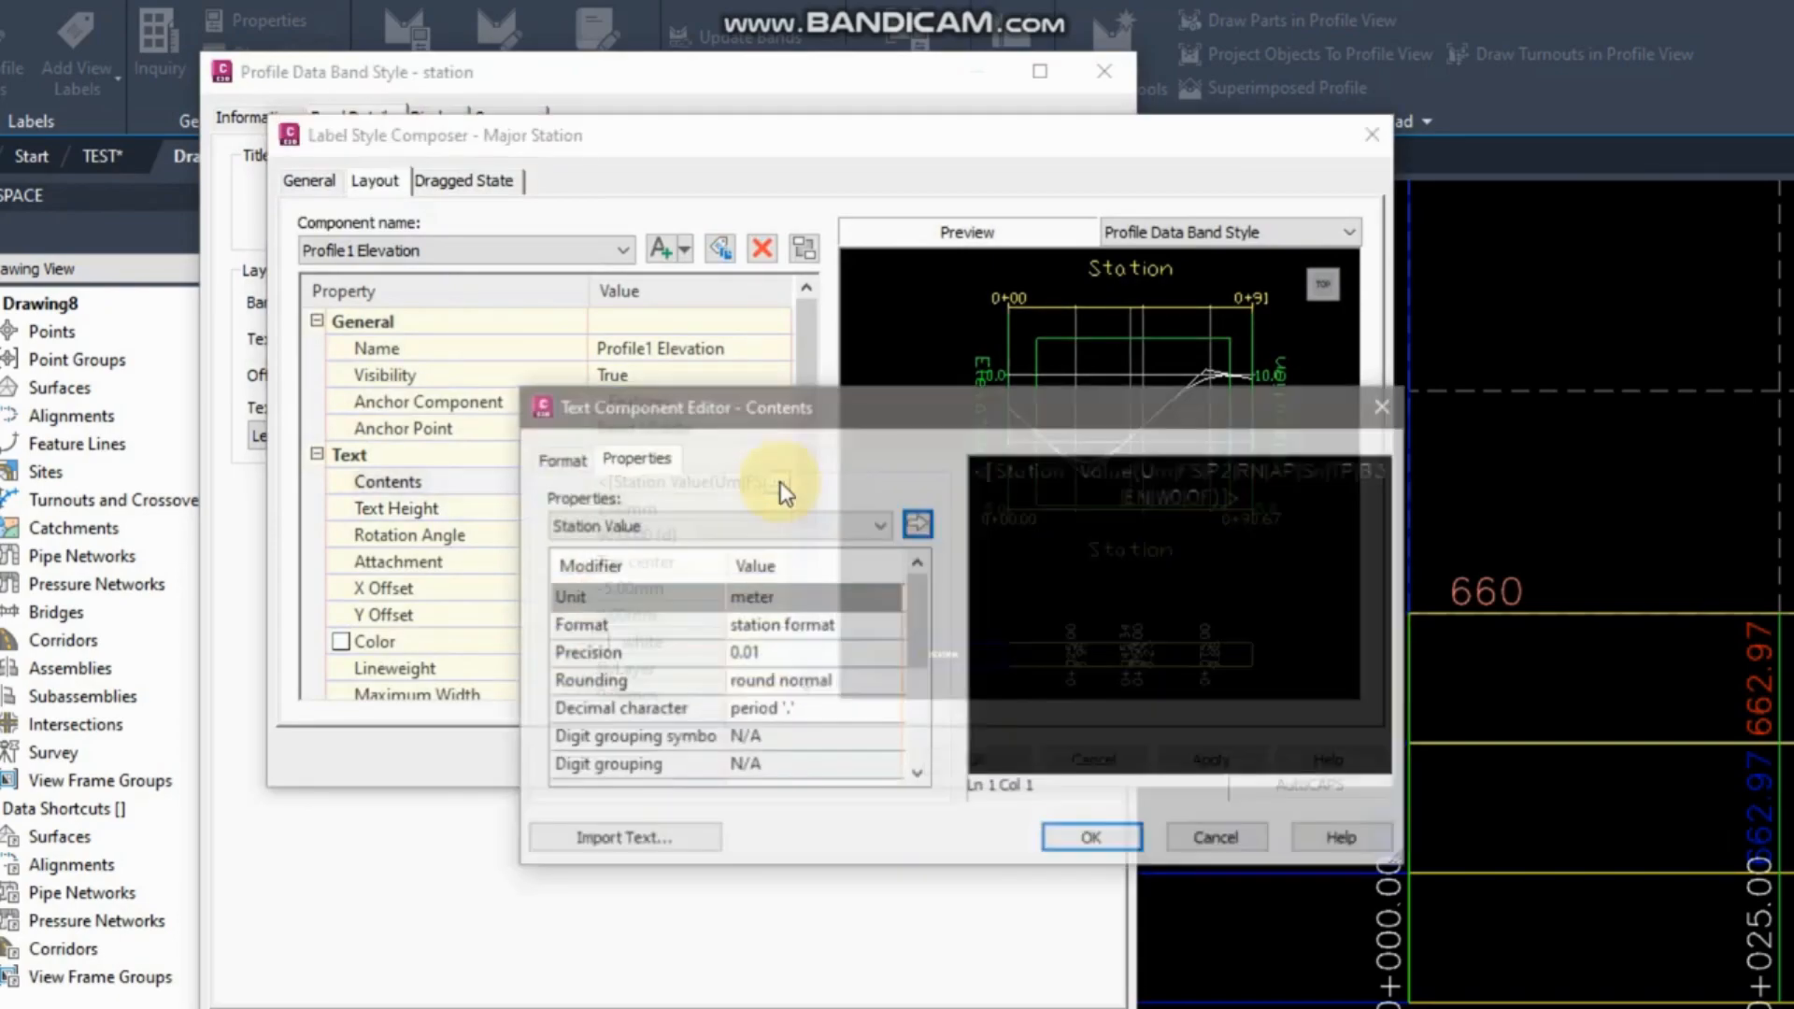
pyautogui.moveTo(1209, 524); pyautogui.dragTo(873, 416)
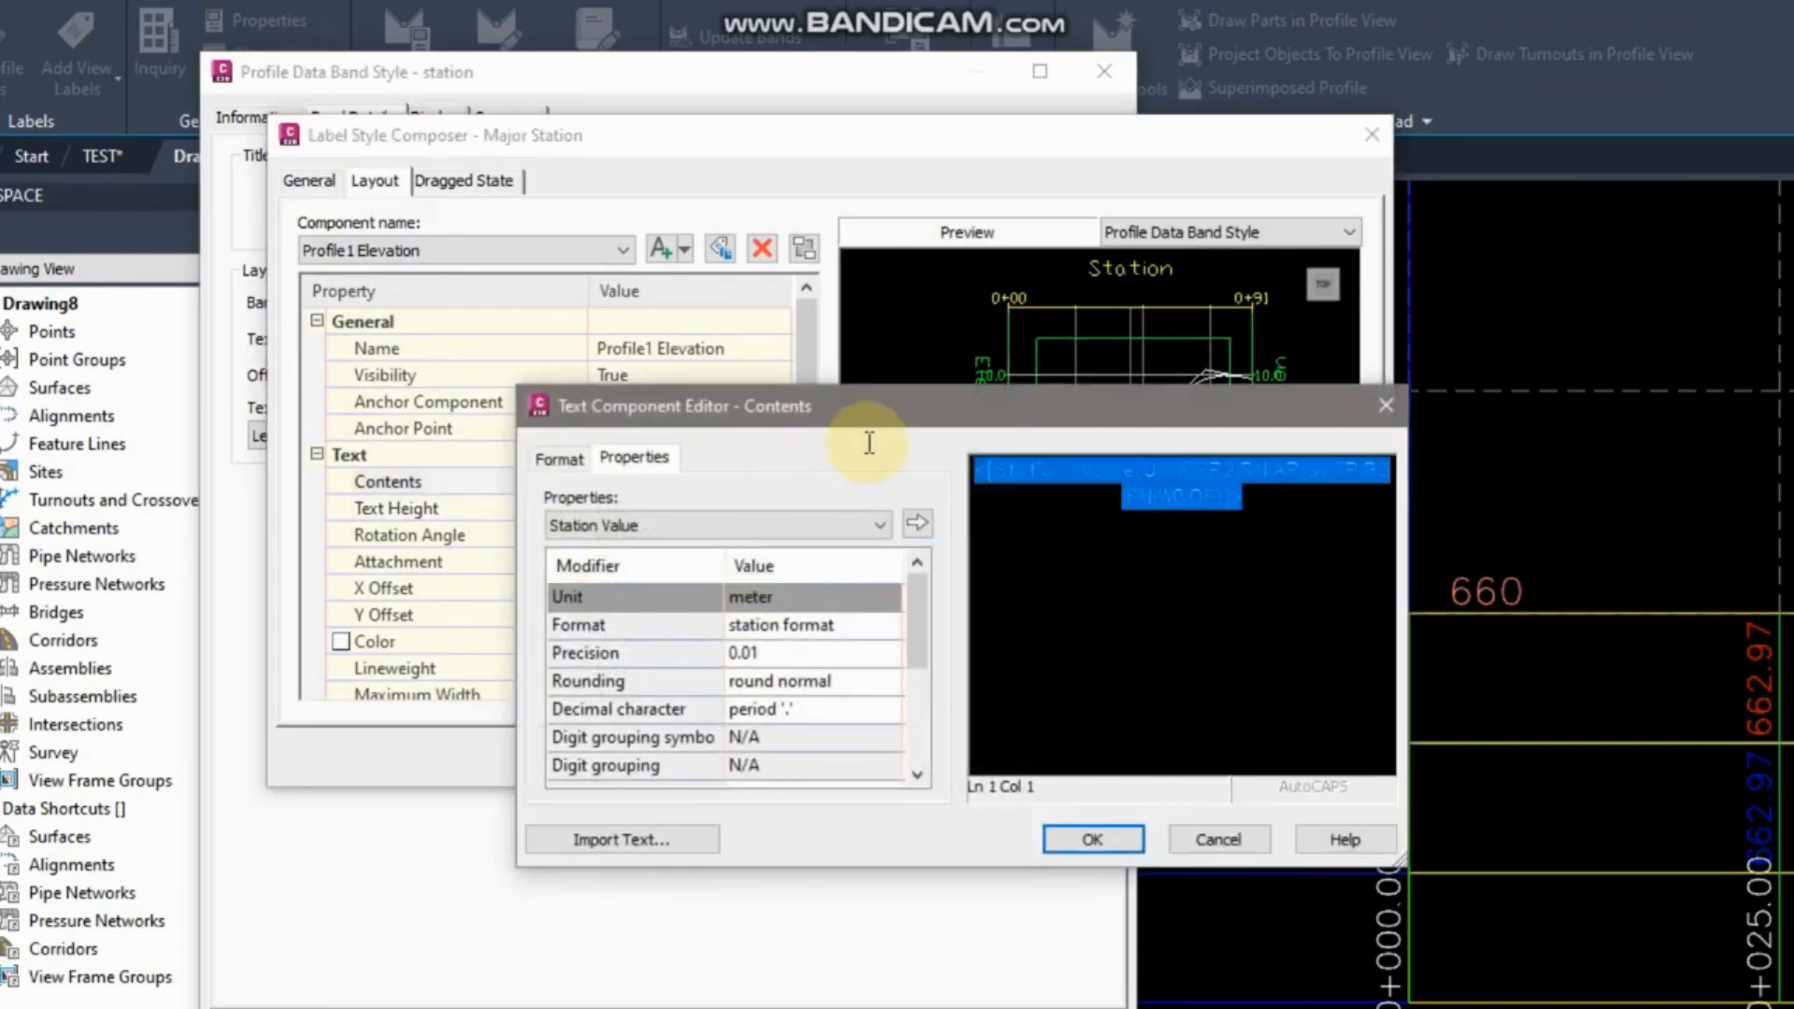
pyautogui.click(777, 654)
pyautogui.click(789, 652)
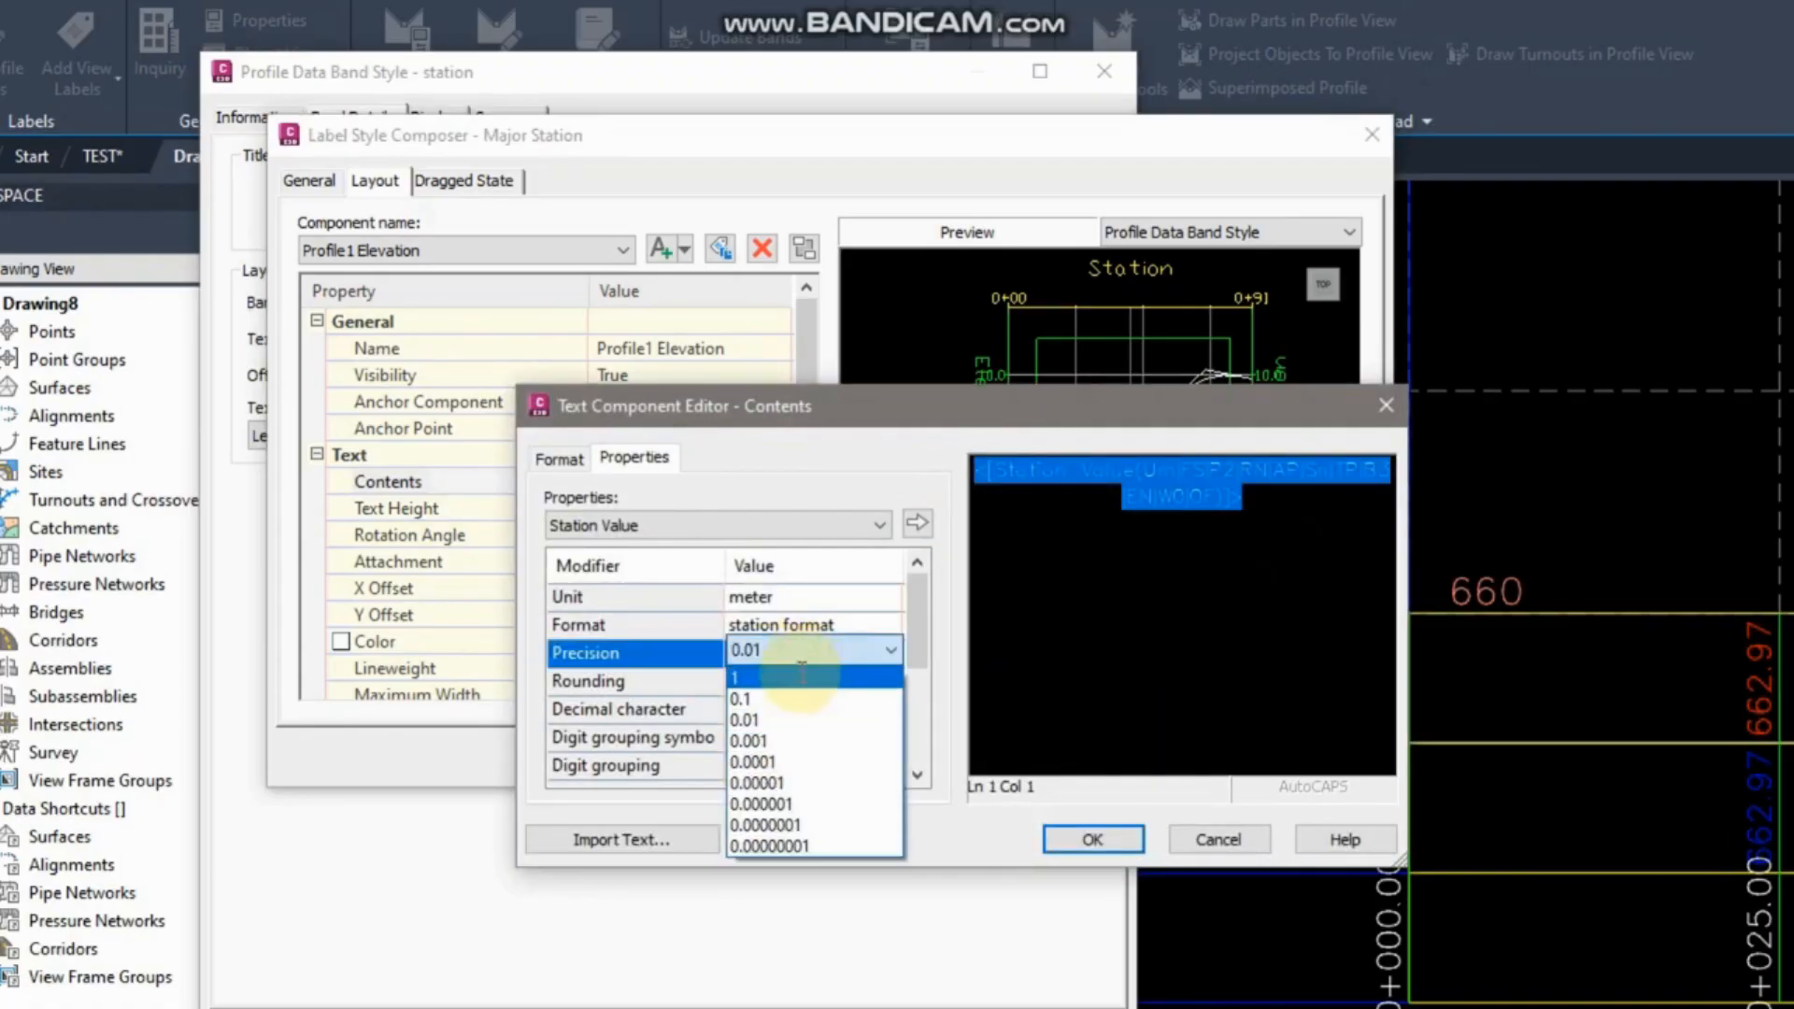
pyautogui.click(802, 677)
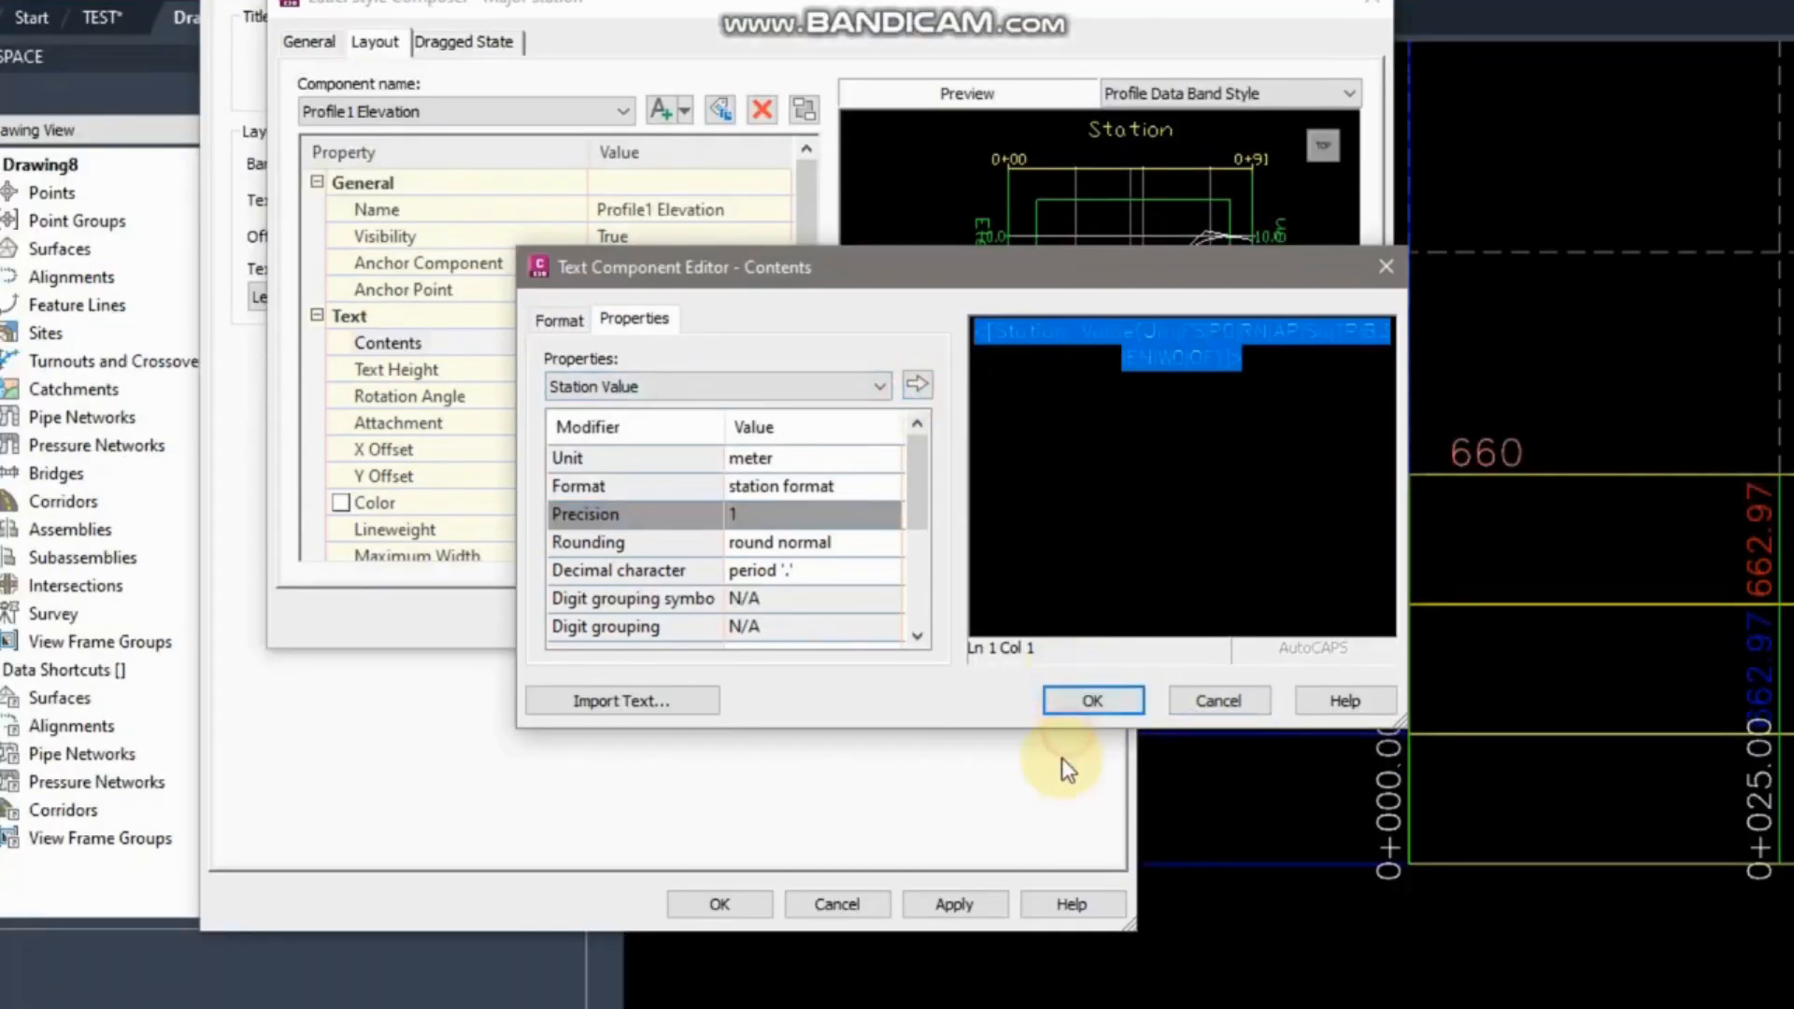
# Accept the edited label contents, then apply and accept the Major Station label and the station band style.
pyautogui.click(1065, 747)
pyautogui.click(954, 869)
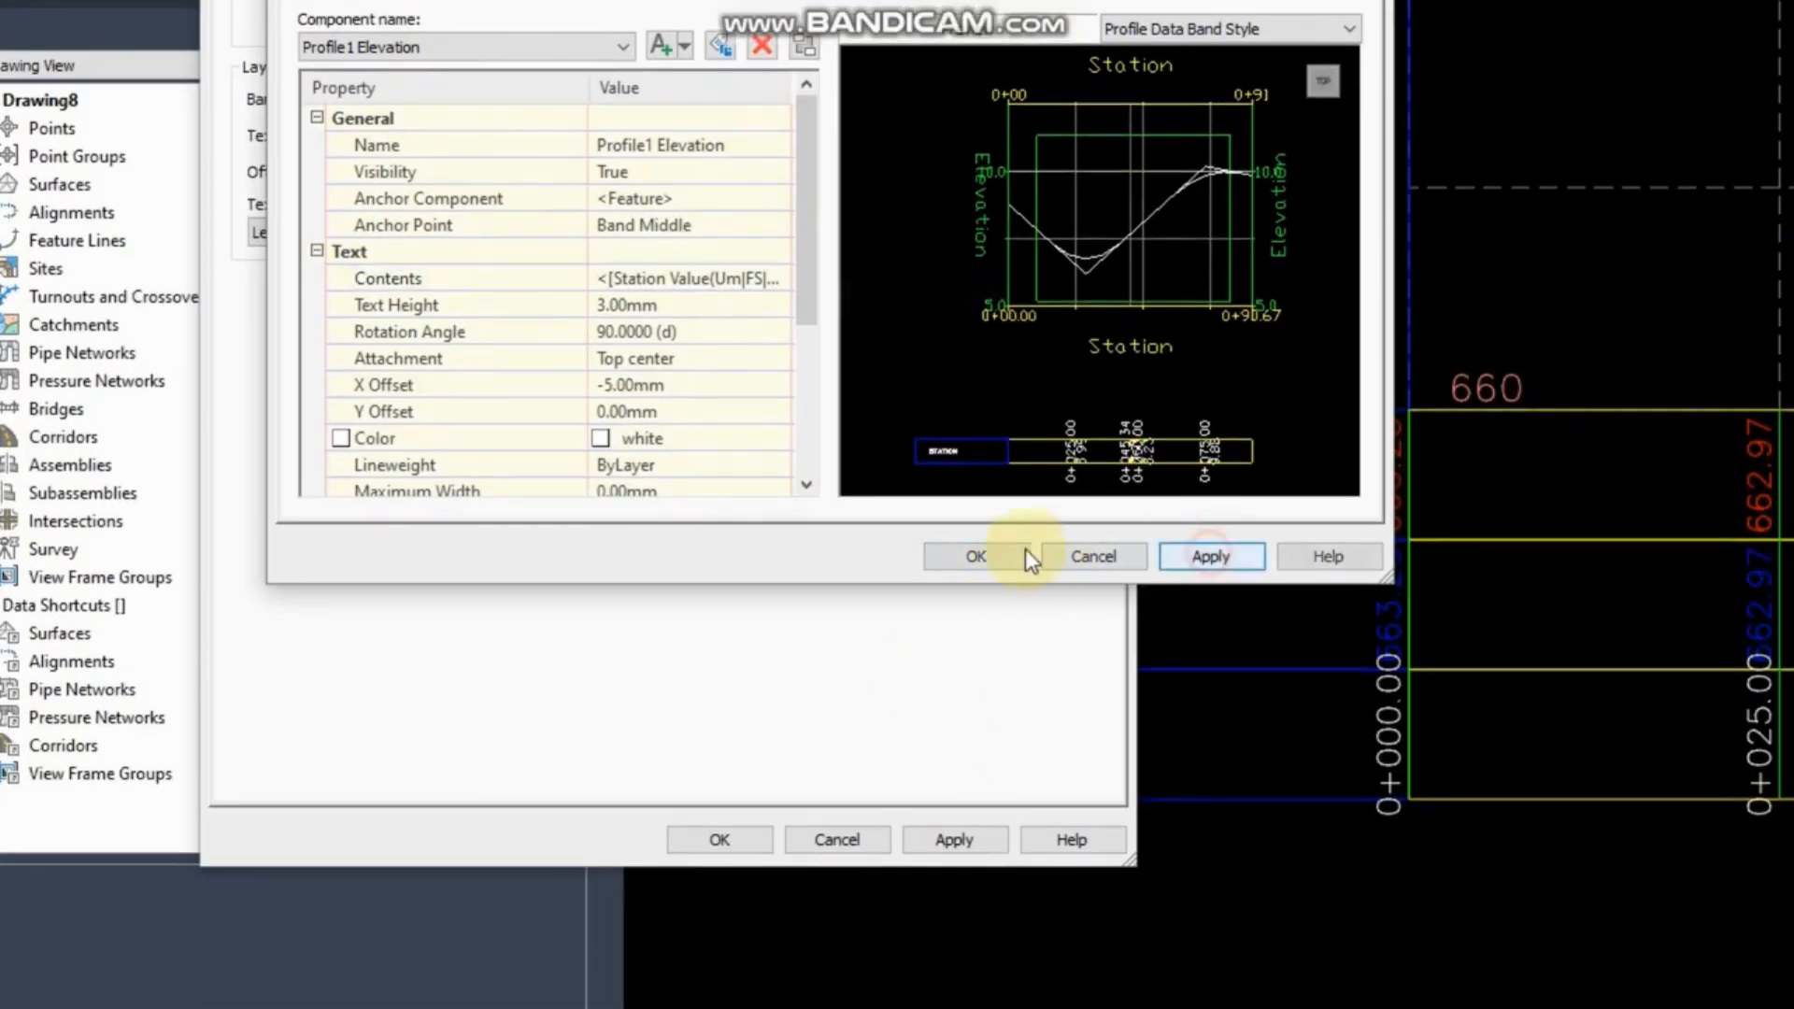
pyautogui.click(1013, 556)
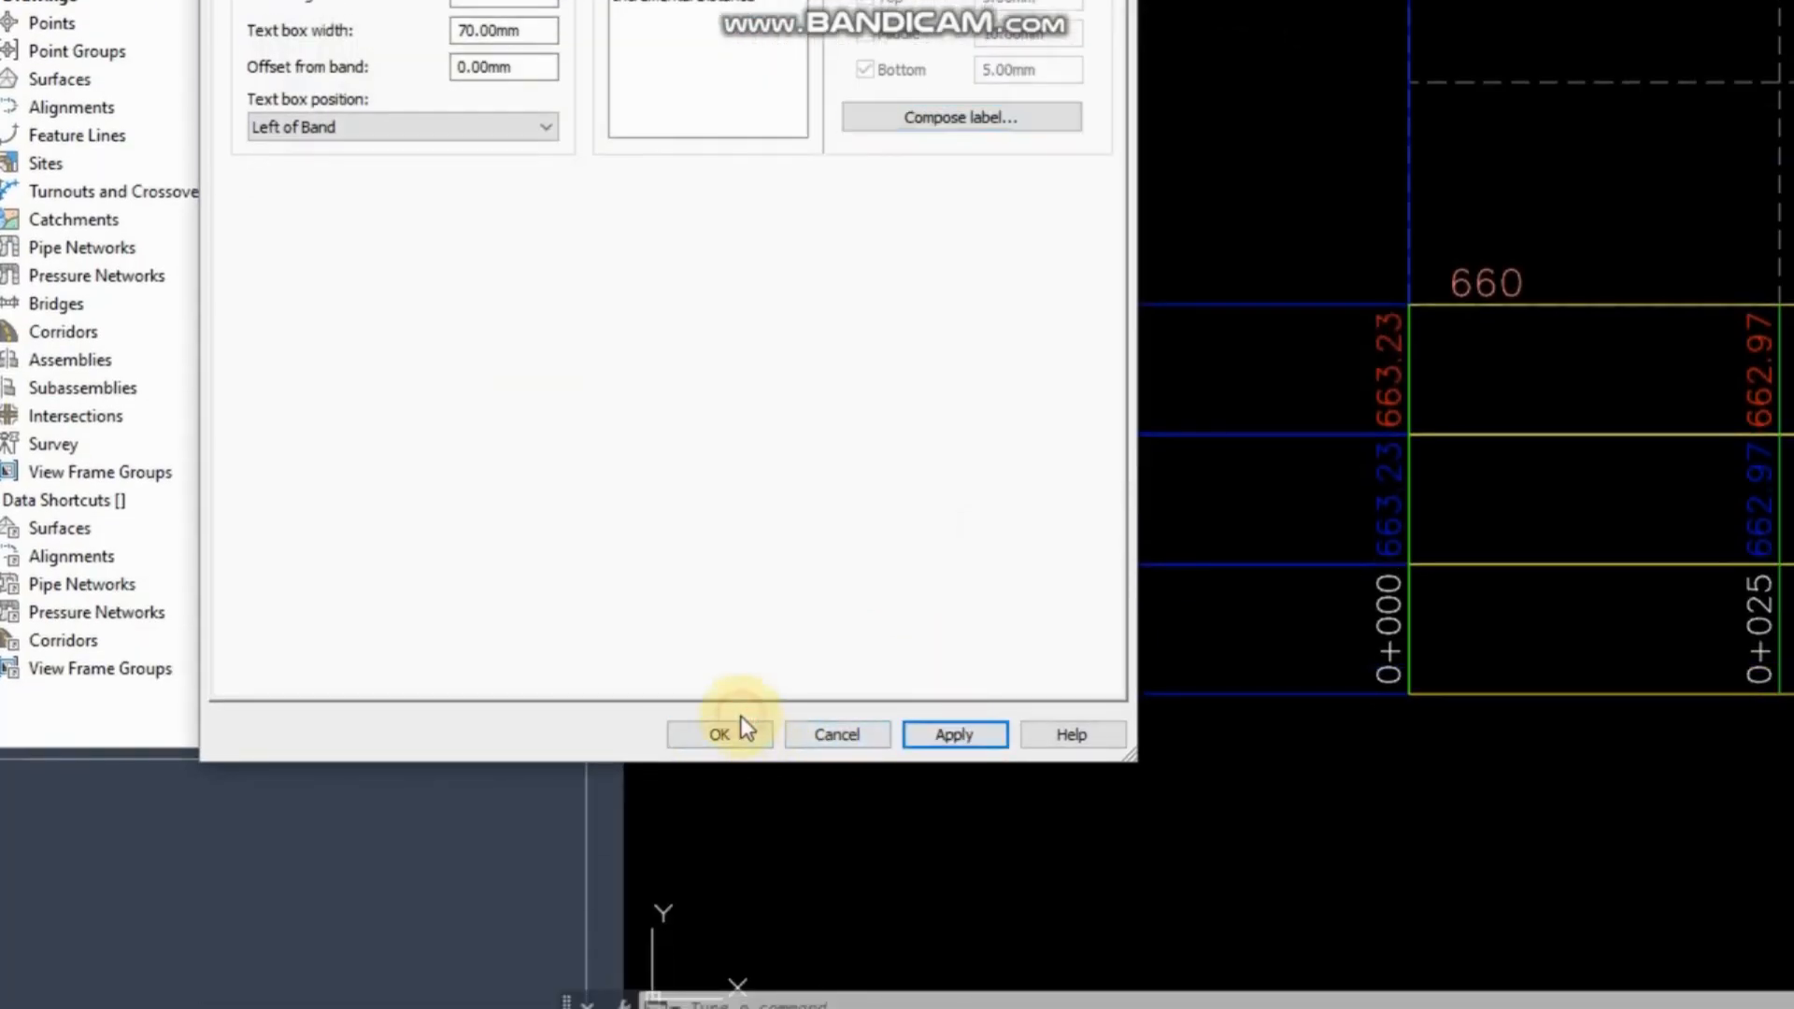
pyautogui.click(759, 725)
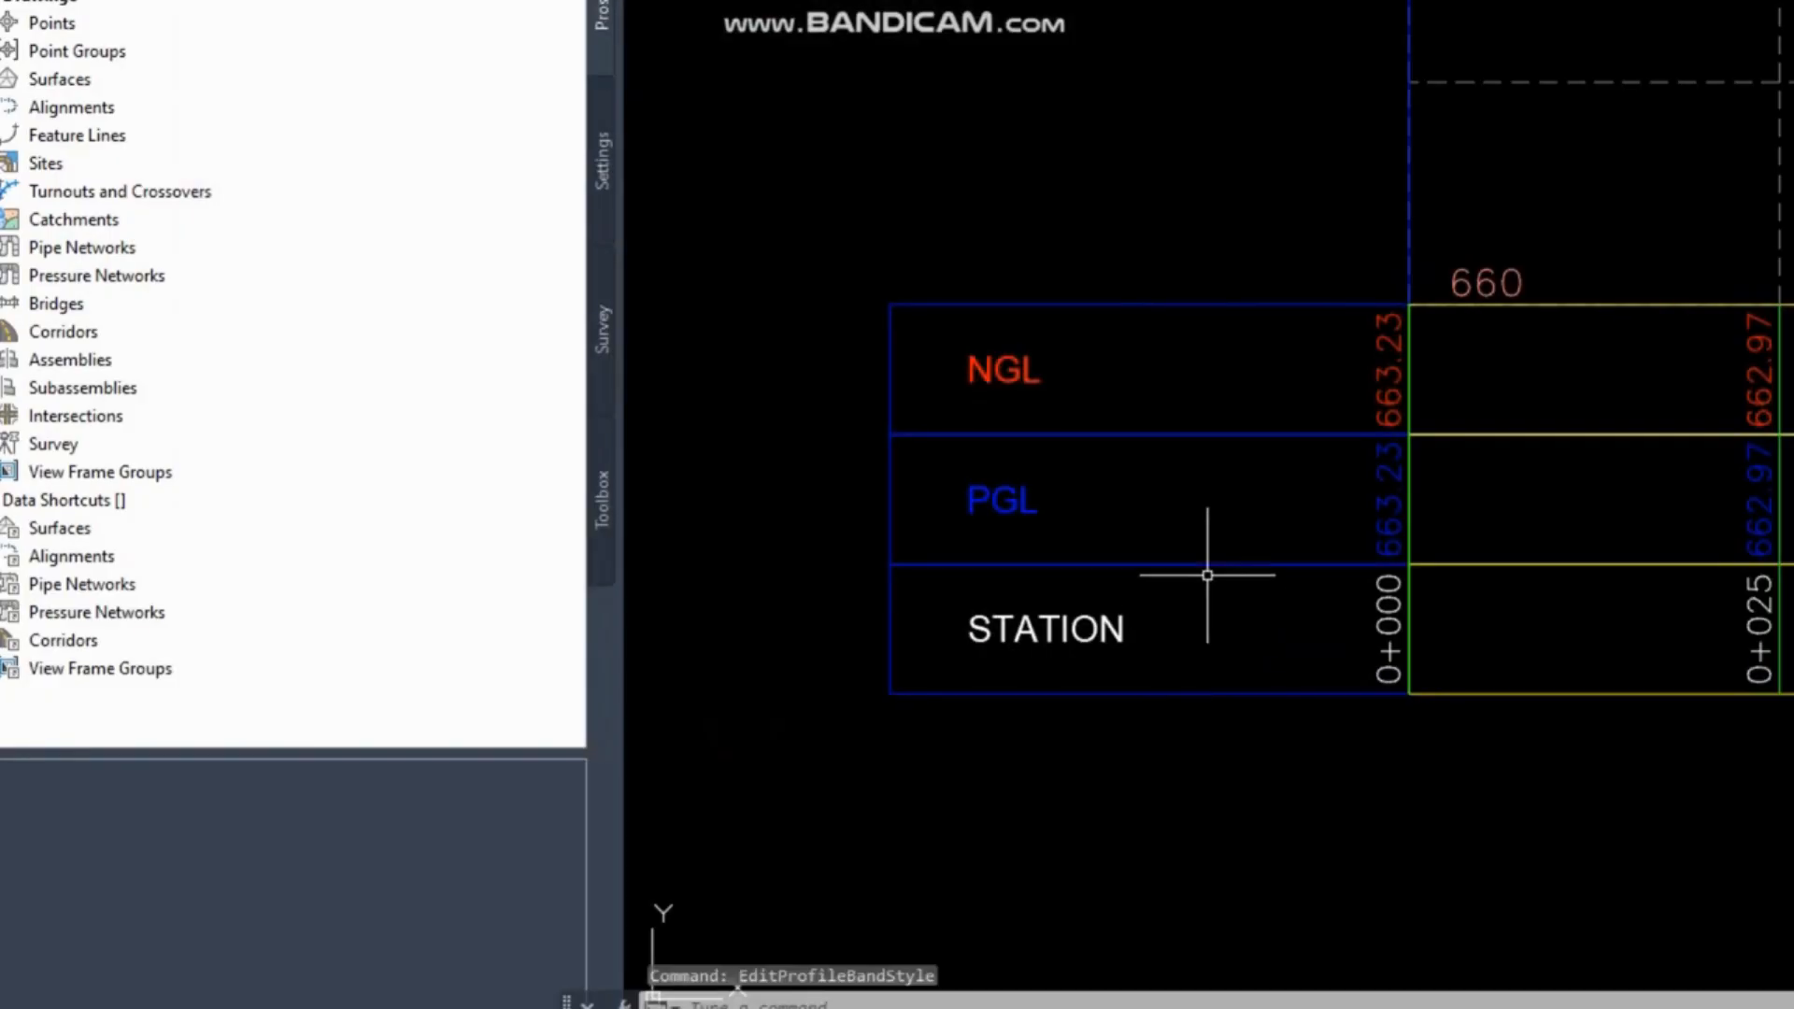
# Examine the NGL, PGL and STATION bands along the whole length of the profile view.
pyautogui.scroll(-3, 1289, 584)
pyautogui.scroll(4, 1280, 583)
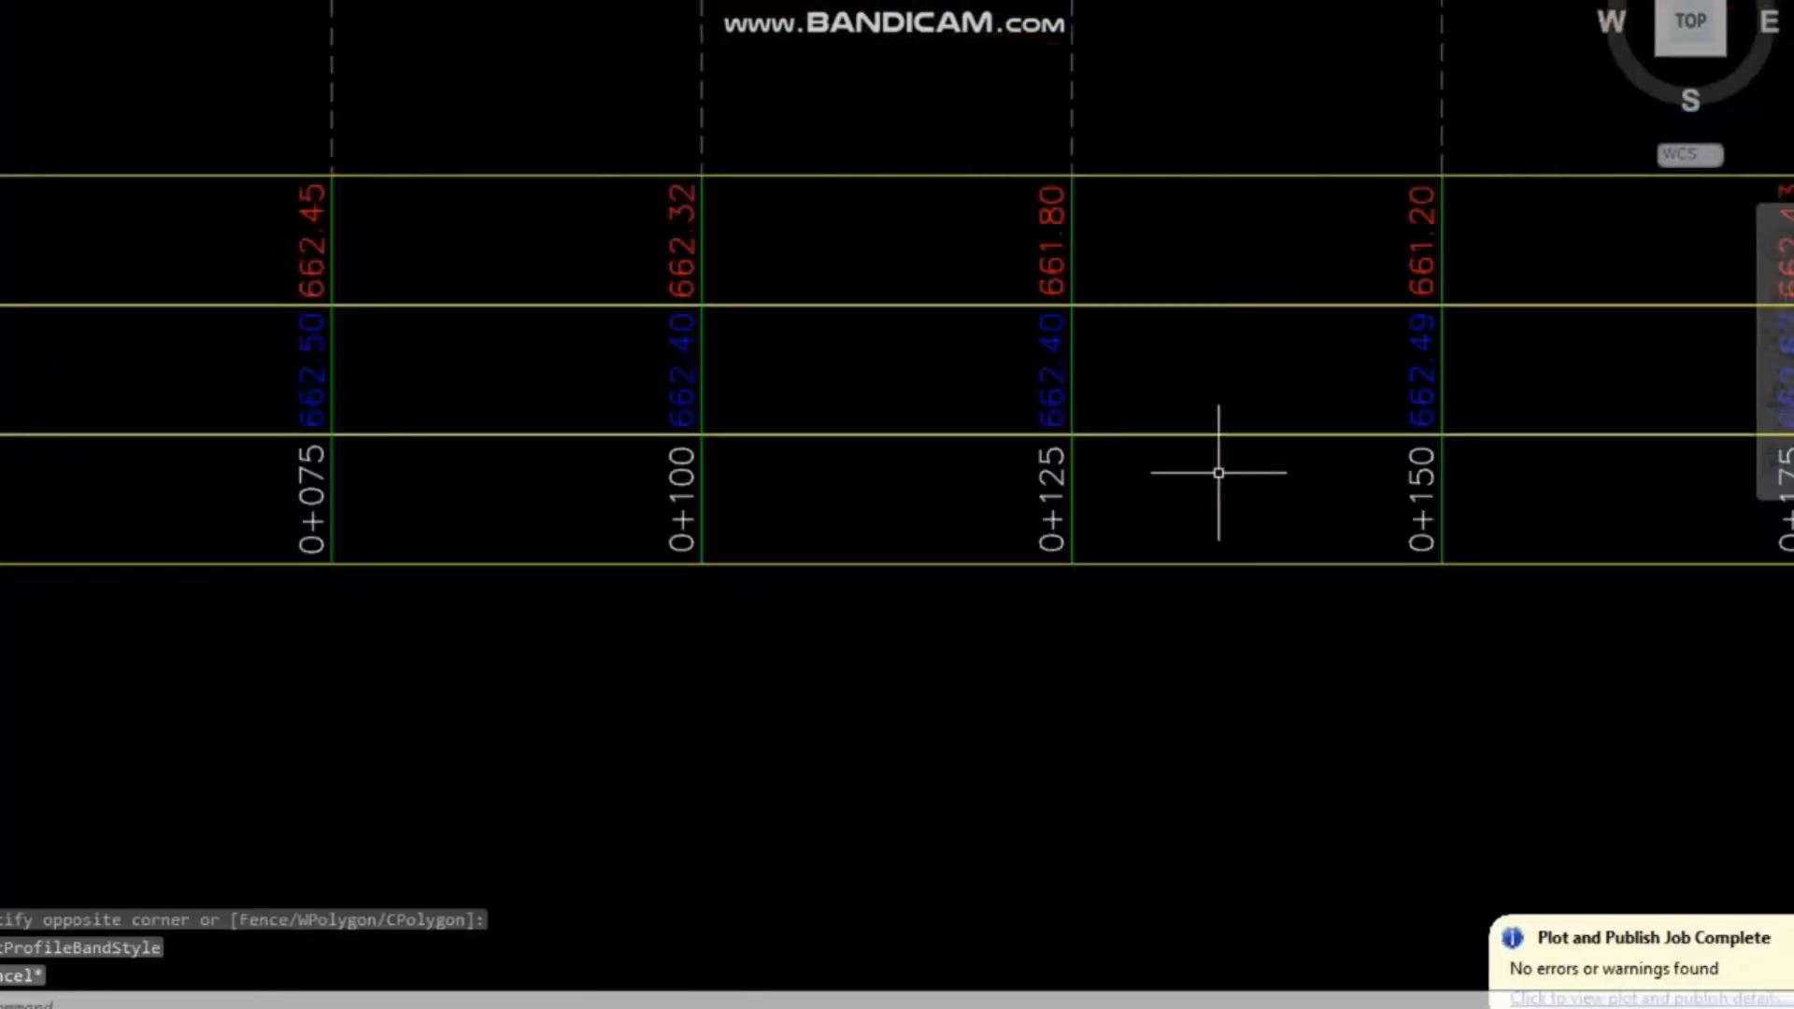
pyautogui.scroll(-4, 885, 533)
pyautogui.scroll(2, 339, 464)
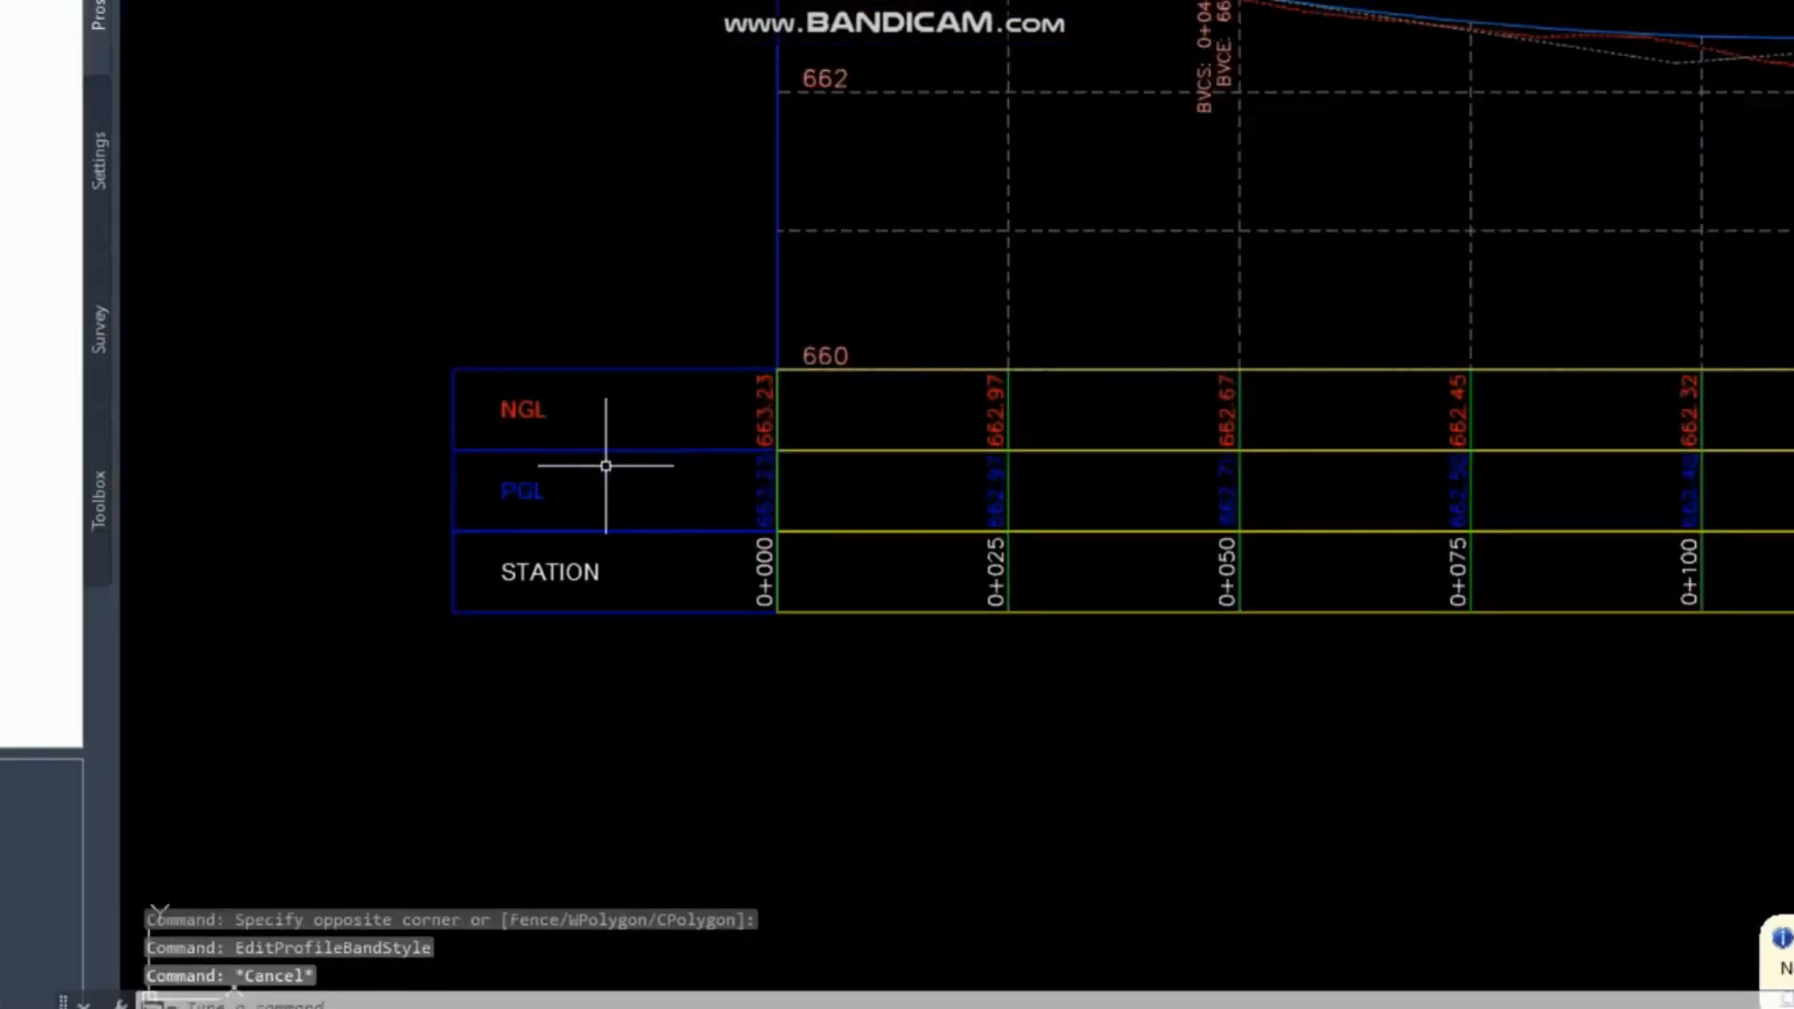
pyautogui.scroll(-4, 586, 535)
pyautogui.moveTo(1274, 549); pyautogui.dragTo(379, 529, button='middle')
pyautogui.moveTo(1355, 515); pyautogui.dragTo(1090, 485, button='middle')
pyautogui.moveTo(280, 499); pyautogui.dragTo(1358, 551, button='middle')
pyautogui.scroll(4, 633, 486)
pyautogui.moveTo(545, 561); pyautogui.dragTo(781, 659, button='middle')
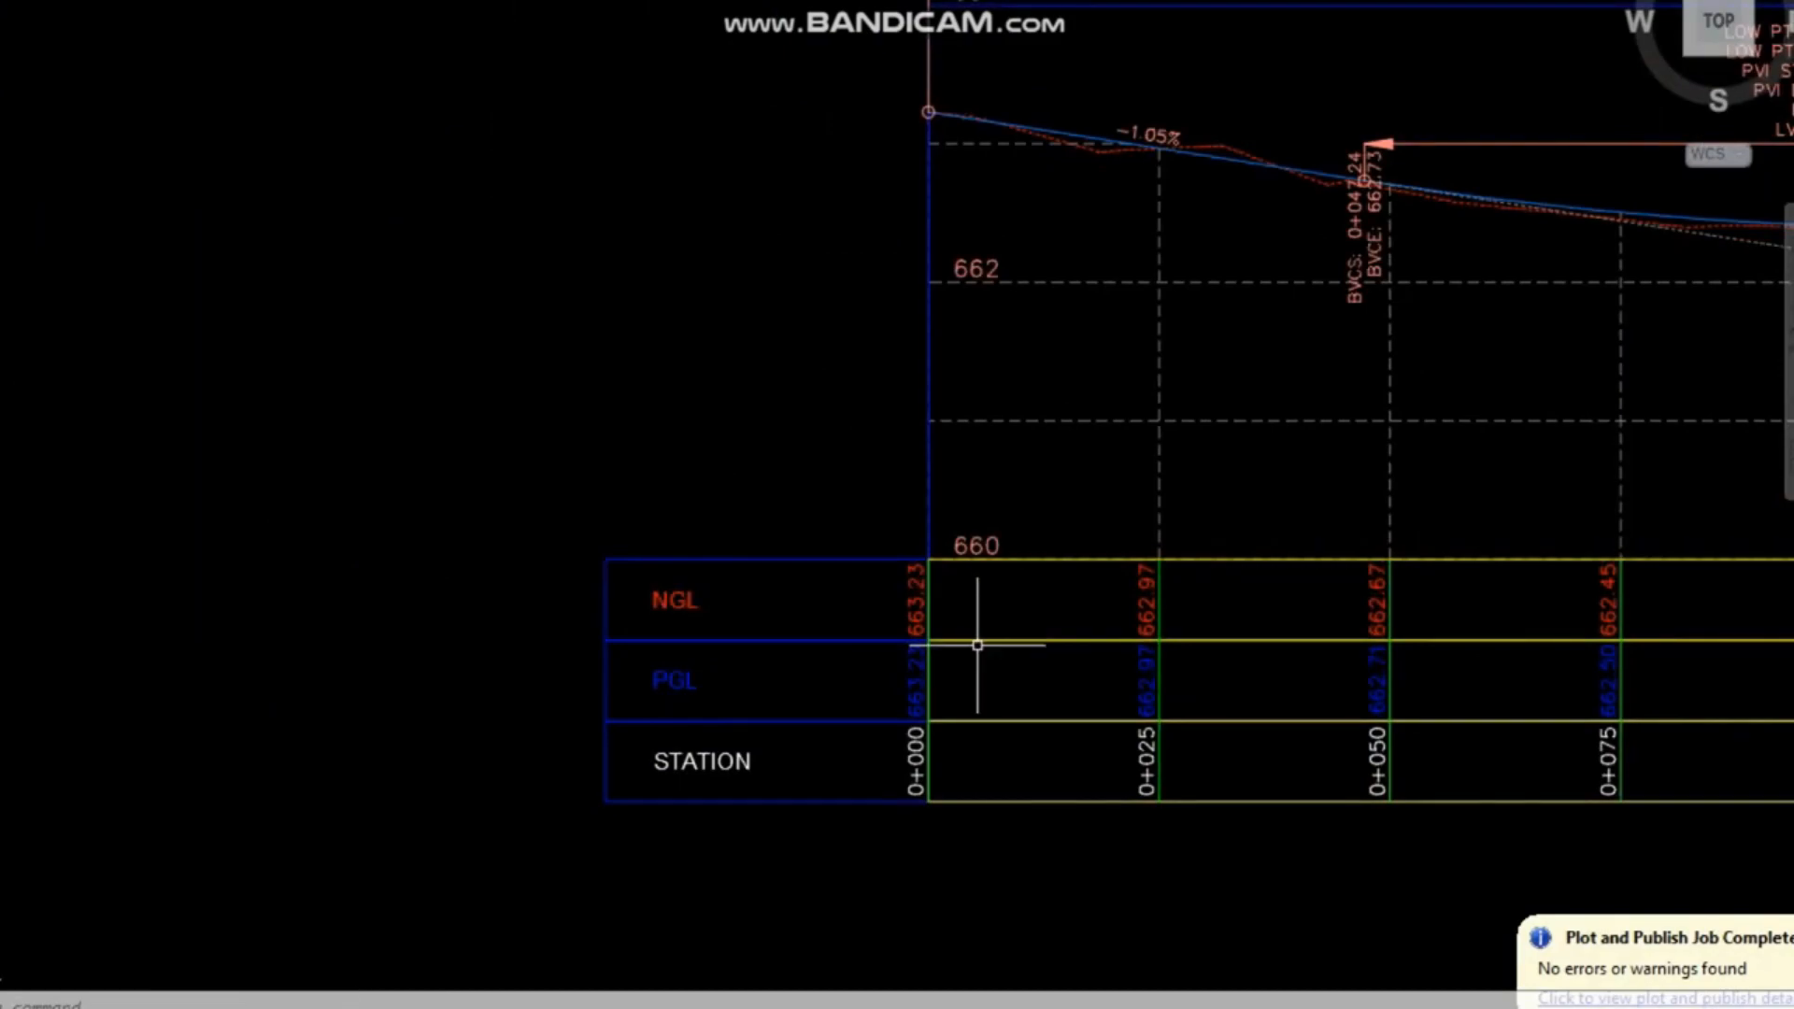
# Select the profile view and open its Profile View Properties.
pyautogui.click(1002, 569)
pyautogui.rightClick(1002, 567)
pyautogui.click(996, 567)
pyautogui.click(990, 572)
pyautogui.rightClick(990, 572)
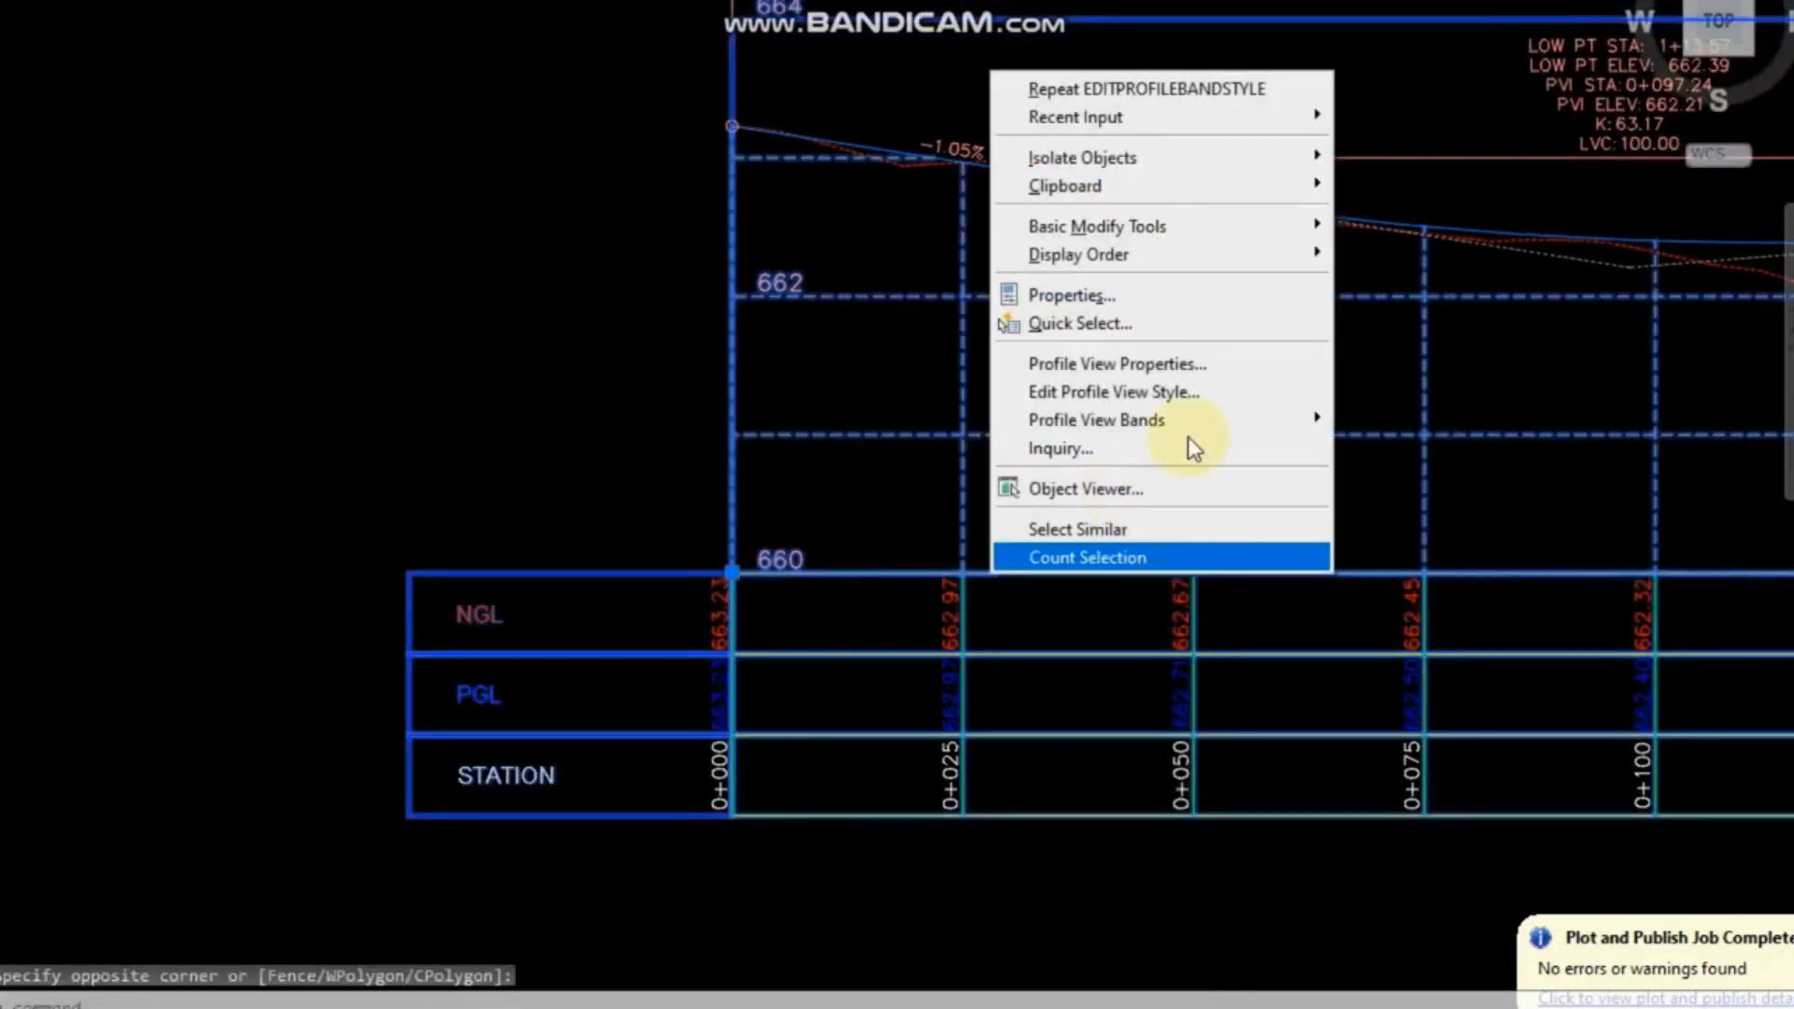
pyautogui.click(1181, 360)
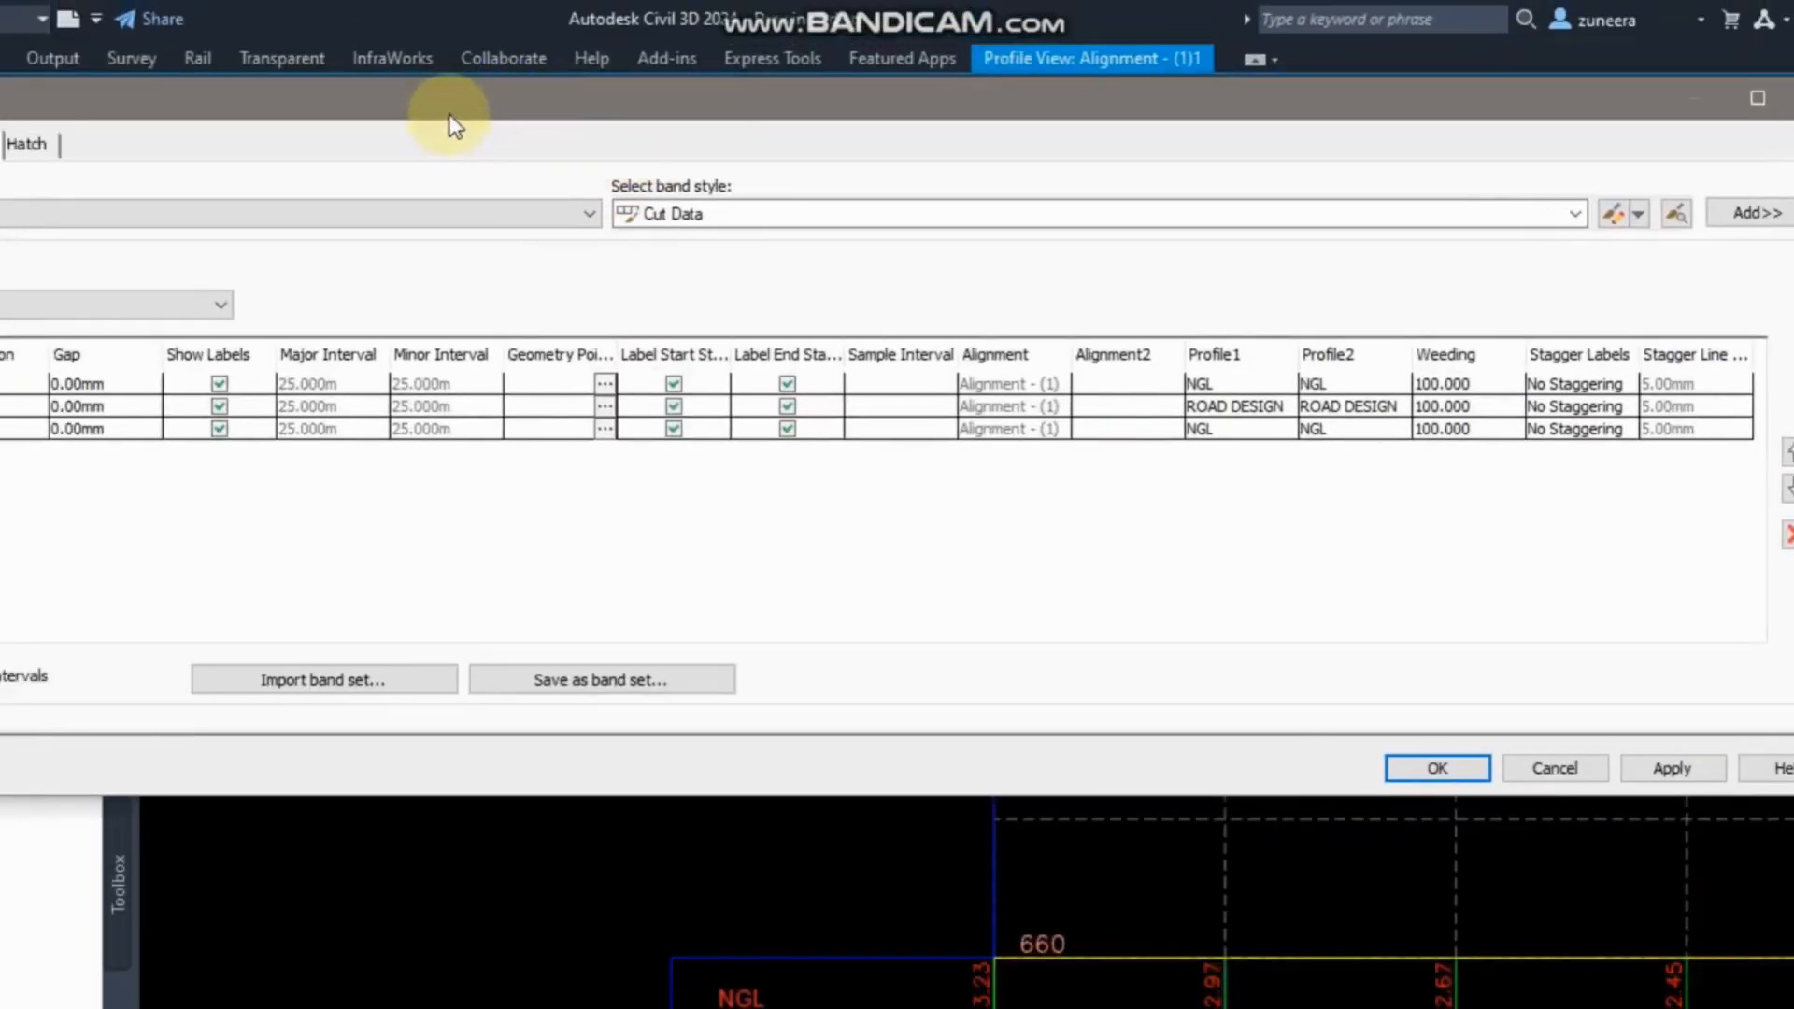
# Add a Vertical Geometry band with the Geometry style to the bands below the profile view.
pyautogui.click(224, 213)
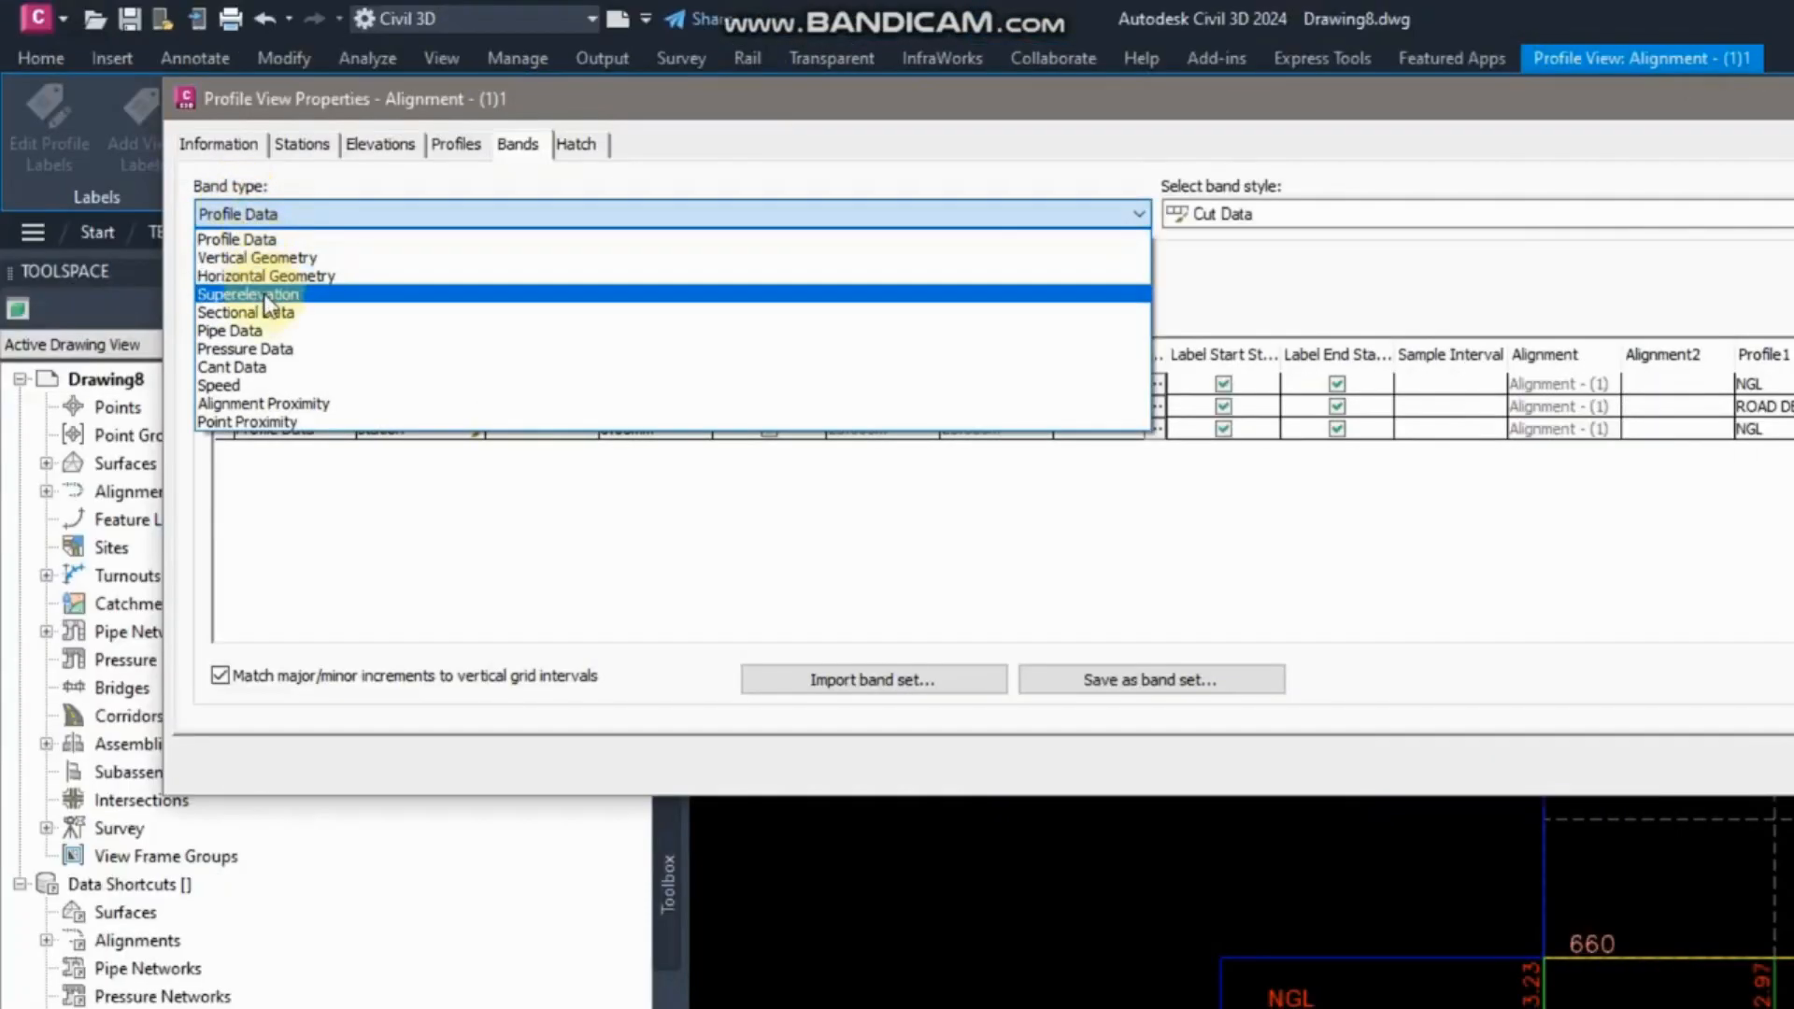
pyautogui.click(259, 260)
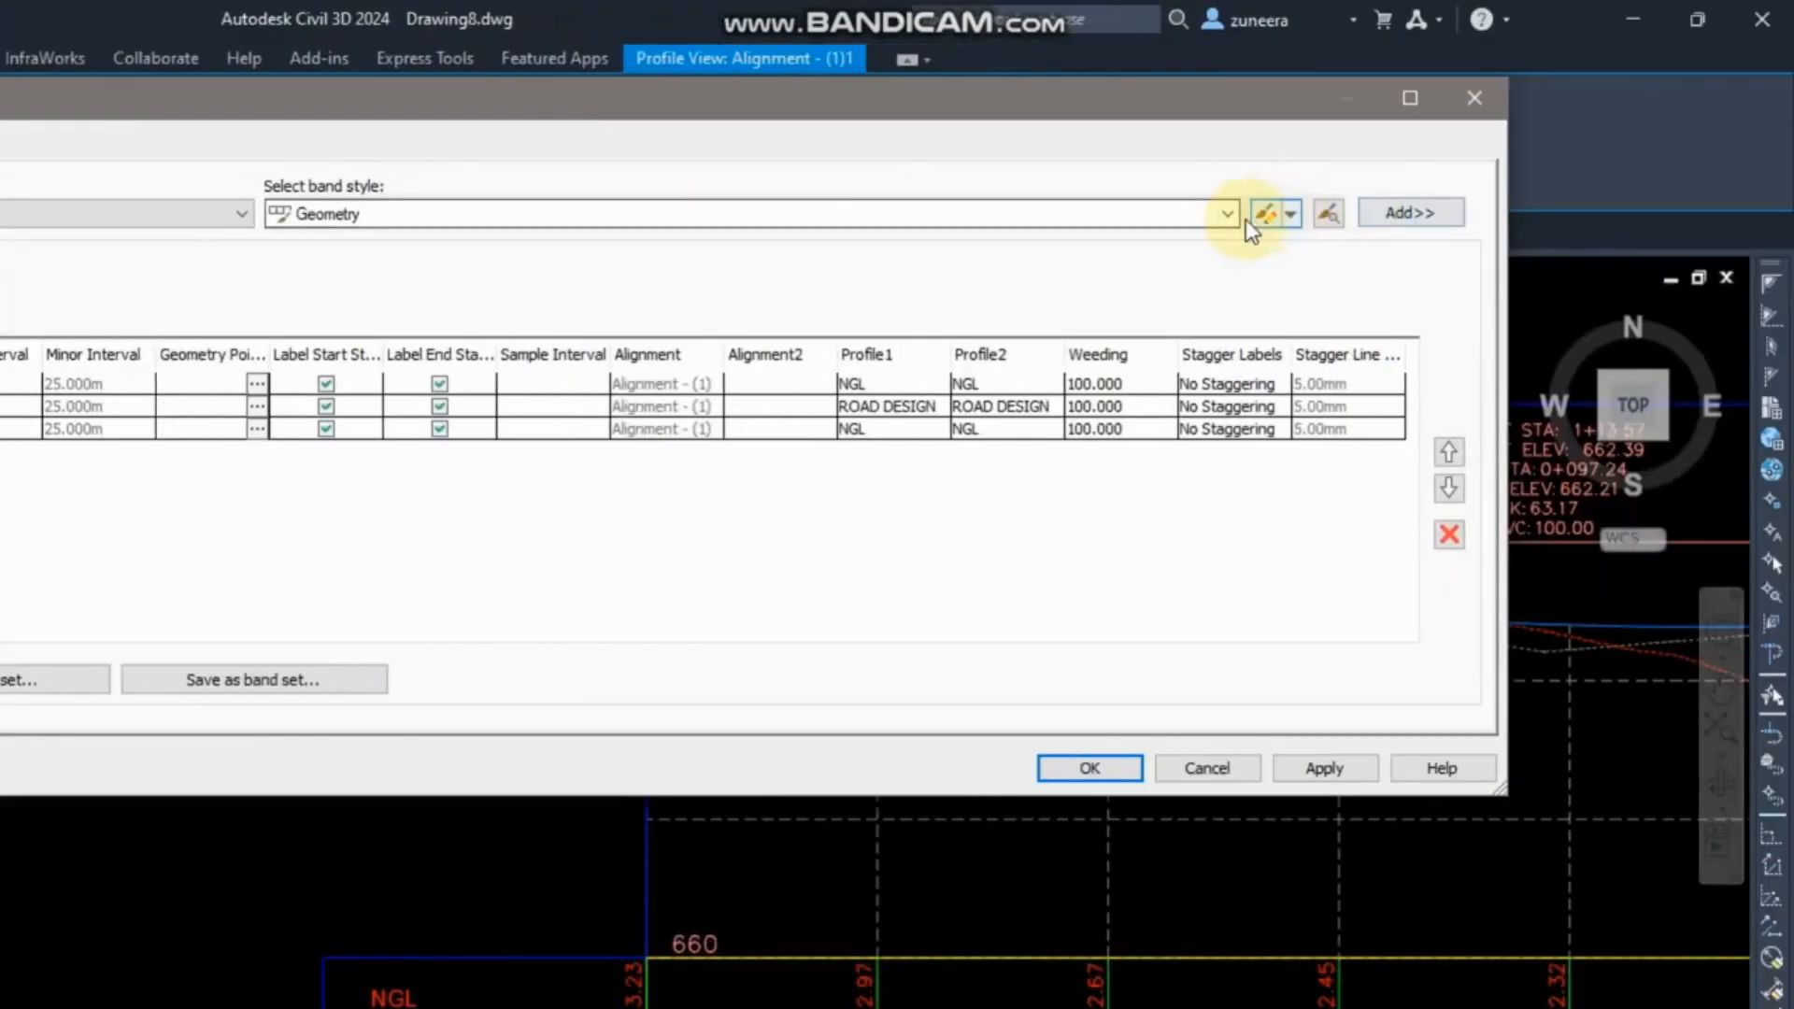
pyautogui.click(1227, 214)
pyautogui.click(327, 240)
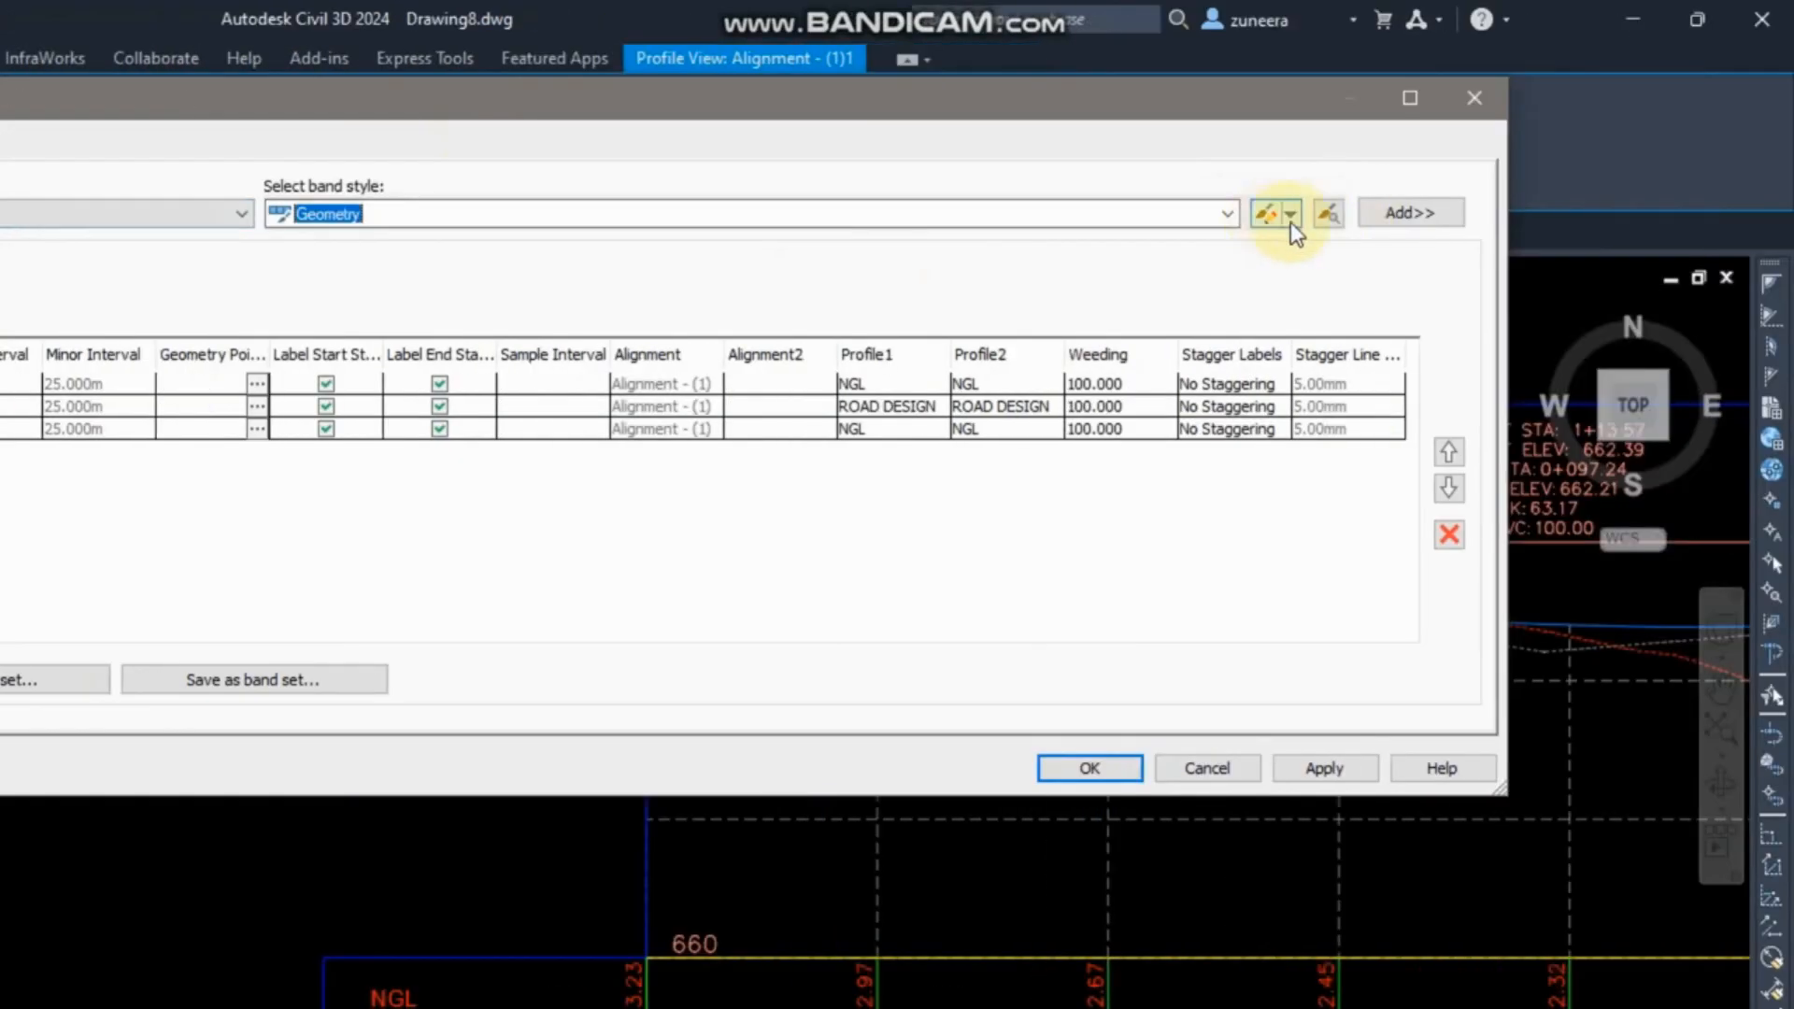
pyautogui.click(1394, 213)
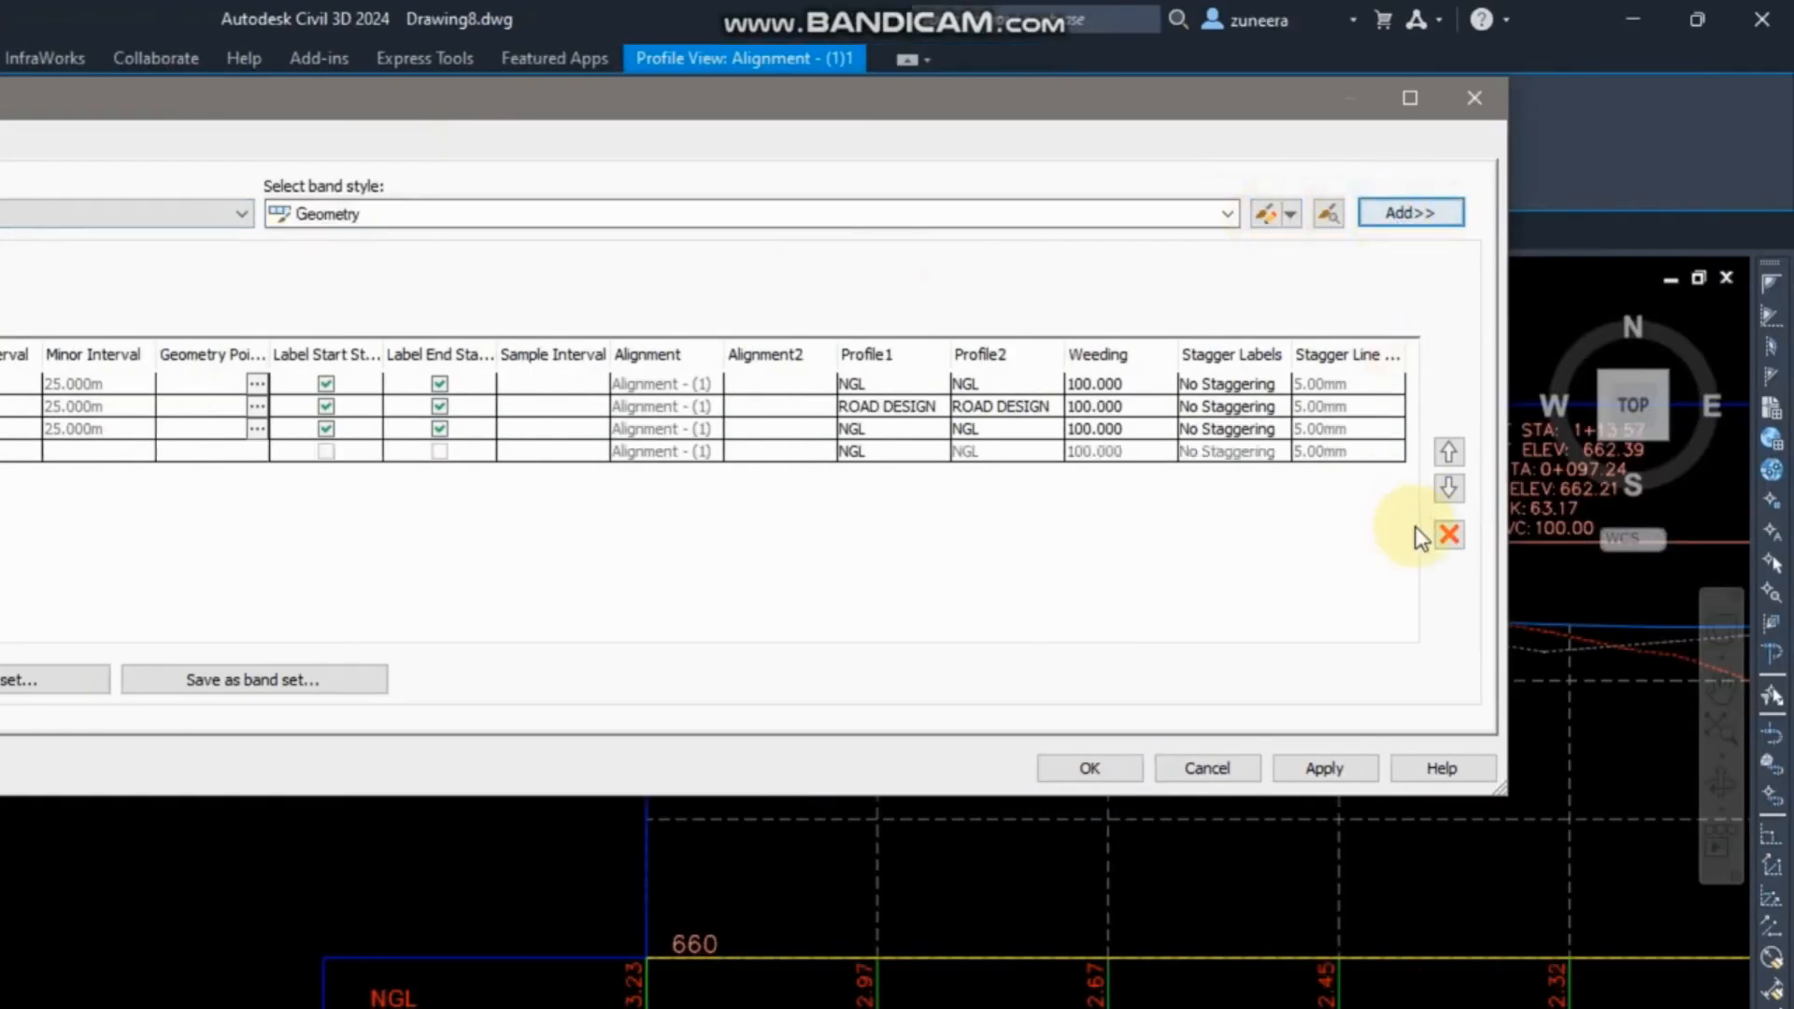
# Set the Vertical Geometry band's gap to 0 mm and its Profile1 to ROAD DESIGN.
pyautogui.click(636, 451)
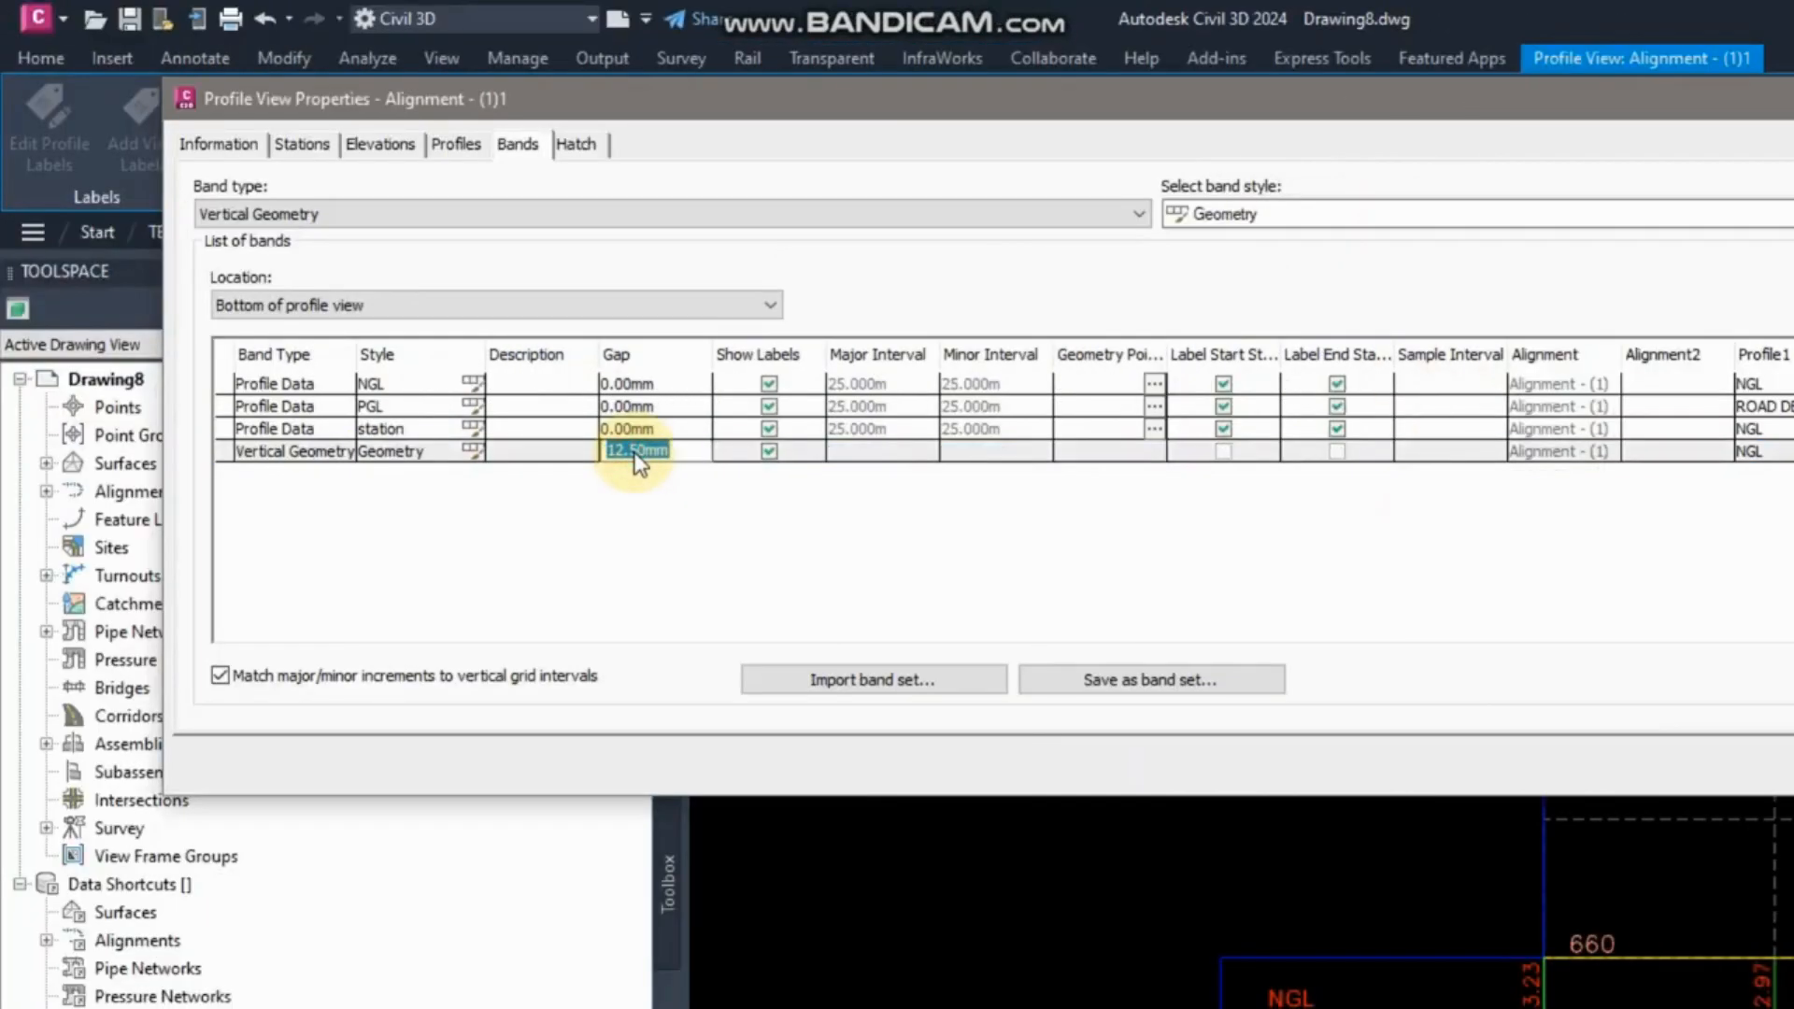
pyautogui.write('0')
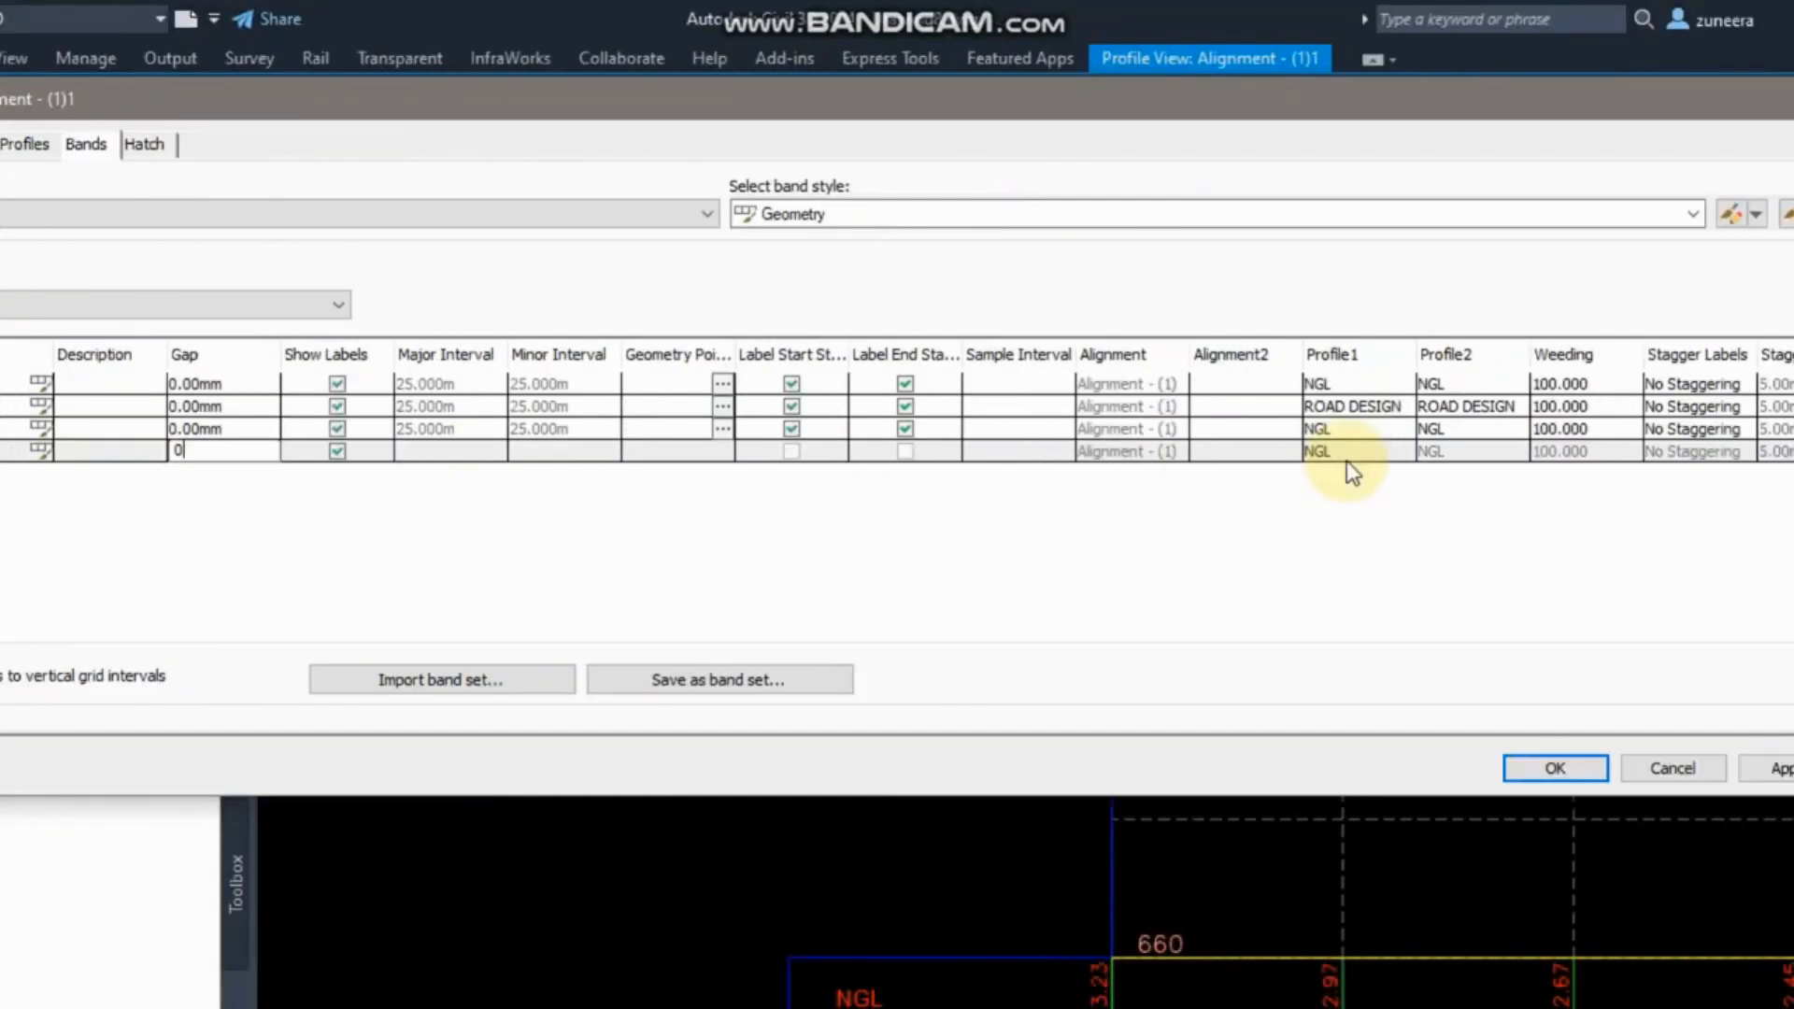
pyautogui.click(1778, 456)
pyautogui.click(1346, 458)
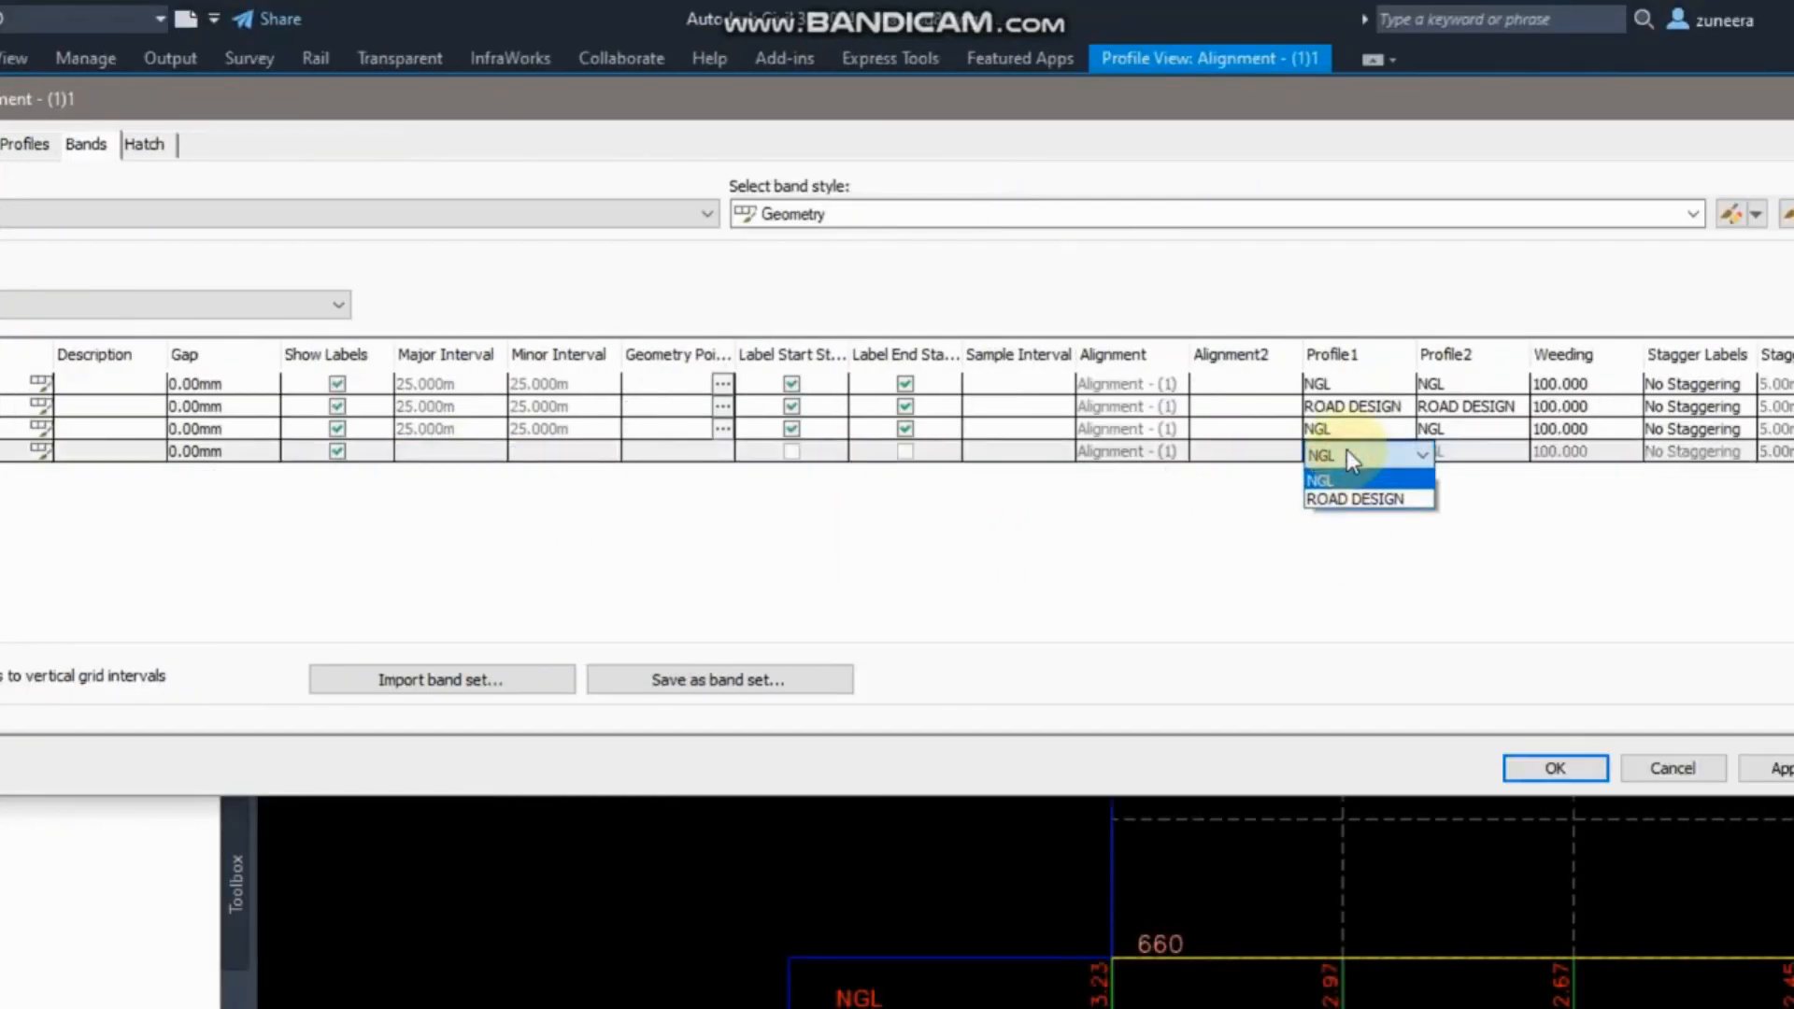
pyautogui.click(1329, 500)
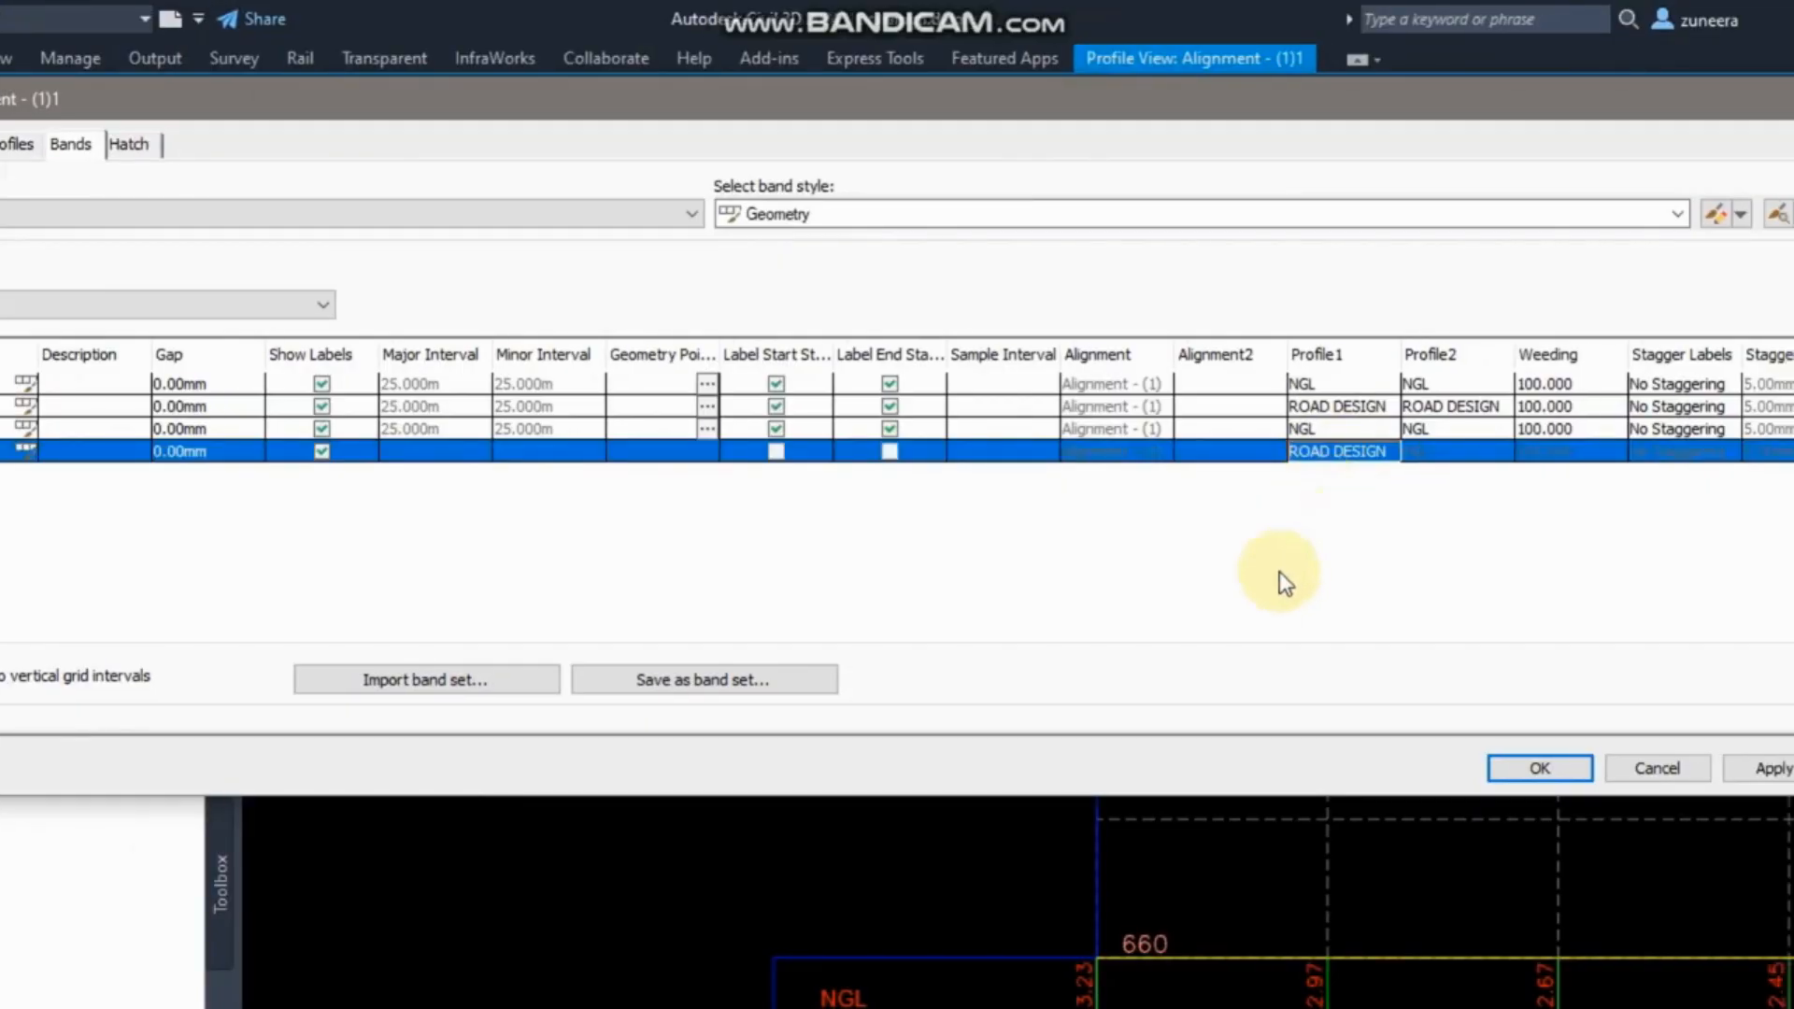
# Add a Horizontal Geometry band with the Curvature style to the band list.
pyautogui.click(255, 217)
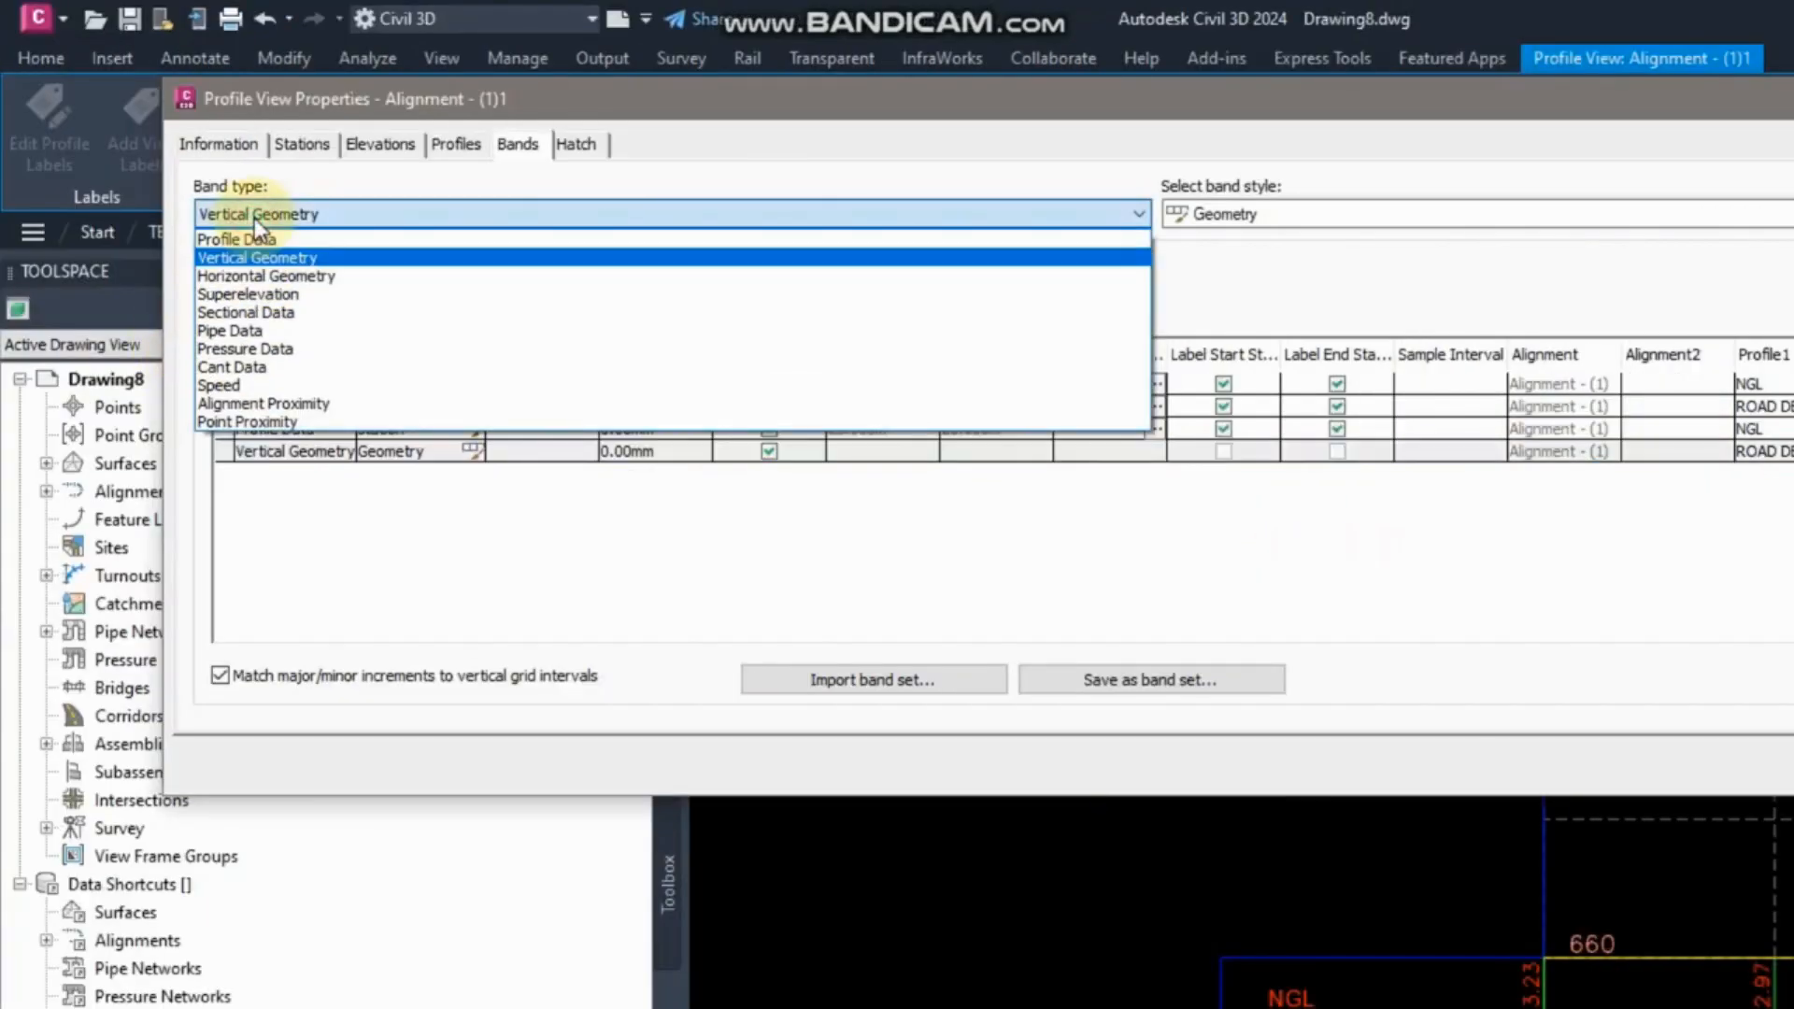
pyautogui.click(267, 275)
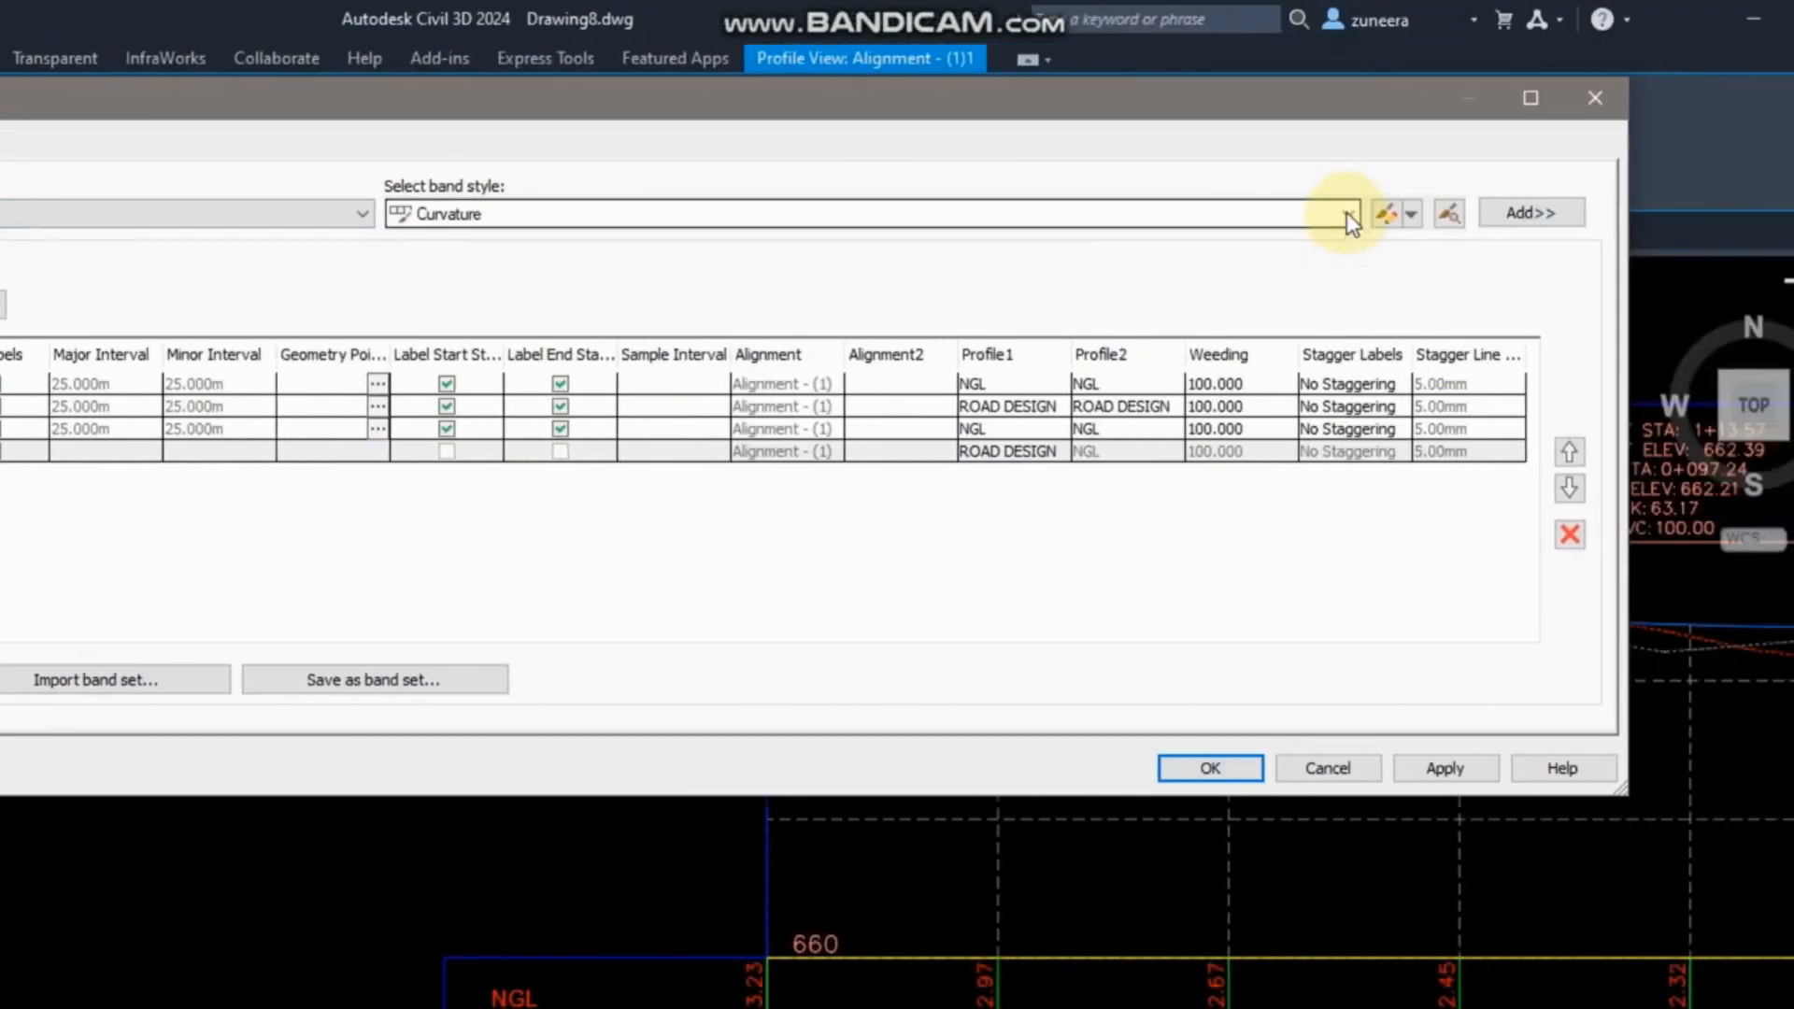
pyautogui.click(1348, 213)
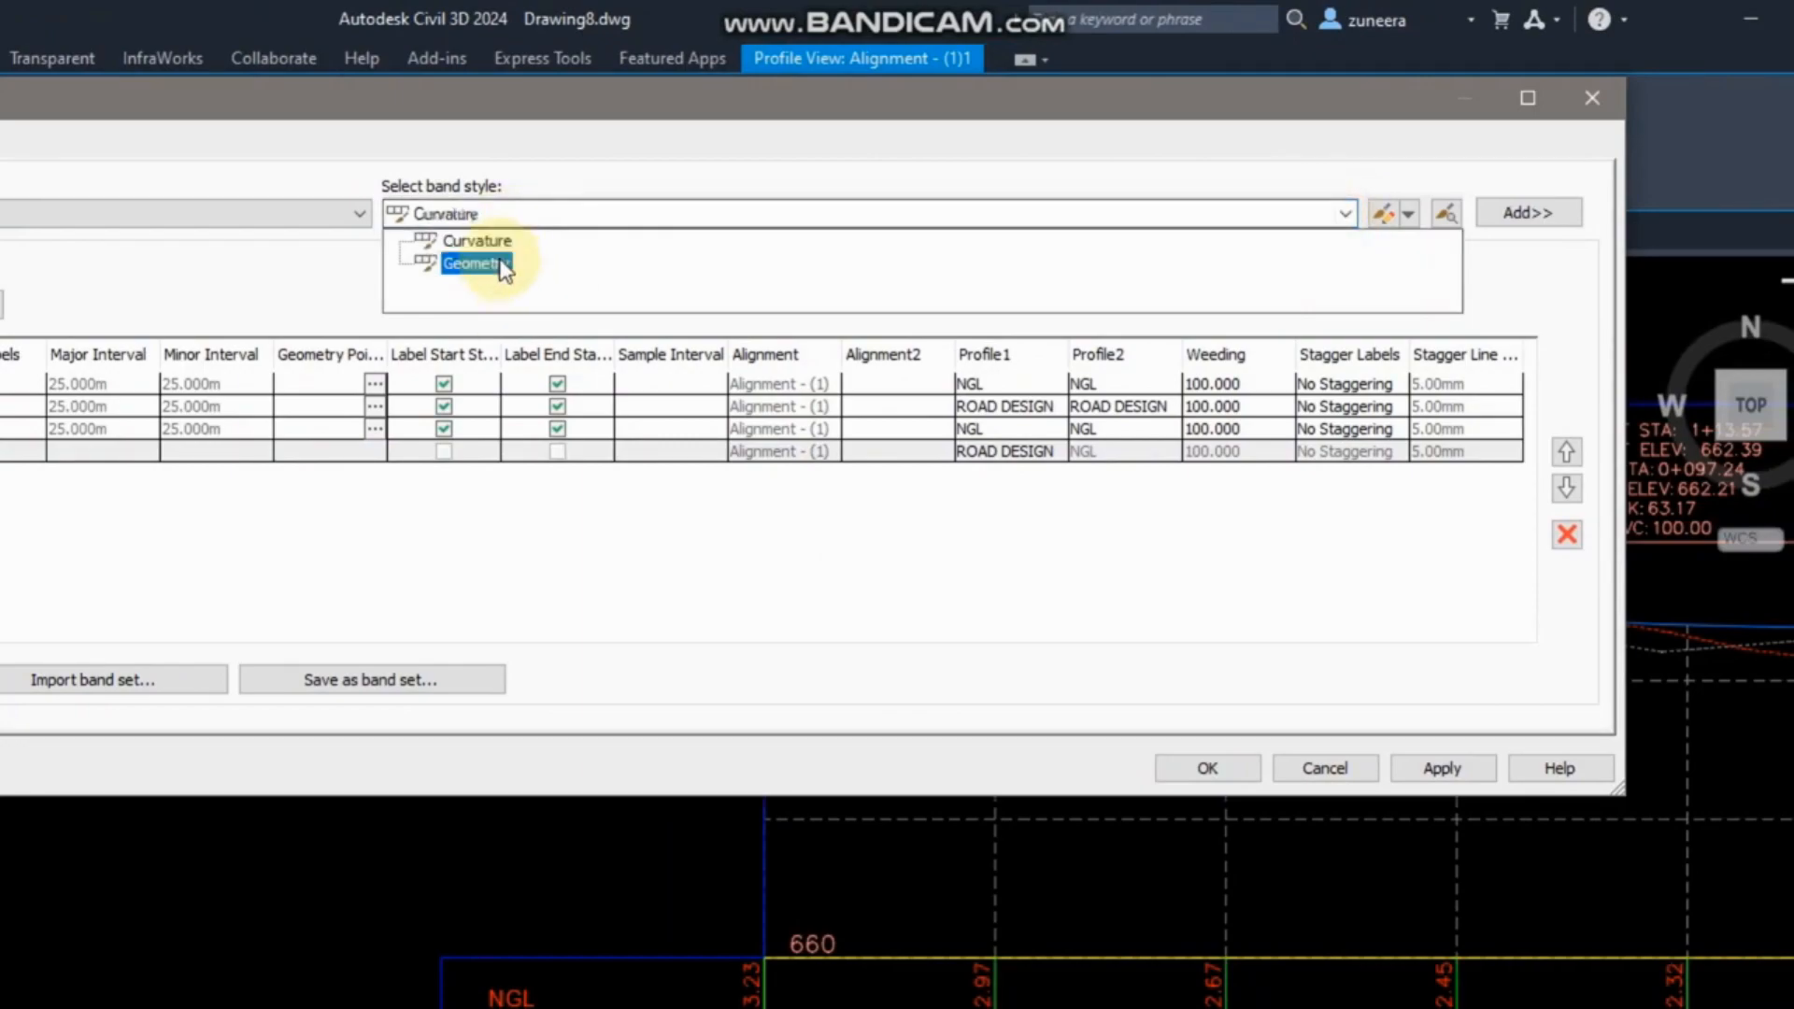
pyautogui.click(552, 180)
pyautogui.click(1510, 215)
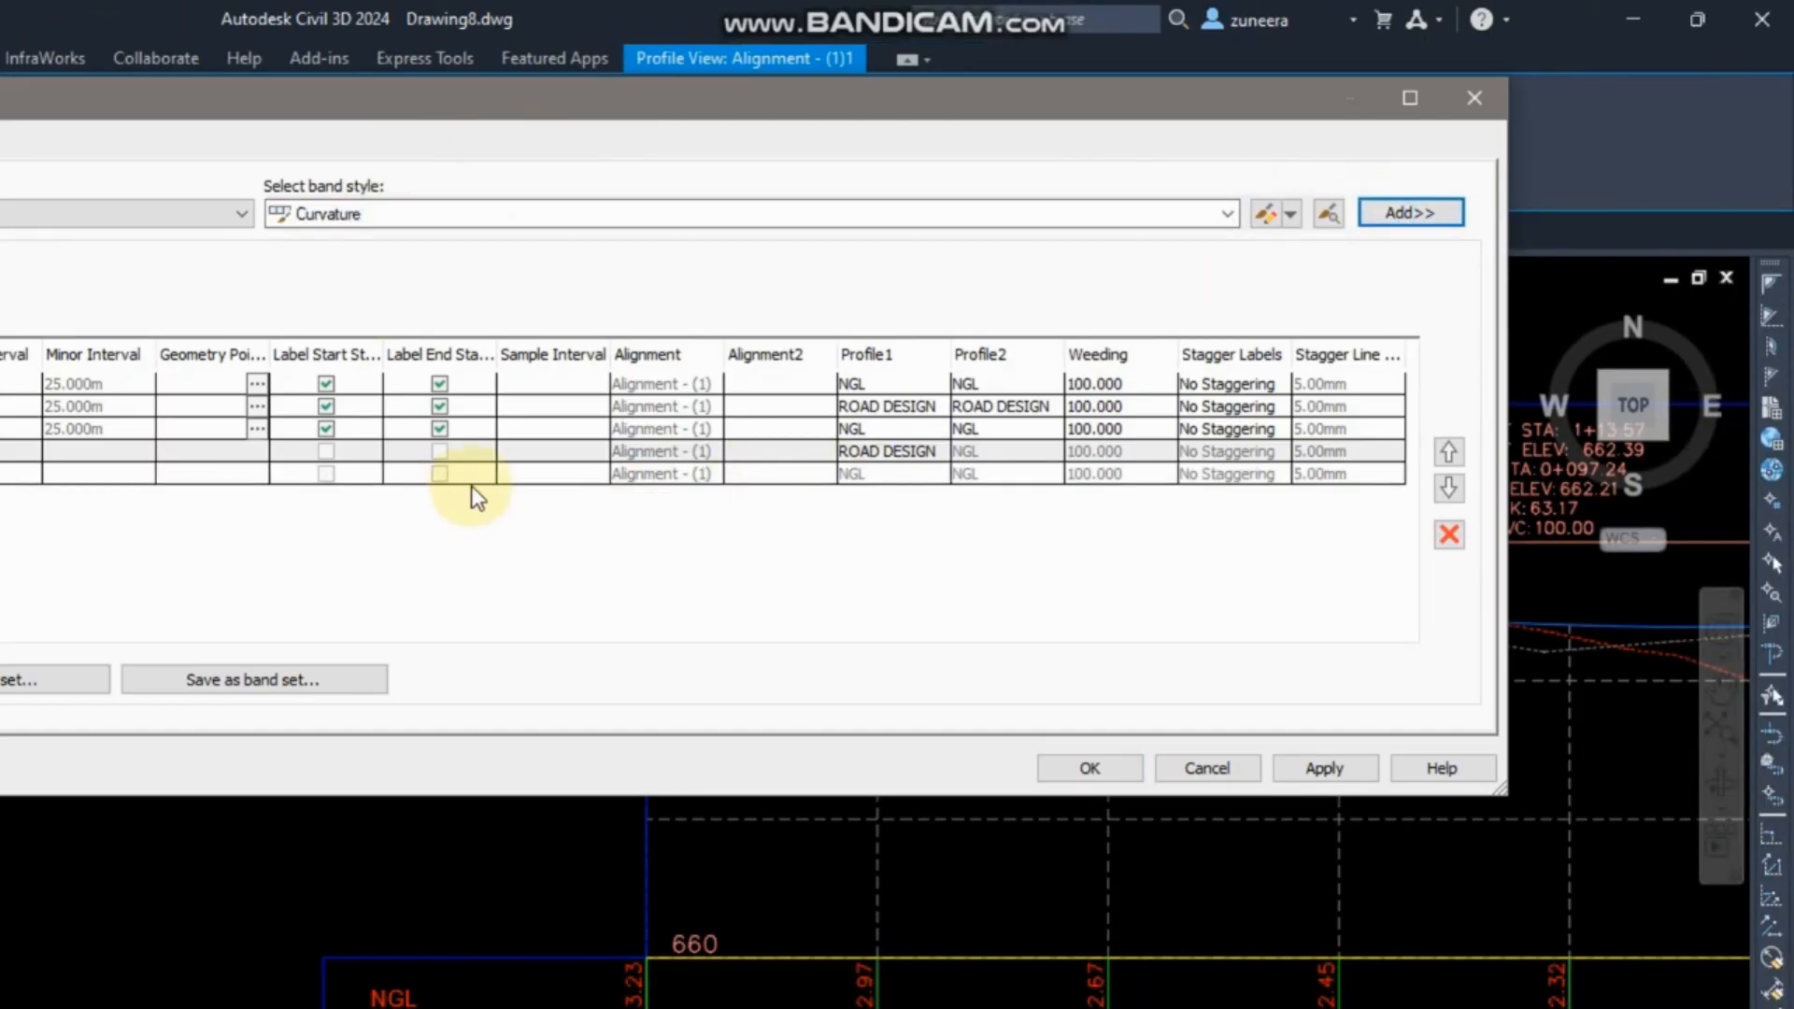
# Set the Horizontal Geometry band's gap to 0 mm and apply the profile view properties.
pyautogui.click(0, 474)
pyautogui.click(0, 476)
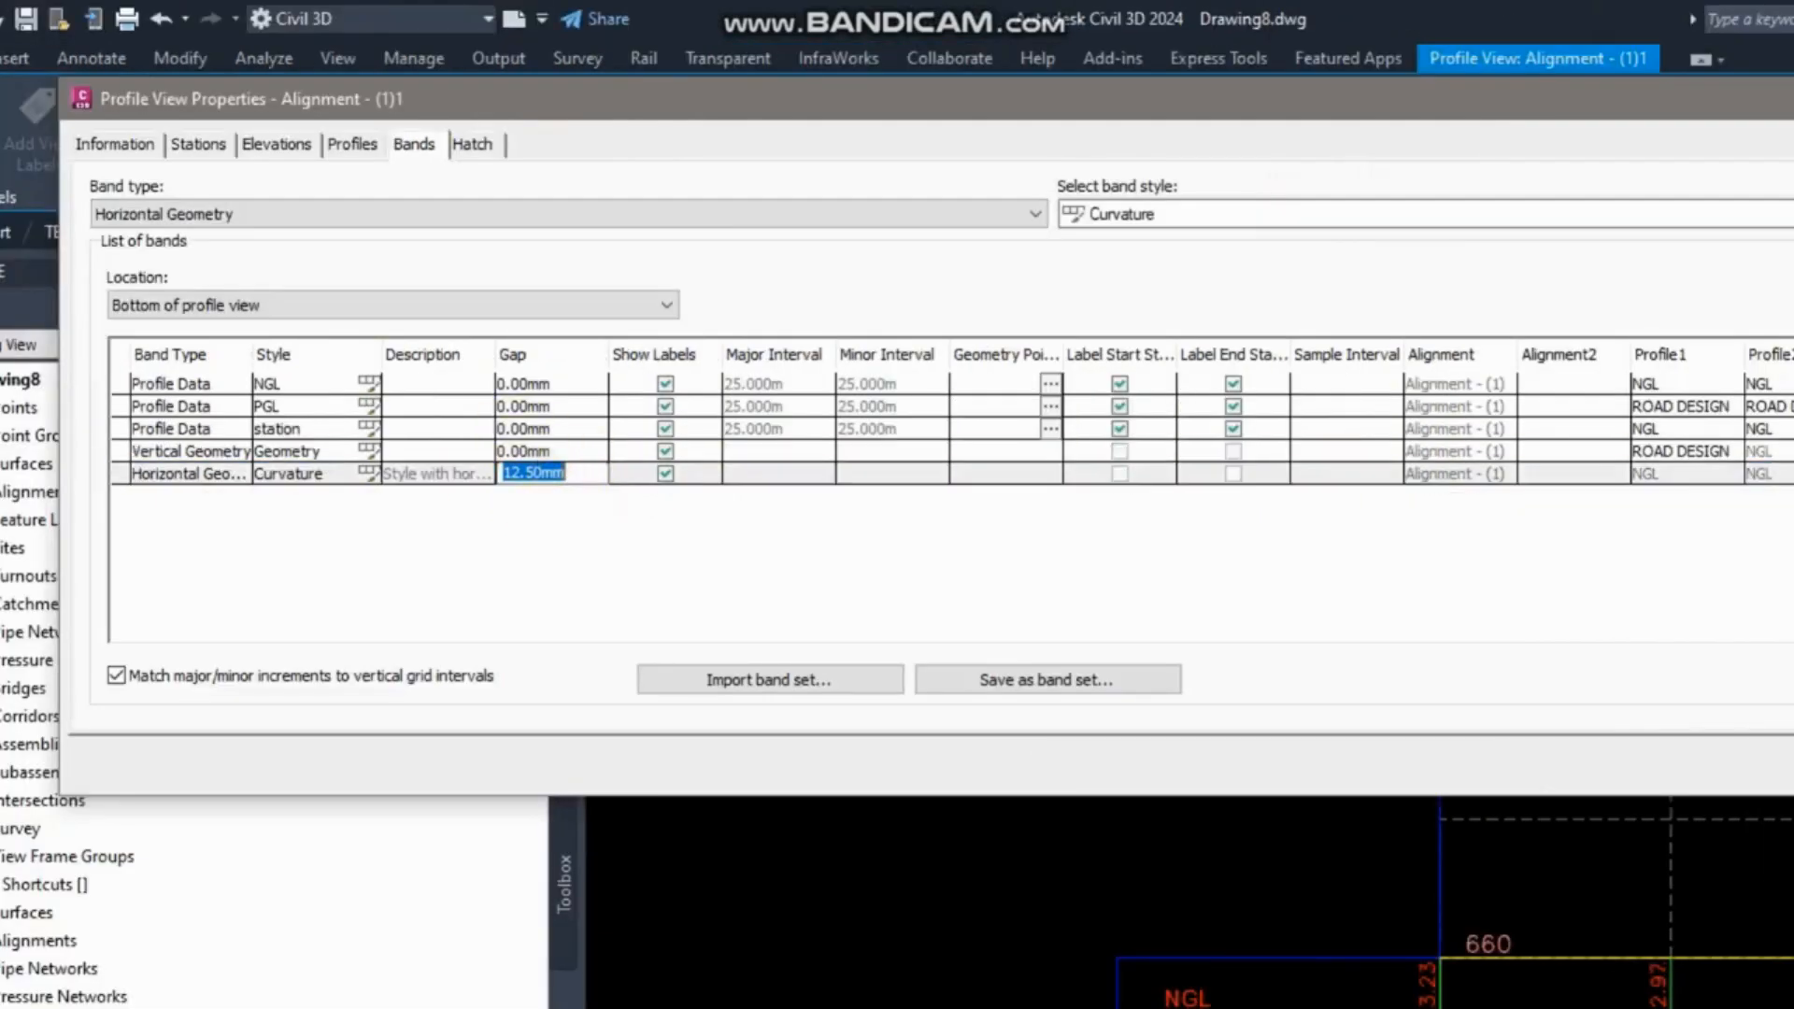
pyautogui.write('0')
pyautogui.click(1793, 768)
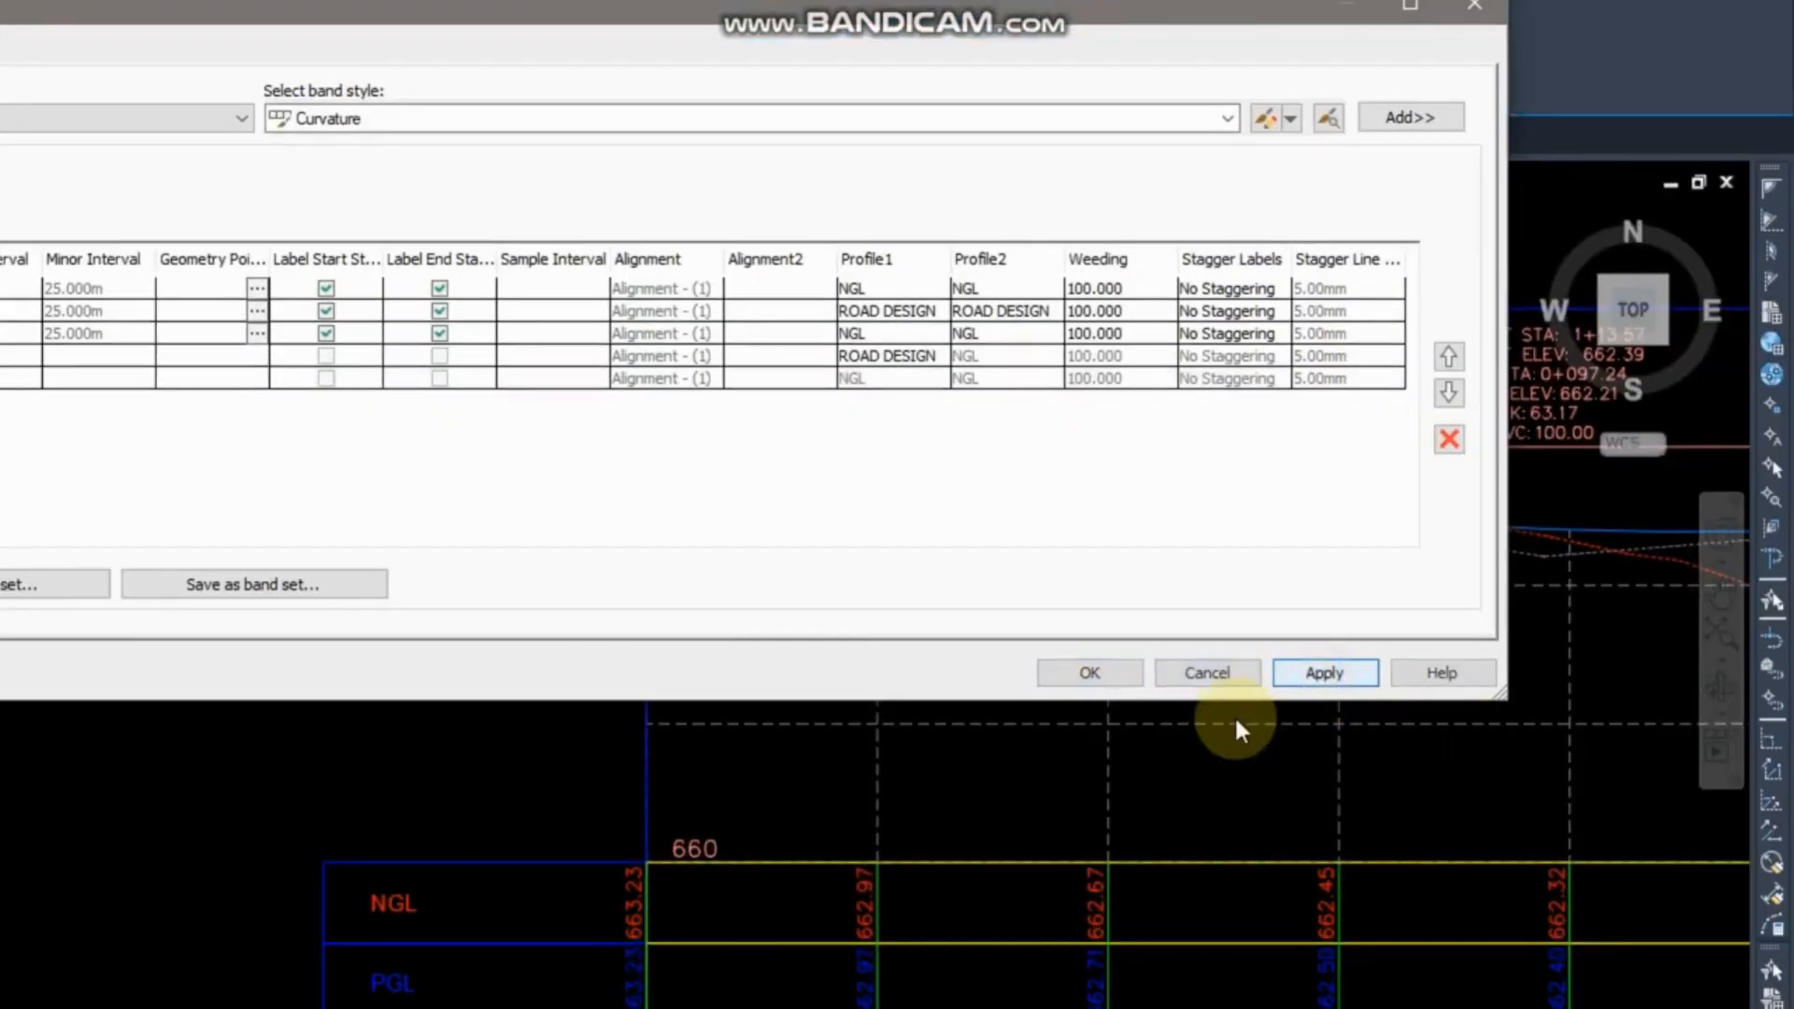
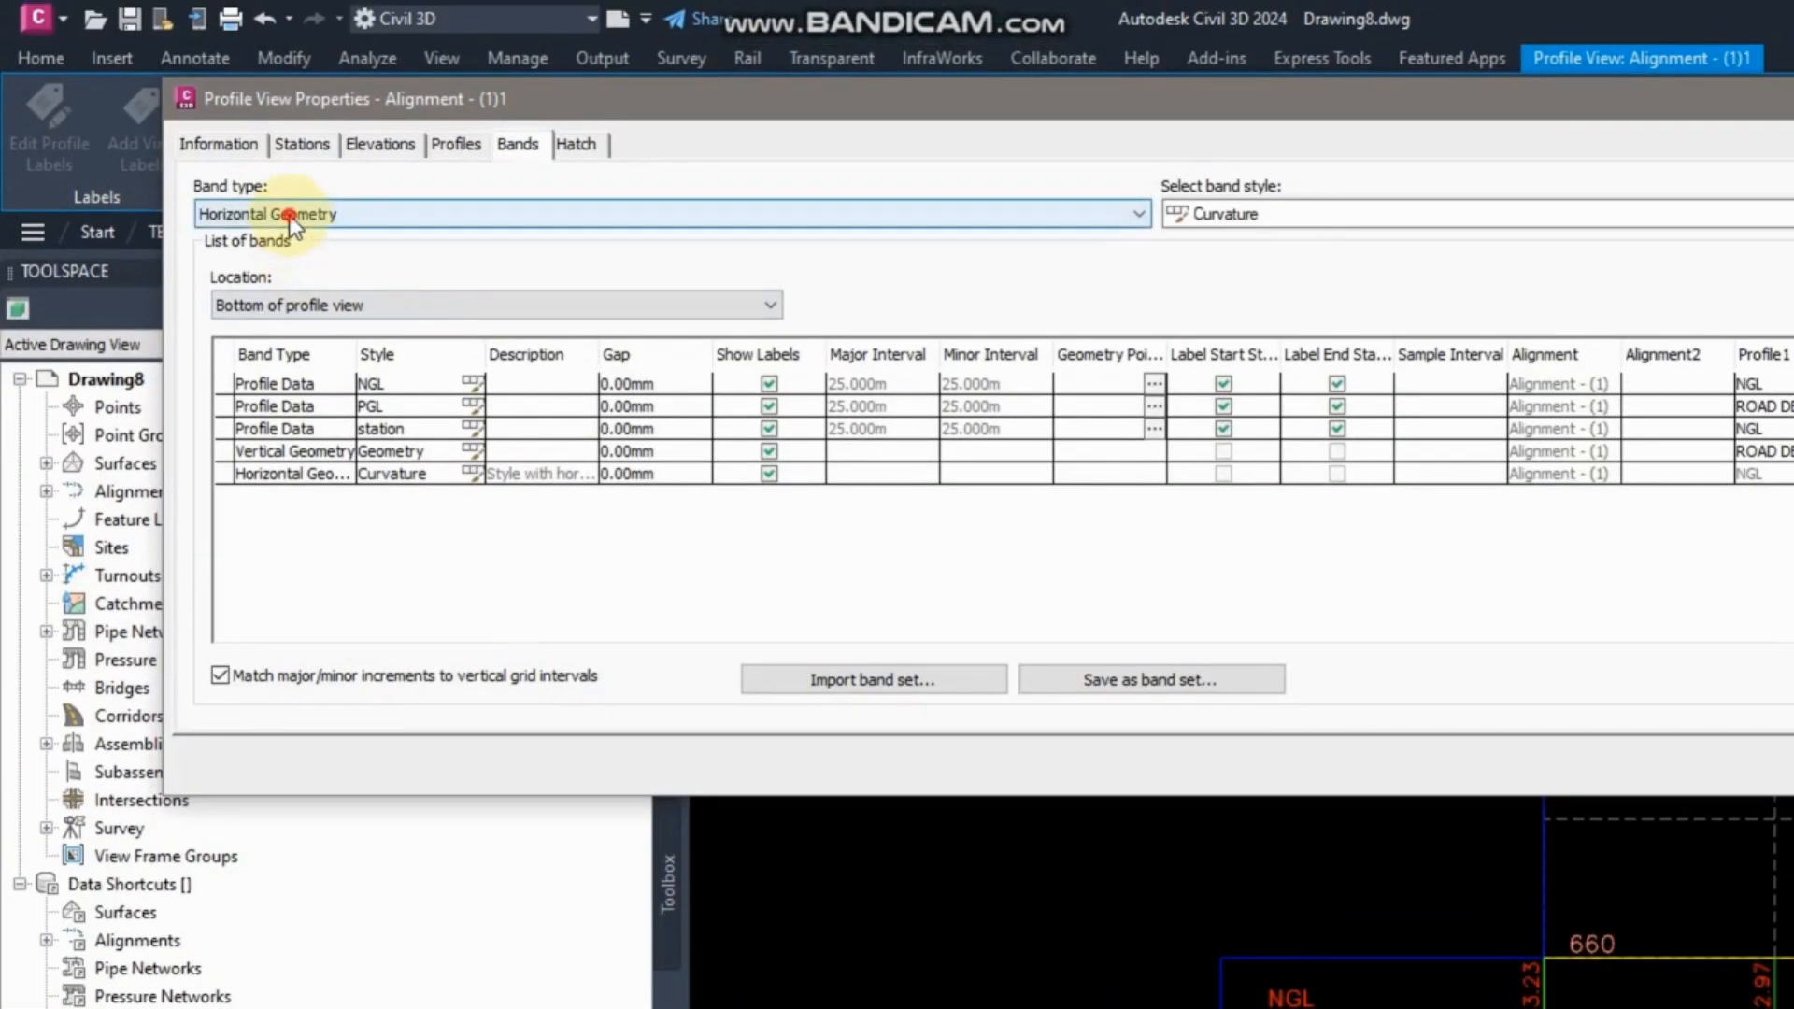
# Add a Superelevation band with the style Divided with Two Crowns - No Shoulders to the band list.
pyautogui.click(292, 214)
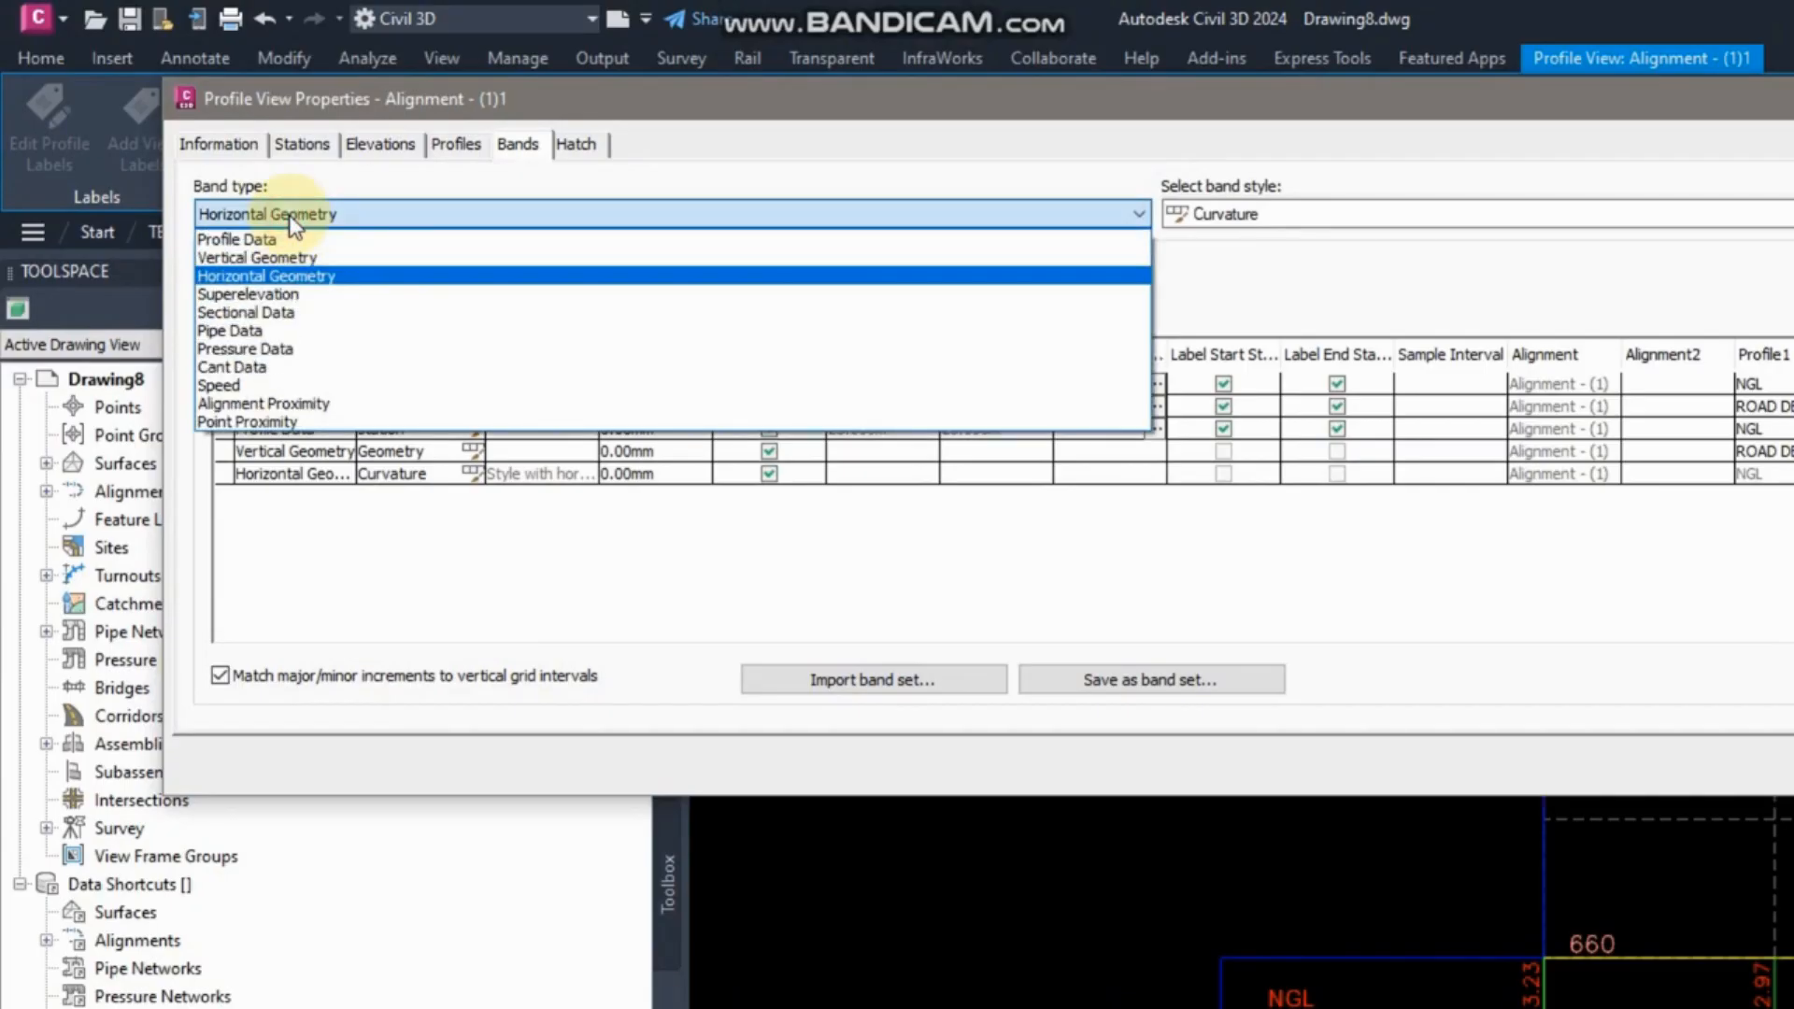
pyautogui.click(285, 293)
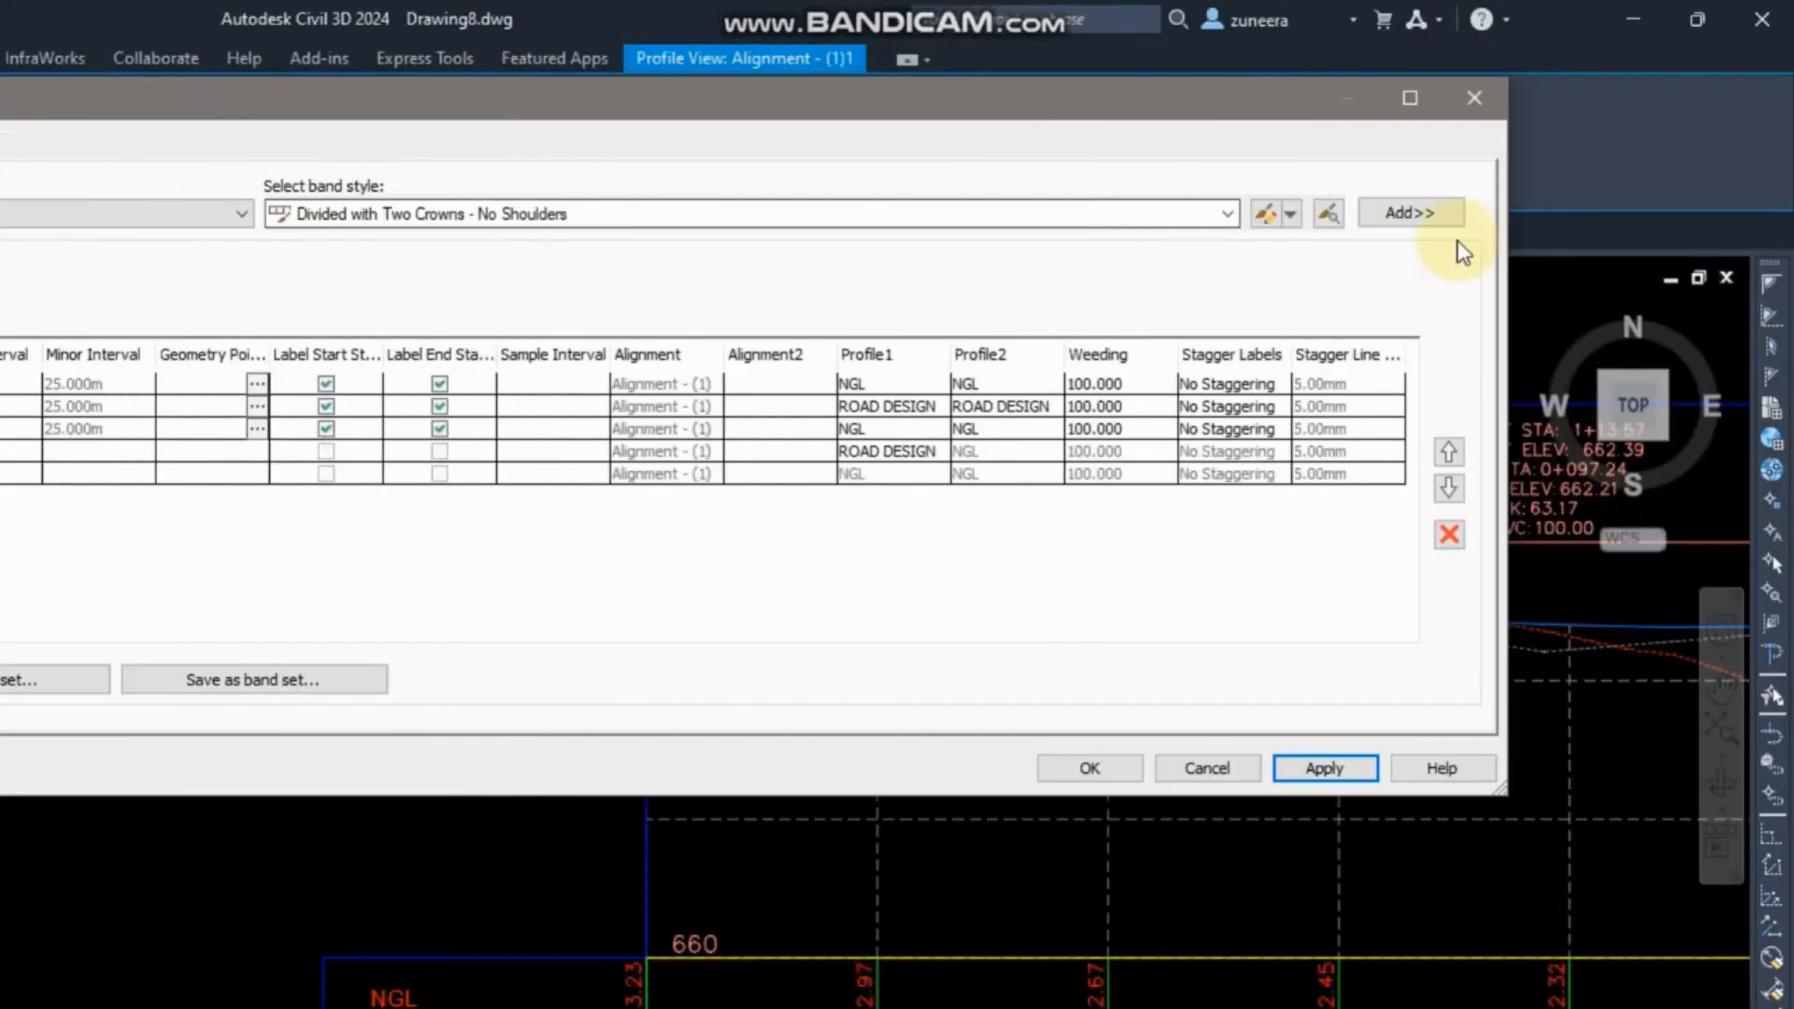
pyautogui.click(1396, 215)
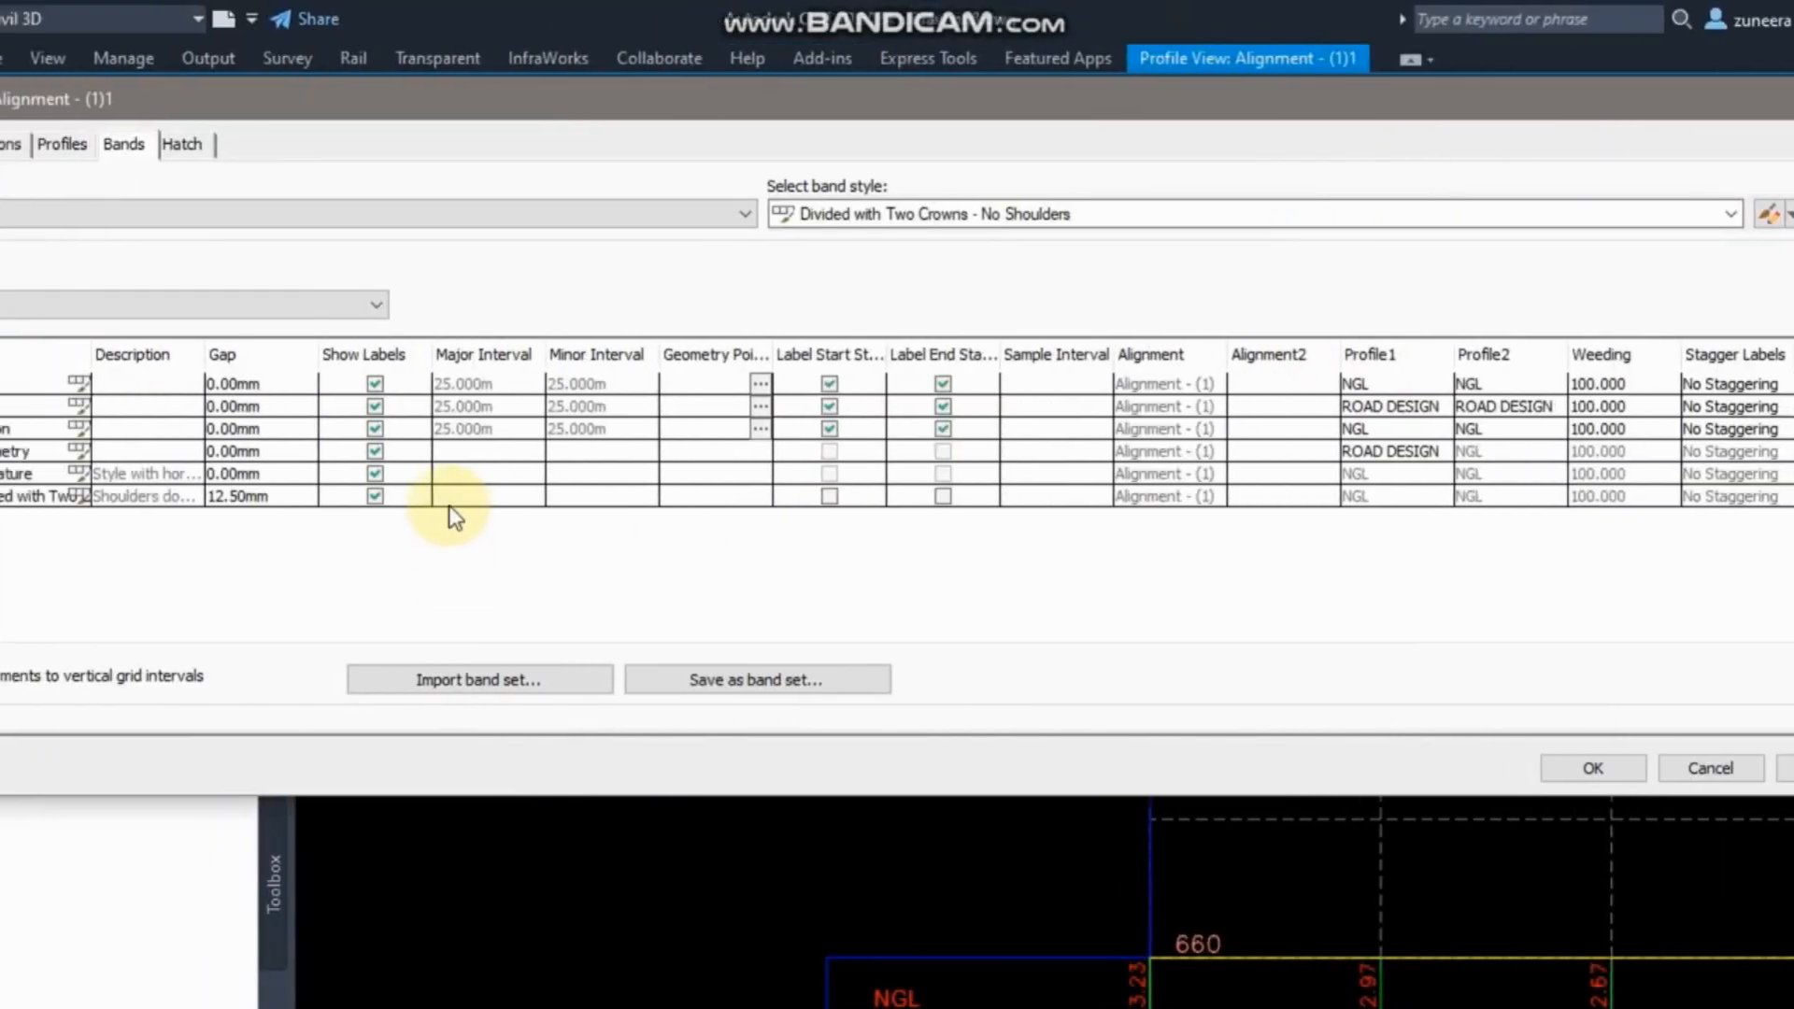
# Set the Superelevation band's gap to 0 mm, then apply and accept the profile view properties and deselect the profile view.
pyautogui.click(267, 496)
pyautogui.click(266, 497)
pyautogui.write('0')
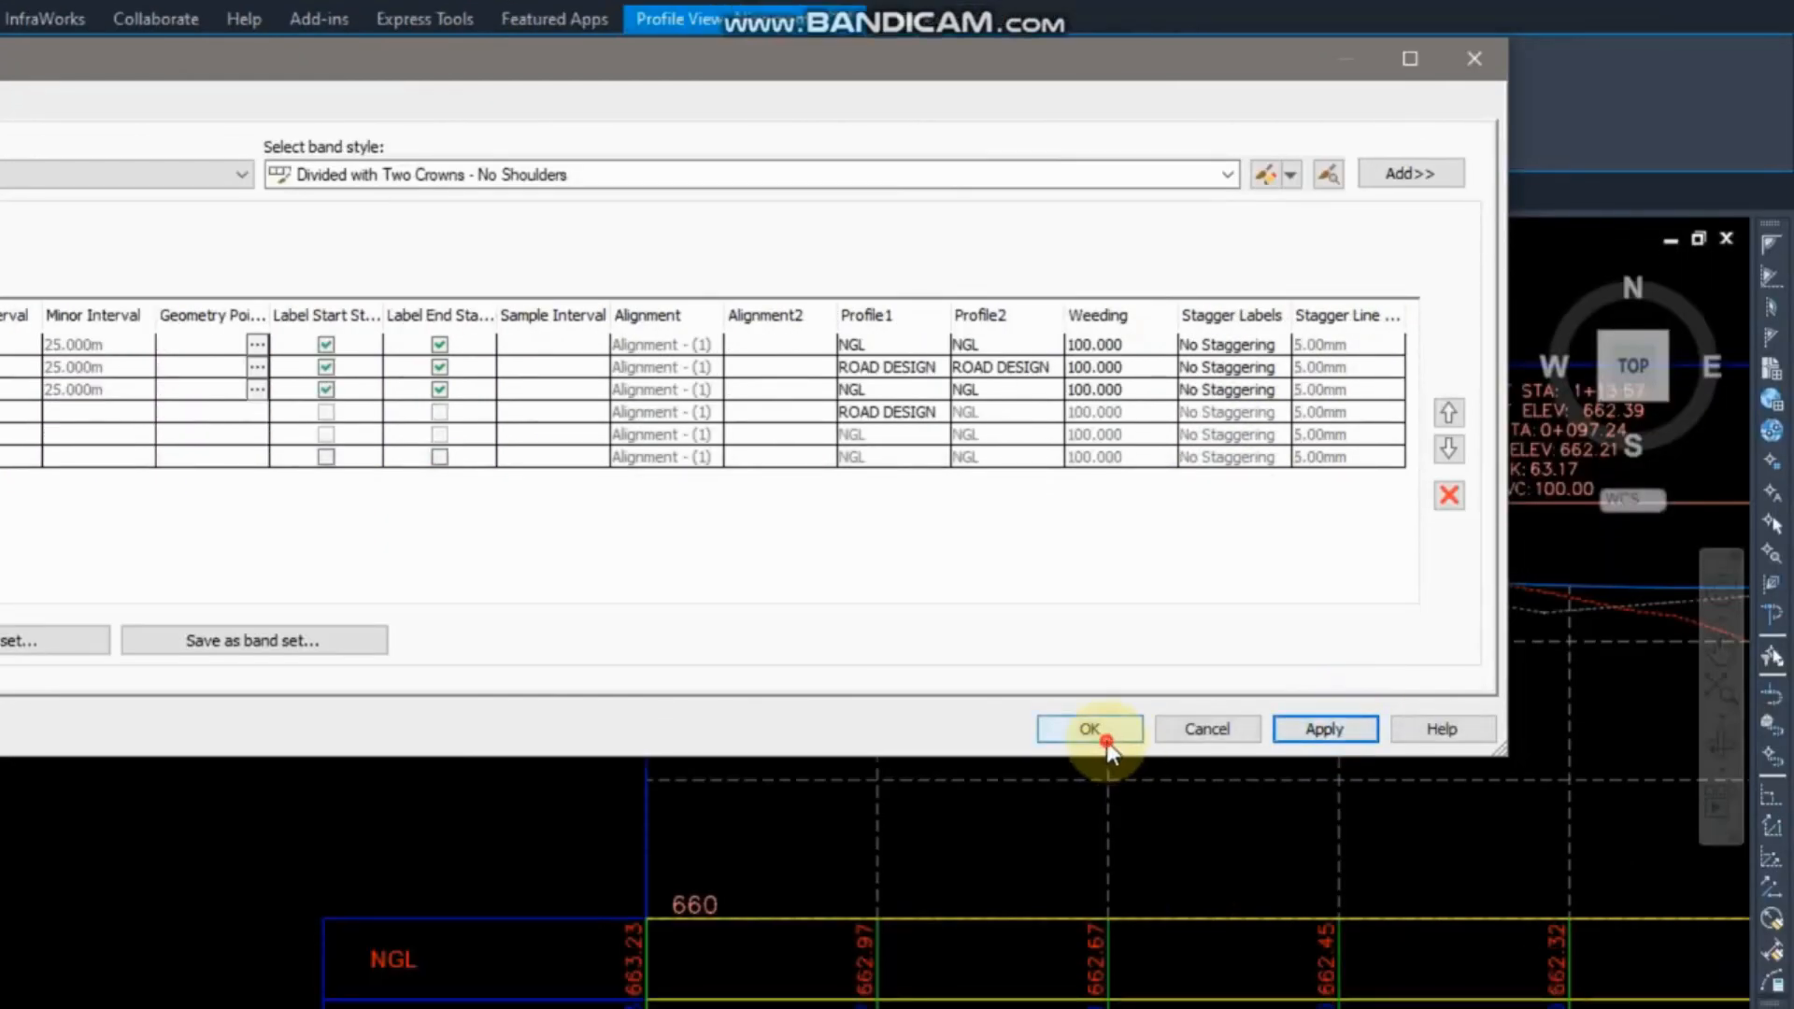
pyautogui.click(1762, 768)
pyautogui.click(1105, 740)
pyautogui.press('Escape')
pyautogui.scroll(3, 760, 749)
pyautogui.moveTo(760, 748); pyautogui.dragTo(281, 501, button='middle')
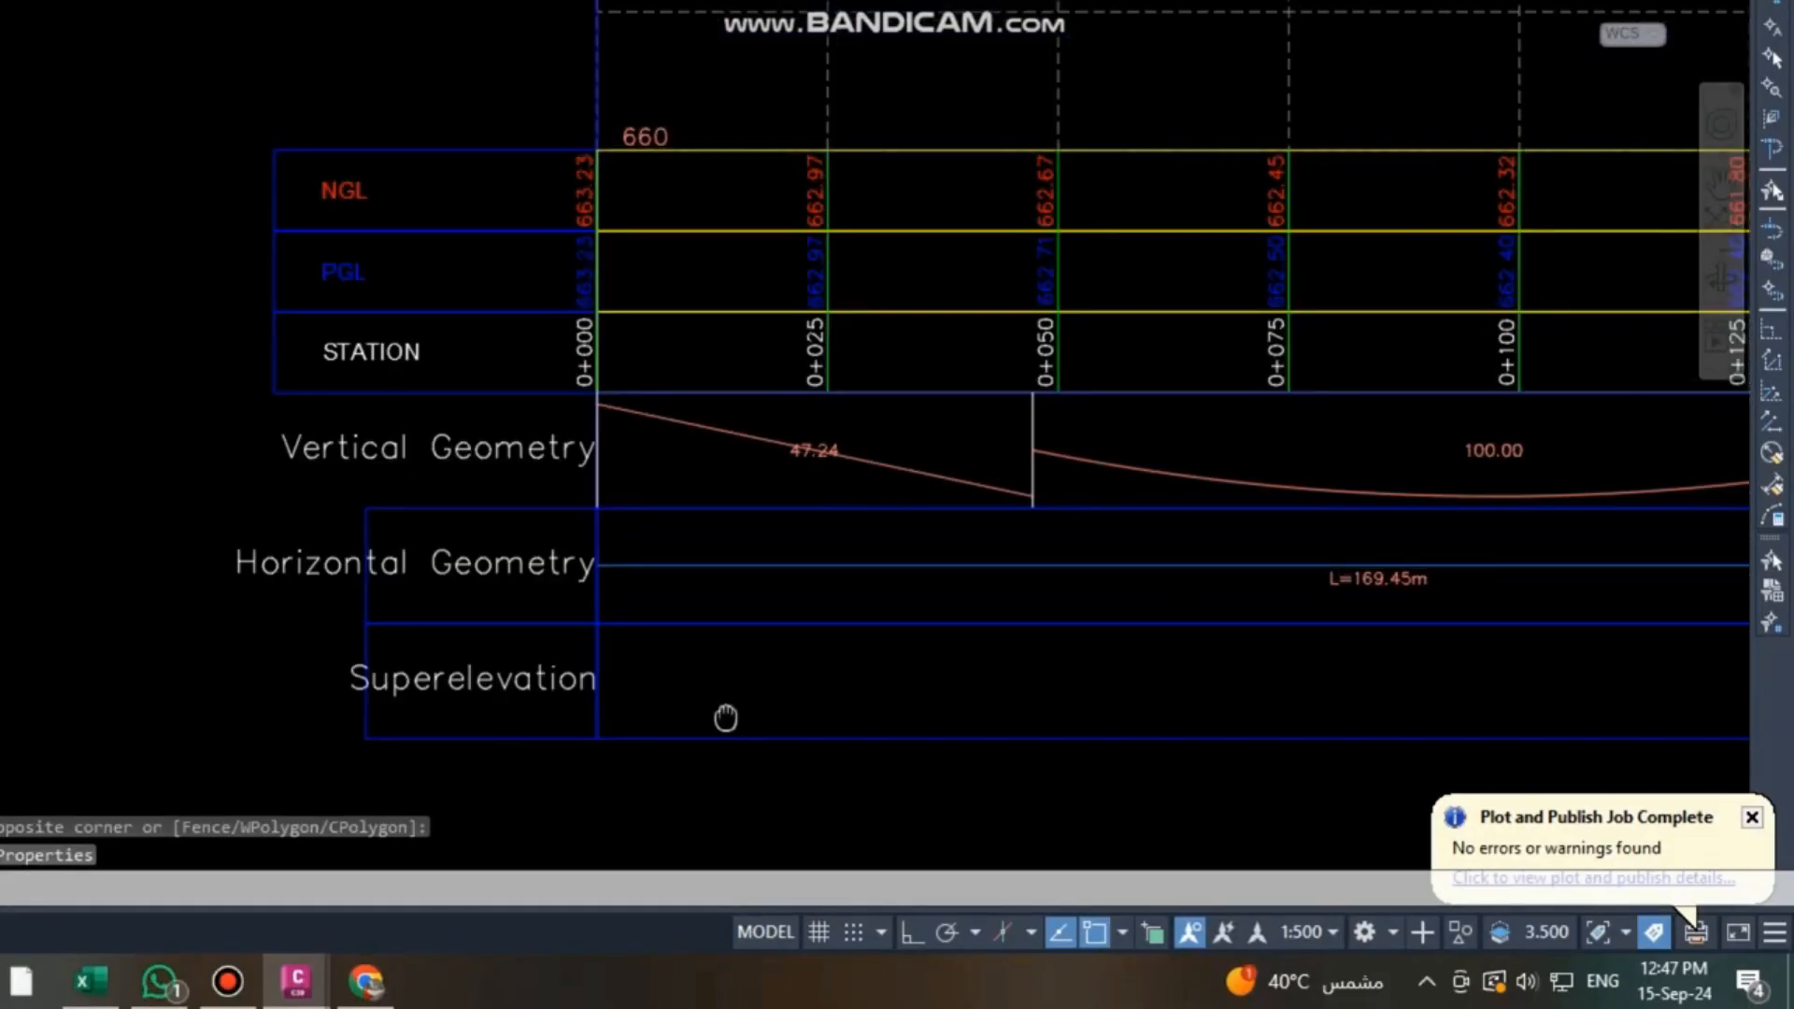
pyautogui.scroll(-2, 280, 501)
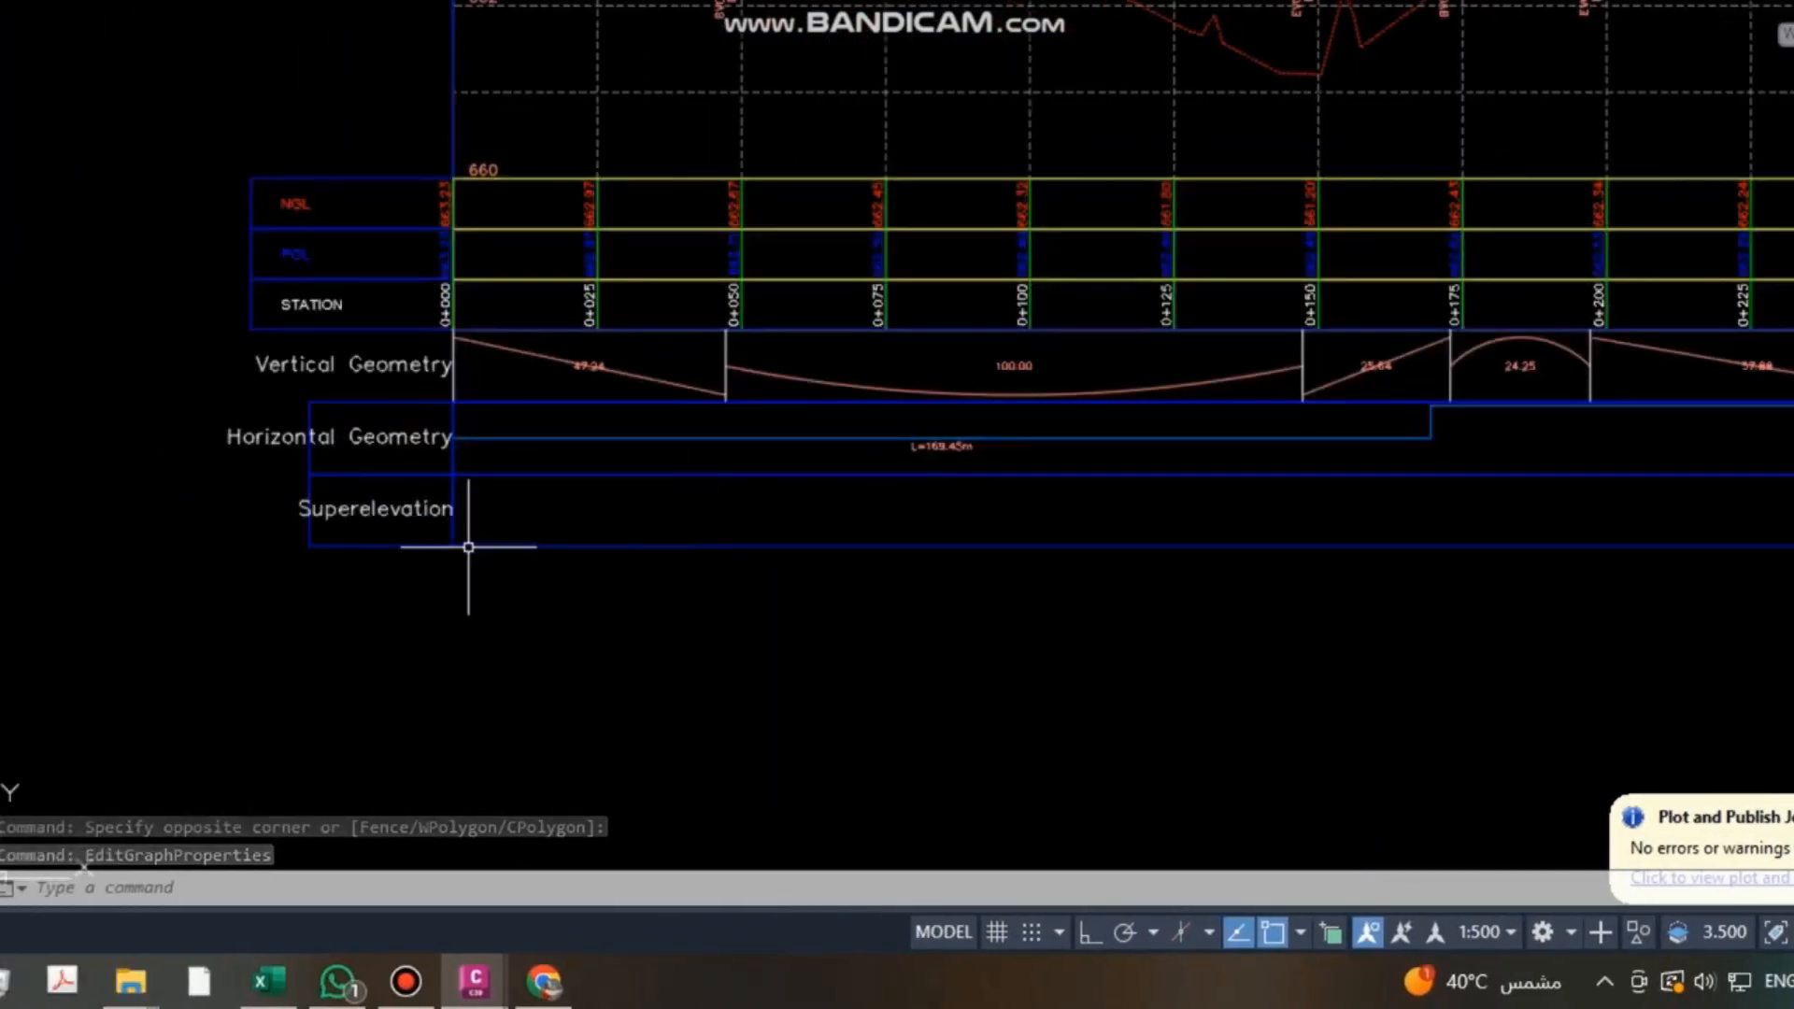
# Reopen the properties of the profile view to edit the bands beneath it.
pyautogui.moveTo(454, 489); pyautogui.dragTo(753, 540, button='middle')
pyautogui.scroll(1, 565, 554)
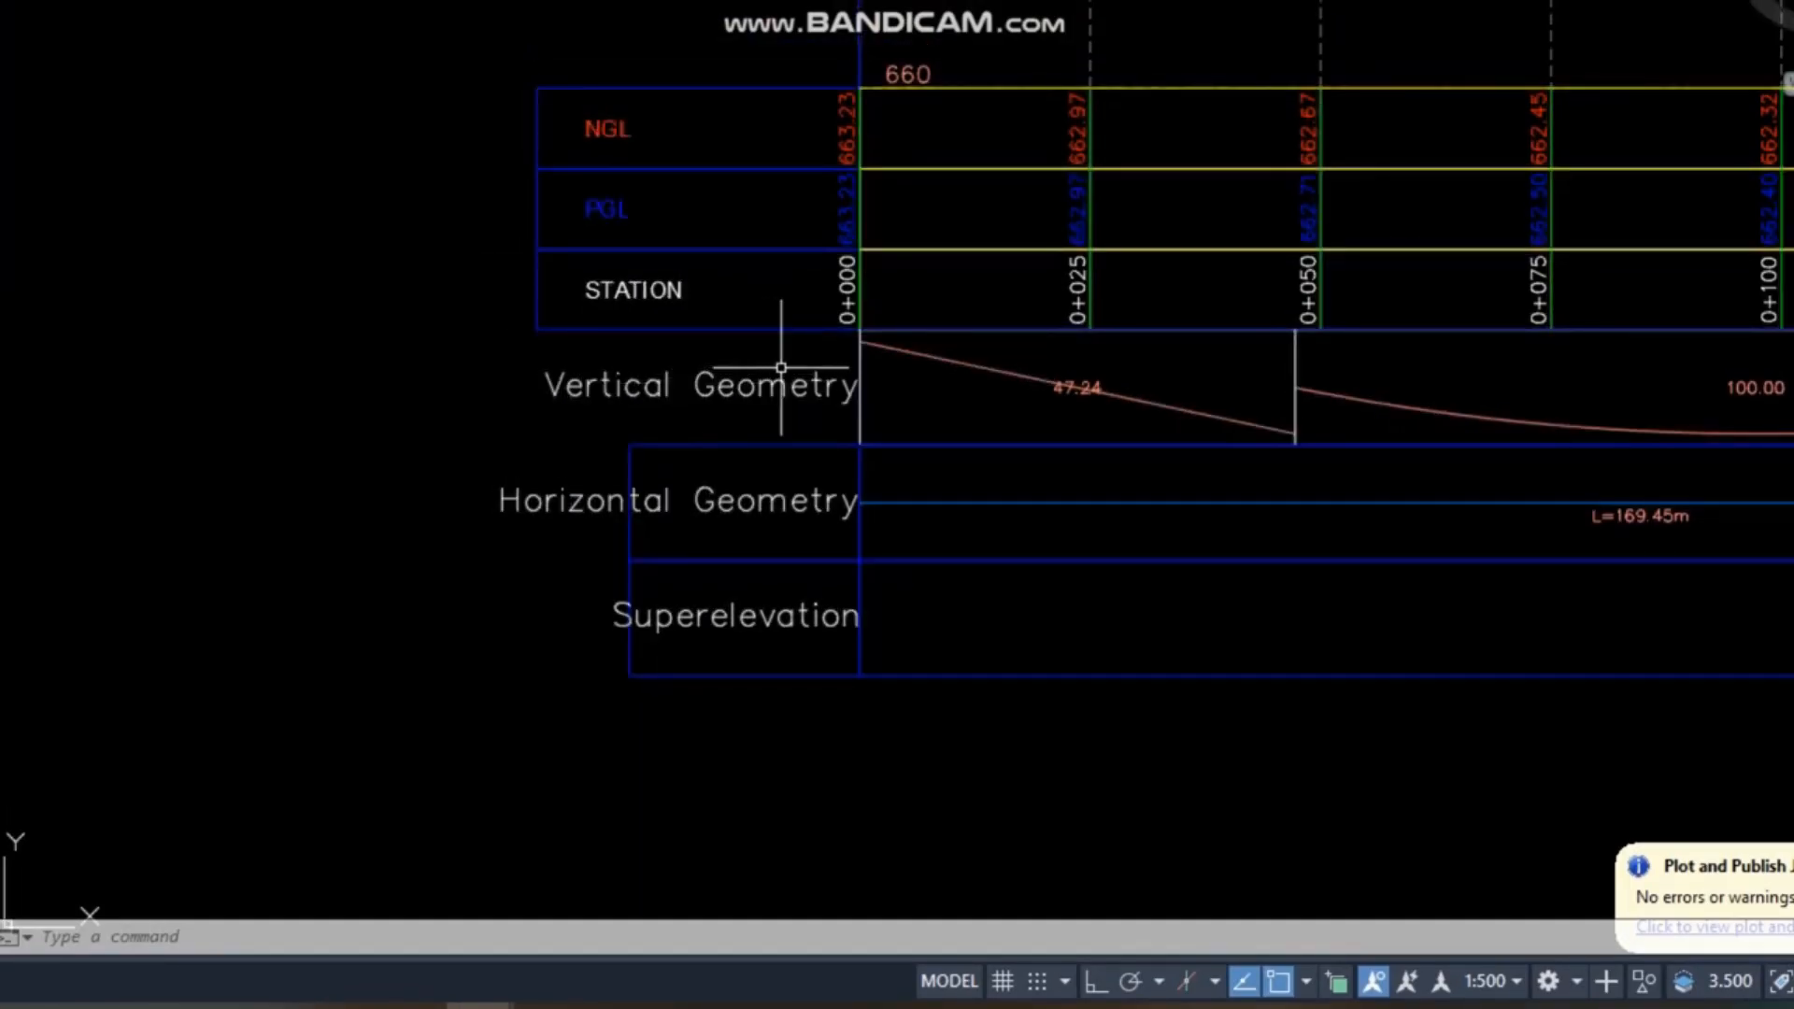
pyautogui.moveTo(896, 408); pyautogui.dragTo(747, 405, button='middle')
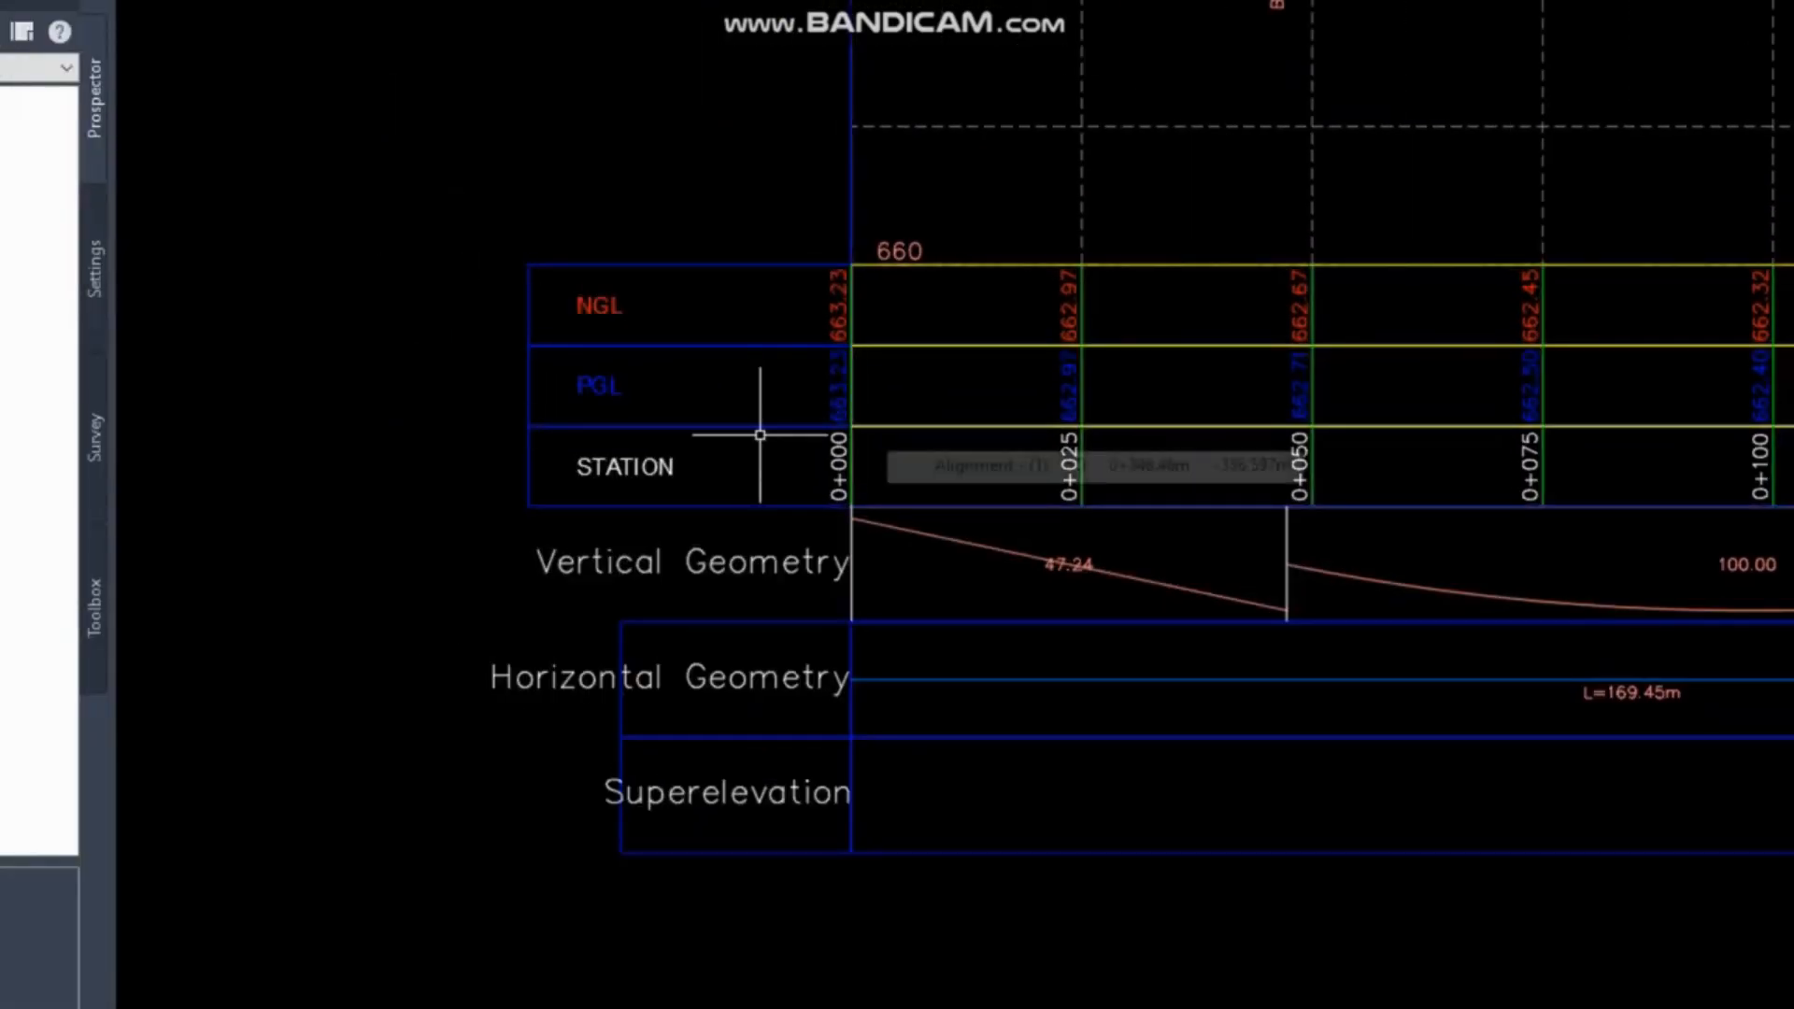
pyautogui.click(847, 560)
pyautogui.rightClick(848, 560)
pyautogui.click(981, 853)
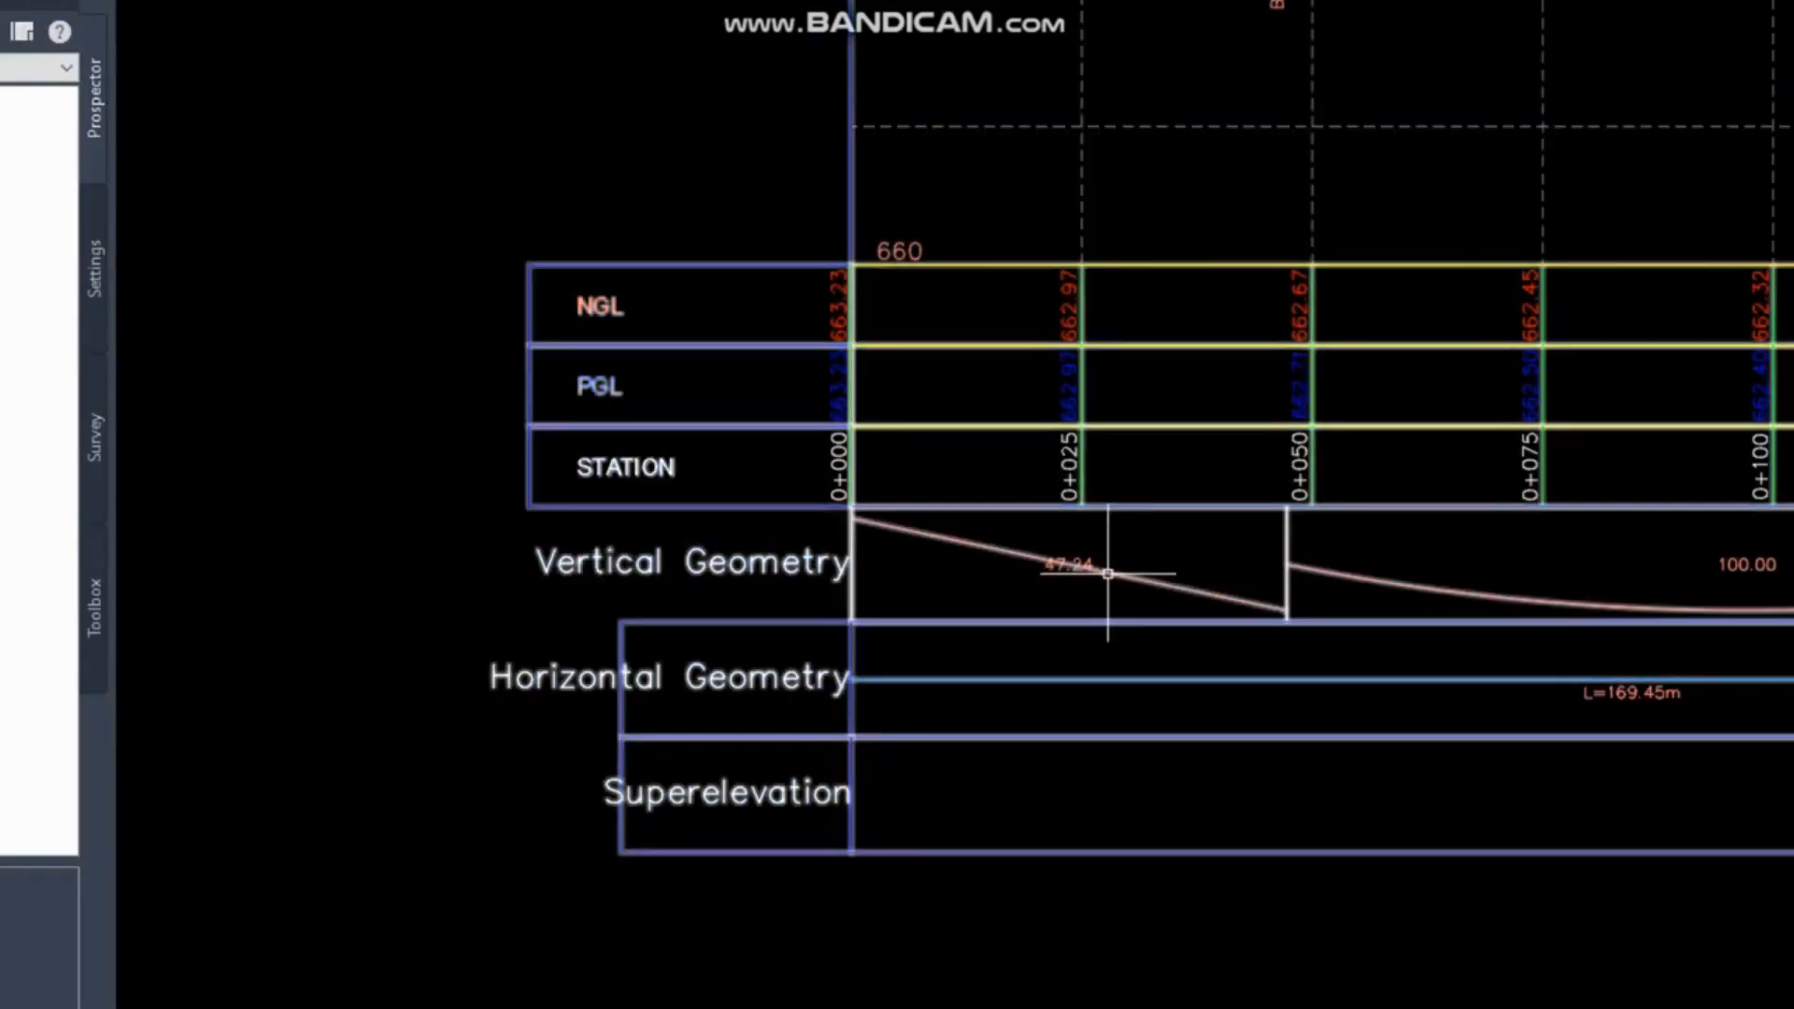
pyautogui.rightClick(1107, 574)
pyautogui.click(1309, 754)
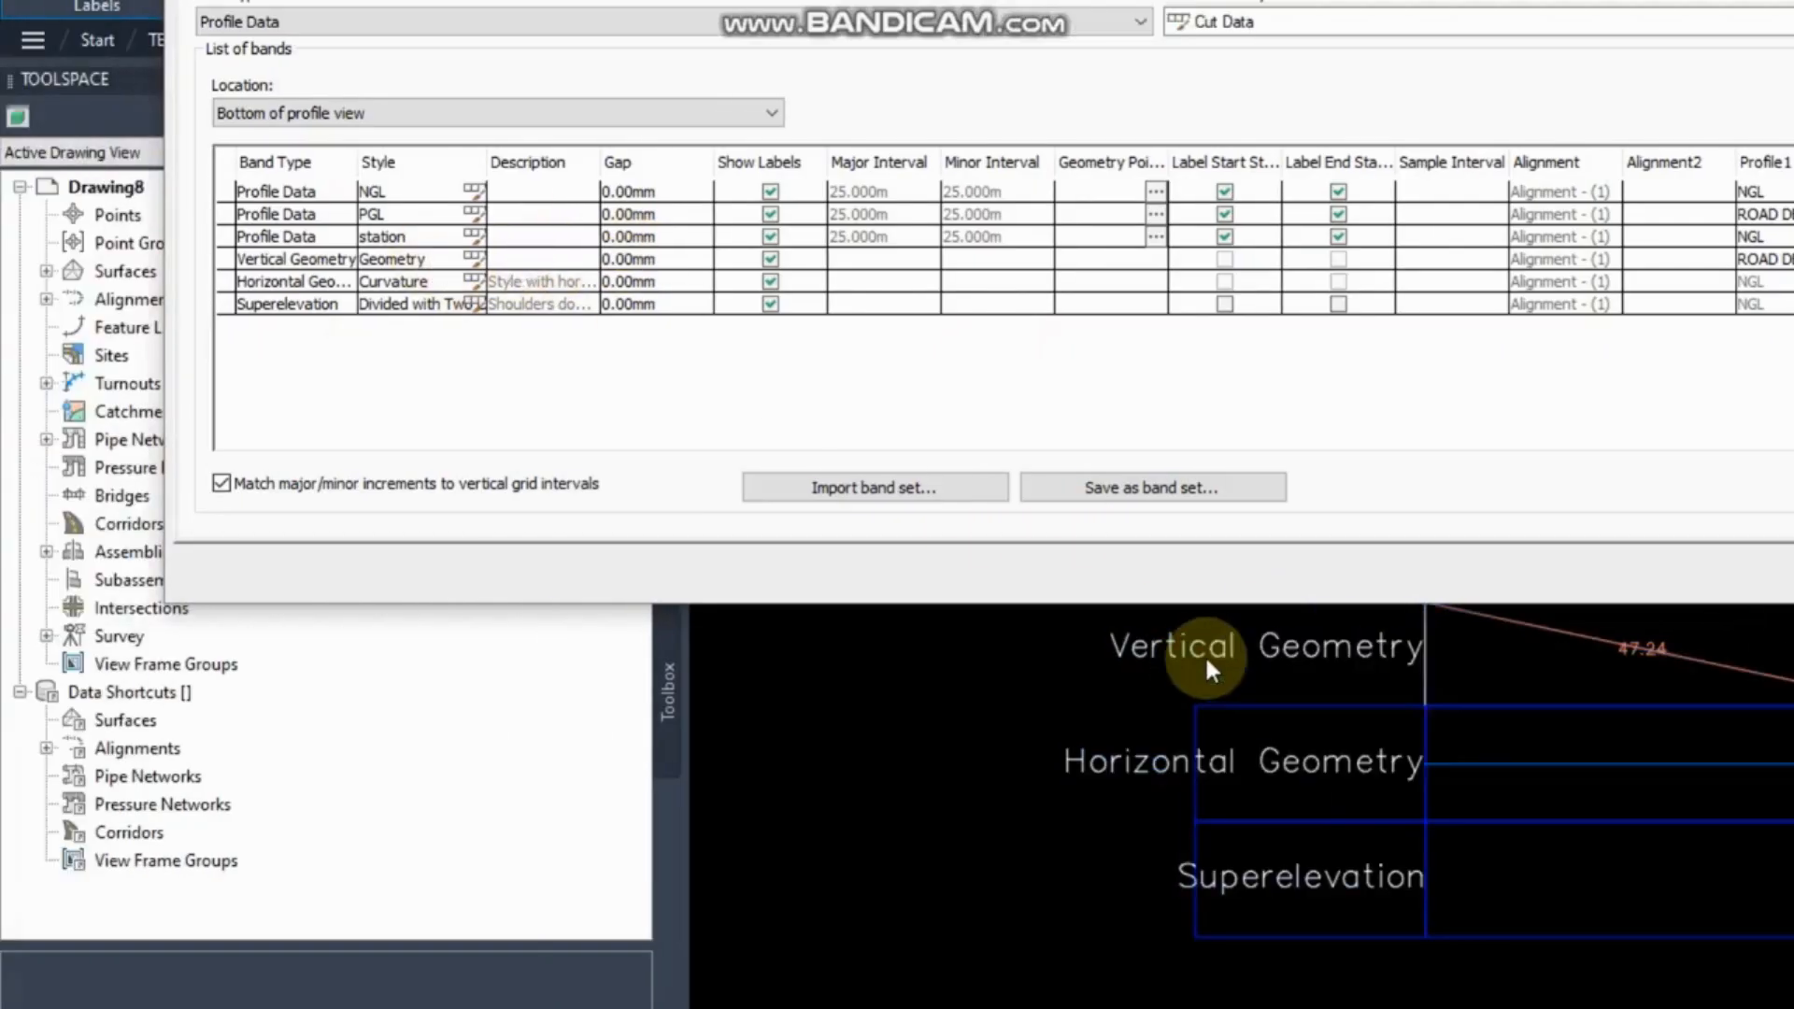
# Turn on the Band Title Box display in the Vertical Geometry band's Geometry style and apply it to the profile view.
pyautogui.click(472, 260)
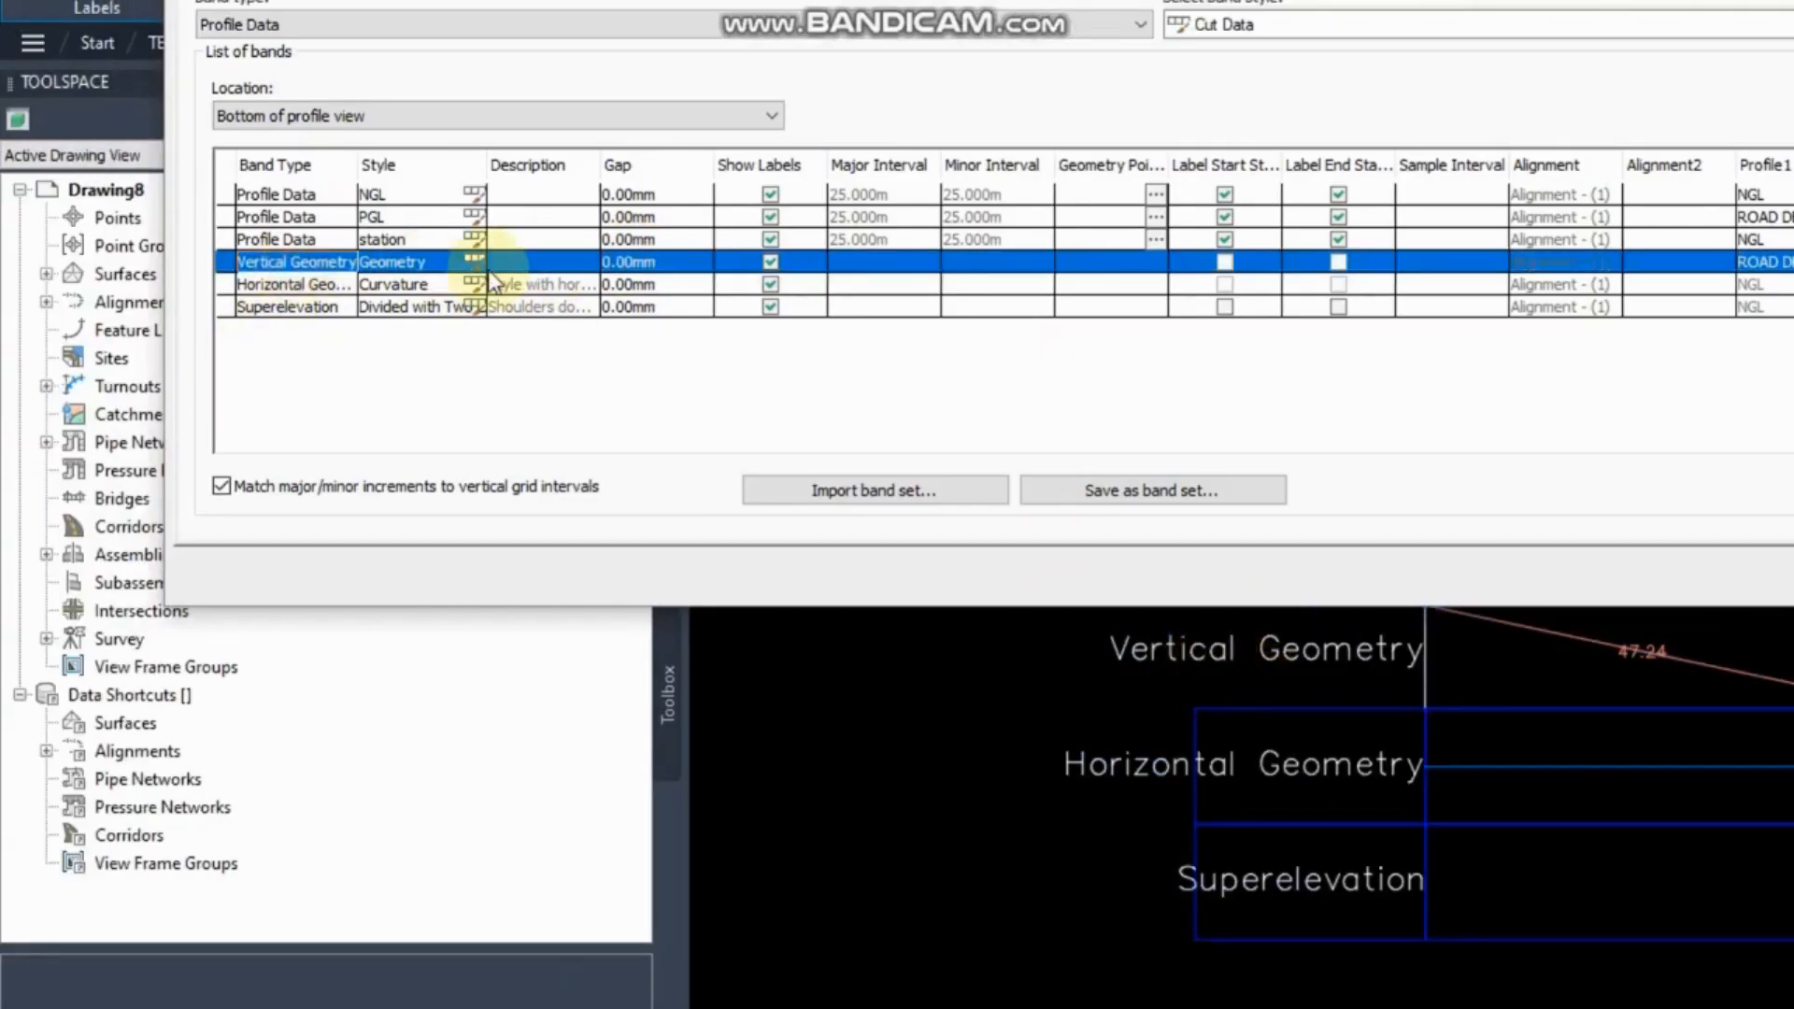
pyautogui.click(472, 260)
pyautogui.click(1132, 84)
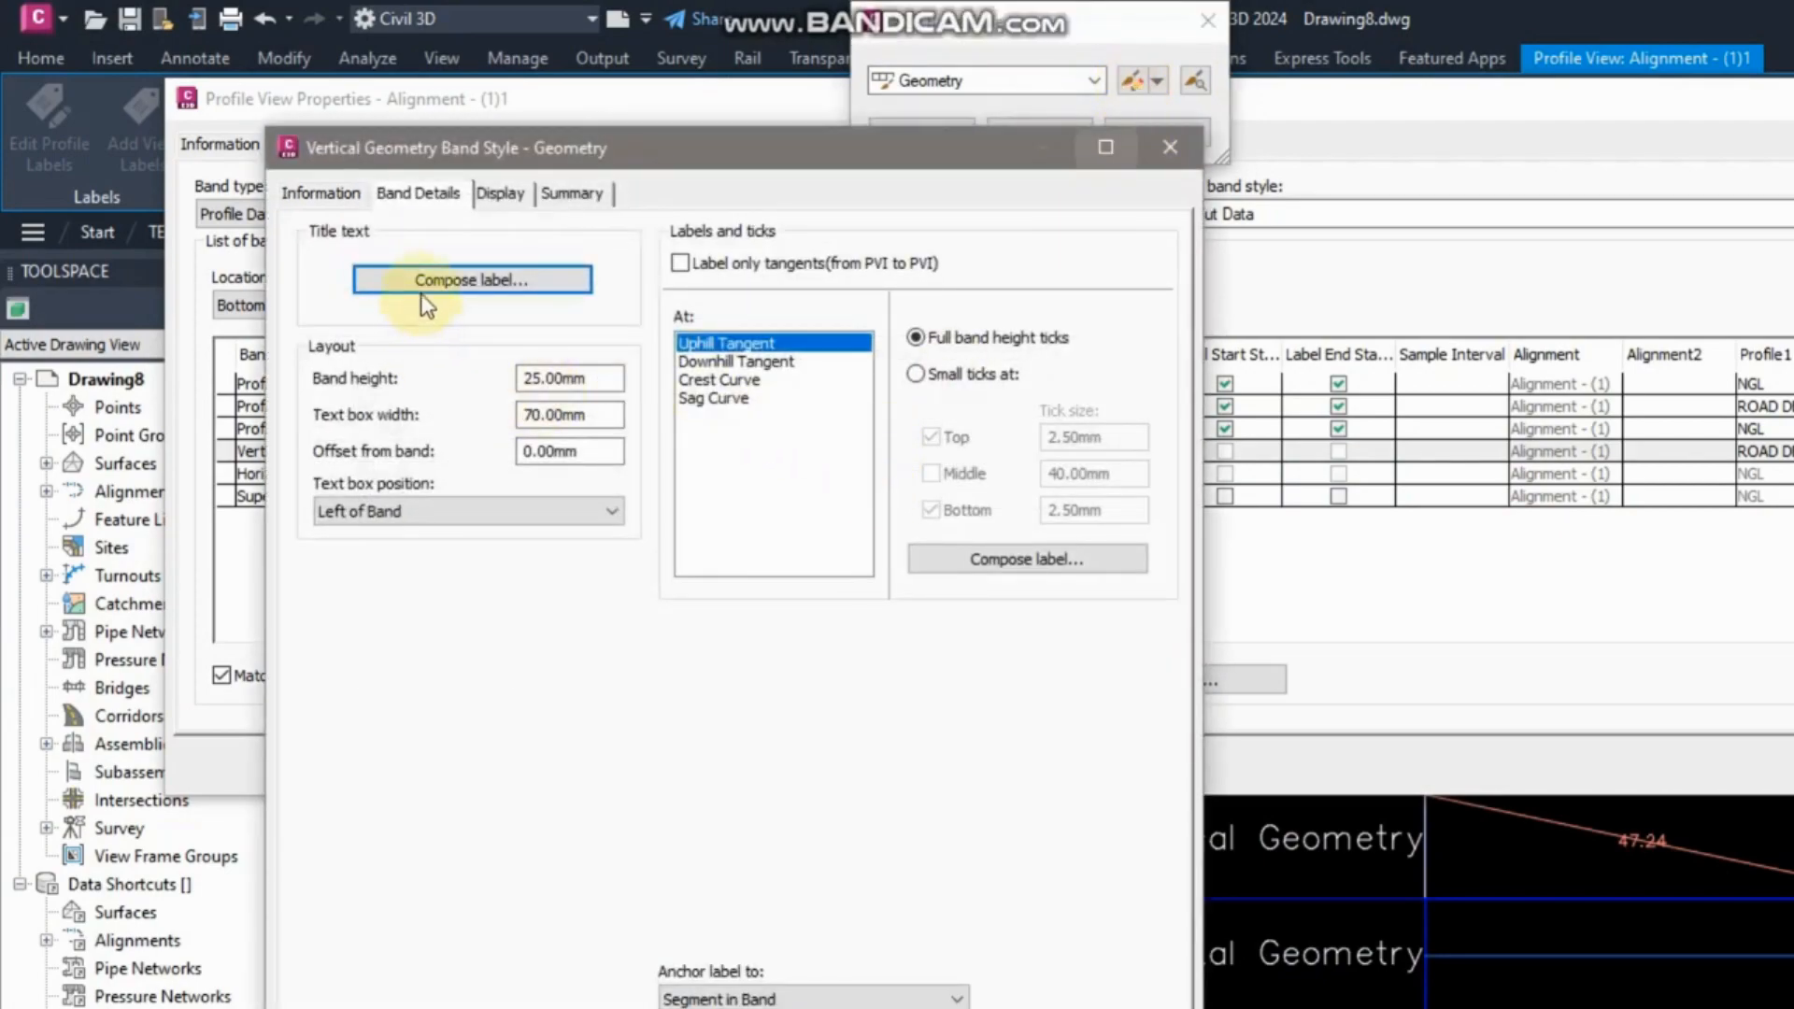
pyautogui.click(499, 194)
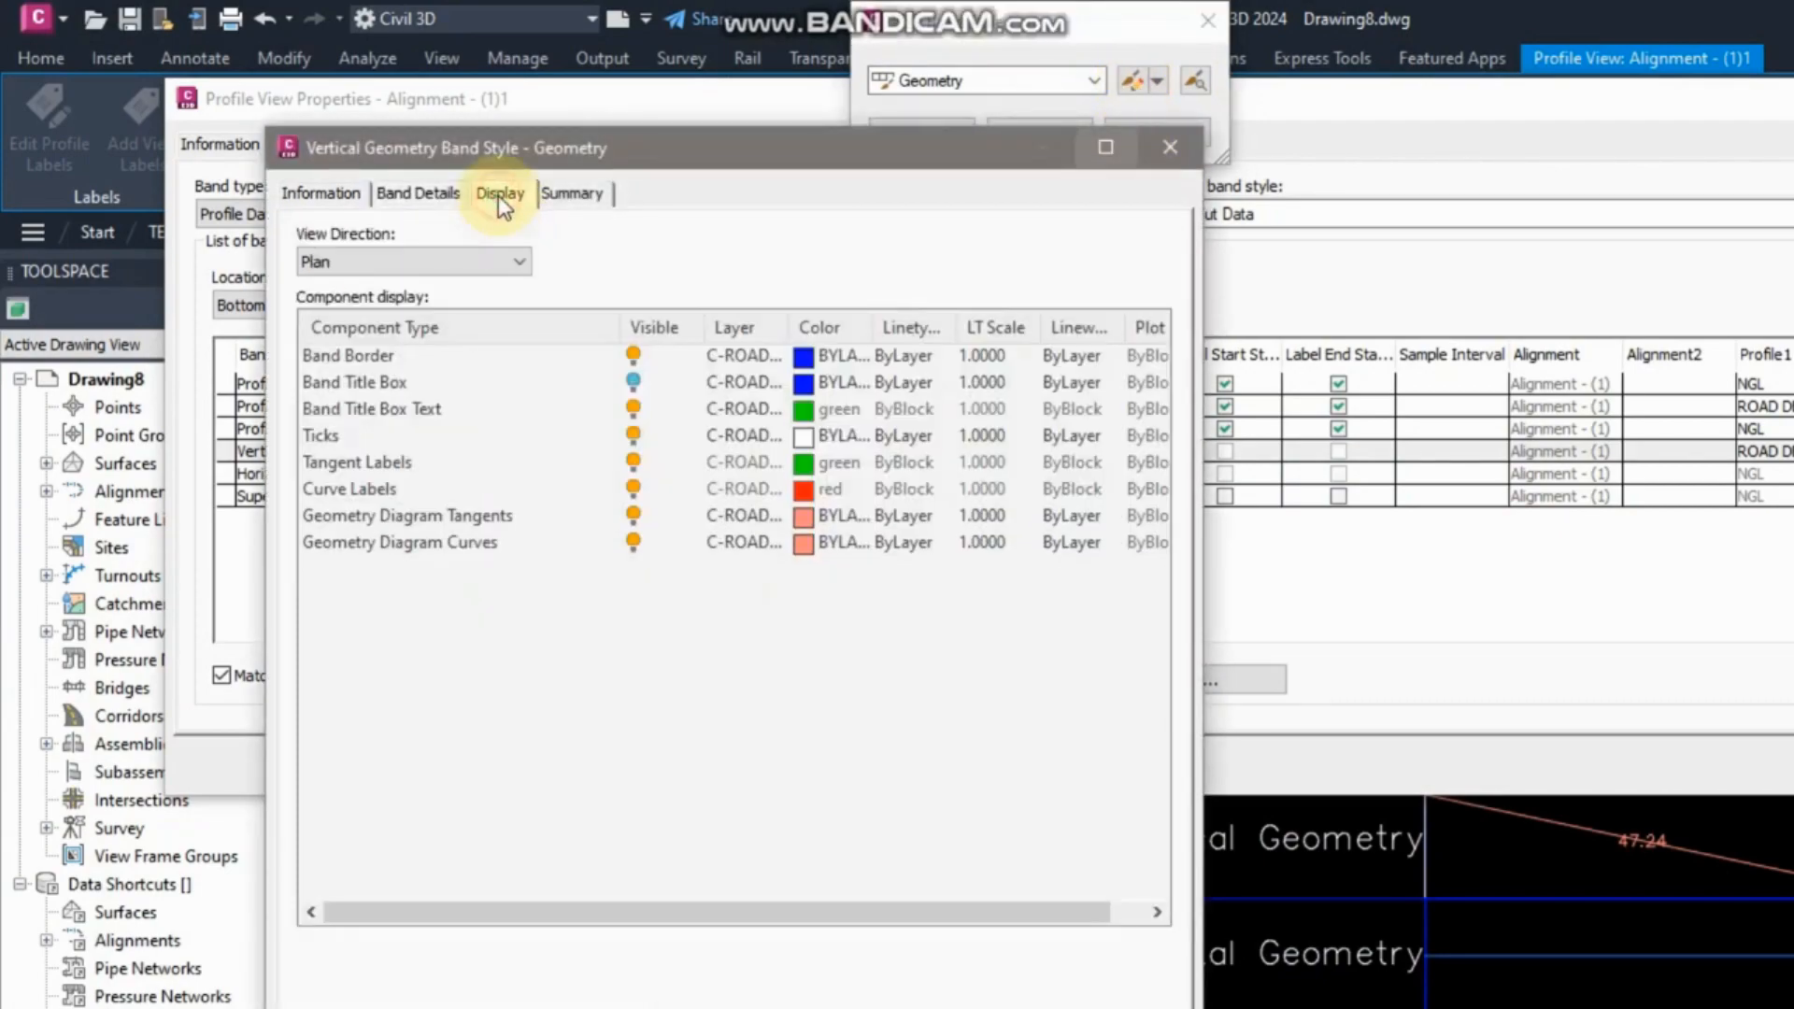
pyautogui.click(633, 382)
pyautogui.click(641, 392)
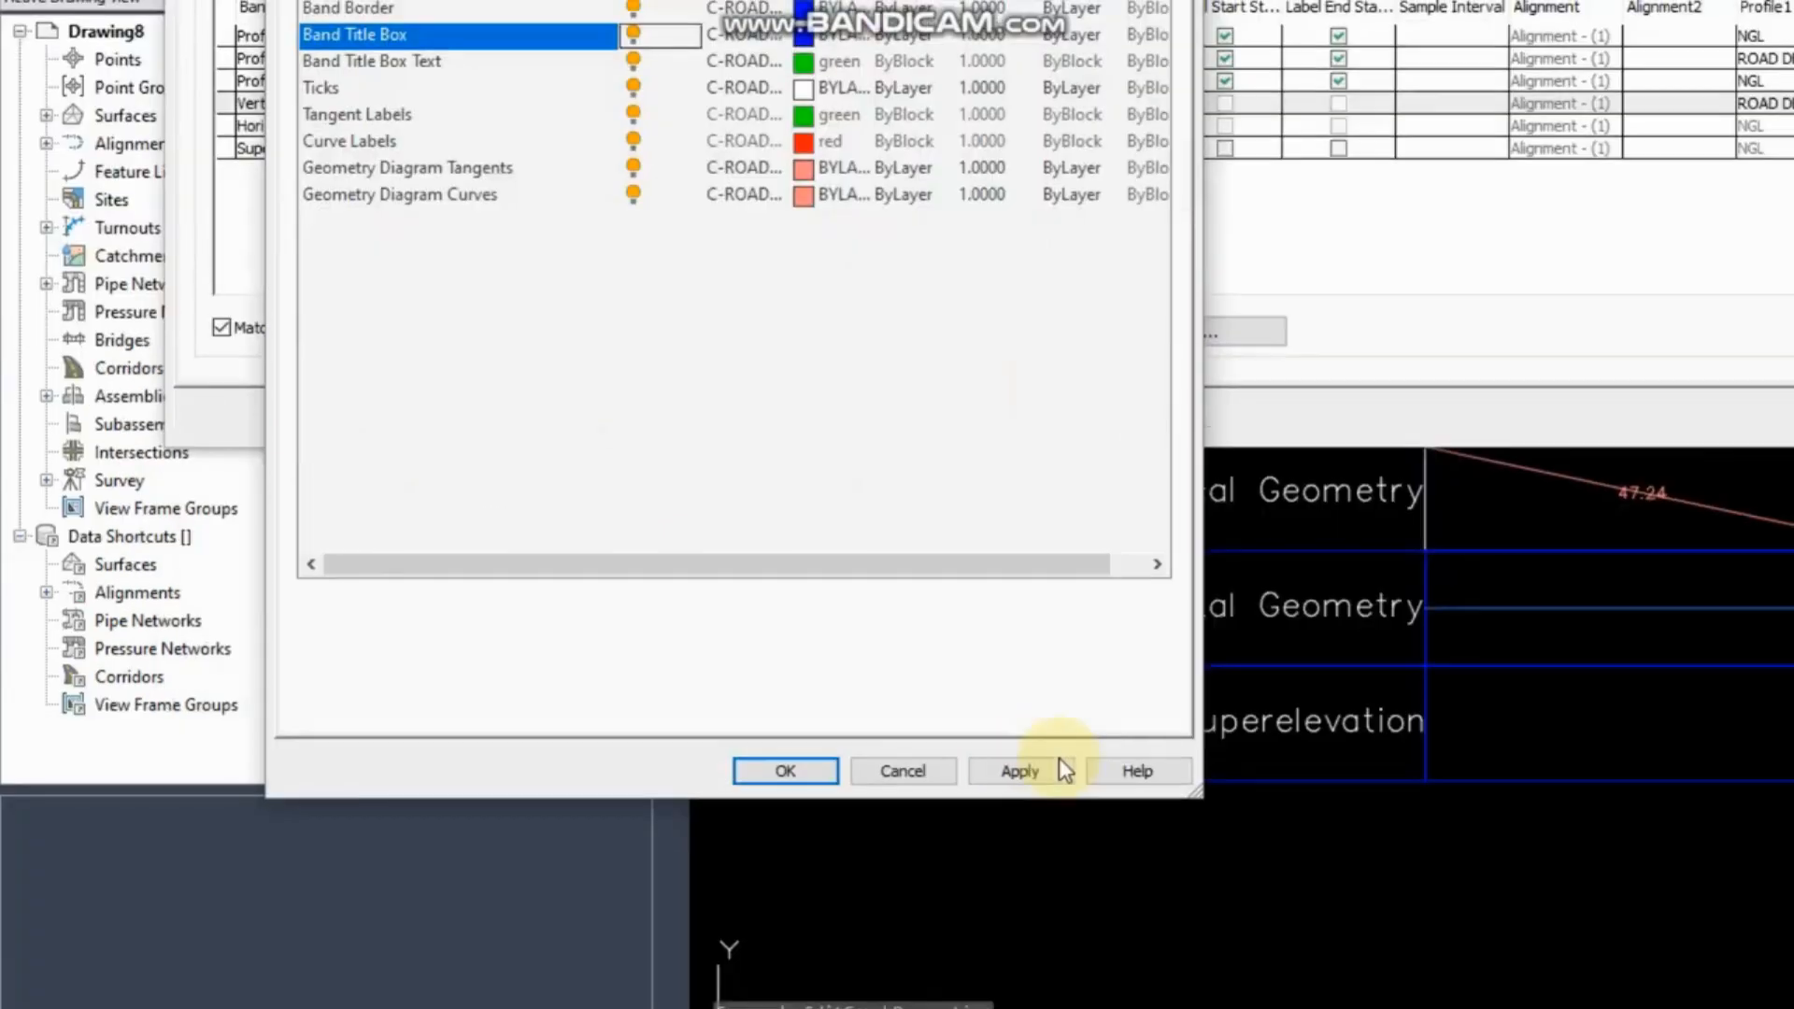
pyautogui.click(1022, 757)
pyautogui.click(794, 754)
pyautogui.click(1071, 127)
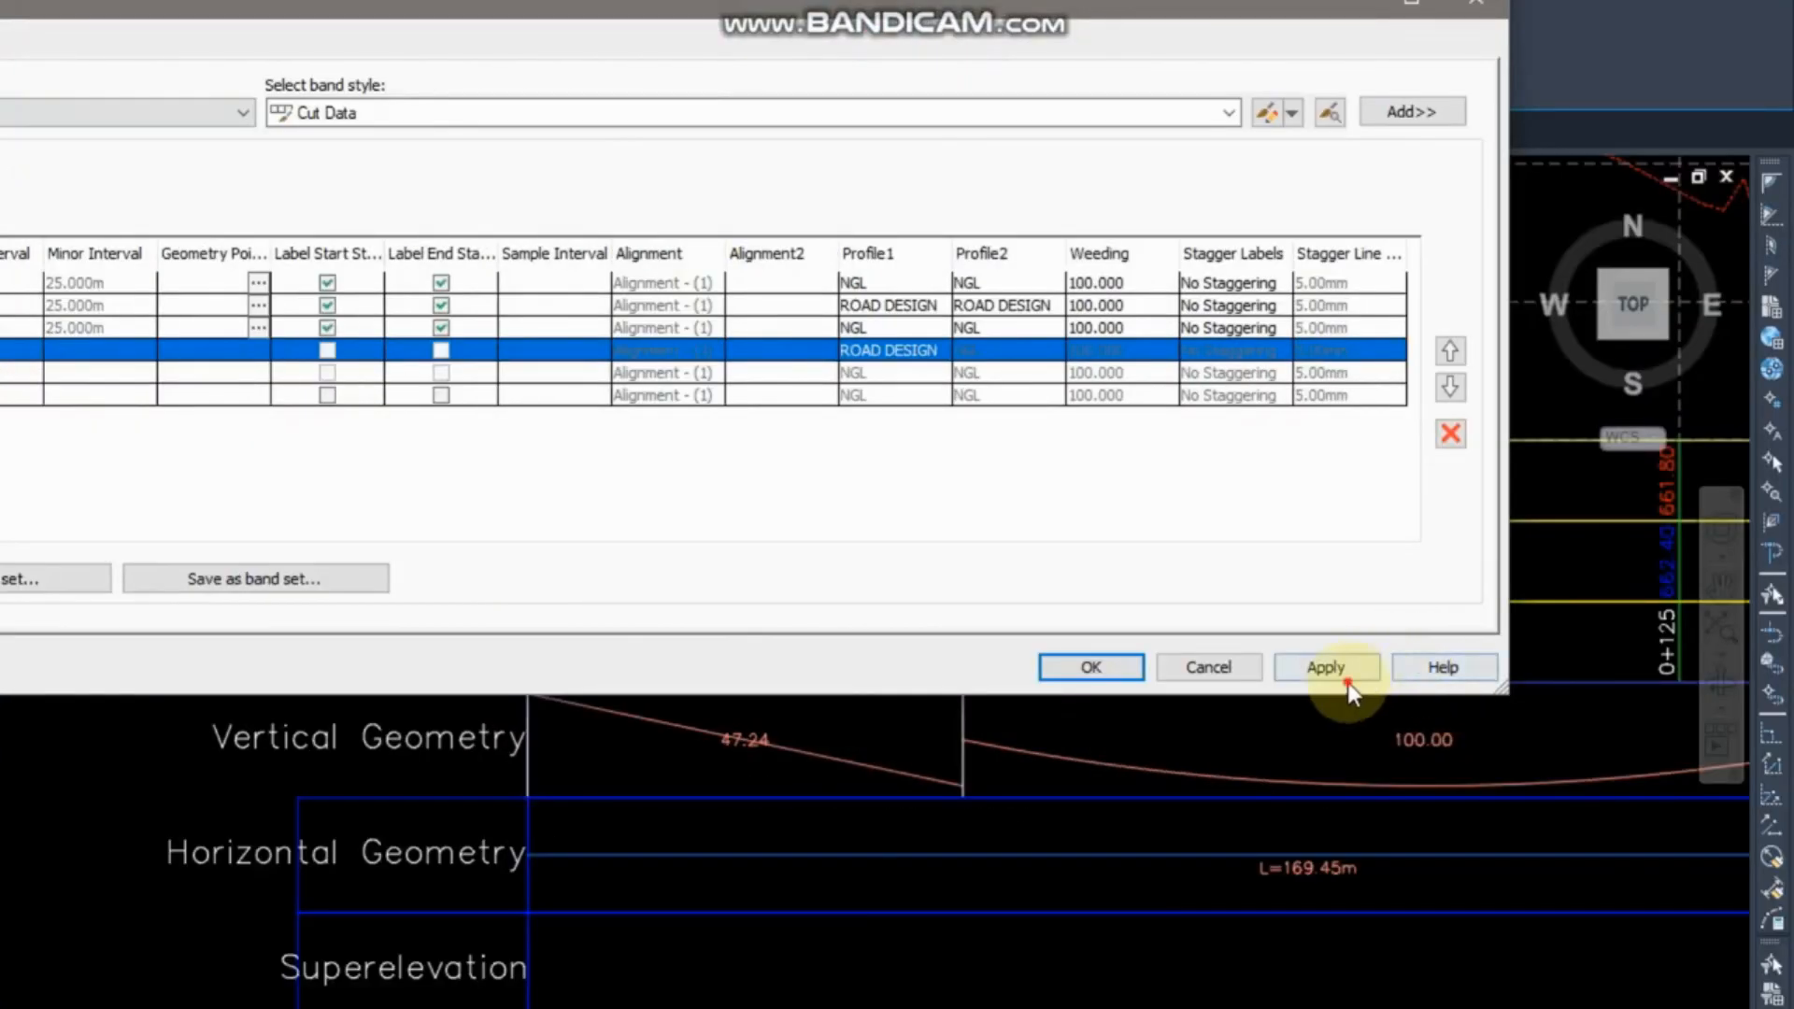
pyautogui.click(1347, 679)
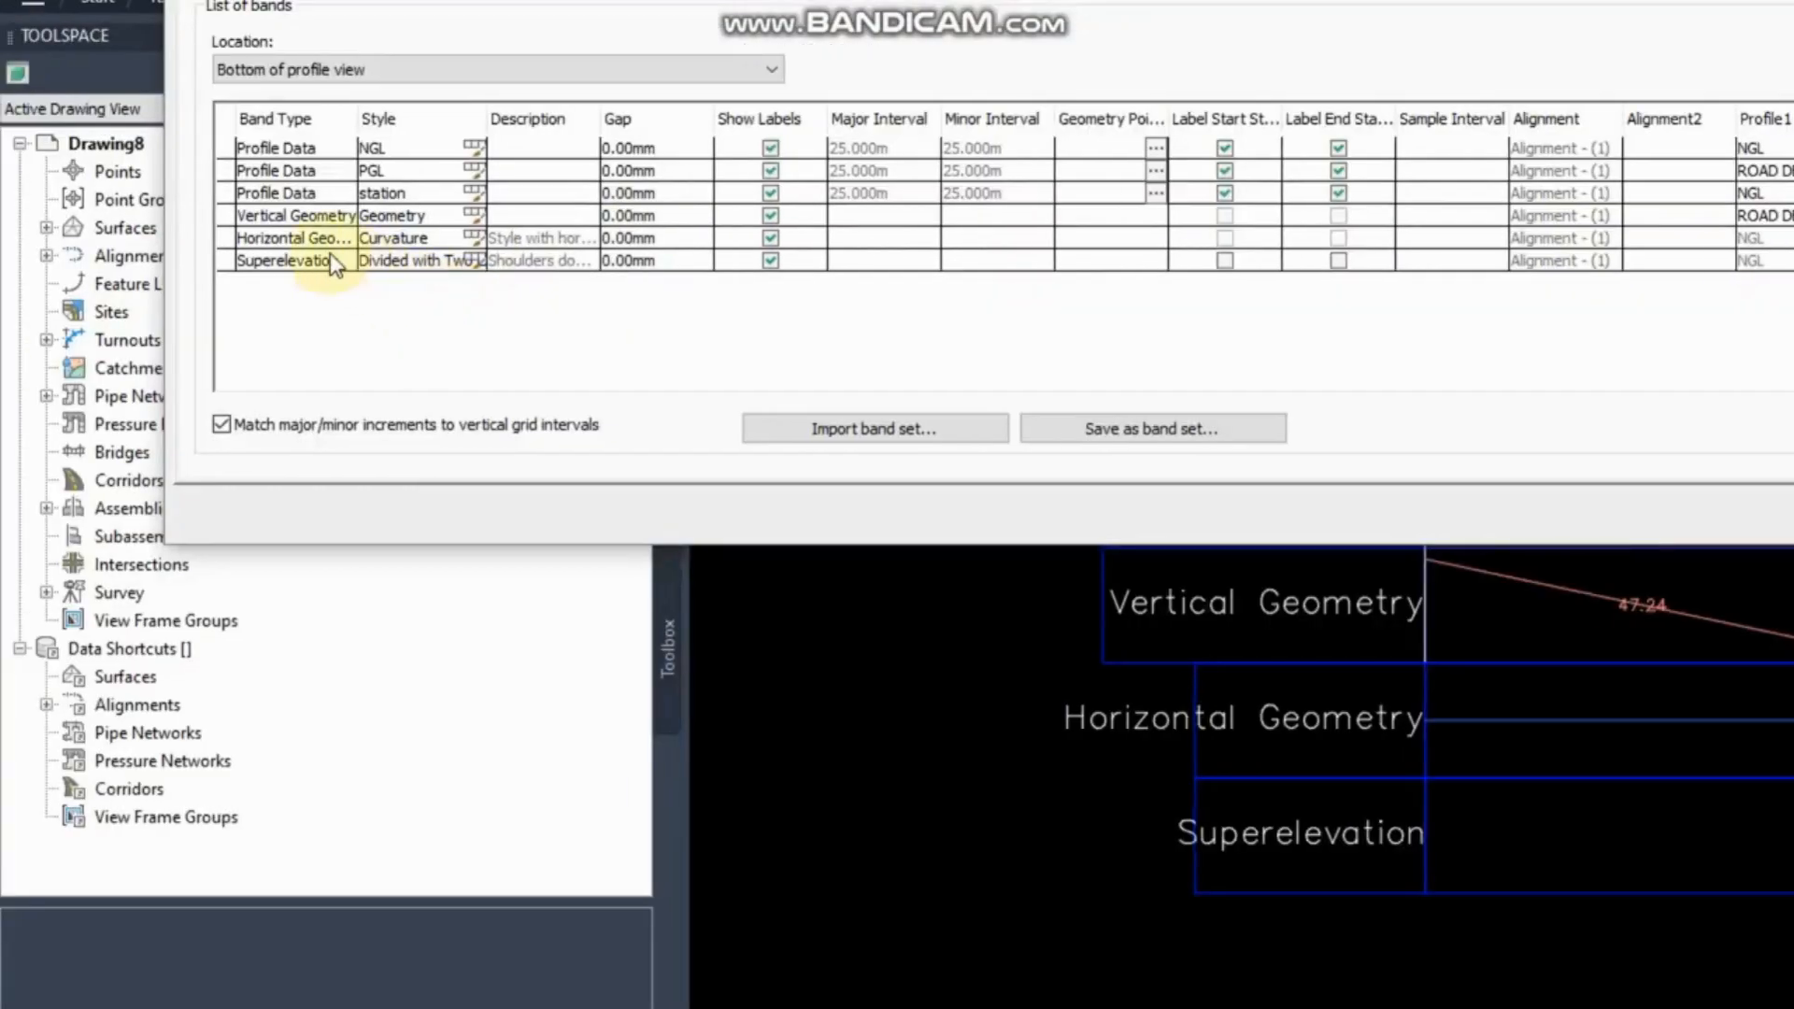
# Set the Horizontal Geometry band's Curvature style to a 17.5 mm band height and 70 mm text box width, and apply it.
pyautogui.click(0, 346)
pyautogui.click(477, 262)
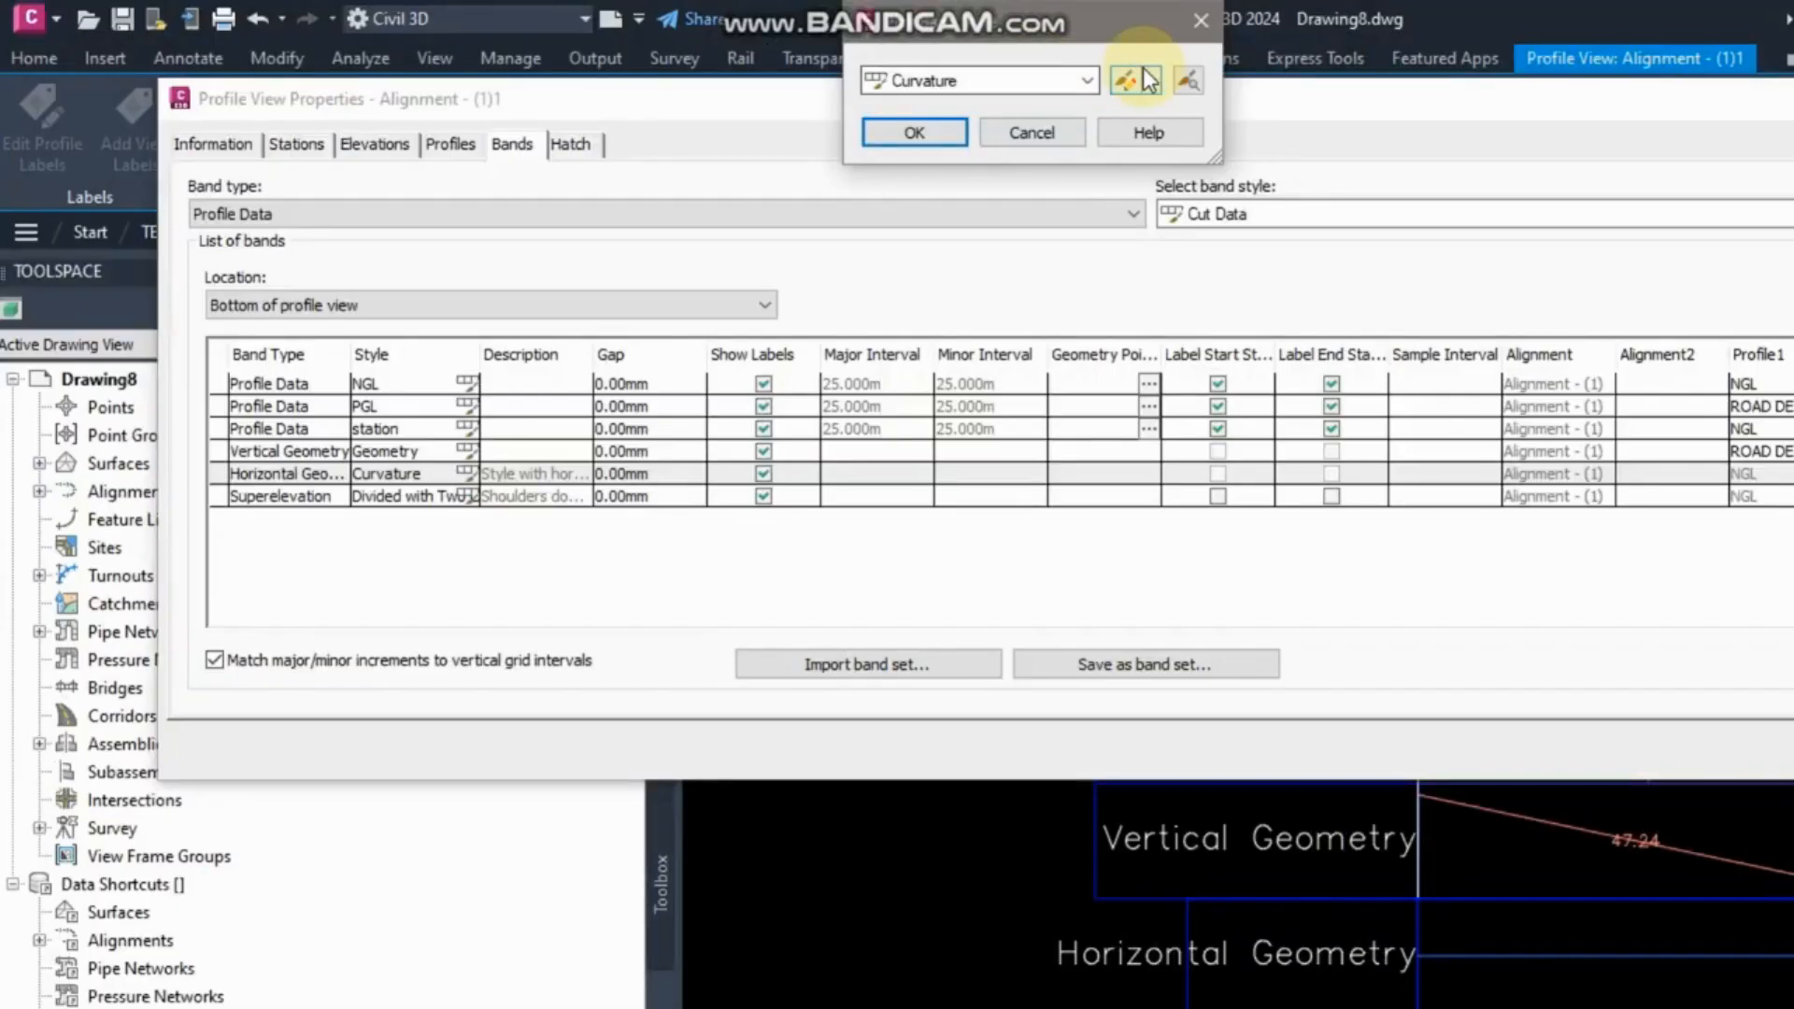
pyautogui.click(1132, 0)
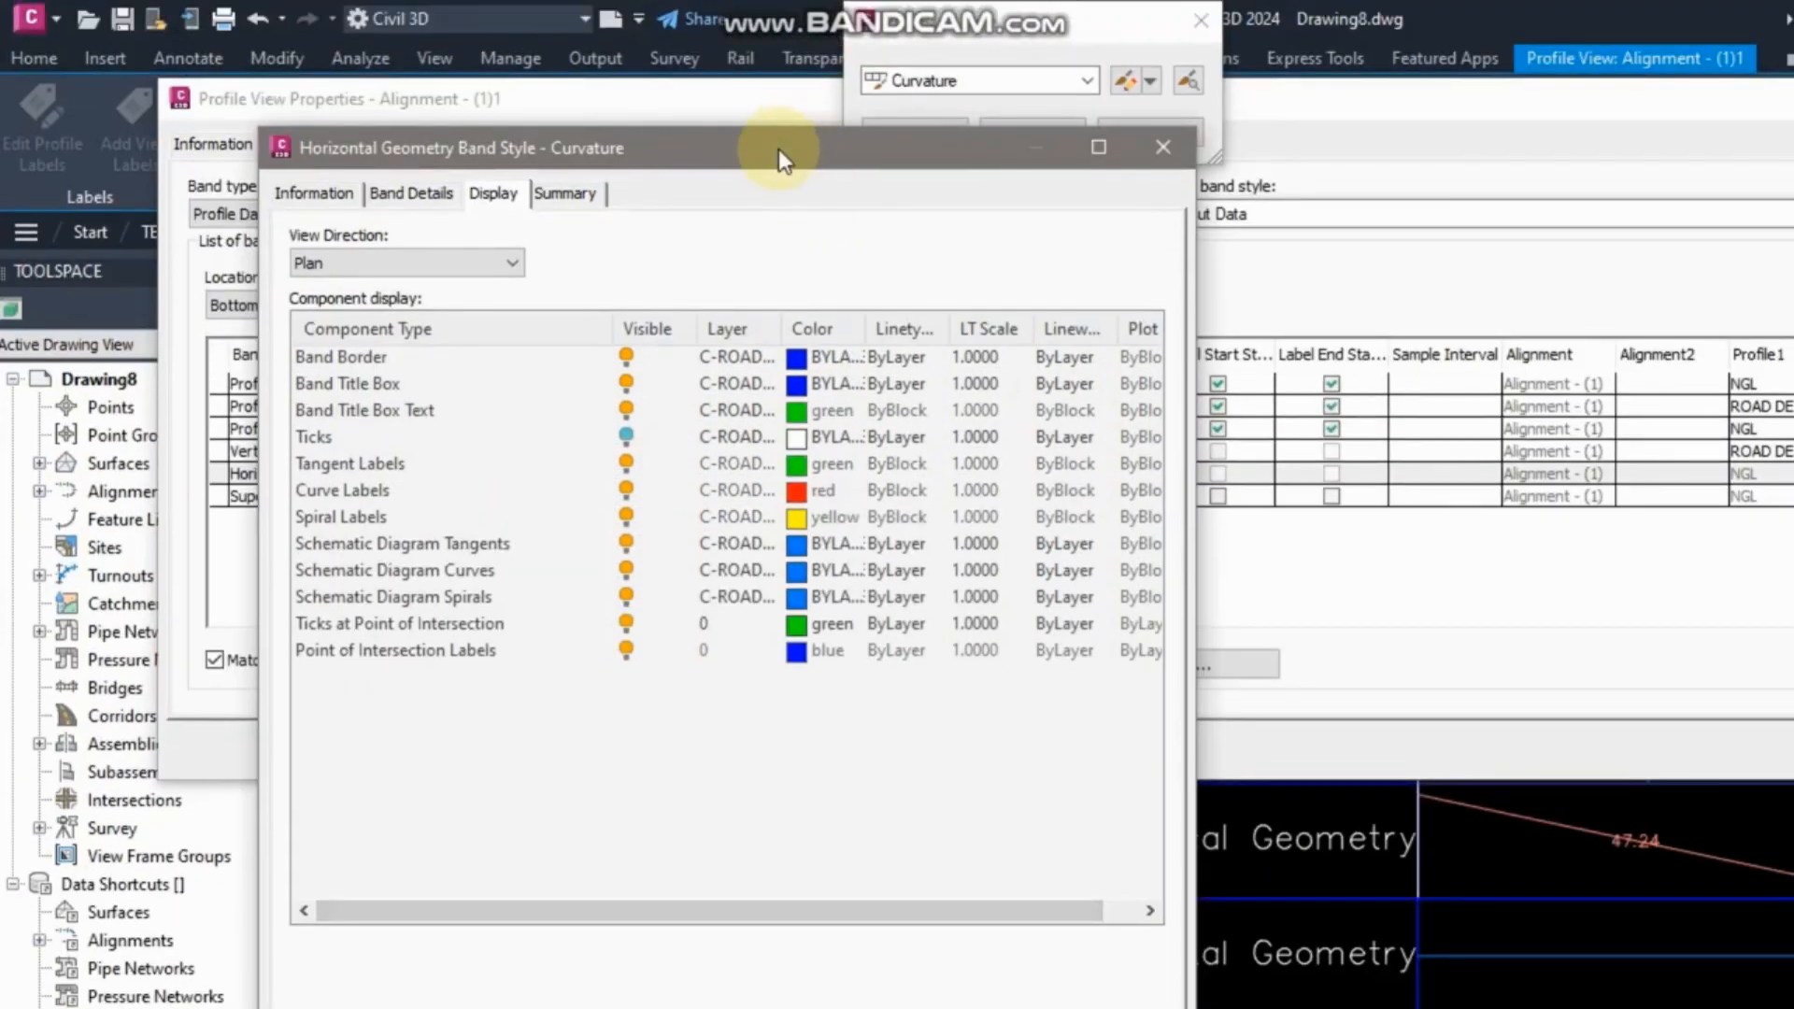
pyautogui.moveTo(771, 131); pyautogui.dragTo(643, 124)
pyautogui.click(185, 168)
pyautogui.click(289, 187)
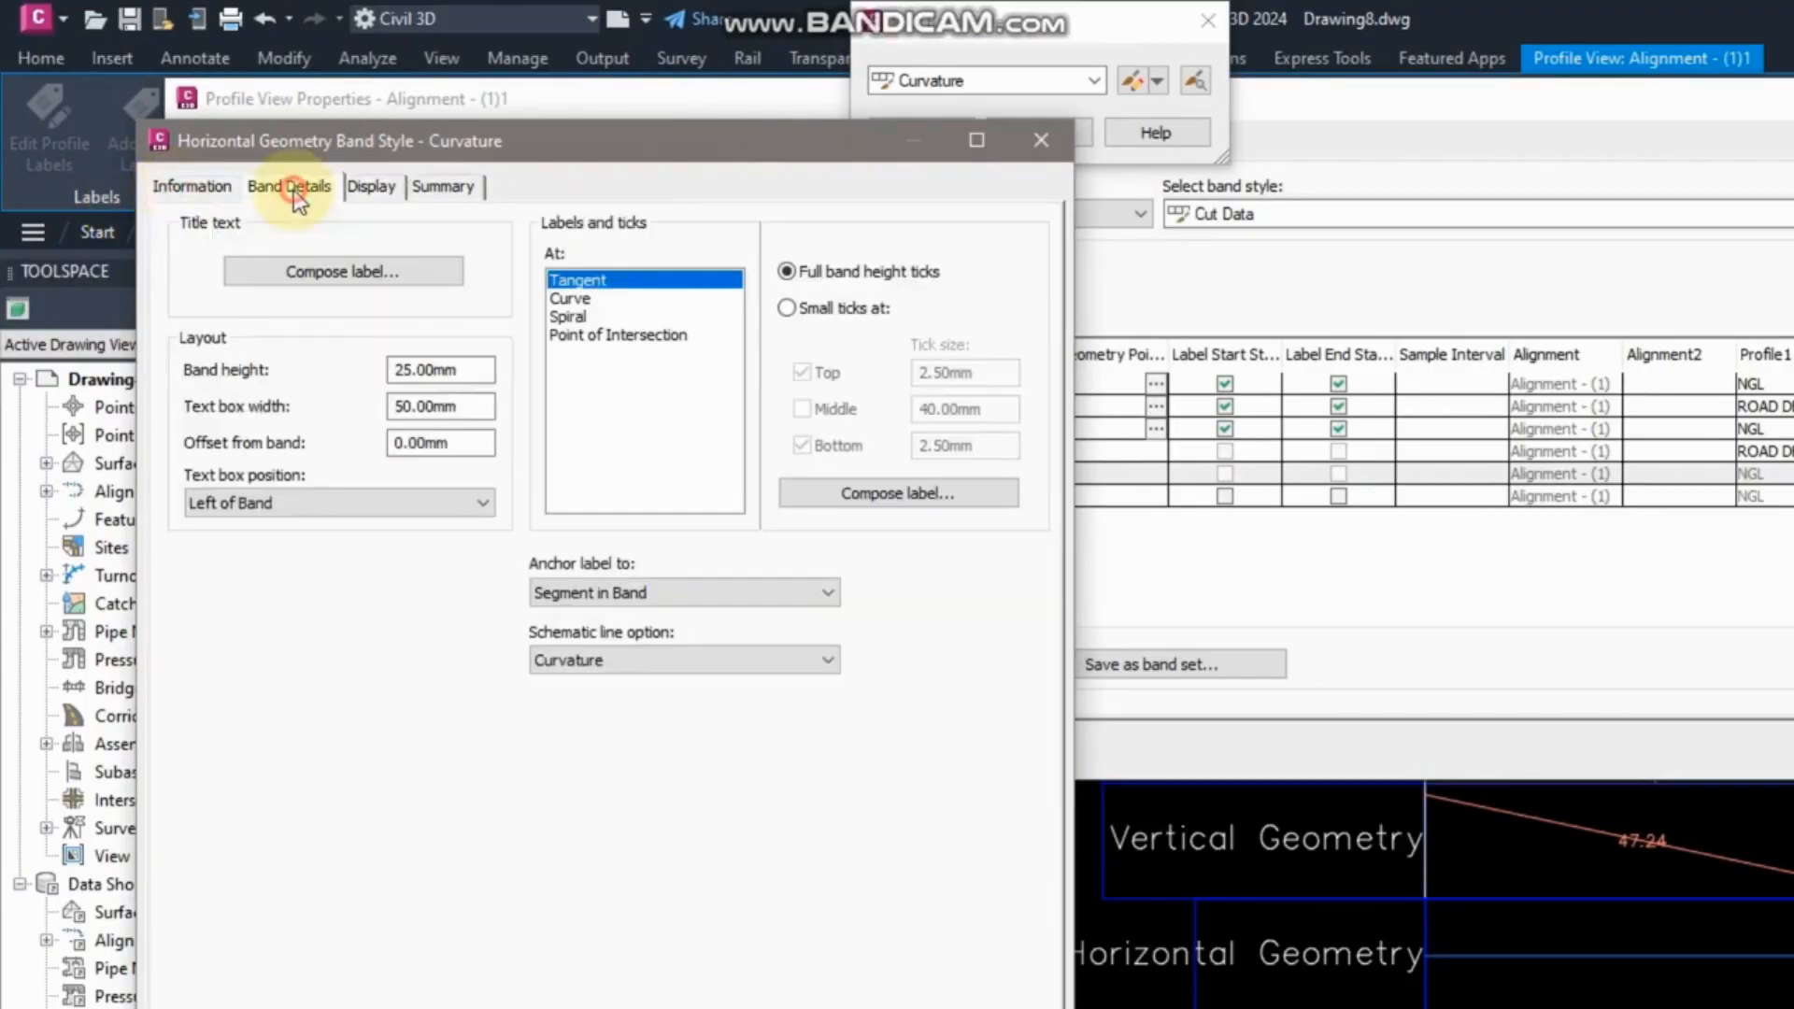
pyautogui.moveTo(470, 372); pyautogui.dragTo(300, 369)
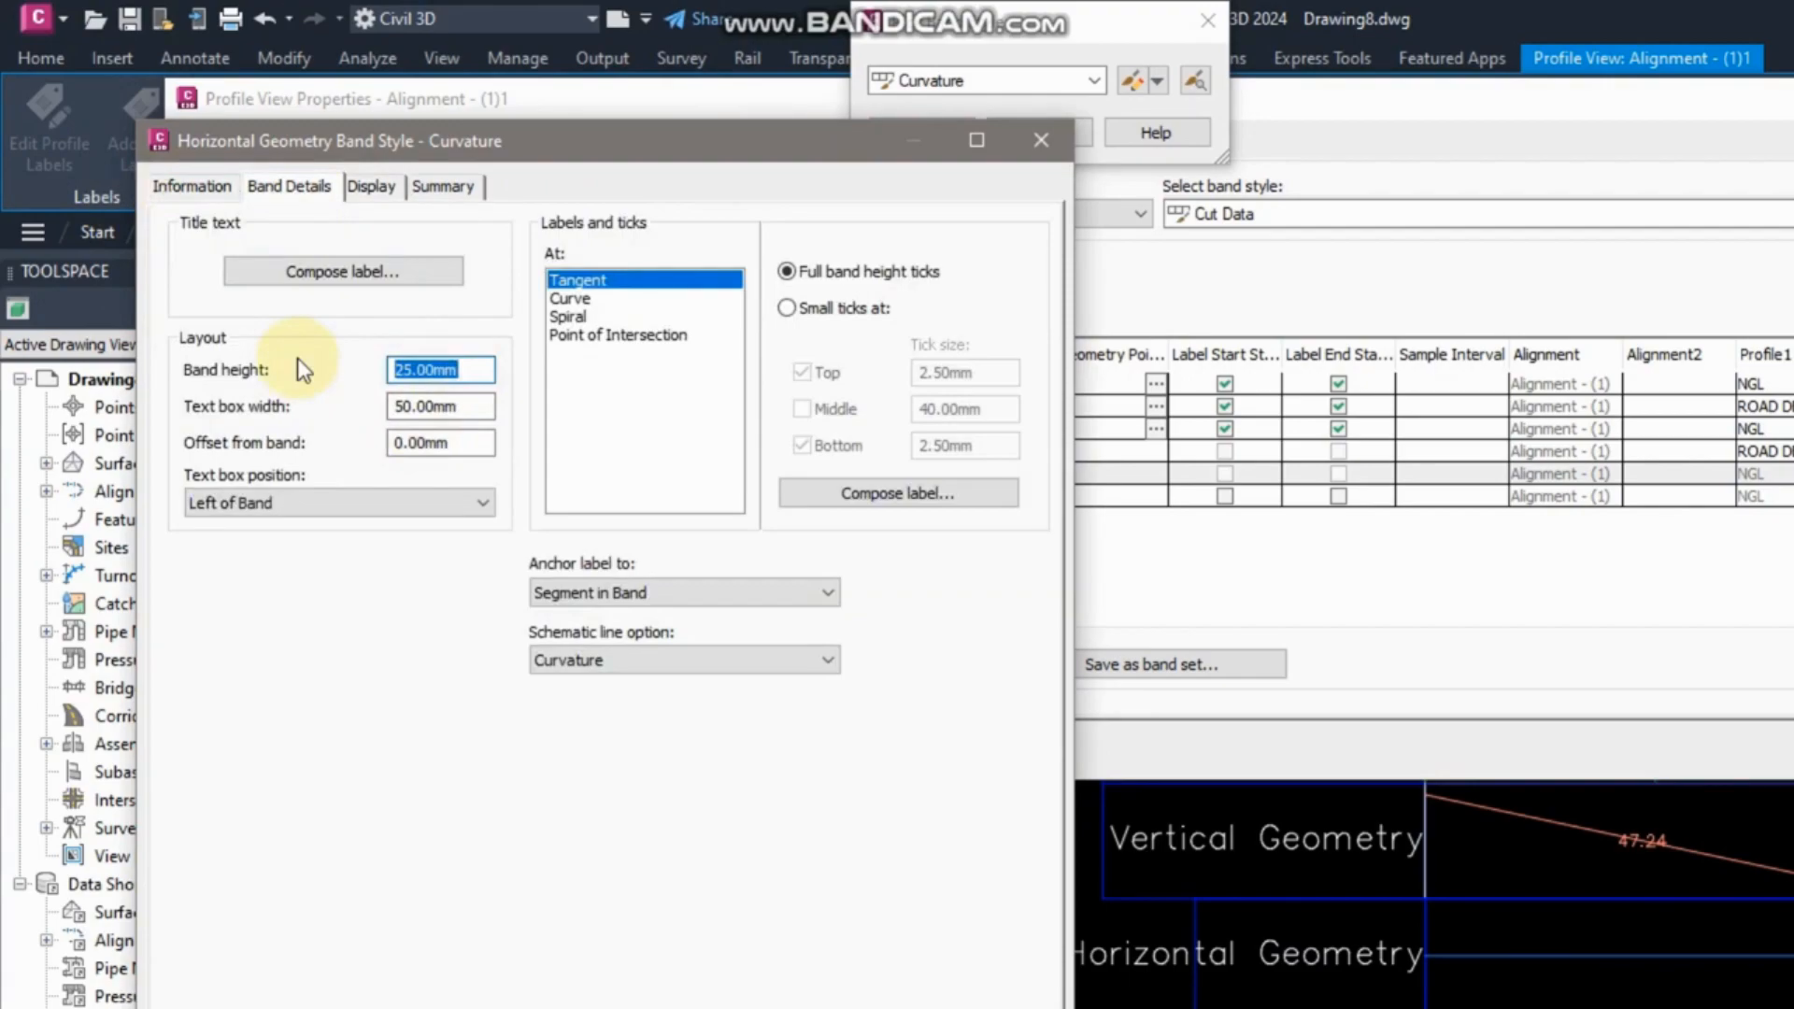
pyautogui.write('17.5')
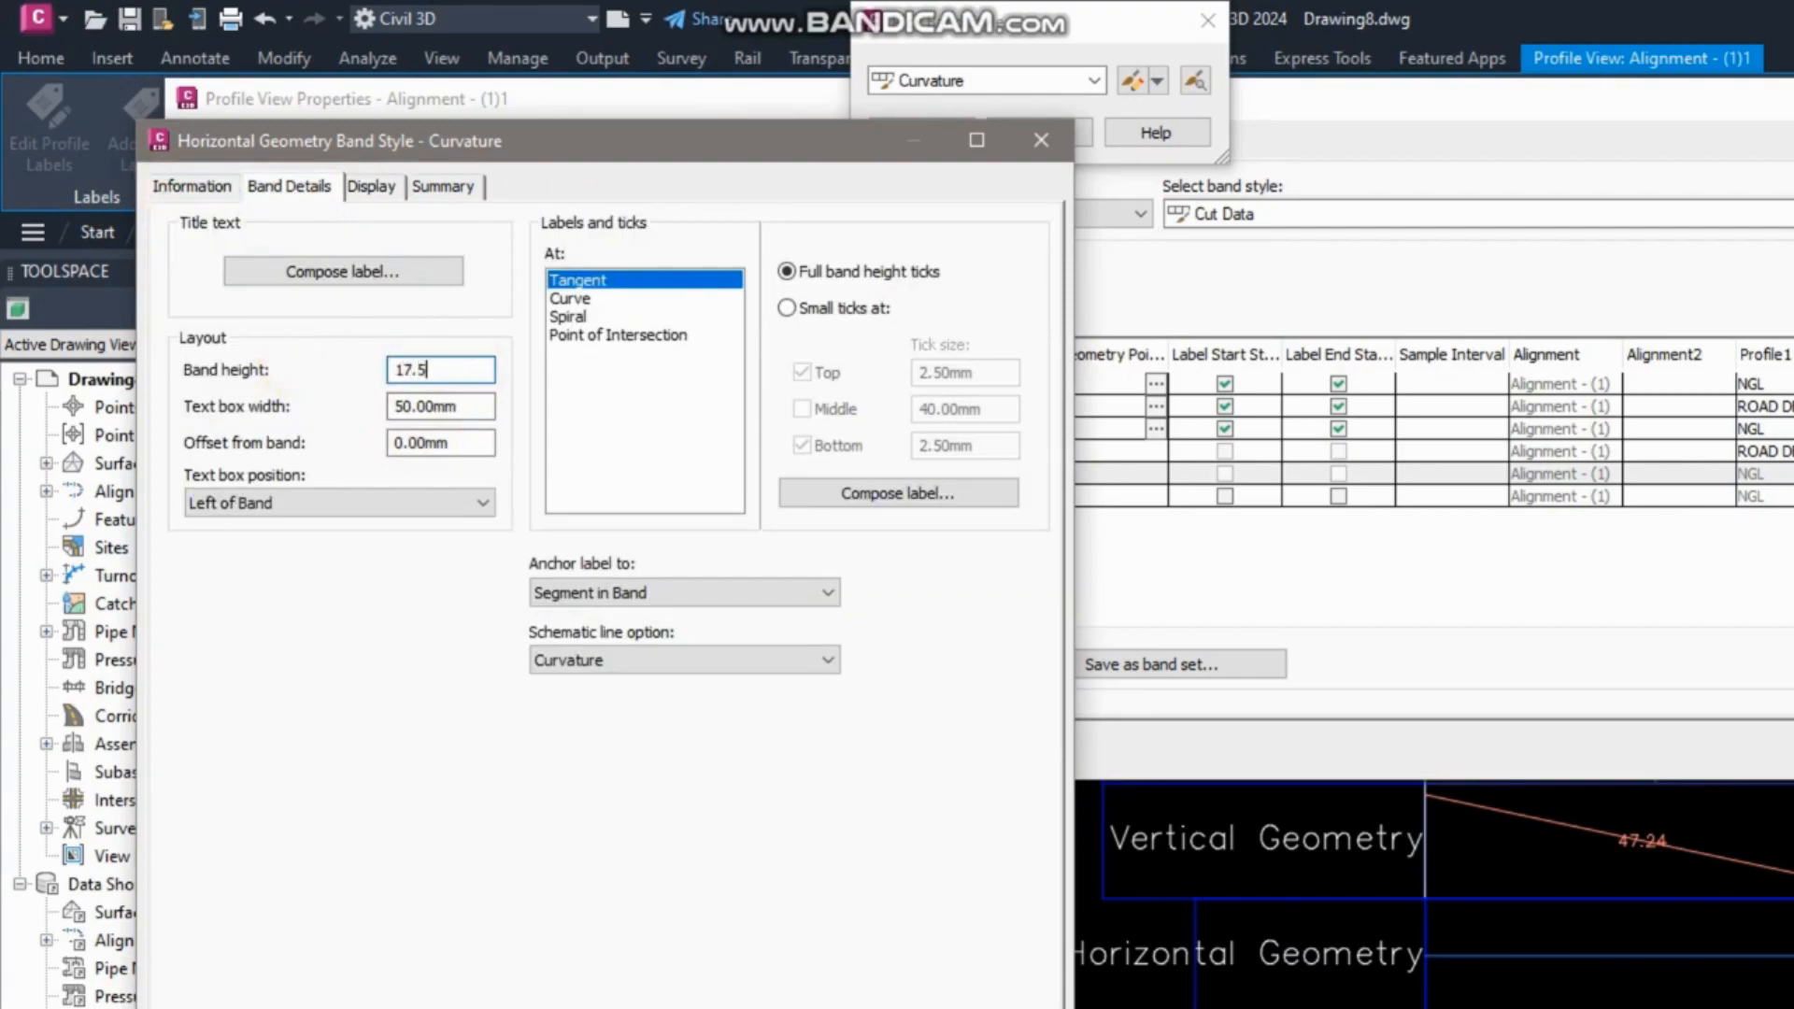
pyautogui.moveTo(470, 405); pyautogui.dragTo(238, 447)
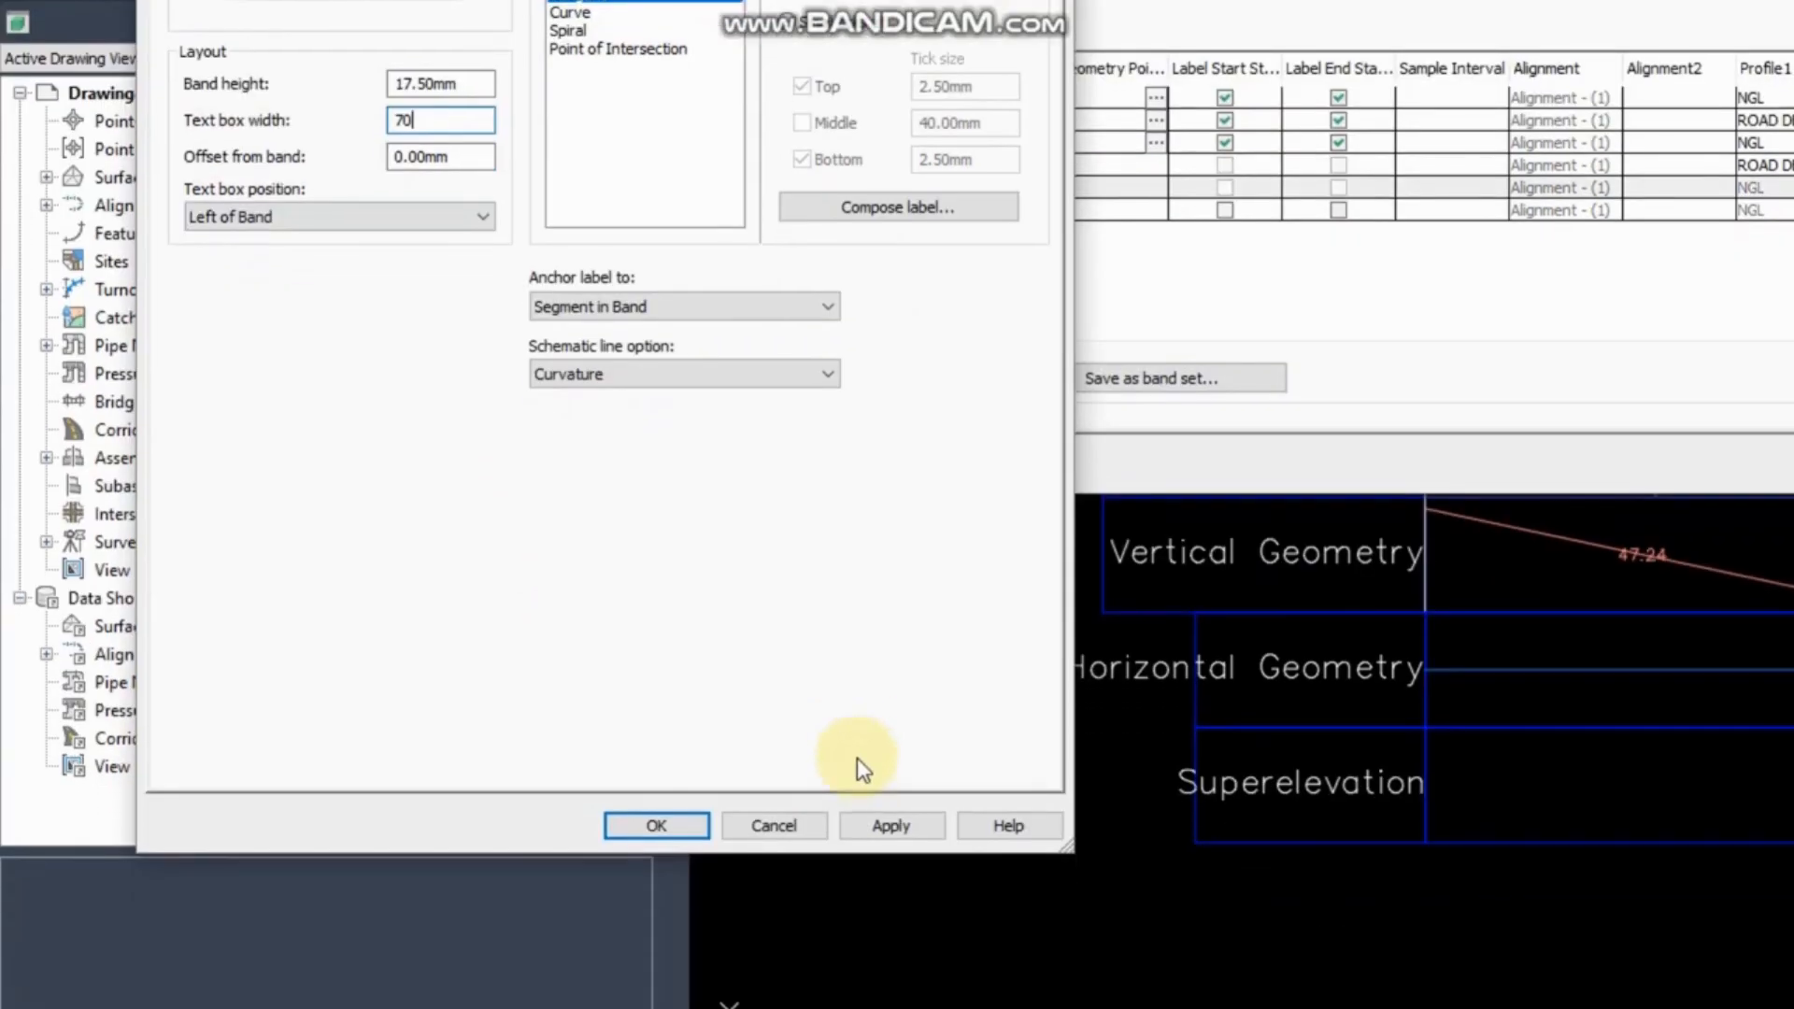
pyautogui.click(879, 752)
pyautogui.click(663, 747)
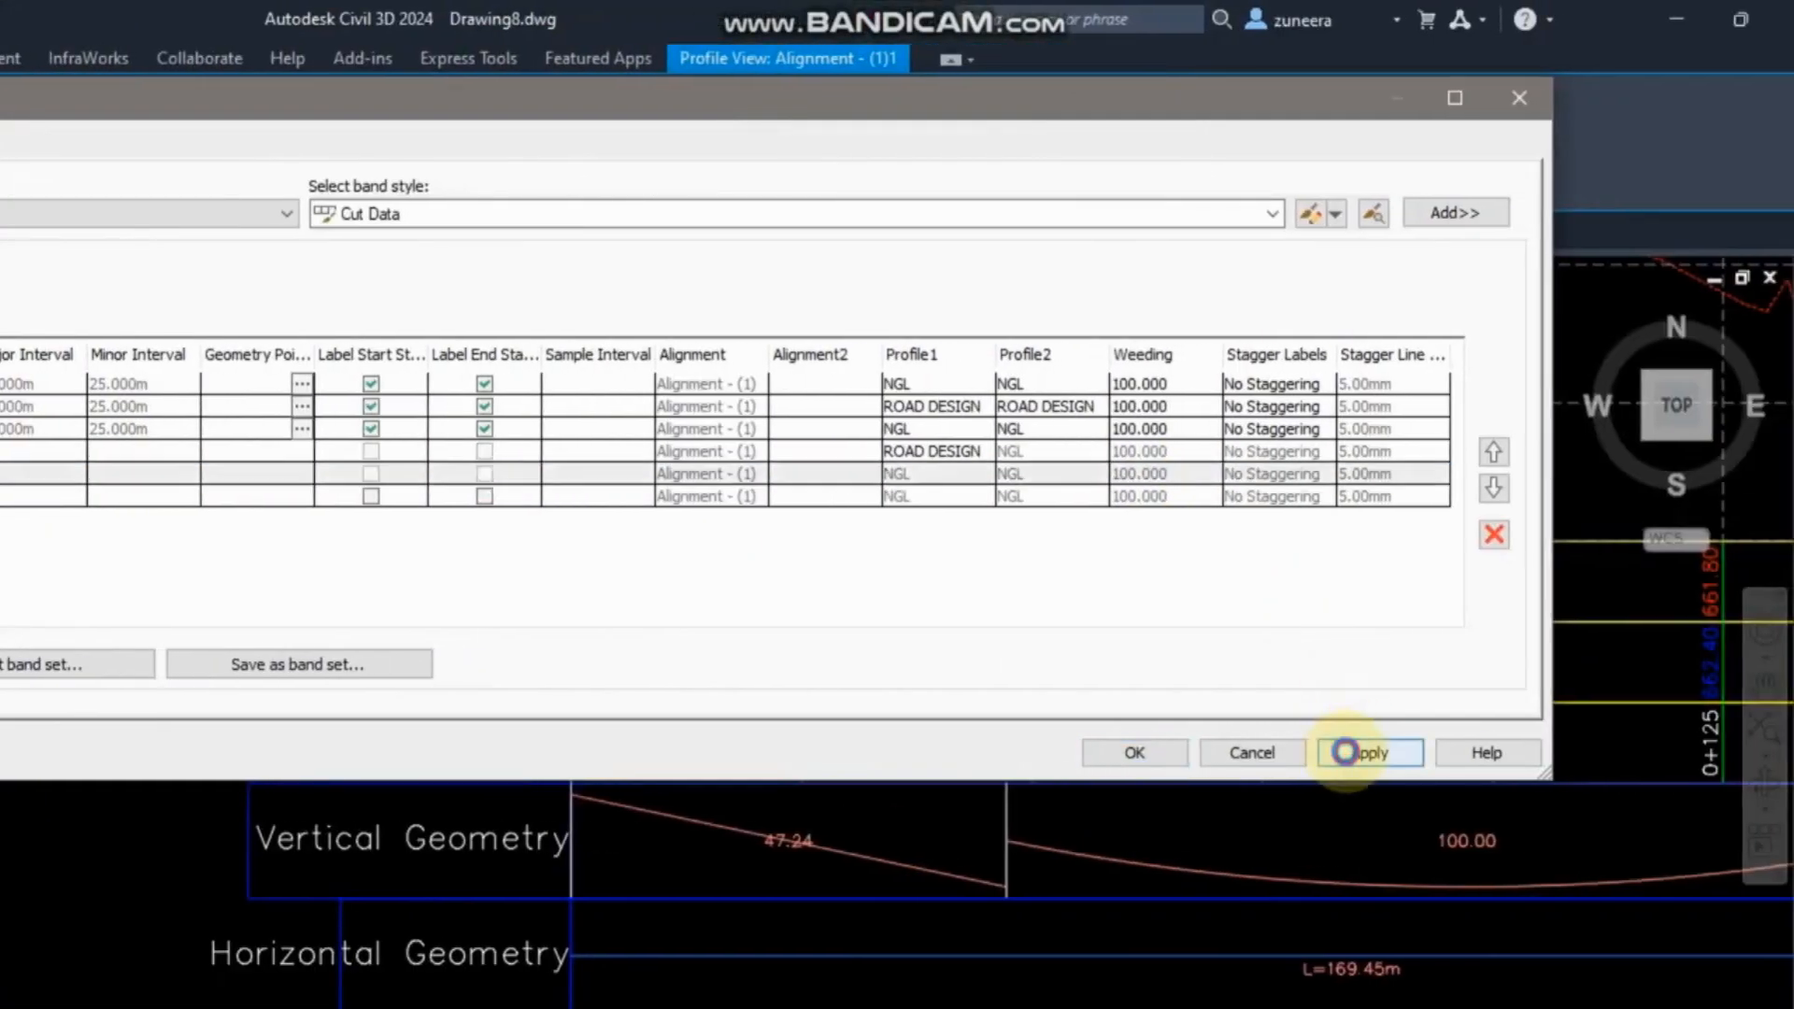
pyautogui.click(1344, 753)
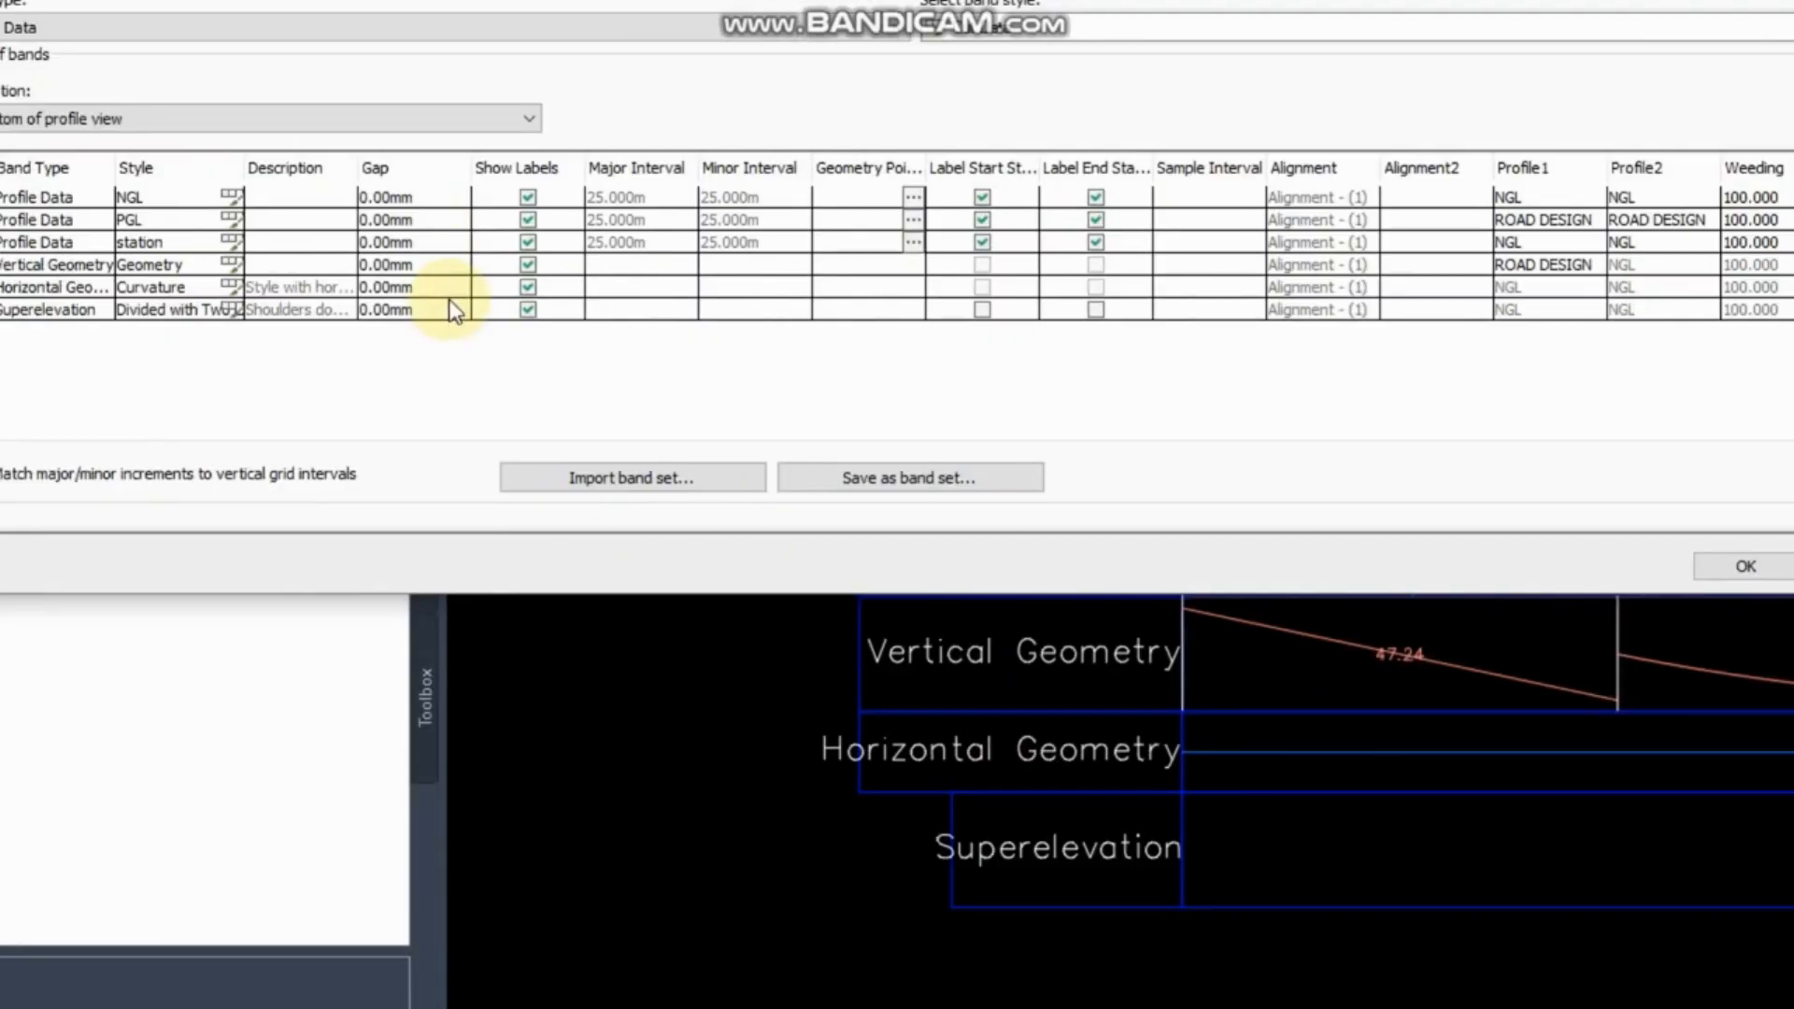
# Change the Curvature style's band height to 20 mm and apply it to the profile view.
pyautogui.click(234, 289)
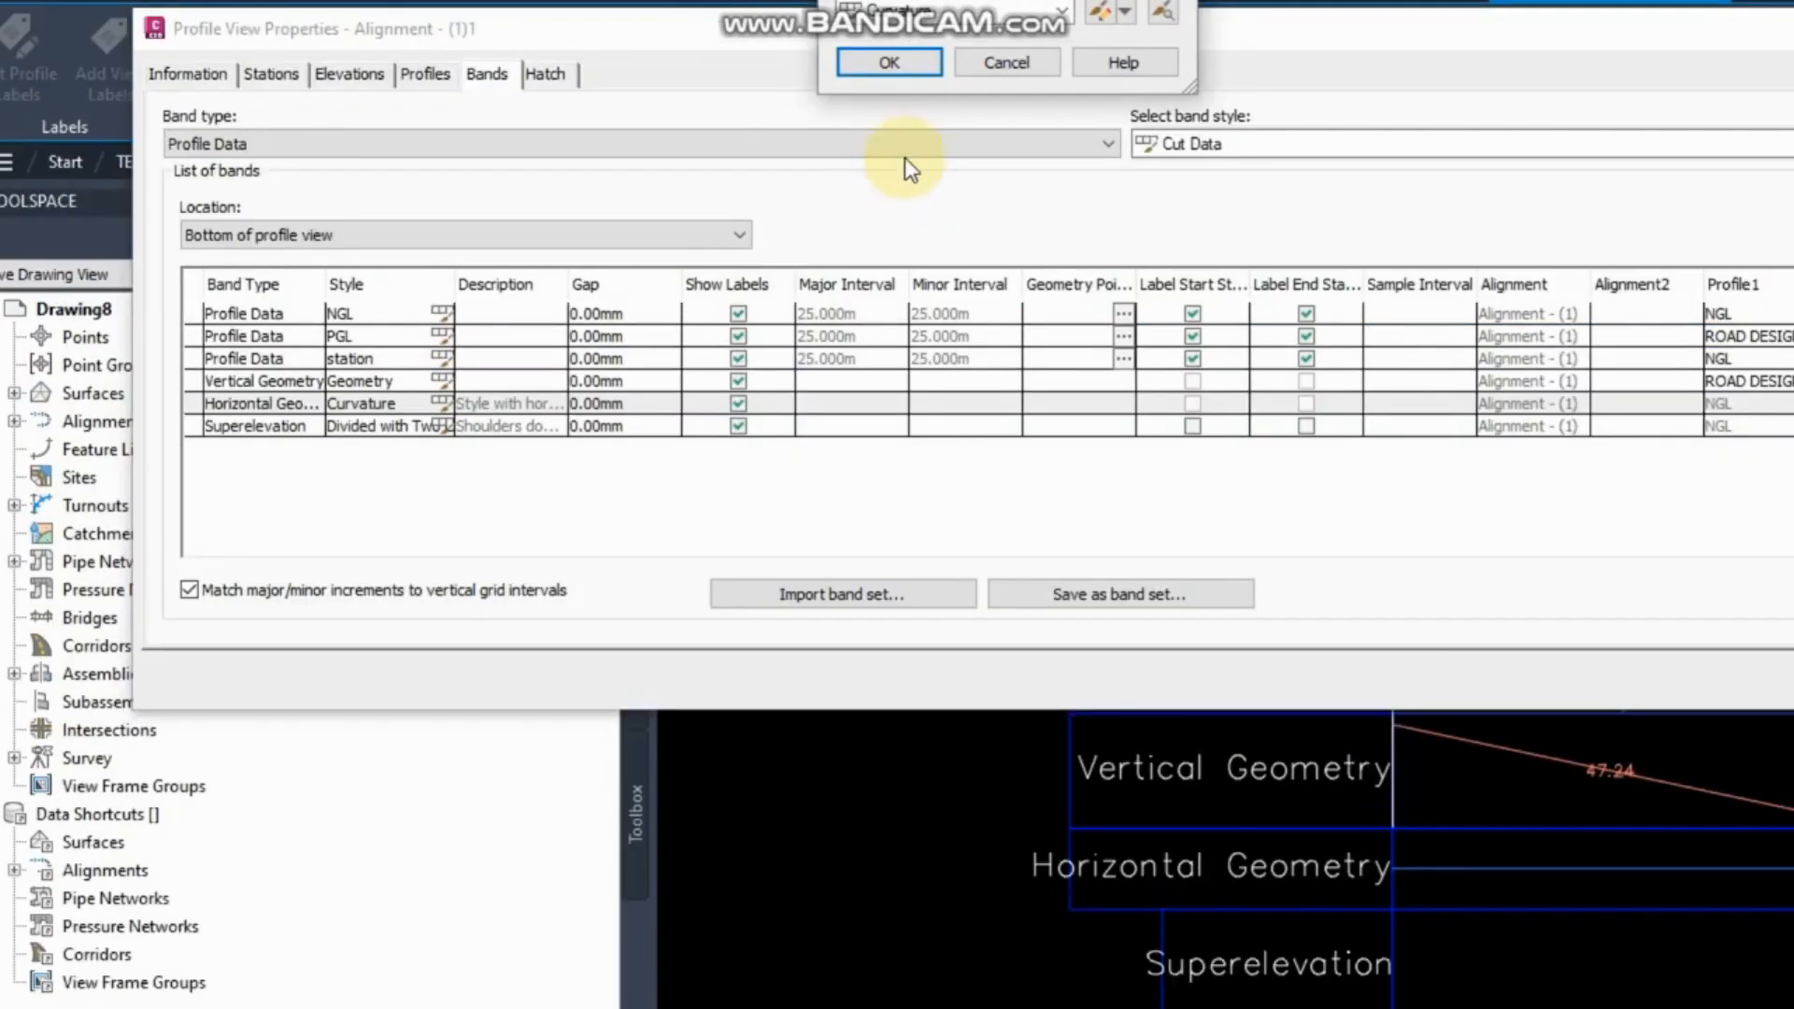
pyautogui.click(1094, 80)
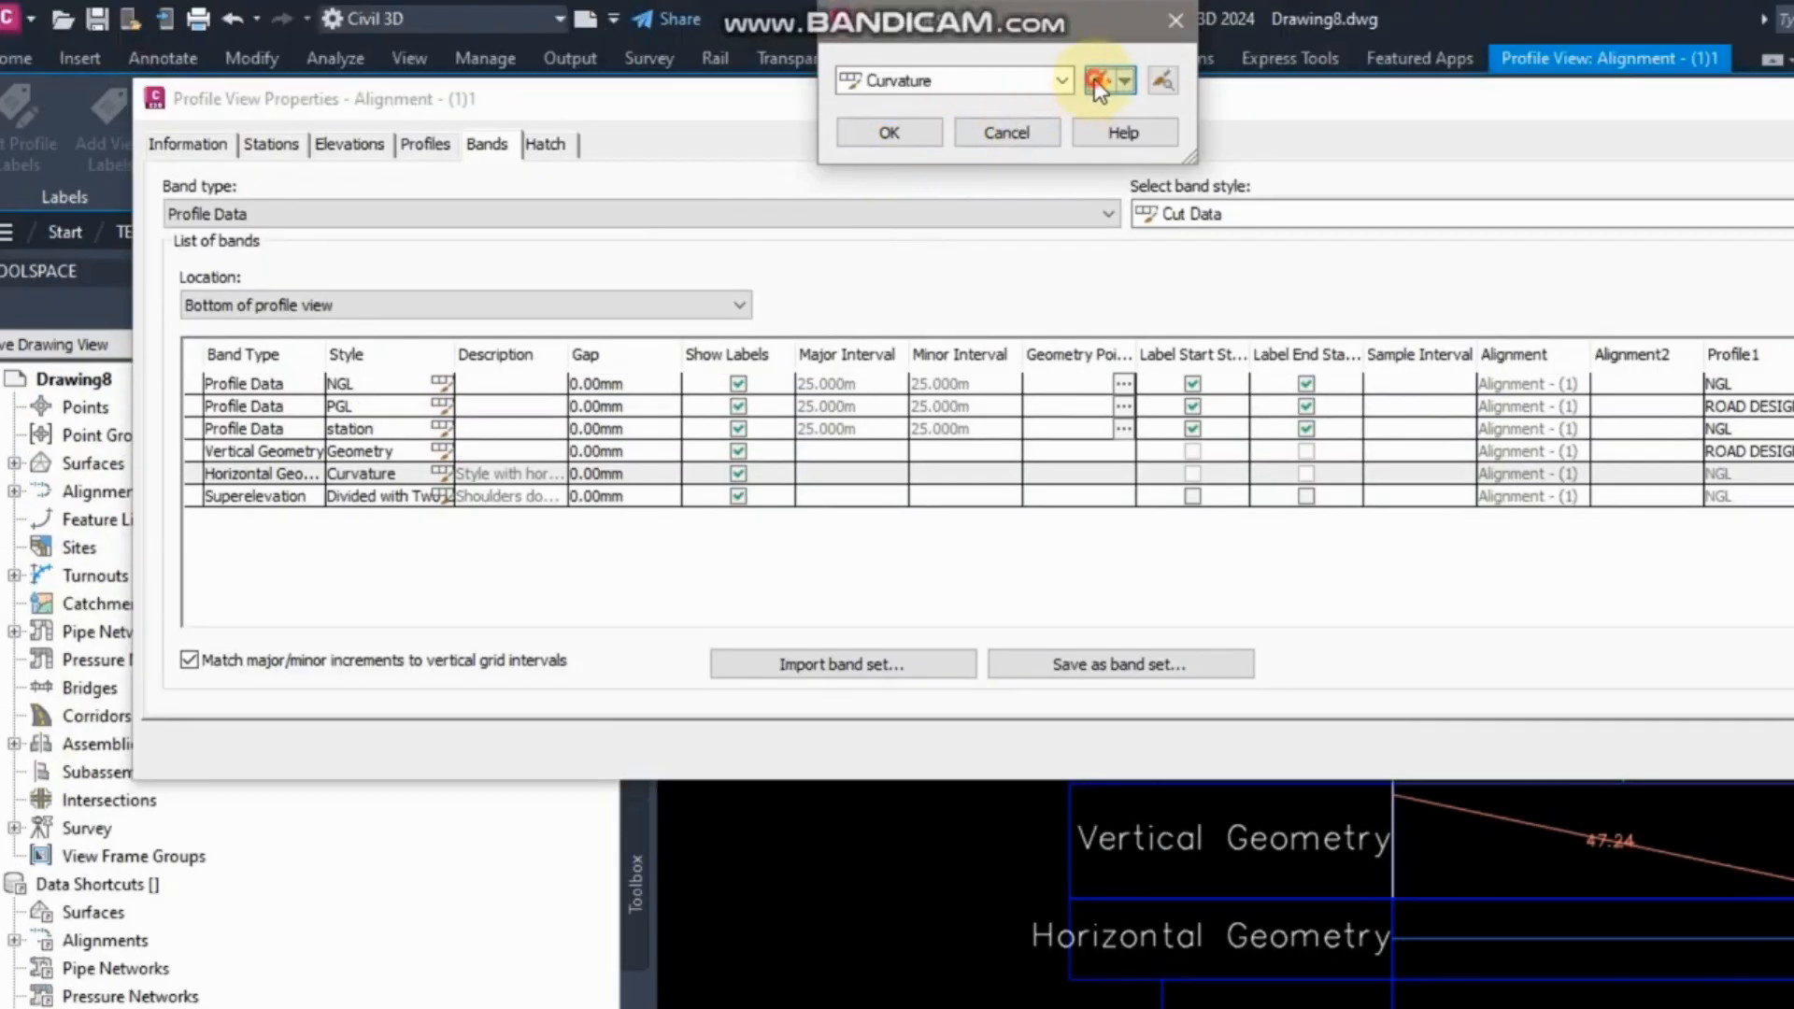
pyautogui.click(397, 371)
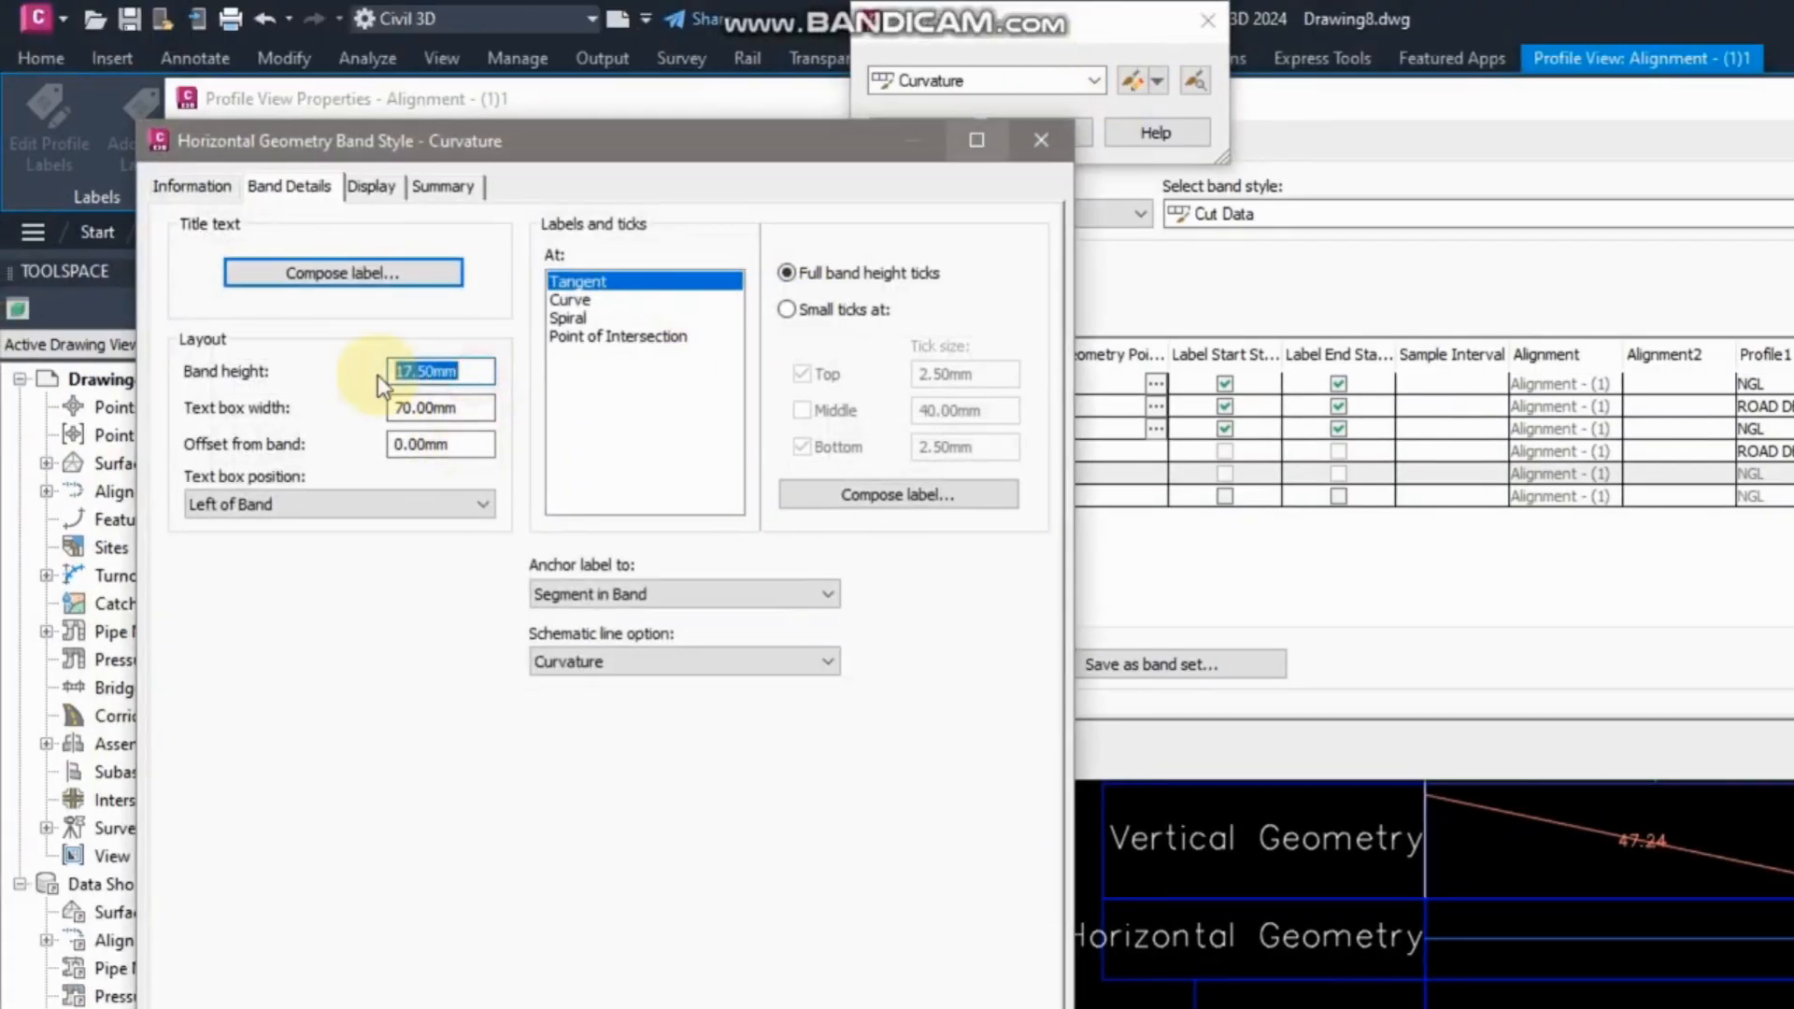
pyautogui.write('20')
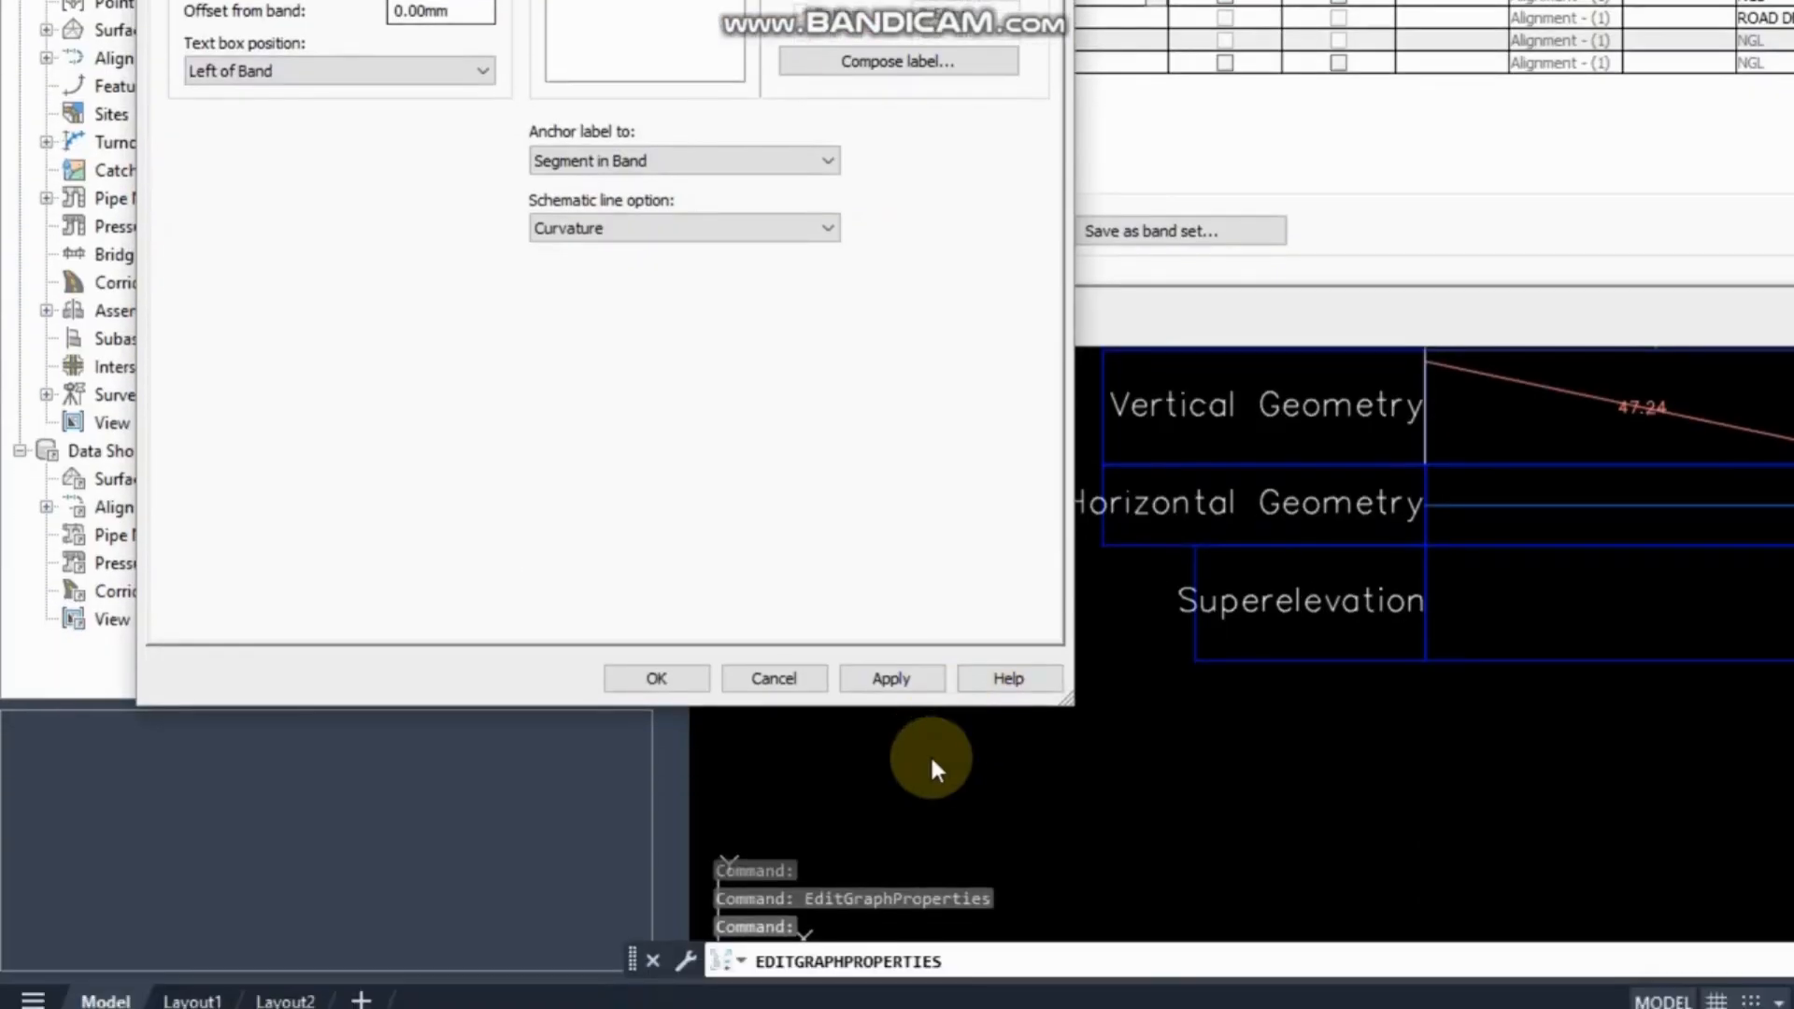
pyautogui.click(869, 679)
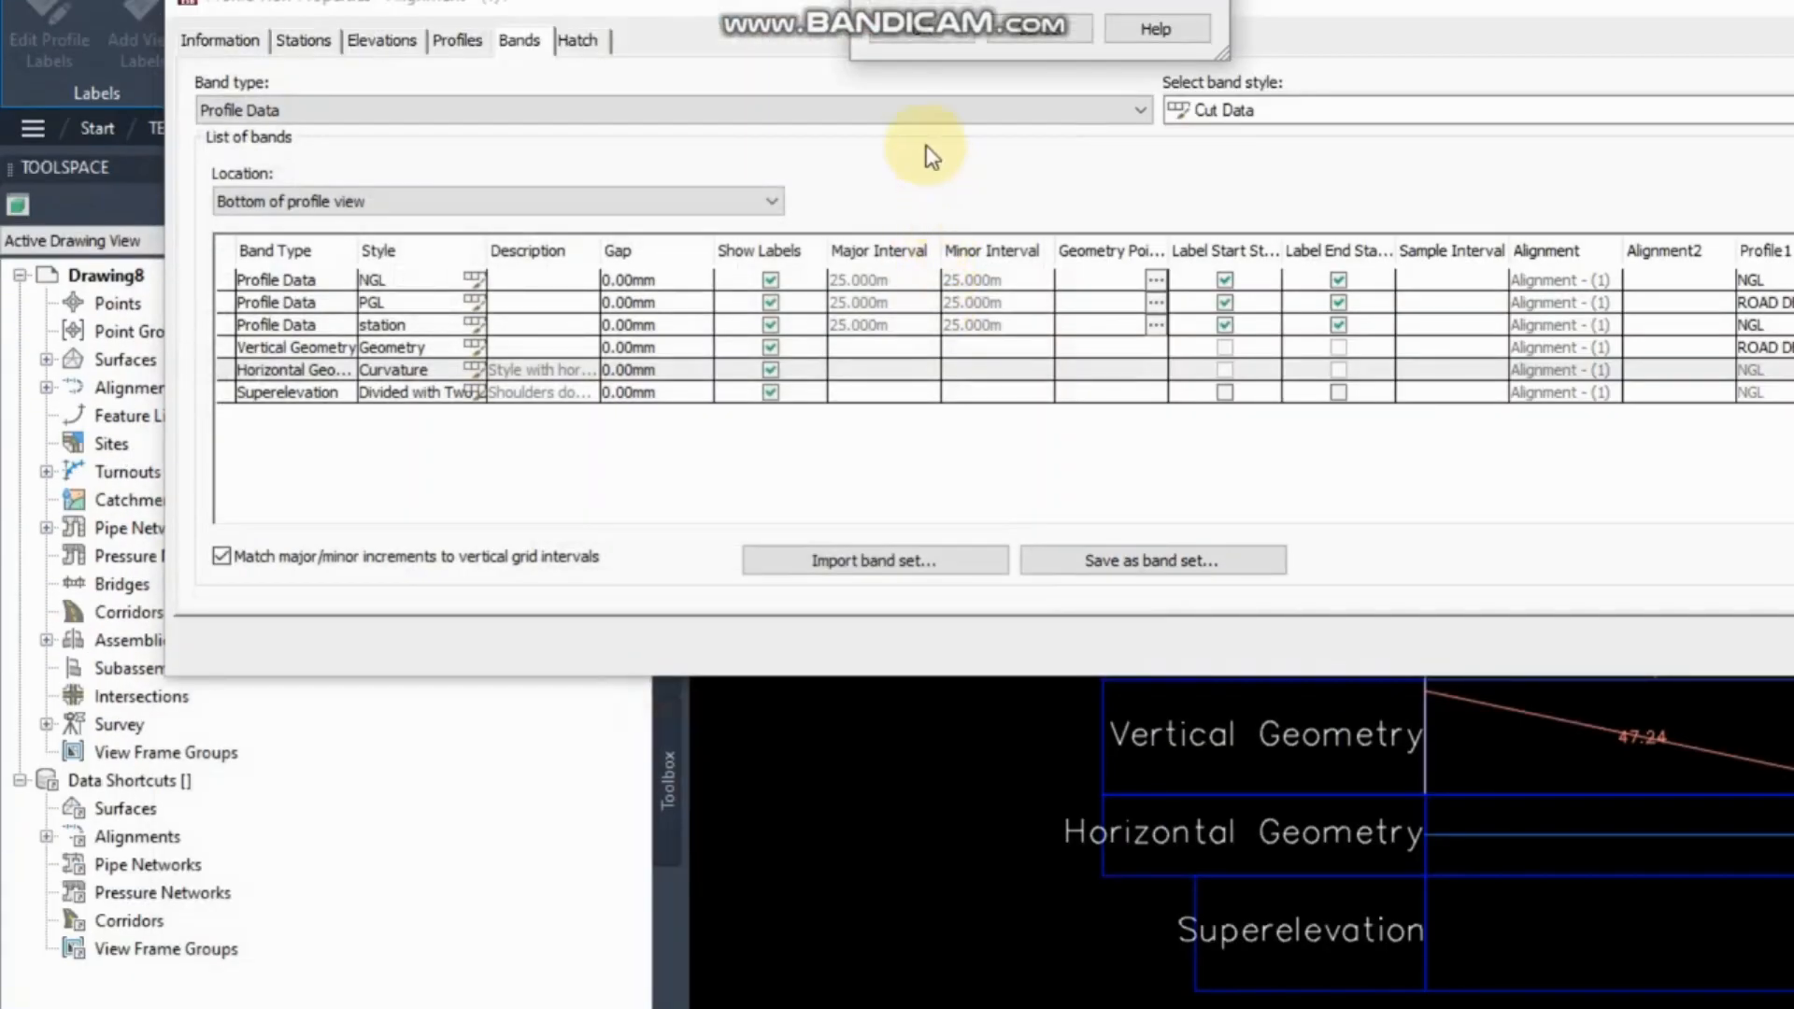
pyautogui.click(1348, 439)
pyautogui.click(1347, 719)
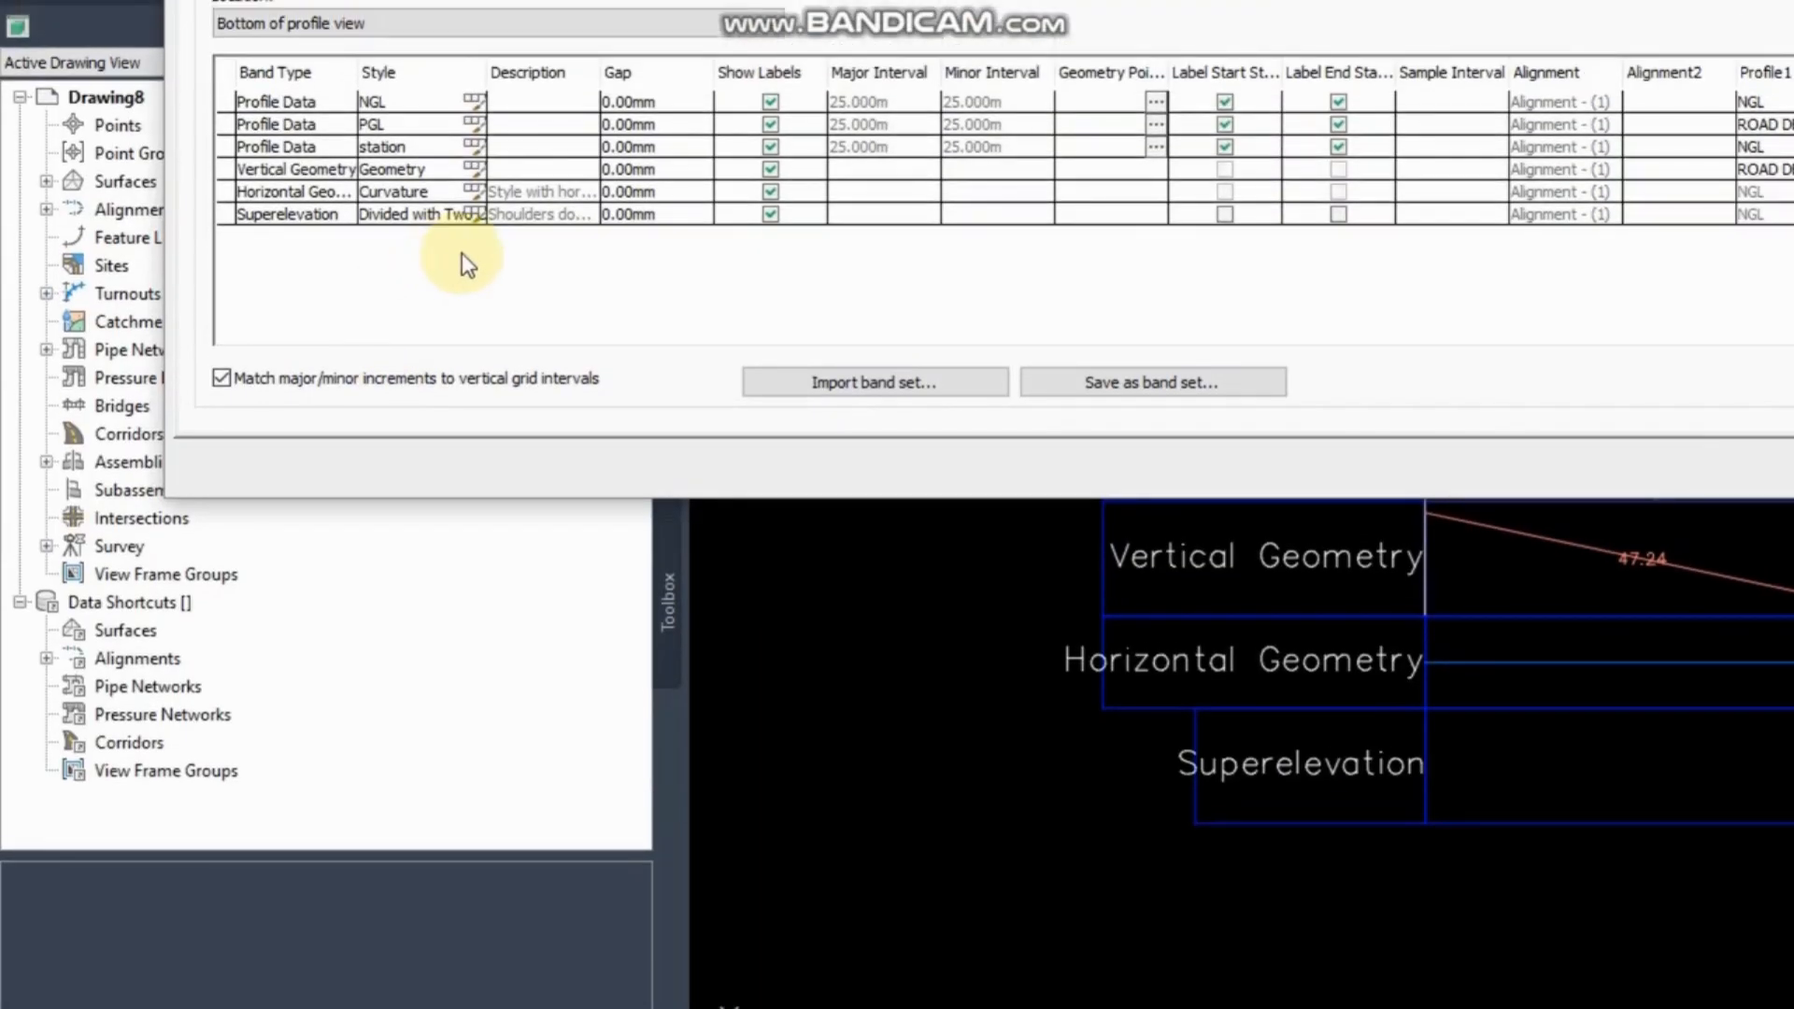
# Set the Superelevation band style's text box width to 70 mm, then apply and accept the profile view properties.
pyautogui.click(458, 217)
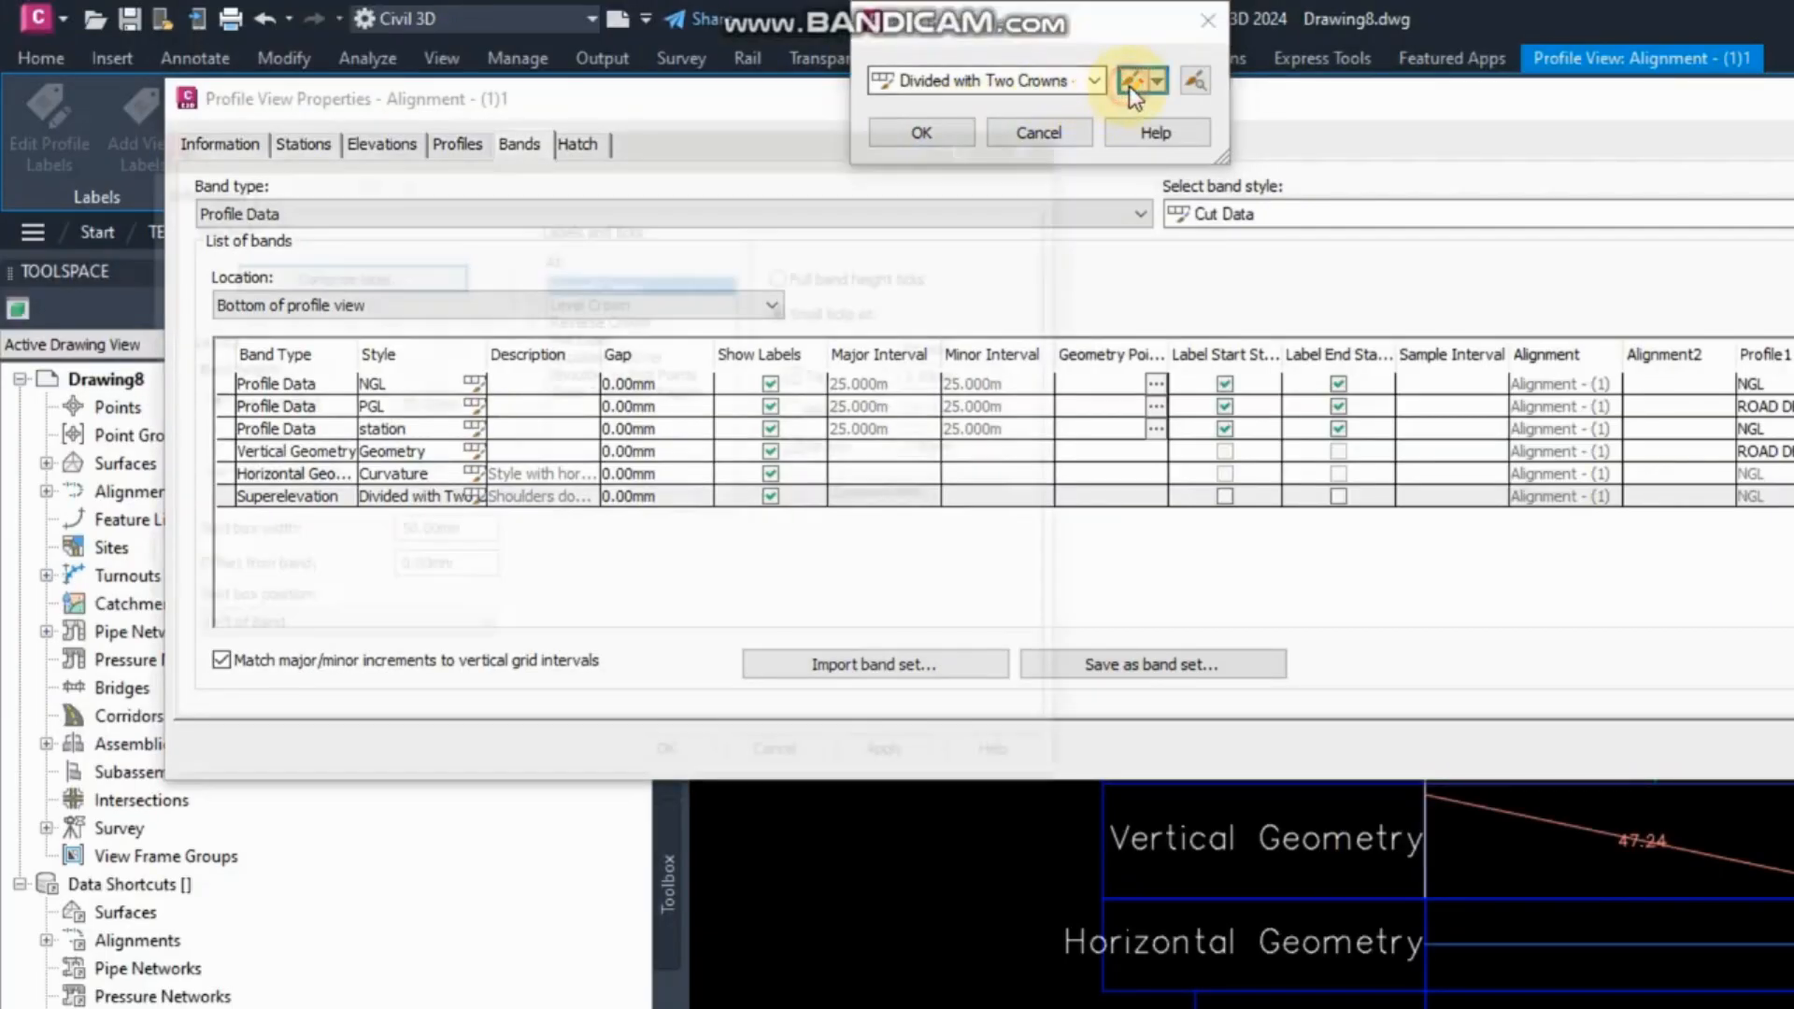
pyautogui.click(1129, 82)
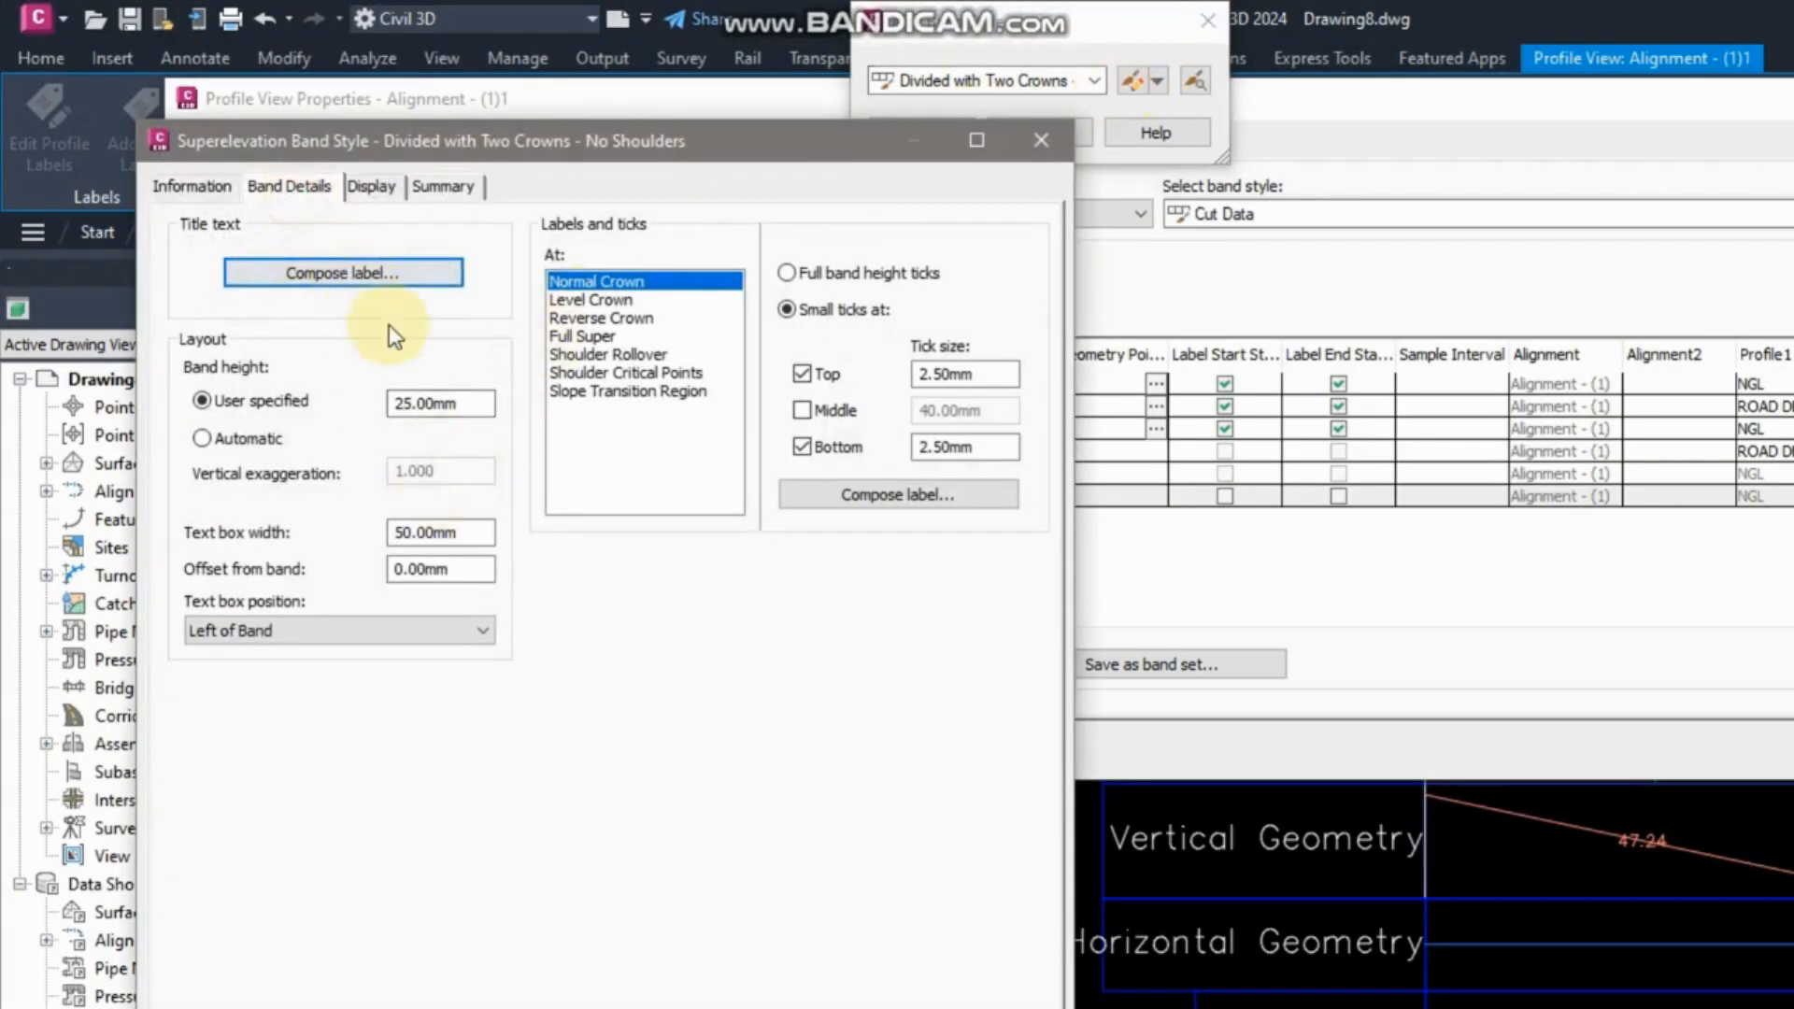
pyautogui.click(447, 411)
pyautogui.doubleClick(478, 535)
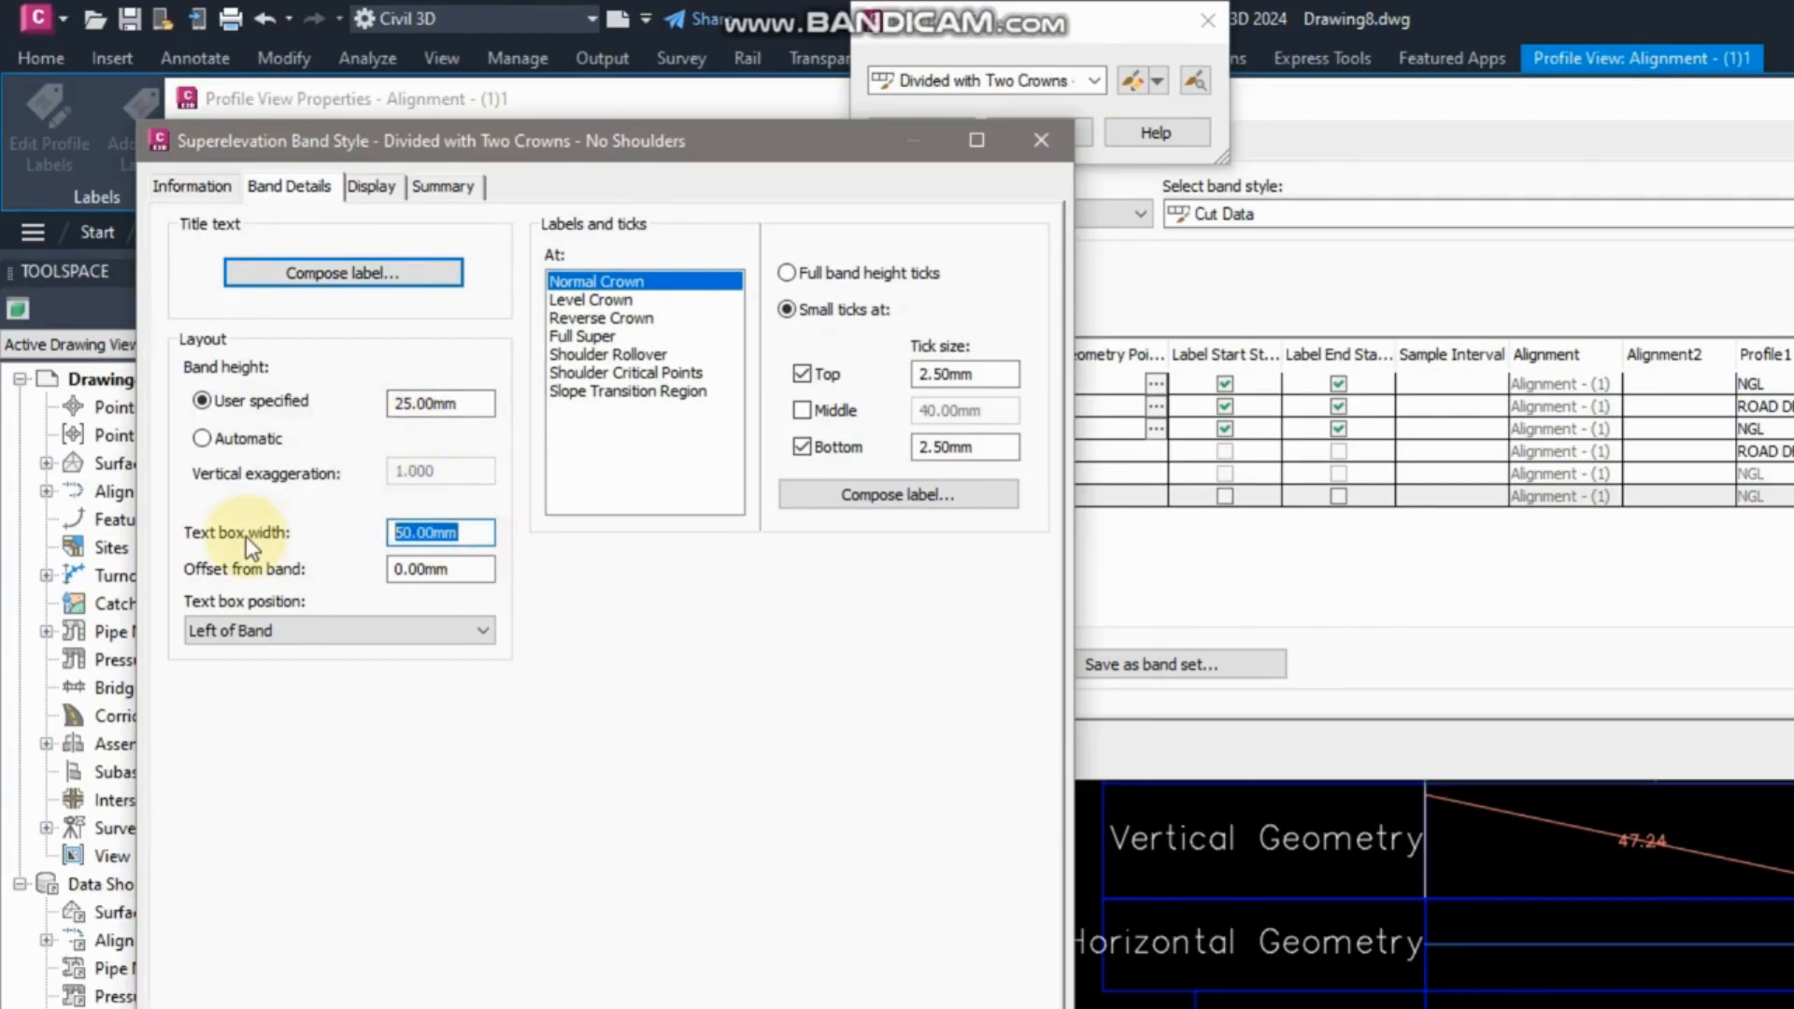
pyautogui.write('70')
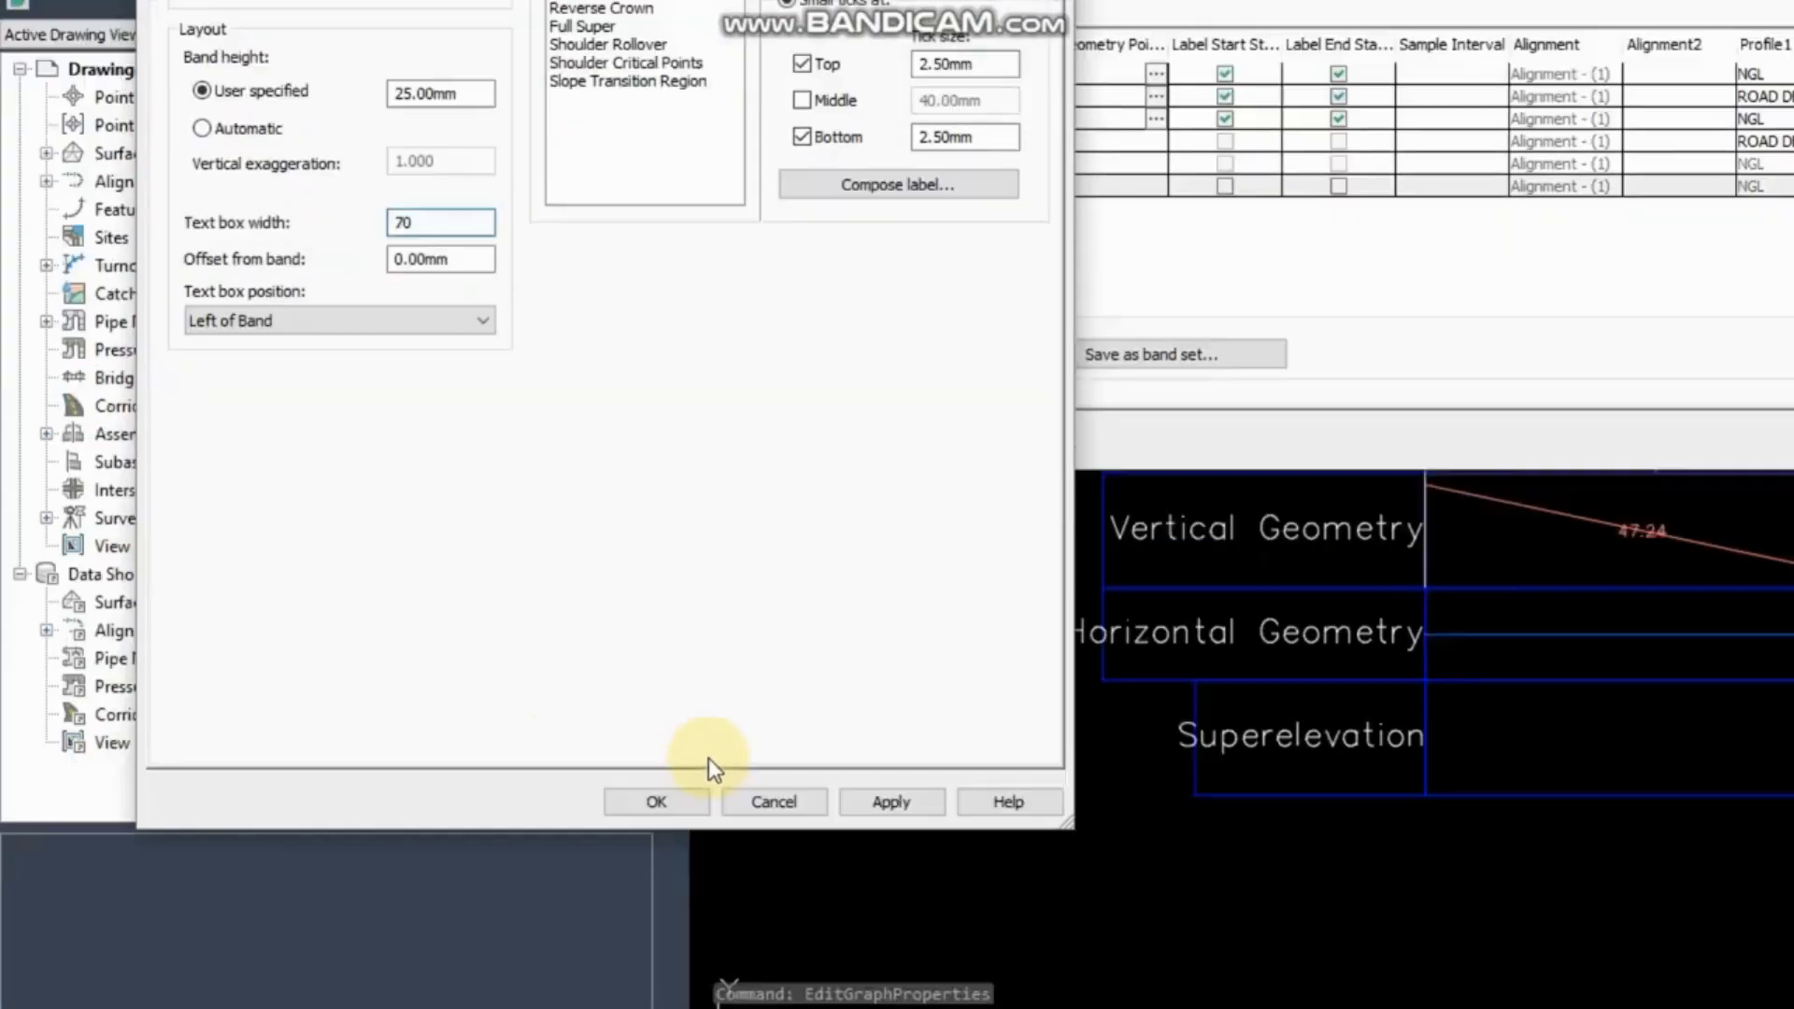
pyautogui.click(891, 909)
pyautogui.click(685, 753)
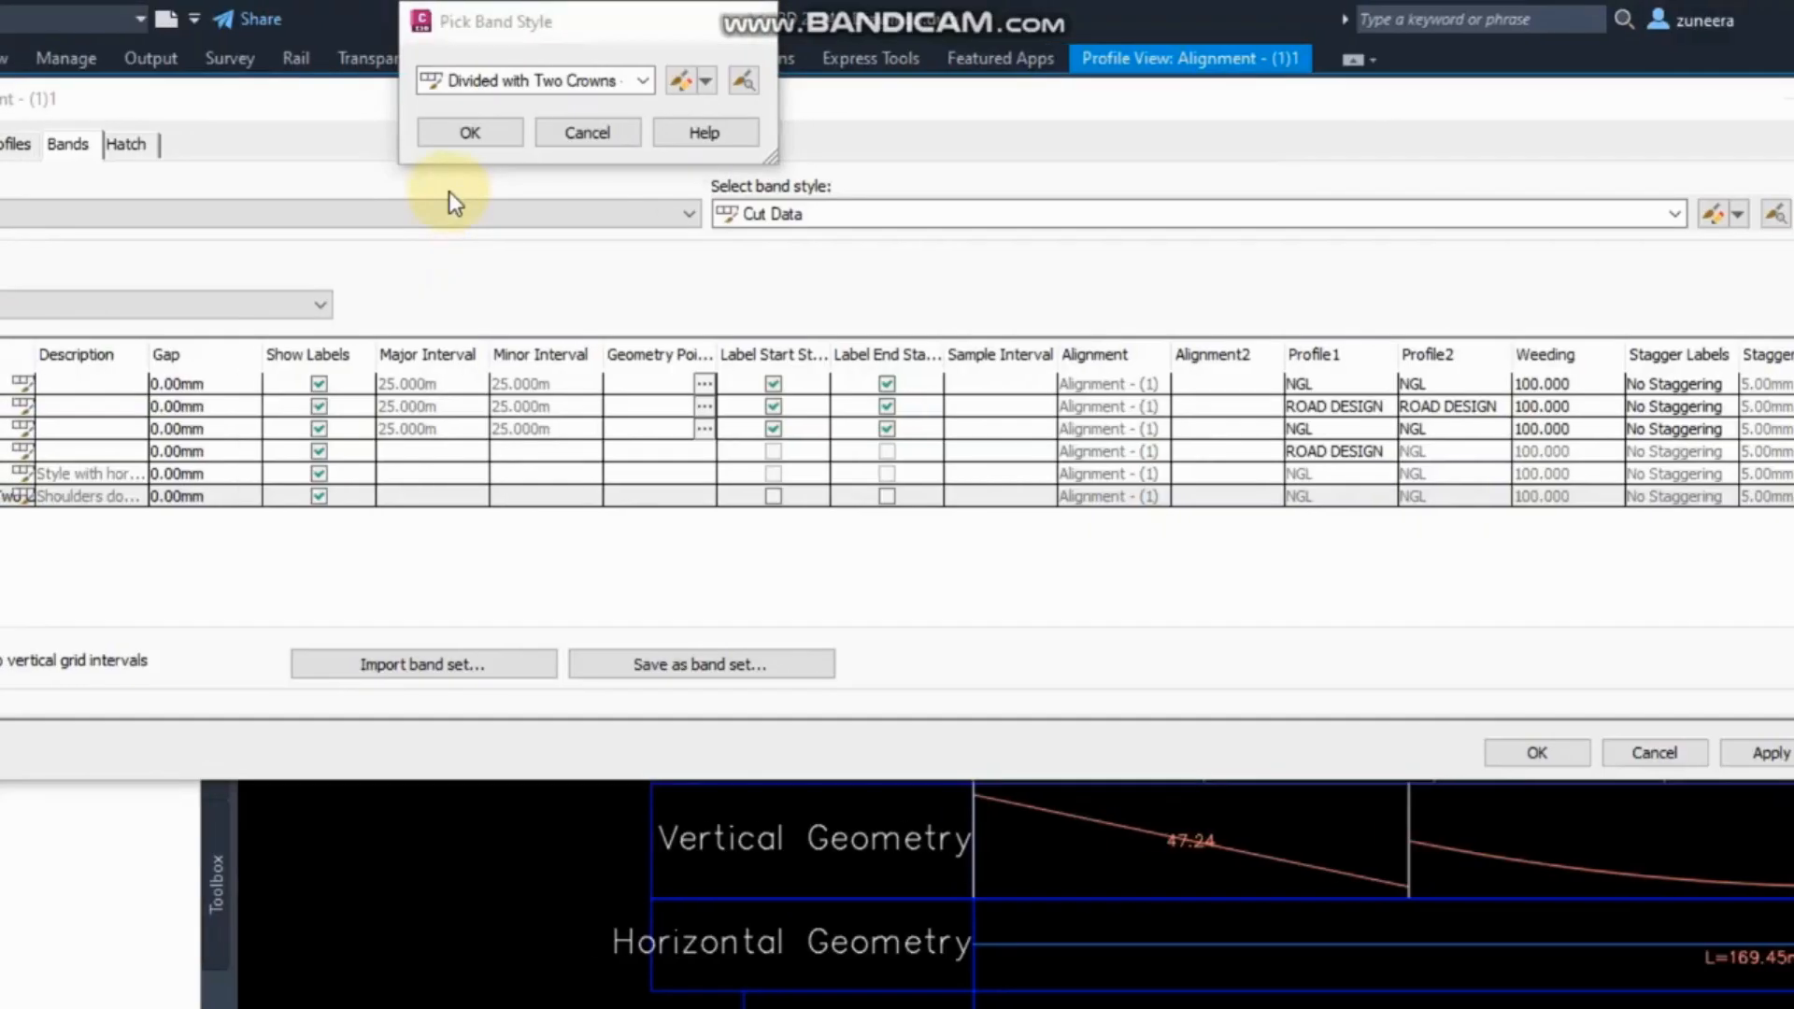
pyautogui.click(460, 142)
pyautogui.click(1320, 382)
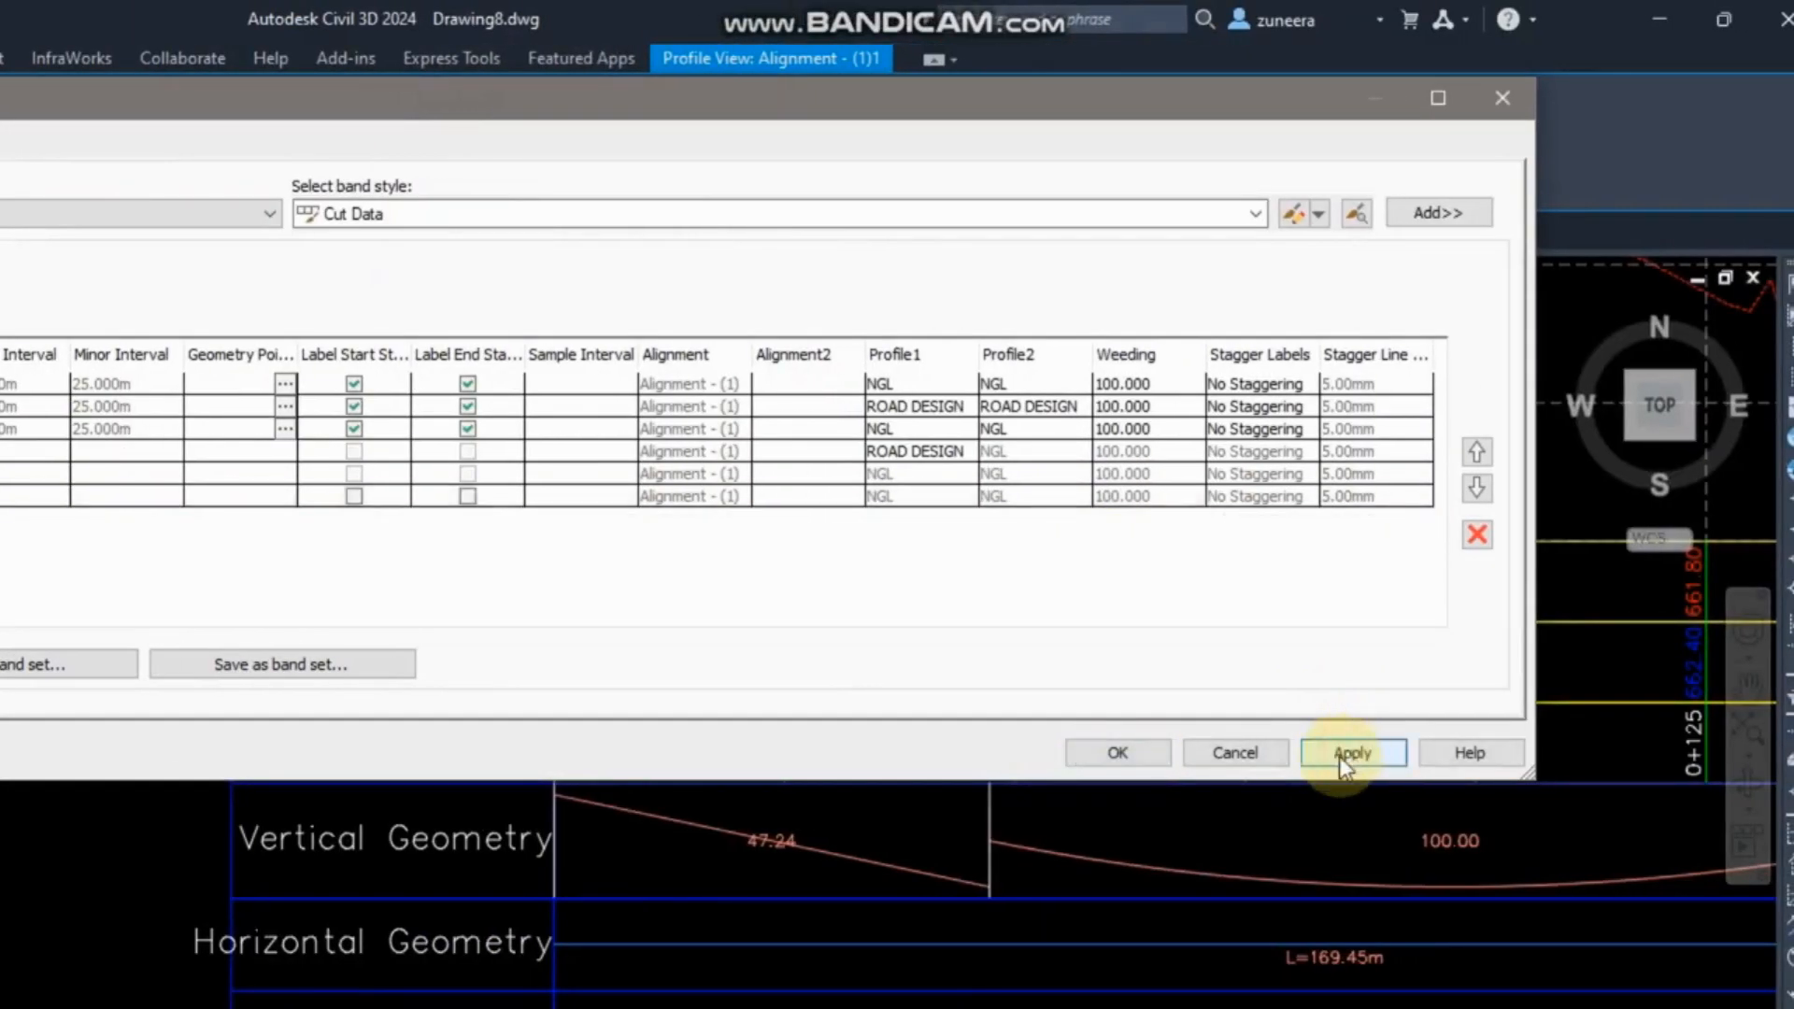
pyautogui.click(1117, 752)
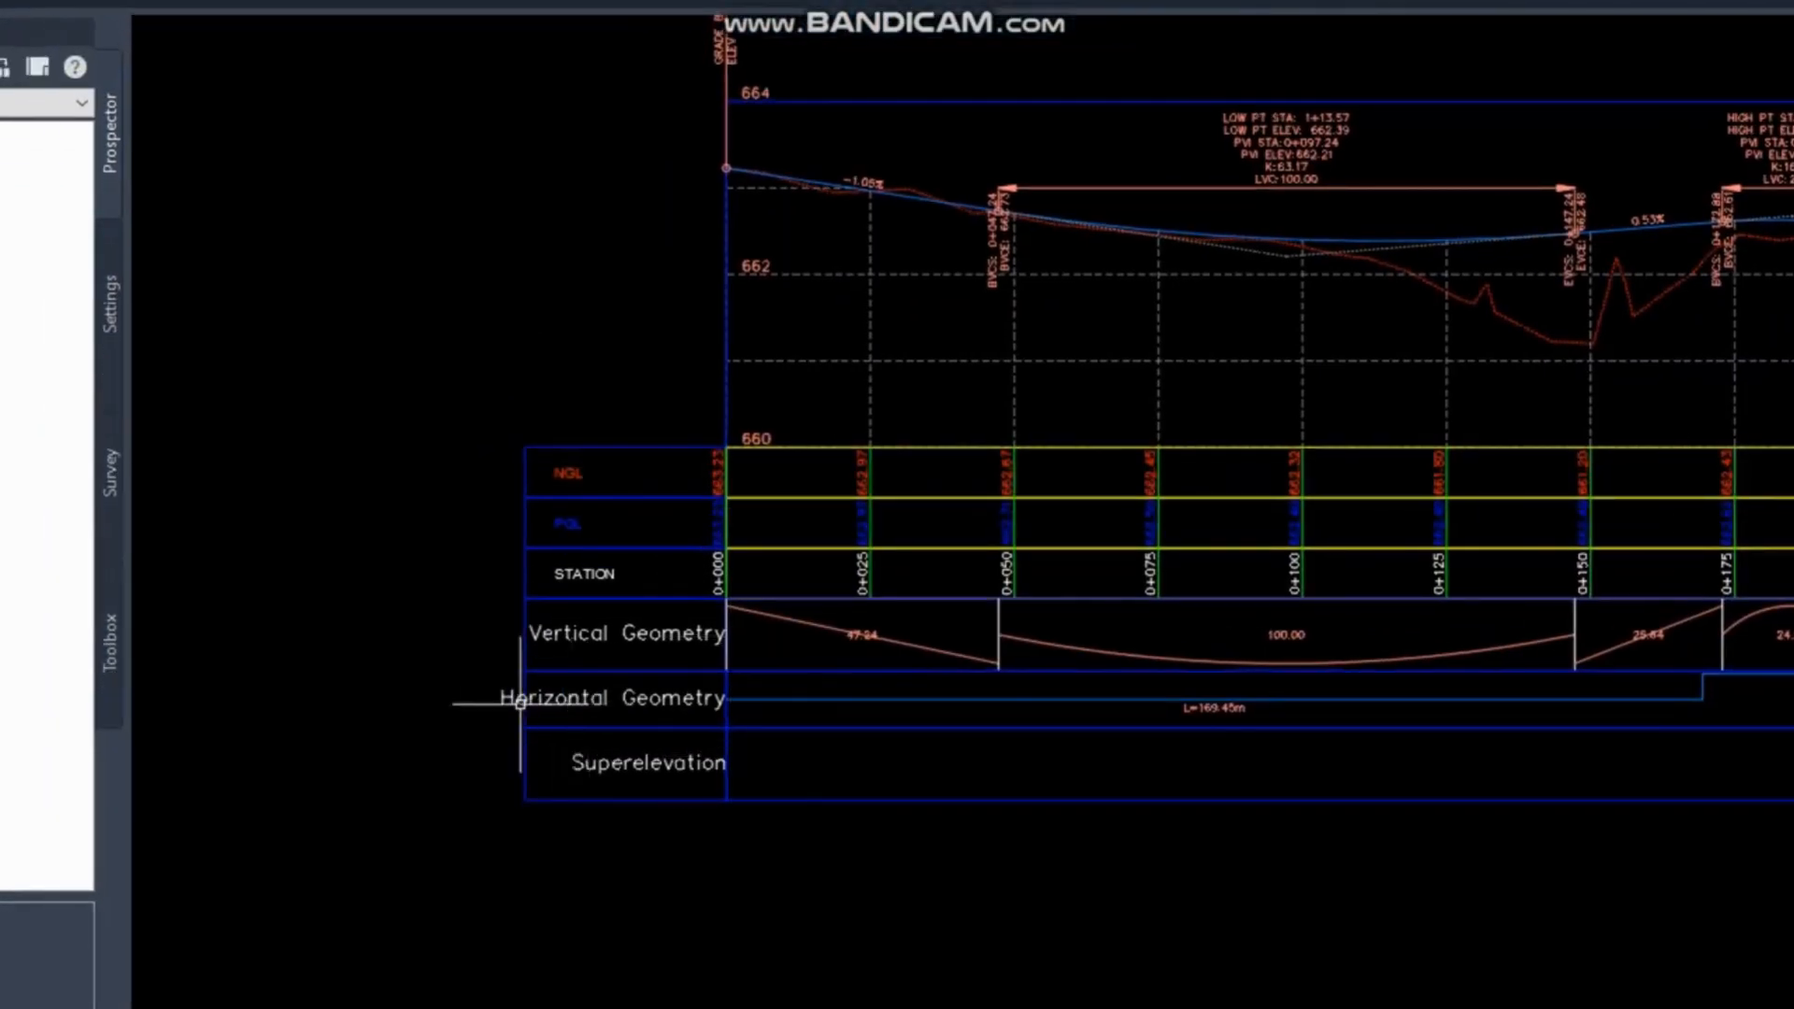
# Examine the title boxes of all six bands at the start of the profile view for alignment and text fit.
pyautogui.moveTo(1225, 727); pyautogui.dragTo(1099, 722, button='middle')
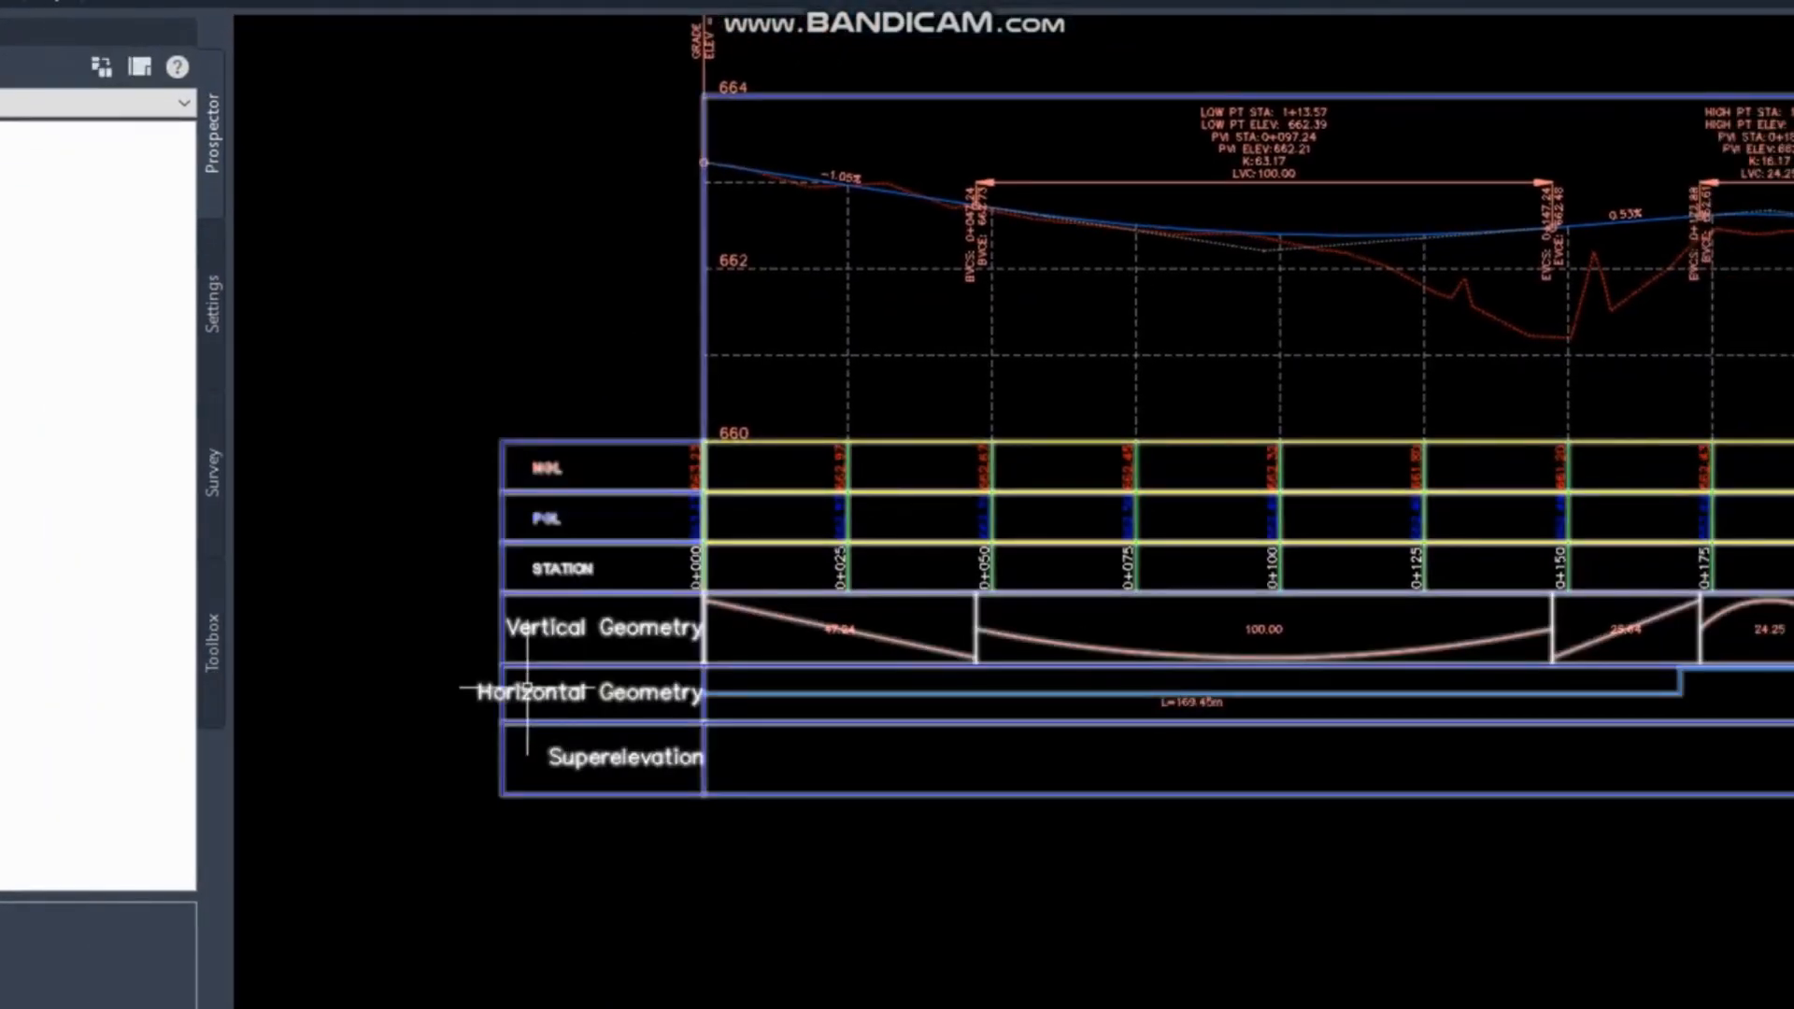
pyautogui.scroll(-2, 546, 708)
pyautogui.scroll(2, 705, 711)
pyautogui.moveTo(544, 686)
pyautogui.mouseDown(button='middle')
pyautogui.moveTo(623, 688)
pyautogui.moveTo(1063, 798)
pyautogui.moveTo(1172, 757)
pyautogui.mouseUp(button='middle')
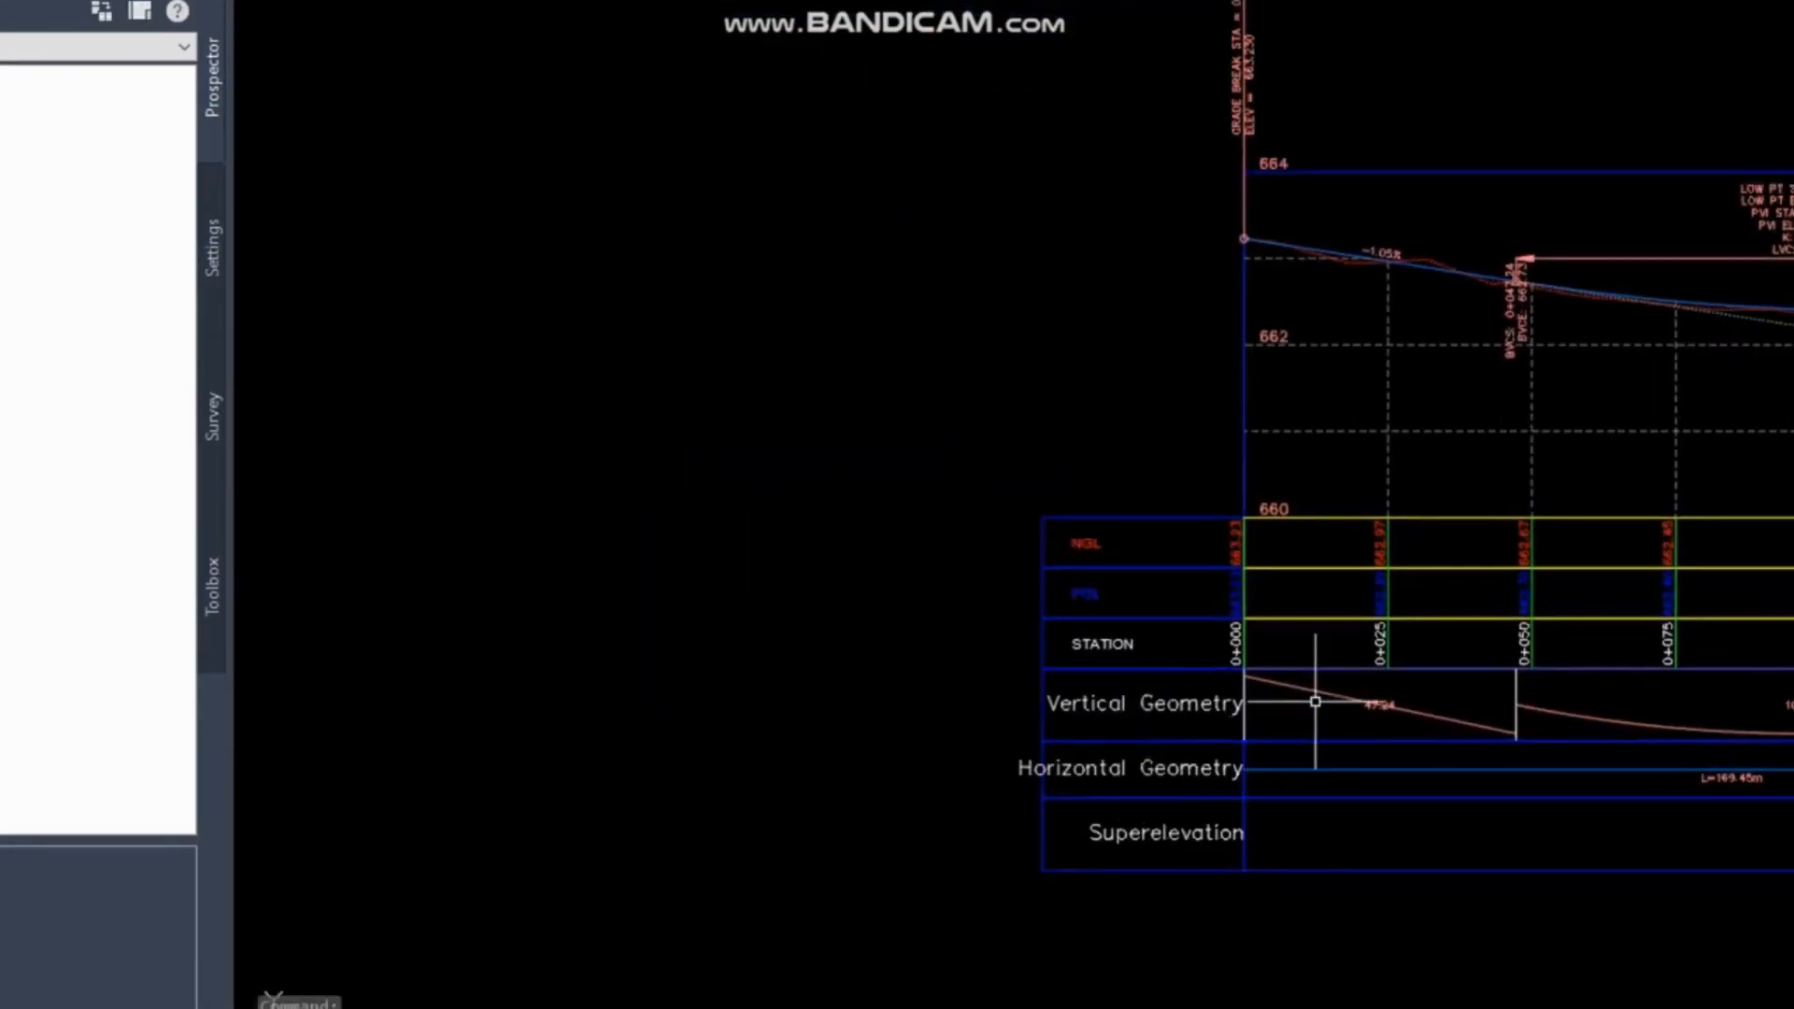
pyautogui.scroll(2, 1314, 701)
pyautogui.moveTo(1312, 742); pyautogui.dragTo(1438, 773, button='middle')
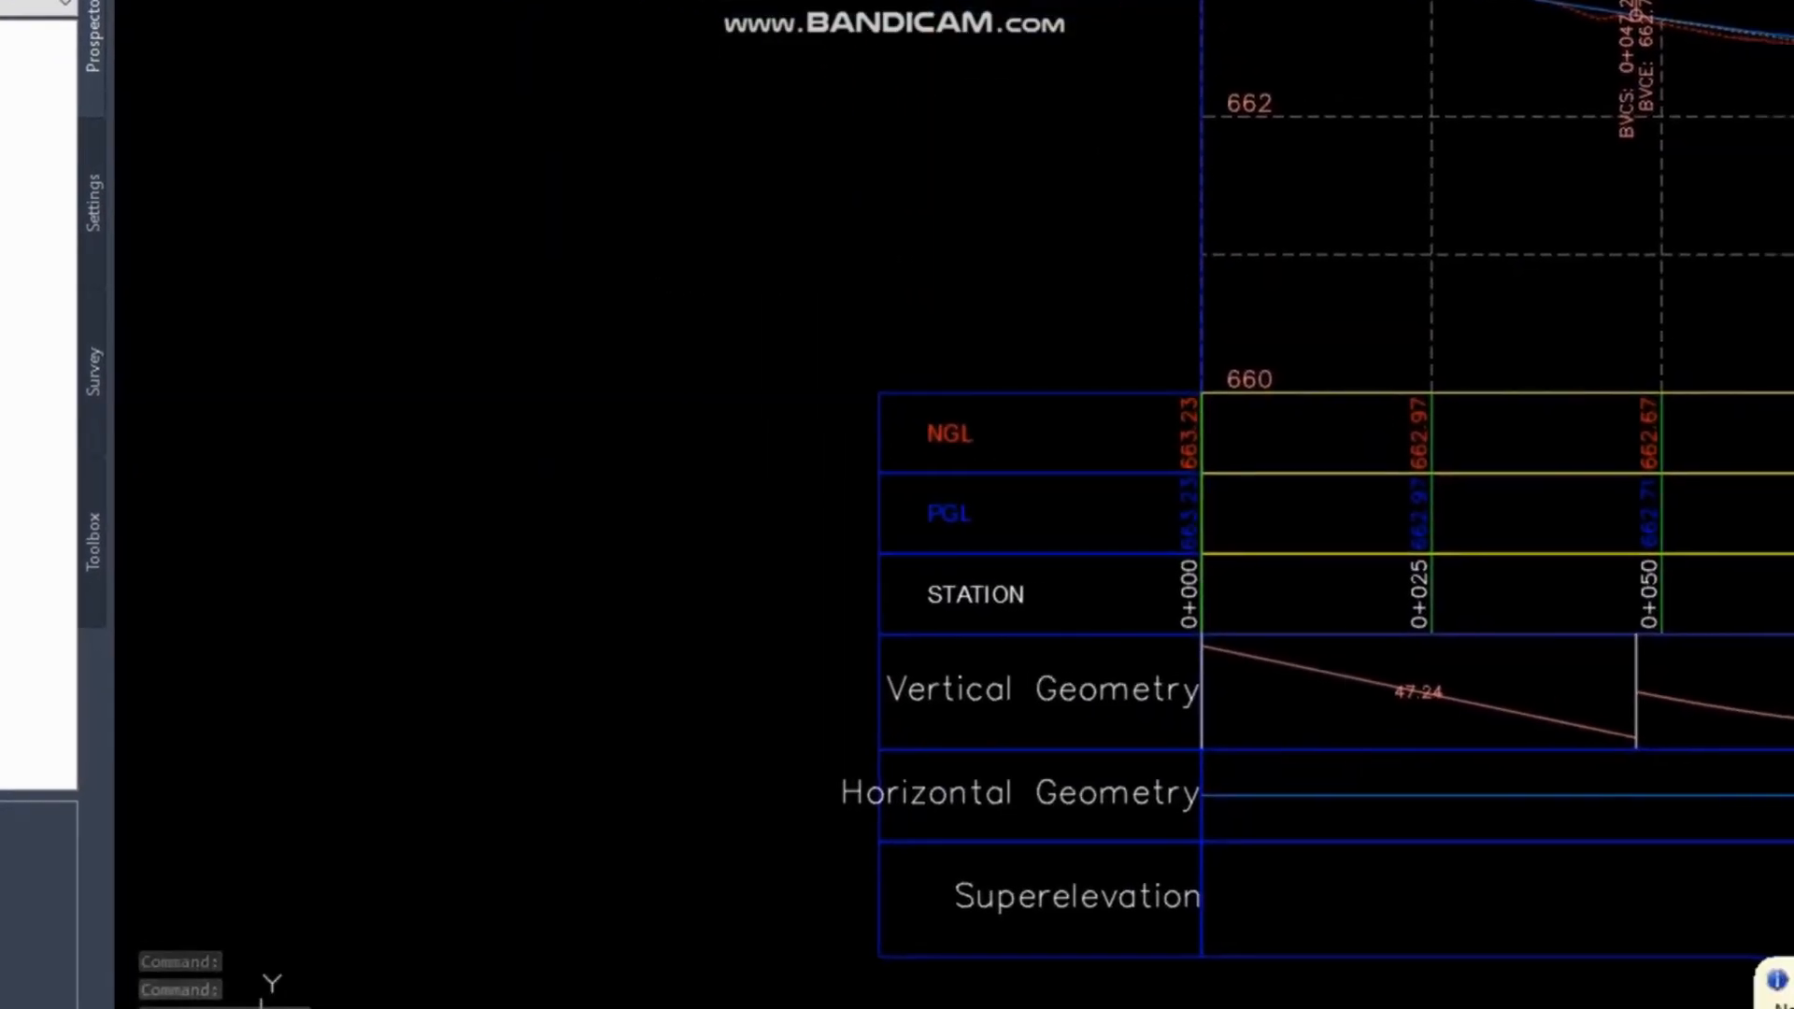
pyautogui.scroll(-2, 1468, 733)
pyautogui.moveTo(947, 711); pyautogui.dragTo(1086, 753, button='middle')
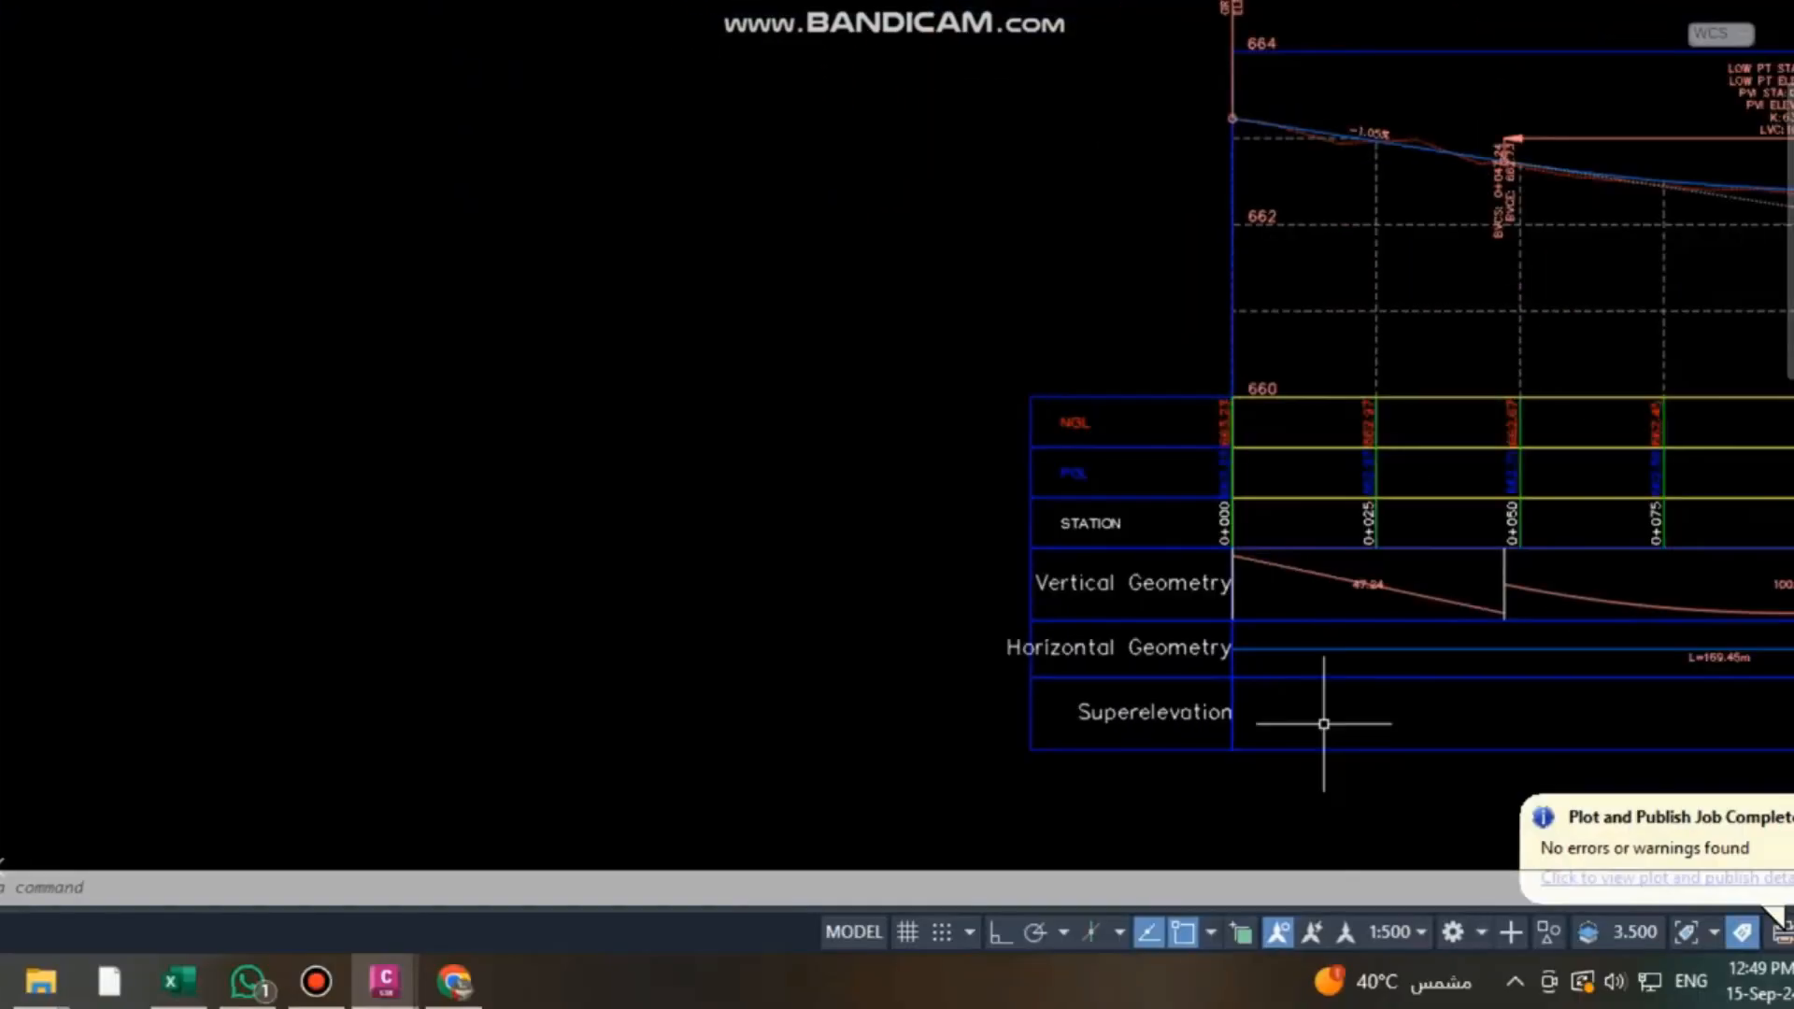
# Move the station band below the Superelevation band in the profile view's band list, then apply and accept the profile view properties.
pyautogui.click(1331, 394)
pyautogui.rightClick(1330, 396)
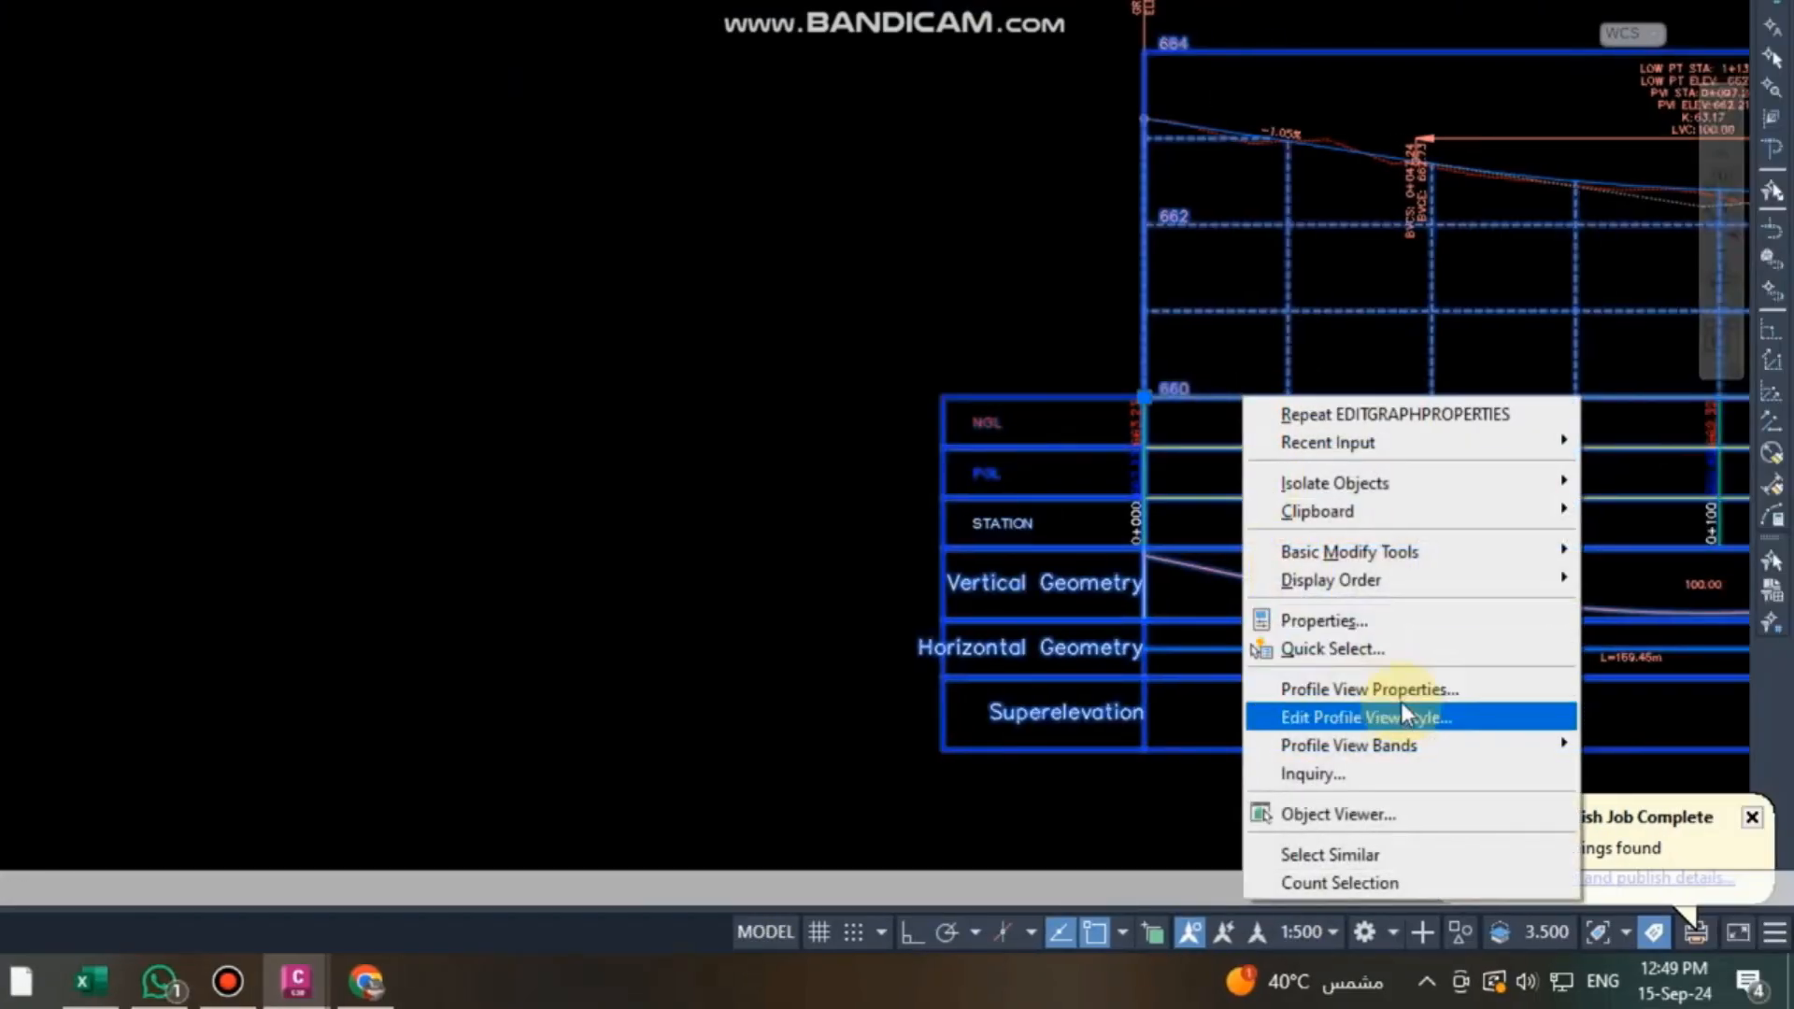
pyautogui.click(1398, 687)
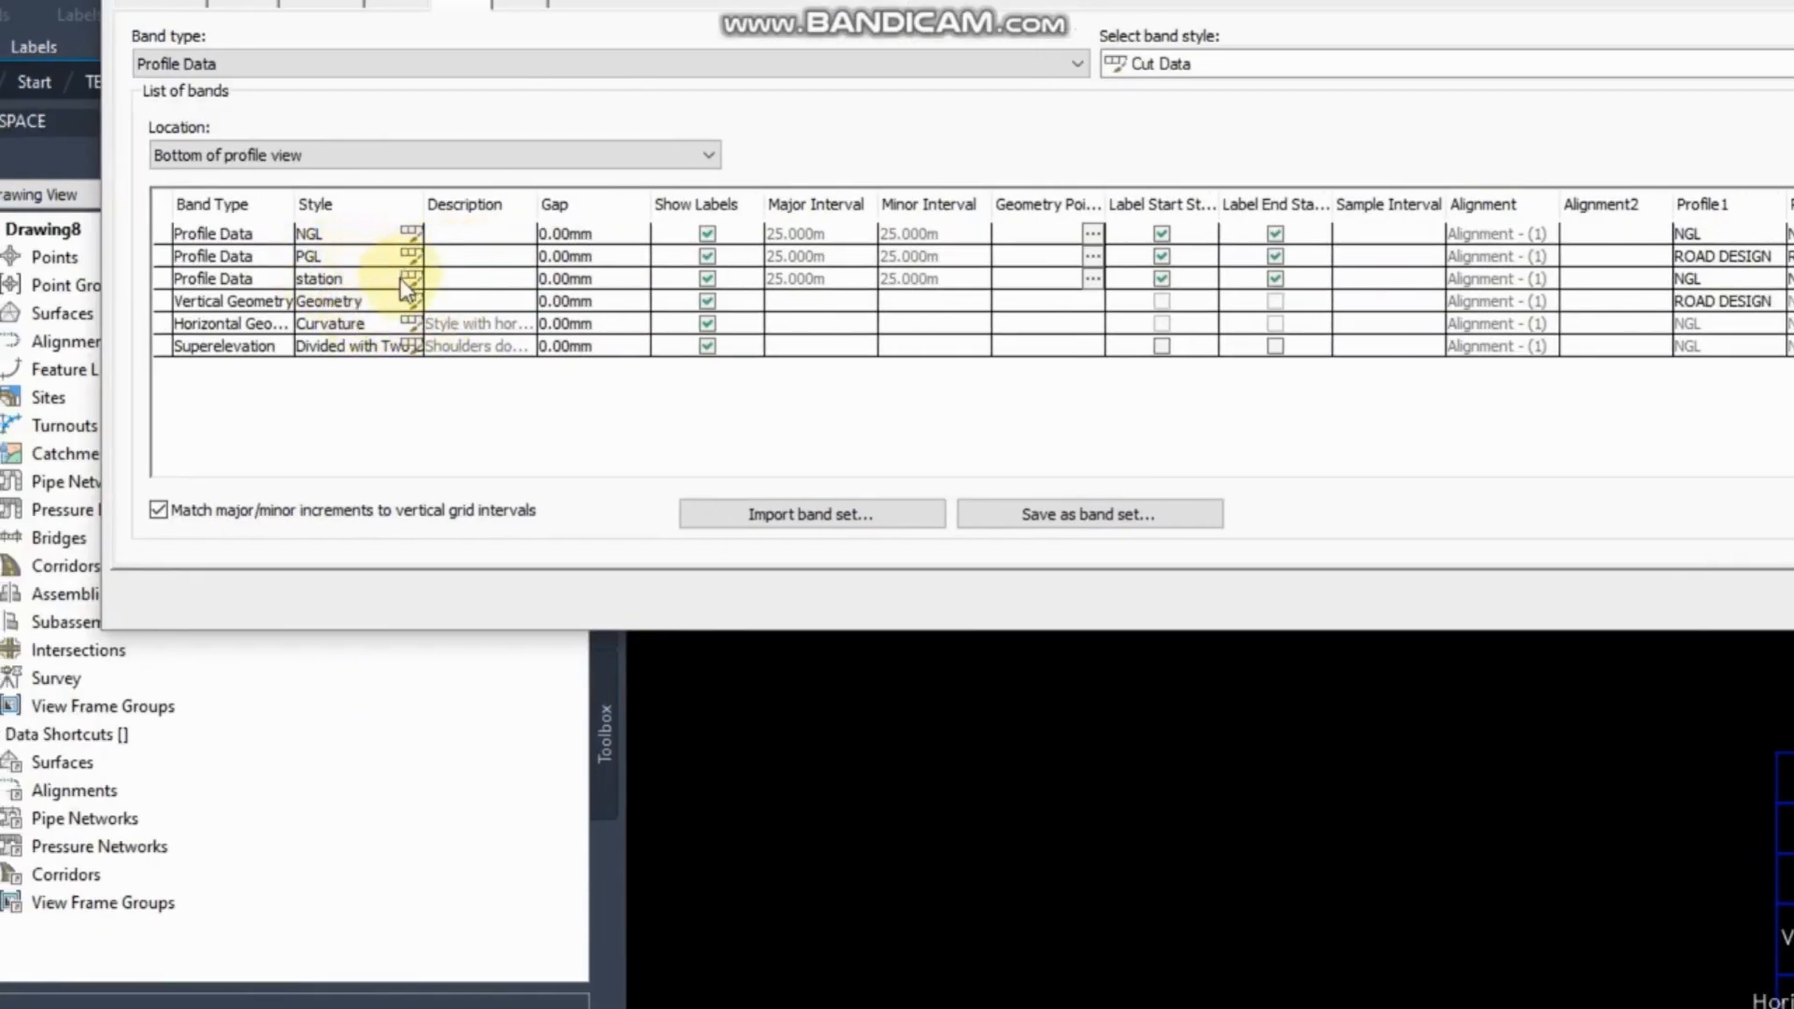
pyautogui.click(400, 278)
pyautogui.click(1449, 384)
pyautogui.click(1449, 384)
pyautogui.click(1452, 385)
pyautogui.click(1346, 643)
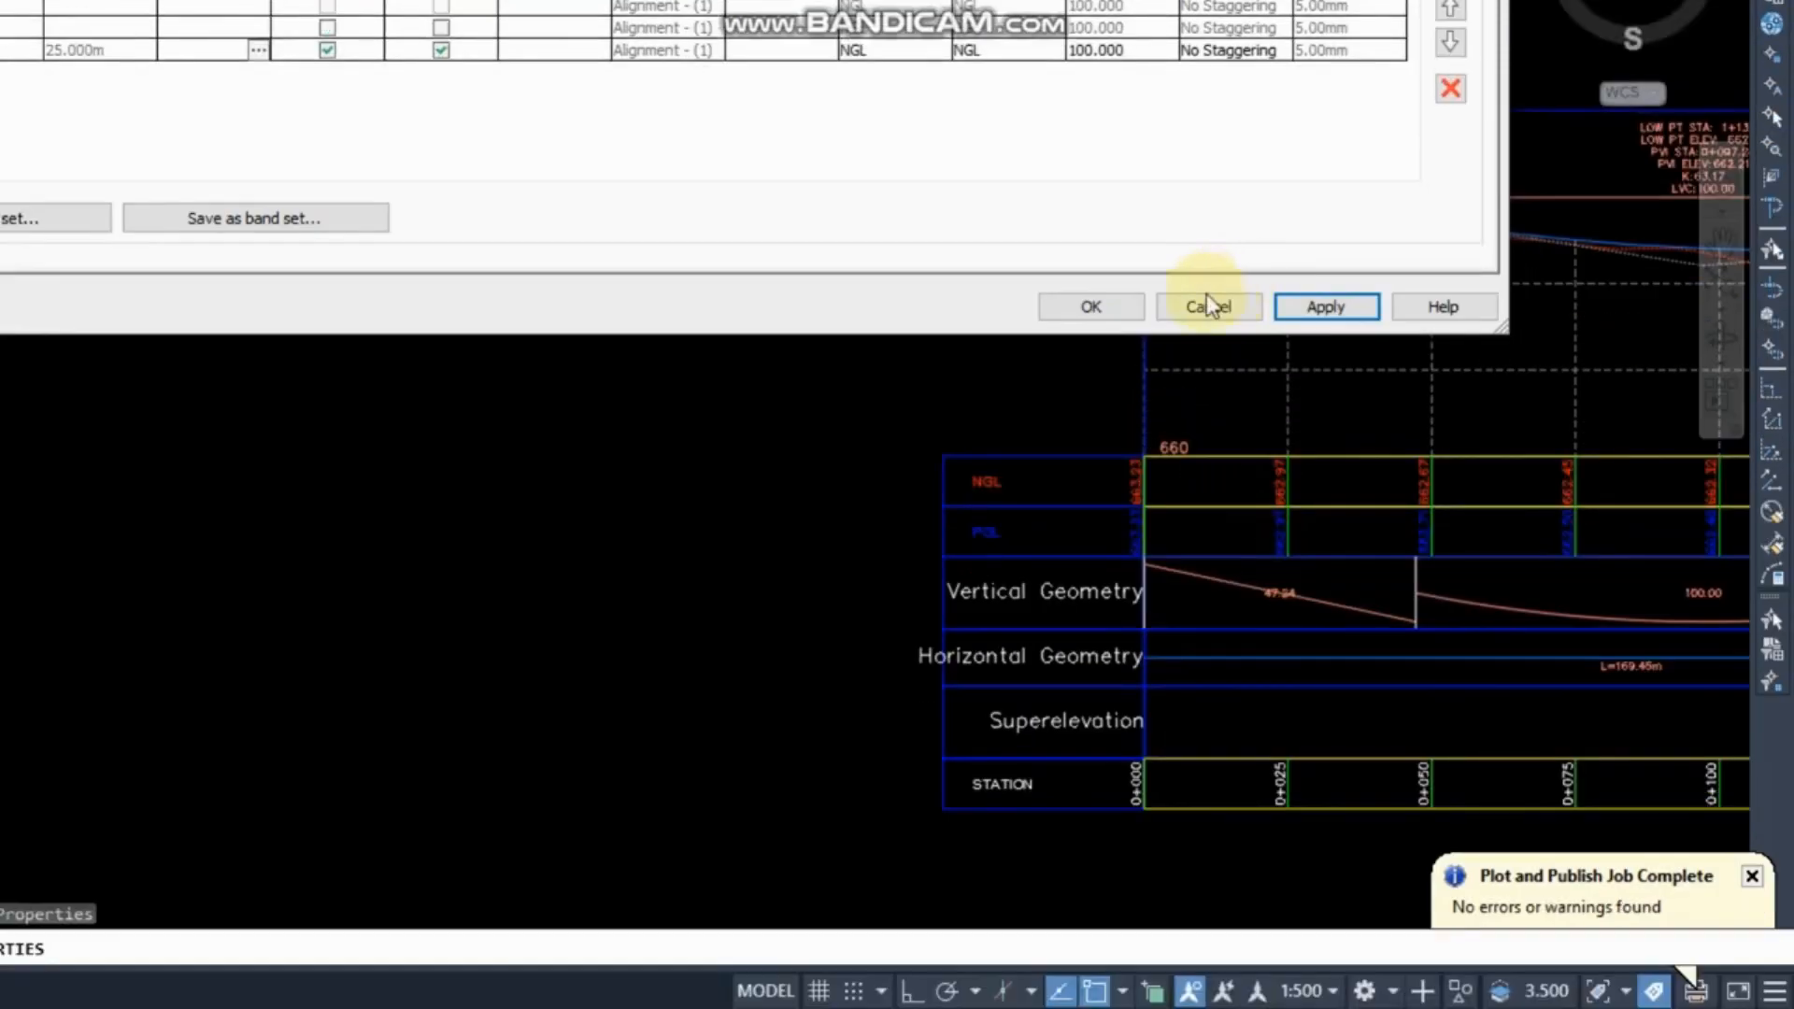
pyautogui.click(1118, 386)
# Start the superelevation calculation wizard for the road alignment.
pyautogui.scroll(-5, 629, 289)
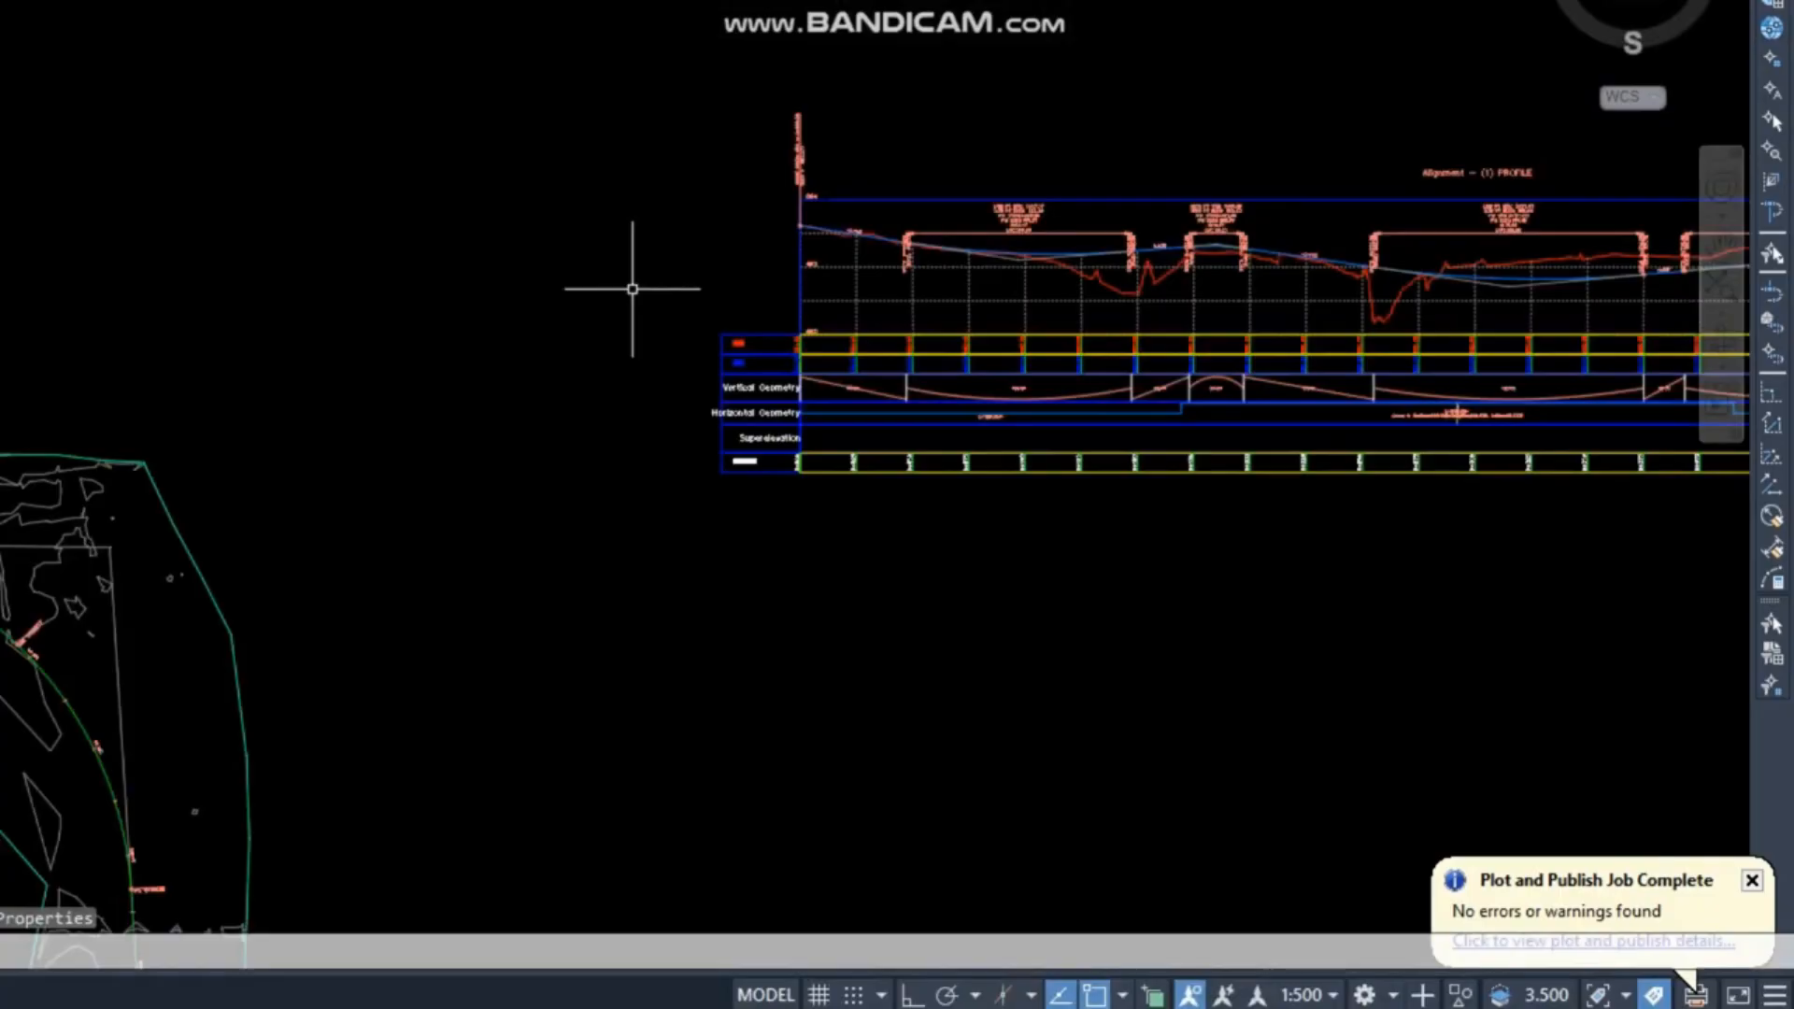
pyautogui.scroll(3, 921, 388)
pyautogui.scroll(3, 660, 468)
pyautogui.scroll(-6, 967, 398)
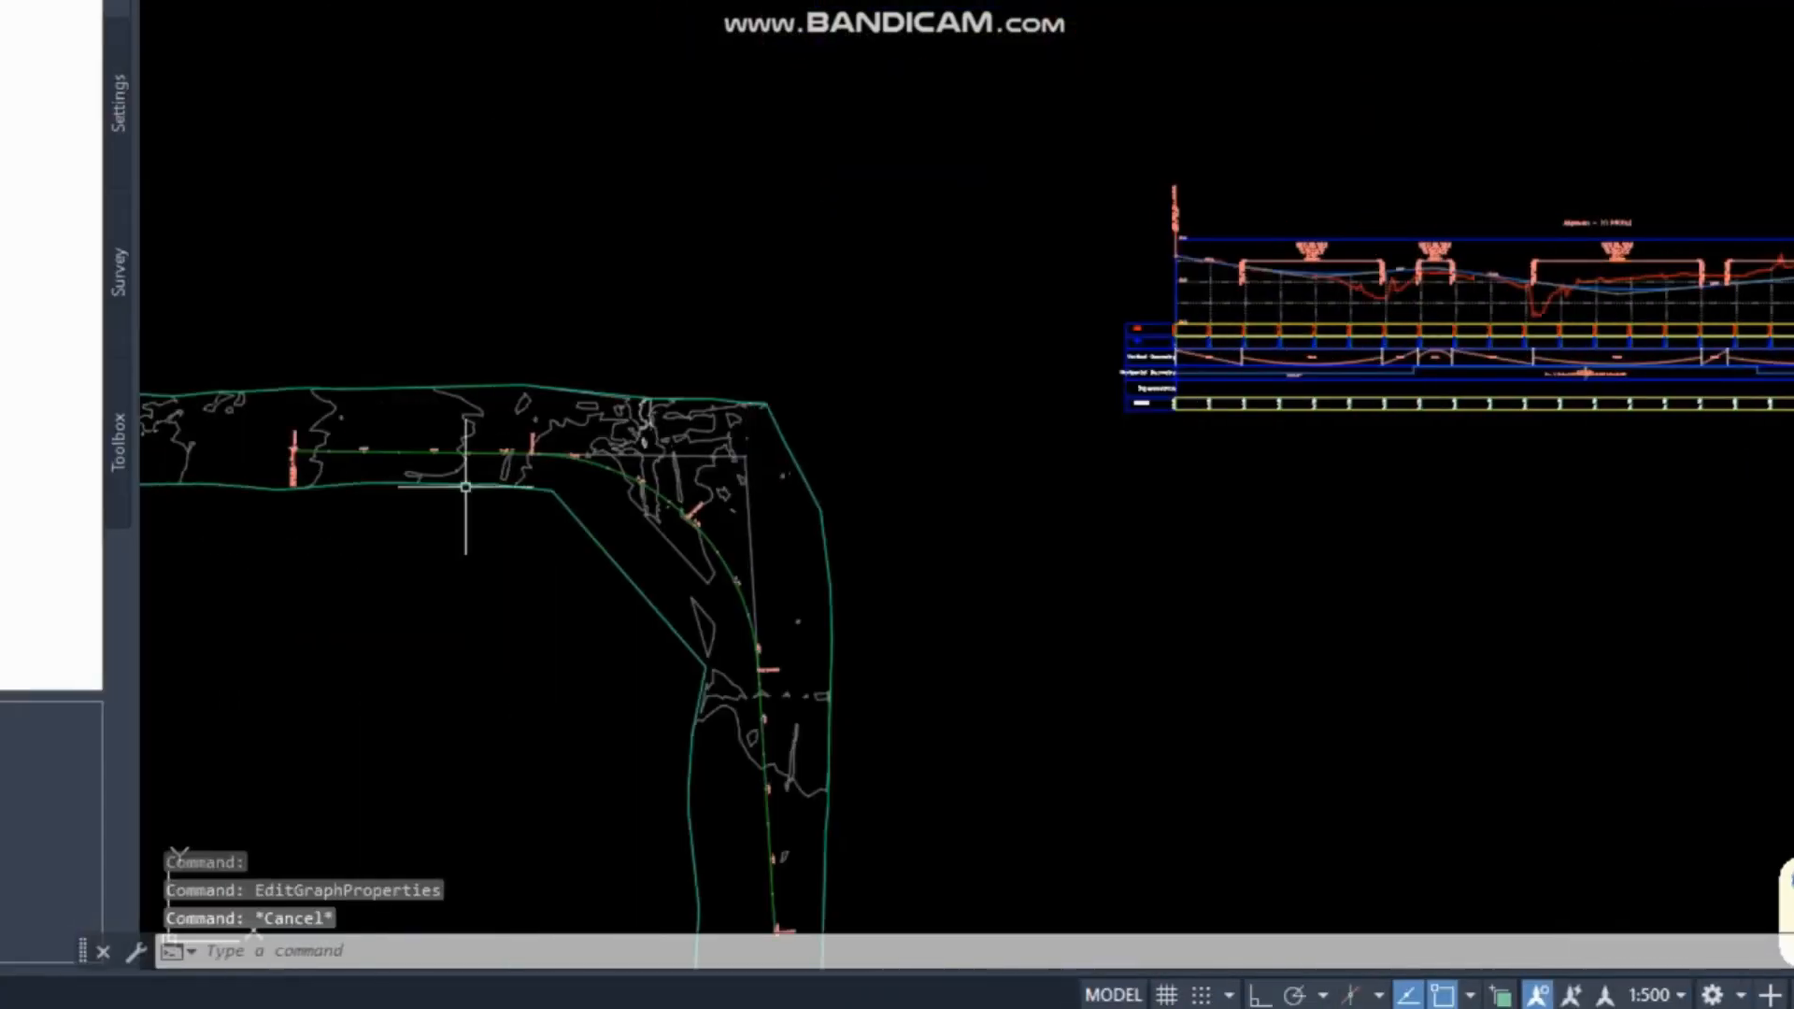
pyautogui.click(32, 453)
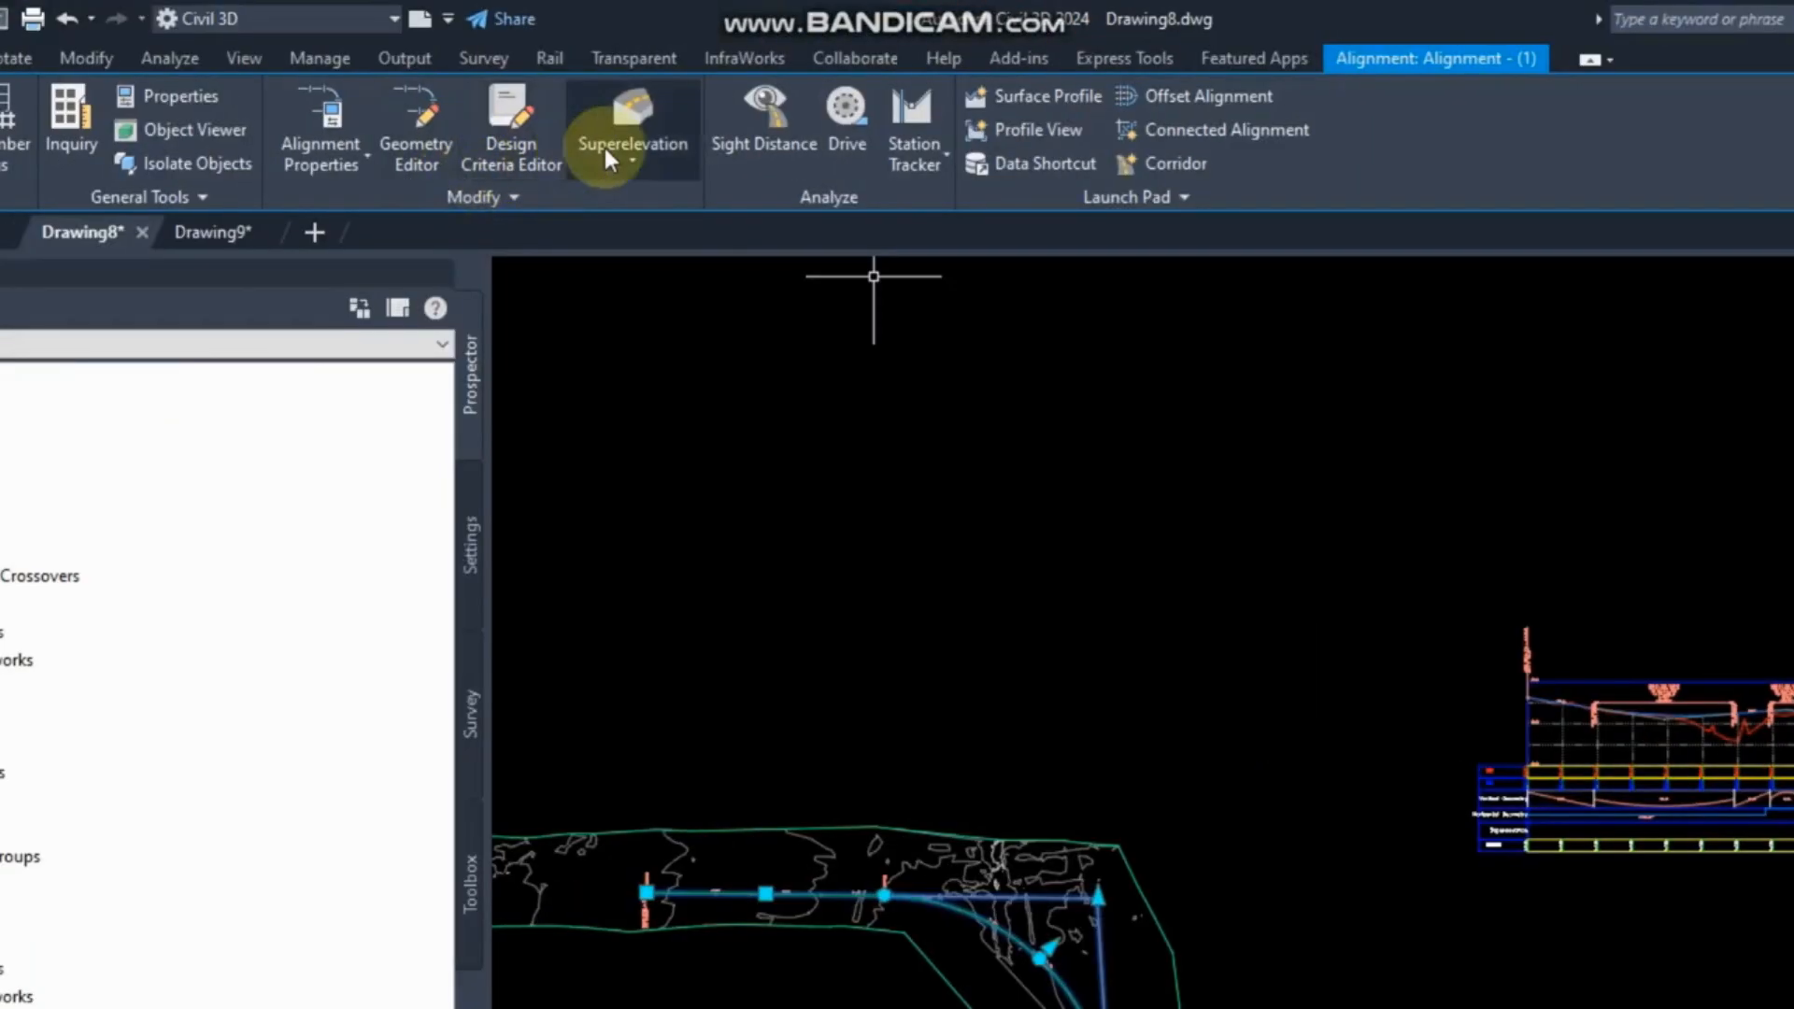
pyautogui.click(609, 152)
pyautogui.click(638, 209)
pyautogui.click(1031, 692)
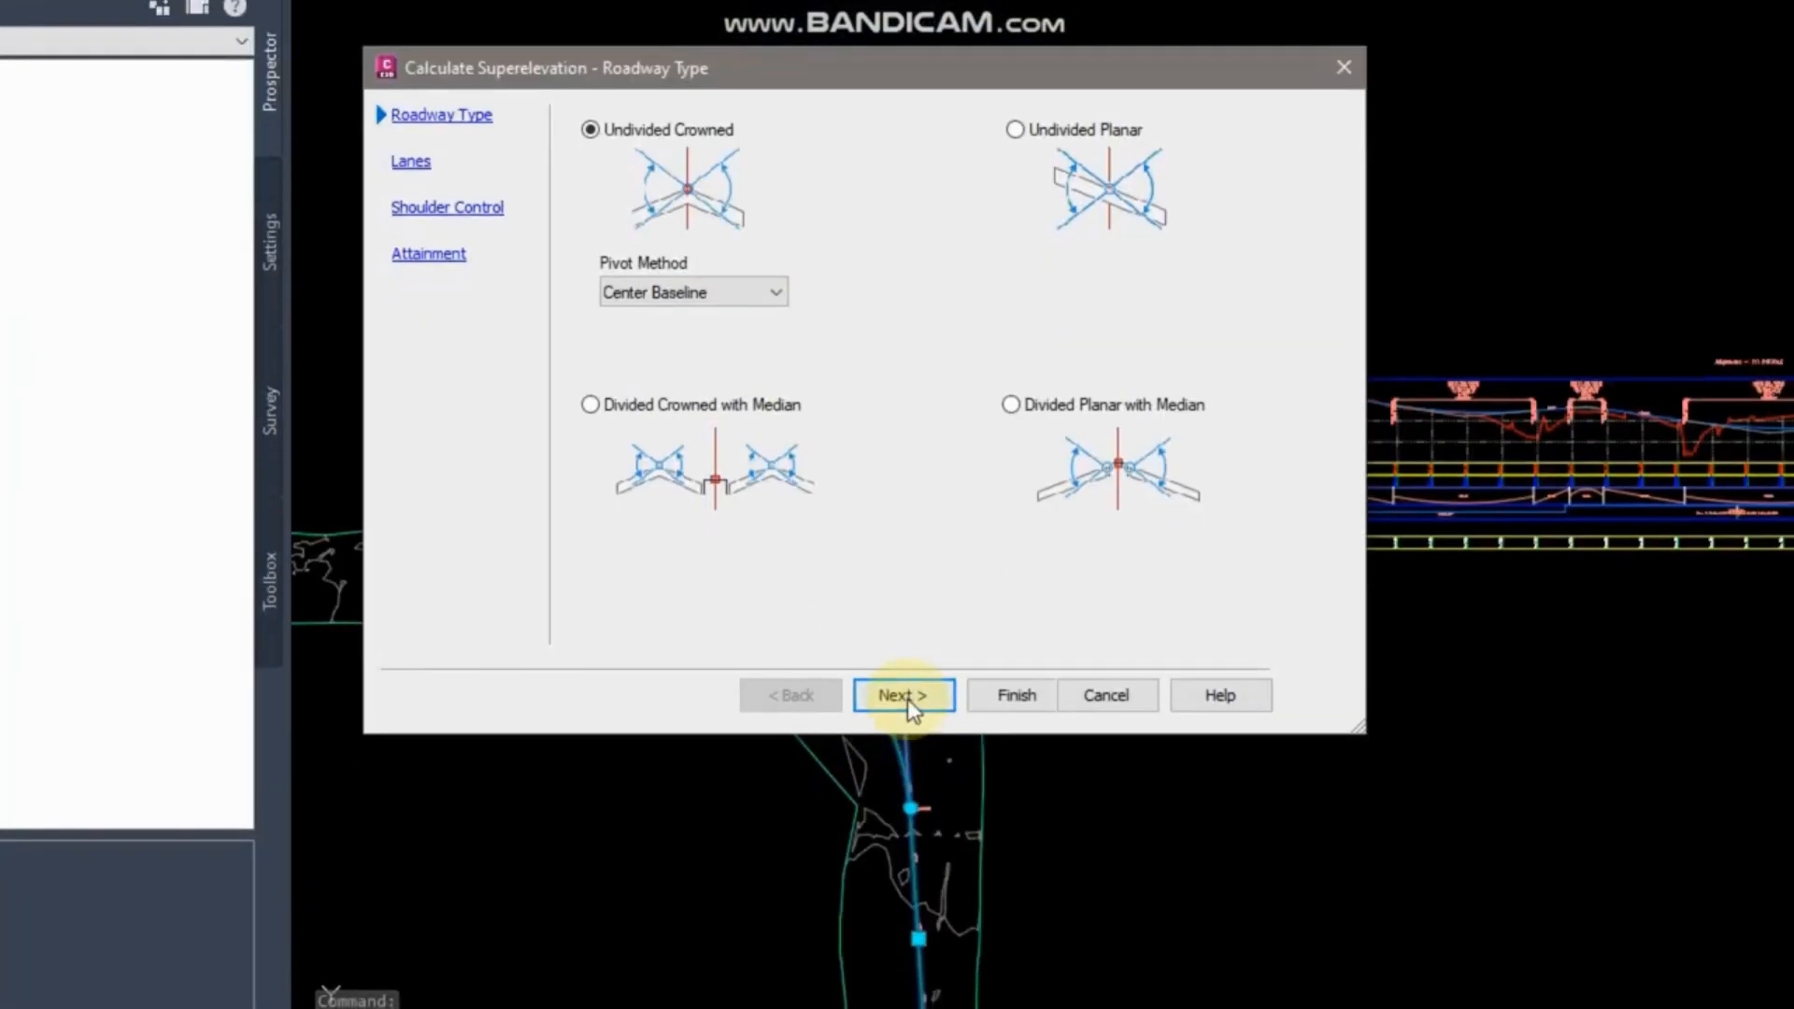
# Calculate the superelevation as Undivided Crowned with a Center Baseline pivot, keeping the remaining wizard defaults, and close the superelevation table.
pyautogui.click(907, 698)
pyautogui.click(906, 699)
pyautogui.click(906, 699)
pyautogui.click(1008, 699)
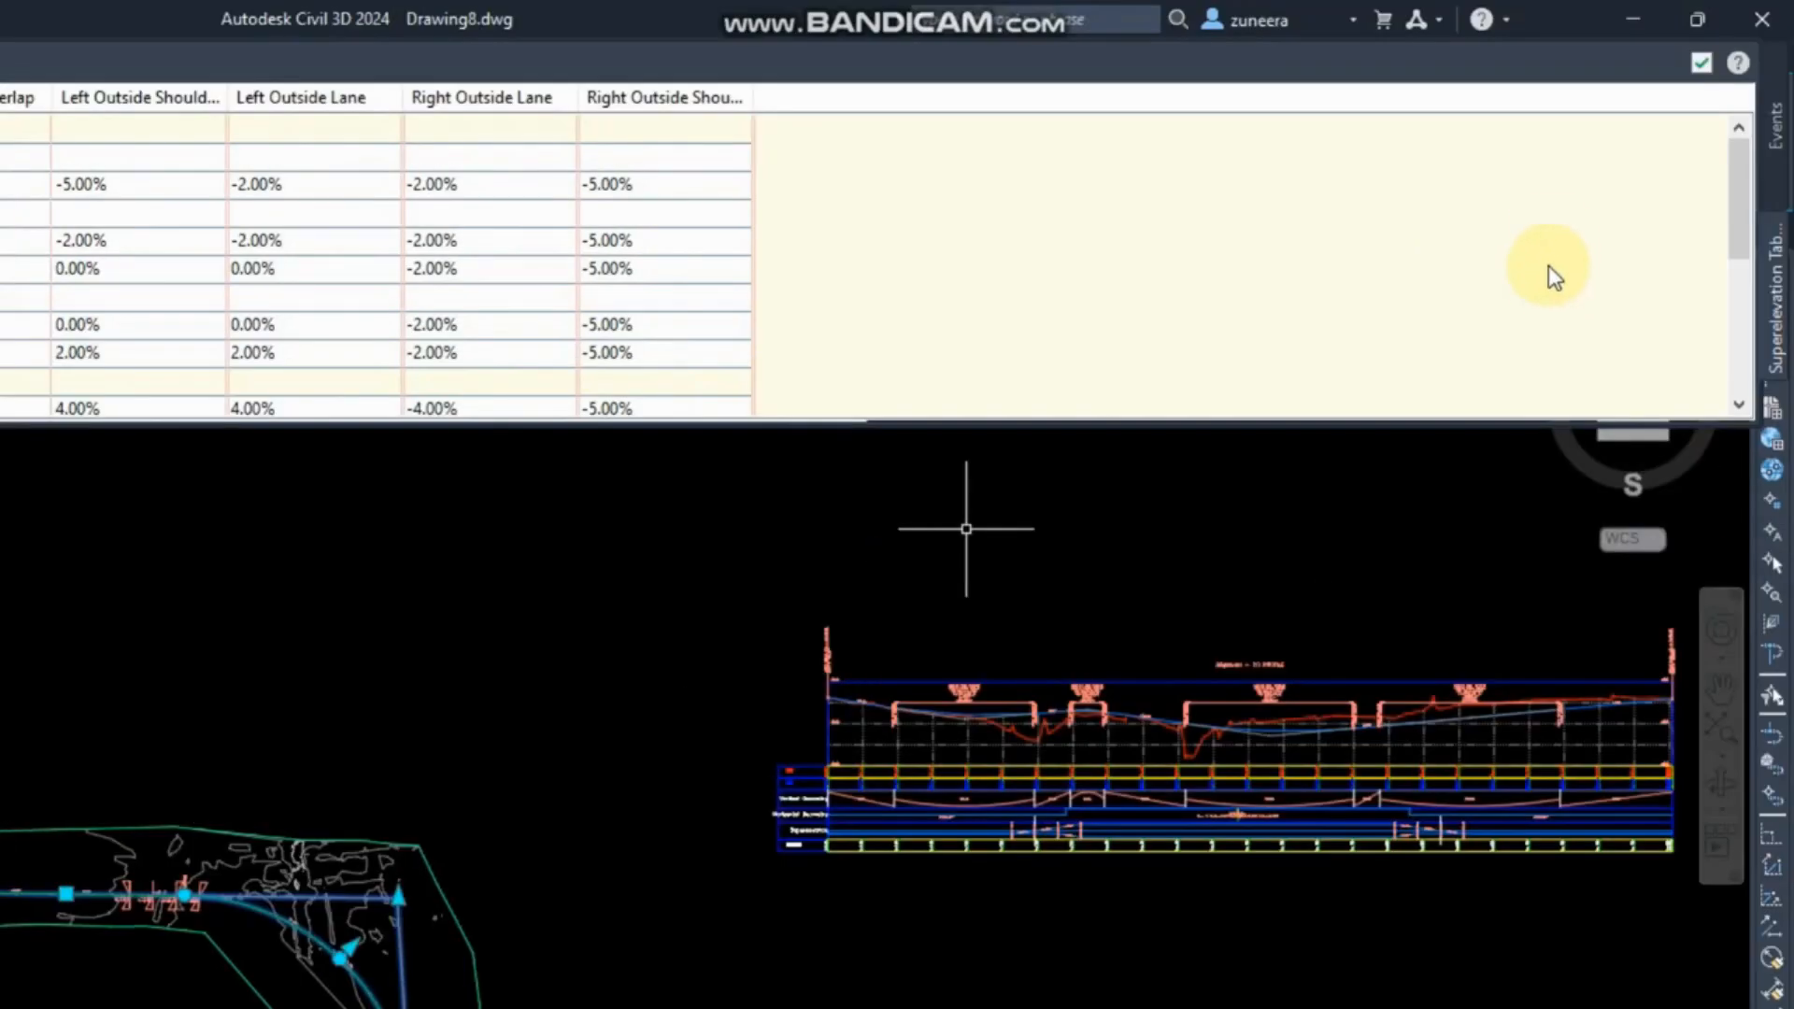
pyautogui.click(1699, 64)
# Examine the Superelevation band along the profile view and the superelevation labels on the alignment, then dismiss the event viewer.
pyautogui.scroll(8, 1003, 755)
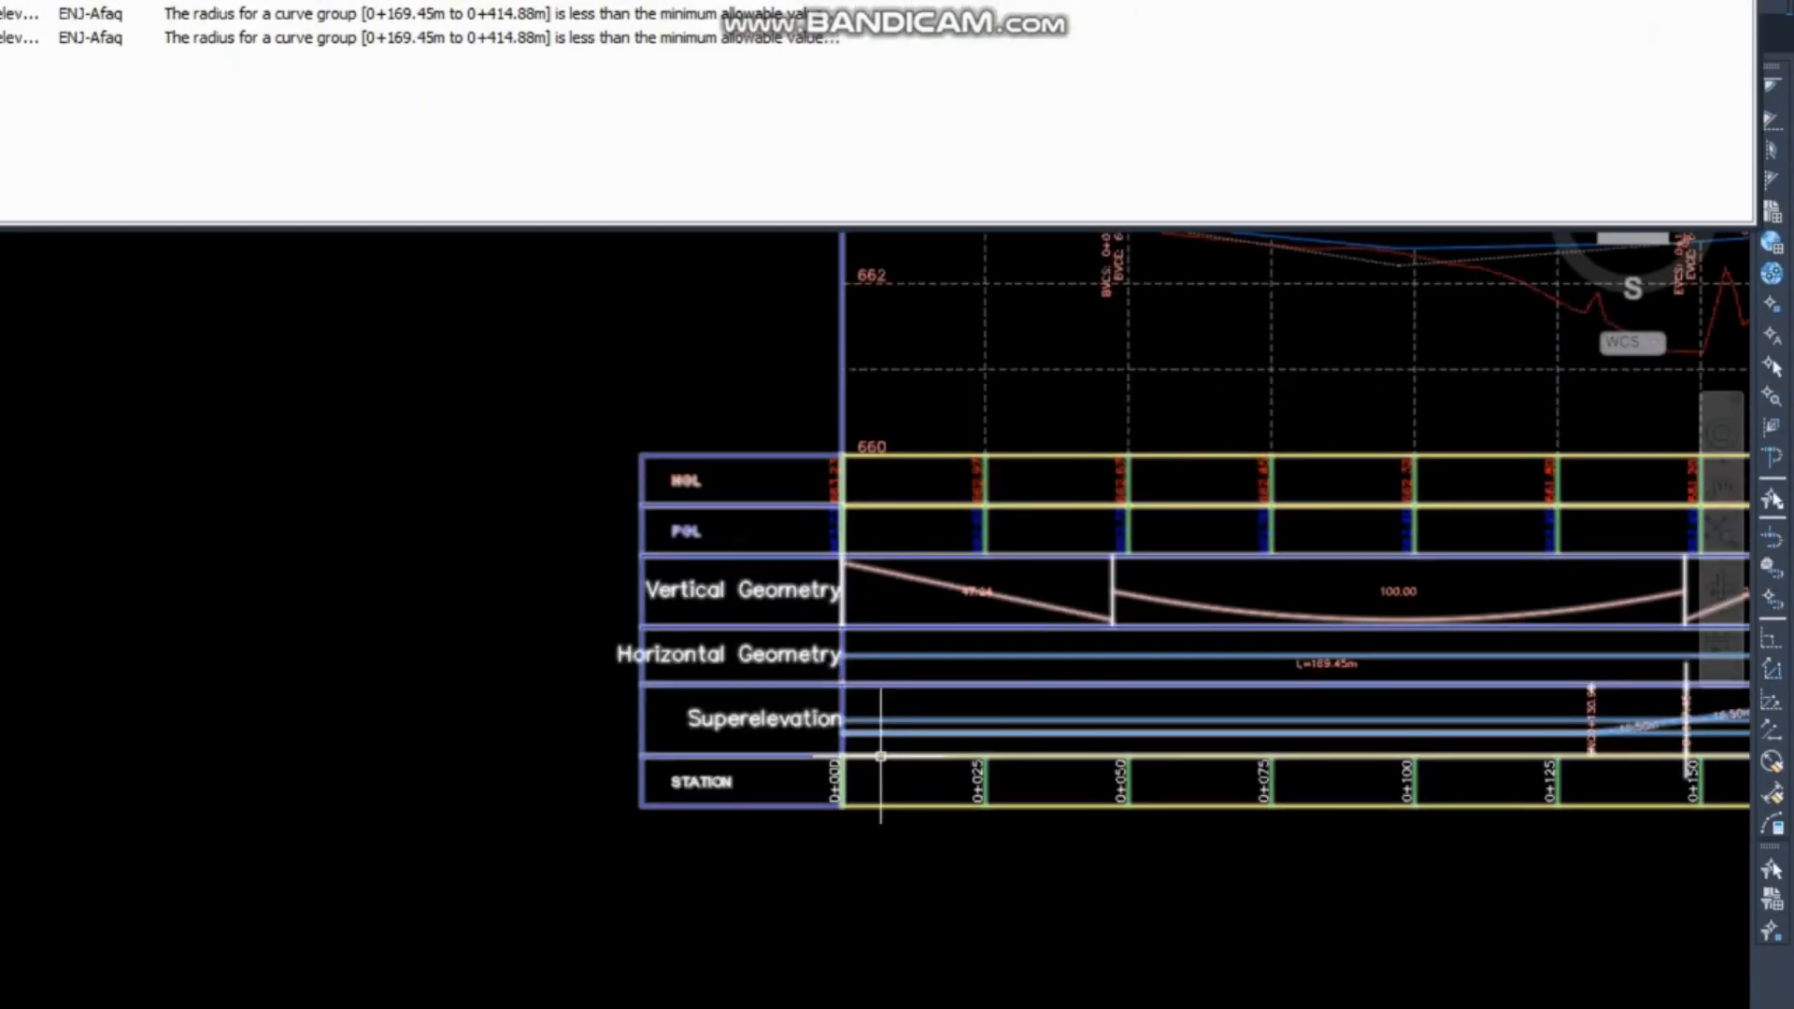
pyautogui.moveTo(766, 657); pyautogui.dragTo(103, 606, button='middle')
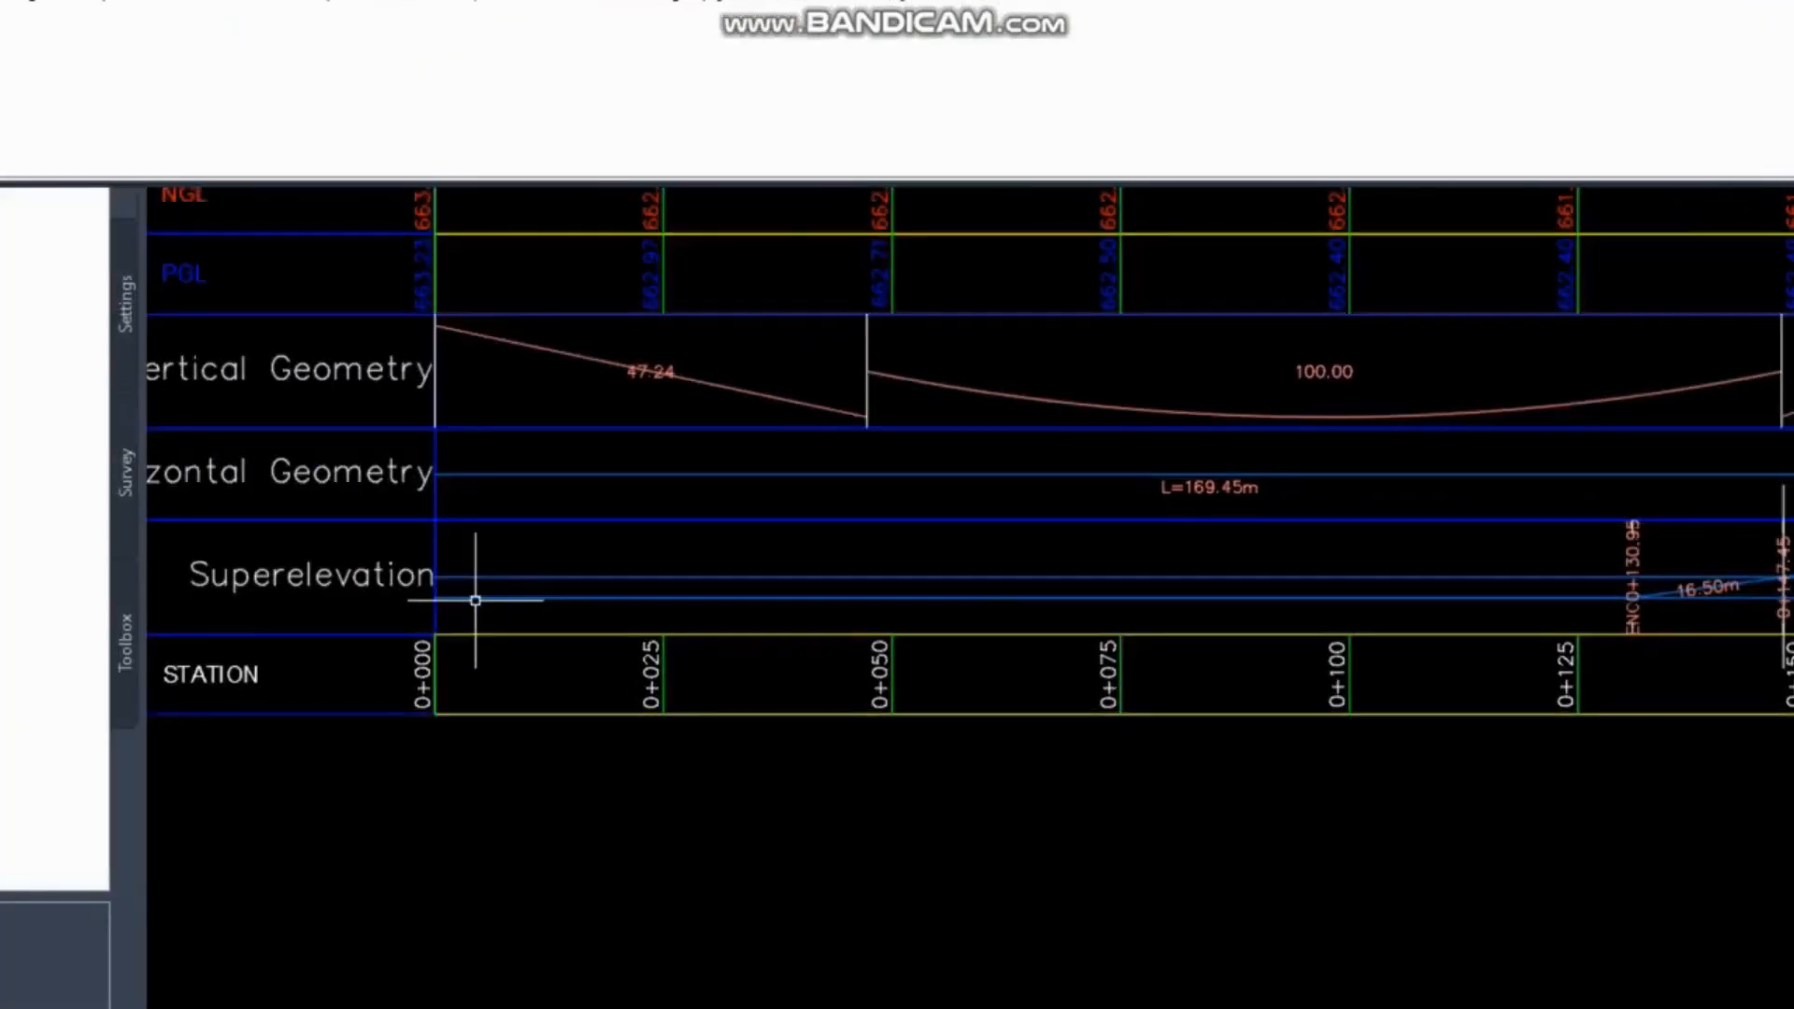
pyautogui.scroll(-6, 1336, 631)
pyautogui.moveTo(777, 732); pyautogui.dragTo(1257, 505, button='middle')
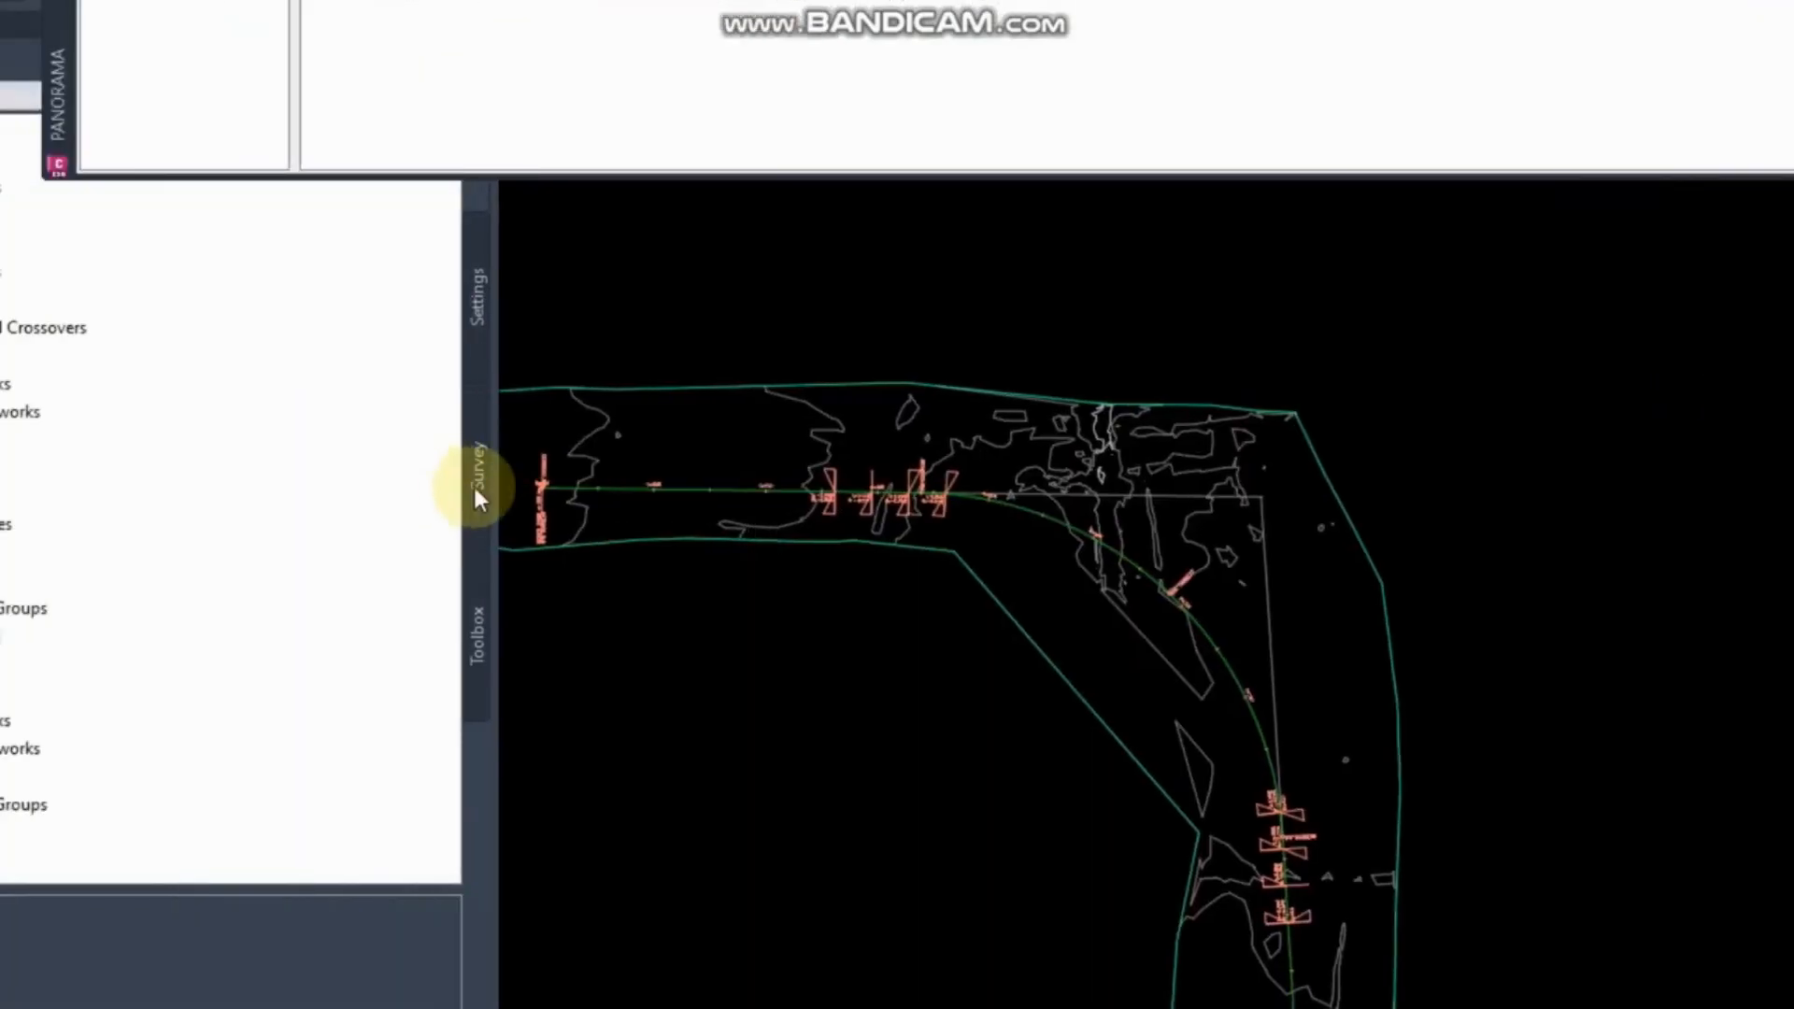
pyautogui.moveTo(1281, 809); pyautogui.dragTo(701, 1004, button='middle')
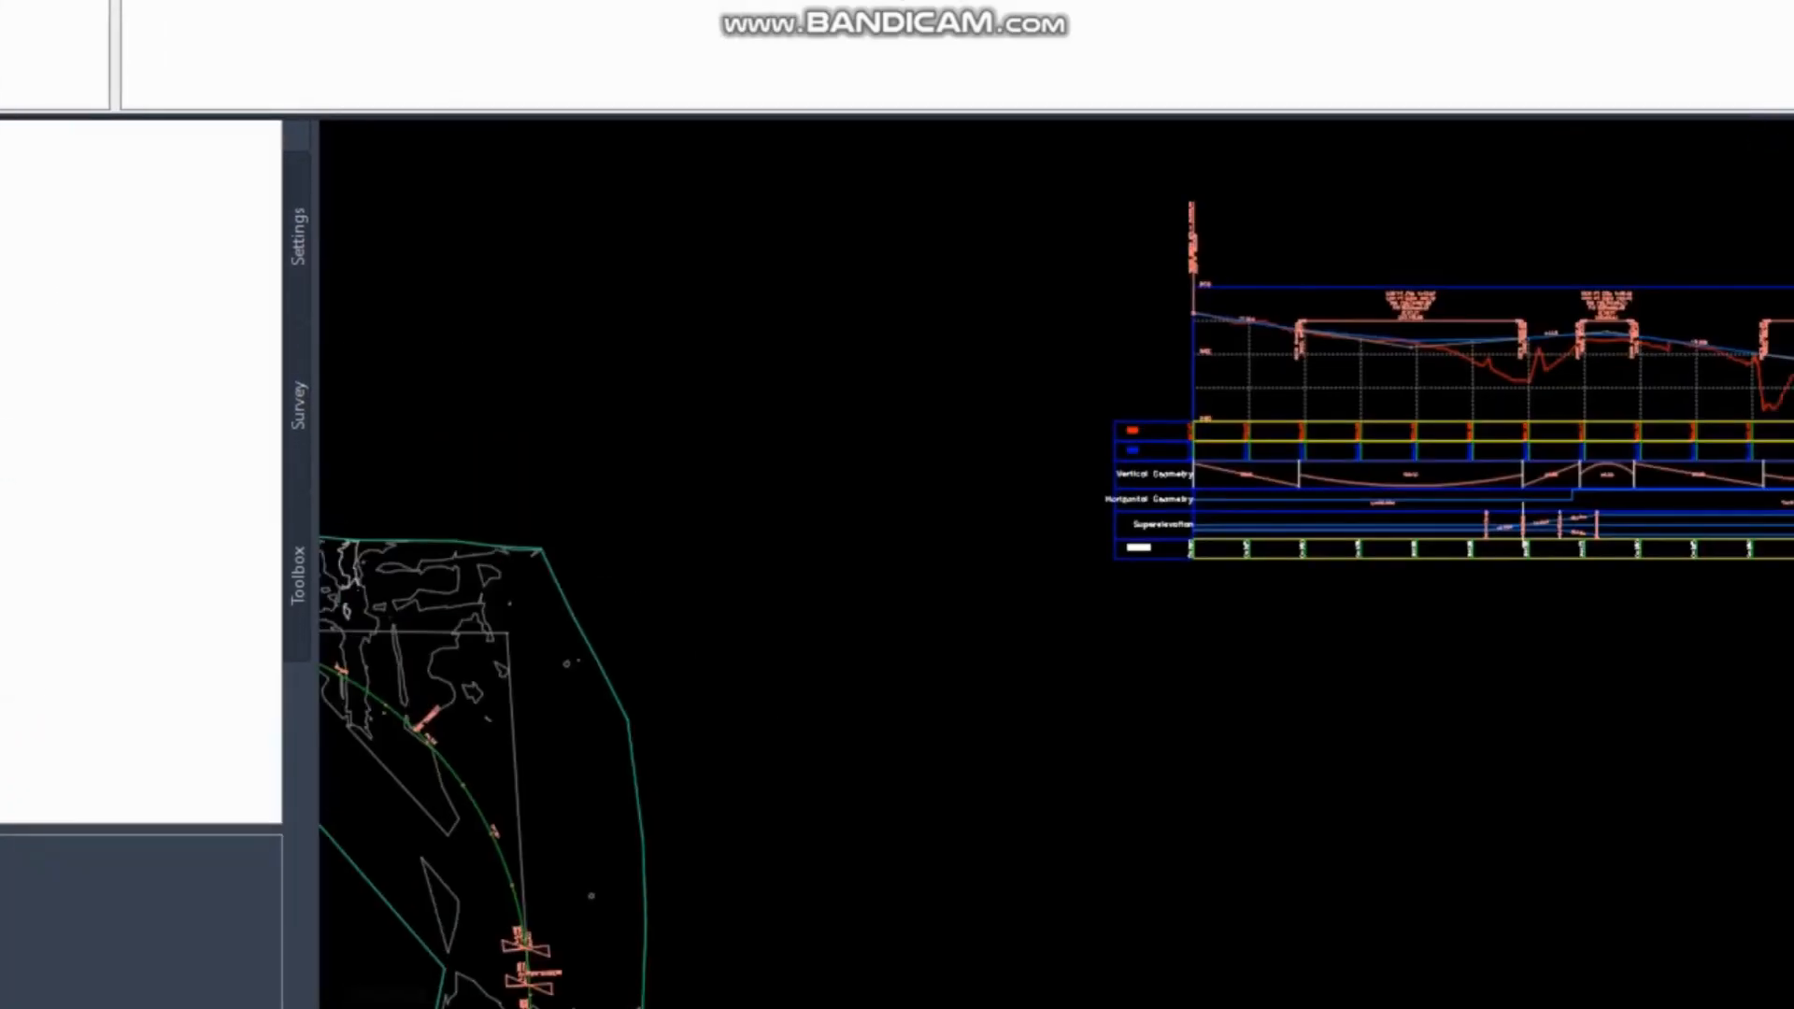
pyautogui.scroll(6, 1345, 529)
pyautogui.scroll(-2, 1492, 593)
pyautogui.moveTo(1491, 594); pyautogui.dragTo(617, 570, button='middle')
pyautogui.moveTo(1136, 561); pyautogui.dragTo(561, 559, button='middle')
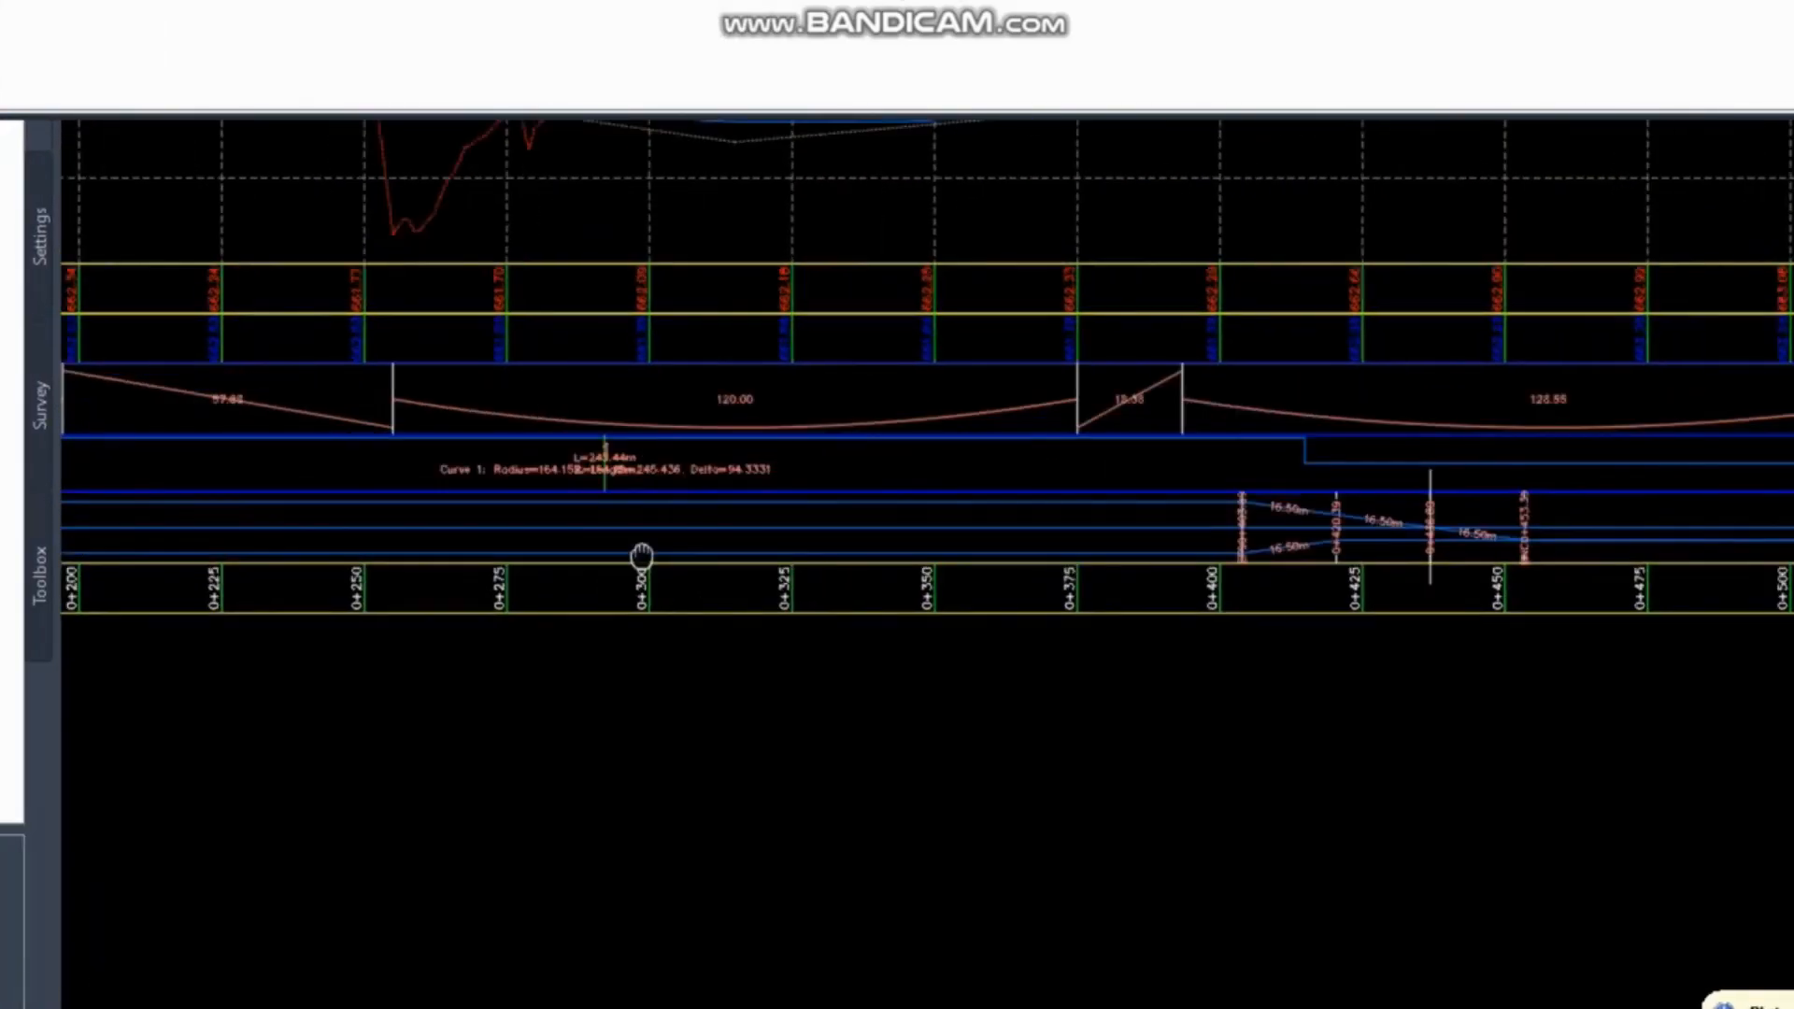
pyautogui.scroll(4, 738, 498)
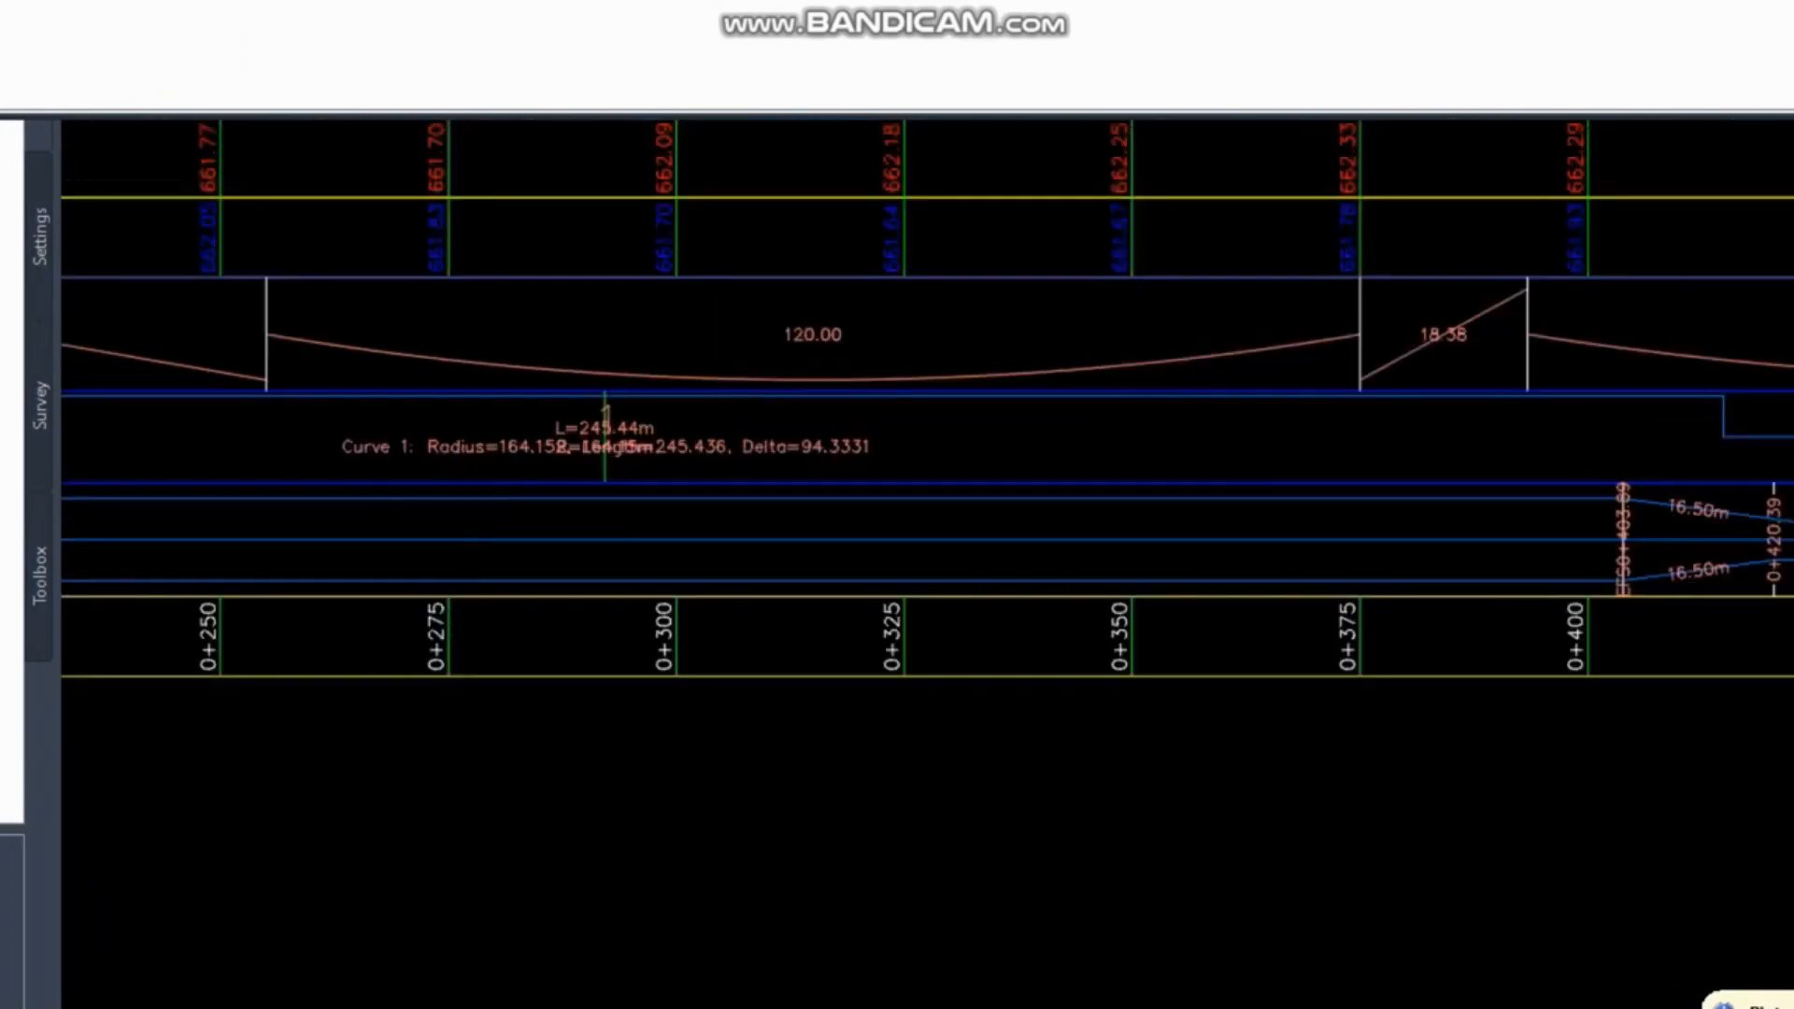
pyautogui.scroll(-5, 728, 541)
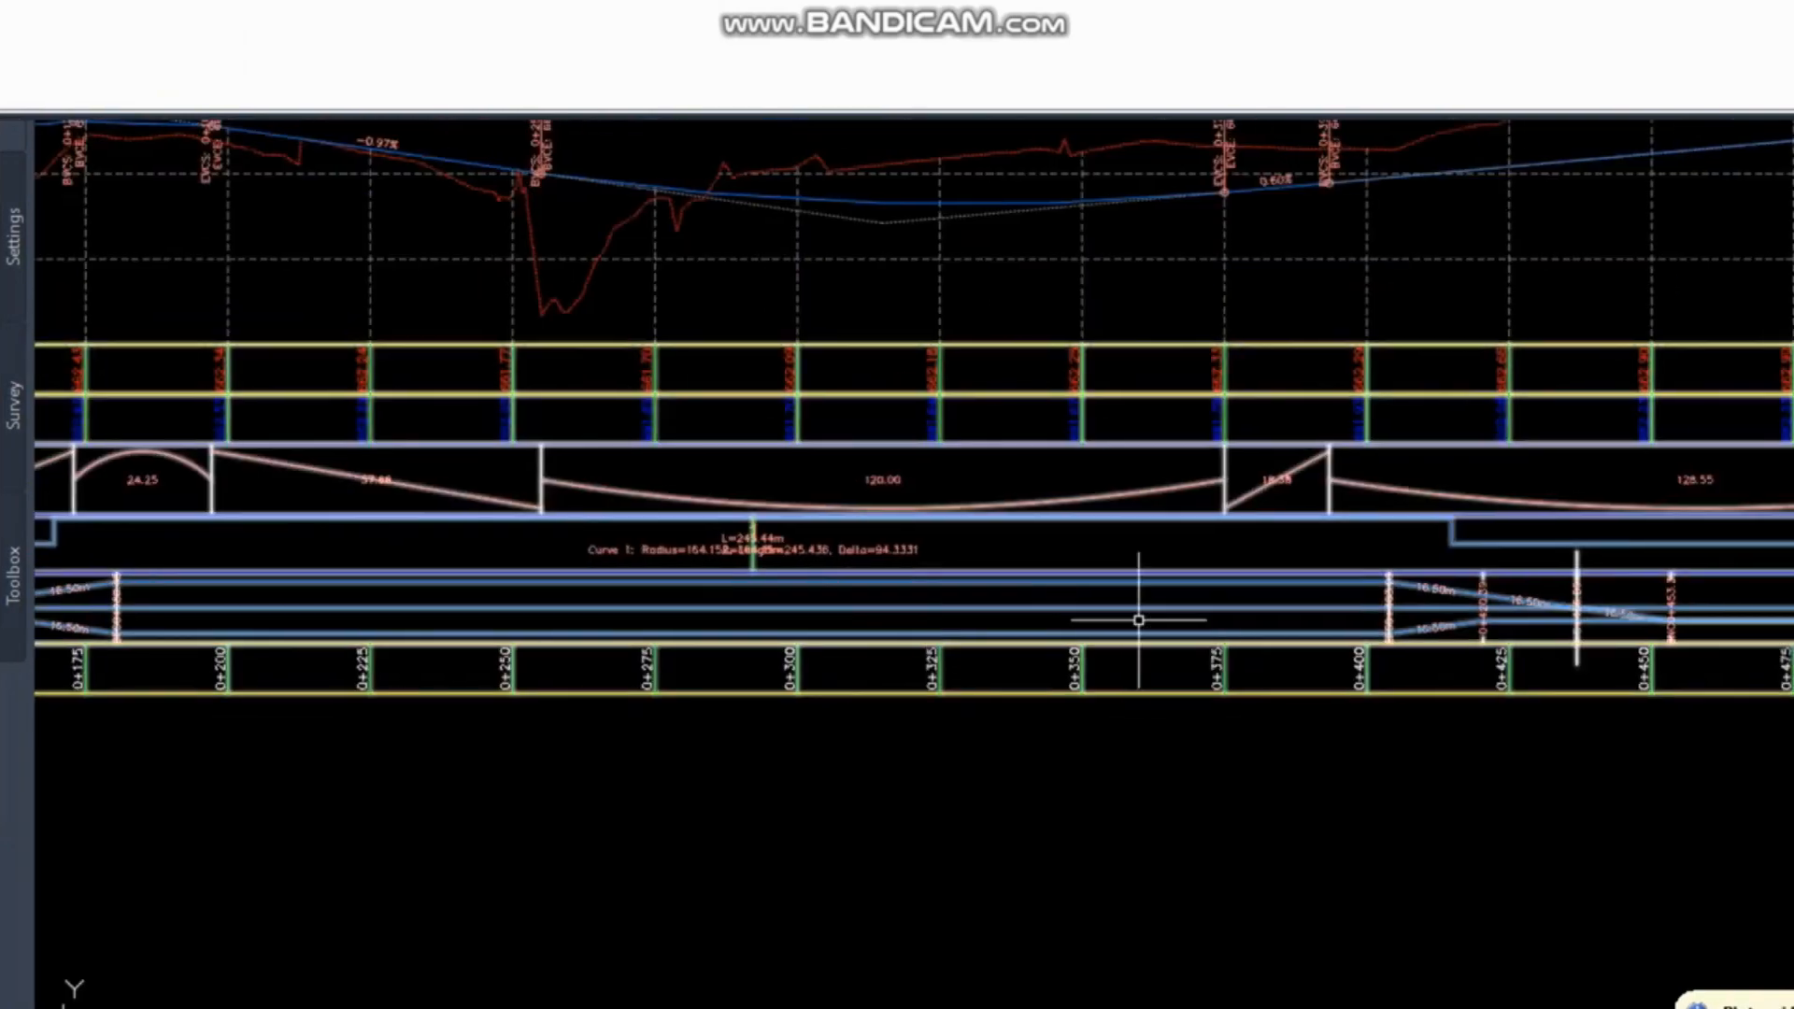
pyautogui.scroll(-5, 1313, 525)
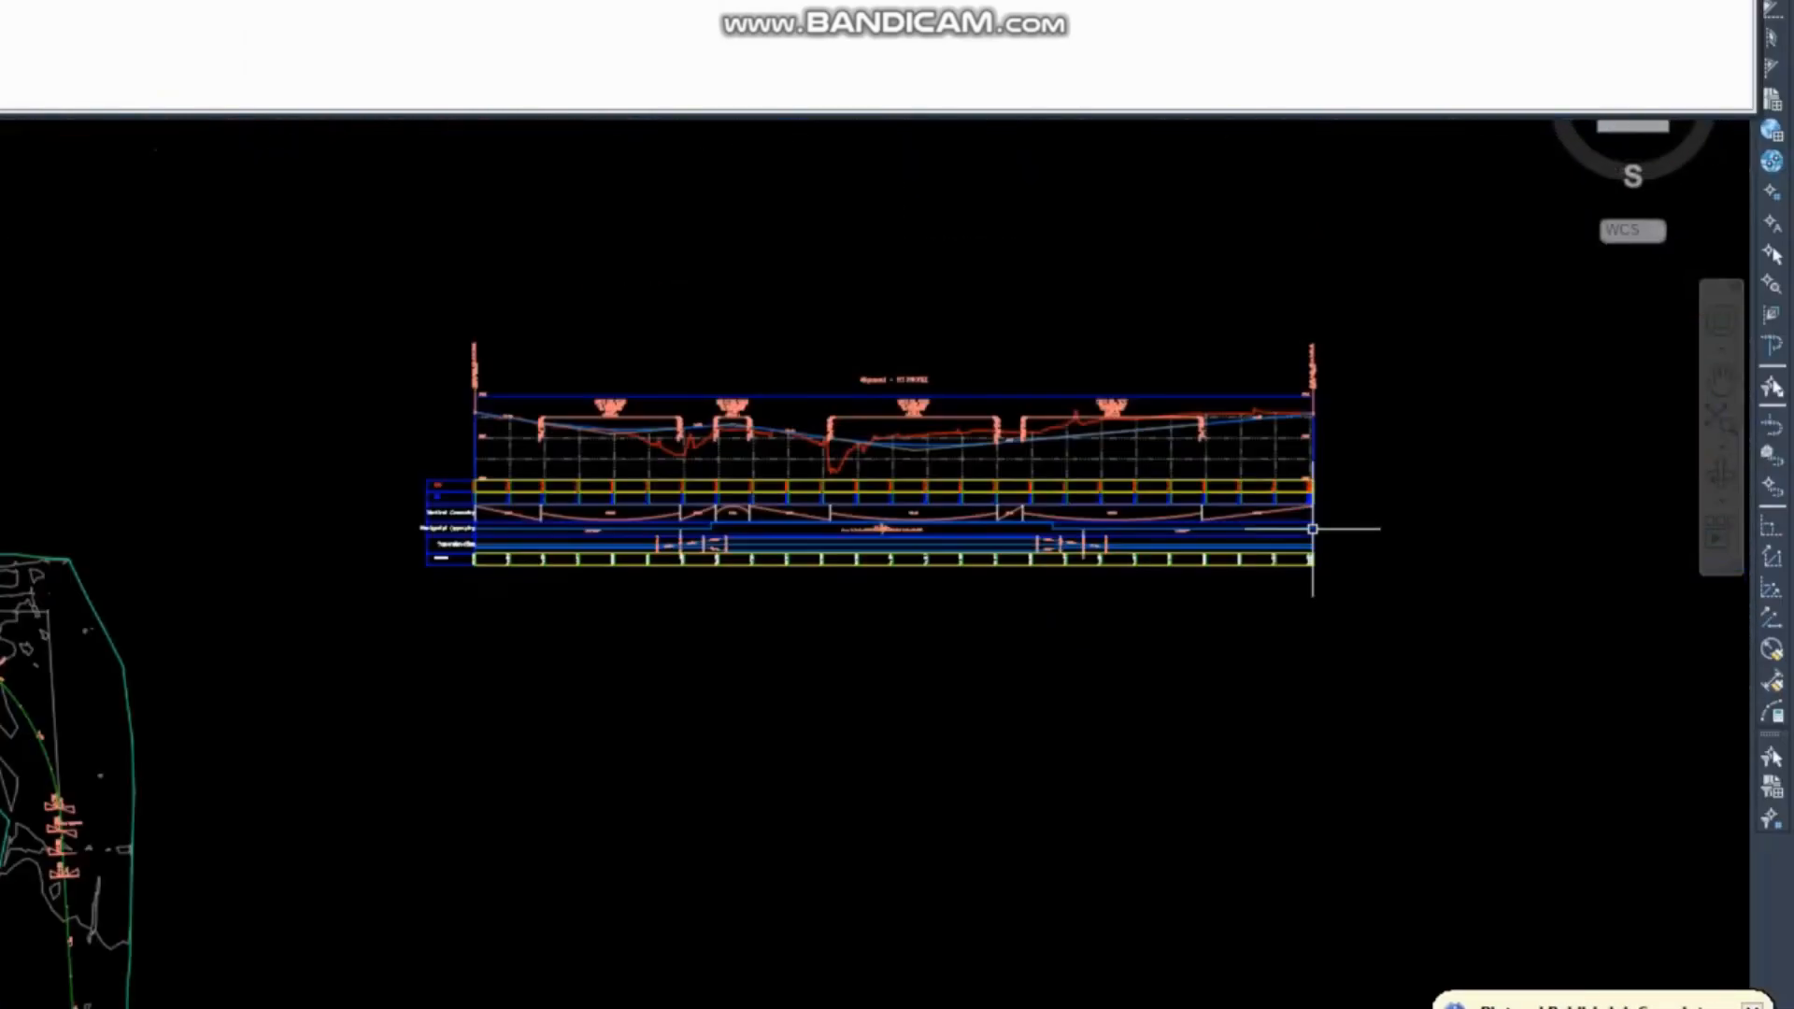
pyautogui.moveTo(819, 668); pyautogui.dragTo(1069, 341, button='middle')
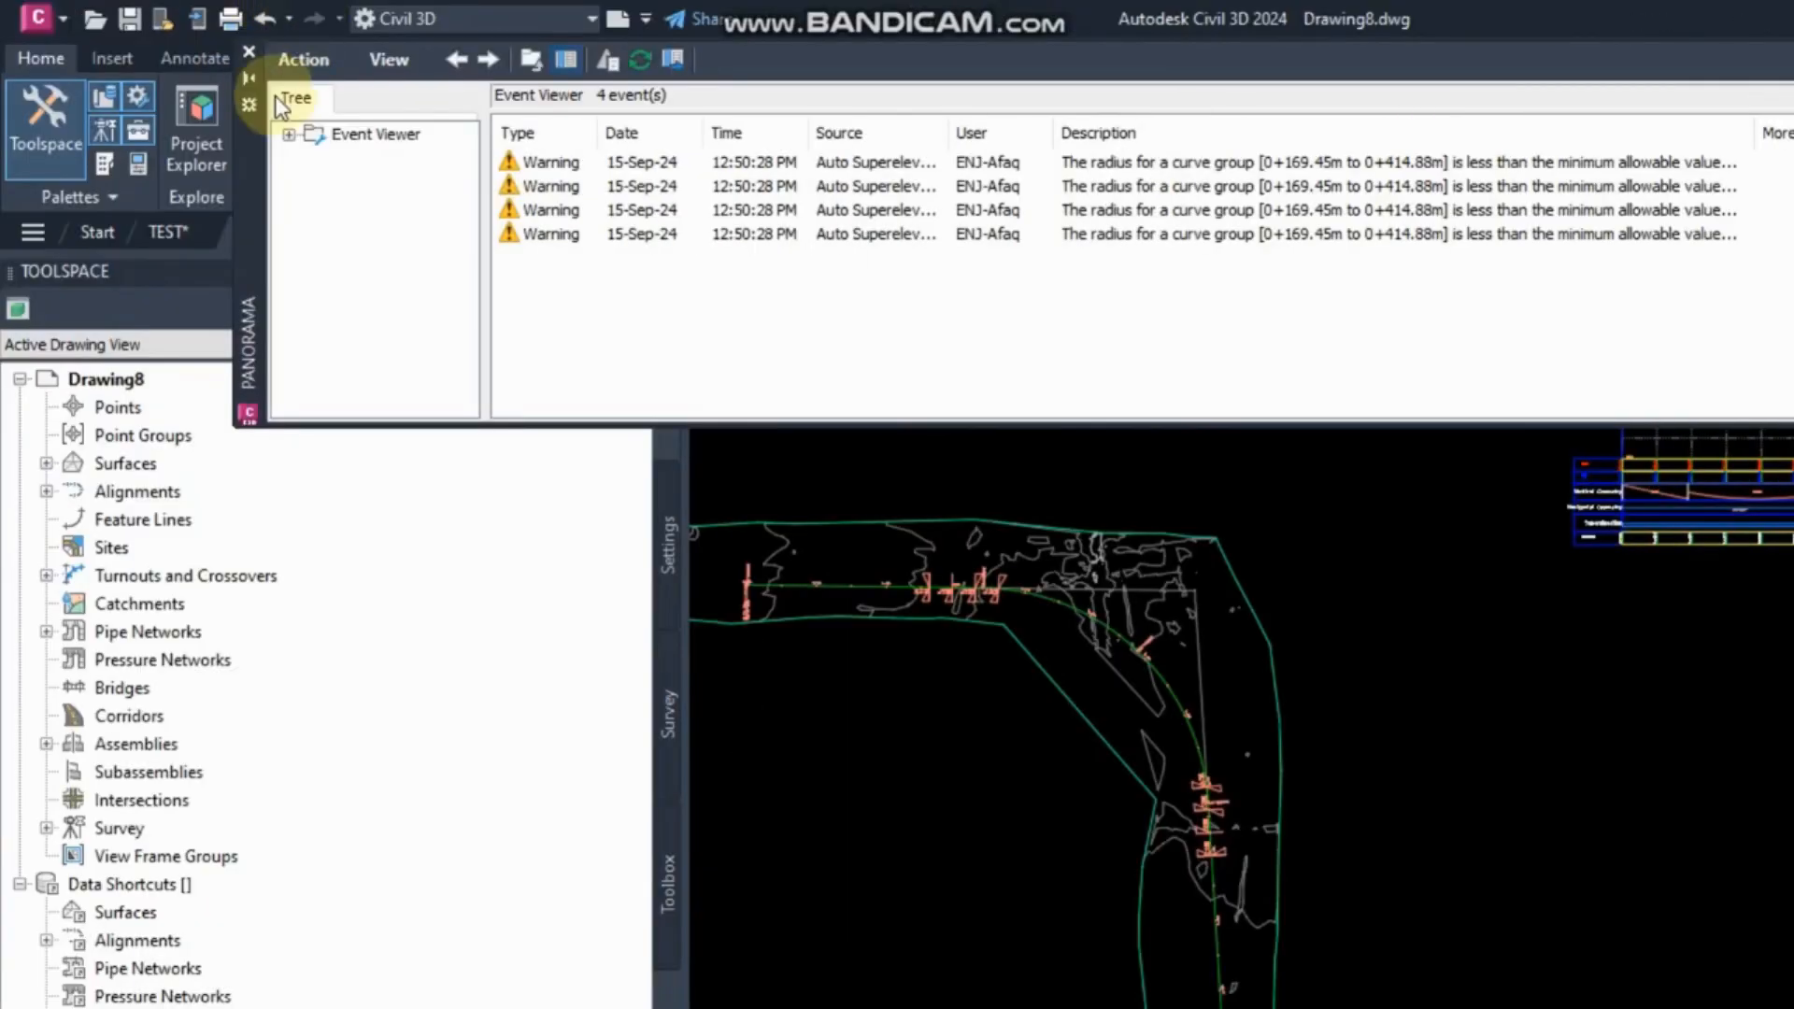
pyautogui.click(249, 56)
# Open the profile view's properties to edit its band styles.
pyautogui.scroll(4, 1261, 666)
pyautogui.scroll(-2, 1293, 641)
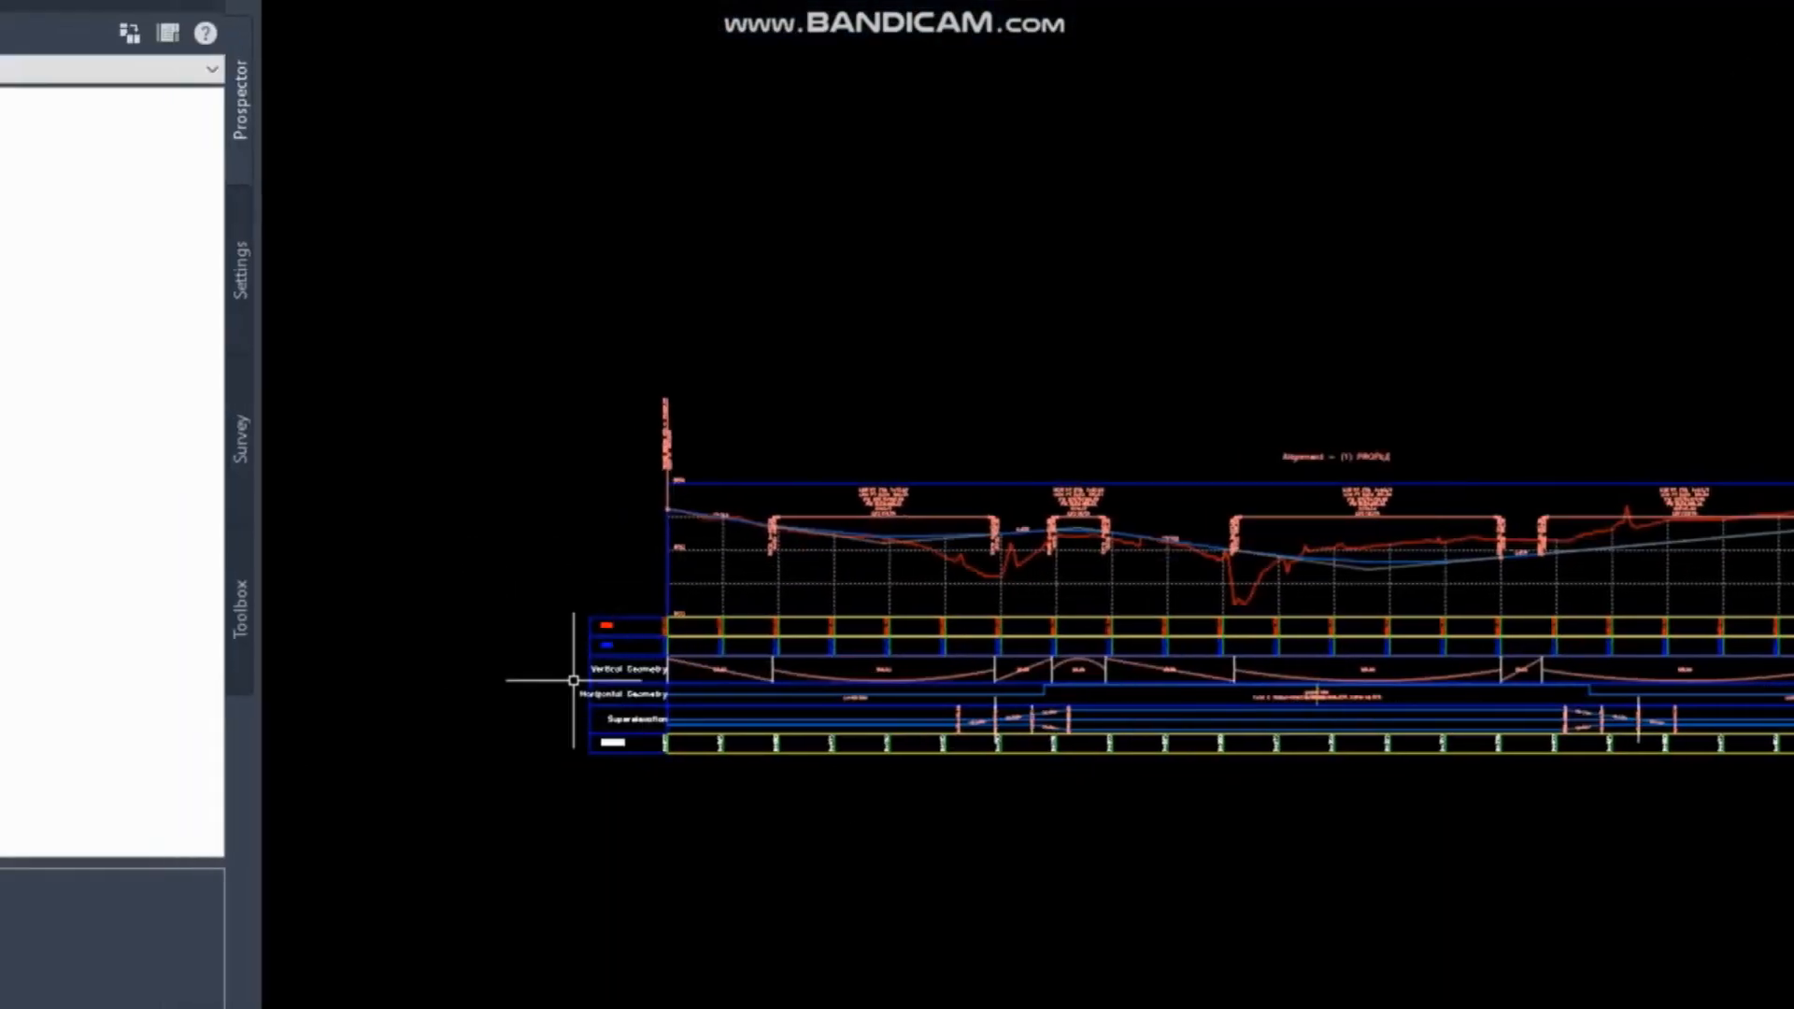
pyautogui.scroll(6, 99, 688)
pyautogui.scroll(-2, 867, 513)
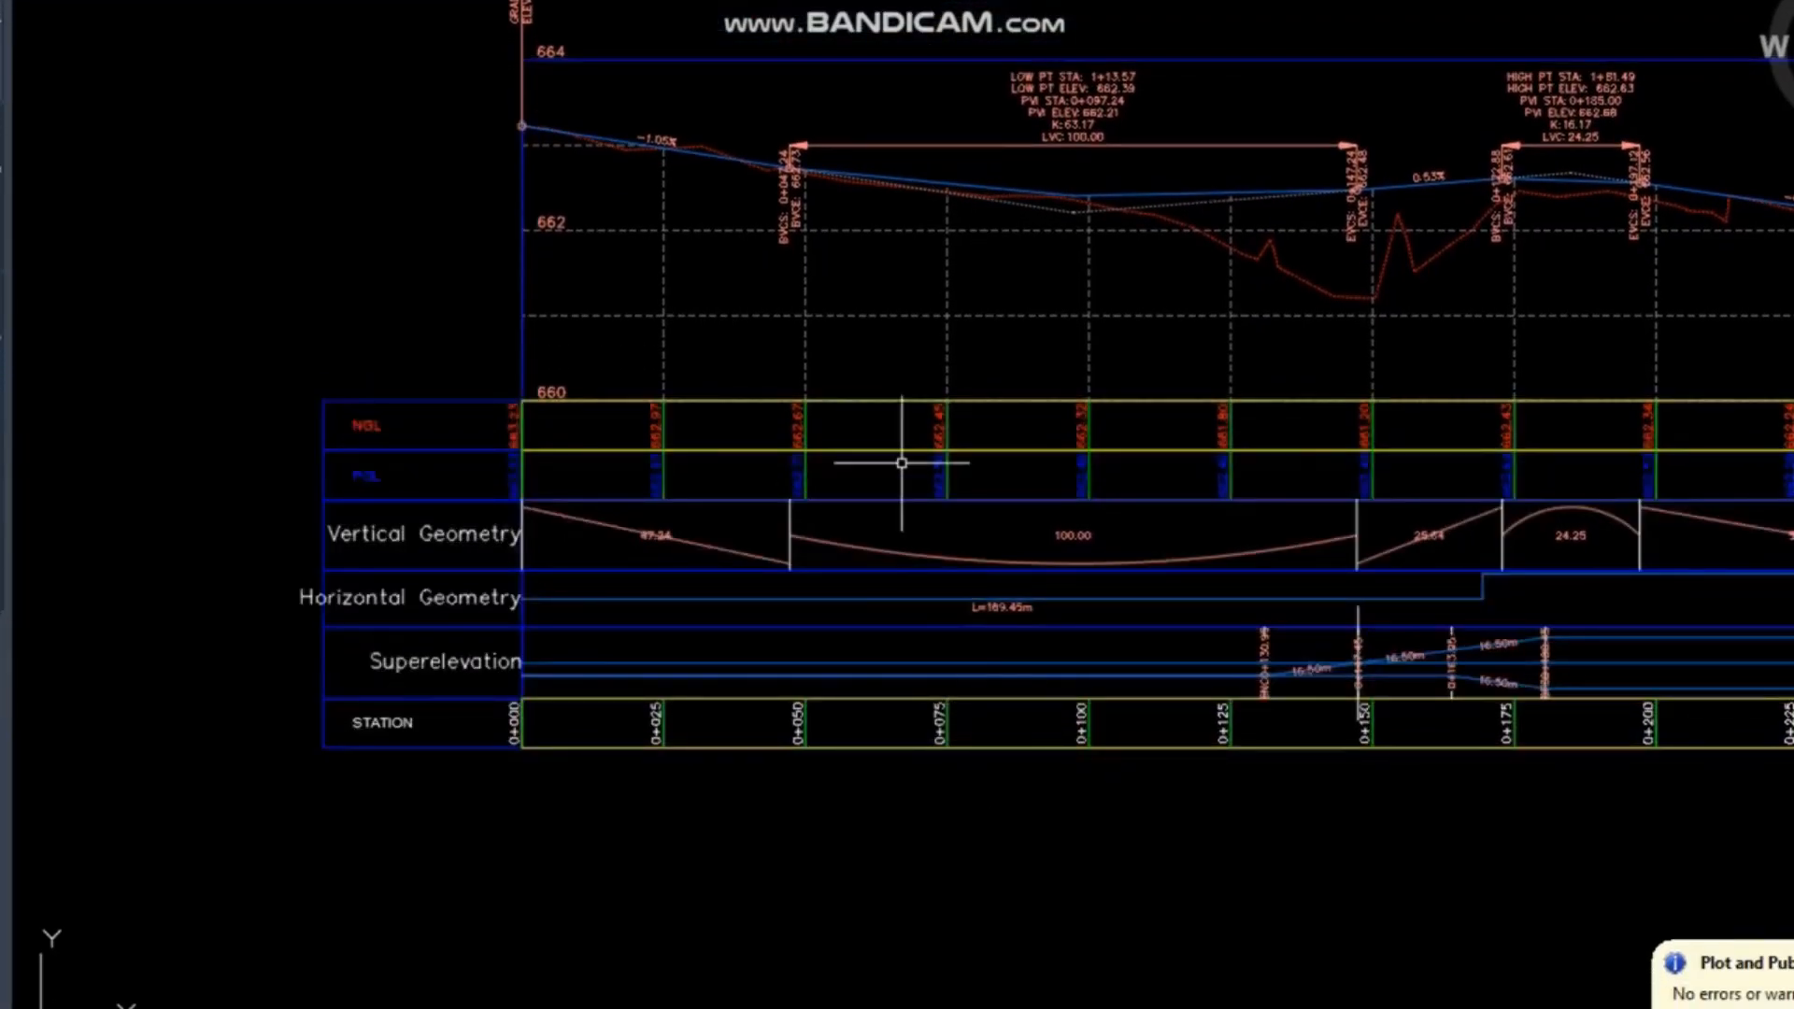
pyautogui.moveTo(902, 462); pyautogui.dragTo(1266, 620, button='middle')
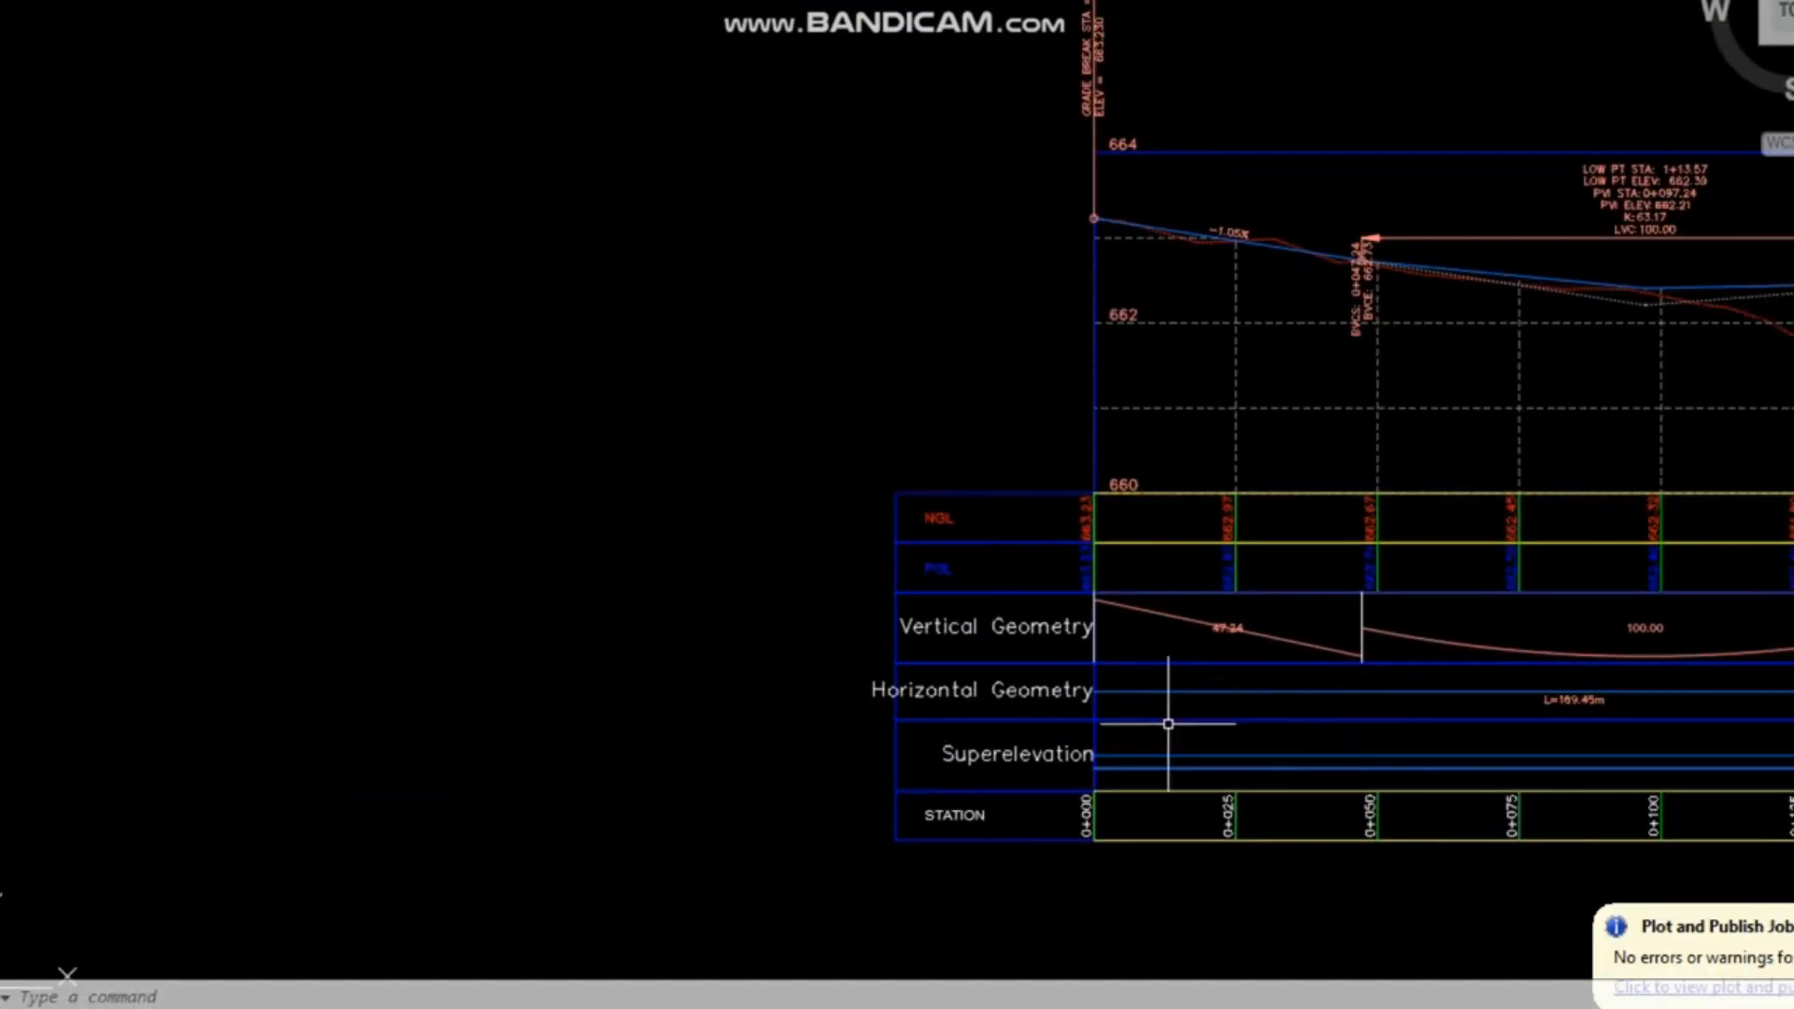
pyautogui.click(1221, 498)
pyautogui.press('Escape')
pyautogui.press('Escape')
pyautogui.click(1193, 493)
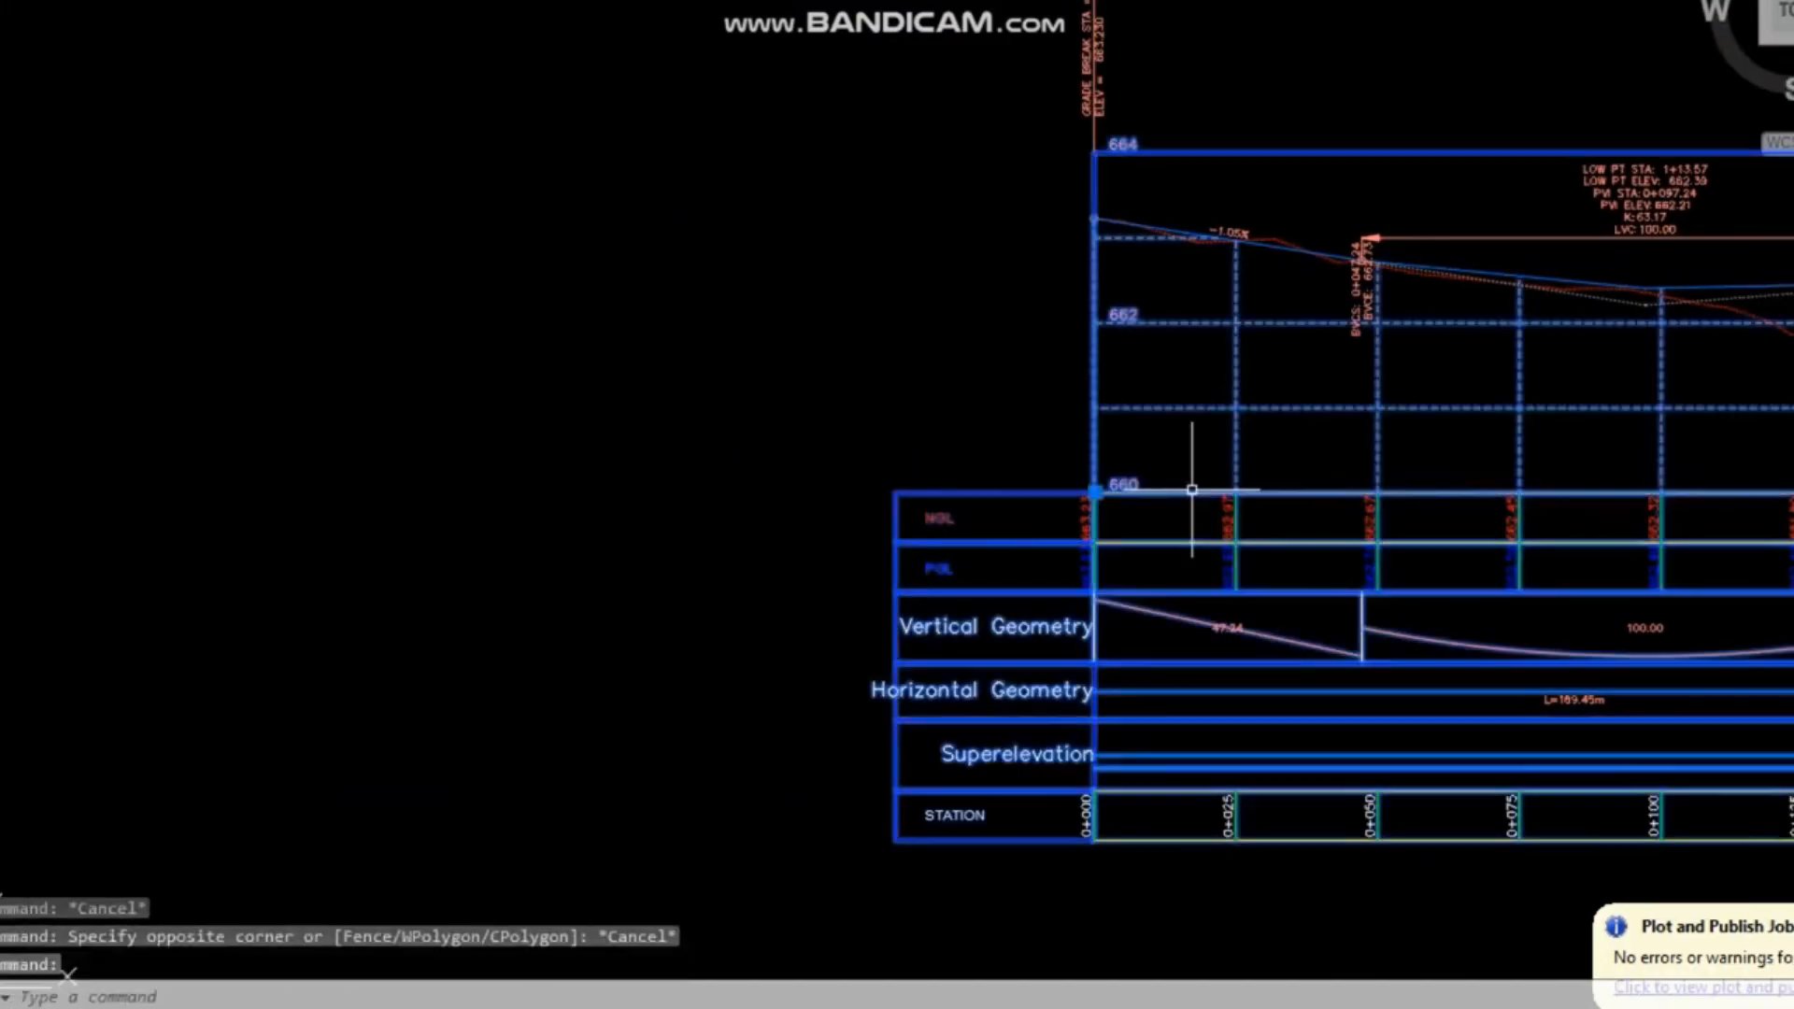
pyautogui.rightClick(1194, 493)
pyautogui.click(1319, 785)
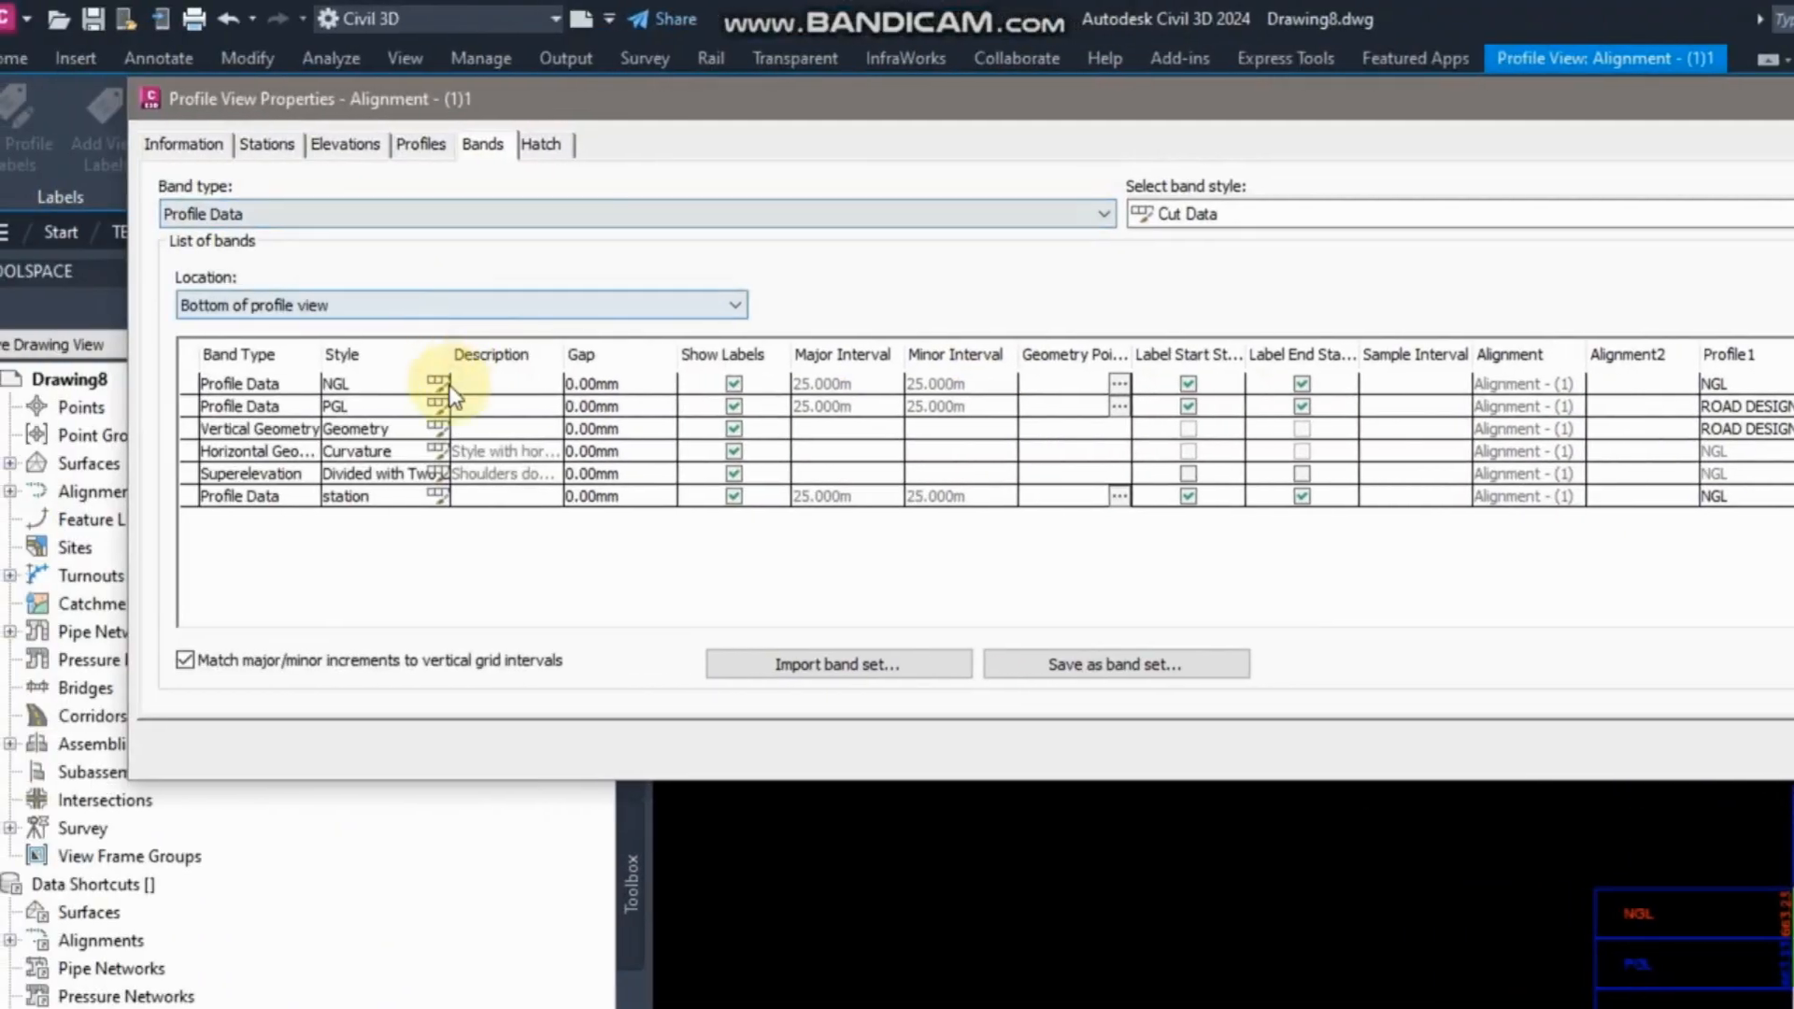
# Set the Band Border colour of the NGL band style to white.
pyautogui.click(450, 389)
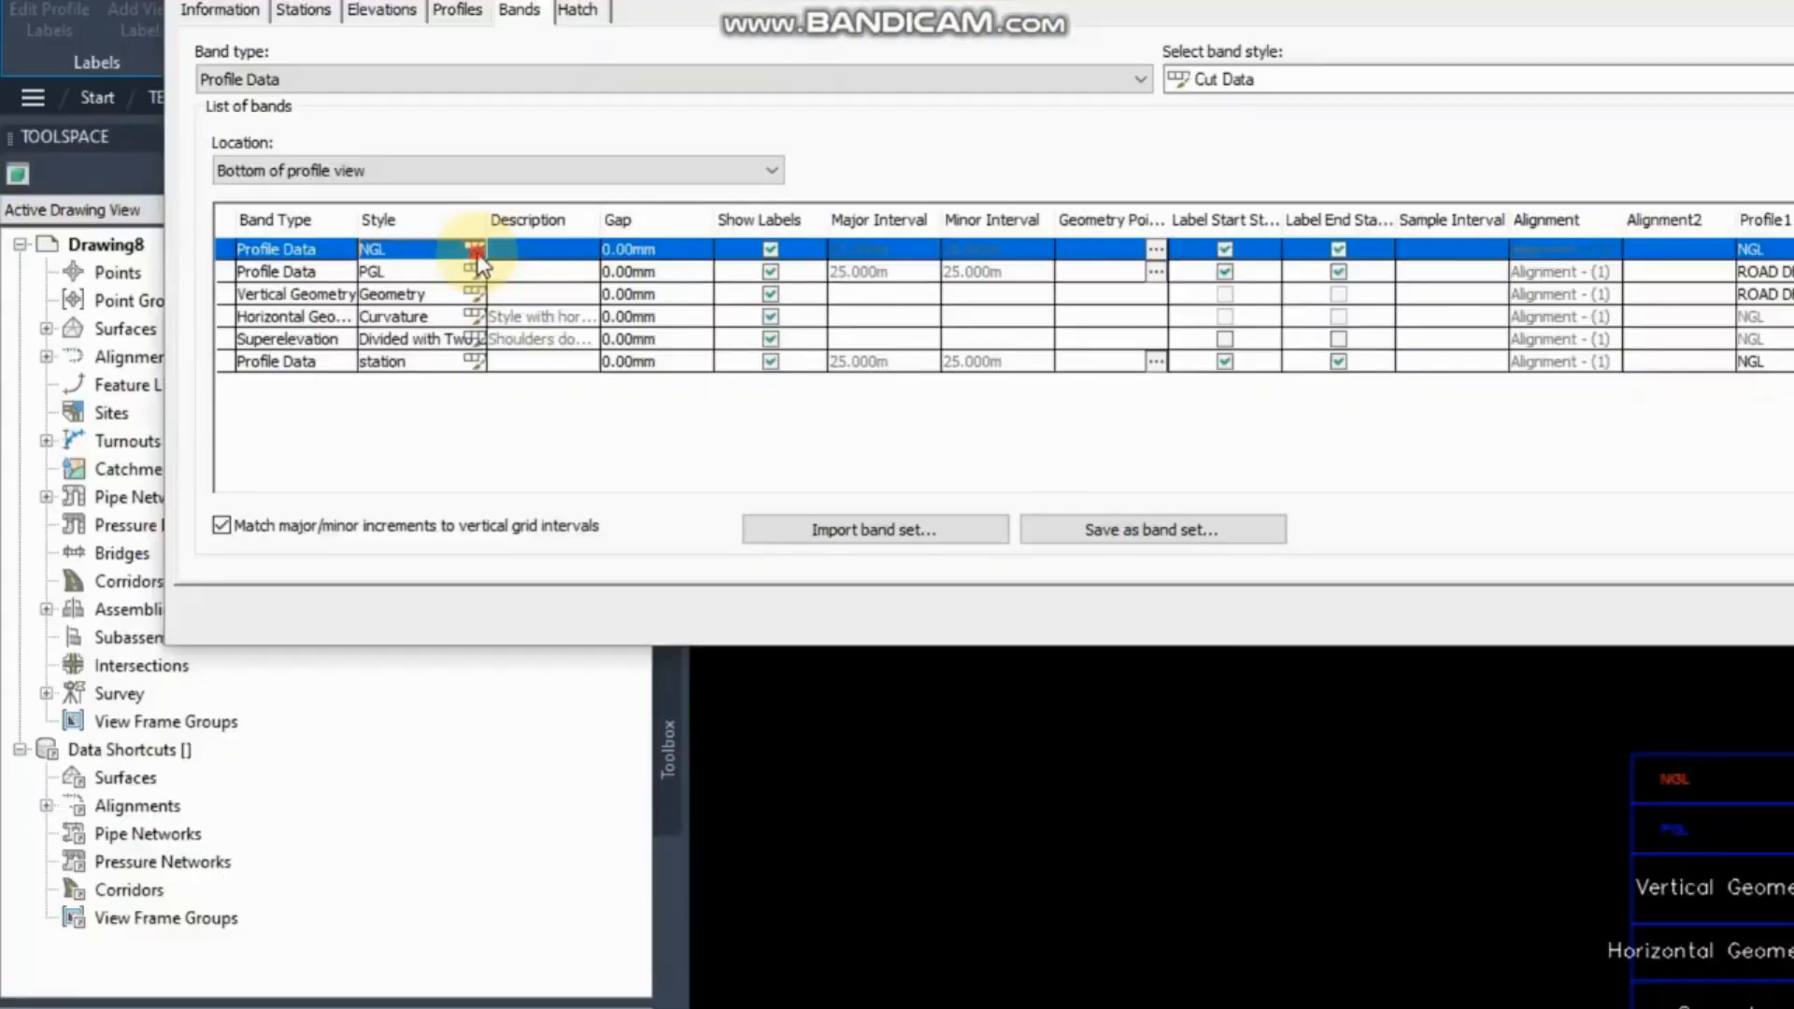
pyautogui.click(474, 250)
pyautogui.click(1134, 79)
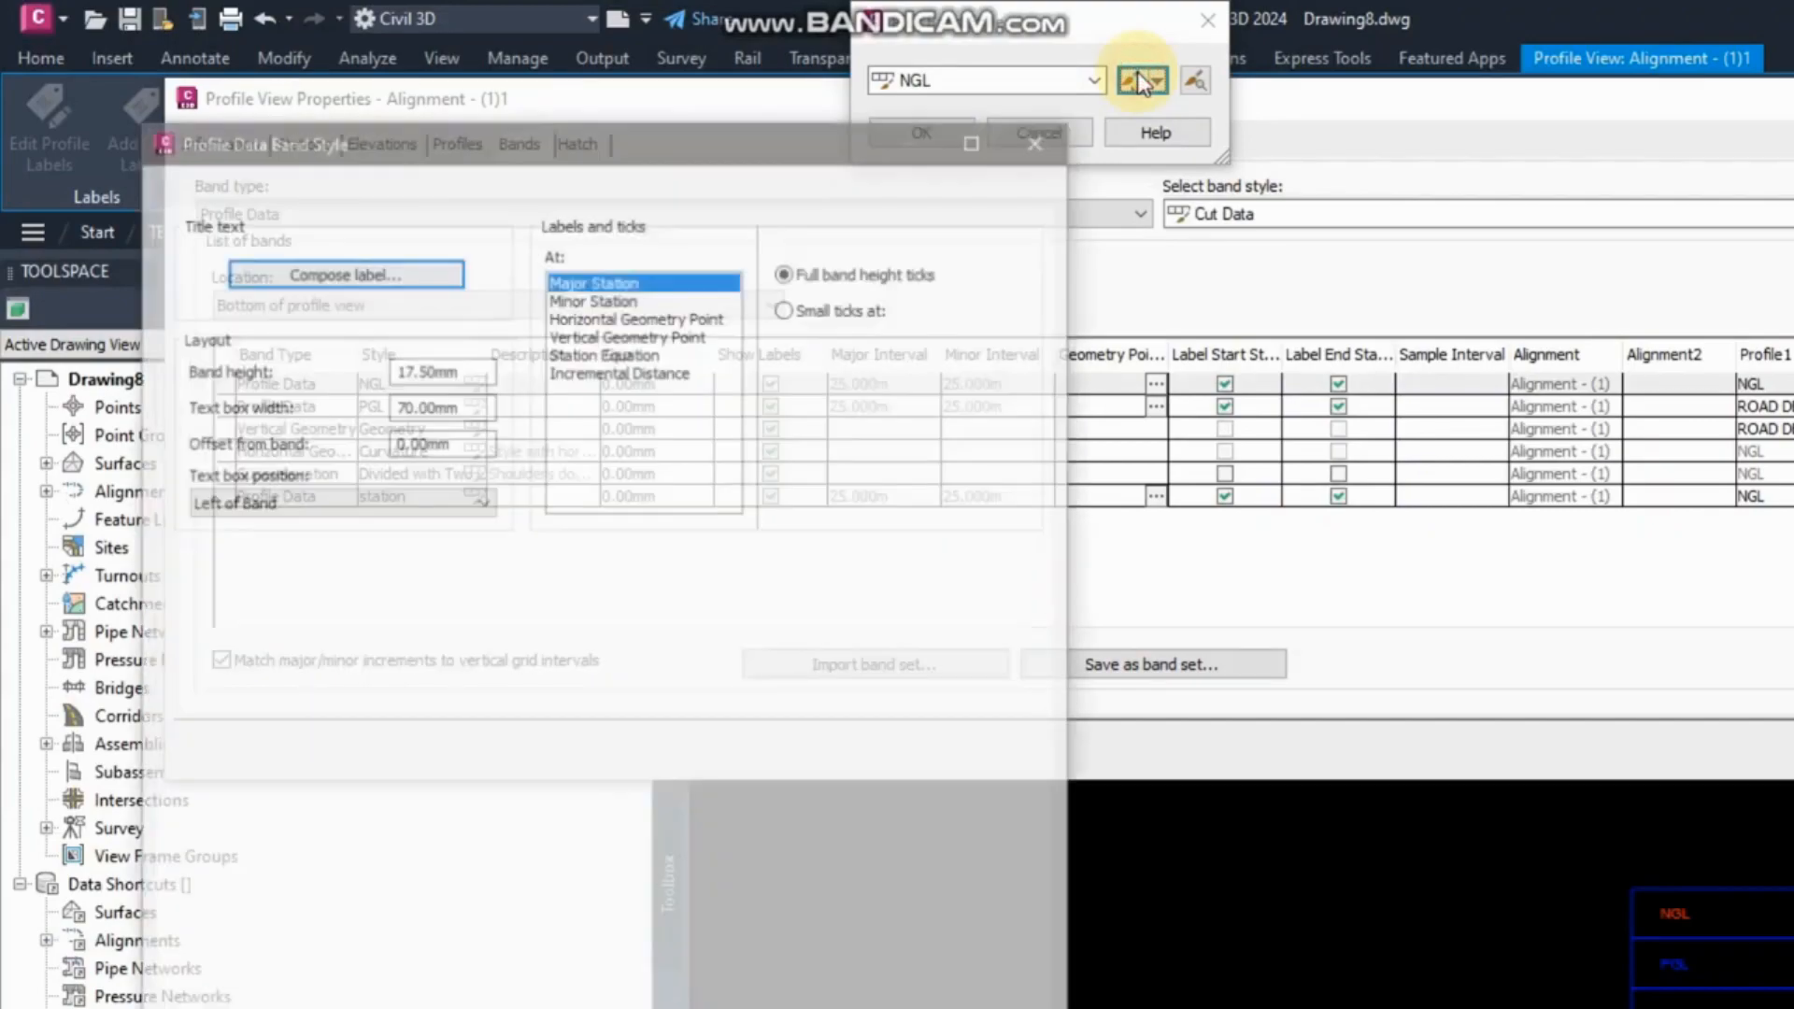
pyautogui.click(371, 186)
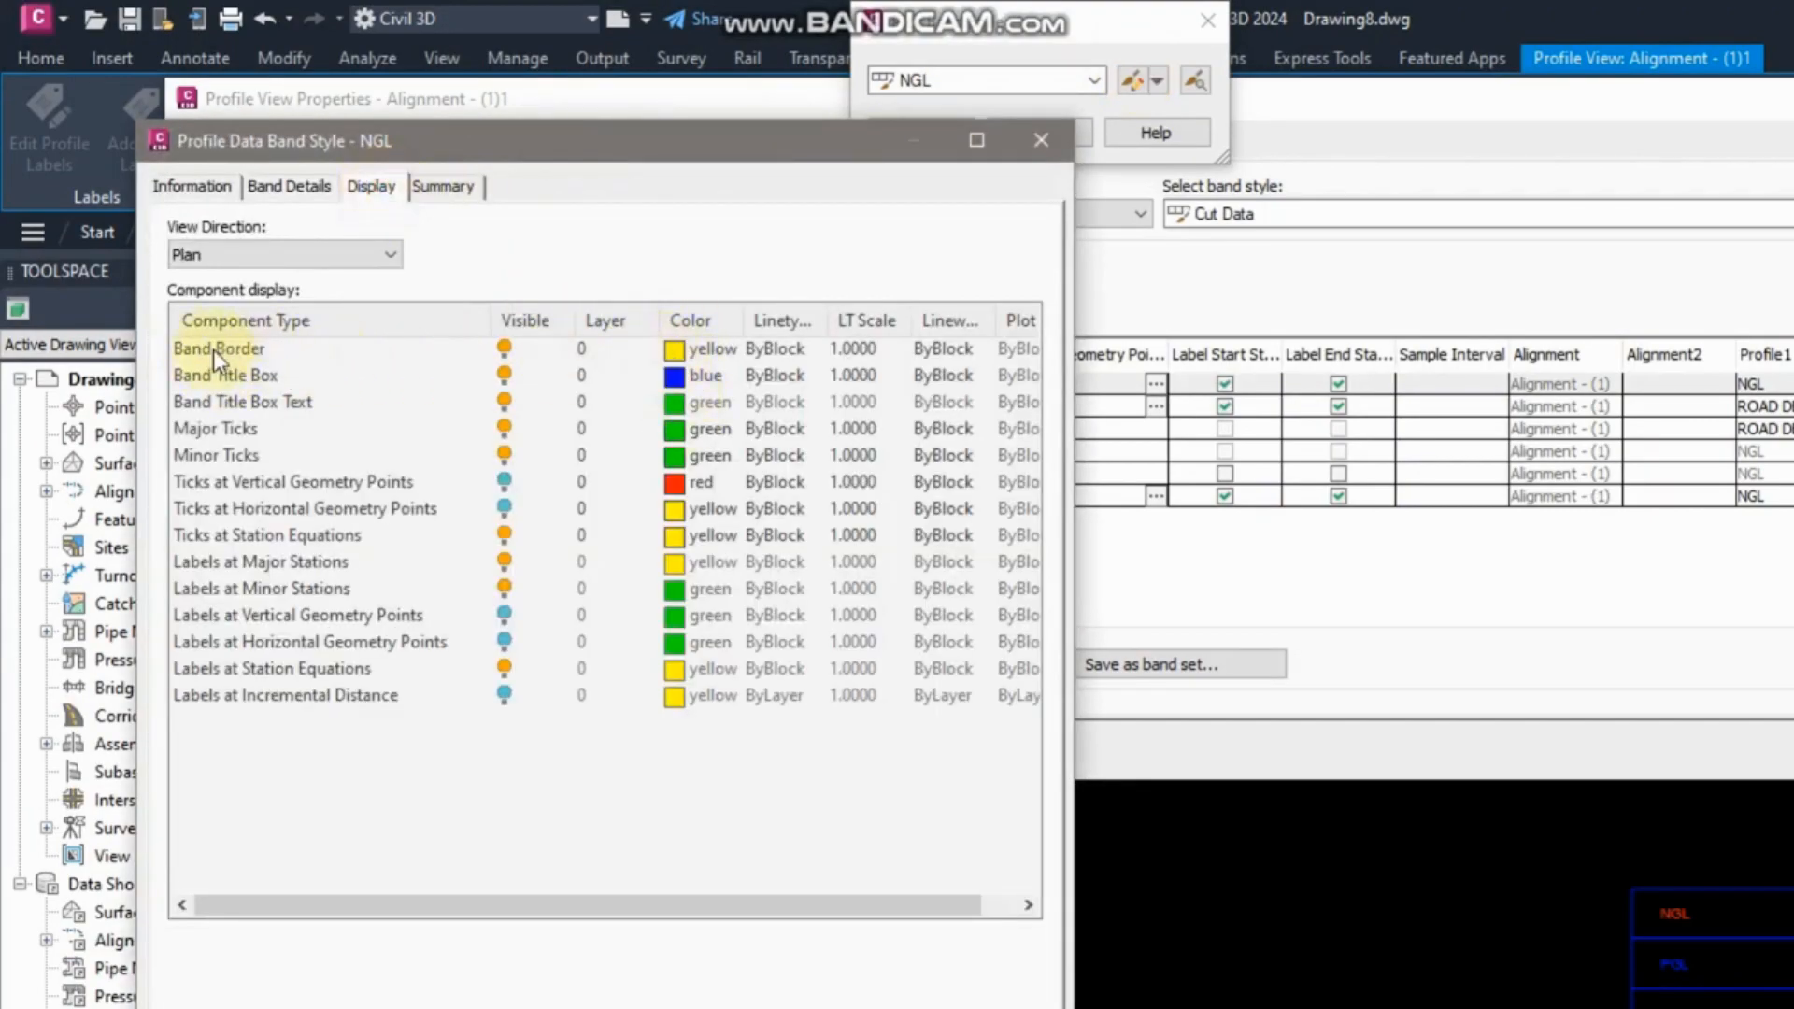
pyautogui.click(675, 353)
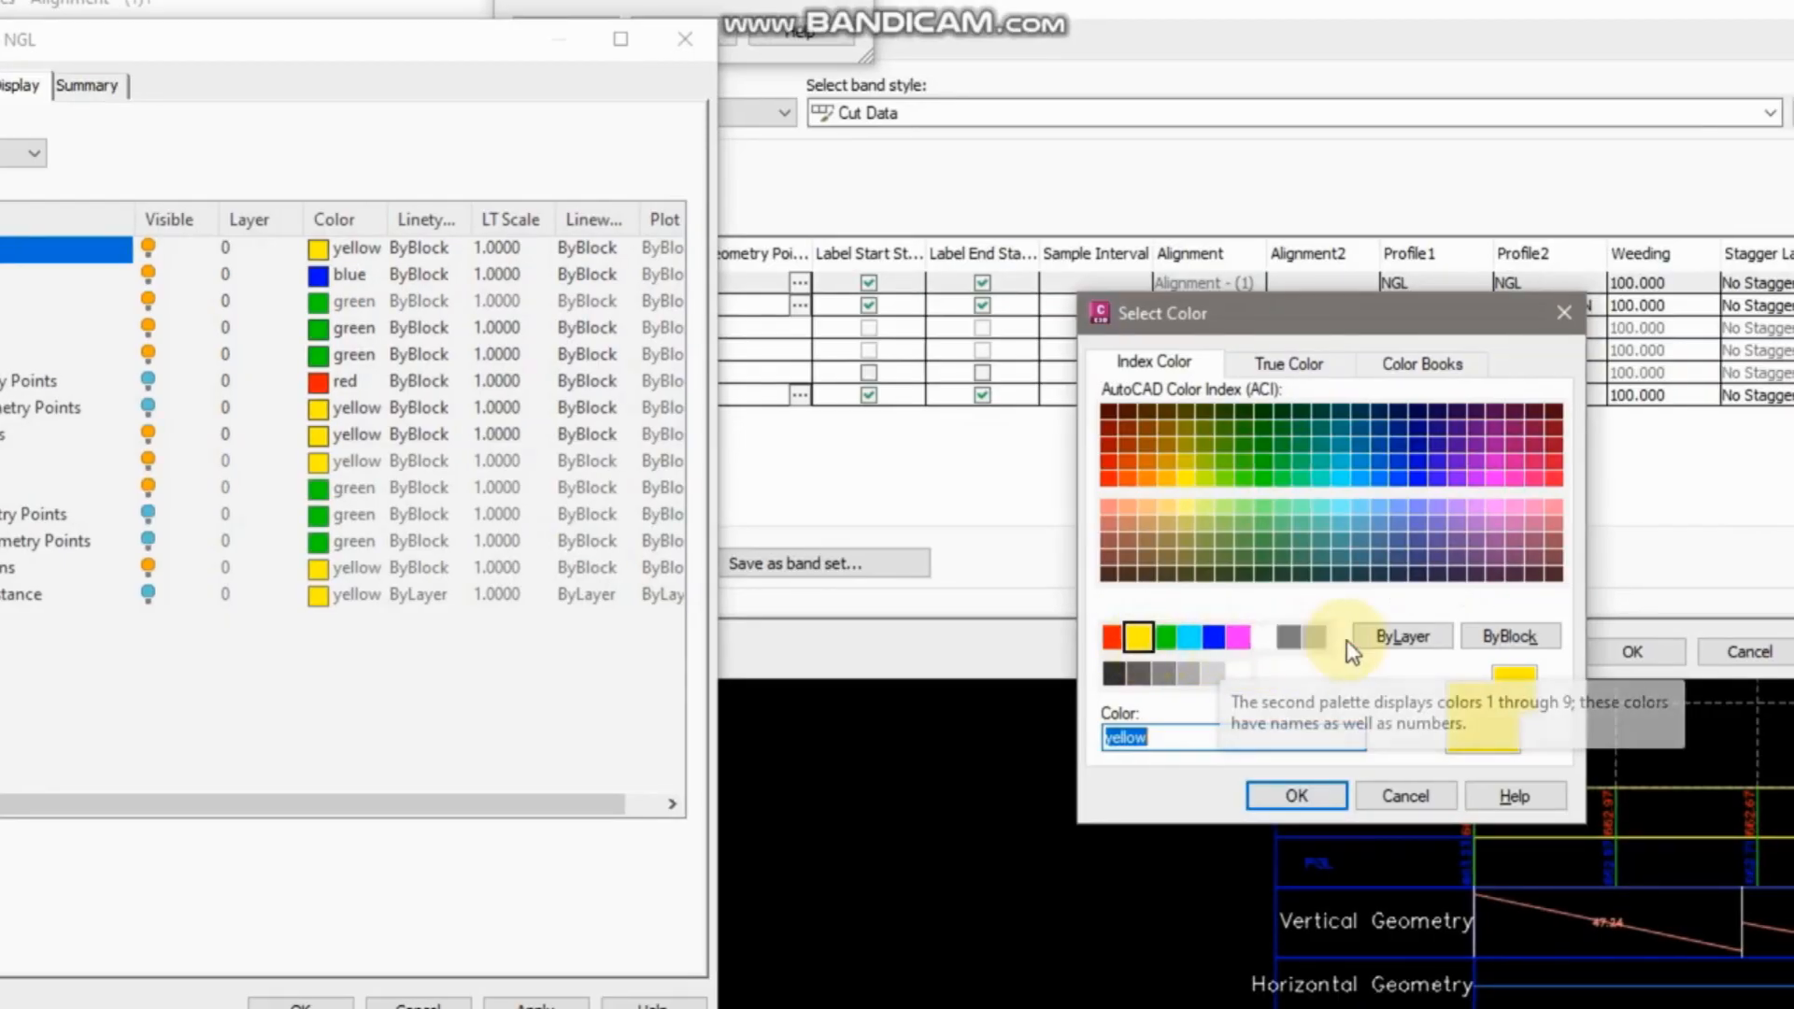
pyautogui.click(1264, 640)
pyautogui.click(1296, 795)
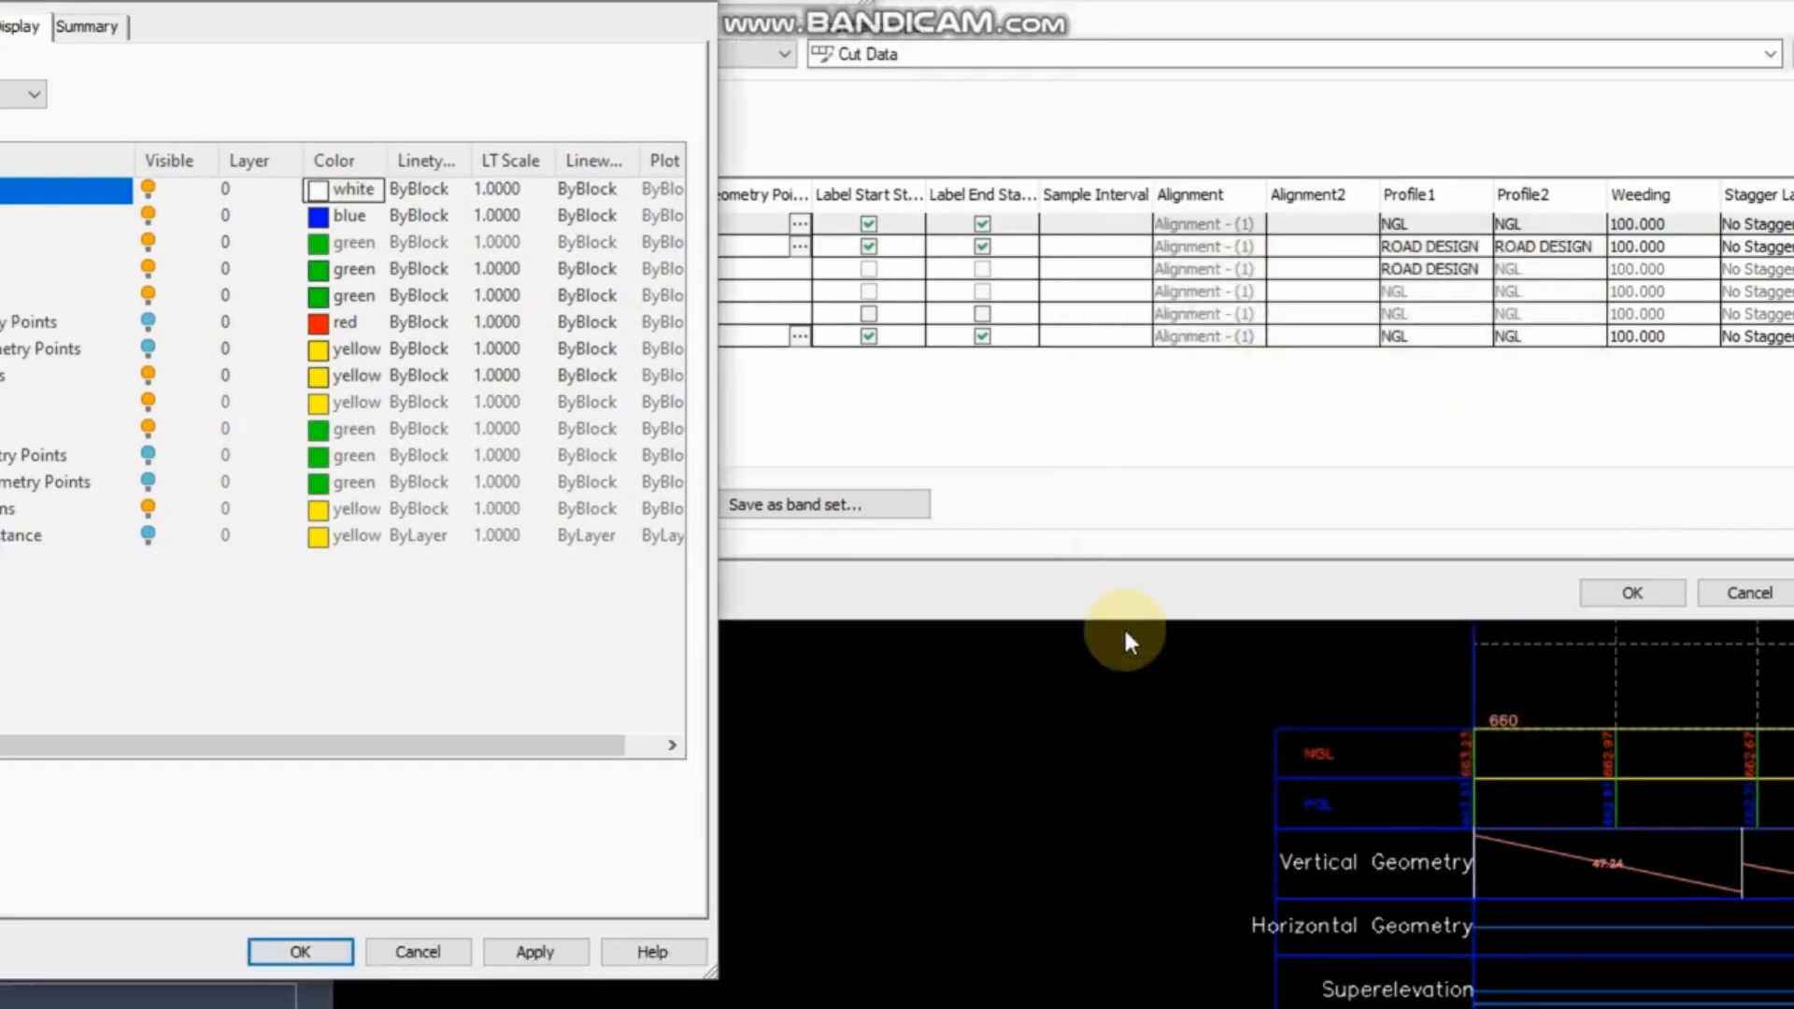
# Set the NGL style's Band Title Box colour to white, accept the style and apply it to the profile view.
pyautogui.click(323, 216)
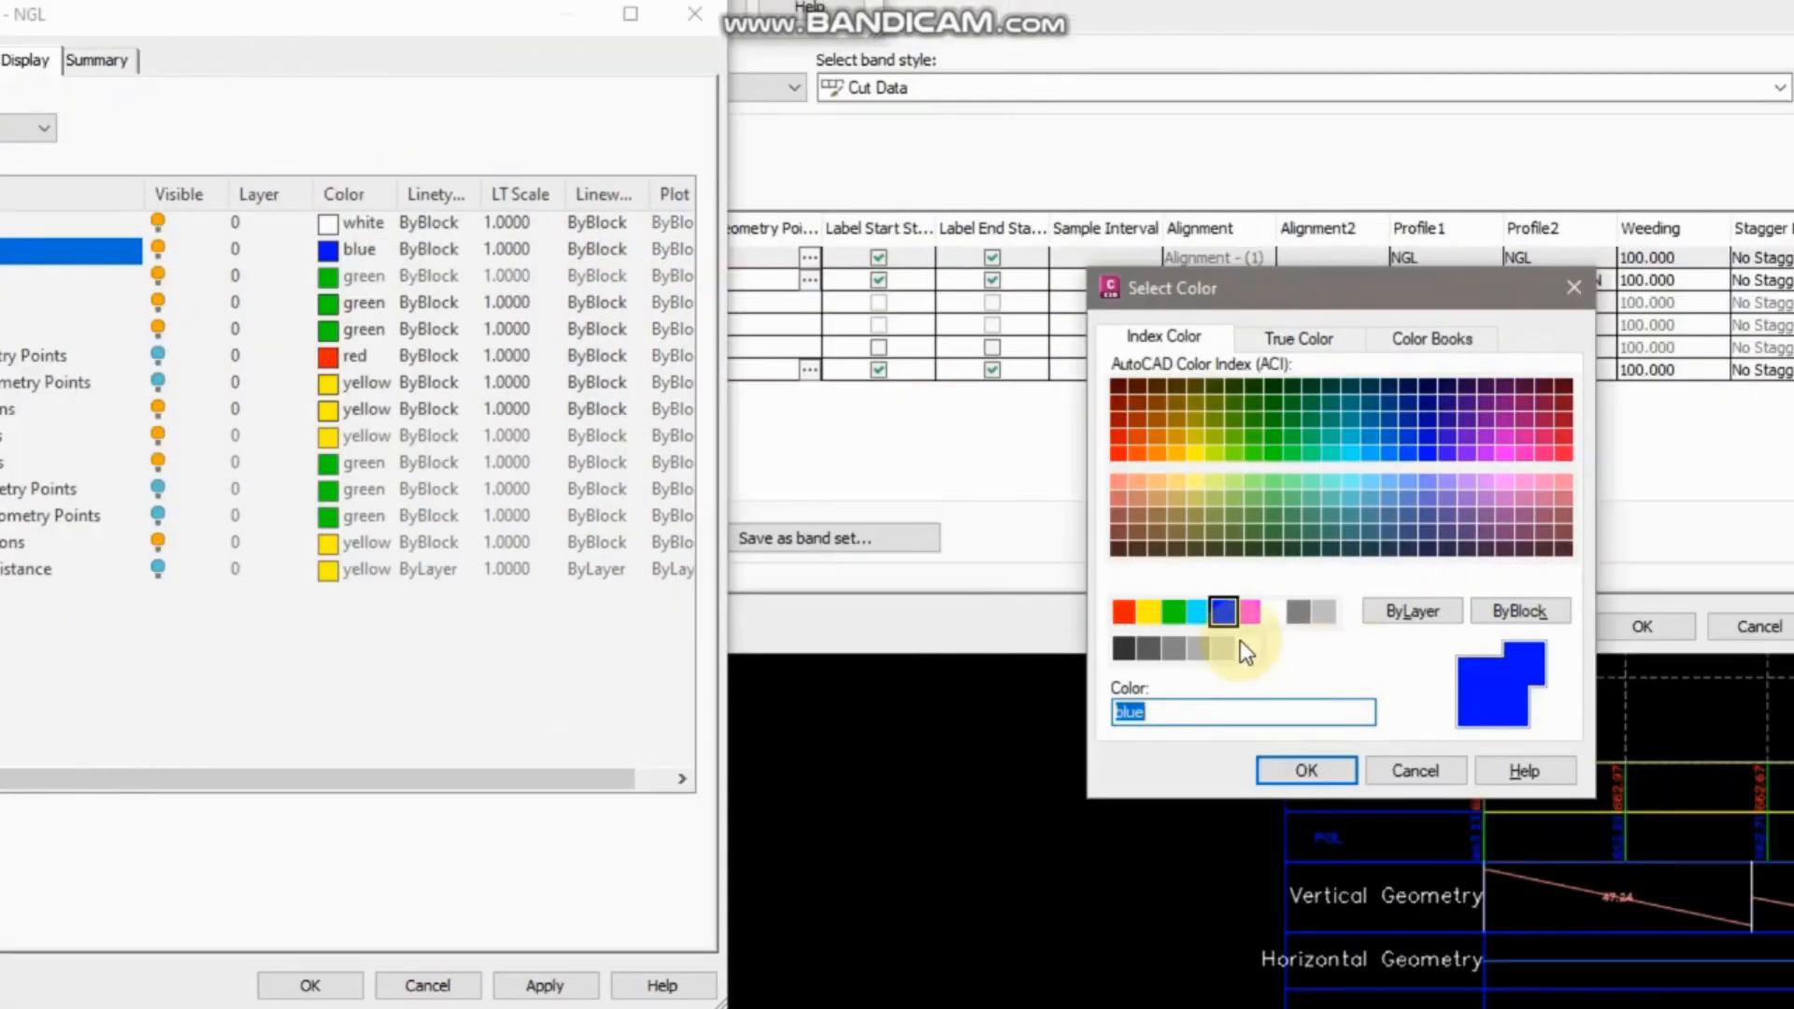
pyautogui.click(1263, 578)
pyautogui.click(1299, 760)
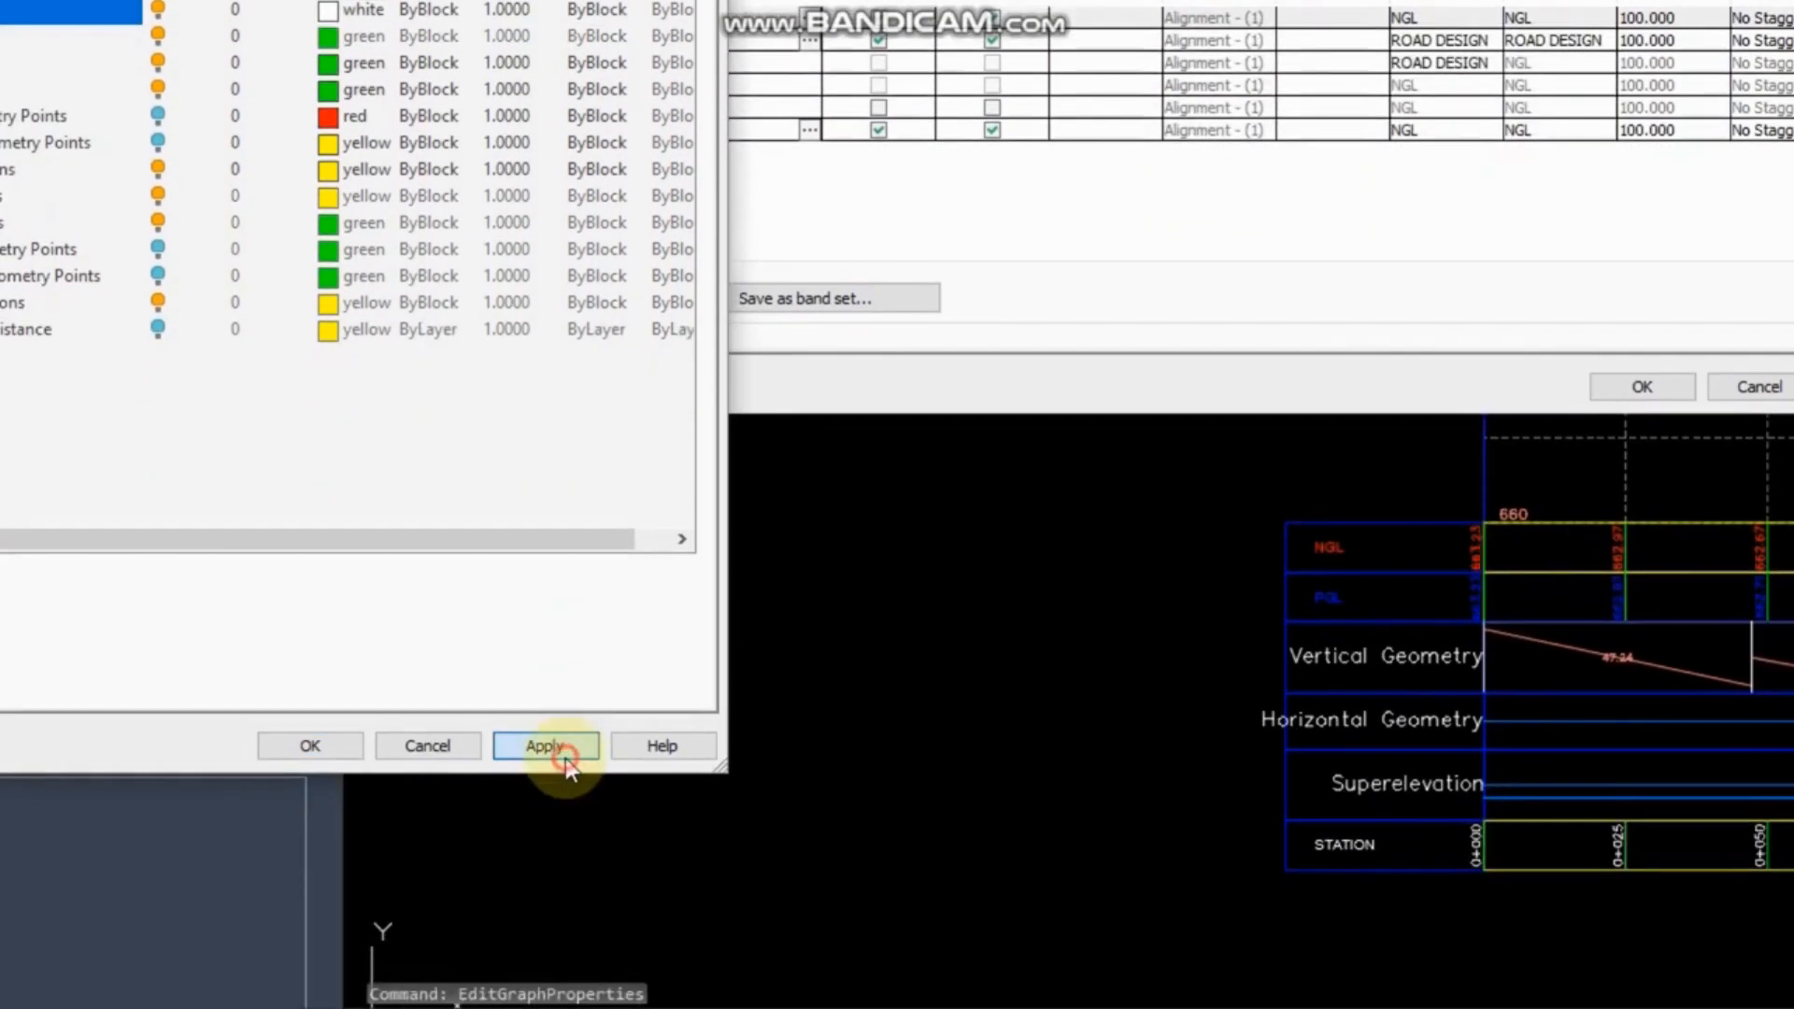
pyautogui.click(310, 976)
pyautogui.click(717, 129)
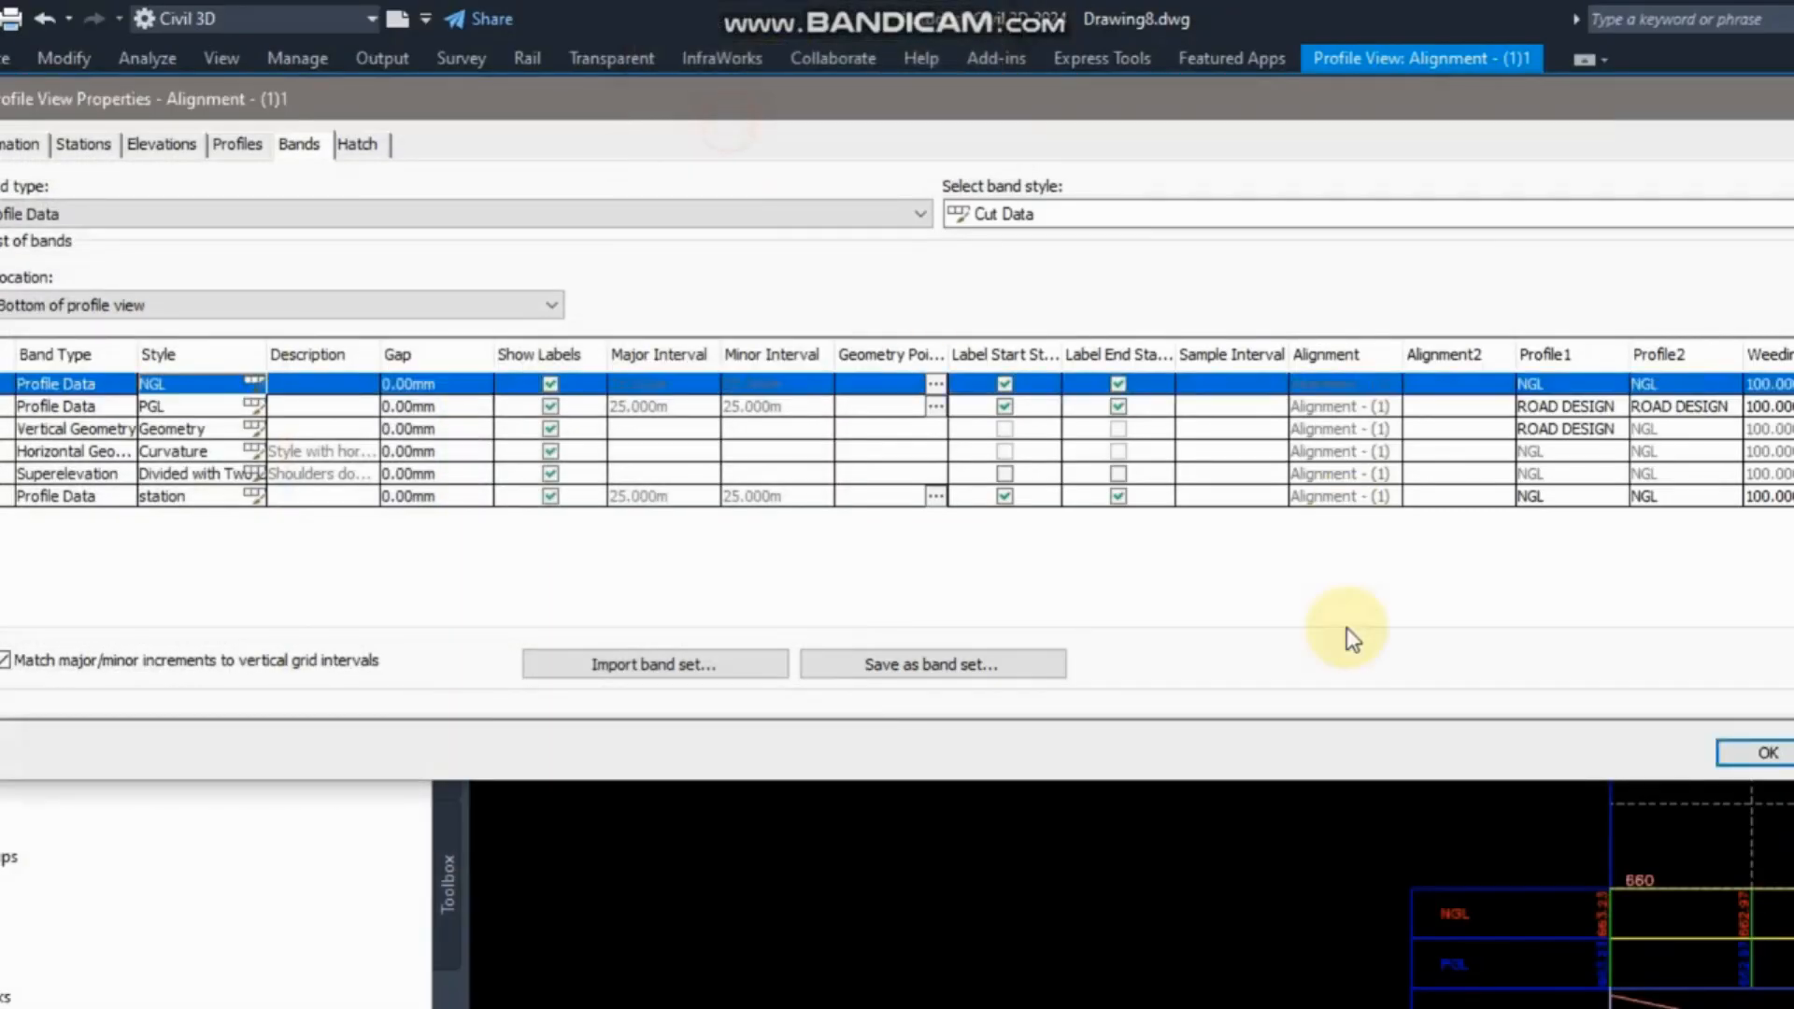
pyautogui.click(1342, 750)
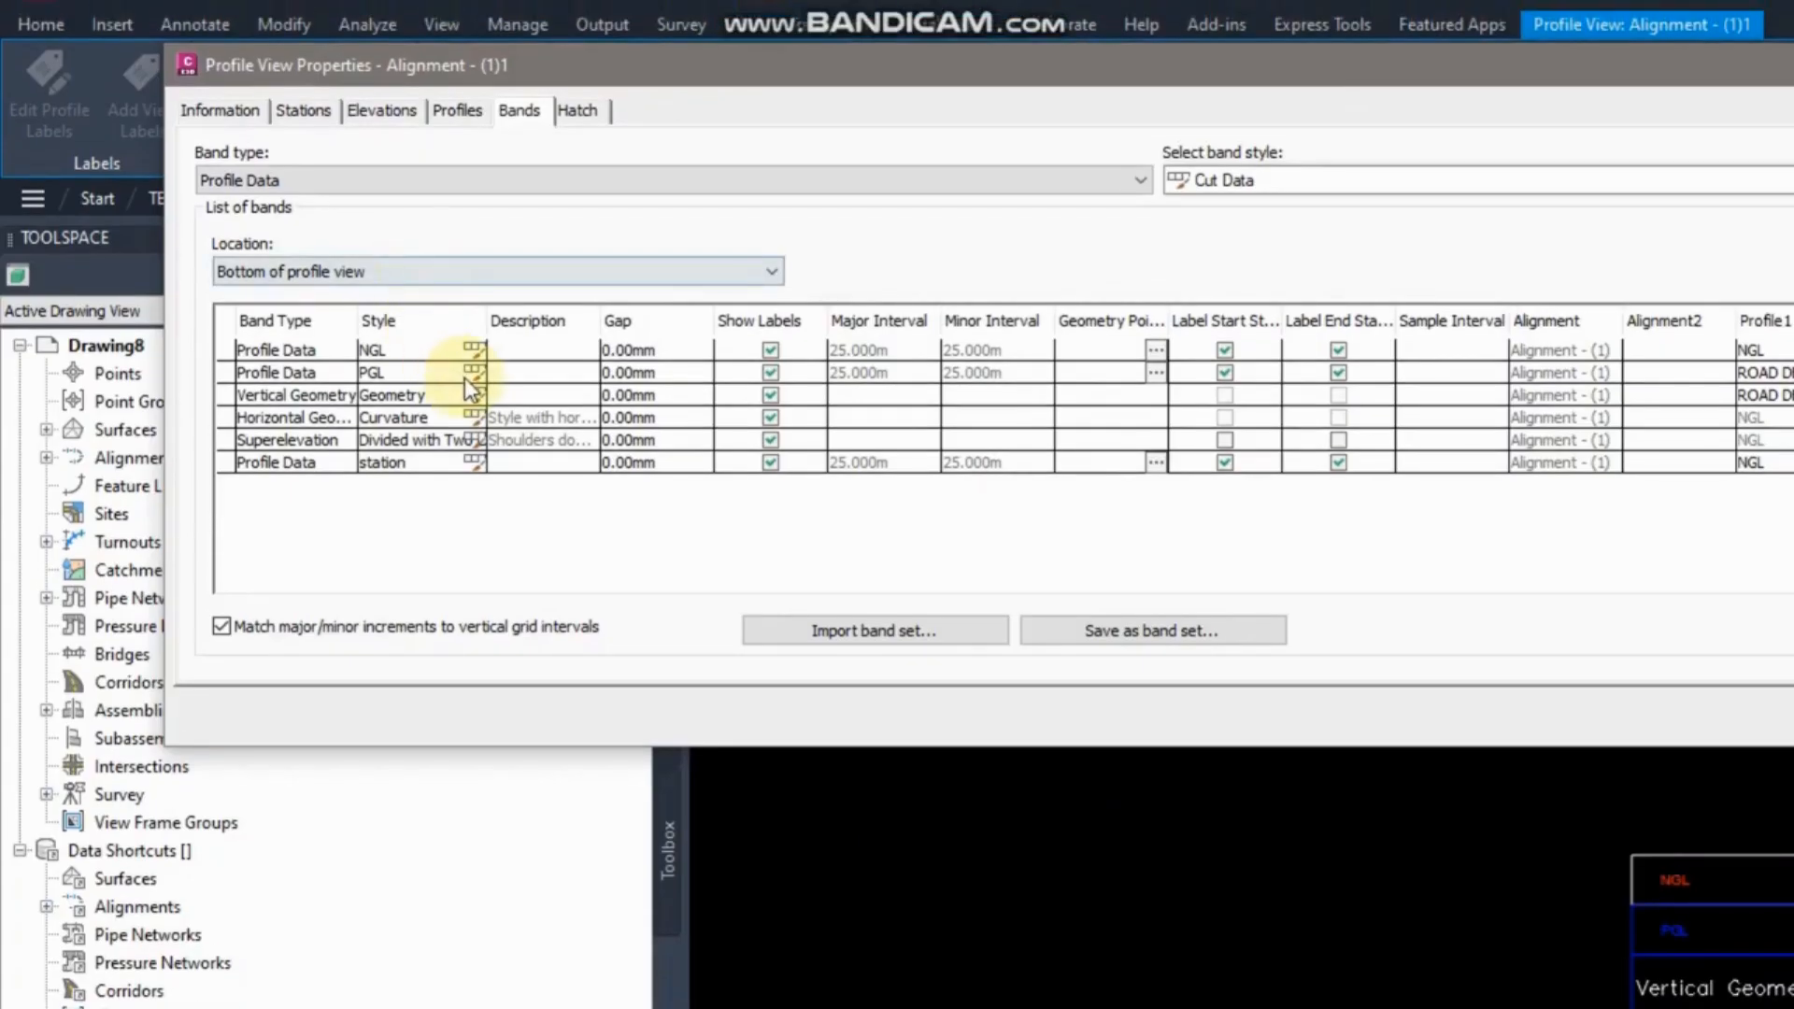
# Set the Band Border colour of the PGL band style to white.
pyautogui.click(473, 374)
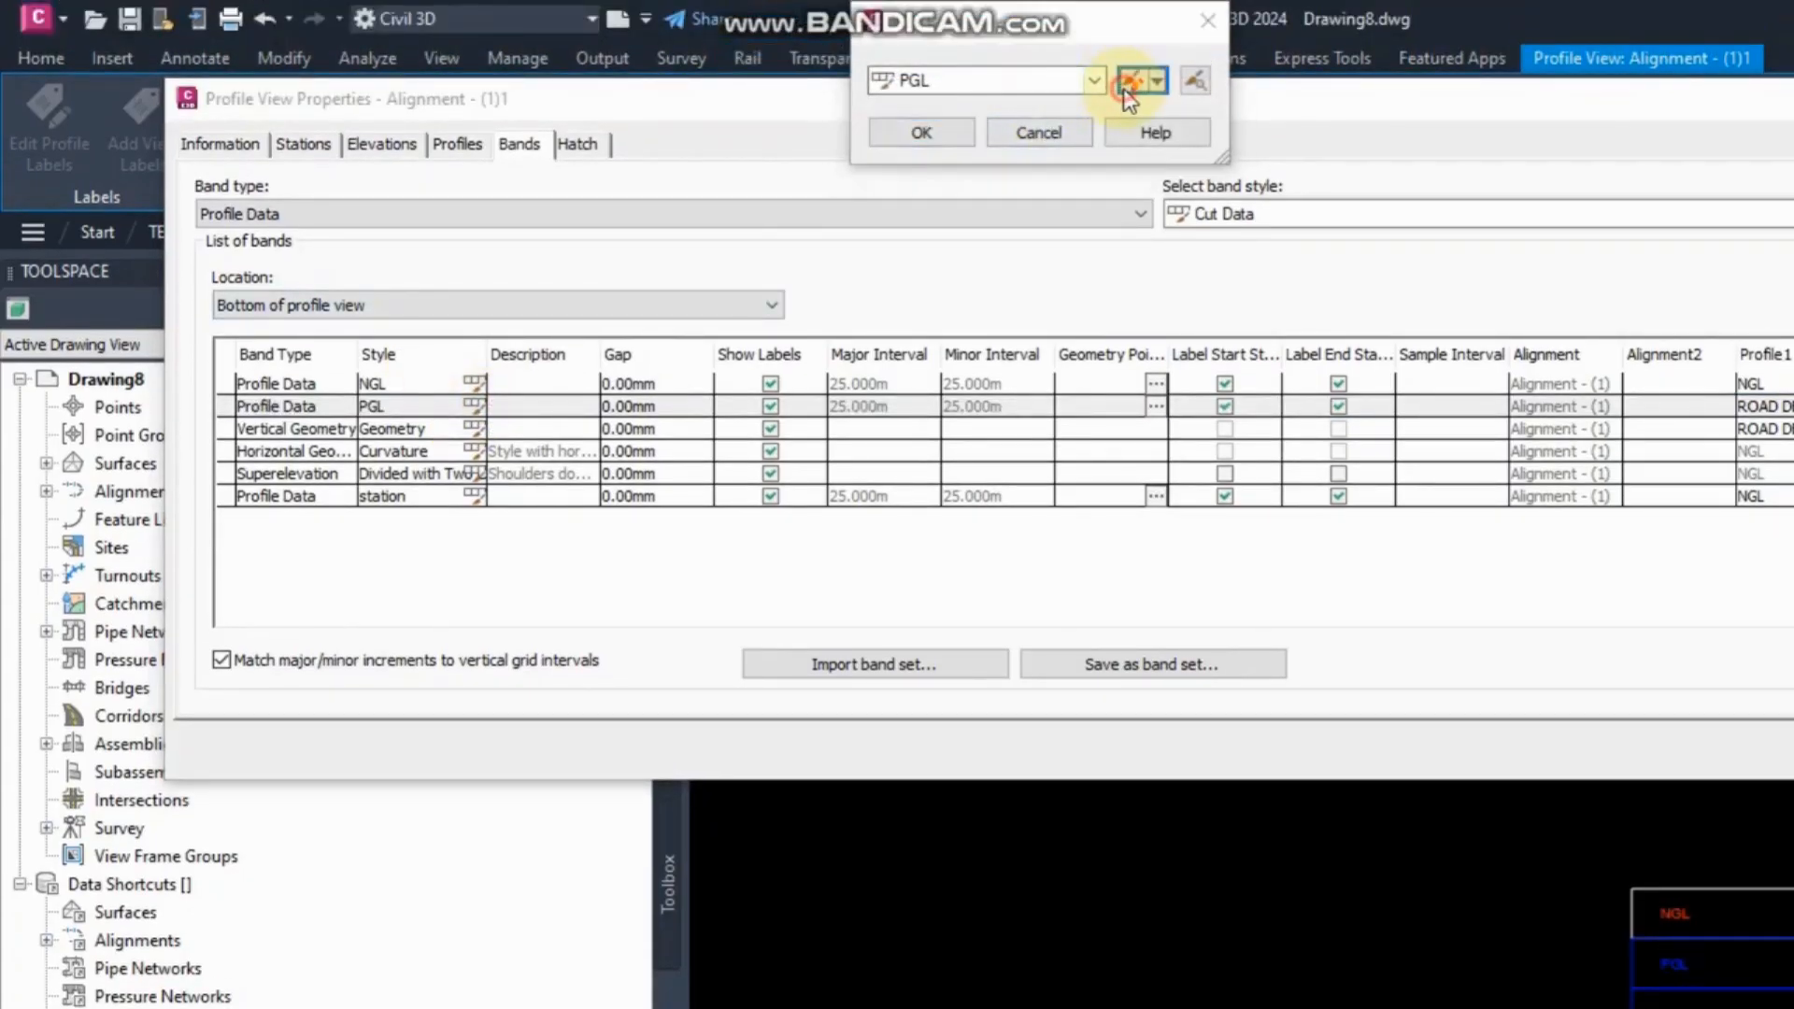
pyautogui.click(1128, 82)
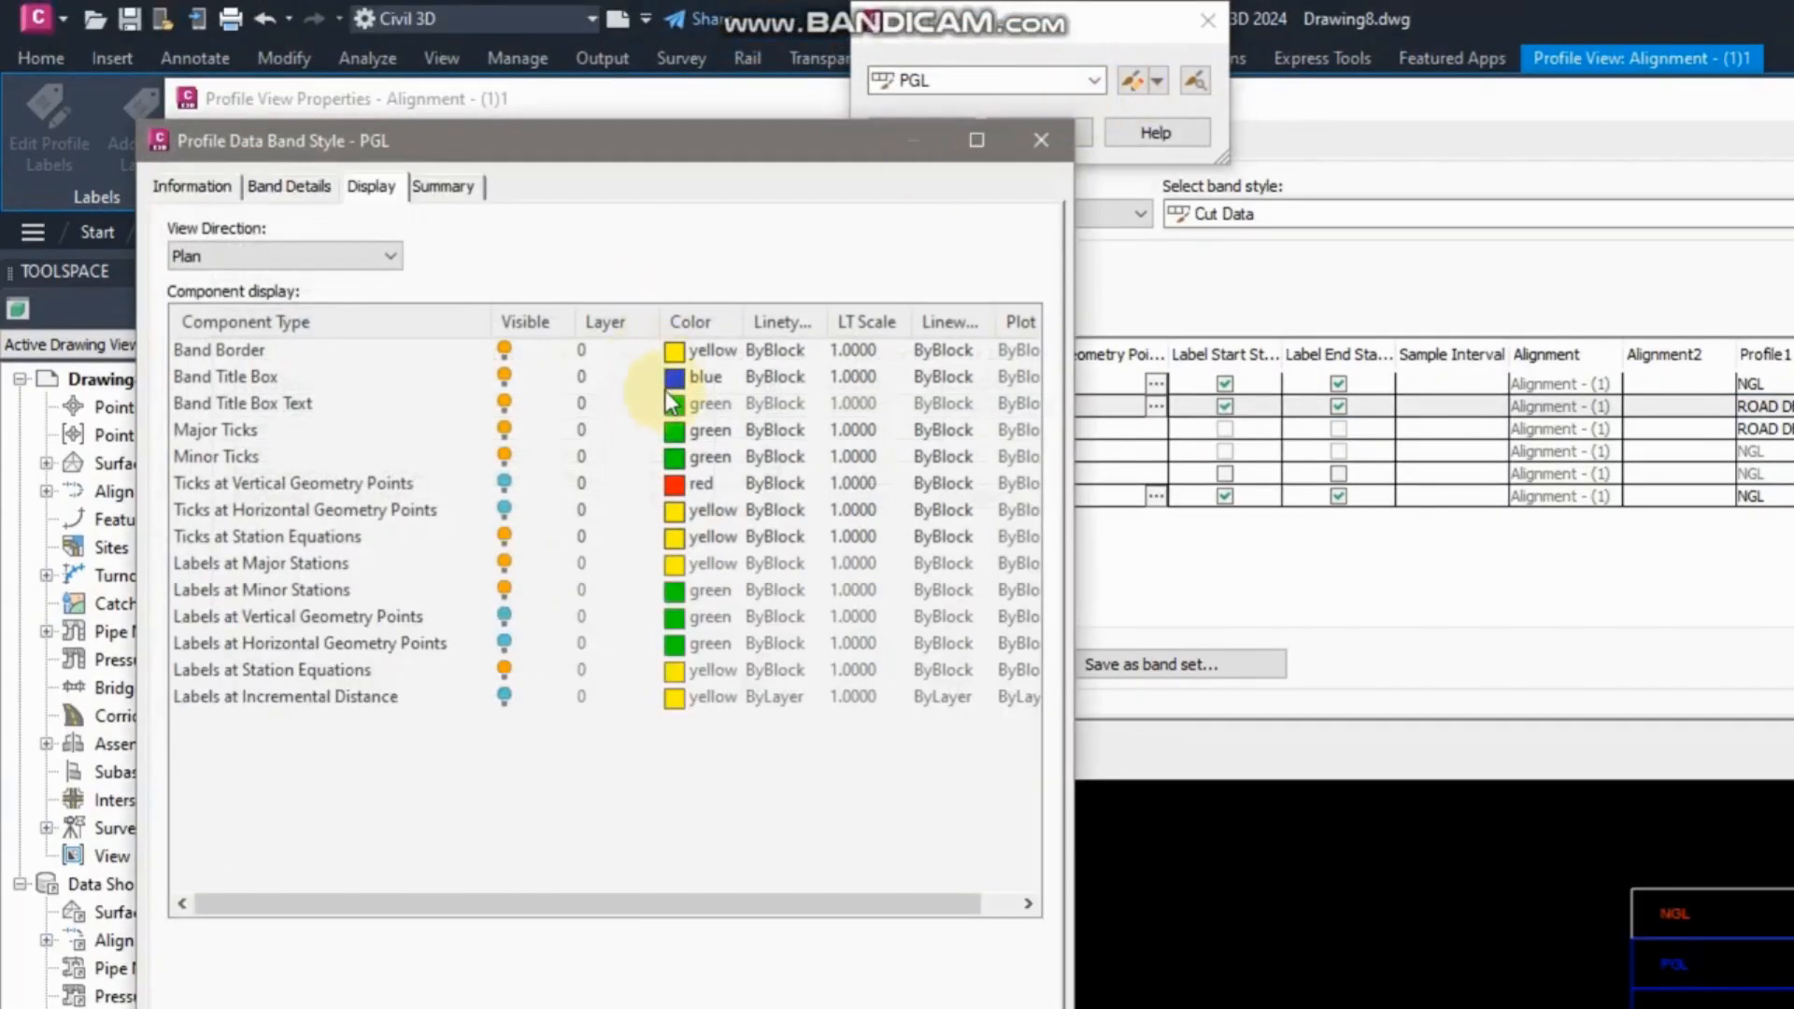
pyautogui.click(675, 351)
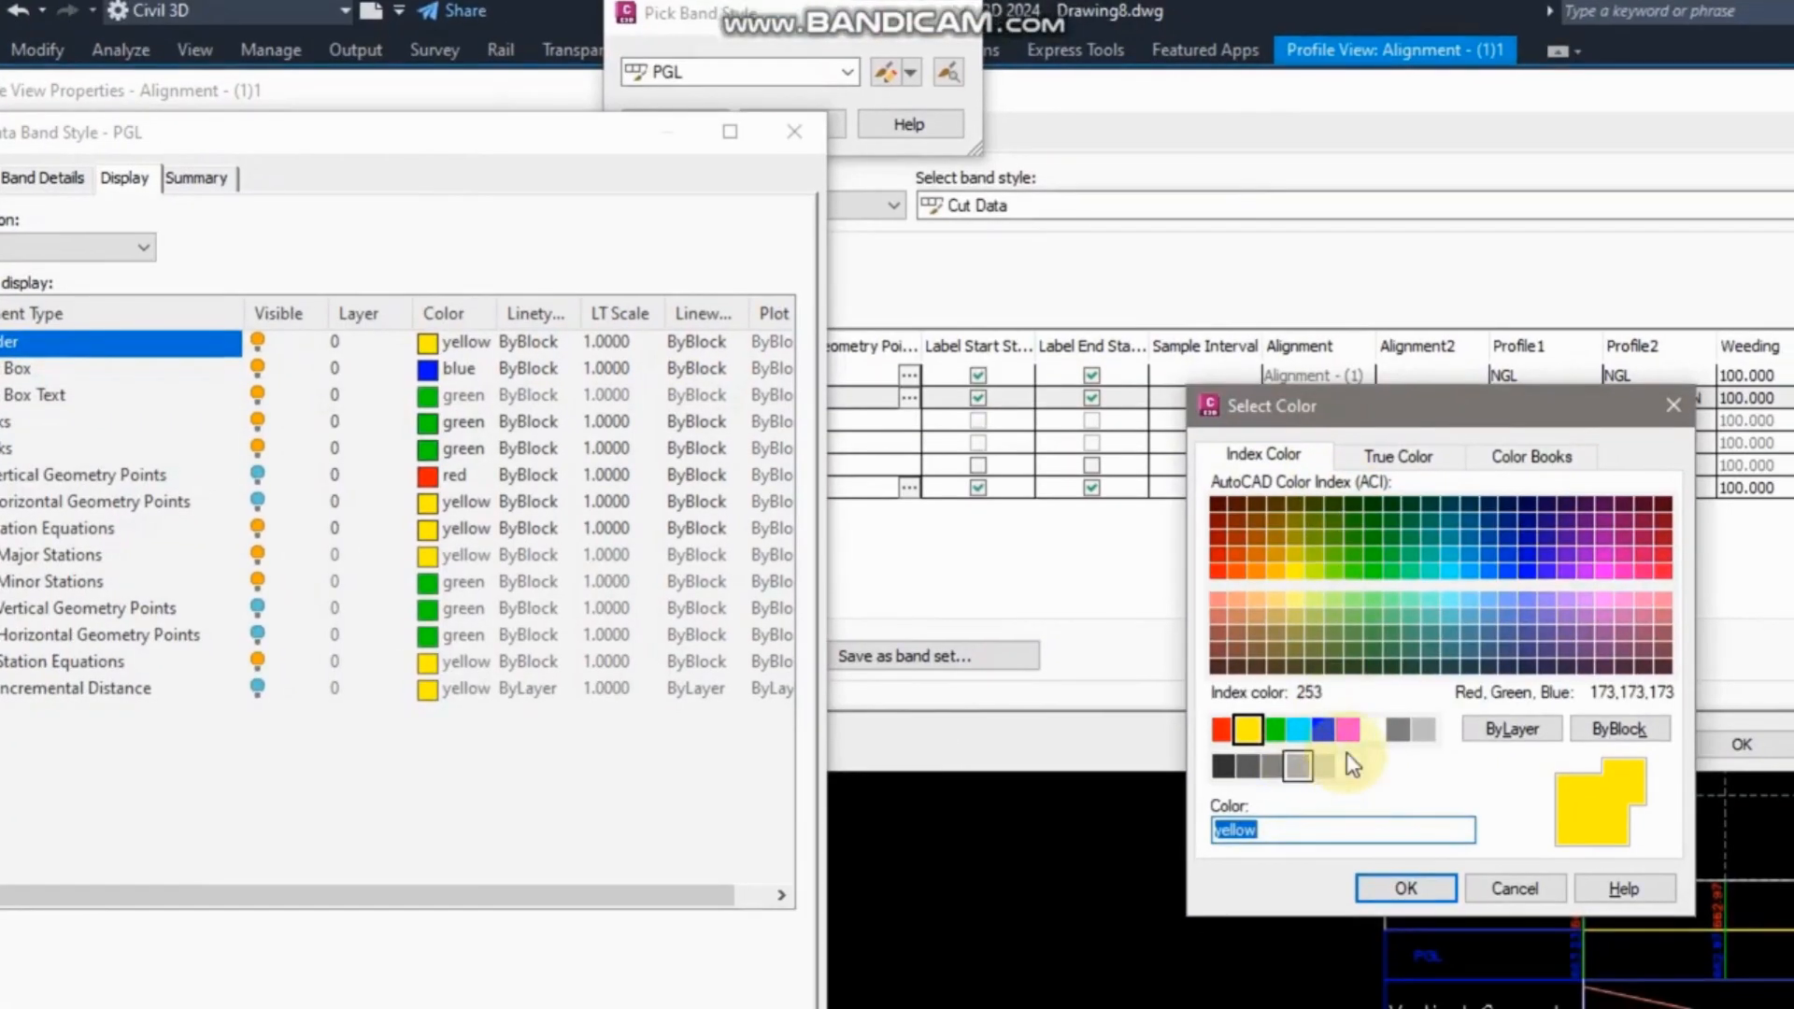
pyautogui.click(1331, 731)
pyautogui.click(1350, 886)
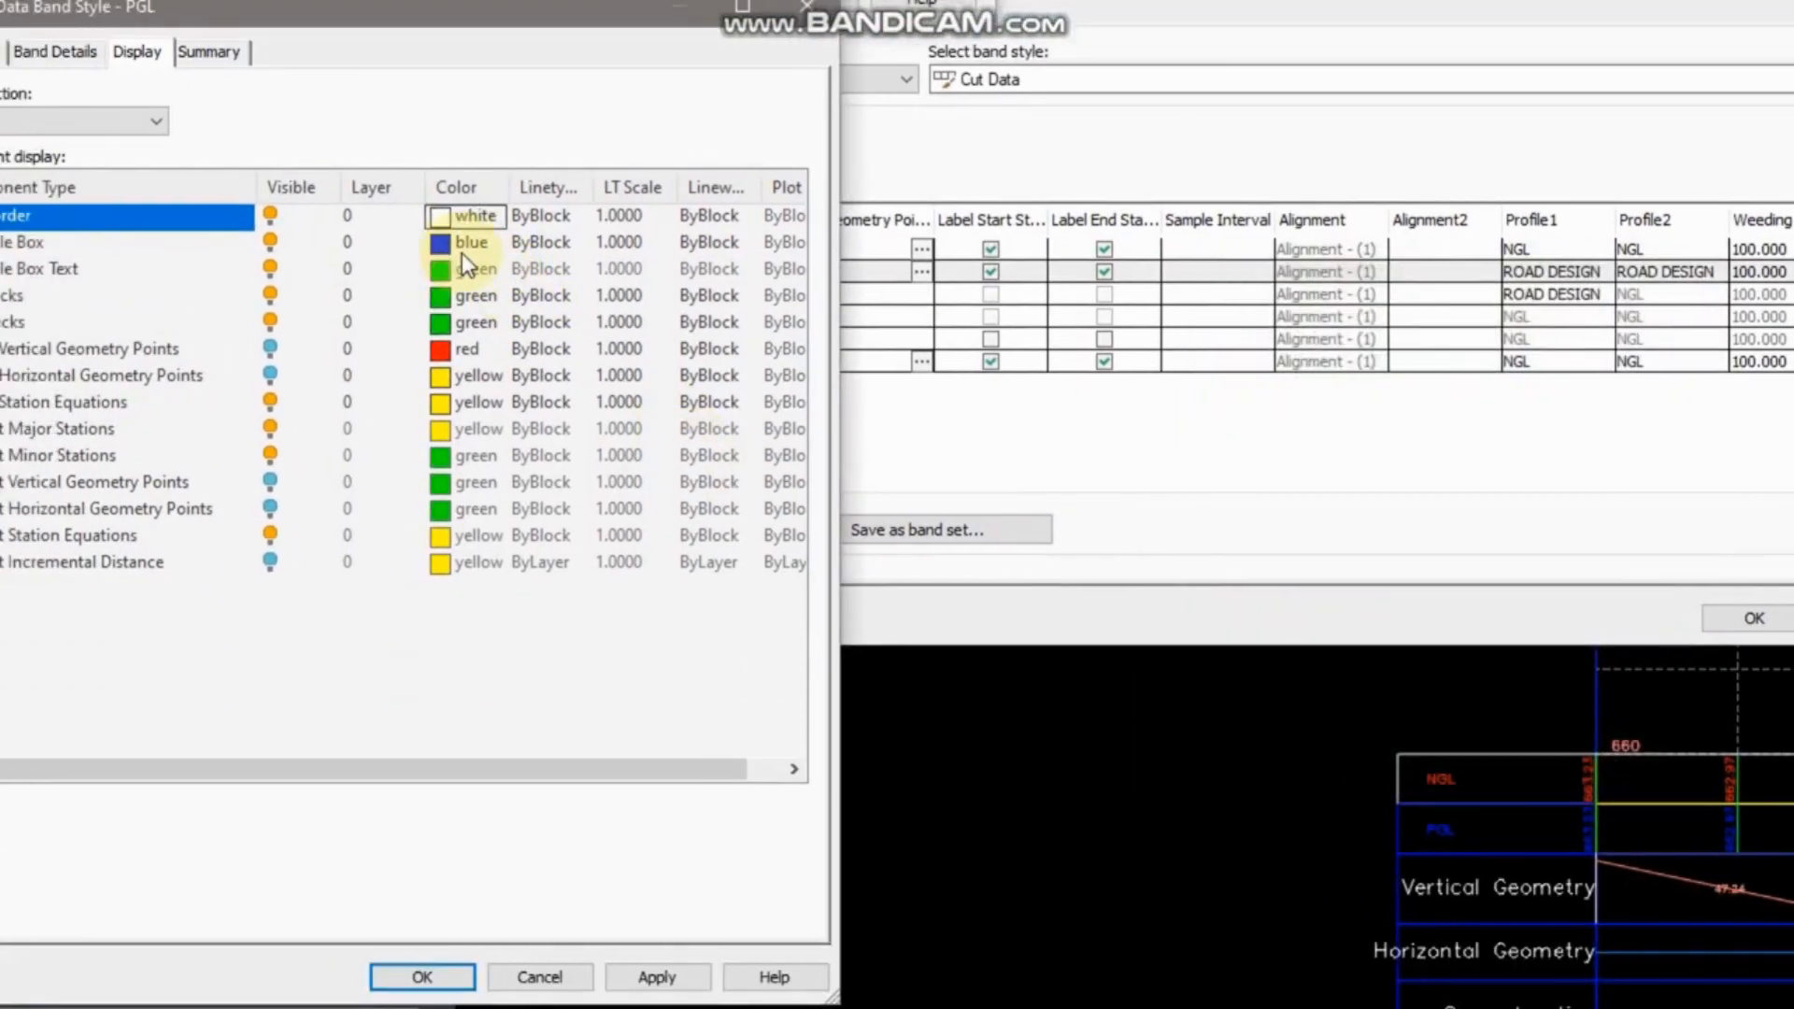
# Set the PGL style's Band Title Box colour to white, accept the style, and apply it to the profile view.
pyautogui.click(400, 368)
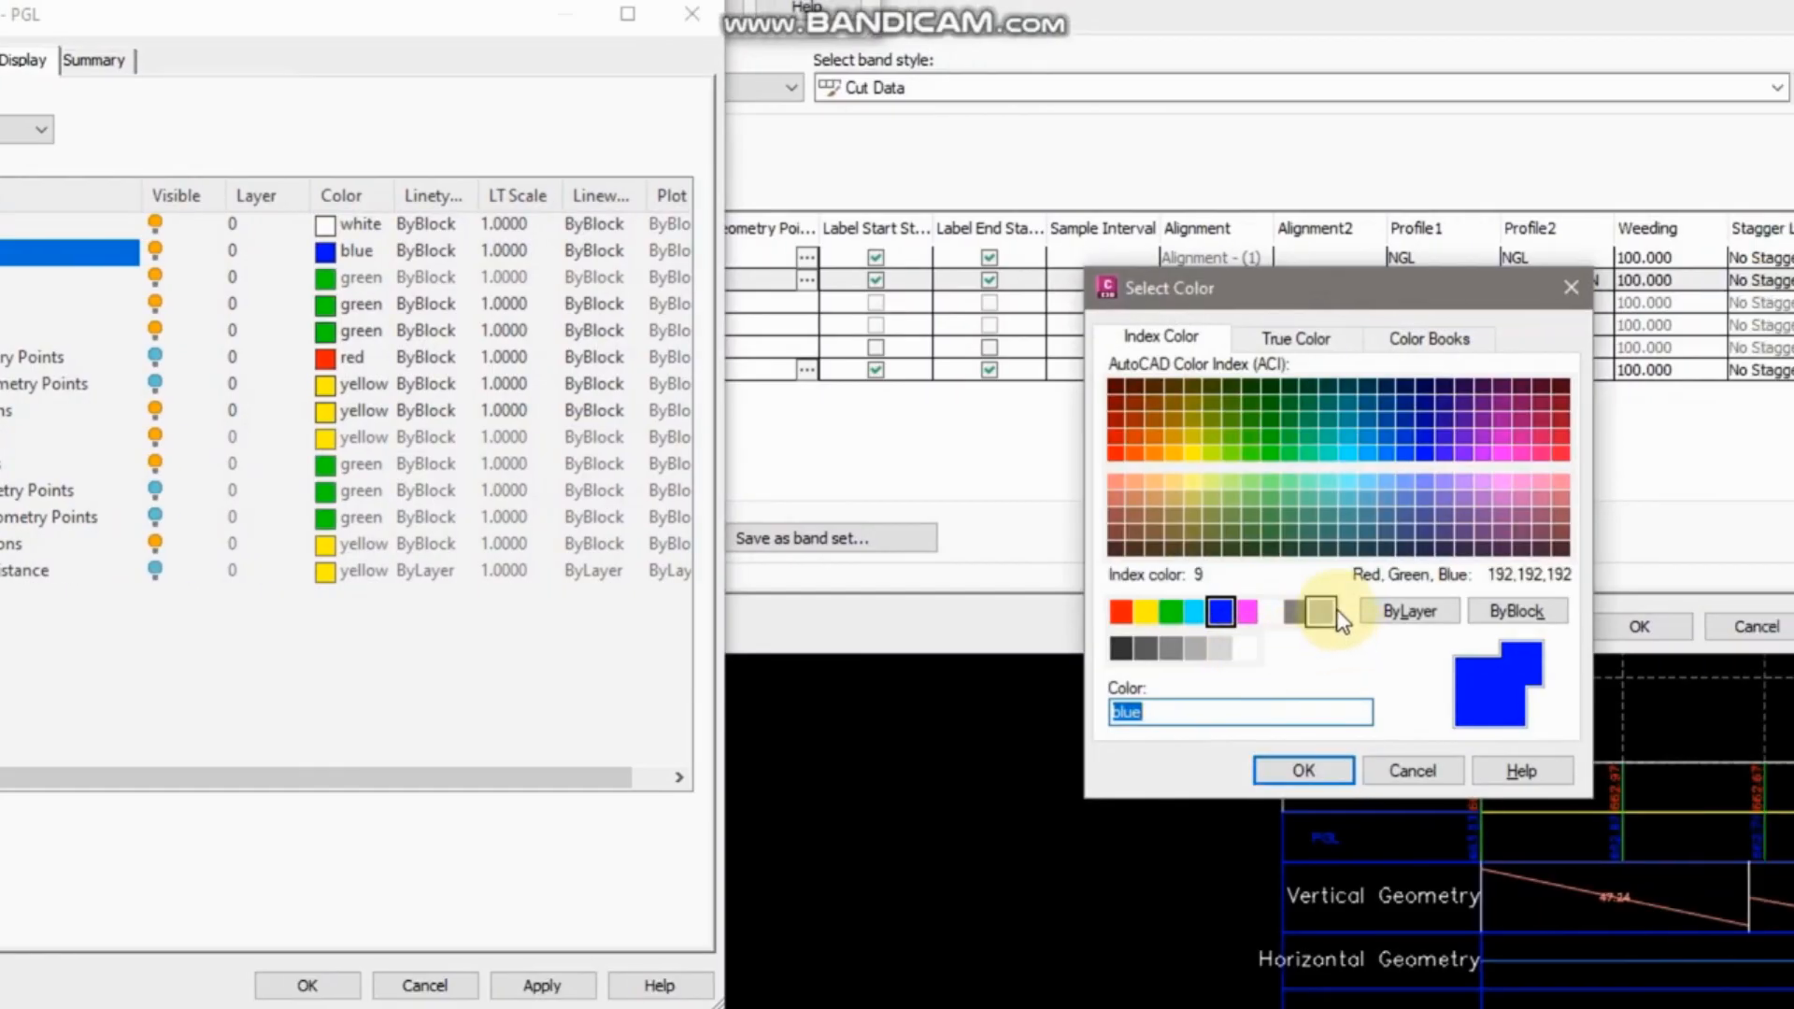
pyautogui.click(1269, 613)
pyautogui.click(1303, 770)
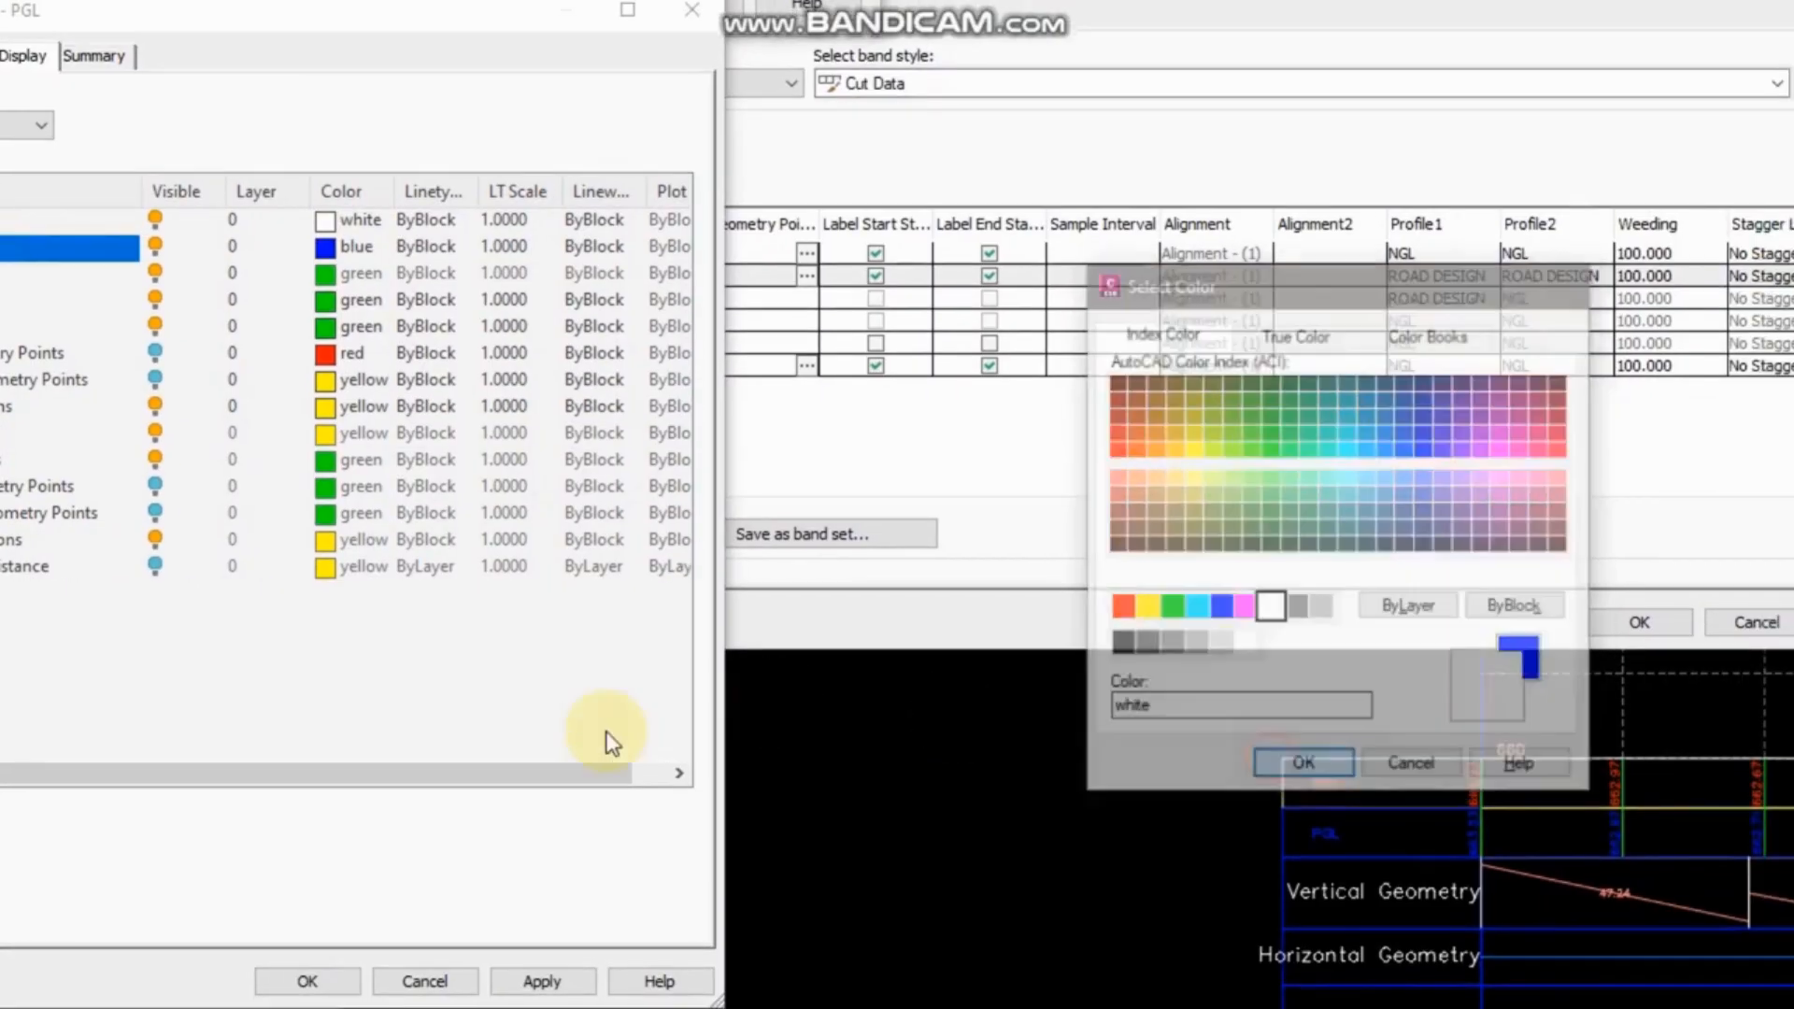
pyautogui.click(560, 986)
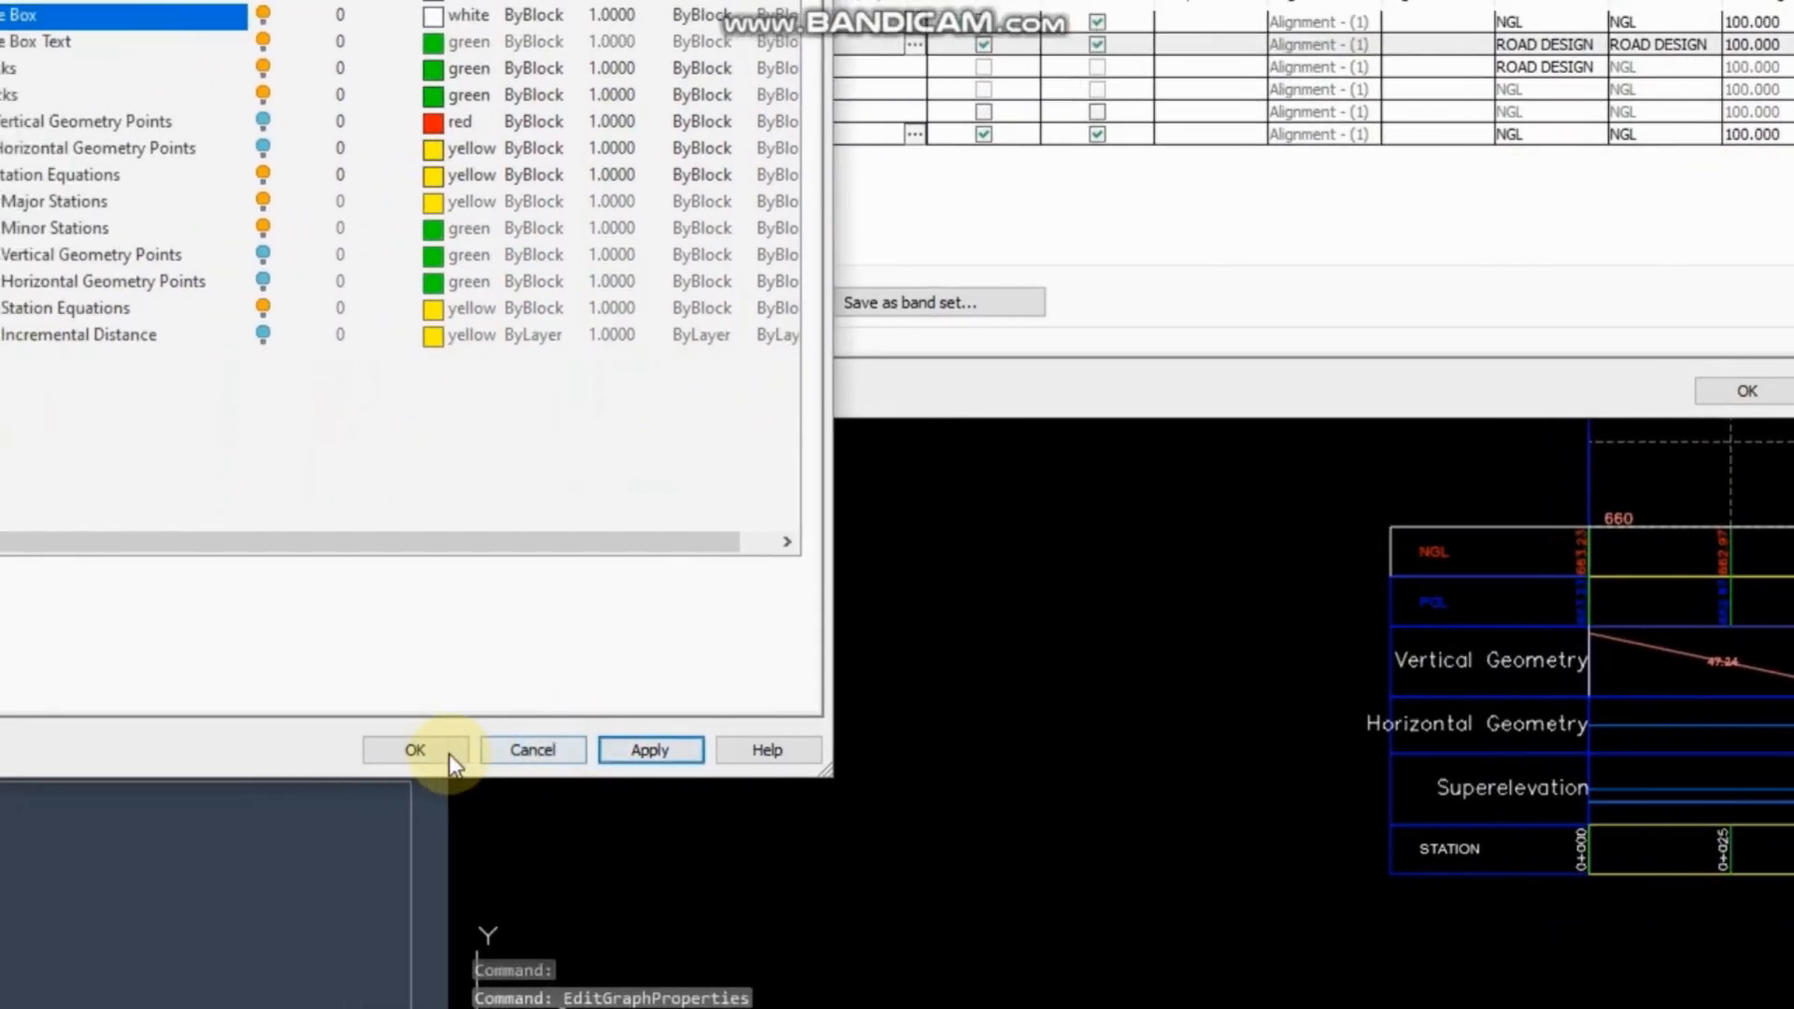
pyautogui.click(449, 753)
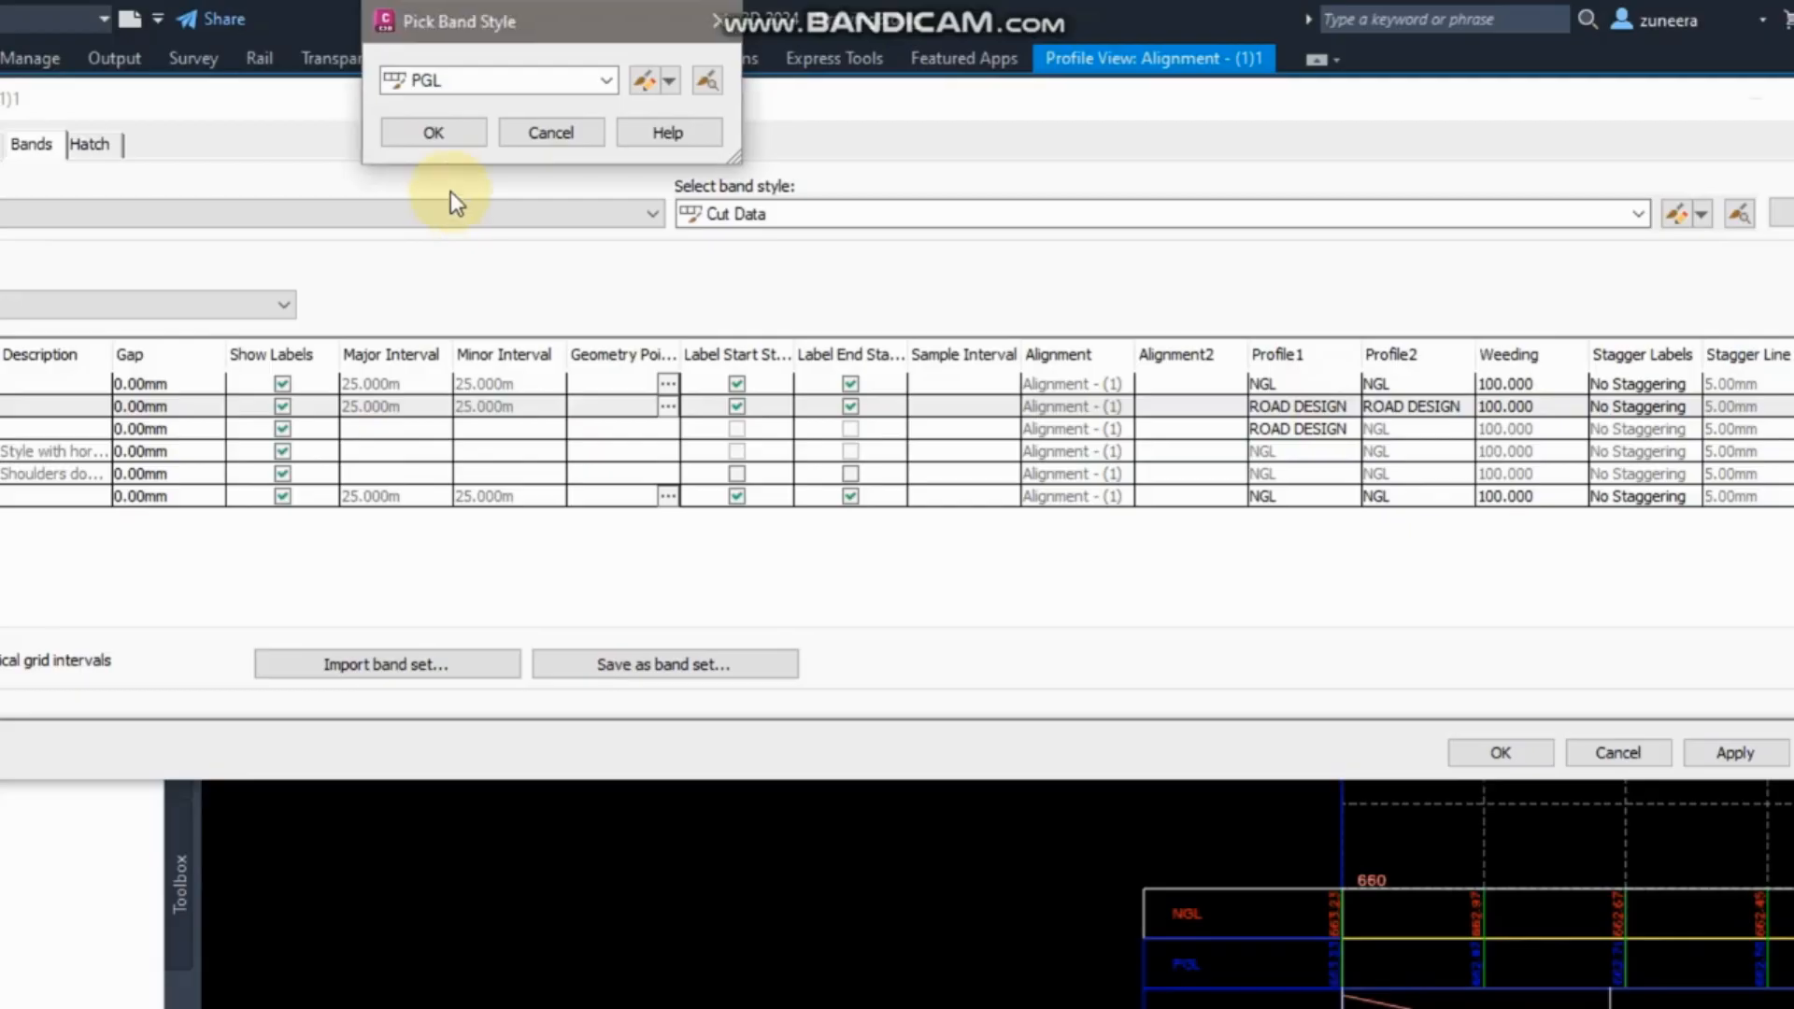
pyautogui.click(452, 132)
pyautogui.click(1349, 735)
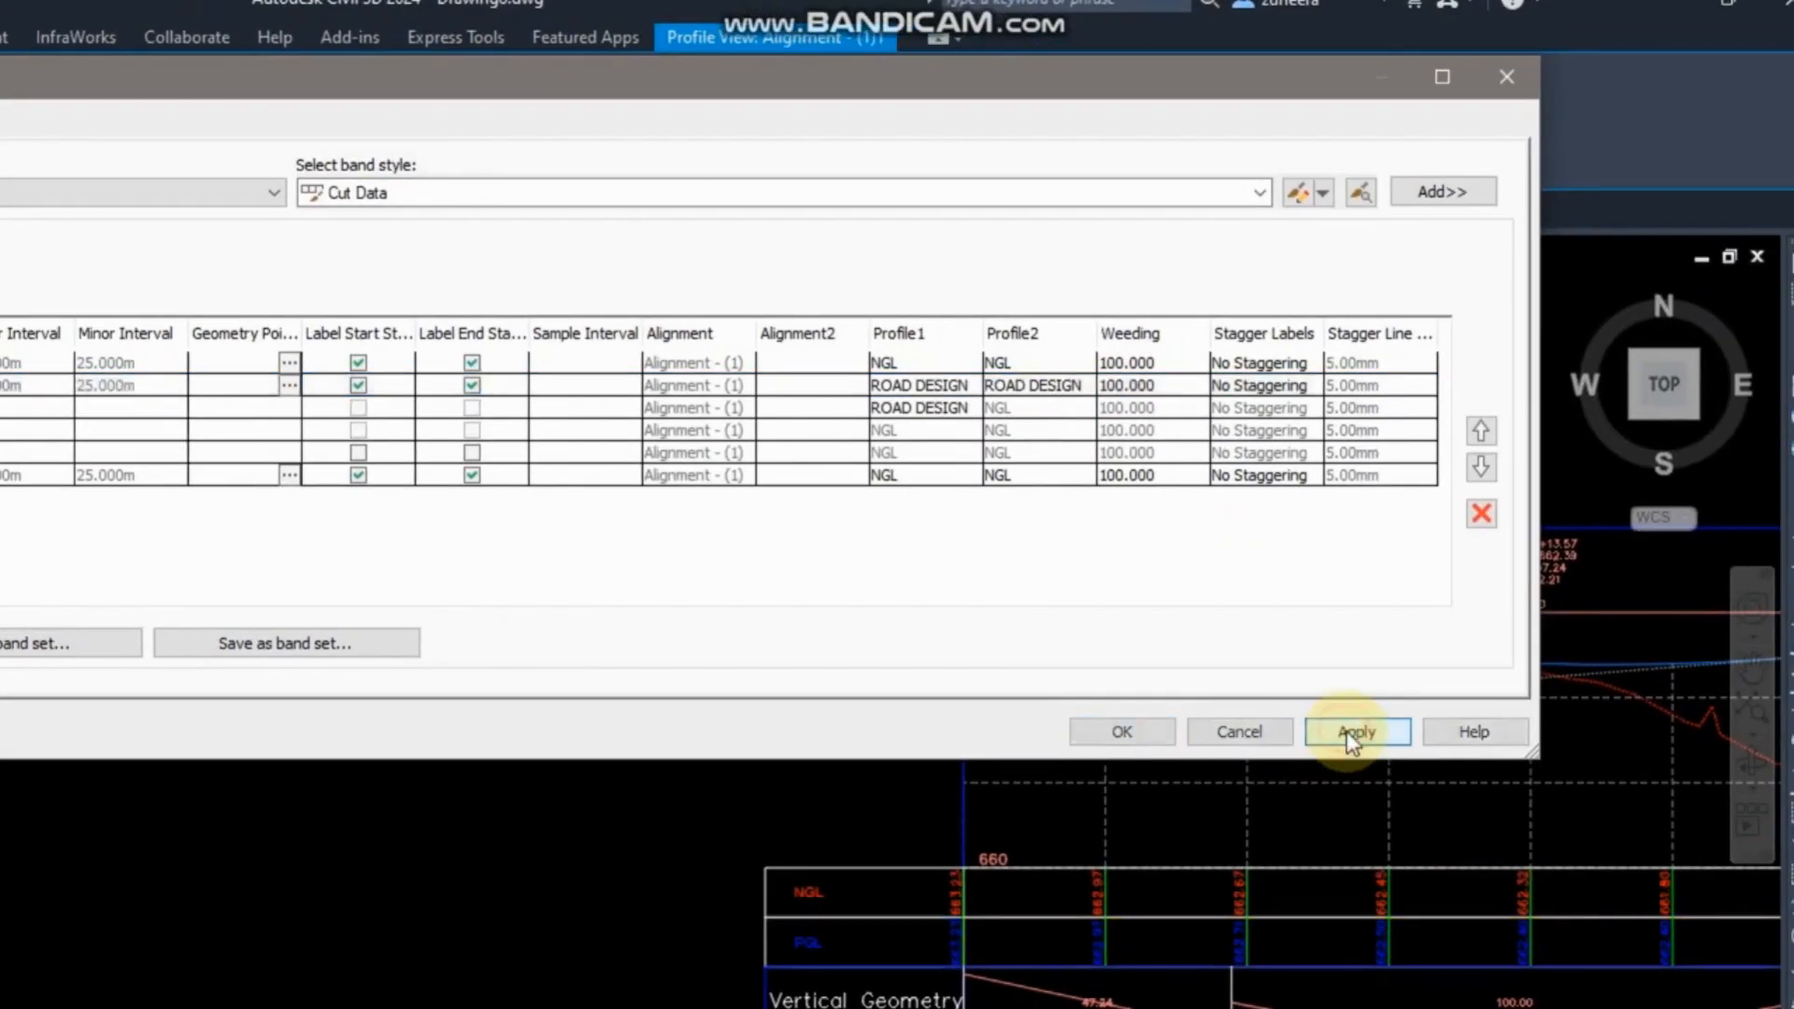
pyautogui.click(1145, 731)
pyautogui.scroll(-5, 543, 897)
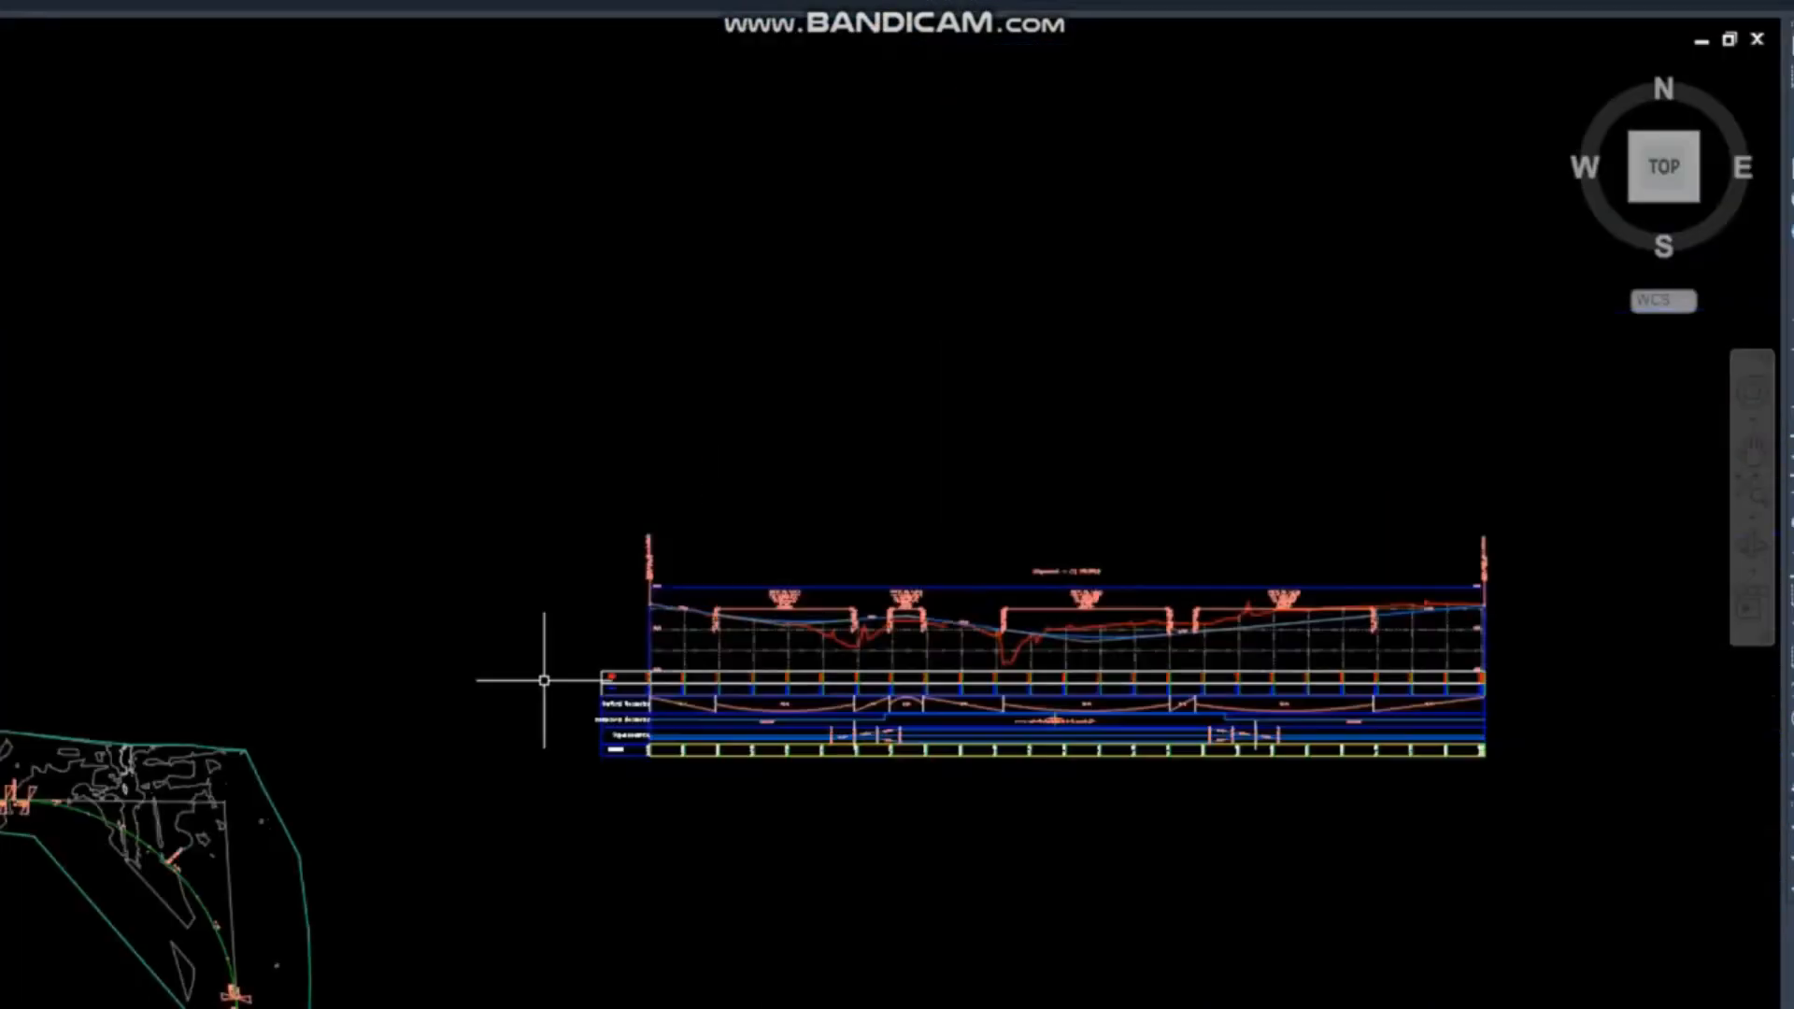
pyautogui.scroll(5, 626, 696)
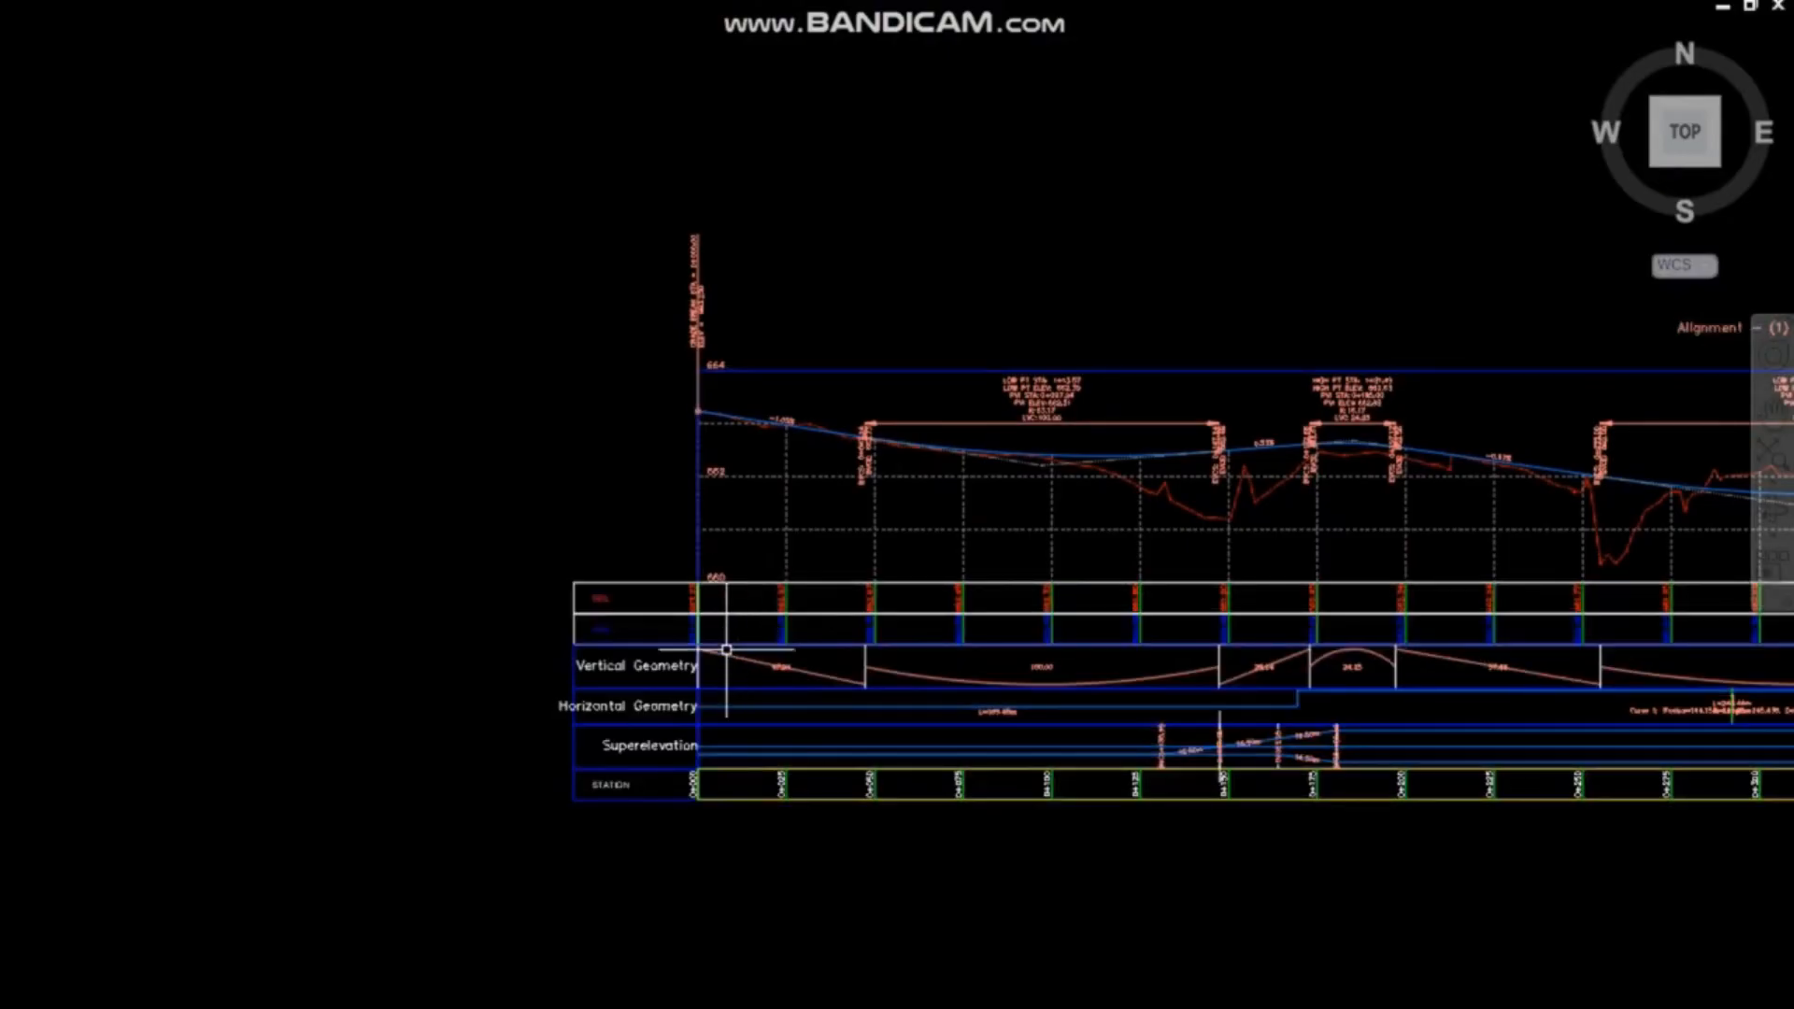
pyautogui.scroll(3, 853, 433)
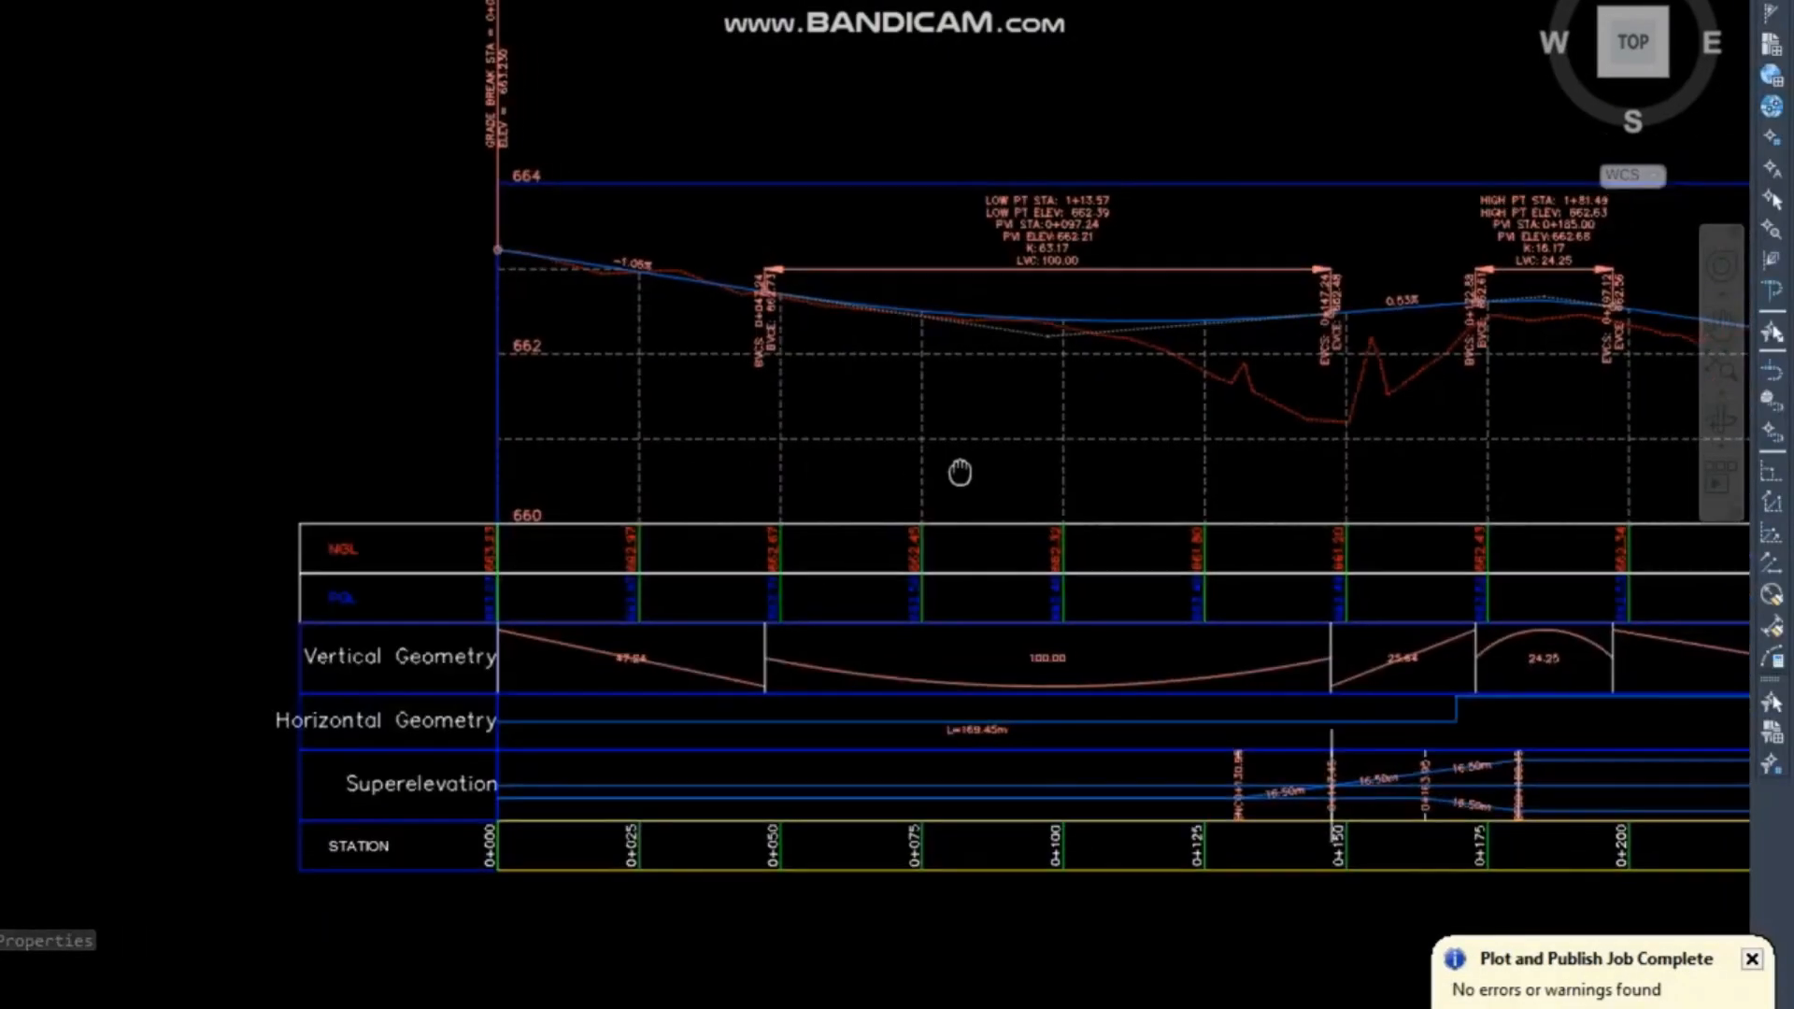
# Examine the vertical curve labels, profile lines and data bands along the Alignment - (1) profile in the PROFILE DWG drawing.
pyautogui.scroll(-5, 960, 472)
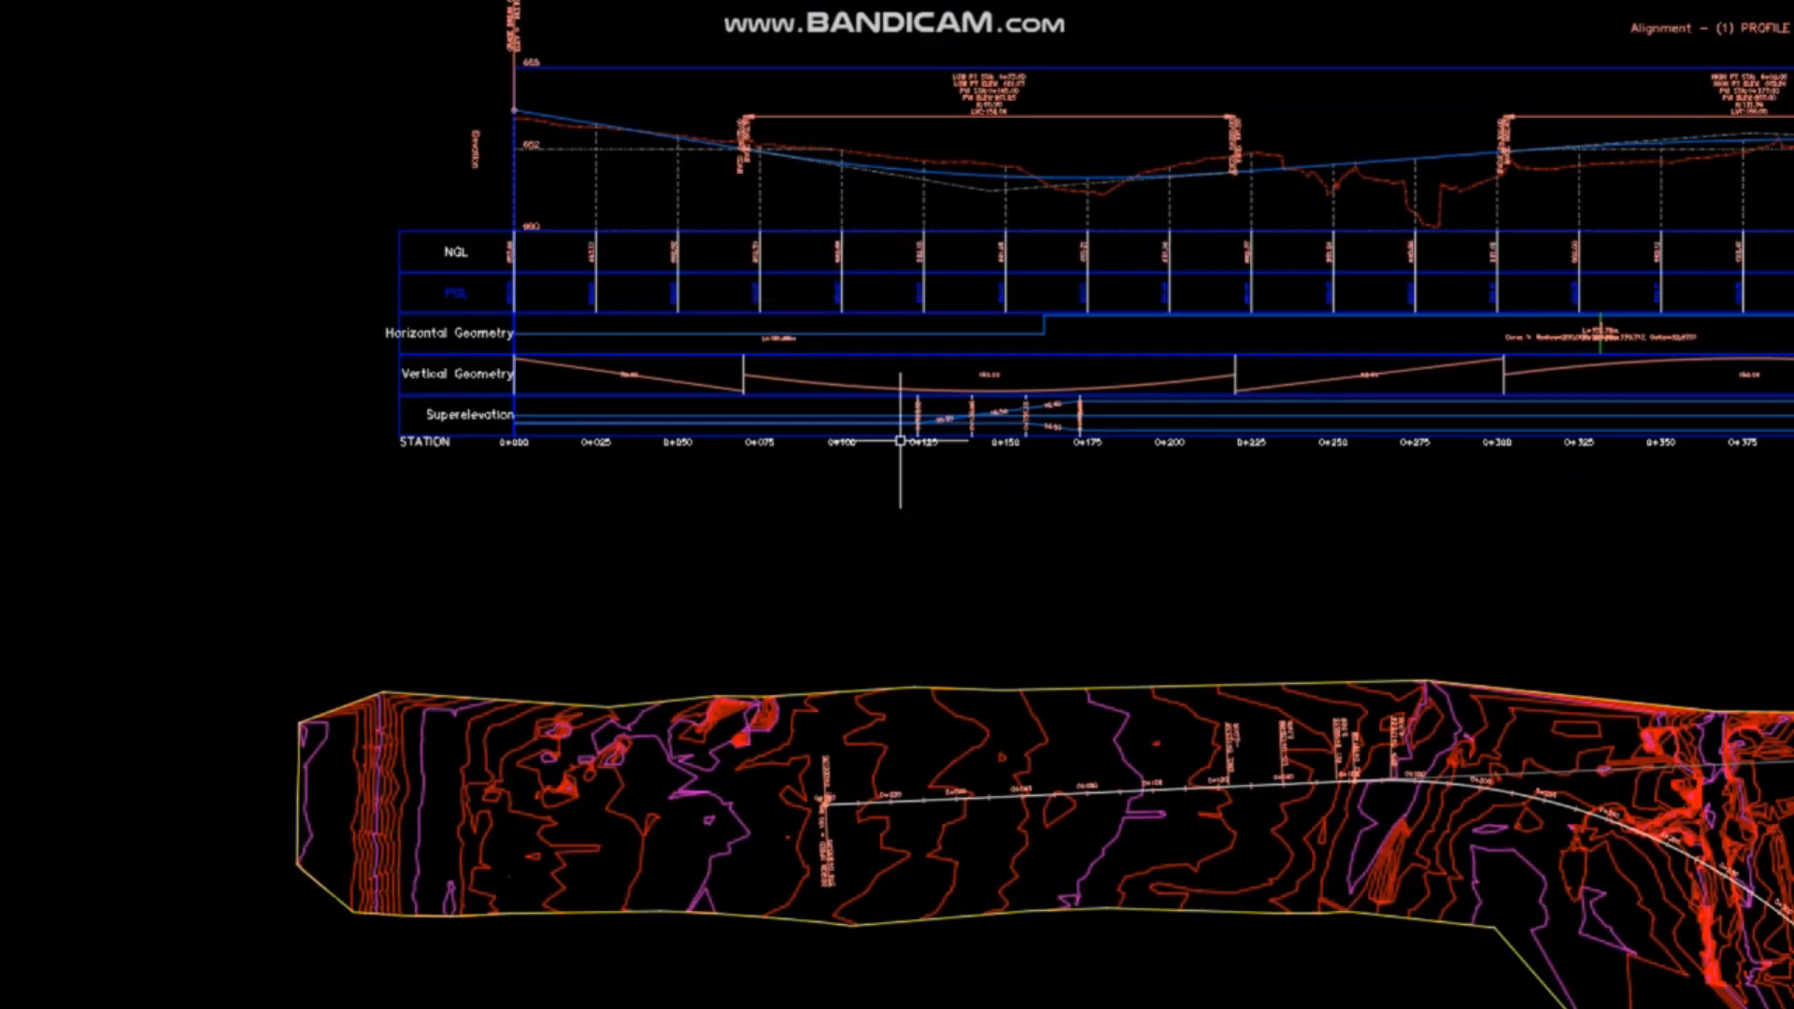
pyautogui.moveTo(900, 341); pyautogui.dragTo(640, 466, button='middle')
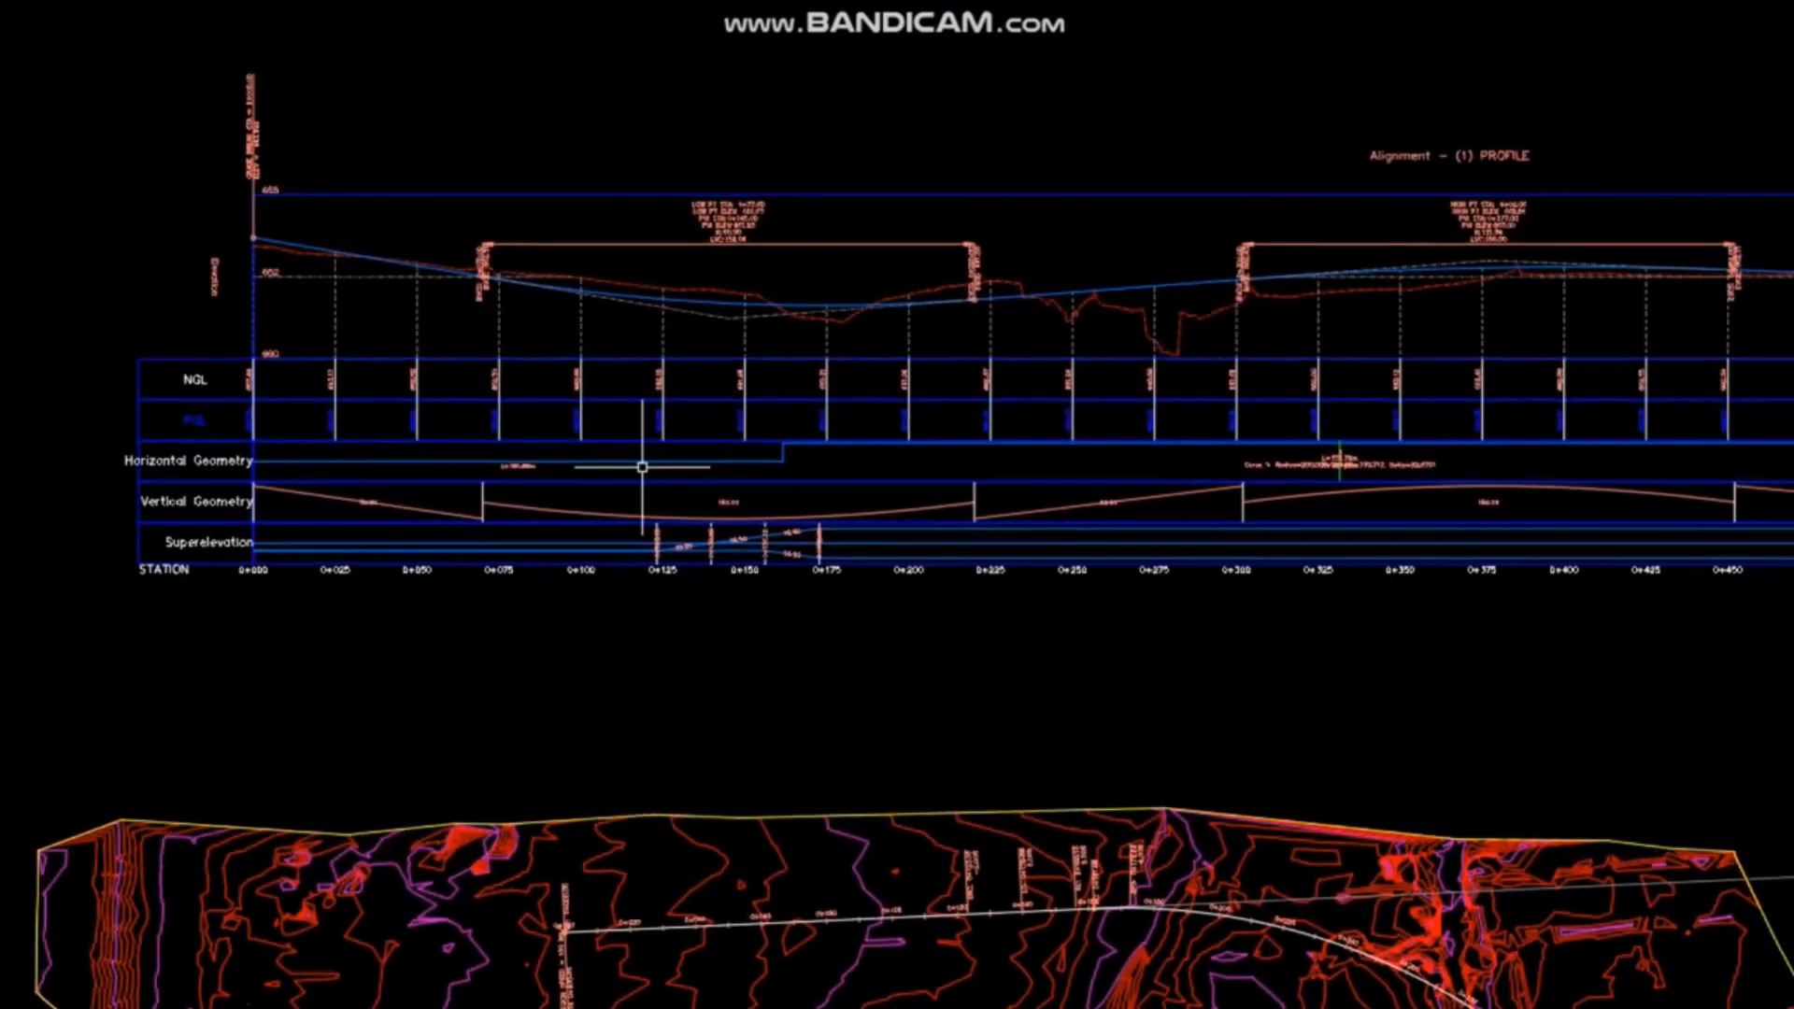
pyautogui.moveTo(409, 217); pyautogui.dragTo(448, 249, button='middle')
pyautogui.moveTo(528, 302); pyautogui.dragTo(530, 311, button='middle')
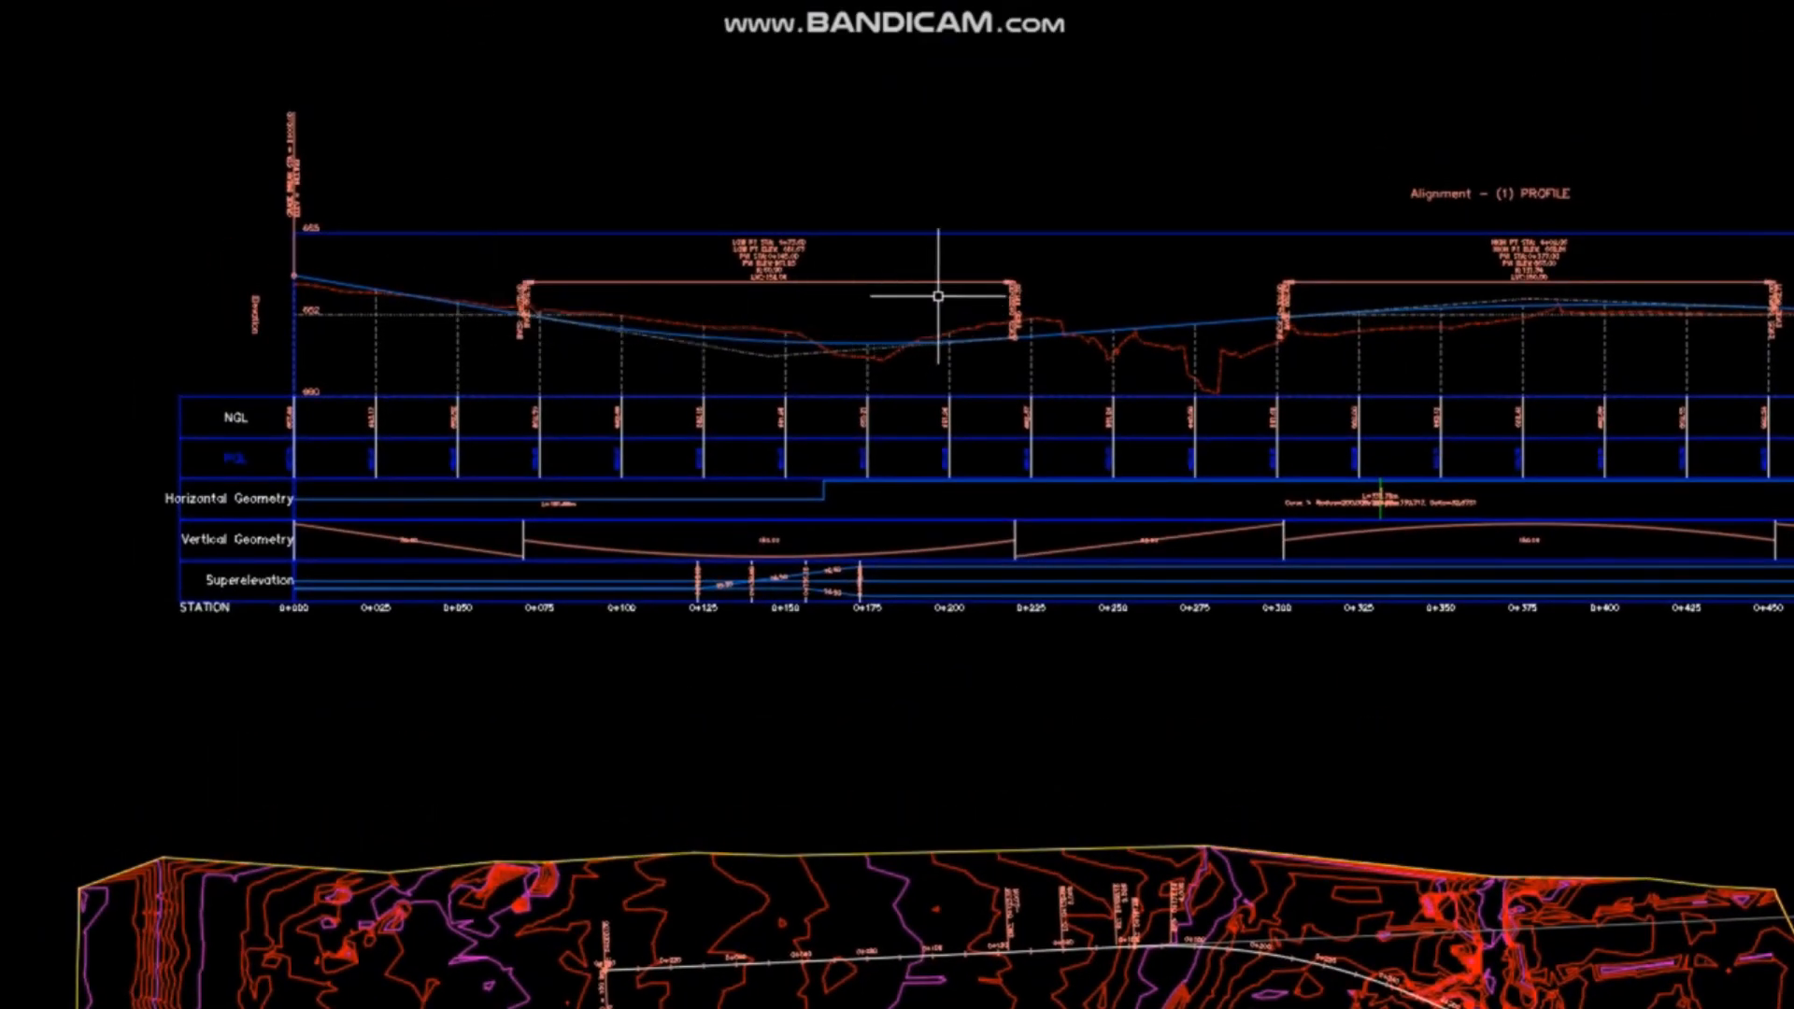
pyautogui.scroll(3, 467, 346)
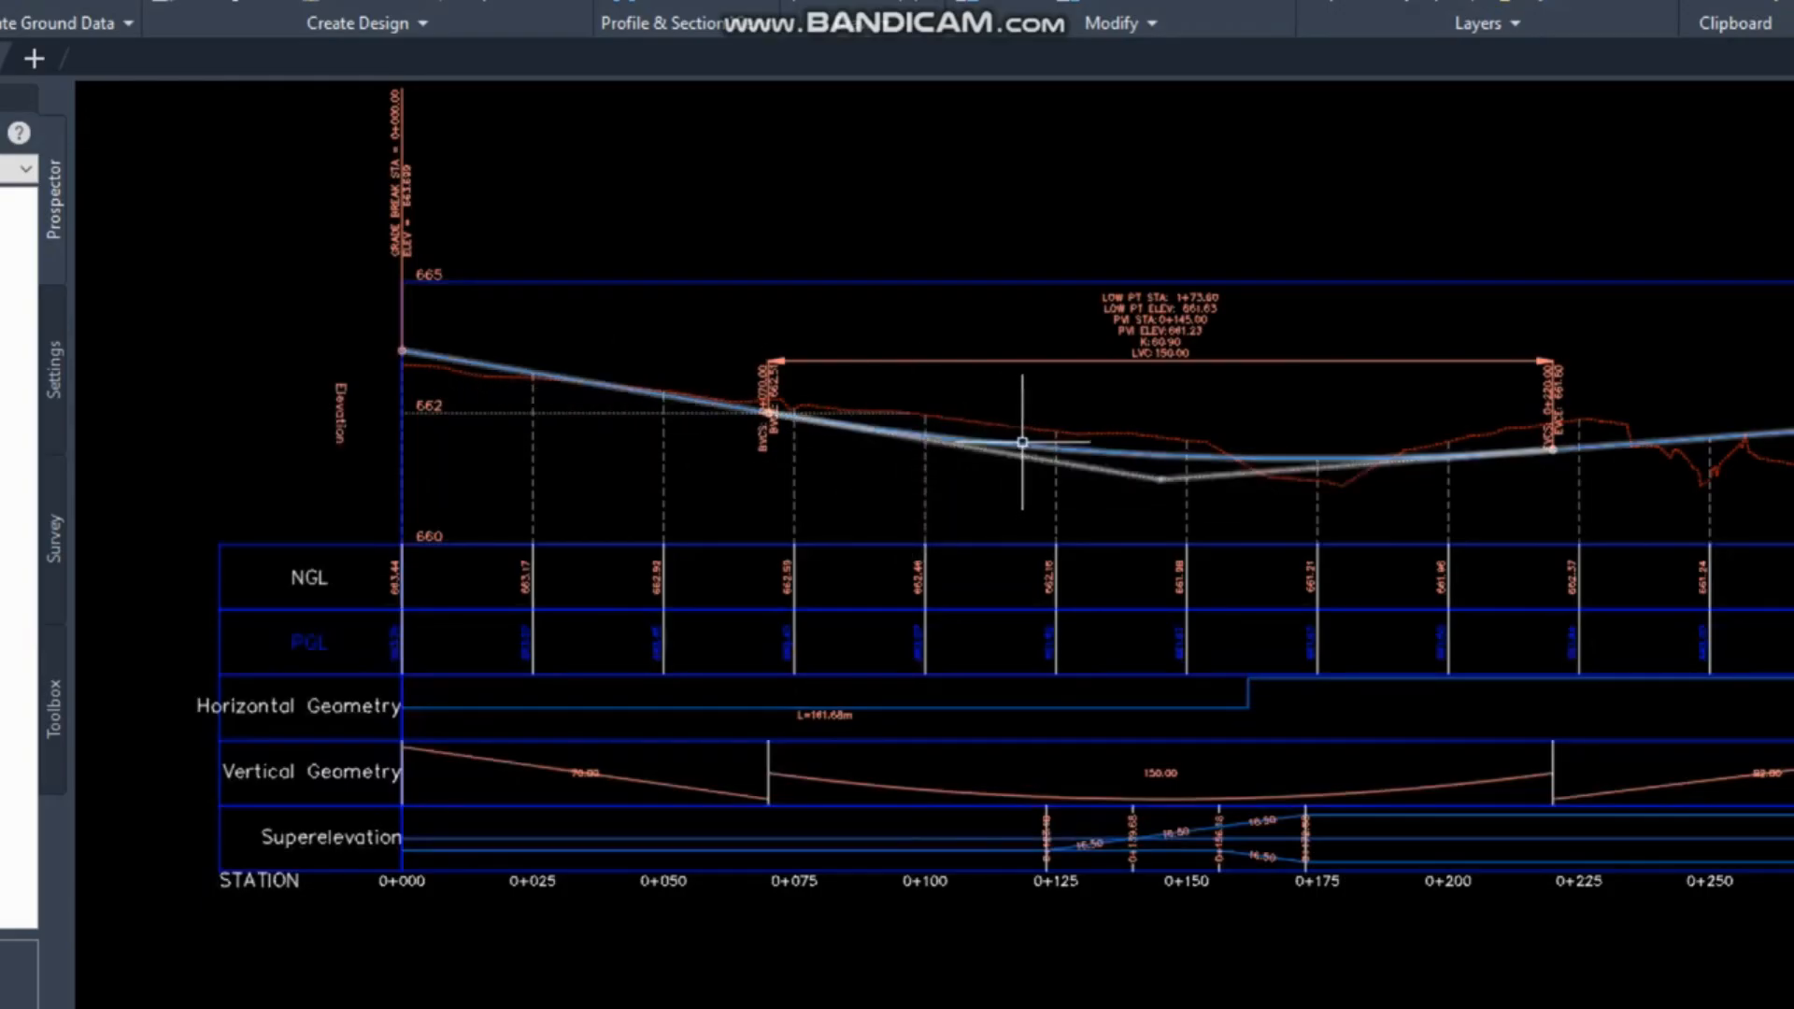
pyautogui.scroll(4, 1028, 448)
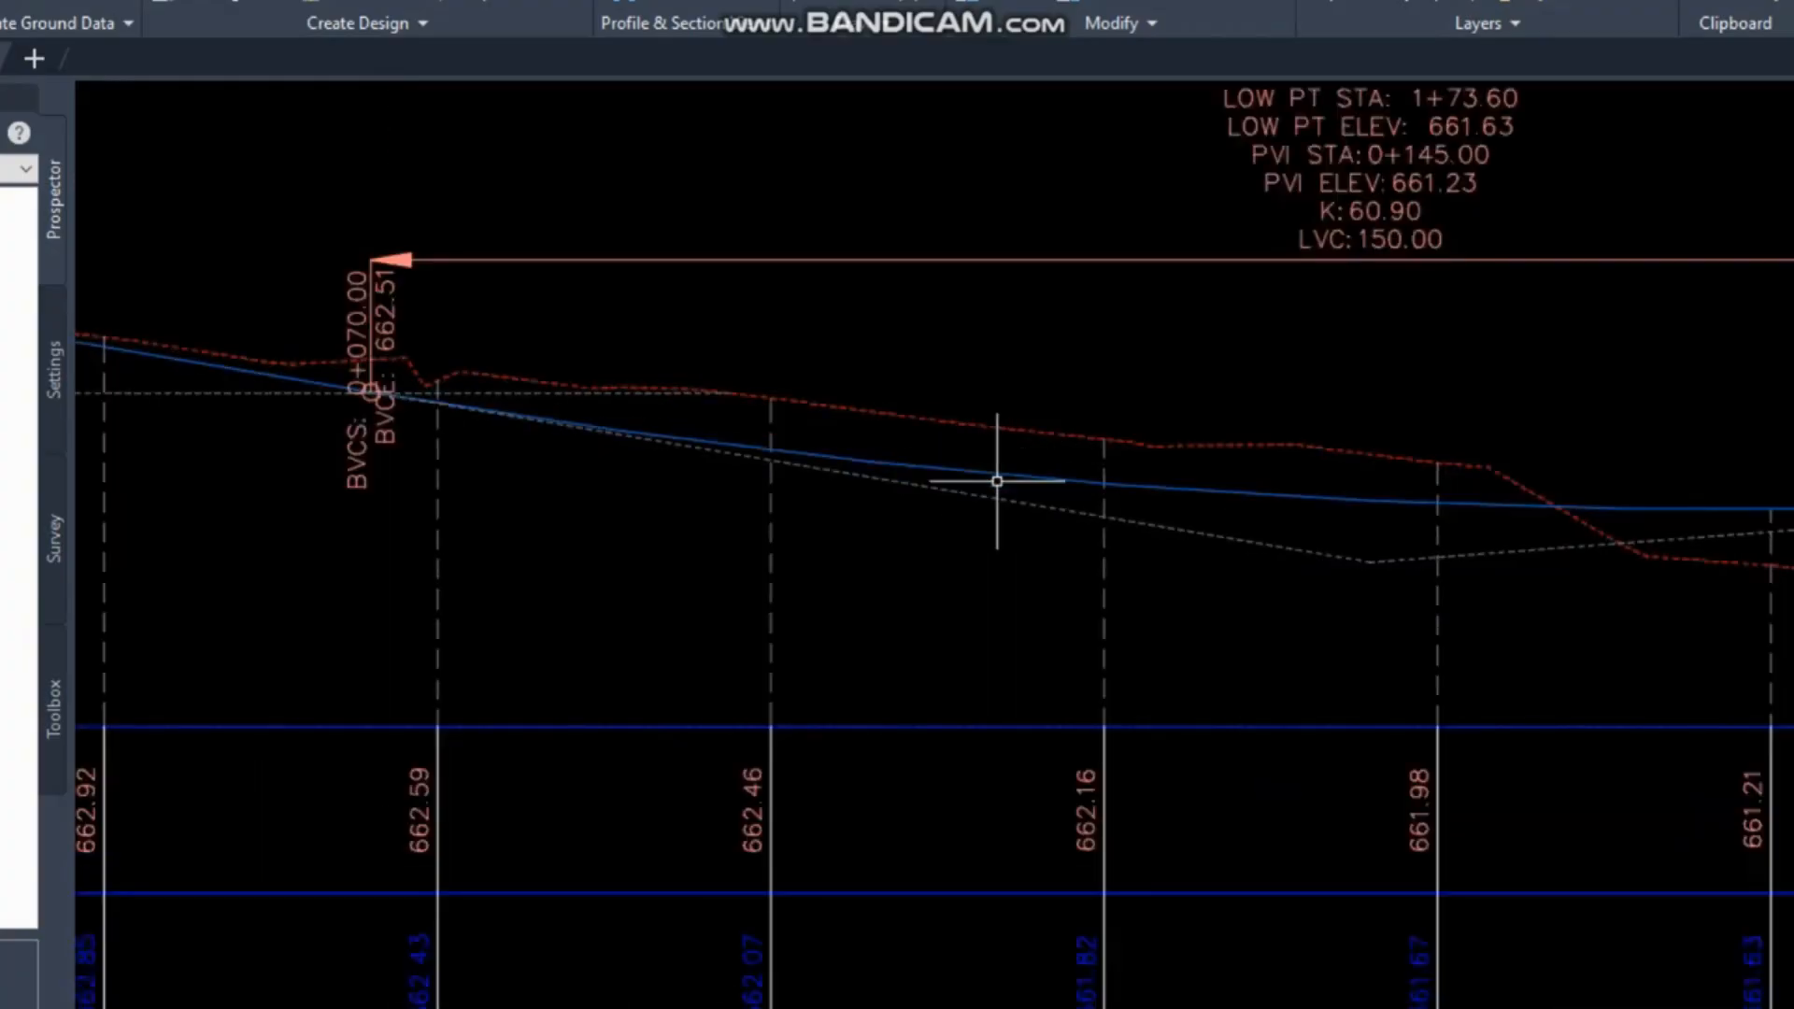
pyautogui.scroll(-2, 984, 486)
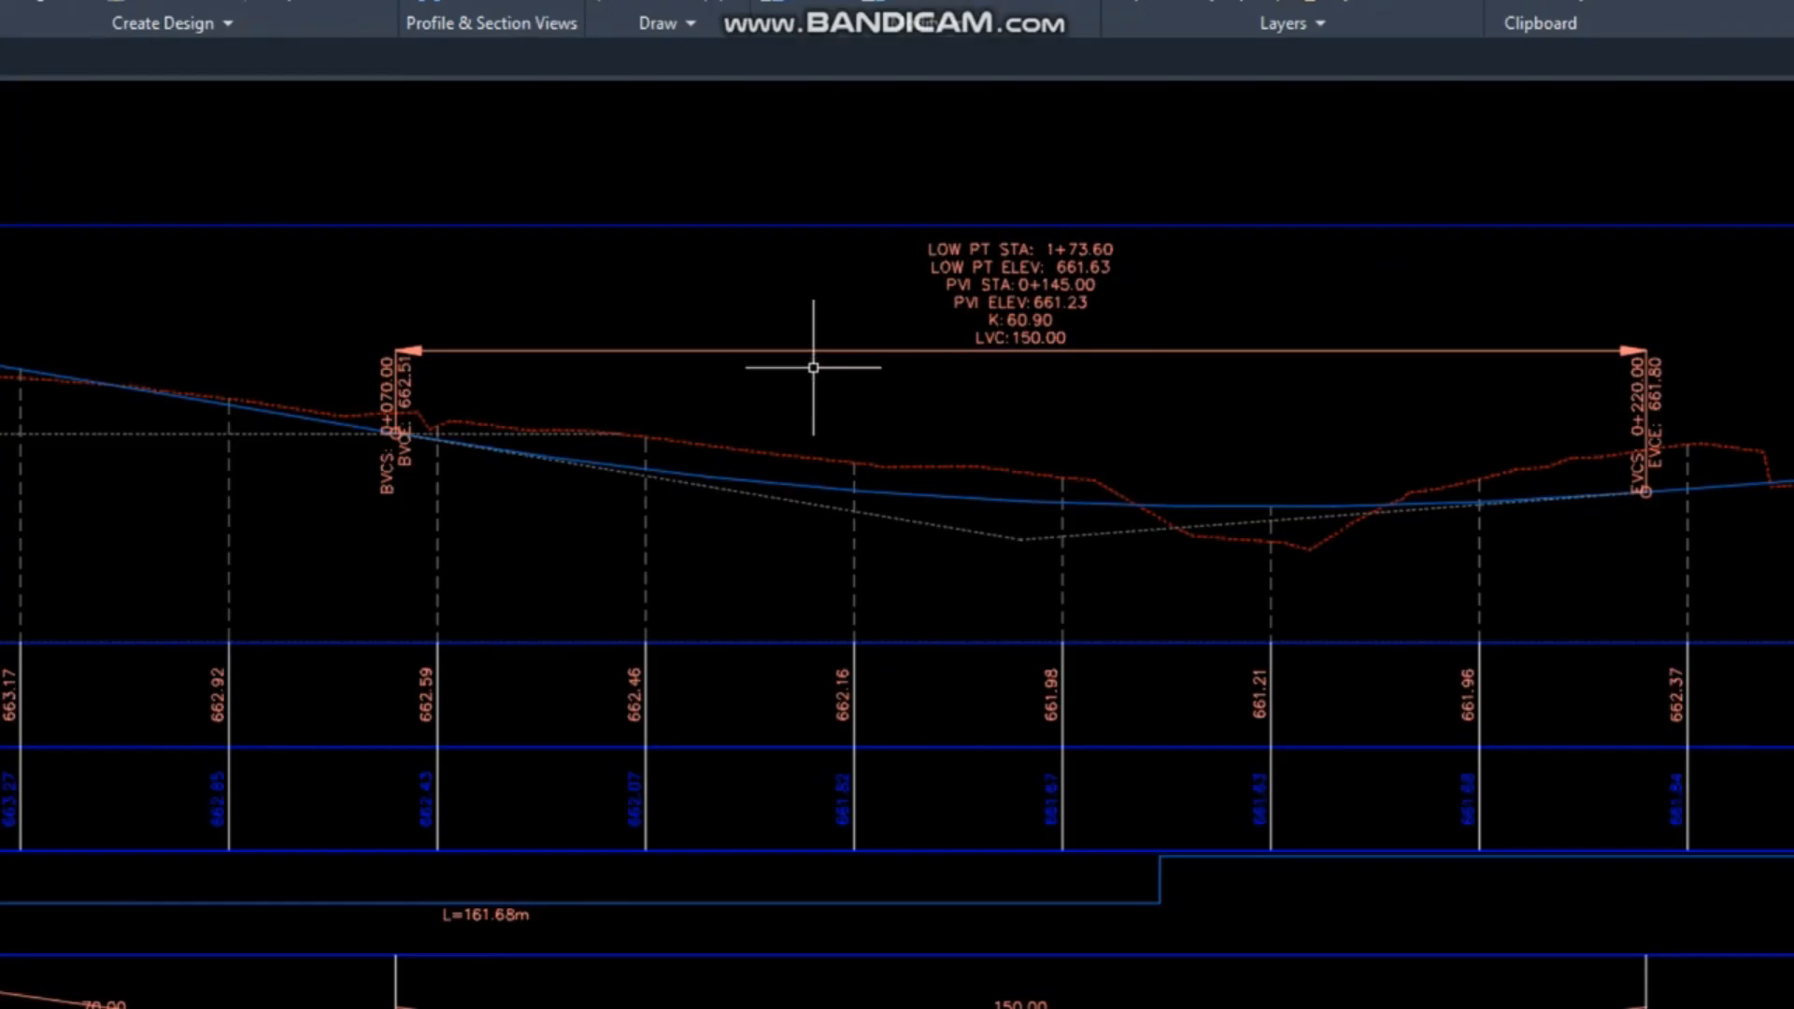
pyautogui.scroll(-2, 821, 375)
pyautogui.moveTo(1183, 434)
pyautogui.mouseDown(button='middle')
pyautogui.moveTo(1173, 412)
pyautogui.moveTo(866, 407)
pyautogui.mouseUp(button='middle')
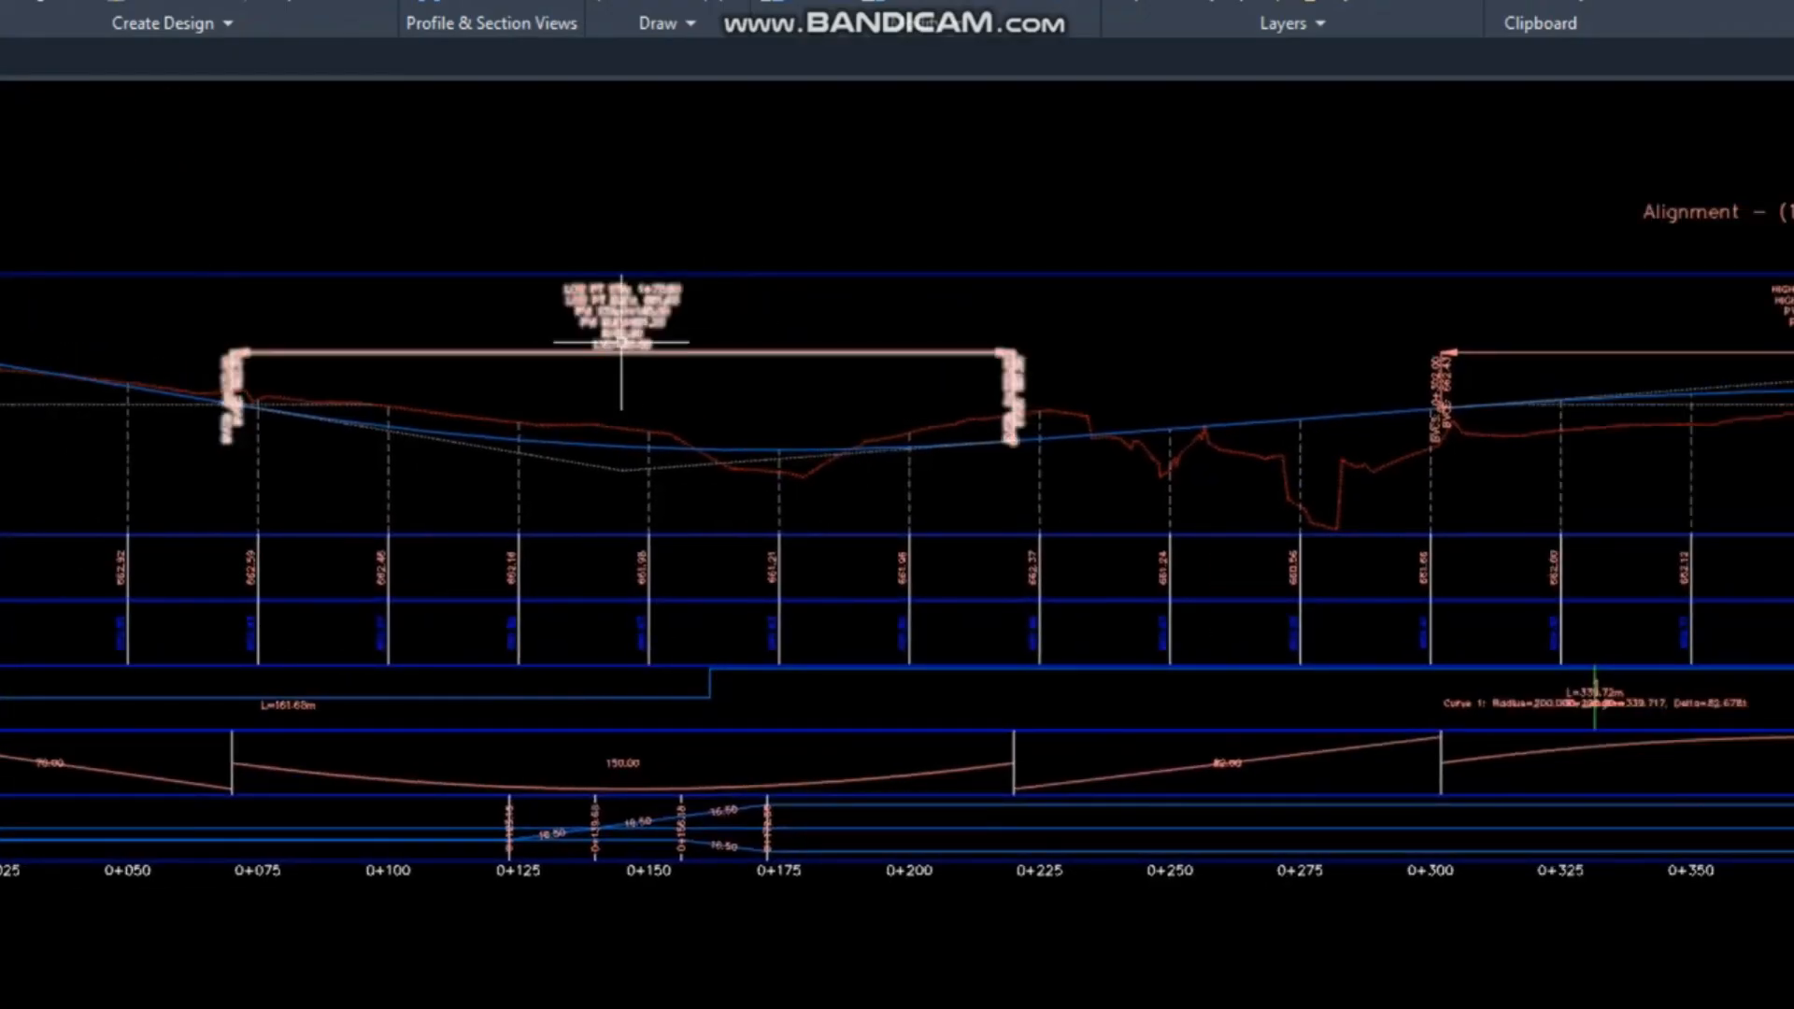
pyautogui.scroll(-2, 615, 370)
pyautogui.scroll(8, 1042, 383)
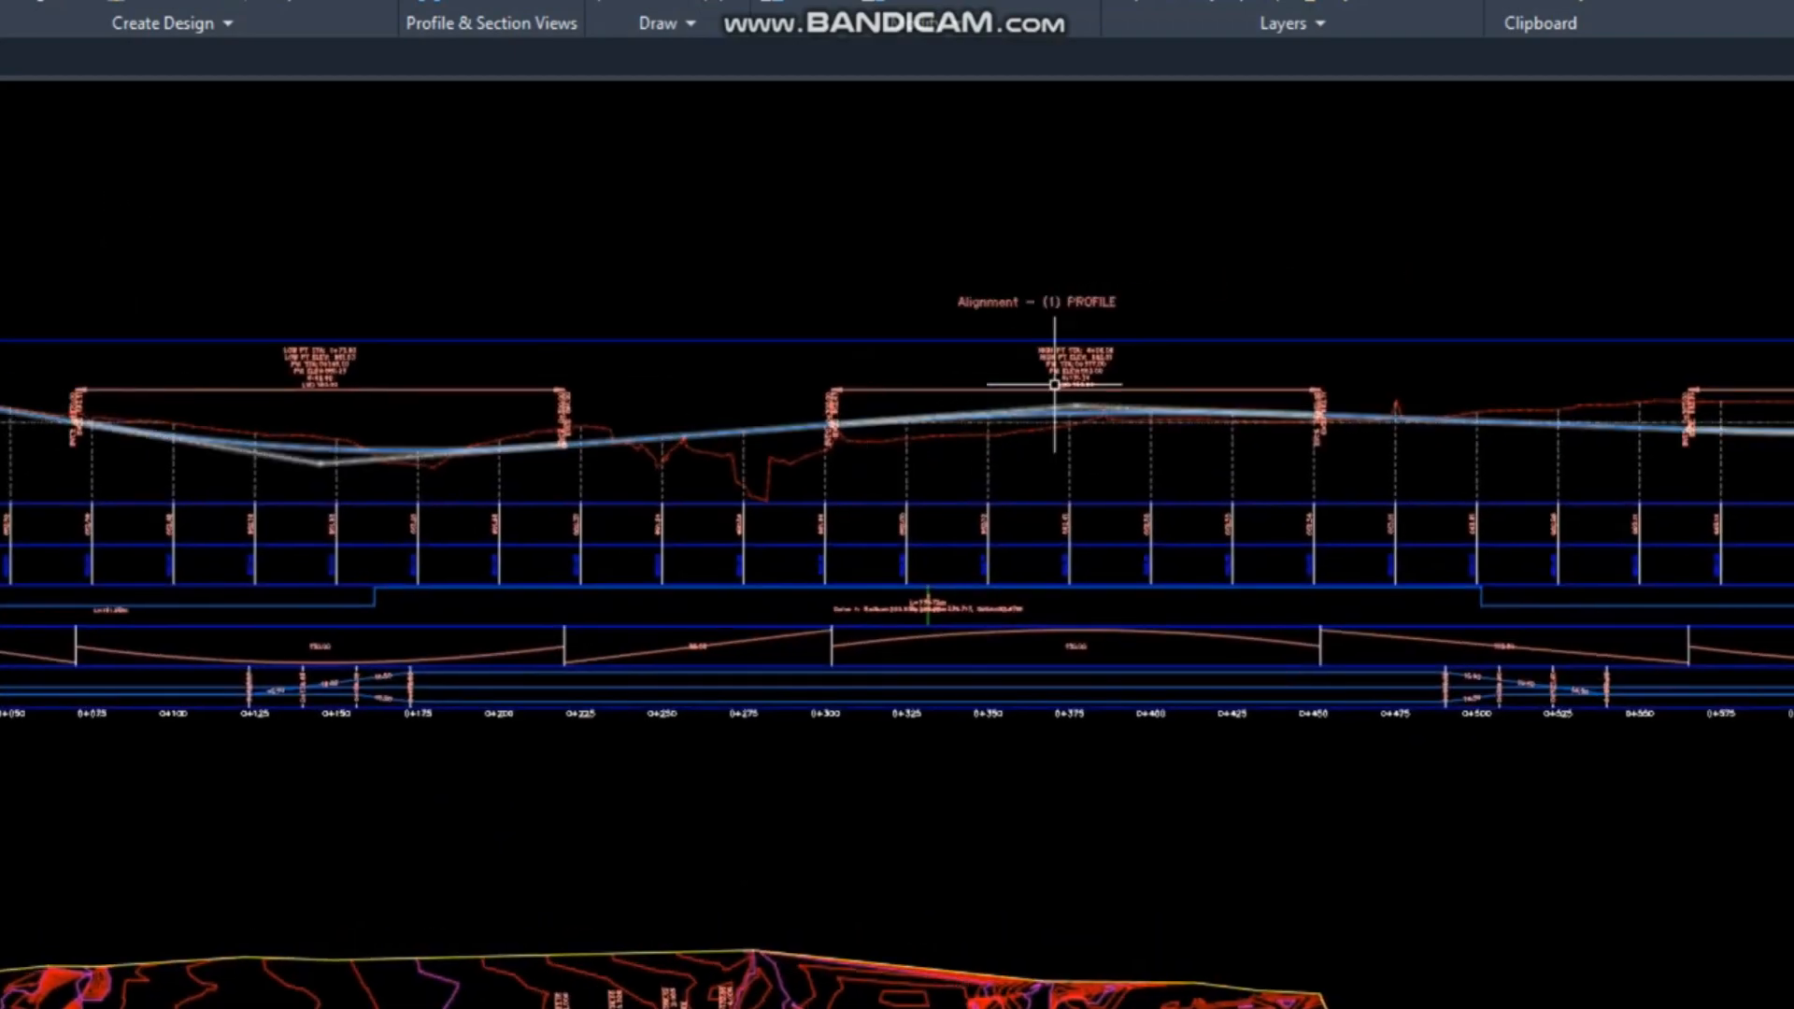
pyautogui.scroll(-8, 1143, 355)
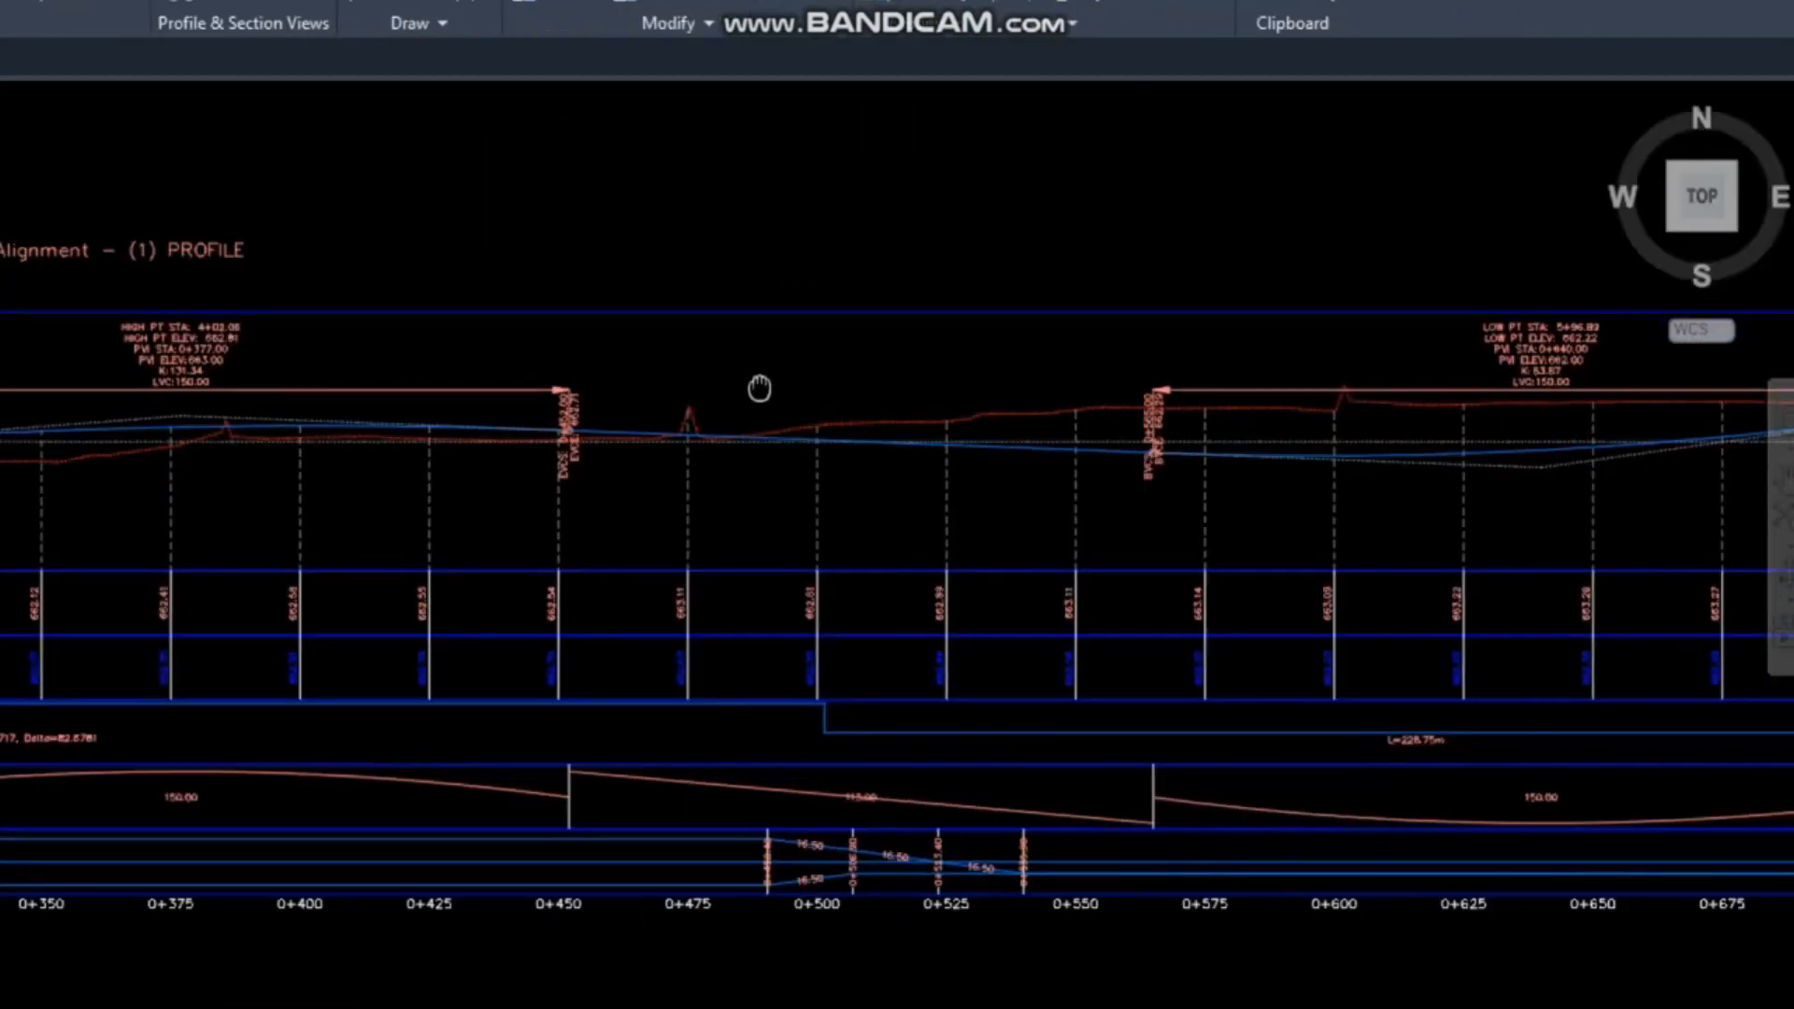
pyautogui.scroll(-4, 1176, 402)
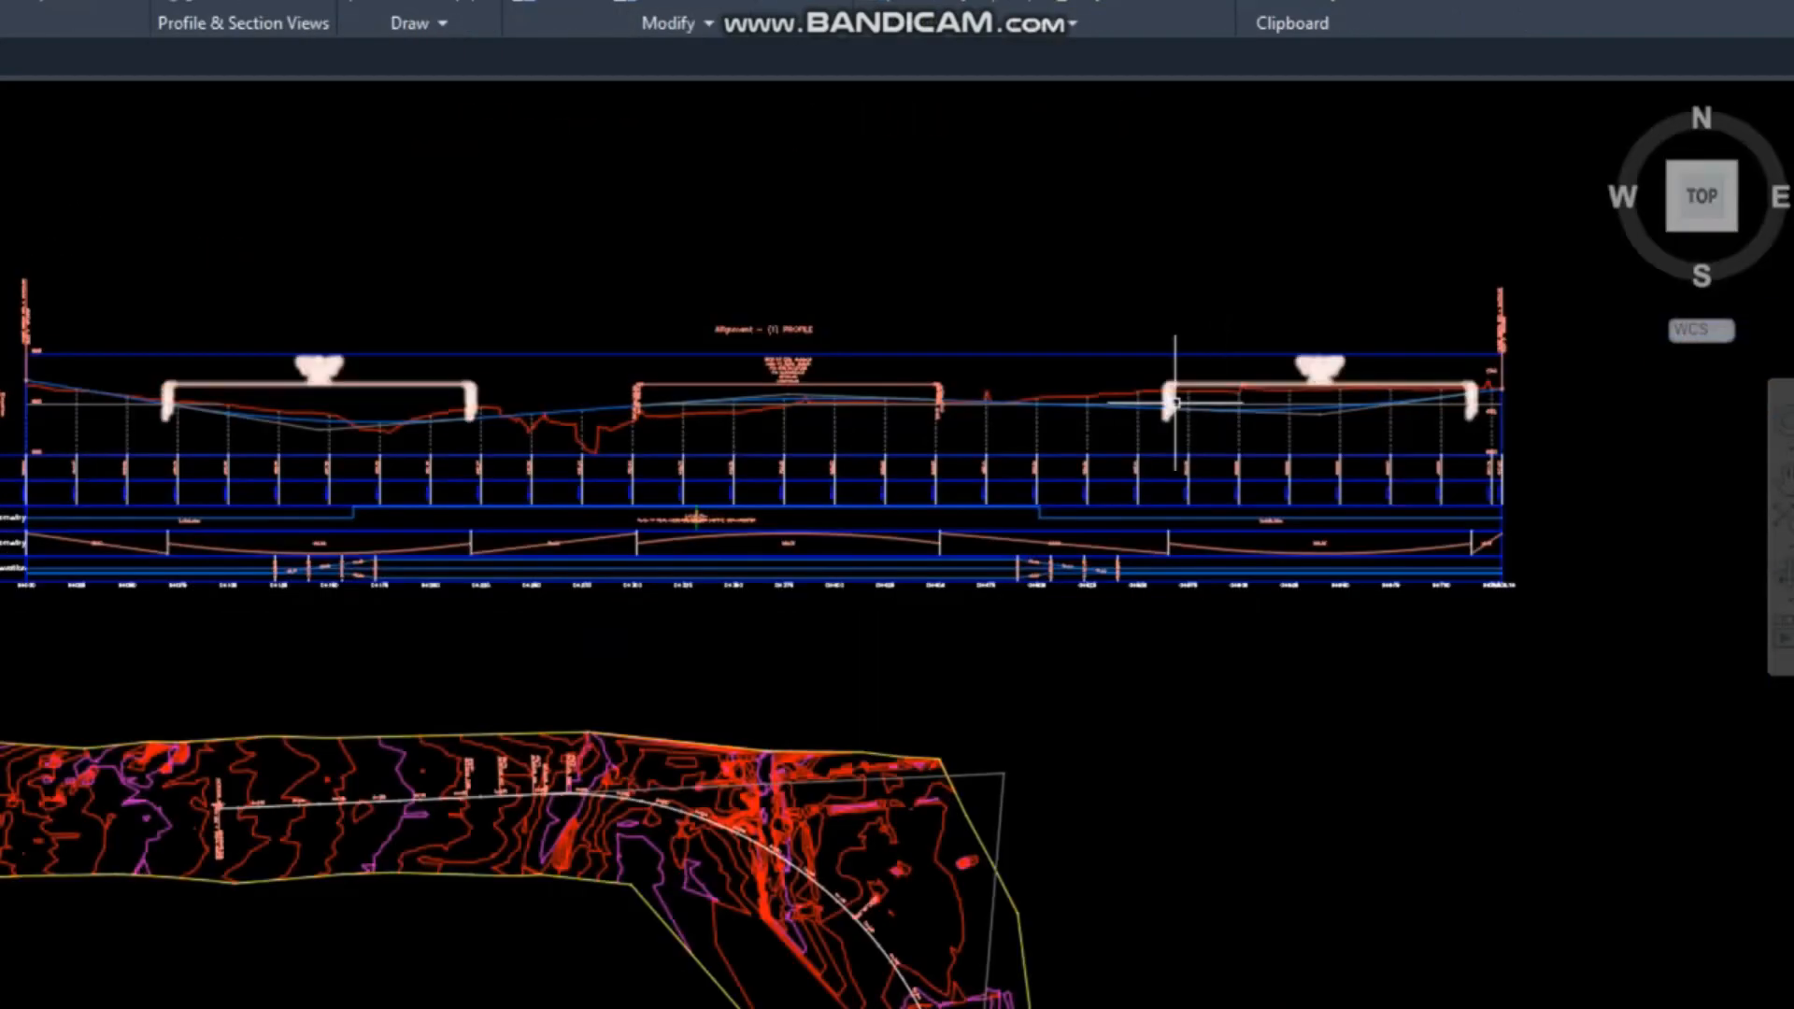
pyautogui.scroll(2, 47, 366)
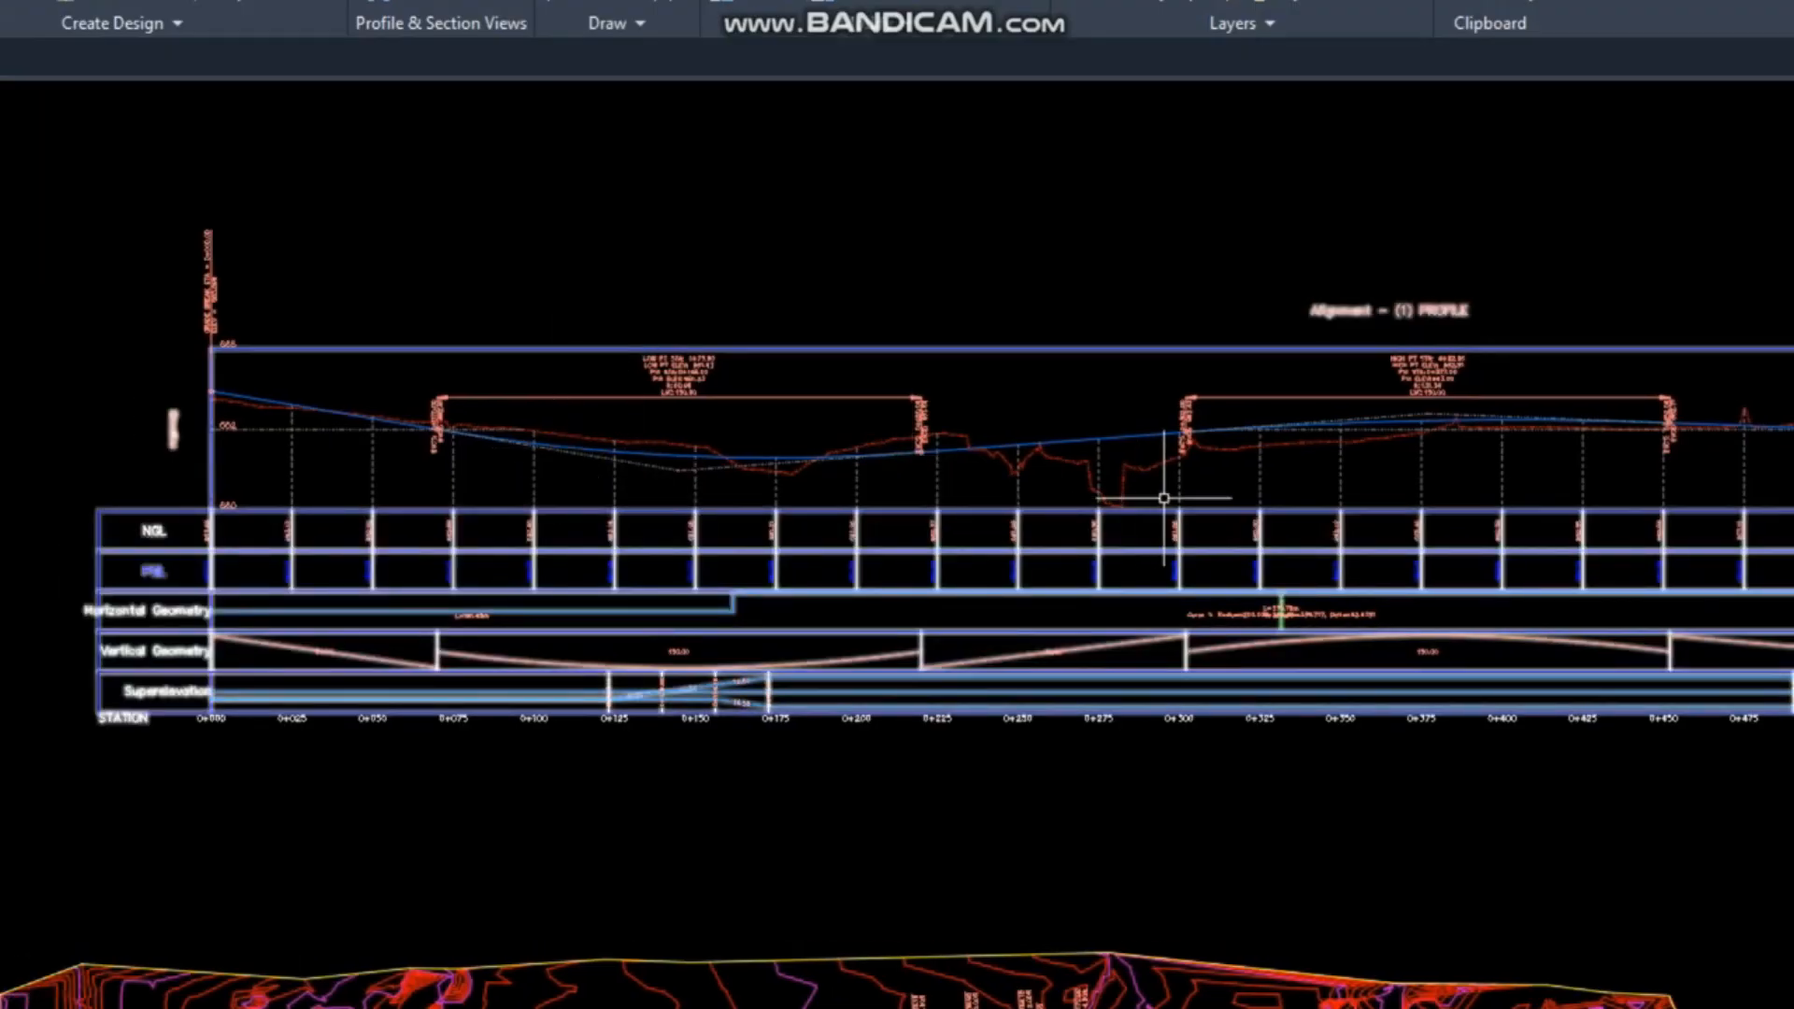
pyautogui.moveTo(910, 430)
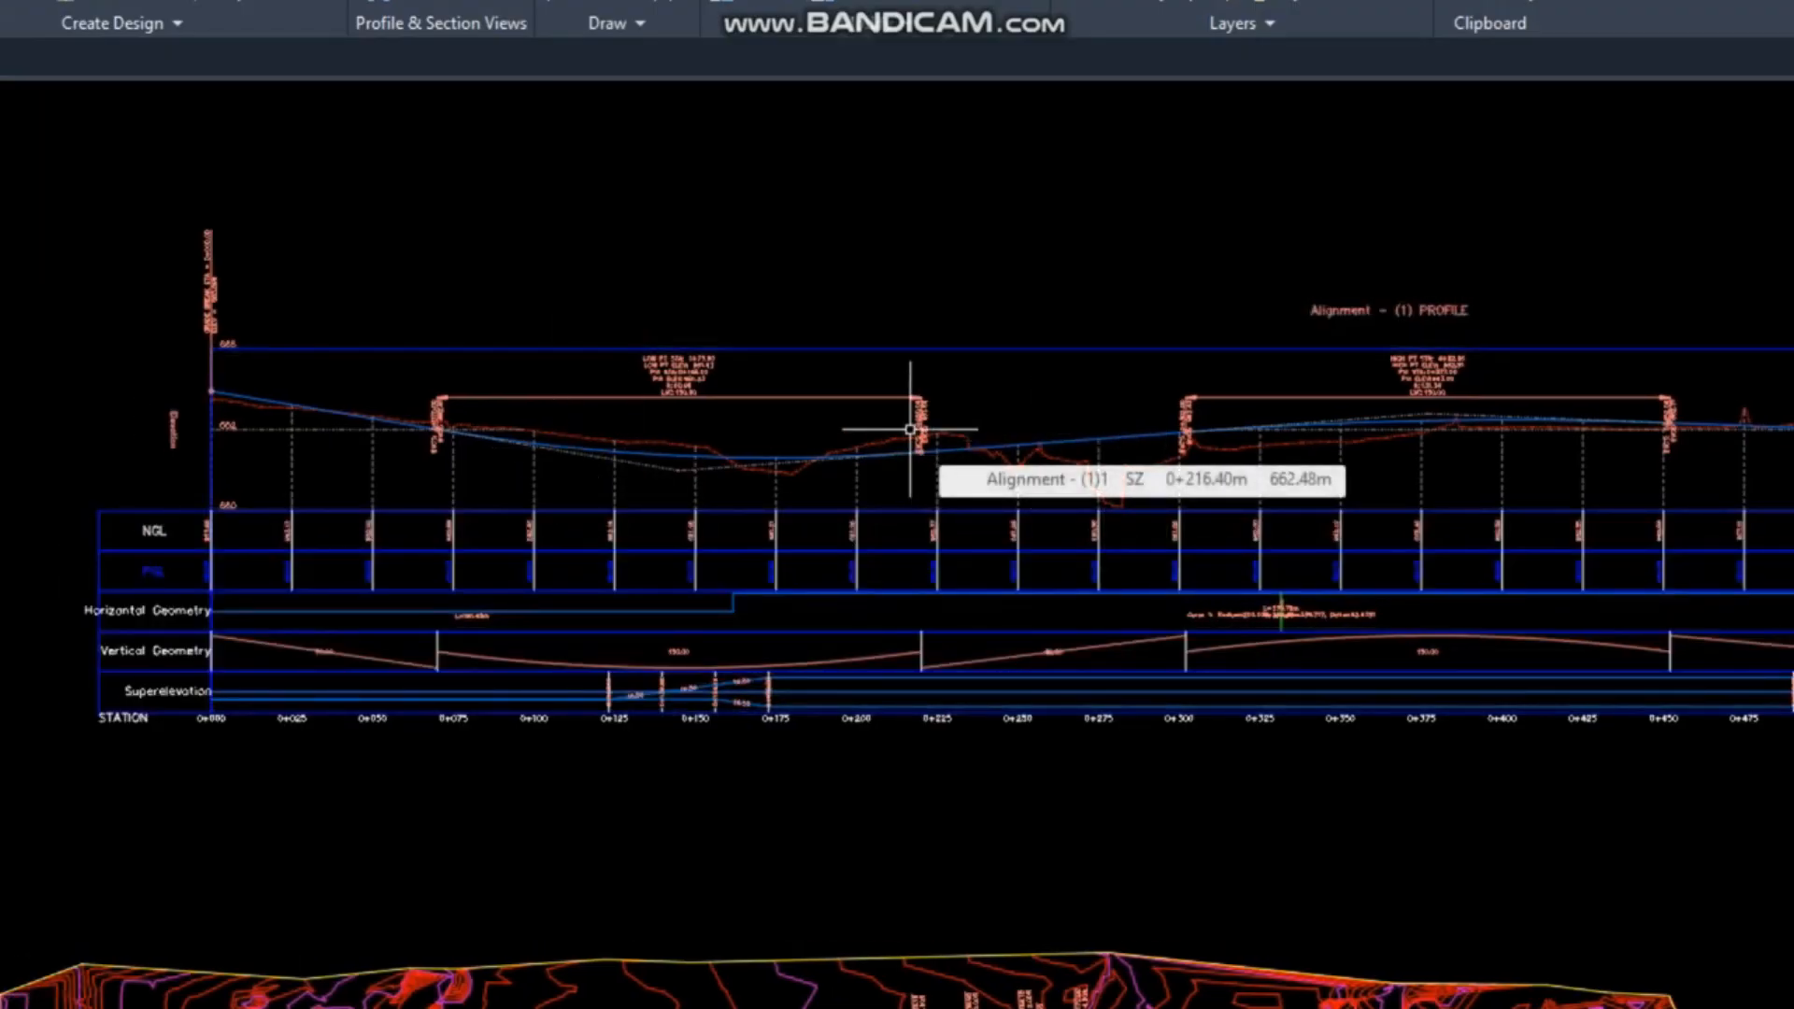
pyautogui.moveTo(714, 476); pyautogui.dragTo(758, 490, button='middle')
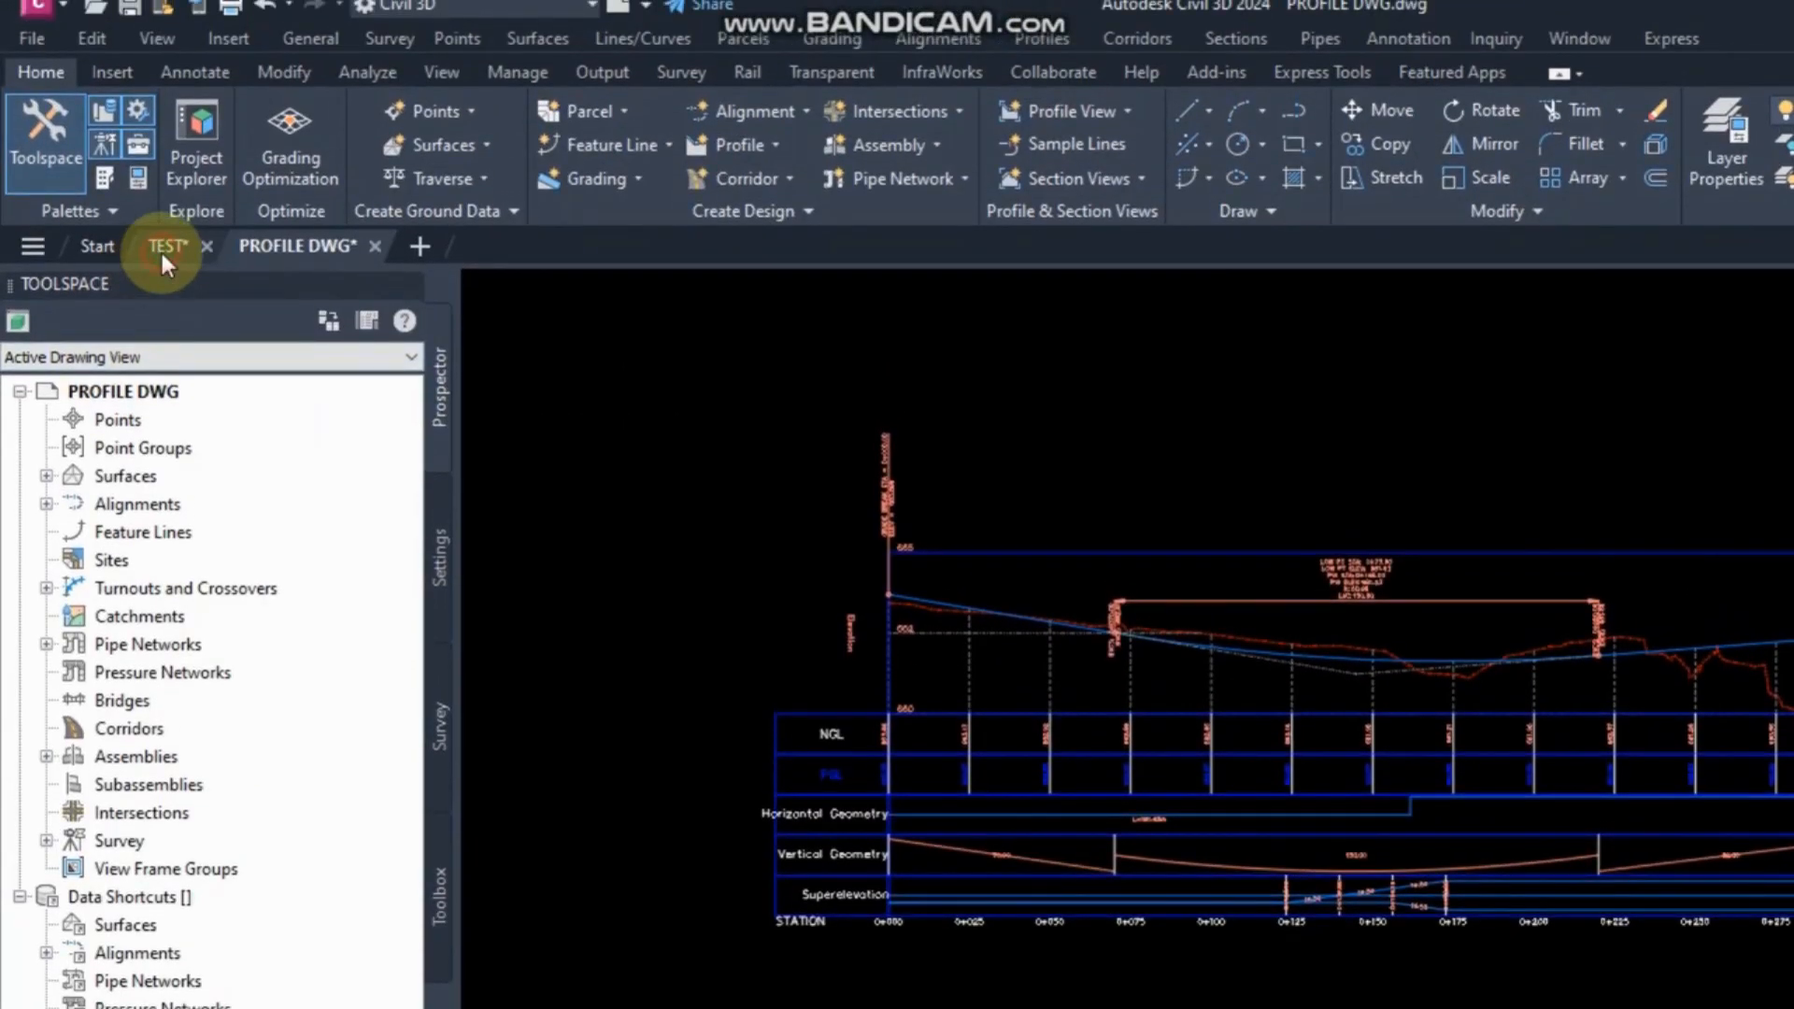
# Switch to the TEST drawing and examine the first vertical curve label on its road profile.
pyautogui.click(168, 58)
pyautogui.scroll(-5, 1056, 687)
pyautogui.scroll(3, 1112, 663)
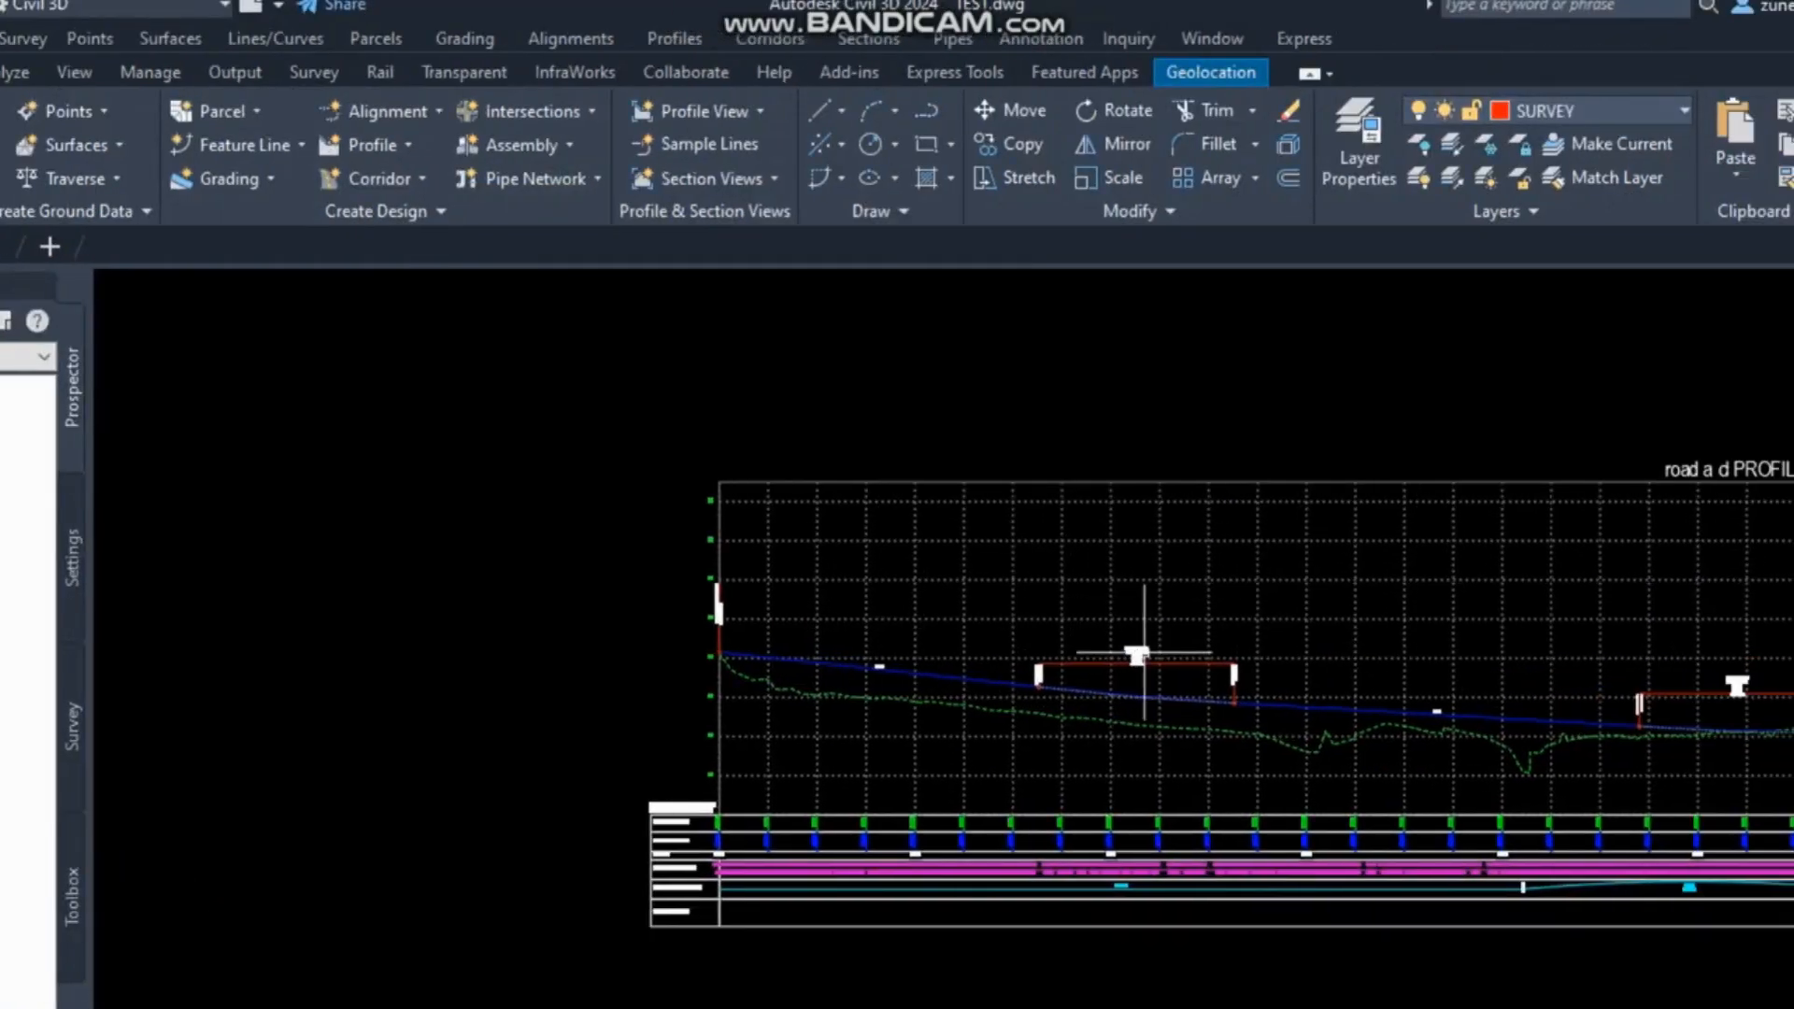
pyautogui.scroll(-3, 19, 832)
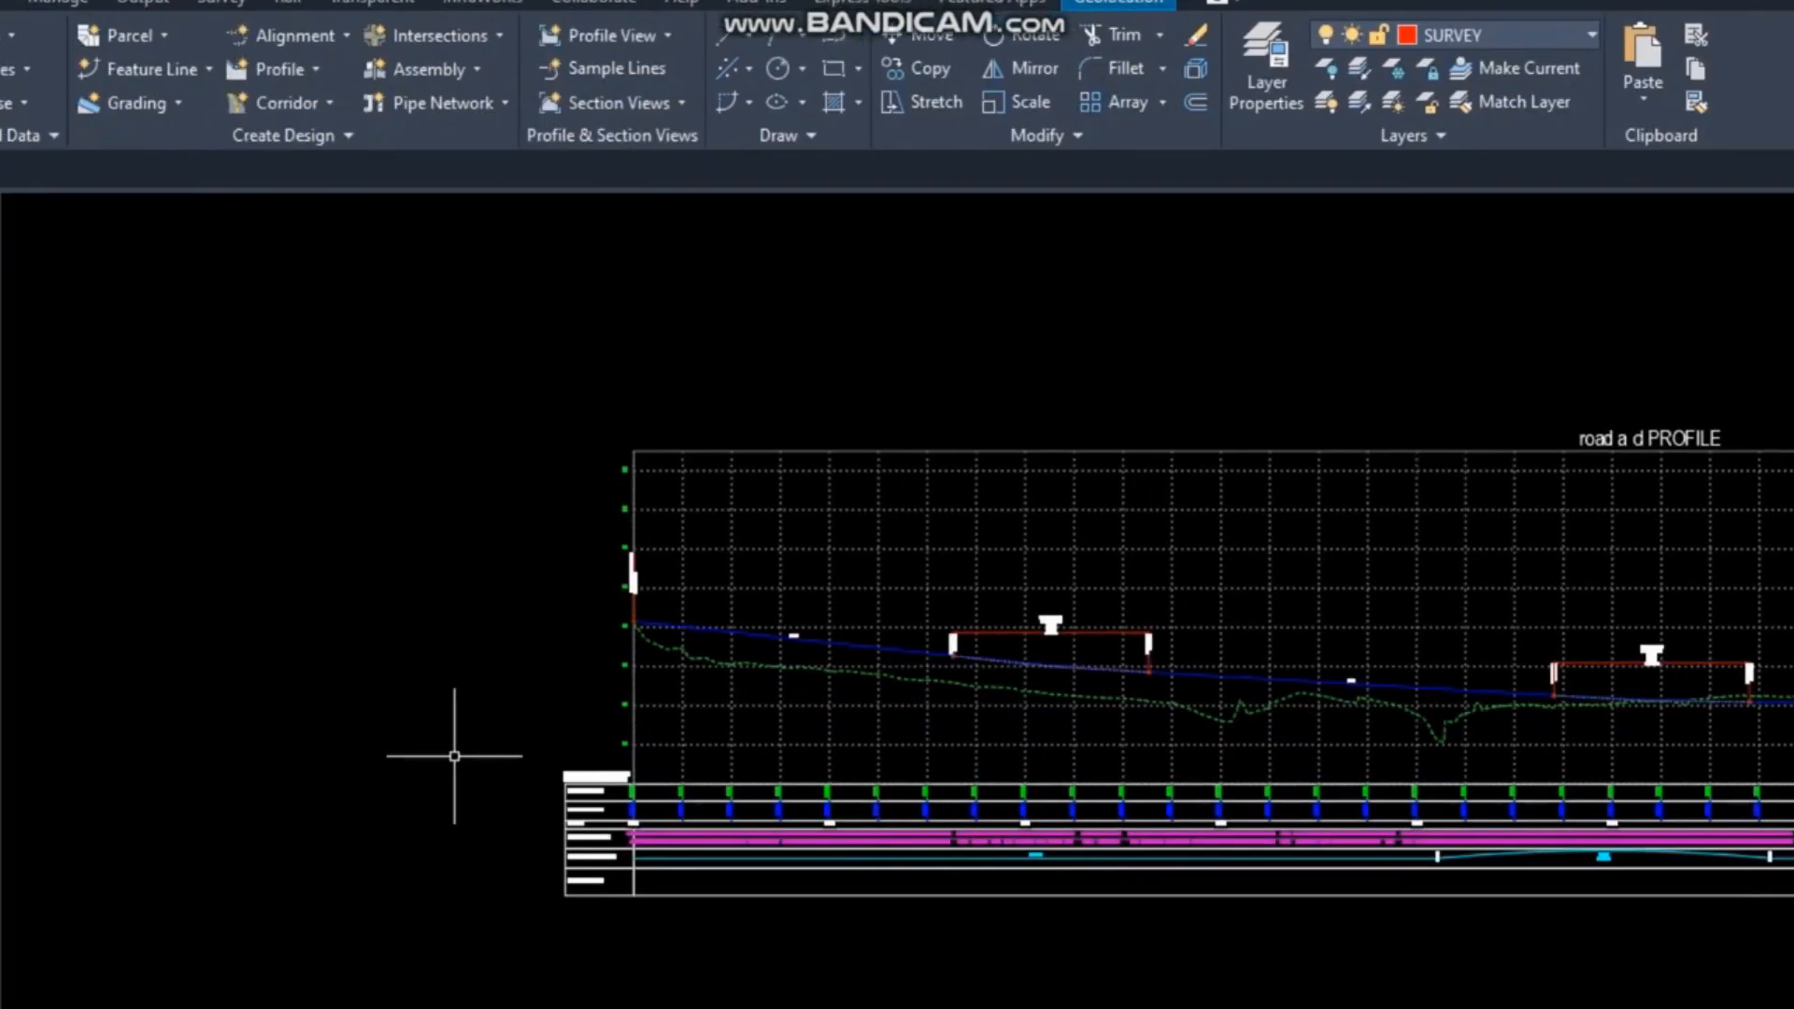
pyautogui.scroll(6, 601, 752)
pyautogui.click(1320, 497)
pyautogui.click(1325, 511)
pyautogui.click(1217, 502)
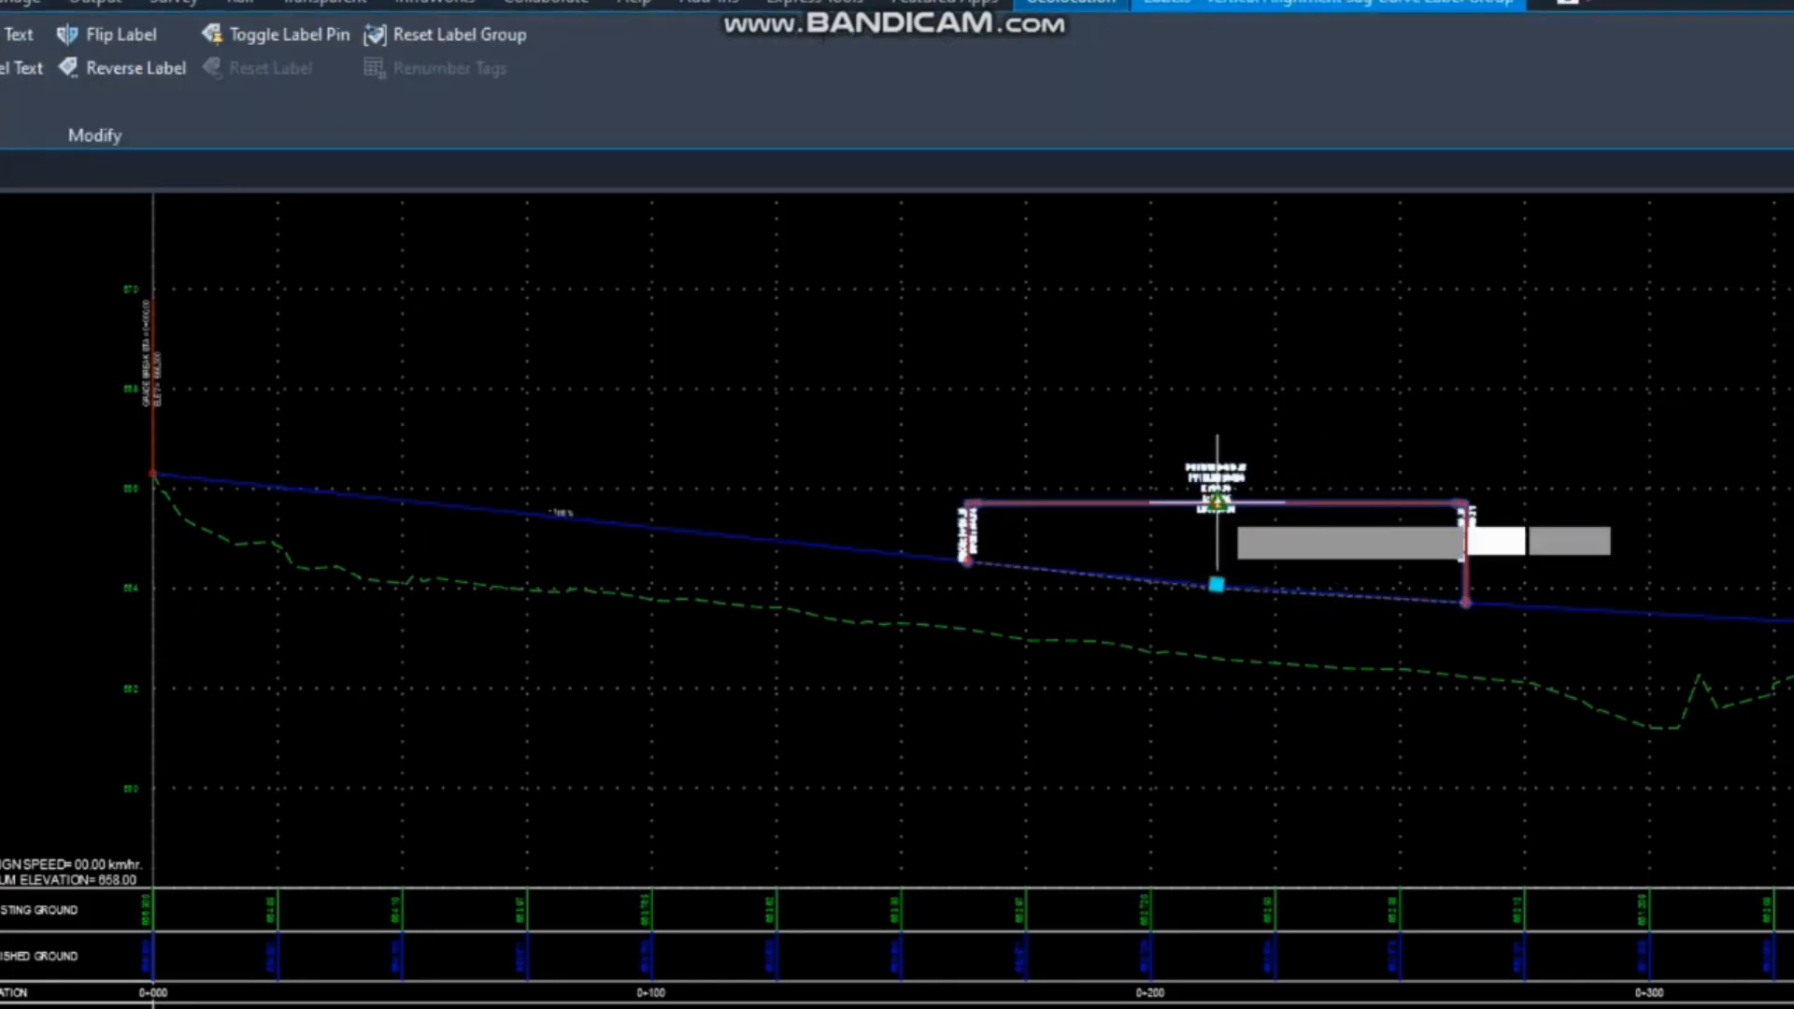
pyautogui.click(1217, 408)
pyautogui.press('Escape')
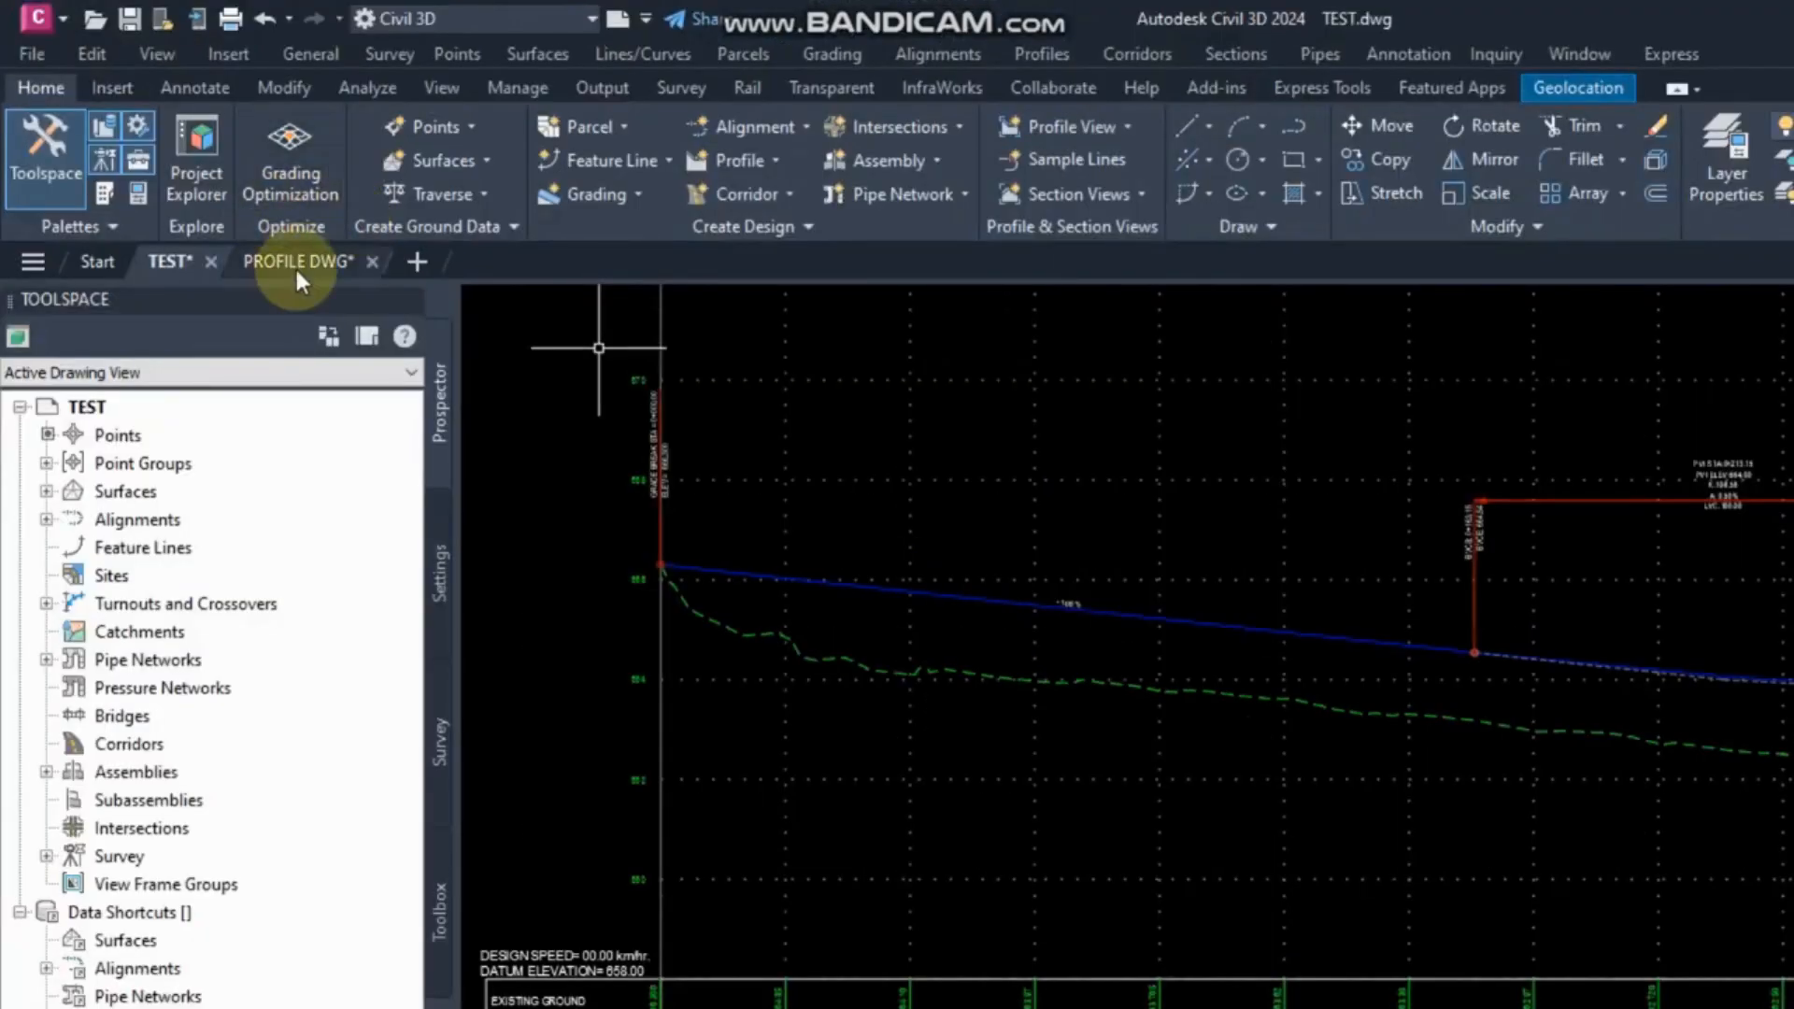
# Return to the PROFILE DWG drawing and compare the design profile with the existing ground line between the vertical curves.
pyautogui.click(294, 265)
pyautogui.click(1345, 760)
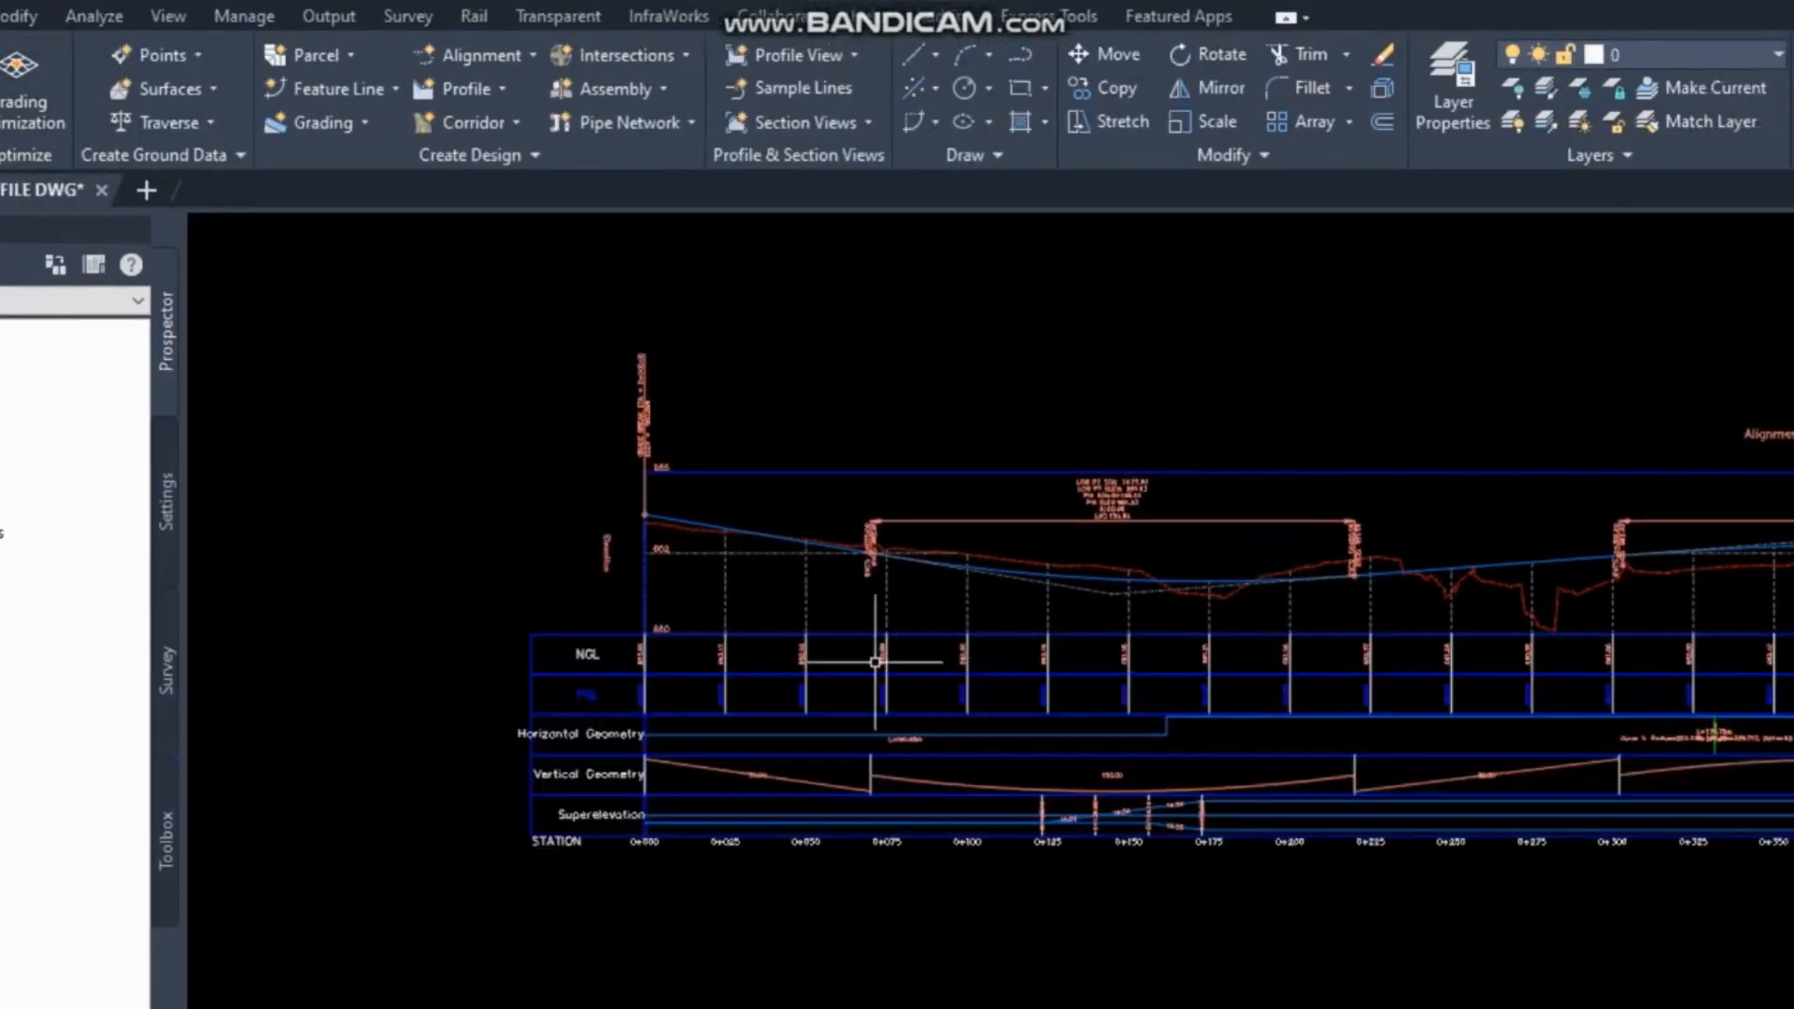
pyautogui.scroll(4, 634, 543)
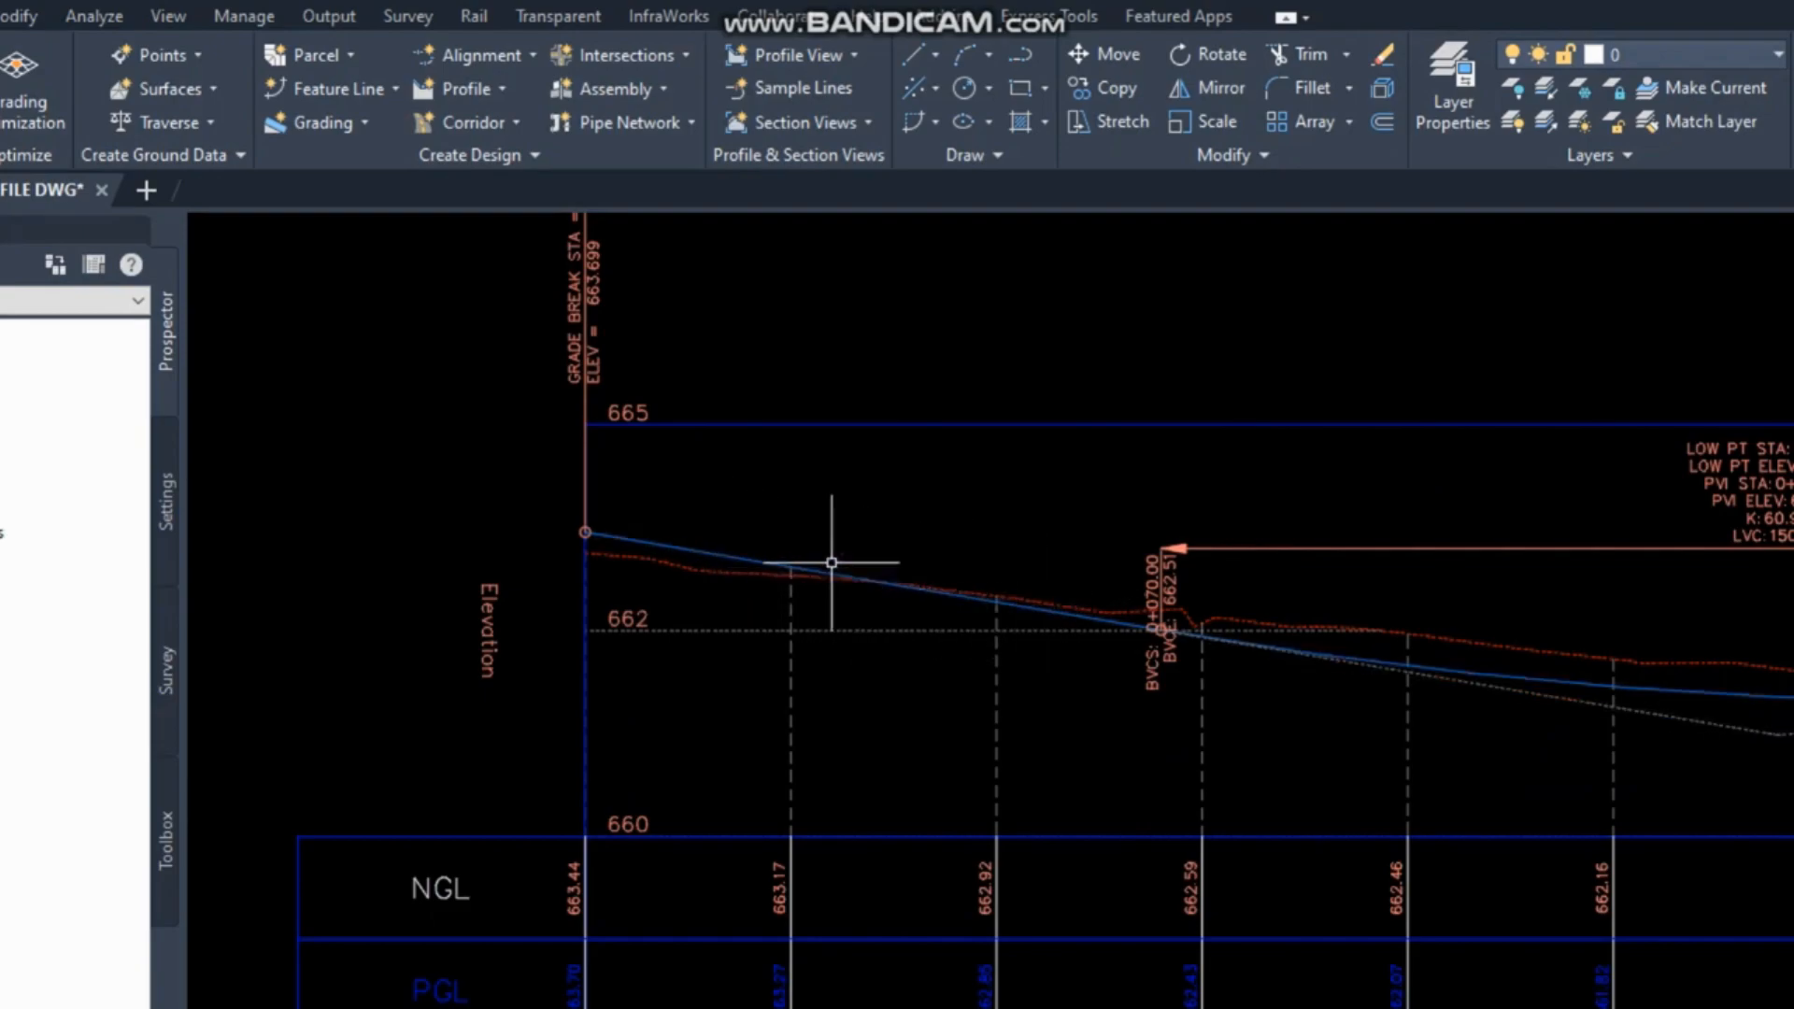
pyautogui.scroll(2, 831, 563)
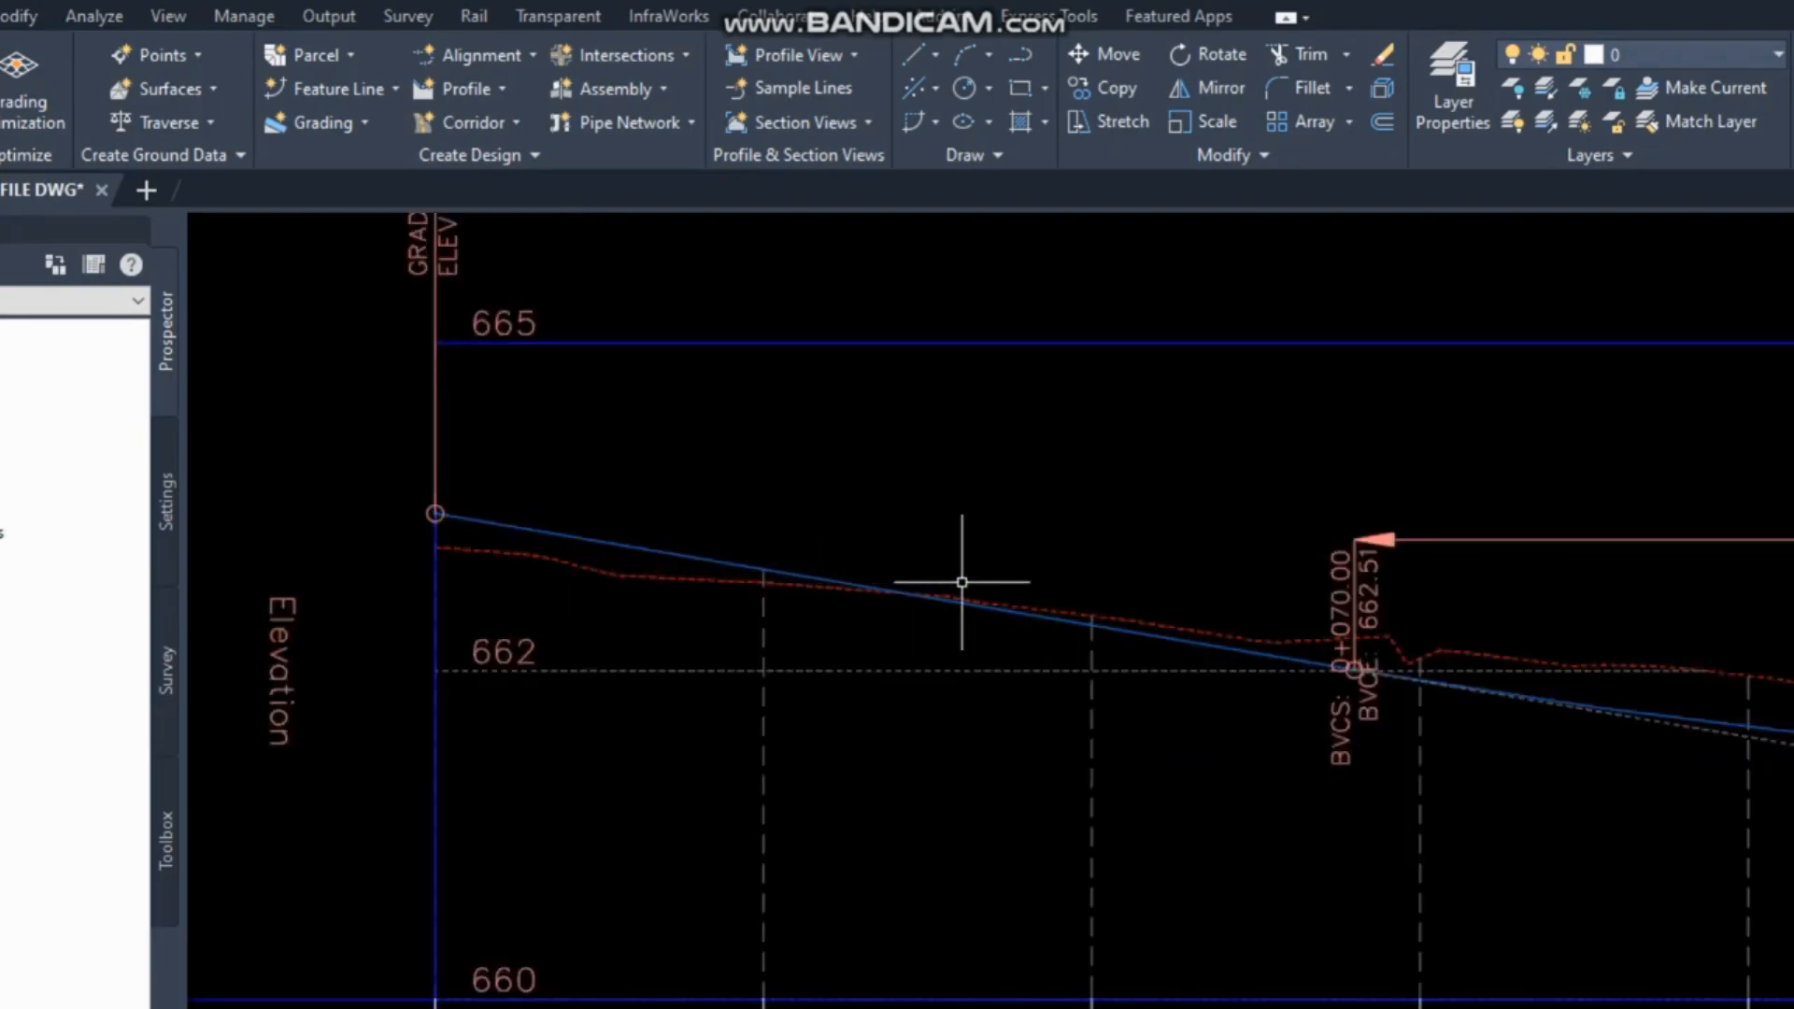
pyautogui.scroll(-2, 742, 519)
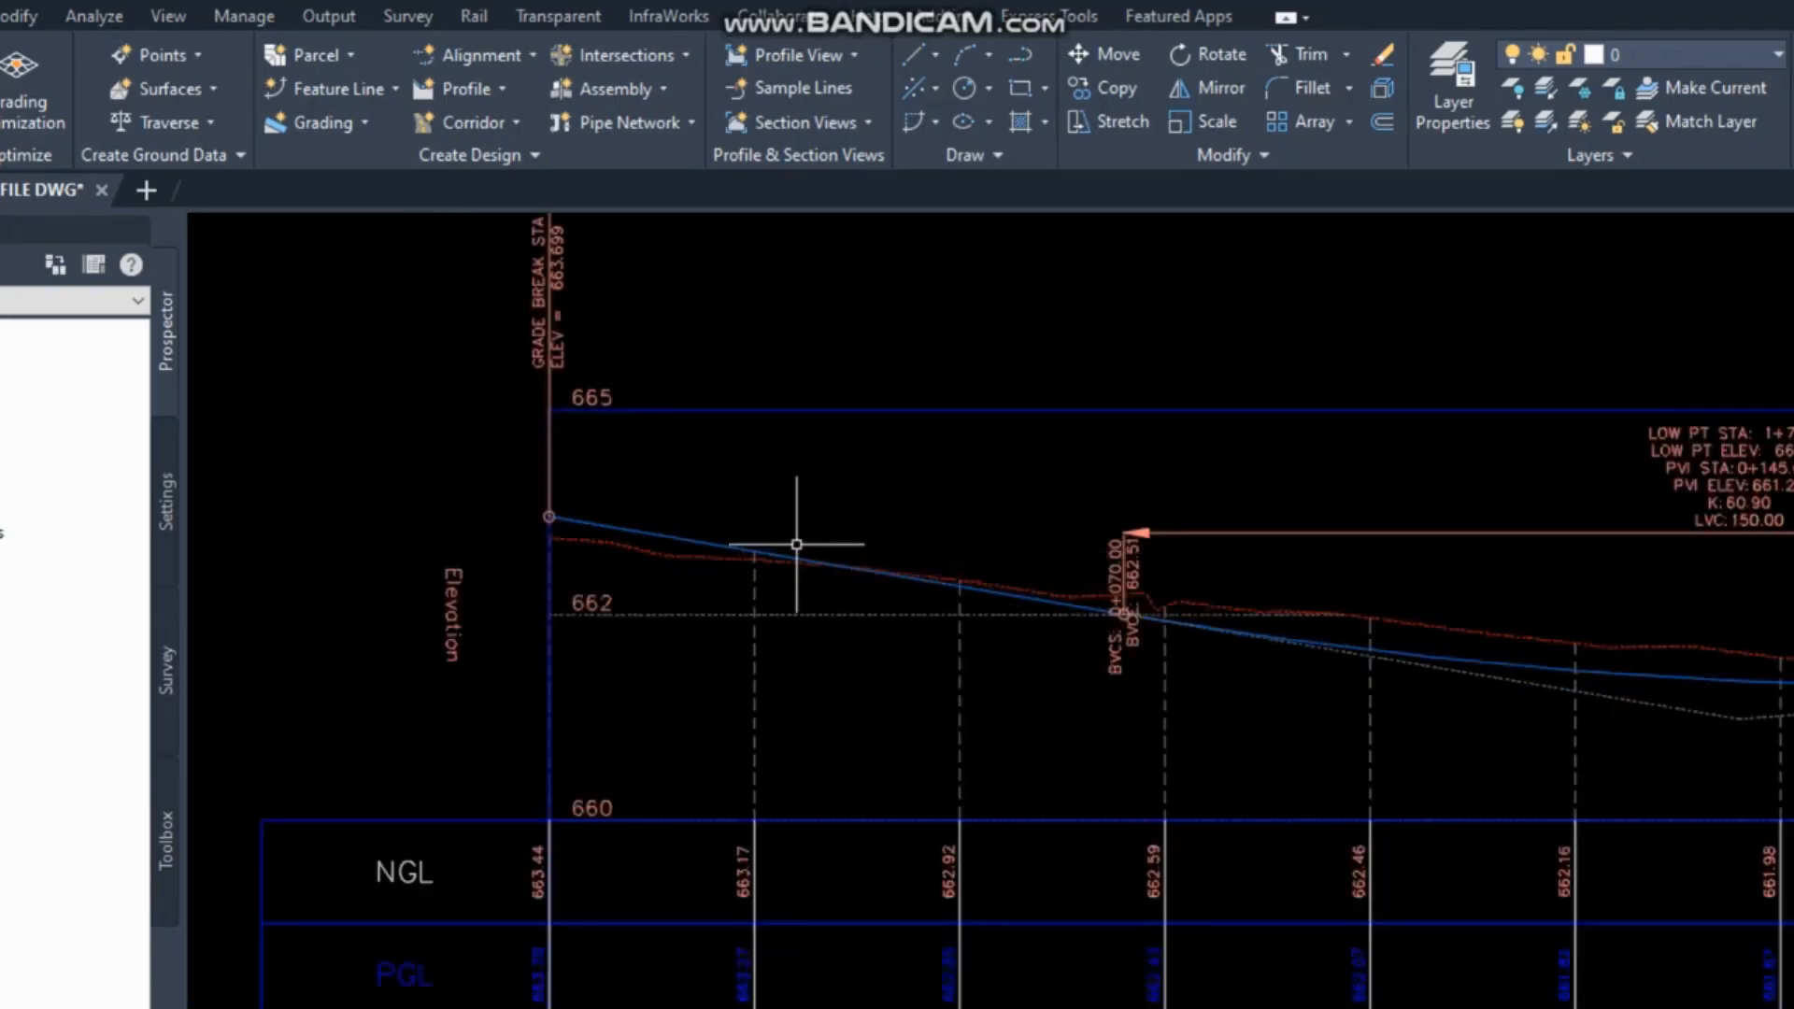
pyautogui.moveTo(1387, 635); pyautogui.dragTo(787, 649, button='middle')
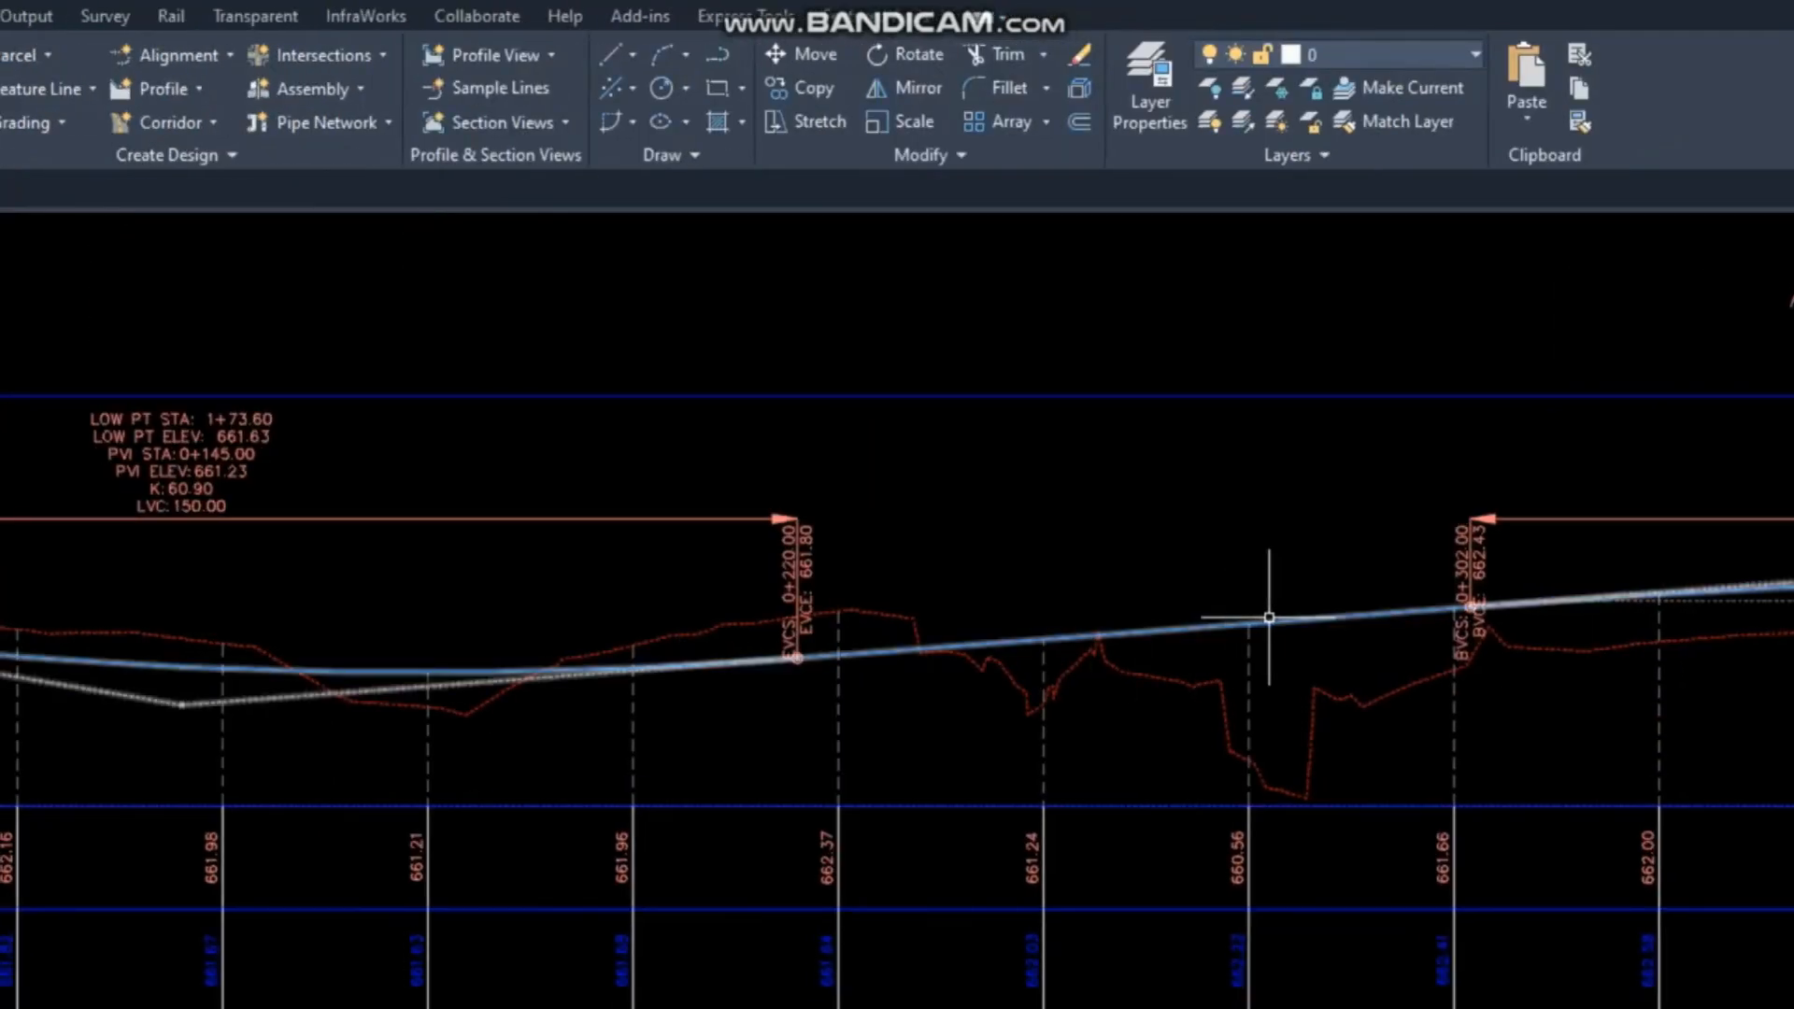
pyautogui.scroll(-2, 1269, 617)
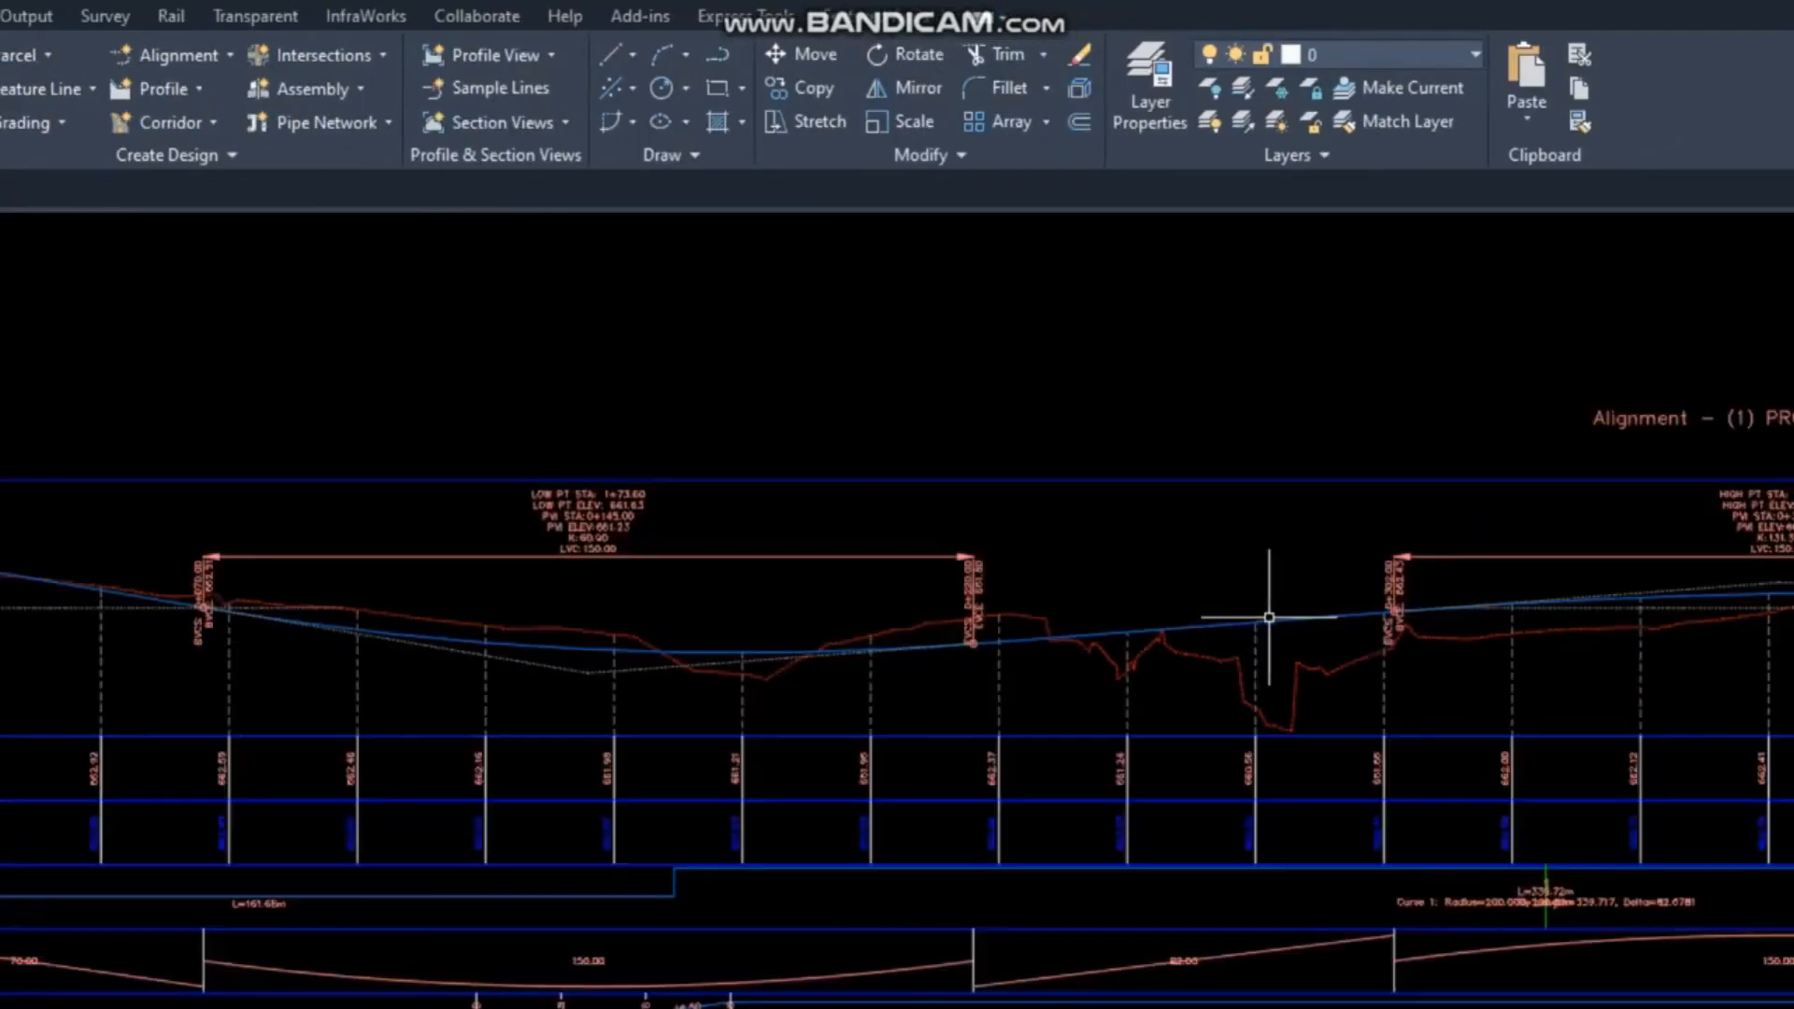
pyautogui.moveTo(552, 617); pyautogui.dragTo(1113, 585, button='middle')
pyautogui.scroll(-2, 1017, 521)
pyautogui.moveTo(956, 565); pyautogui.dragTo(775, 665, button='middle')
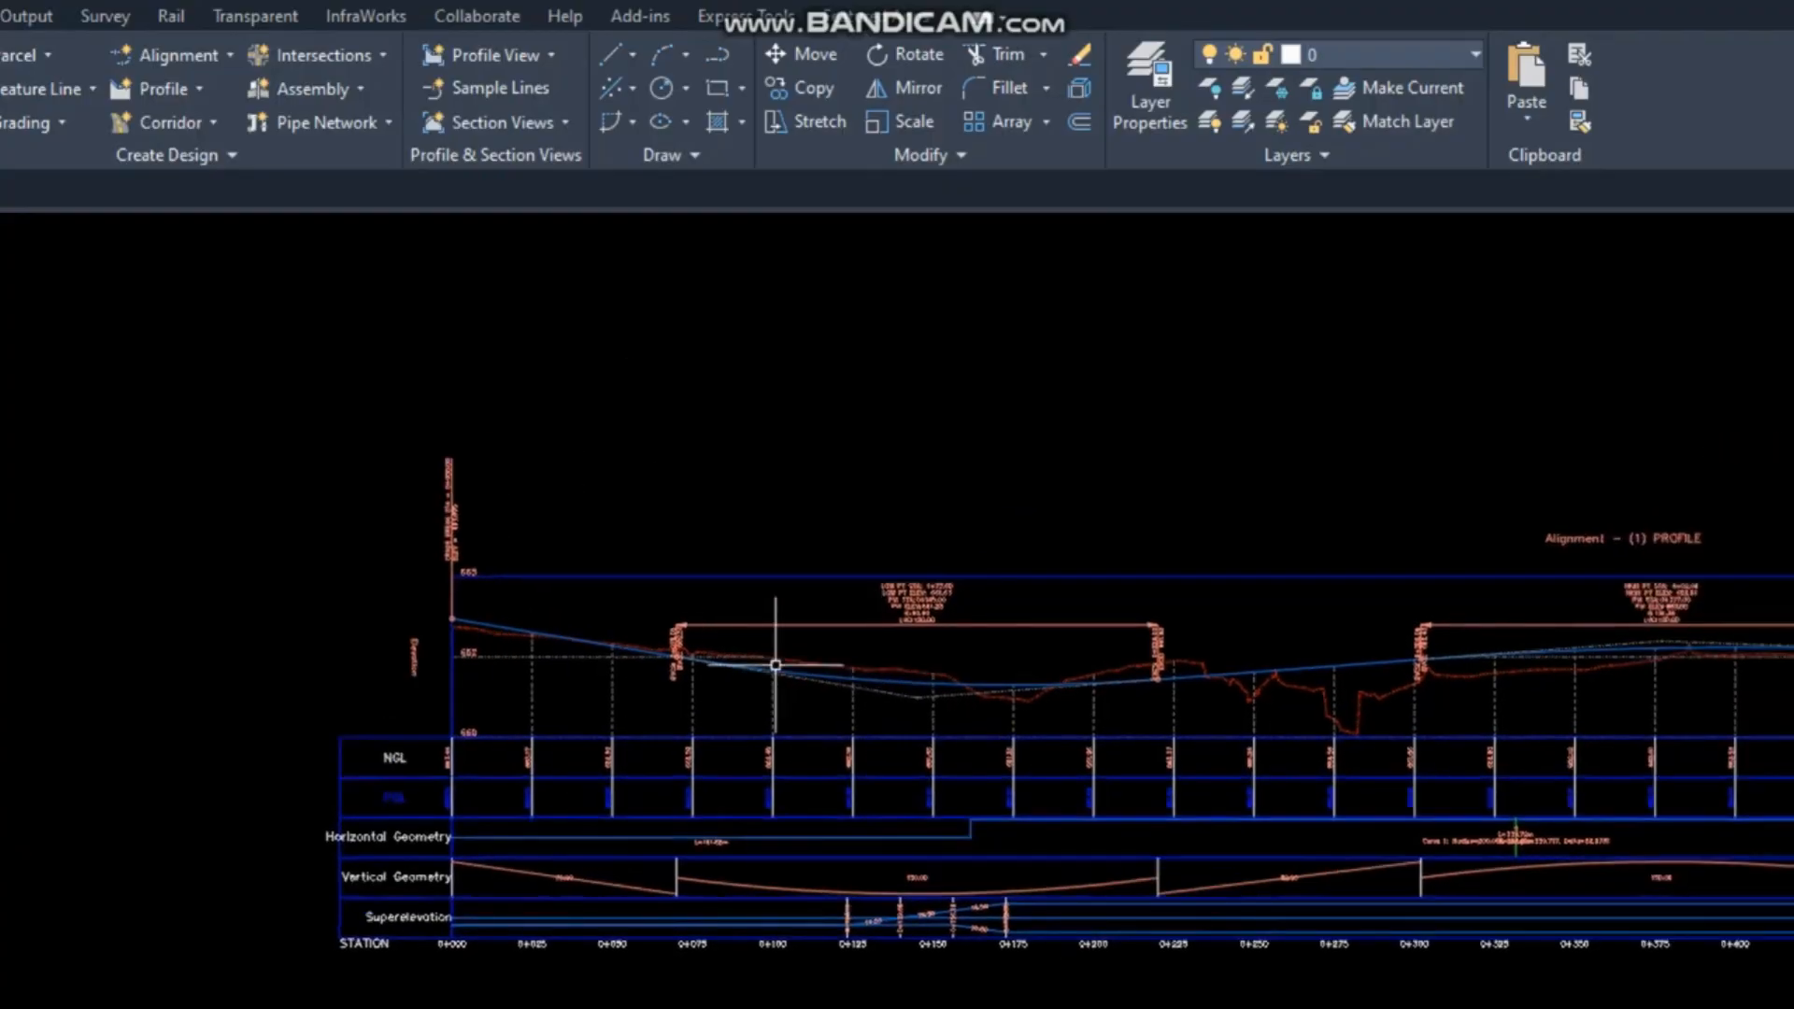
pyautogui.scroll(2, 672, 685)
pyautogui.scroll(-2, 674, 619)
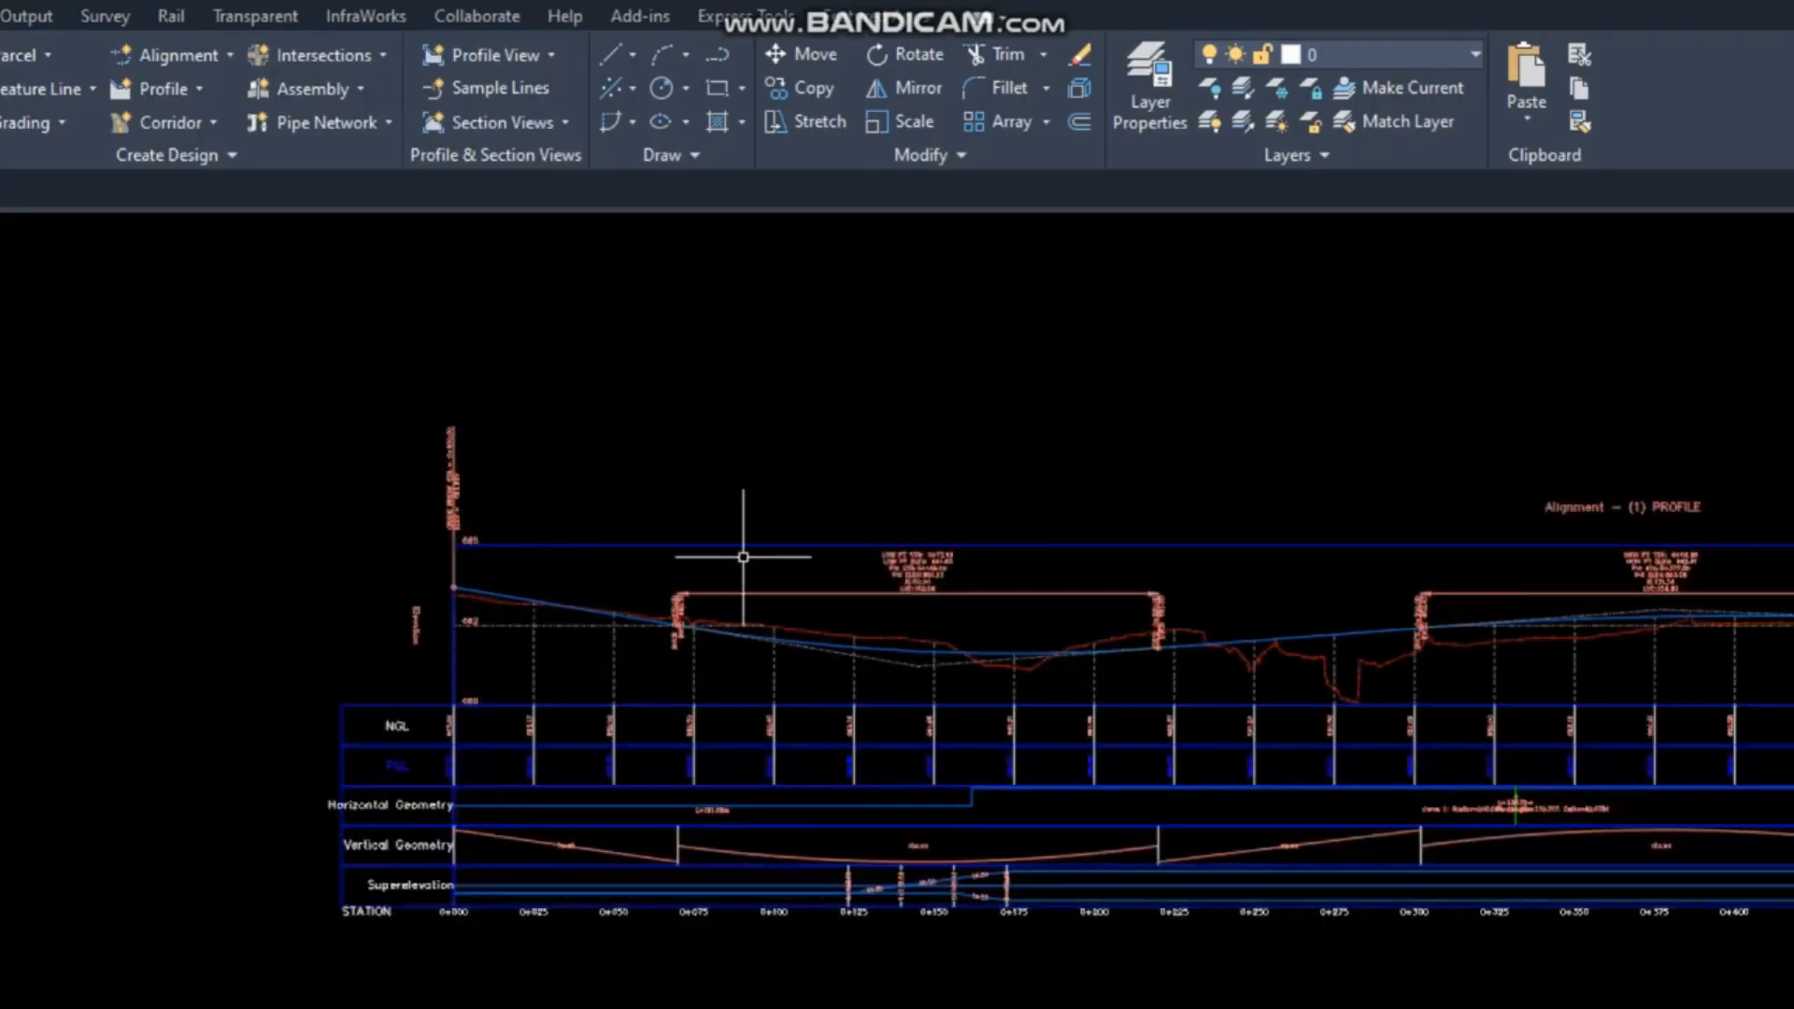
pyautogui.scroll(-2, 762, 538)
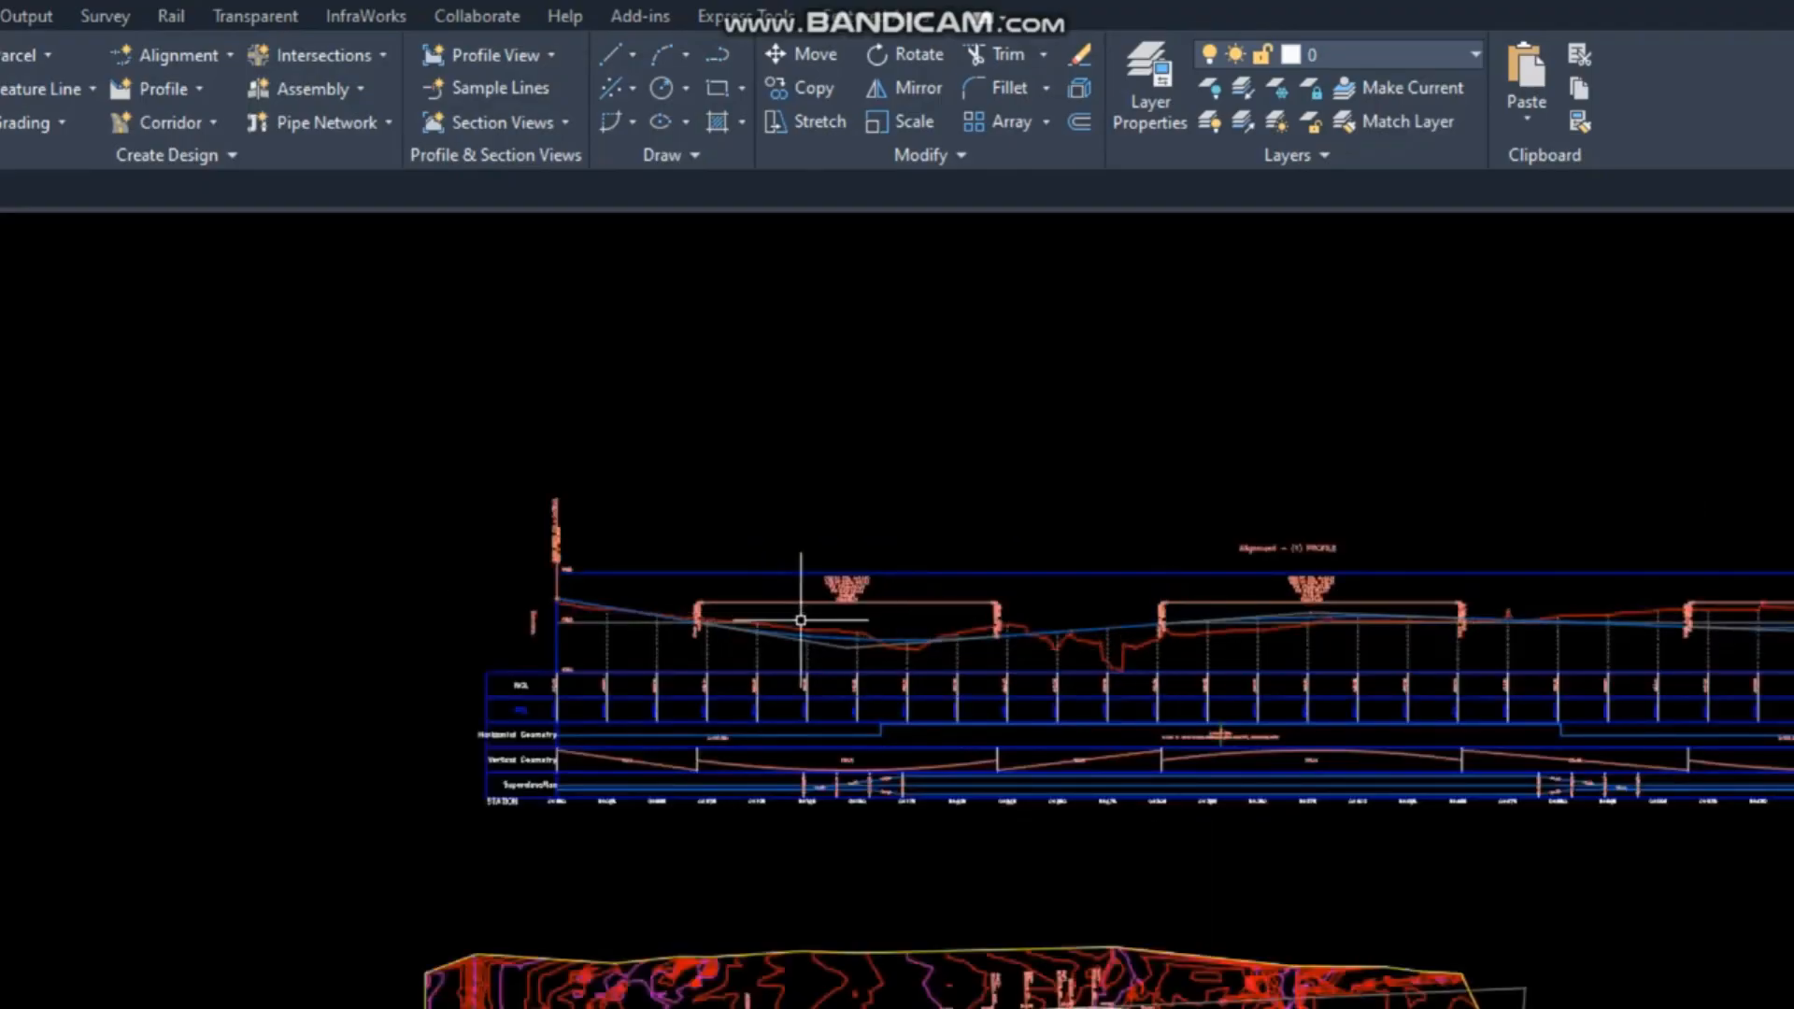
pyautogui.scroll(2, 823, 598)
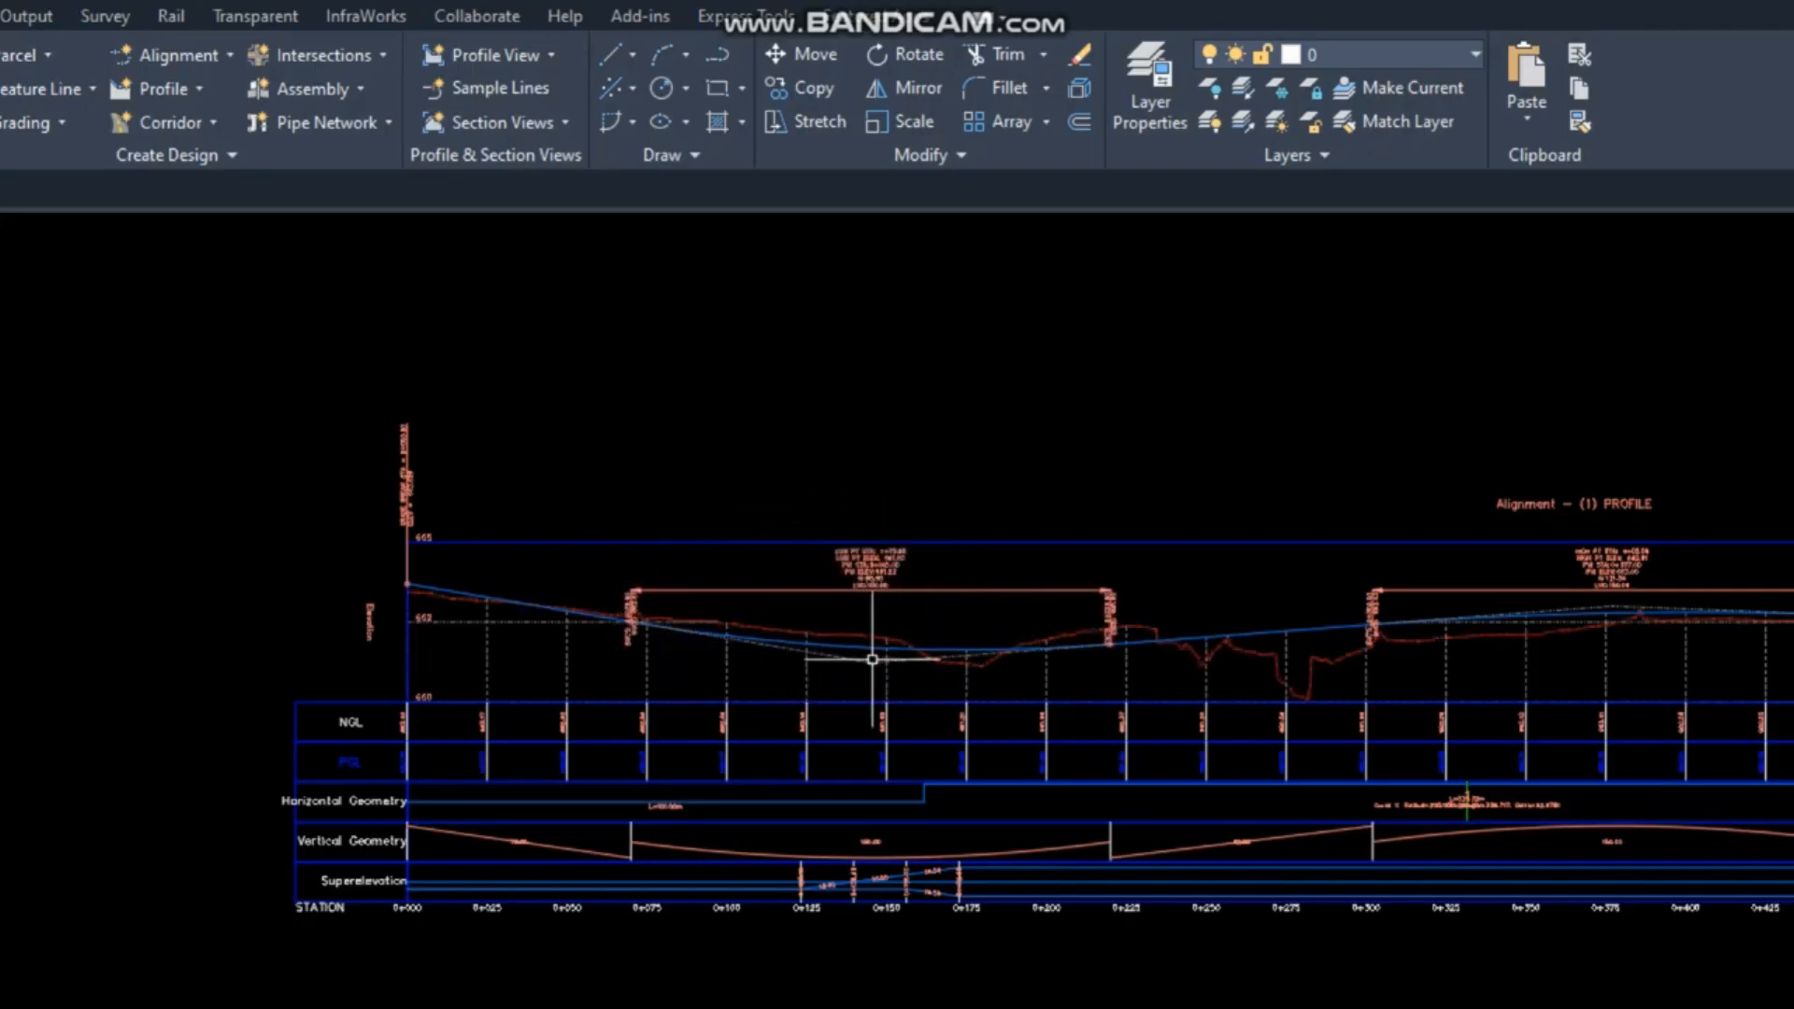
# Compare the alignment plan with its profile, and open the properties of the Alignment - (1) profile view.
pyautogui.scroll(-5, 923, 625)
pyautogui.scroll(8, 1105, 732)
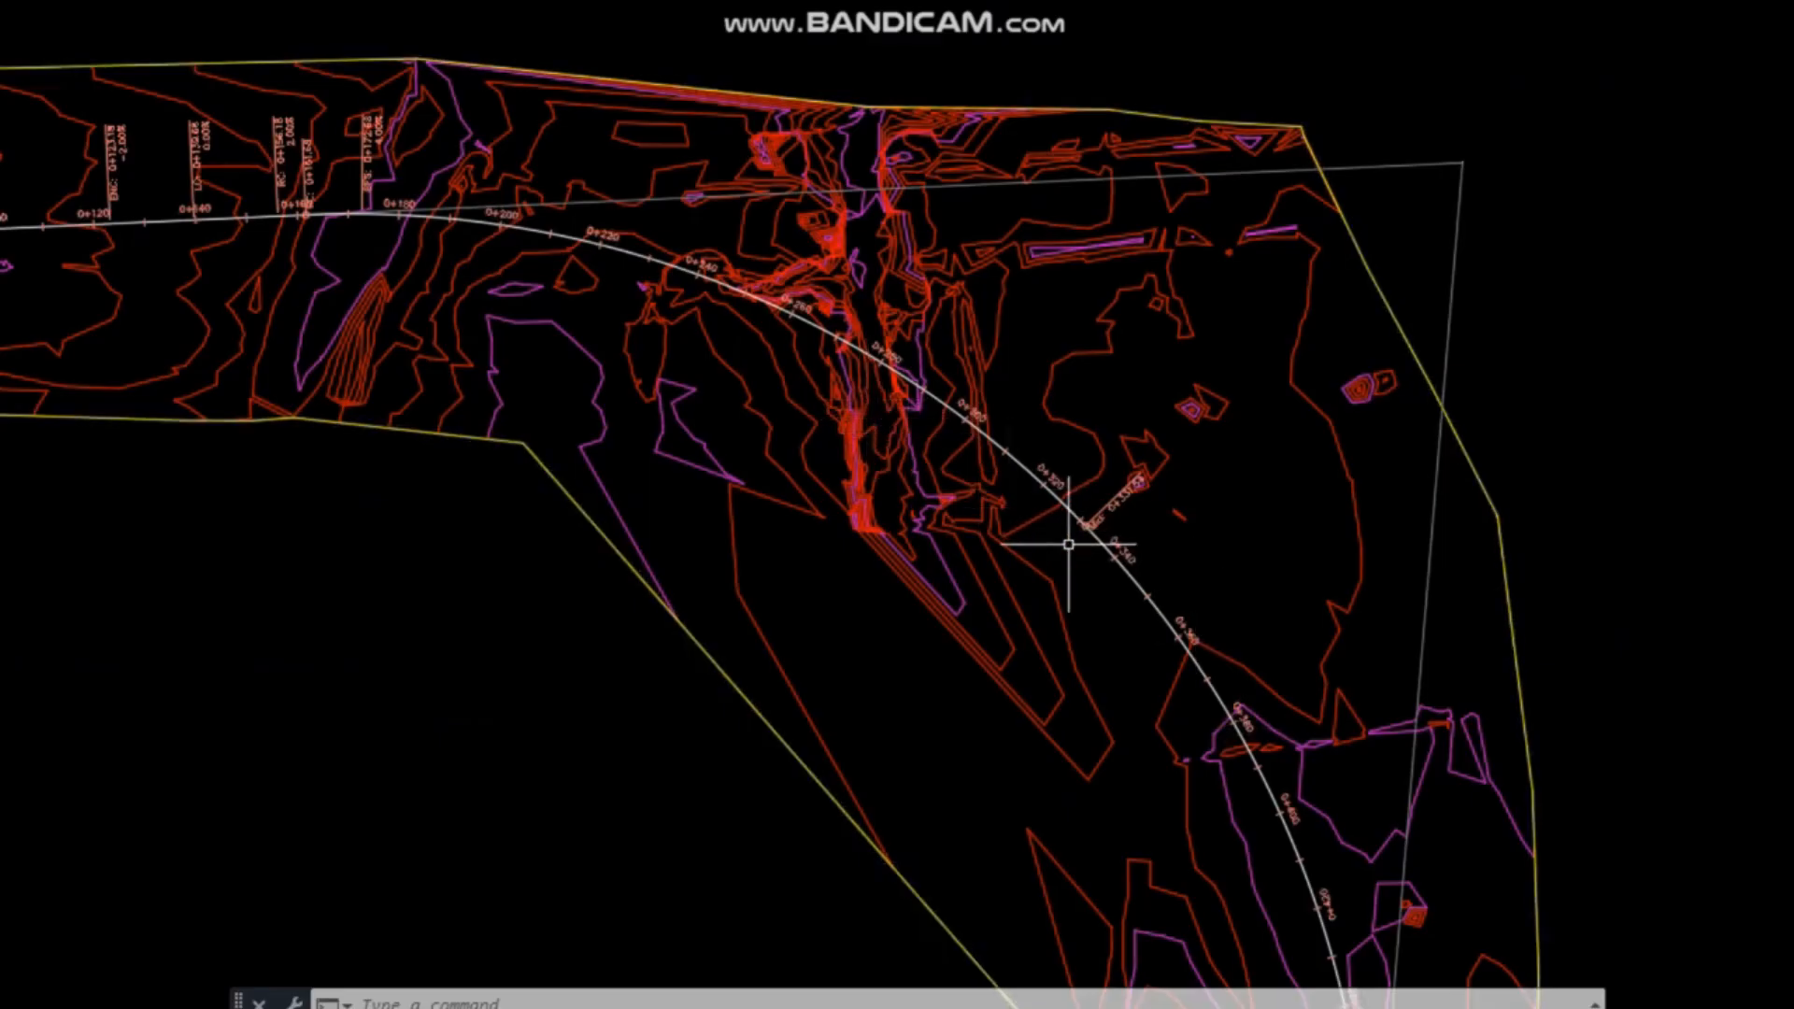
pyautogui.scroll(-4, 1065, 540)
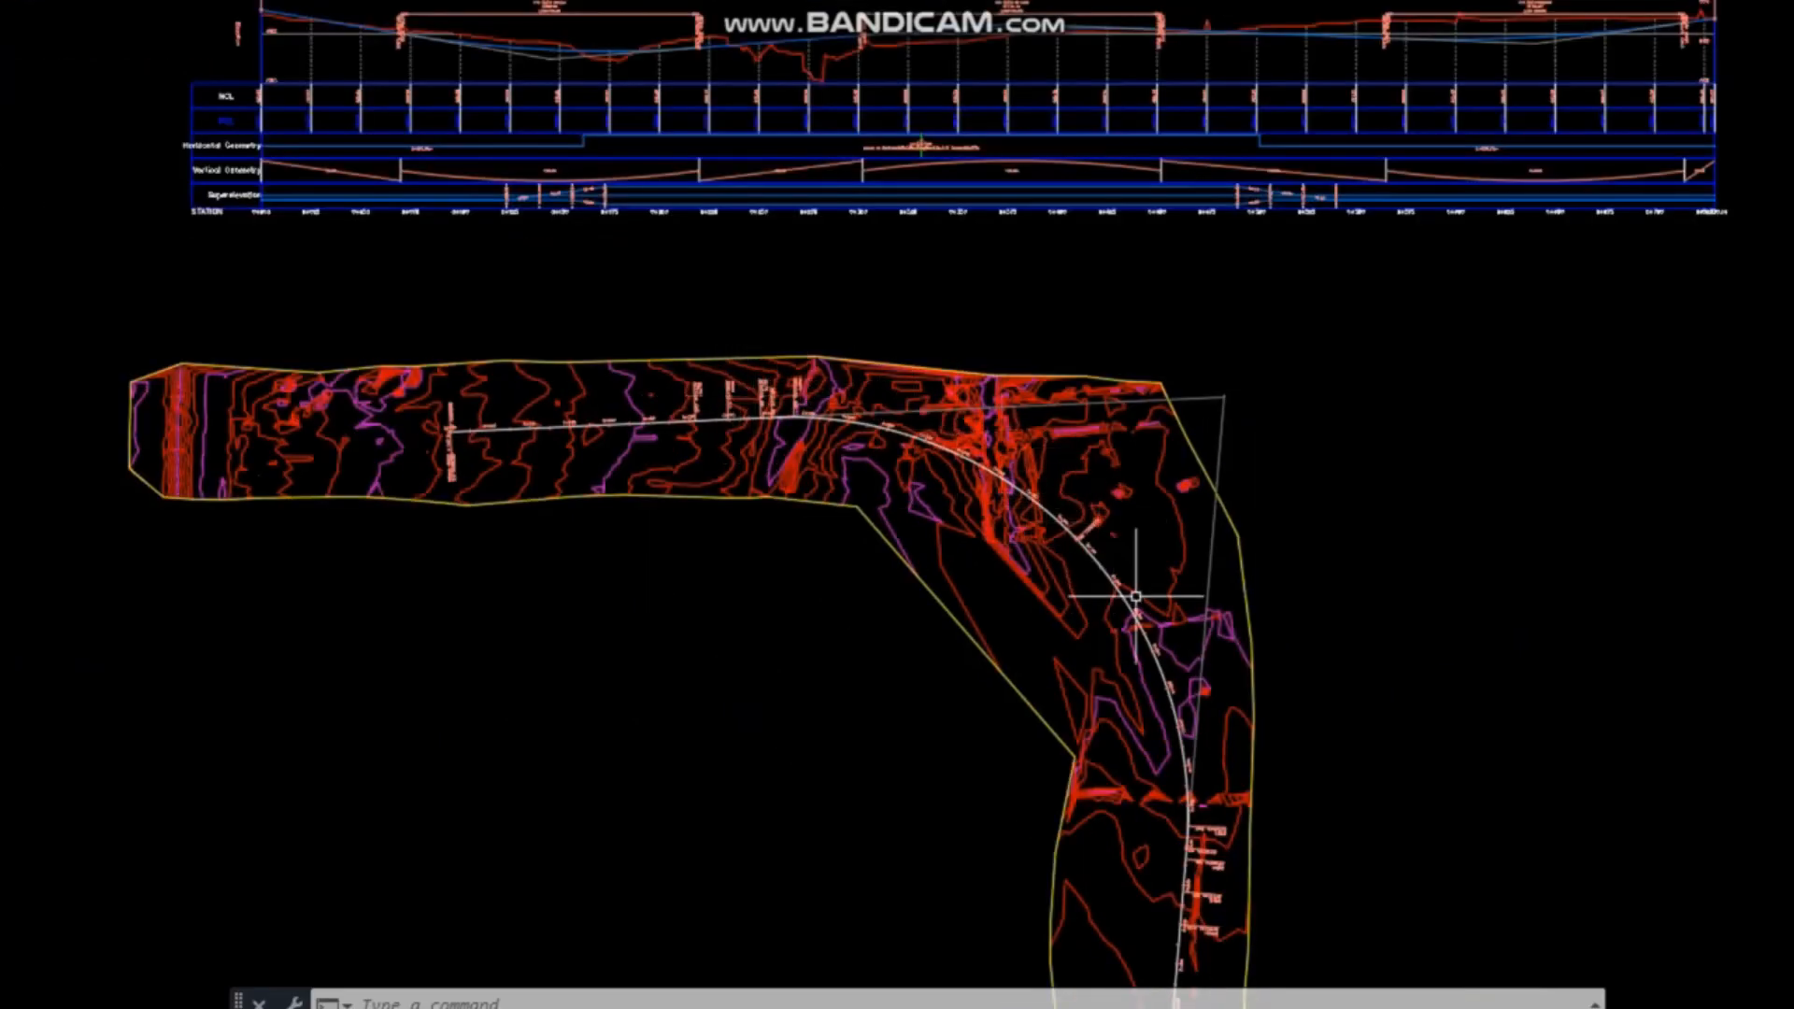
pyautogui.moveTo(714, 287); pyautogui.dragTo(946, 630, button='middle')
pyautogui.scroll(4, 594, 411)
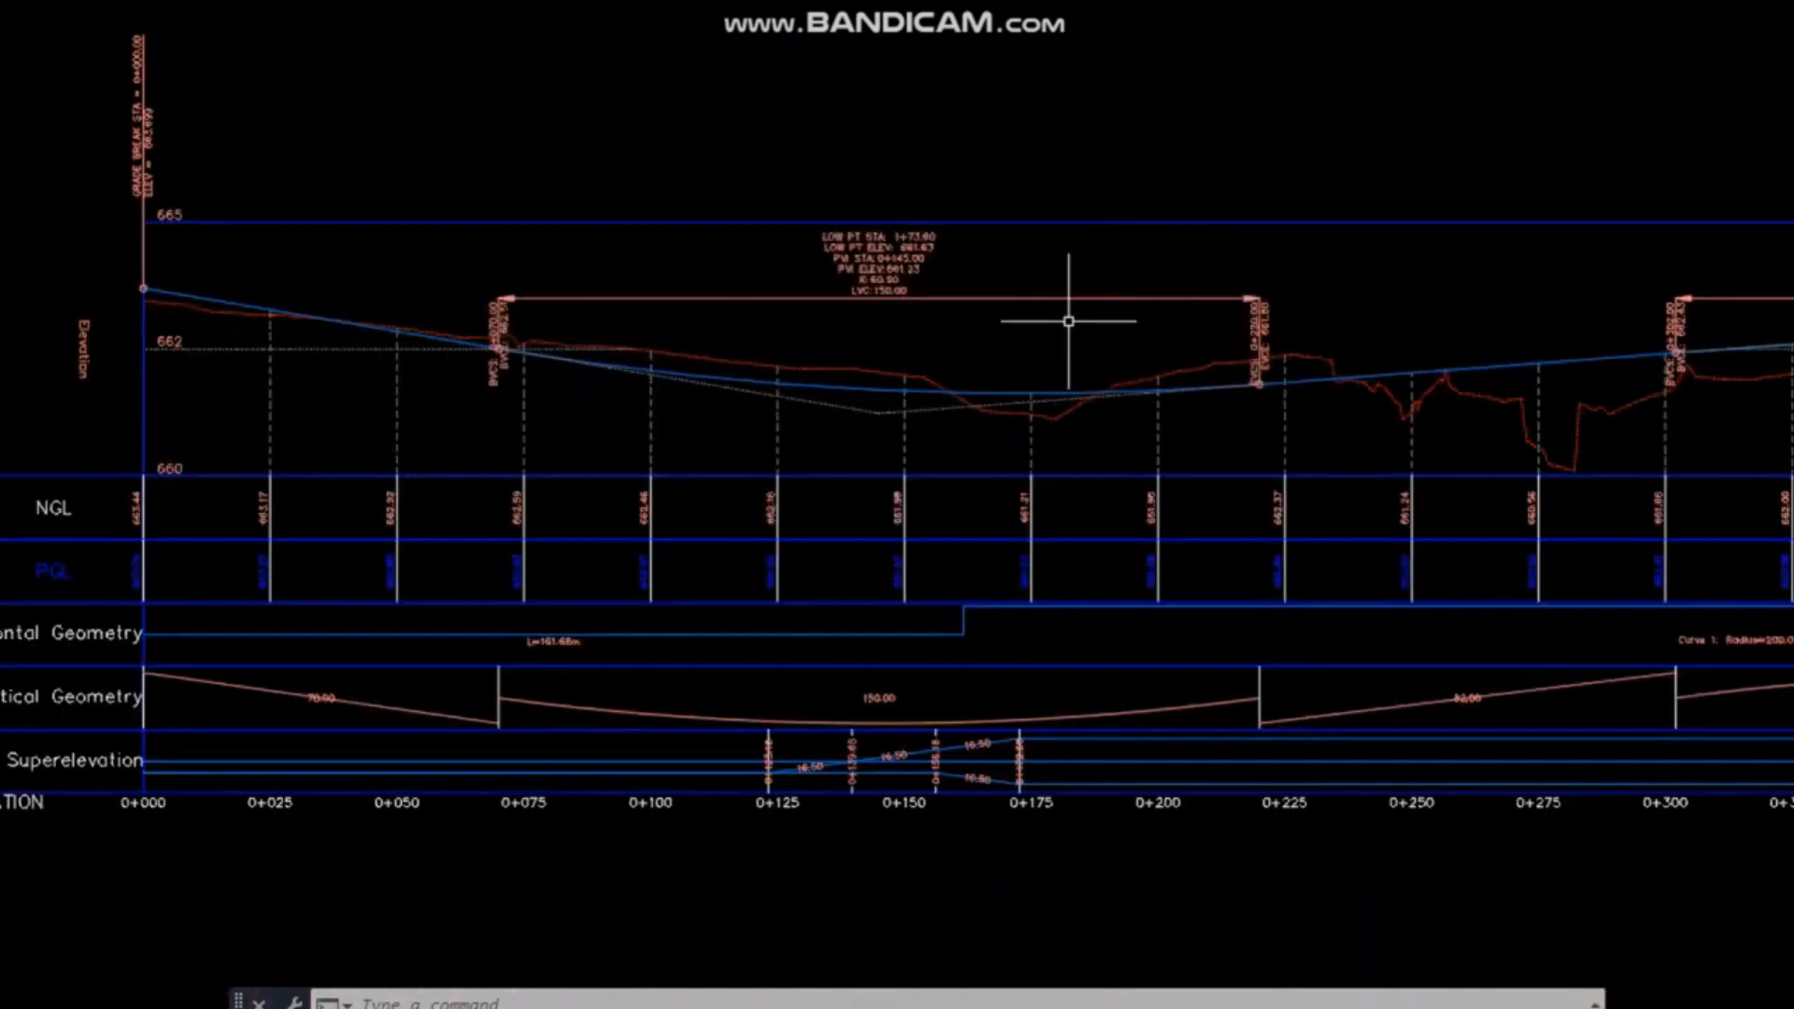
pyautogui.scroll(-2, 1068, 321)
pyautogui.click(805, 392)
pyautogui.rightClick(806, 396)
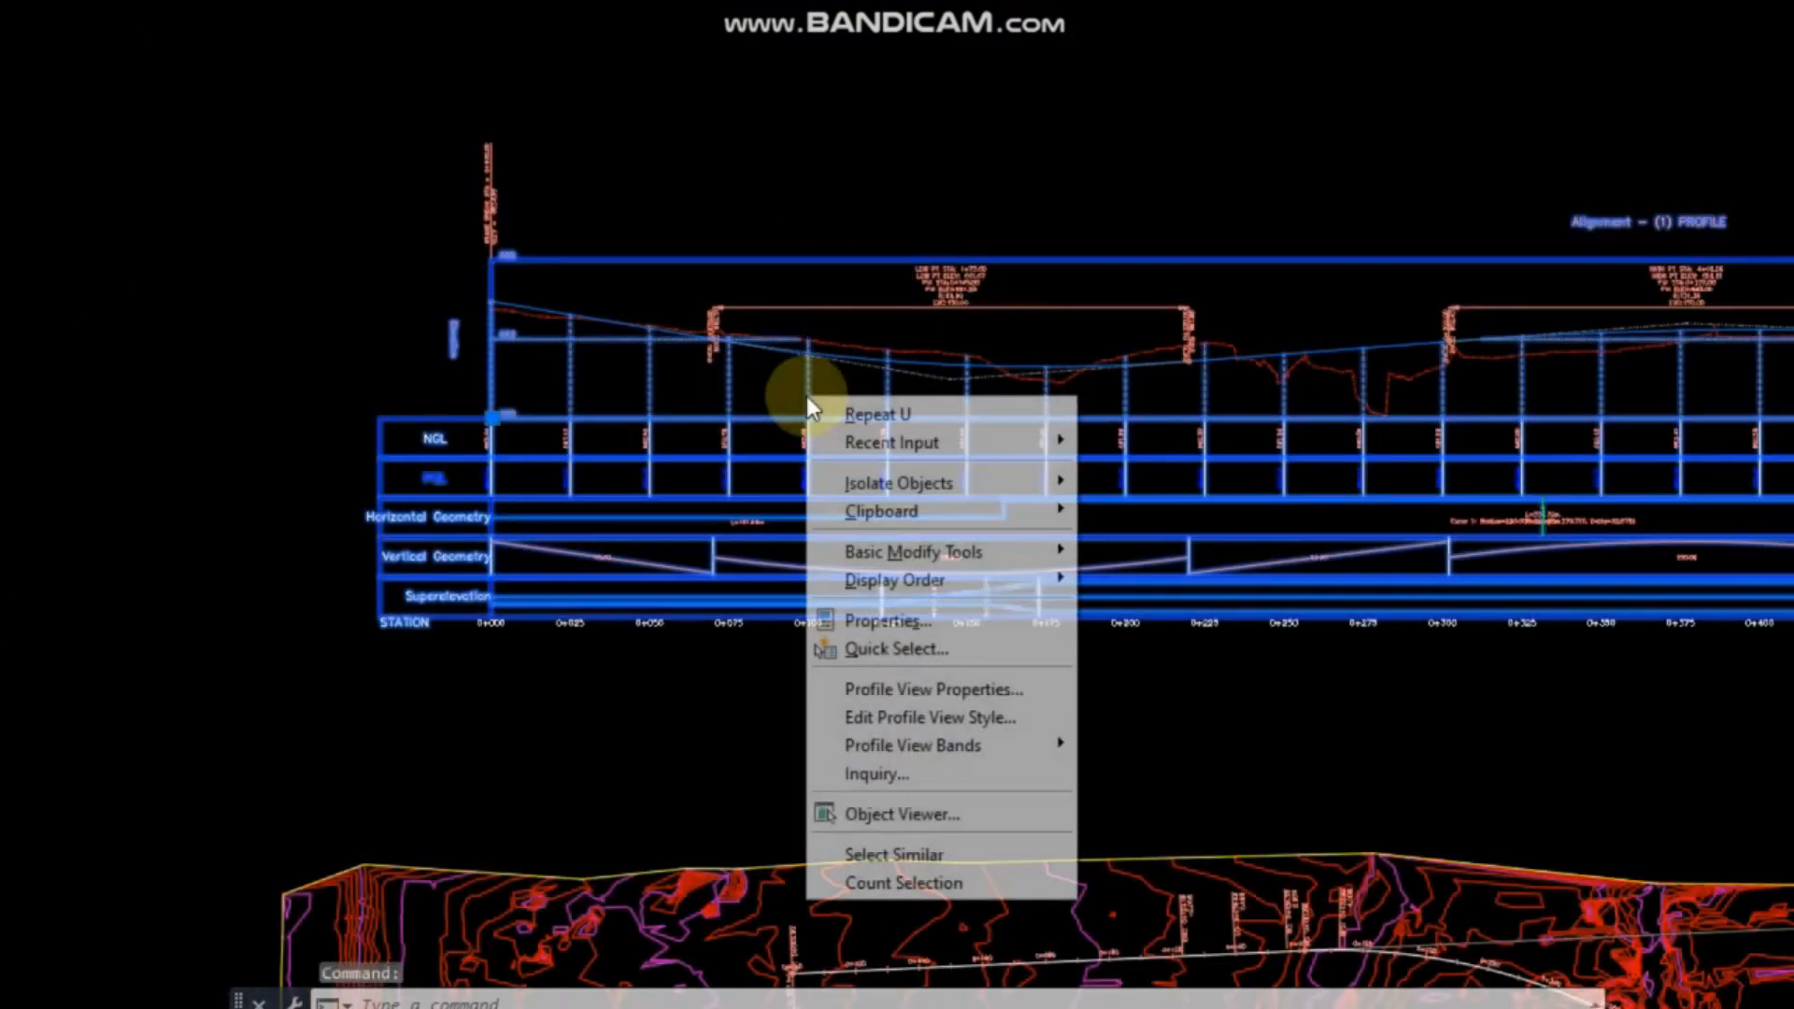
pyautogui.click(960, 692)
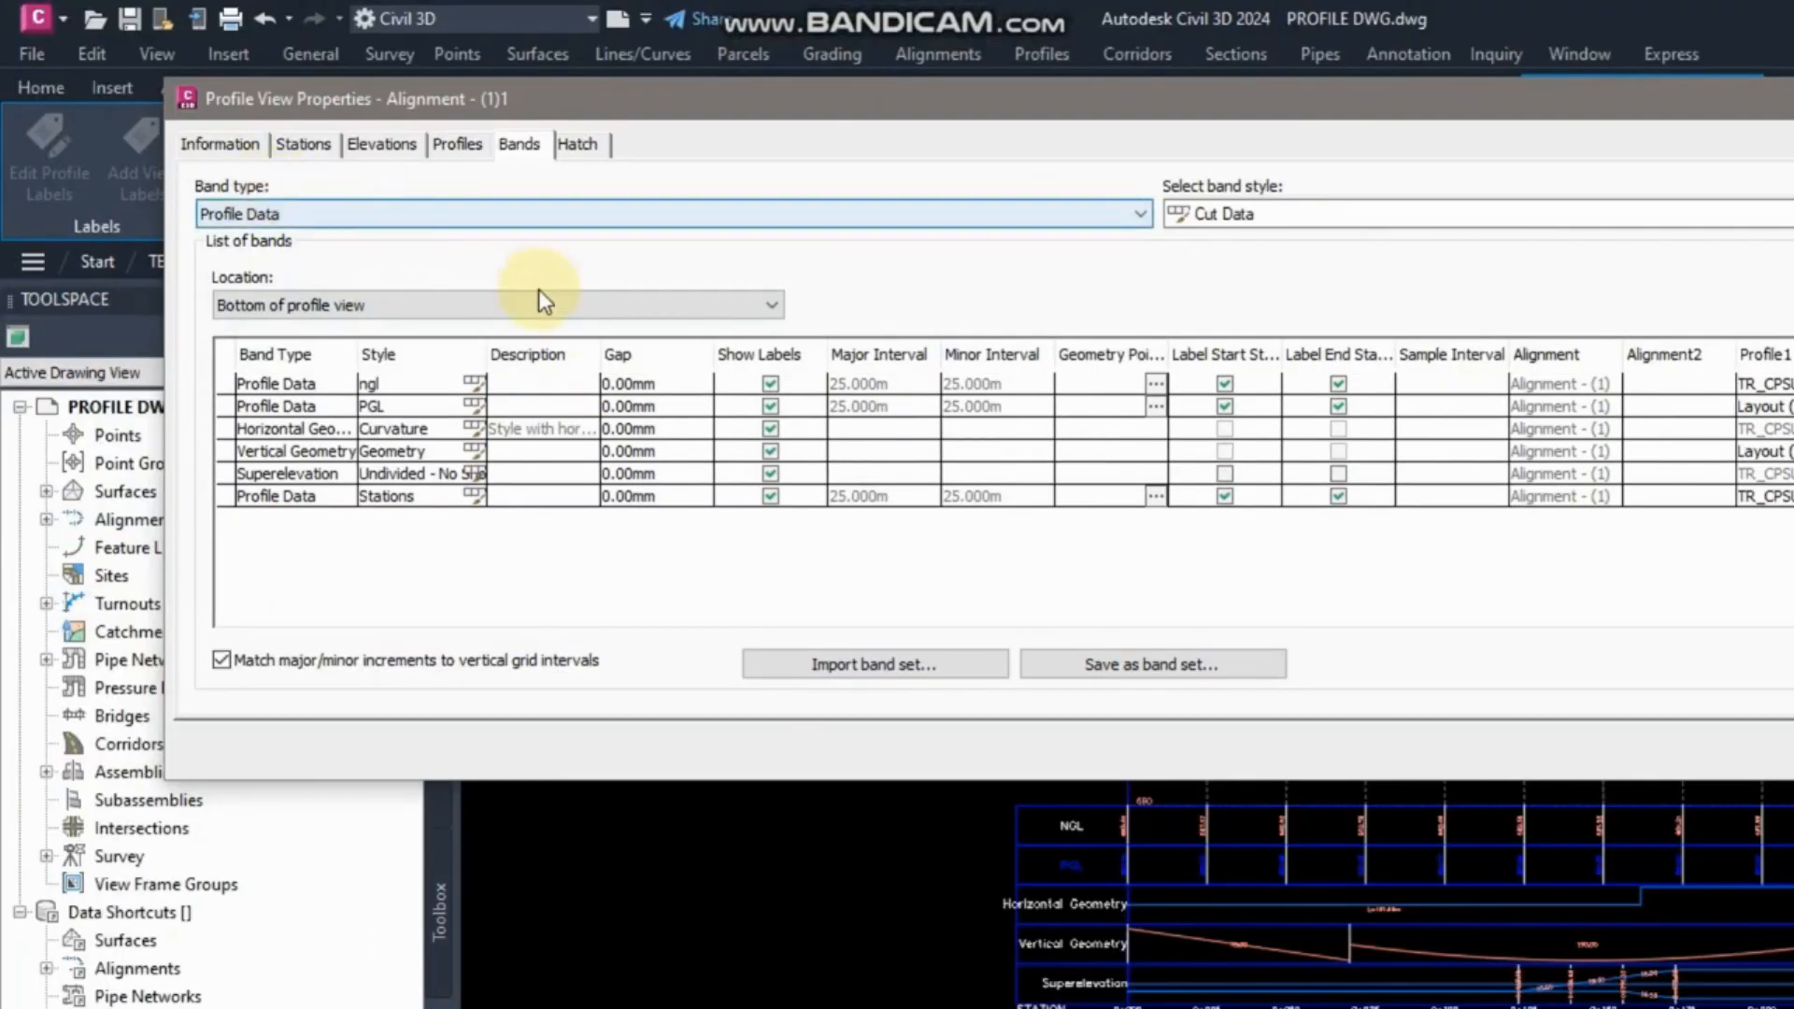
# Review the profile view's name and browse the object styles available for it.
pyautogui.click(194, 82)
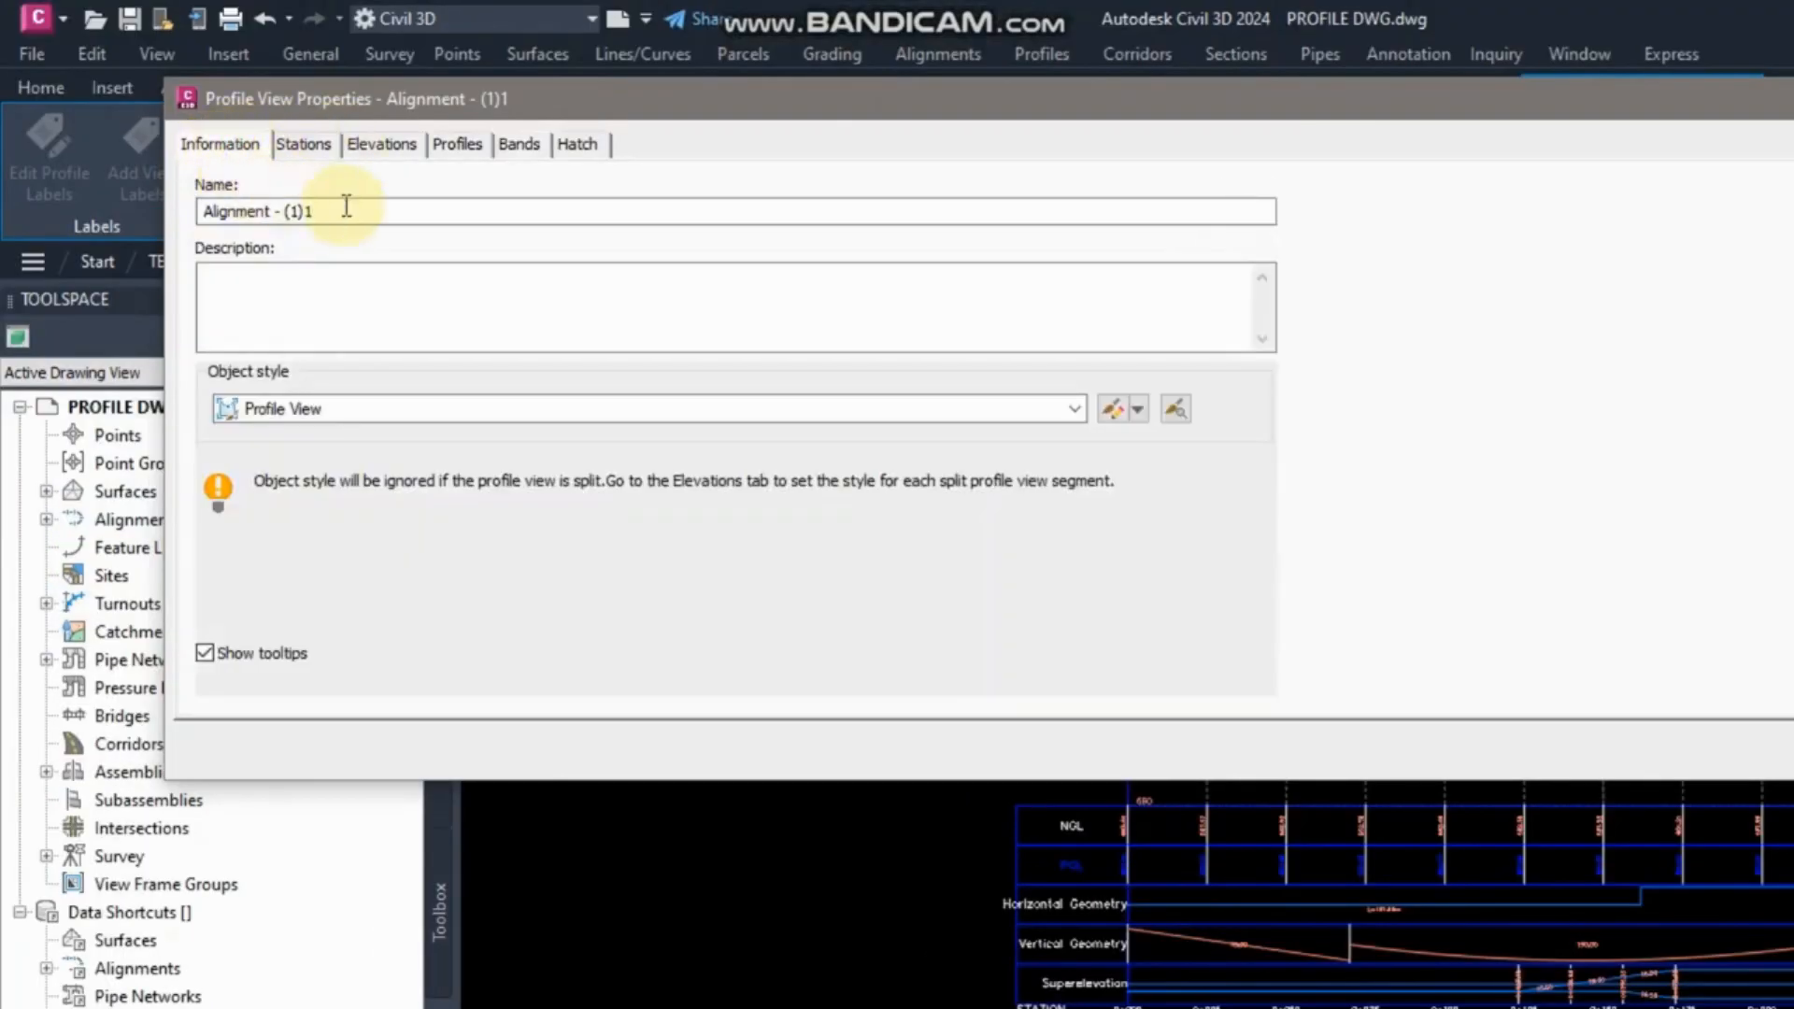
pyautogui.moveTo(368, 212); pyautogui.dragTo(202, 211)
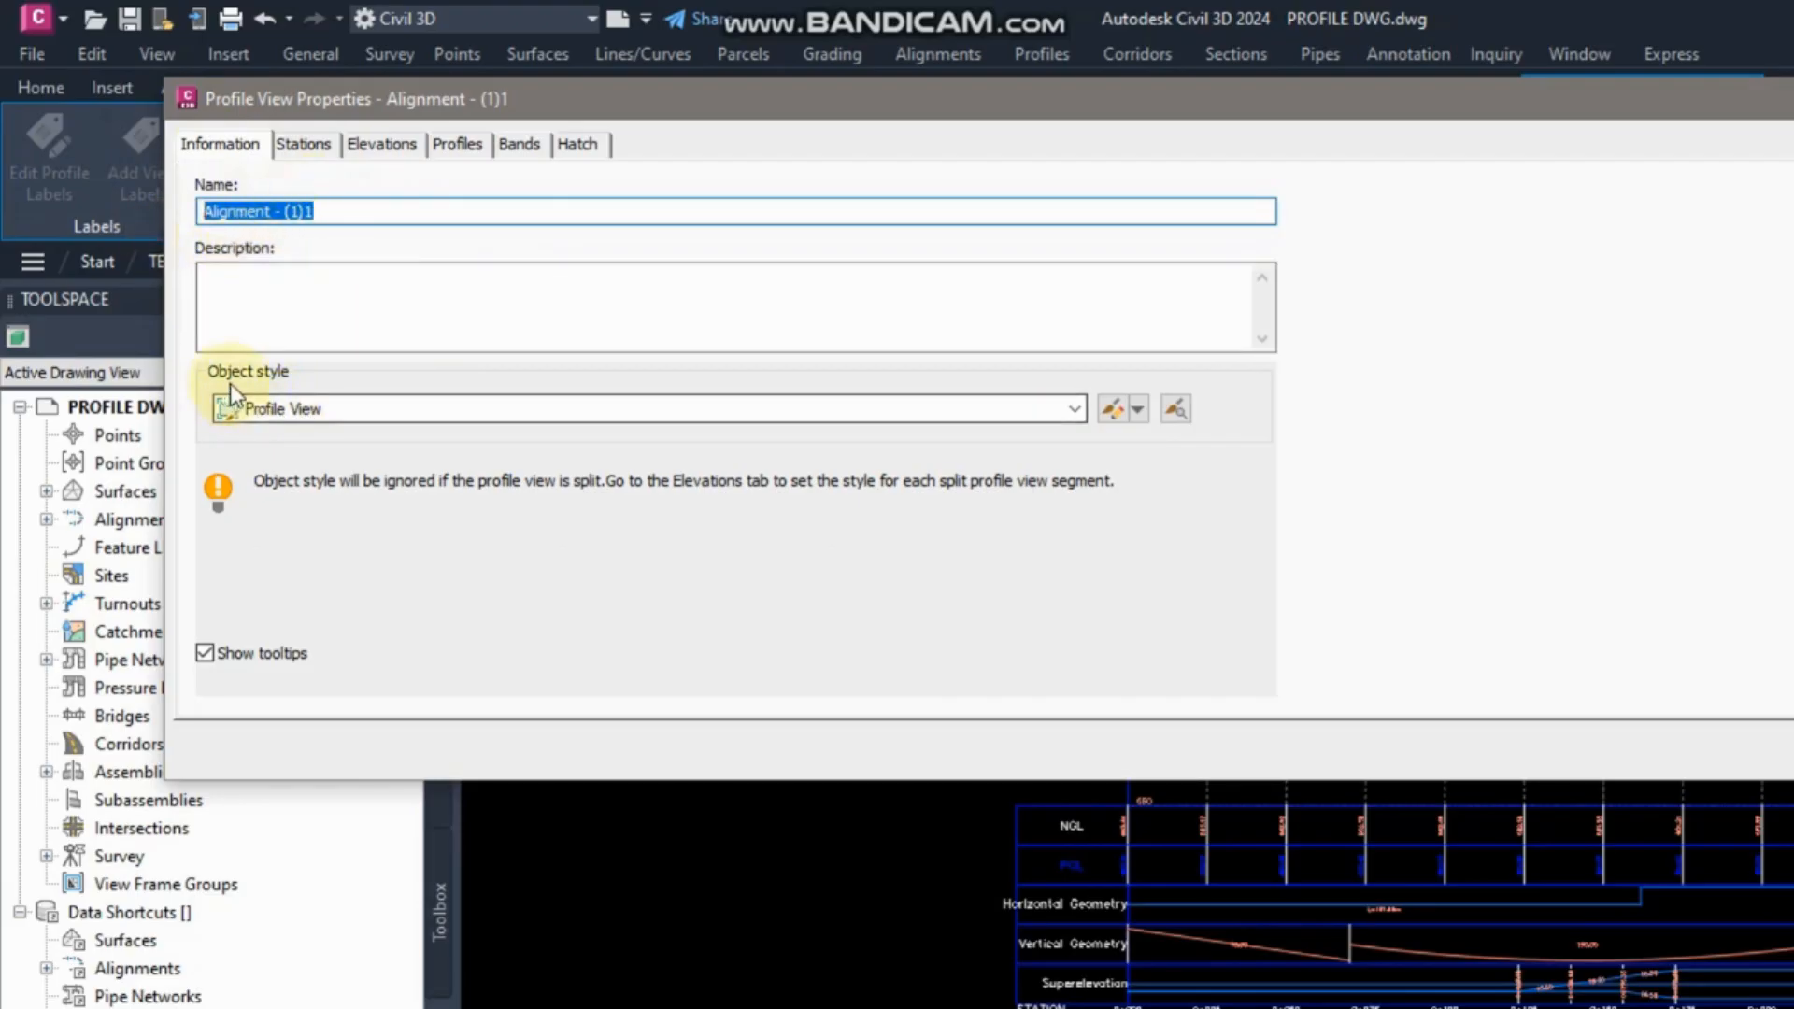
pyautogui.click(1073, 408)
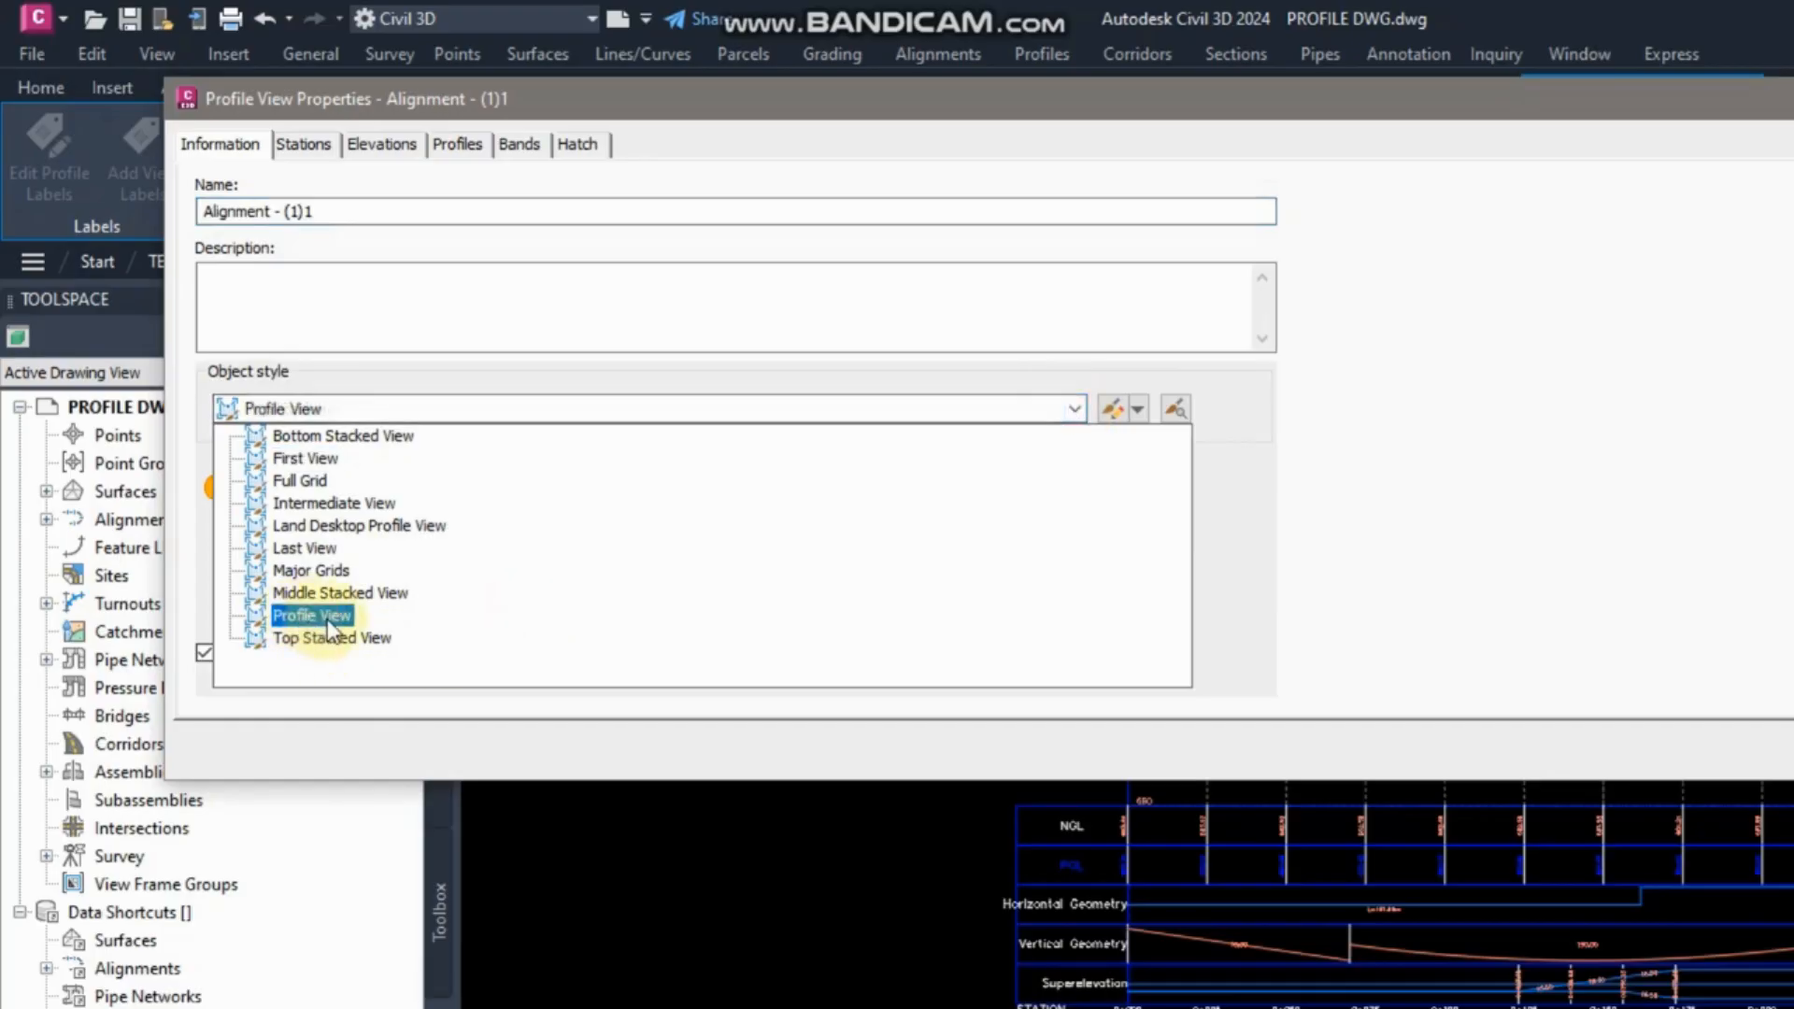
pyautogui.click(471, 374)
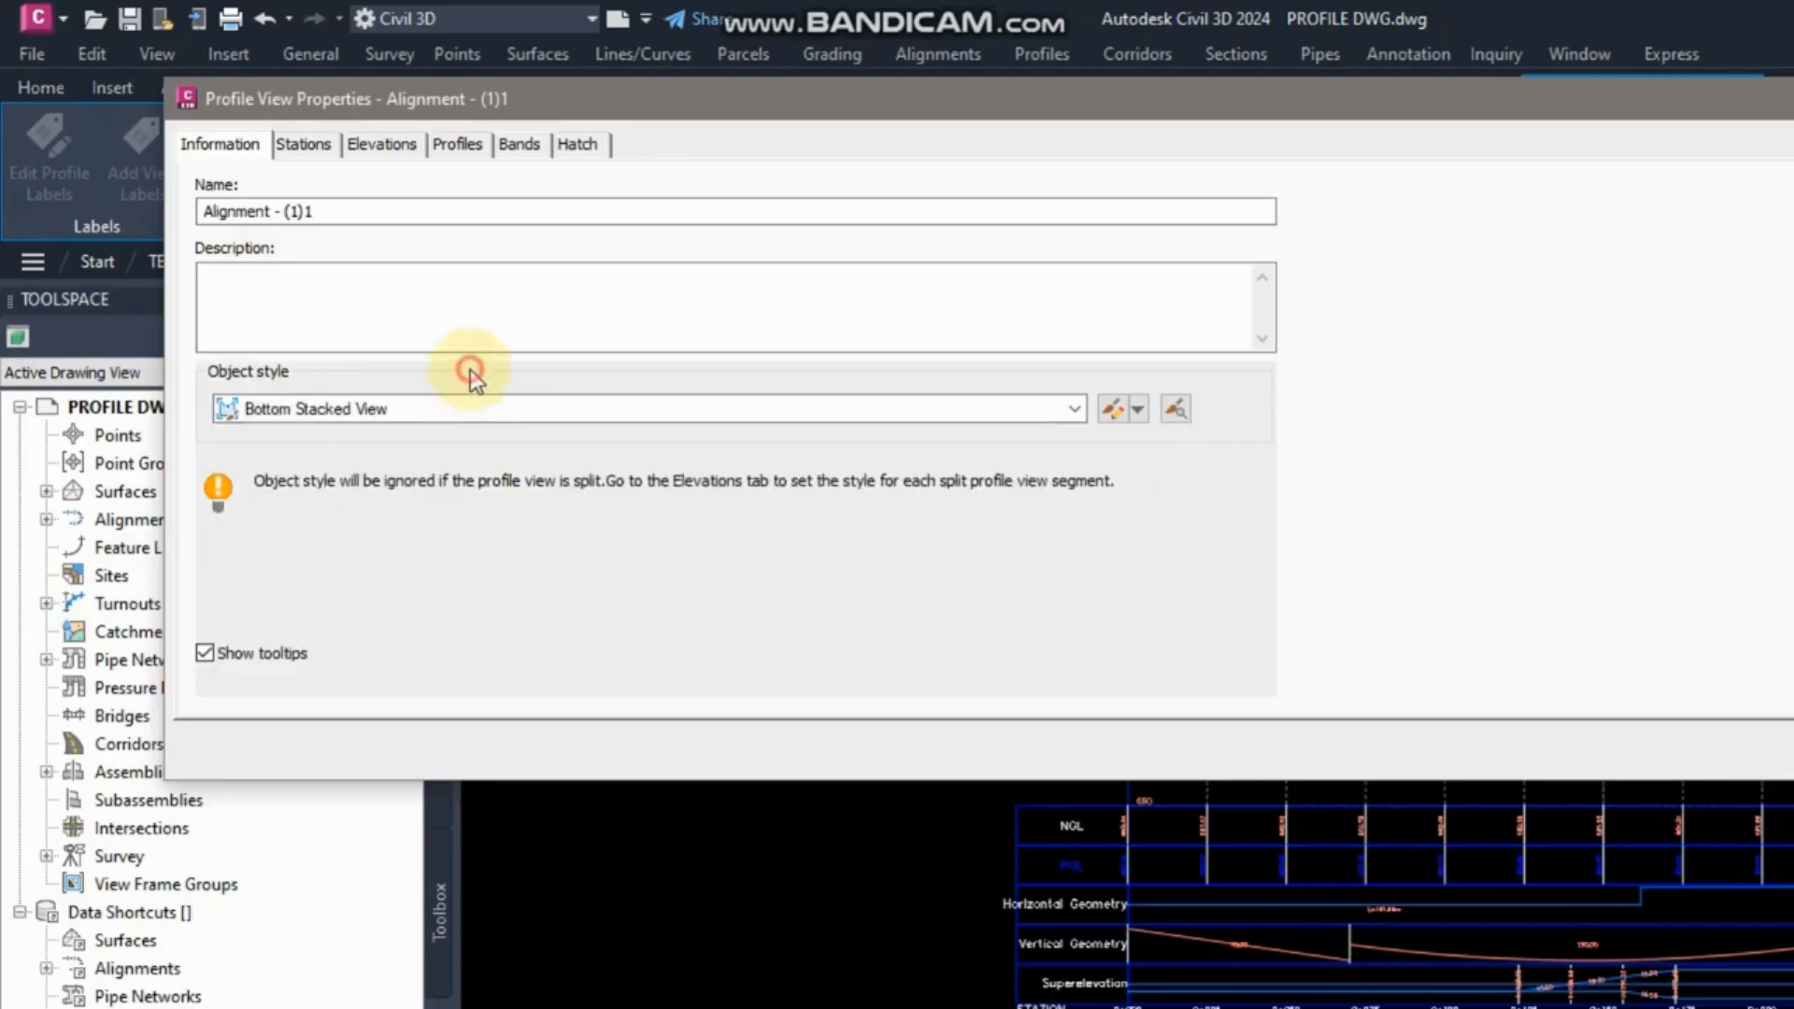
pyautogui.click(321, 208)
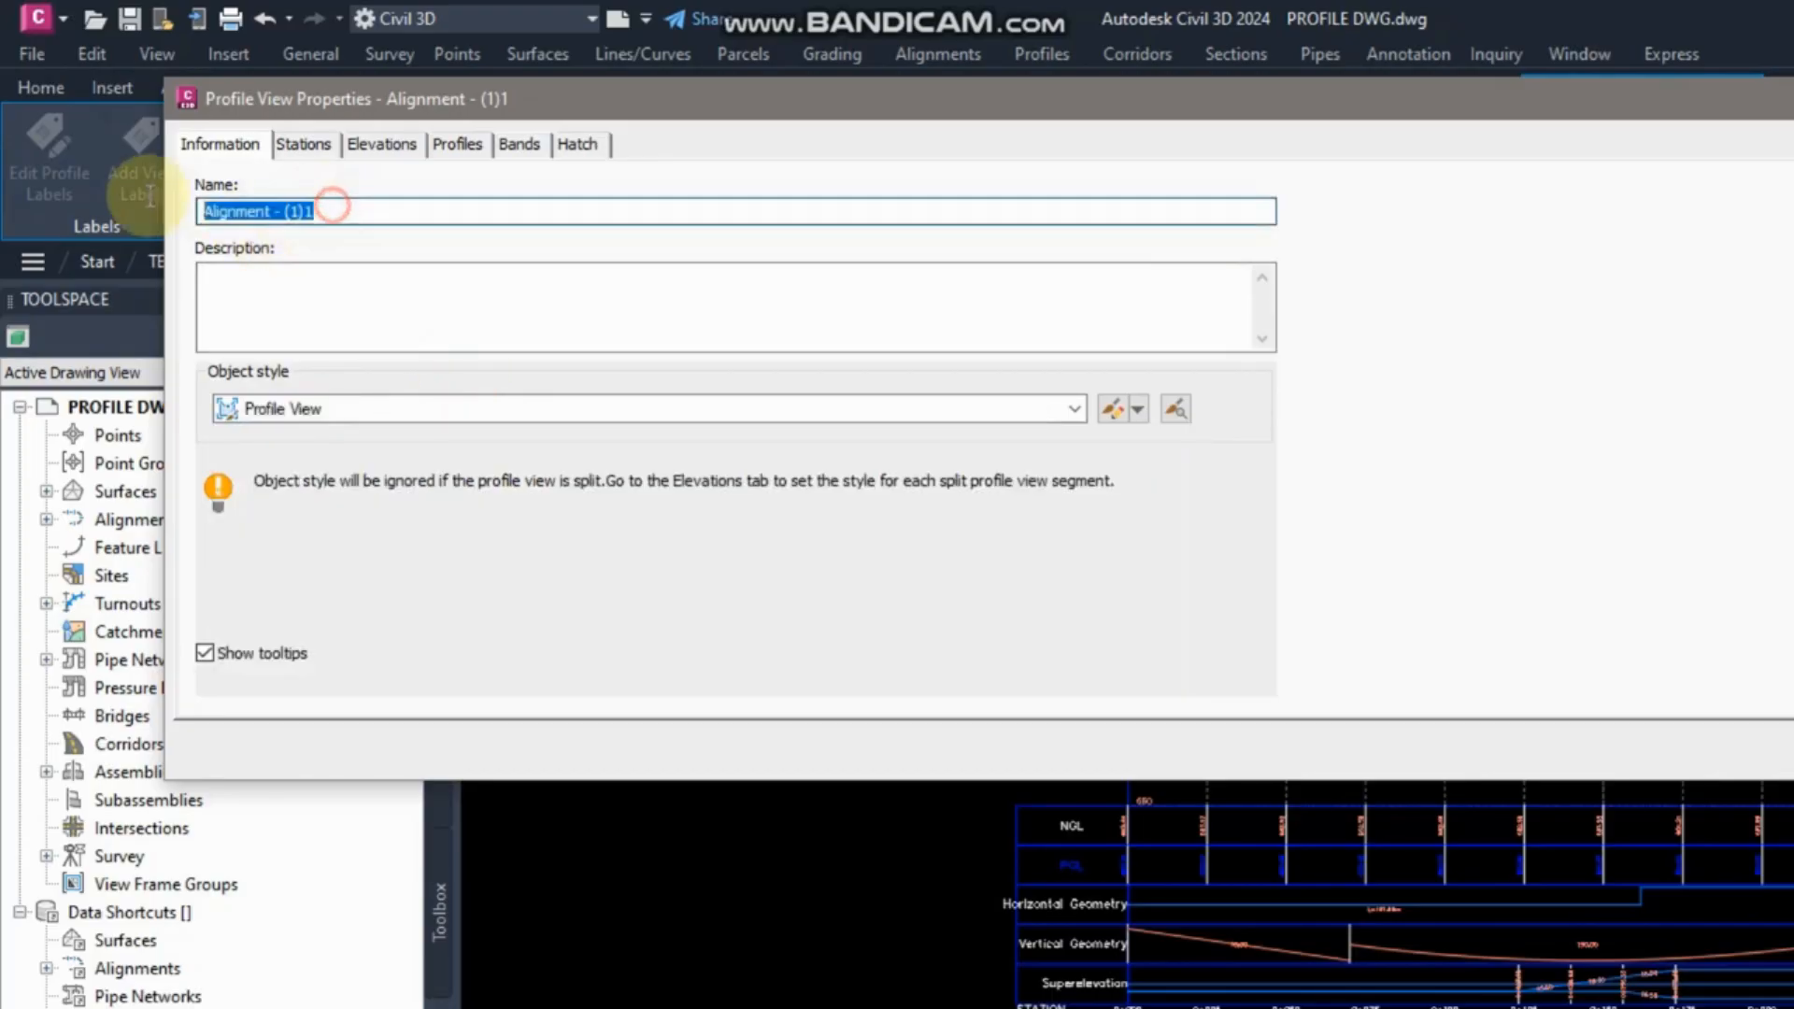
# Switch the profile view's station range to user specified and set its end station to 500.
pyautogui.click(300, 147)
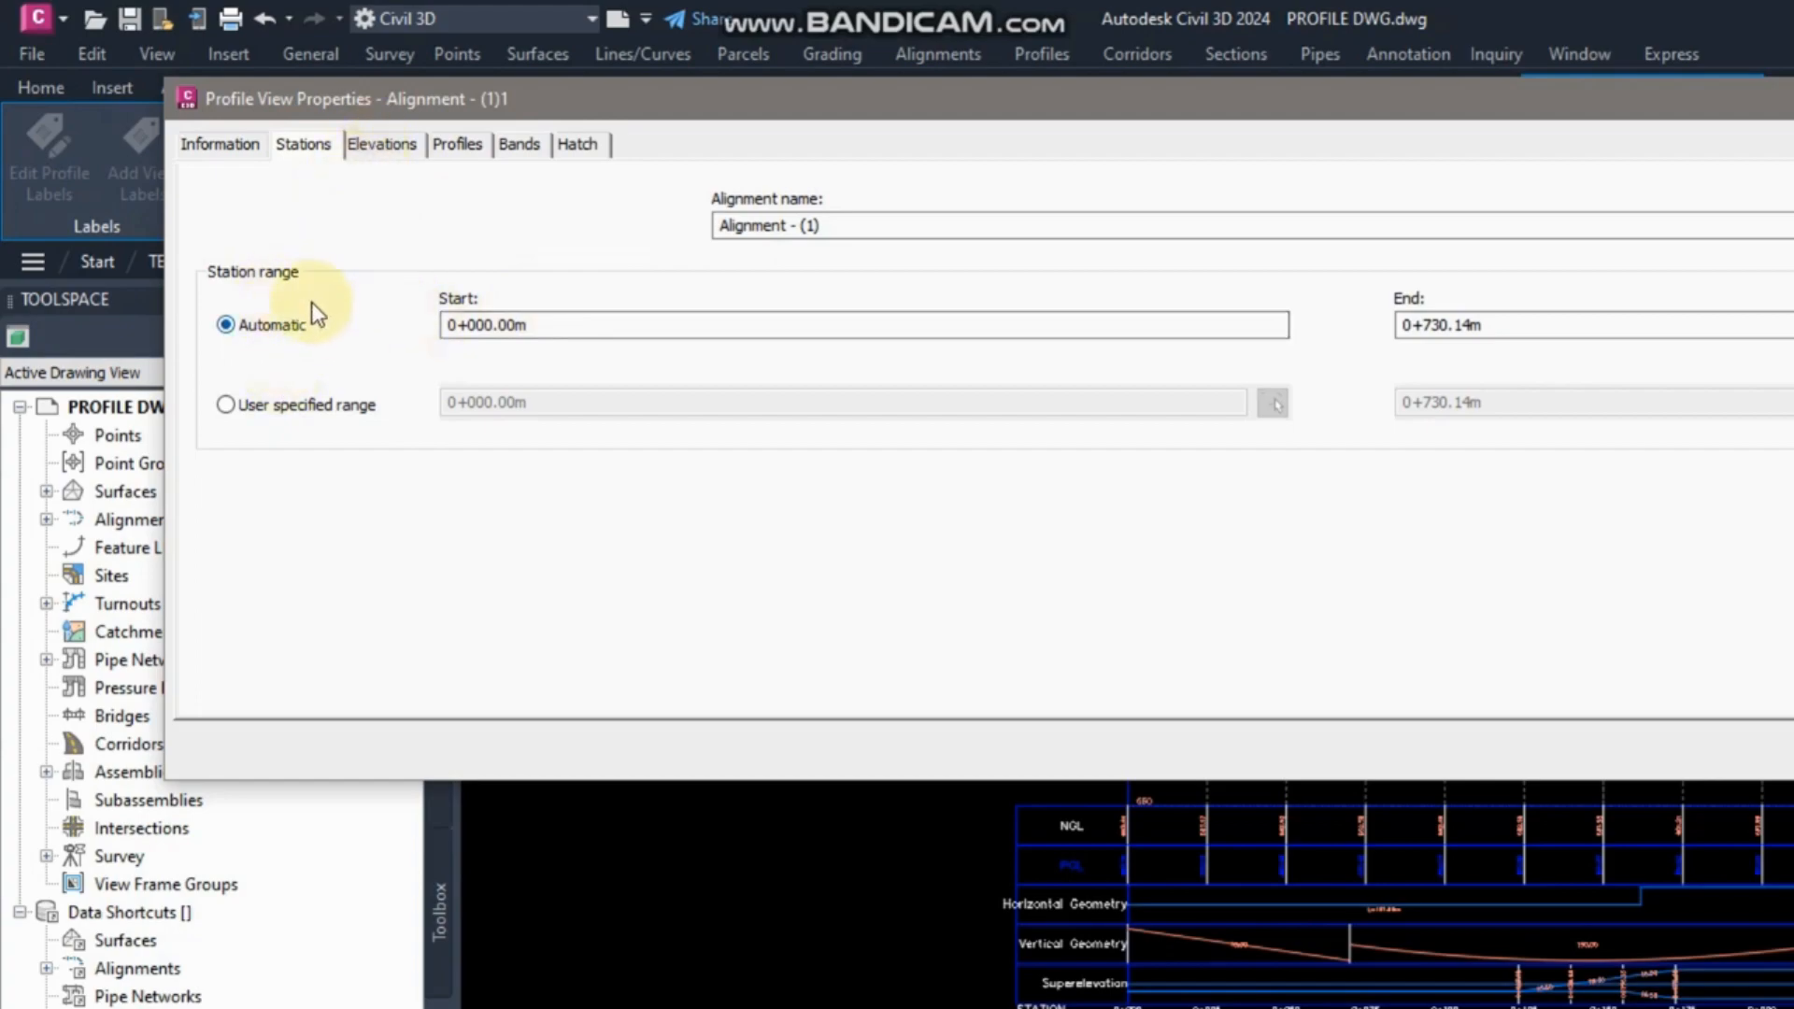
pyautogui.click(356, 405)
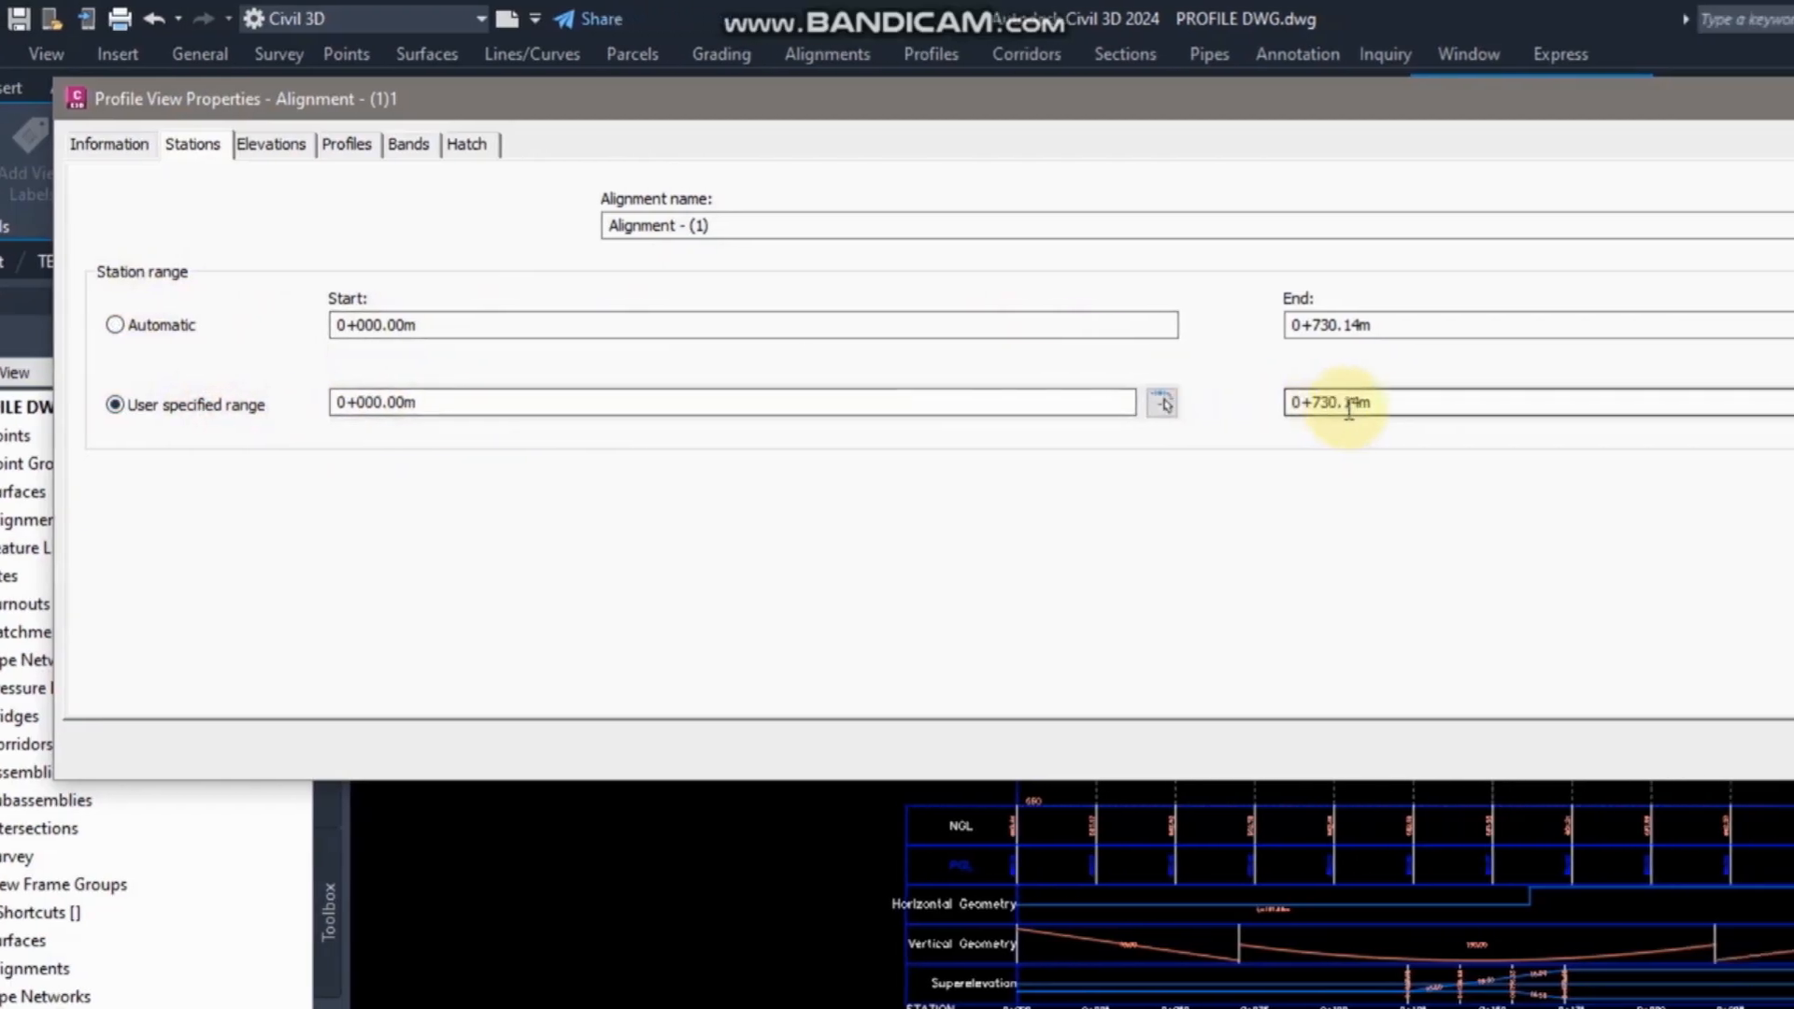
pyautogui.click(1268, 406)
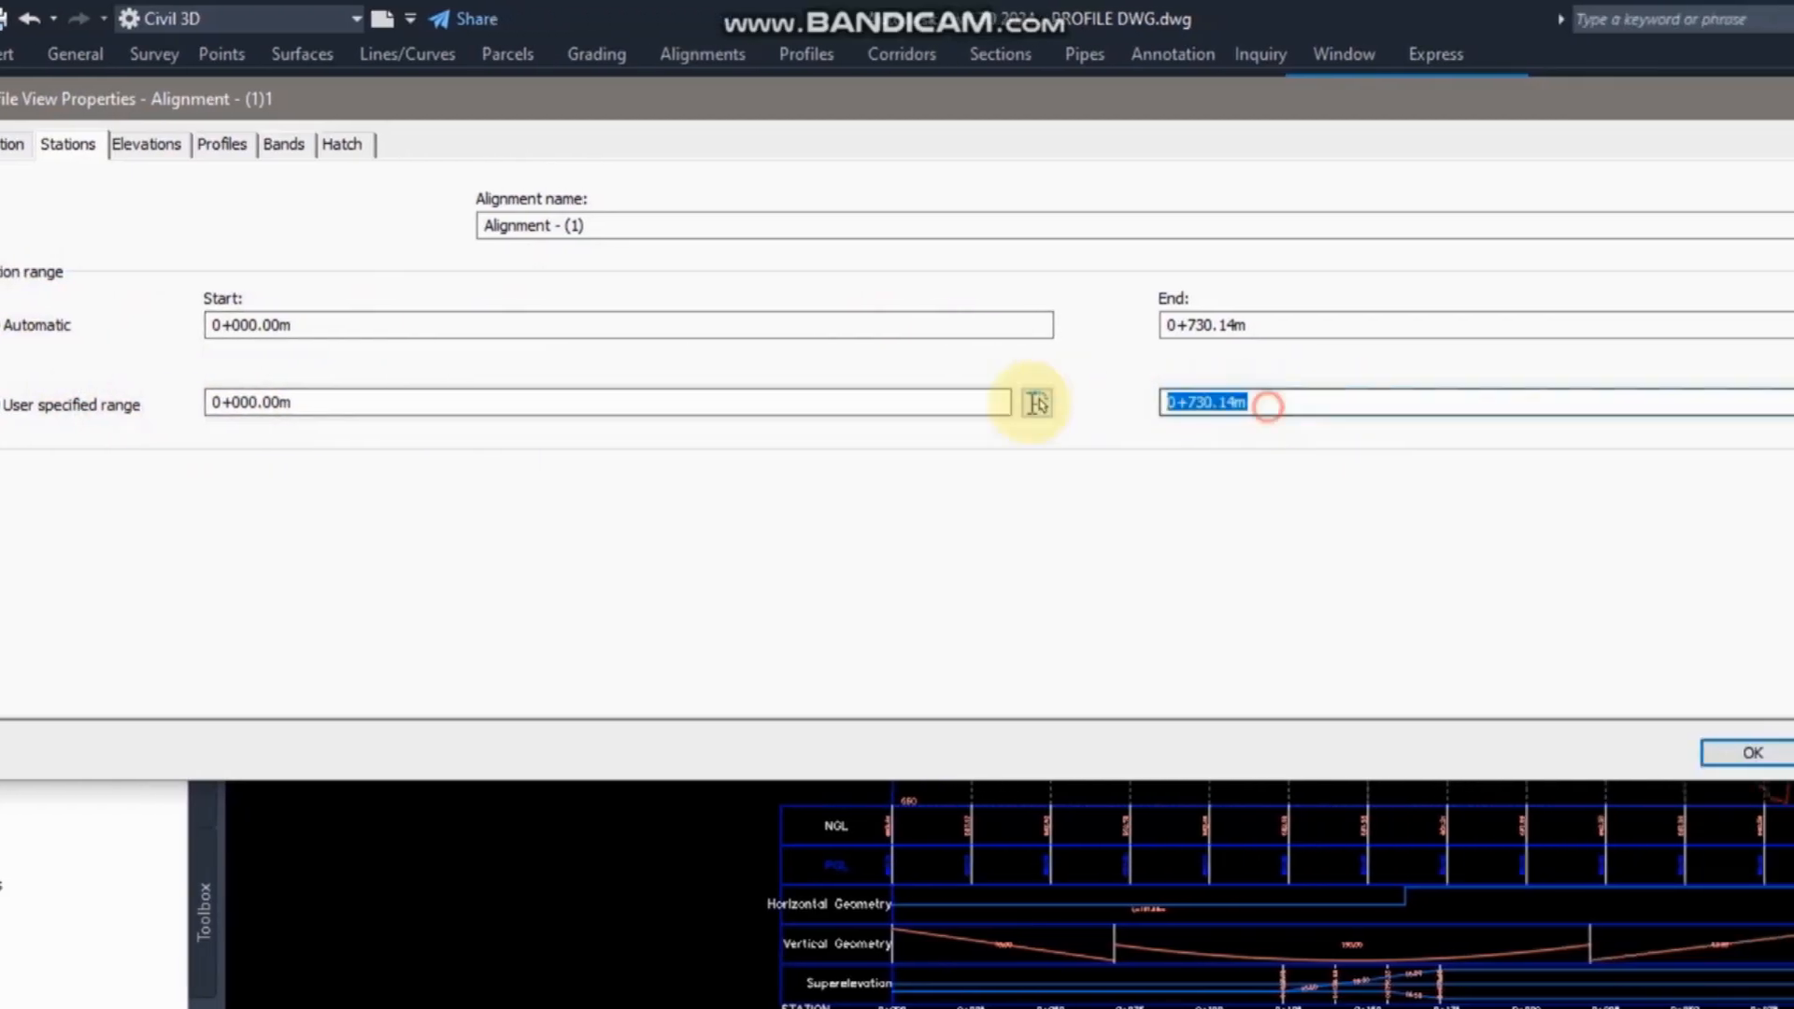
pyautogui.write('500')
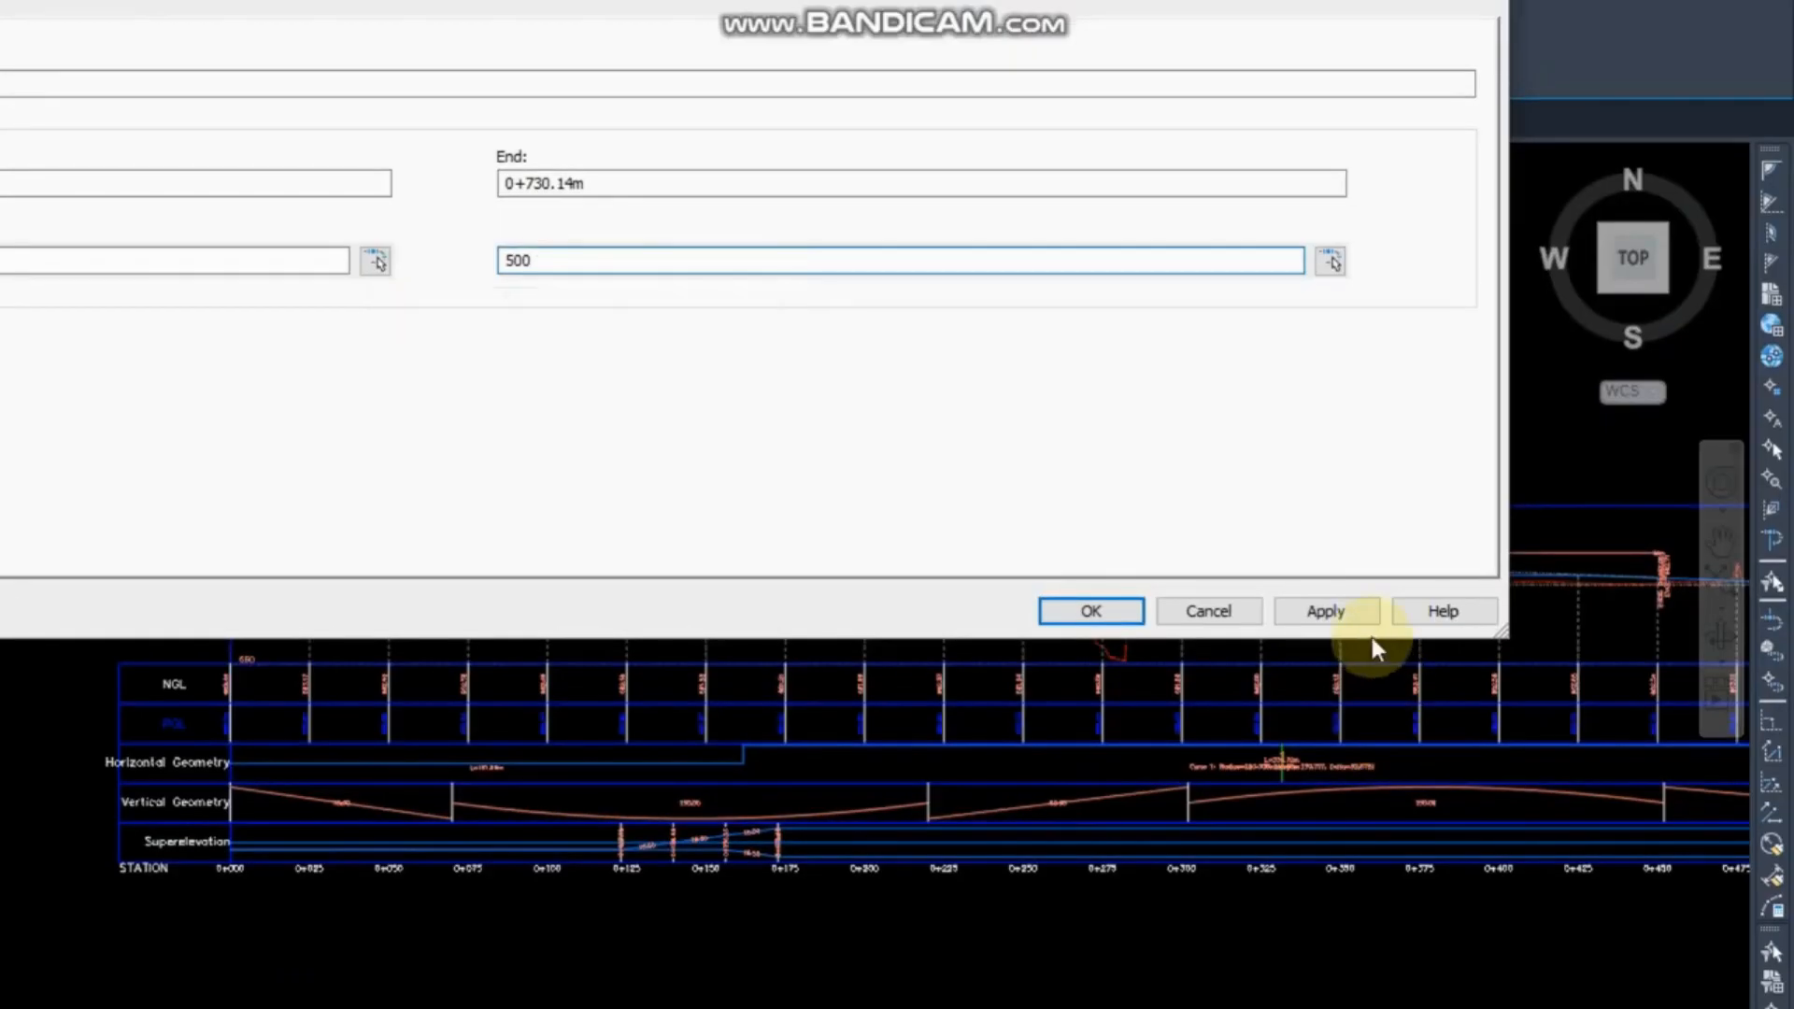
# Apply the user specified station range ending at 0+500 to the profile view and inspect its end.
pyautogui.click(1332, 613)
pyautogui.click(1091, 612)
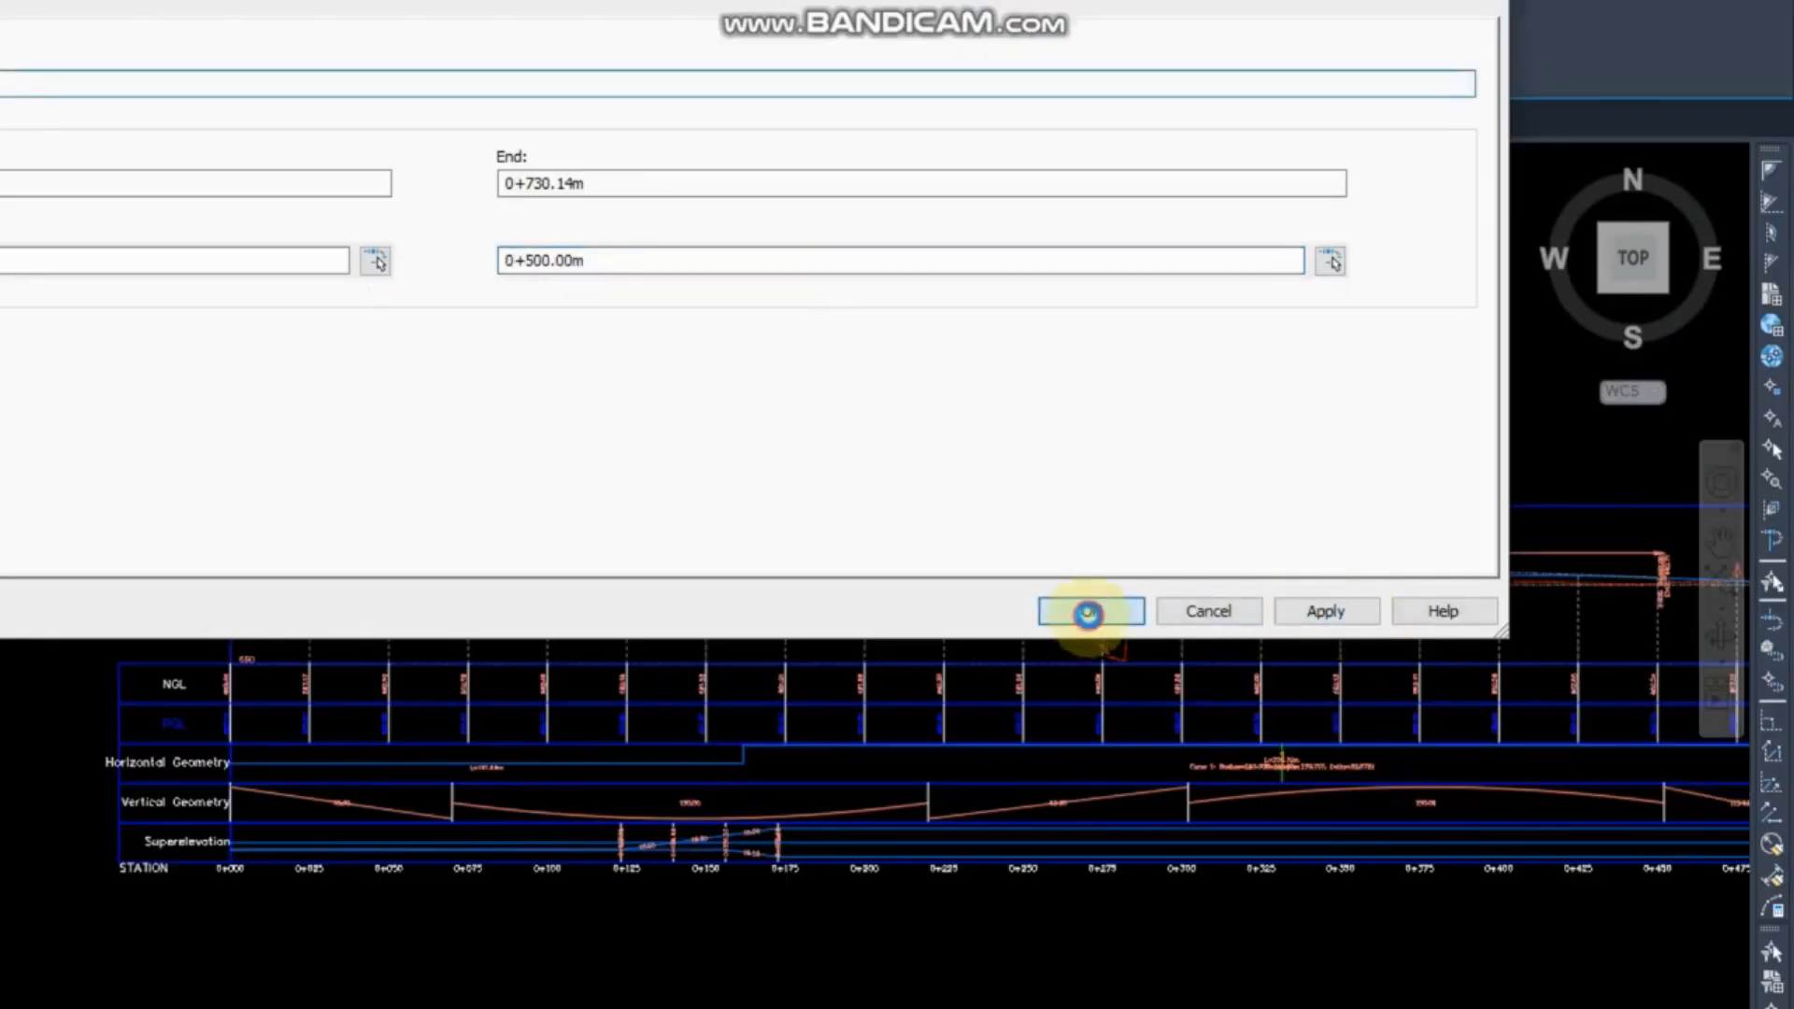
pyautogui.press('Escape')
pyautogui.scroll(-3, 1115, 623)
pyautogui.scroll(3, 1042, 630)
pyautogui.scroll(6, 986, 682)
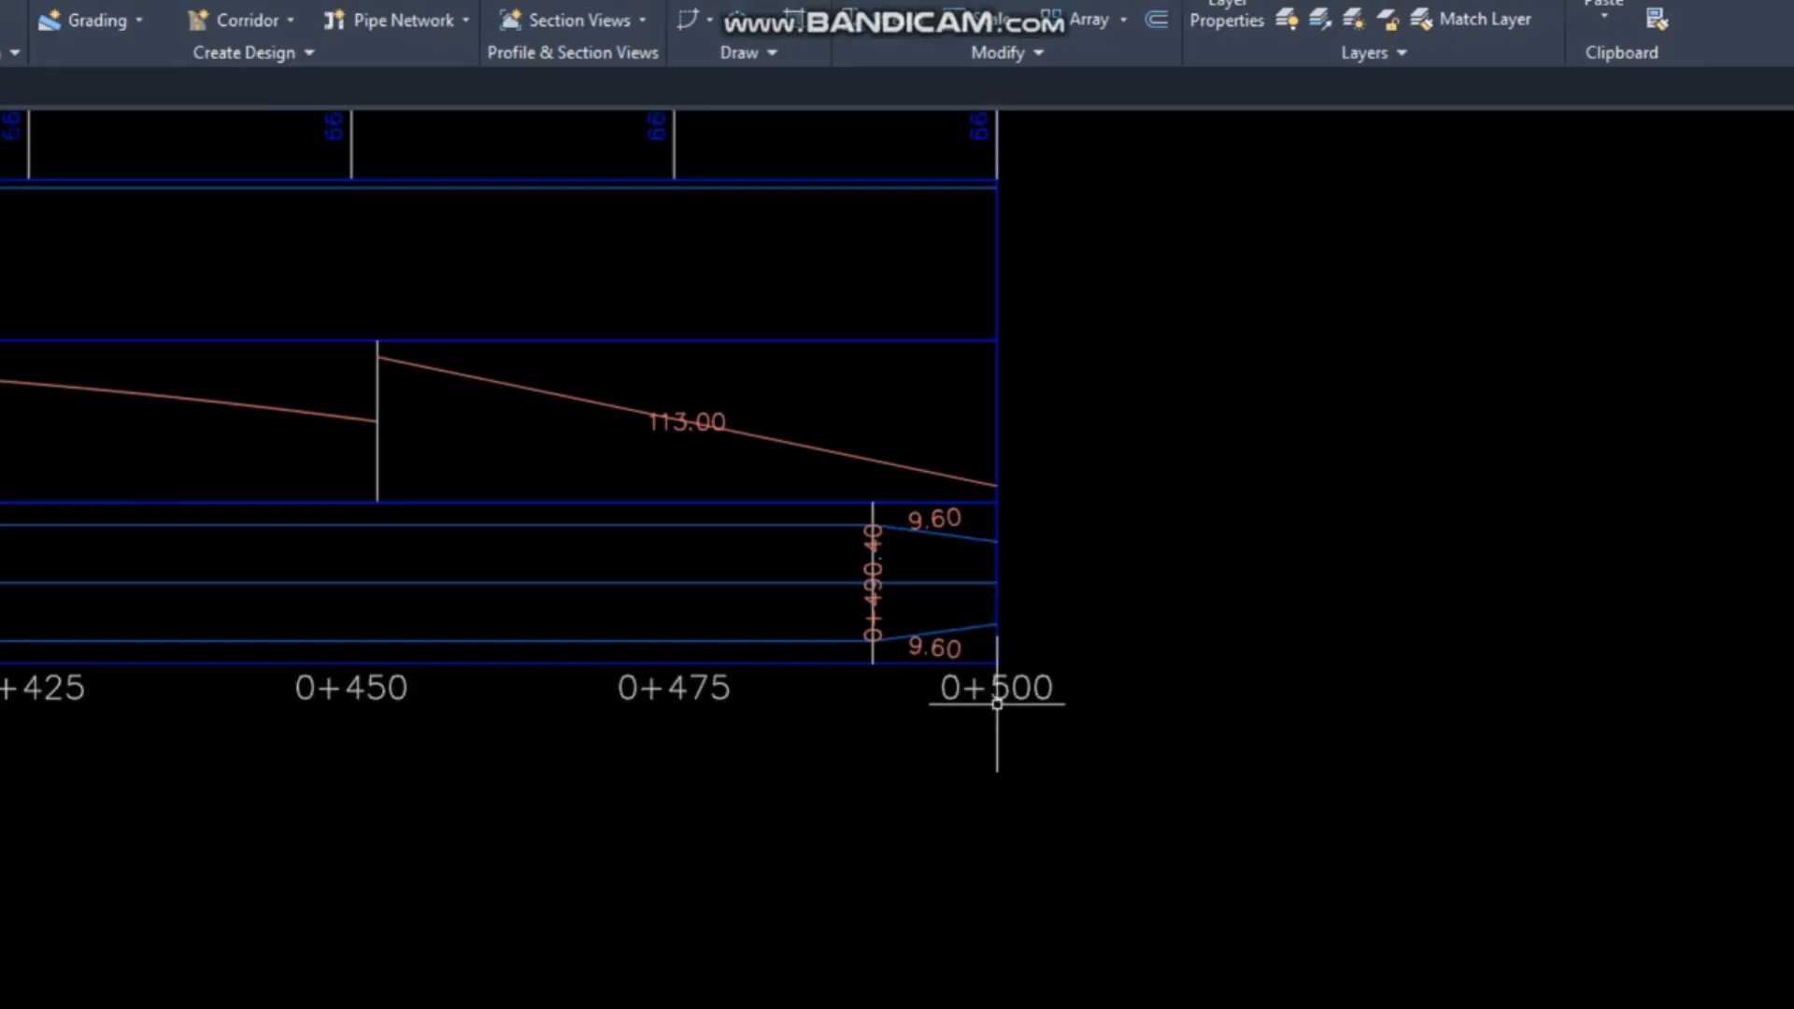
pyautogui.scroll(-5, 1057, 701)
pyautogui.scroll(5, 1093, 705)
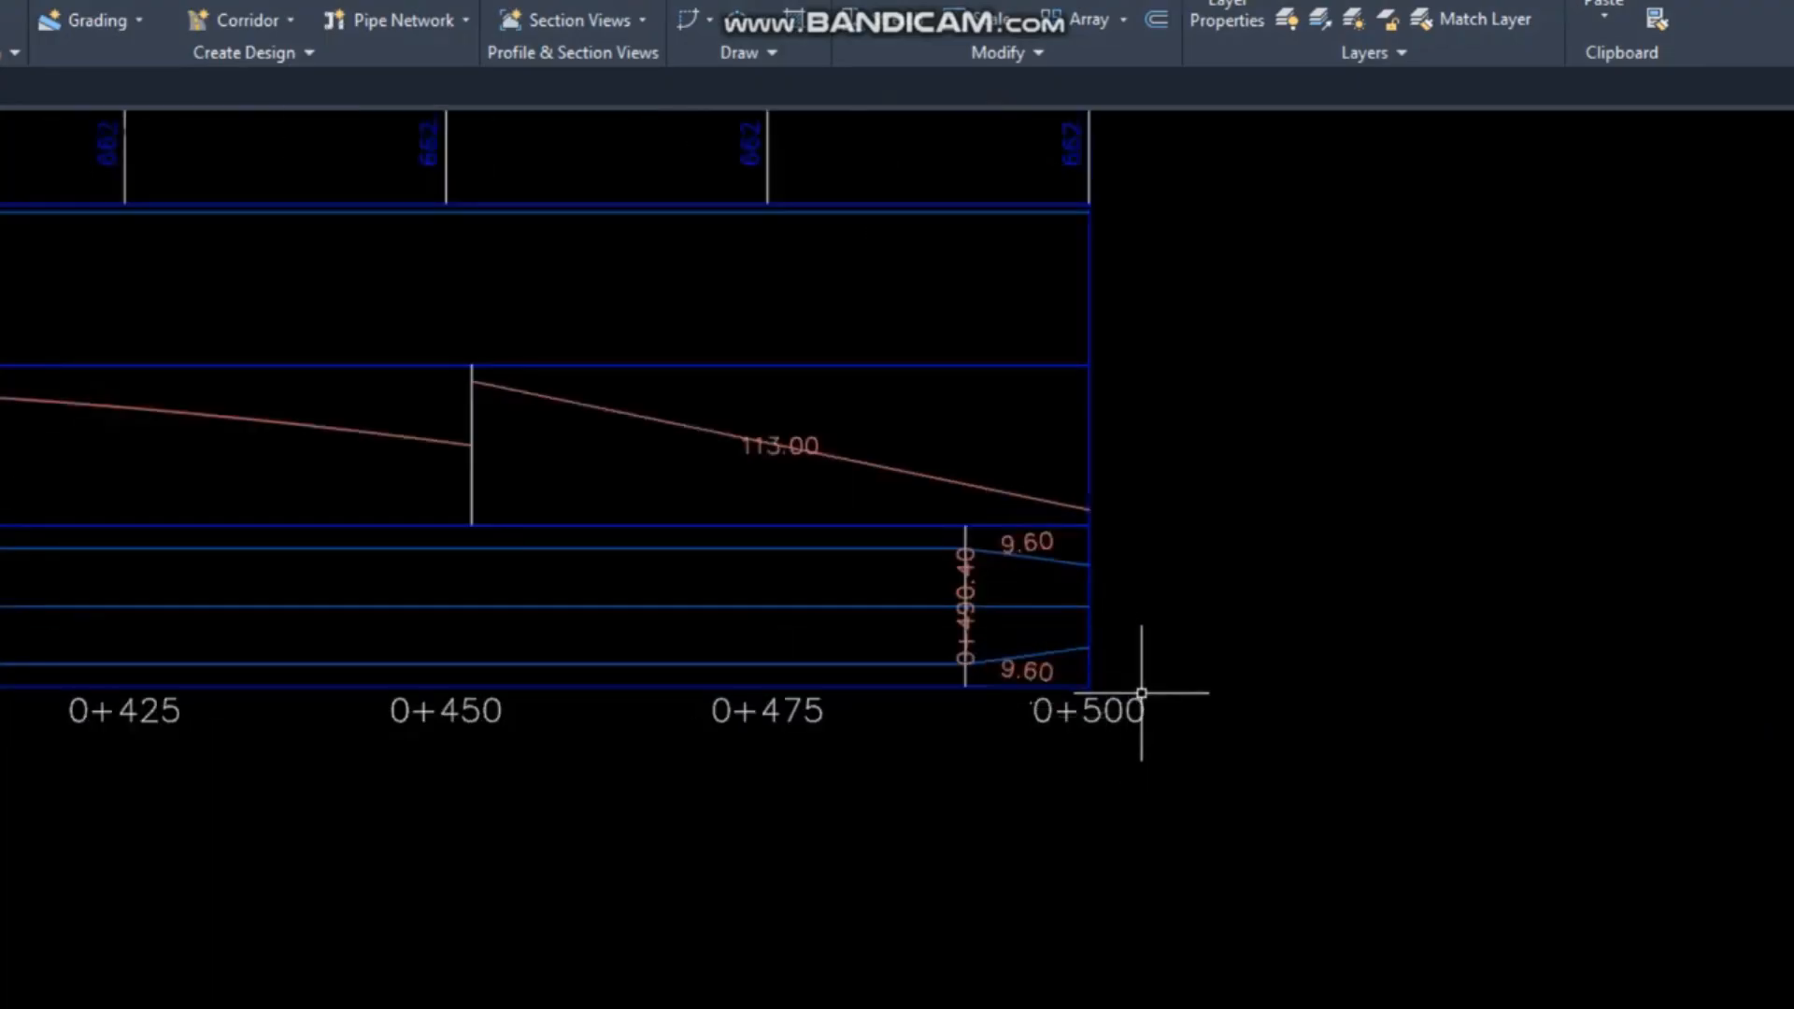
pyautogui.scroll(-2, 1150, 688)
pyautogui.scroll(-5, 944, 691)
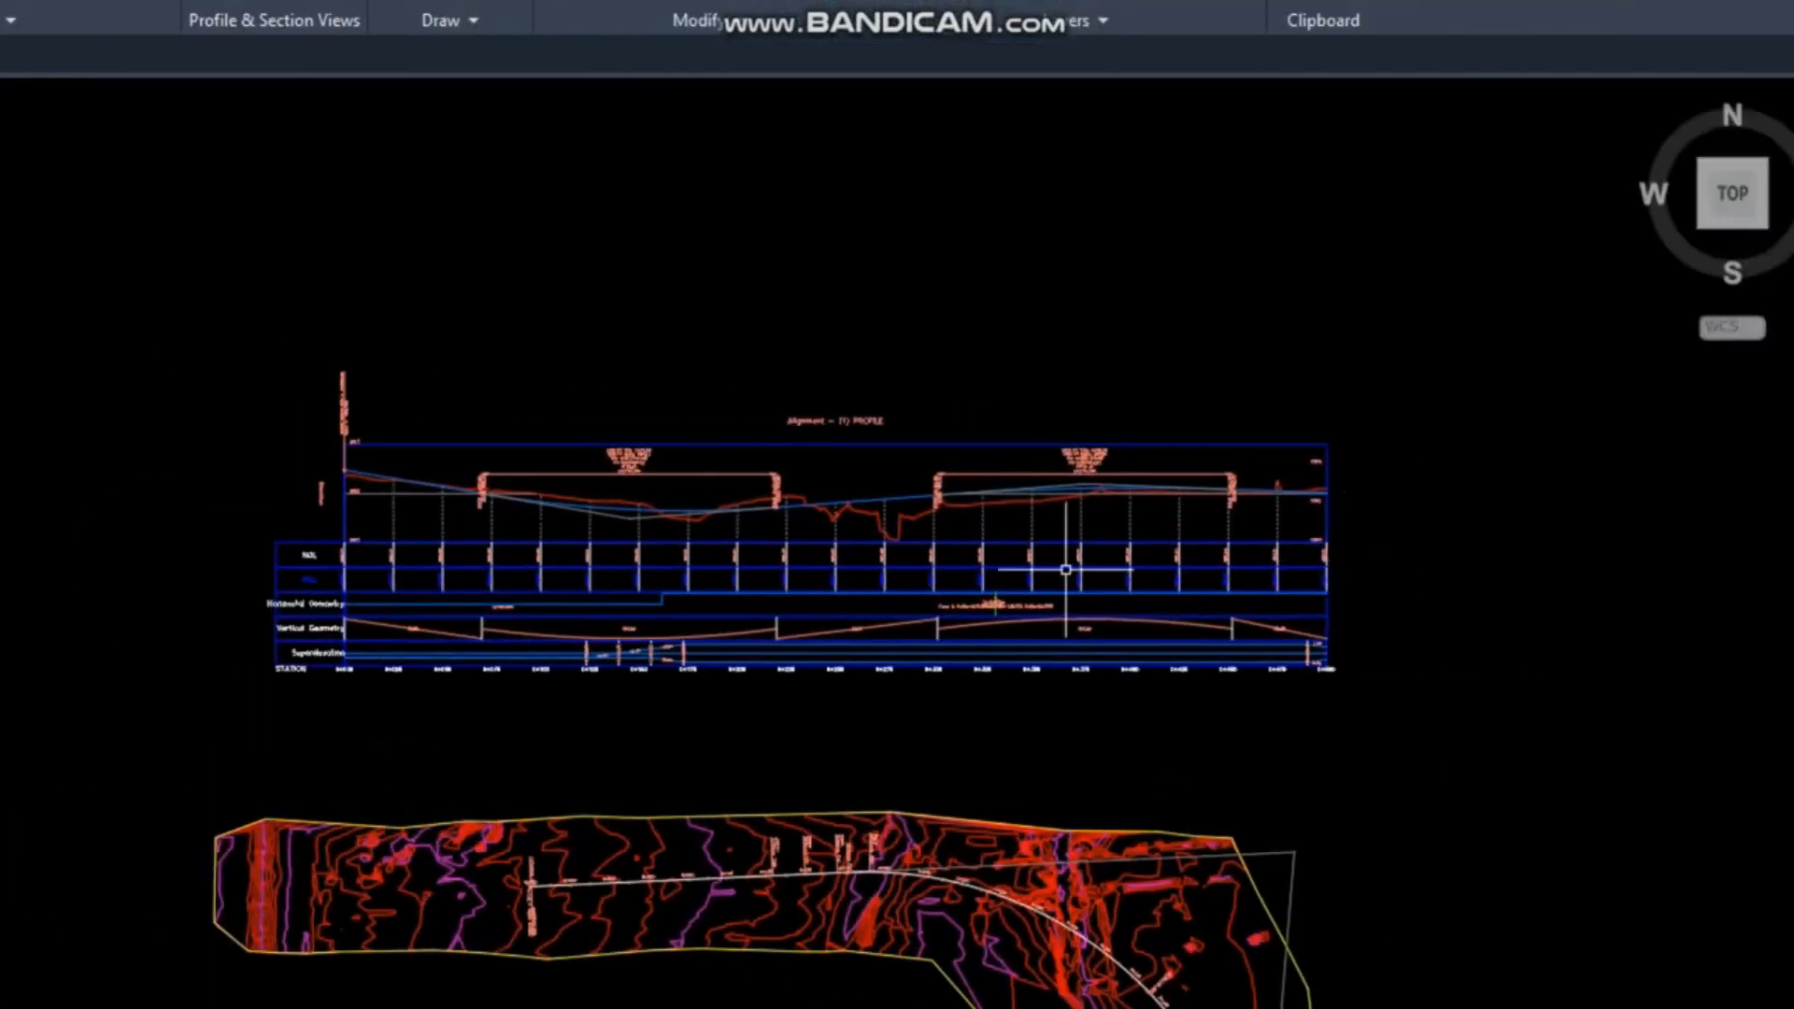
# Set the profile view's station range to Automatic and apply it.
pyautogui.click(911, 435)
pyautogui.rightClick(911, 437)
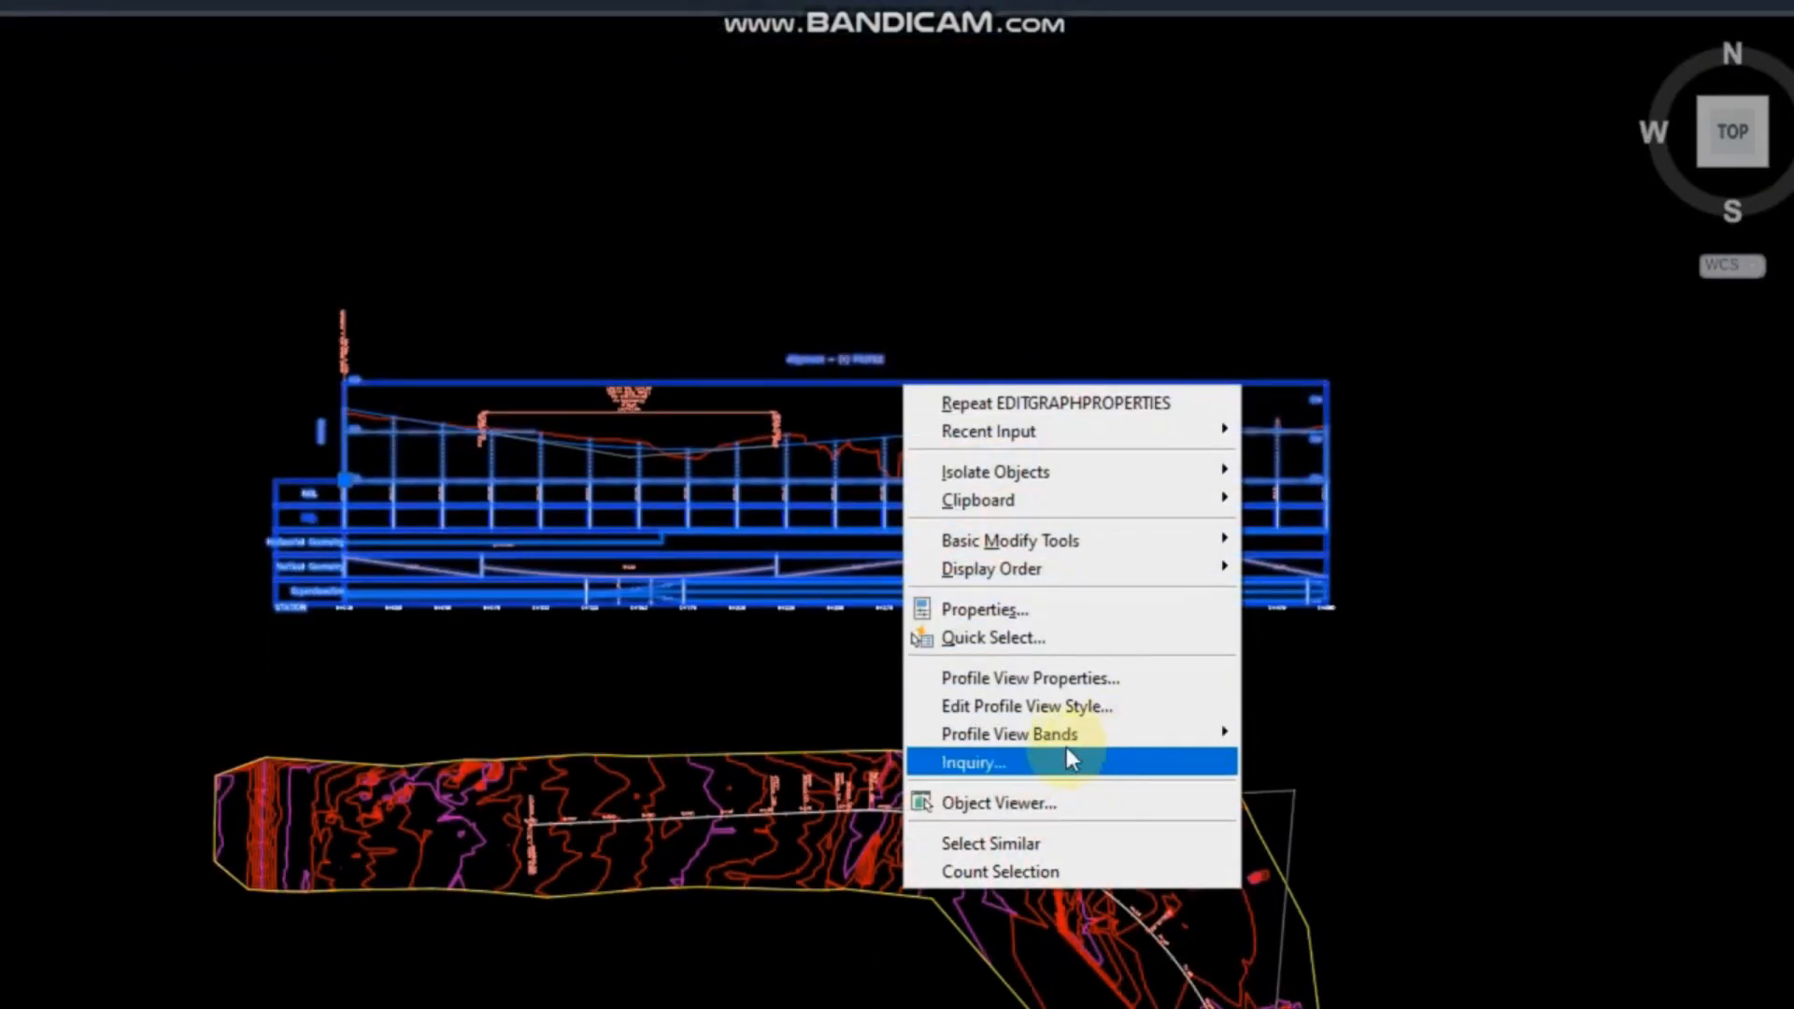
pyautogui.click(1061, 742)
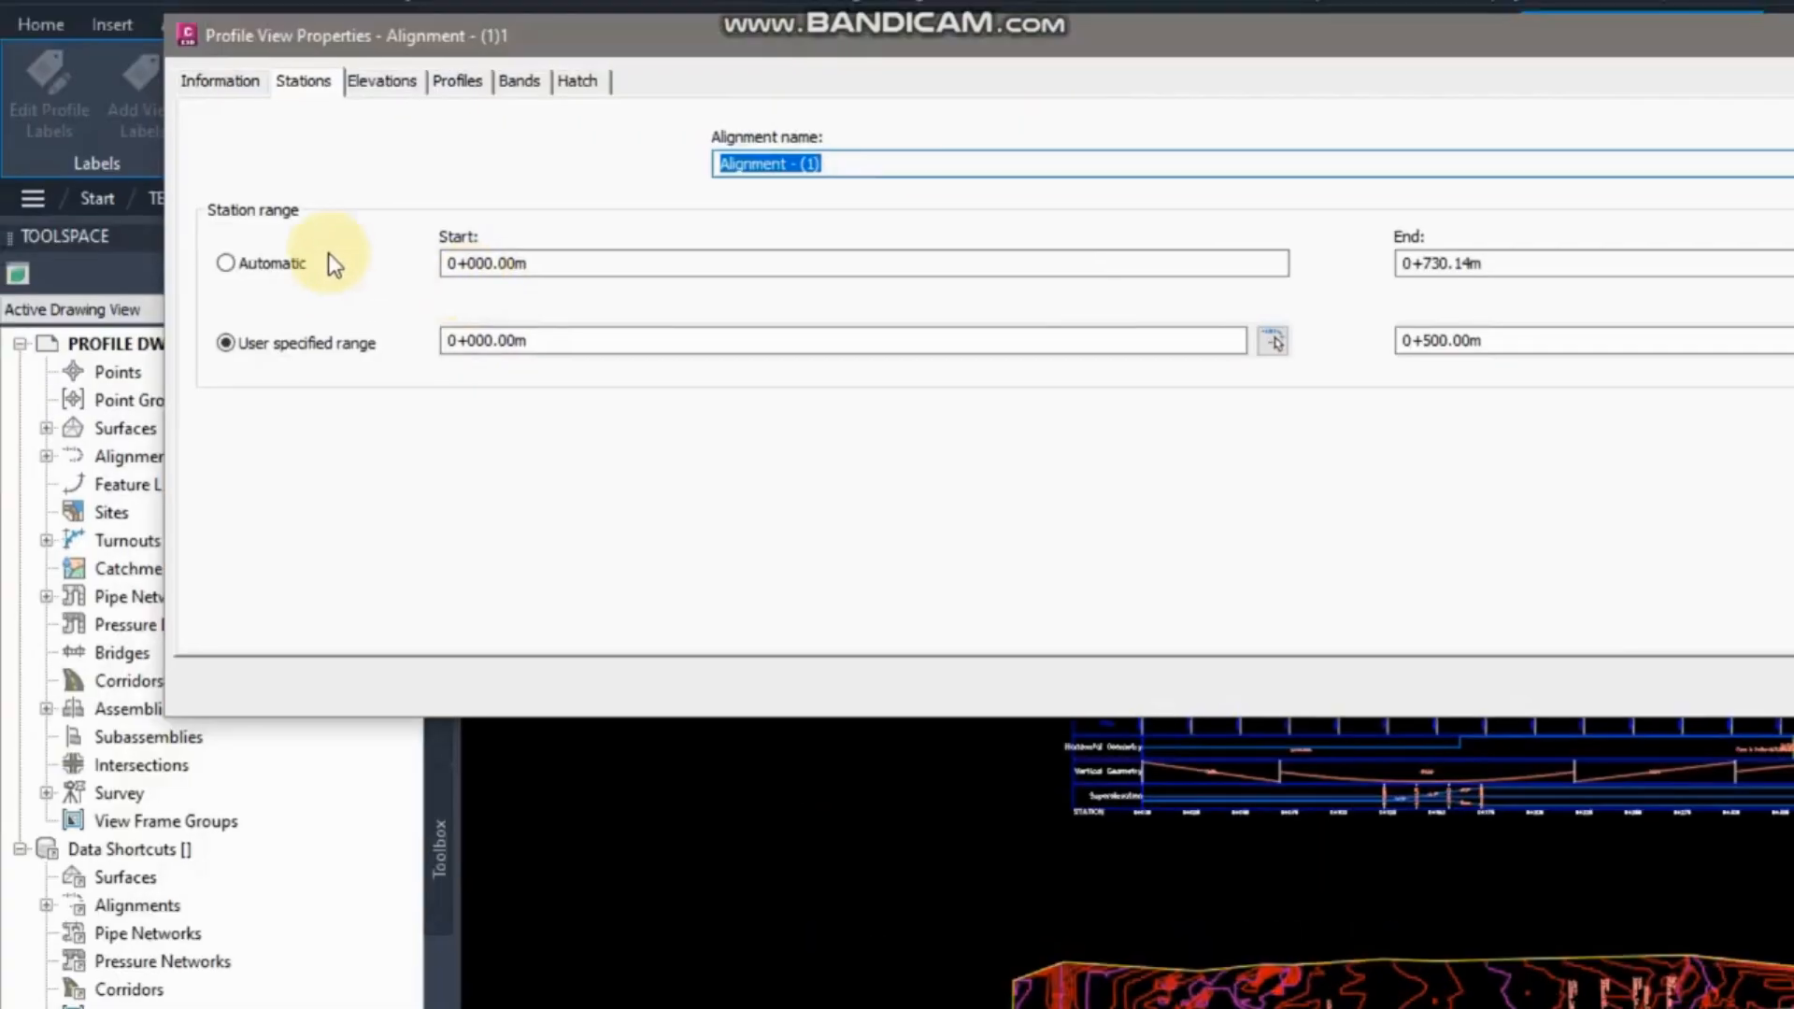
pyautogui.click(322, 265)
pyautogui.click(1322, 689)
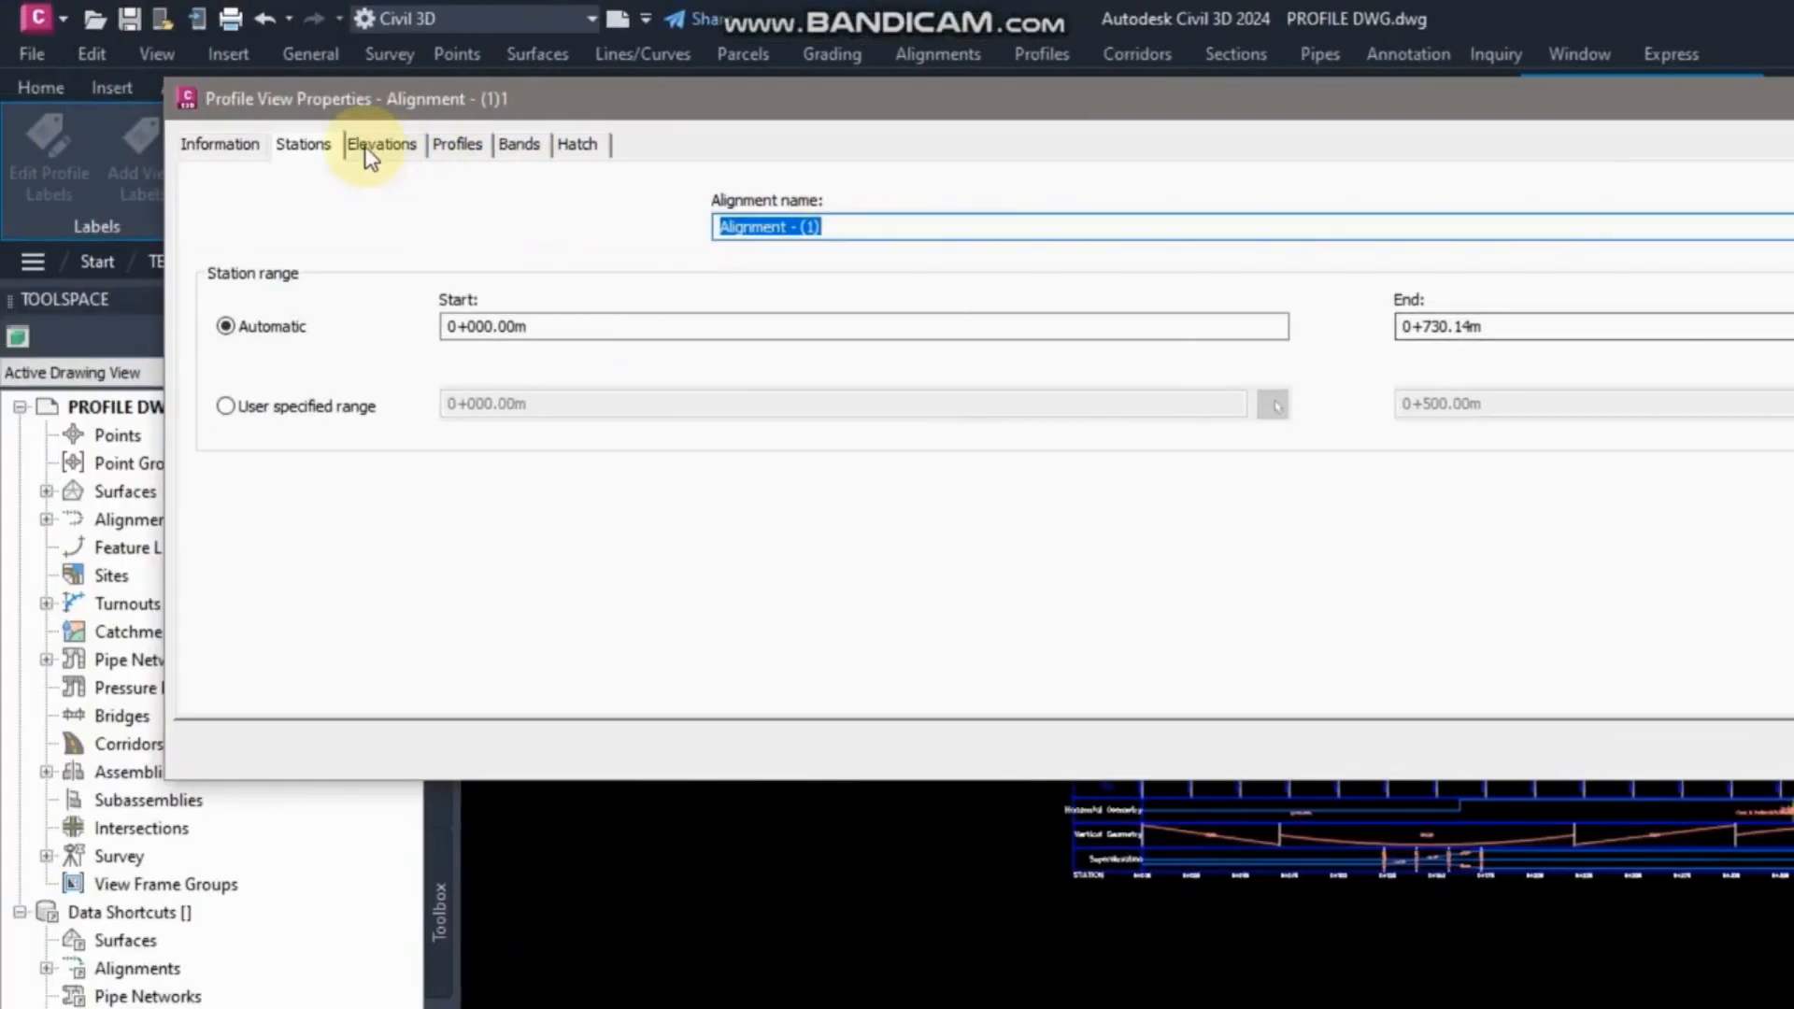
# Examine the profile view's elevation range settings, close the properties, and look over the full-length profile.
pyautogui.click(380, 142)
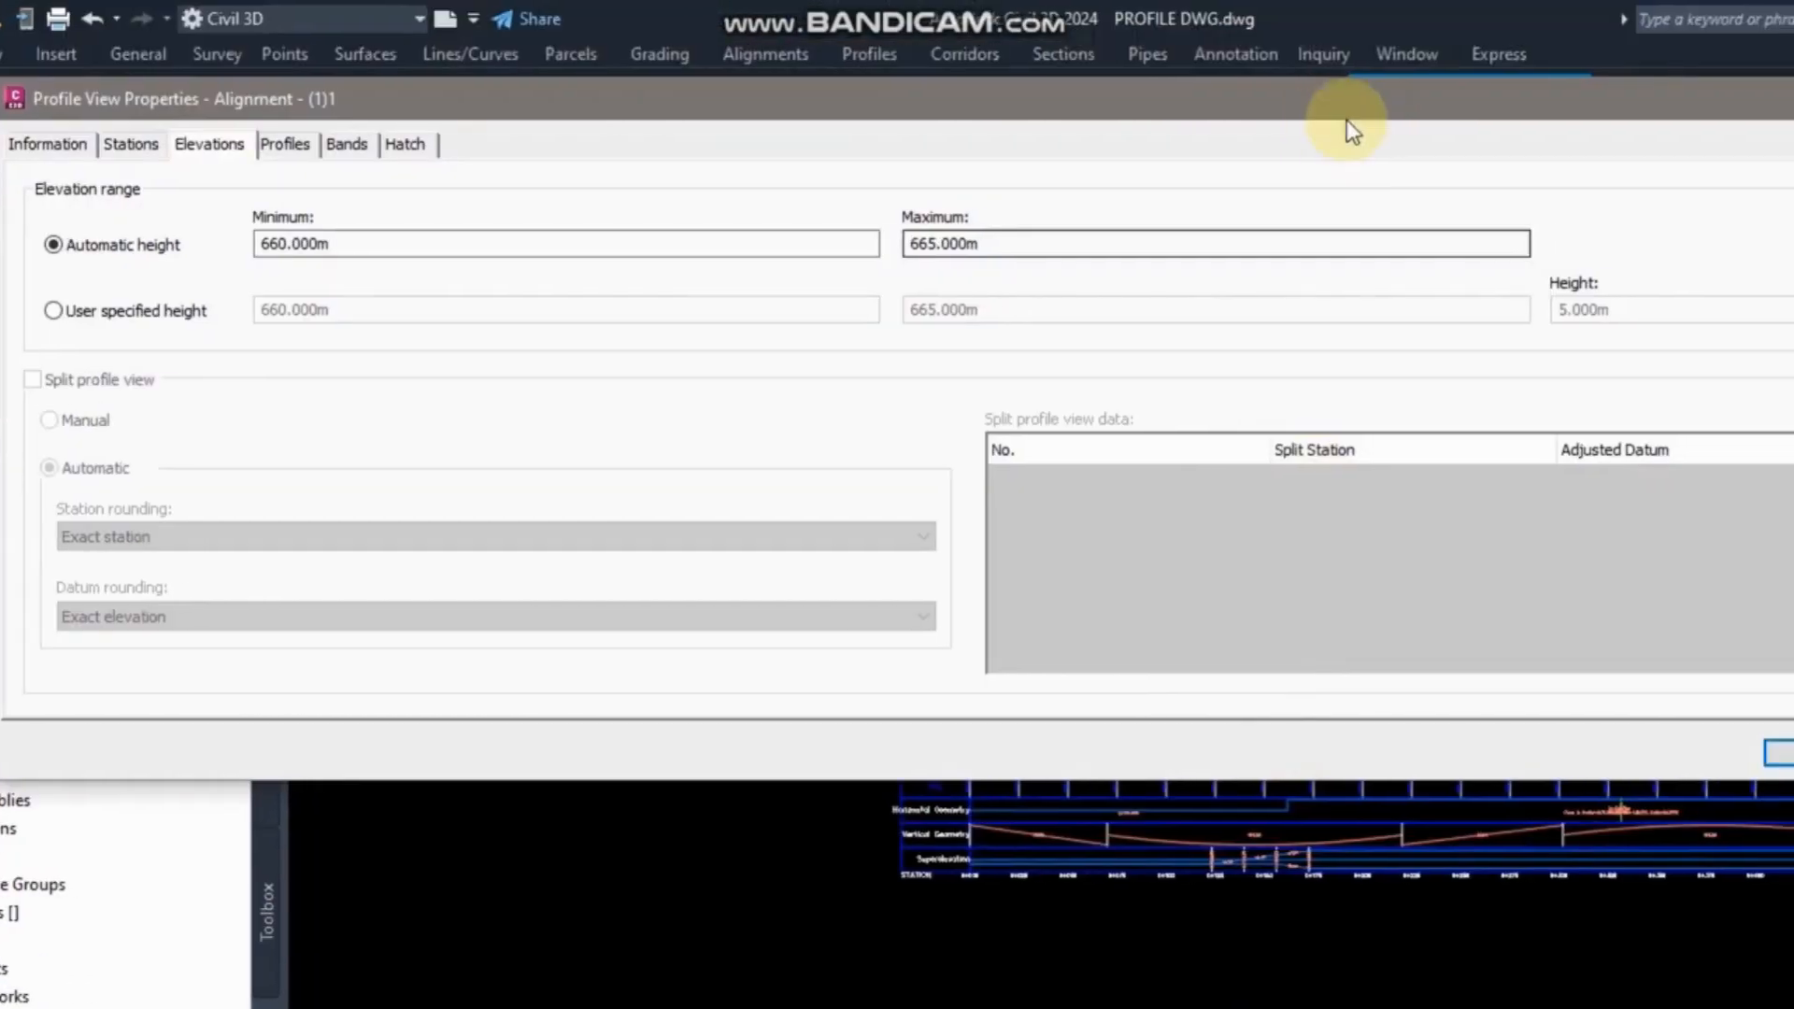
pyautogui.moveTo(1365, 56)
pyautogui.mouseDown()
pyautogui.moveTo(1378, 336)
pyautogui.moveTo(1319, 752)
pyautogui.moveTo(1190, 687)
pyautogui.mouseUp()
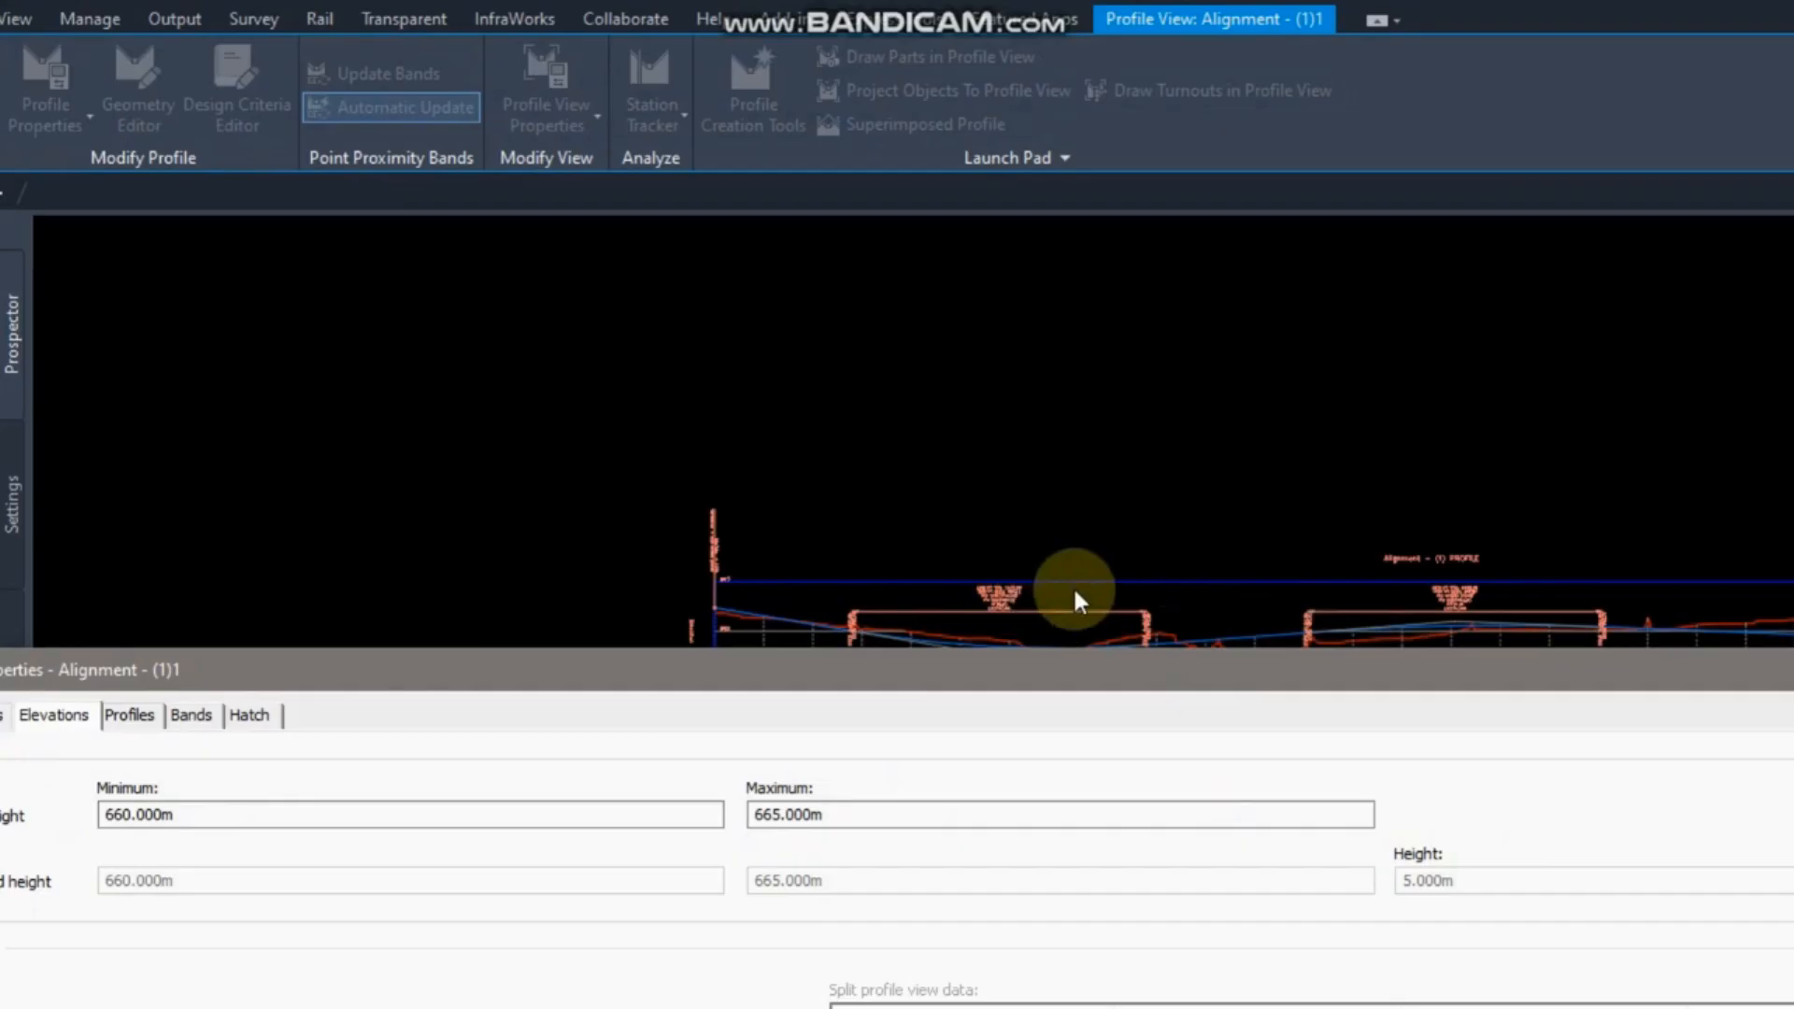
pyautogui.click(1570, 667)
pyautogui.press('Escape')
pyautogui.moveTo(933, 681); pyautogui.dragTo(814, 985, button='middle')
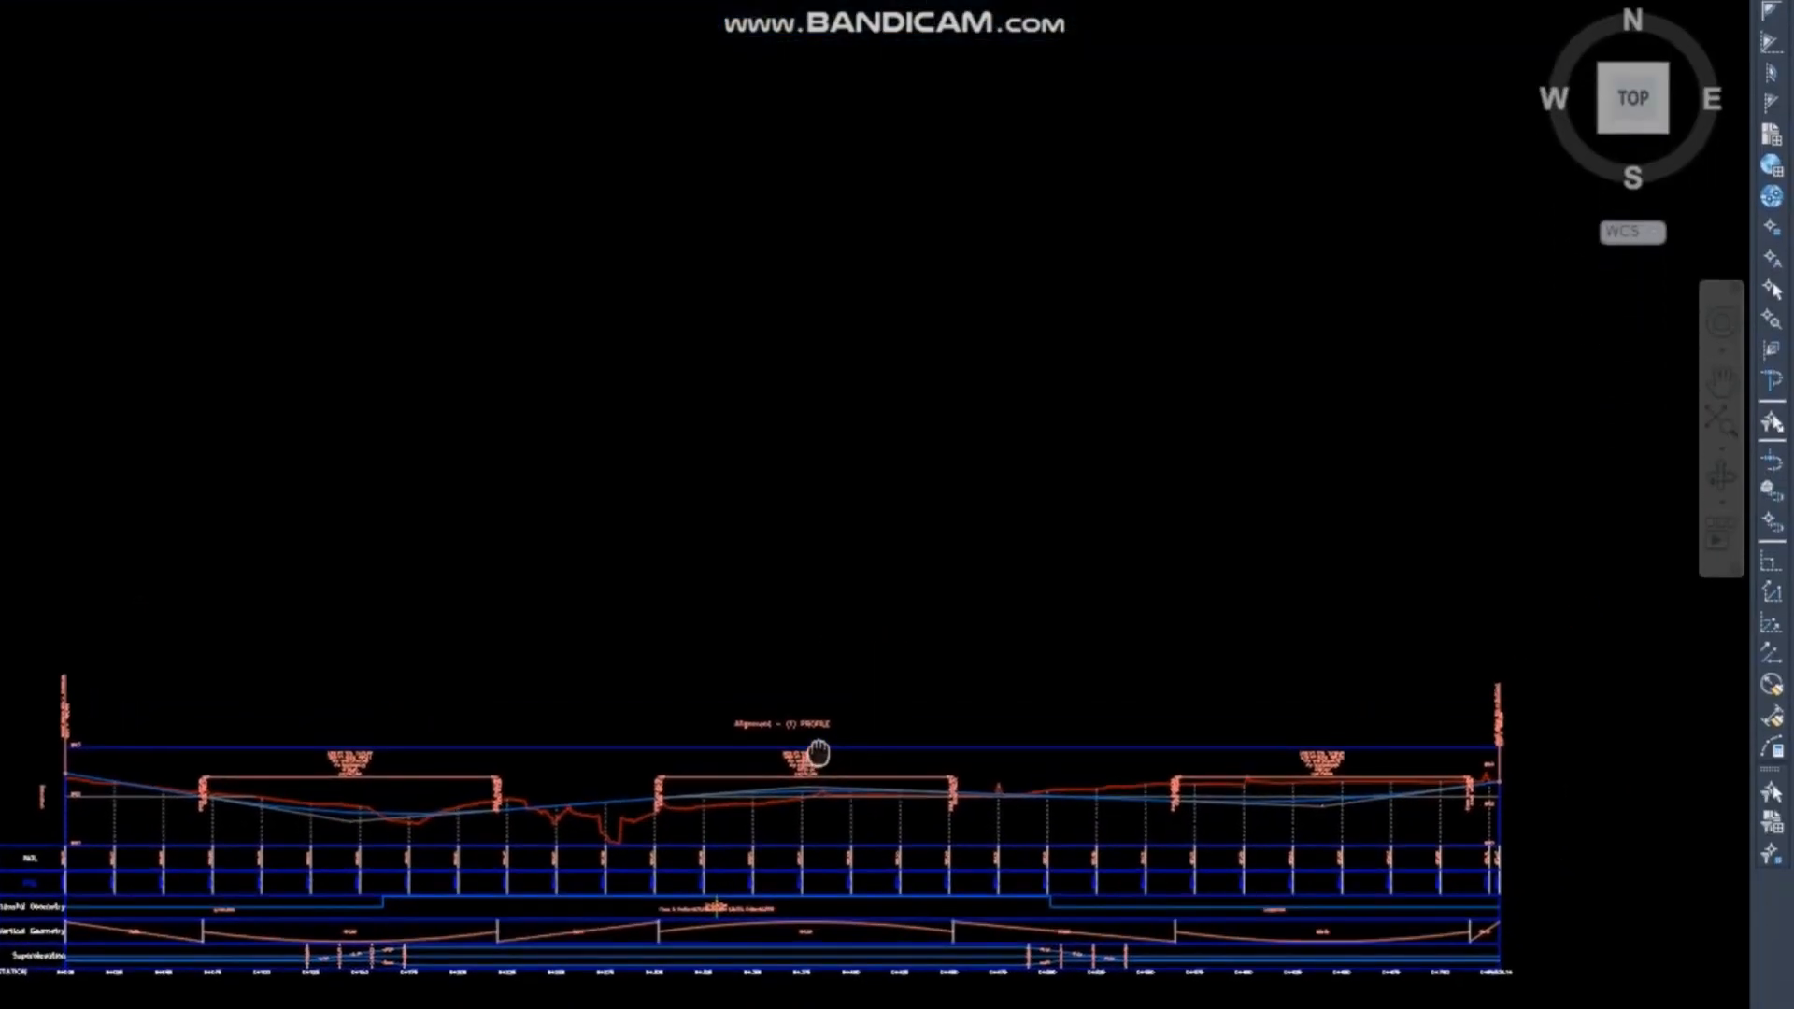
pyautogui.moveTo(818, 755); pyautogui.dragTo(858, 663, button='middle')
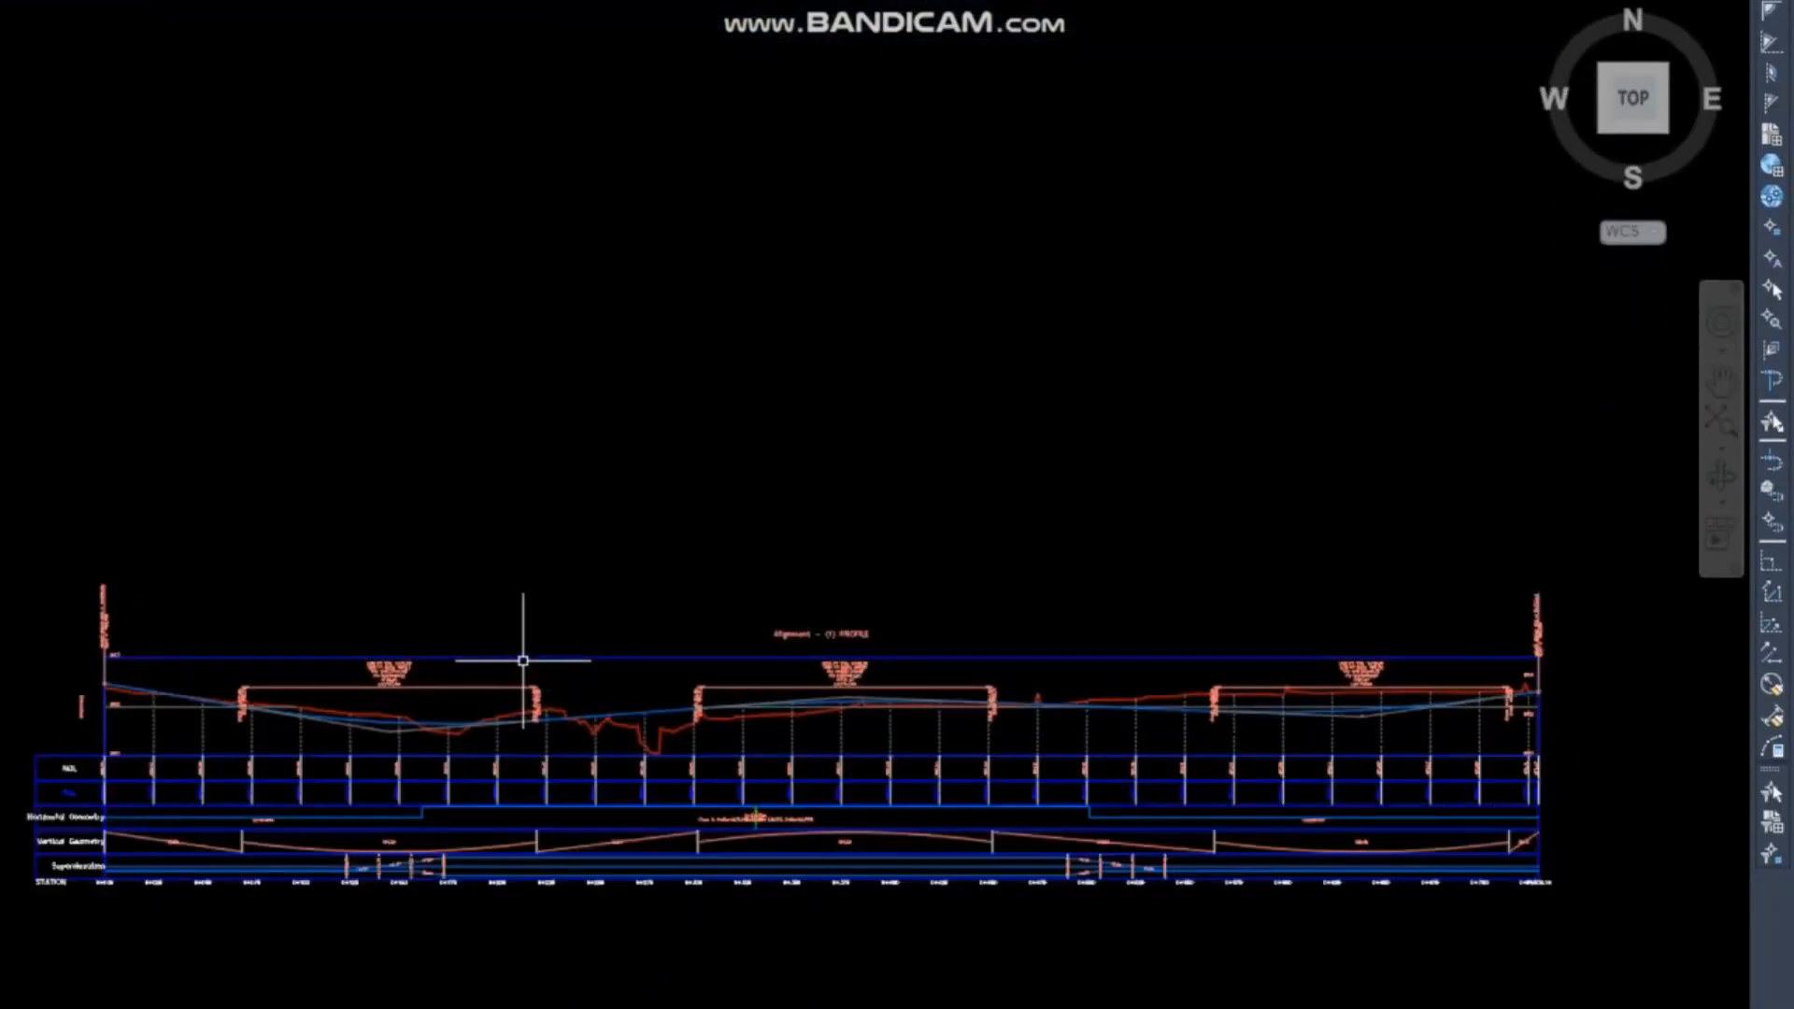
# Give the profile view a user specified height with a maximum elevation of 670 m and apply it.
pyautogui.click(523, 661)
pyautogui.rightClick(524, 660)
pyautogui.click(659, 445)
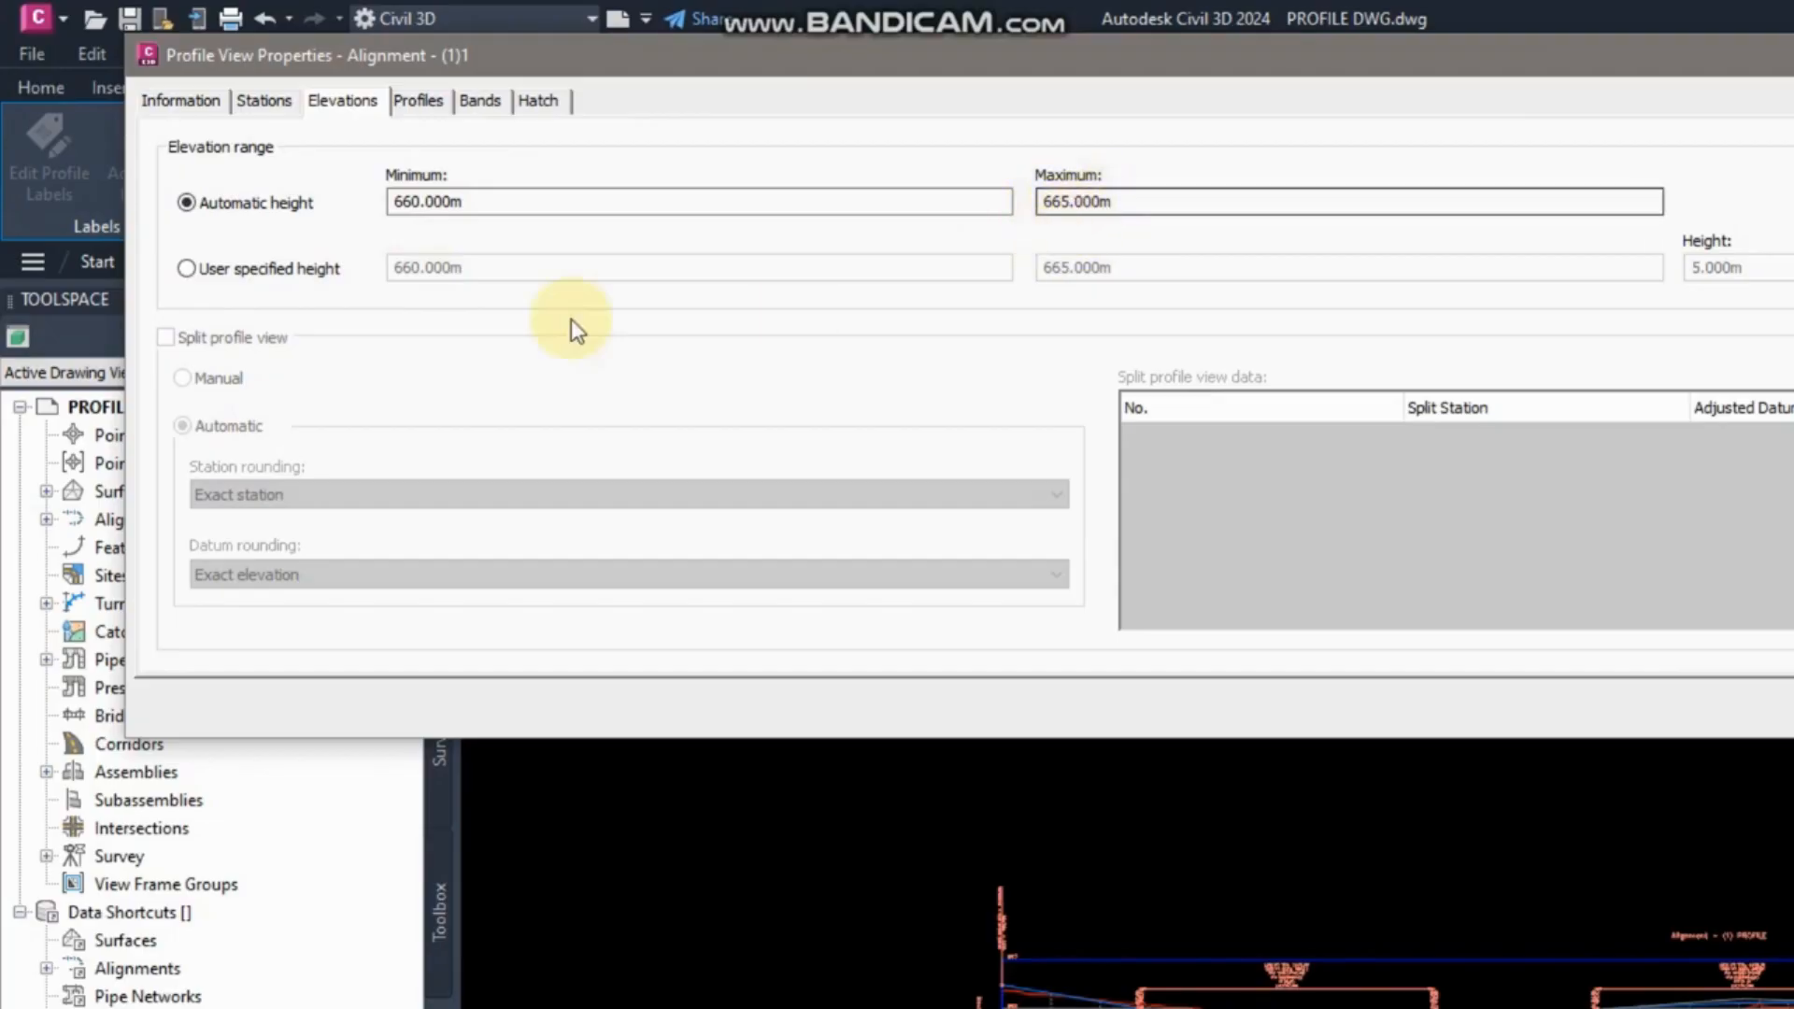
pyautogui.click(223, 268)
pyautogui.doubleClick(1127, 269)
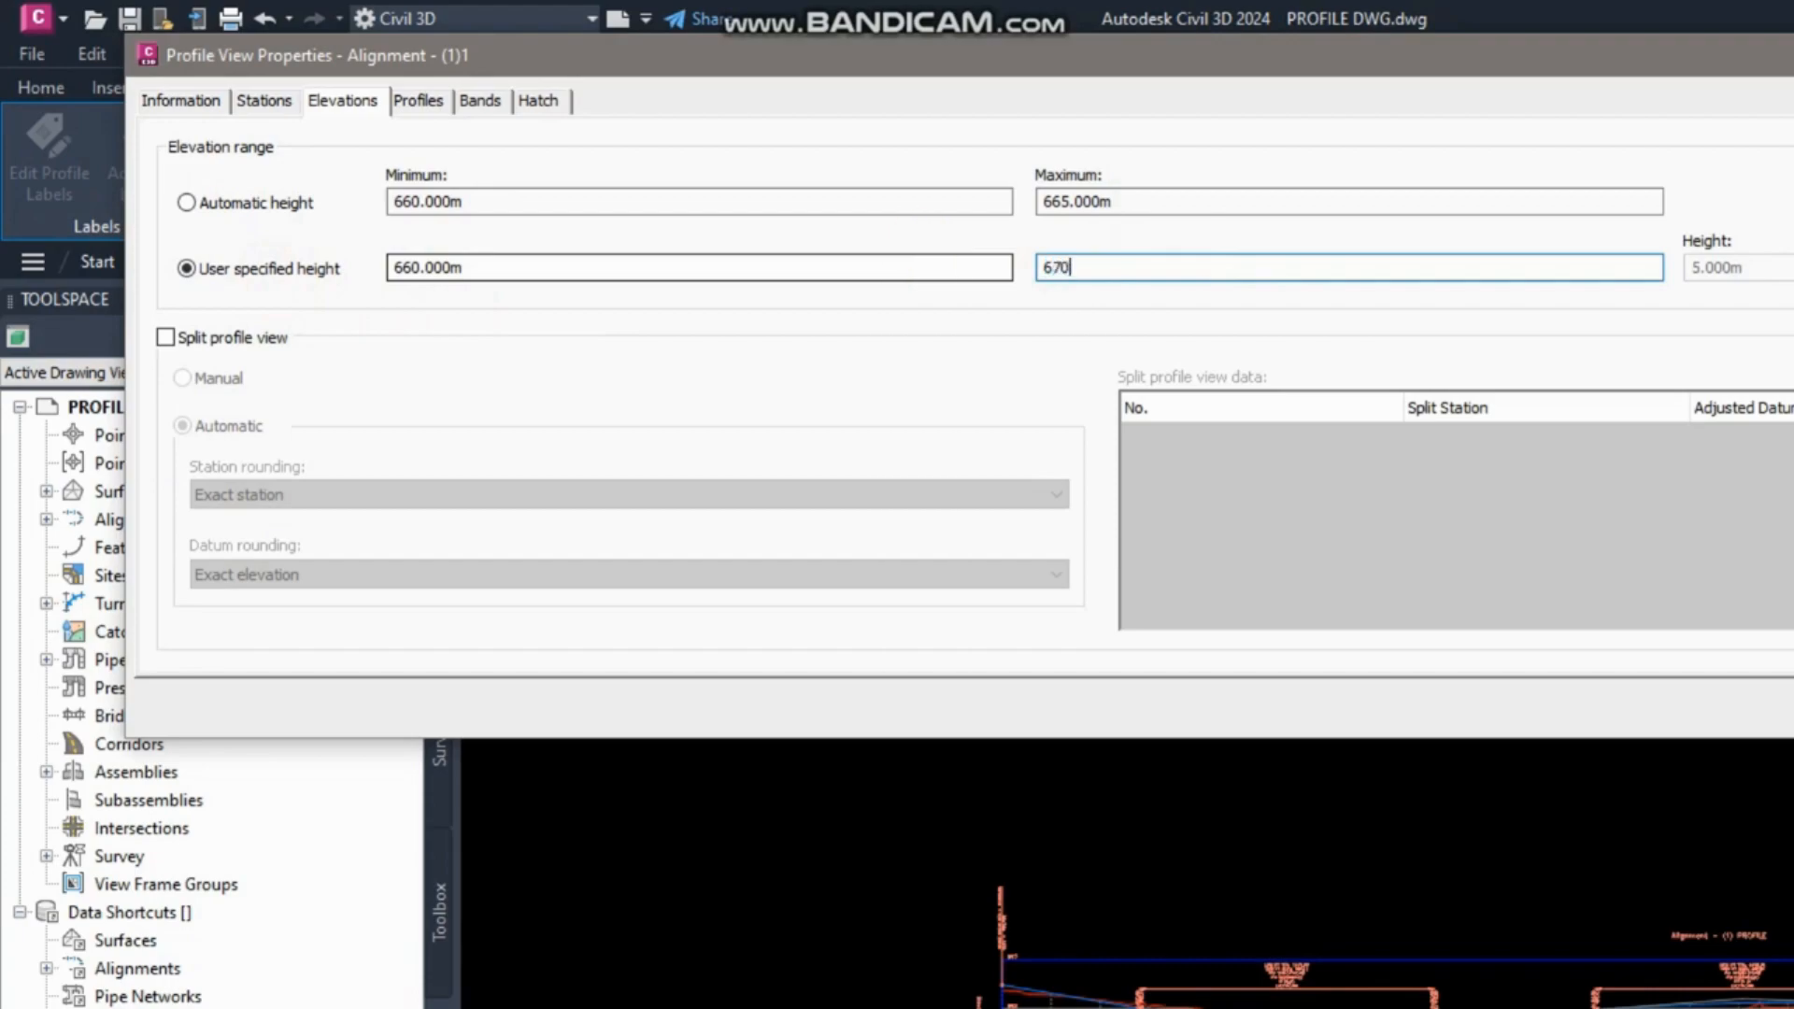
pyautogui.write('670')
pyautogui.click(1793, 713)
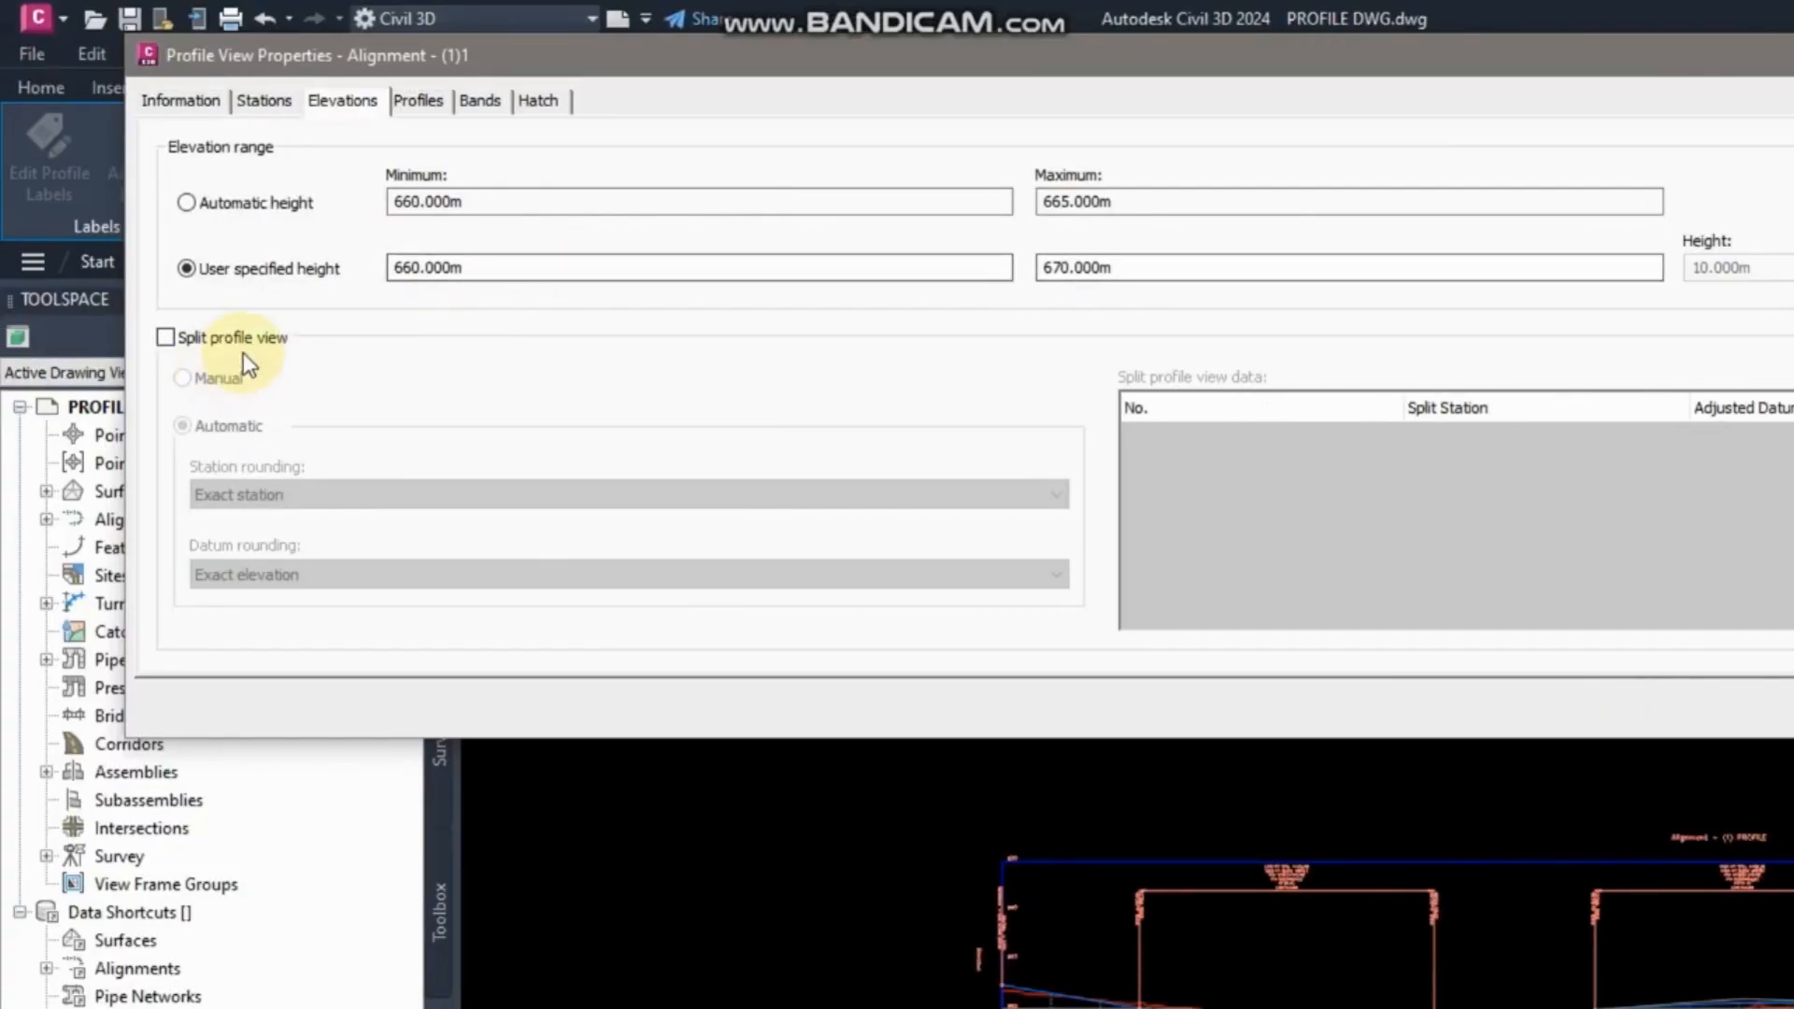
pyautogui.doubleClick(276, 83)
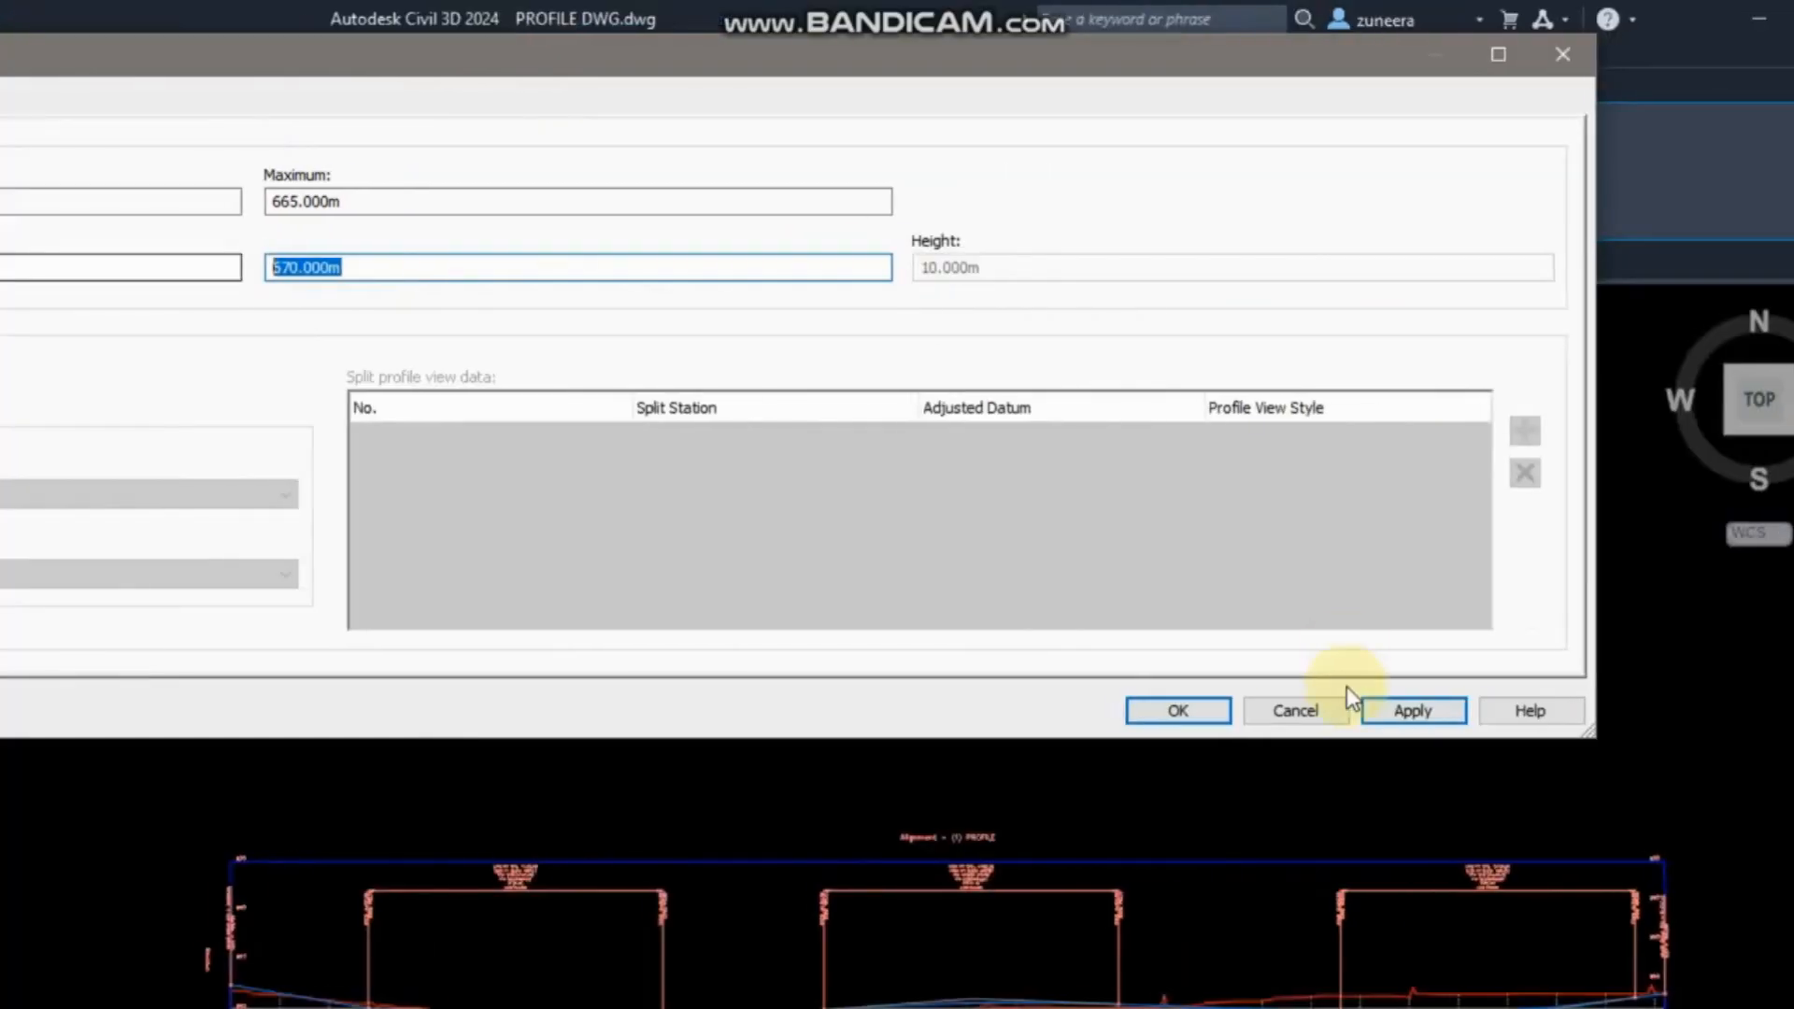
pyautogui.click(1348, 708)
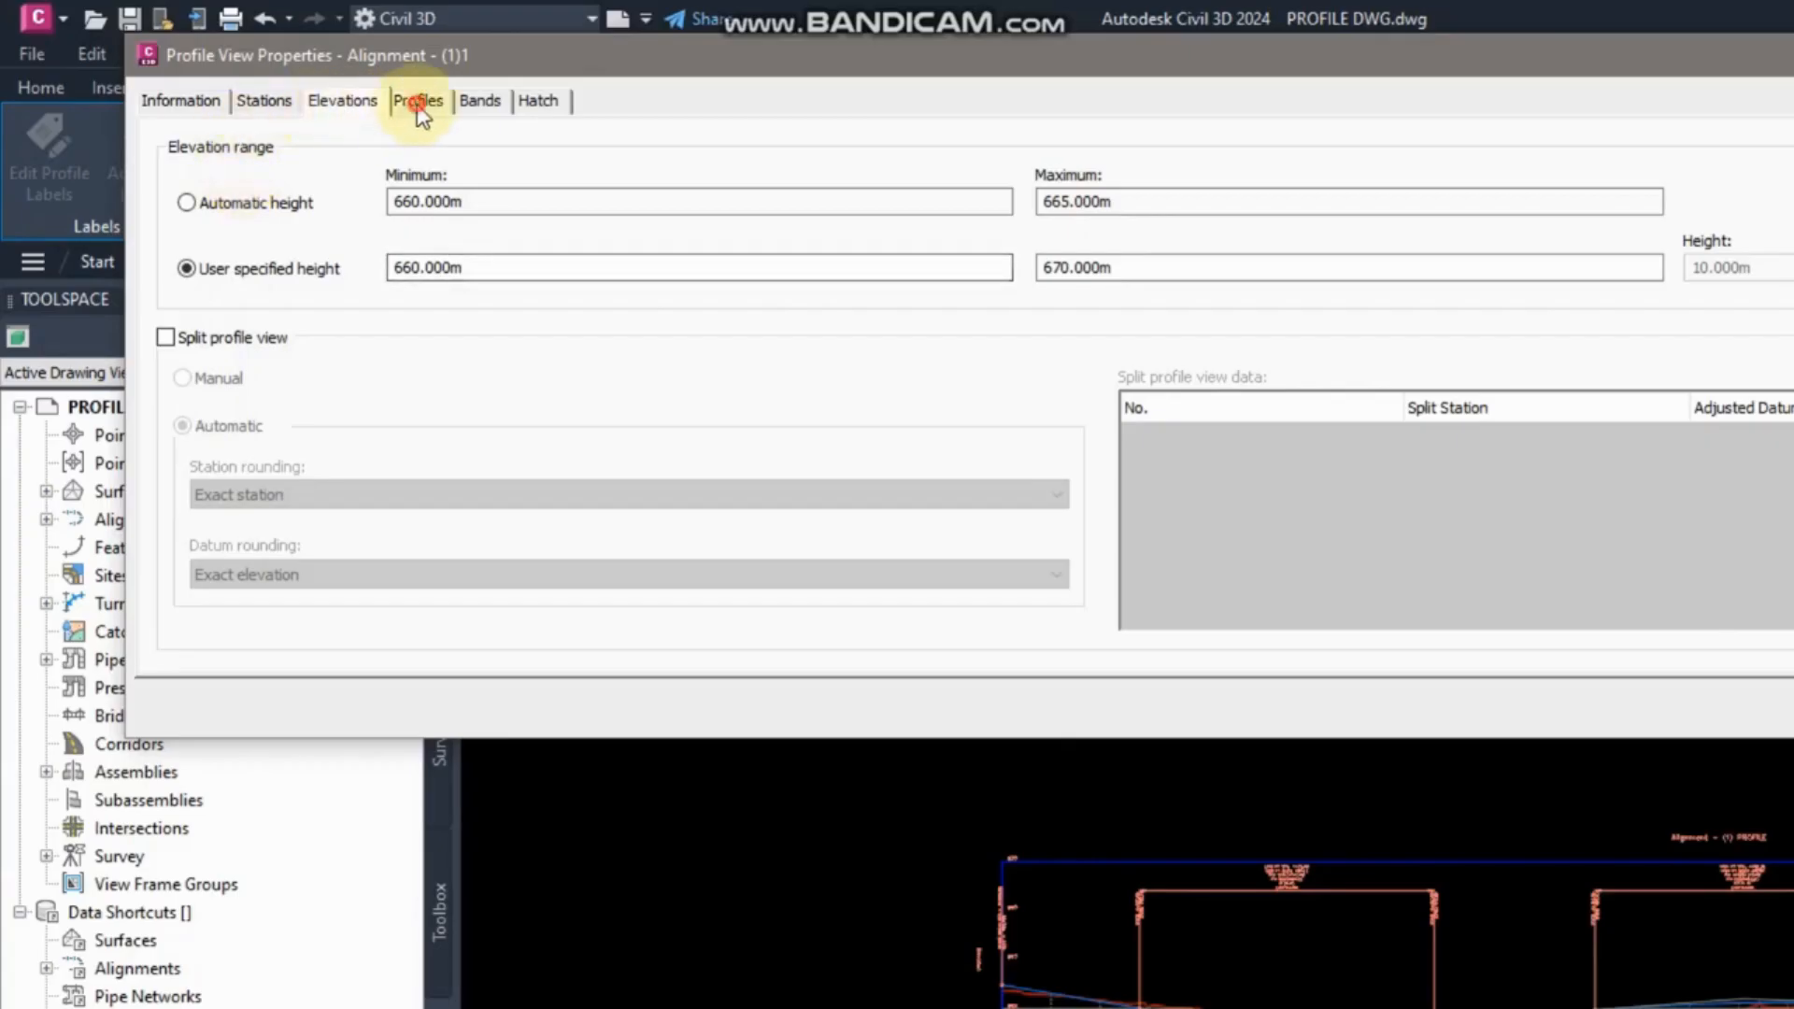
# Review the listed profiles, the styles available for the existing ground profile, and the station label options of the bands.
pyautogui.click(415, 106)
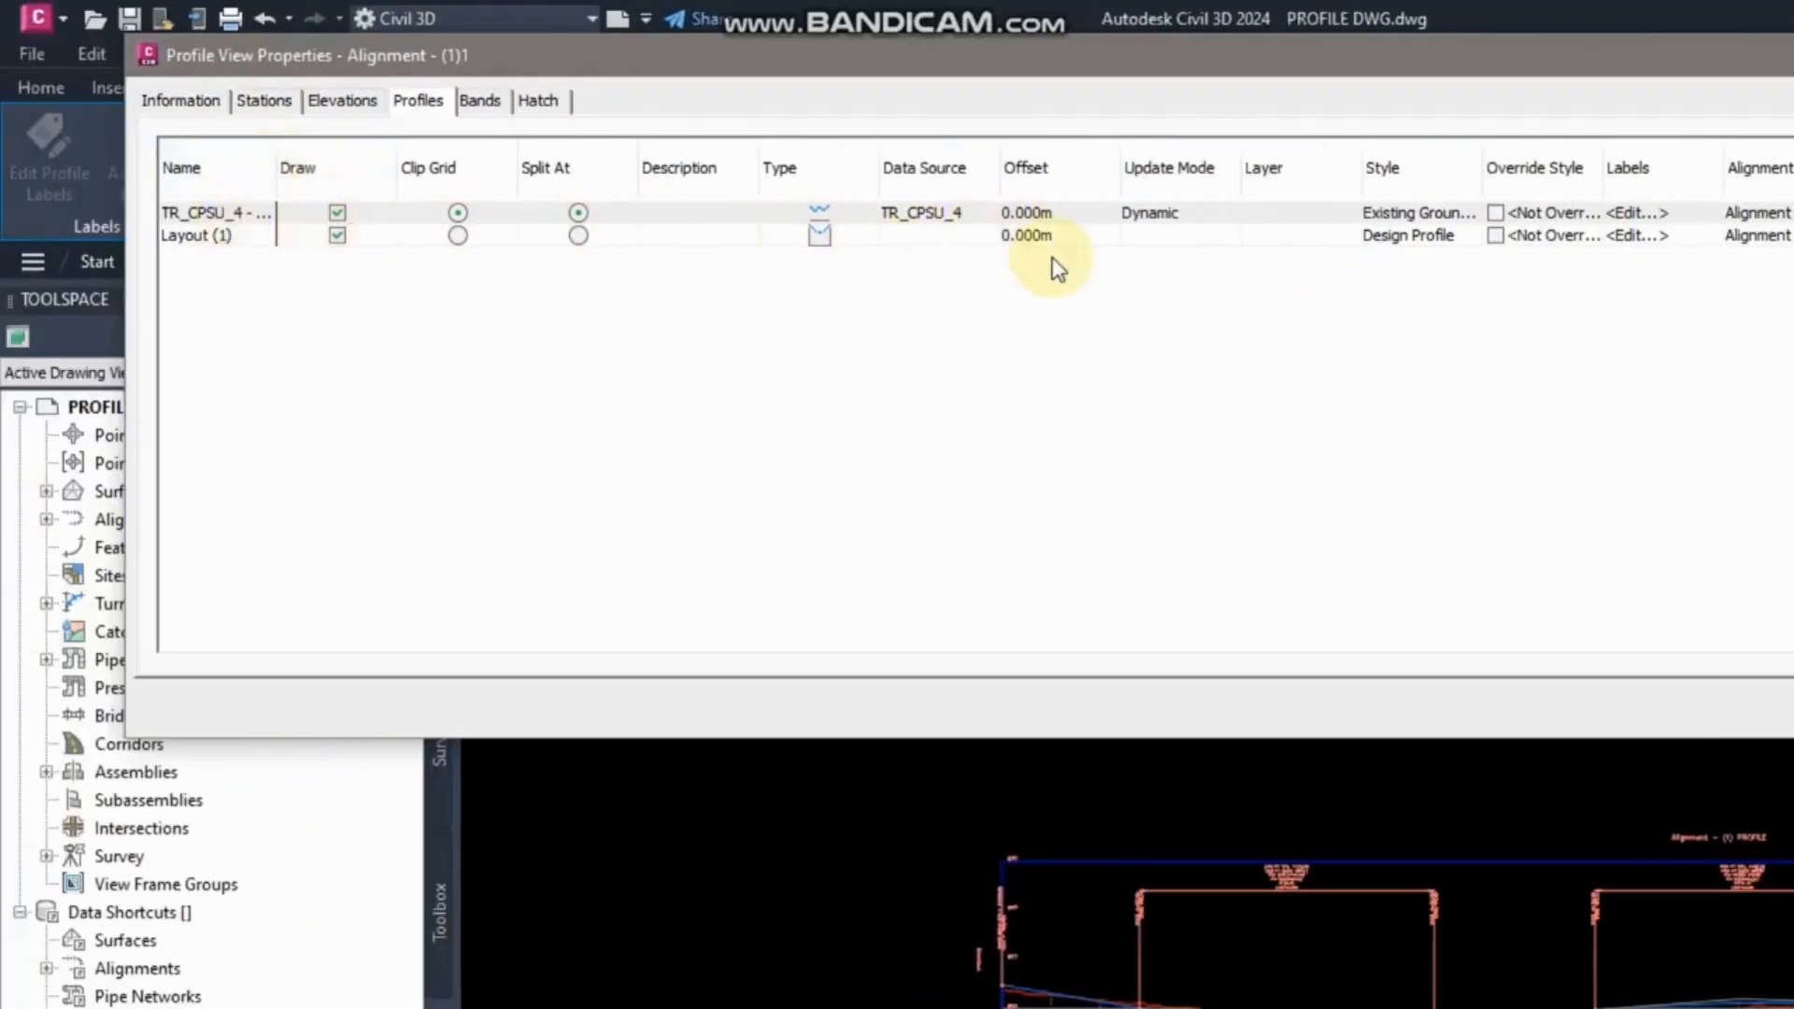
pyautogui.click(1430, 212)
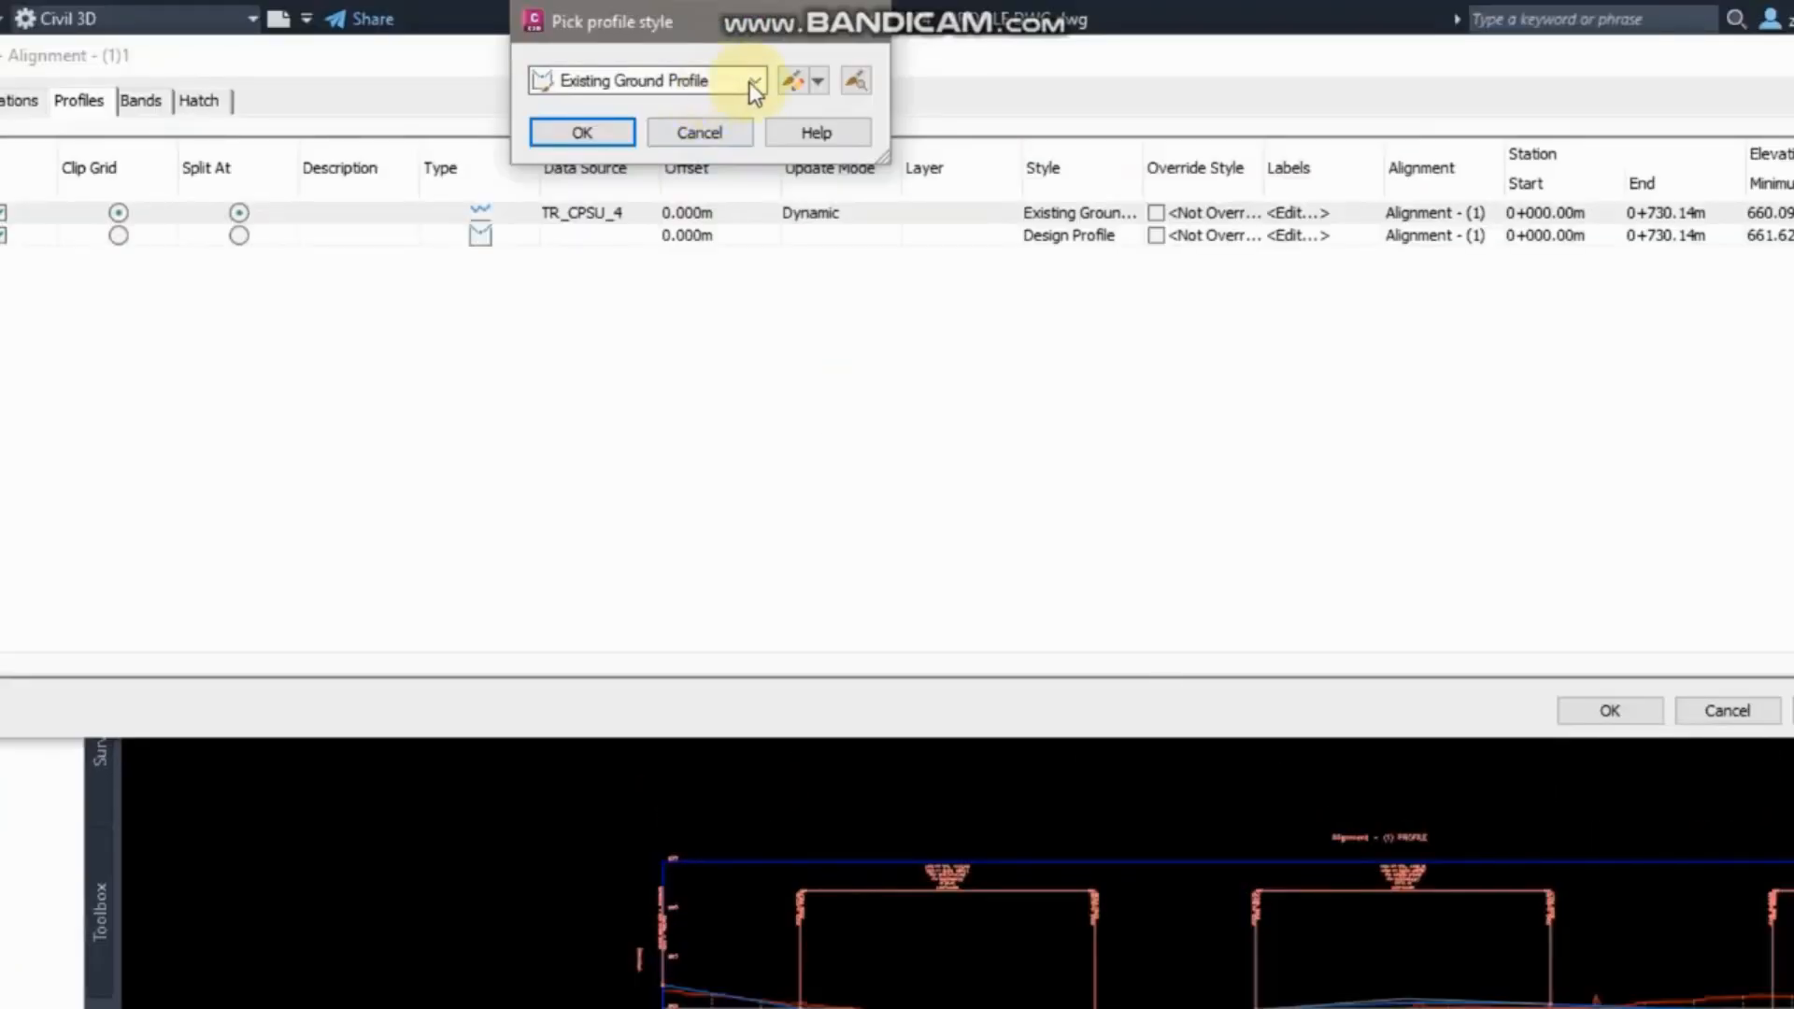
pyautogui.click(977, 81)
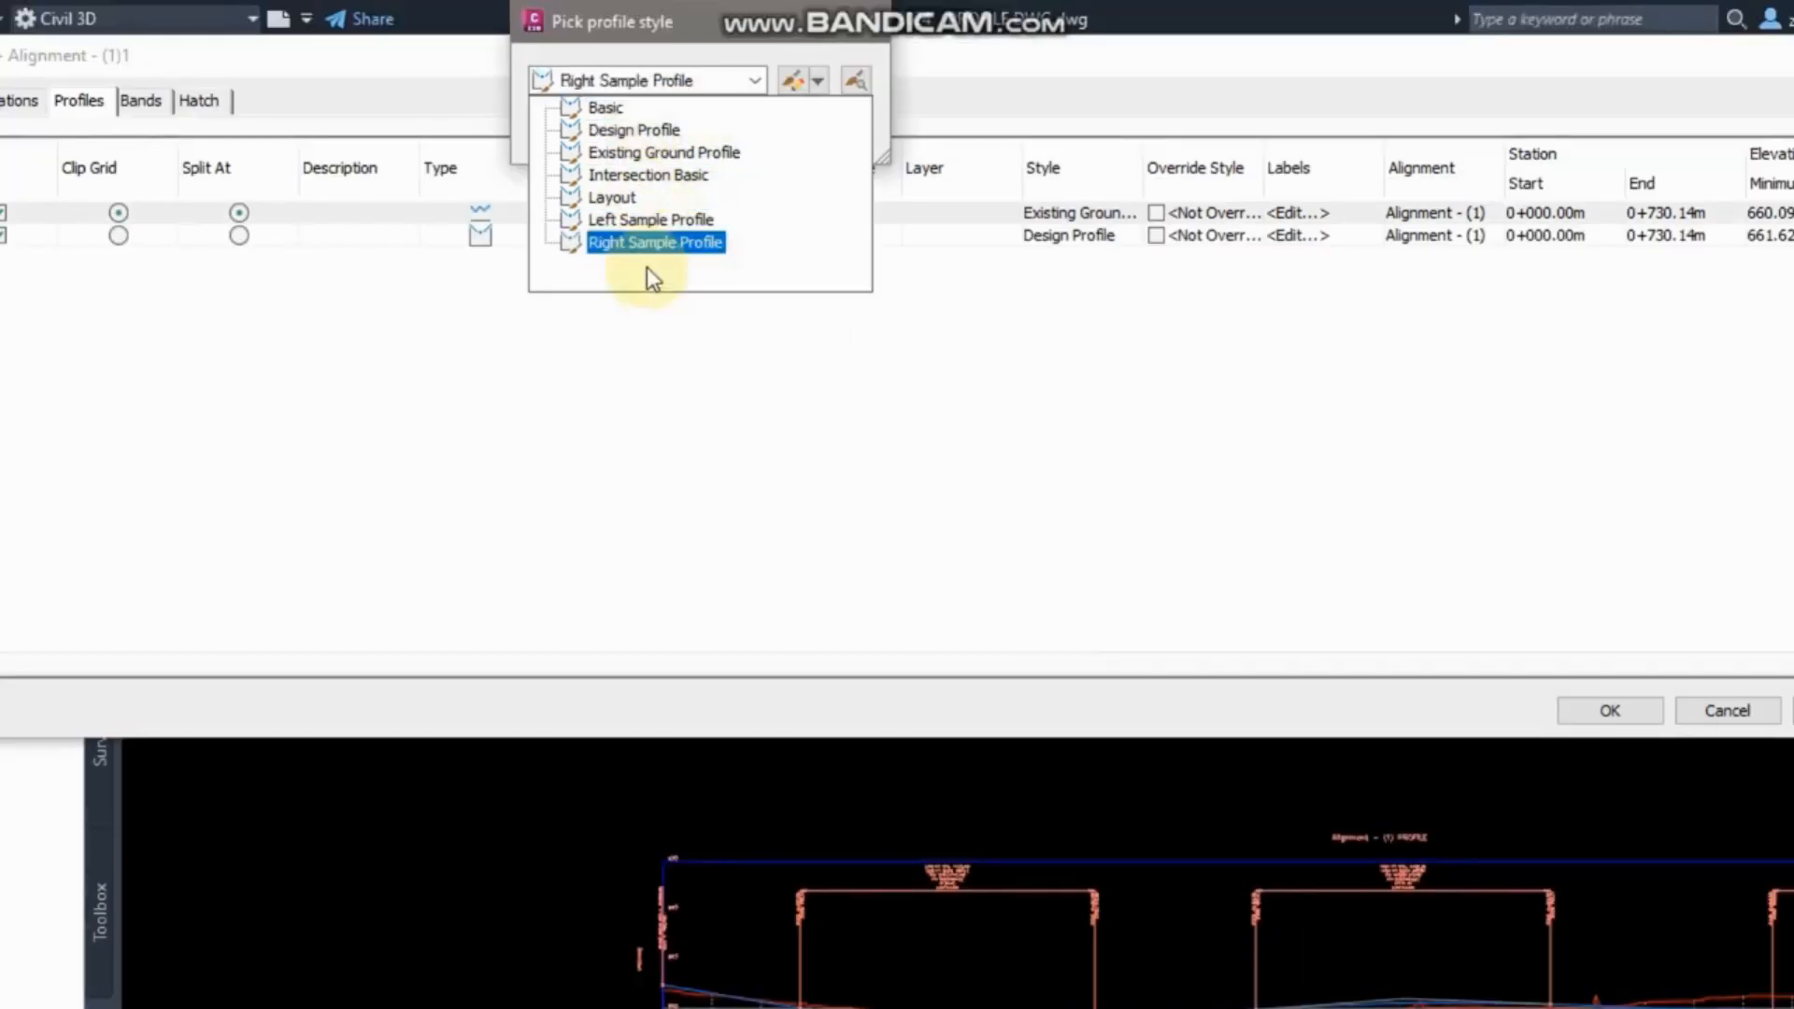
pyautogui.click(700, 43)
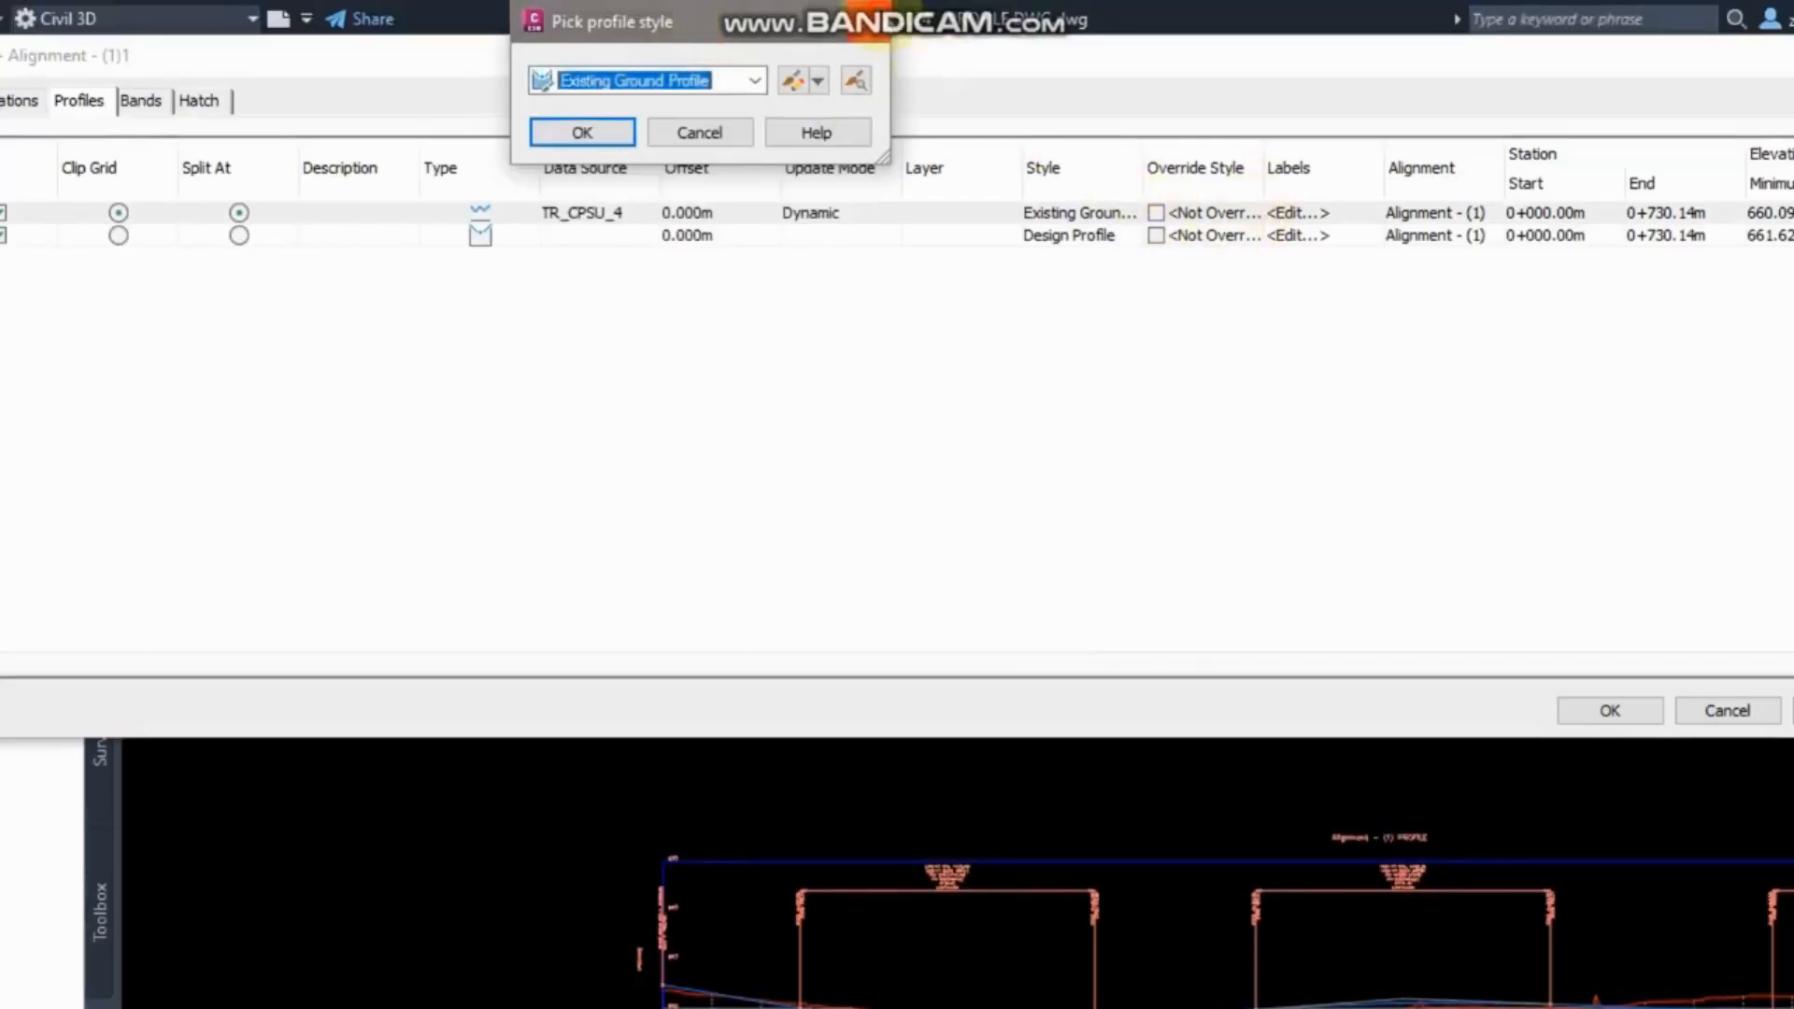
pyautogui.press('Return')
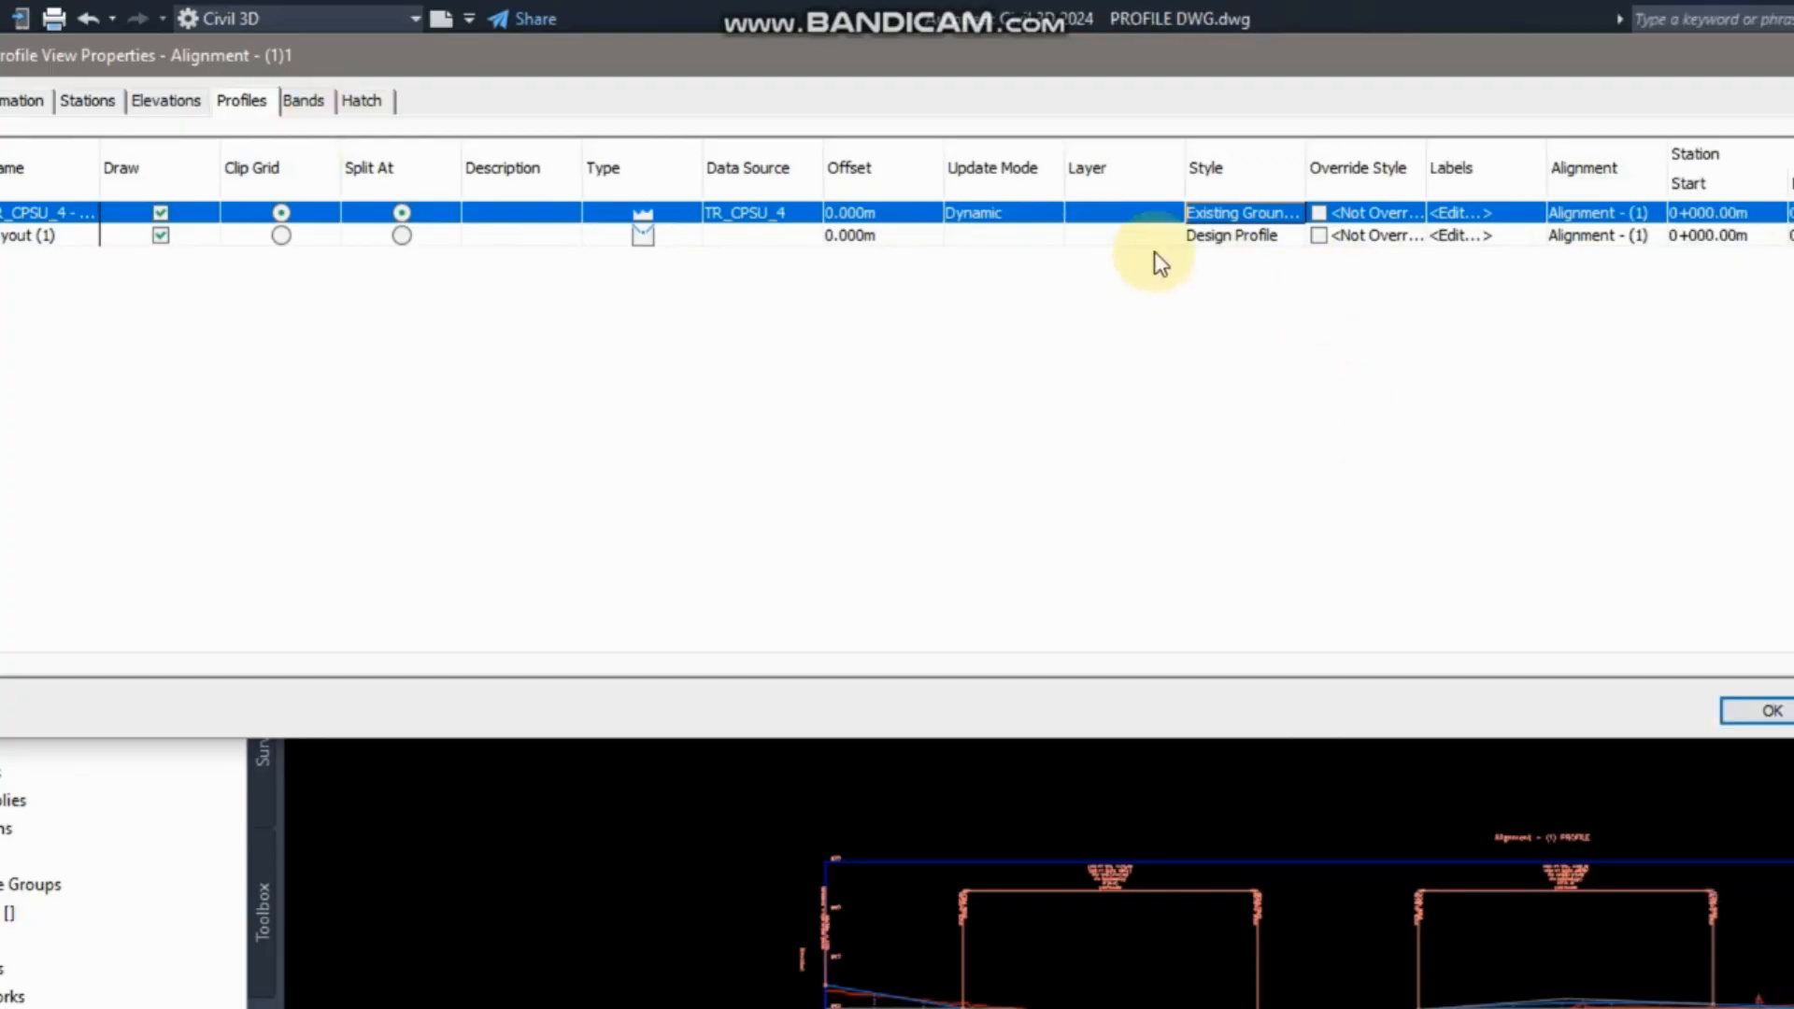
pyautogui.click(310, 103)
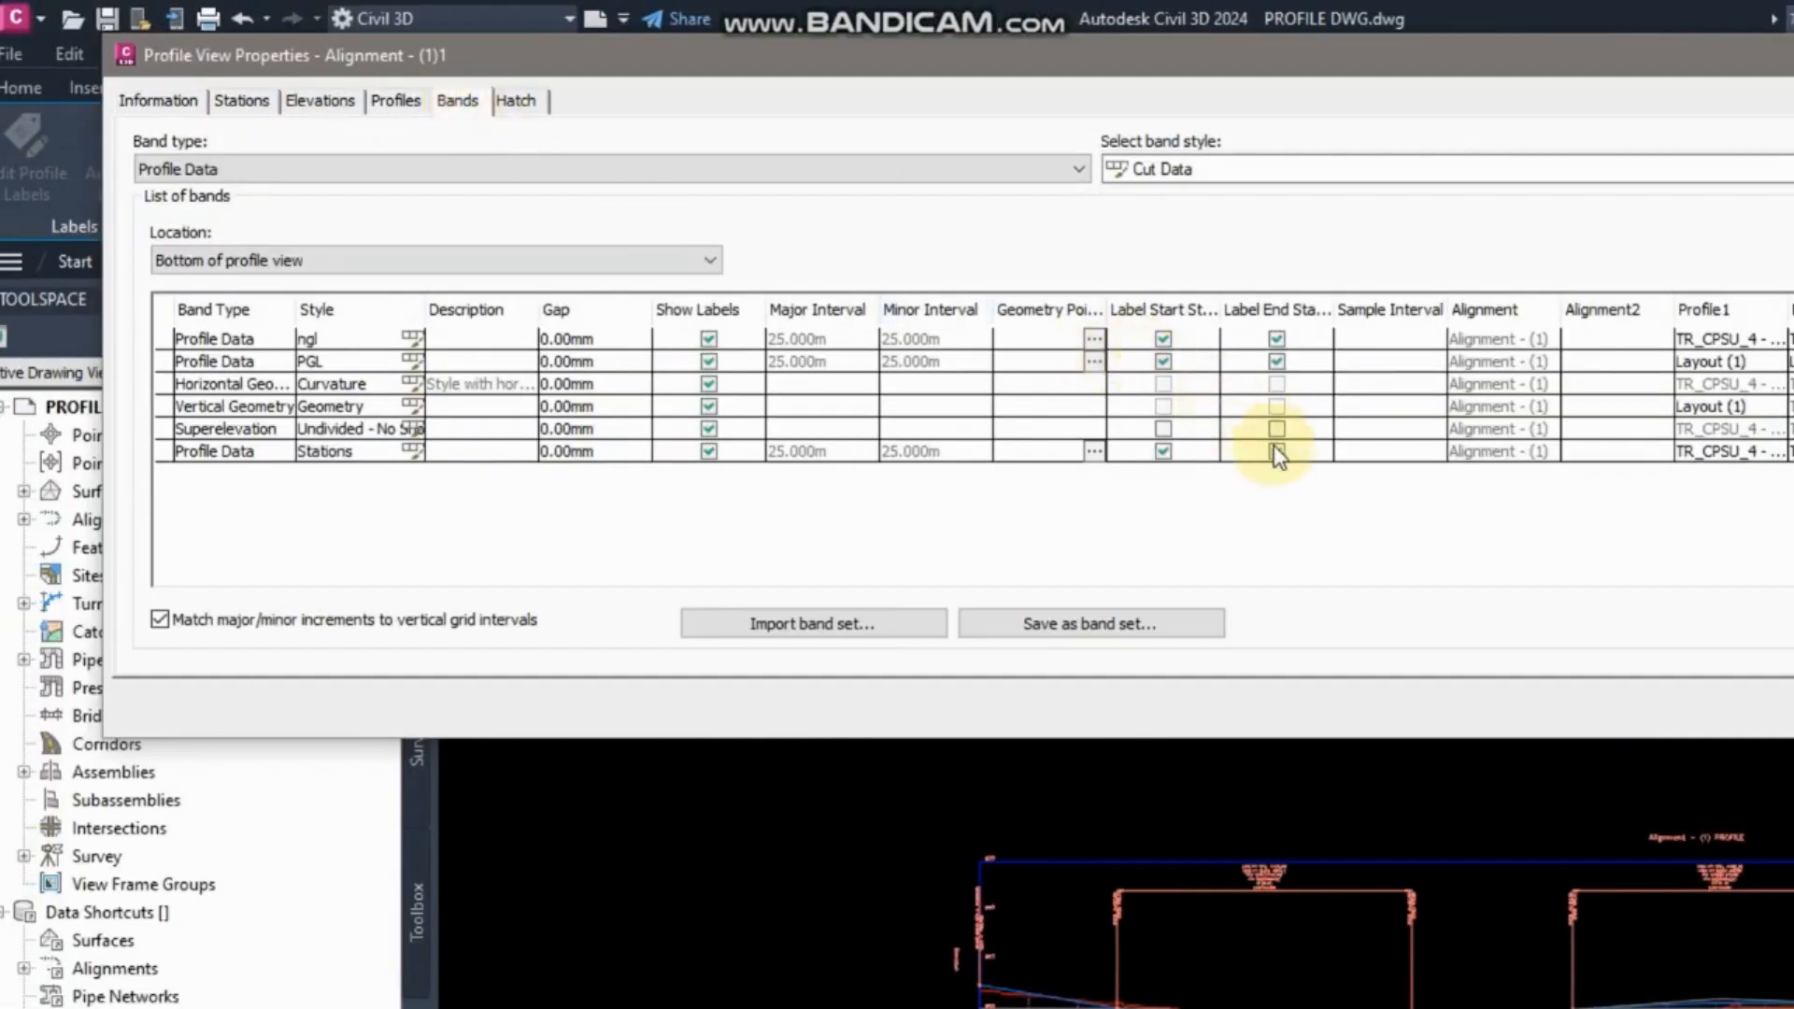
pyautogui.click(1276, 451)
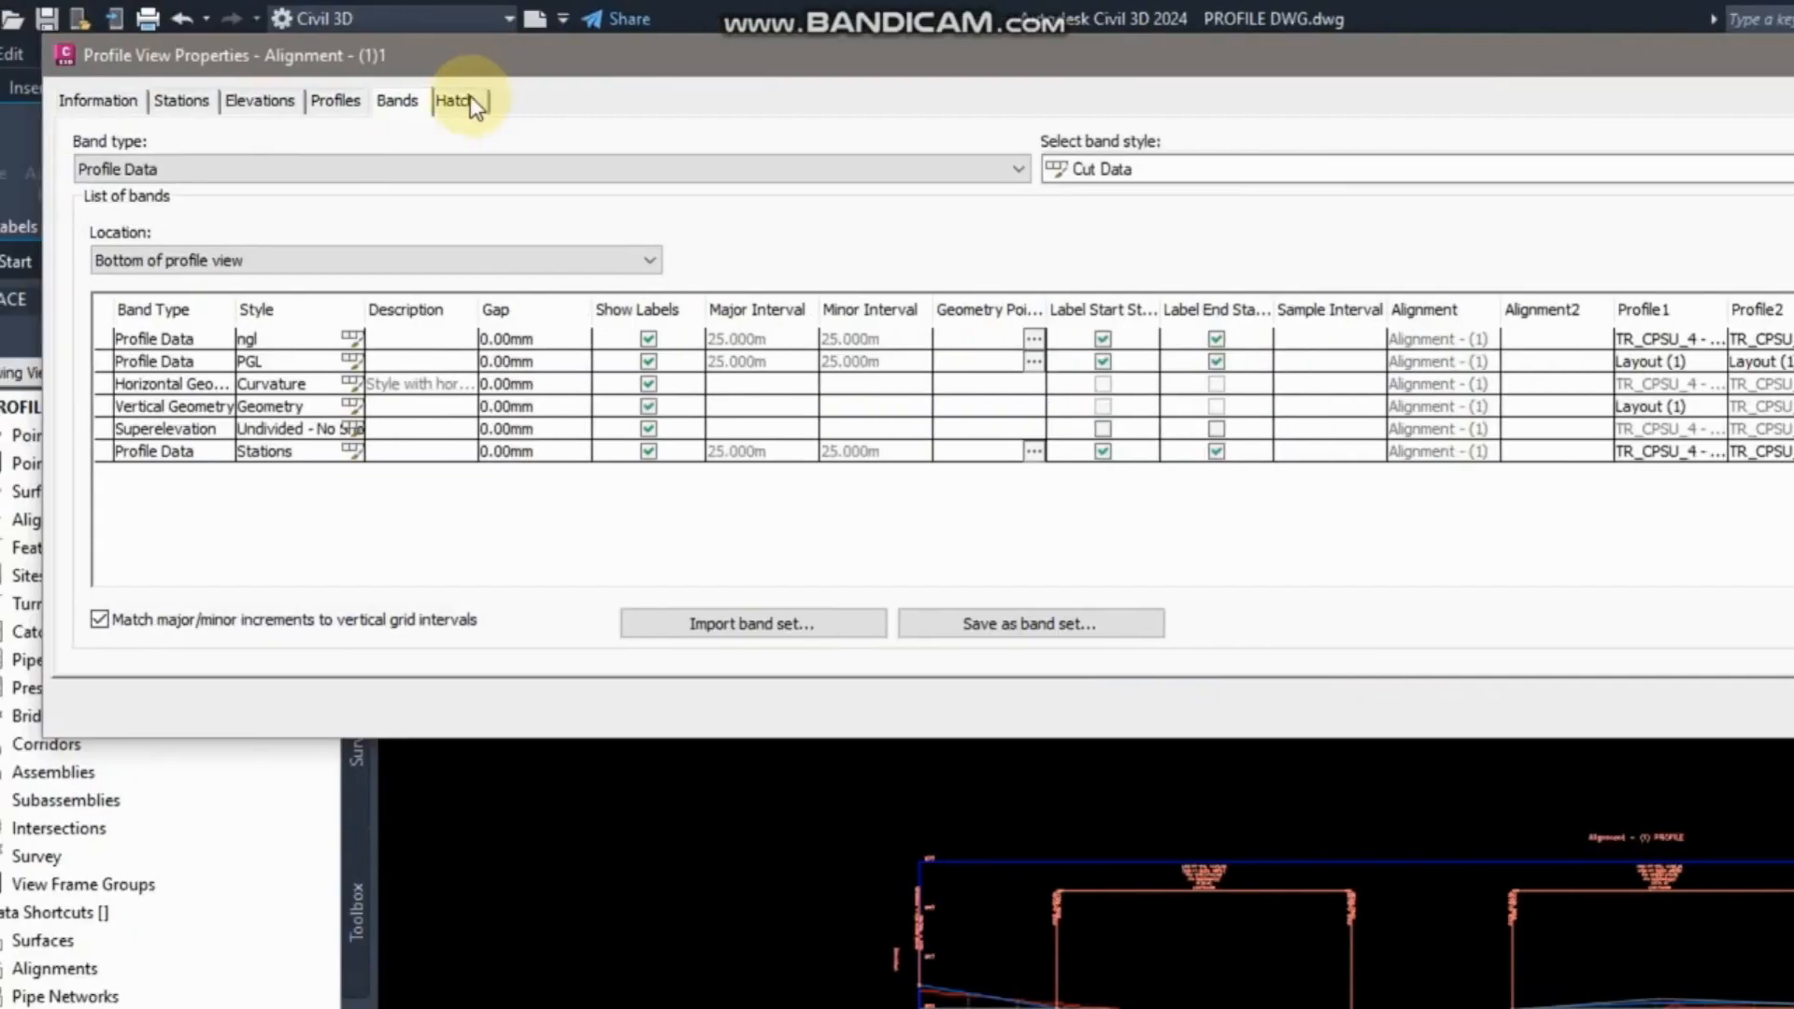
# Add a cut area hatch bounded above by TR_CPSU_4 - Surface (1) and below by Layout (1), and apply it.
pyautogui.click(458, 101)
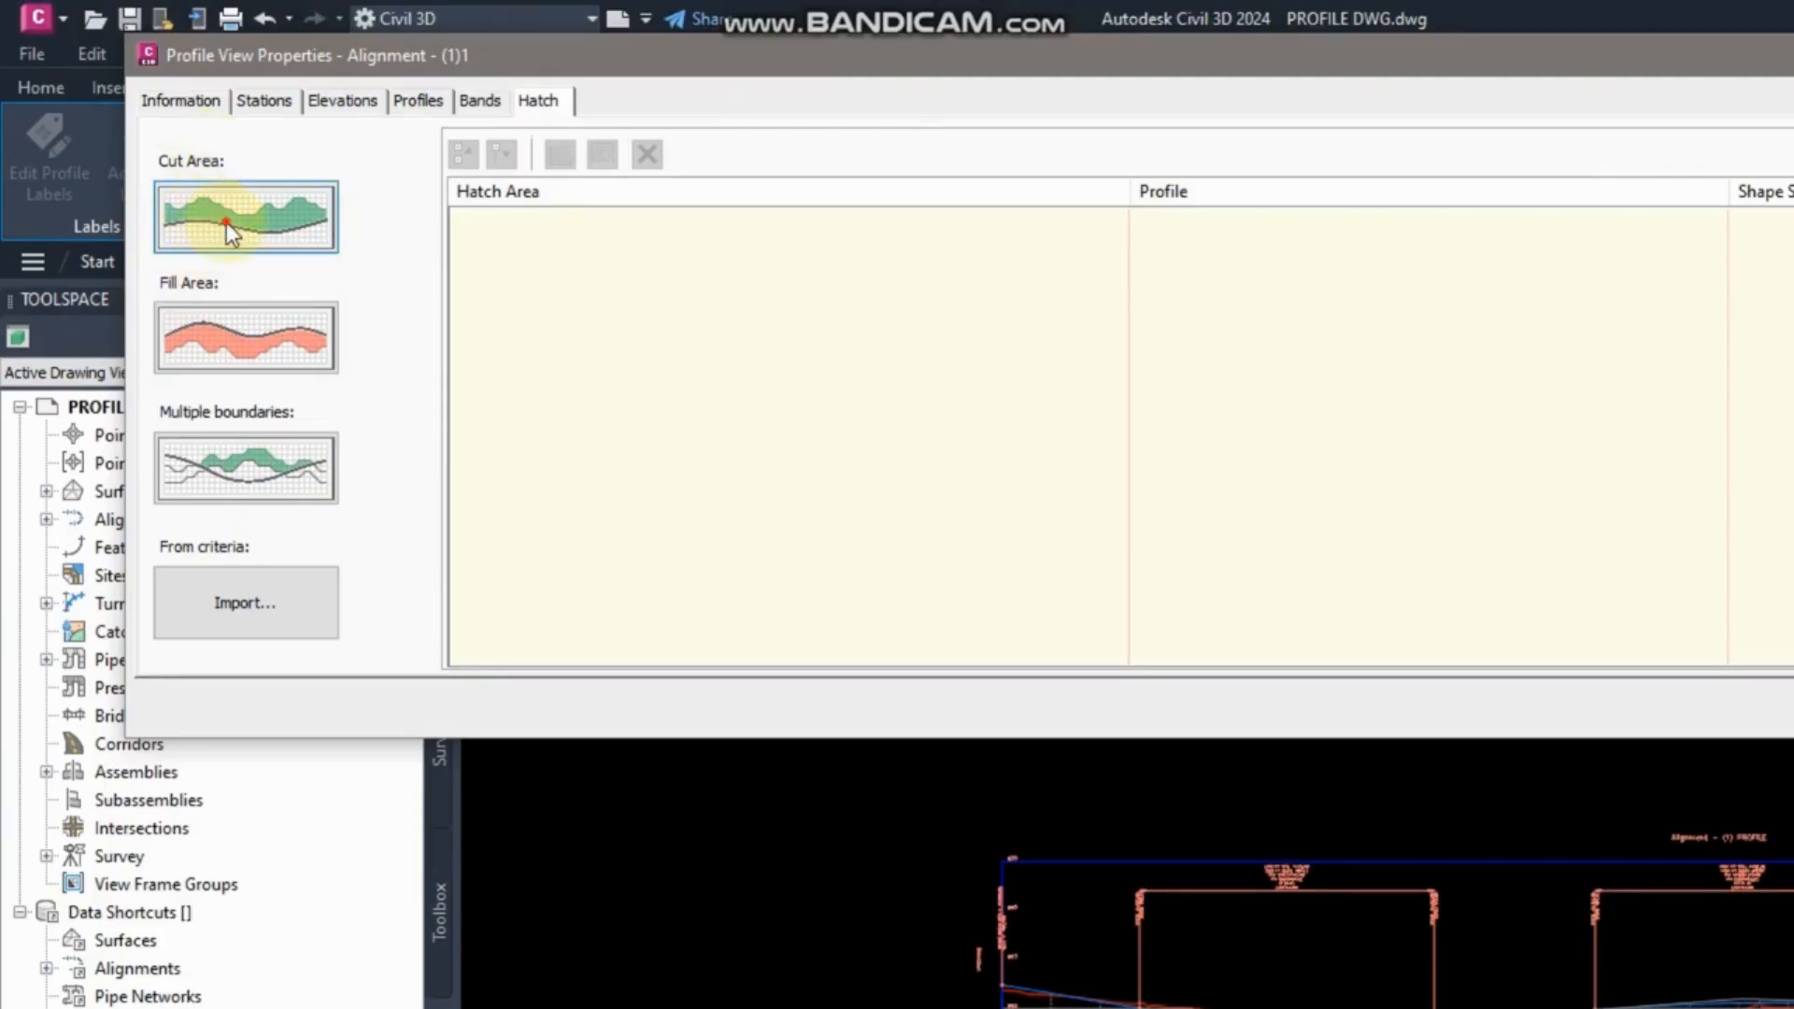
pyautogui.click(226, 223)
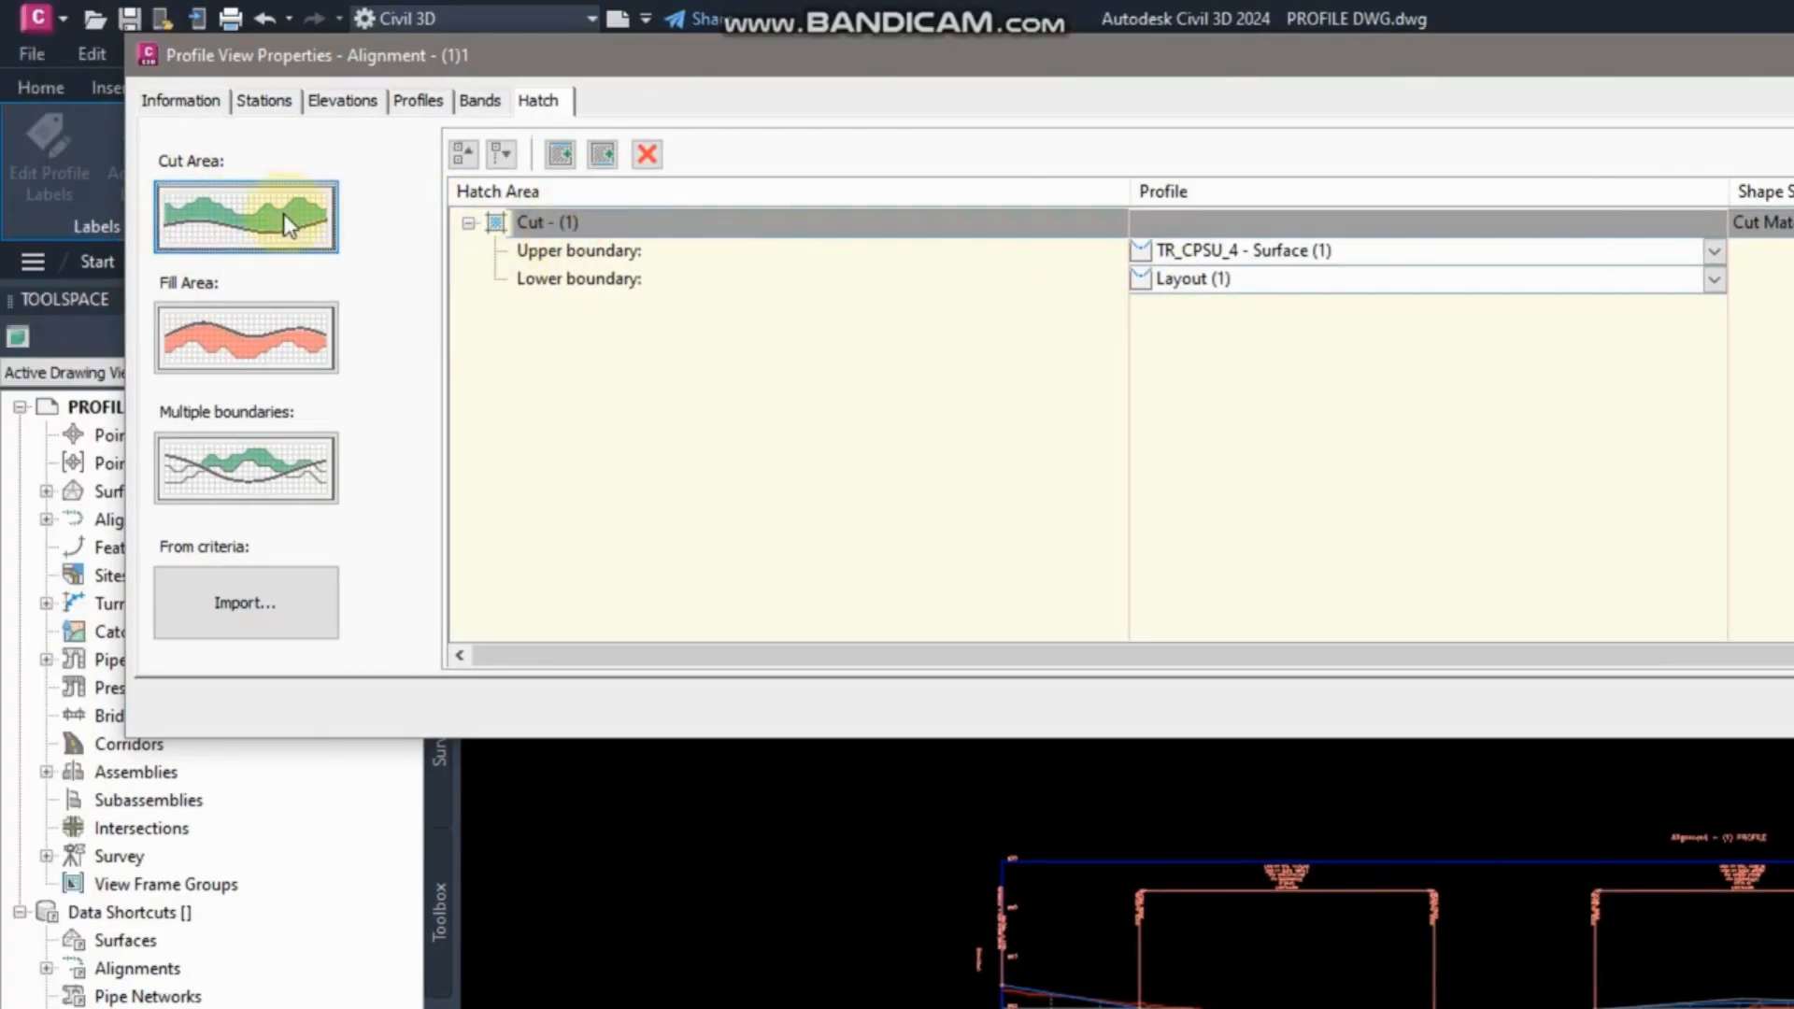
pyautogui.click(575, 253)
pyautogui.click(589, 283)
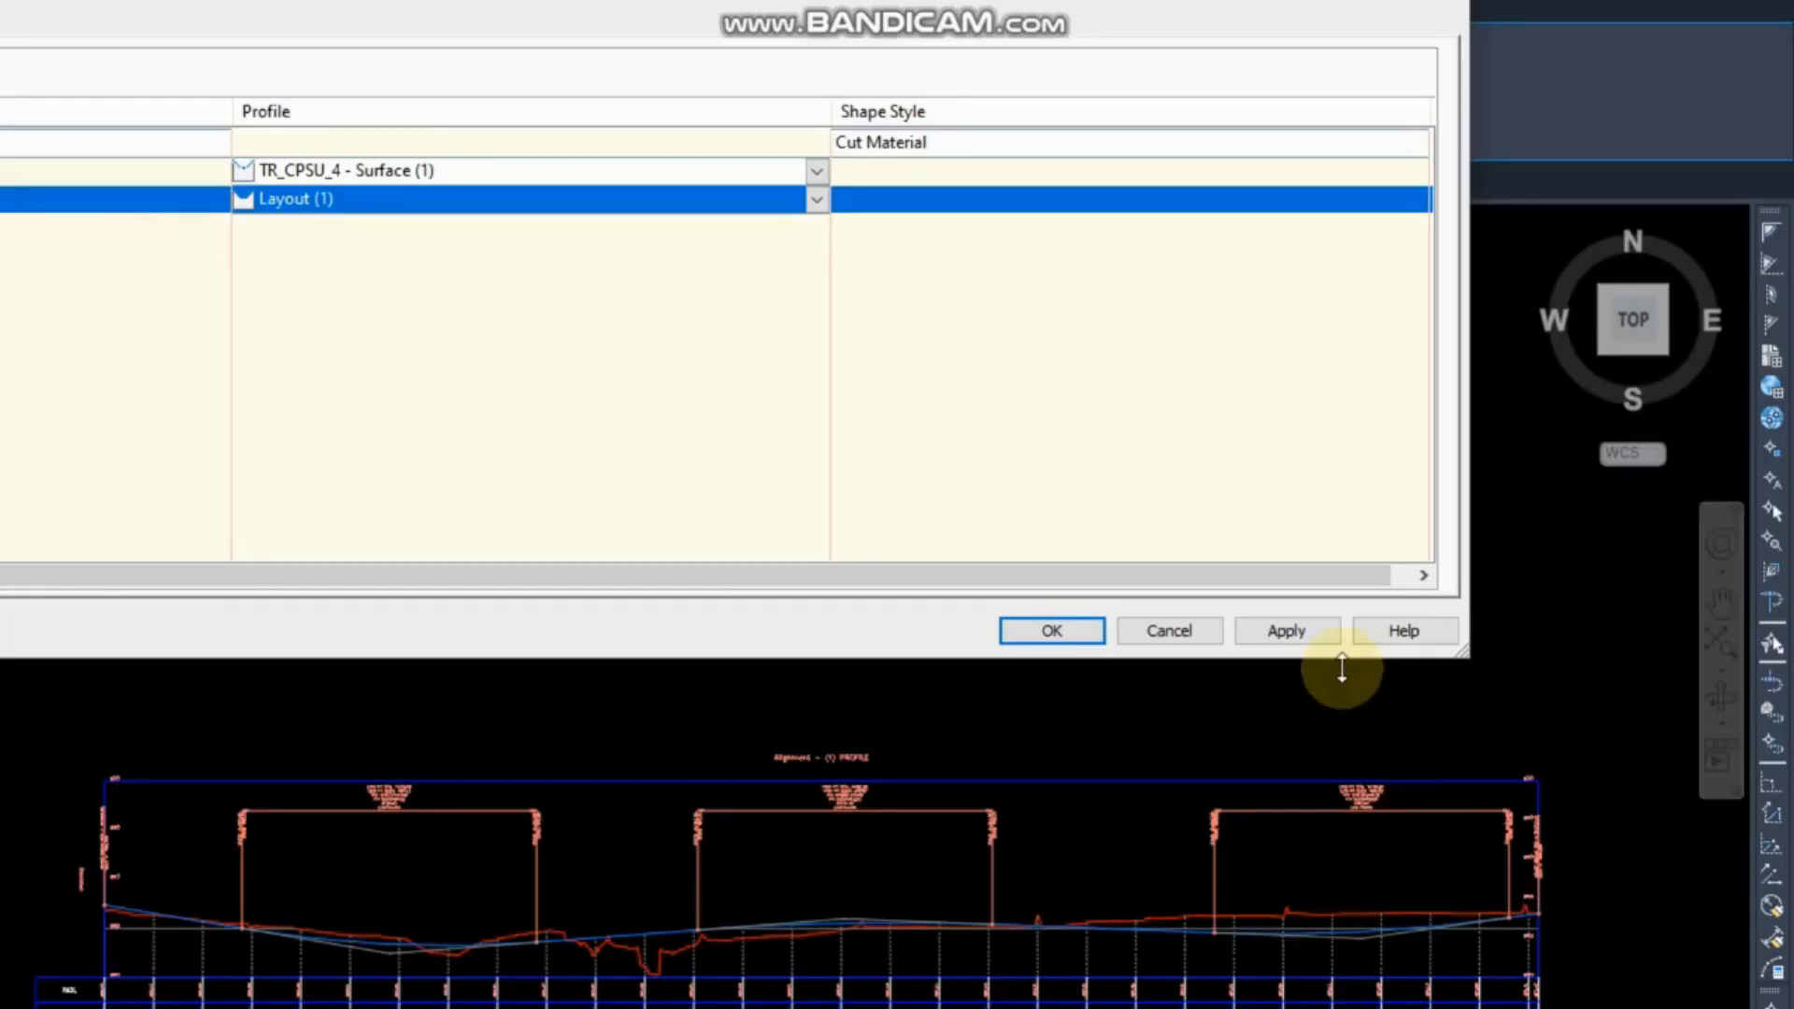
pyautogui.click(1306, 643)
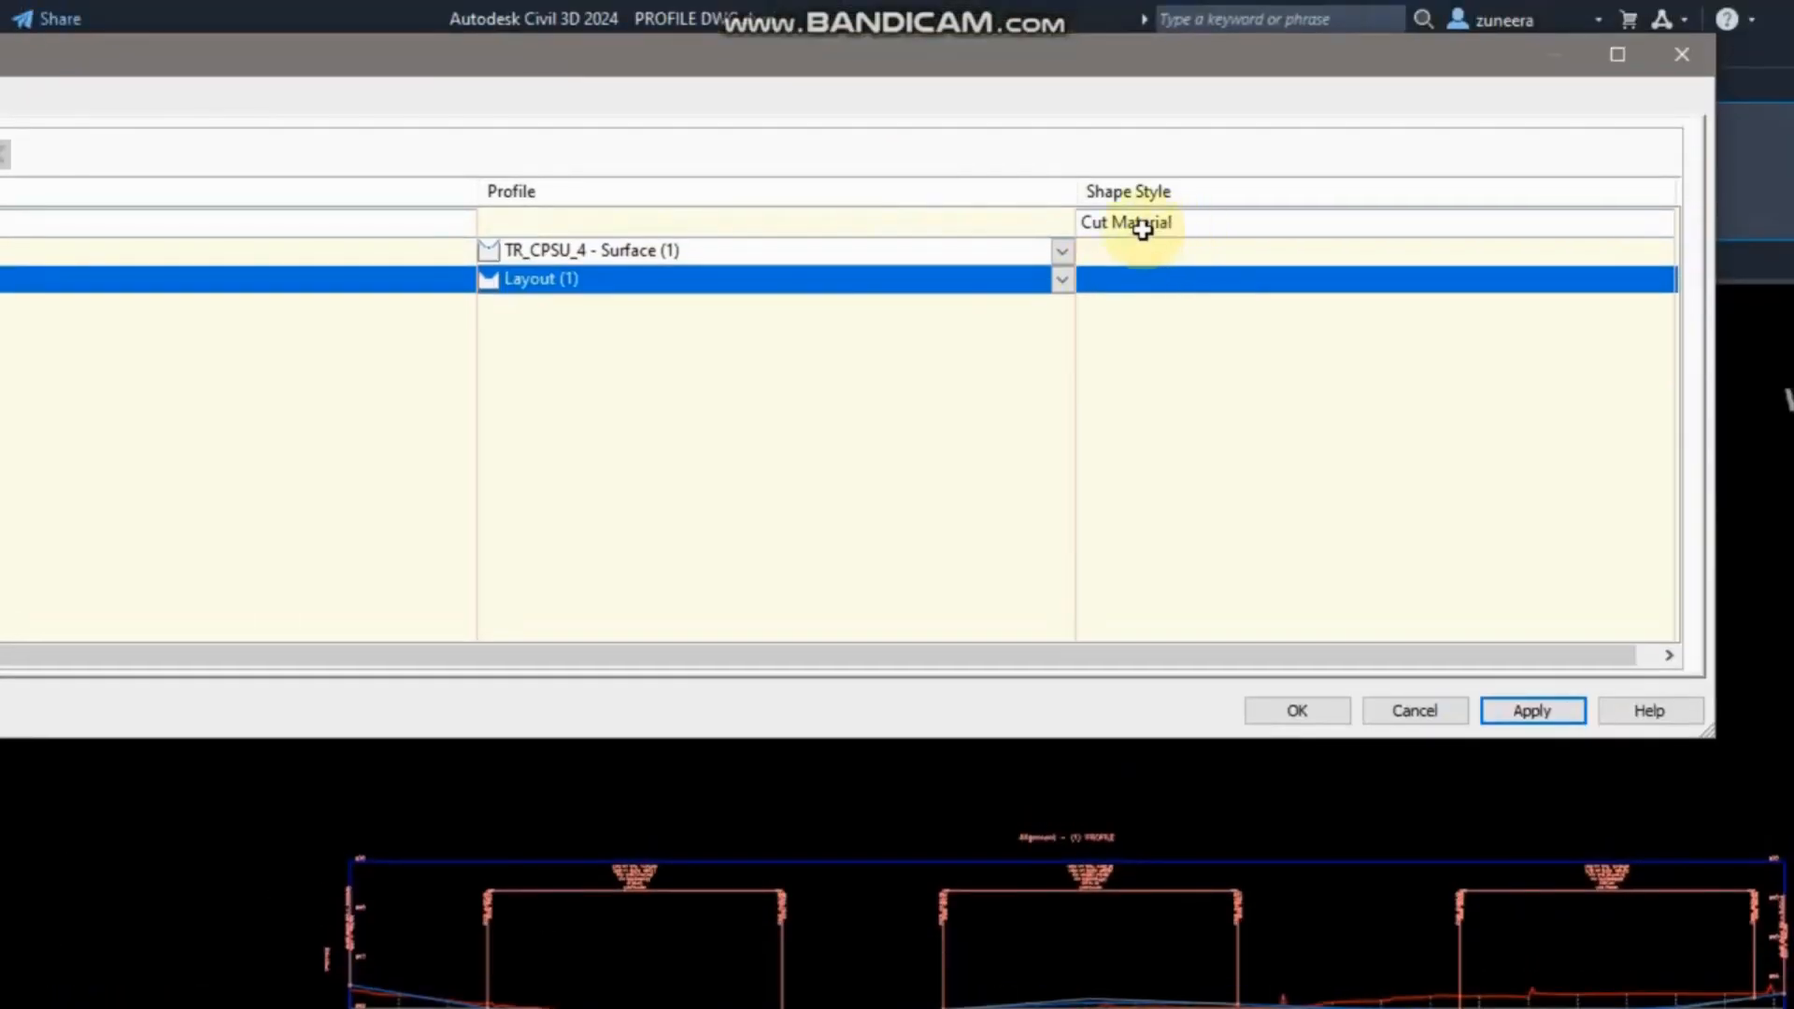
# Look through the available shape styles for the cut hatch and dismiss the style picker.
pyautogui.click(1146, 229)
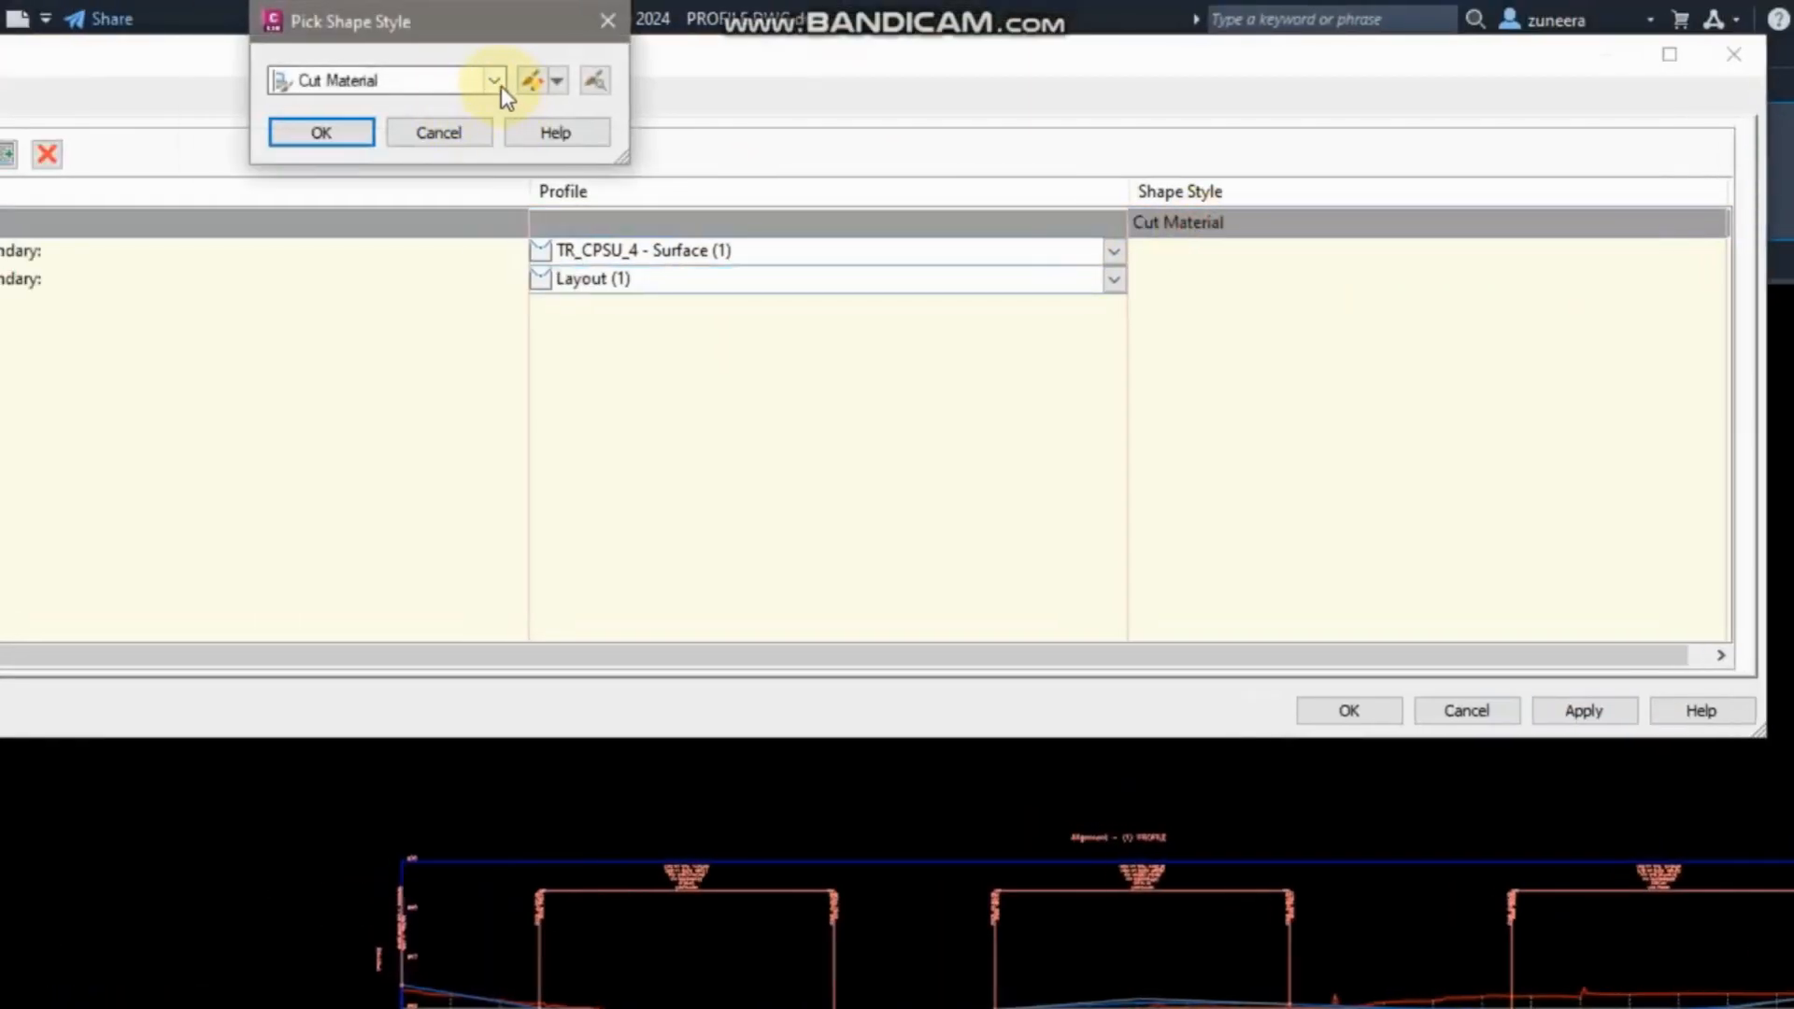
pyautogui.click(495, 82)
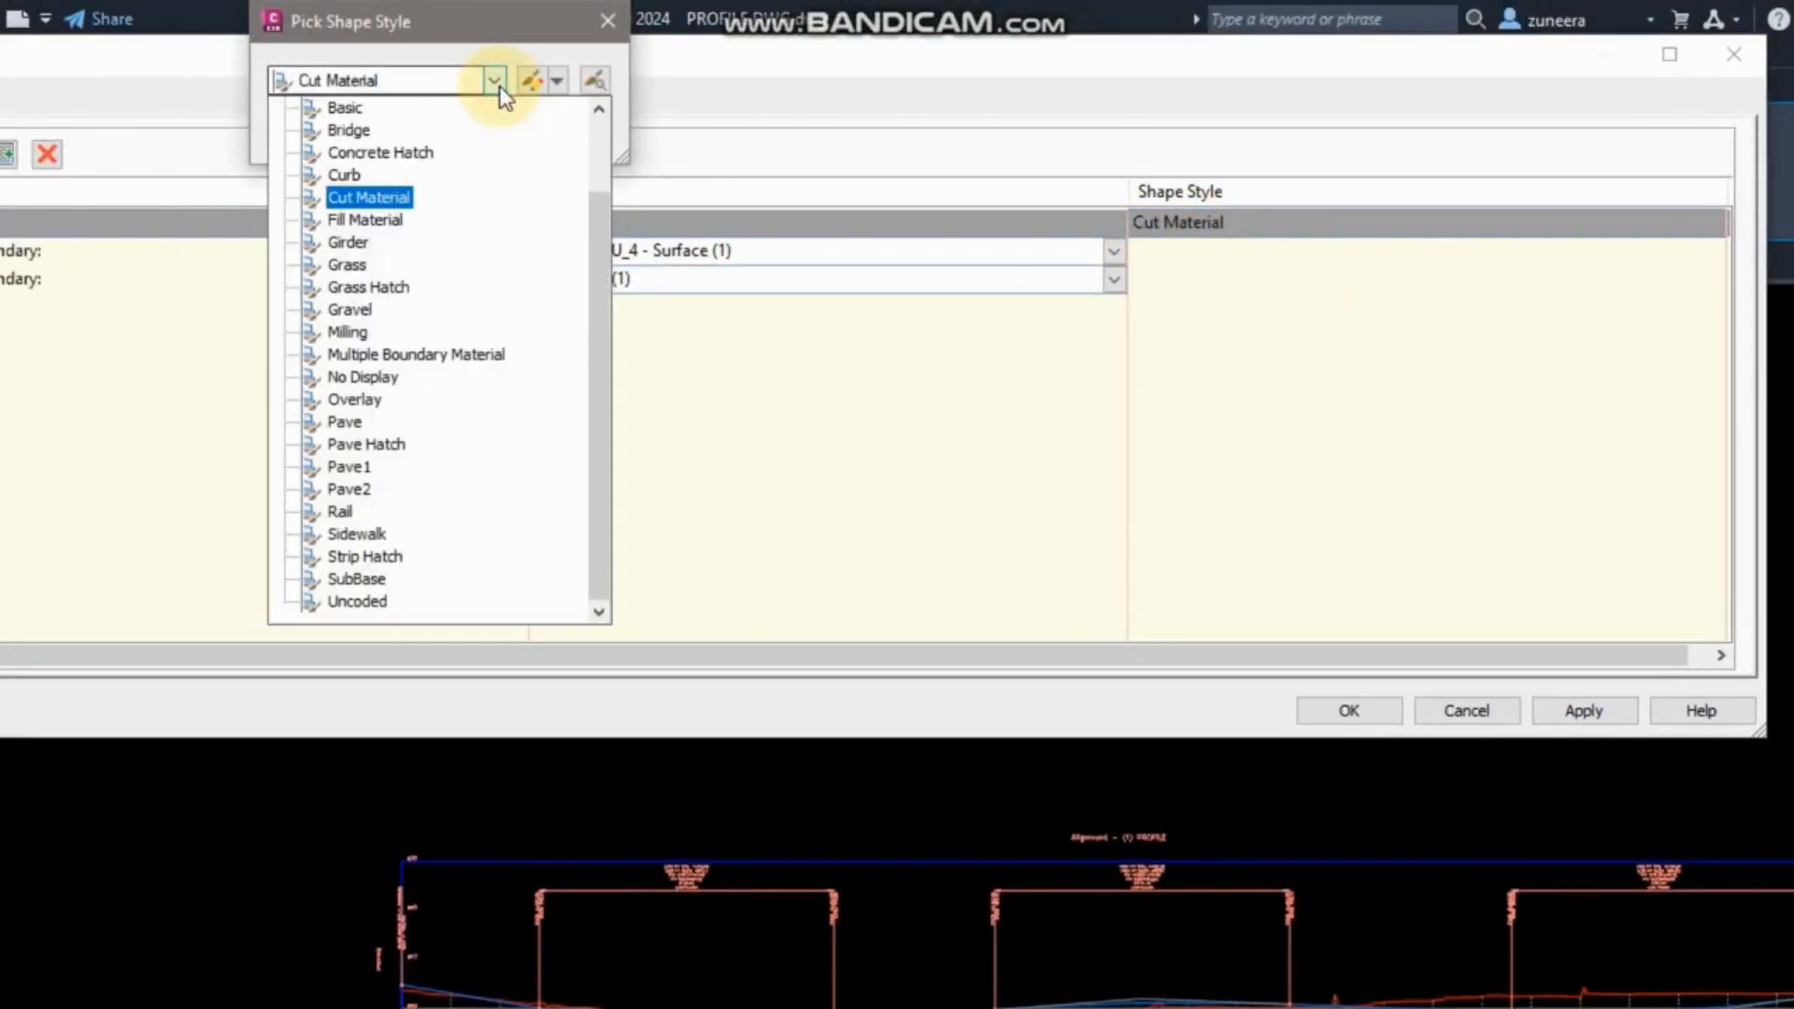
pyautogui.click(497, 45)
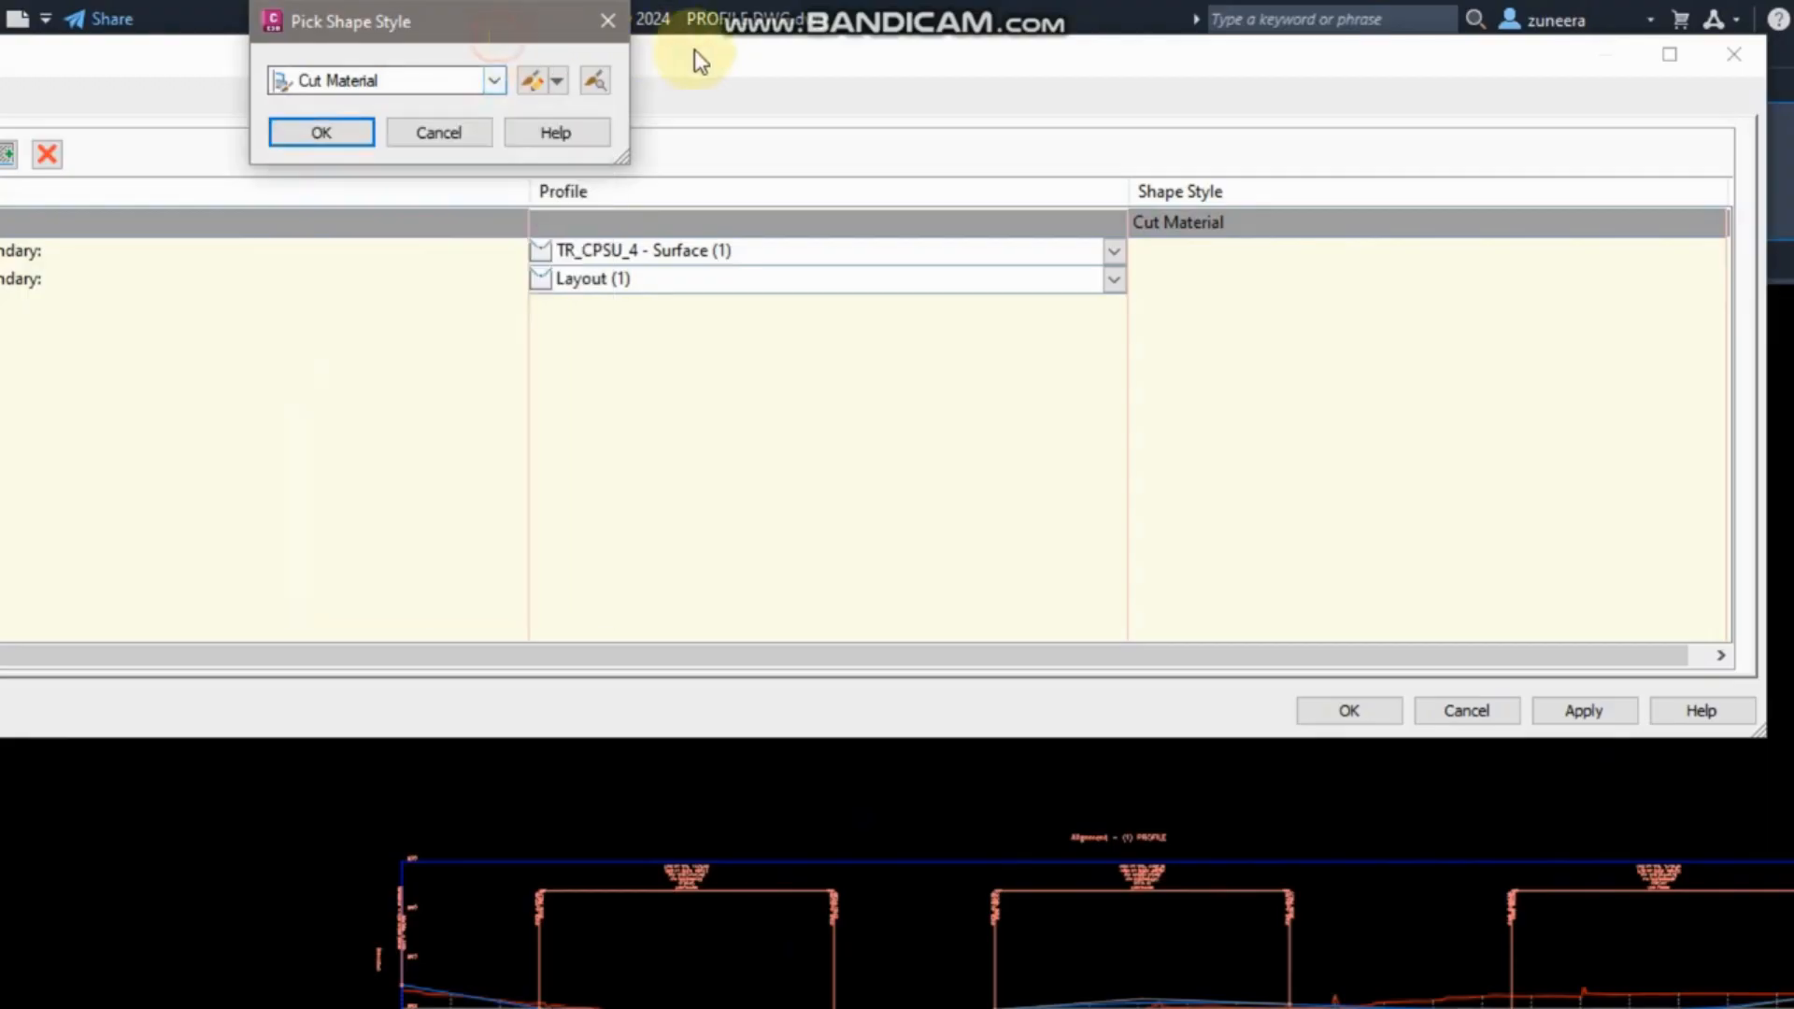
pyautogui.click(607, 21)
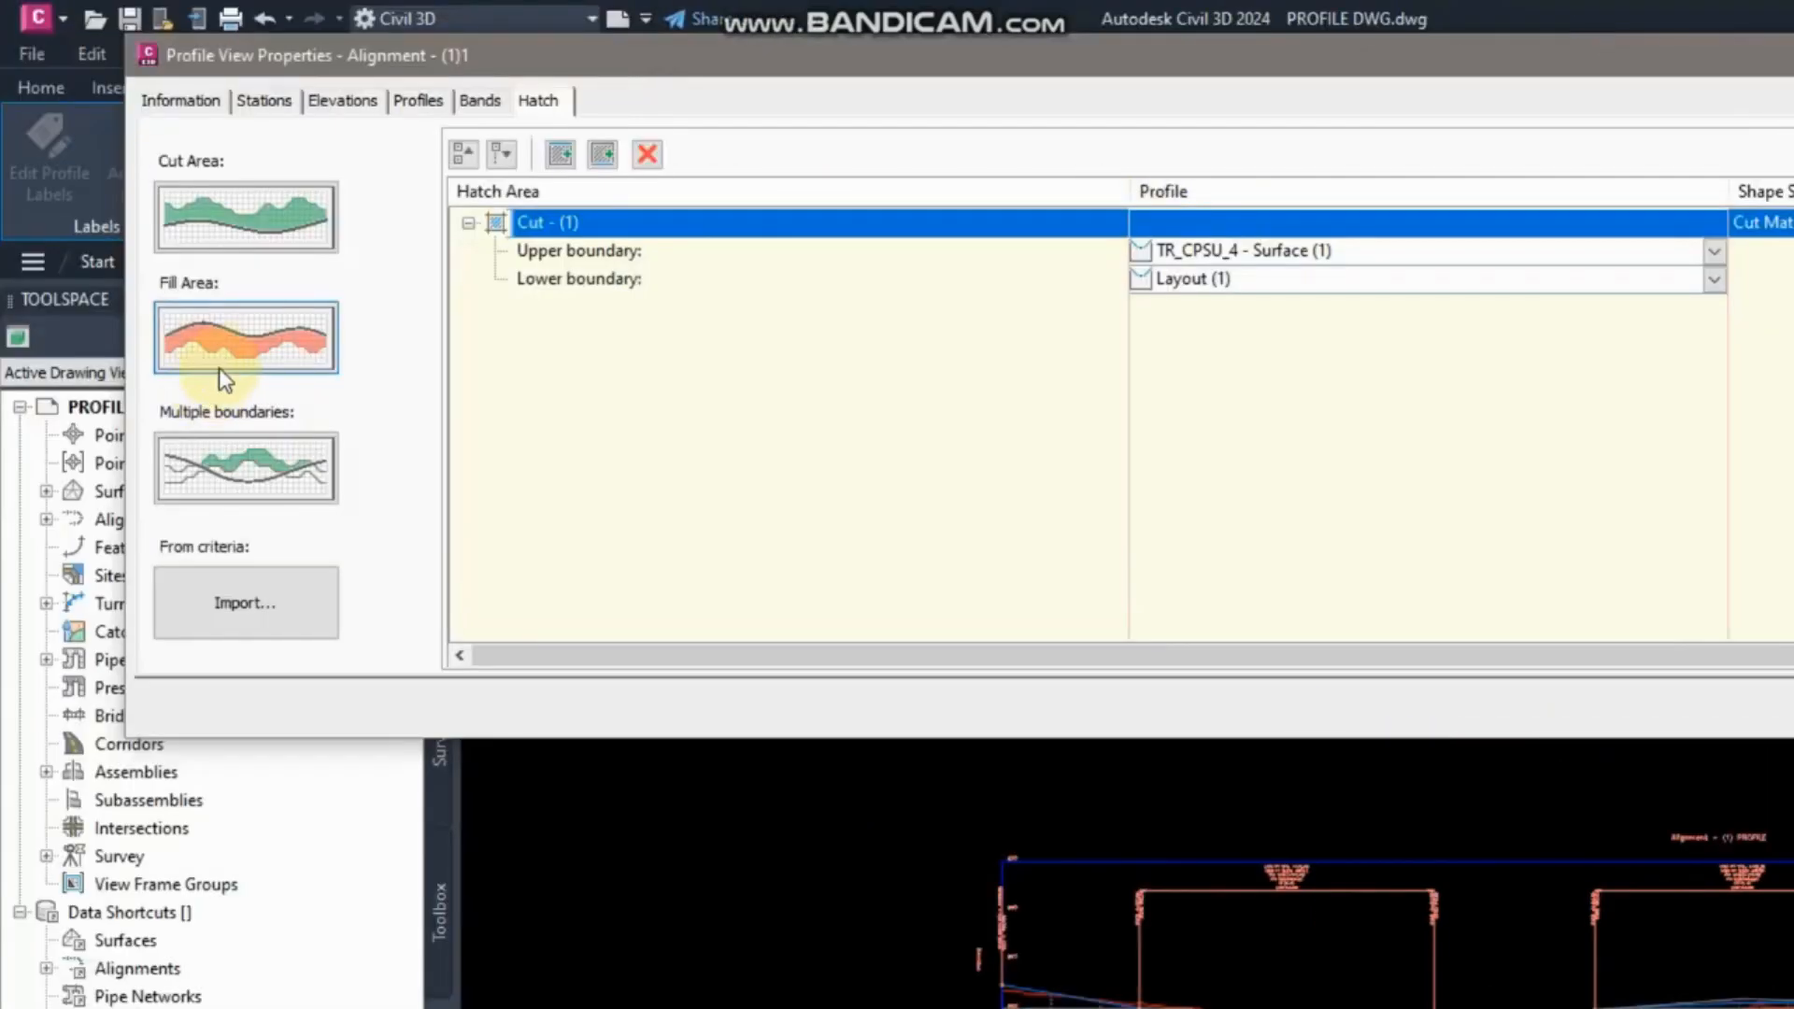
# Add a fill area hatch between Layout (1) and TR_CPSU_4 - Surface (1), apply it, and check the profile view.
pyautogui.click(300, 352)
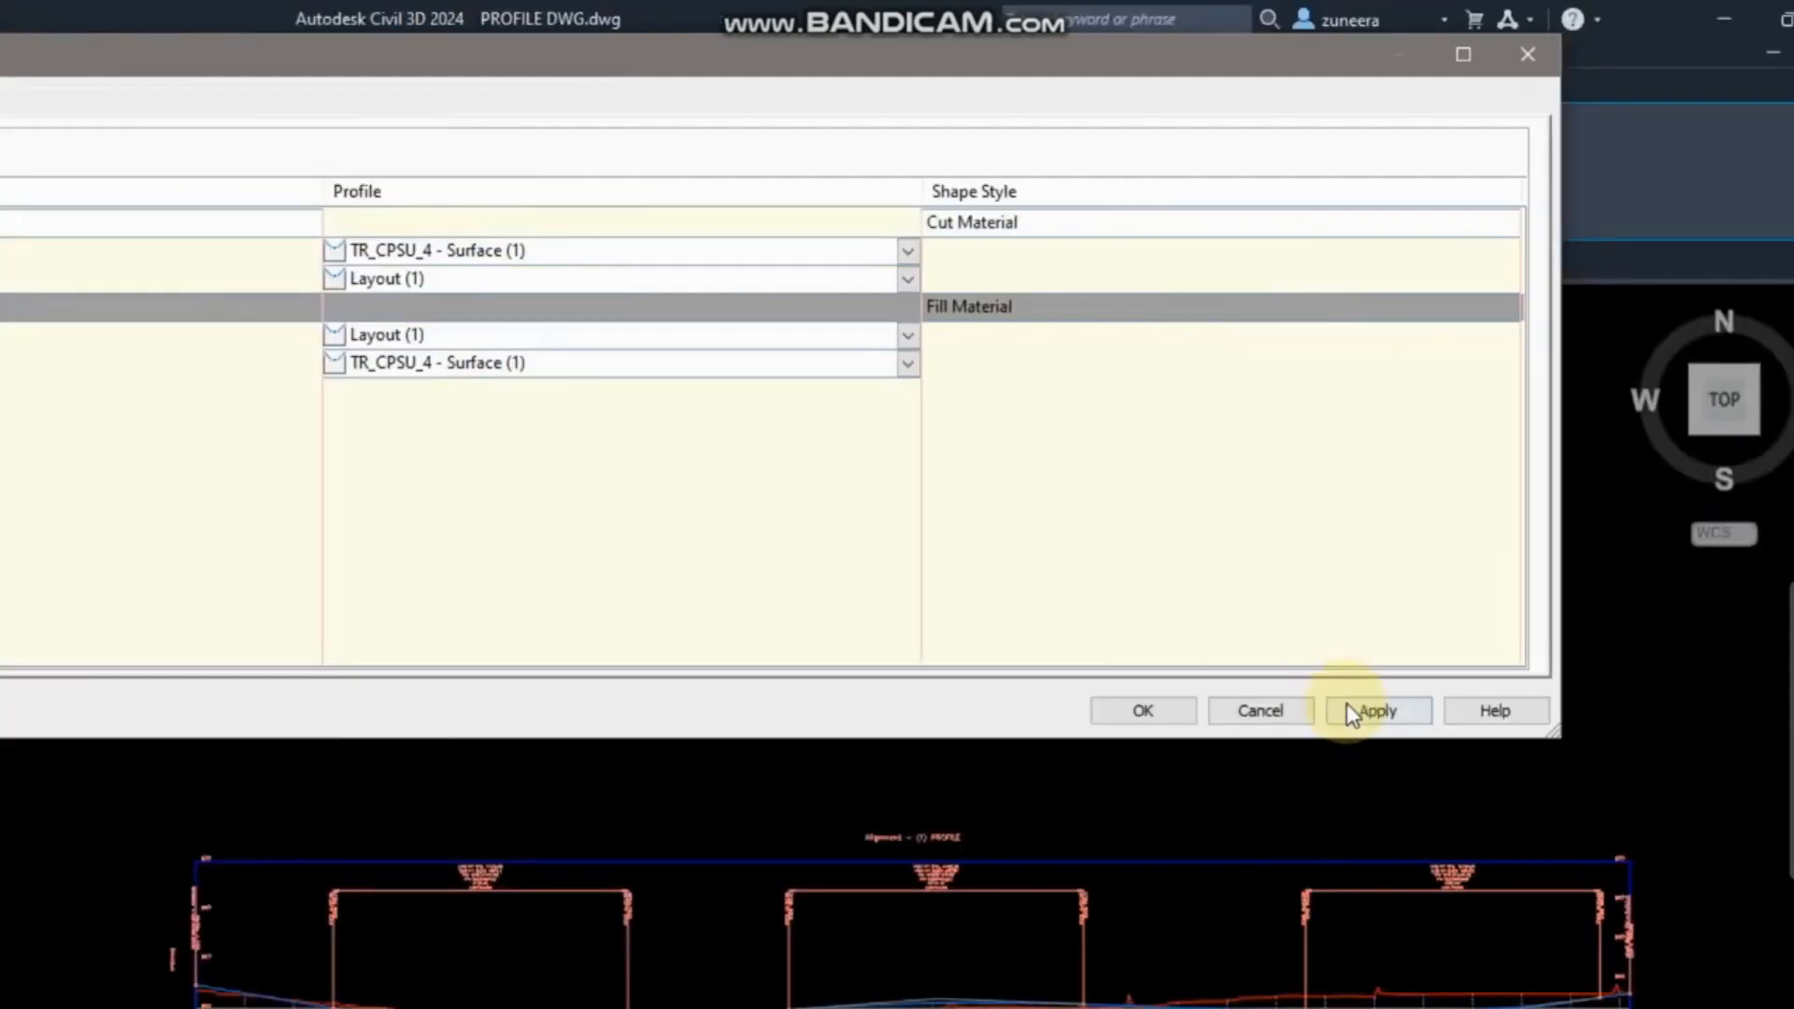
pyautogui.click(1350, 705)
pyautogui.click(1147, 711)
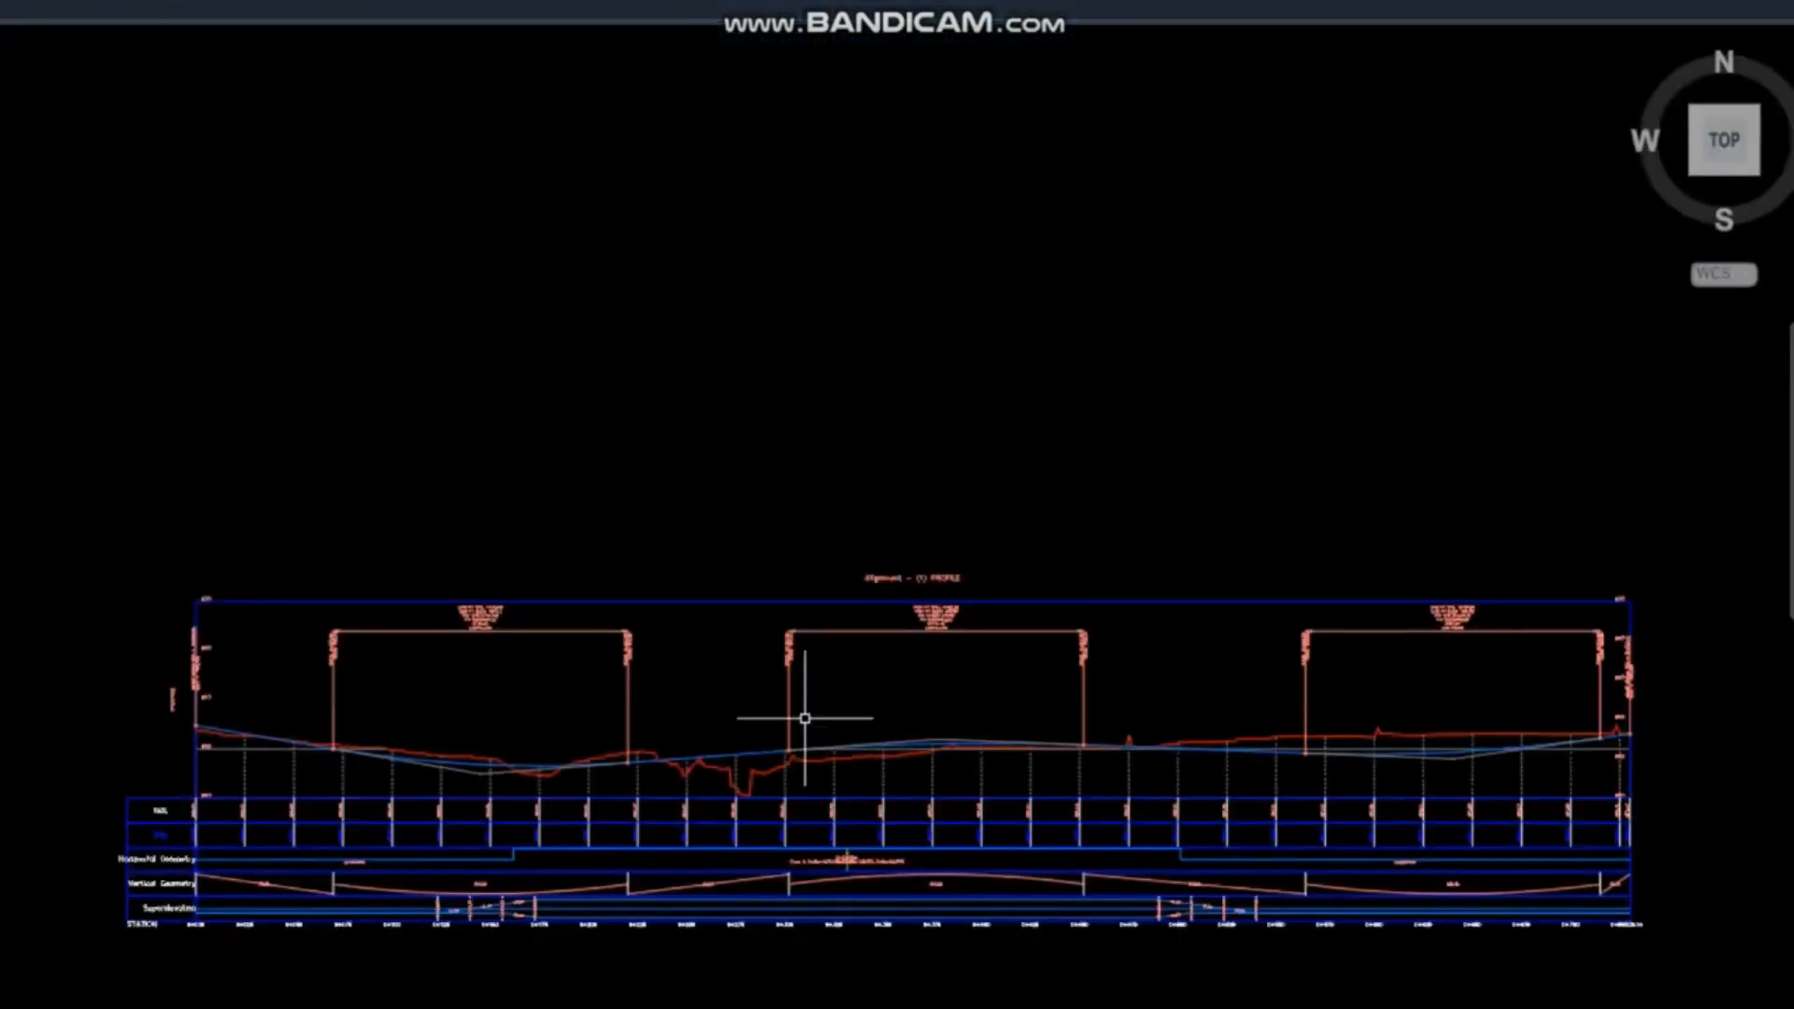
pyautogui.scroll(-6, 541, 703)
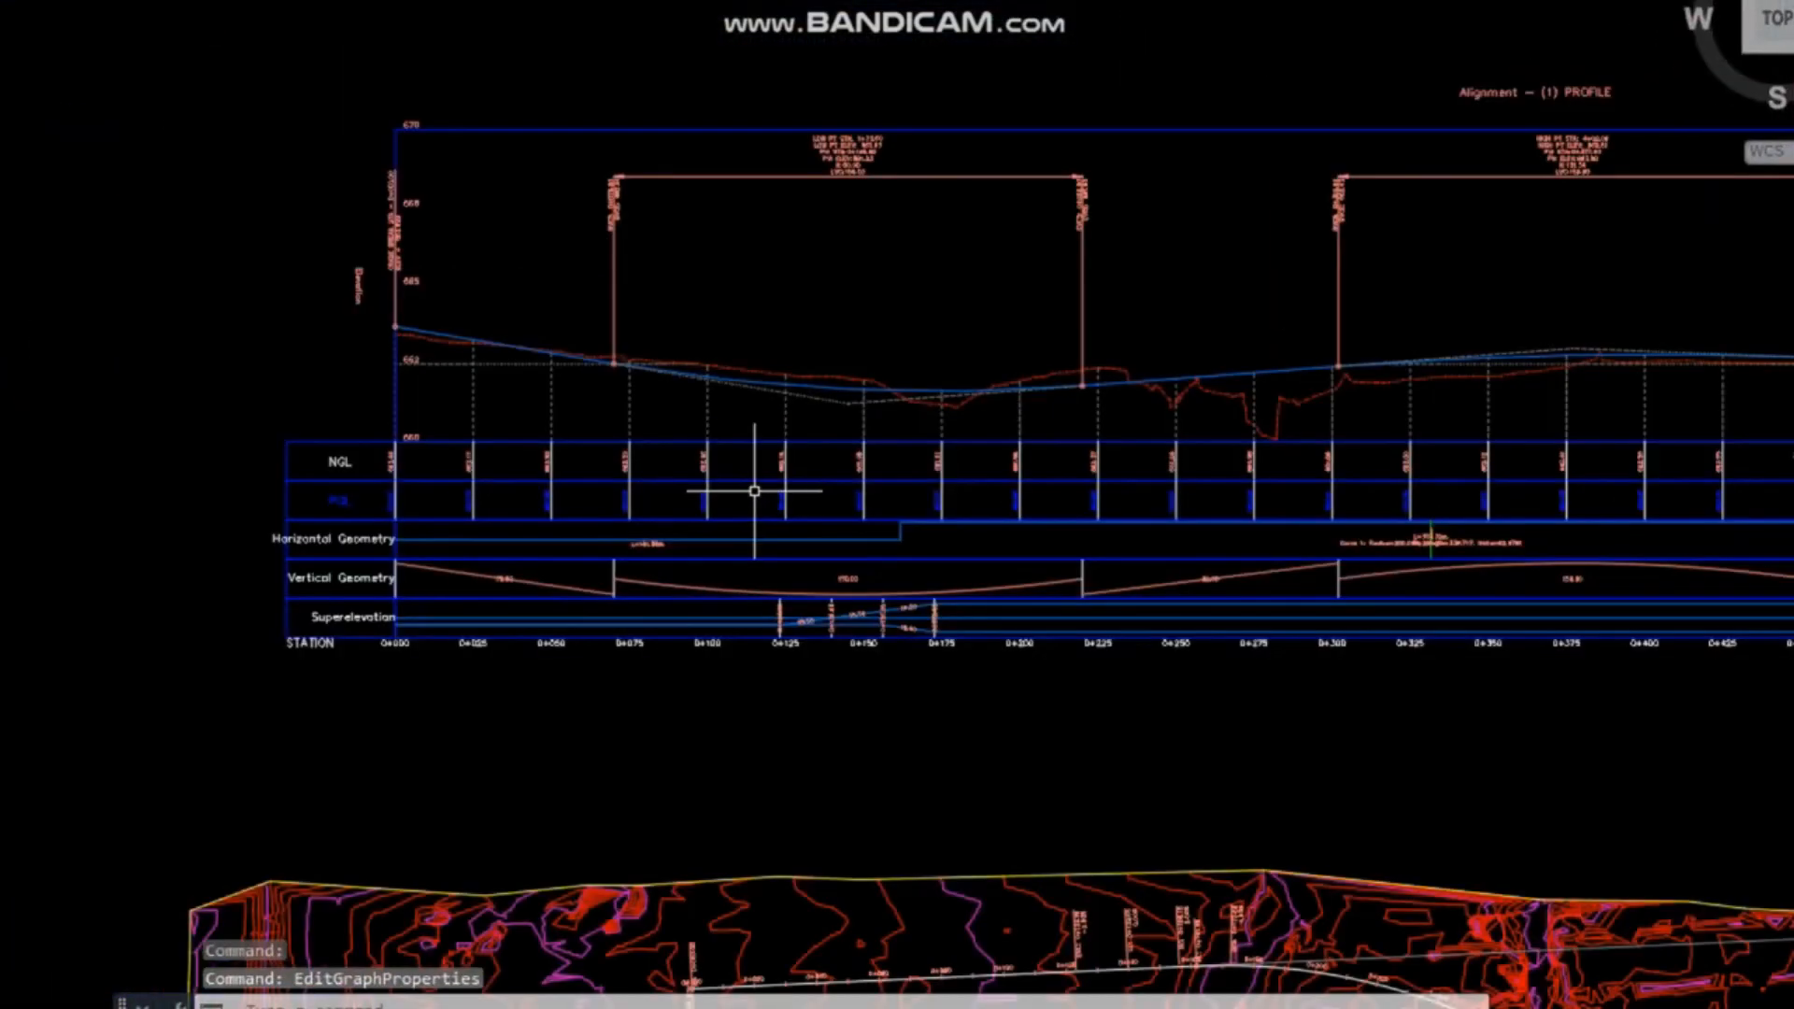
pyautogui.moveTo(1106, 408); pyautogui.dragTo(1210, 441, button='middle')
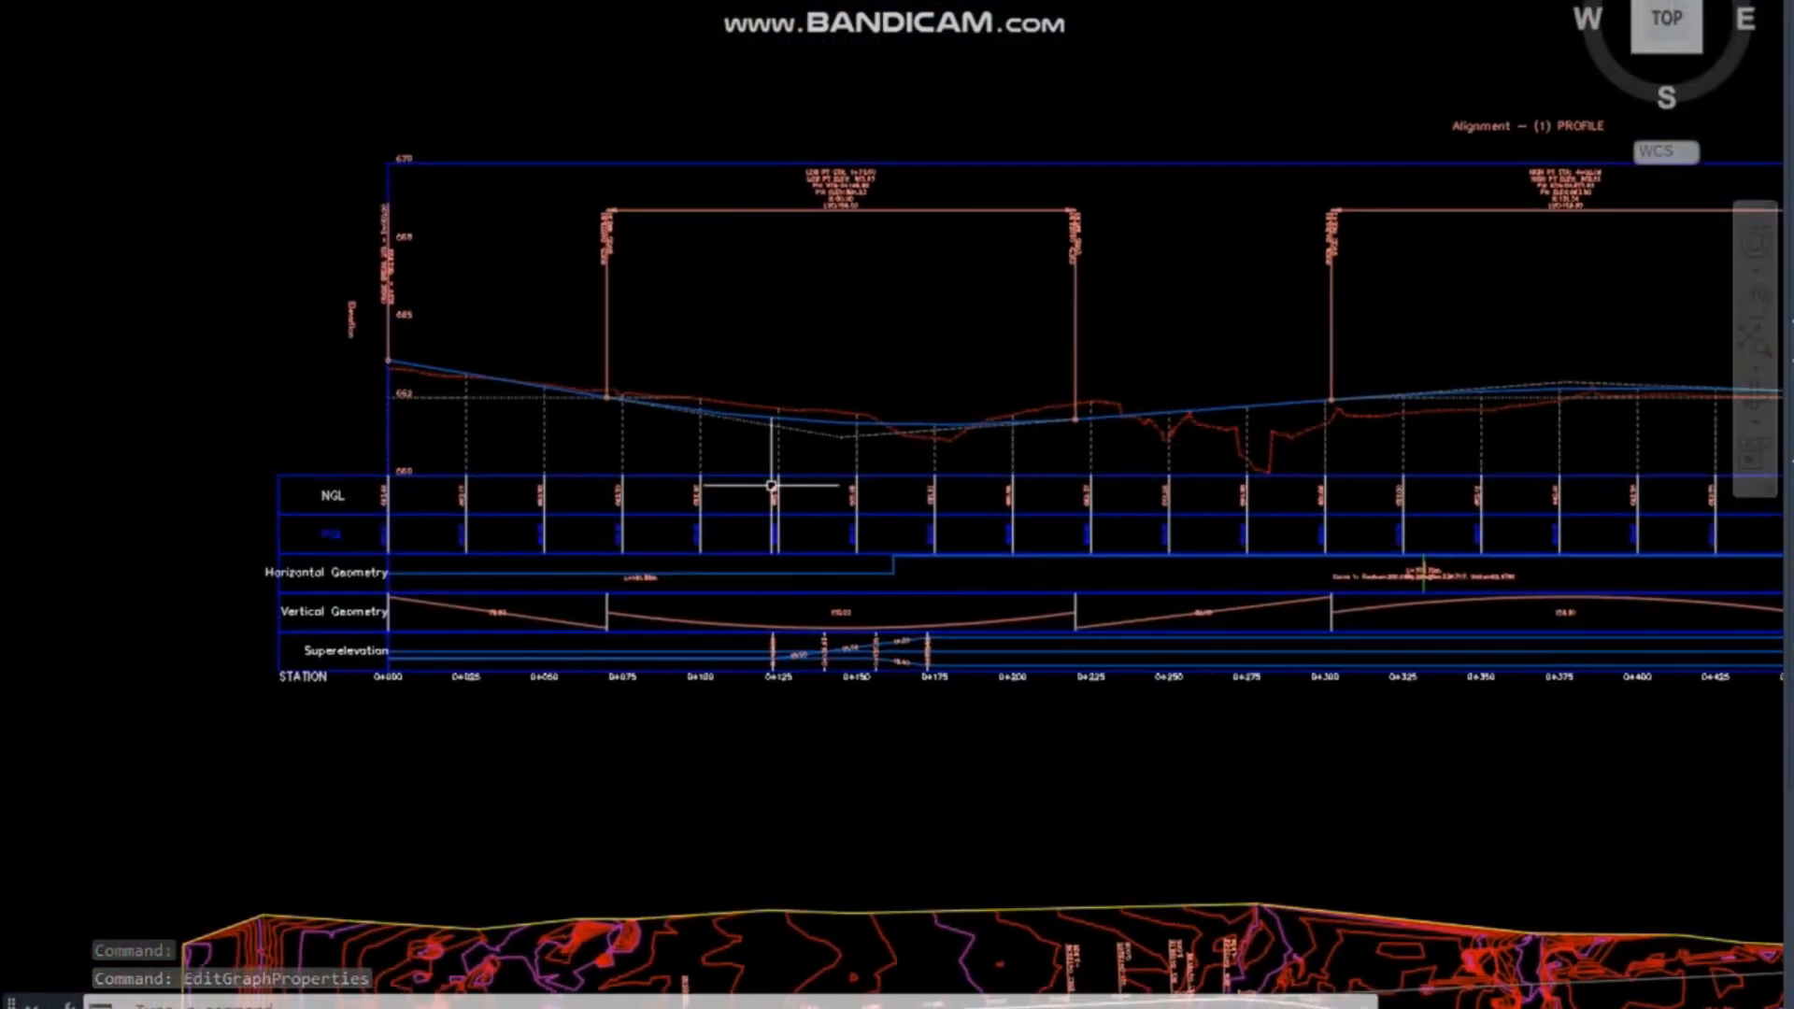
# Make the Profile Hatch component visible in the profile view's style and apply the change.
pyautogui.click(932, 462)
pyautogui.rightClick(933, 463)
pyautogui.click(1057, 785)
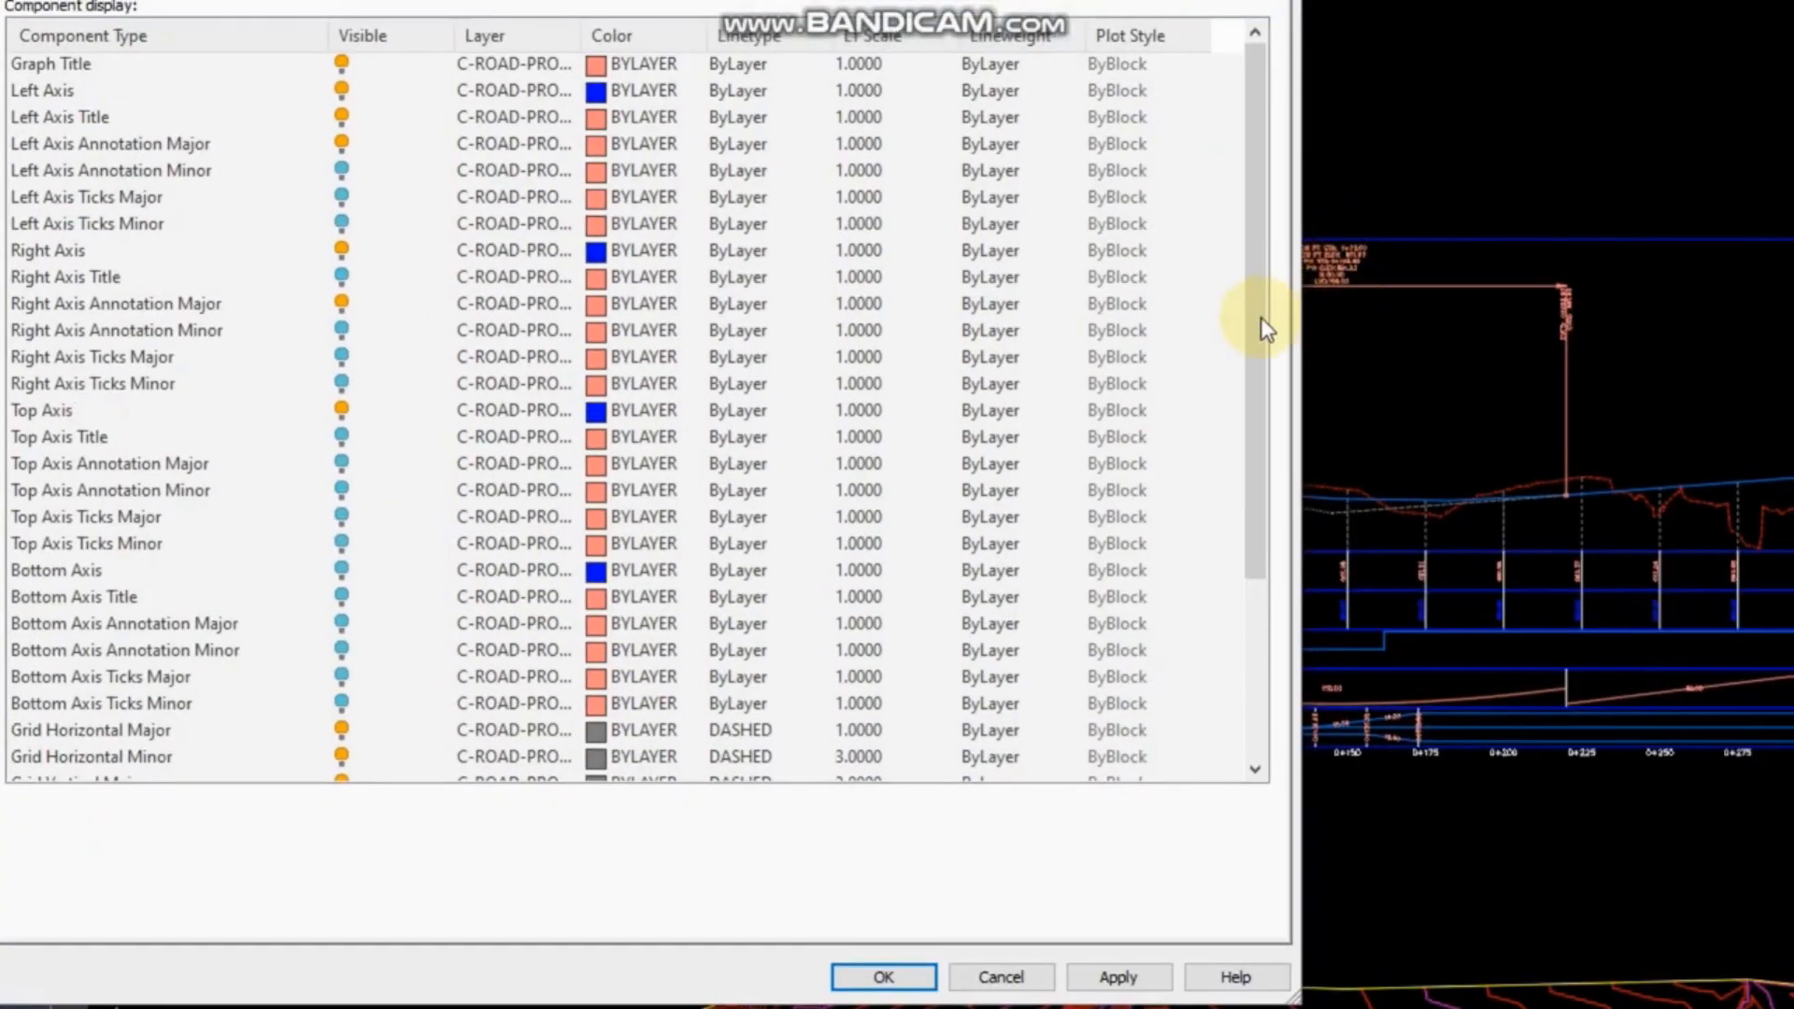
pyautogui.moveTo(1068, 407); pyautogui.dragTo(1044, 848)
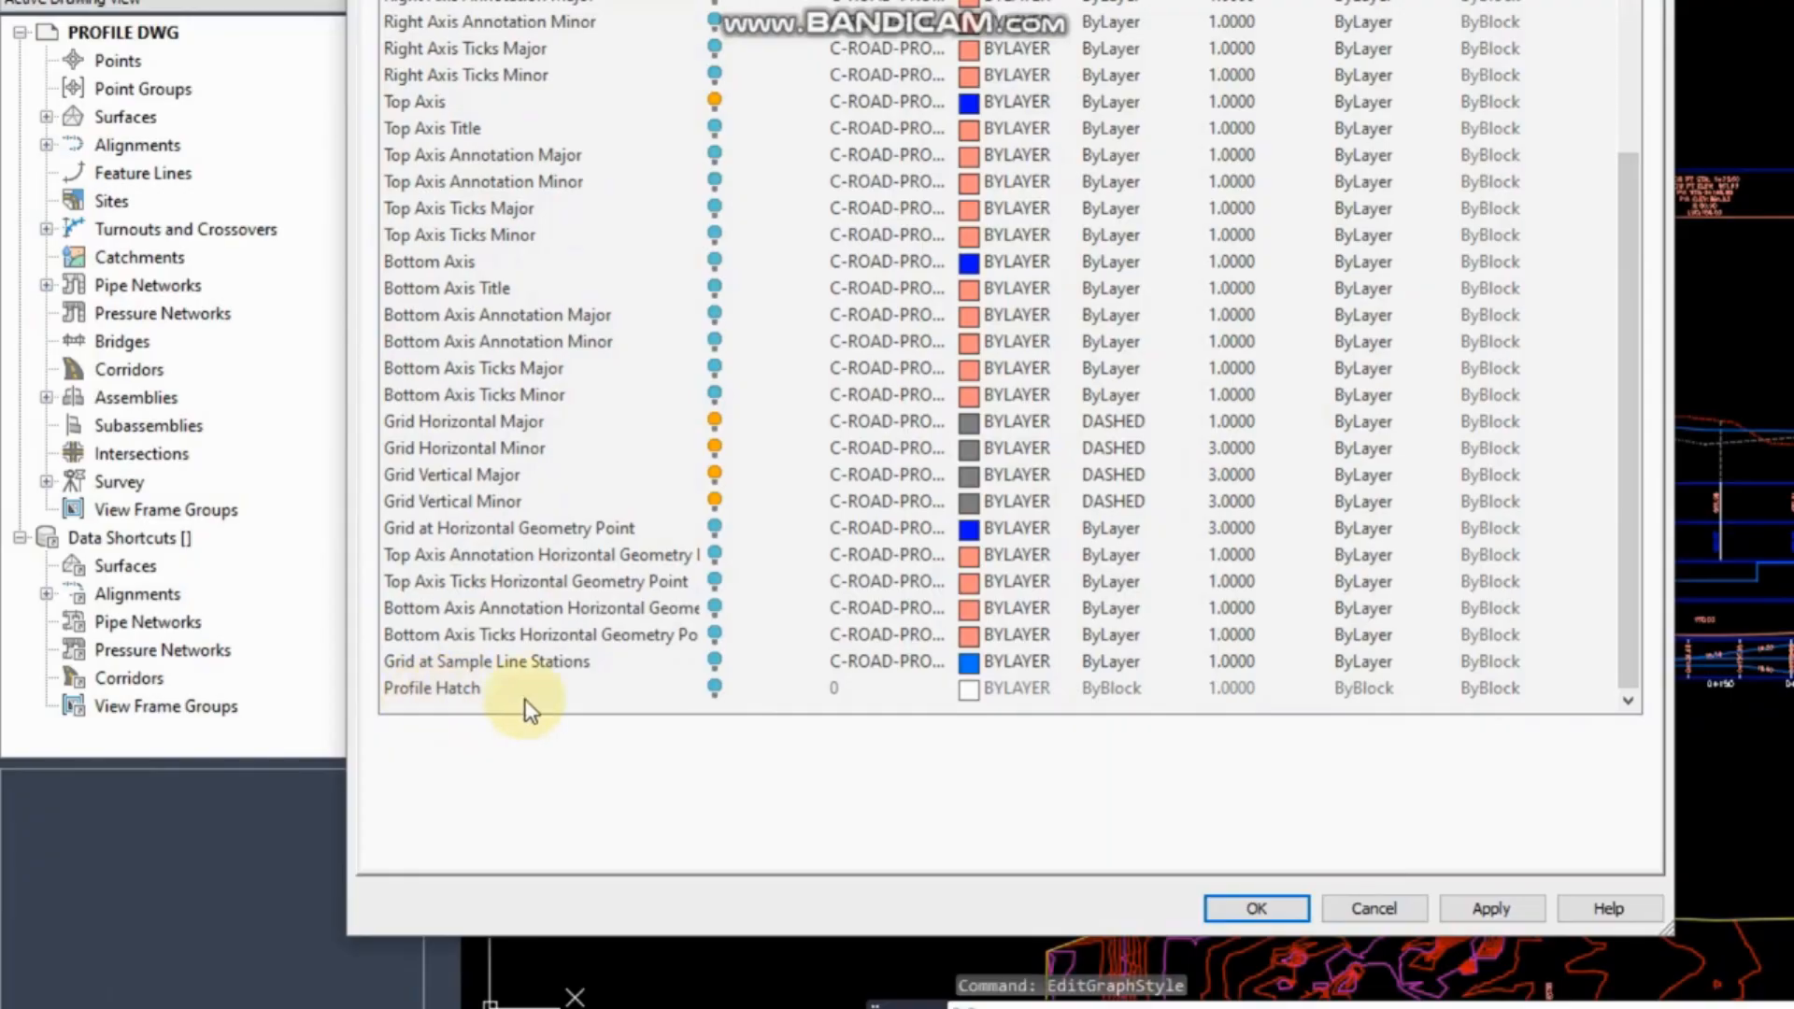
pyautogui.click(714, 688)
pyautogui.click(1492, 908)
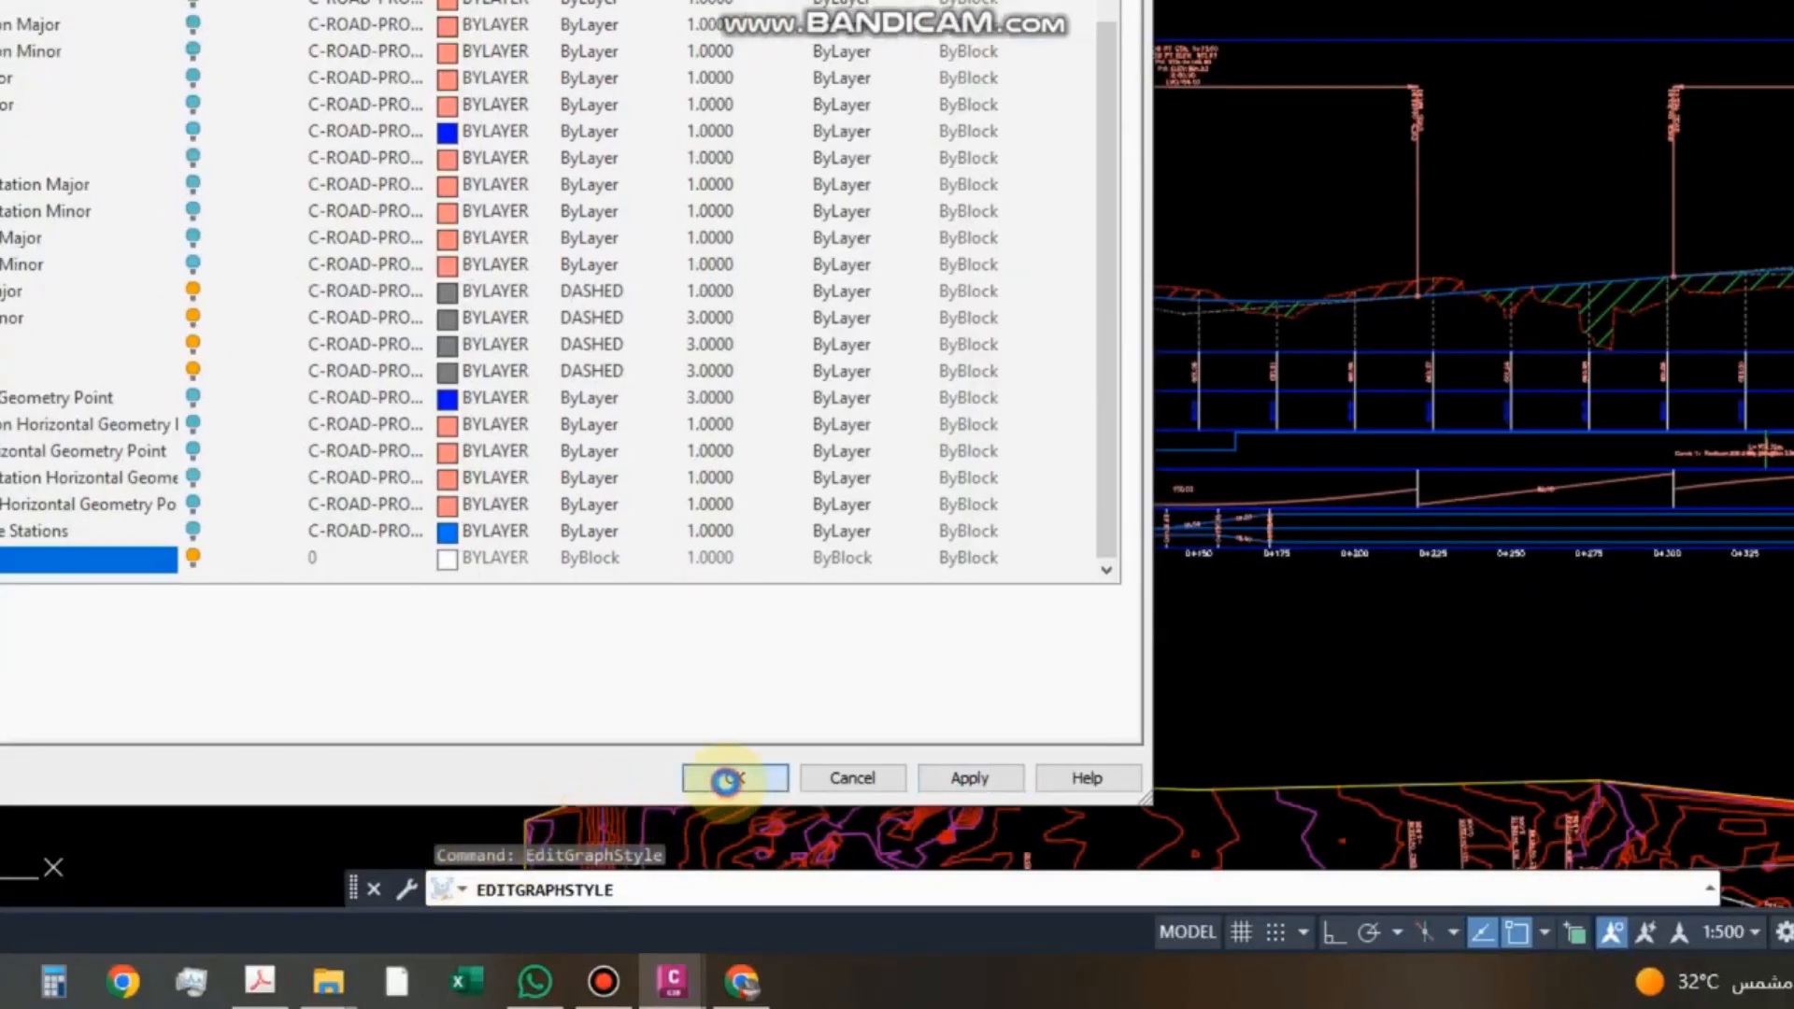
pyautogui.click(359, 856)
# Examine the cut and fill hatching between the ground and design profiles along the whole profile view.
pyautogui.scroll(5, 1328, 312)
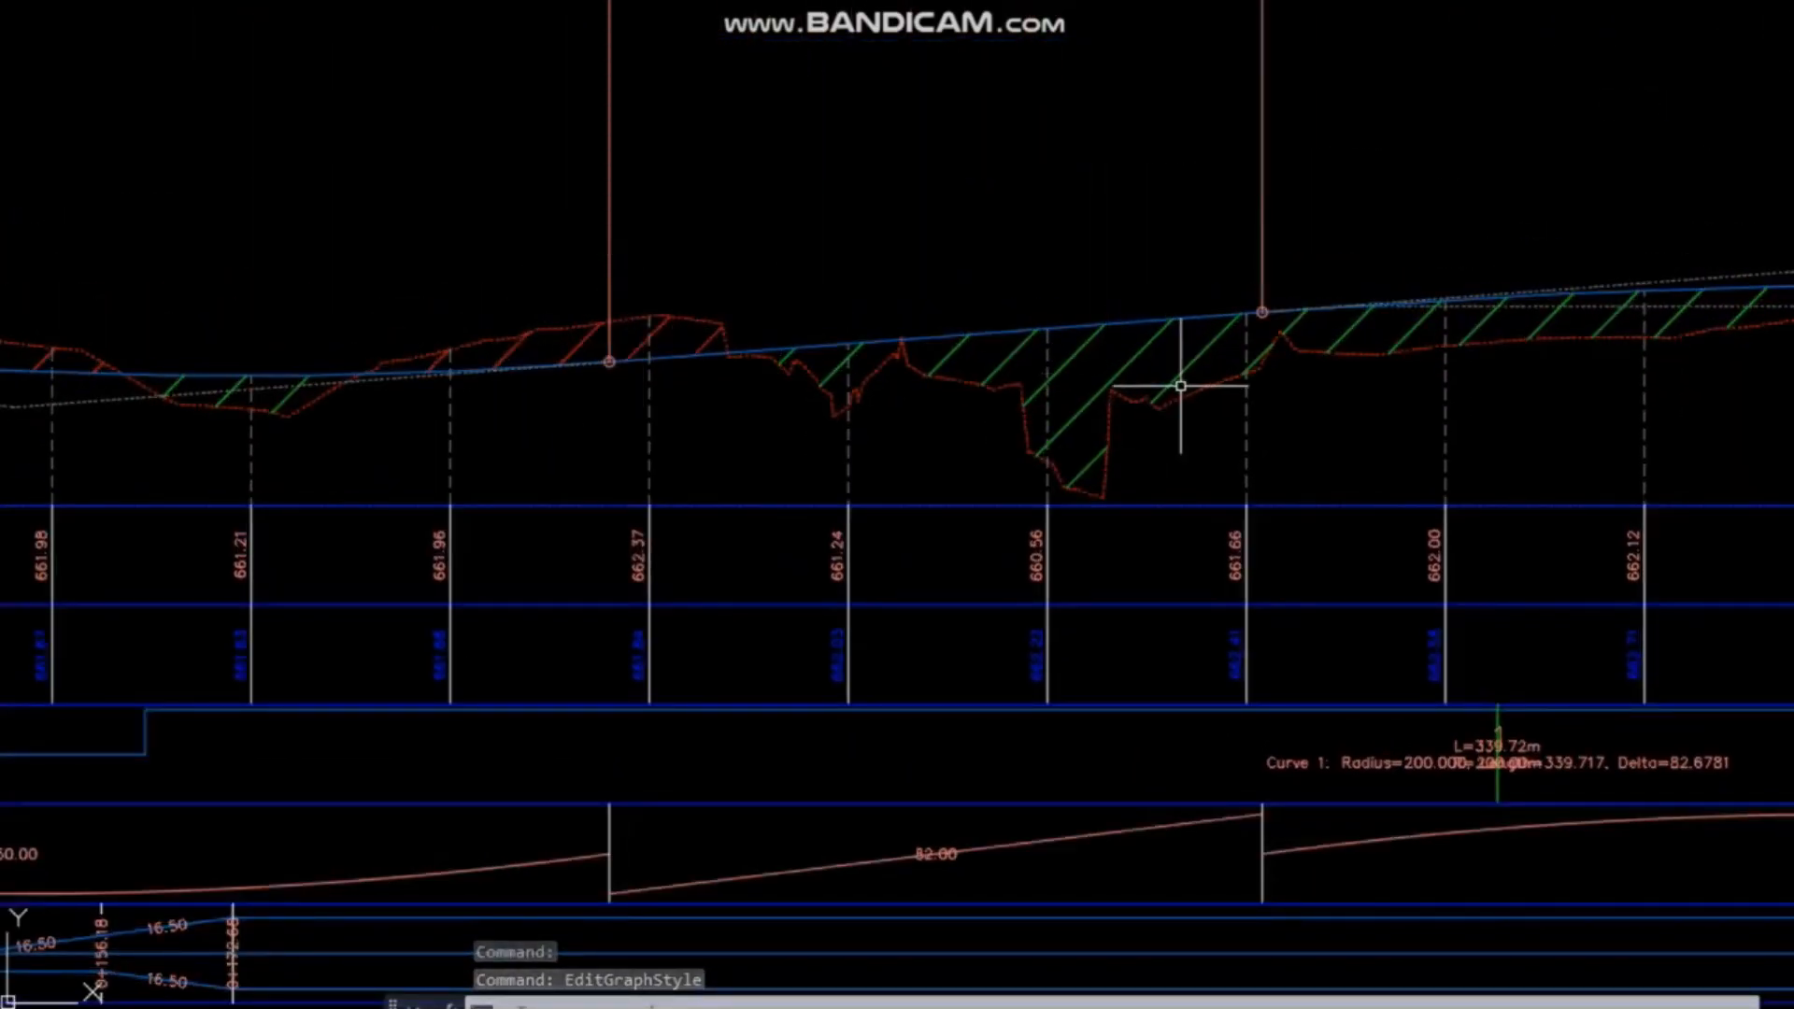
pyautogui.scroll(-5, 1181, 392)
pyautogui.moveTo(1028, 495); pyautogui.dragTo(852, 395, button='middle')
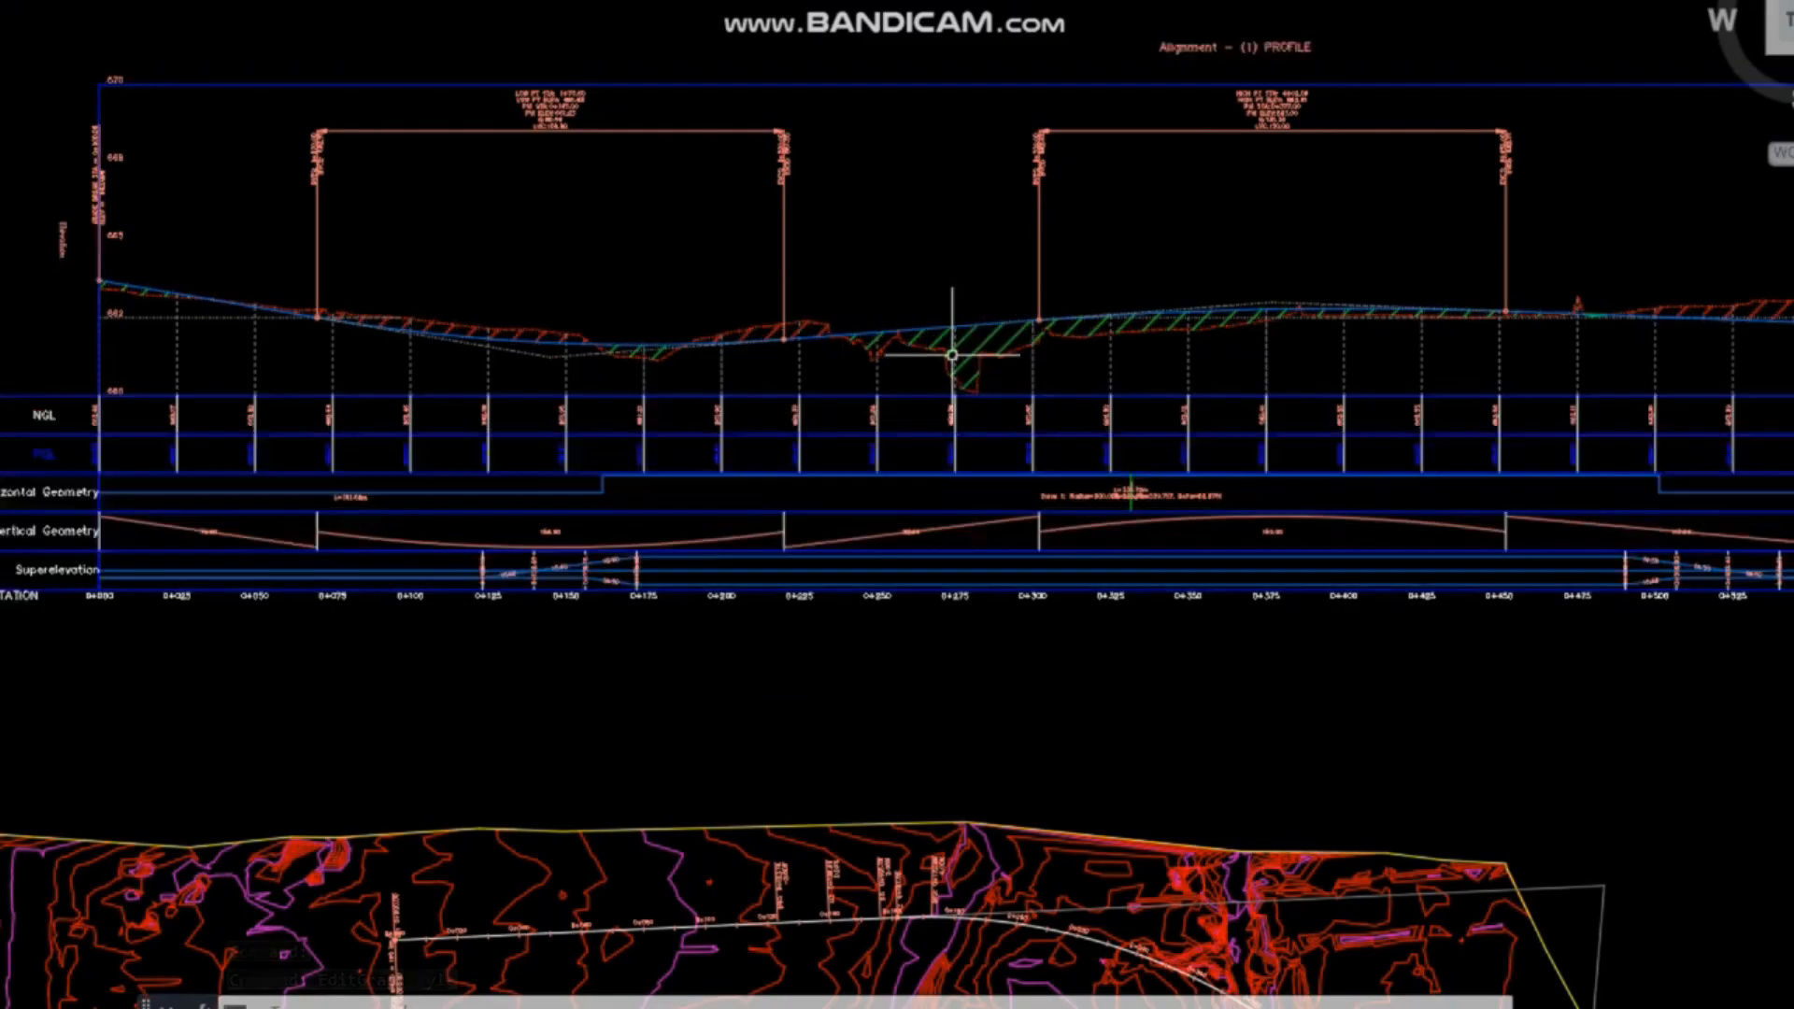
pyautogui.scroll(-3, 983, 308)
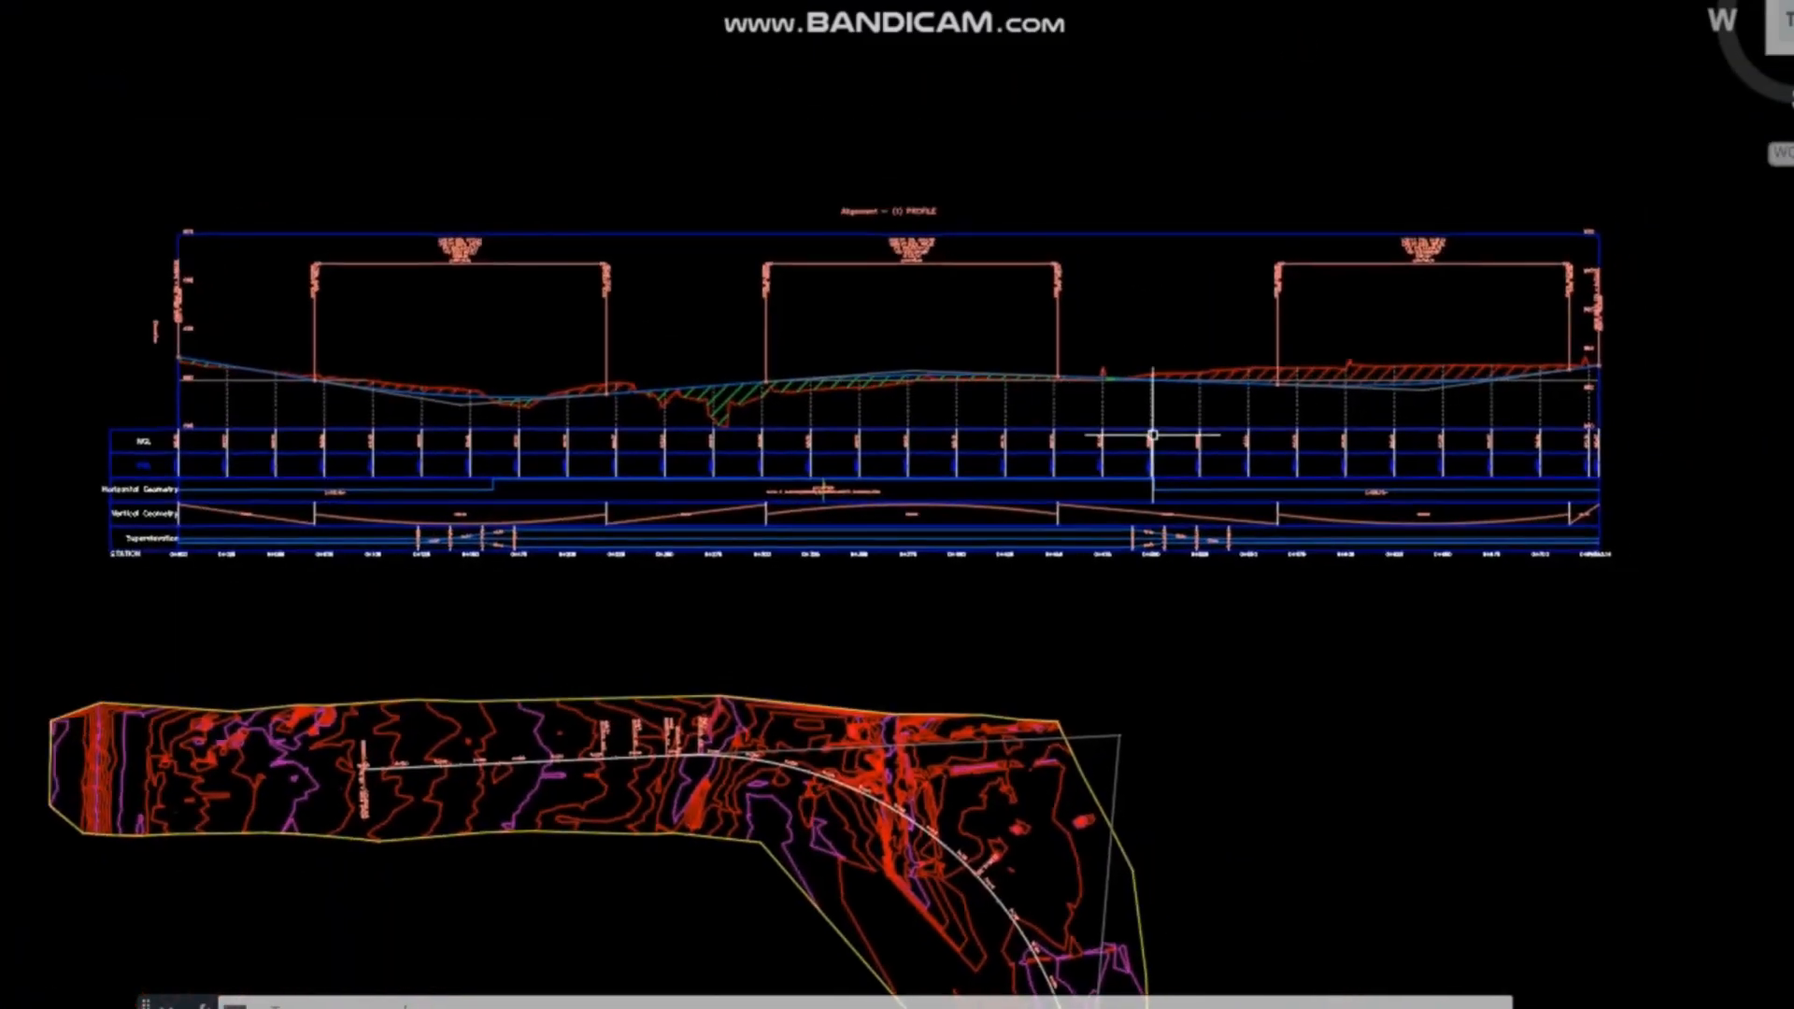
pyautogui.scroll(2, 1309, 390)
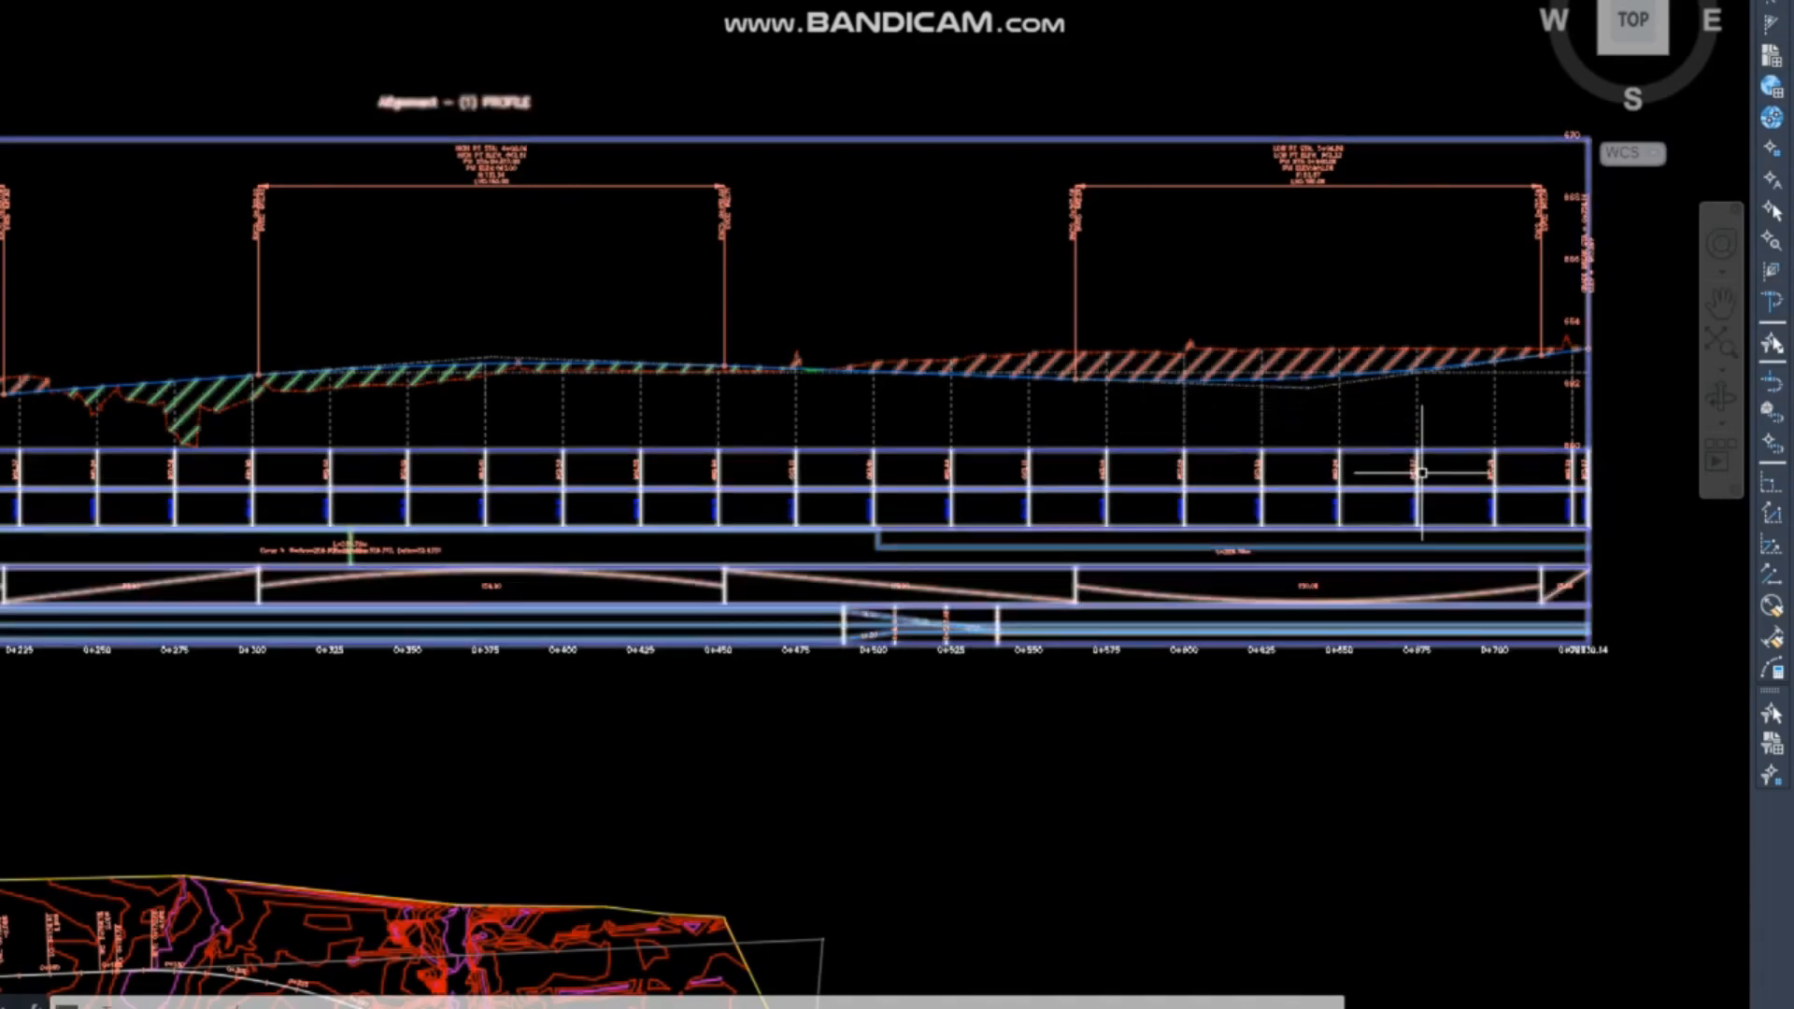
pyautogui.moveTo(893, 401); pyautogui.dragTo(1057, 473, button='middle')
pyautogui.scroll(-2, 1231, 448)
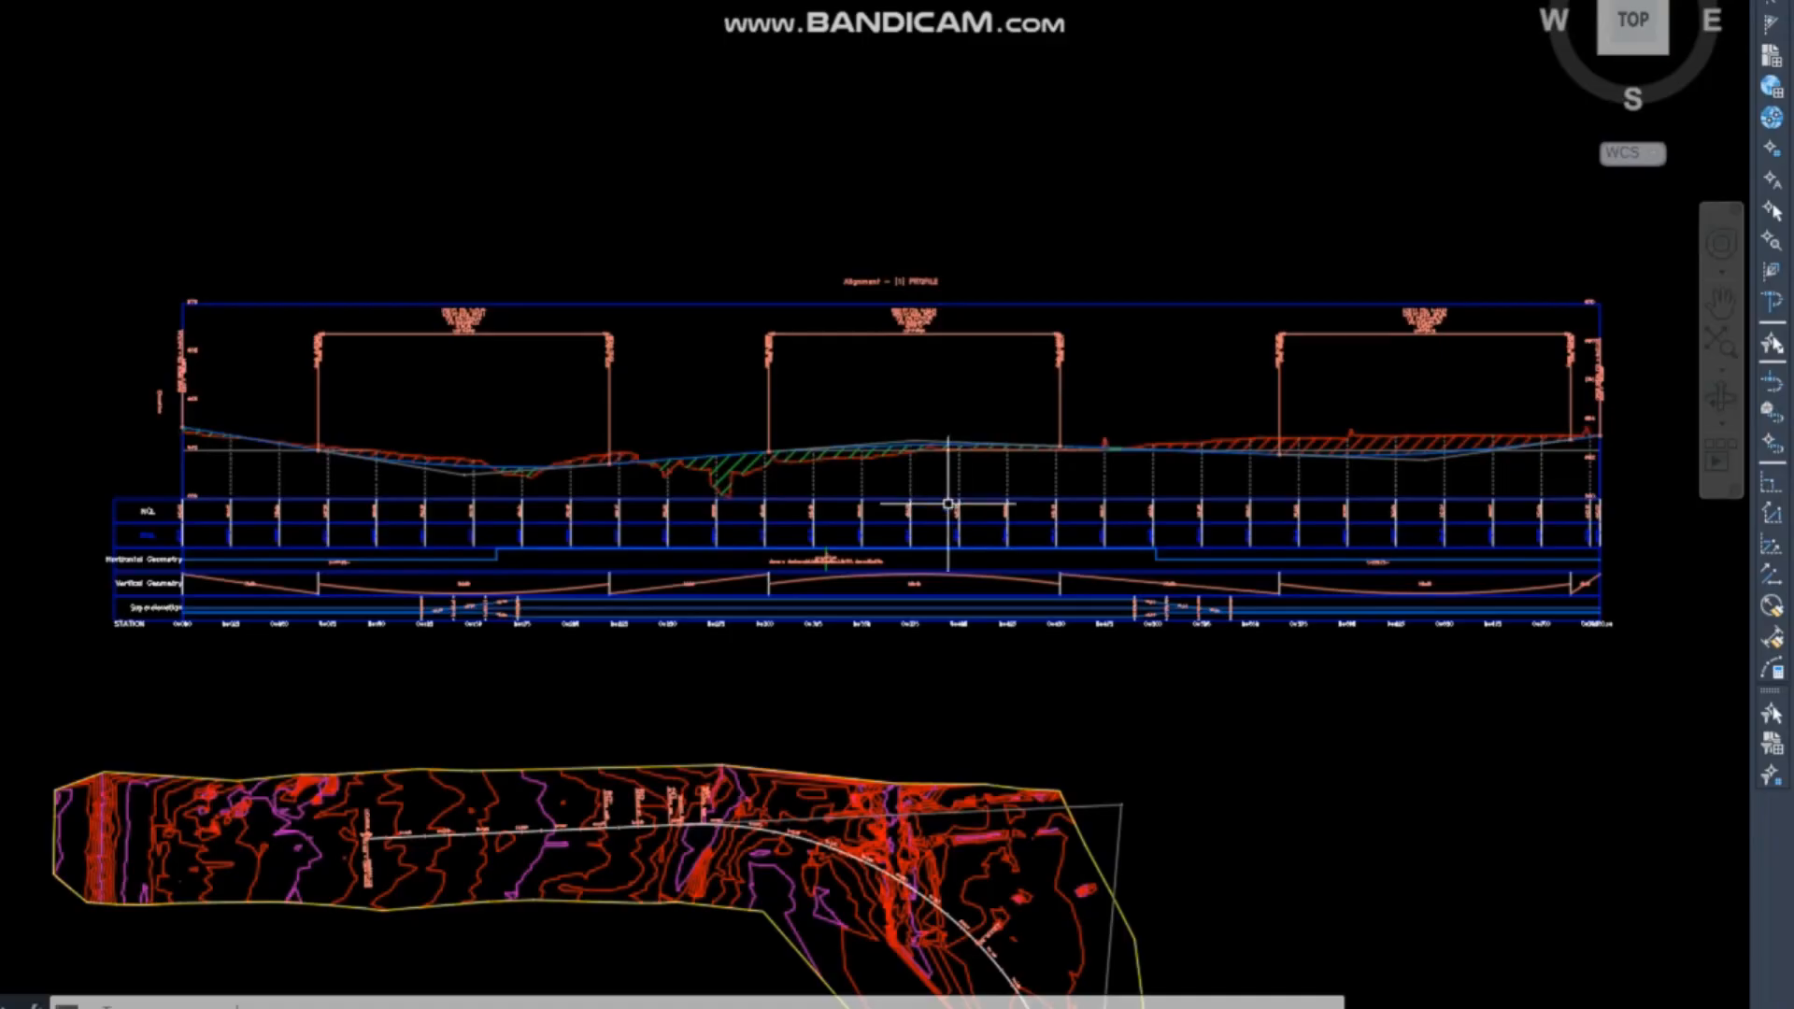
pyautogui.scroll(2, 481, 491)
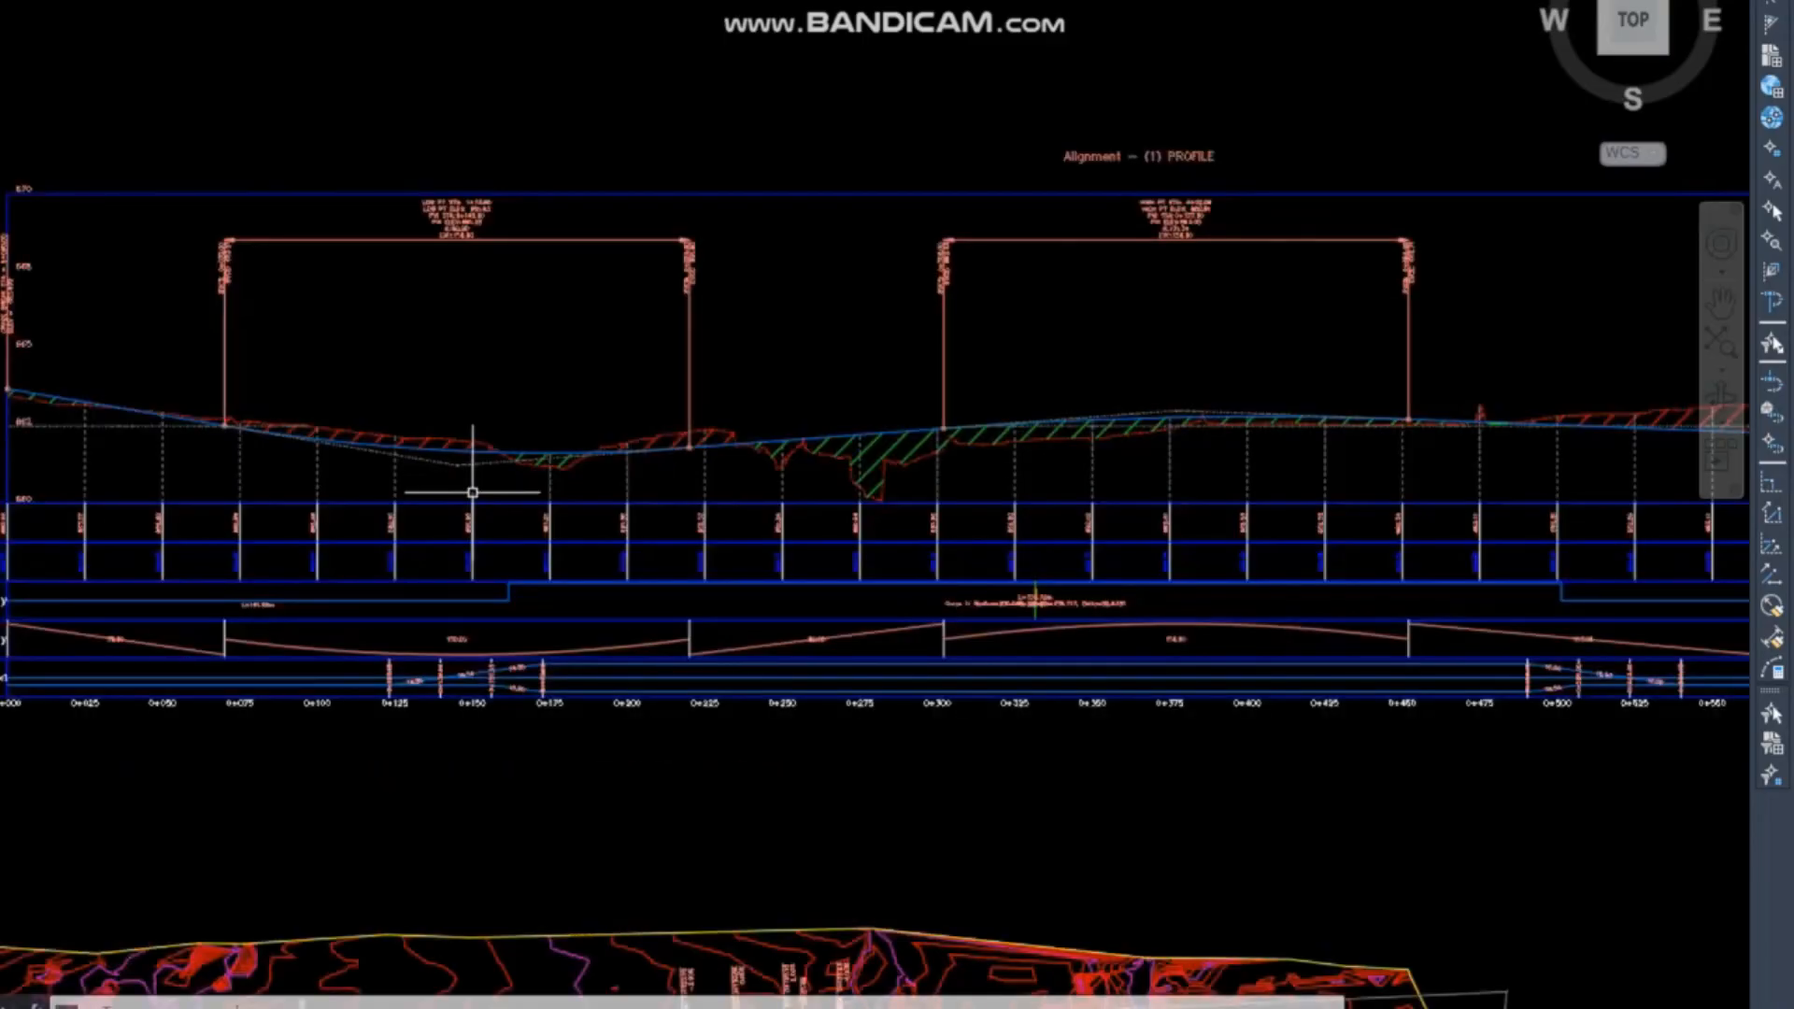
pyautogui.moveTo(1099, 412); pyautogui.dragTo(789, 428, button='middle')
pyautogui.scroll(-2, 865, 394)
pyautogui.scroll(4, 210, 407)
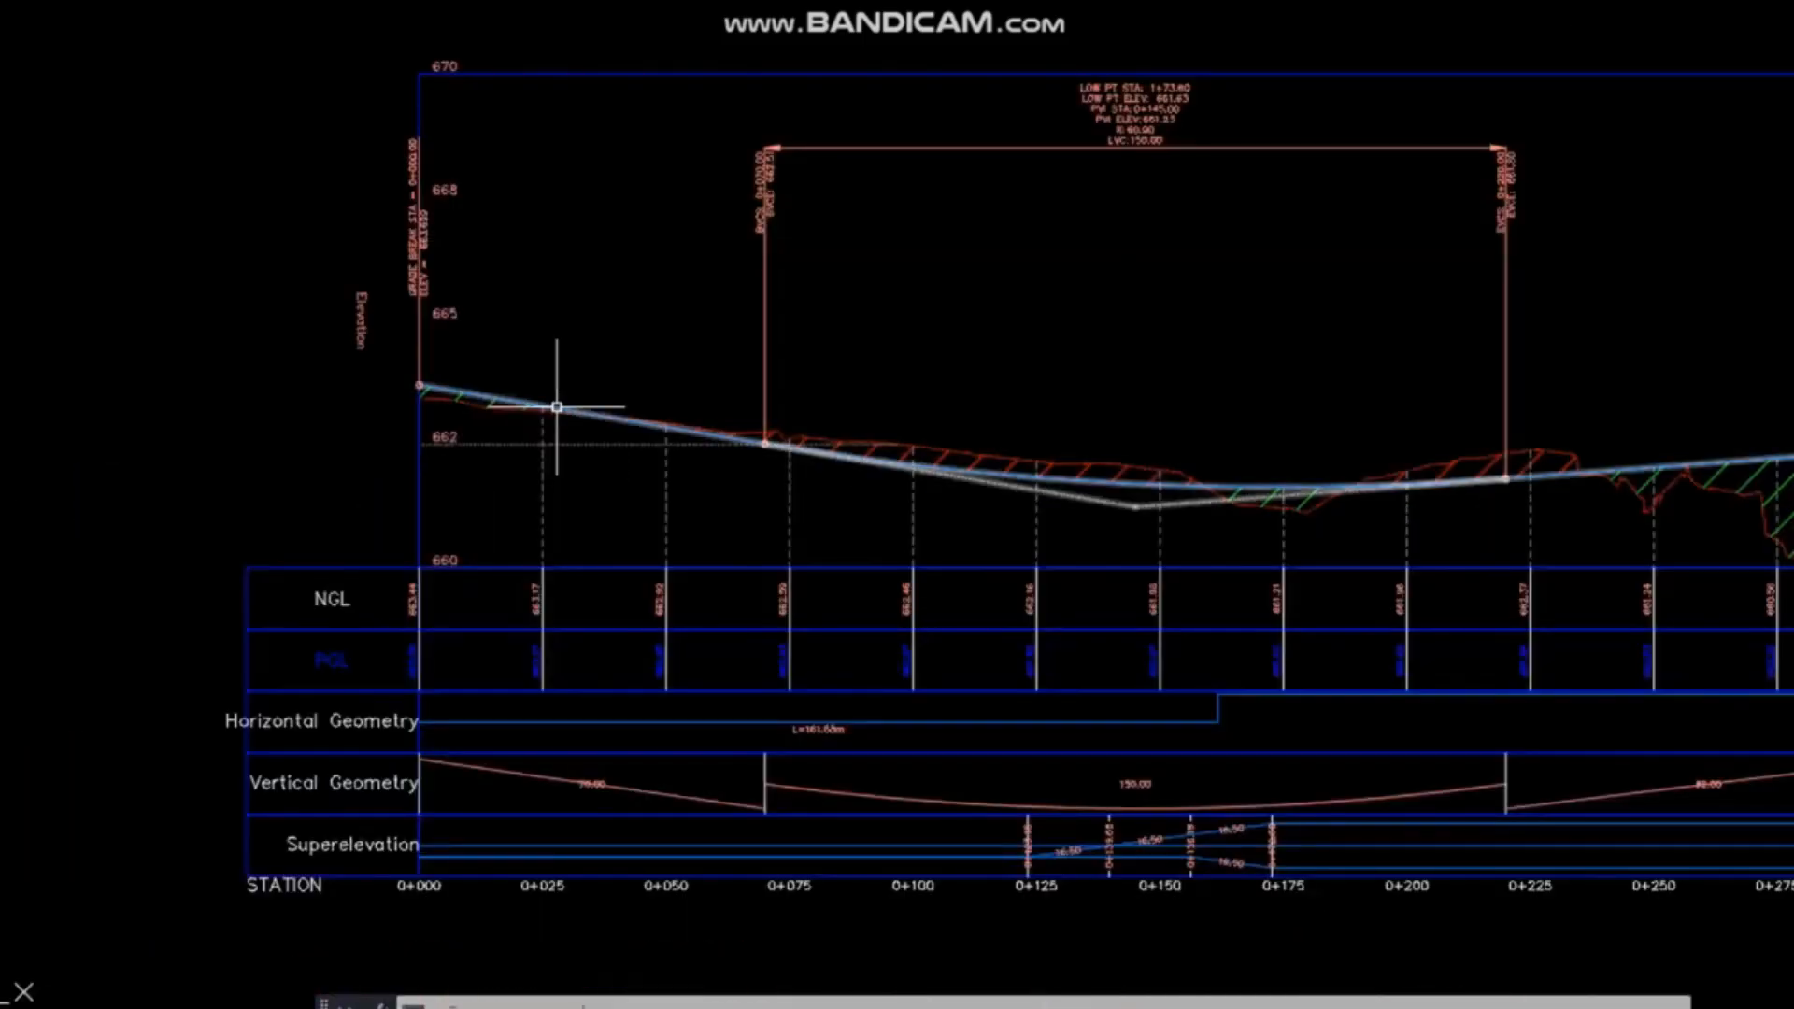
pyautogui.scroll(-2, 977, 429)
pyautogui.moveTo(1065, 280); pyautogui.dragTo(1075, 311, button='middle')
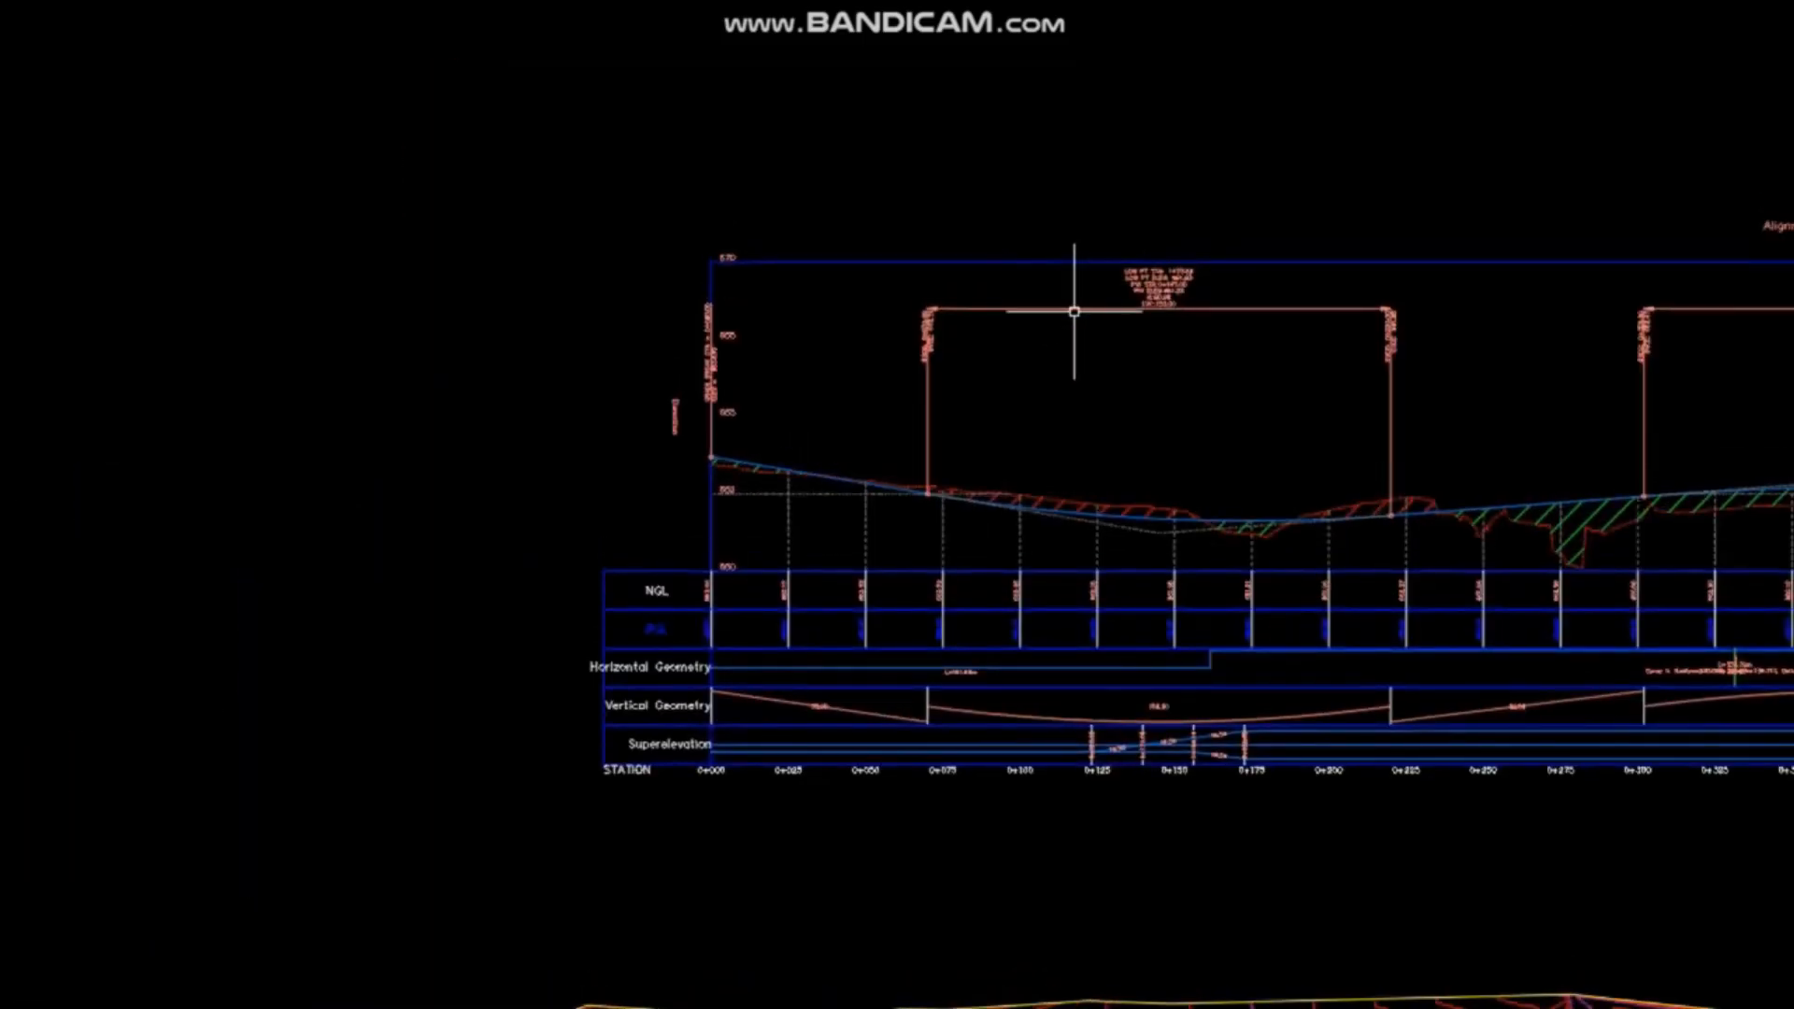
# Remove the Lines, Grade Breaks, Crest Curves and Sag Curves labels from the Layout (1) profile and apply the change.
pyautogui.scroll(3, 1090, 532)
pyautogui.click(1209, 493)
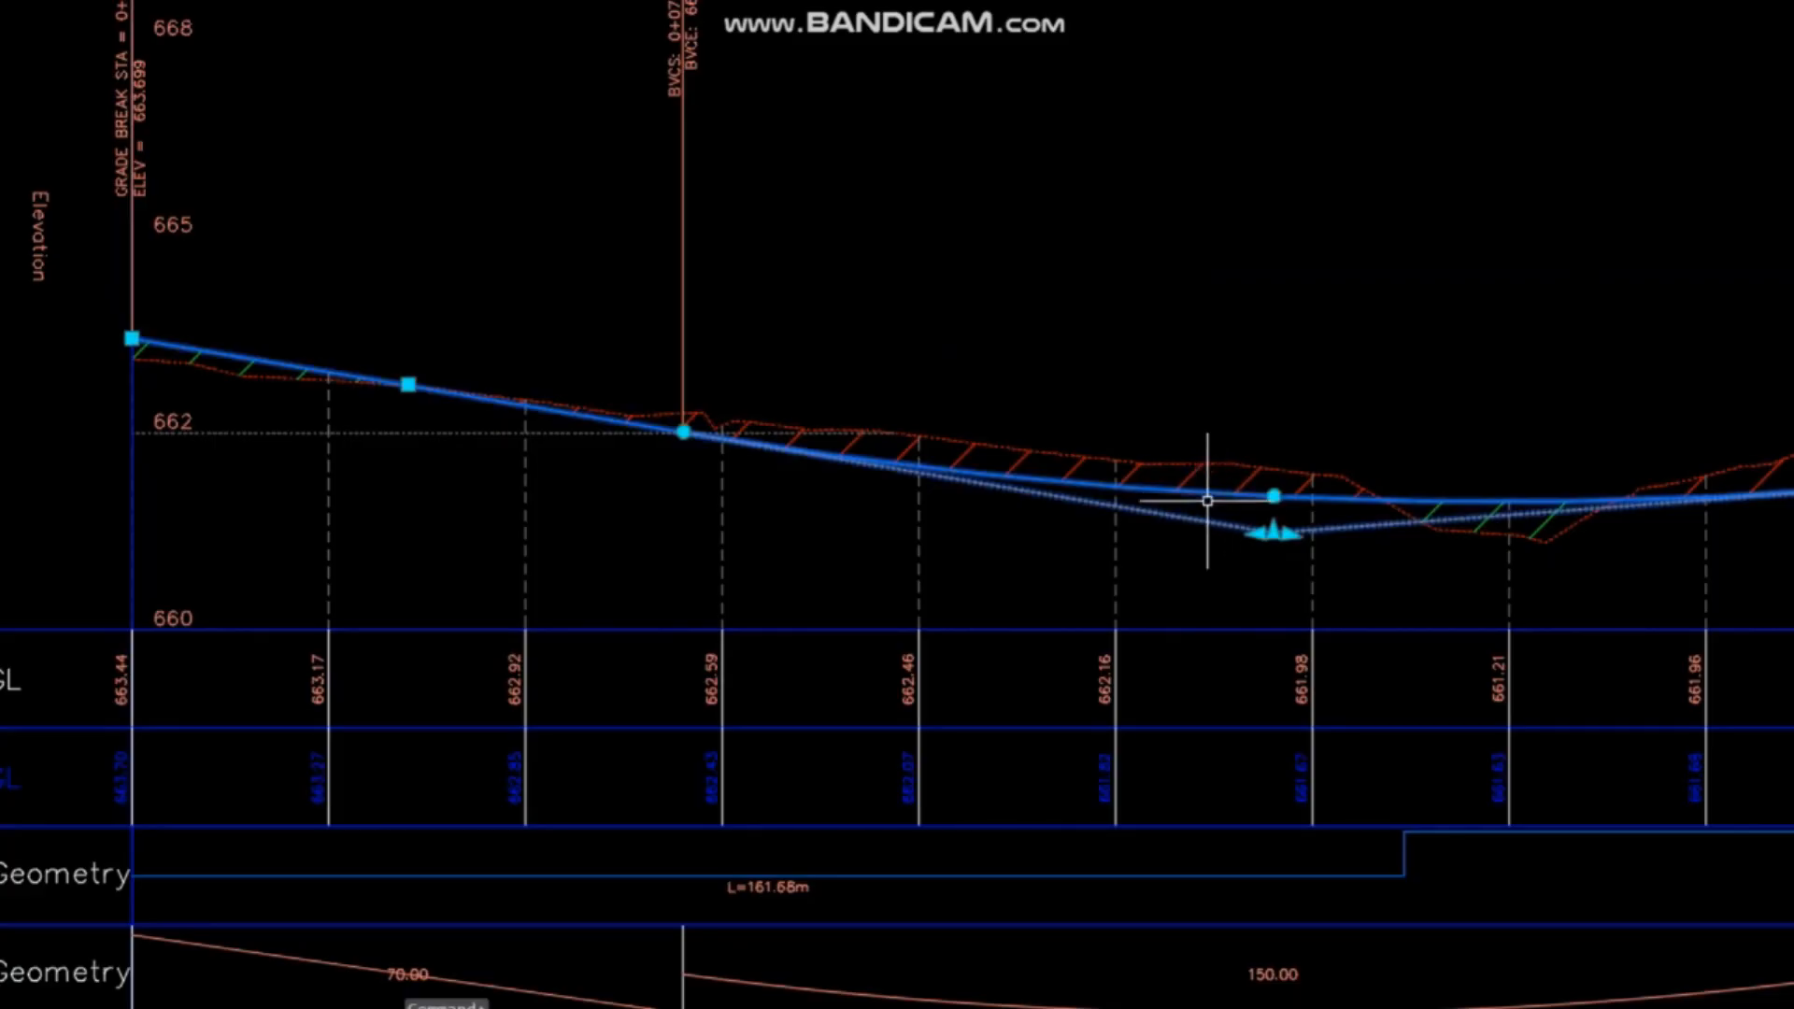
pyautogui.rightClick(1217, 503)
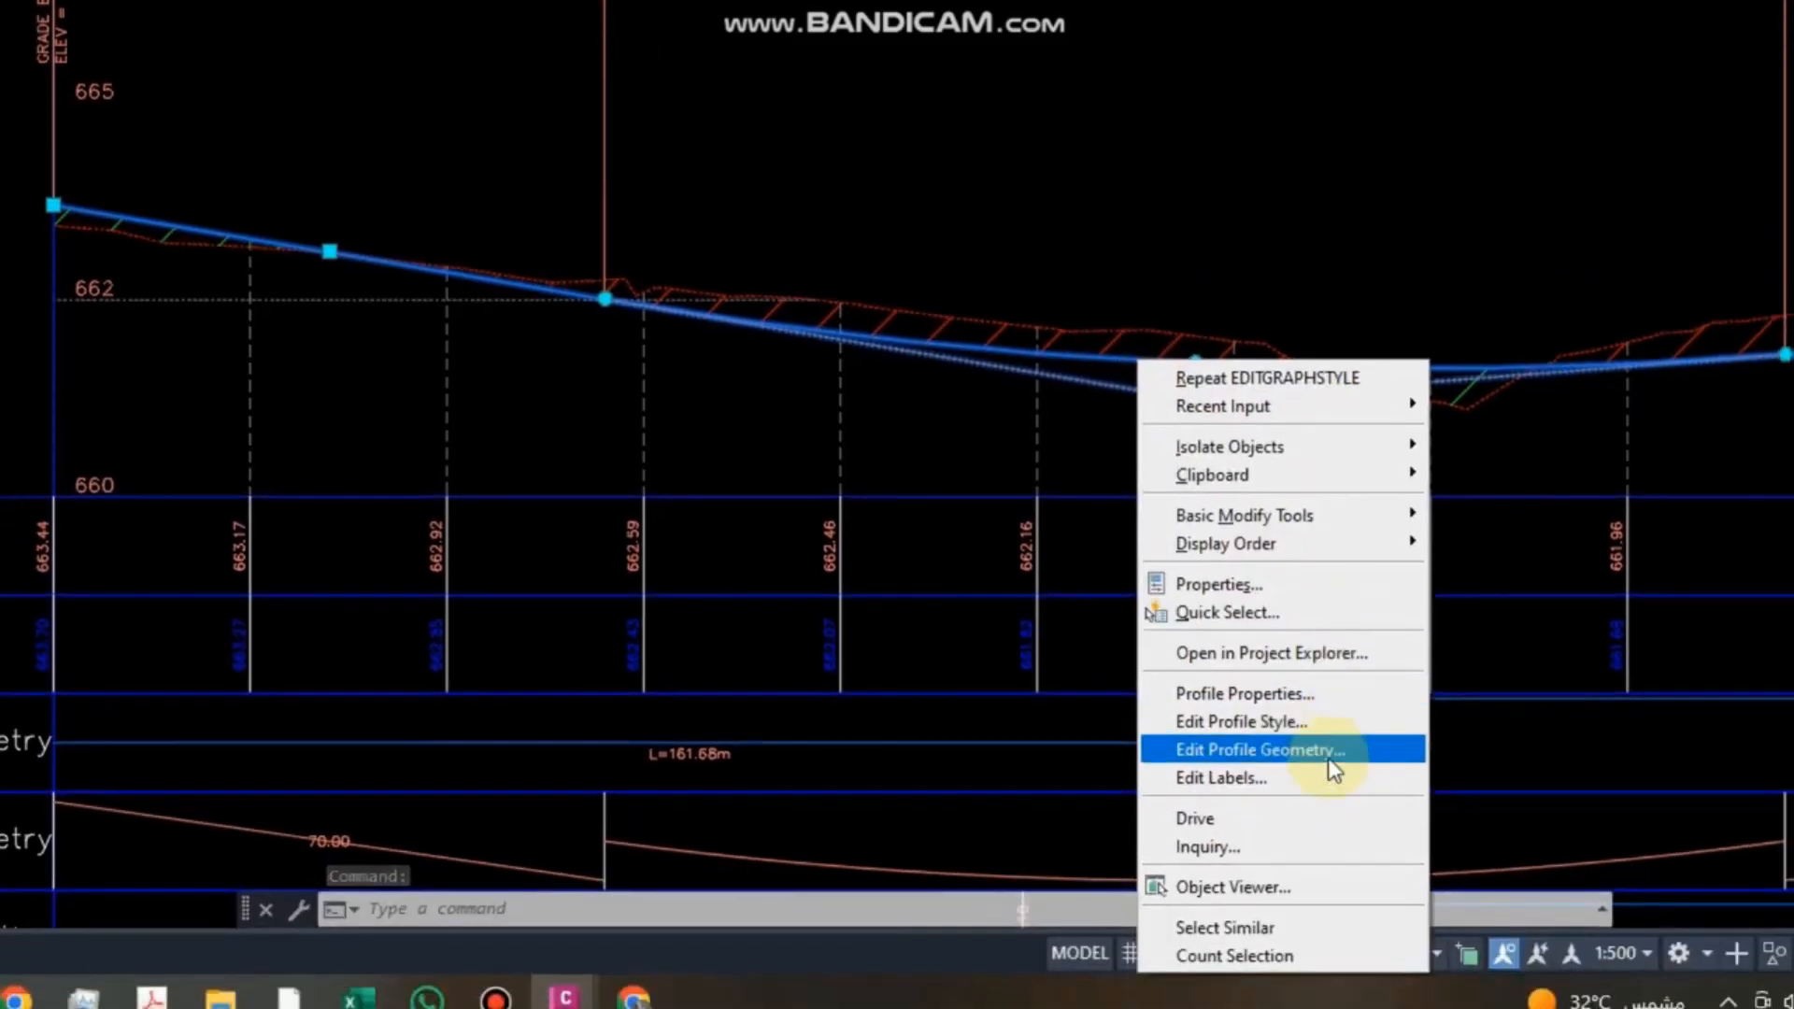
pyautogui.click(1241, 760)
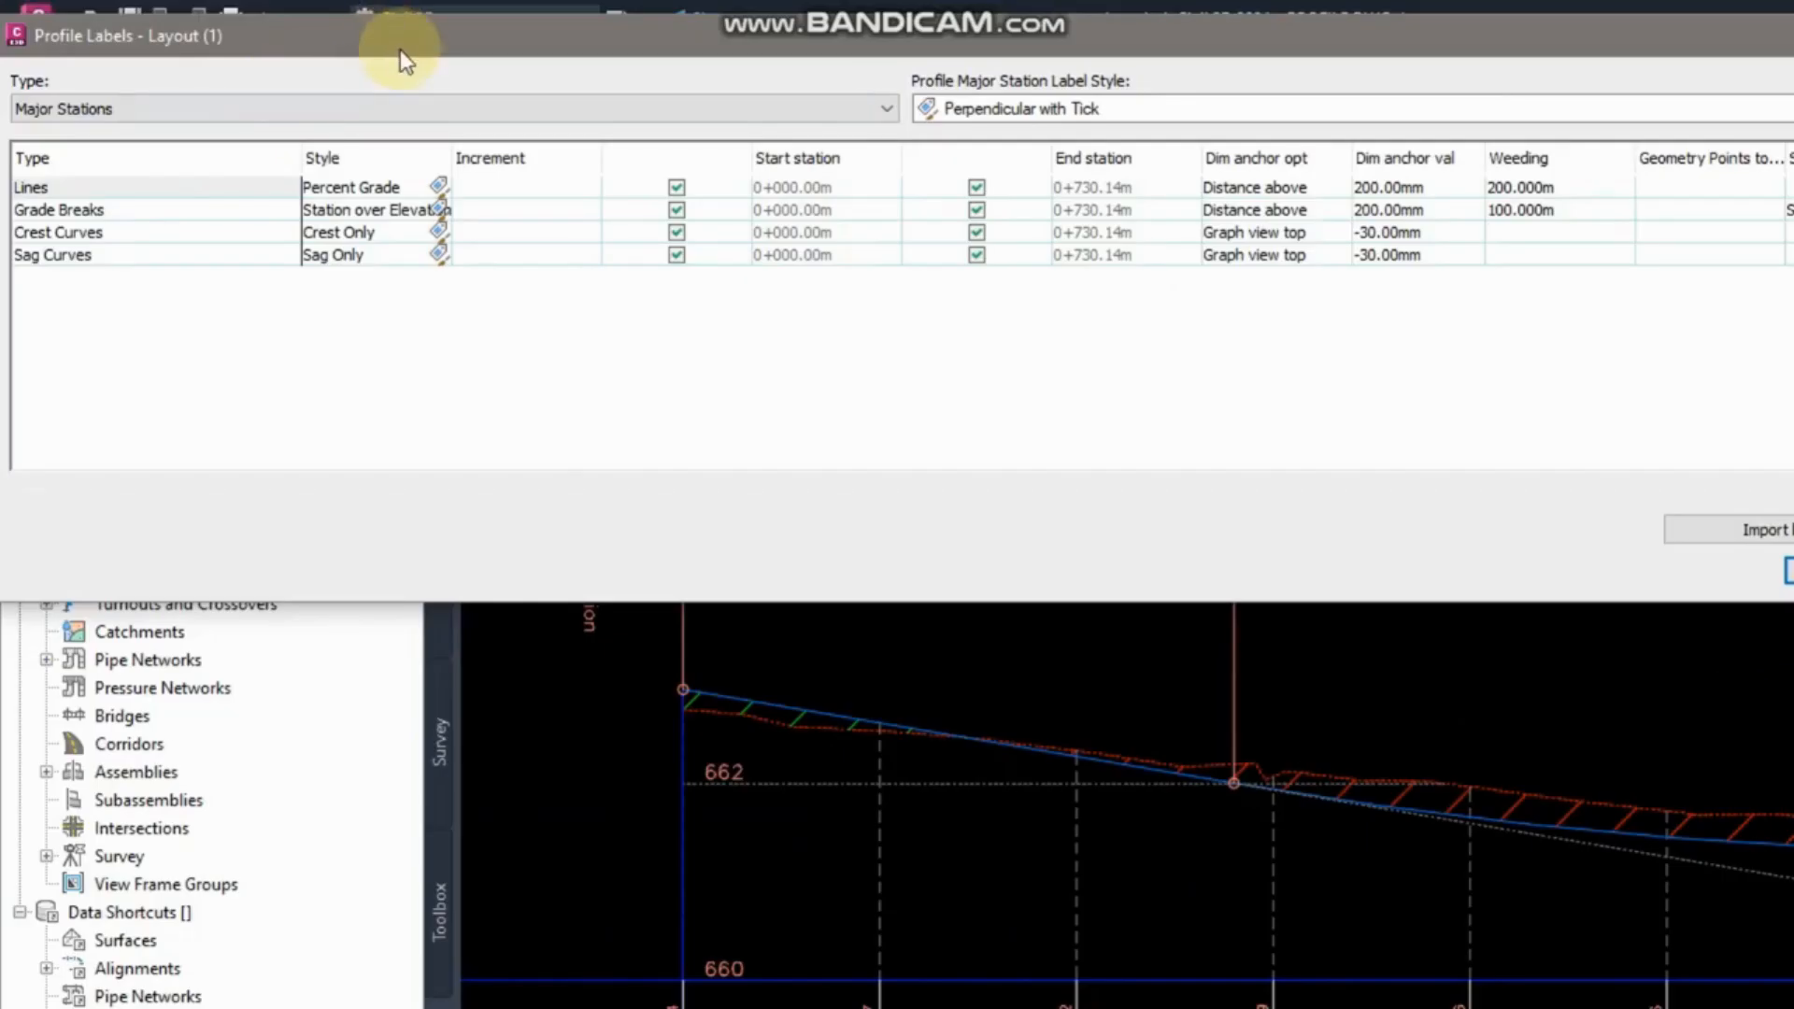
pyautogui.moveTo(400, 49); pyautogui.dragTo(534, 52)
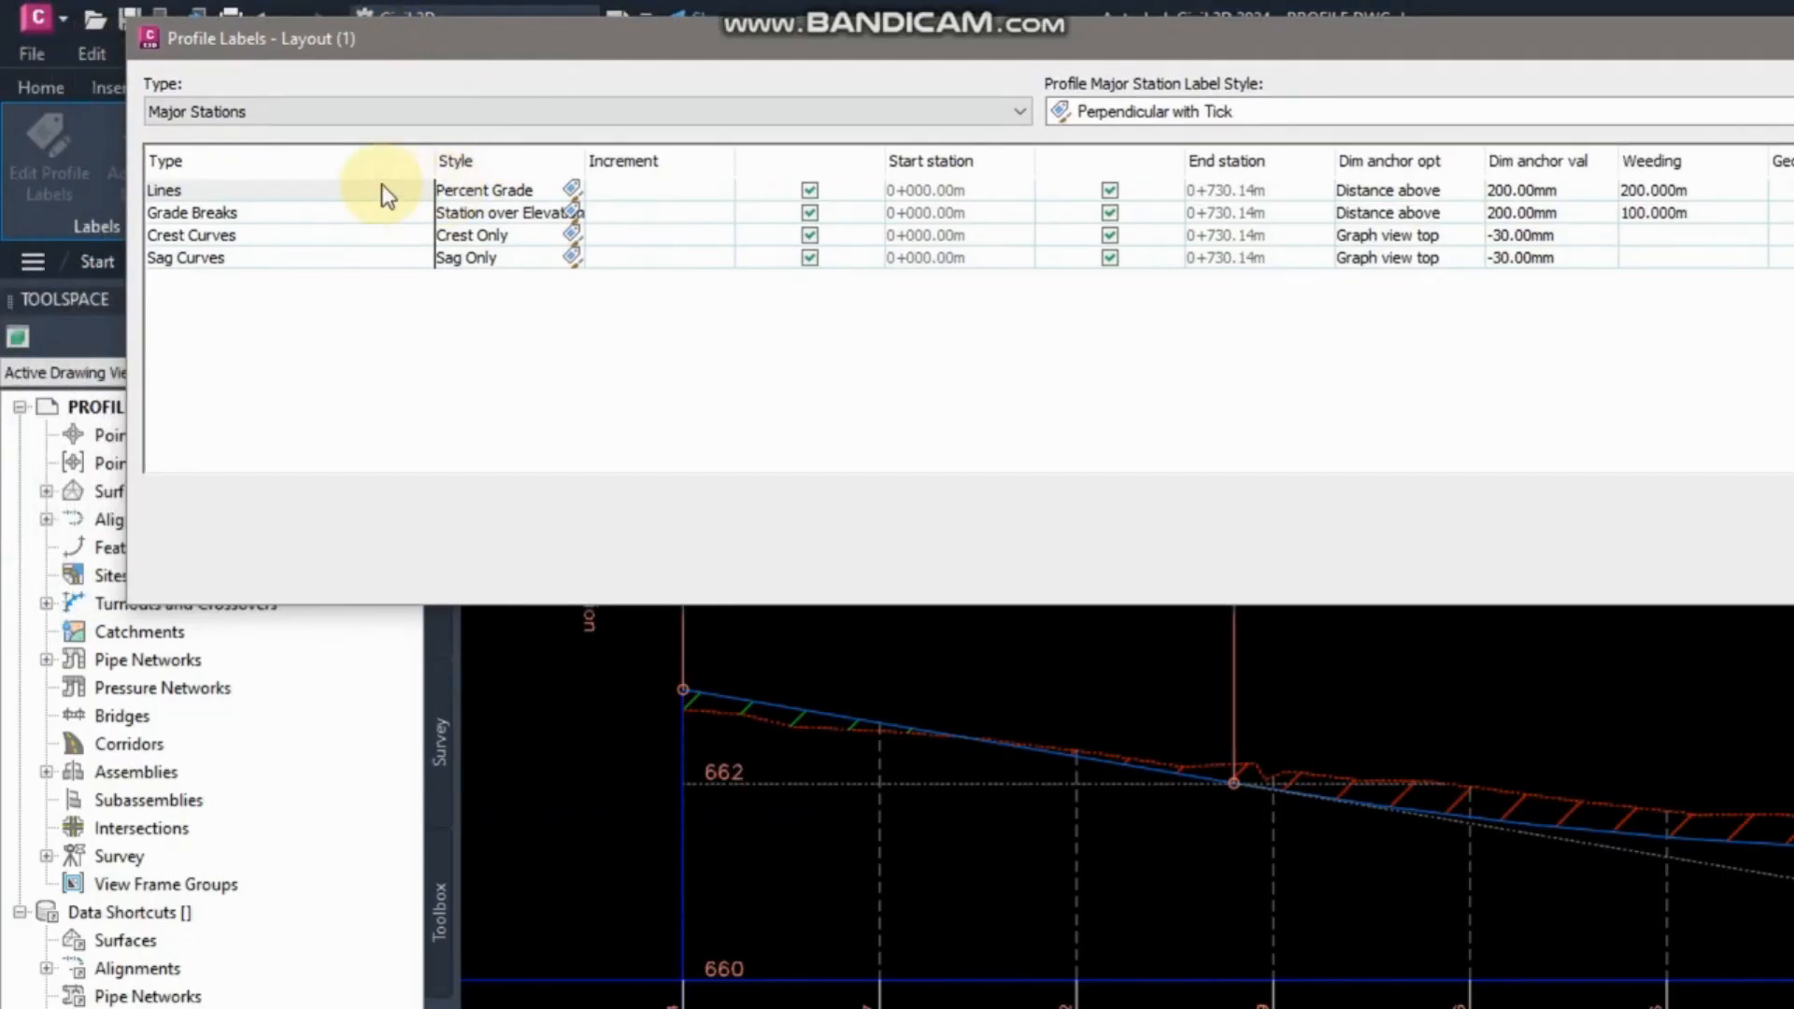
pyautogui.click(359, 194)
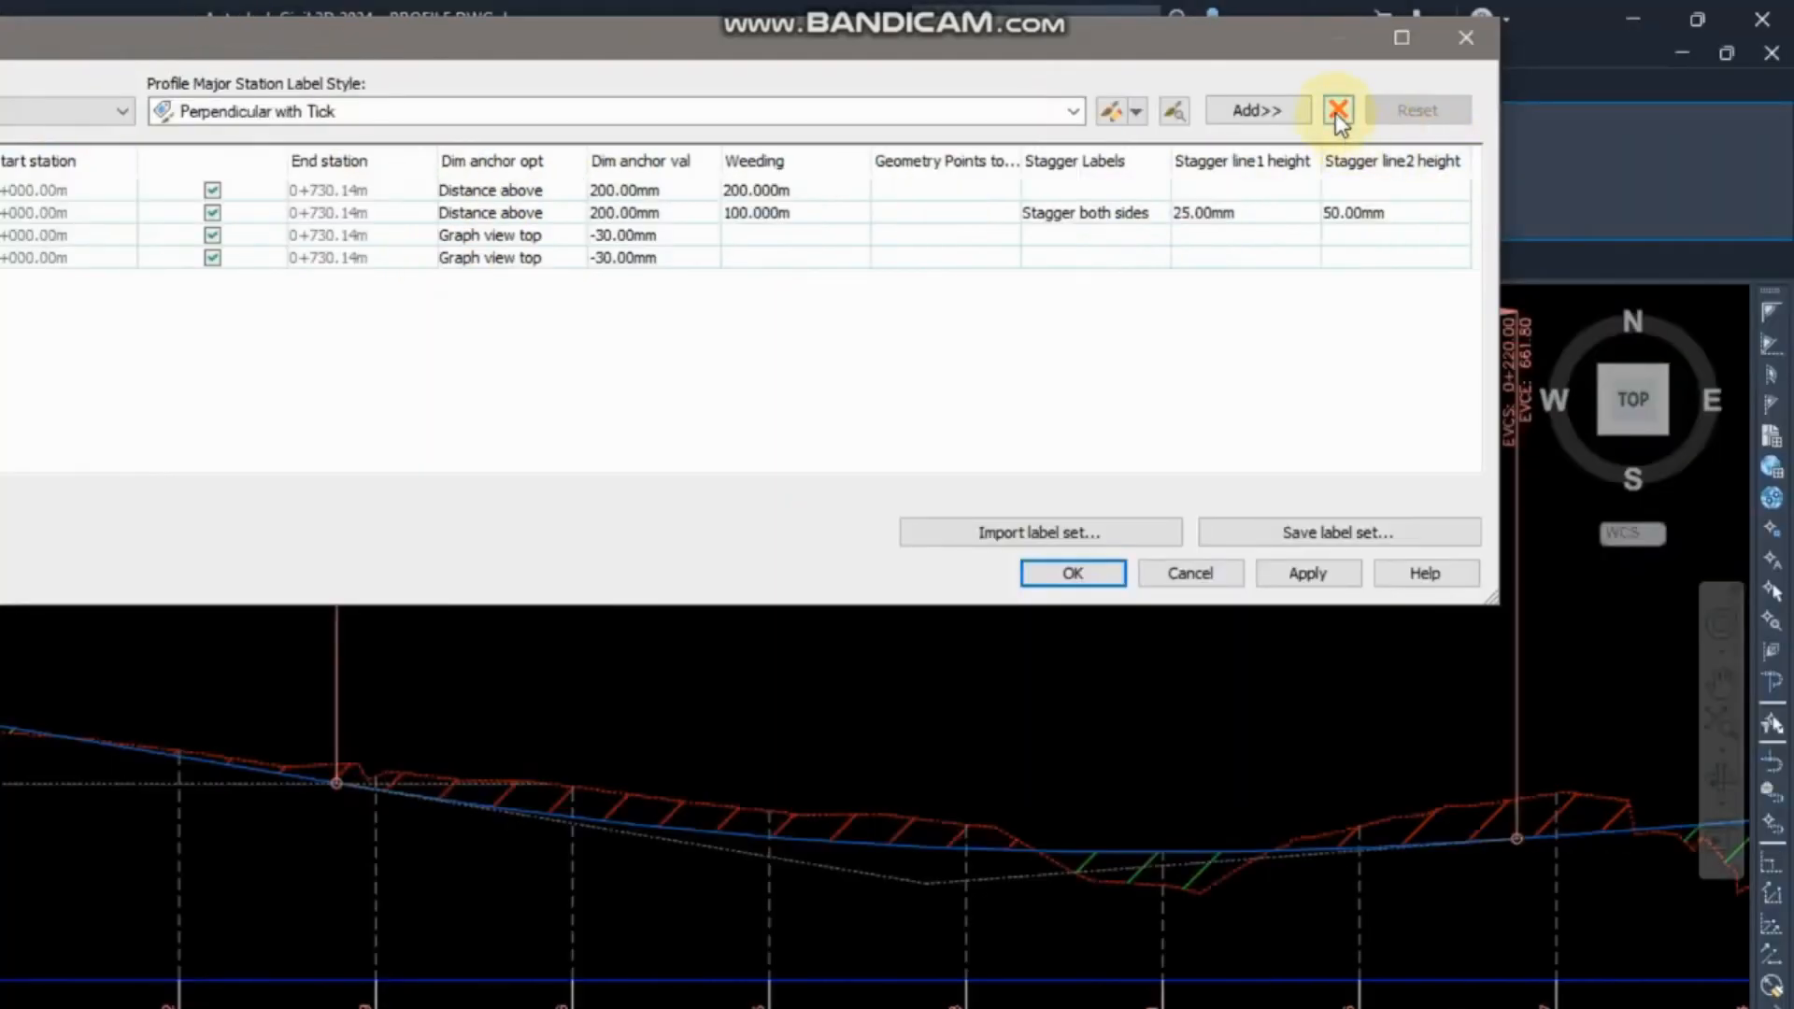
pyautogui.click(1336, 110)
pyautogui.click(1336, 110)
pyautogui.click(1336, 110)
pyautogui.click(1336, 110)
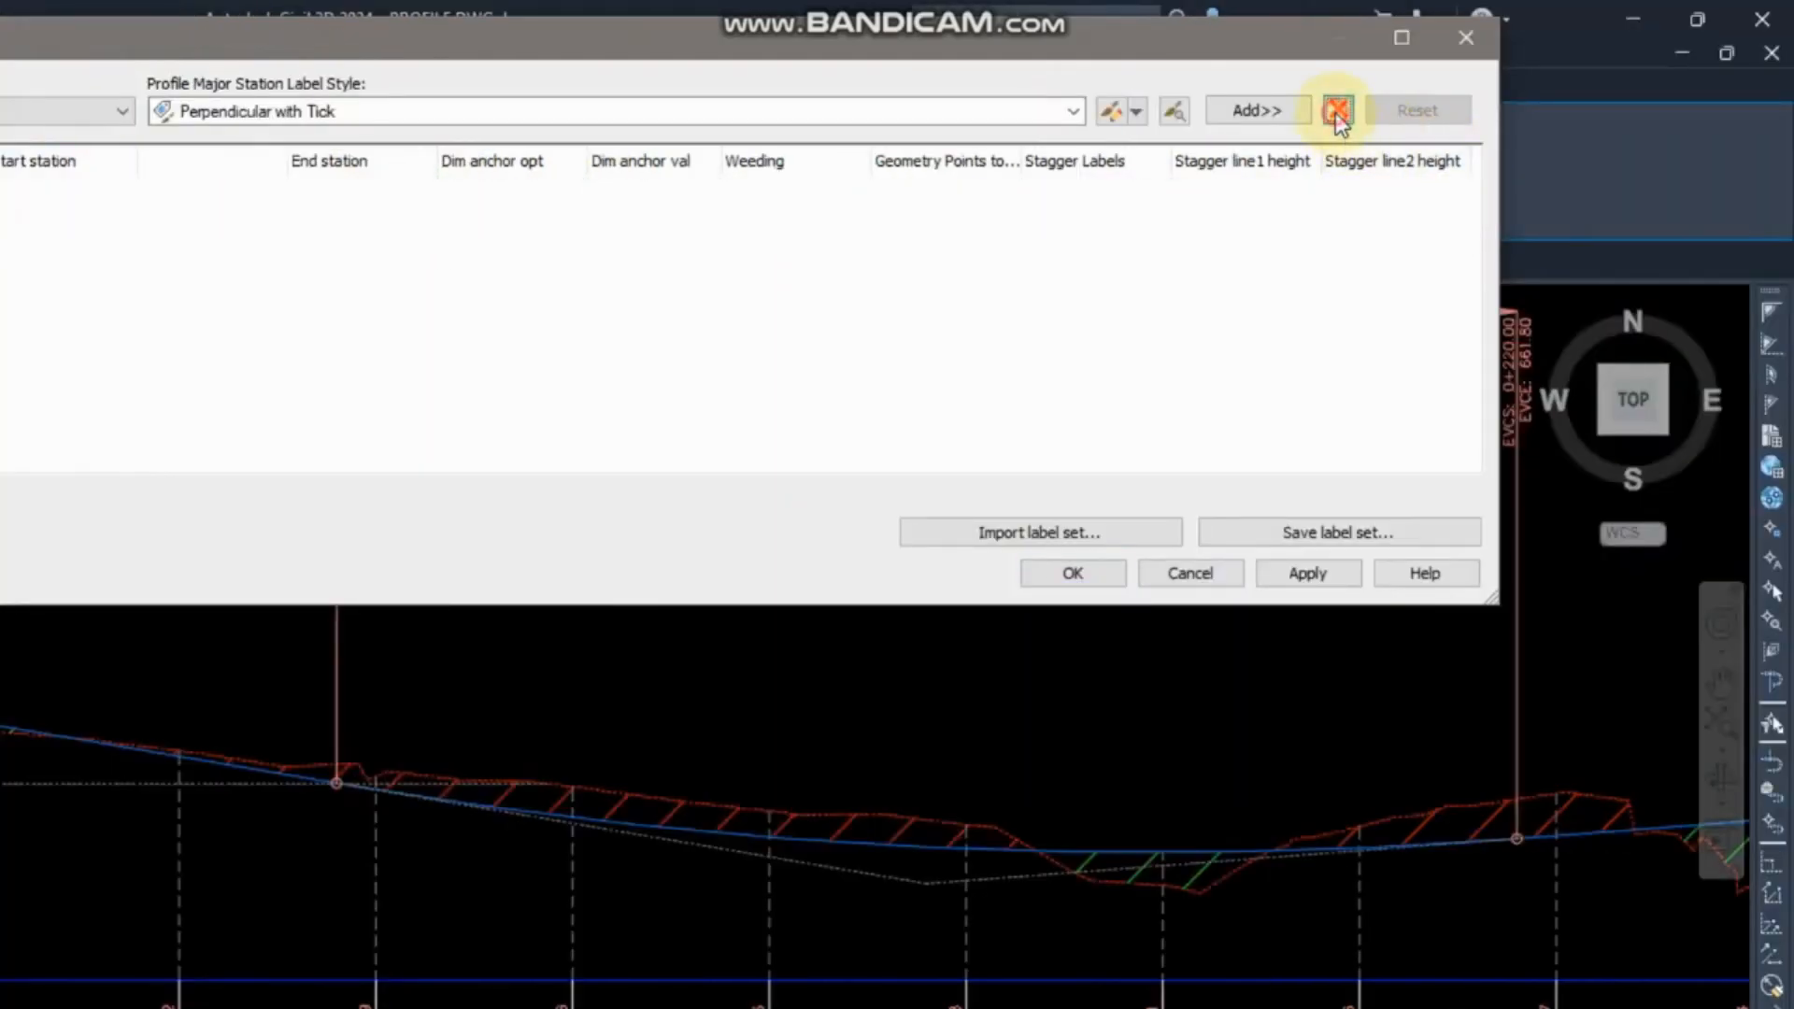
pyautogui.click(1301, 573)
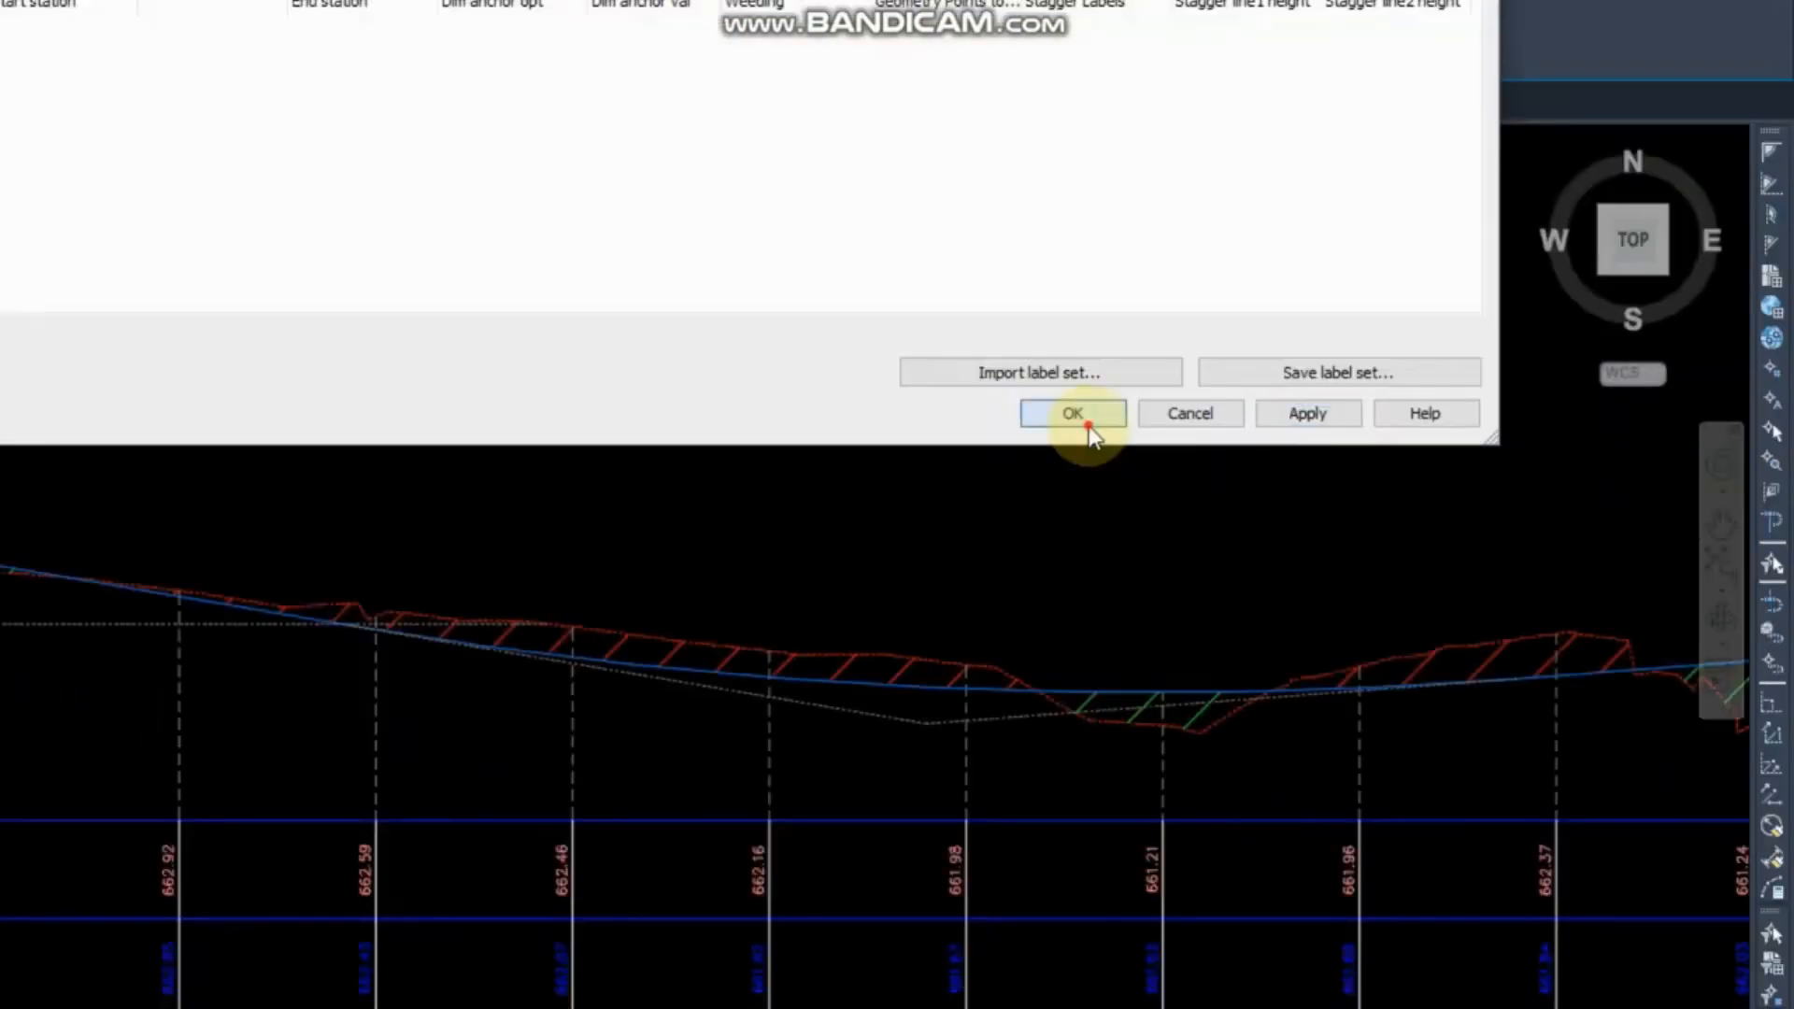
pyautogui.click(1077, 529)
# Reopen the label settings of the Layout (1) design profile.
pyautogui.scroll(-3, 496, 655)
pyautogui.moveTo(1327, 629); pyautogui.dragTo(1225, 629, button='middle')
pyautogui.moveTo(1225, 516); pyautogui.dragTo(929, 496, button='middle')
pyautogui.scroll(3, 449, 488)
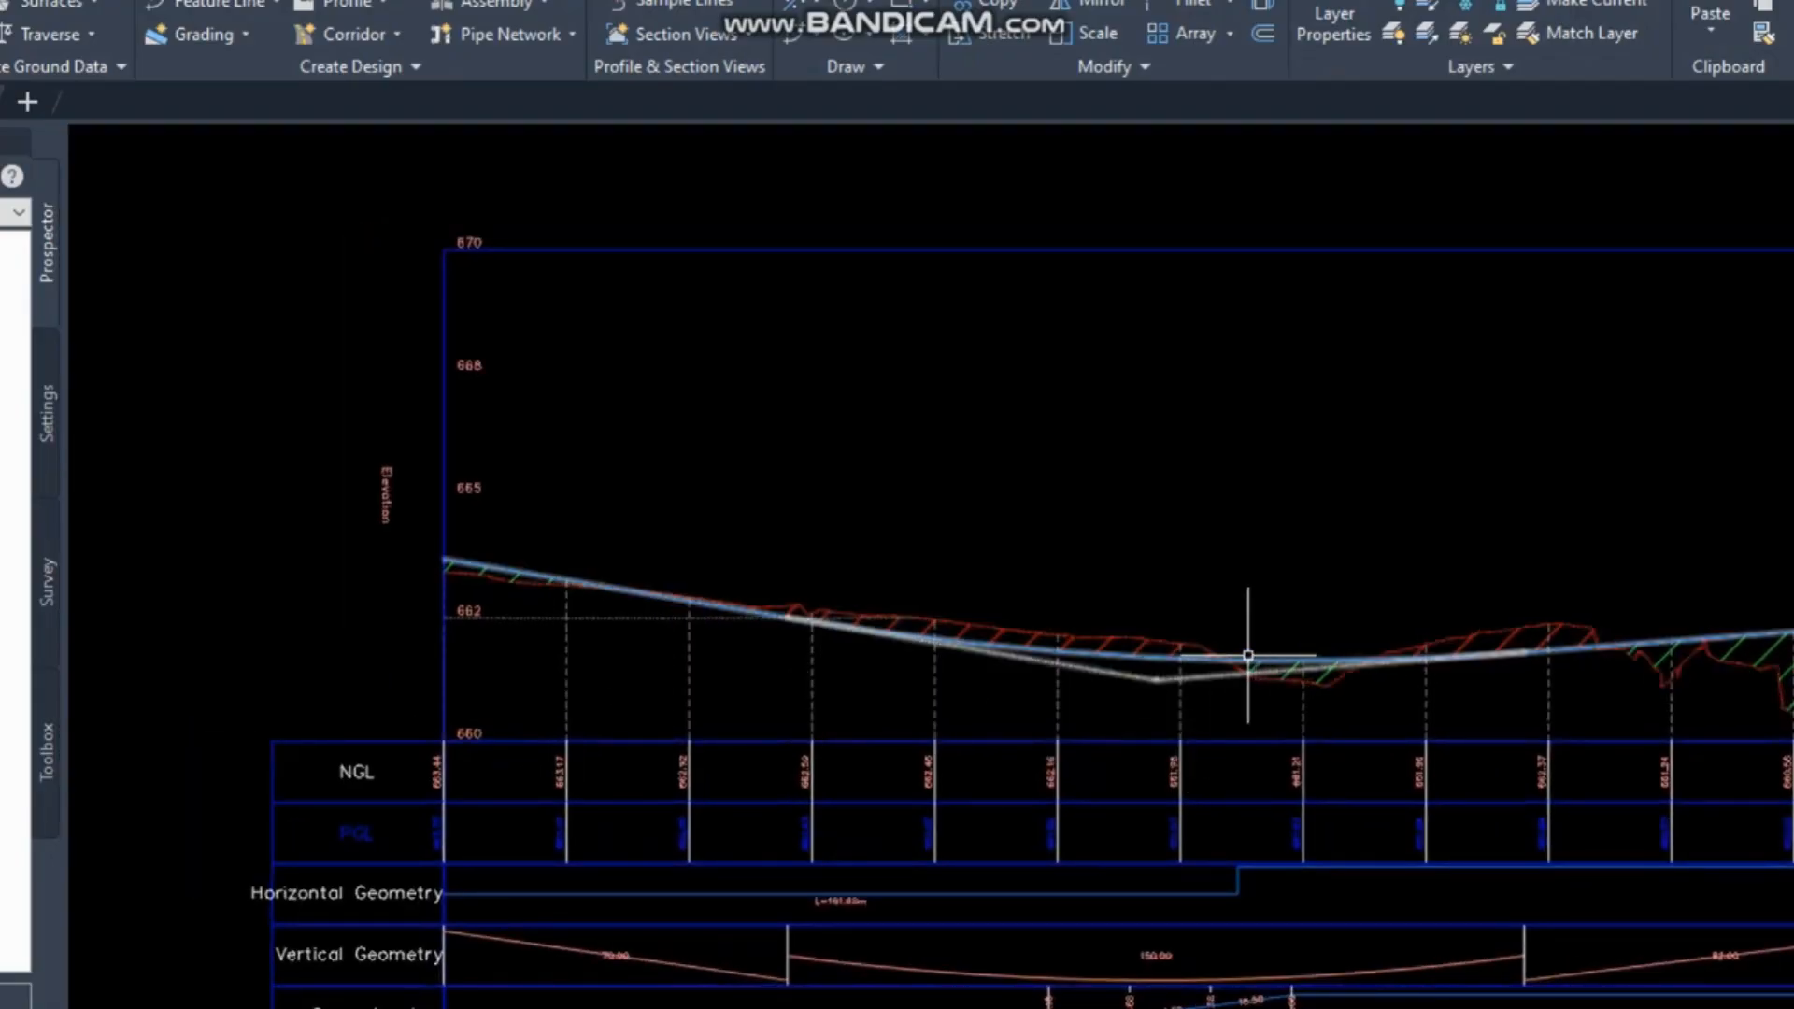
pyautogui.click(1248, 655)
pyautogui.click(1259, 645)
pyautogui.click(1247, 658)
pyautogui.rightClick(1247, 659)
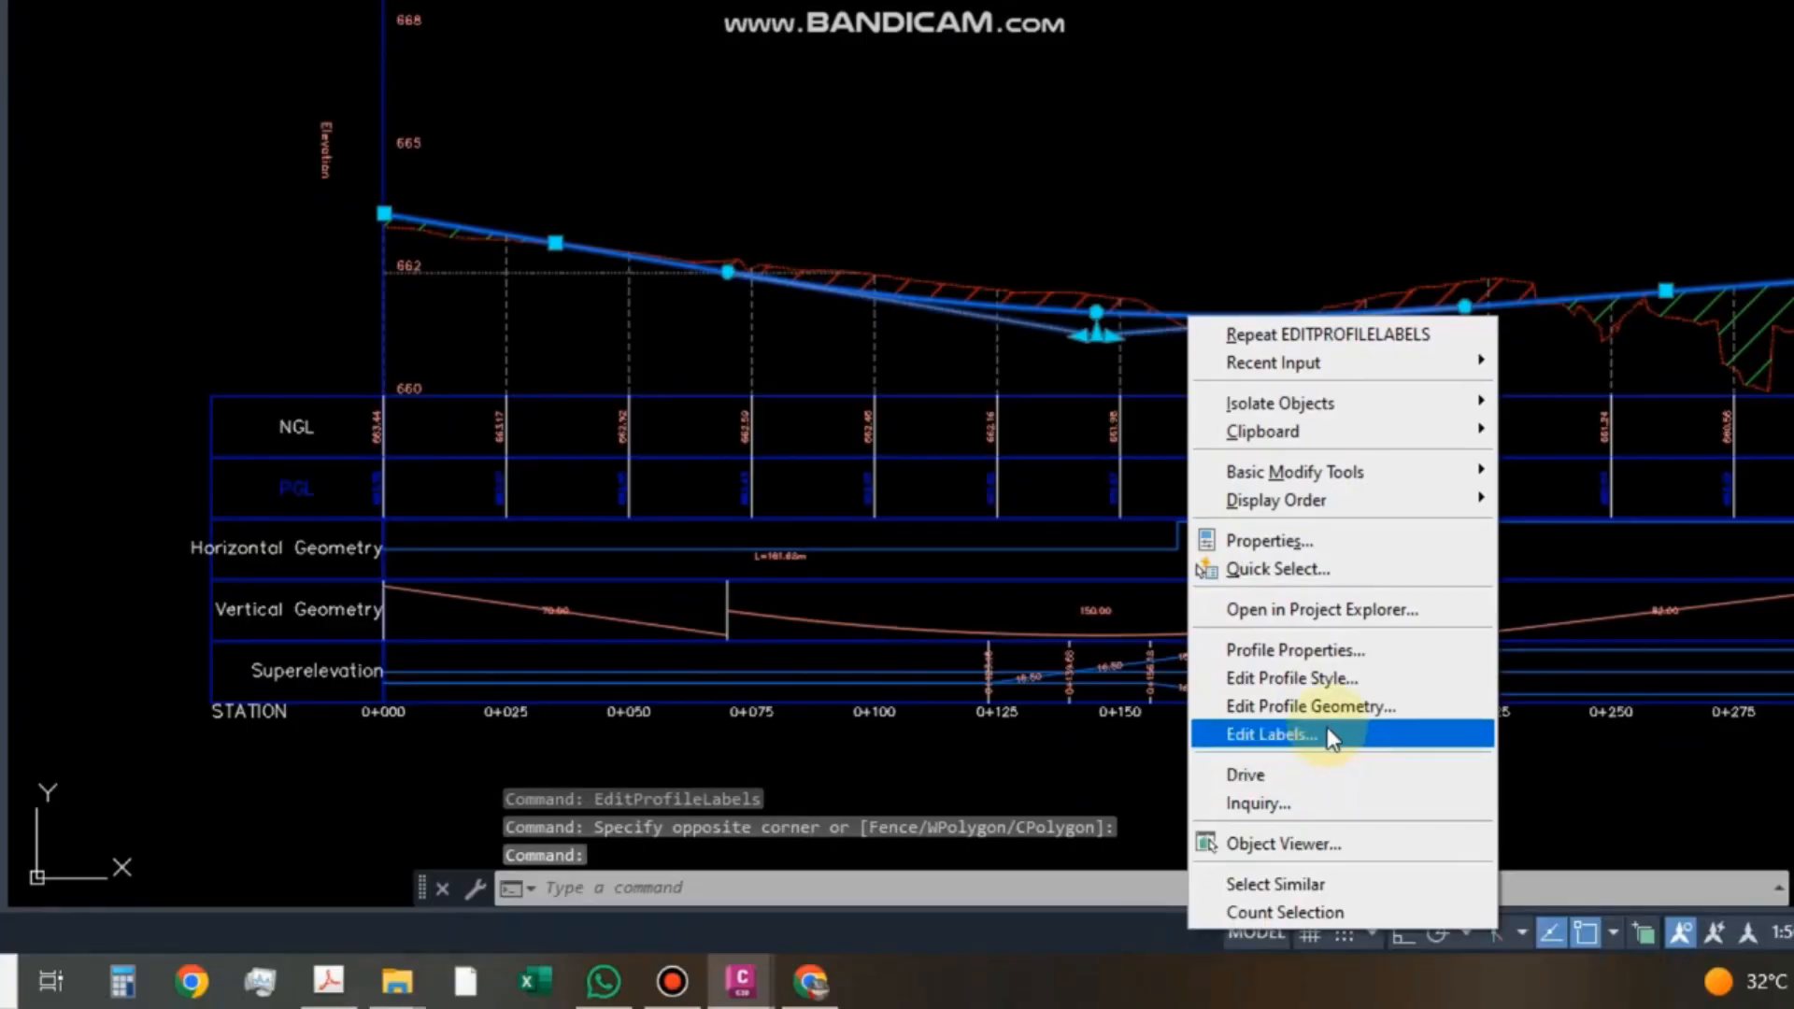
pyautogui.click(1271, 734)
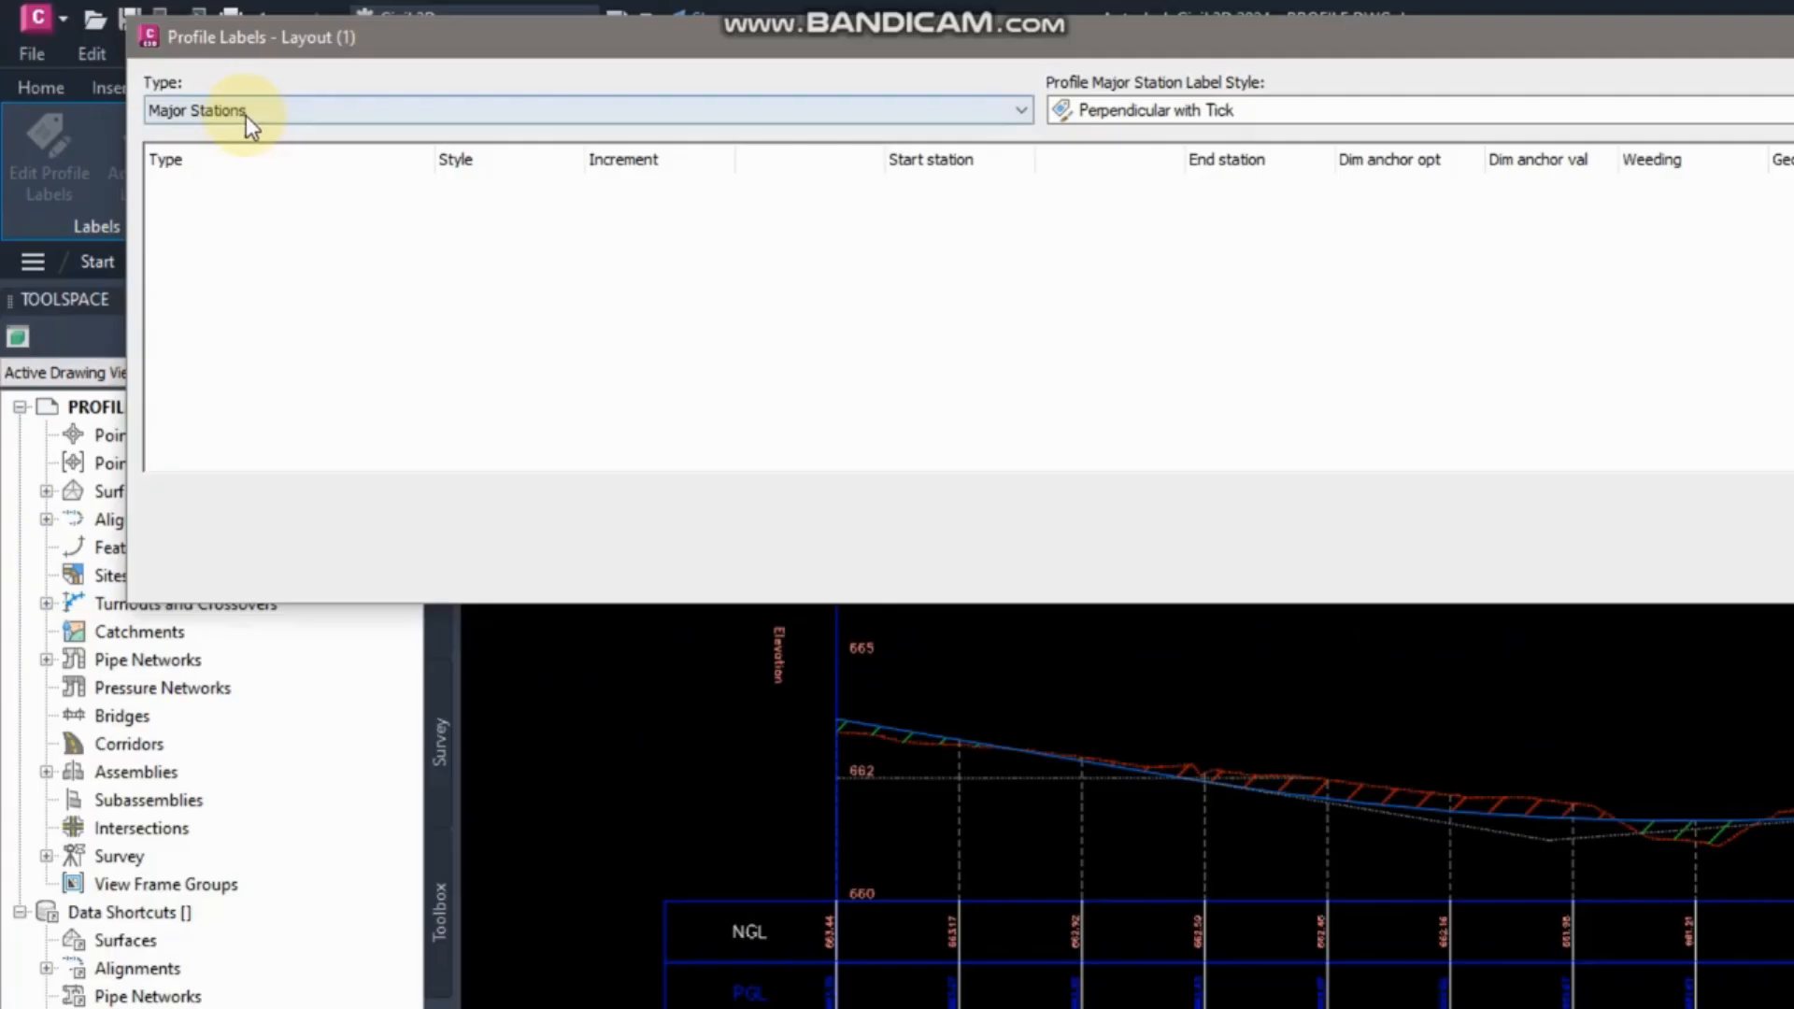
# Try out Major Stations labels in the Perpendicular with Tick style on the profile, and remove them again.
pyautogui.click(252, 113)
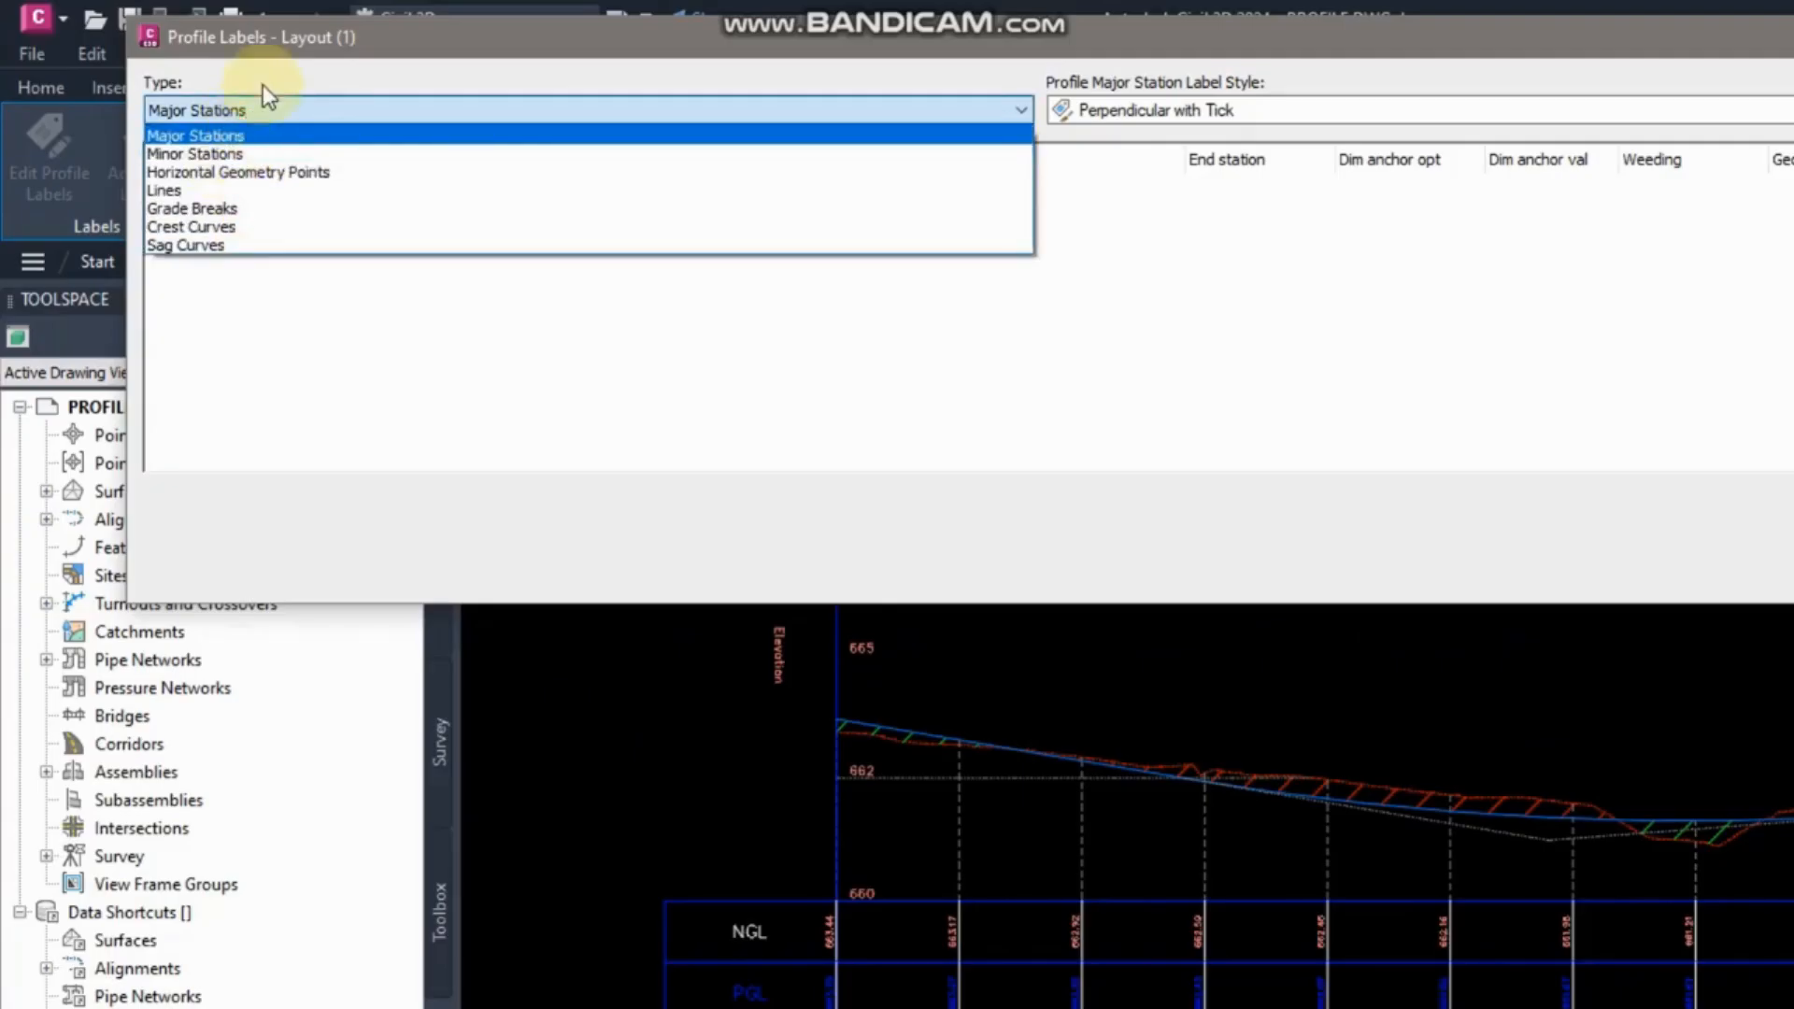
pyautogui.click(258, 111)
pyautogui.click(1342, 111)
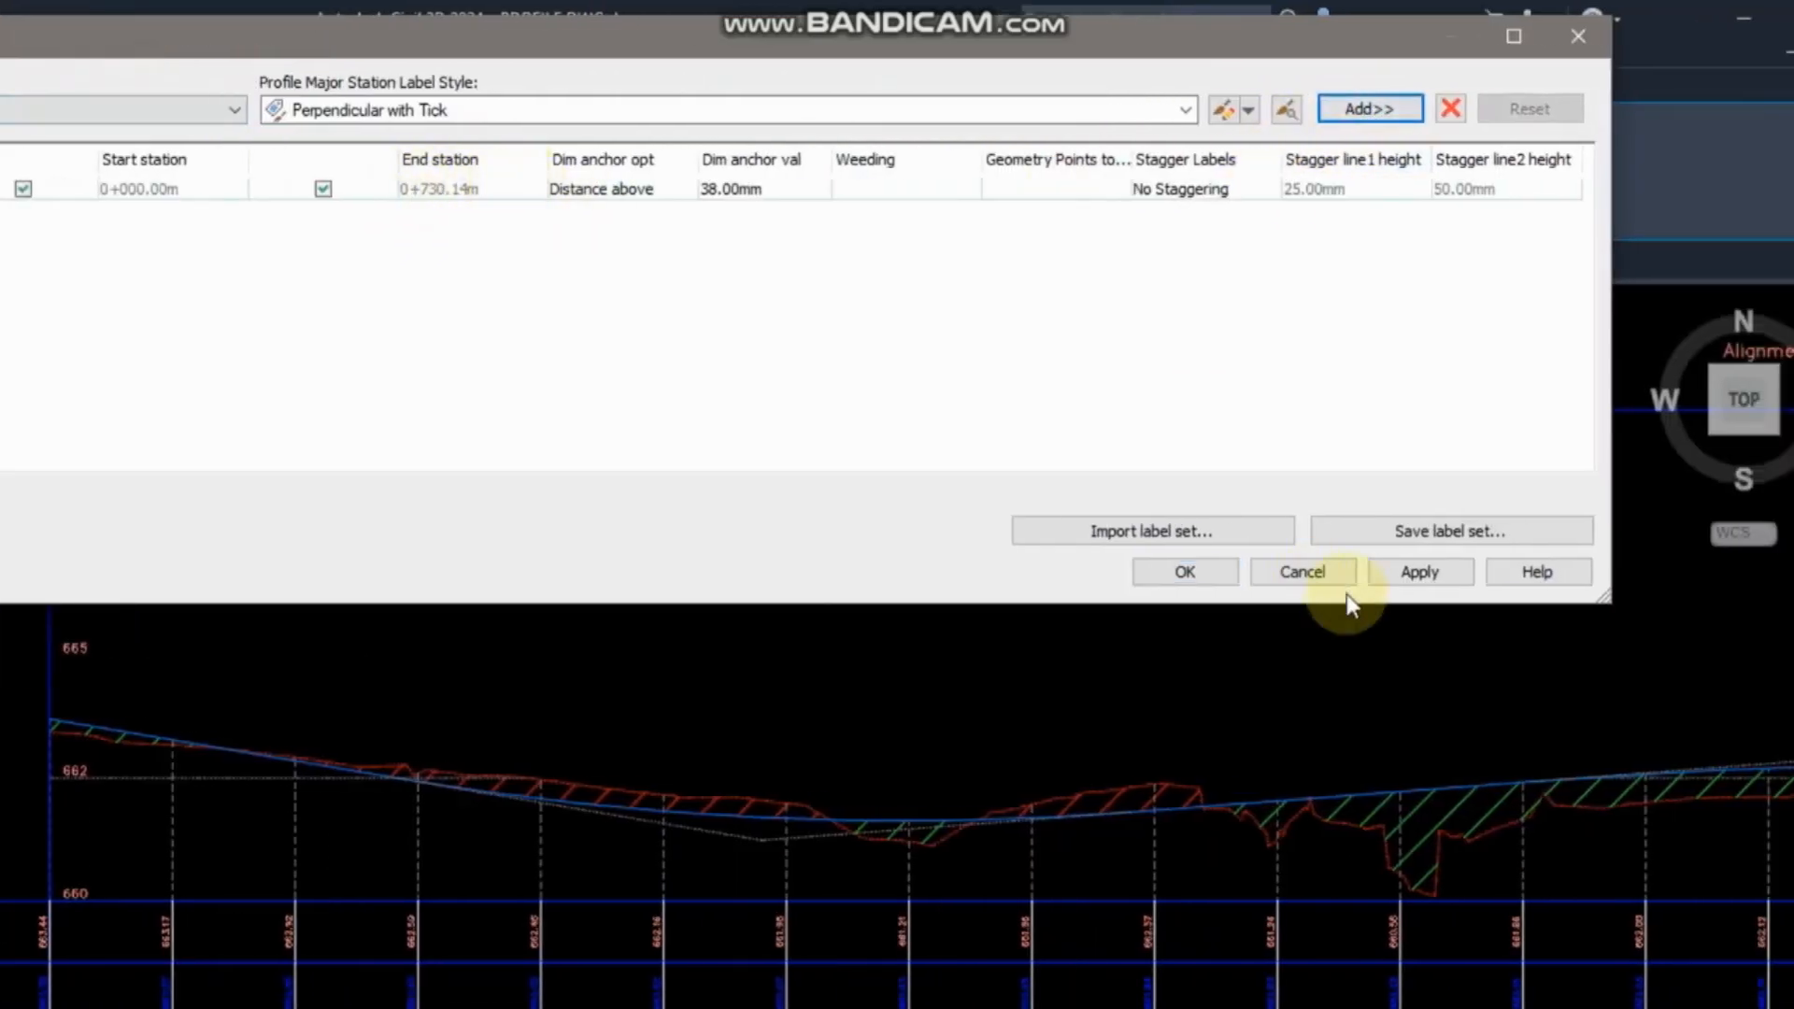
pyautogui.click(1444, 570)
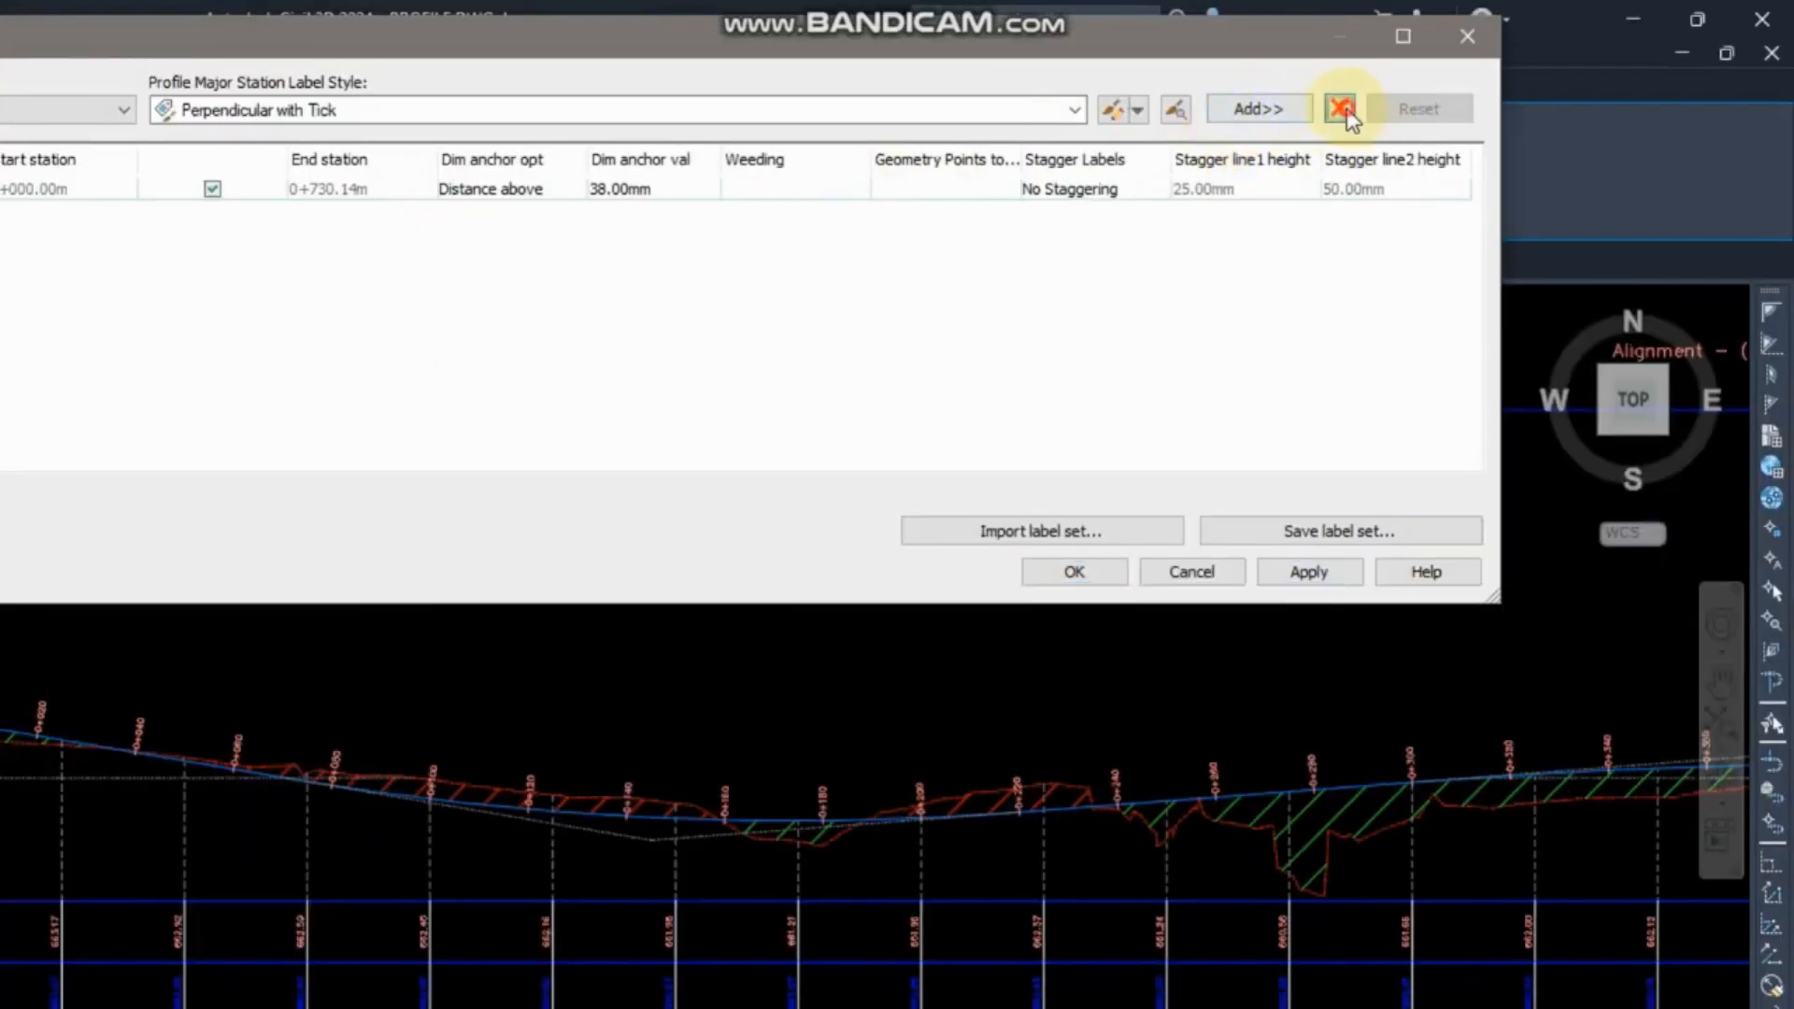
pyautogui.click(1341, 109)
pyautogui.click(1527, 572)
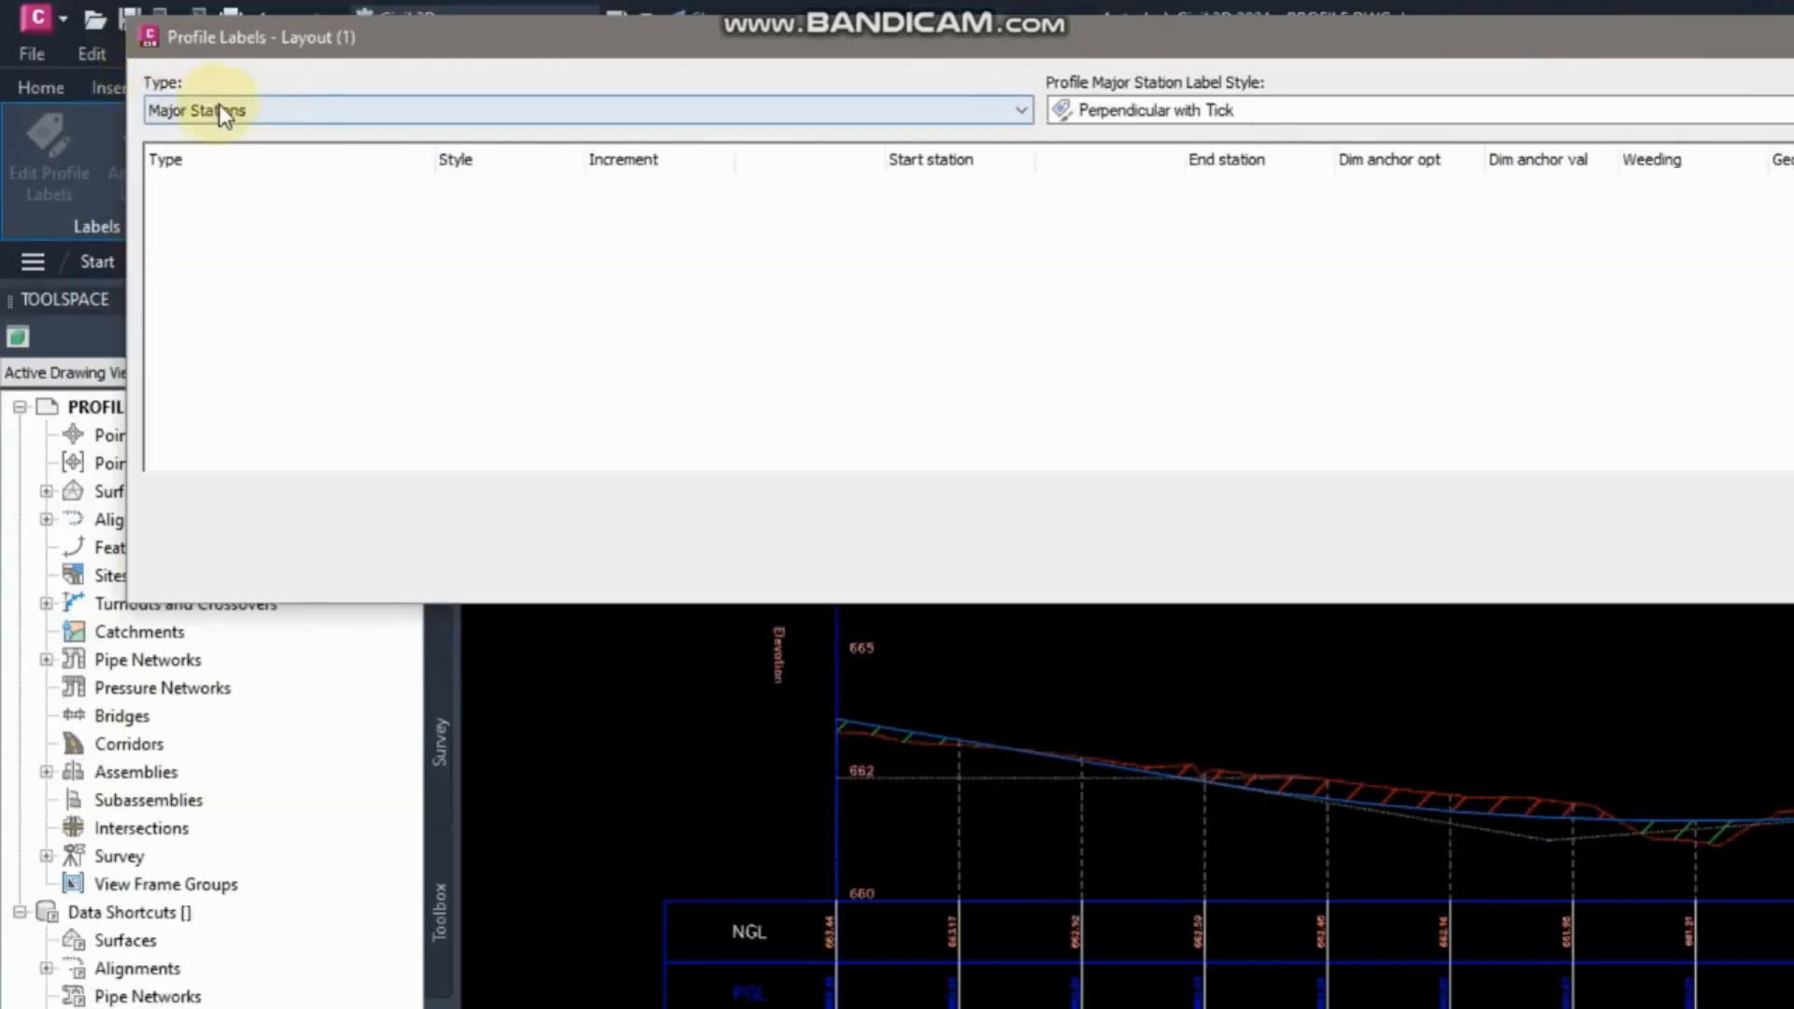
# Add Lines labels in the Percent Grade style to the Layout (1) profile, apply them, and close the label settings.
pyautogui.click(221, 110)
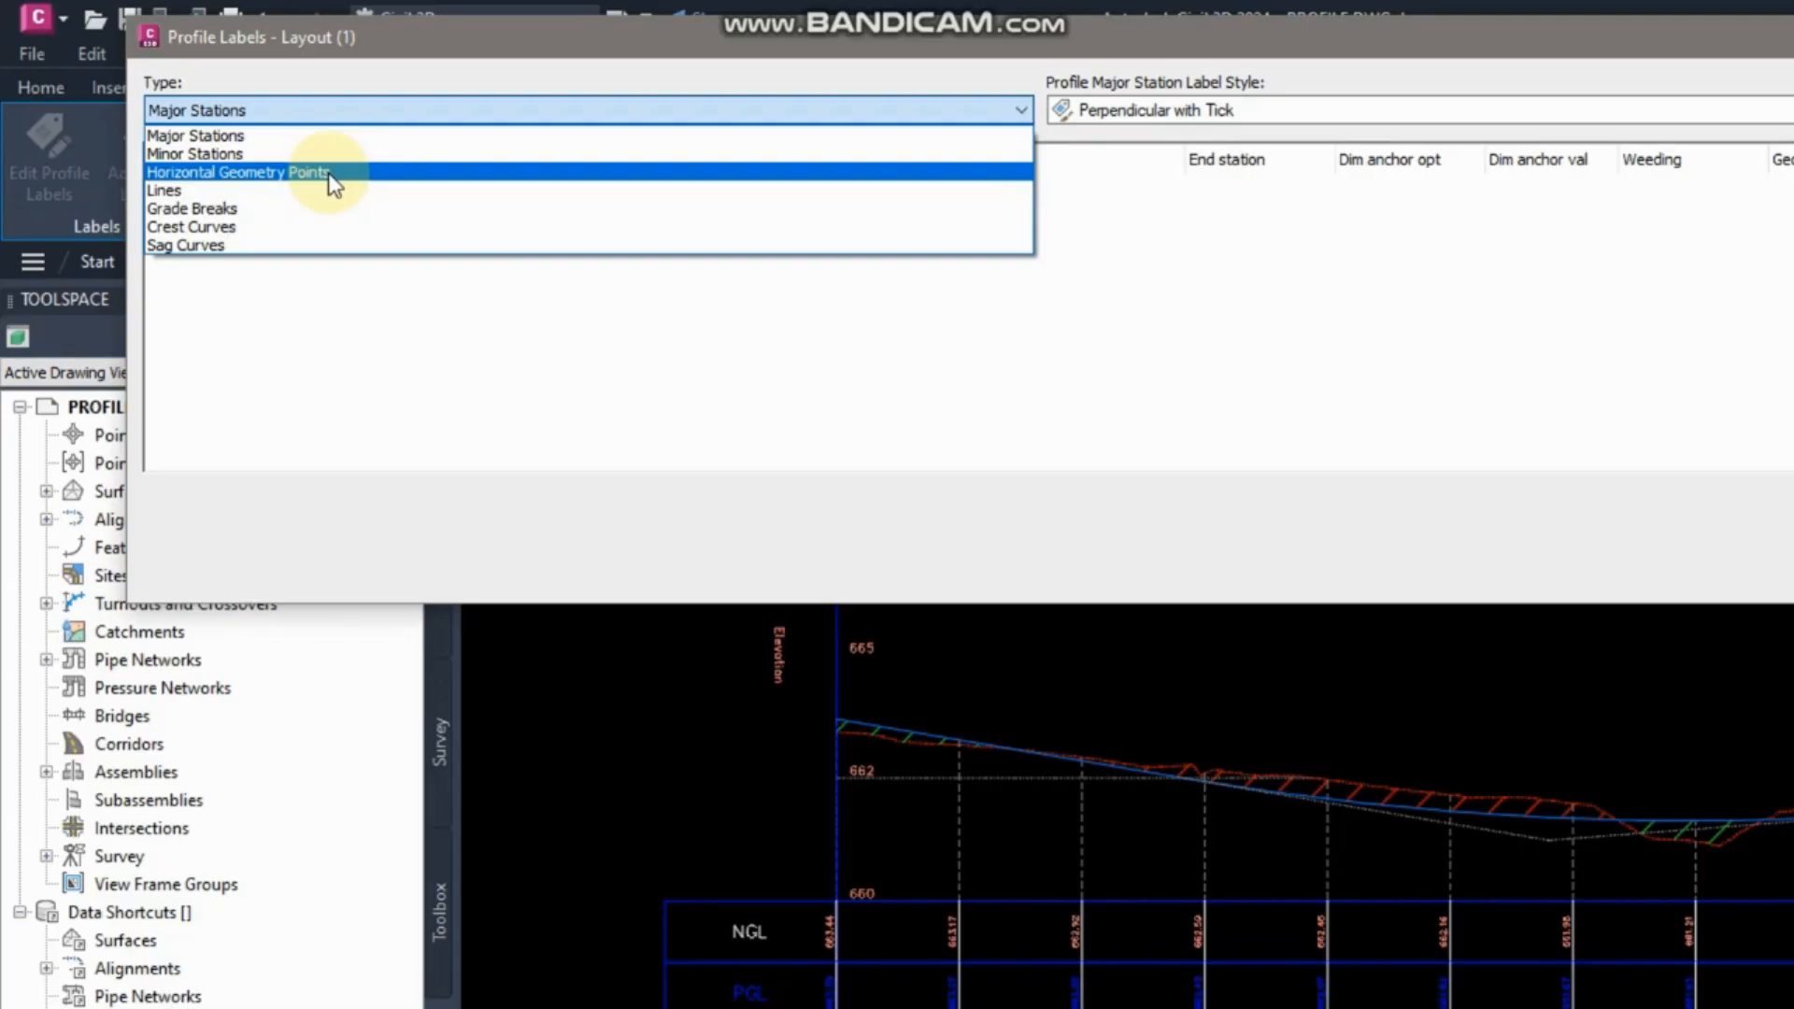
pyautogui.click(336, 110)
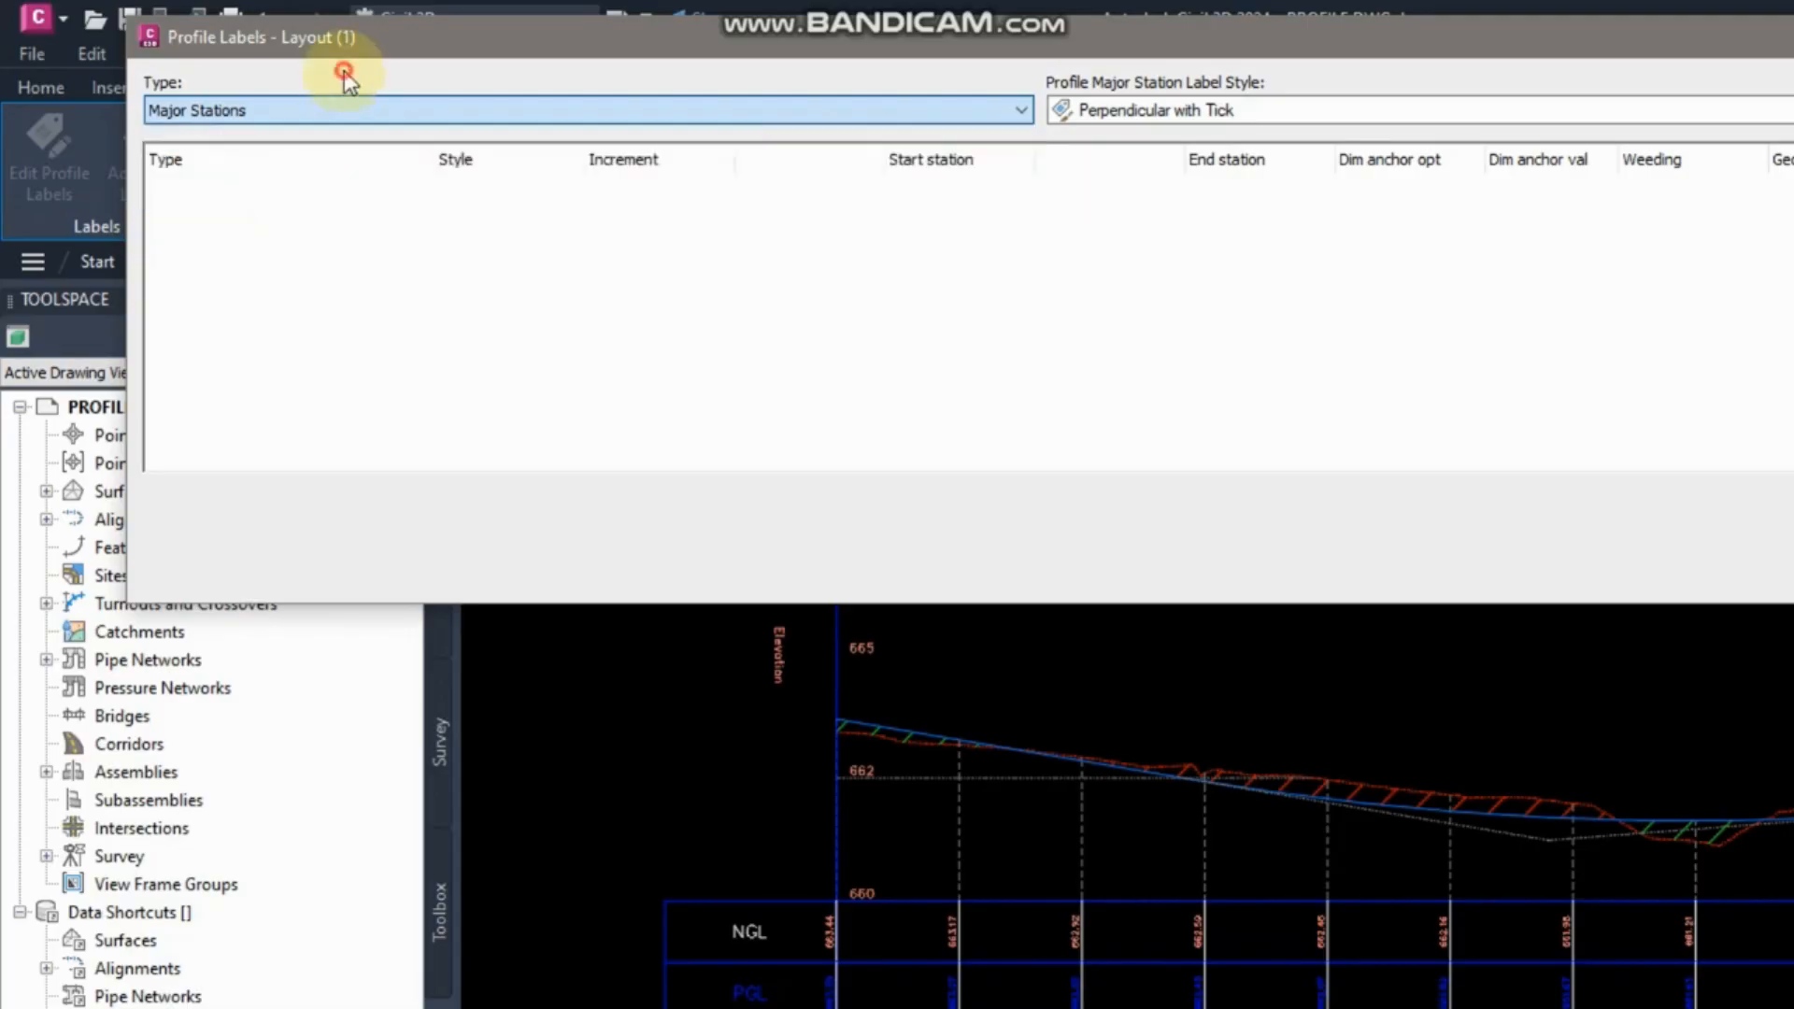
pyautogui.click(246, 112)
pyautogui.click(188, 193)
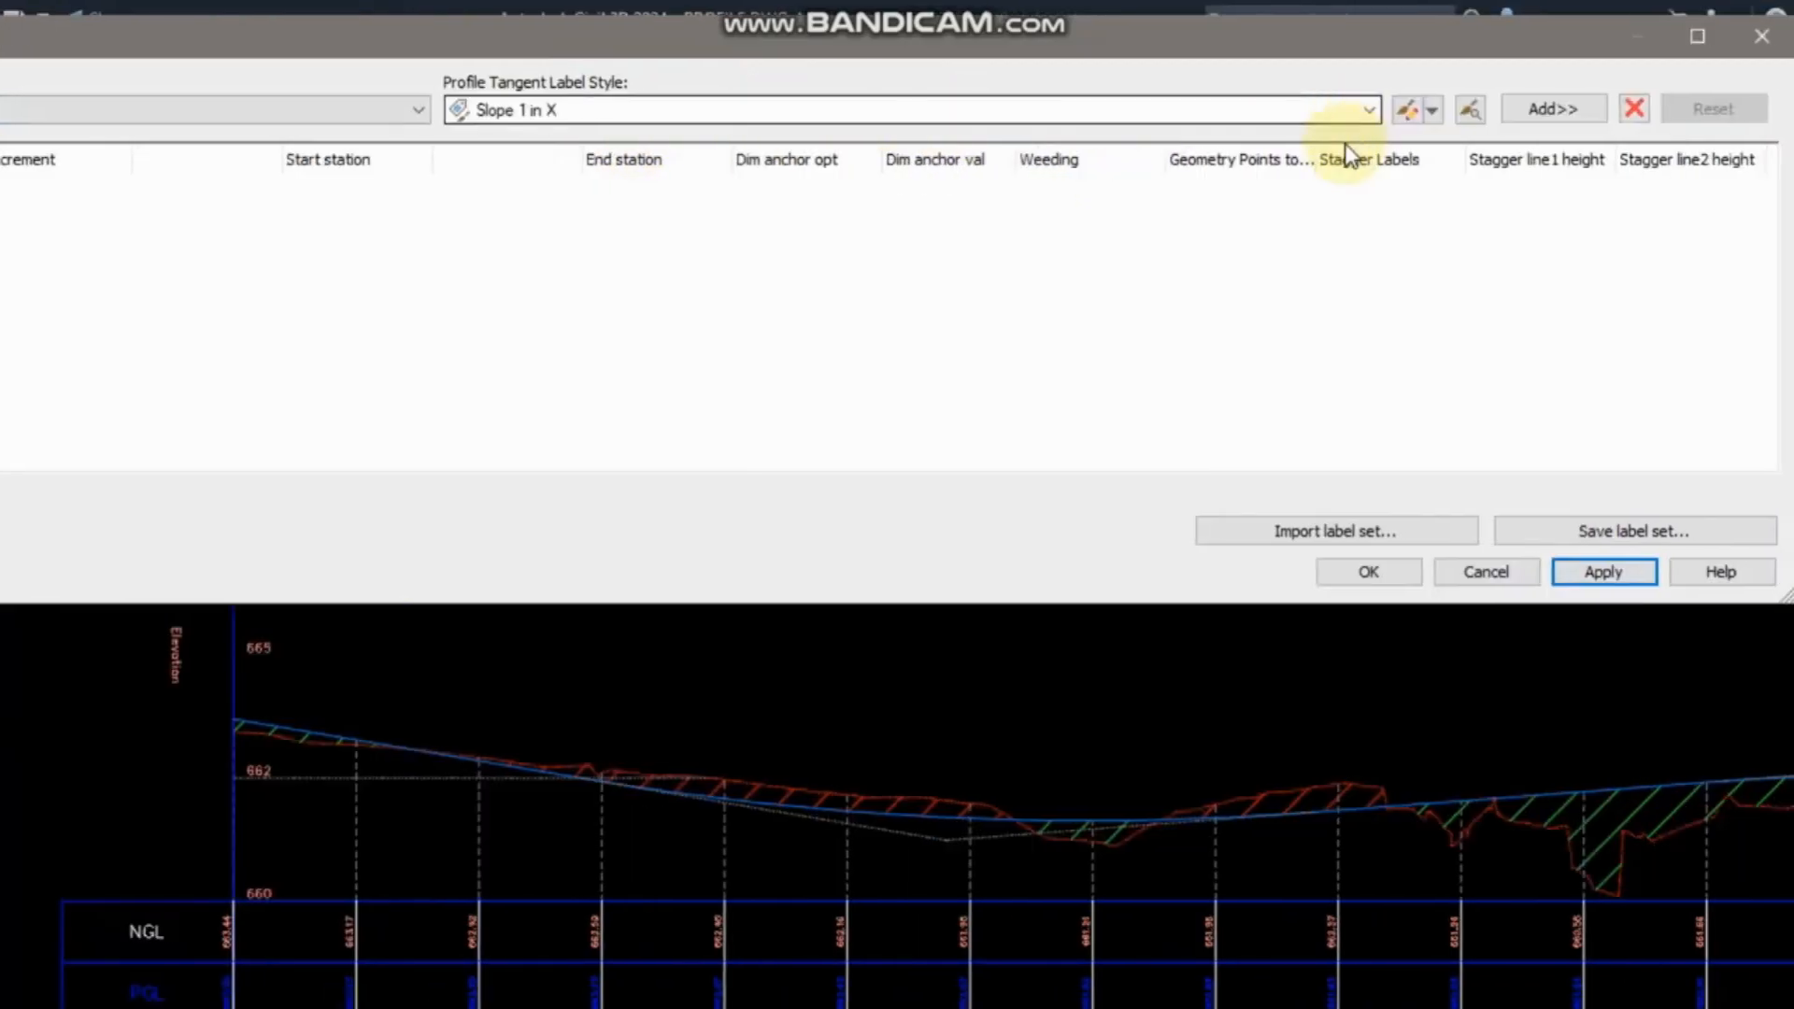
pyautogui.click(1369, 111)
pyautogui.click(552, 137)
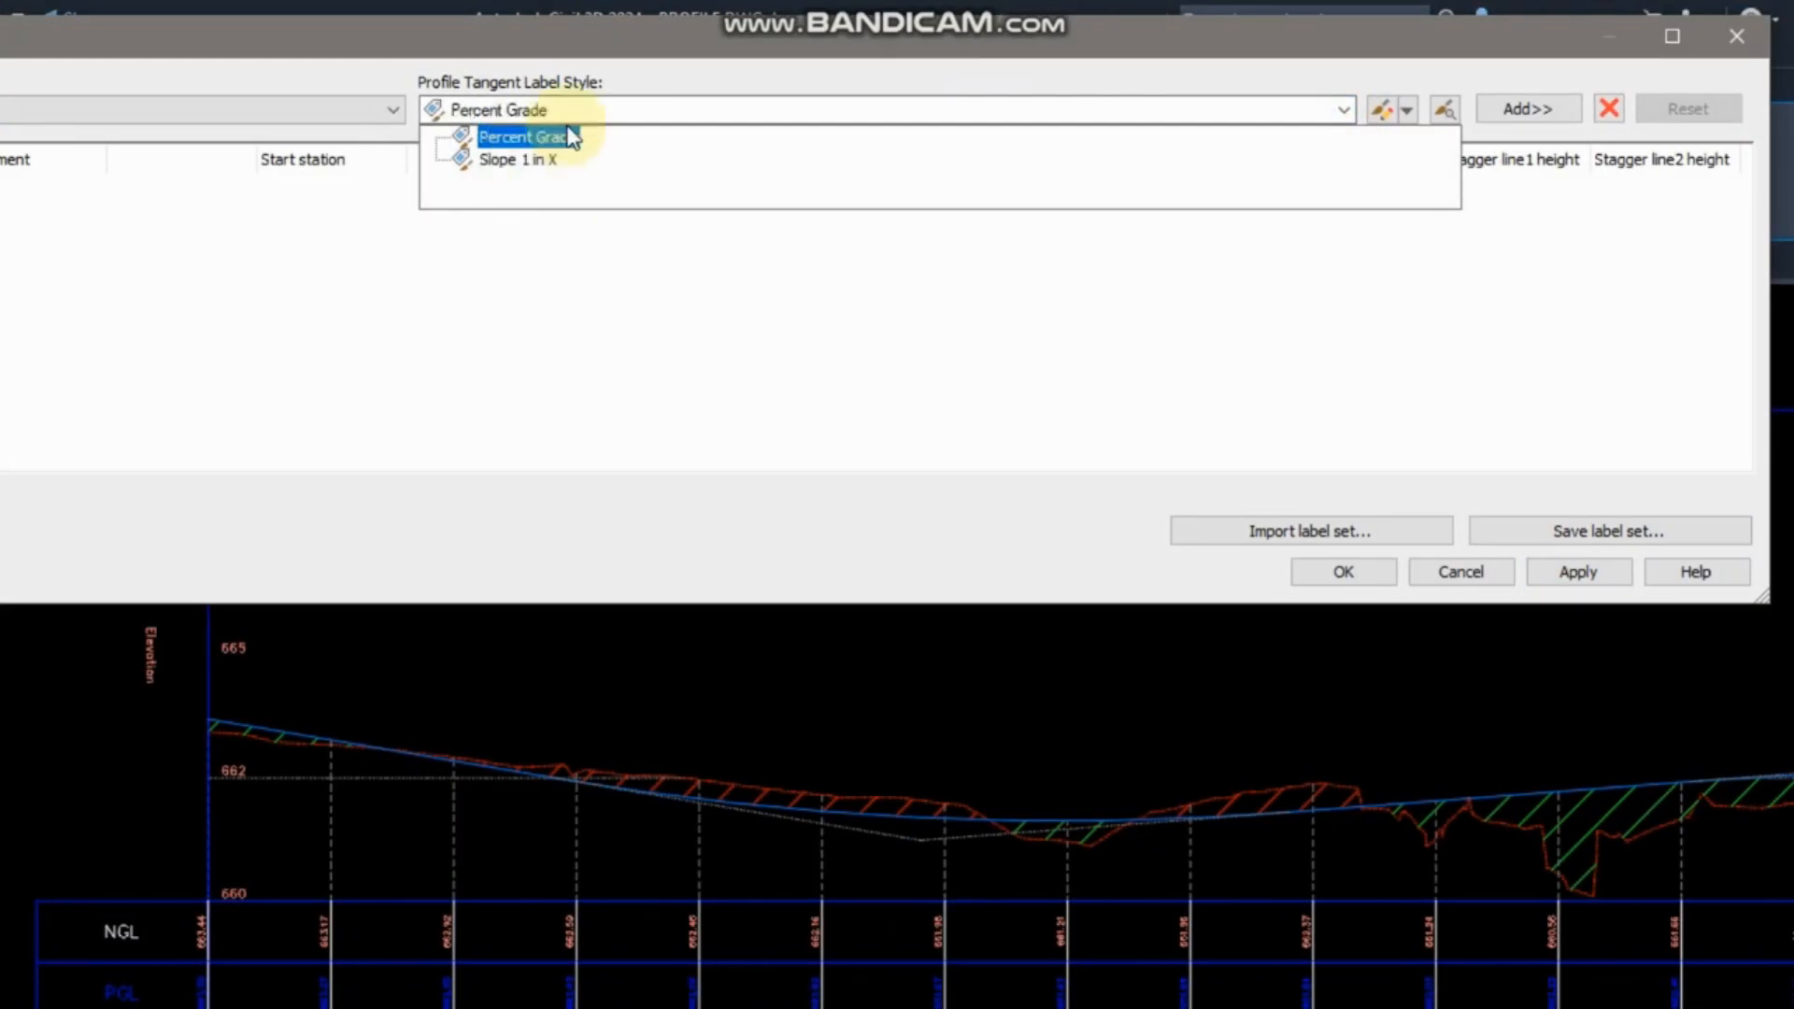
pyautogui.click(519, 160)
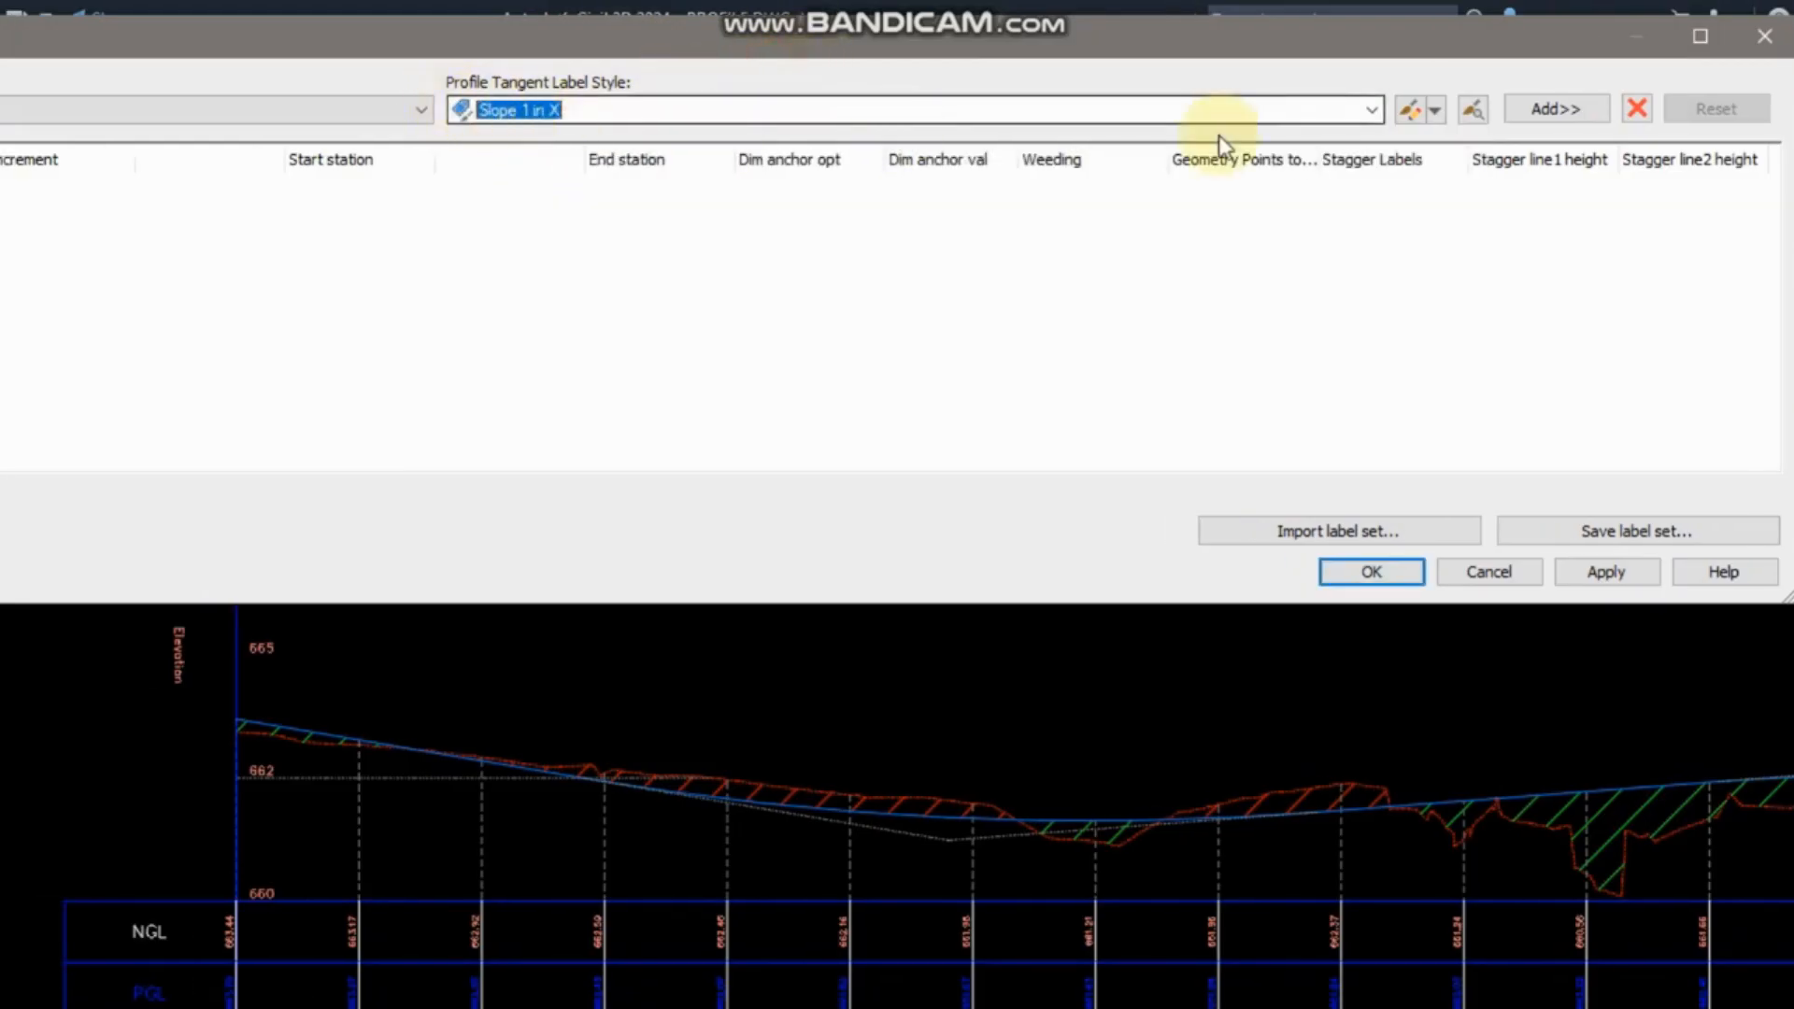
pyautogui.click(1371, 110)
pyautogui.click(561, 133)
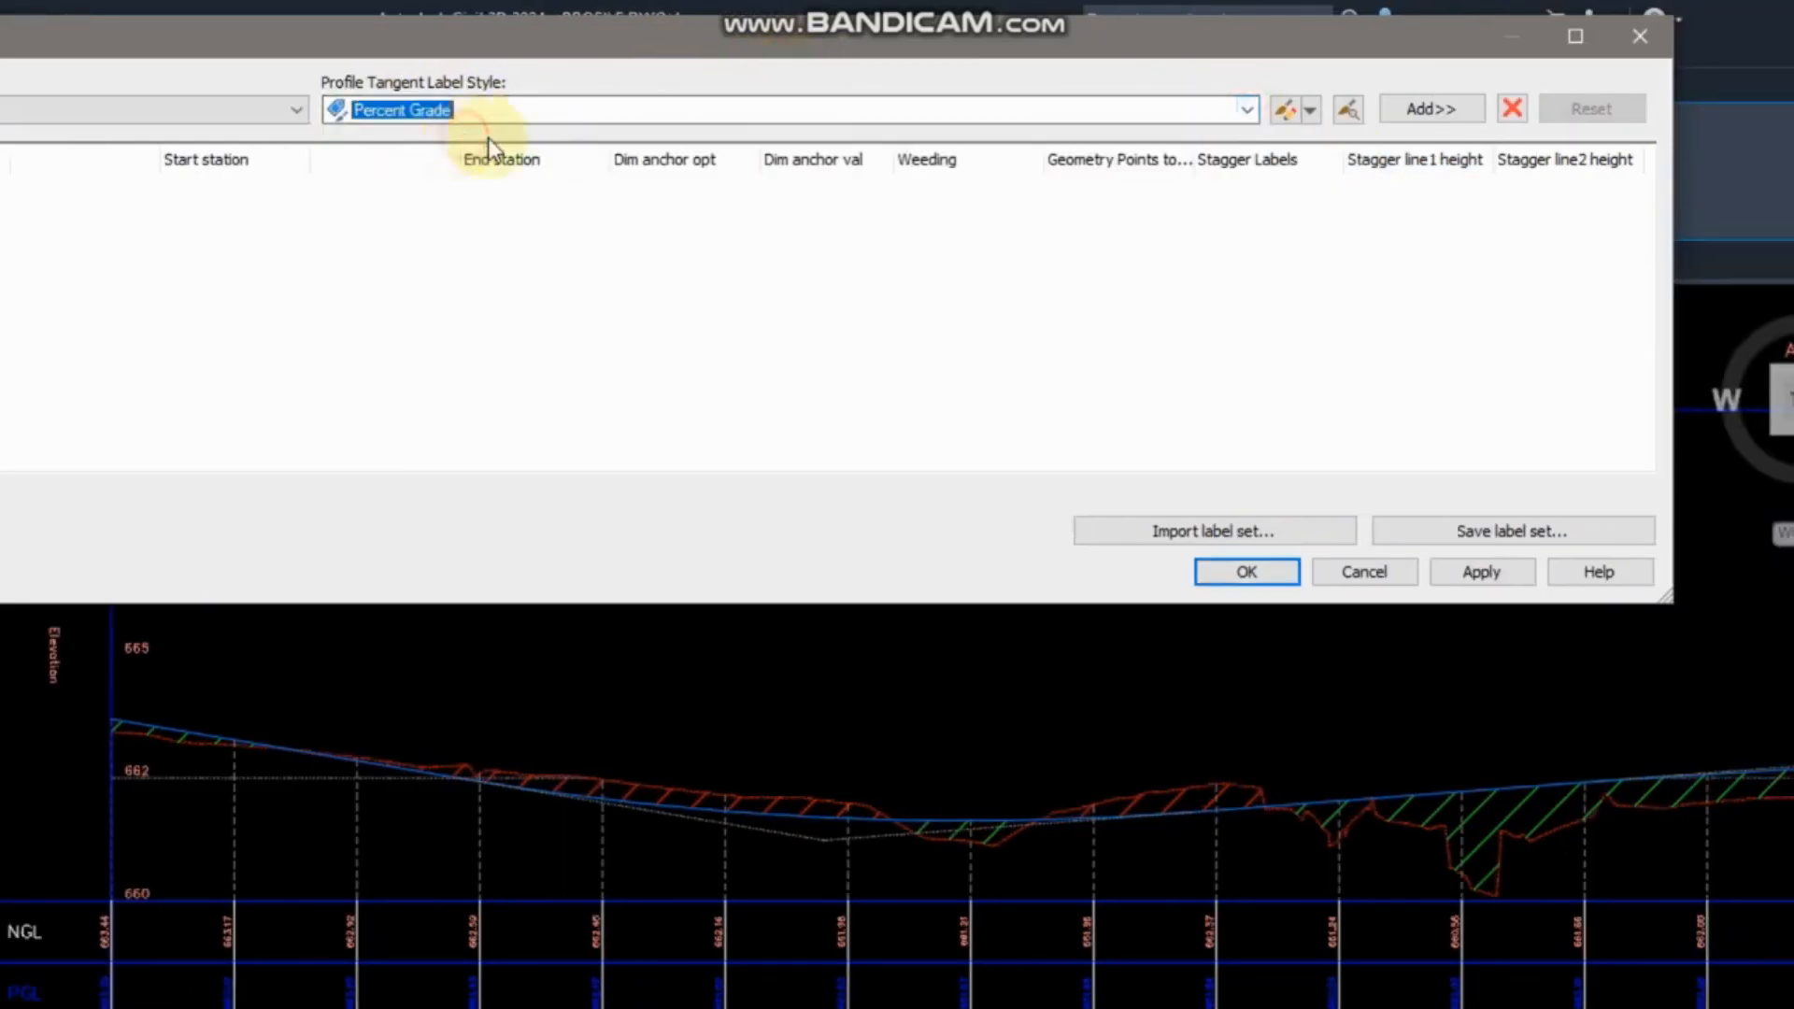
pyautogui.click(1431, 108)
pyautogui.click(1478, 574)
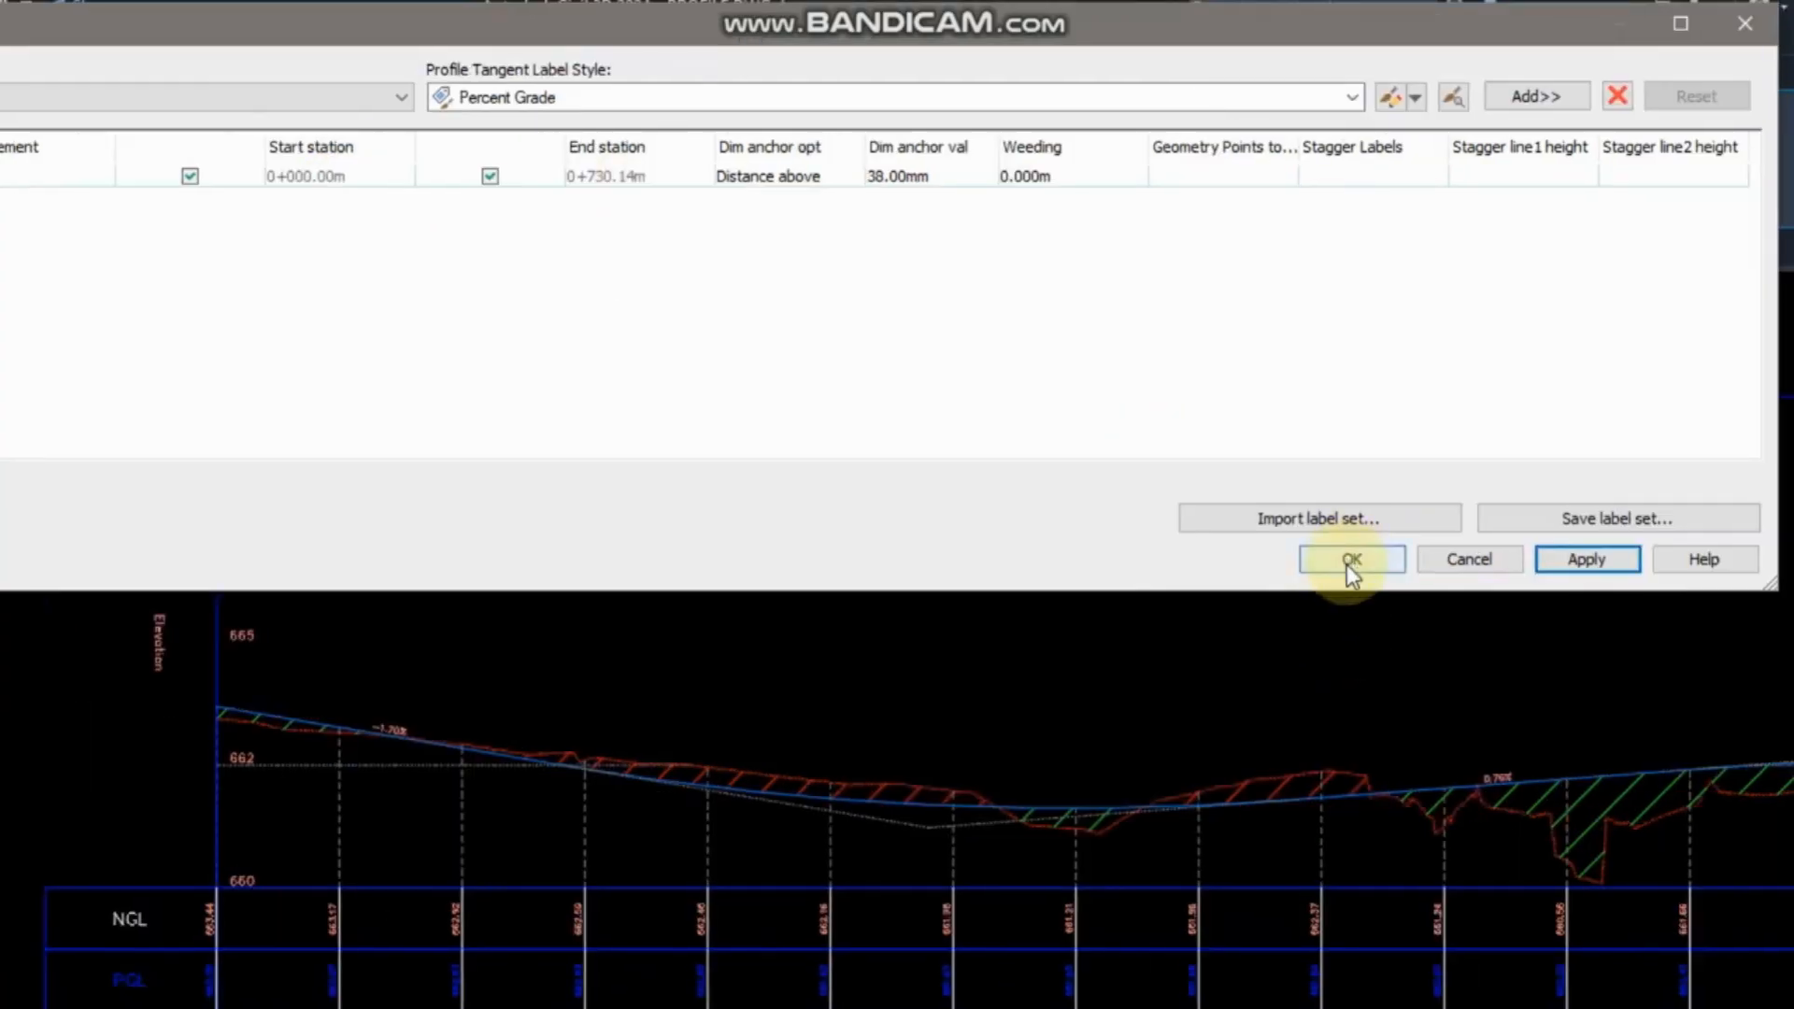
pyautogui.click(1347, 564)
# Check the percent grade label on the first tangent of the design profile.
pyautogui.scroll(6, 238, 734)
pyautogui.moveTo(439, 829); pyautogui.dragTo(1345, 987, button='middle')
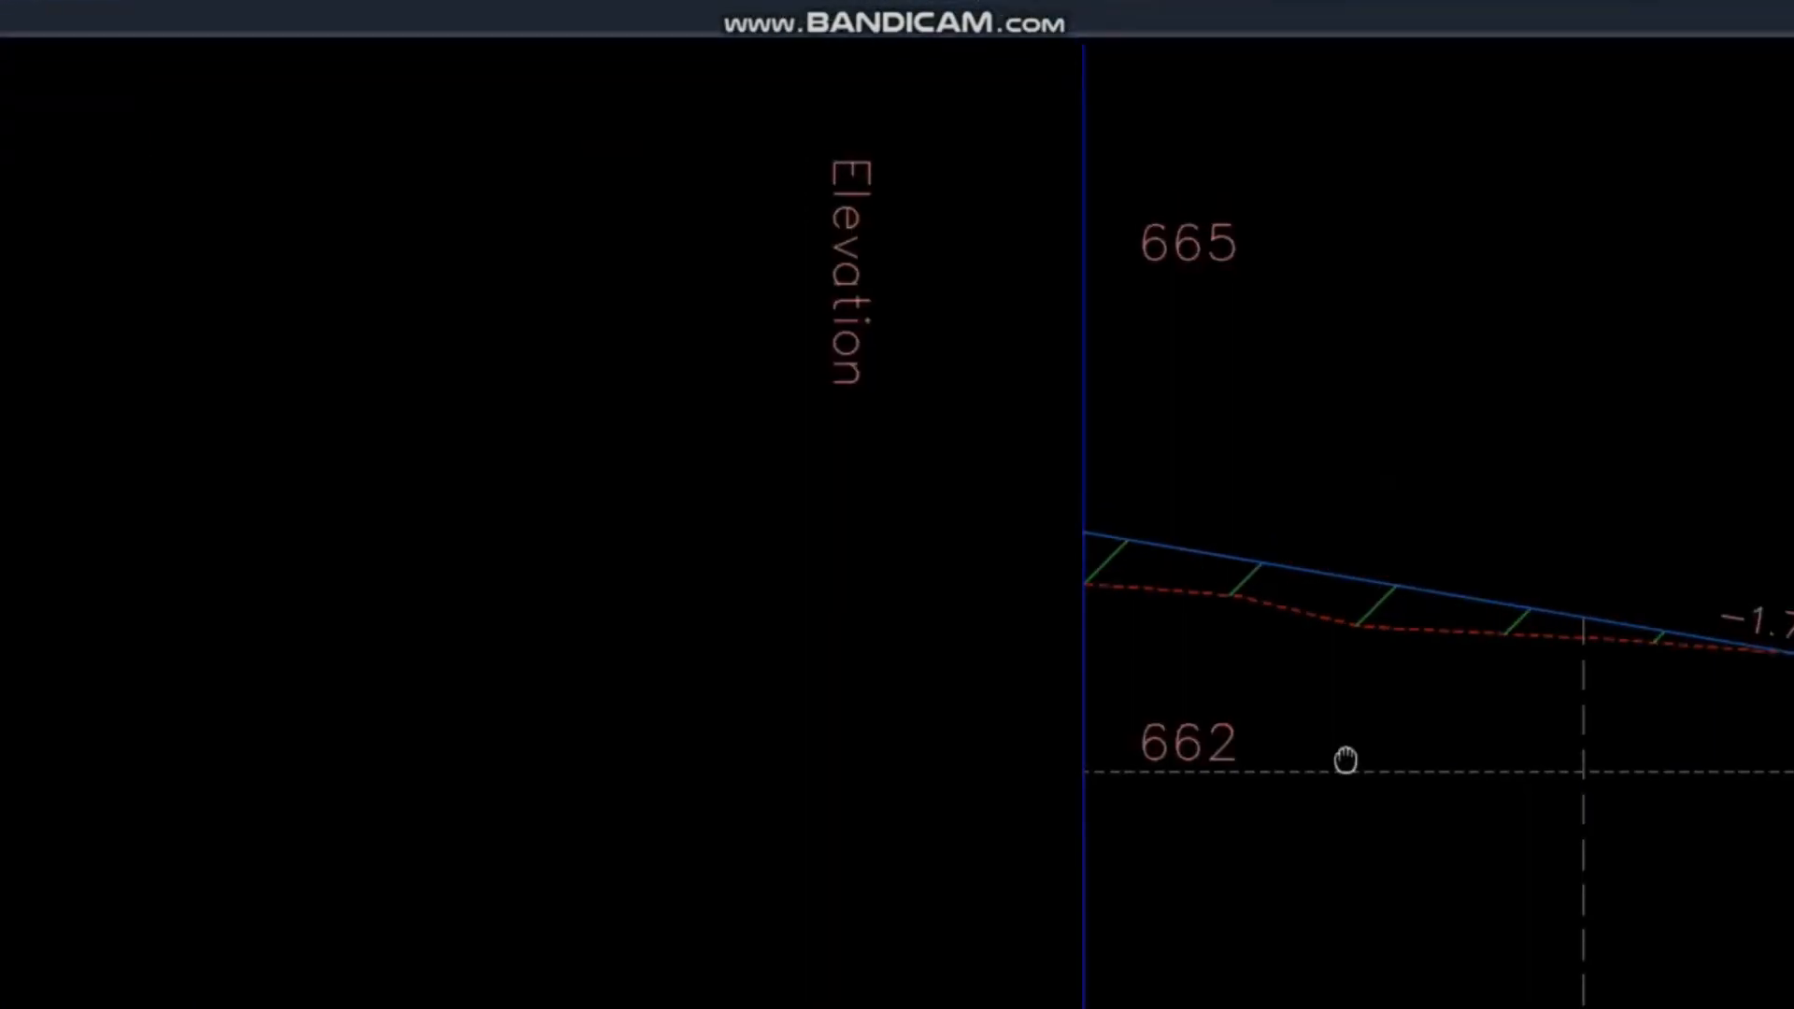
pyautogui.moveTo(1516, 683); pyautogui.dragTo(751, 480, button='middle')
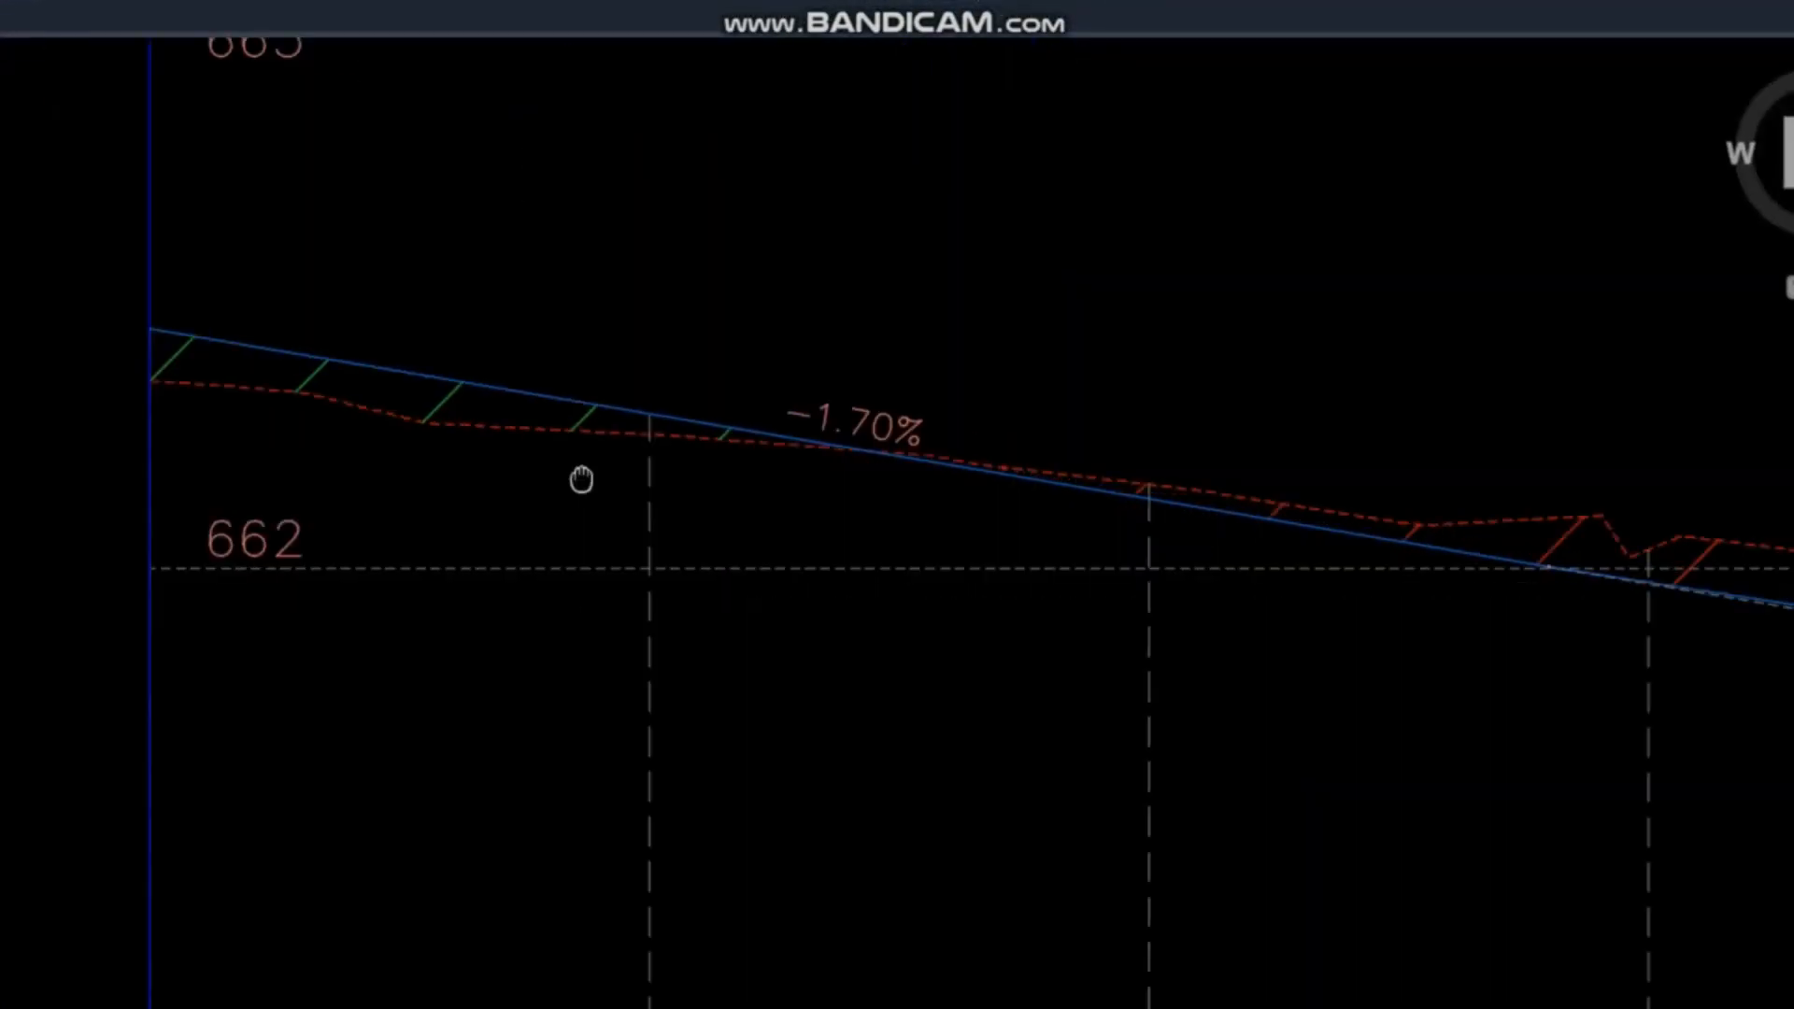
pyautogui.scroll(-2, 589, 584)
pyautogui.scroll(-2, 606, 482)
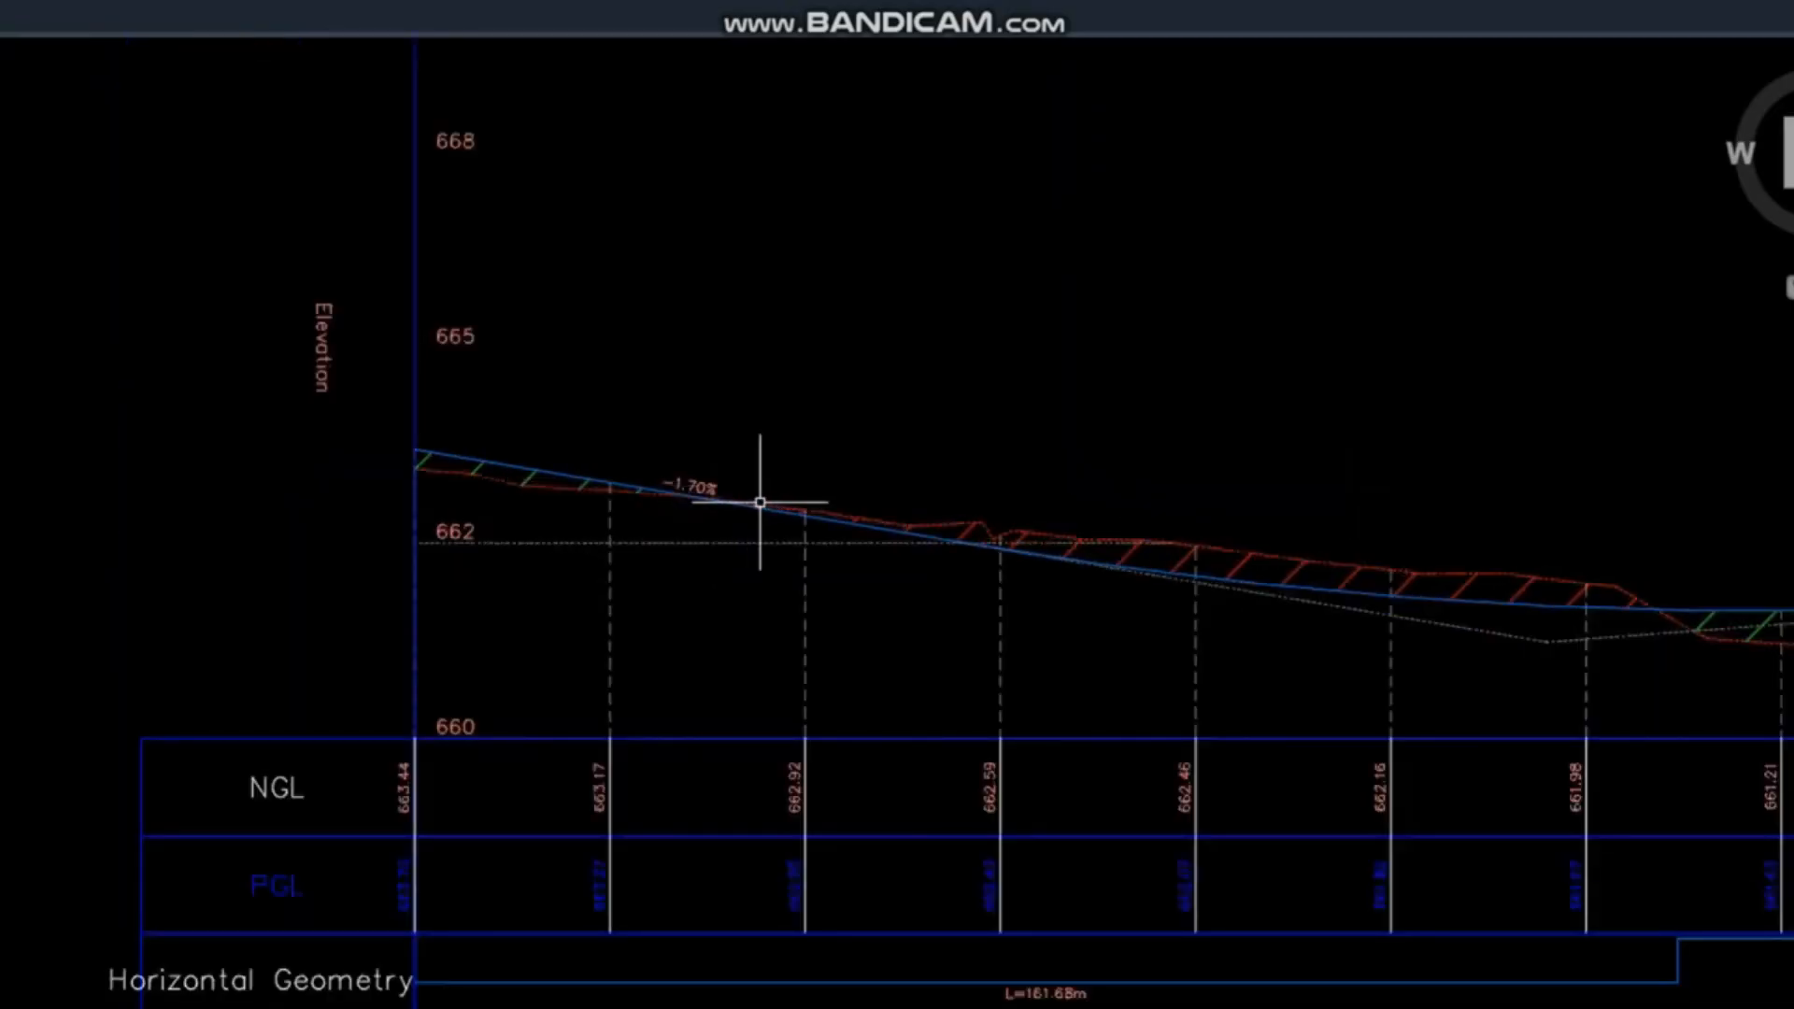
# Examine the percent grade labels on the tangents along the whole design profile.
pyautogui.scroll(4, 1580, 401)
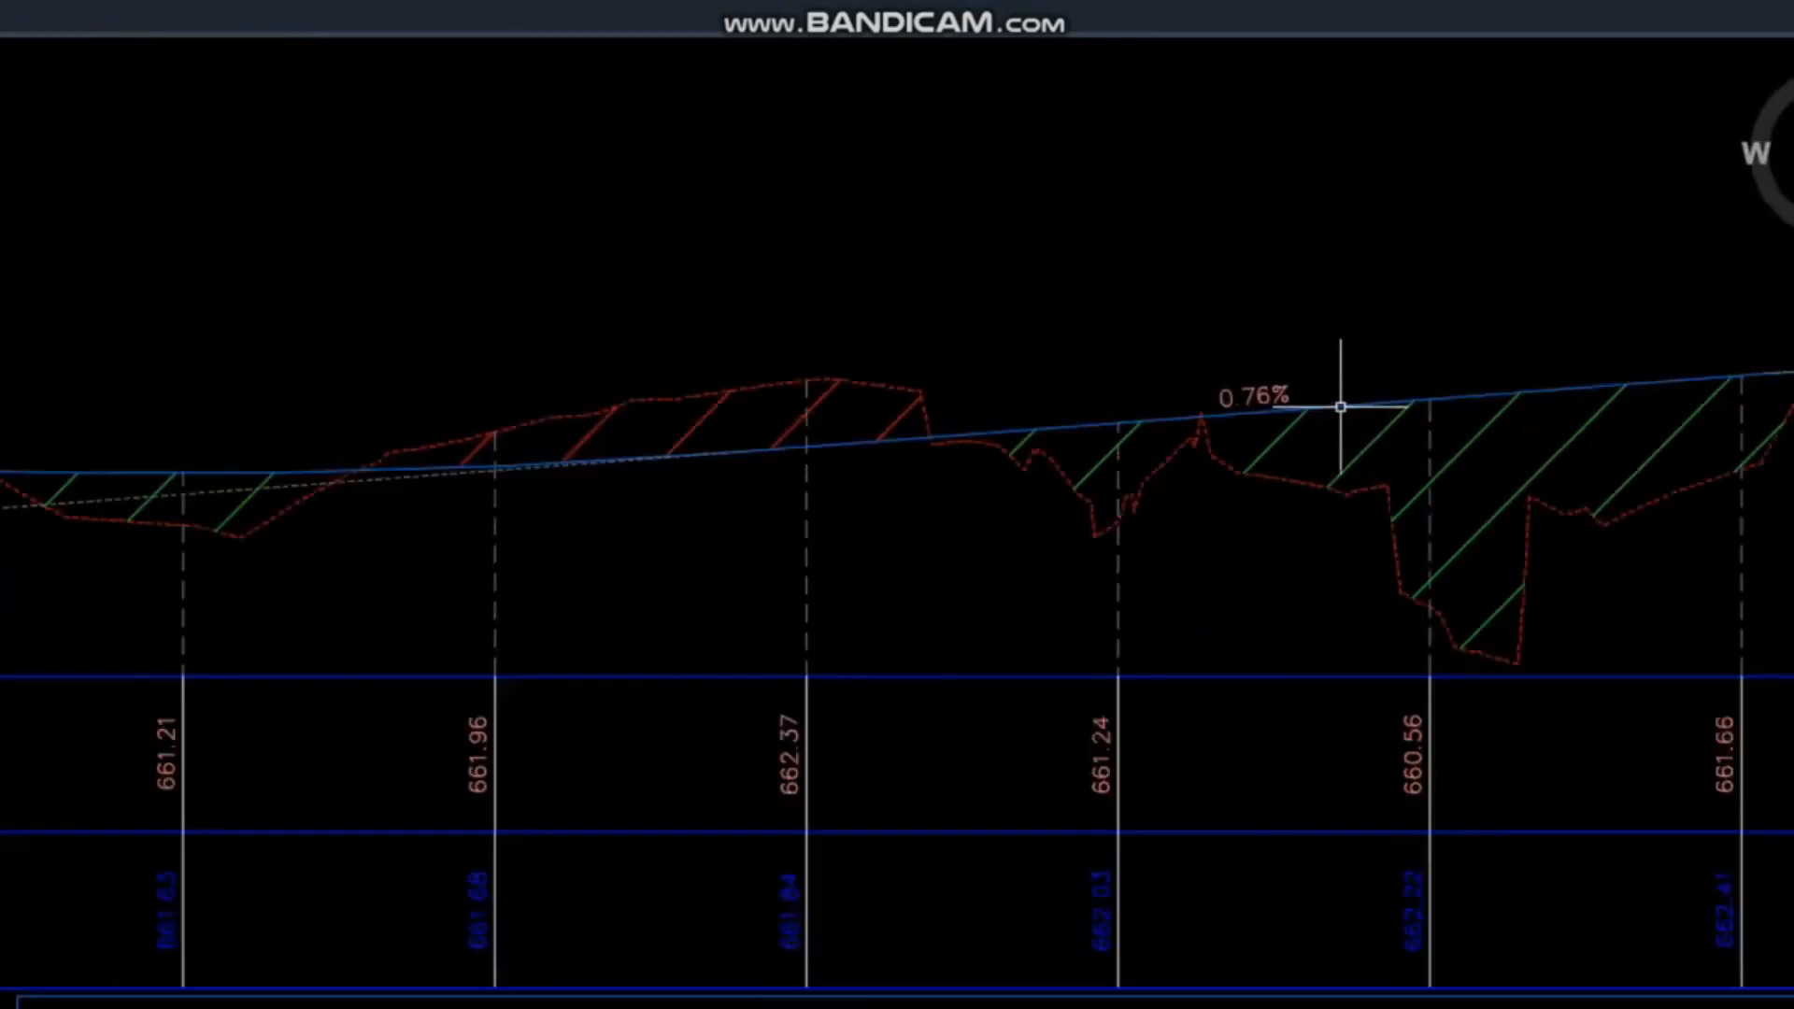
pyautogui.scroll(-4, 808, 482)
pyautogui.scroll(-3, 570, 482)
pyautogui.moveTo(1329, 452); pyautogui.dragTo(774, 398, button='middle')
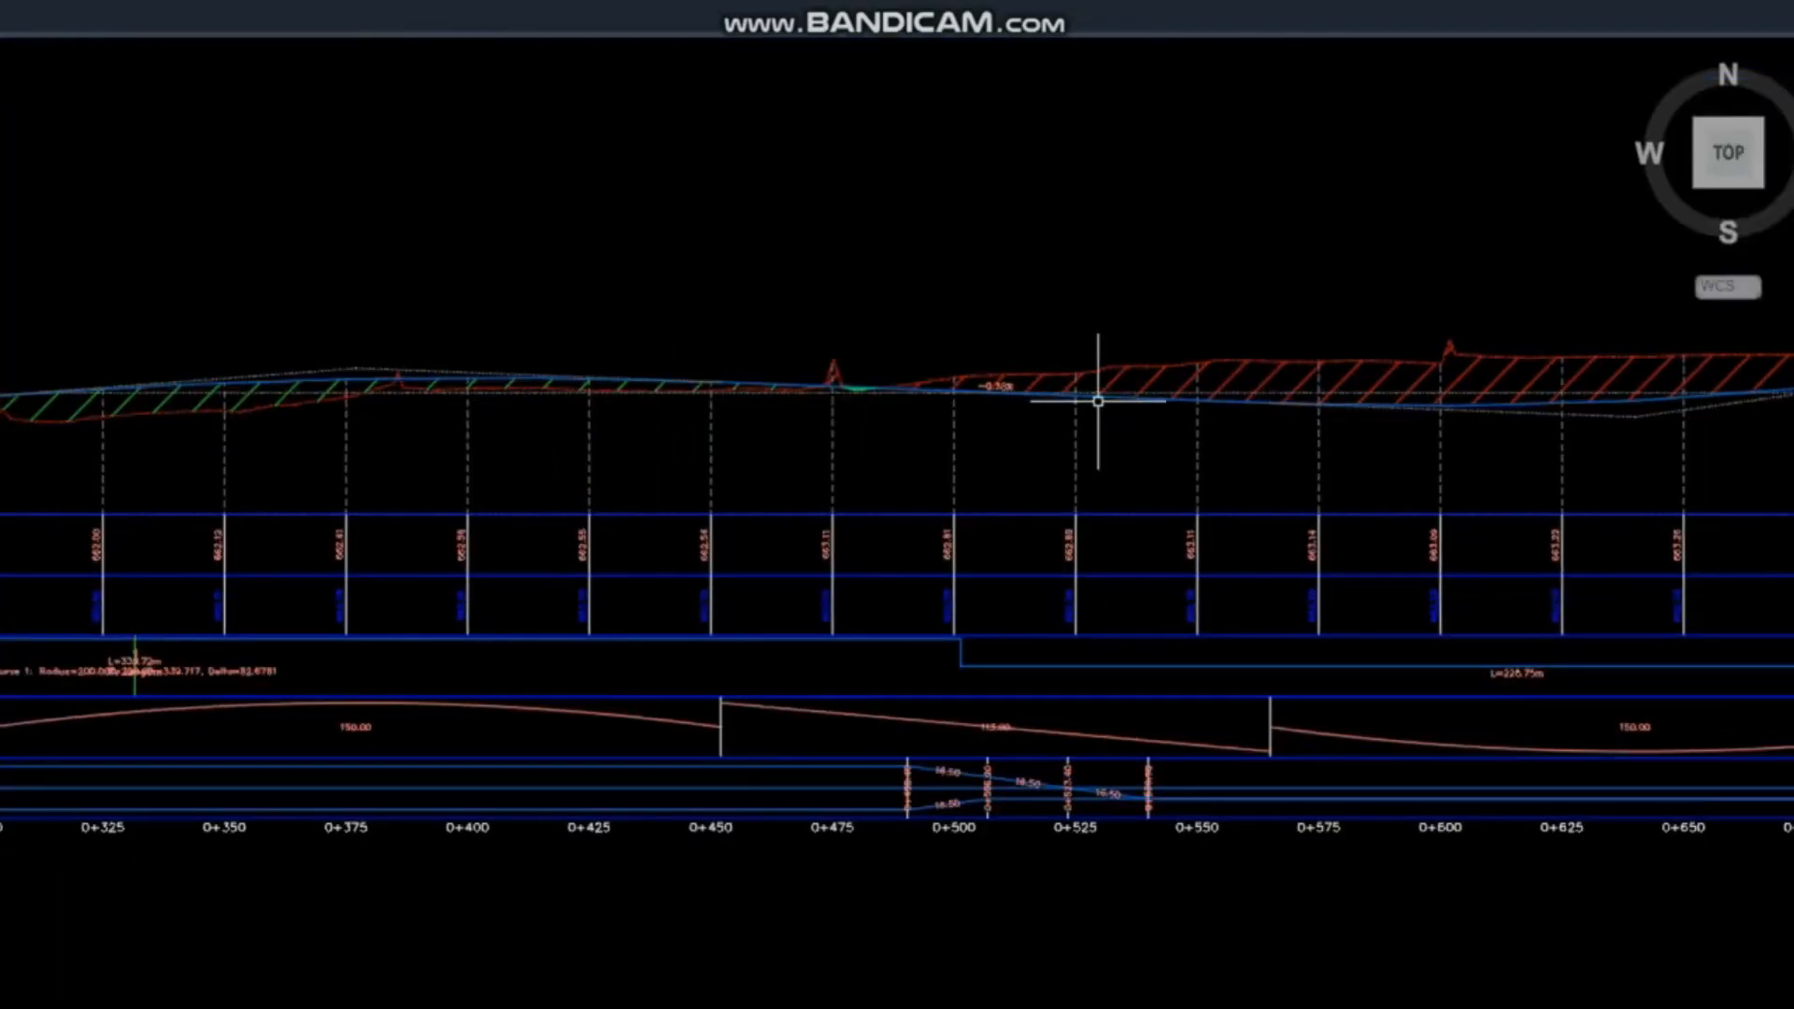
pyautogui.scroll(-3, 1434, 552)
pyautogui.scroll(4, 1212, 522)
pyautogui.moveTo(878, 523); pyautogui.dragTo(1391, 517, button='middle')
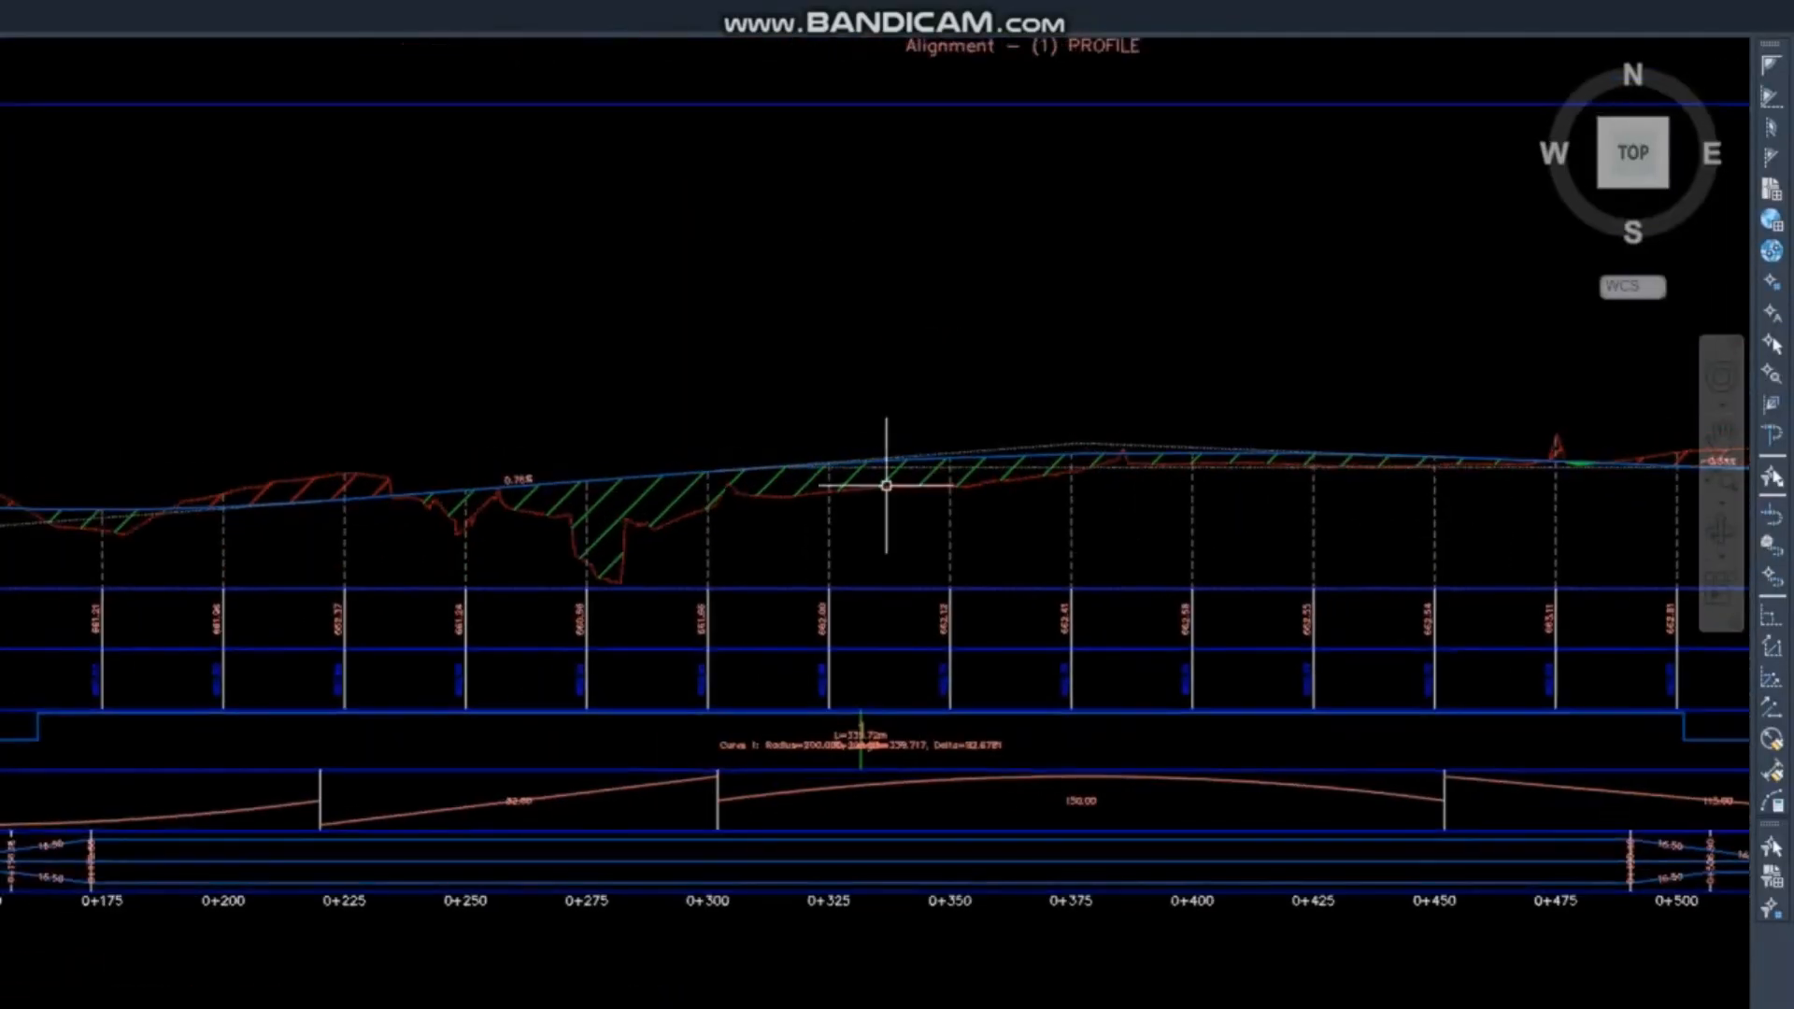
pyautogui.moveTo(524, 496); pyautogui.dragTo(1244, 536, button='middle')
pyautogui.moveTo(725, 604); pyautogui.dragTo(867, 655, button='middle')
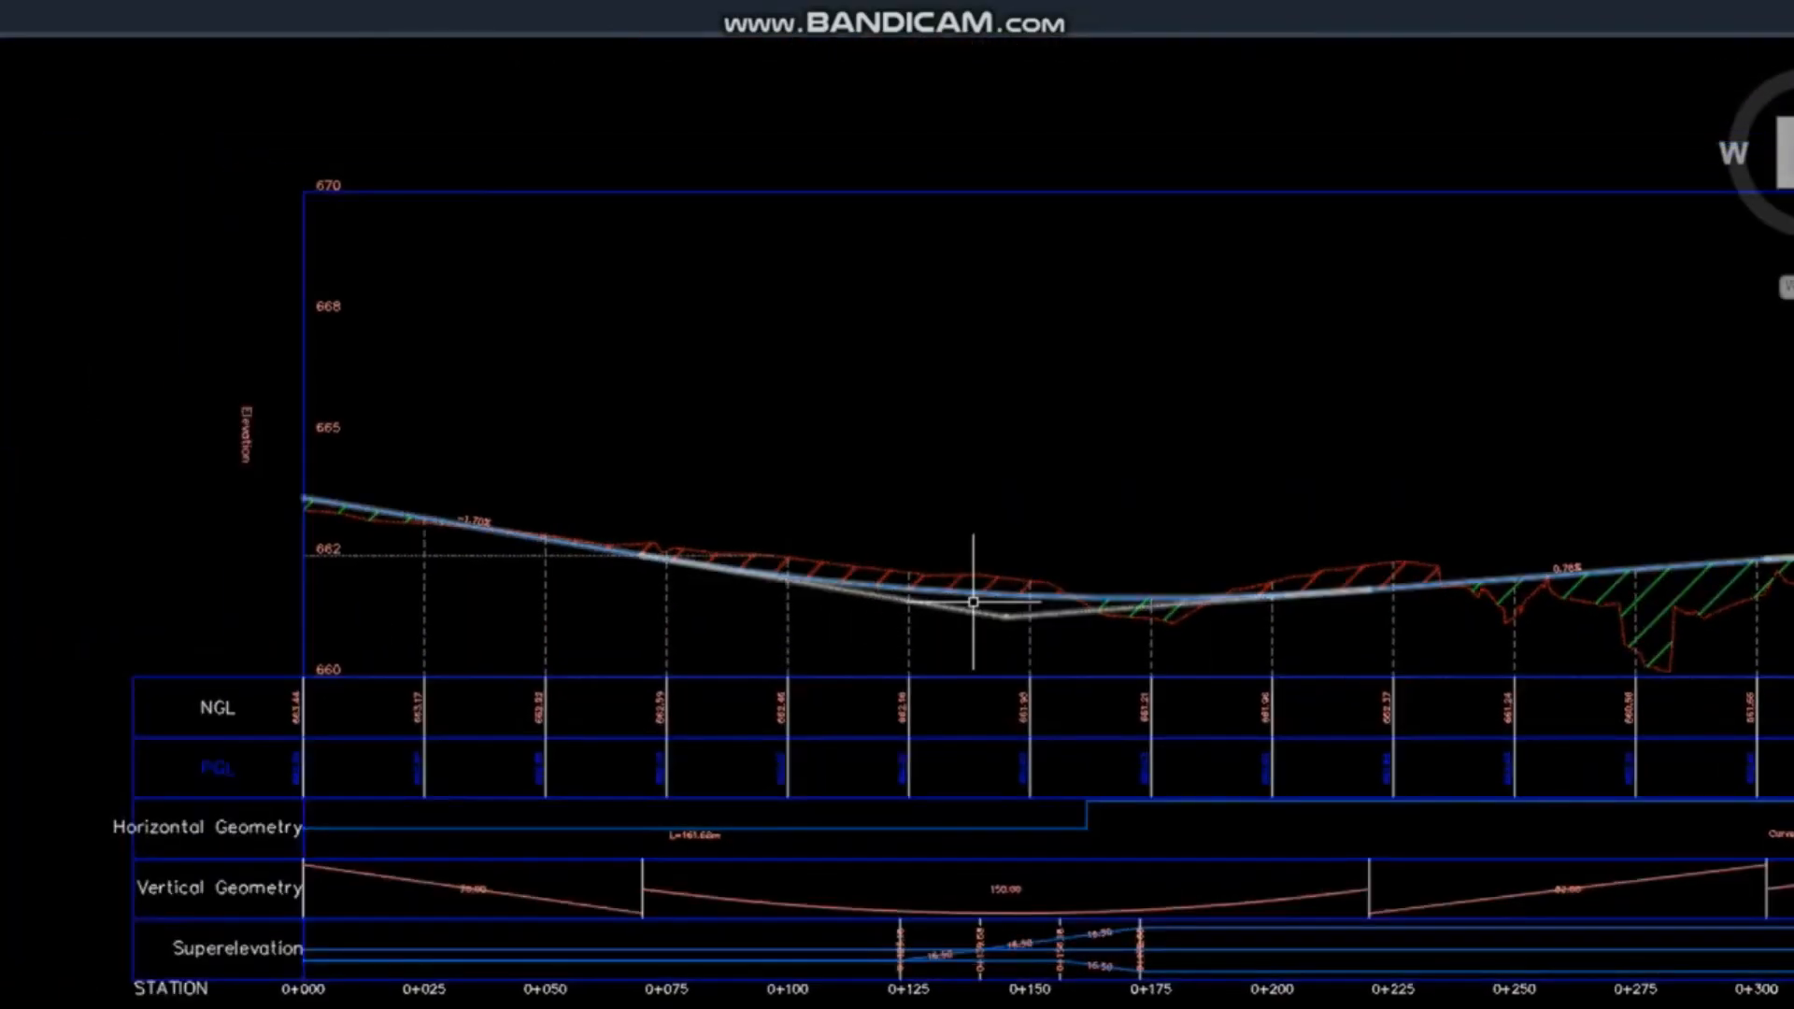
# Try the Slope 1 in X style for the Layout (1) profile's Lines labels, apply it, and close the label settings.
pyautogui.click(514, 536)
pyautogui.rightClick(514, 537)
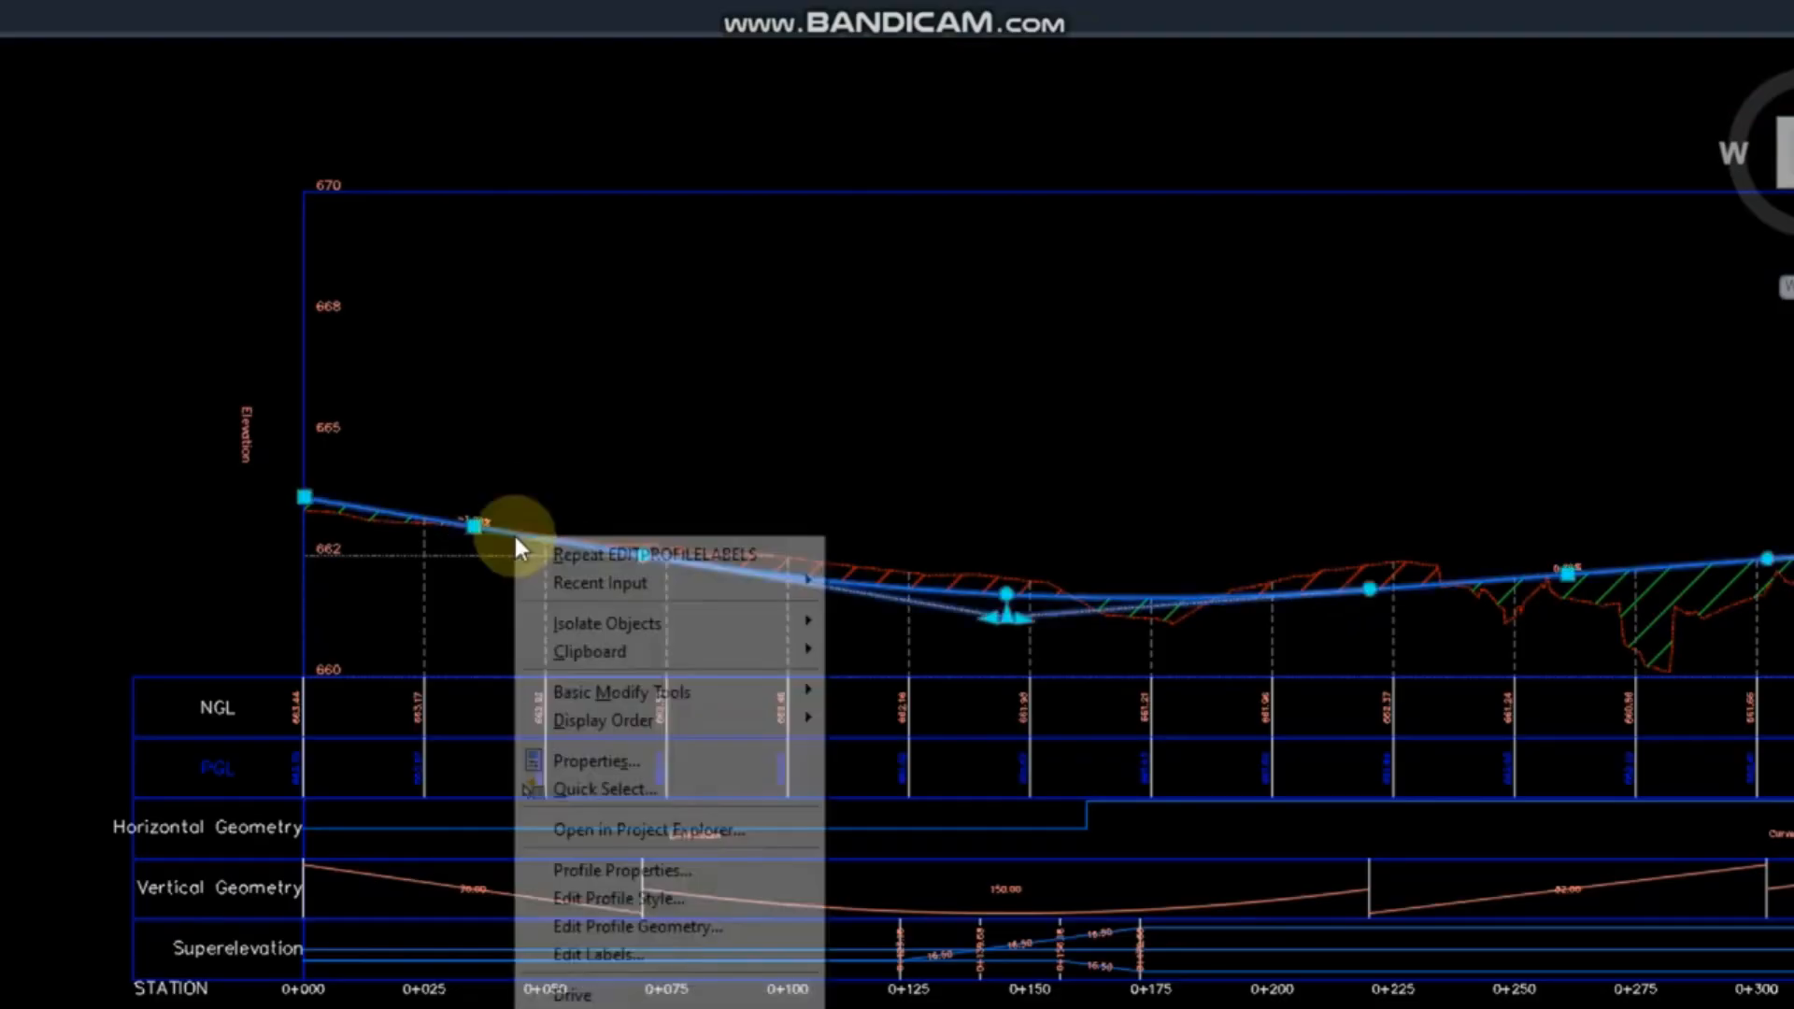
pyautogui.click(650, 963)
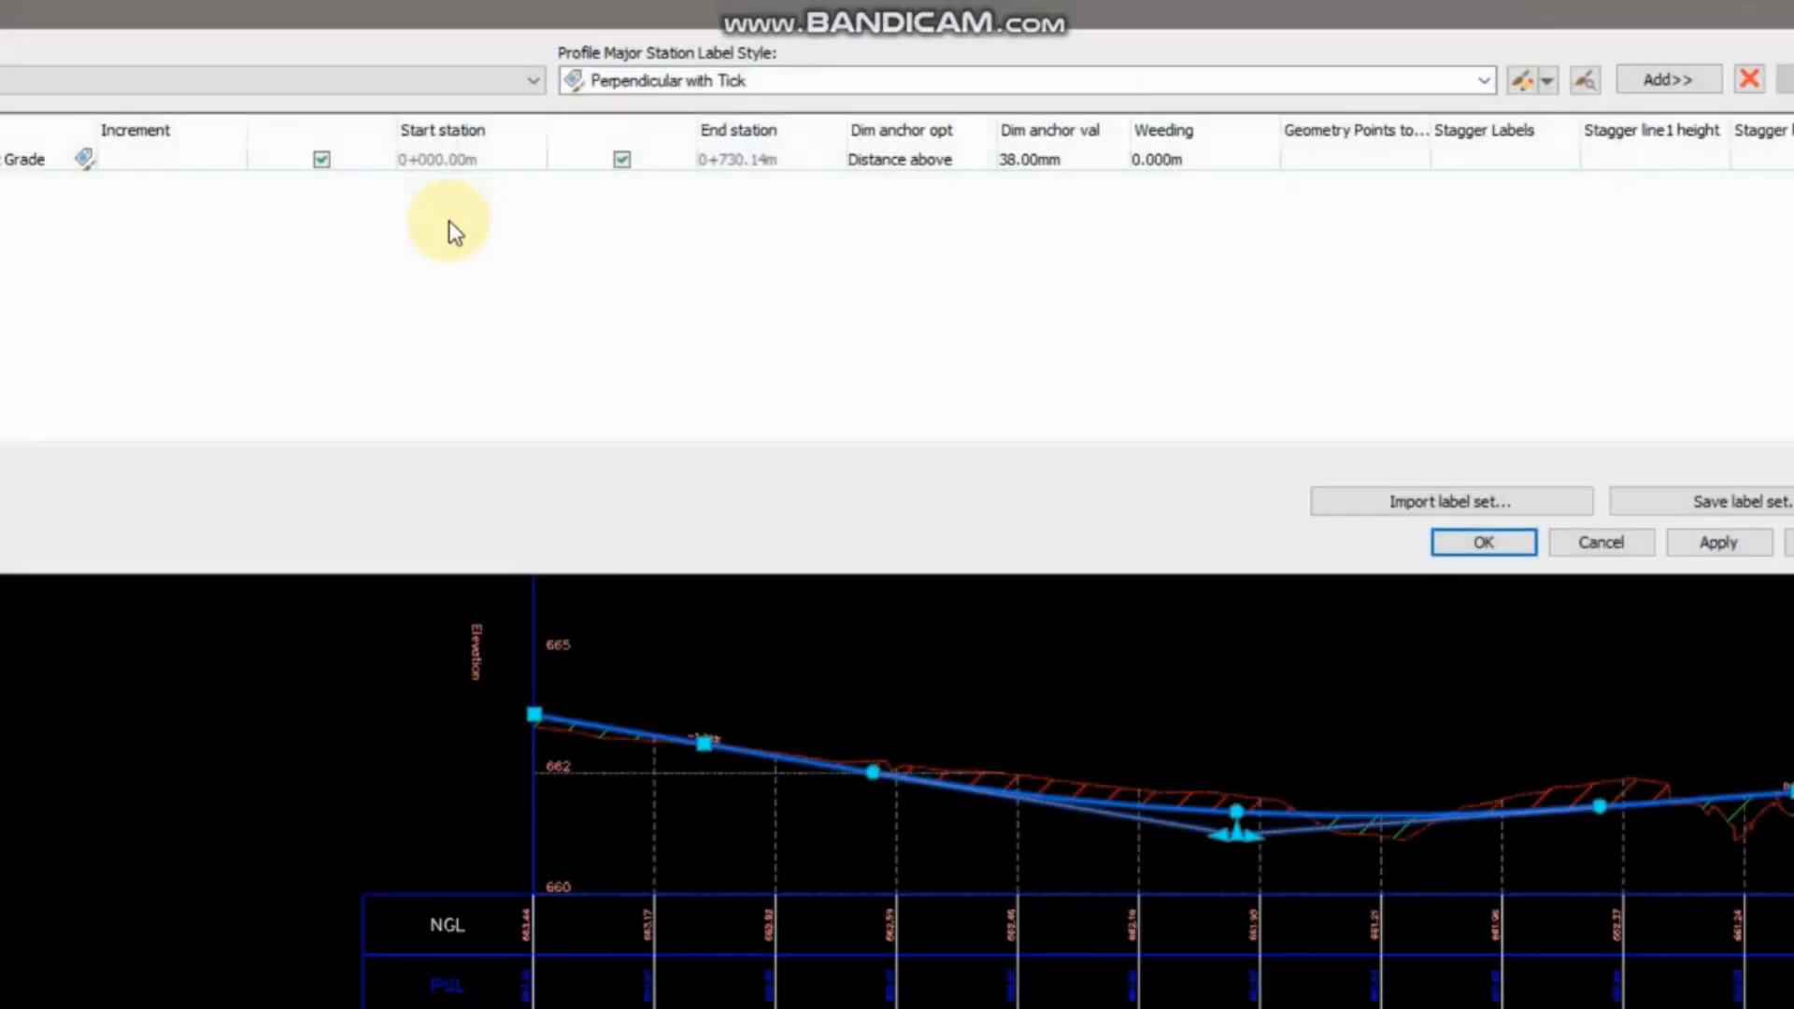
pyautogui.click(441, 189)
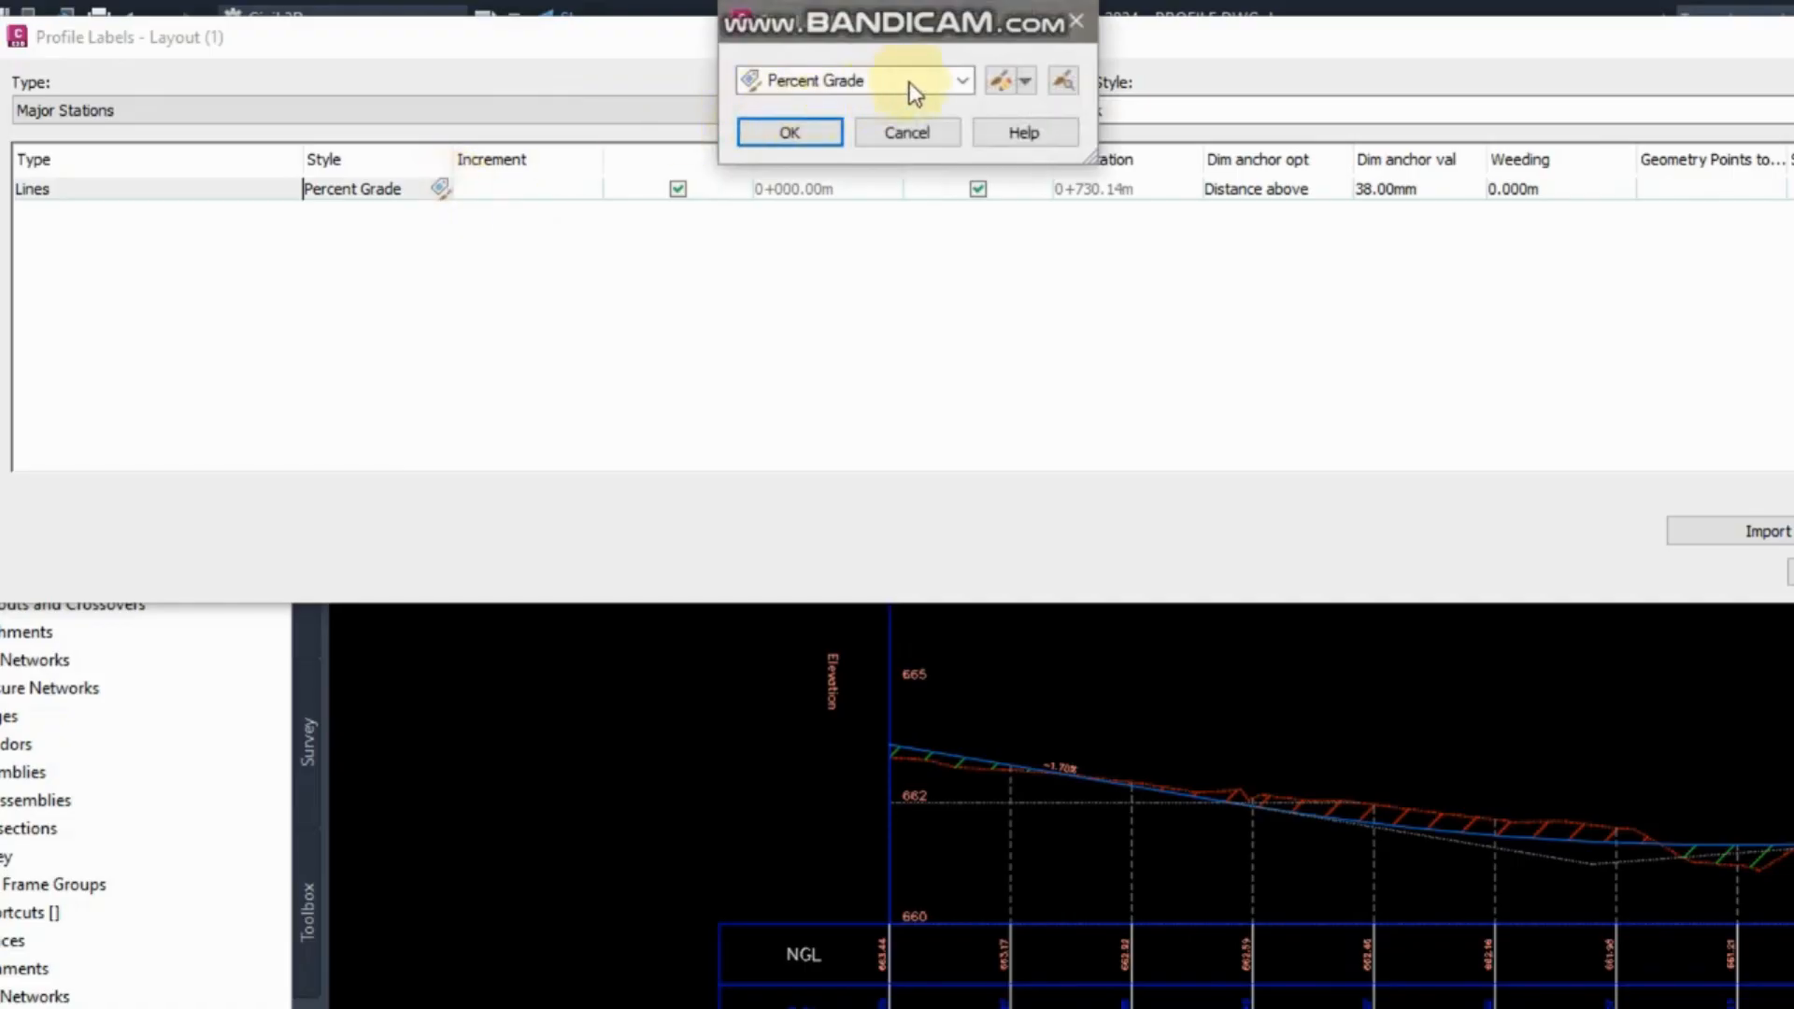
pyautogui.click(960, 82)
pyautogui.click(853, 128)
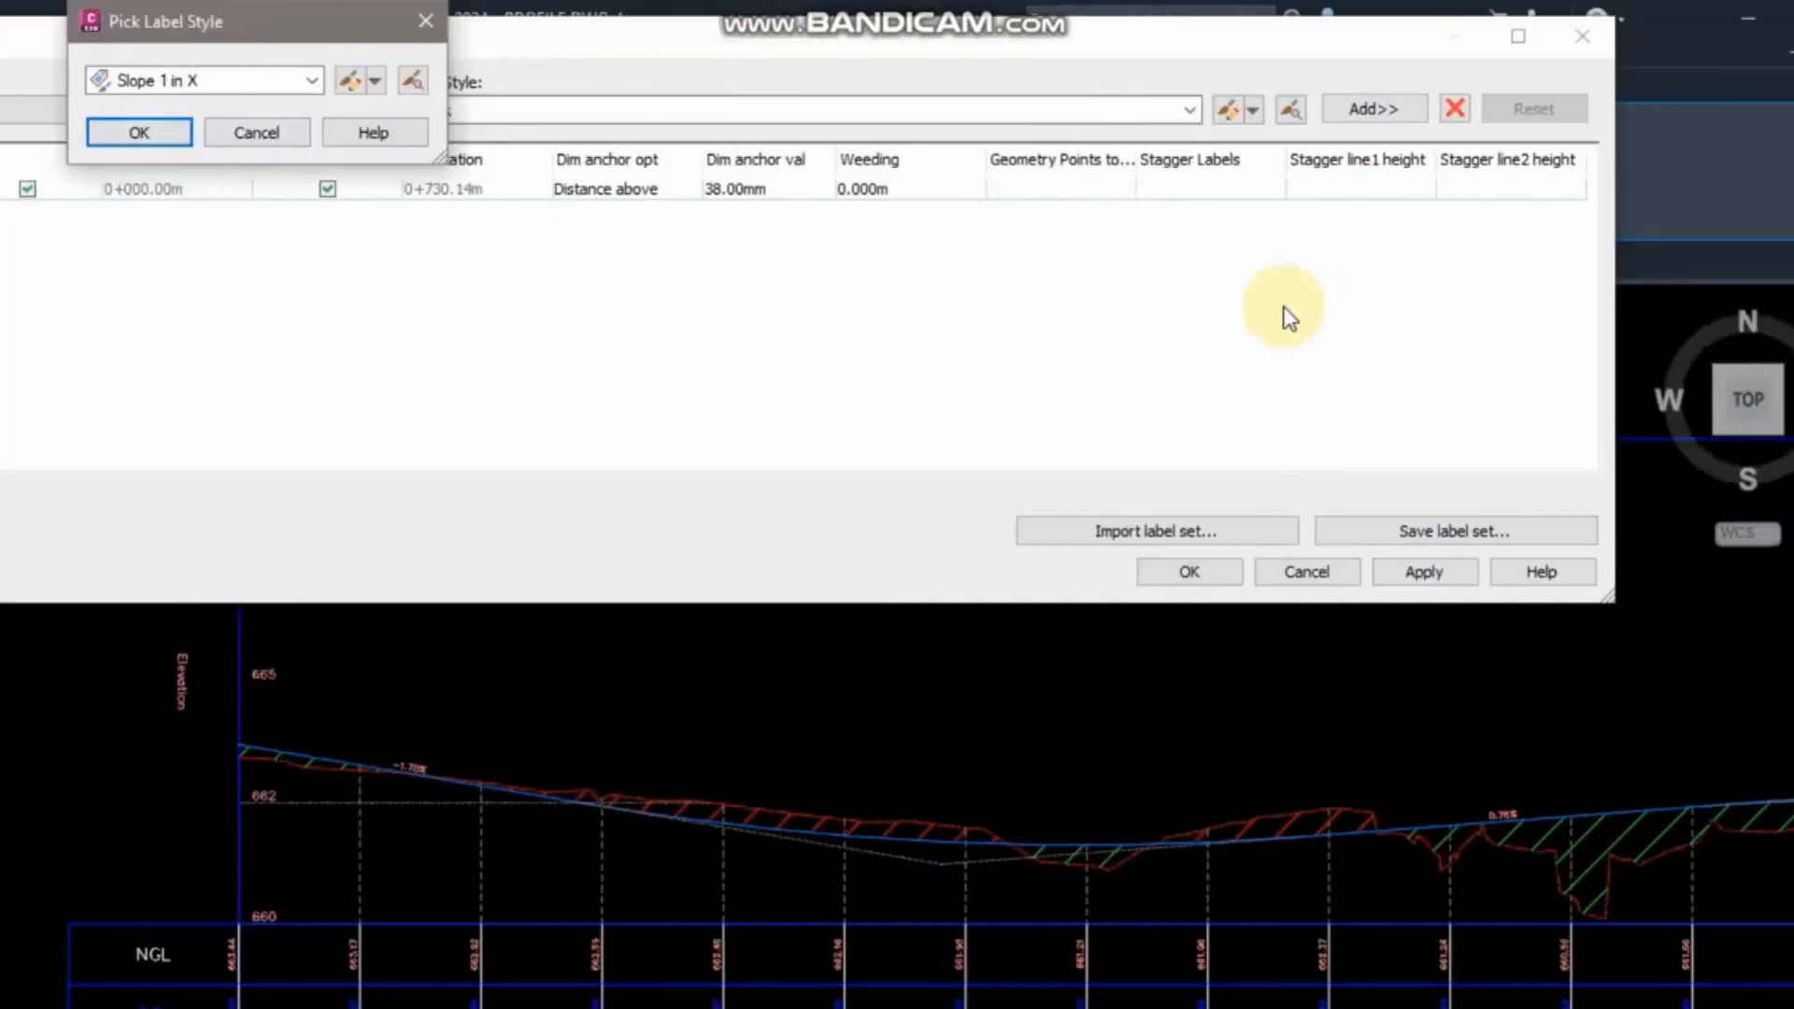
pyautogui.press('Return')
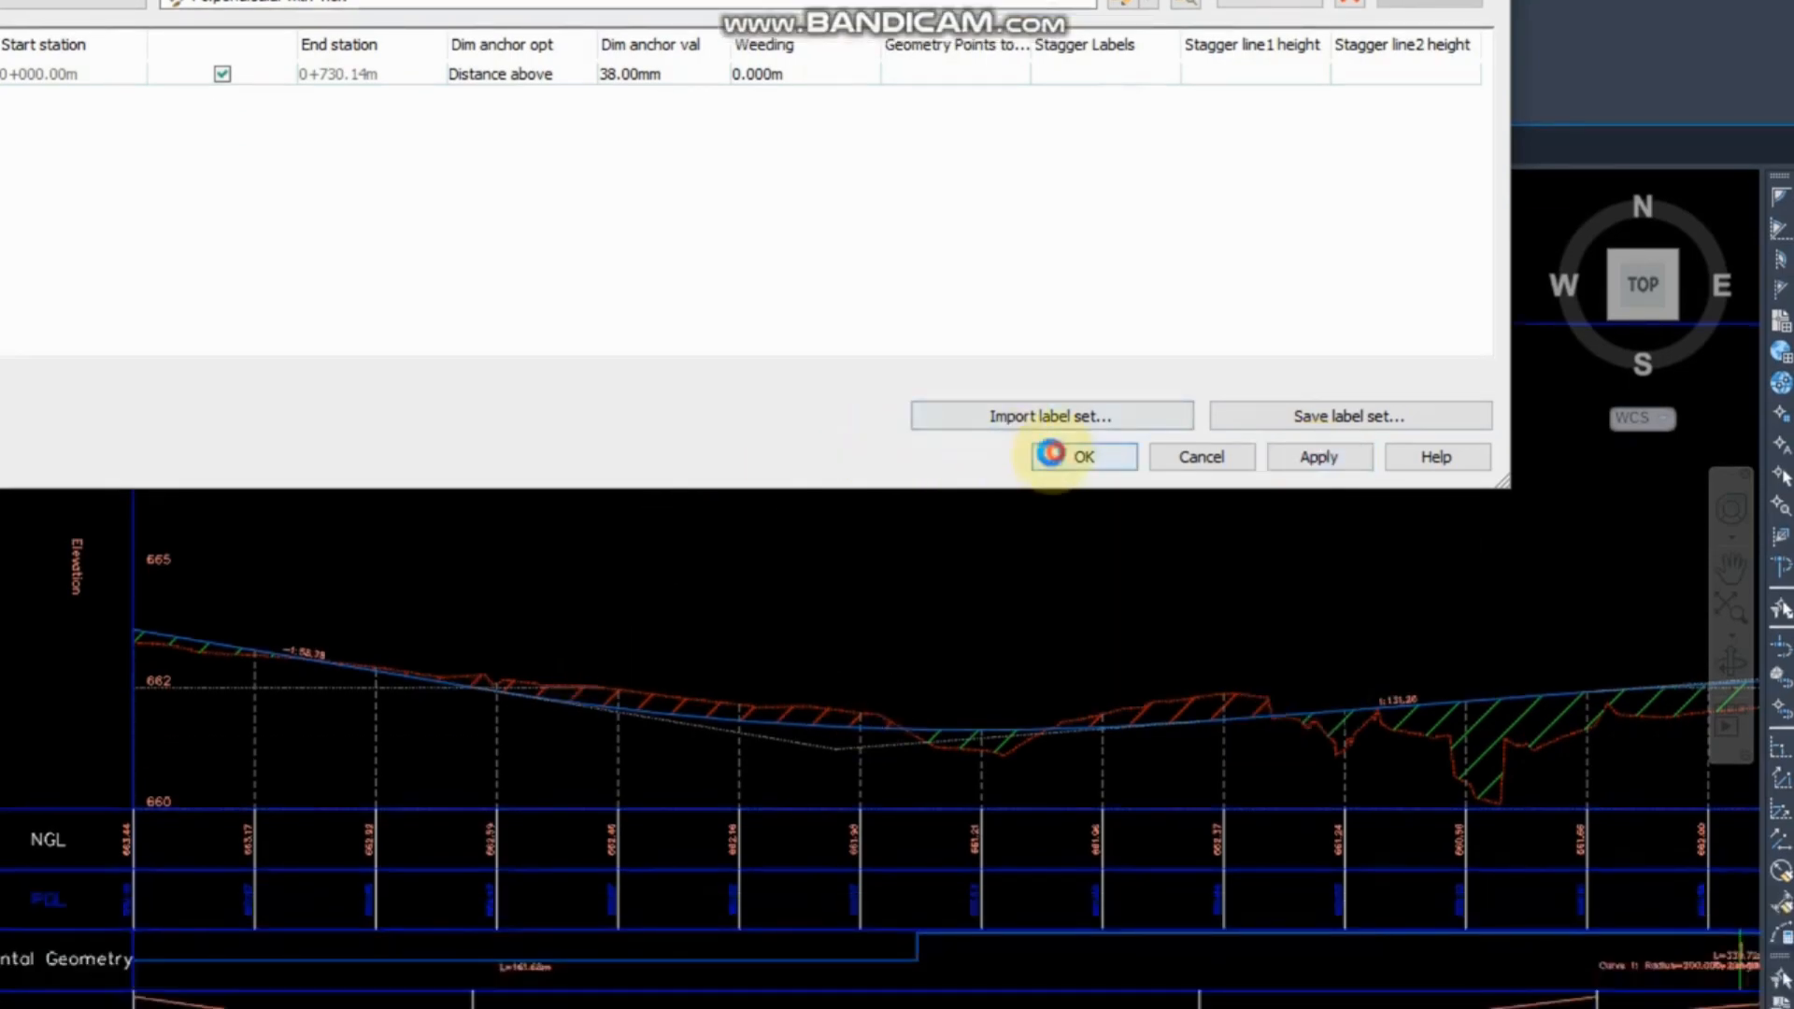
pyautogui.click(1050, 456)
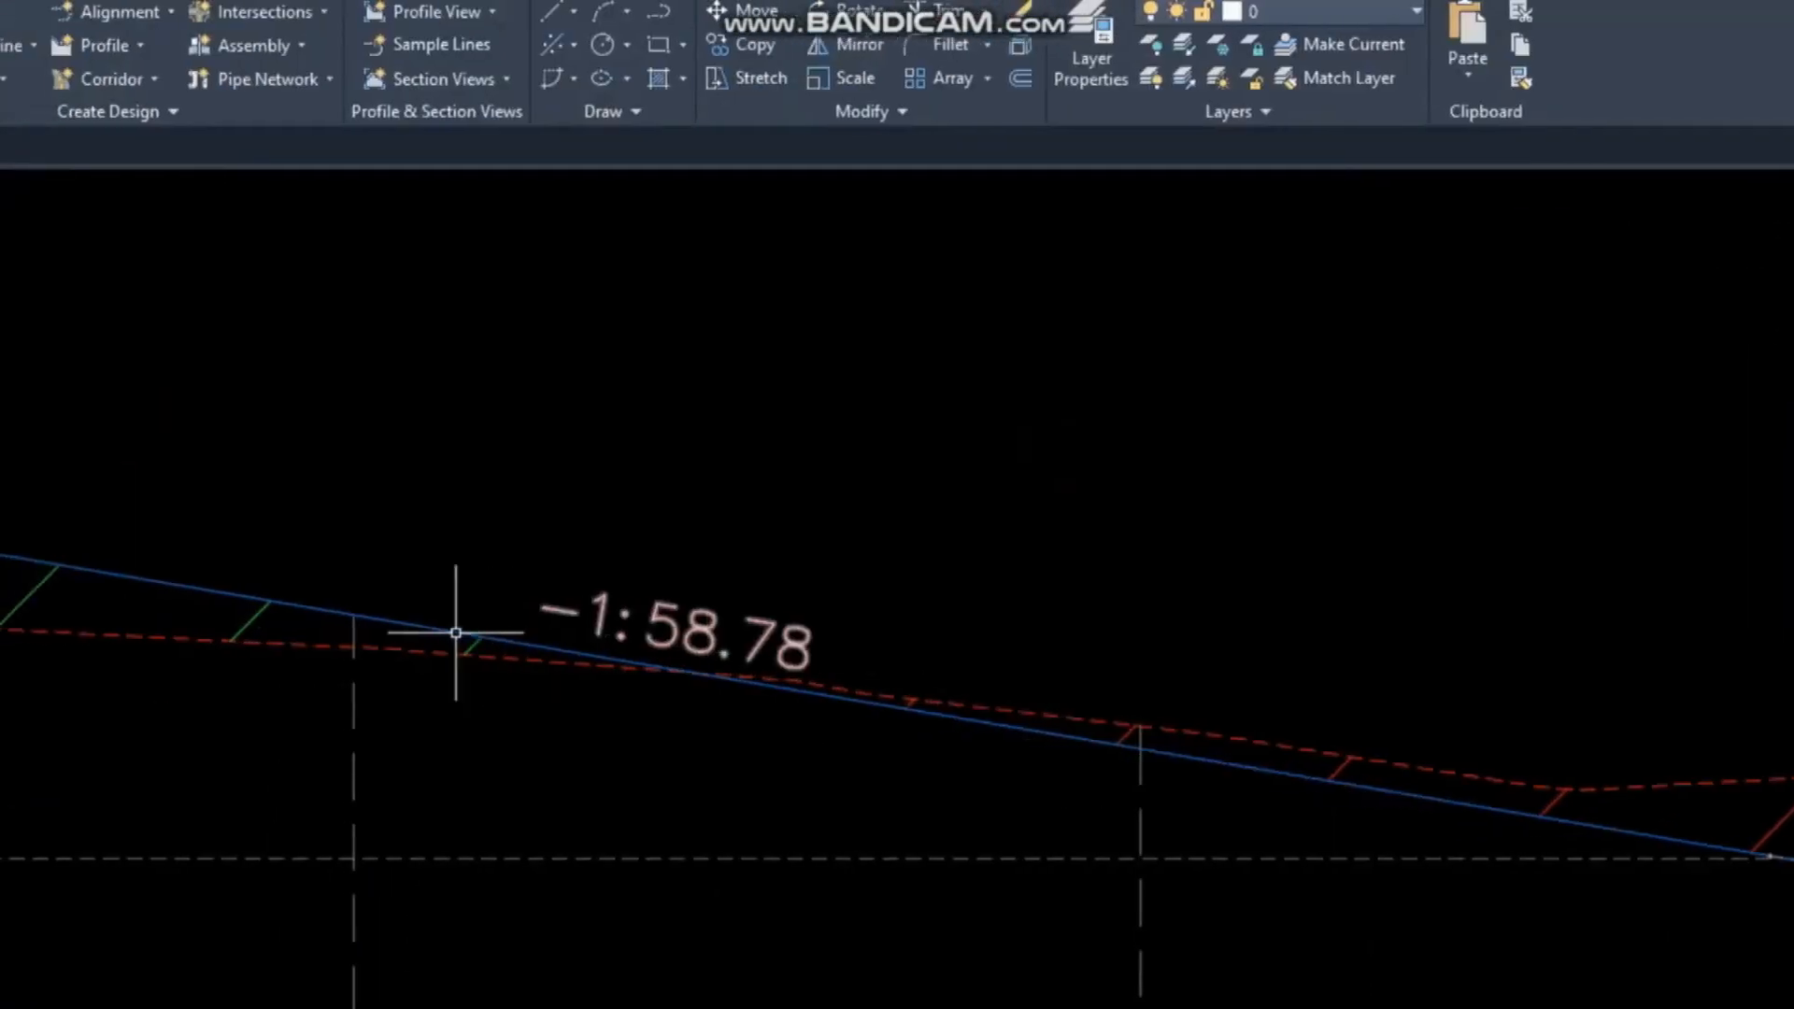
# Reopen the design profile's label settings and set the Lines label style back to Percent Grade.
pyautogui.scroll(-5, 456, 632)
pyautogui.scroll(4, 480, 629)
pyautogui.click(449, 608)
pyautogui.rightClick(449, 610)
pyautogui.click(559, 736)
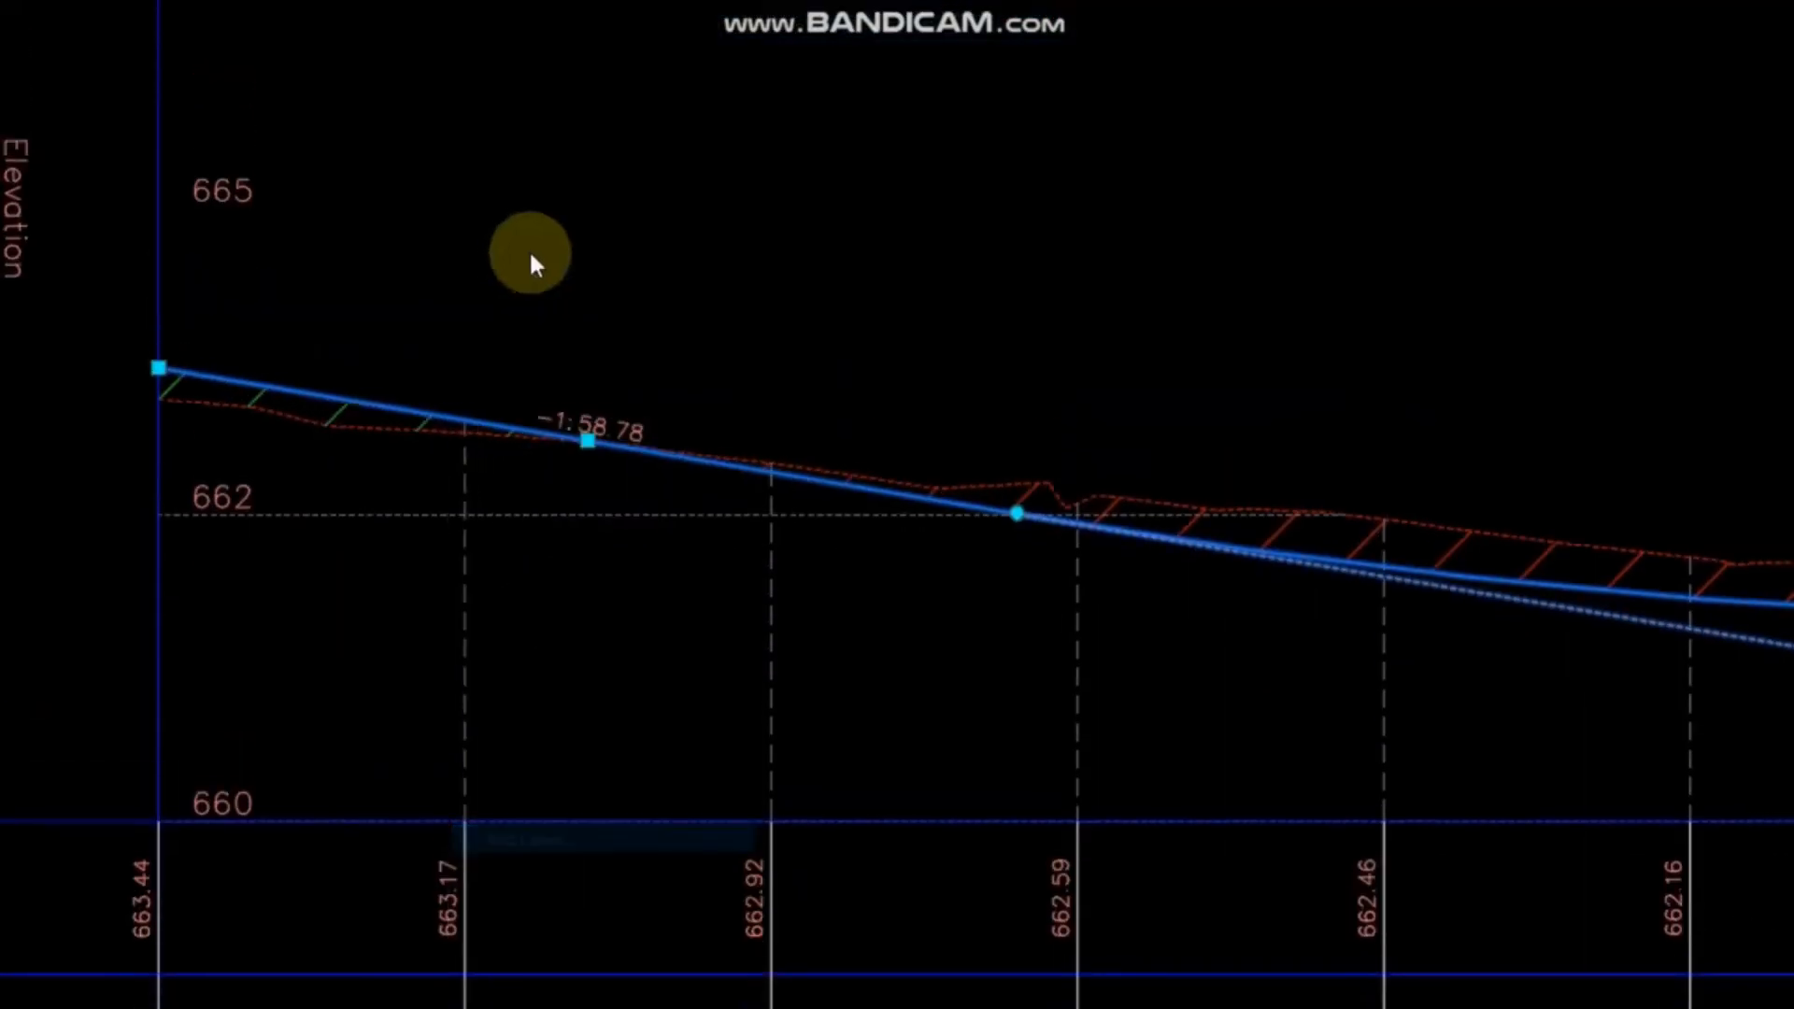
pyautogui.click(482, 187)
pyautogui.click(490, 187)
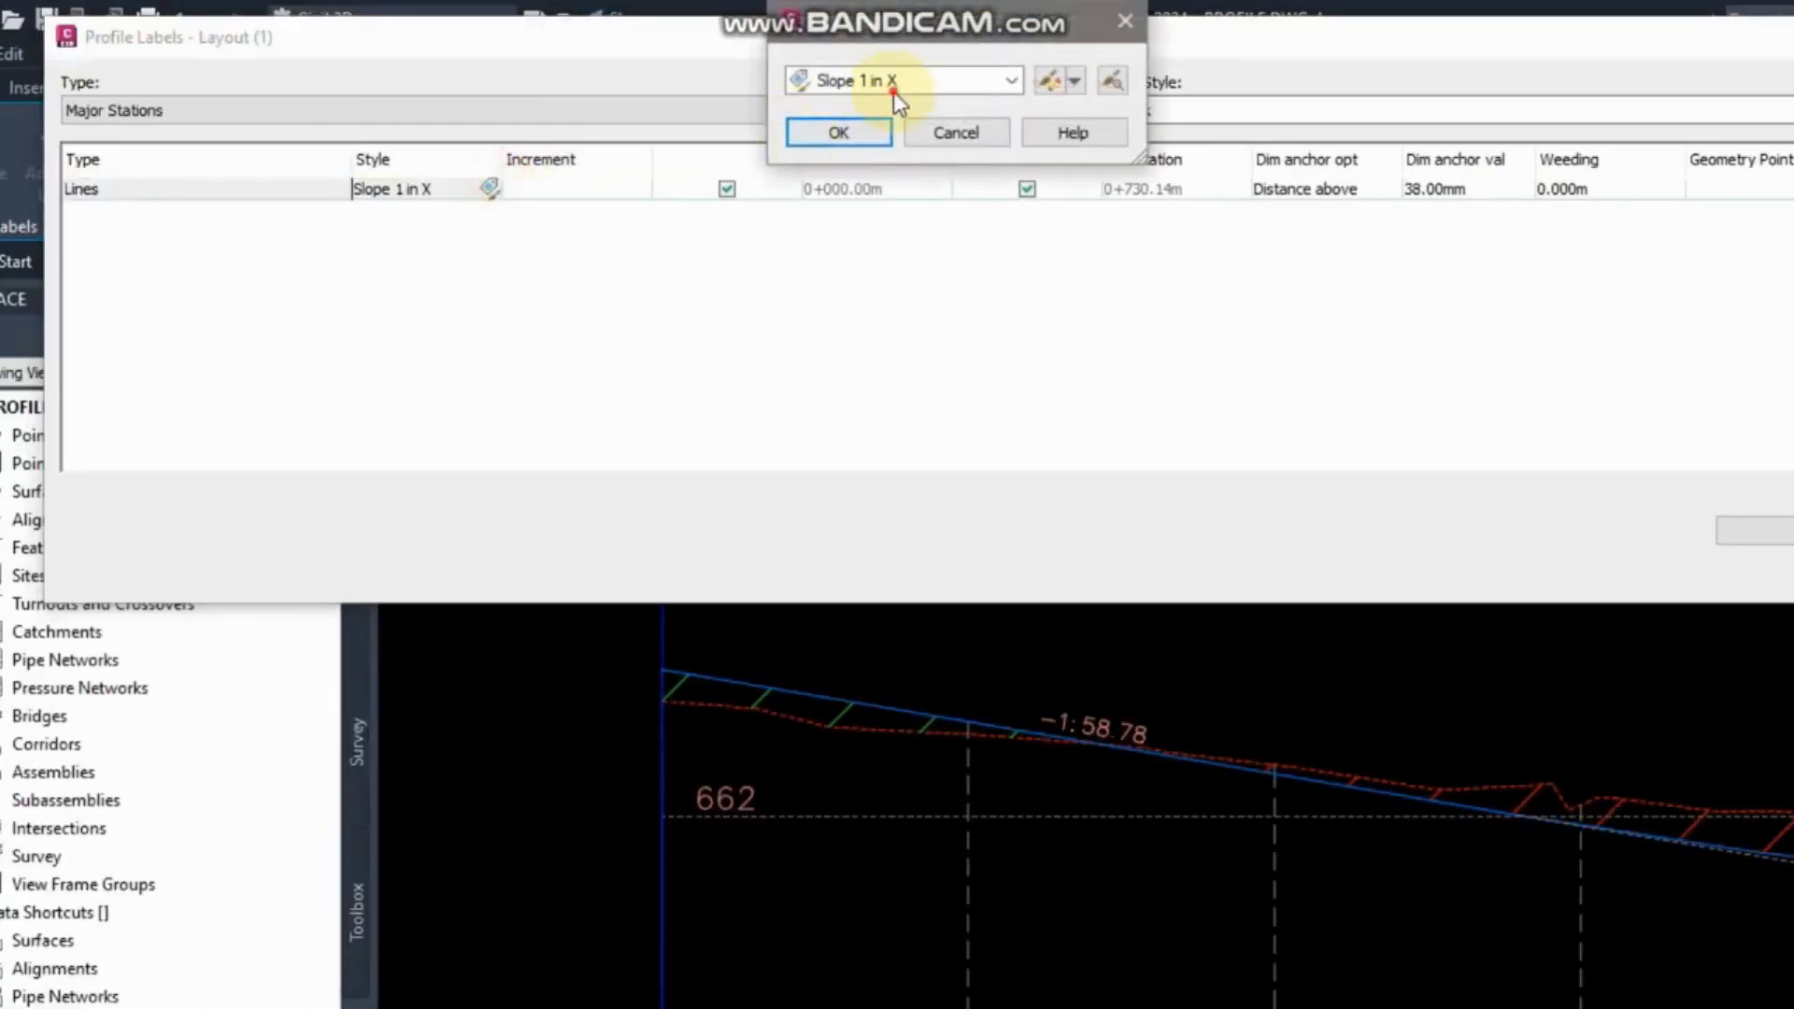
pyautogui.click(893, 84)
pyautogui.click(860, 106)
pyautogui.click(873, 131)
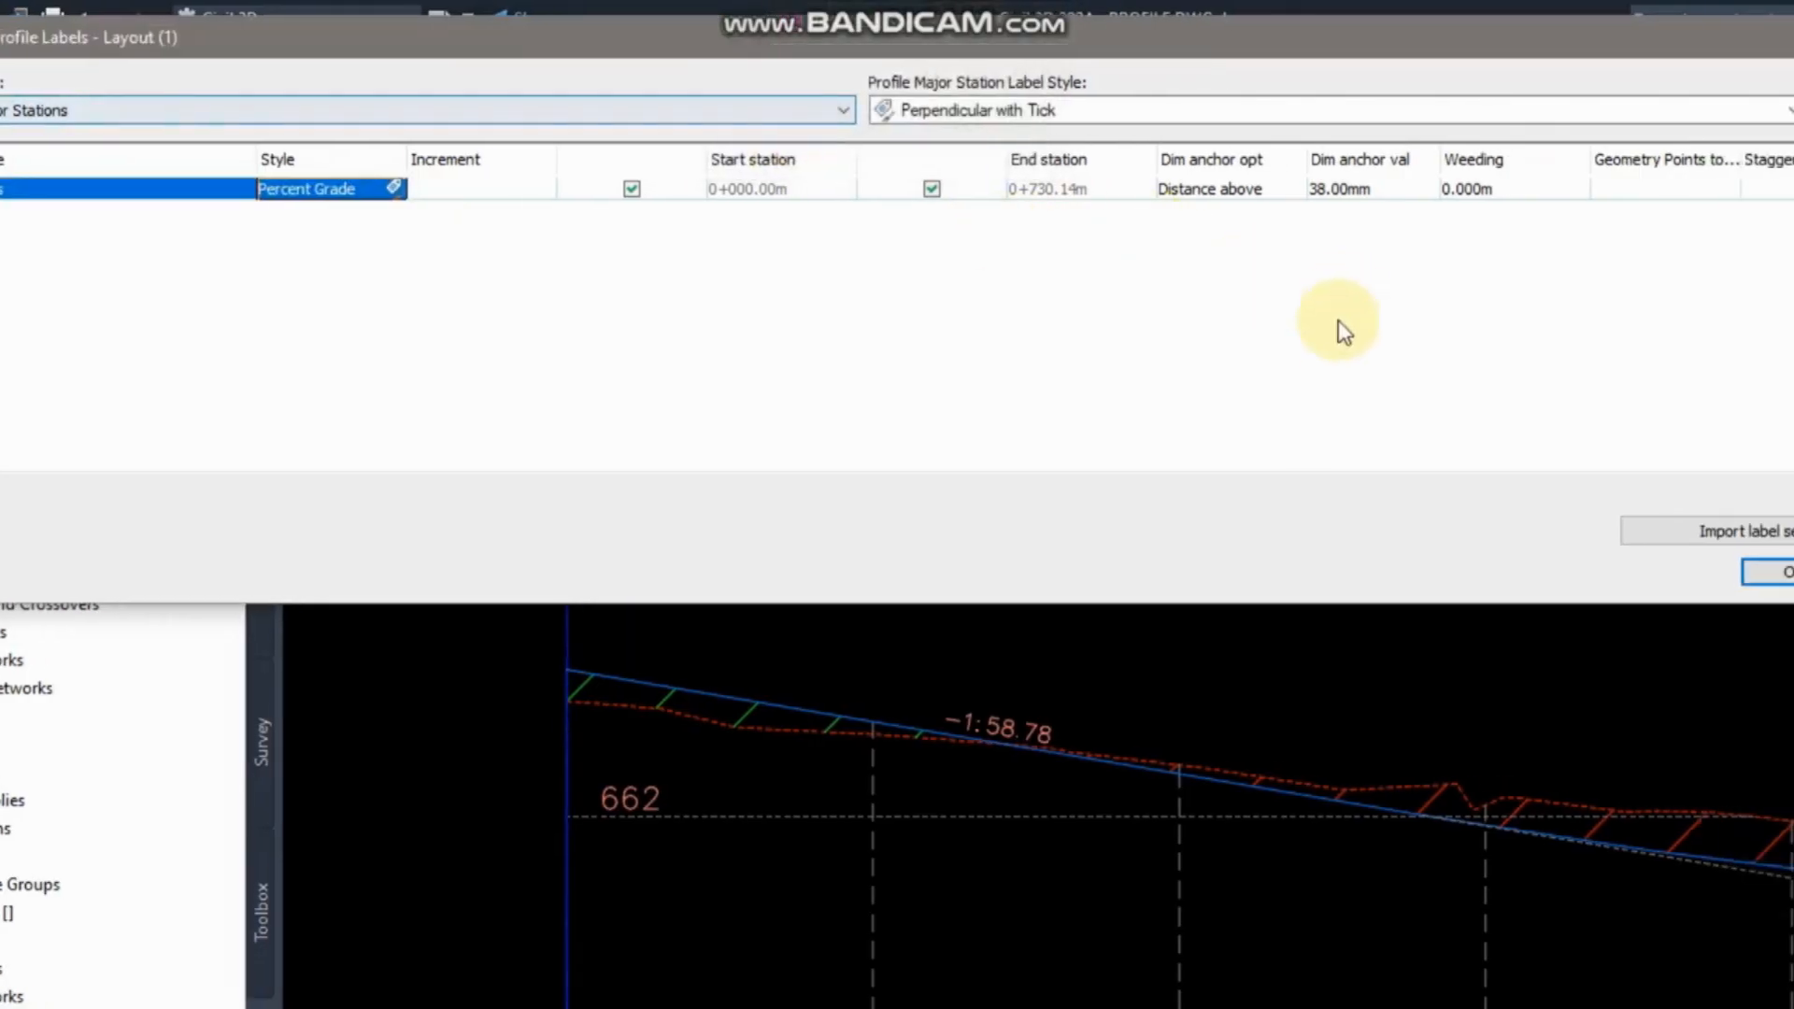
# Try weeding distances of 50 m and 200 m for the Lines labels, applying each one.
pyautogui.click(1495, 189)
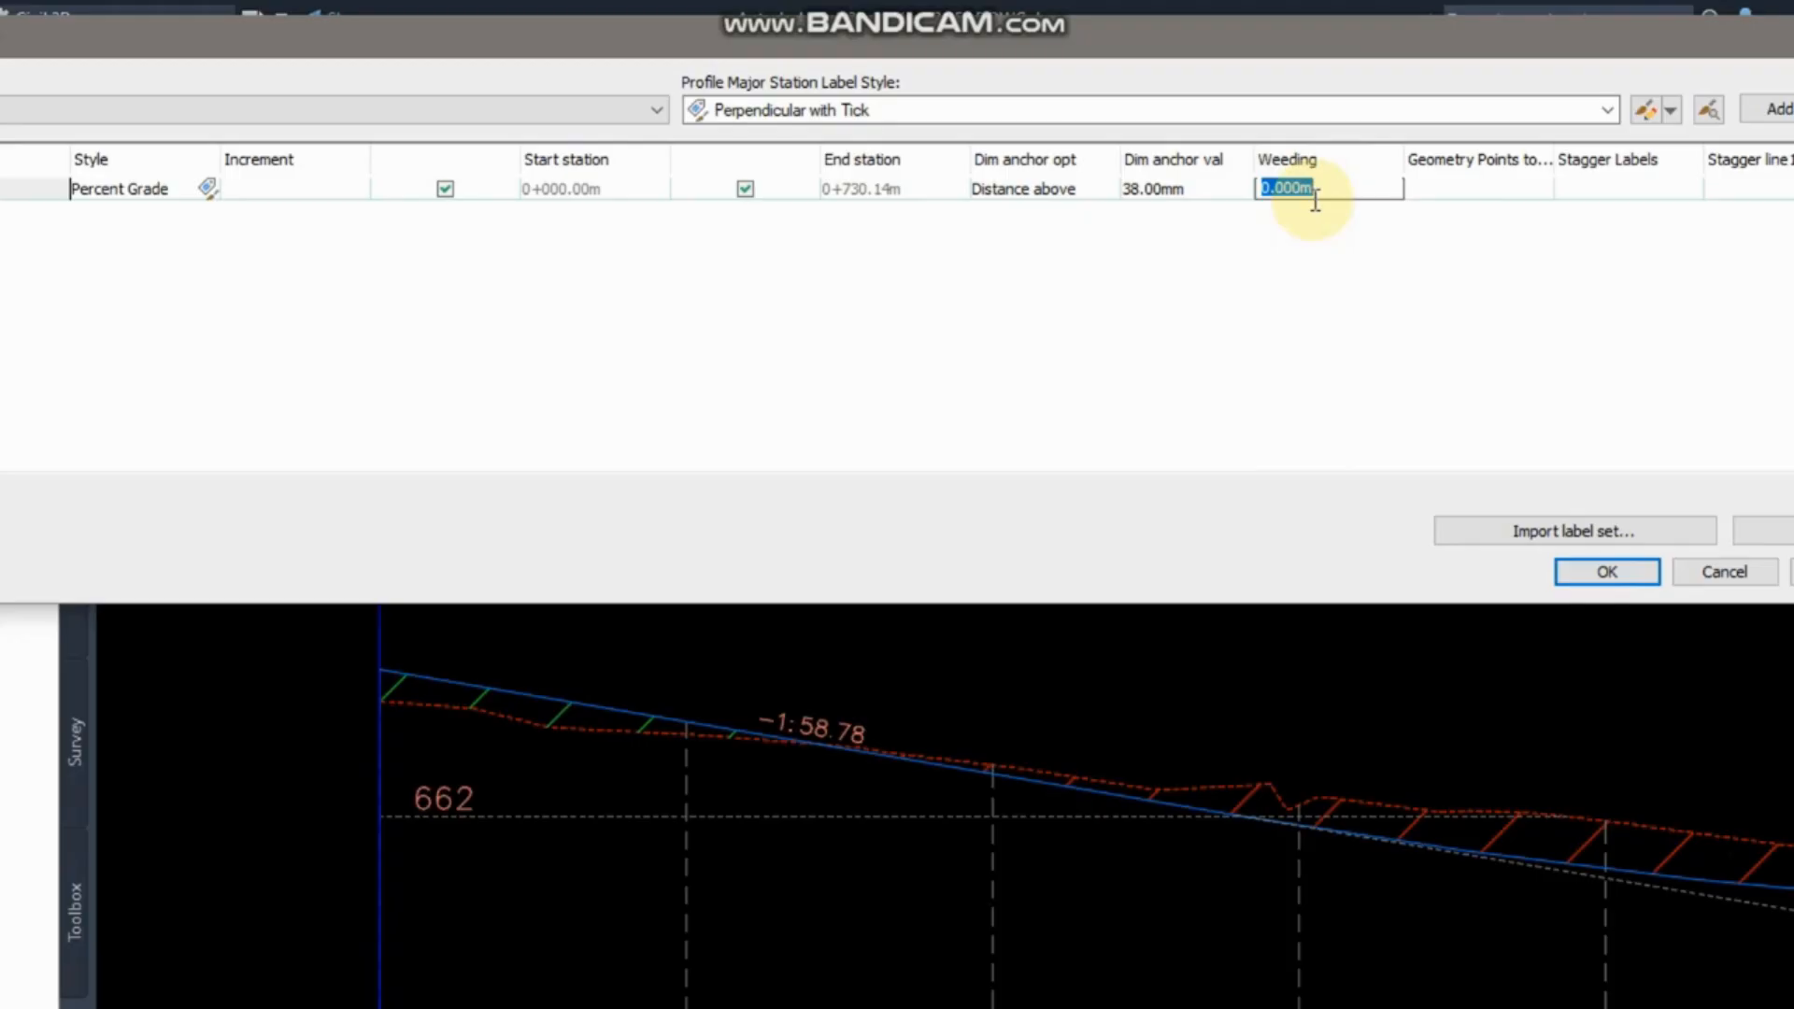
pyautogui.write('50')
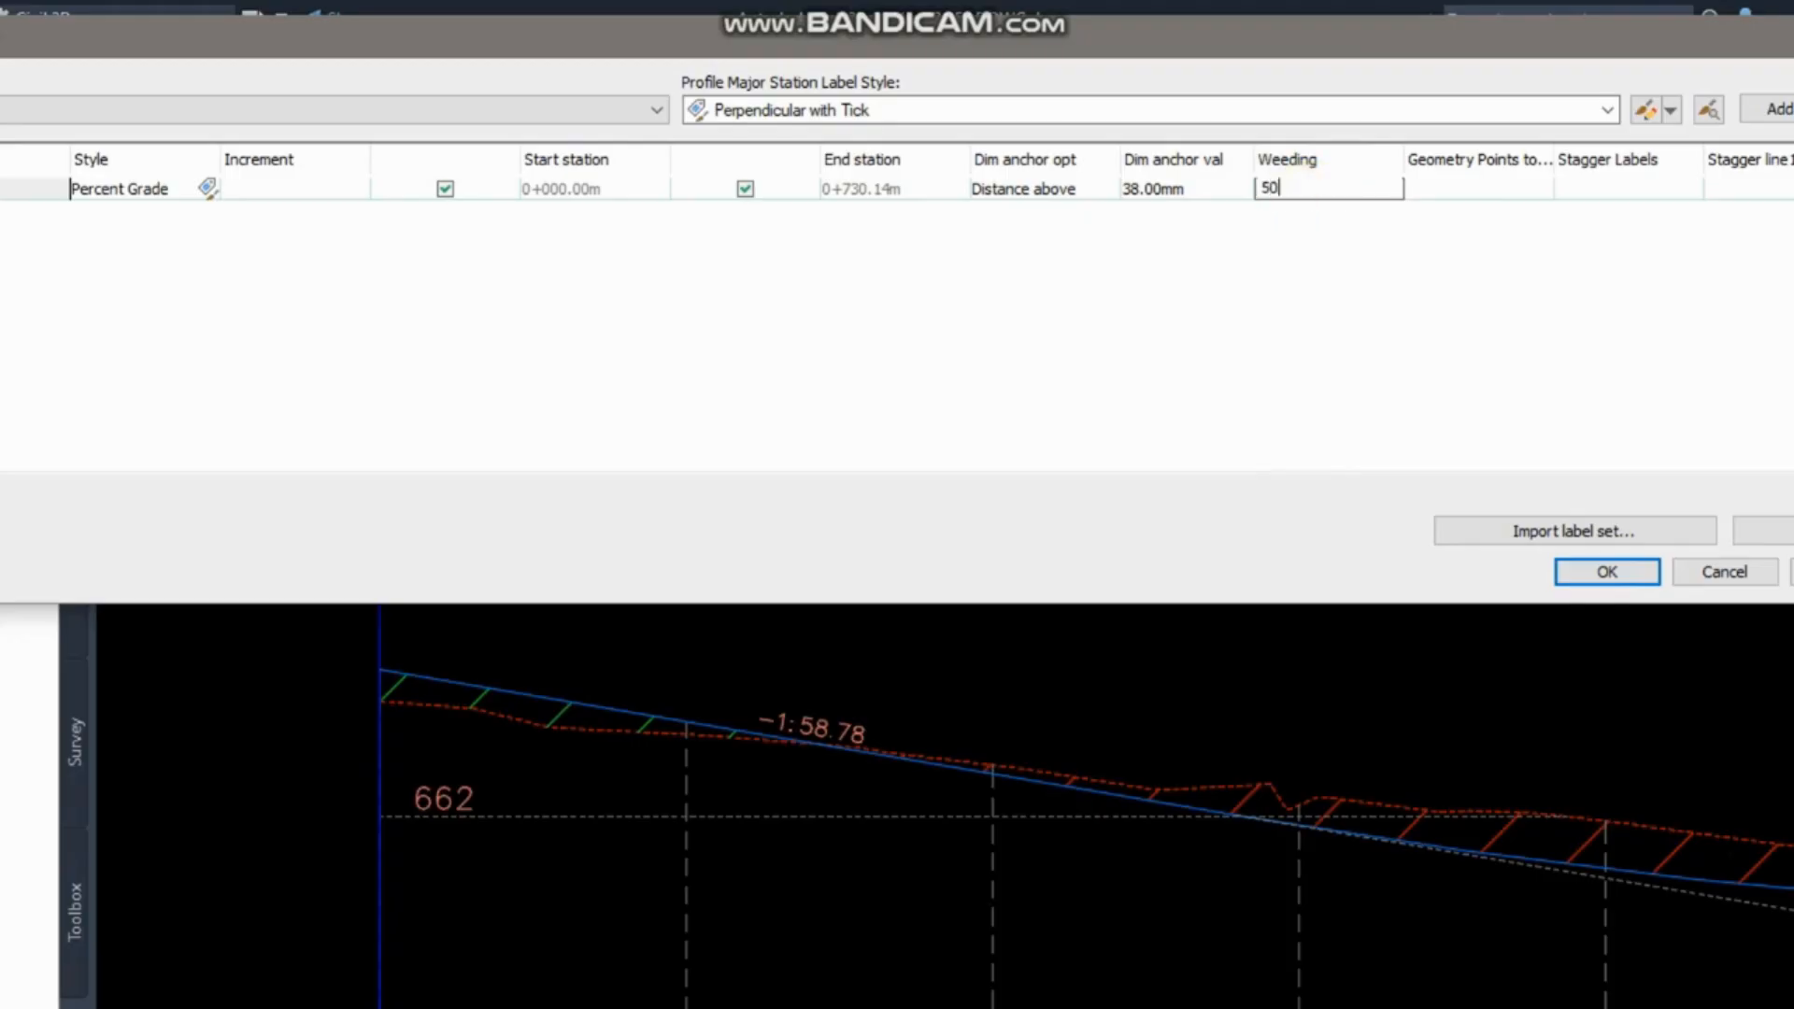
pyautogui.click(1347, 571)
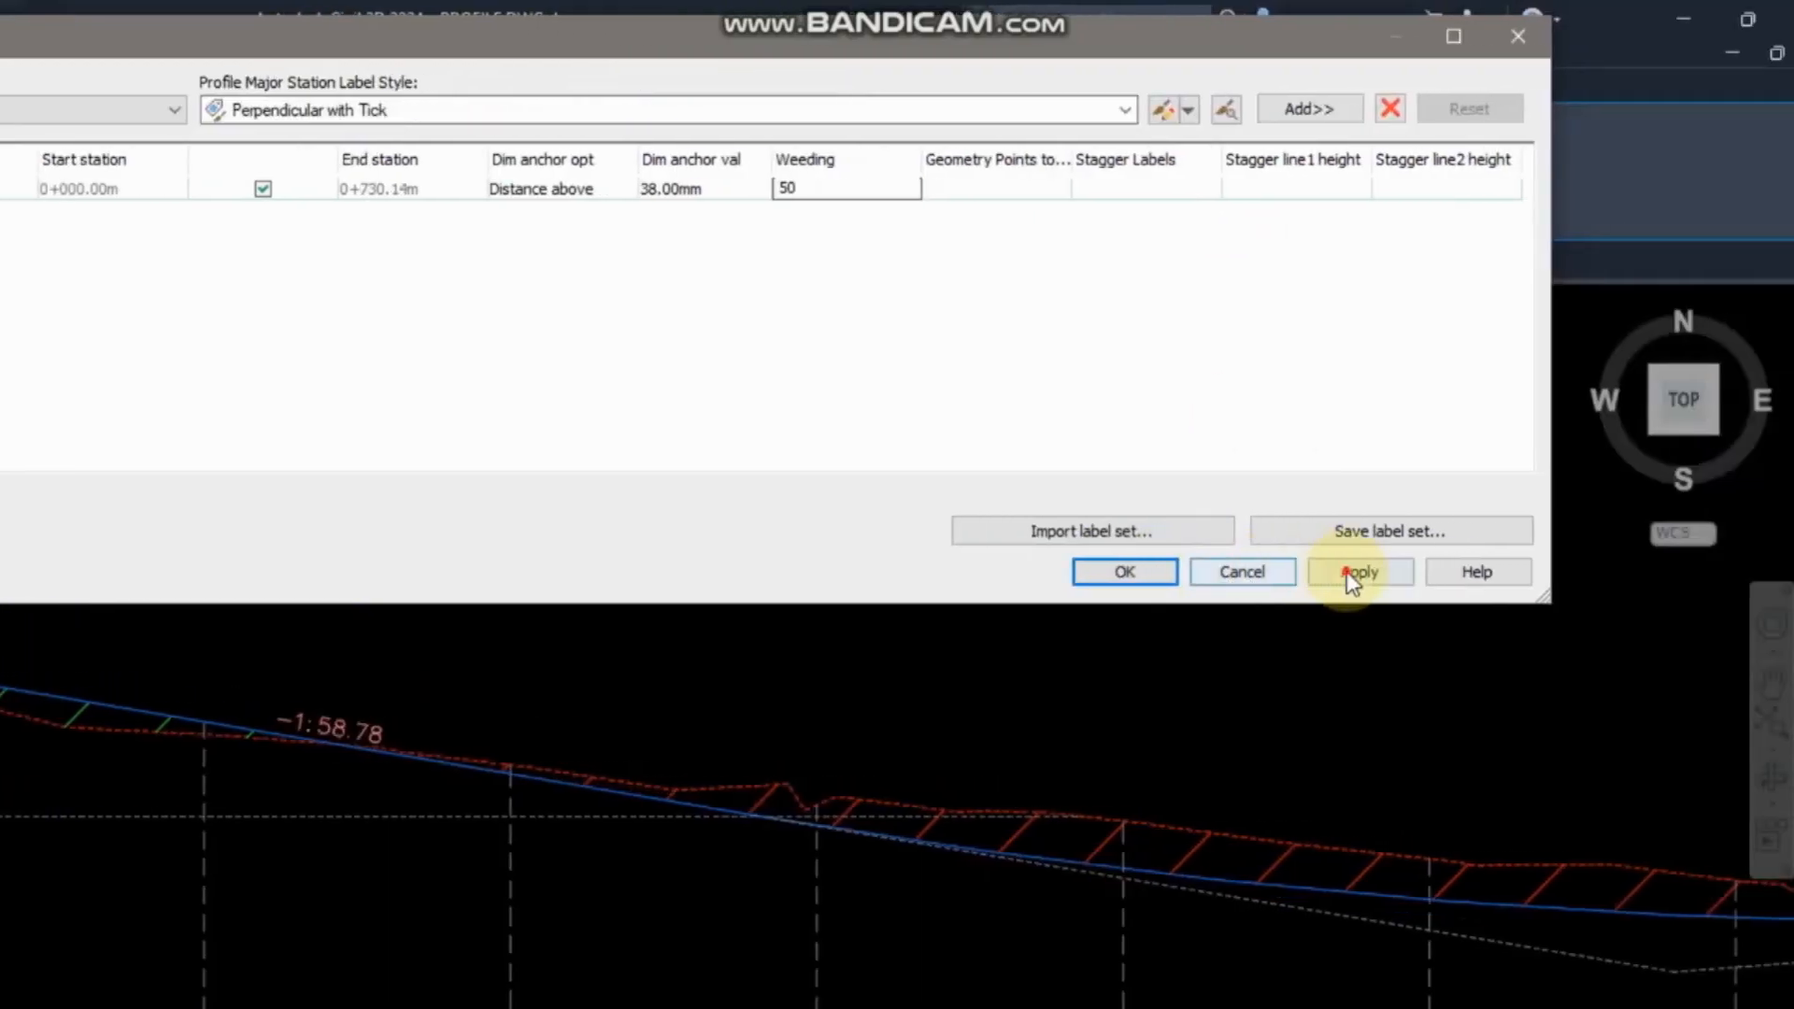
pyautogui.click(828, 191)
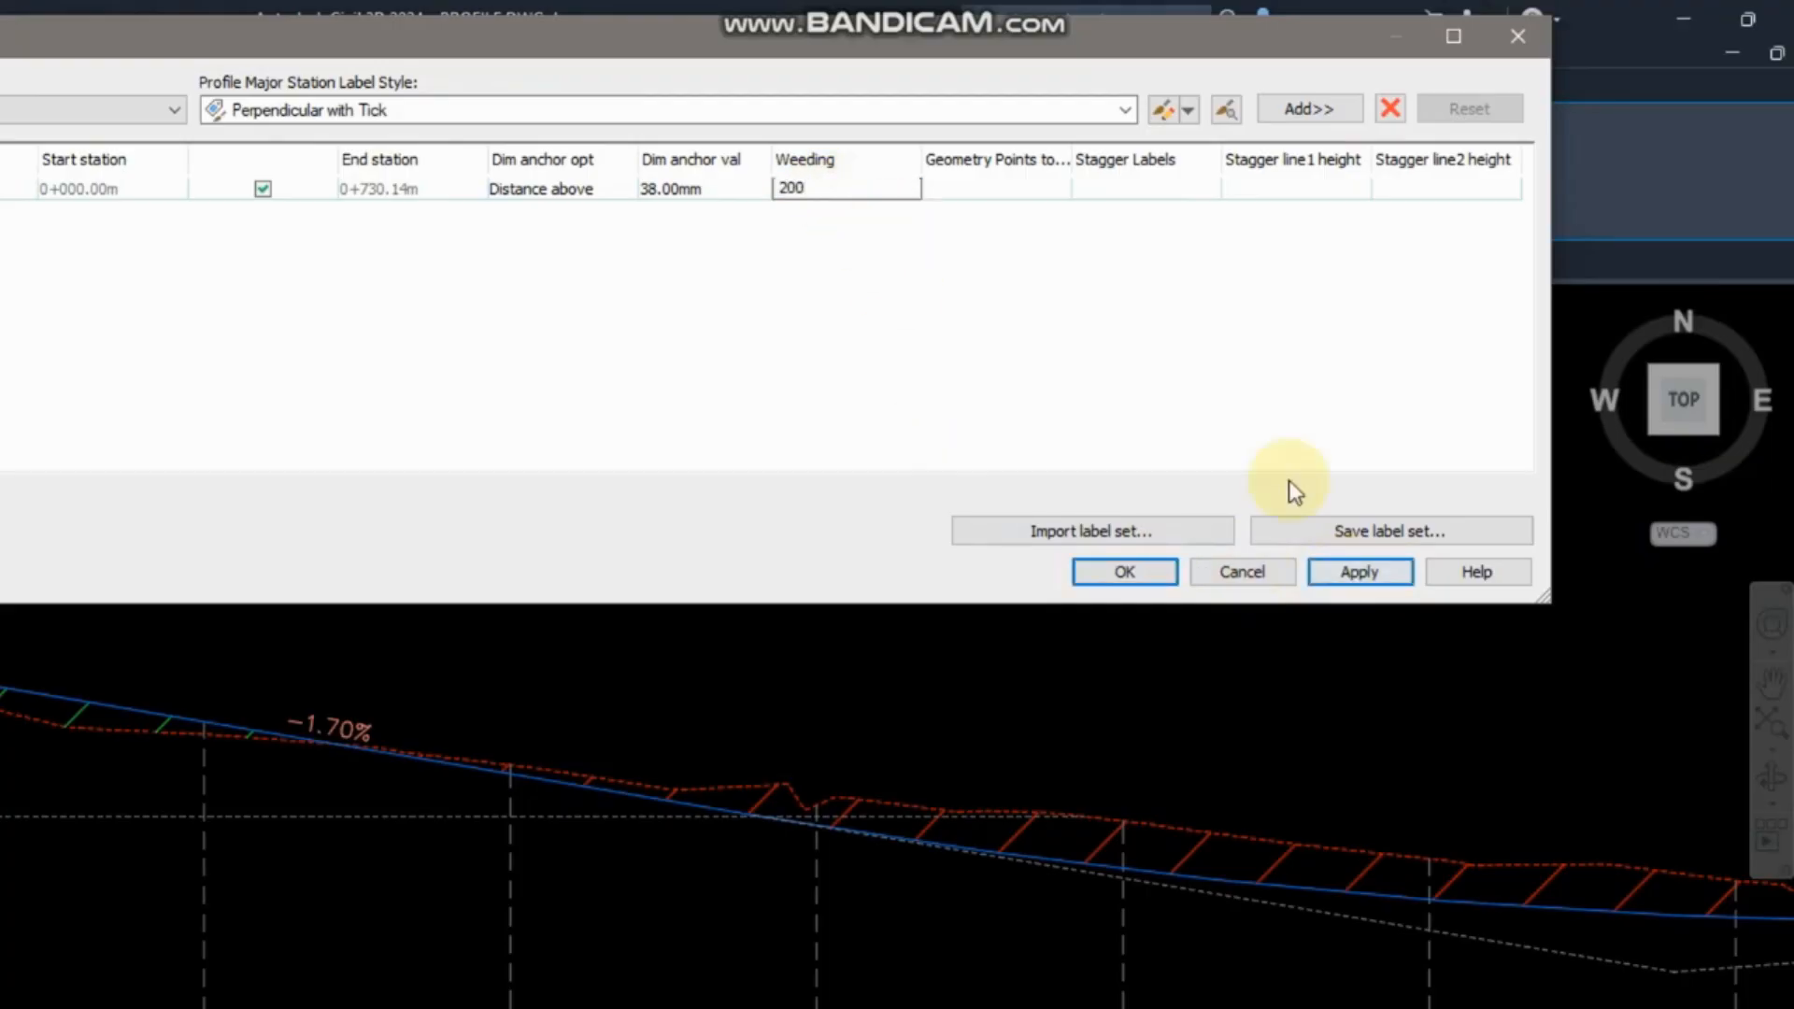
pyautogui.click(1345, 570)
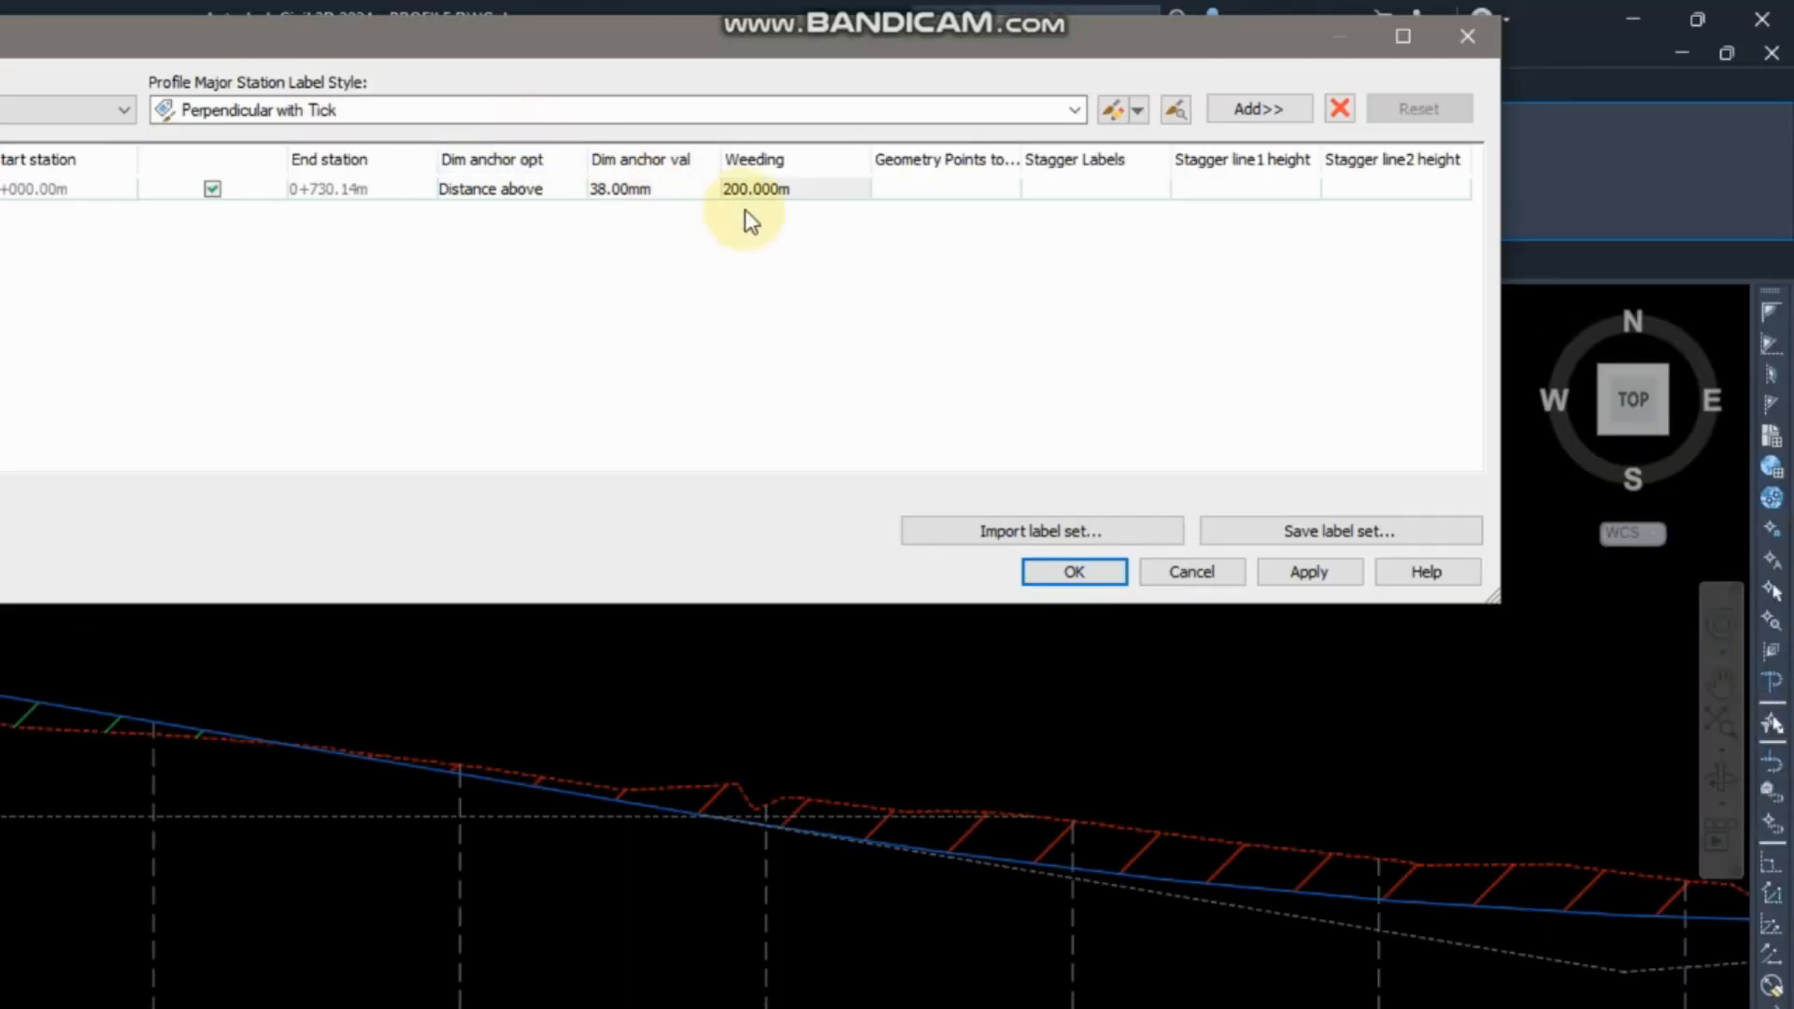
# Set the Lines labels' weeding to 50 m, apply it, and close the label settings.
pyautogui.click(837, 194)
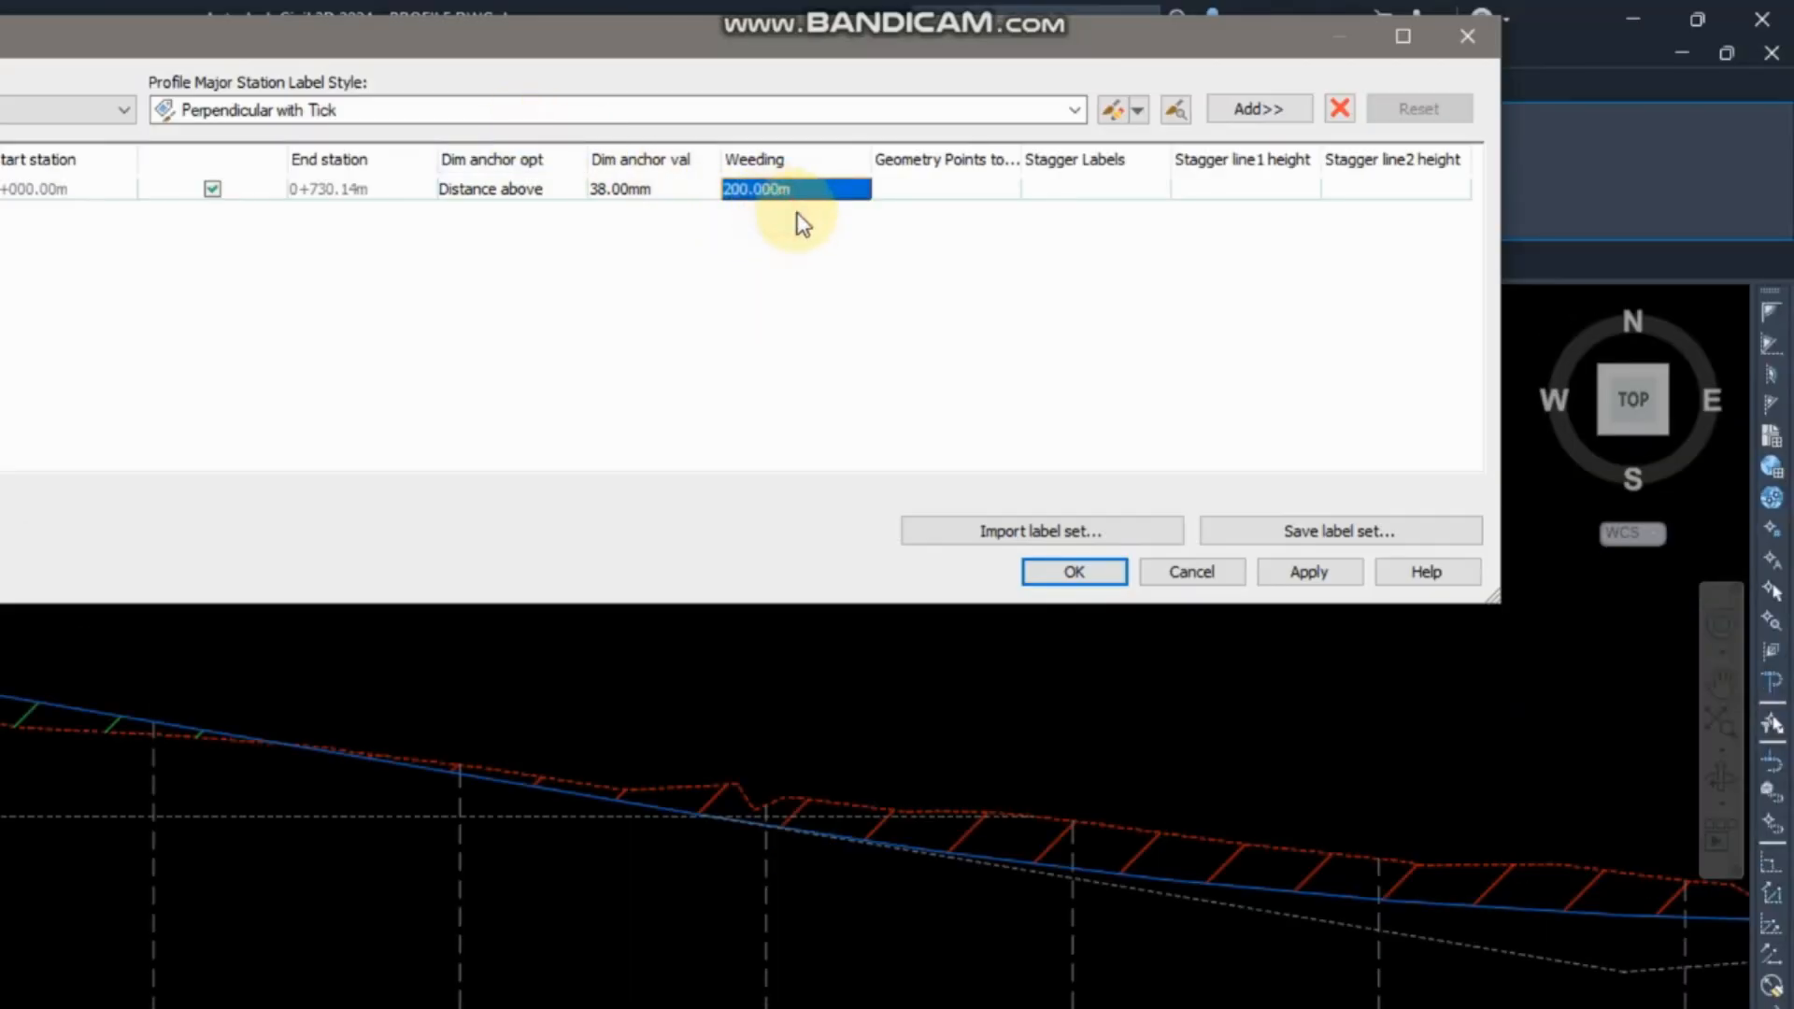
pyautogui.click(808, 184)
pyautogui.write('50')
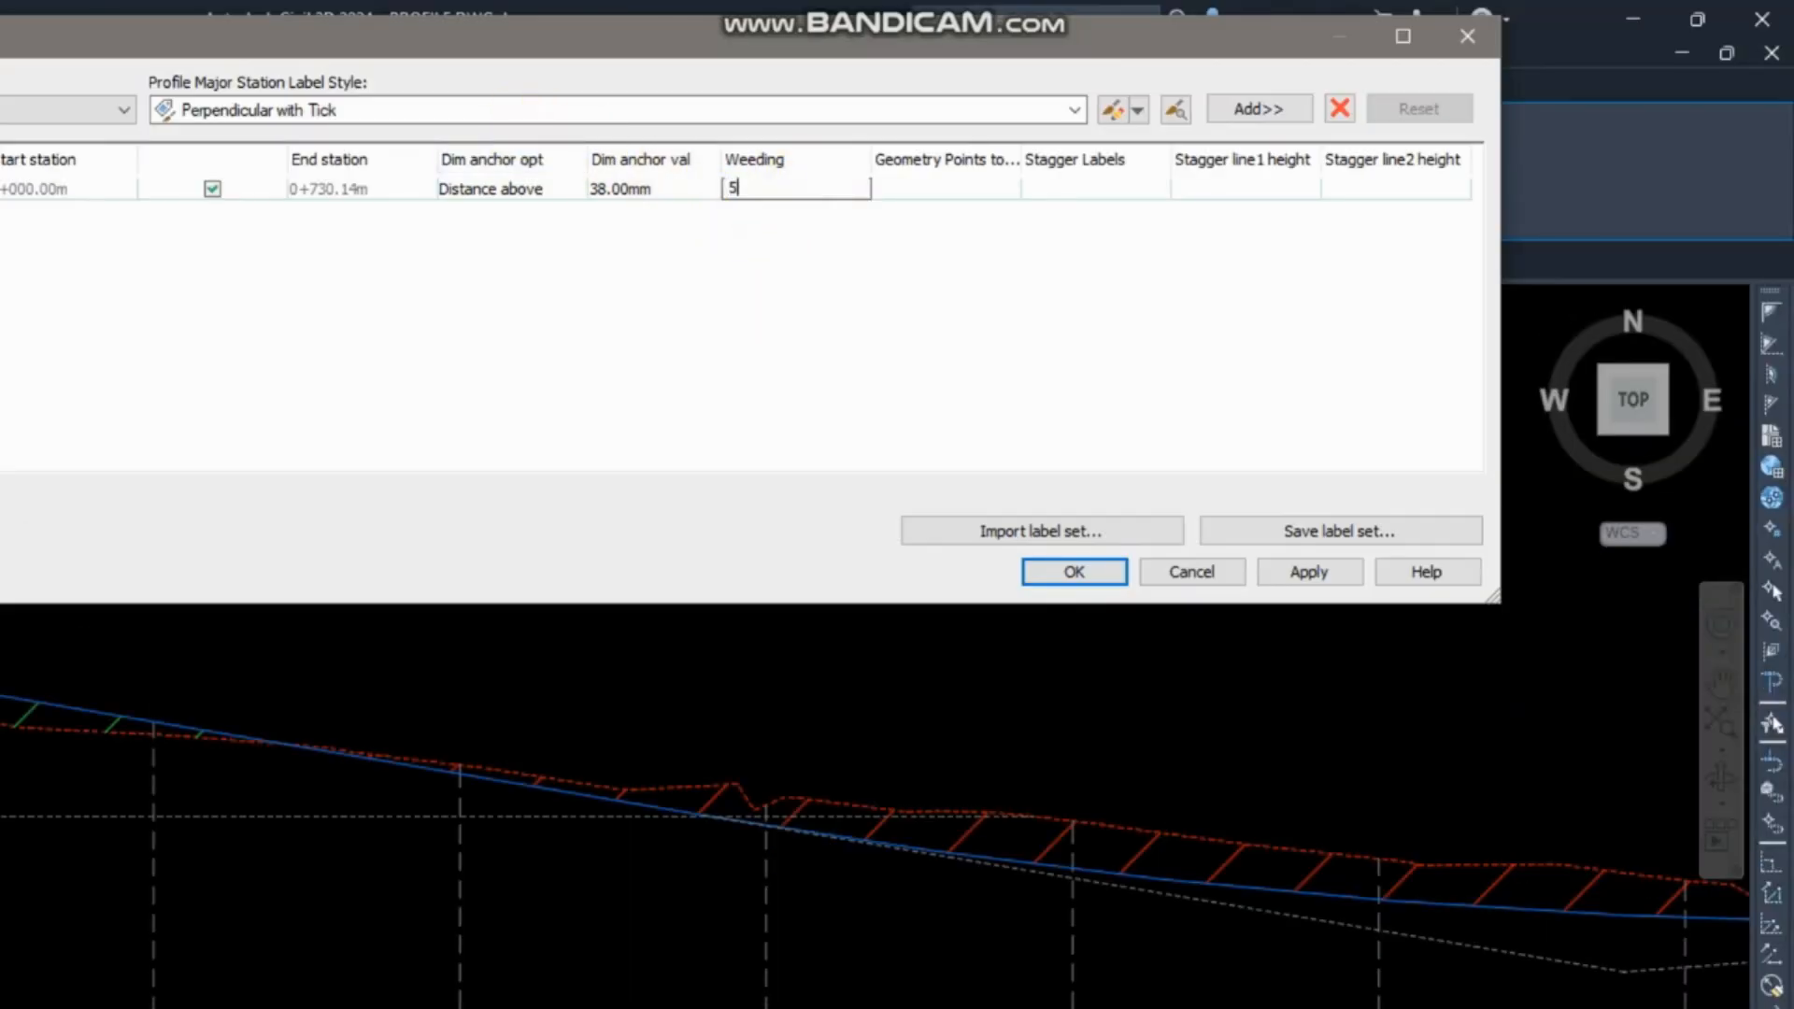
pyautogui.click(1302, 573)
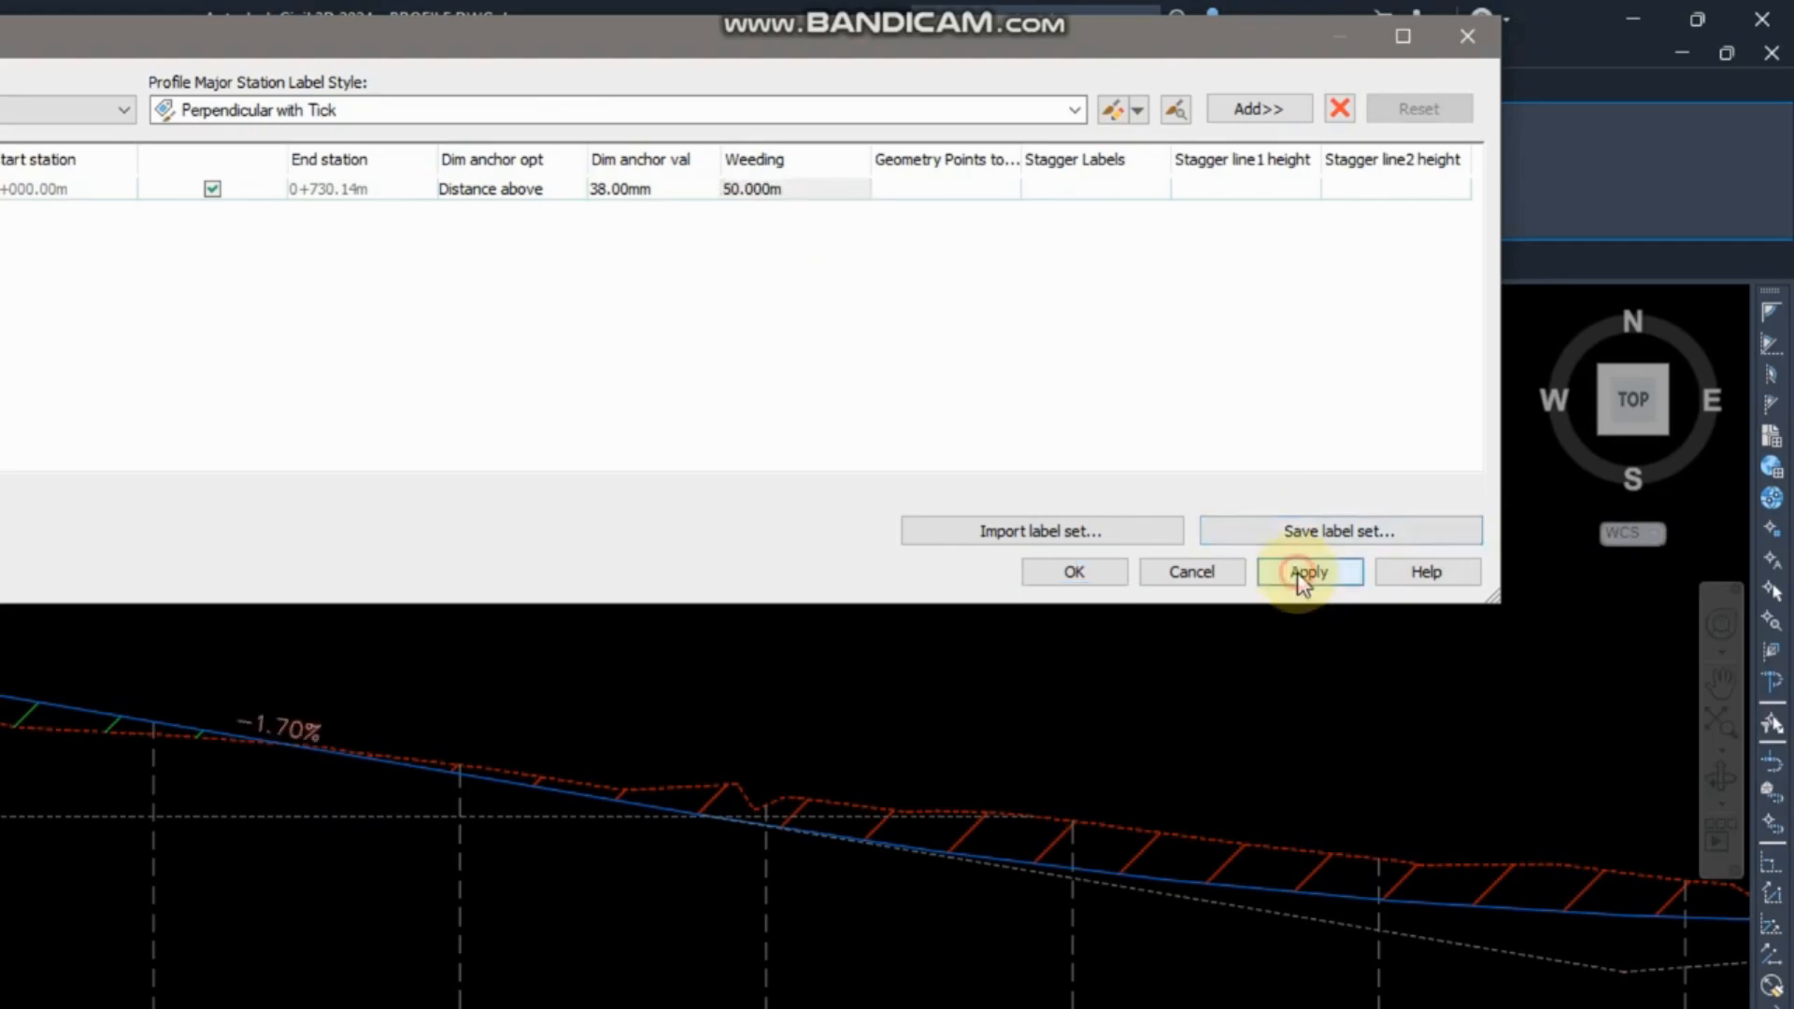
pyautogui.click(1037, 573)
pyautogui.press('Escape')
# Reopen the Layout (1) profile's label settings and open the Percent Grade style's text component settings for editing.
pyautogui.scroll(-3, 448, 625)
pyautogui.moveTo(449, 620)
pyautogui.mouseDown(button='middle')
pyautogui.moveTo(646, 759)
pyautogui.moveTo(623, 760)
pyautogui.mouseUp(button='middle')
pyautogui.moveTo(1297, 721); pyautogui.dragTo(403, 623, button='middle')
pyautogui.scroll(-2, 1503, 639)
pyautogui.moveTo(651, 586); pyautogui.dragTo(1563, 722, button='middle')
pyautogui.scroll(8, 621, 725)
pyautogui.click(660, 624)
pyautogui.rightClick(660, 631)
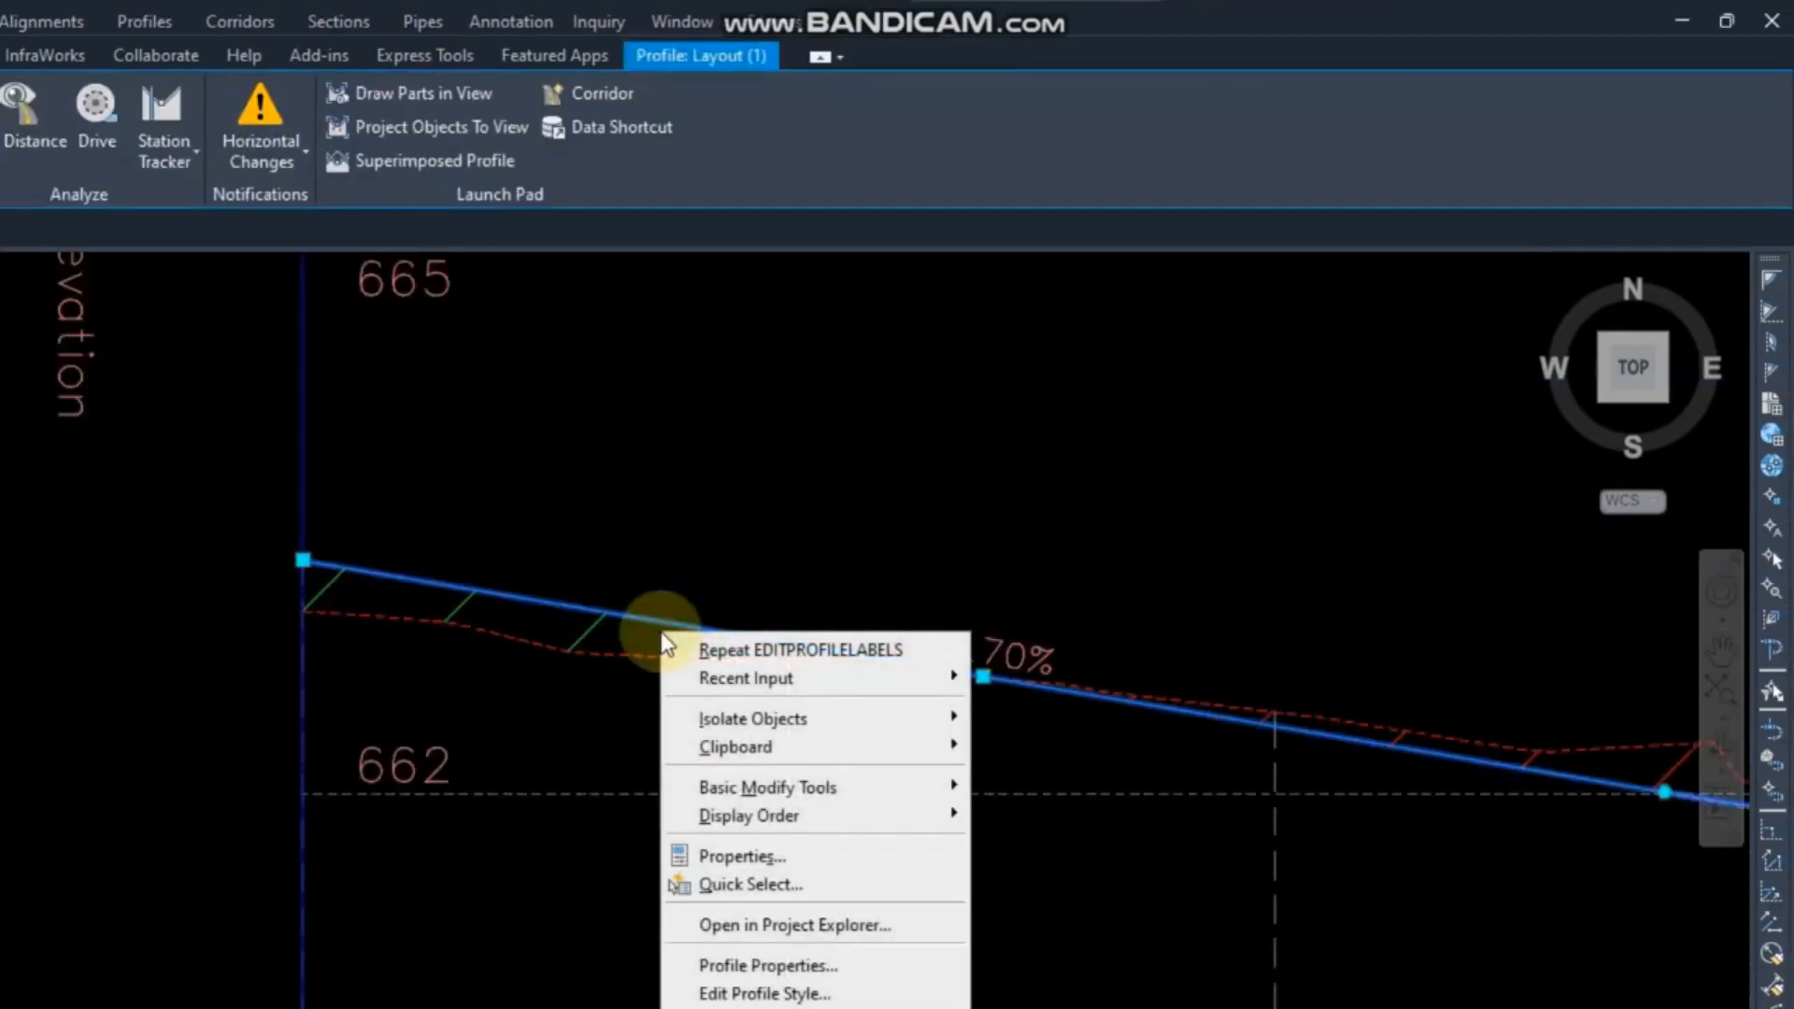
pyautogui.click(672, 710)
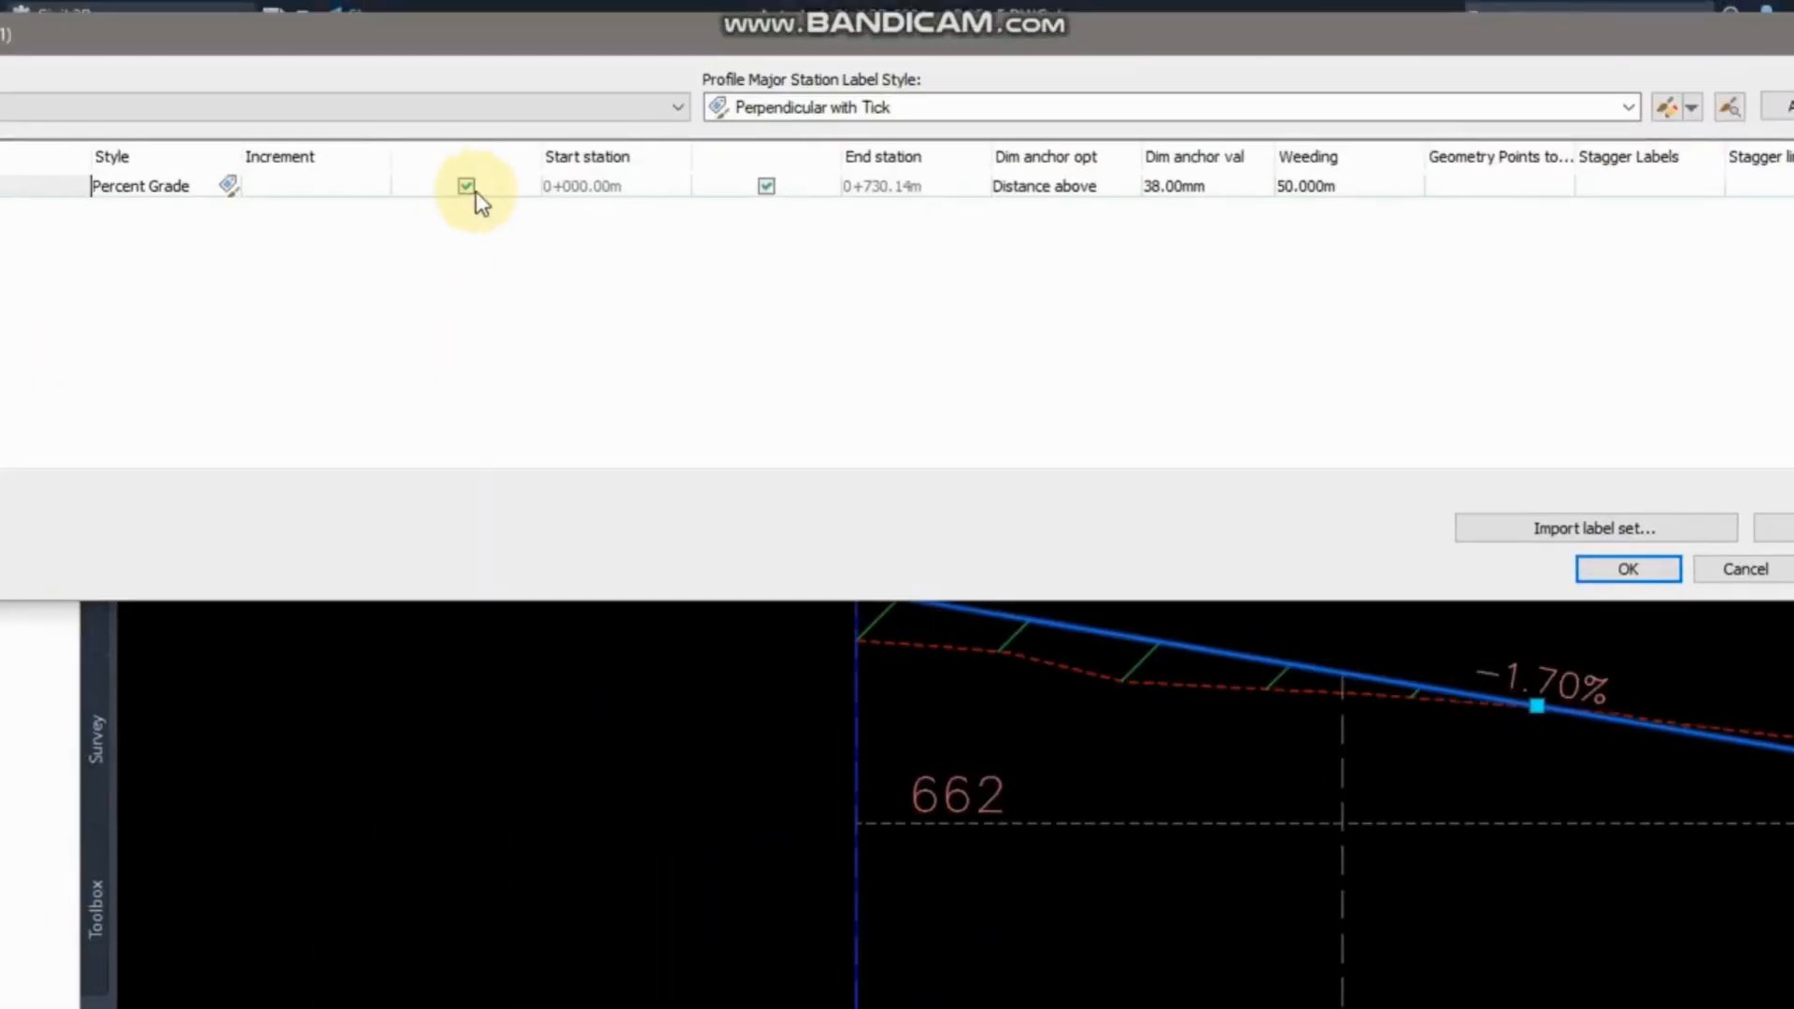
pyautogui.click(204, 179)
pyautogui.click(1040, 91)
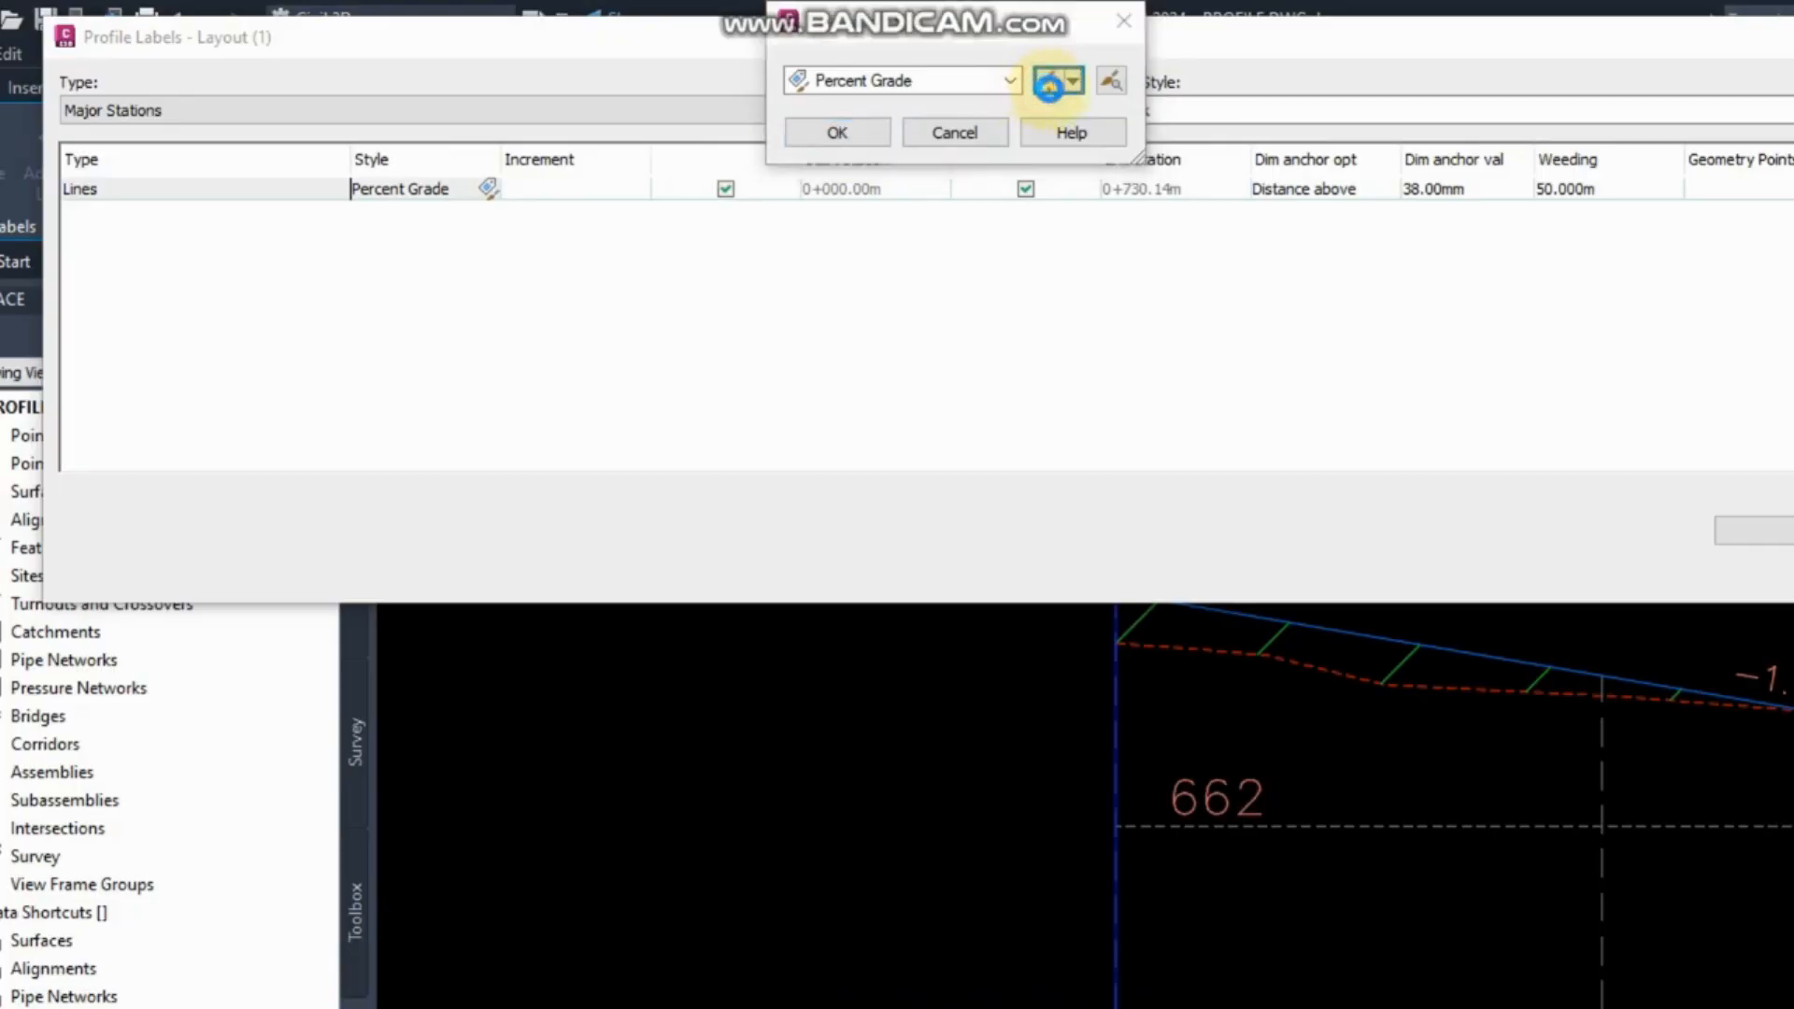
pyautogui.scroll(5, 942, 558)
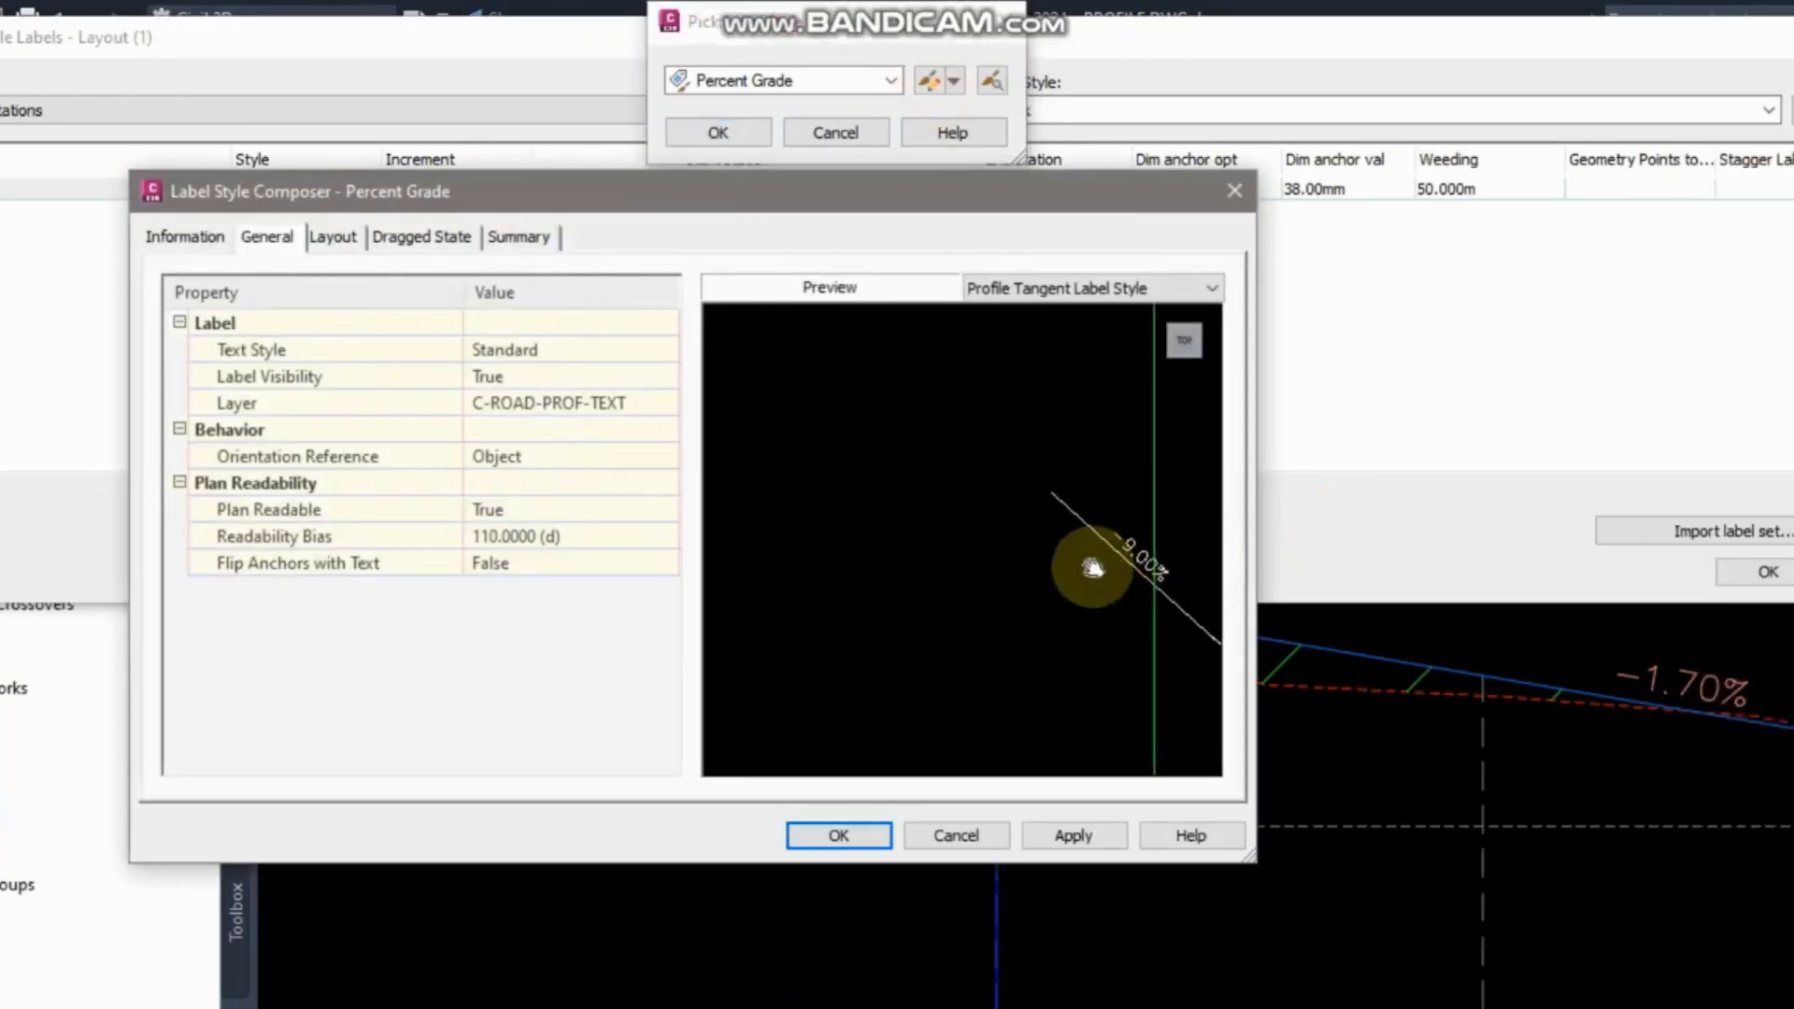
pyautogui.click(333, 236)
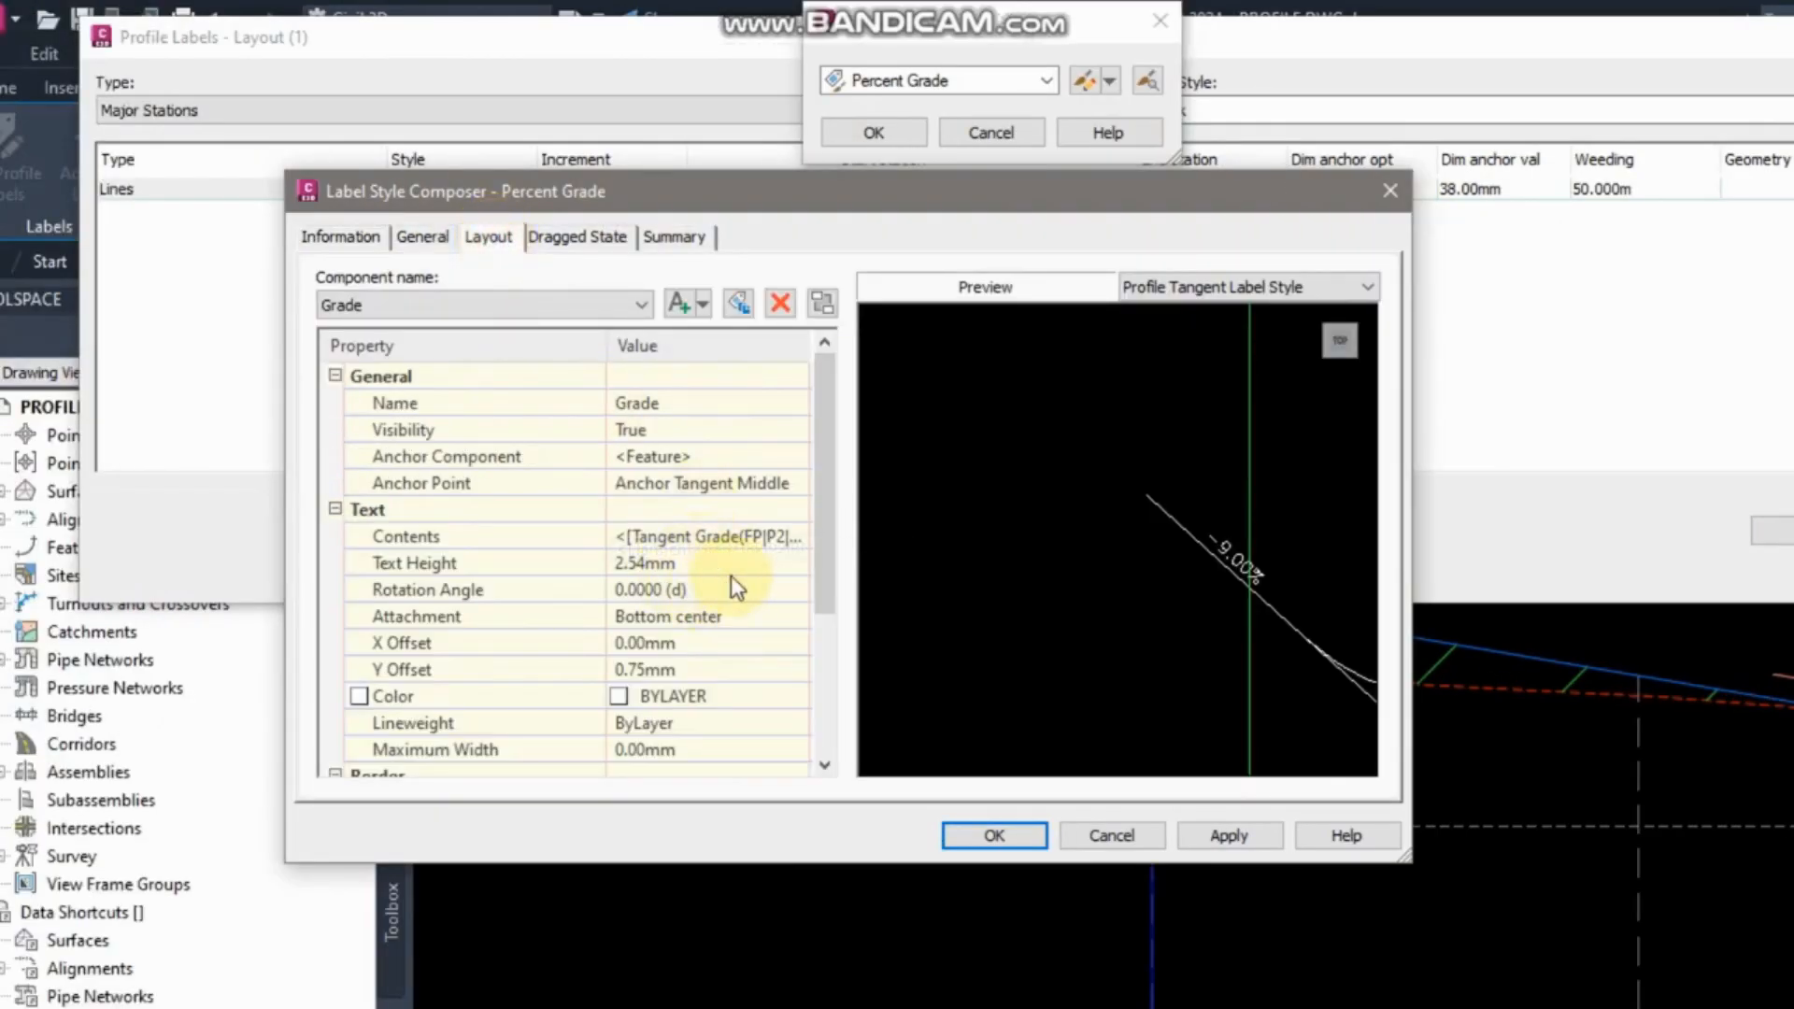
# Set the Grade text color in the Percent Grade style to yellow, then apply and close the profile label settings.
pyautogui.click(796, 696)
pyautogui.click(1243, 772)
pyautogui.click(1243, 736)
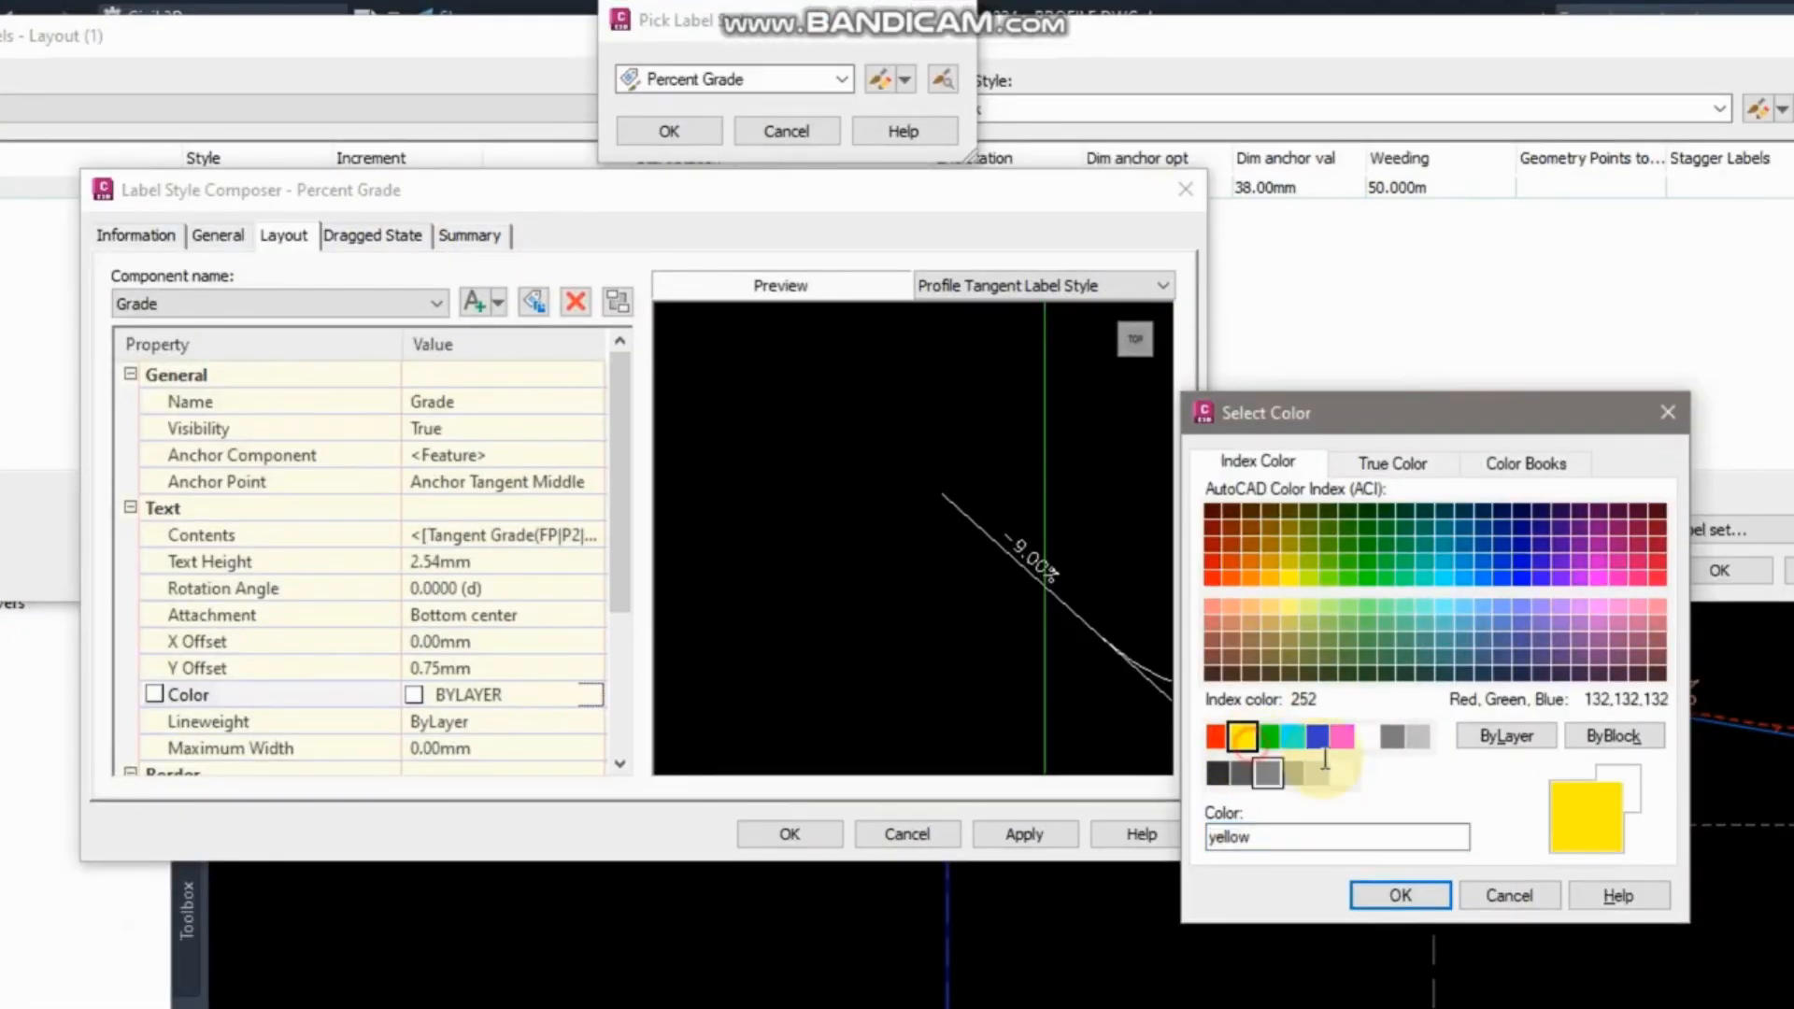
pyautogui.click(1364, 892)
pyautogui.click(992, 838)
pyautogui.click(740, 696)
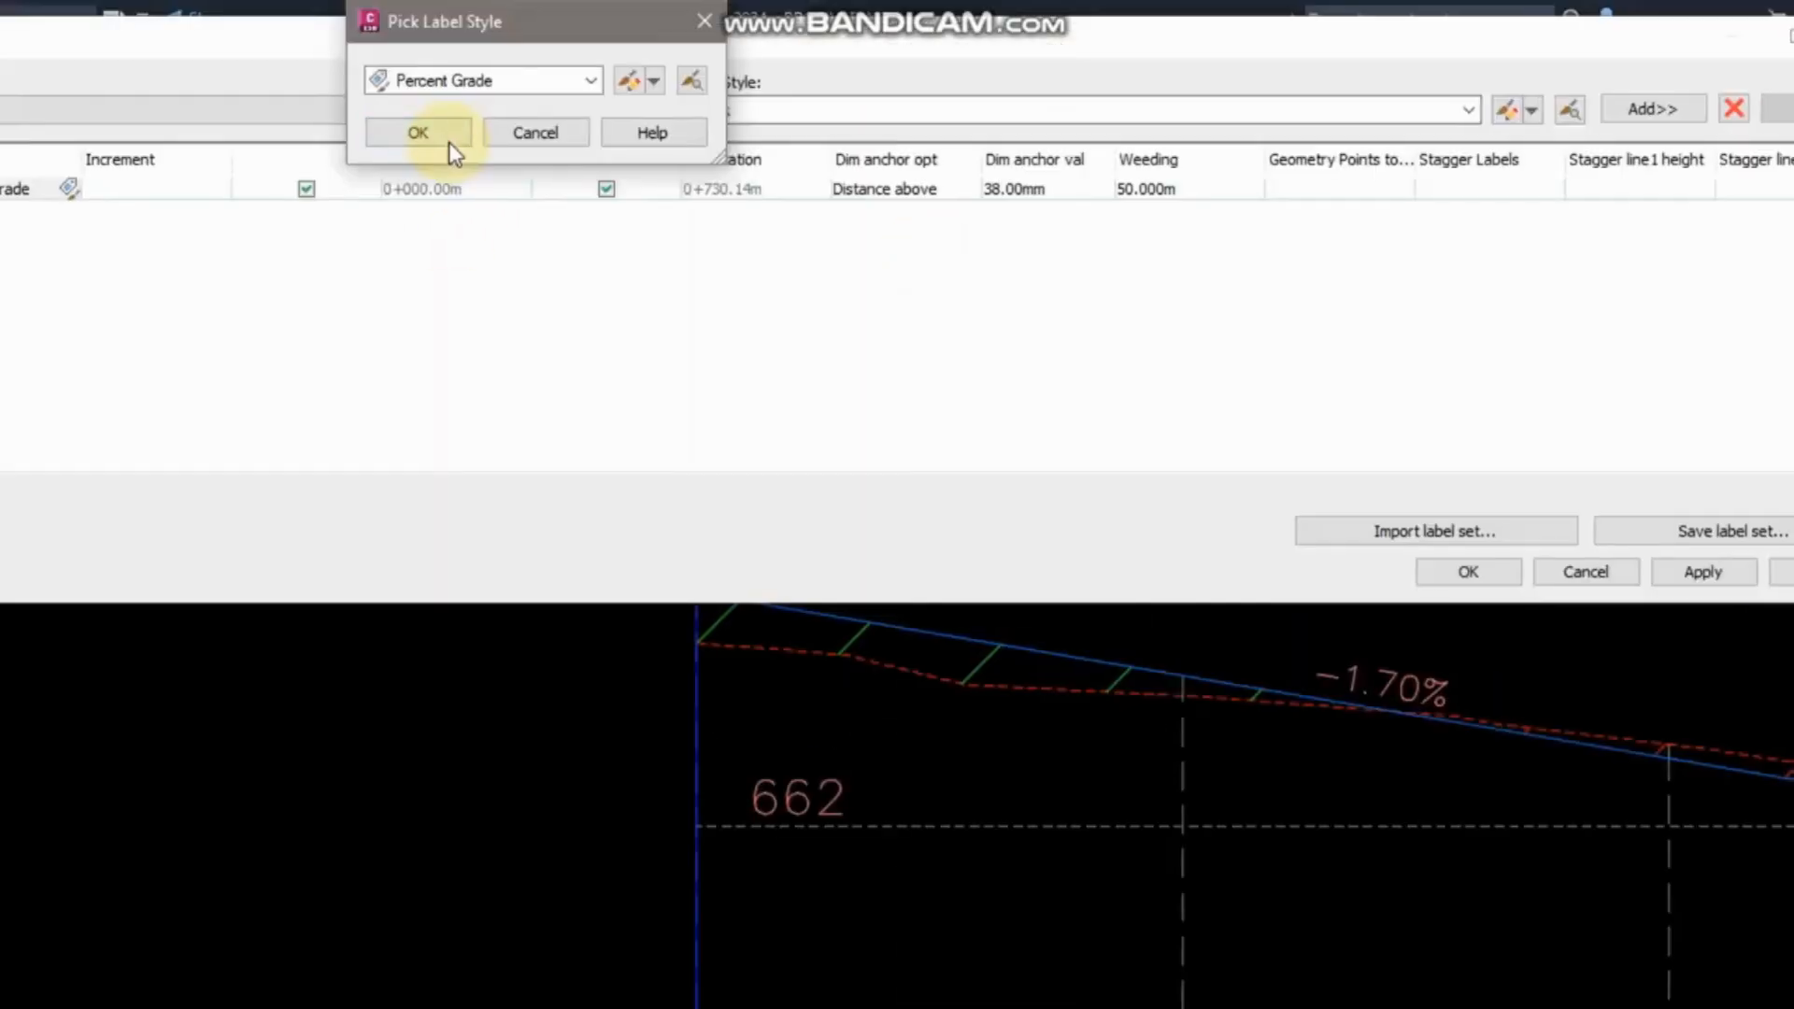
pyautogui.click(448, 142)
pyautogui.click(1694, 569)
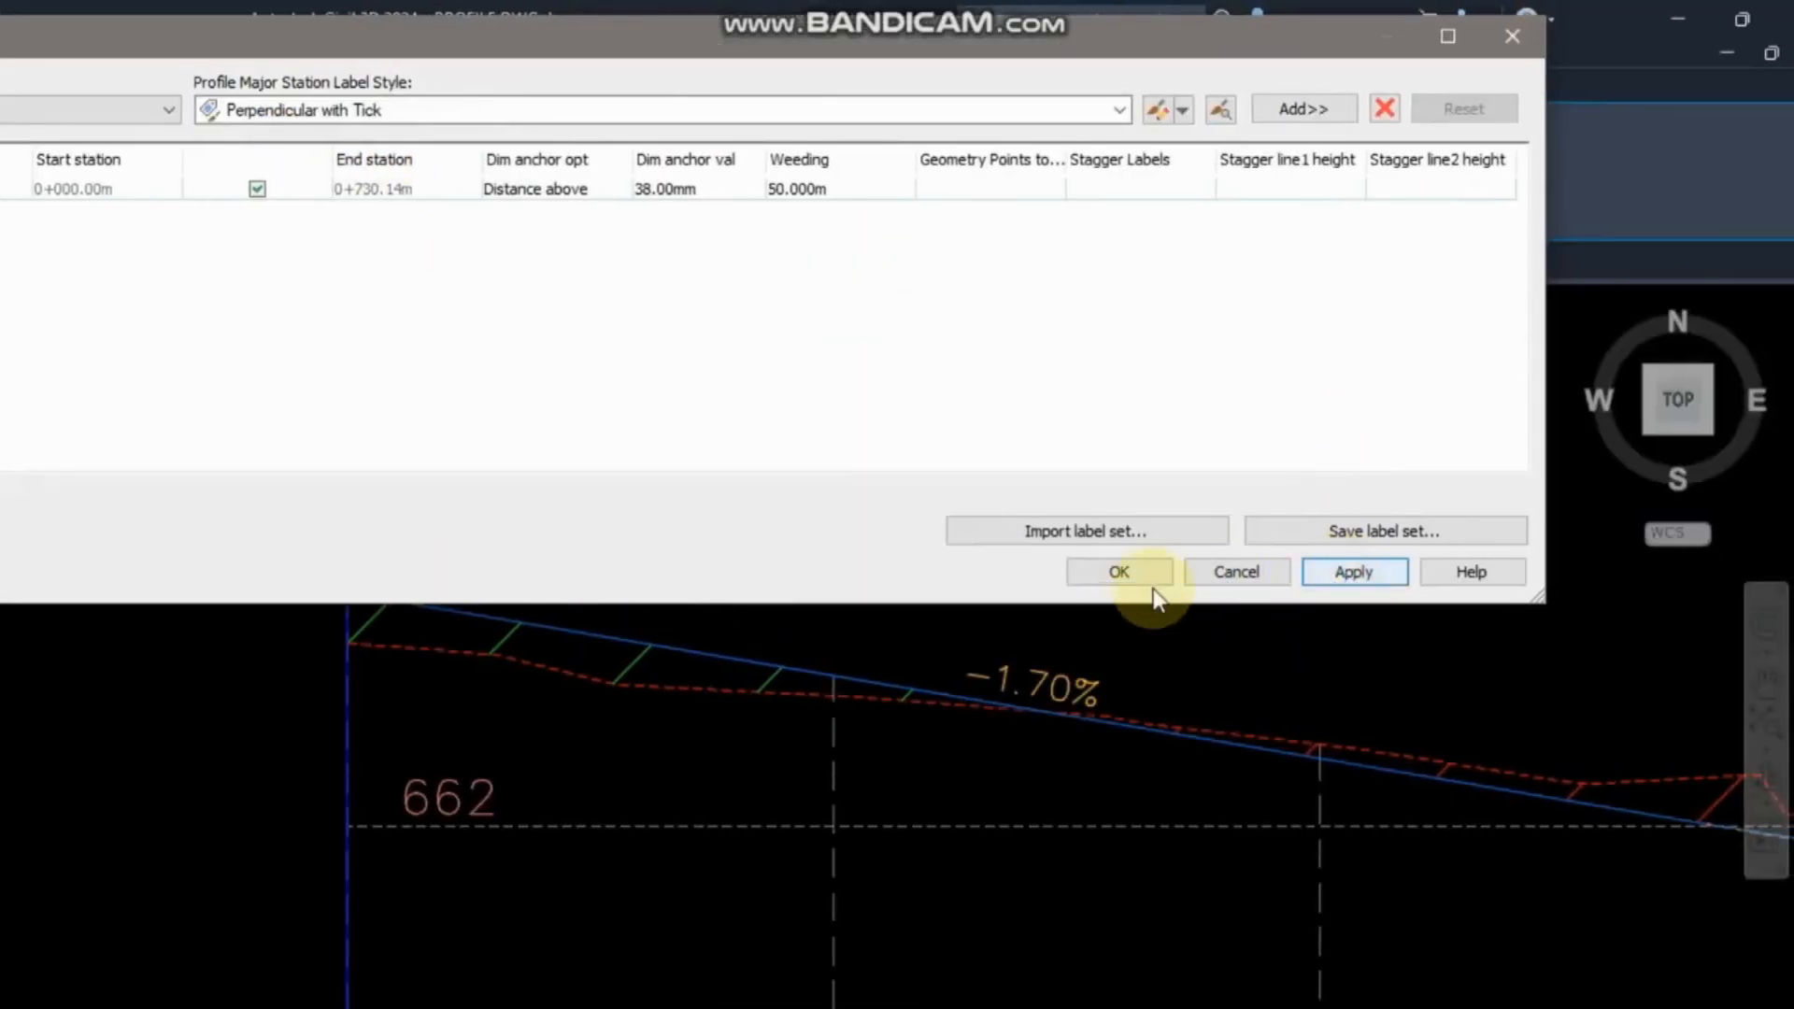
pyautogui.click(1140, 571)
# Check the color and readability of the grade labels on the design profile's first tangents.
pyautogui.scroll(-5, 1026, 700)
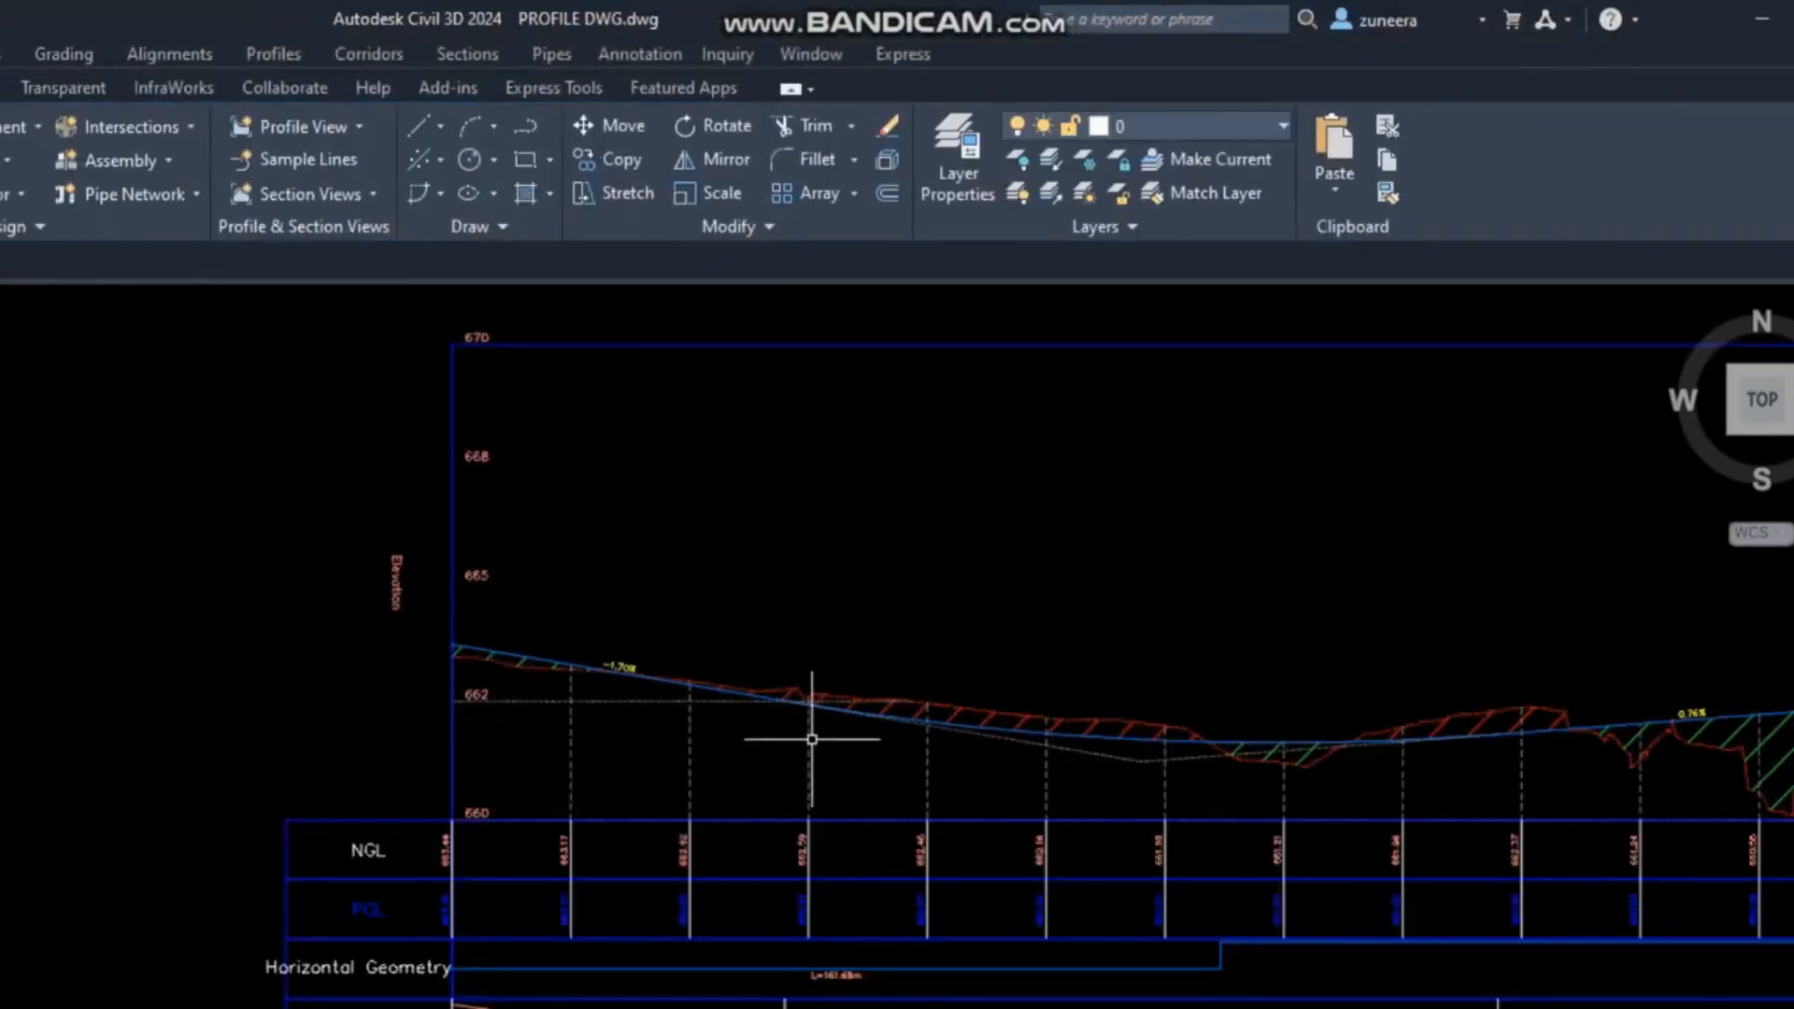
pyautogui.scroll(4, 639, 669)
pyautogui.scroll(-5, 605, 708)
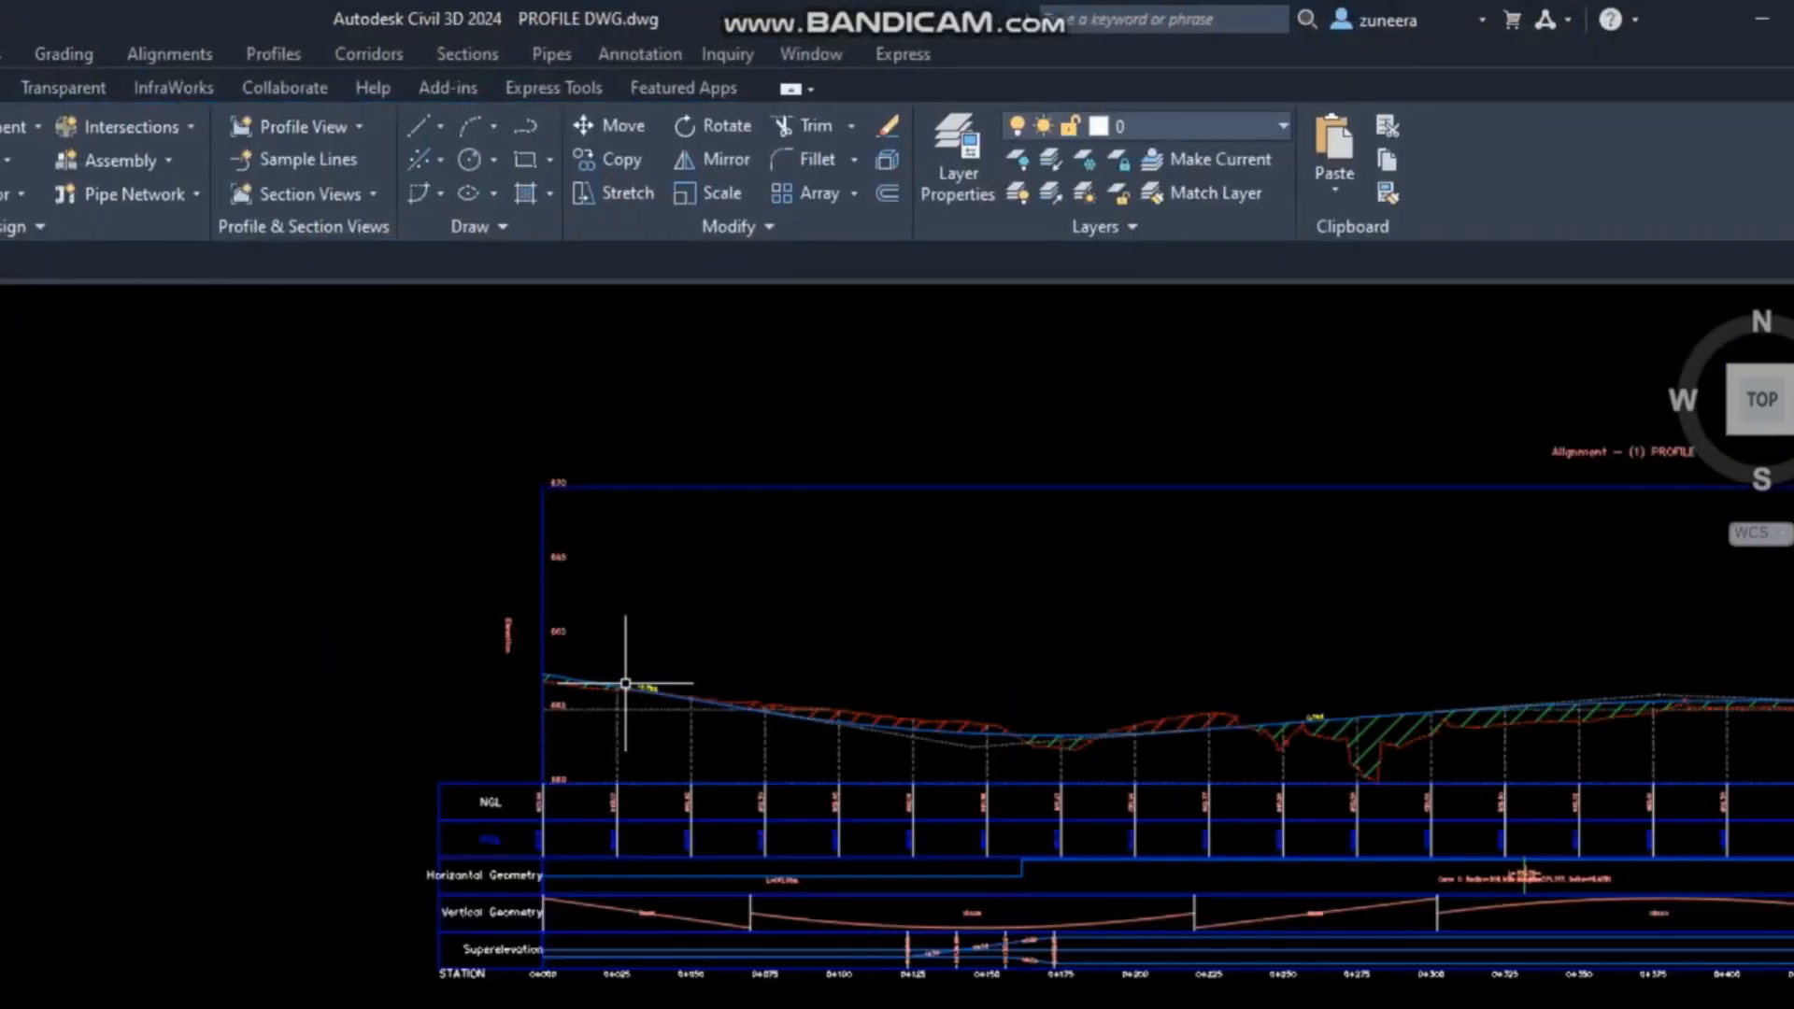
pyautogui.scroll(3, 720, 701)
pyautogui.scroll(-5, 828, 681)
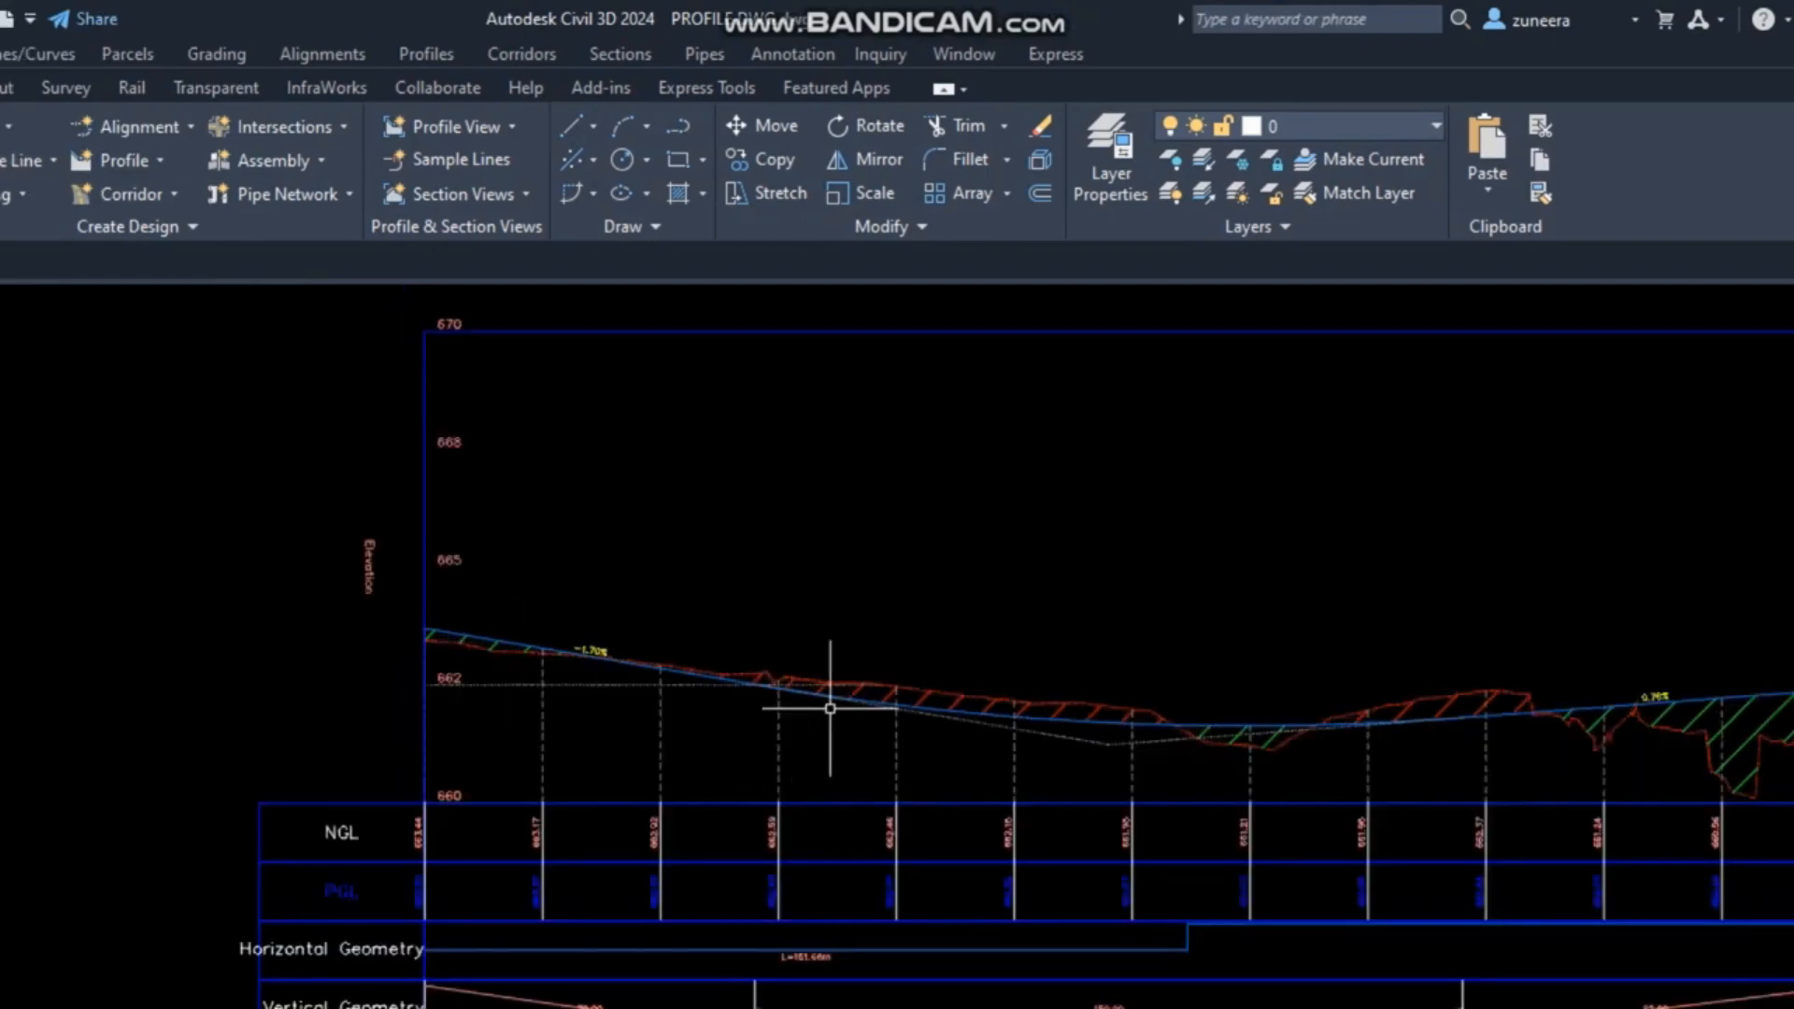
pyautogui.scroll(5, 592, 641)
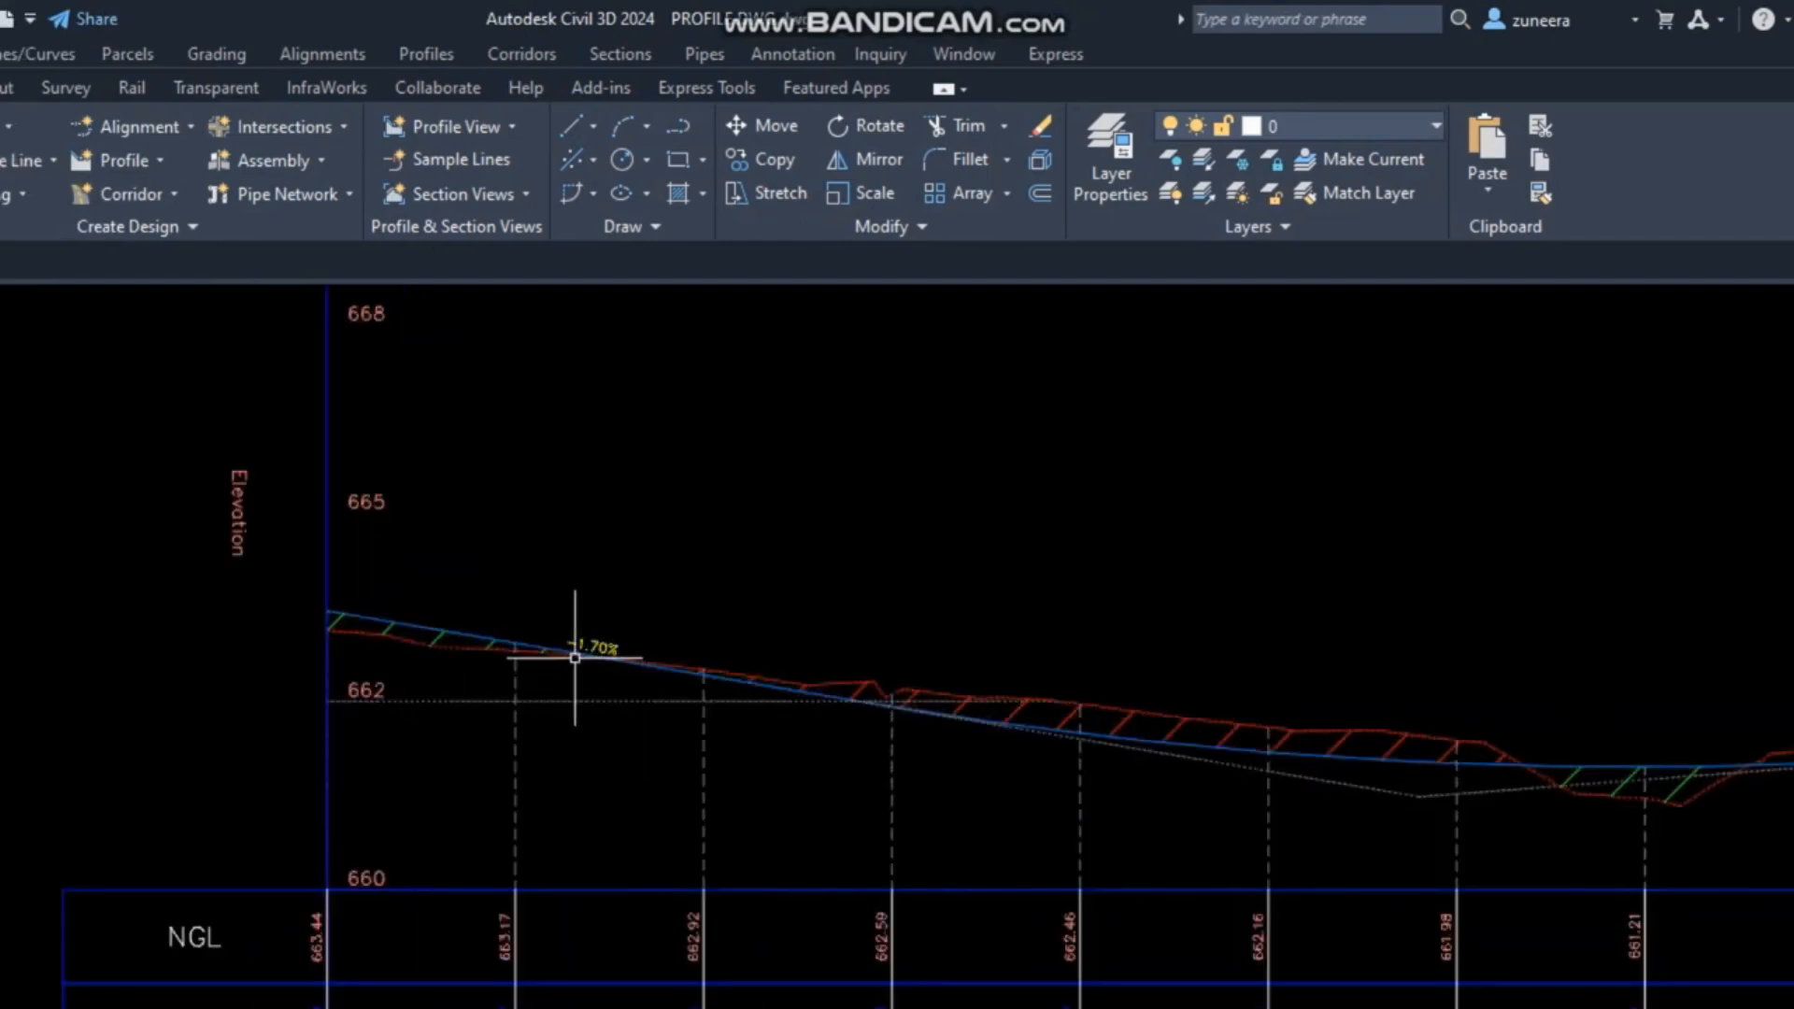
pyautogui.scroll(-4, 458, 714)
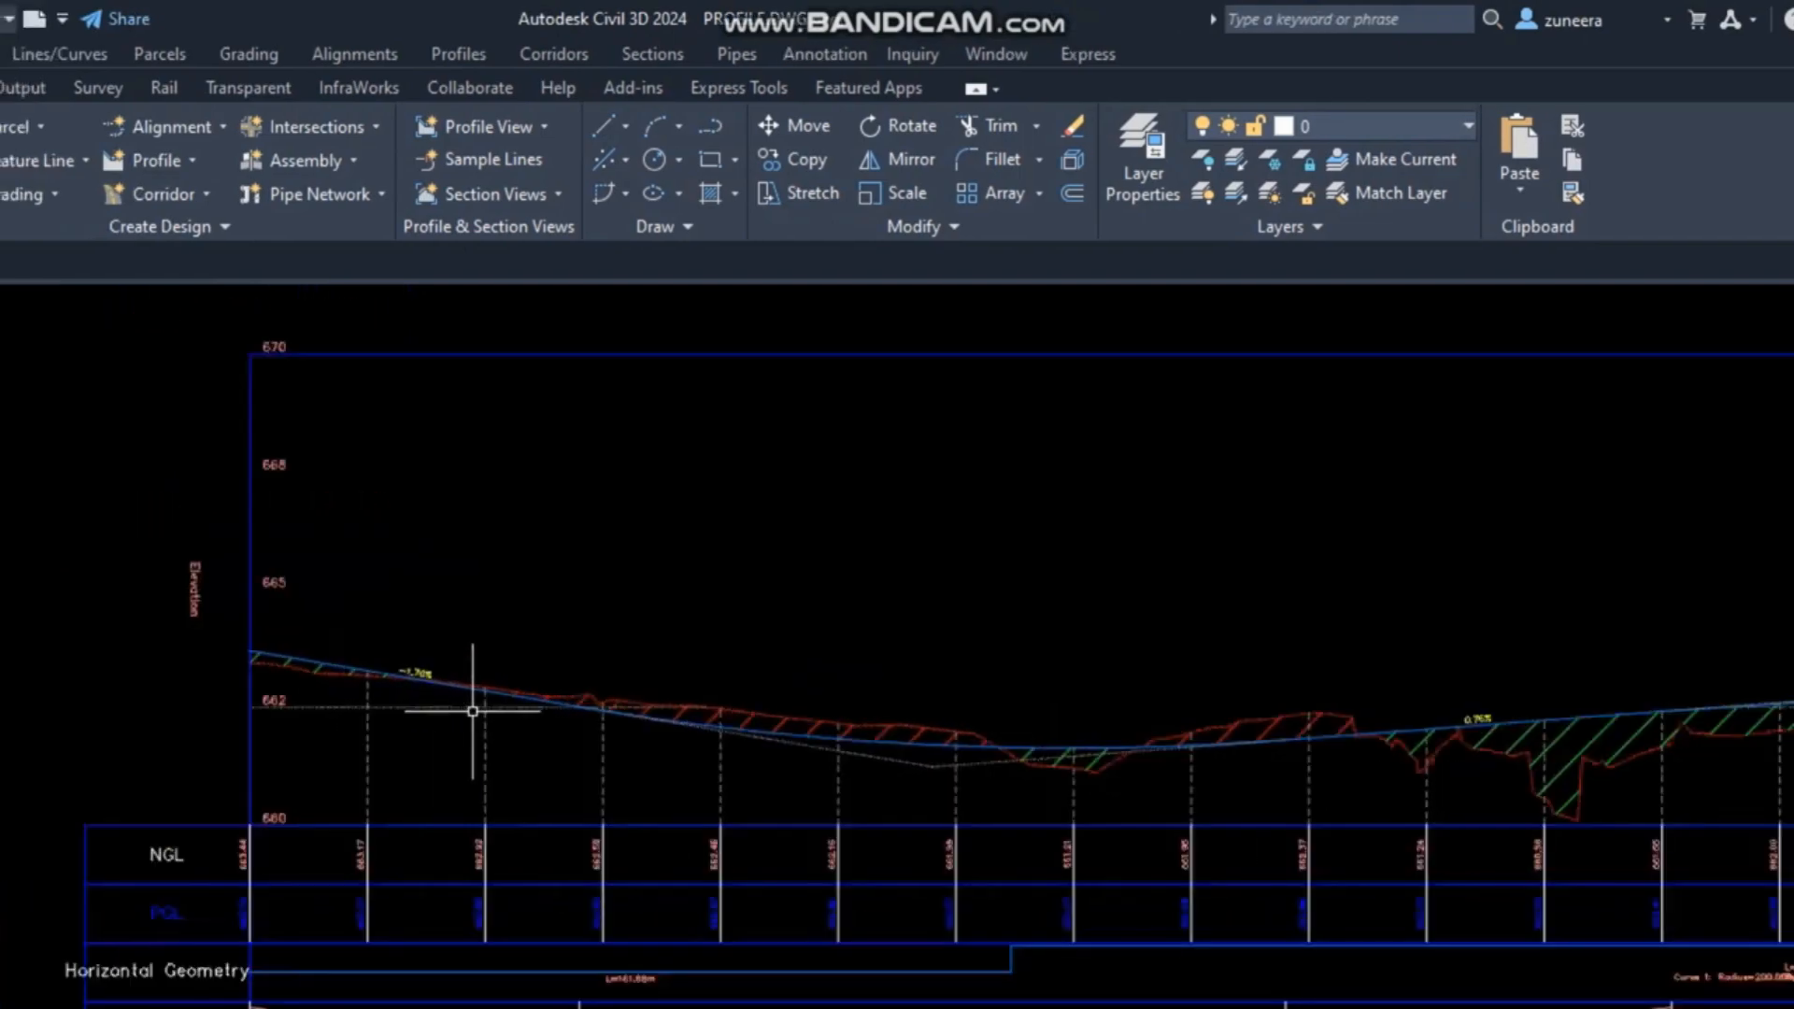
pyautogui.scroll(3, 654, 717)
pyautogui.scroll(-5, 831, 689)
pyautogui.scroll(2, 783, 762)
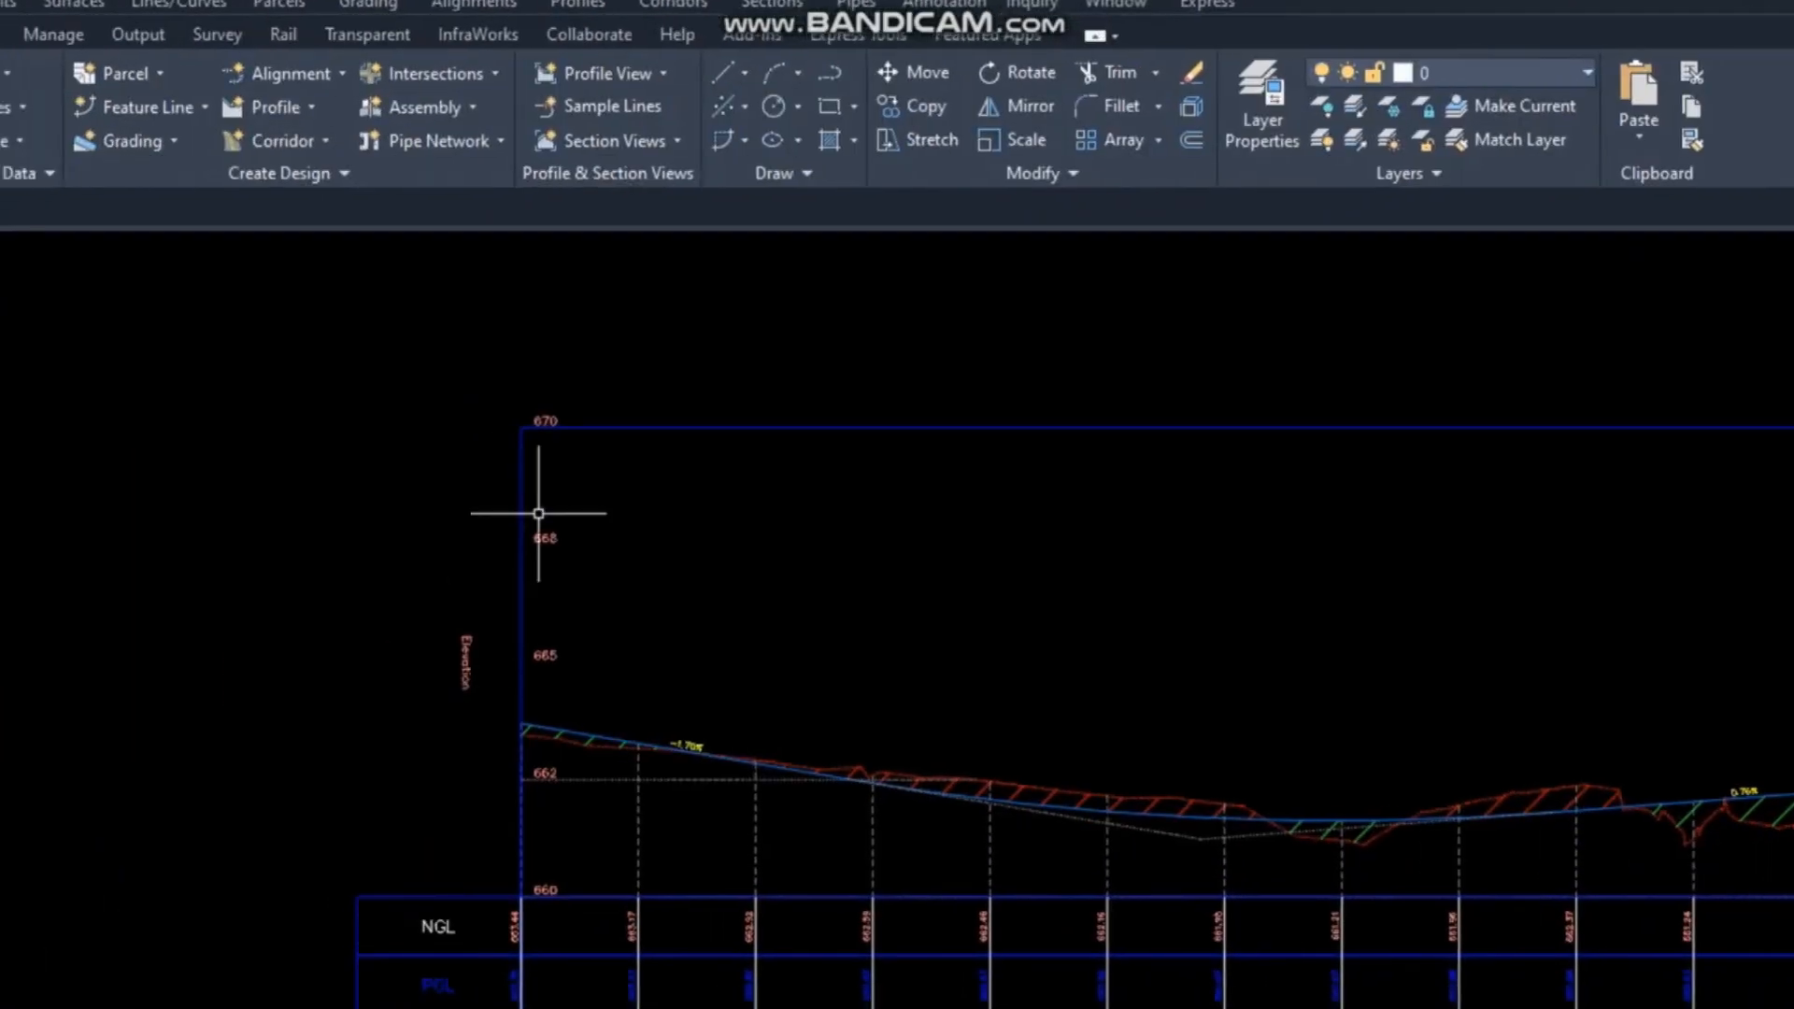
# Select the Layout (1) design profile and open its label settings for editing.
pyautogui.scroll(-3, 538, 513)
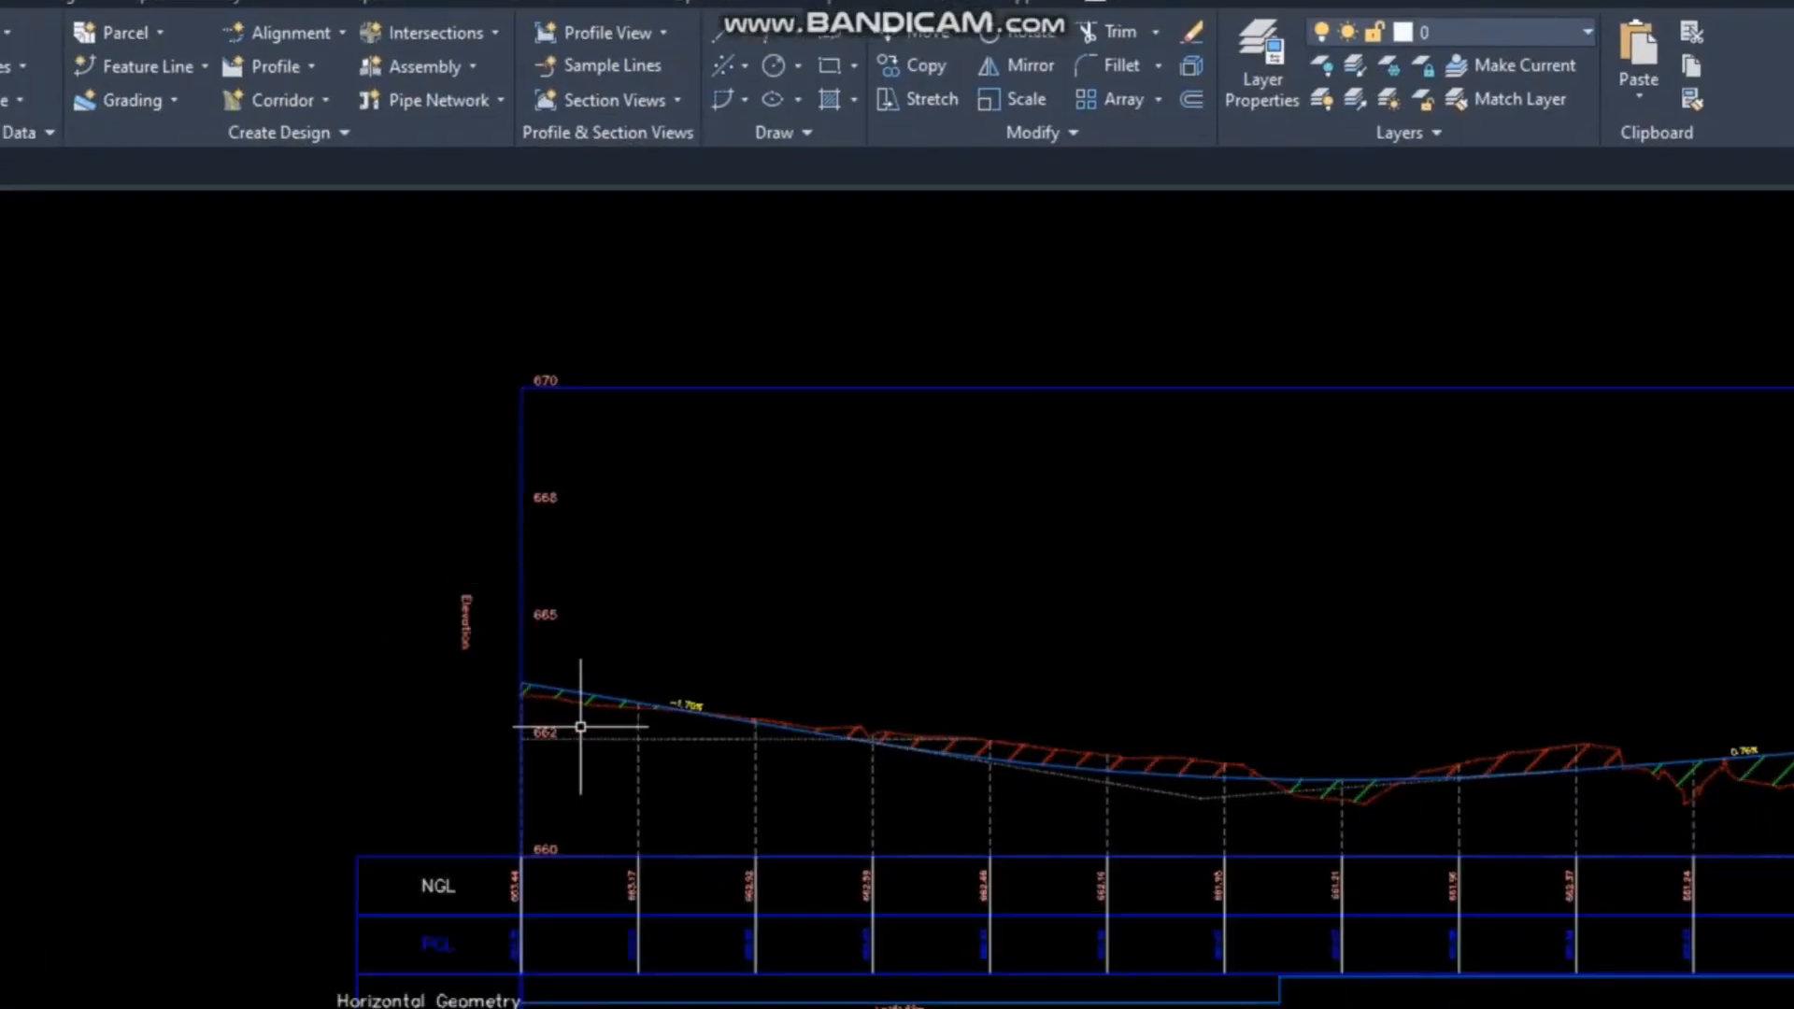
pyautogui.scroll(3, 661, 711)
pyautogui.click(649, 711)
pyautogui.rightClick(649, 669)
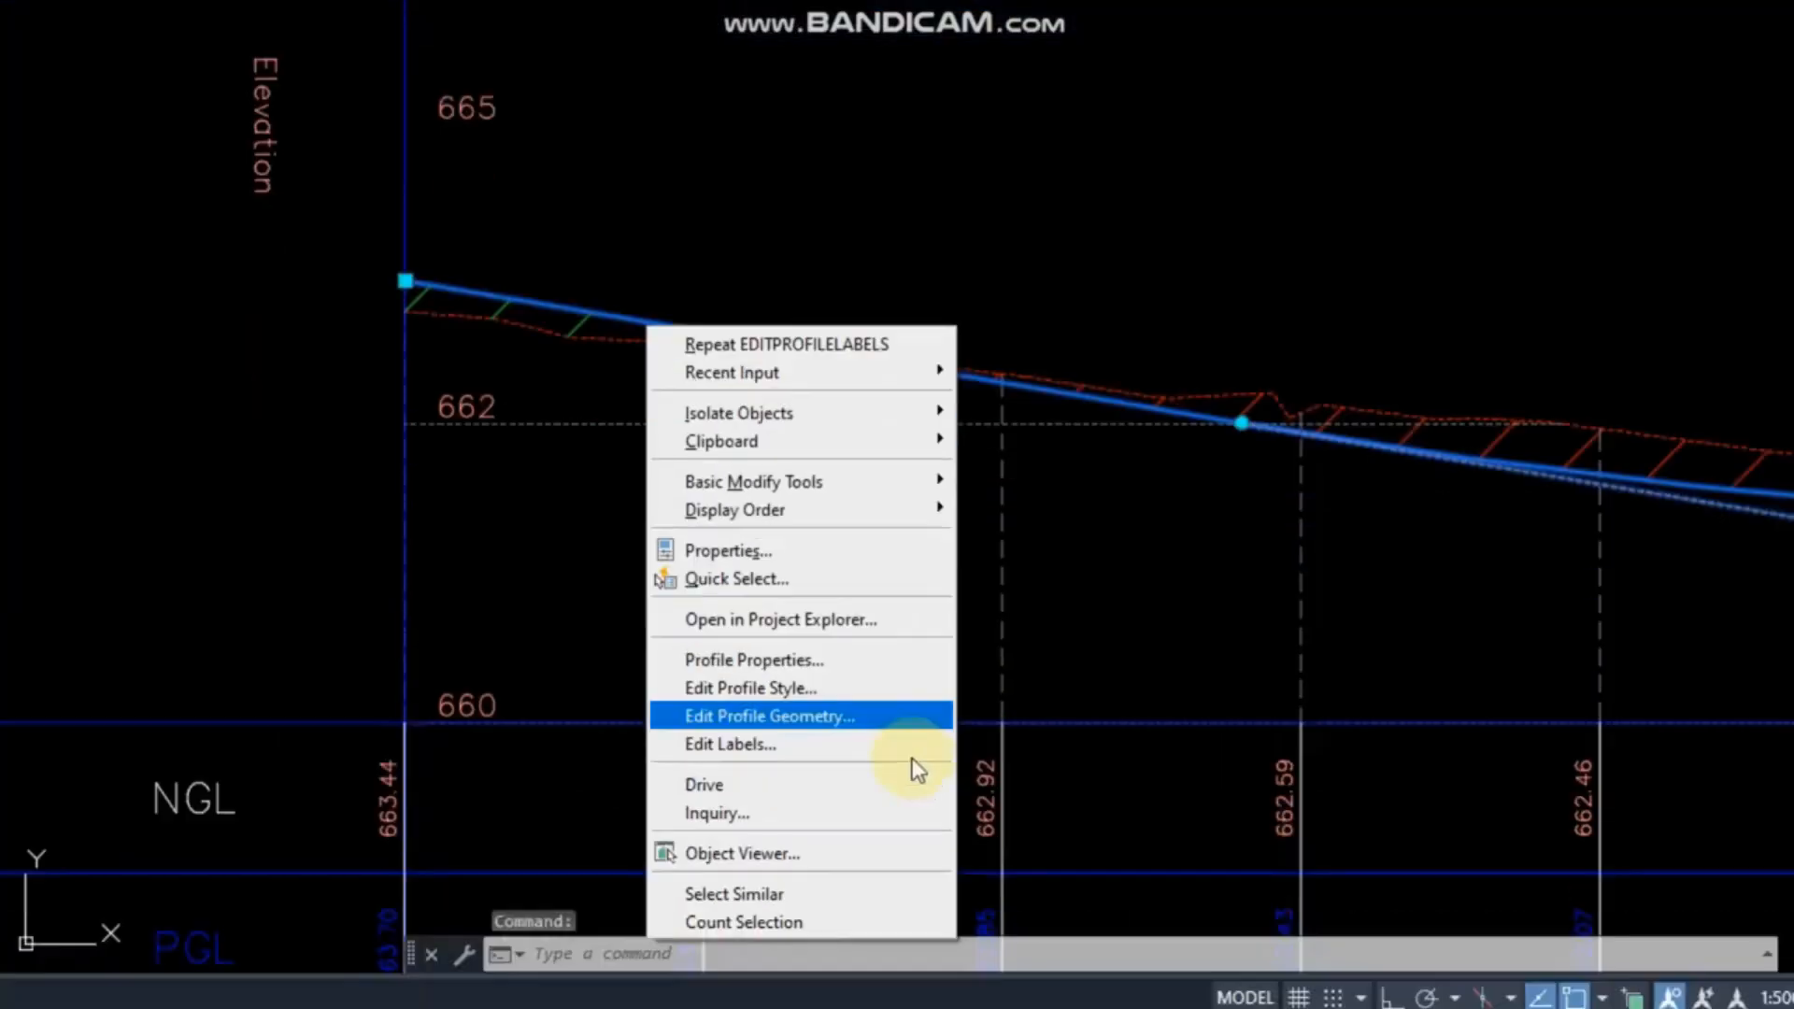
pyautogui.click(1306, 616)
pyautogui.scroll(-4, 1309, 468)
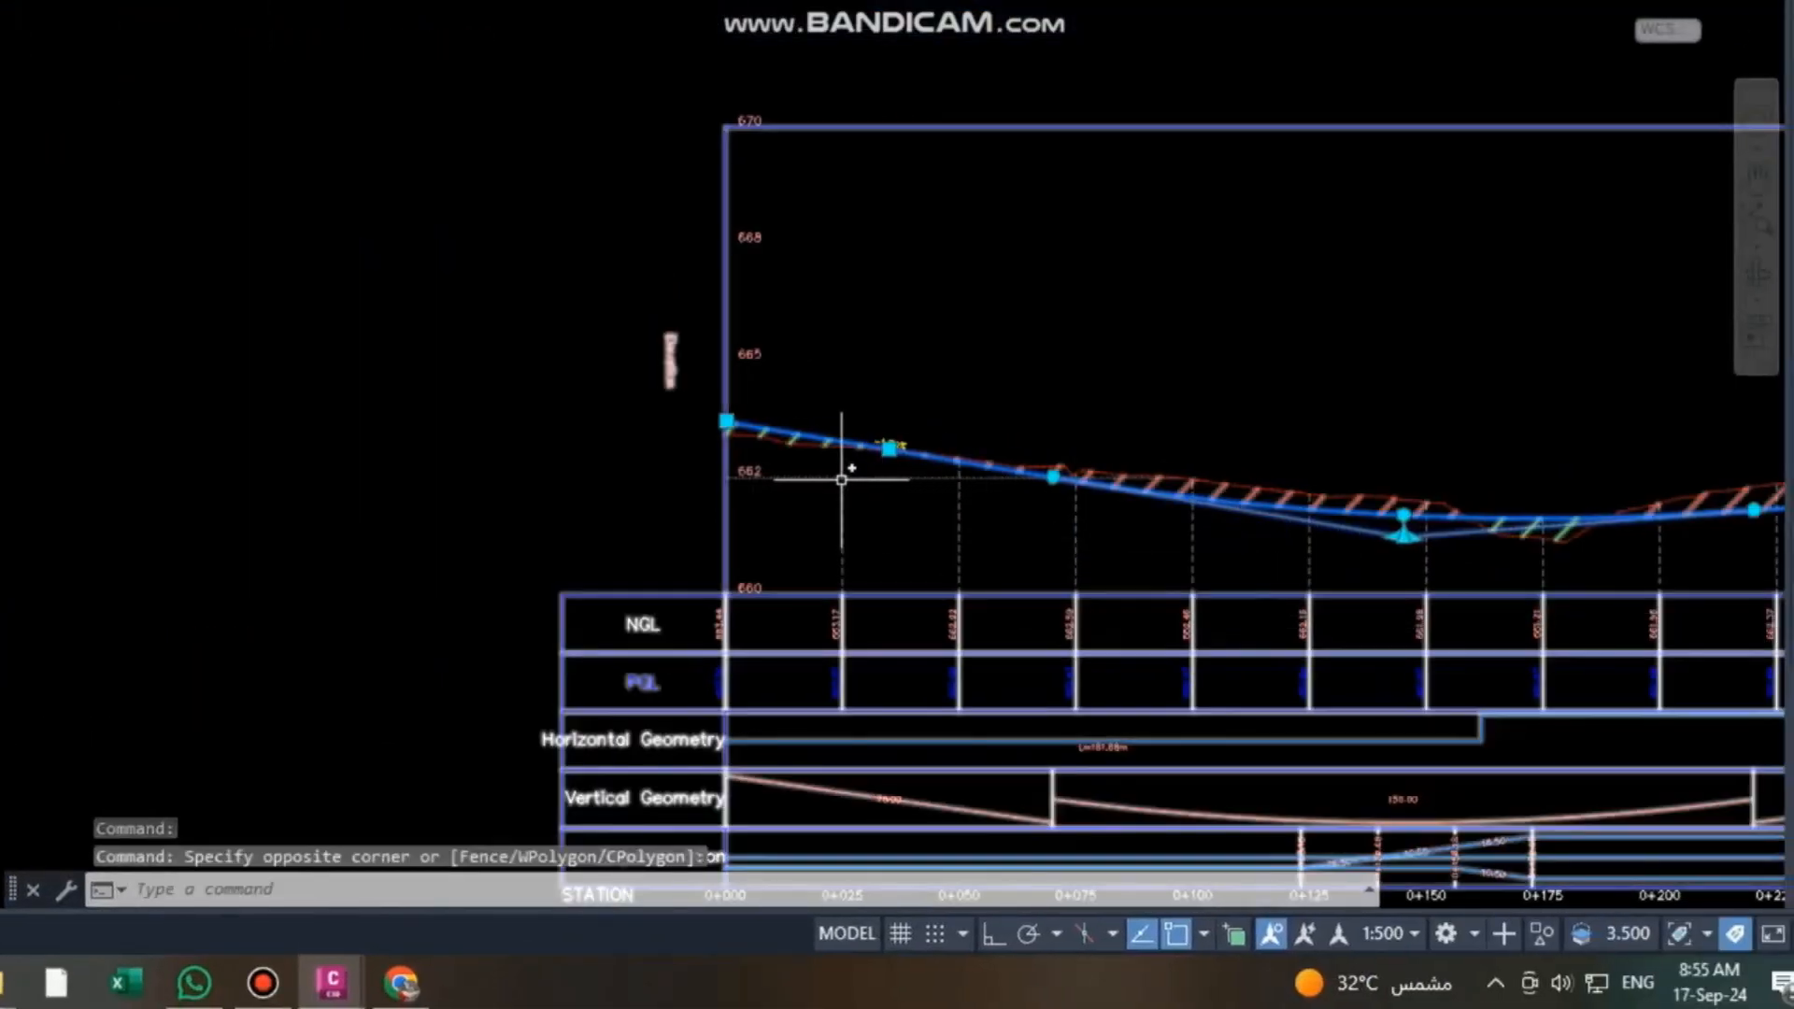
pyautogui.rightClick(860, 441)
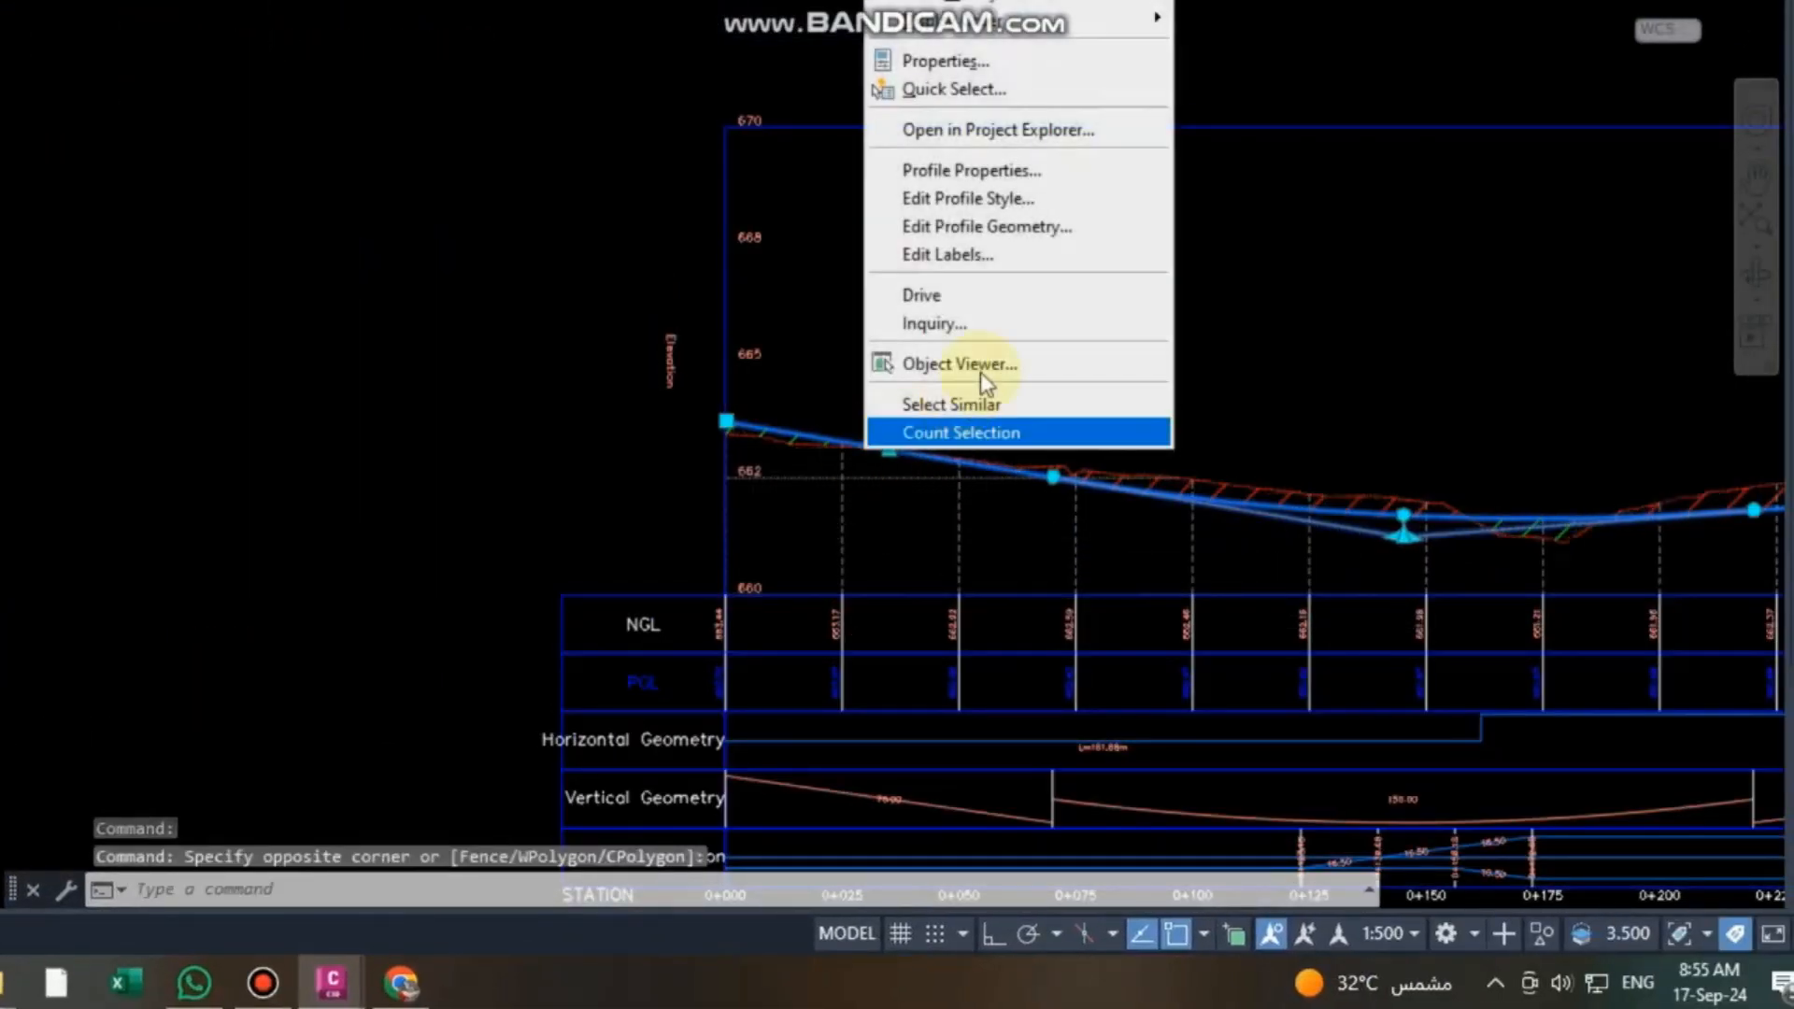
pyautogui.click(1001, 254)
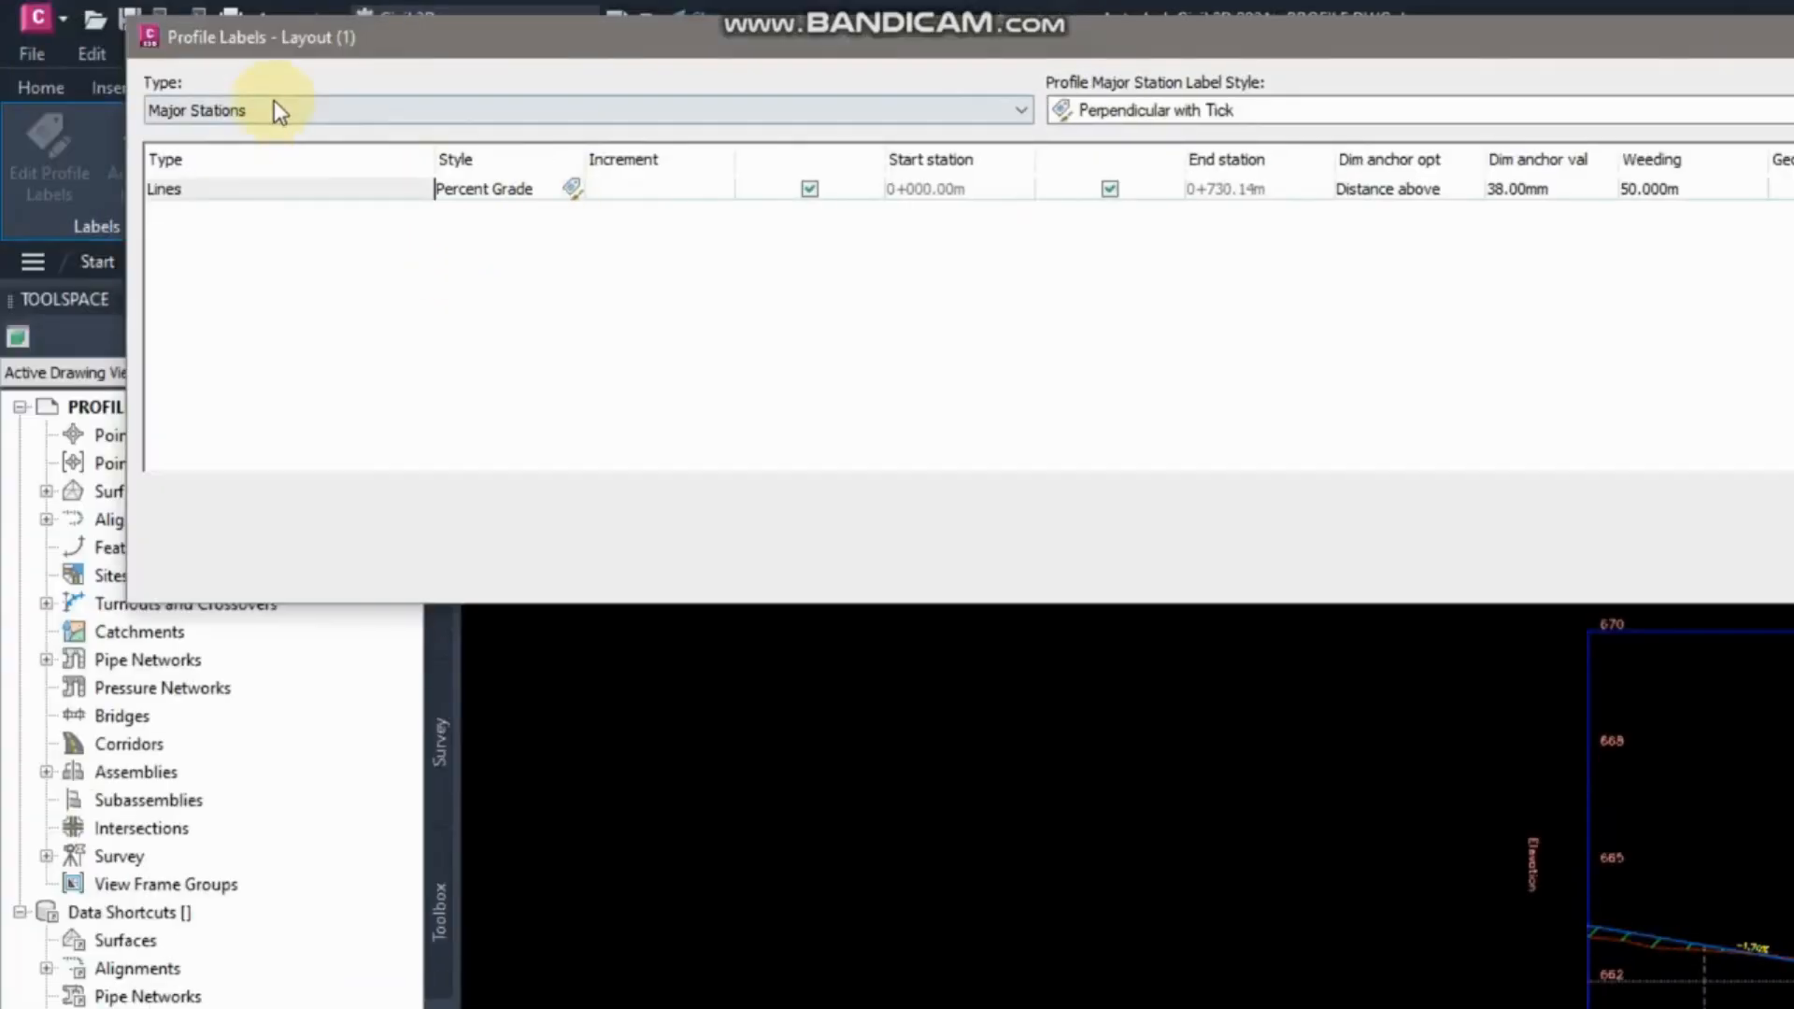
# Add Grade Breaks labels with the Station over Elevation style to the profile, then apply and close the label settings.
pyautogui.click(275, 110)
pyautogui.click(196, 207)
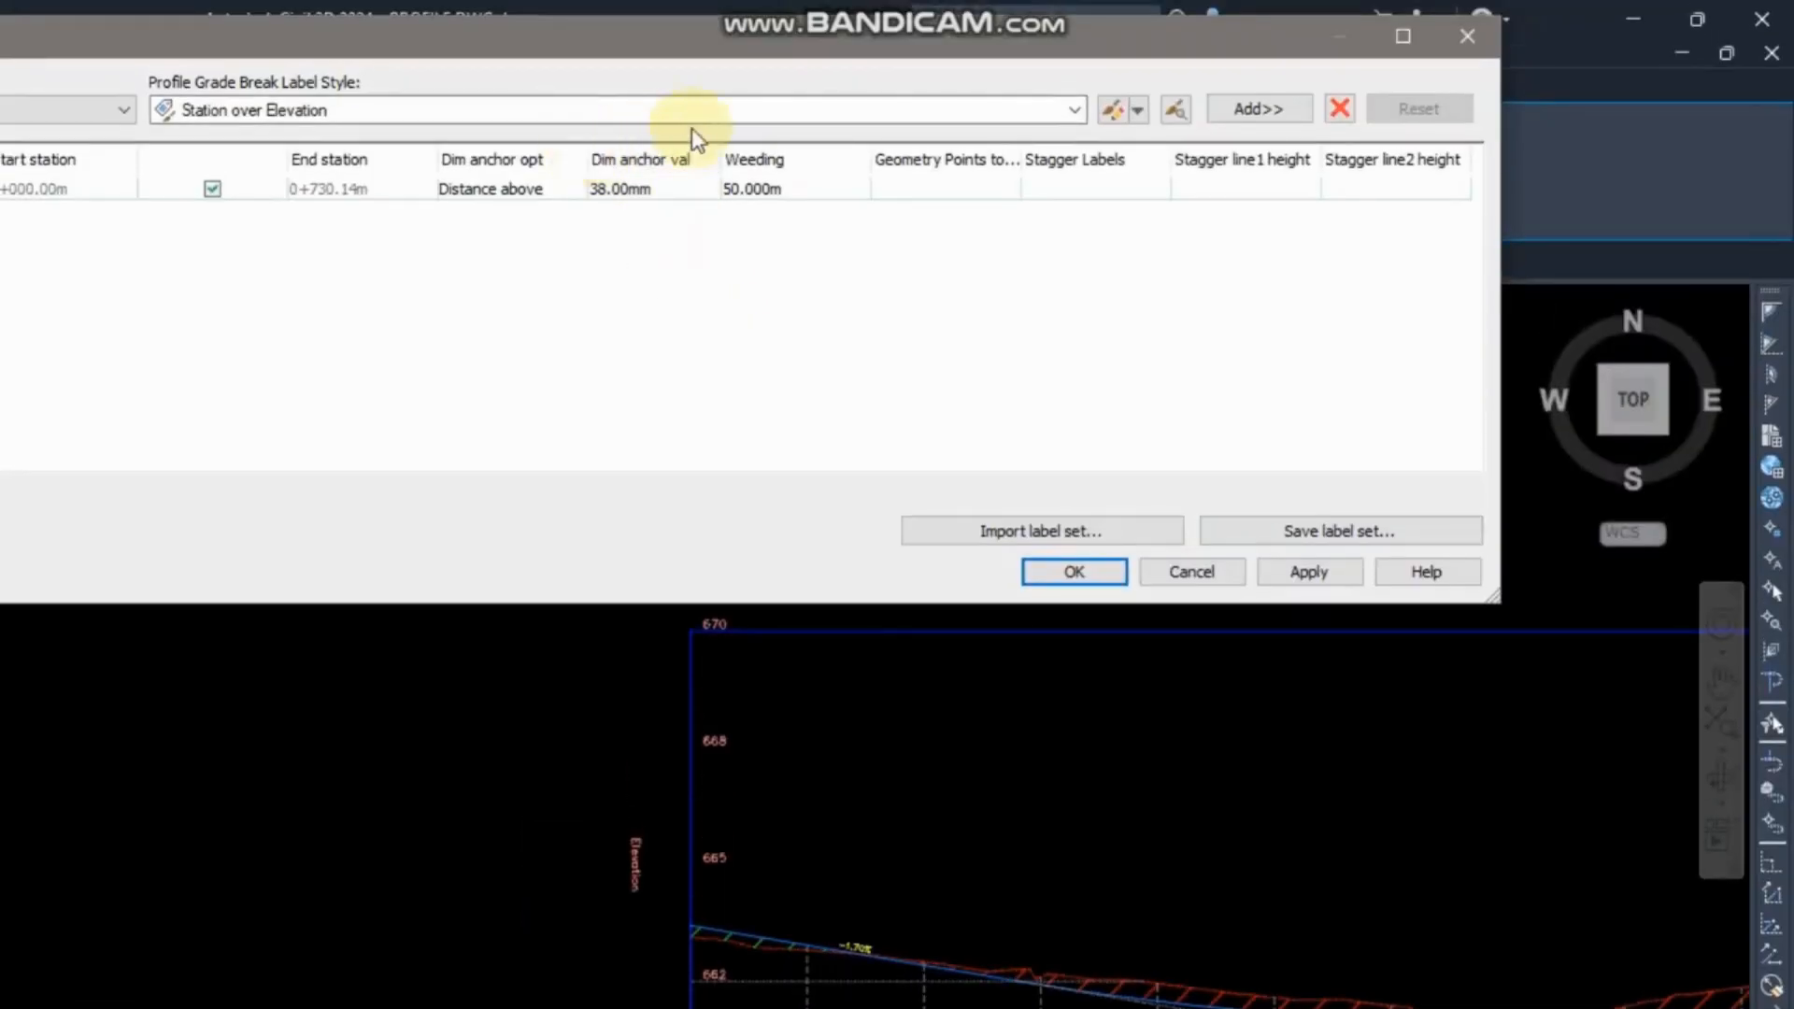
pyautogui.click(1265, 110)
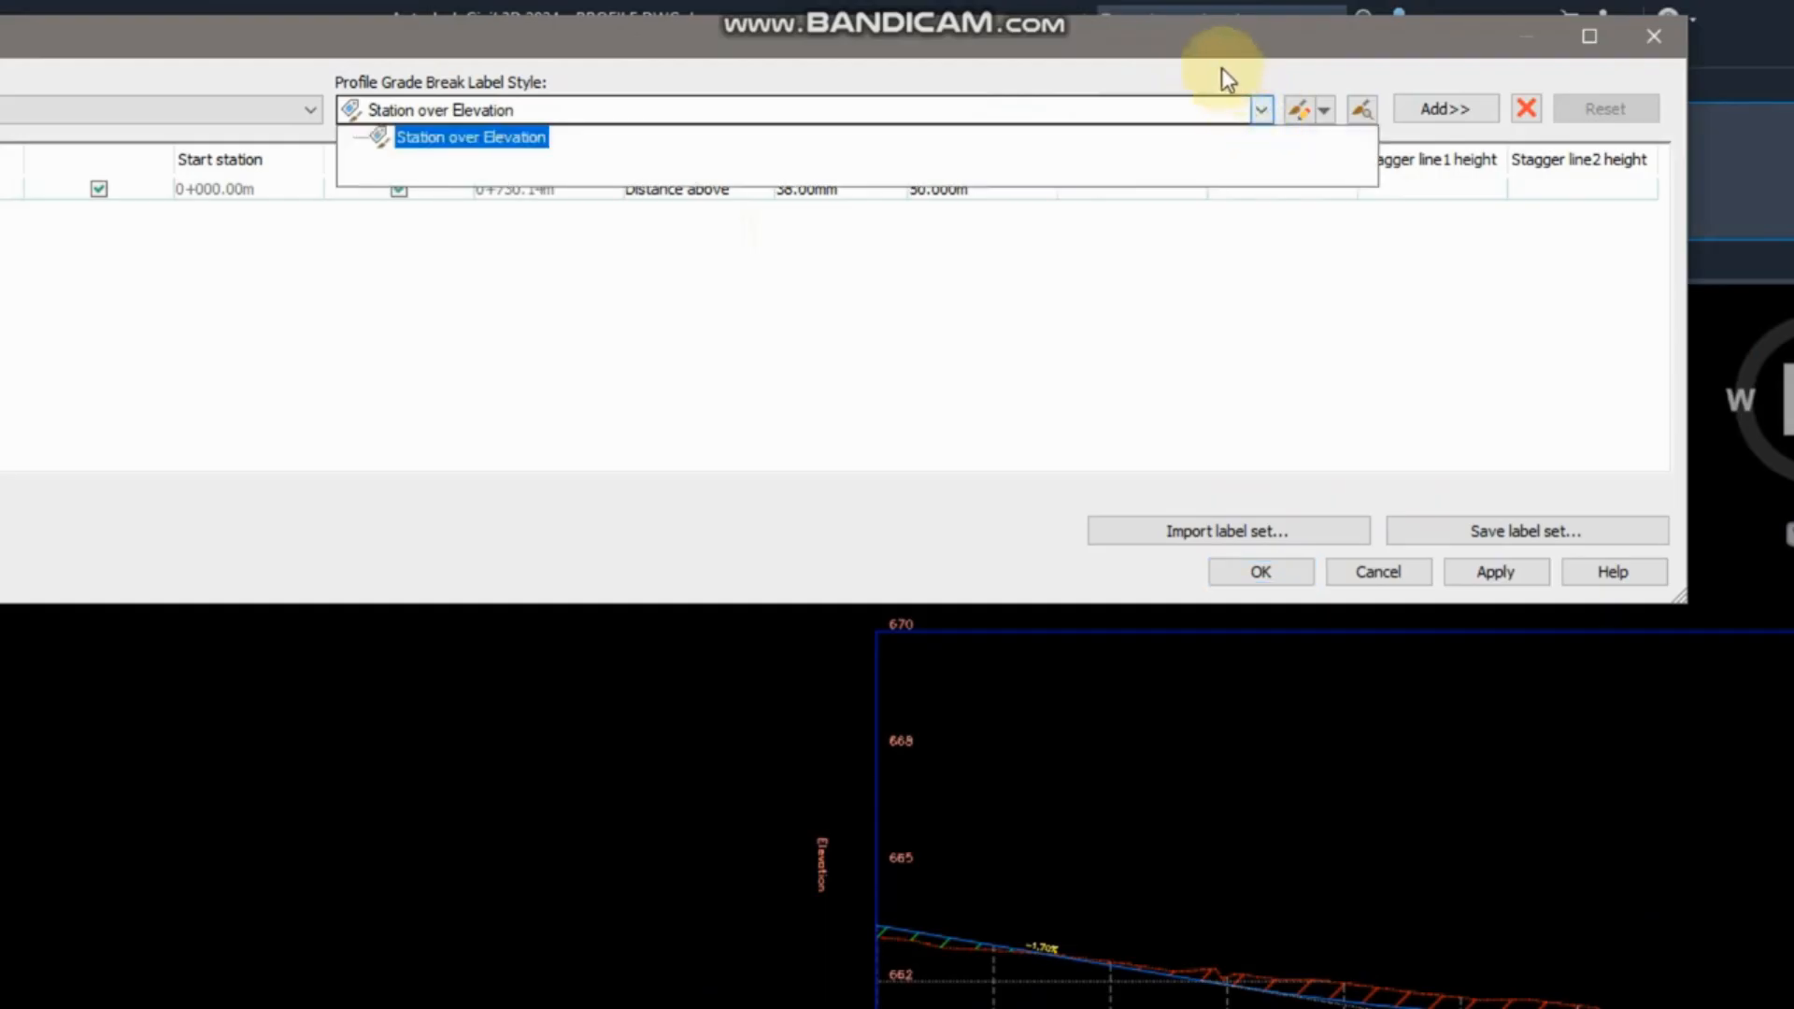
pyautogui.click(444, 132)
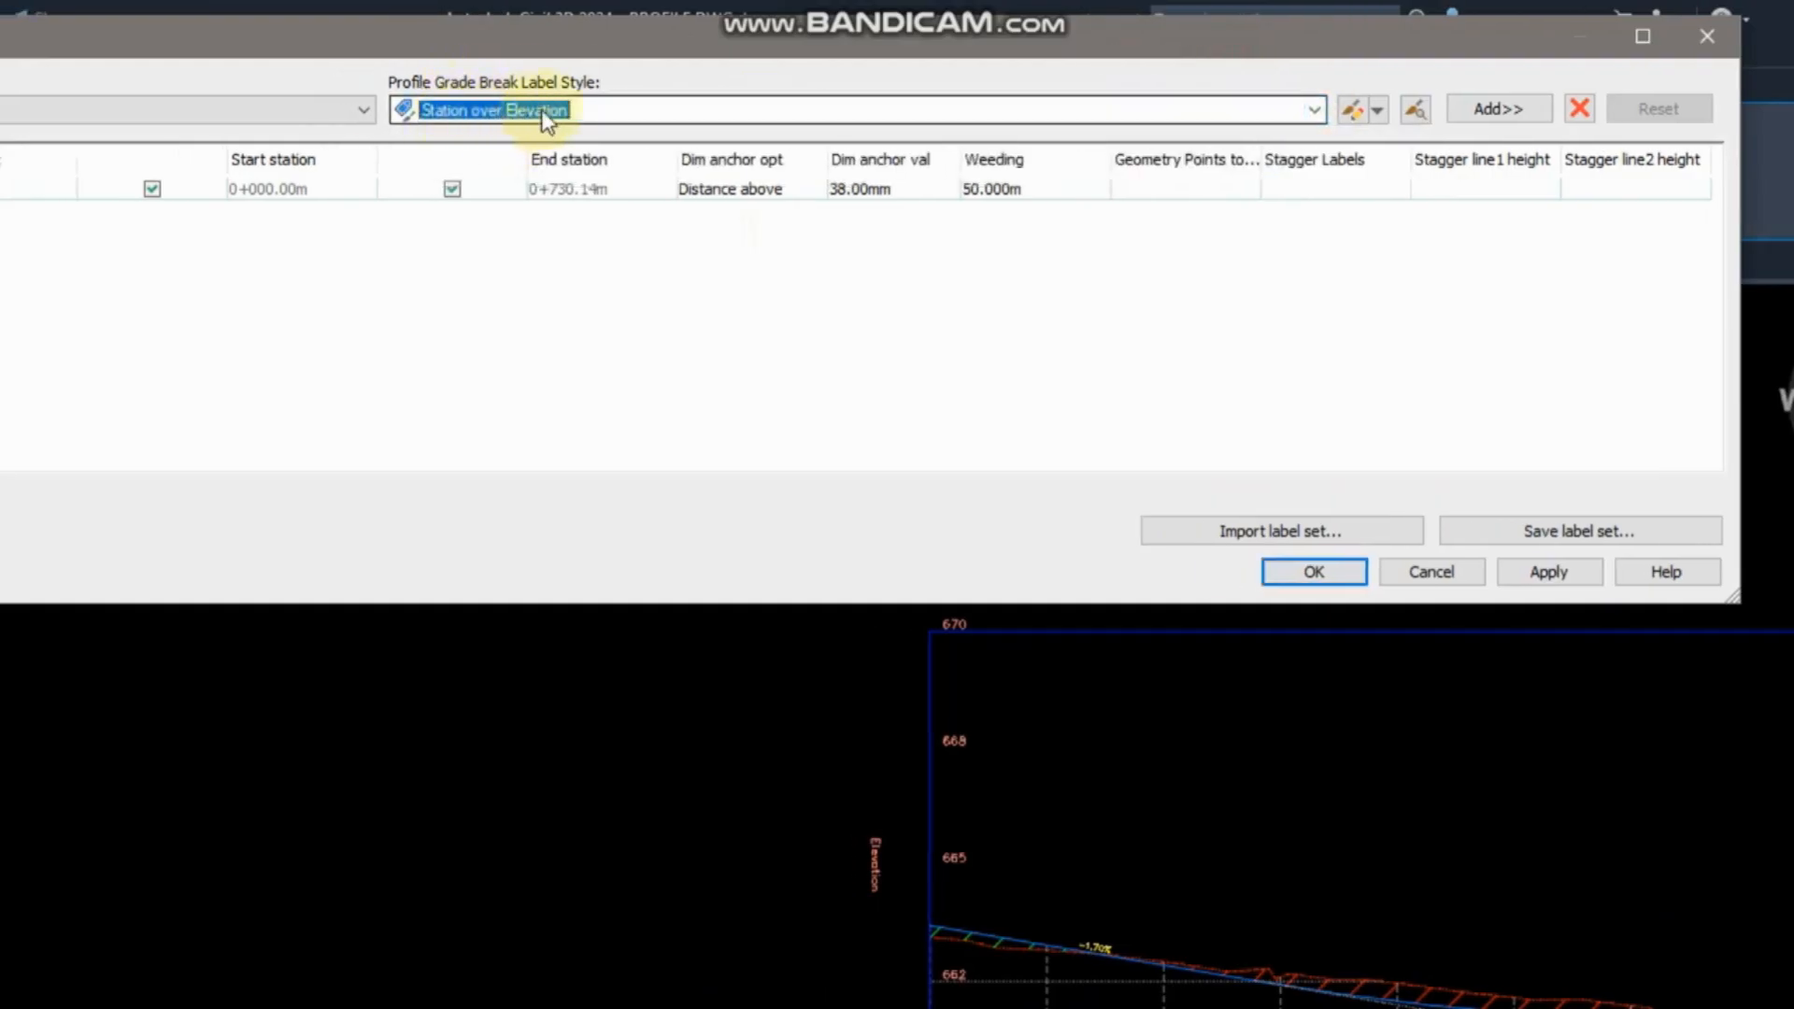
pyautogui.click(1499, 109)
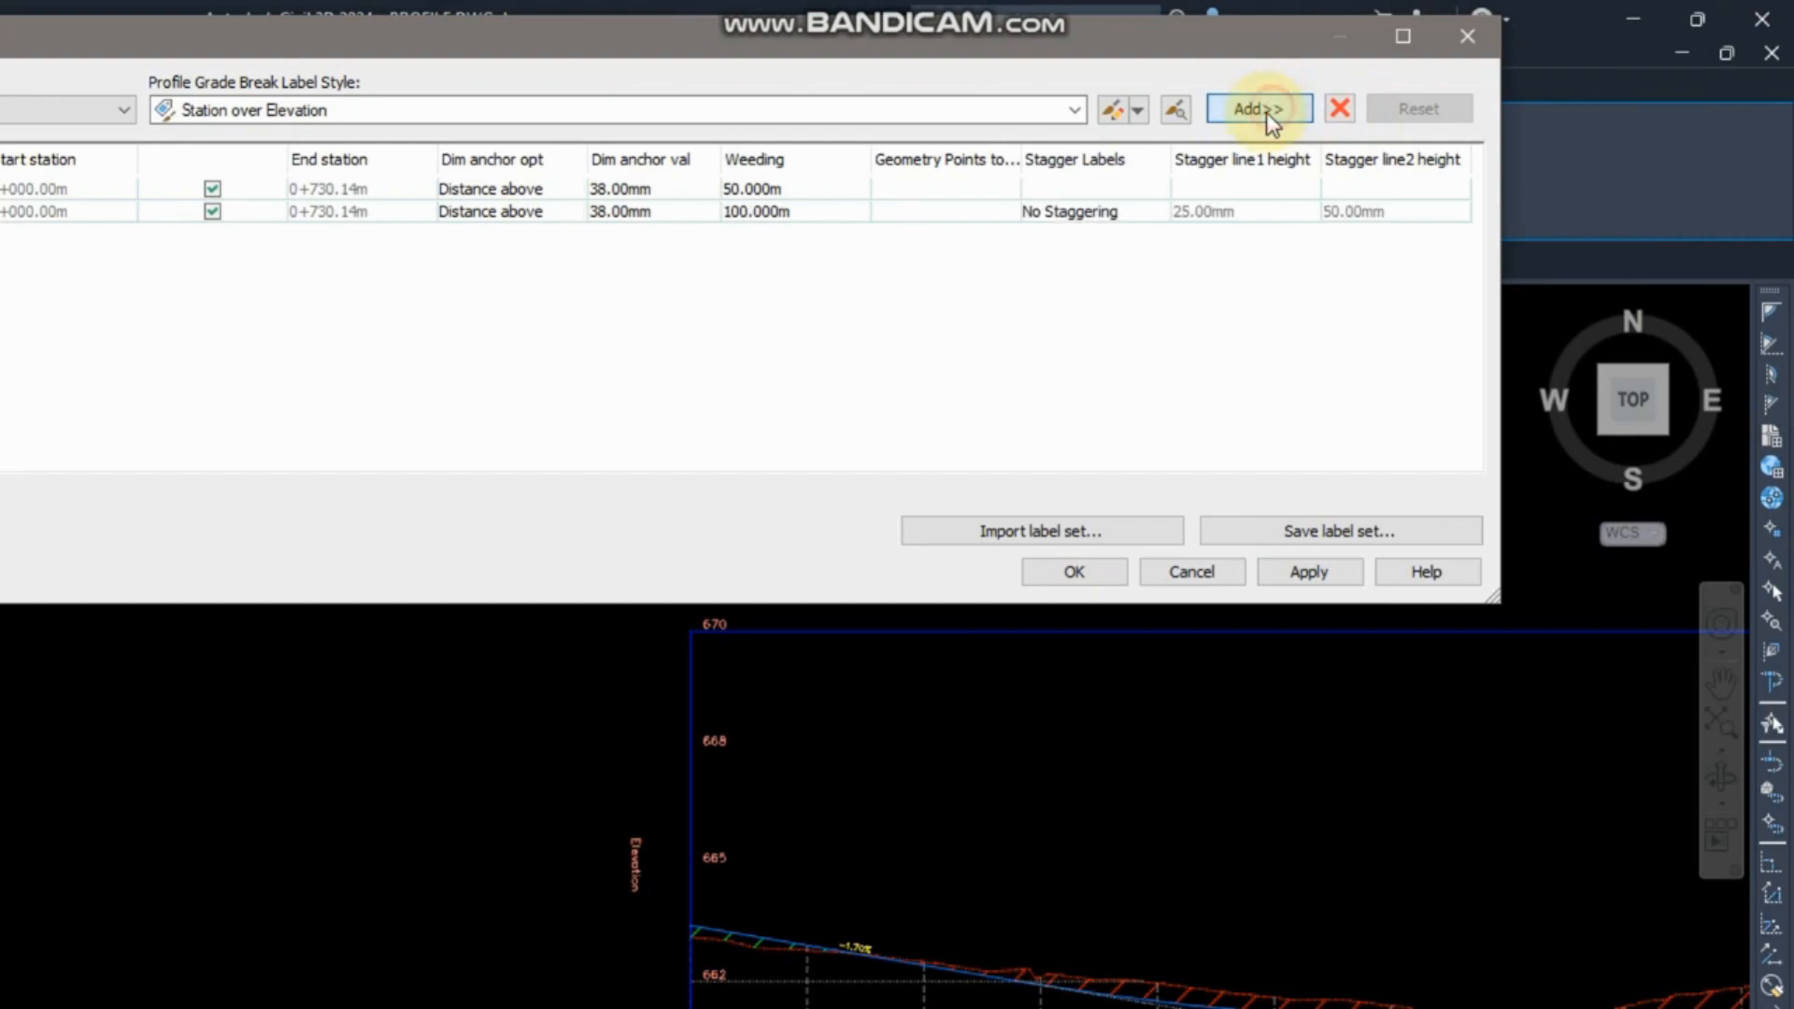
pyautogui.click(1301, 574)
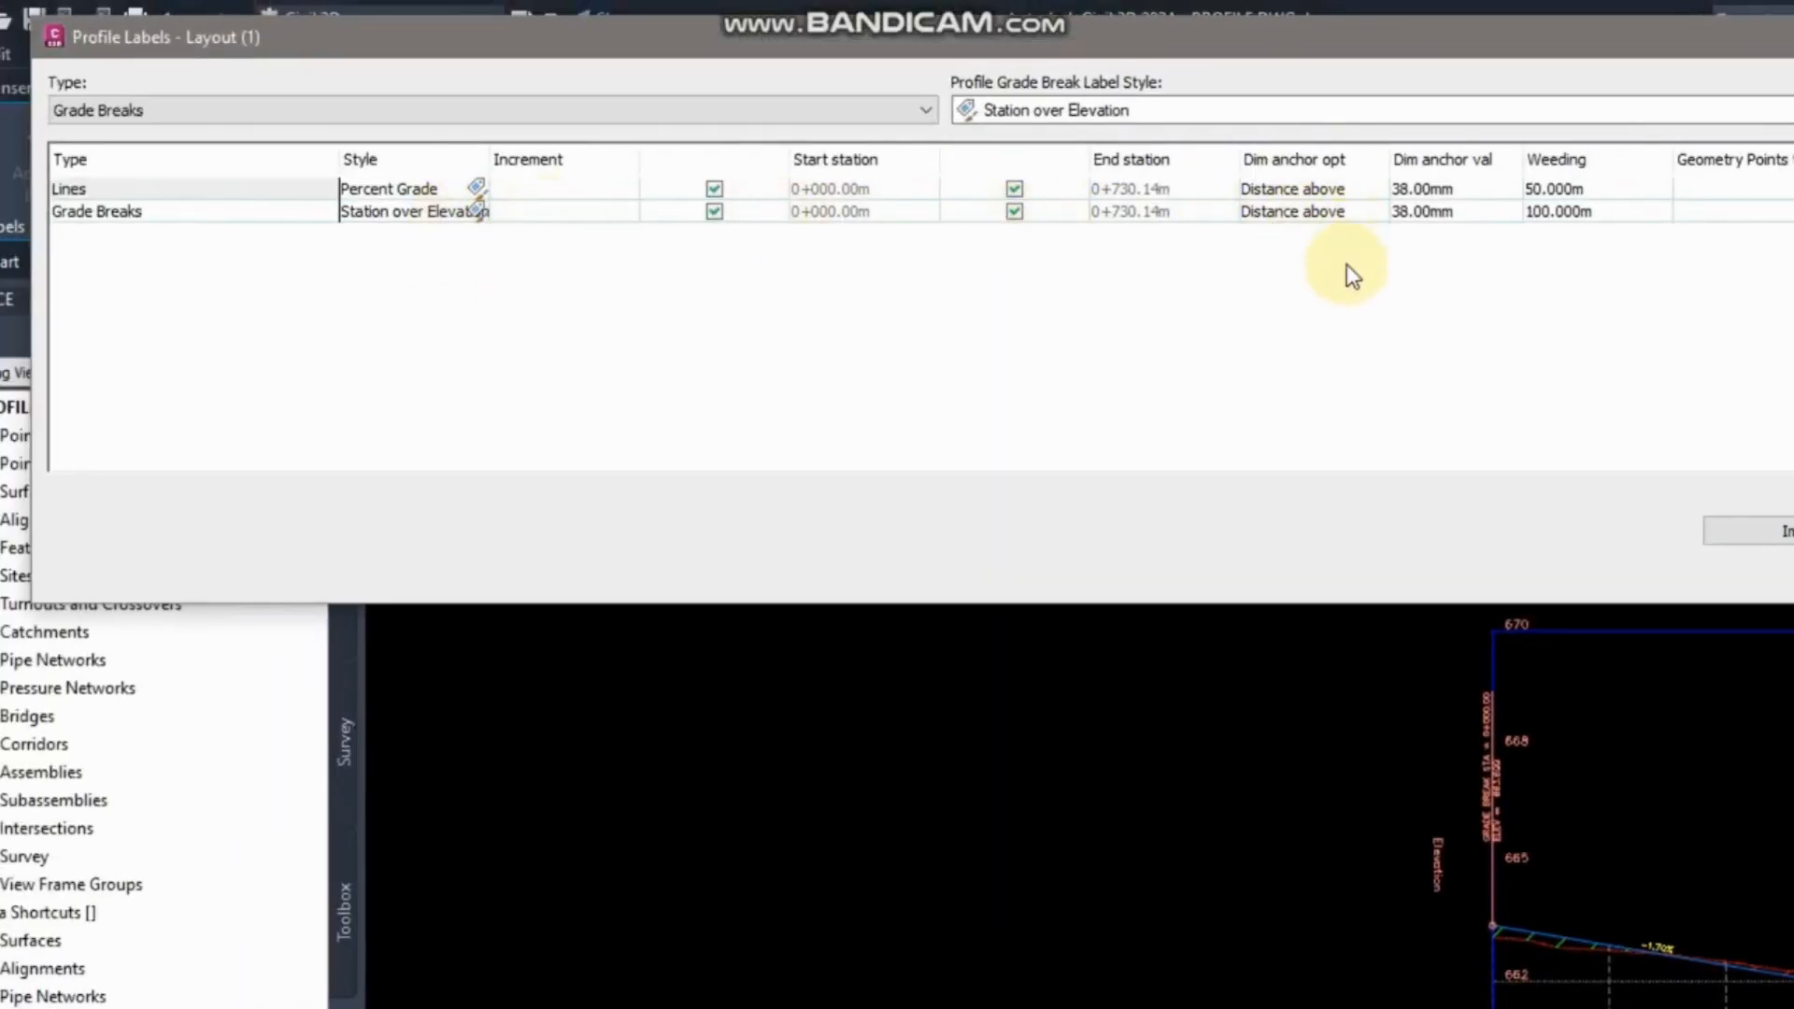
pyautogui.click(1793, 571)
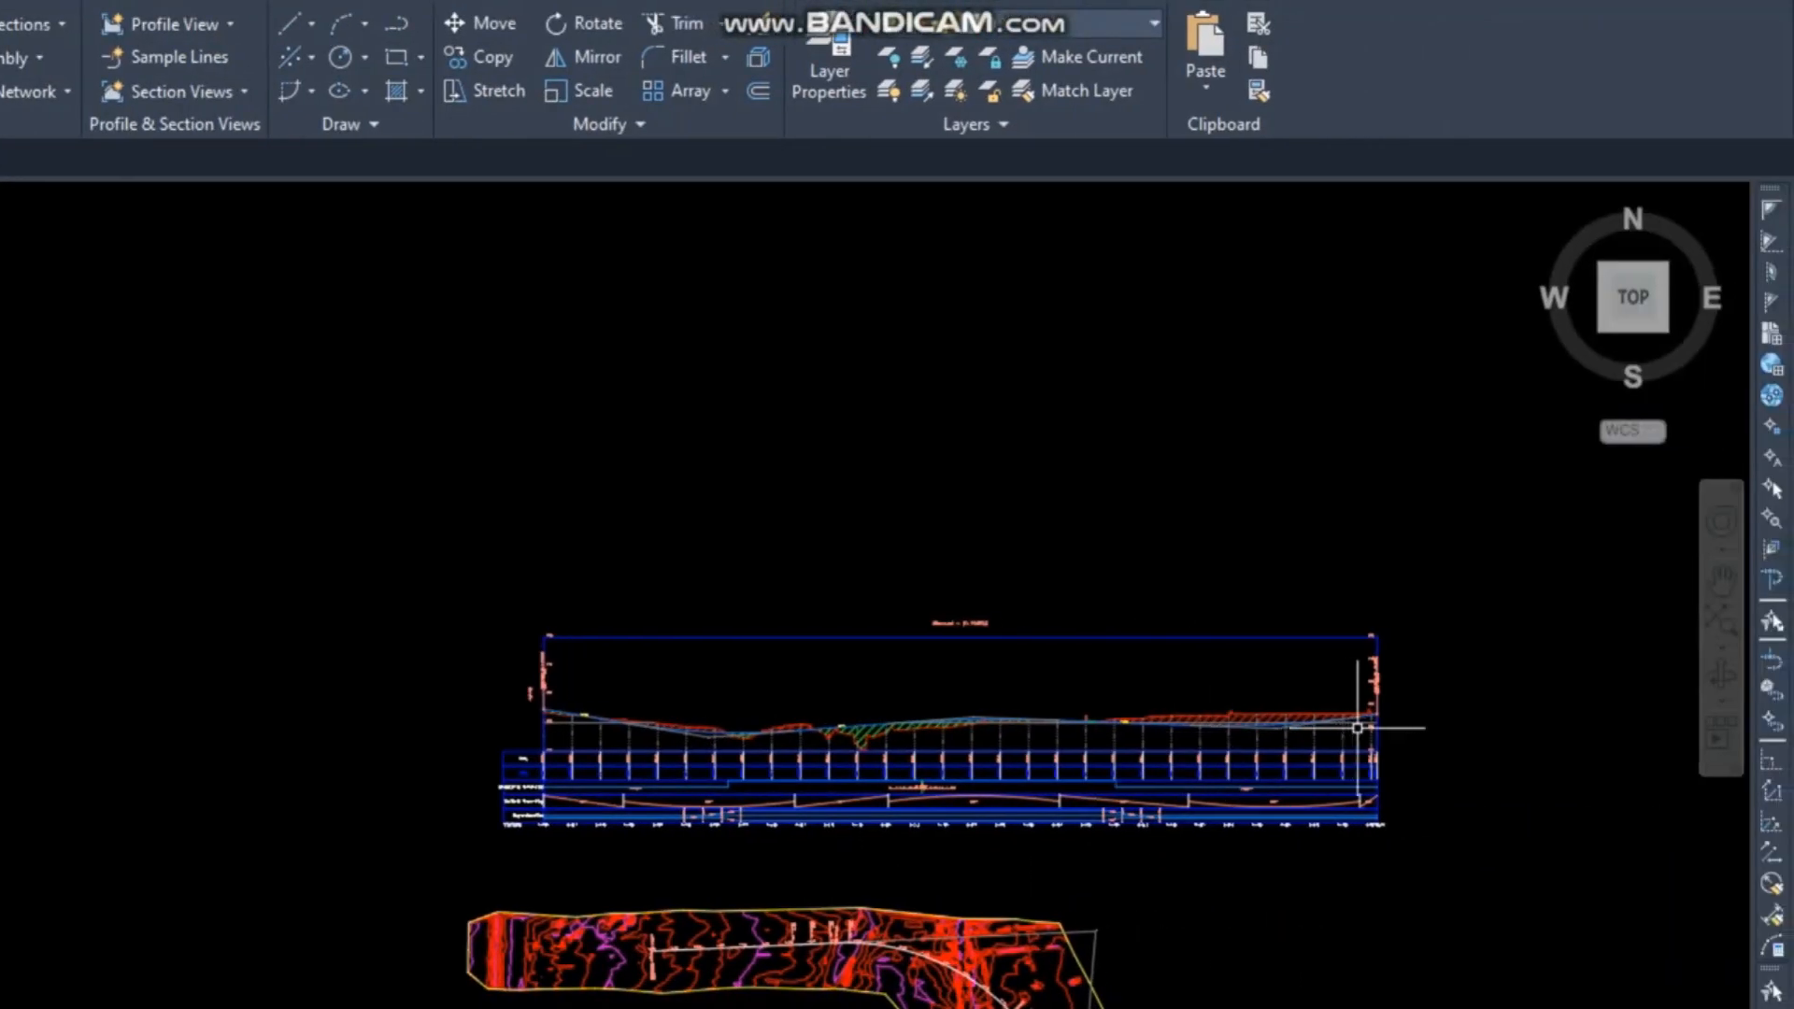
# Check the grade break labels at the end and start of the design profile.
pyautogui.scroll(6, 1598, 739)
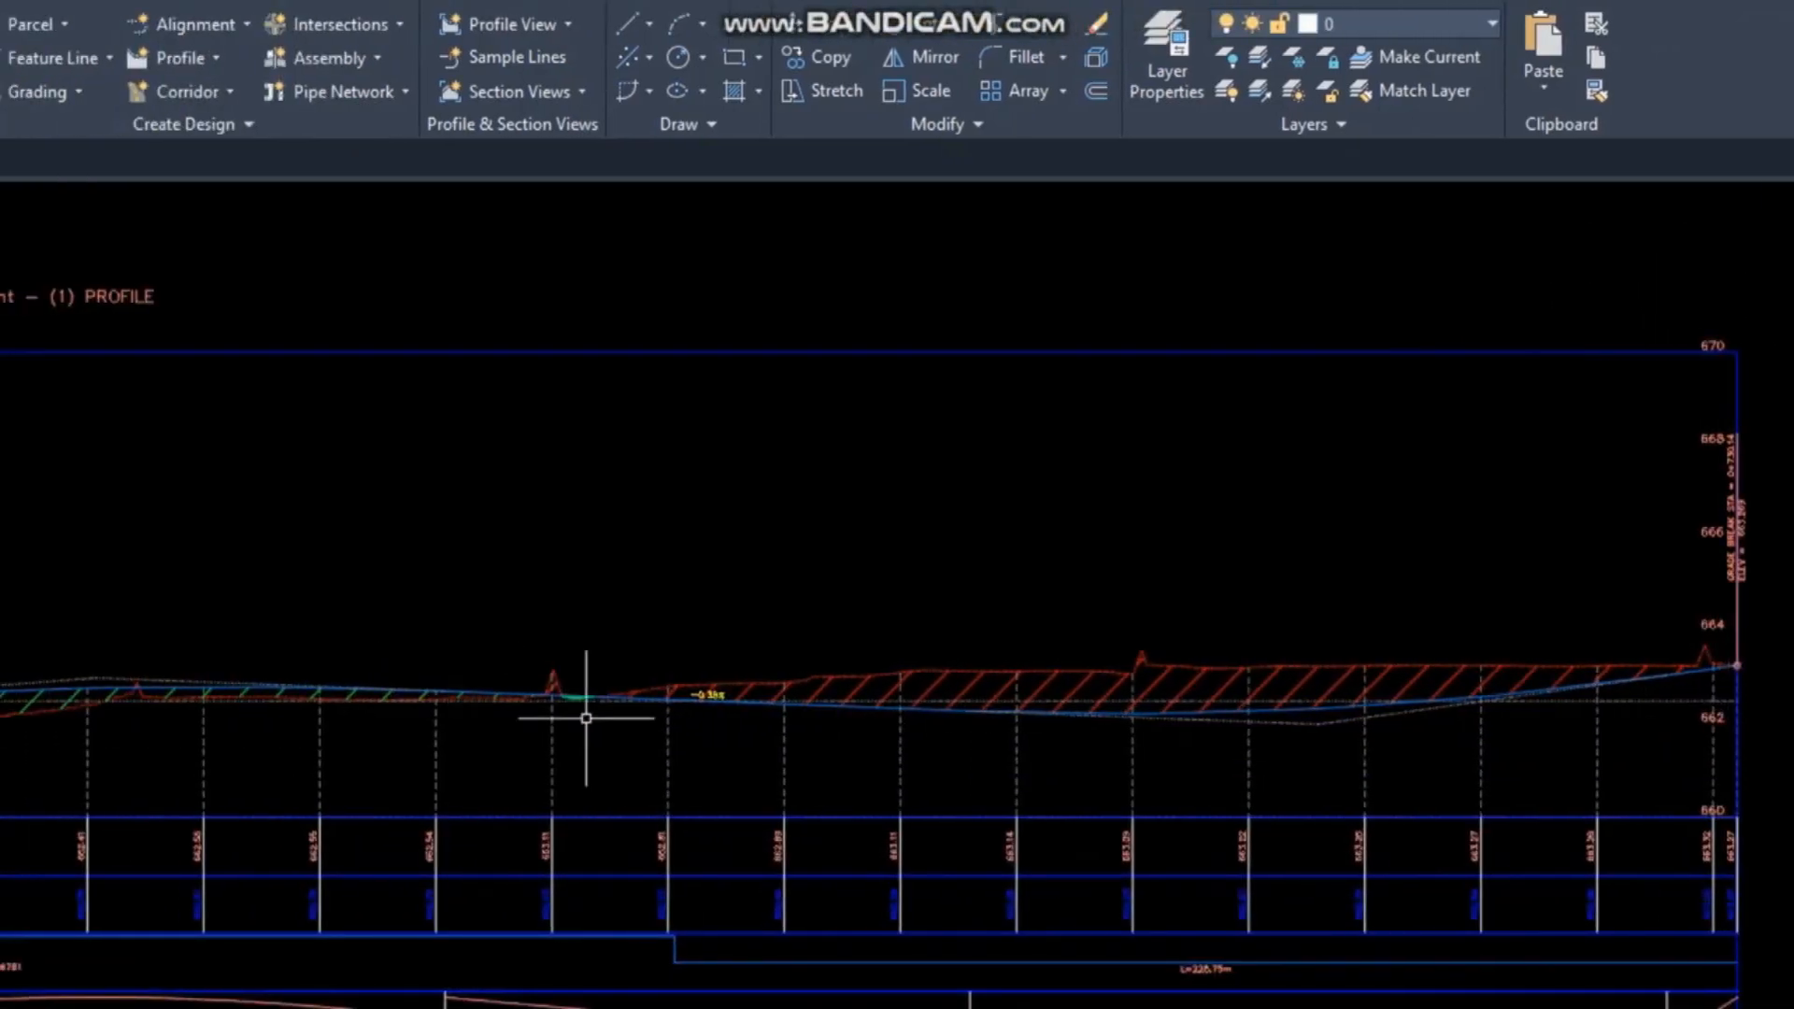
pyautogui.scroll(6, 1378, 570)
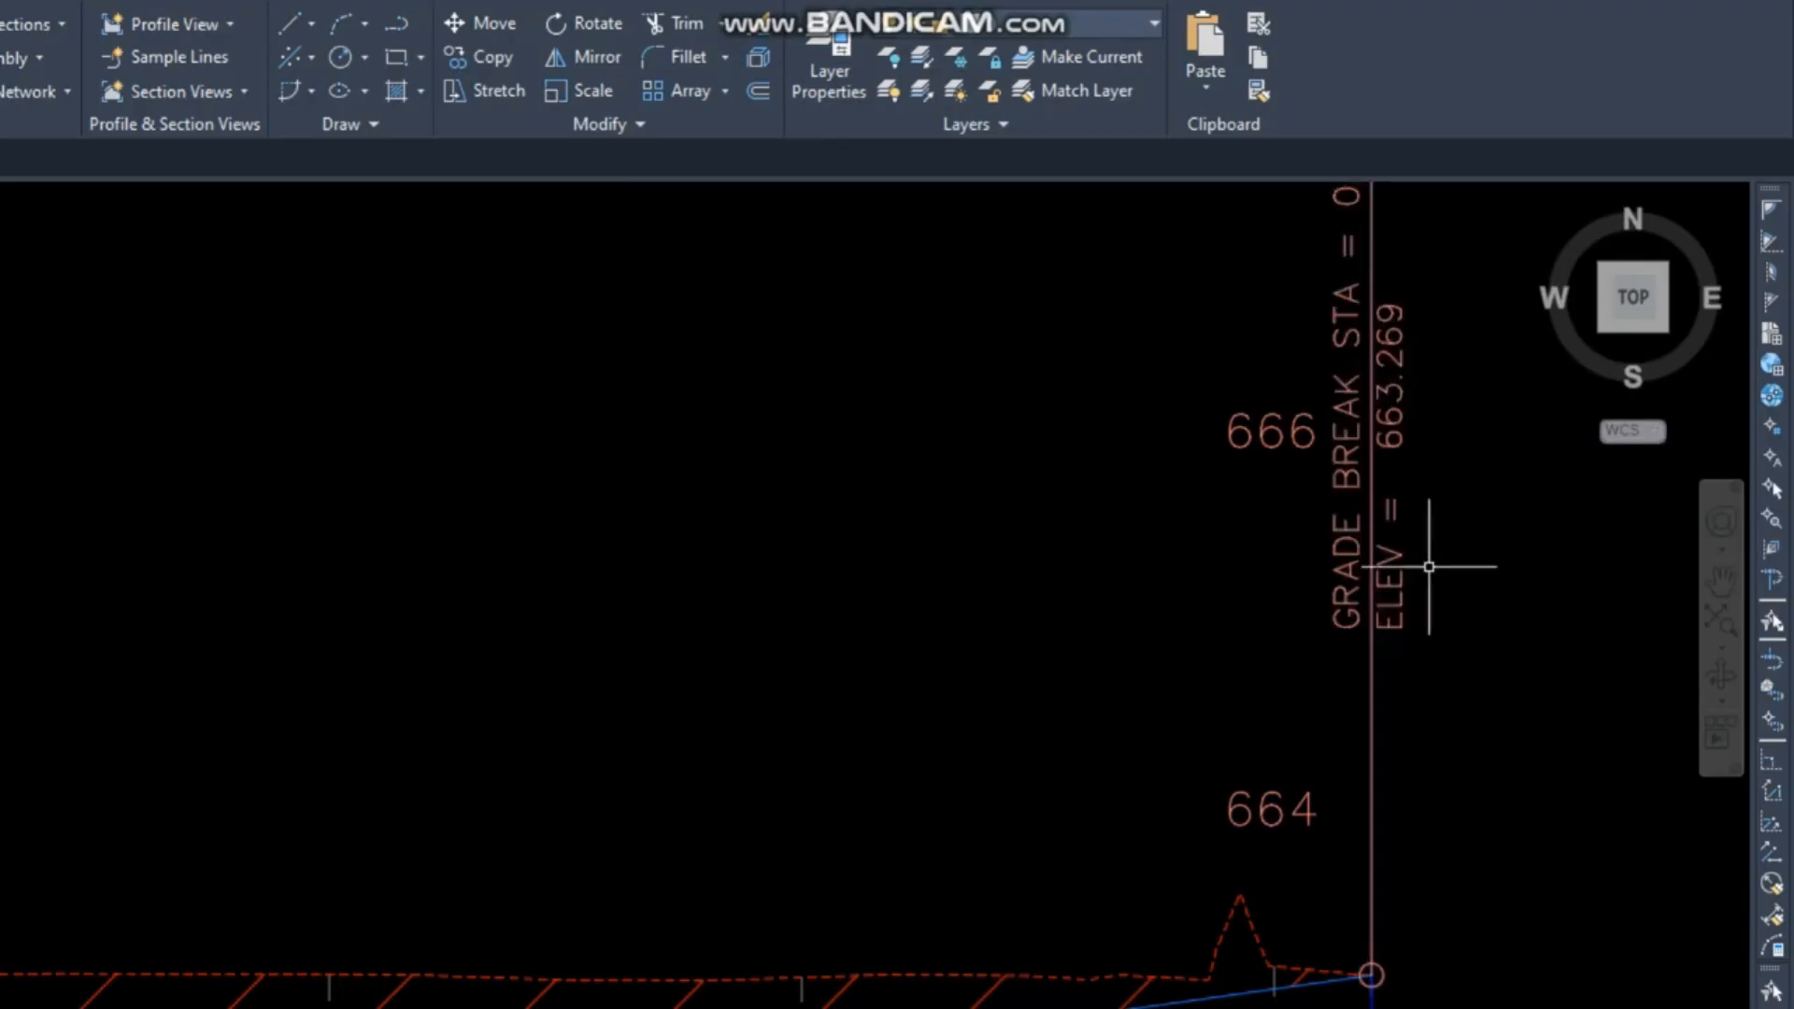
pyautogui.scroll(-5, 1430, 565)
pyautogui.moveTo(1433, 629); pyautogui.dragTo(1162, 818, button='middle')
pyautogui.scroll(4, 950, 754)
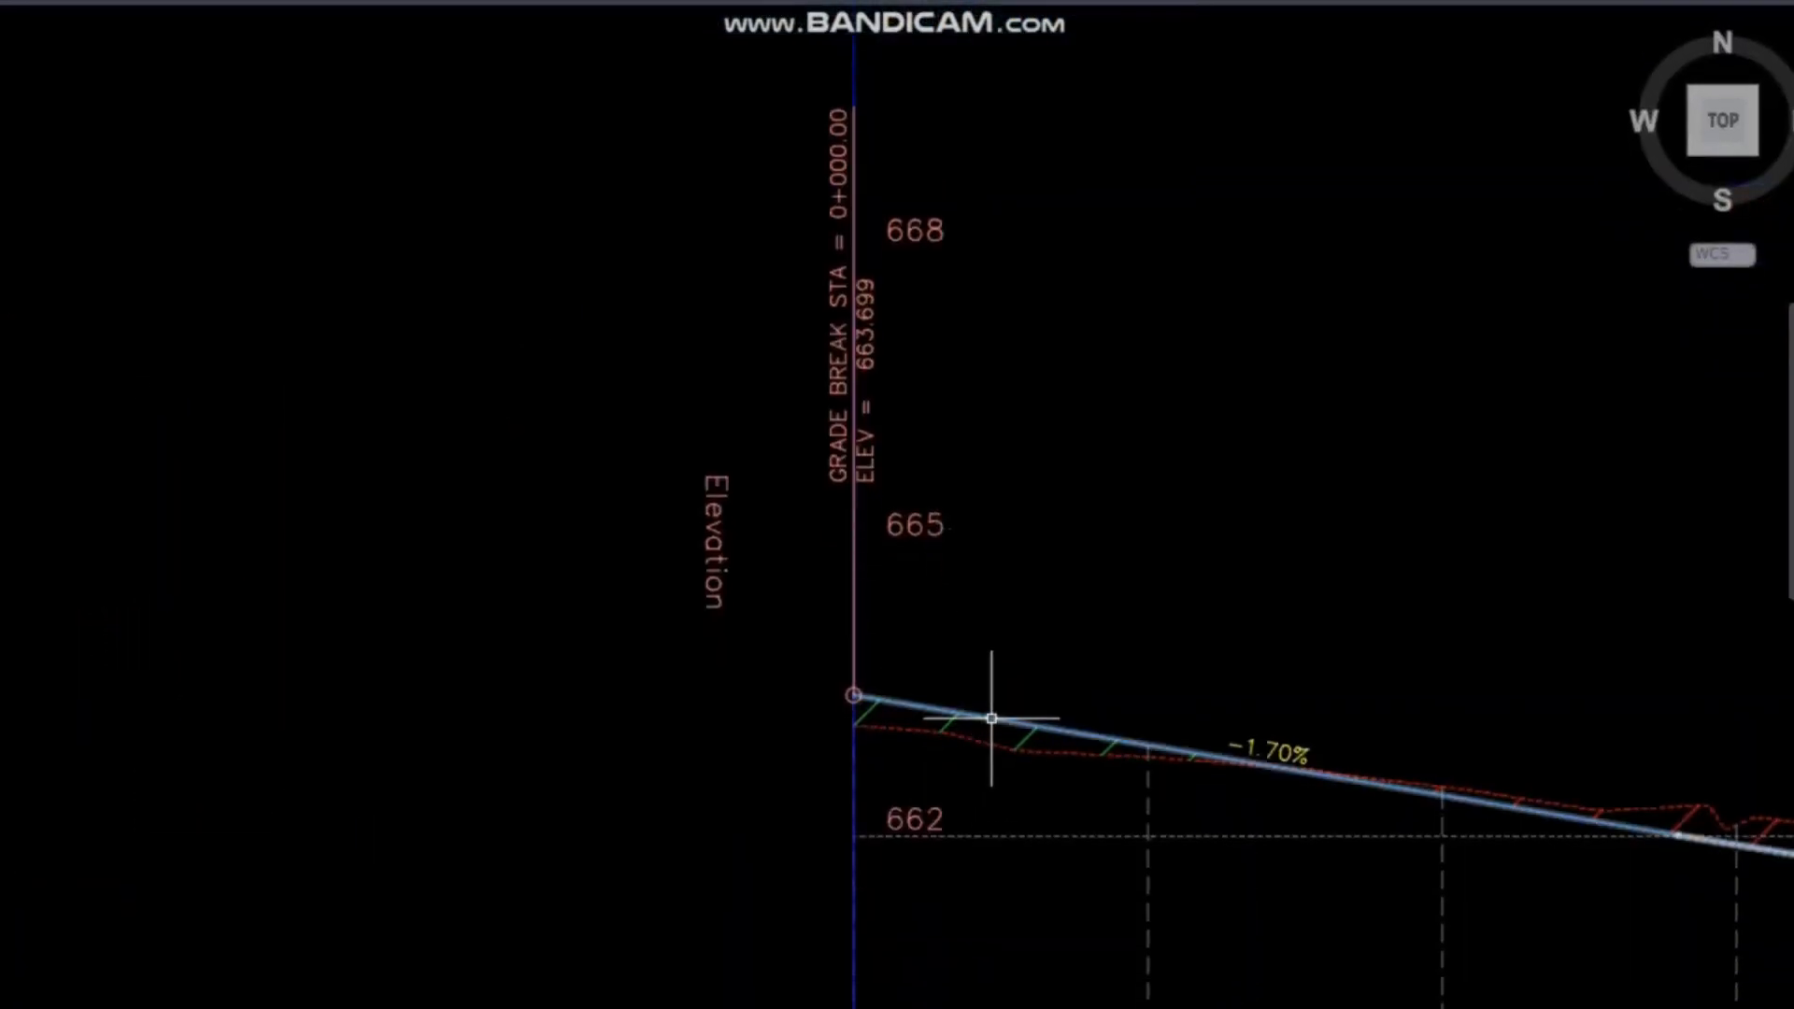
# Examine the Line component's layout settings in the Grade Breaks labels' Station over Elevation style, then leave without changes.
pyautogui.click(992, 718)
pyautogui.rightClick(992, 718)
pyautogui.click(1114, 533)
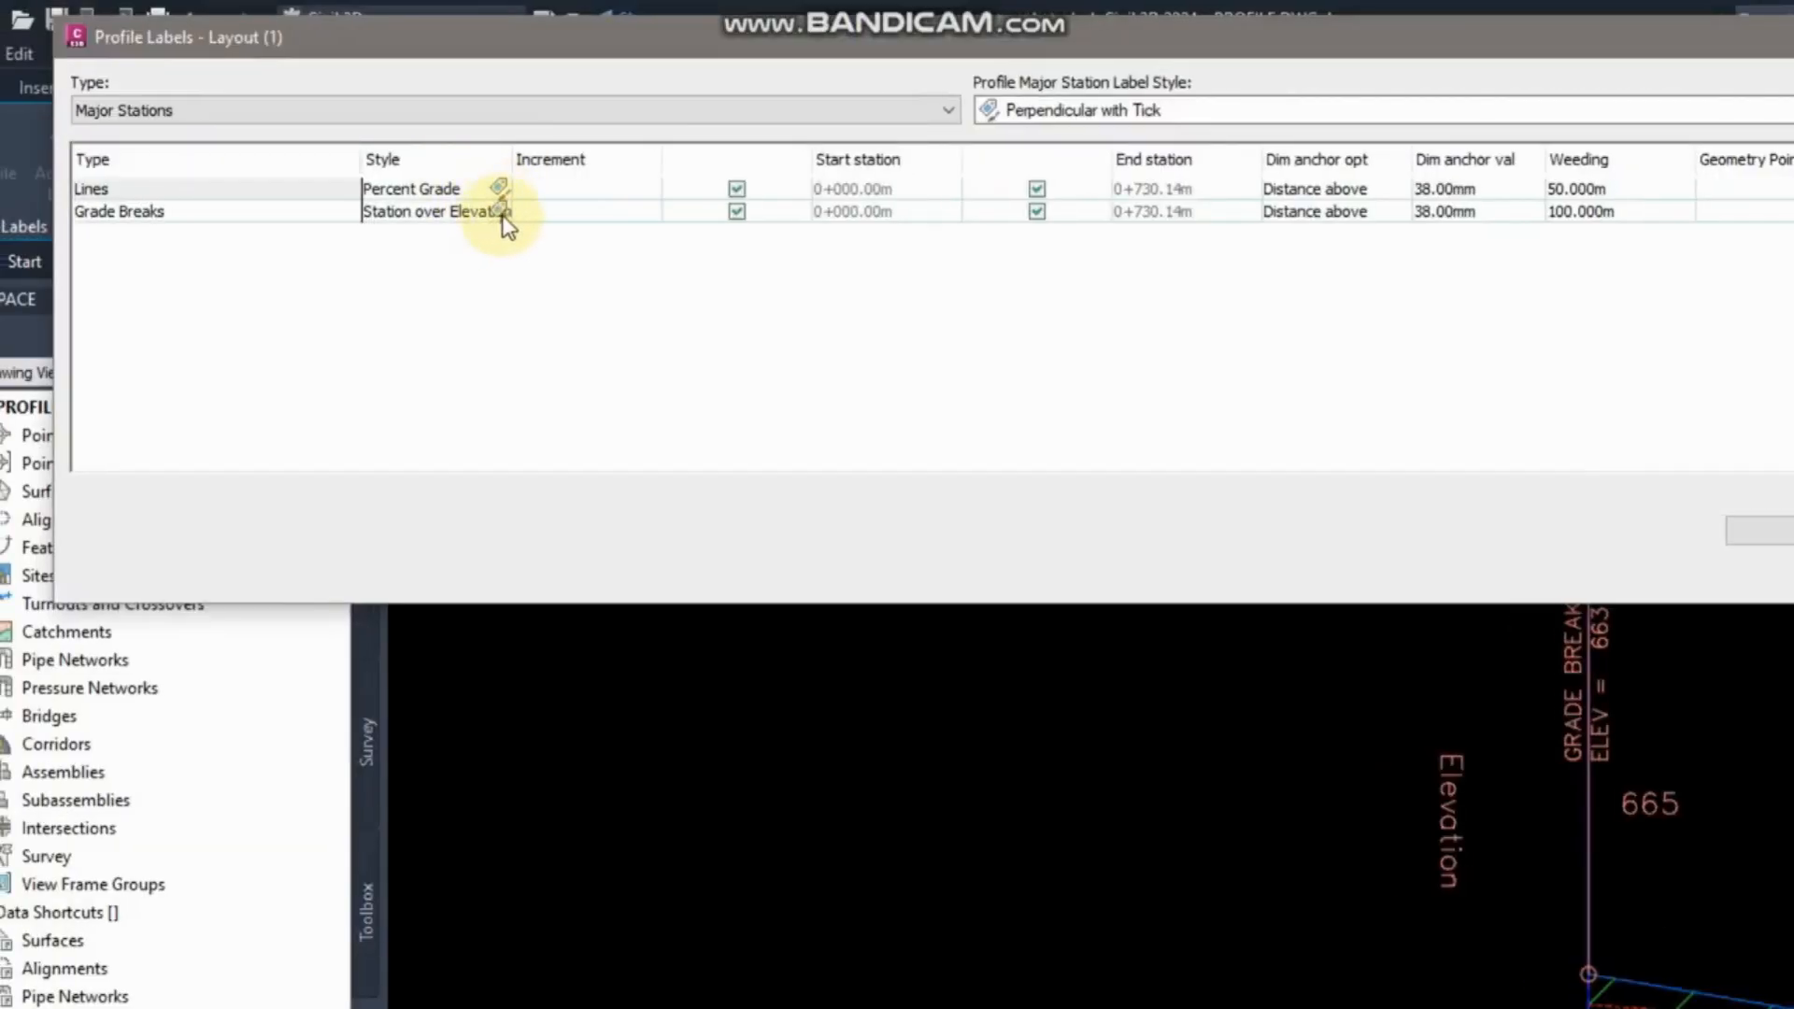
pyautogui.click(505, 222)
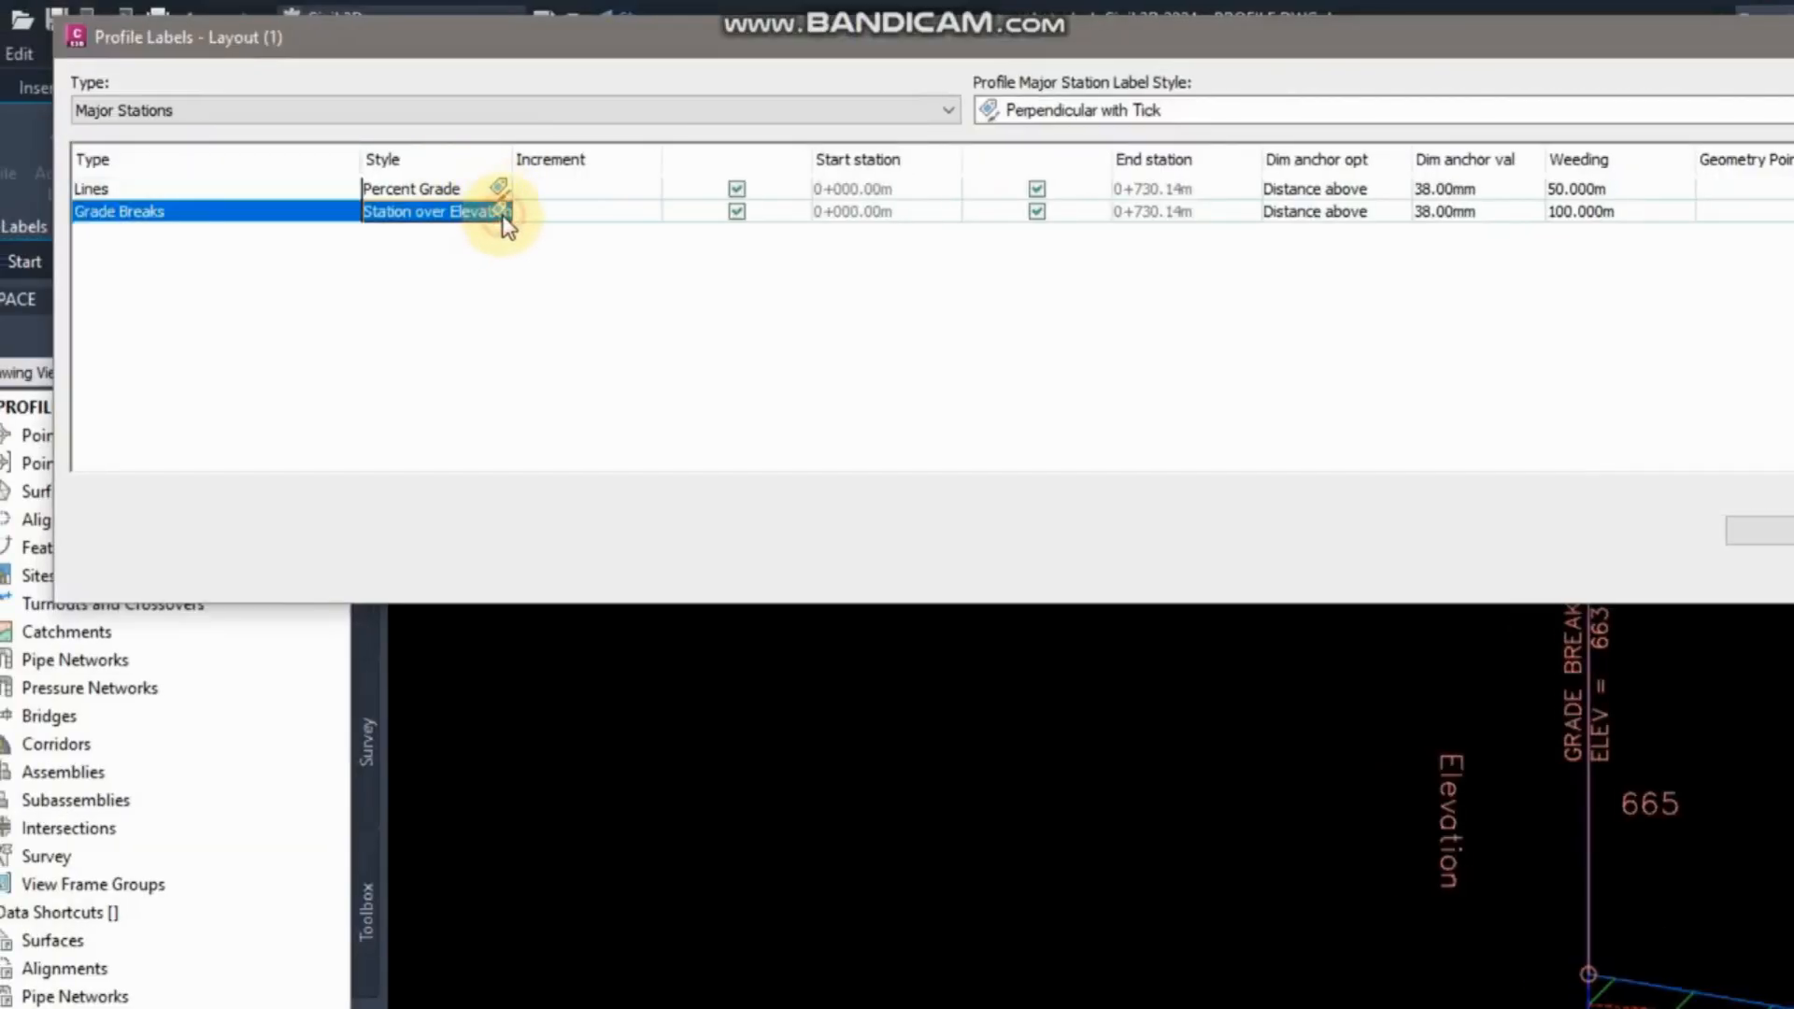
pyautogui.click(500, 209)
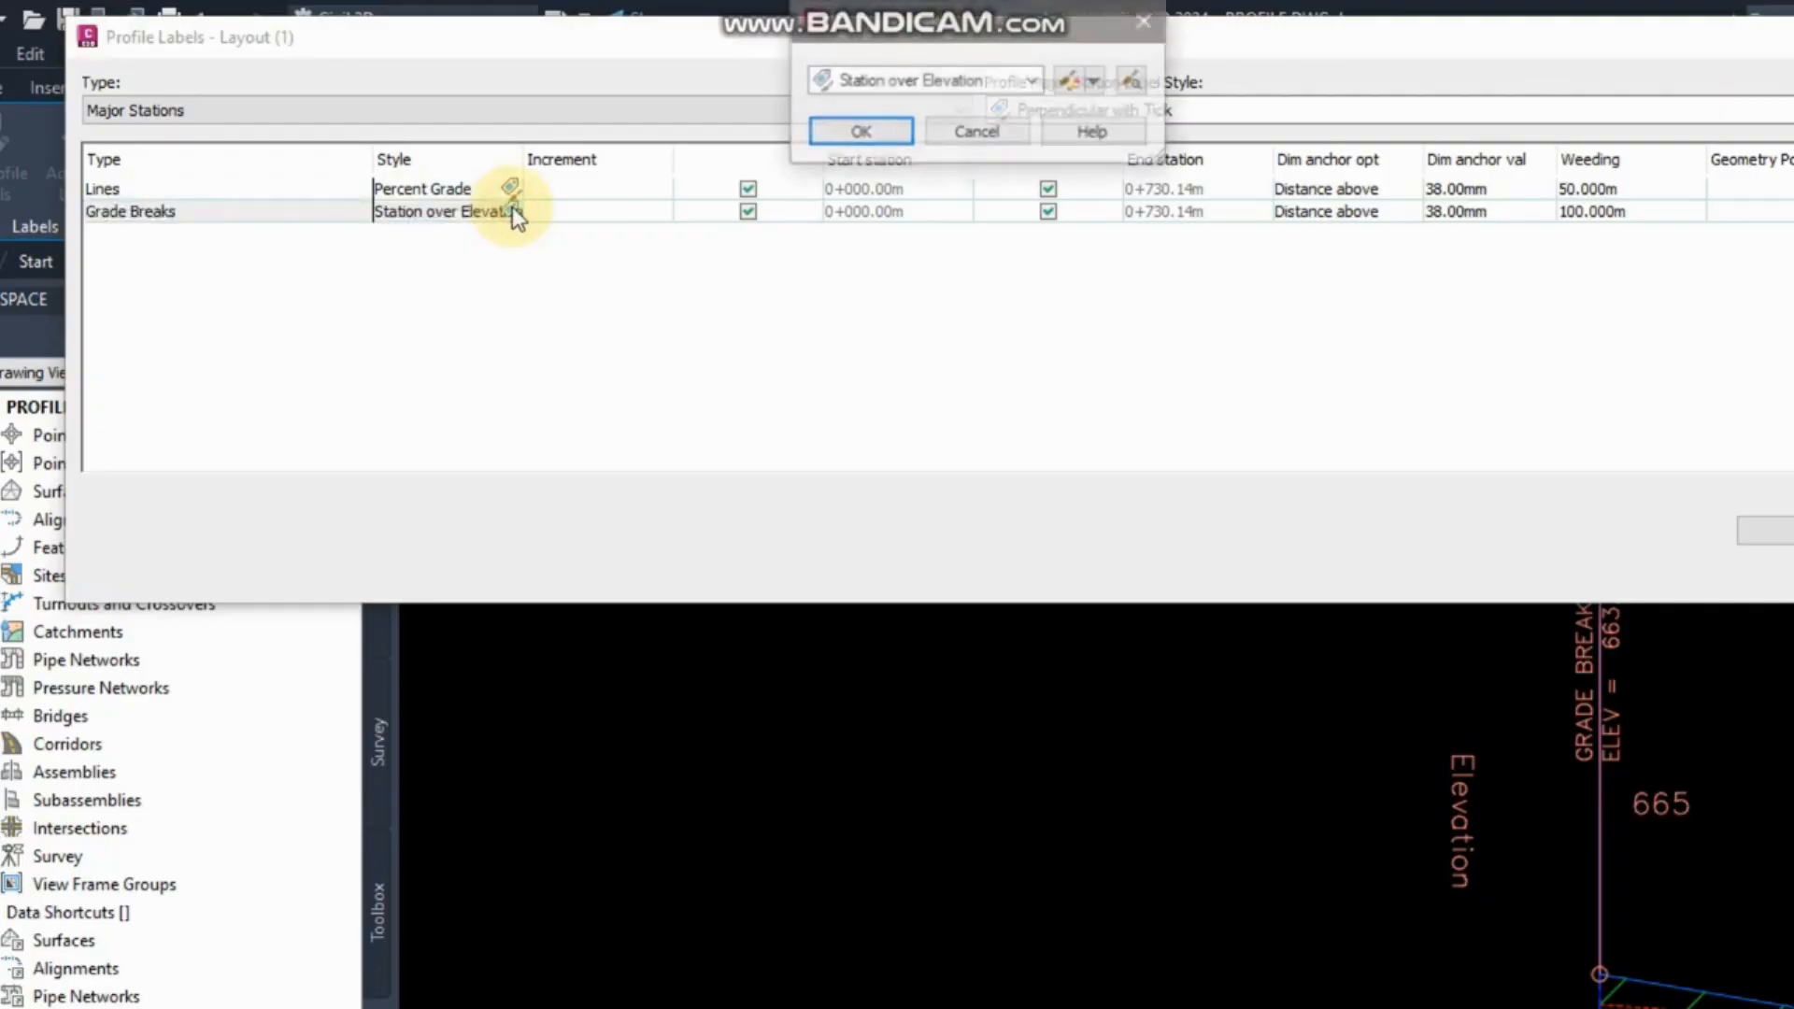
pyautogui.click(1074, 78)
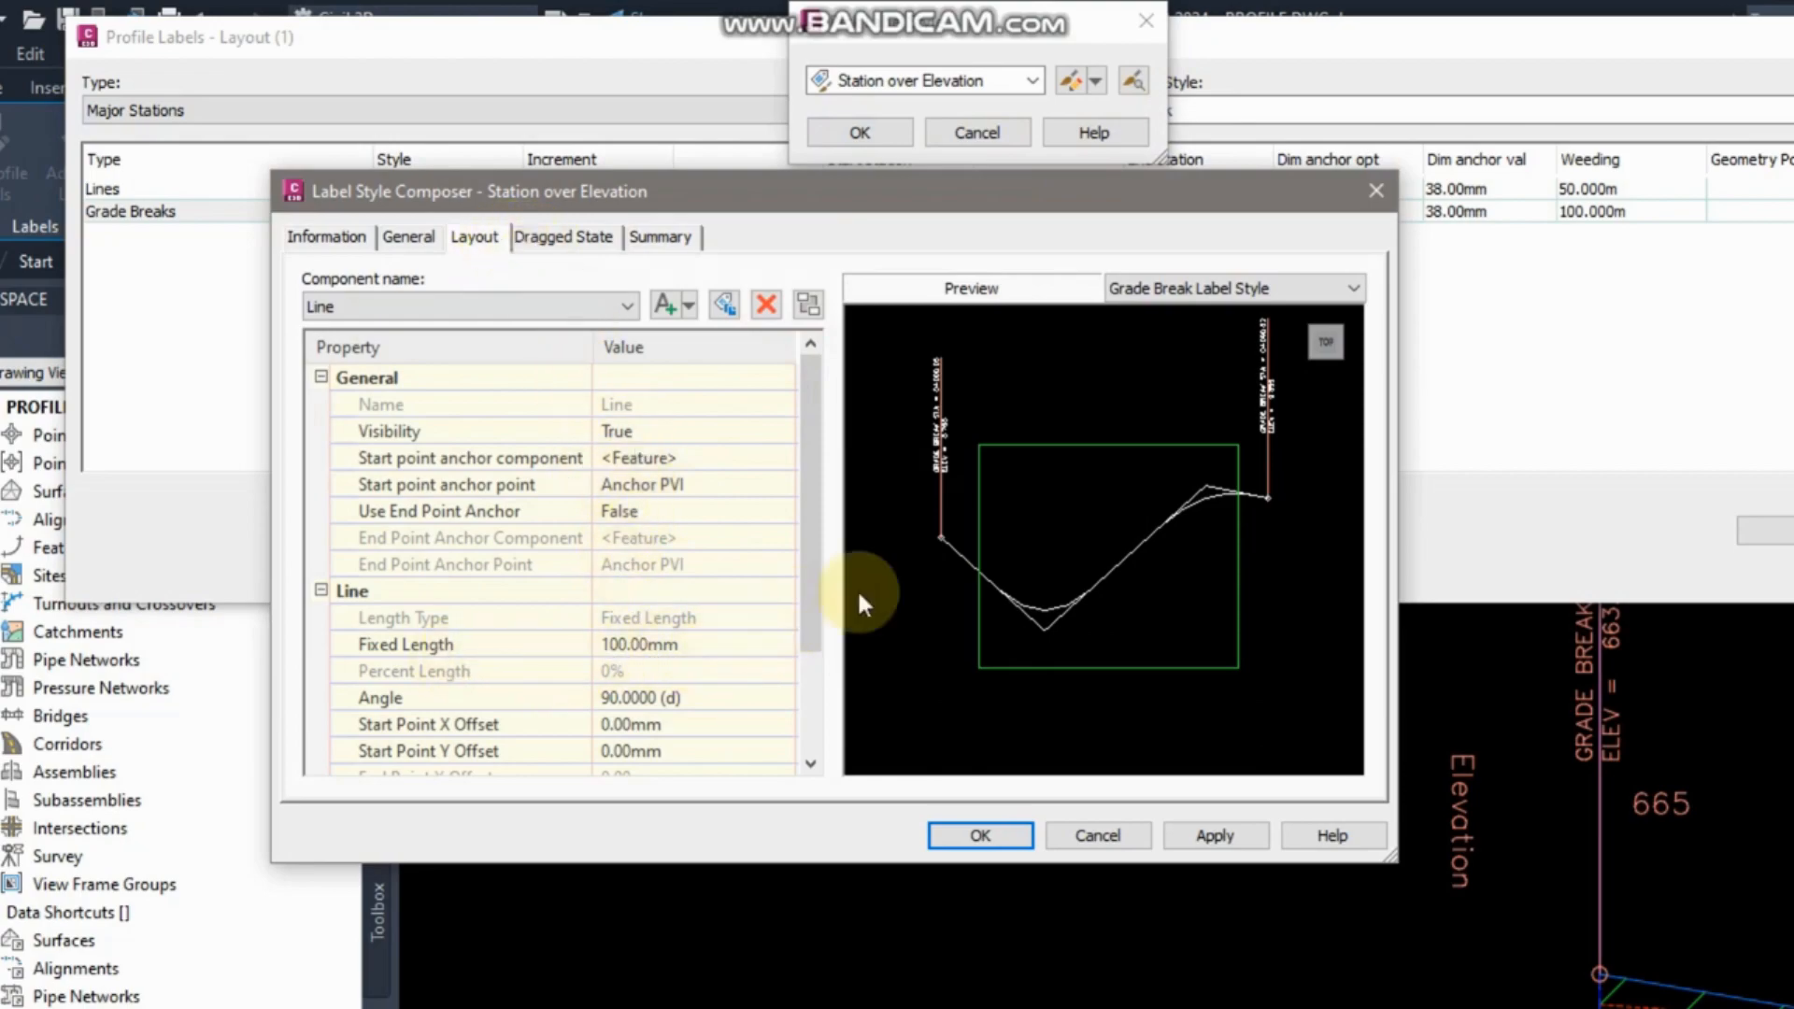
pyautogui.moveTo(810, 612); pyautogui.dragTo(813, 735)
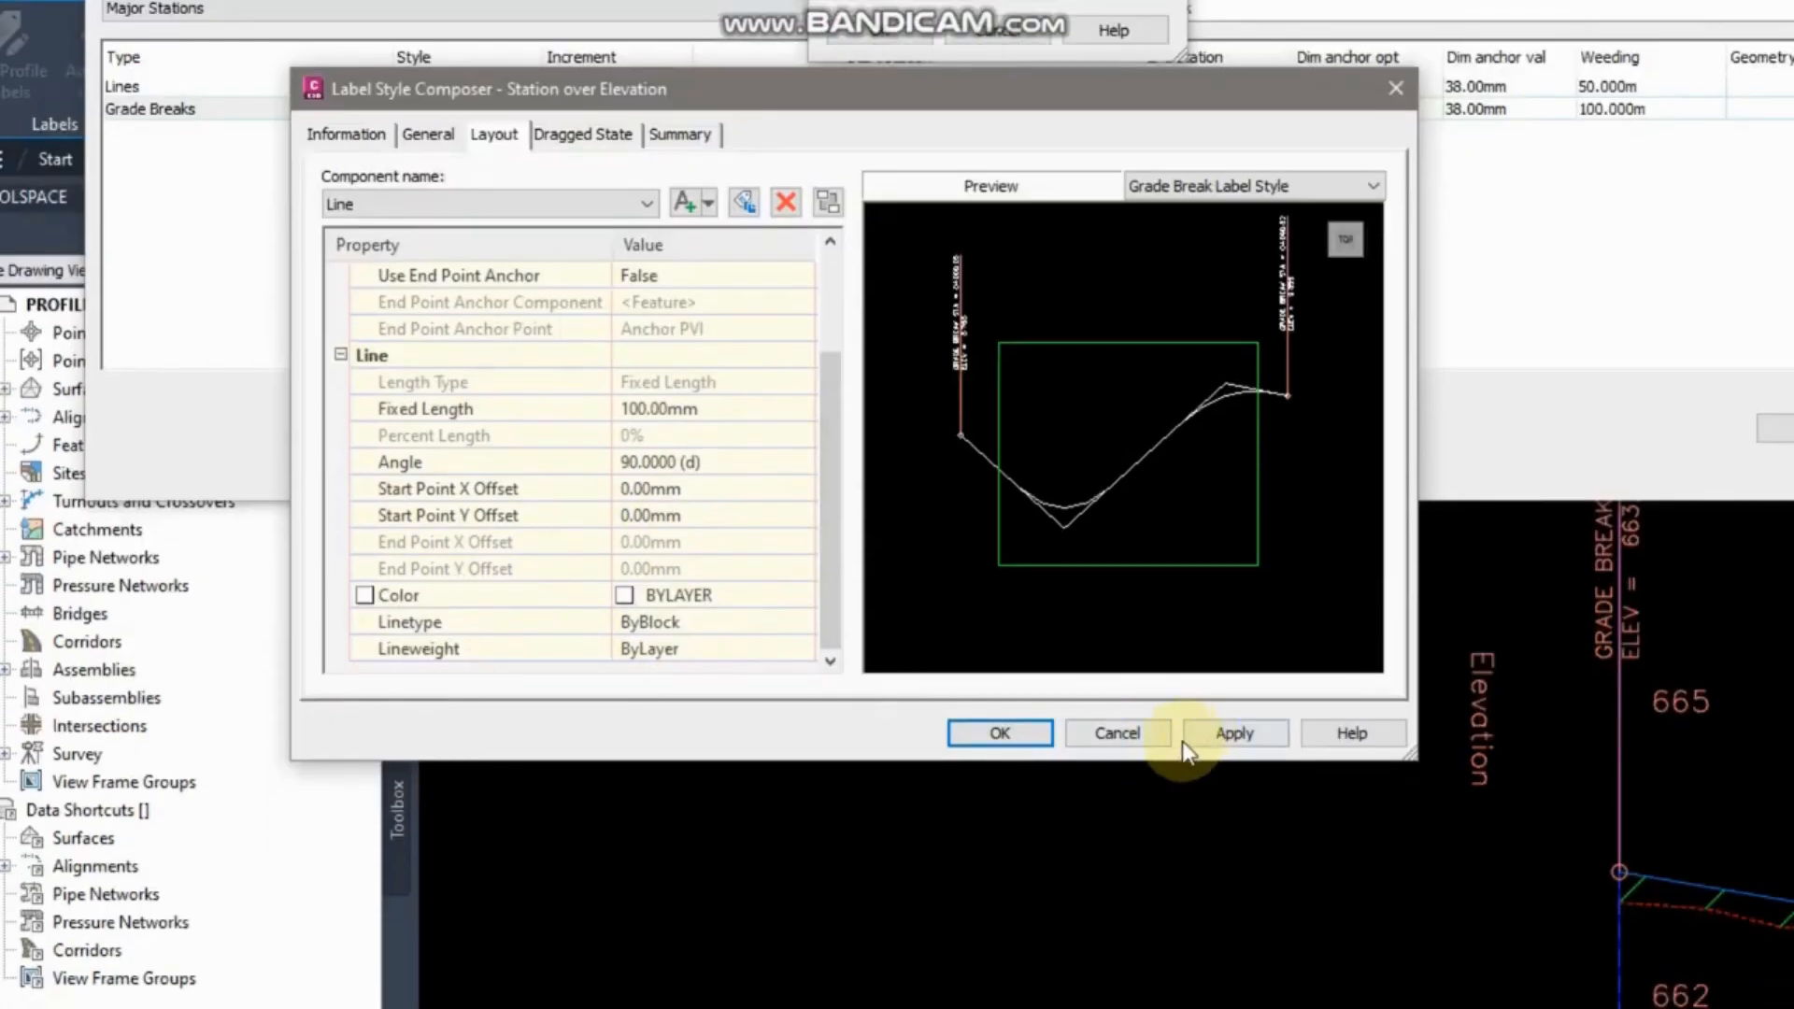
pyautogui.click(1117, 835)
pyautogui.click(997, 132)
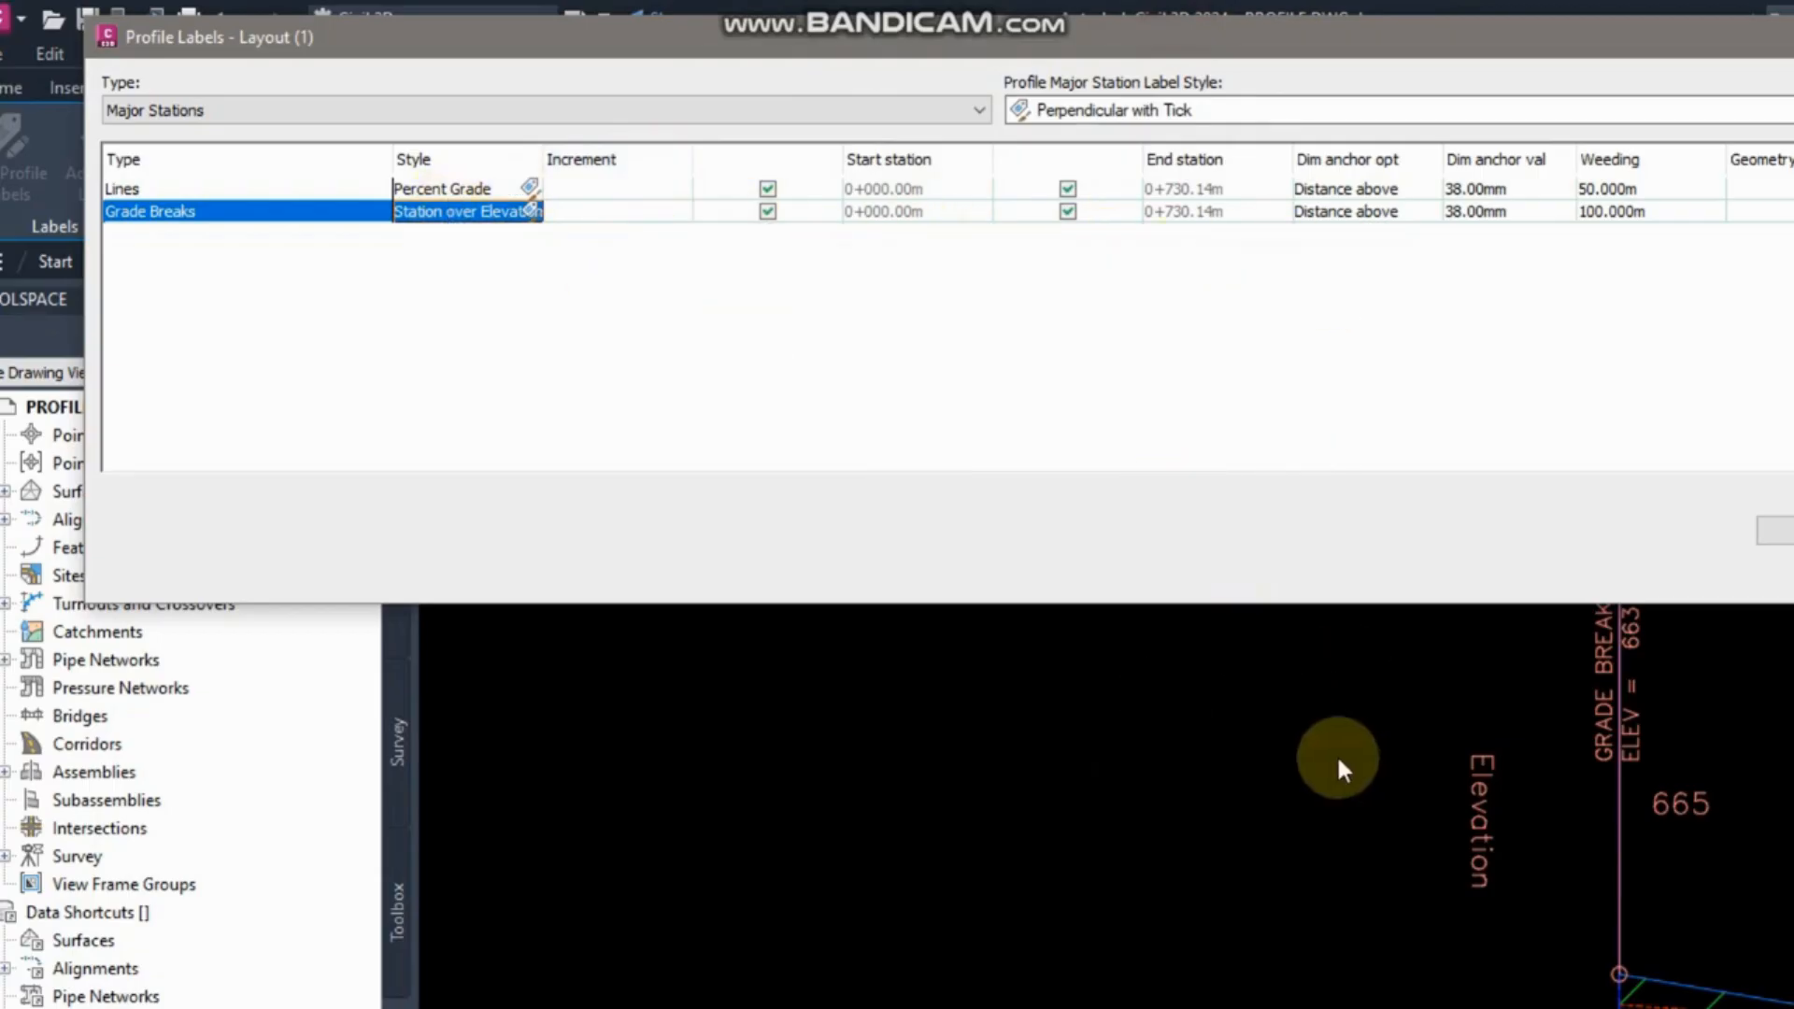
# Reopen the design profile's label settings with the profile's vertical curves in view.
pyautogui.scroll(-5, 453, 556)
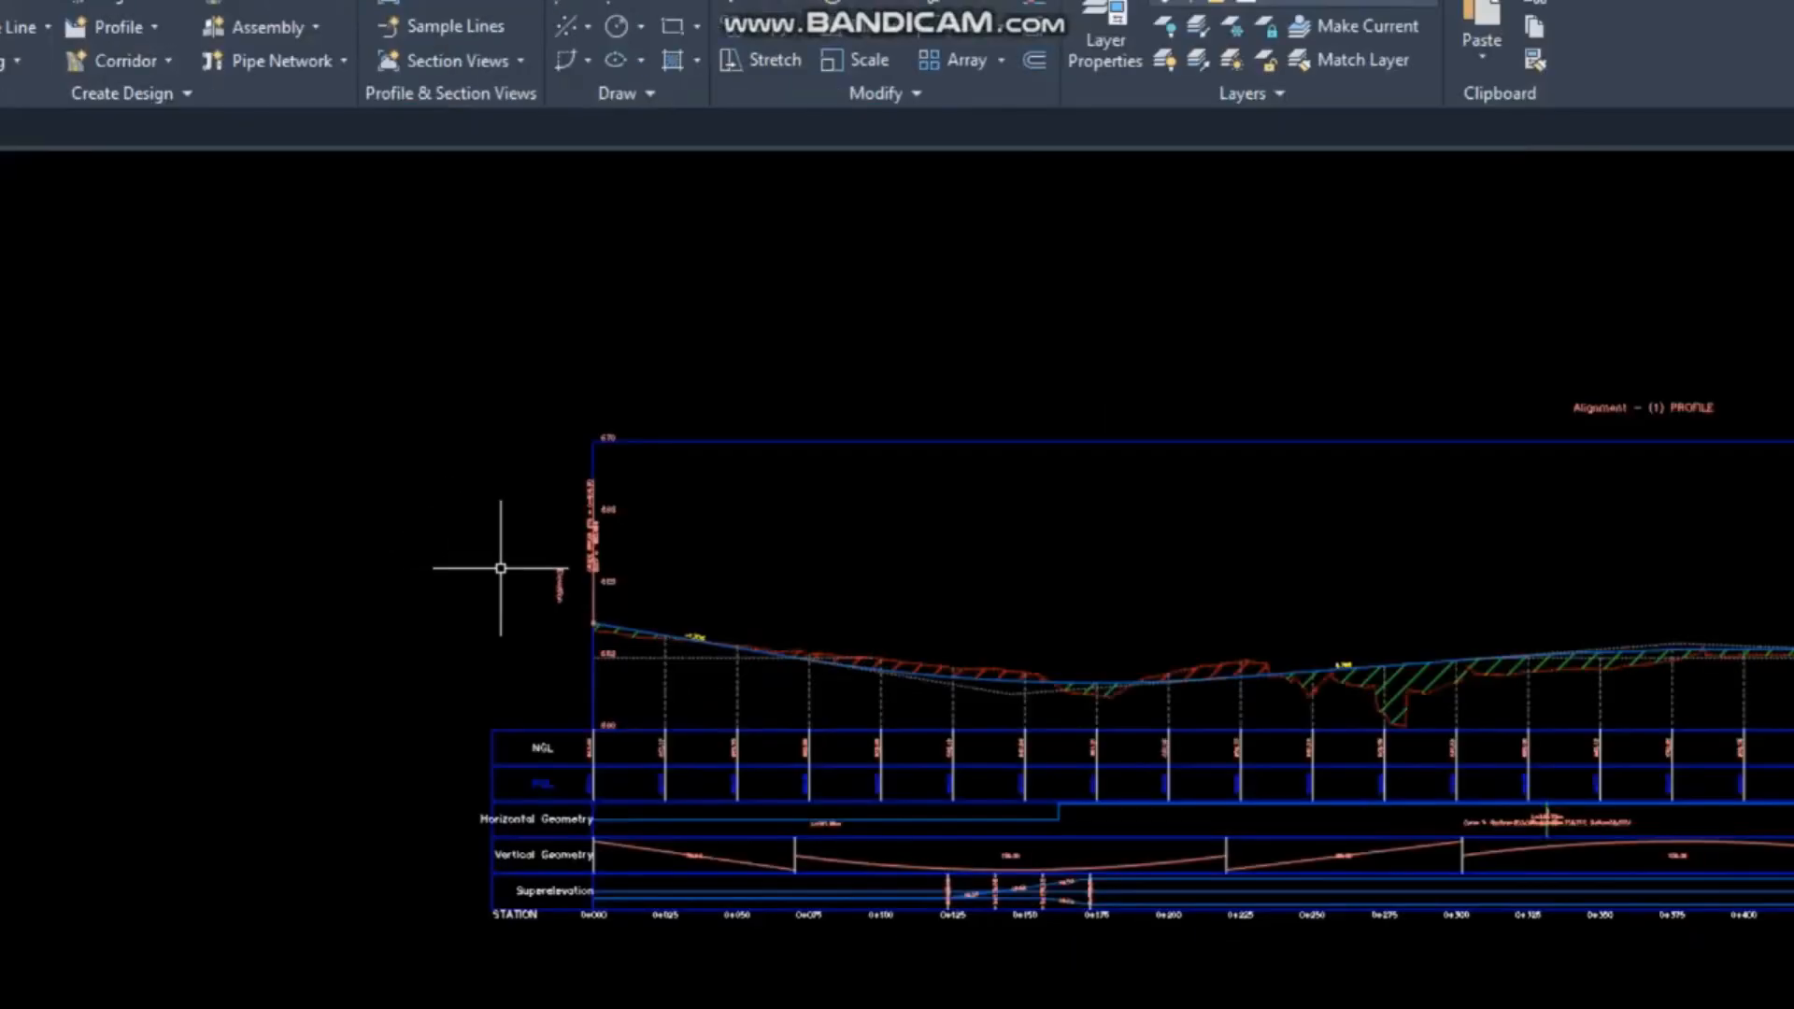
pyautogui.scroll(4, 1065, 681)
pyautogui.scroll(-4, 720, 681)
pyautogui.moveTo(509, 598); pyautogui.dragTo(896, 715, button='middle')
pyautogui.moveTo(1093, 848)
pyautogui.mouseDown(button='middle')
pyautogui.moveTo(677, 851)
pyautogui.moveTo(576, 902)
pyautogui.moveTo(591, 934)
pyautogui.mouseUp(button='middle')
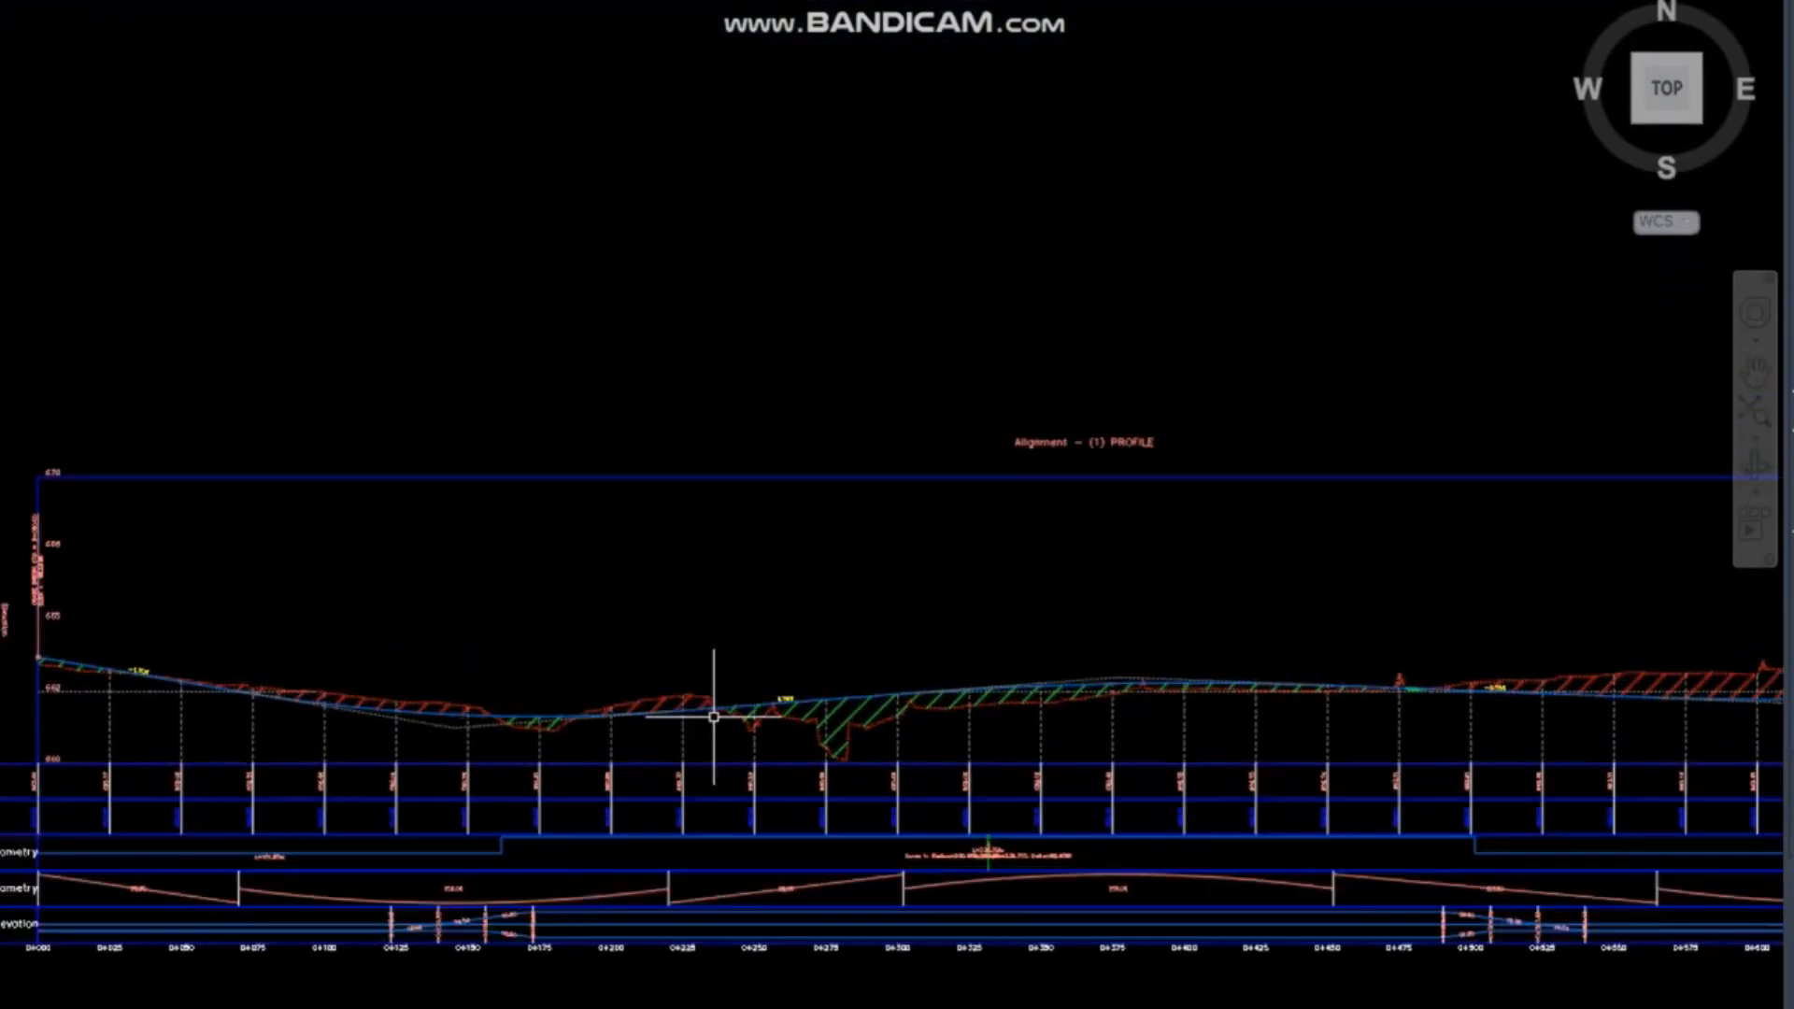
pyautogui.click(692, 710)
pyautogui.rightClick(693, 718)
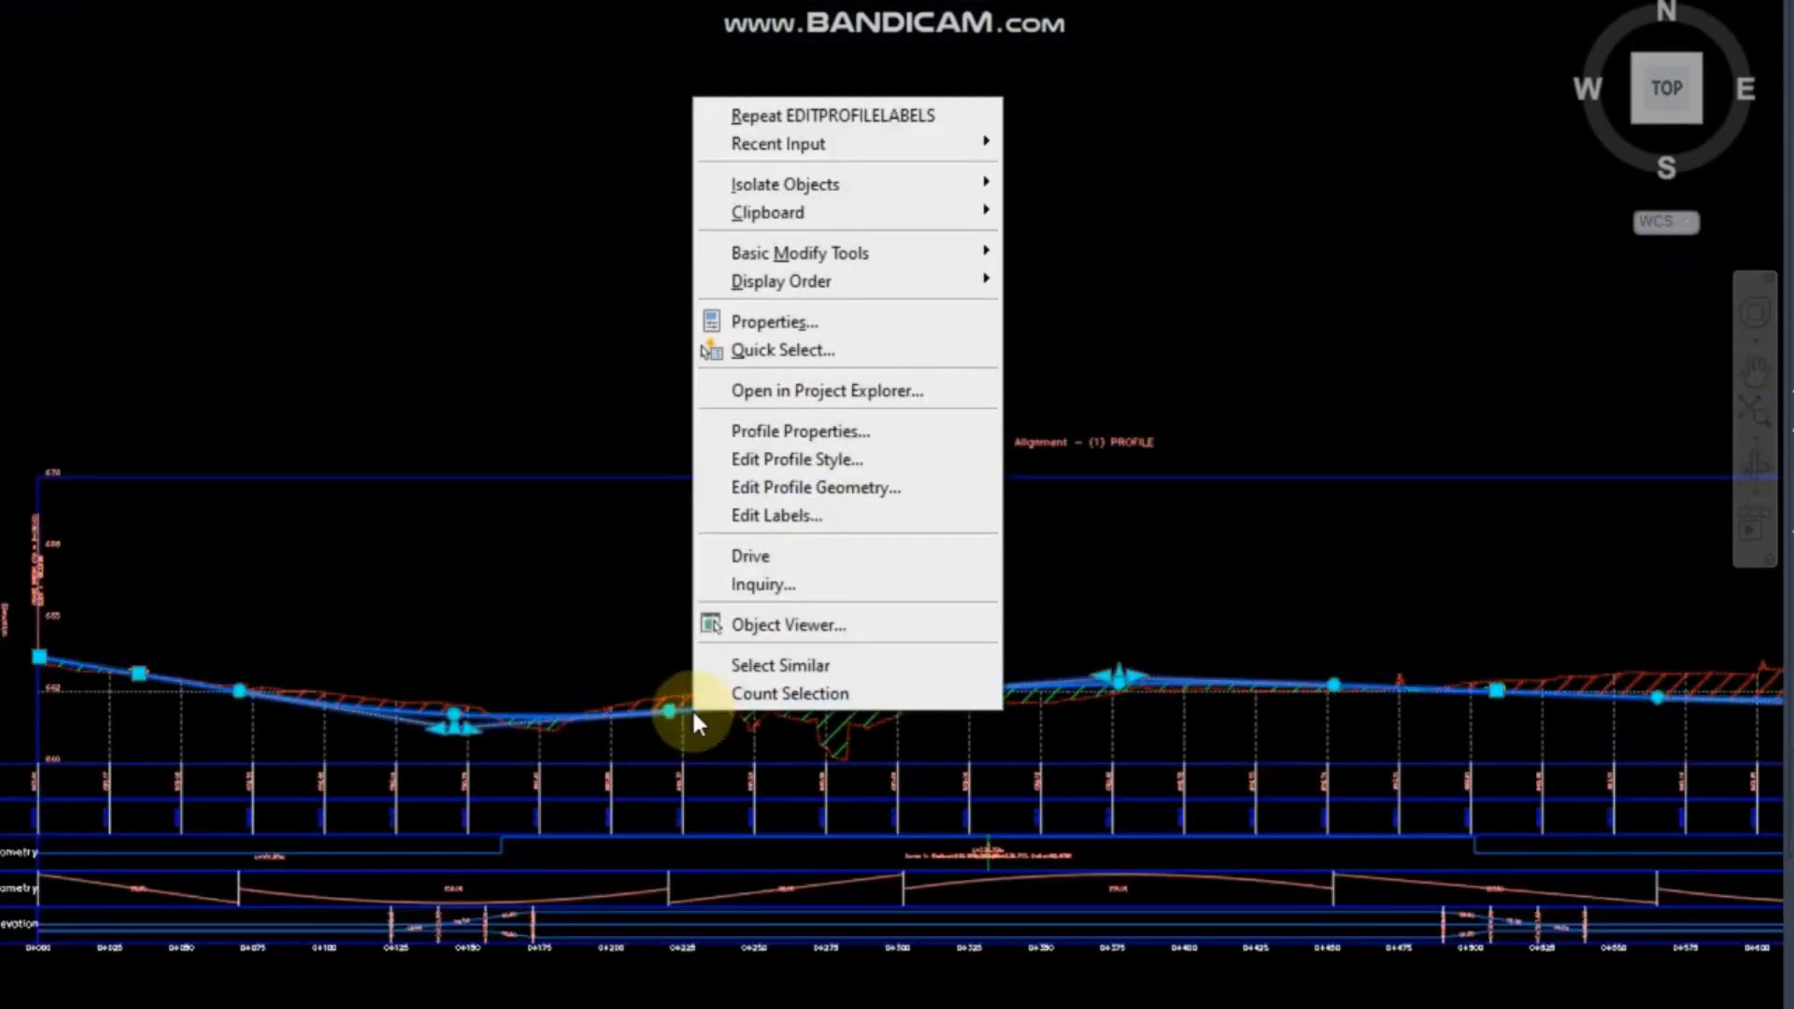
pyautogui.click(799, 514)
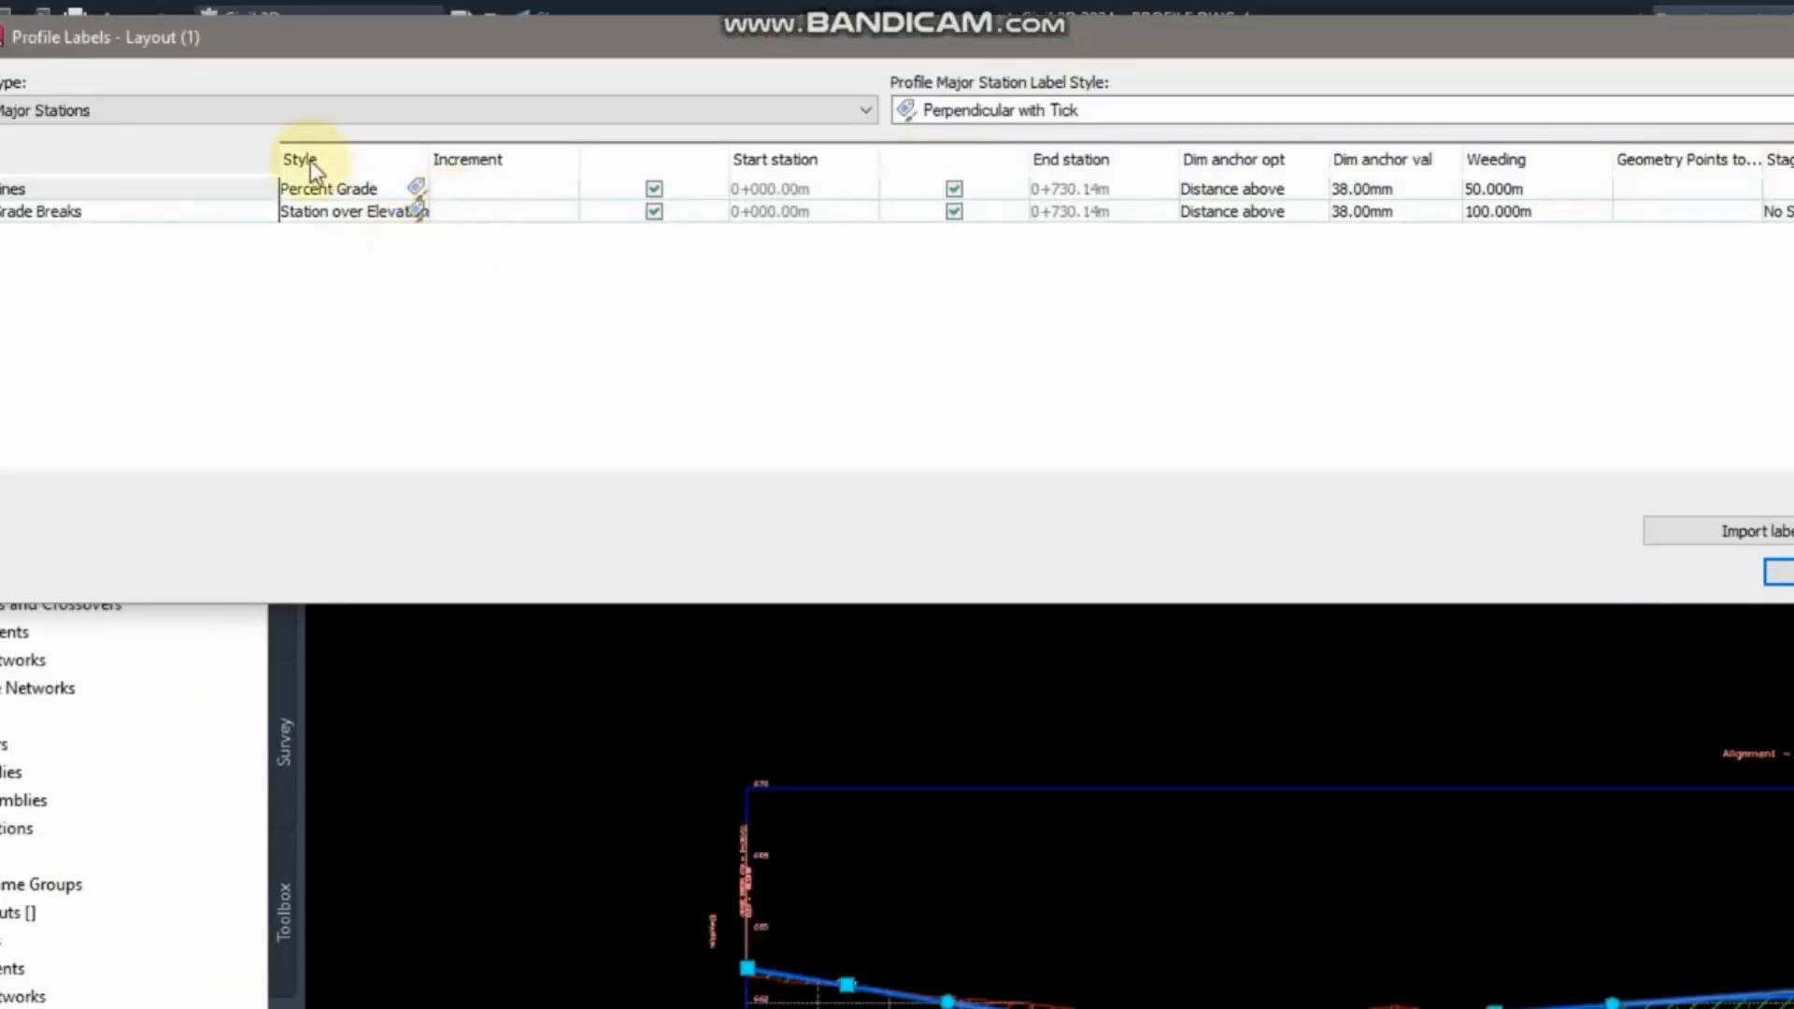
# Add Crest Curves labels with the Crest and Sag style to the profile and apply them.
pyautogui.click(300, 108)
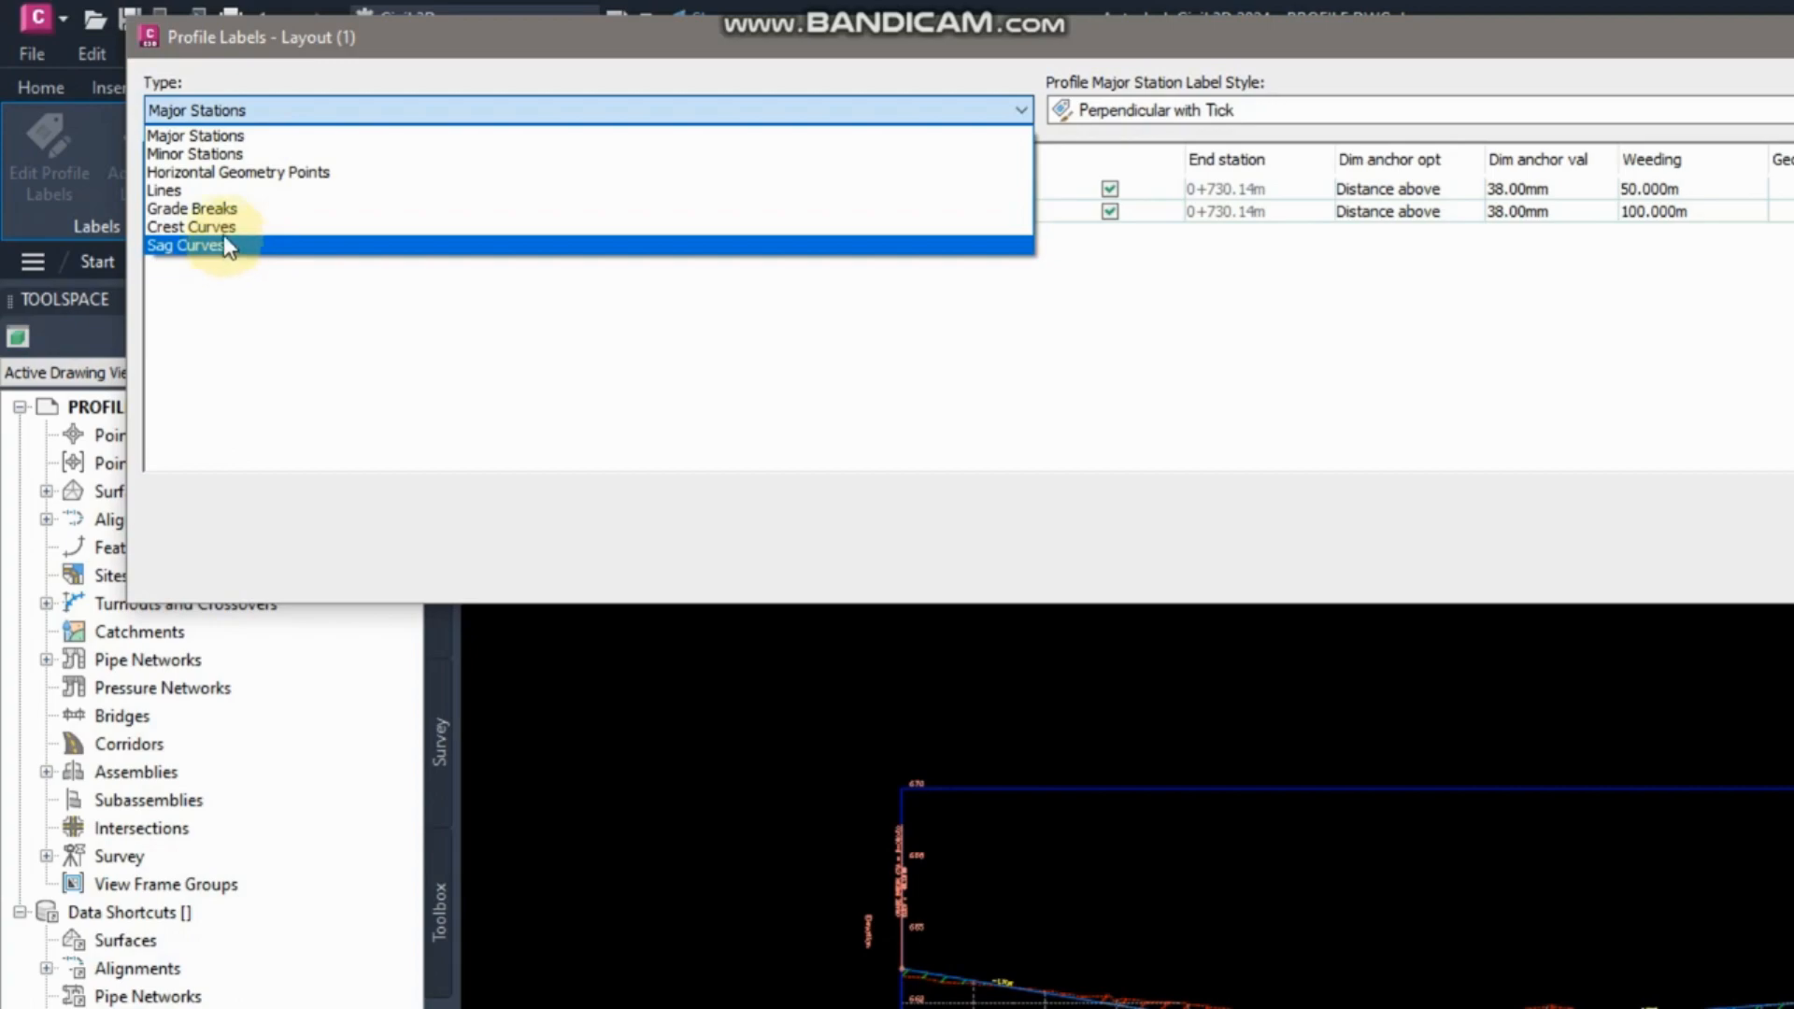
pyautogui.click(222, 228)
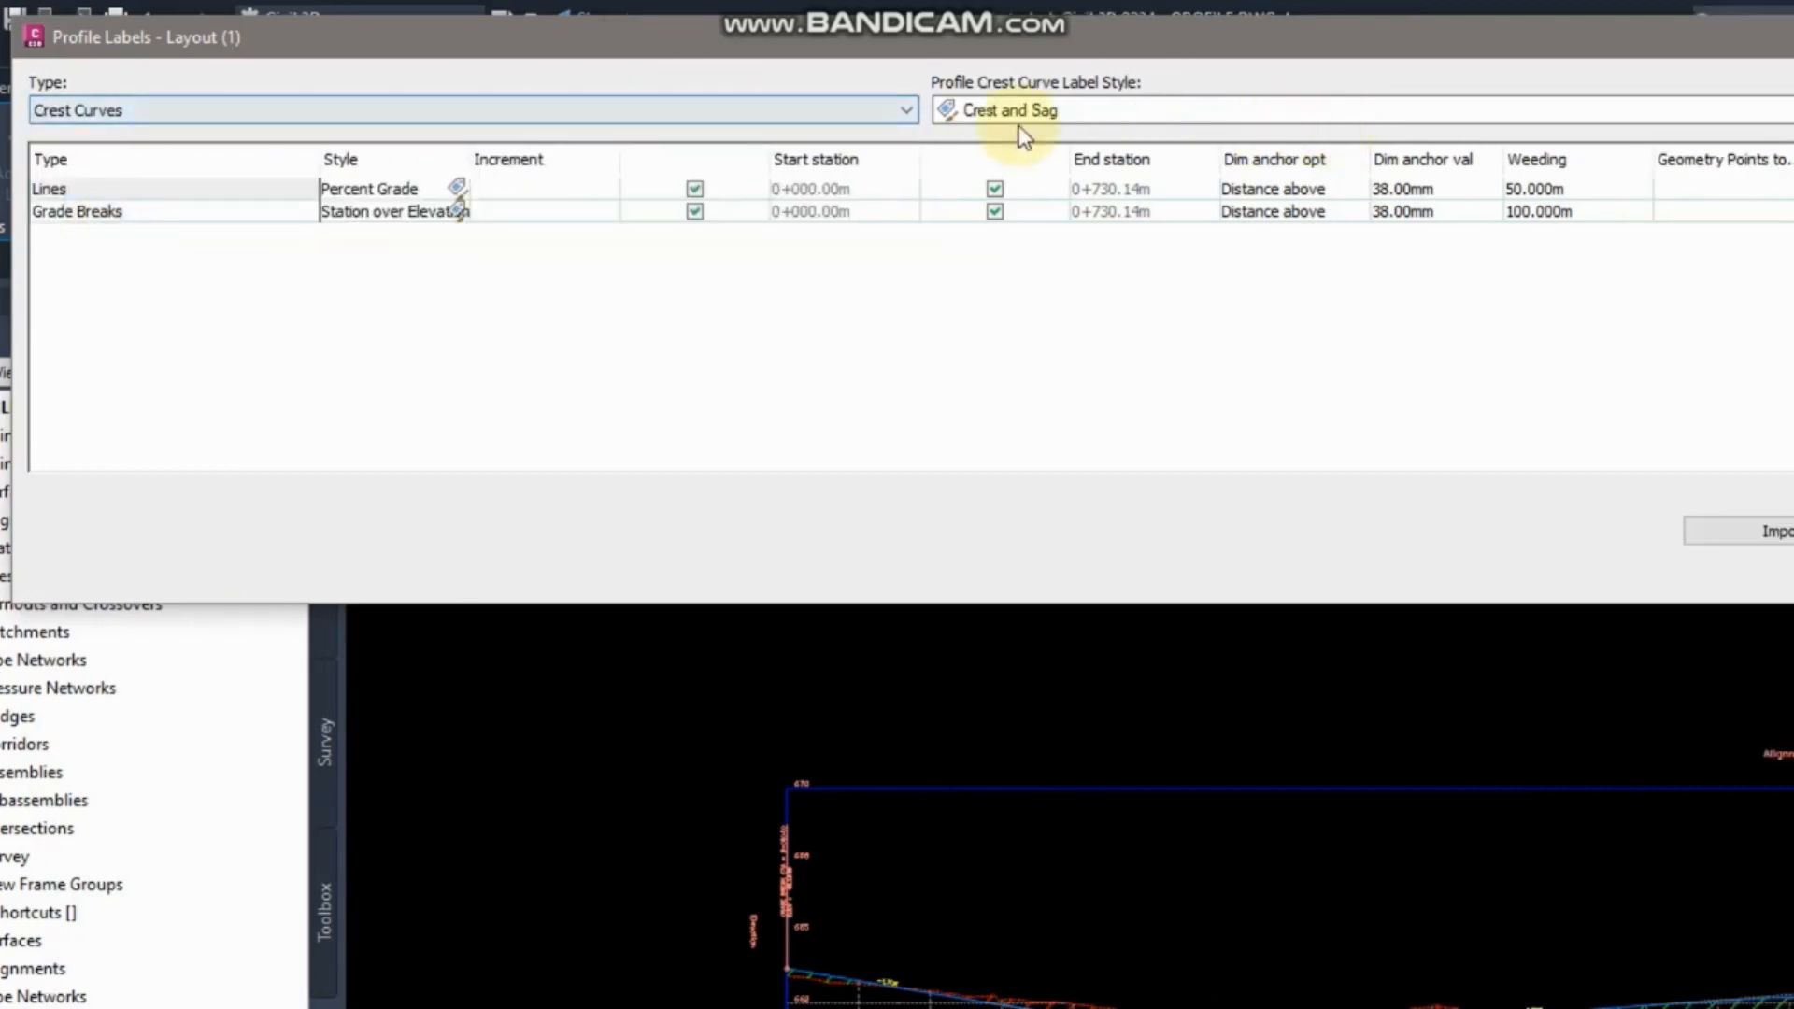
pyautogui.click(1267, 116)
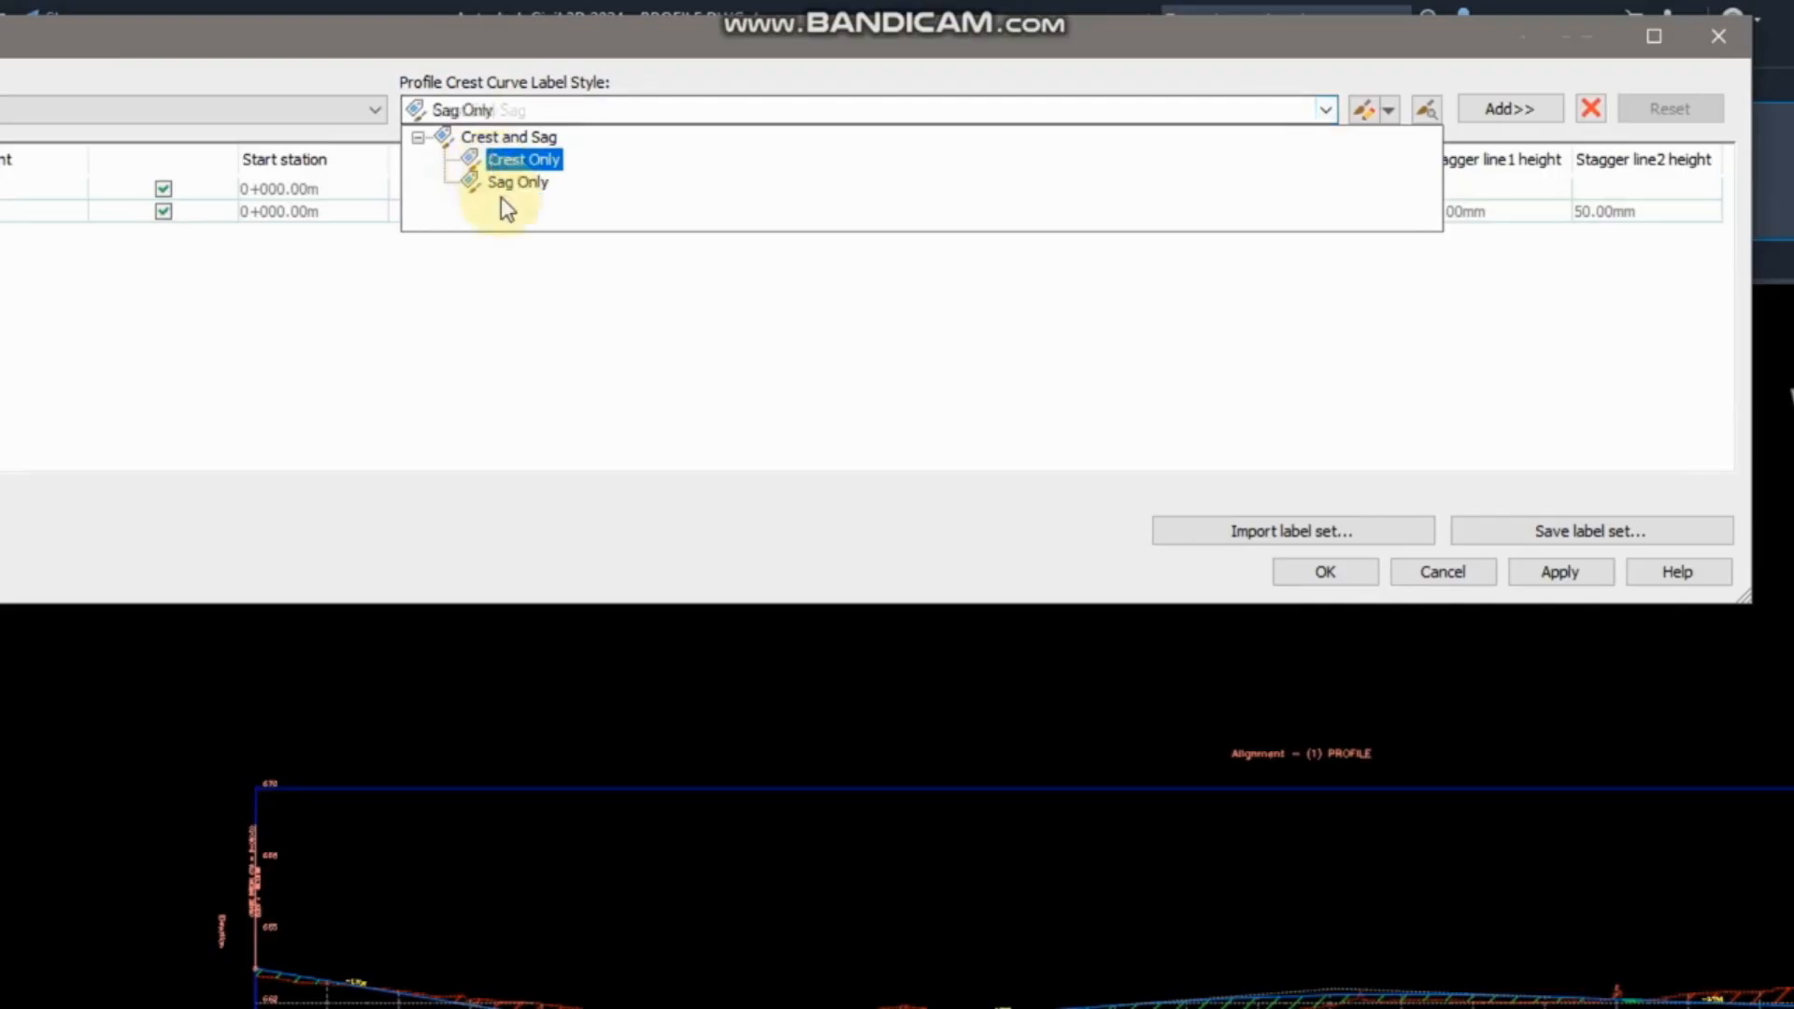
pyautogui.click(504, 140)
pyautogui.click(1506, 109)
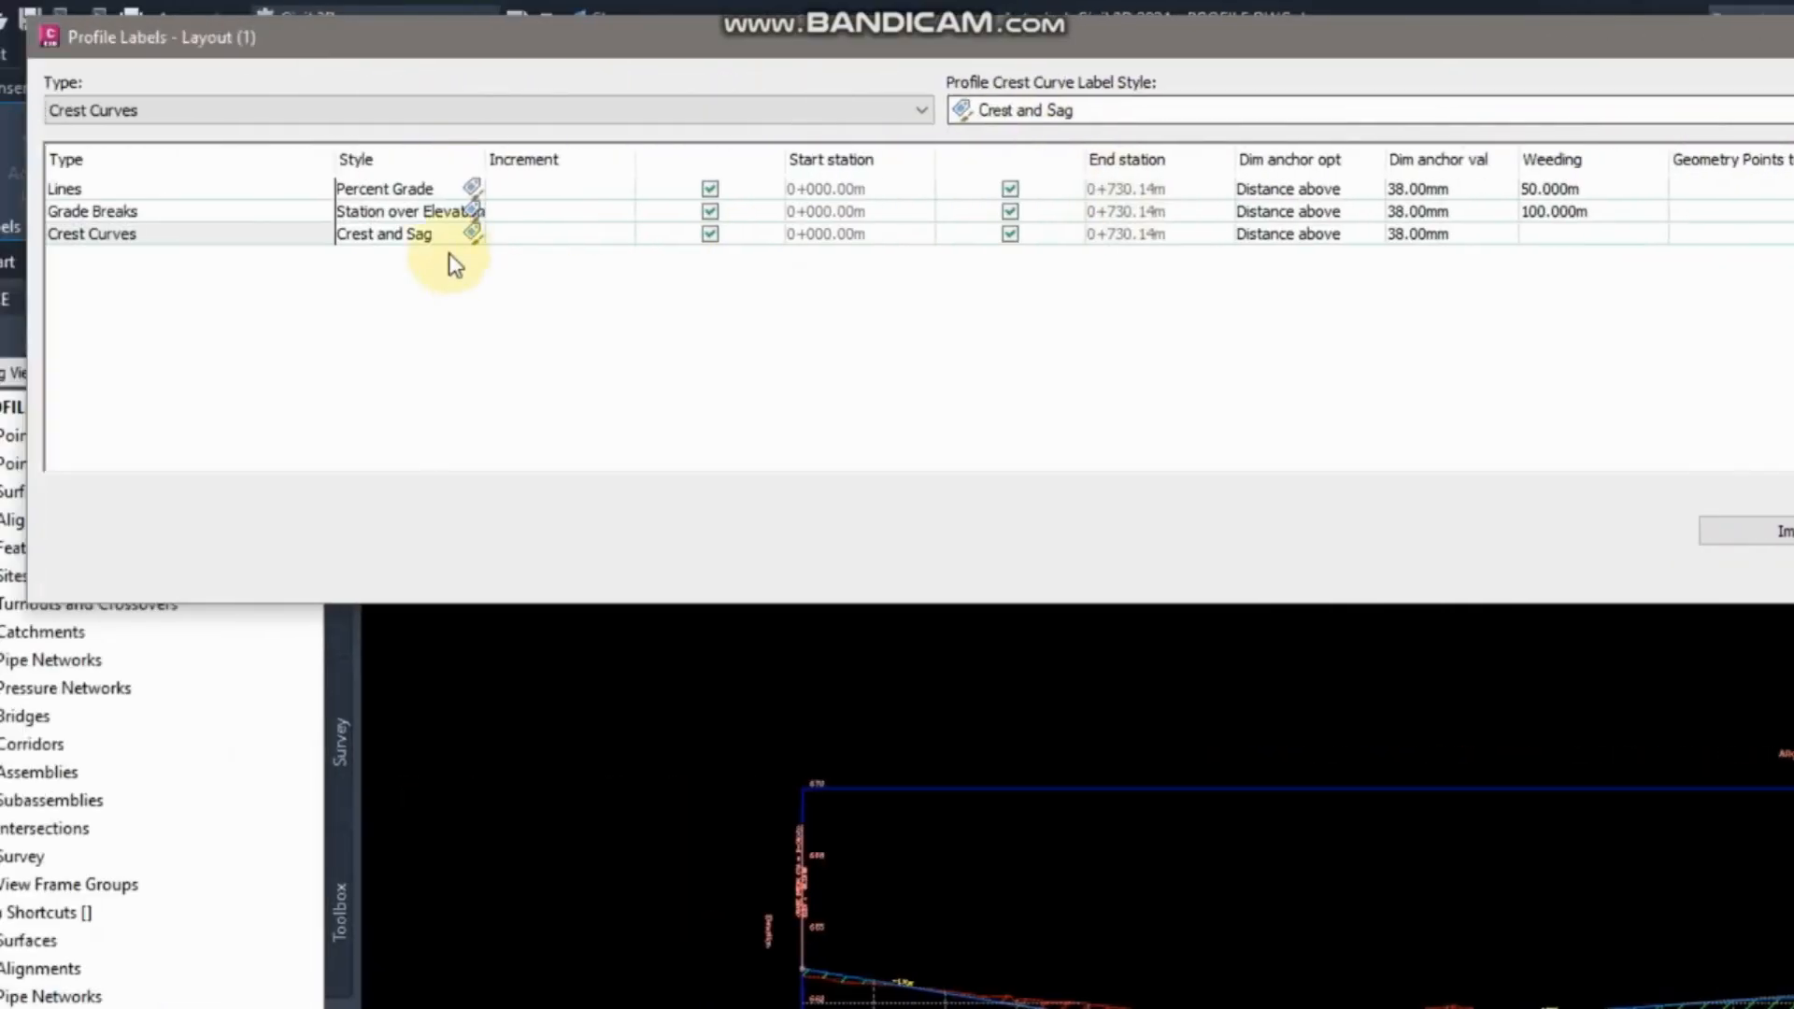
pyautogui.click(517, 235)
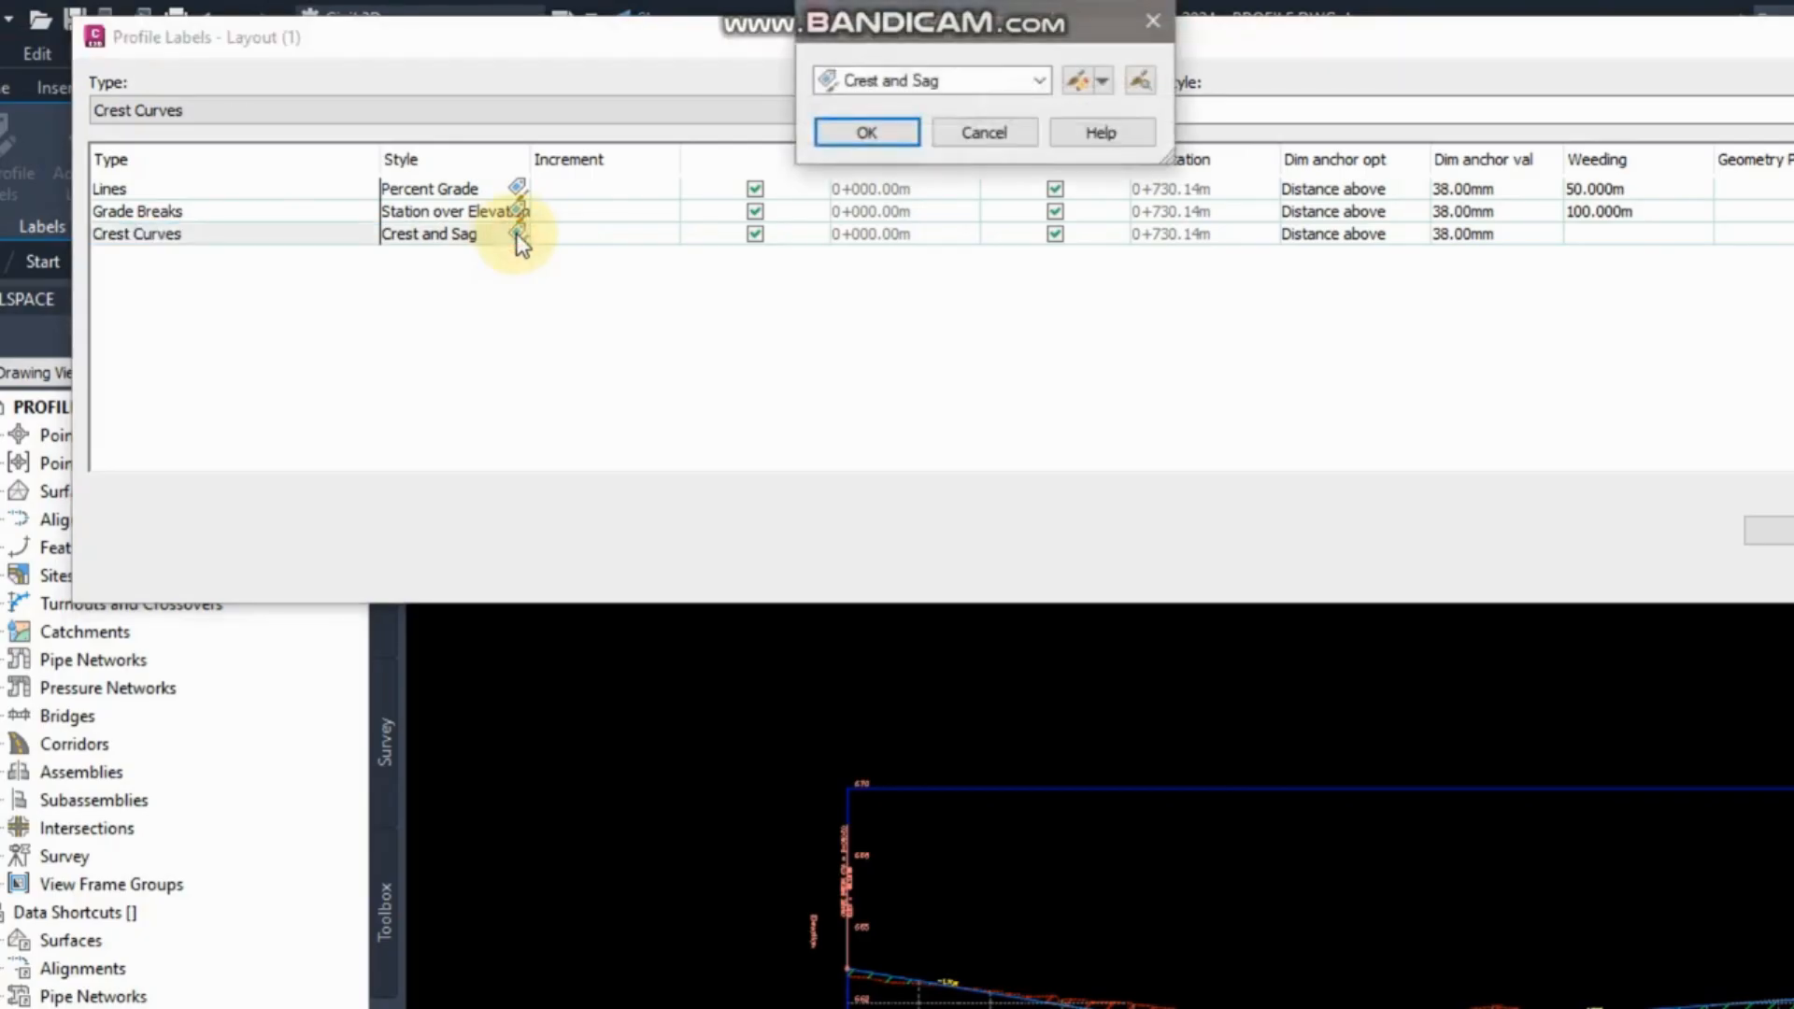
pyautogui.click(1041, 80)
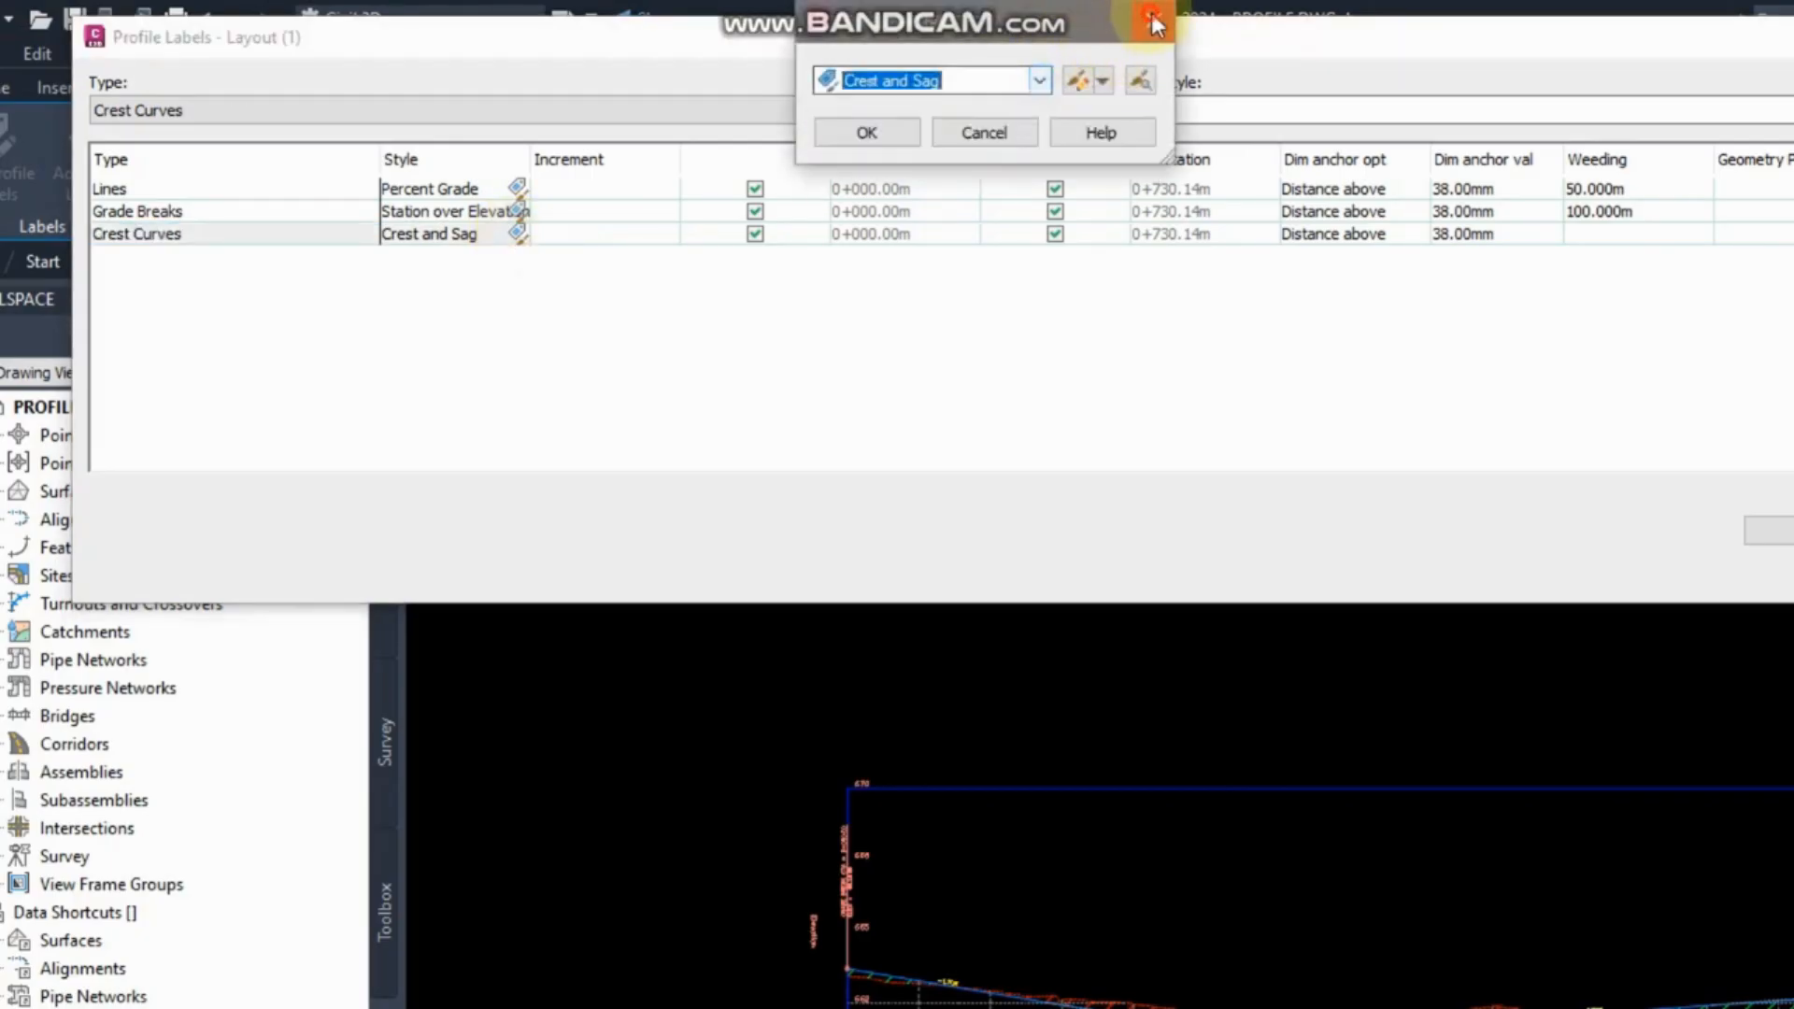
pyautogui.click(1154, 21)
pyautogui.click(1309, 572)
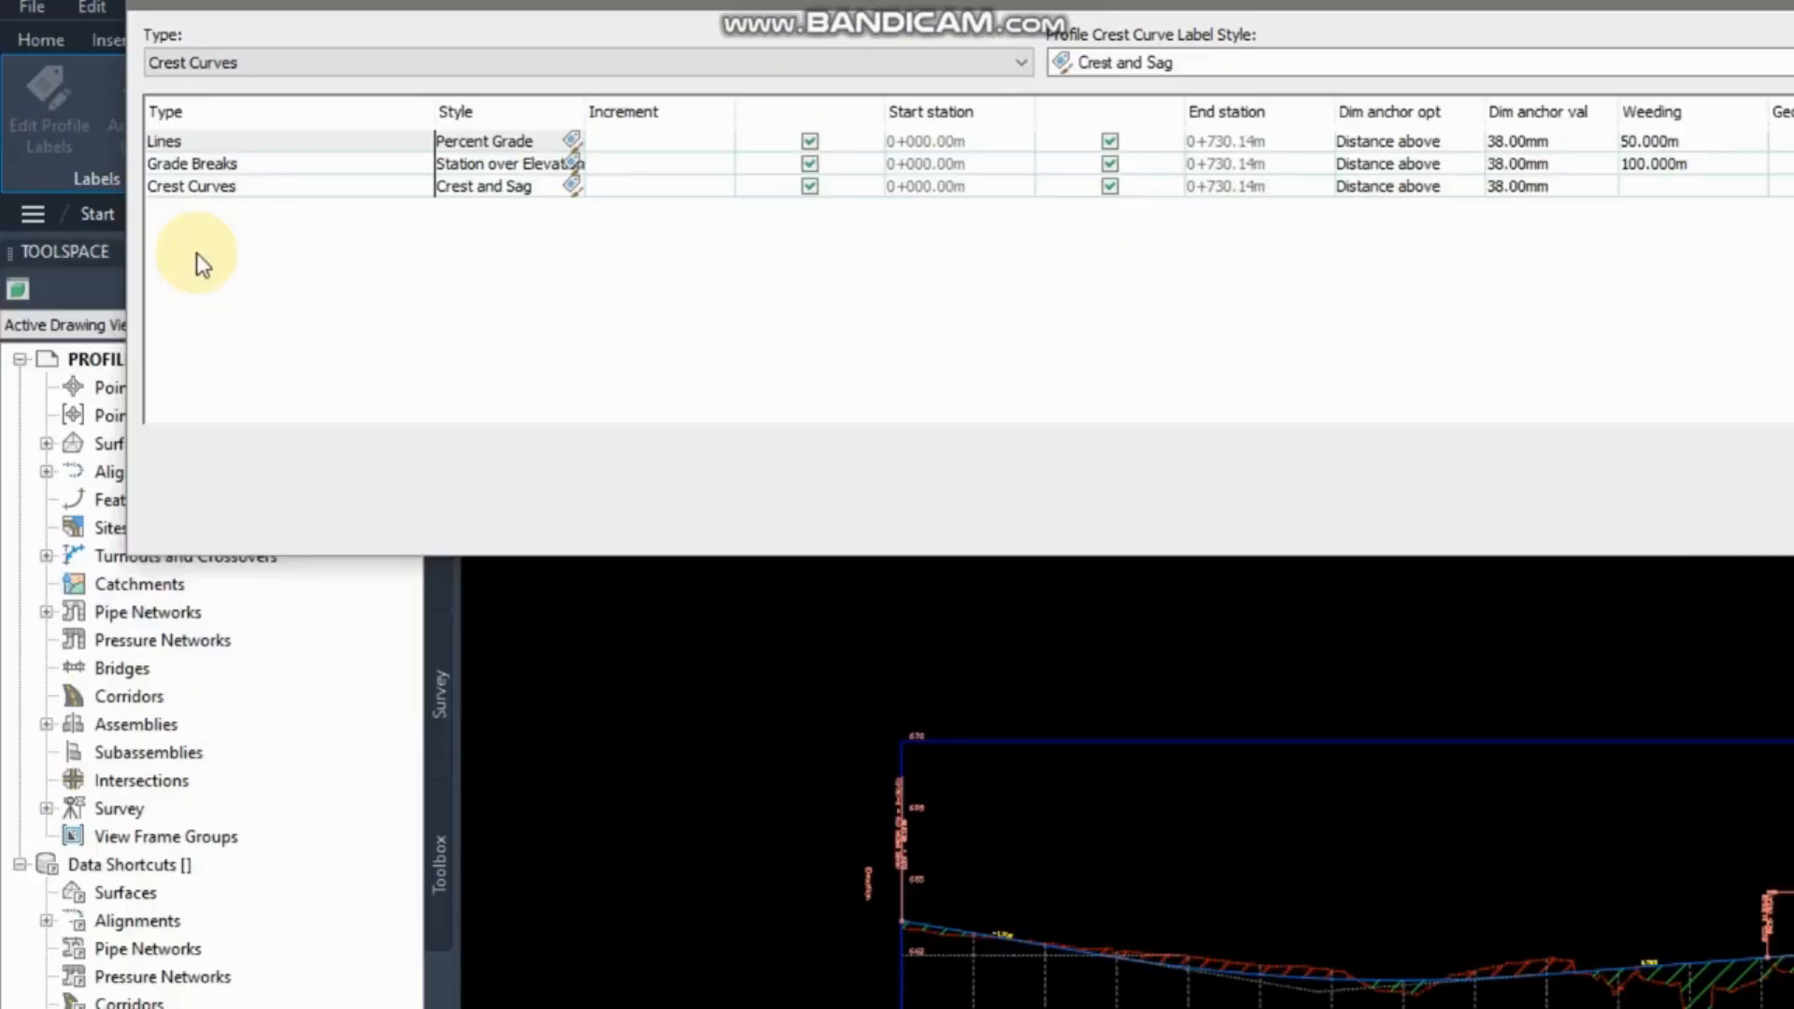
# Add Sag Curves labels with the Crest and Sag style to the profile and apply them.
pyautogui.click(321, 109)
pyautogui.click(245, 243)
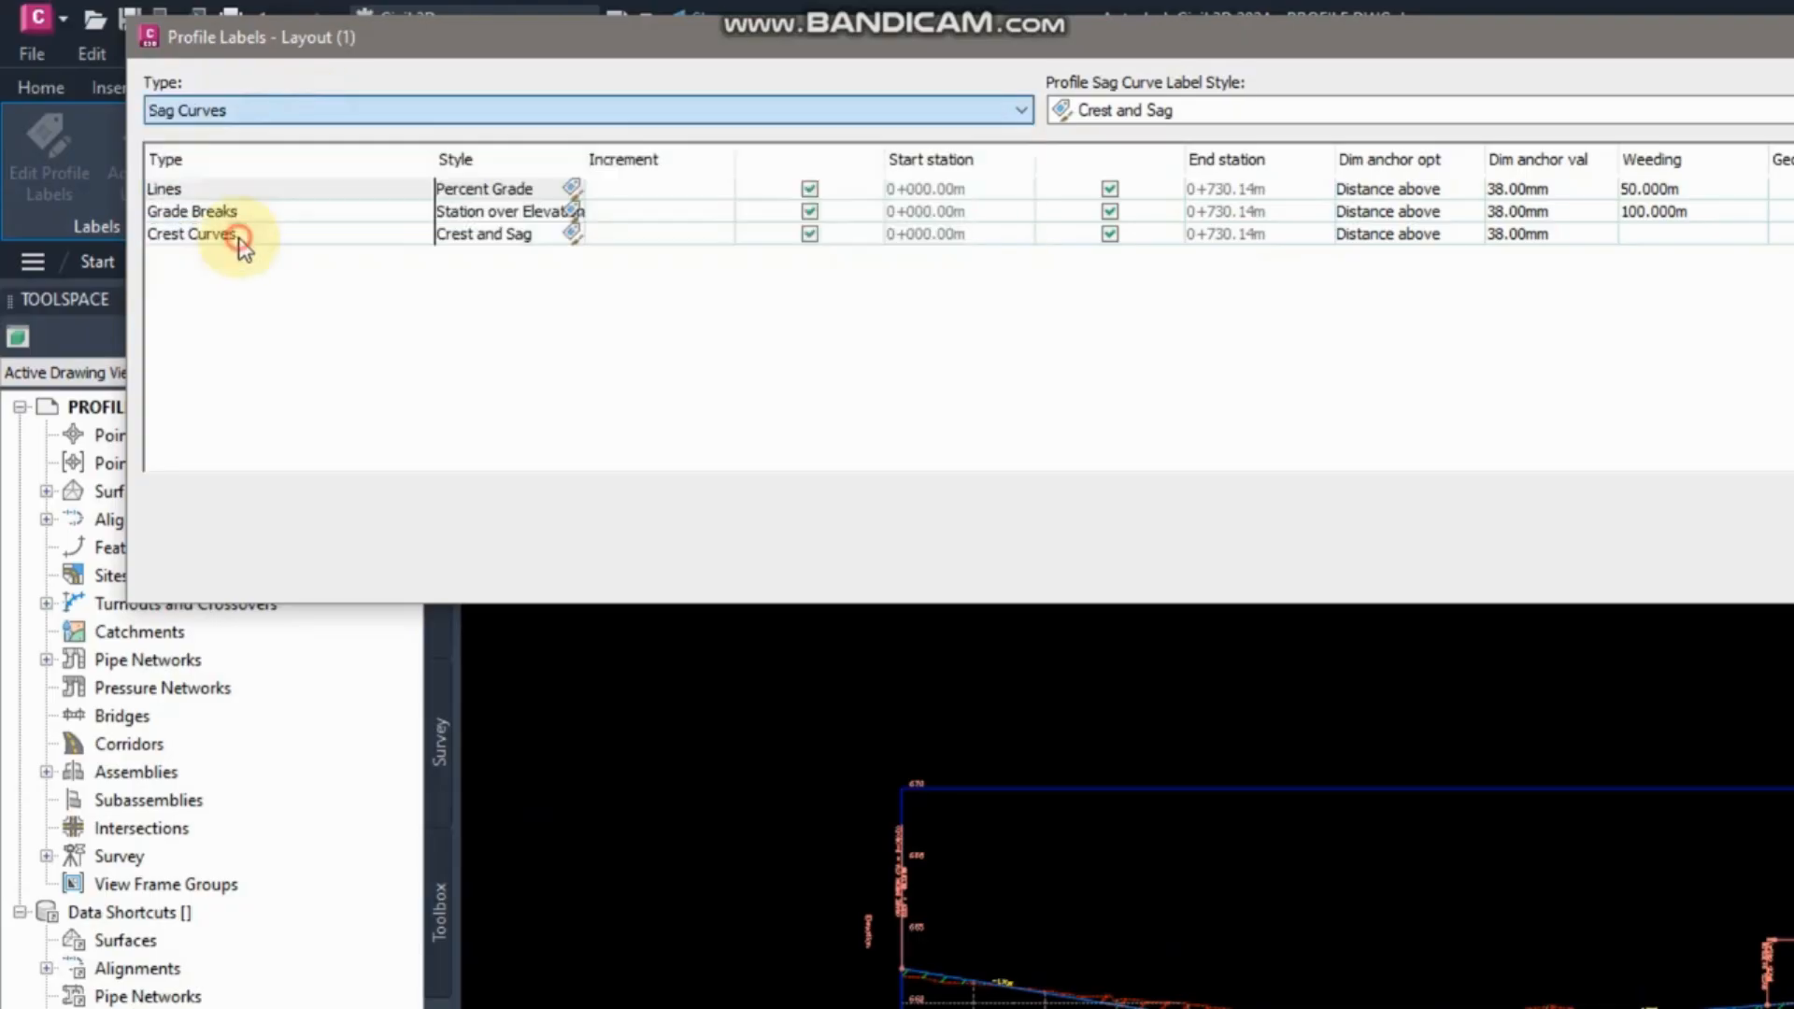
pyautogui.click(1543, 109)
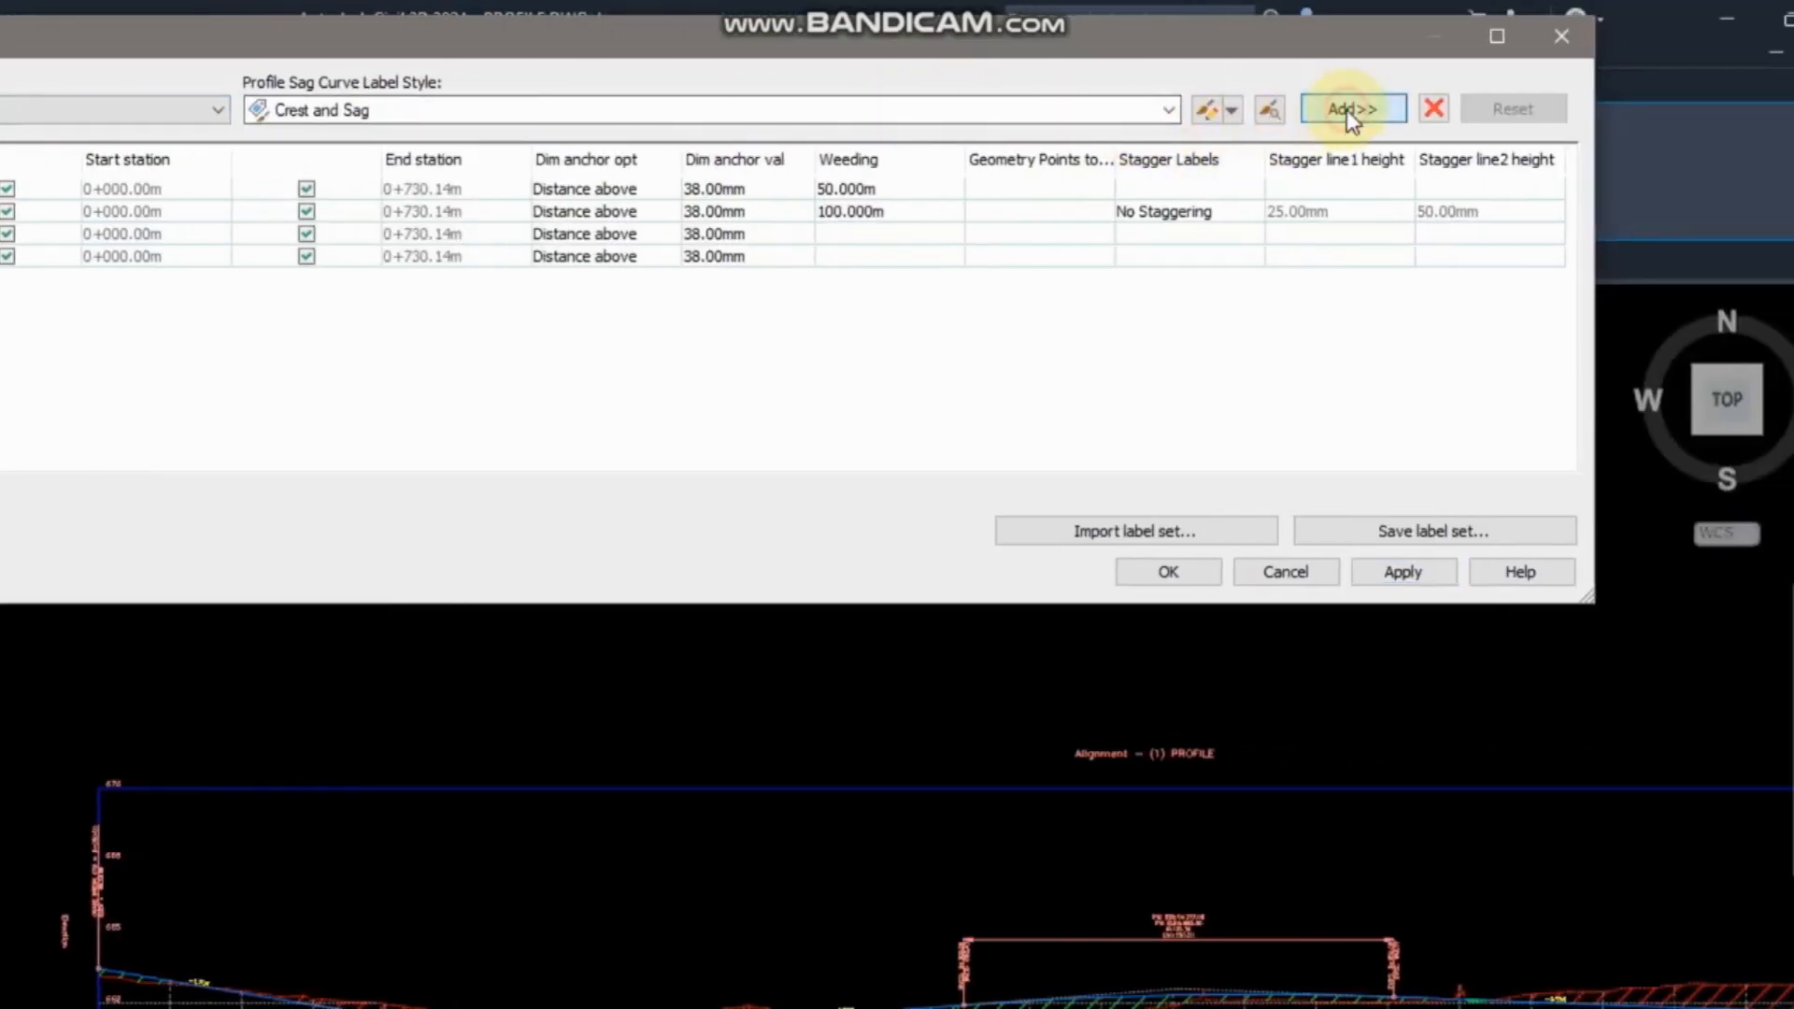
pyautogui.click(1593, 571)
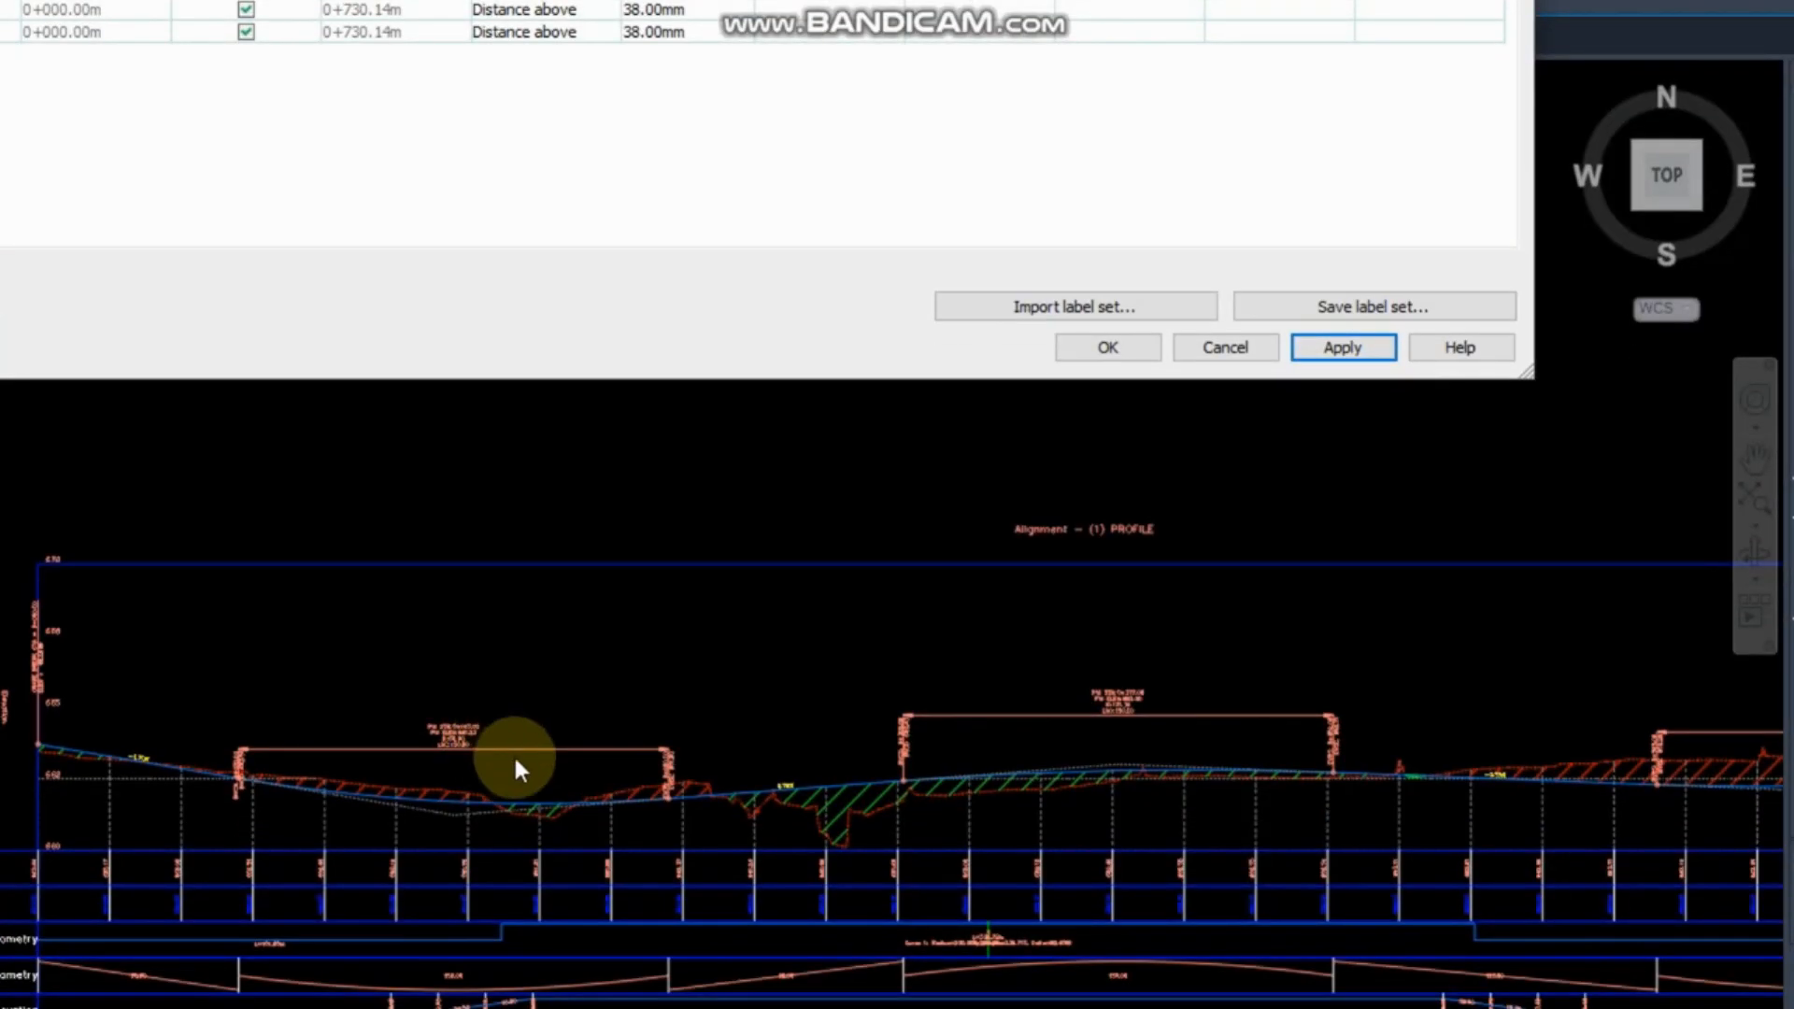
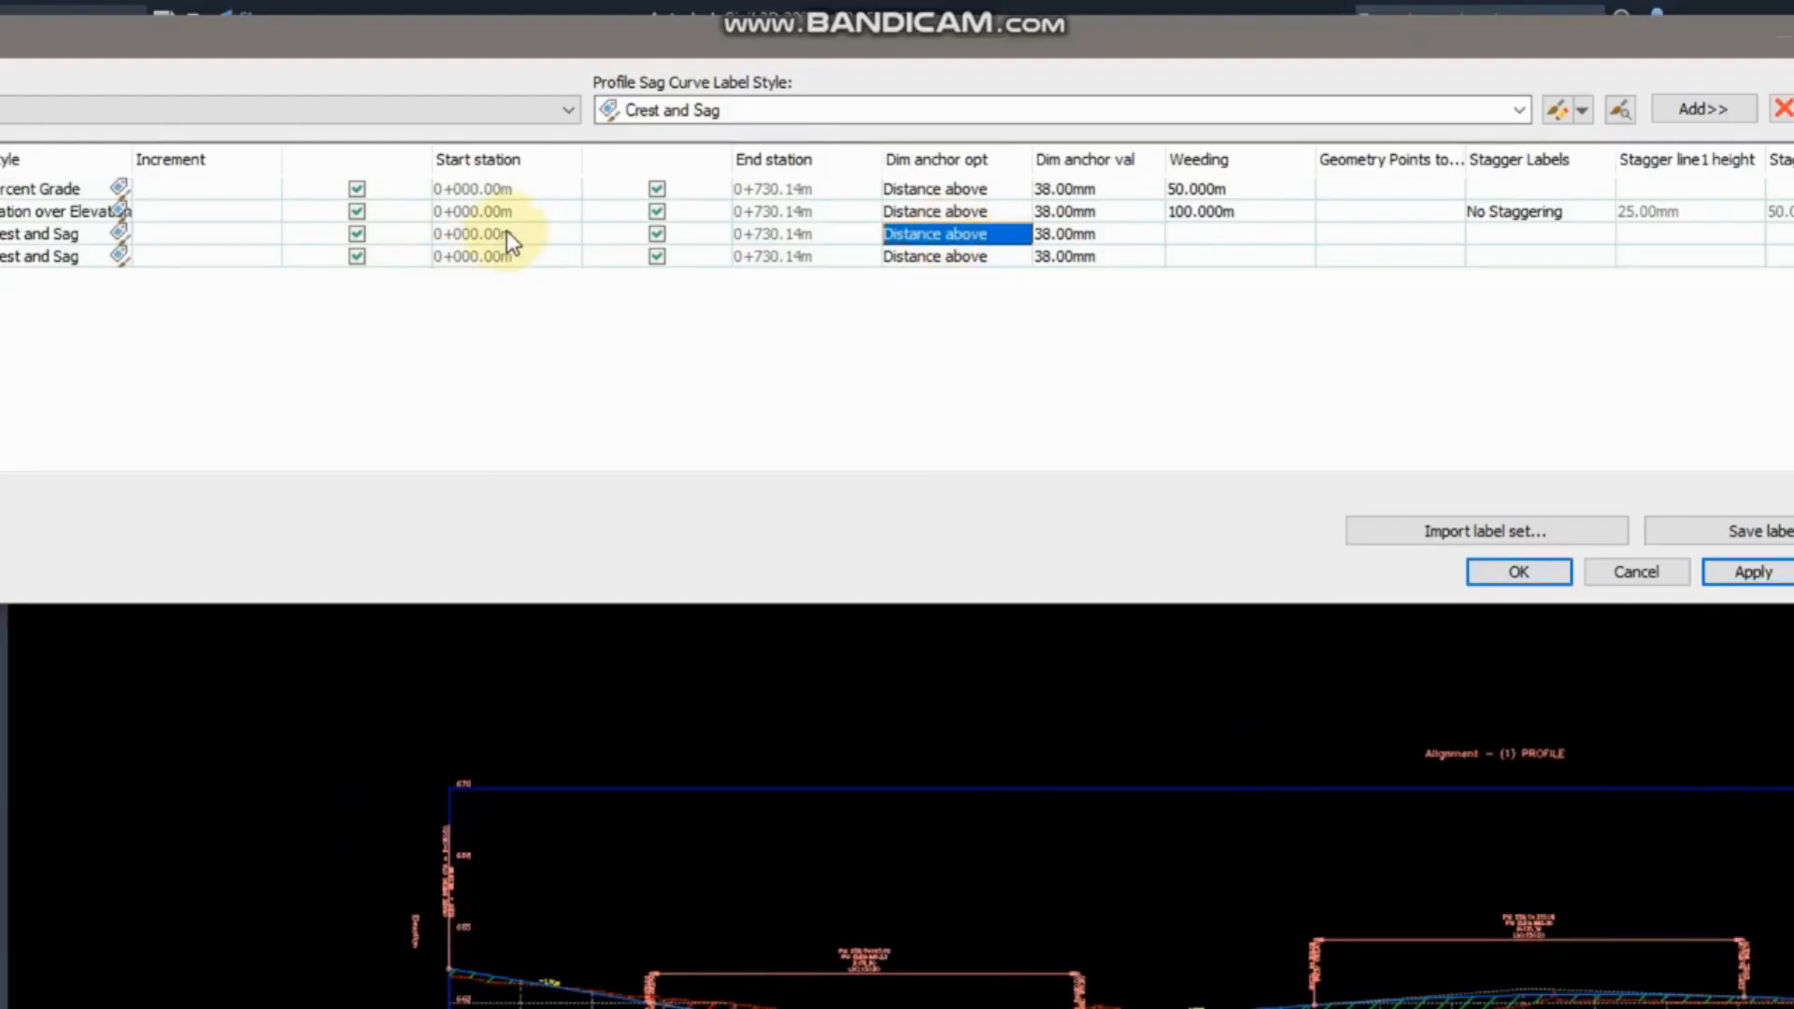
# Anchor both the crest curve and sag curve labels at a fixed elevation and apply the change.
pyautogui.click(1112, 234)
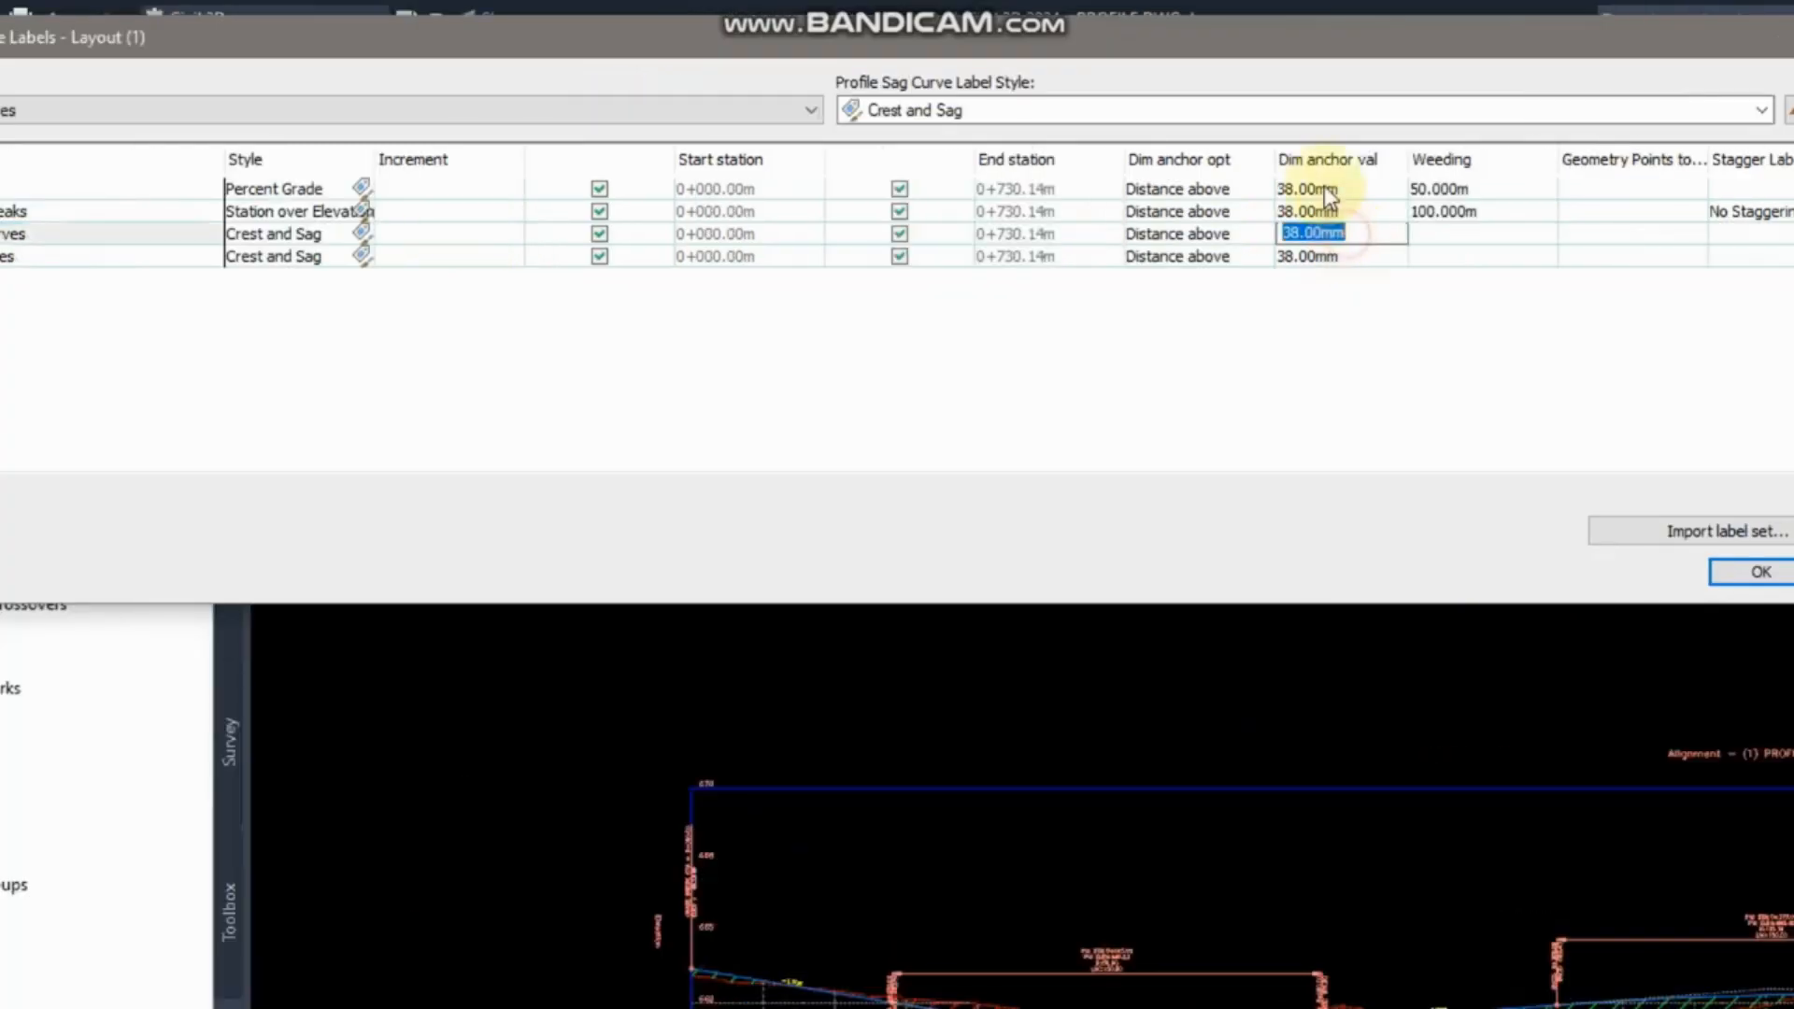
pyautogui.click(1159, 239)
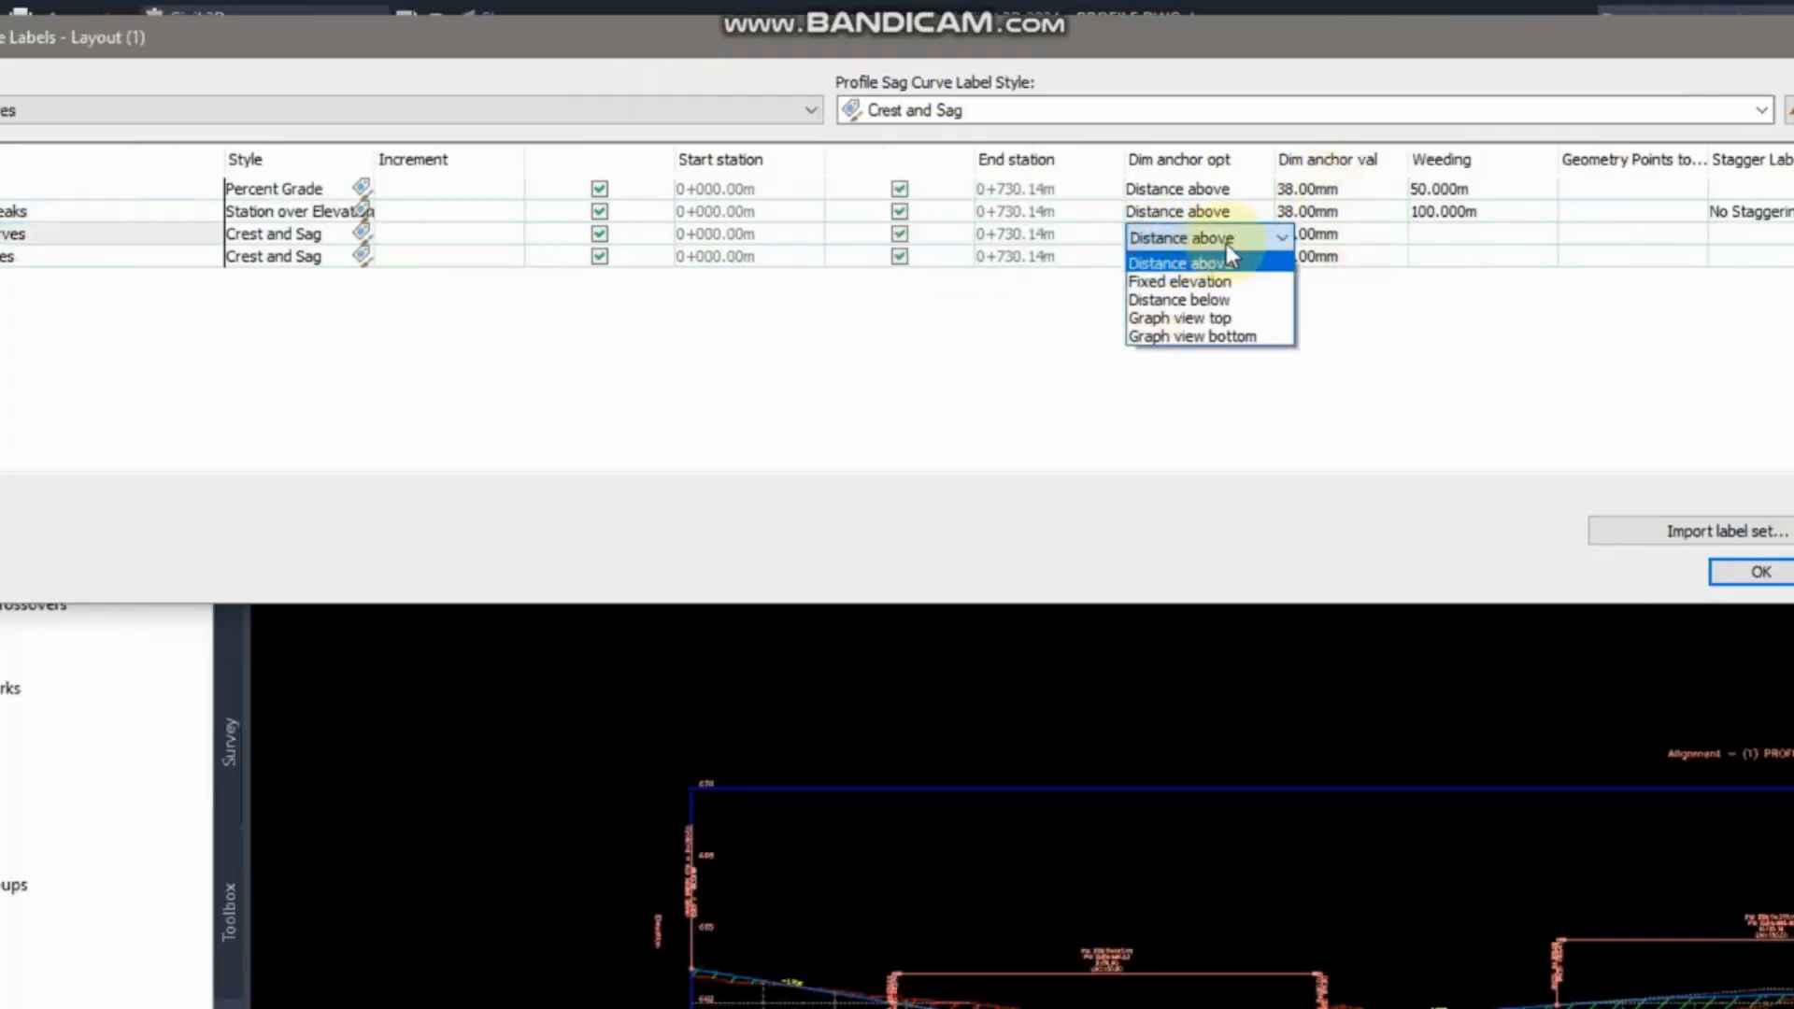
pyautogui.click(1212, 282)
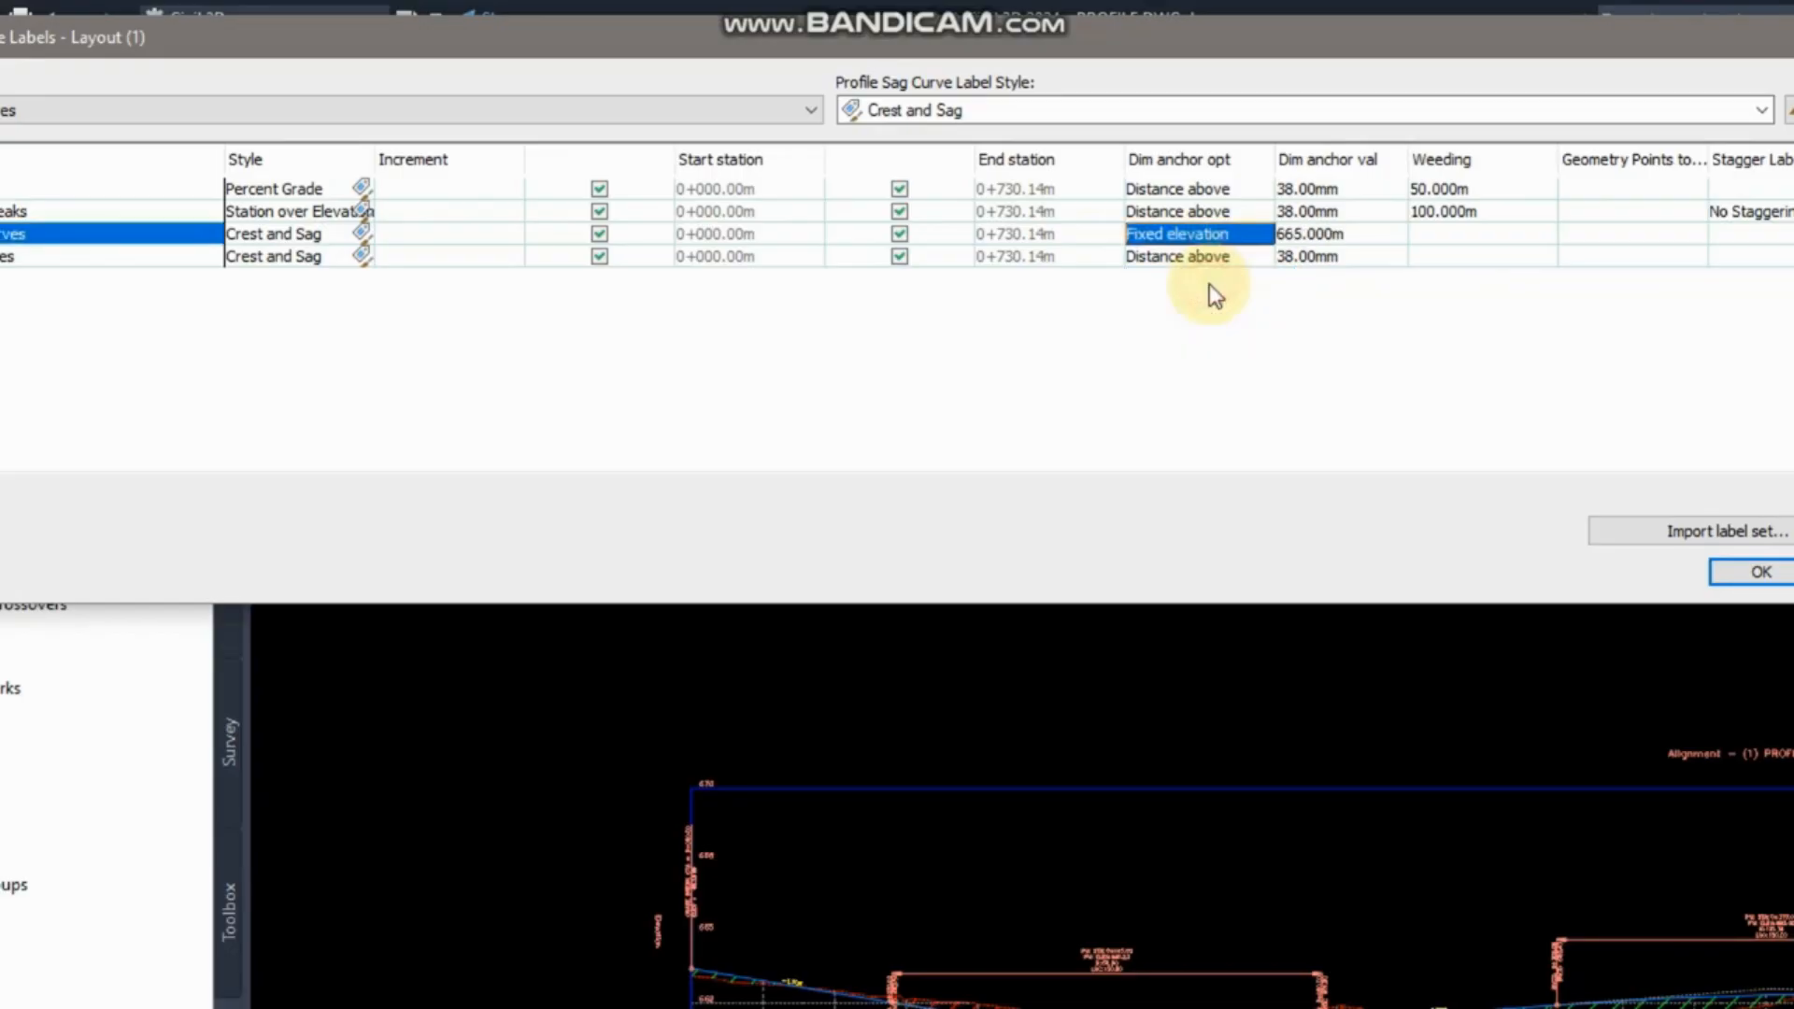
pyautogui.click(1347, 238)
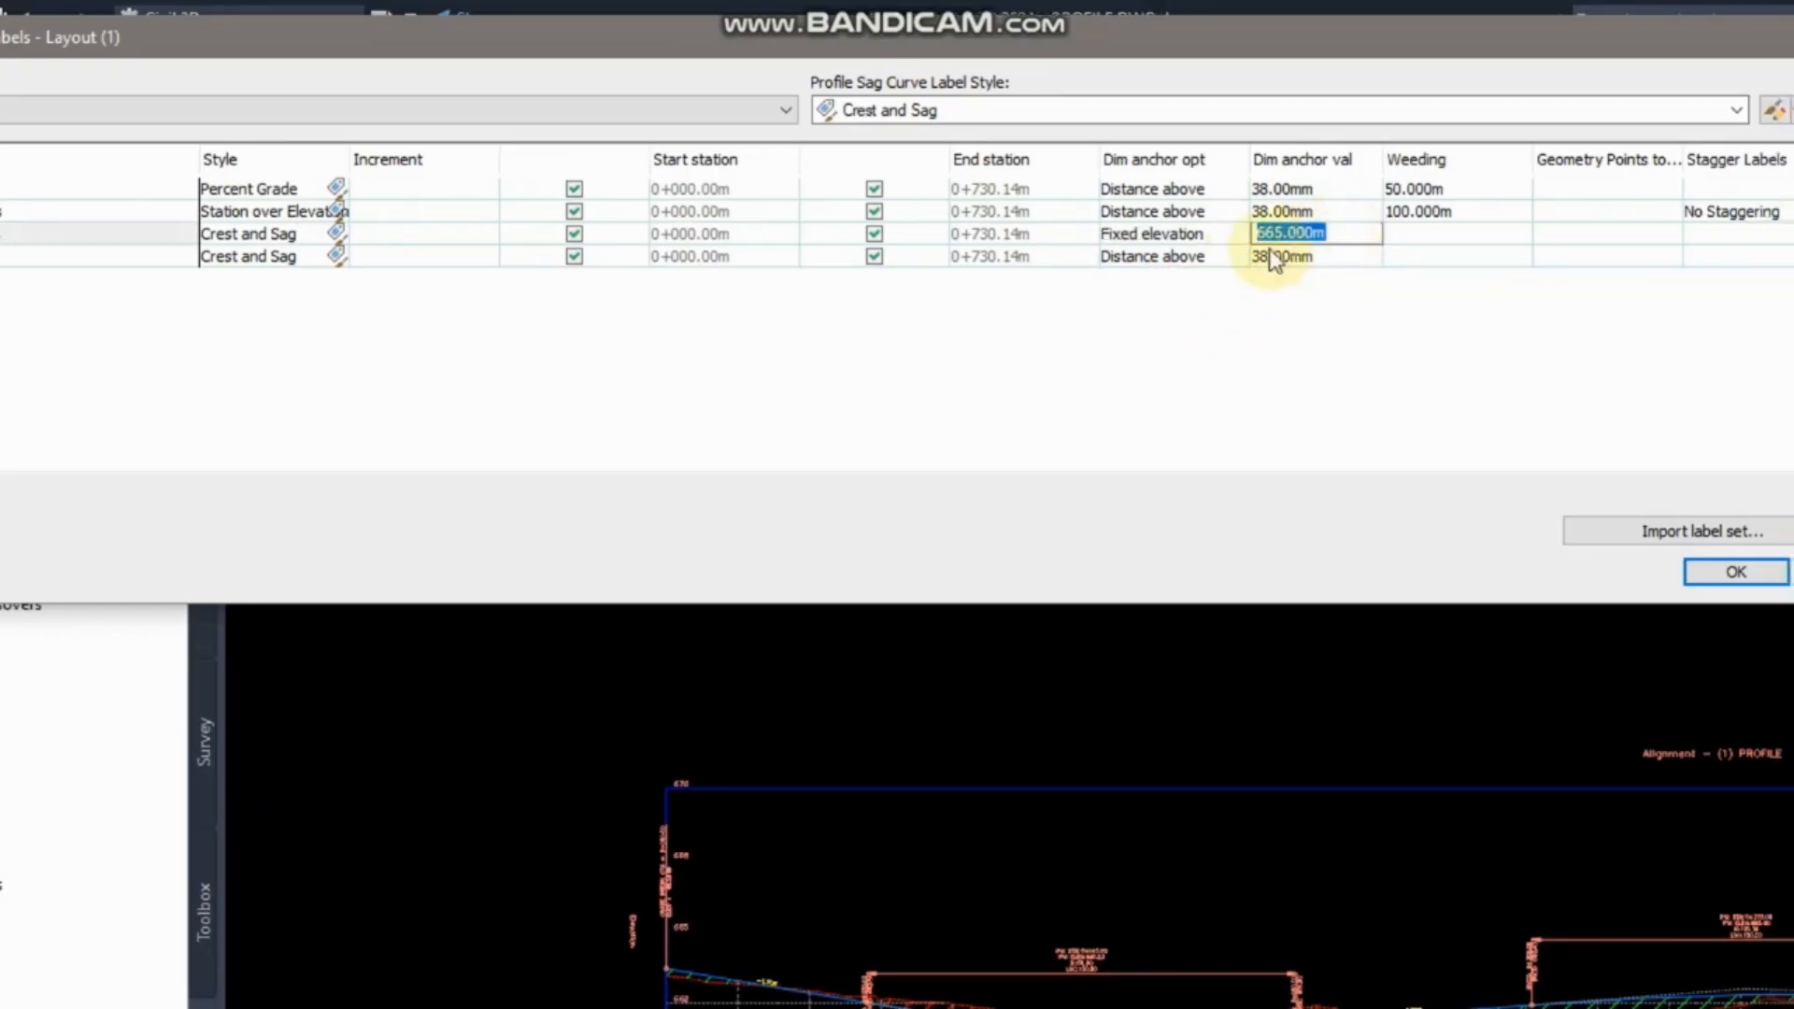
pyautogui.click(1170, 264)
pyautogui.click(1170, 260)
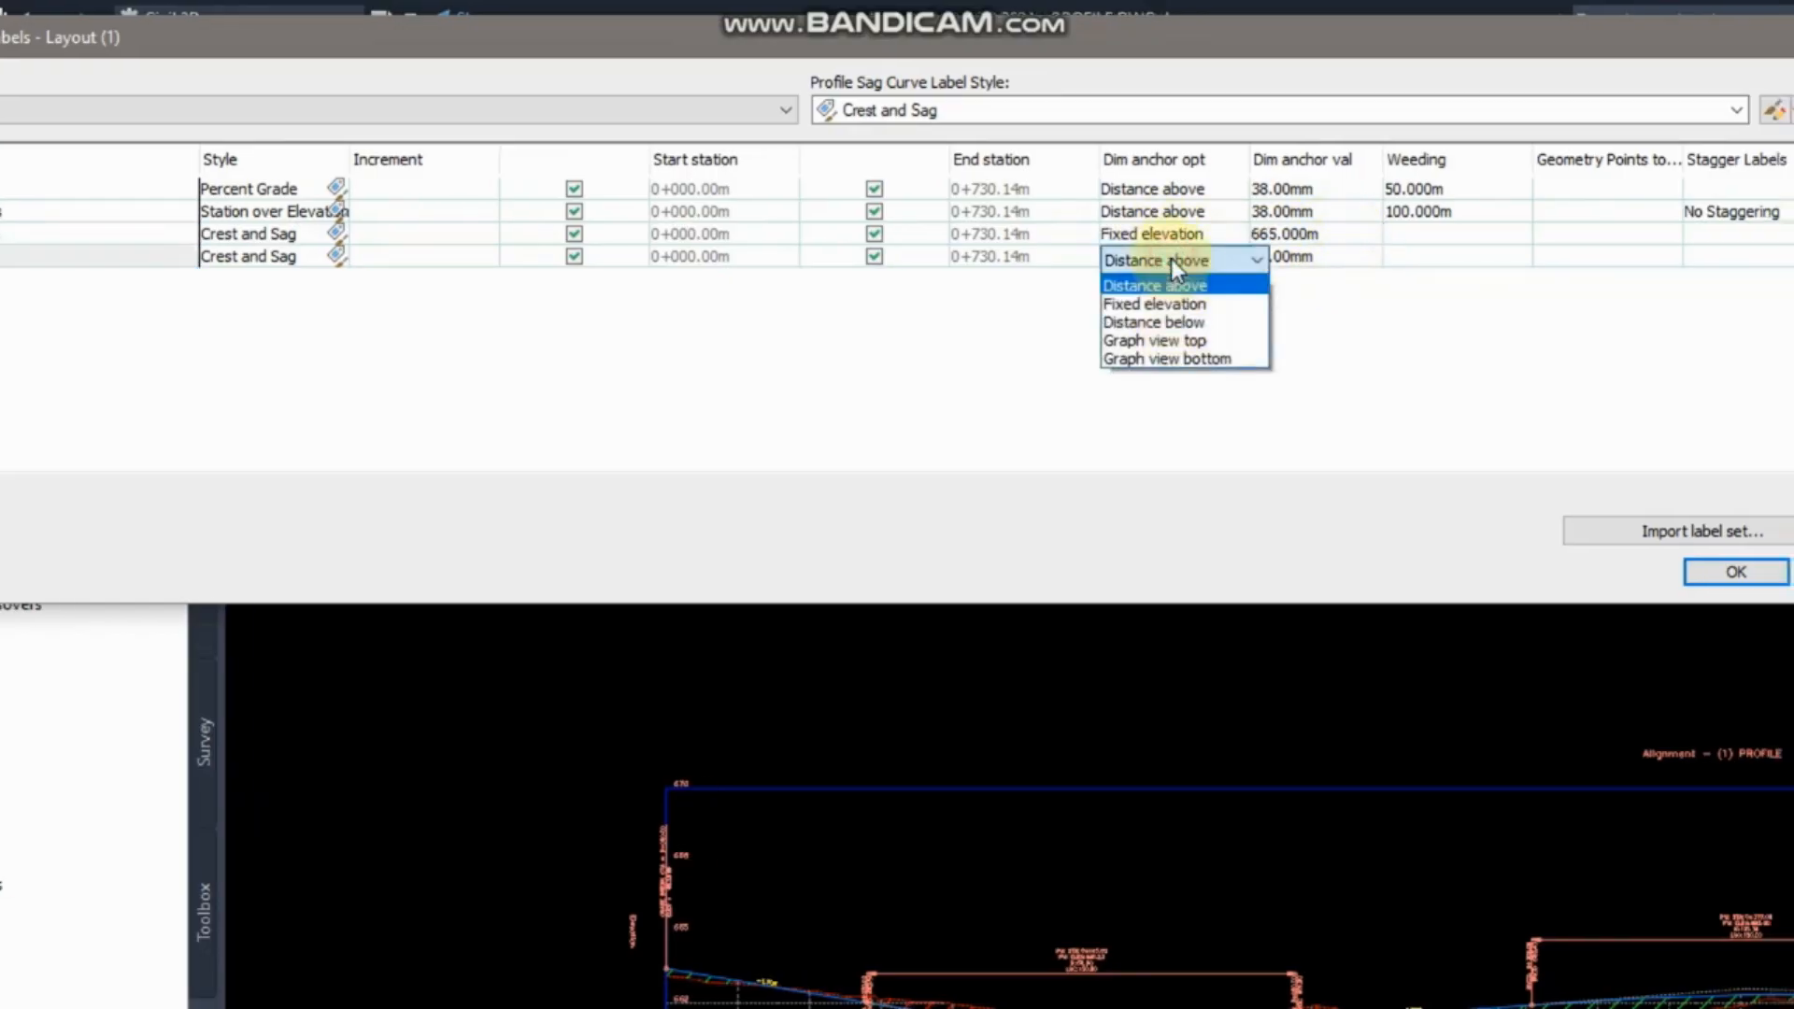
pyautogui.click(1173, 304)
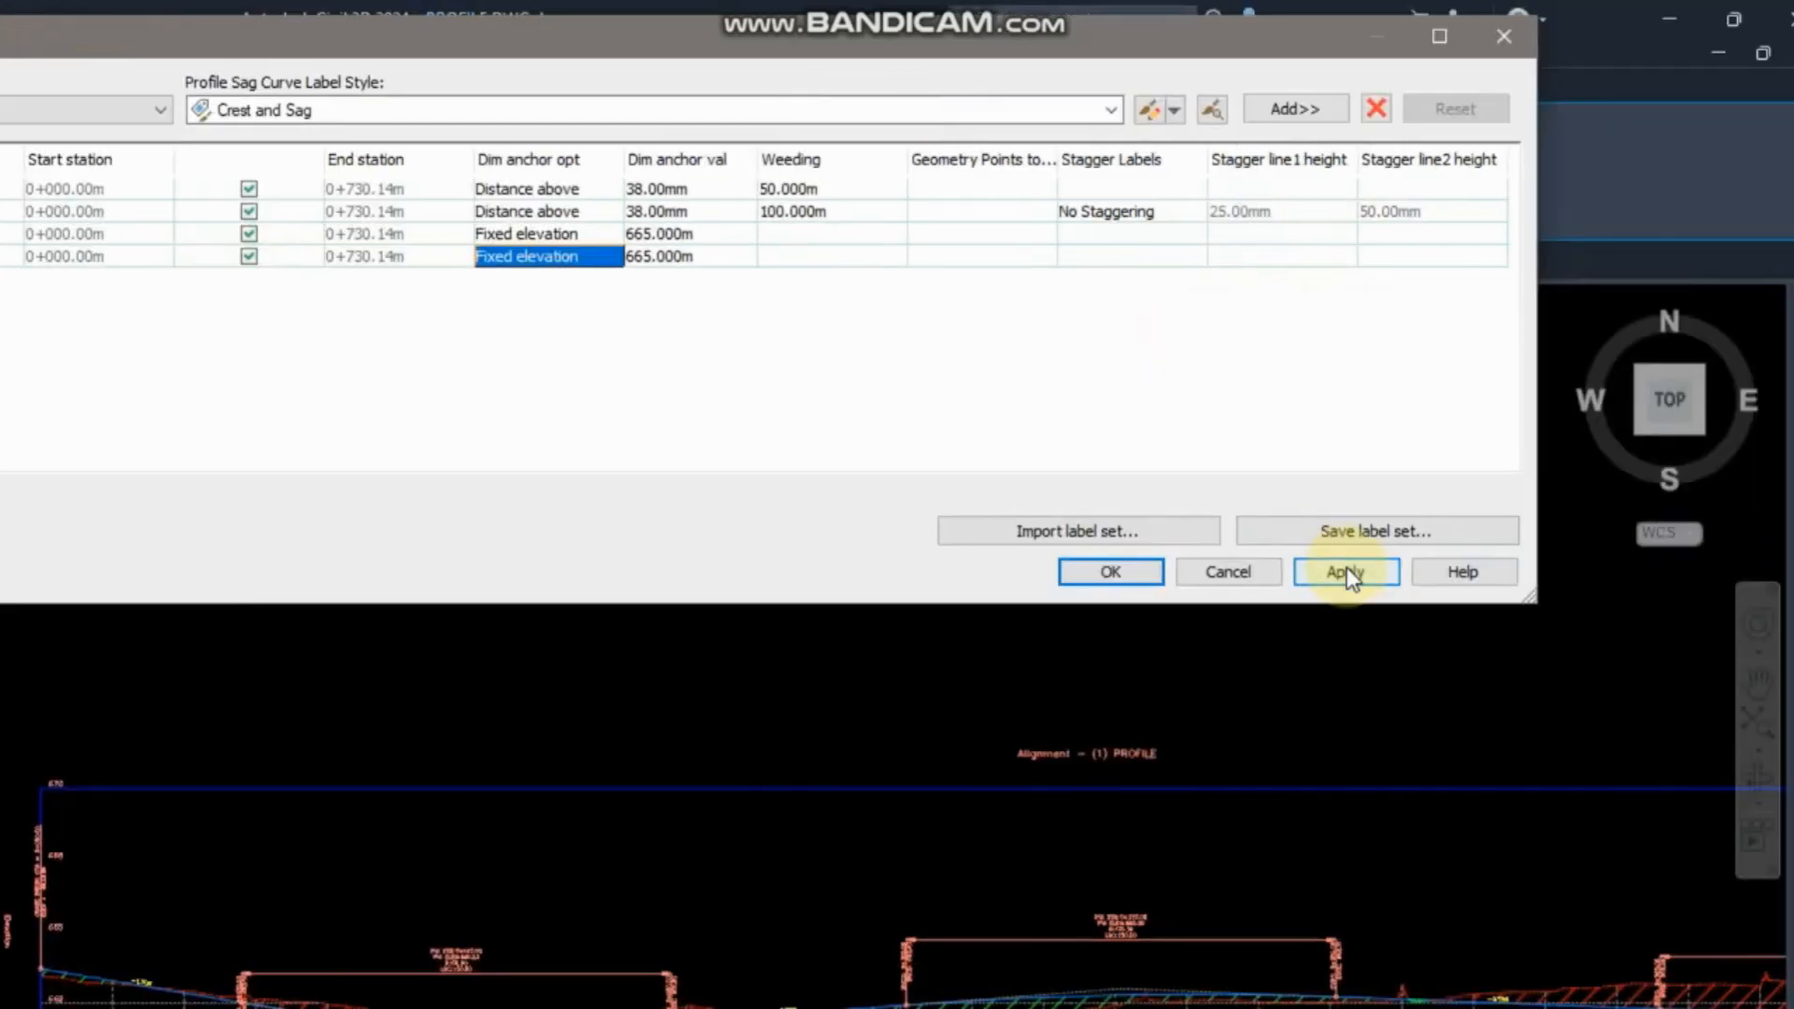
pyautogui.click(1346, 571)
# Try a fixed anchor elevation of 1000 m for the crest curve labels and apply it.
pyautogui.click(675, 233)
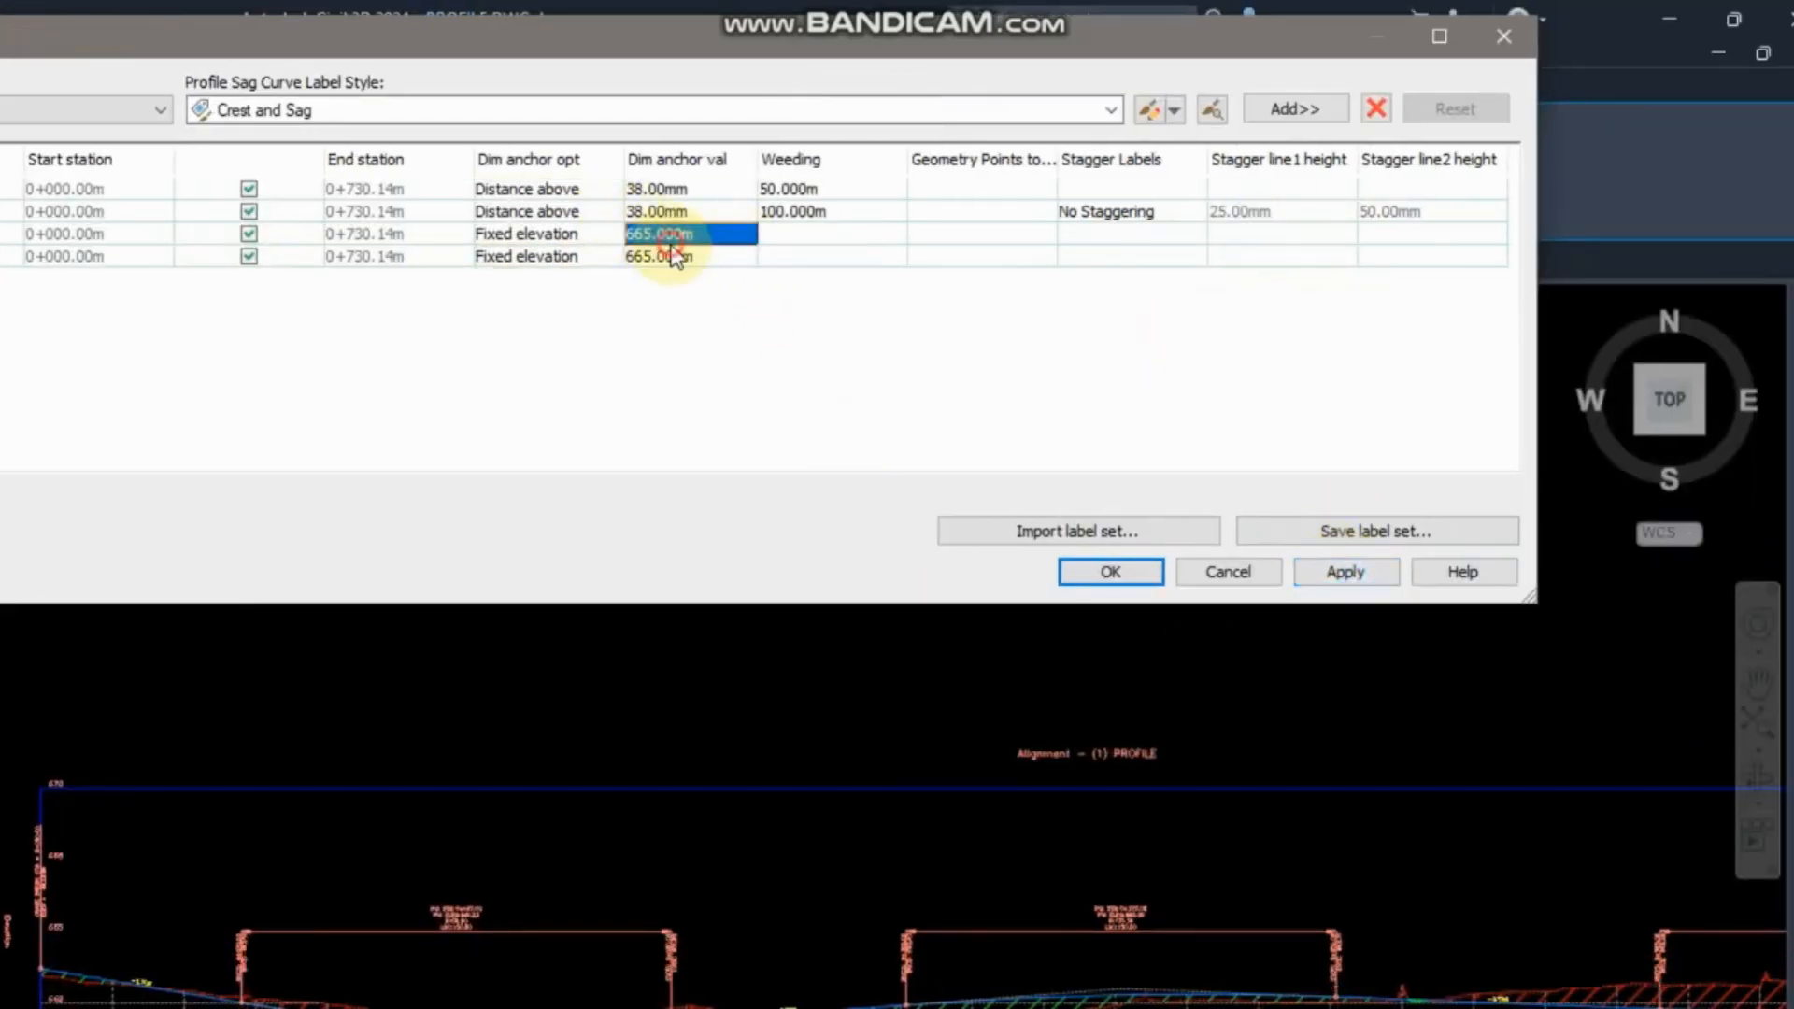
pyautogui.click(715, 233)
pyautogui.write('1000')
pyautogui.click(1338, 572)
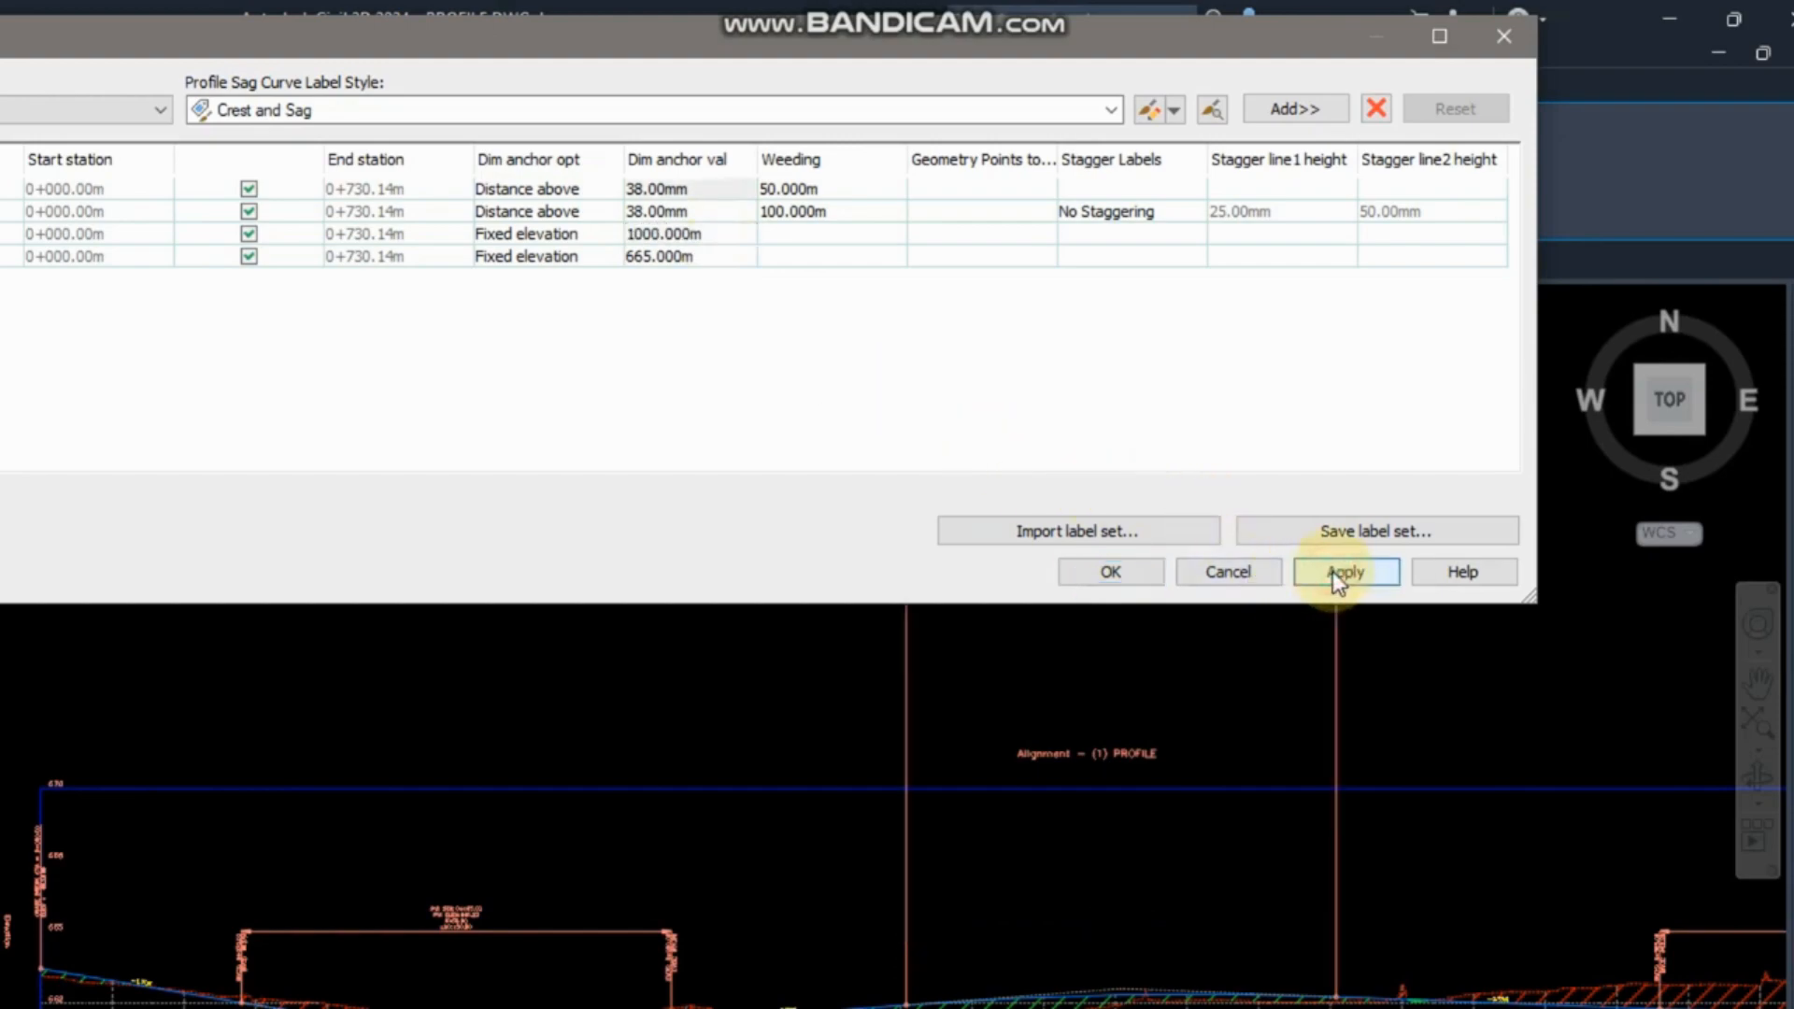
# Return the crest curve labels' fixed anchor elevation to 665 m and apply it.
pyautogui.click(697, 236)
pyautogui.click(719, 237)
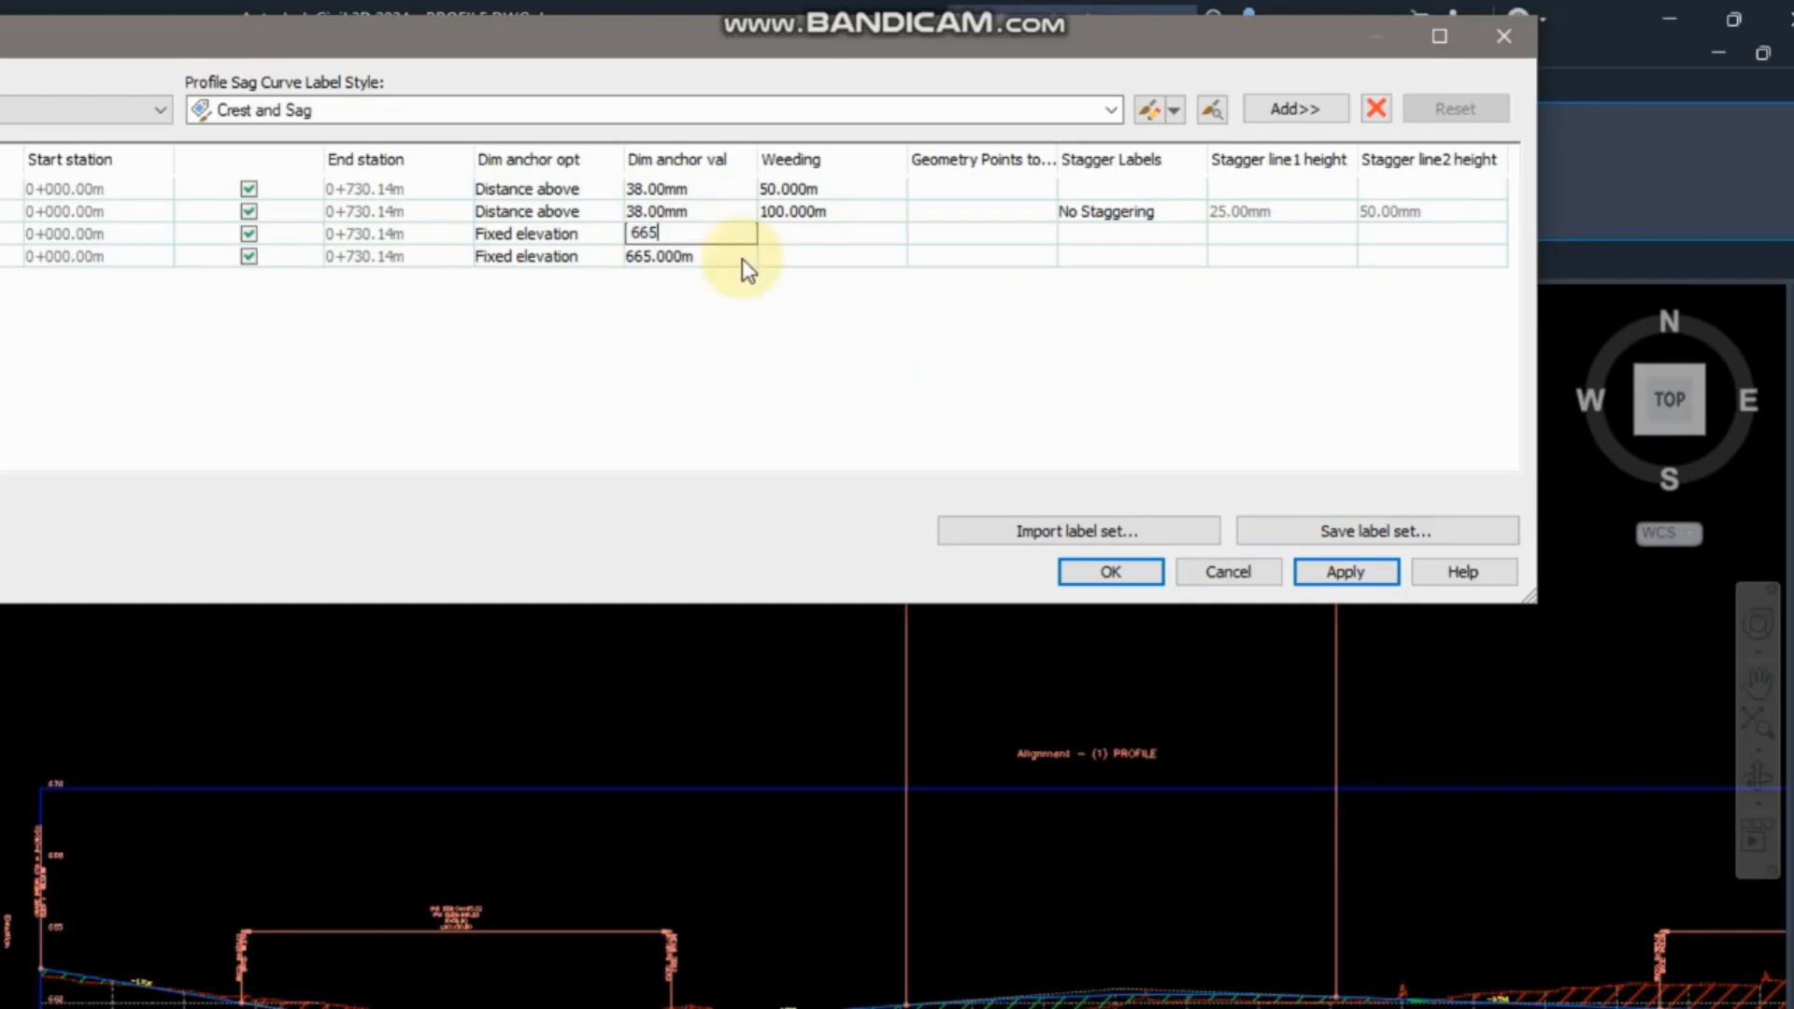
pyautogui.click(1346, 582)
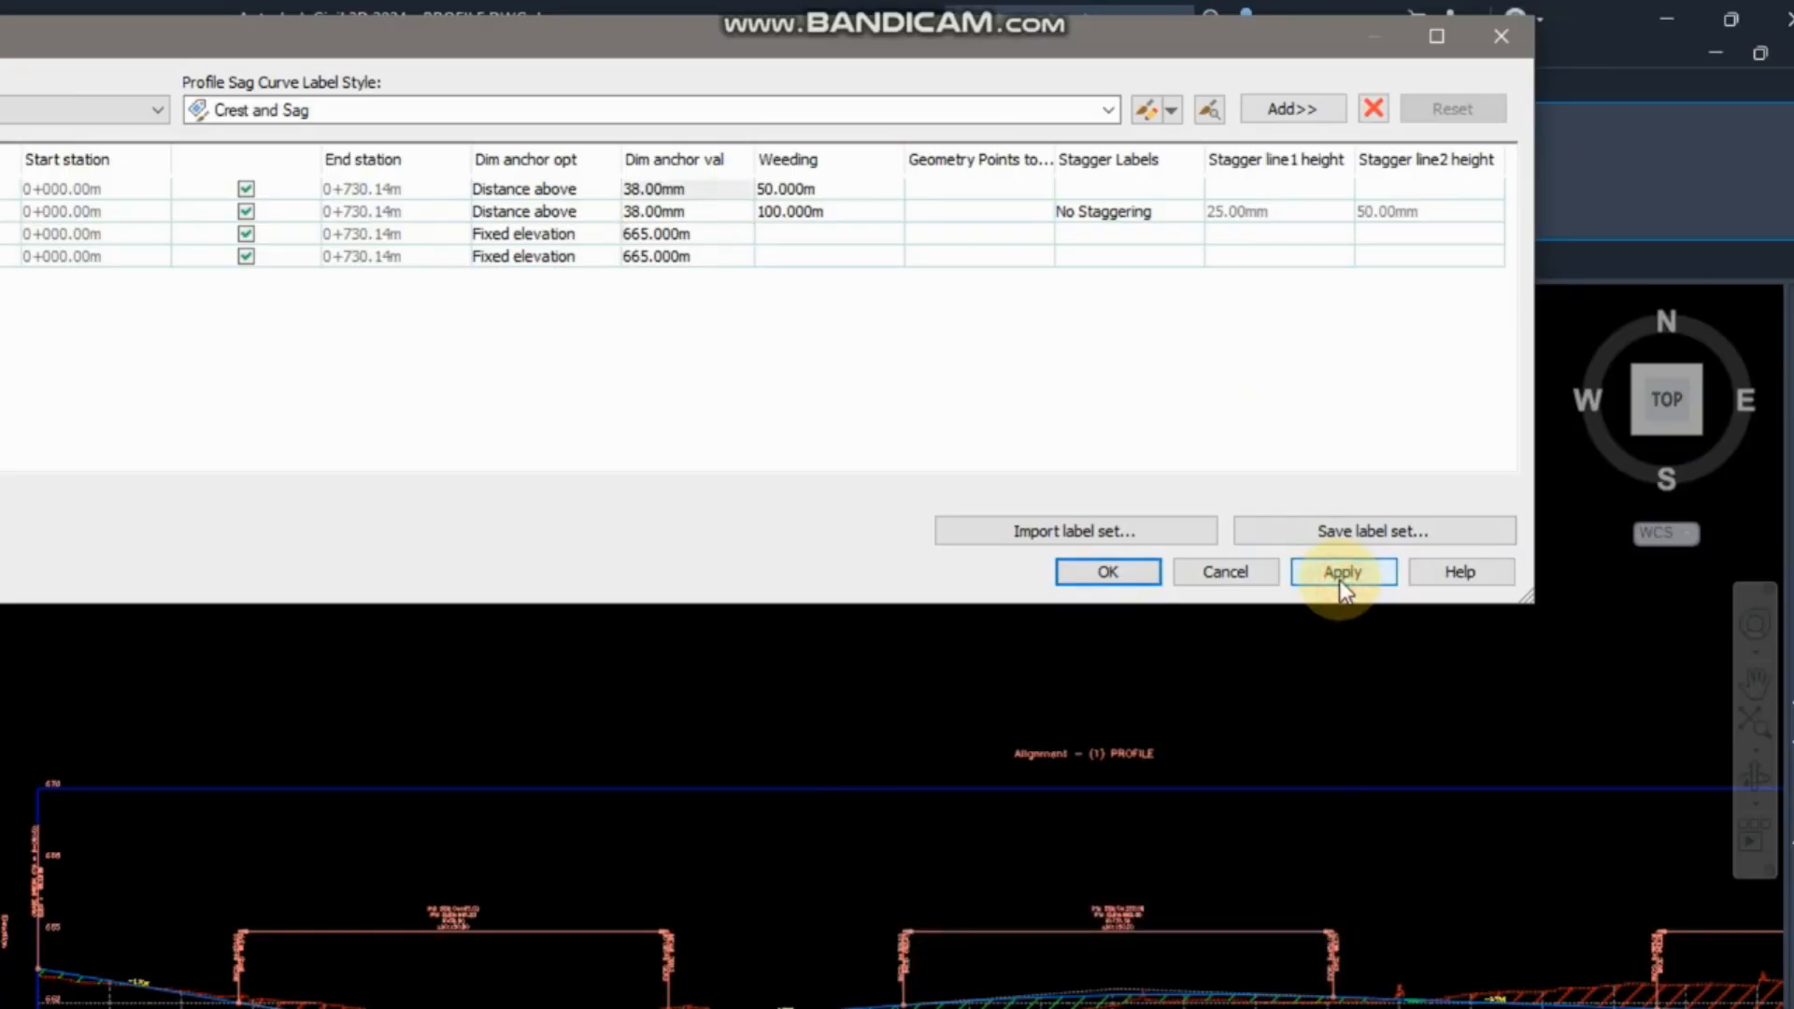
# Try anchoring the crest curve labels with Distance below and an anchor value of 10 mm, applying the changes.
pyautogui.click(561, 239)
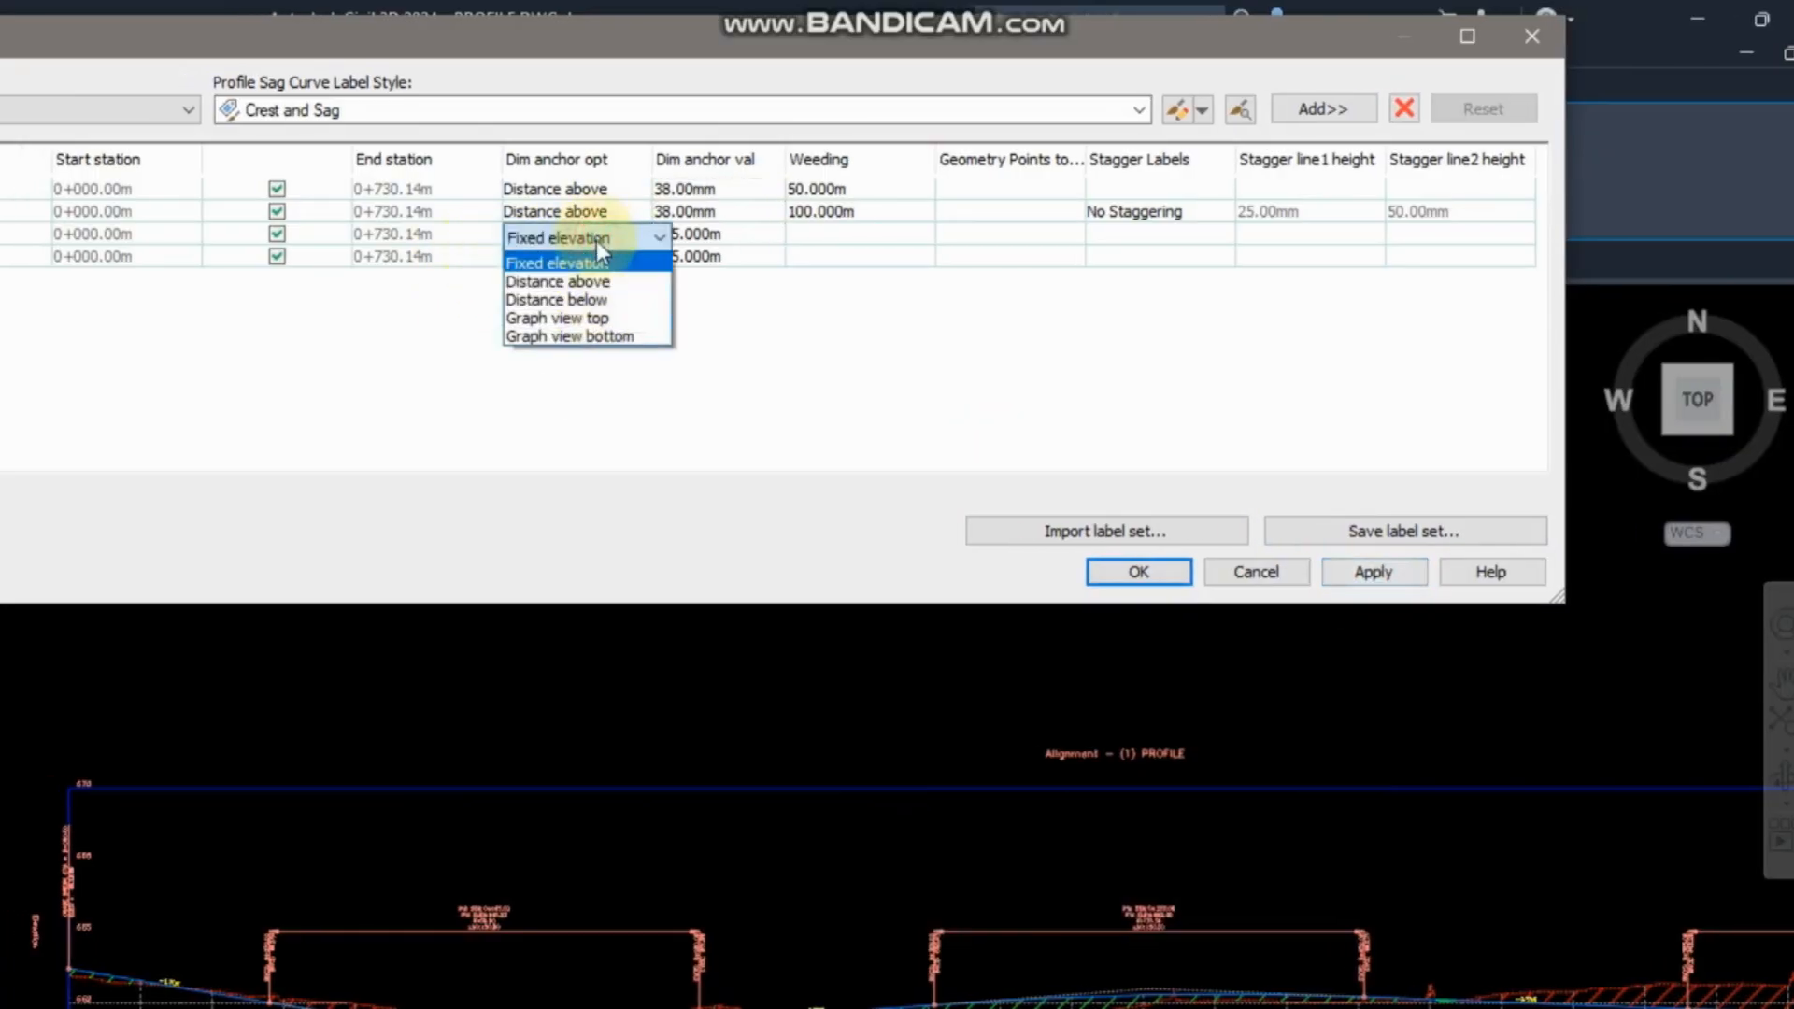
pyautogui.click(557, 299)
pyautogui.click(1330, 579)
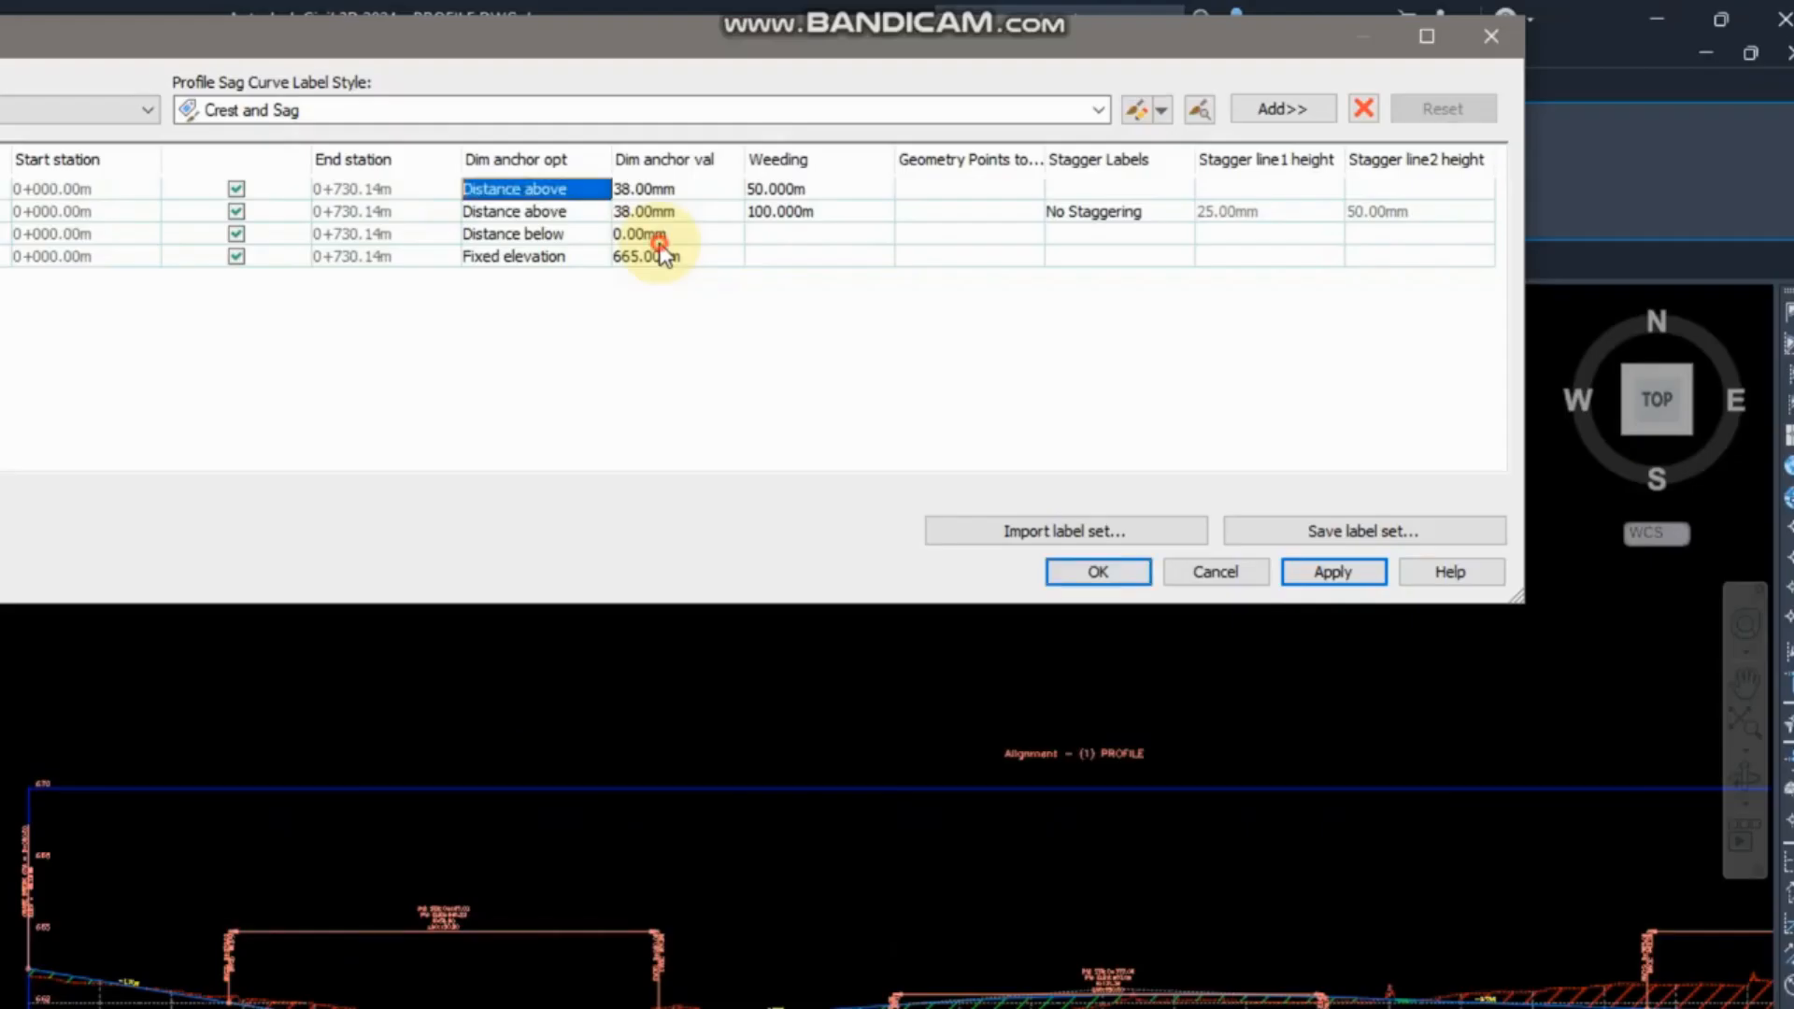
pyautogui.click(658, 234)
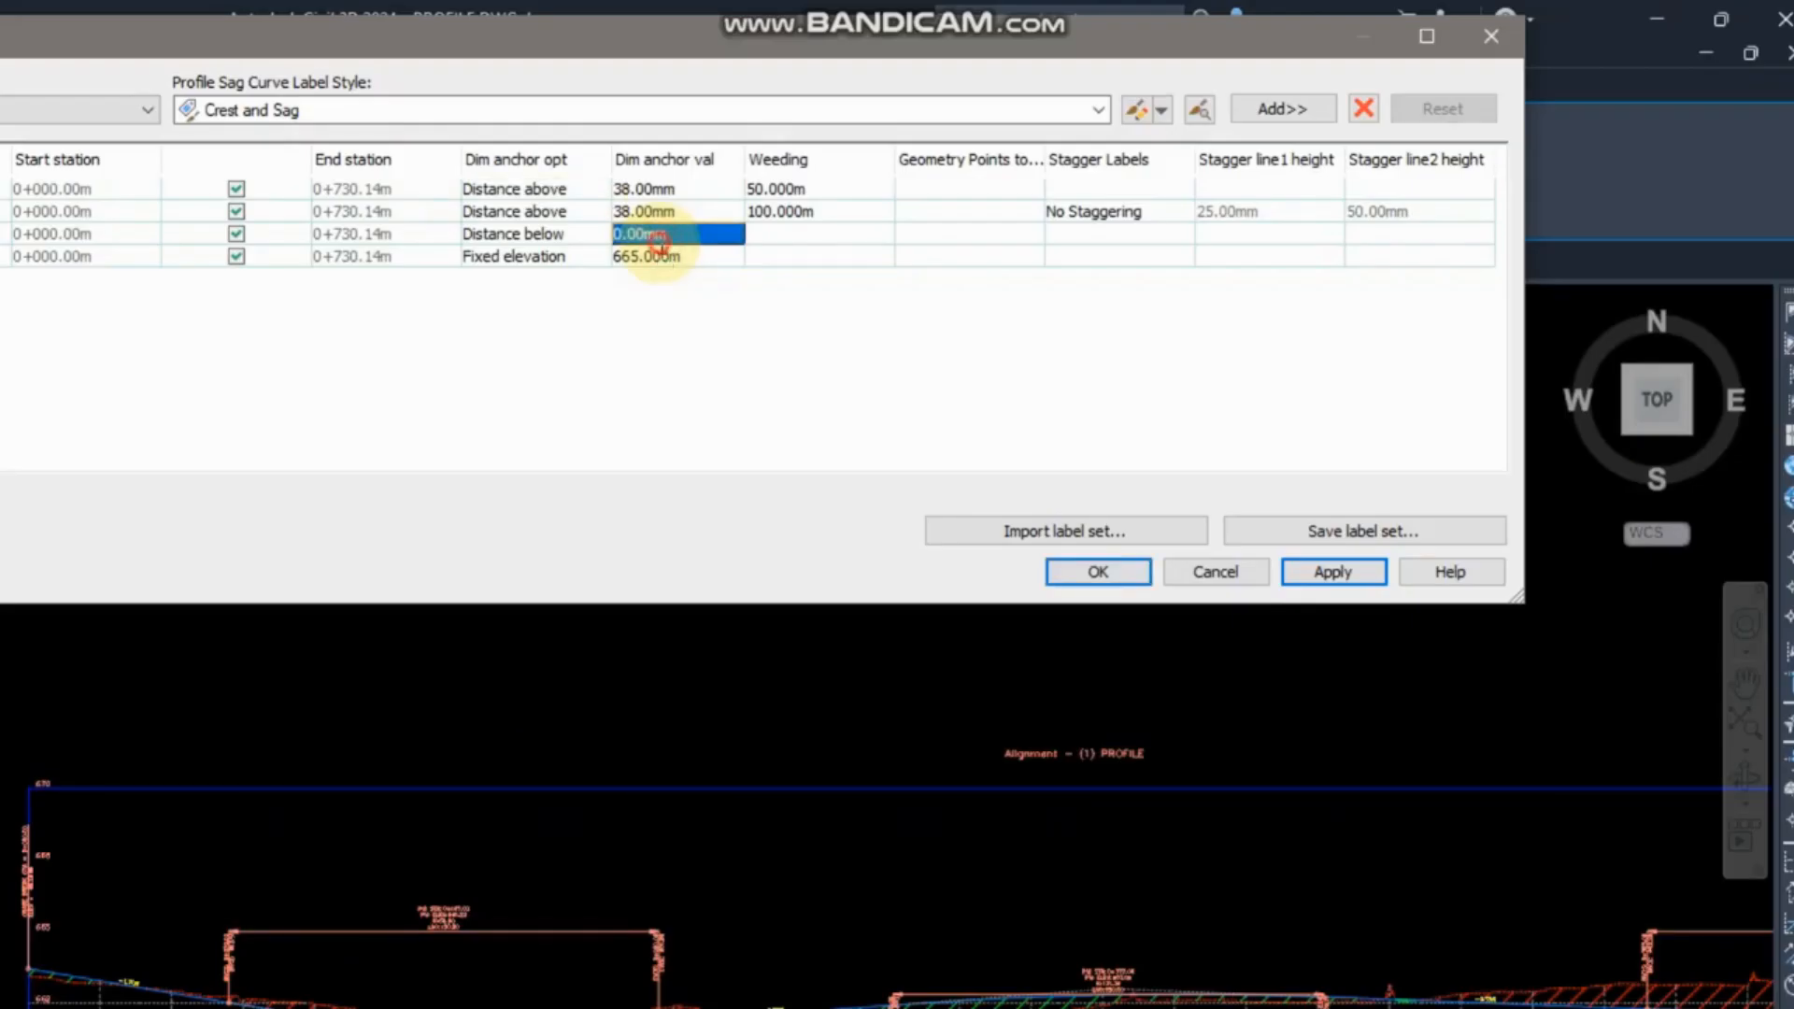
pyautogui.click(1298, 565)
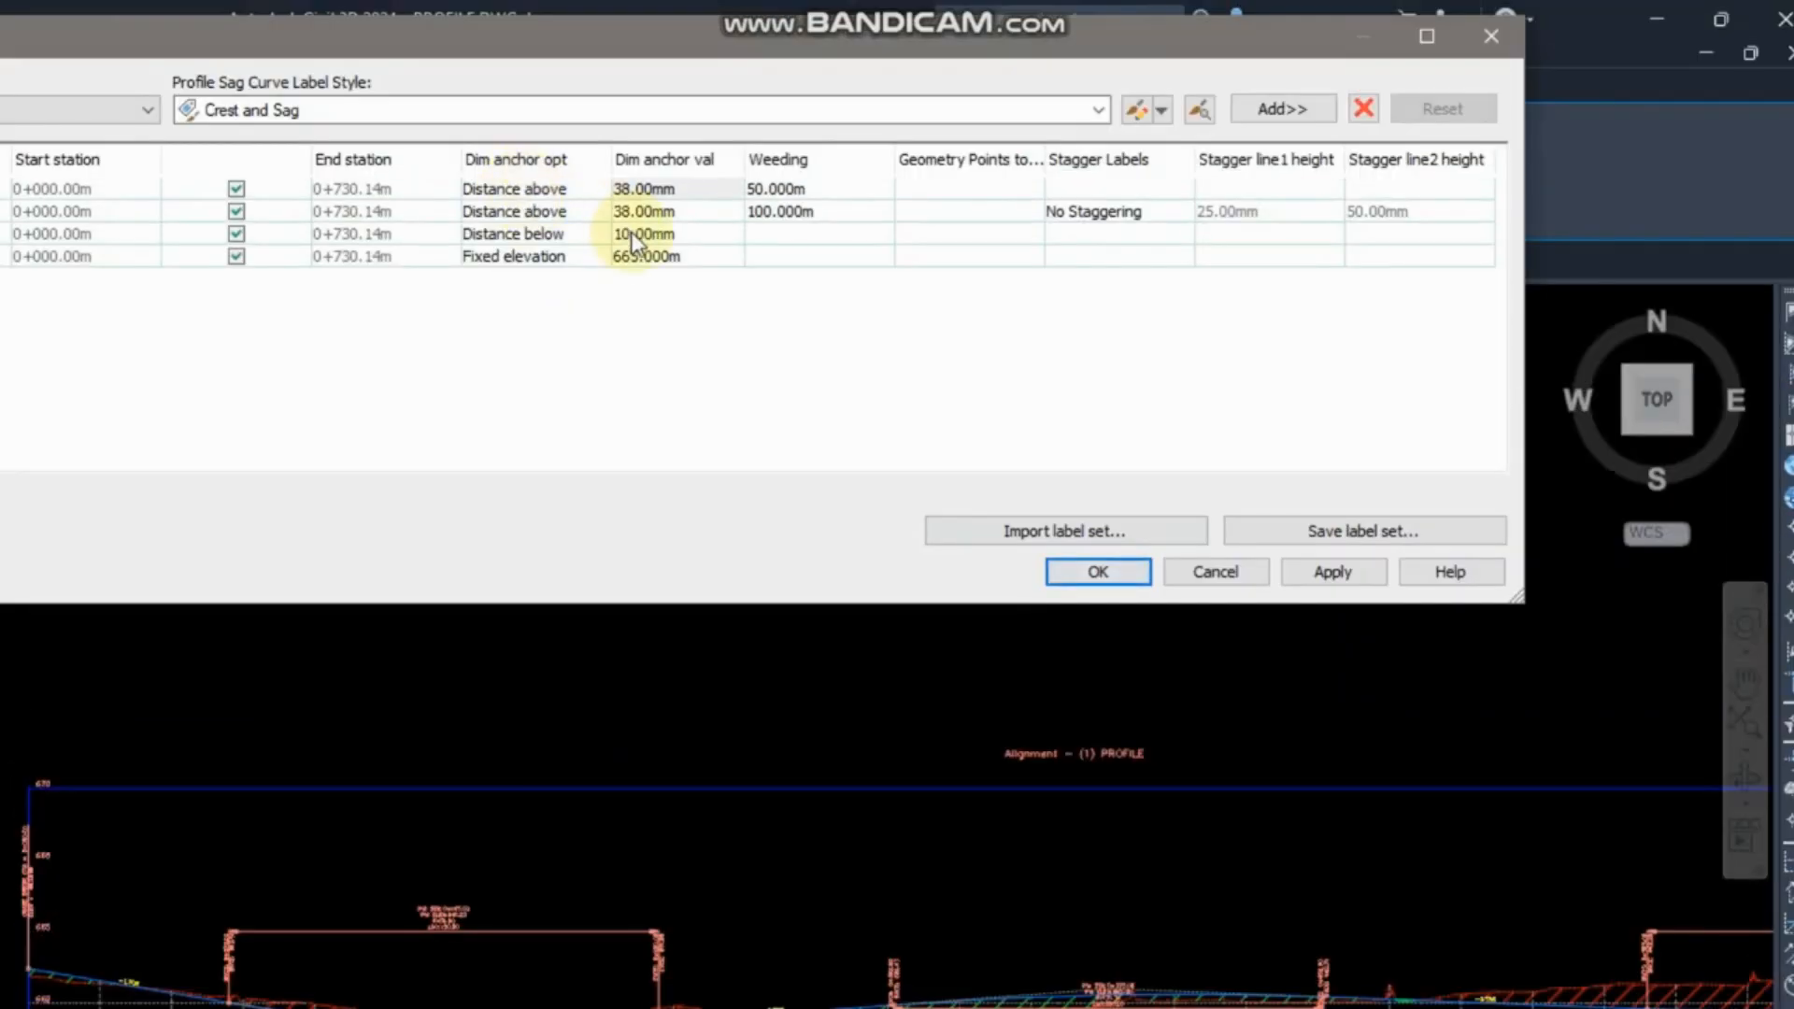
# Switch the crest curve labels' anchor option from Distance below to Distance above and apply it.
pyautogui.click(636, 235)
pyautogui.click(565, 237)
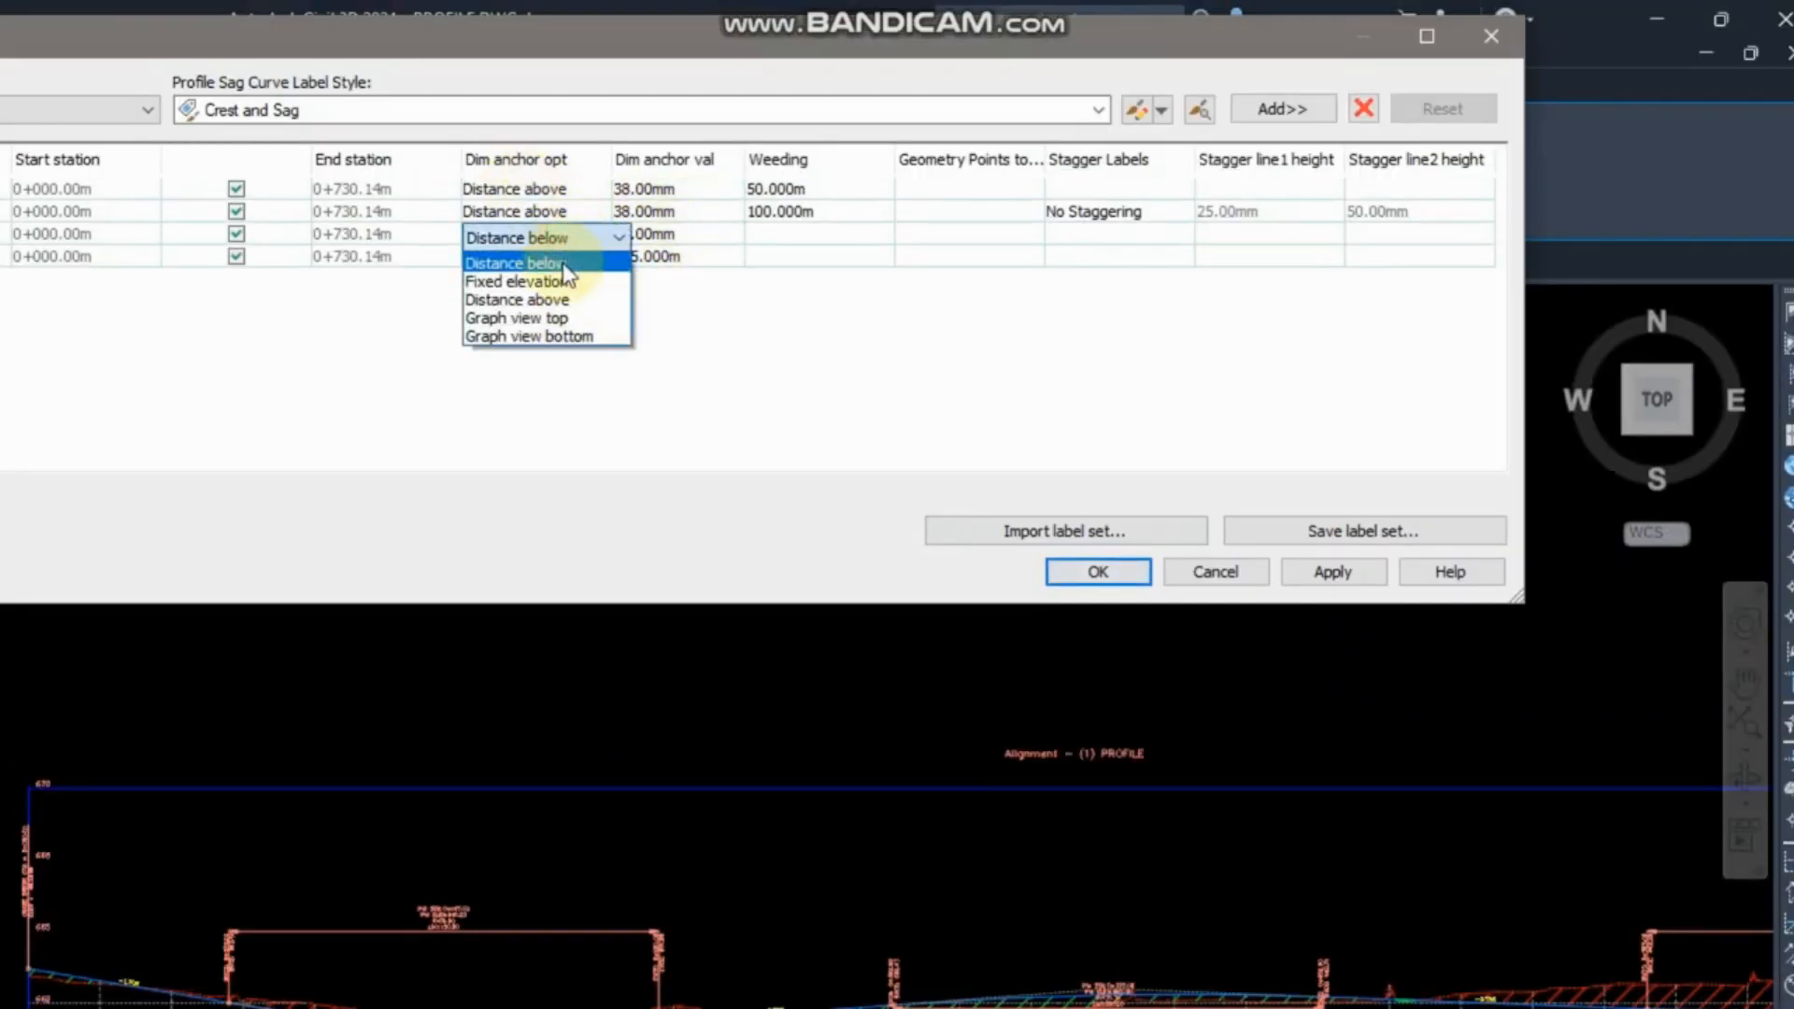
pyautogui.click(531, 303)
pyautogui.click(1325, 573)
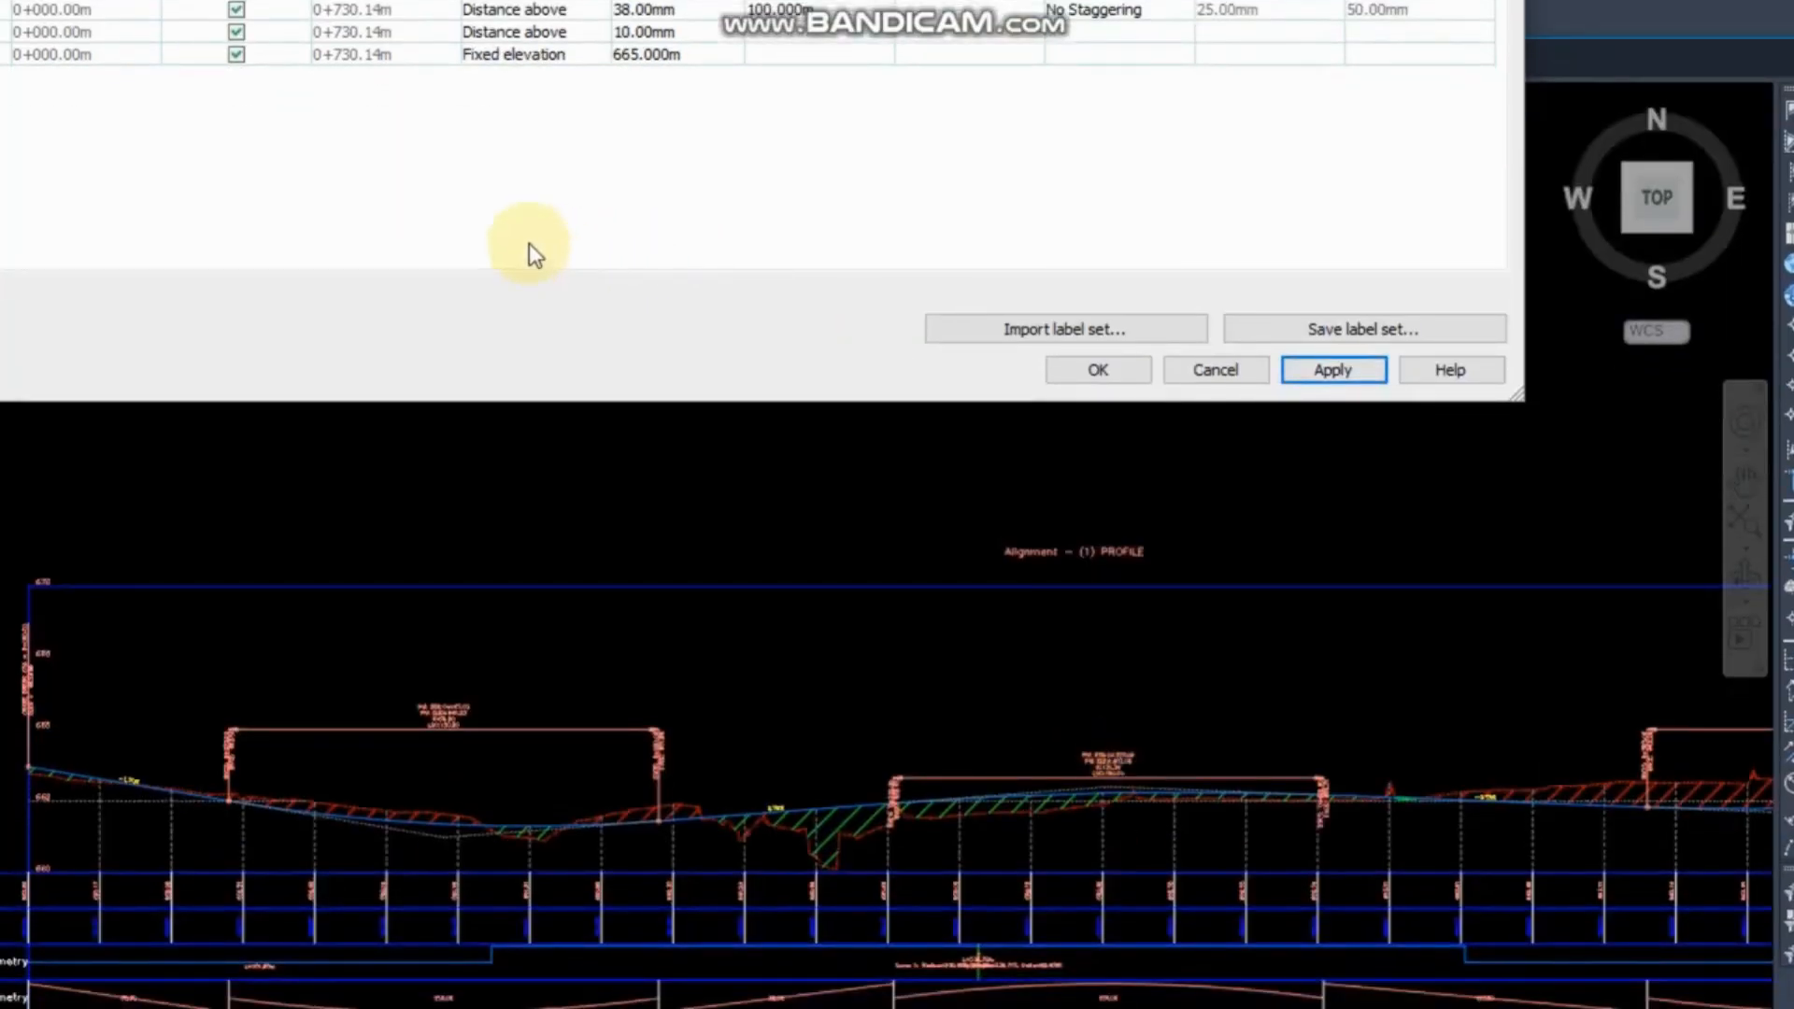
# Try anchoring the crest curve labels to Graph view top and apply the change.
pyautogui.click(538, 55)
pyautogui.click(563, 57)
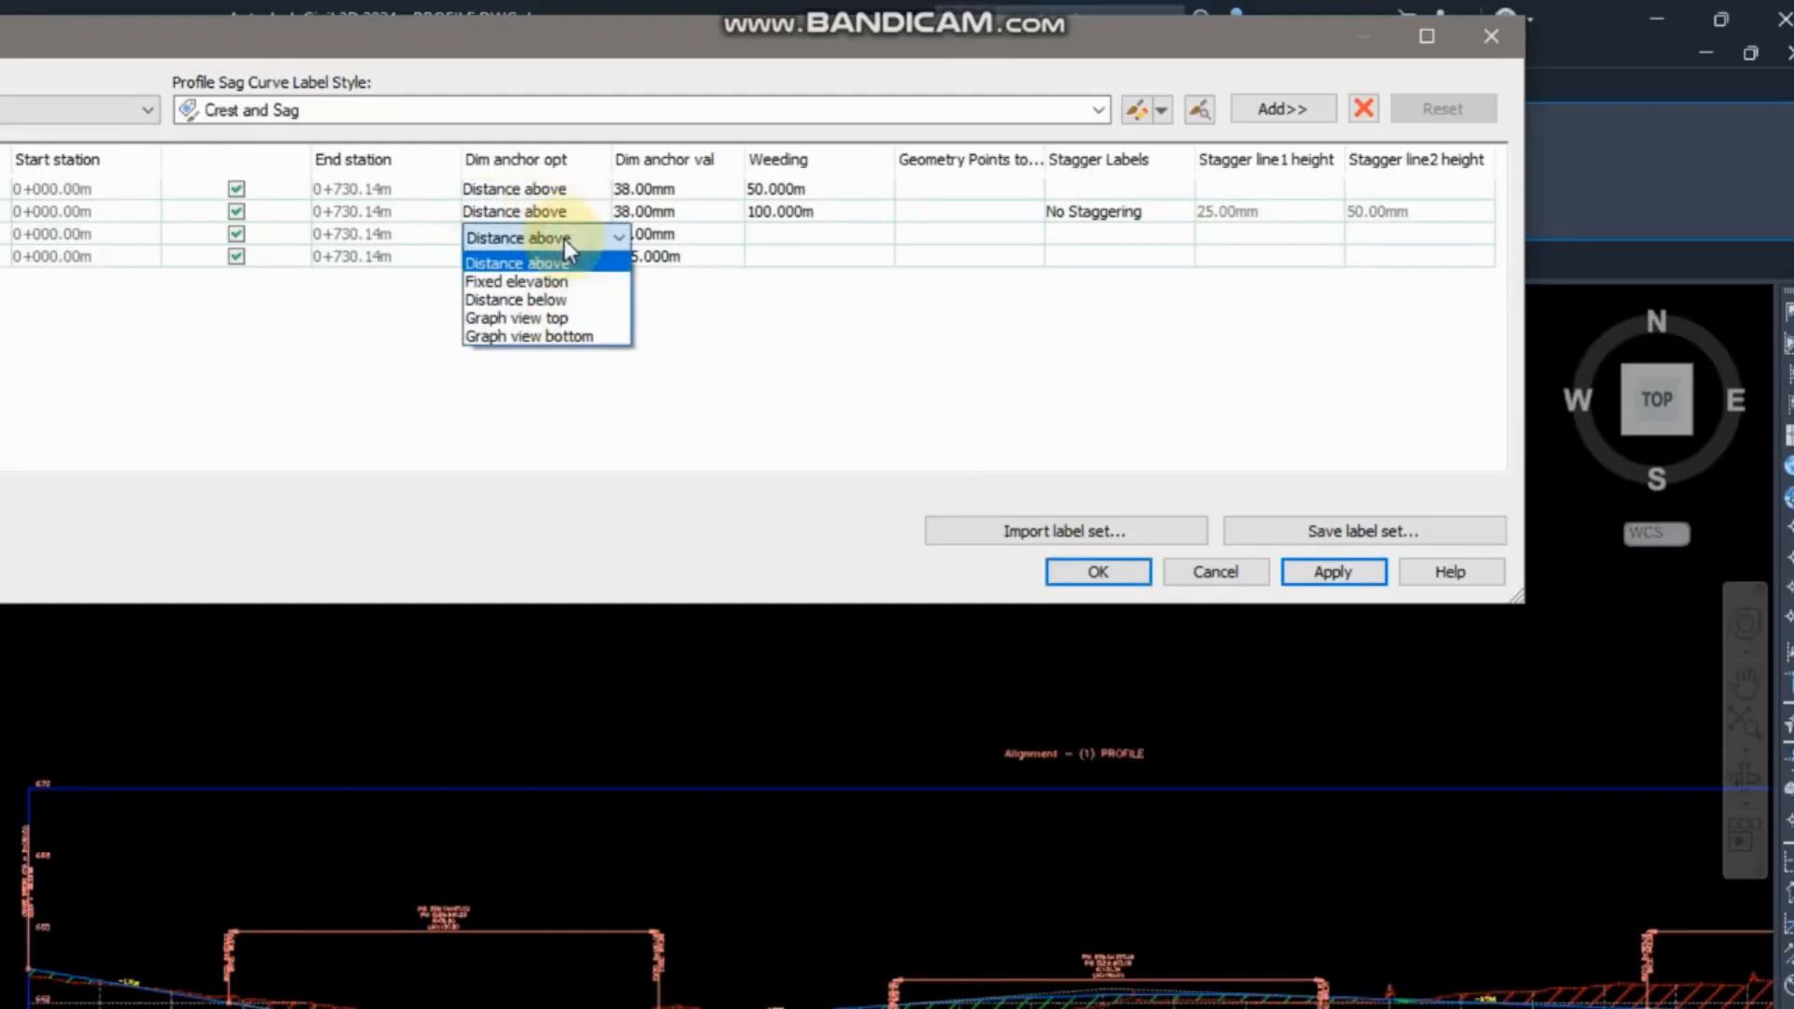
pyautogui.click(560, 319)
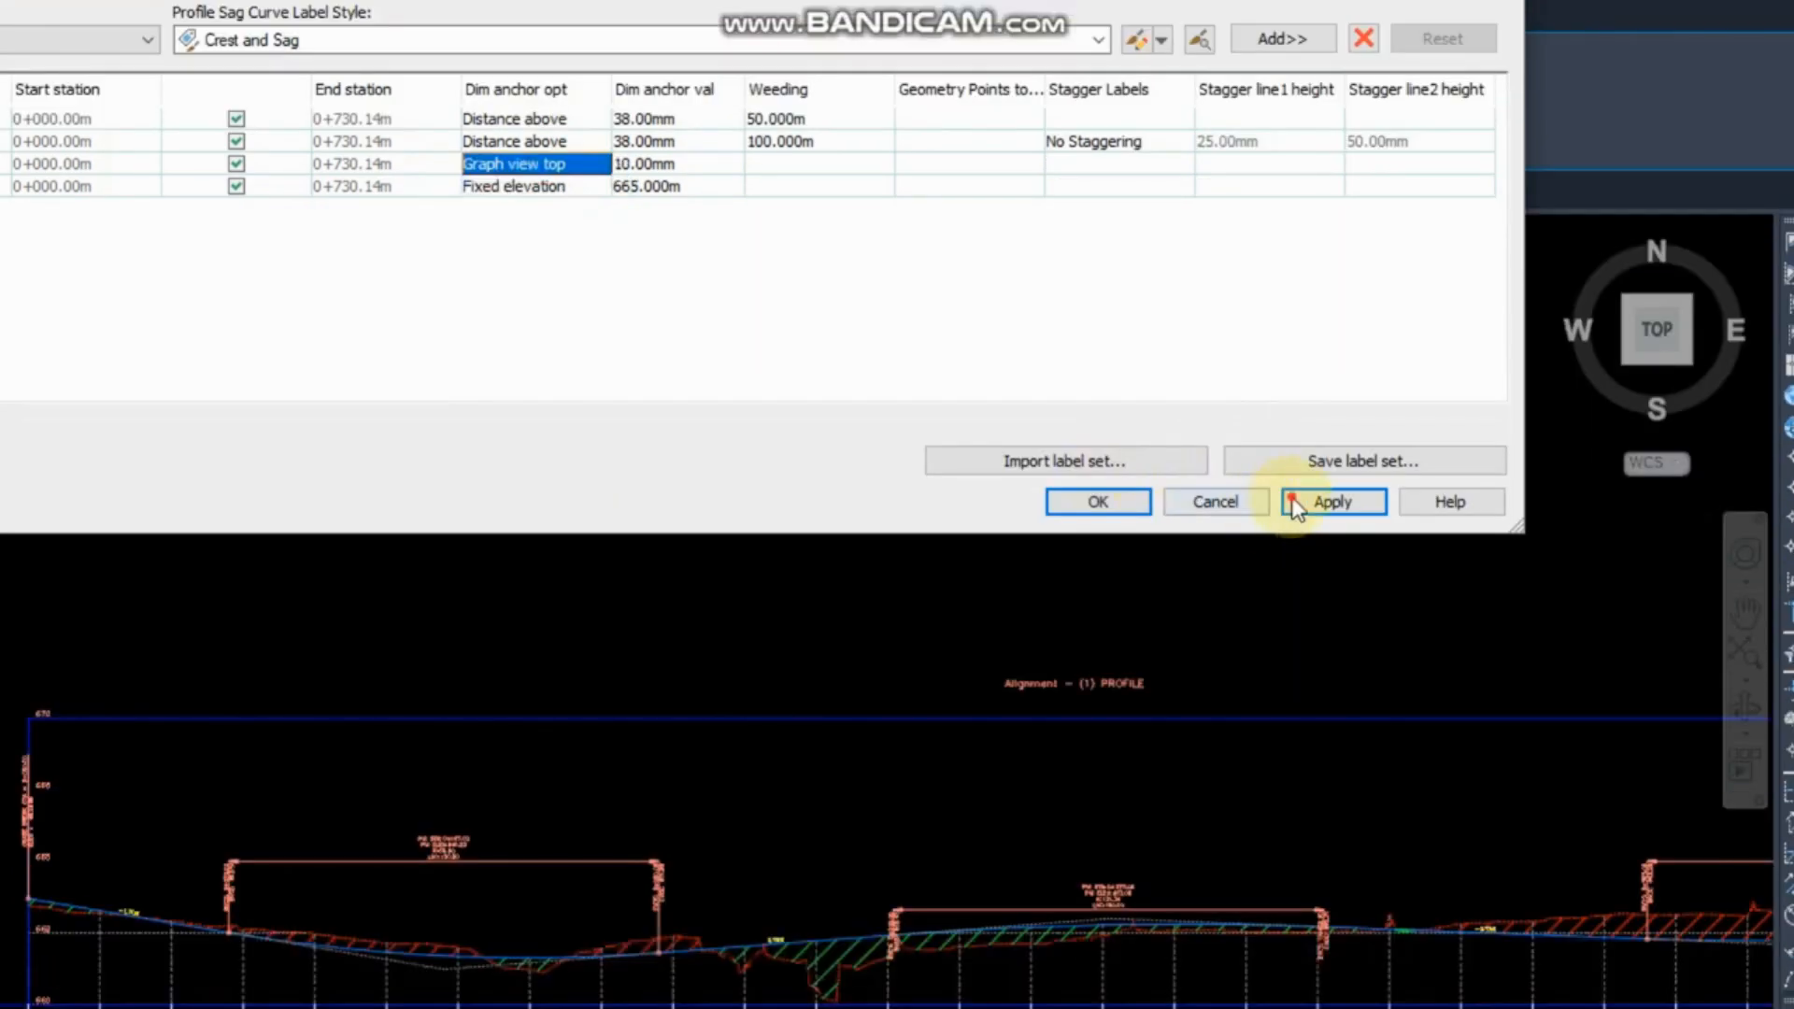
pyautogui.click(1330, 571)
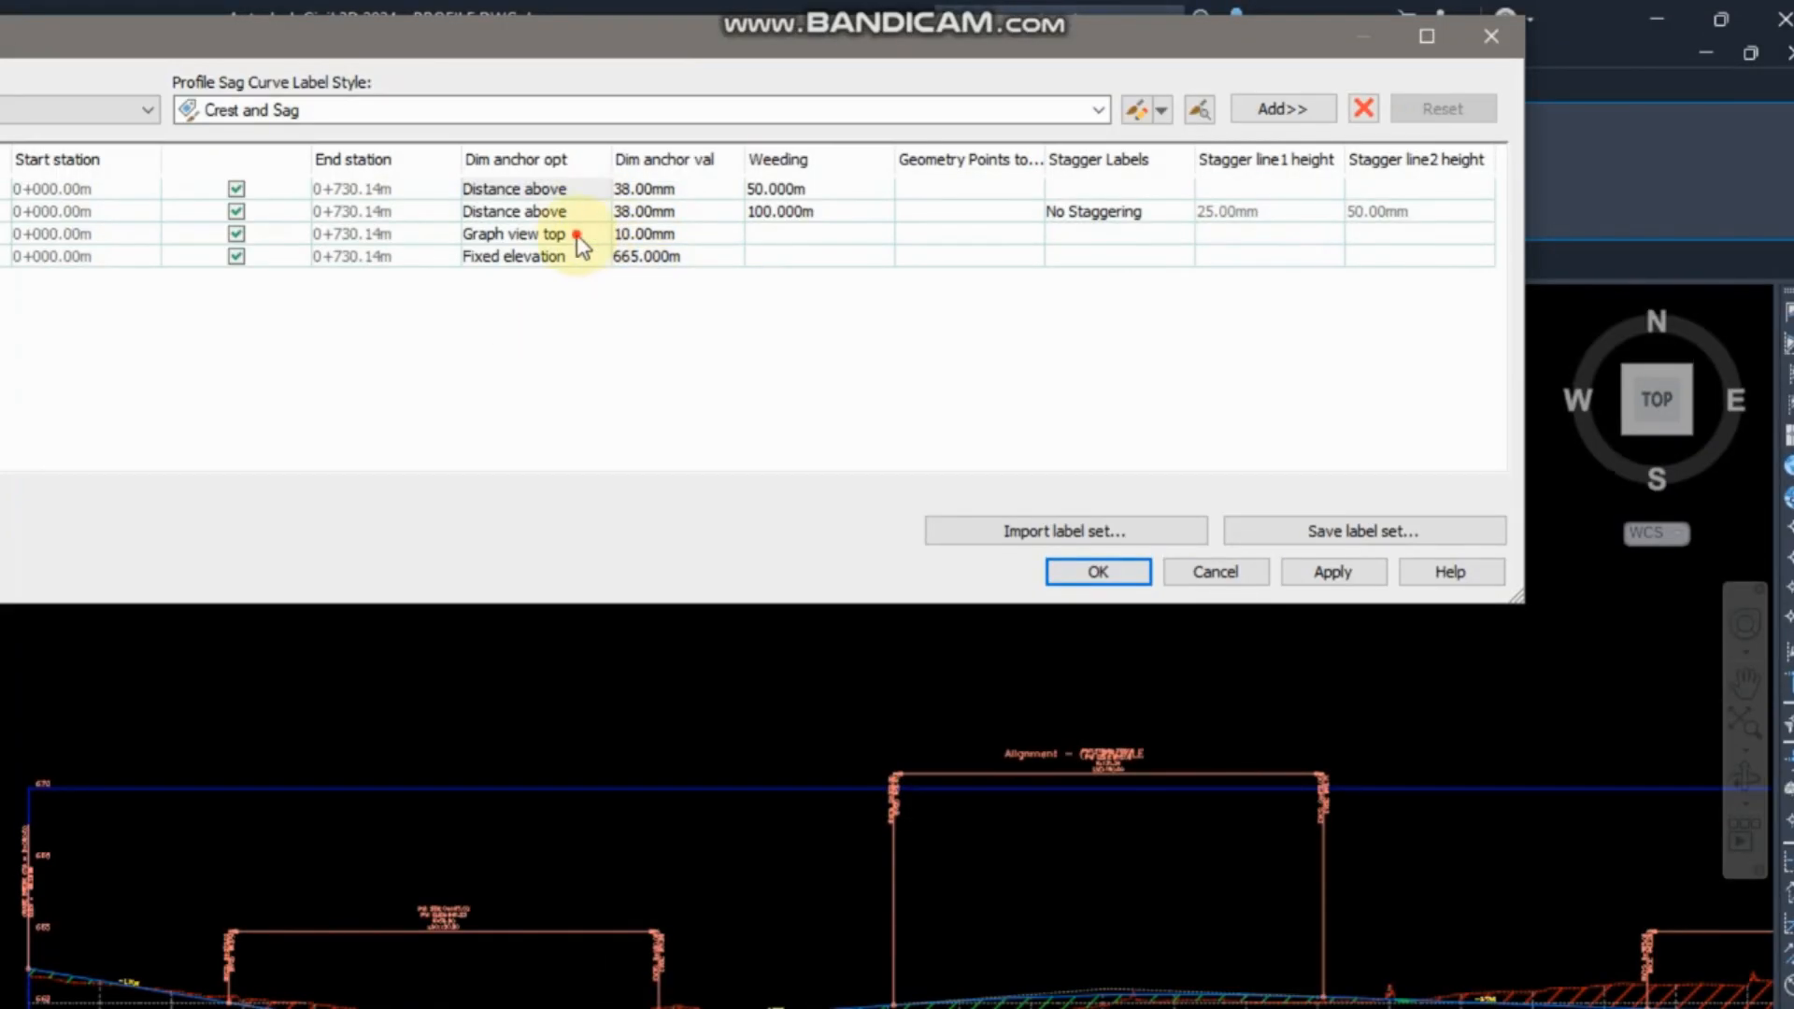
# Try anchoring the crest curve labels with Distance above and an anchor value of 665 mm, applying the changes.
pyautogui.click(576, 236)
pyautogui.click(570, 235)
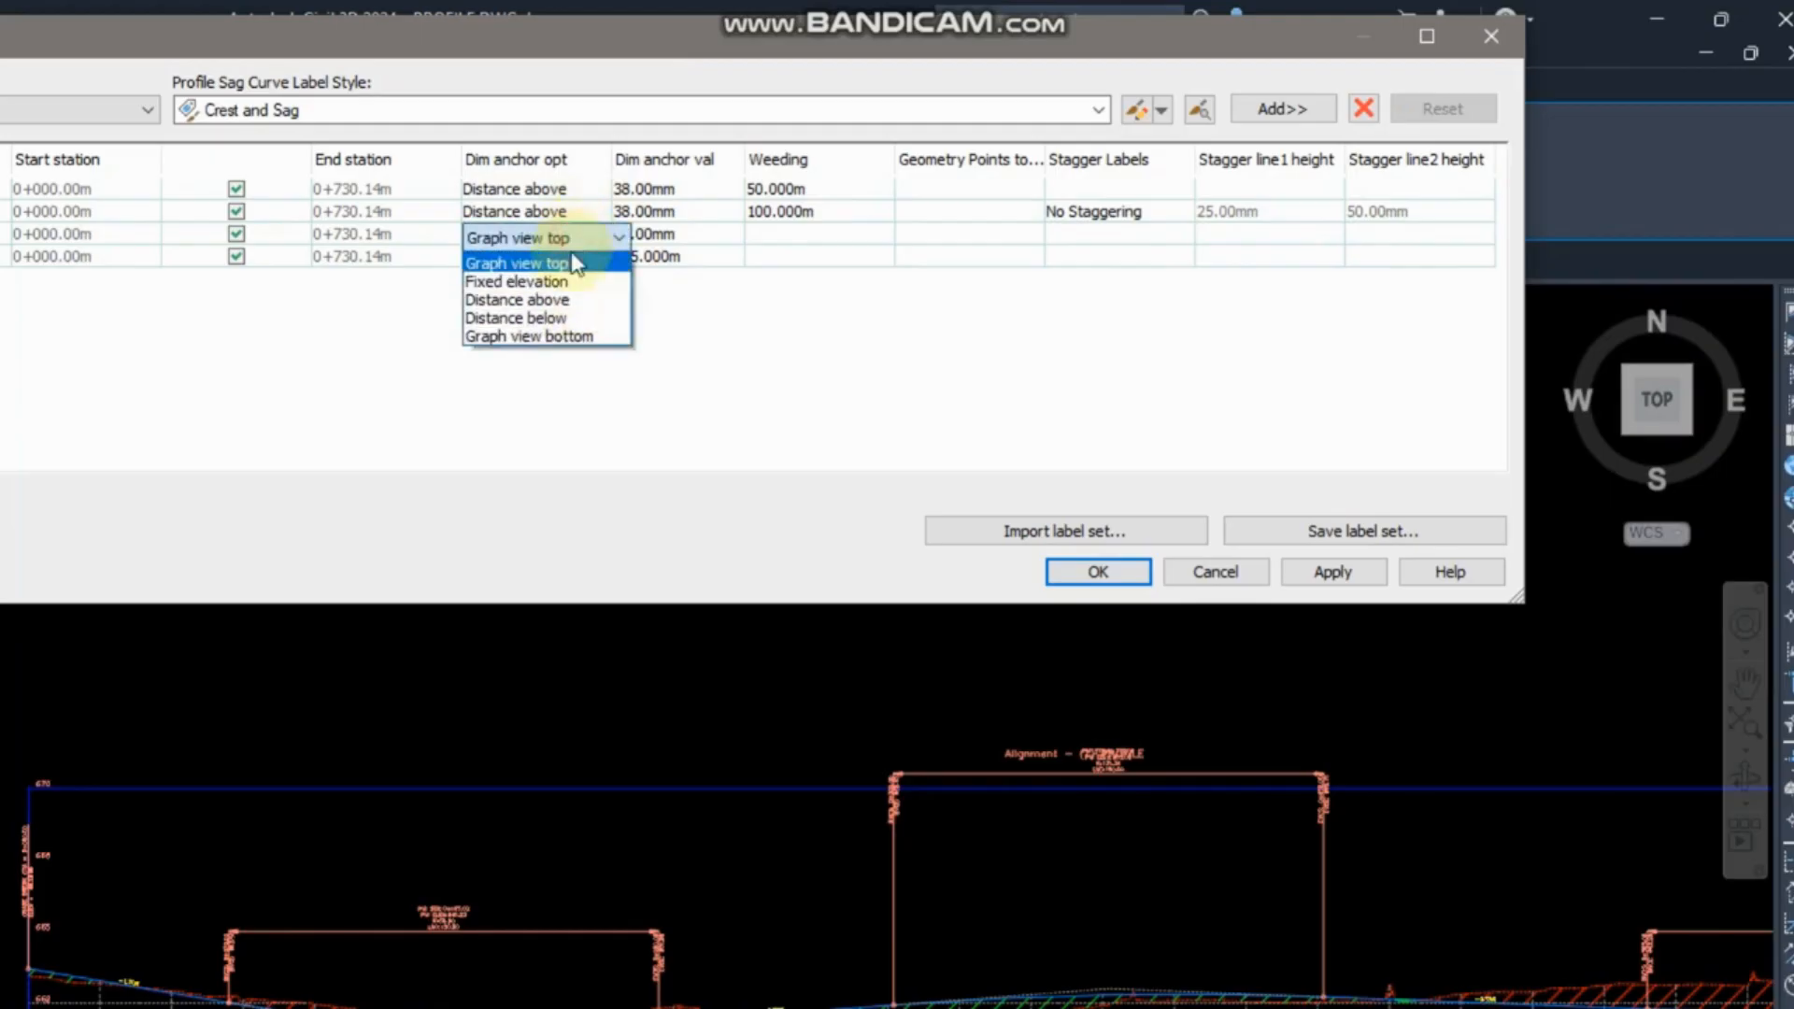
pyautogui.click(535, 300)
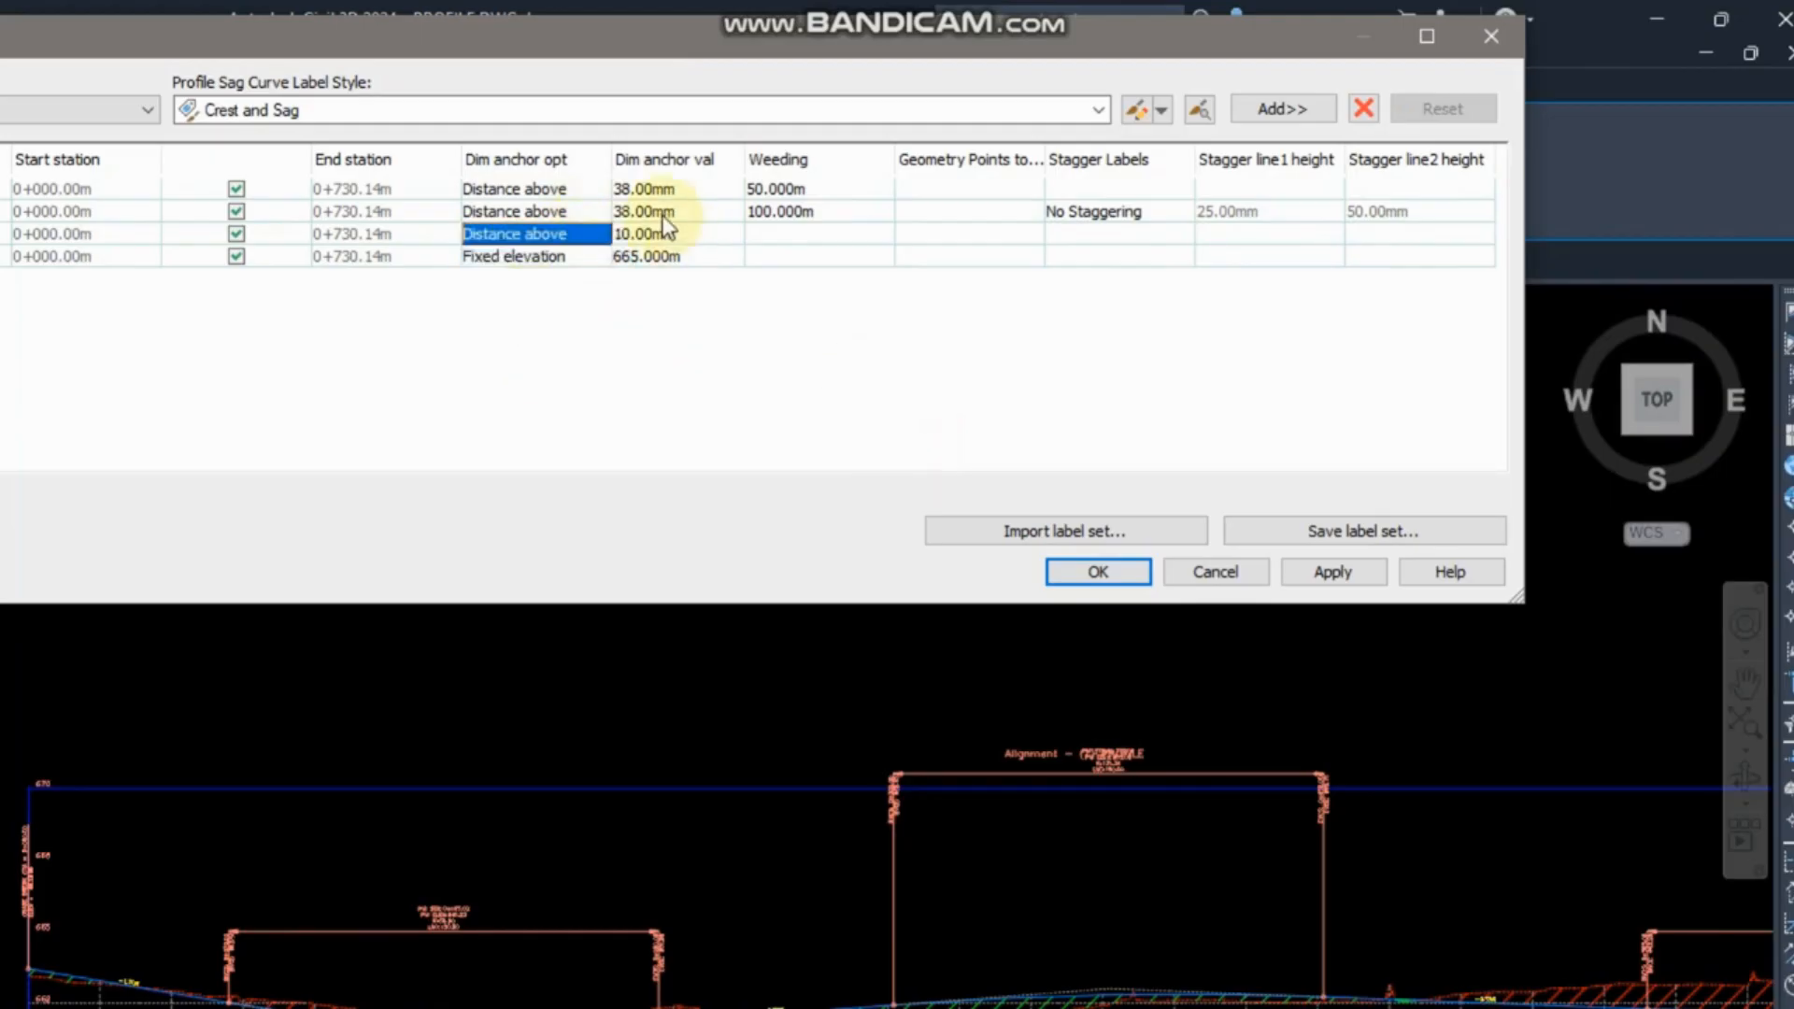
pyautogui.click(1322, 571)
pyautogui.click(661, 236)
pyautogui.click(663, 234)
pyautogui.write('665')
pyautogui.click(1354, 572)
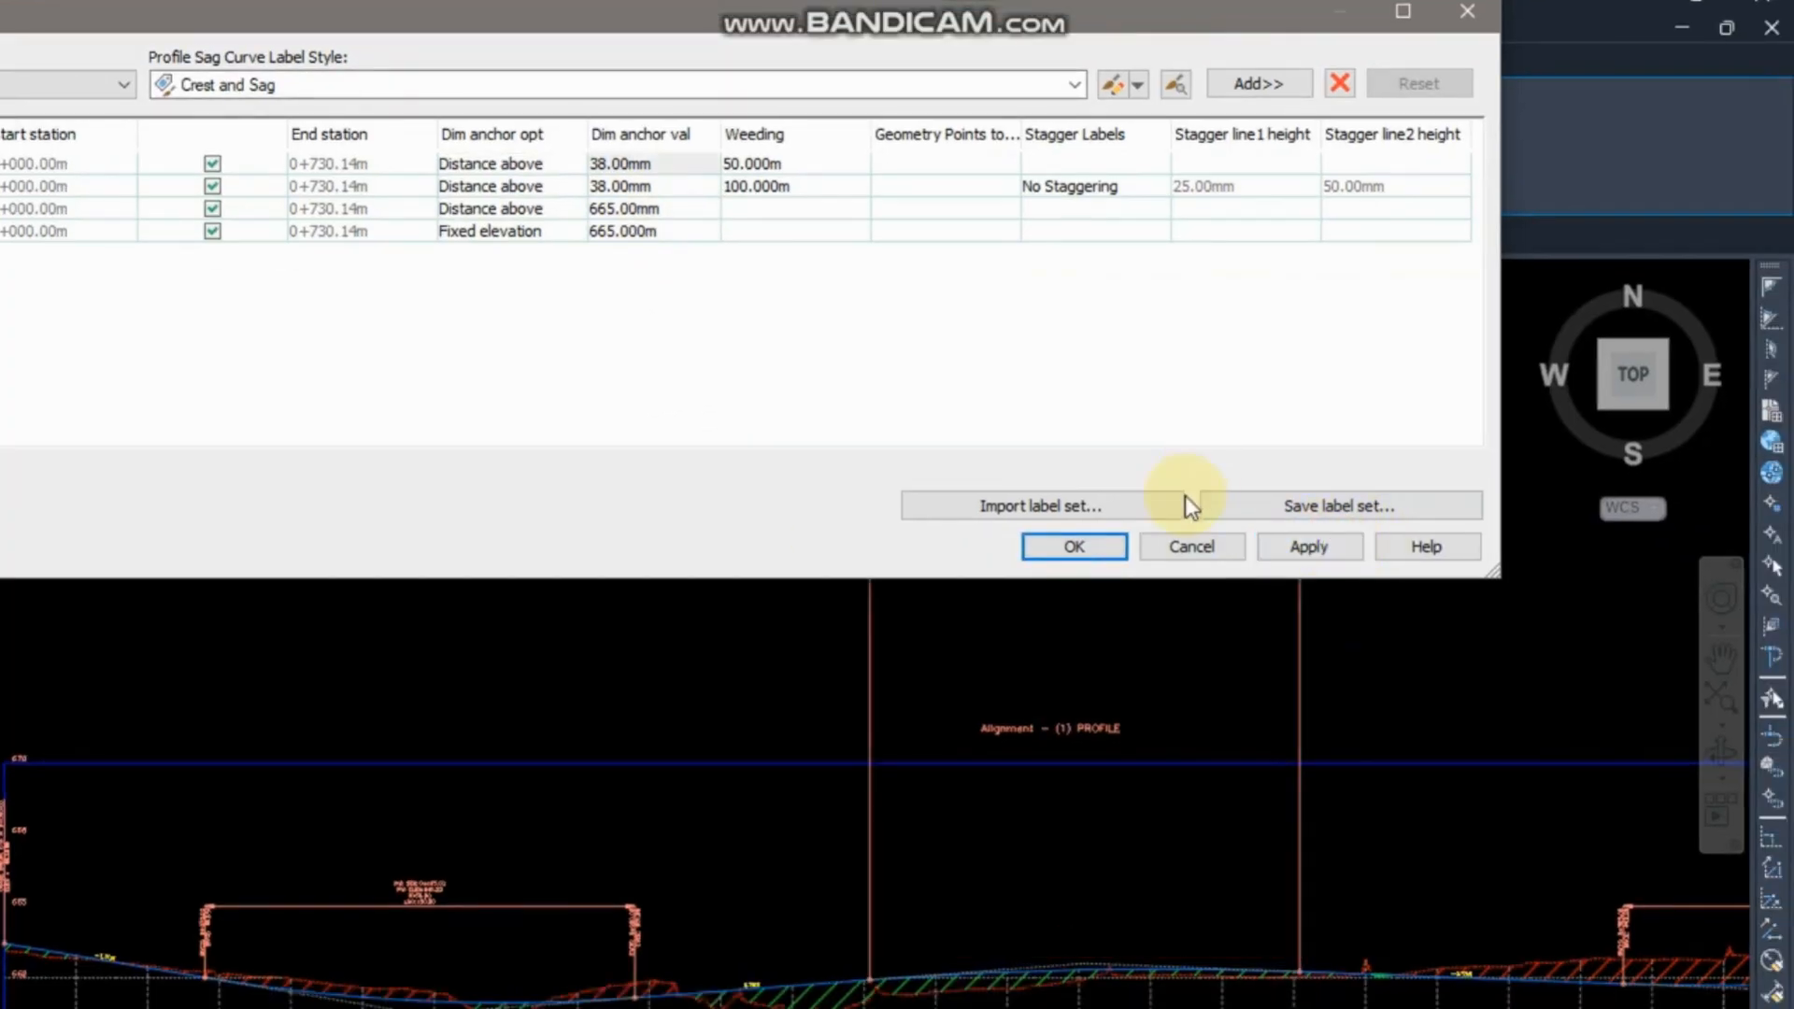
# Switch the crest curve labels' anchor option to Fixed elevation and apply it.
pyautogui.click(533, 214)
pyautogui.click(537, 241)
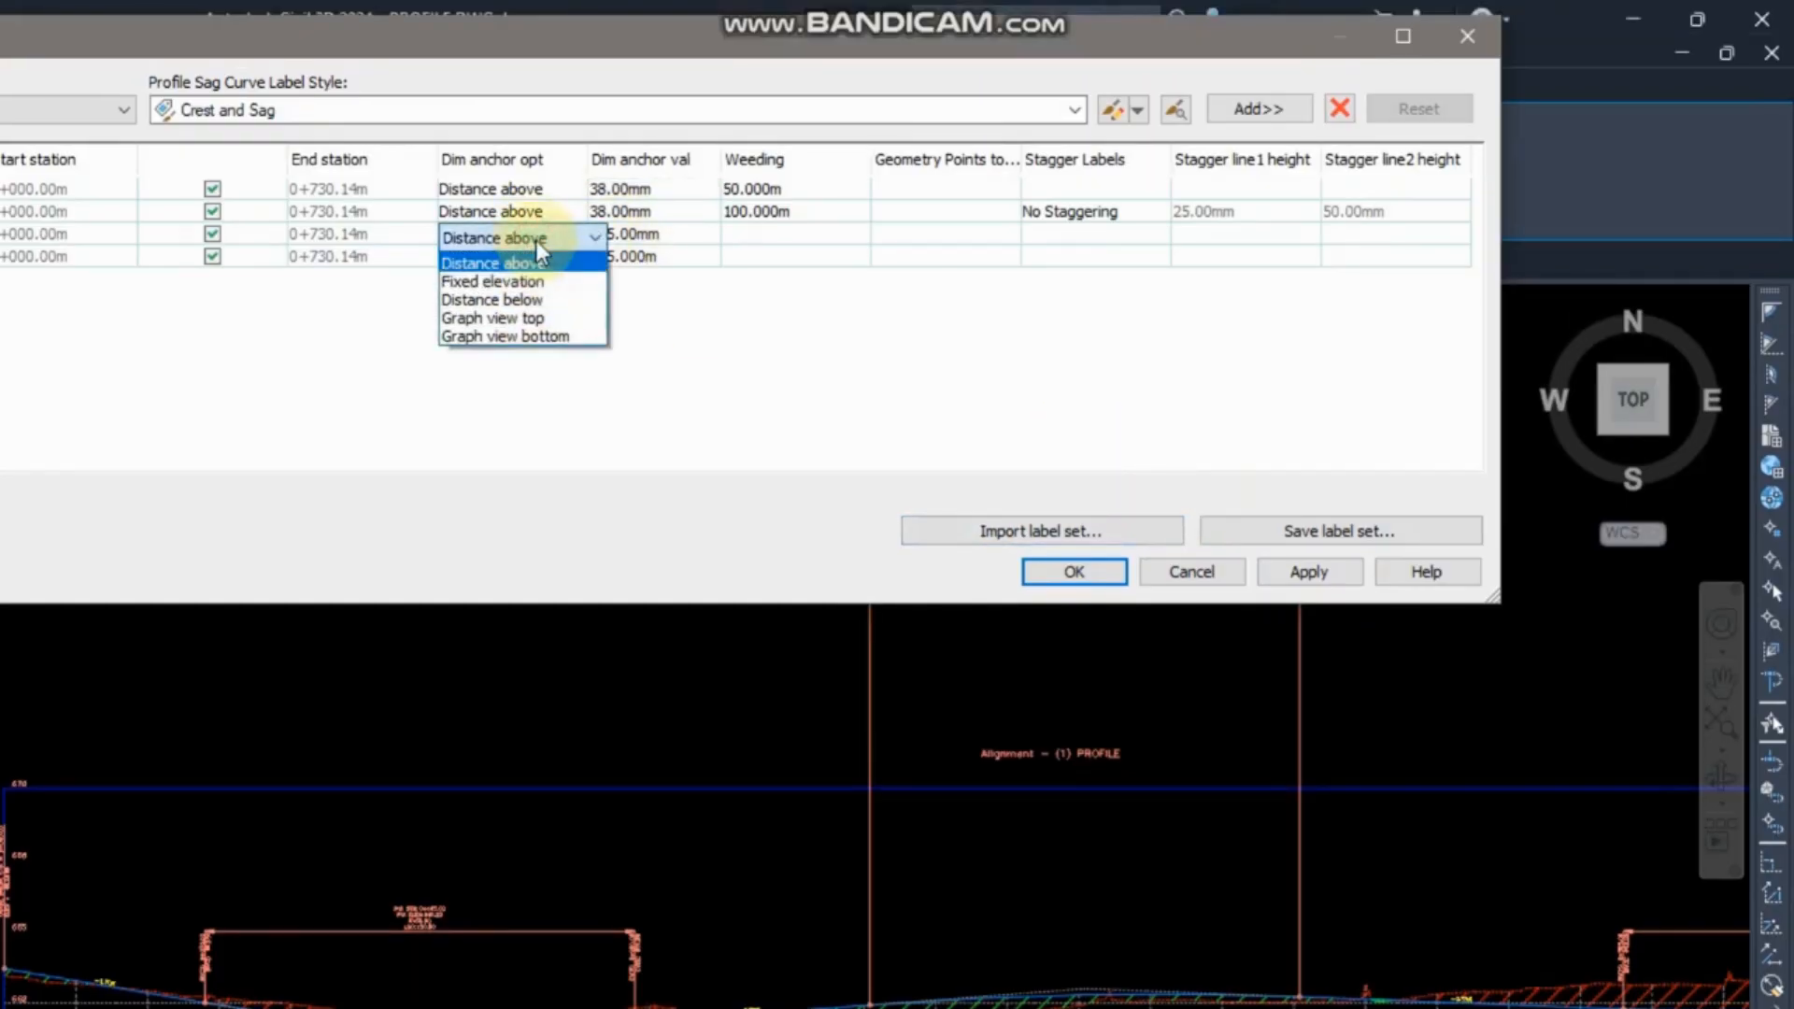
pyautogui.click(495, 269)
pyautogui.click(1318, 568)
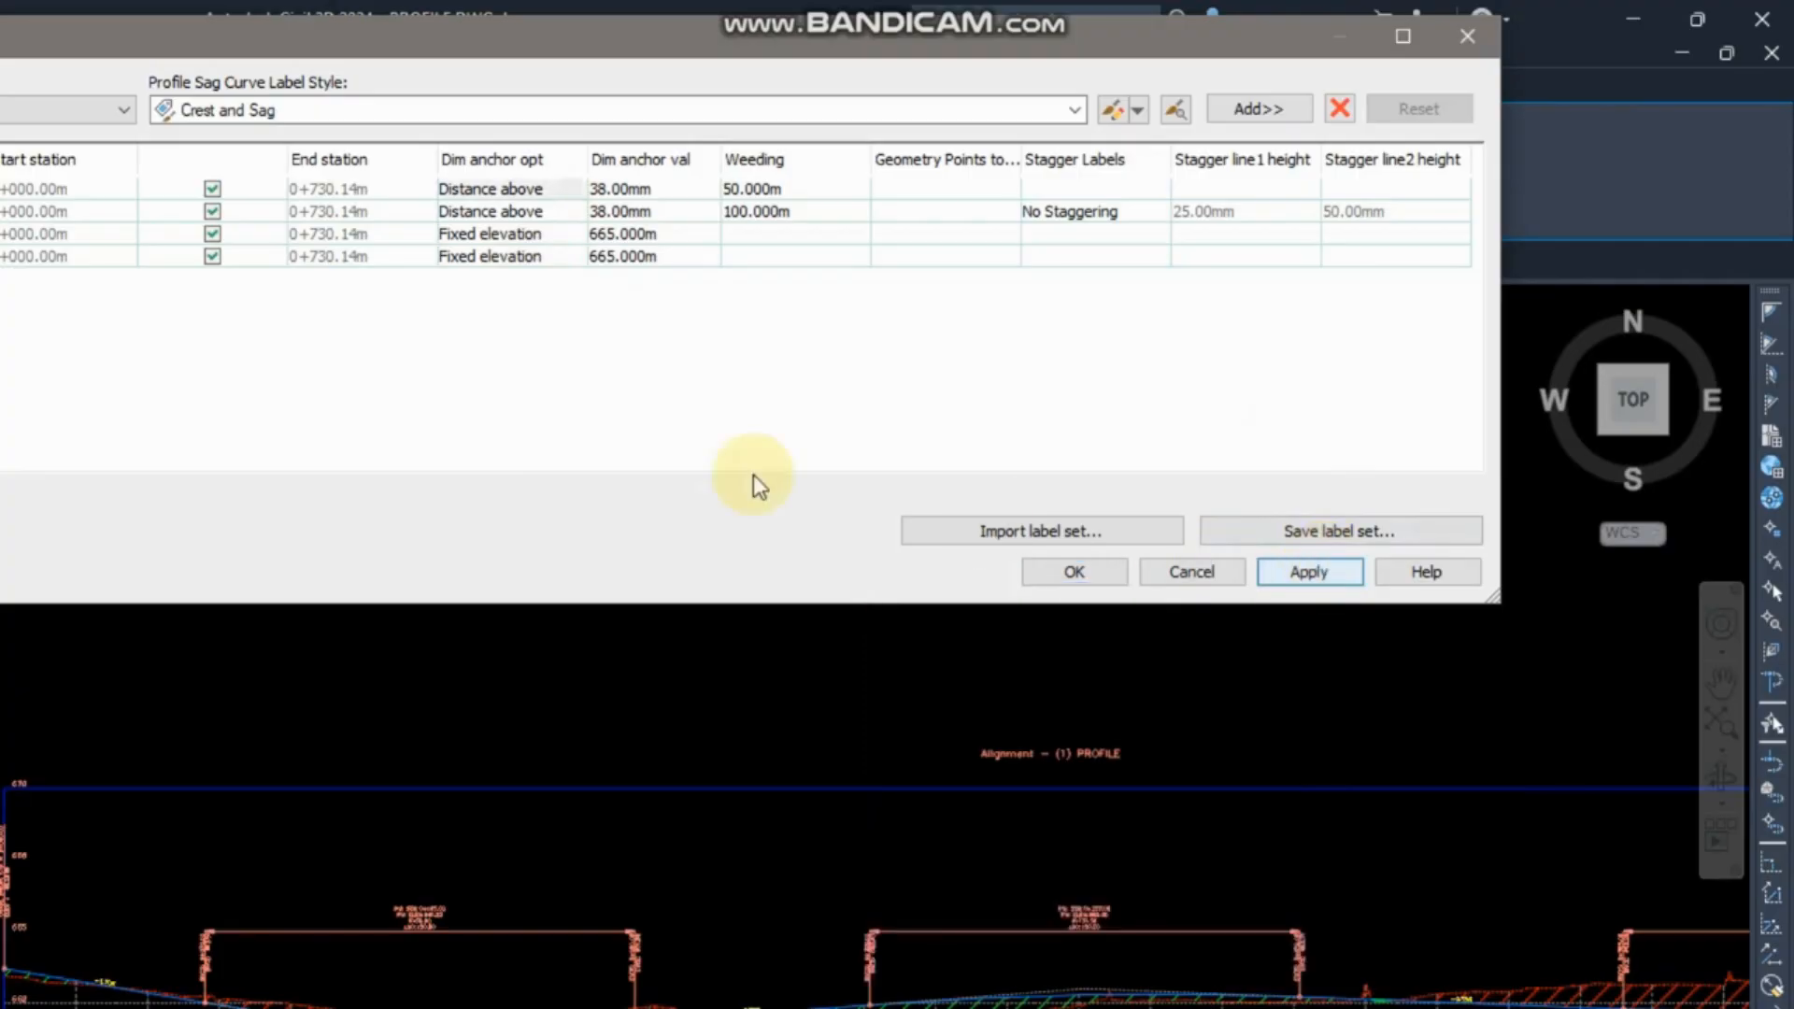
# Anchor the crest curve labels with Distance above at an anchor value of 50 mm and apply the changes.
pyautogui.click(513, 234)
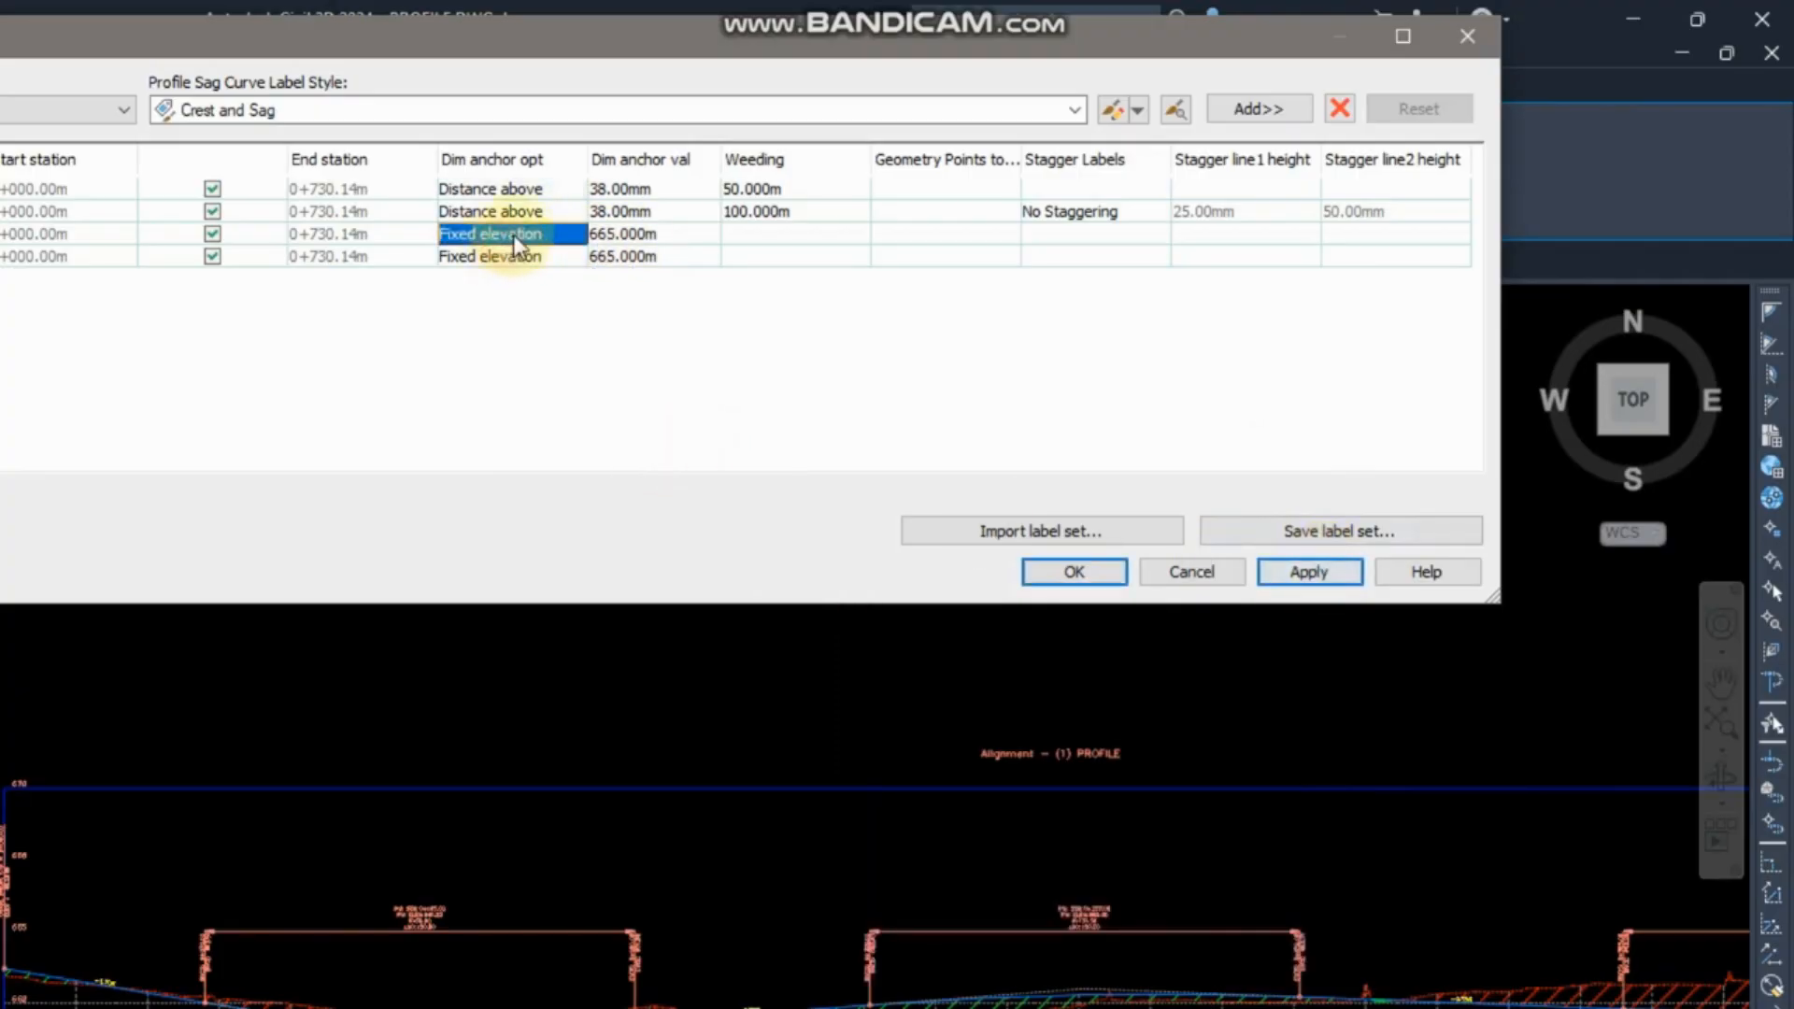
pyautogui.click(513, 234)
pyautogui.click(516, 282)
pyautogui.click(644, 234)
pyautogui.click(645, 233)
pyautogui.click(1304, 572)
pyautogui.click(625, 235)
pyautogui.click(625, 236)
pyautogui.write('50')
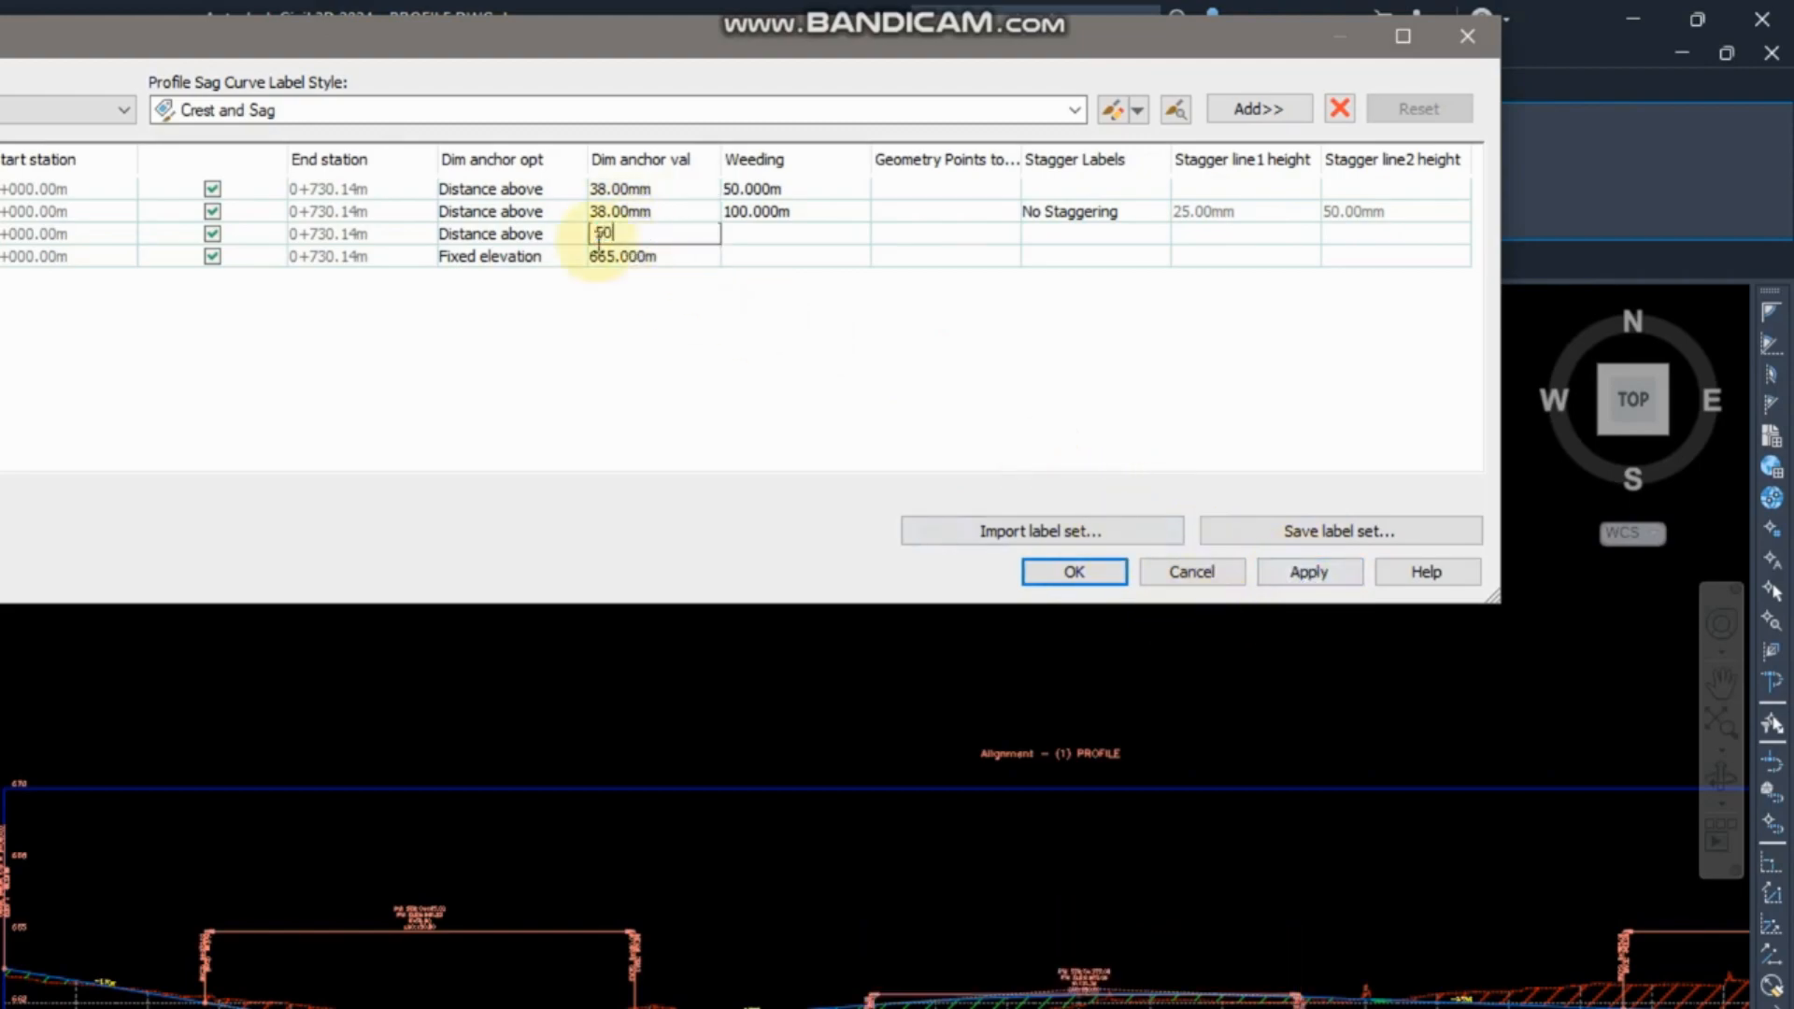
pyautogui.click(1309, 572)
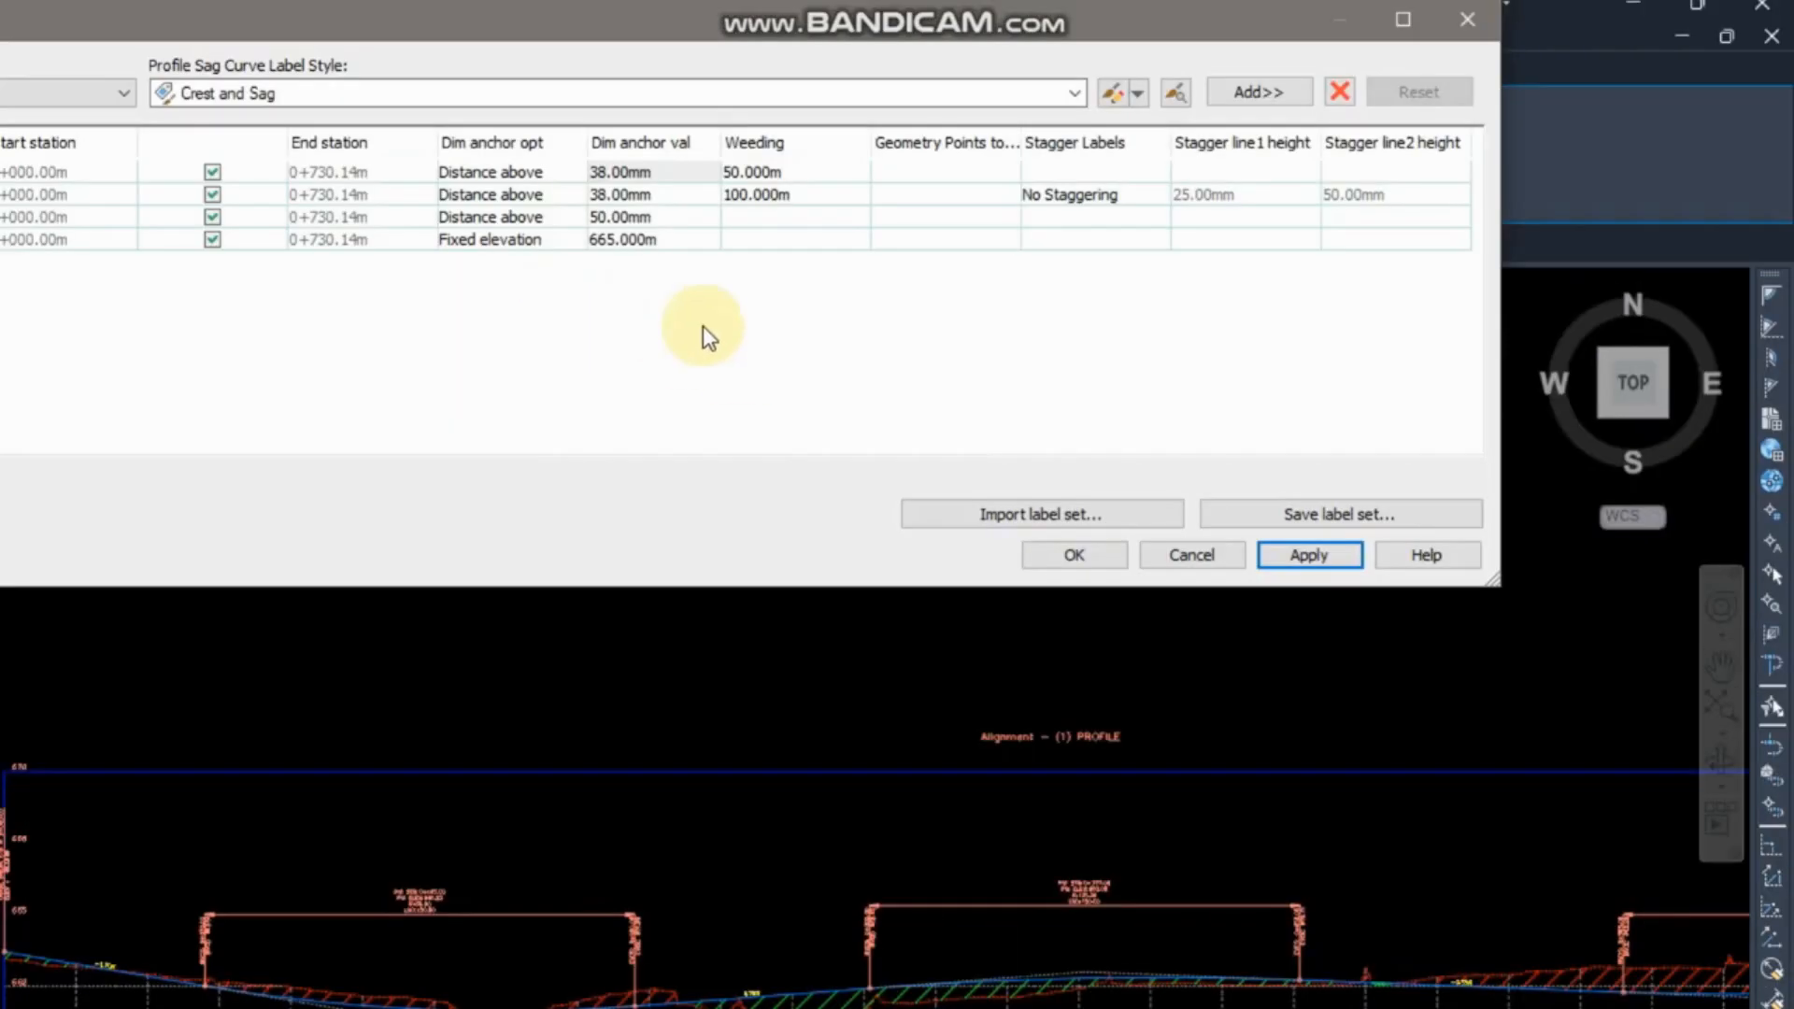
# Apply the profile label settings and close the dialog, leaving the sag curve labels' anchor as it is.
pyautogui.click(627, 240)
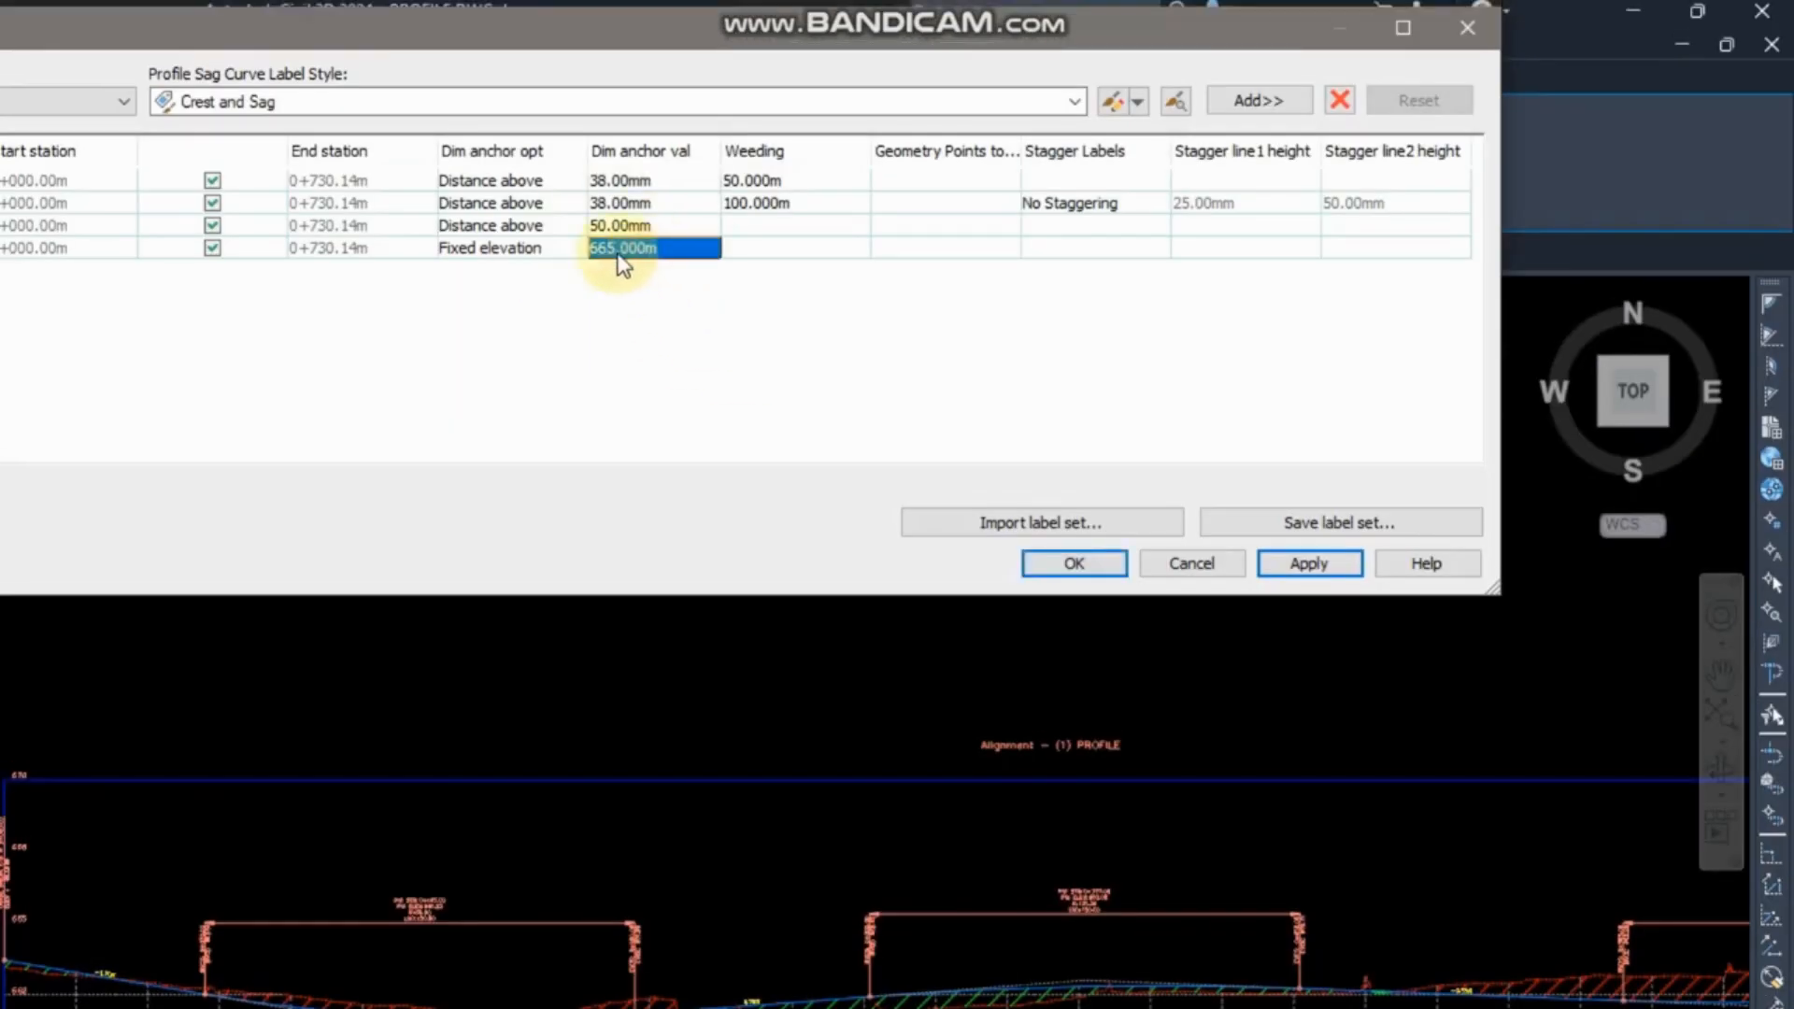
pyautogui.click(1074, 256)
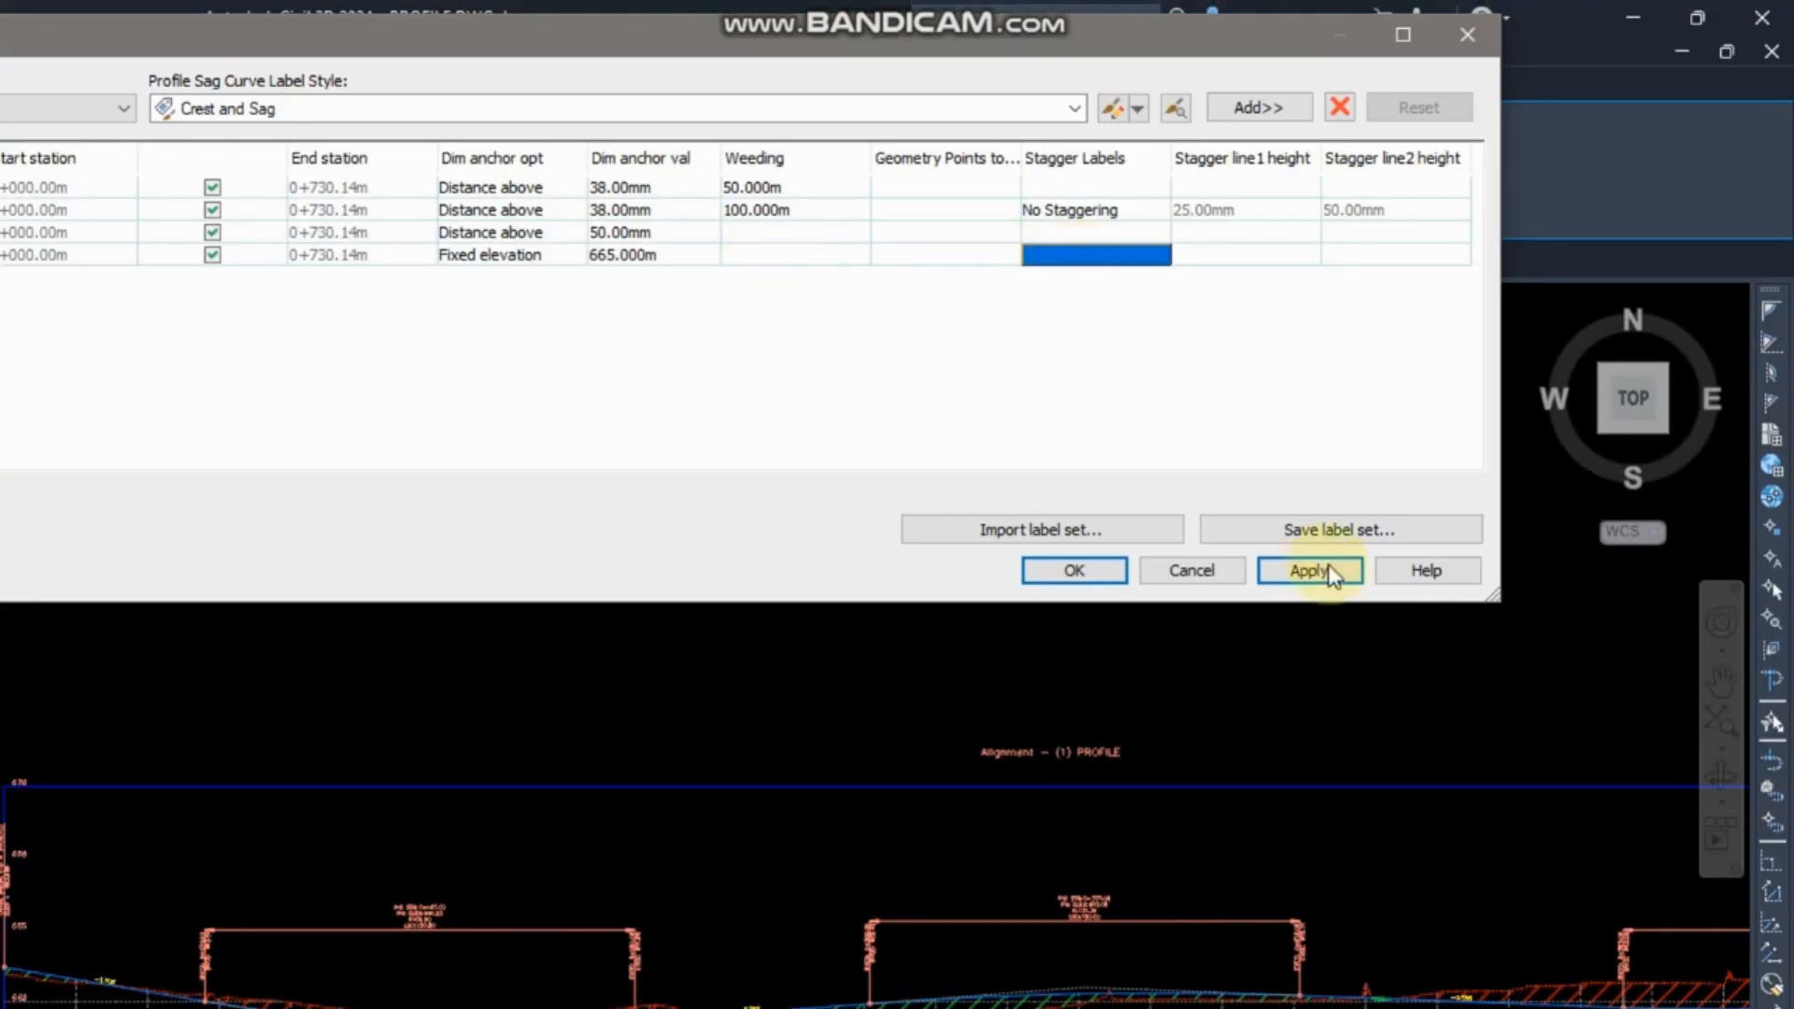
pyautogui.click(1309, 570)
pyautogui.click(1070, 567)
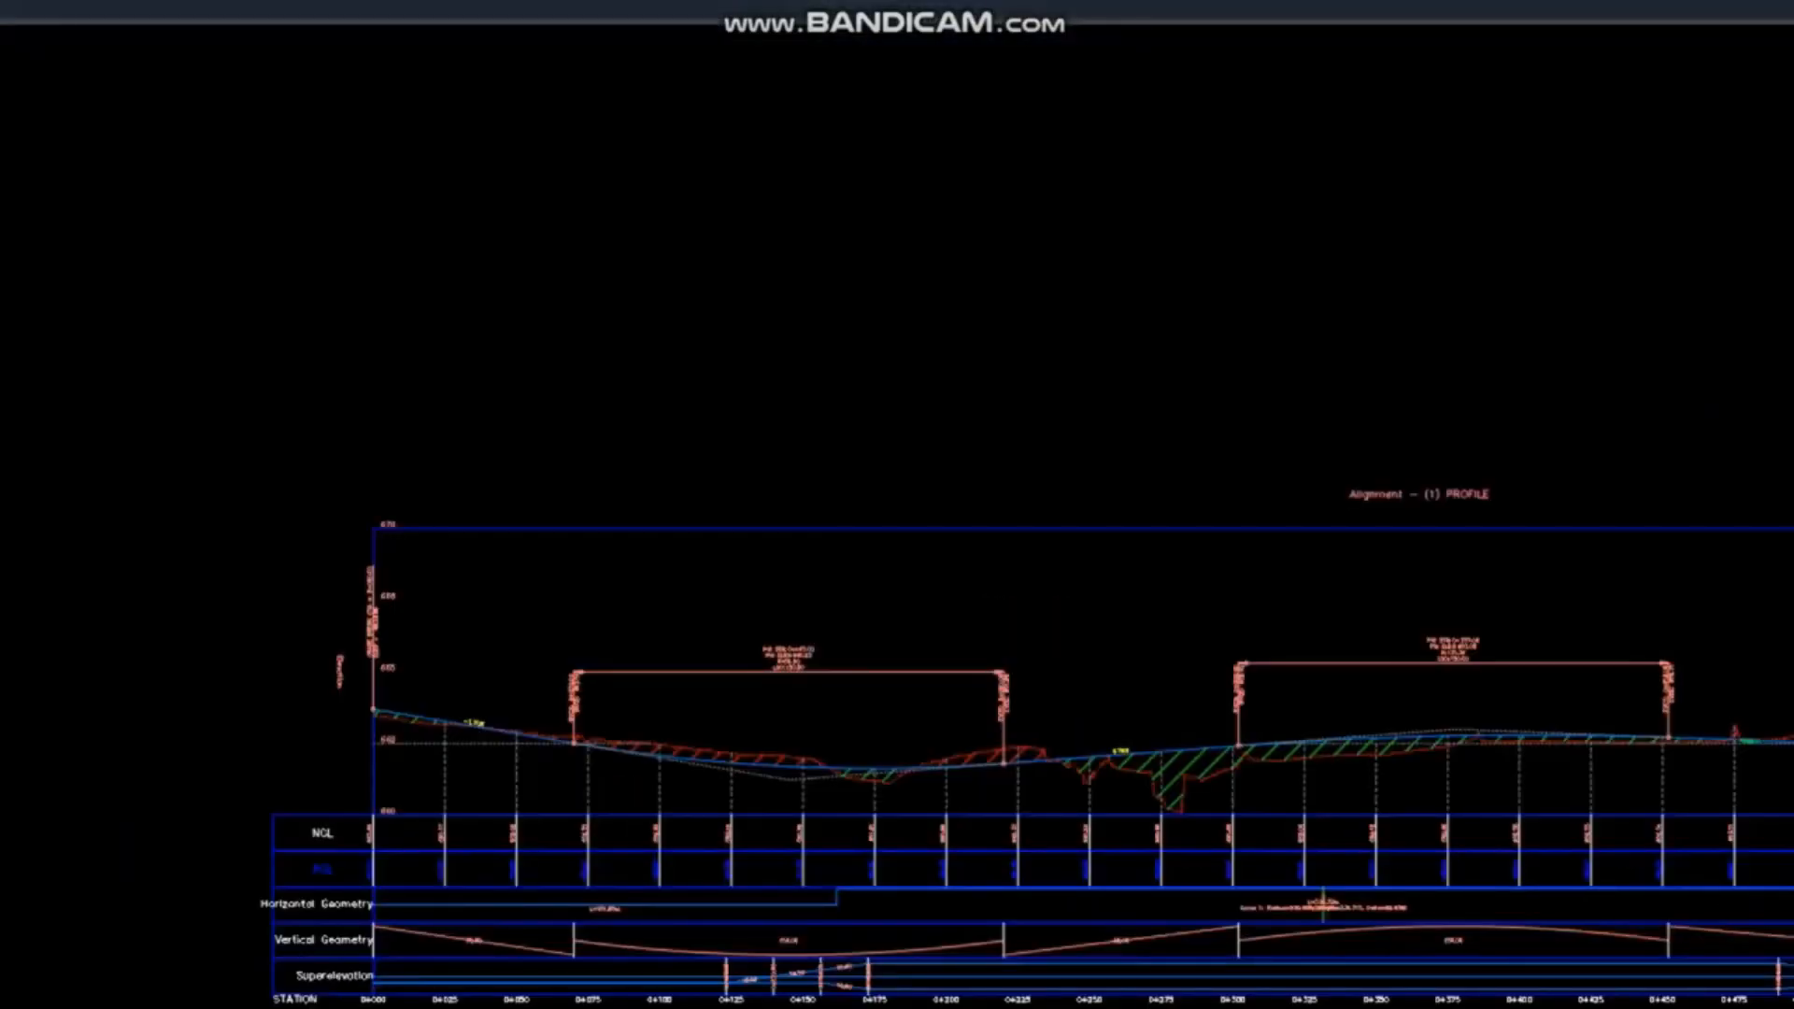
# Examine the crest and sag curve labels, grade labels and data bands along the finished profile view.
pyautogui.scroll(-3, 604, 633)
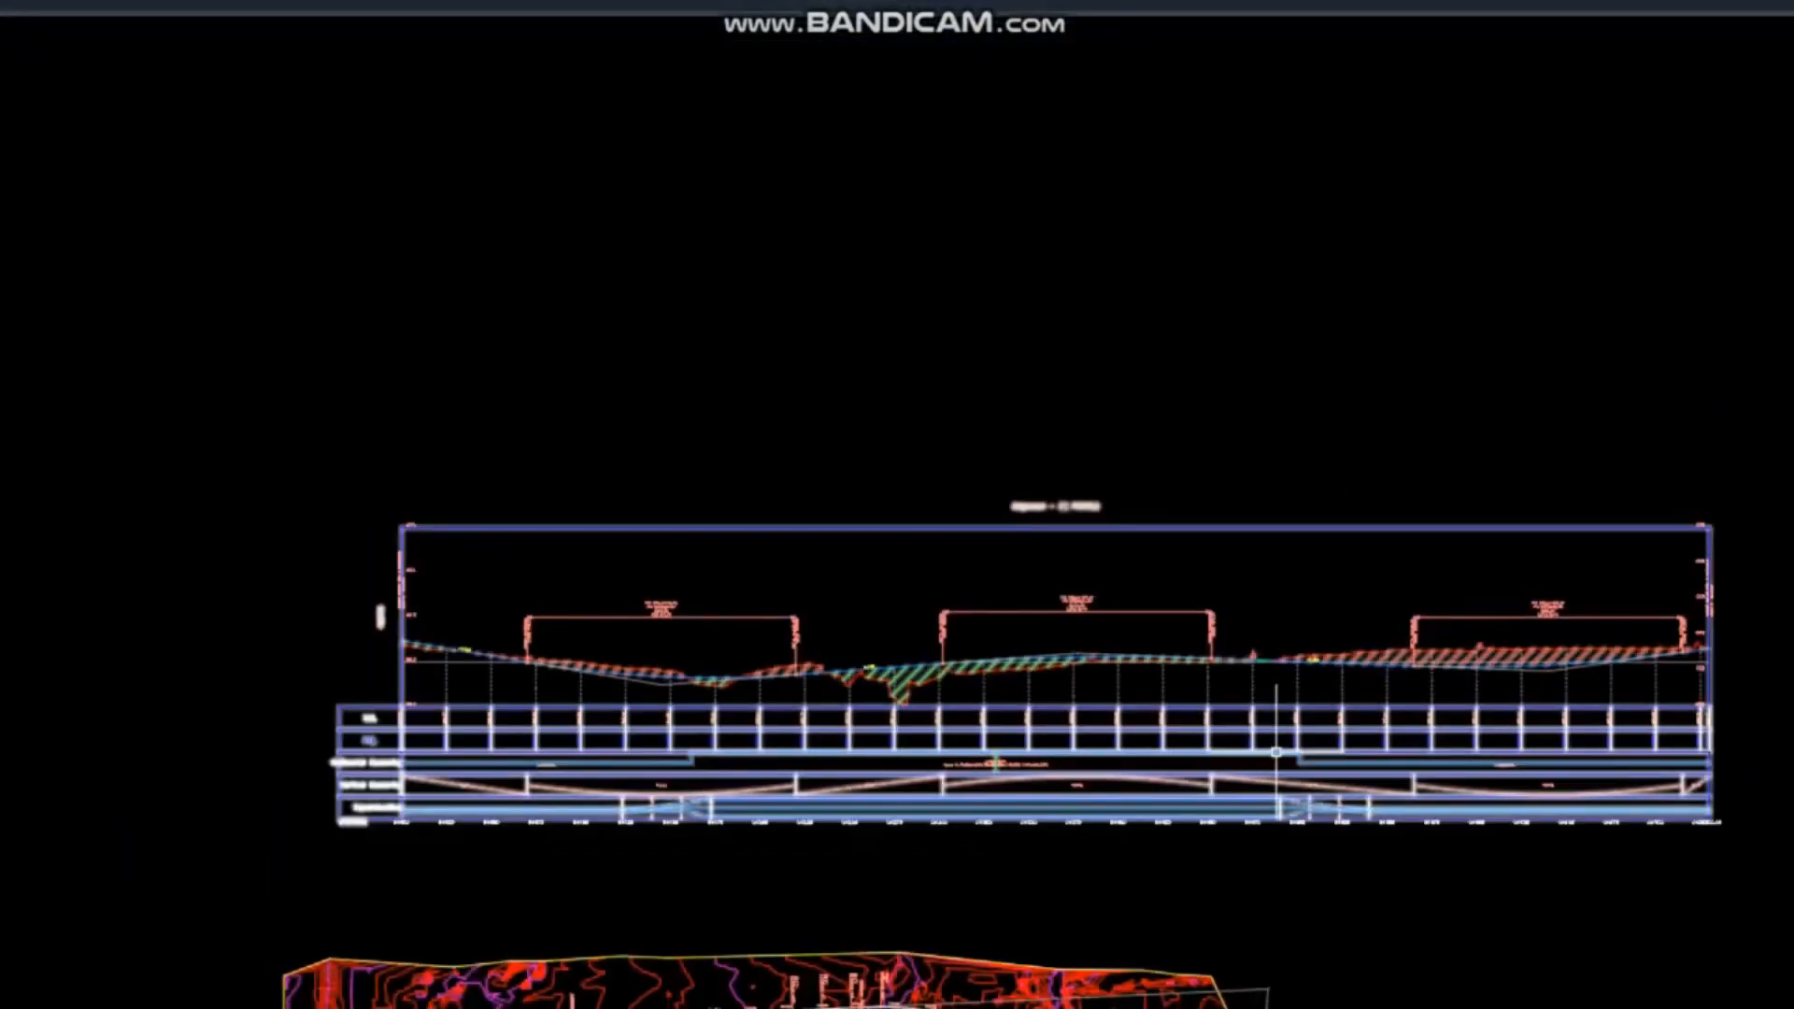
pyautogui.scroll(5, 604, 633)
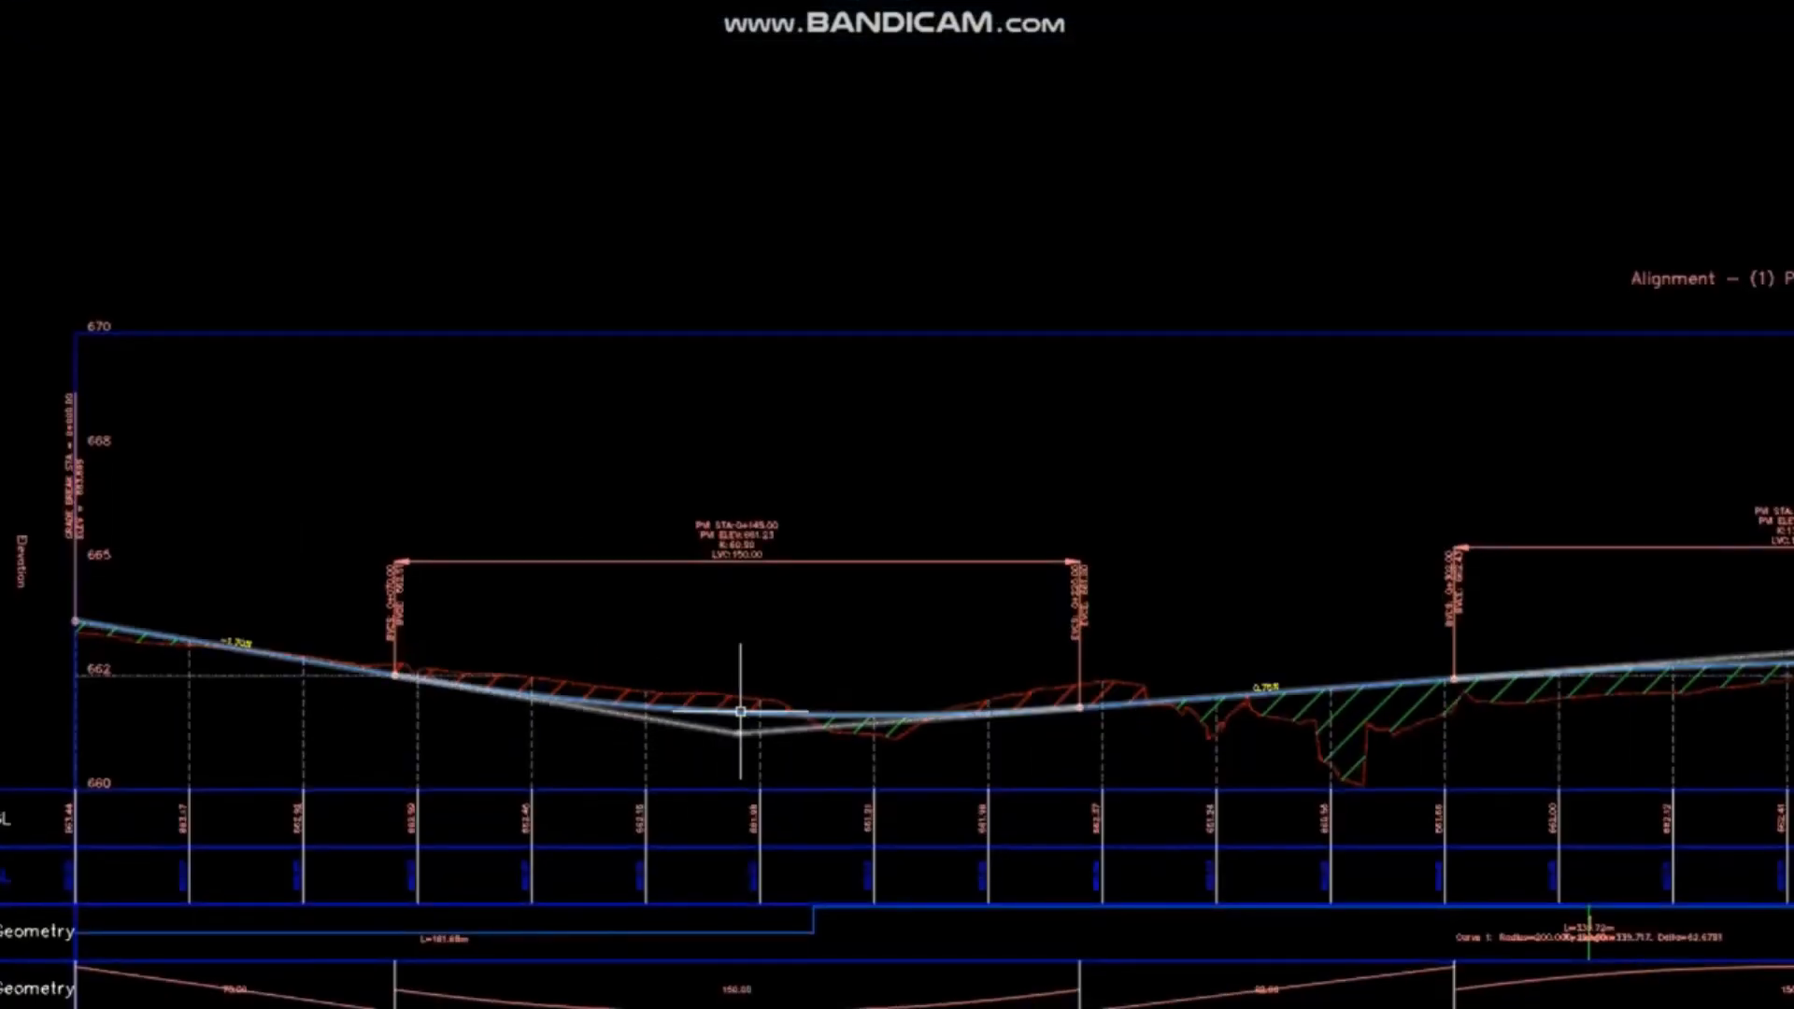
pyautogui.scroll(-2, 725, 697)
pyautogui.moveTo(806, 594); pyautogui.dragTo(701, 513, button='middle')
pyautogui.scroll(-3, 760, 546)
pyautogui.moveTo(600, 565); pyautogui.dragTo(898, 597, button='middle')
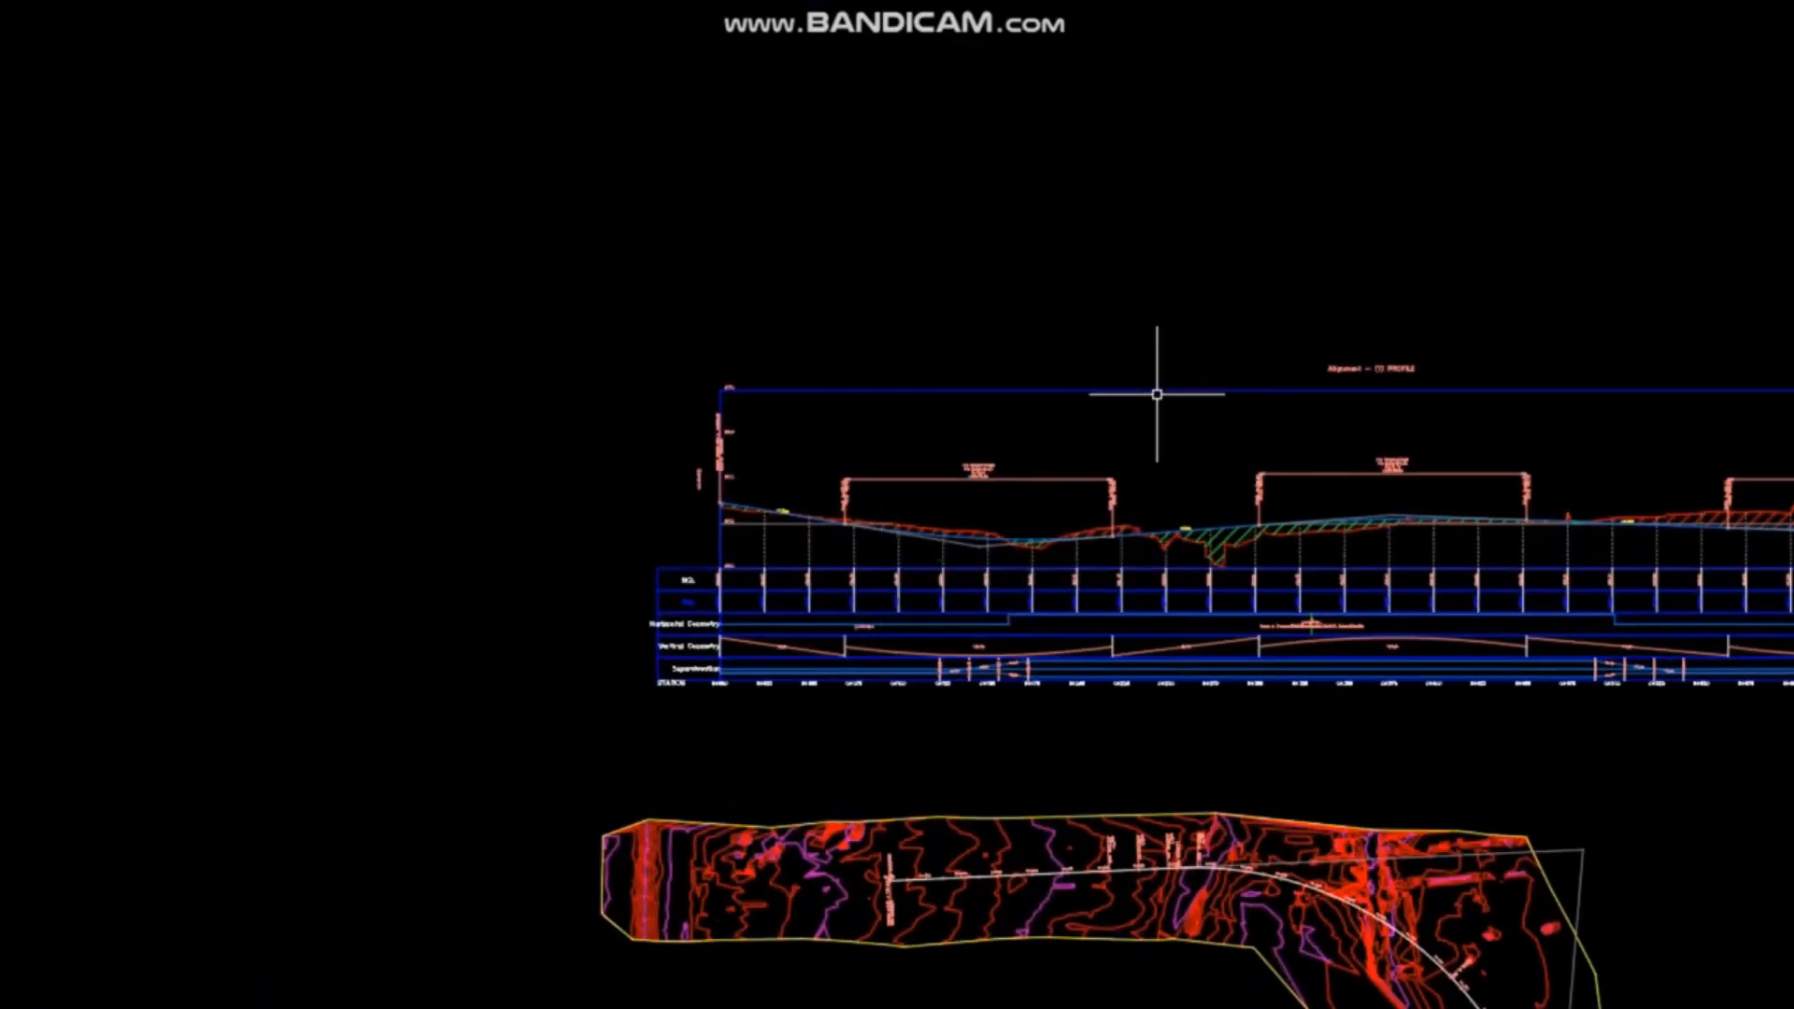
pyautogui.scroll(5, 761, 633)
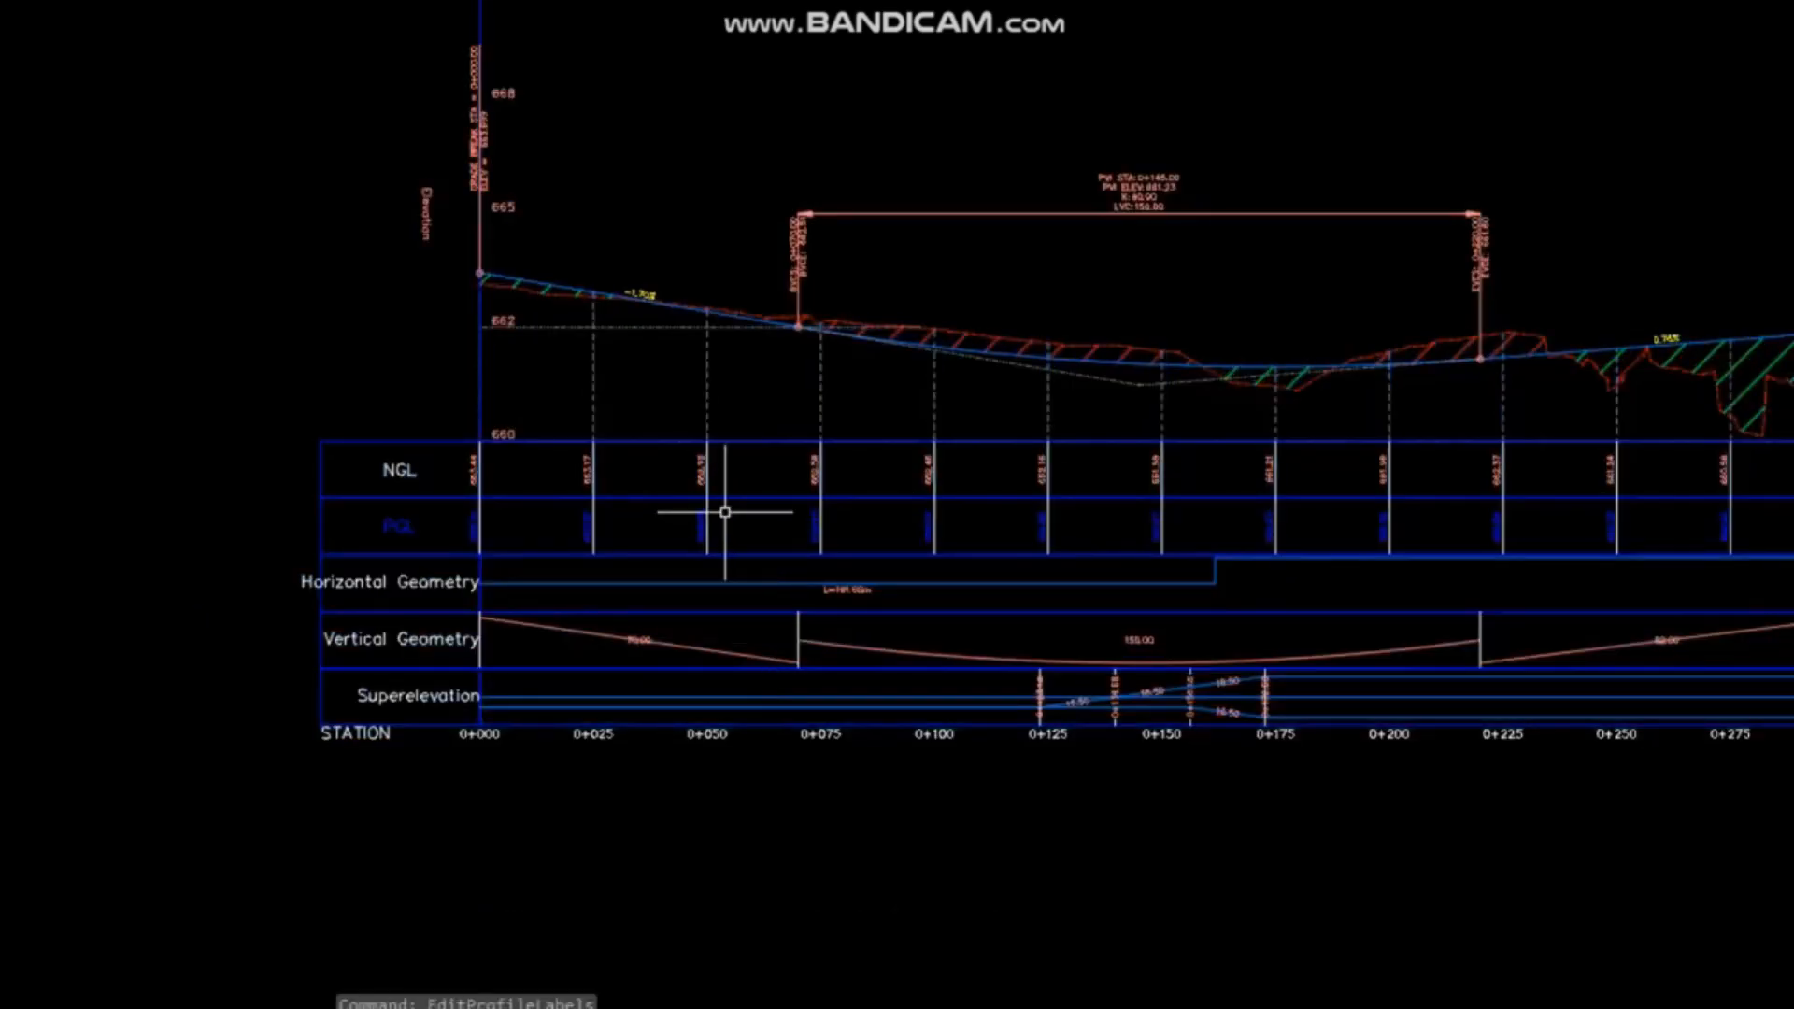
pyautogui.scroll(-5, 713, 509)
pyautogui.scroll(2, 805, 458)
pyautogui.scroll(-3, 805, 458)
pyautogui.scroll(3, 805, 458)
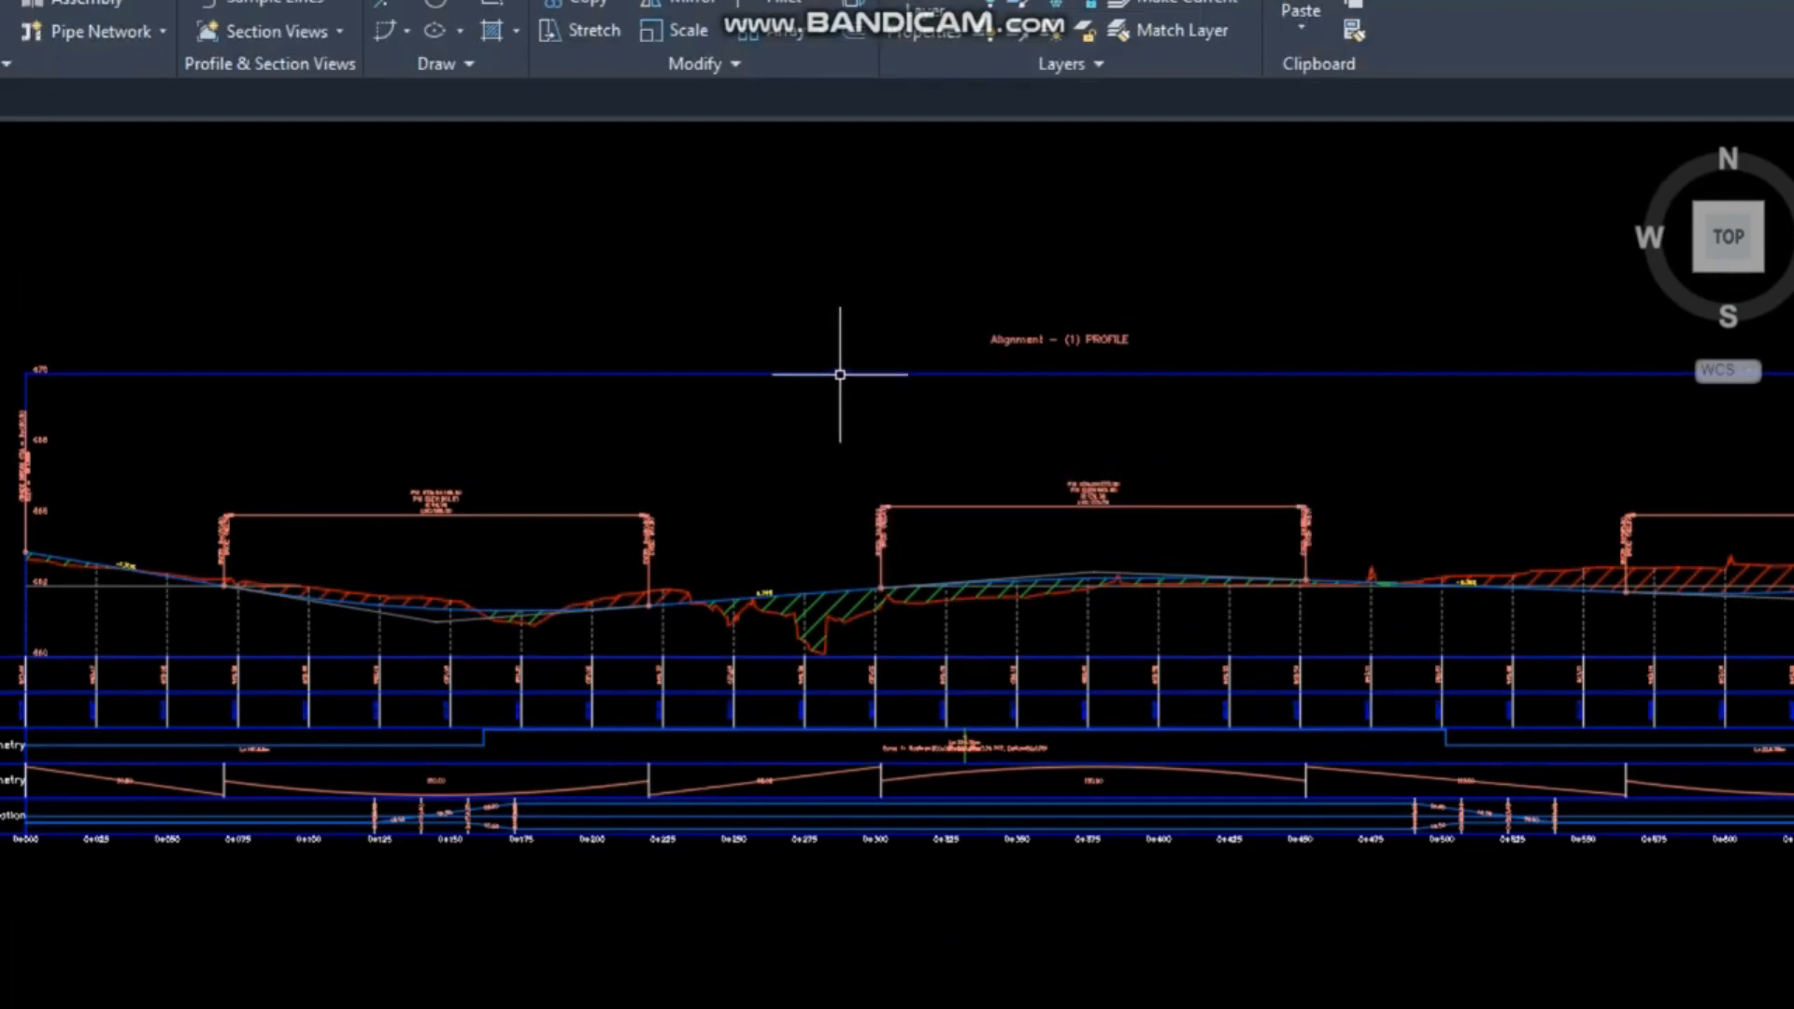
# Set the profile view's user-specified minimum elevation to 655 and confirm its properties.
pyautogui.click(844, 376)
pyautogui.rightClick(843, 378)
pyautogui.click(991, 670)
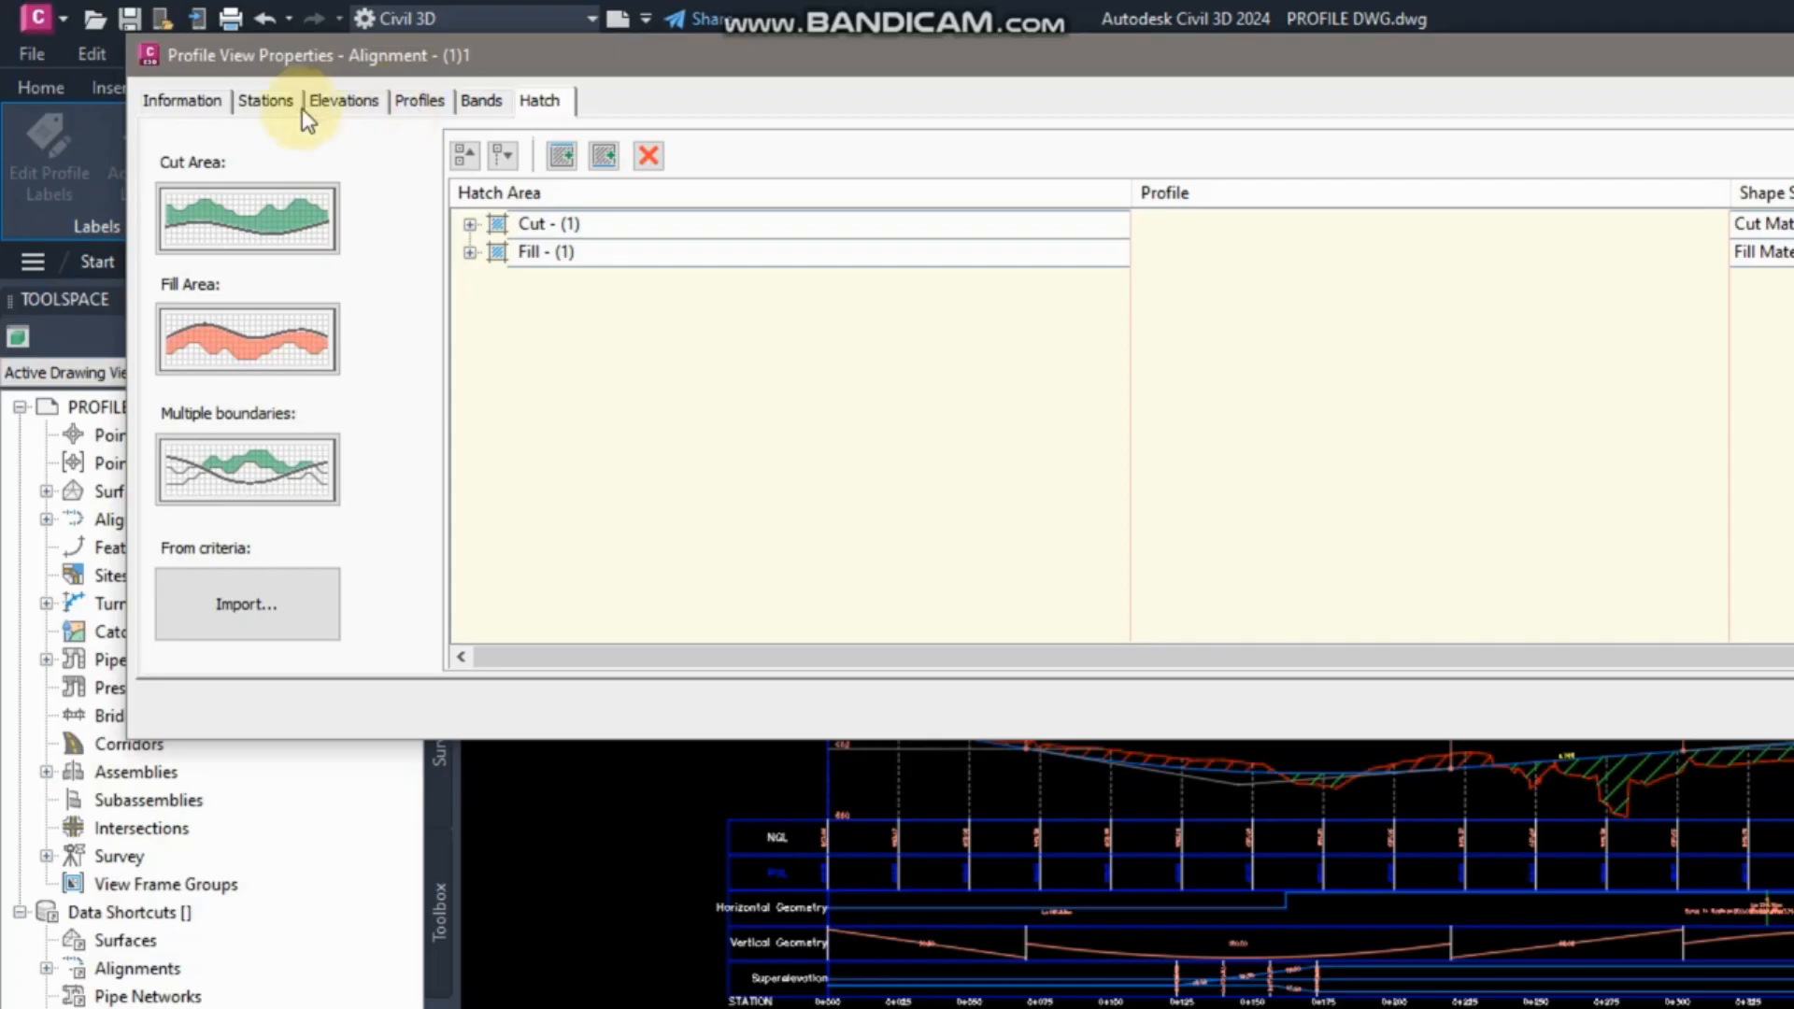
pyautogui.click(280, 103)
pyautogui.click(342, 103)
pyautogui.click(476, 268)
pyautogui.moveTo(476, 268); pyautogui.dragTo(361, 268)
pyautogui.write('6')
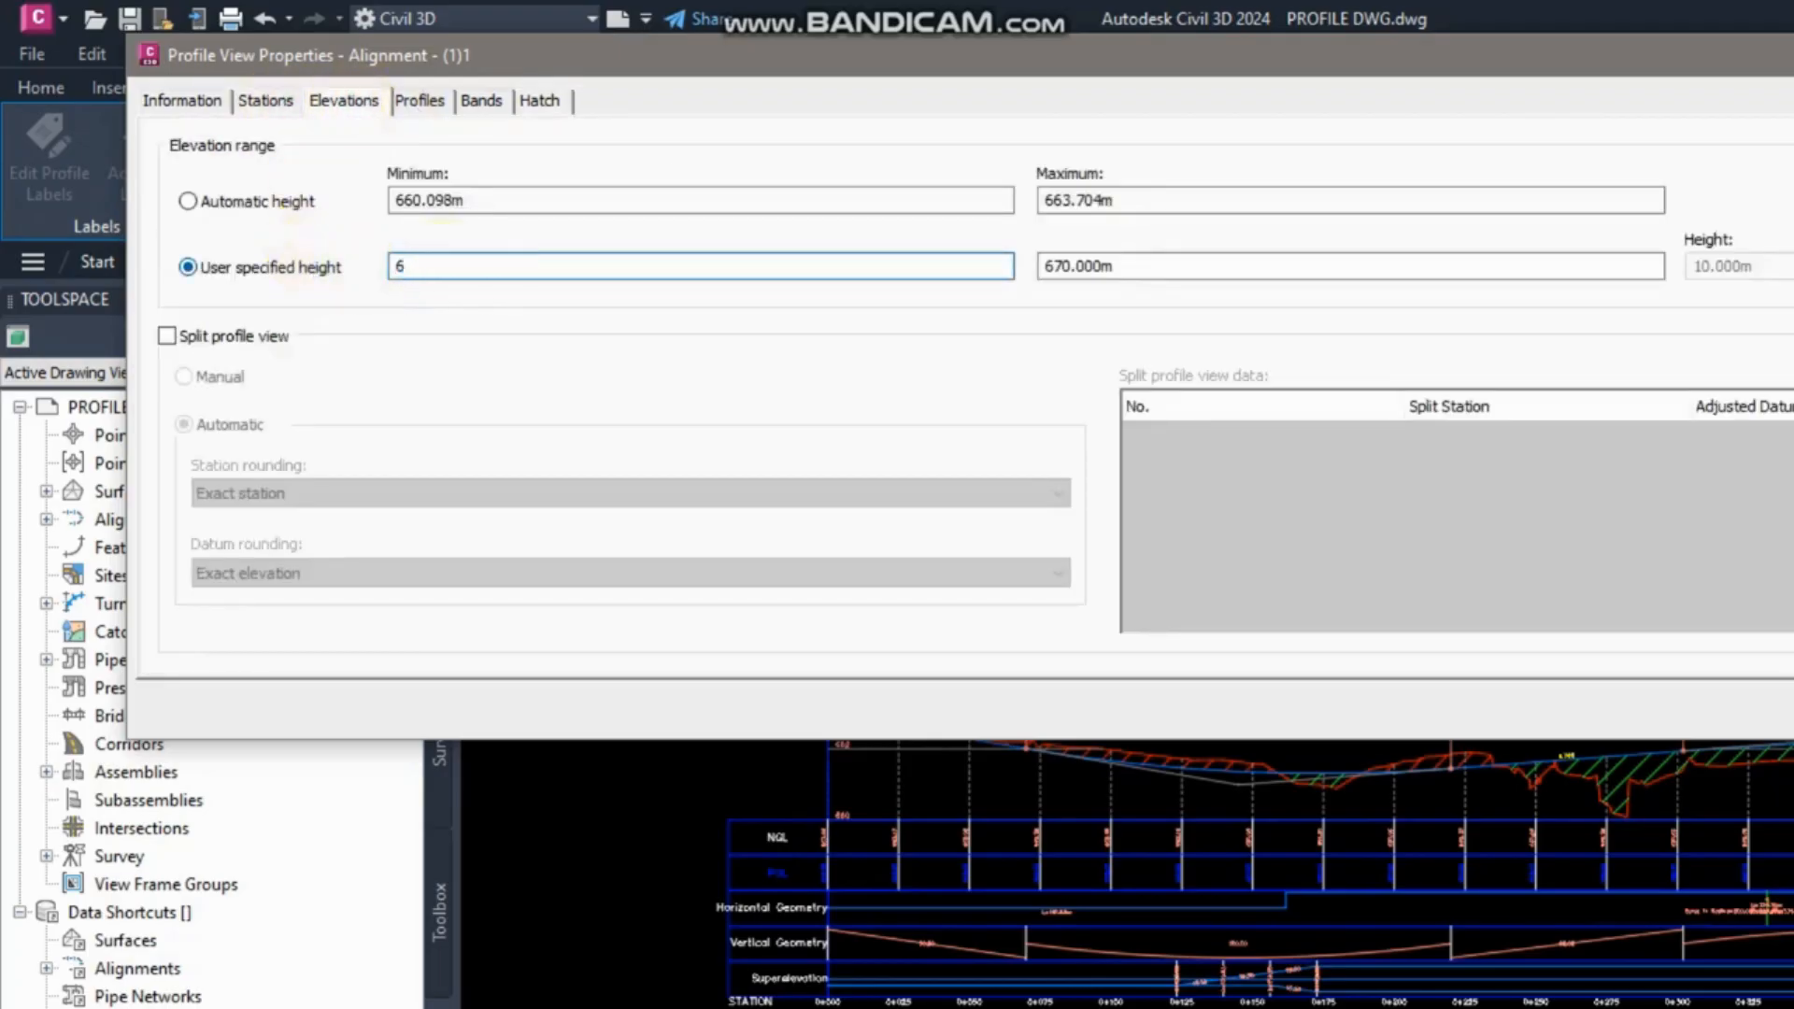
pyautogui.write('55')
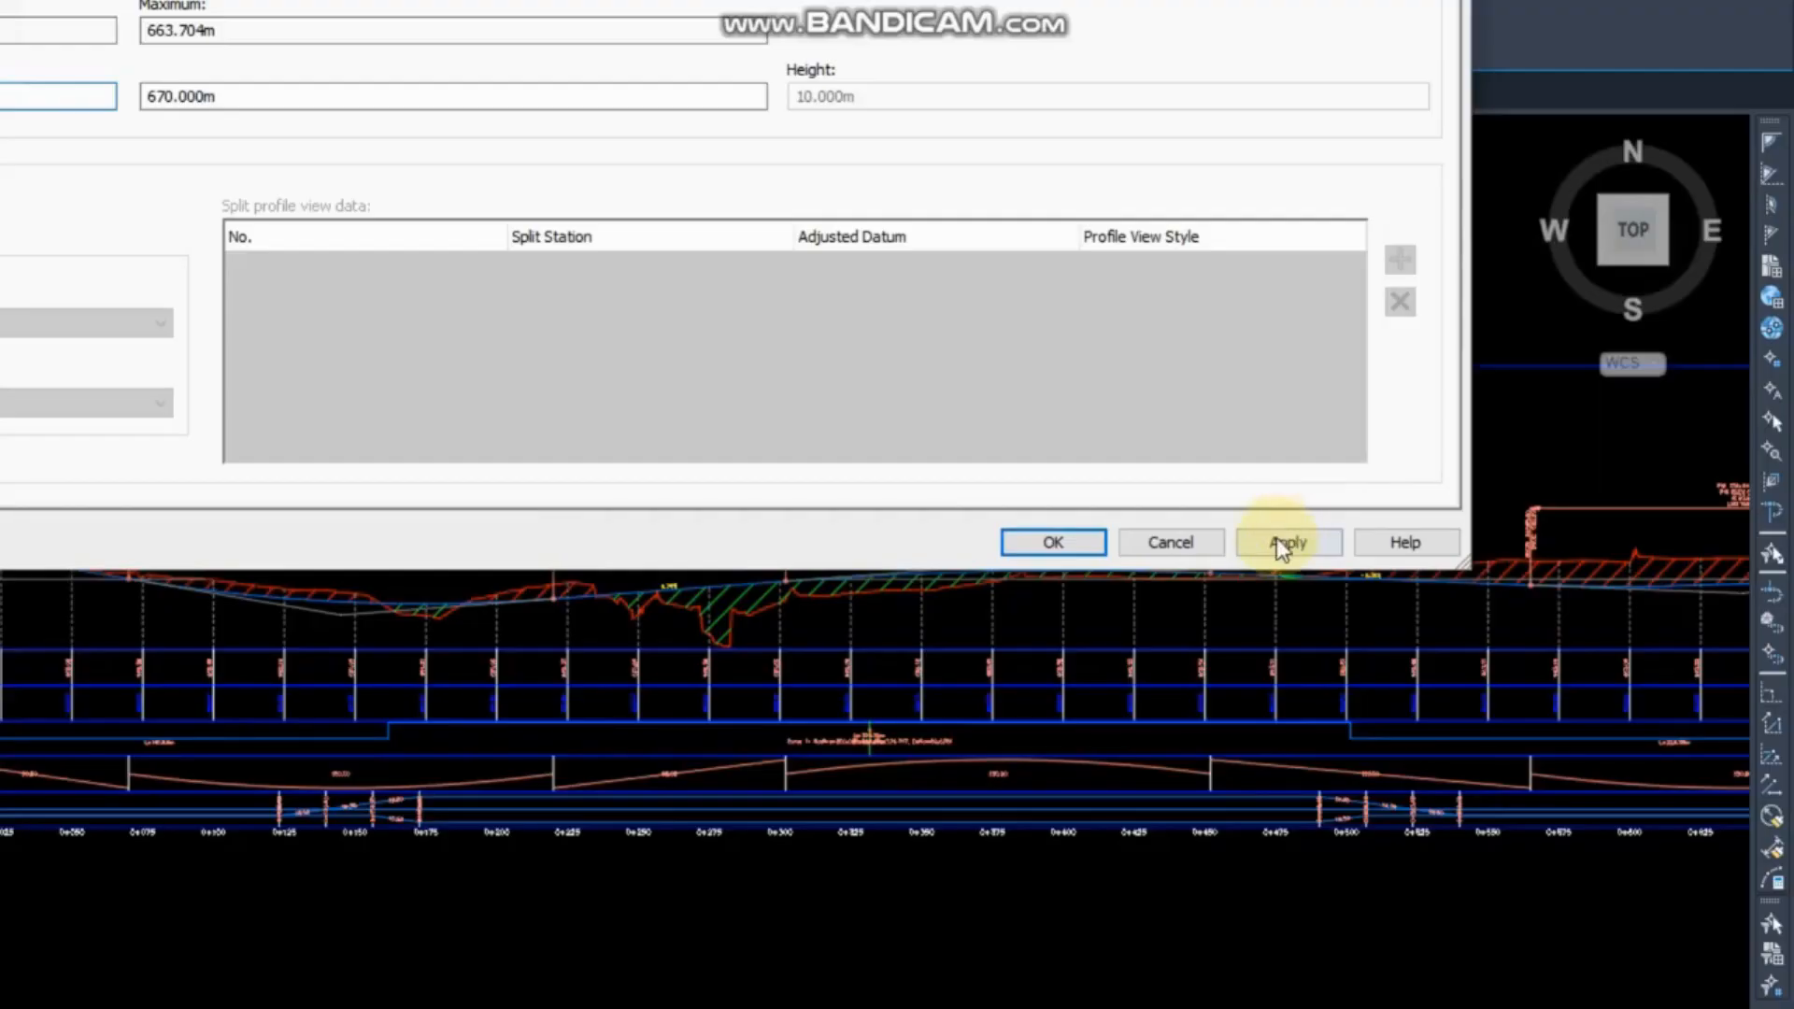
pyautogui.click(1056, 540)
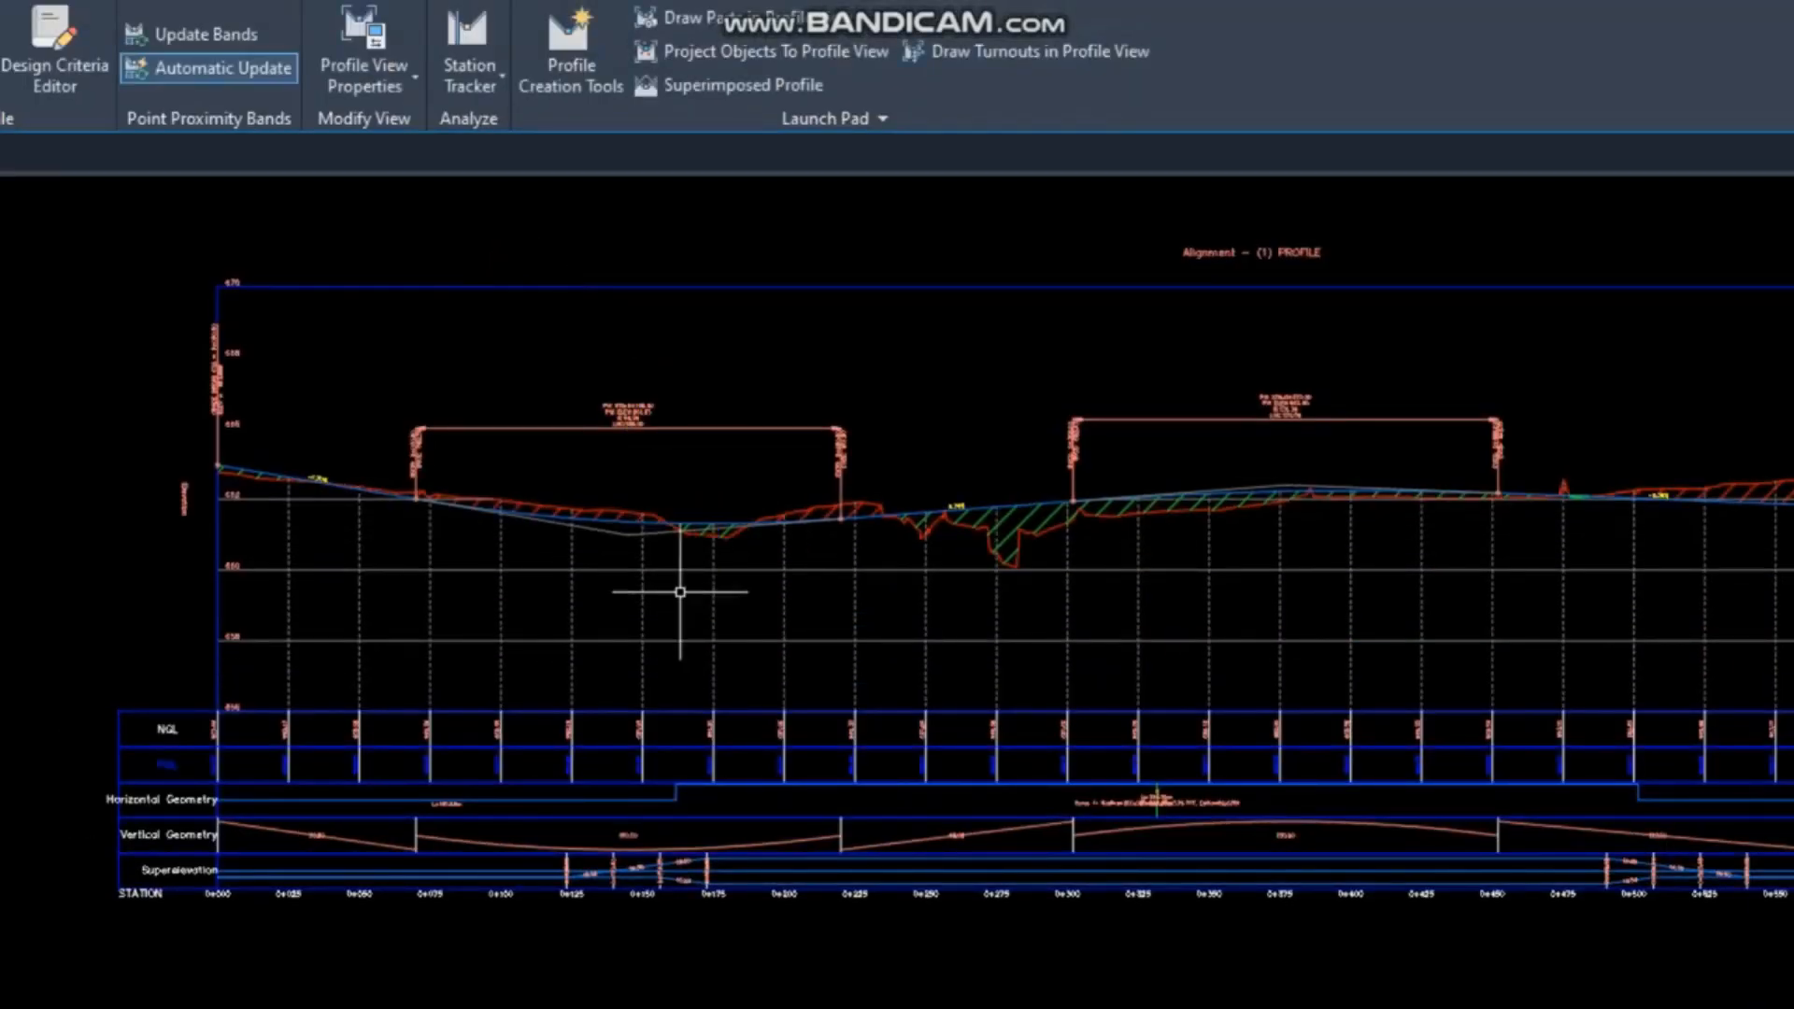
# Raise the dimension line of the last sag curve label further above the design profile.
pyautogui.scroll(-3, 766, 682)
pyautogui.scroll(1, 1301, 660)
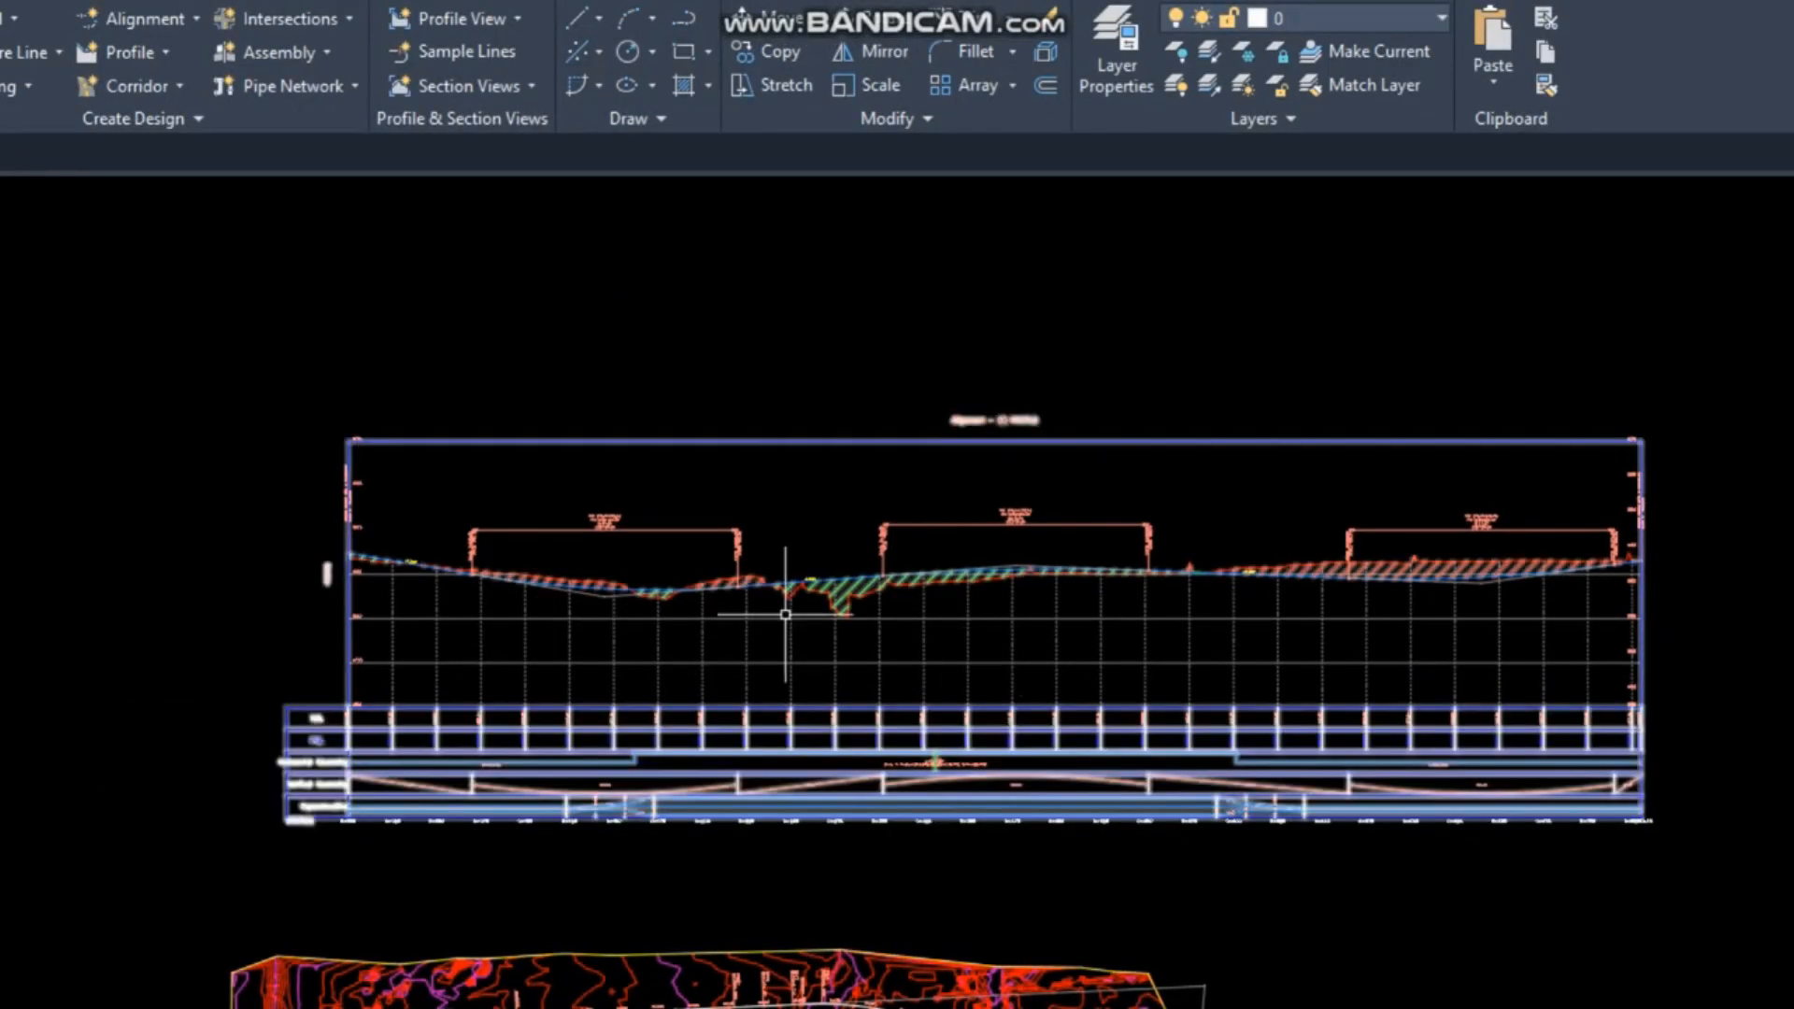
pyautogui.scroll(2, 794, 584)
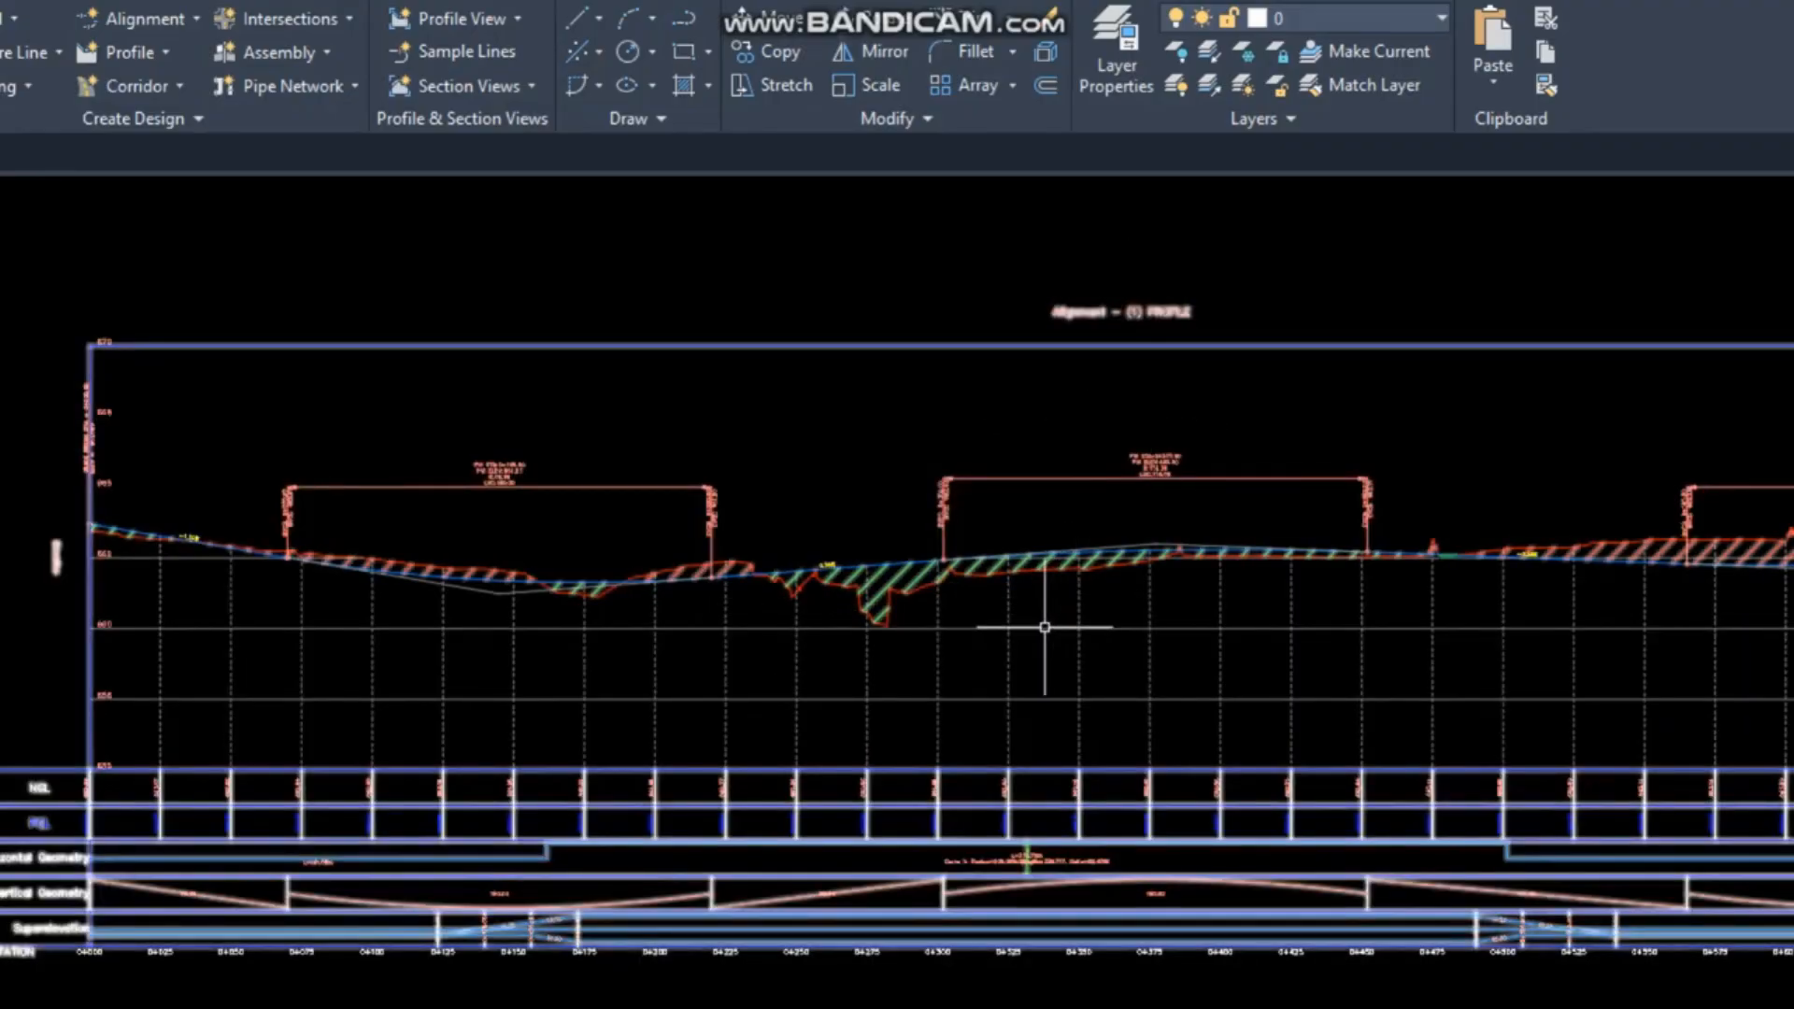
pyautogui.scroll(-2, 1080, 607)
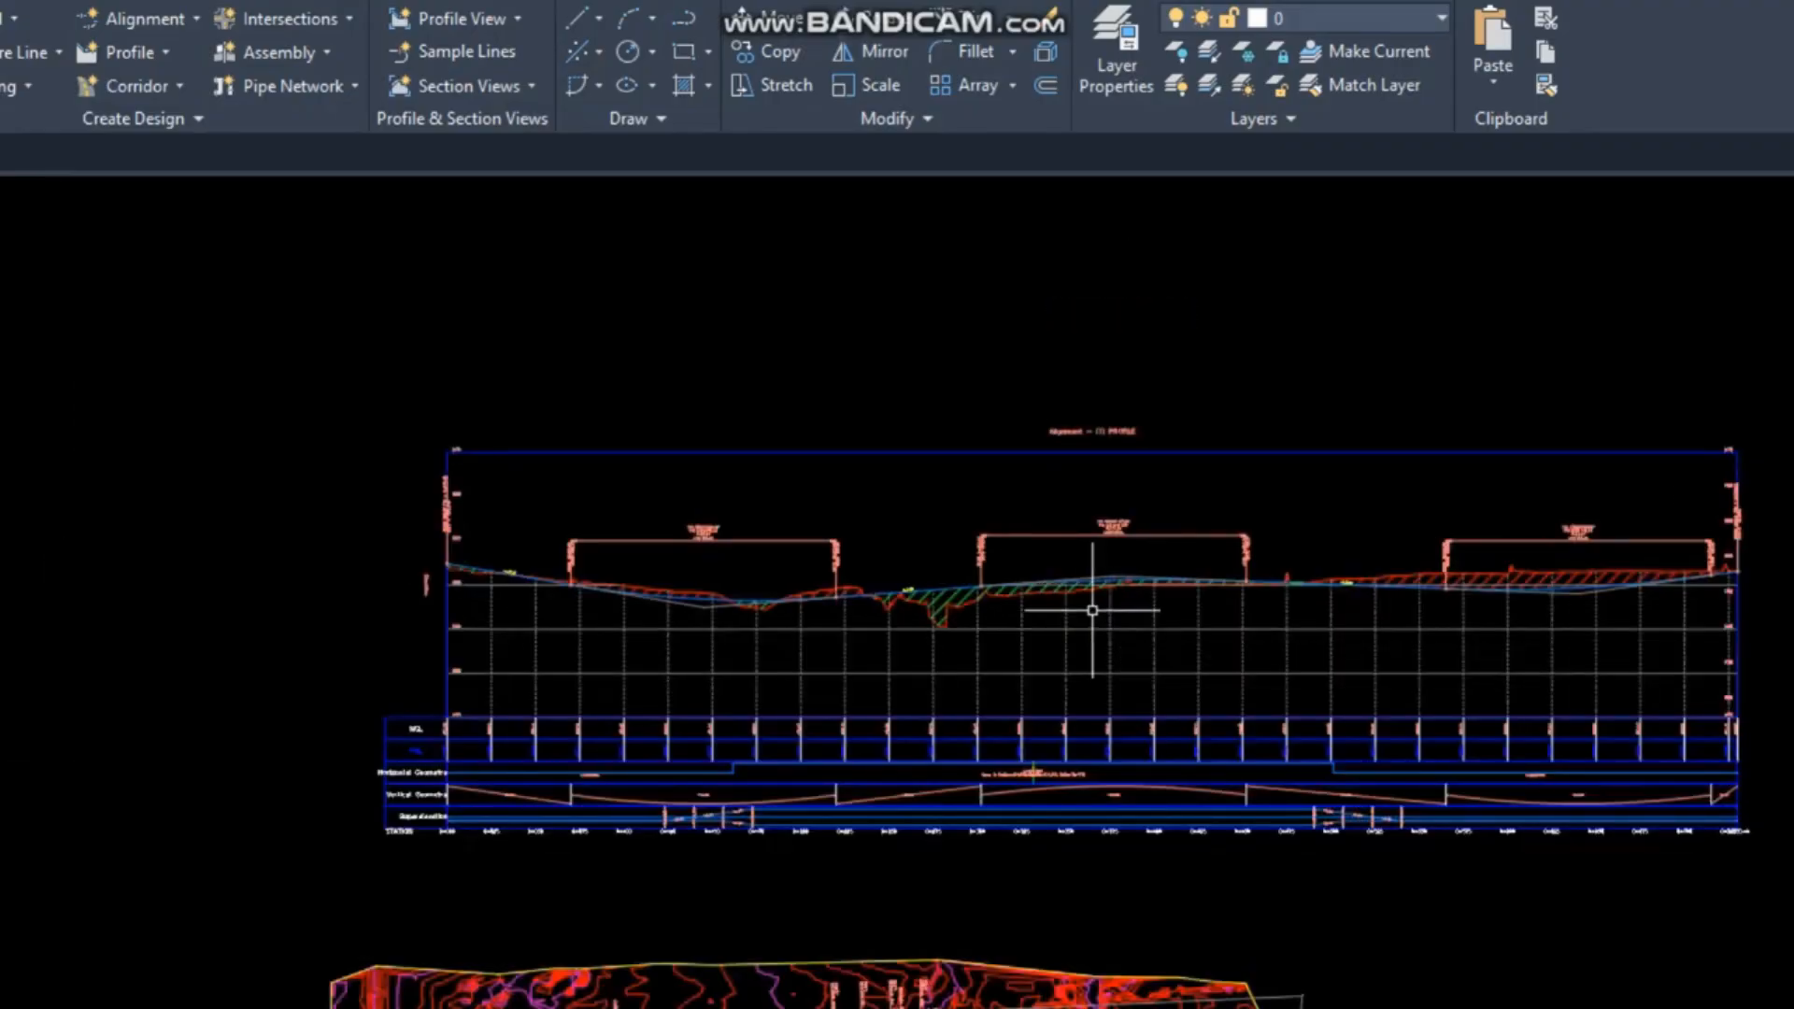
pyautogui.scroll(2, 1346, 654)
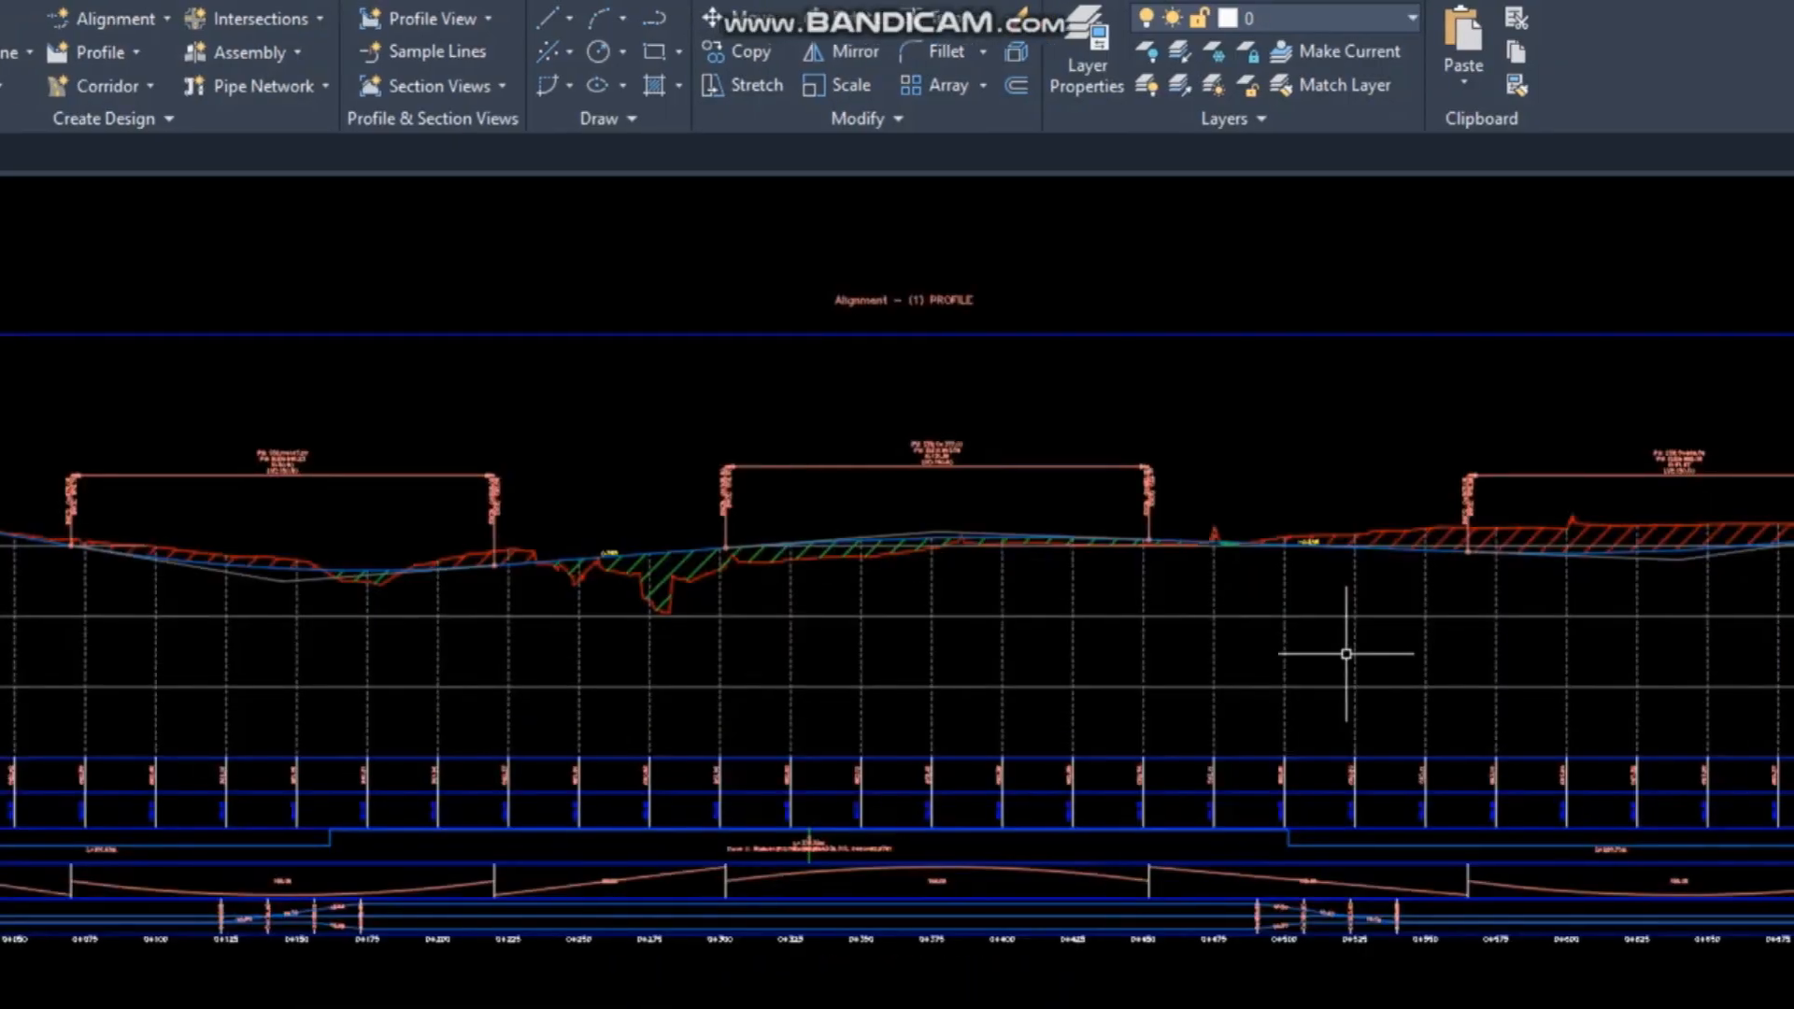
pyautogui.scroll(-2, 1336, 598)
pyautogui.click(1345, 537)
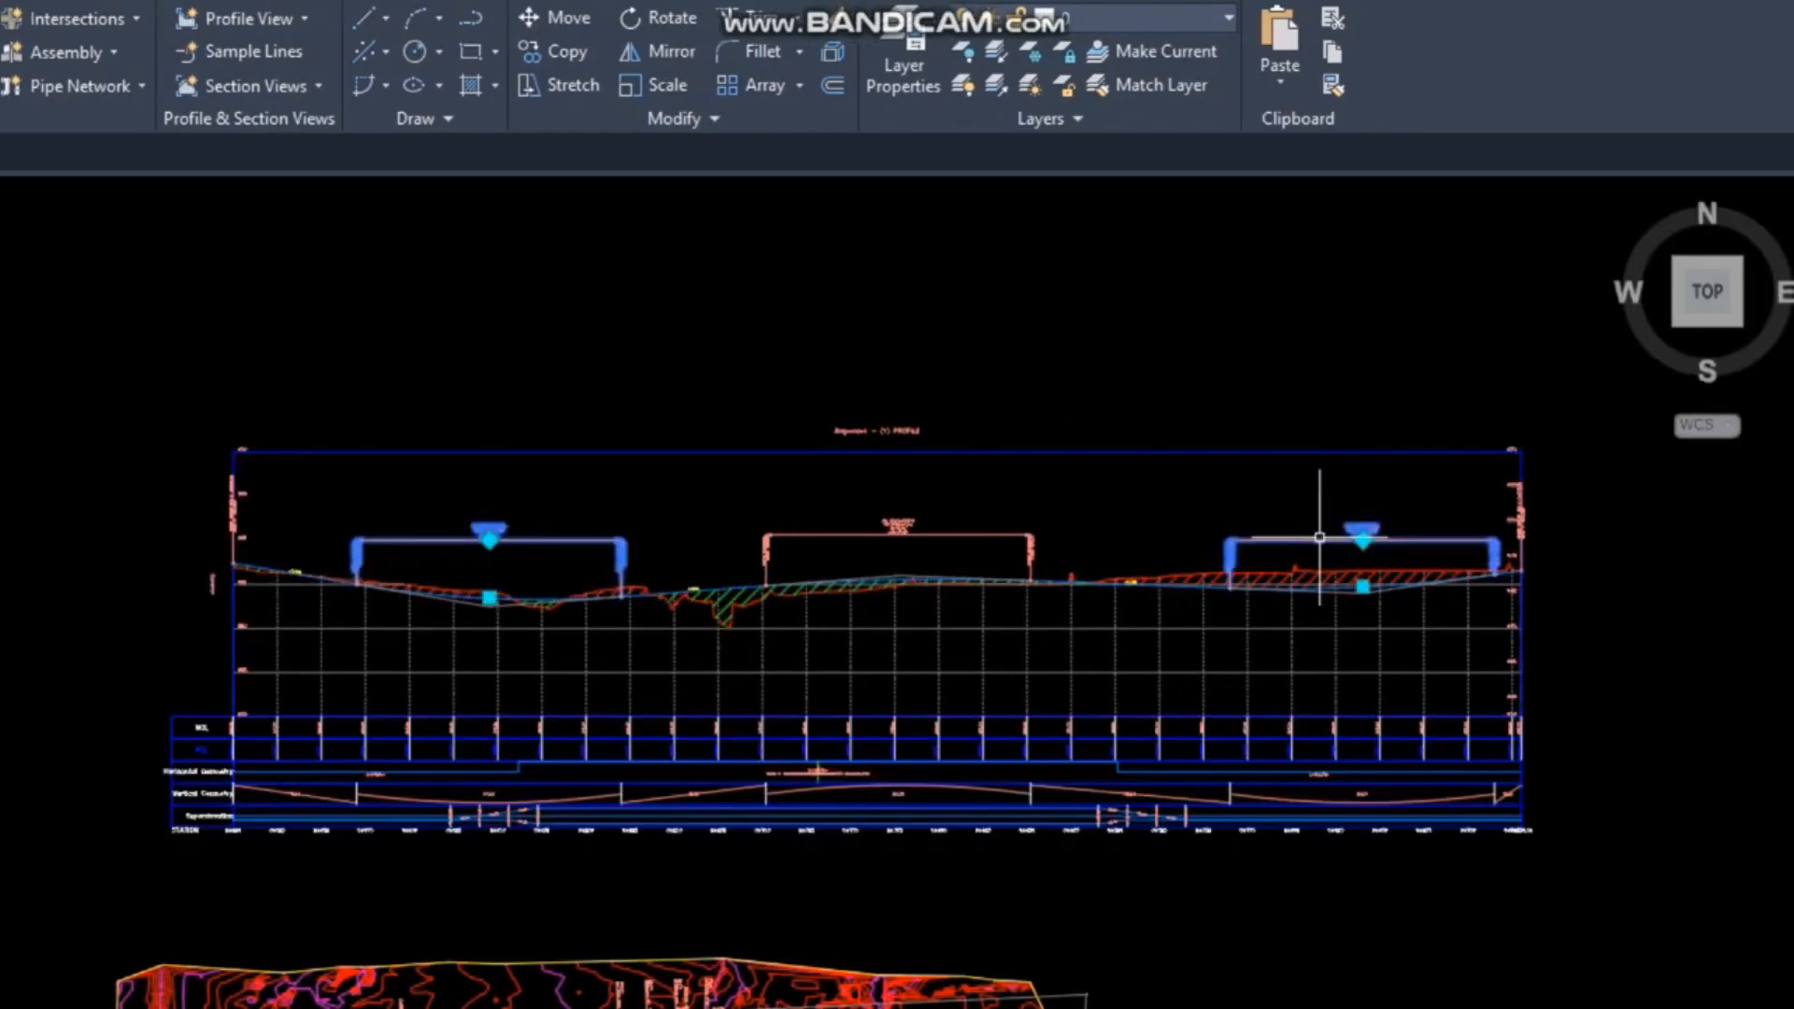
pyautogui.click(1311, 540)
pyautogui.scroll(2, 1311, 540)
pyautogui.click(1306, 520)
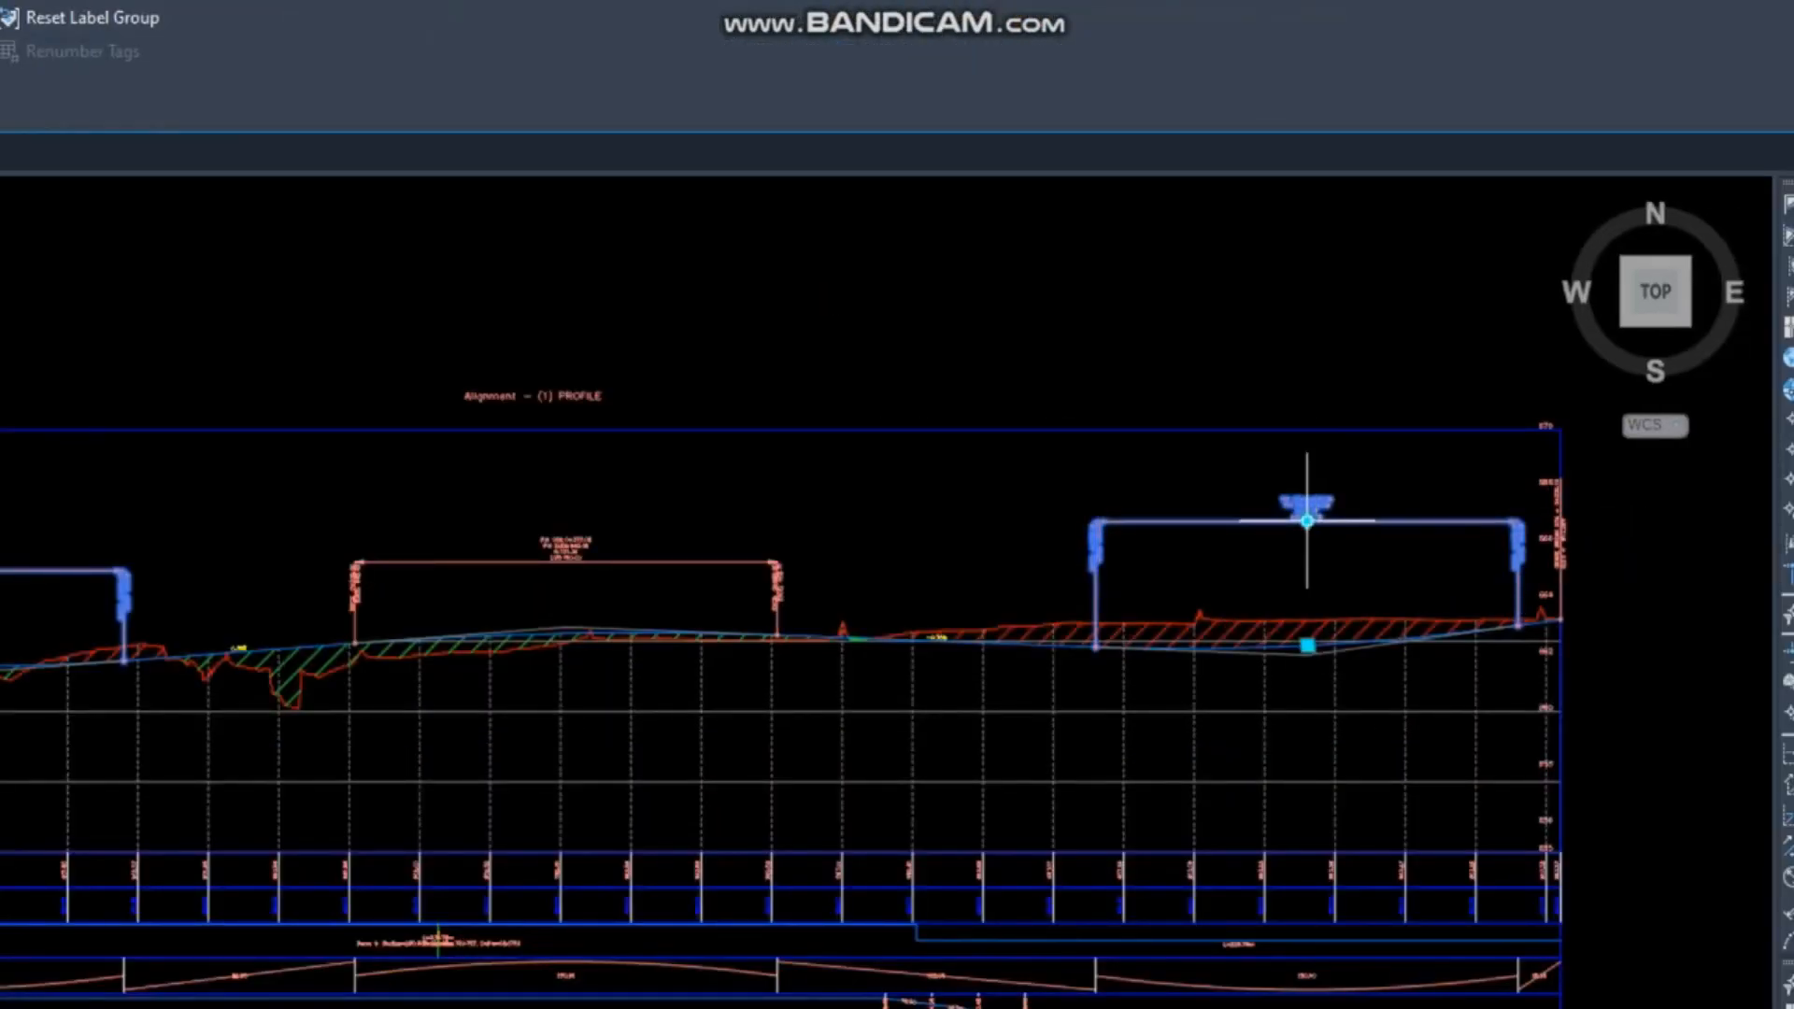
# Raise the crest curve label's dimension line to an elevation of about 667 m.
pyautogui.click(642, 559)
pyautogui.click(565, 540)
pyautogui.click(567, 507)
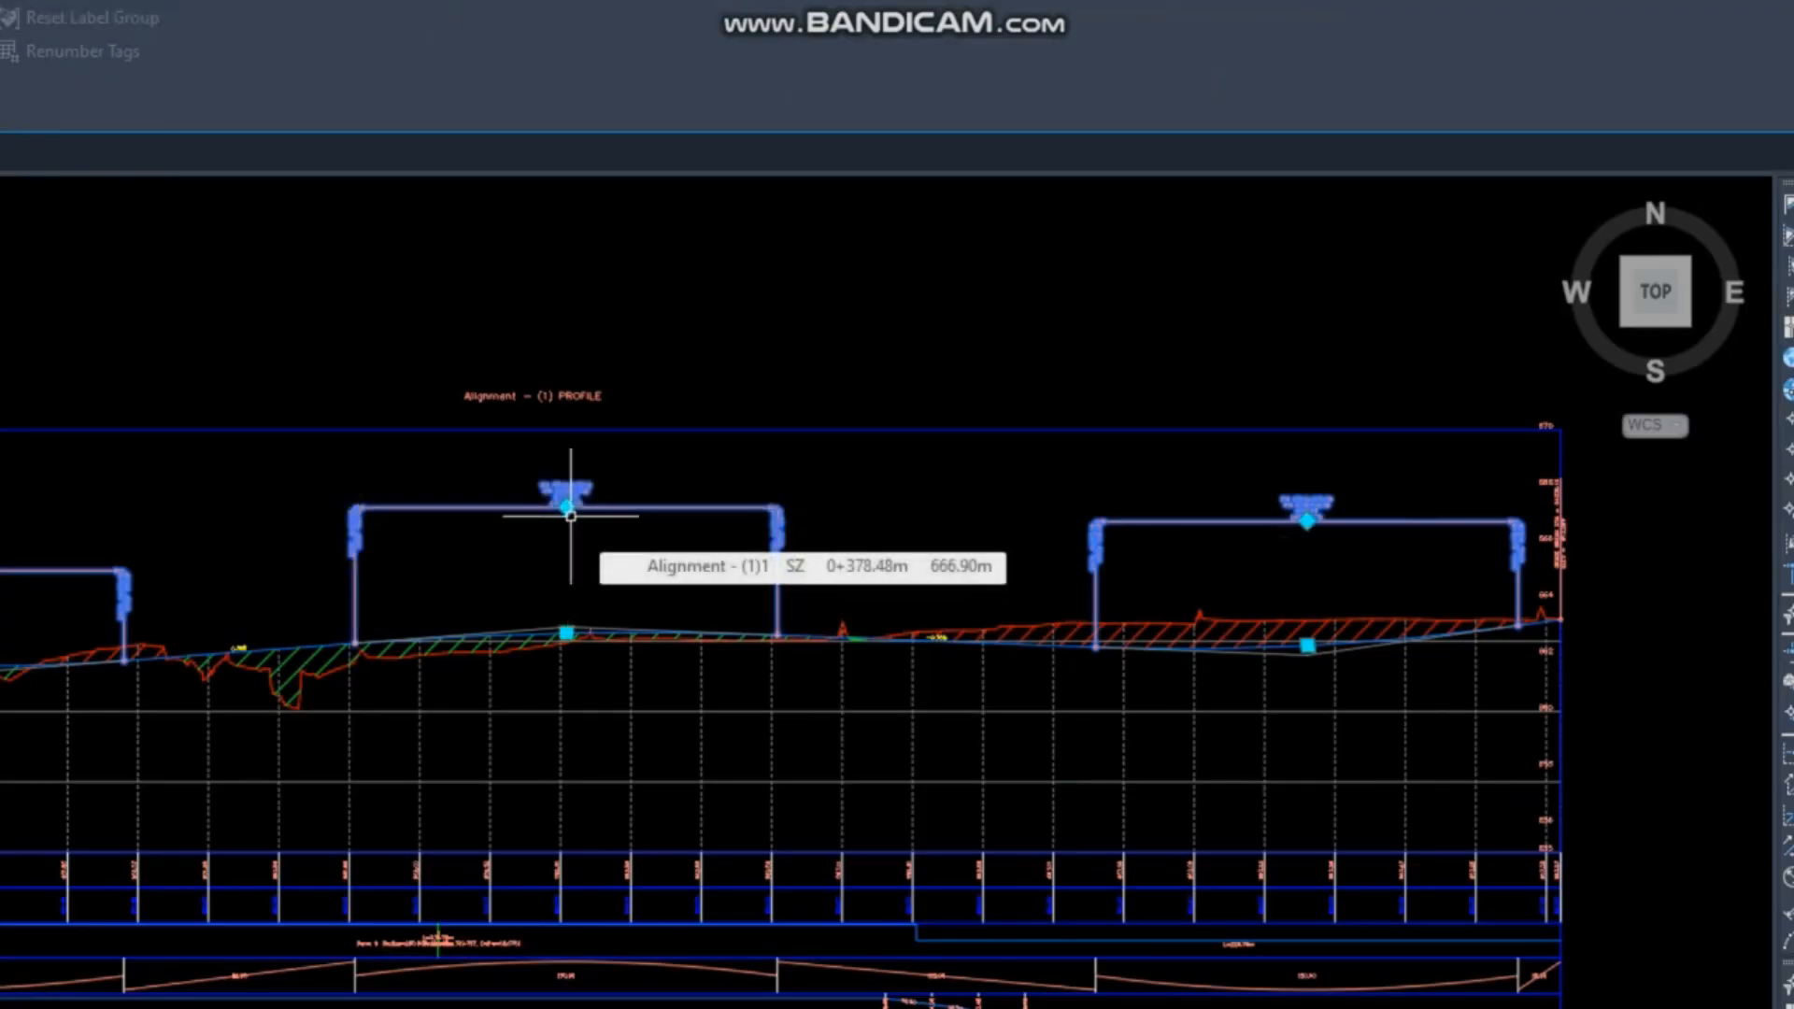
pyautogui.press('Escape')
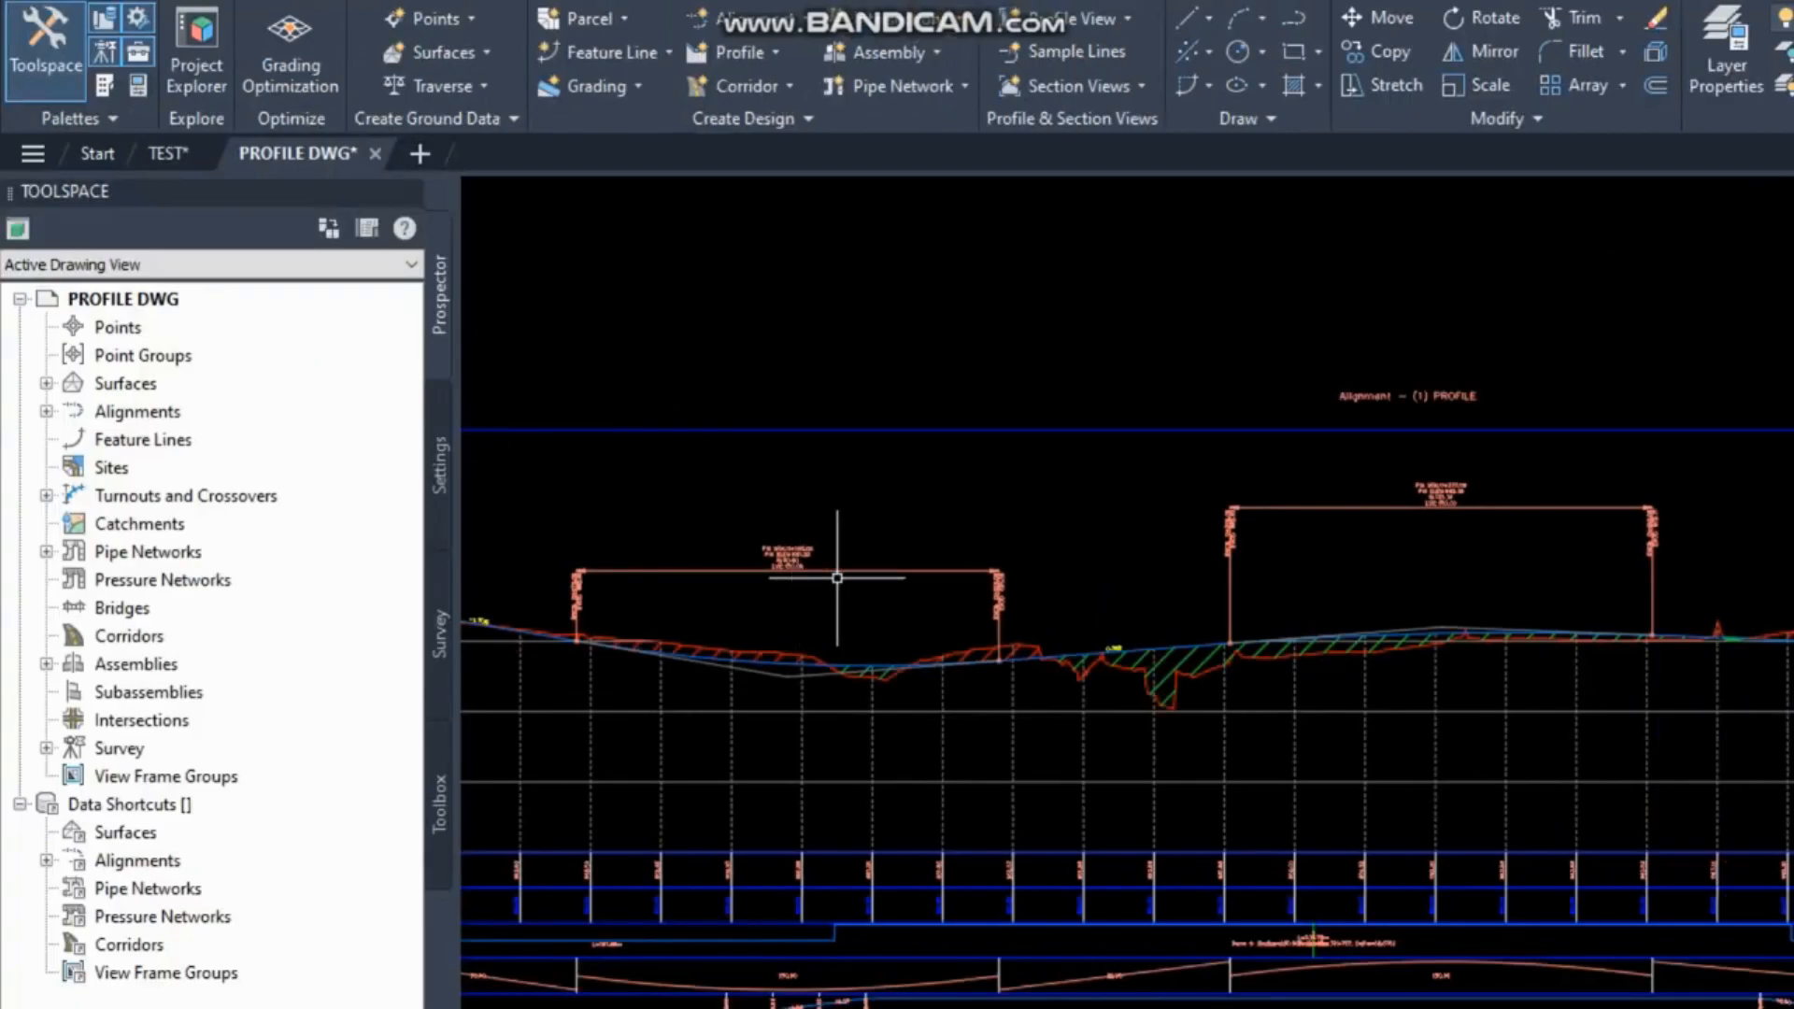
# Raise the dimension line of the first sag curve label to roughly match the other curve labels.
pyautogui.click(846, 576)
pyautogui.click(784, 515)
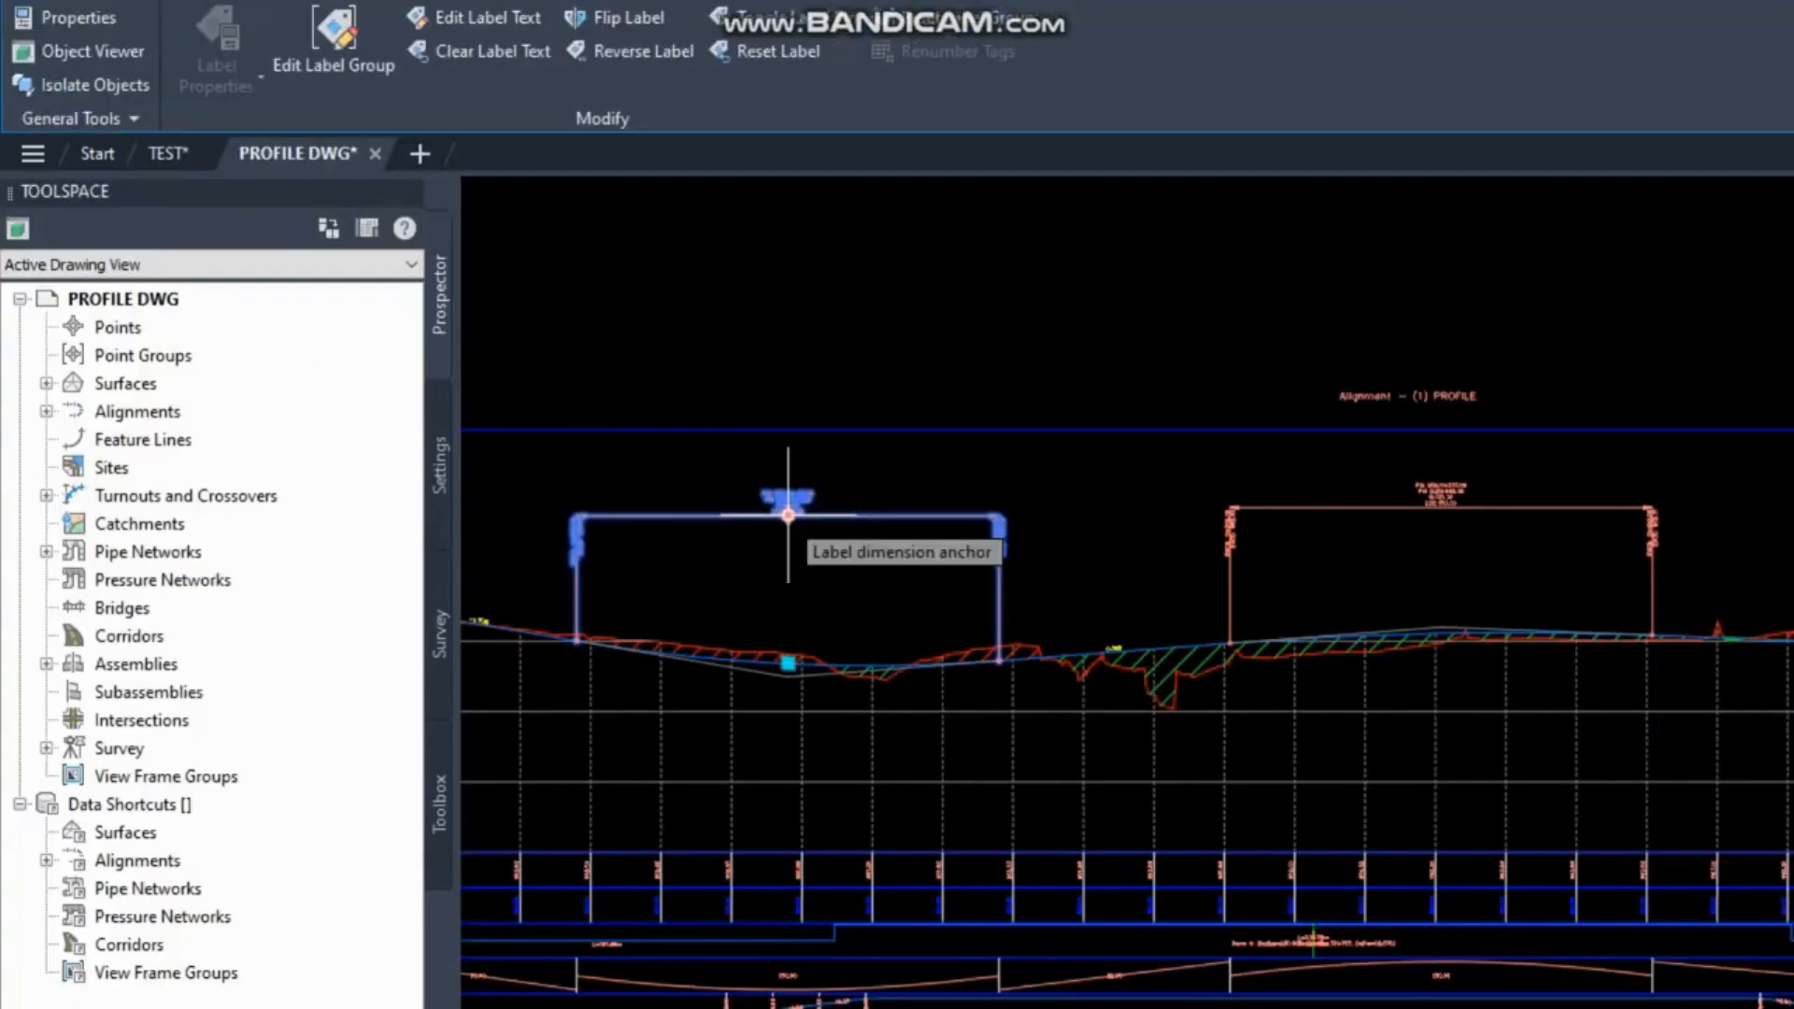
pyautogui.press('Escape')
pyautogui.scroll(-5, 736, 530)
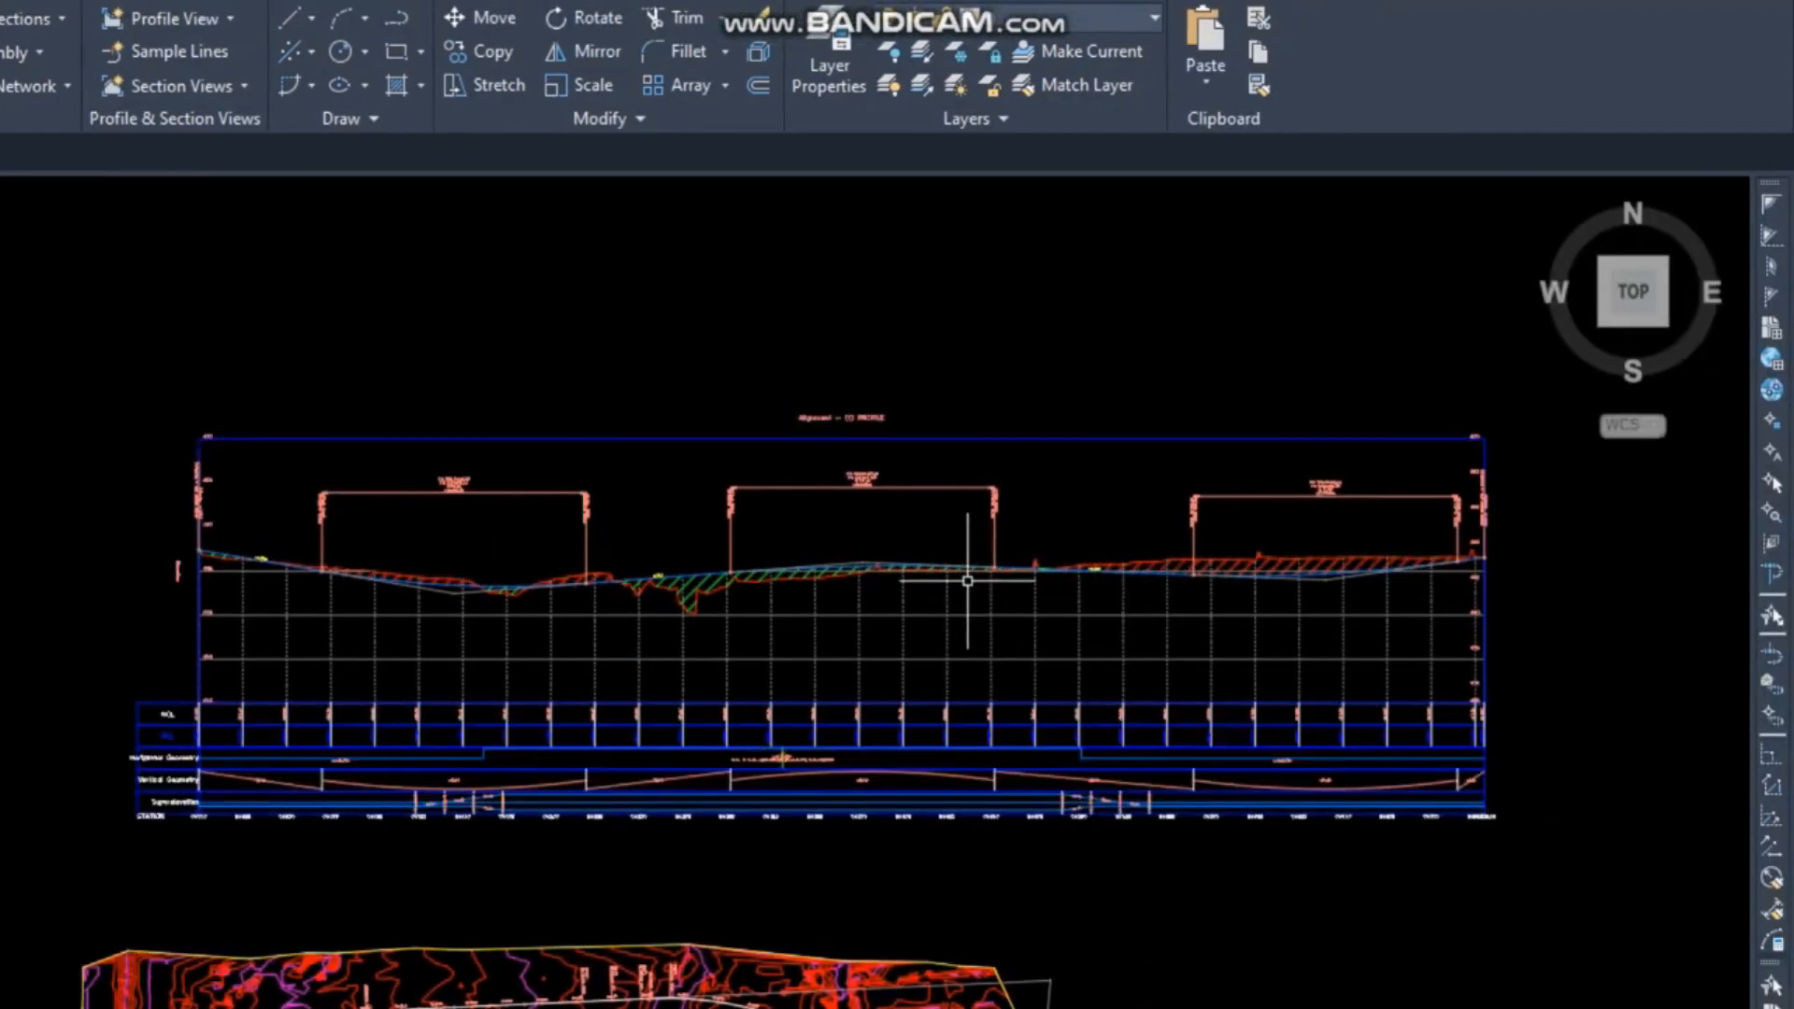
pyautogui.scroll(2, 929, 621)
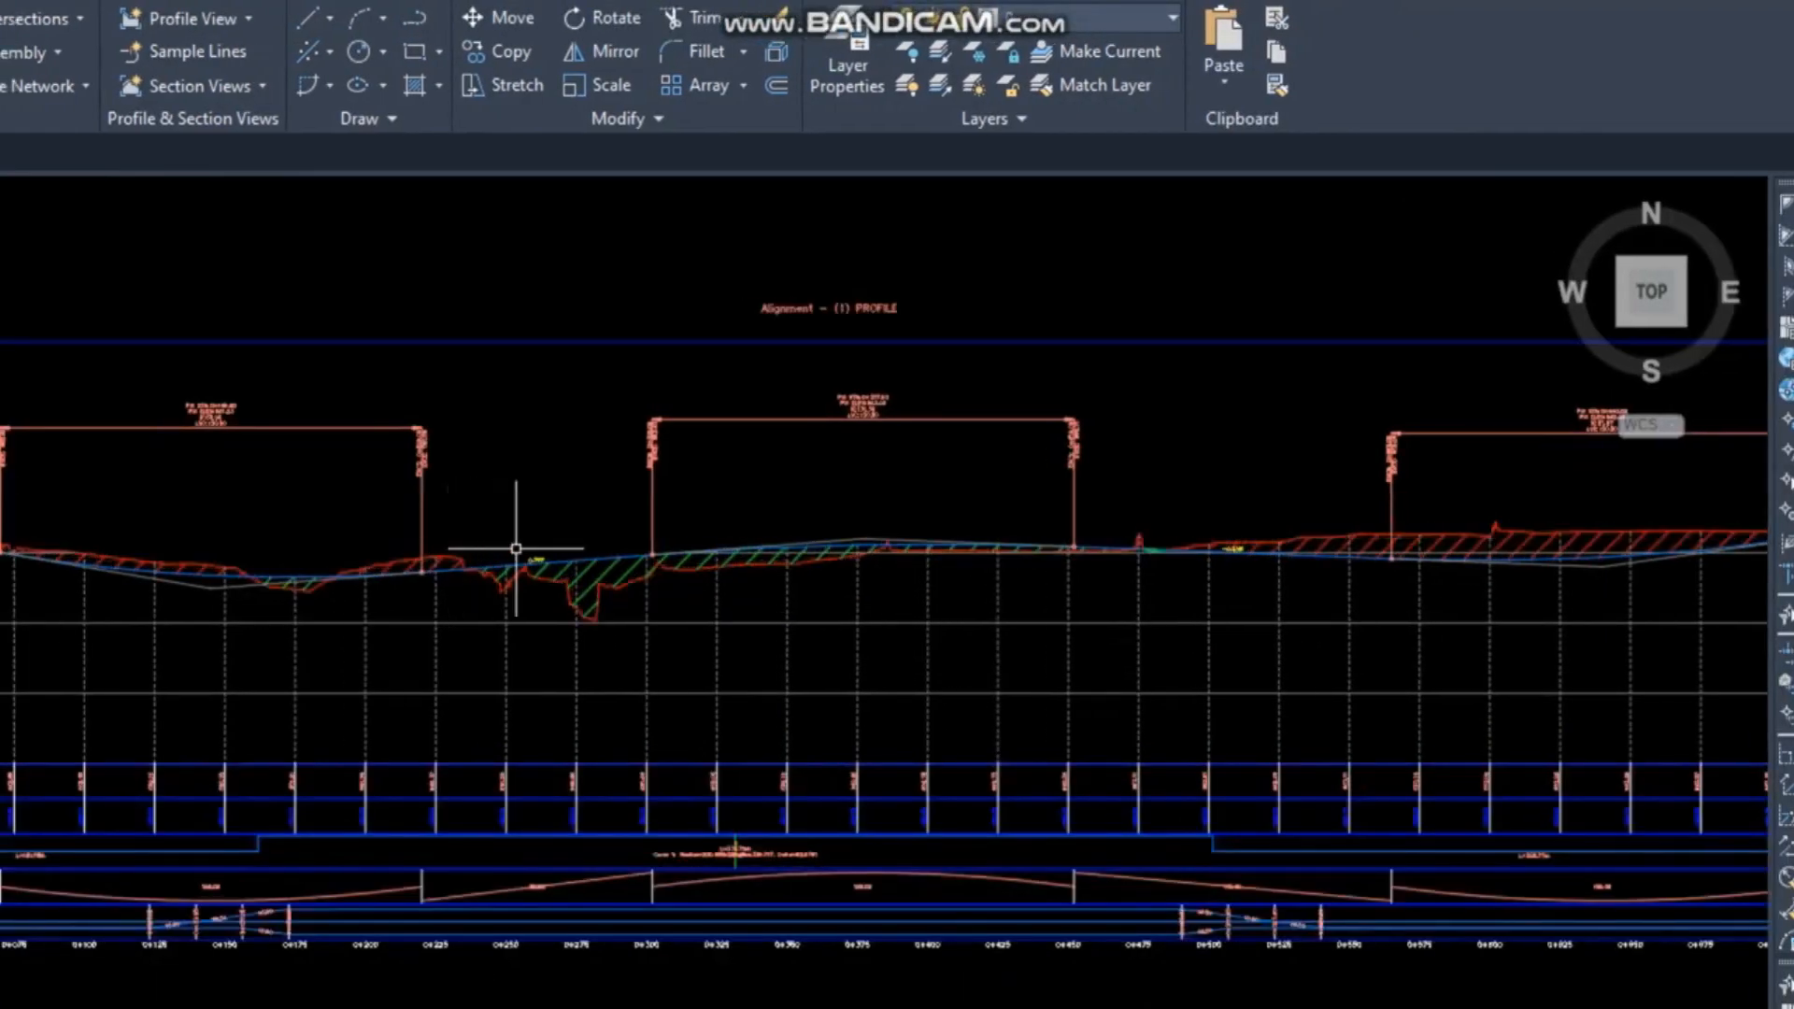
pyautogui.scroll(-3, 560, 552)
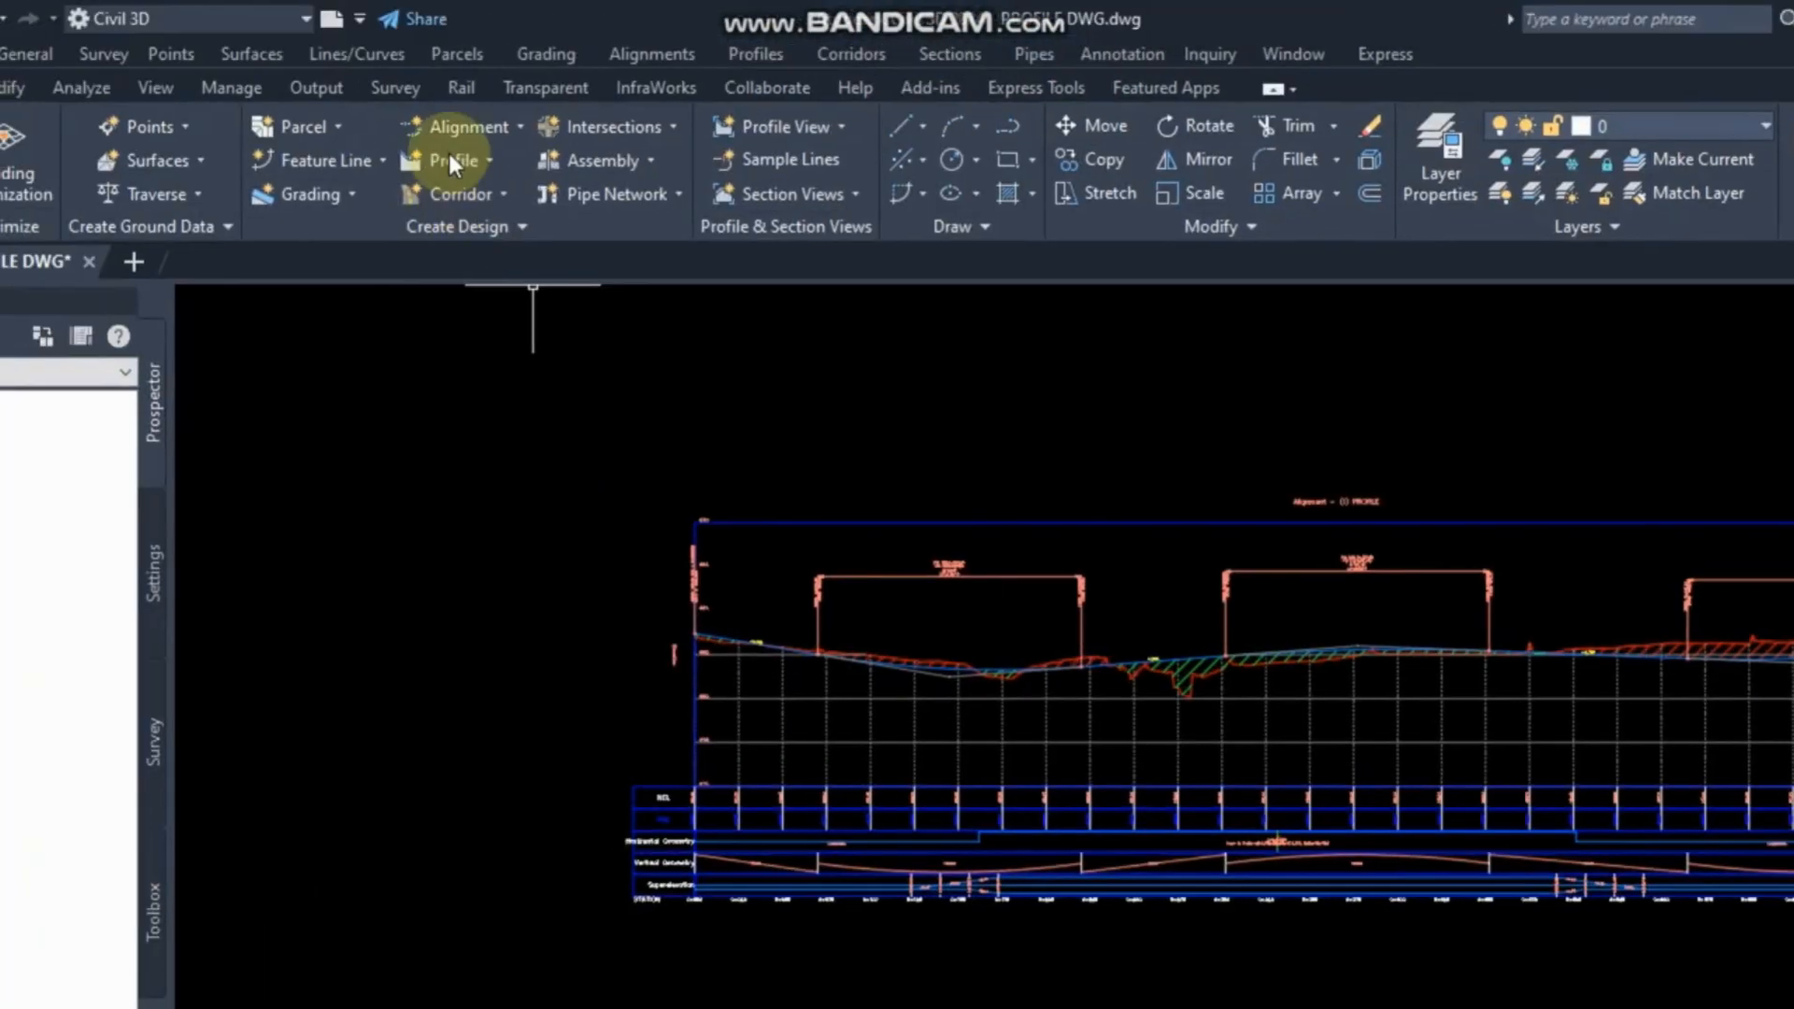
# Switch to the TEST drawing and look over the available profile creation commands.
pyautogui.click(469, 154)
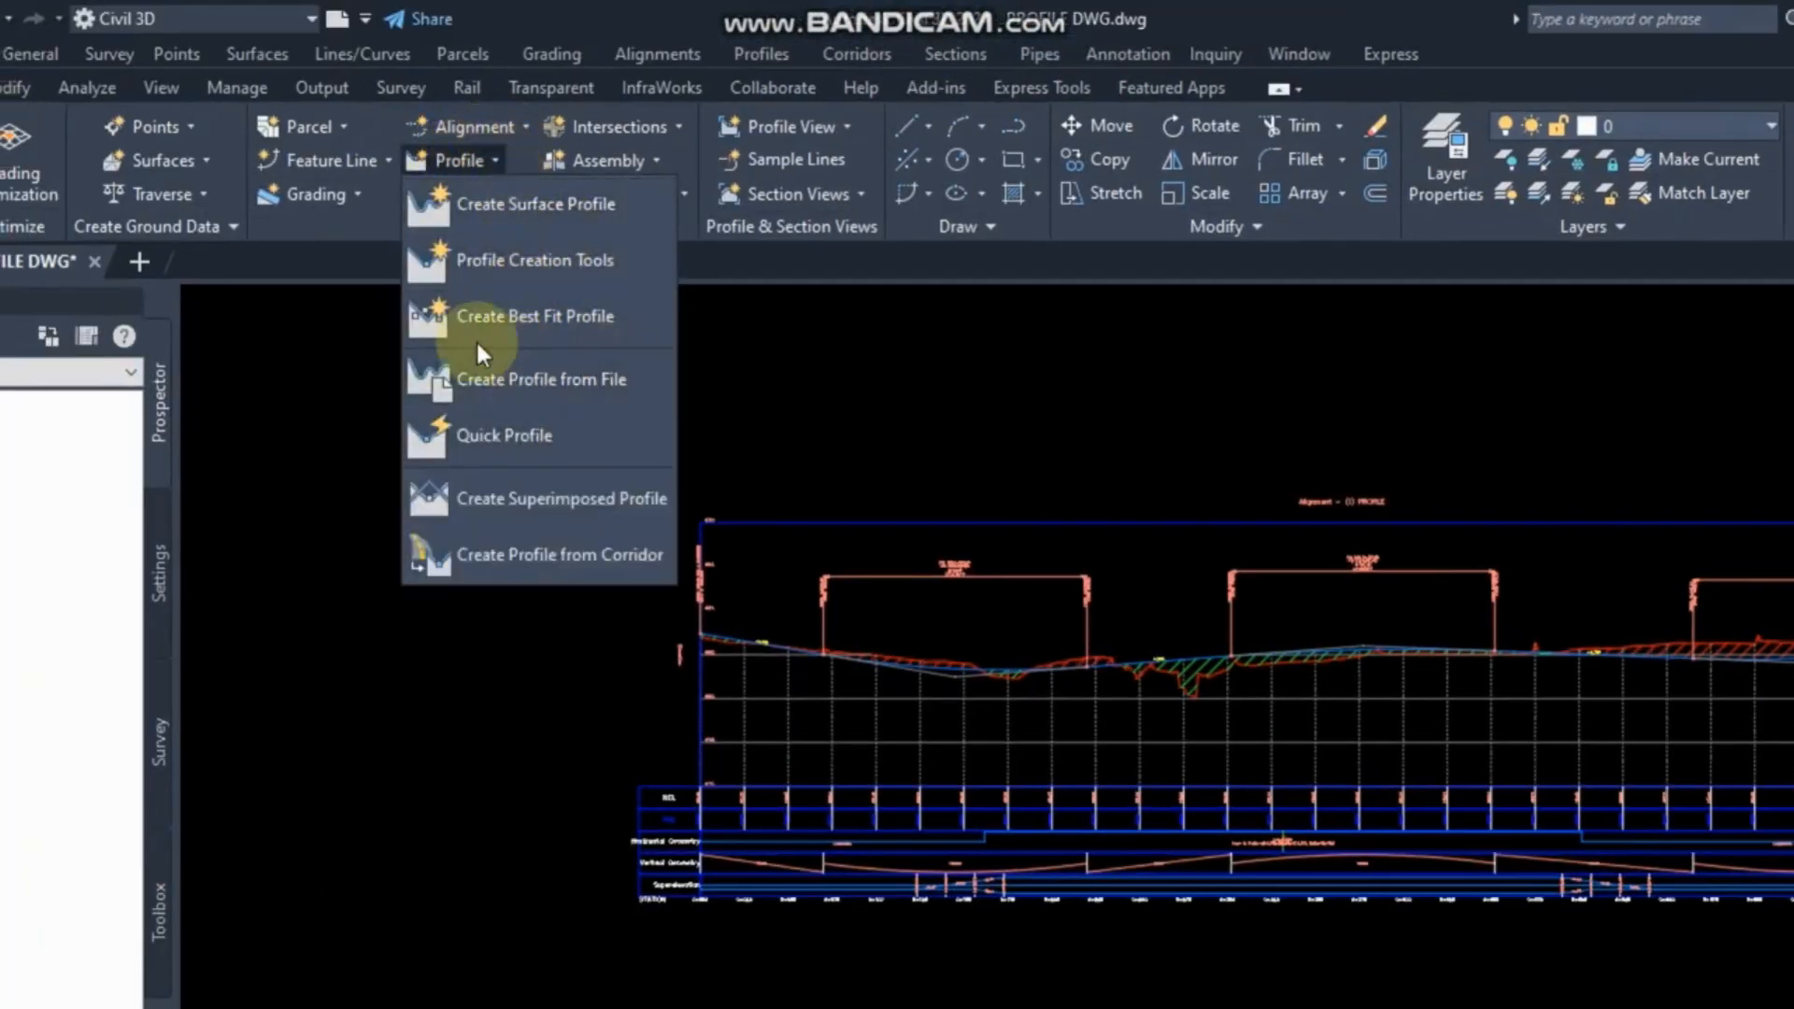
pyautogui.click(606, 398)
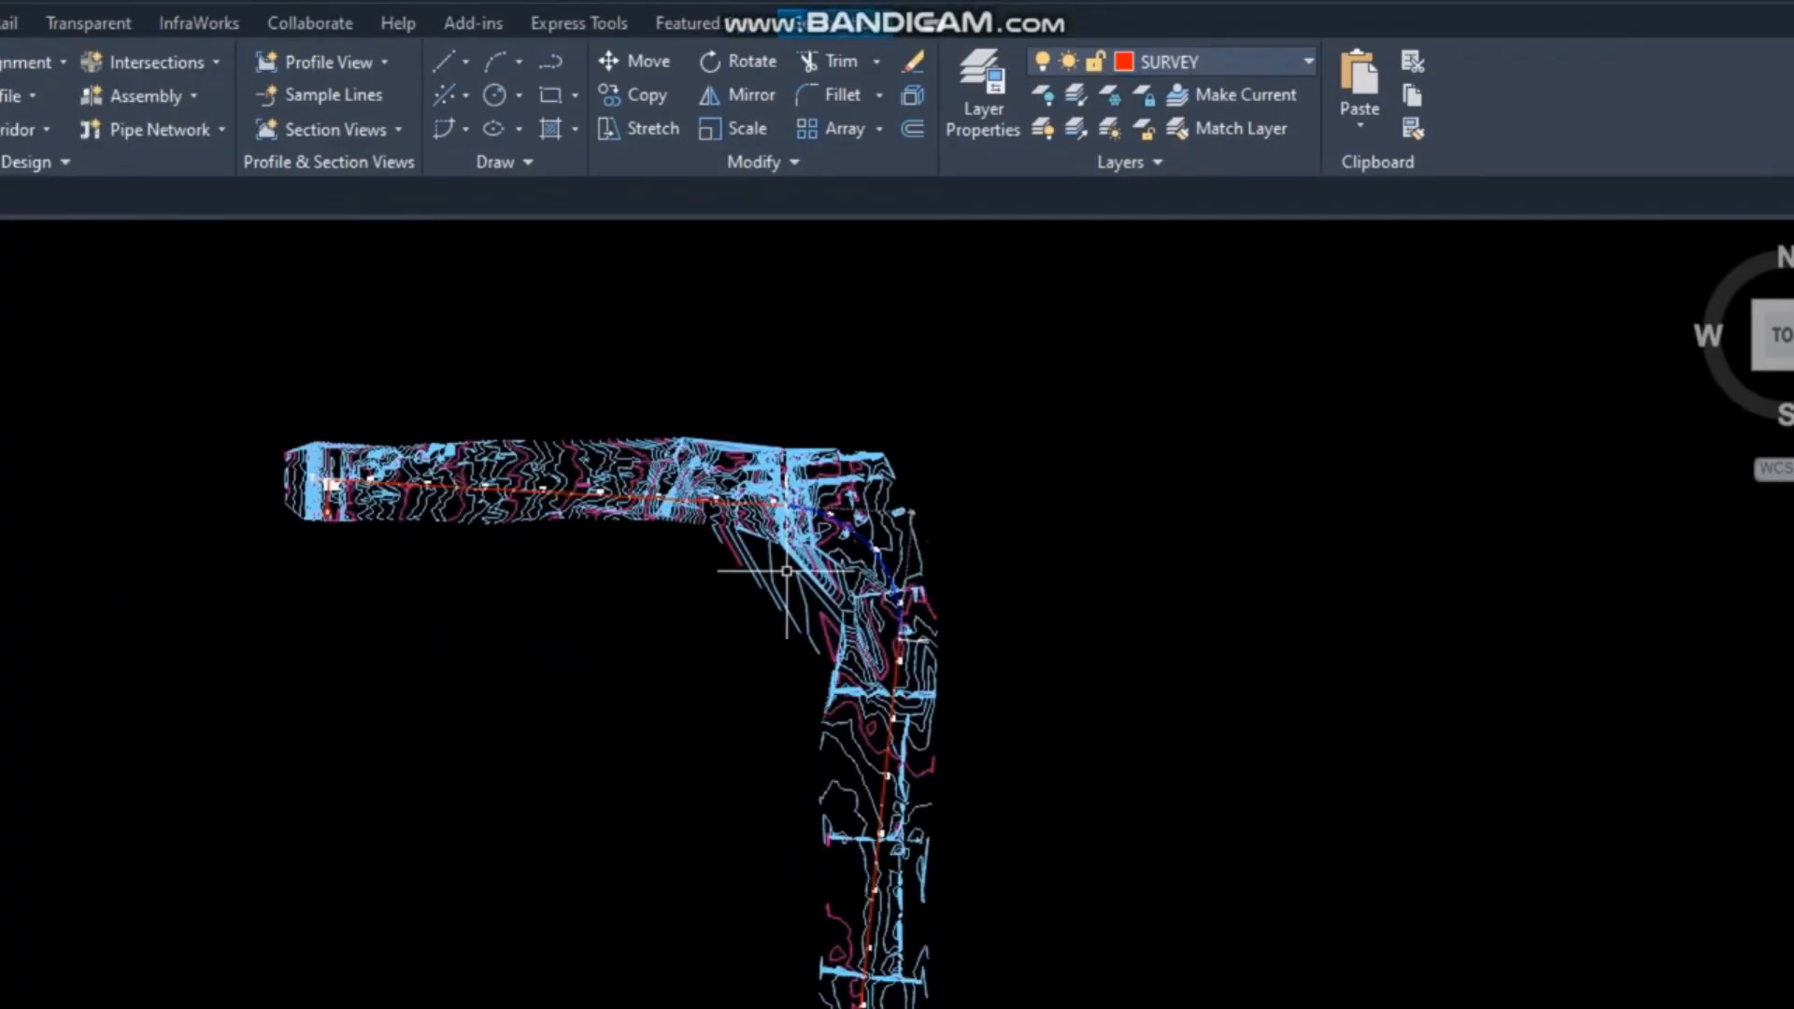
pyautogui.click(21, 96)
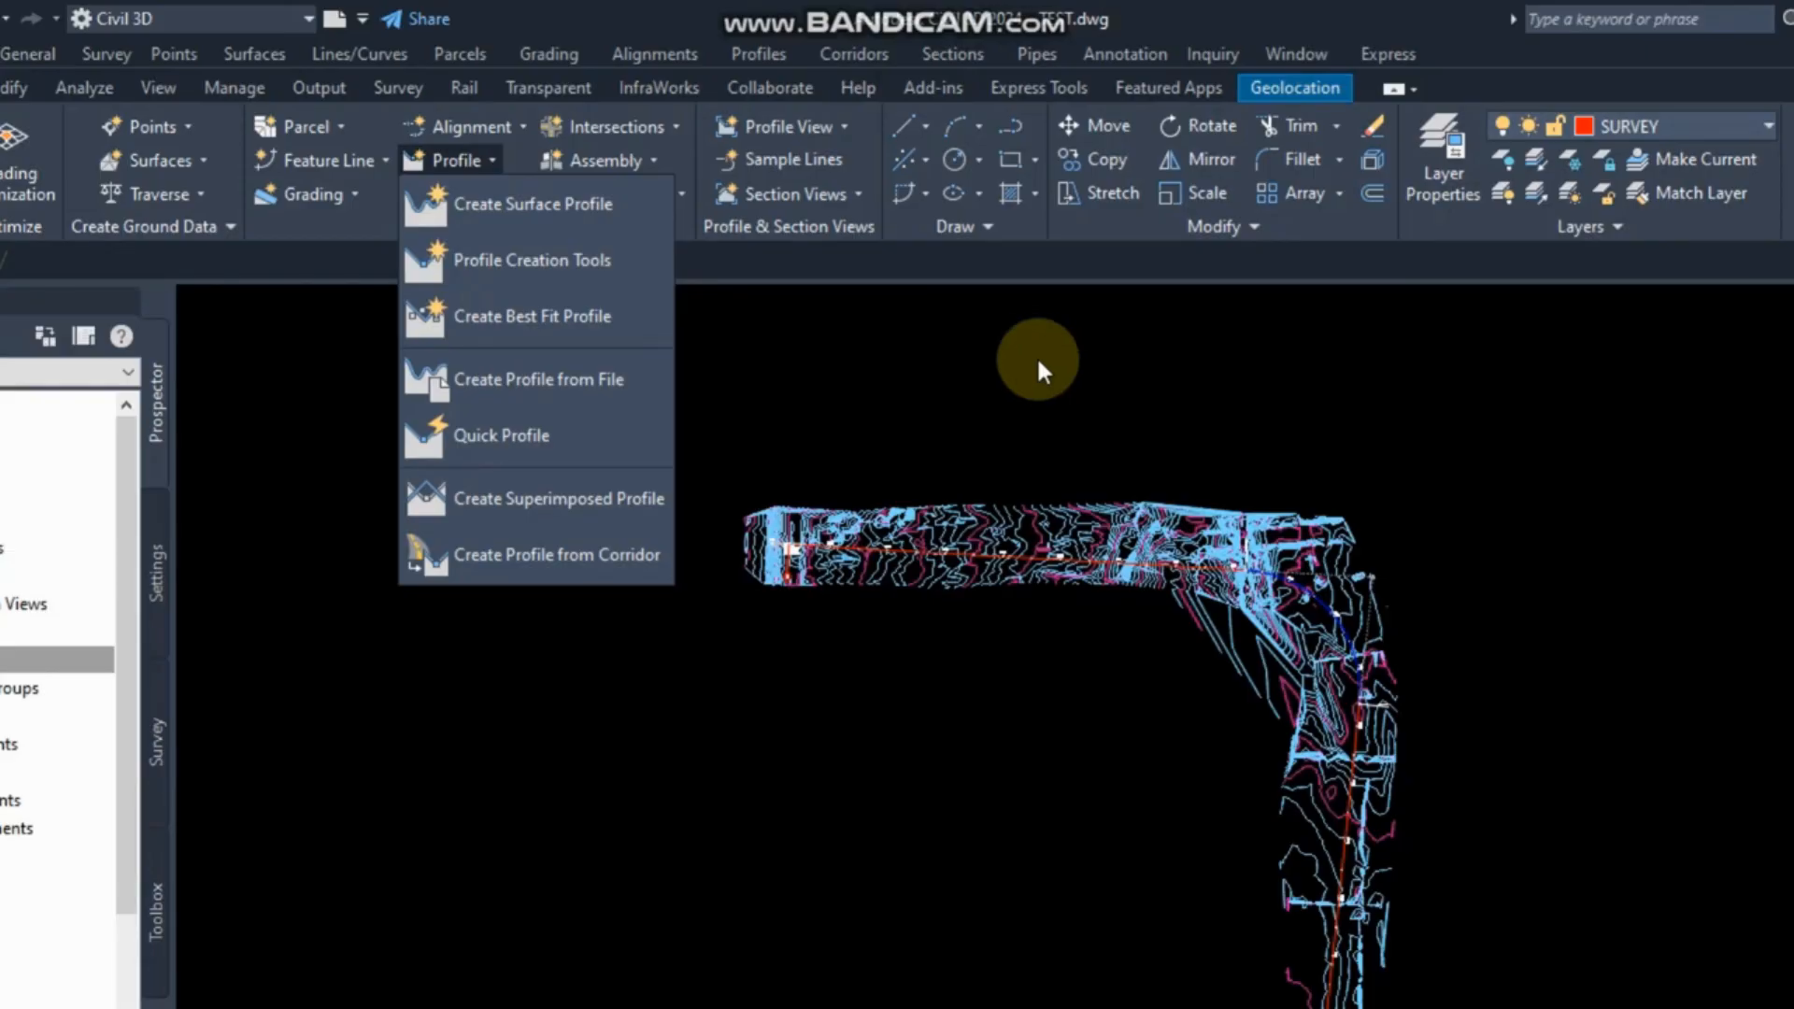
pyautogui.click(1036, 355)
# Start a surface profile for the road a cl alignment and add the NGL surface to its profile list.
pyautogui.scroll(4, 1086, 508)
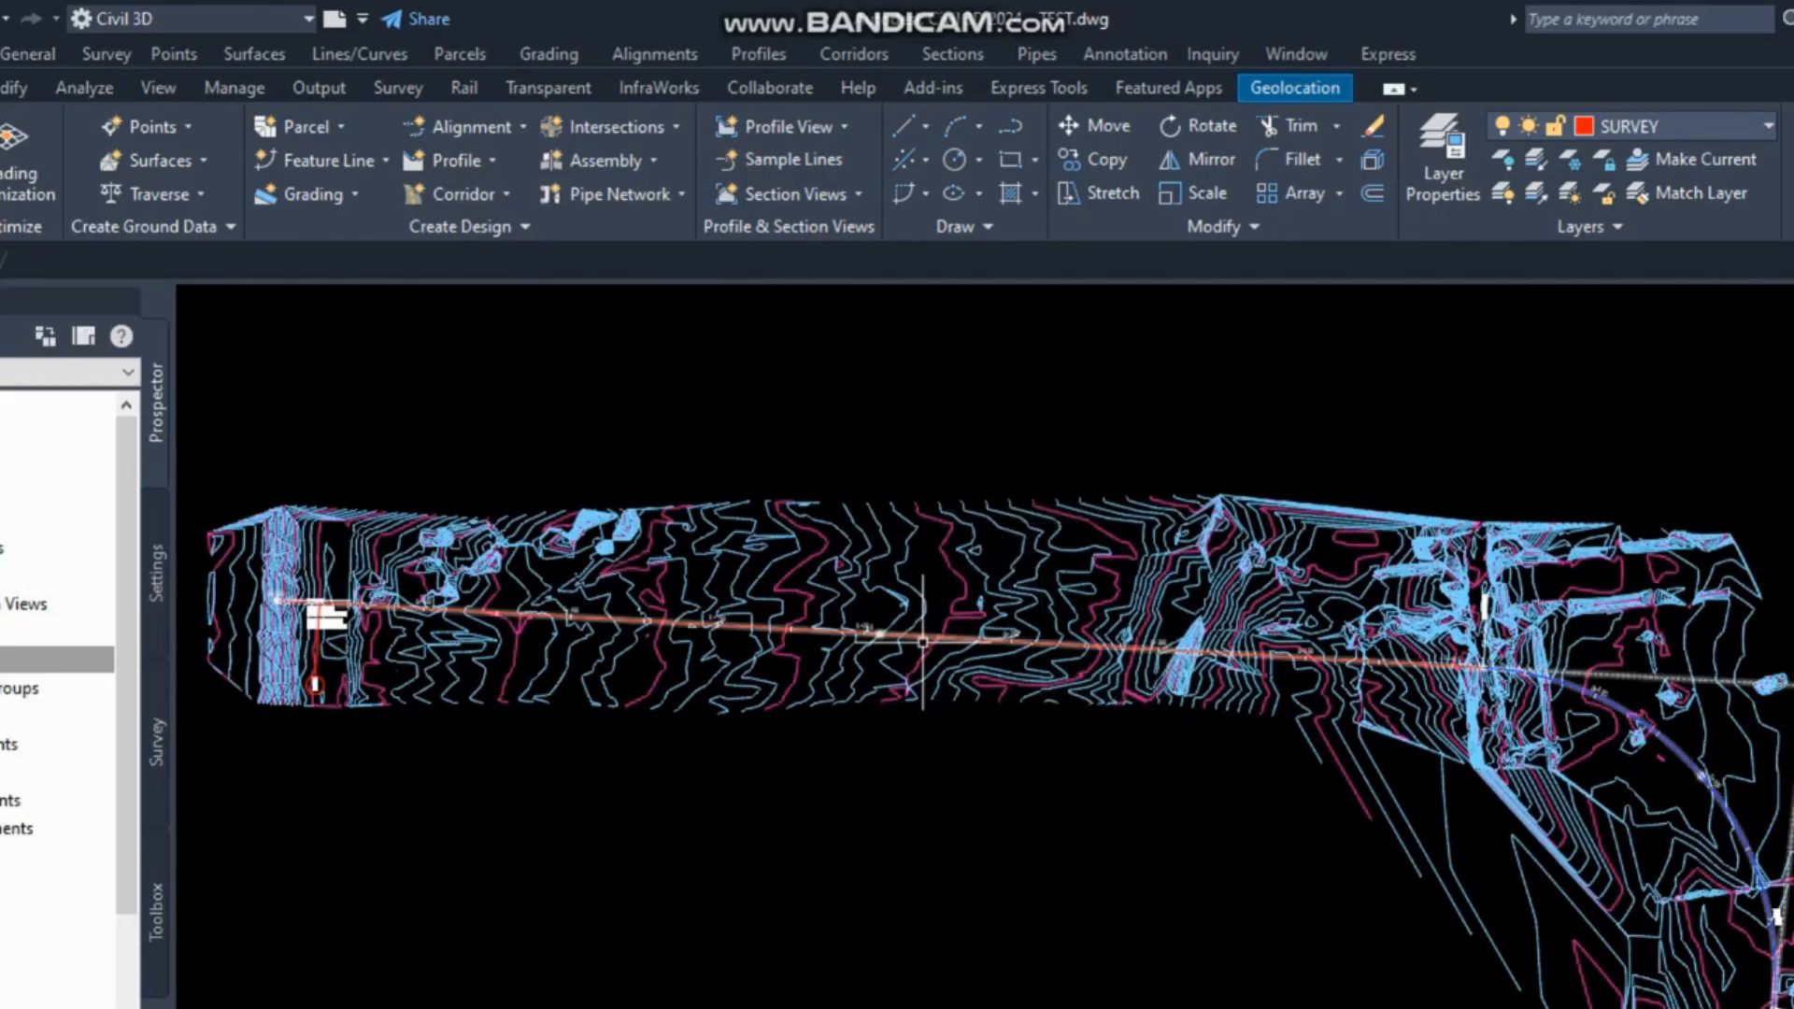
pyautogui.scroll(5, 914, 659)
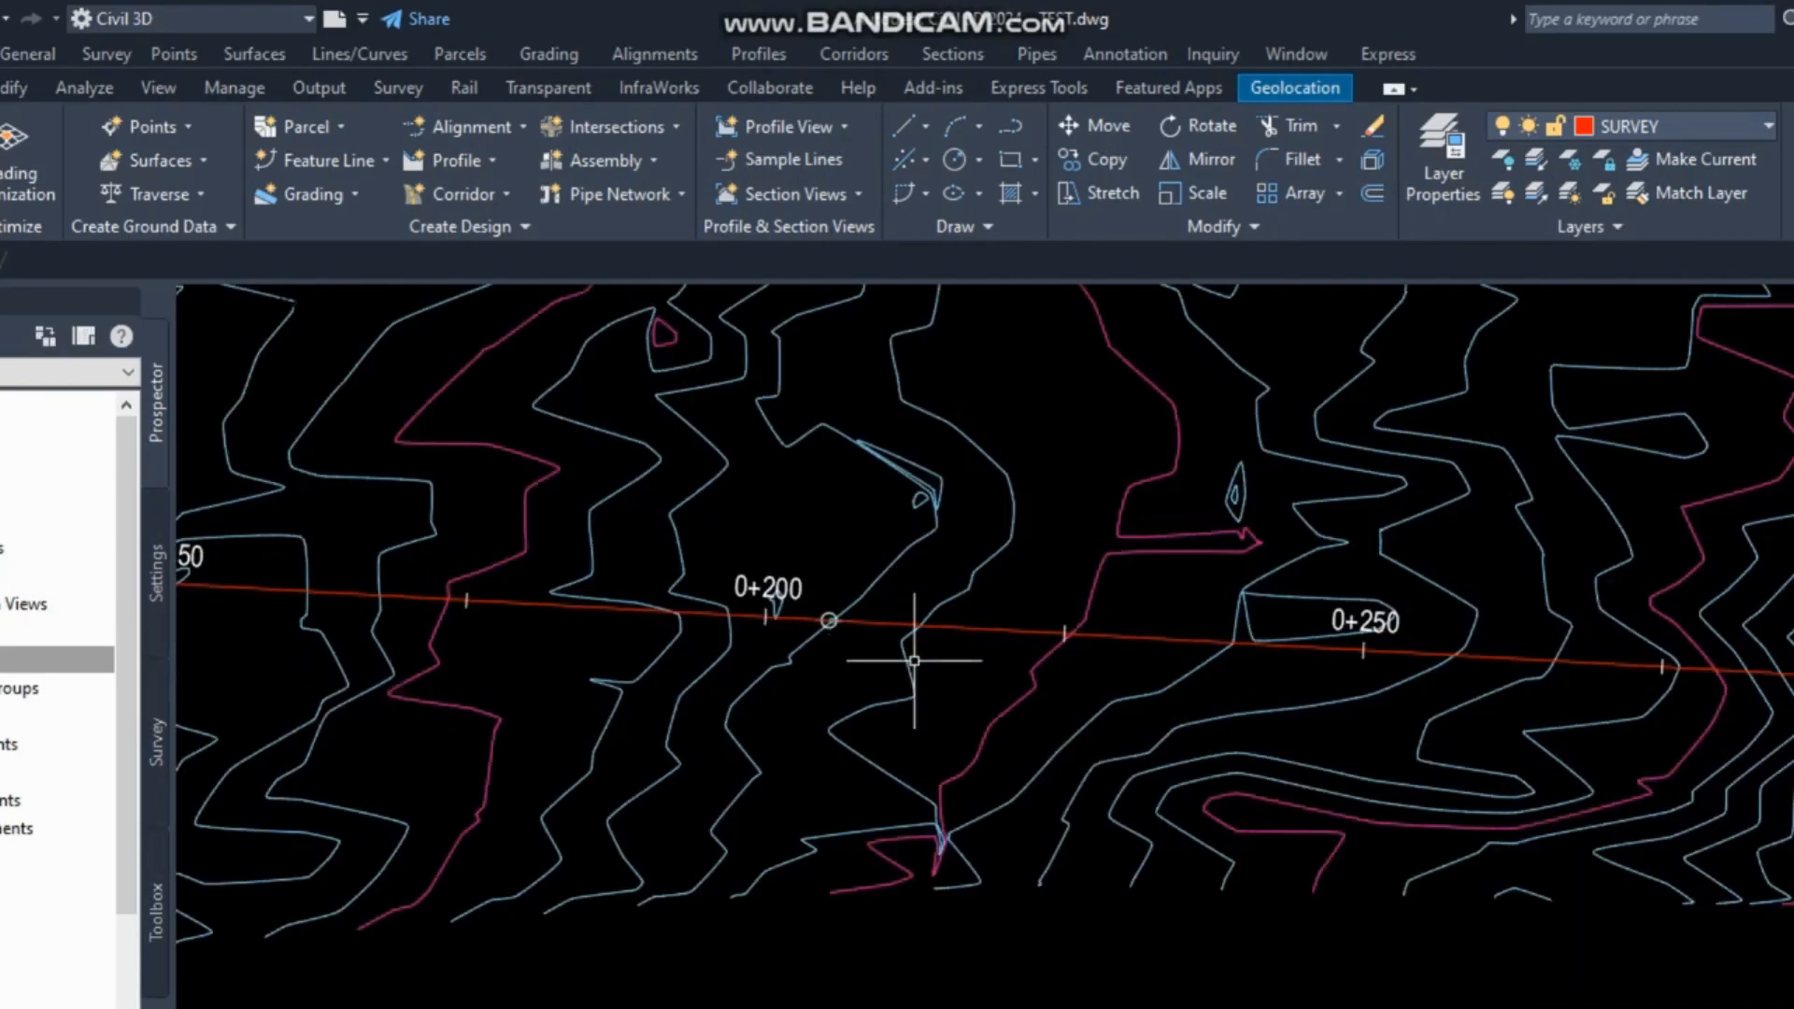
pyautogui.click(992, 632)
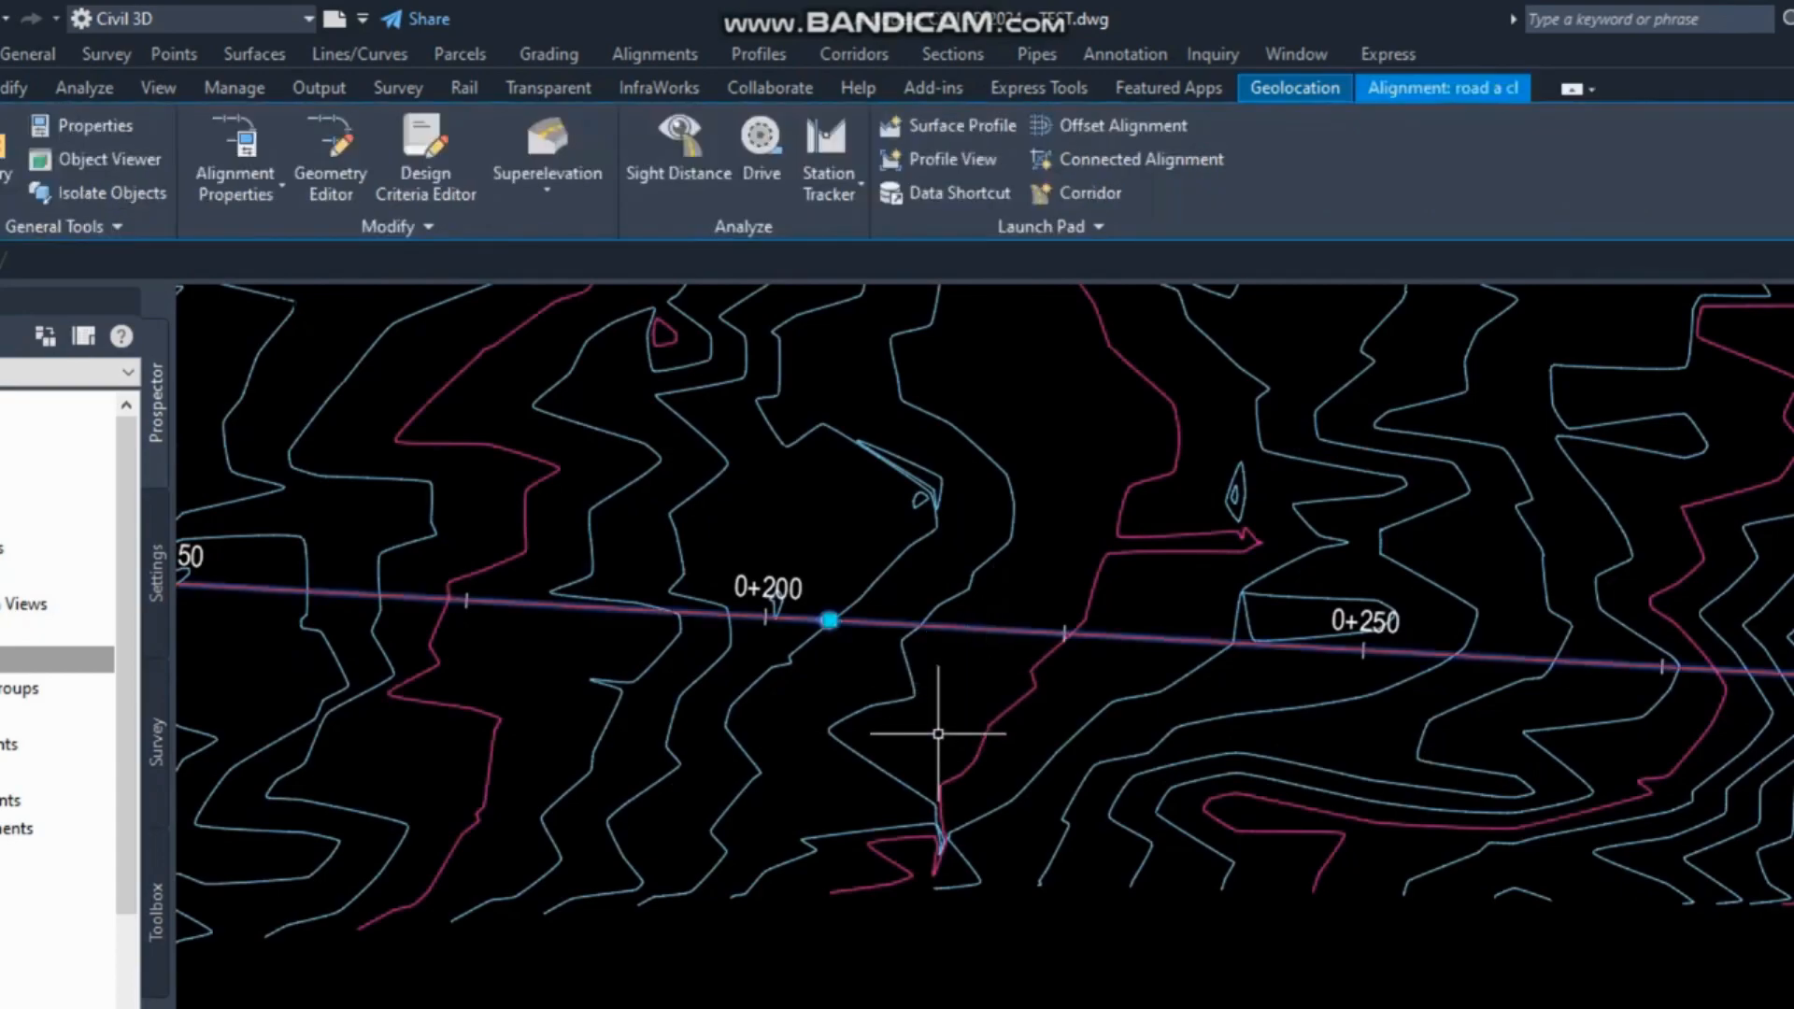
pyautogui.click(955, 136)
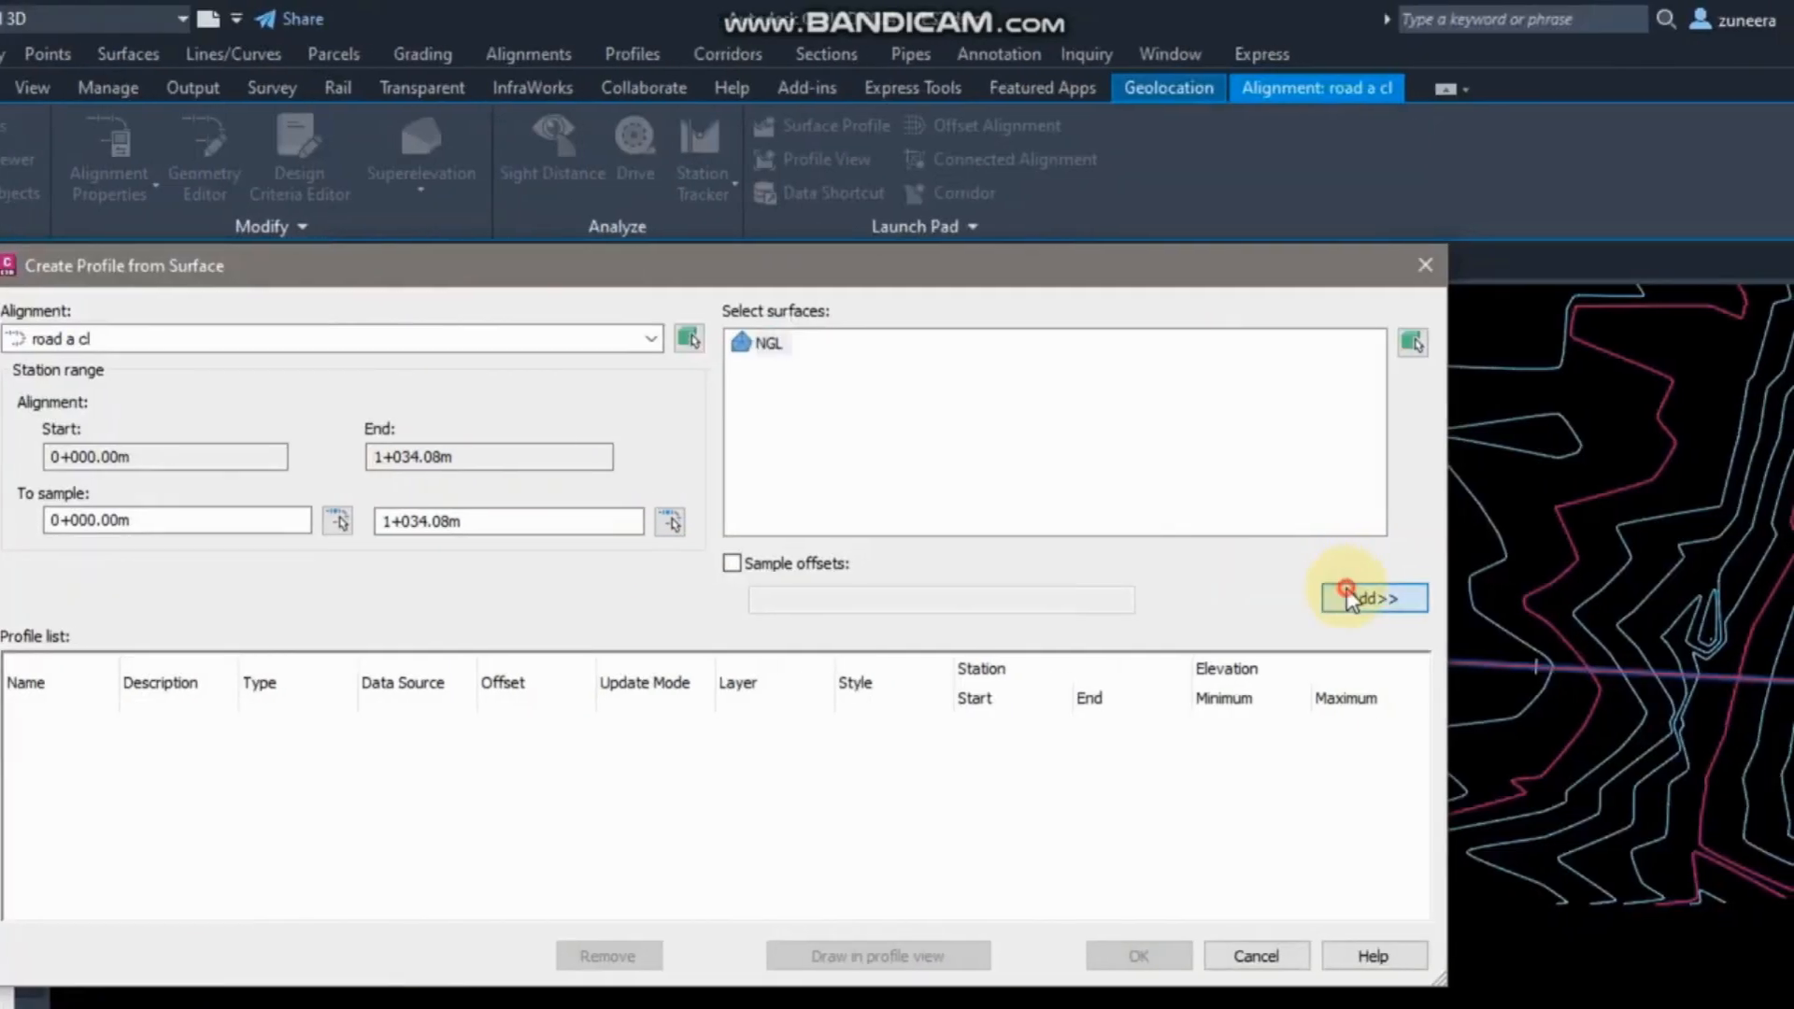
pyautogui.click(1776, 598)
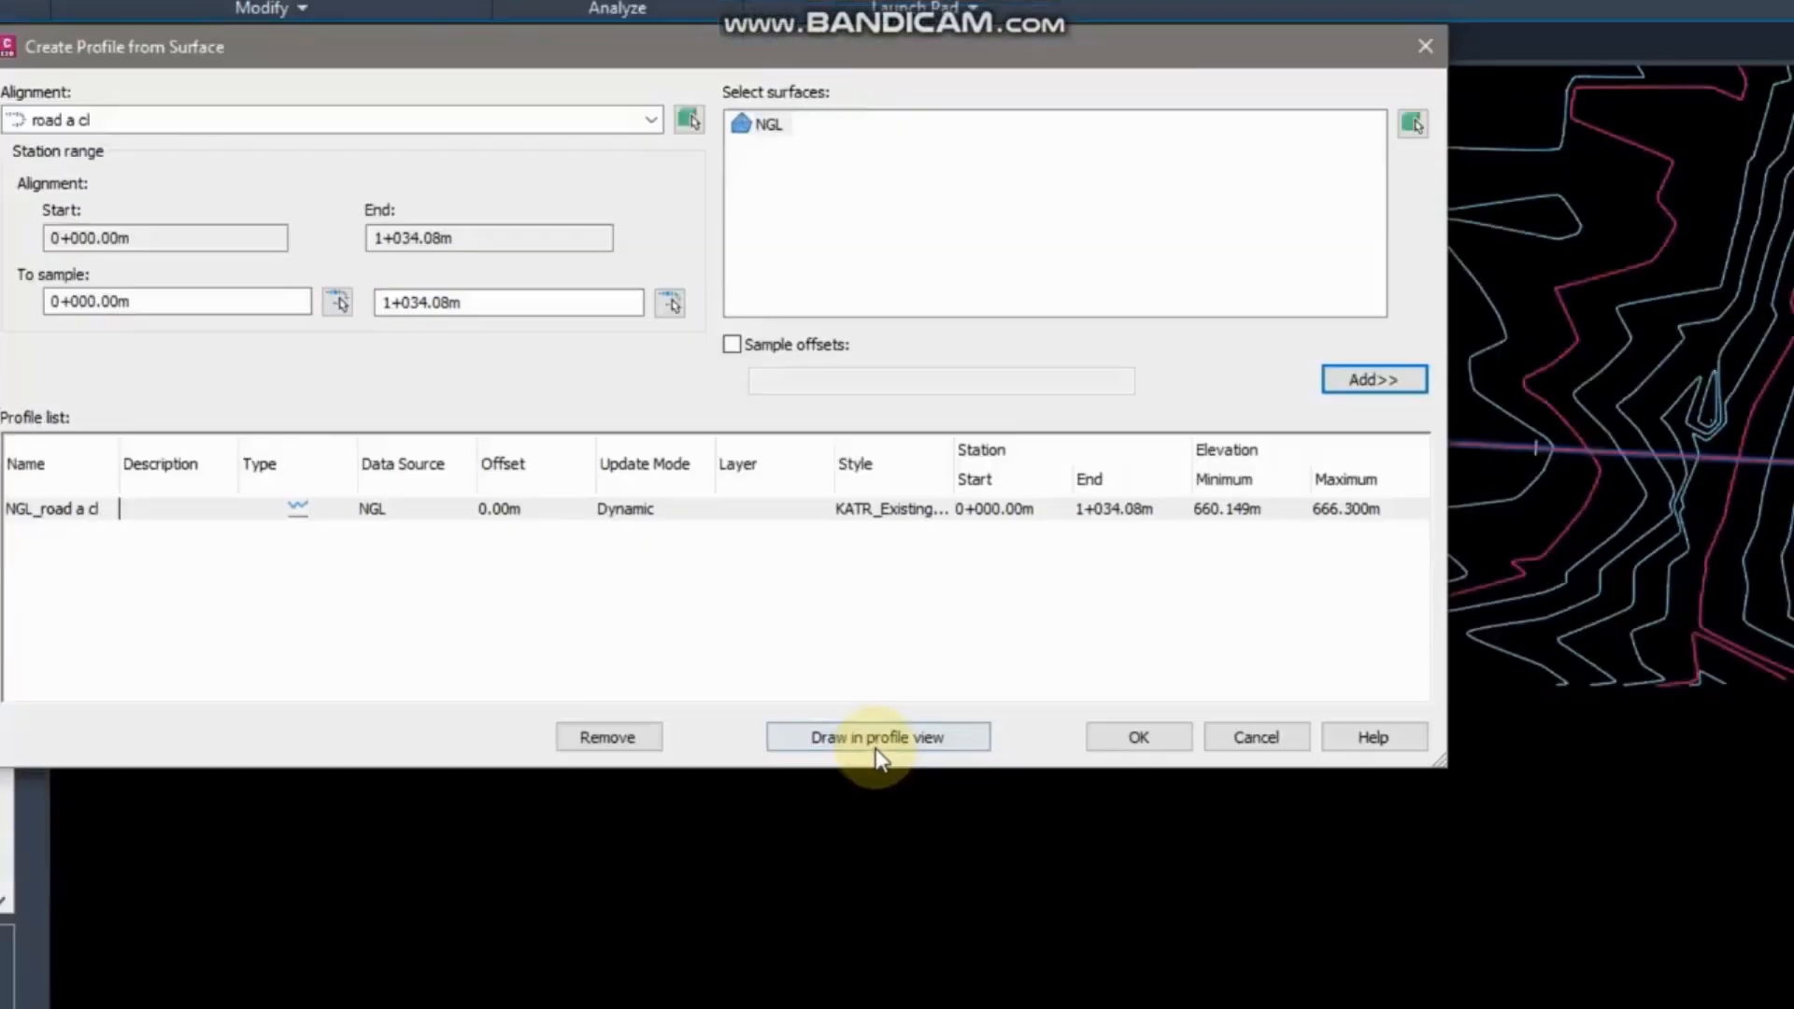
# Create the road a cl profile view with the KATR_Profile View style and default settings, placing it above the plan.
pyautogui.click(878, 742)
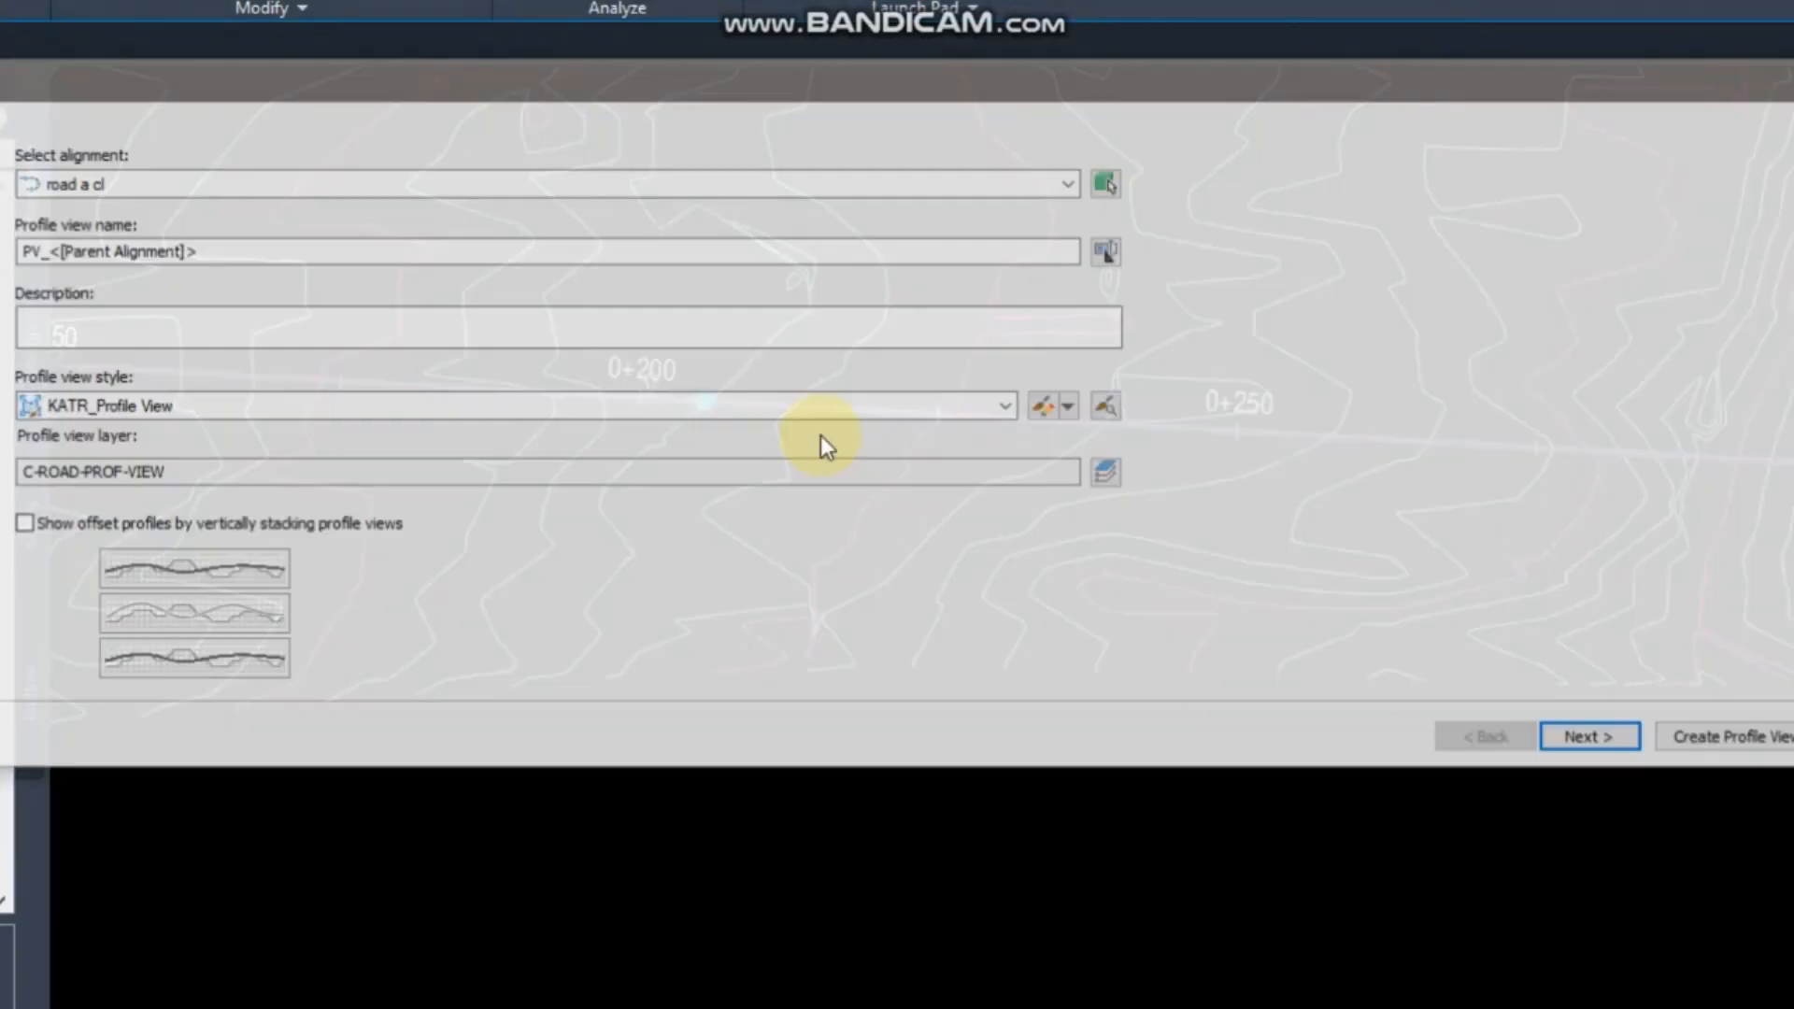
pyautogui.click(1220, 735)
pyautogui.click(1220, 731)
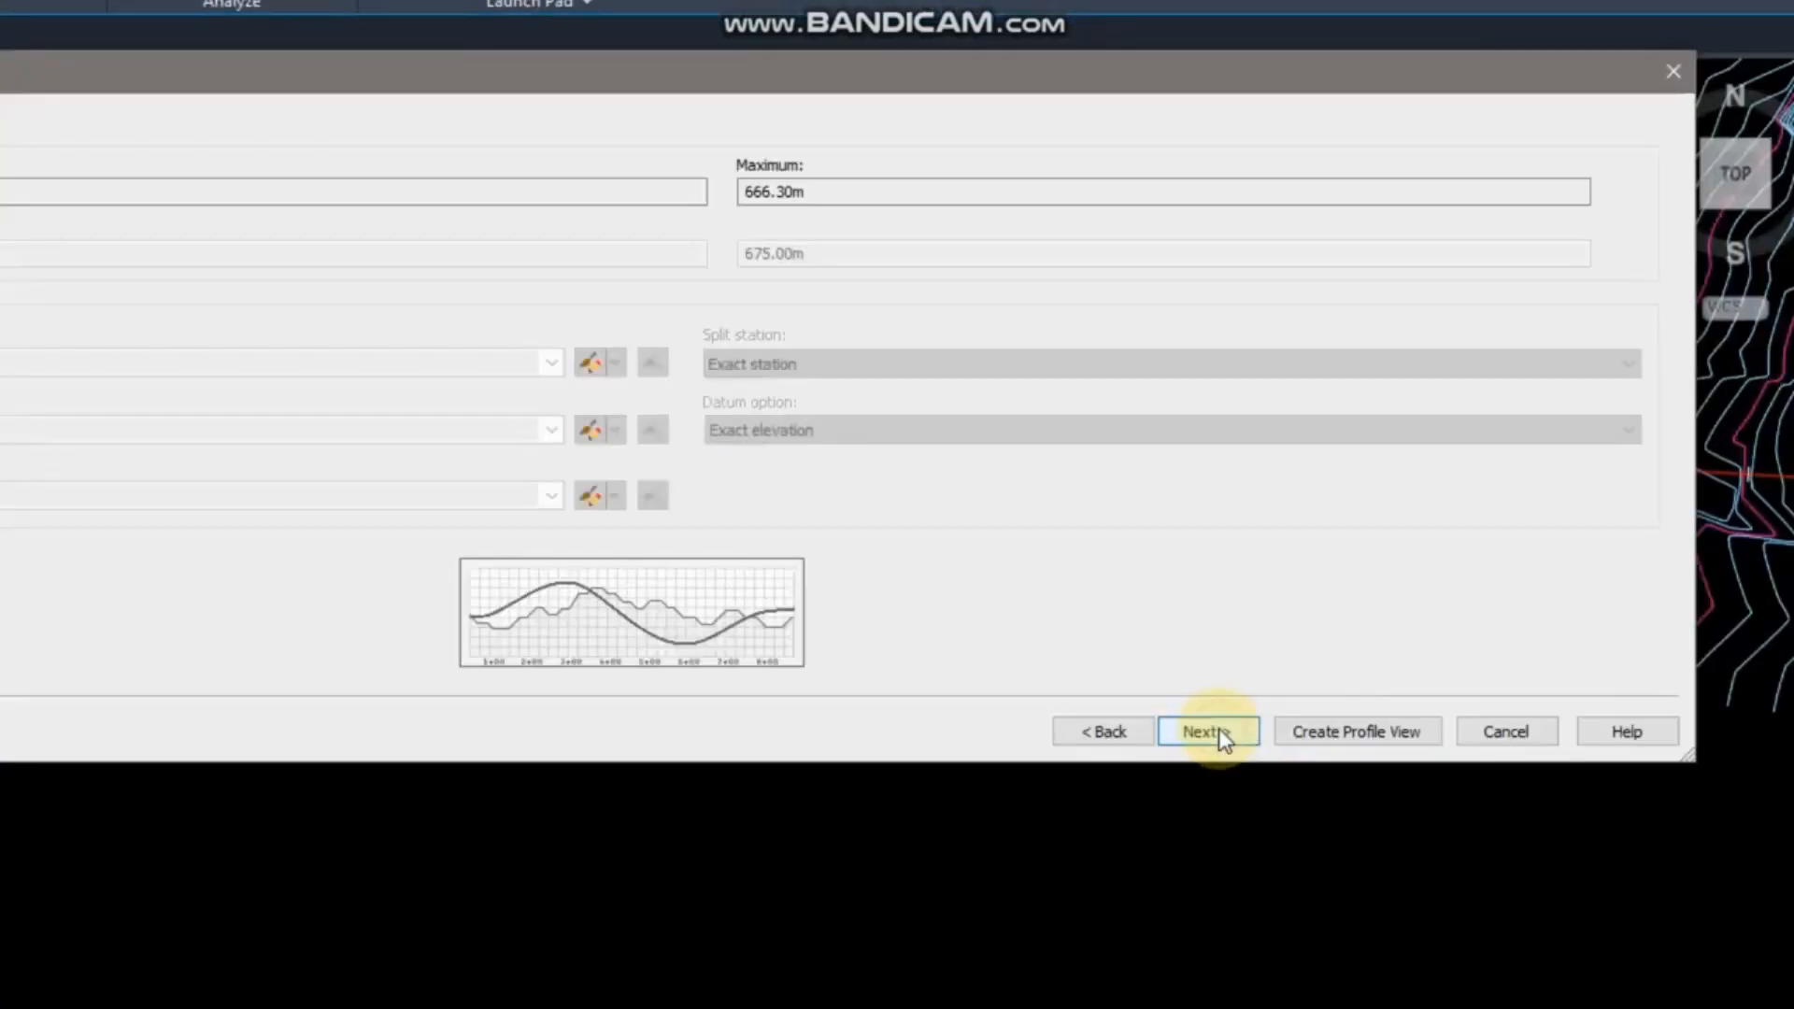
pyautogui.click(1217, 729)
pyautogui.click(1215, 732)
pyautogui.click(1217, 732)
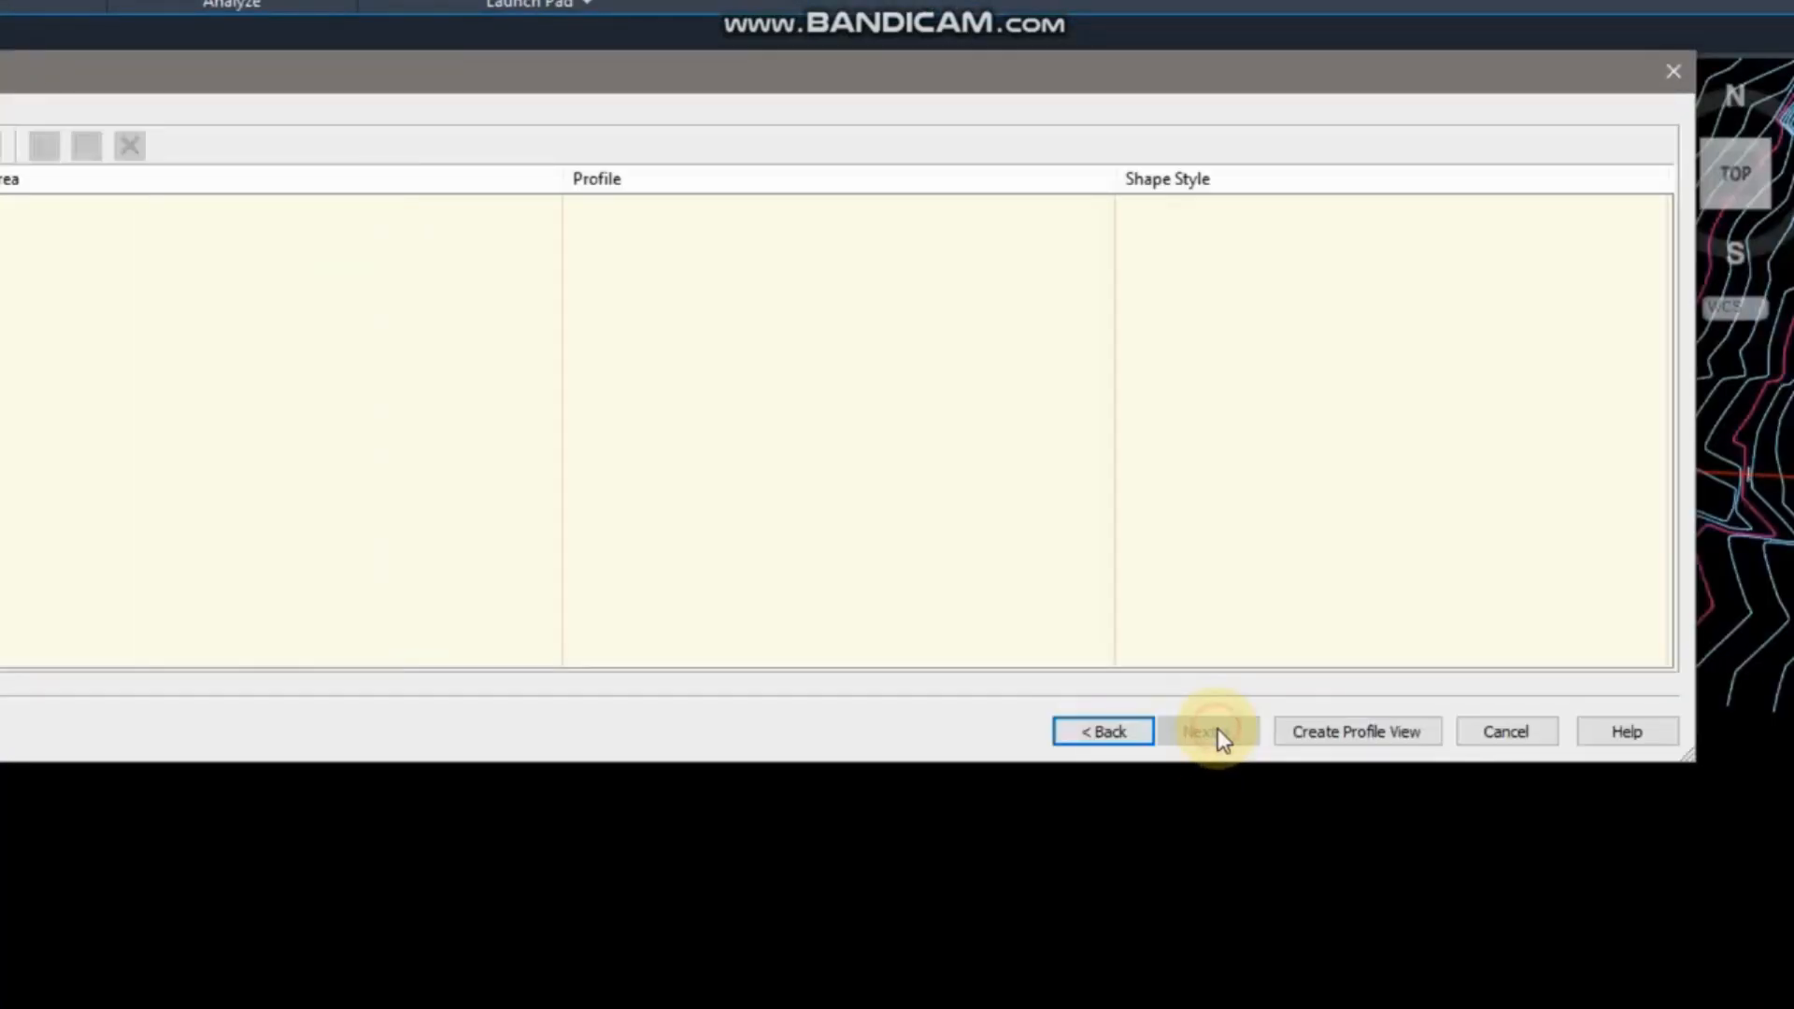
pyautogui.click(1316, 732)
pyautogui.scroll(-12, 476, 645)
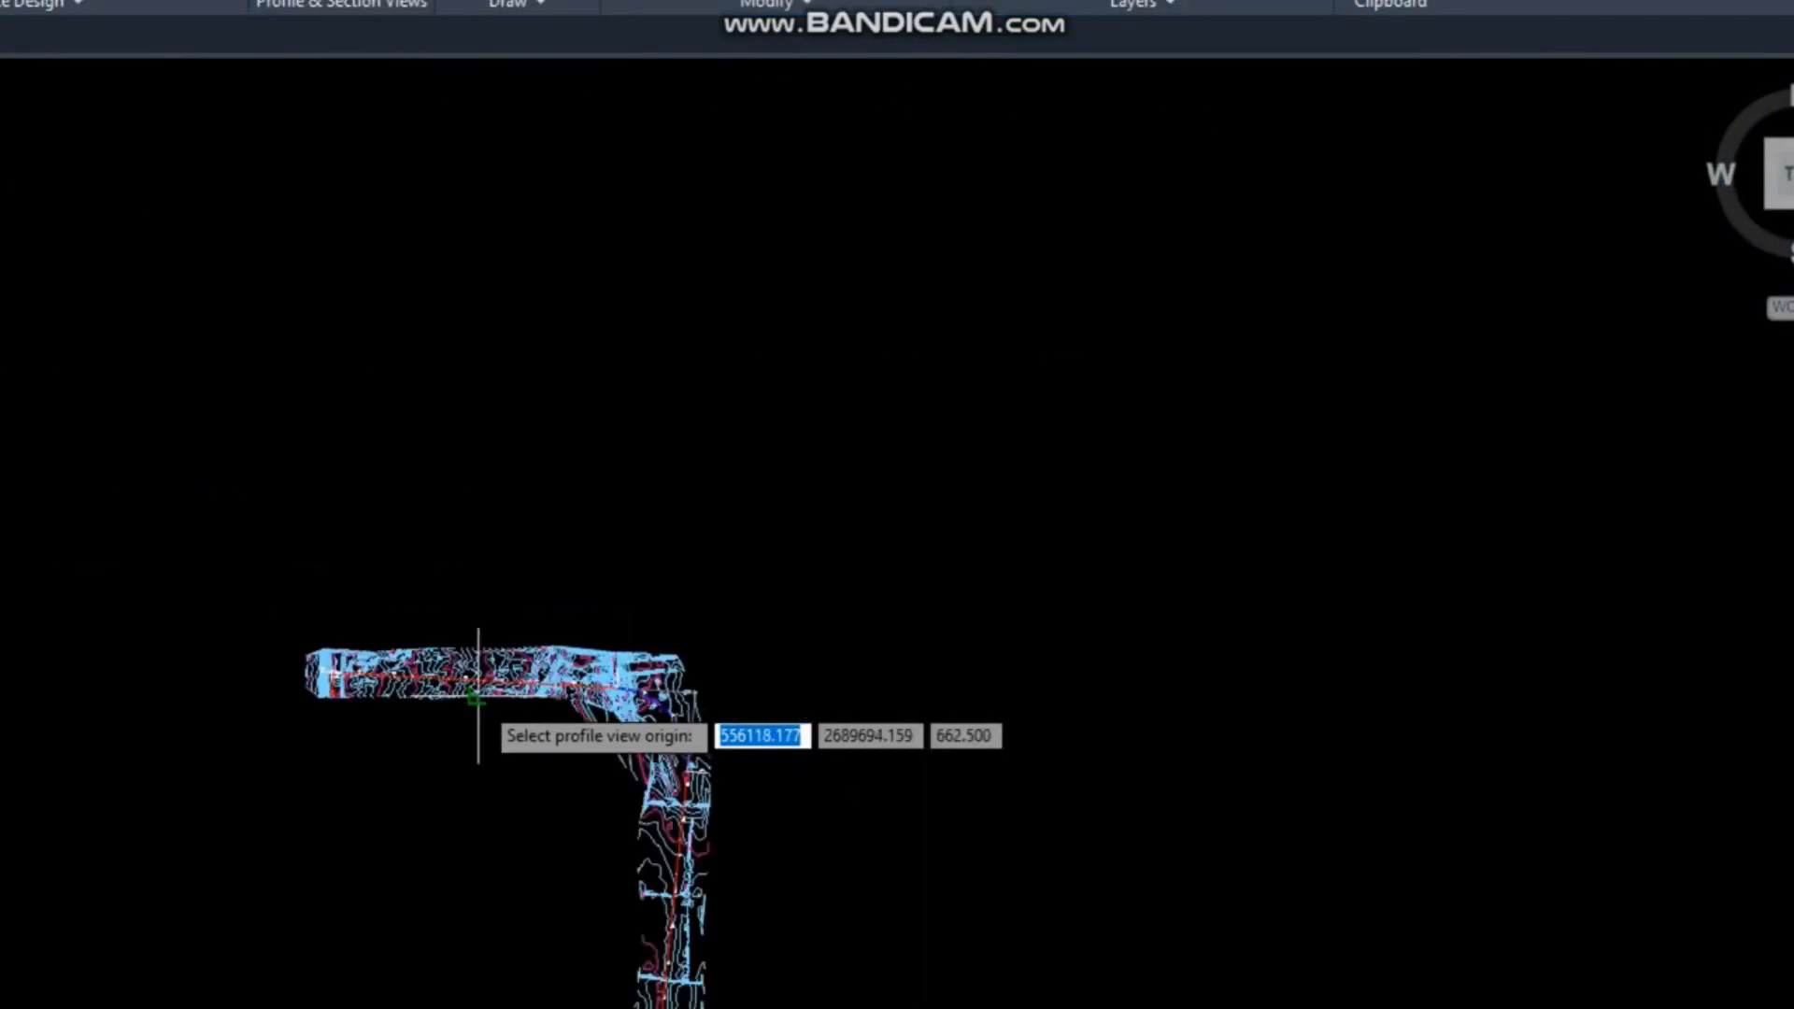
pyautogui.scroll(3, 497, 593)
pyautogui.click(713, 601)
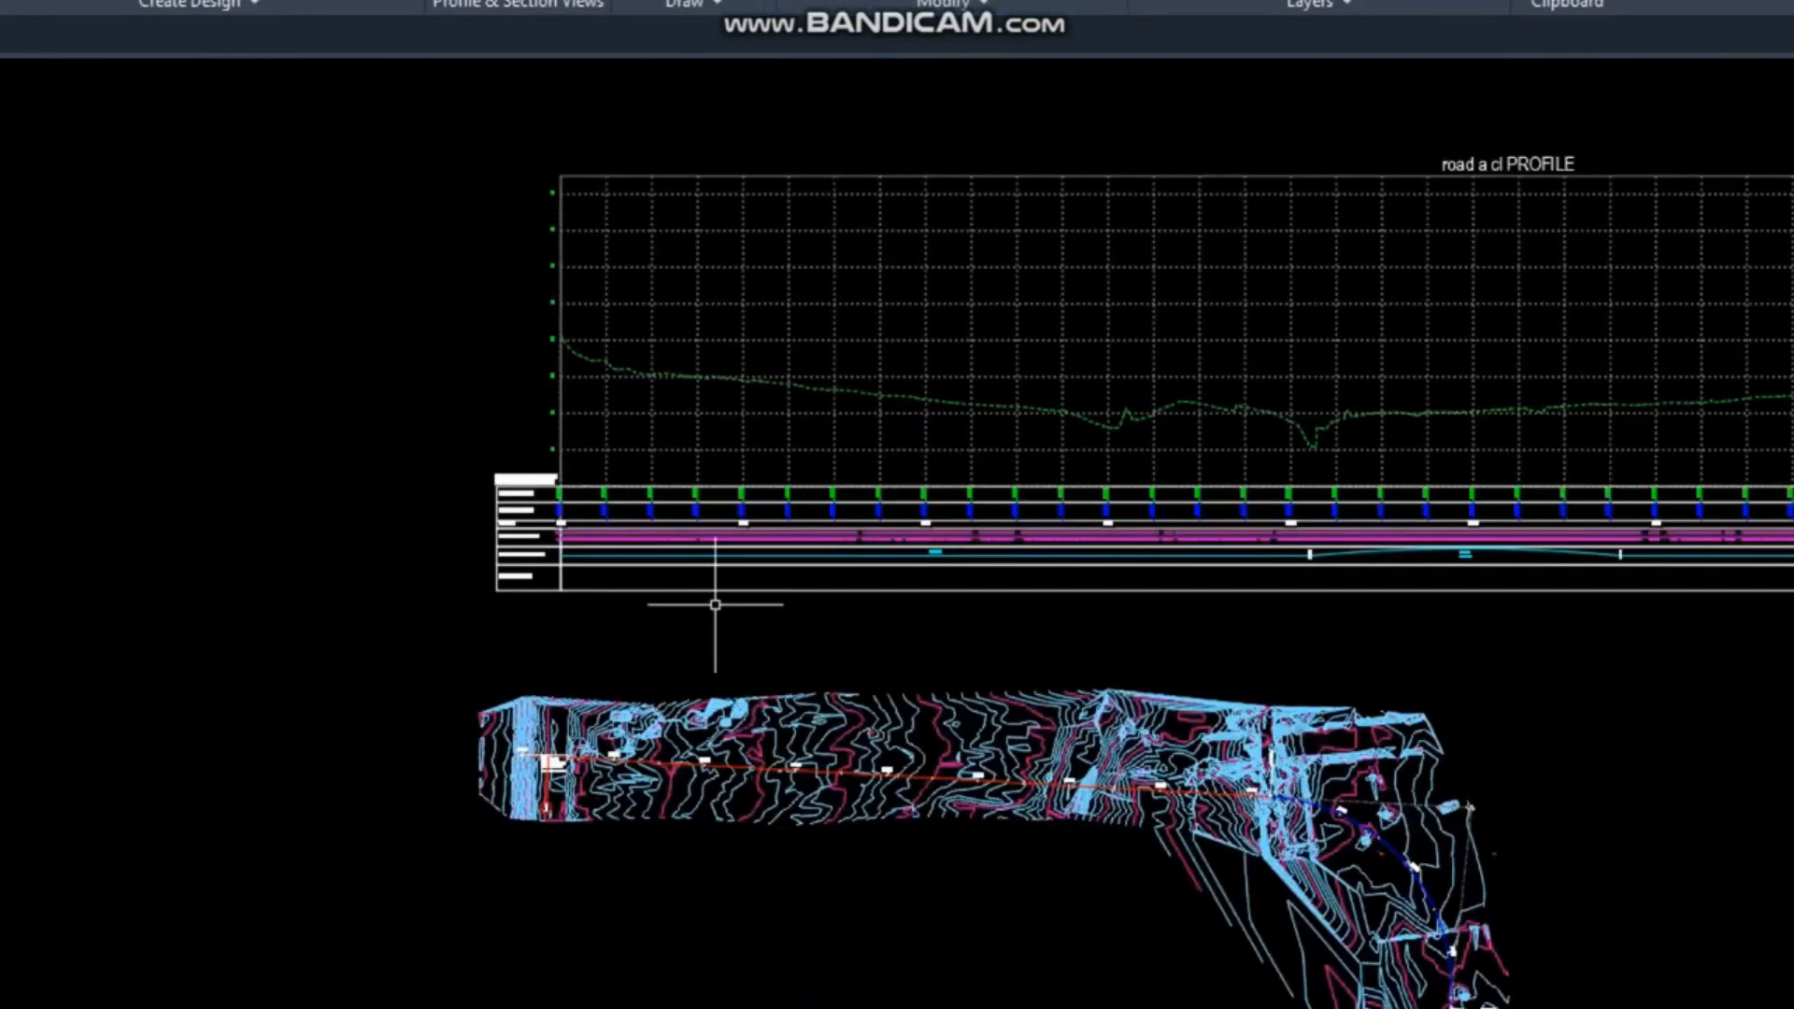
# Examine the new road a cl profile view's ground line, elevation axis, and existing ground, finished ground, station and geometry bands.
pyautogui.moveTo(1046, 440); pyautogui.dragTo(950, 470, button='middle')
pyautogui.scroll(4, 516, 412)
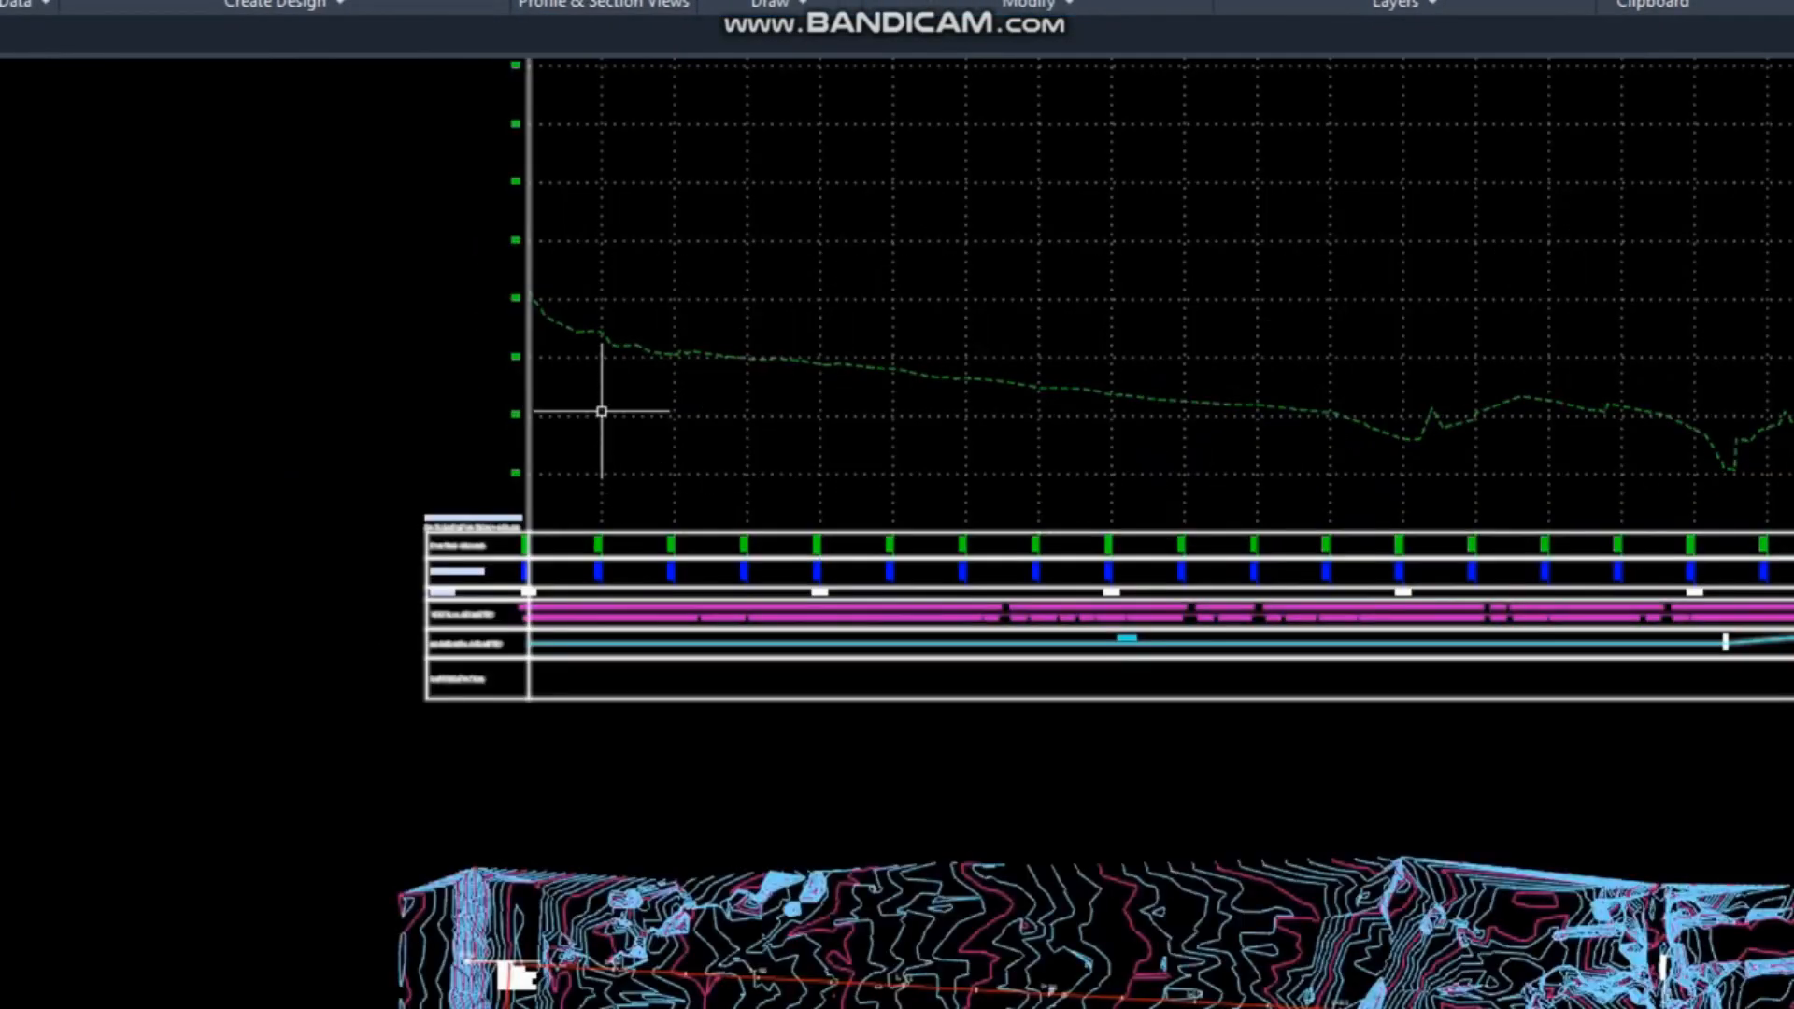
pyautogui.scroll(1, 448, 292)
pyautogui.scroll(-4, 458, 346)
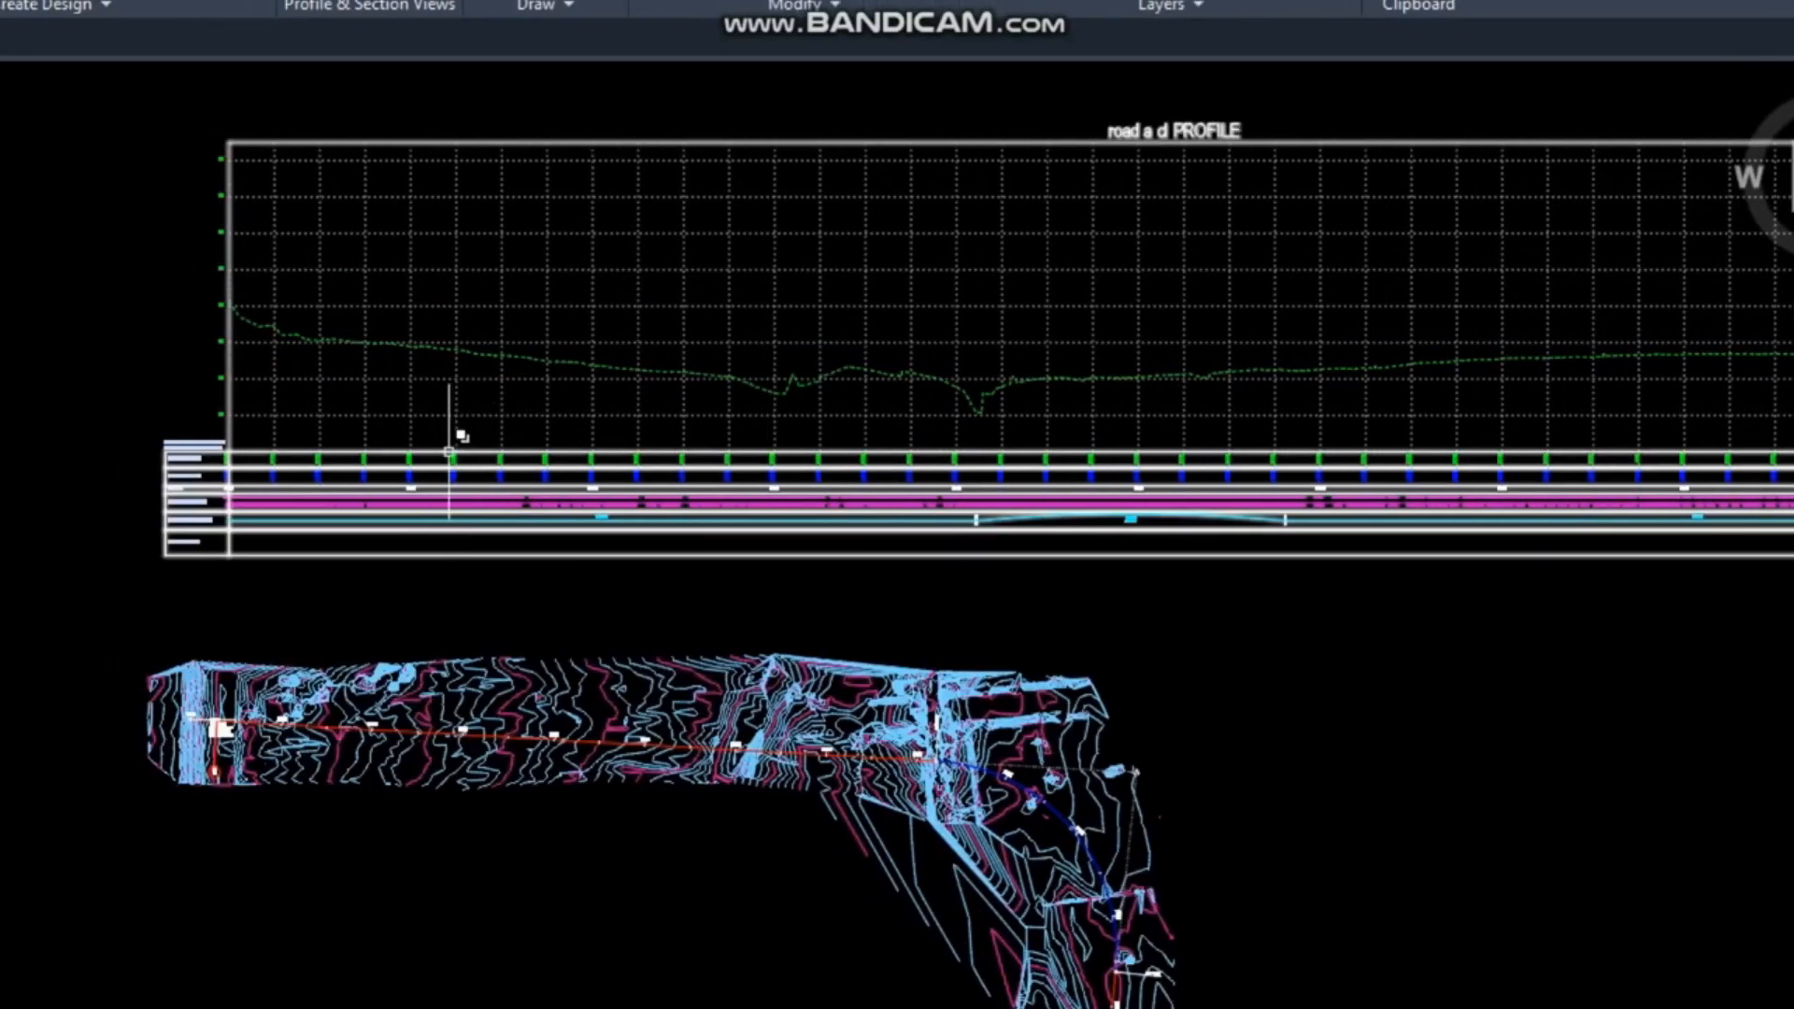
pyautogui.scroll(4, 176, 461)
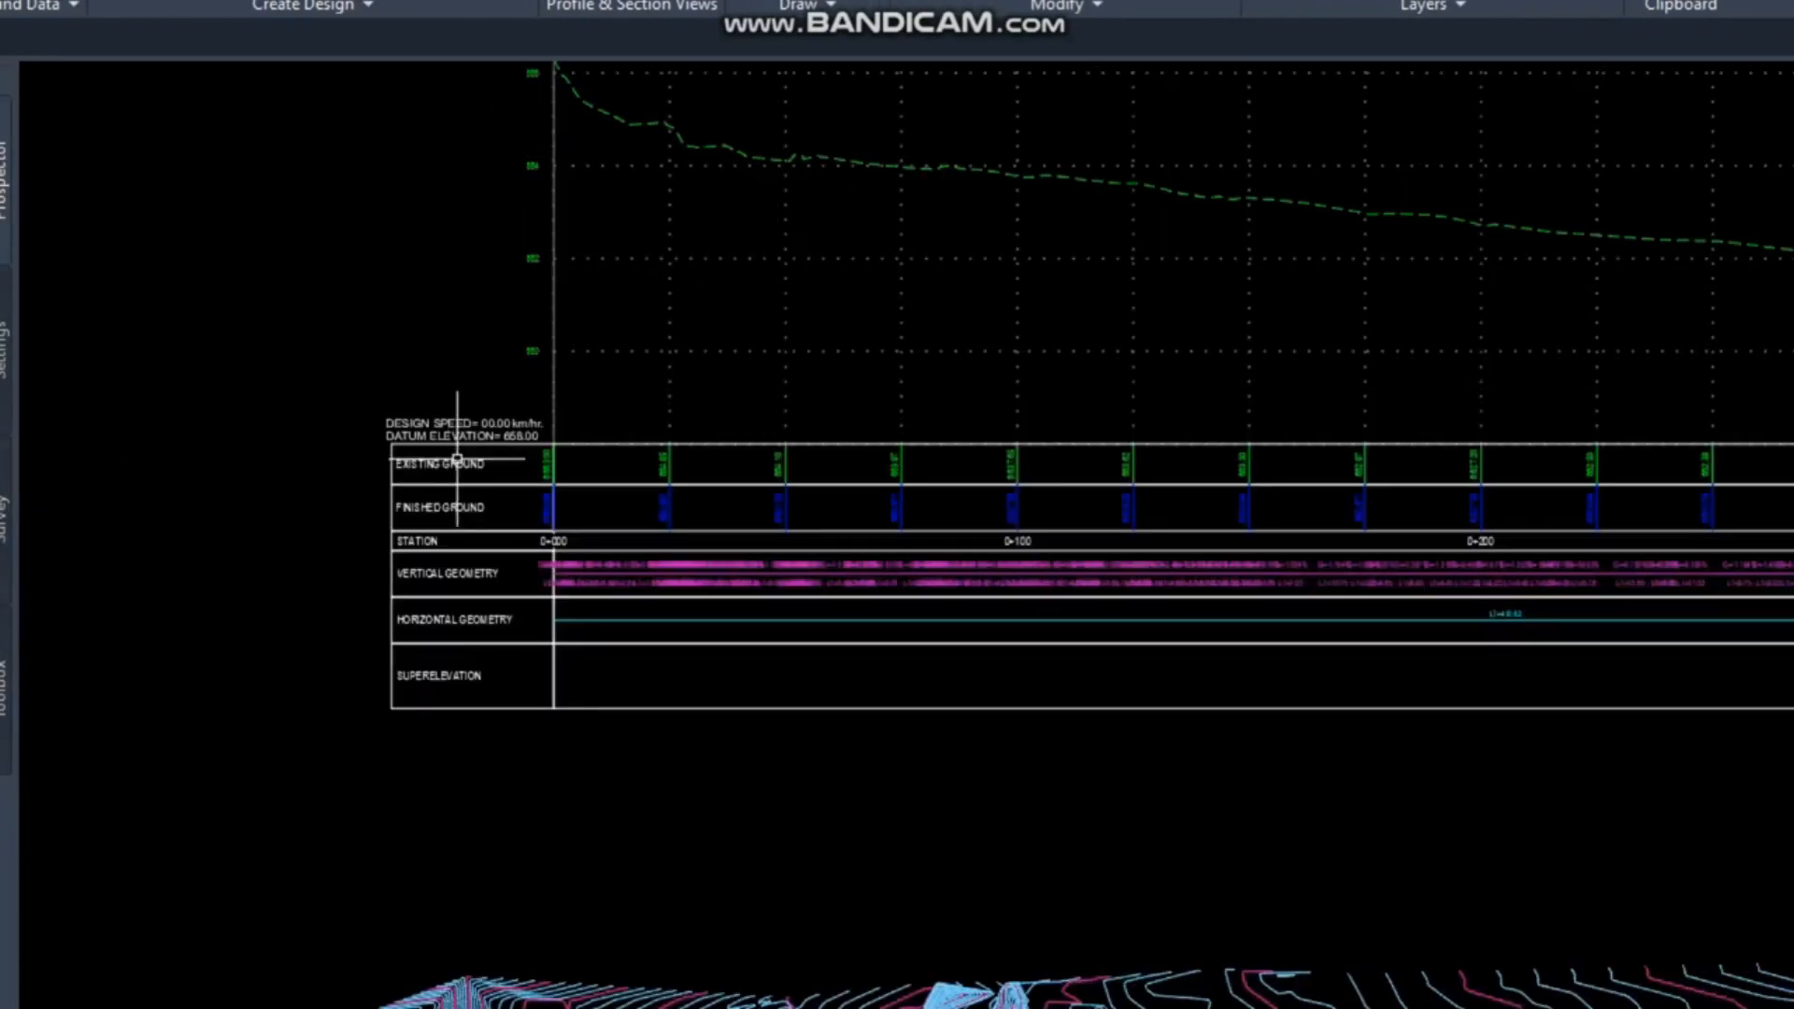
pyautogui.scroll(6, 291, 411)
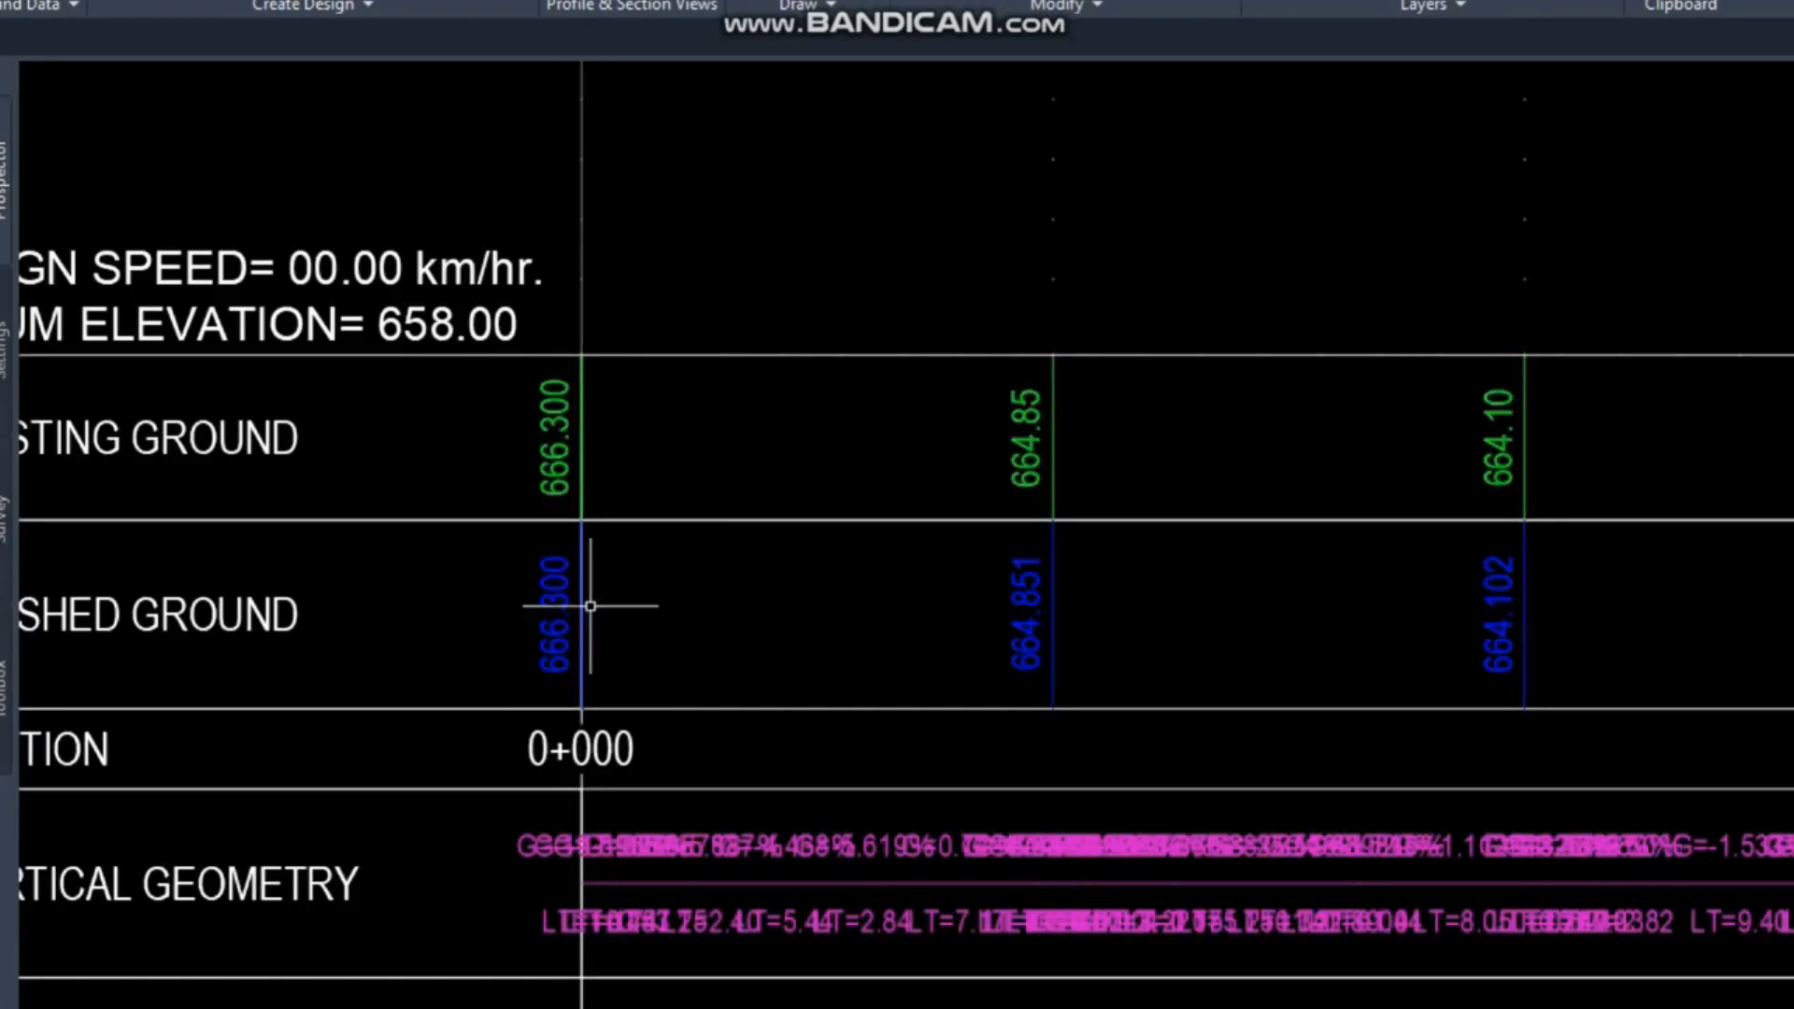
pyautogui.scroll(-2, 626, 552)
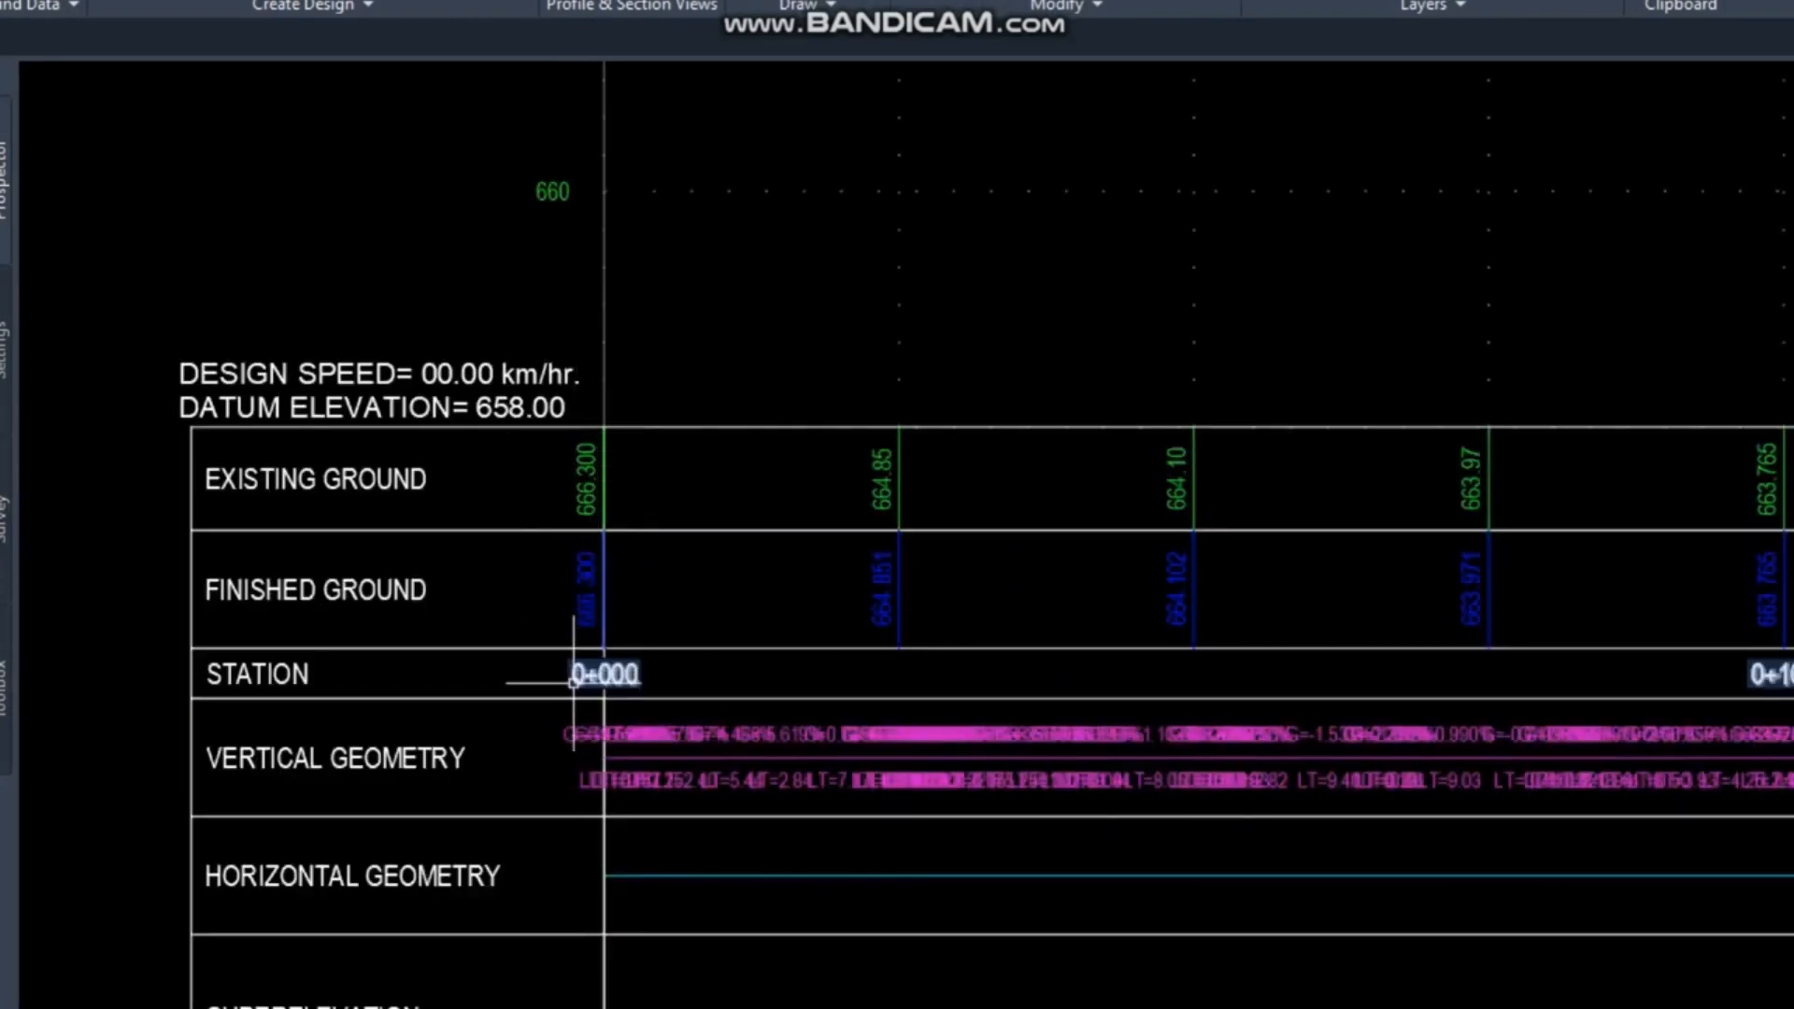
pyautogui.scroll(-2, 601, 636)
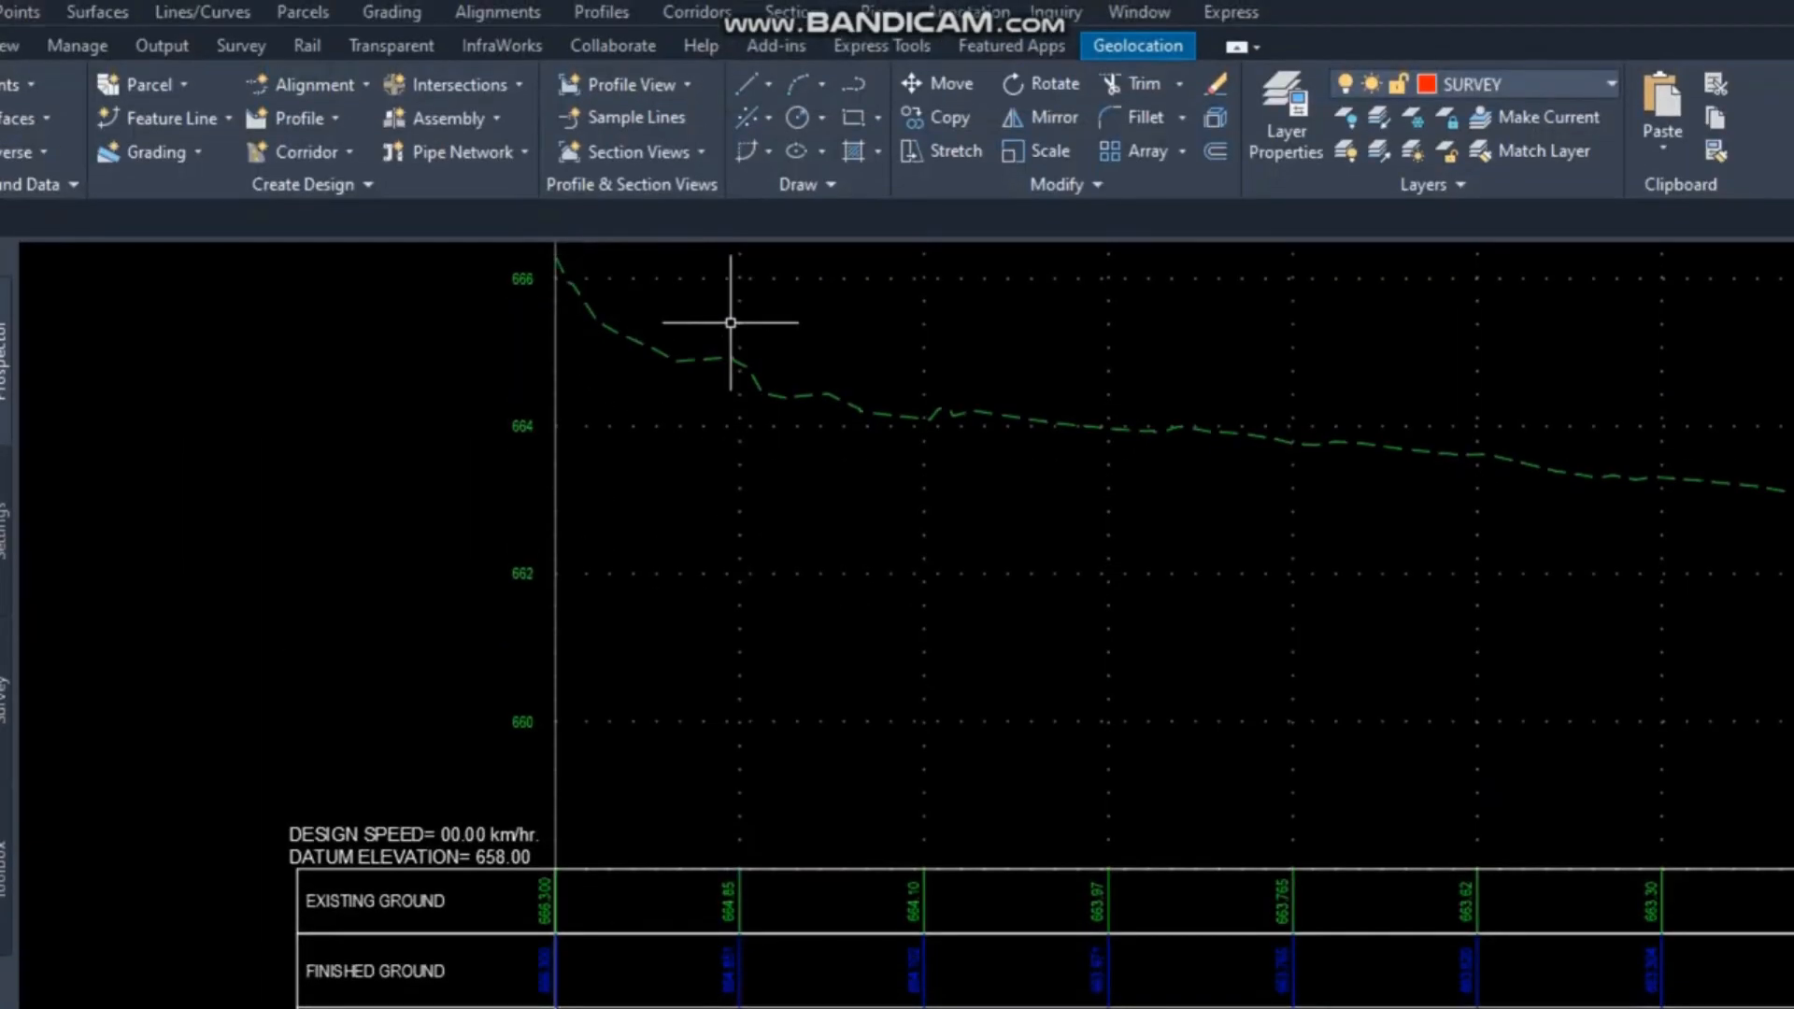
# Examine the ground elevation, station, vertical geometry and horizontal geometry bands at the start of the road a cl profile view.
pyautogui.scroll(-4, 750, 301)
pyautogui.scroll(5, 579, 692)
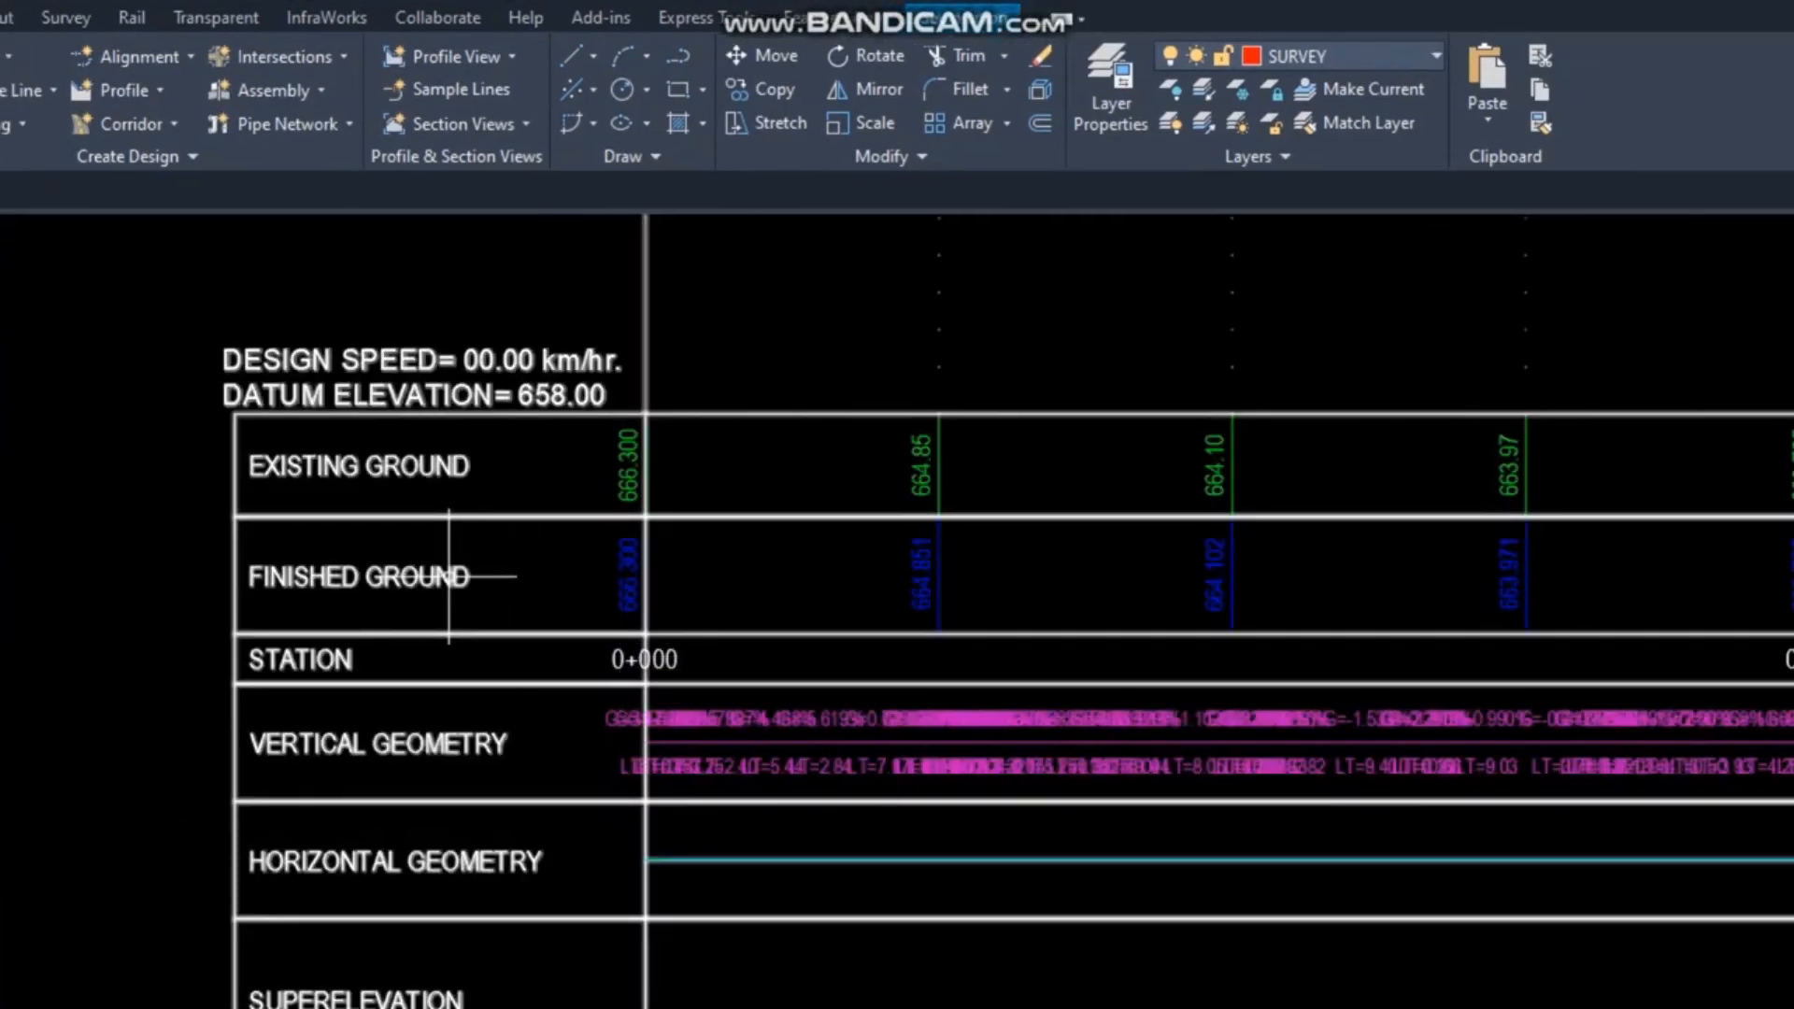
pyautogui.scroll(2, 620, 493)
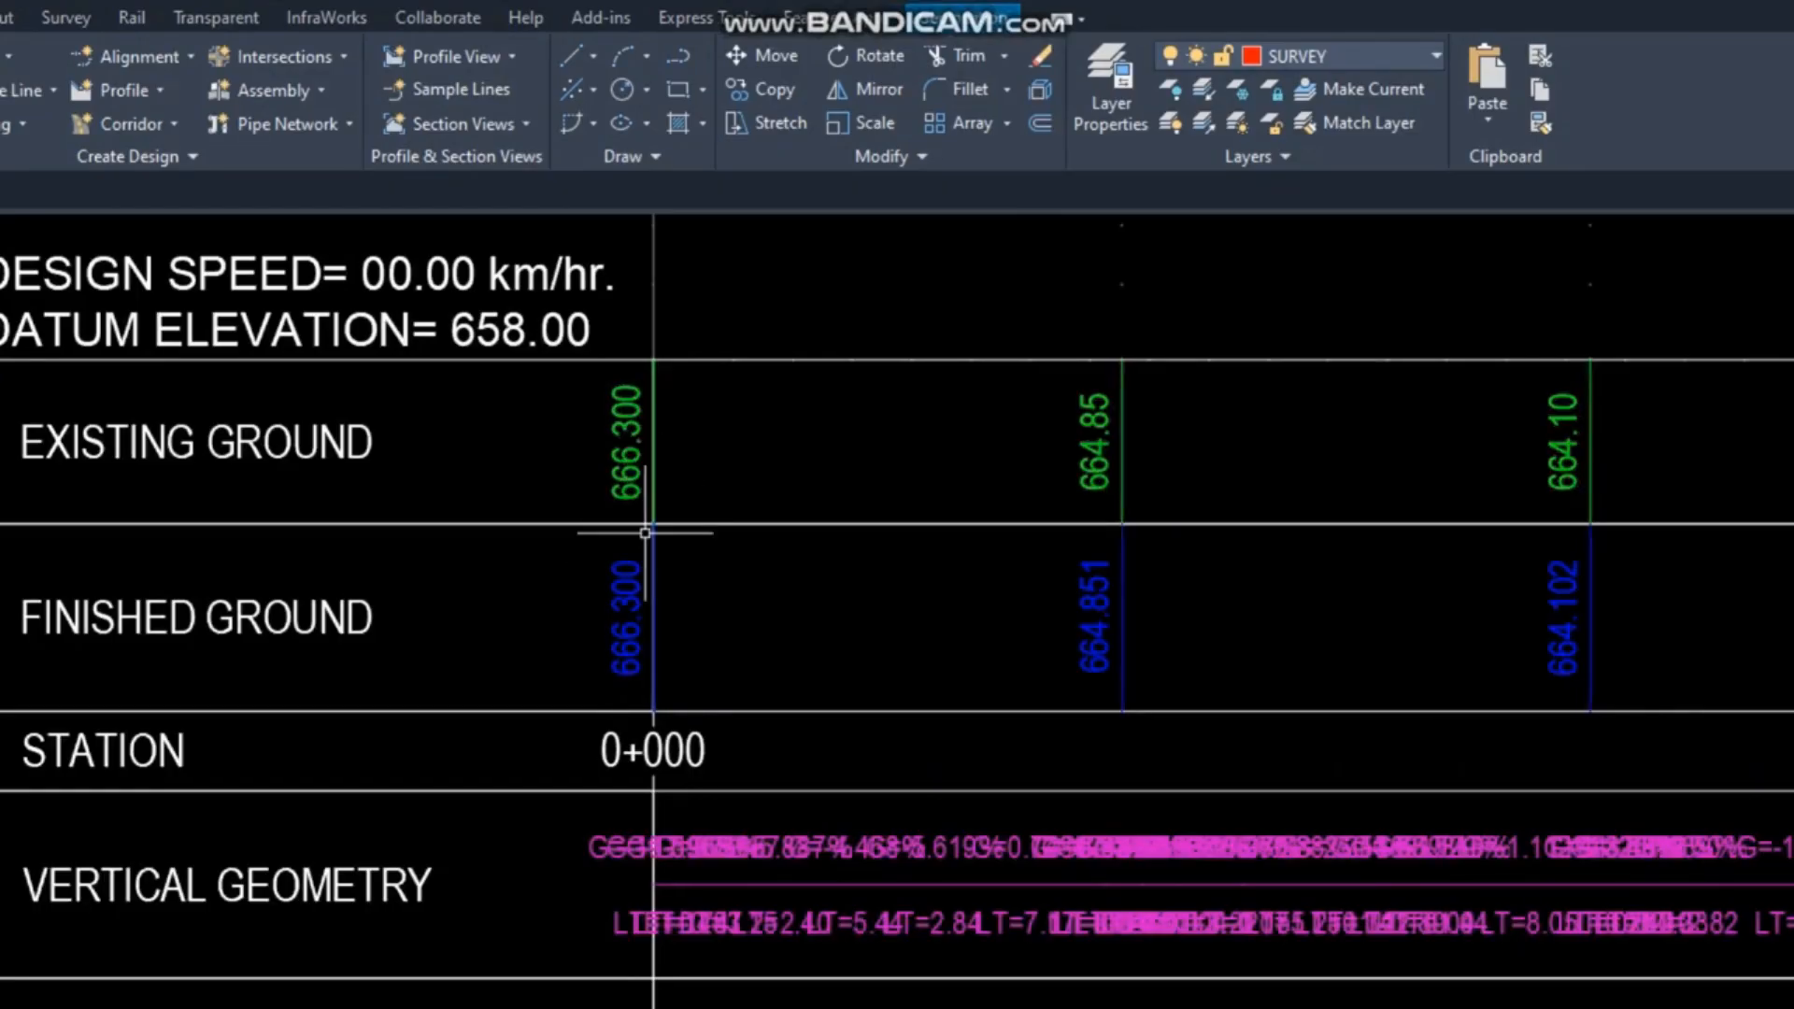
pyautogui.scroll(-2, 620, 520)
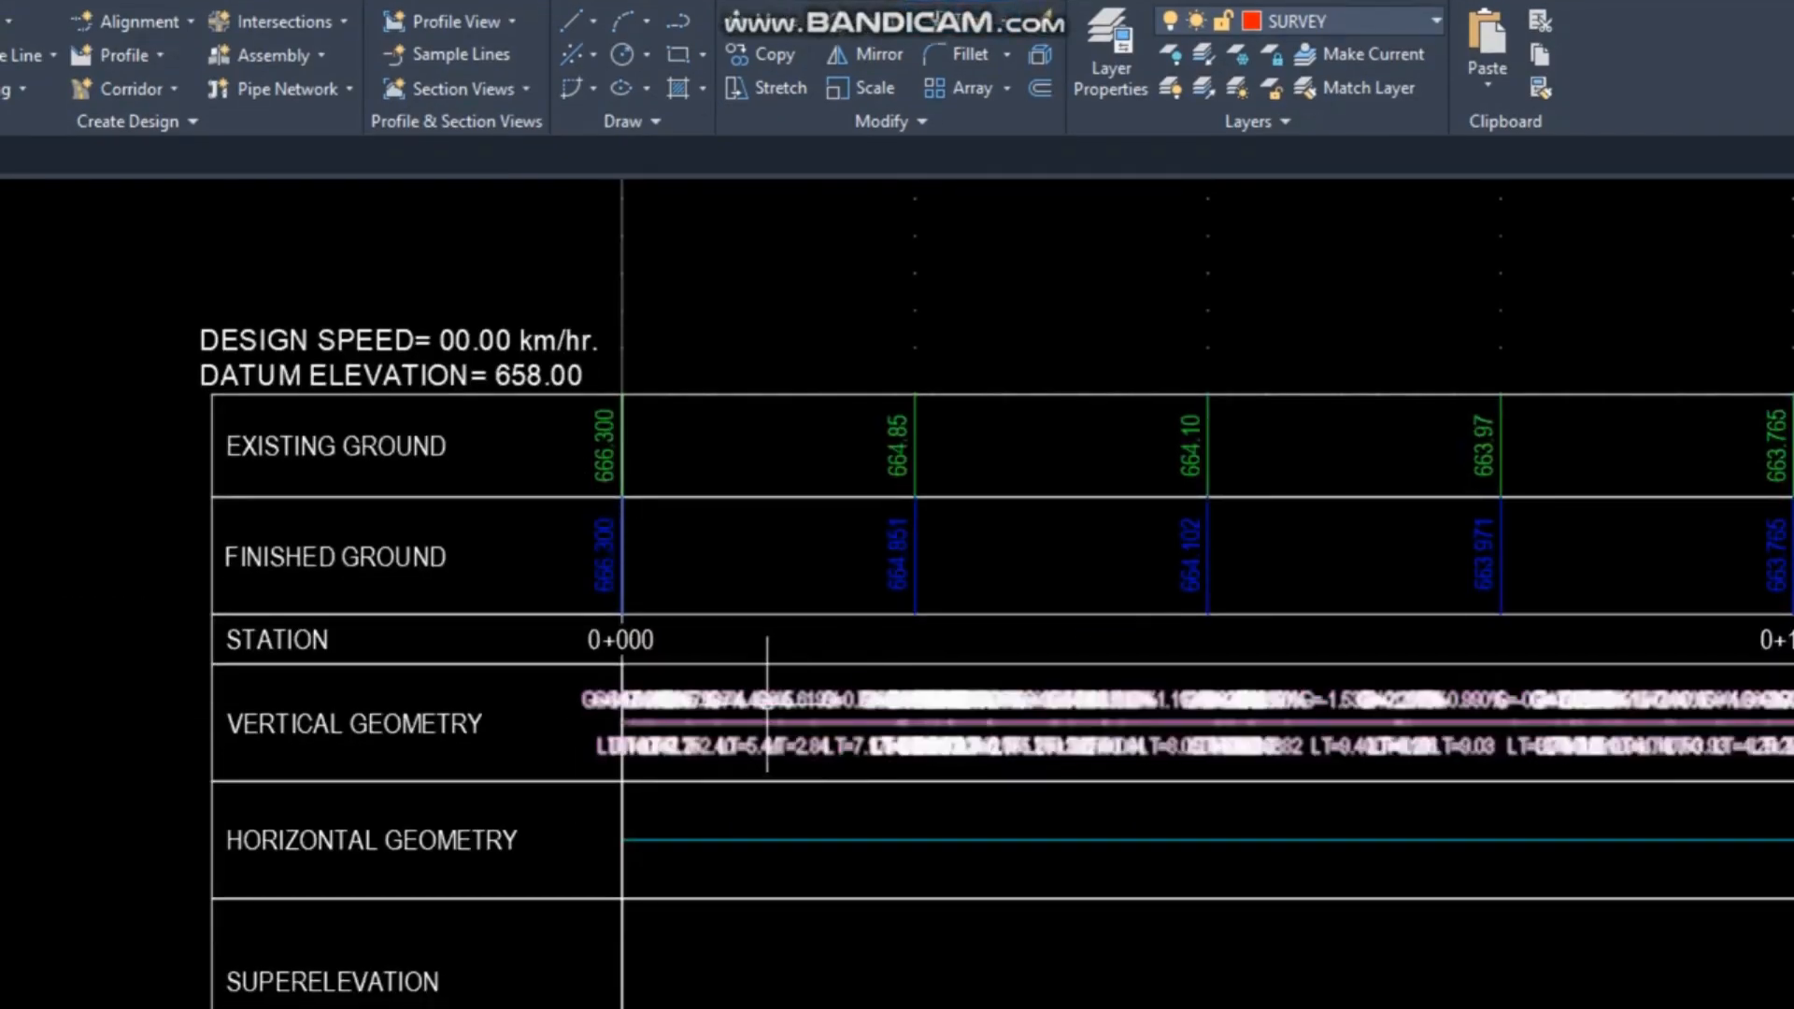
pyautogui.scroll(-2, 485, 701)
pyautogui.moveTo(969, 741); pyautogui.dragTo(689, 734, button='middle')
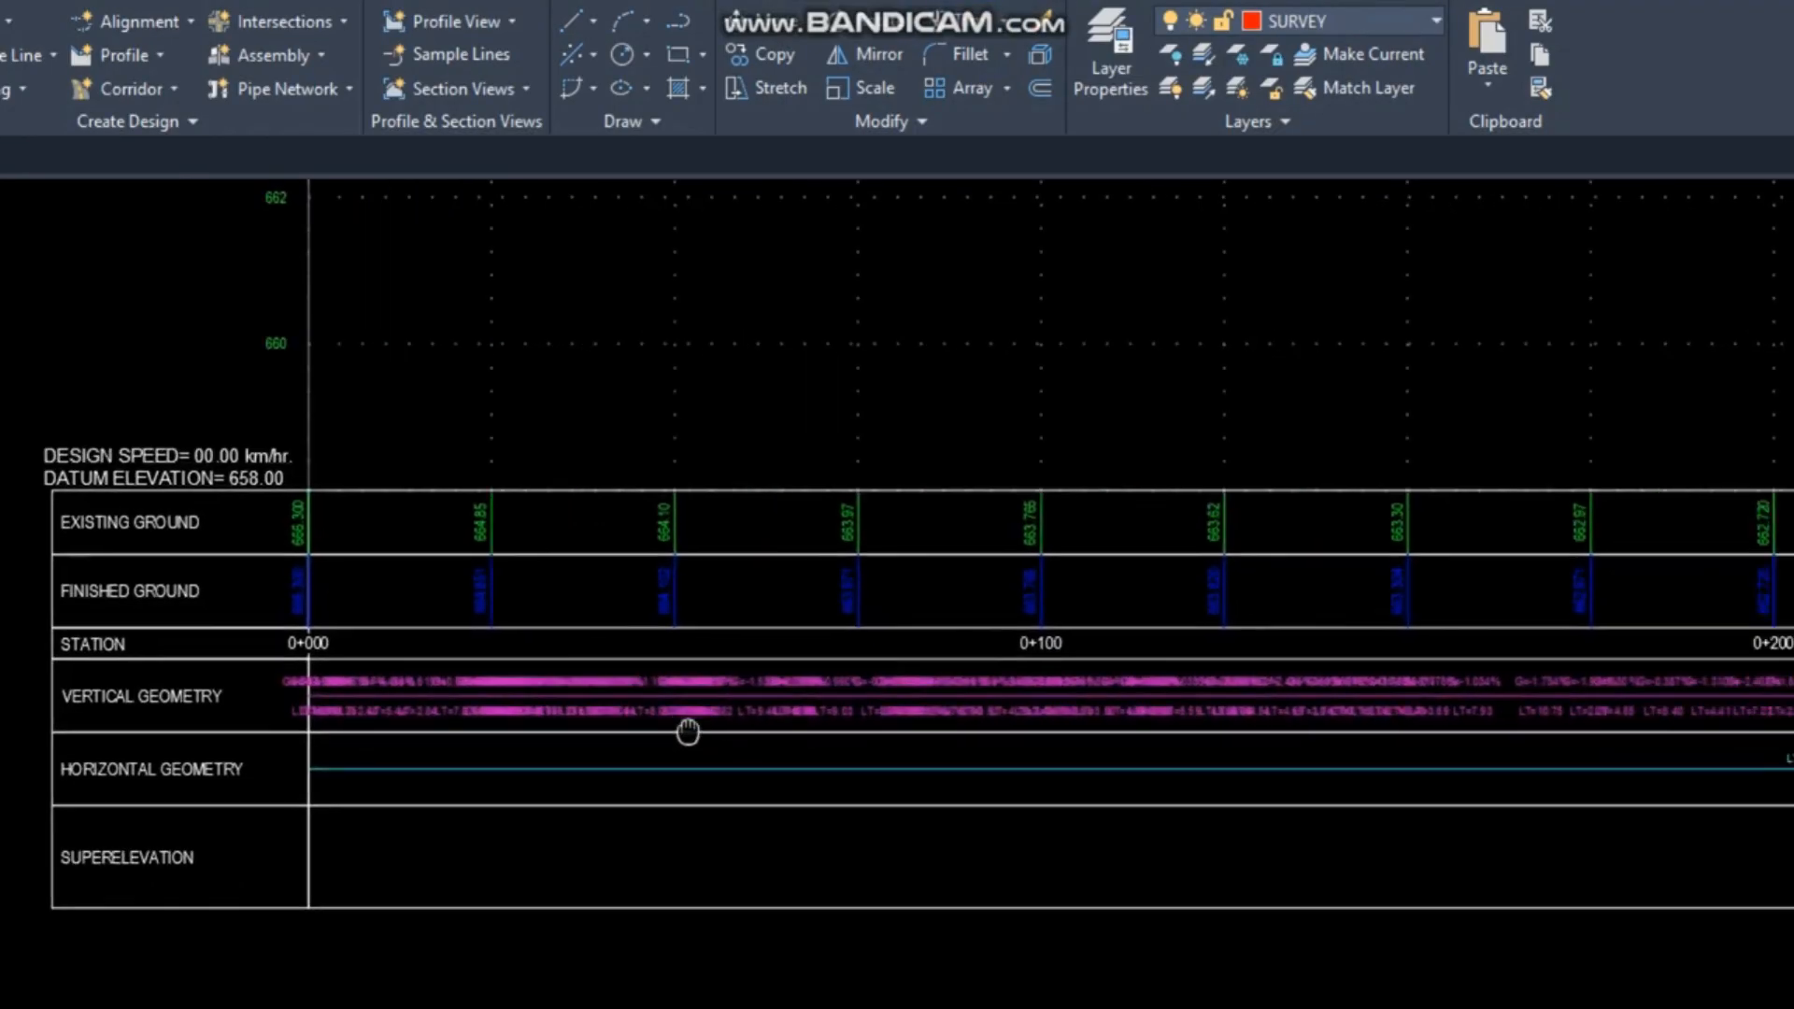
pyautogui.scroll(3, 428, 645)
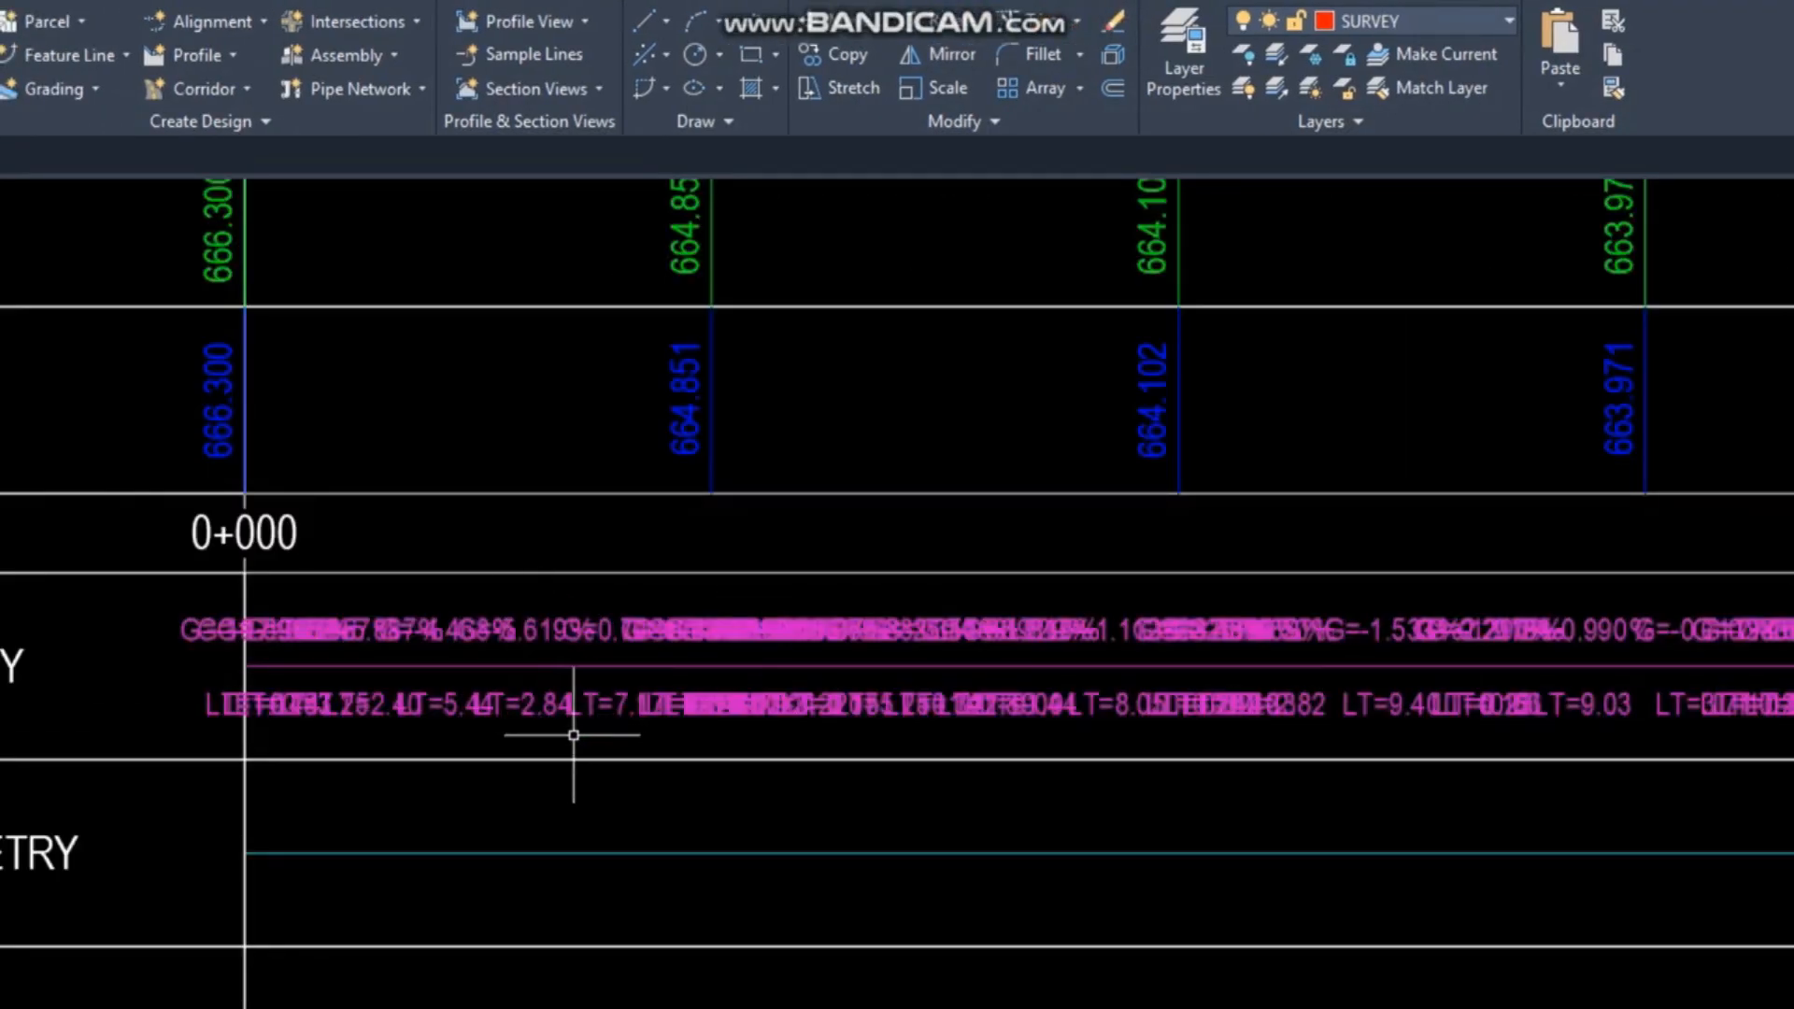
pyautogui.scroll(-2, 556, 725)
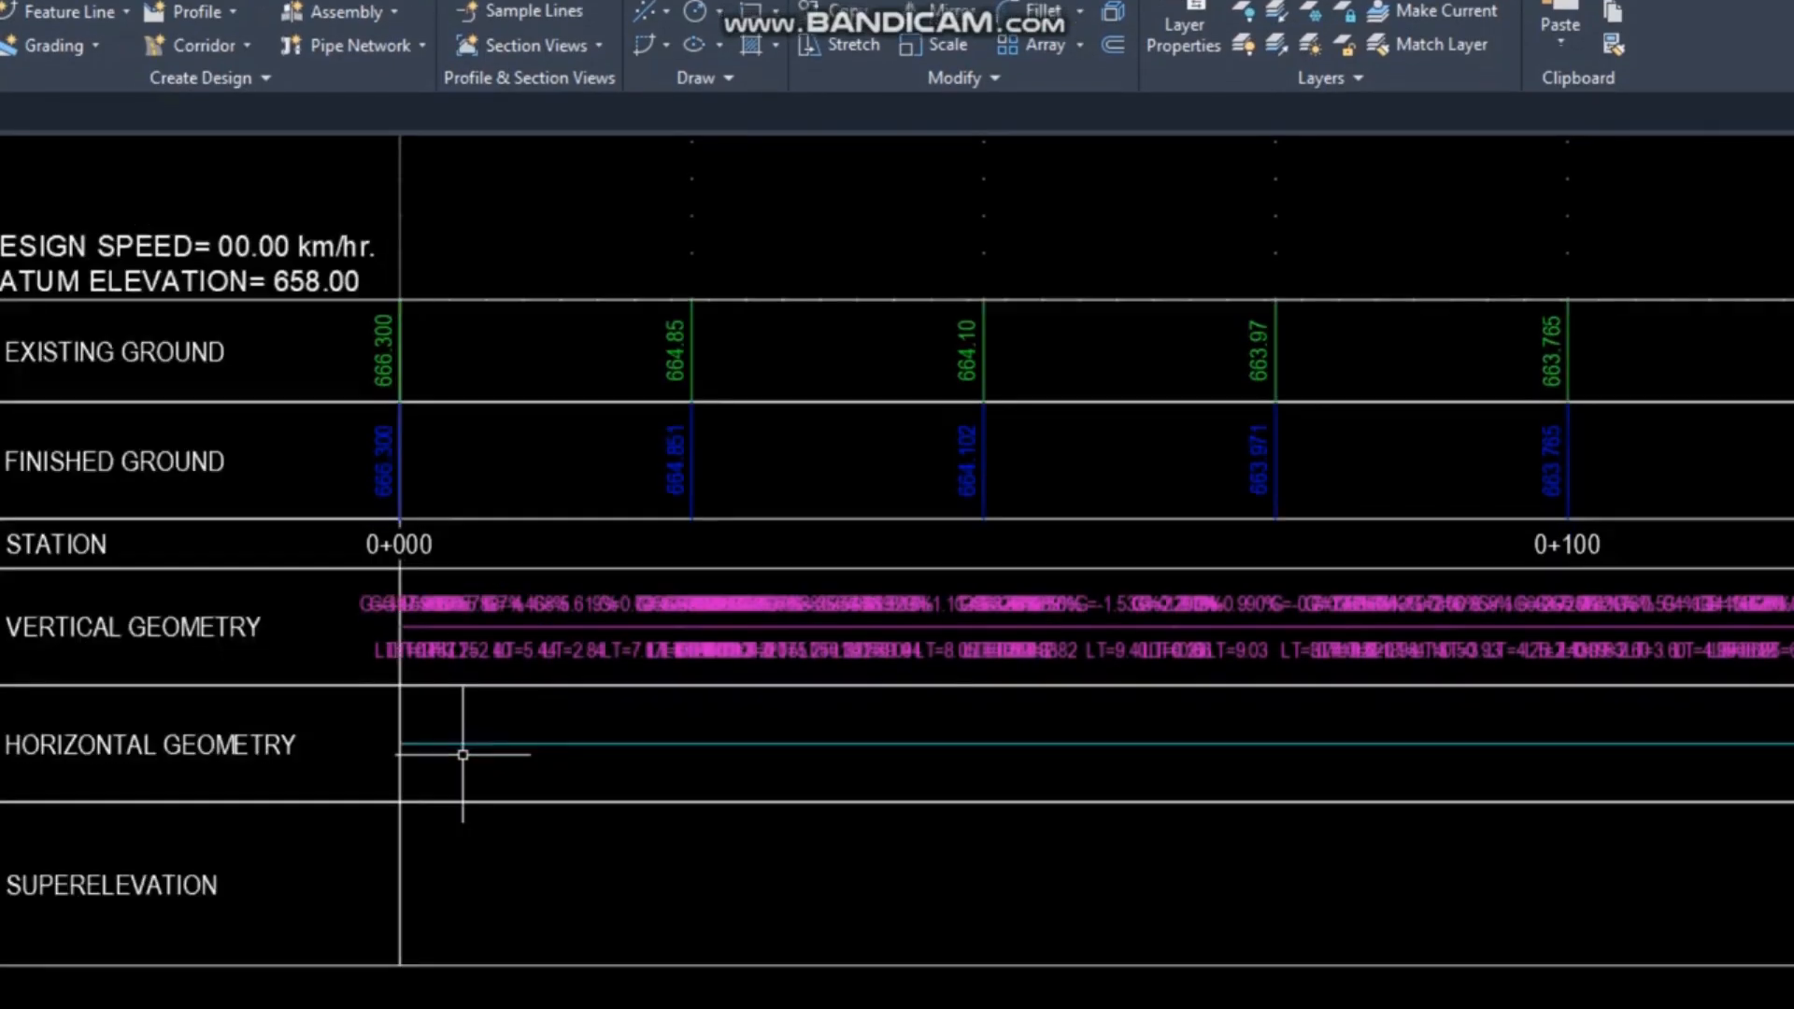
pyautogui.scroll(-3, 305, 755)
pyautogui.moveTo(710, 879); pyautogui.dragTo(493, 442, button='middle')
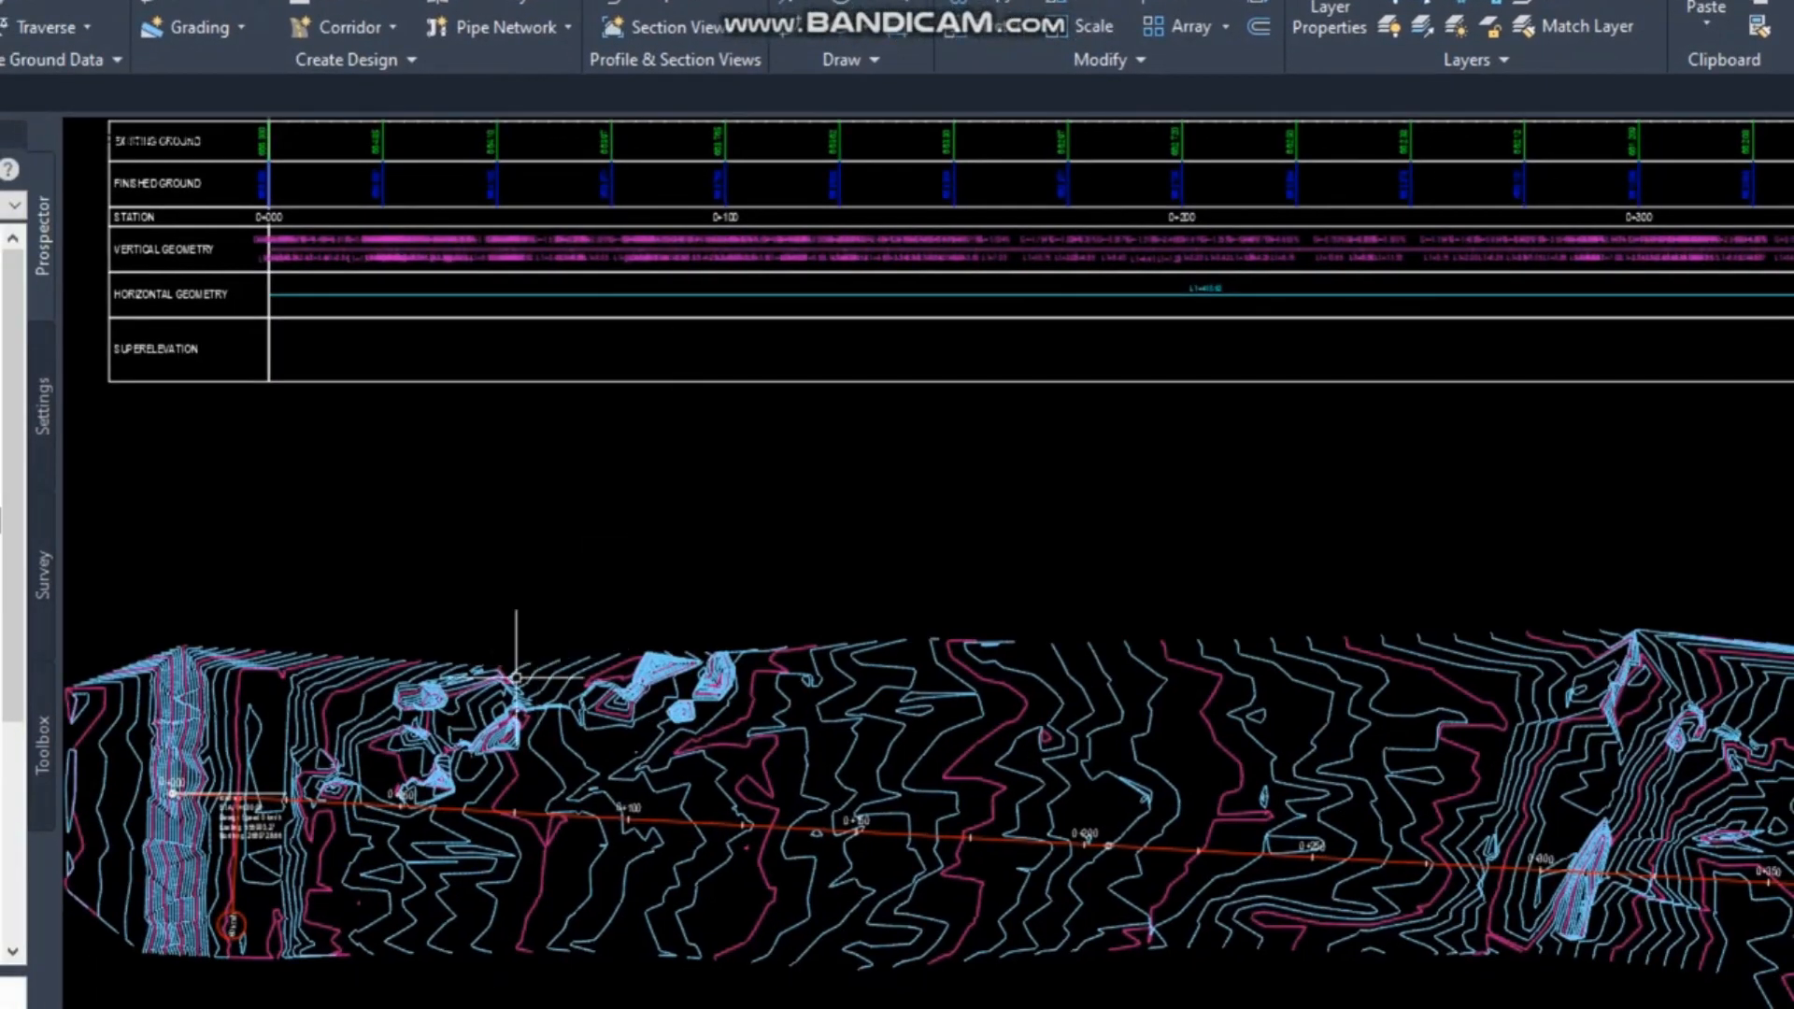
# Follow the profile view along its length, comparing the horizontal geometry curve and ground line with the alignment plan below.
pyautogui.moveTo(1134, 421); pyautogui.dragTo(238, 489, button='middle')
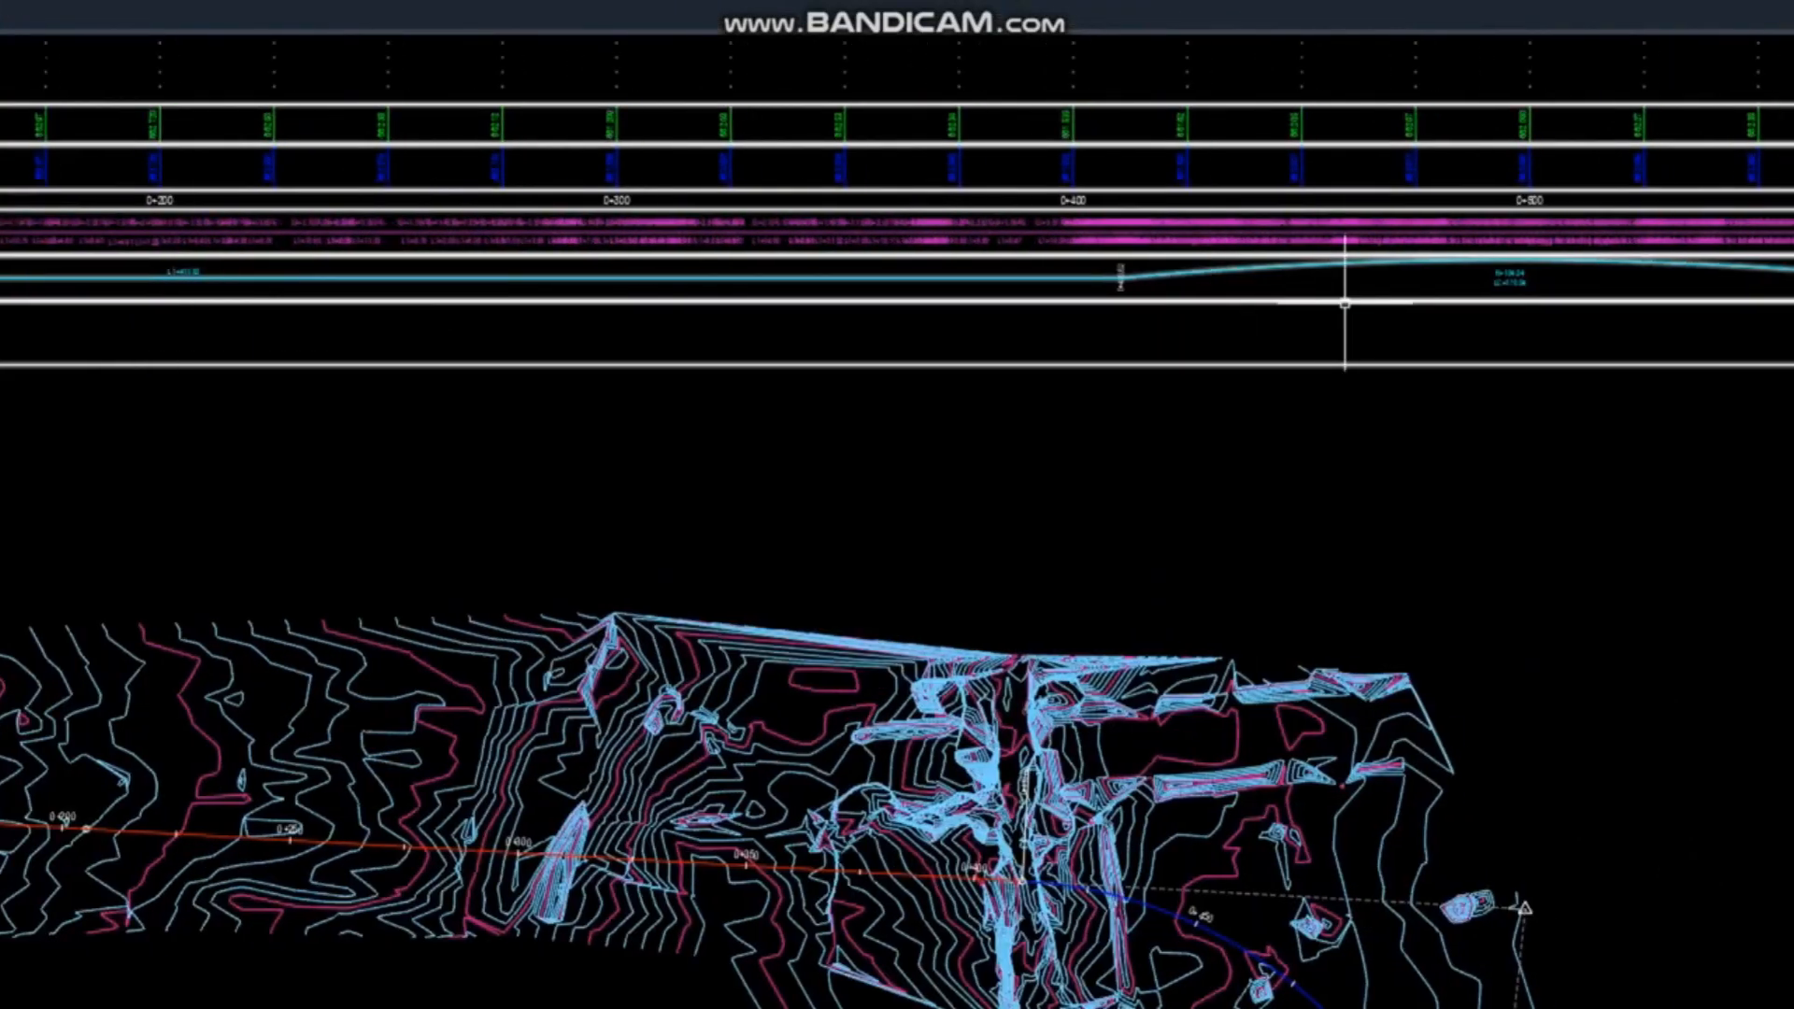
pyautogui.moveTo(1585, 207); pyautogui.dragTo(768, 275, button='middle')
pyautogui.scroll(-2, 1415, 417)
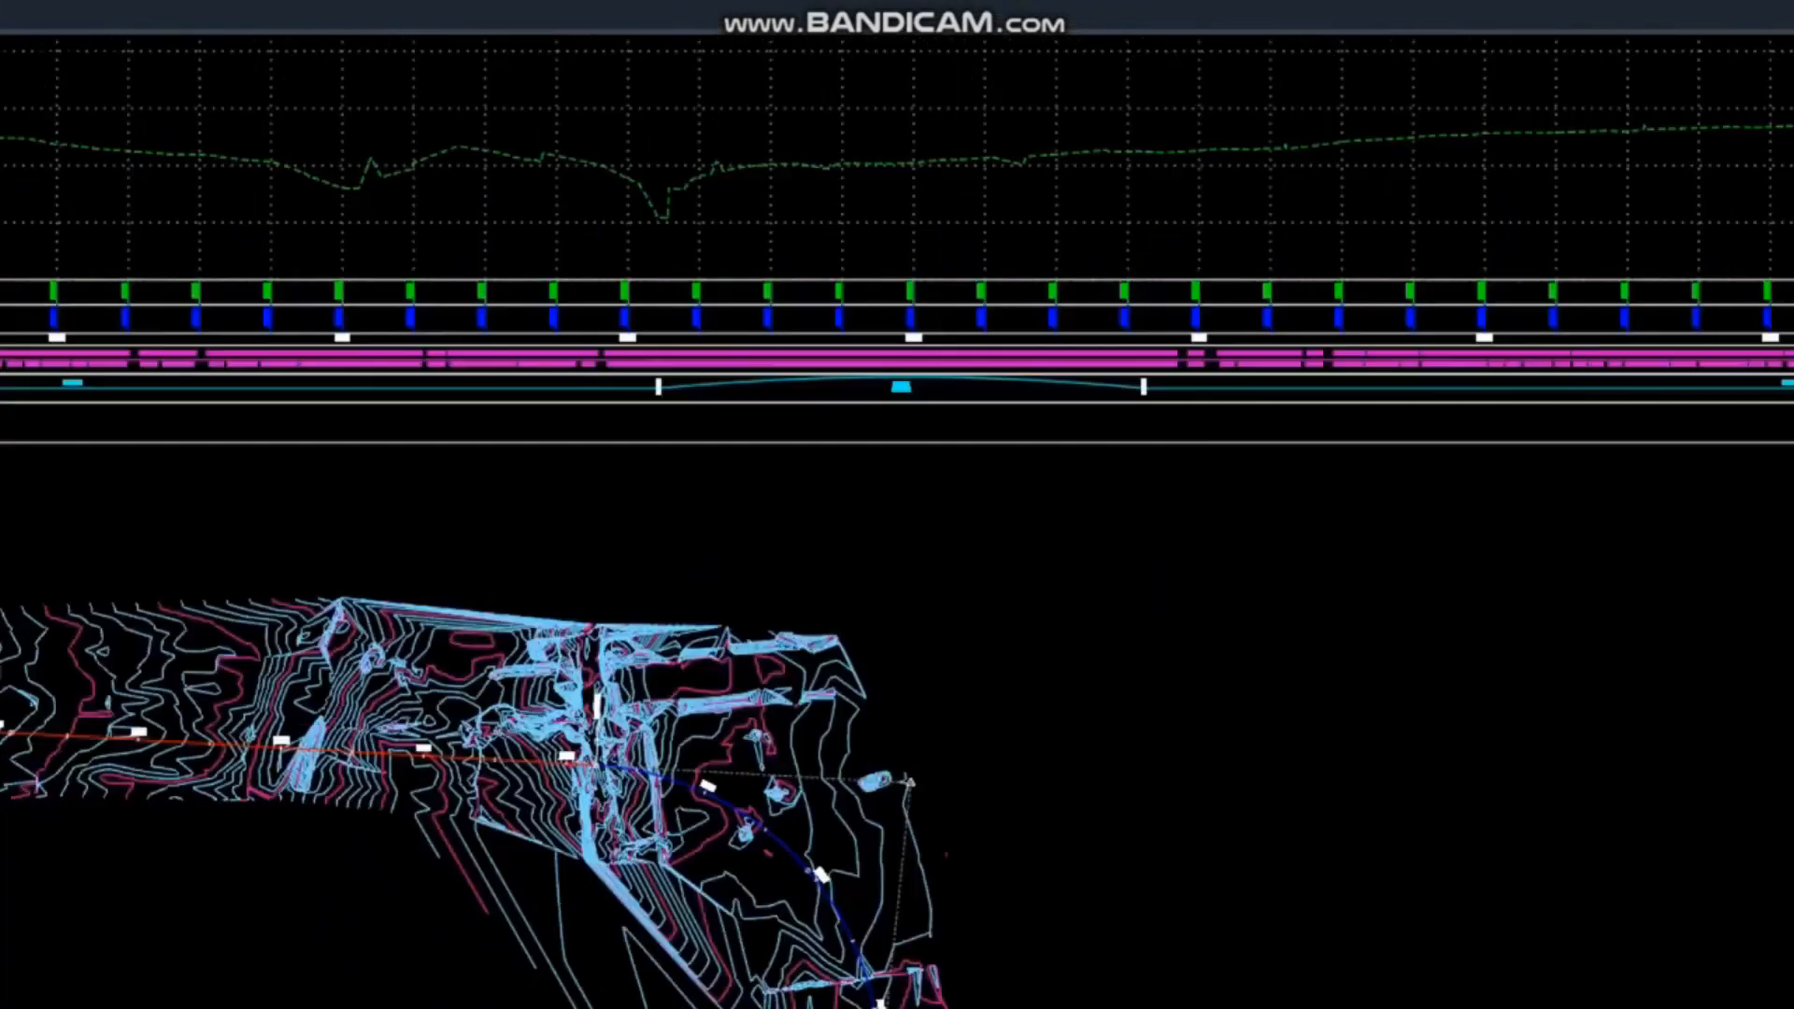
pyautogui.scroll(-2, 653, 581)
pyautogui.scroll(4, 653, 592)
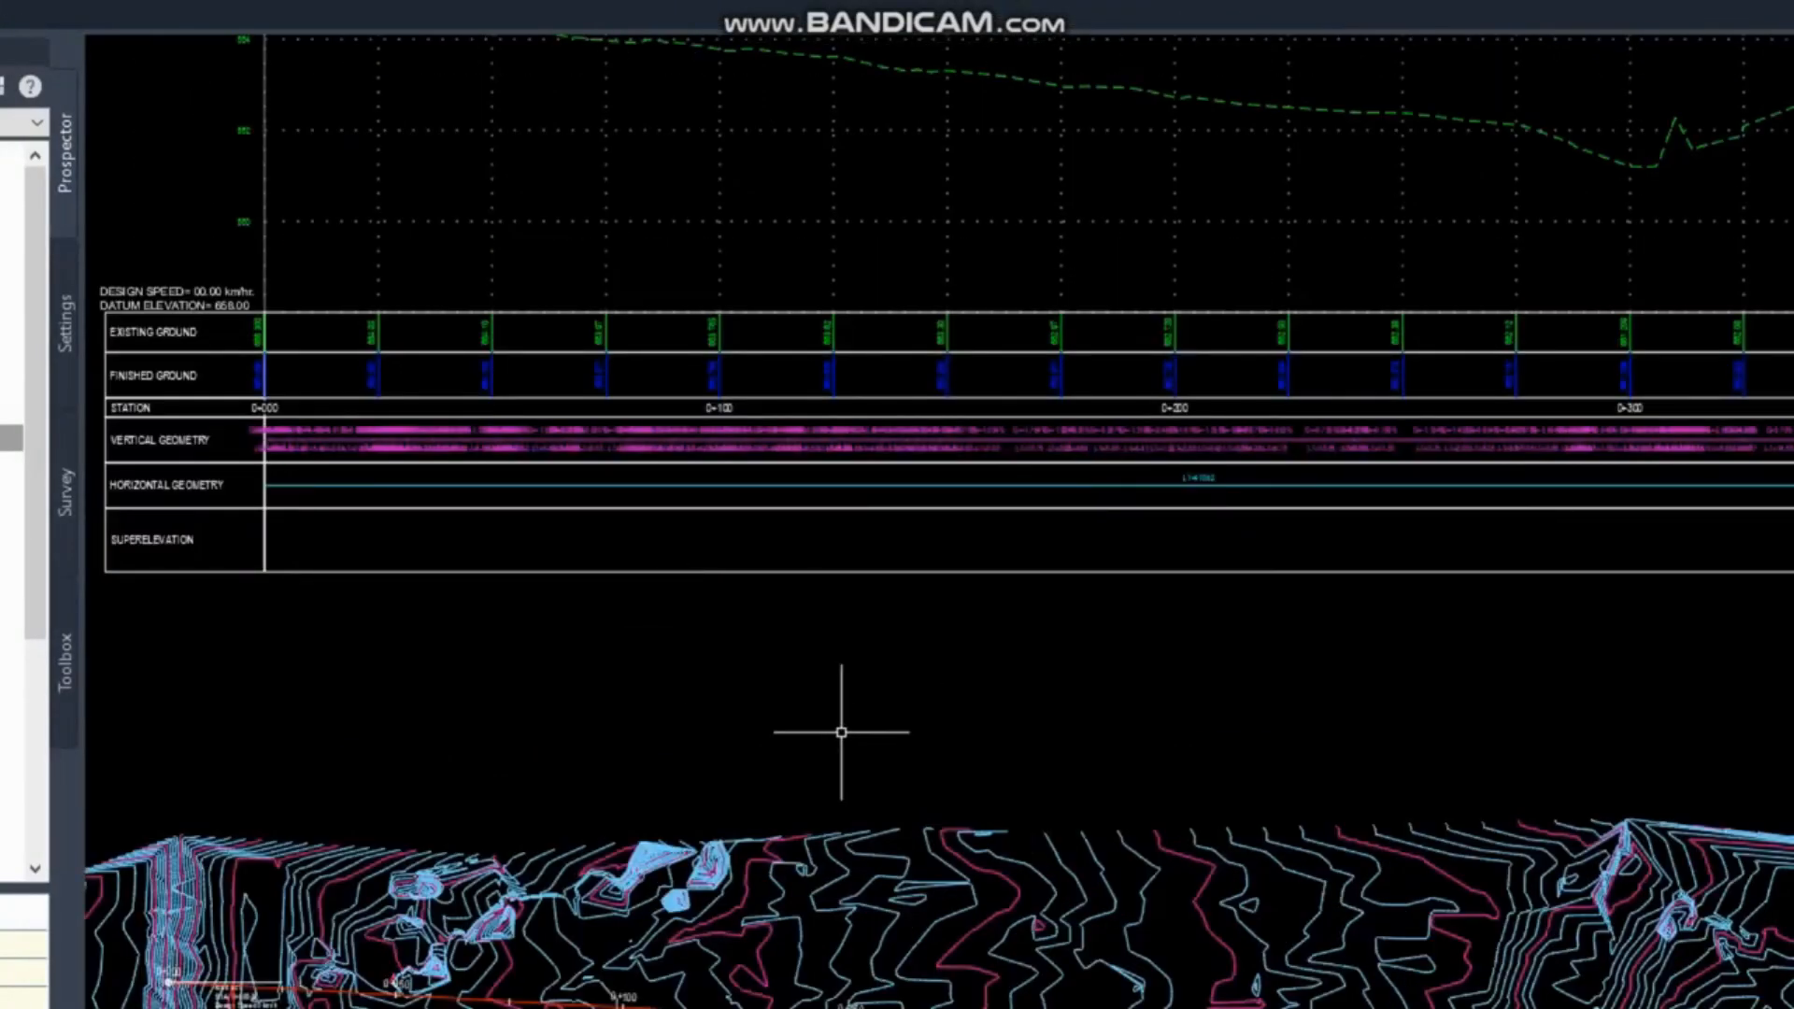
pyautogui.scroll(-4, 841, 732)
pyautogui.moveTo(989, 305); pyautogui.dragTo(974, 389, button='middle')
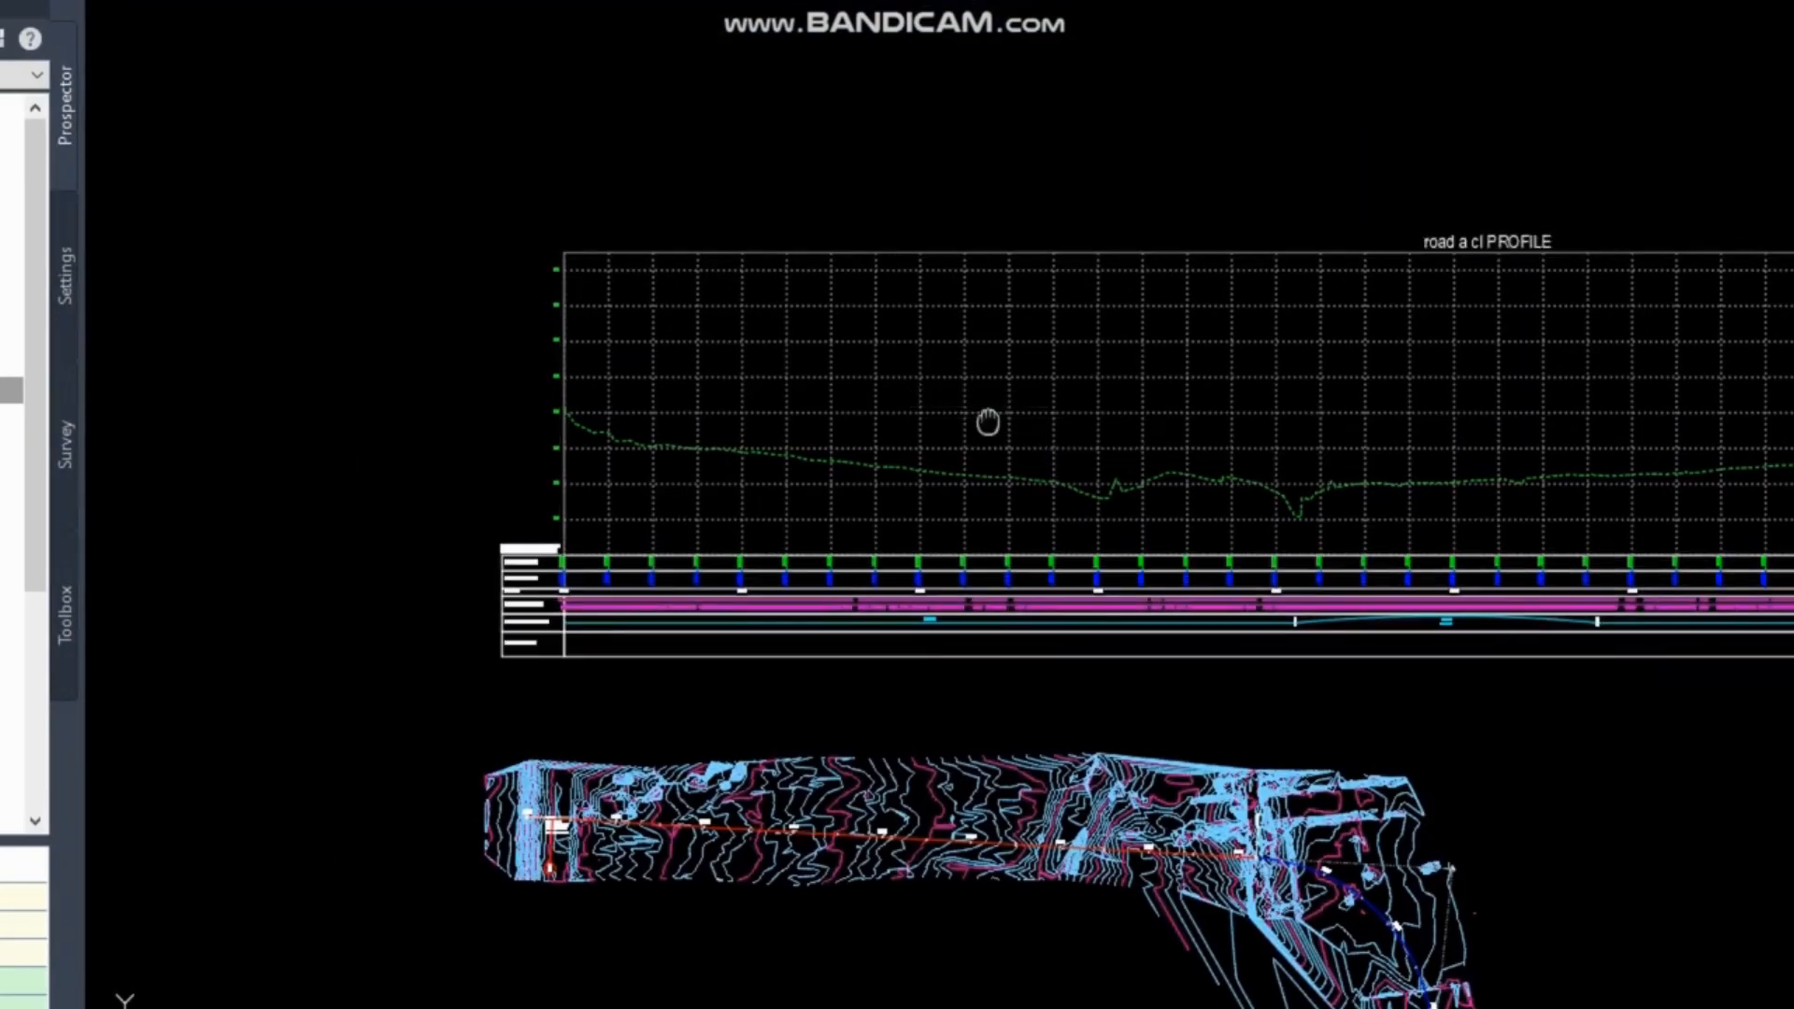
pyautogui.moveTo(989, 417); pyautogui.dragTo(725, 393, button='middle')
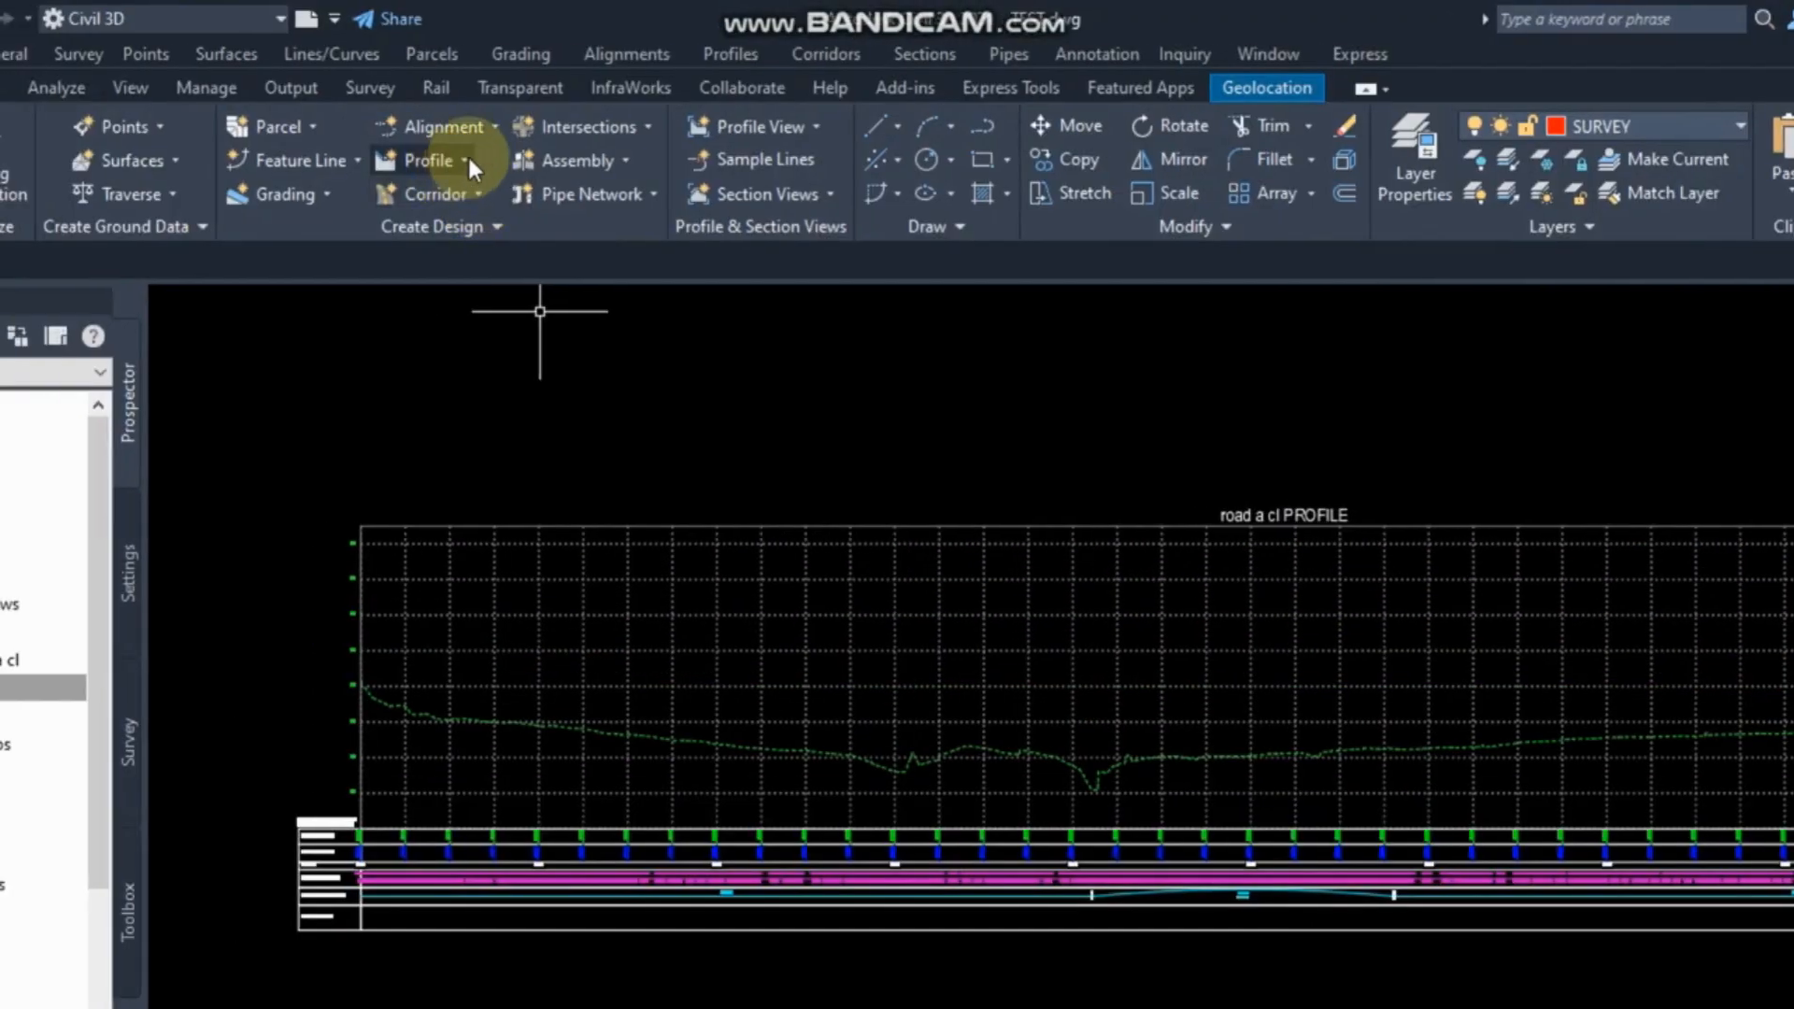
# Open the help for Create Profile from File and its topic on the format requirements of profile files.
pyautogui.click(469, 161)
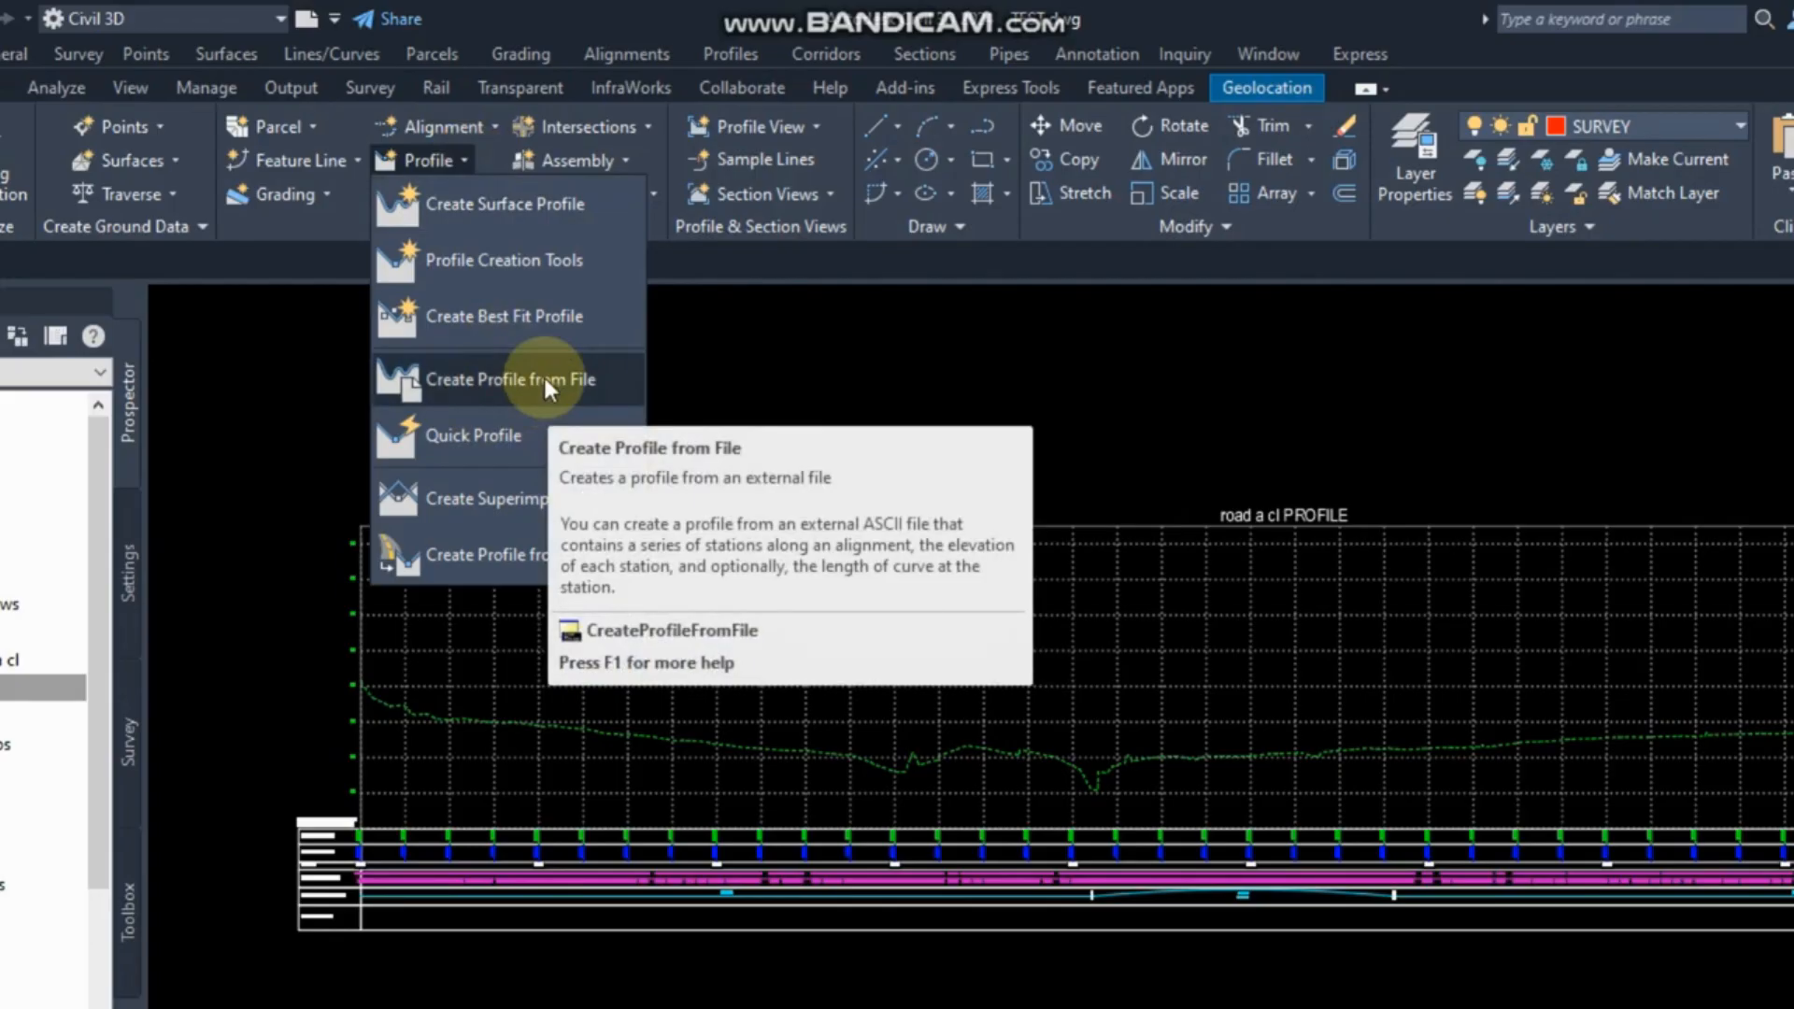
pyautogui.press('F1')
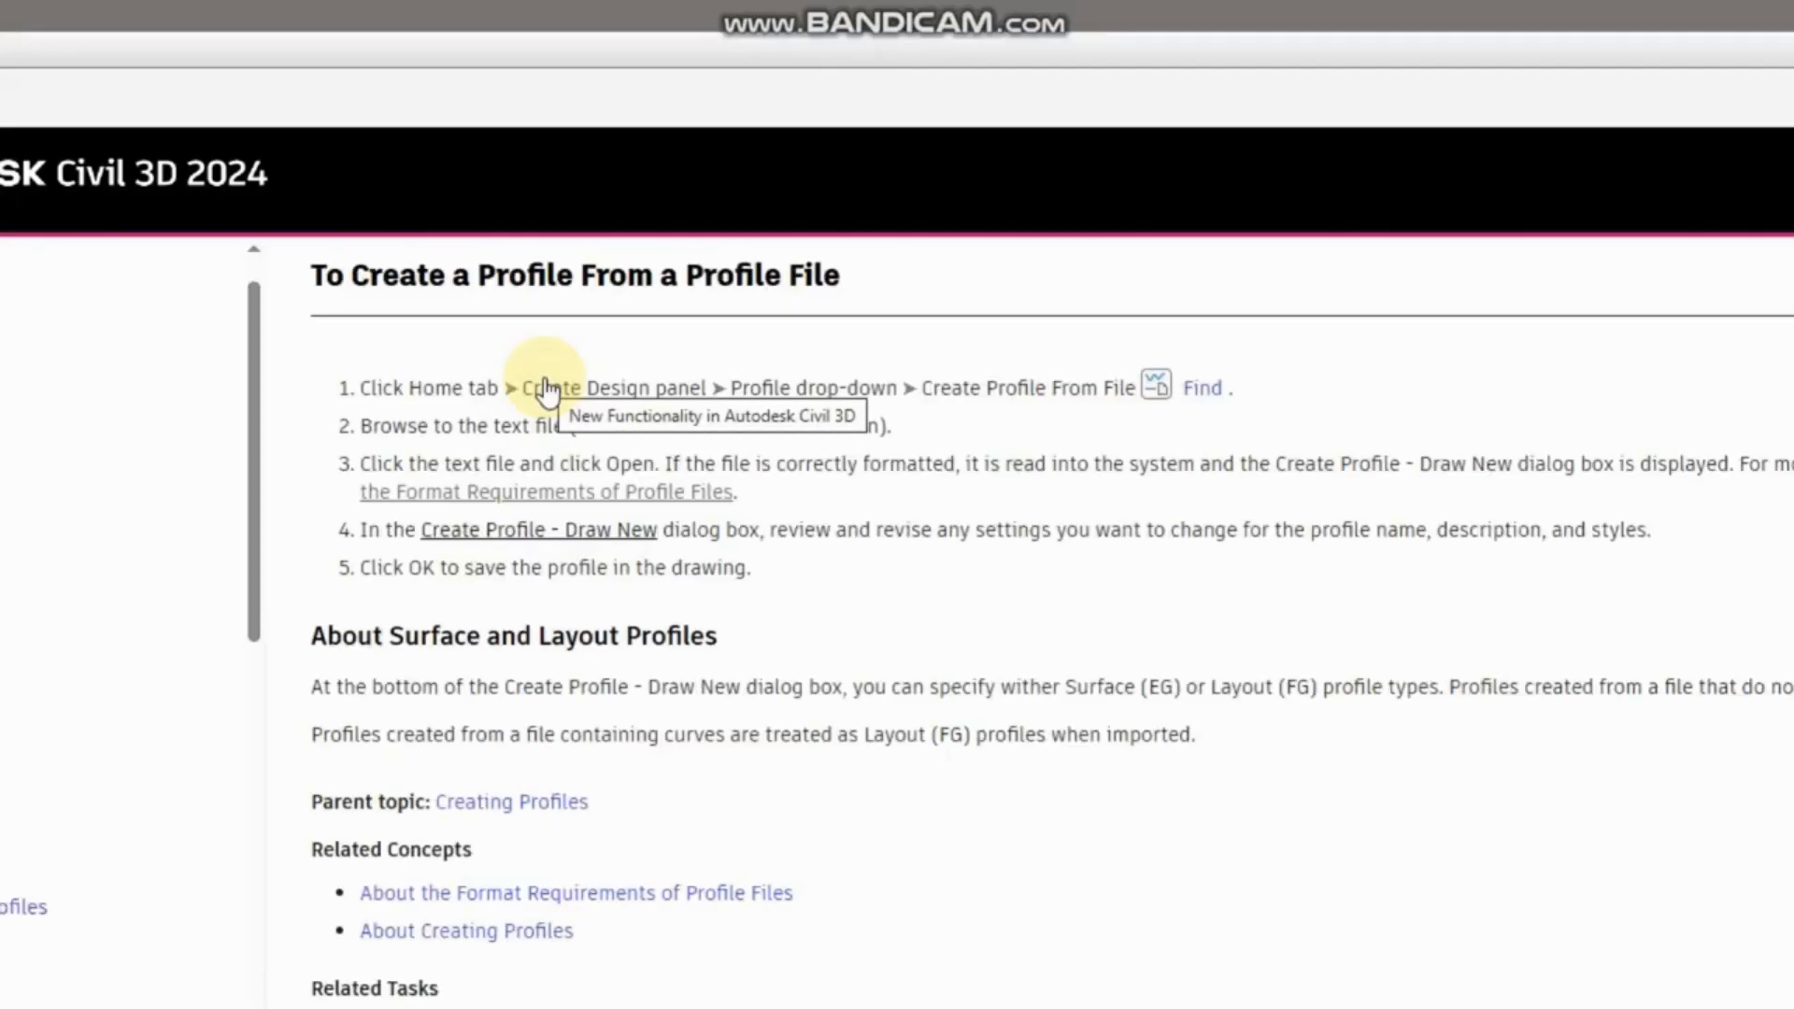
pyautogui.click(487, 498)
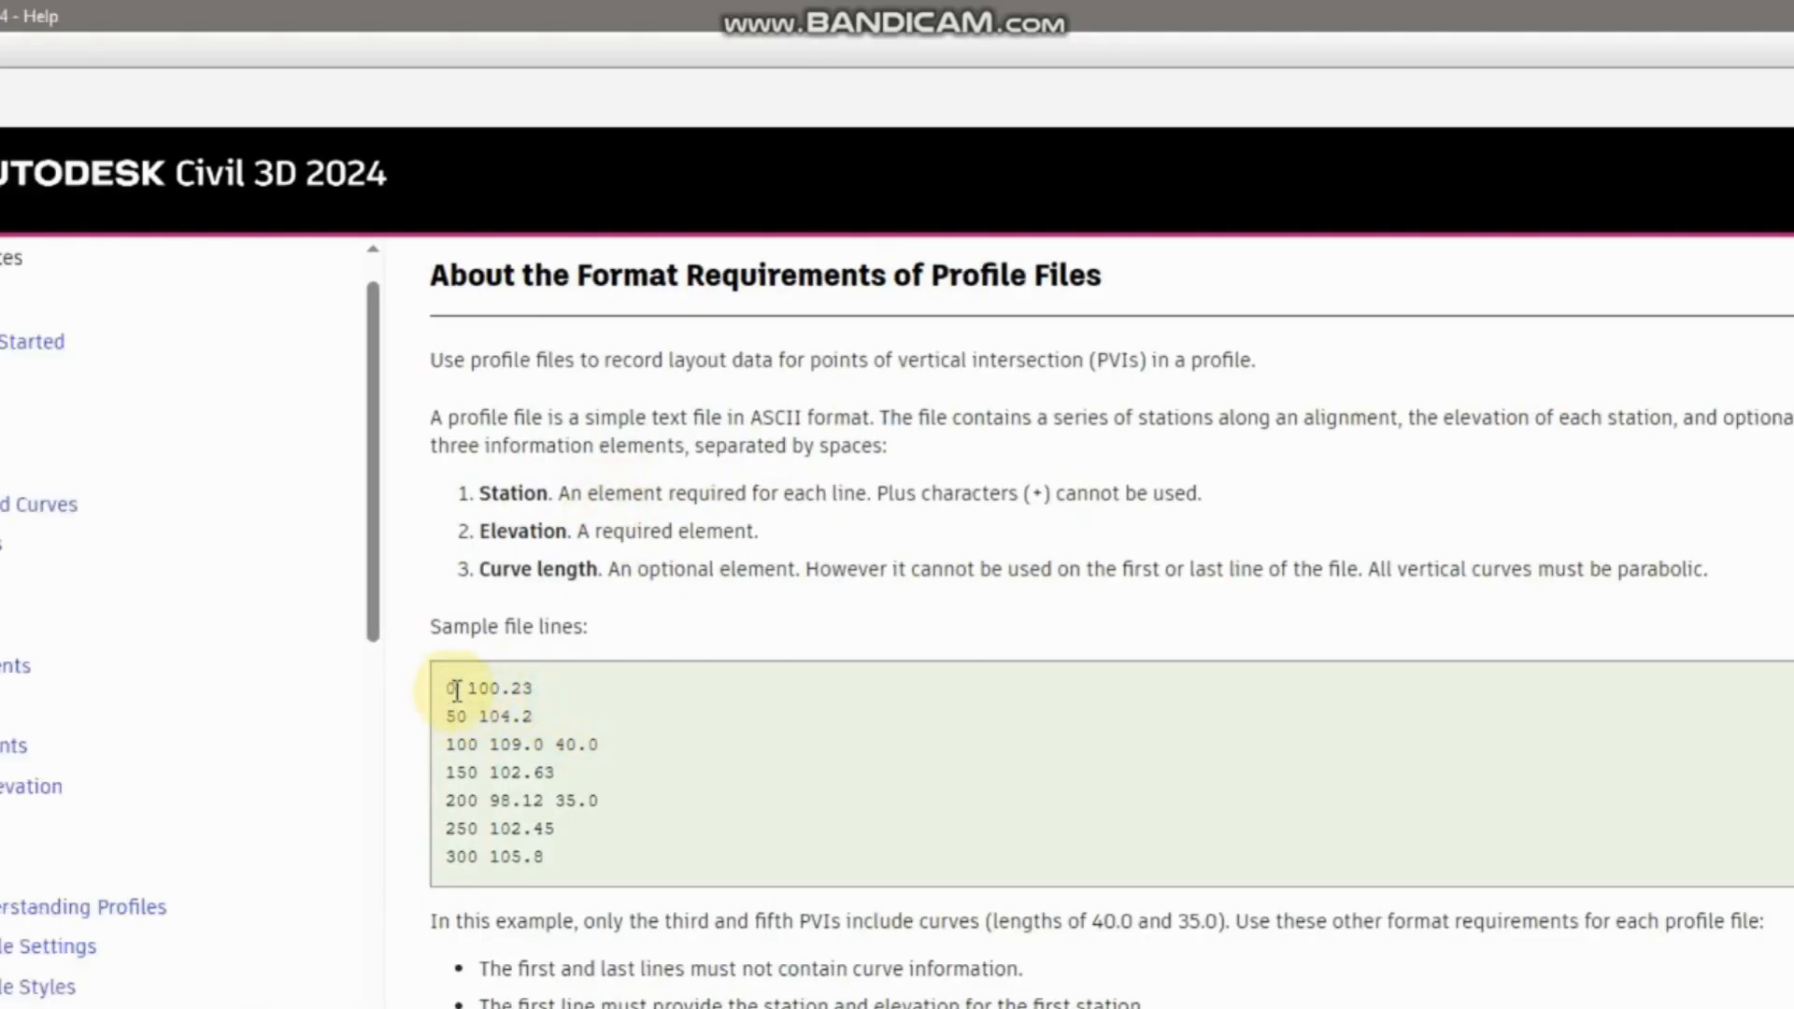
# Study the station, elevation and curve length values in the sample profile file lines, and close the help.
pyautogui.moveTo(466, 684)
pyautogui.mouseDown()
pyautogui.moveTo(541, 697)
pyautogui.moveTo(458, 716)
pyautogui.mouseUp()
pyautogui.click(467, 745)
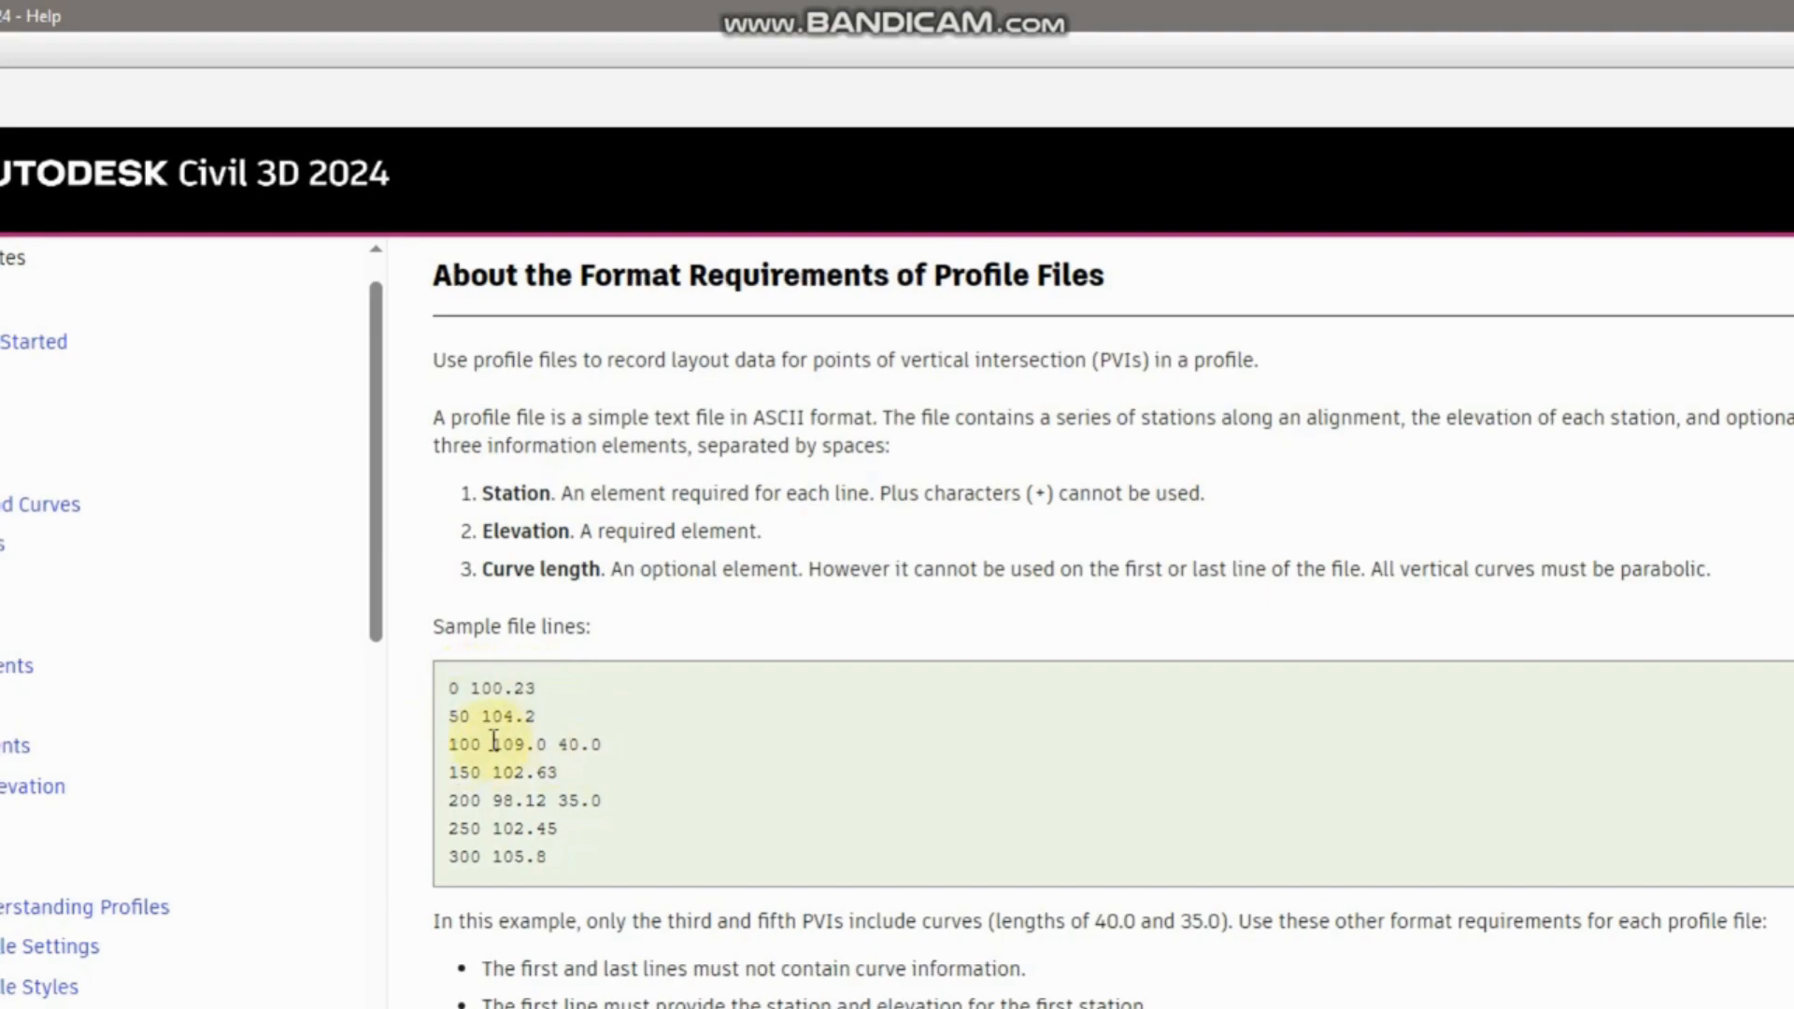
pyautogui.moveTo(453, 745); pyautogui.dragTo(489, 745)
pyautogui.doubleClick(510, 745)
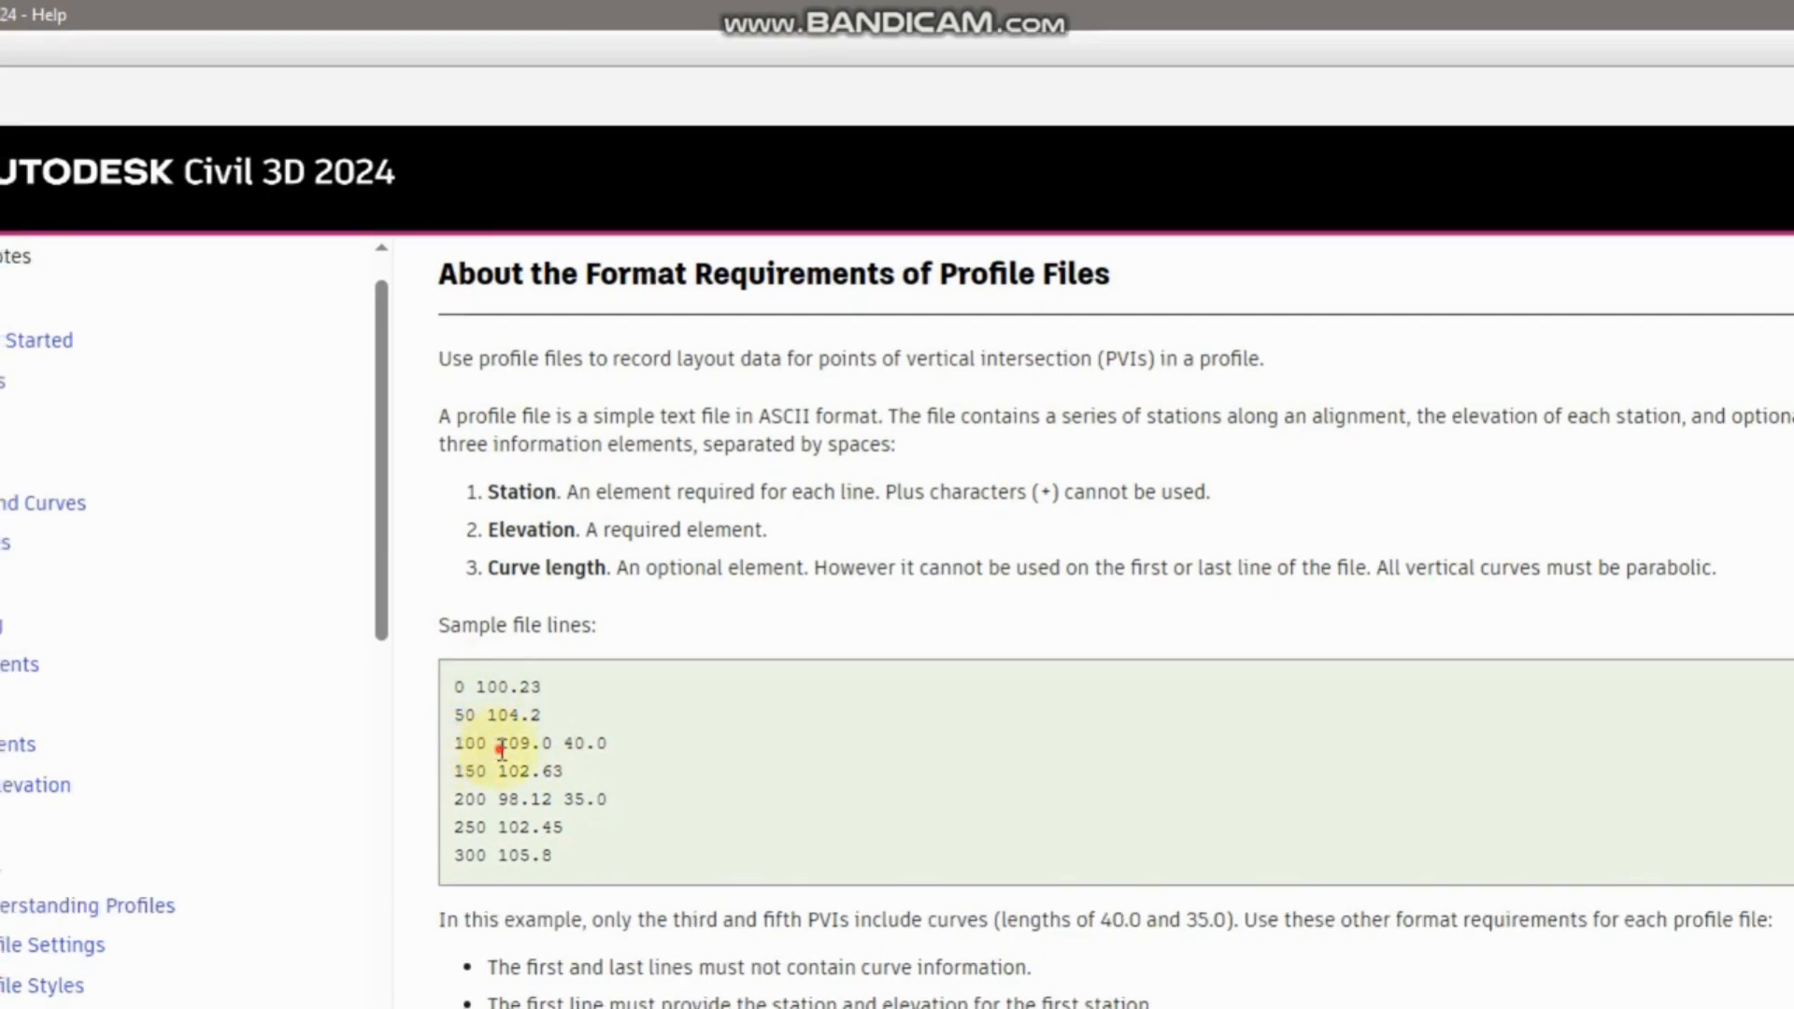
pyautogui.doubleClick(574, 745)
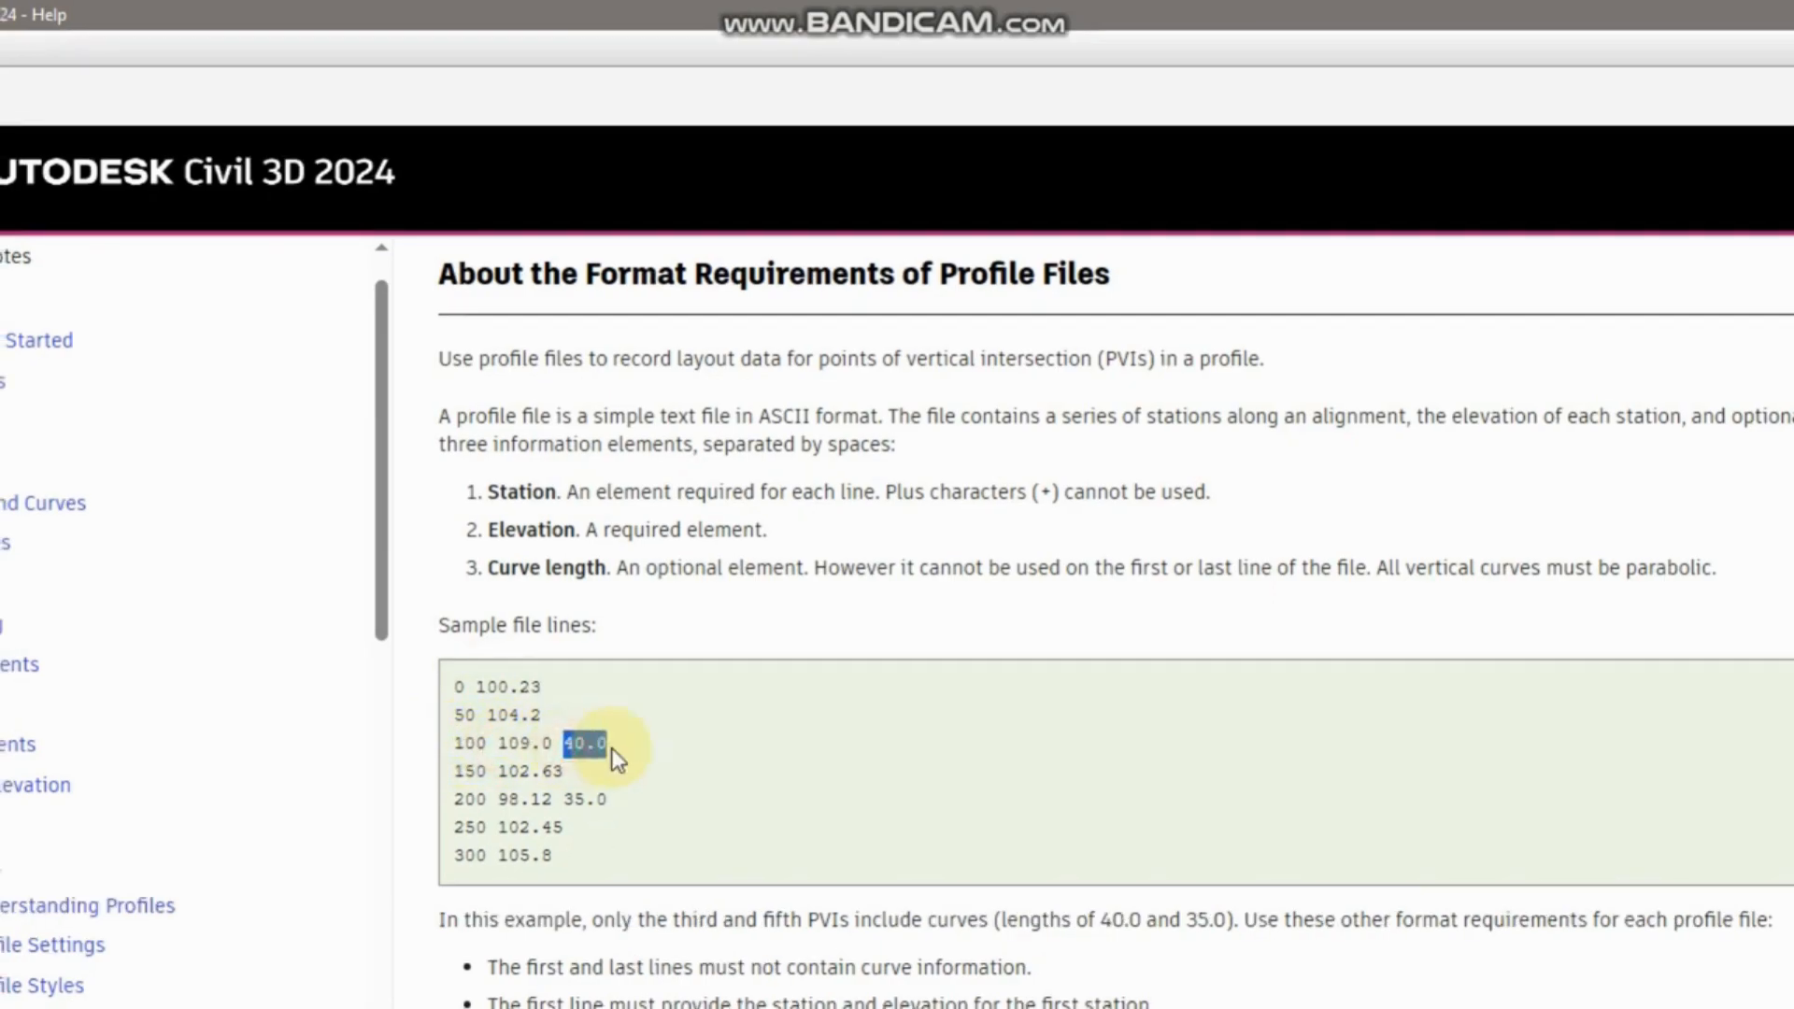
pyautogui.click(496, 770)
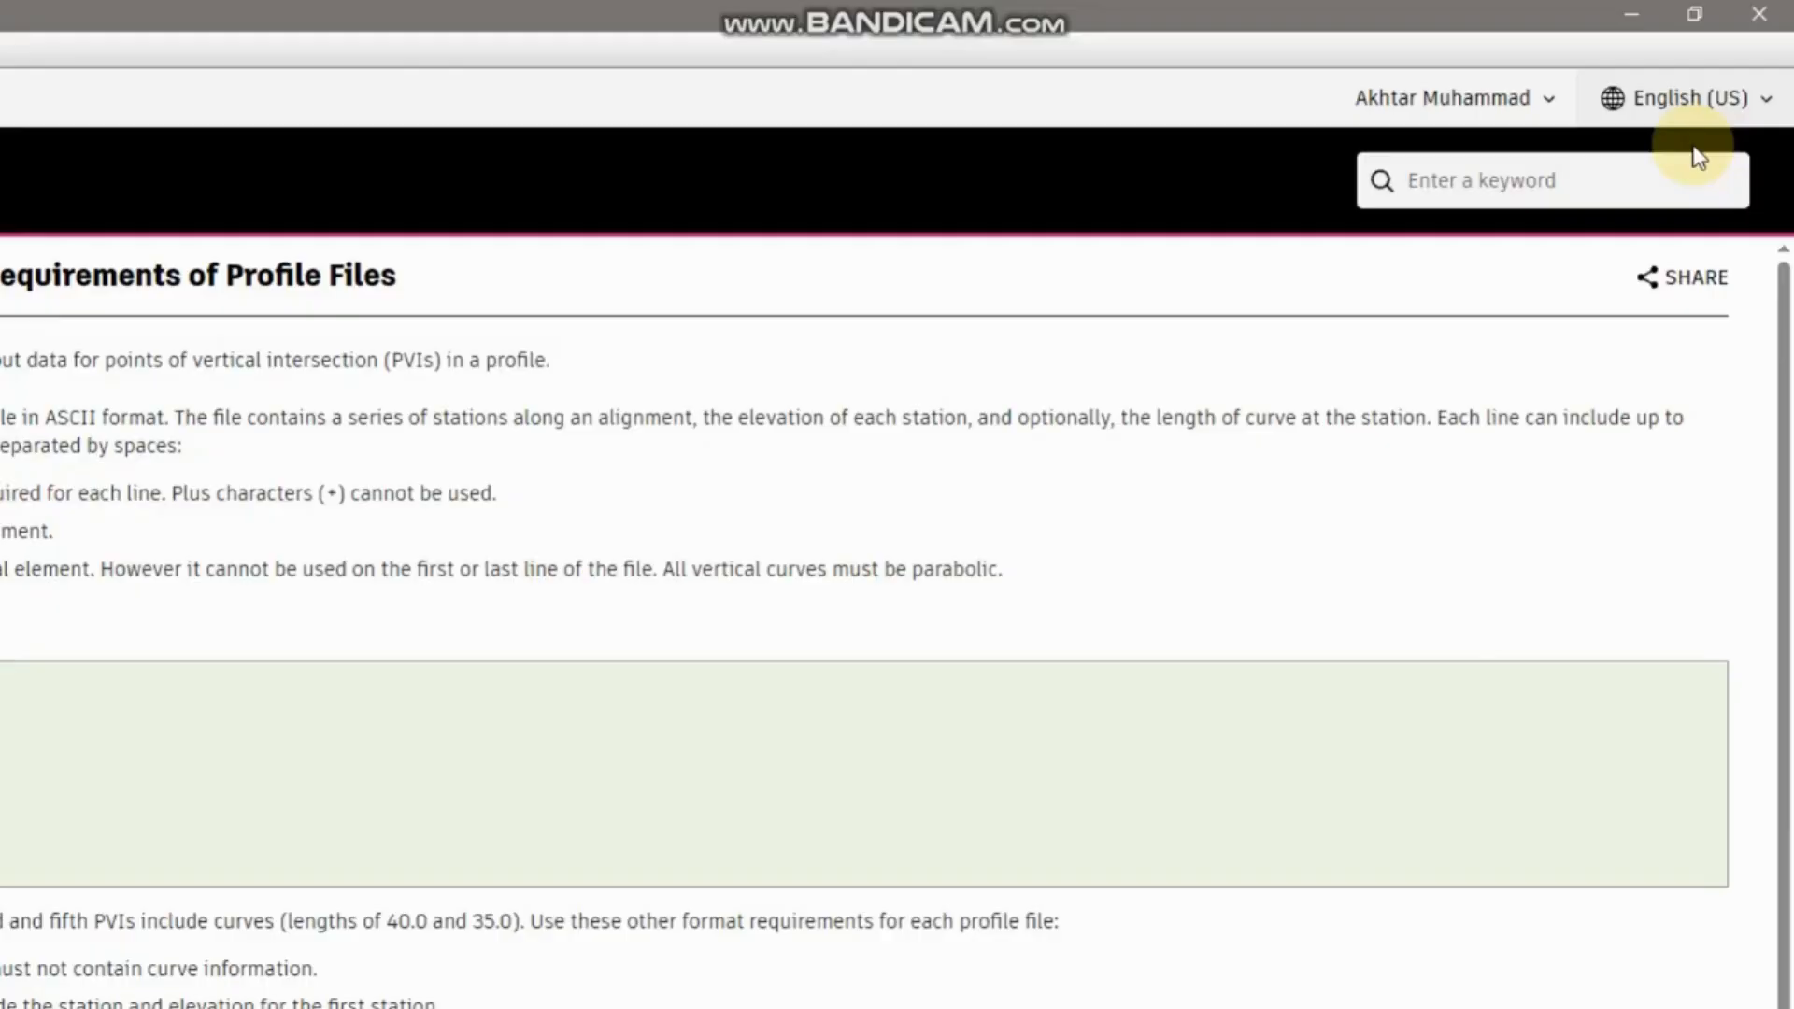
pyautogui.click(1760, 14)
# Switch to File Explorer and create a new text document named ROAD DESIGN.txt for the profile data.
pyautogui.click(640, 174)
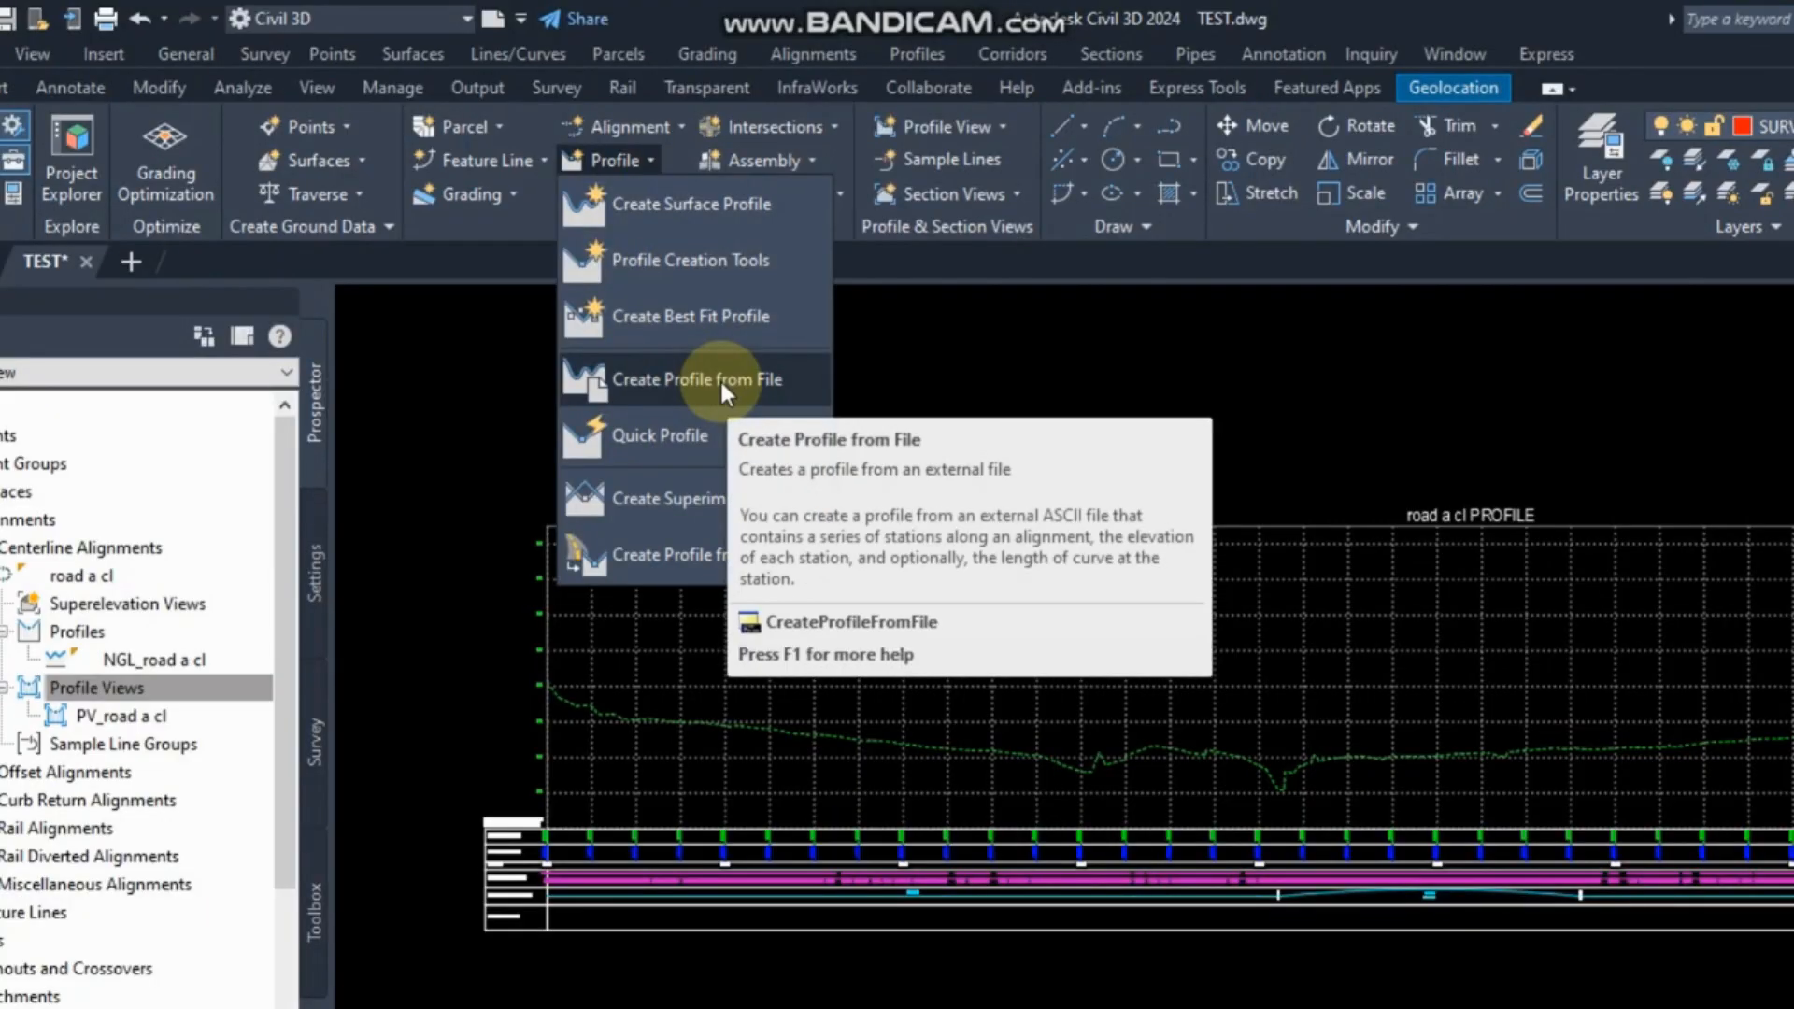
pyautogui.click(742, 395)
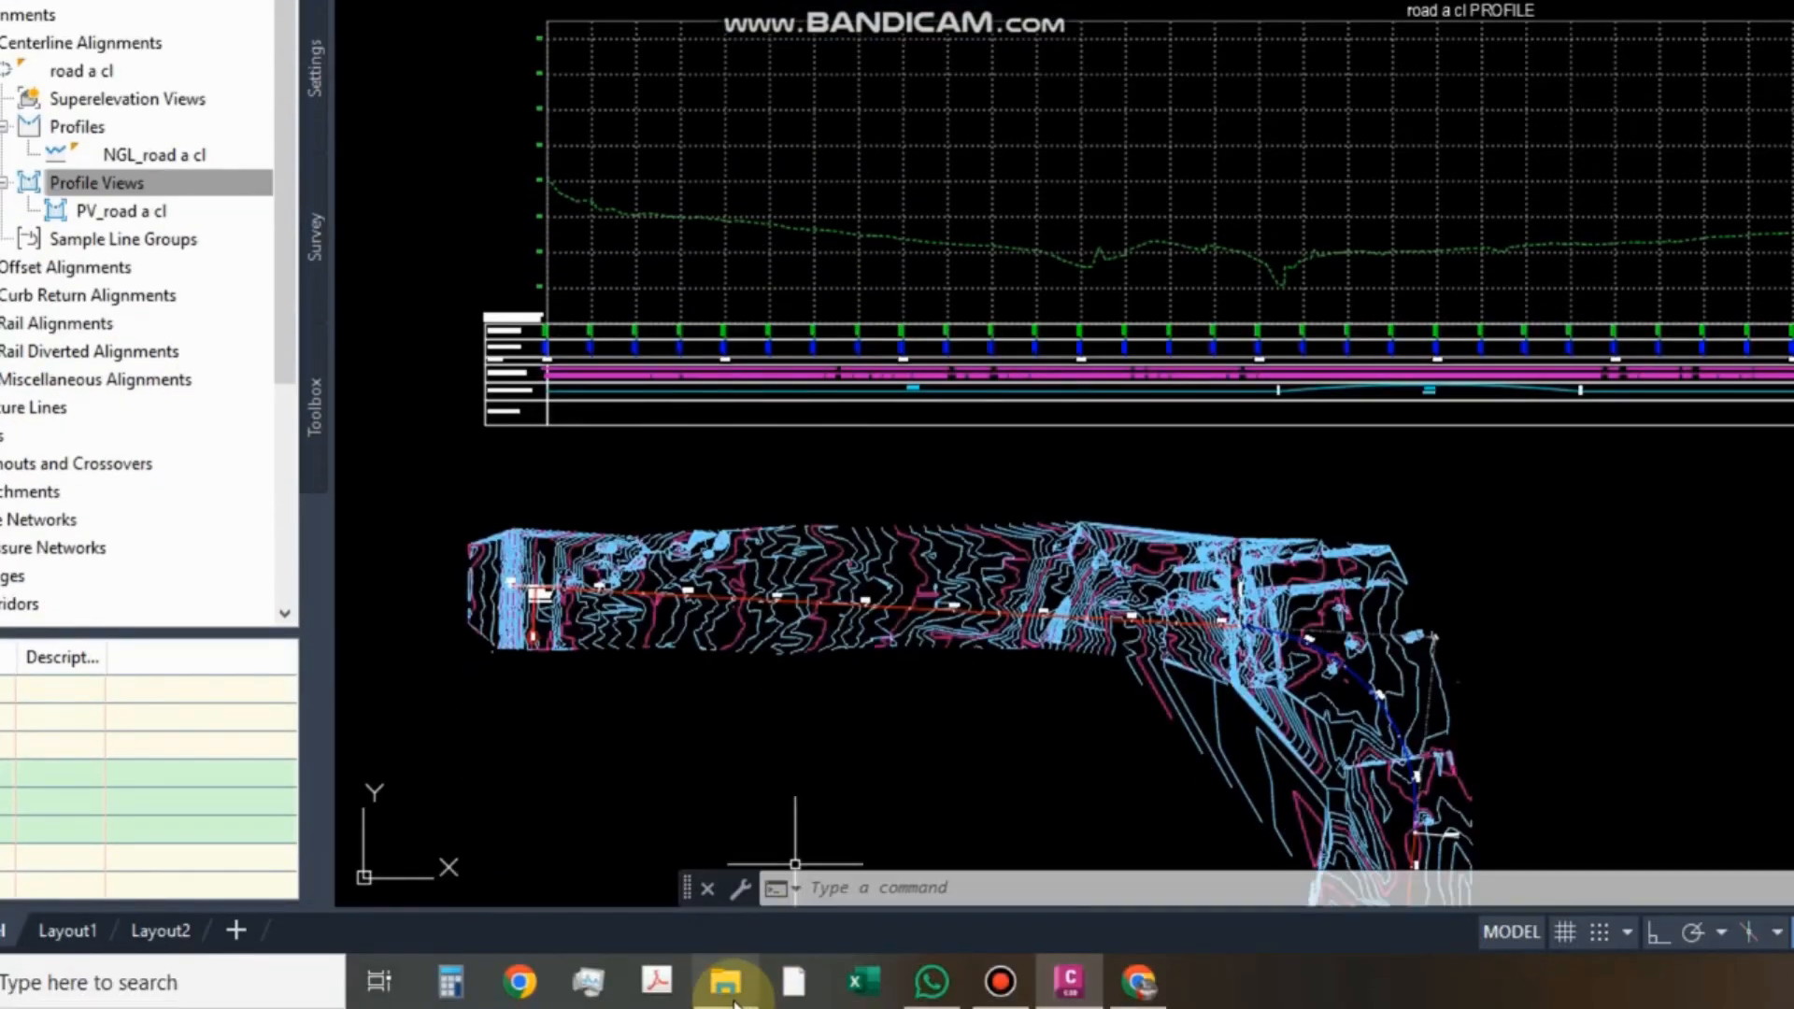
pyautogui.click(725, 981)
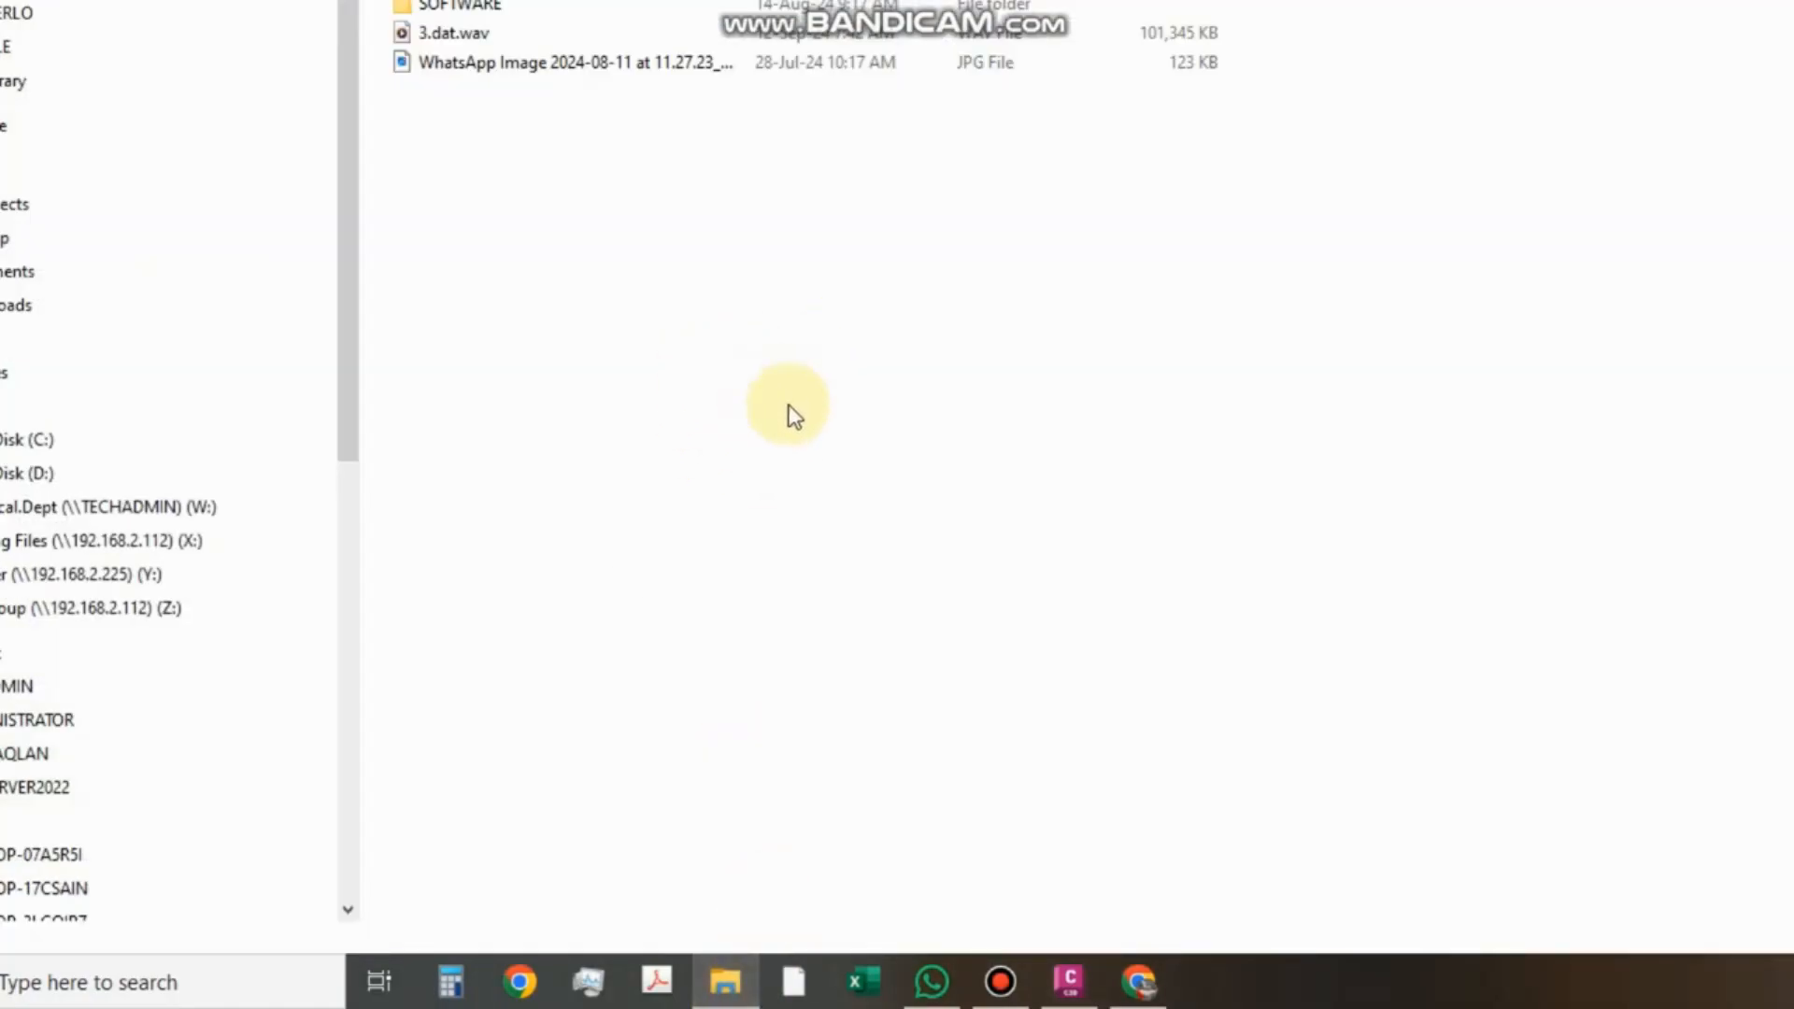
pyautogui.rightClick(683, 310)
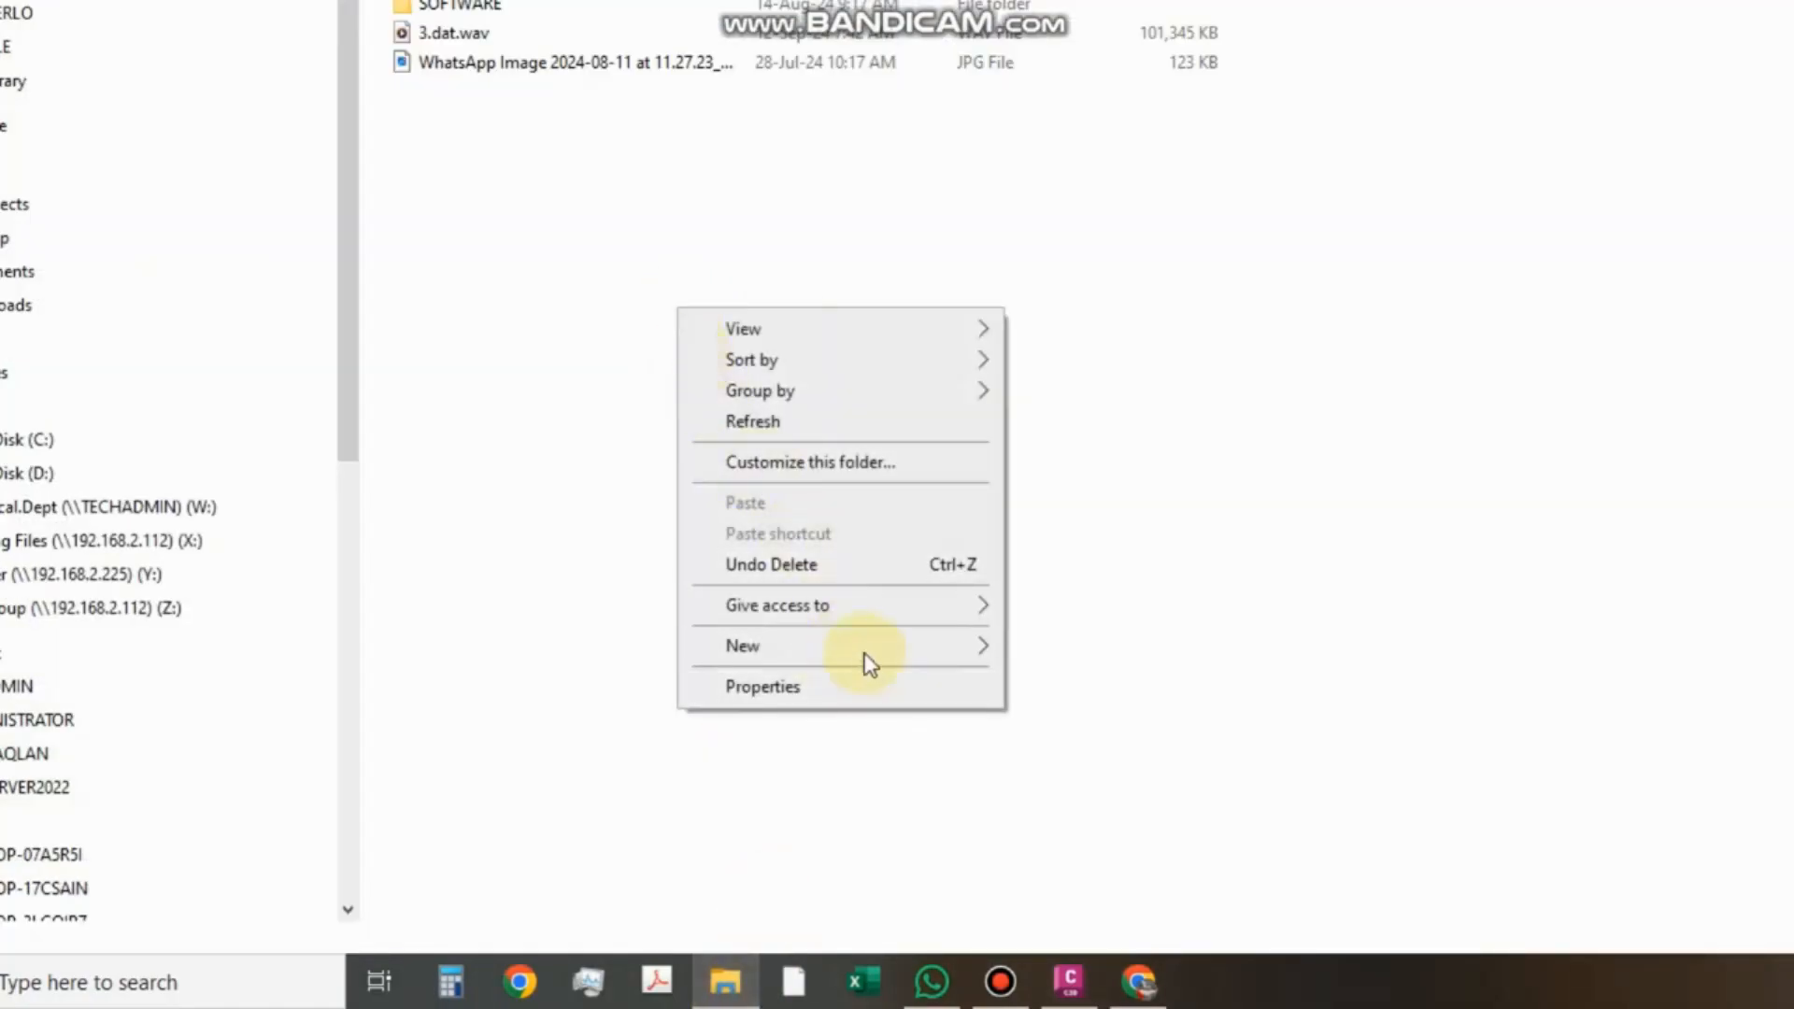
pyautogui.moveTo(865, 654)
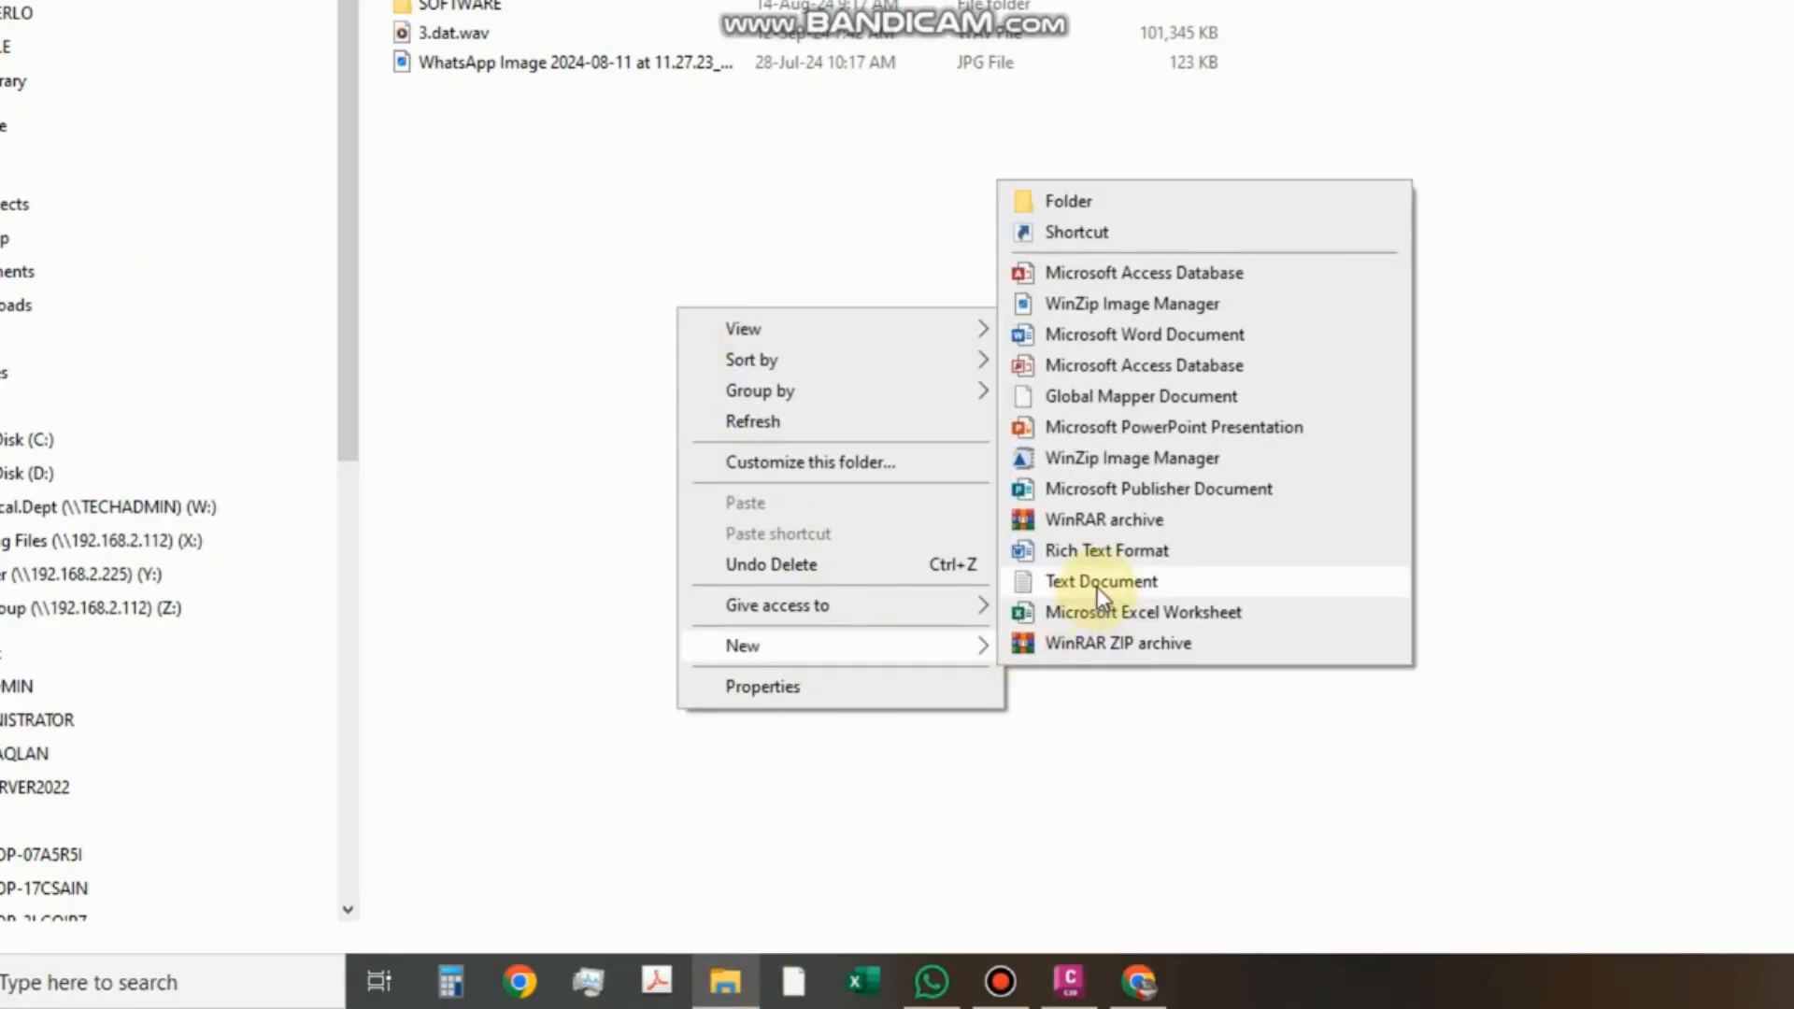
pyautogui.click(1097, 586)
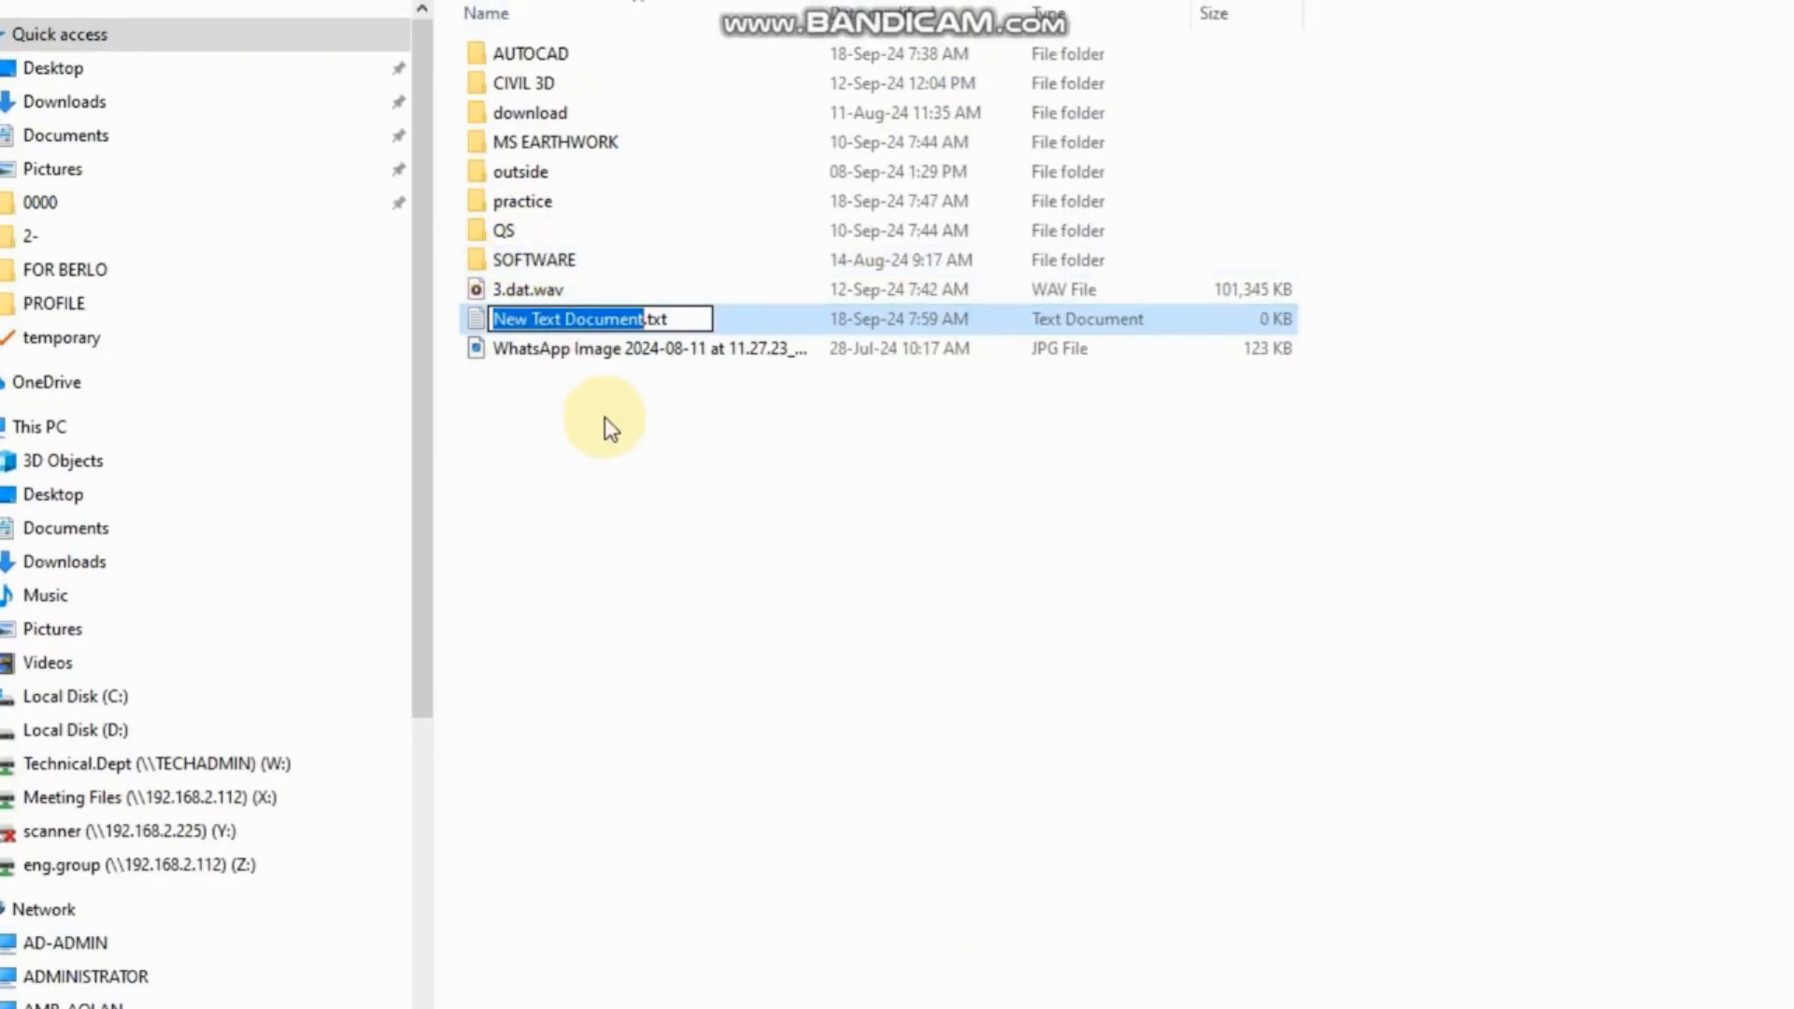
pyautogui.press('BackSpace')
pyautogui.write('ROAD DESIGN')
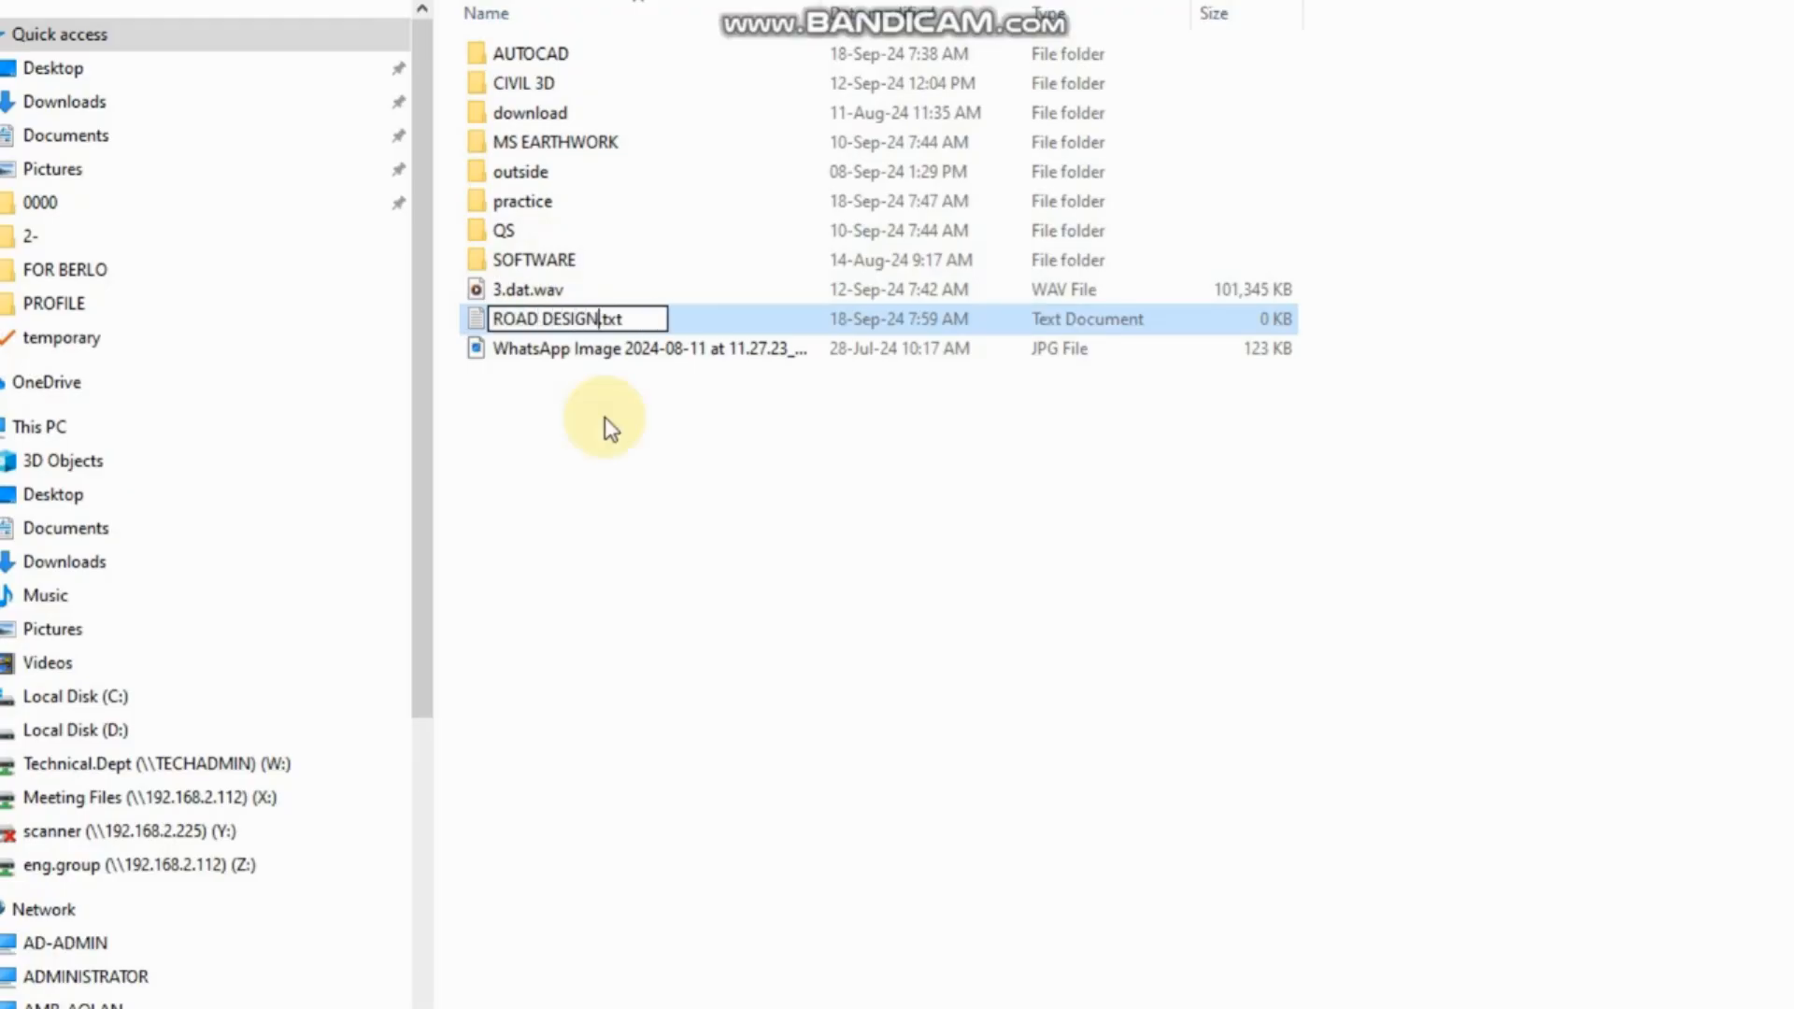
pyautogui.press('Return')
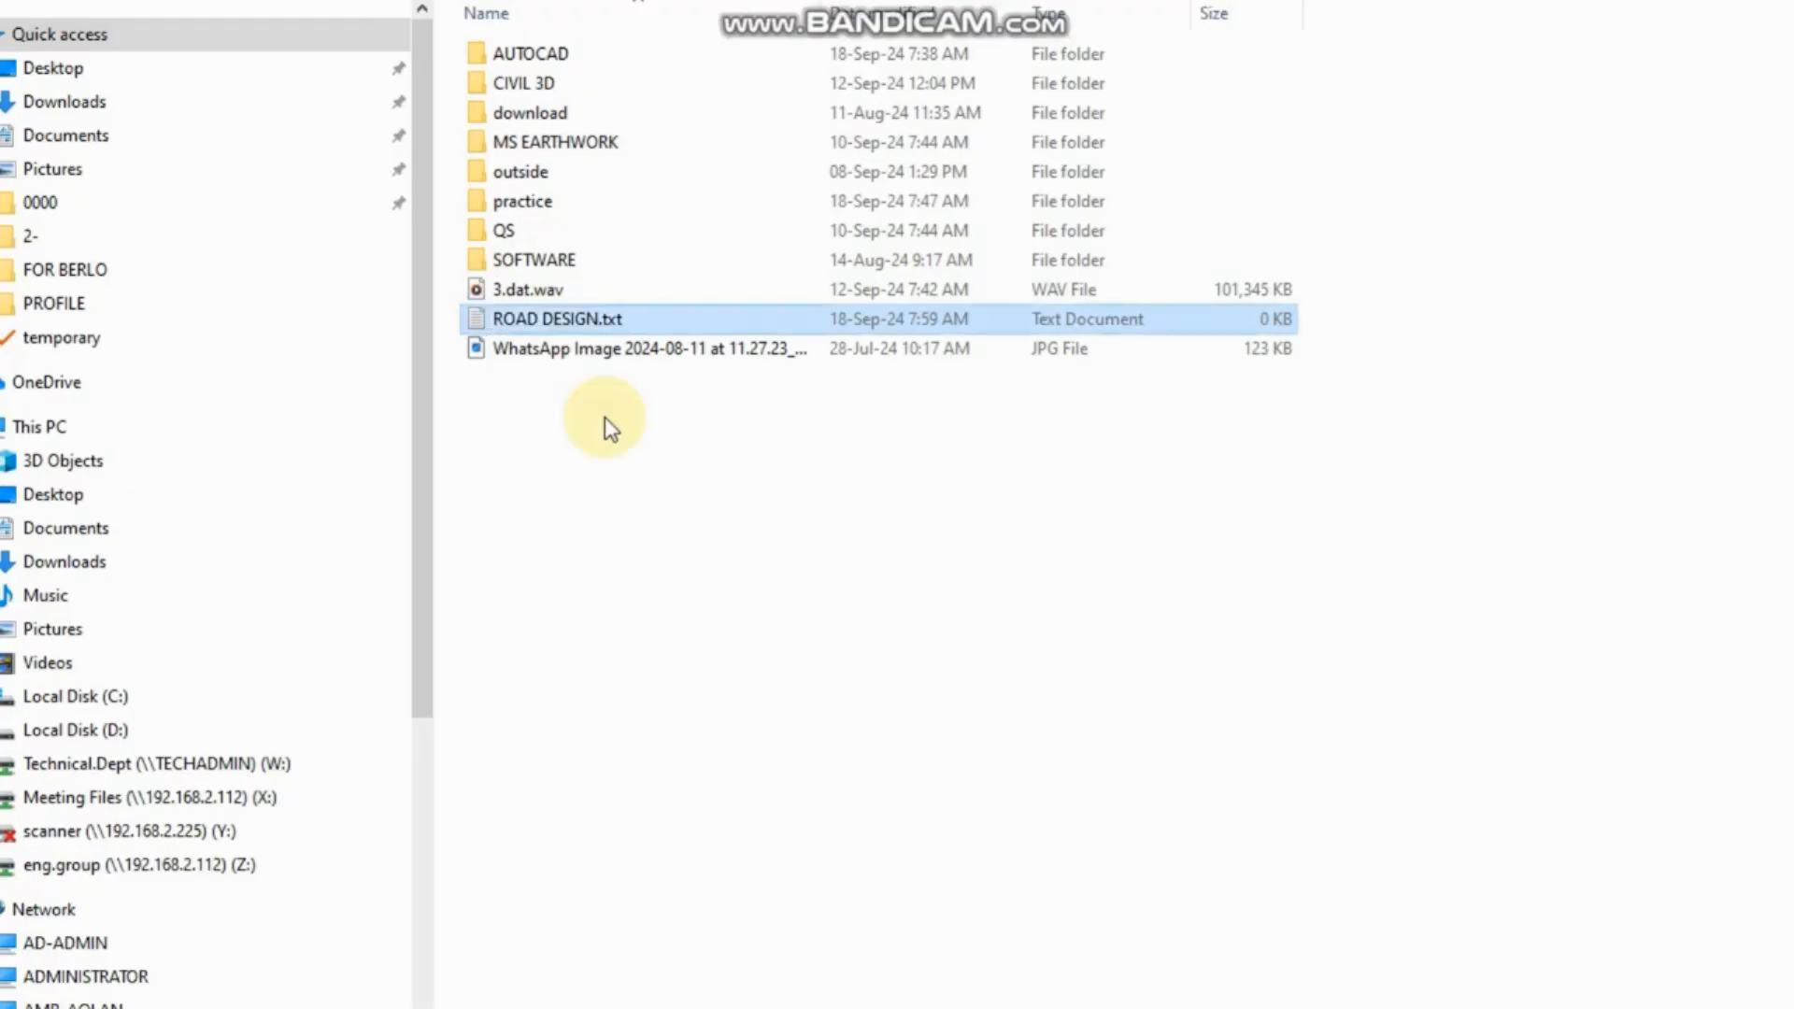
# Open ROAD DESIGN.txt in Notepad and bring it up over the TEST drawing.
pyautogui.press('Return')
pyautogui.click(1068, 983)
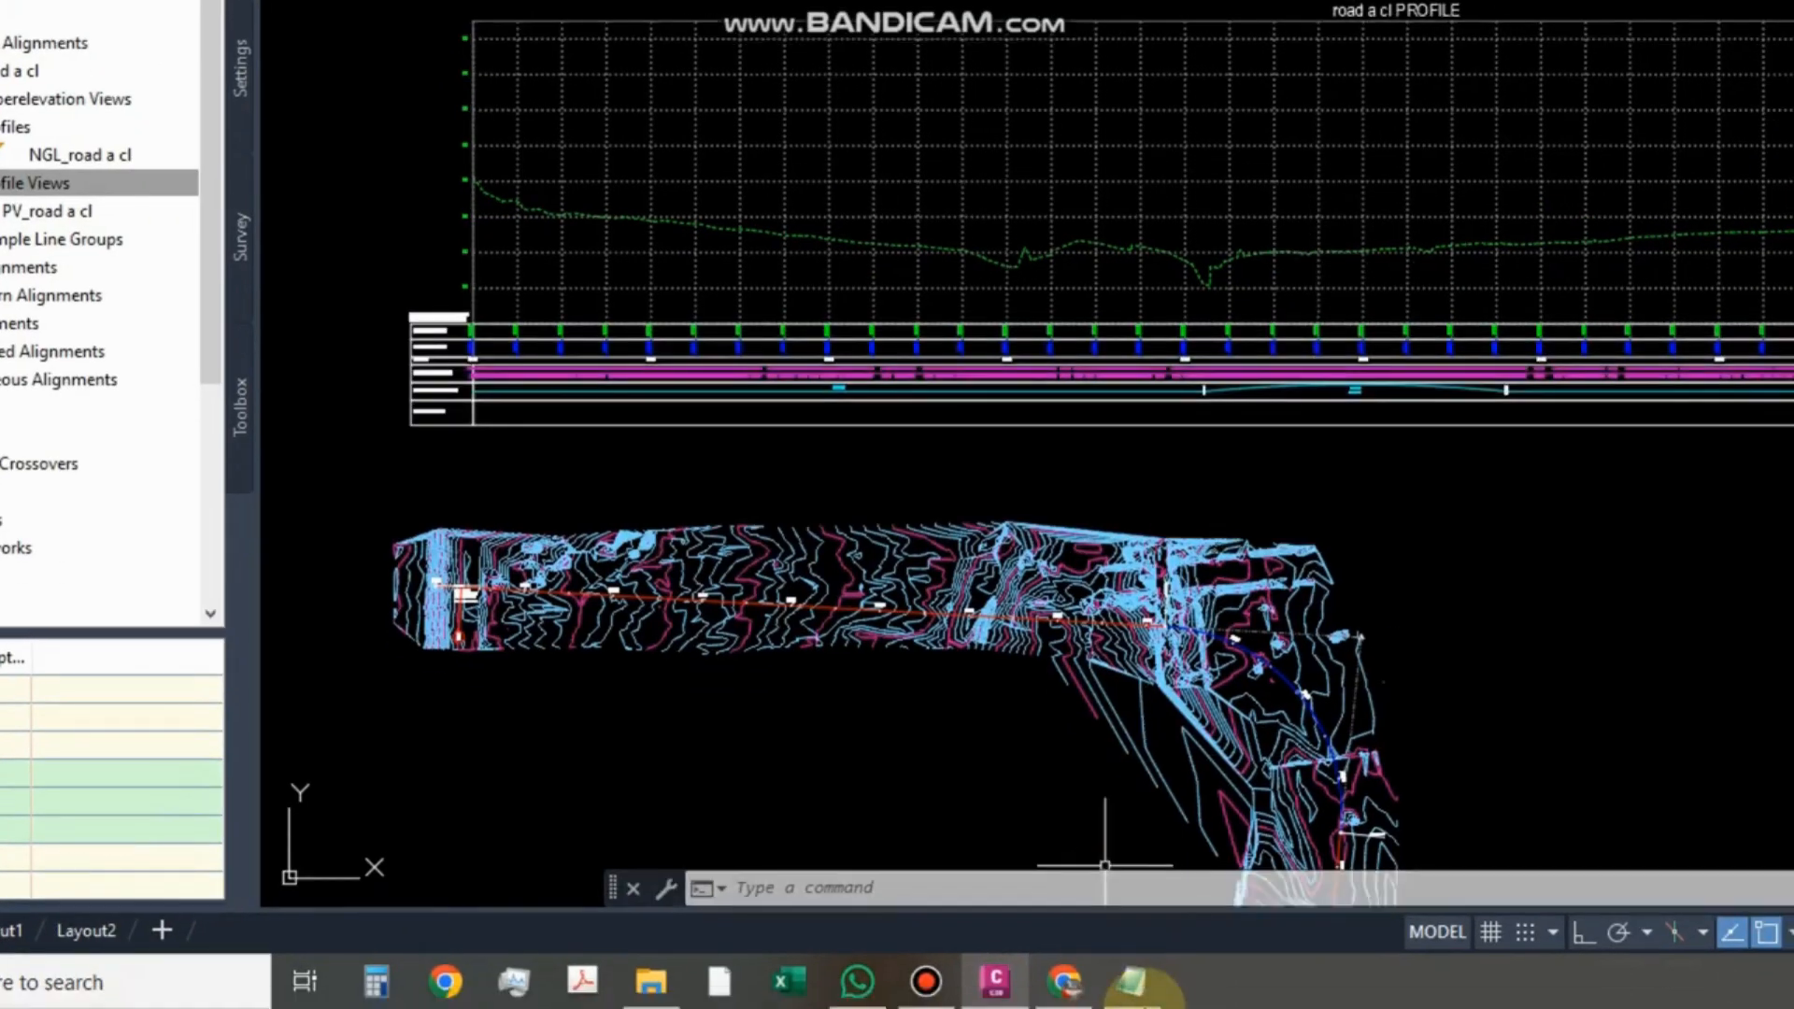
pyautogui.click(1203, 981)
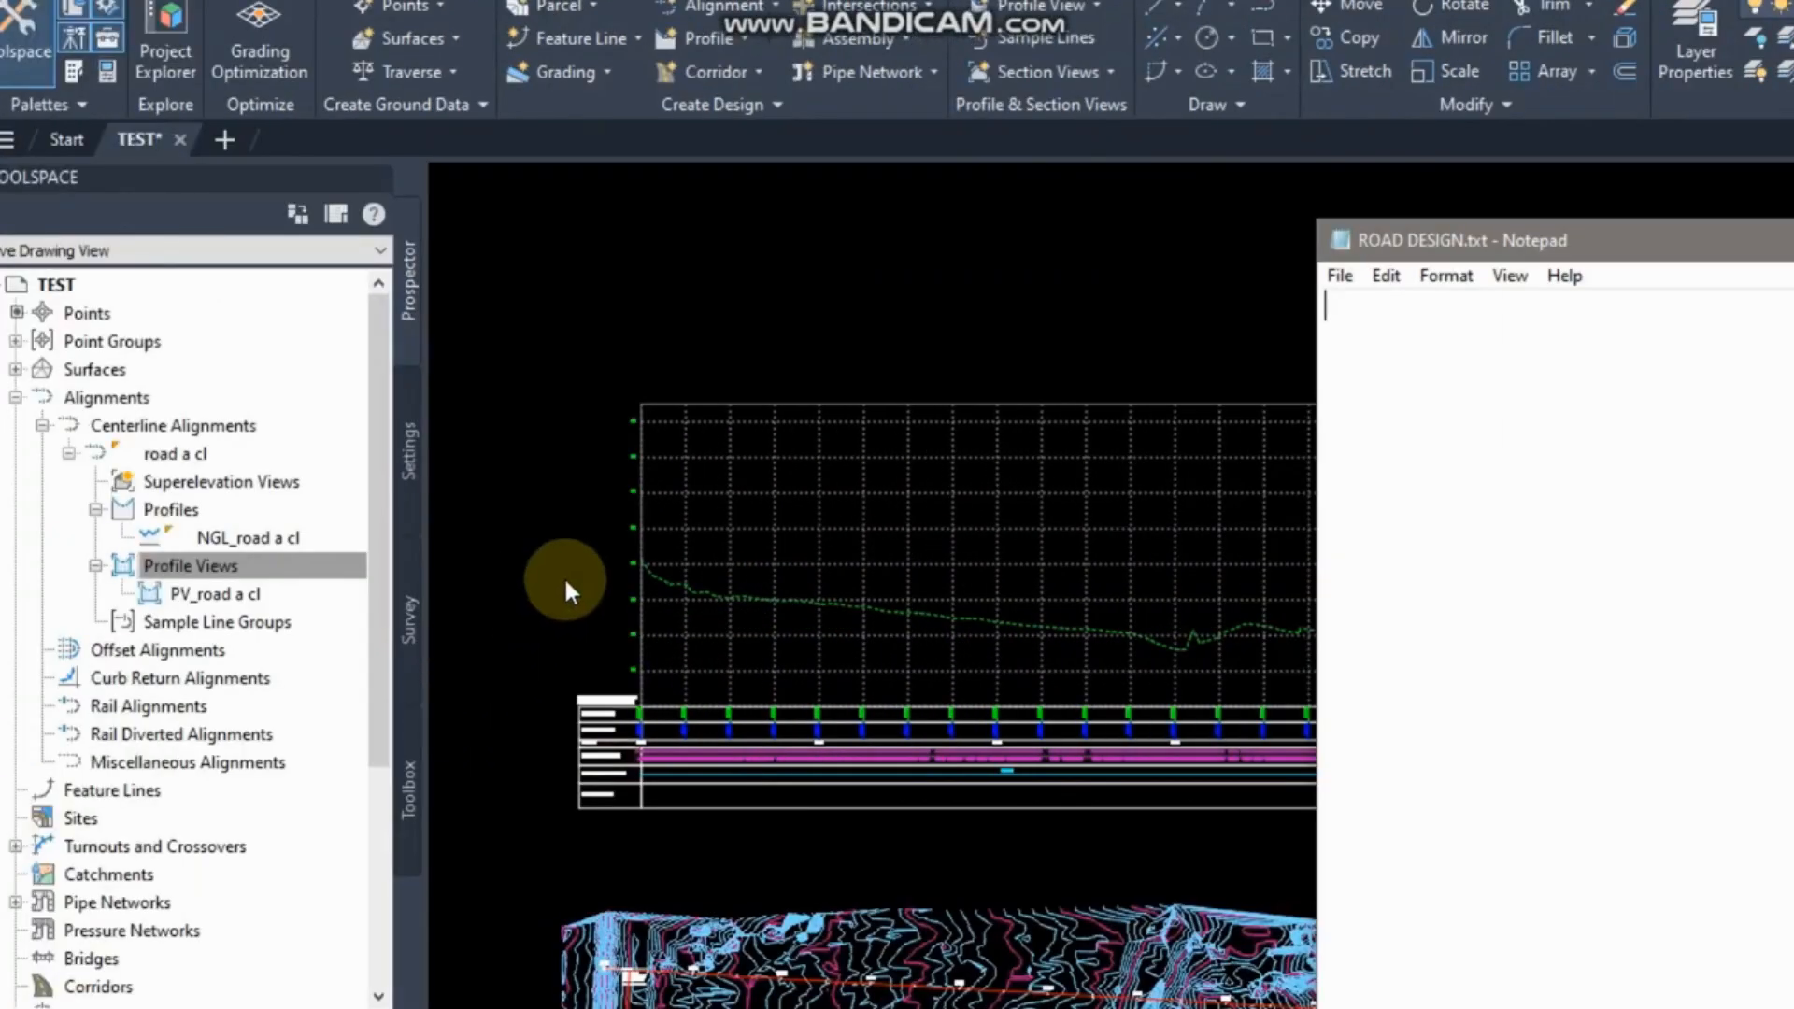
# Check the ground elevation at station 0+000 in the profile view and enter "0 666.320" as the text file's first line.
pyautogui.click(580, 681)
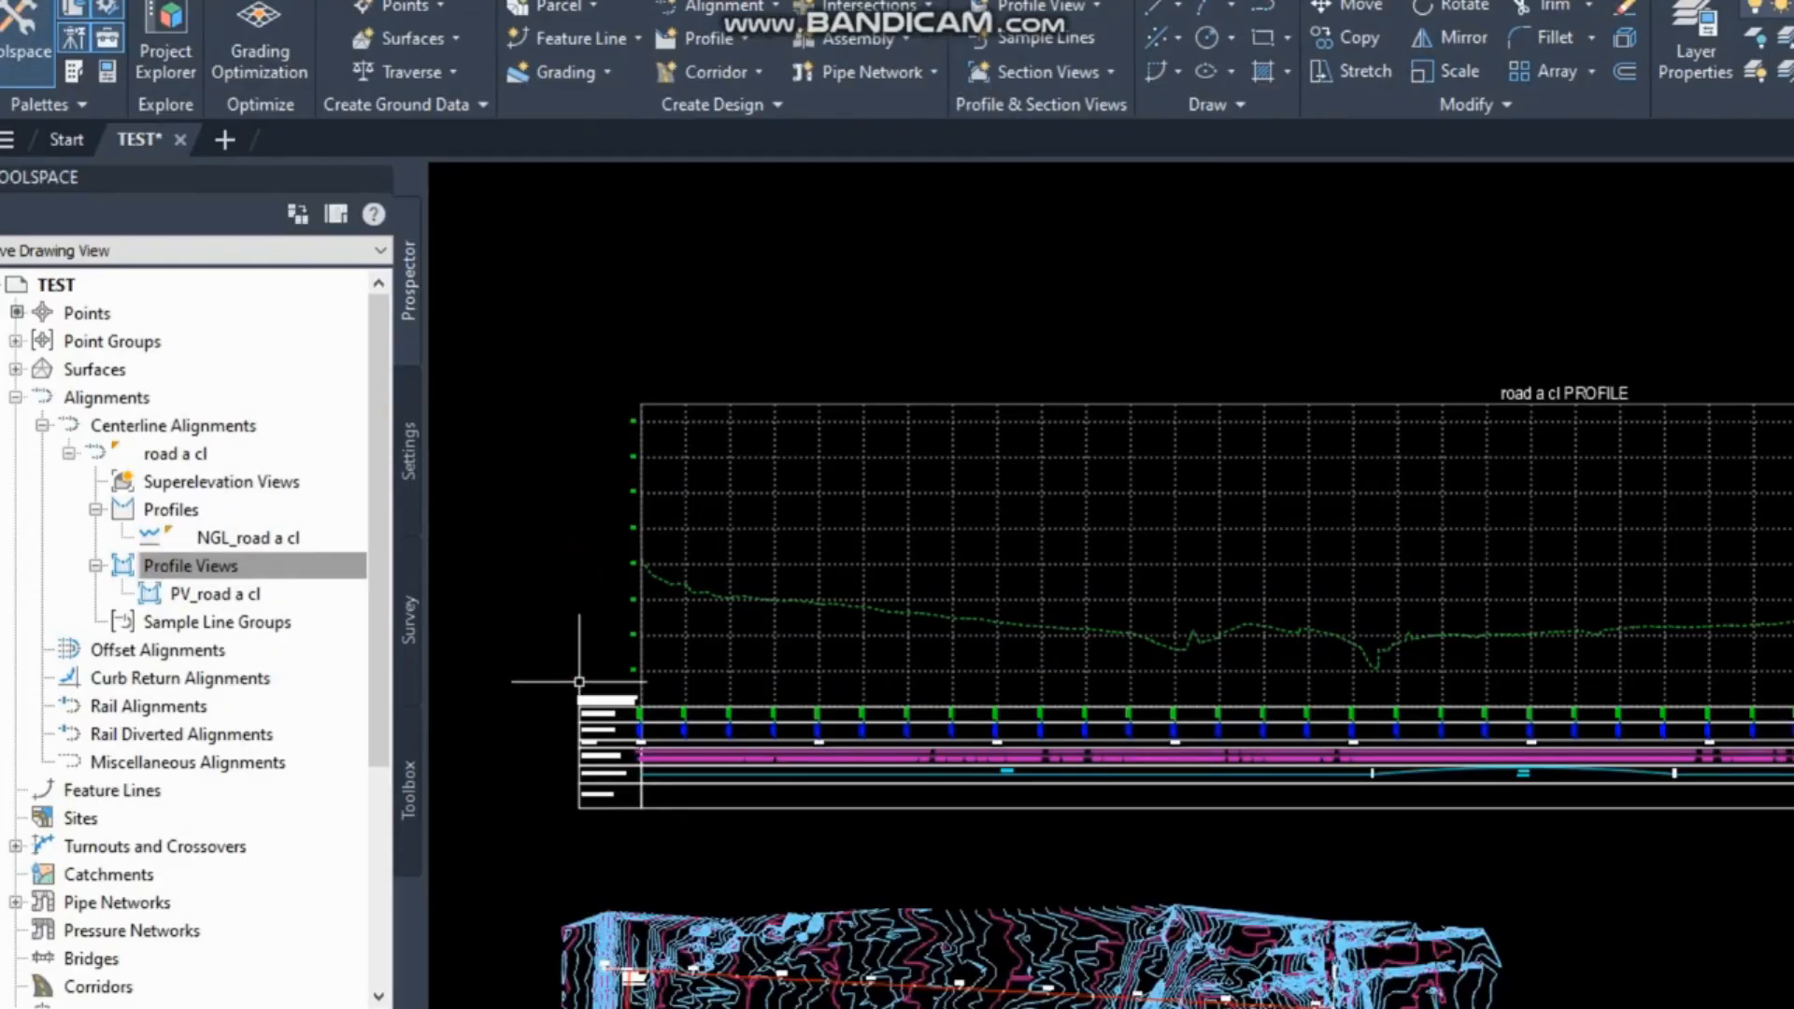
pyautogui.scroll(8, 579, 681)
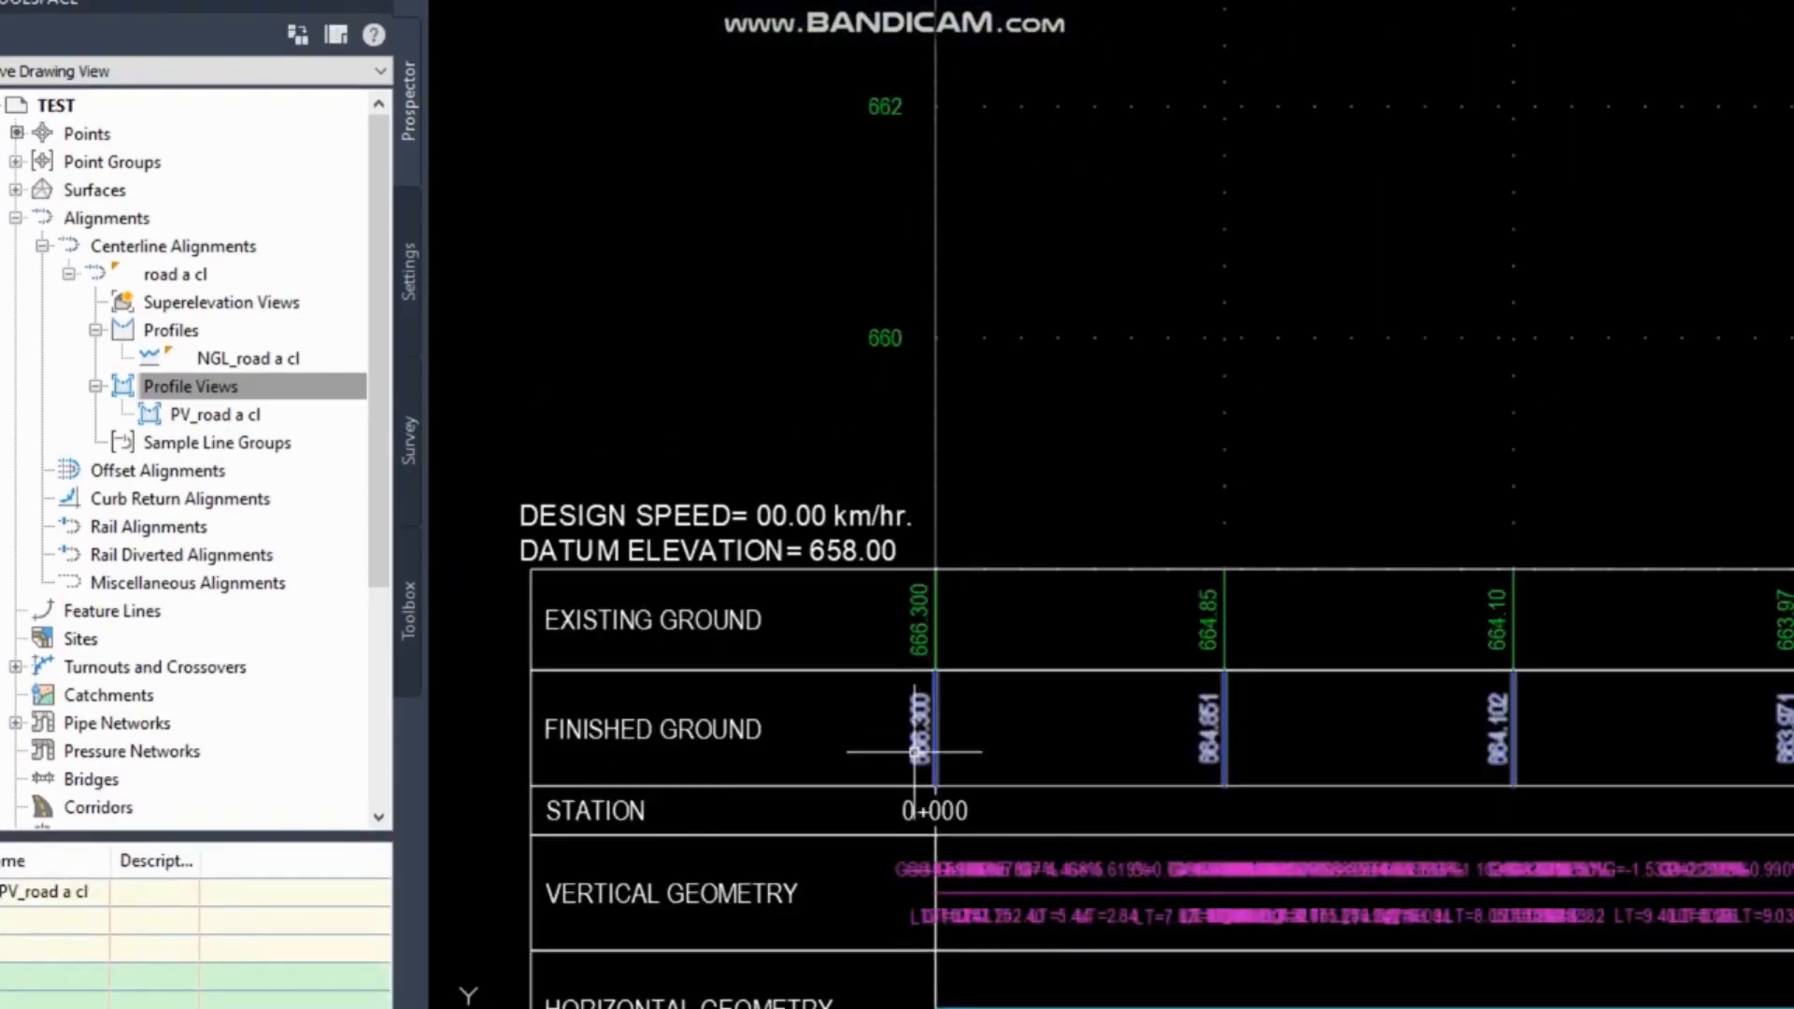
pyautogui.scroll(-3, 914, 751)
pyautogui.scroll(3, 841, 732)
pyautogui.scroll(-2, 861, 706)
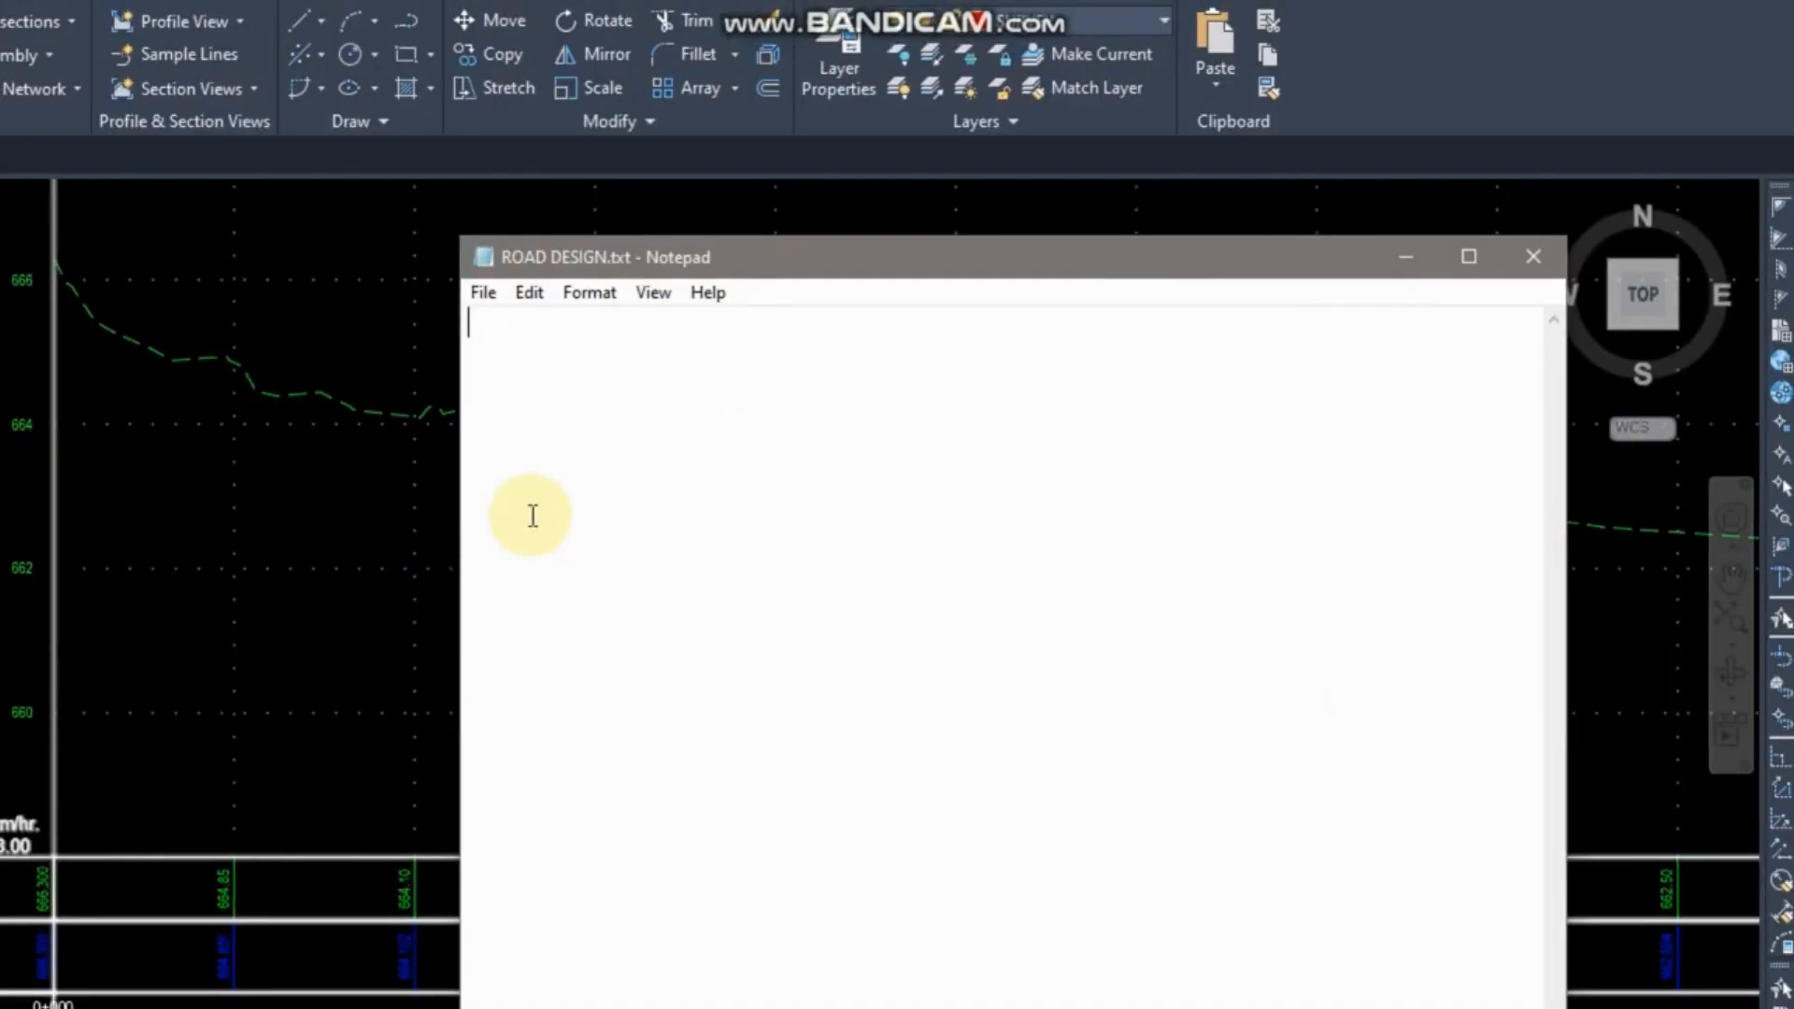
pyautogui.write('0 666.320')
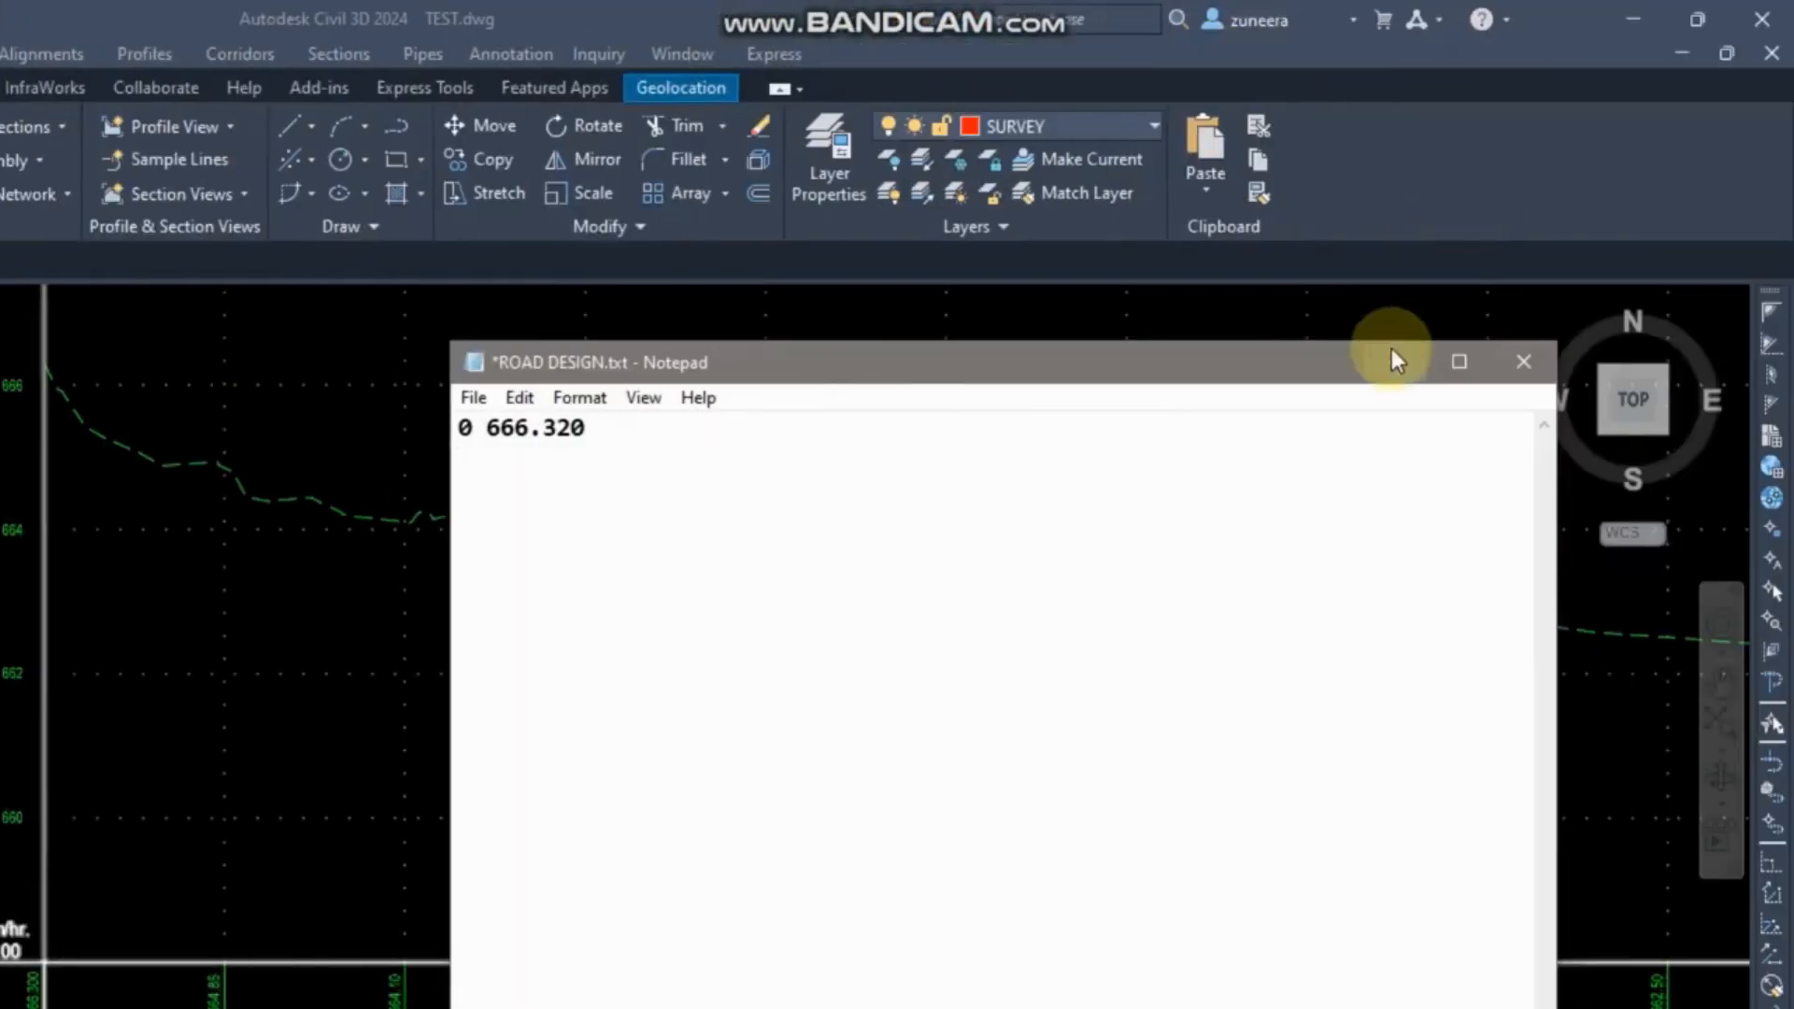
# Check the ground elevations around station 0+350 in the profile view and enter "350 663.00 150" as the text file's second line.
pyautogui.click(1393, 351)
pyautogui.scroll(-4, 122, 838)
pyautogui.moveTo(795, 828); pyautogui.dragTo(524, 752, button='middle')
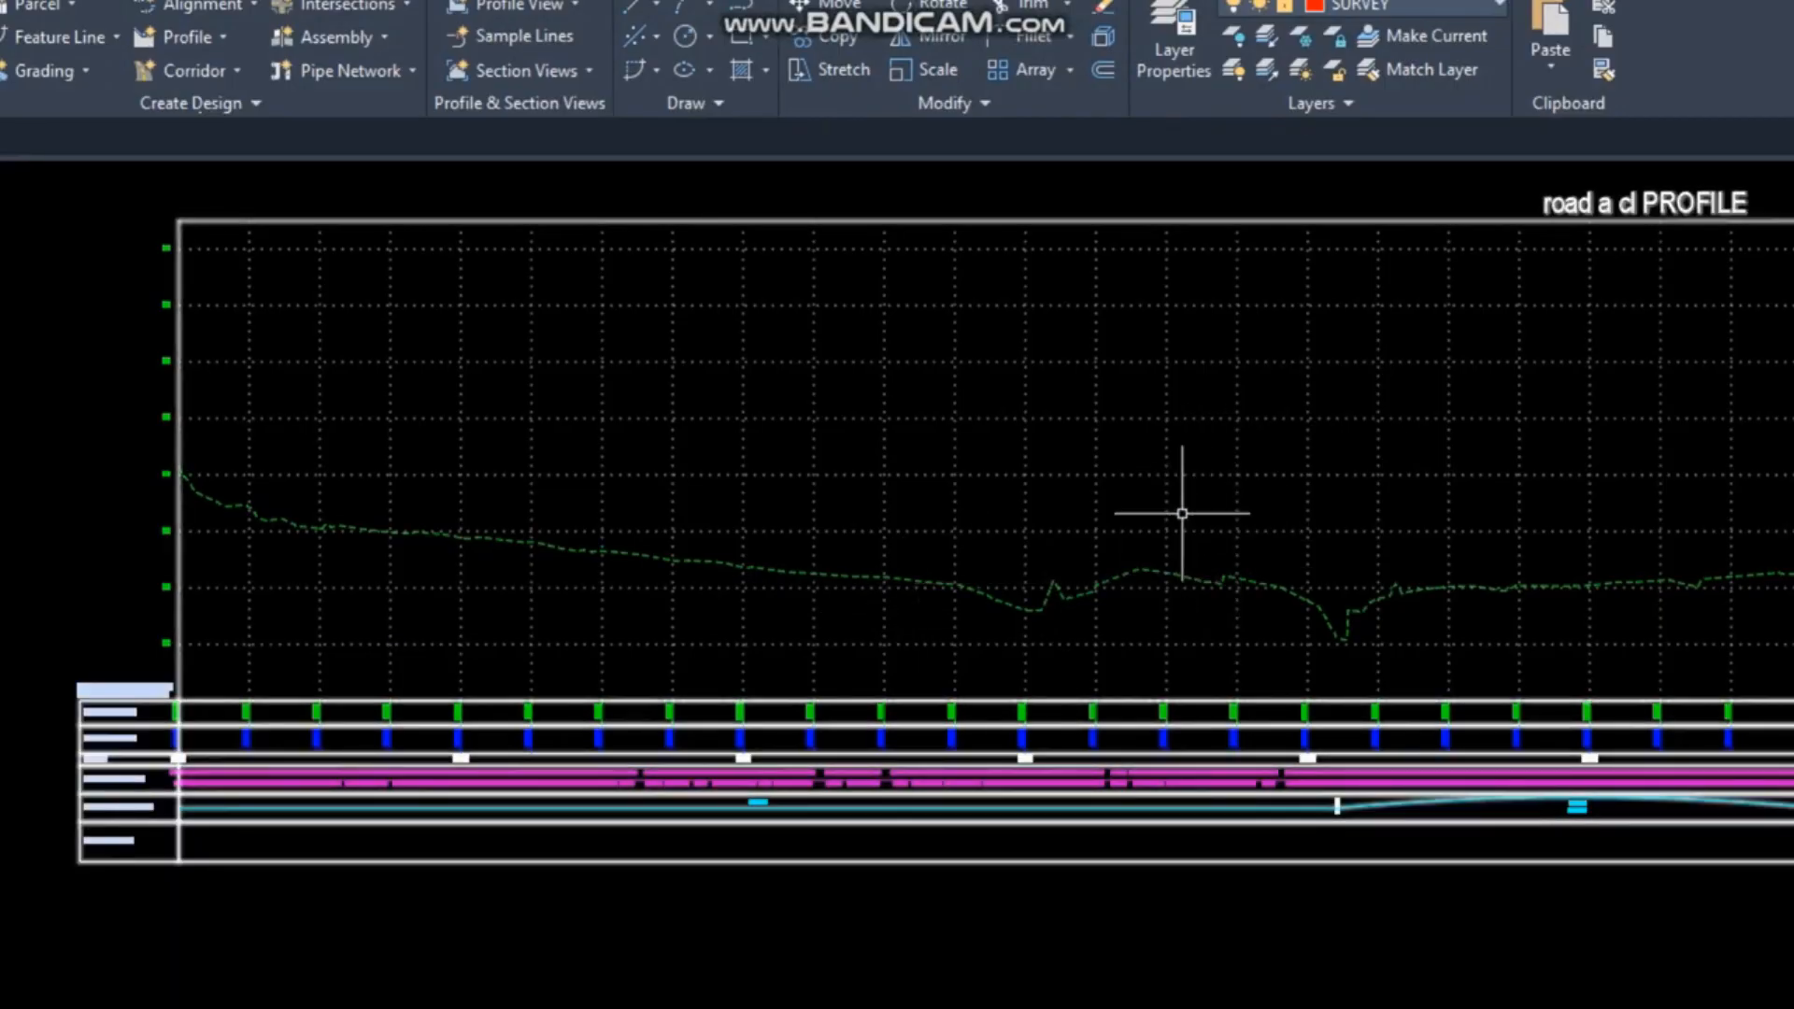
pyautogui.scroll(-2, 1129, 506)
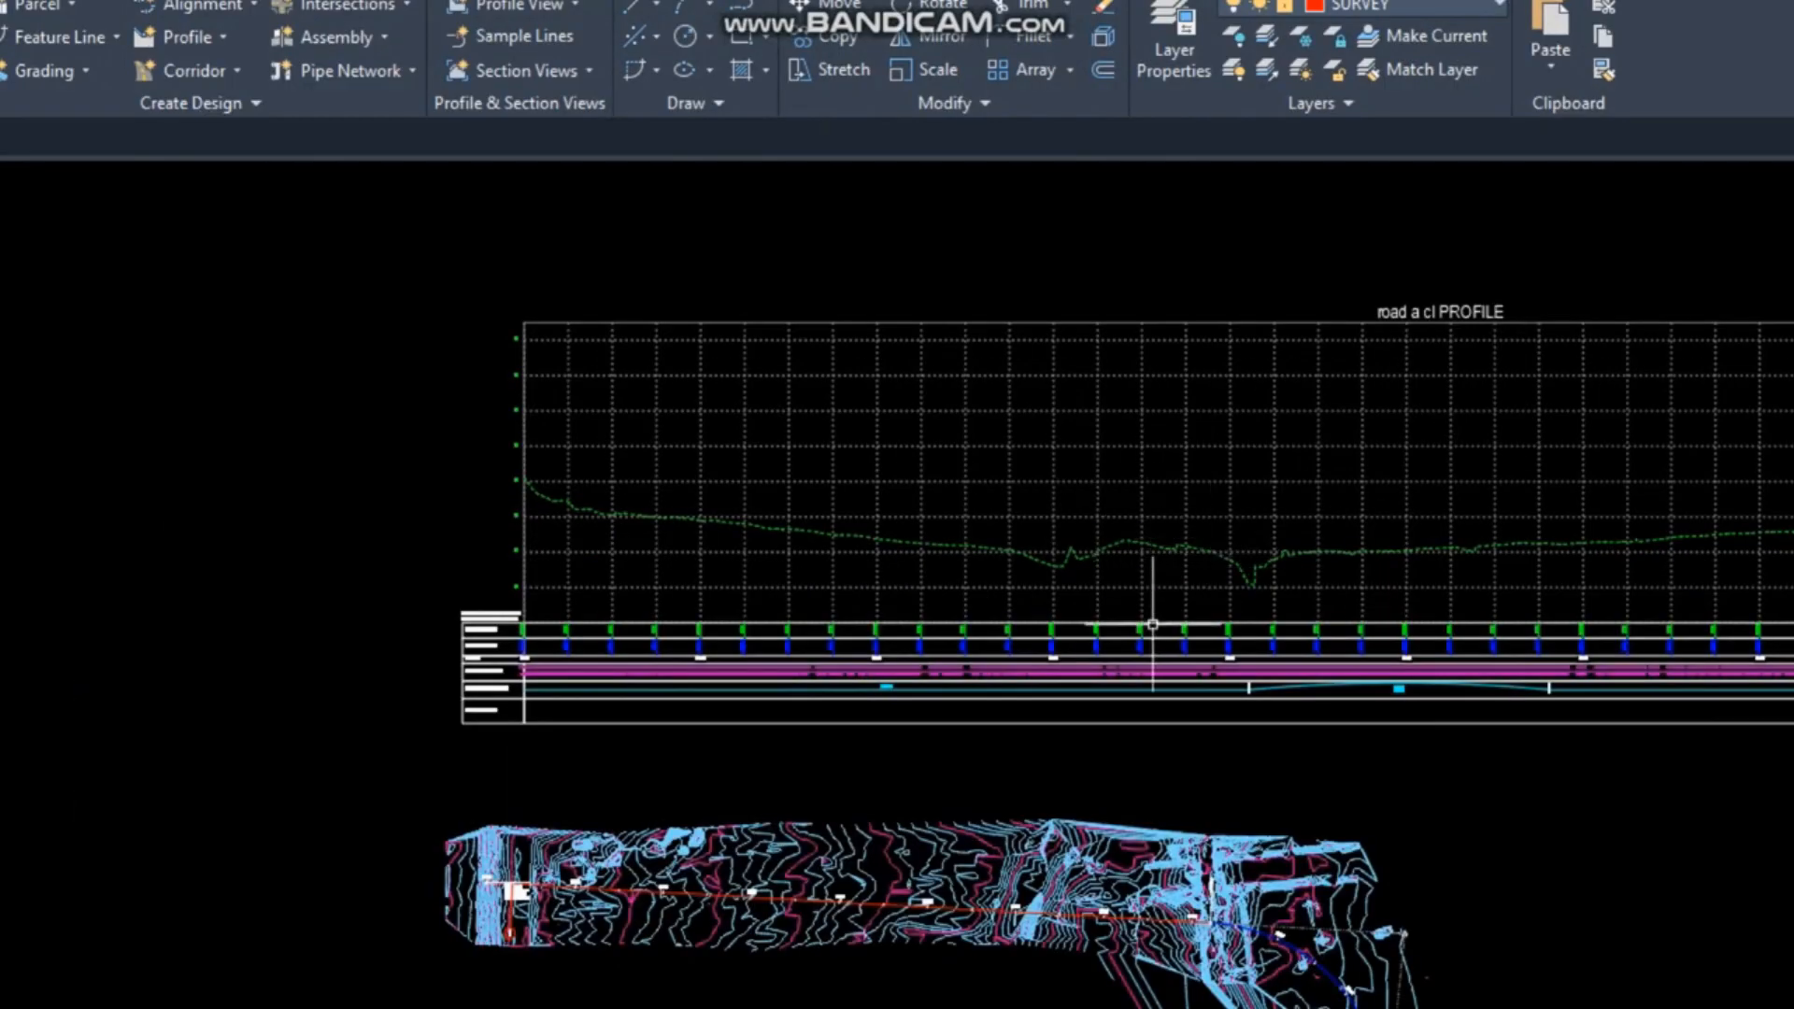
pyautogui.scroll(5, 1153, 600)
pyautogui.moveTo(954, 744); pyautogui.dragTo(986, 363, button='middle')
pyautogui.scroll(-2, 1051, 579)
pyautogui.scroll(-2, 1037, 493)
pyautogui.scroll(4, 878, 373)
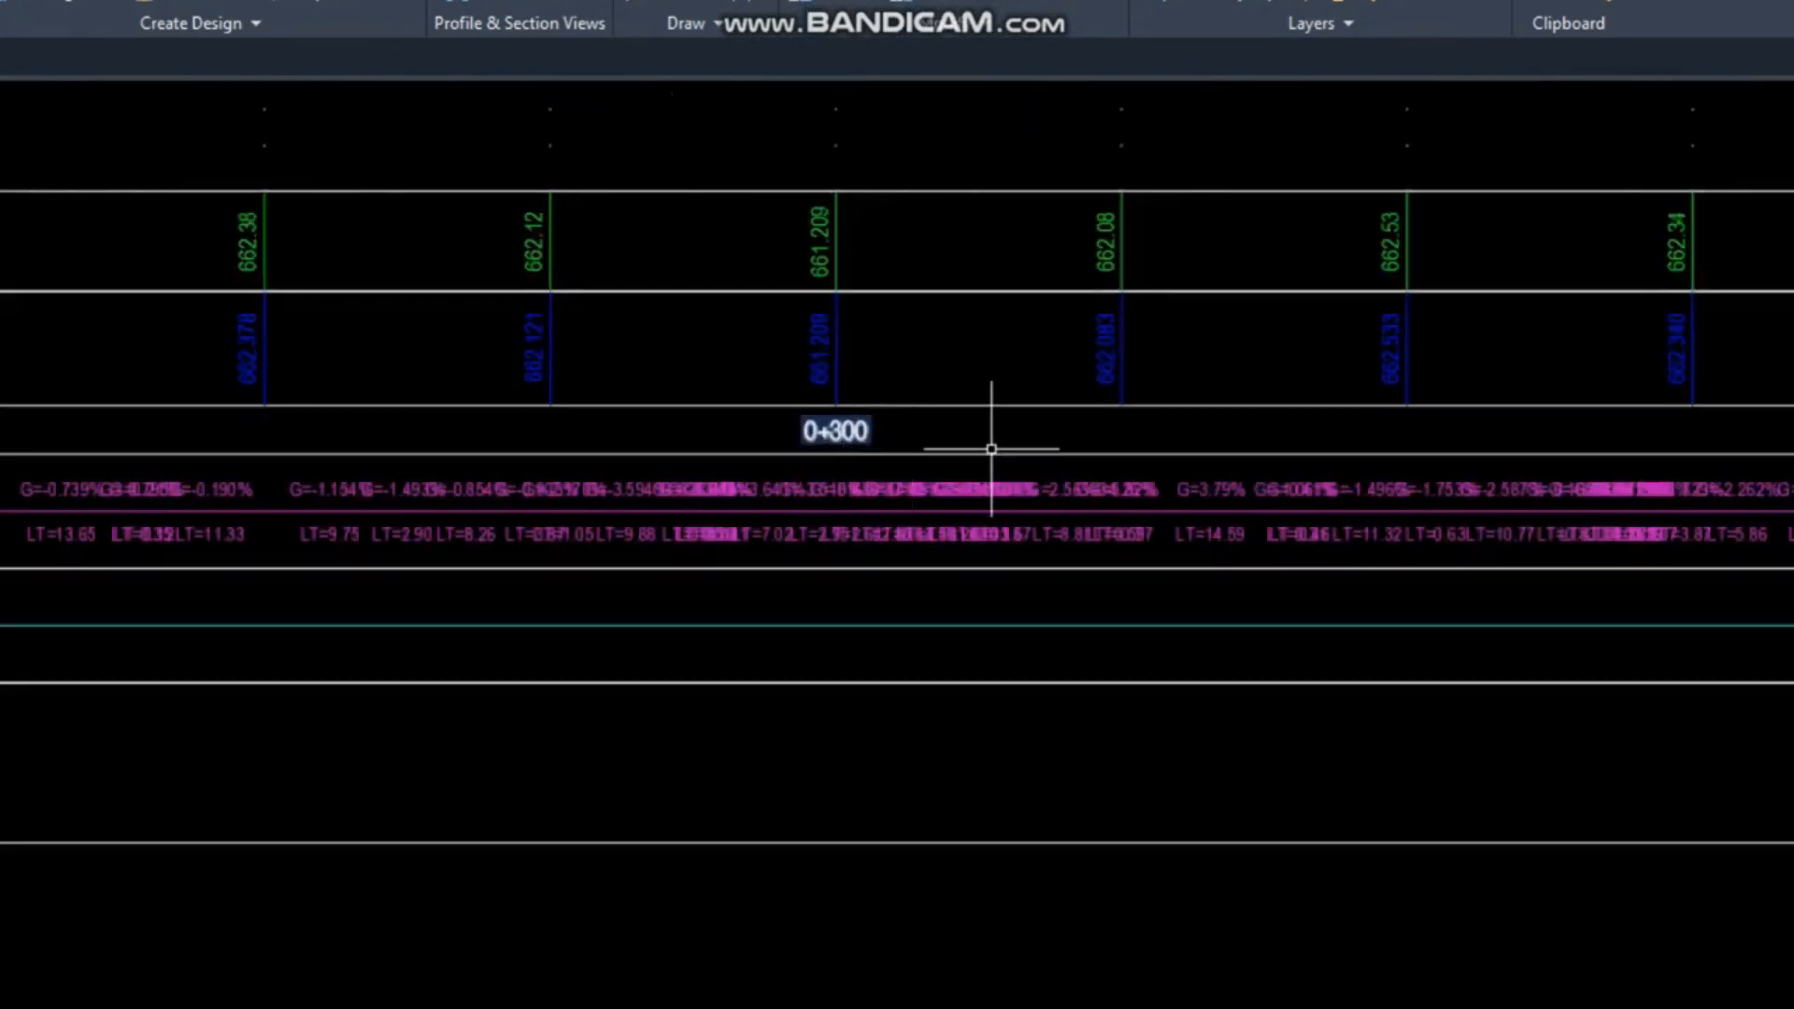
pyautogui.moveTo(1112, 465); pyautogui.dragTo(657, 552, button='middle')
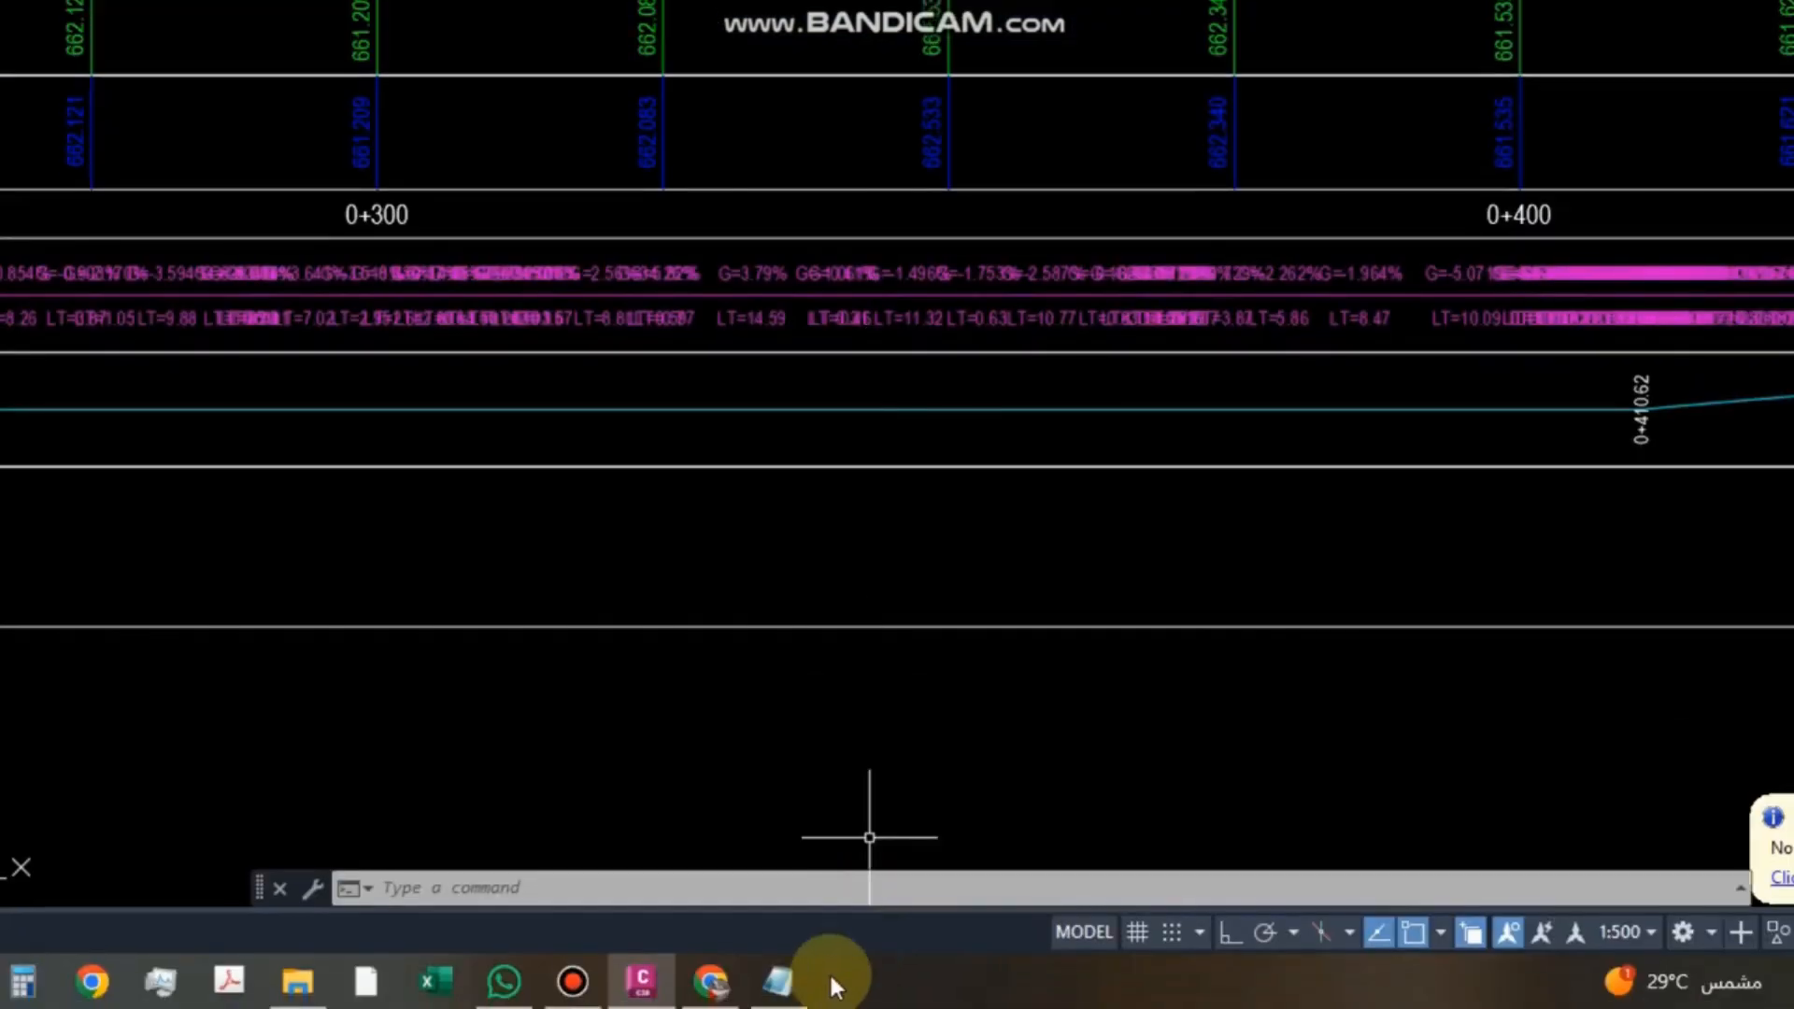
pyautogui.click(801, 977)
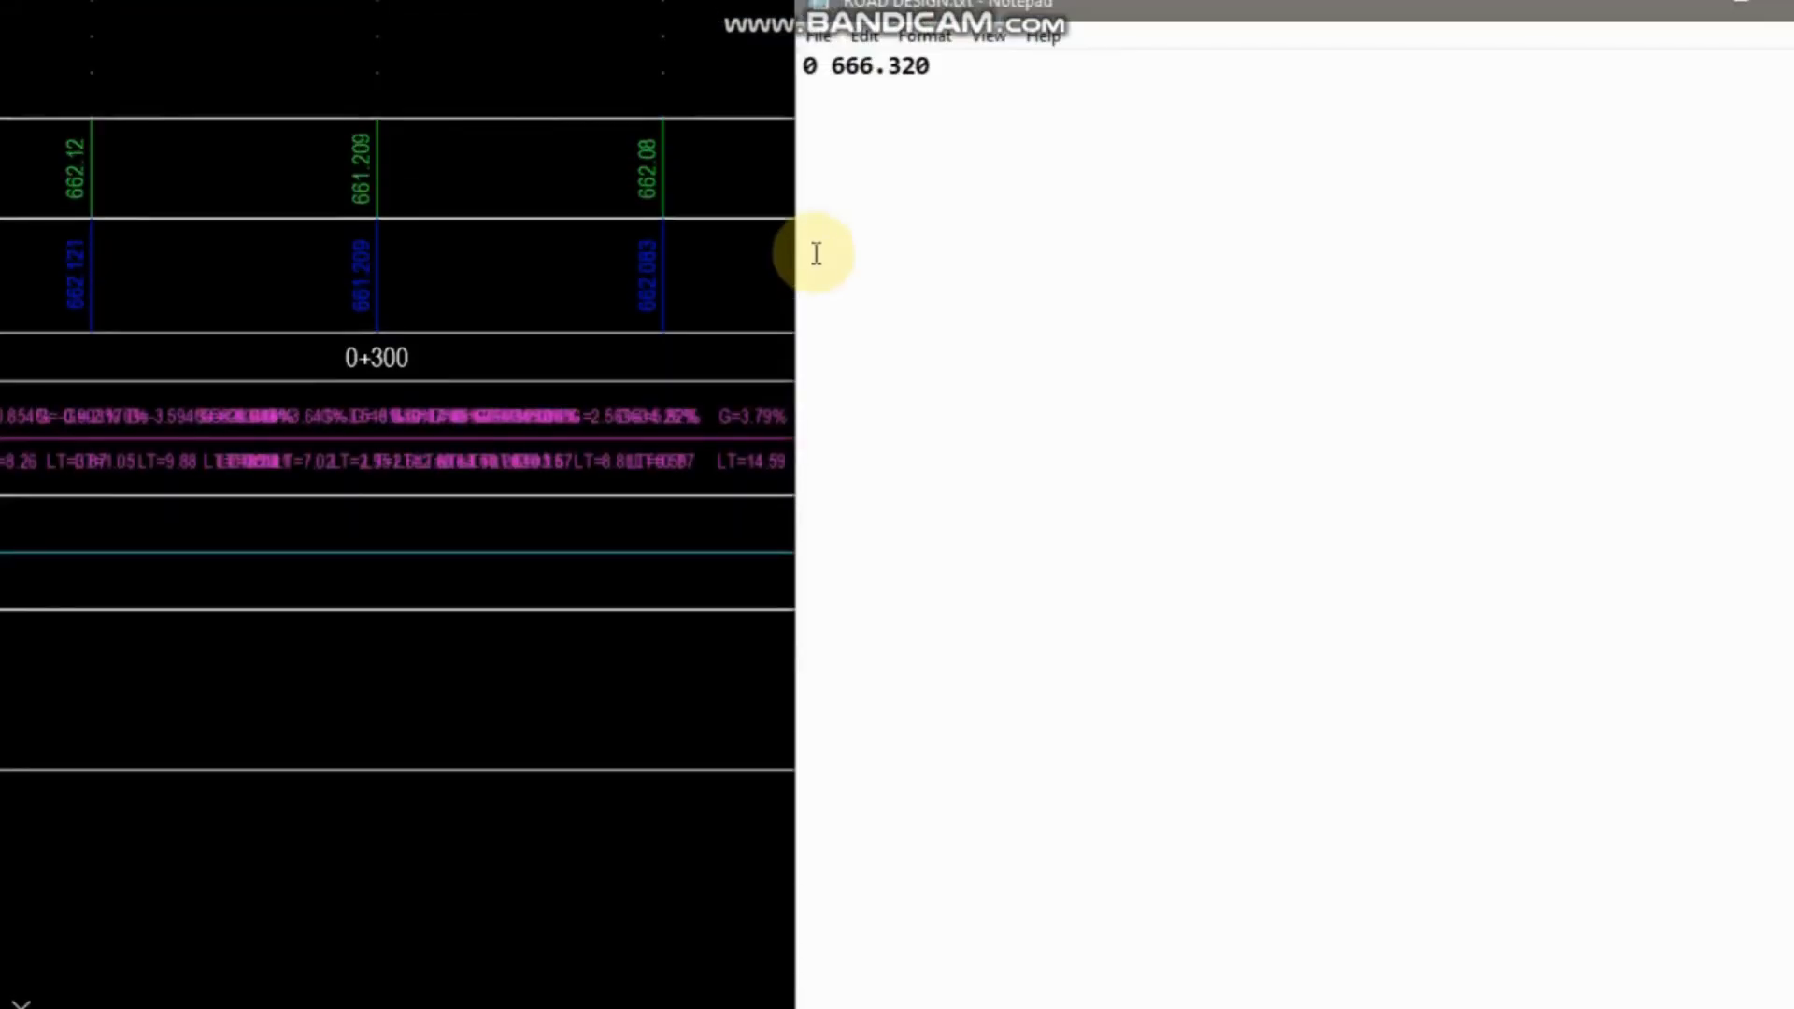
pyautogui.write('350')
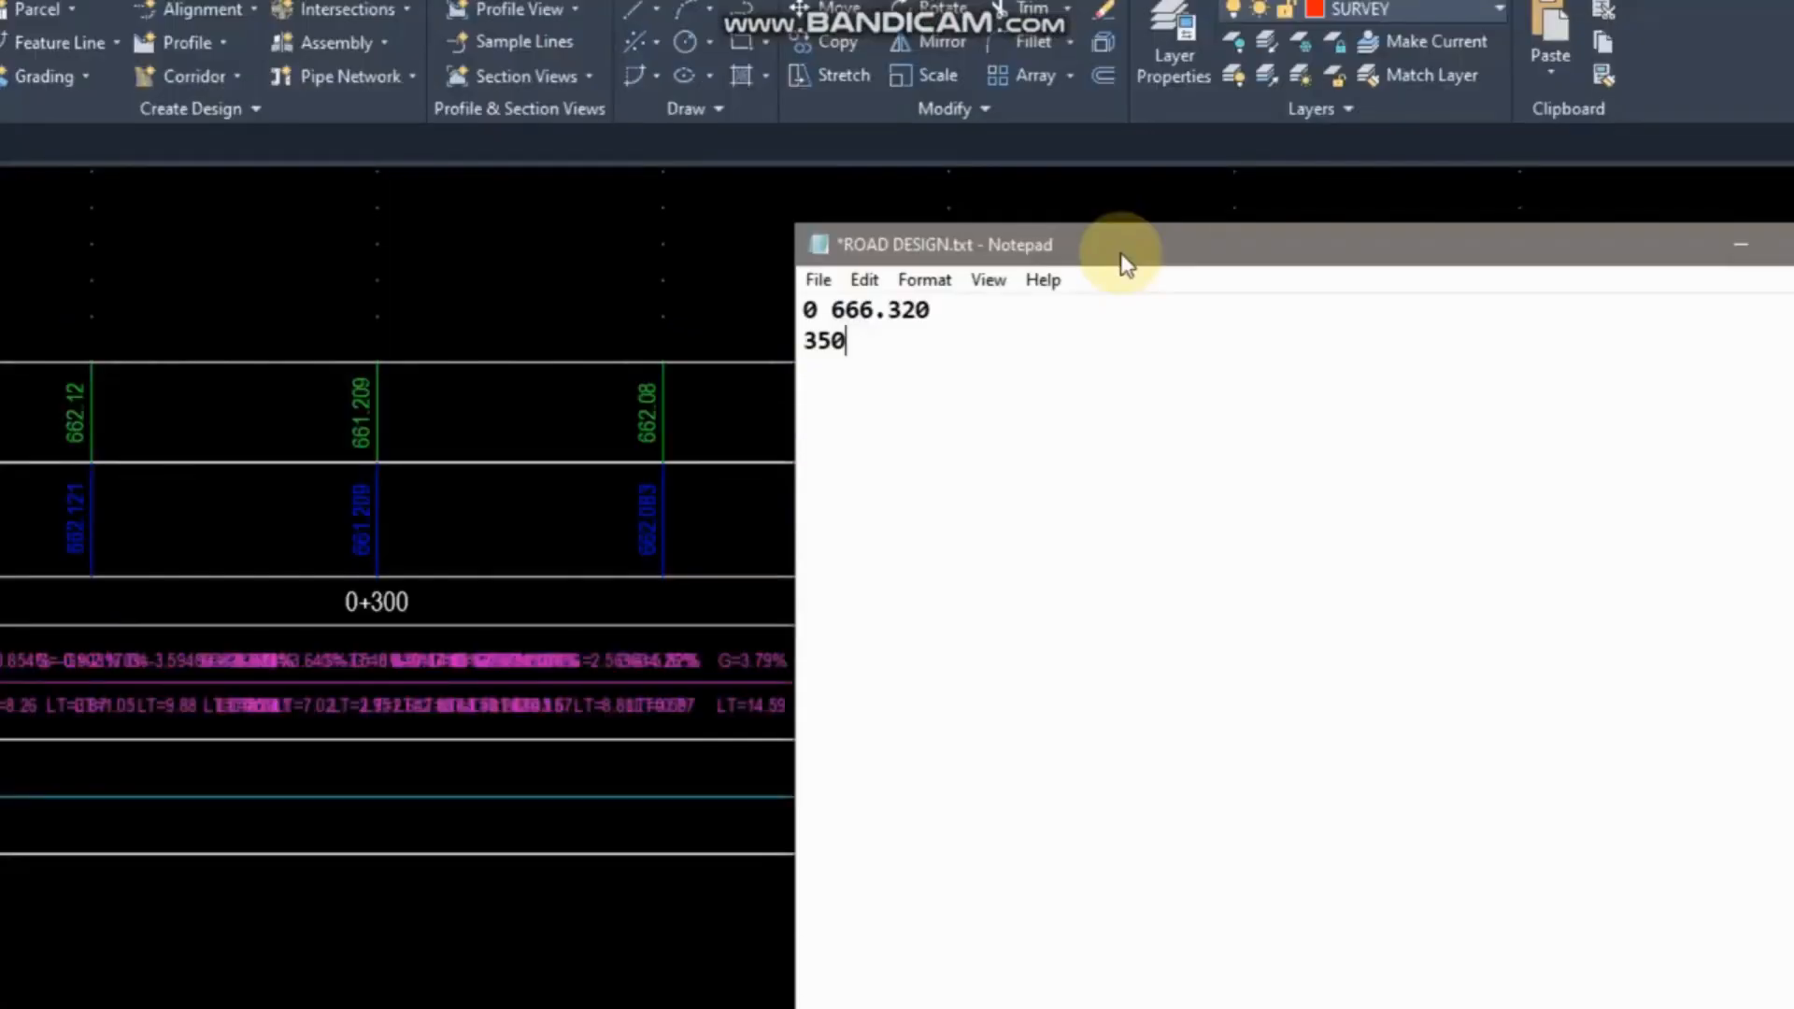
pyautogui.moveTo(1163, 13); pyautogui.dragTo(1515, 0)
pyautogui.moveTo(1348, 275); pyautogui.dragTo(1316, 280)
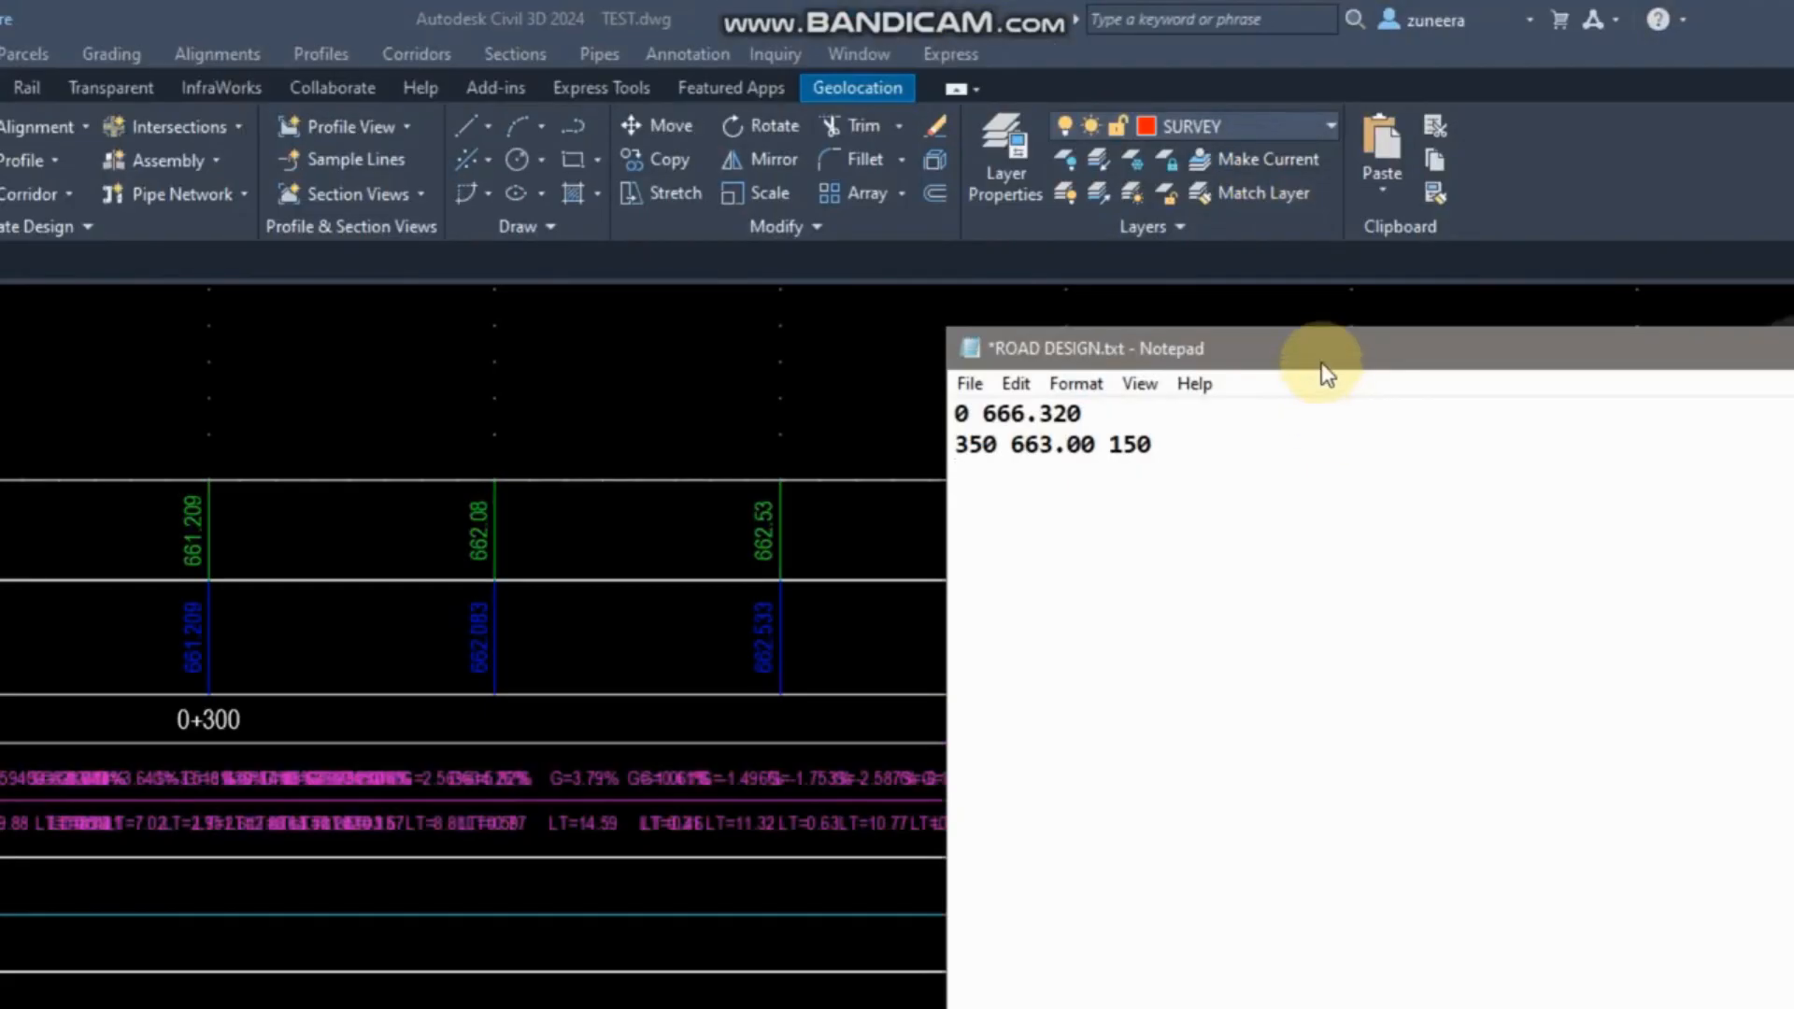
# Check the ground elevation at station 0+700 in the profile view and enter "700 662.5 120" as the text file's third line.
pyautogui.moveTo(1321, 265); pyautogui.dragTo(551, 271)
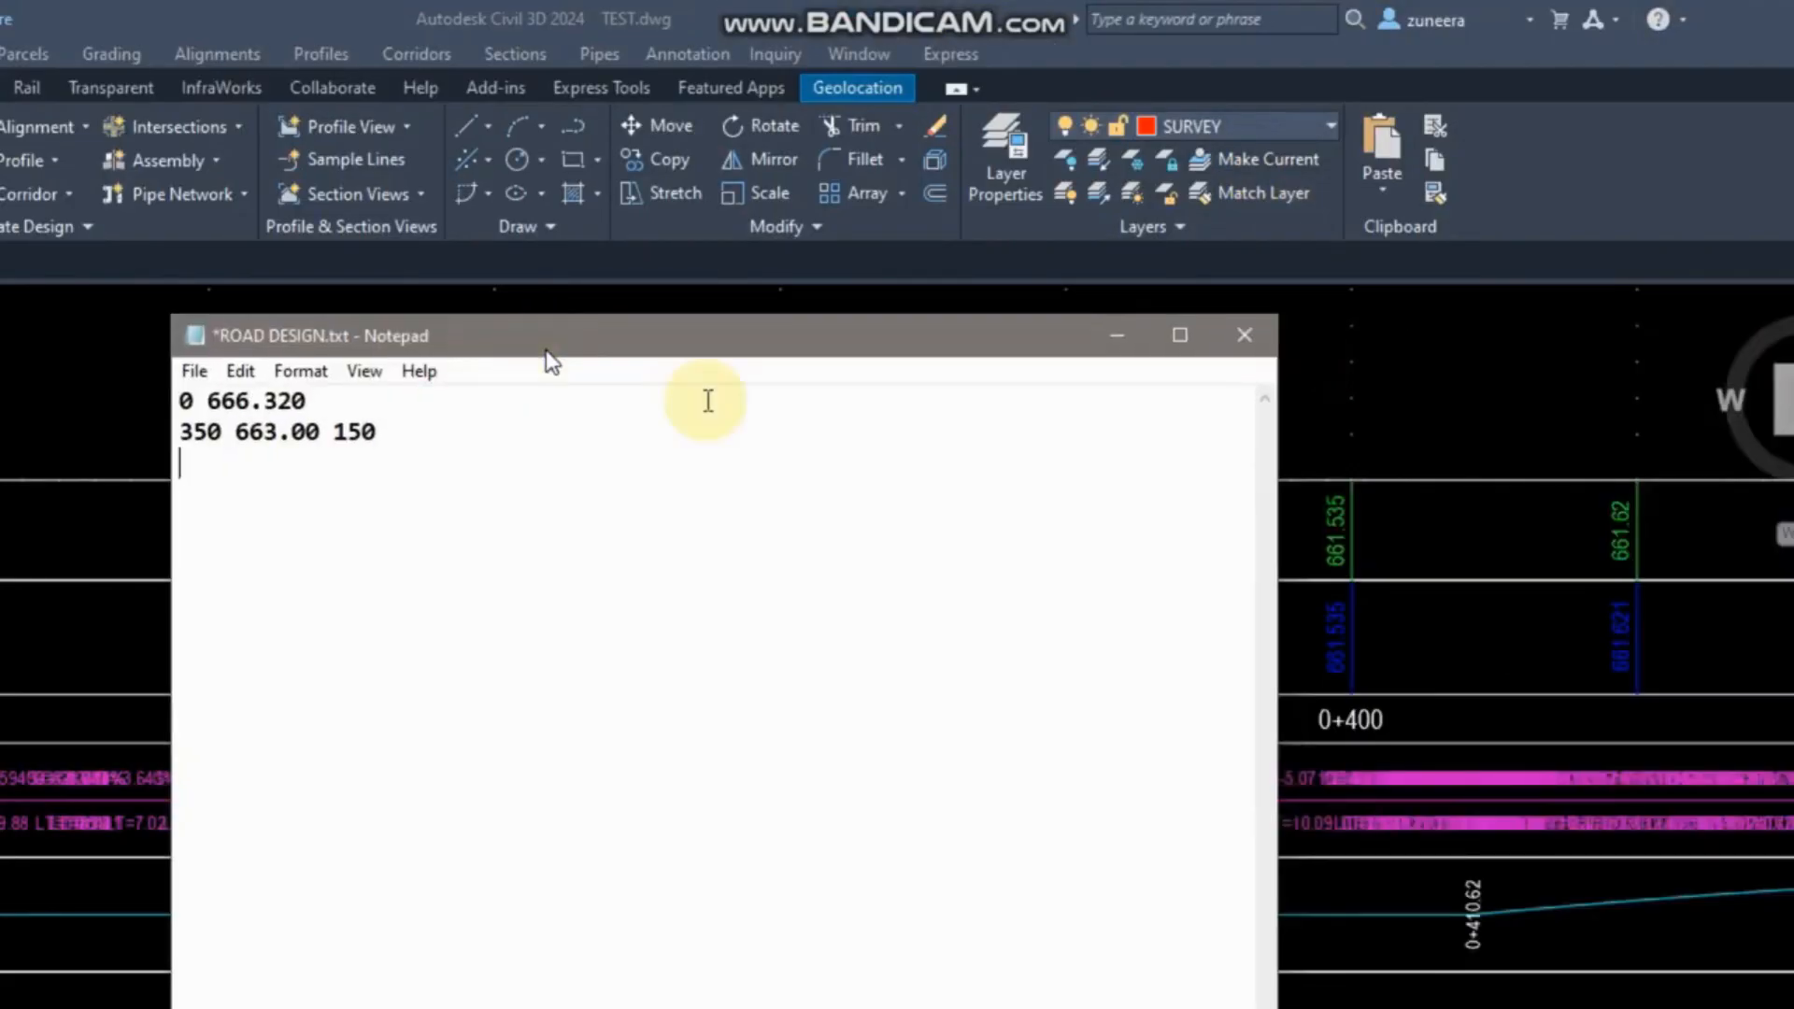
pyautogui.click(1117, 335)
pyautogui.scroll(-3, 713, 561)
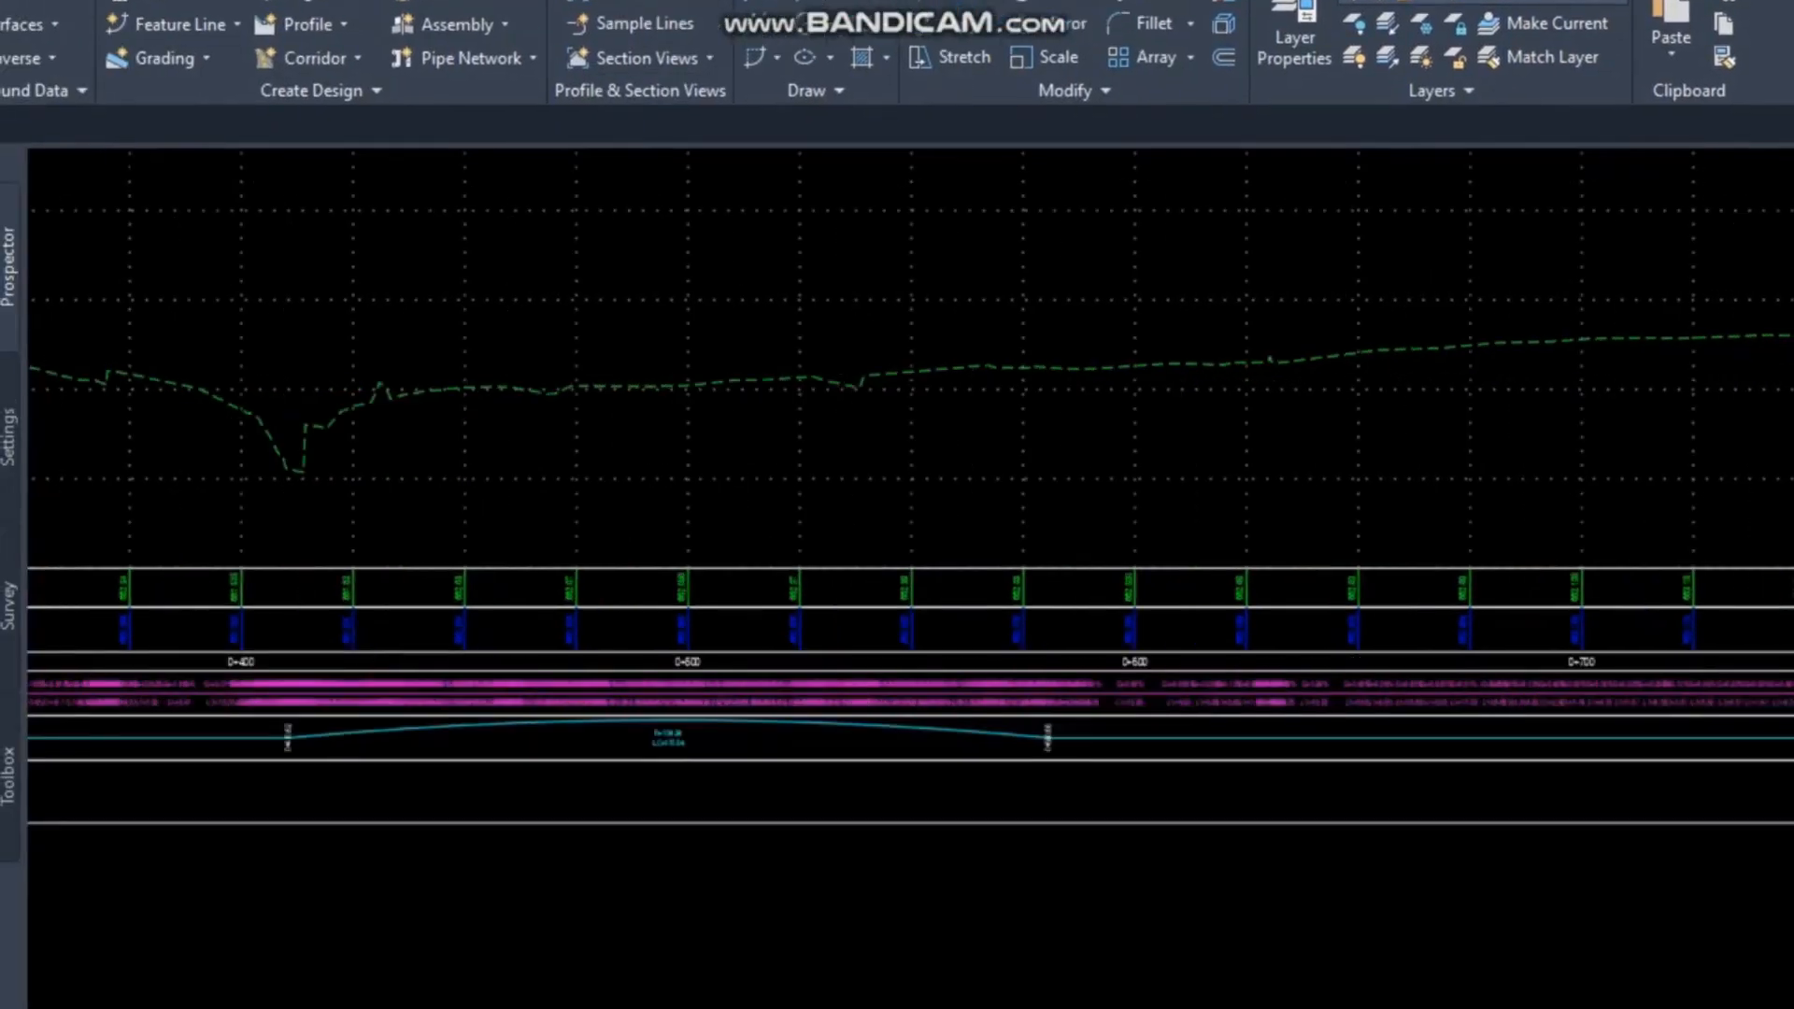
pyautogui.scroll(-3, 937, 661)
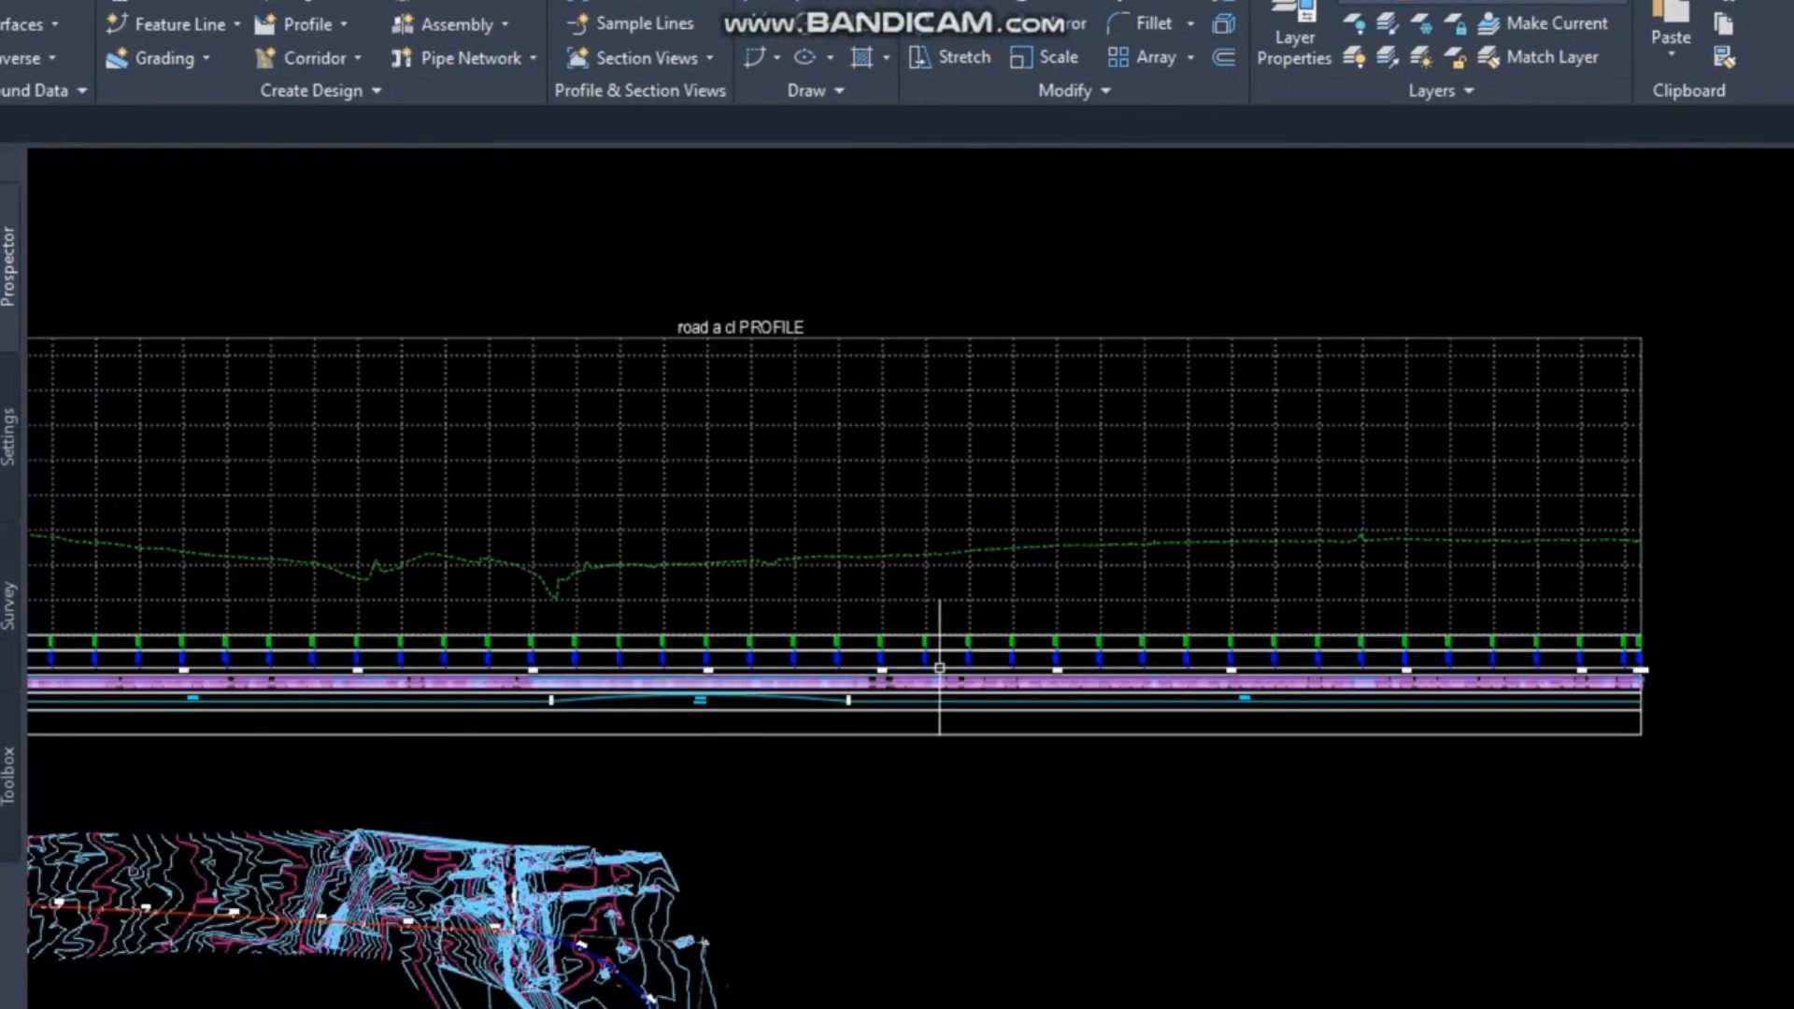
pyautogui.scroll(4, 896, 733)
pyautogui.scroll(2, 896, 734)
pyautogui.moveTo(683, 741); pyautogui.dragTo(1273, 753, button='middle')
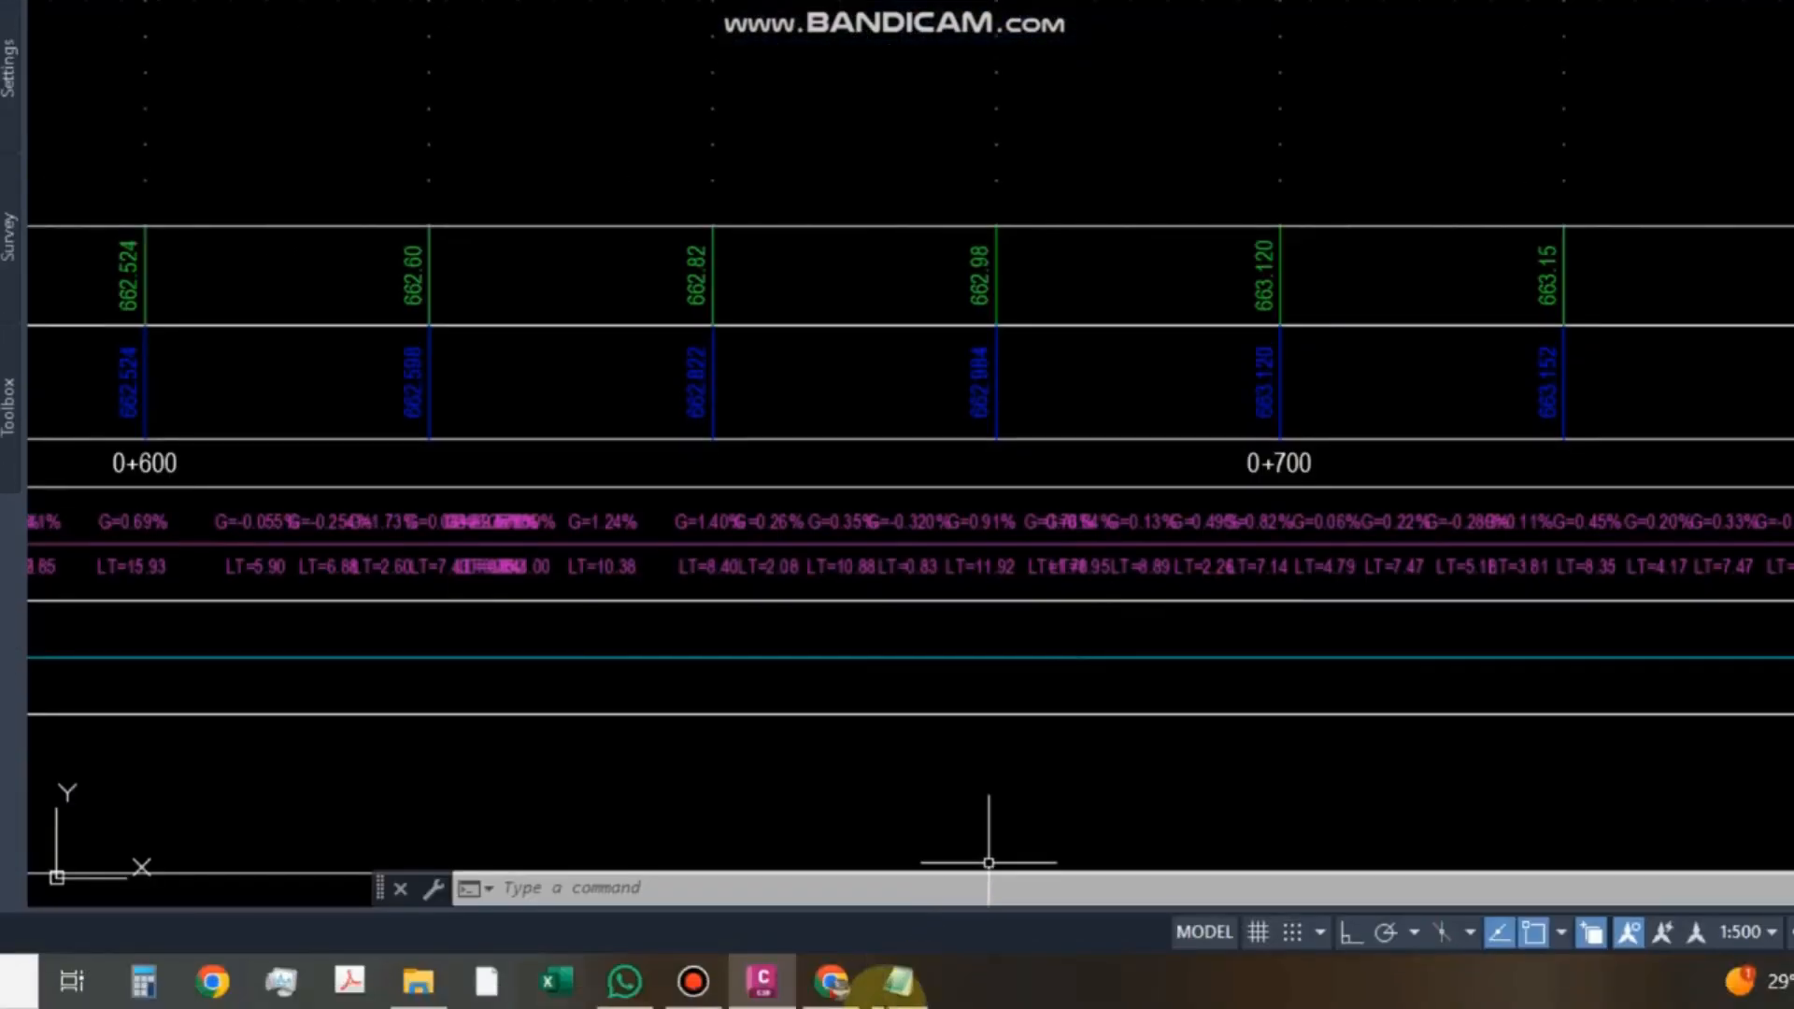
pyautogui.click(897, 987)
pyautogui.moveTo(1032, 351); pyautogui.dragTo(419, 226)
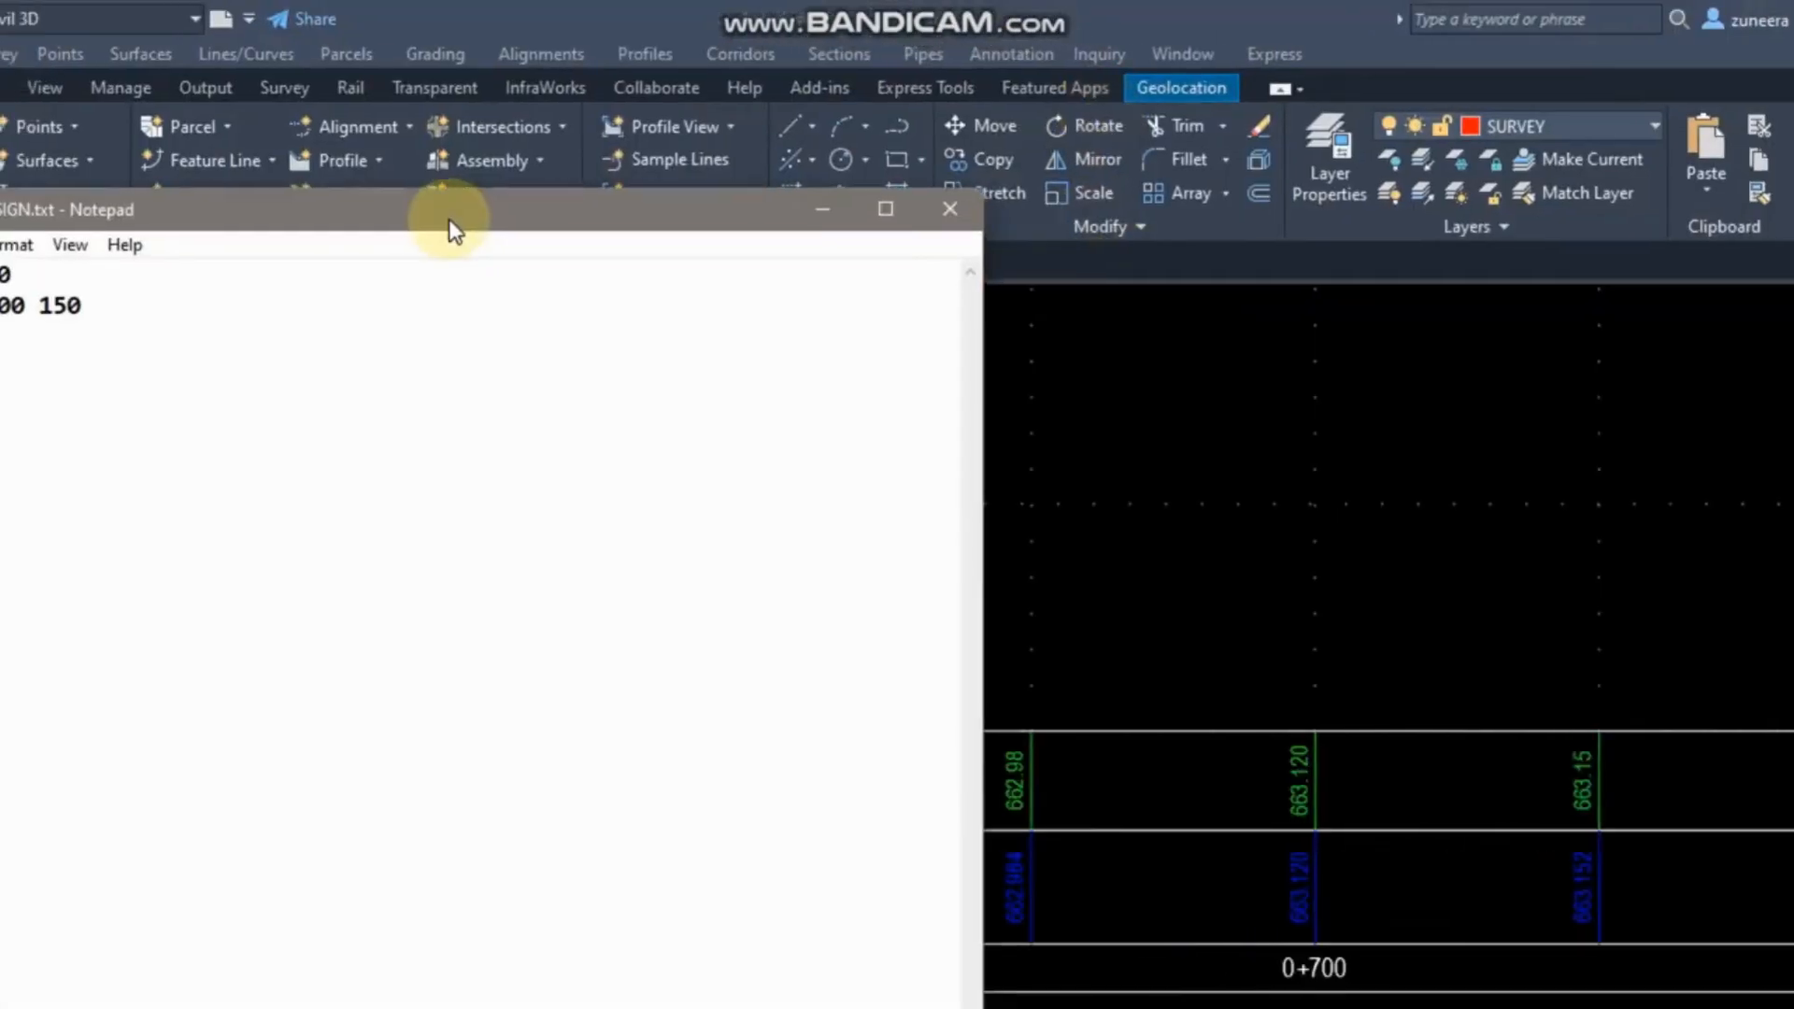
pyautogui.click(239, 309)
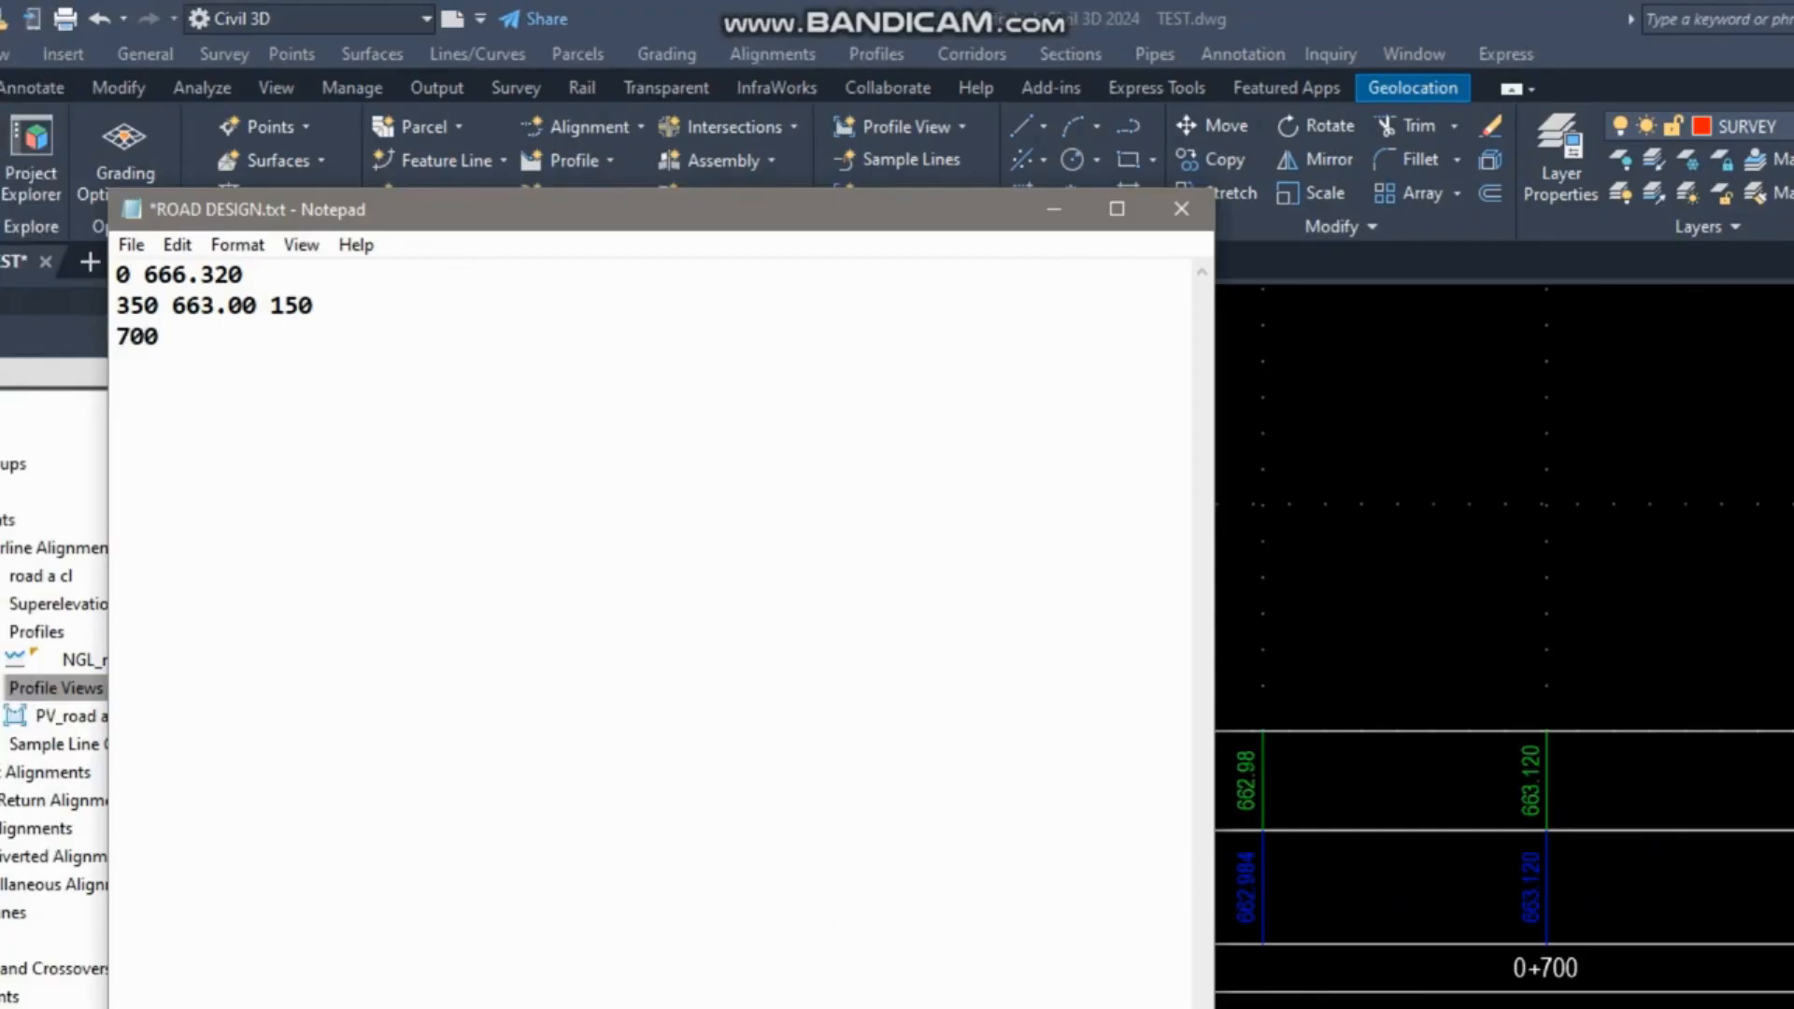
pyautogui.press('Up')
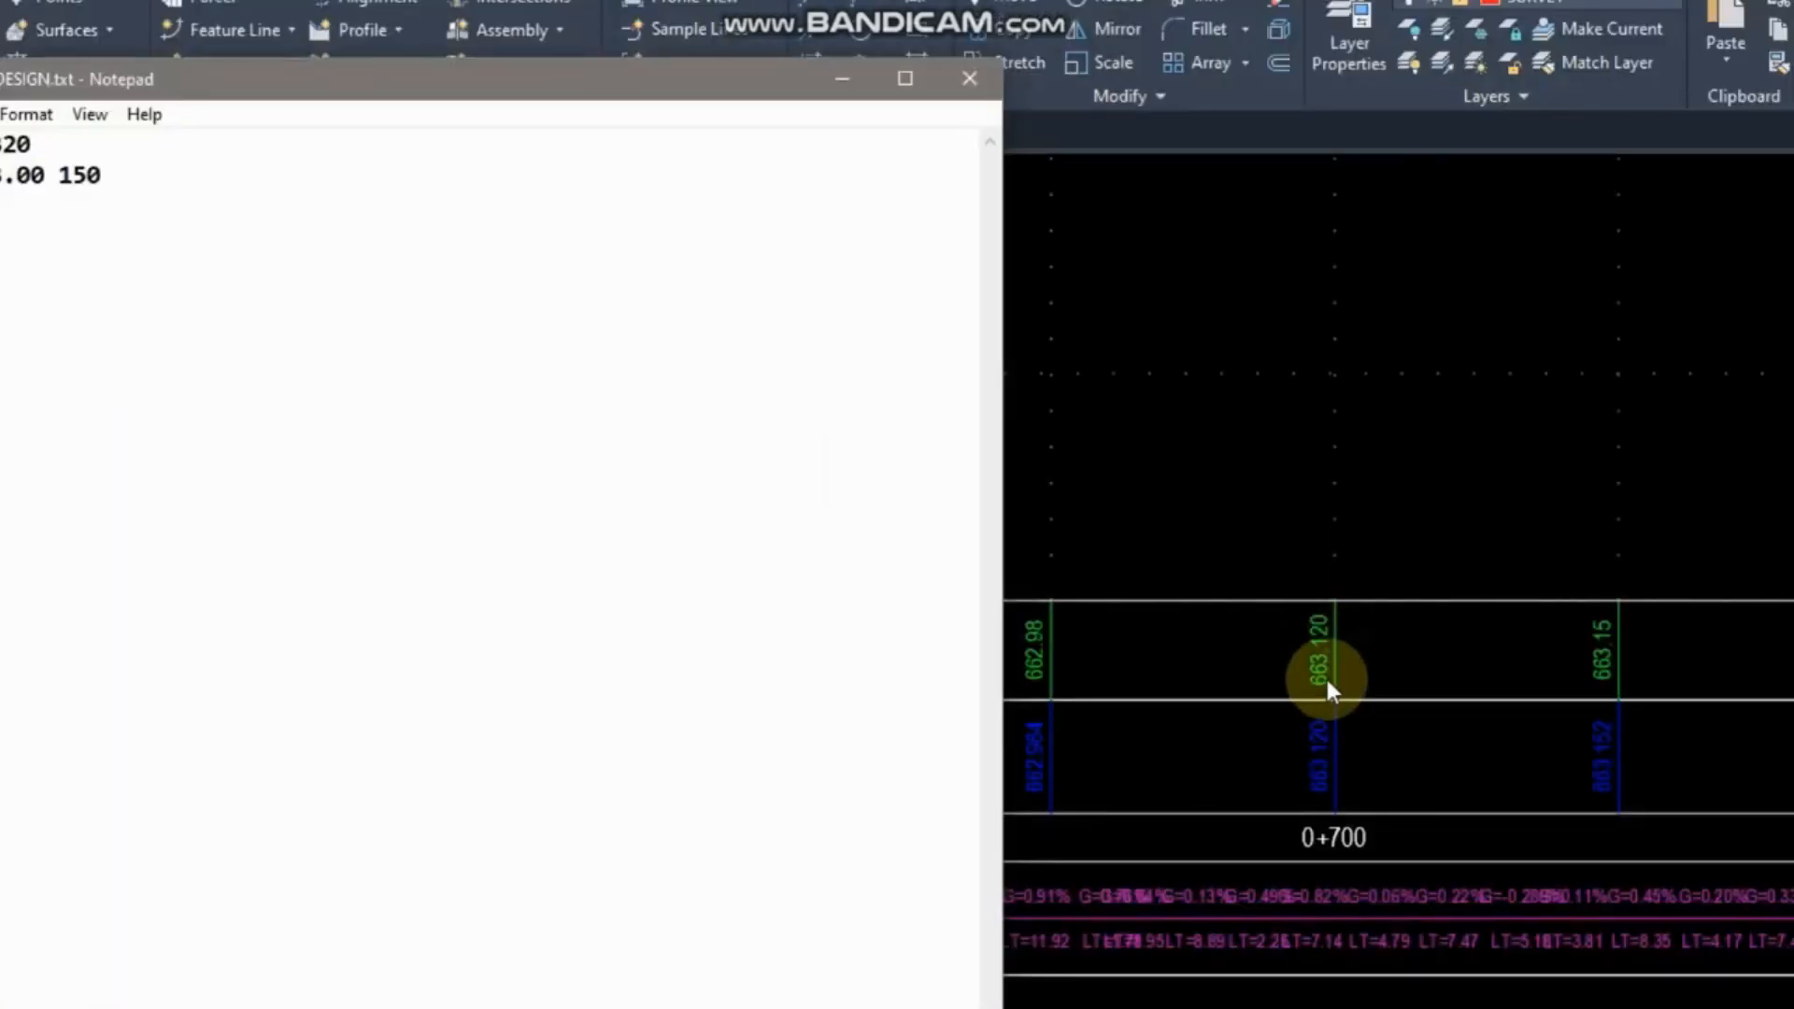
pyautogui.write('700')
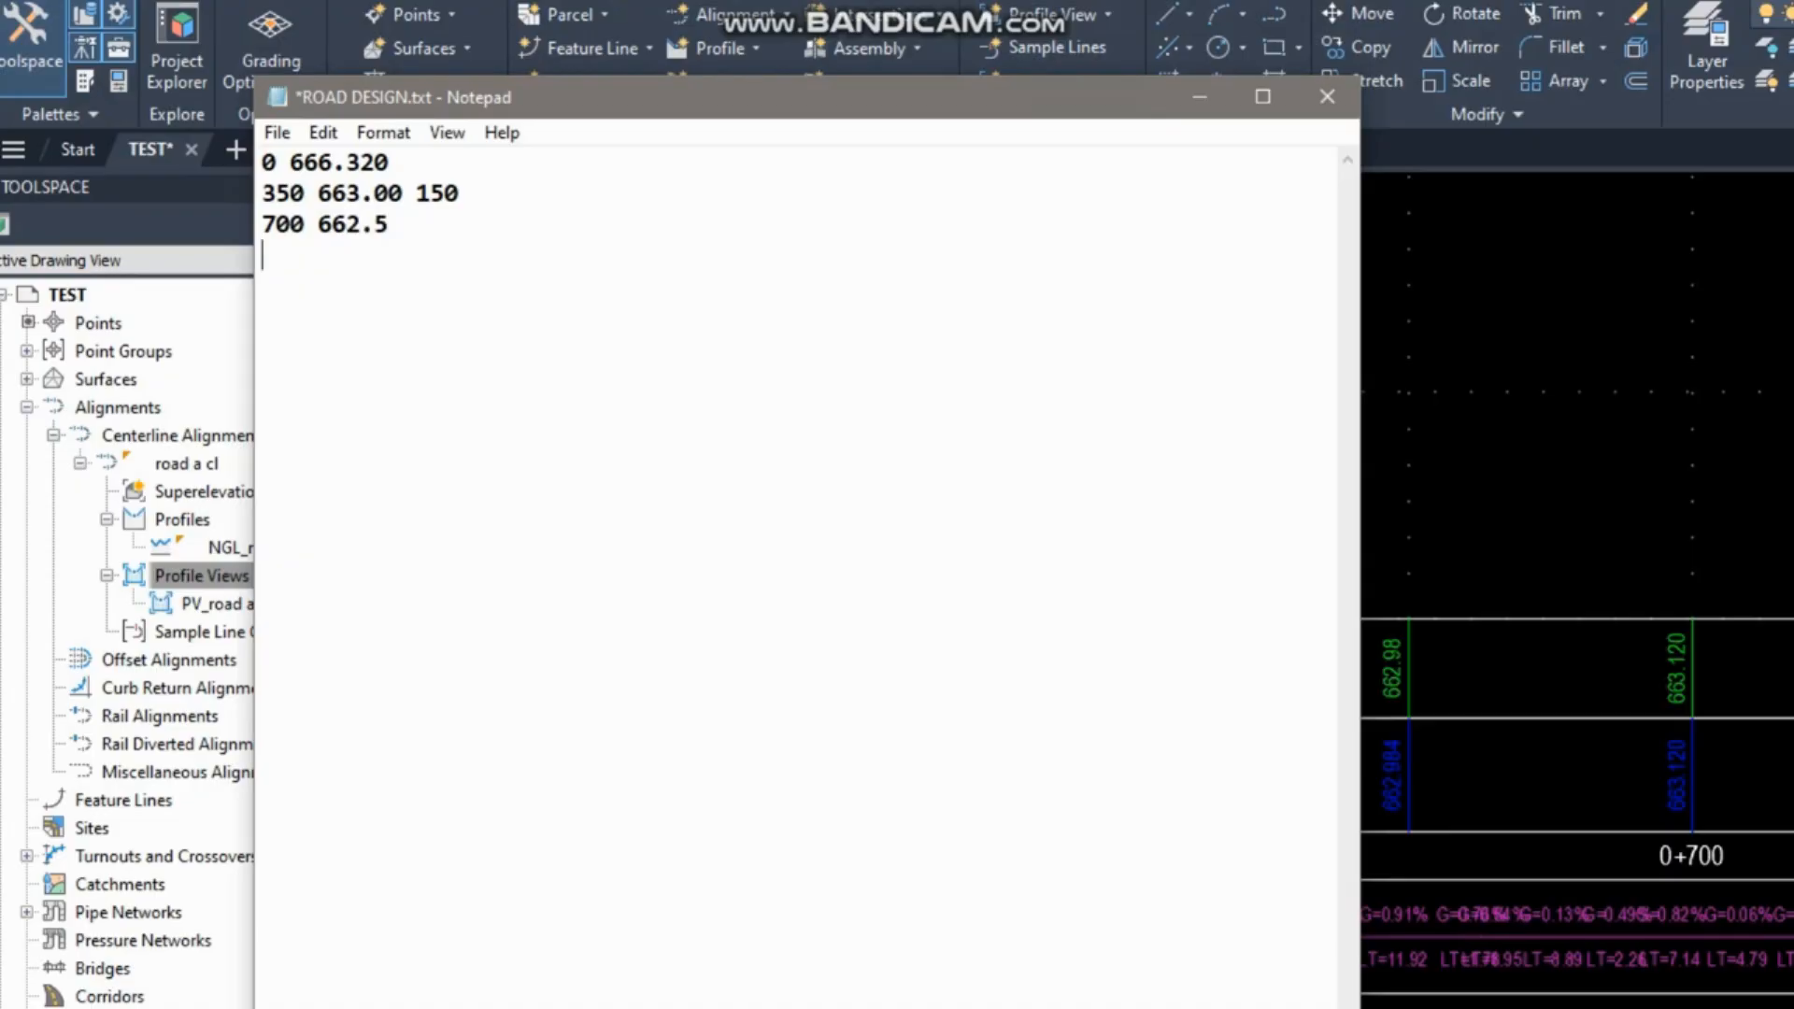
pyautogui.click(391, 224)
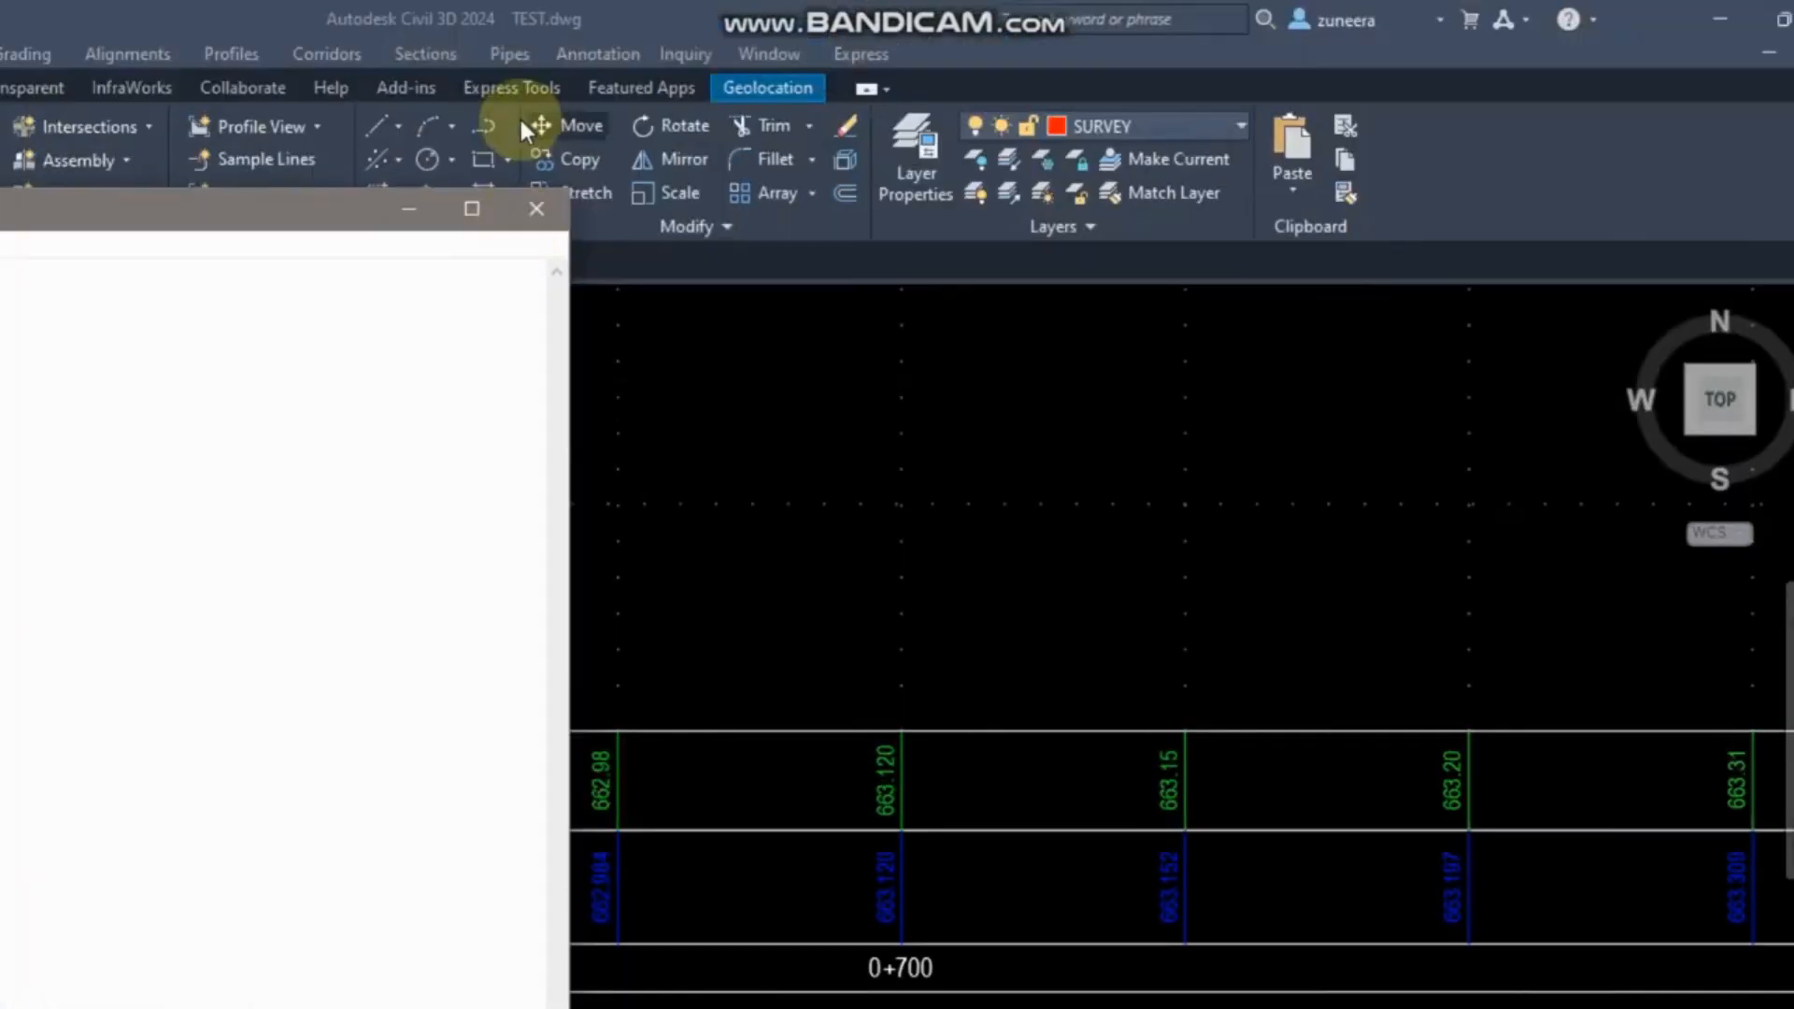
# Check the end station of the road a cl alignment in the profile view and in its alignment properties' station control.
pyautogui.click(1220, 128)
pyautogui.moveTo(1347, 681); pyautogui.dragTo(808, 760, button='middle')
pyautogui.scroll(2, 1330, 690)
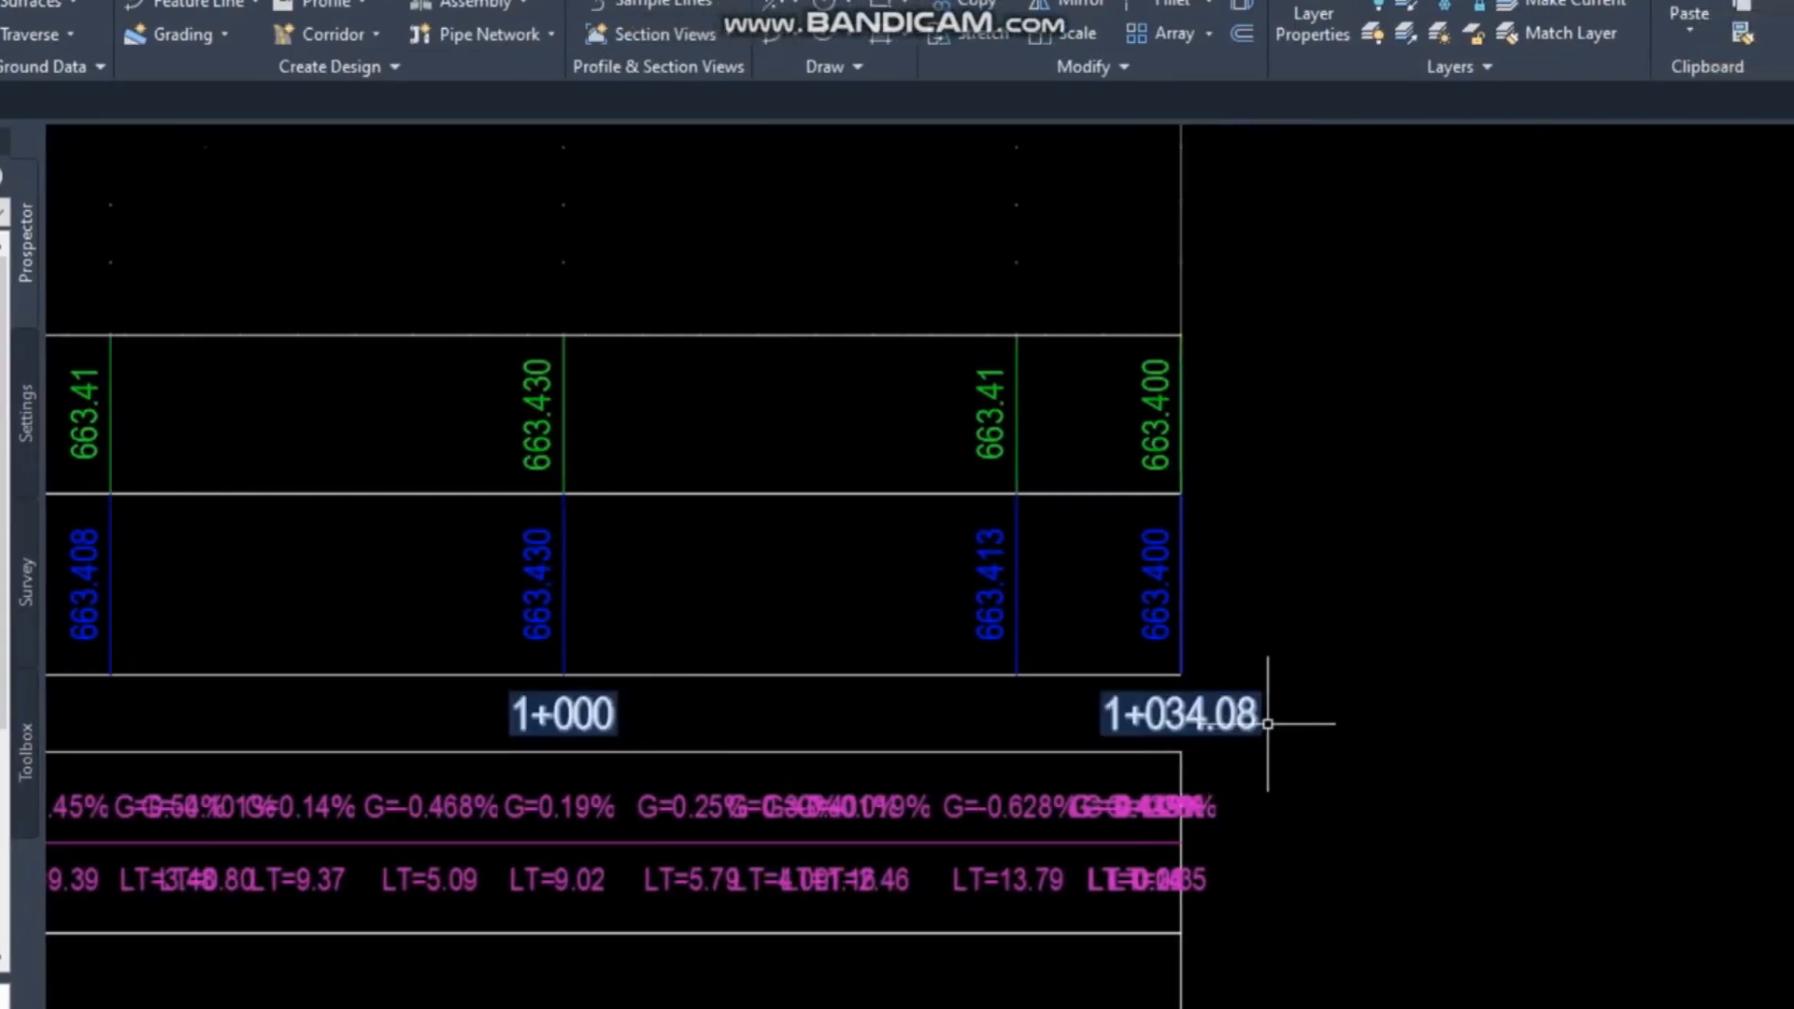
pyautogui.scroll(-5, 1322, 543)
pyautogui.scroll(-4, 1170, 705)
pyautogui.scroll(10, 1074, 854)
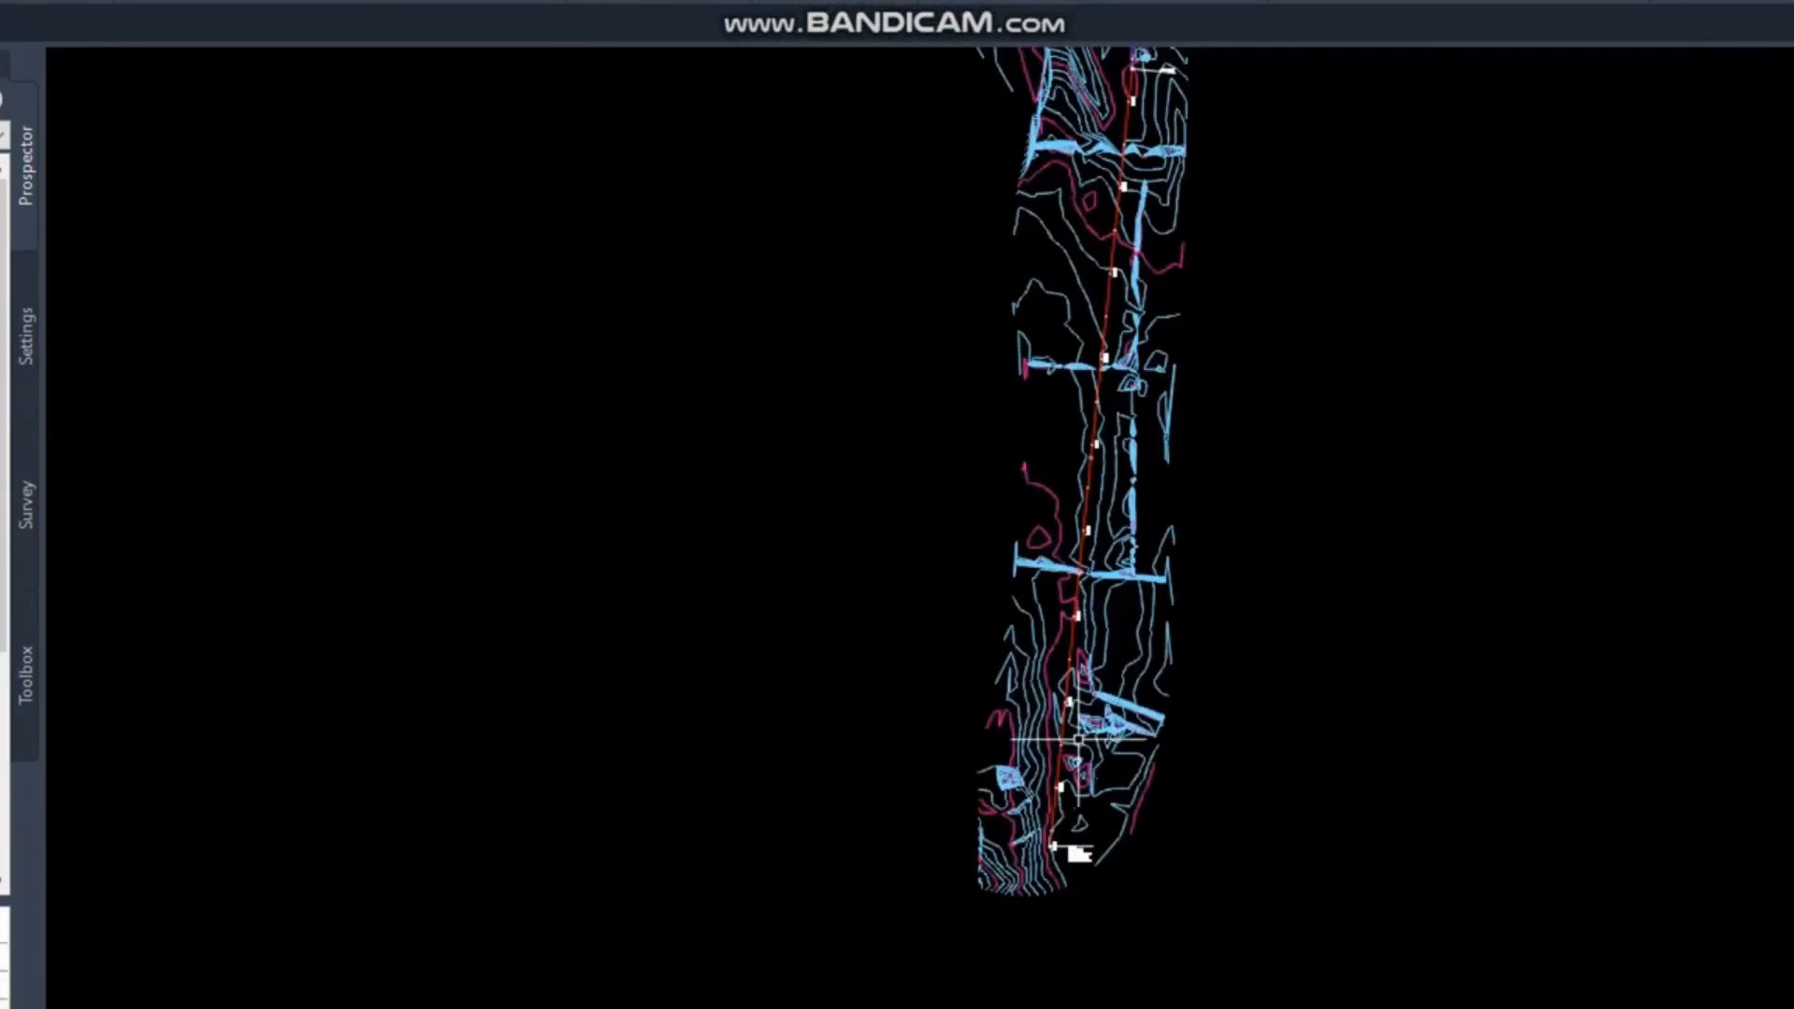
pyautogui.moveTo(1019, 397); pyautogui.dragTo(1025, 561, button='middle')
pyautogui.click(972, 589)
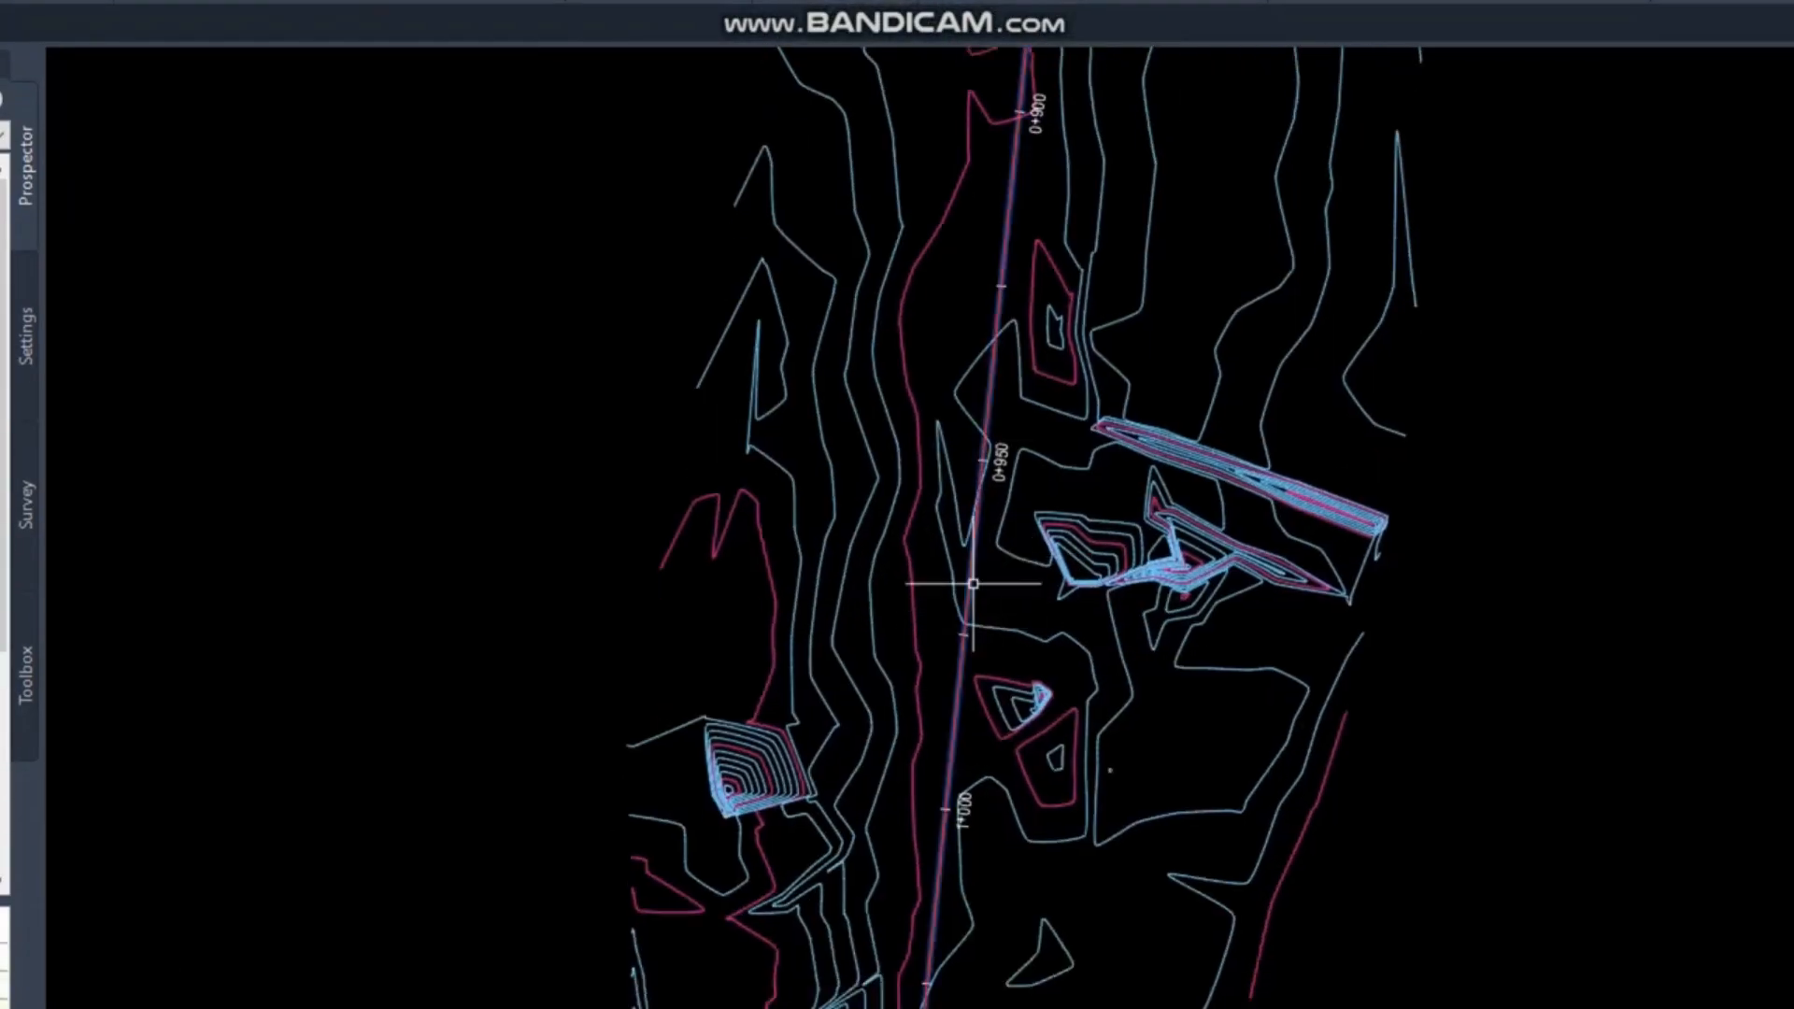
pyautogui.rightClick(974, 583)
pyautogui.click(1178, 167)
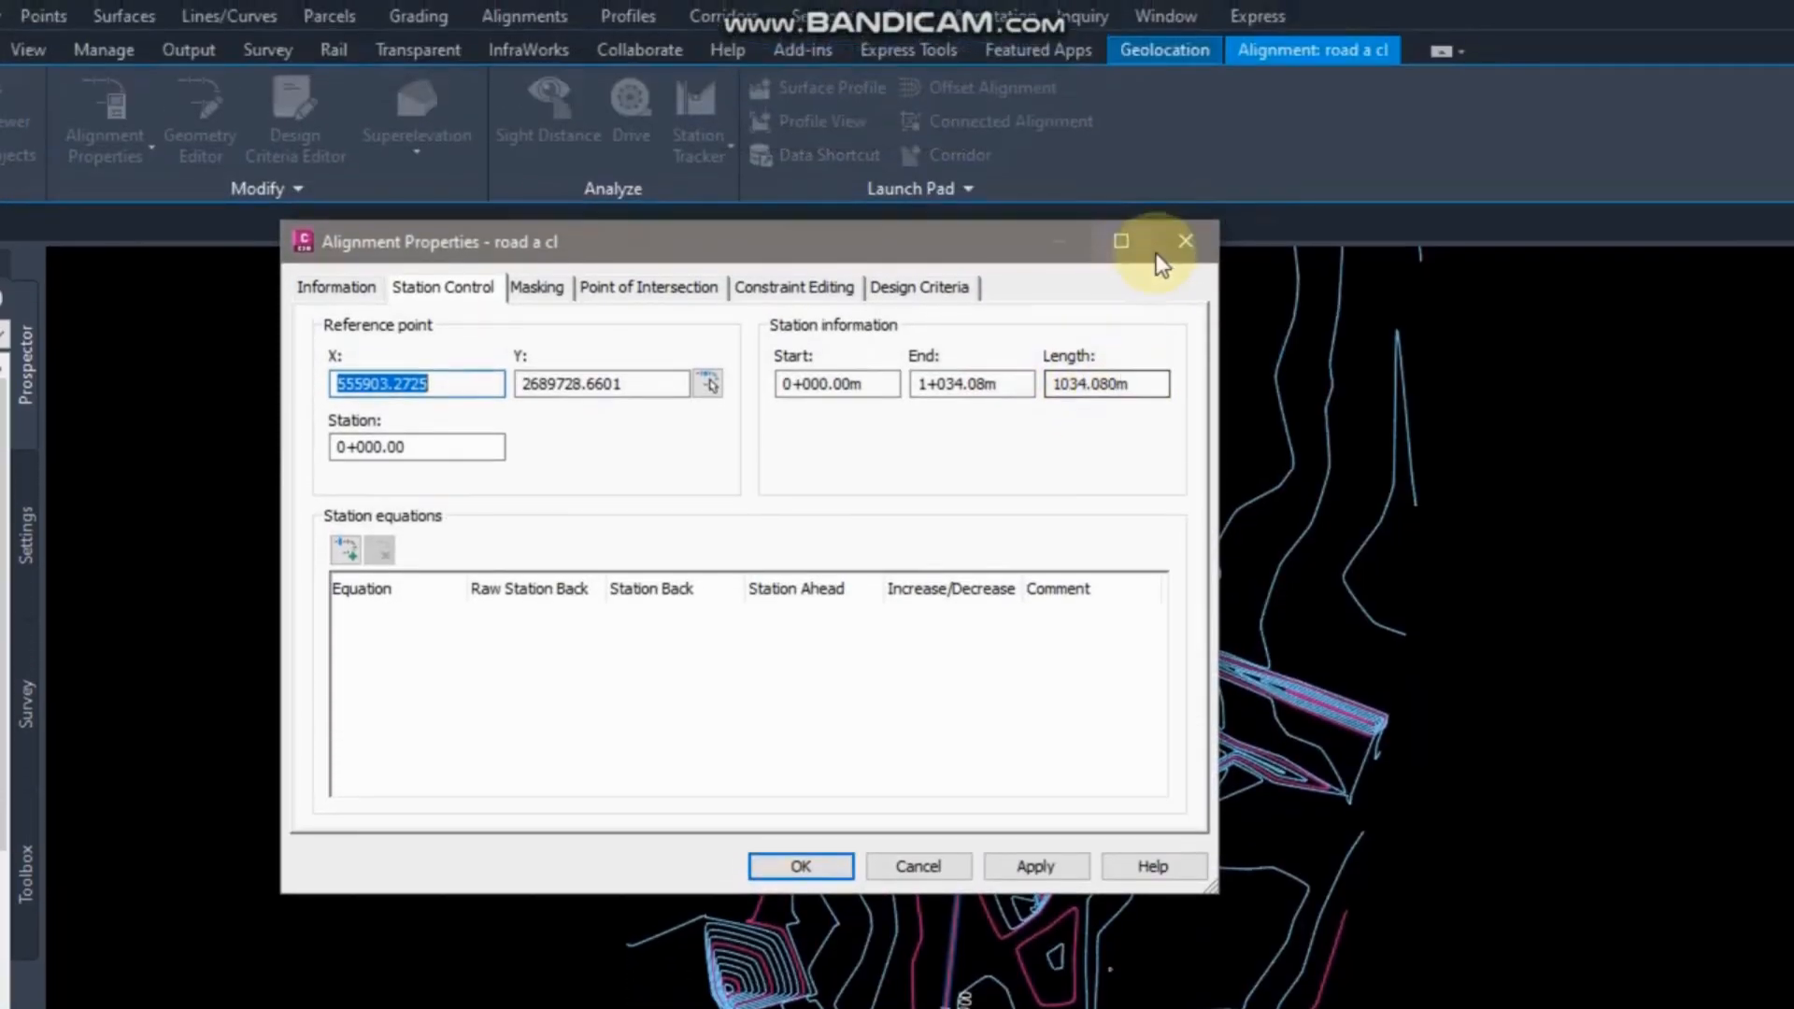
pyautogui.click(1184, 130)
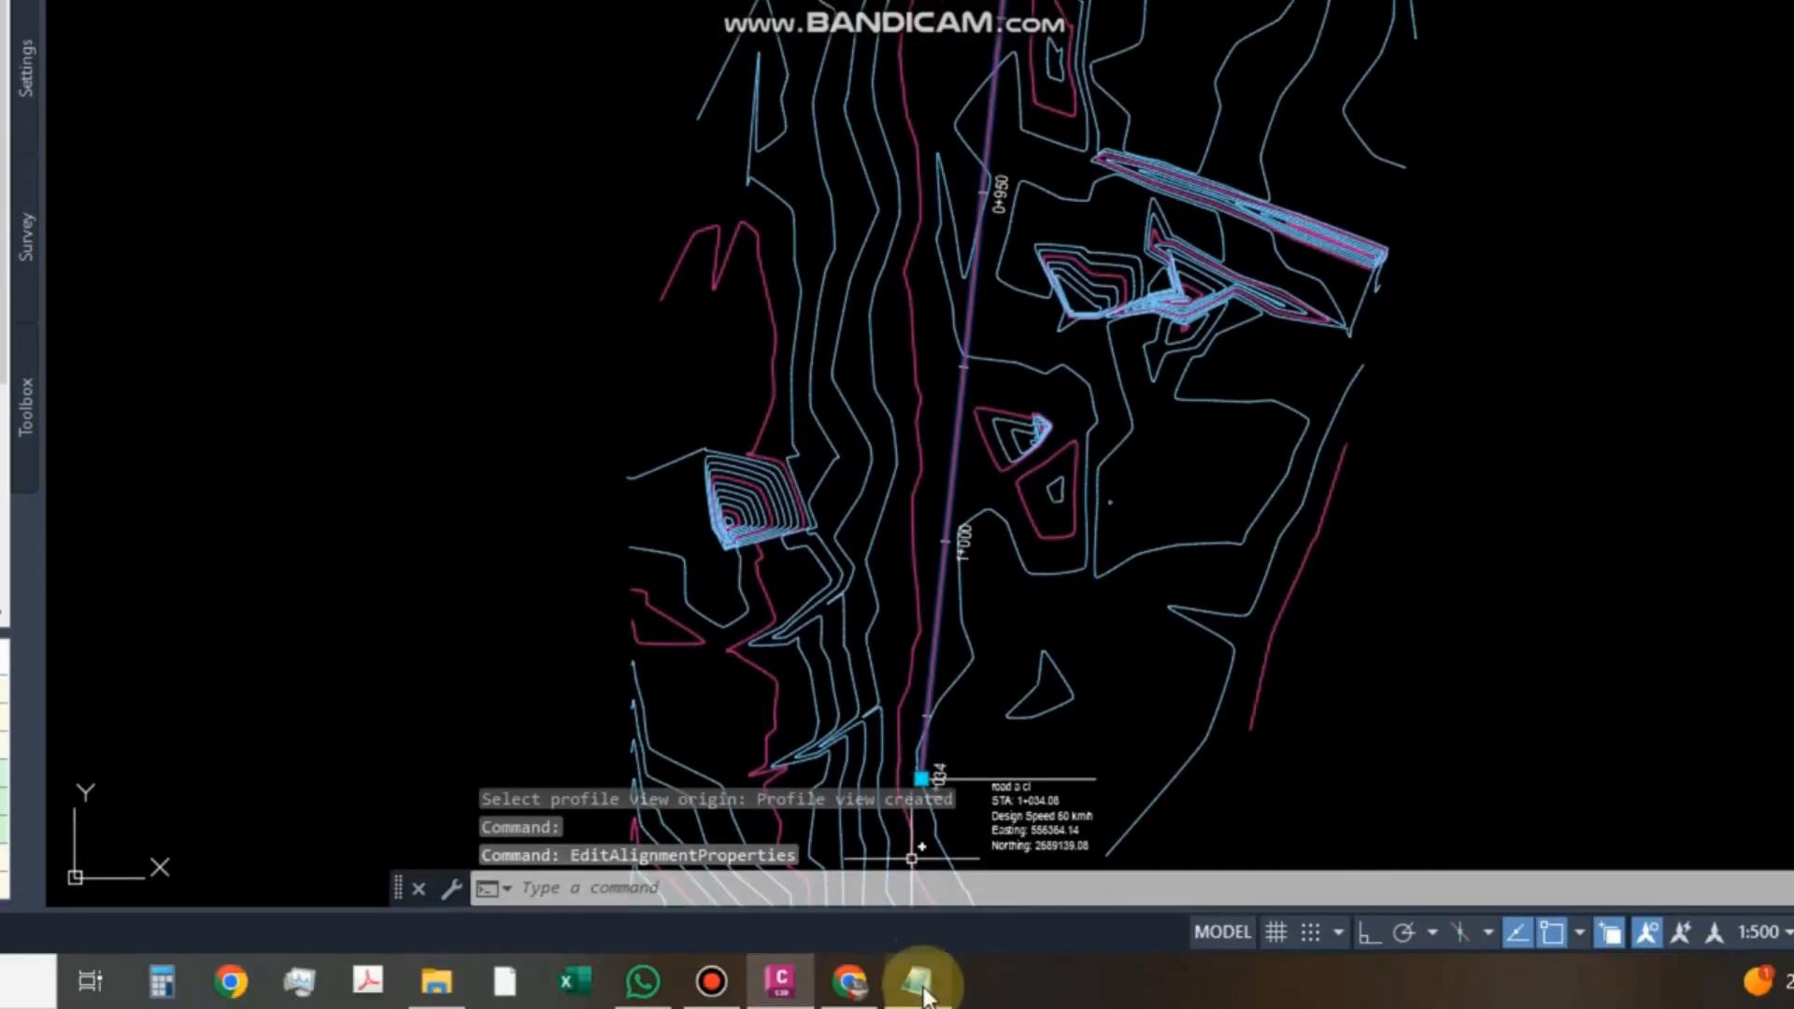
# Check the ground elevation at the profile's end station and enter "1034.08 663.40" as the text file's last line.
pyautogui.click(919, 982)
pyautogui.click(1275, 272)
pyautogui.scroll(-5, 912, 347)
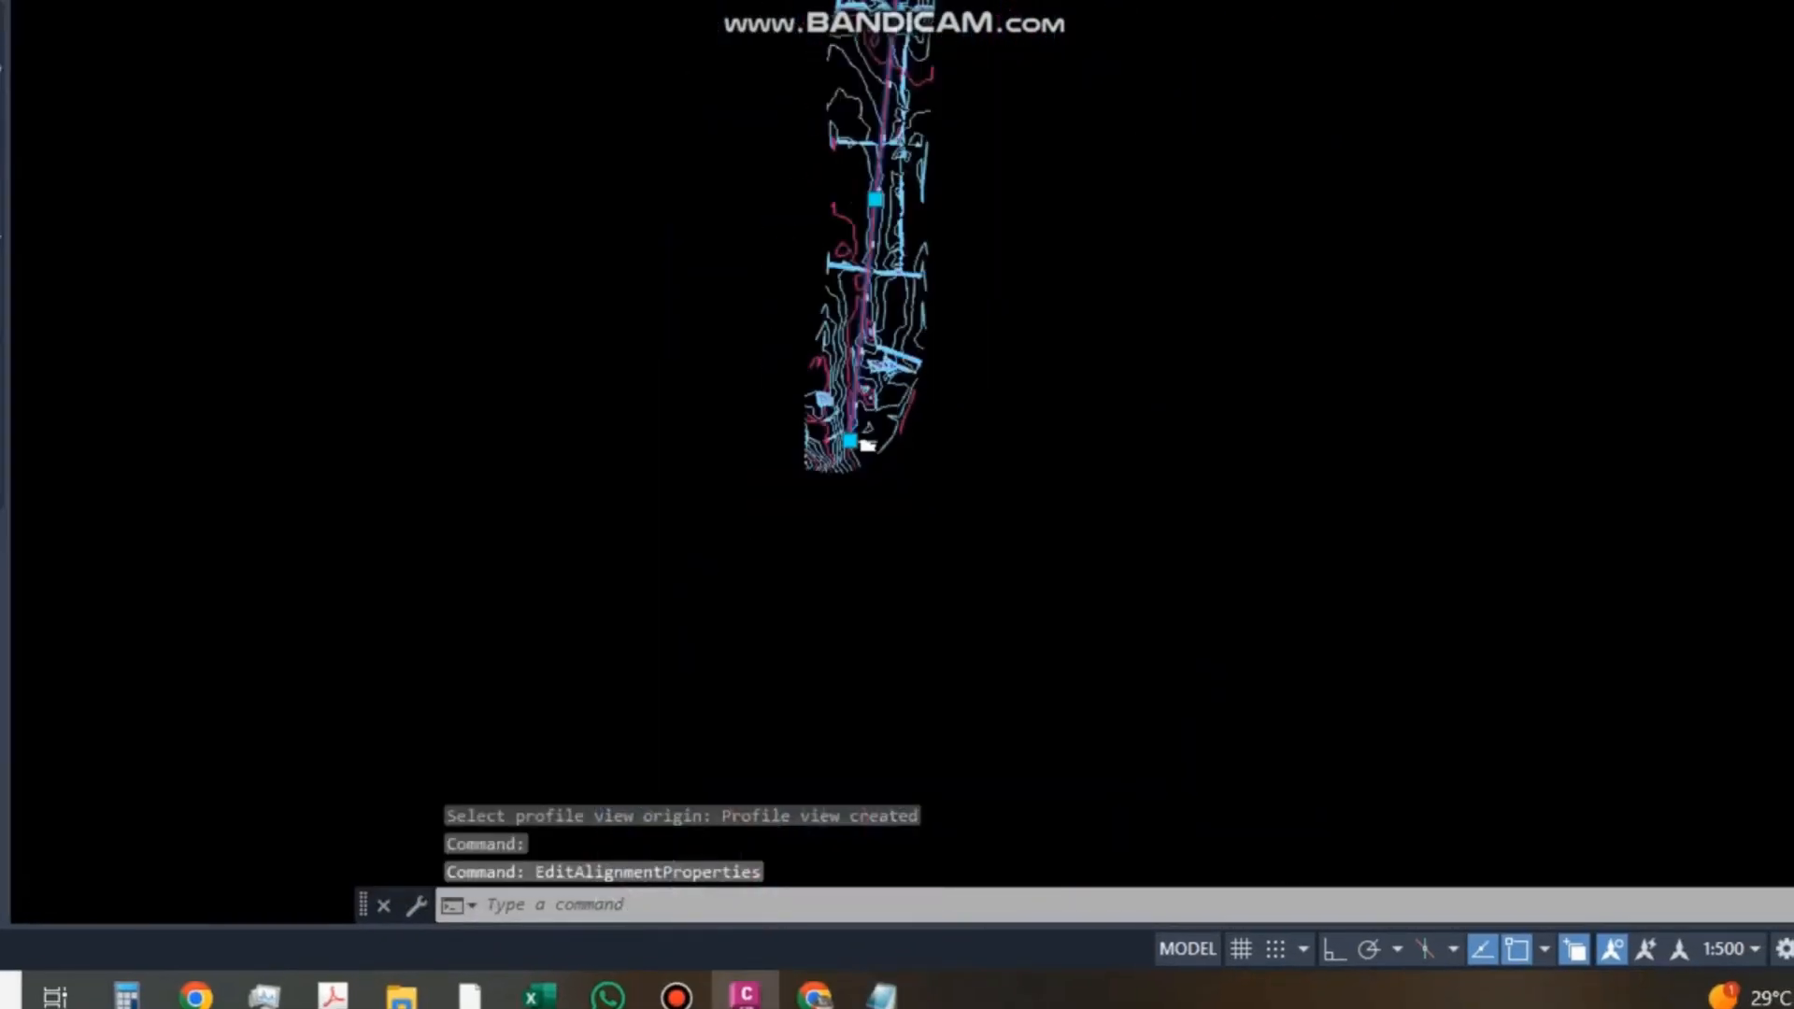
pyautogui.scroll(-3, 886, 353)
pyautogui.scroll(10, 1022, 601)
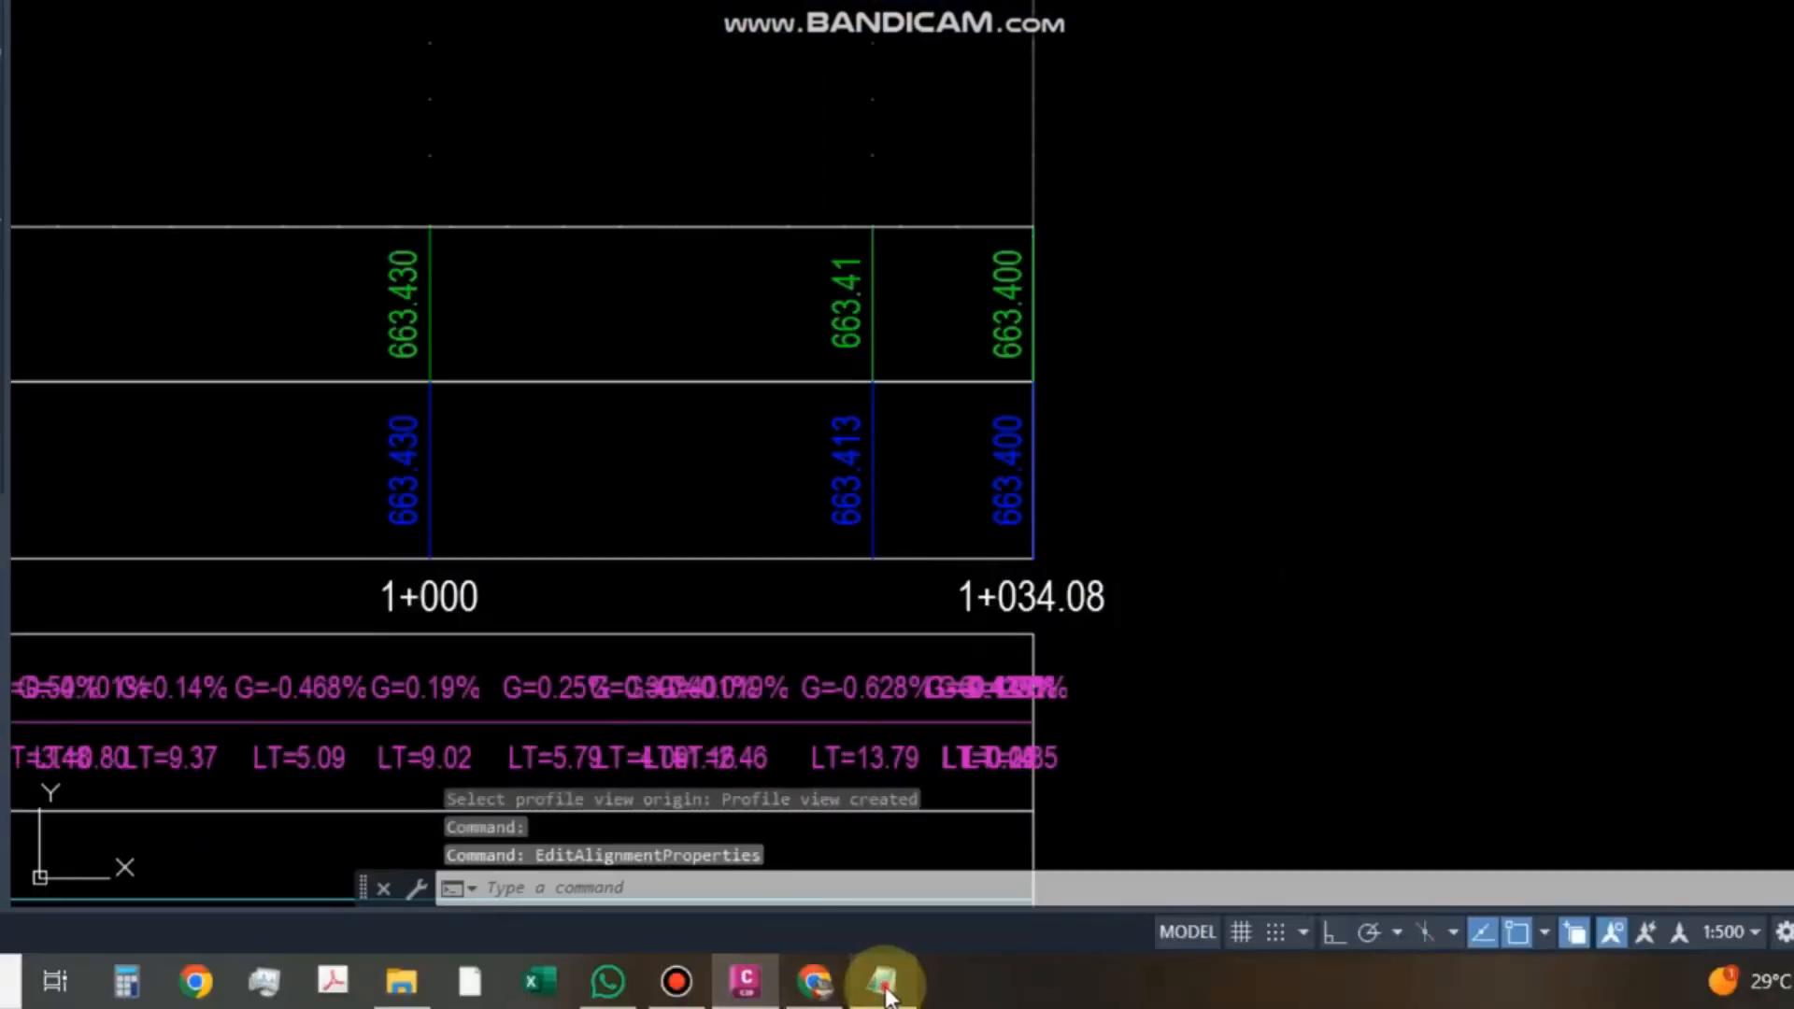
pyautogui.click(883, 981)
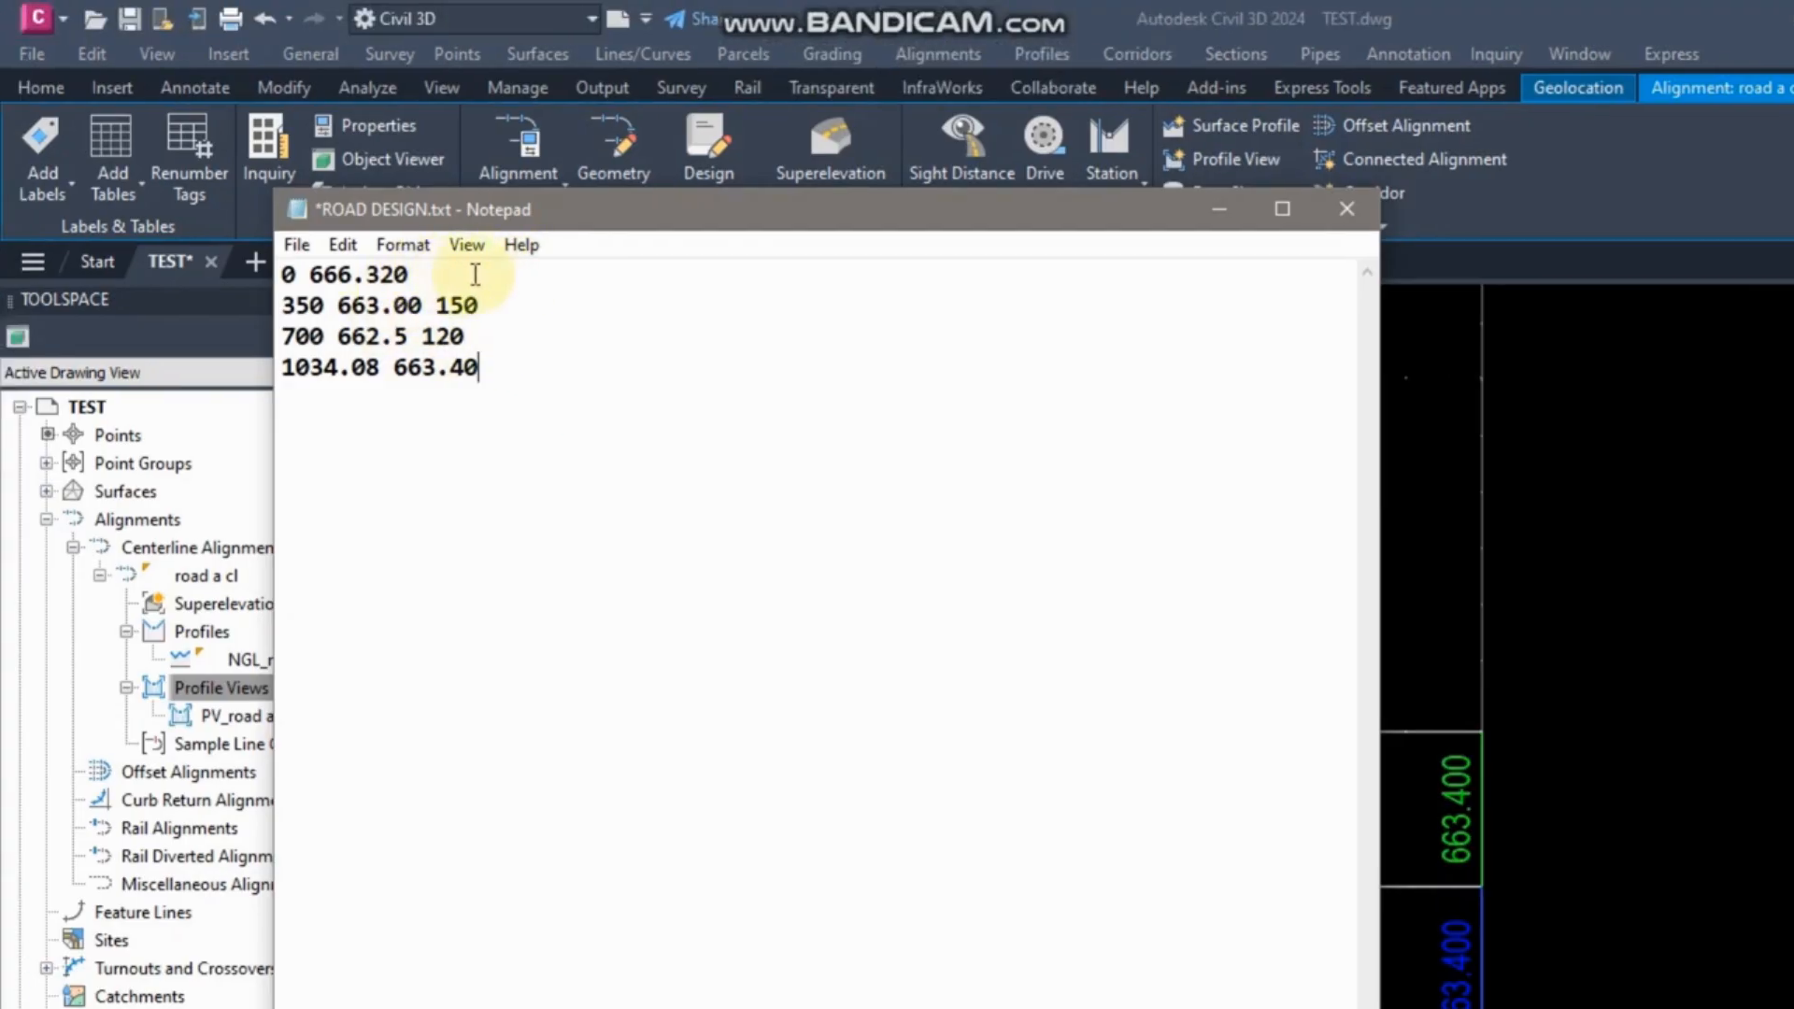
# Save ROAD DESIGN.txt and close Notepad.
pyautogui.click(298, 245)
pyautogui.click(360, 369)
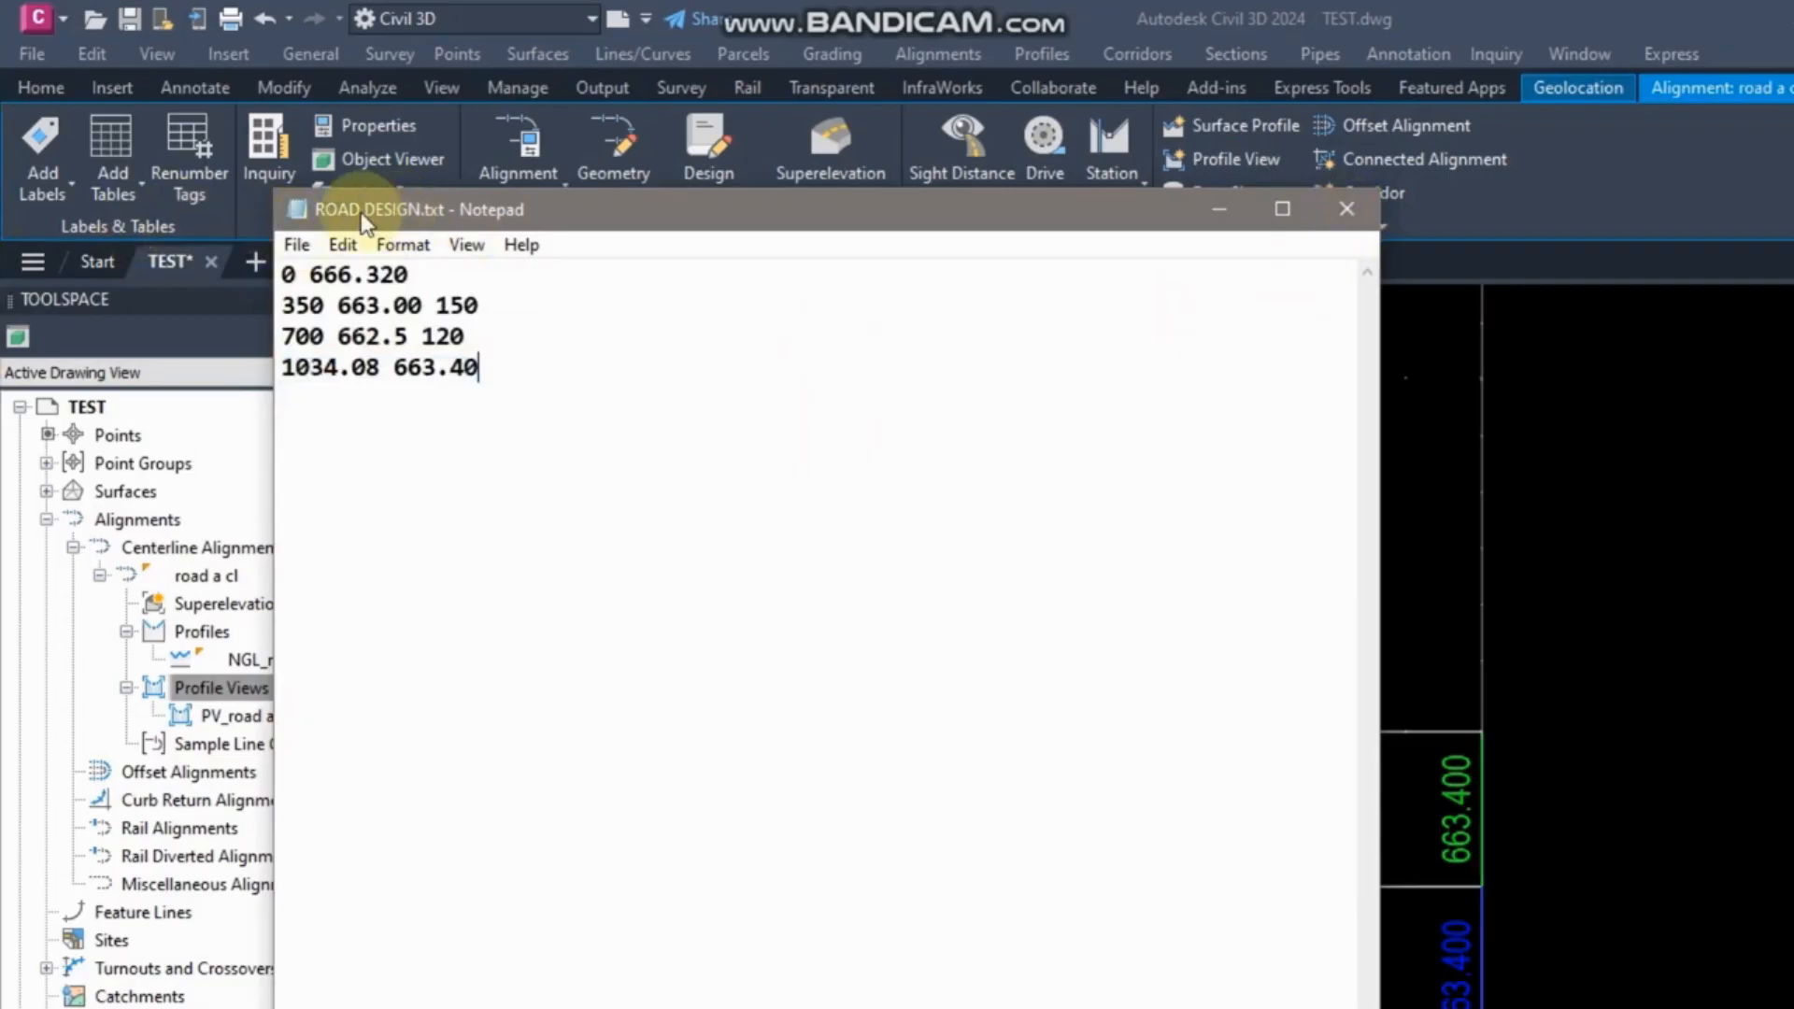
pyautogui.click(1347, 208)
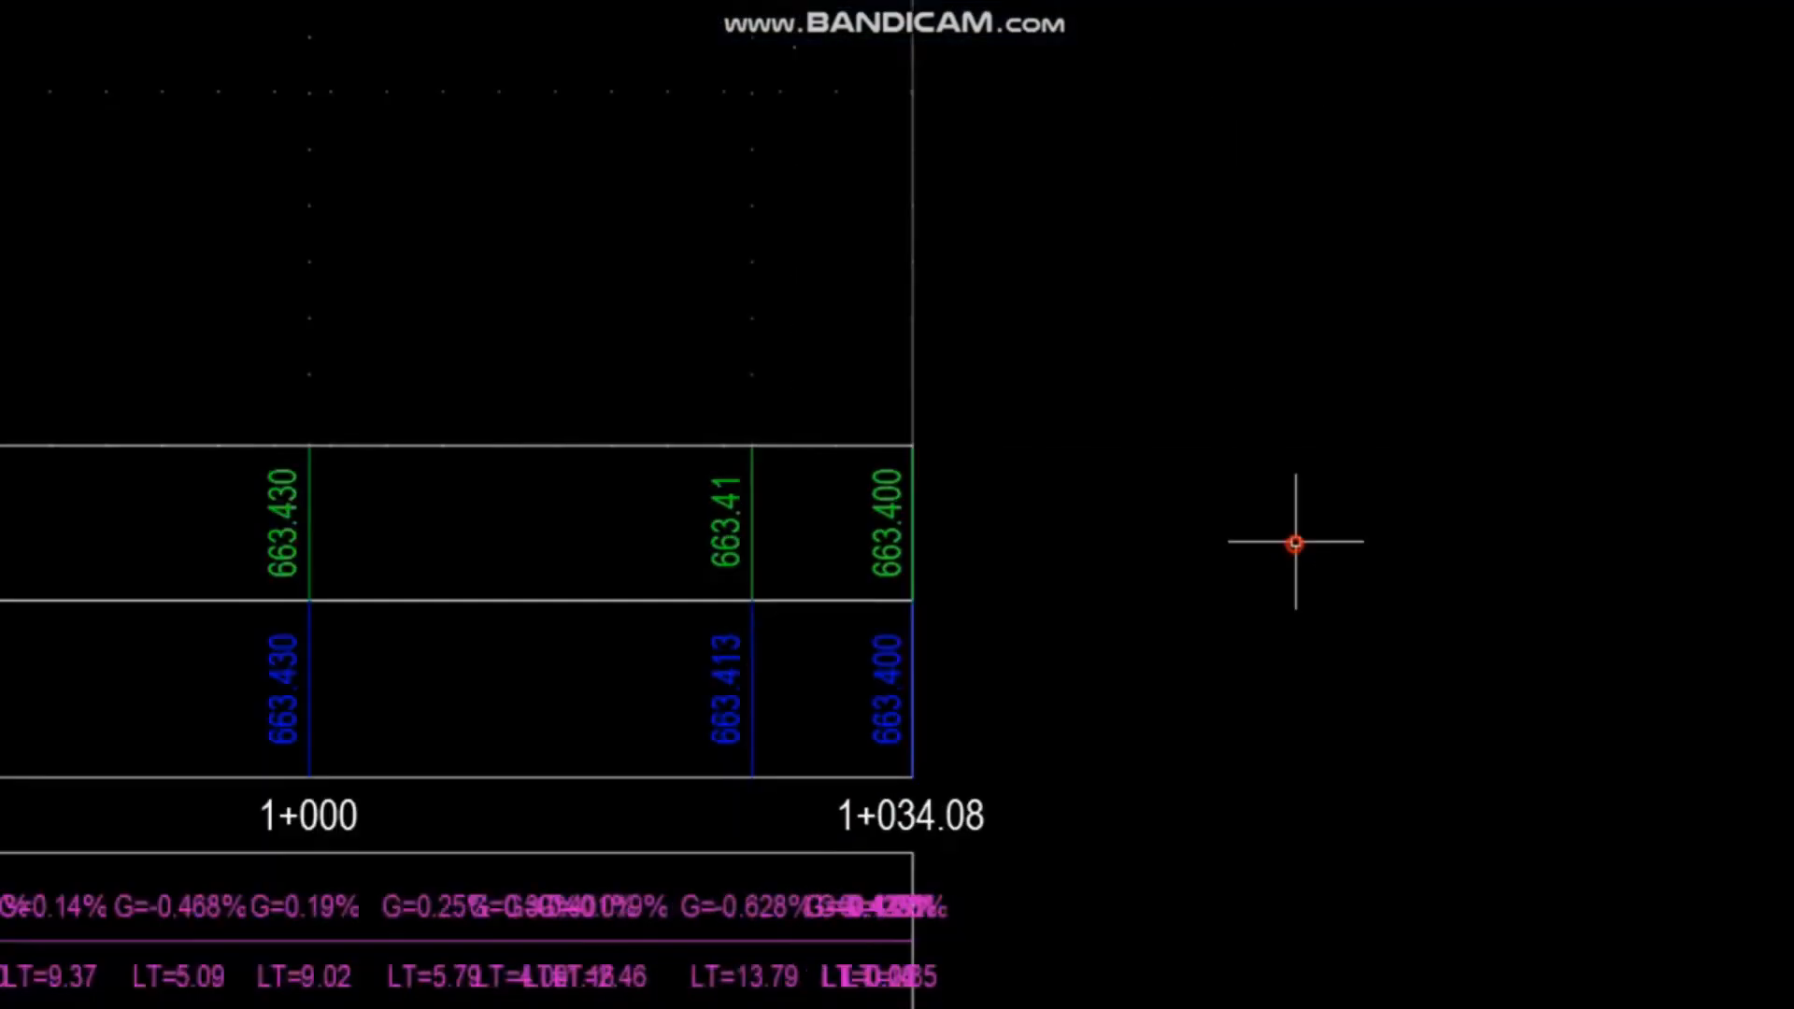
# Start creating a profile from file and load ROAD DESIGN.txt from the MY folder.
pyautogui.scroll(-5, 1293, 537)
pyautogui.scroll(2, 978, 533)
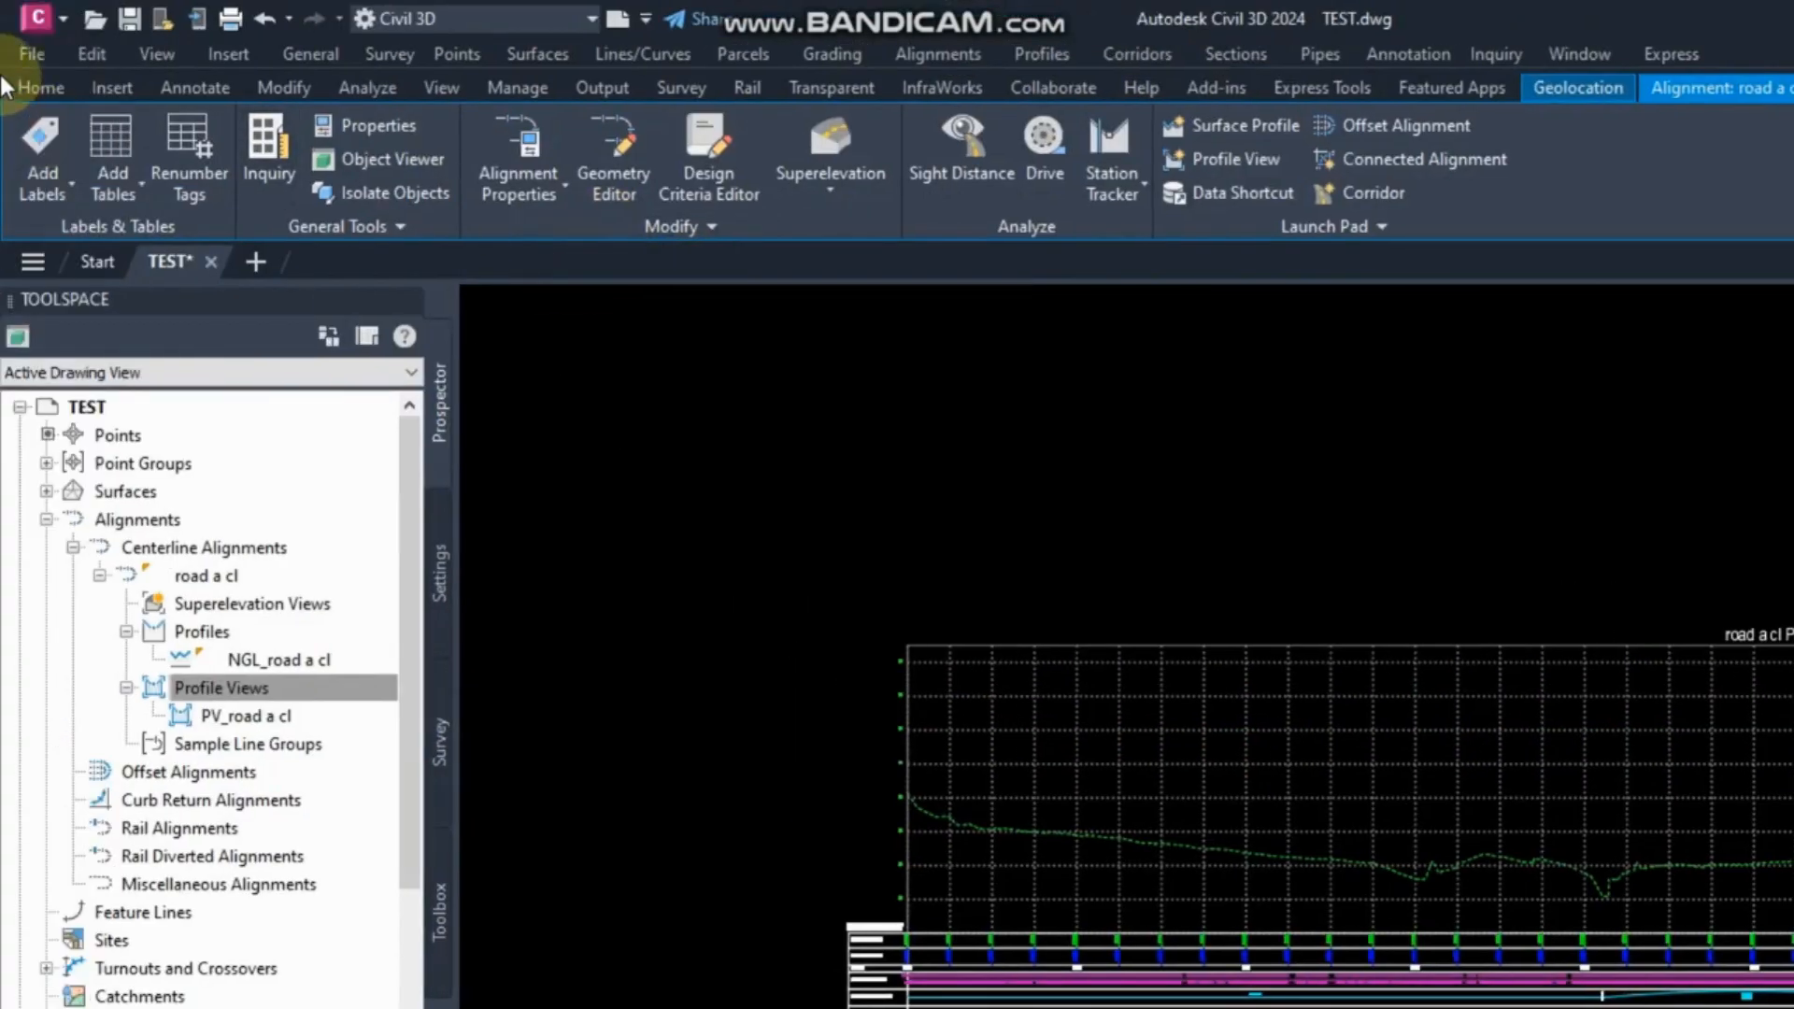
pyautogui.click(42, 86)
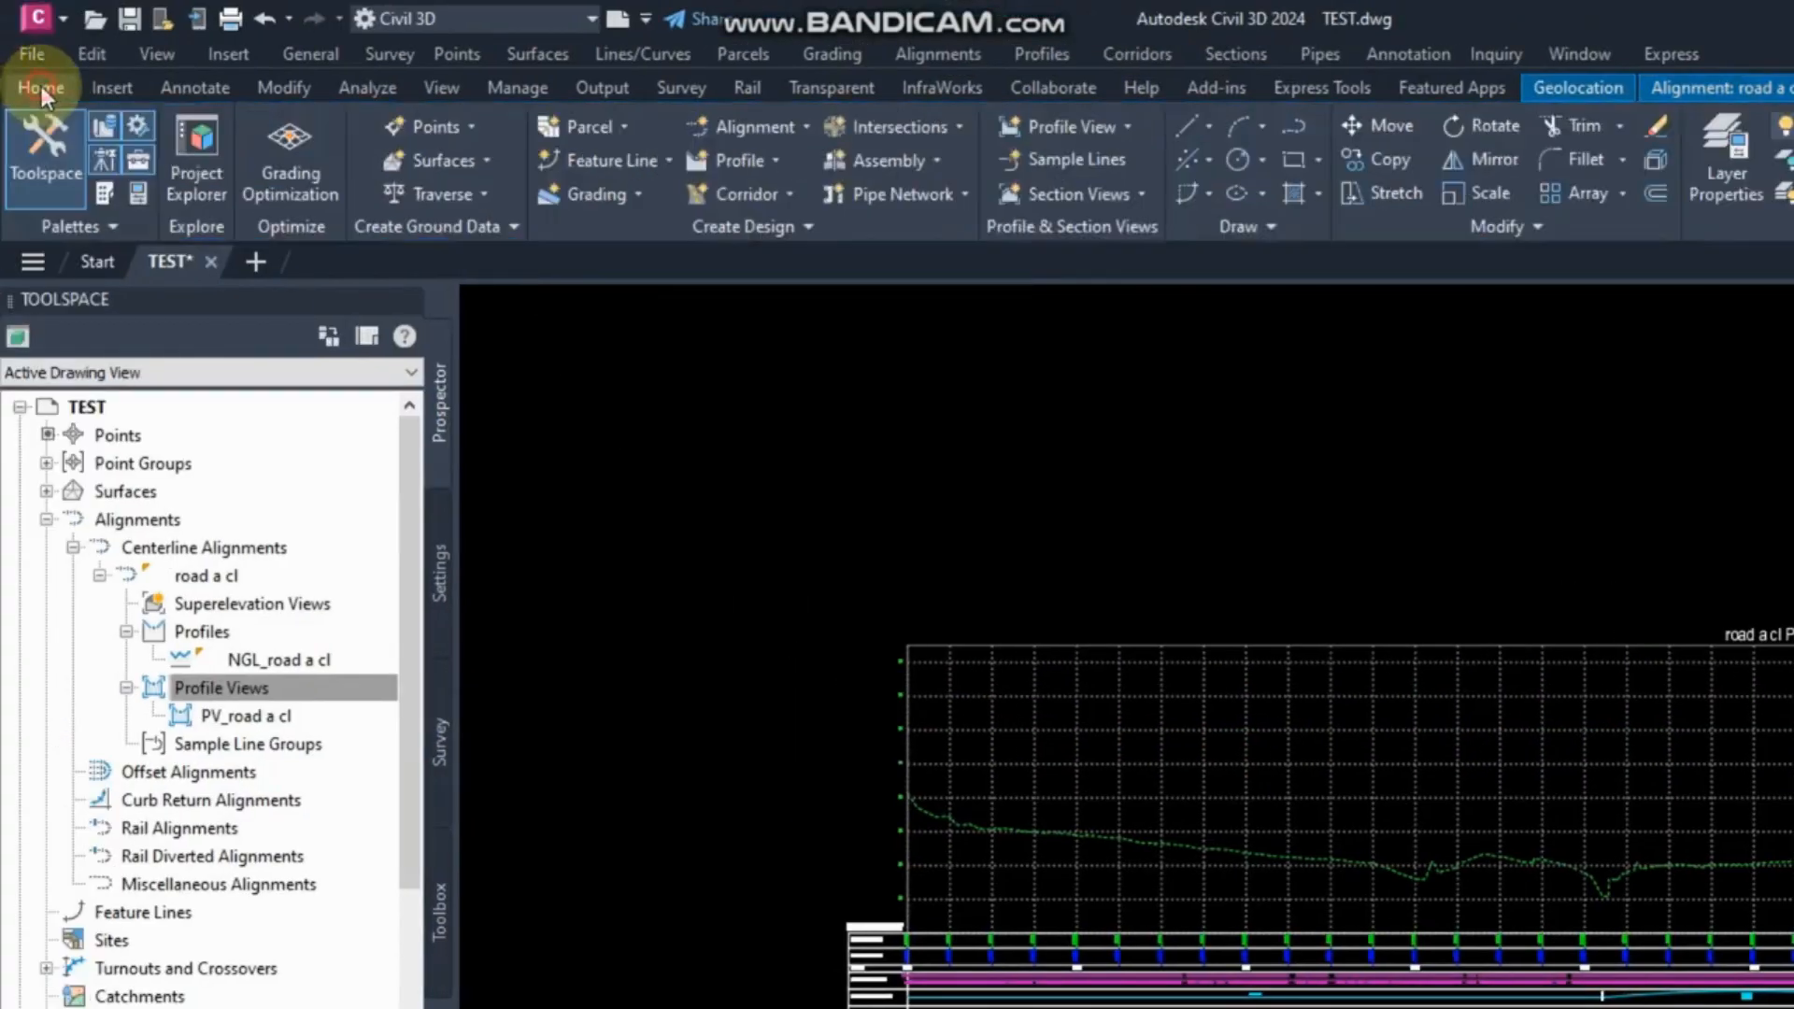
pyautogui.click(775, 159)
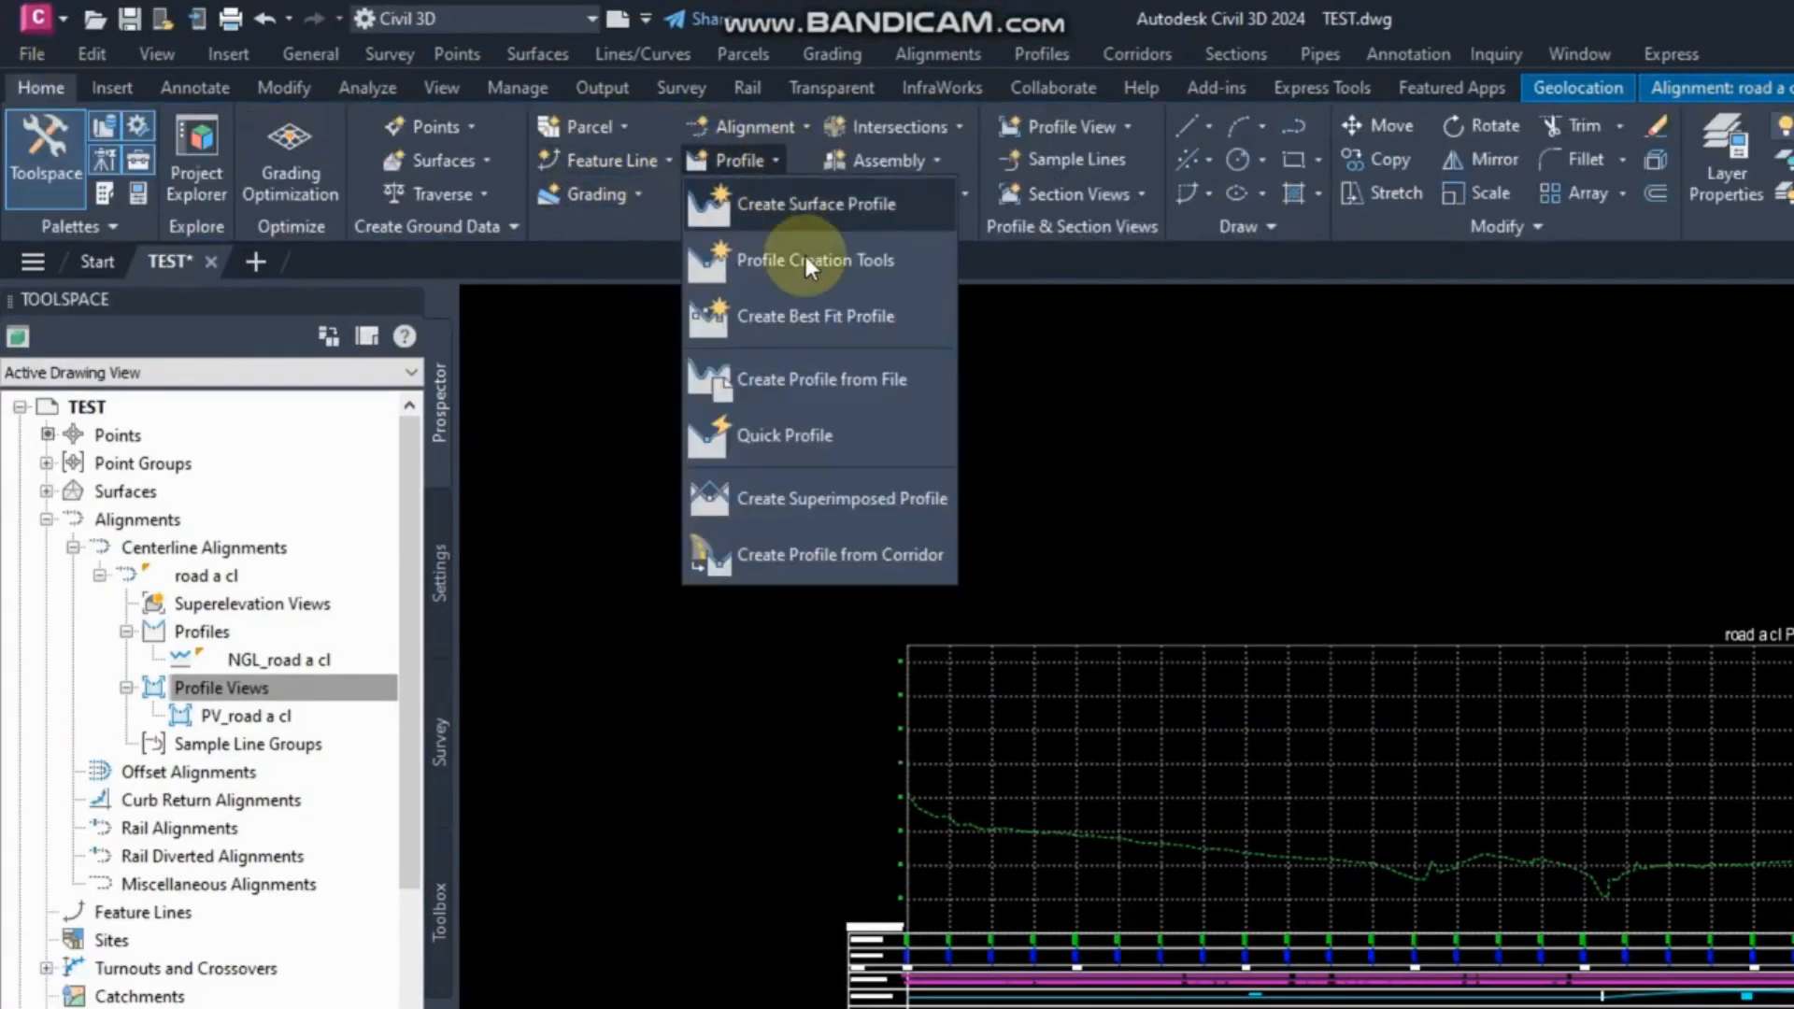
pyautogui.click(850, 384)
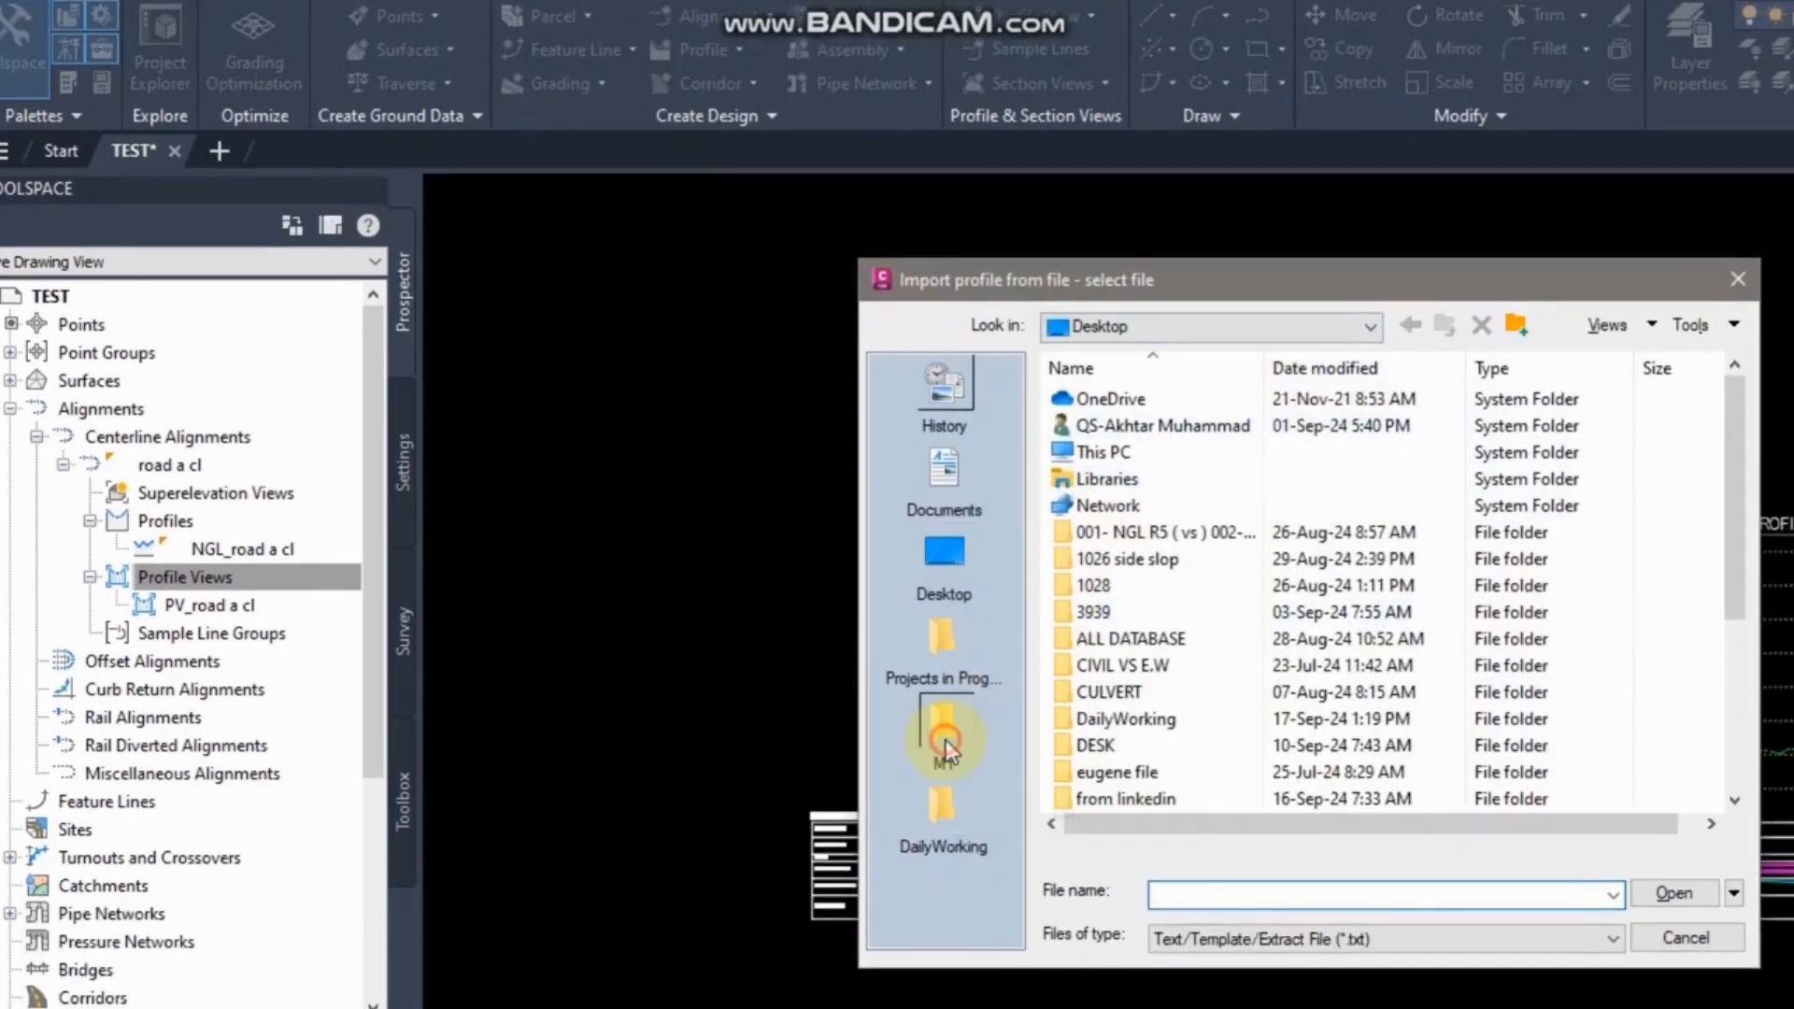
pyautogui.click(981, 855)
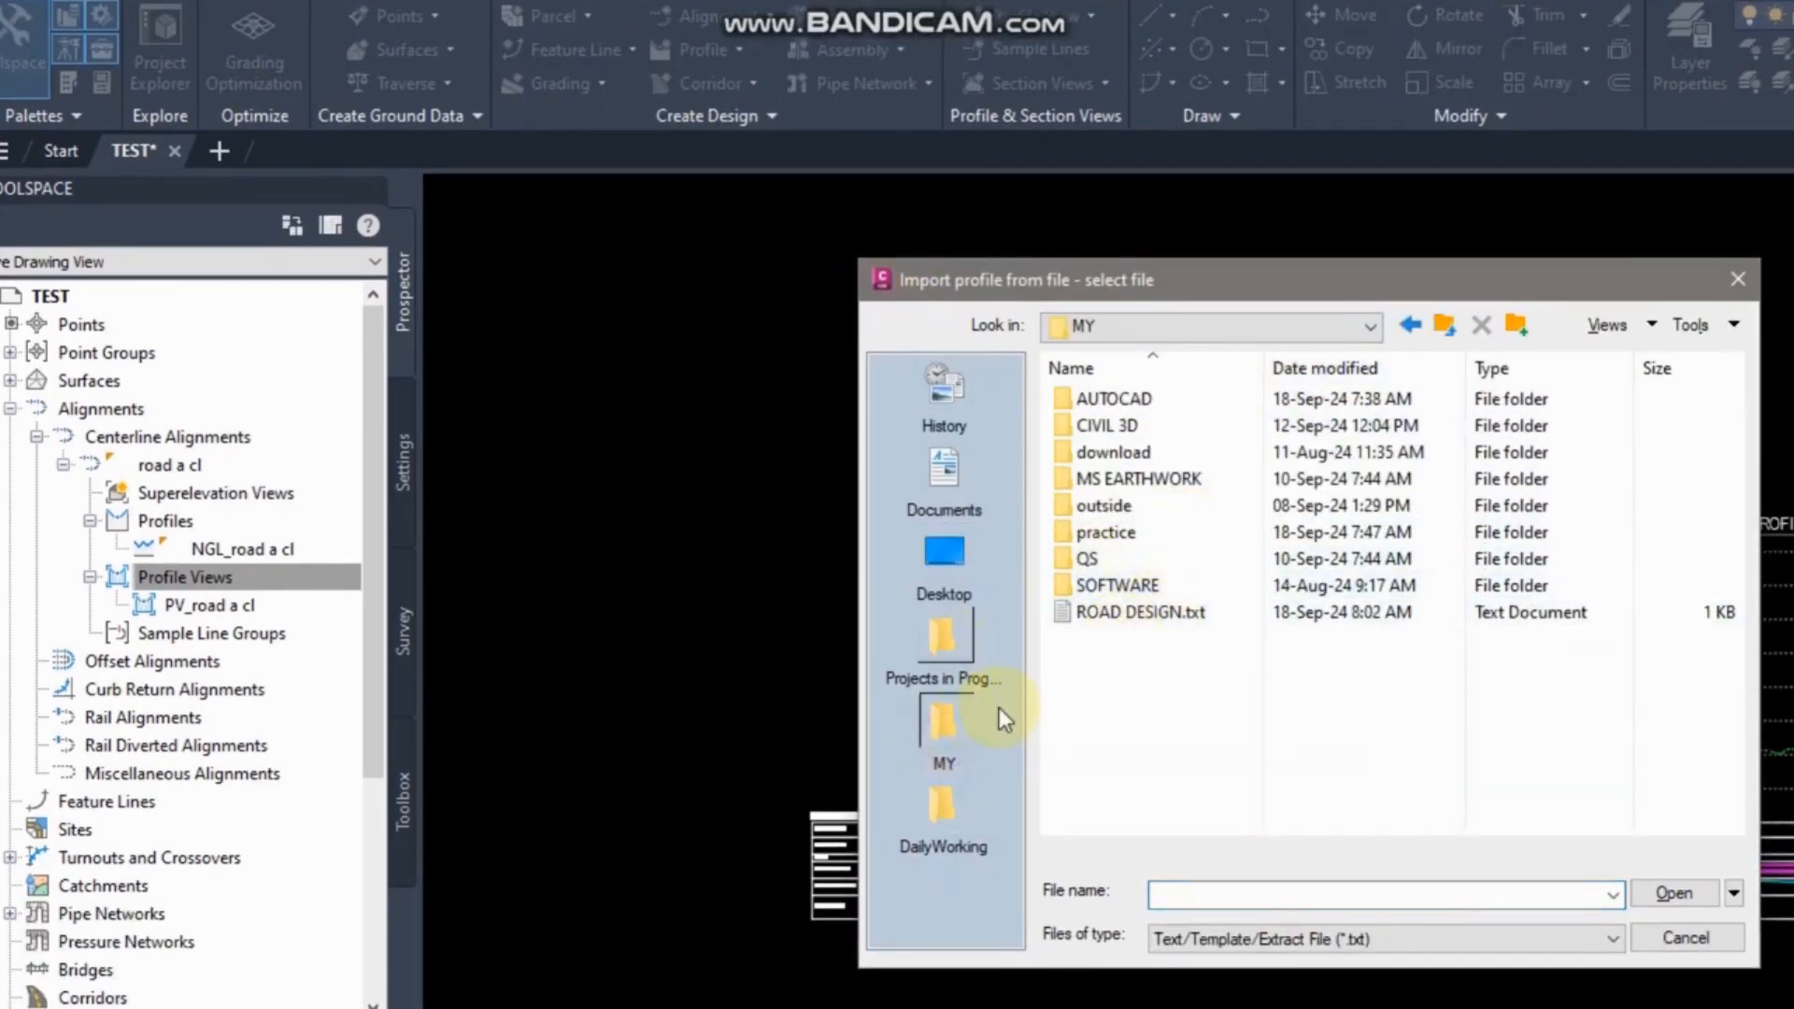
pyautogui.click(1127, 620)
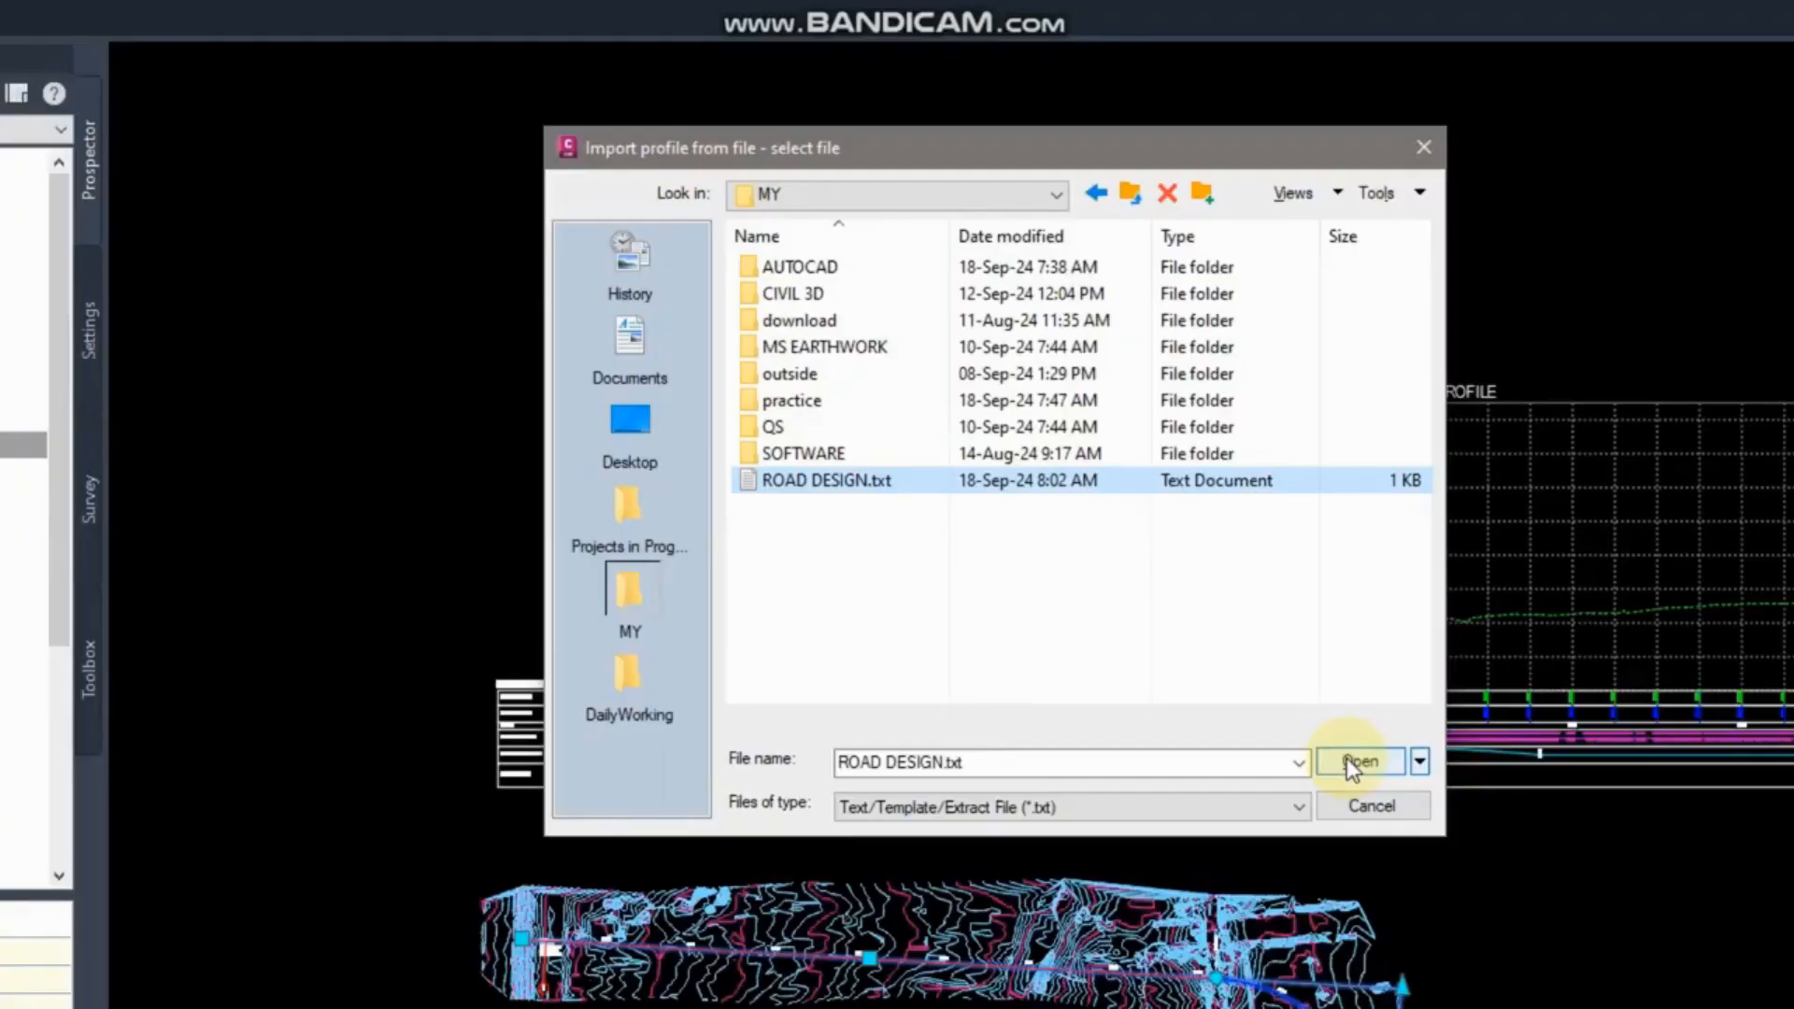
pyautogui.click(1360, 761)
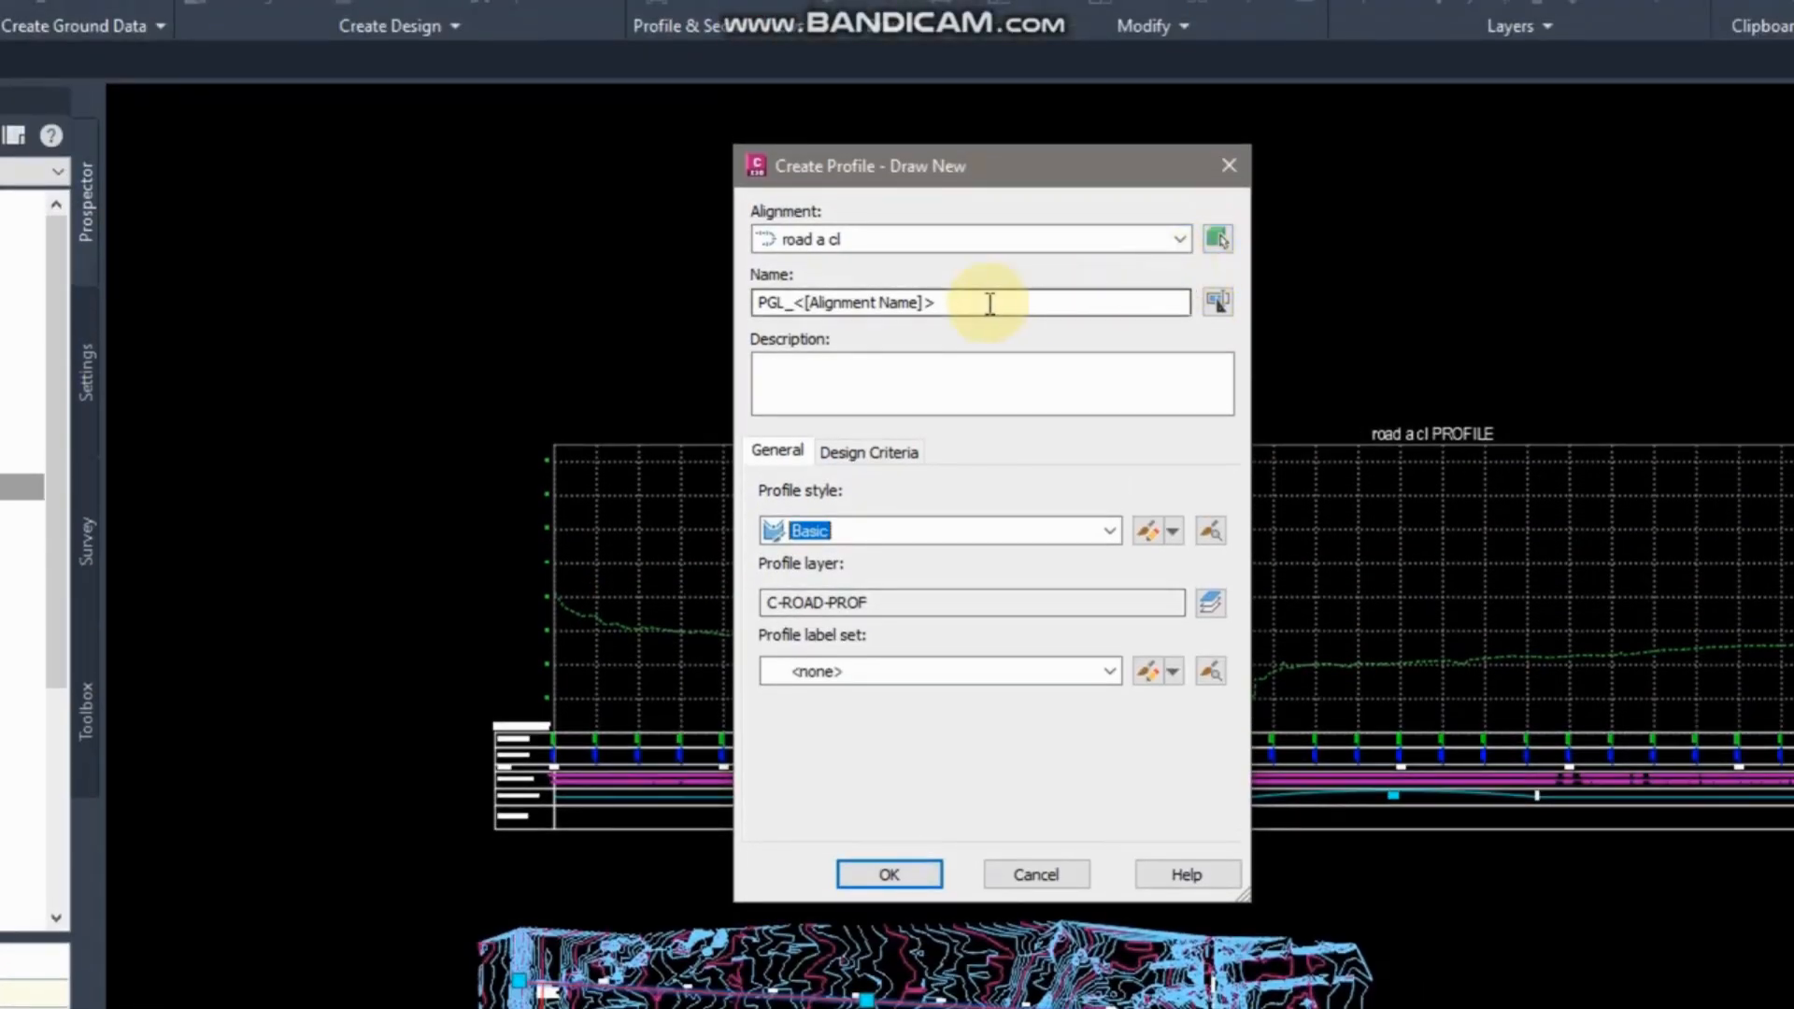
# Name the new profile on the road a cl alignment ROAD DESIGN.
pyautogui.click(987, 38)
pyautogui.moveTo(989, 304); pyautogui.dragTo(448, 276)
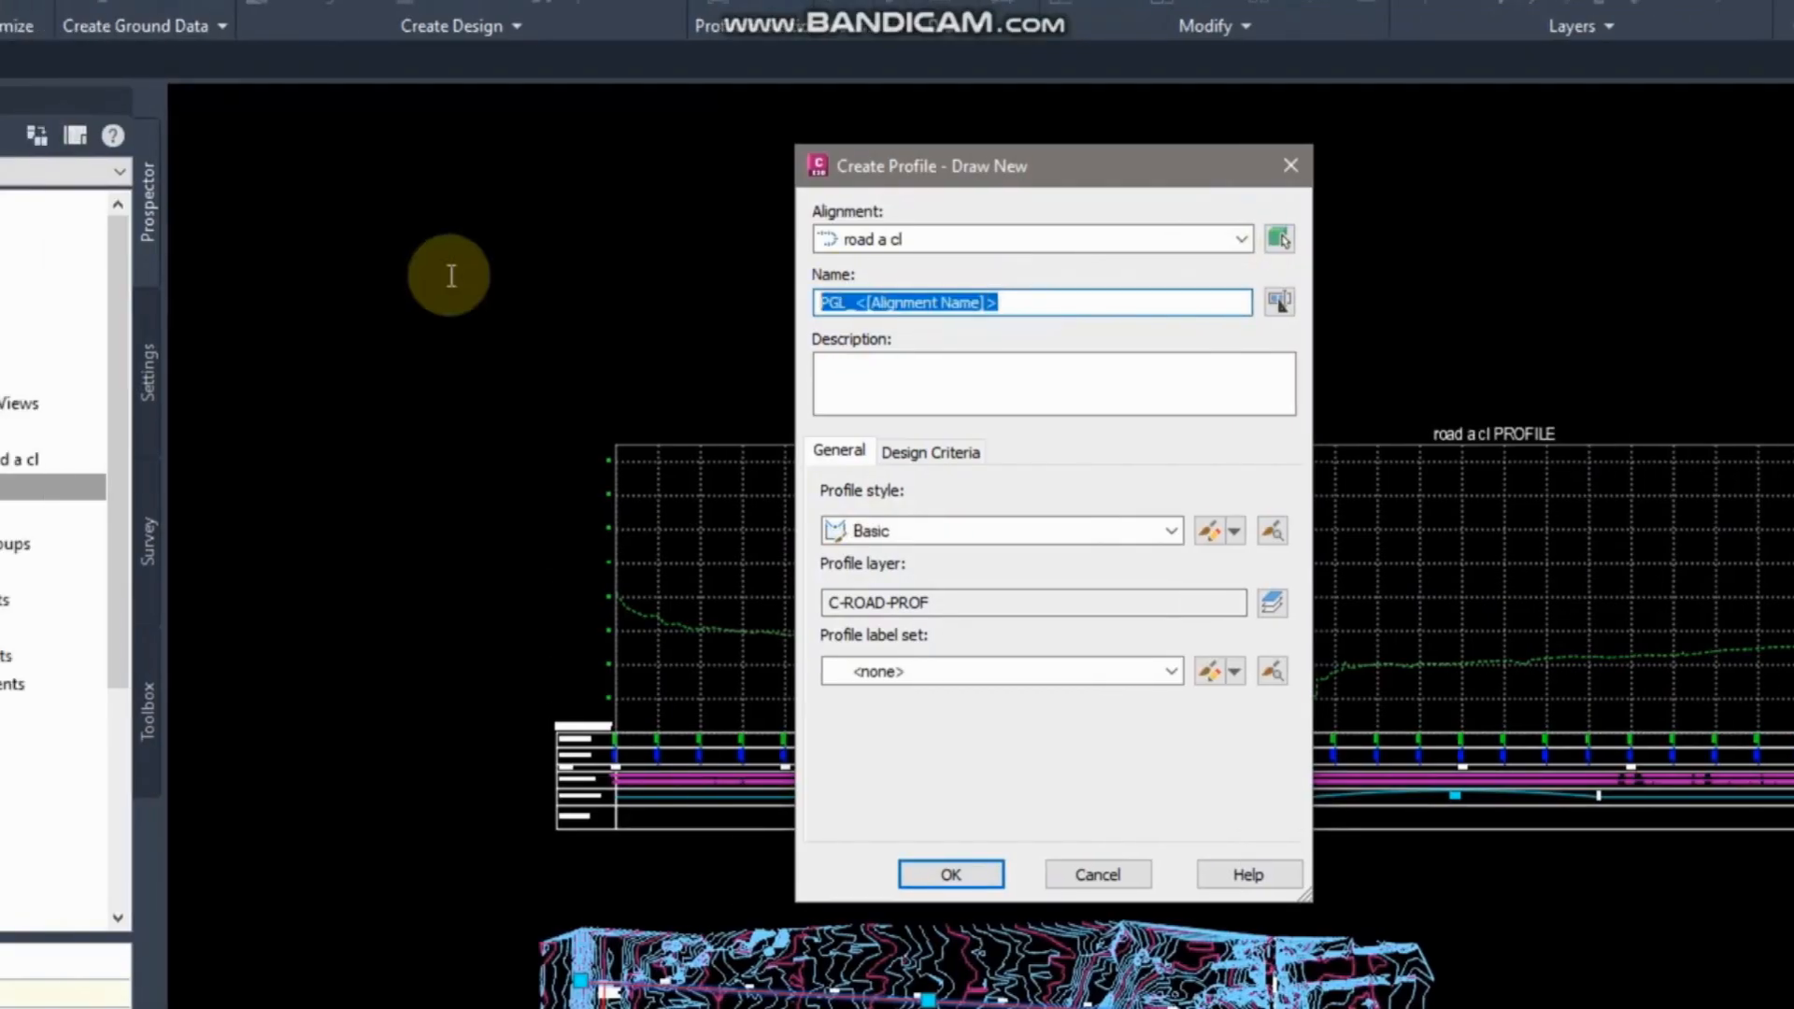
pyautogui.click(994, 306)
pyautogui.moveTo(1004, 316); pyautogui.dragTo(765, 304)
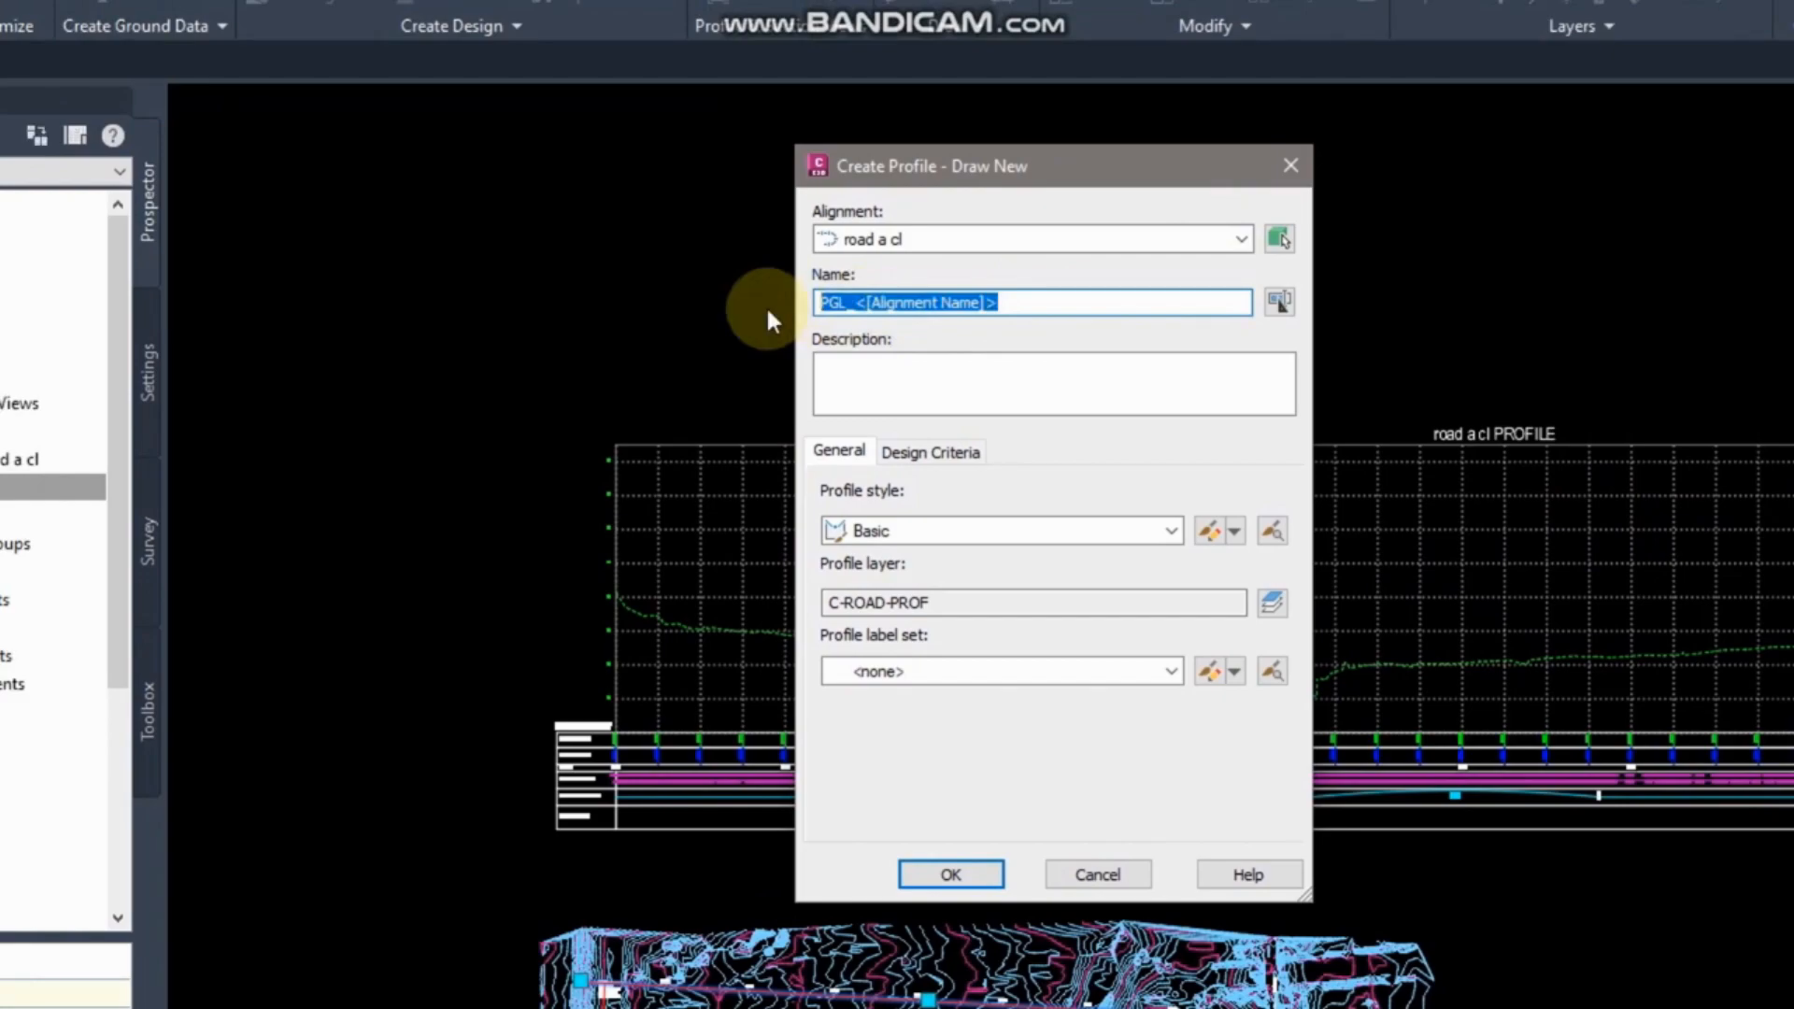
pyautogui.write('ROAD DESIGN')
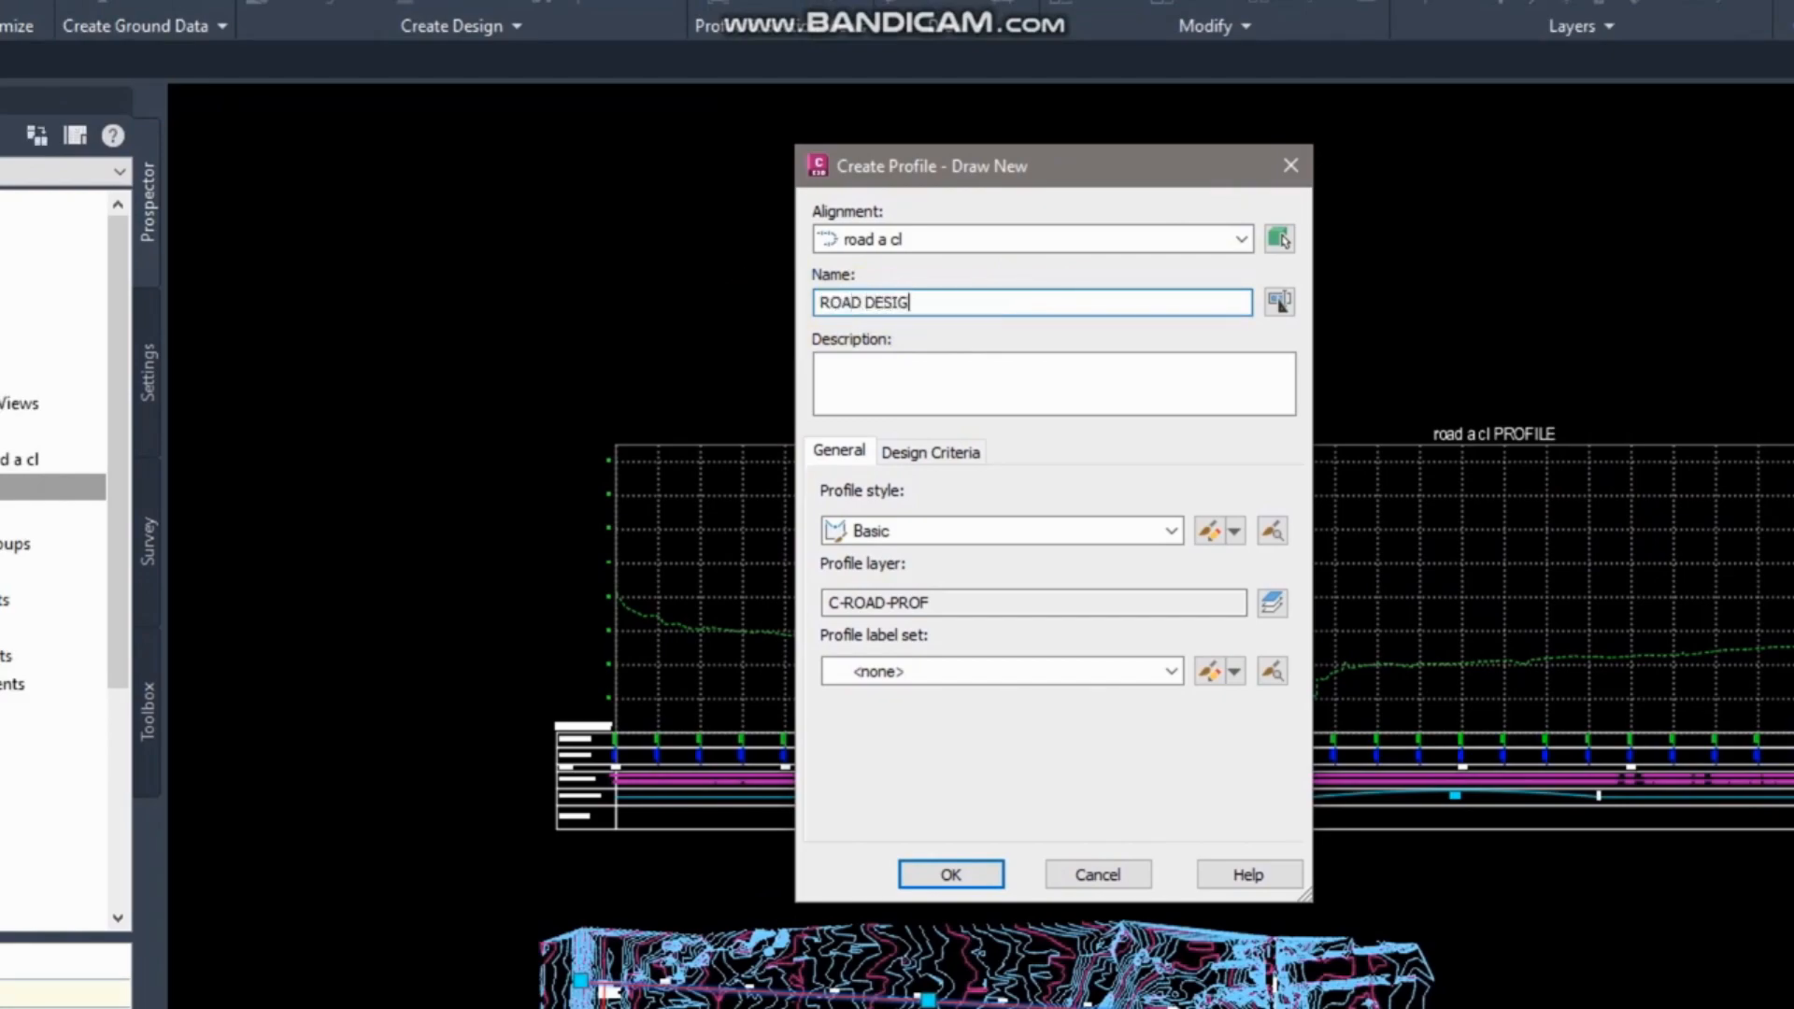
# Try to create the profile with the KATR_Design Profile Style and the KATR_Complete Label Set.
pyautogui.click(1171, 531)
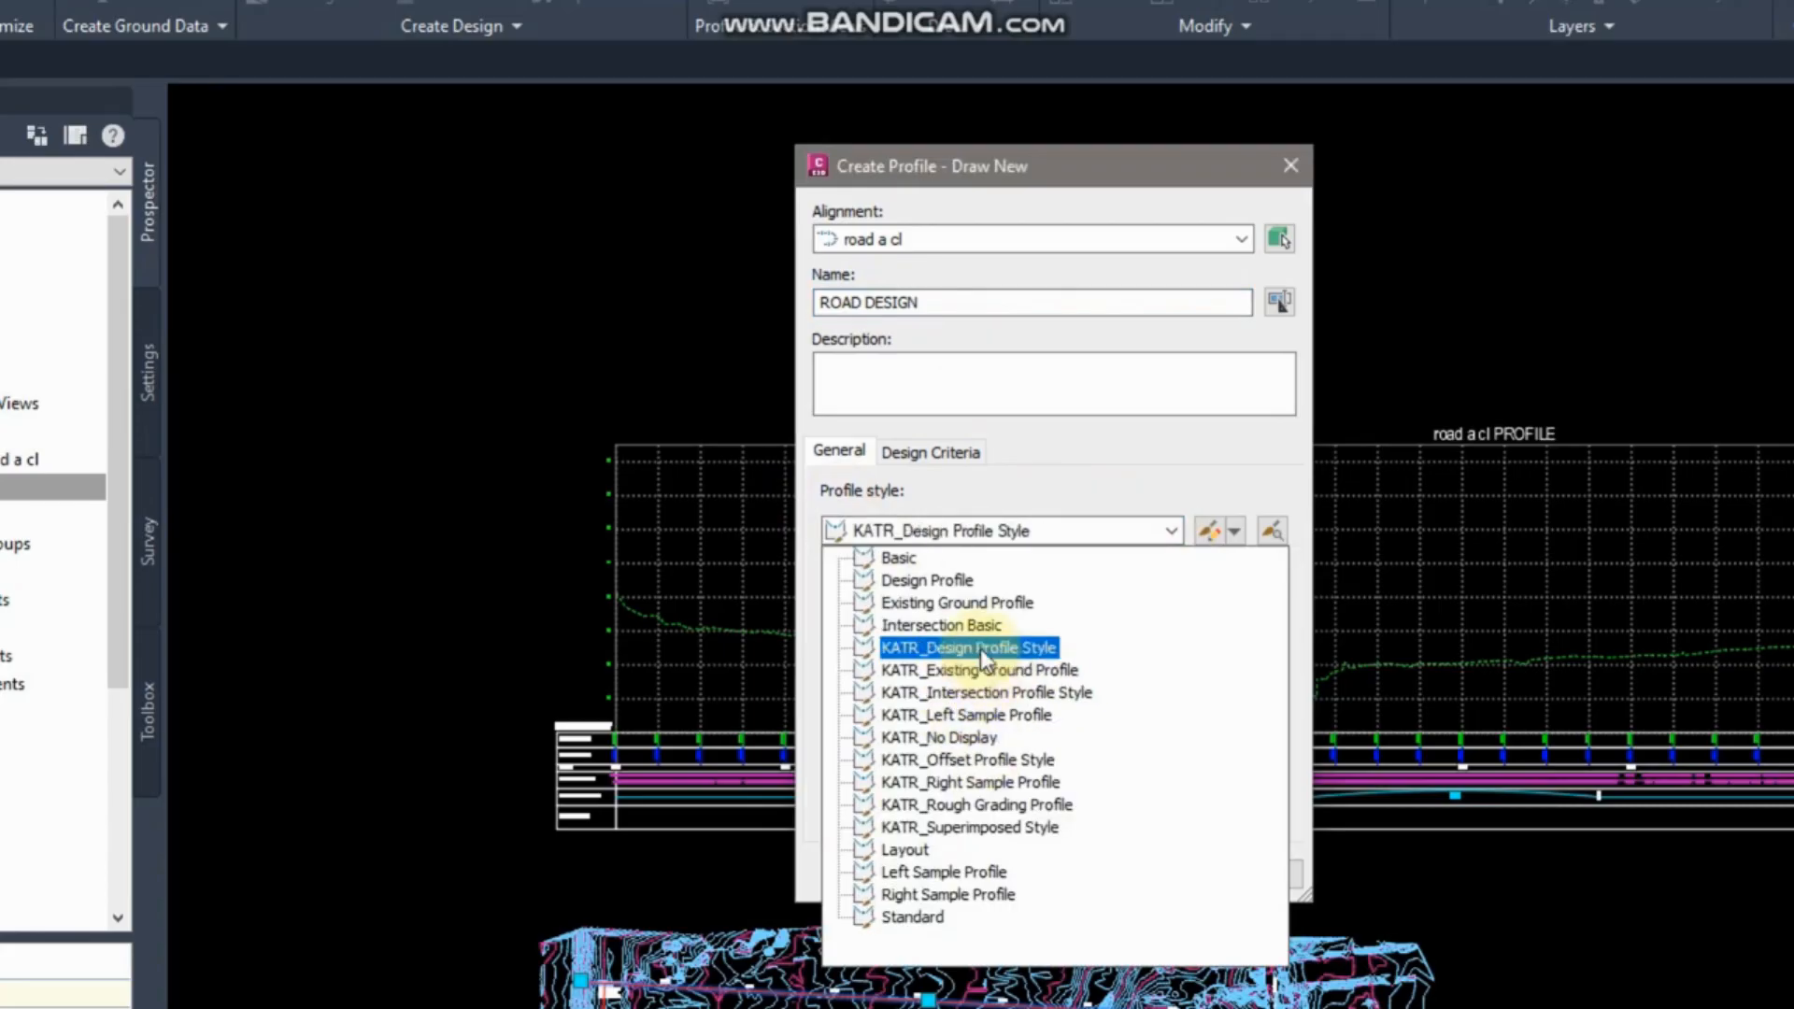
pyautogui.click(934, 647)
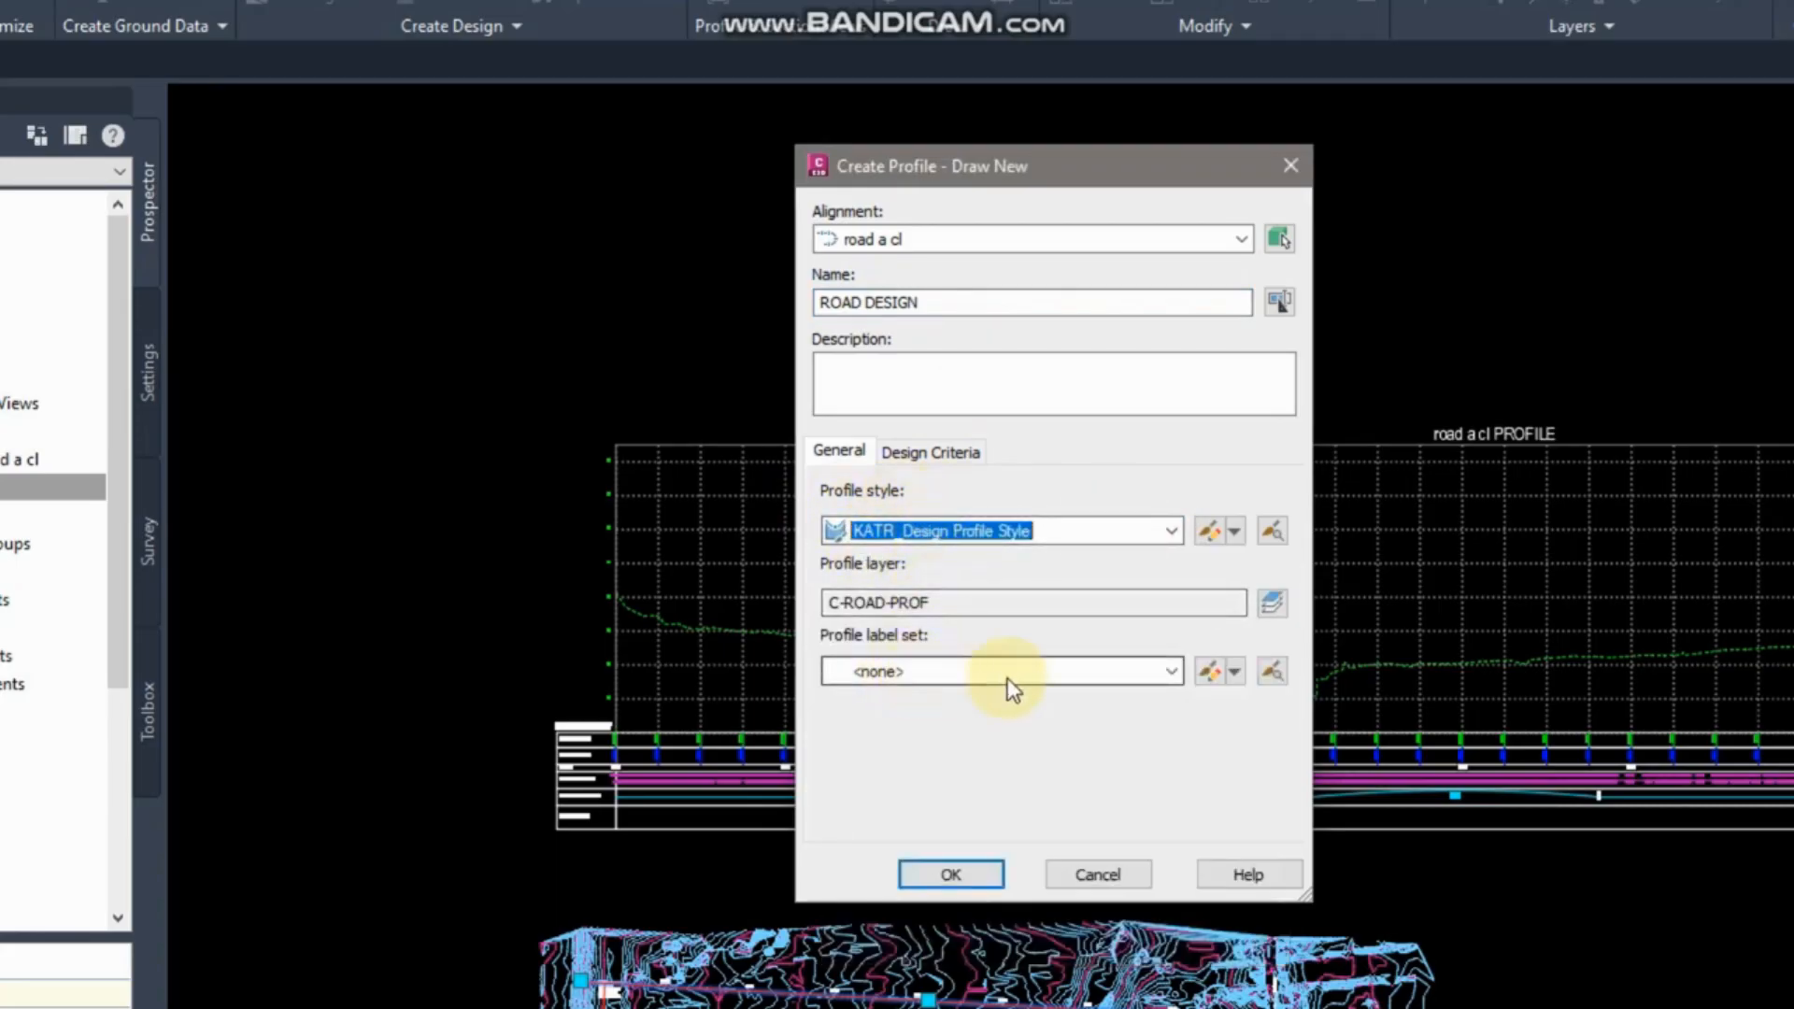
pyautogui.click(1172, 673)
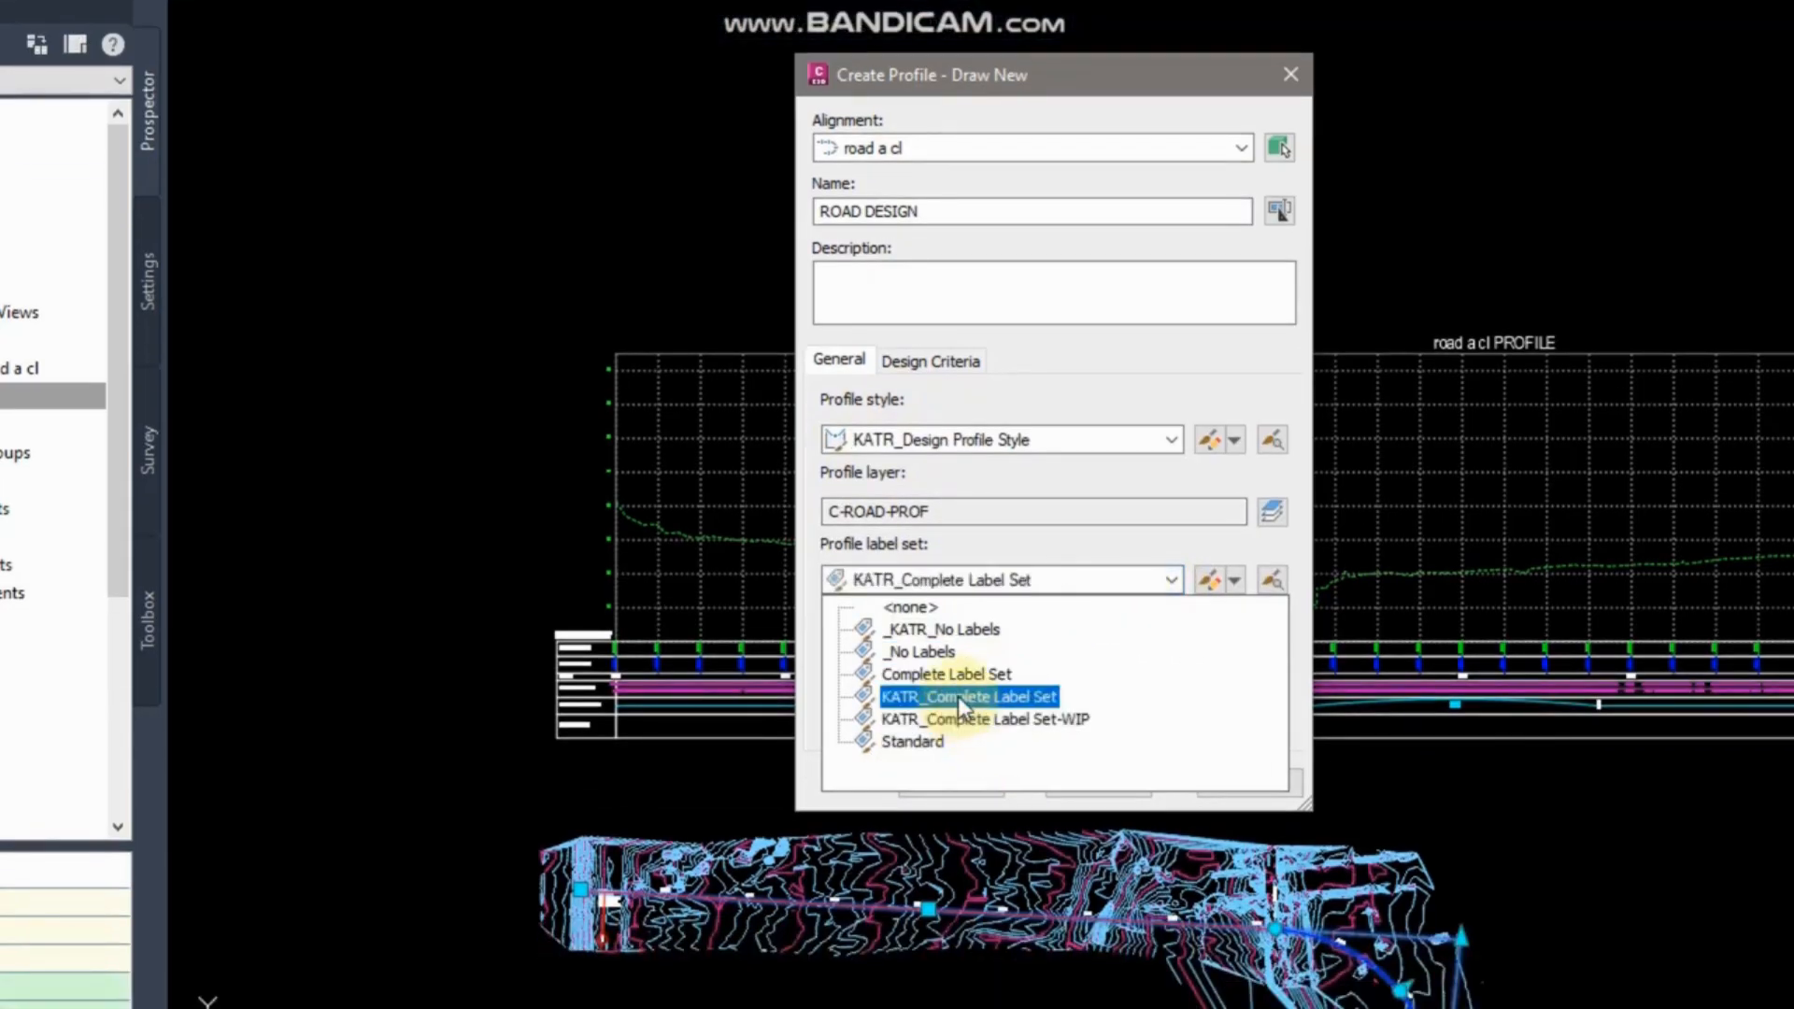
pyautogui.click(953, 790)
pyautogui.click(972, 751)
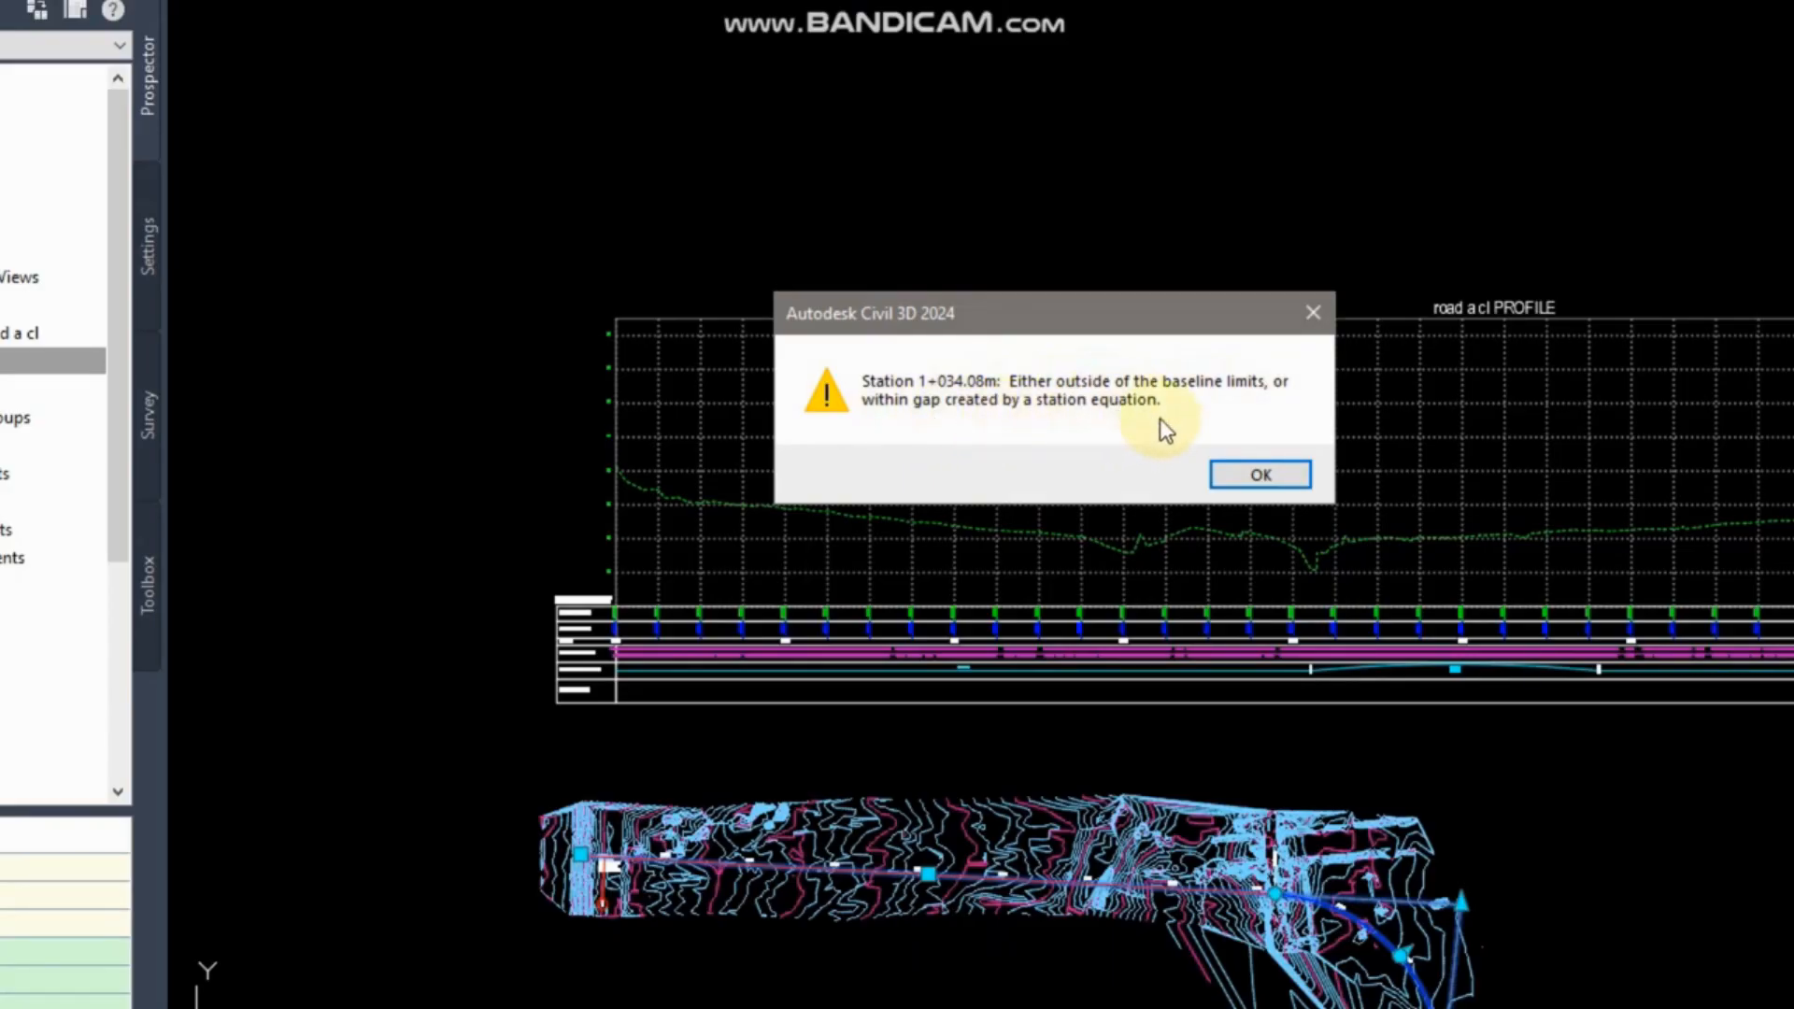
pyautogui.click(1258, 475)
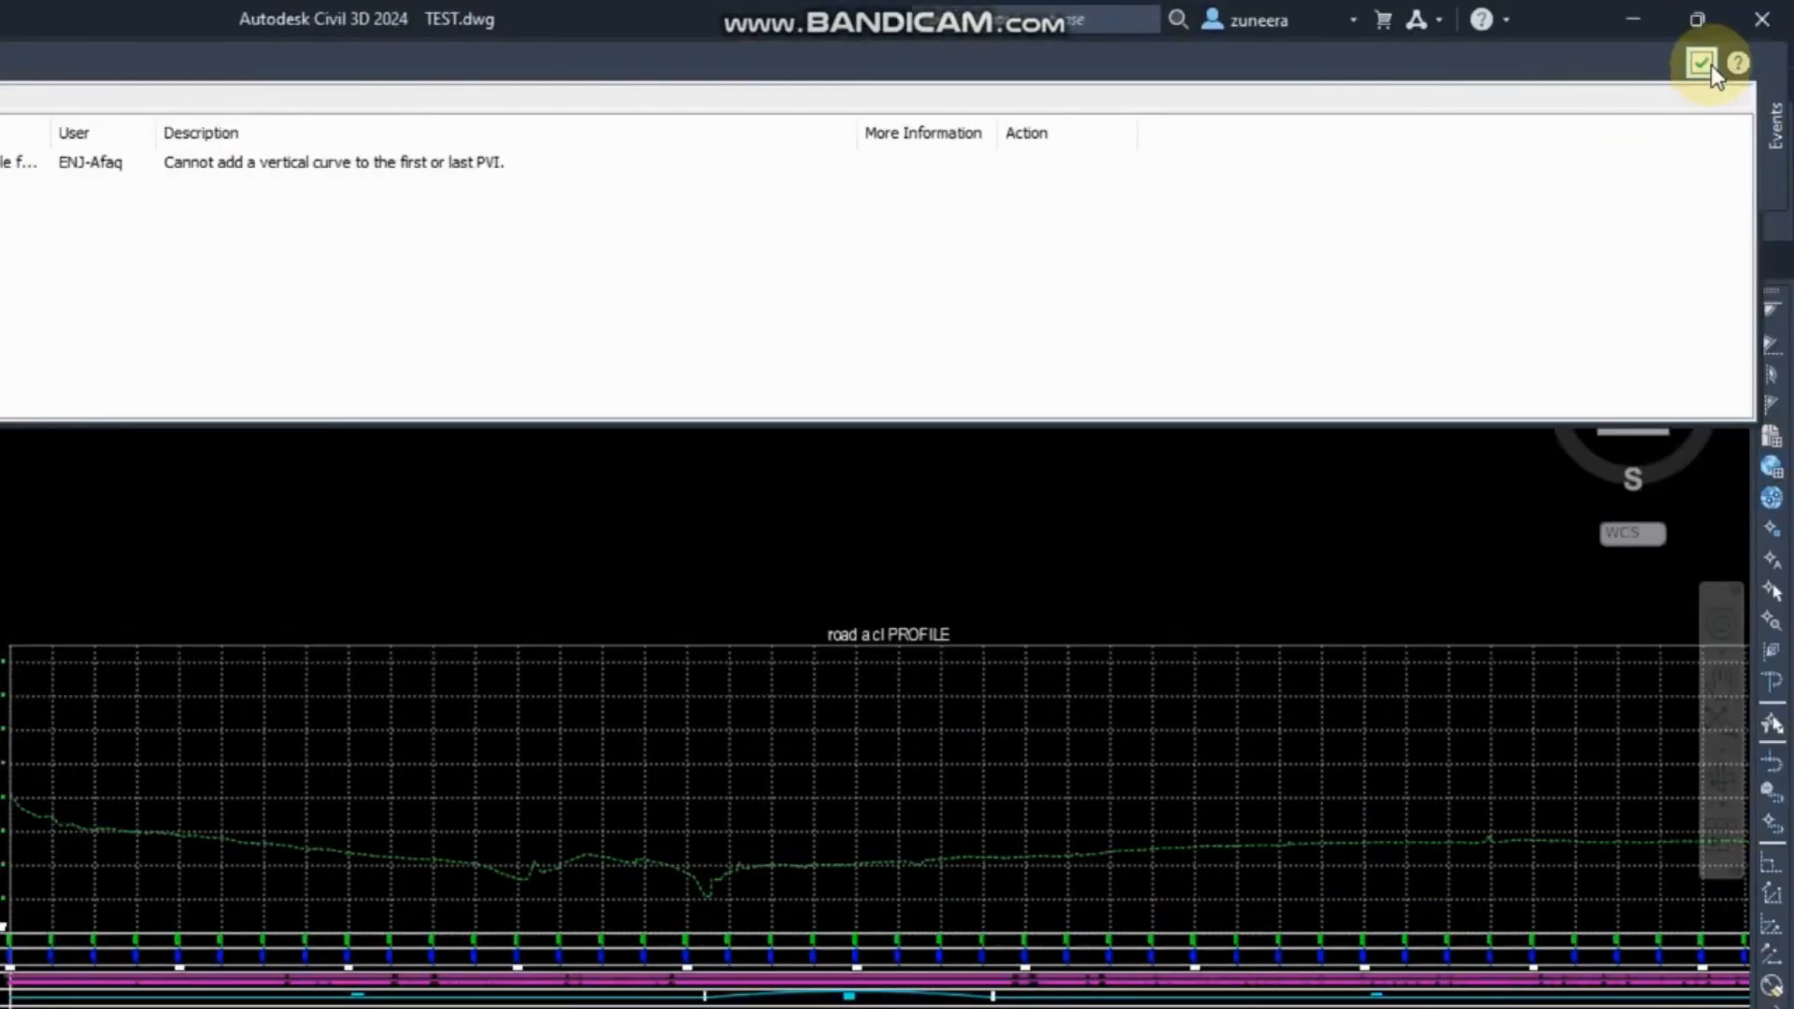
pyautogui.click(1712, 64)
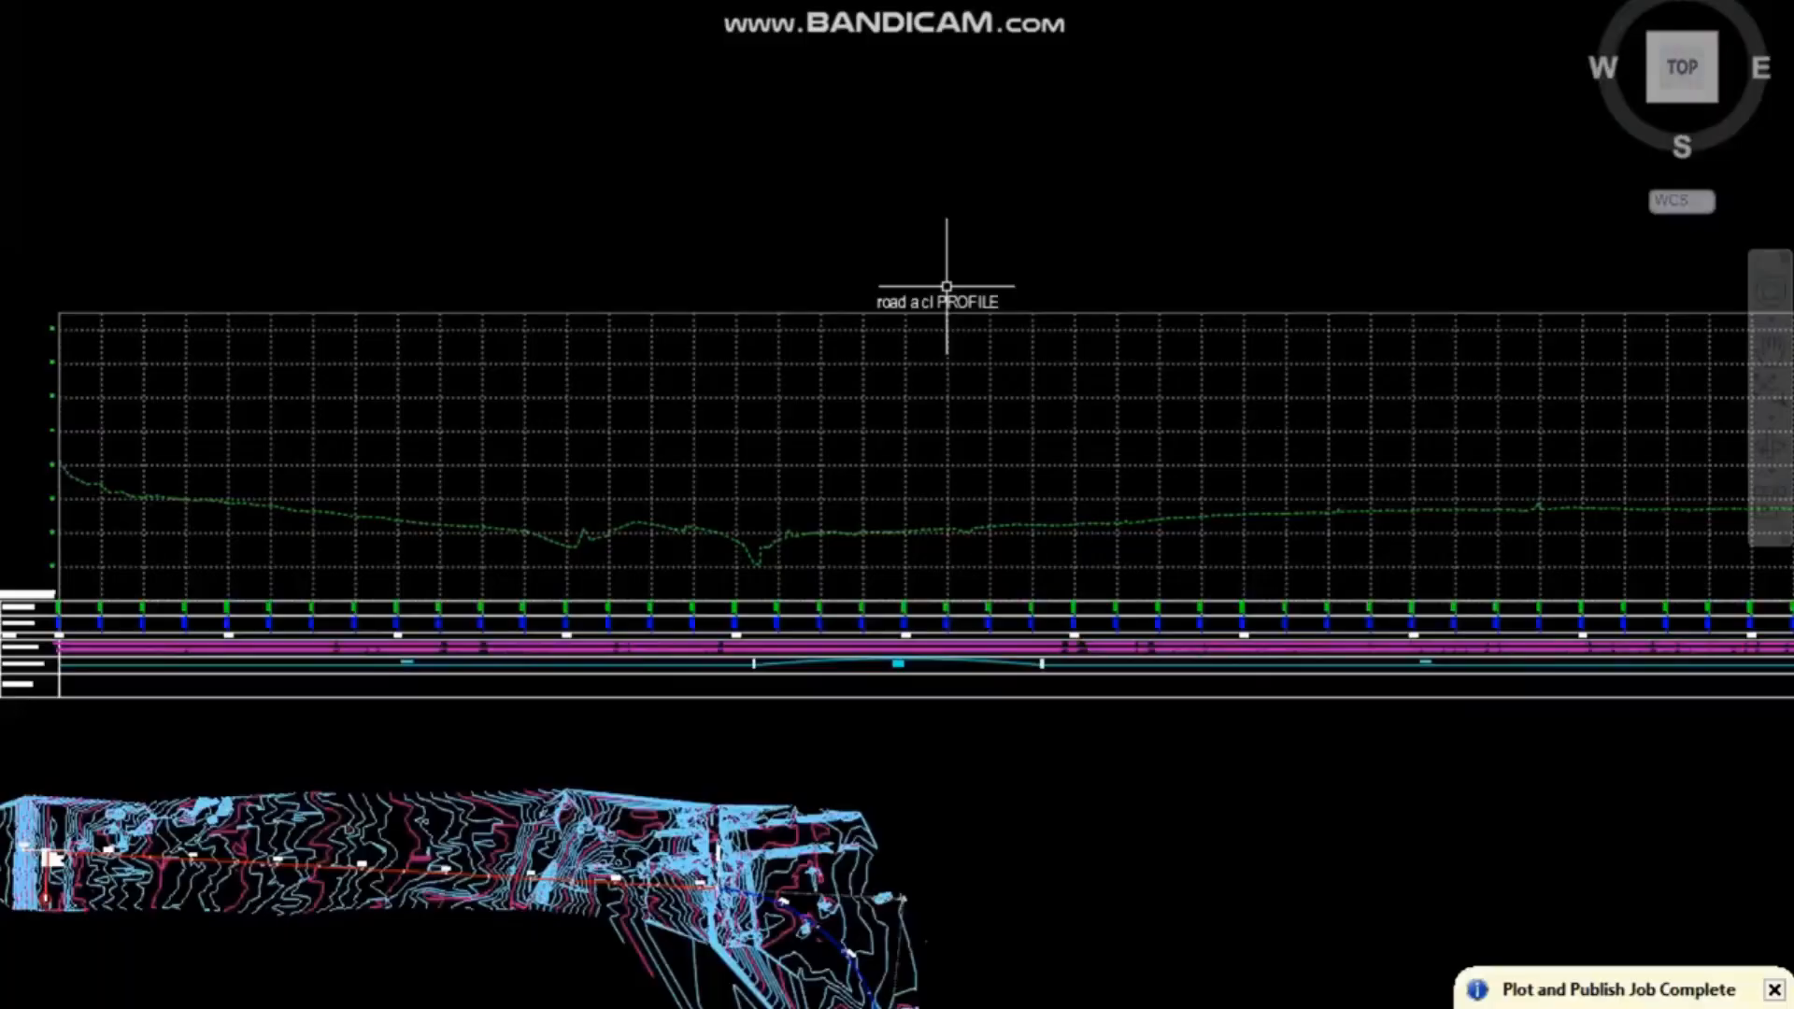
# Reopen ROAD DESIGN.txt in Notepad, set the last line's station to 1034.07, and save the file.
pyautogui.click(461, 989)
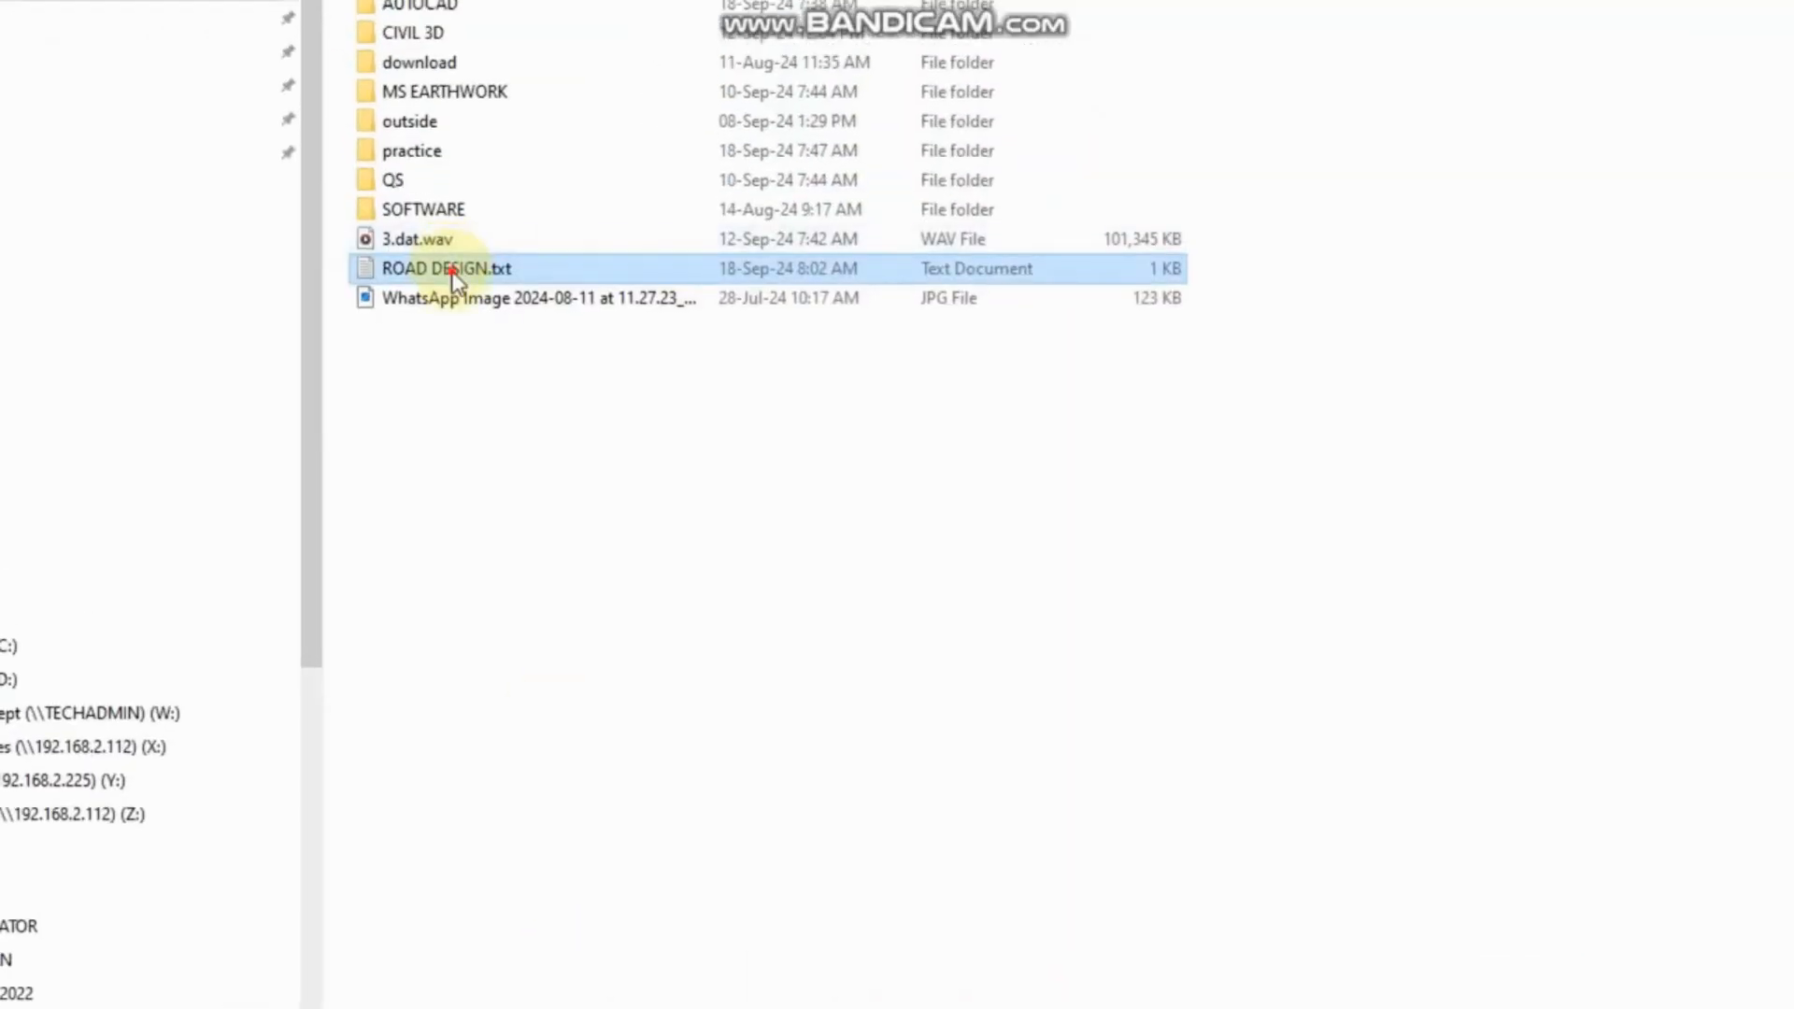
pyautogui.doubleClick(455, 273)
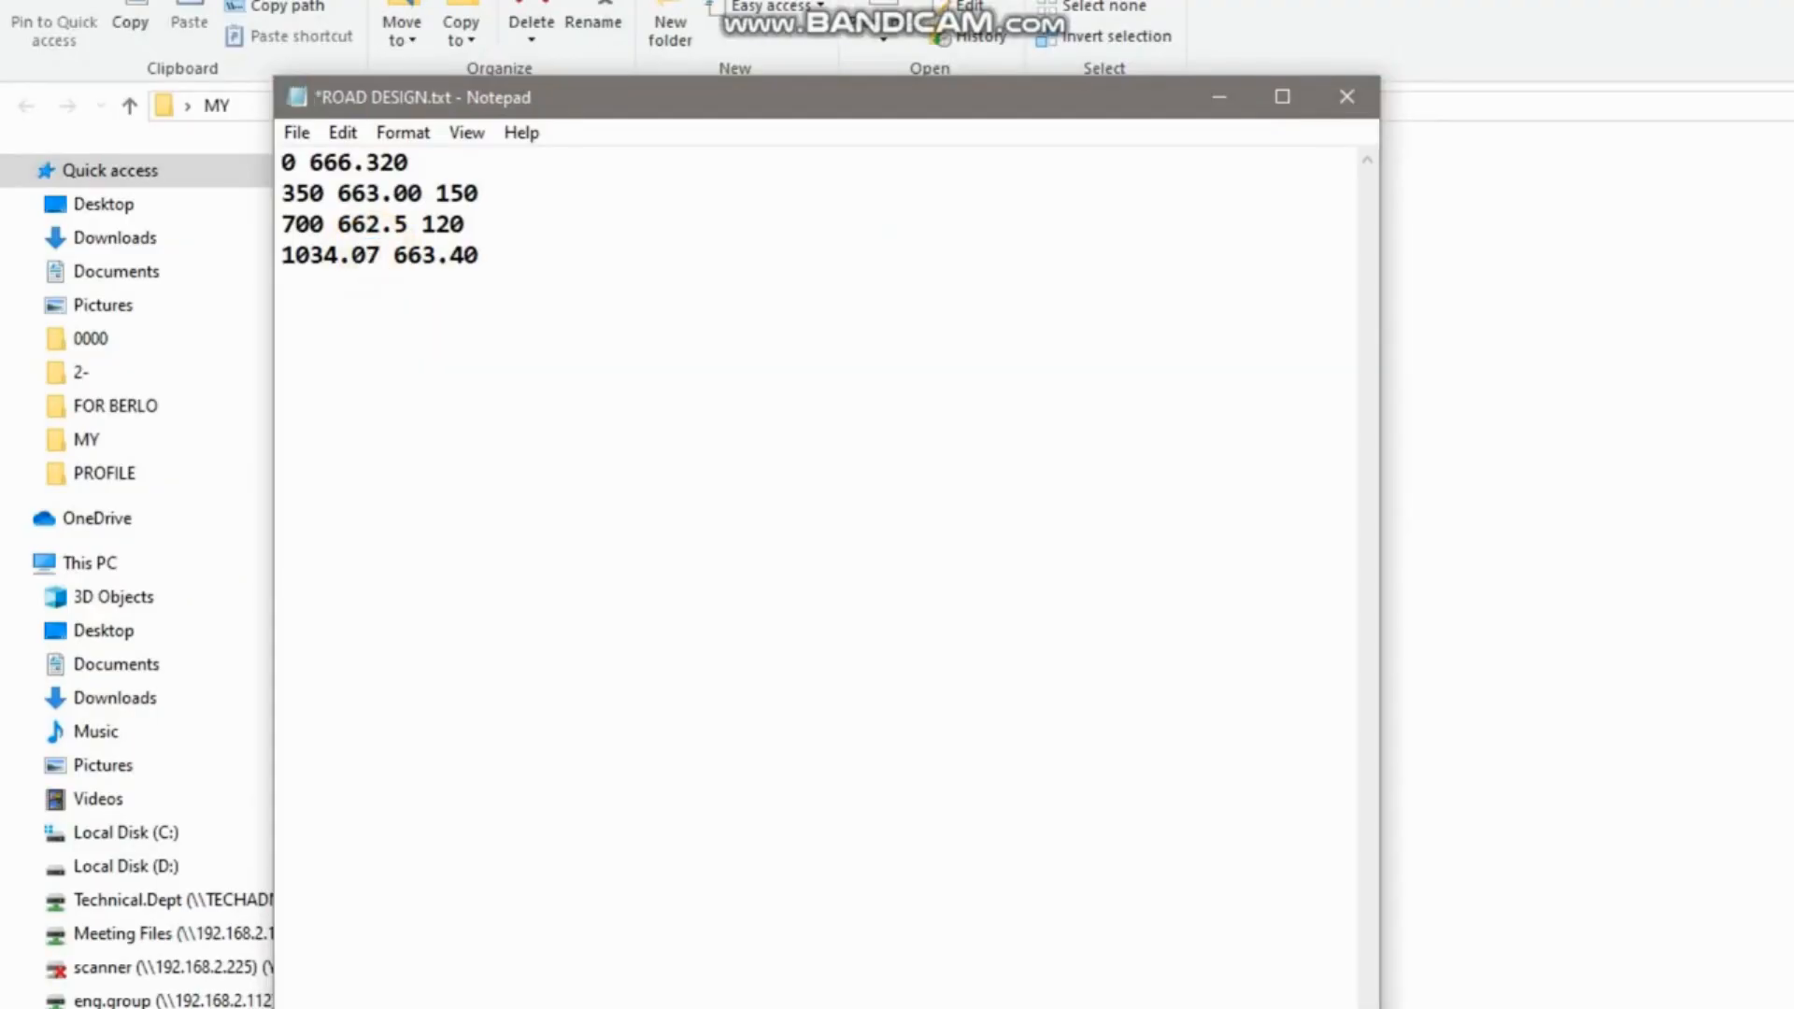
pyautogui.click(297, 132)
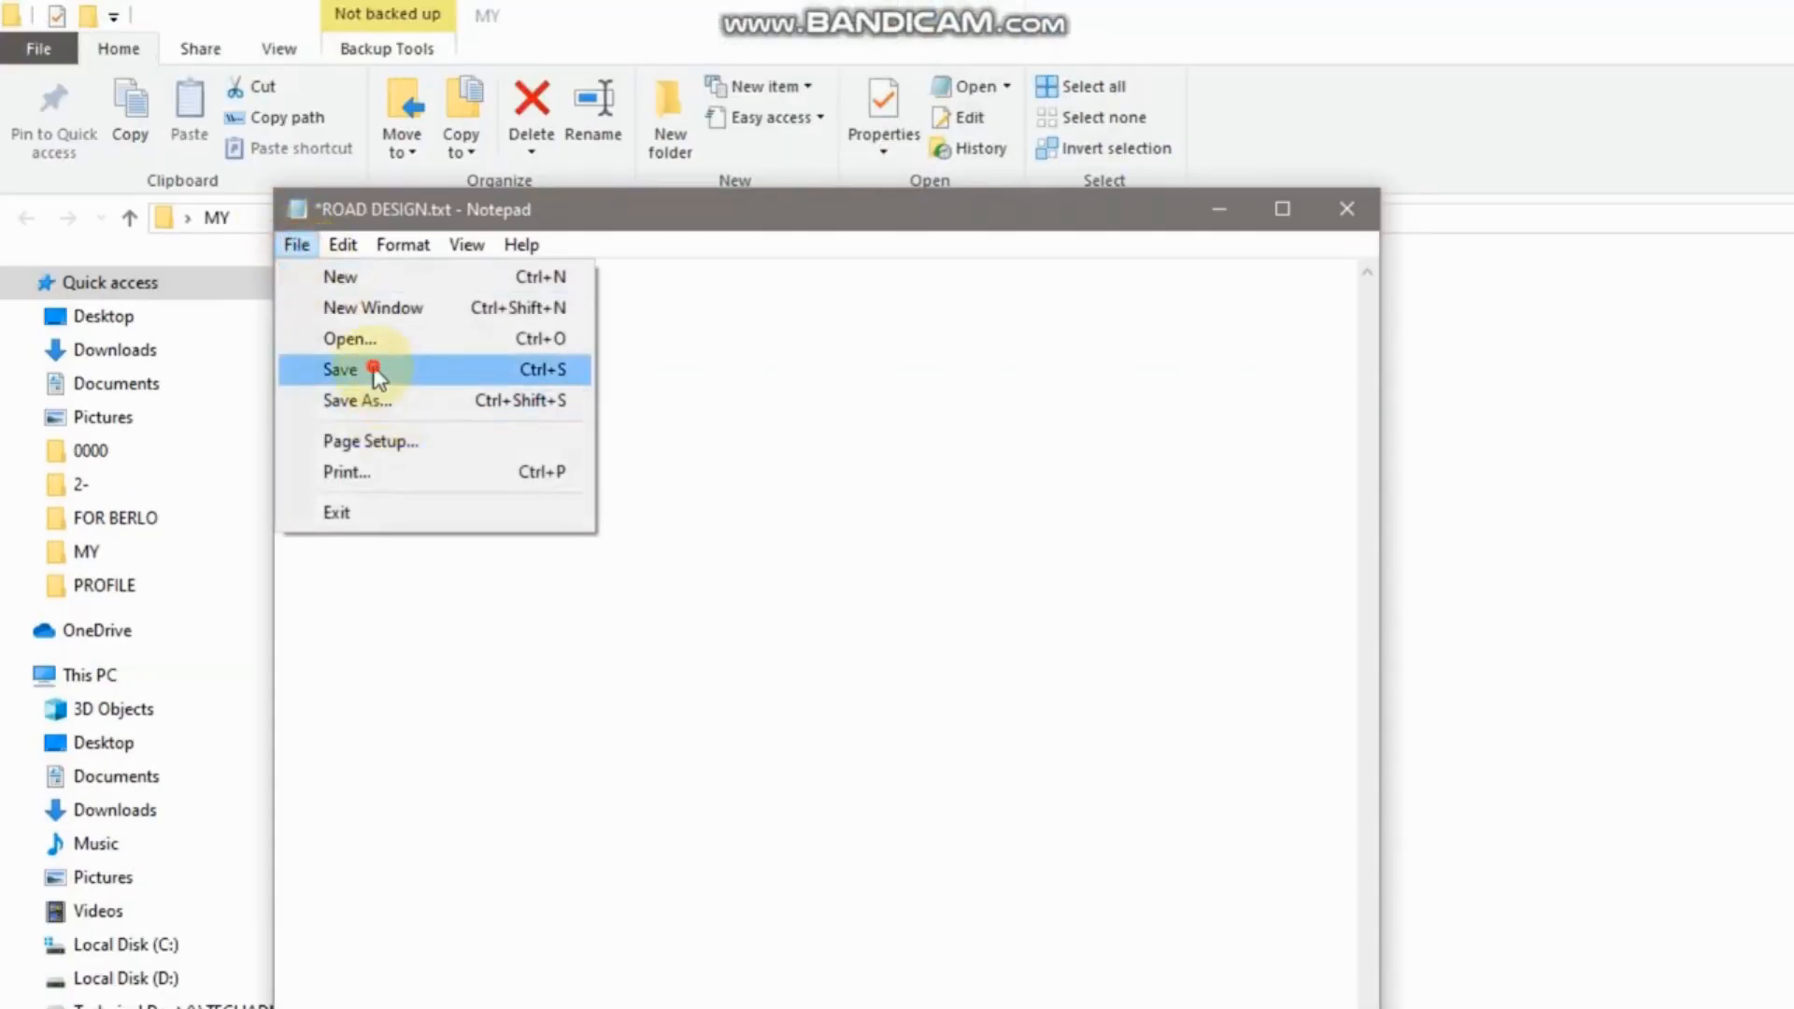
pyautogui.click(371, 257)
pyautogui.click(1261, 206)
# Switch back to Civil 3D and load ROAD DESIGN.txt from the MY folder to create a profile from file.
pyautogui.click(1110, 979)
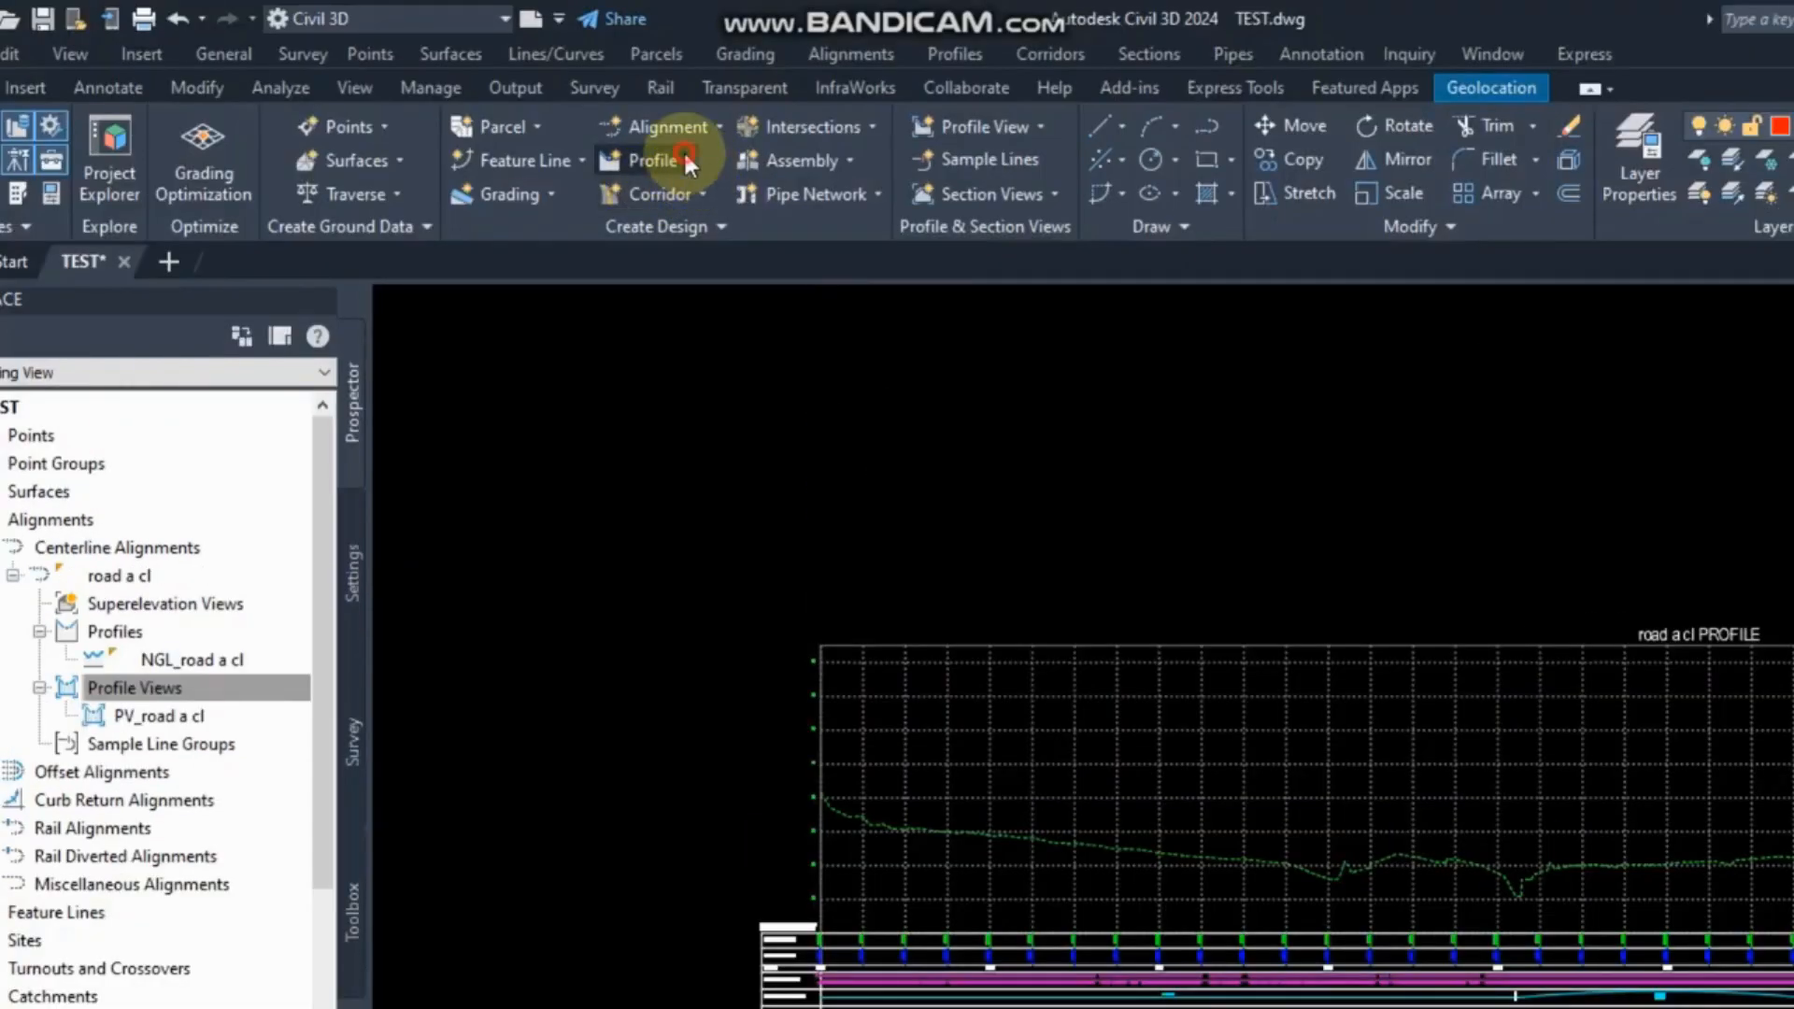
pyautogui.click(687, 163)
pyautogui.click(743, 374)
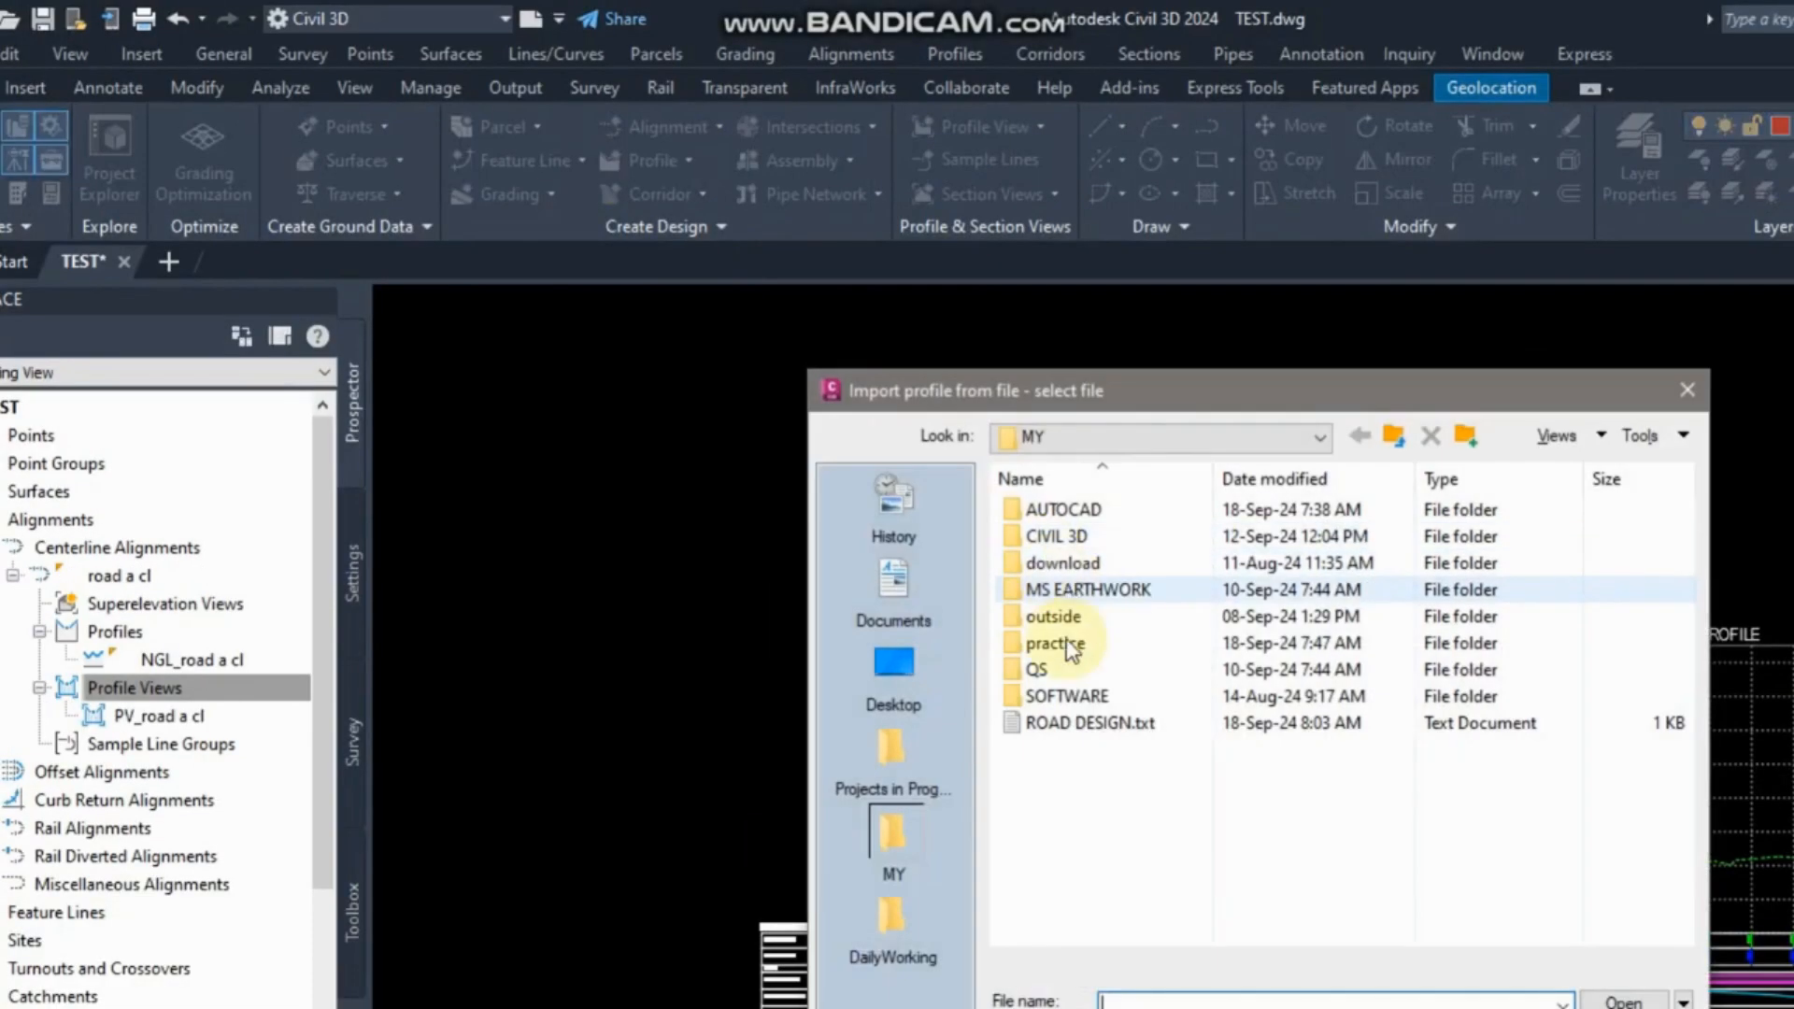
pyautogui.click(1084, 722)
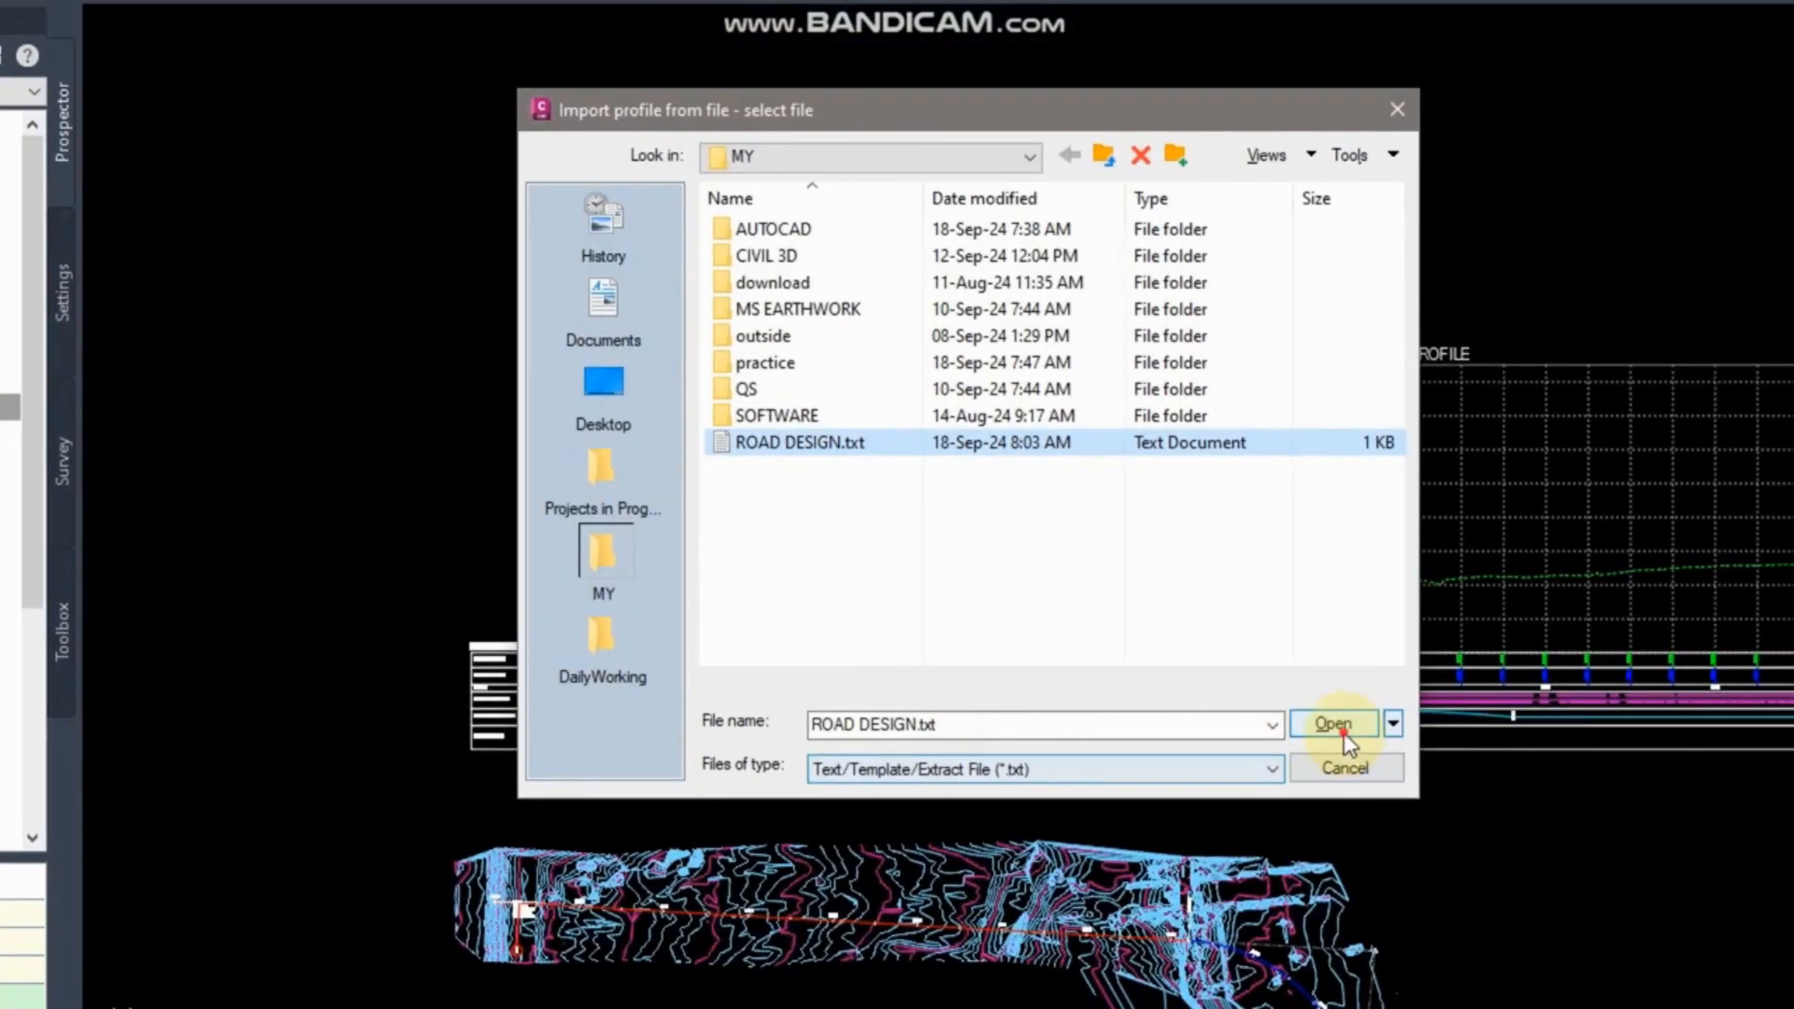
pyautogui.click(1623, 1000)
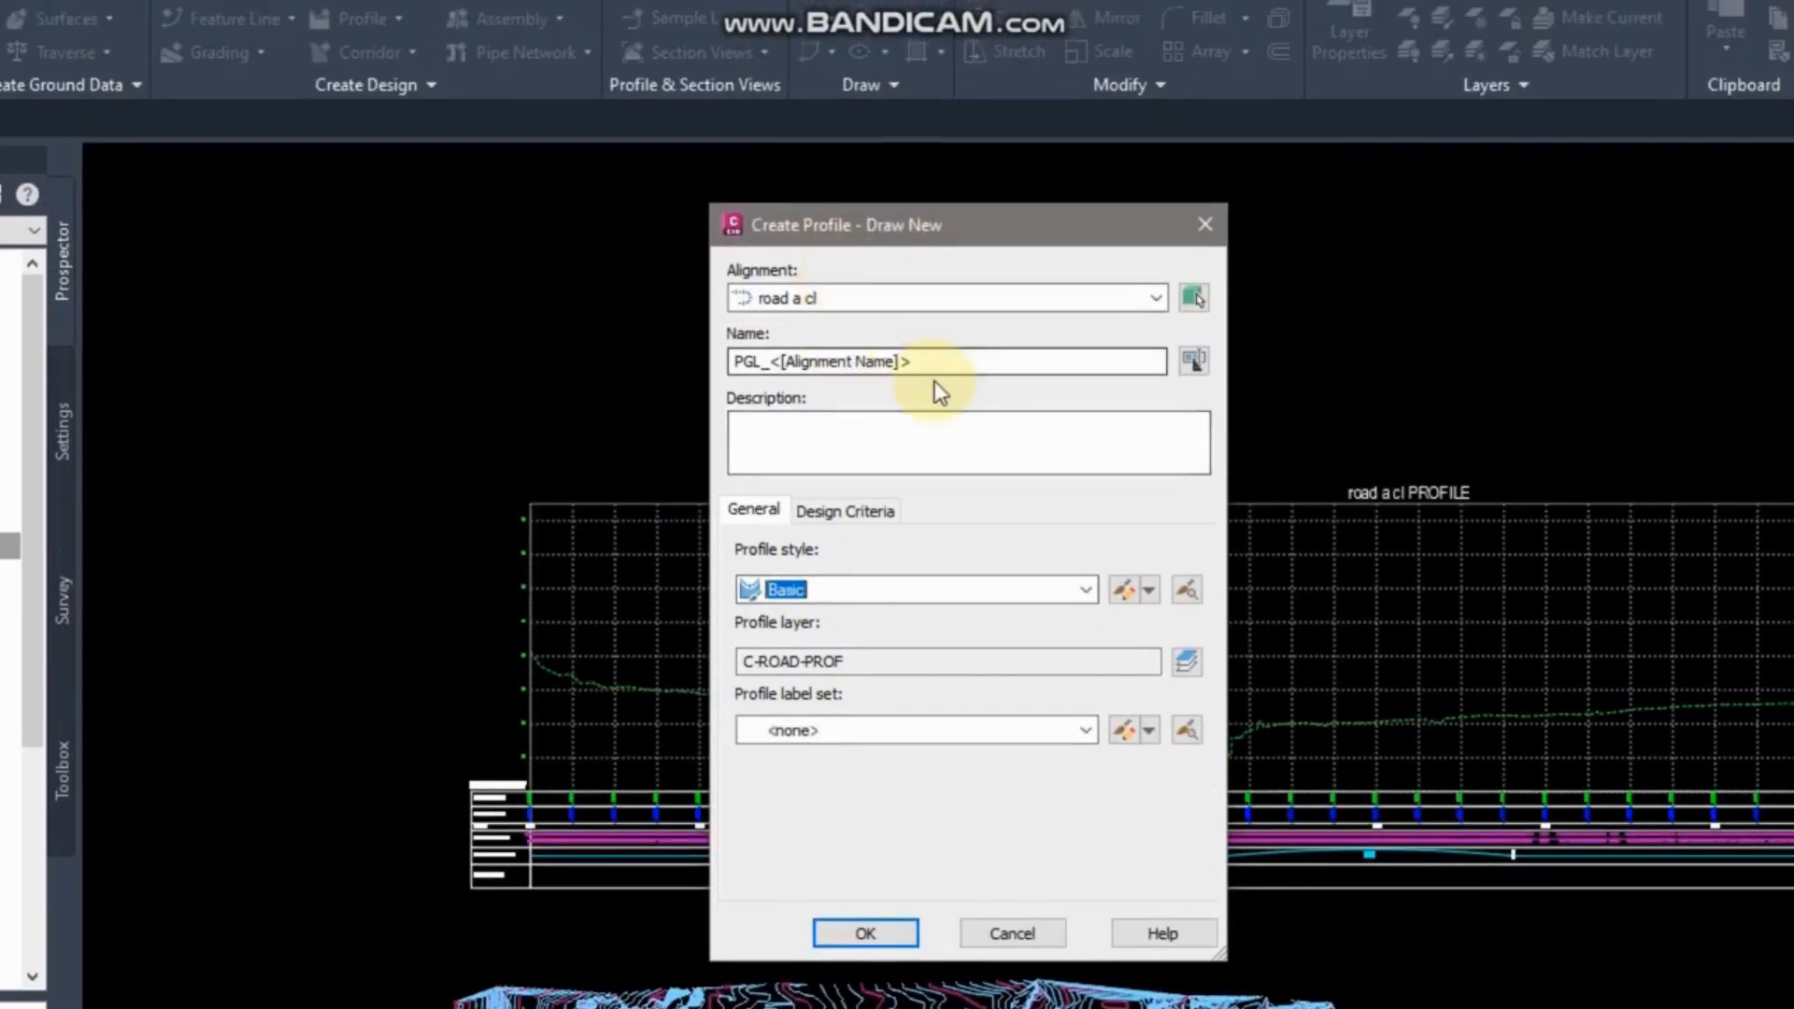
# Create the road a cl profile named DESIGN with the KATR_Design Profile Style and the KATR_Complete Label Set.
pyautogui.moveTo(933, 361); pyautogui.dragTo(680, 342)
pyautogui.write('DESIG')
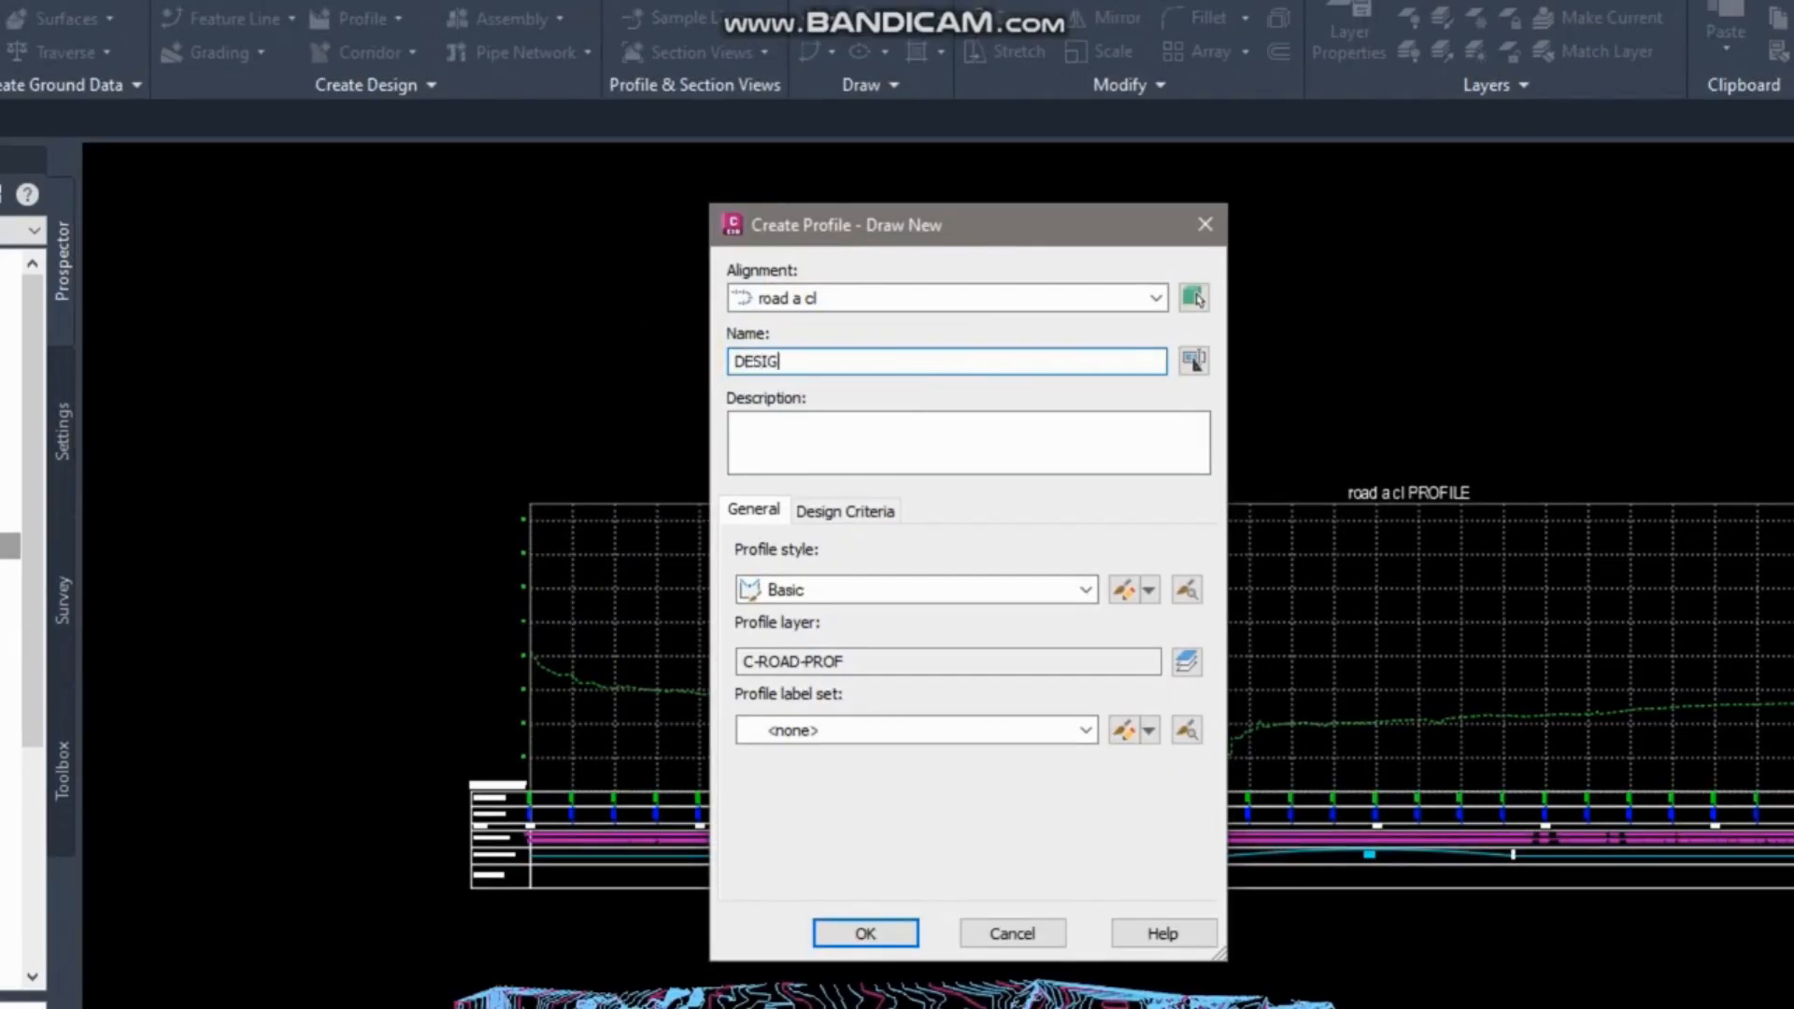
pyautogui.write('N')
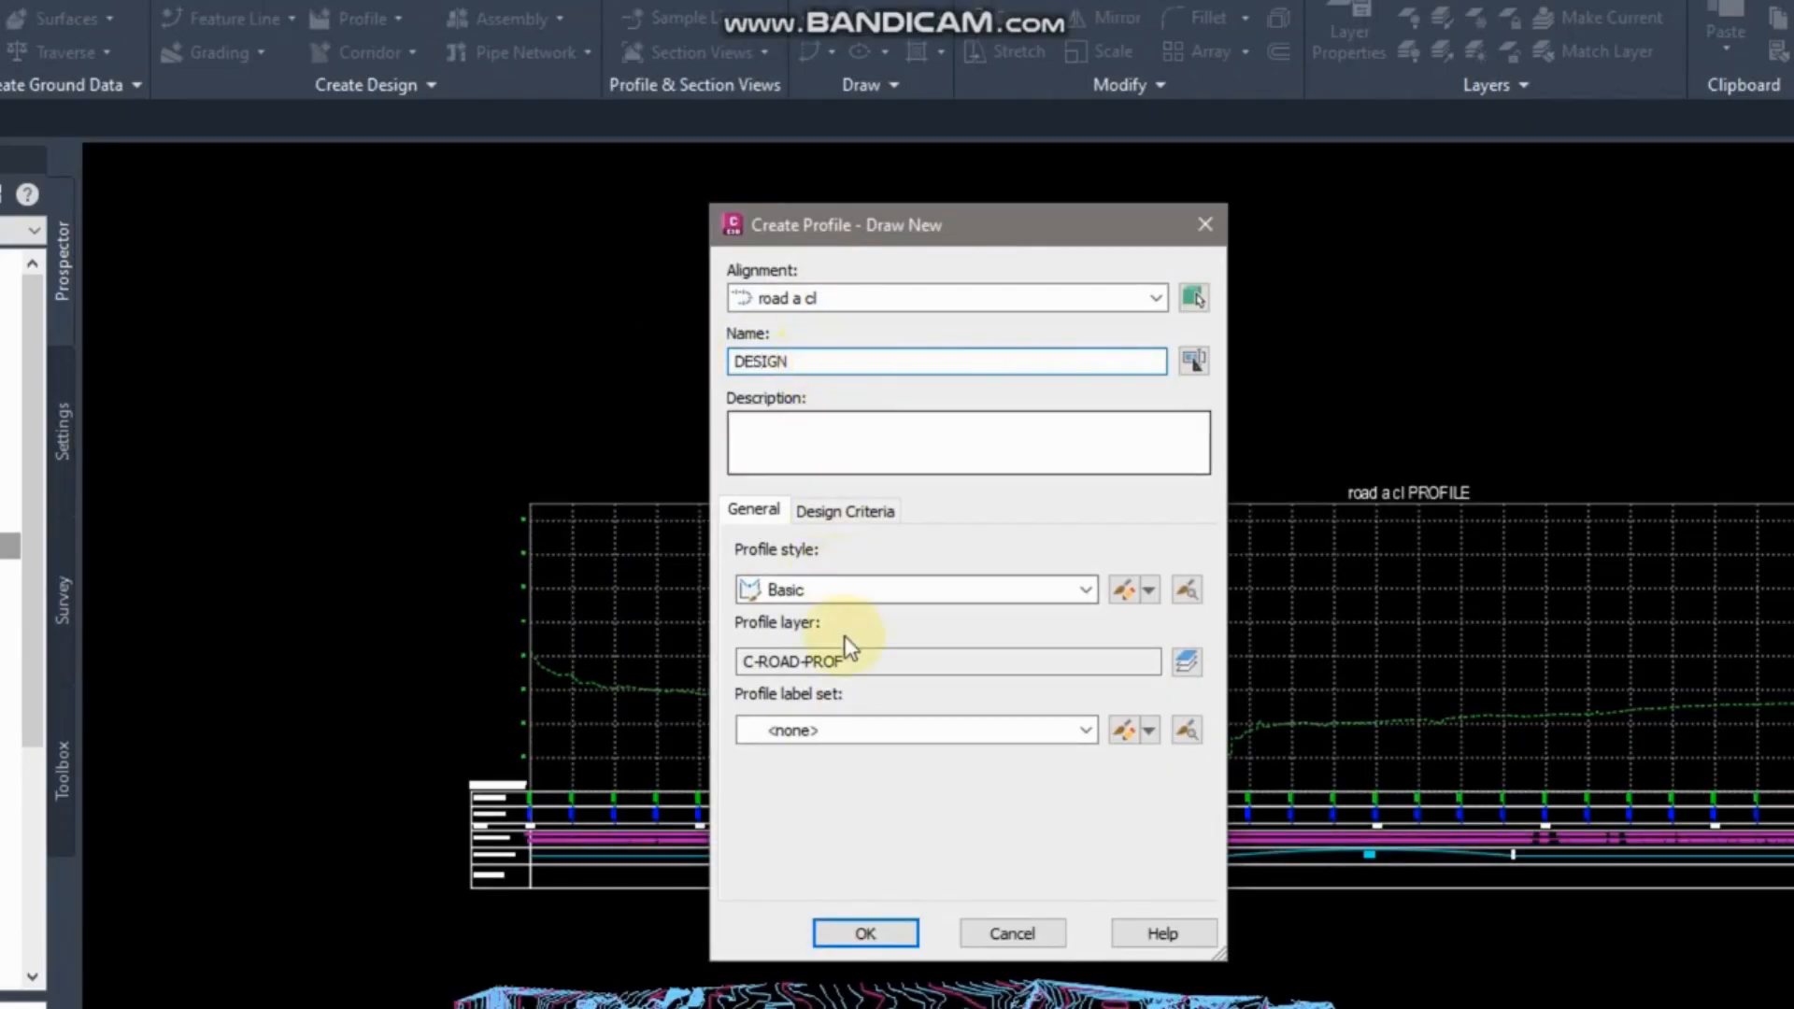
pyautogui.click(1011, 590)
pyautogui.click(895, 599)
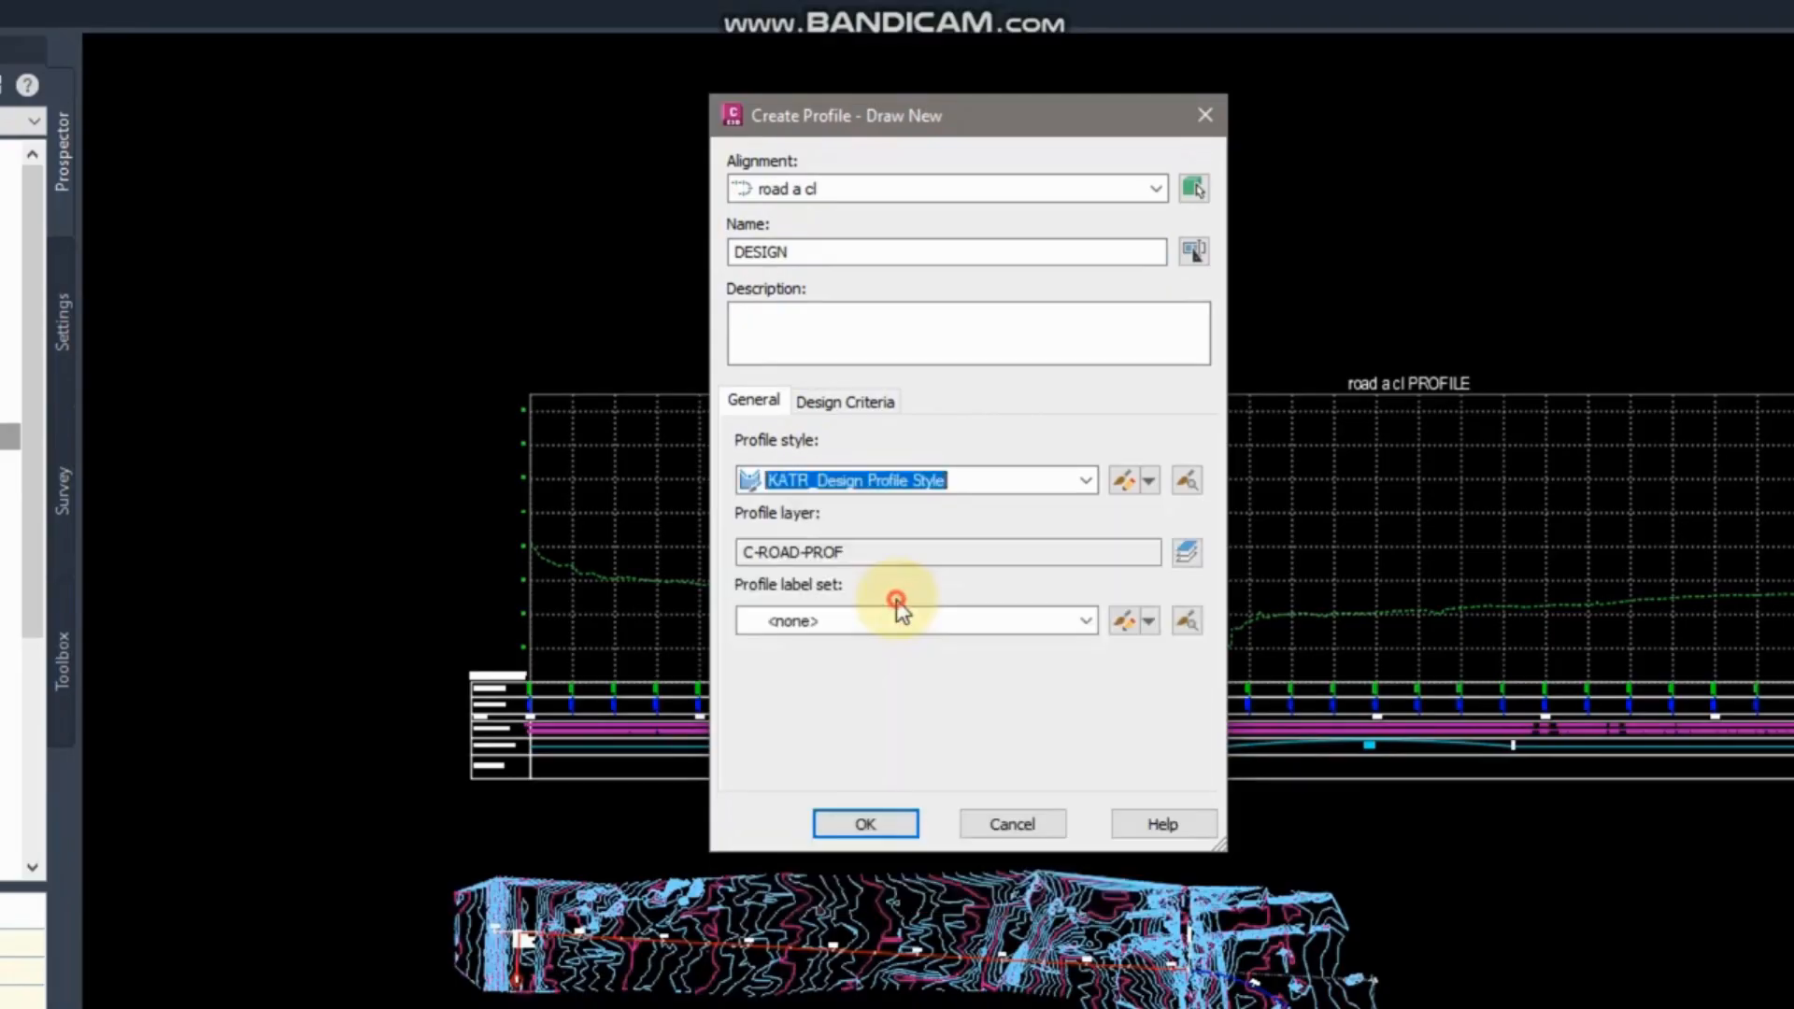
pyautogui.click(867, 620)
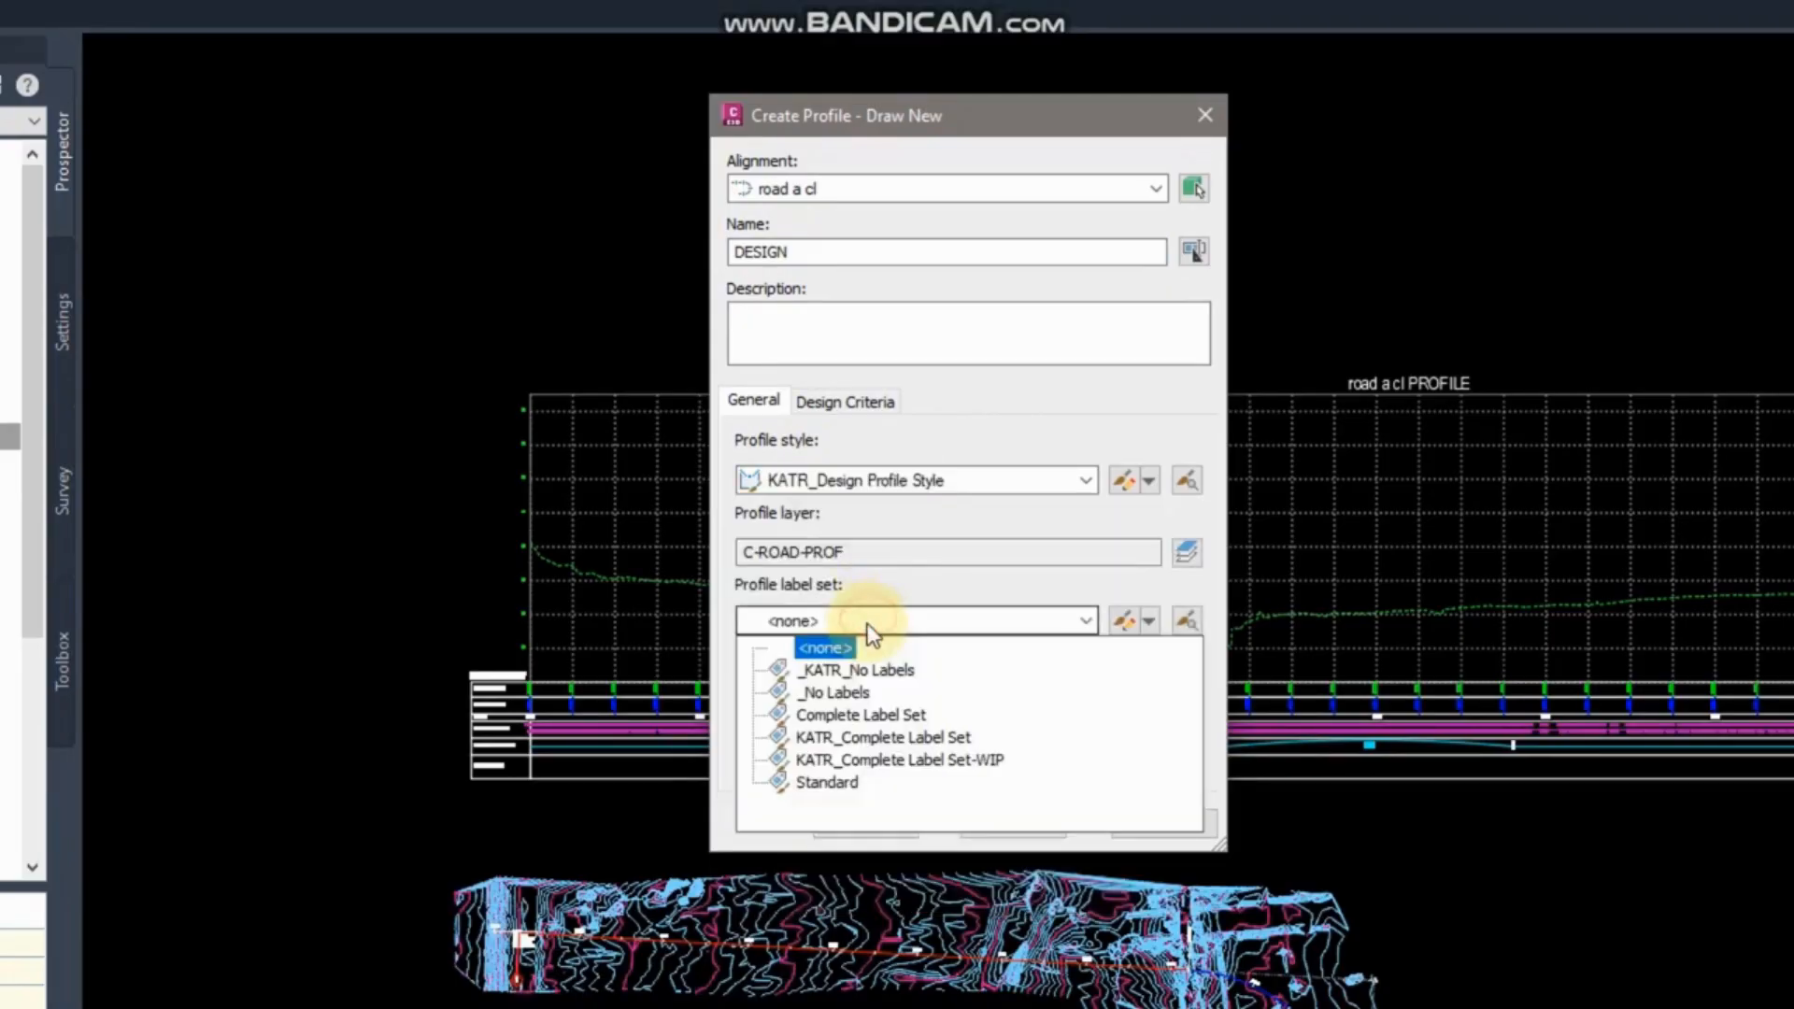
pyautogui.click(882, 737)
pyautogui.click(907, 763)
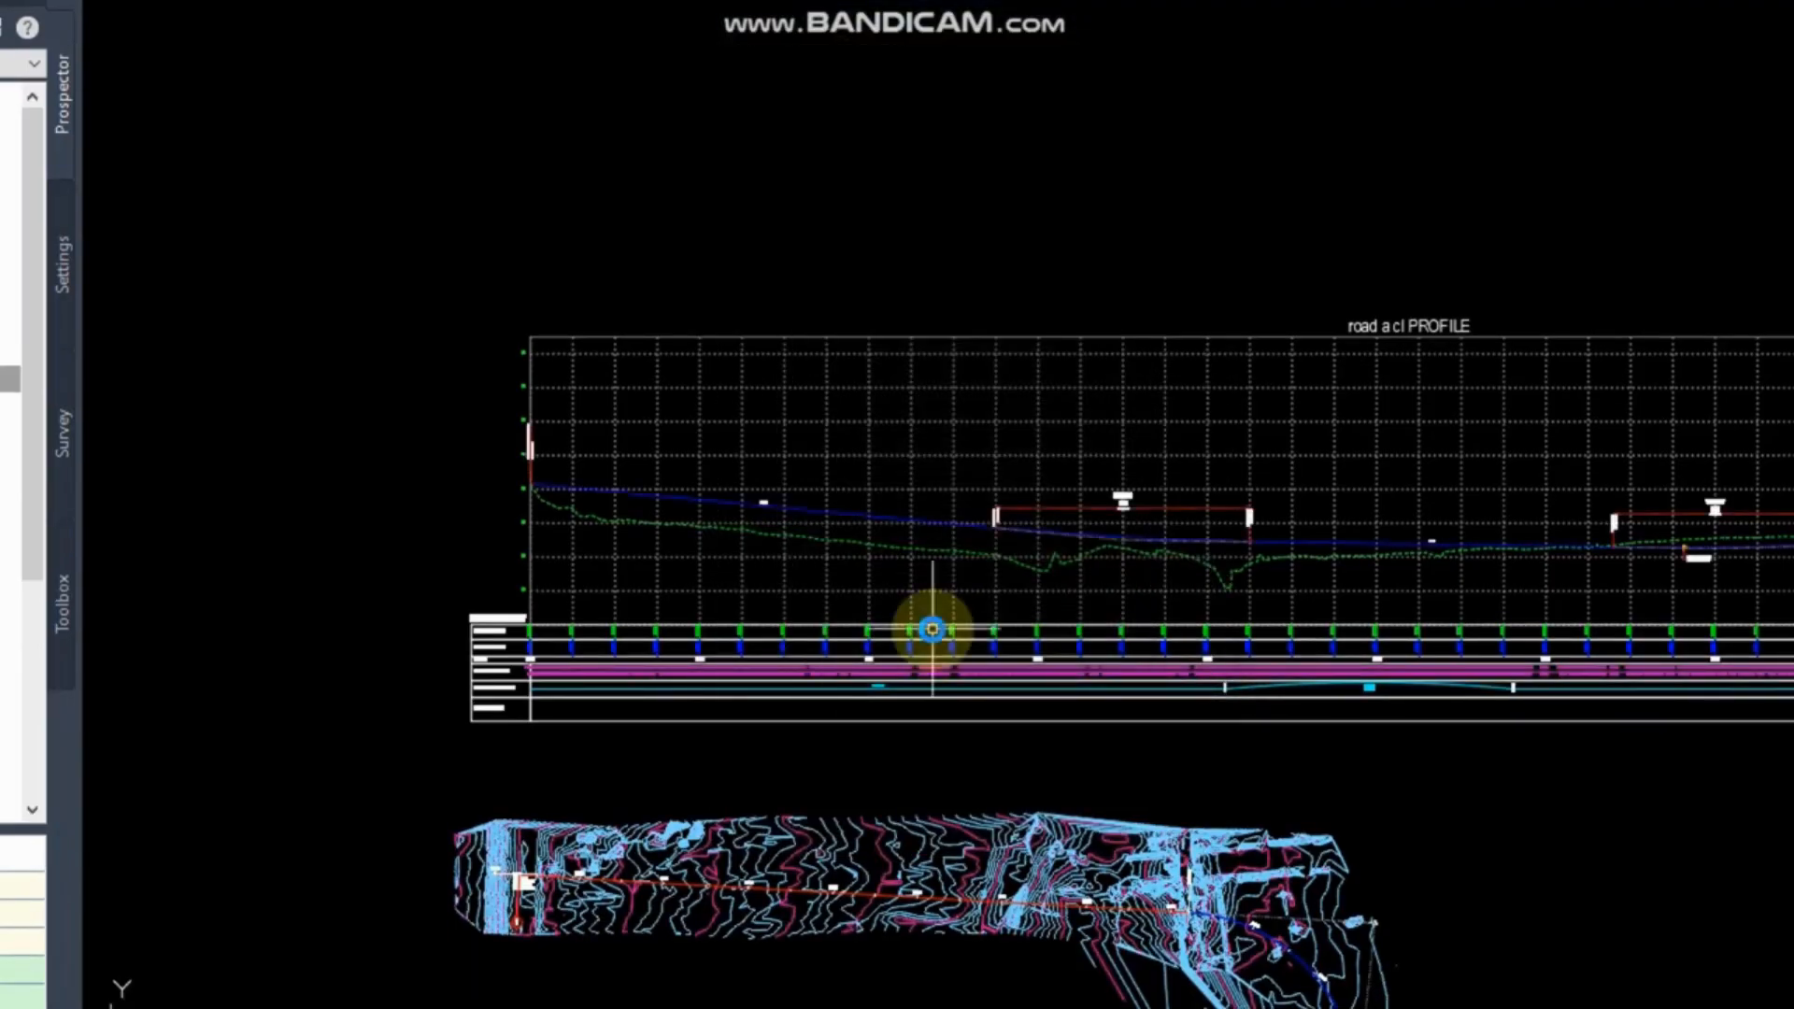
# Examine the start and end of the design profile against the ground line in the profile view.
pyautogui.scroll(3, 602, 480)
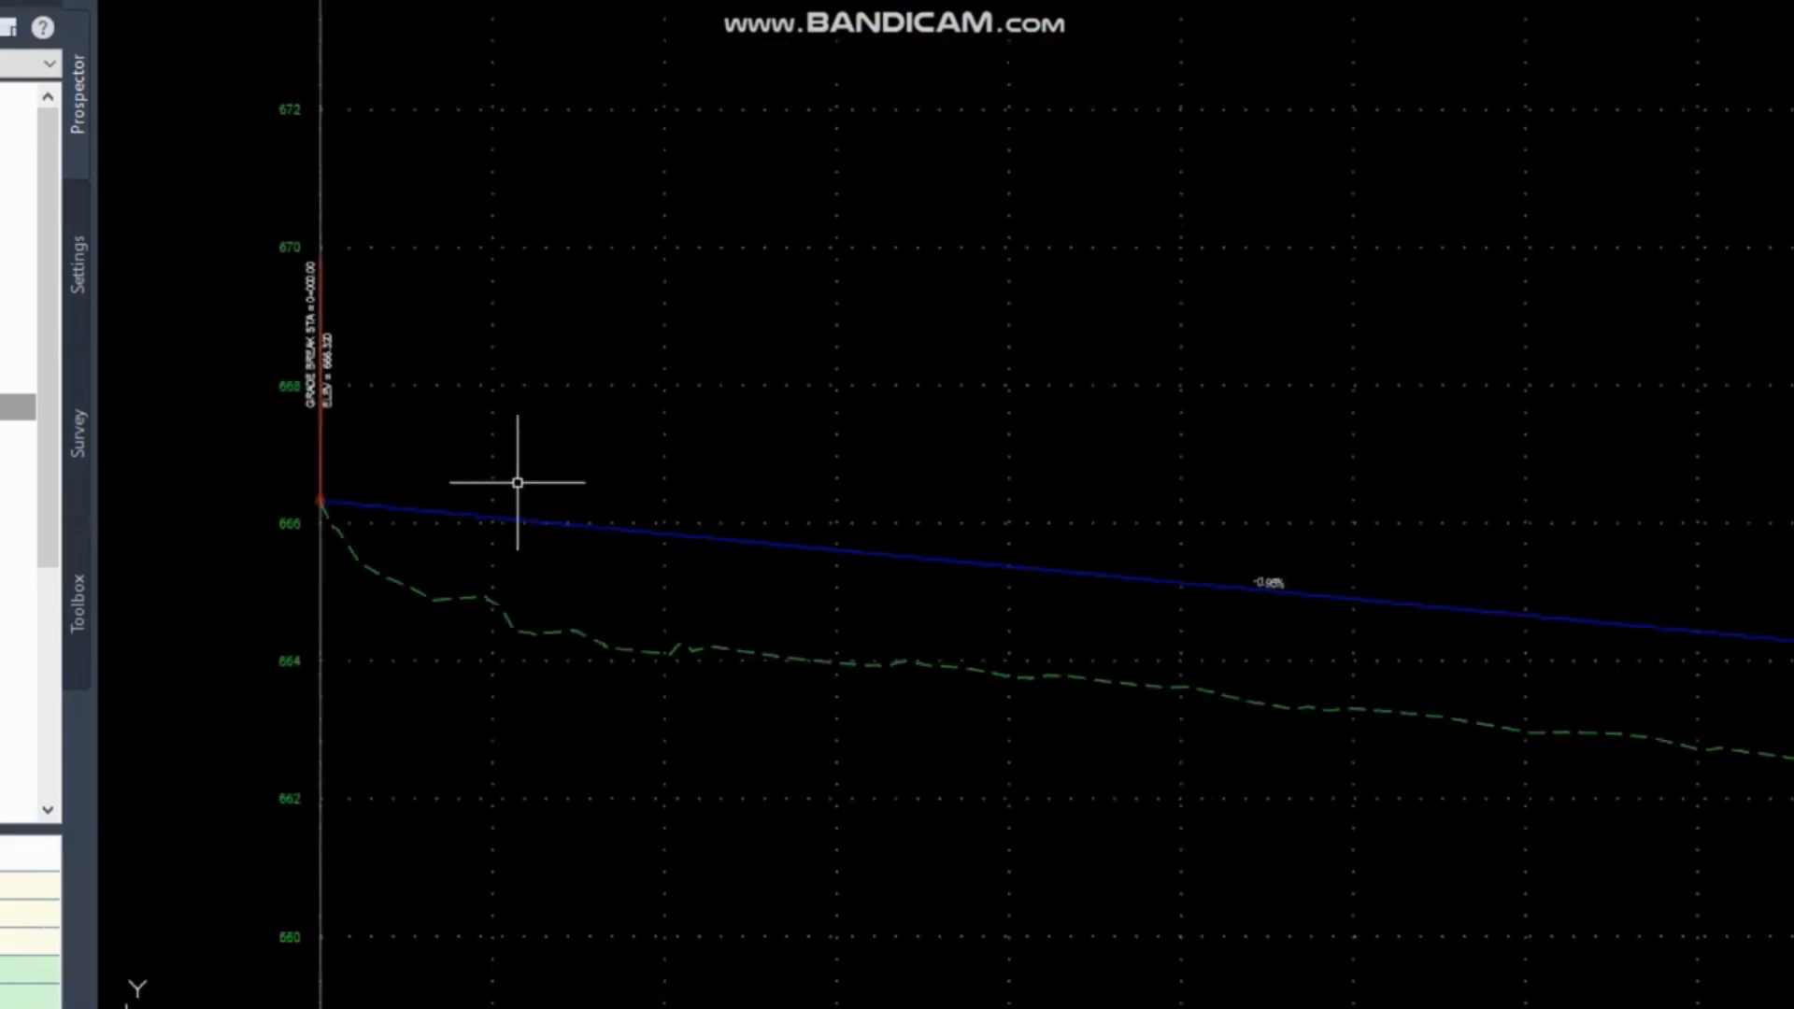
pyautogui.scroll(-3, 386, 467)
pyautogui.scroll(-2, 480, 465)
pyautogui.scroll(6, 1250, 513)
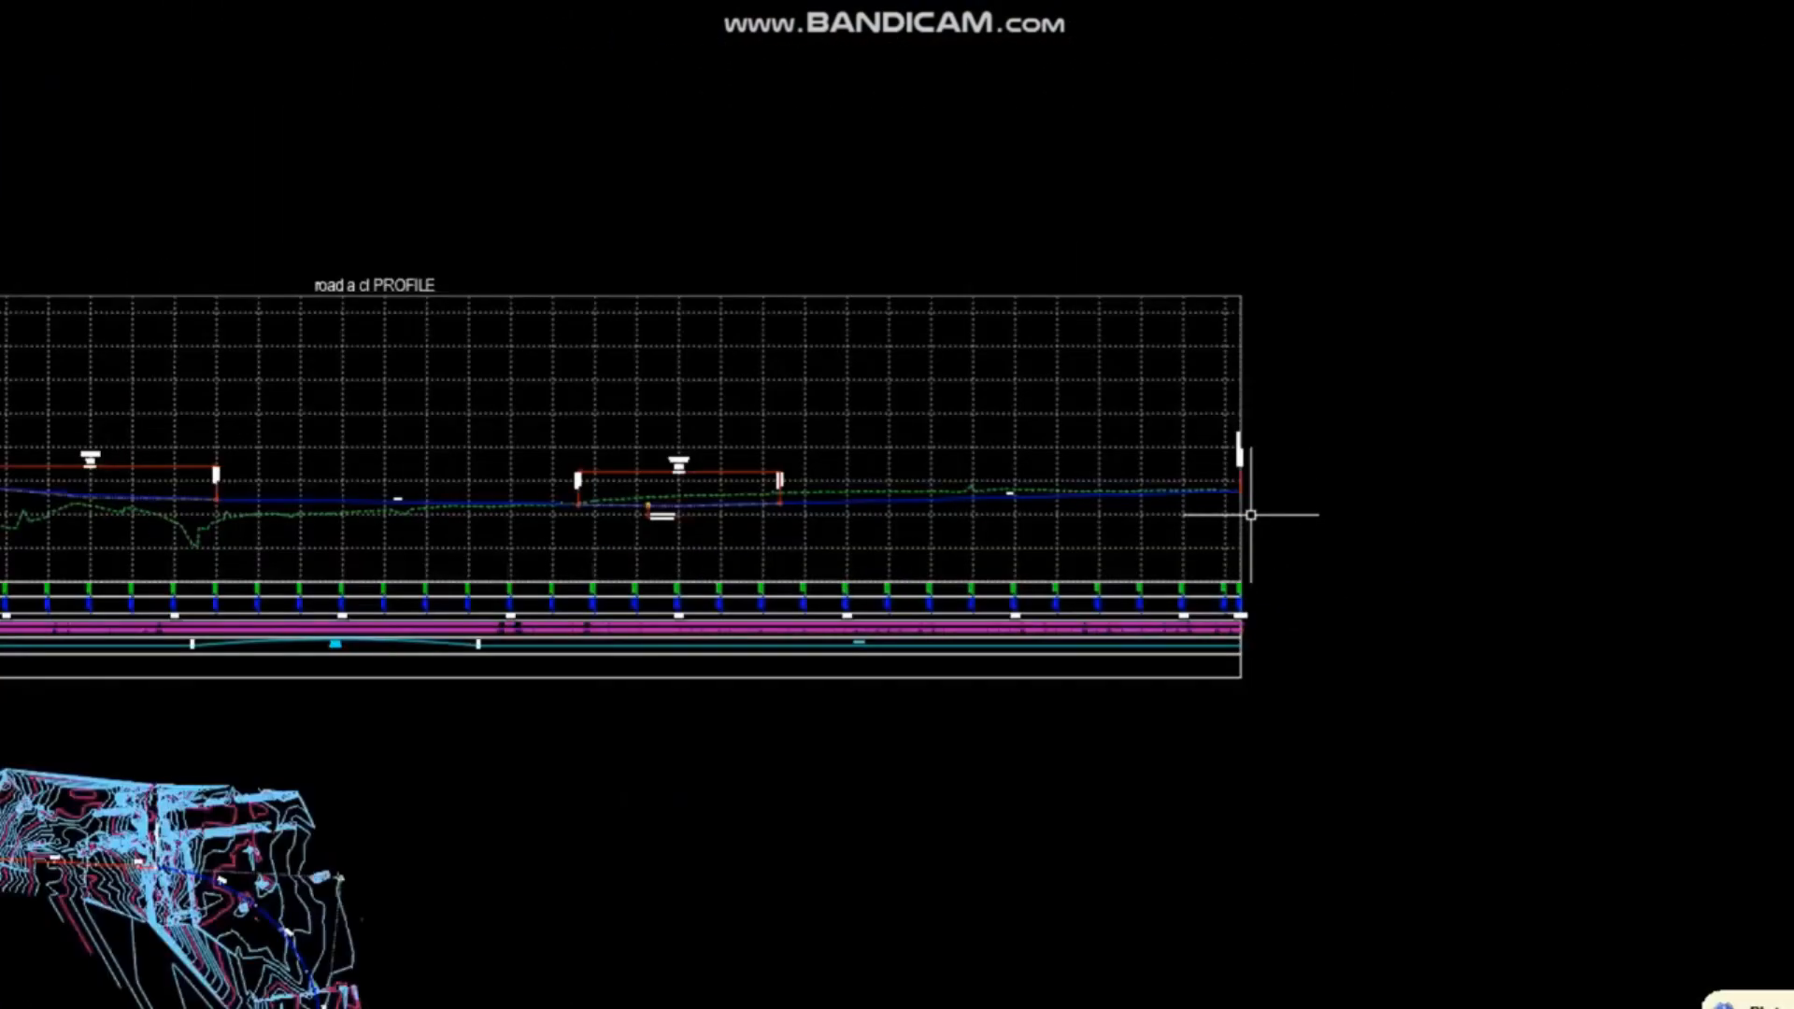
pyautogui.scroll(-4, 1345, 501)
# Check the PVI station, elevation and curve length labels of both vertical curves on the design profile.
pyautogui.scroll(5, 790, 385)
pyautogui.scroll(5, 846, 112)
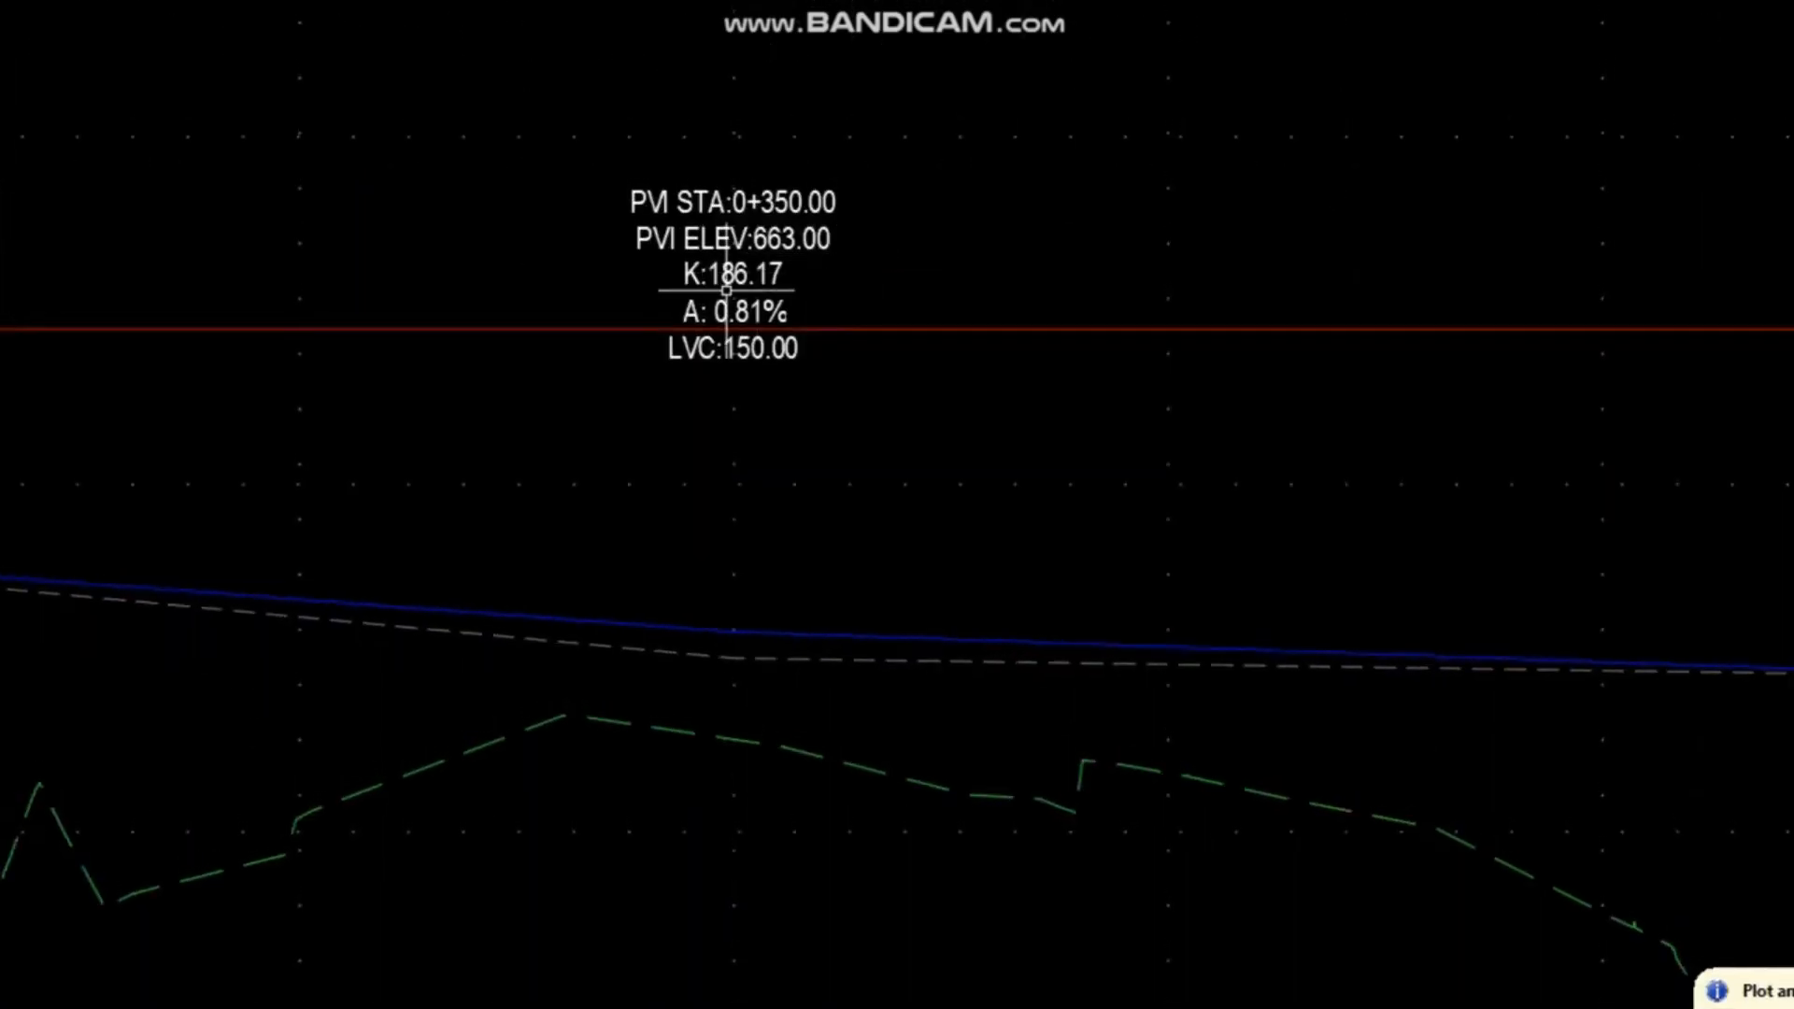
pyautogui.scroll(5, 805, 275)
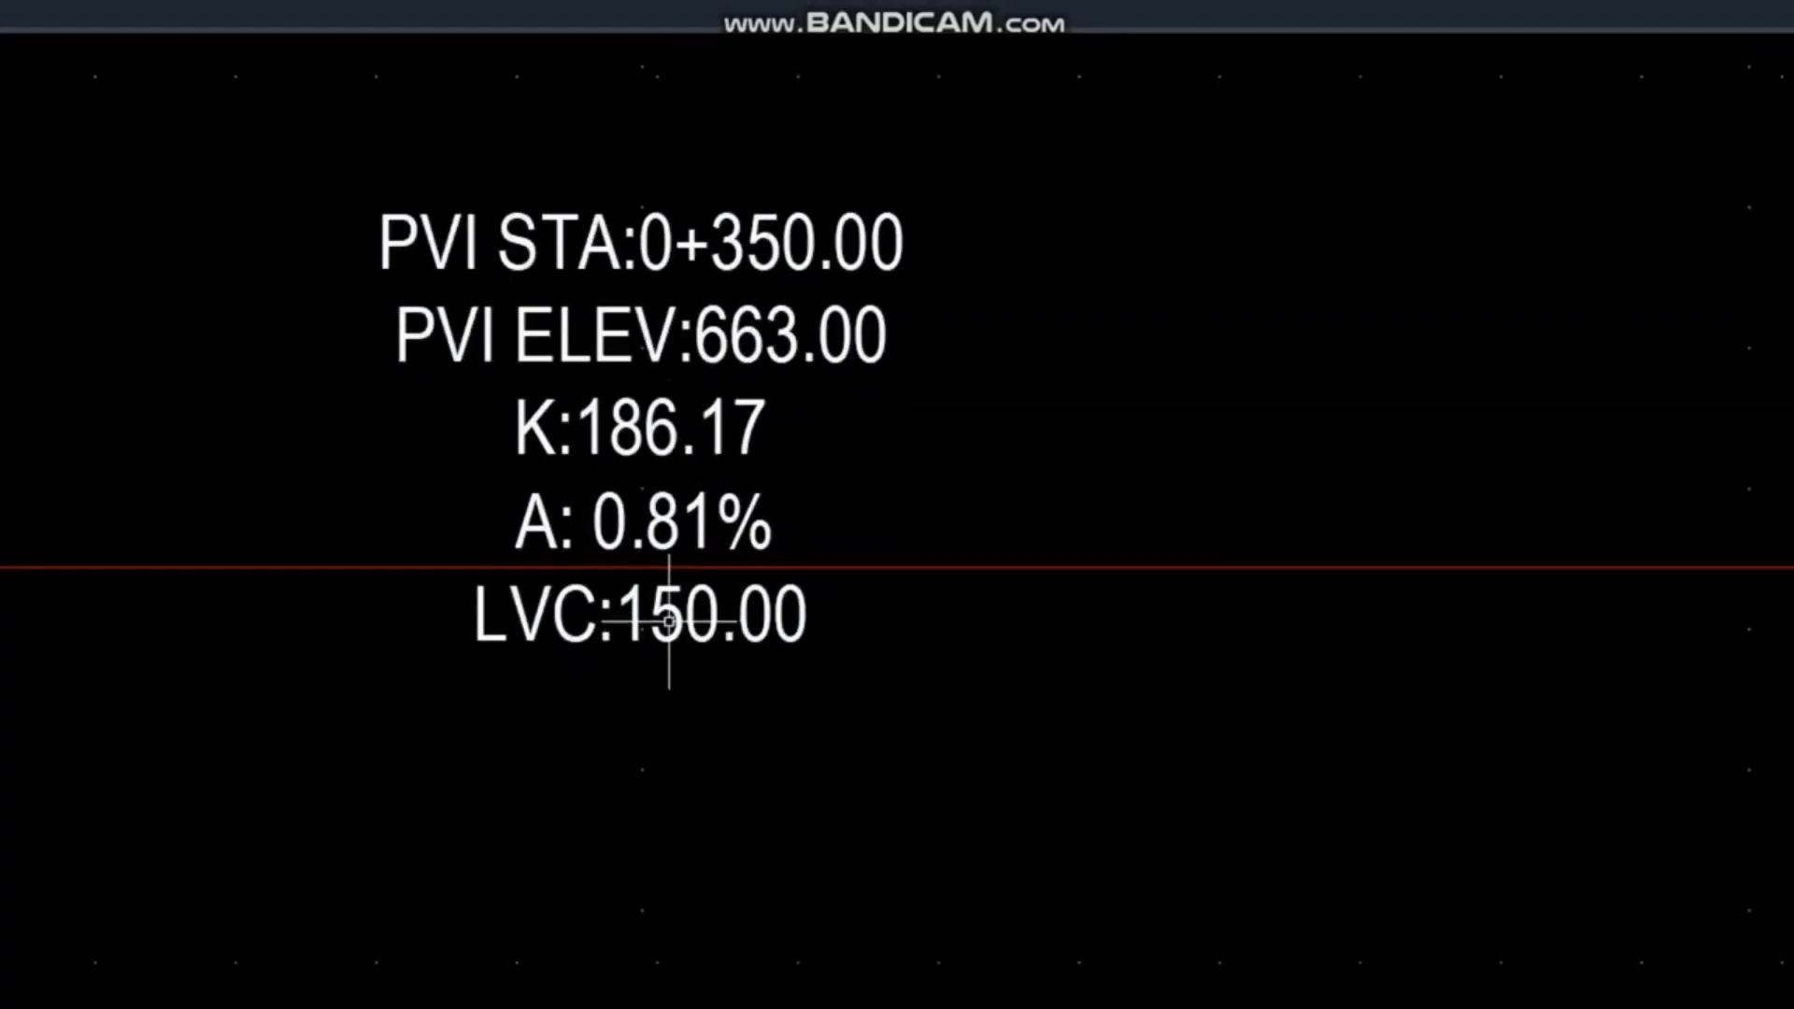
pyautogui.scroll(-8, 450, 519)
pyautogui.scroll(-5, 1089, 529)
pyautogui.moveTo(1090, 529); pyautogui.dragTo(877, 529, button='middle')
pyautogui.scroll(10, 909, 500)
pyautogui.scroll(-5, 1009, 420)
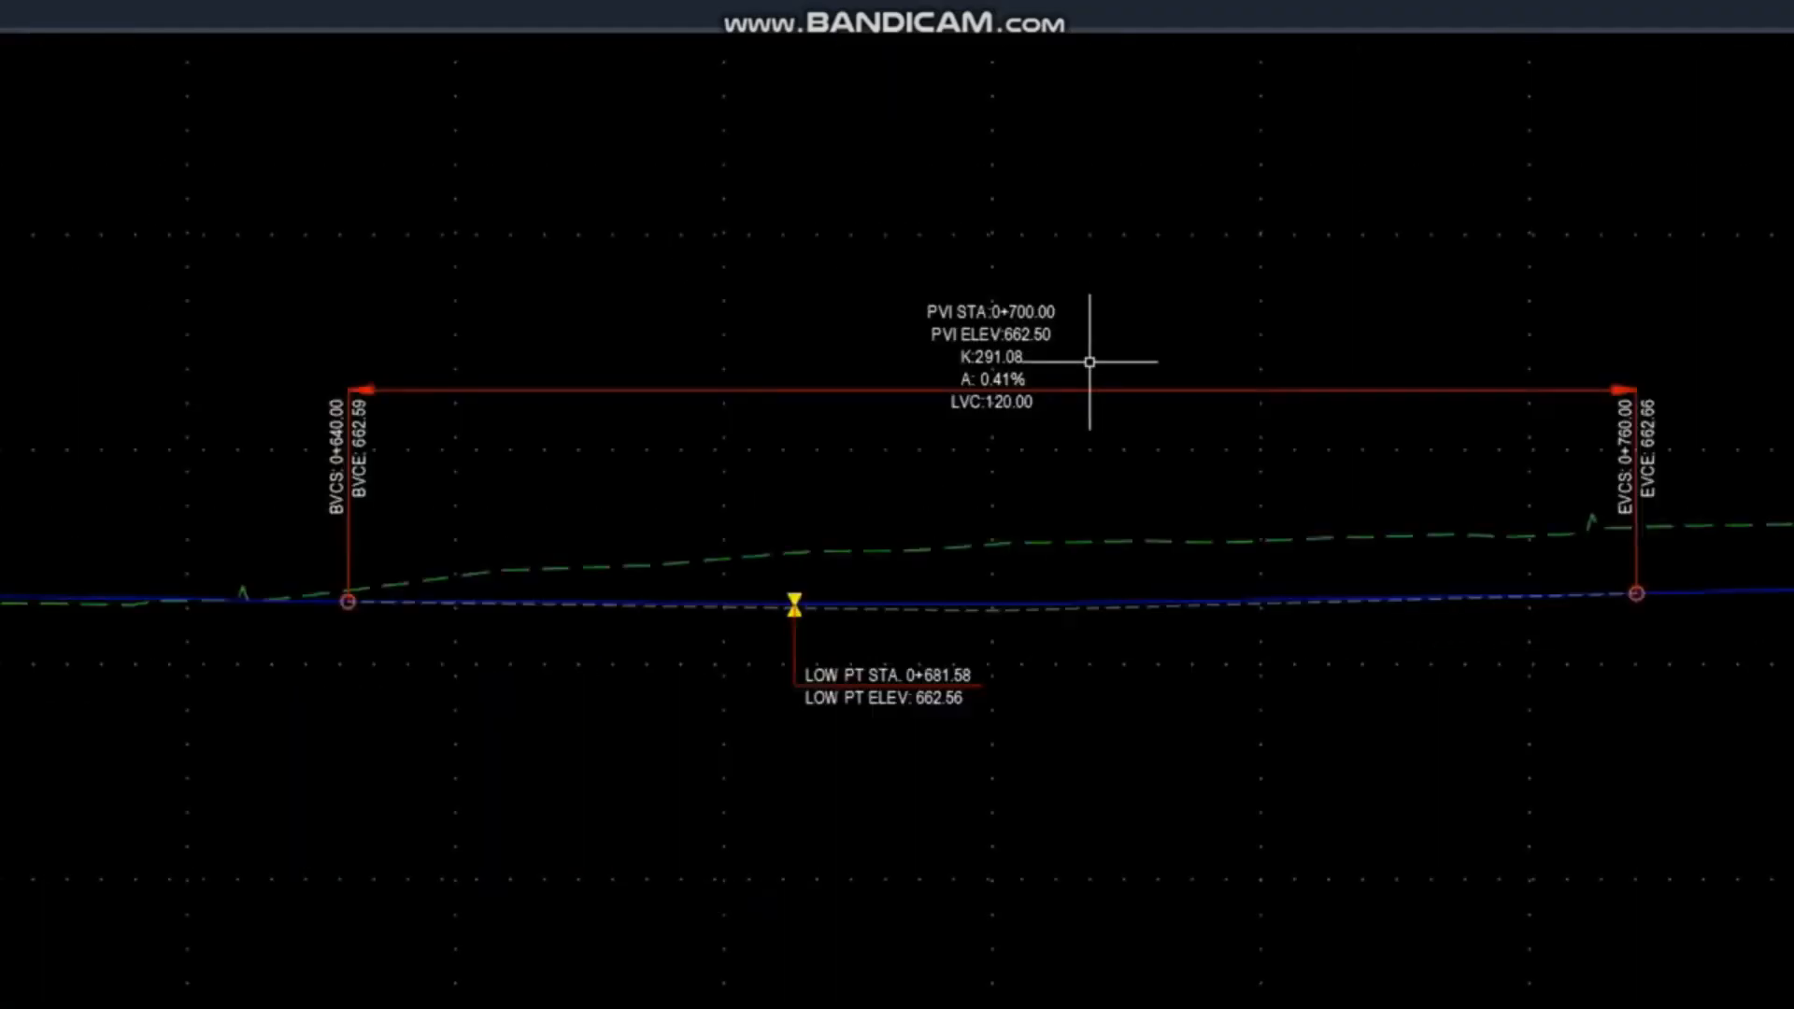
pyautogui.scroll(-8, 1159, 481)
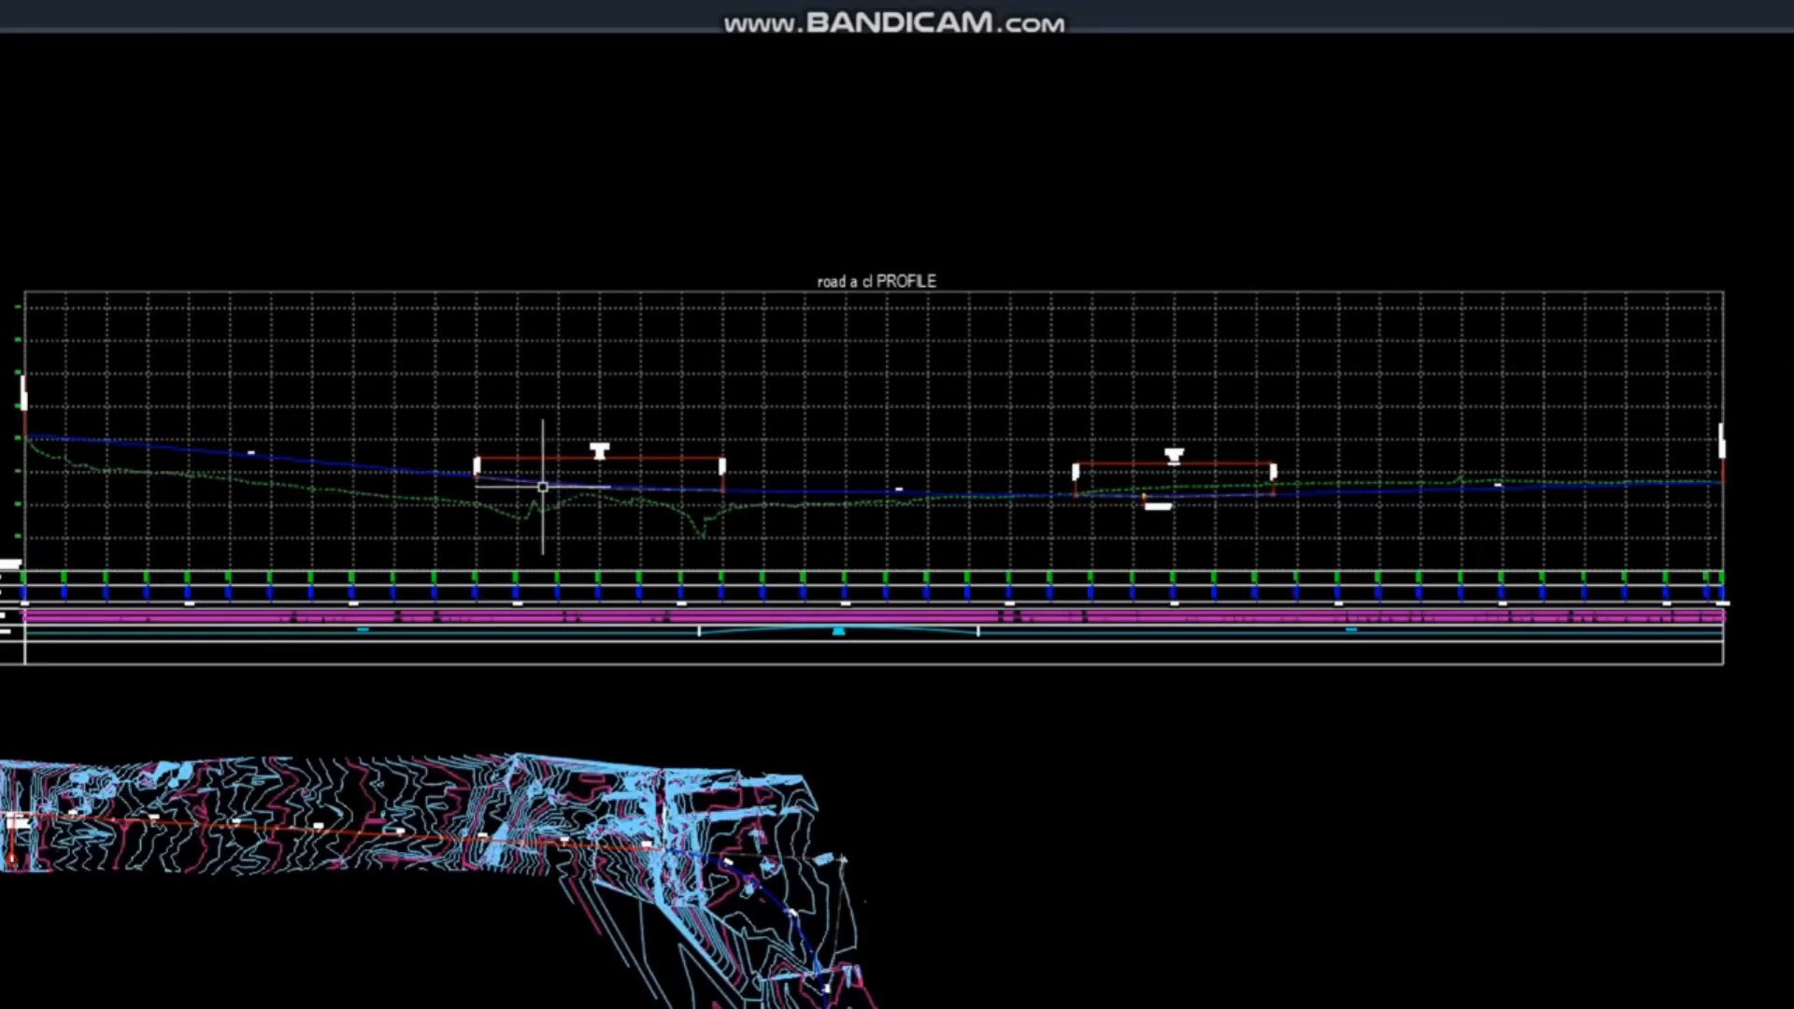
pyautogui.scroll(5, 900, 400)
pyautogui.scroll(-5, 953, 461)
pyautogui.scroll(-2, 653, 460)
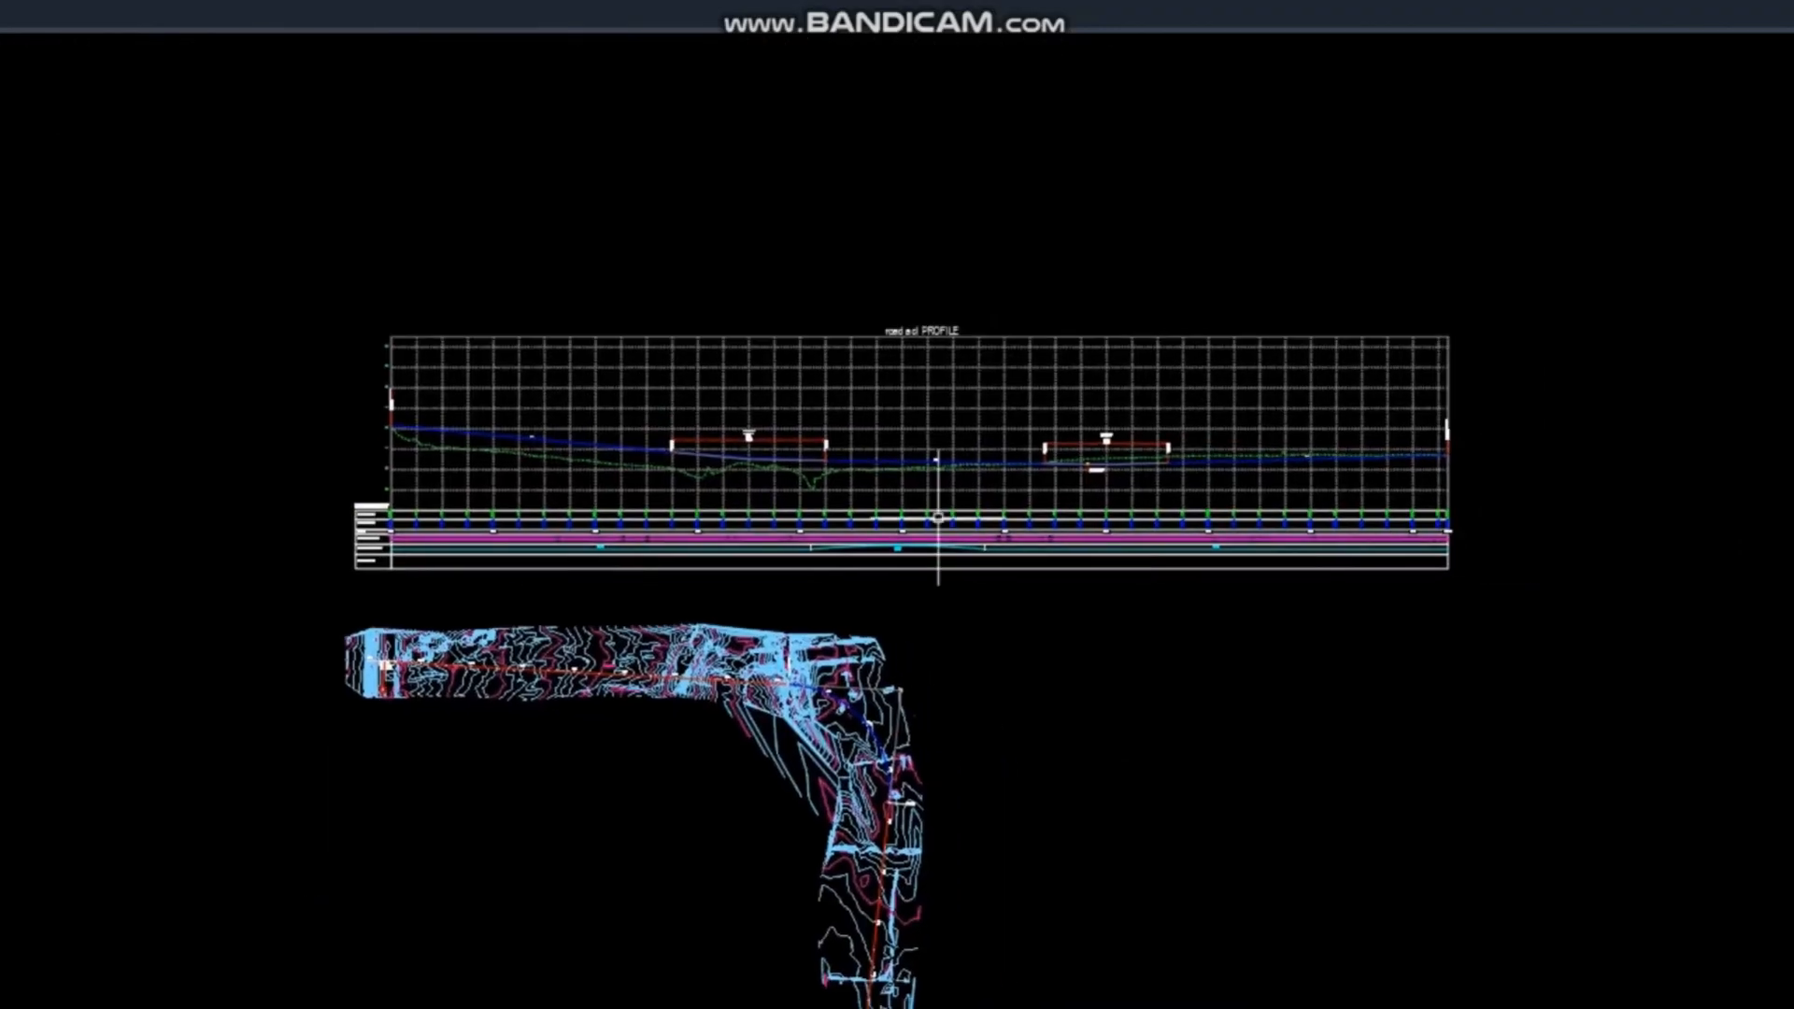
# Raise the dimension label of the vertical curve at PVI station 0+350 higher above the design profile.
pyautogui.scroll(6, 938, 517)
pyautogui.scroll(2, 1181, 432)
pyautogui.click(1075, 476)
pyautogui.click(1074, 491)
pyautogui.click(1073, 388)
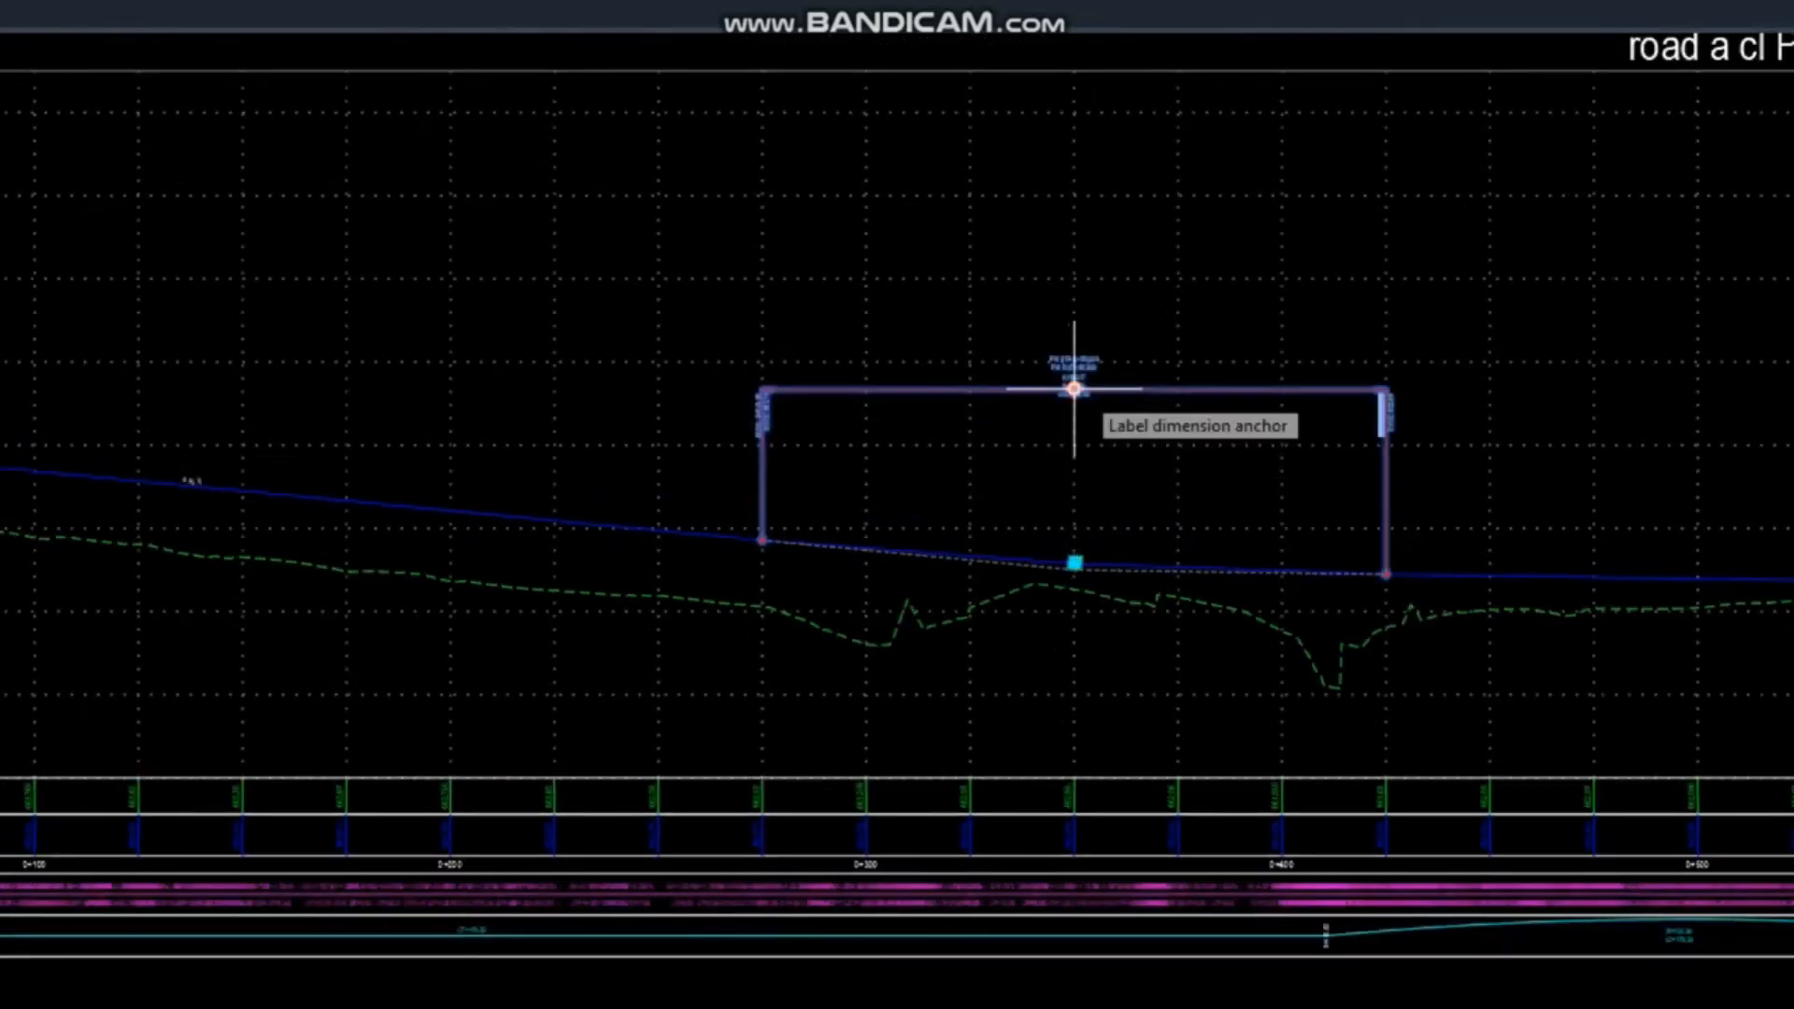
pyautogui.press('Escape')
# Raise the dimension label of the vertical curve at PVI station 0+700 to match the other curve's label.
pyautogui.scroll(-6, 615, 574)
pyautogui.scroll(5, 1075, 561)
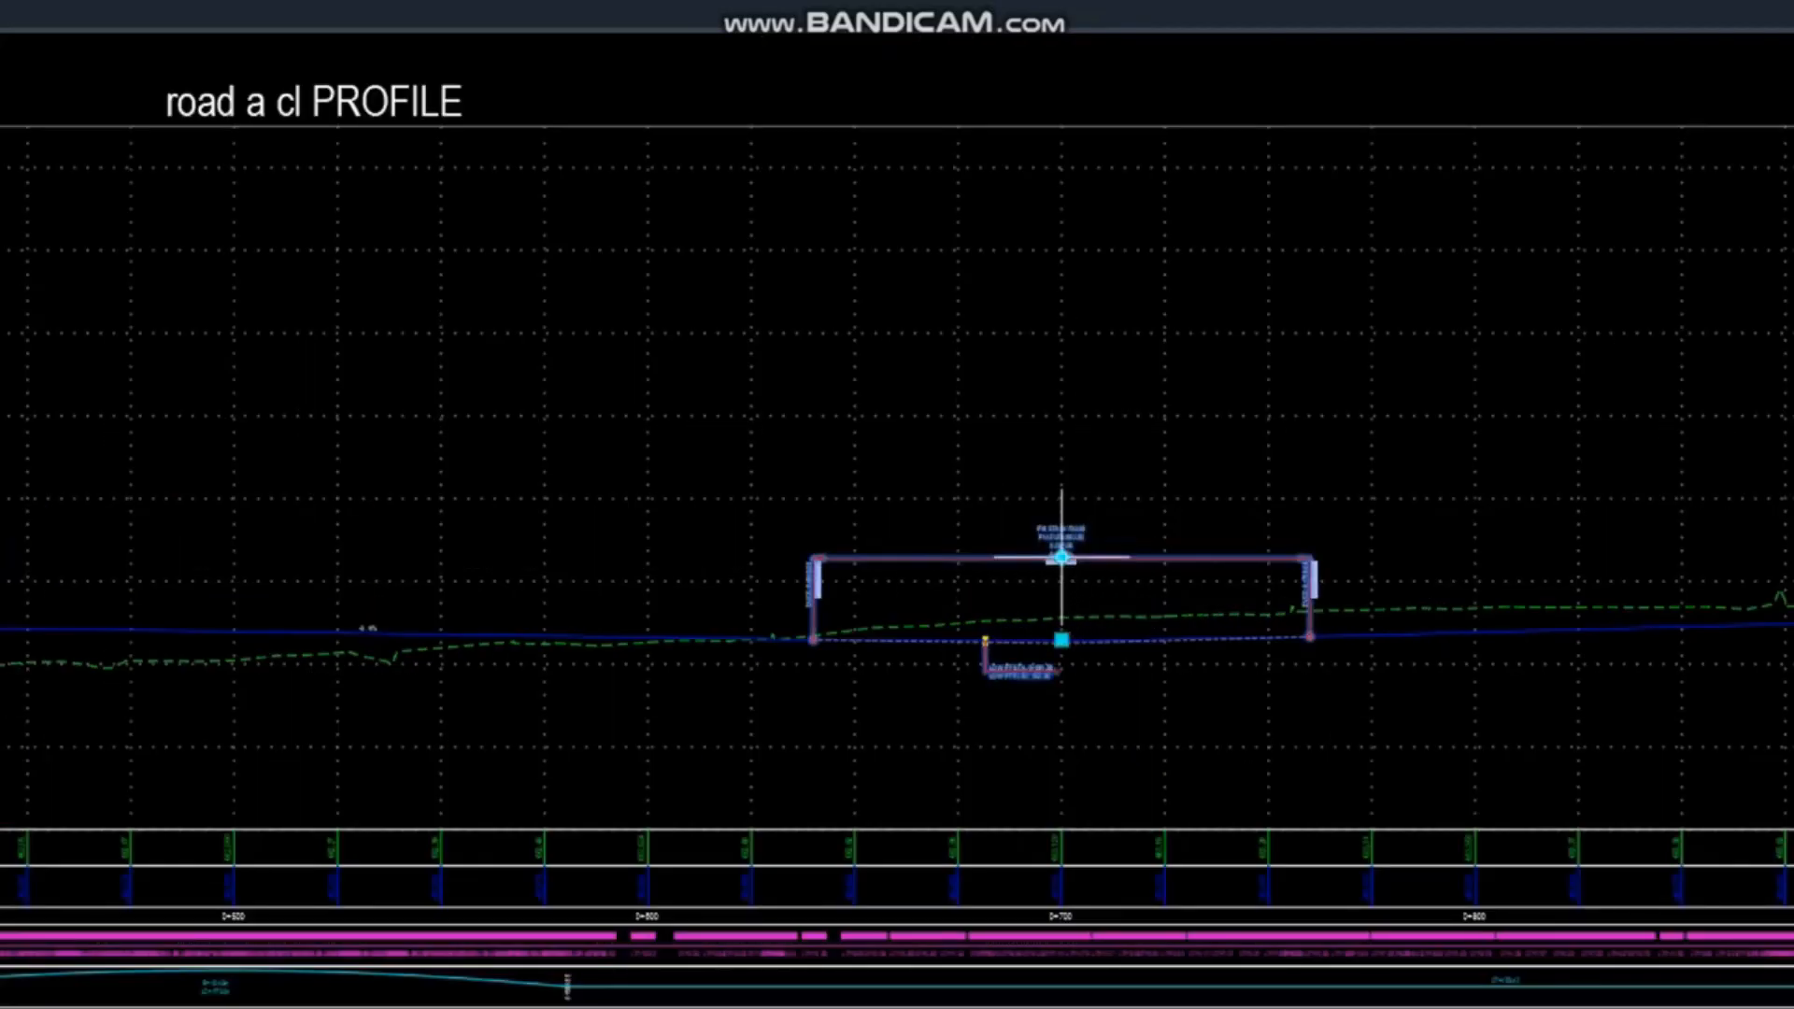
pyautogui.click(1061, 558)
pyautogui.click(1062, 453)
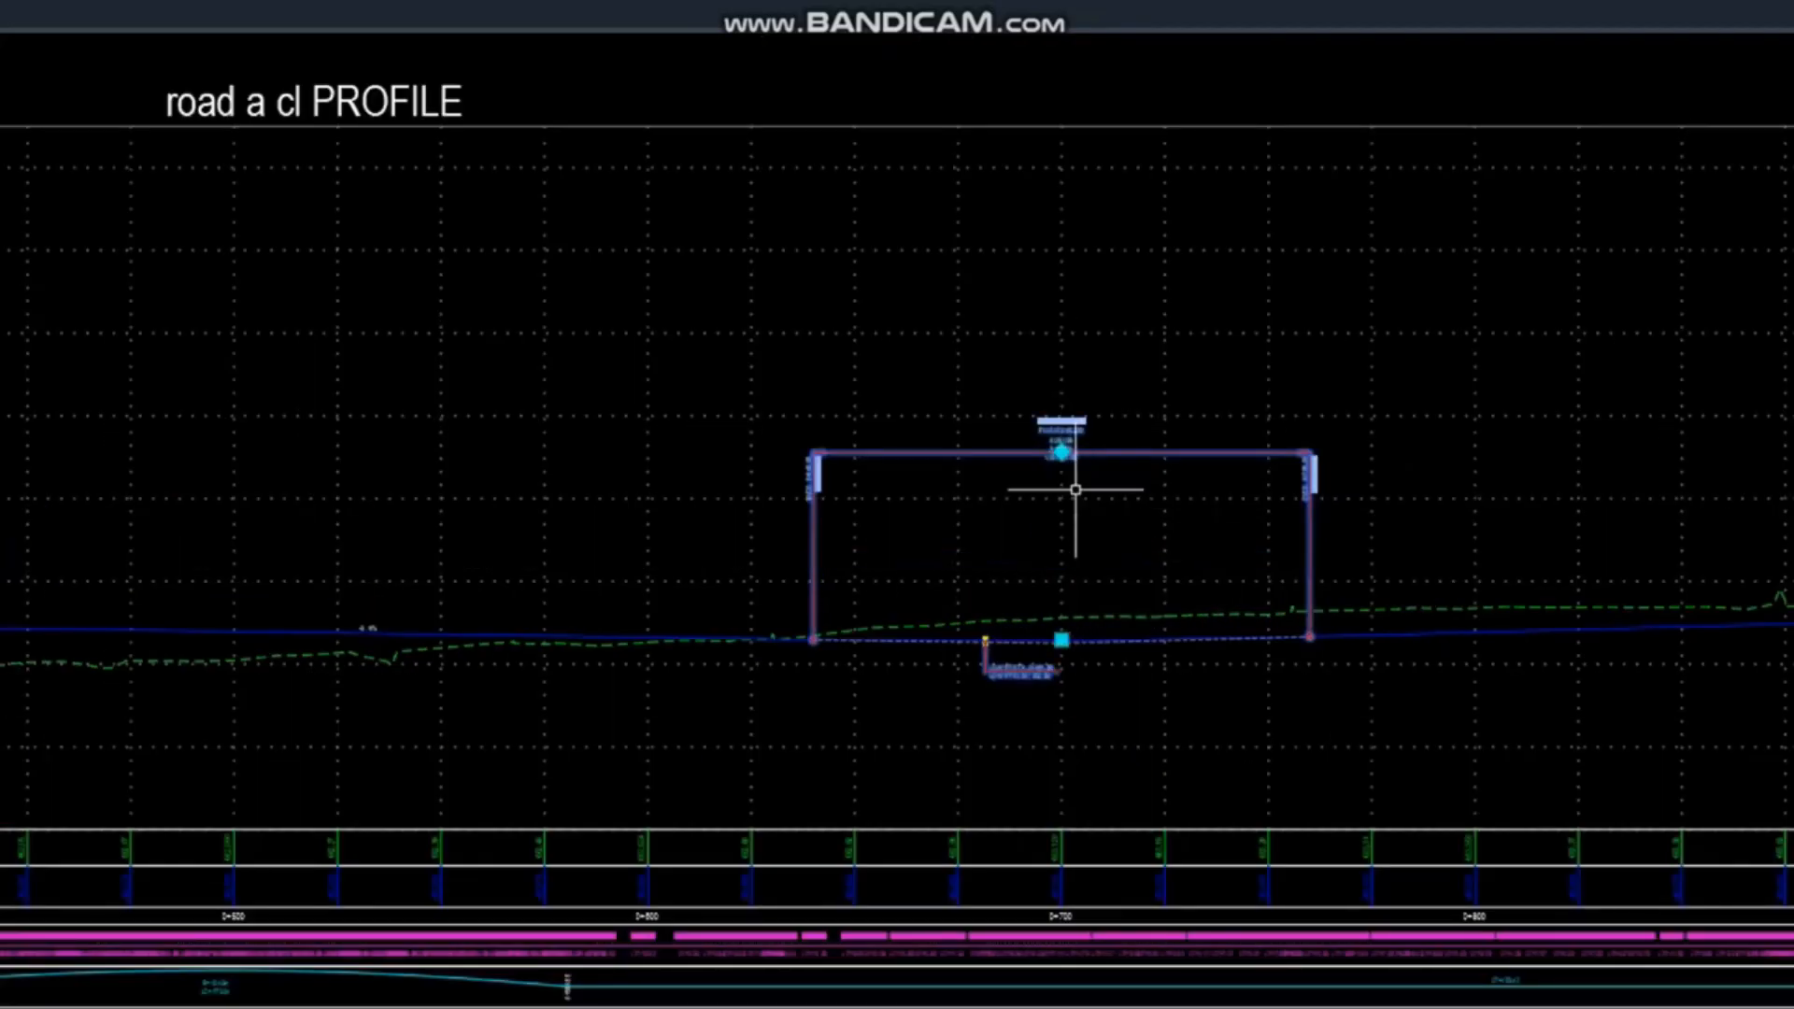
pyautogui.press('Escape')
pyautogui.scroll(-4, 1132, 468)
pyautogui.moveTo(875, 533); pyautogui.dragTo(1041, 474, button='middle')
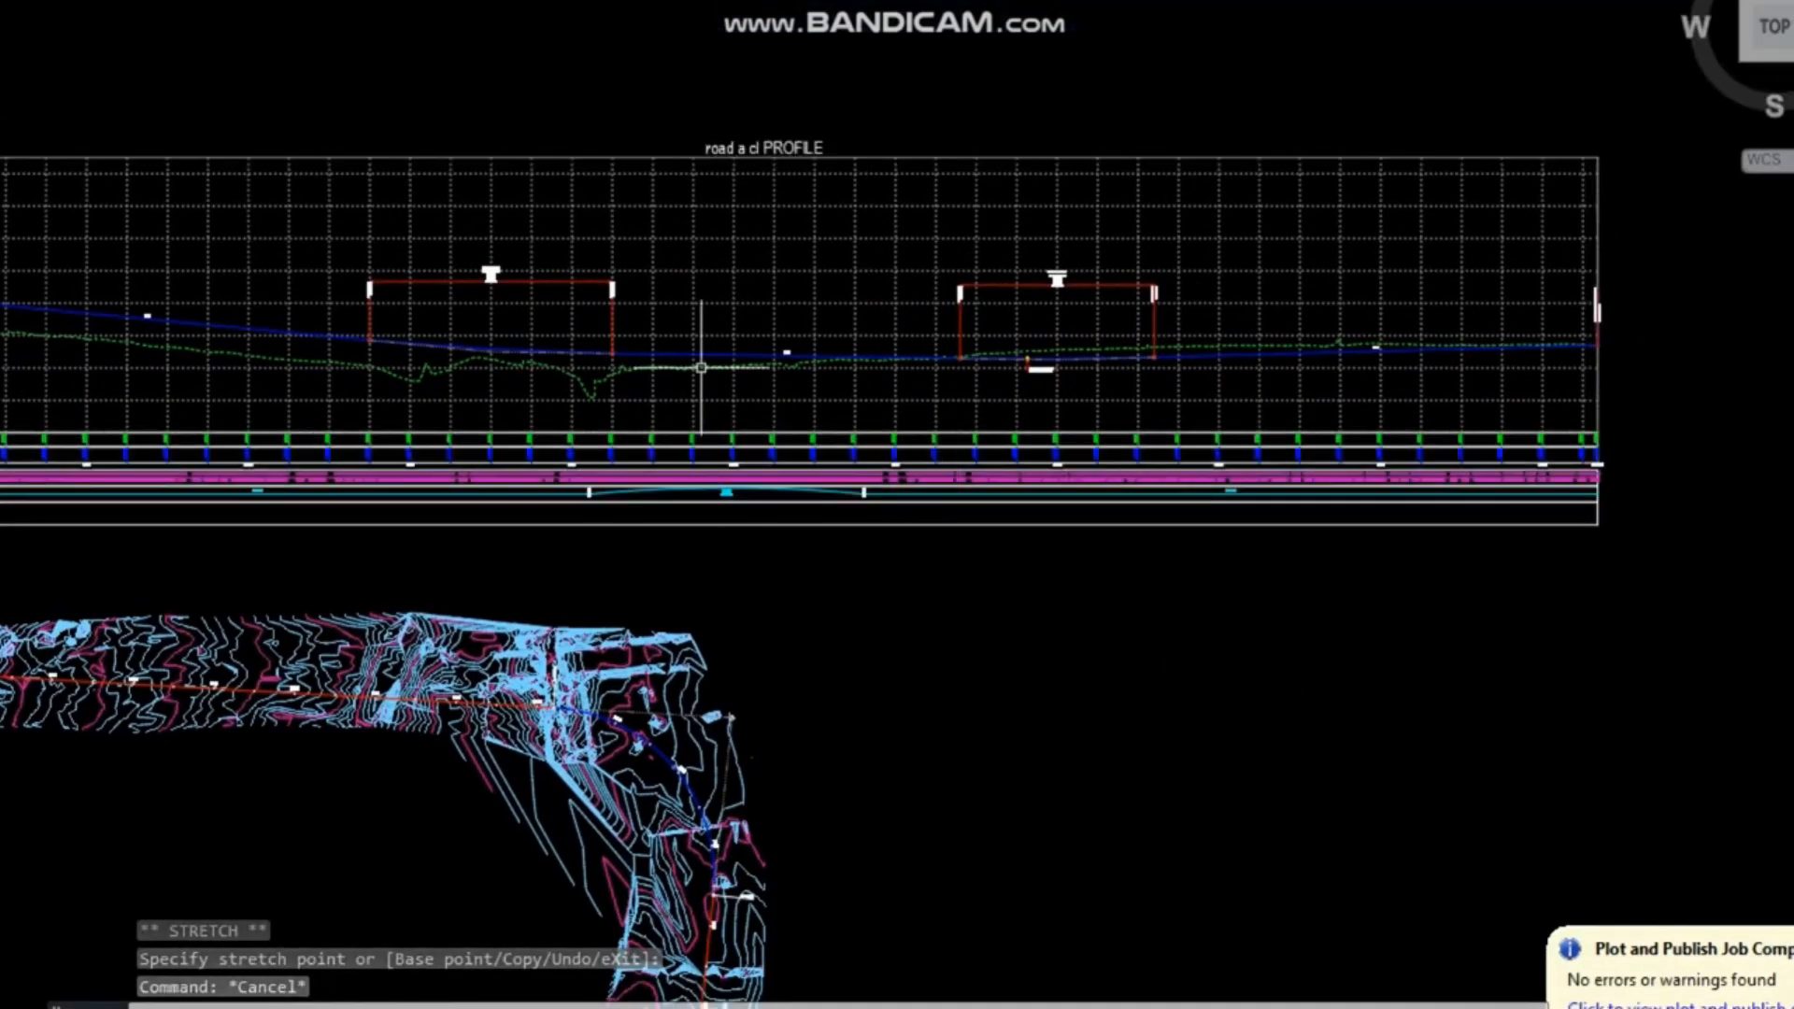
pyautogui.scroll(-2, 690, 322)
pyautogui.moveTo(714, 564); pyautogui.dragTo(653, 633, button='middle')
pyautogui.moveTo(459, 553); pyautogui.dragTo(457, 549, button='middle')
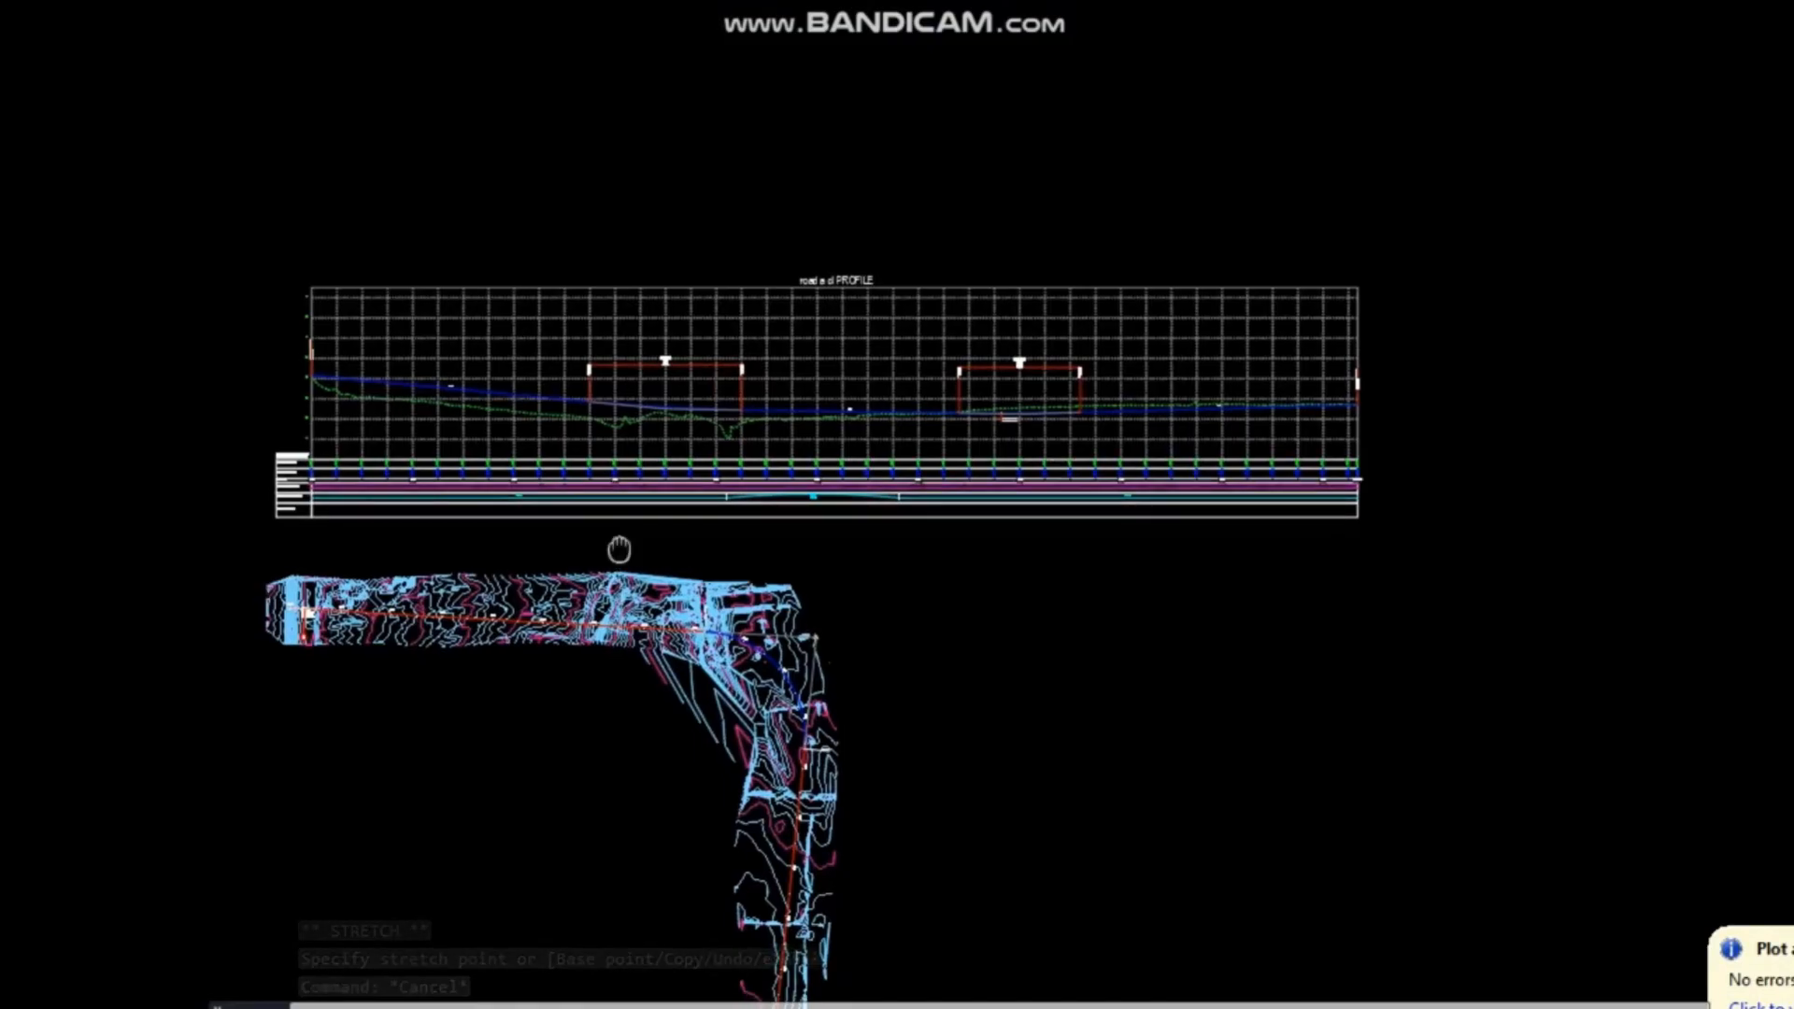
pyautogui.moveTo(619, 550); pyautogui.dragTo(653, 401, button='middle')
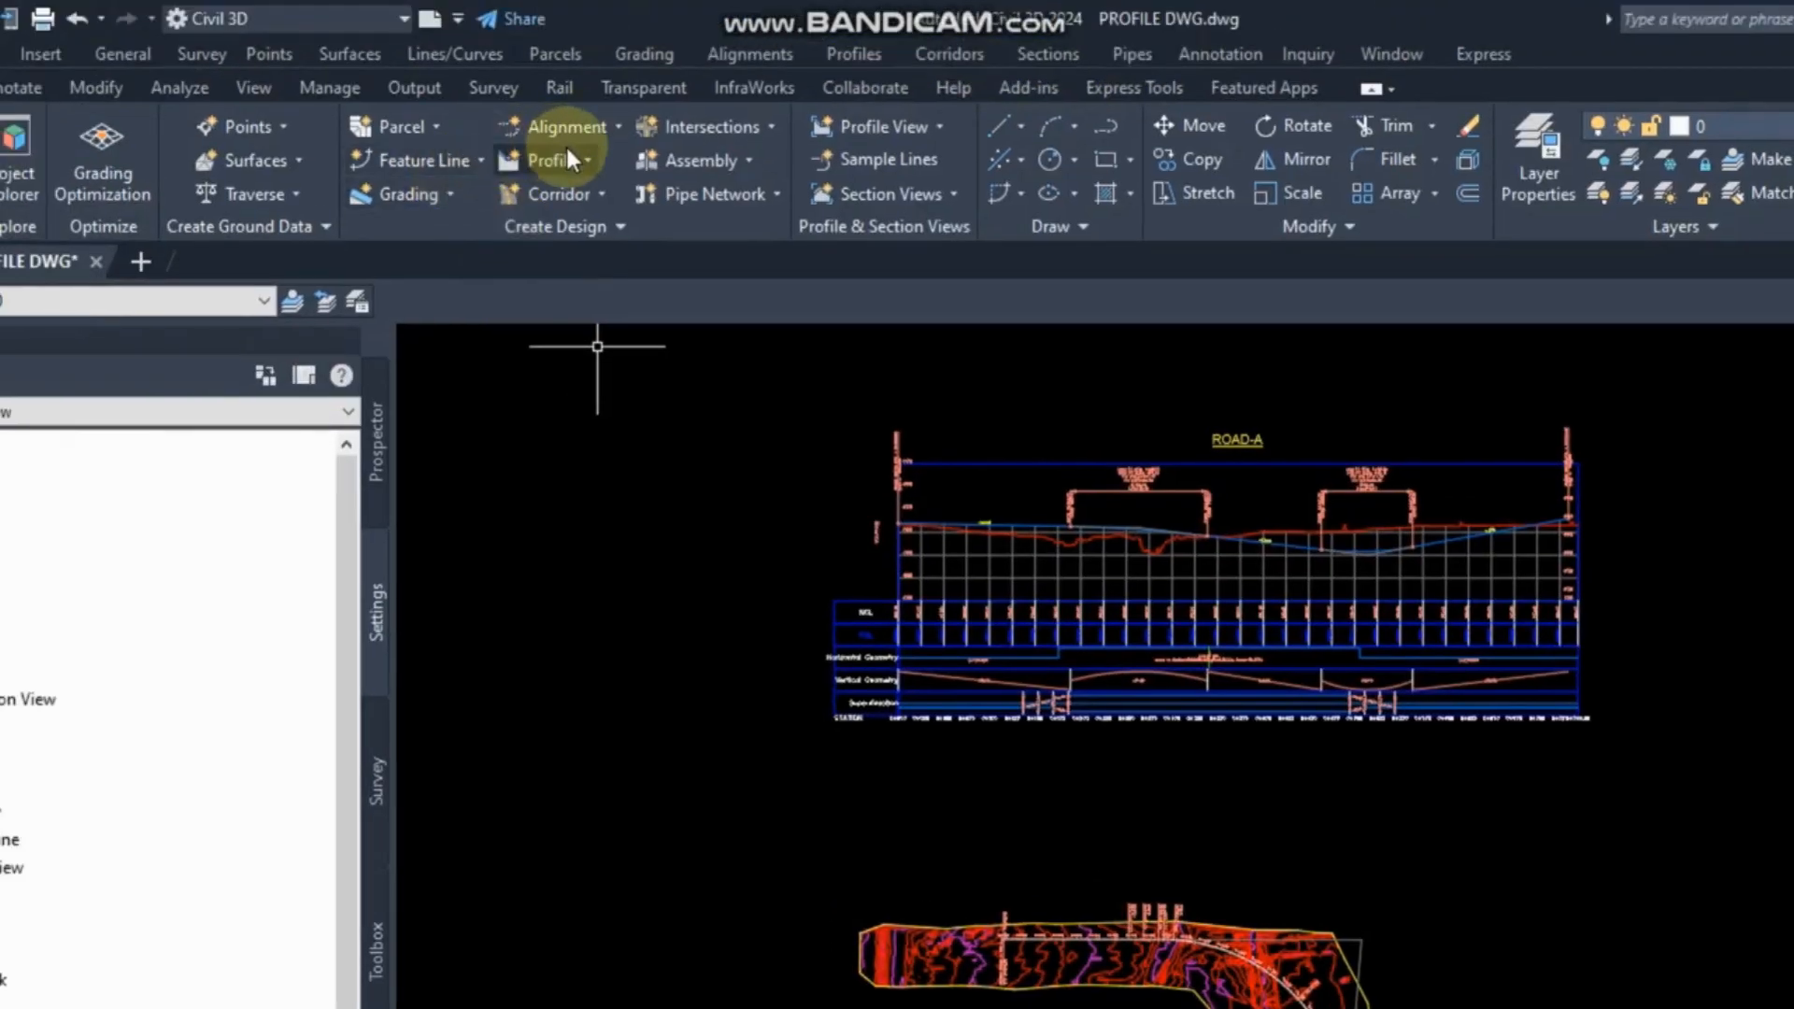
# Draw a straight polyline across the surface's west end, west of station 0+000, running from beyond one boundary edge to beyond the other.
pyautogui.click(567, 151)
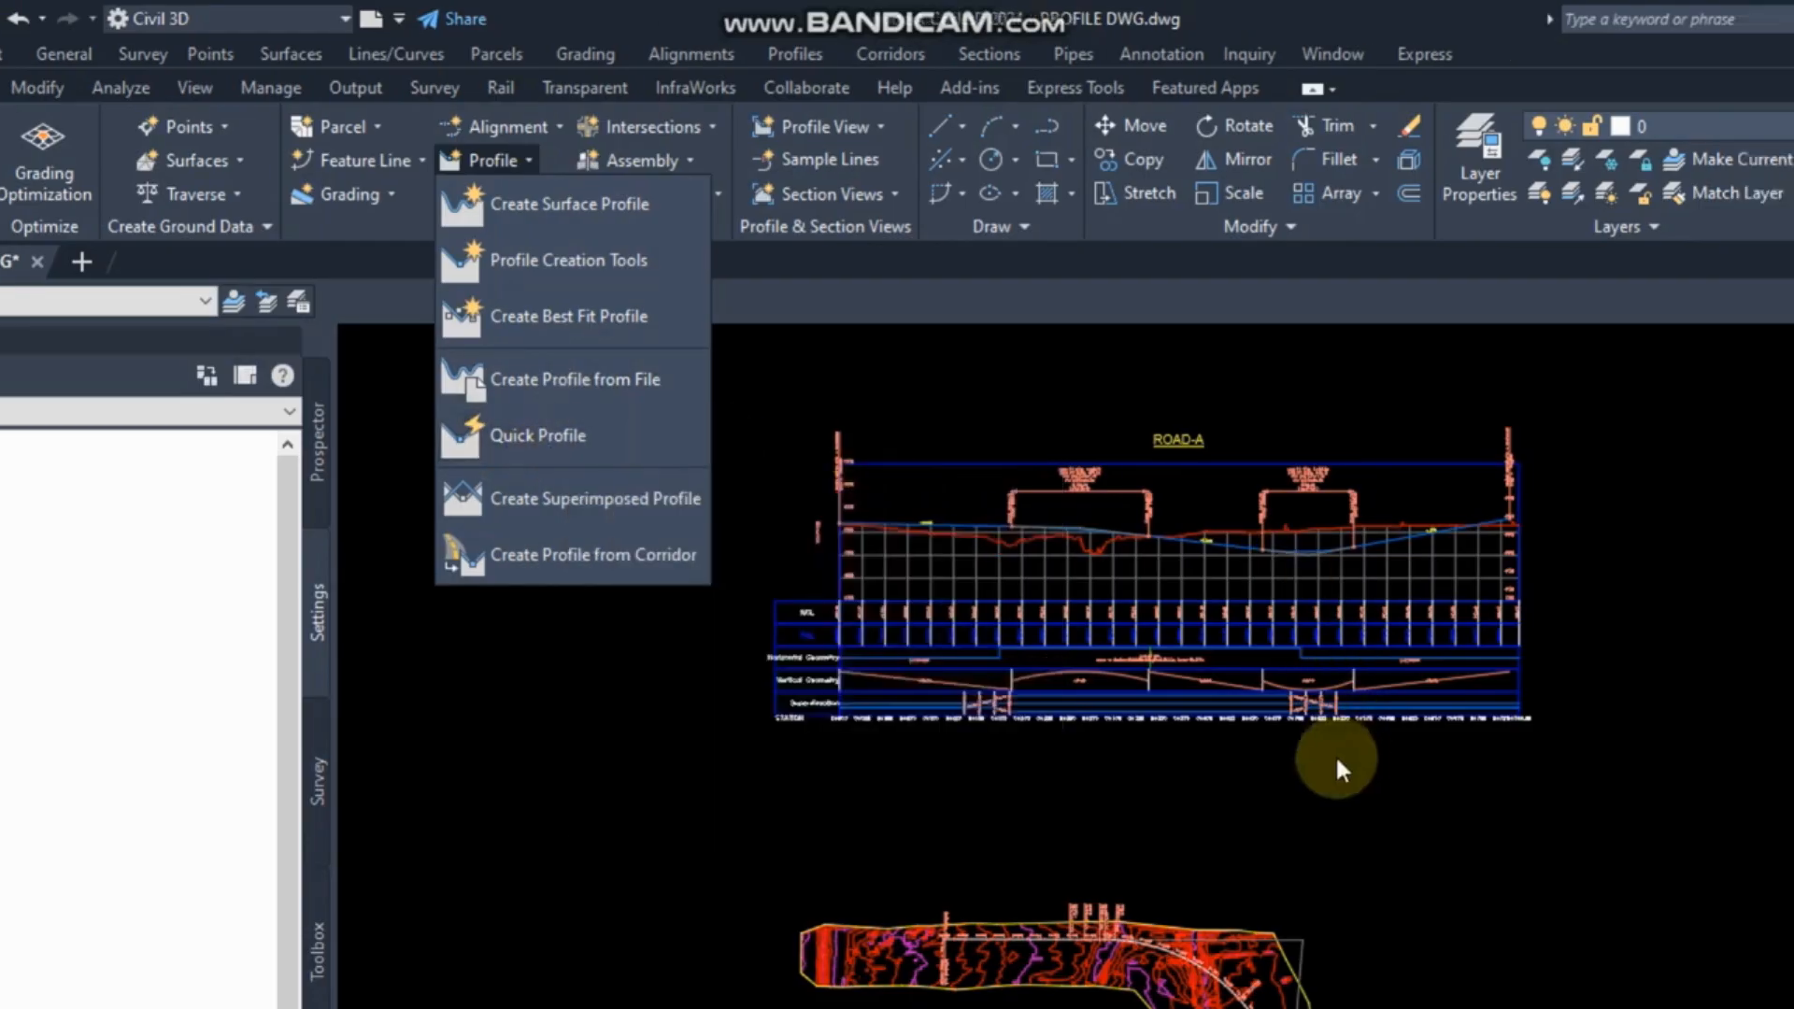
pyautogui.click(1454, 833)
pyautogui.scroll(6, 778, 745)
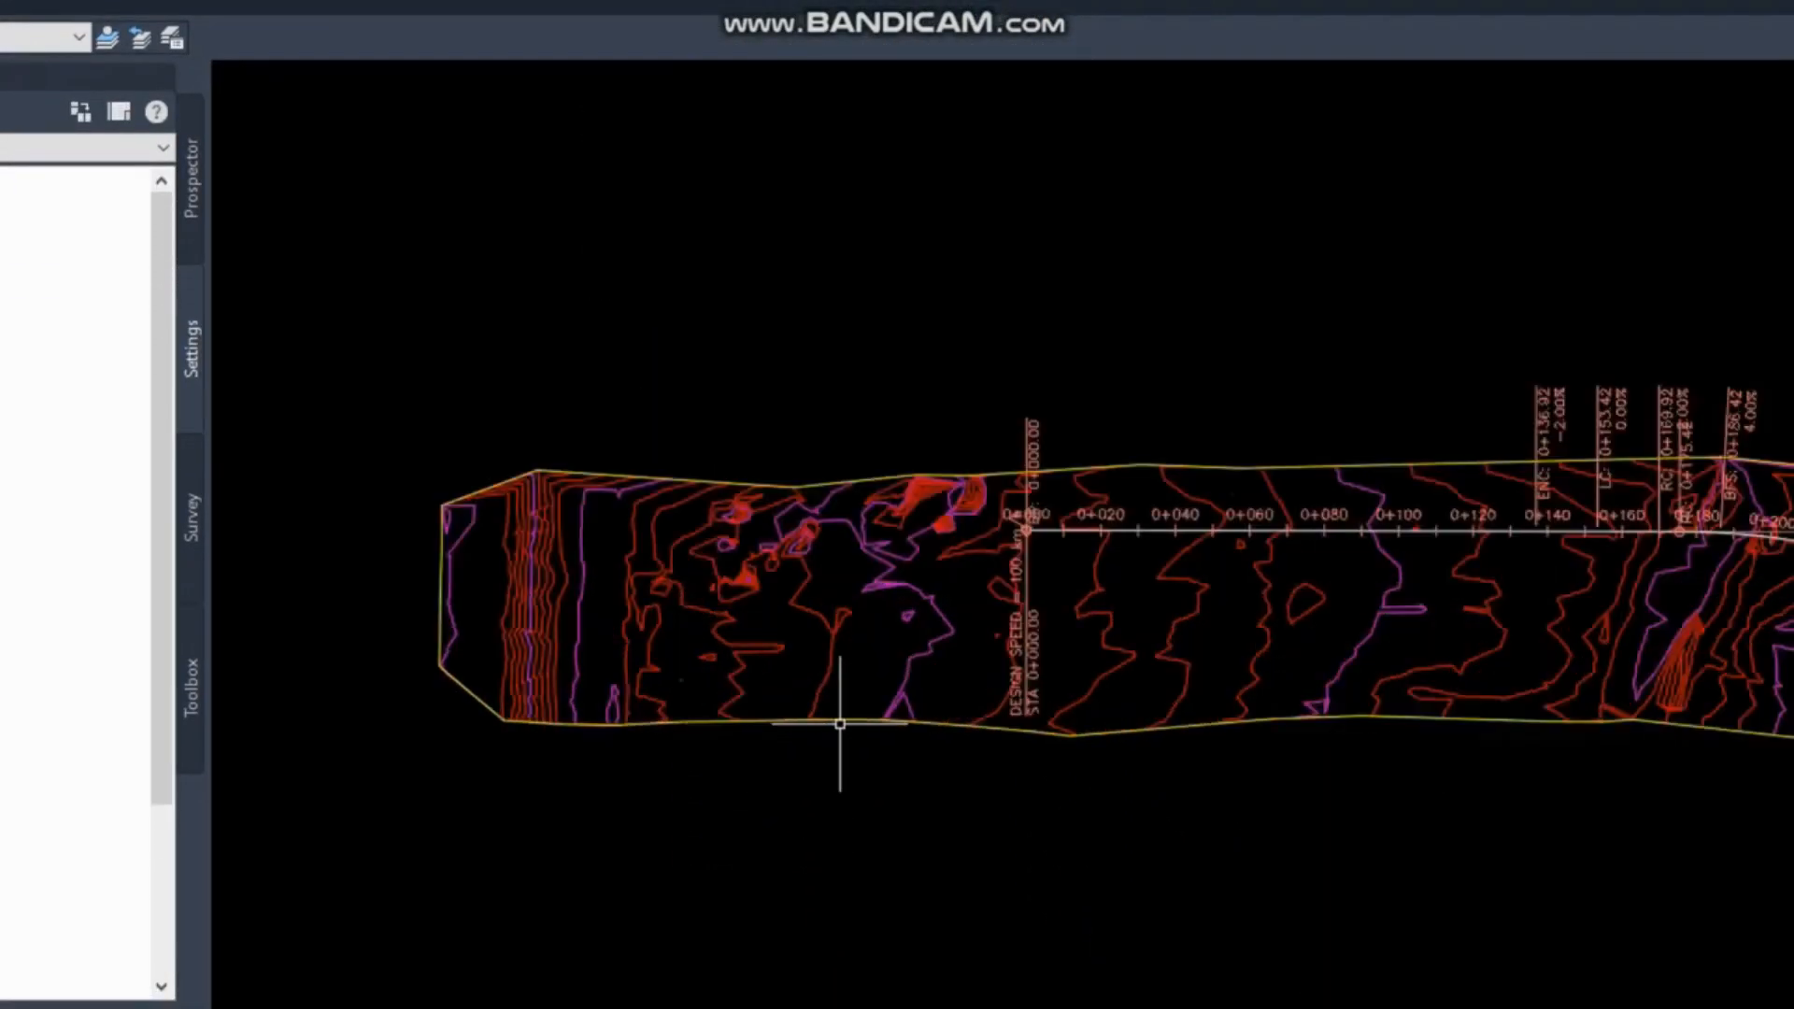
pyautogui.moveTo(832, 736); pyautogui.dragTo(877, 417, button='middle')
pyautogui.moveTo(1092, 285)
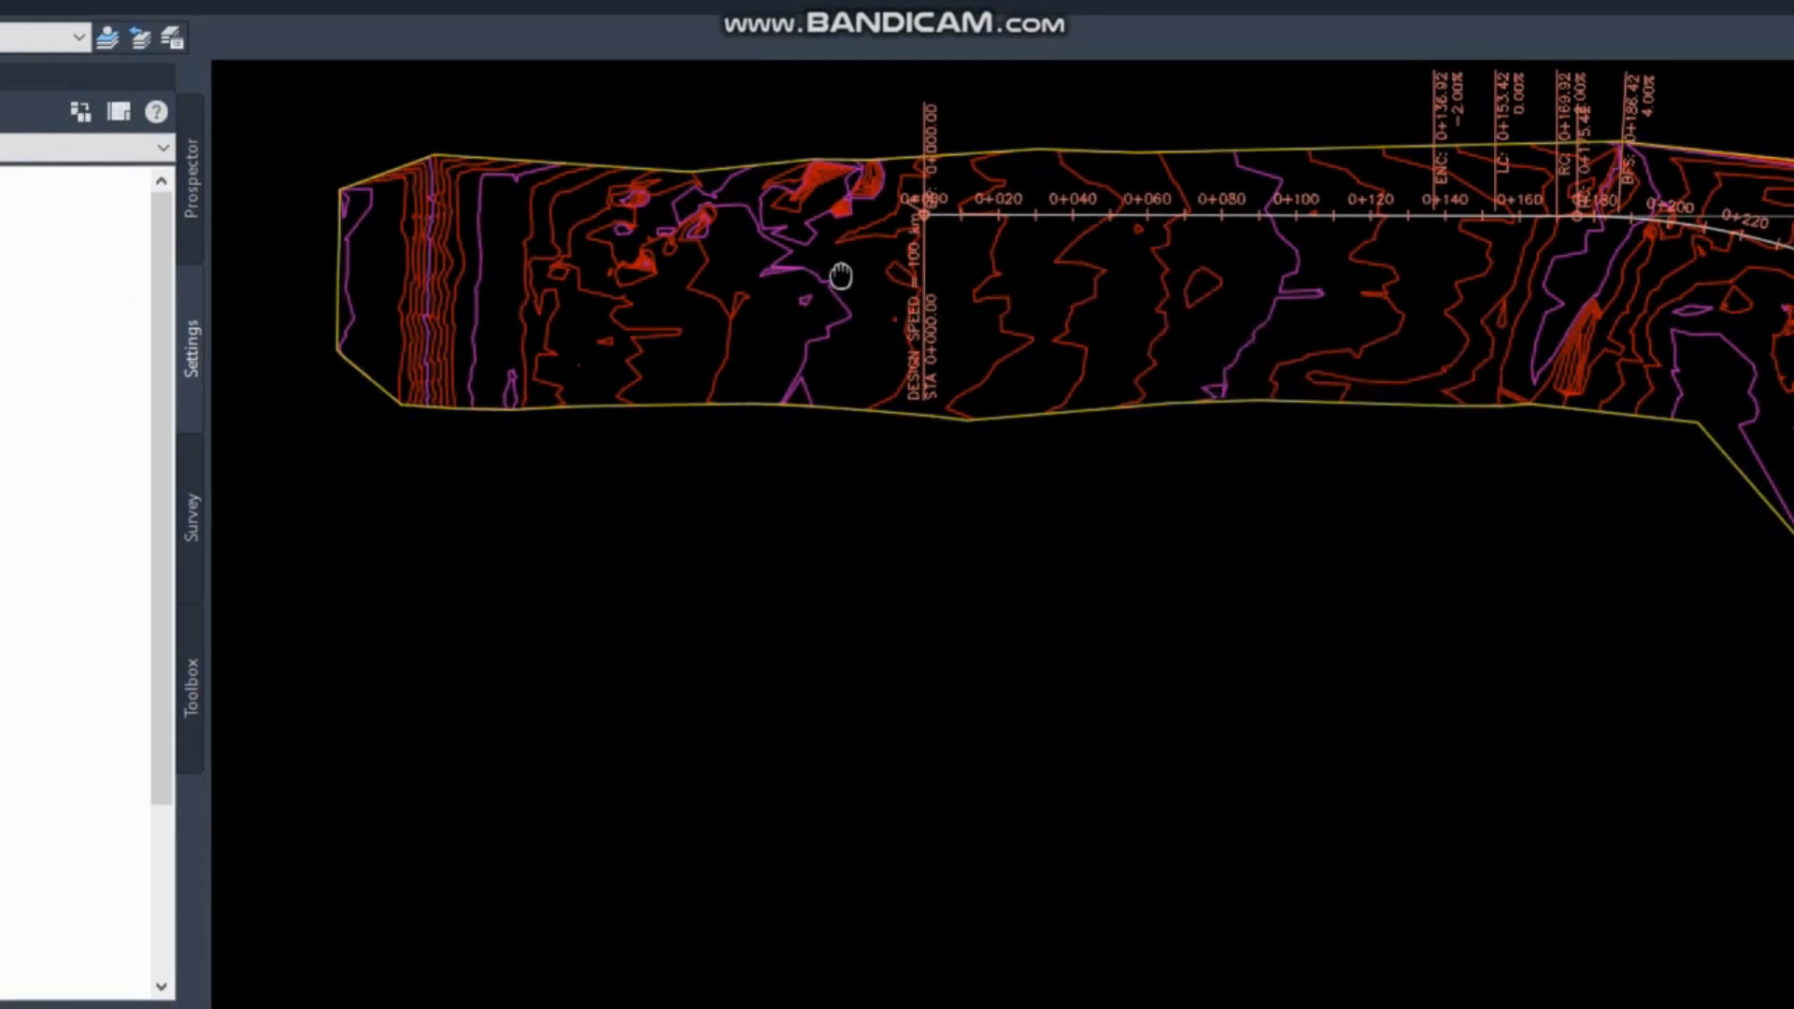
pyautogui.moveTo(844, 281); pyautogui.dragTo(895, 369, button='middle')
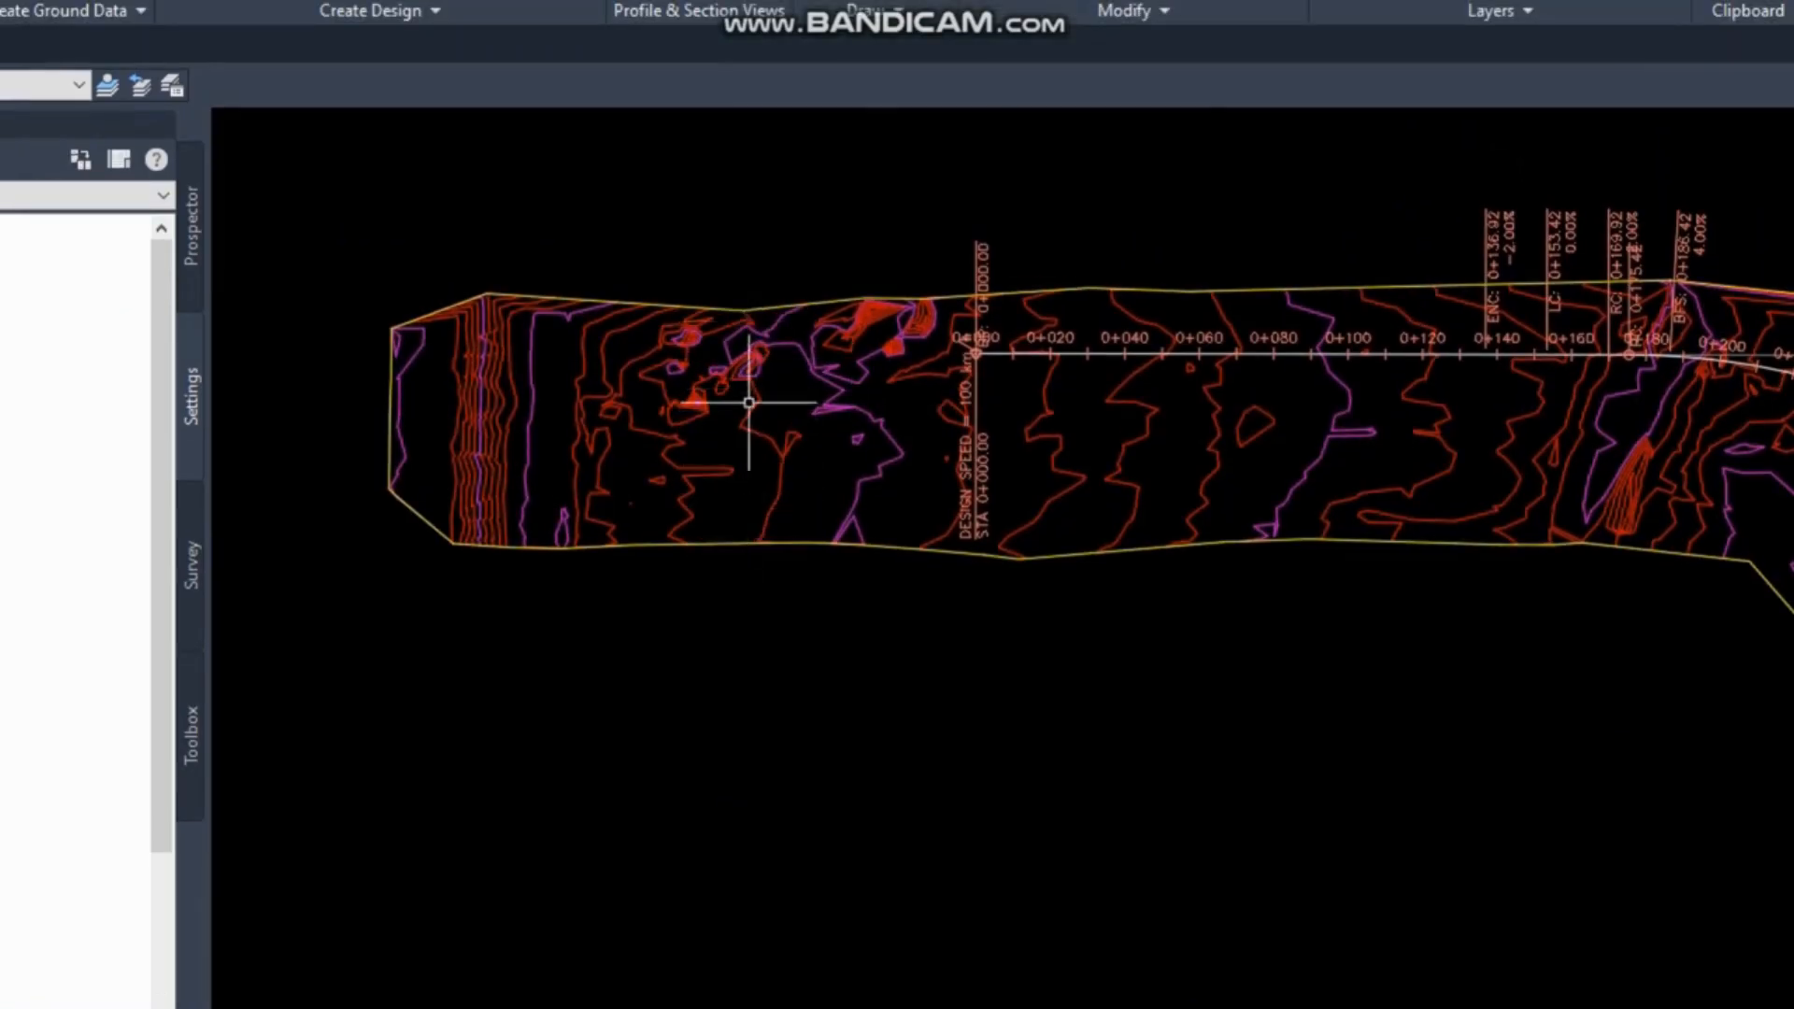
pyautogui.moveTo(771, 511); pyautogui.dragTo(828, 634, button='middle')
pyautogui.scroll(-3, 881, 280)
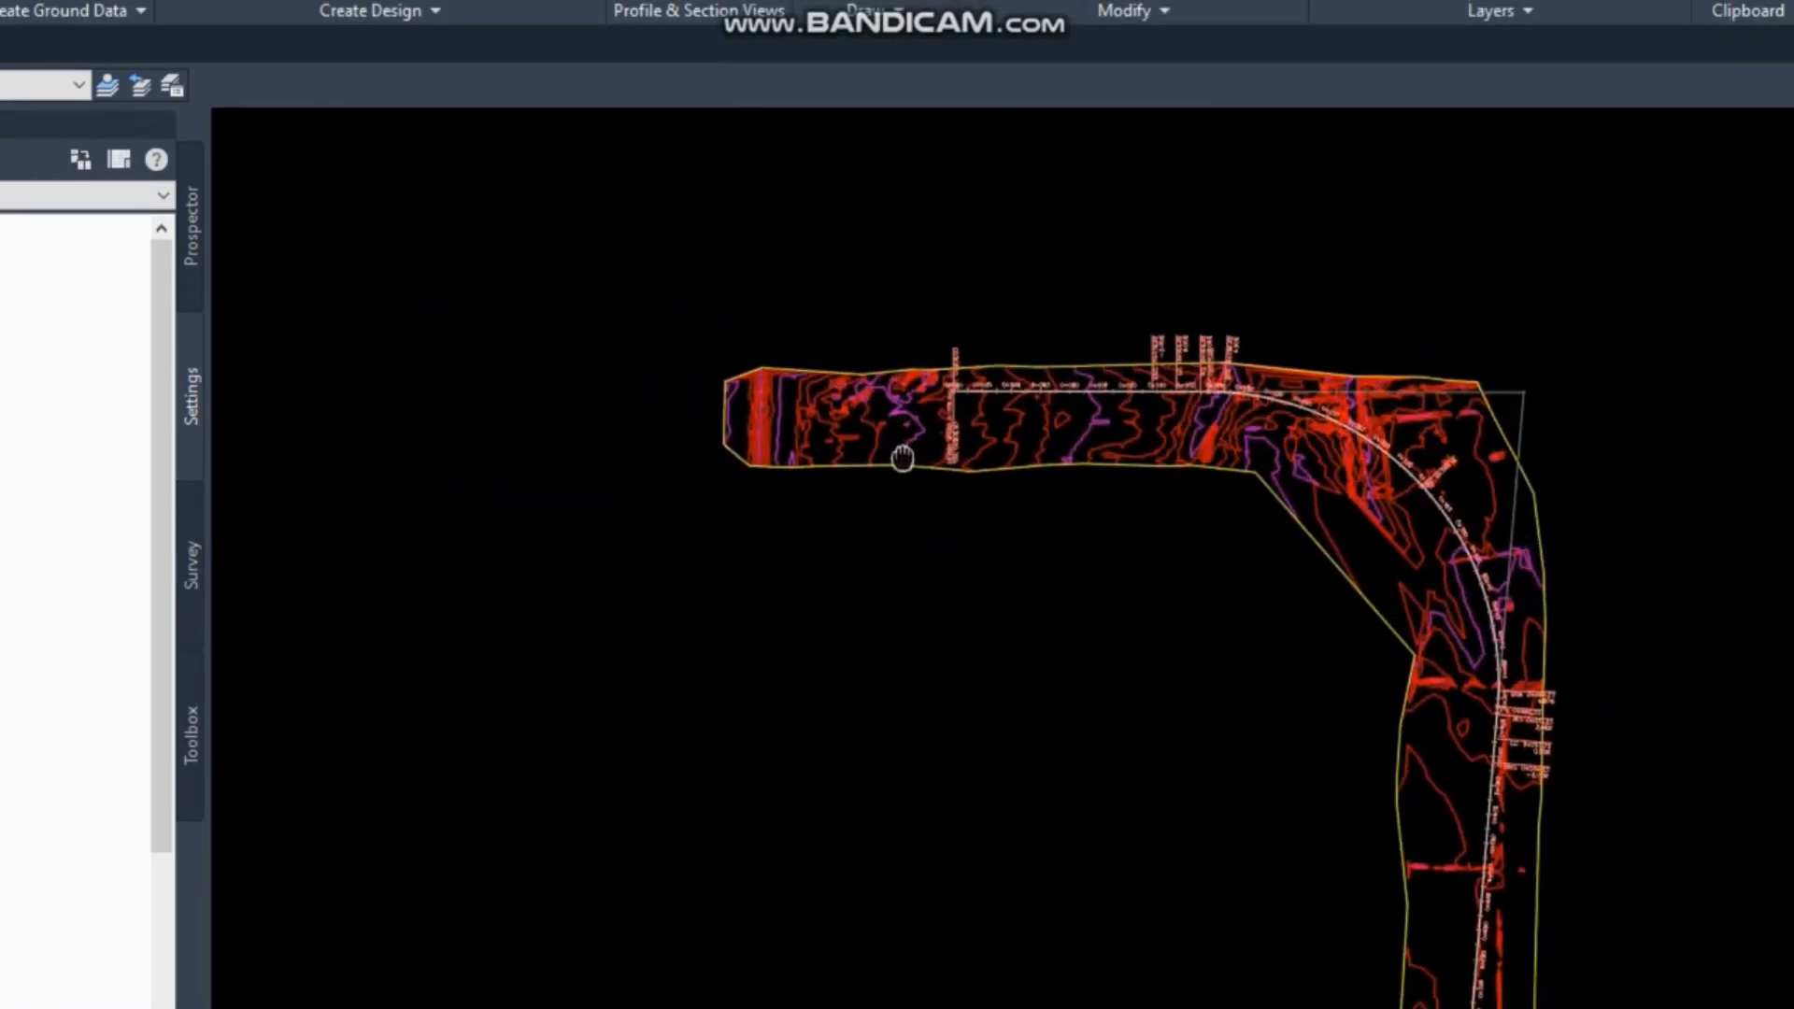
pyautogui.scroll(3, 877, 398)
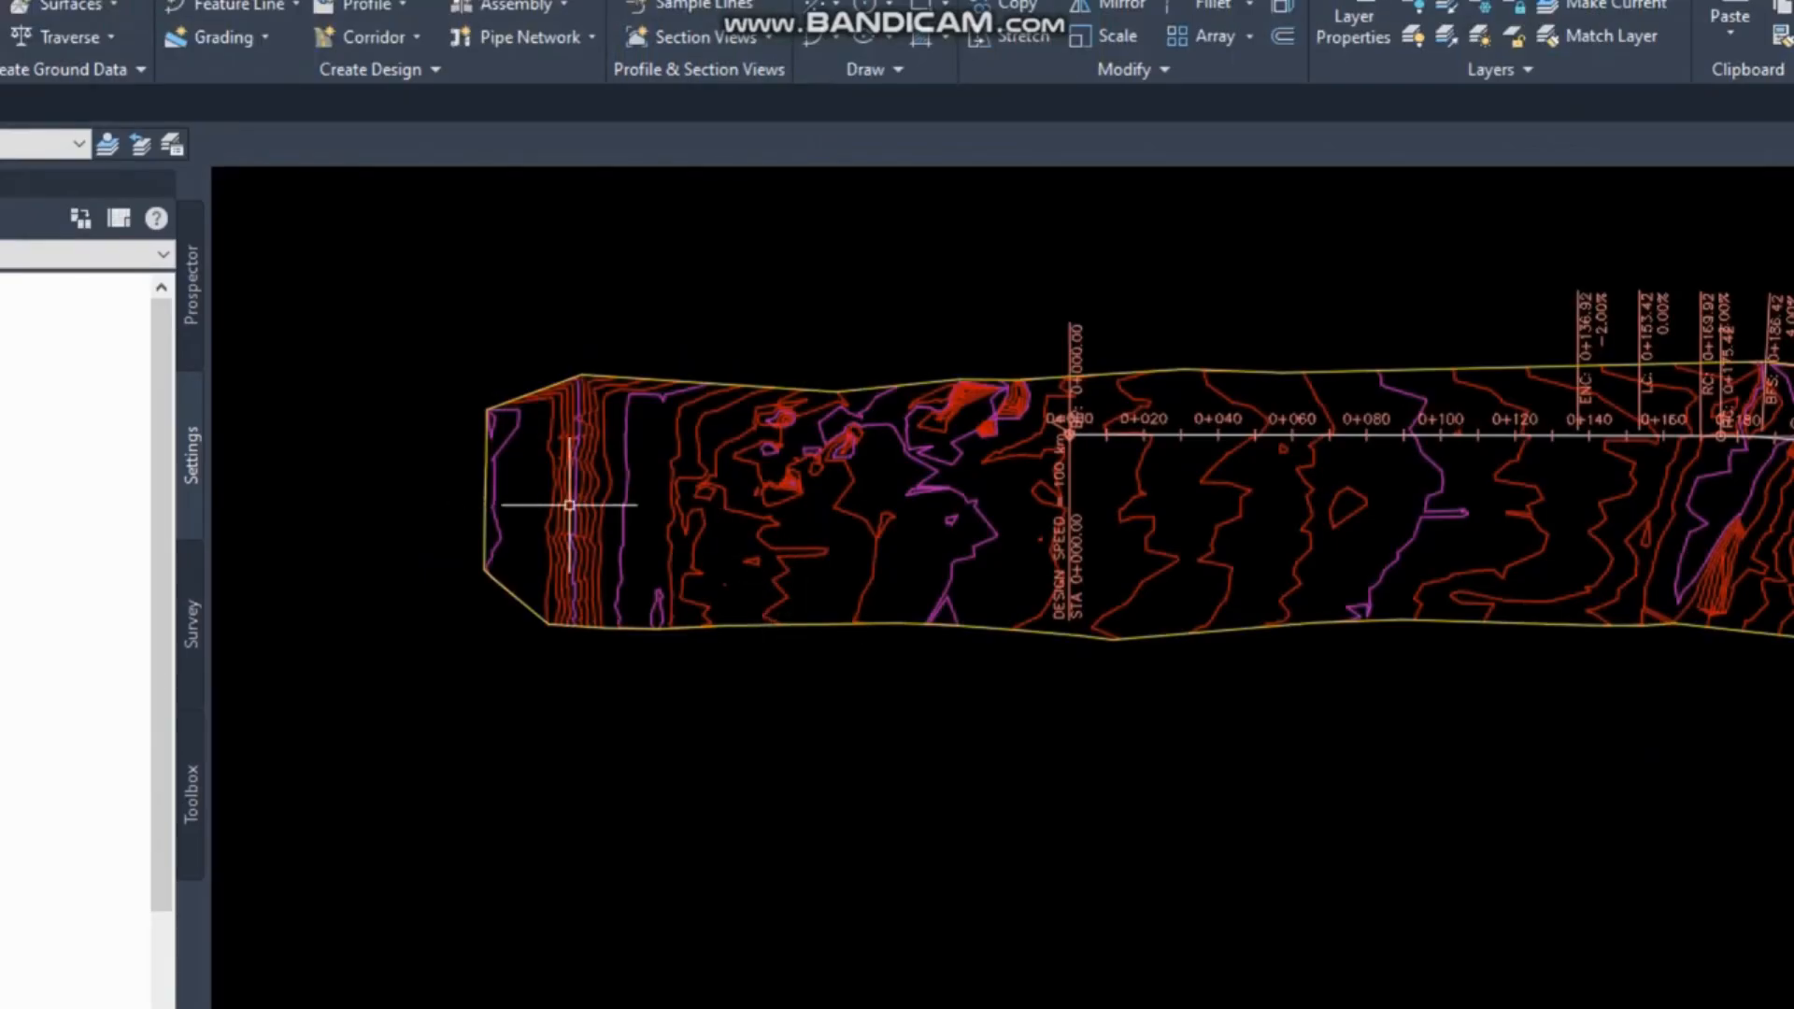
pyautogui.write('PL')
pyautogui.press('Return')
pyautogui.click(661, 318)
pyautogui.click(648, 728)
pyautogui.press('Return')
# Start a quick profile from the new polyline, sampling surface TR_CPSU_4 with the Existing Ground Profile style.
pyautogui.click(247, 3)
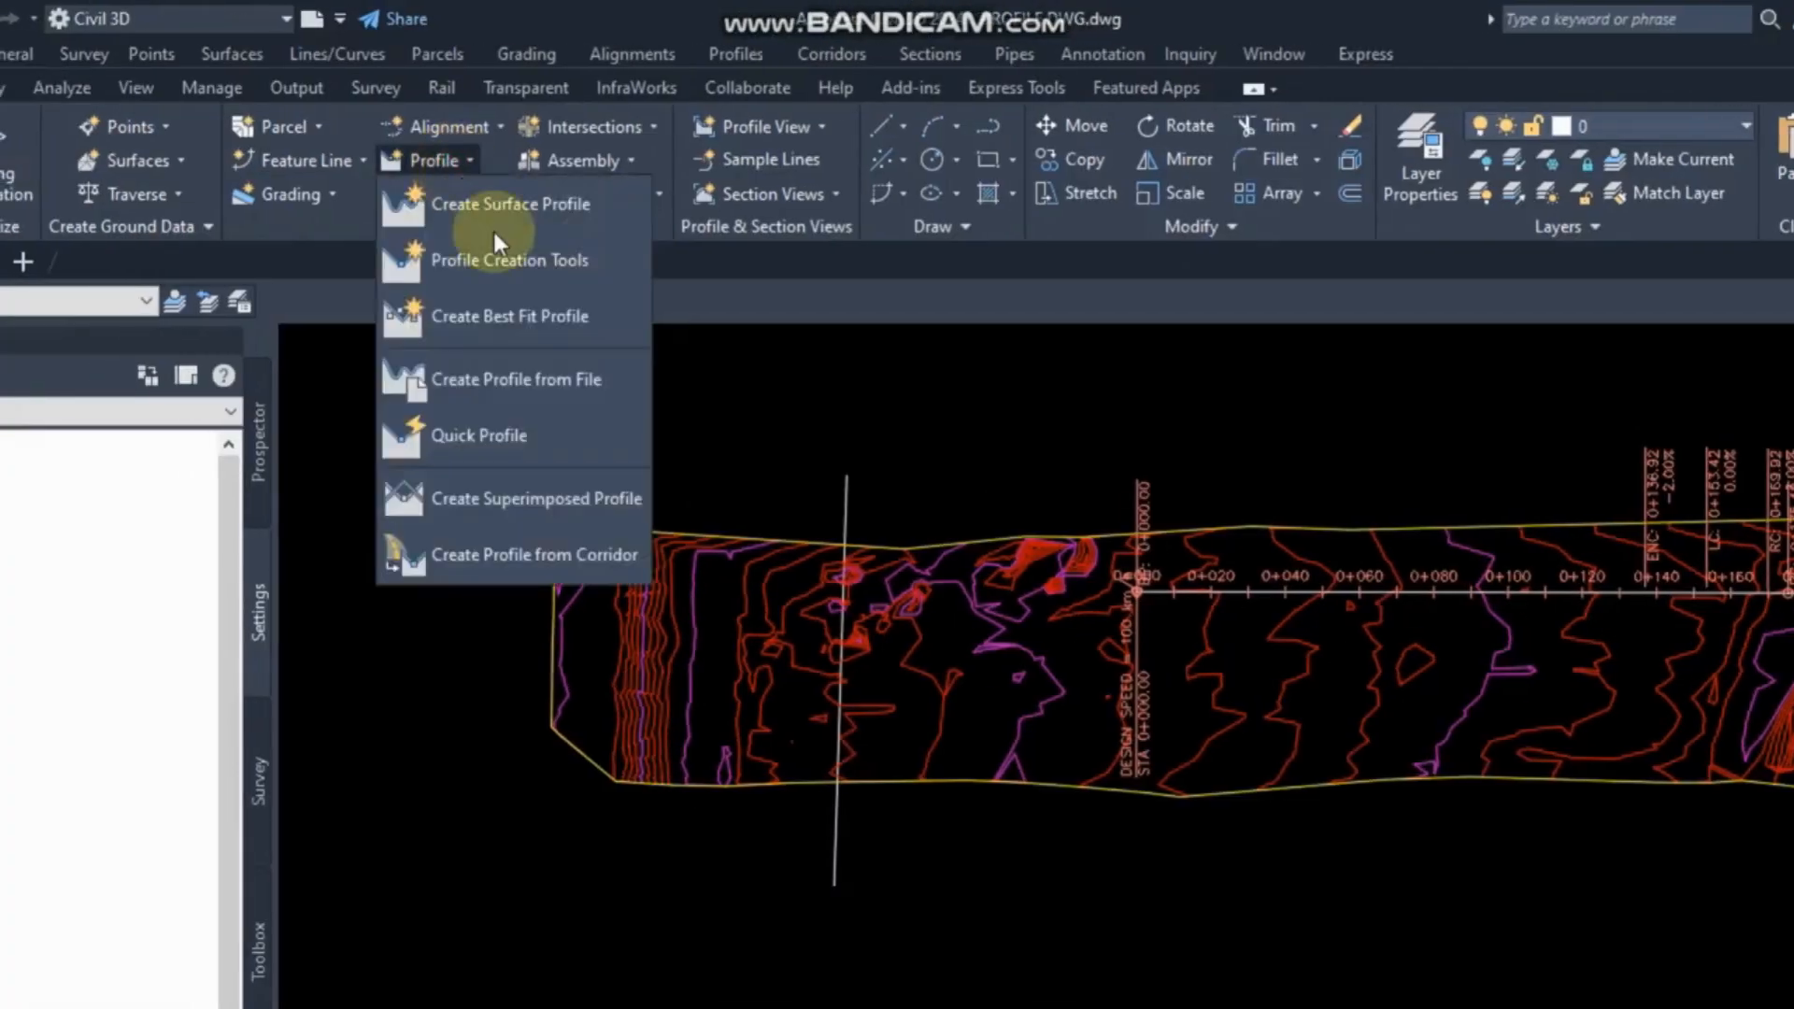
pyautogui.click(477, 439)
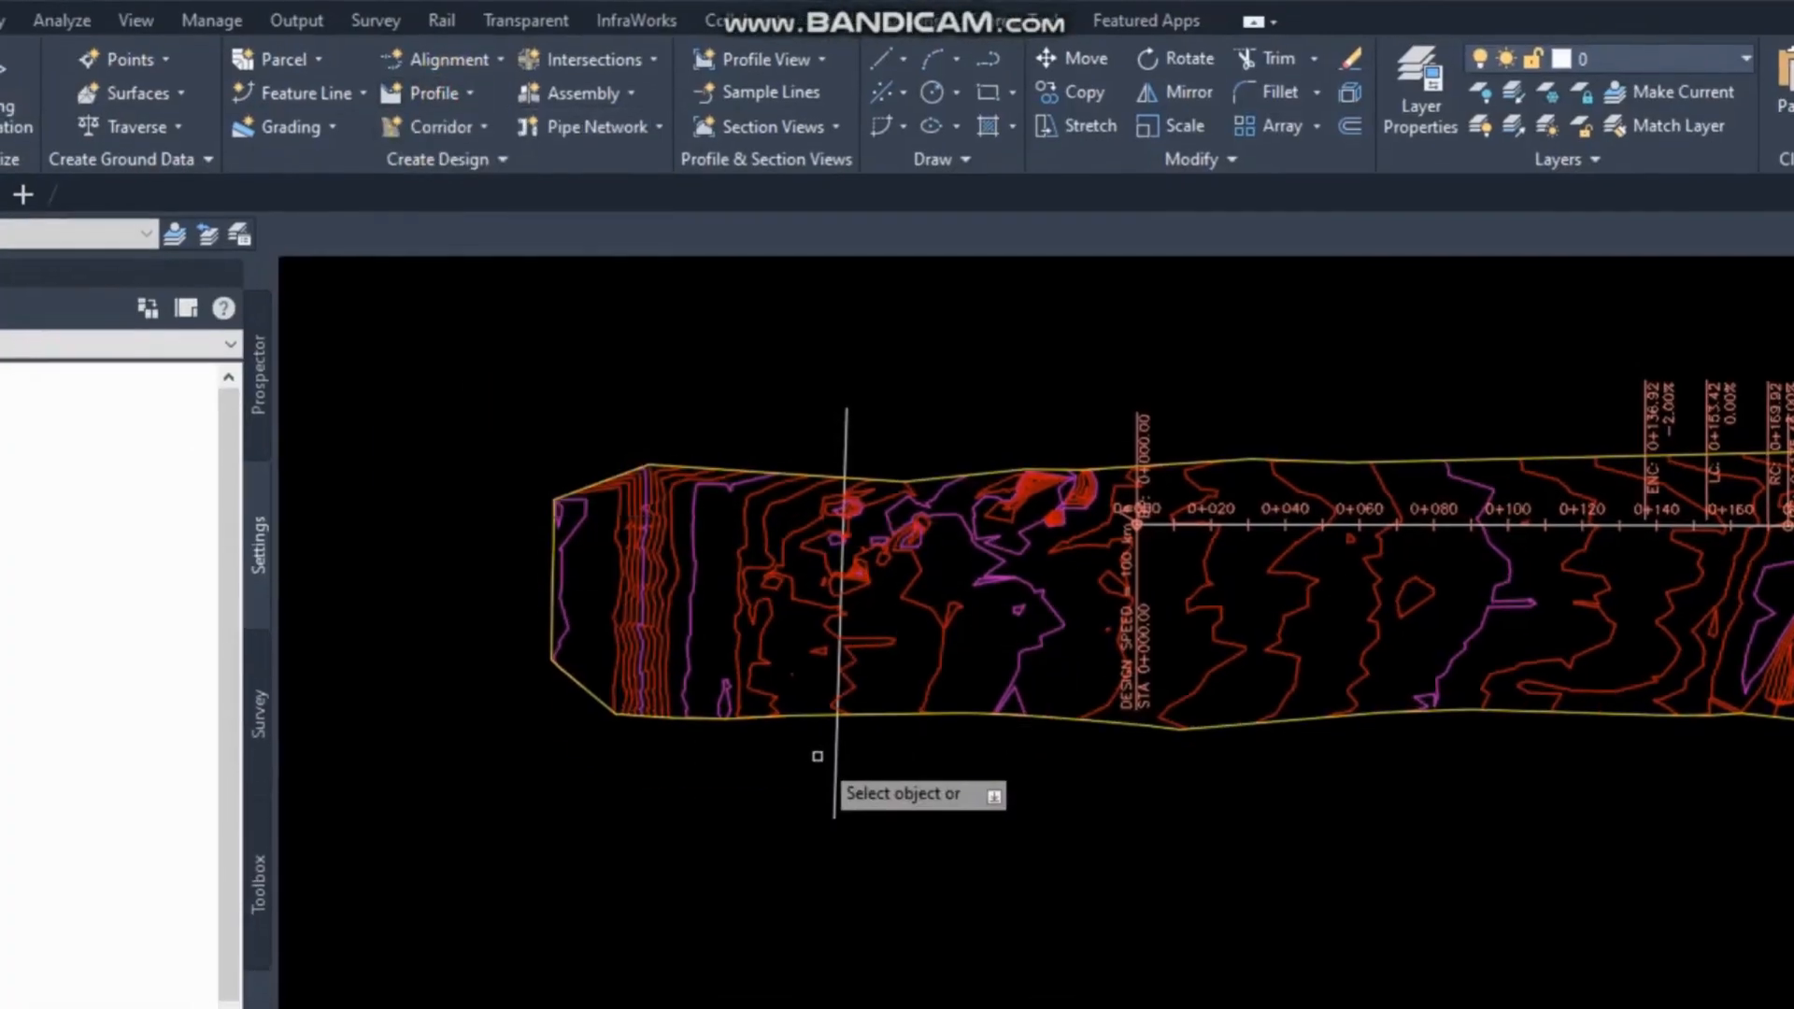
pyautogui.click(832, 750)
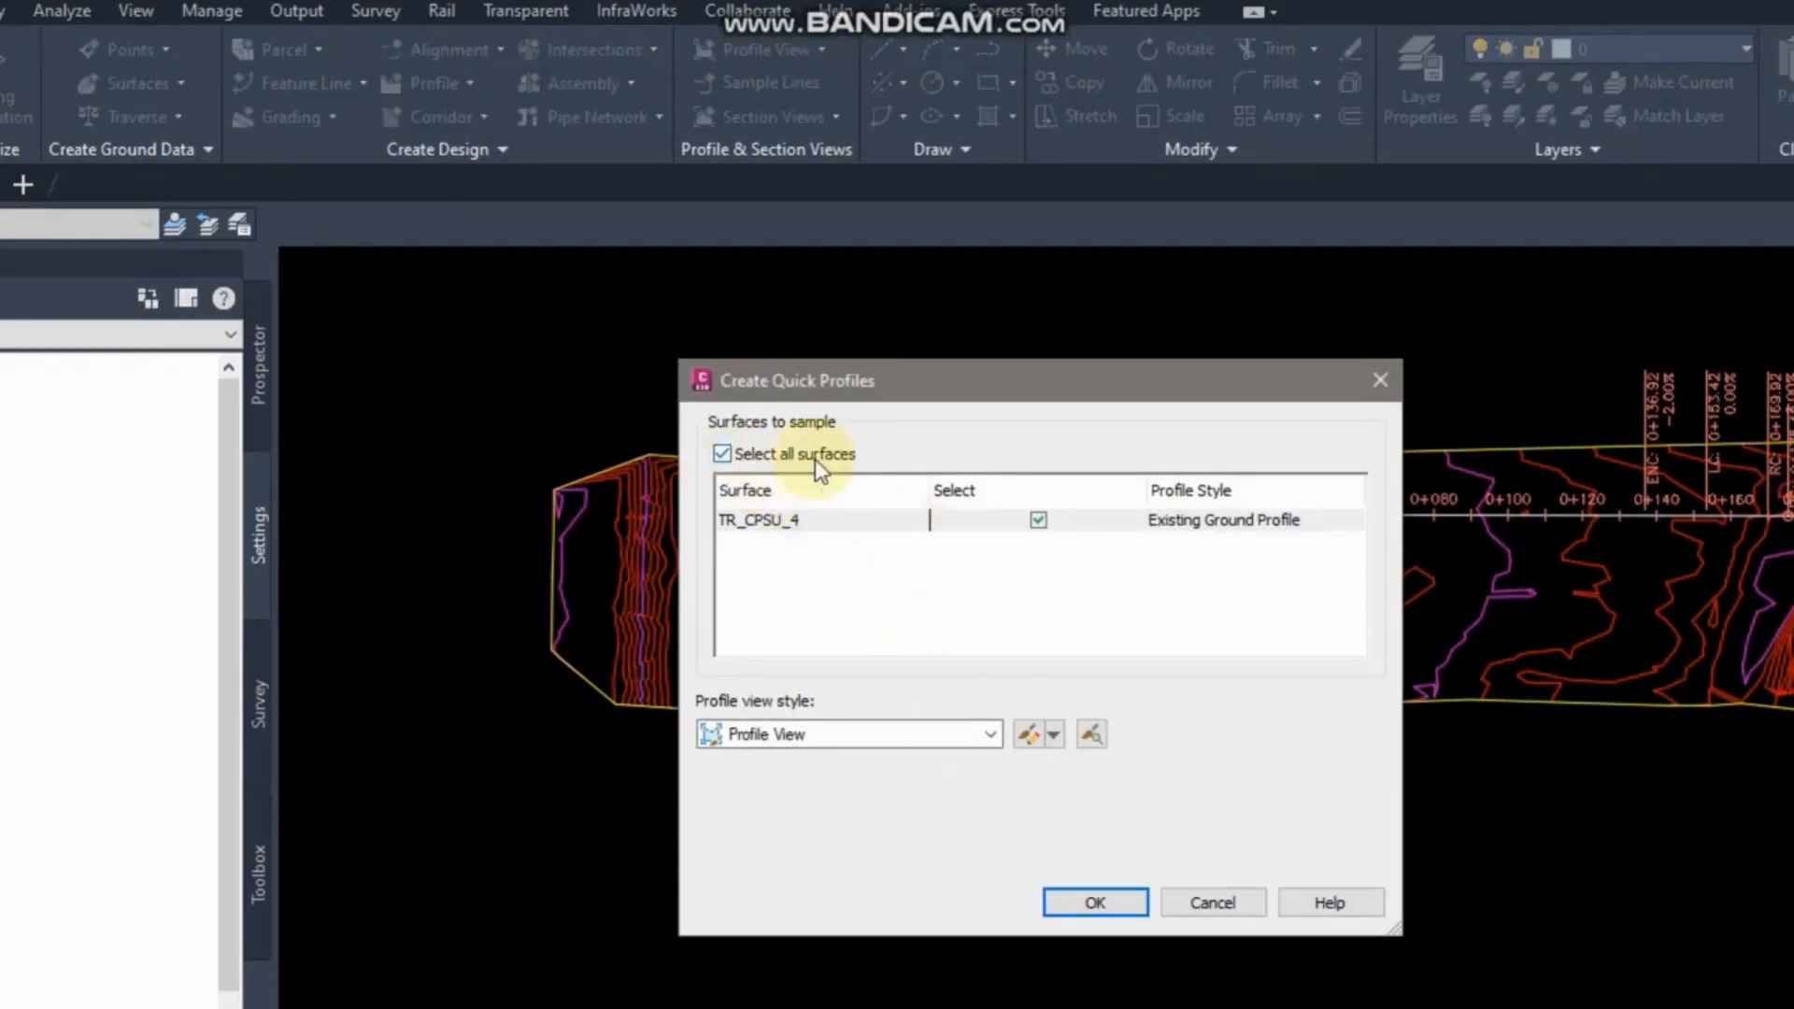
pyautogui.click(788, 520)
pyautogui.click(1038, 520)
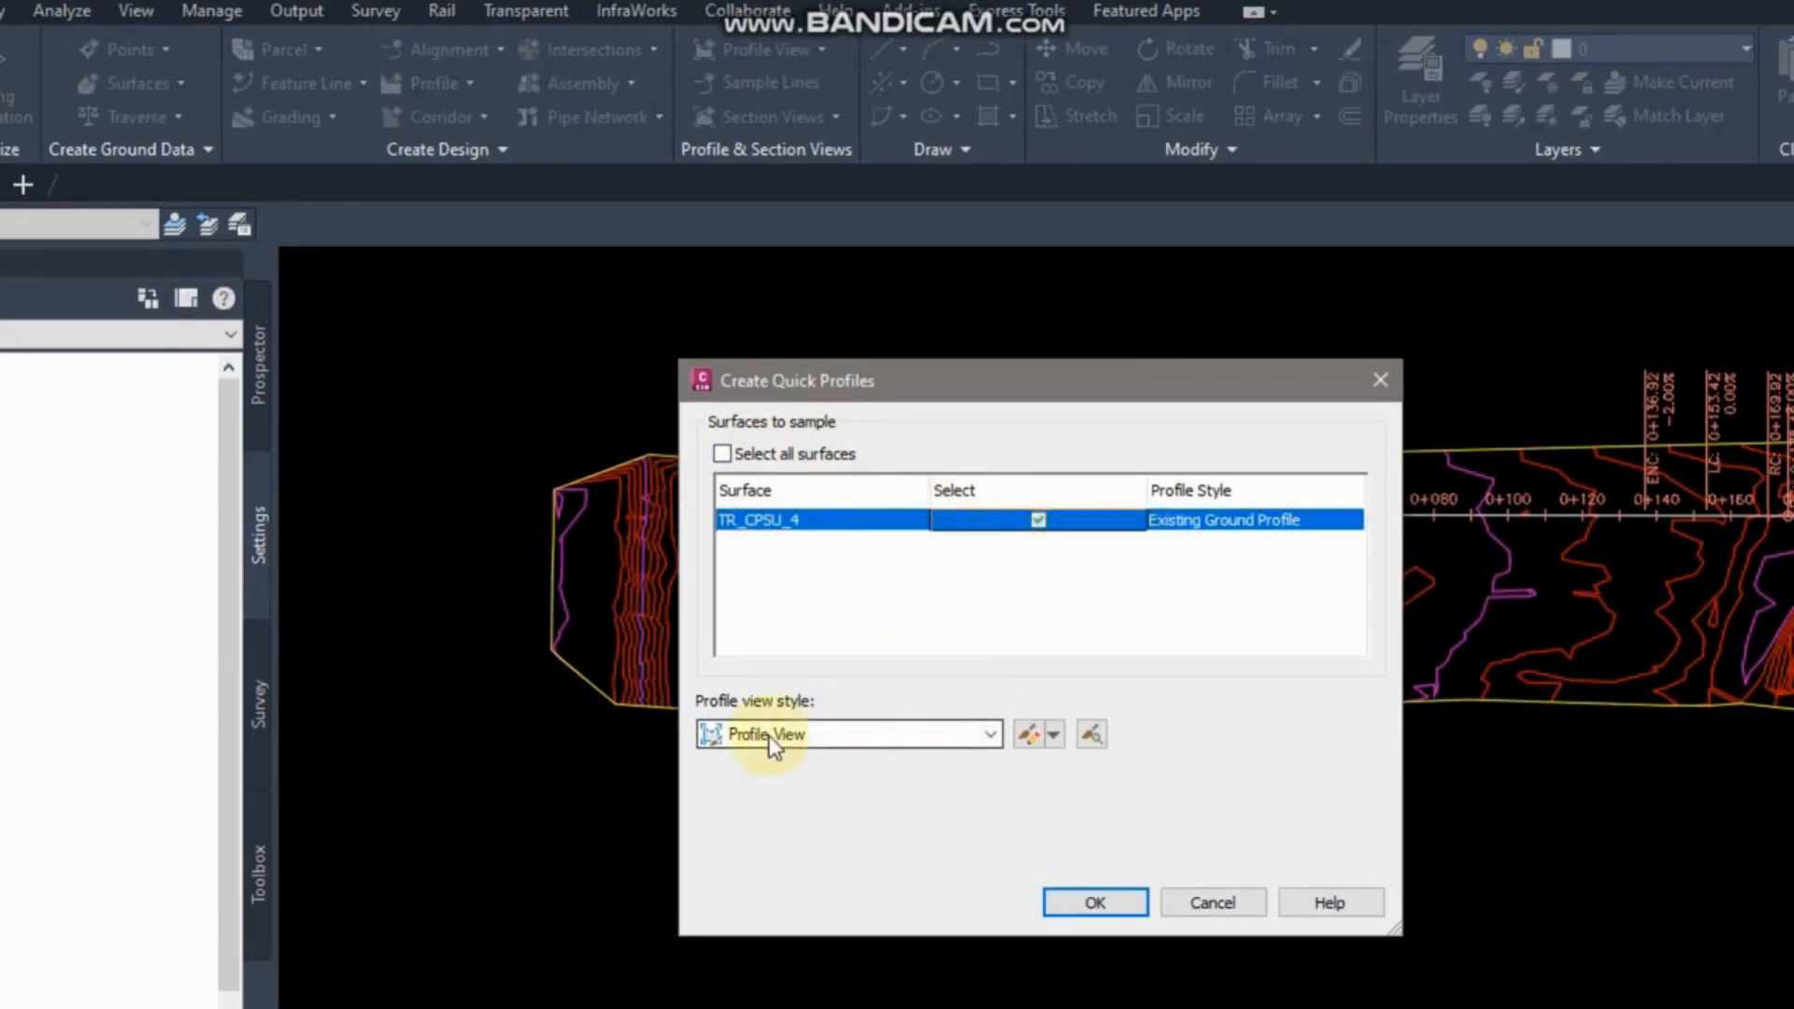
# Create the quick profile with the Profile View style, place its view just south of the surface boundary, and dismiss the event log.
pyautogui.click(991, 734)
pyautogui.click(993, 736)
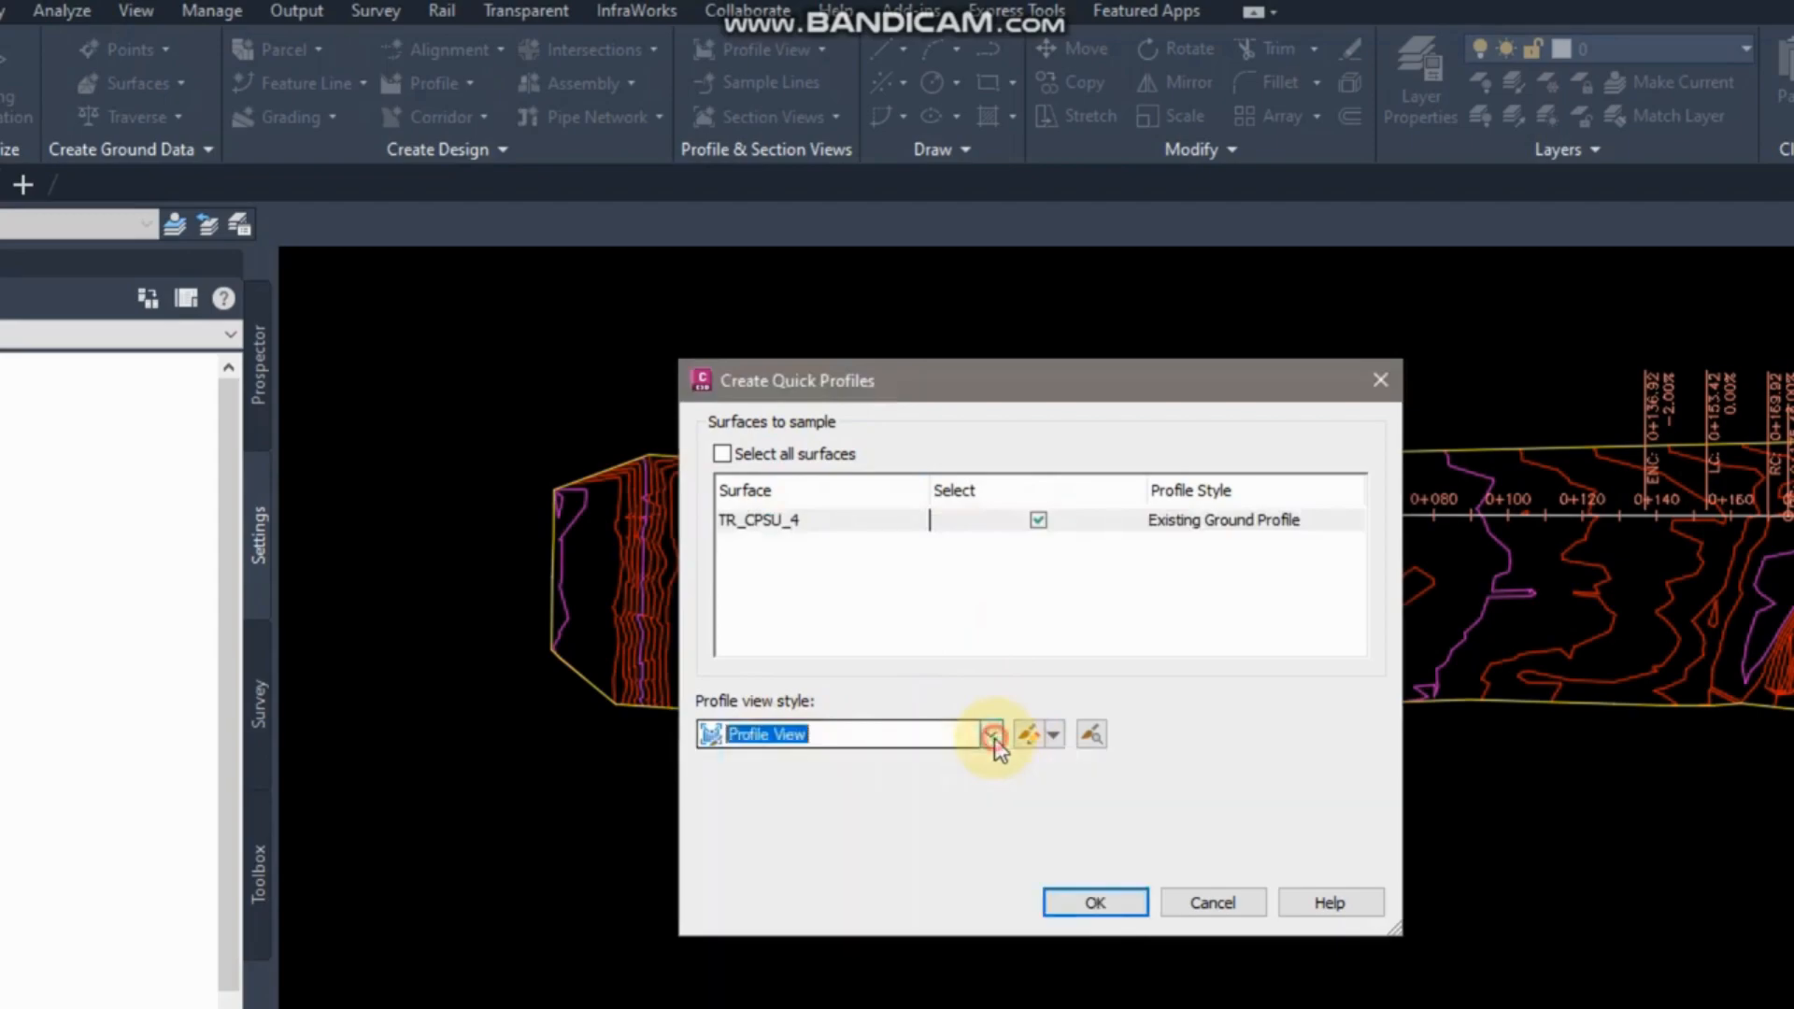
pyautogui.click(1064, 737)
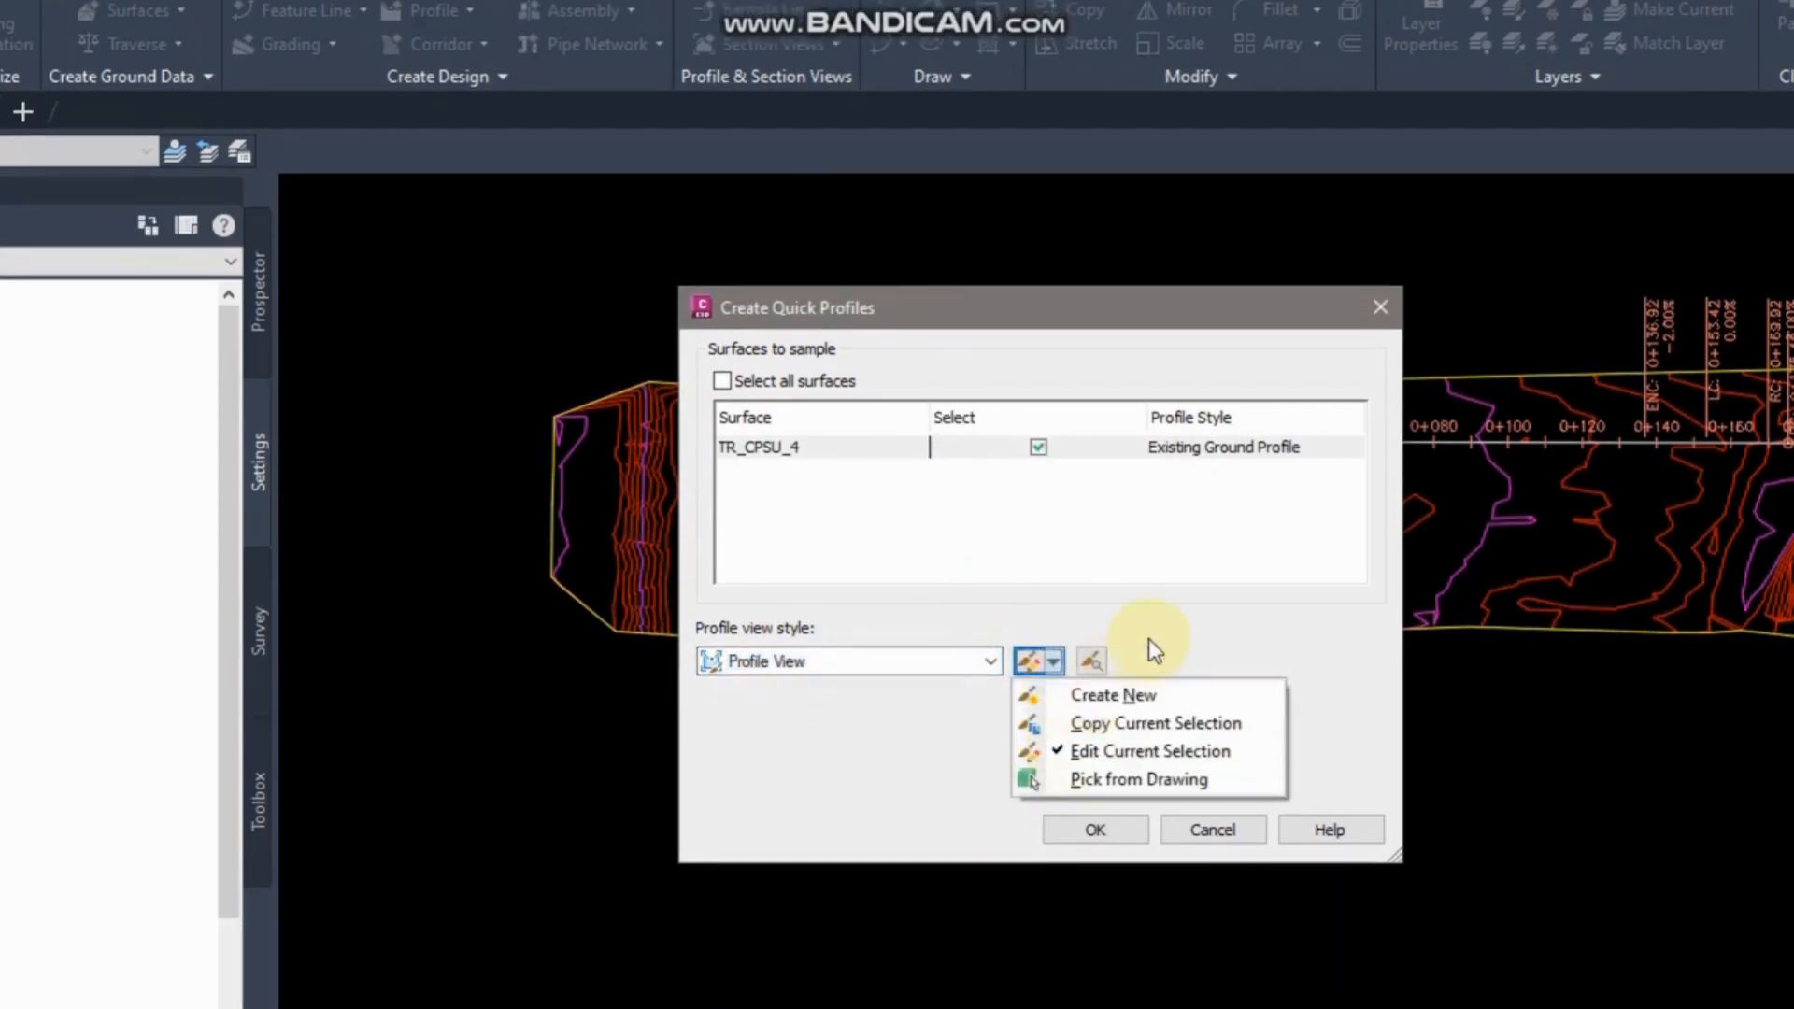
pyautogui.click(1074, 780)
pyautogui.click(1092, 830)
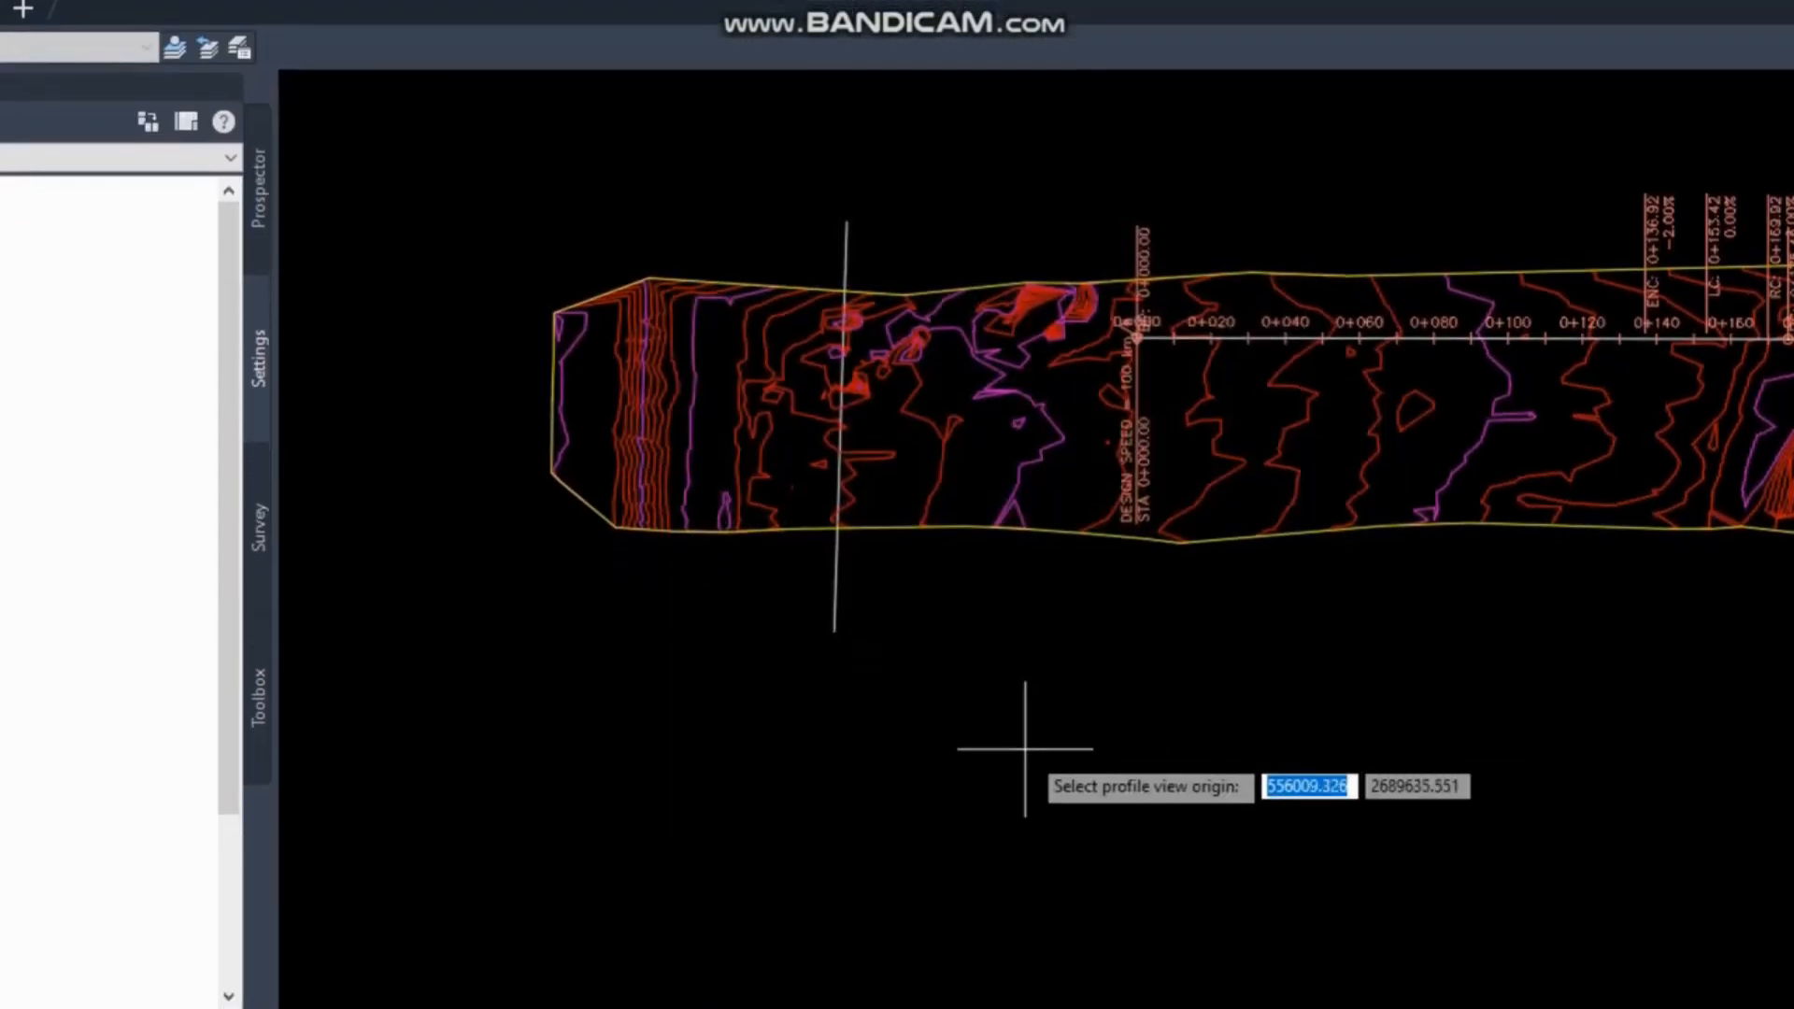
pyautogui.click(964, 755)
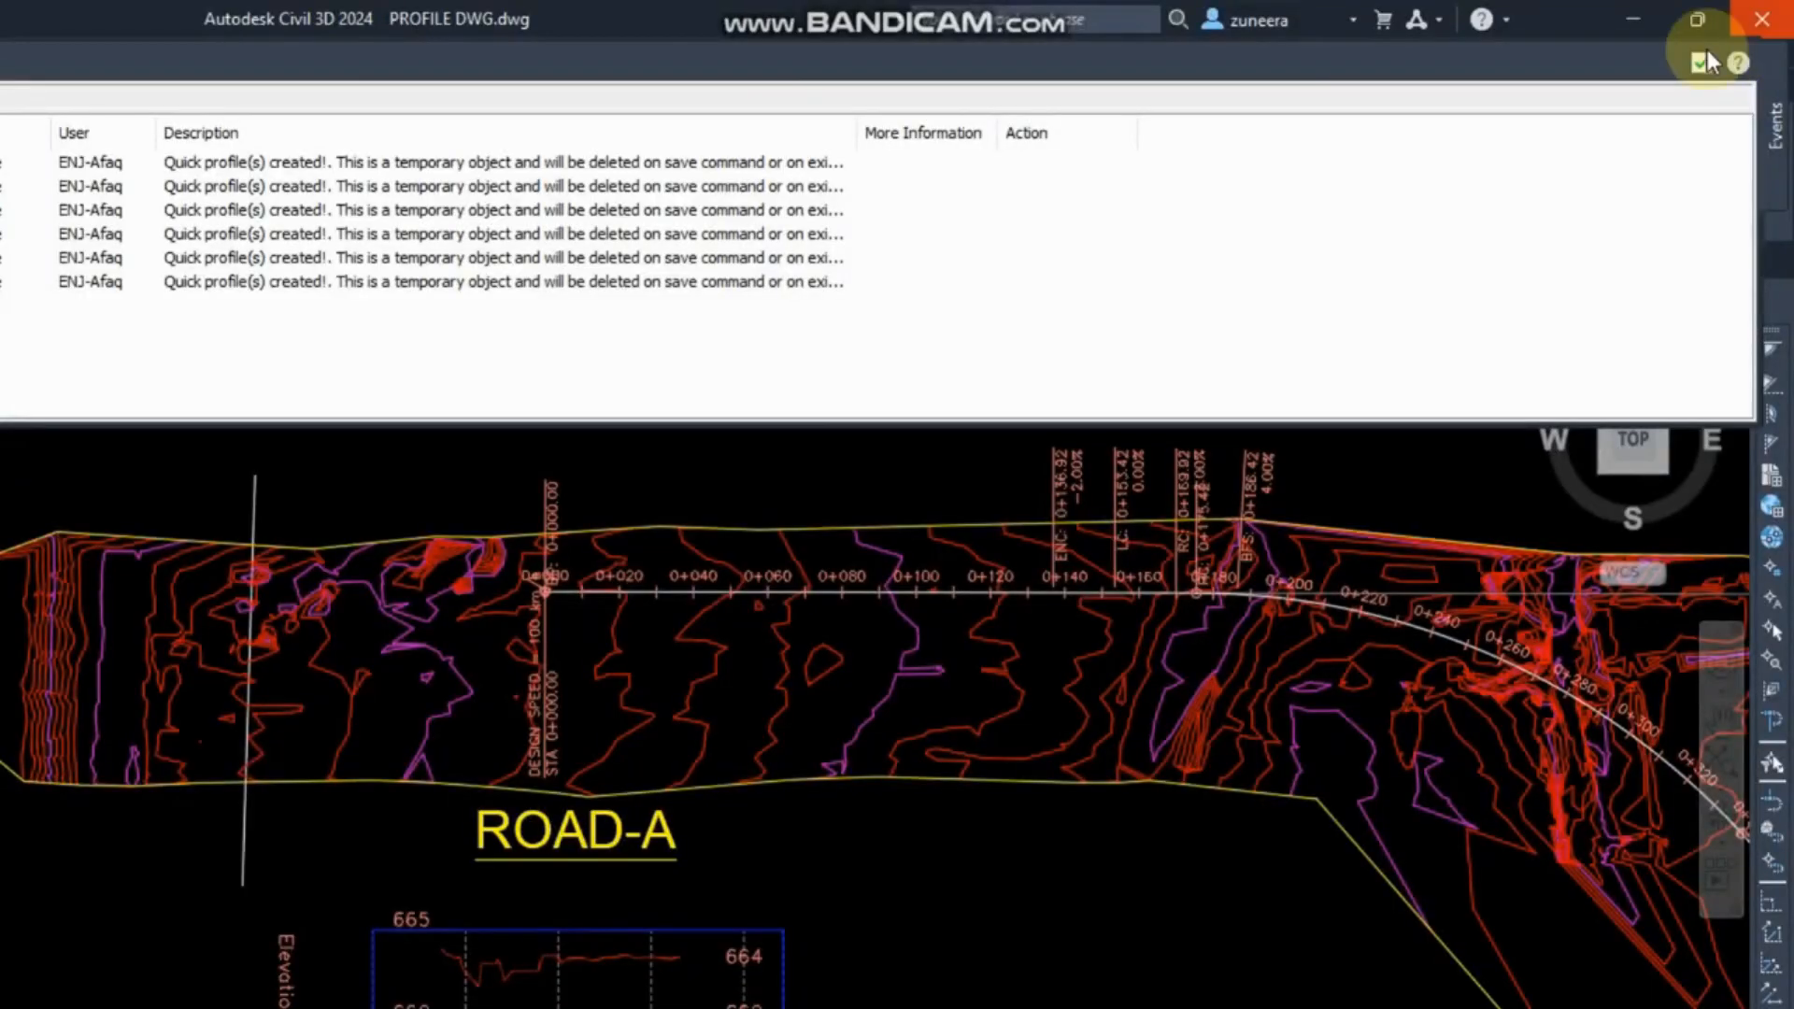
pyautogui.click(1700, 68)
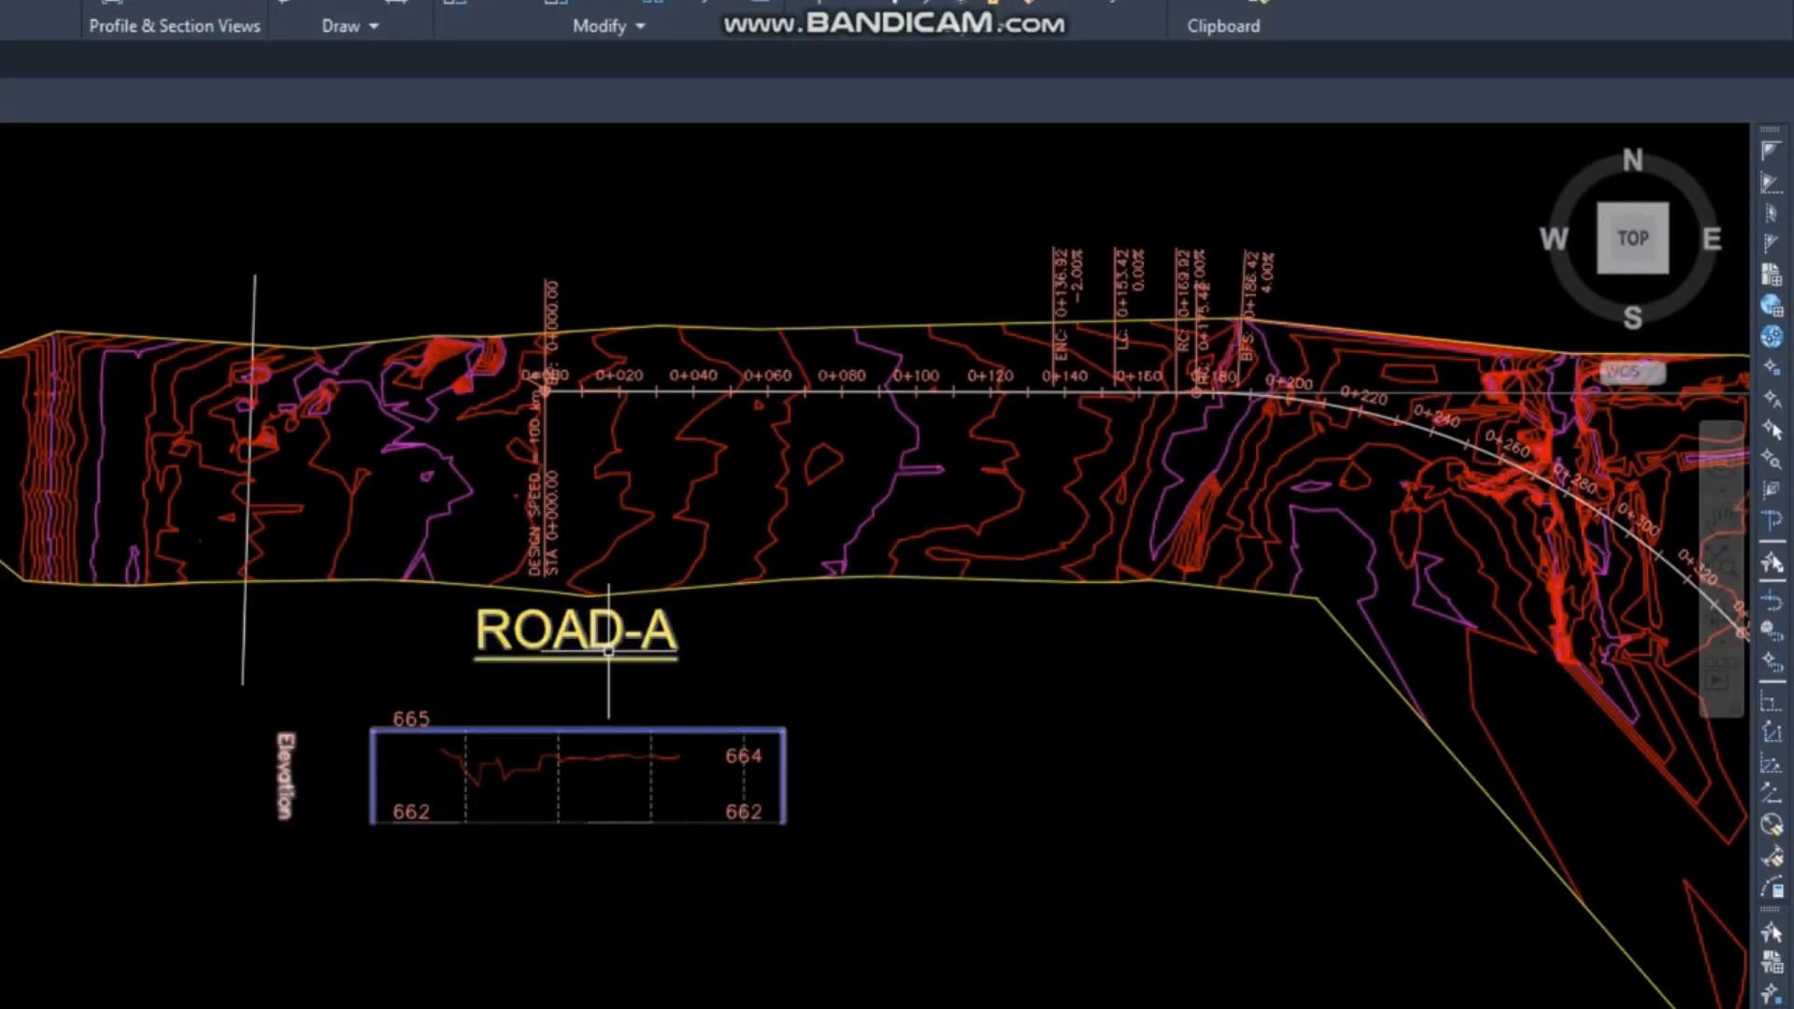
# Move the section polyline by its midpoint a short distance east, keeping it west of station 0+000.
pyautogui.scroll(2, 342, 782)
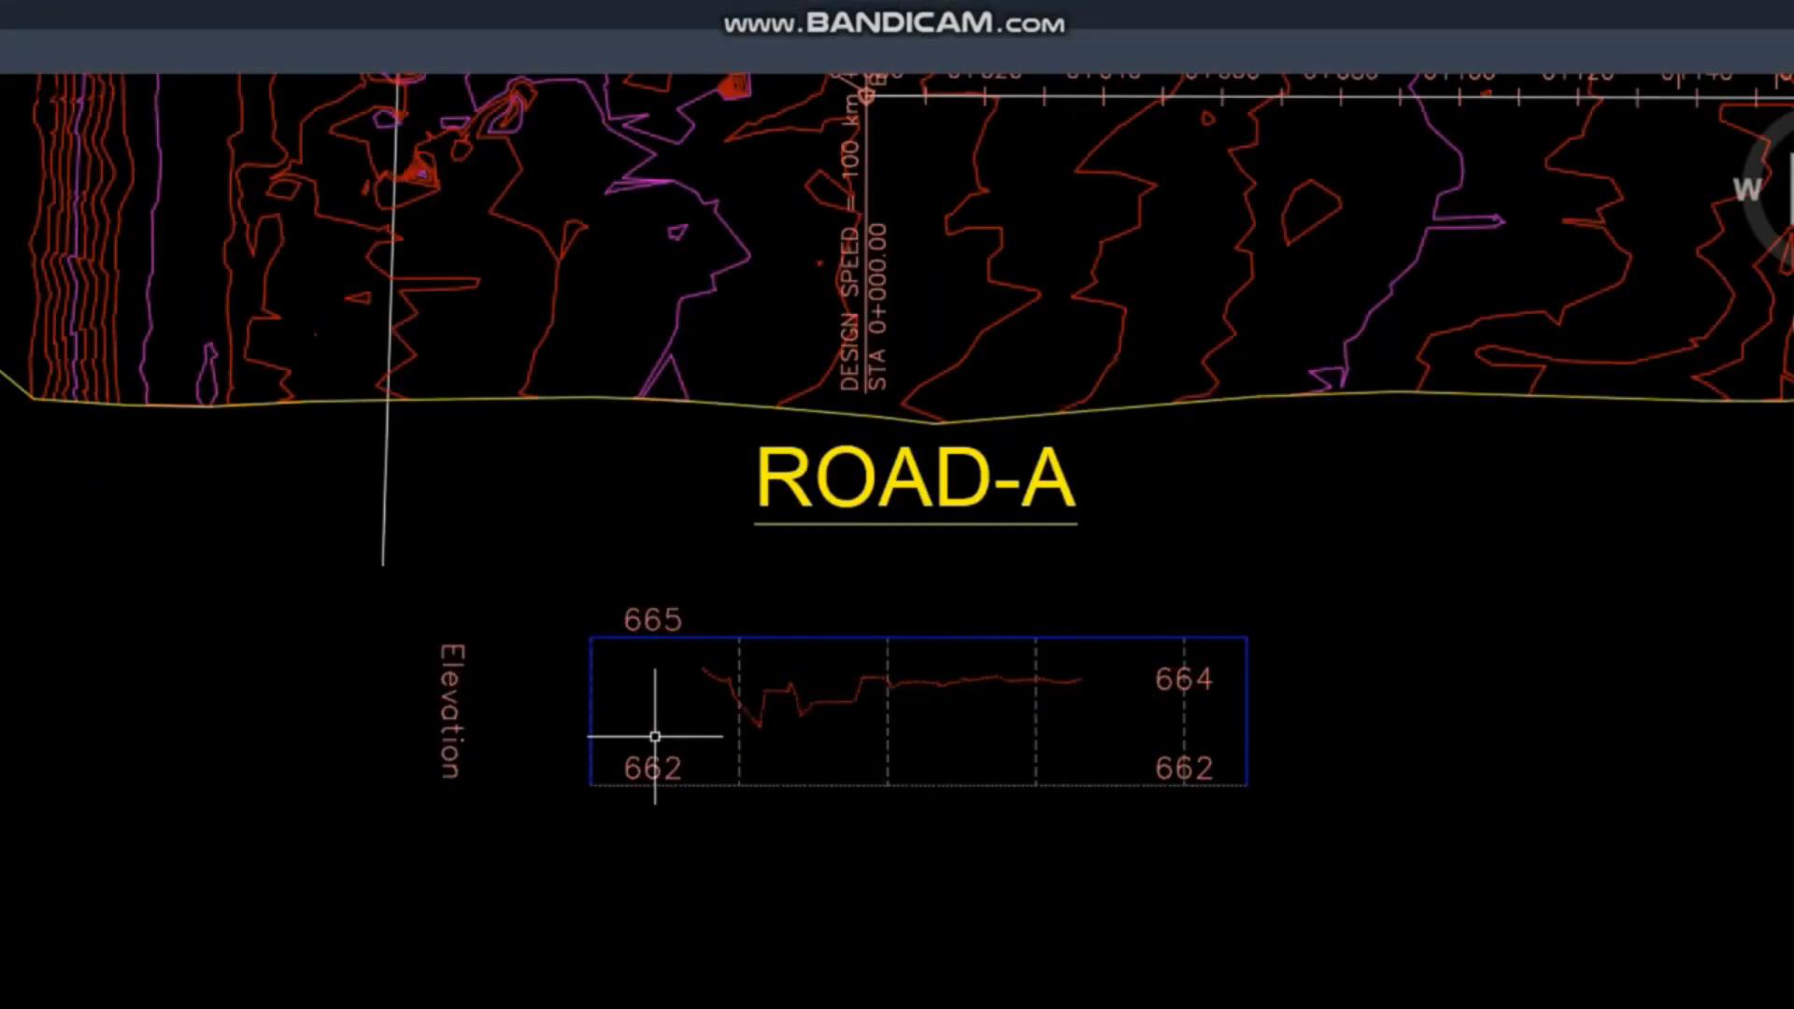
pyautogui.scroll(-4, 668, 734)
pyautogui.scroll(2, 641, 629)
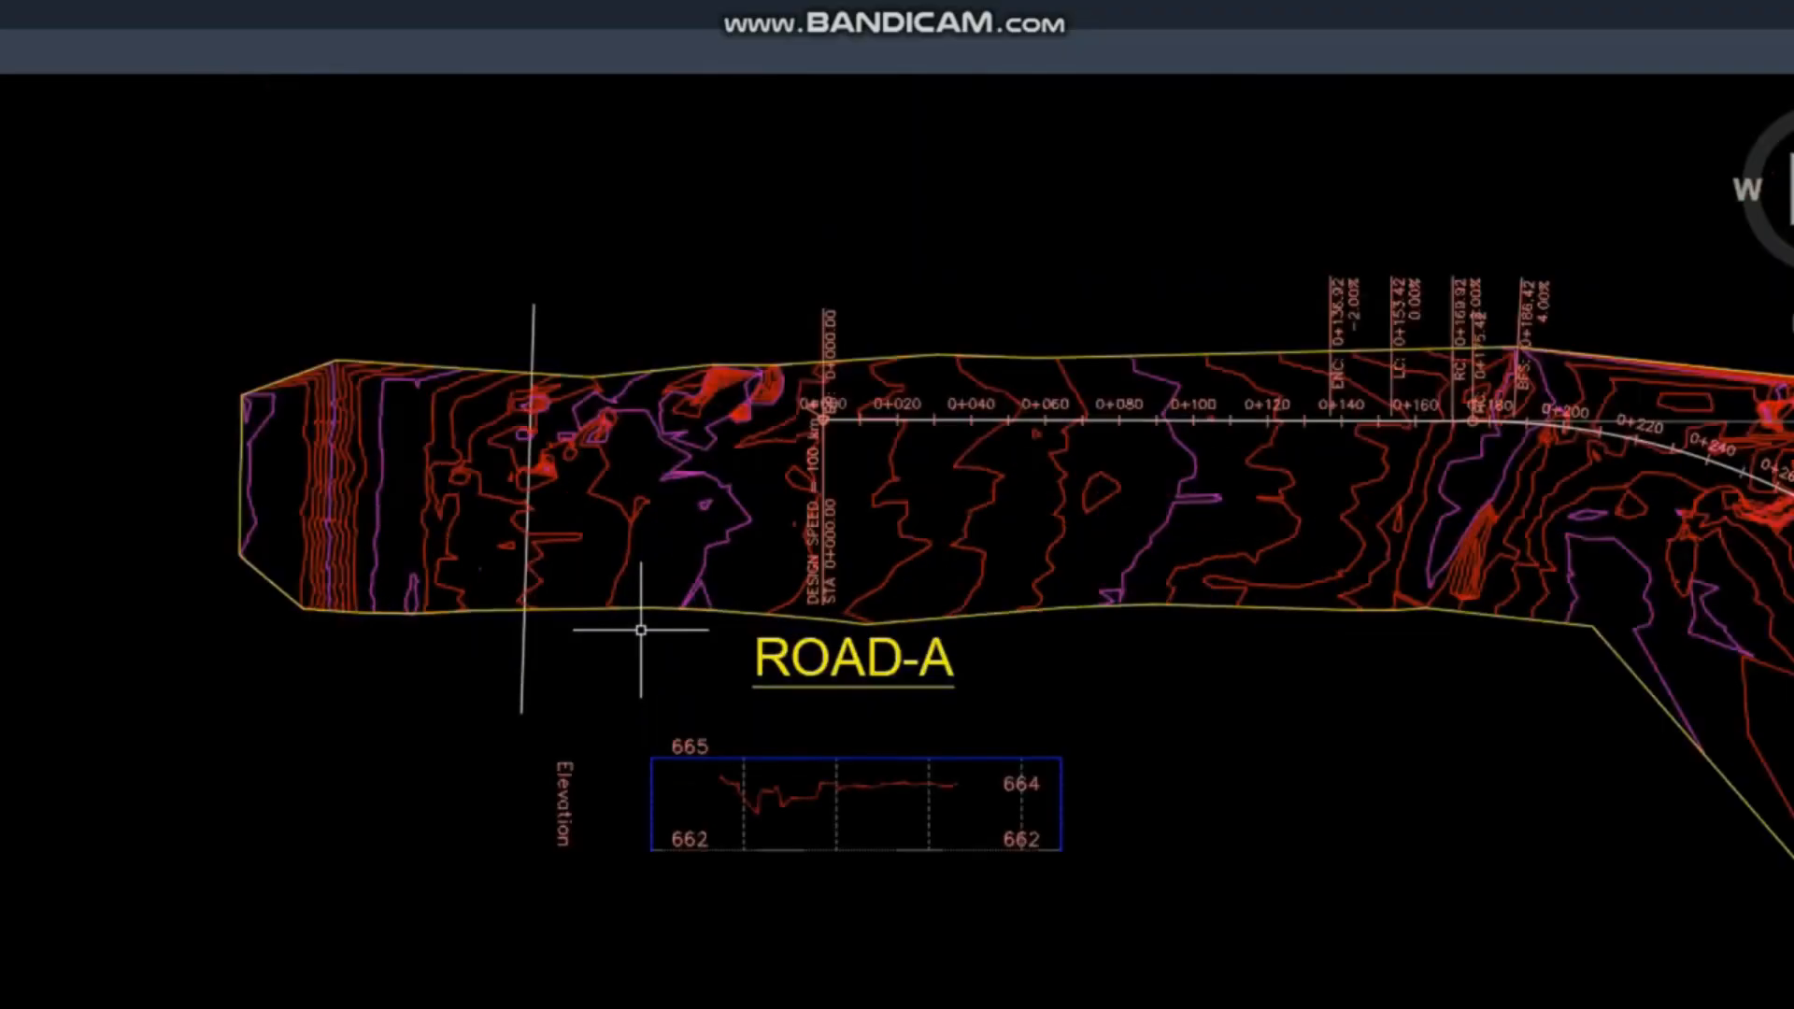
pyautogui.click(526, 644)
pyautogui.click(527, 507)
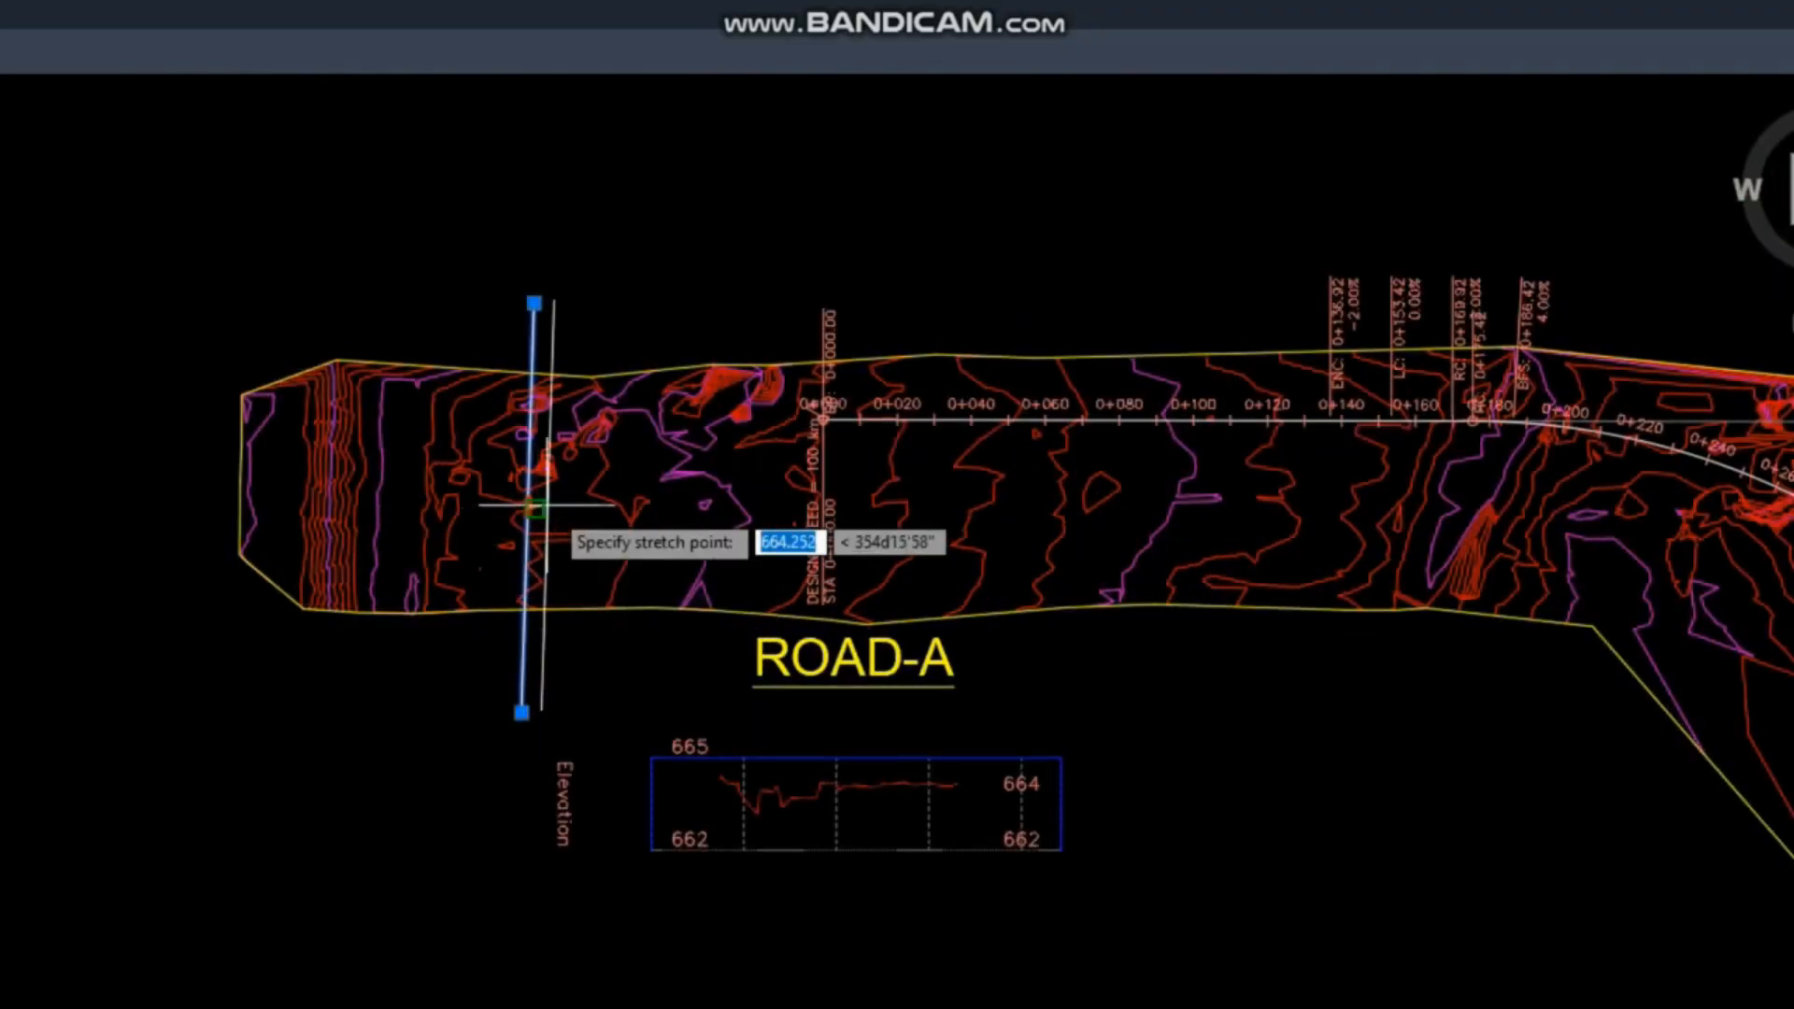
pyautogui.click(610, 501)
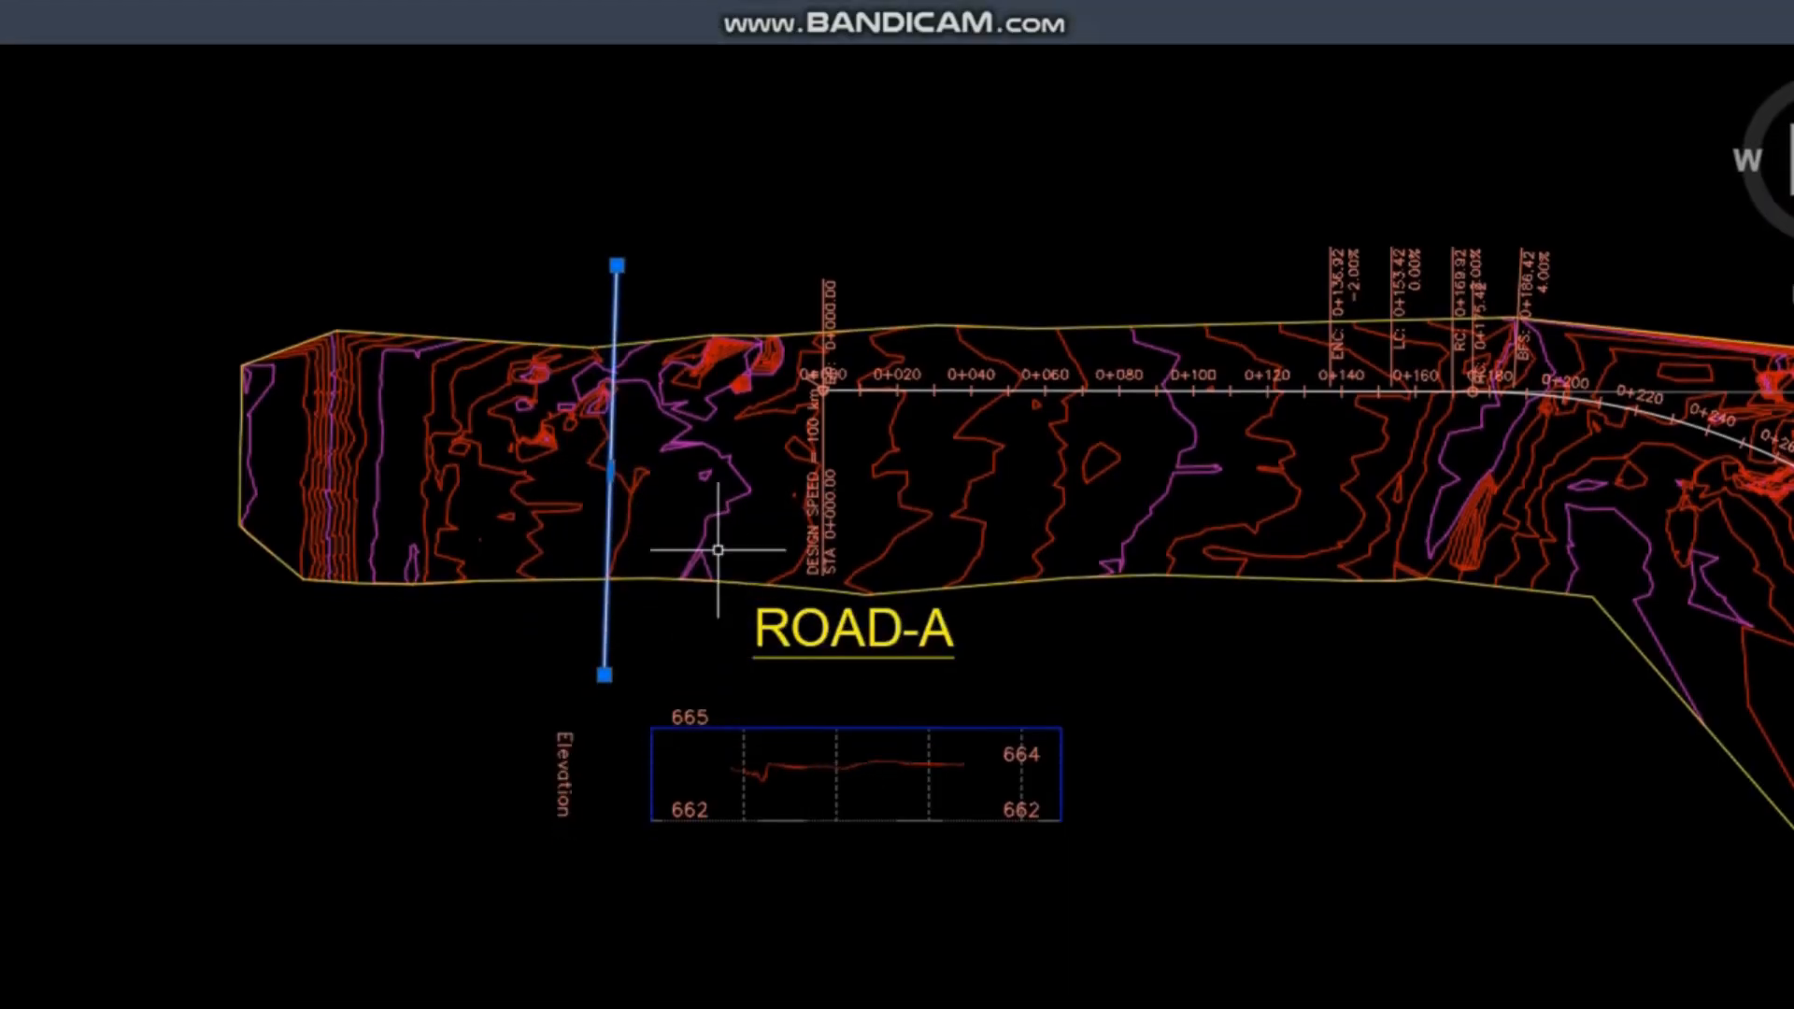
# Move the section polyline east along the alignment, stopping at about stations 0+040 and 0+105 and ending at about 0+160.
pyautogui.click(622, 477)
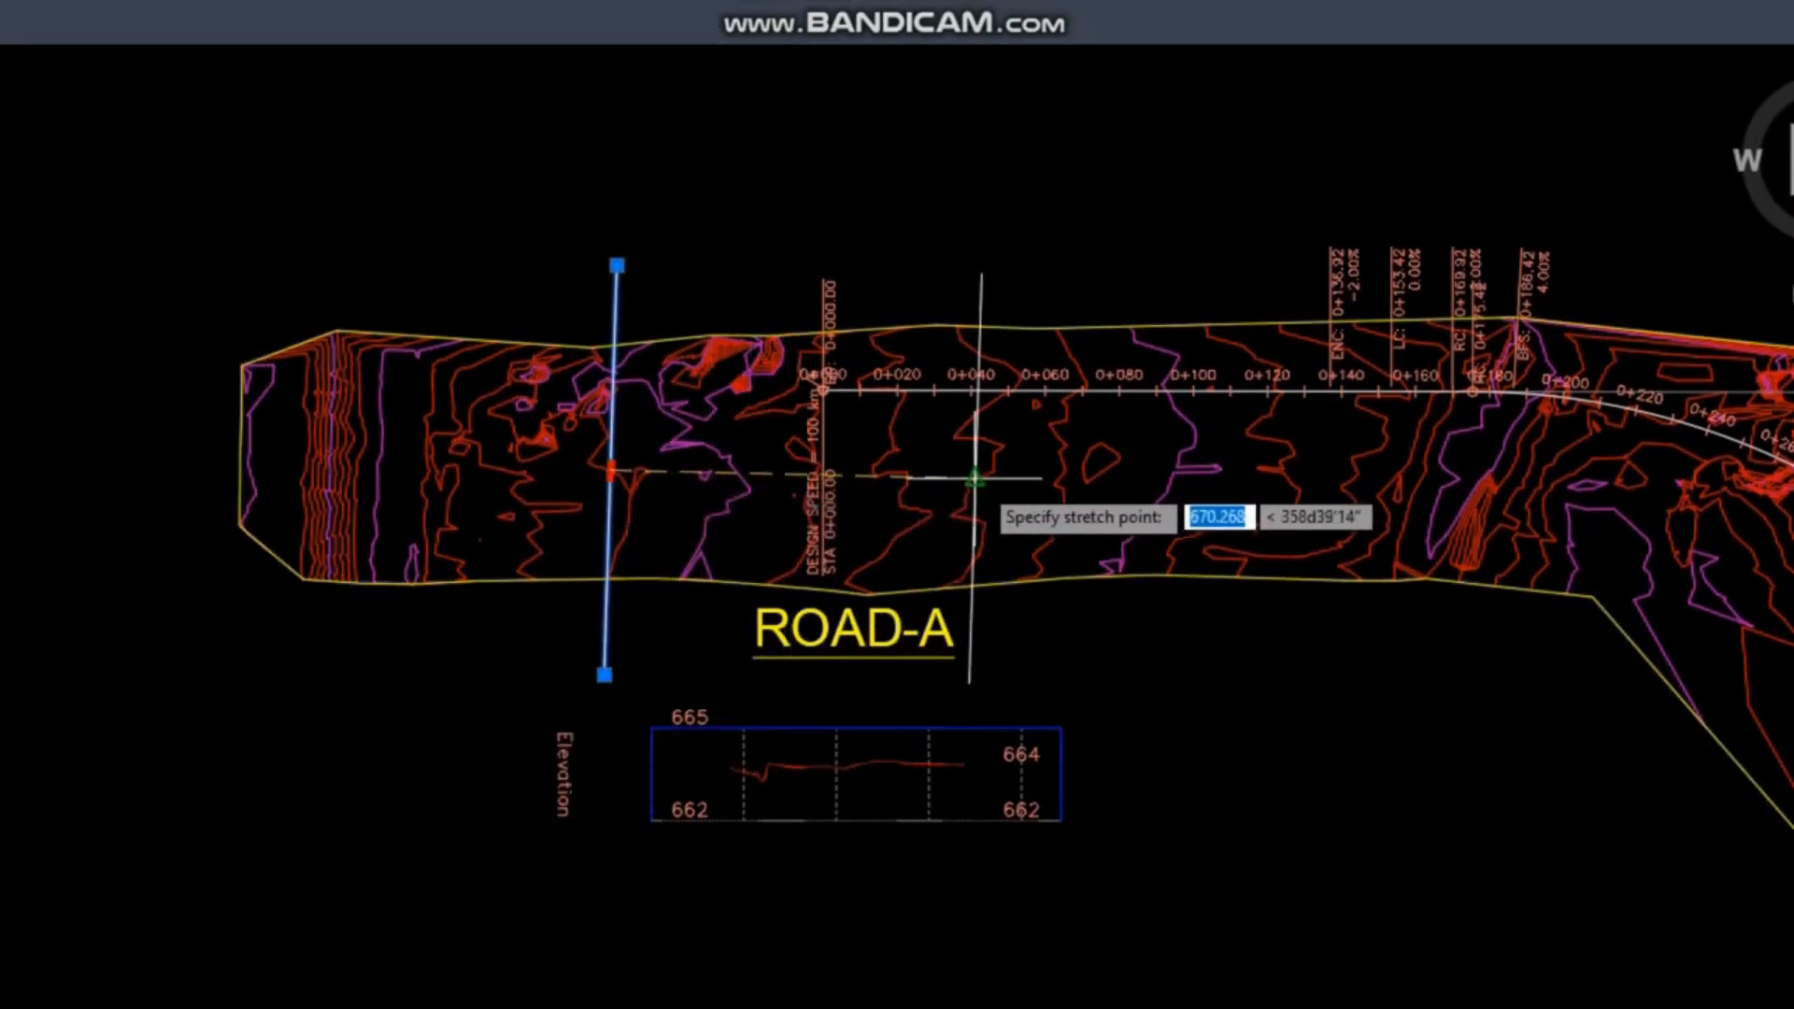
pyautogui.click(980, 477)
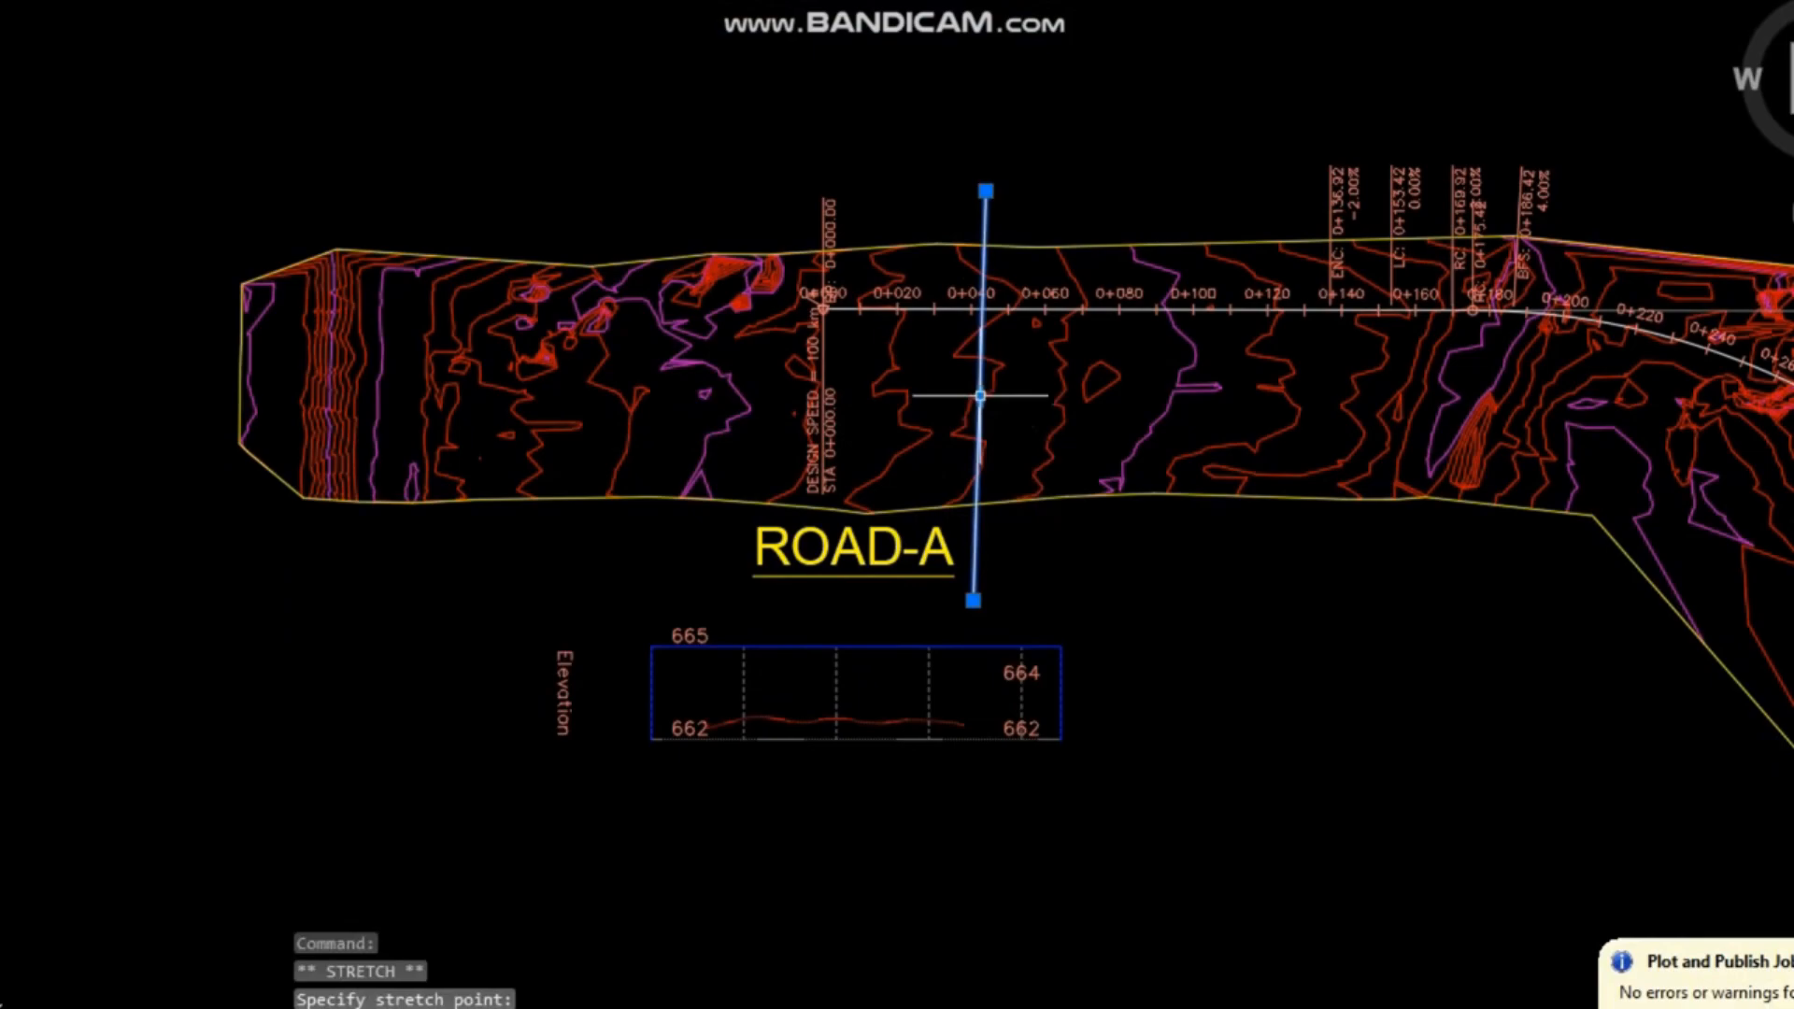
pyautogui.click(980, 396)
pyautogui.click(1215, 390)
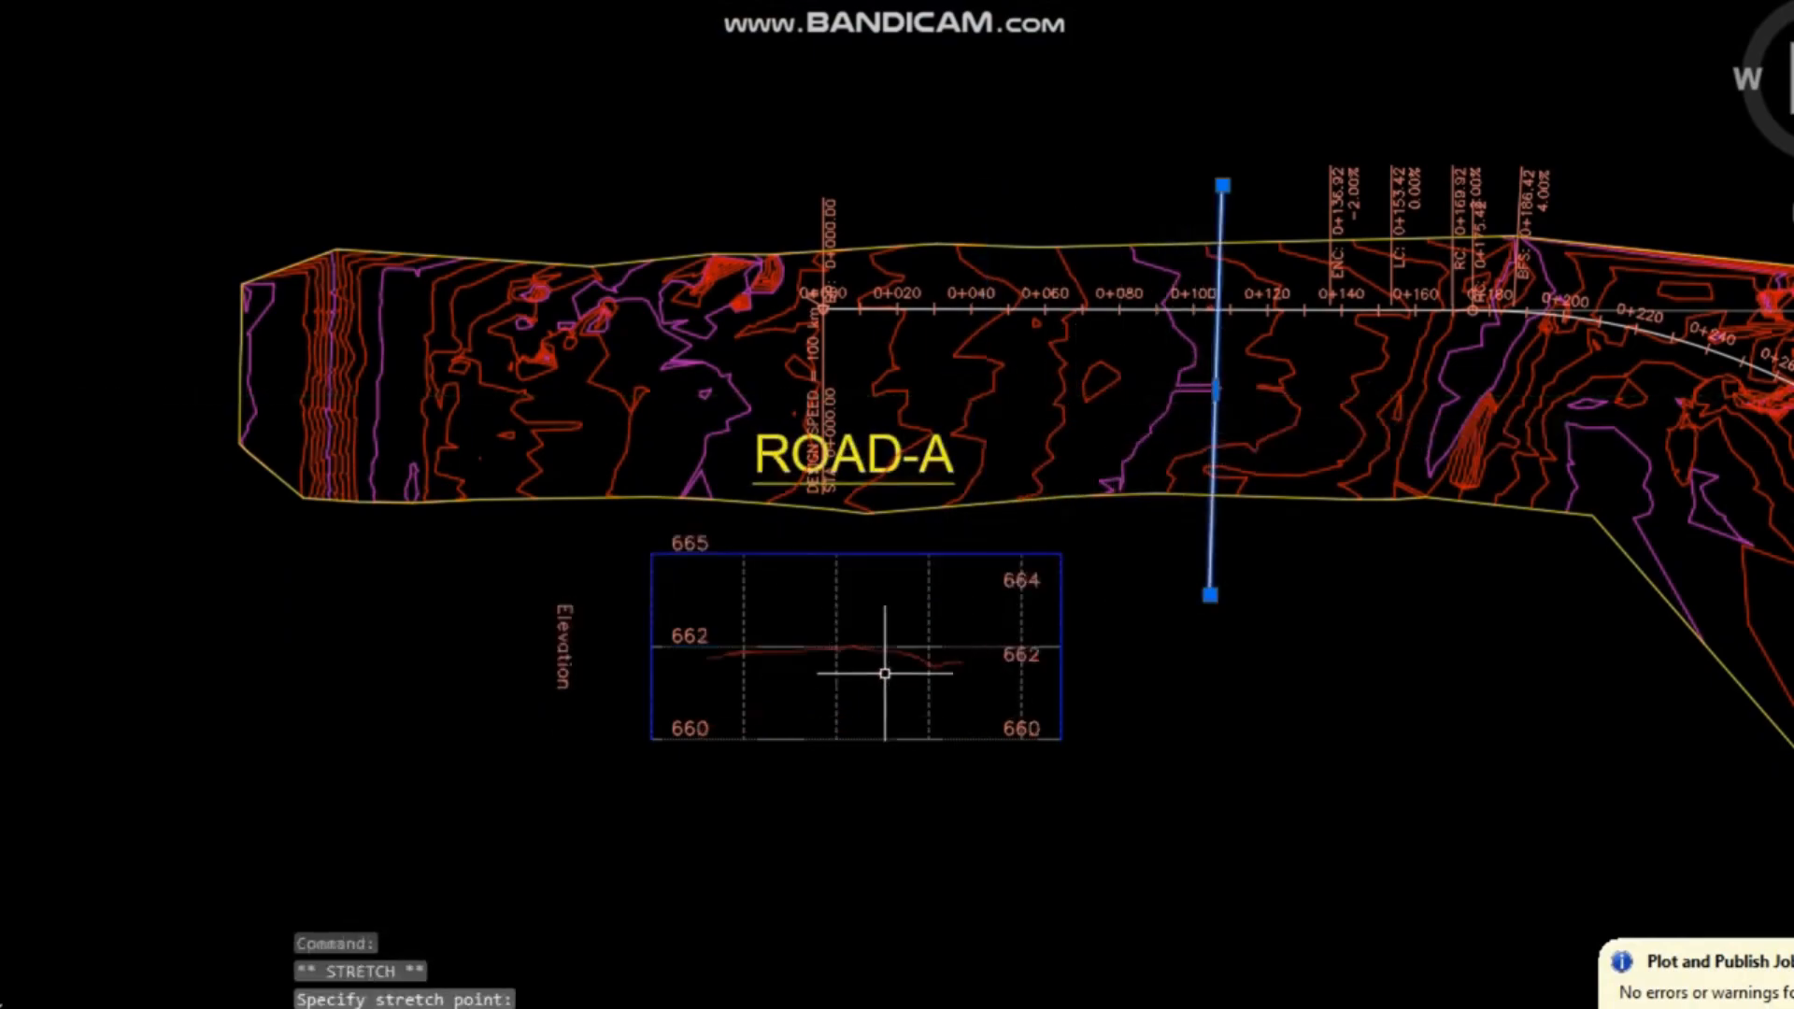
pyautogui.click(1216, 390)
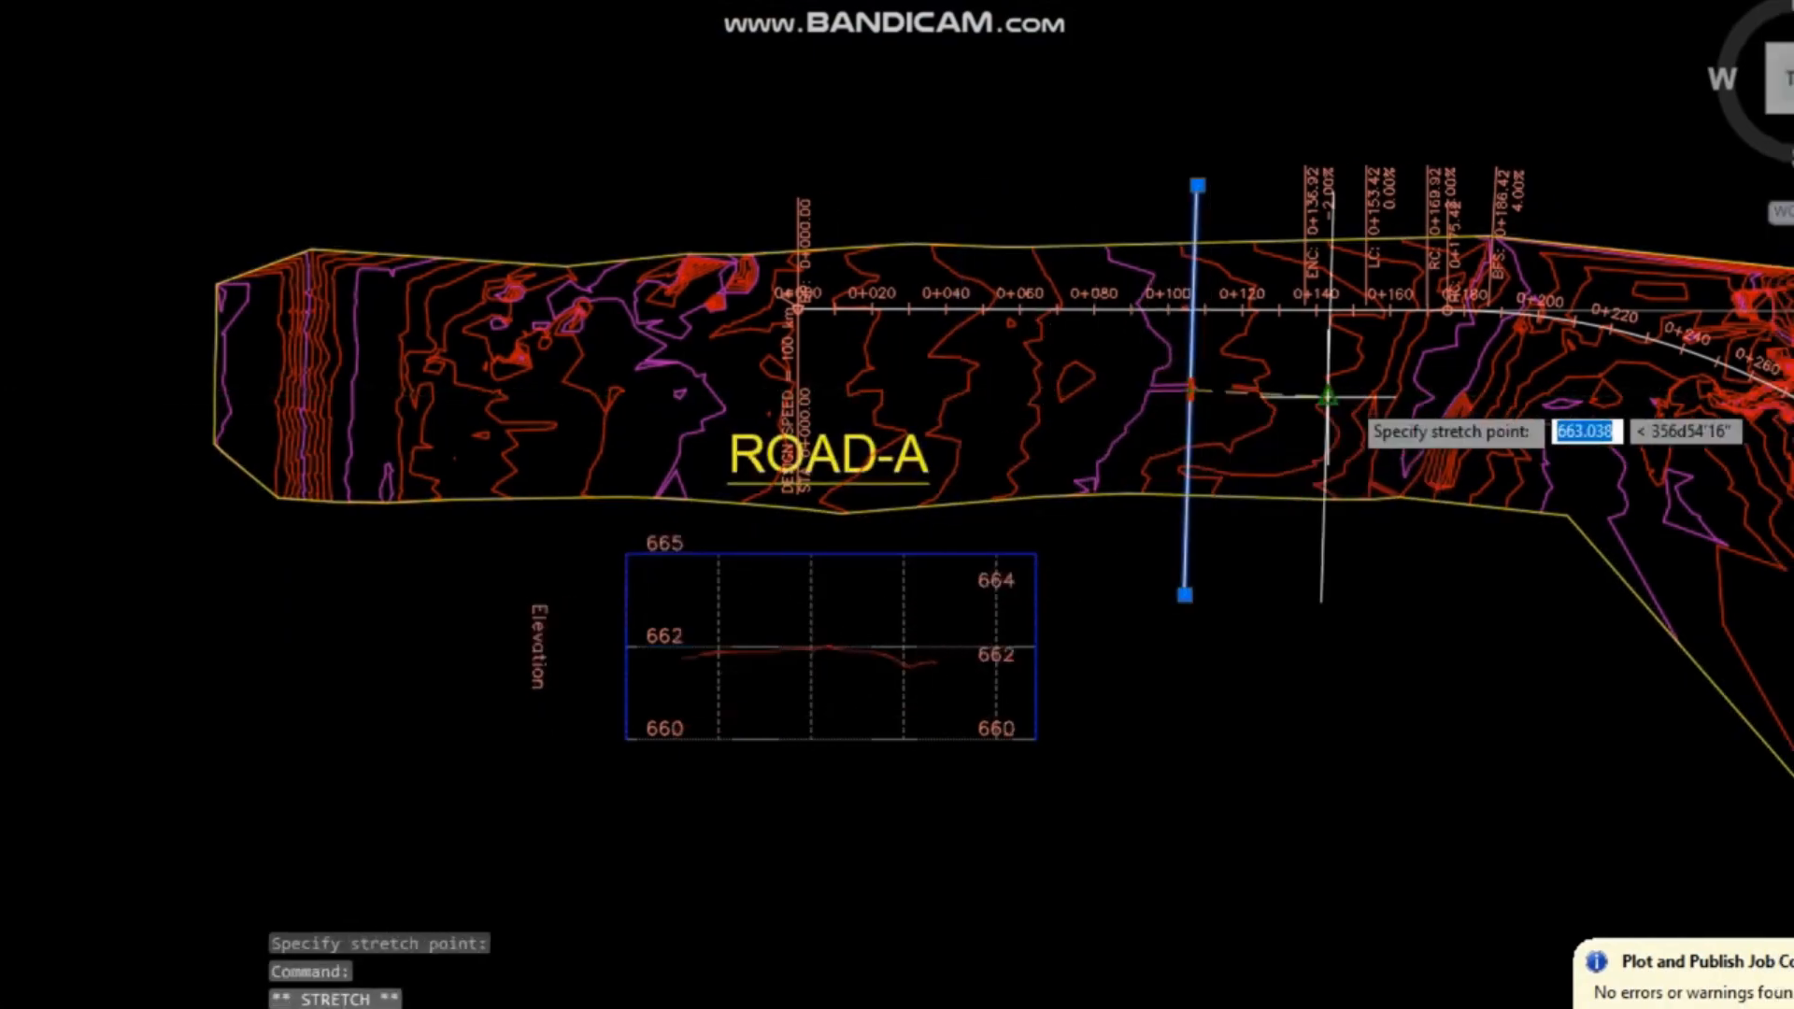
pyautogui.click(1420, 400)
pyautogui.moveTo(1351, 473); pyautogui.dragTo(880, 383, button='middle')
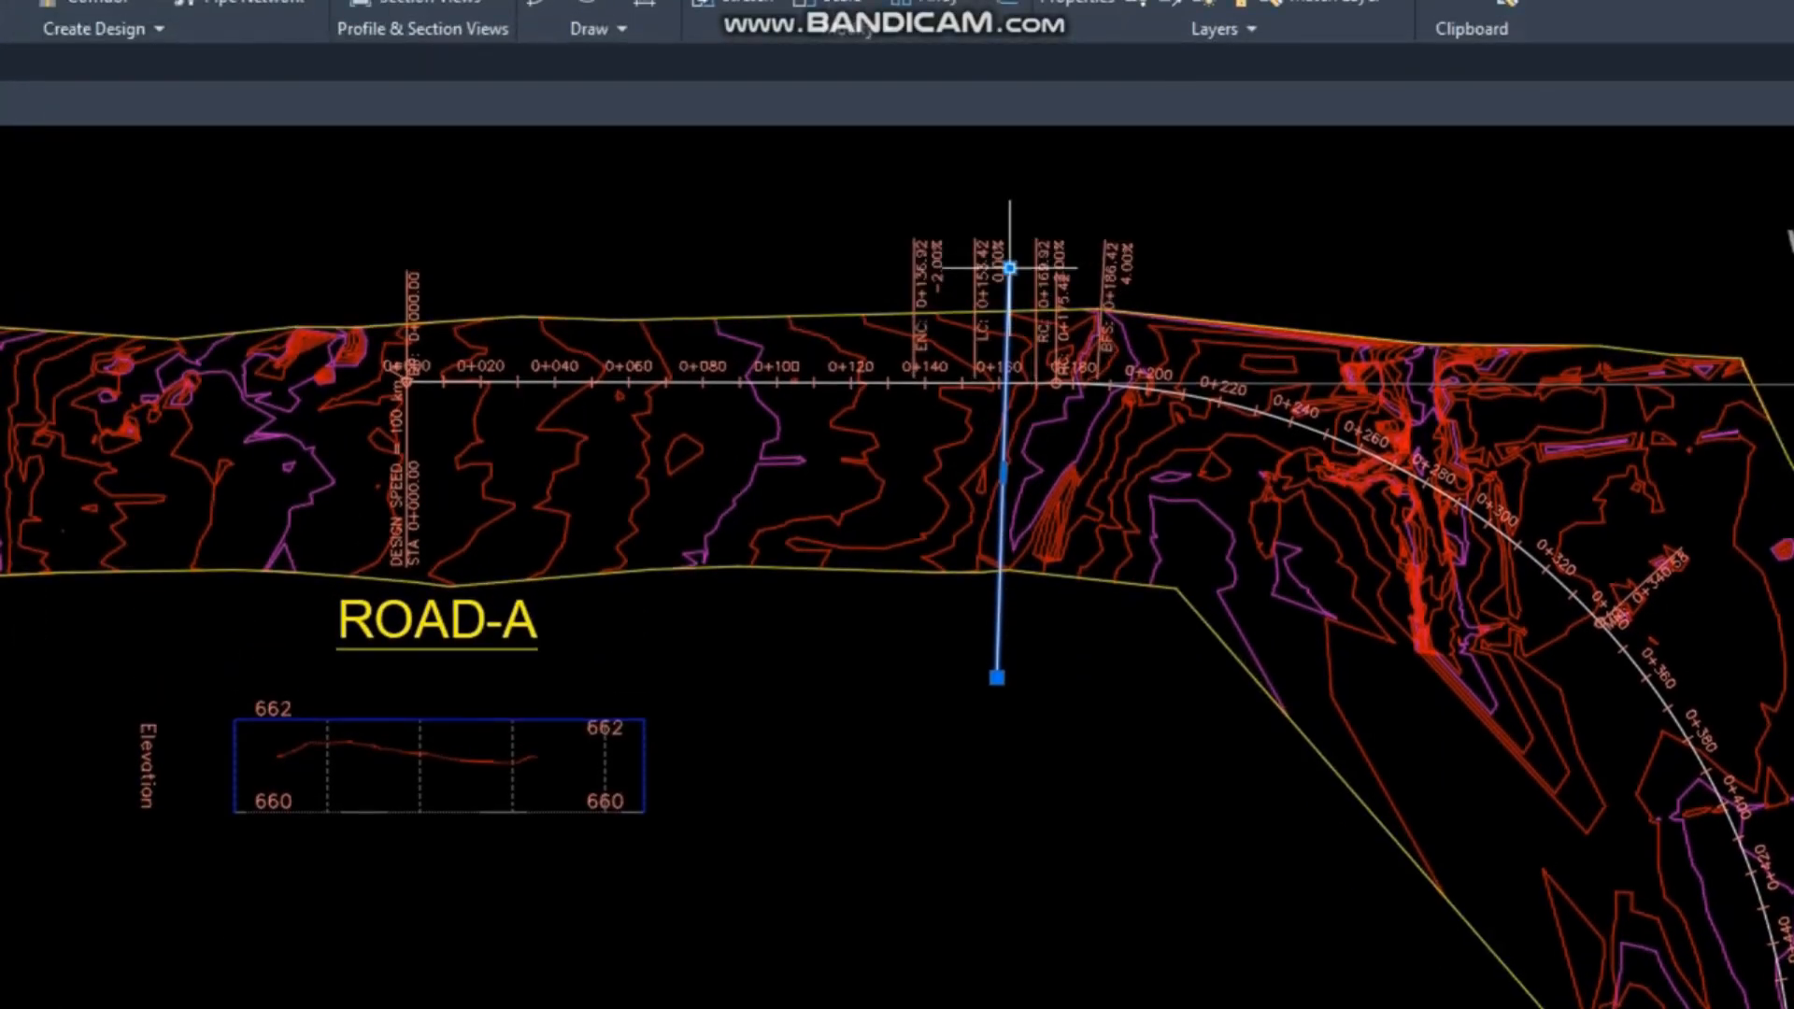
# Stretch the section polyline's north end eastward in two moves so it crosses the alignment curve diagonally near station 0+260.
pyautogui.click(1010, 106)
pyautogui.click(1306, 248)
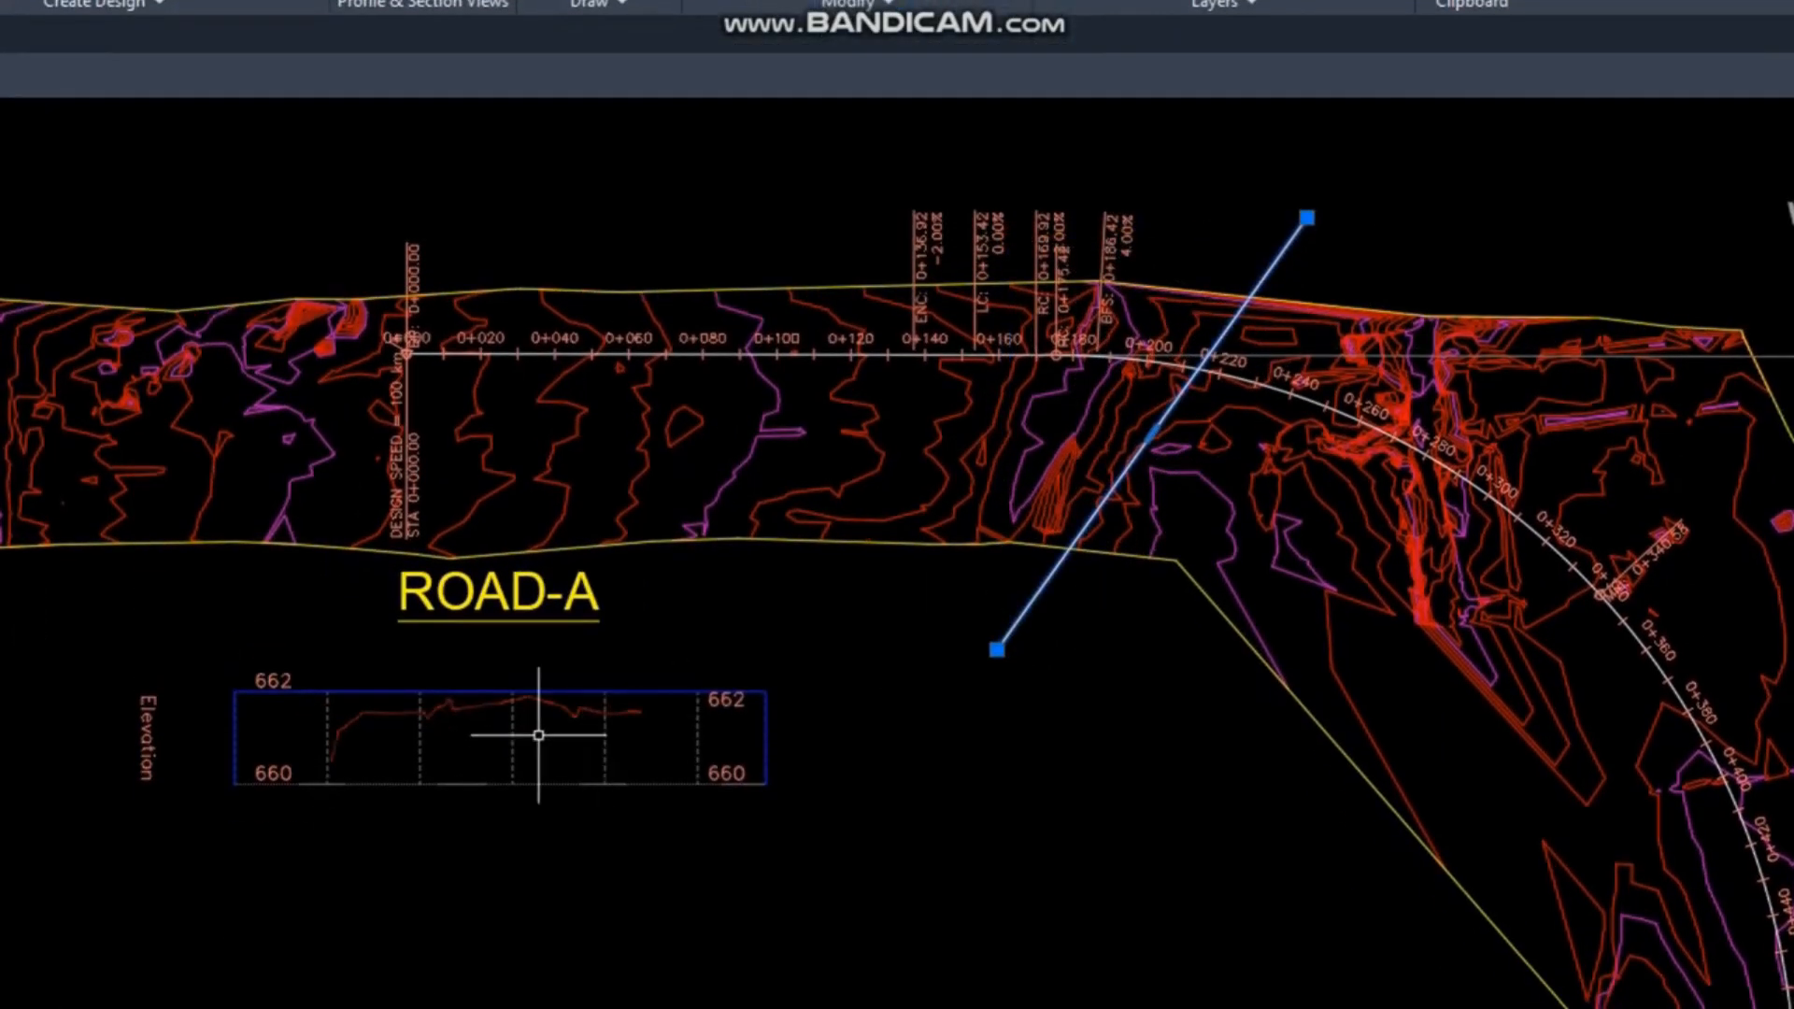
pyautogui.click(1592, 285)
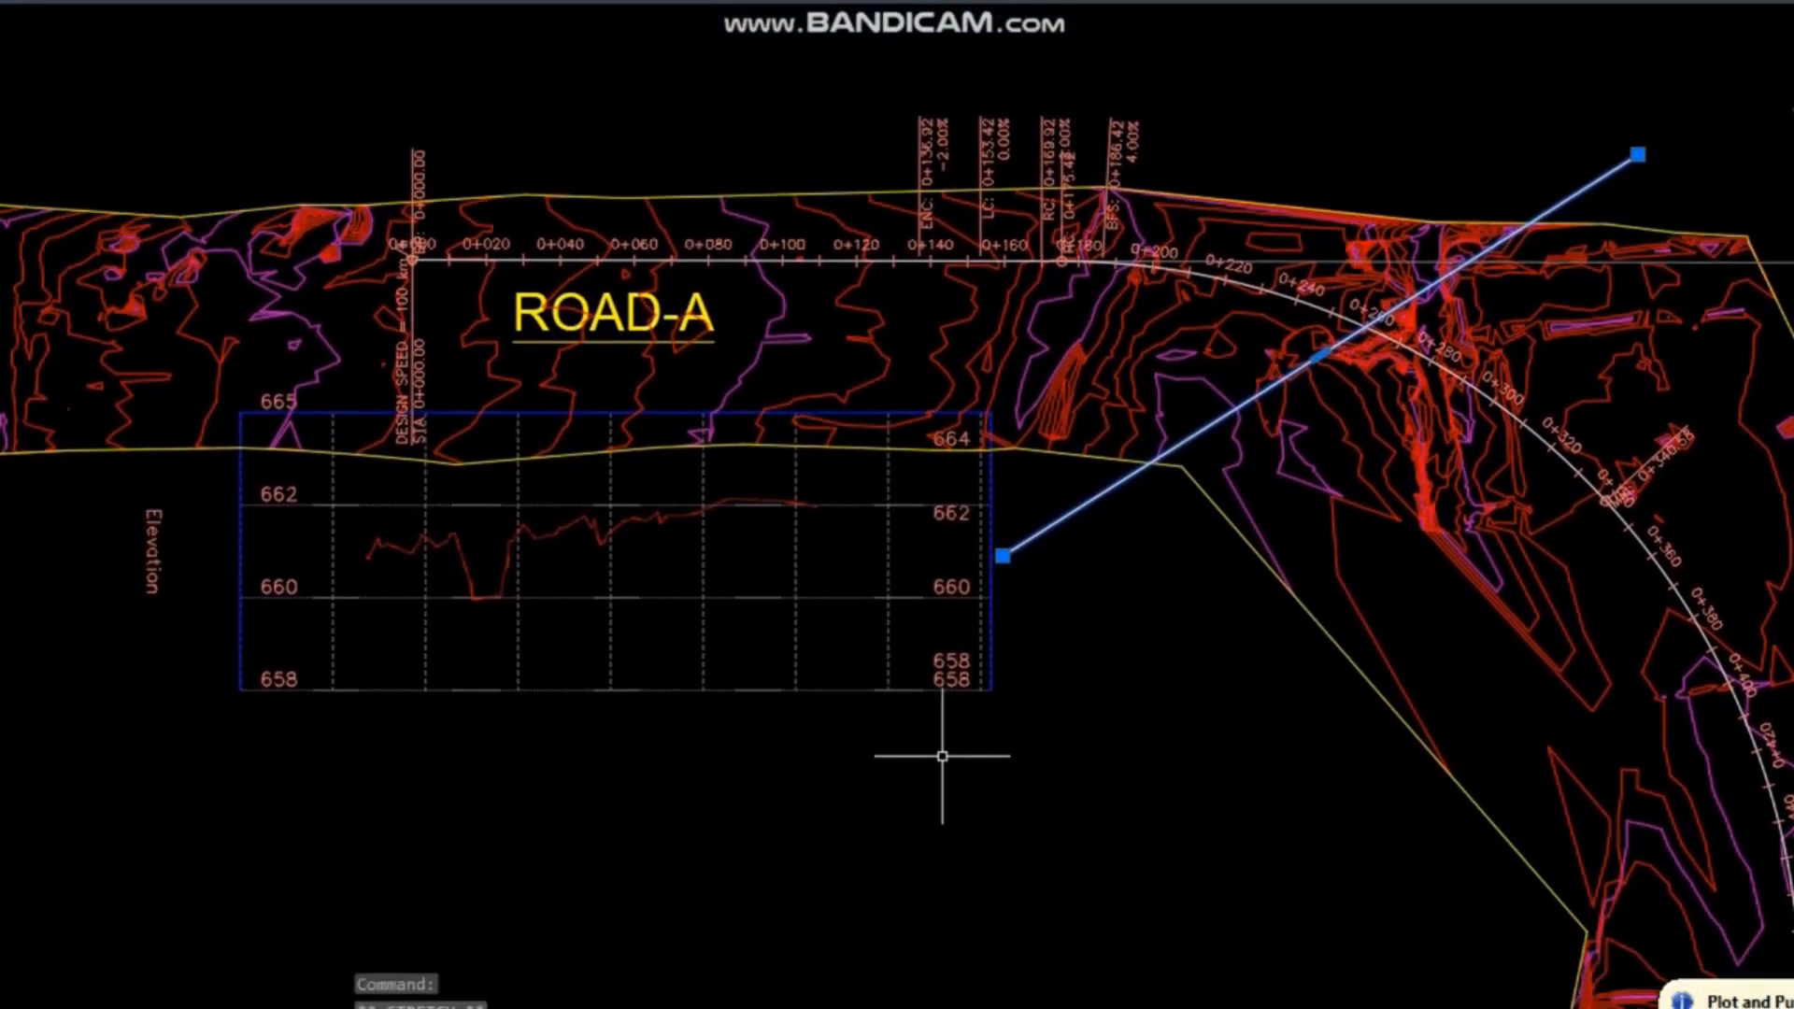
pyautogui.press('Escape')
# Move the quick profile view farther south so it sits clear of the surface boundary and contours.
pyautogui.write('m')
pyautogui.press('Return')
pyautogui.click(967, 747)
pyautogui.click(885, 689)
pyautogui.press('Return')
pyautogui.click(890, 721)
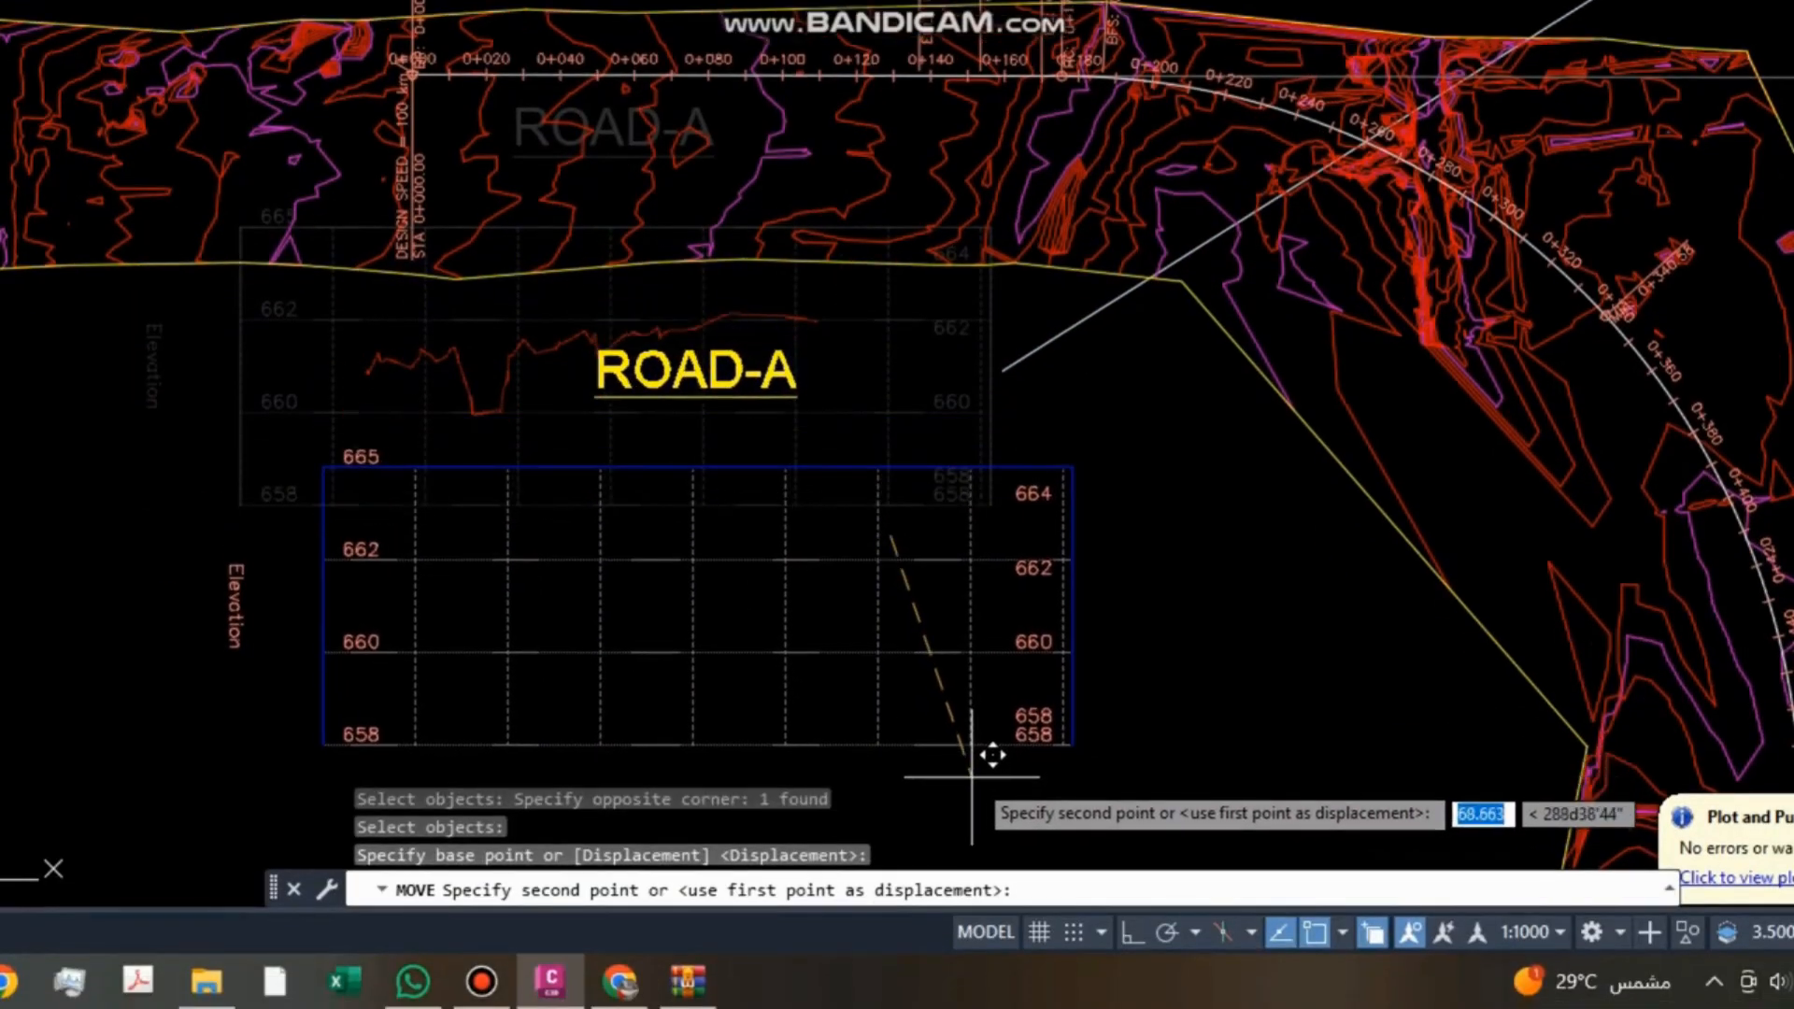
pyautogui.moveTo(971, 776); pyautogui.dragTo(969, 573, button='middle')
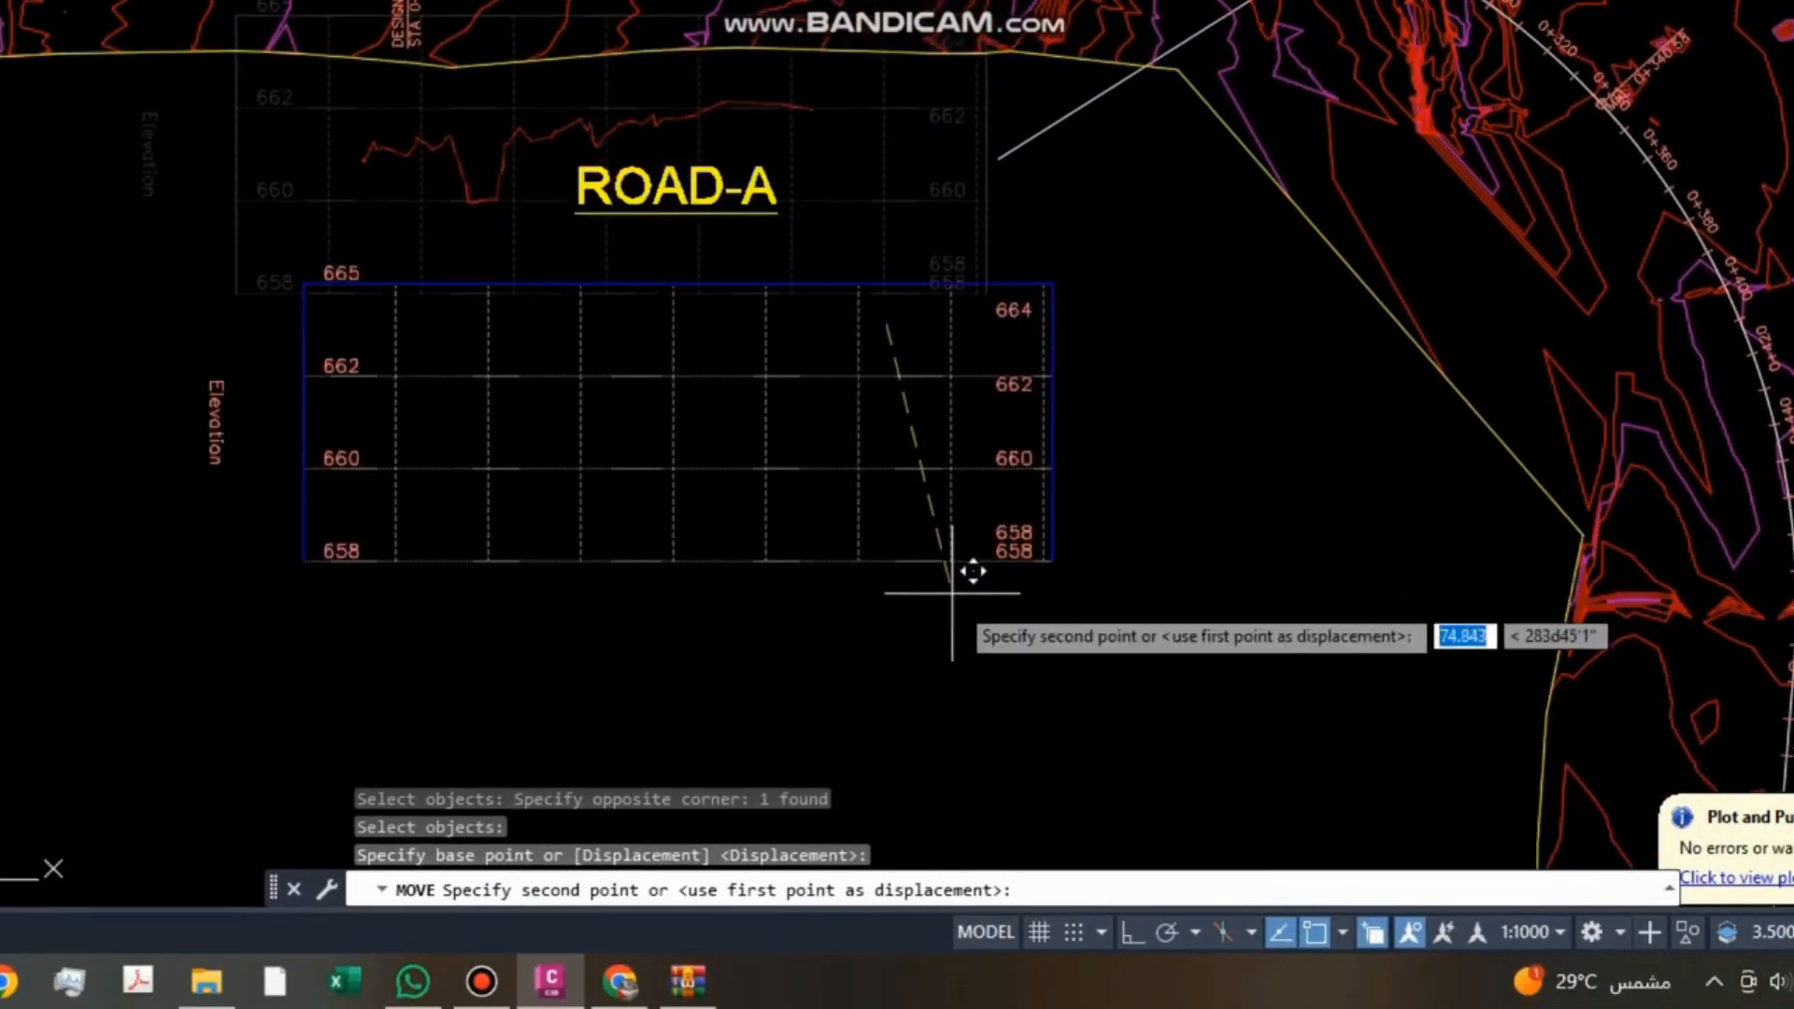
pyautogui.click(976, 568)
# Stretch both ends of the section polyline so it crosses the alignment curve near station 0+340.
pyautogui.moveTo(930, 374); pyautogui.dragTo(788, 493, button='middle')
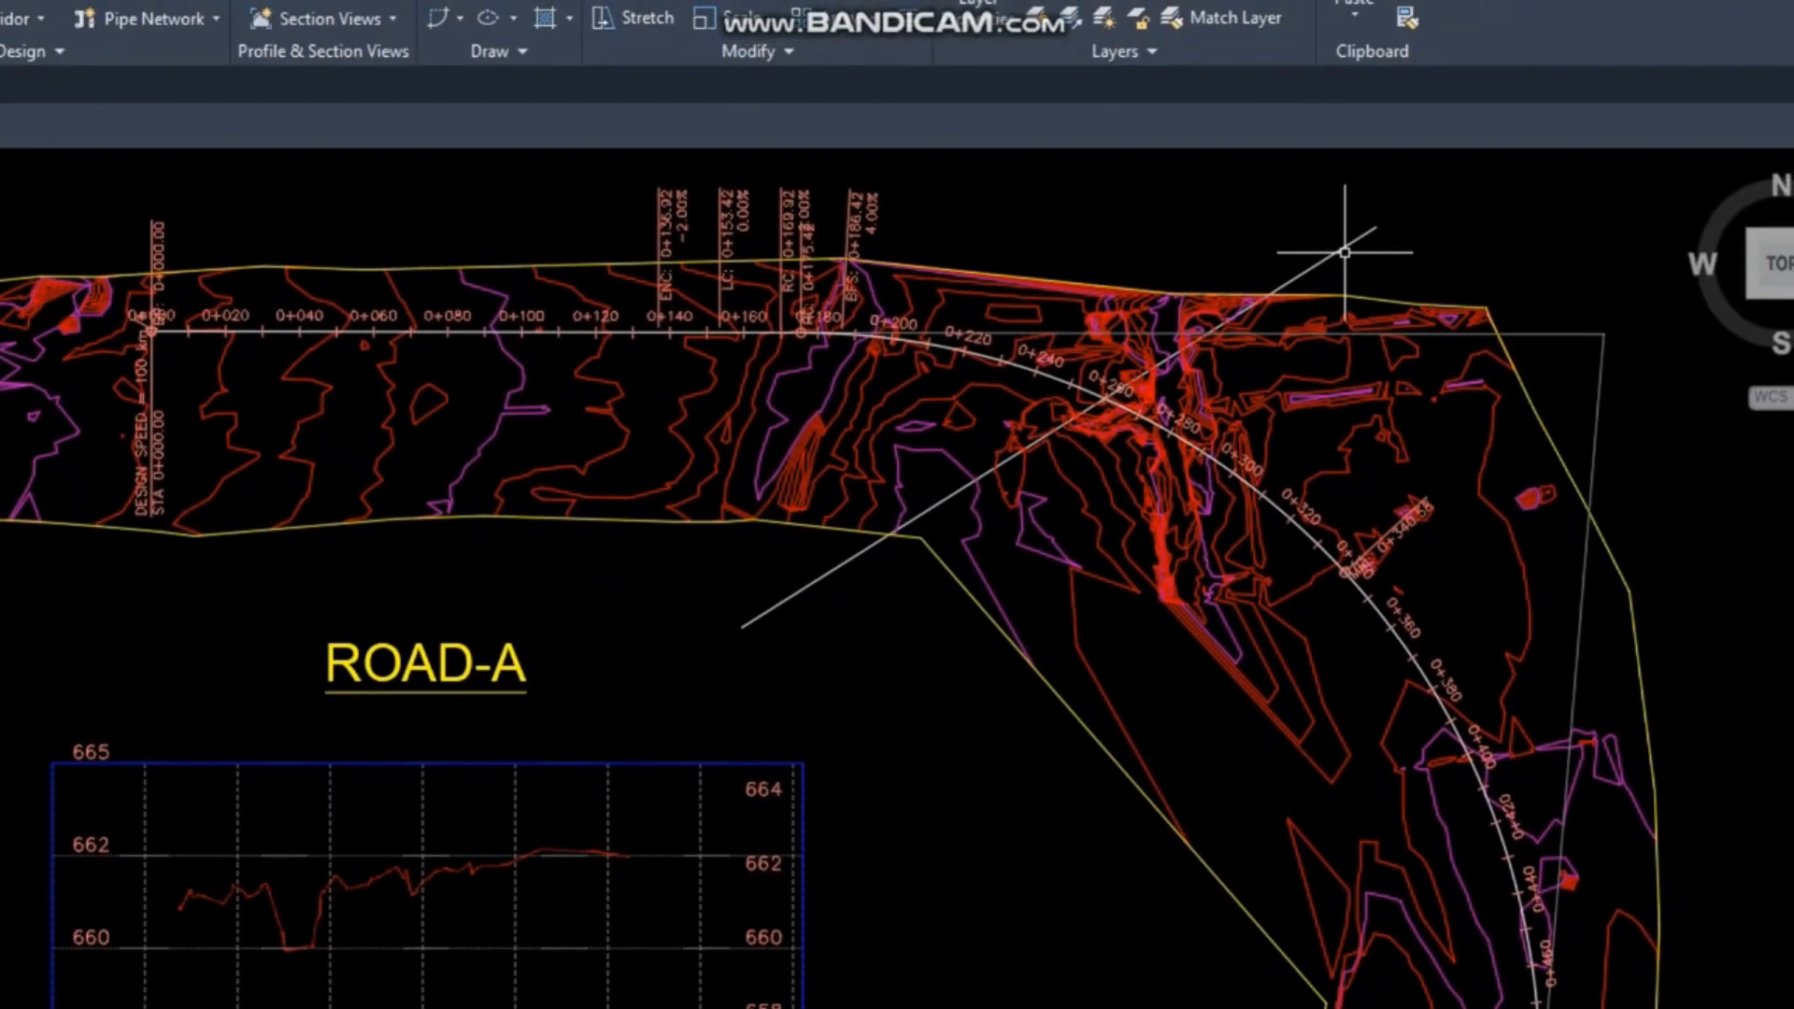
pyautogui.click(1352, 236)
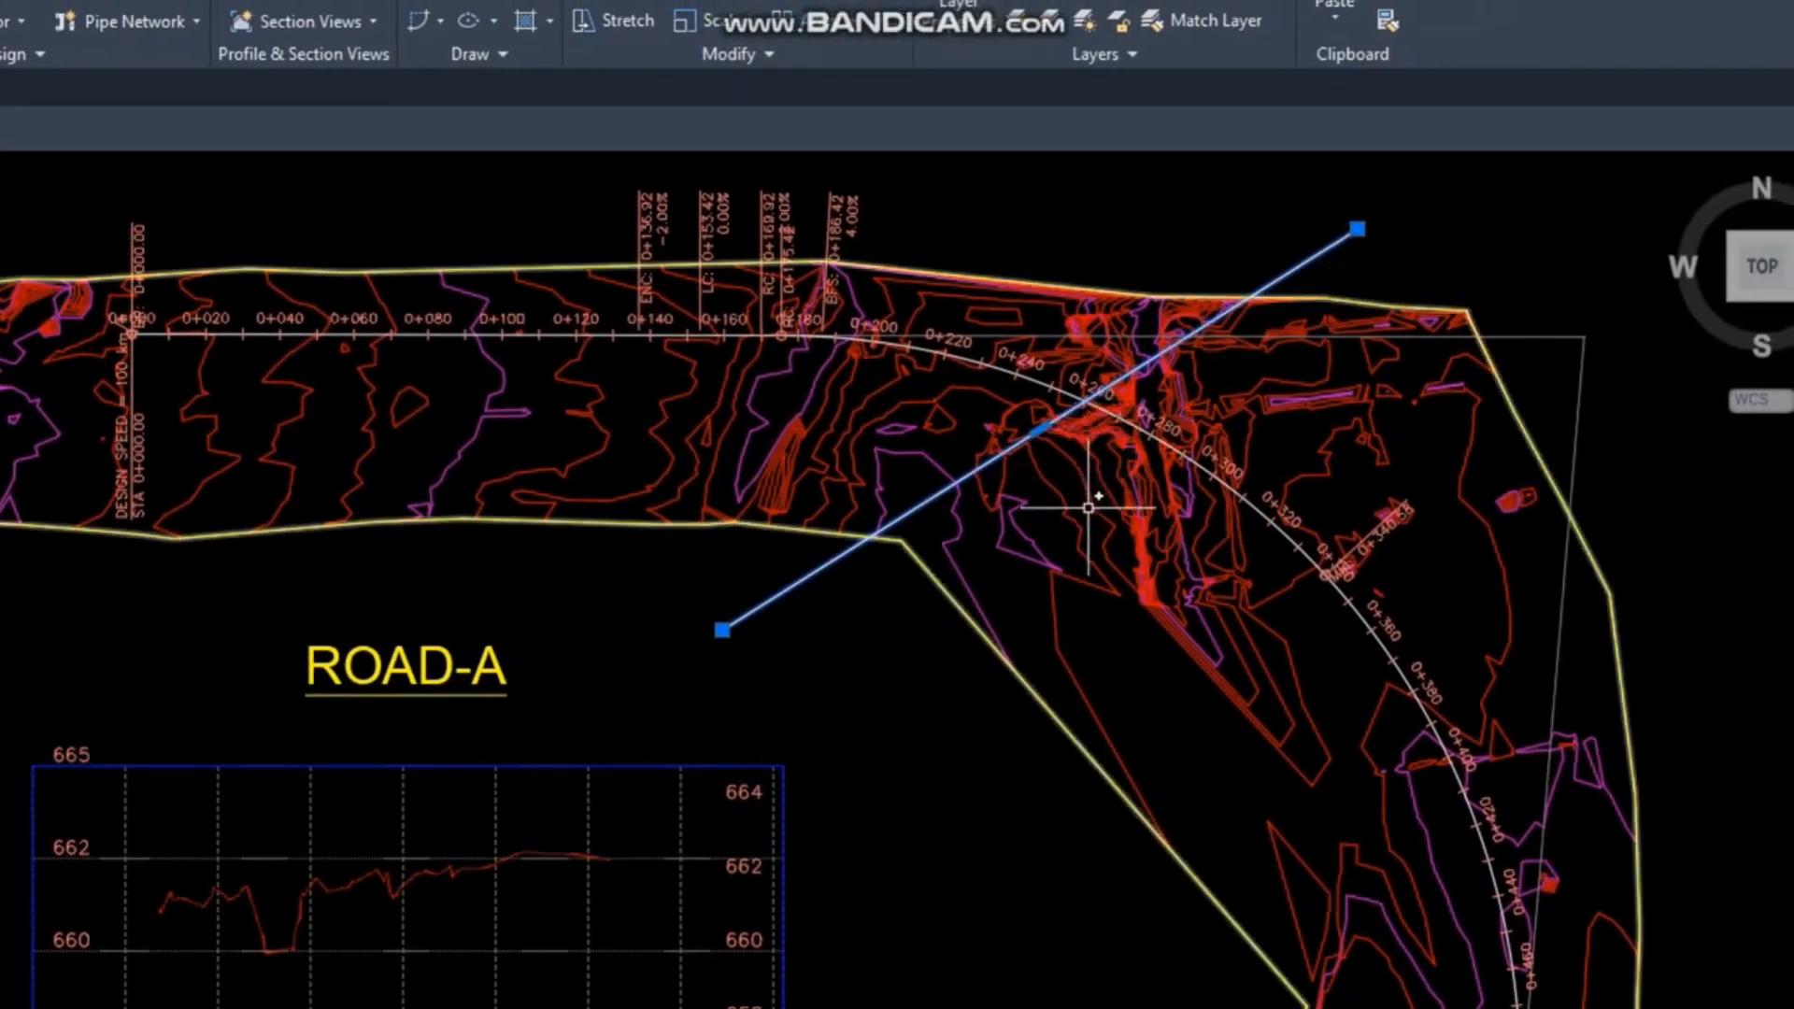
pyautogui.click(722, 630)
pyautogui.click(932, 813)
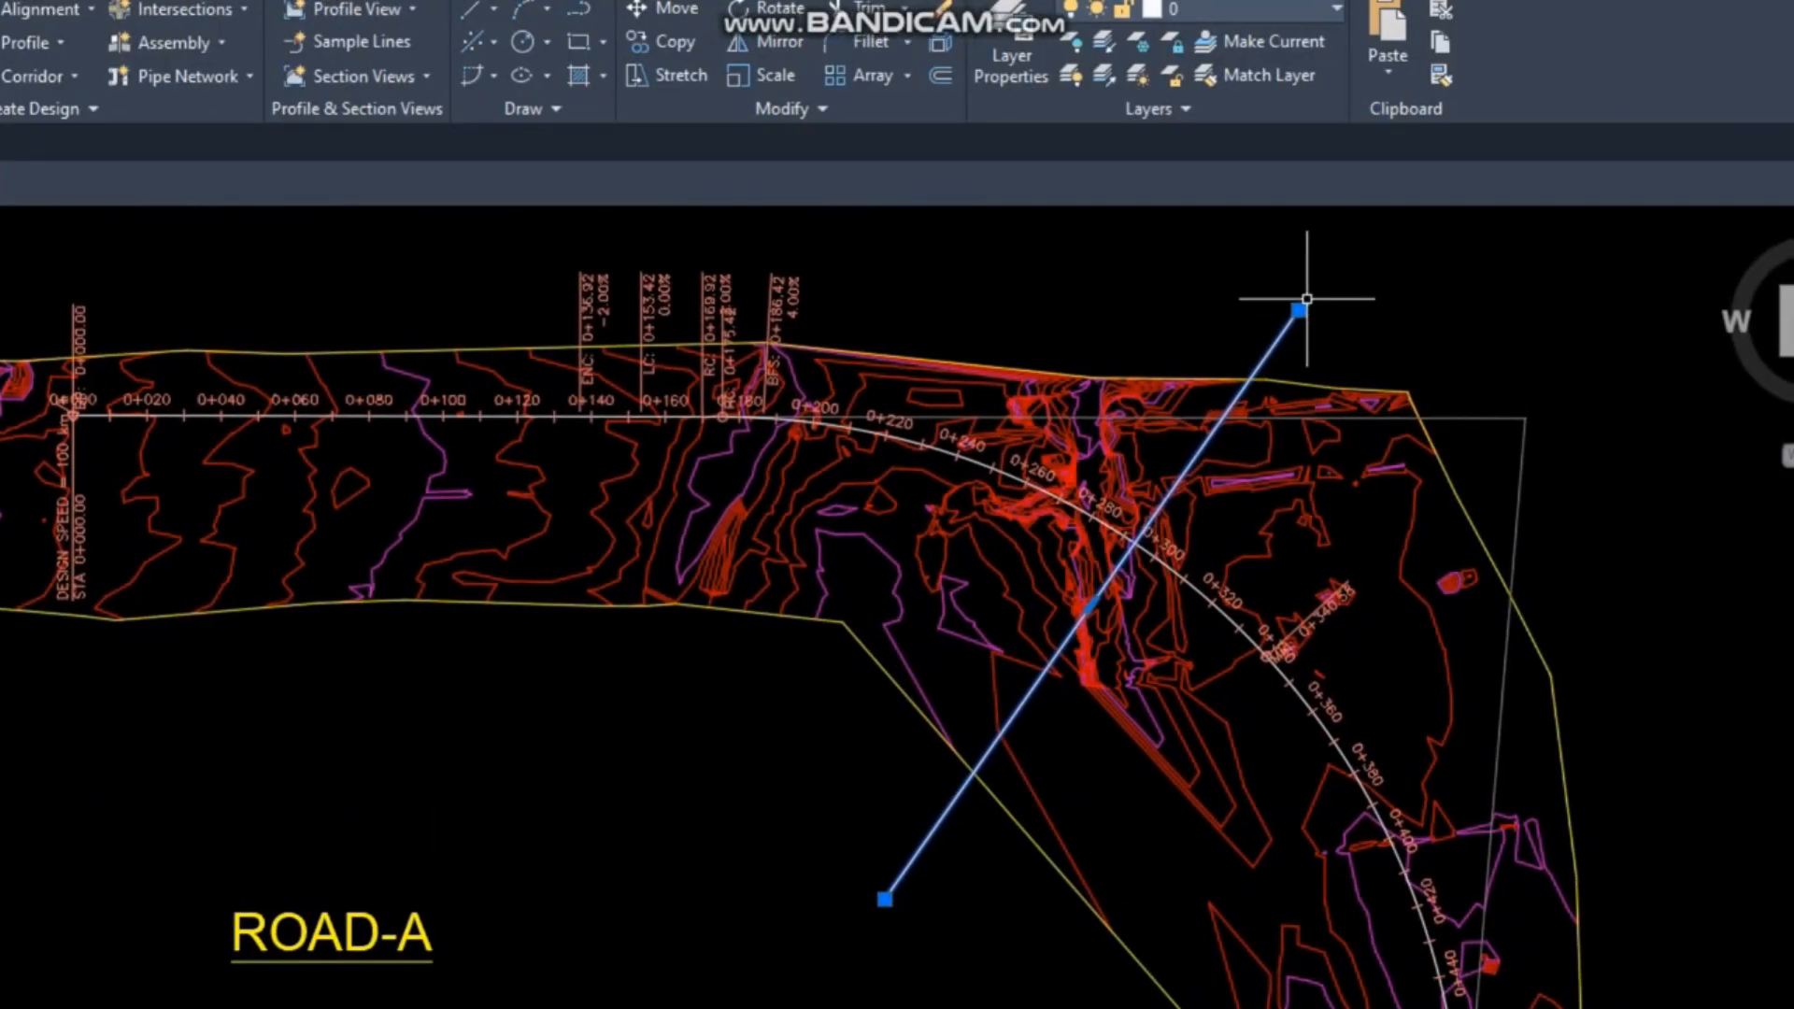
pyautogui.click(1298, 312)
pyautogui.click(1593, 424)
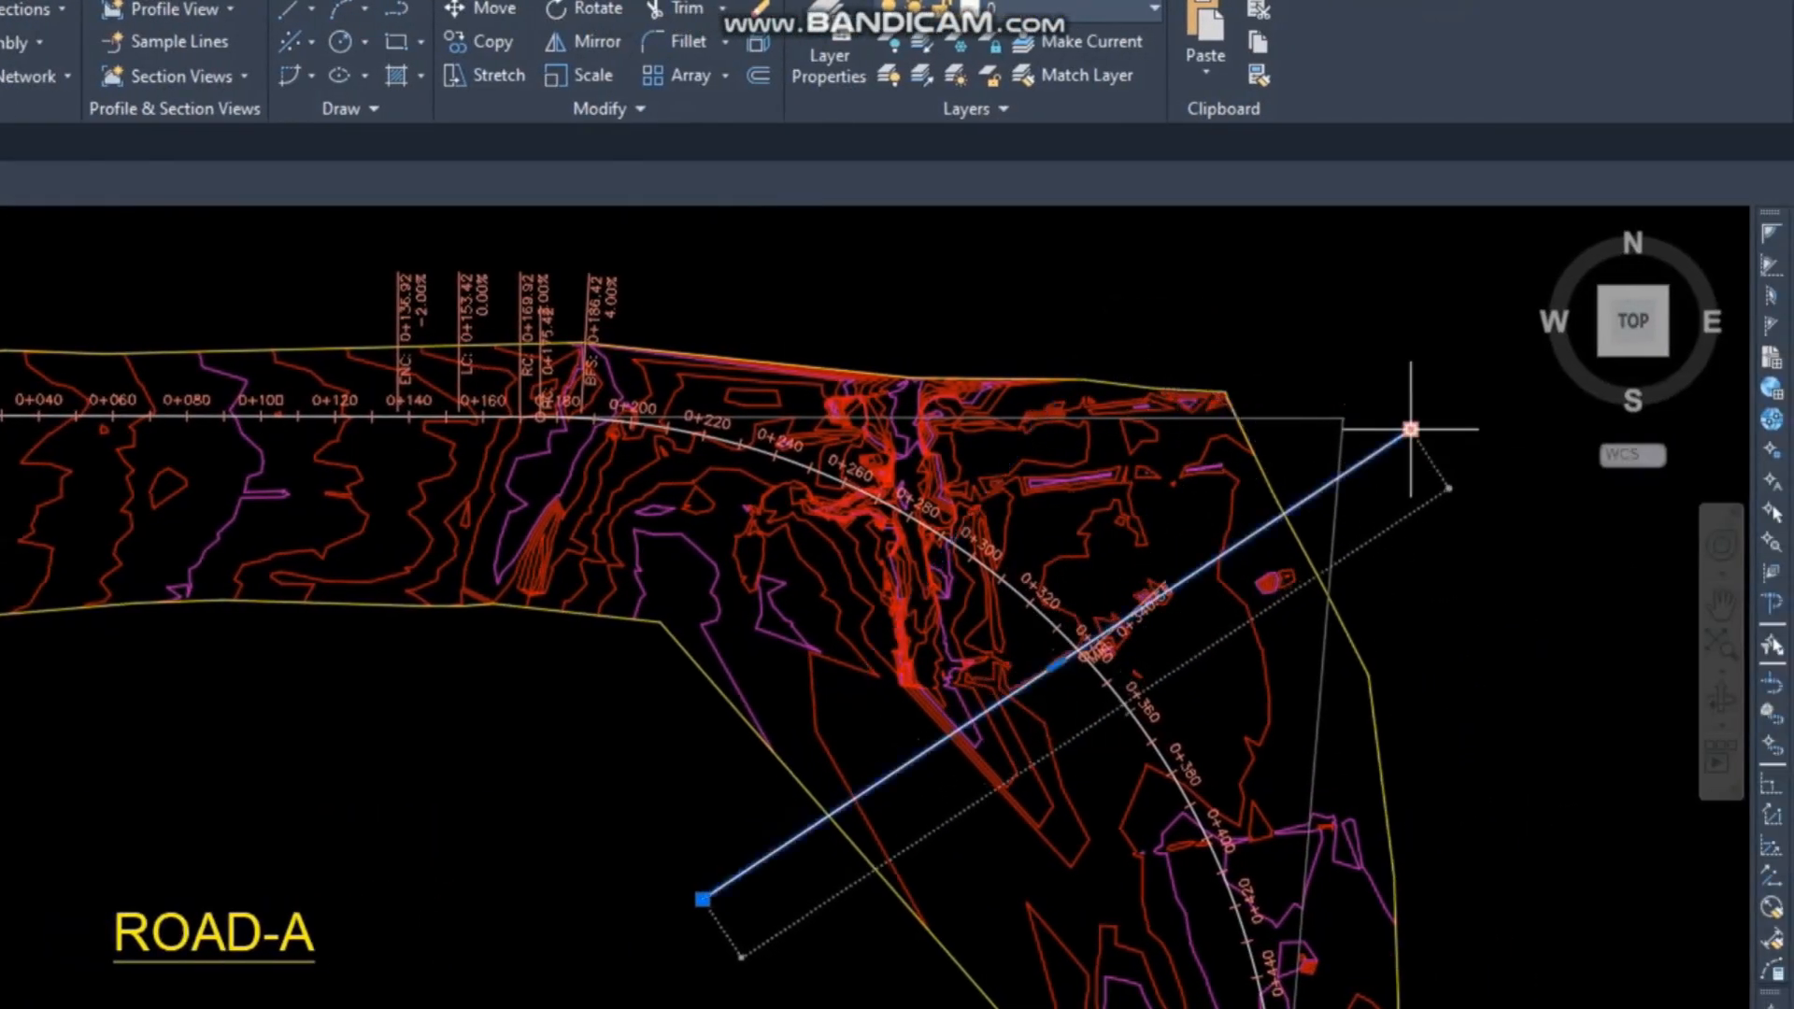
pyautogui.scroll(-2, 1441, 439)
pyautogui.press('Escape')
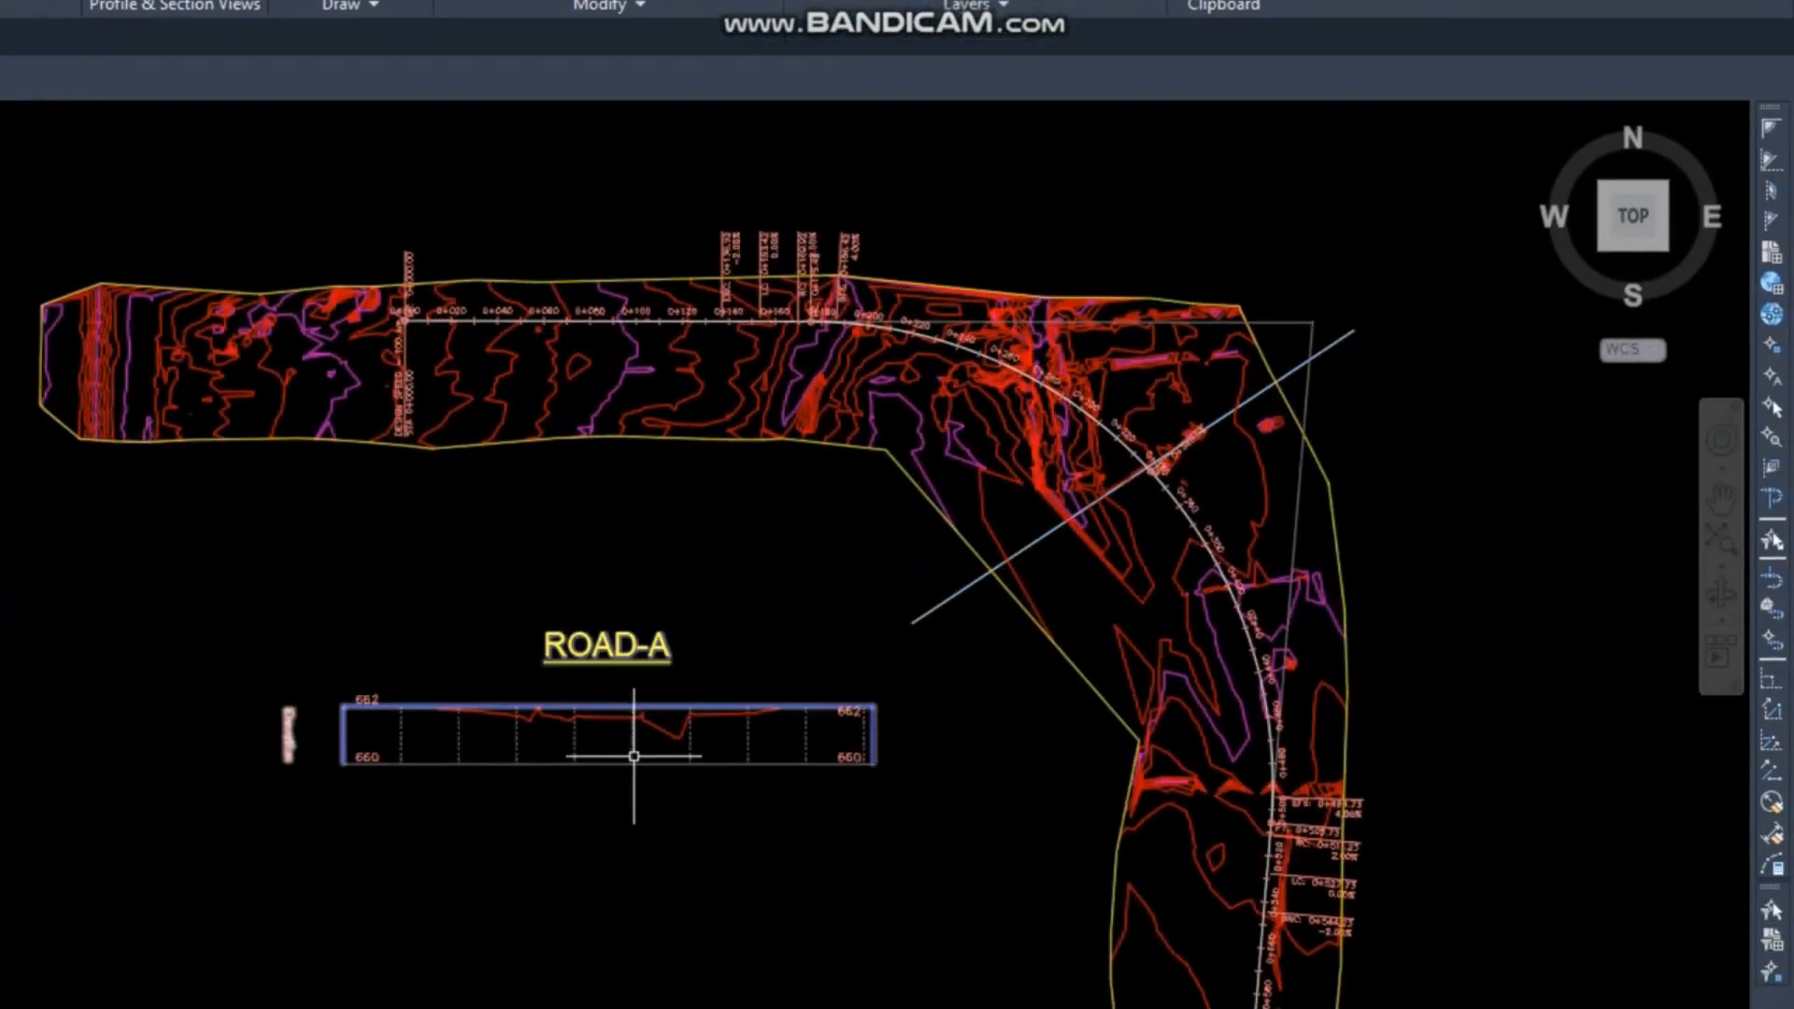
# Delete the section polyline along with its temporary quick profile view.
pyautogui.scroll(2, 681, 776)
pyautogui.moveTo(764, 699); pyautogui.dragTo(533, 753, button='middle')
pyautogui.scroll(-2, 532, 733)
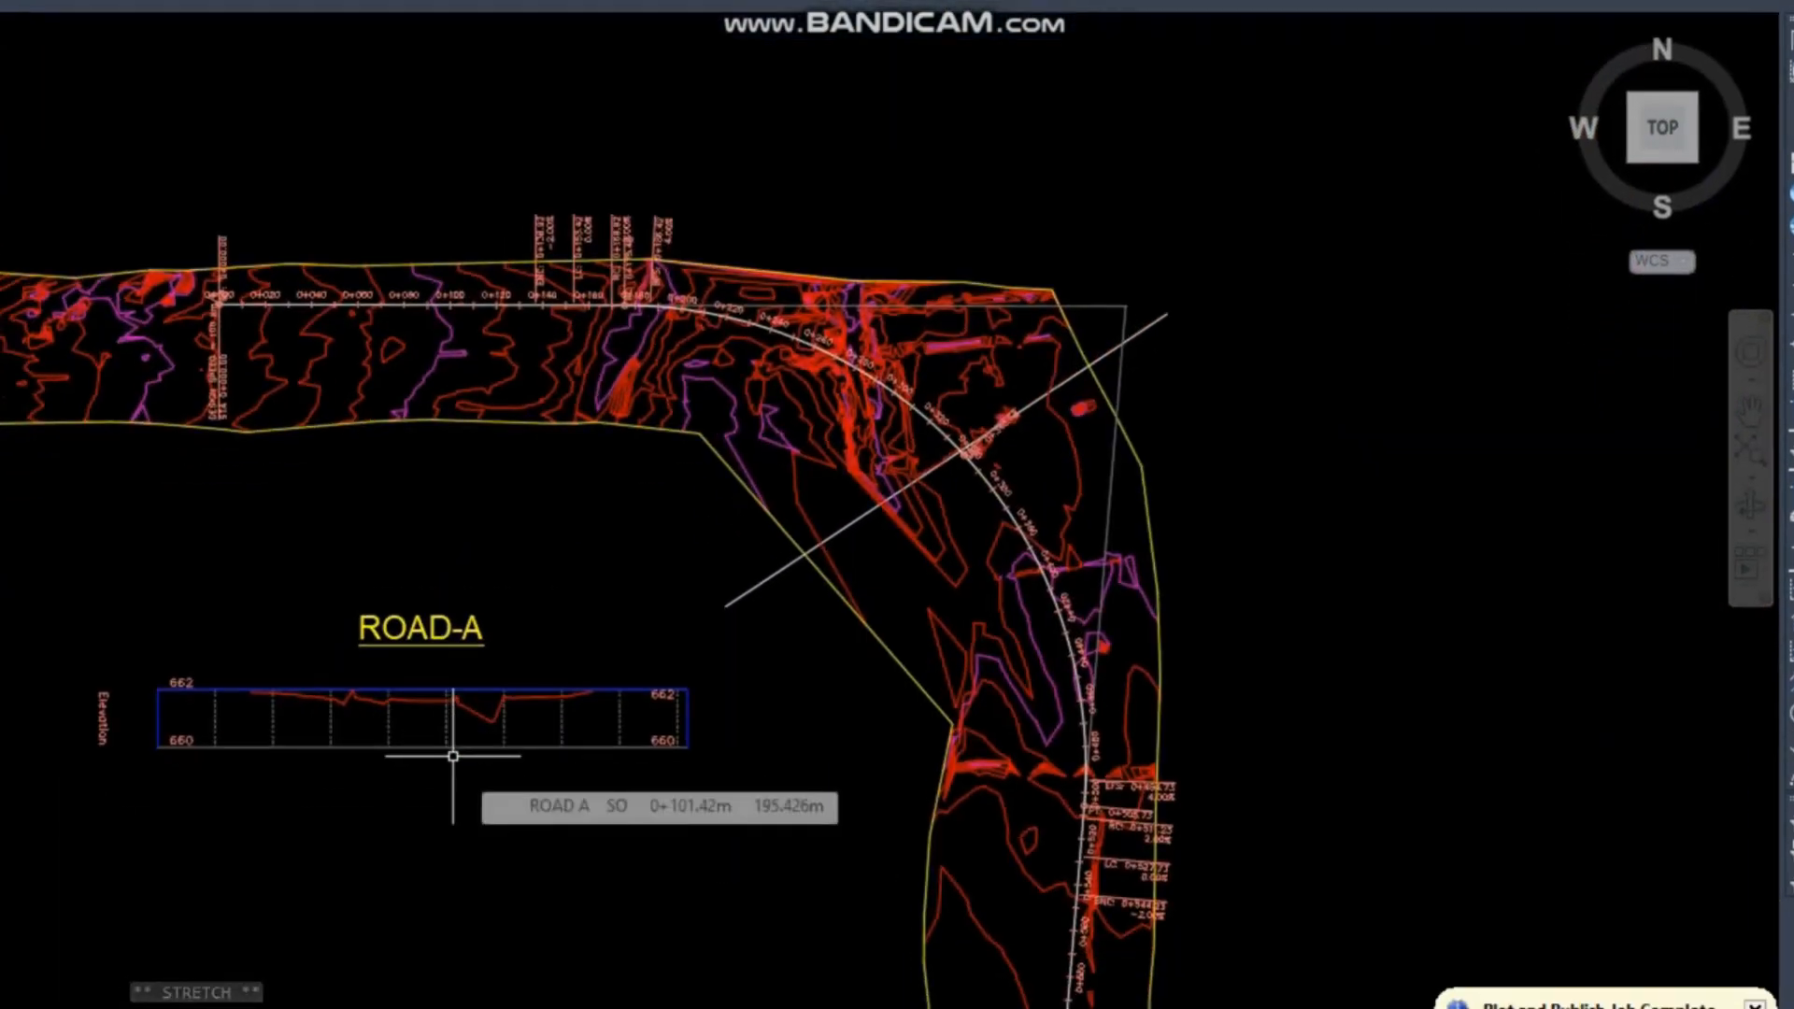
pyautogui.click(775, 572)
pyautogui.press('Delete')
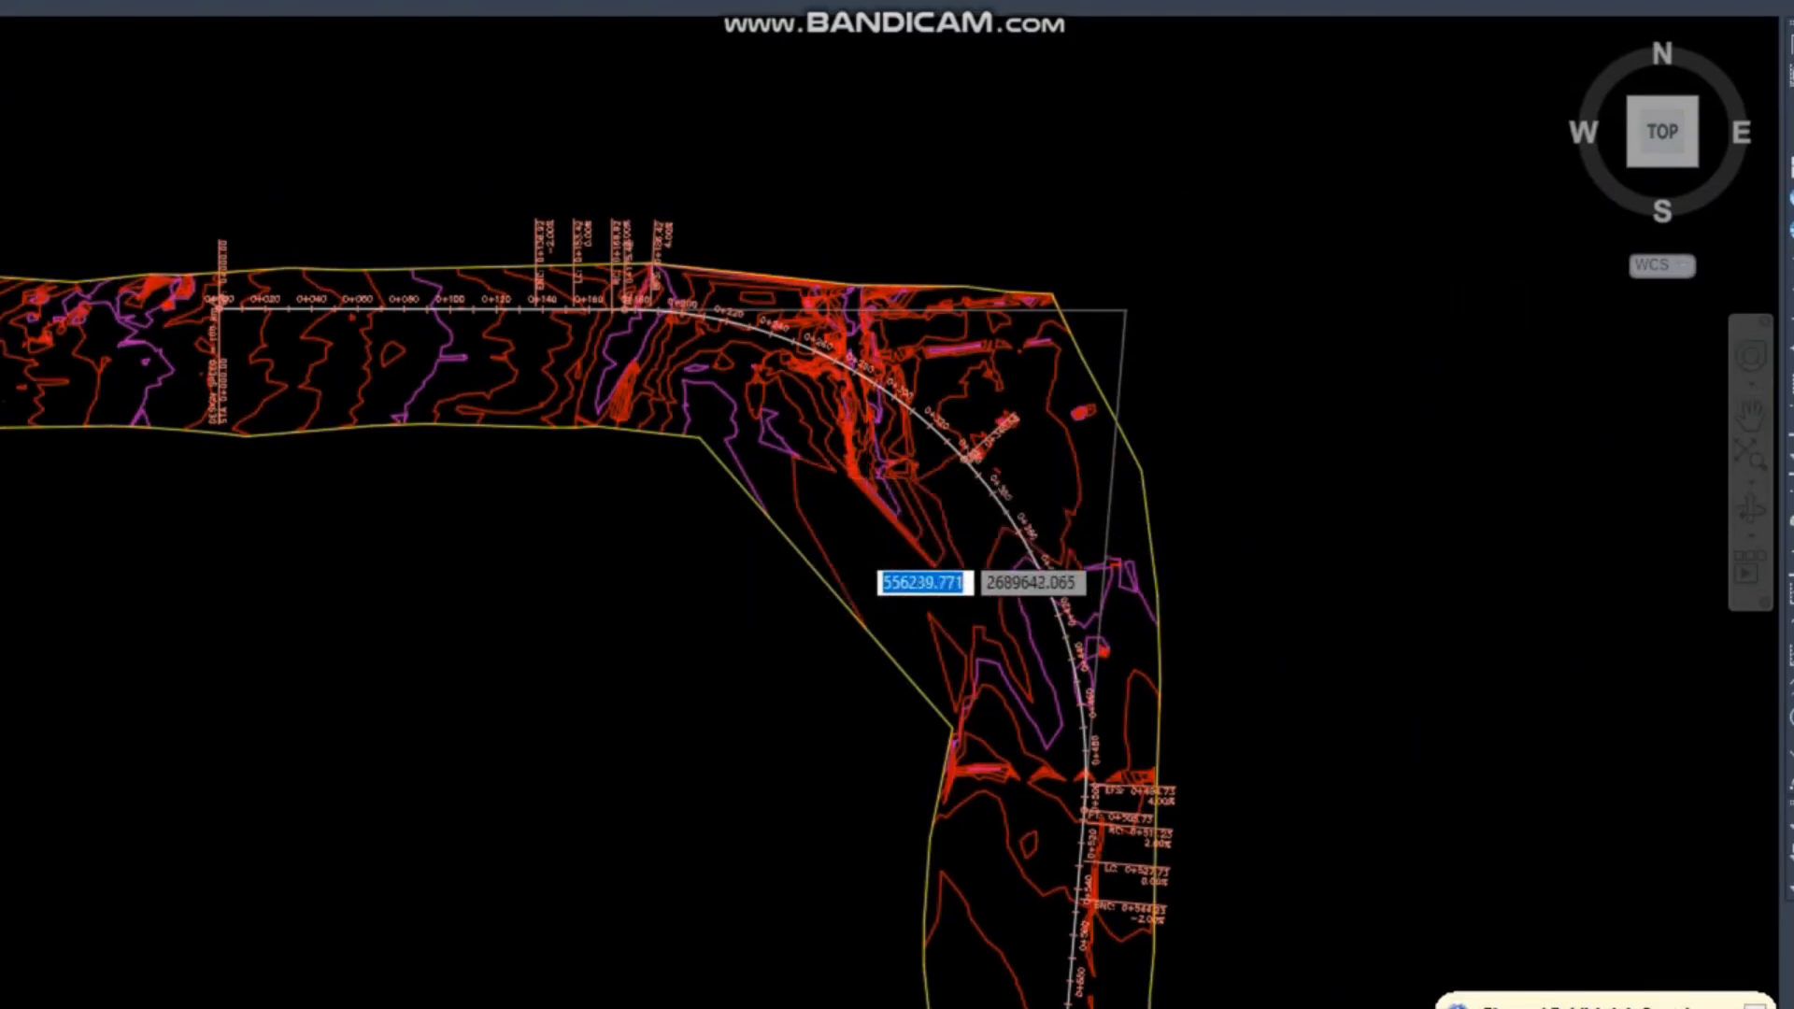
# Draw two roughly parallel polylines running southwest to northeast across the alignment curve, both extending past the surface boundary.
pyautogui.click(689, 545)
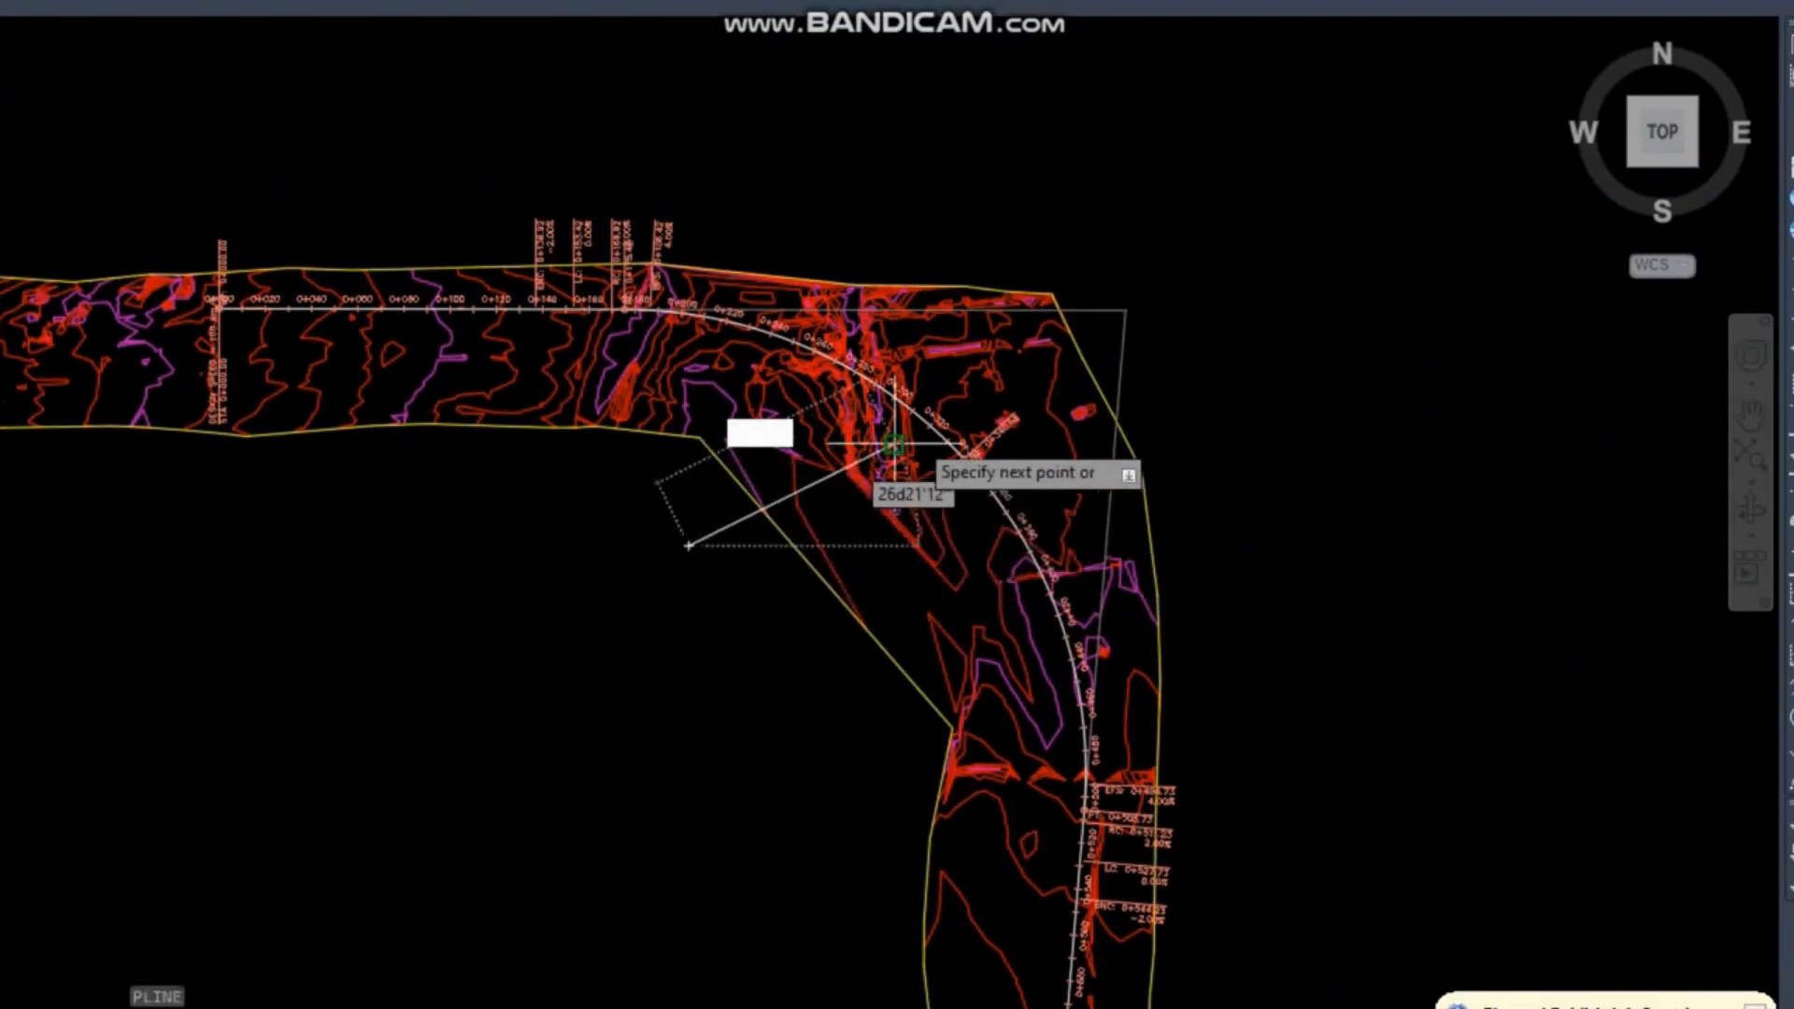
pyautogui.click(1196, 274)
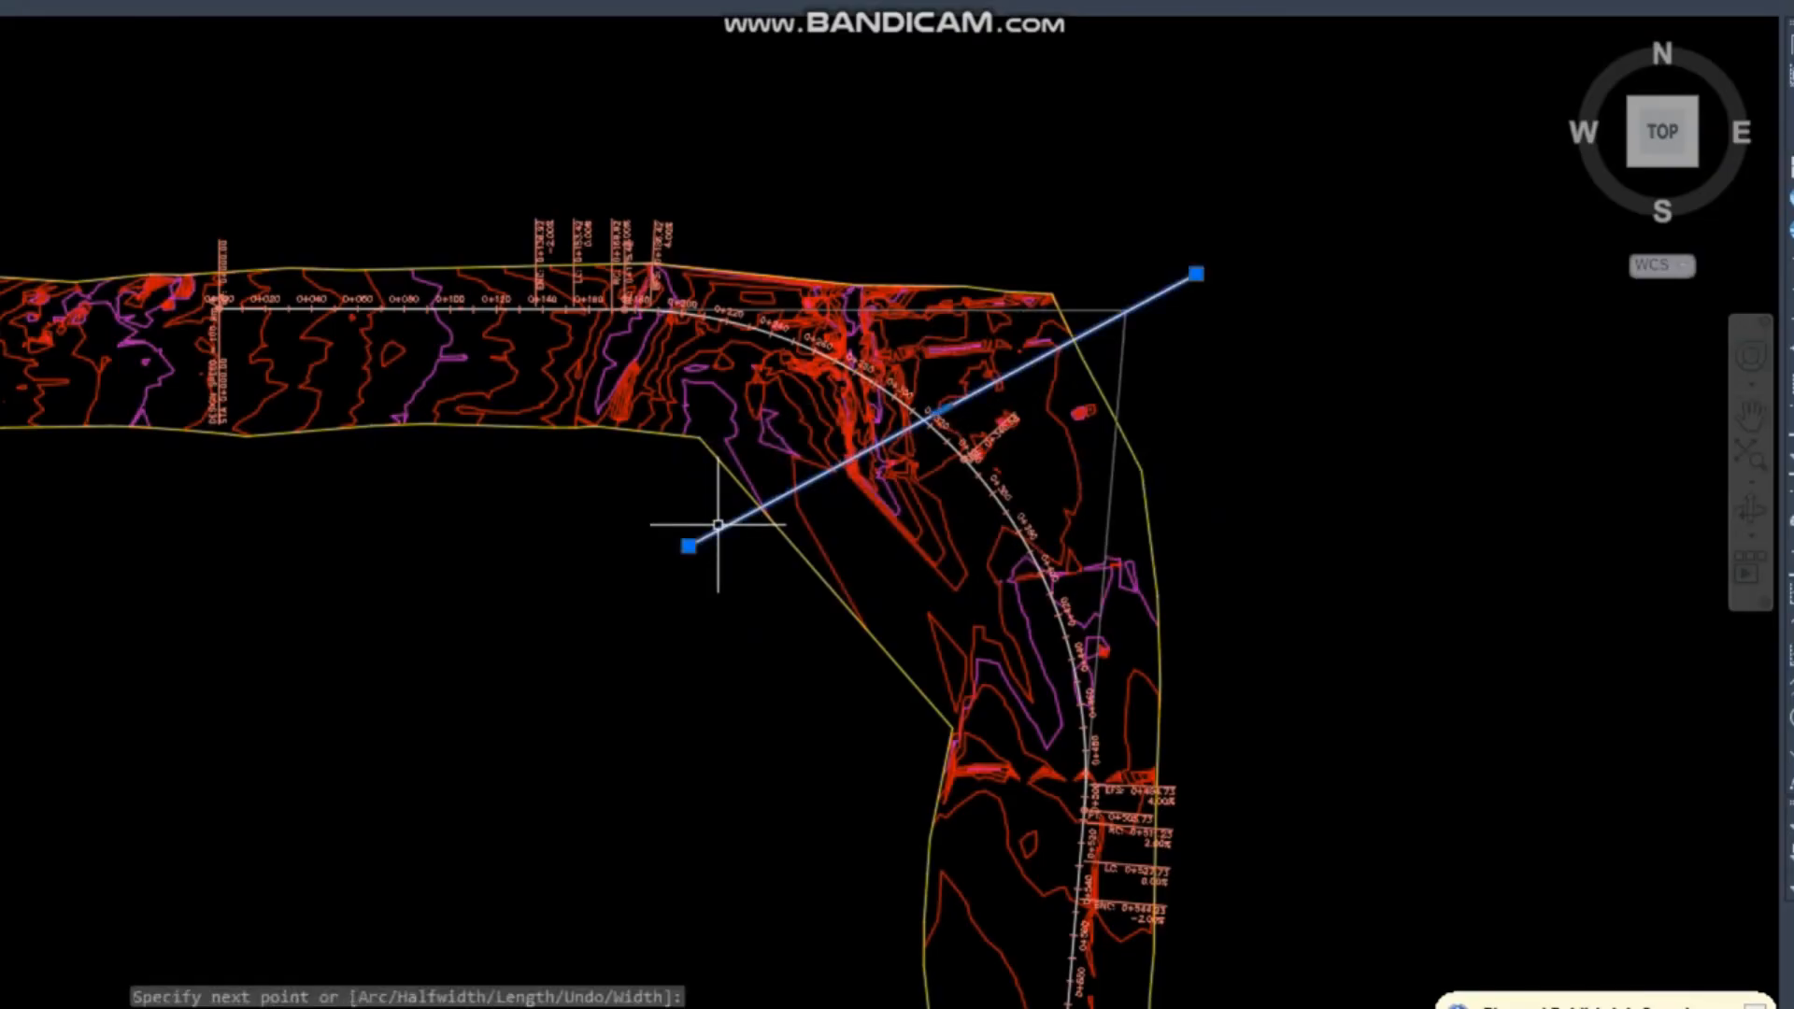
pyautogui.write('pl')
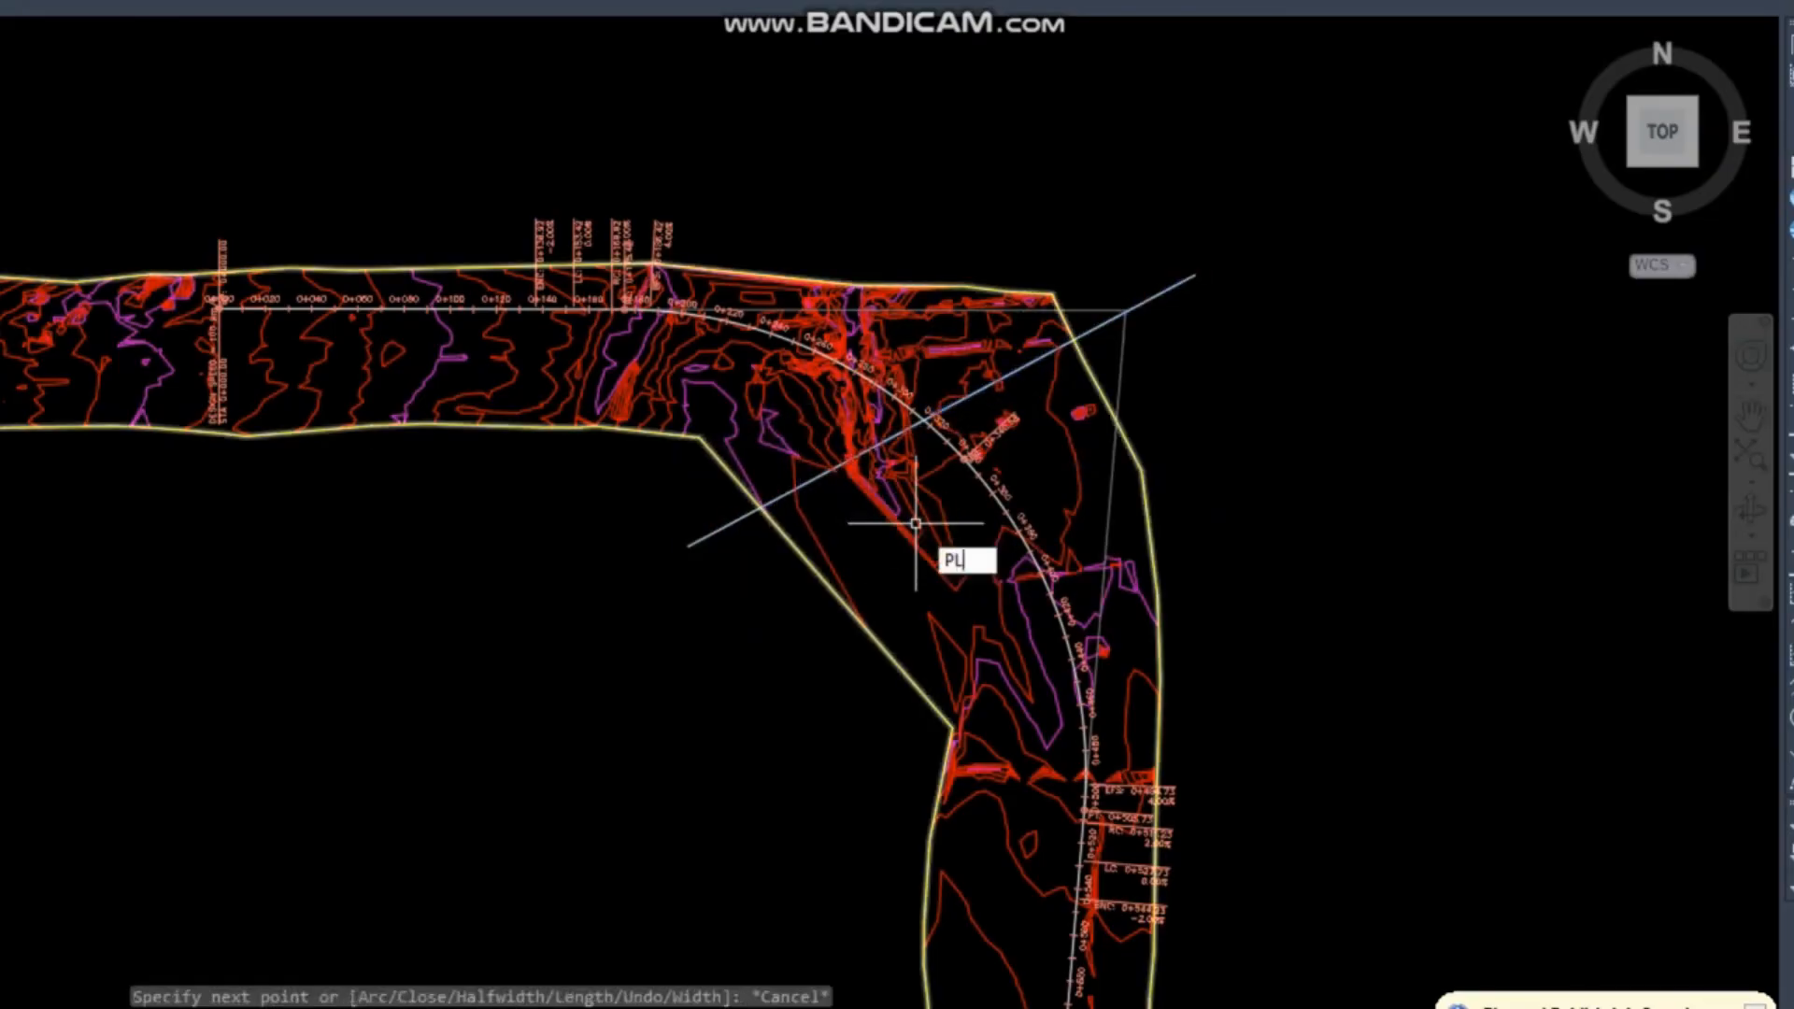
pyautogui.press('Return')
pyautogui.click(1250, 324)
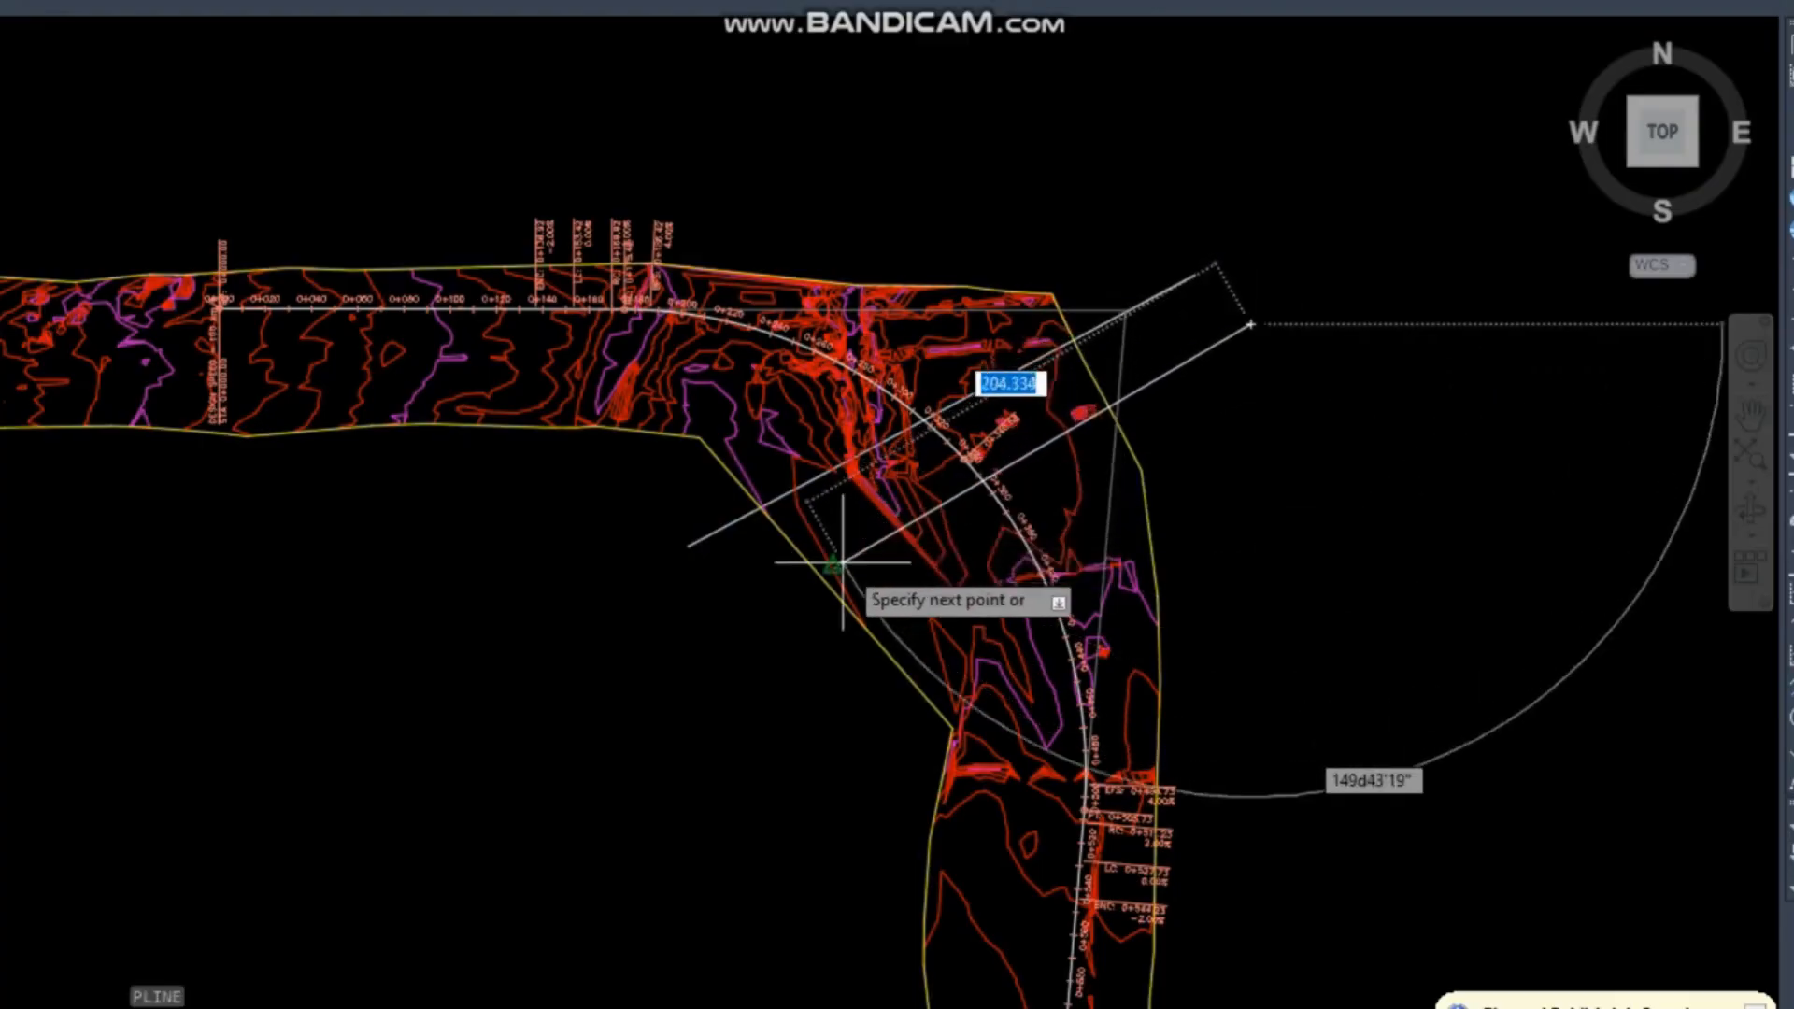
pyautogui.click(774, 611)
pyautogui.press('Return')
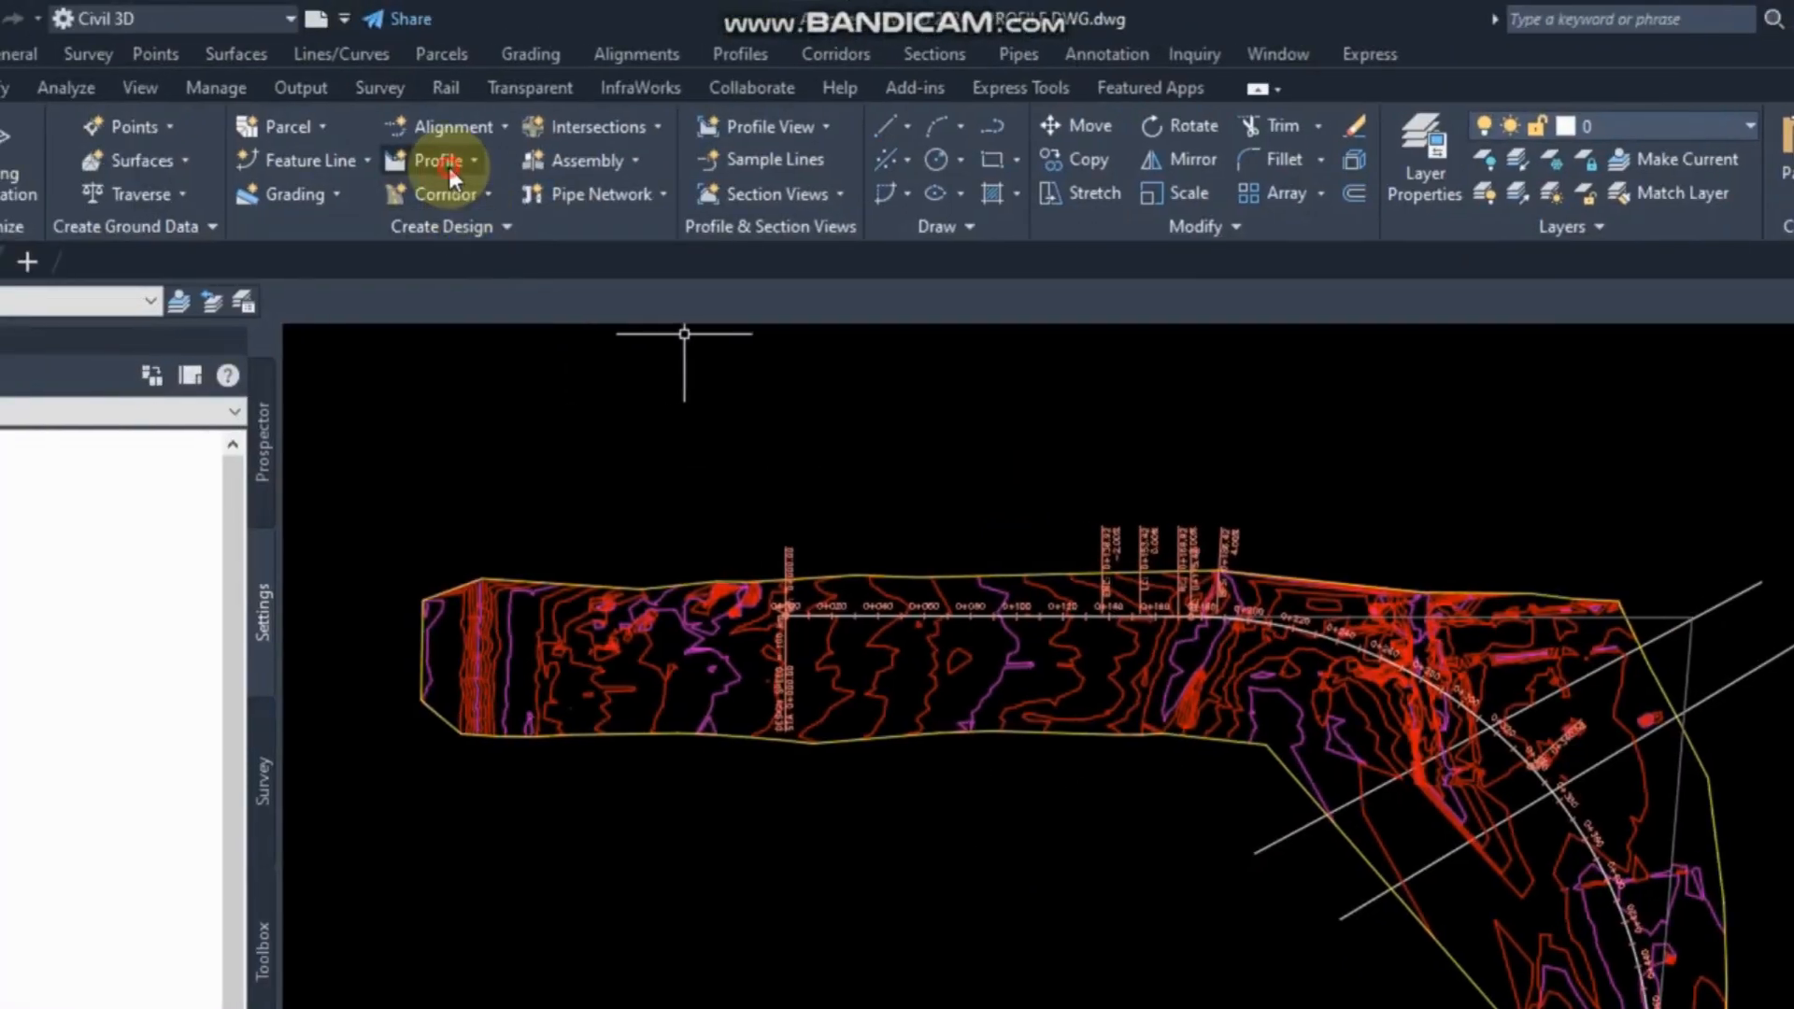
# Create a quick profile from the northern section polyline, sampling all surfaces with the Profile View style, and place it south of the road's western stretch.
pyautogui.click(439, 161)
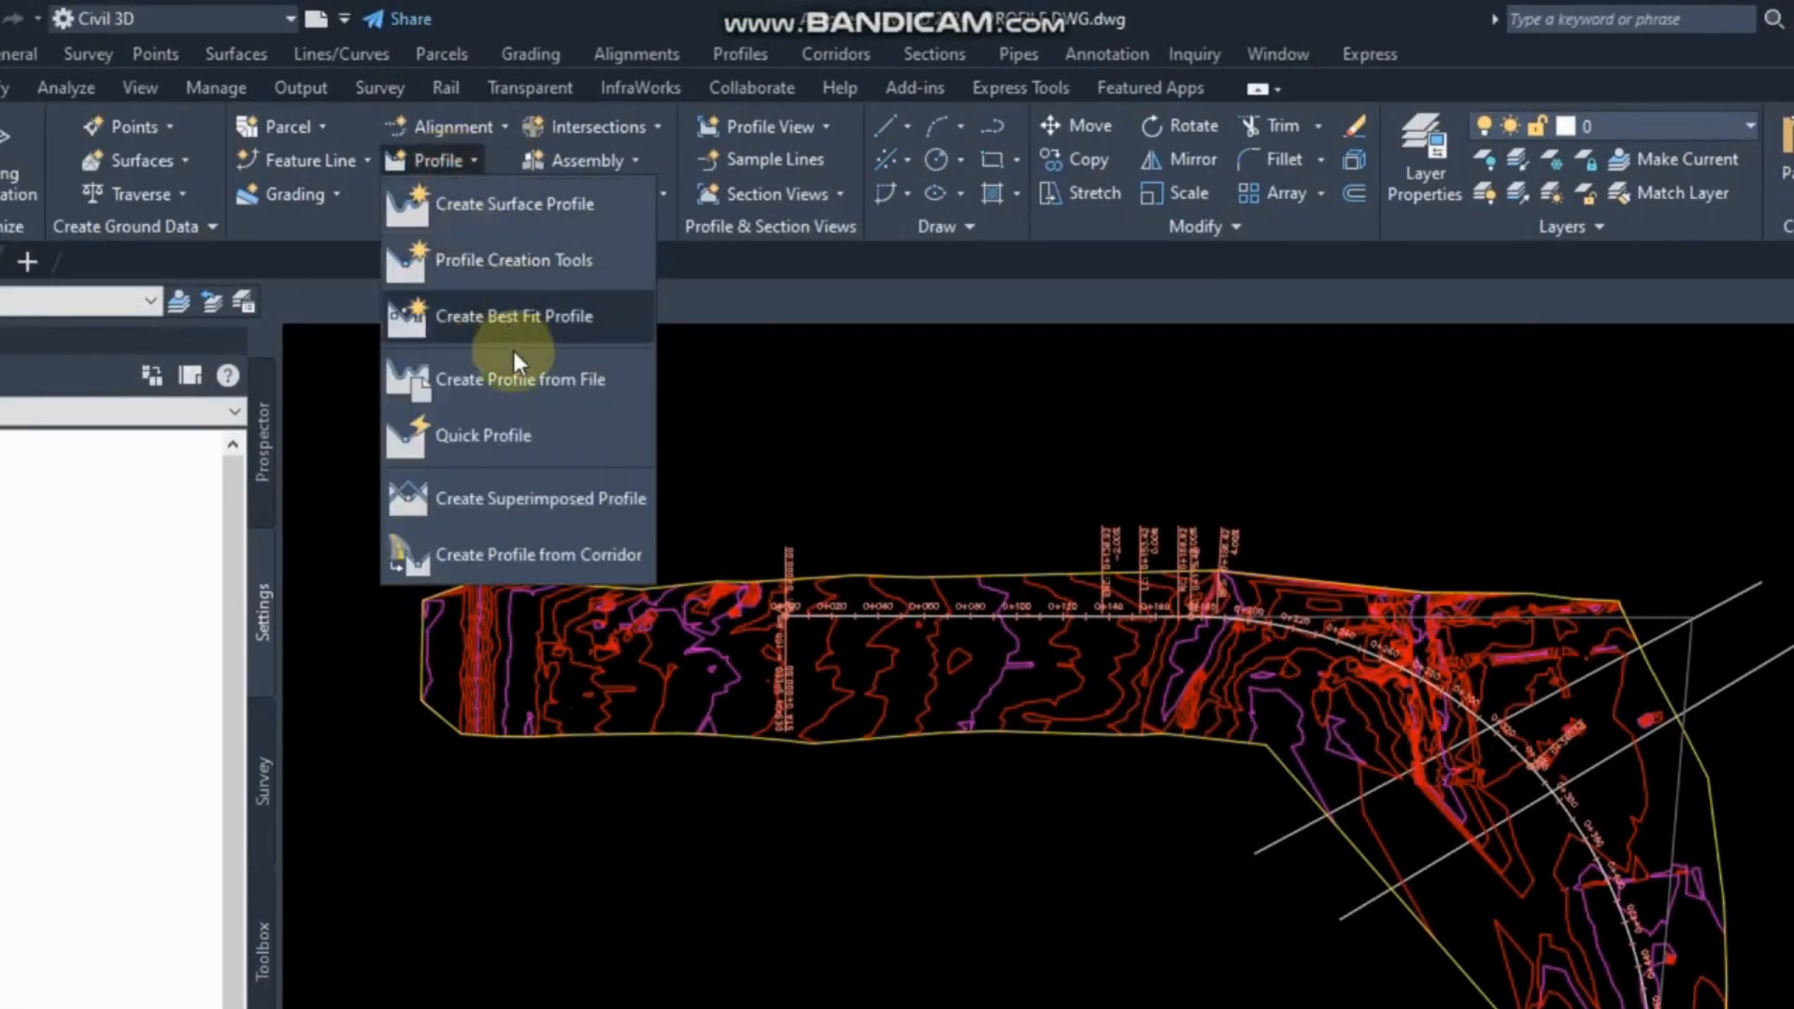
pyautogui.click(507, 439)
pyautogui.click(1296, 830)
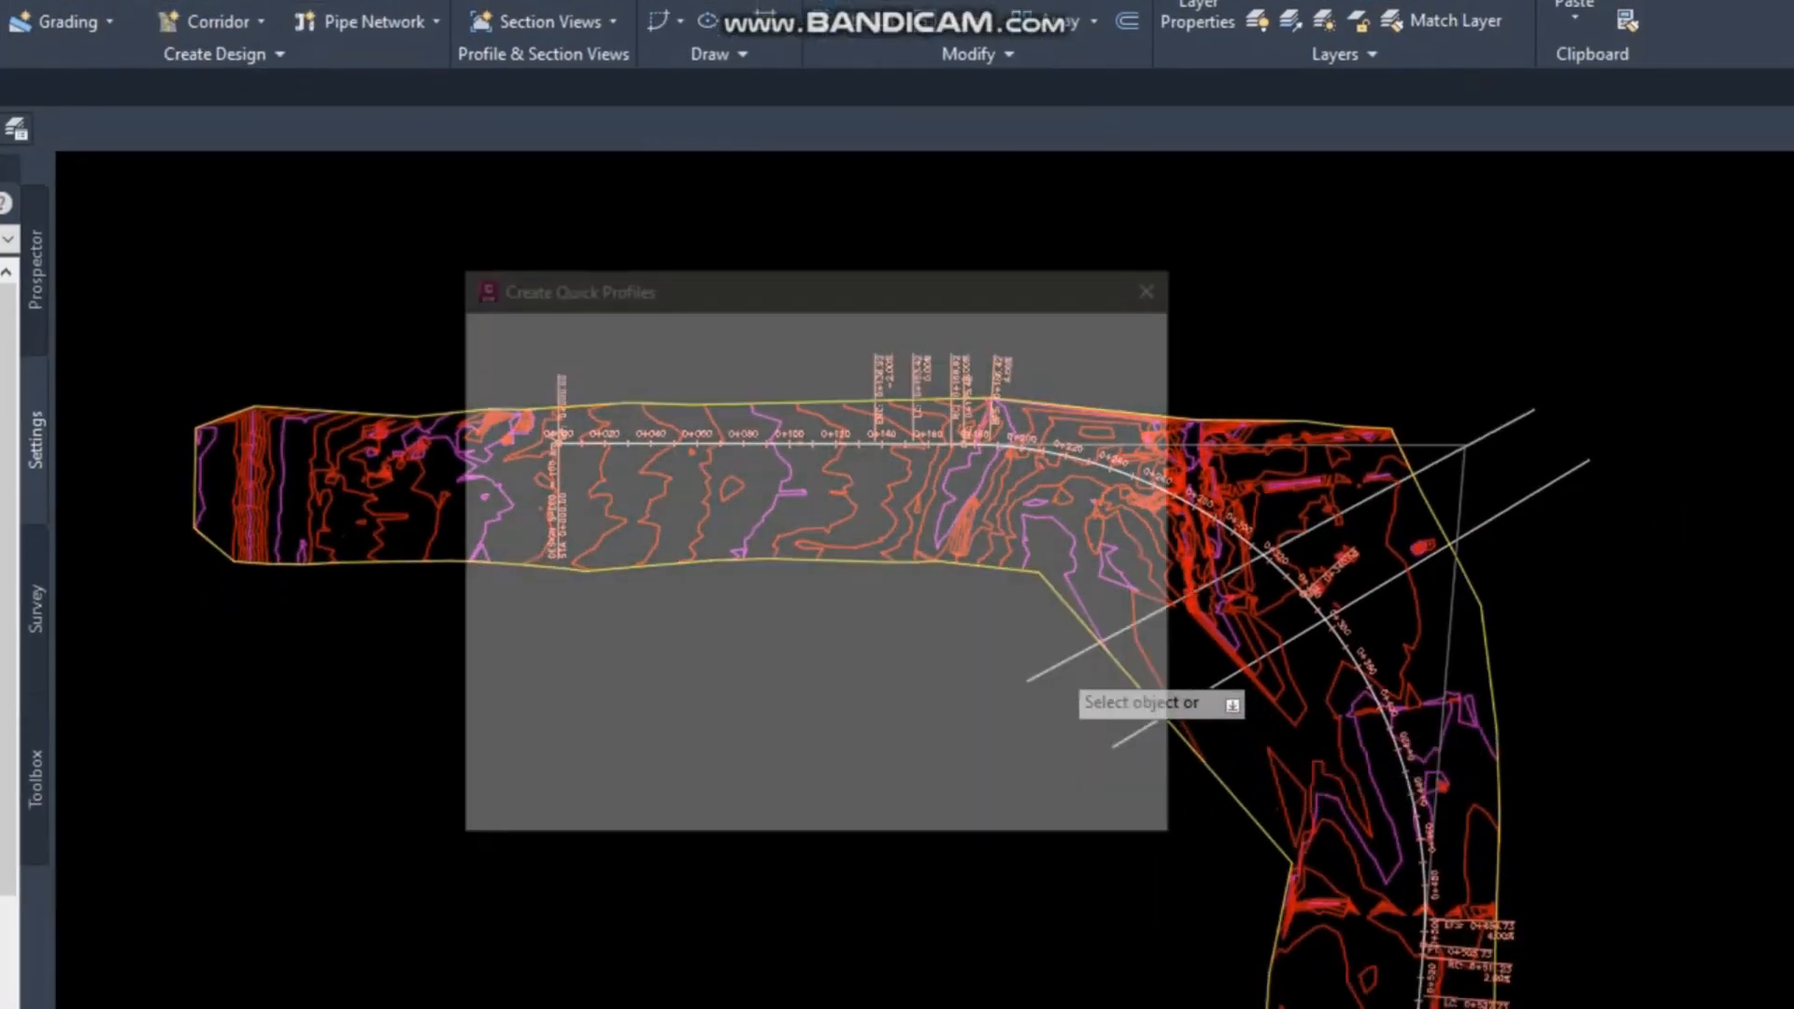
pyautogui.press('Return')
pyautogui.click(925, 628)
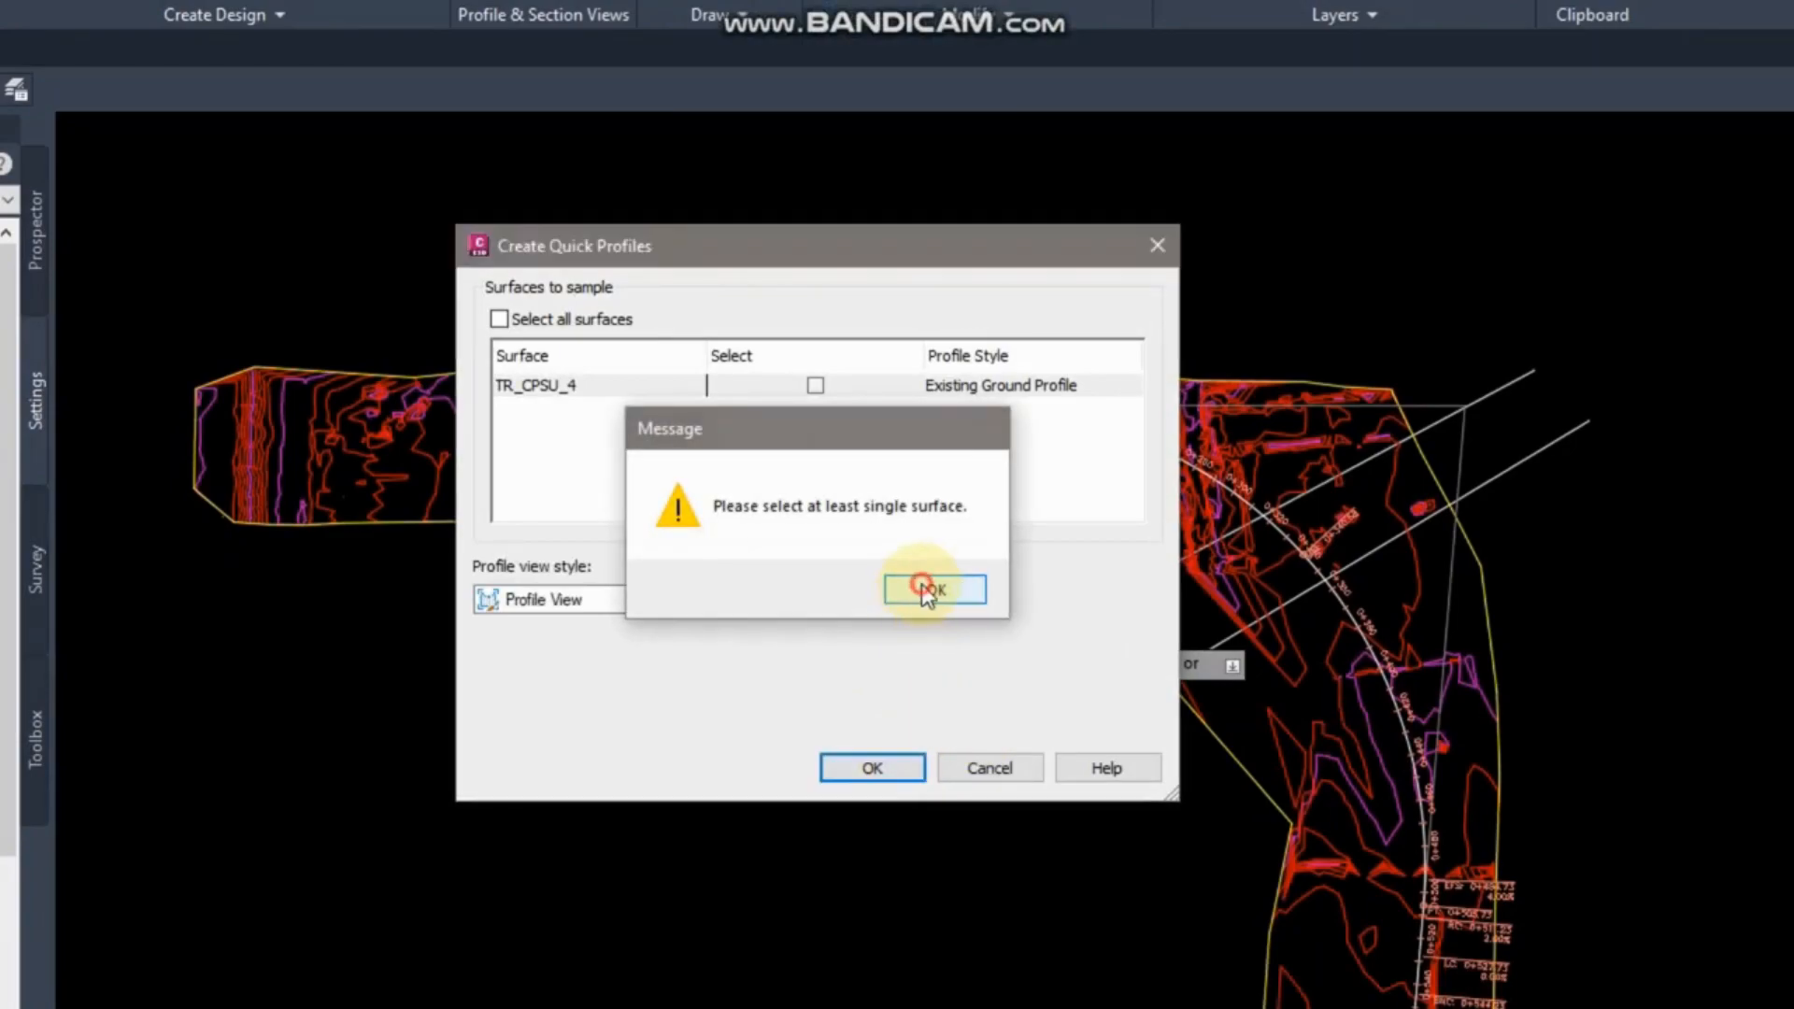
pyautogui.click(499, 319)
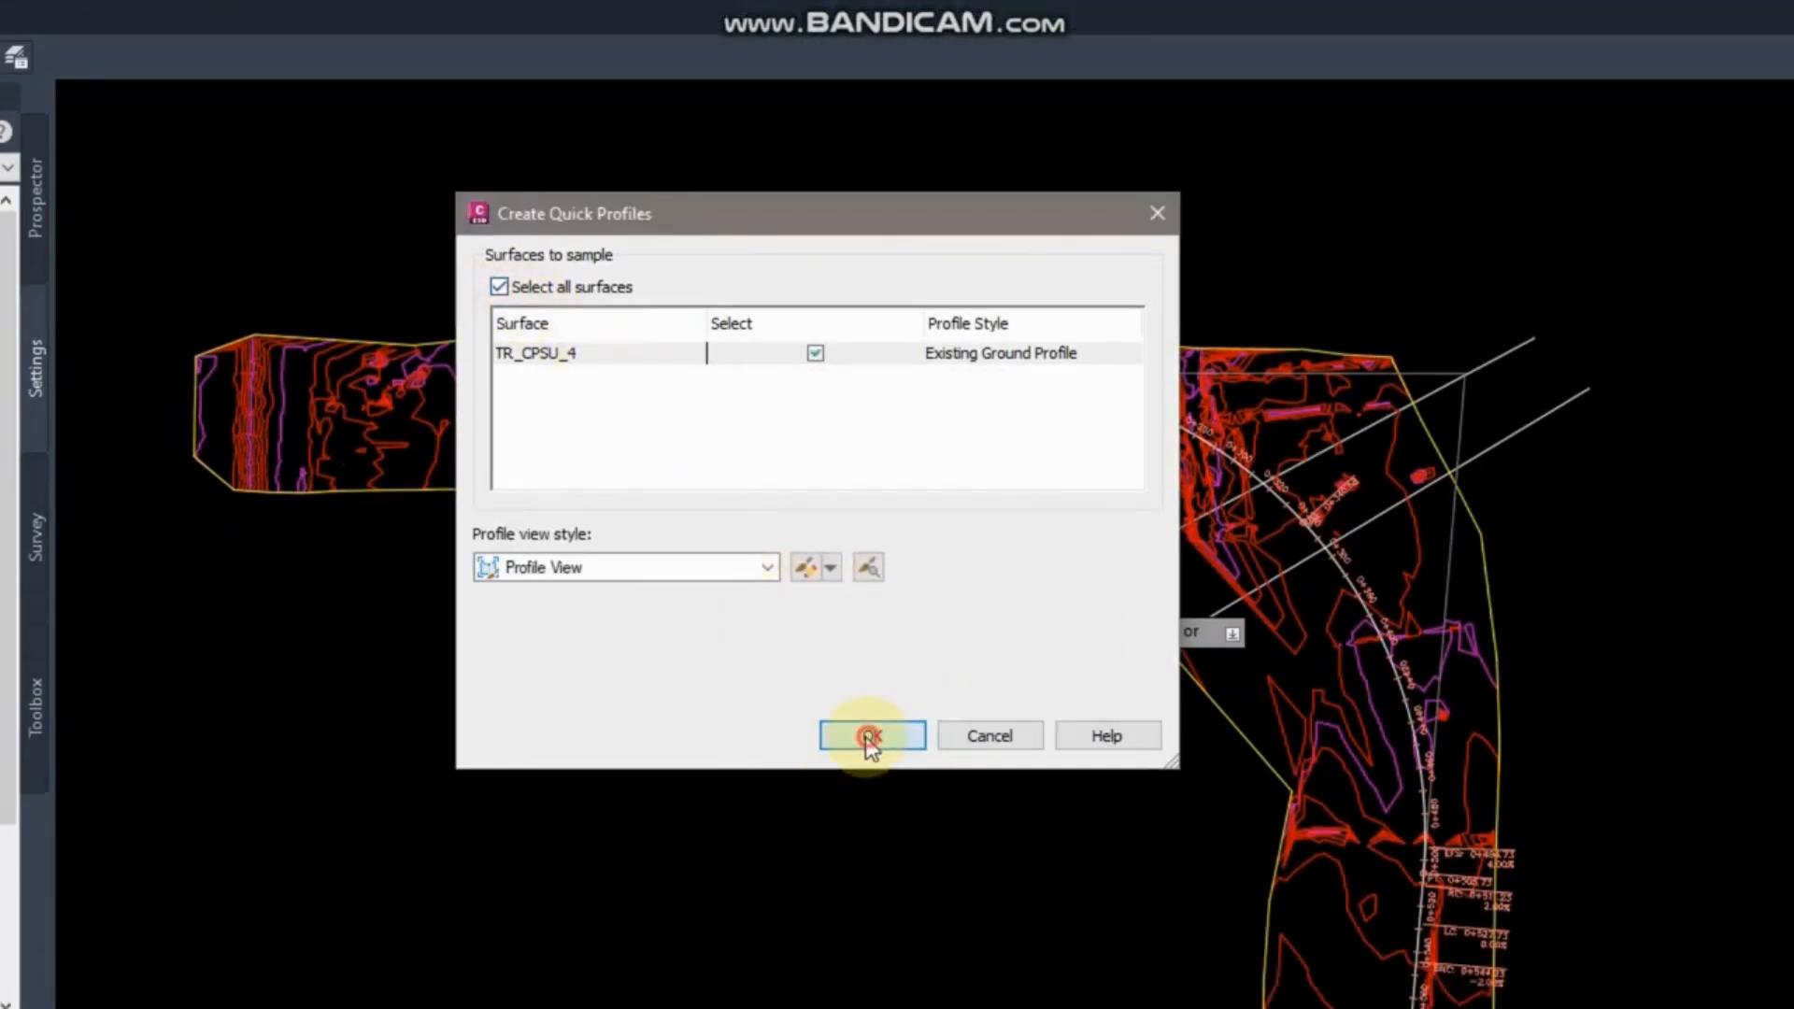
pyautogui.click(869, 764)
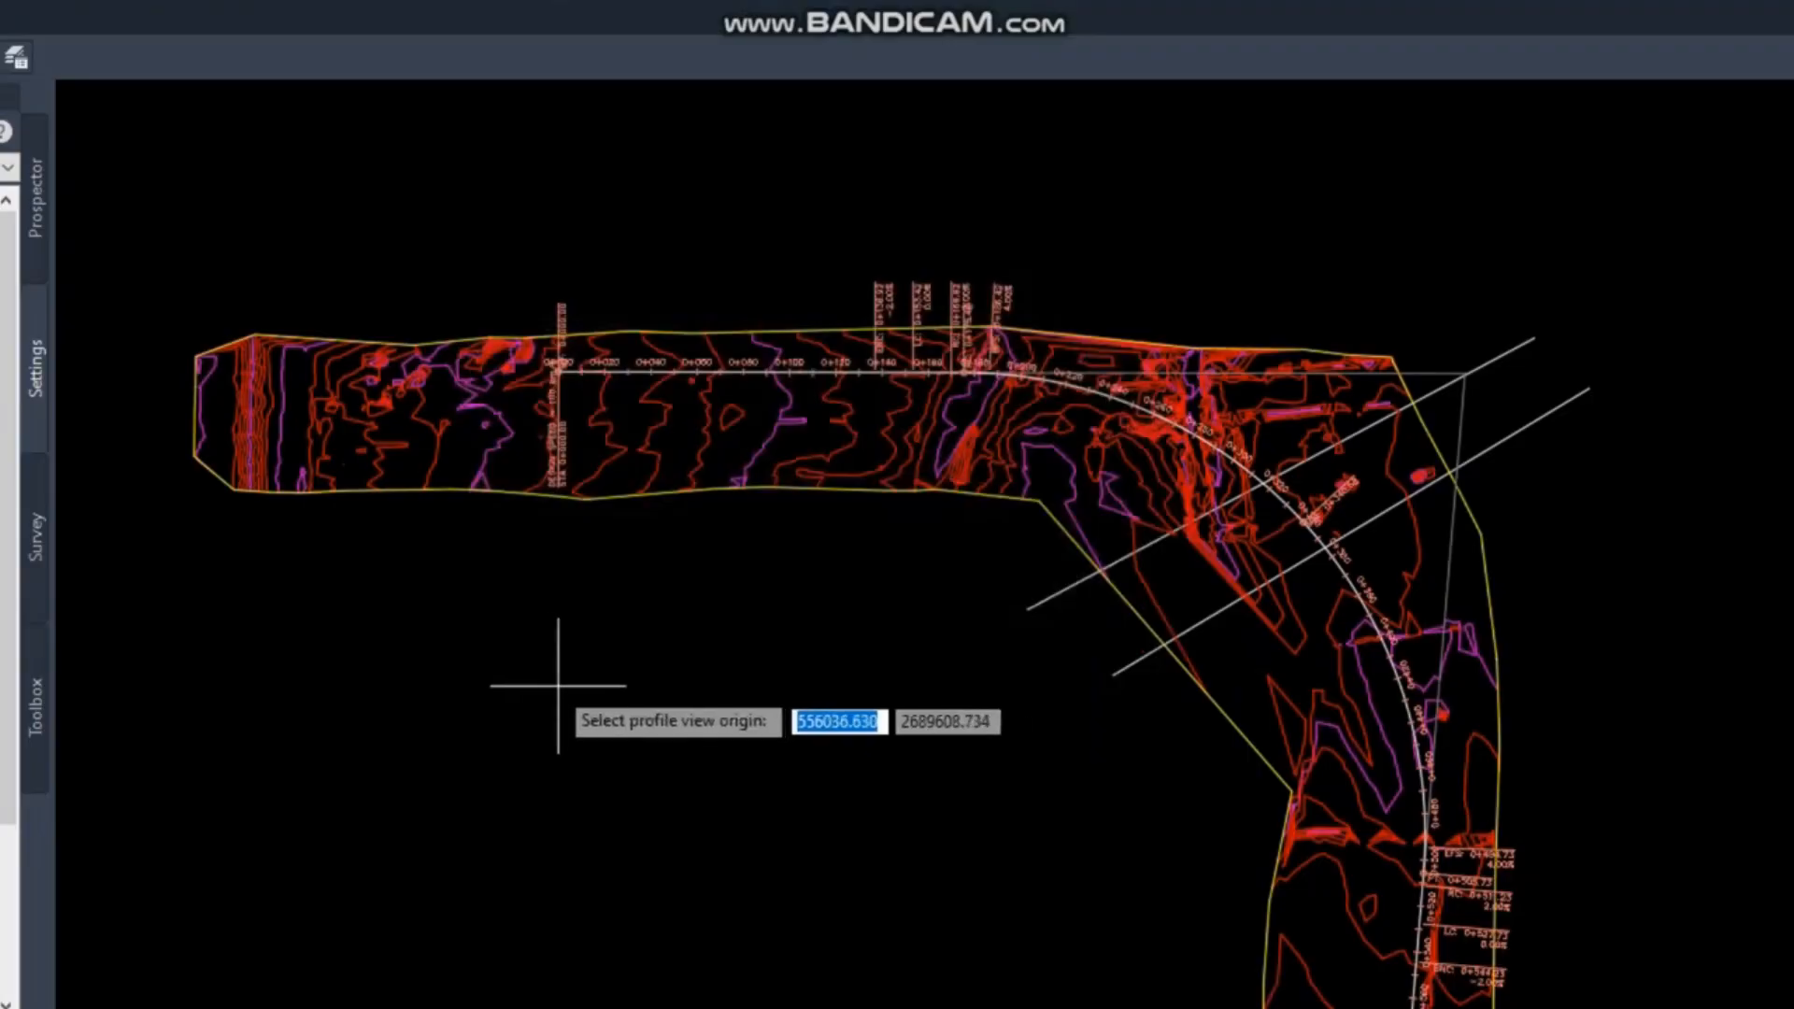
pyautogui.click(503, 685)
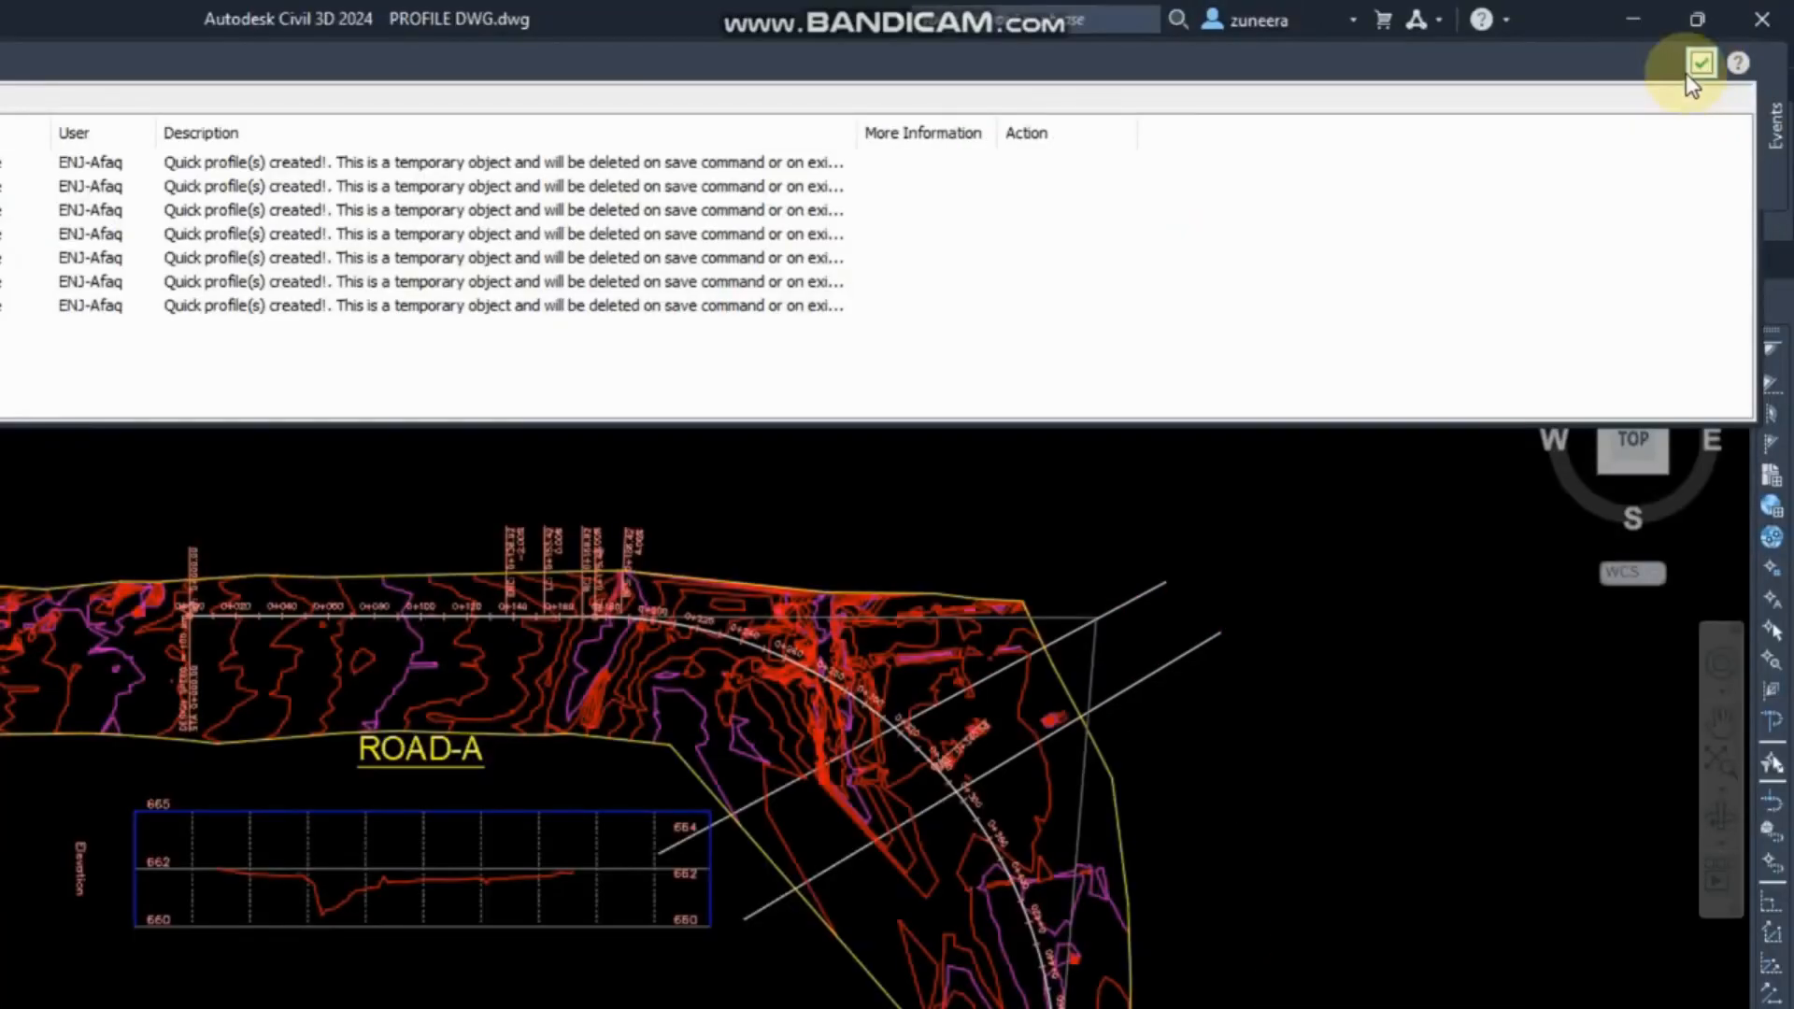
pyautogui.click(1687, 69)
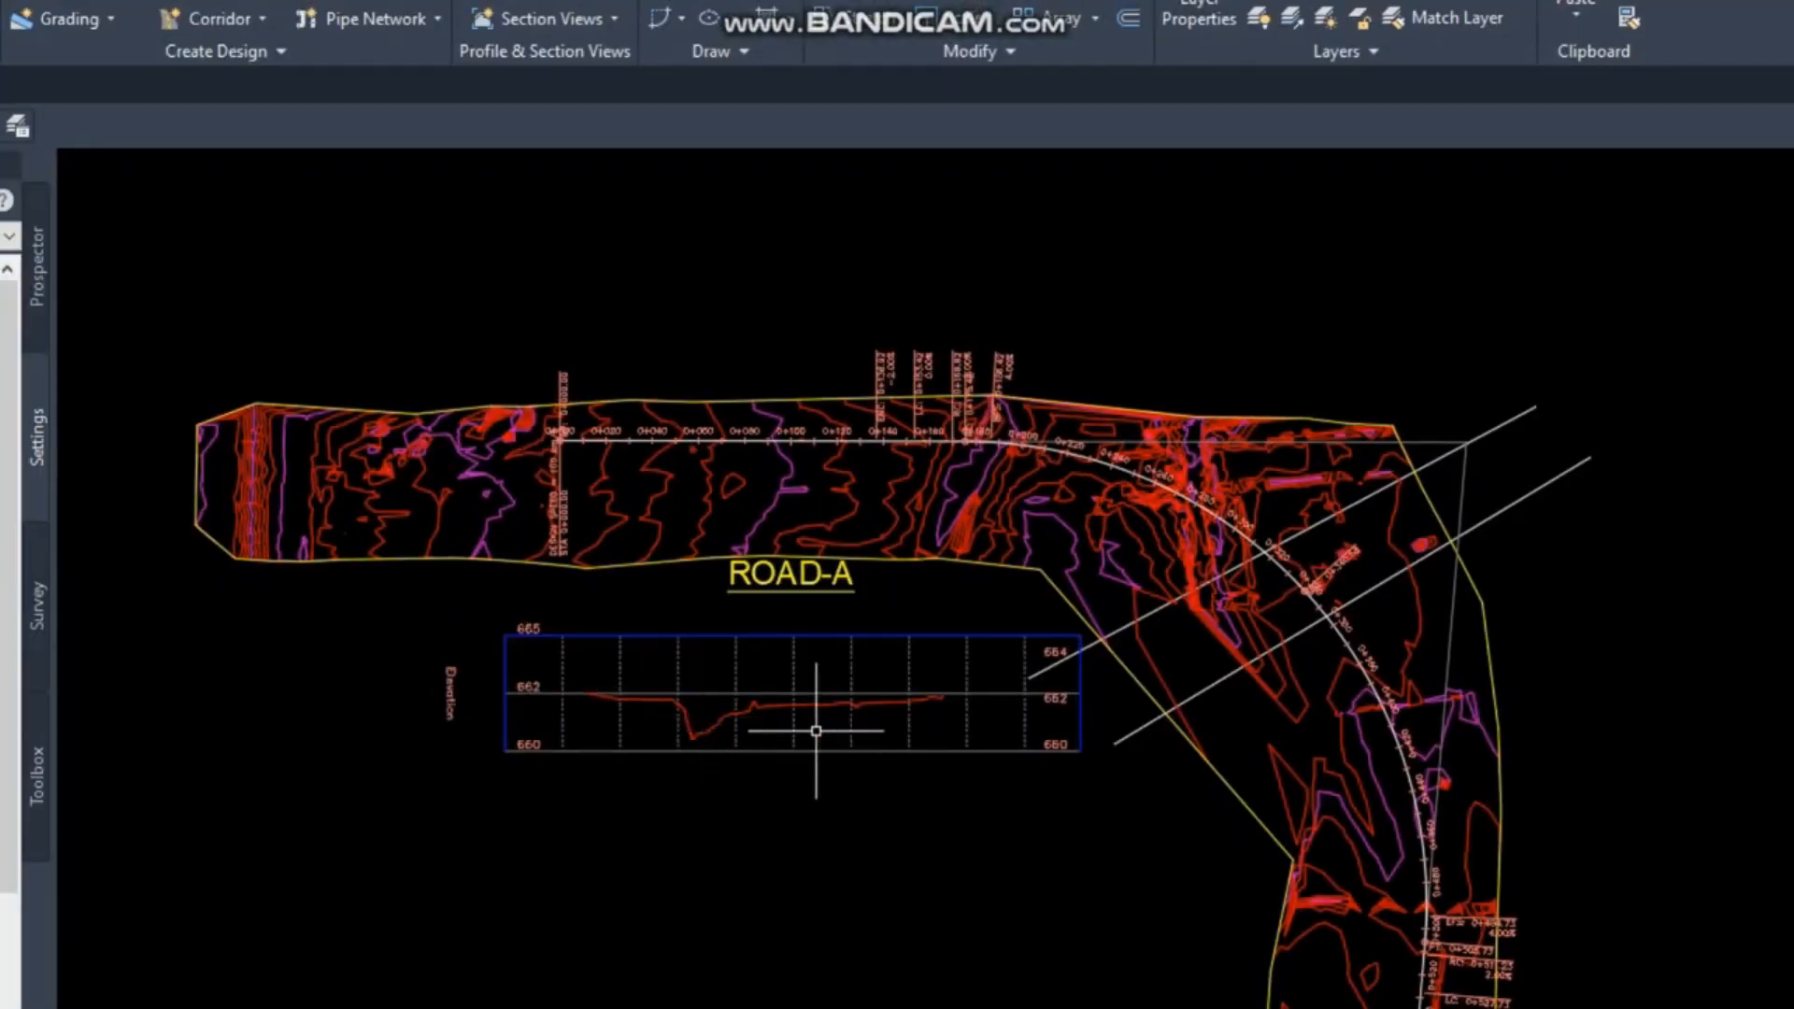
# Move the quick profile view west so it sits clear of the two section polylines.
pyautogui.click(983, 753)
pyautogui.write('m')
pyautogui.press('Return')
pyautogui.click(960, 846)
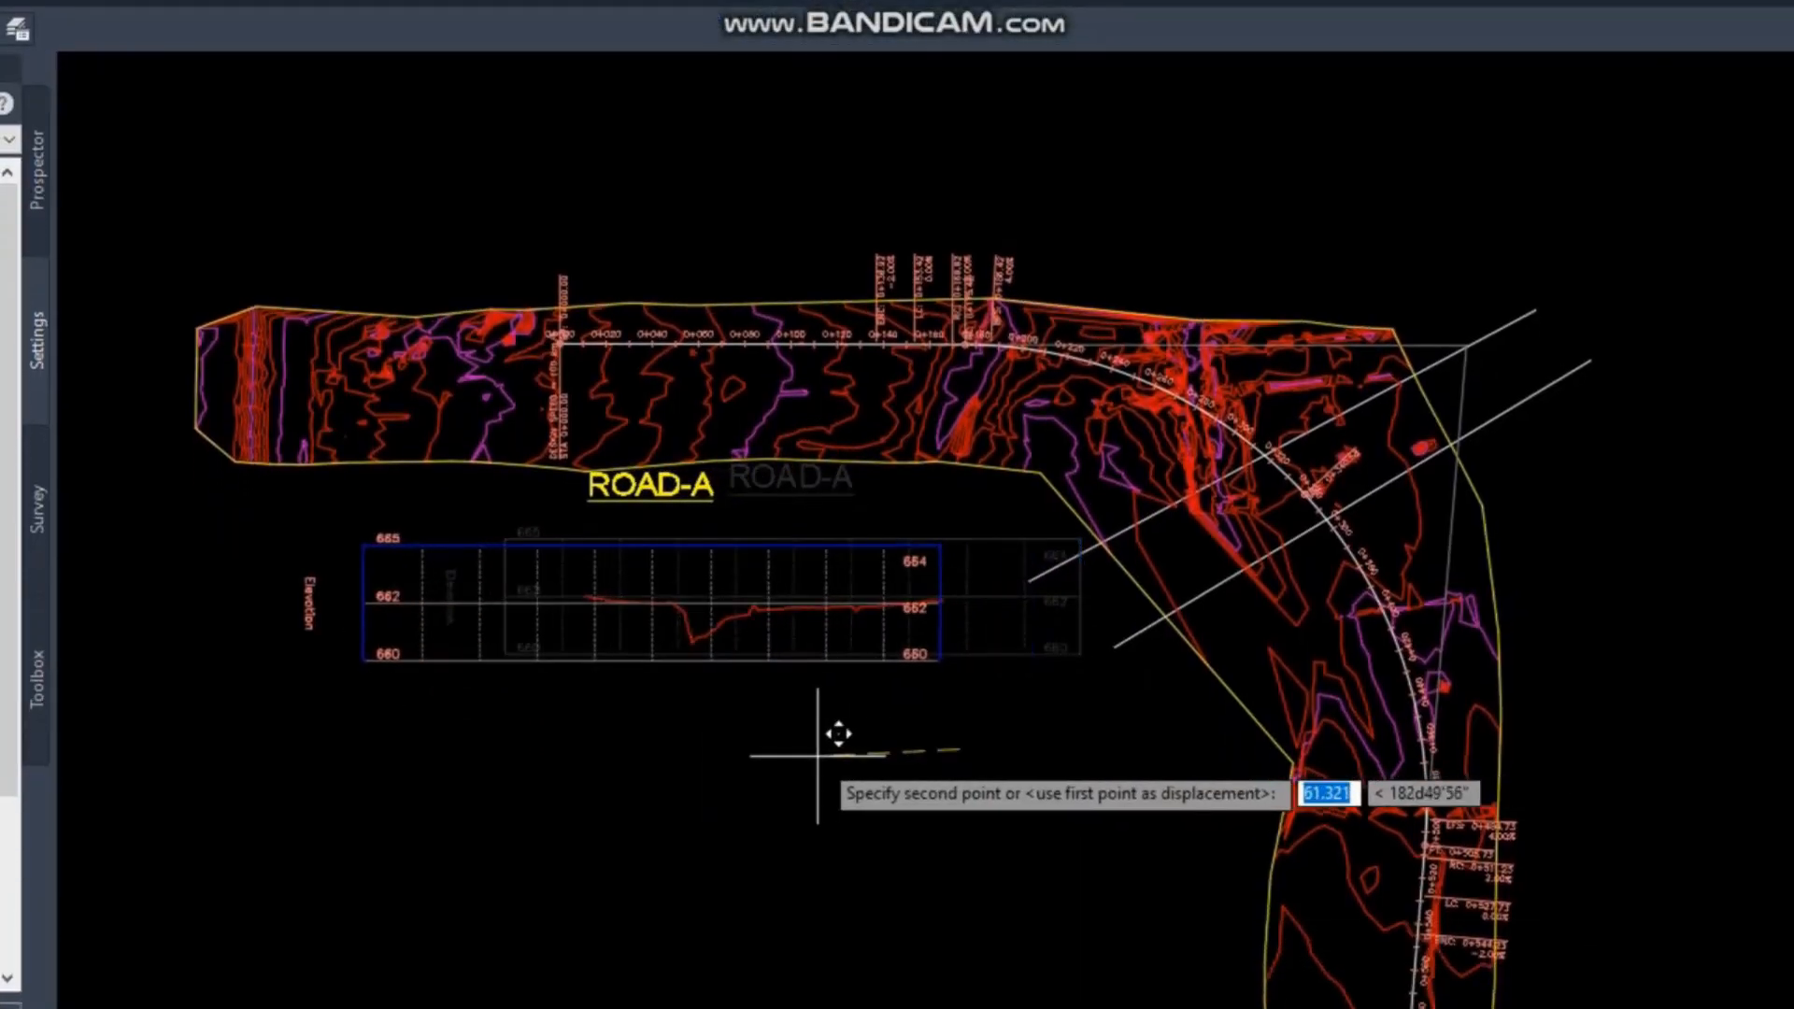
pyautogui.click(818, 755)
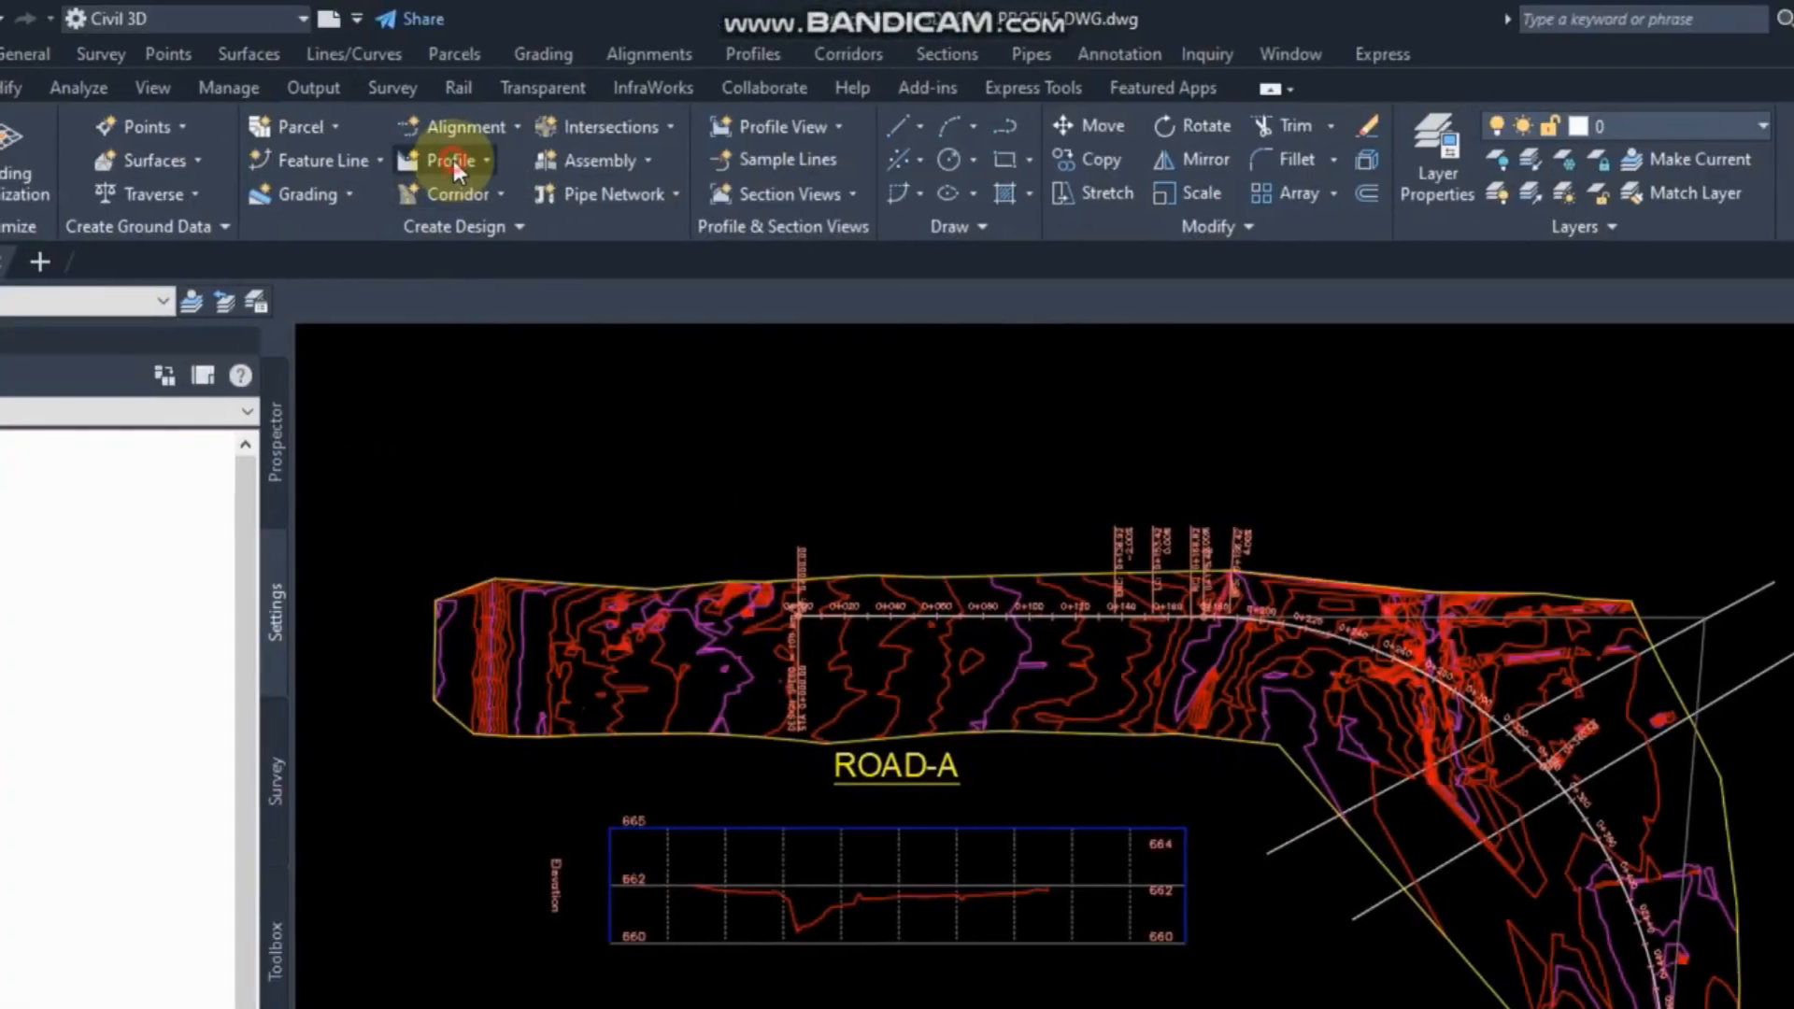
# Create a second quick profile from the southern section polyline, sampling TR_CPSU_4, and place its view below the first one.
pyautogui.click(452, 161)
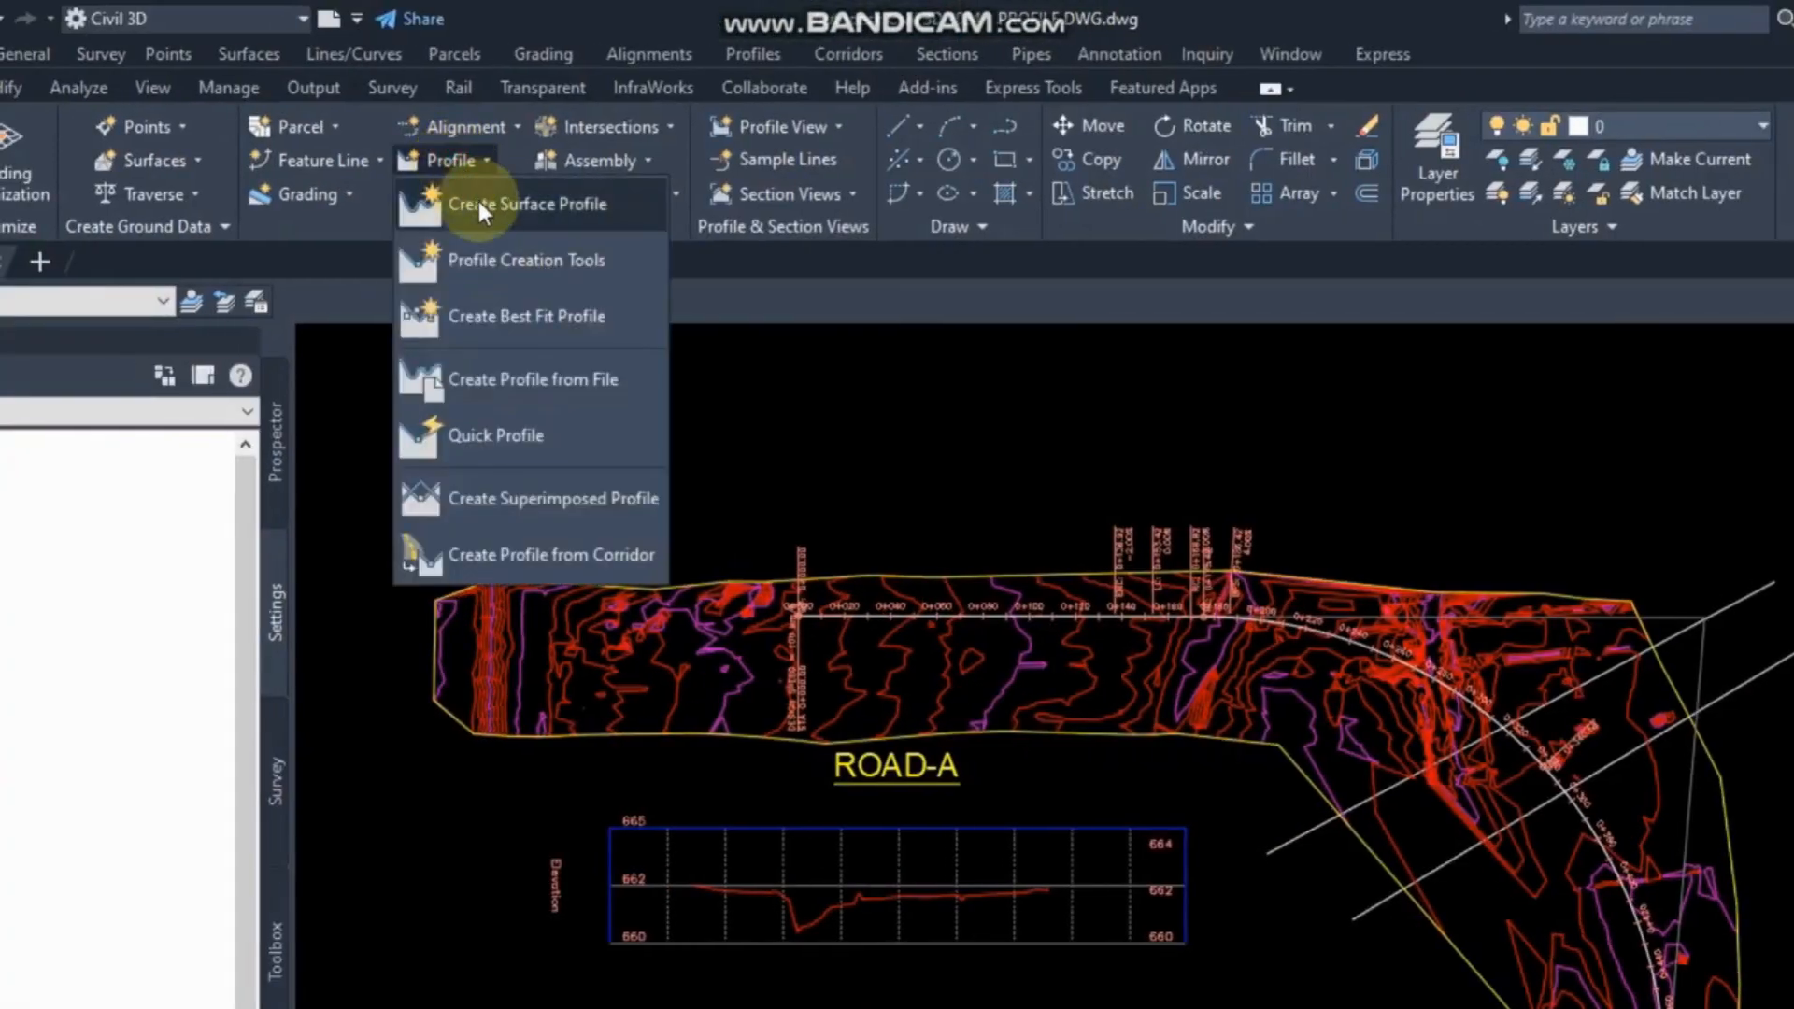
pyautogui.click(521, 428)
pyautogui.click(1791, 653)
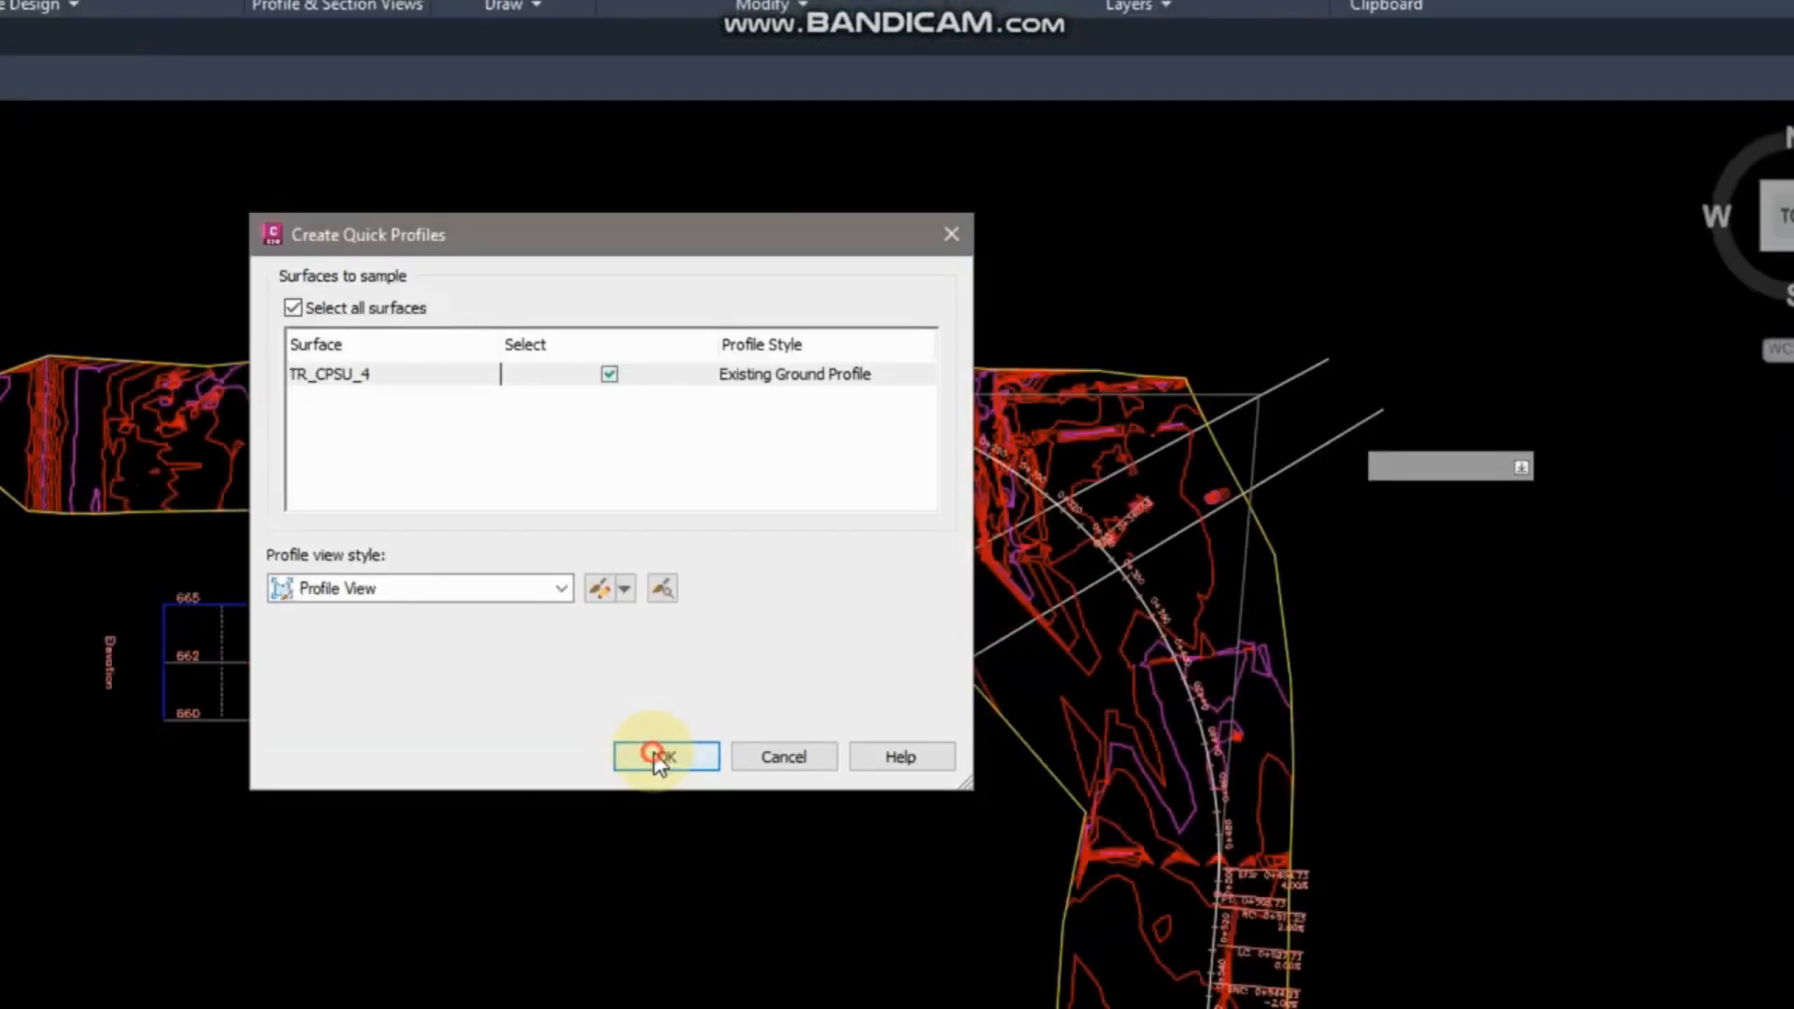
pyautogui.click(665, 944)
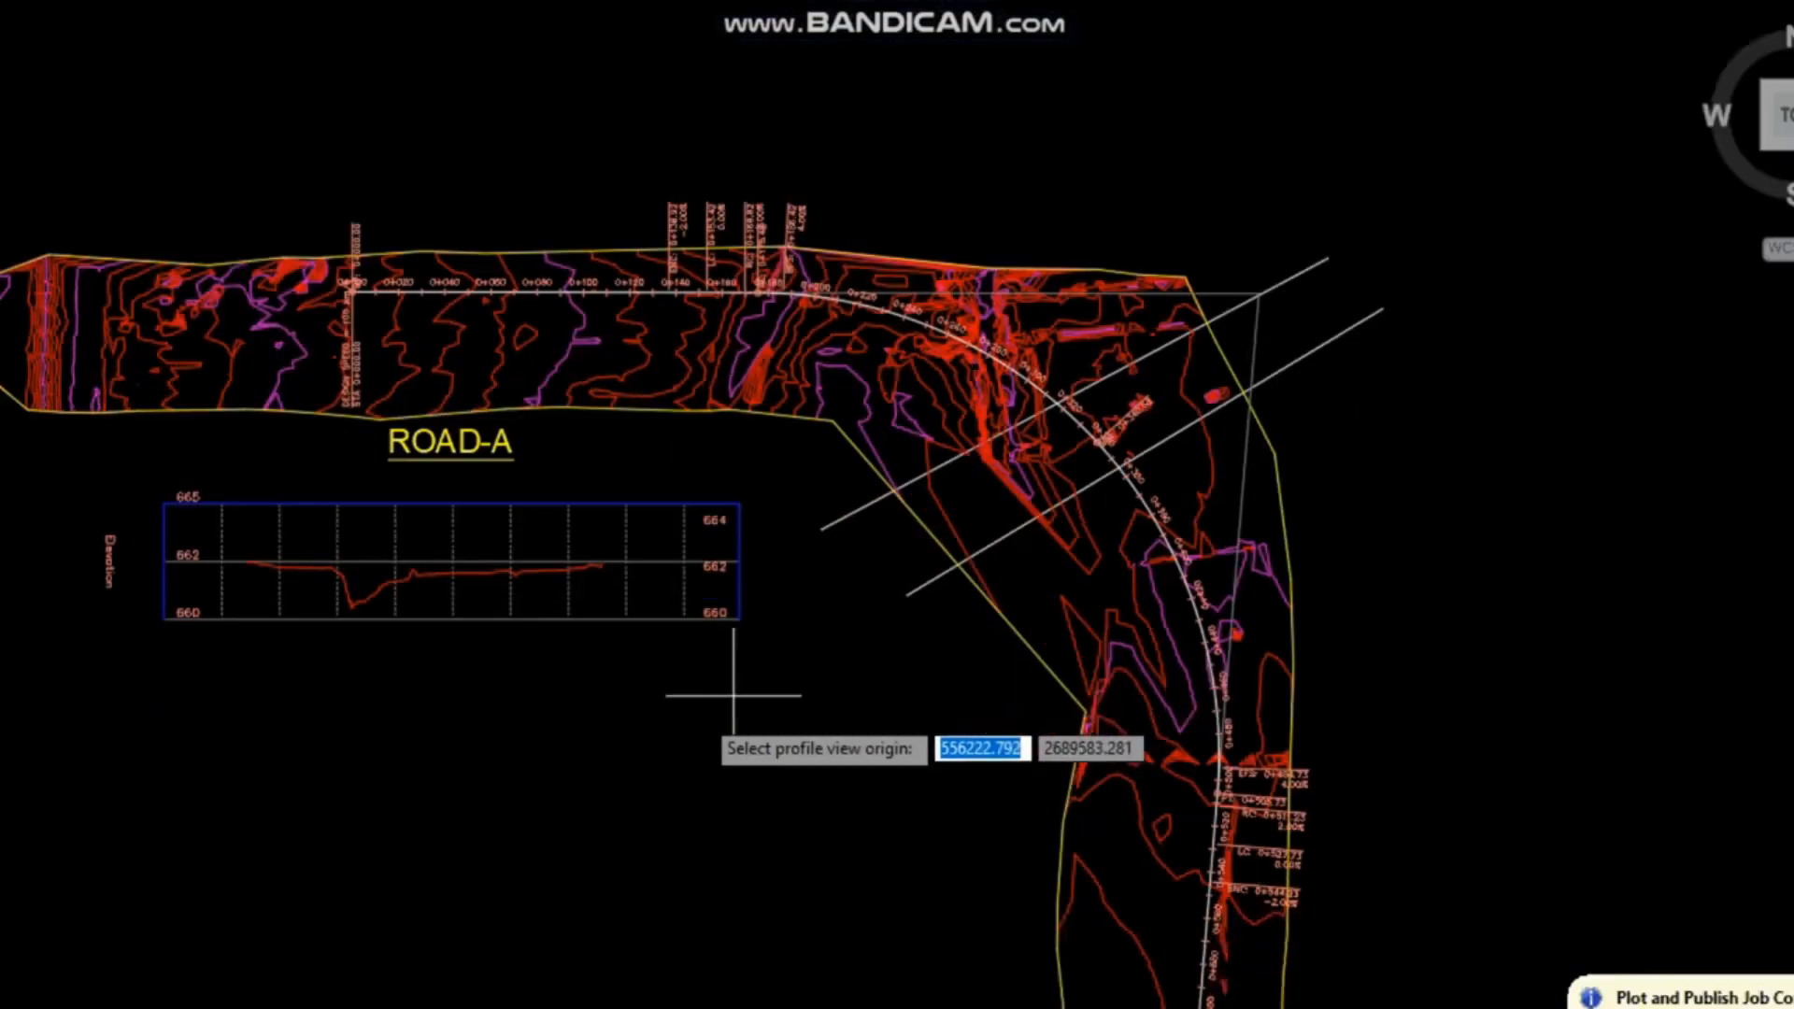
pyautogui.click(451, 740)
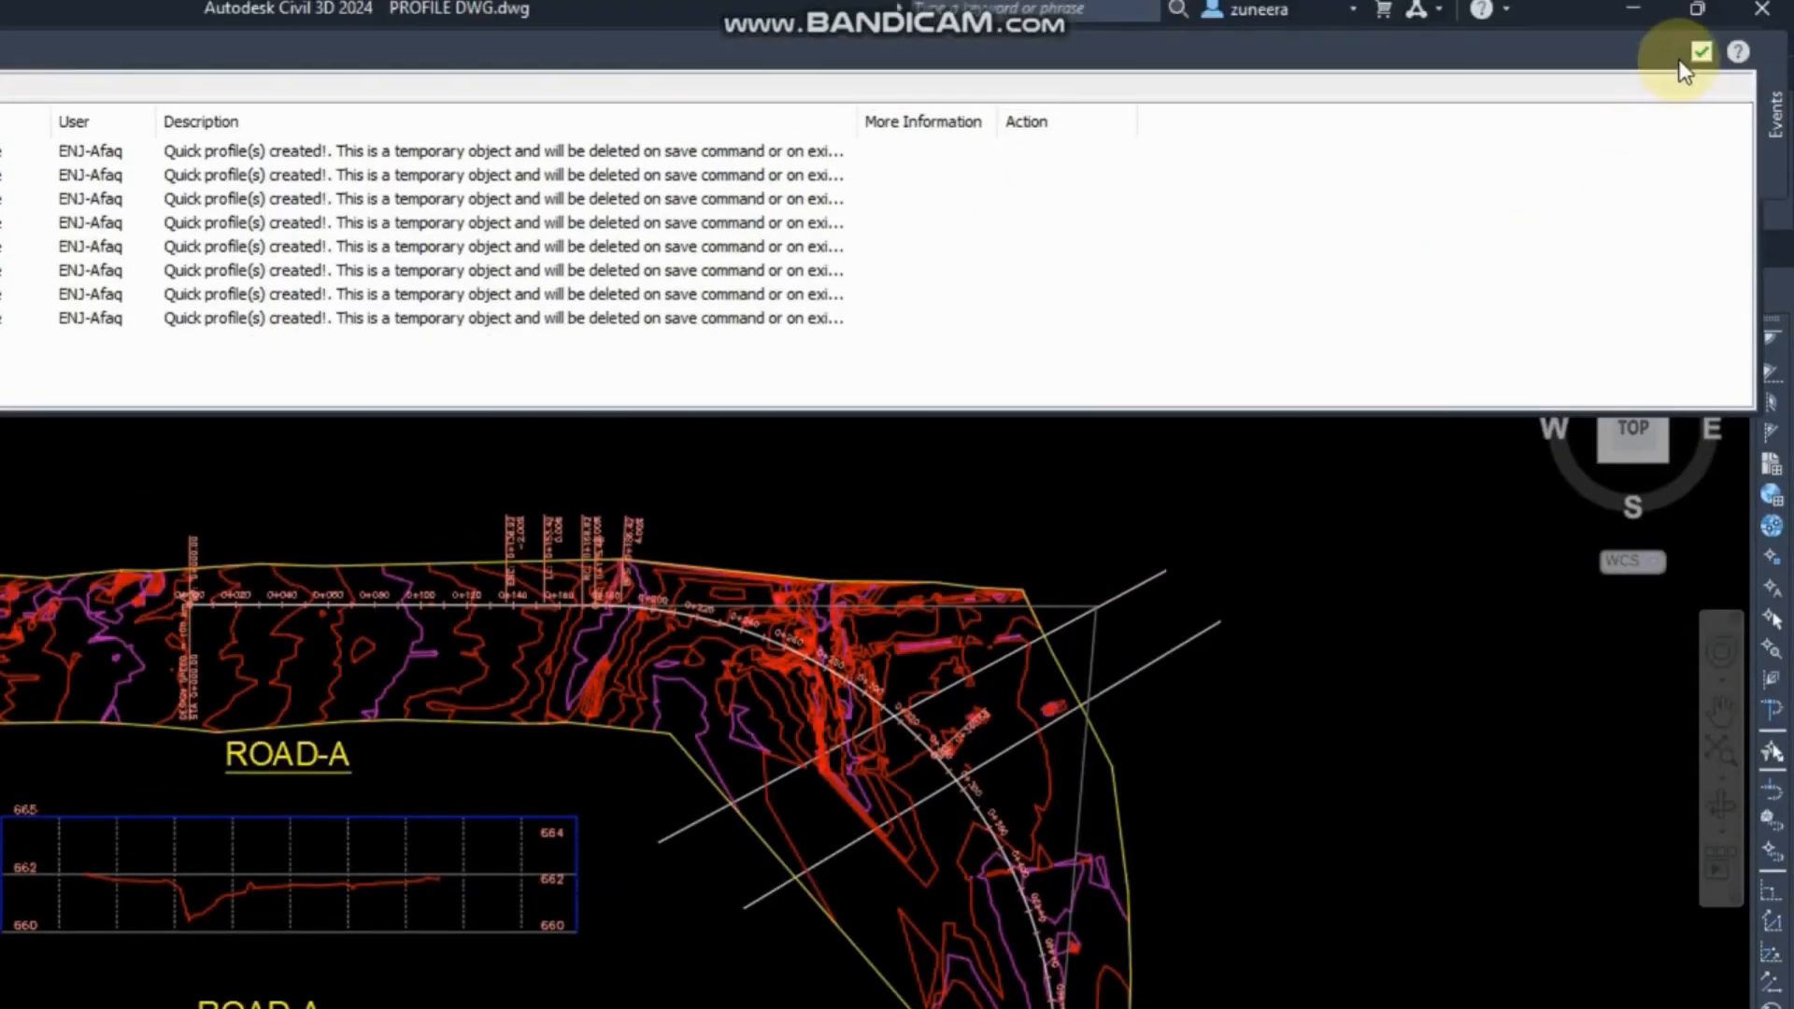
pyautogui.click(1693, 54)
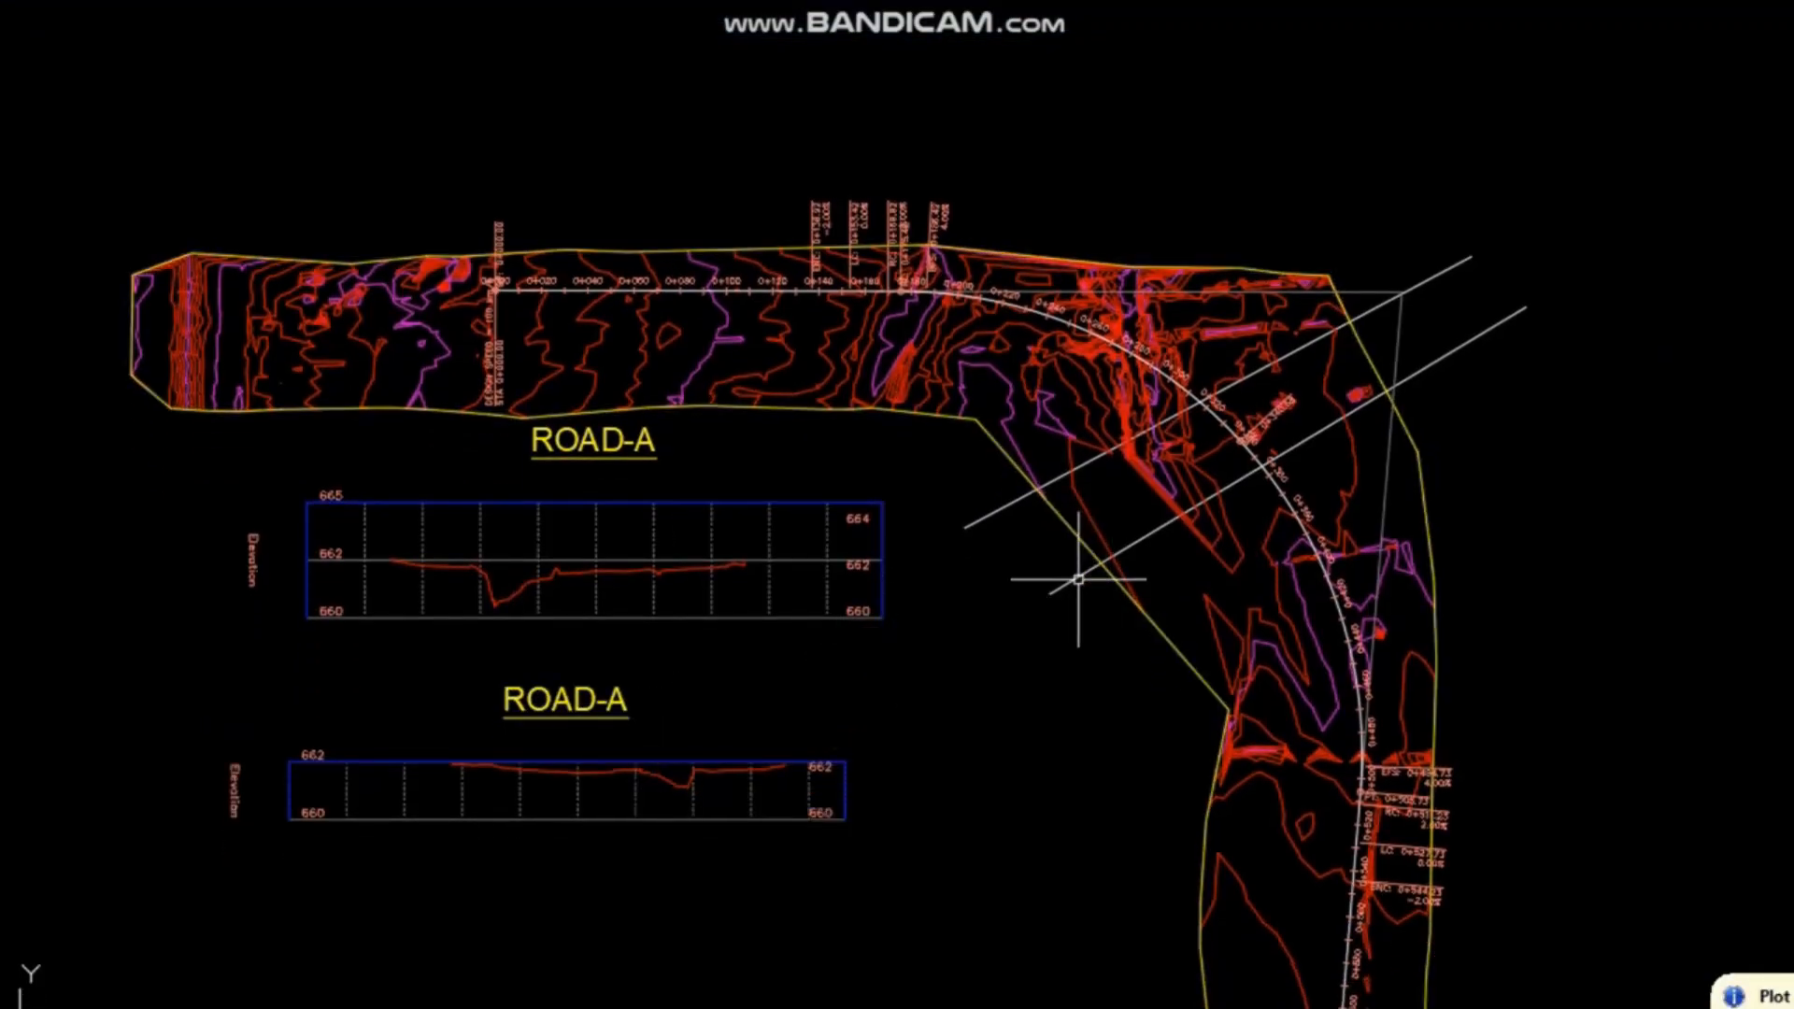
# Stretch the southern polyline's southwest end inside the surface boundary, and extend it back out past the boundary.
pyautogui.click(1050, 593)
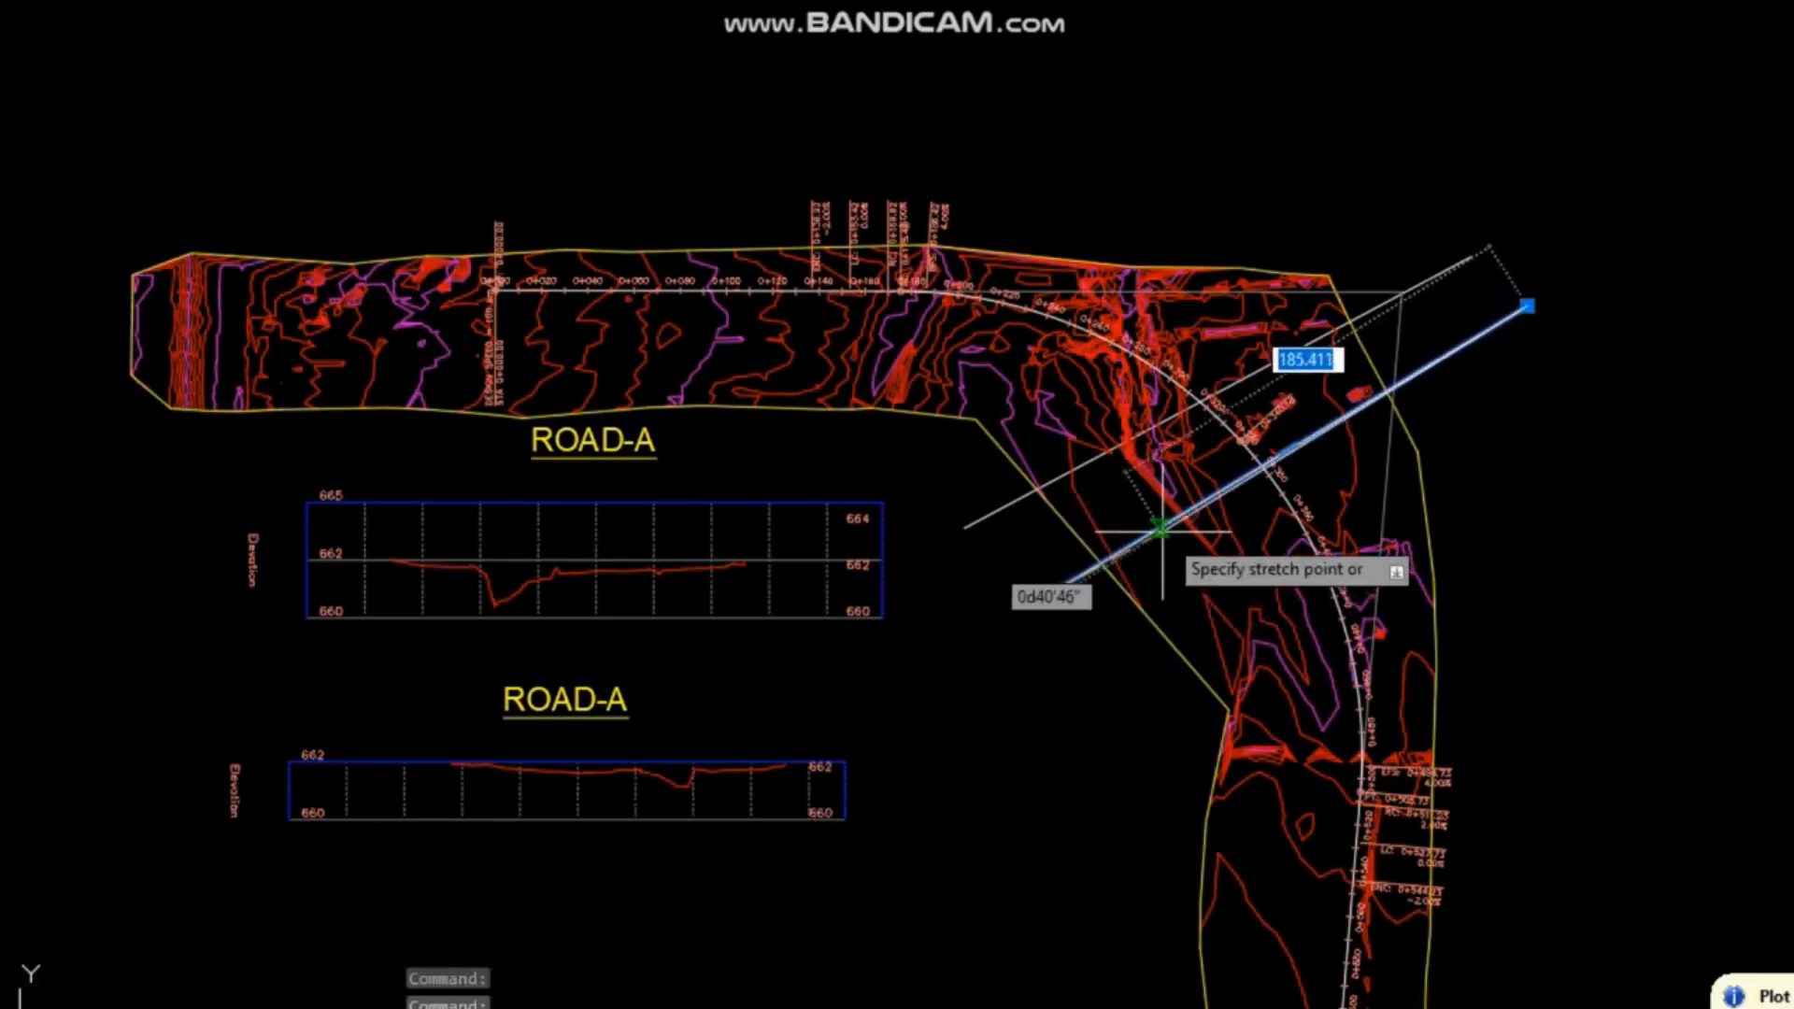
pyautogui.click(1159, 528)
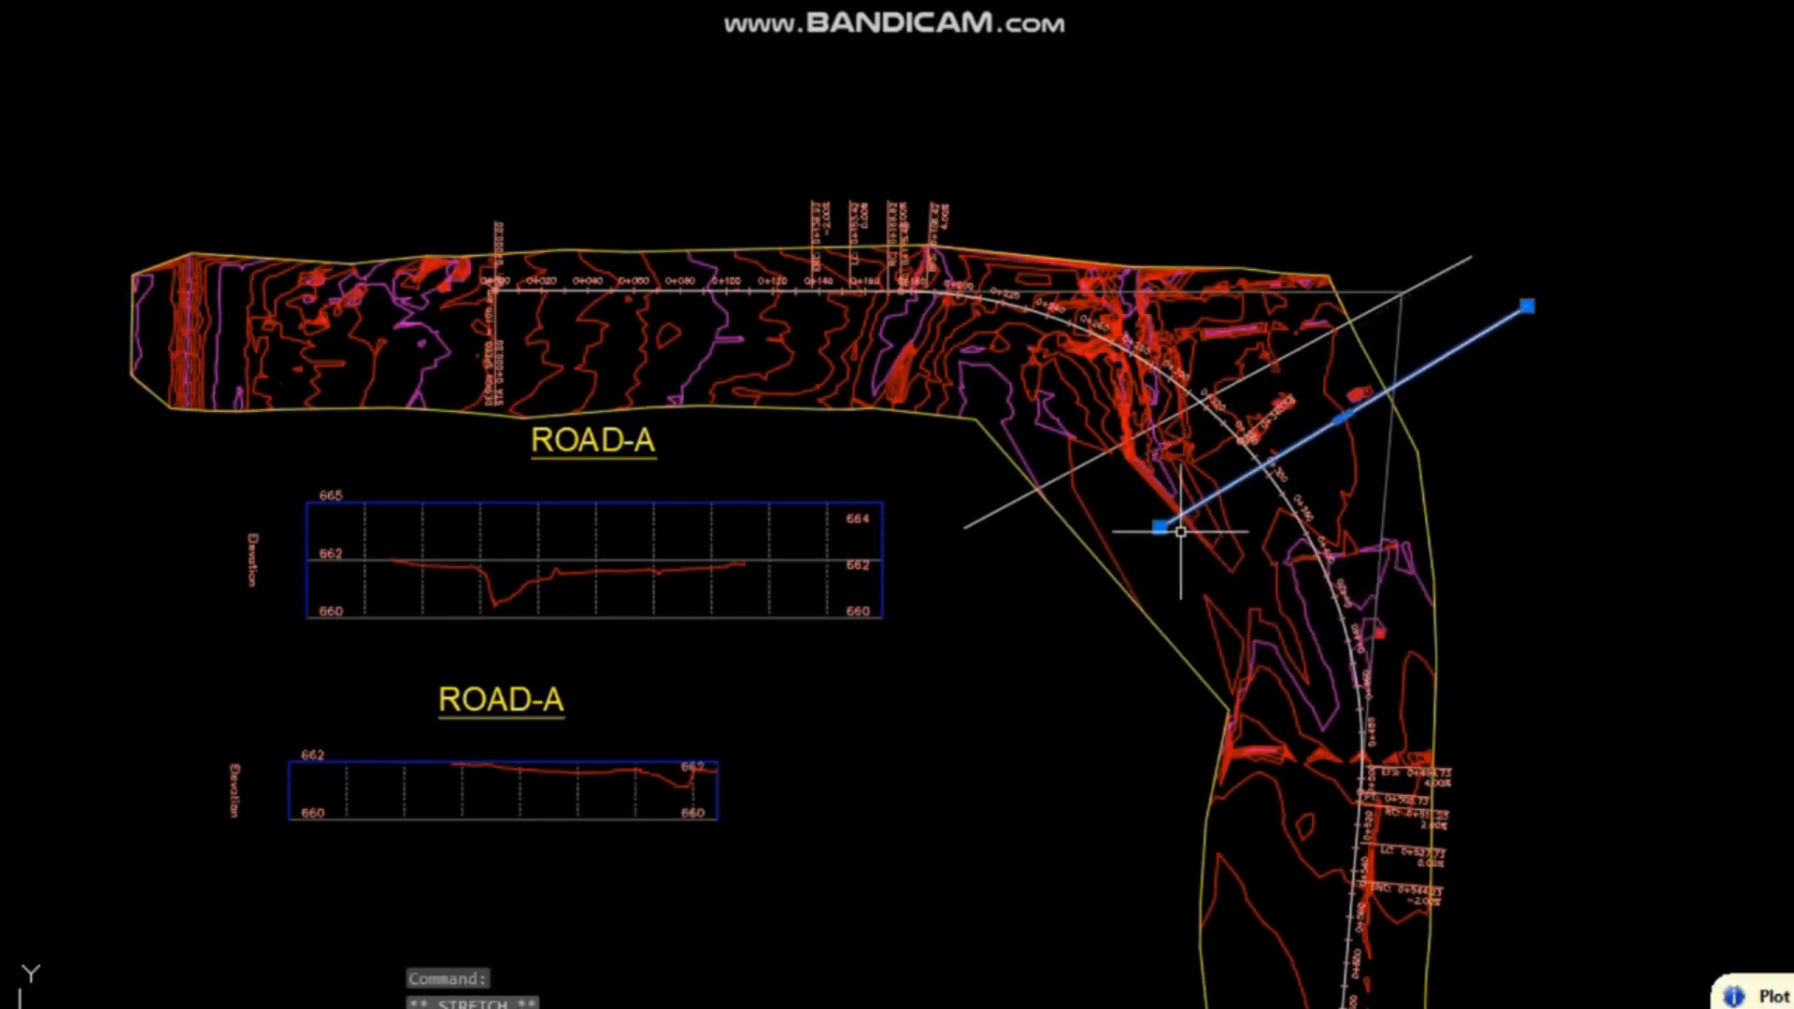
pyautogui.click(1158, 528)
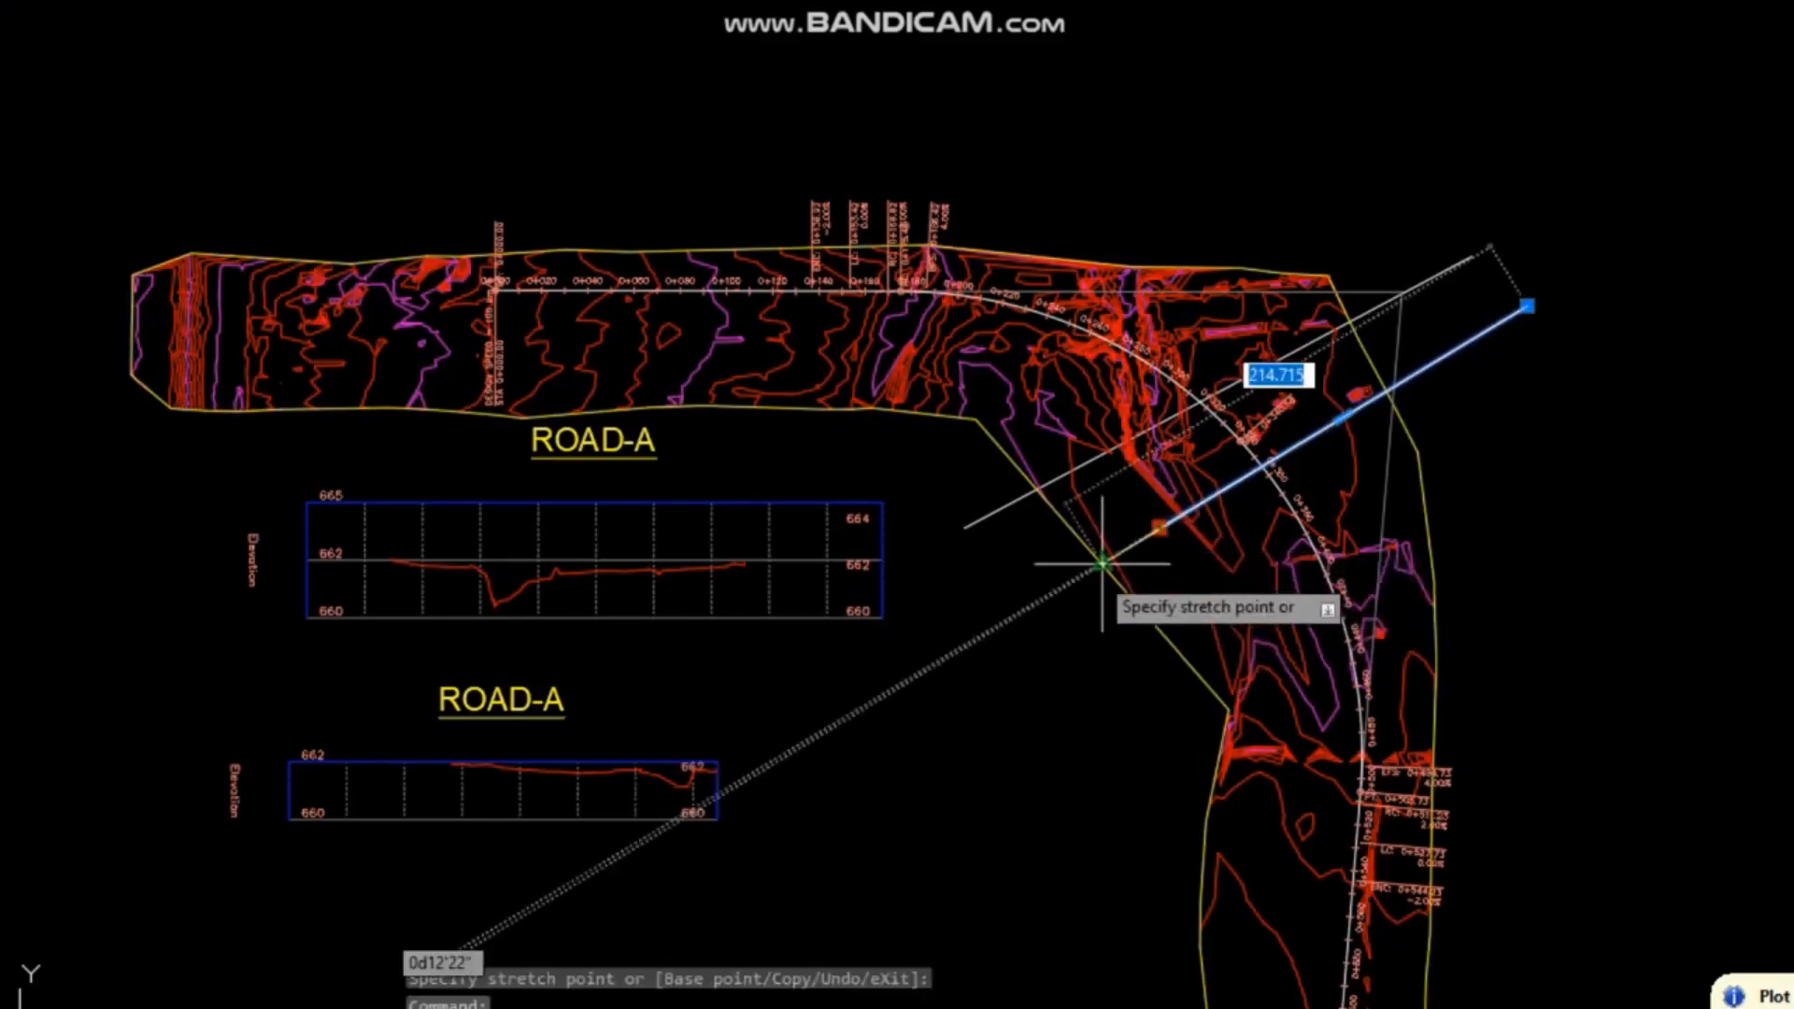
pyautogui.click(1028, 612)
pyautogui.press('Escape')
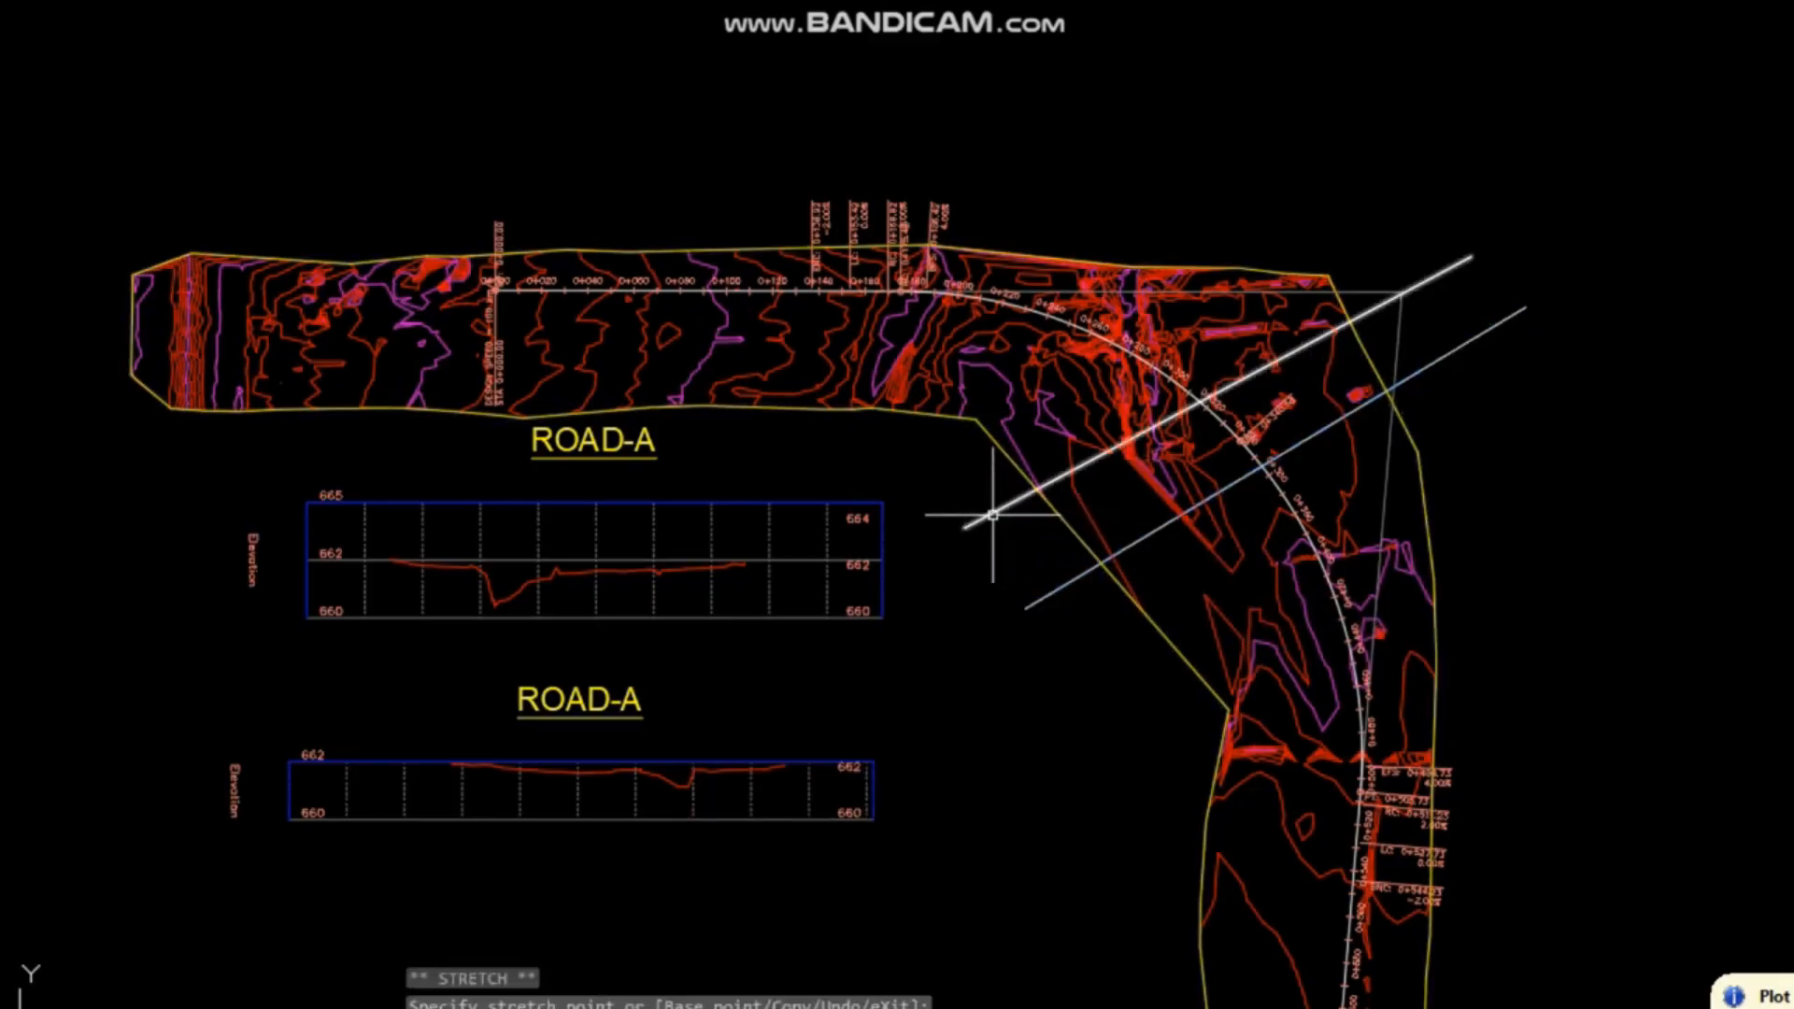
# Shorten the northern polyline by stretching its northeast end inward, and extend that end back outside the surface boundary.
pyautogui.click(982, 516)
pyautogui.click(1428, 255)
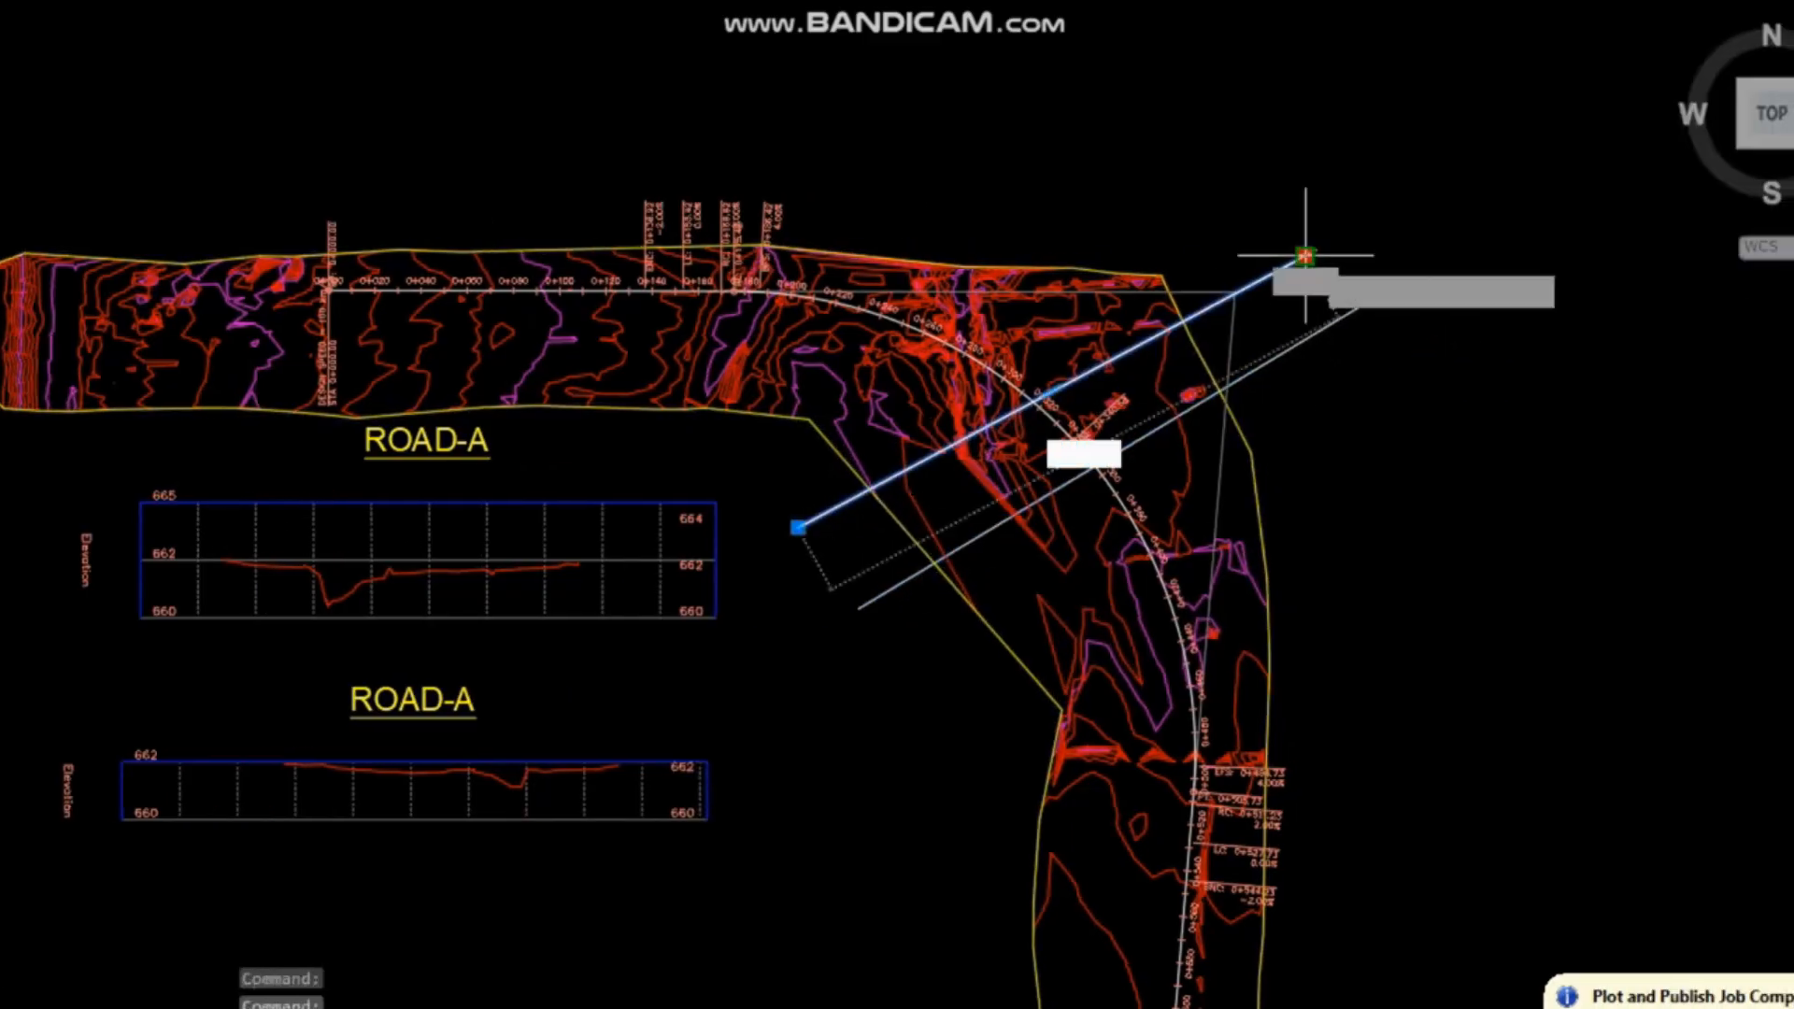
pyautogui.click(1166, 327)
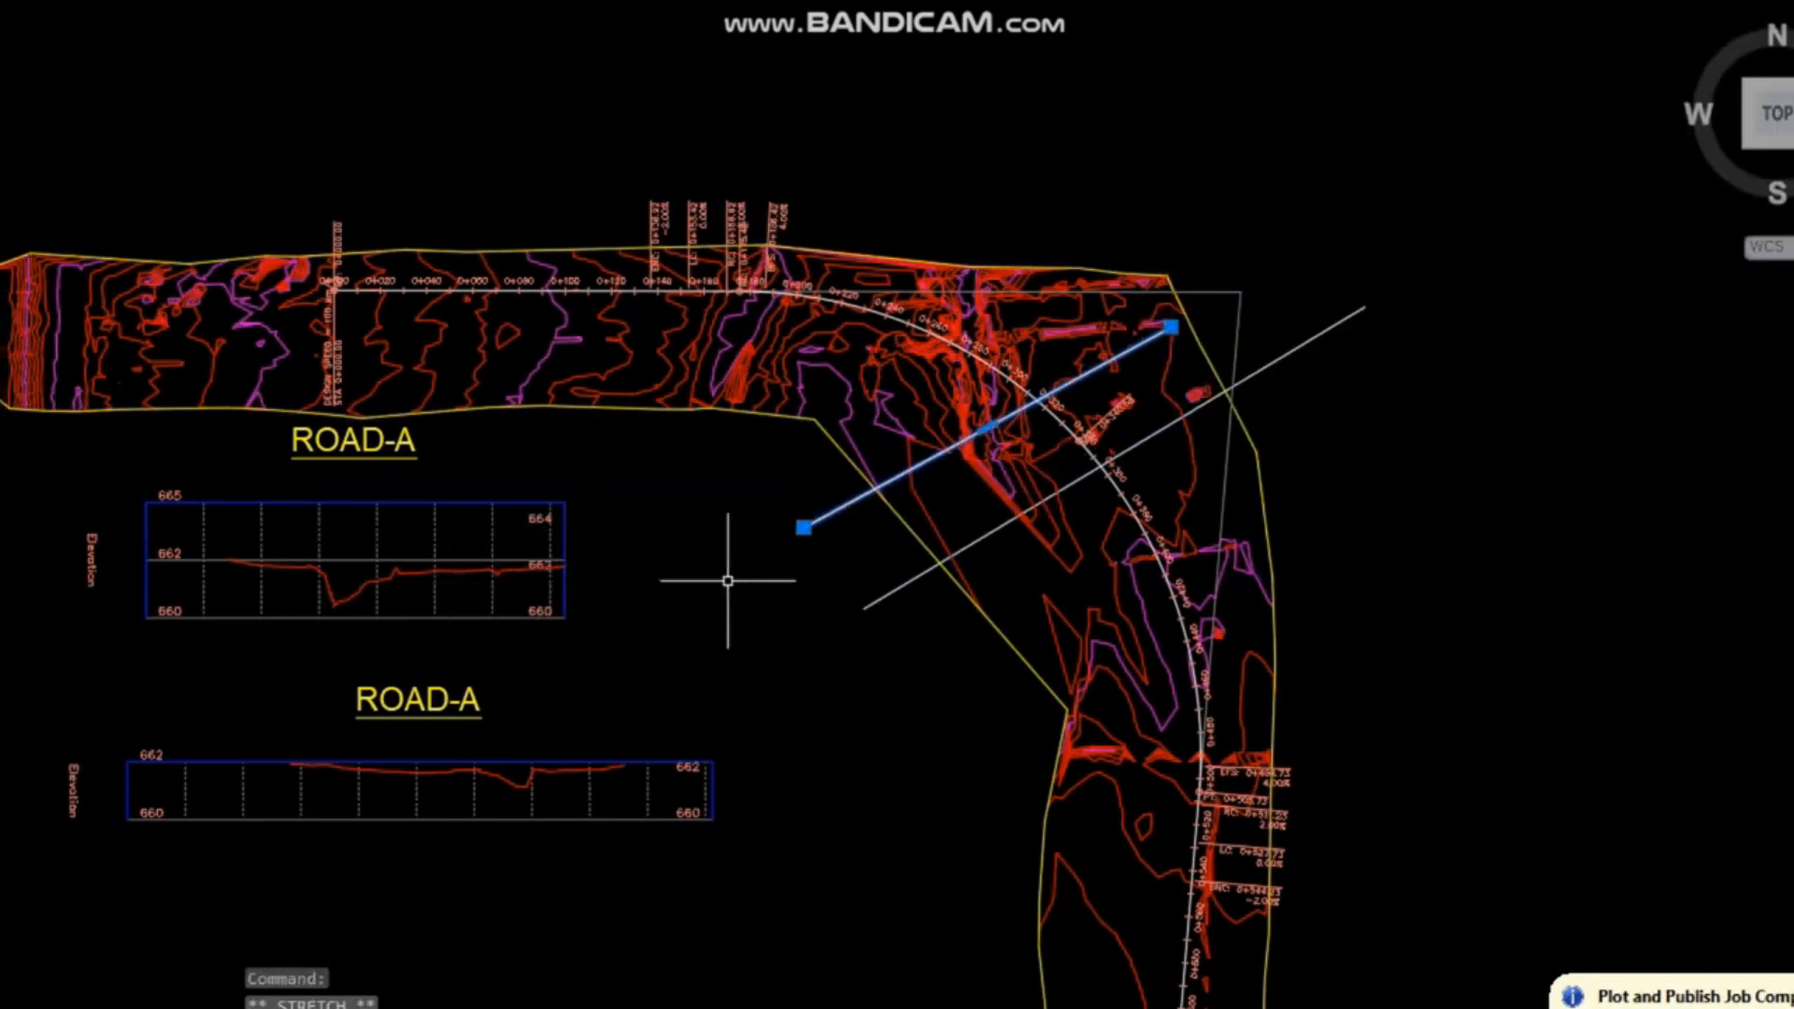
pyautogui.click(1170, 327)
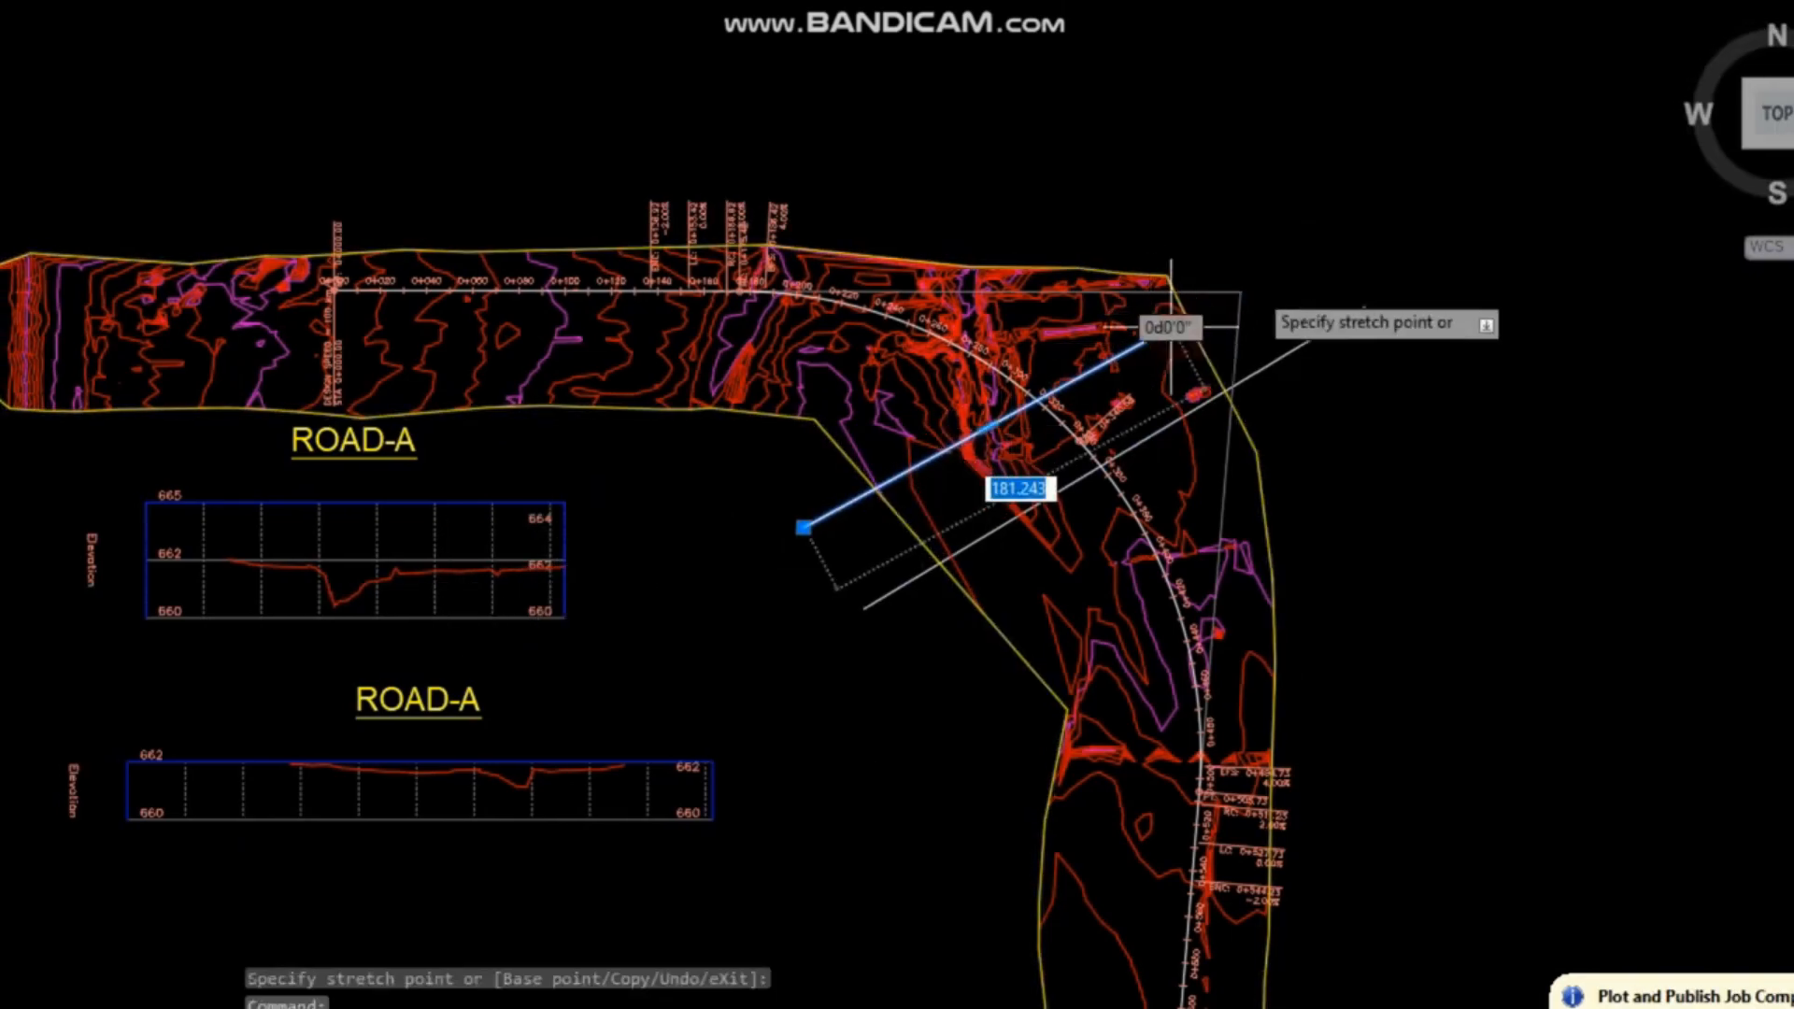
pyautogui.click(1297, 258)
pyautogui.click(1056, 394)
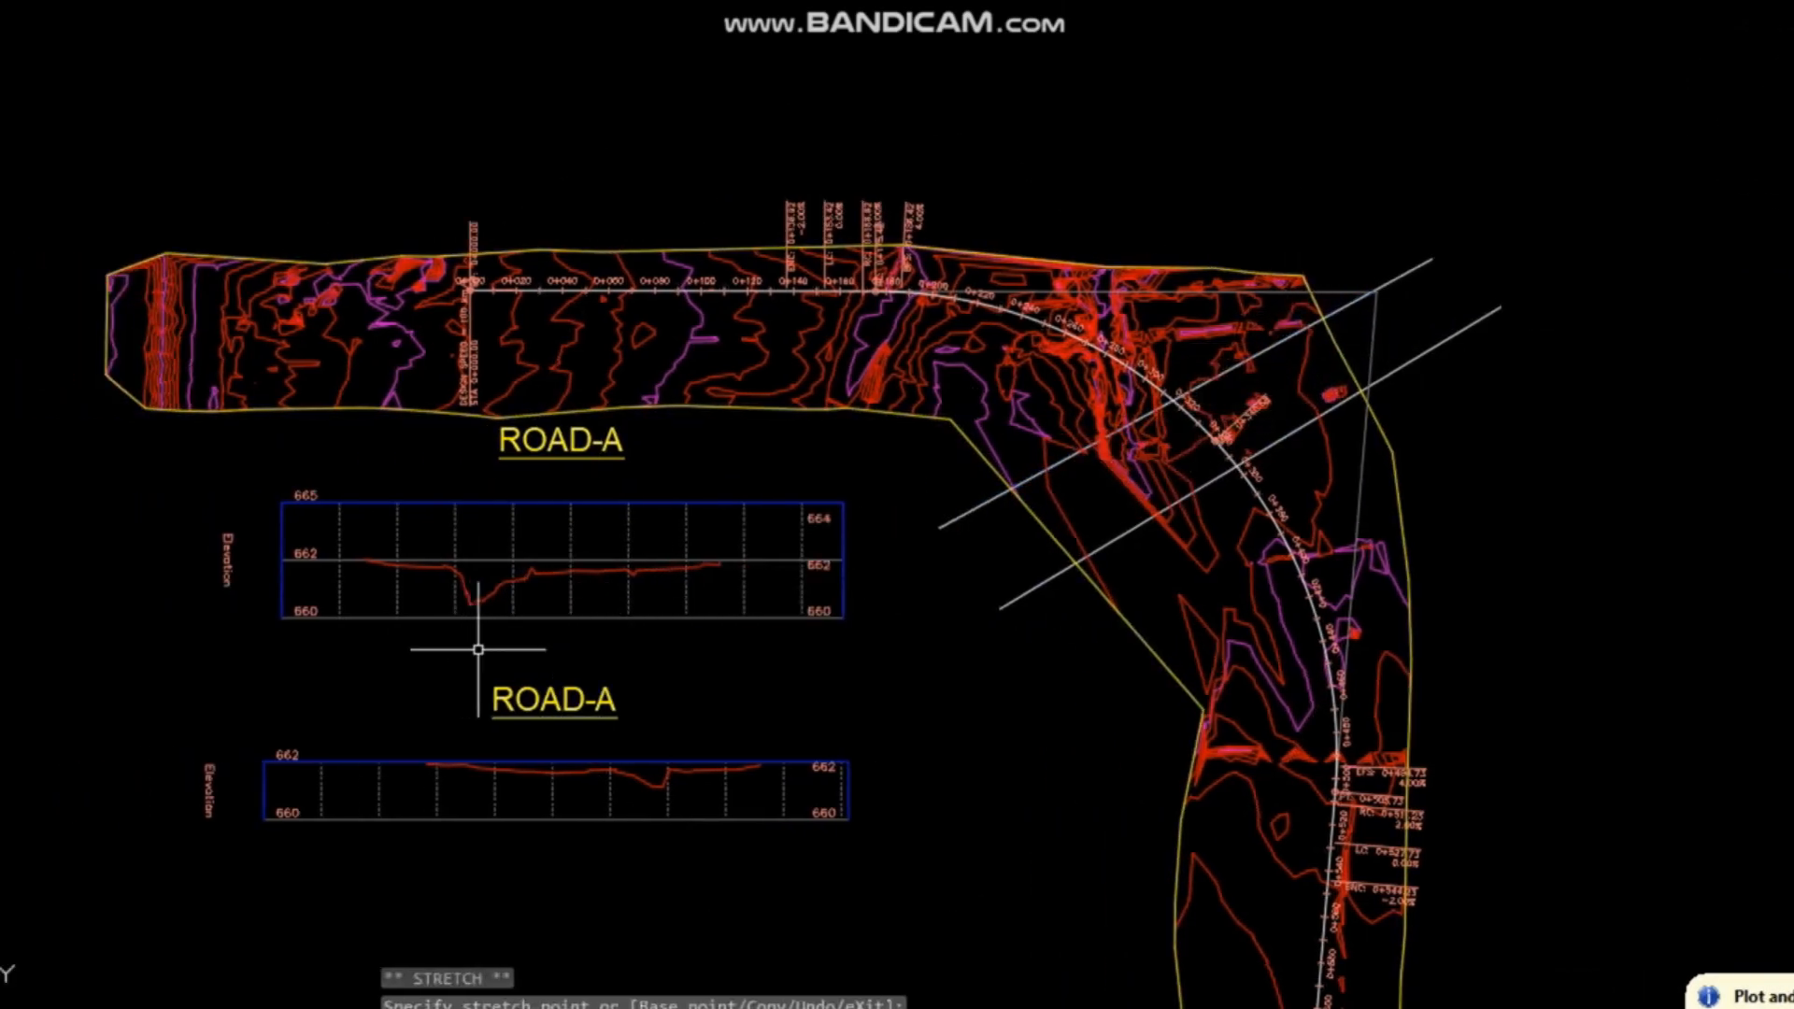
# Erase both section polylines together with their two temporary quick profile views.
pyautogui.moveTo(478, 649); pyautogui.dragTo(568, 587, button='middle')
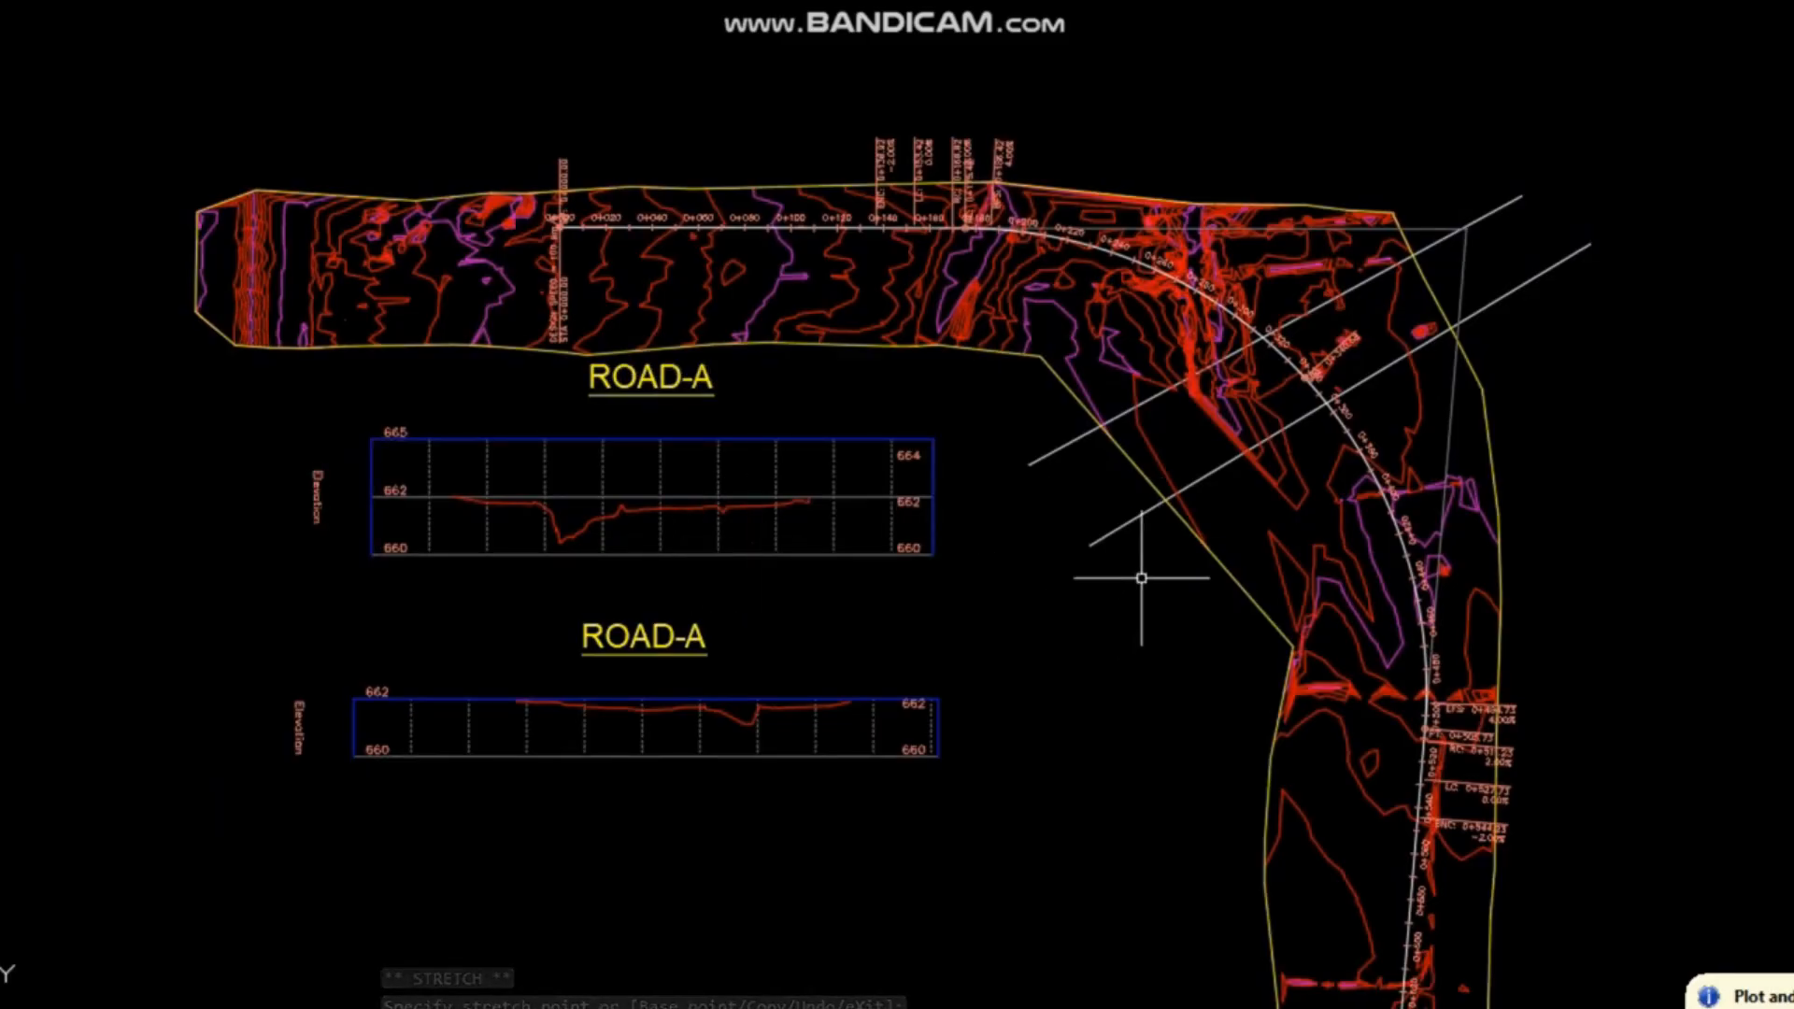
pyautogui.press('Escape')
pyautogui.press('Delete')
pyautogui.write('E')
pyautogui.press('Return')
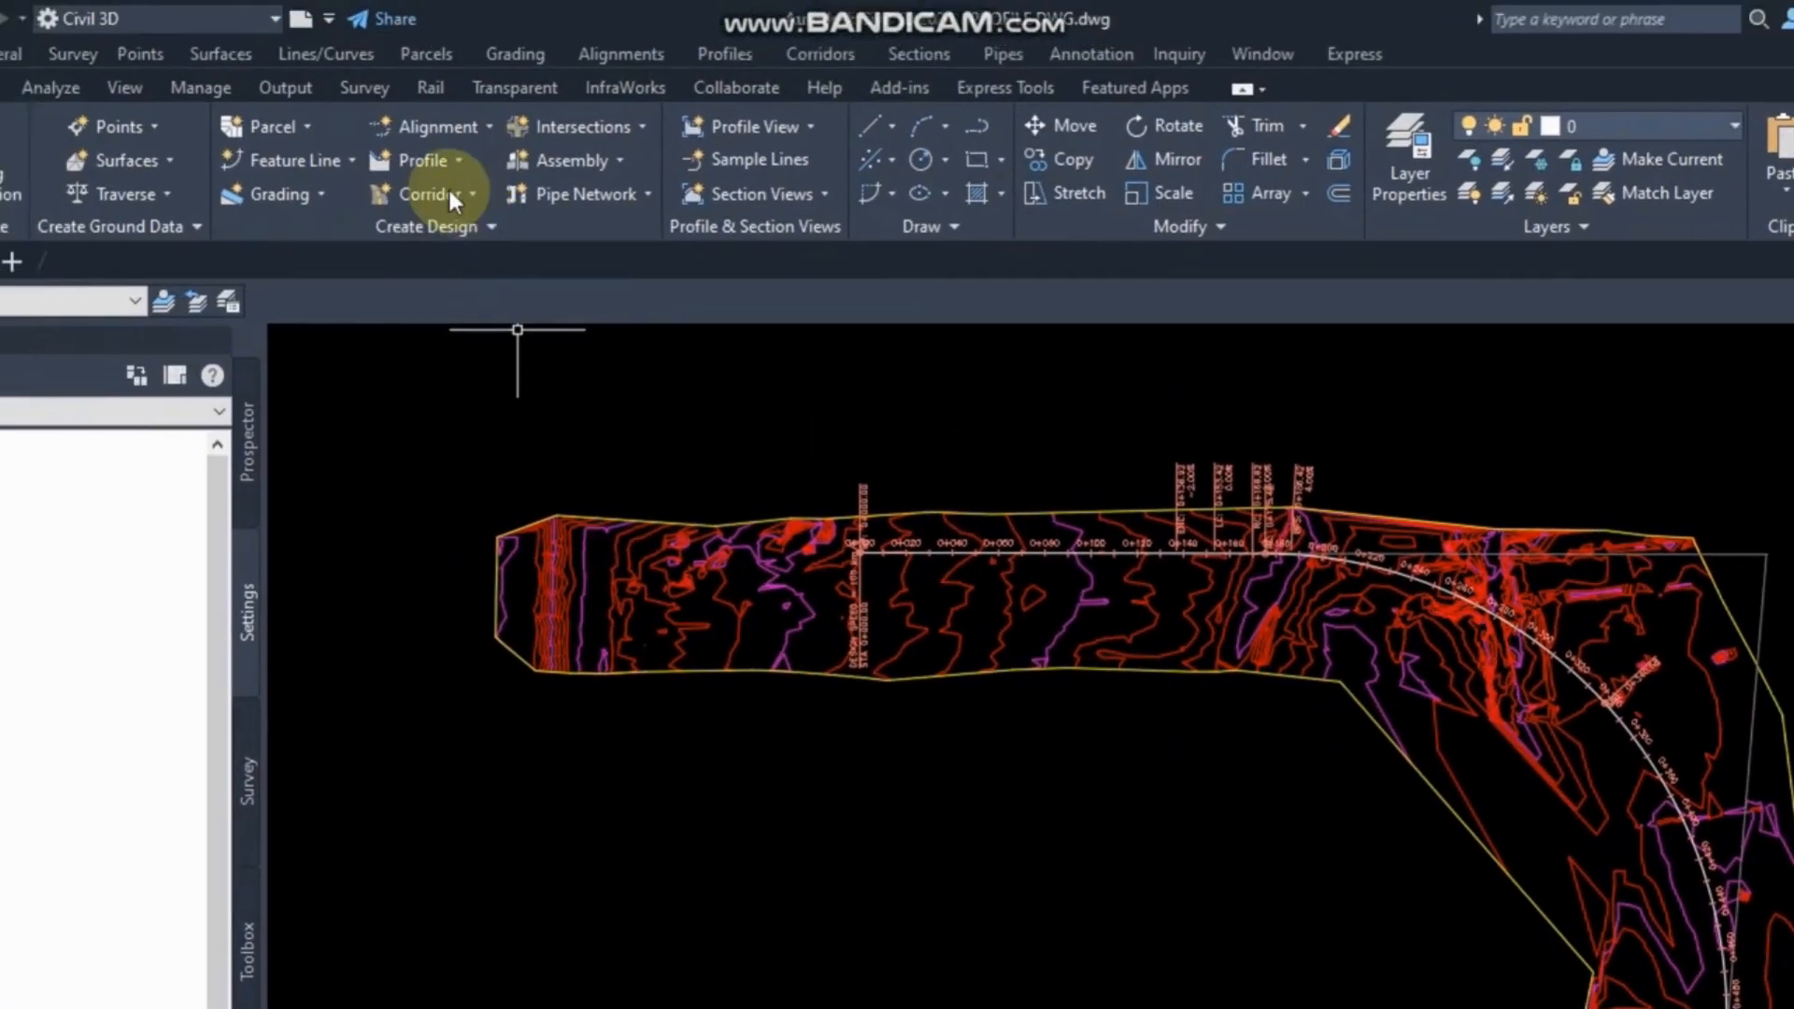
# Review the available profile creation commands, including Quick Profile.
pyautogui.click(333, 82)
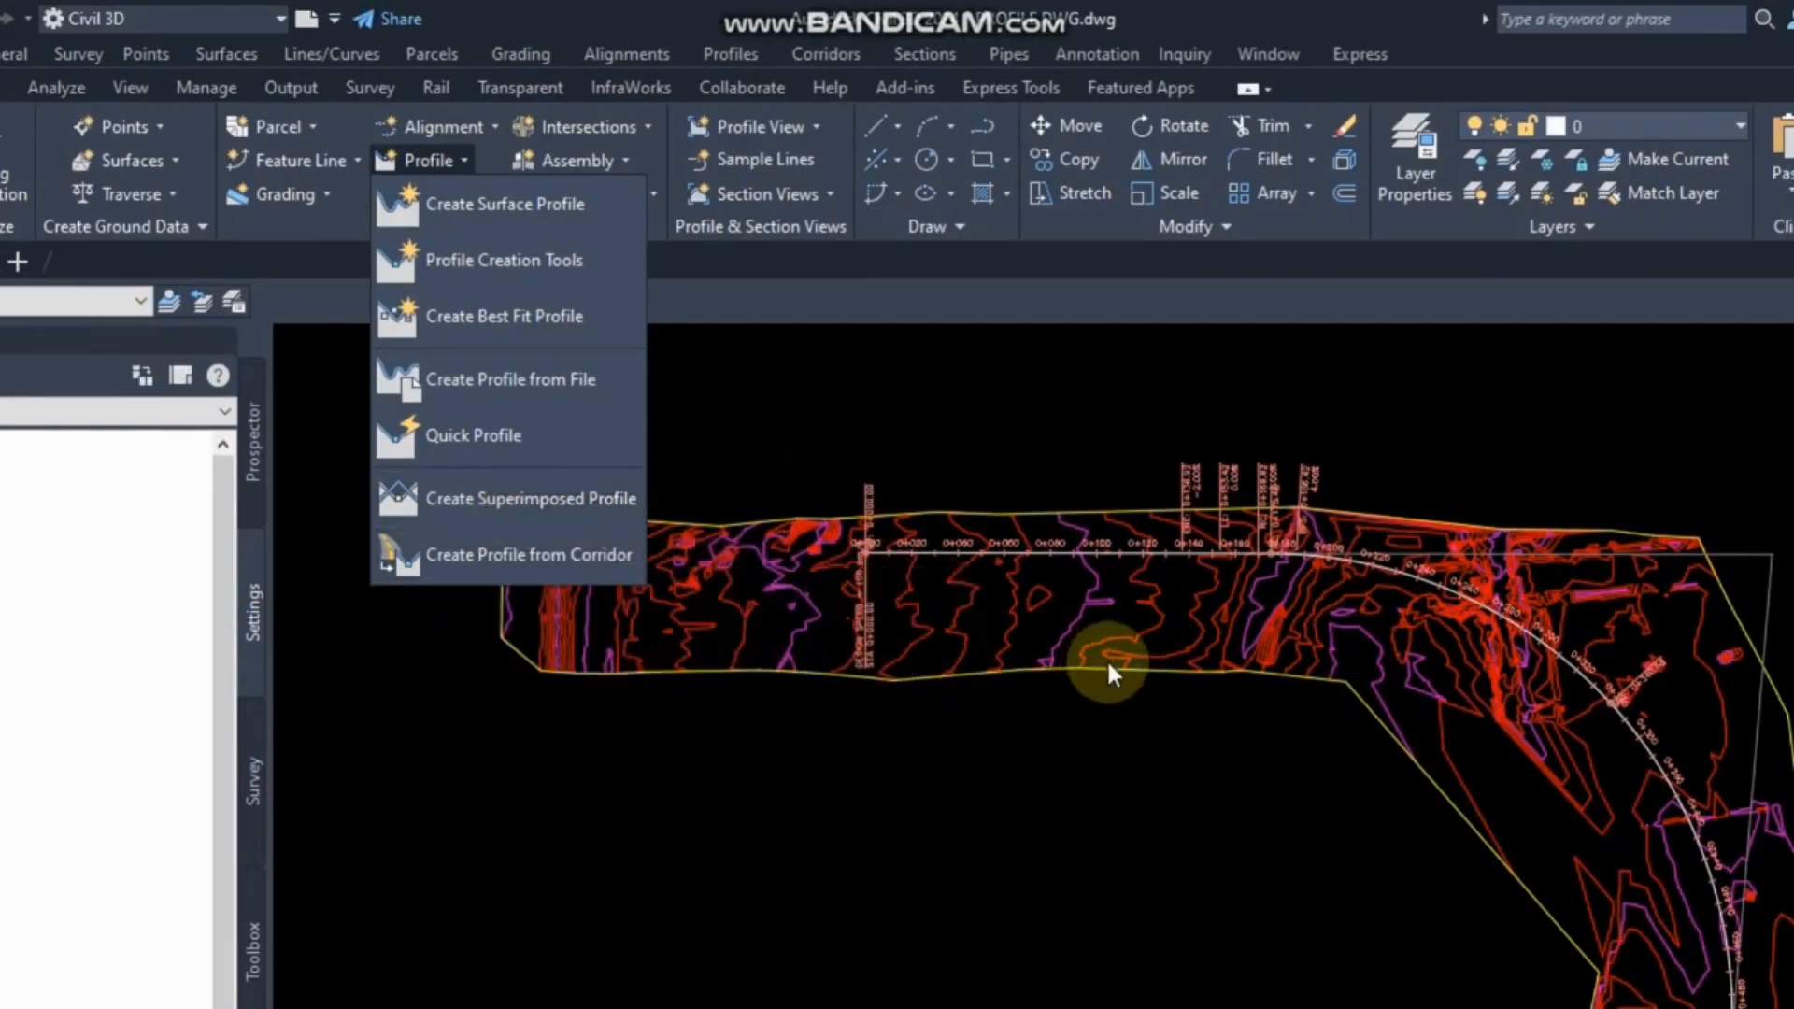
pyautogui.scroll(-2, 1102, 728)
pyautogui.scroll(2, 963, 645)
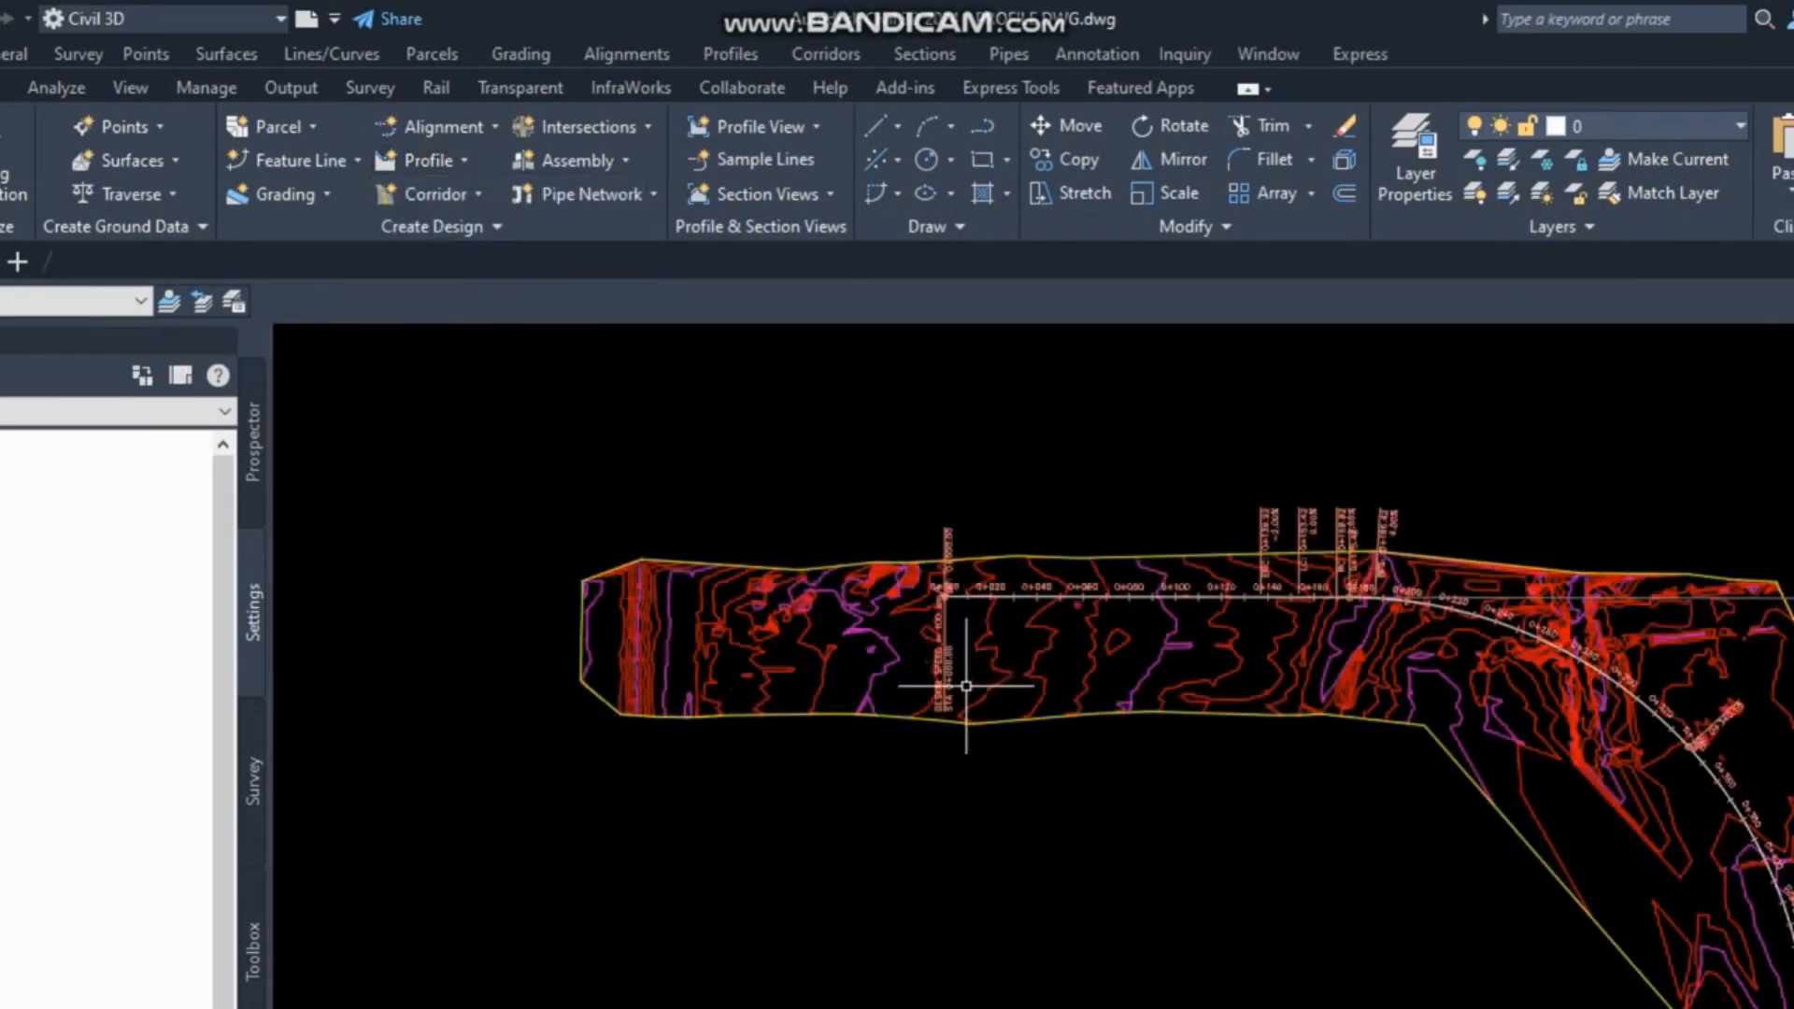
pyautogui.write('PL')
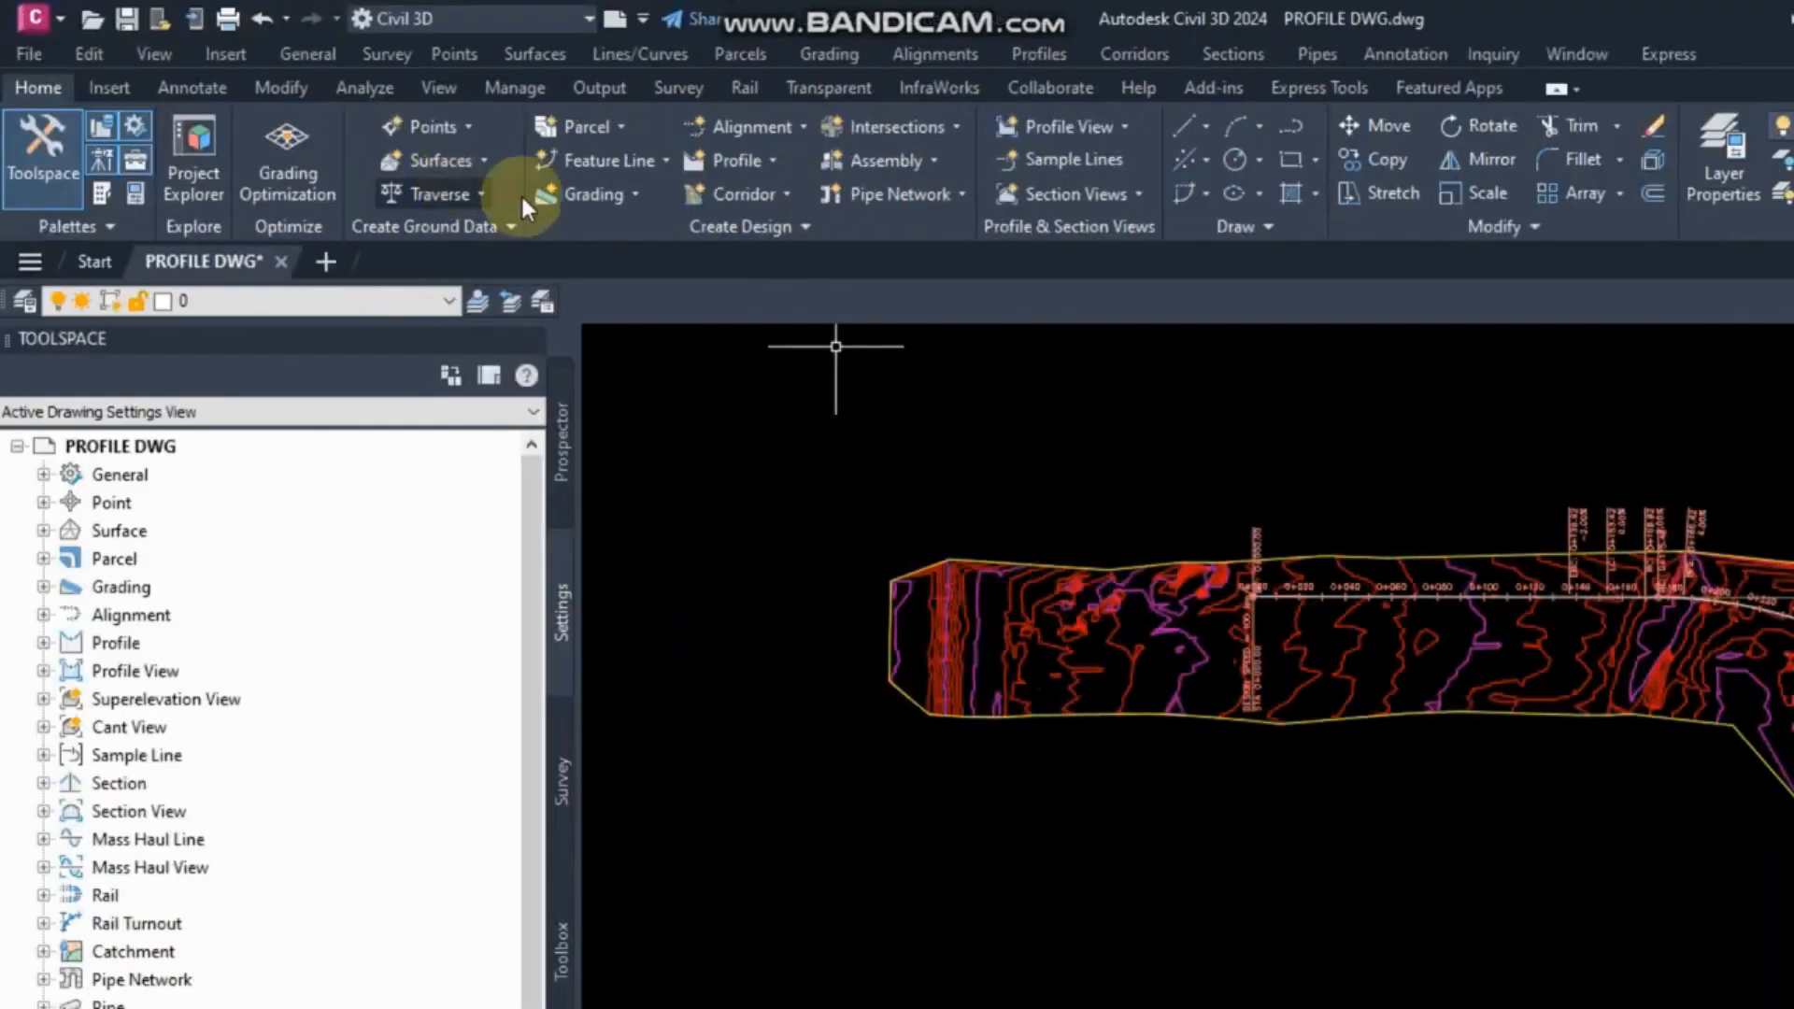
pyautogui.click(758, 162)
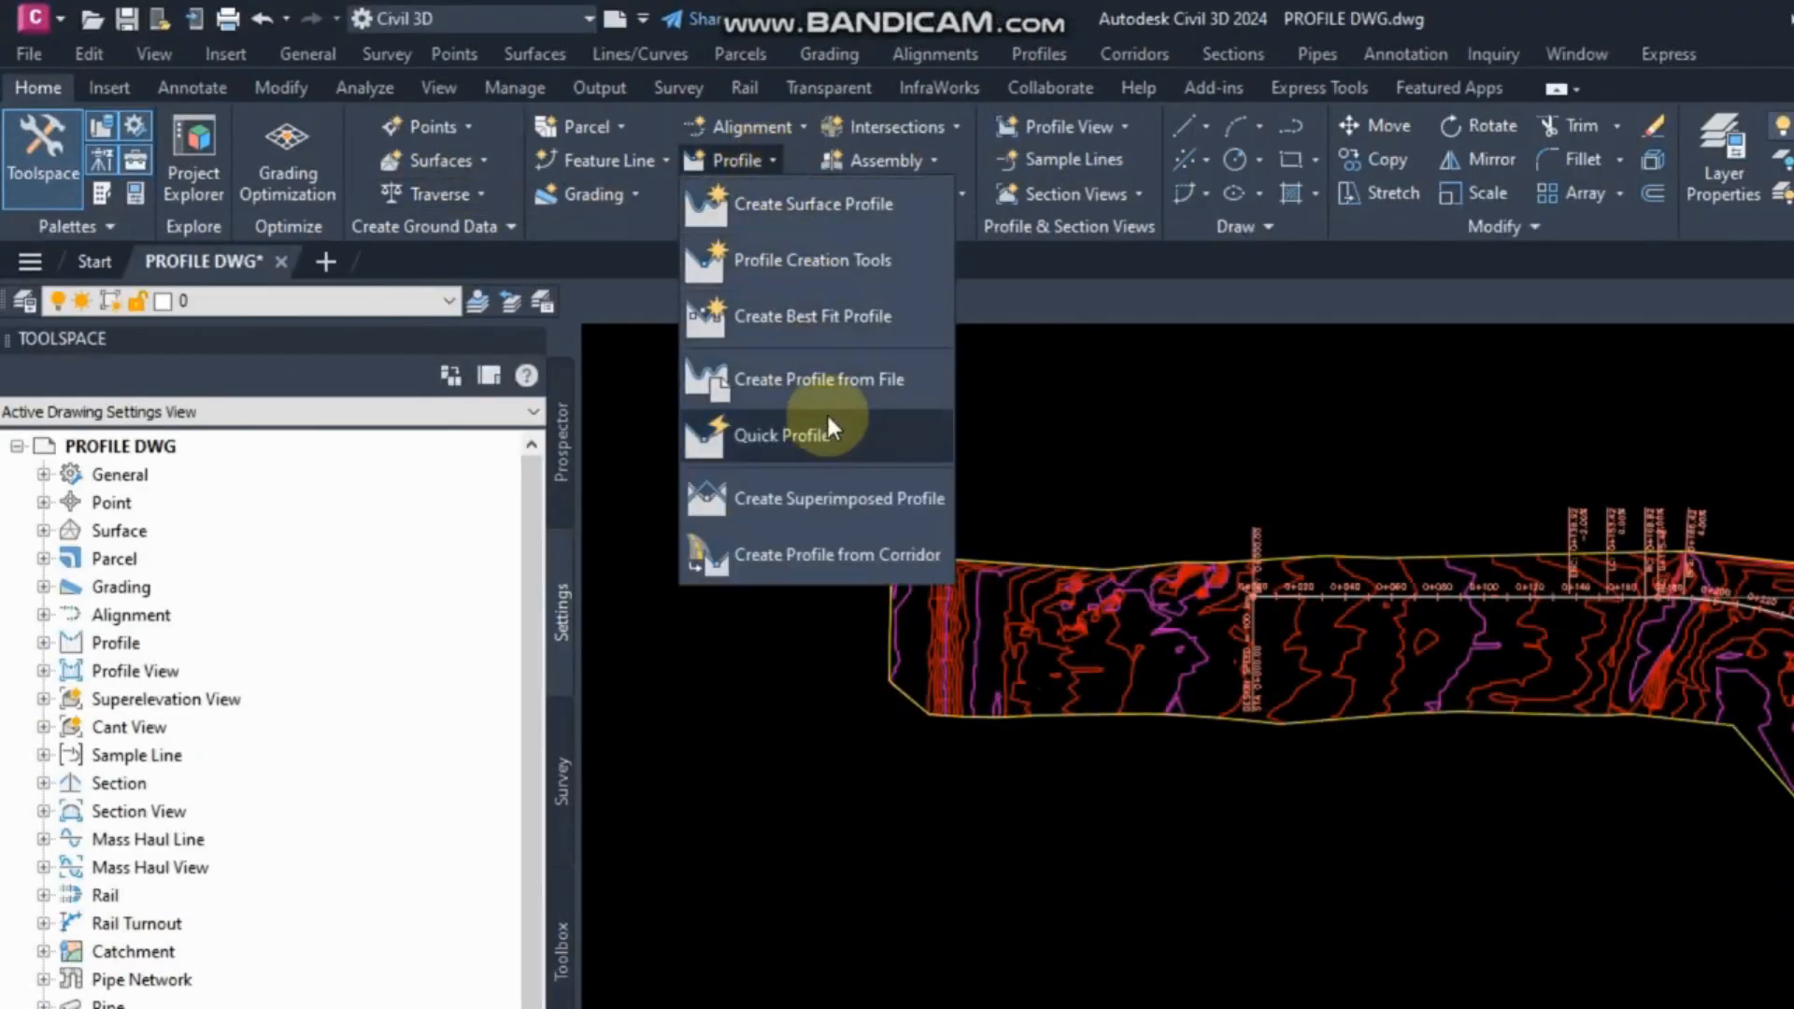
pyautogui.click(854, 212)
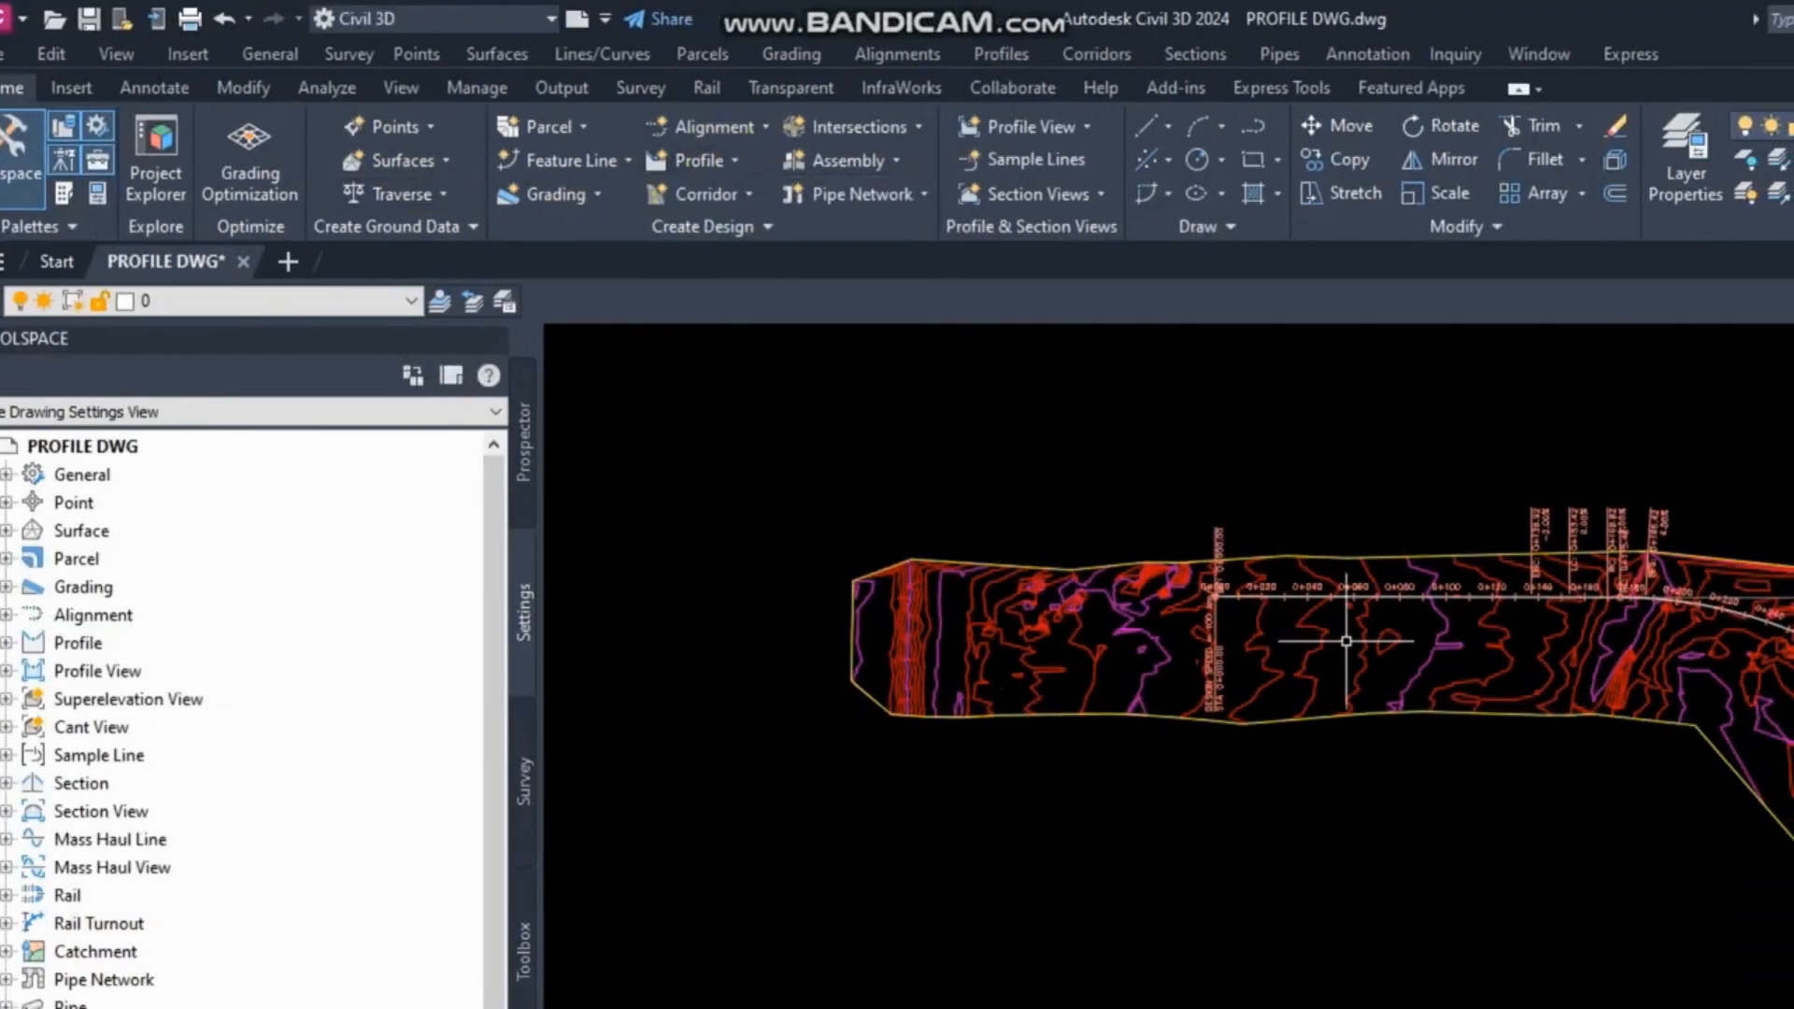
pyautogui.click(1317, 641)
pyautogui.press('Escape')
# Create a layout centerline alignment named ALIGNMENT-B with the Proposed style and All Labels label set.
pyautogui.click(727, 132)
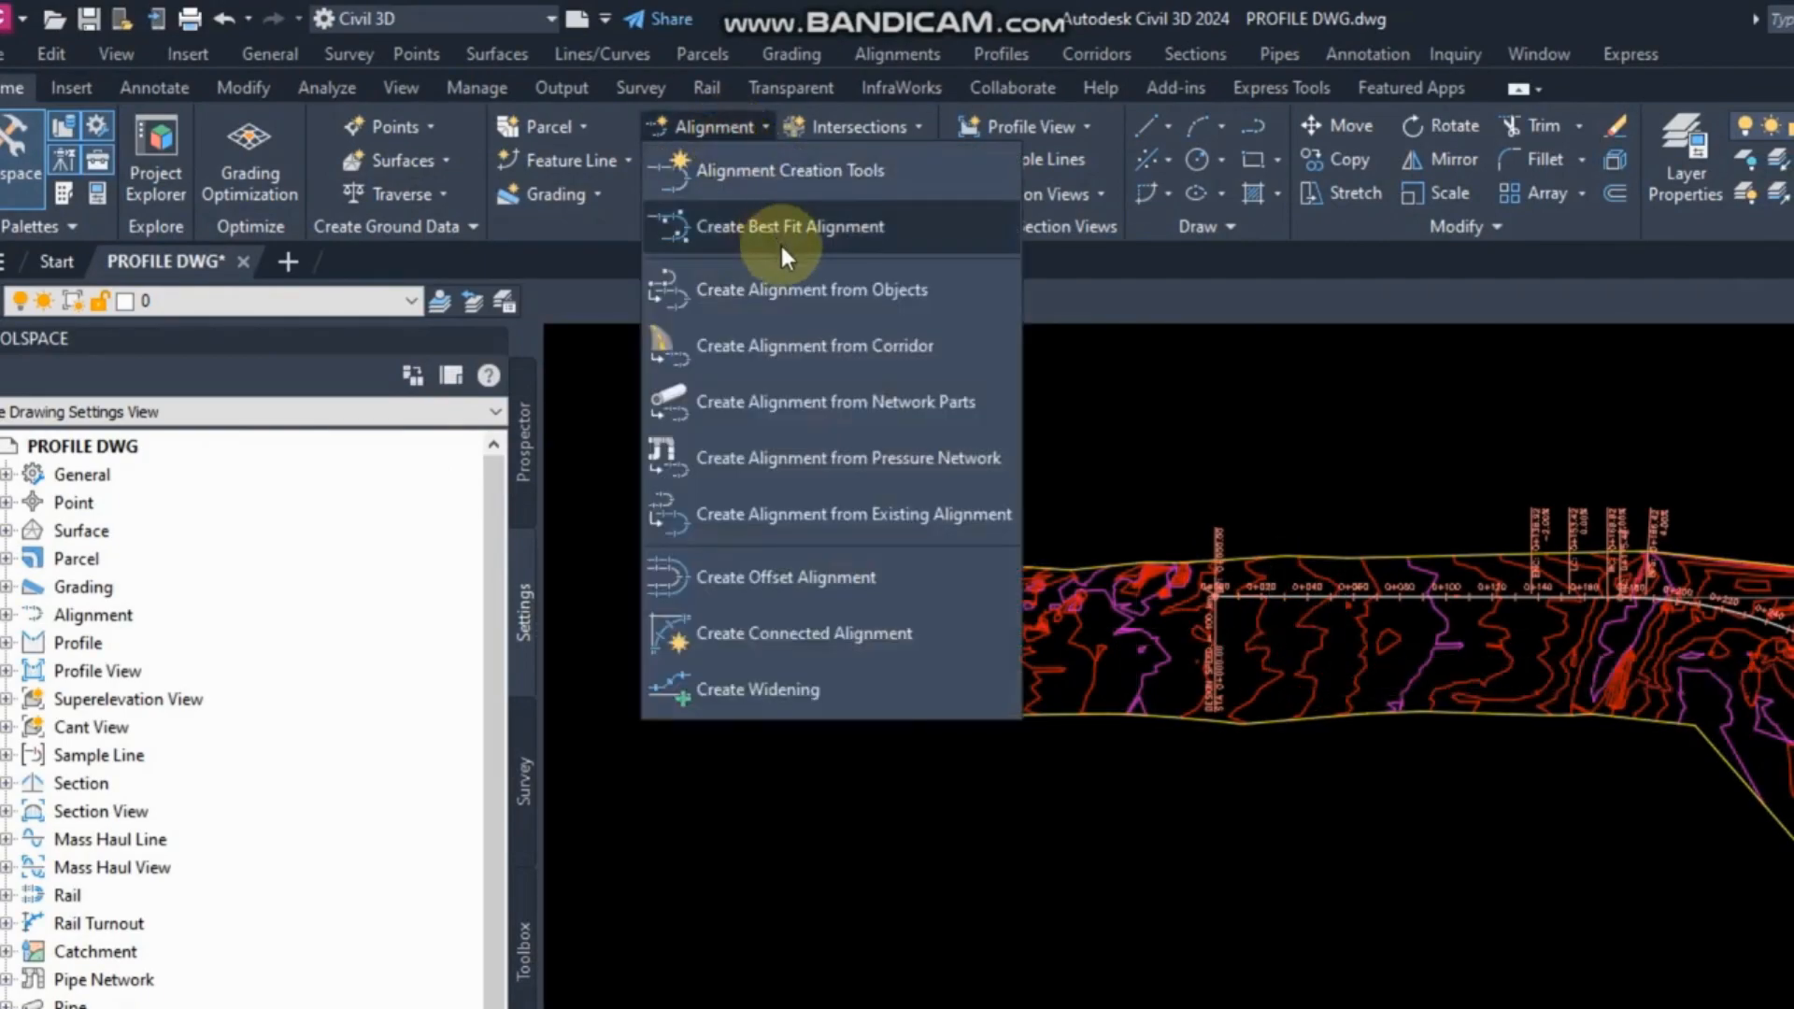
pyautogui.click(802, 174)
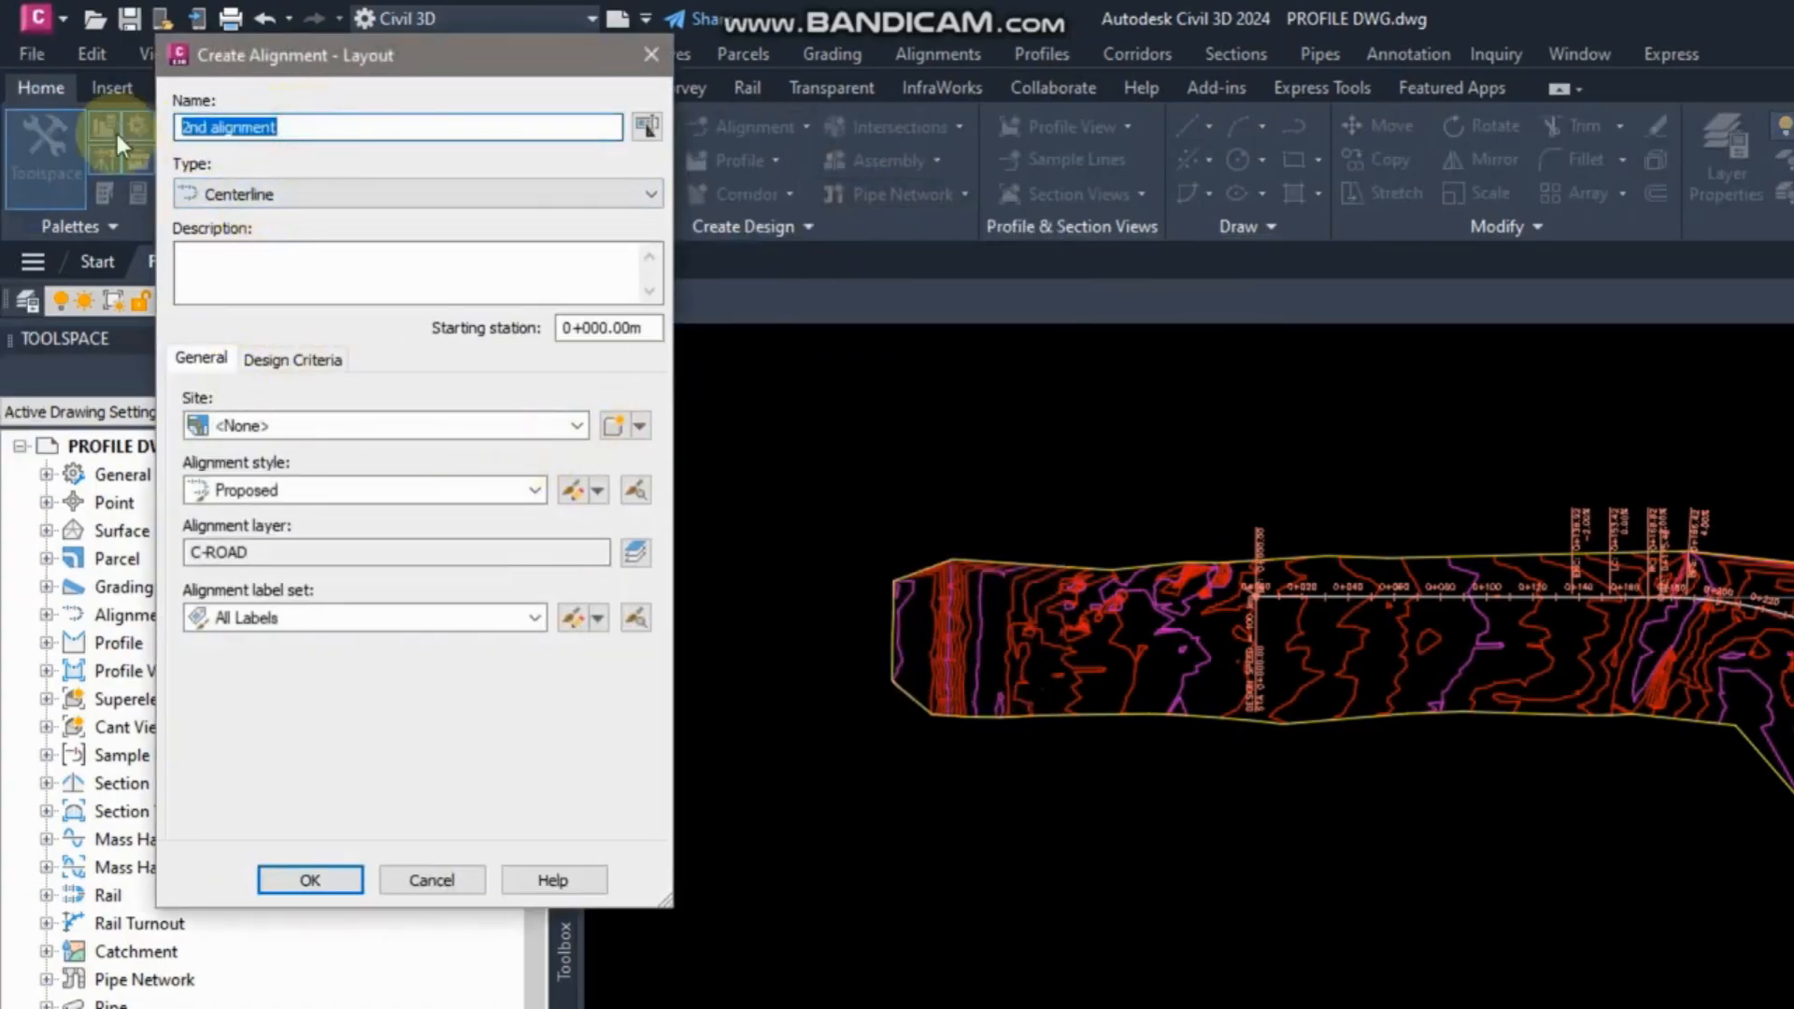
pyautogui.write('ALIGNMENT-B')
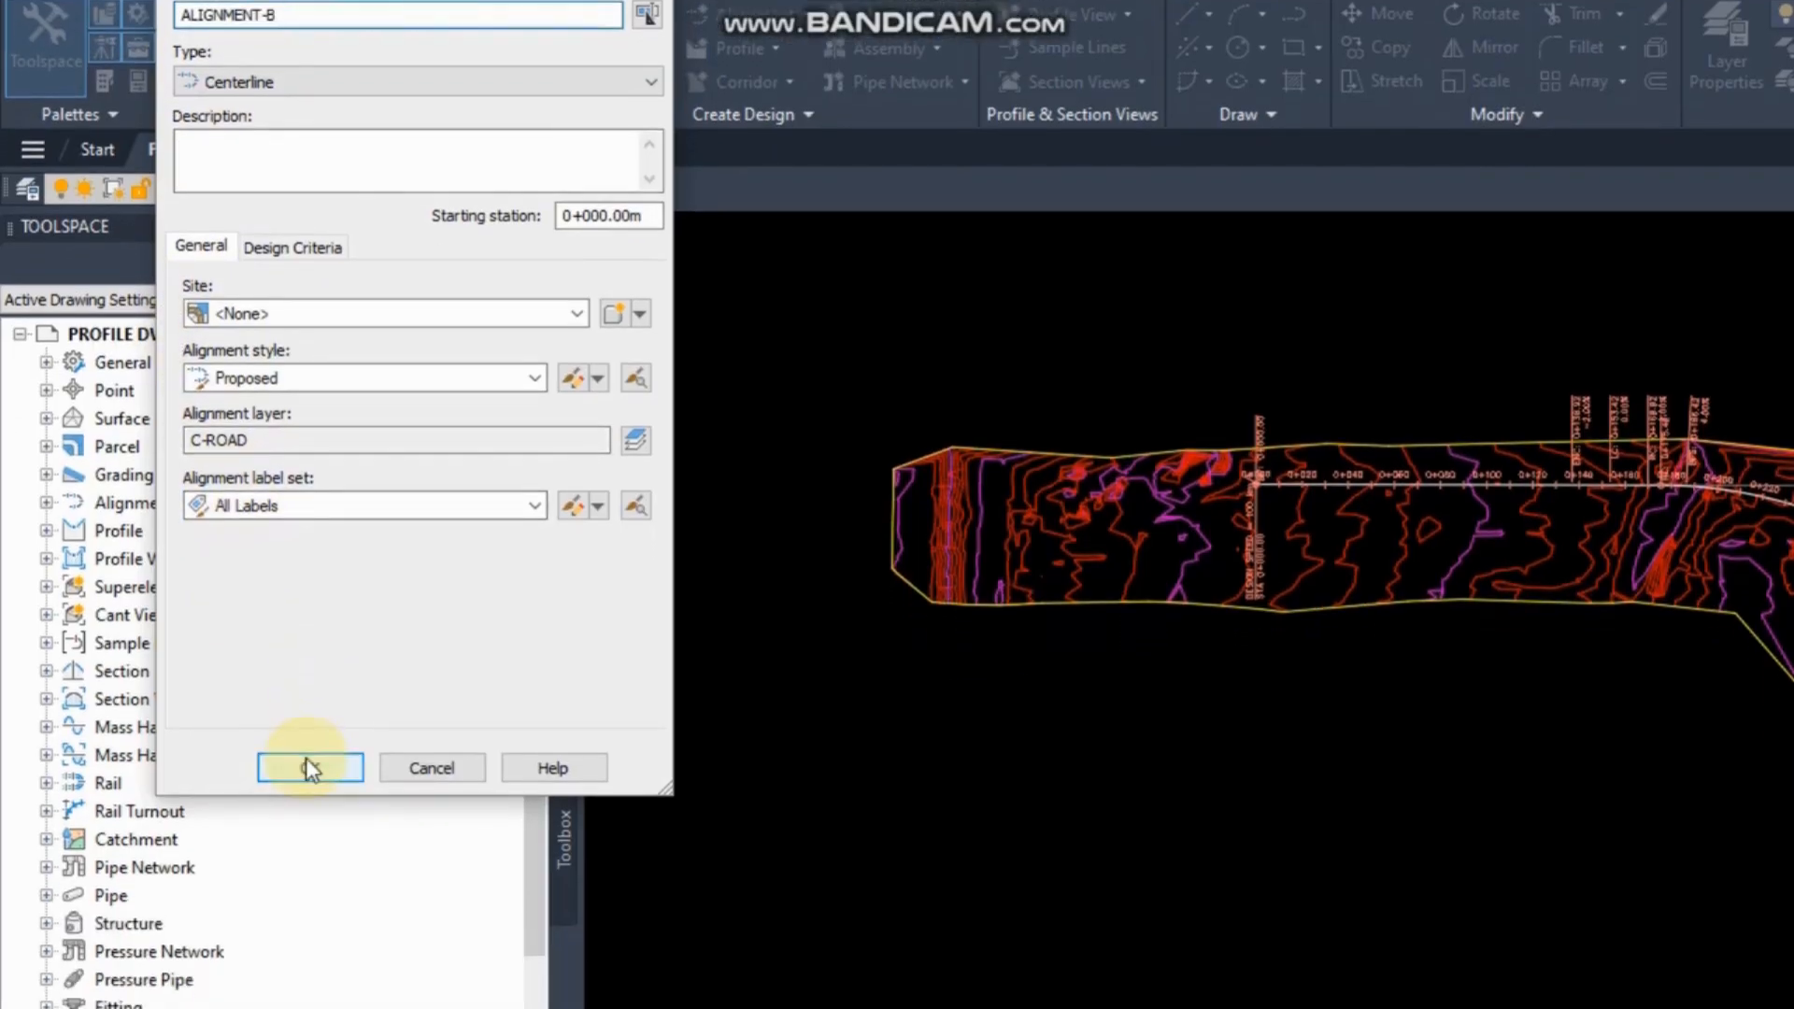
pyautogui.click(308, 876)
# Draw ALIGNMENT-B as tangents with curves, running below the existing road's straight and bending southeast inside its curve.
pyautogui.click(683, 62)
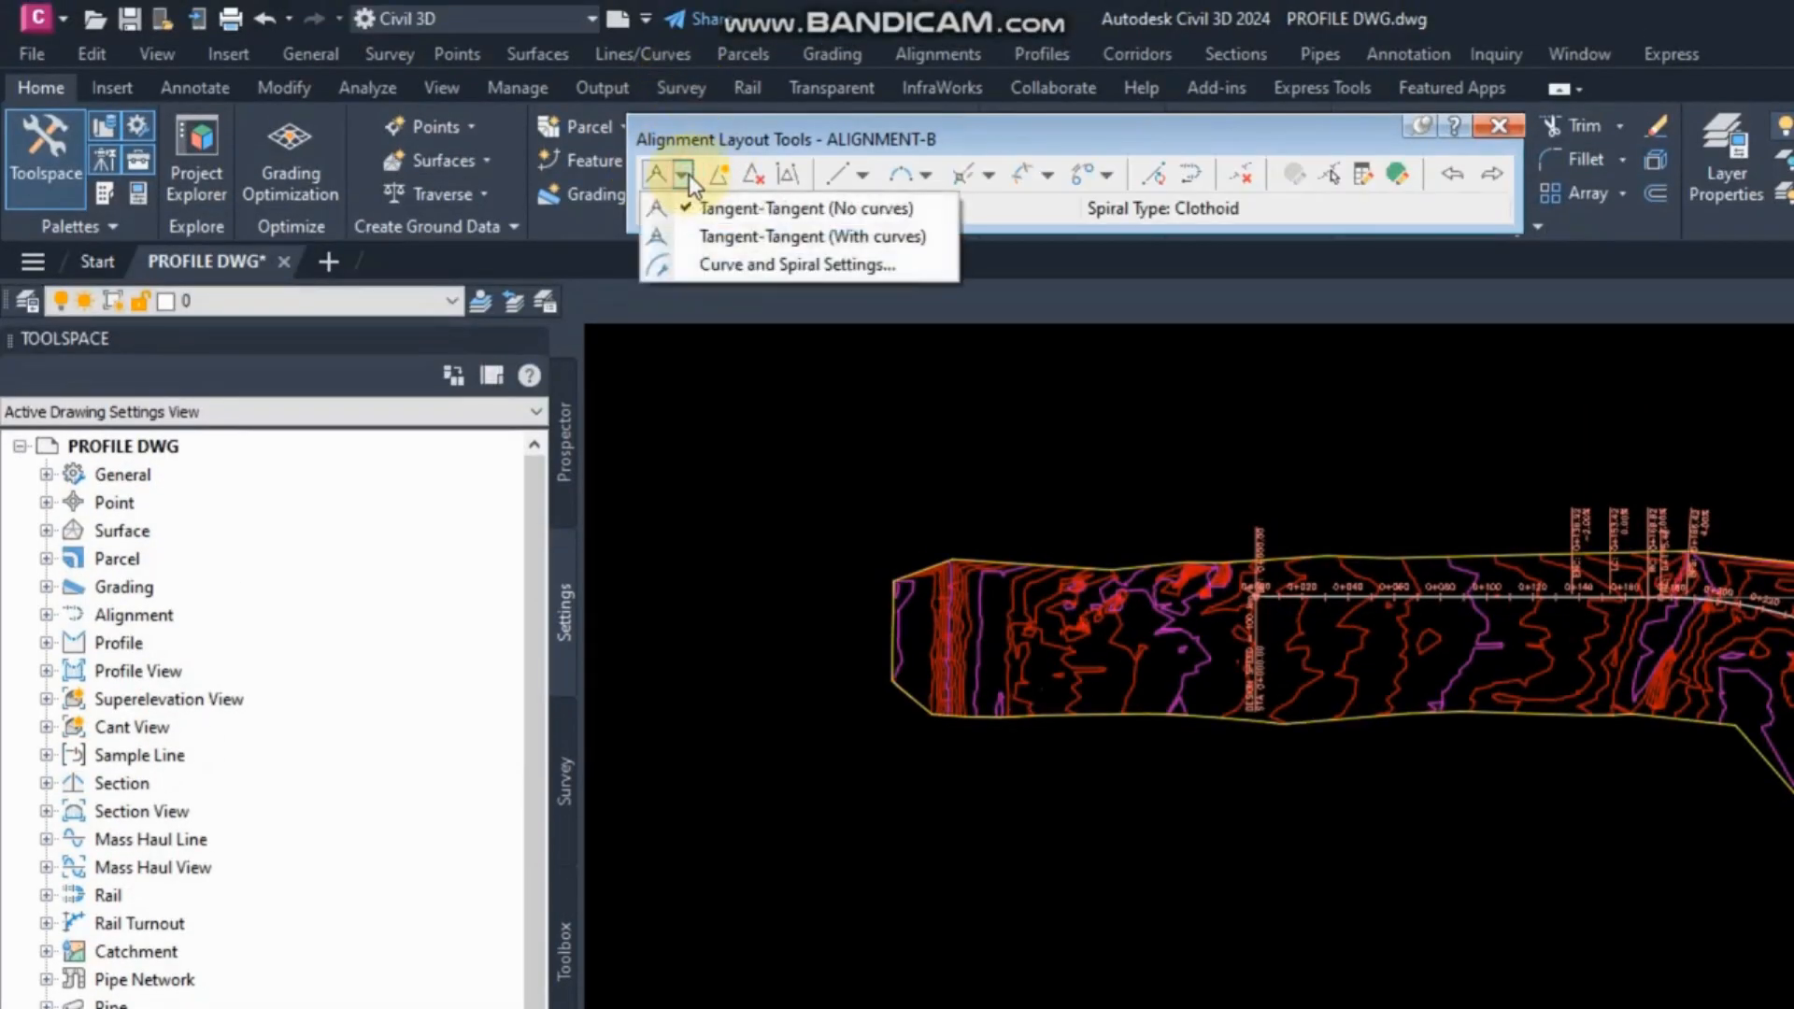
pyautogui.click(710, 239)
pyautogui.scroll(5, 1280, 644)
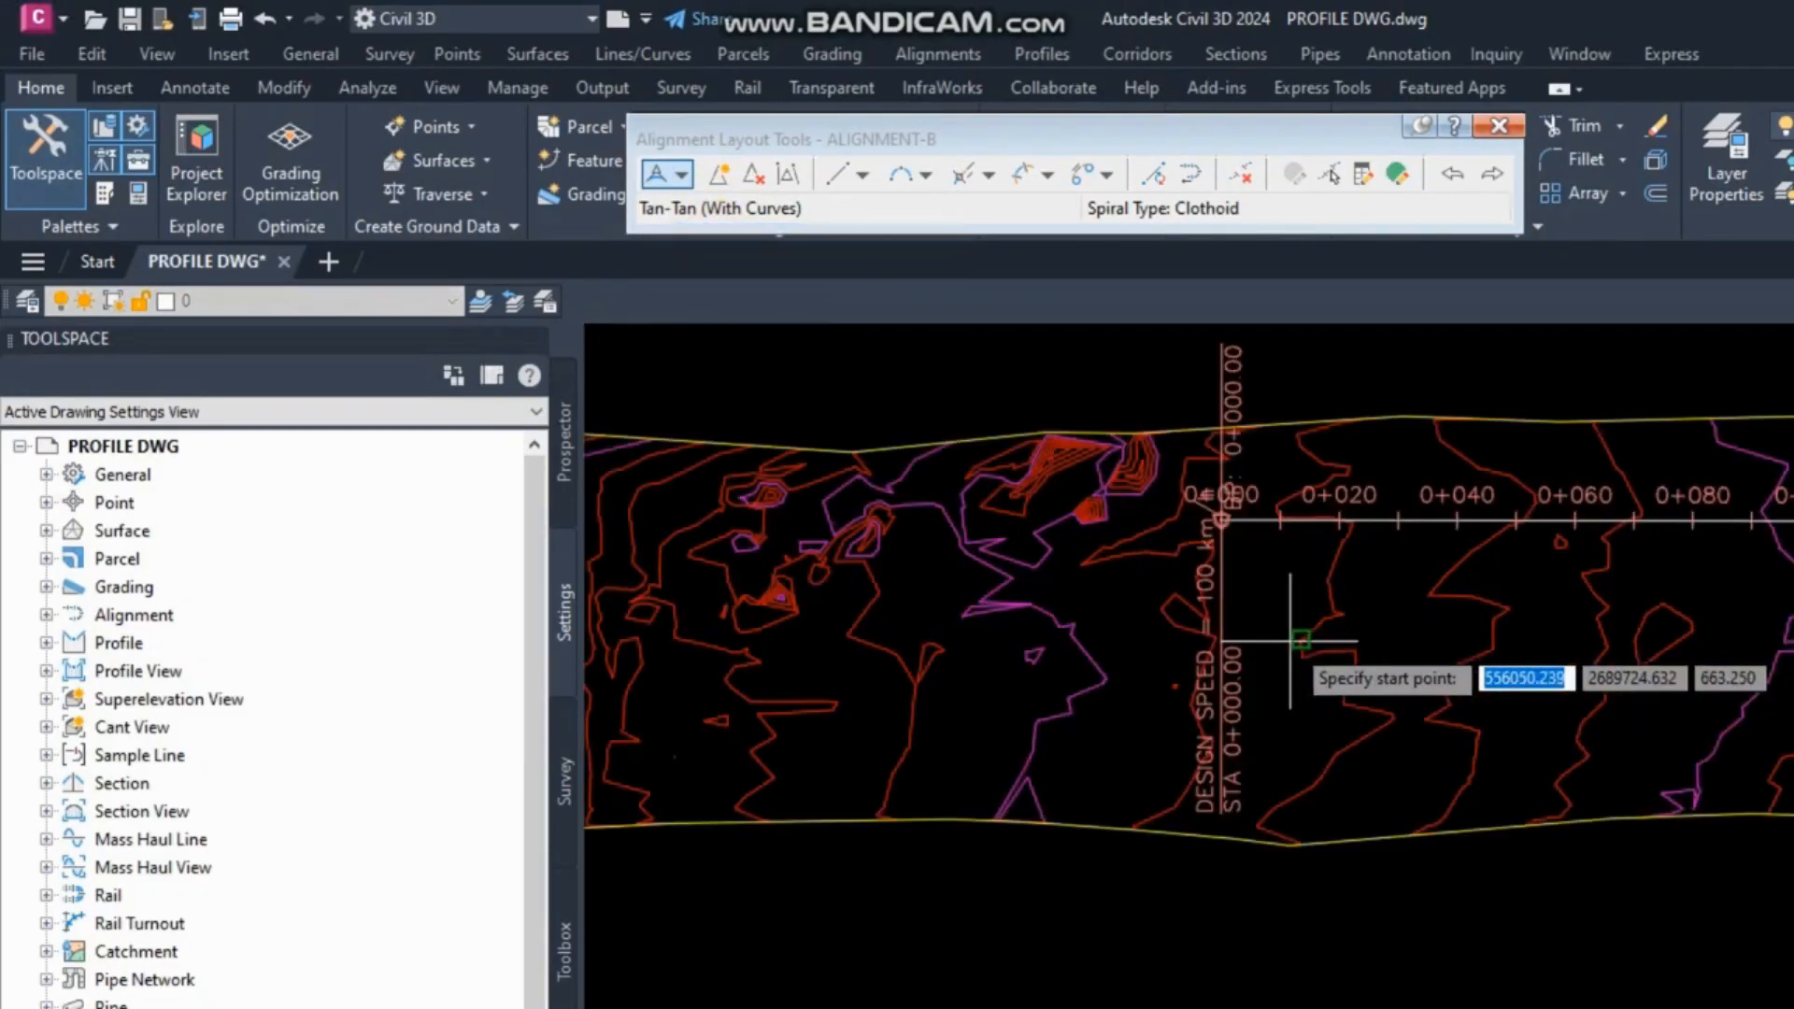
pyautogui.scroll(-4, 1253, 738)
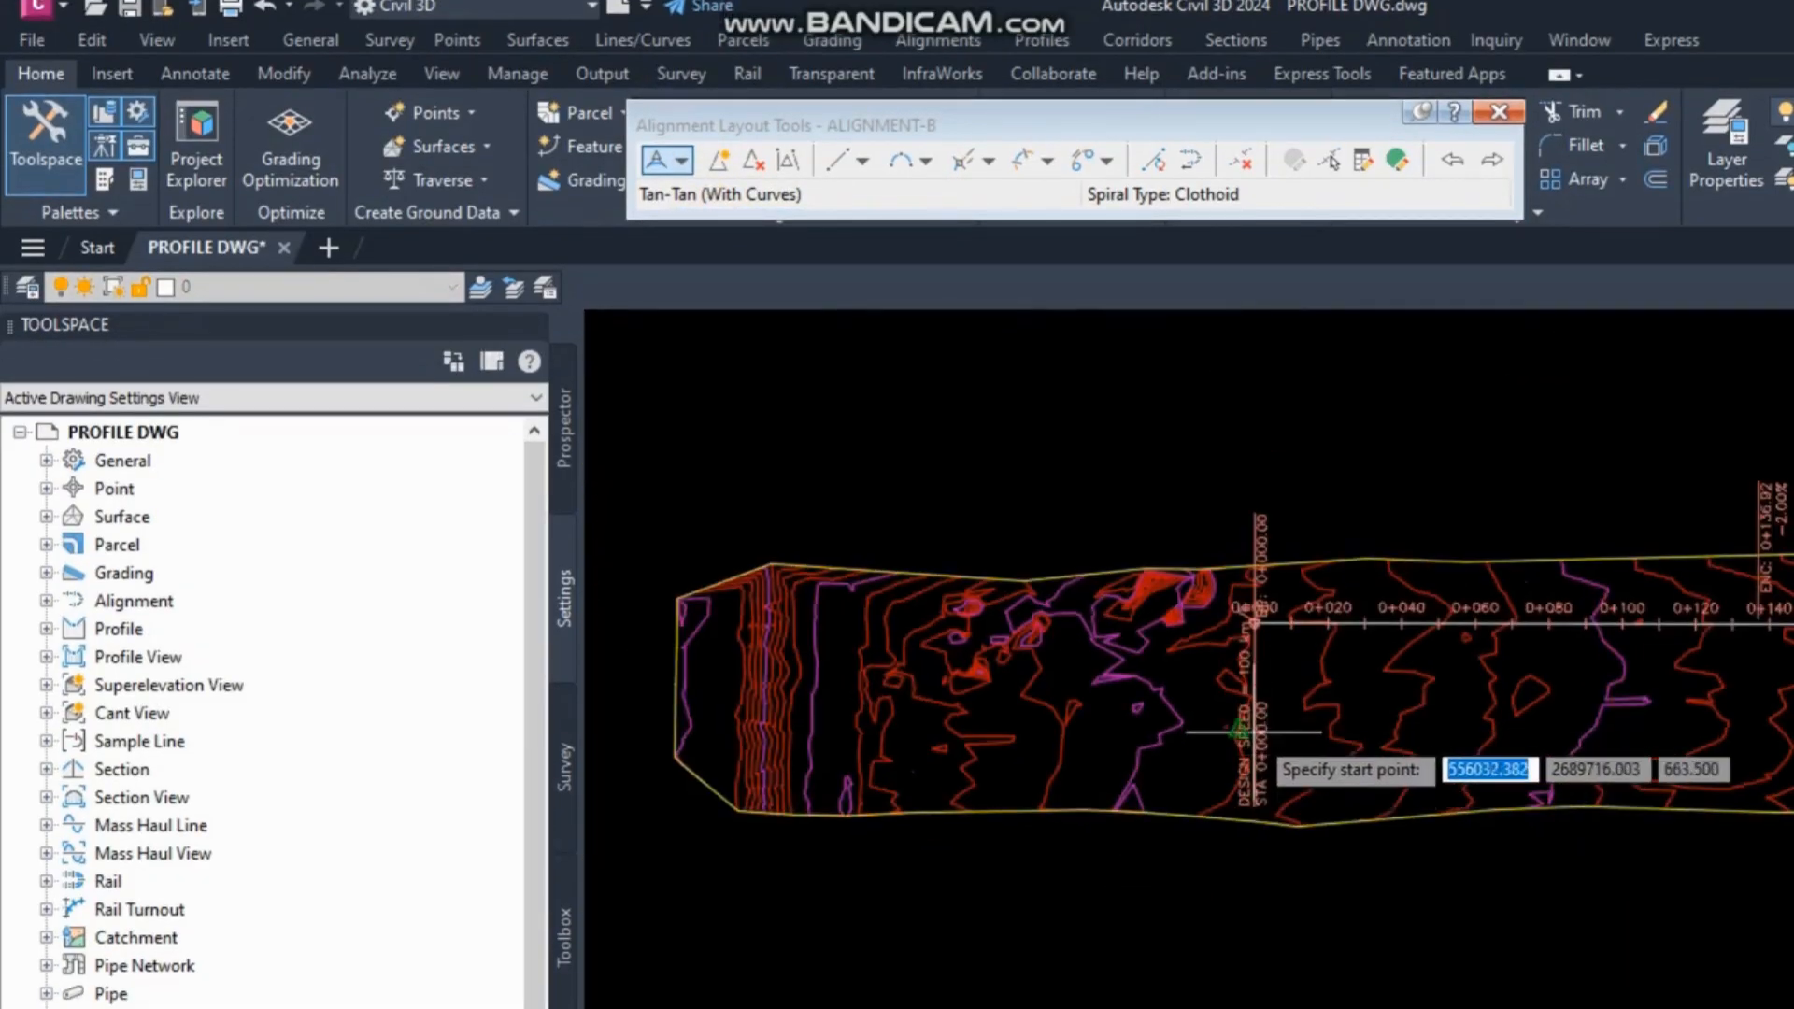
pyautogui.click(1252, 733)
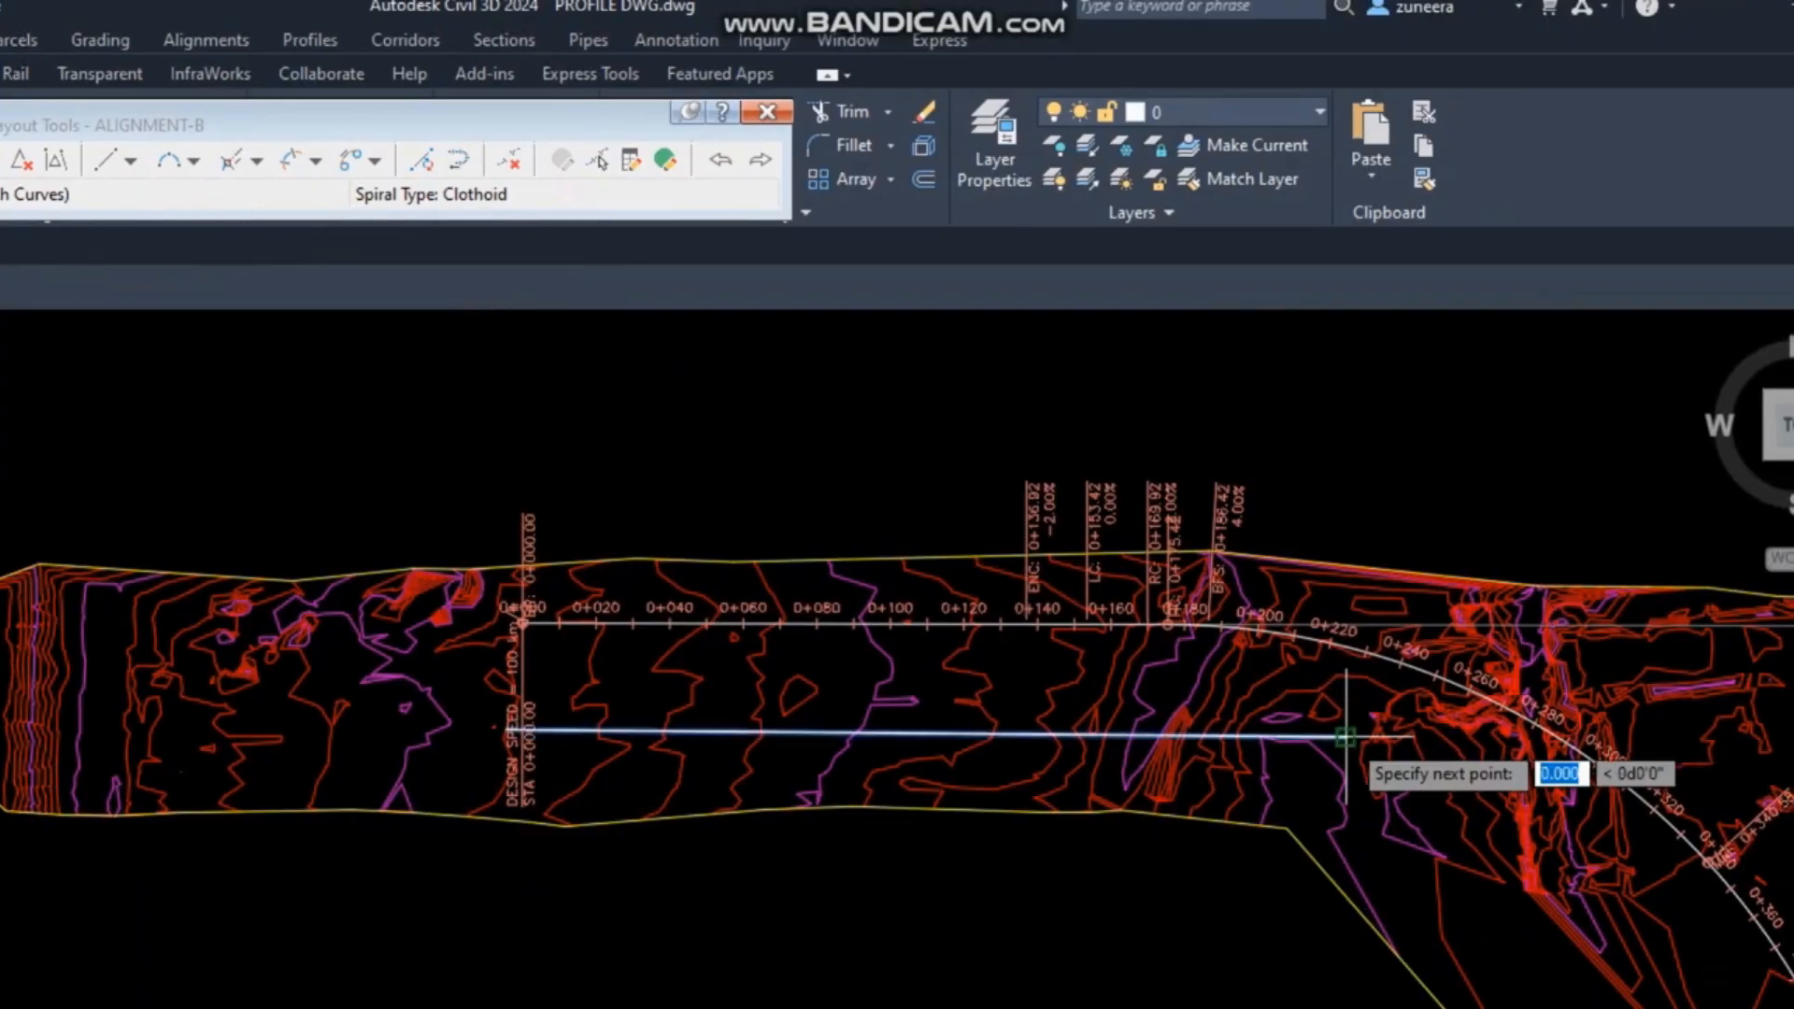
pyautogui.moveTo(1343, 748); pyautogui.dragTo(1081, 549, button='middle')
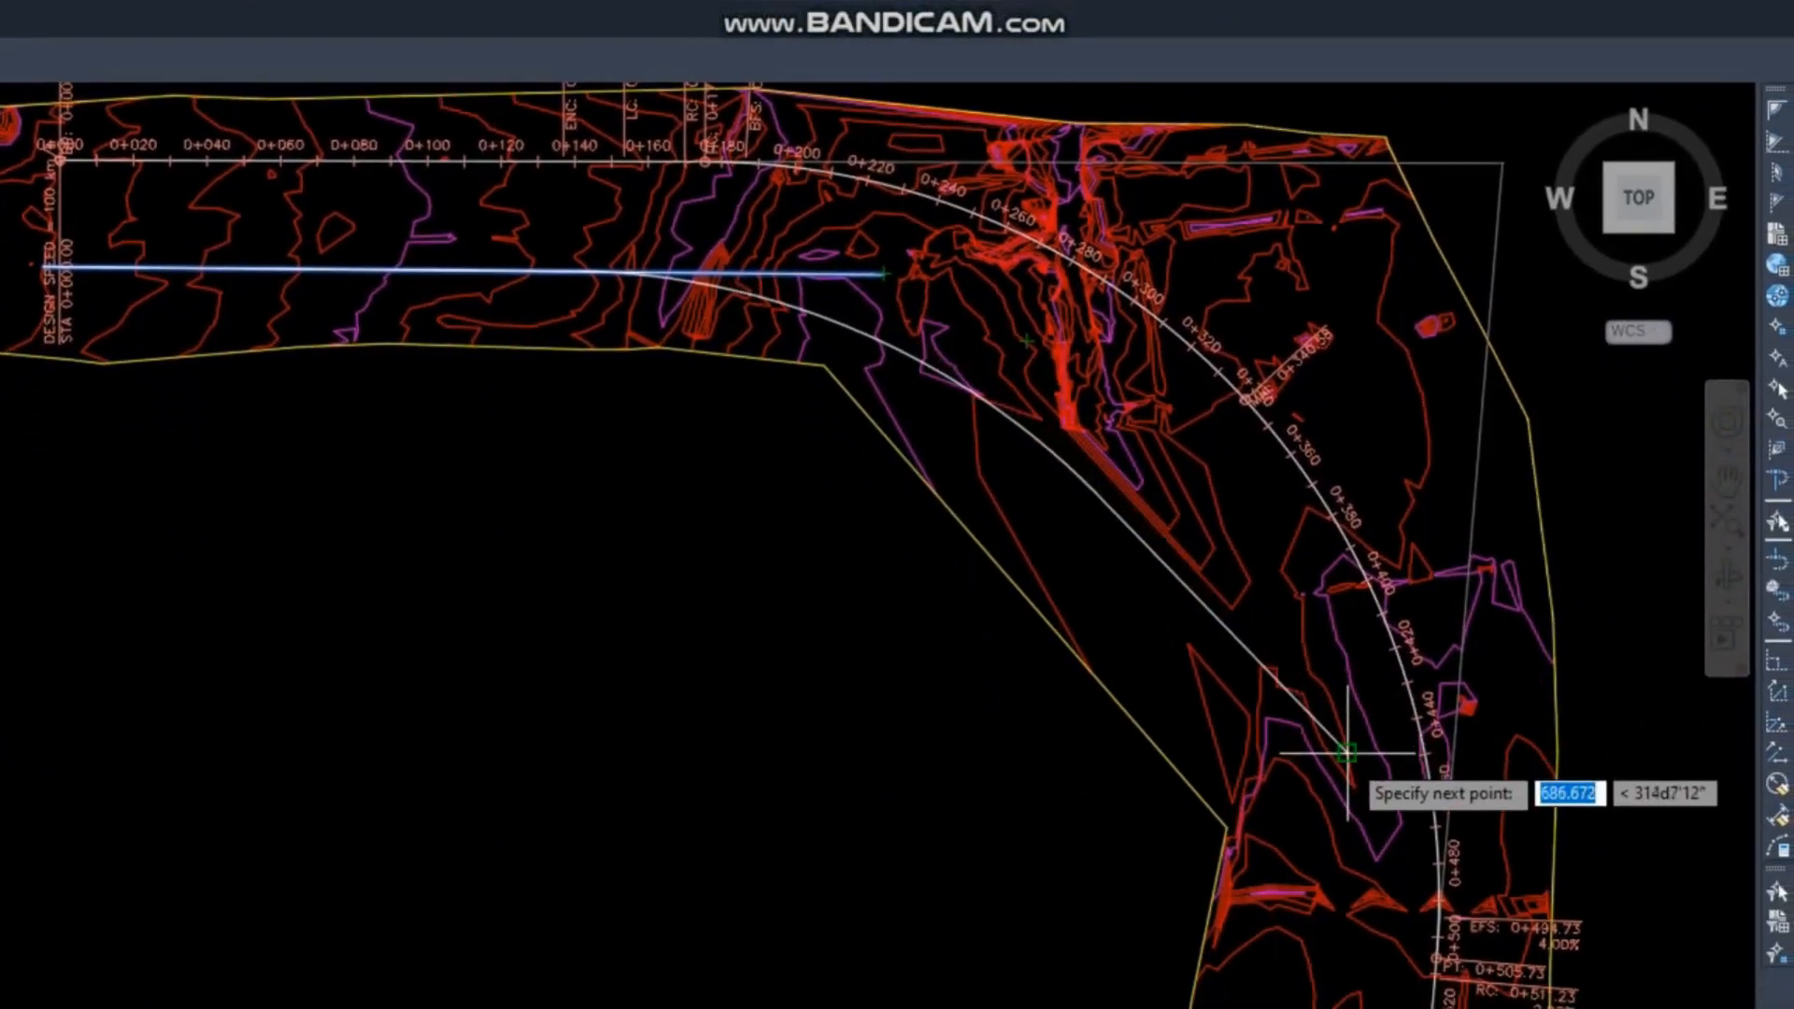
pyautogui.moveTo(1309, 748); pyautogui.dragTo(1242, 656, button='middle')
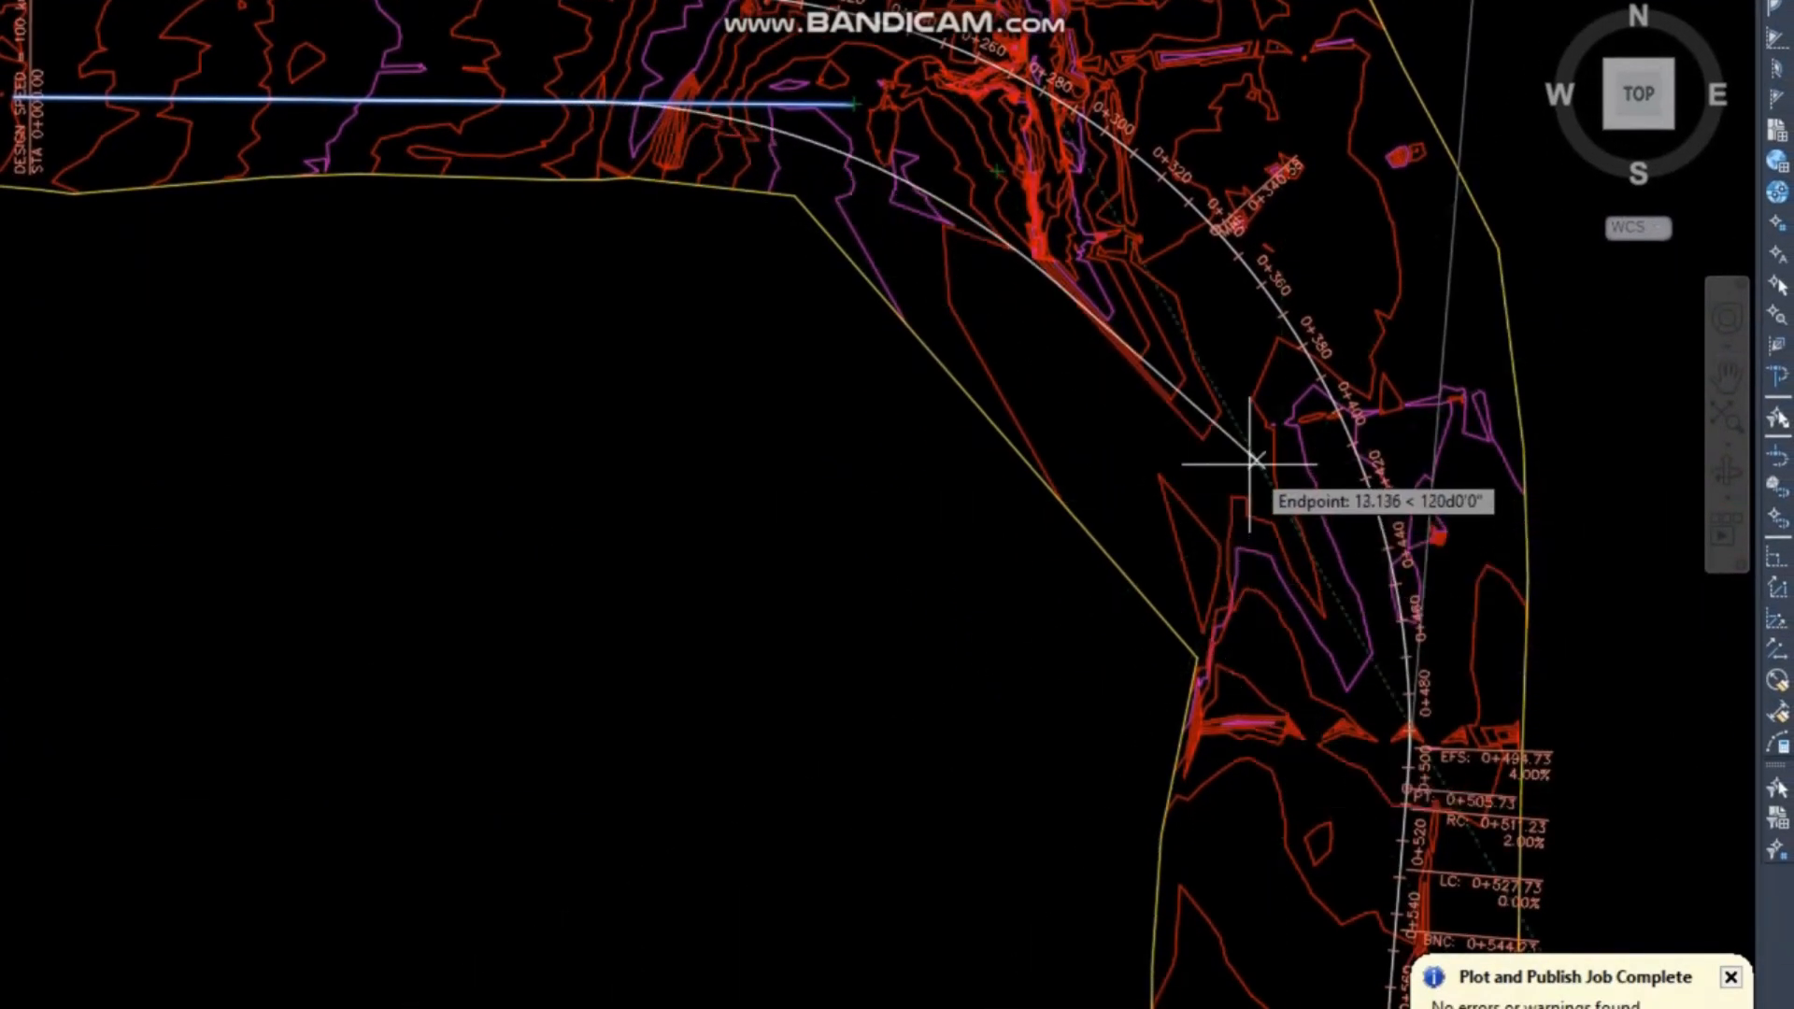
pyautogui.click(1256, 460)
pyautogui.press('Return')
# Extend ALIGNMENT-B about 105 m westward by moving its start point.
pyautogui.moveTo(479, 184); pyautogui.dragTo(742, 380, button='middle')
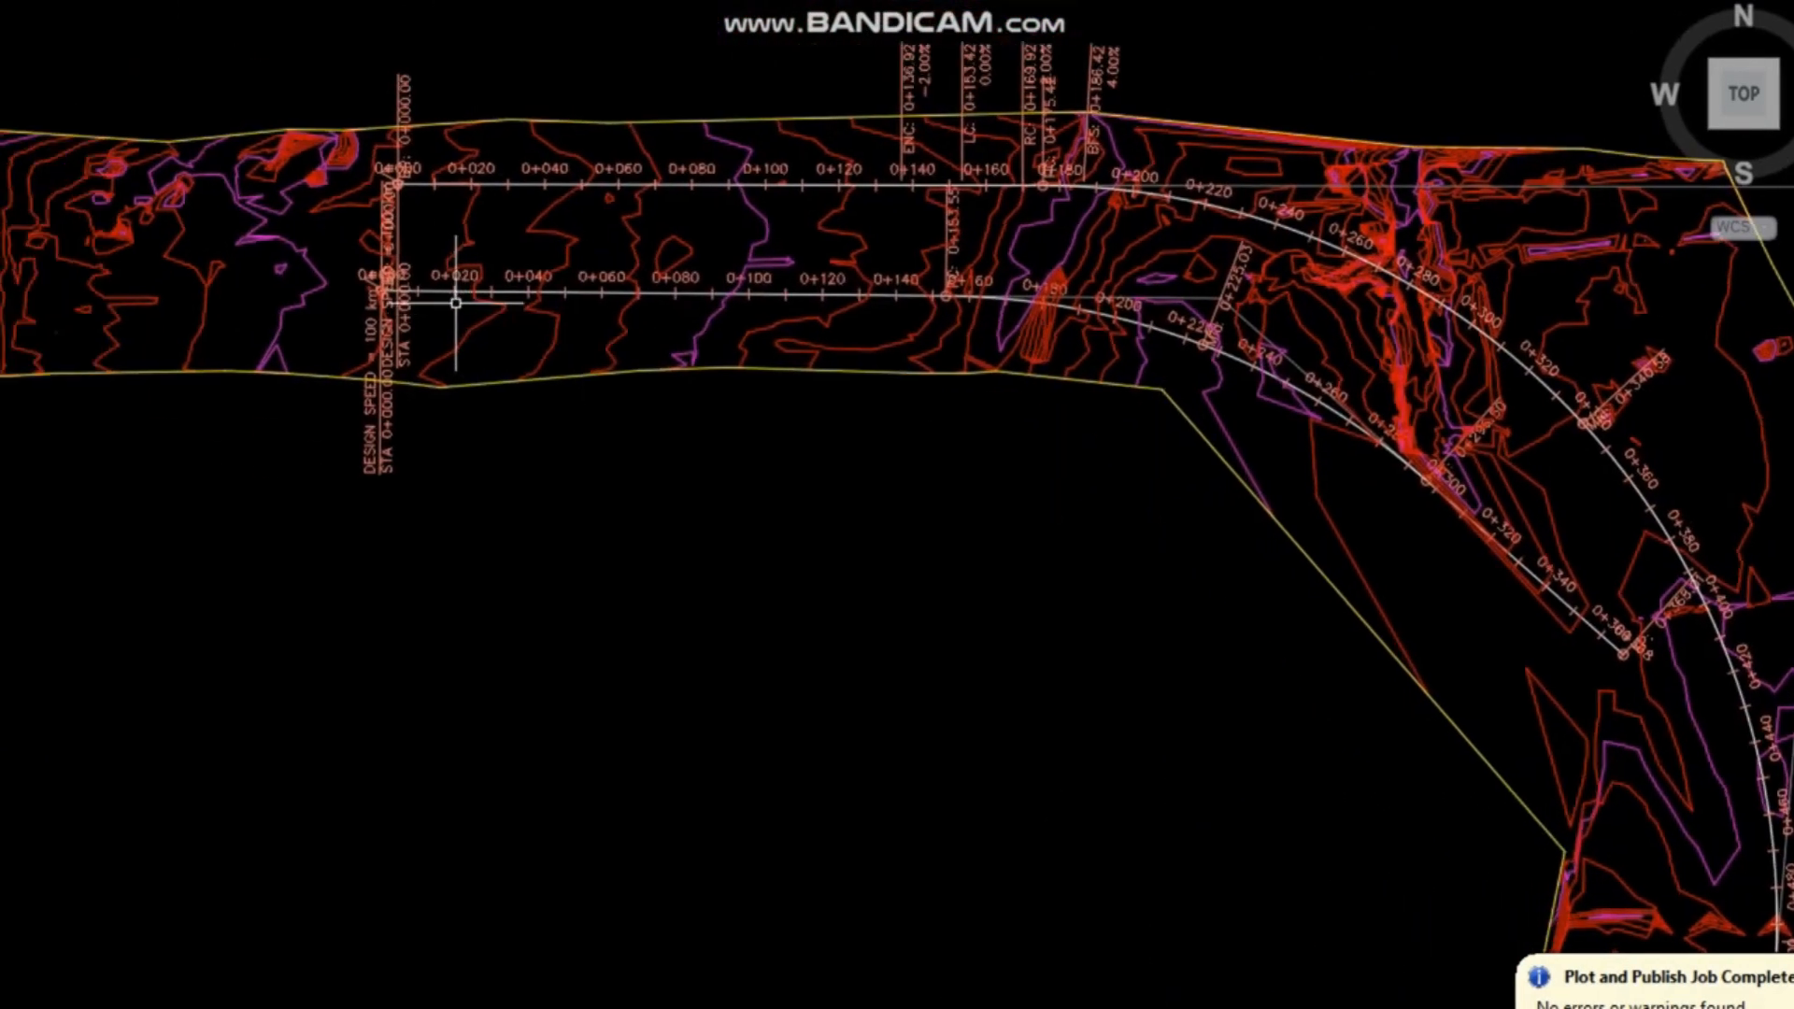
pyautogui.click(449, 292)
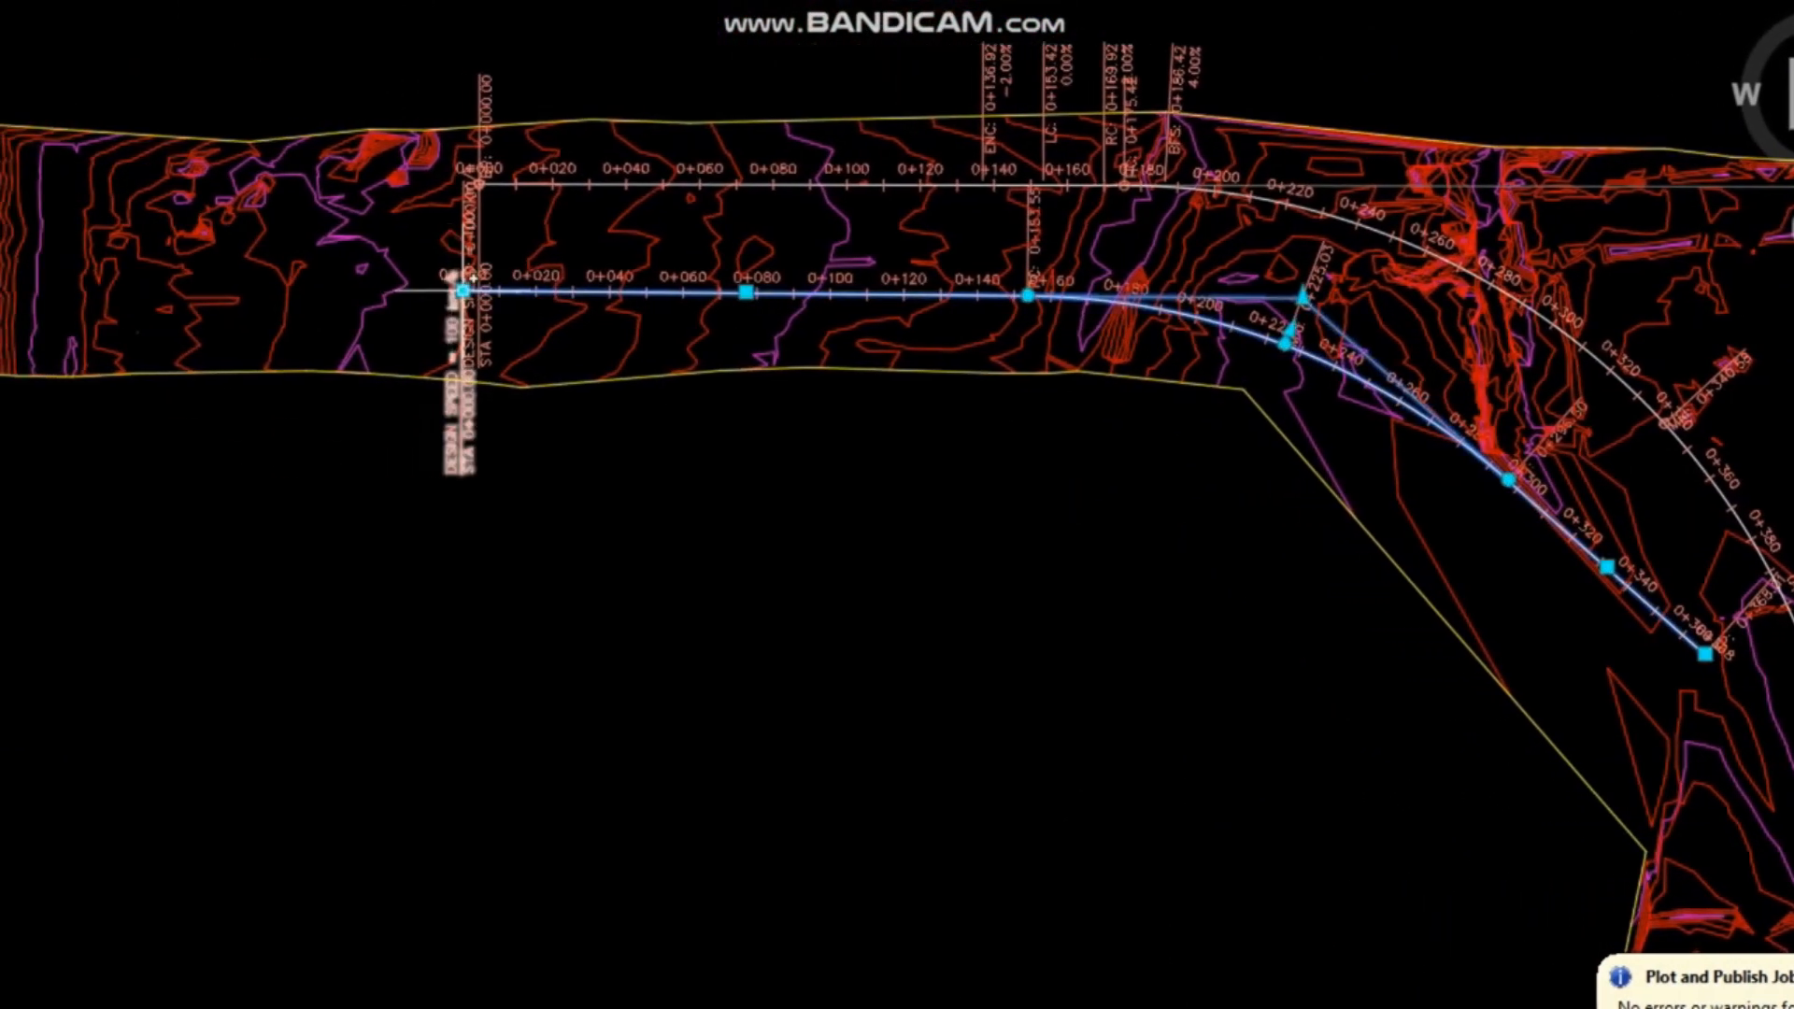
pyautogui.click(347, 292)
pyautogui.click(229, 294)
pyautogui.press('Escape')
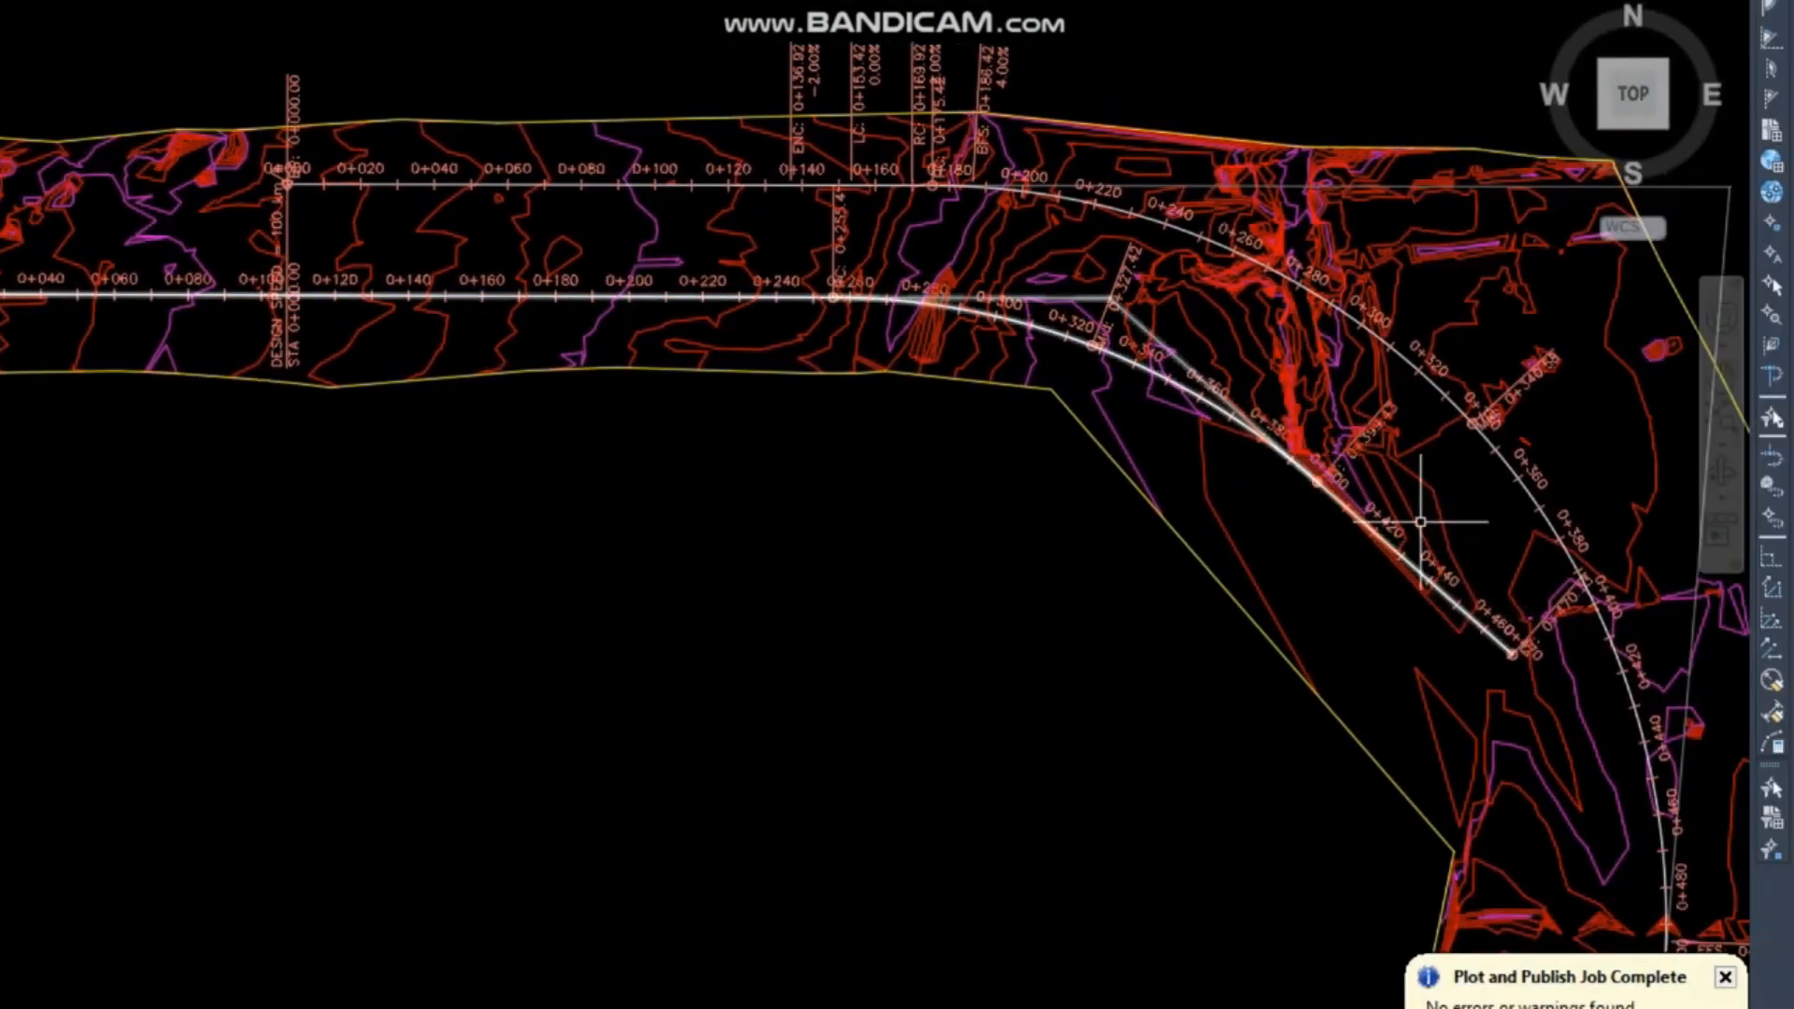
# Add a surface profile of TR_CPSU_4 along ALIGNMENT-B and send it to a profile view.
pyautogui.scroll(-5, 813, 420)
pyautogui.moveTo(461, 420)
pyautogui.mouseDown(button='middle')
pyautogui.moveTo(528, 433)
pyautogui.moveTo(528, 516)
pyautogui.mouseUp(button='middle')
pyautogui.moveTo(640, 614)
pyautogui.mouseDown(button='middle')
pyautogui.moveTo(625, 685)
pyautogui.moveTo(659, 749)
pyautogui.moveTo(544, 551)
pyautogui.mouseUp(button='middle')
pyautogui.scroll(4, 453, 735)
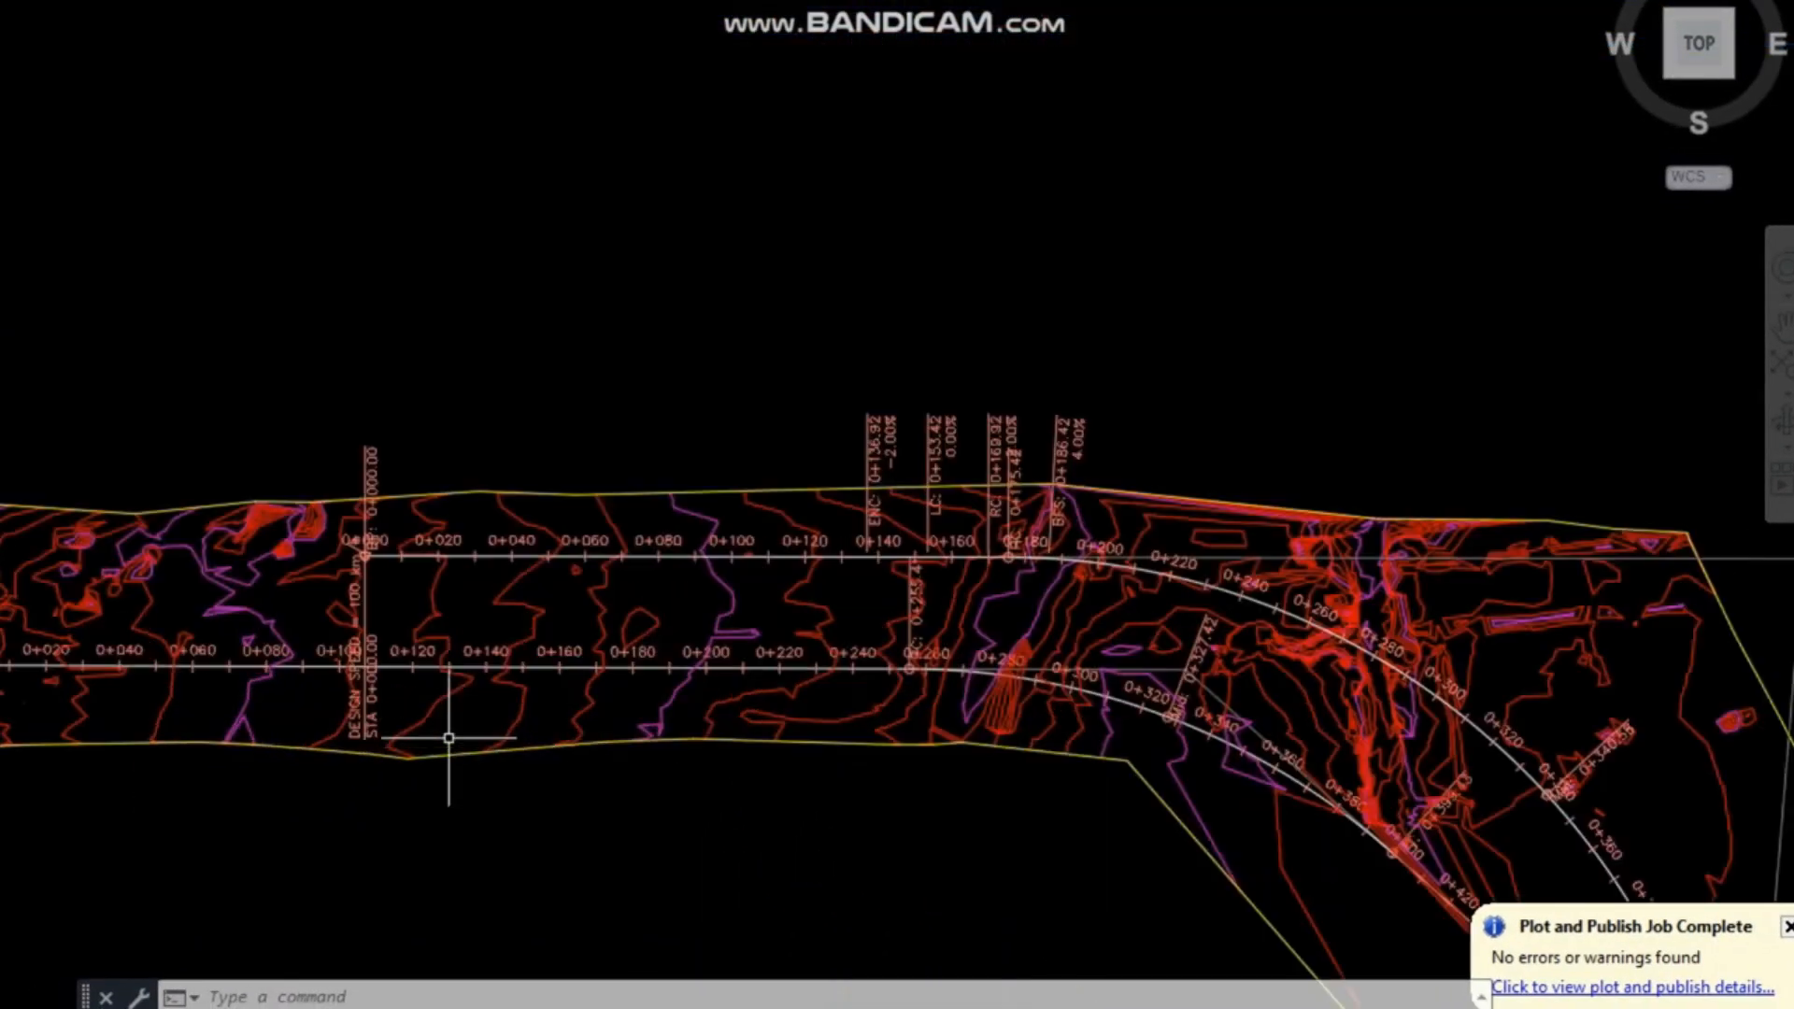
pyautogui.click(392, 675)
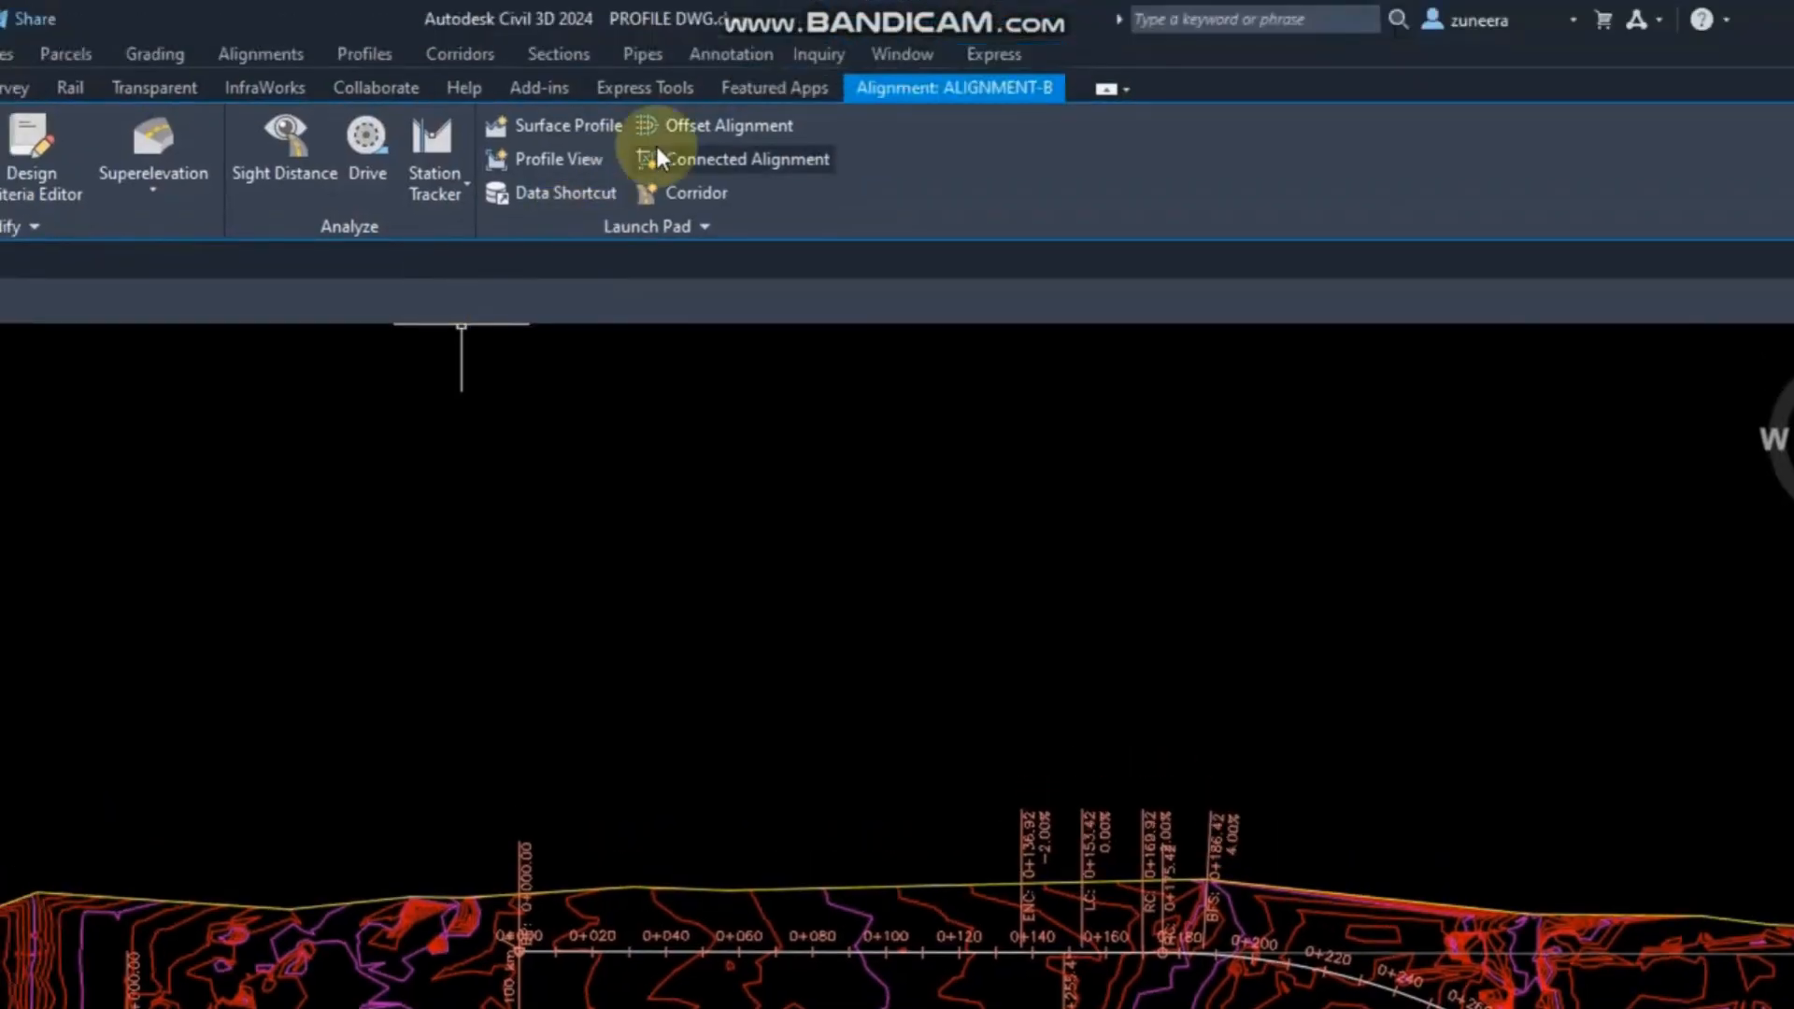
pyautogui.click(580, 124)
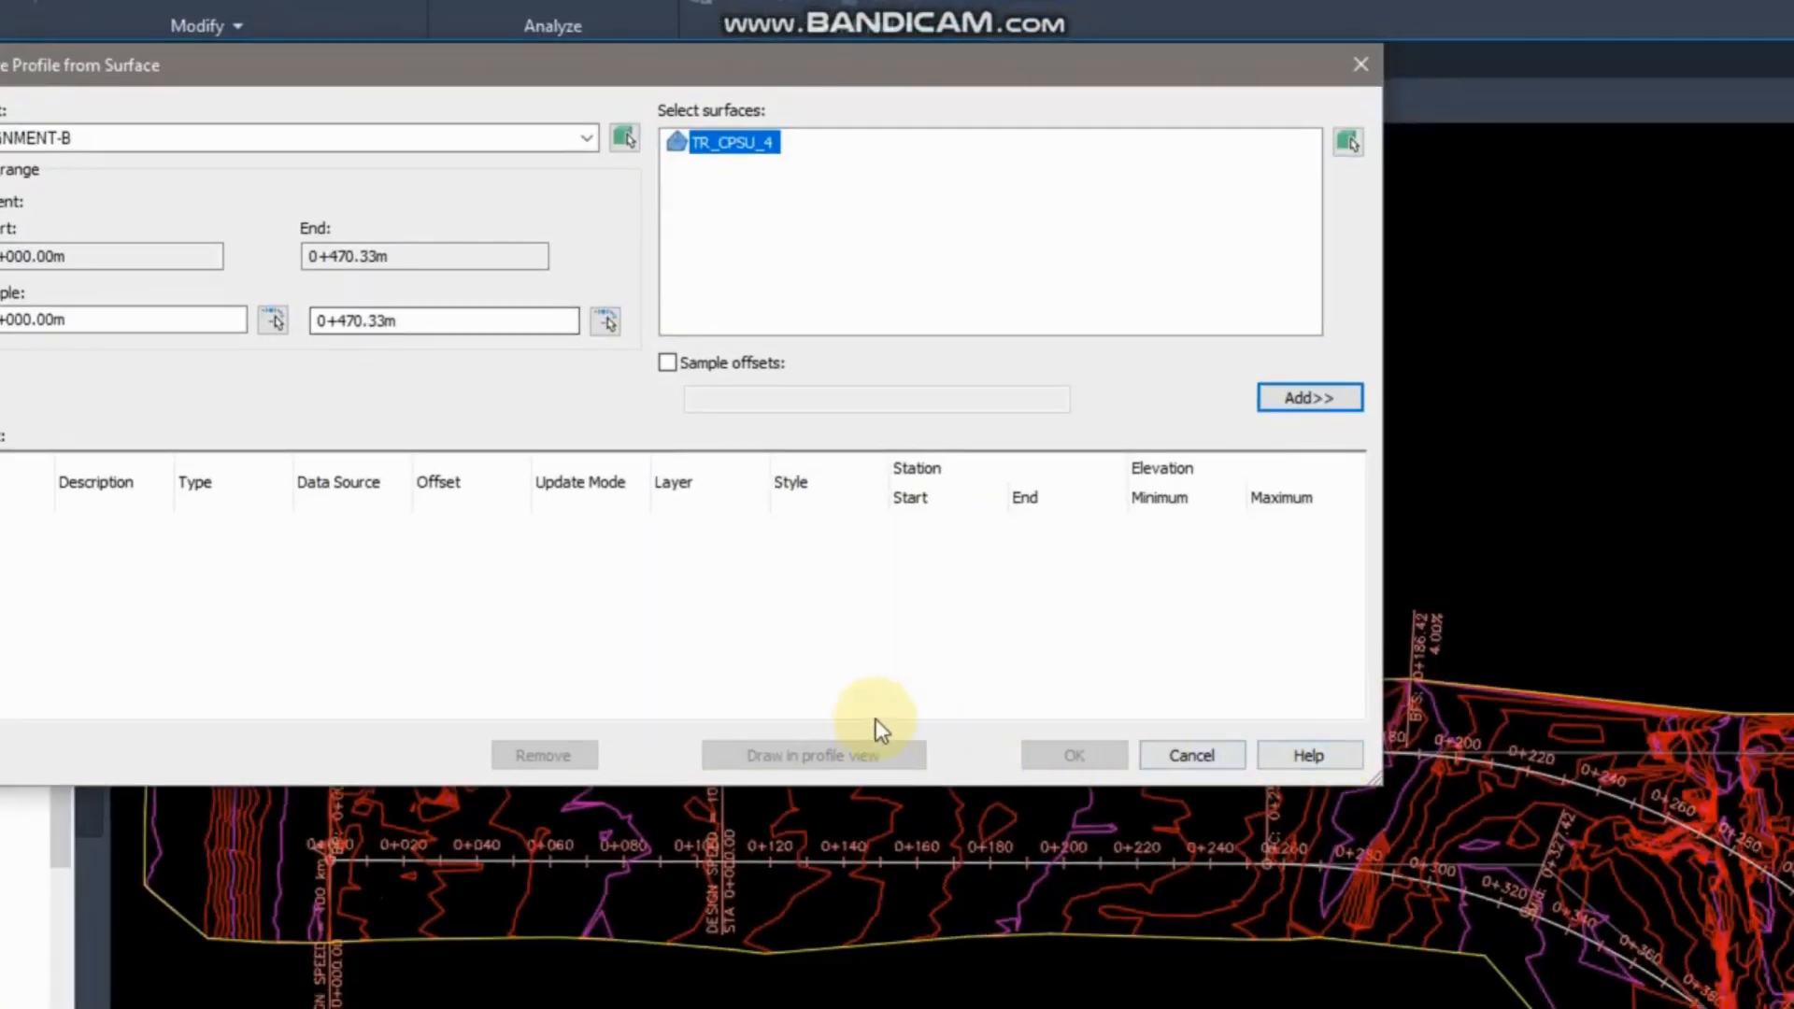
pyautogui.click(1282, 400)
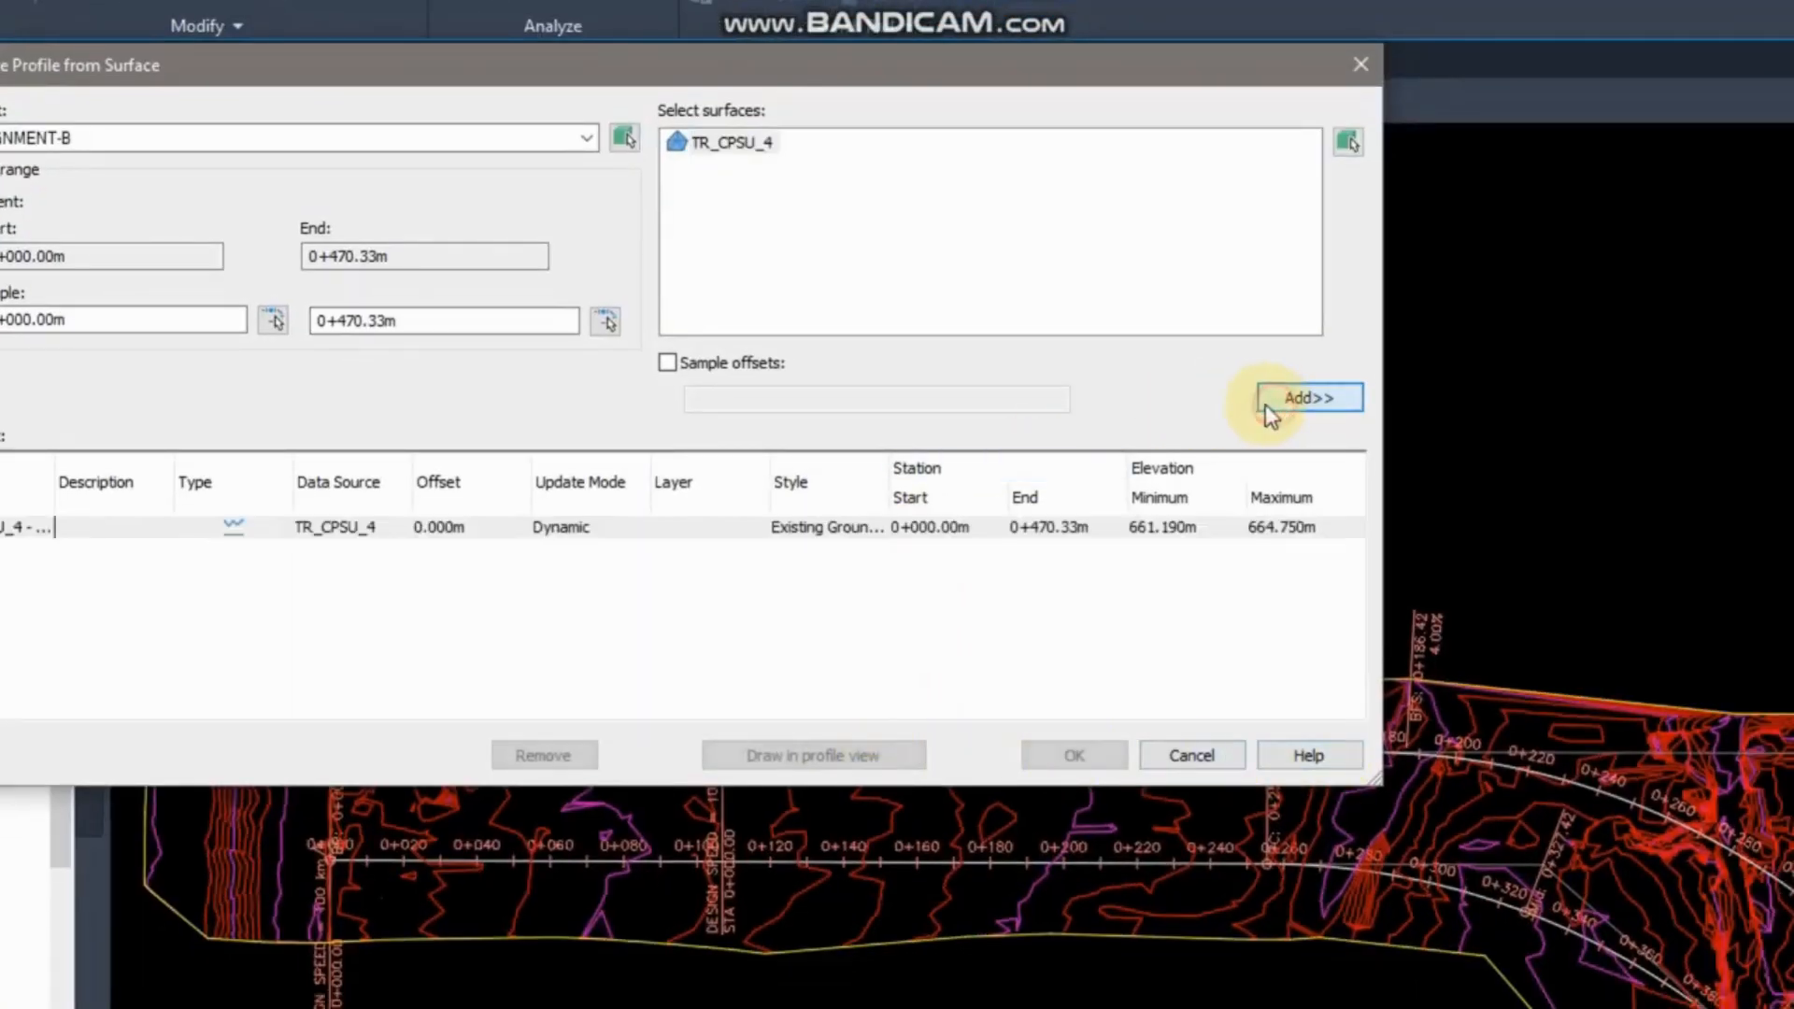
pyautogui.click(800, 759)
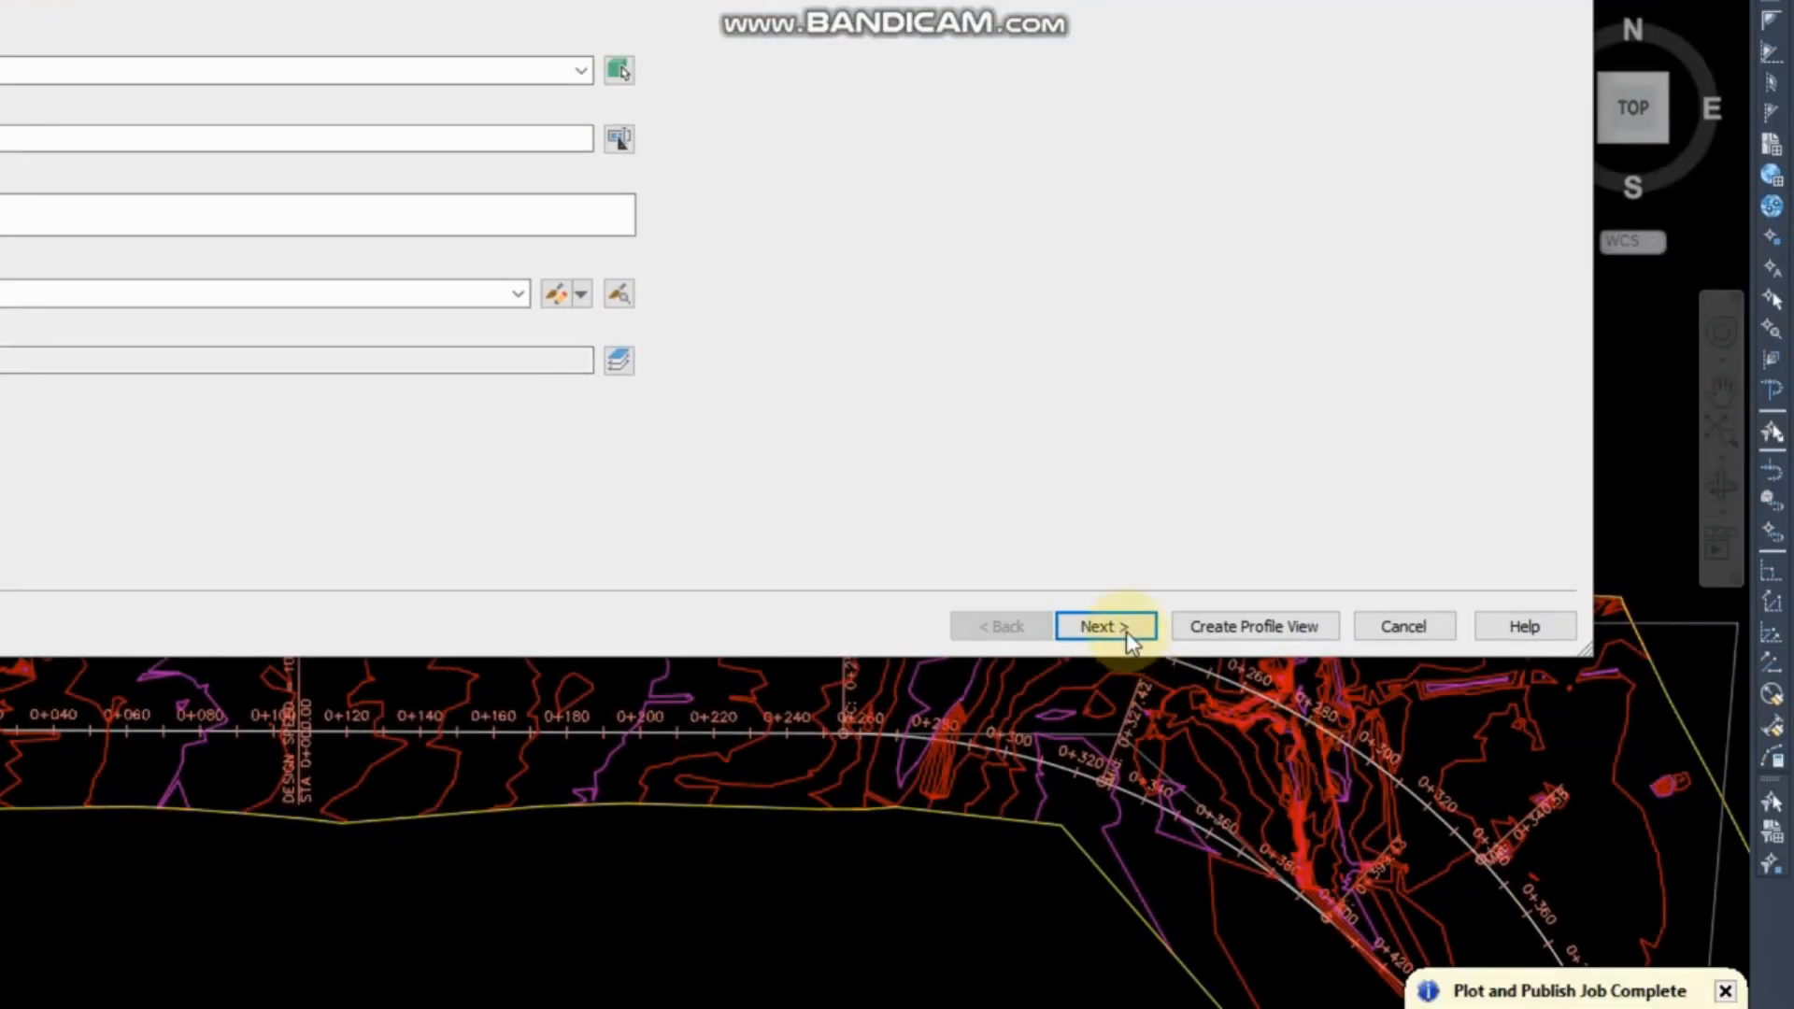
# Create the ALIGNMENT-B profile view with the default settings and place it above the existing ROAD-A profile view.
pyautogui.click(1549, 762)
pyautogui.click(1126, 632)
pyautogui.click(1125, 630)
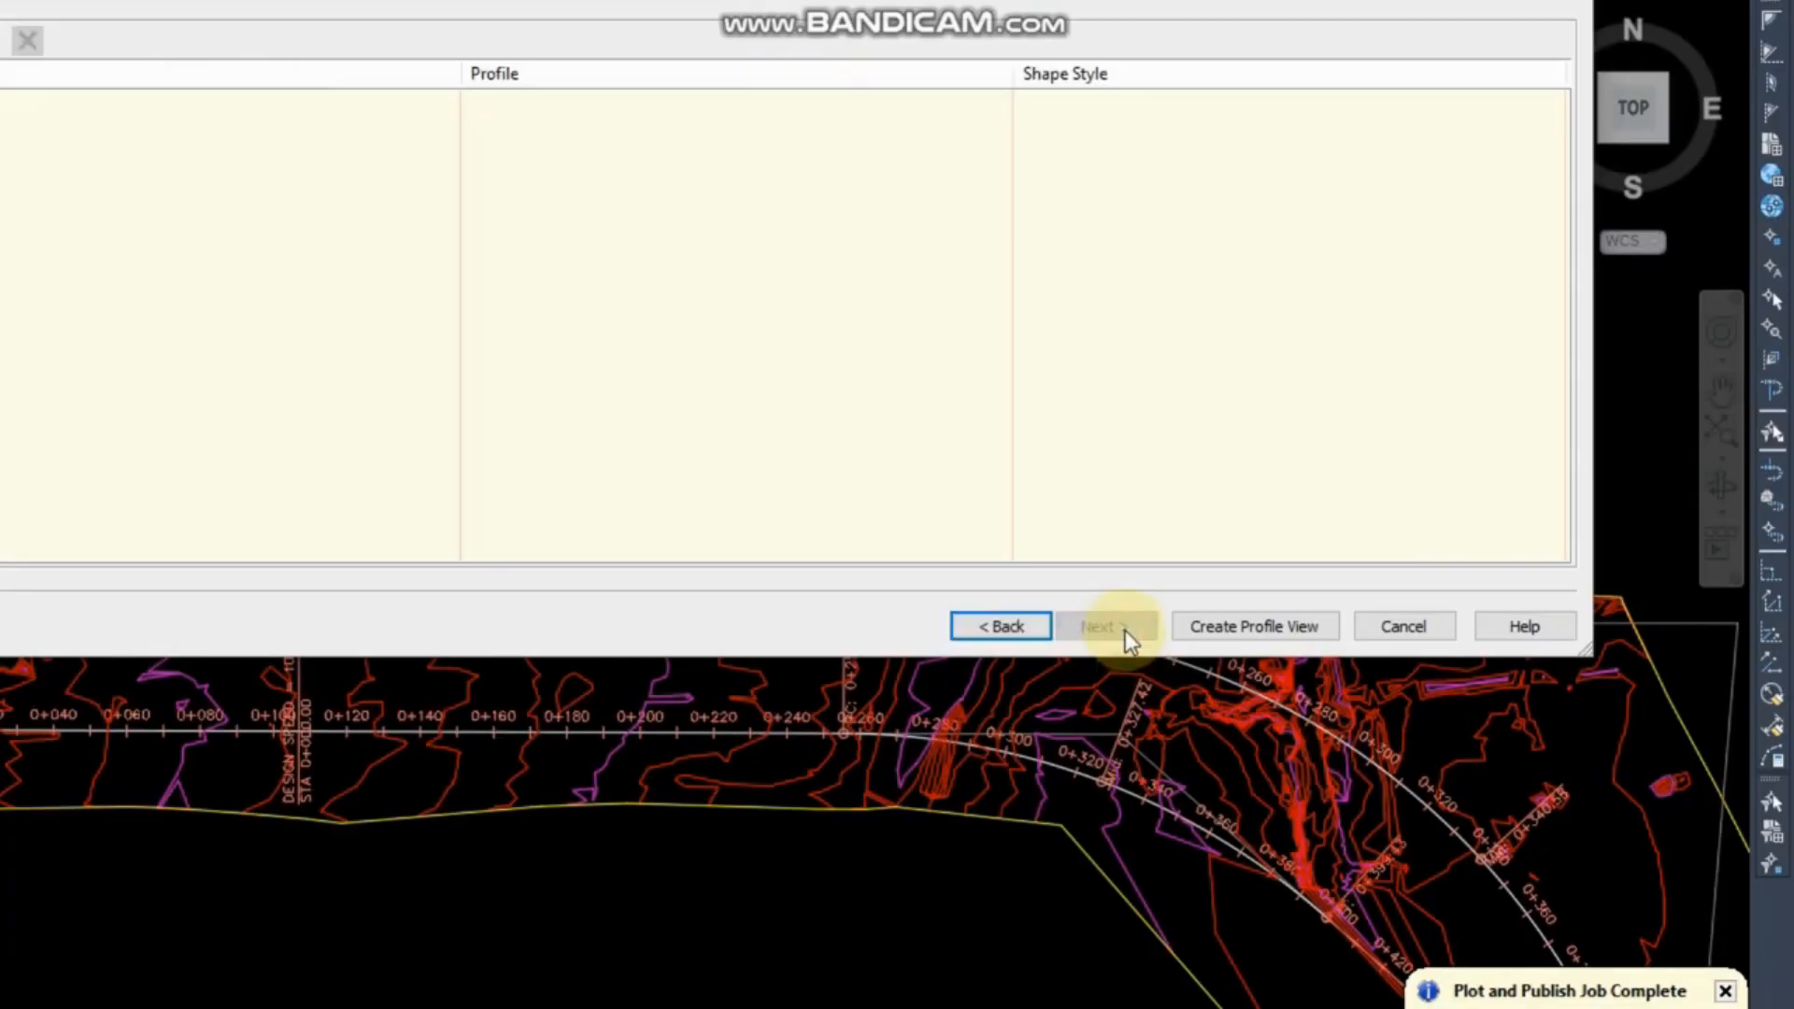
pyautogui.click(1221, 623)
pyautogui.scroll(-4, 949, 757)
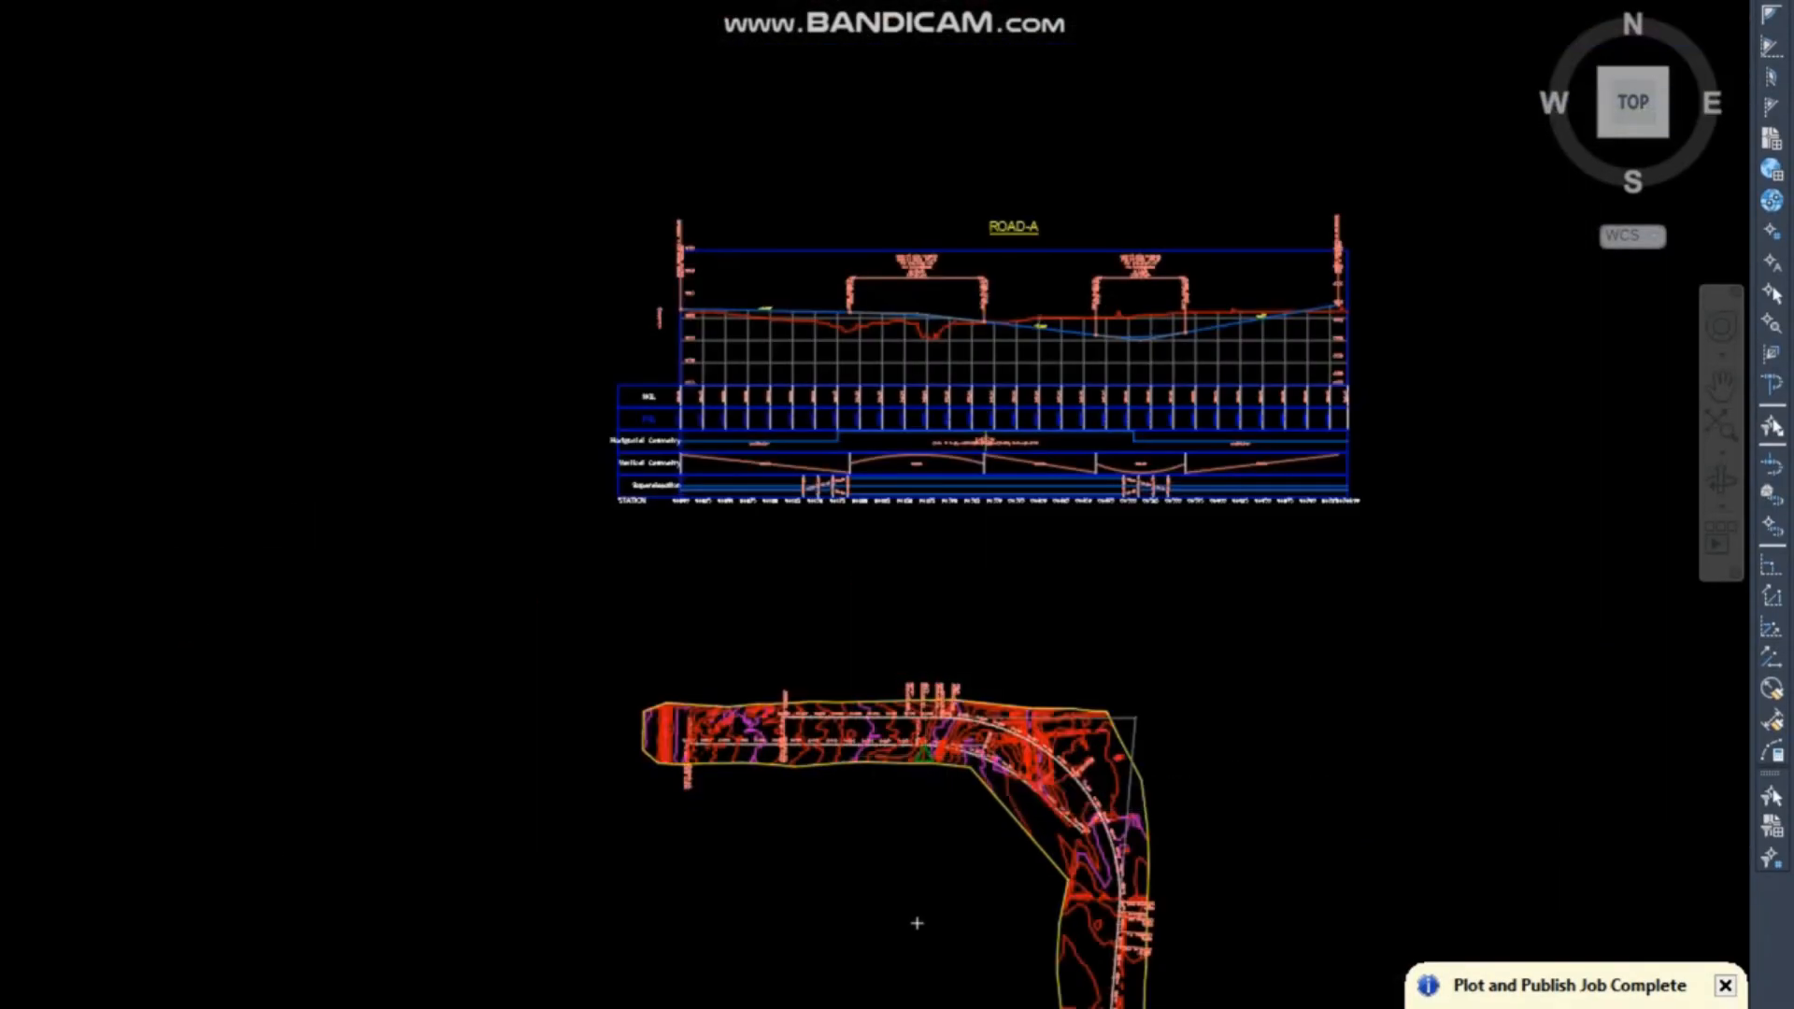
pyautogui.moveTo(730, 251); pyautogui.dragTo(577, 443, button='middle')
pyautogui.click(554, 285)
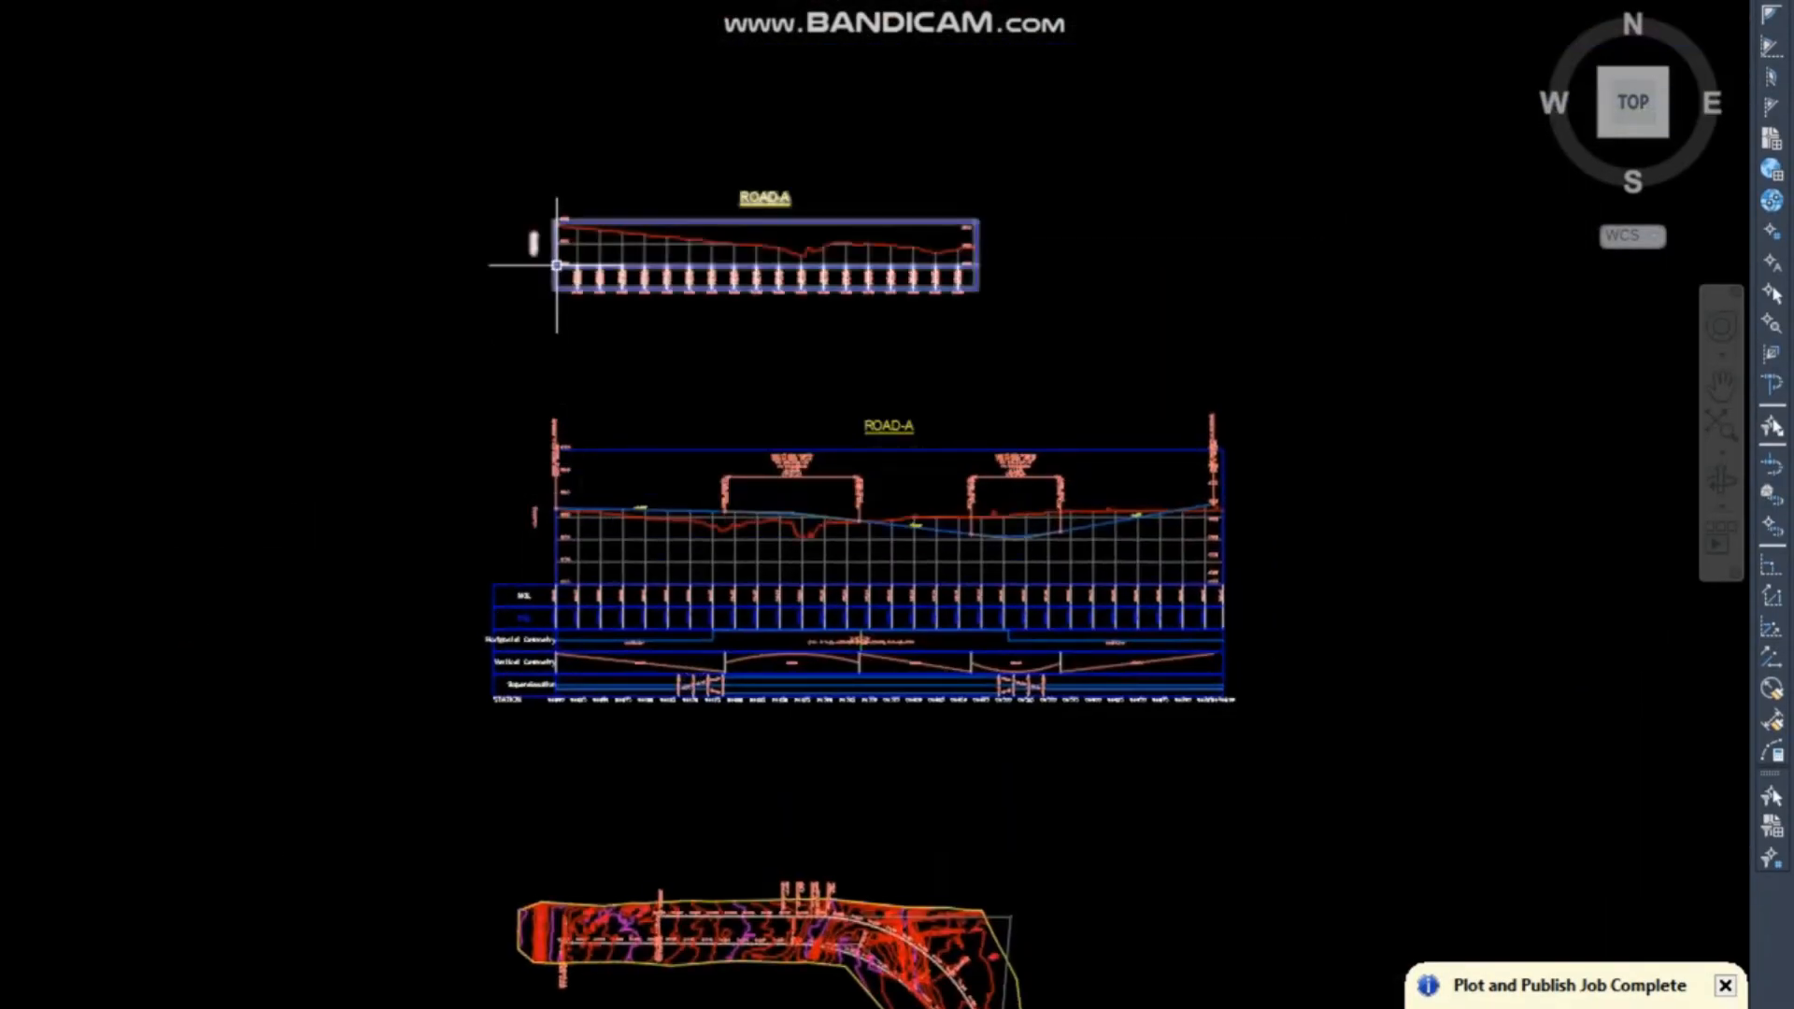
# Create a layout profile for ALIGNMENT-B using the Design Profile style and Complete Label Set.
pyautogui.scroll(3, 714, 224)
pyautogui.click(753, 247)
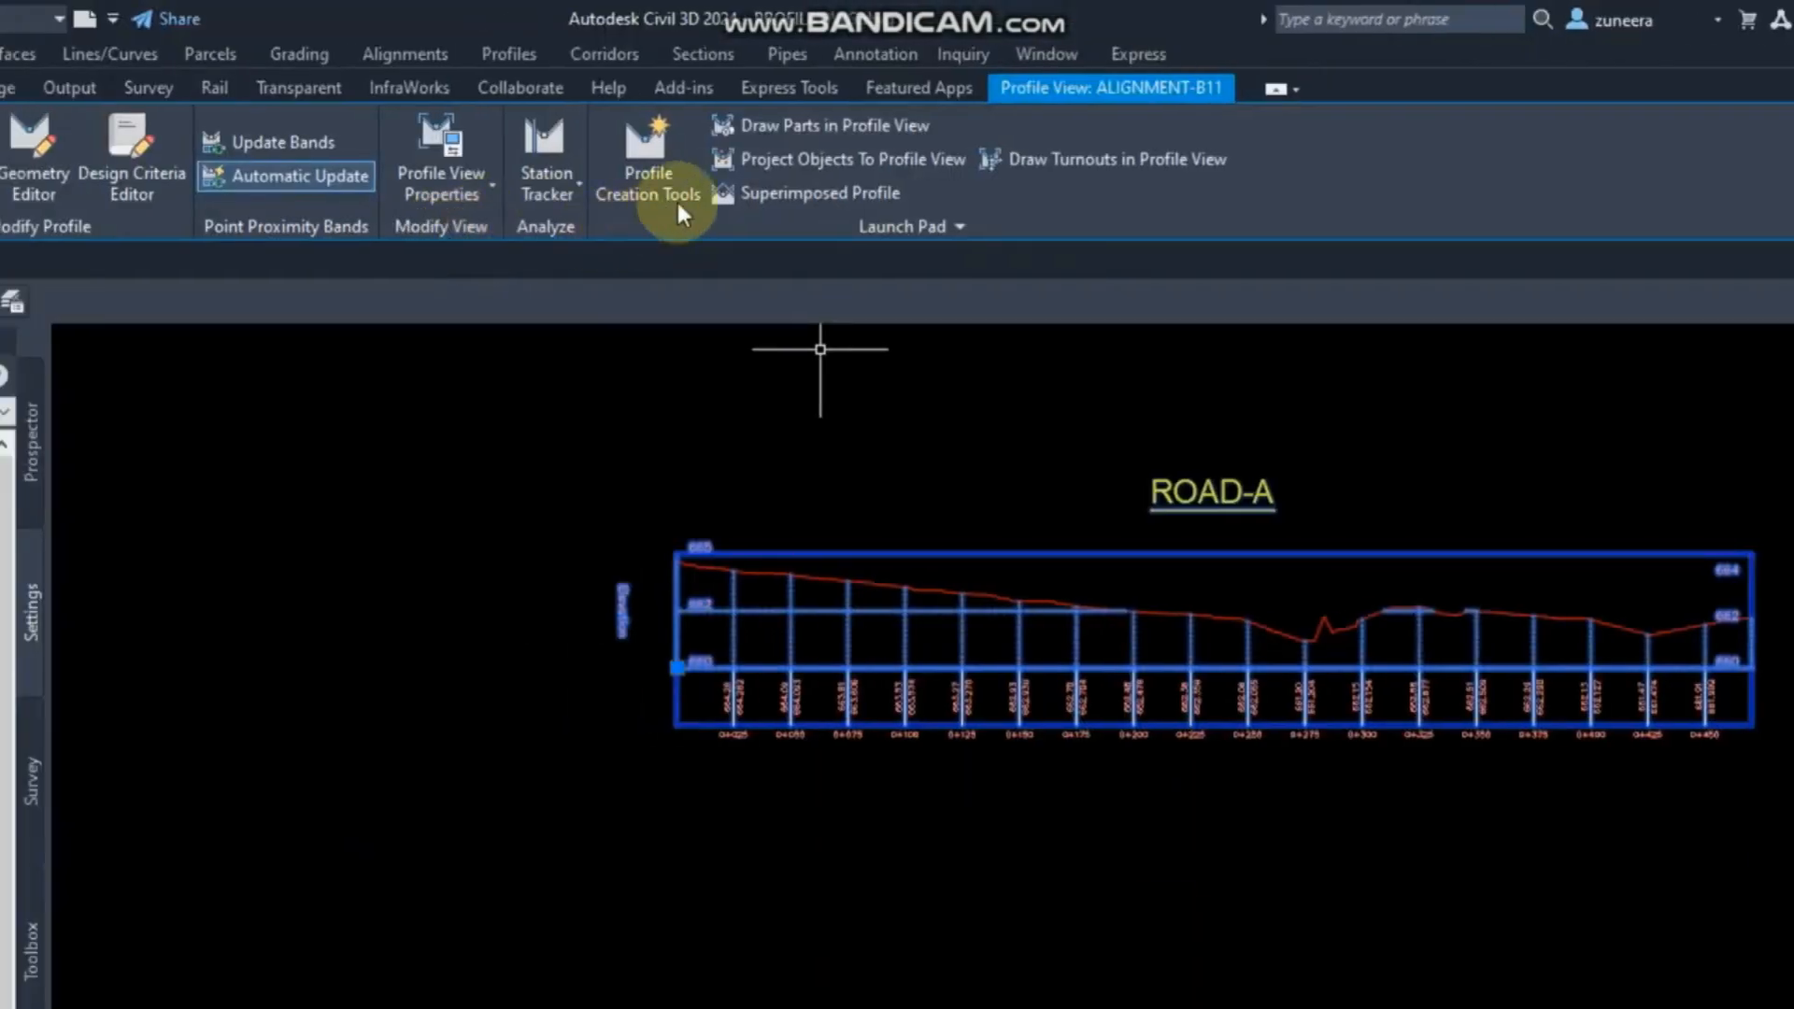
pyautogui.click(676, 203)
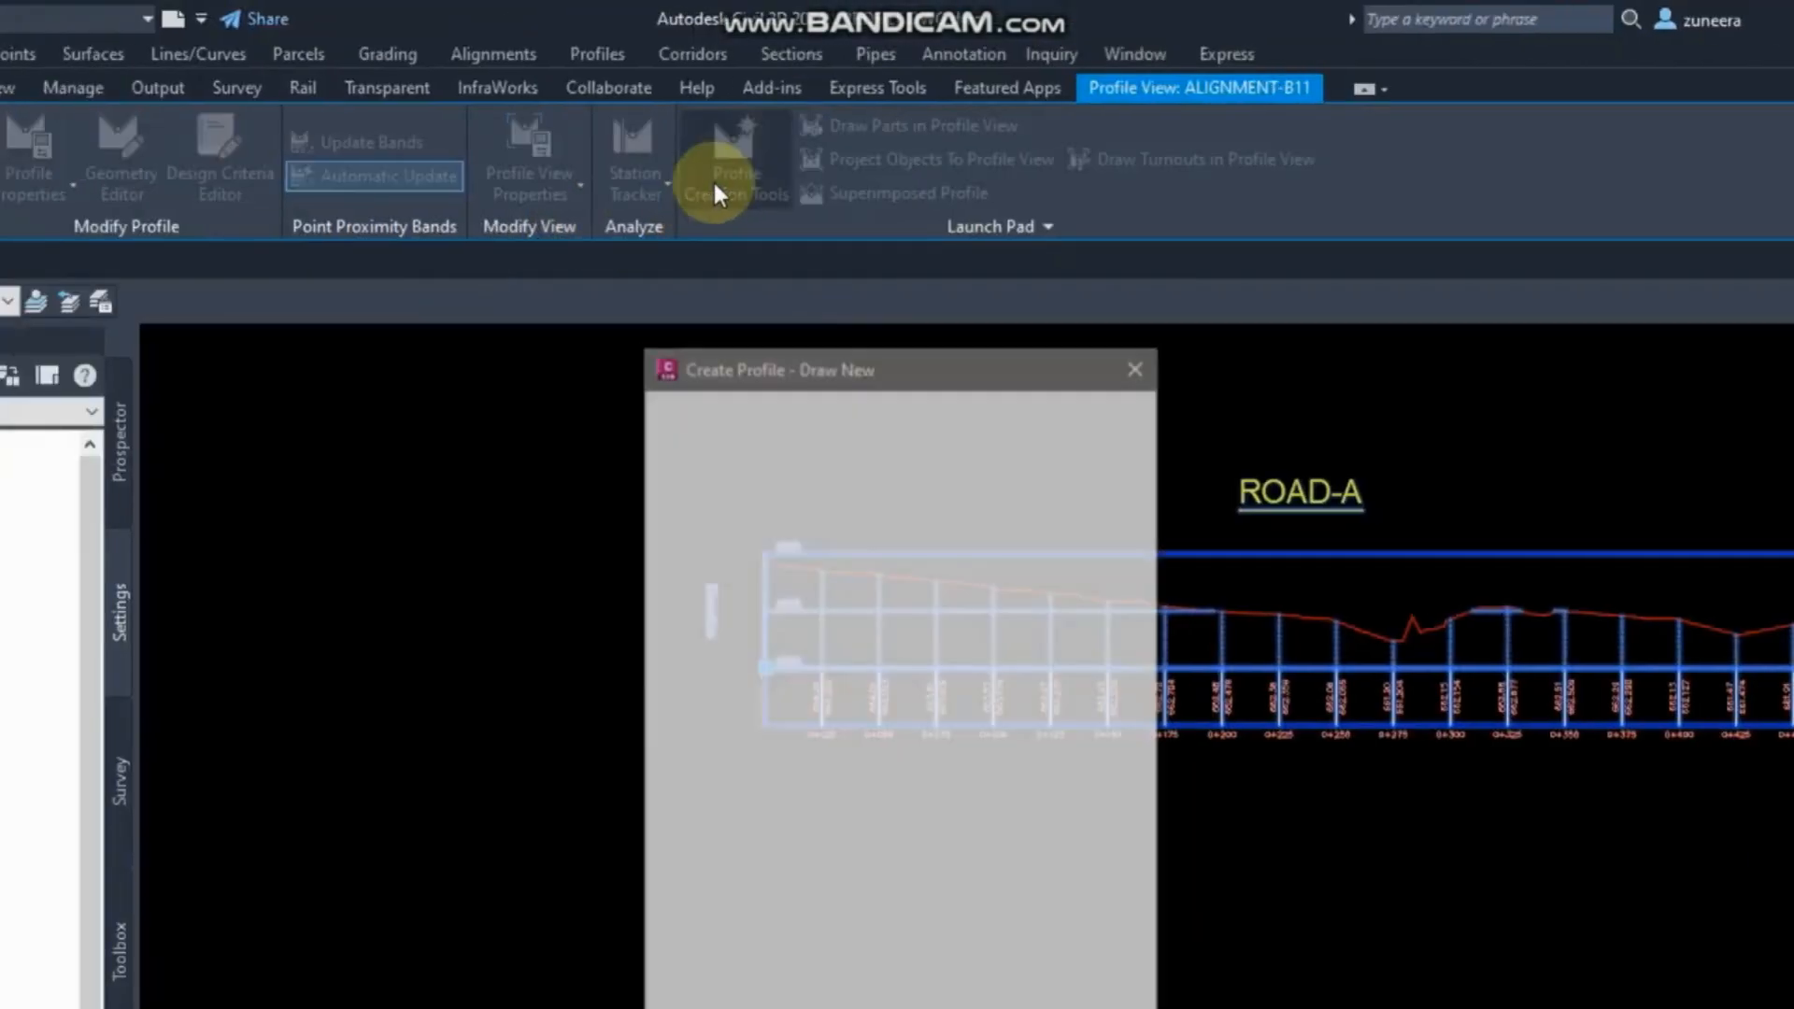
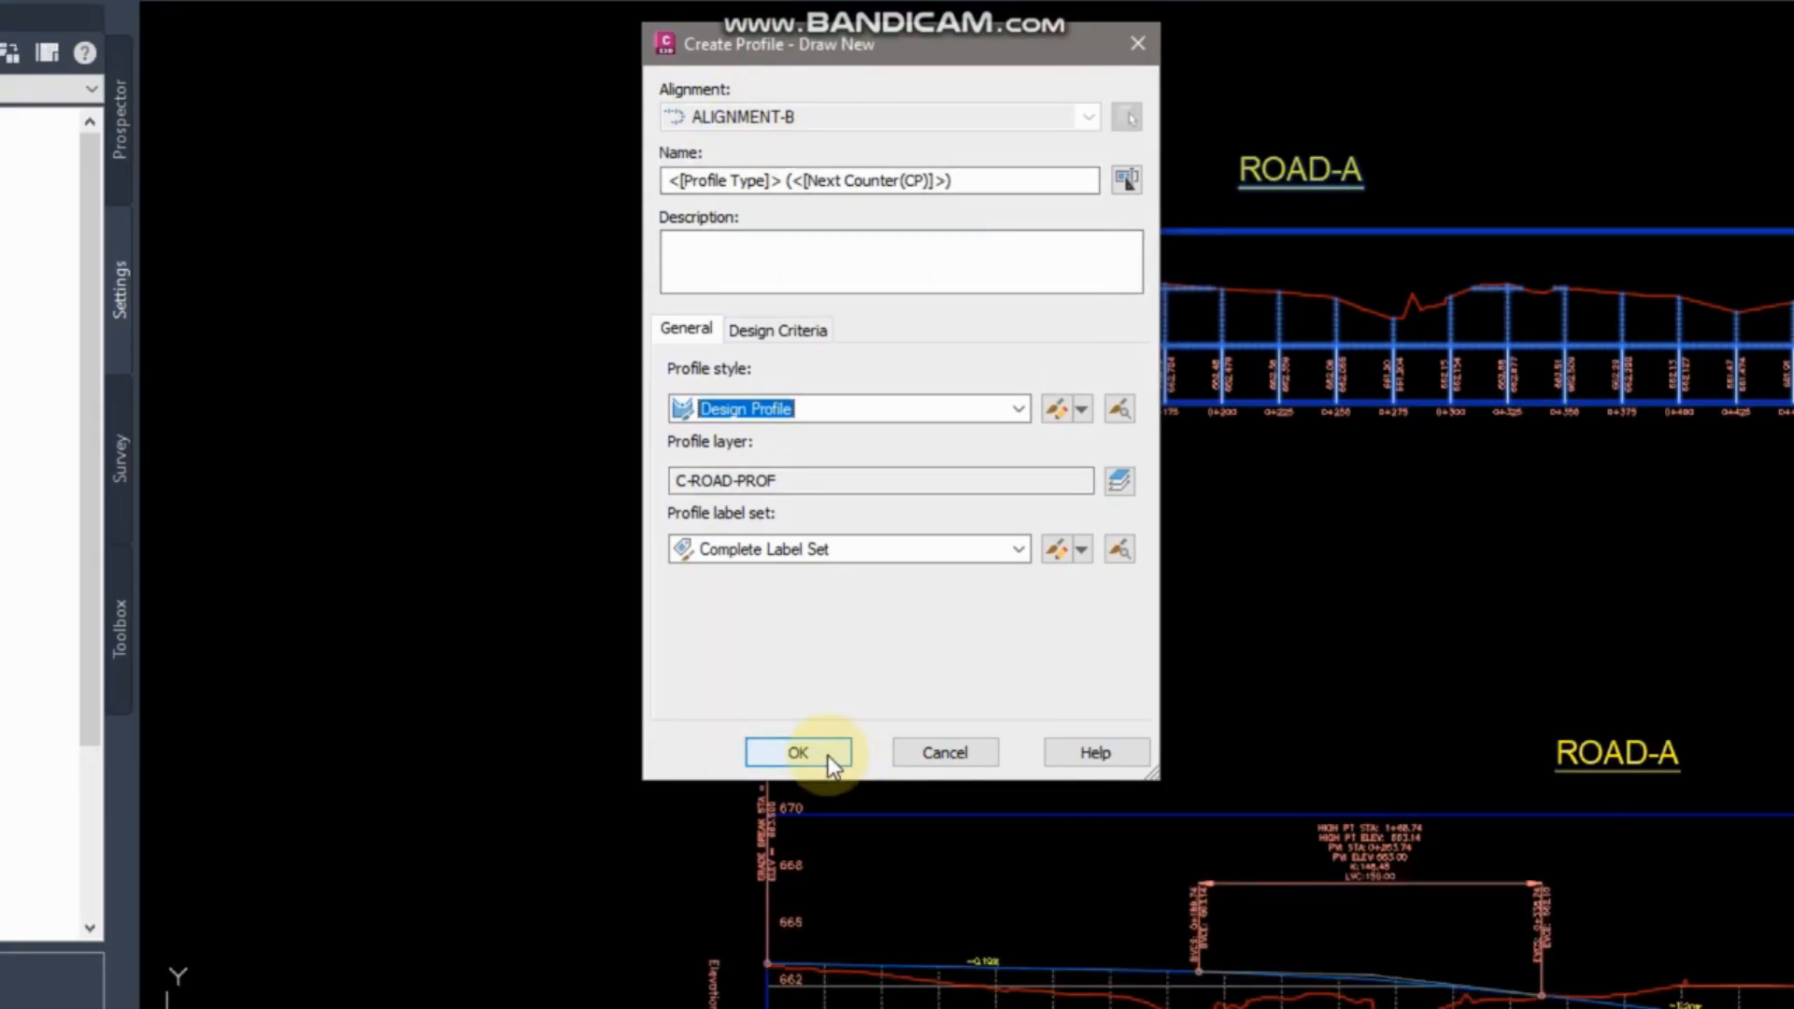
pyautogui.click(828, 755)
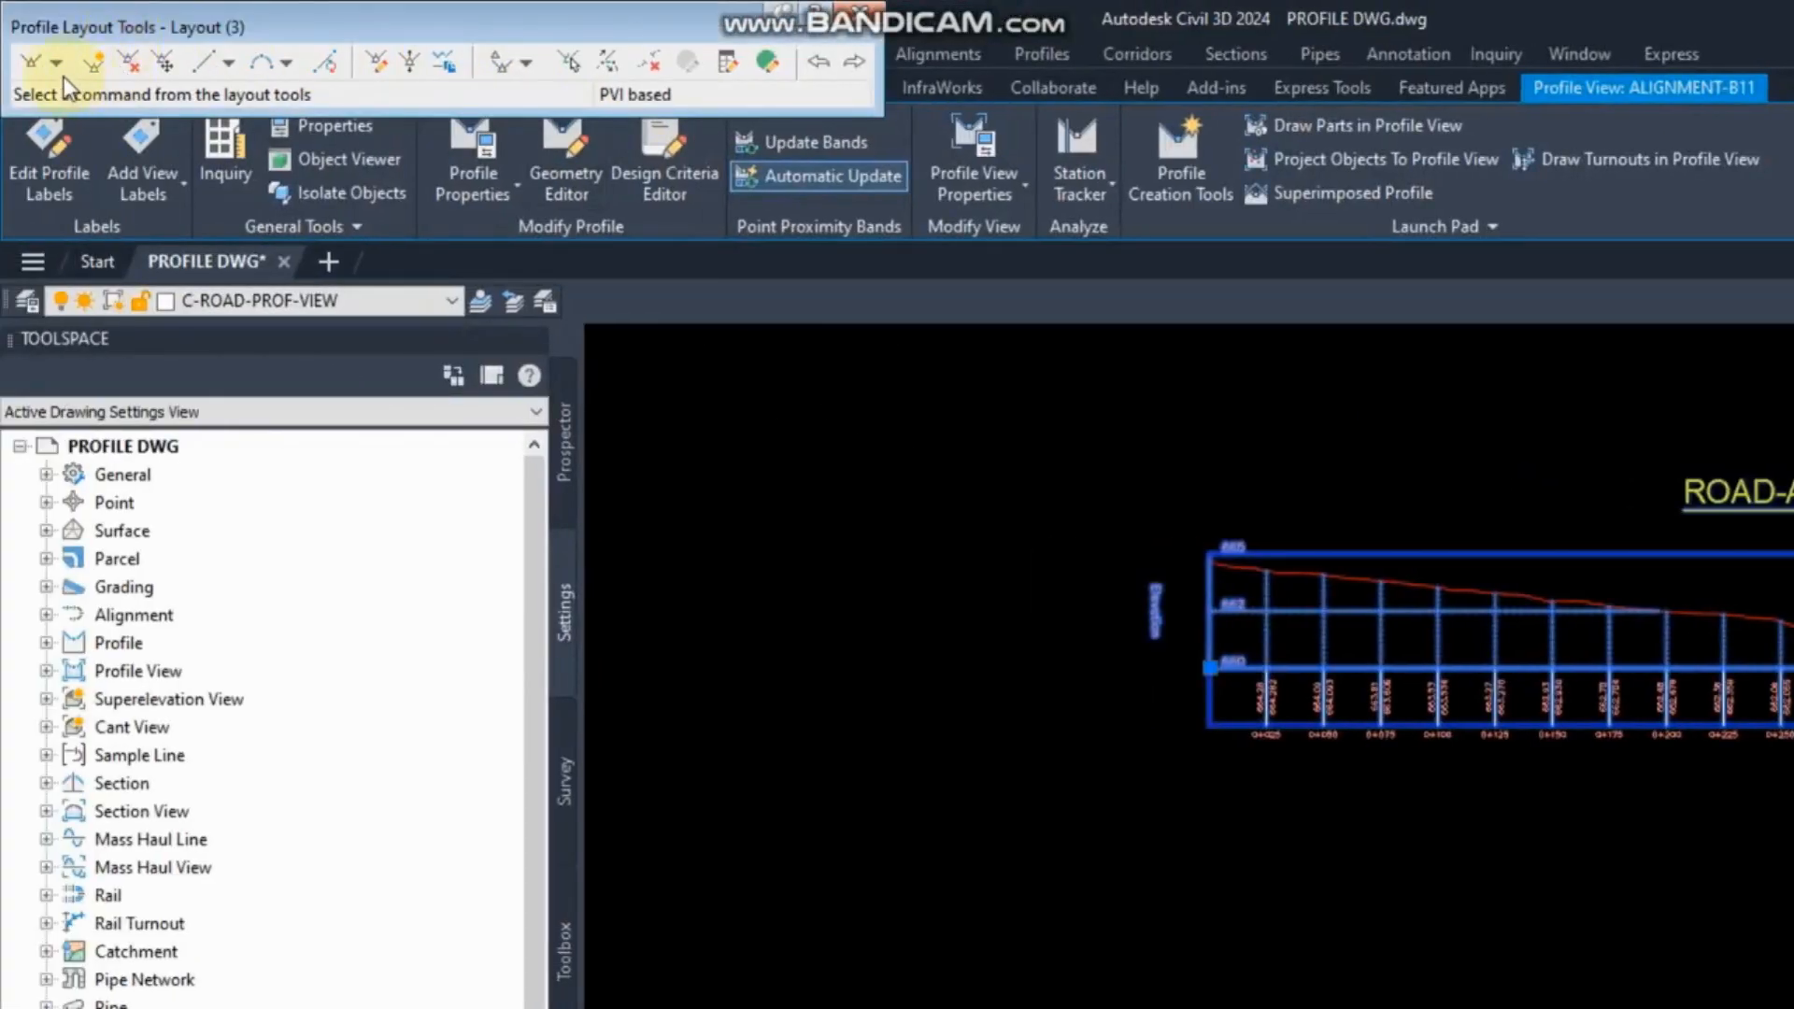
# Draw the design profile as tangents with curves from the view's start through a PVI at about station 0+270 to its end.
pyautogui.click(56, 62)
pyautogui.click(159, 124)
pyautogui.scroll(2, 1218, 531)
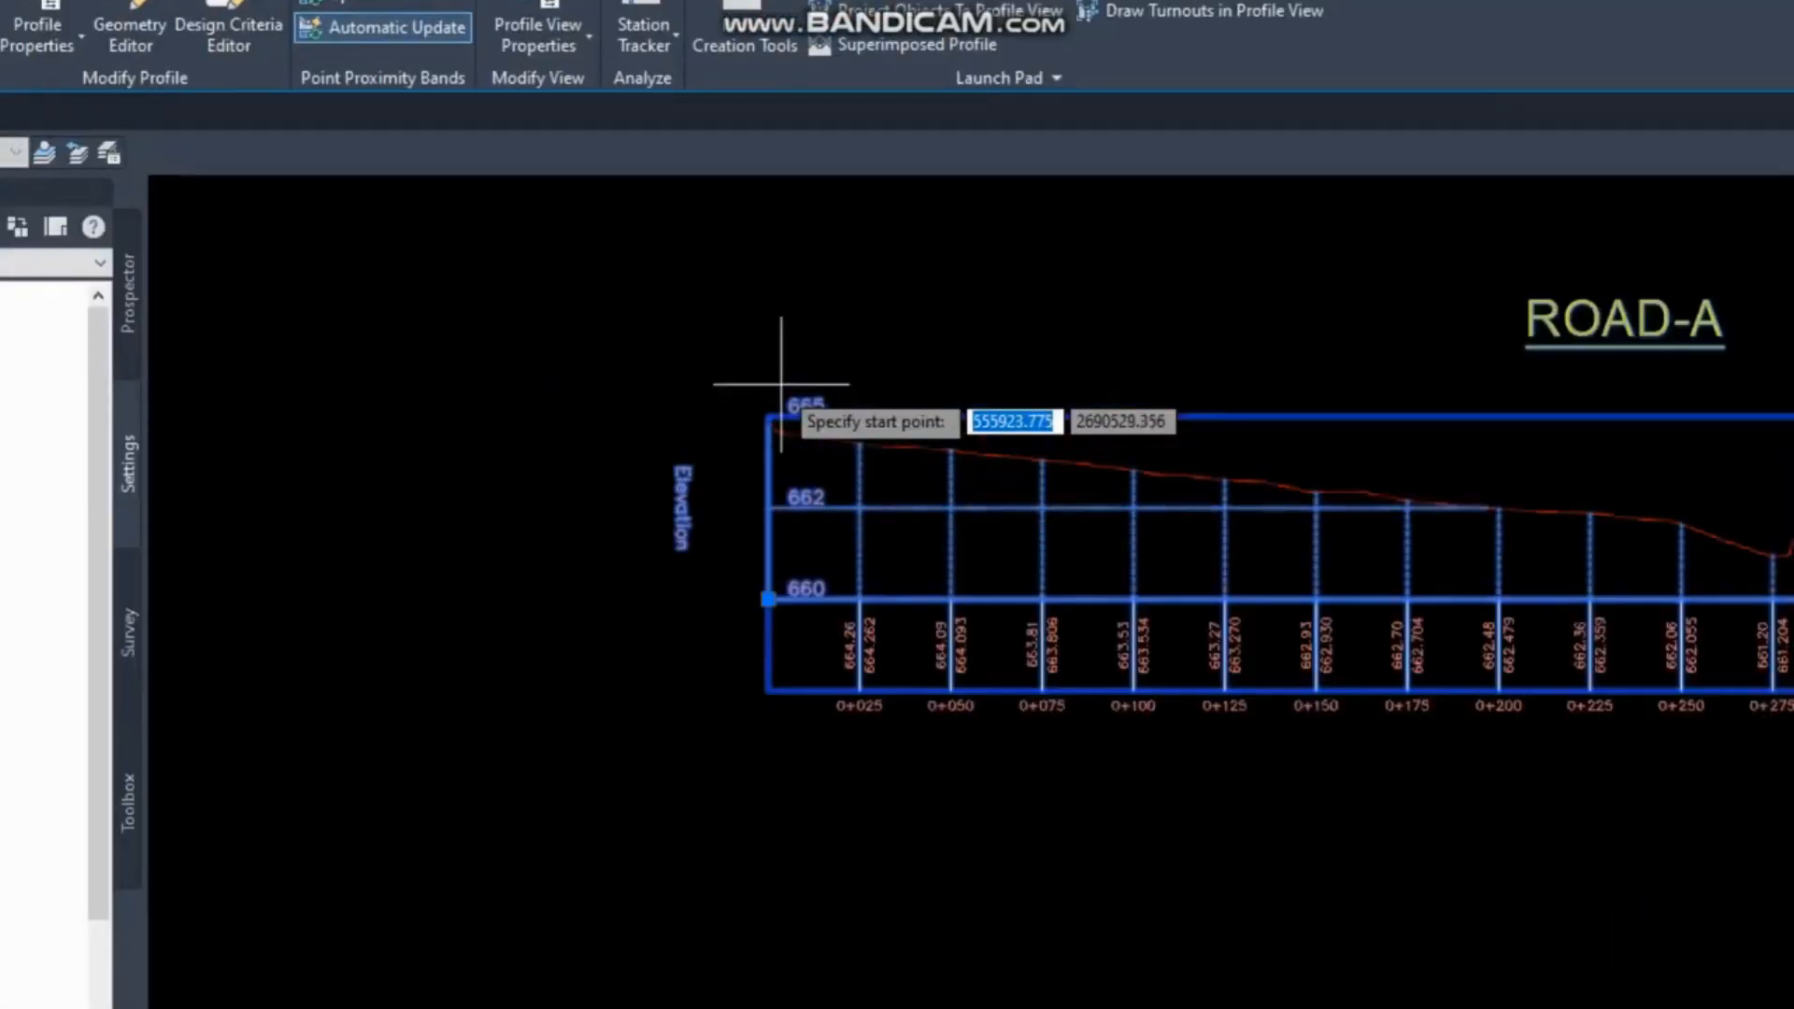
pyautogui.scroll(5, 781, 393)
pyautogui.scroll(-8, 713, 620)
pyautogui.click(519, 718)
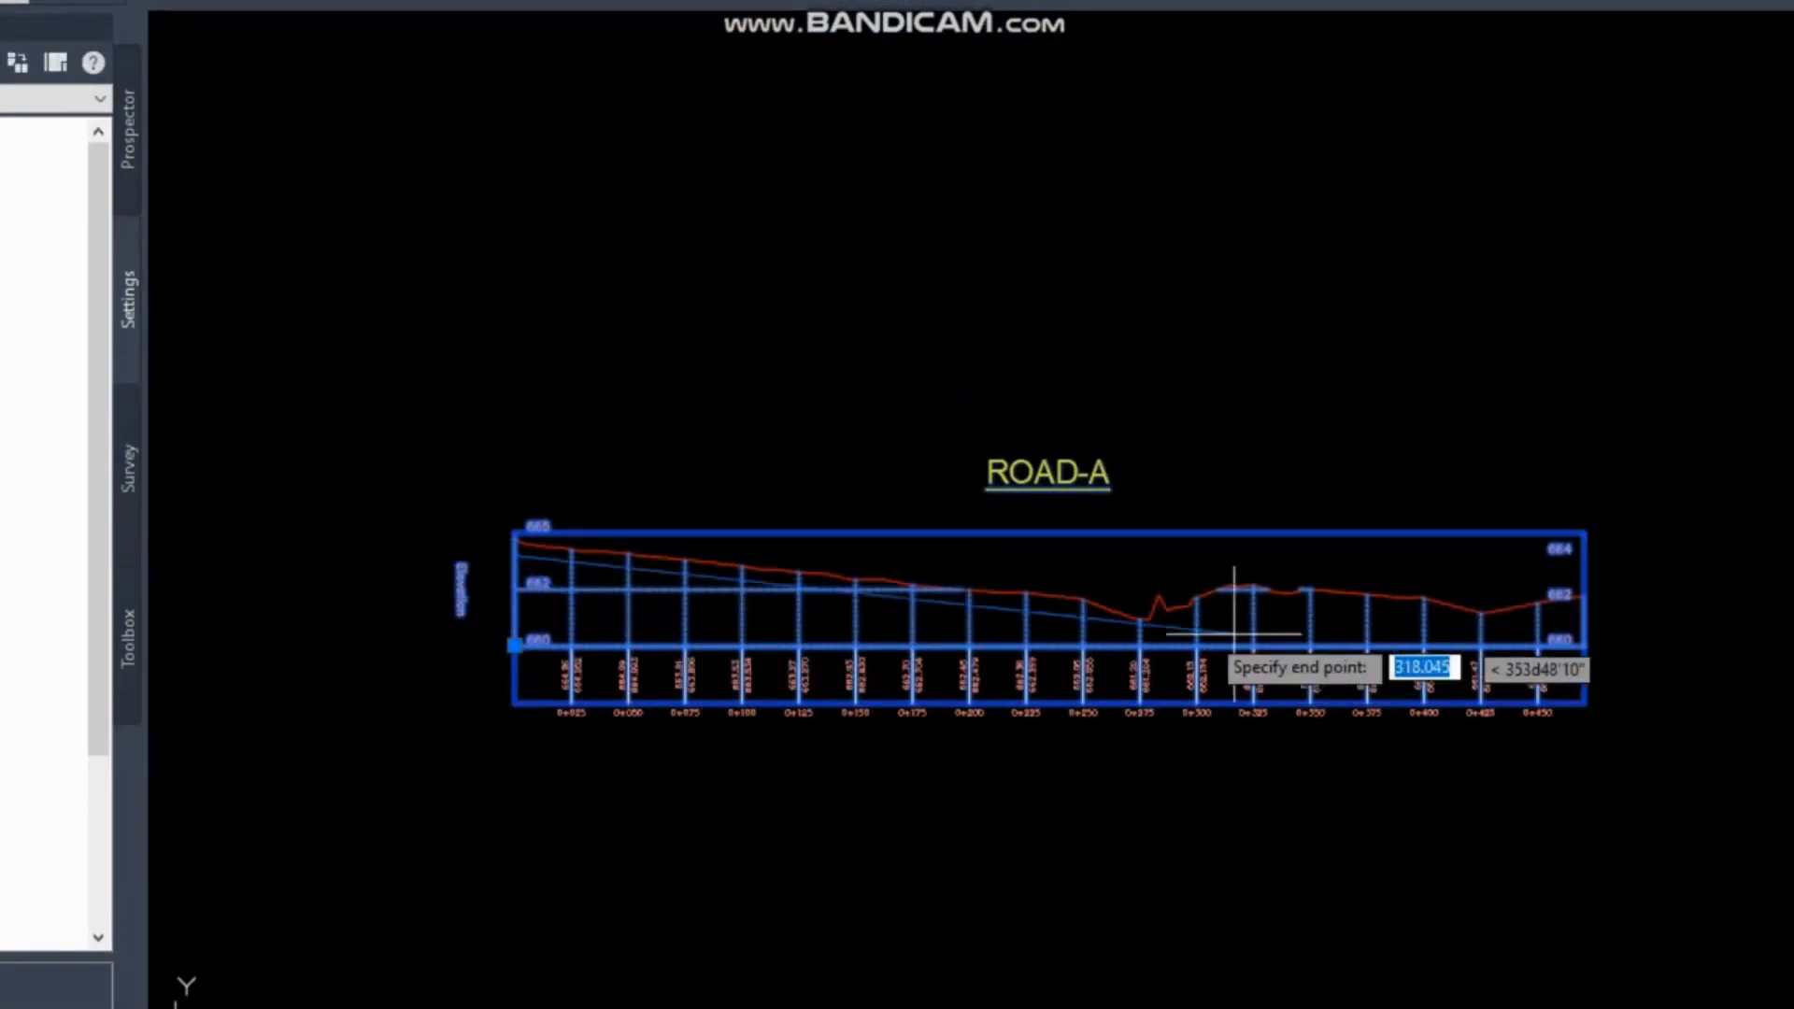
pyautogui.scroll(2, 1149, 588)
pyautogui.scroll(10, 1382, 601)
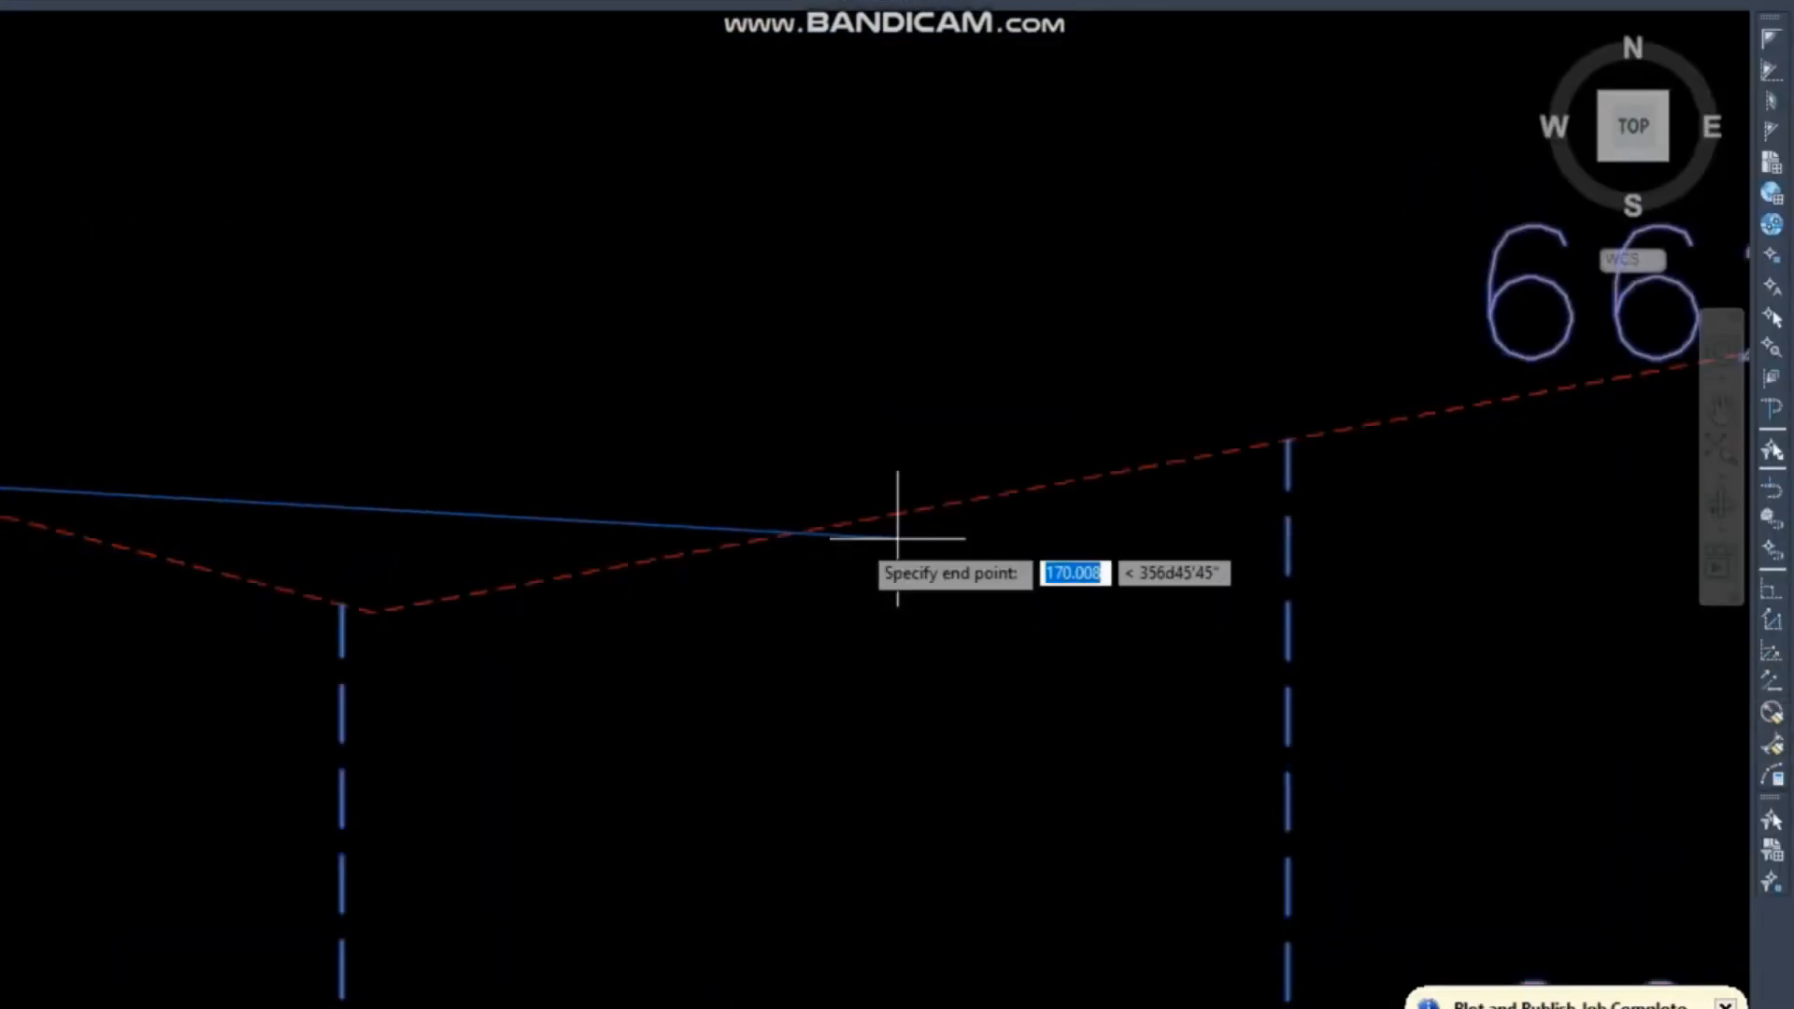
pyautogui.scroll(-4, 1153, 593)
pyautogui.click(1257, 605)
pyautogui.press('Return')
# Replace the fixed ROAD-A title text in the upper profile view's style with the Parent Alignment property in preserve case.
pyautogui.scroll(-5, 1250, 661)
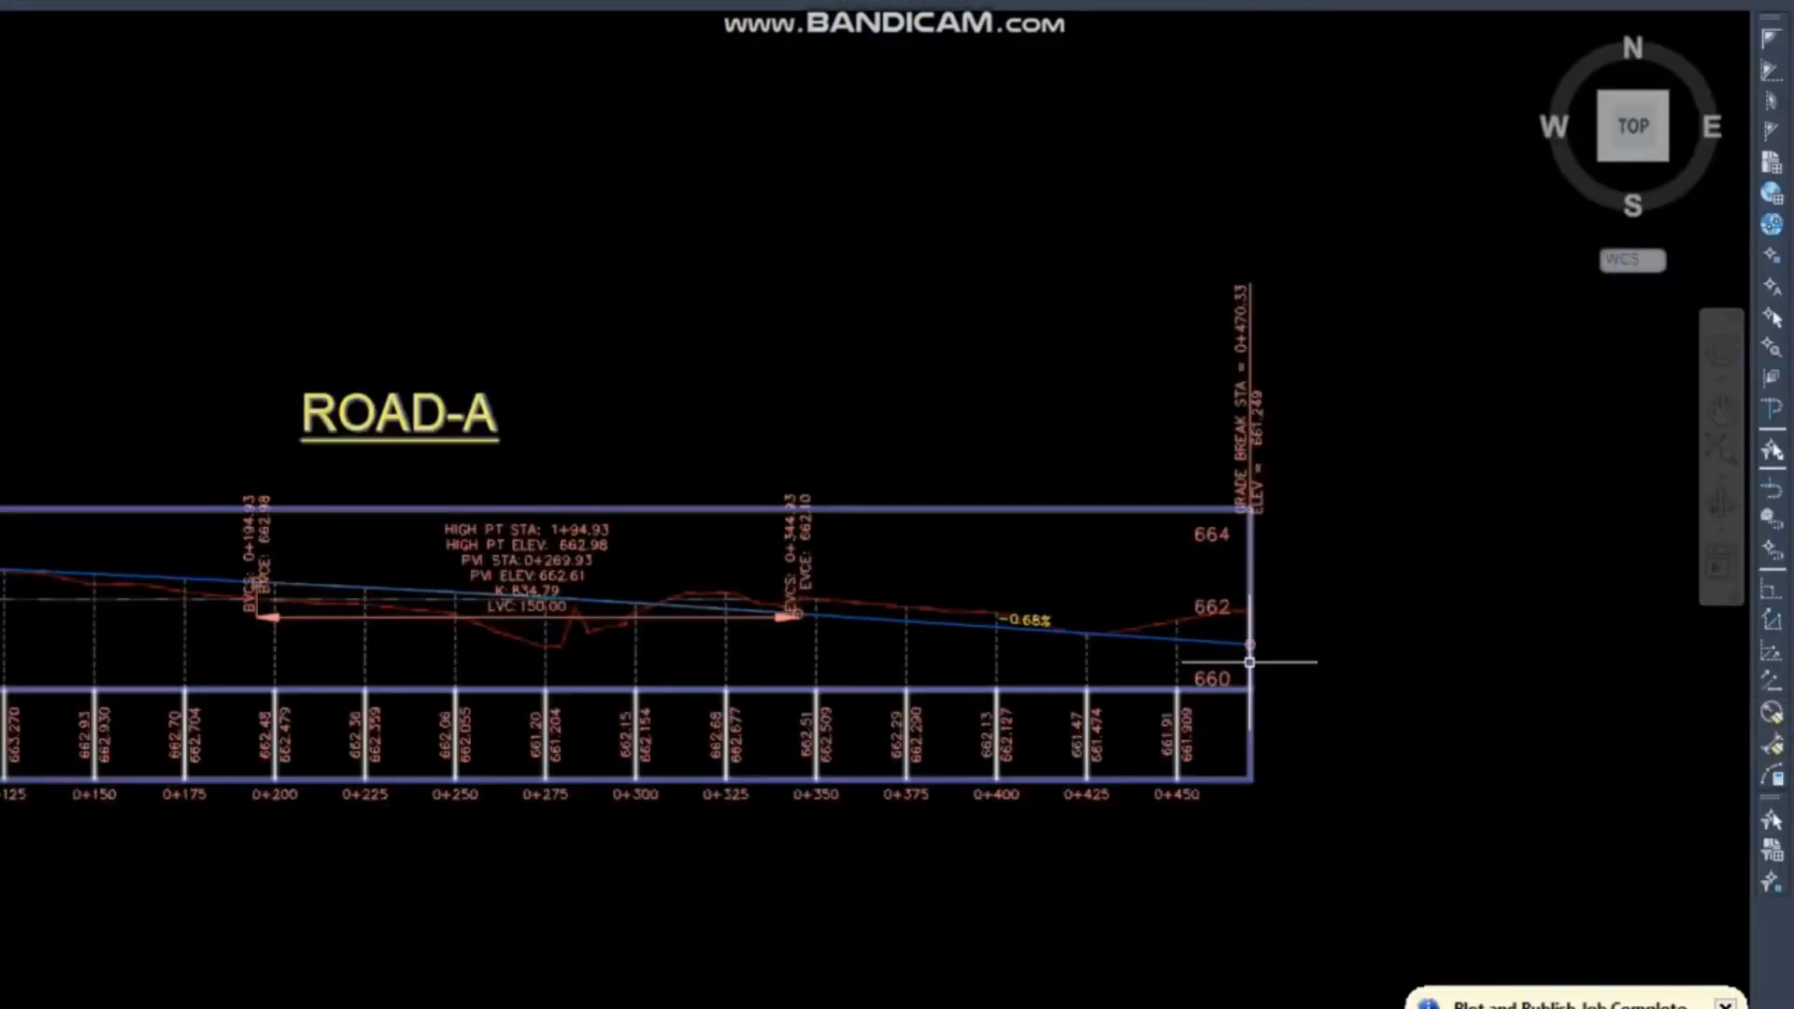
pyautogui.scroll(-5, 809, 496)
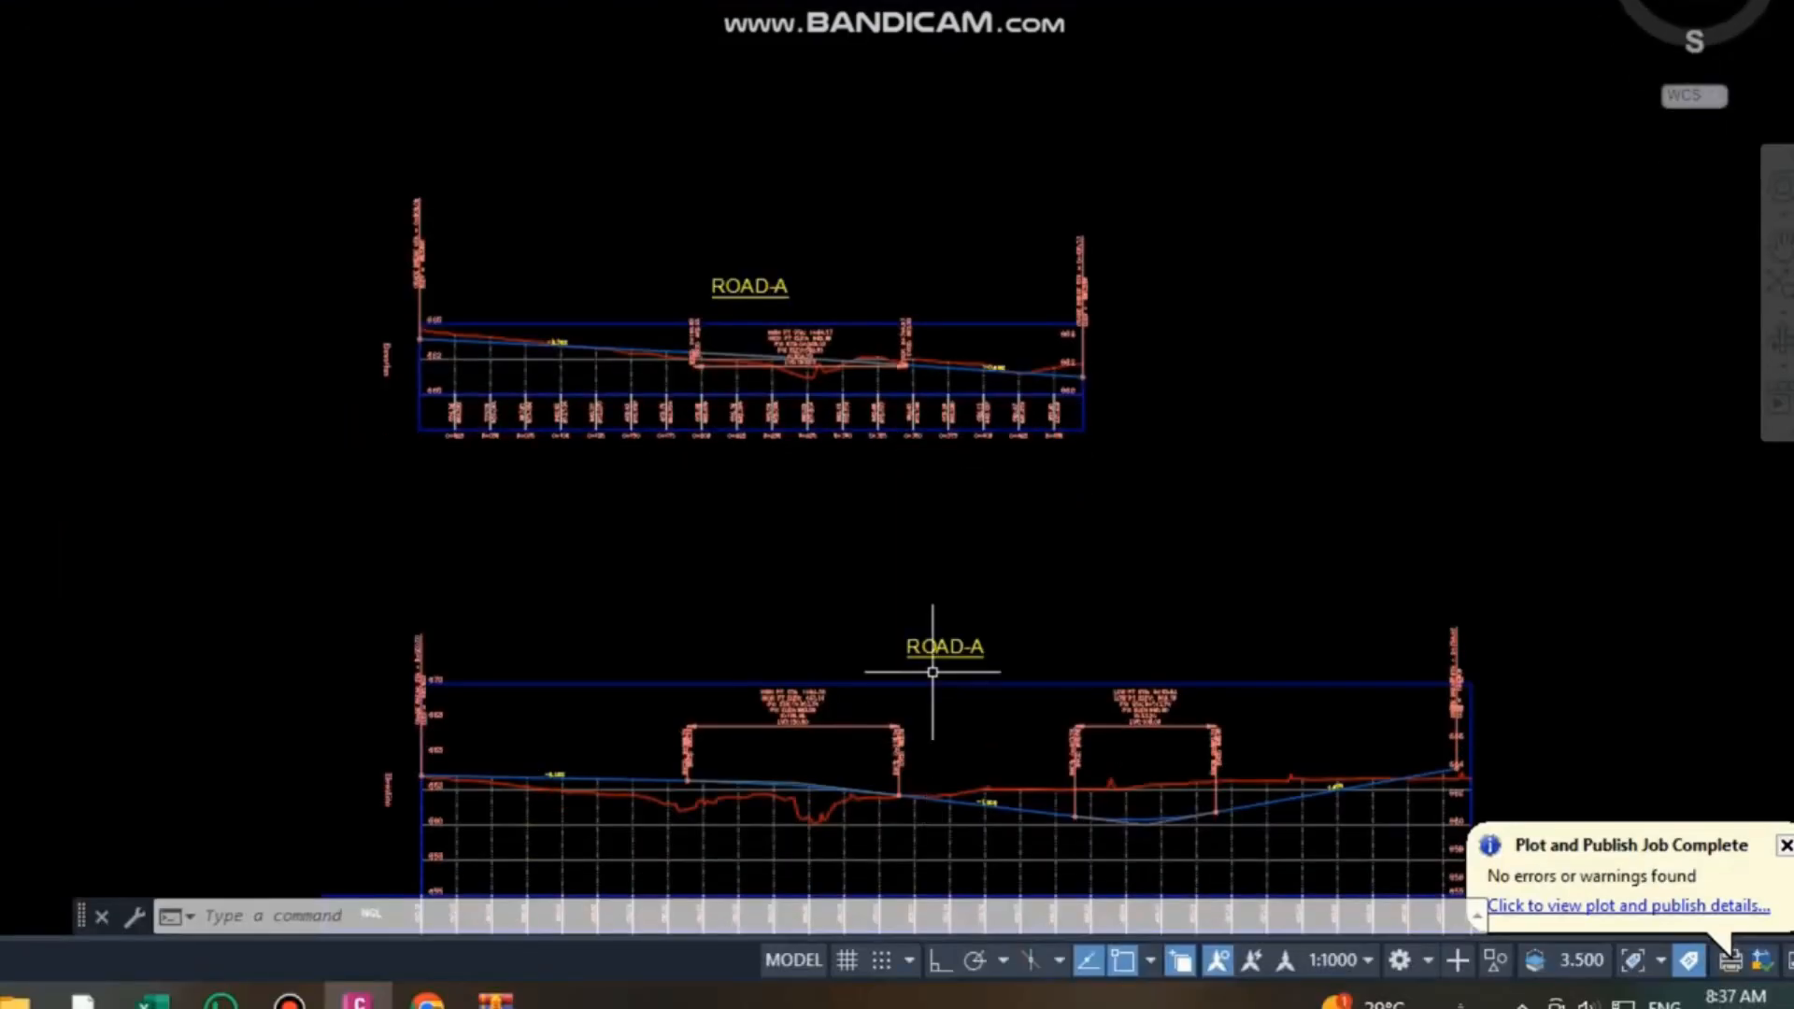
pyautogui.scroll(3, 728, 494)
pyautogui.click(804, 342)
pyautogui.rightClick(803, 342)
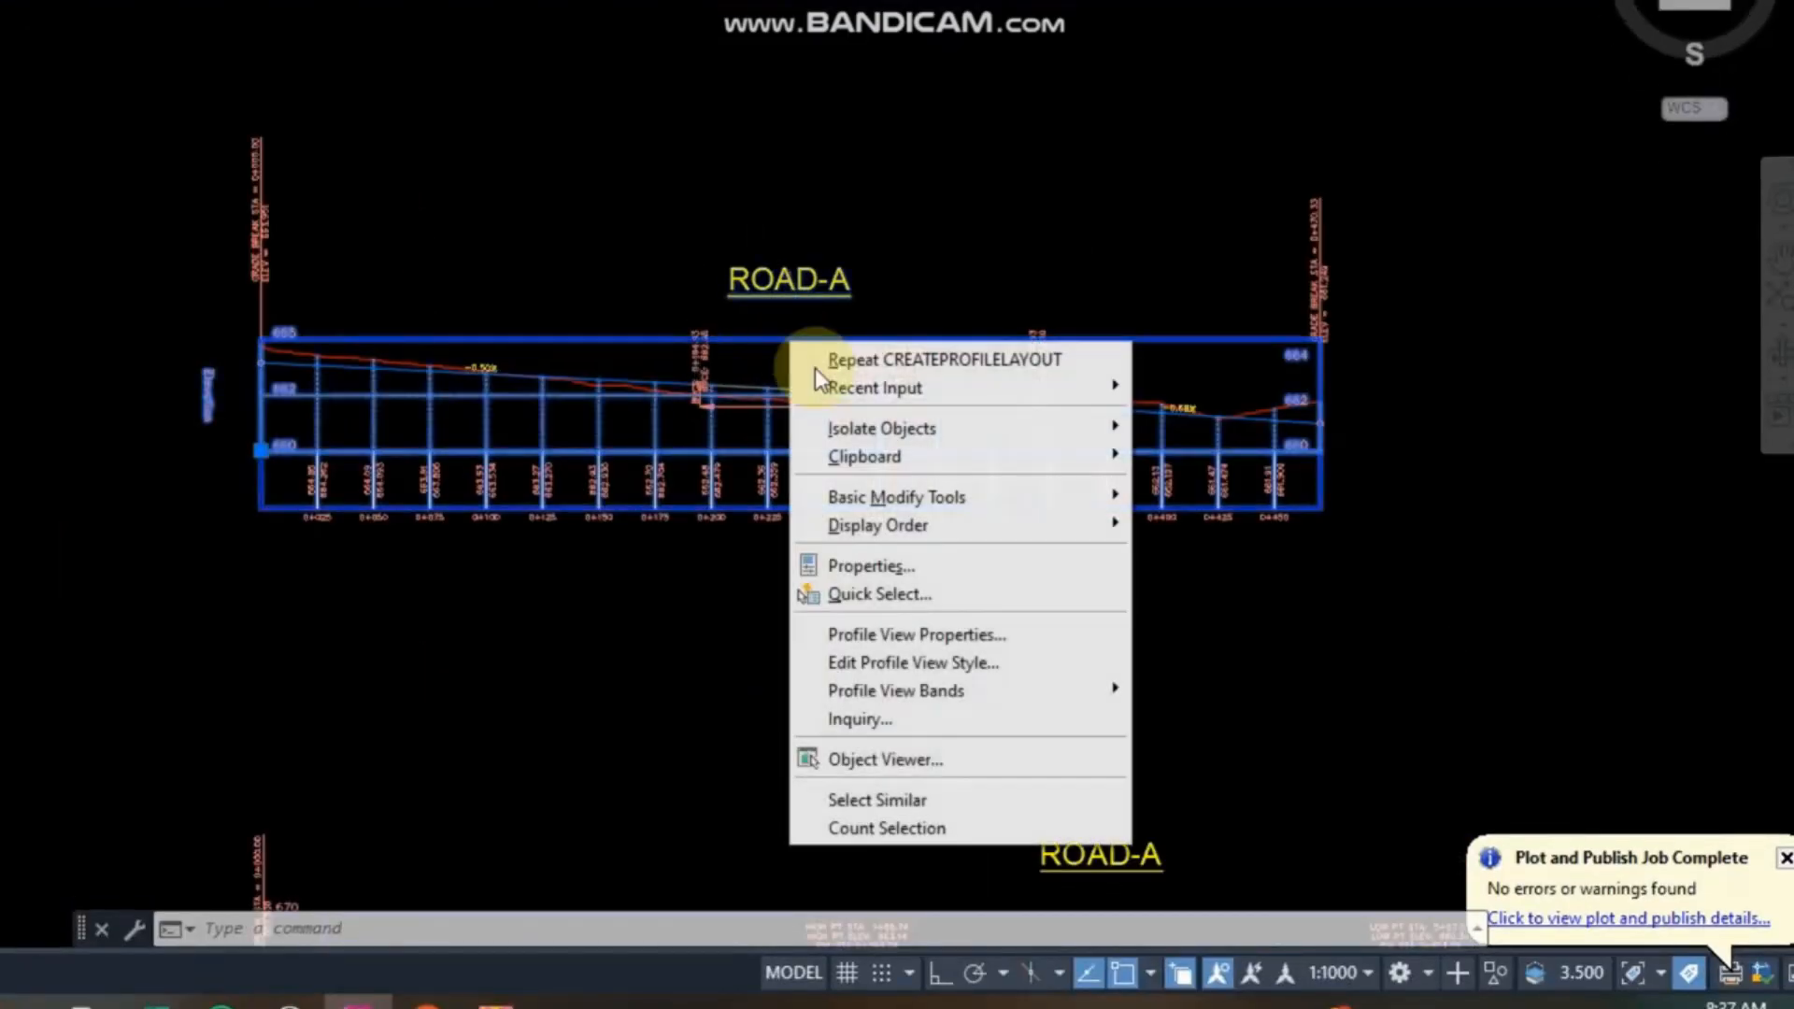
pyautogui.click(940, 670)
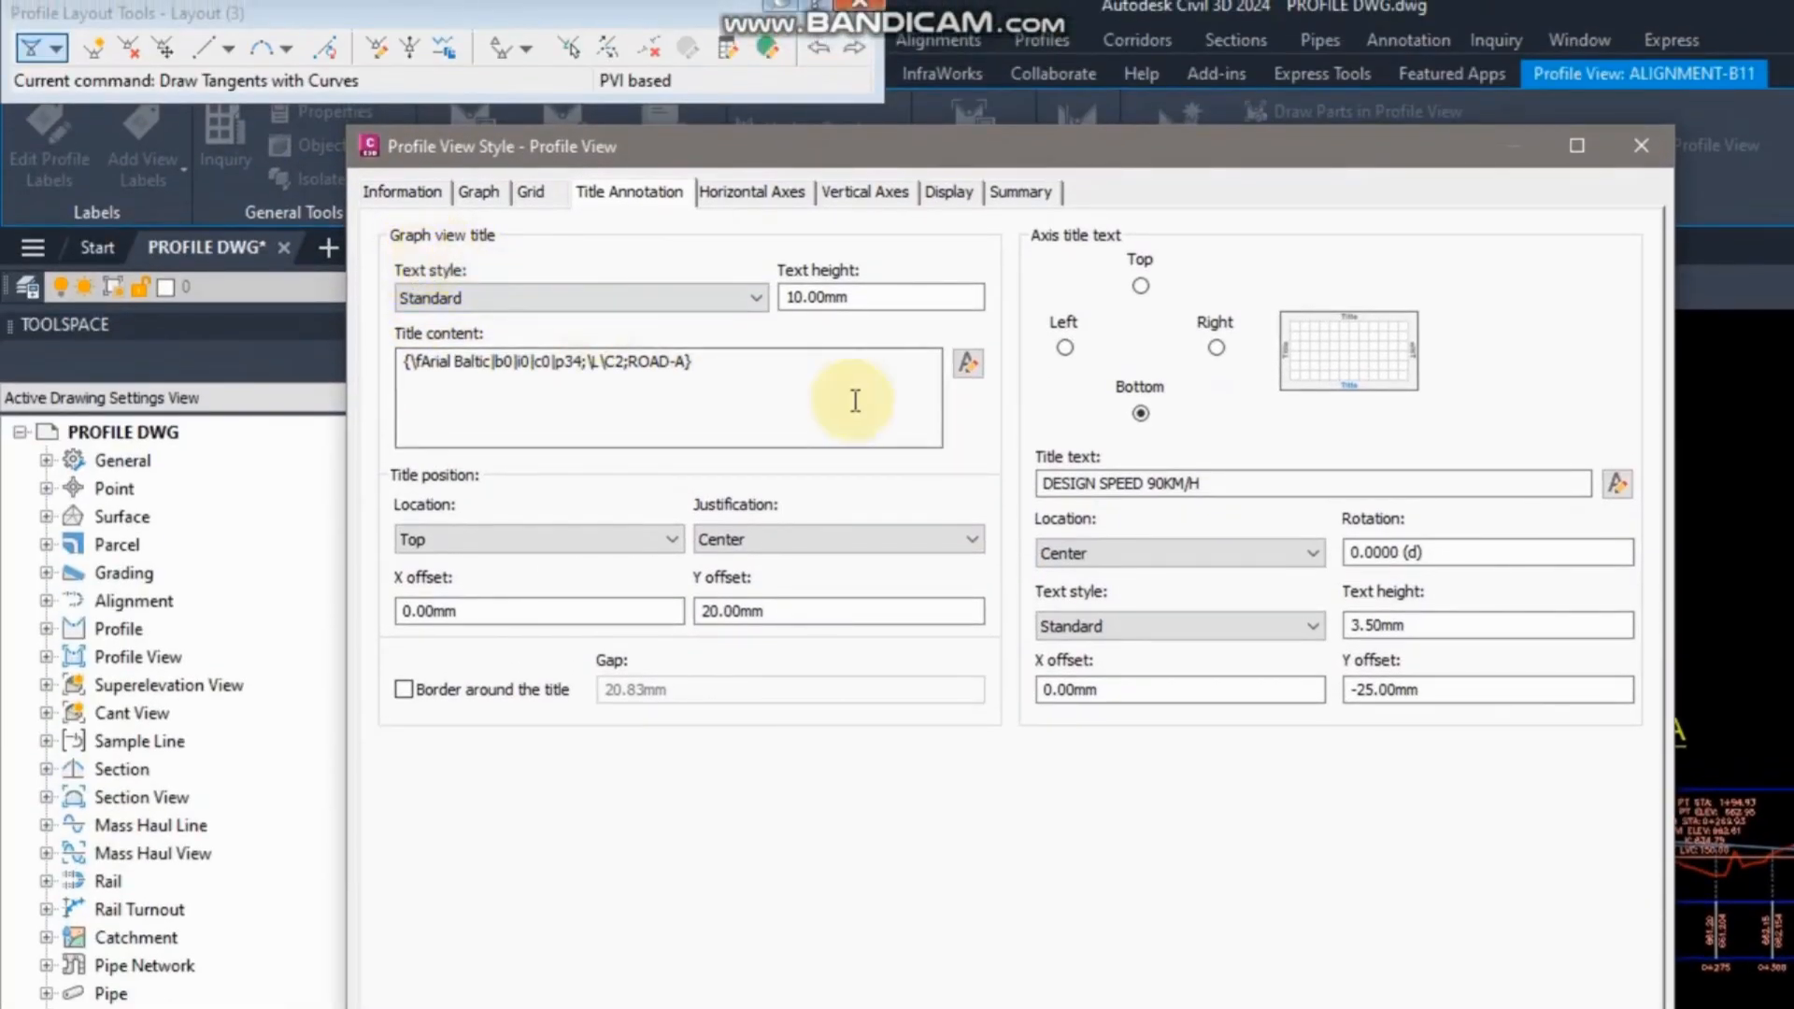
pyautogui.click(850, 260)
pyautogui.click(736, 586)
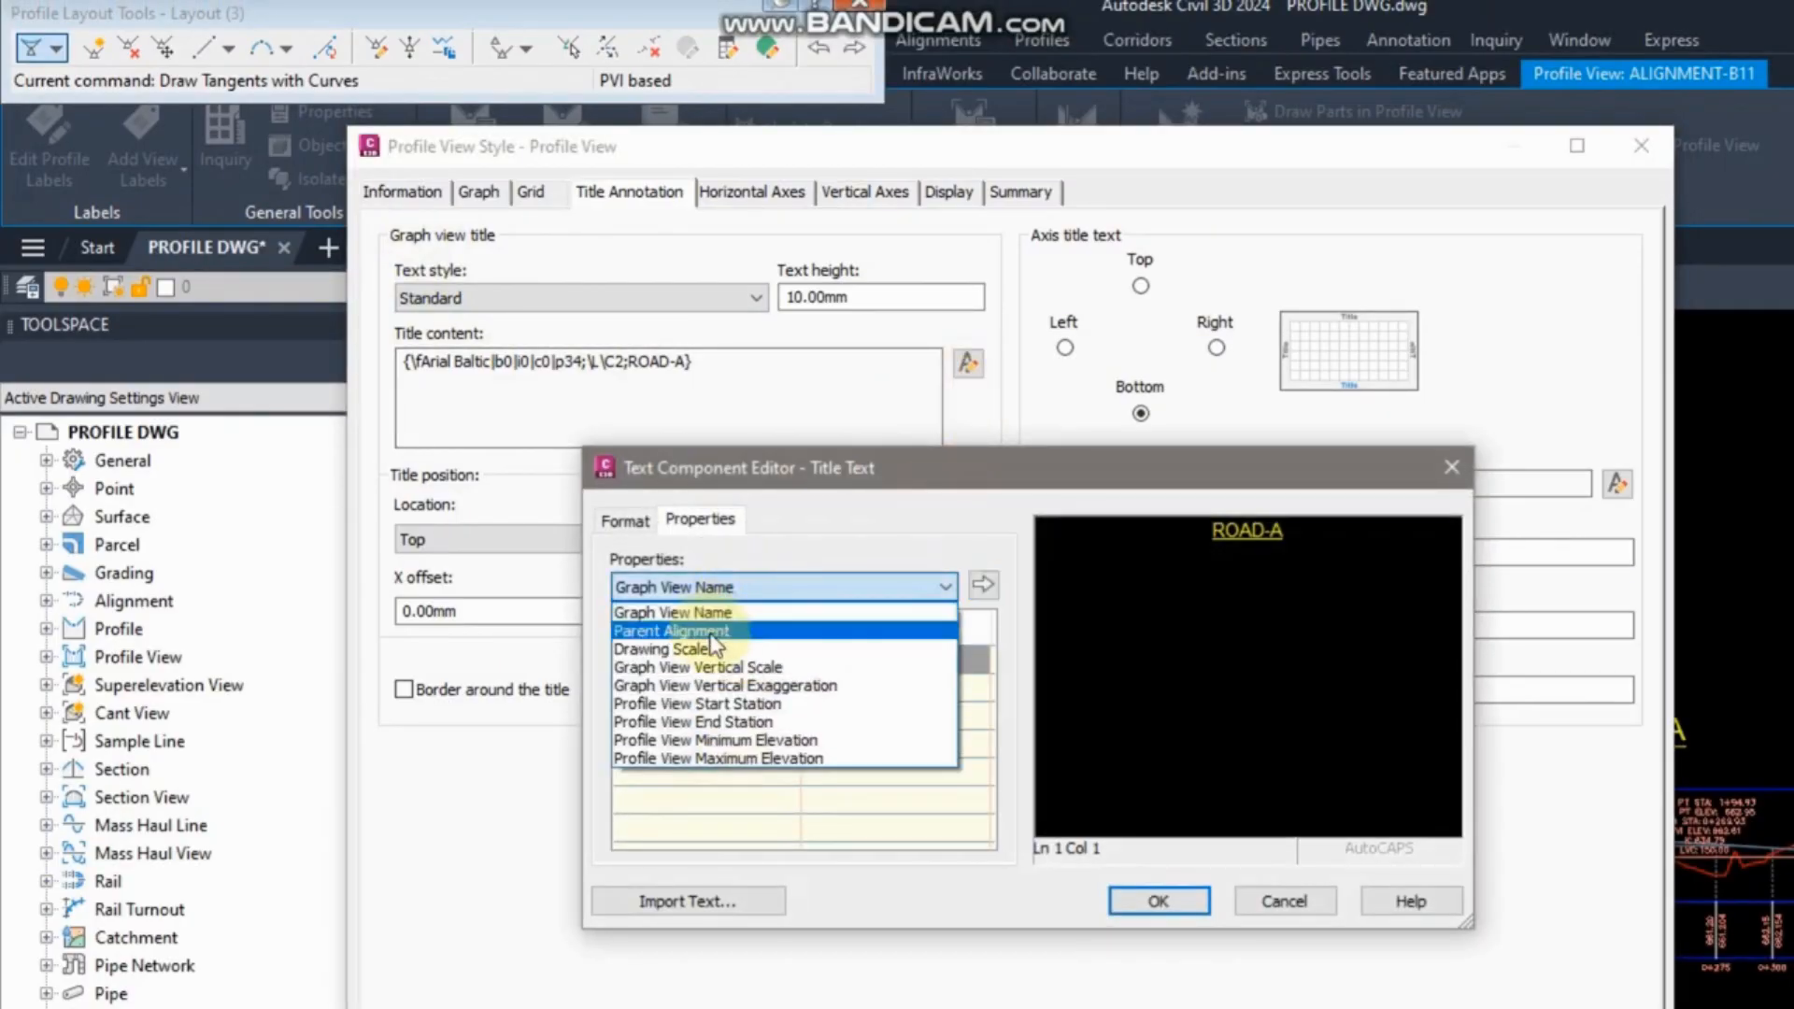
pyautogui.click(709, 631)
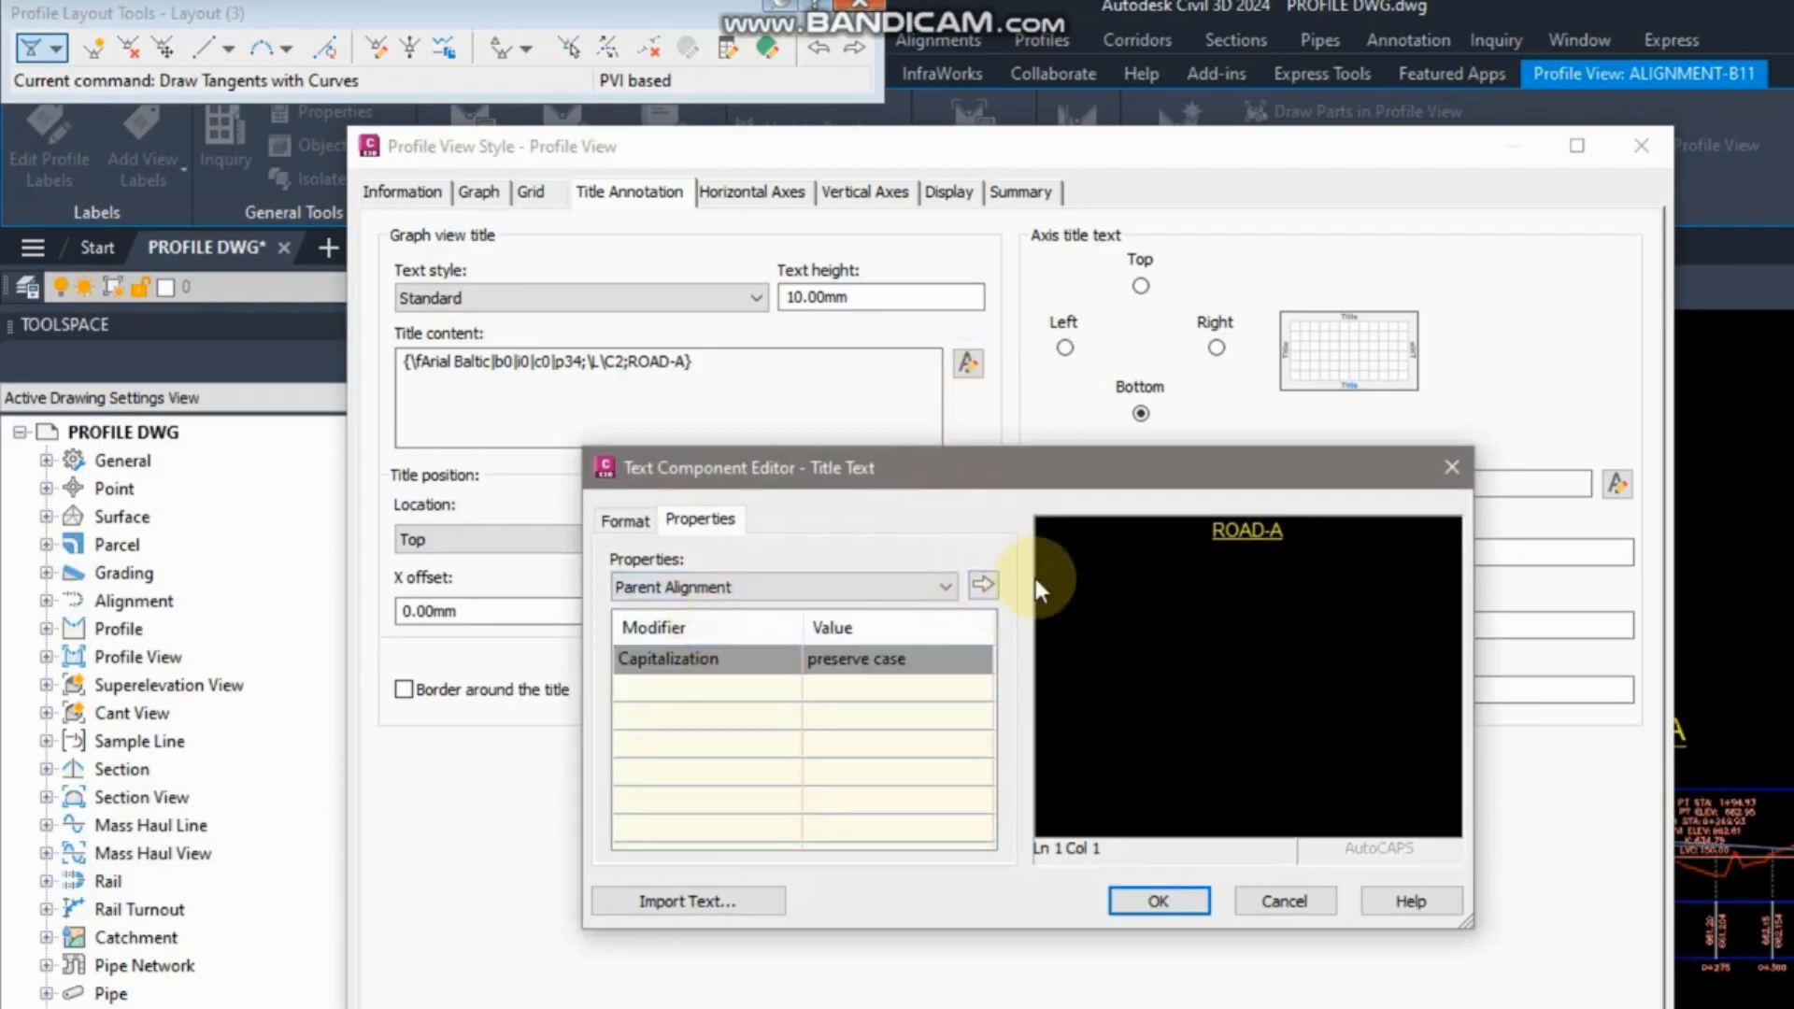
pyautogui.click(1192, 534)
pyautogui.click(980, 585)
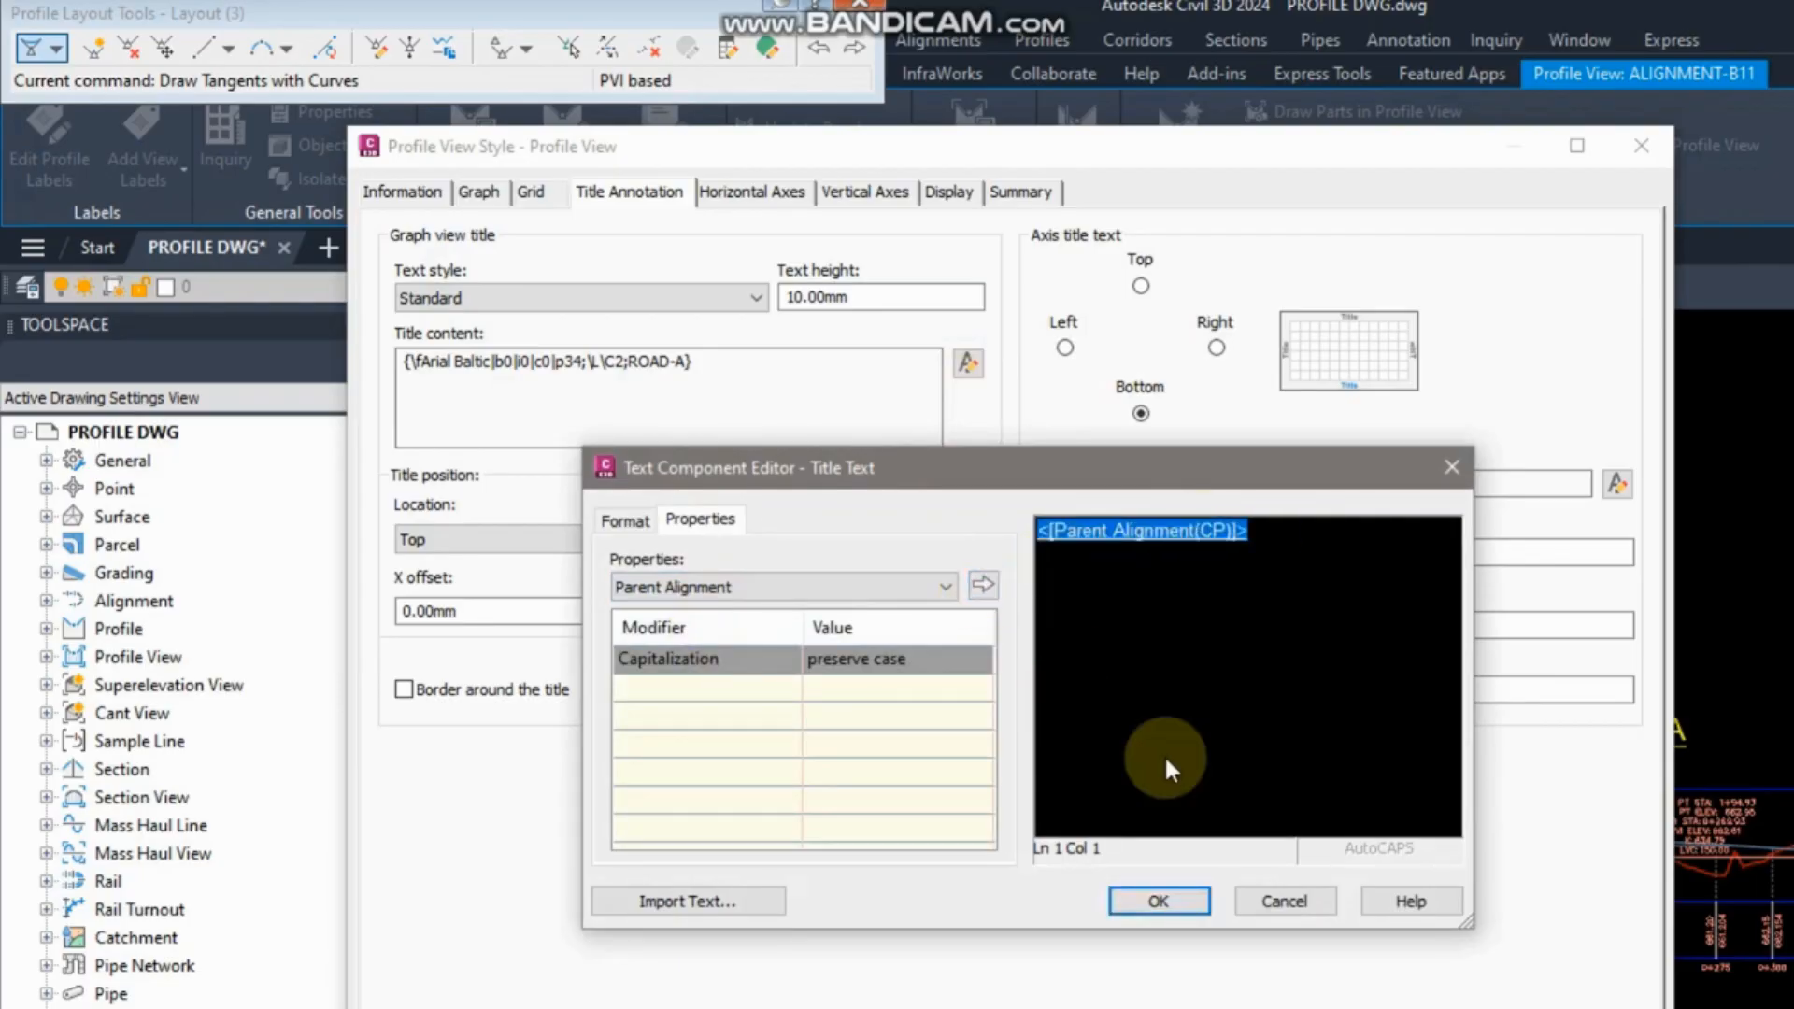
pyautogui.click(1158, 901)
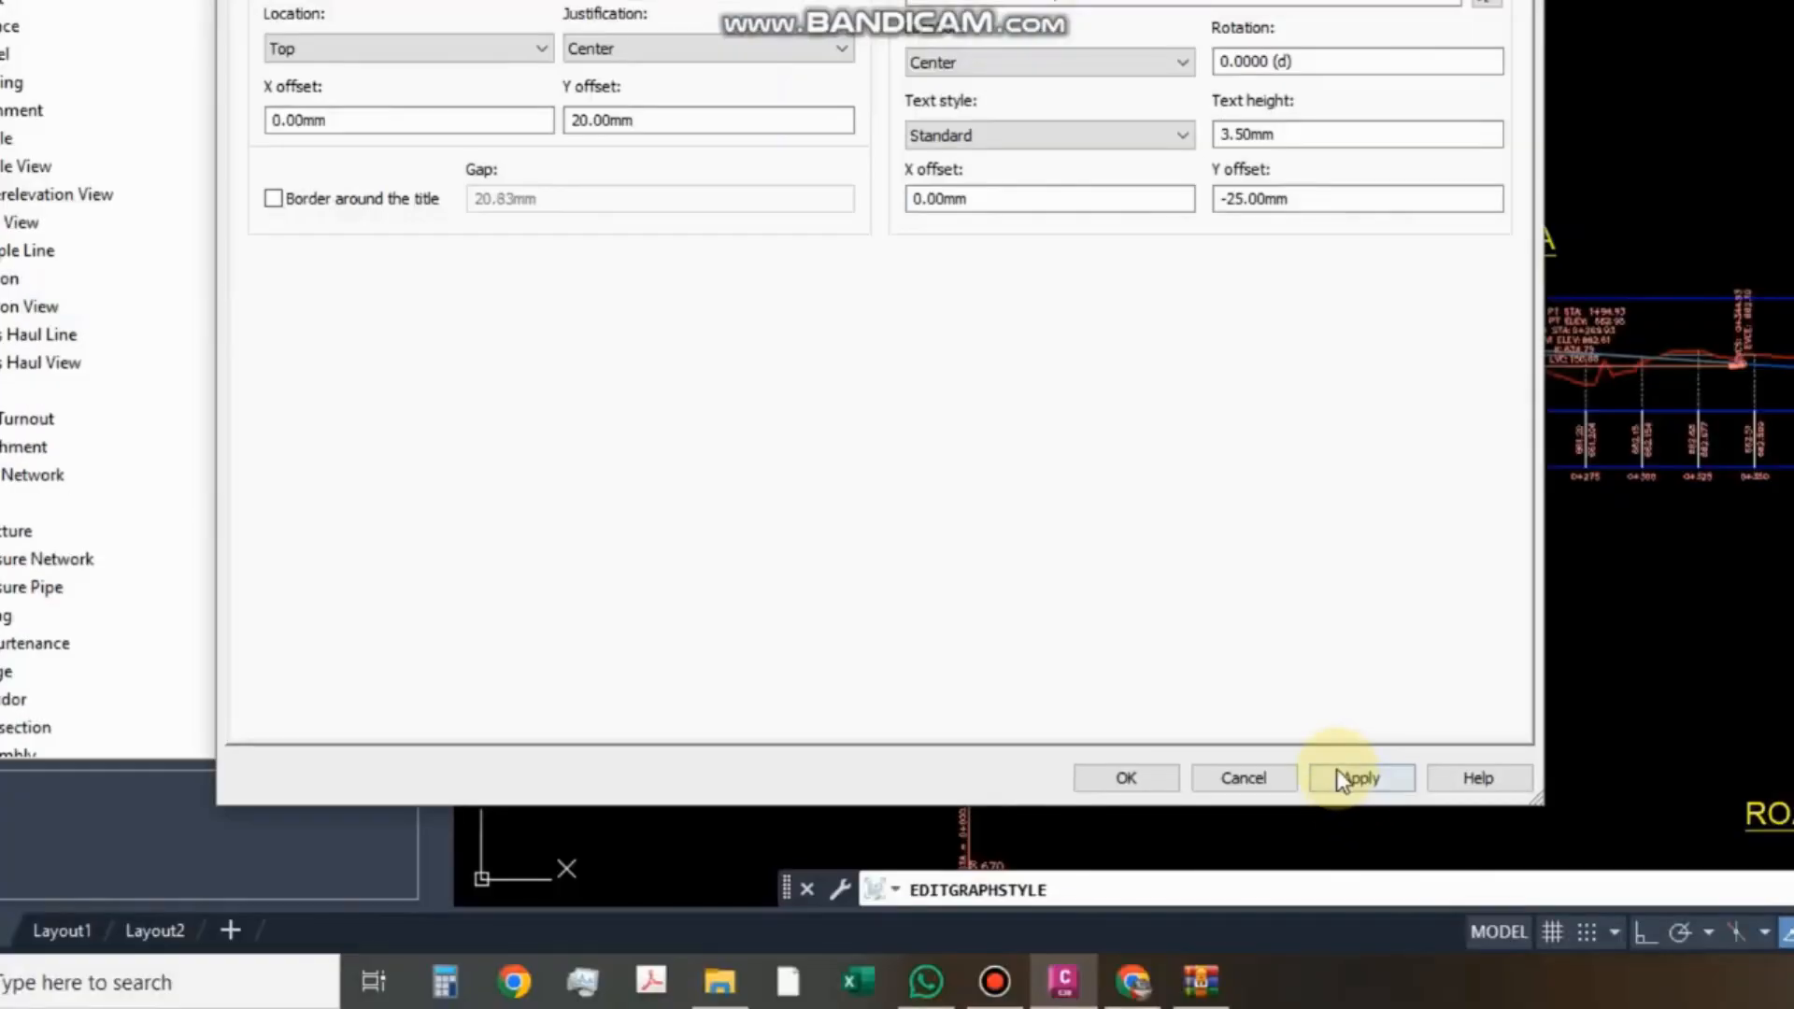
pyautogui.click(1125, 776)
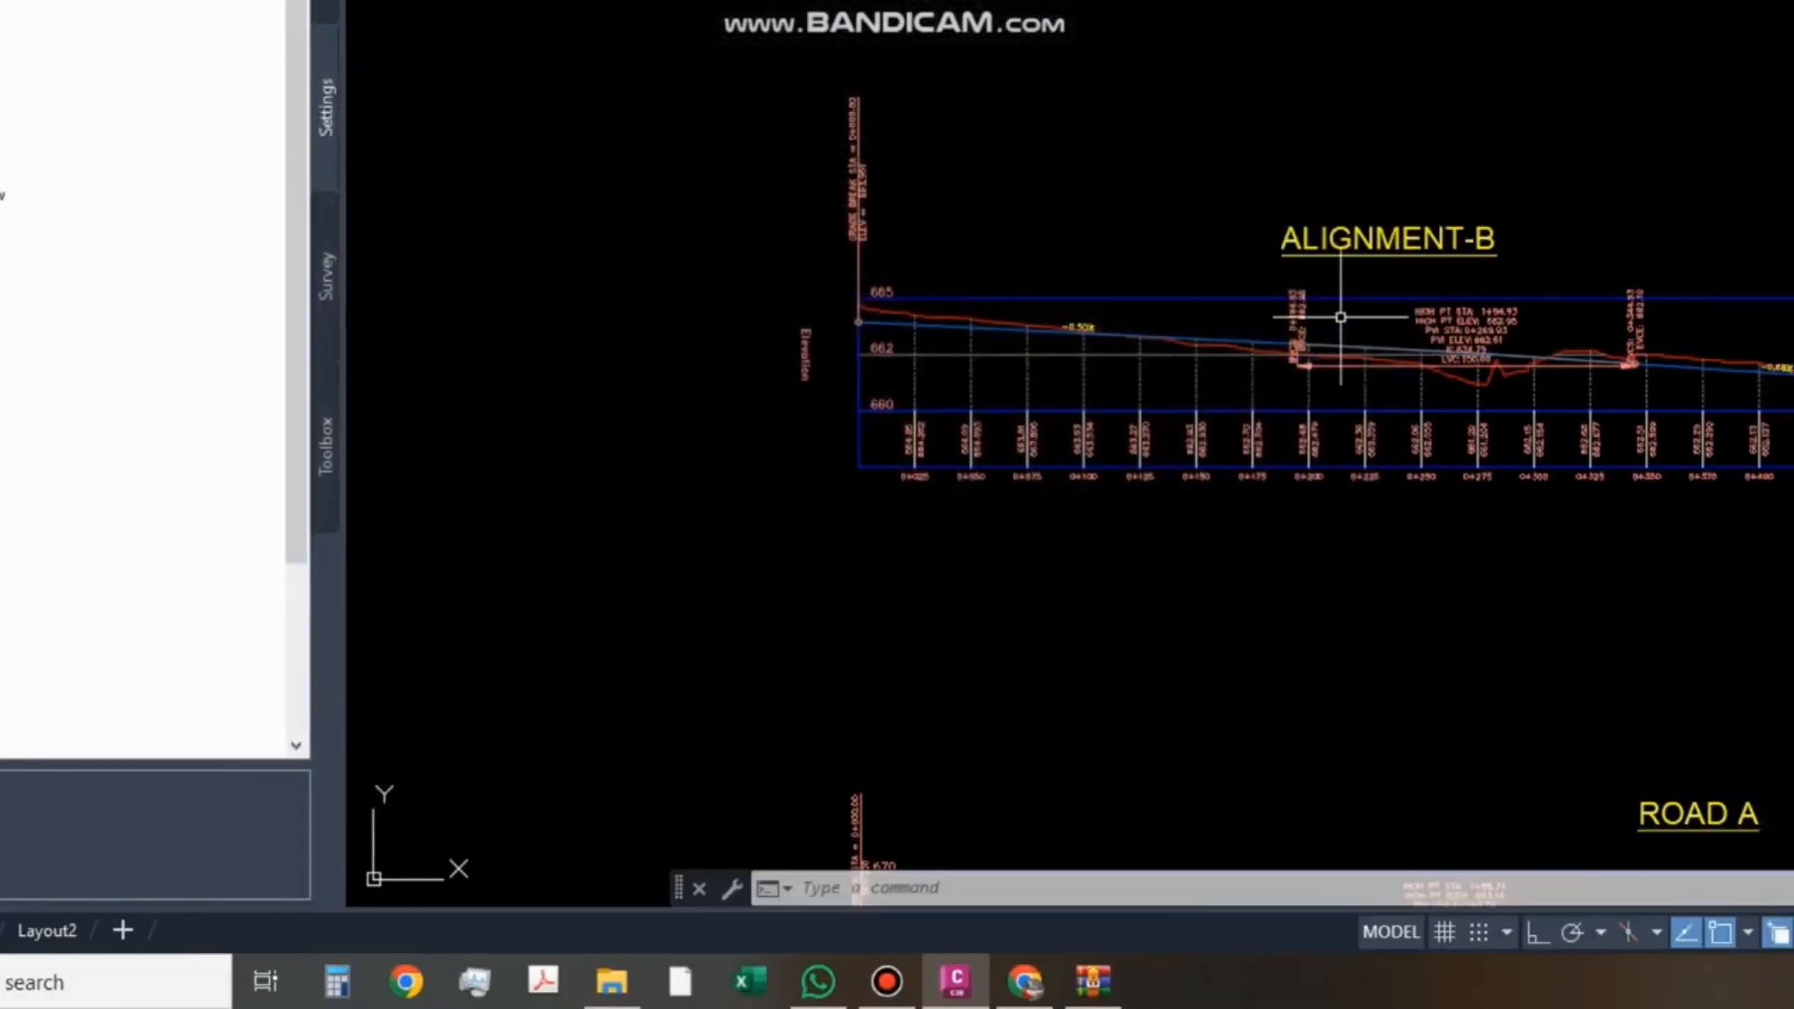
# Give the ALIGNMENT-B profile view a user specified height with a maximum elevation of 670 m.
pyautogui.moveTo(1474, 487); pyautogui.dragTo(1409, 205, button='middle')
pyautogui.scroll(-2, 1572, 517)
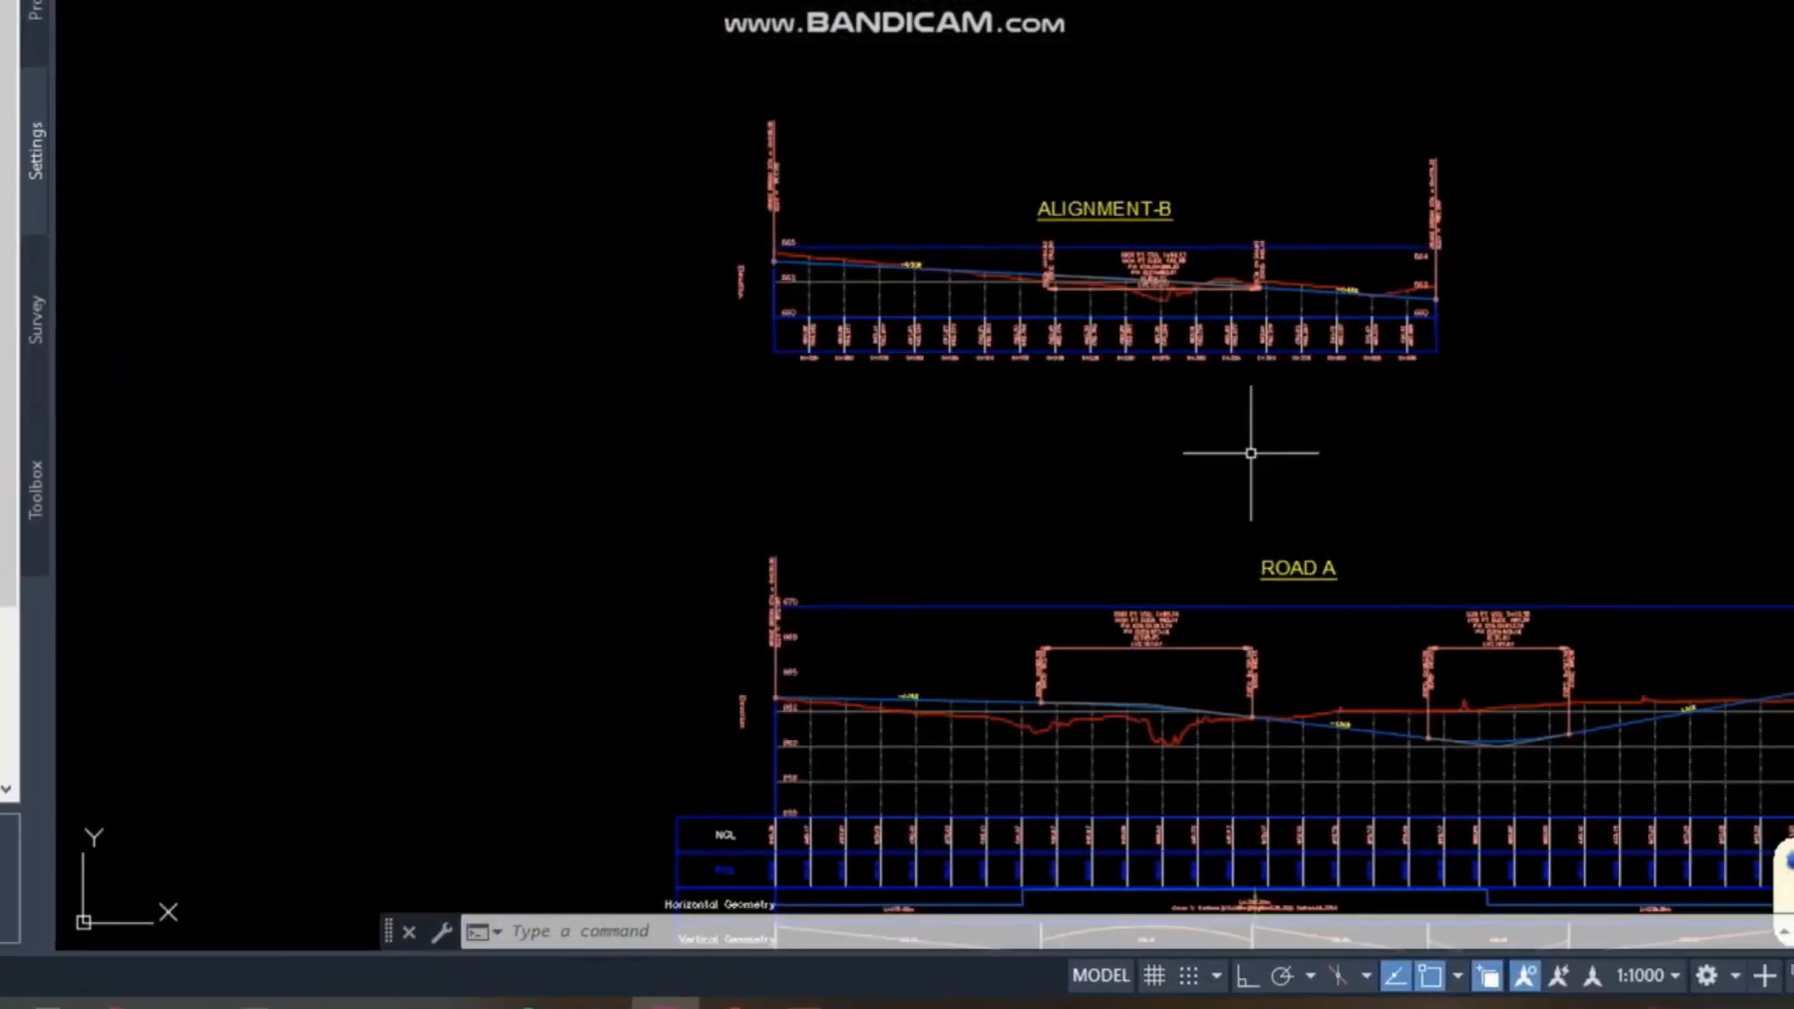
pyautogui.moveTo(1217, 403); pyautogui.dragTo(1215, 373, button='middle')
pyautogui.moveTo(1107, 422); pyautogui.dragTo(1101, 372, button='middle')
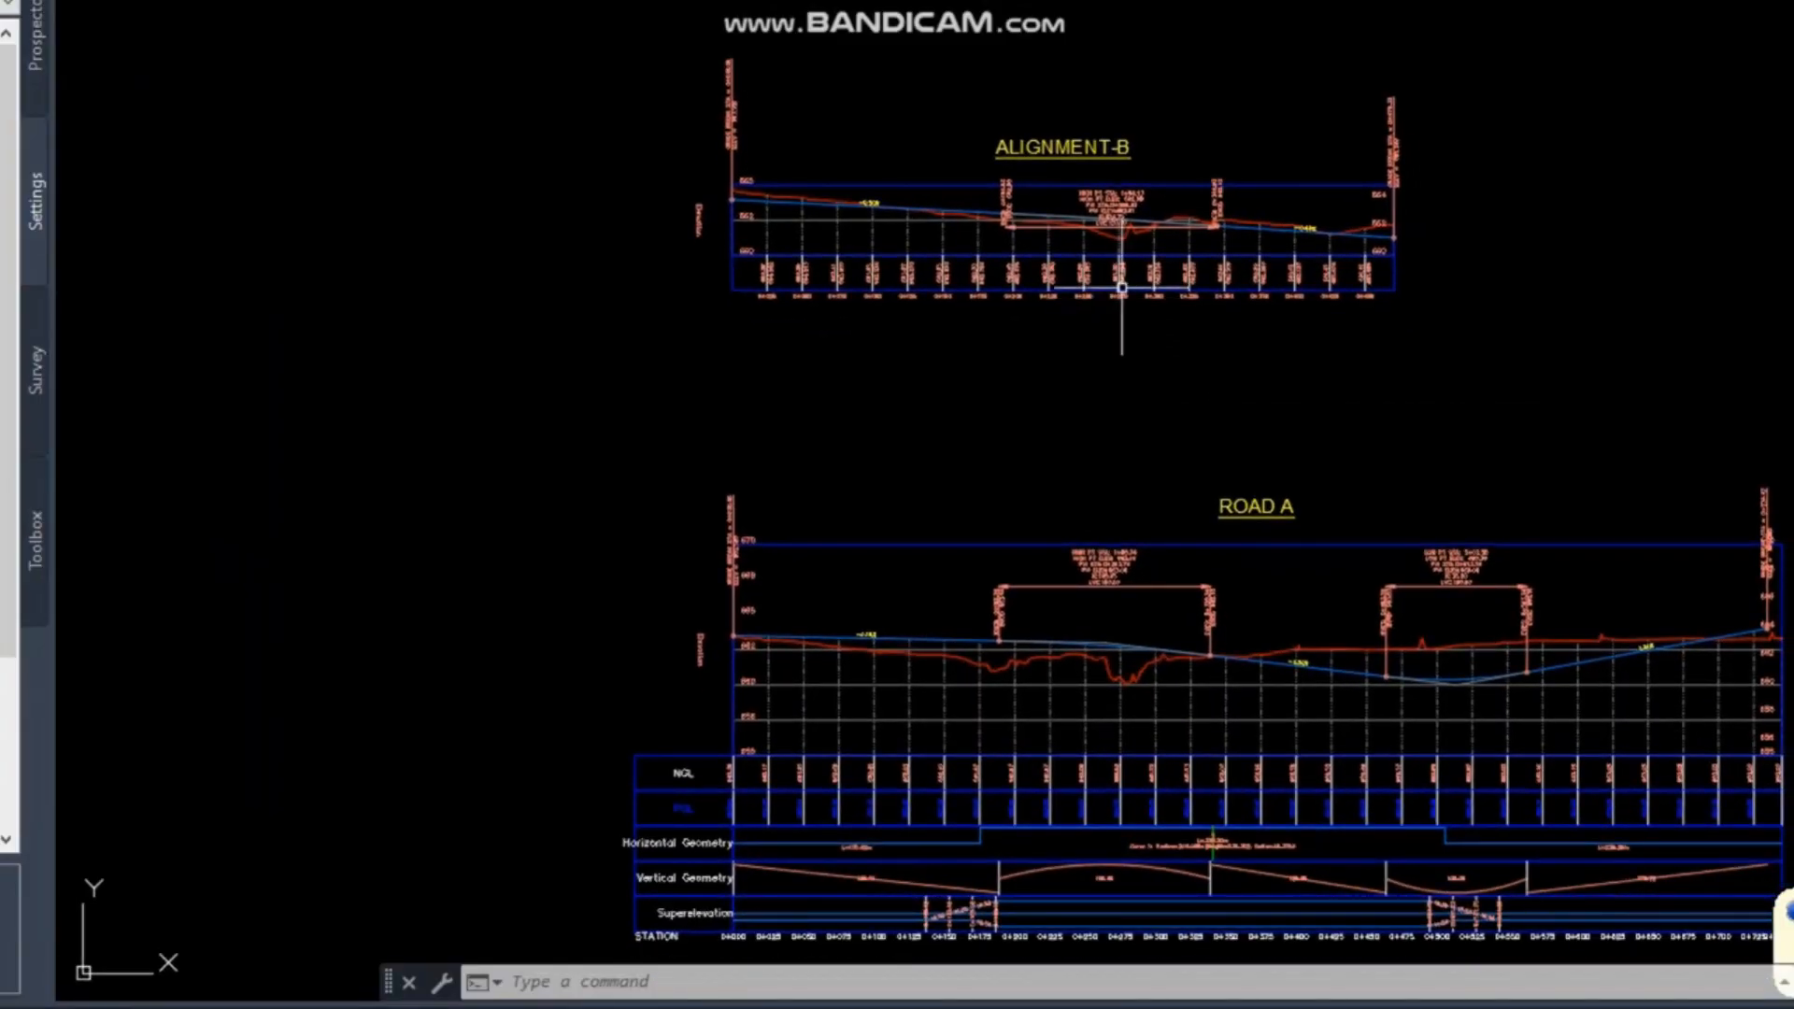
pyautogui.moveTo(1118, 297); pyautogui.dragTo(1067, 194, button='middle')
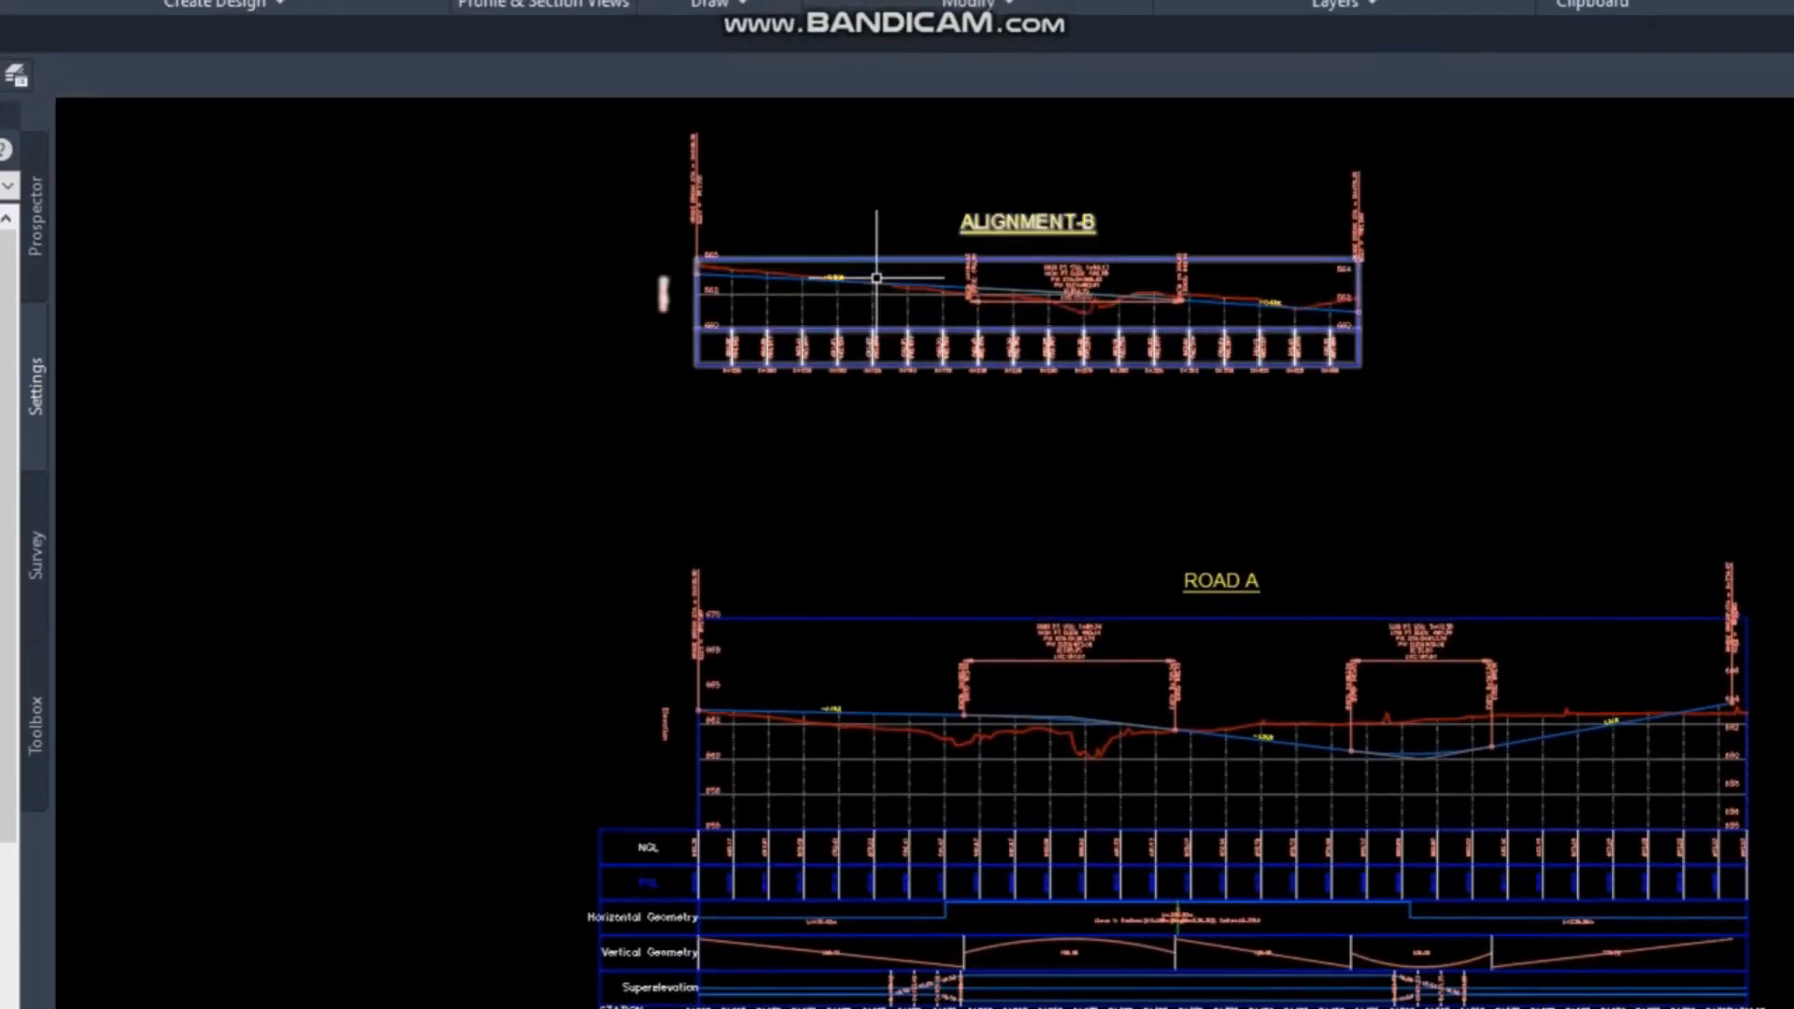
pyautogui.scroll(4, 930, 140)
pyautogui.scroll(-2, 1148, 500)
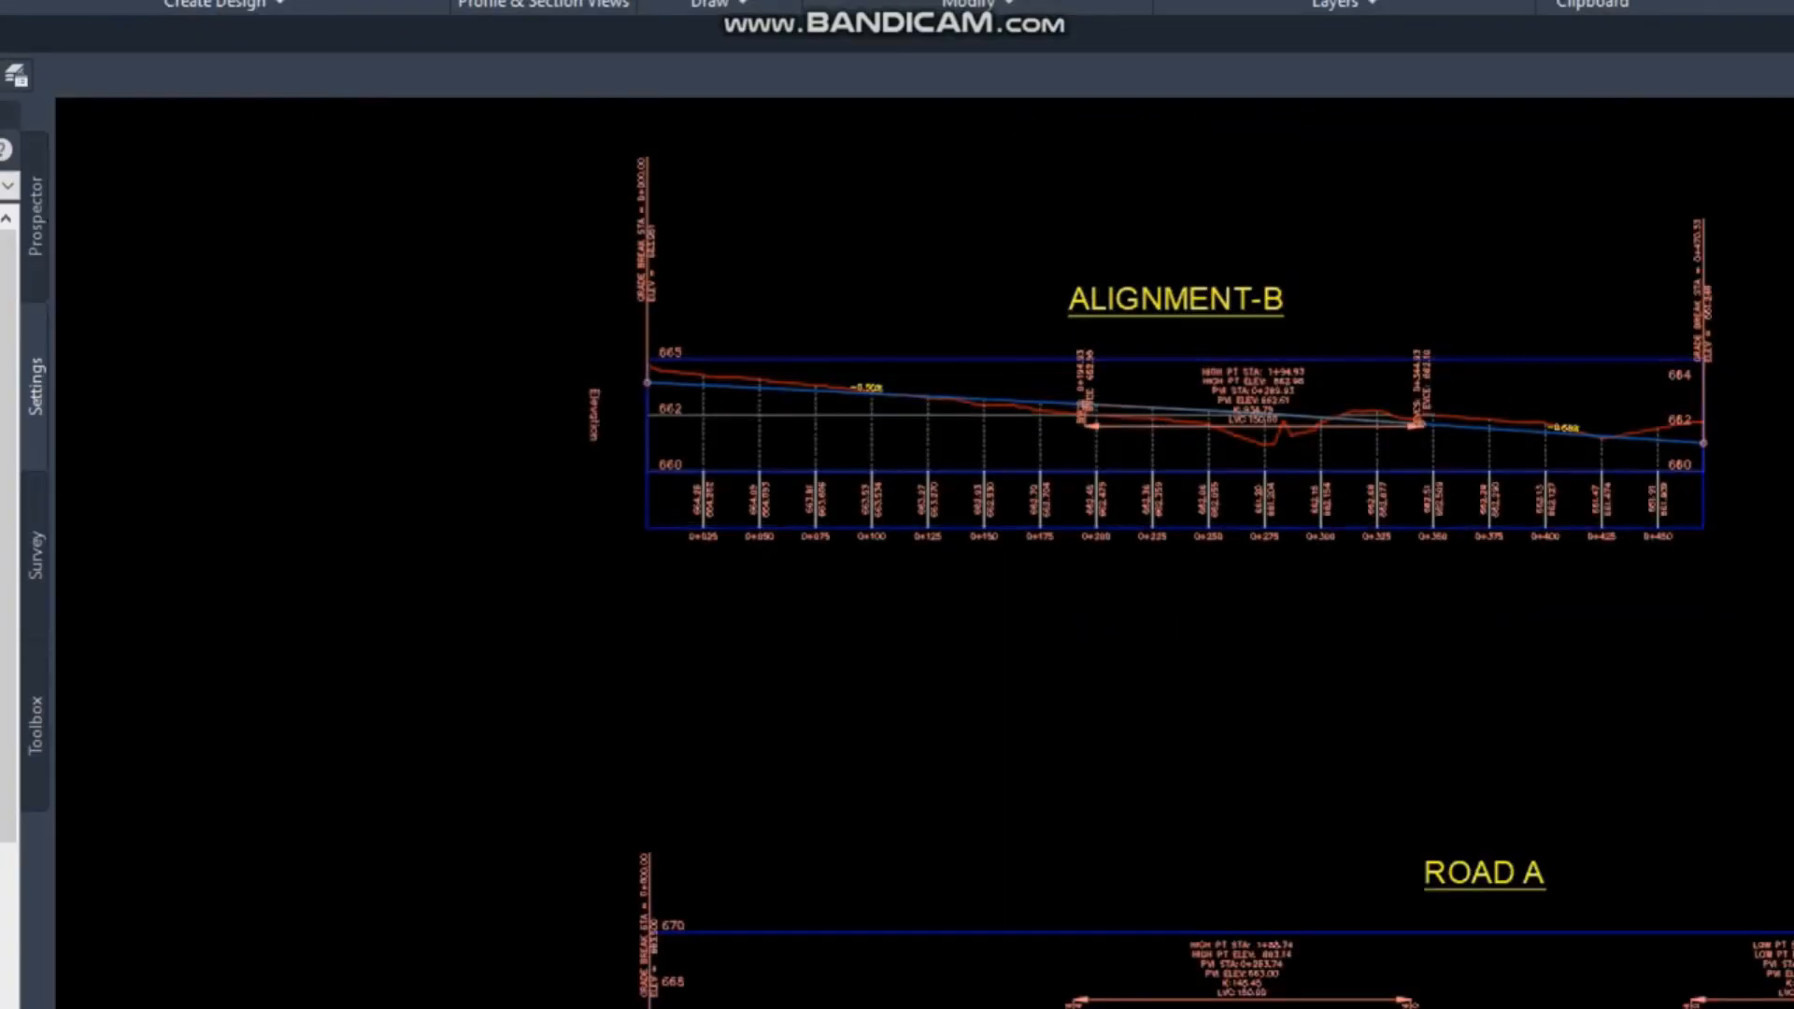
pyautogui.click(1024, 359)
pyautogui.rightClick(1024, 359)
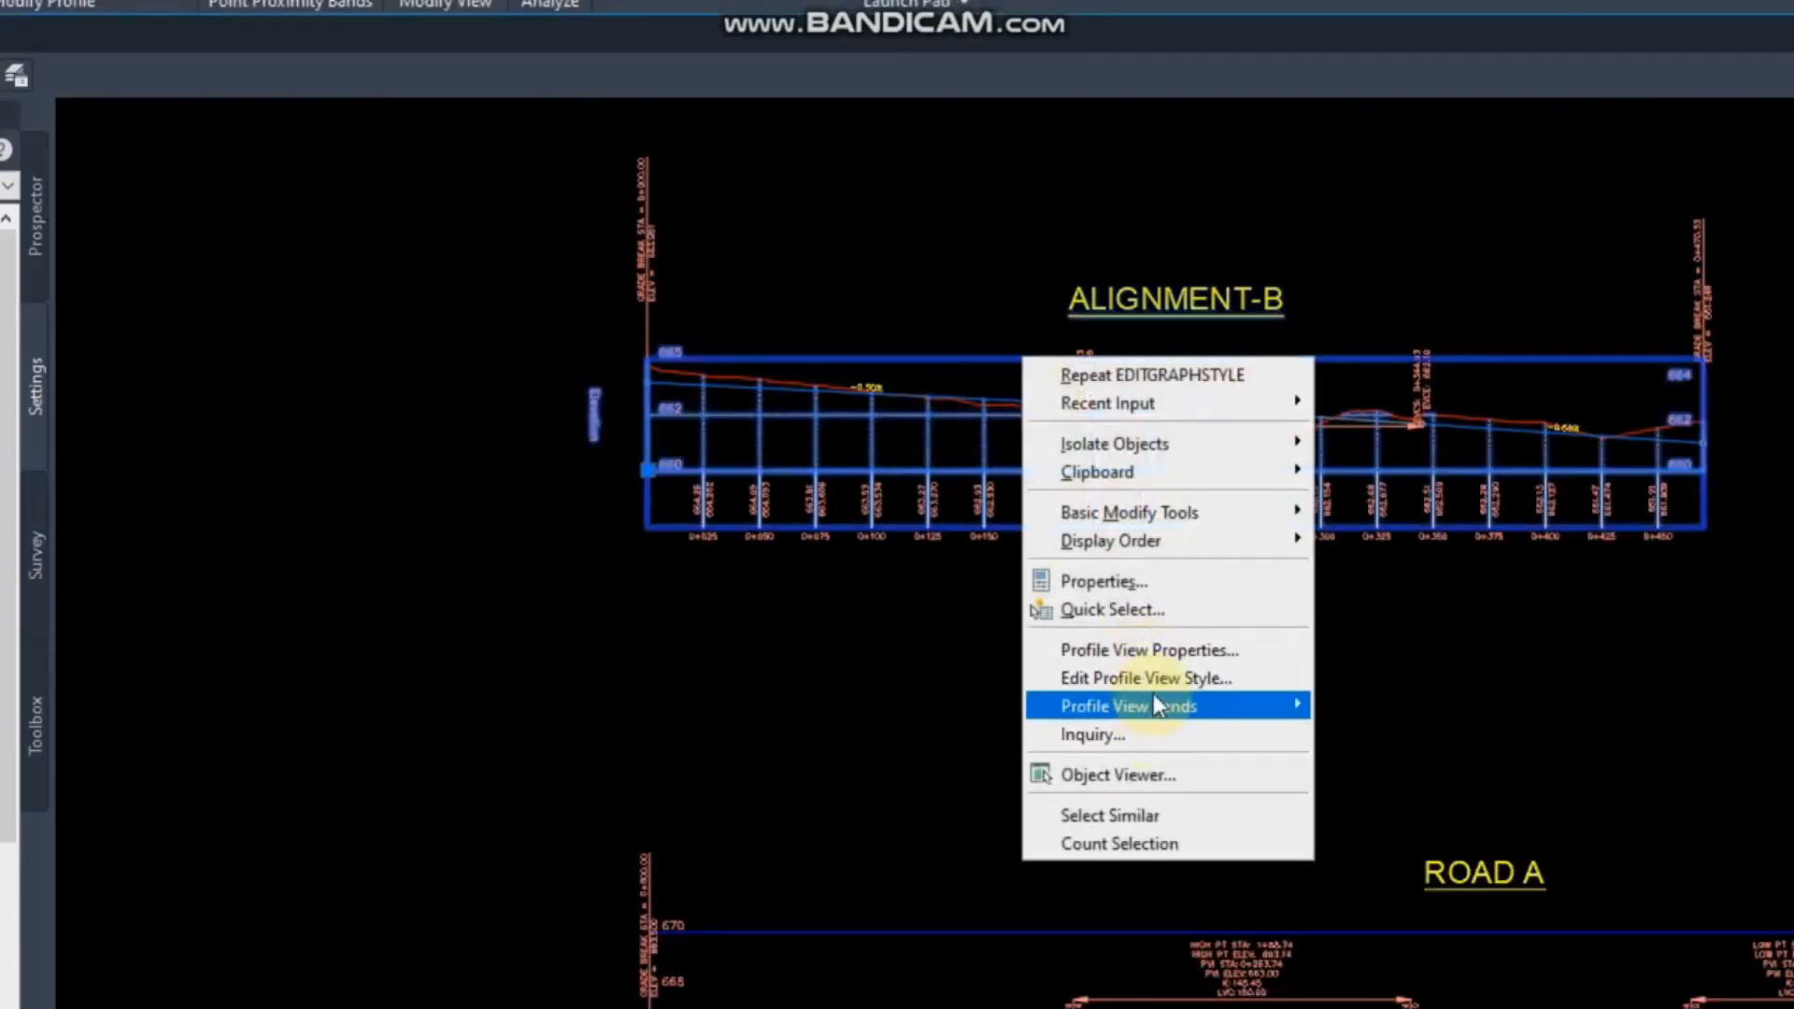
pyautogui.click(1162, 650)
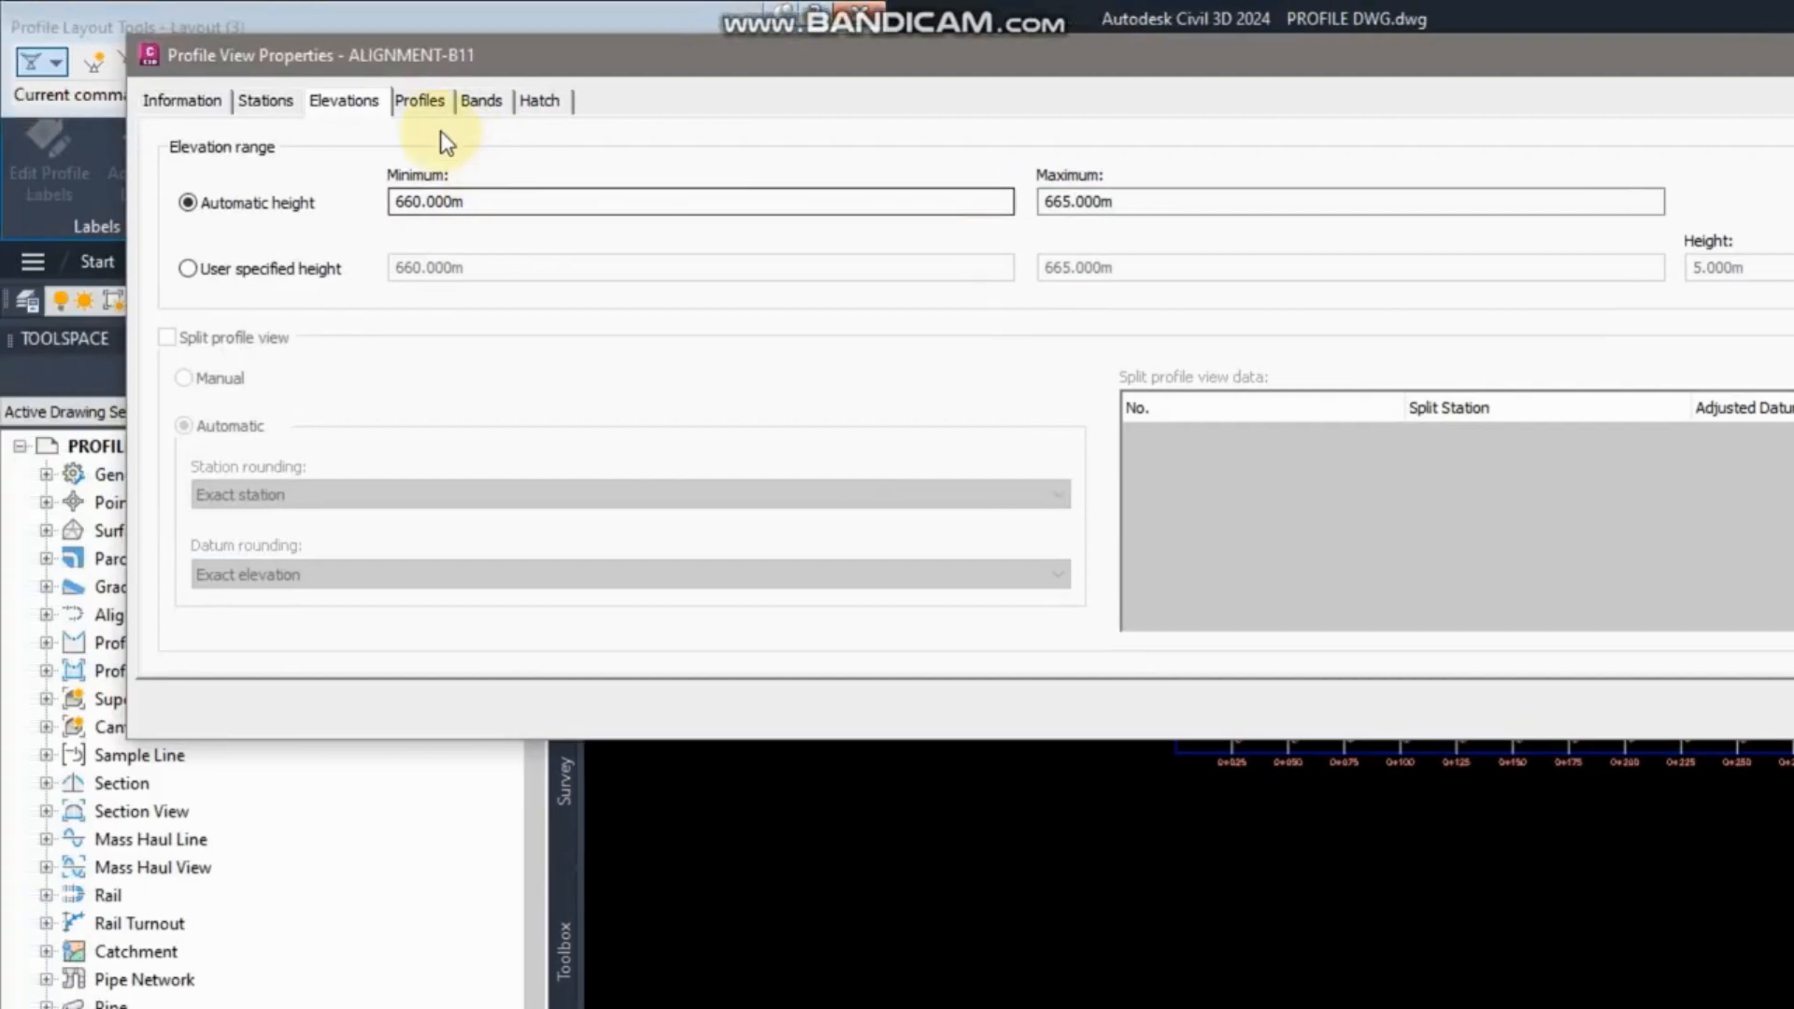
pyautogui.click(309, 270)
pyautogui.moveTo(1150, 272); pyautogui.dragTo(912, 281)
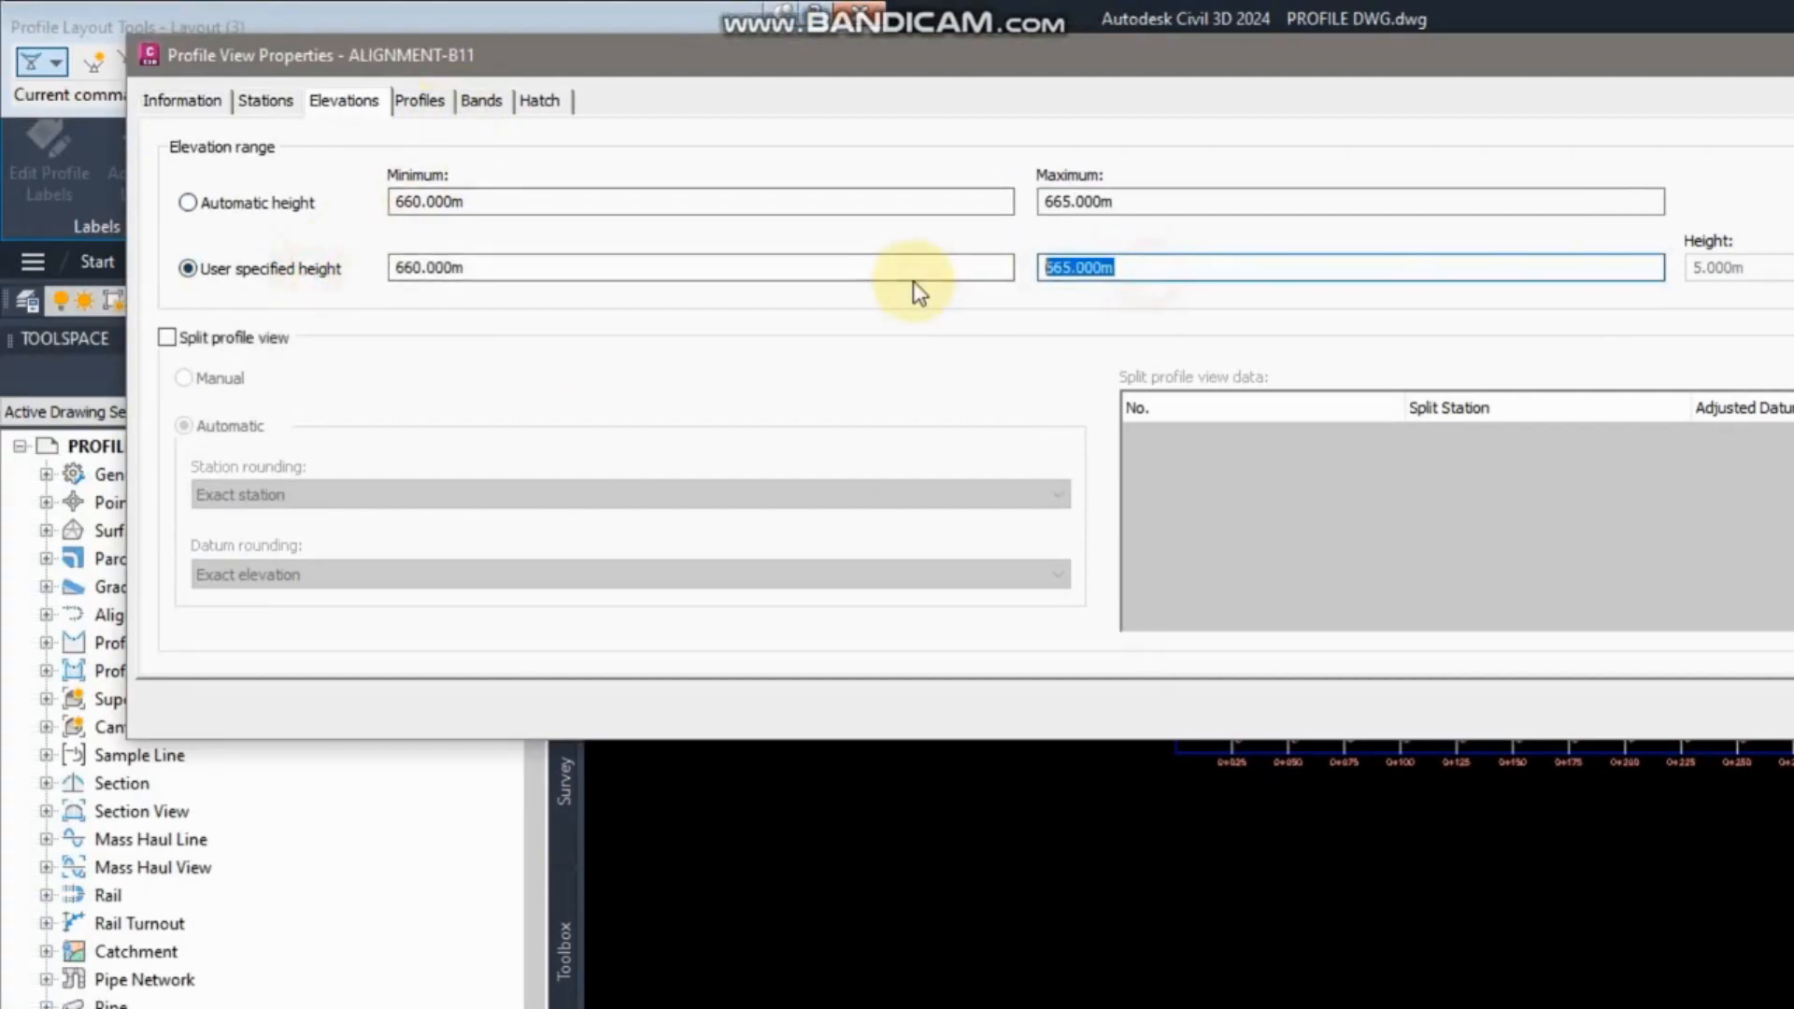
pyautogui.write('670')
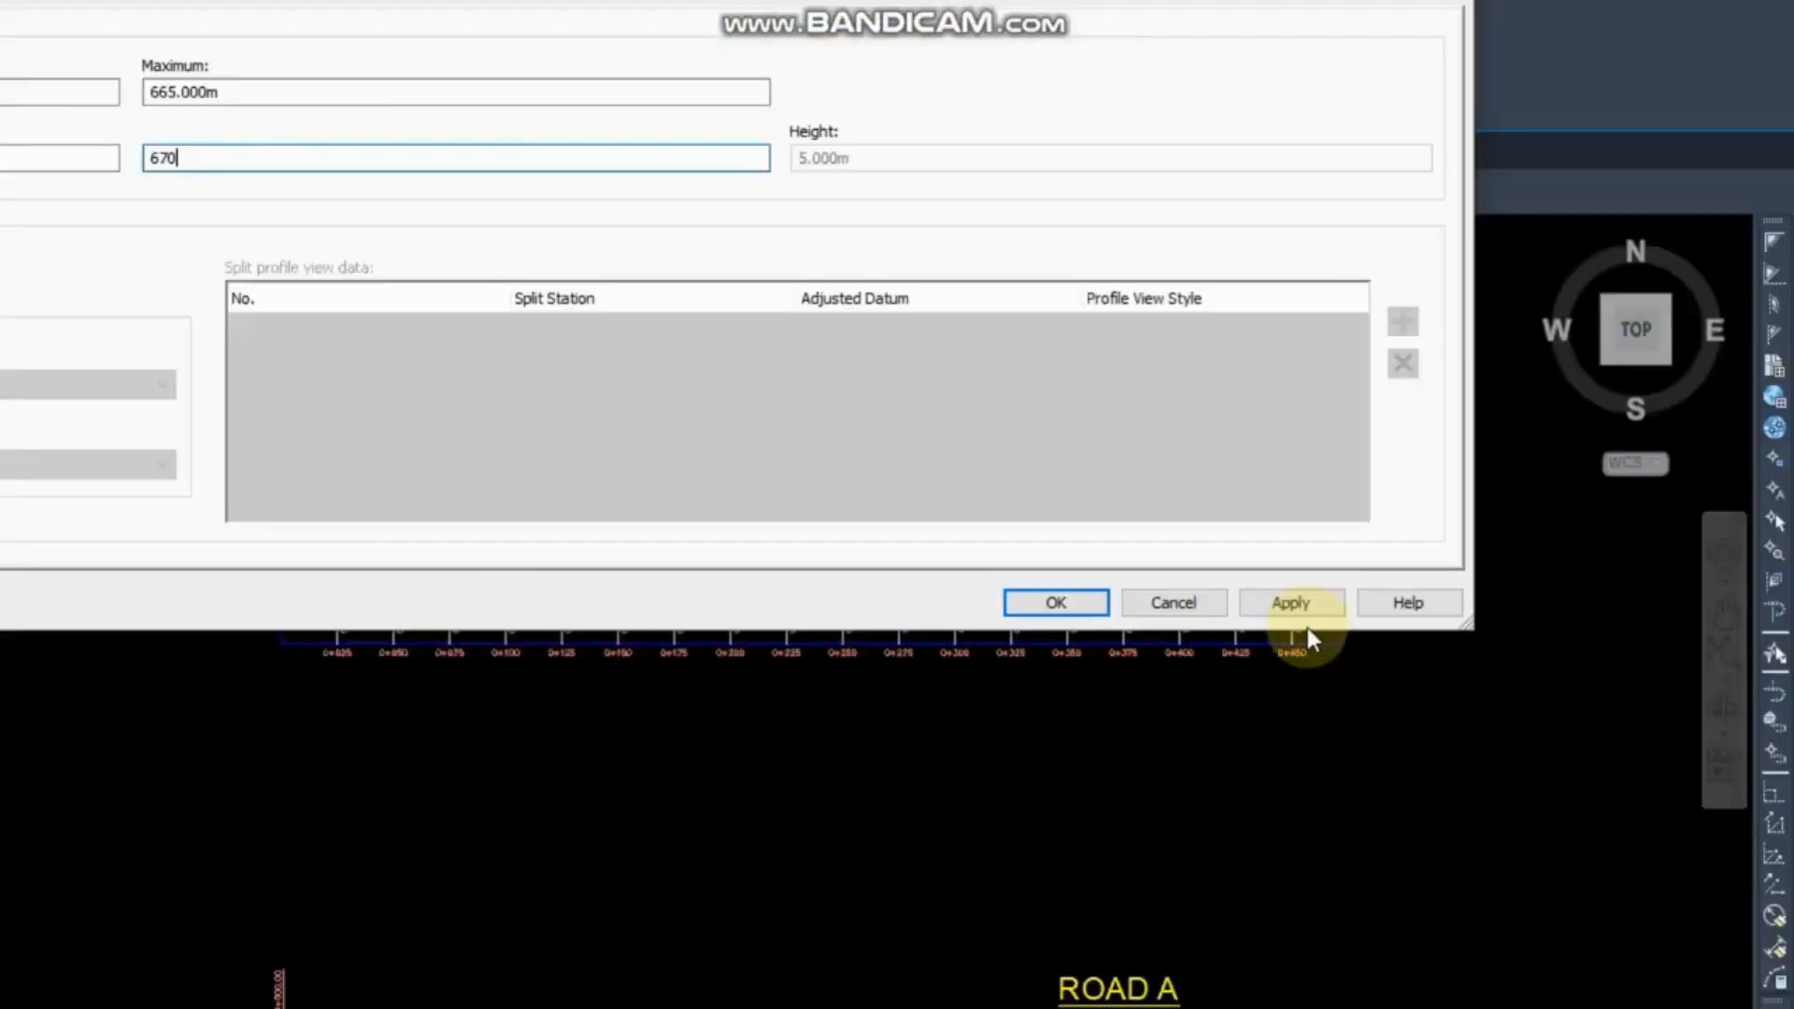
pyautogui.click(1280, 598)
pyautogui.click(1054, 600)
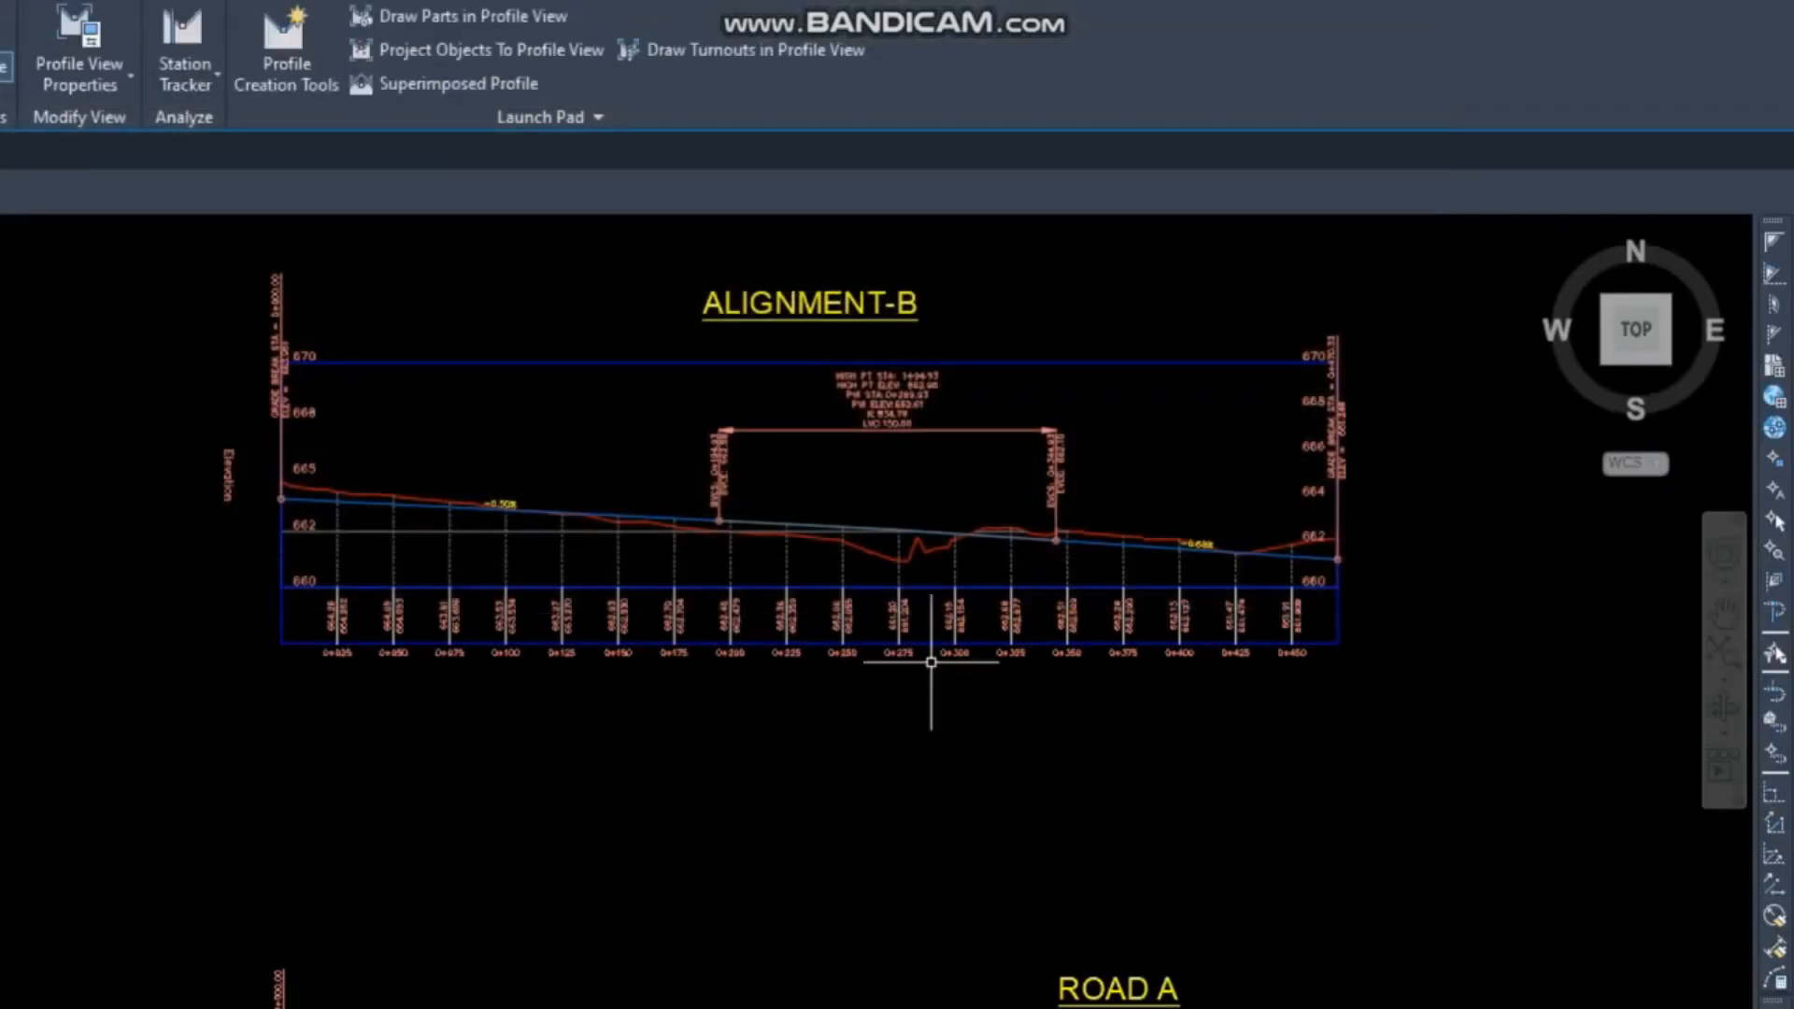
# Examine the ALIGNMENT-B and ROAD A profile views together with the alignments in the plan below them.
pyautogui.scroll(-3, 934, 682)
pyautogui.scroll(5, 833, 601)
pyautogui.scroll(-2, 439, 584)
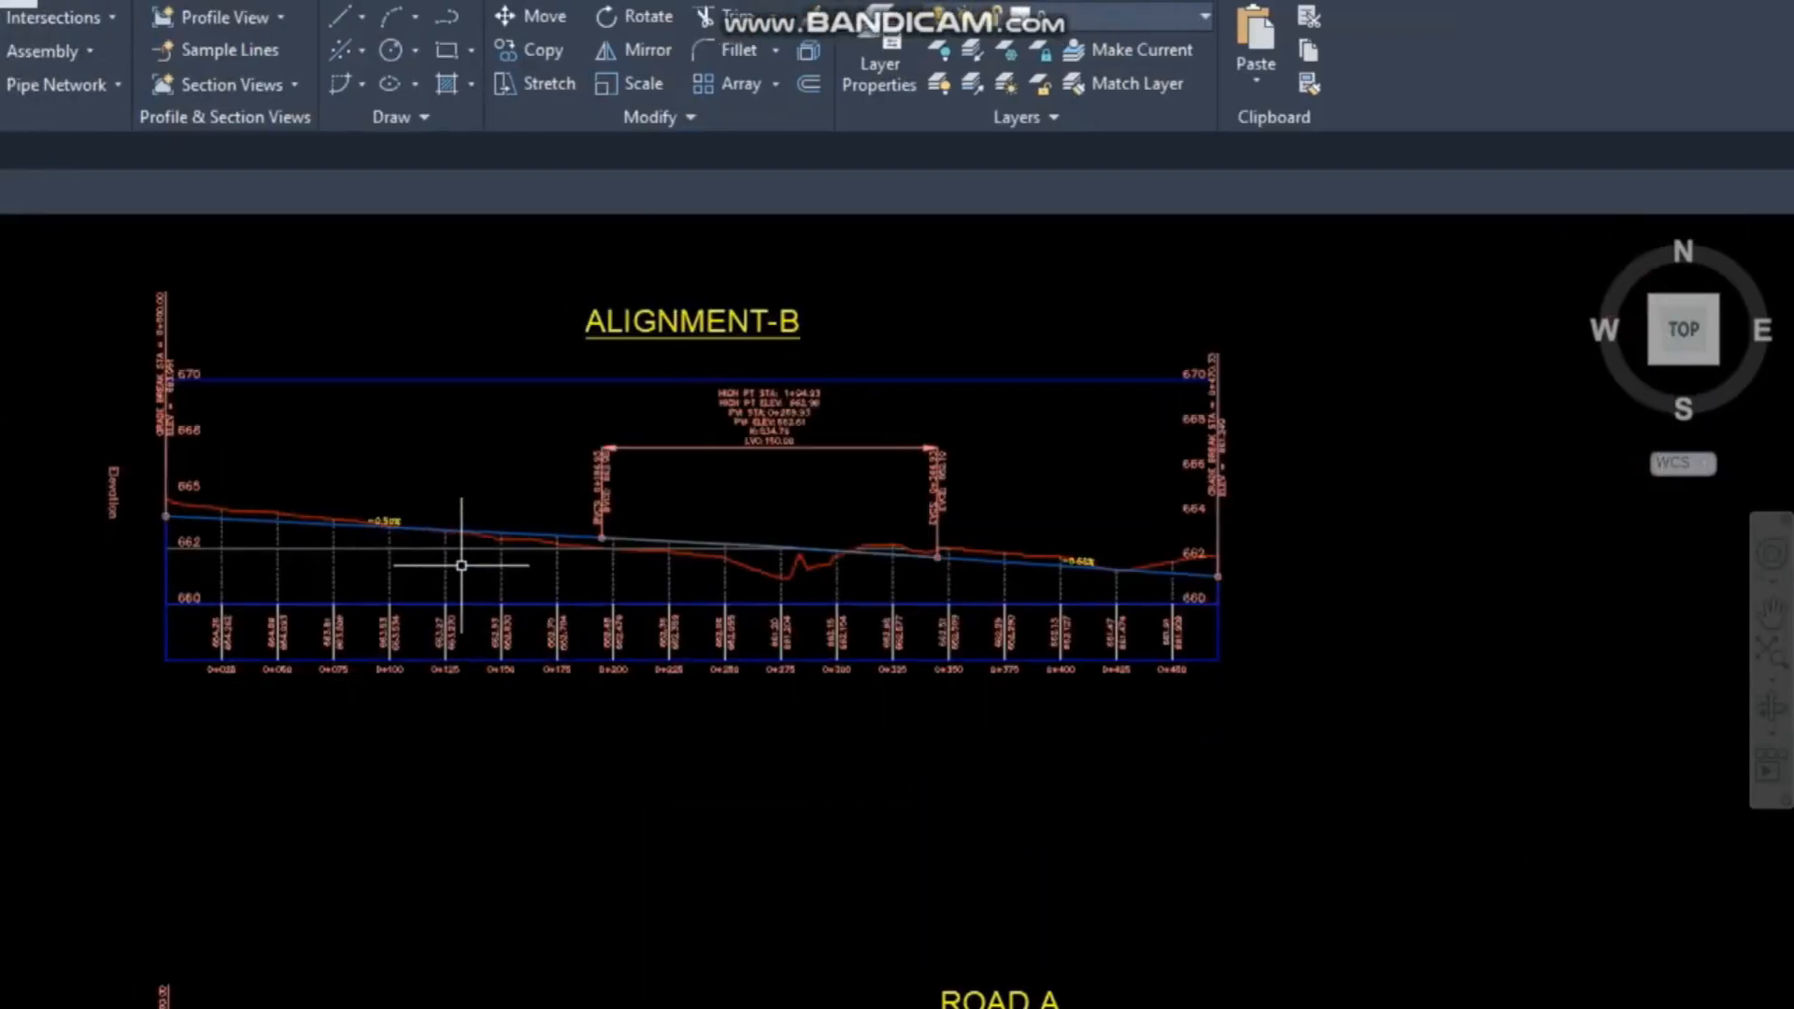
pyautogui.scroll(-5, 953, 601)
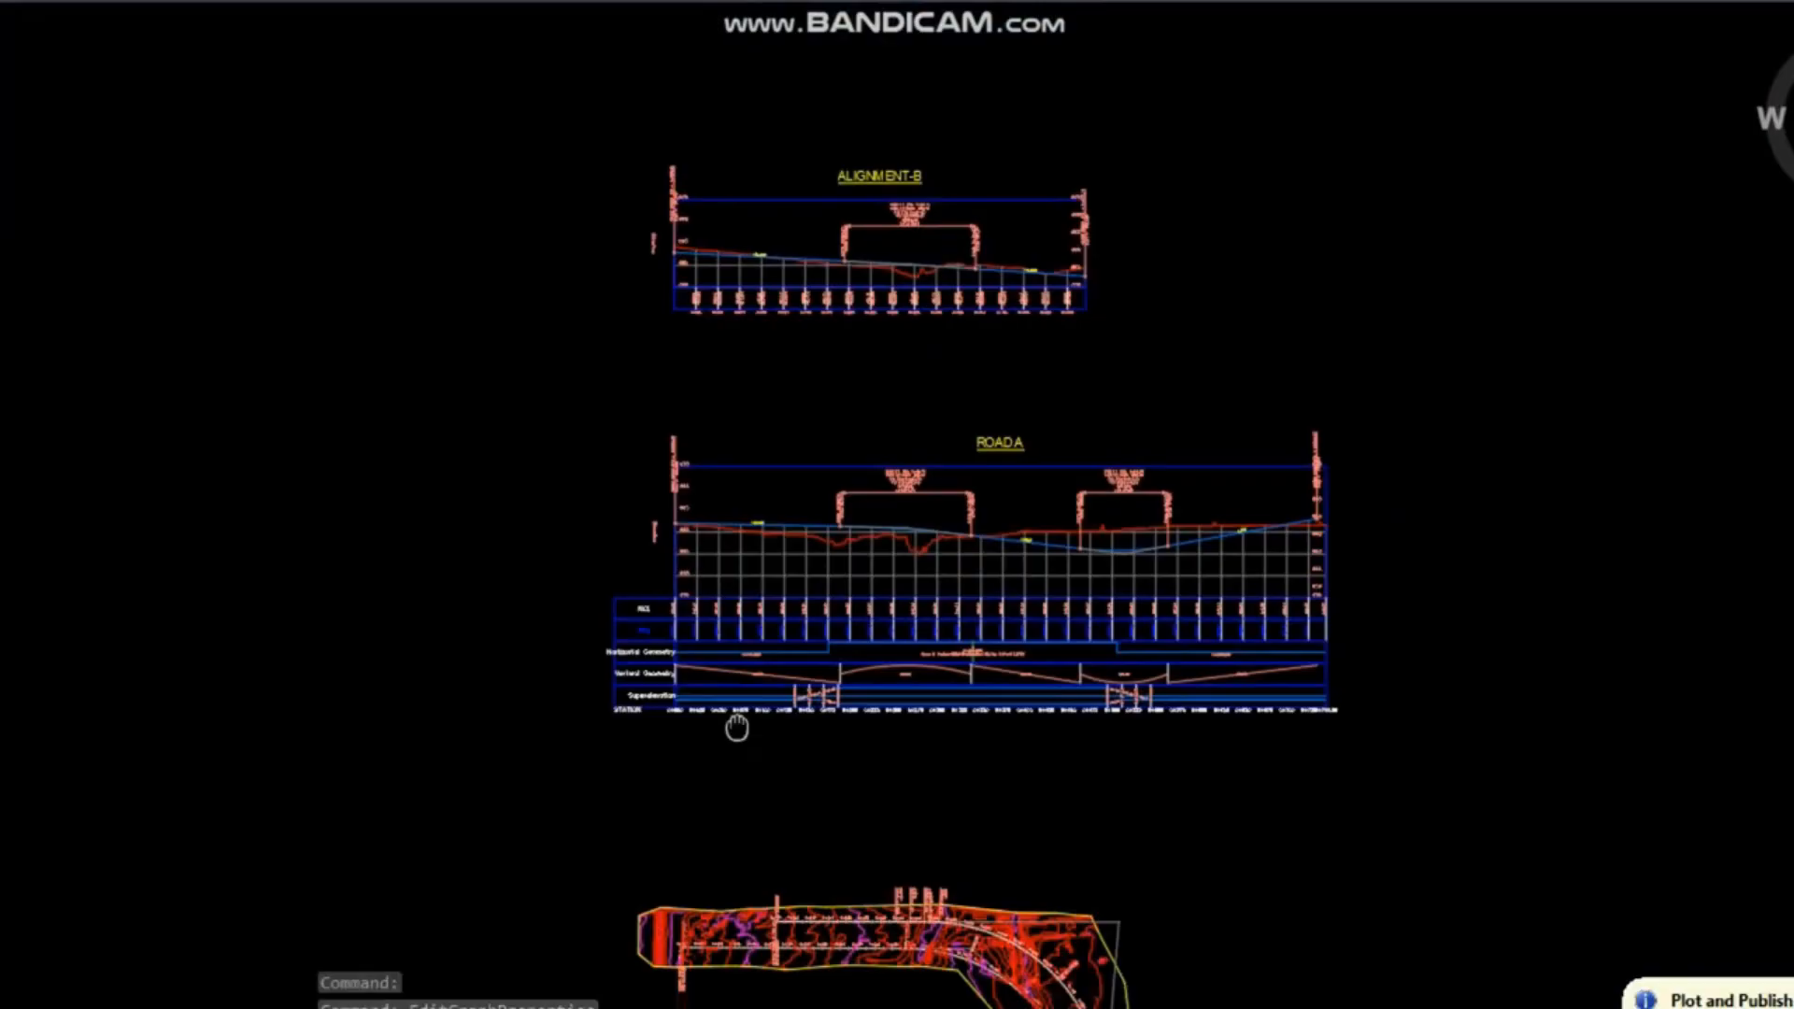
pyautogui.moveTo(737, 936); pyautogui.dragTo(781, 819, button='middle')
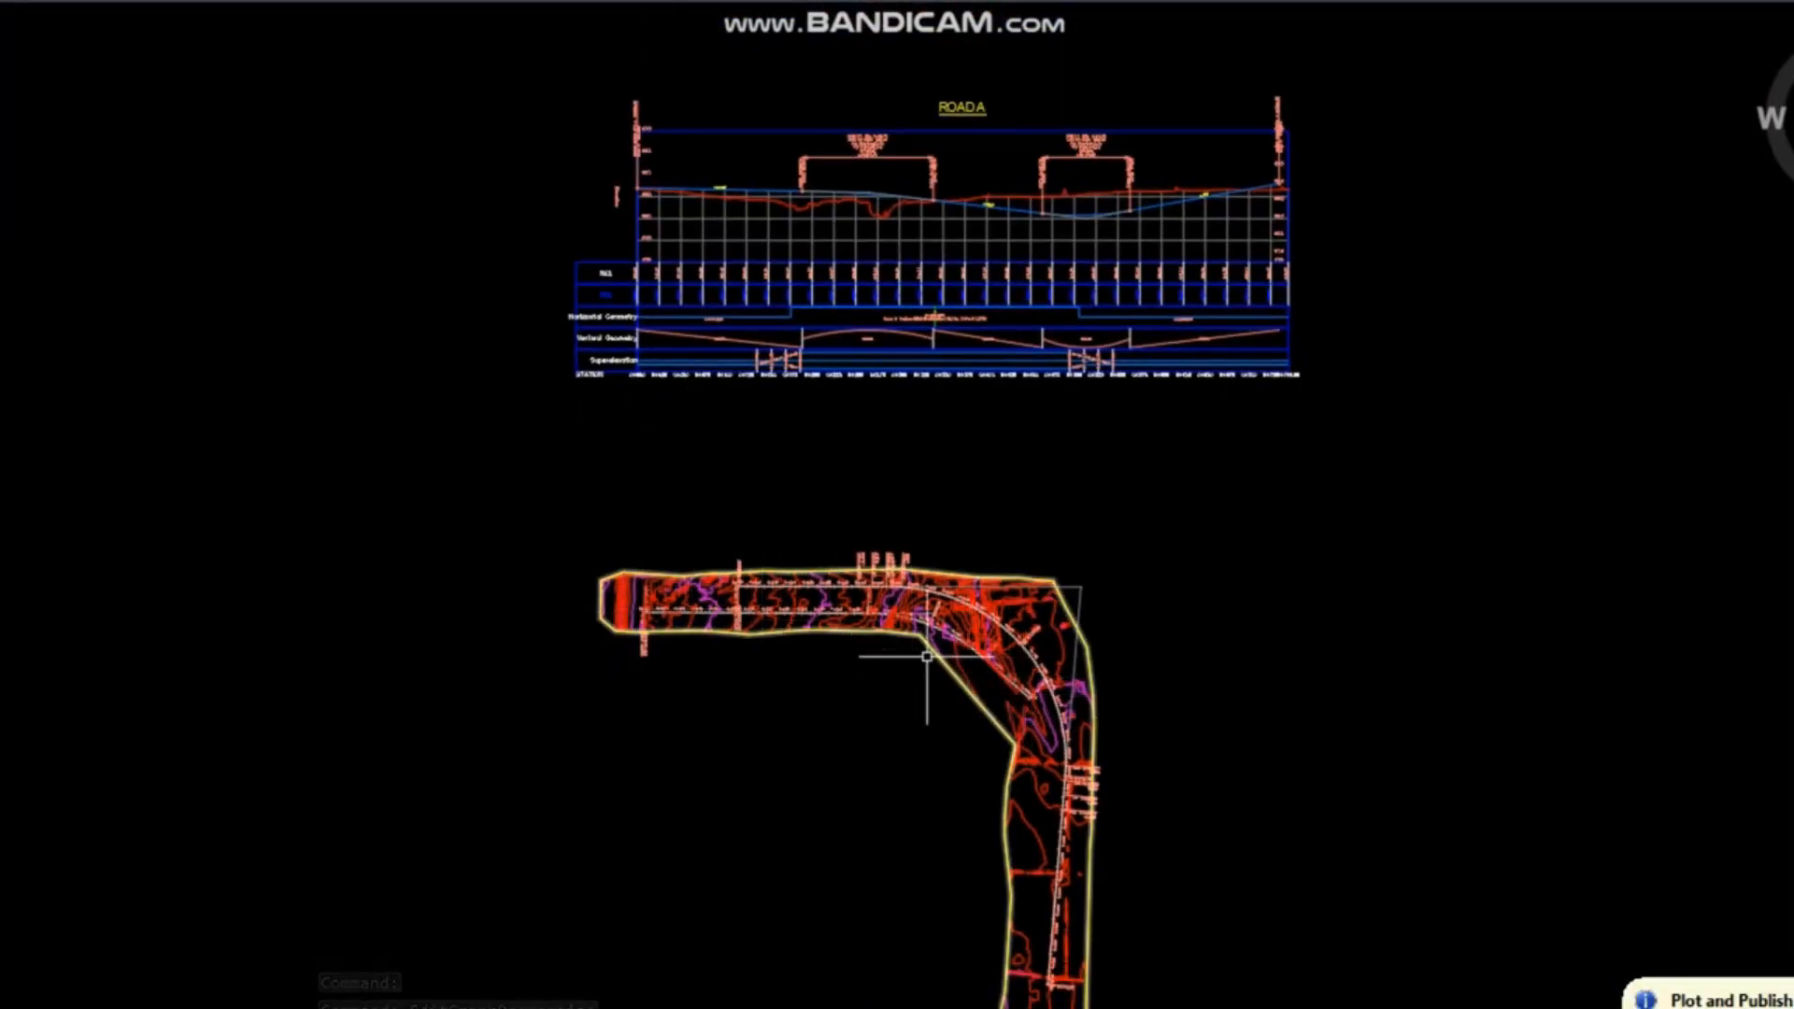
pyautogui.press('Escape')
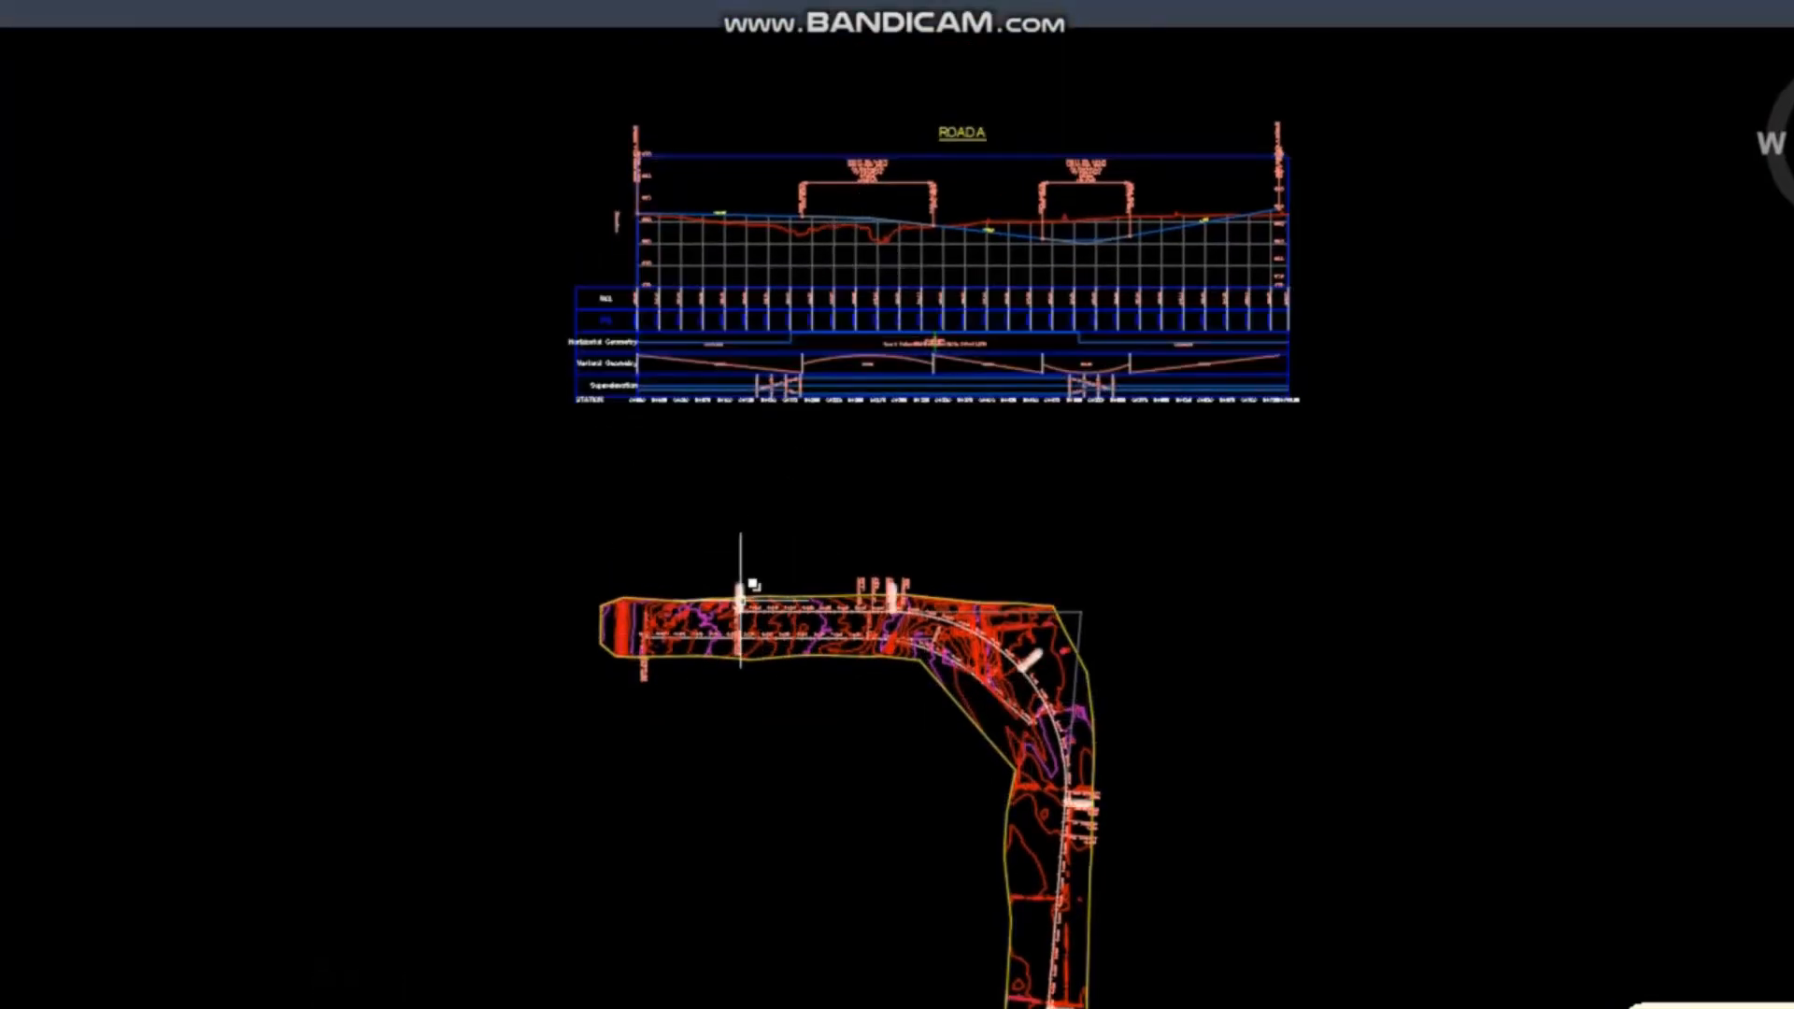
pyautogui.moveTo(888, 272); pyautogui.dragTo(871, 569, button='middle')
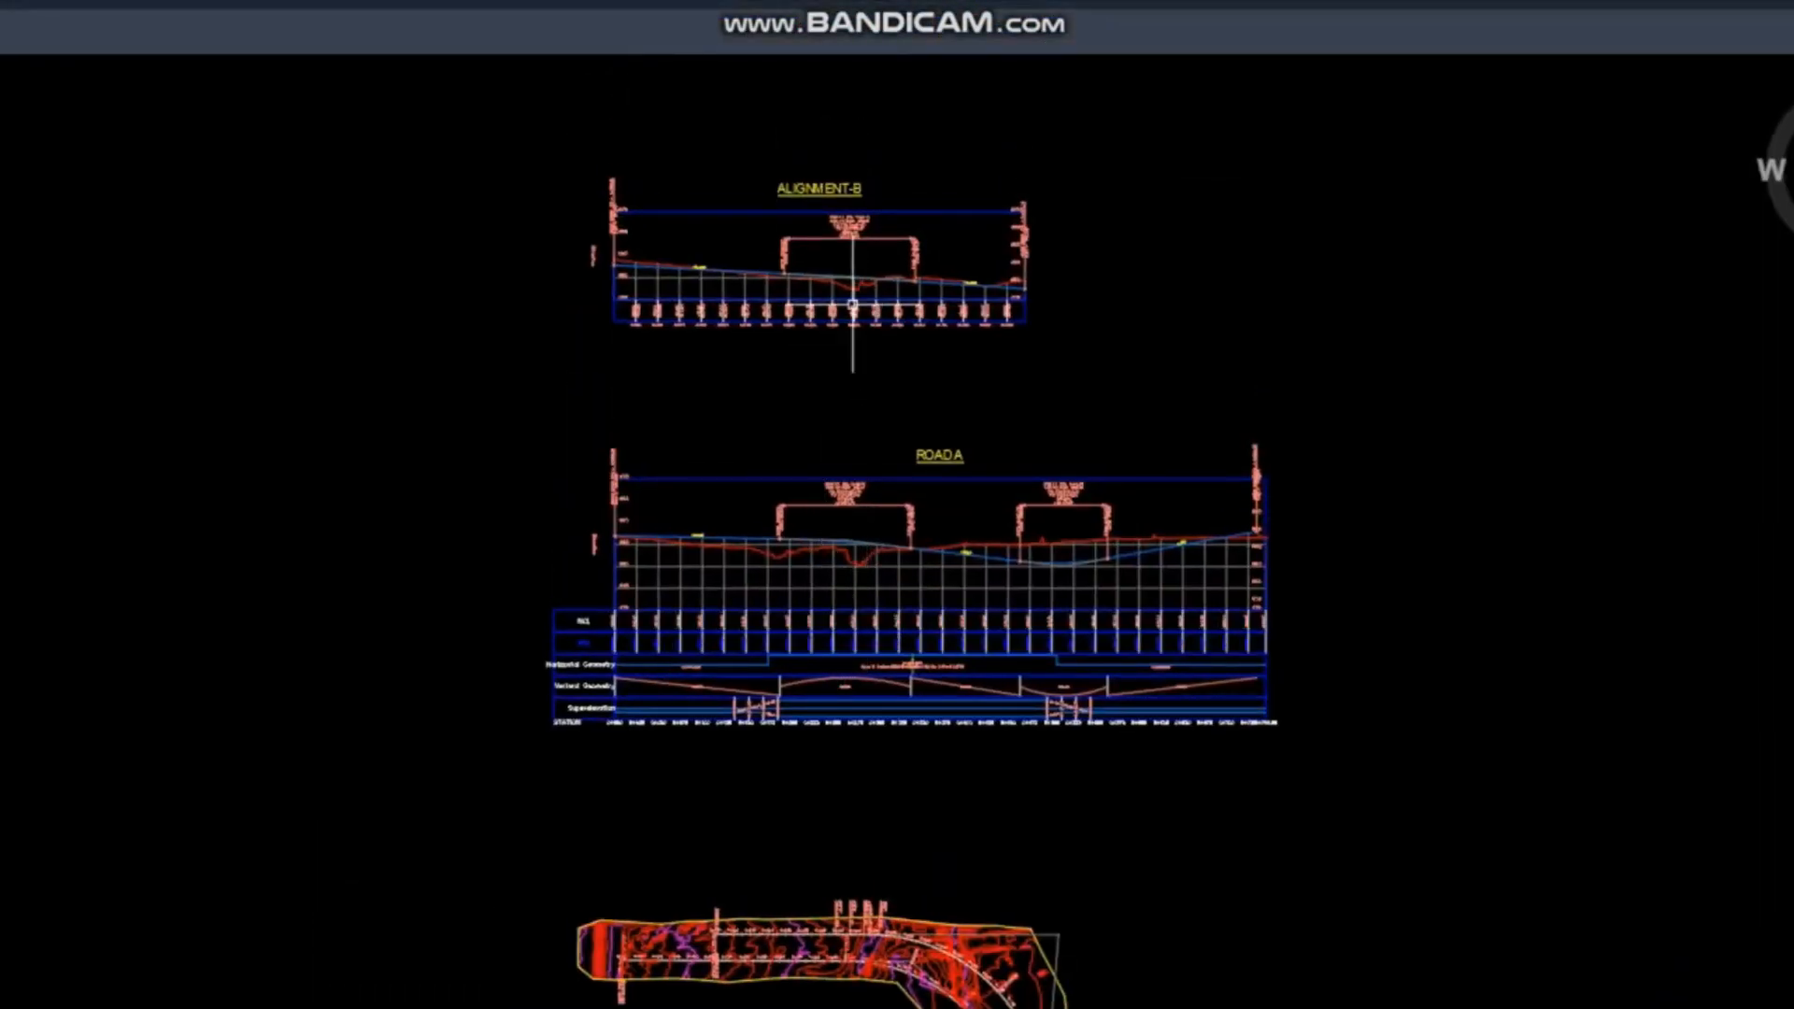
pyautogui.scroll(4, 794, 608)
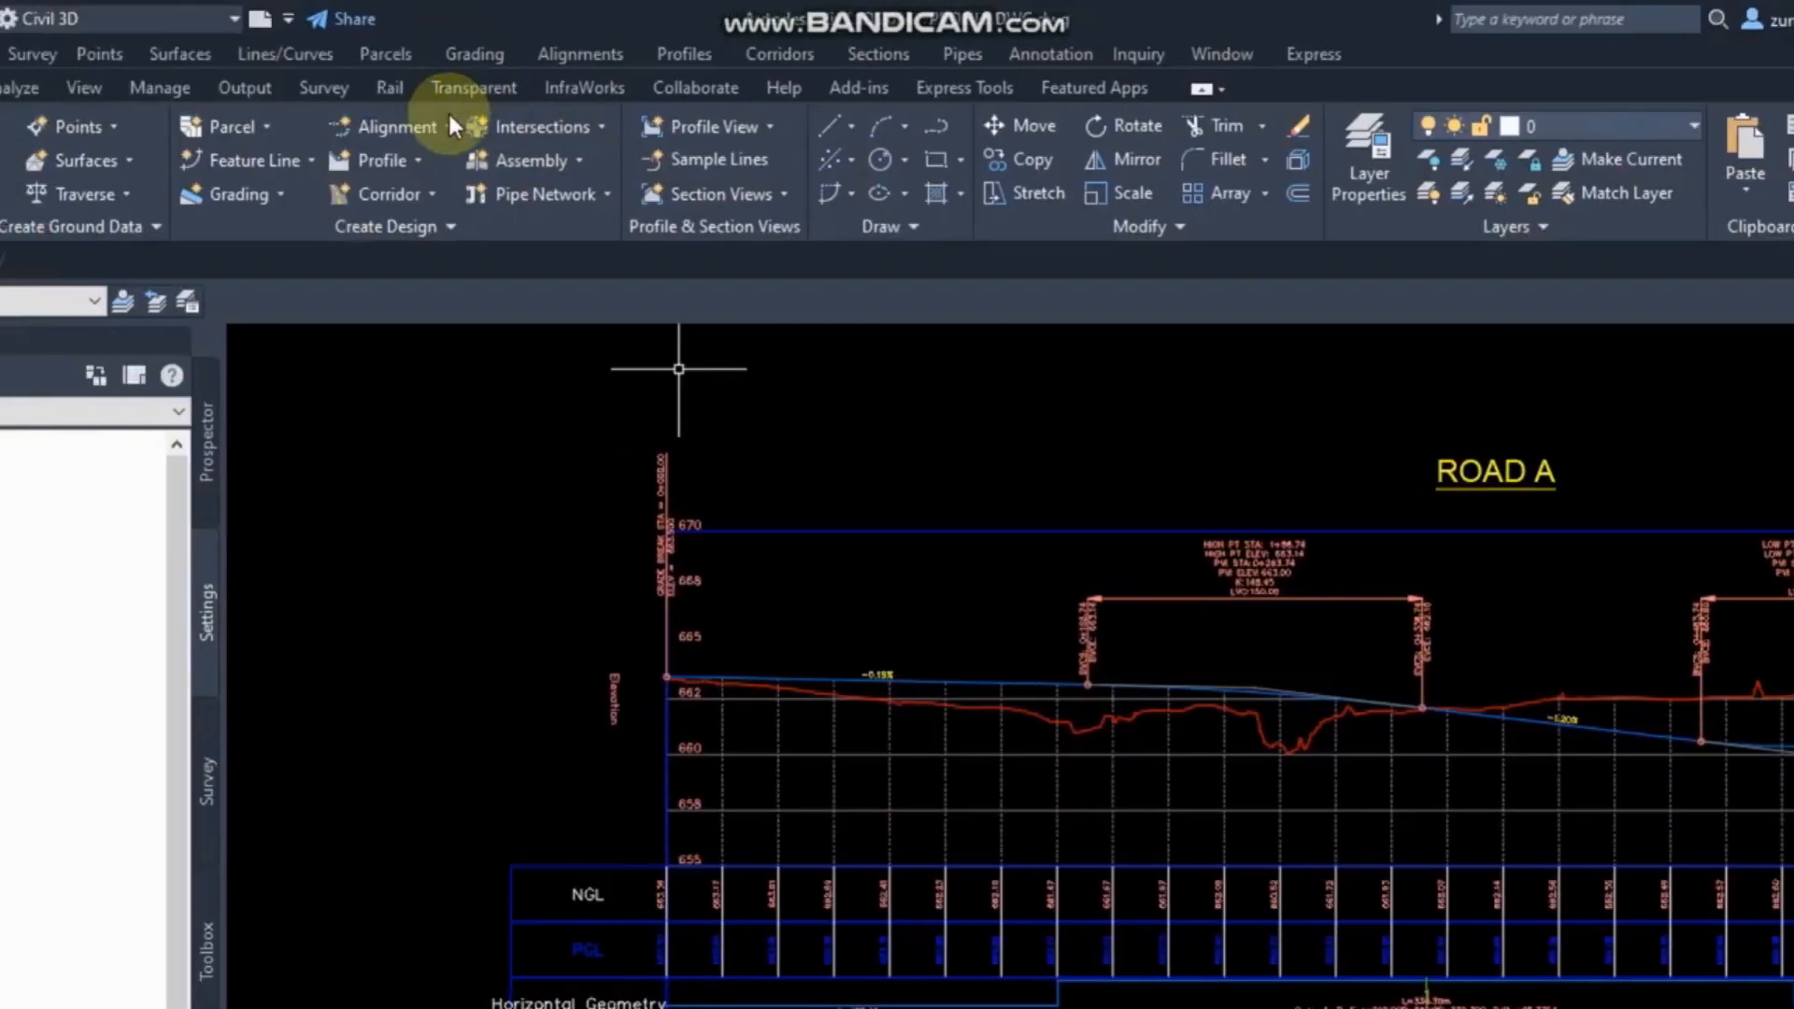
# Start a superimposed profile using ALIGNMENT-B's design profile as the source and the ROAD A profile view as the destination.
pyautogui.click(450, 168)
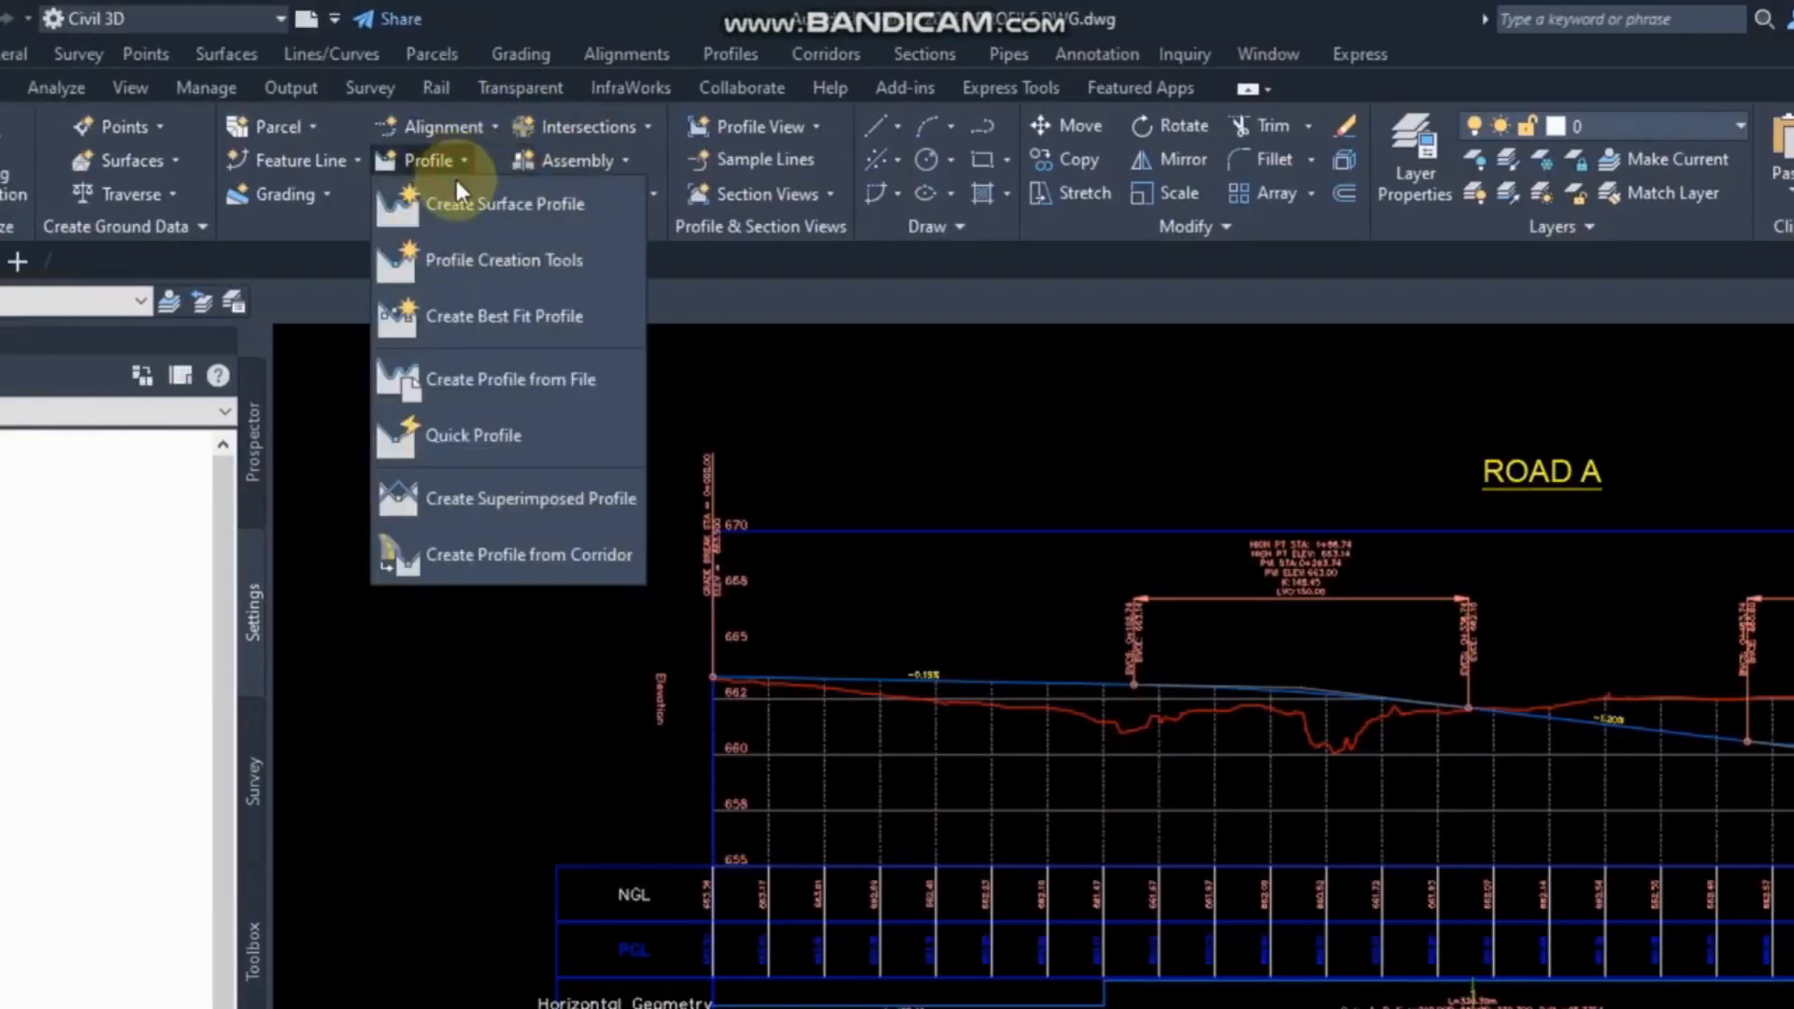
pyautogui.click(490, 497)
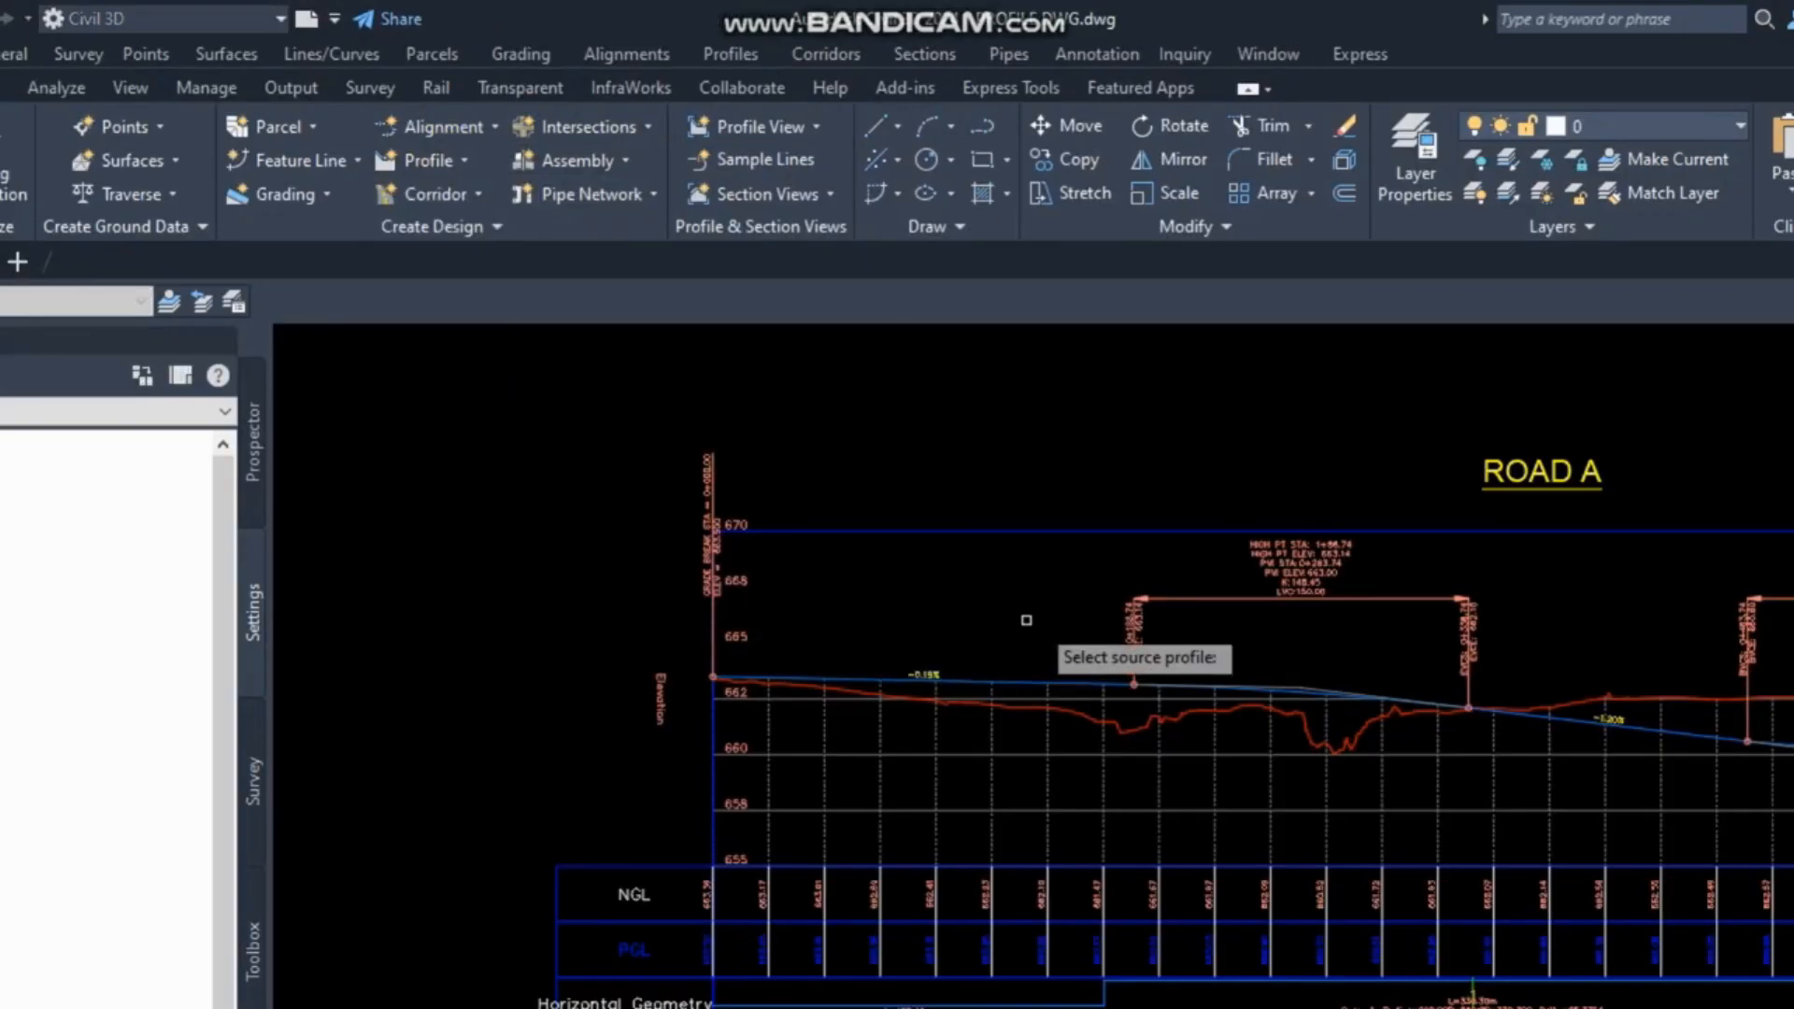
pyautogui.scroll(-5, 1151, 871)
pyautogui.scroll(6, 1097, 711)
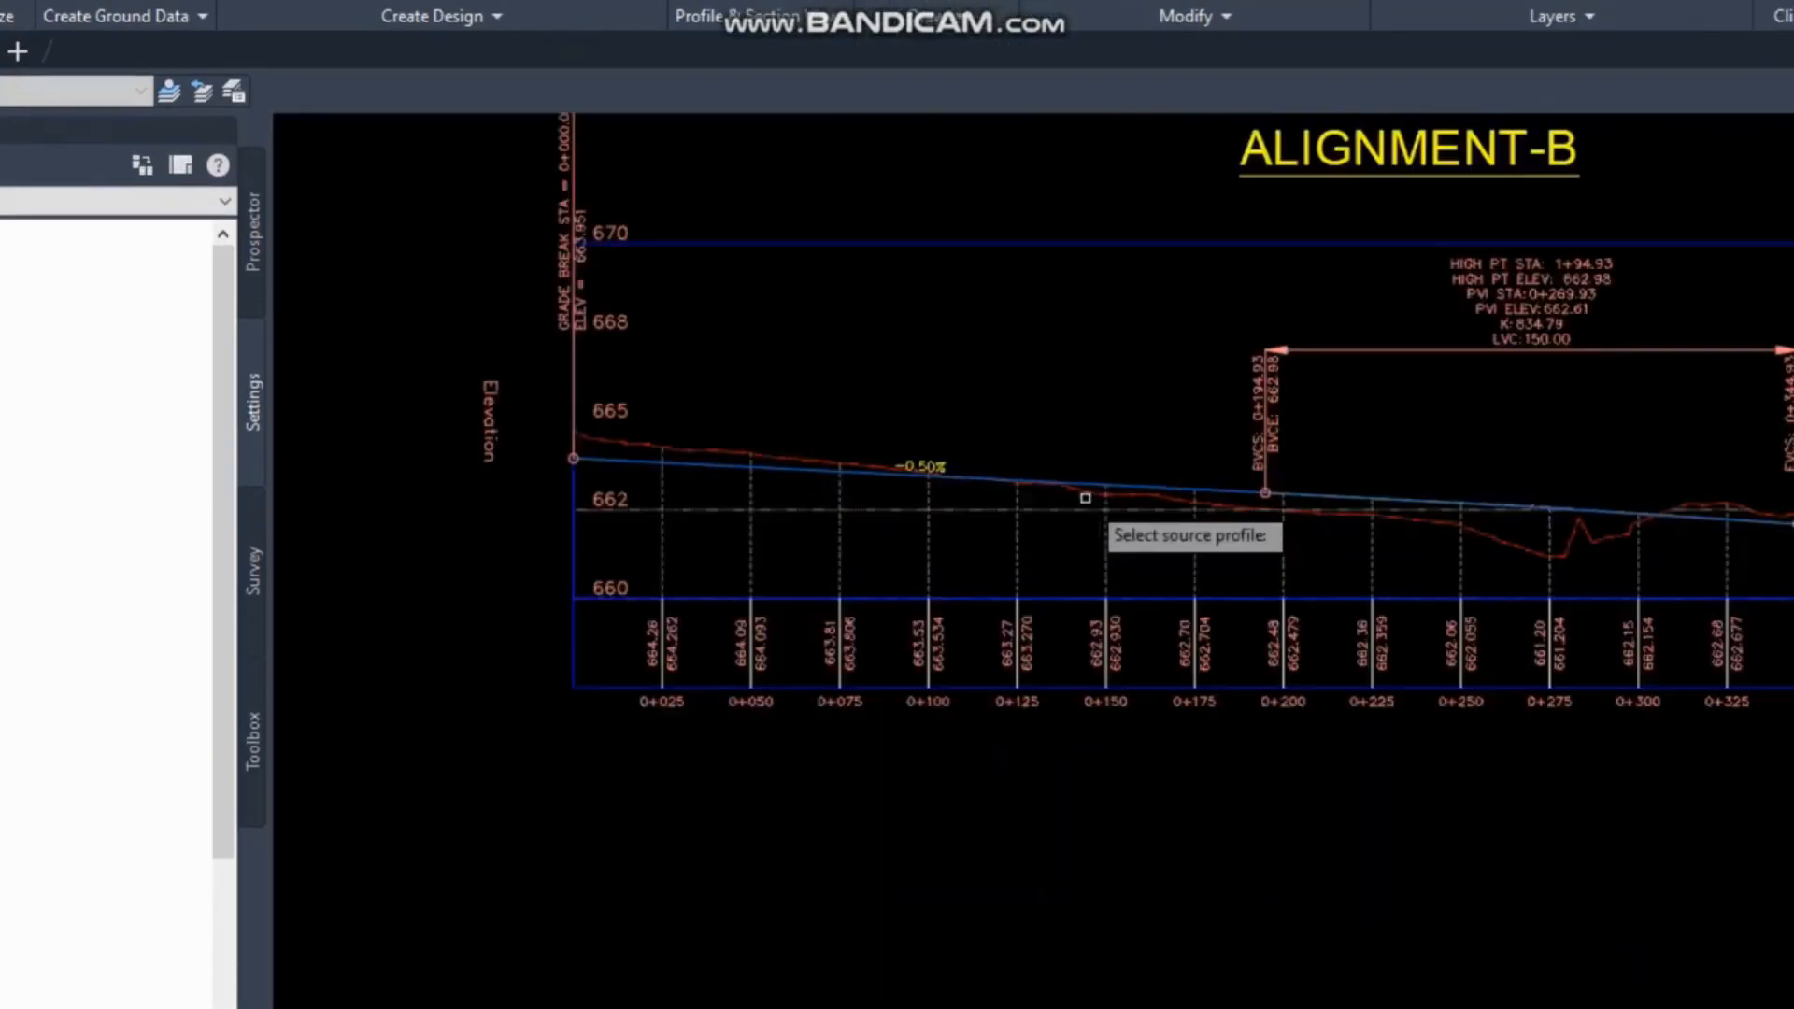
pyautogui.click(1077, 482)
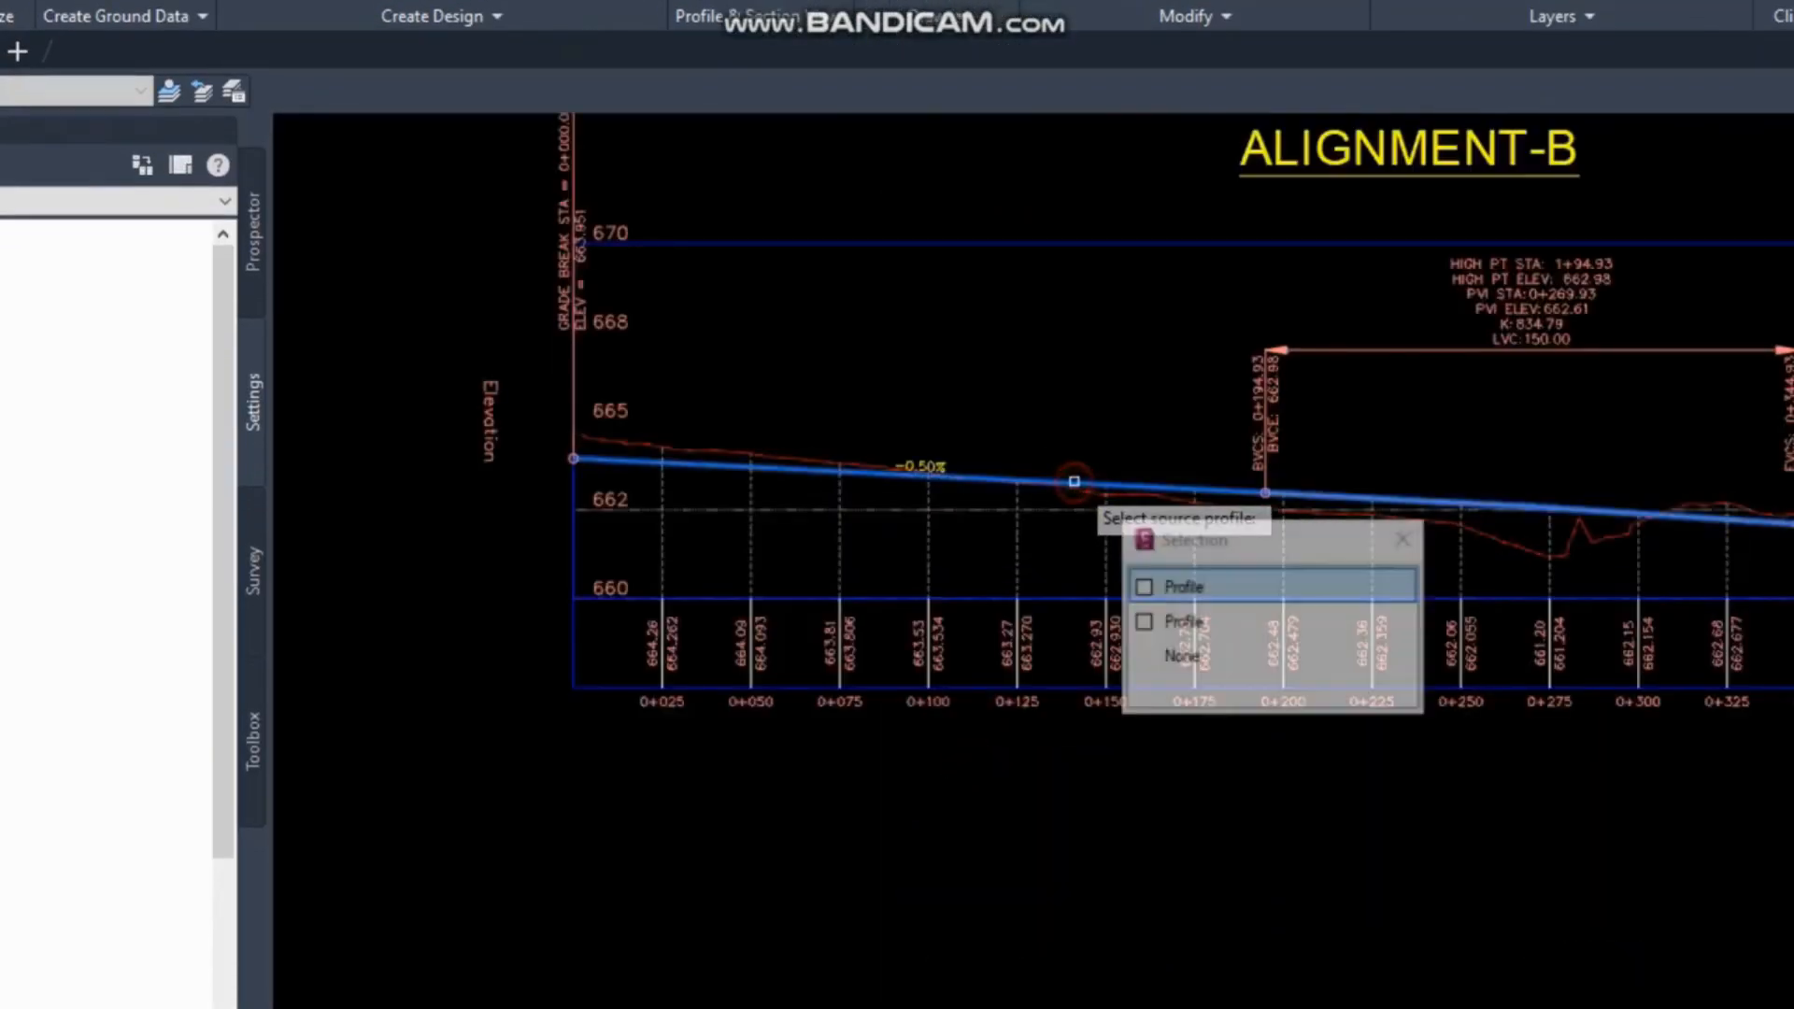
pyautogui.click(1187, 587)
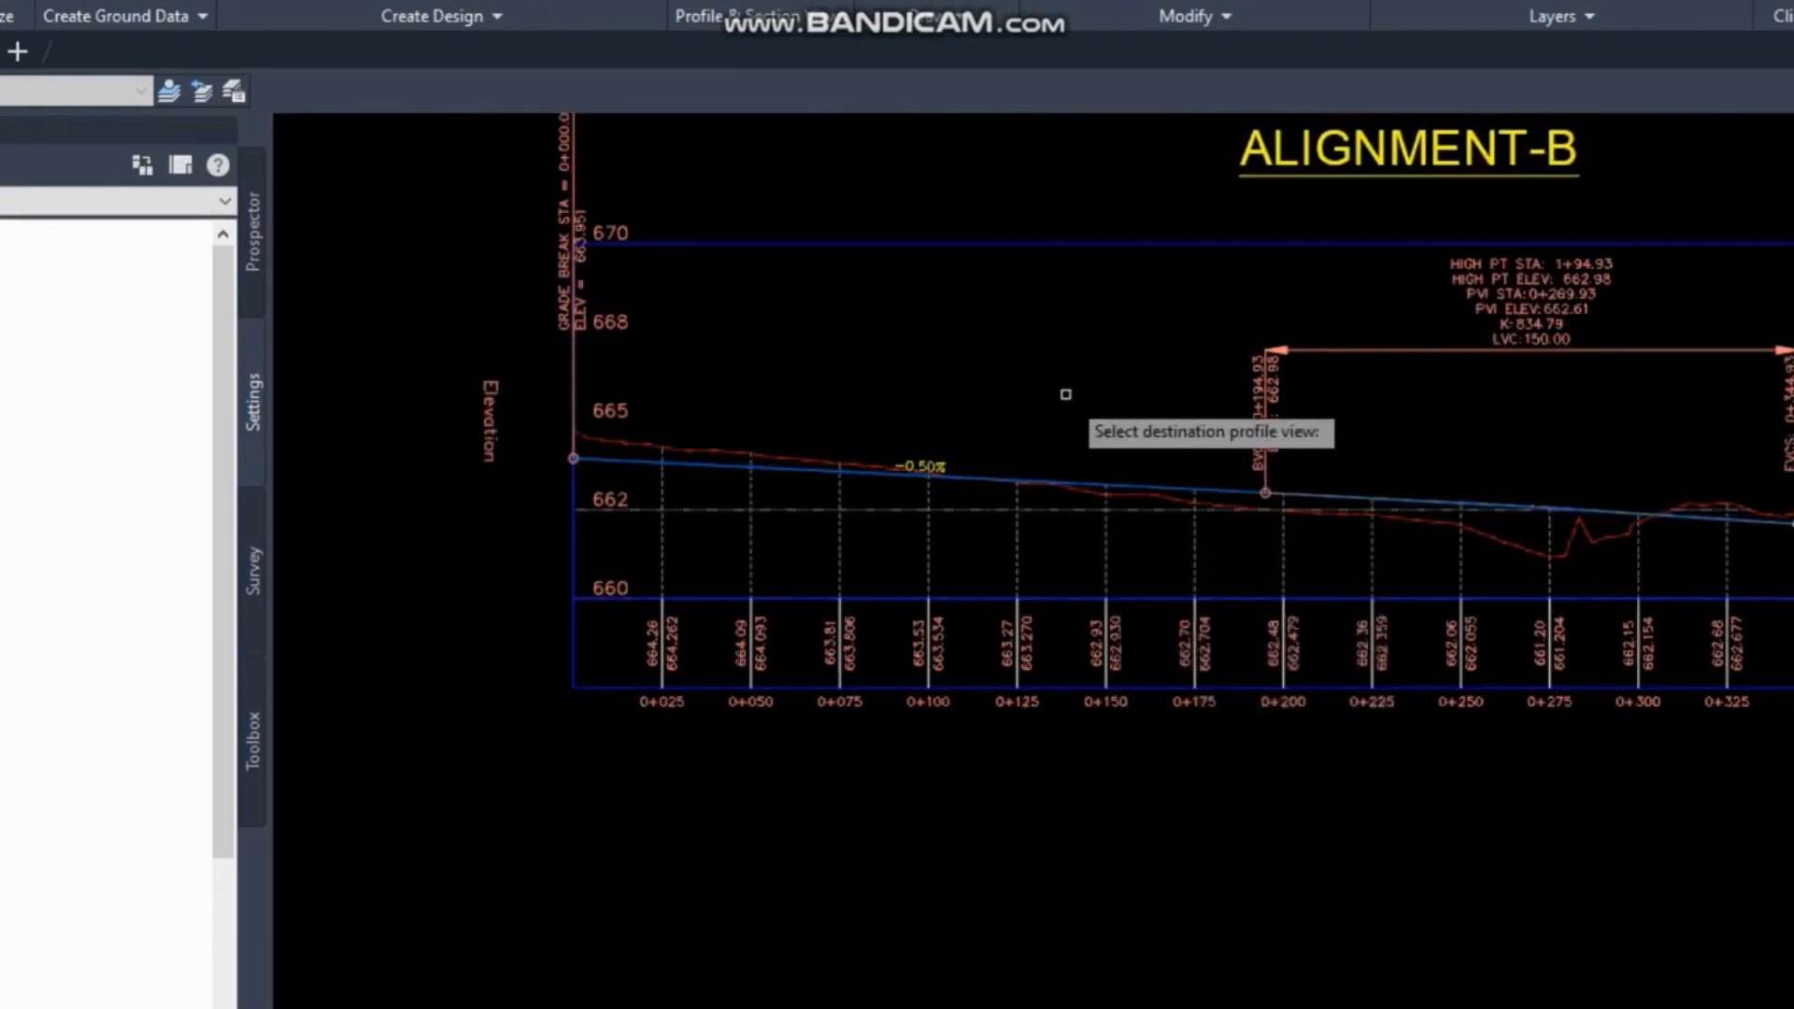
pyautogui.scroll(-5, 1131, 322)
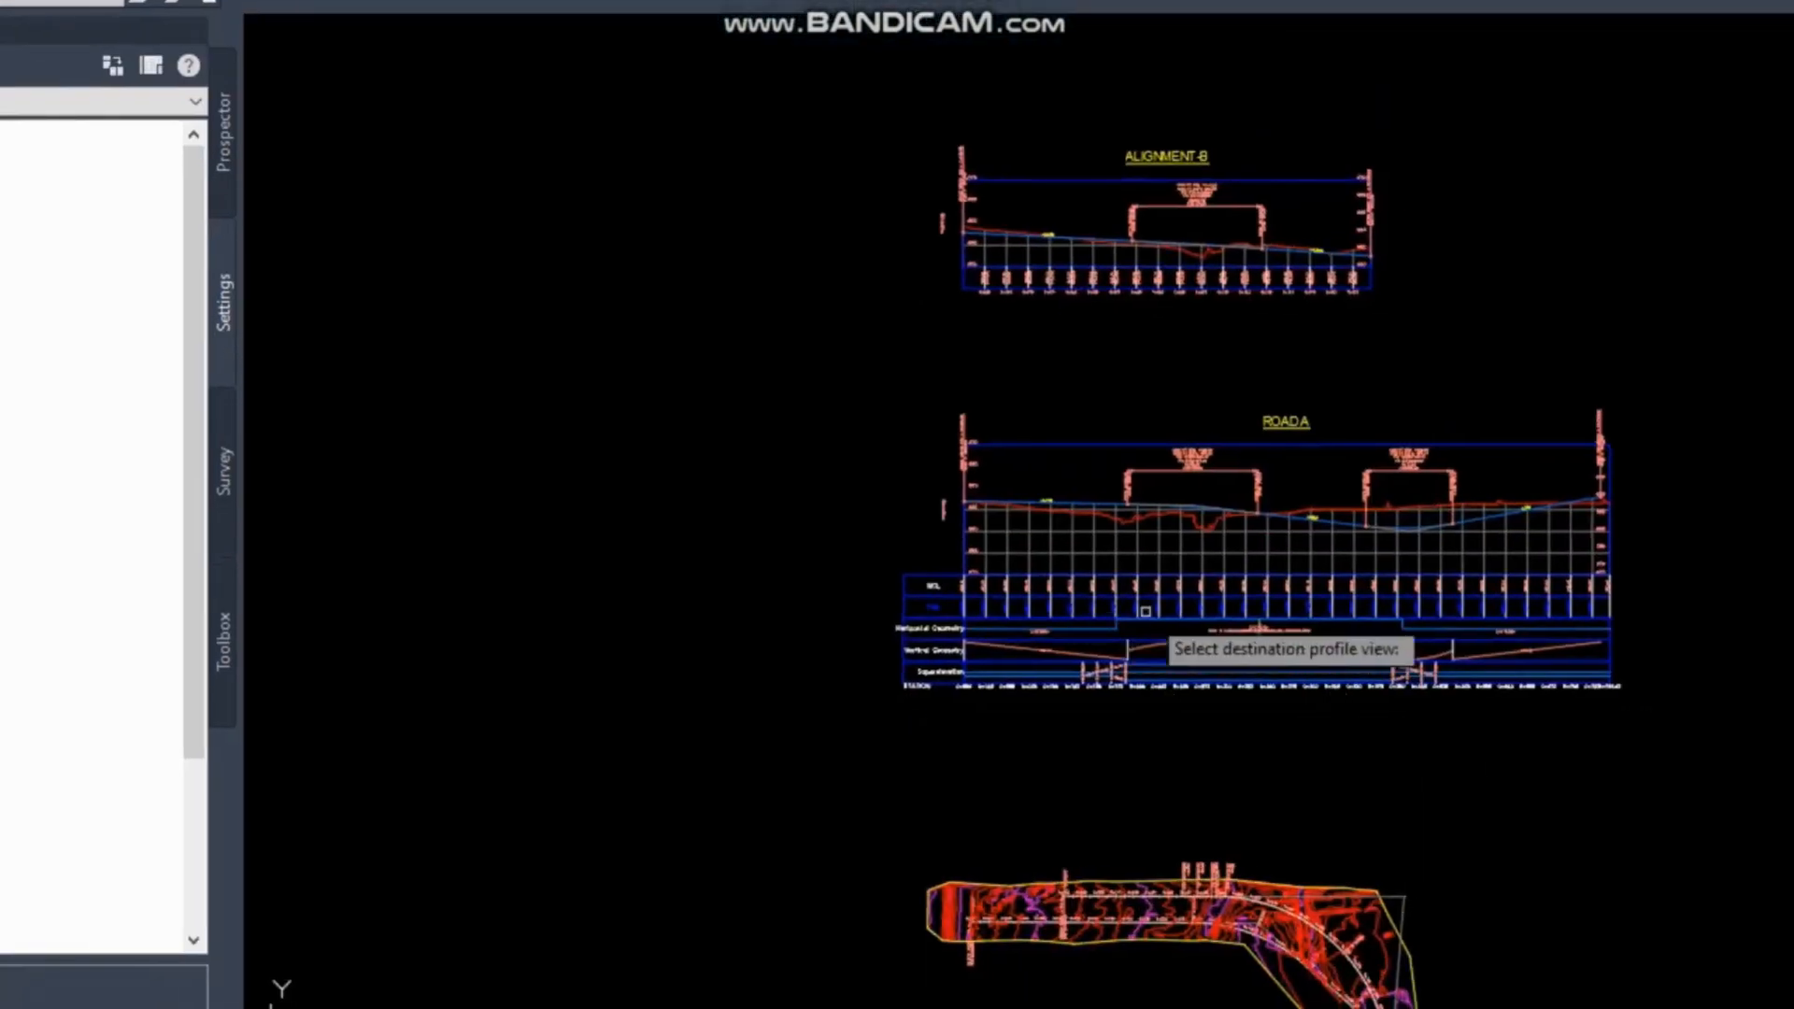
pyautogui.scroll(4, 1145, 611)
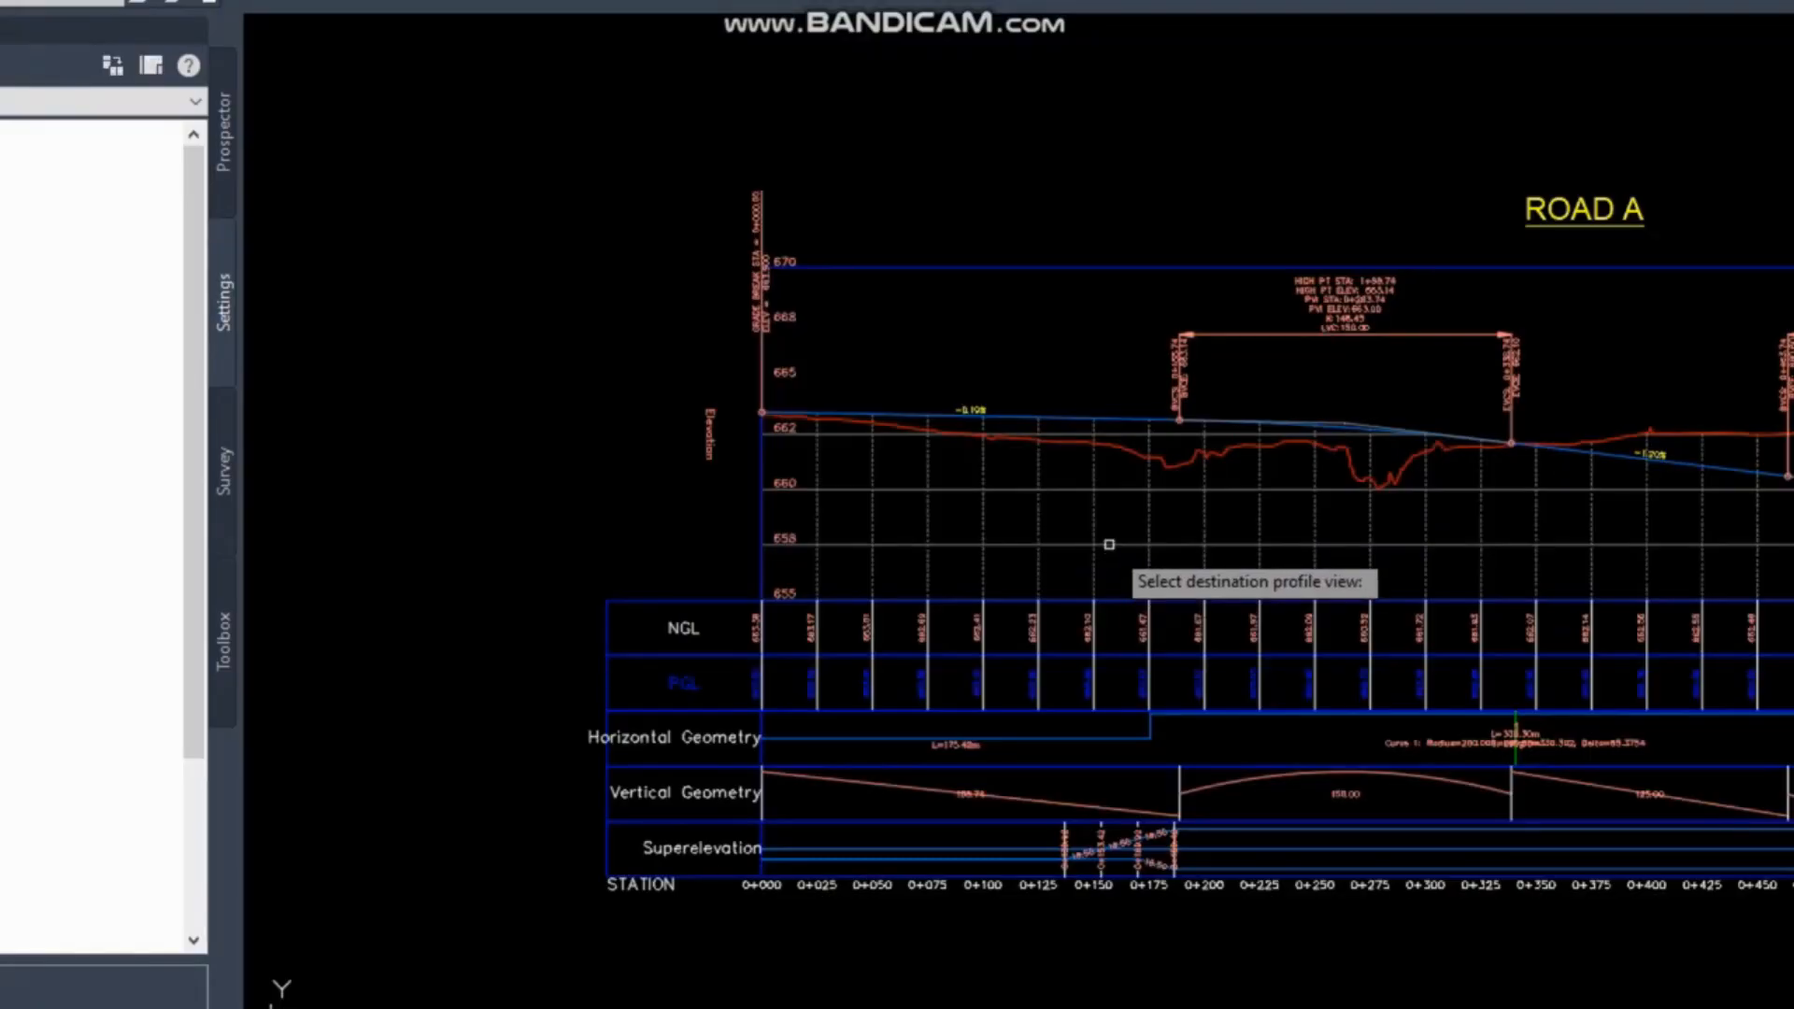
pyautogui.click(1113, 541)
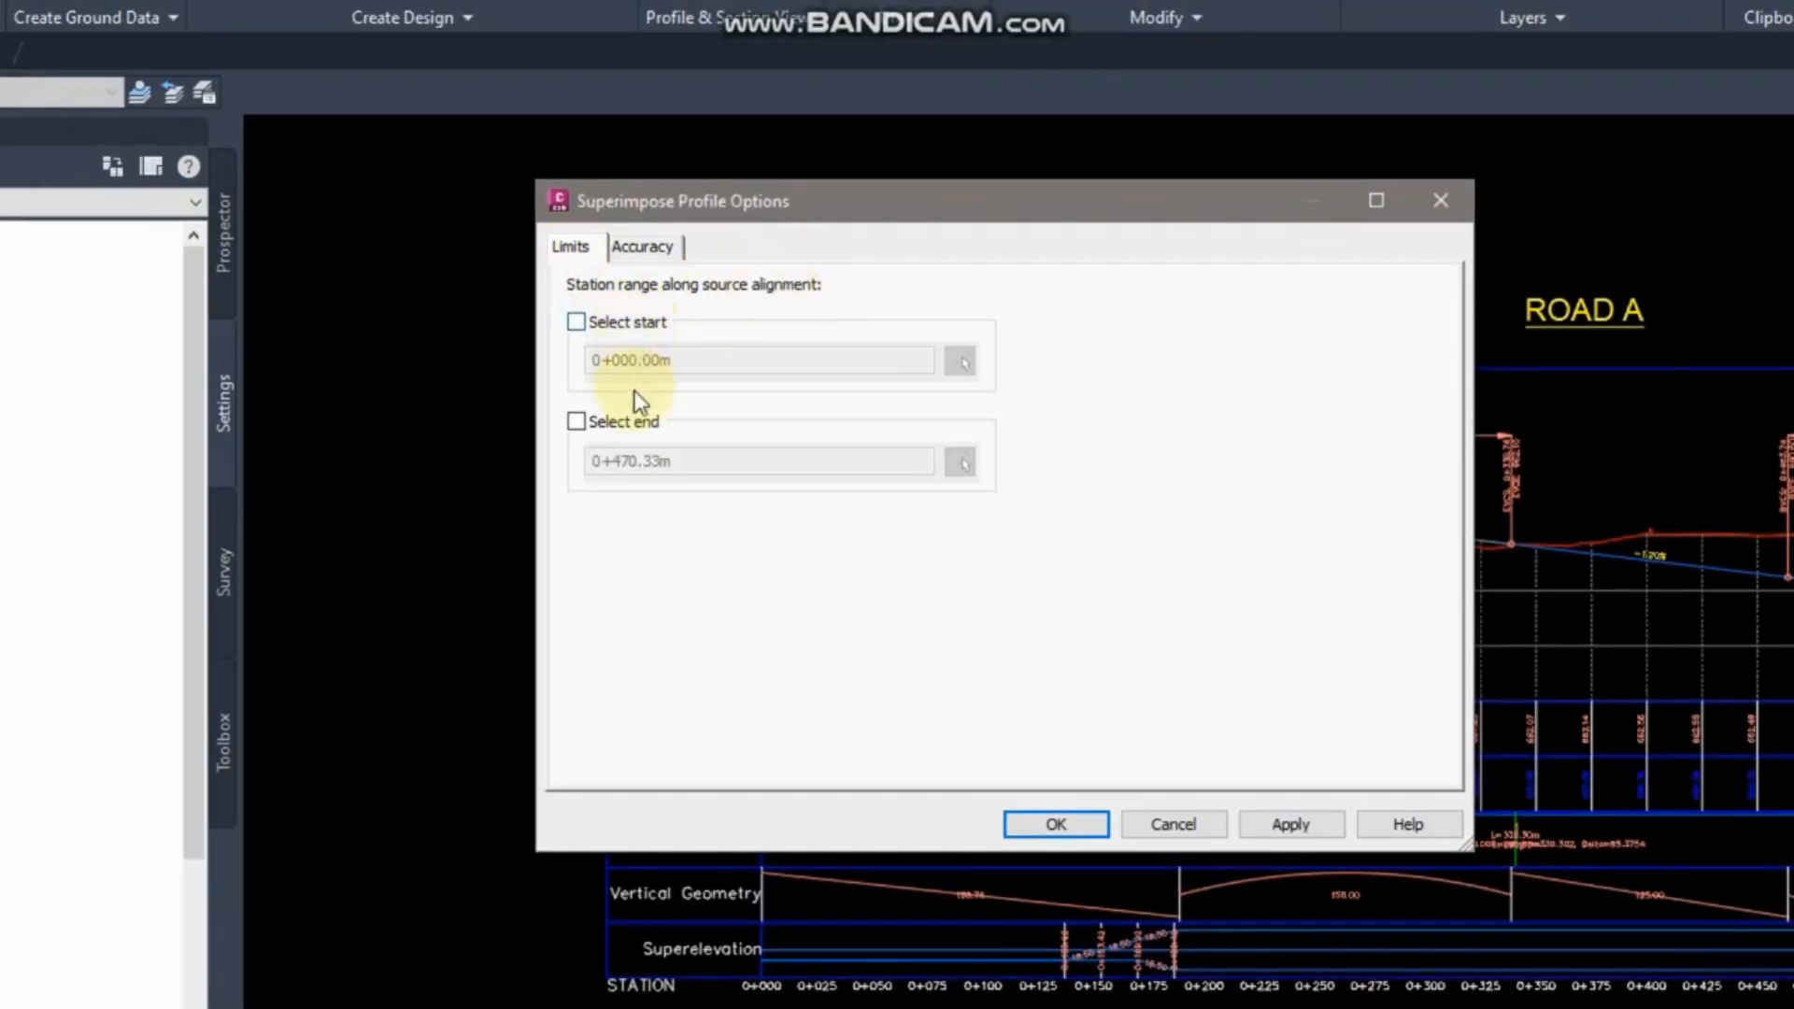
# Try the start and end station limits for the superimposed profile, and leave both switched off.
pyautogui.click(645, 323)
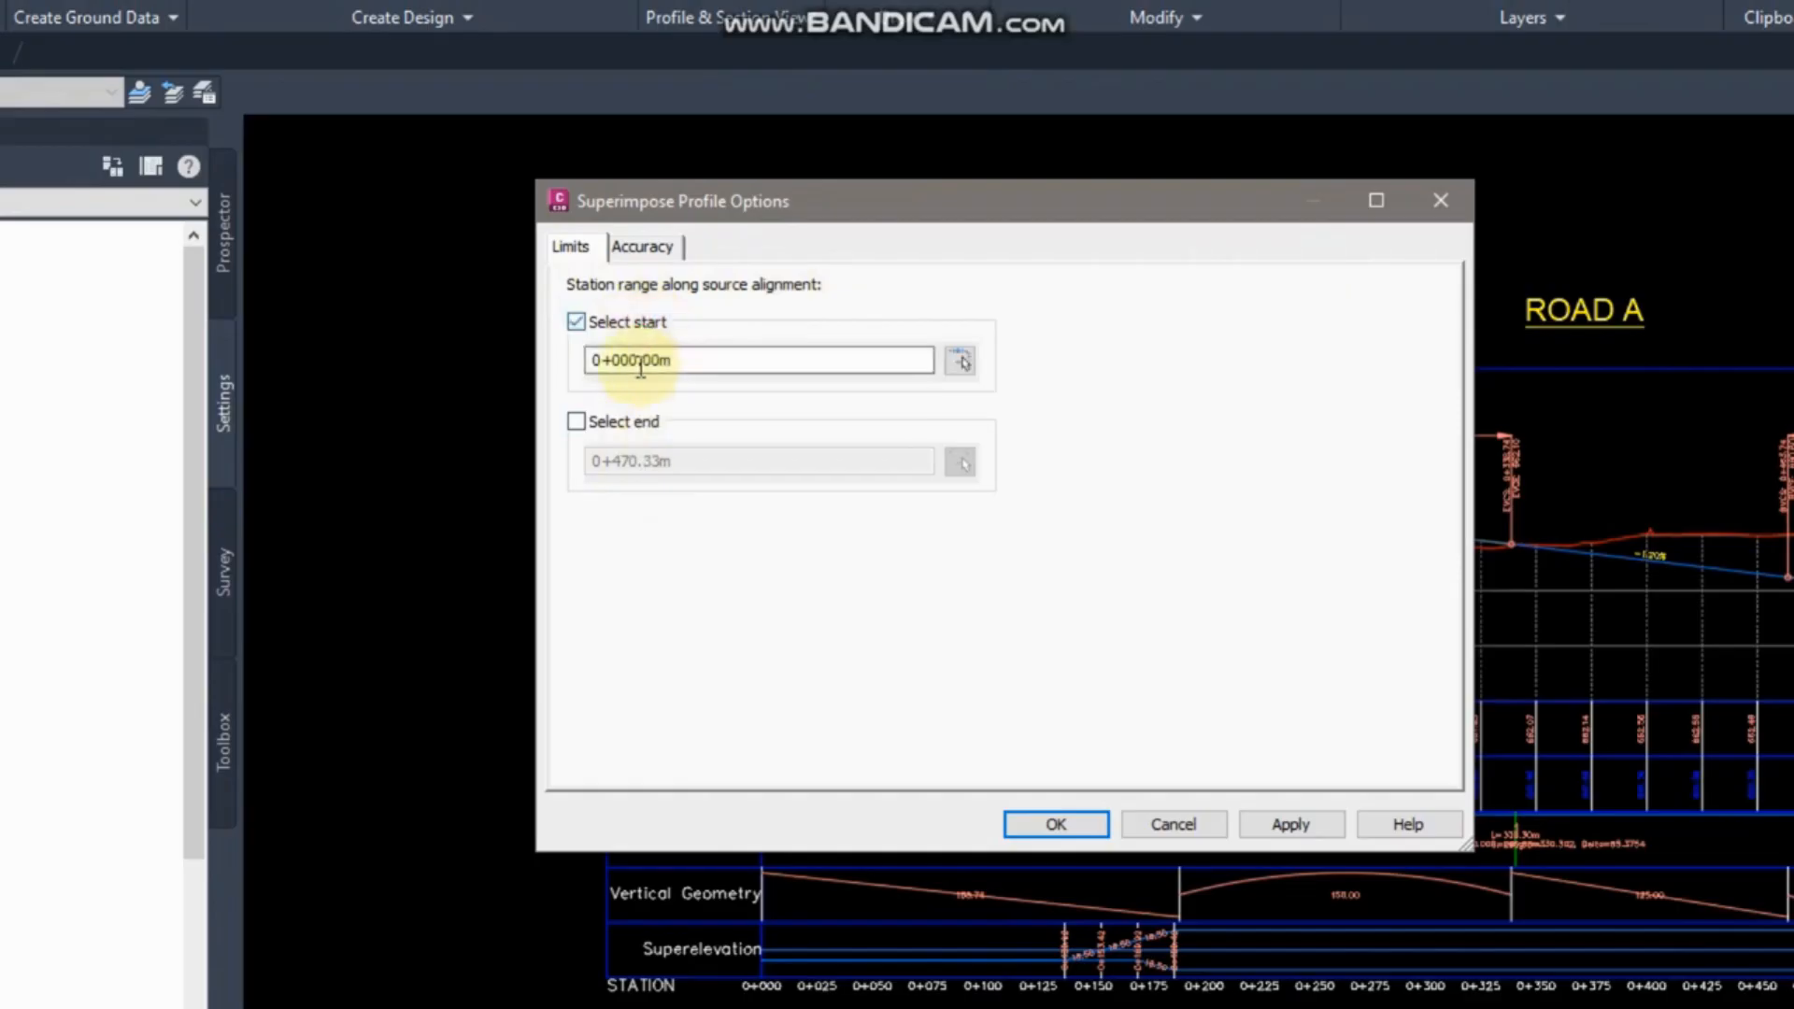
pyautogui.click(627, 322)
pyautogui.click(624, 424)
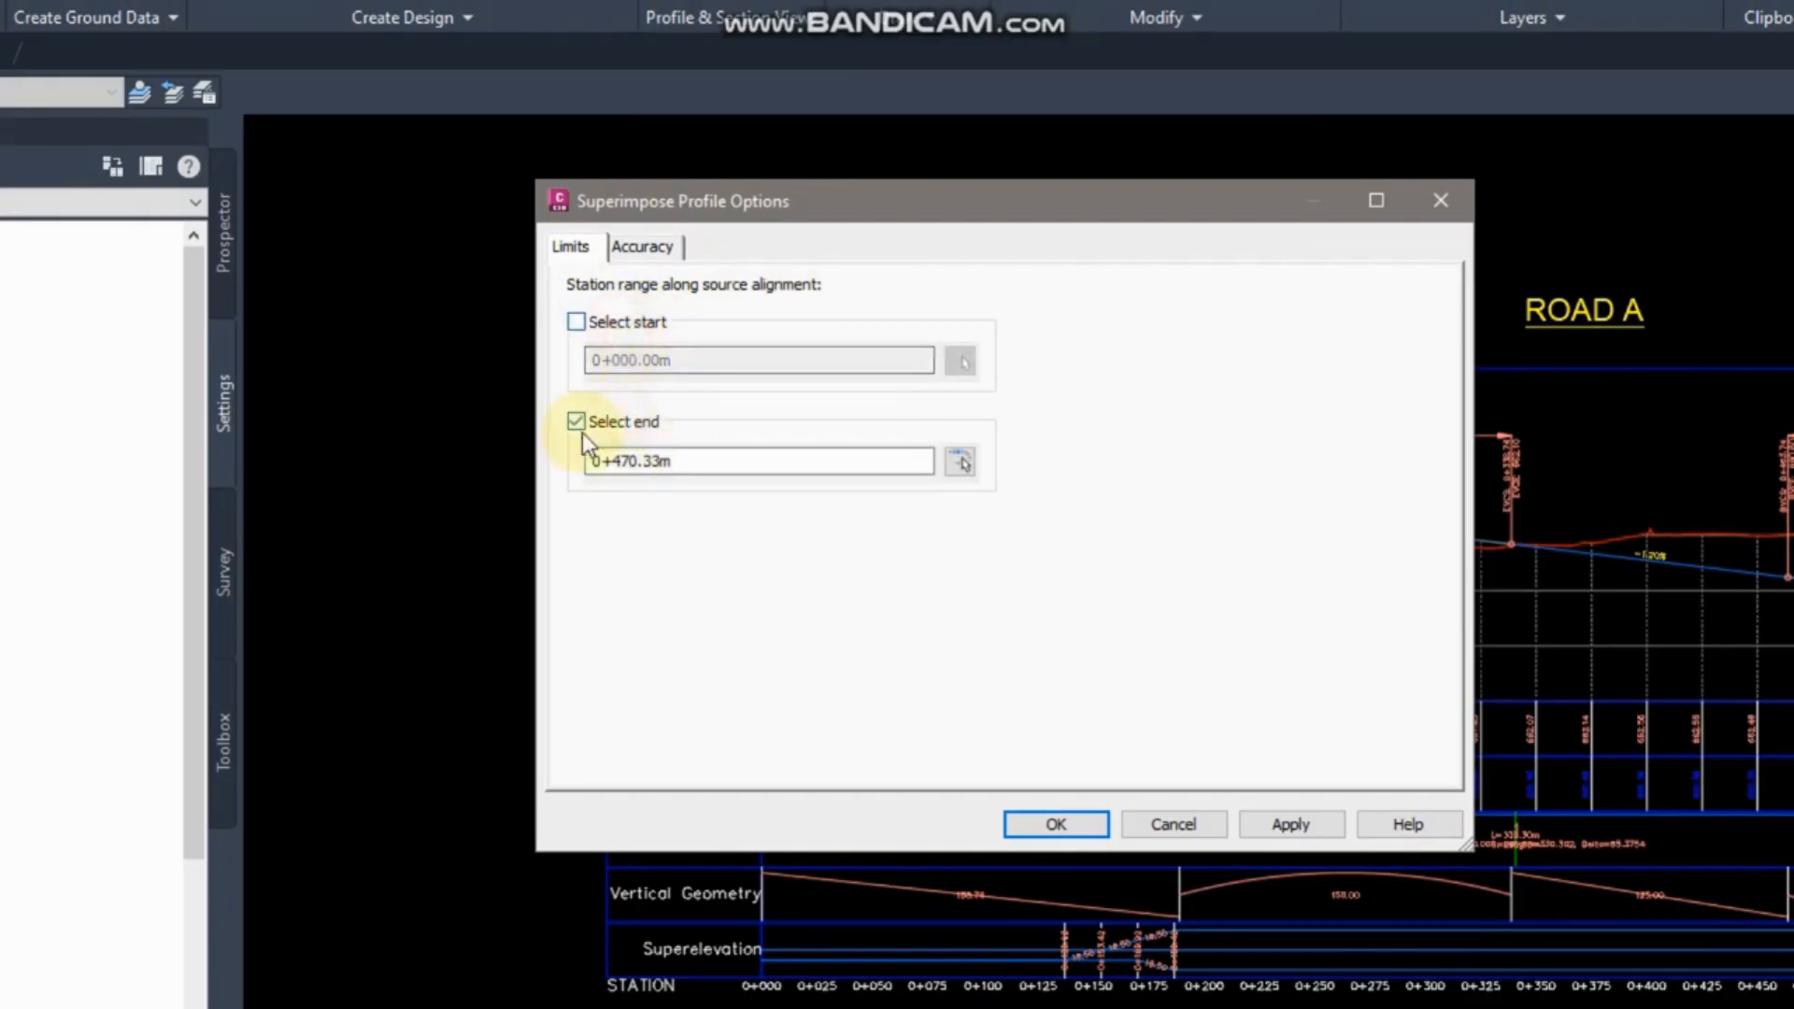
pyautogui.click(624, 423)
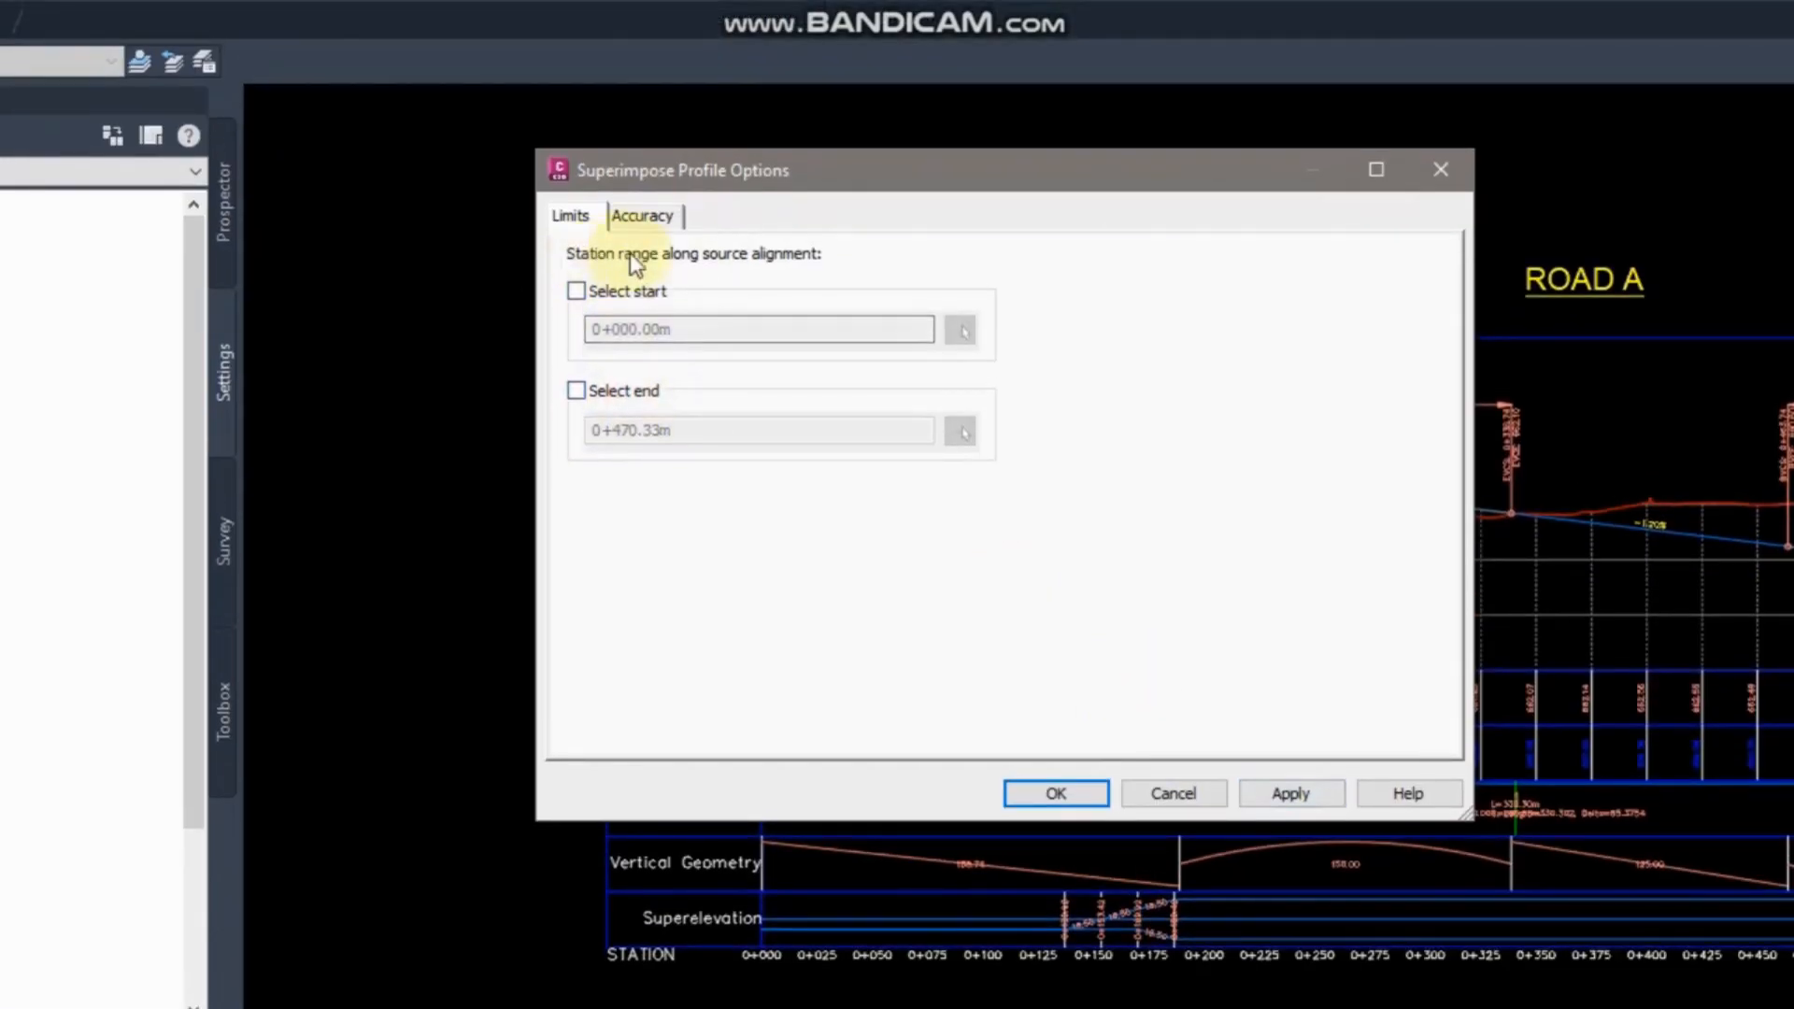
# Check the mid-ordinate accuracy settings, then apply the superimpose options to place ALIGNMENT-B's design profile in the ROAD A view.
pyautogui.click(642, 247)
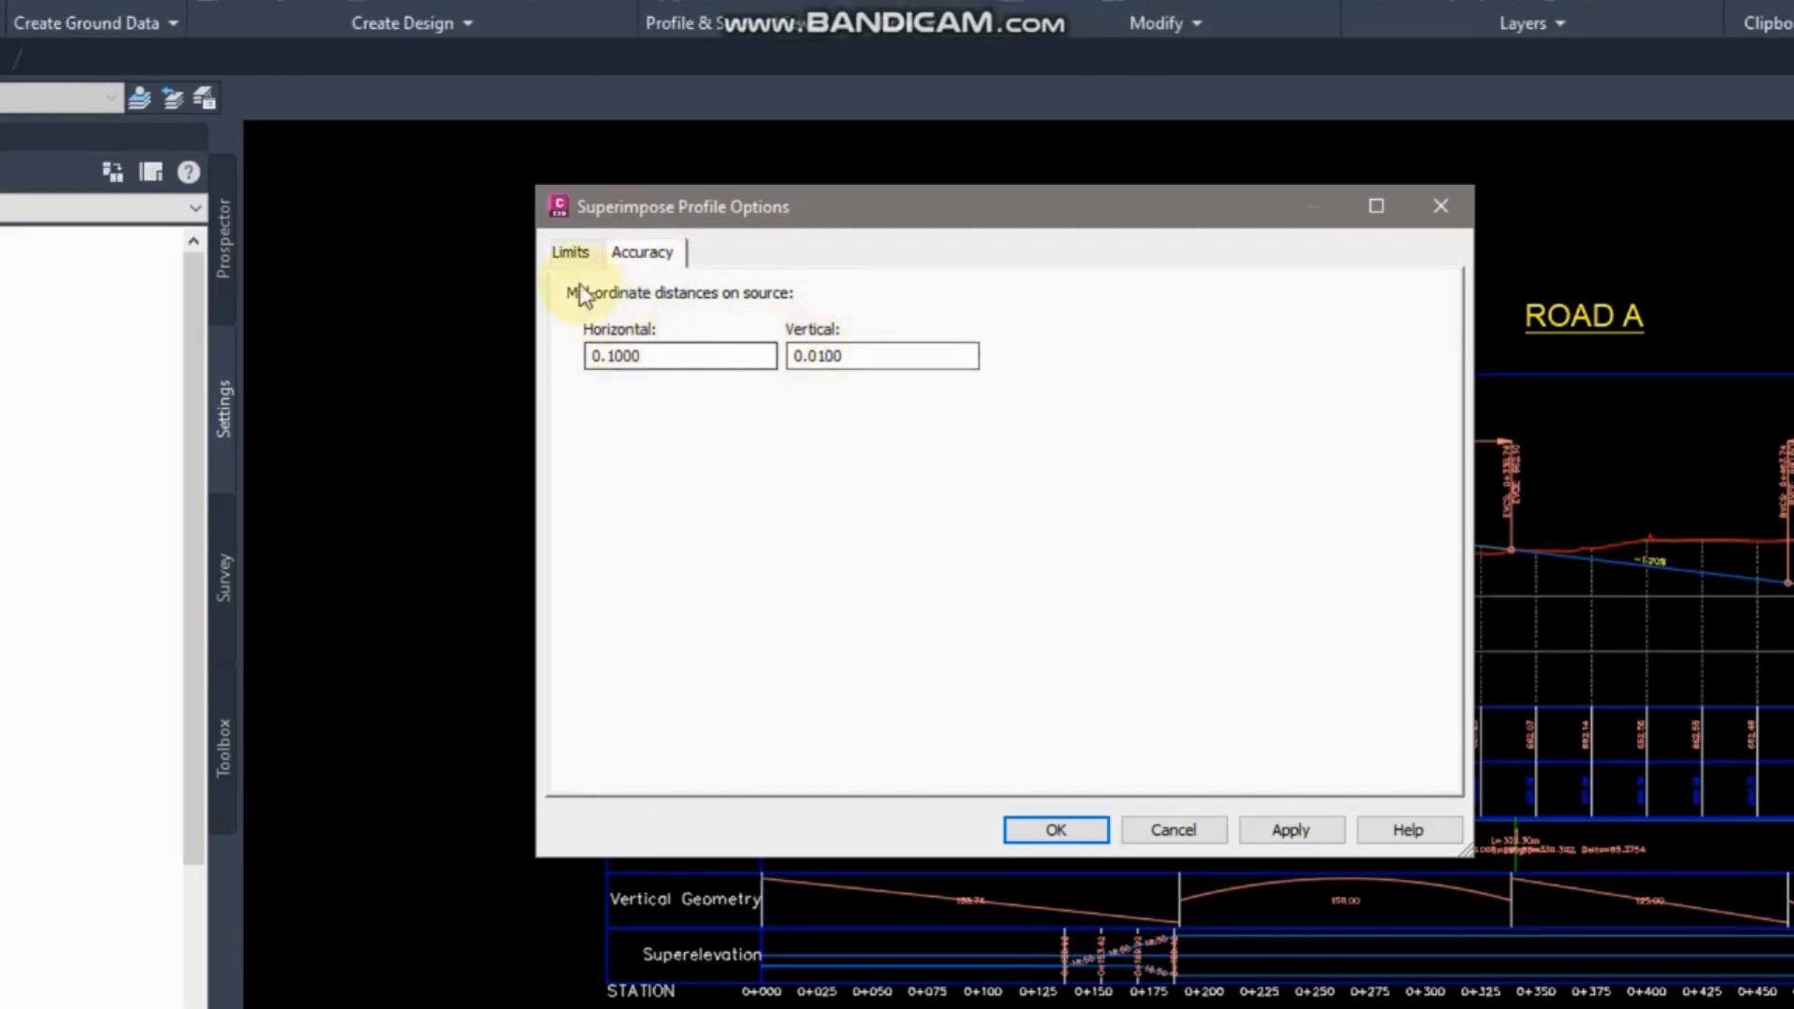
pyautogui.click(568, 252)
pyautogui.click(1291, 833)
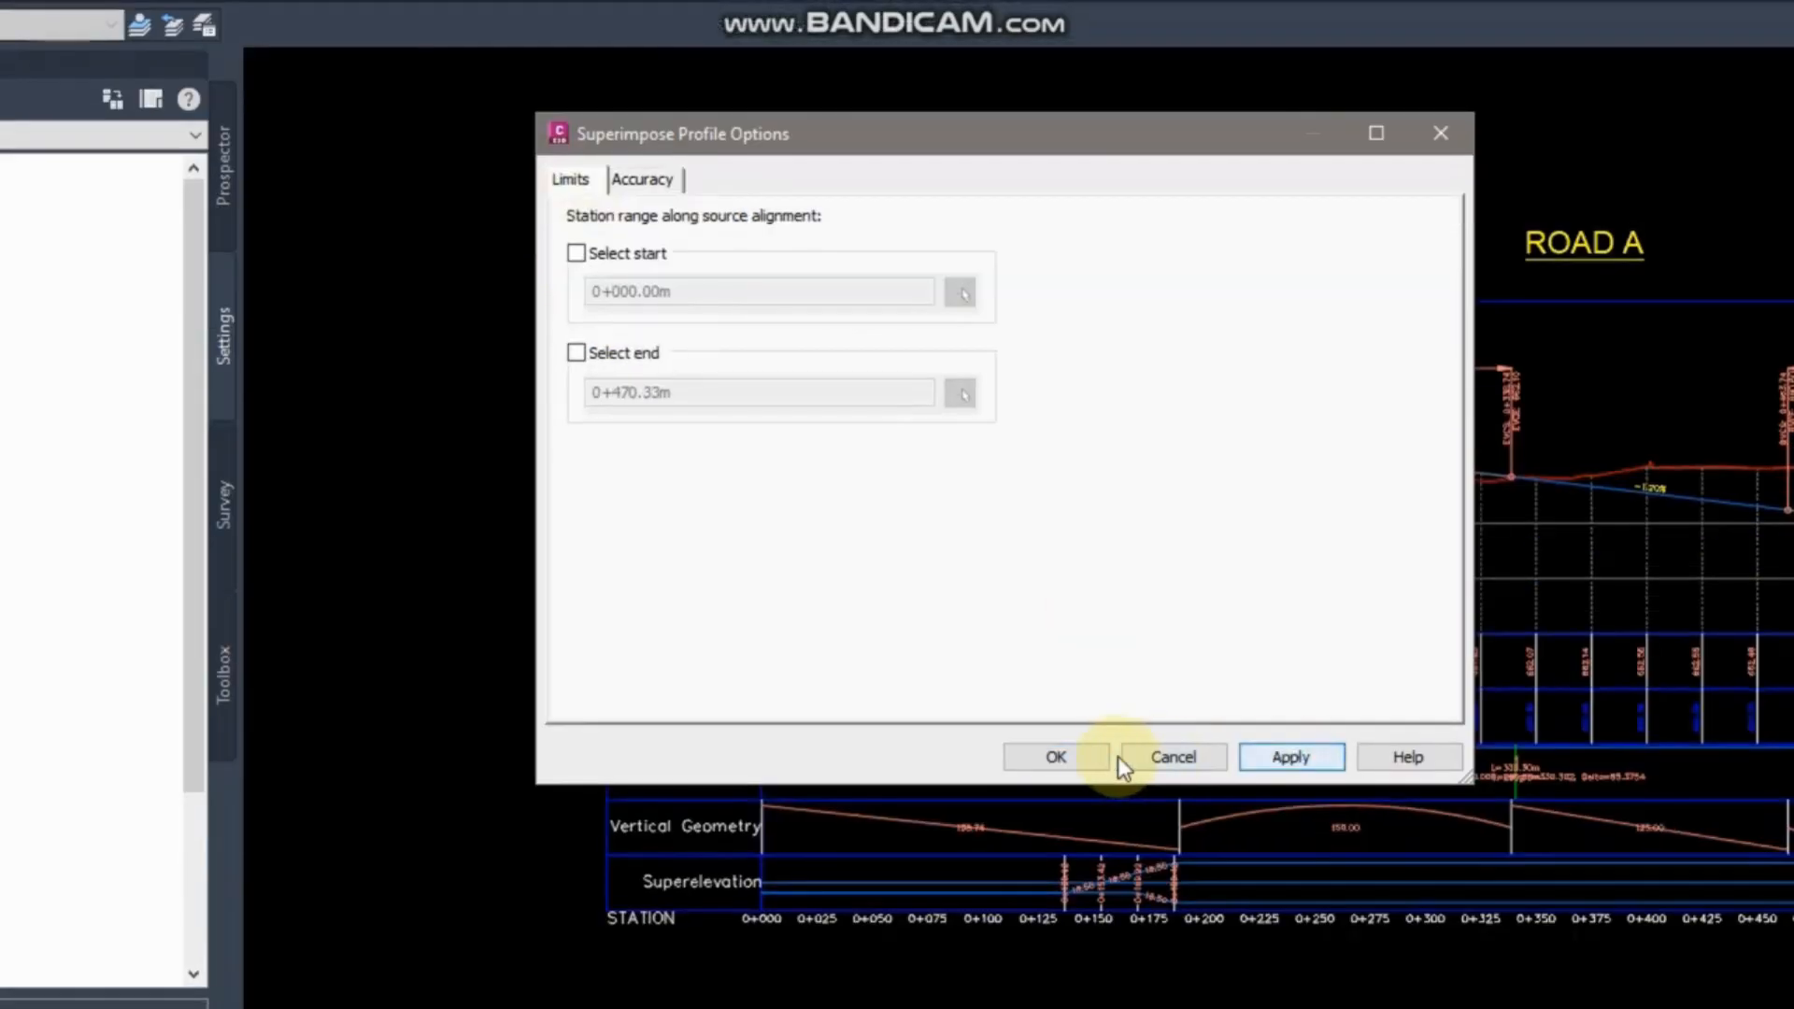
pyautogui.click(1080, 839)
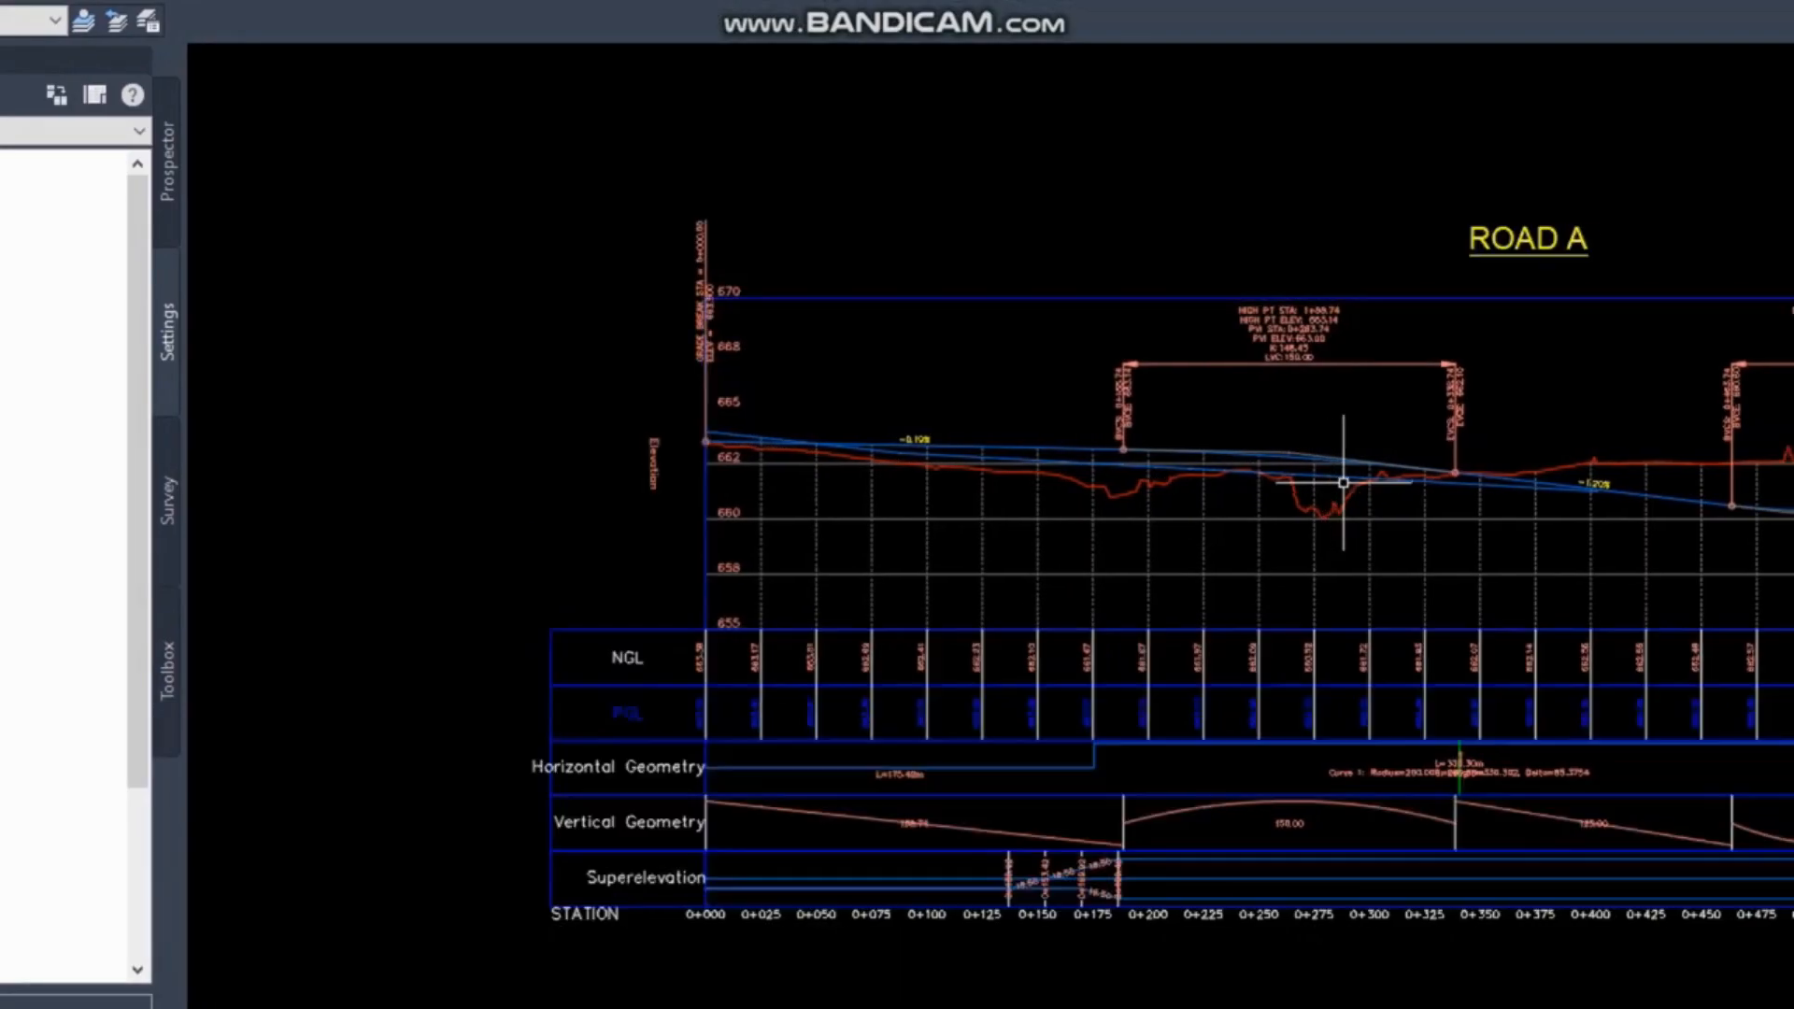
# Try the Intersection Basic style on the superimposed ALIGNMENT-B profile in the ROAD A view.
pyautogui.scroll(7, 1392, 482)
pyautogui.click(1274, 451)
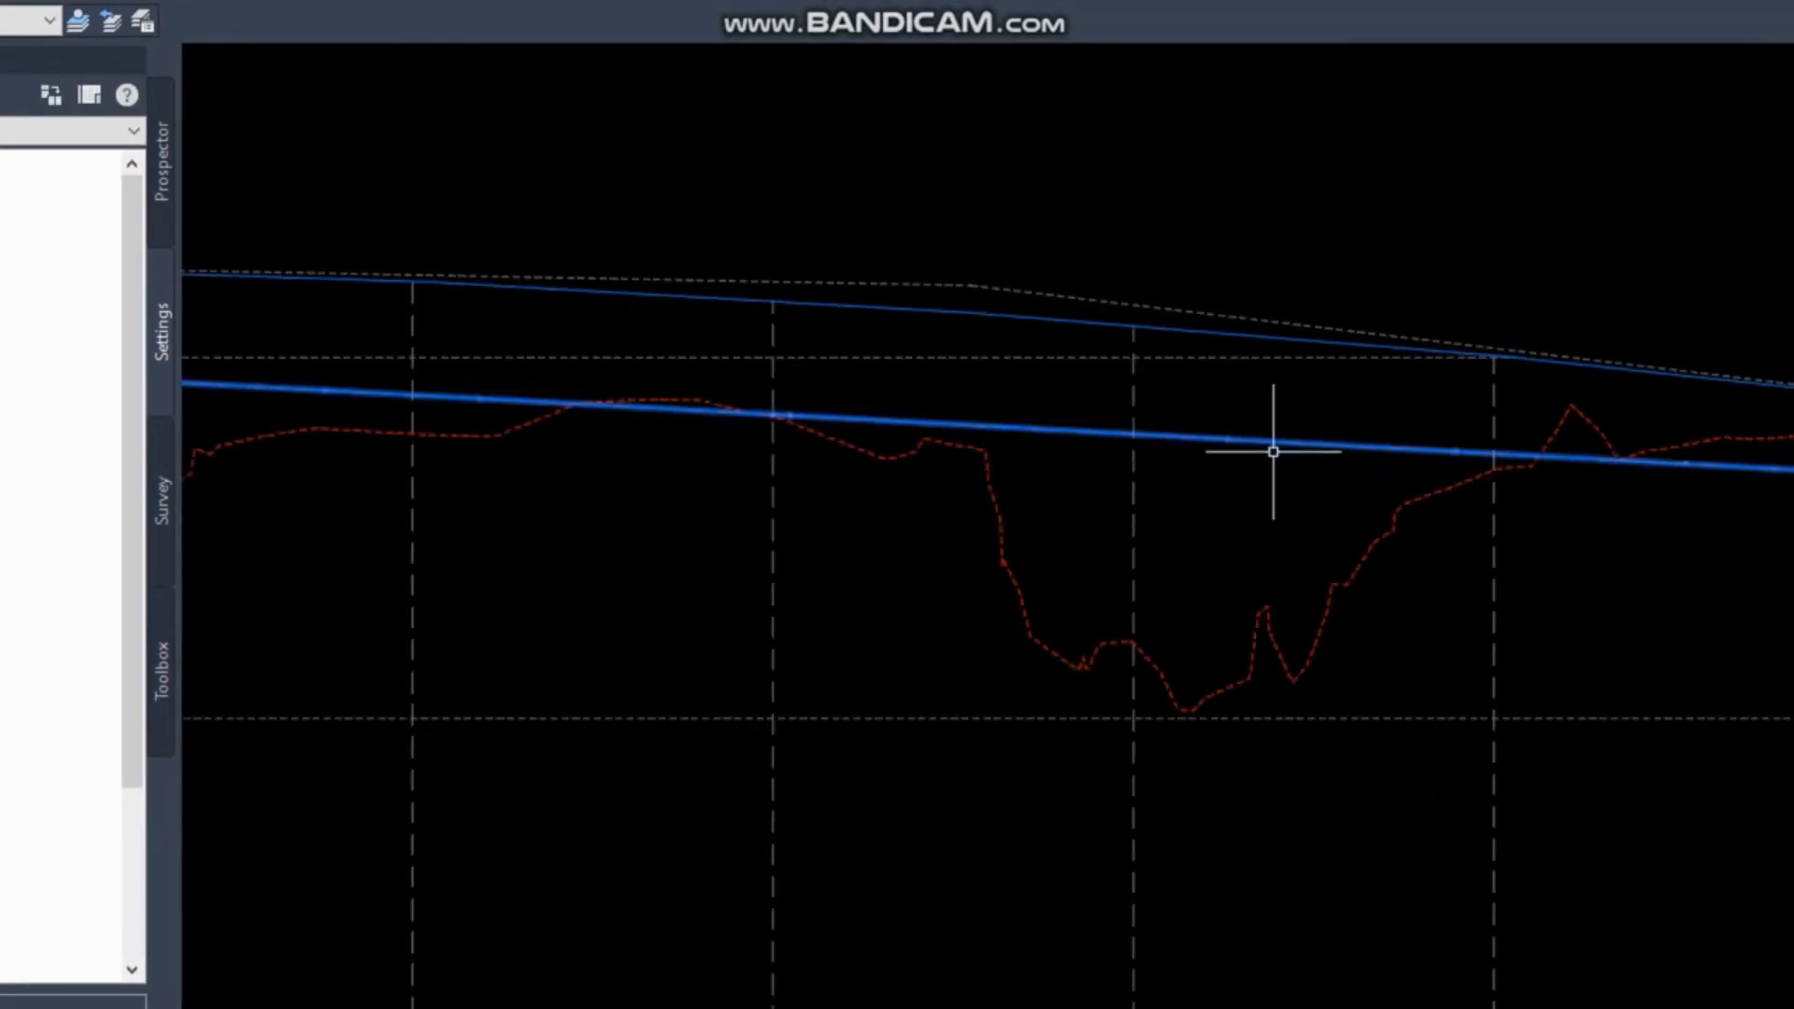
pyautogui.moveTo(1293, 439)
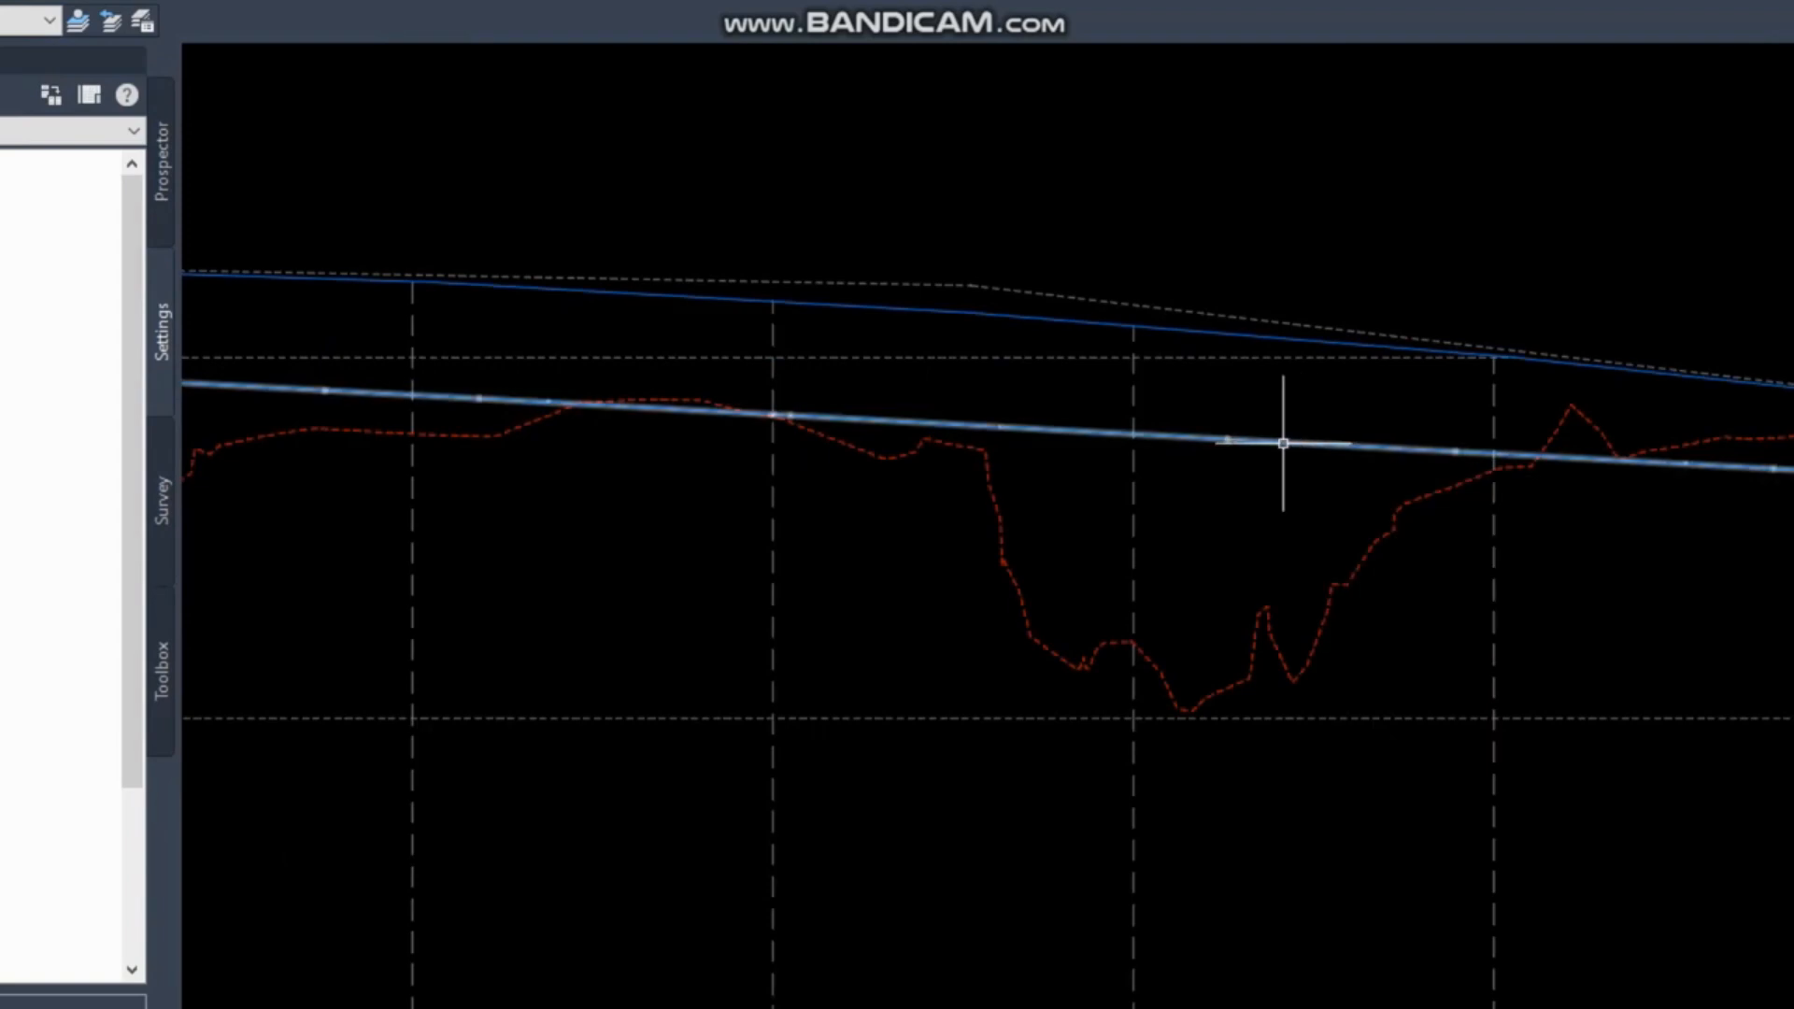
pyautogui.scroll(-6, 1069, 741)
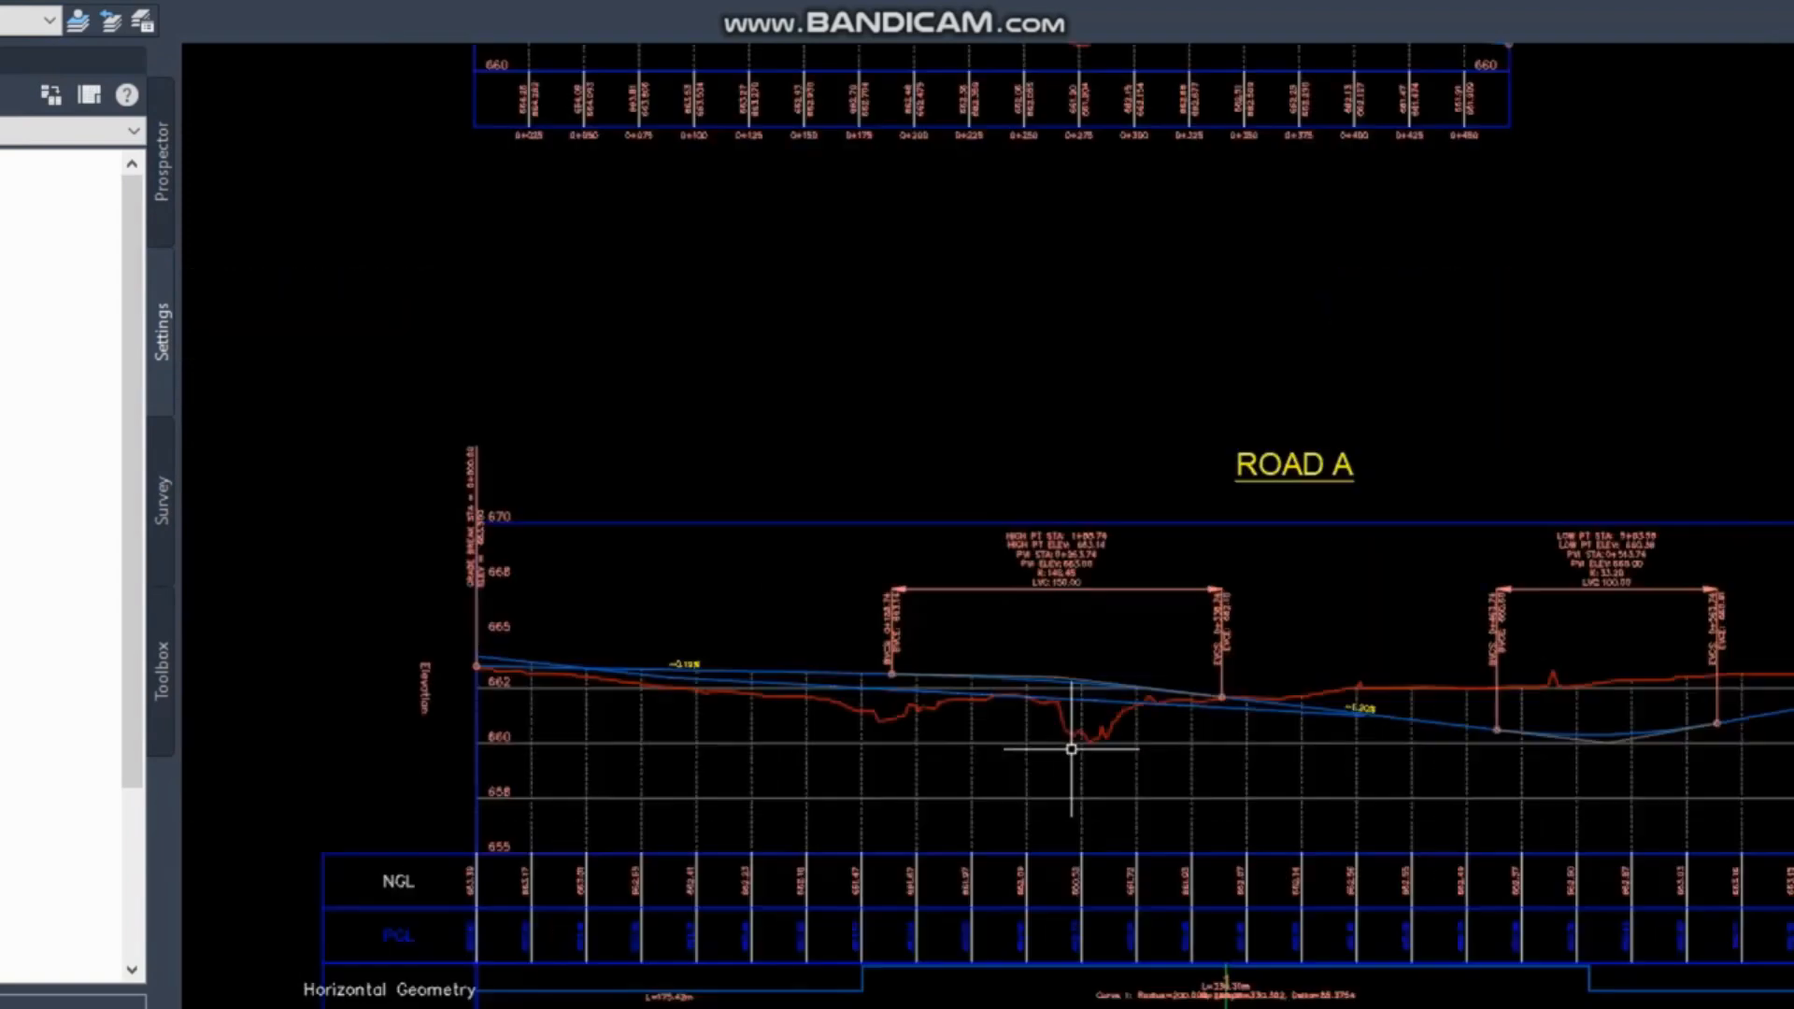
pyautogui.scroll(6, 1090, 733)
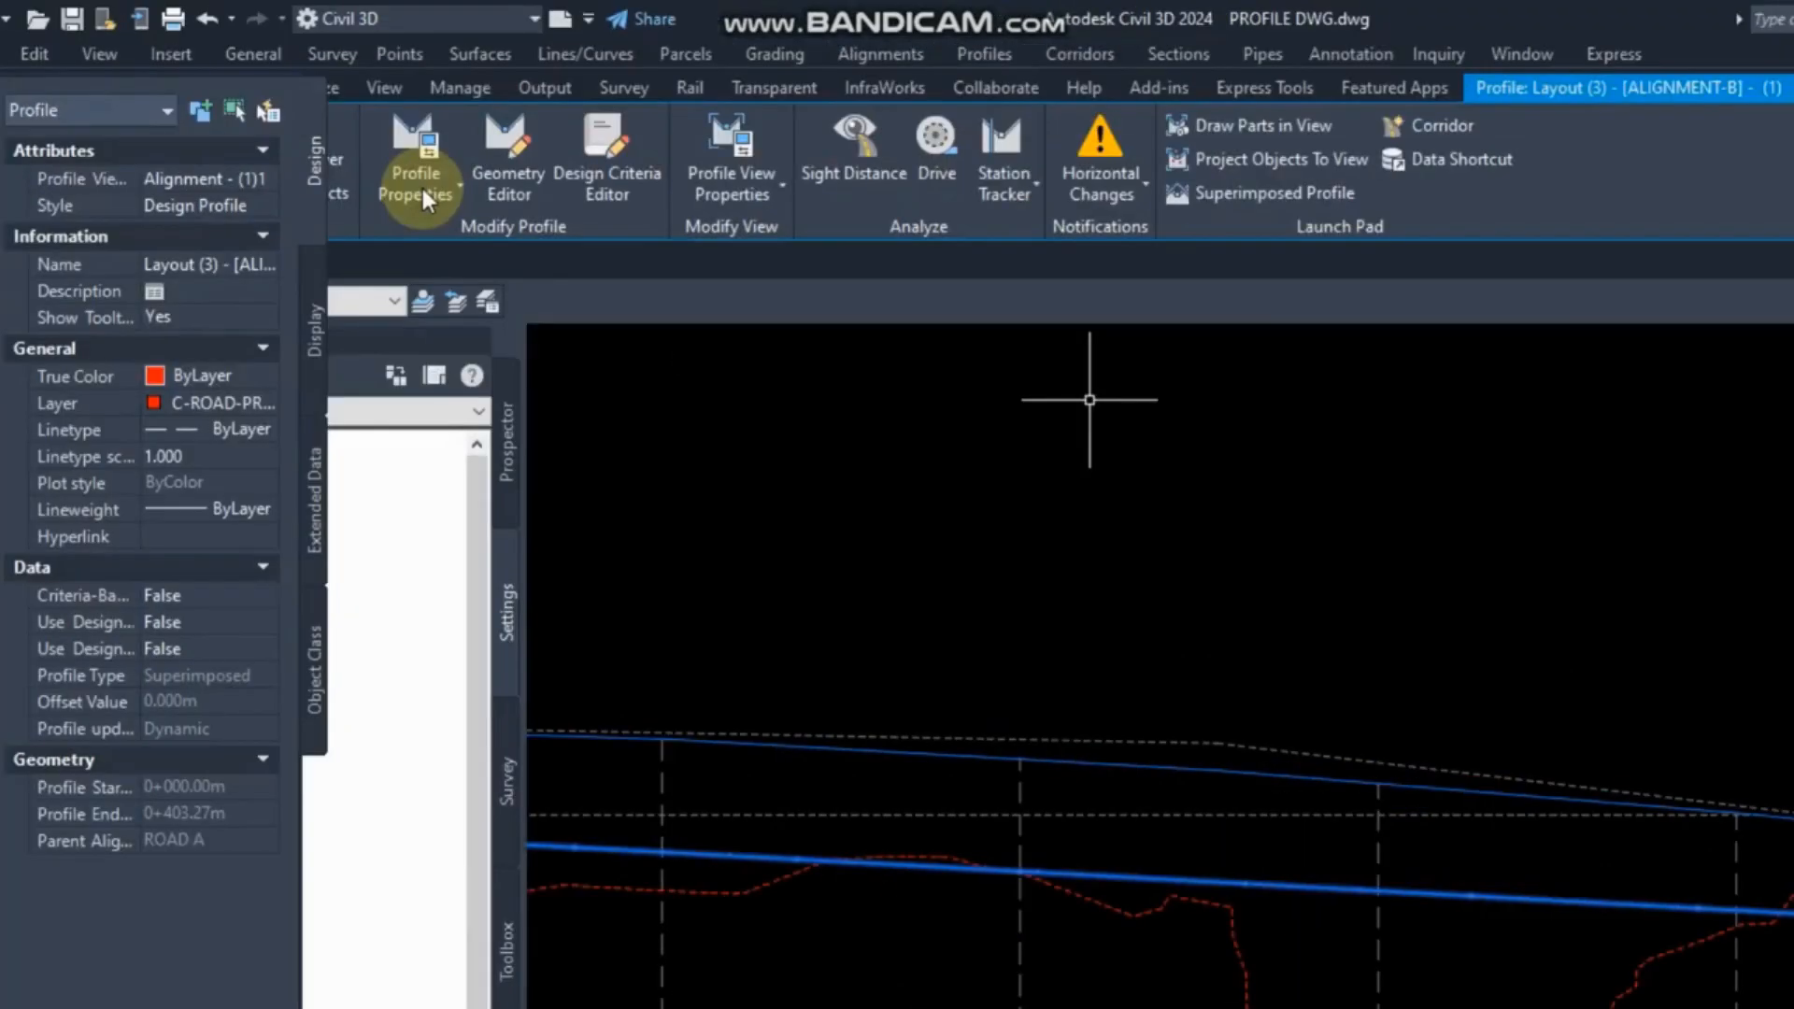
pyautogui.click(290, 206)
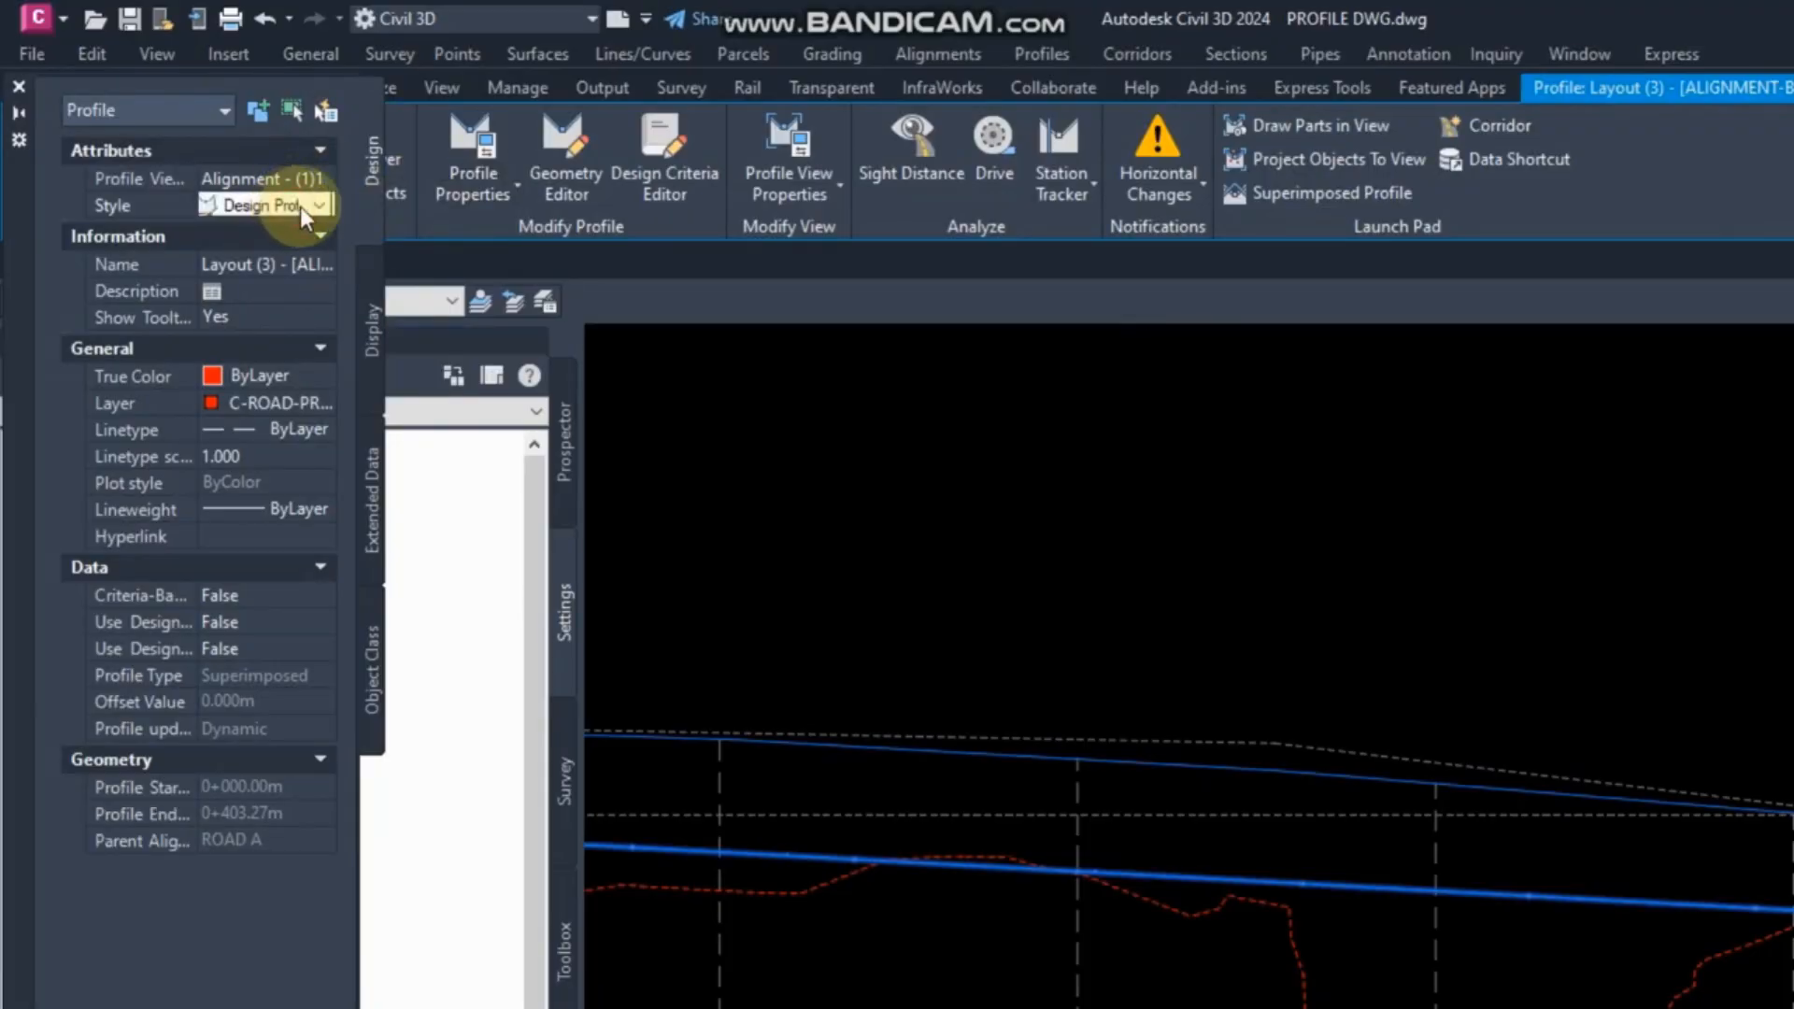
pyautogui.click(319, 207)
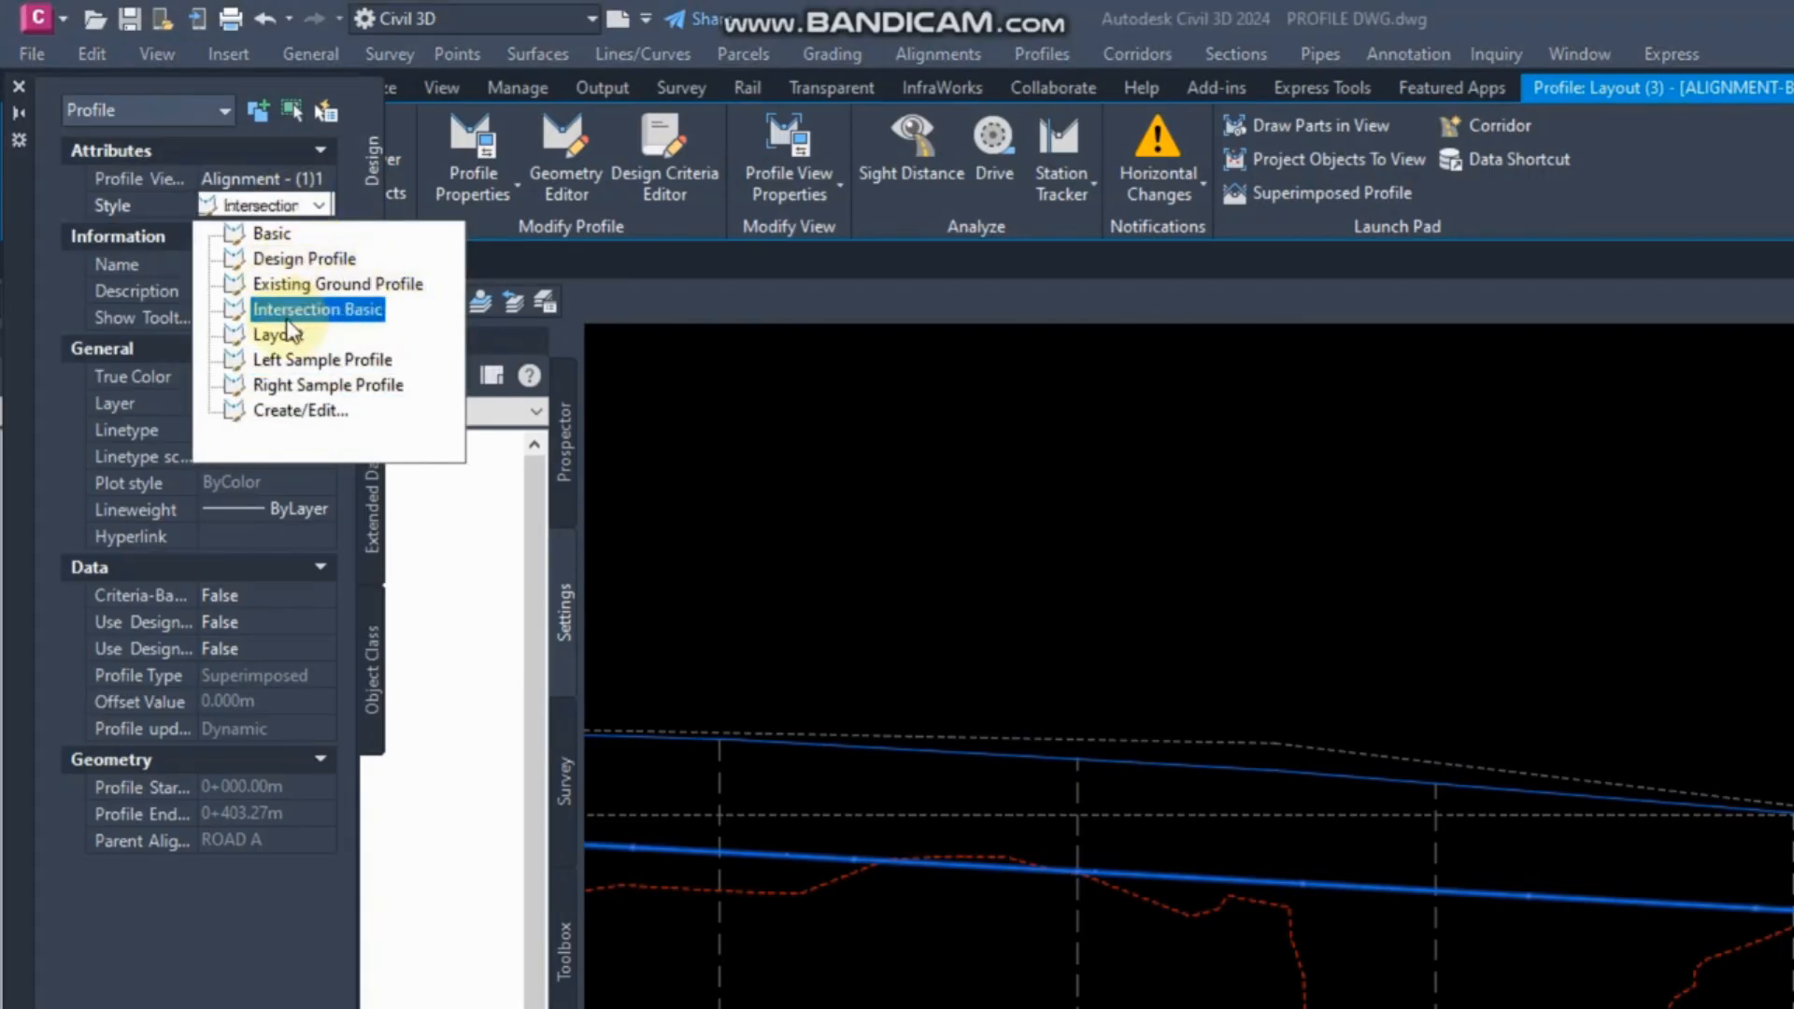
pyautogui.click(318, 309)
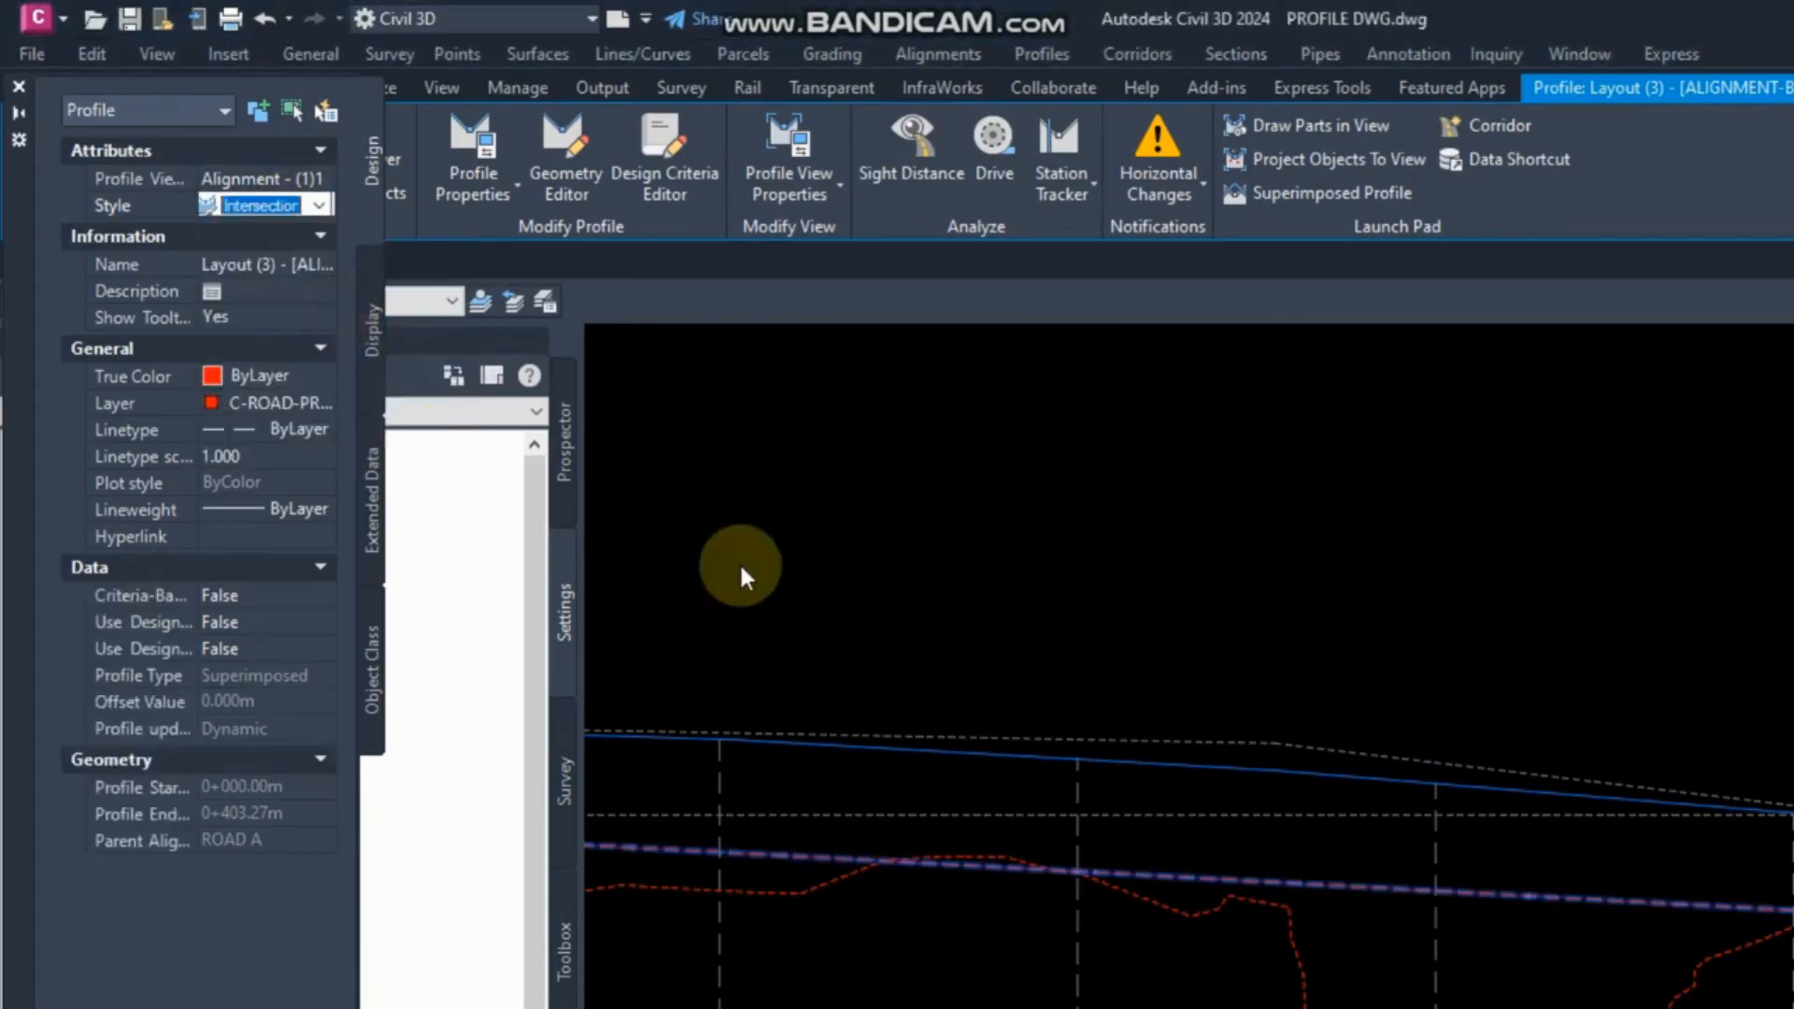
pyautogui.press('Escape')
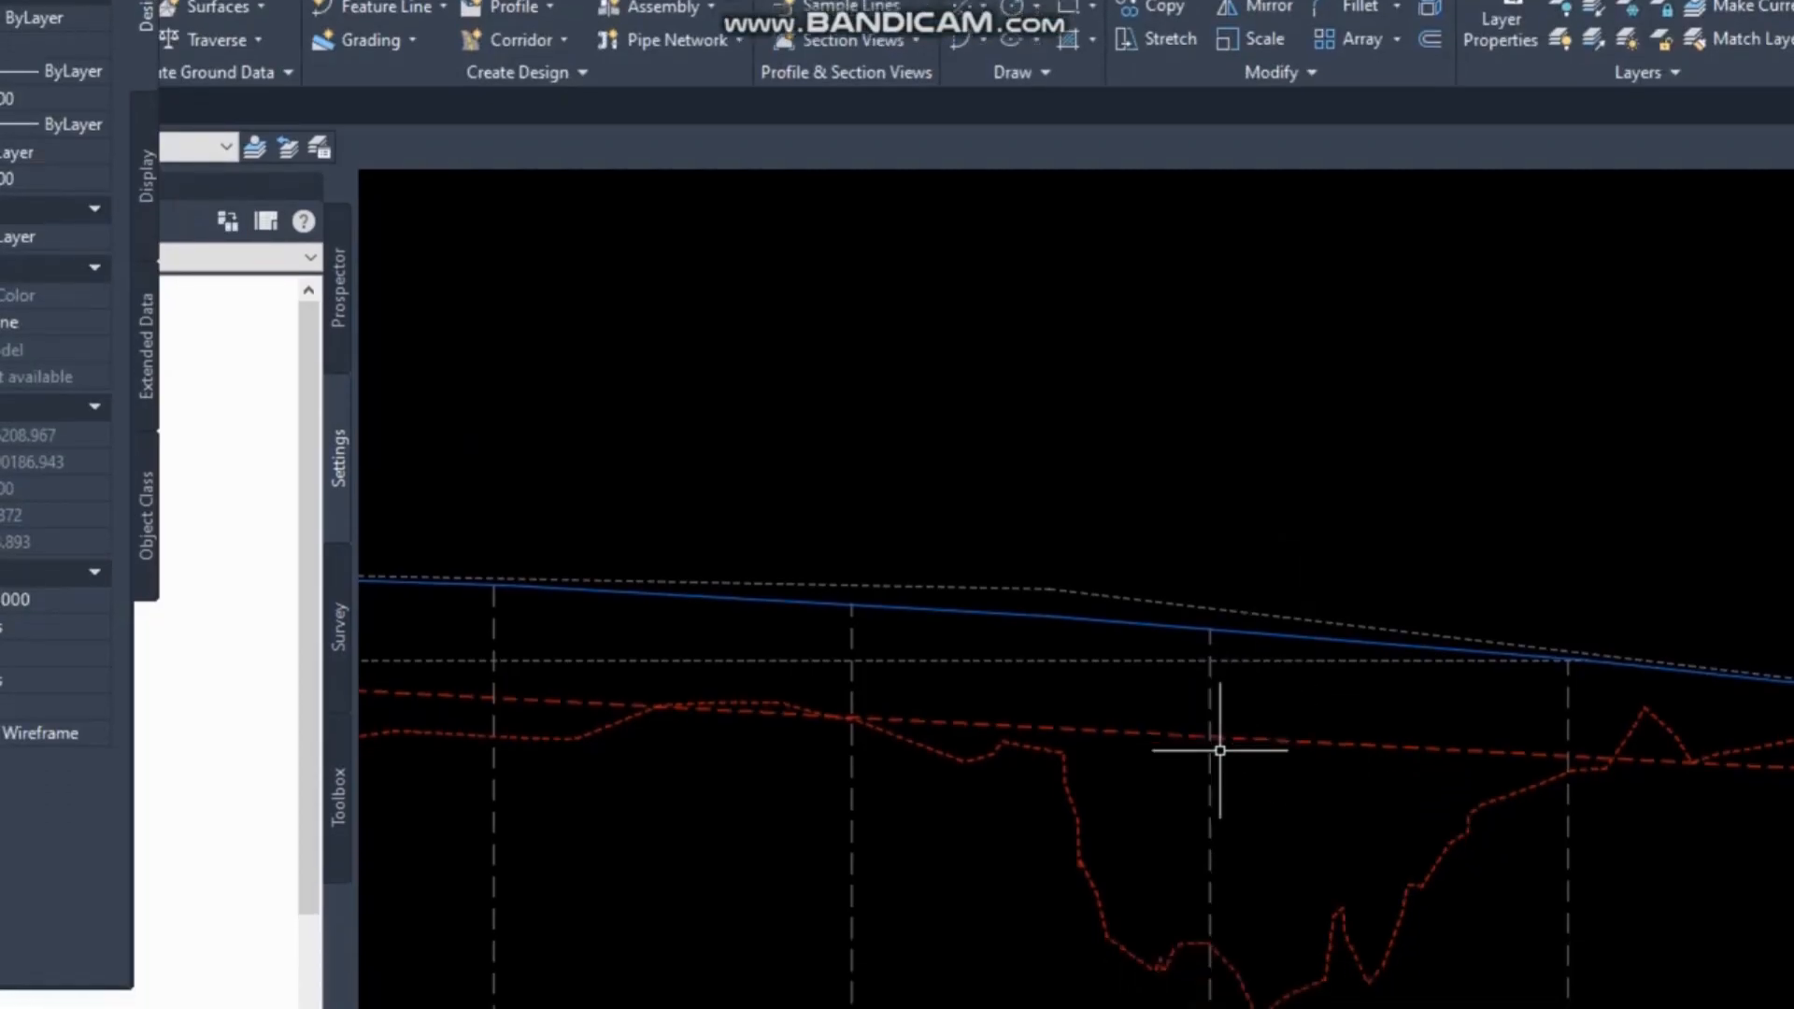
# Try the Layout style on the superimposed ALIGNMENT-B profile.
pyautogui.click(1260, 743)
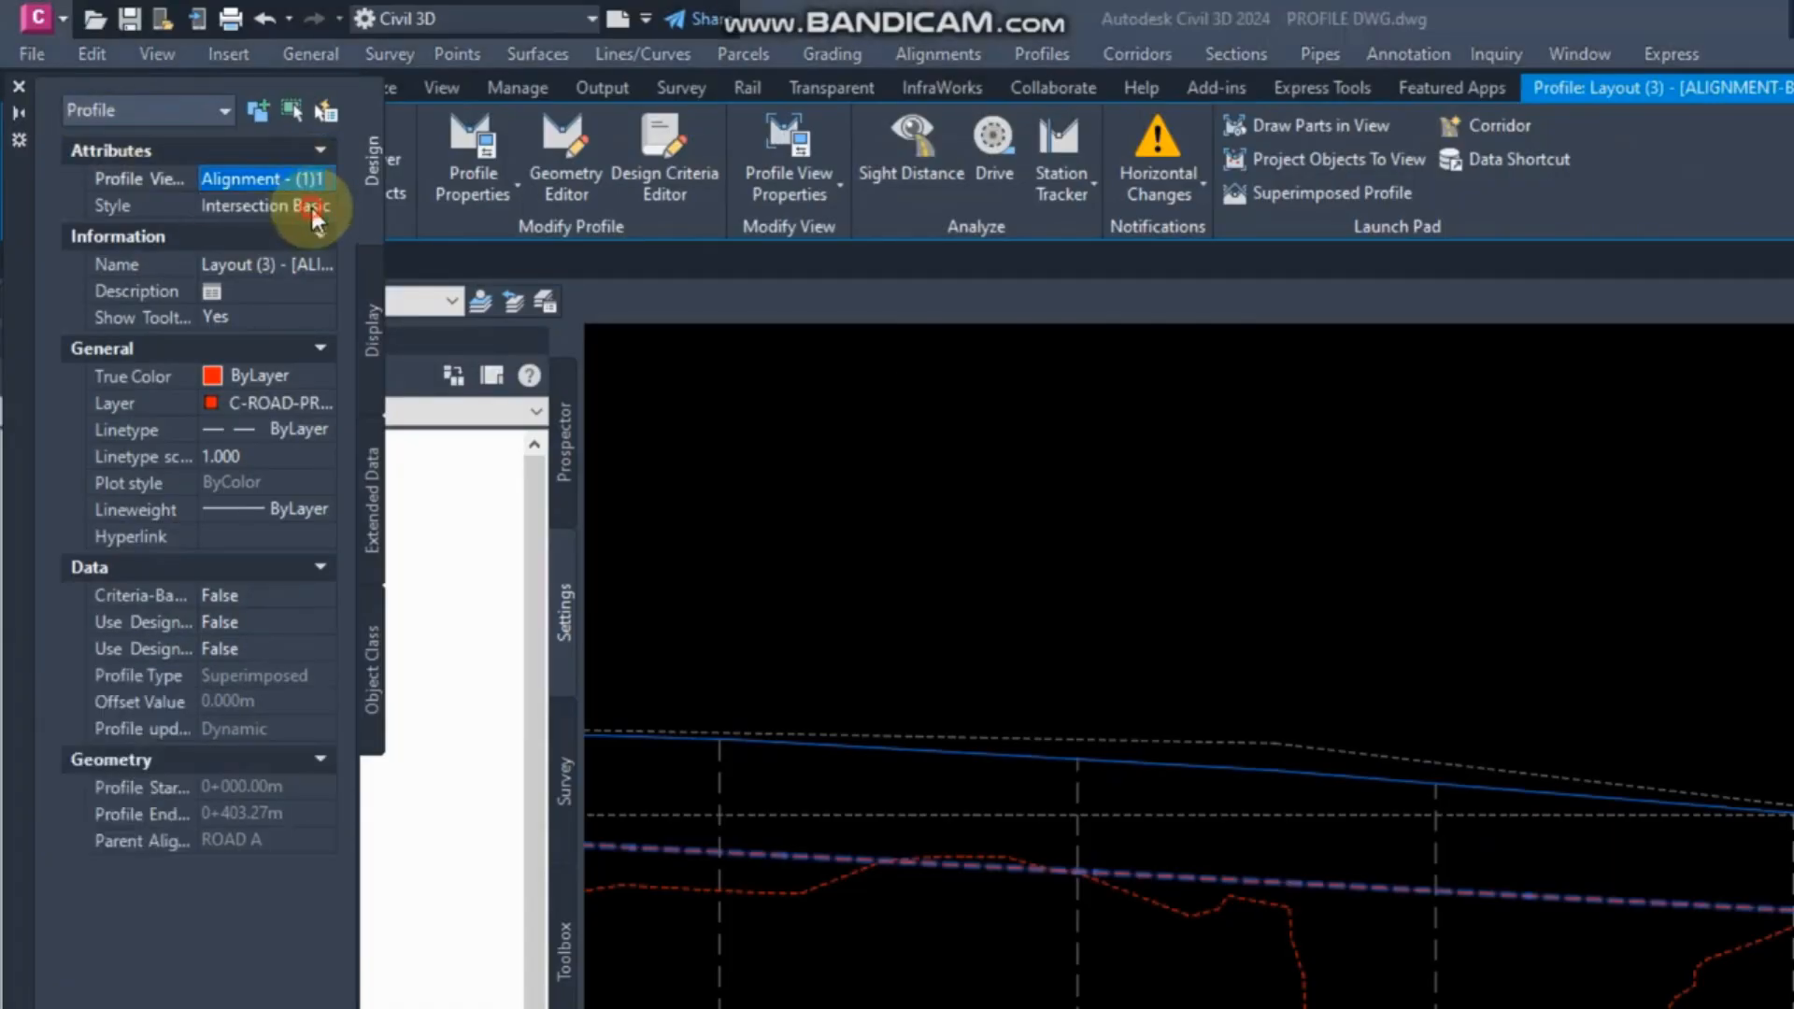
pyautogui.click(320, 206)
pyautogui.click(322, 207)
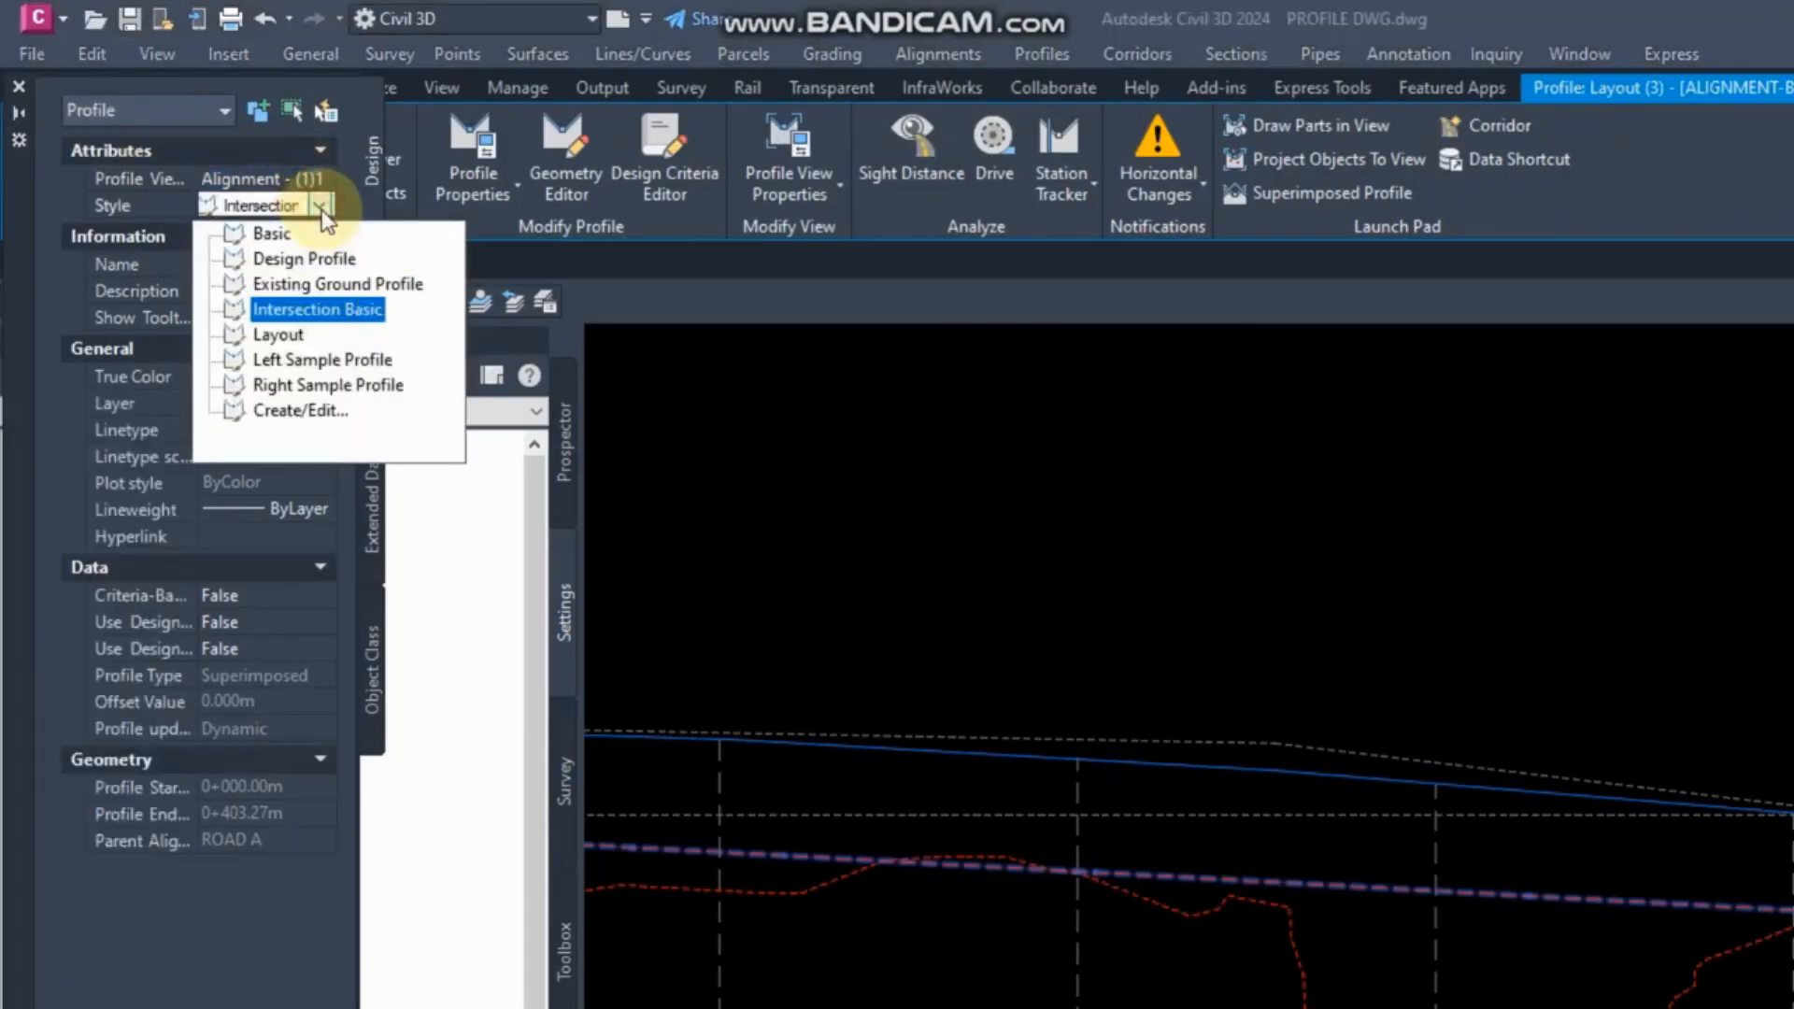
pyautogui.click(284, 335)
pyautogui.press('Escape')
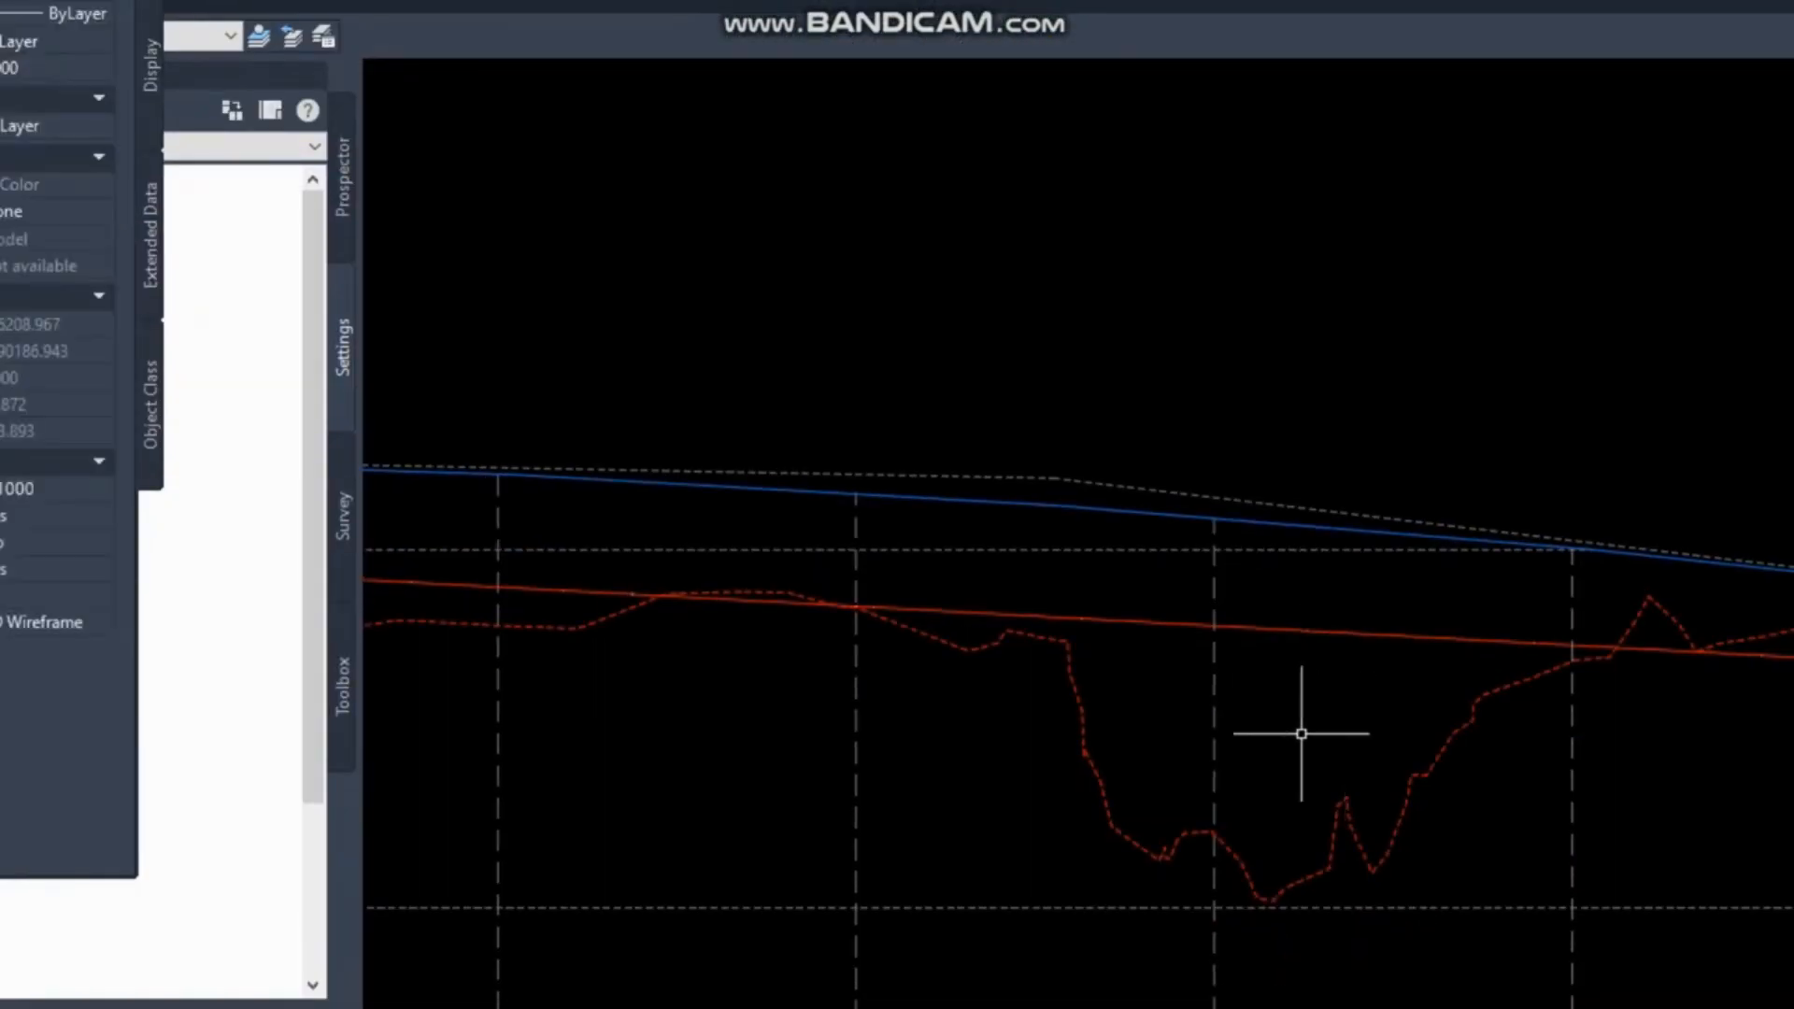
# Set the superimposed ALIGNMENT-B profile's style to Left Sample Profile.
pyautogui.click(1329, 636)
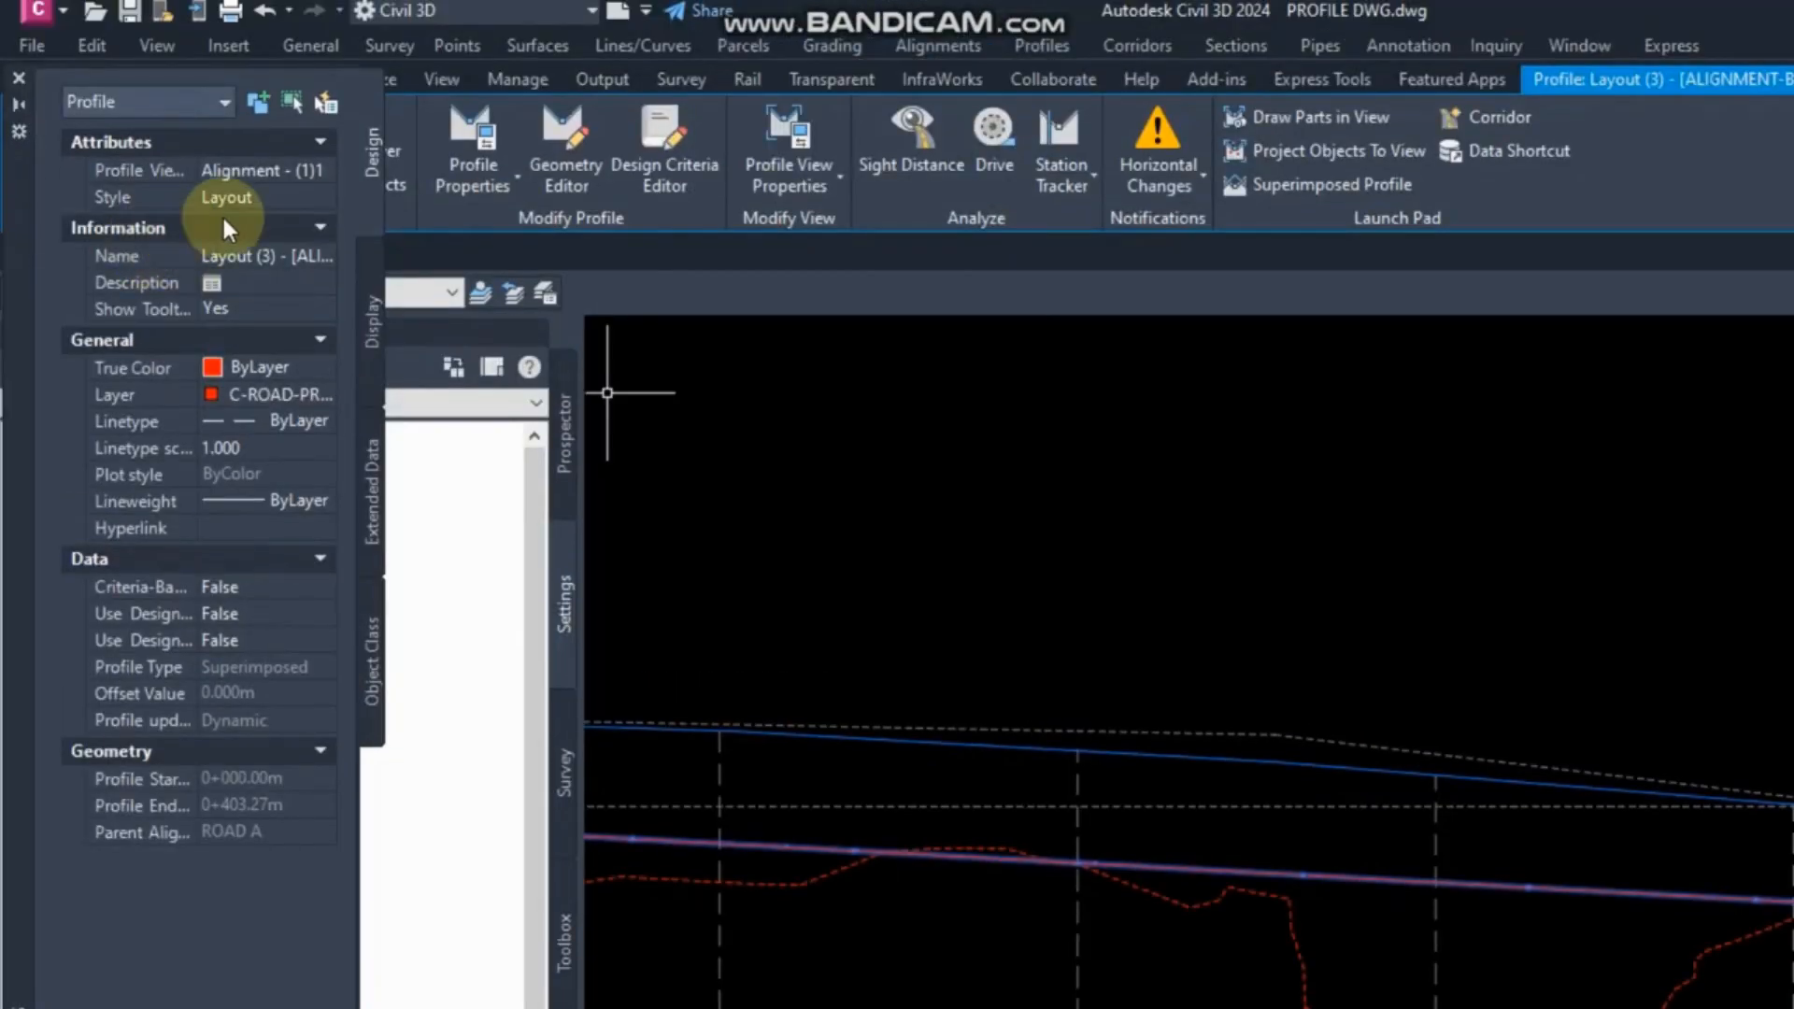
pyautogui.click(323, 205)
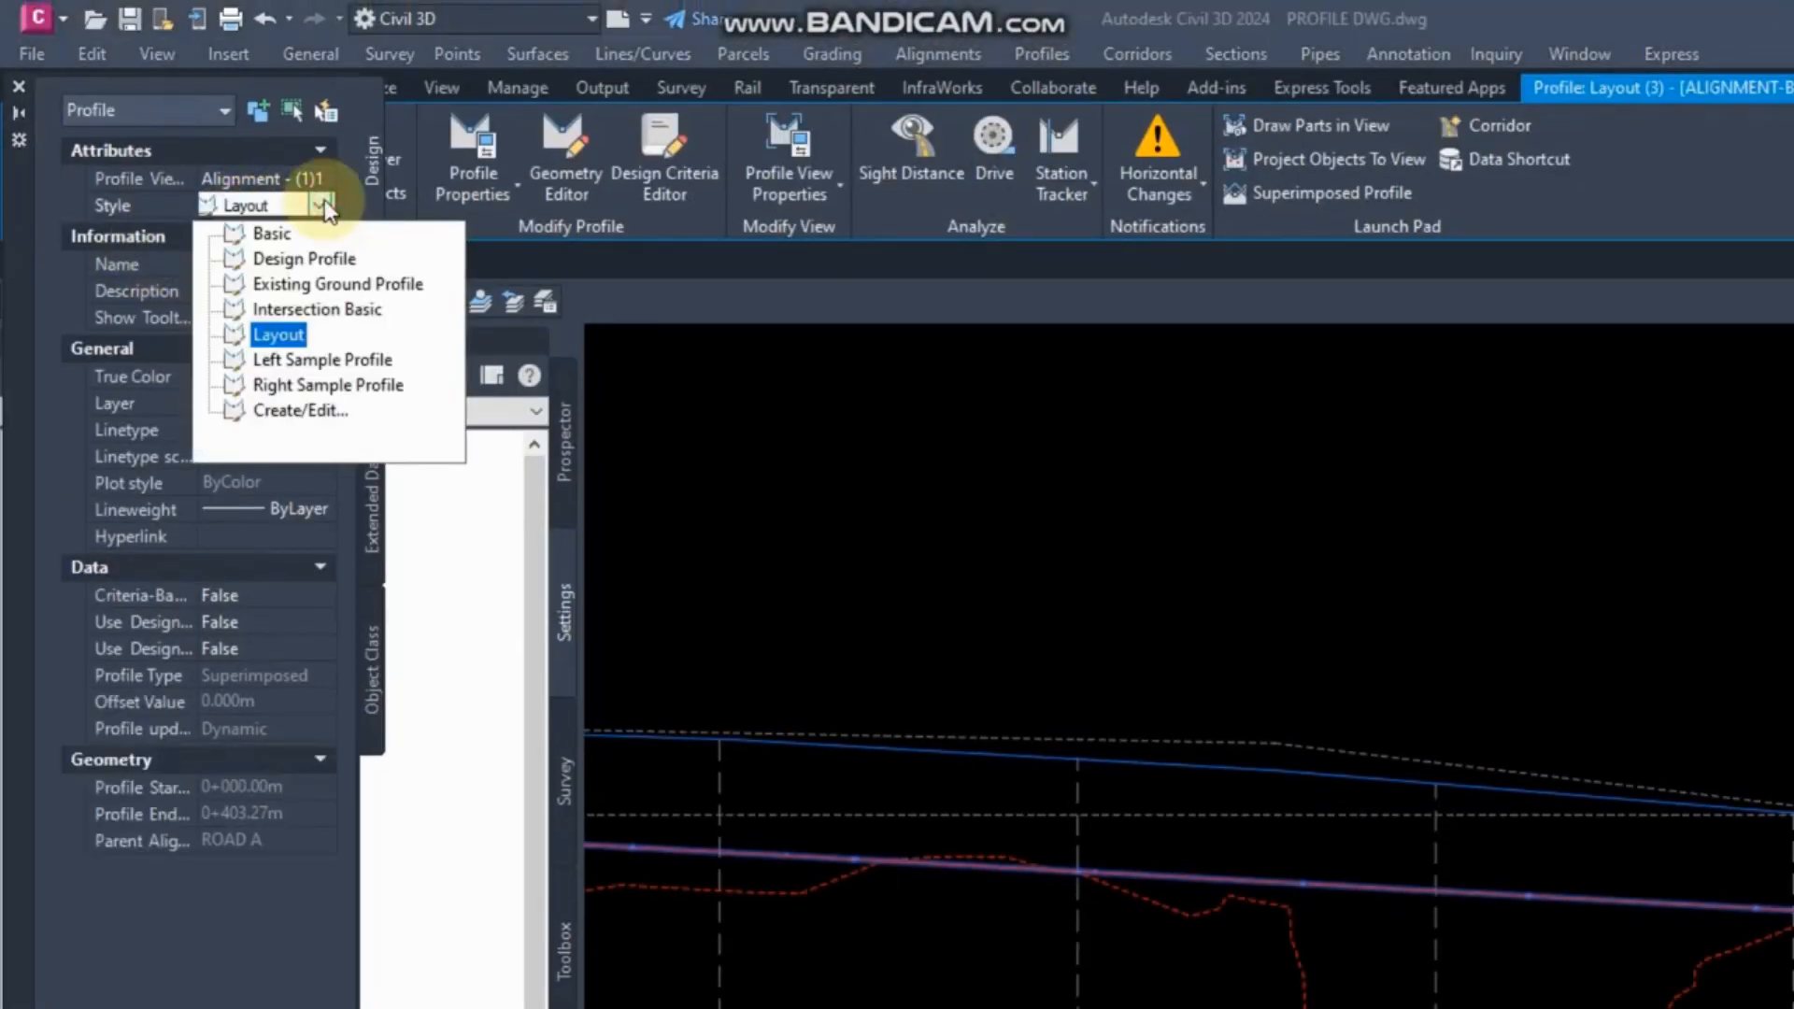
pyautogui.click(316, 361)
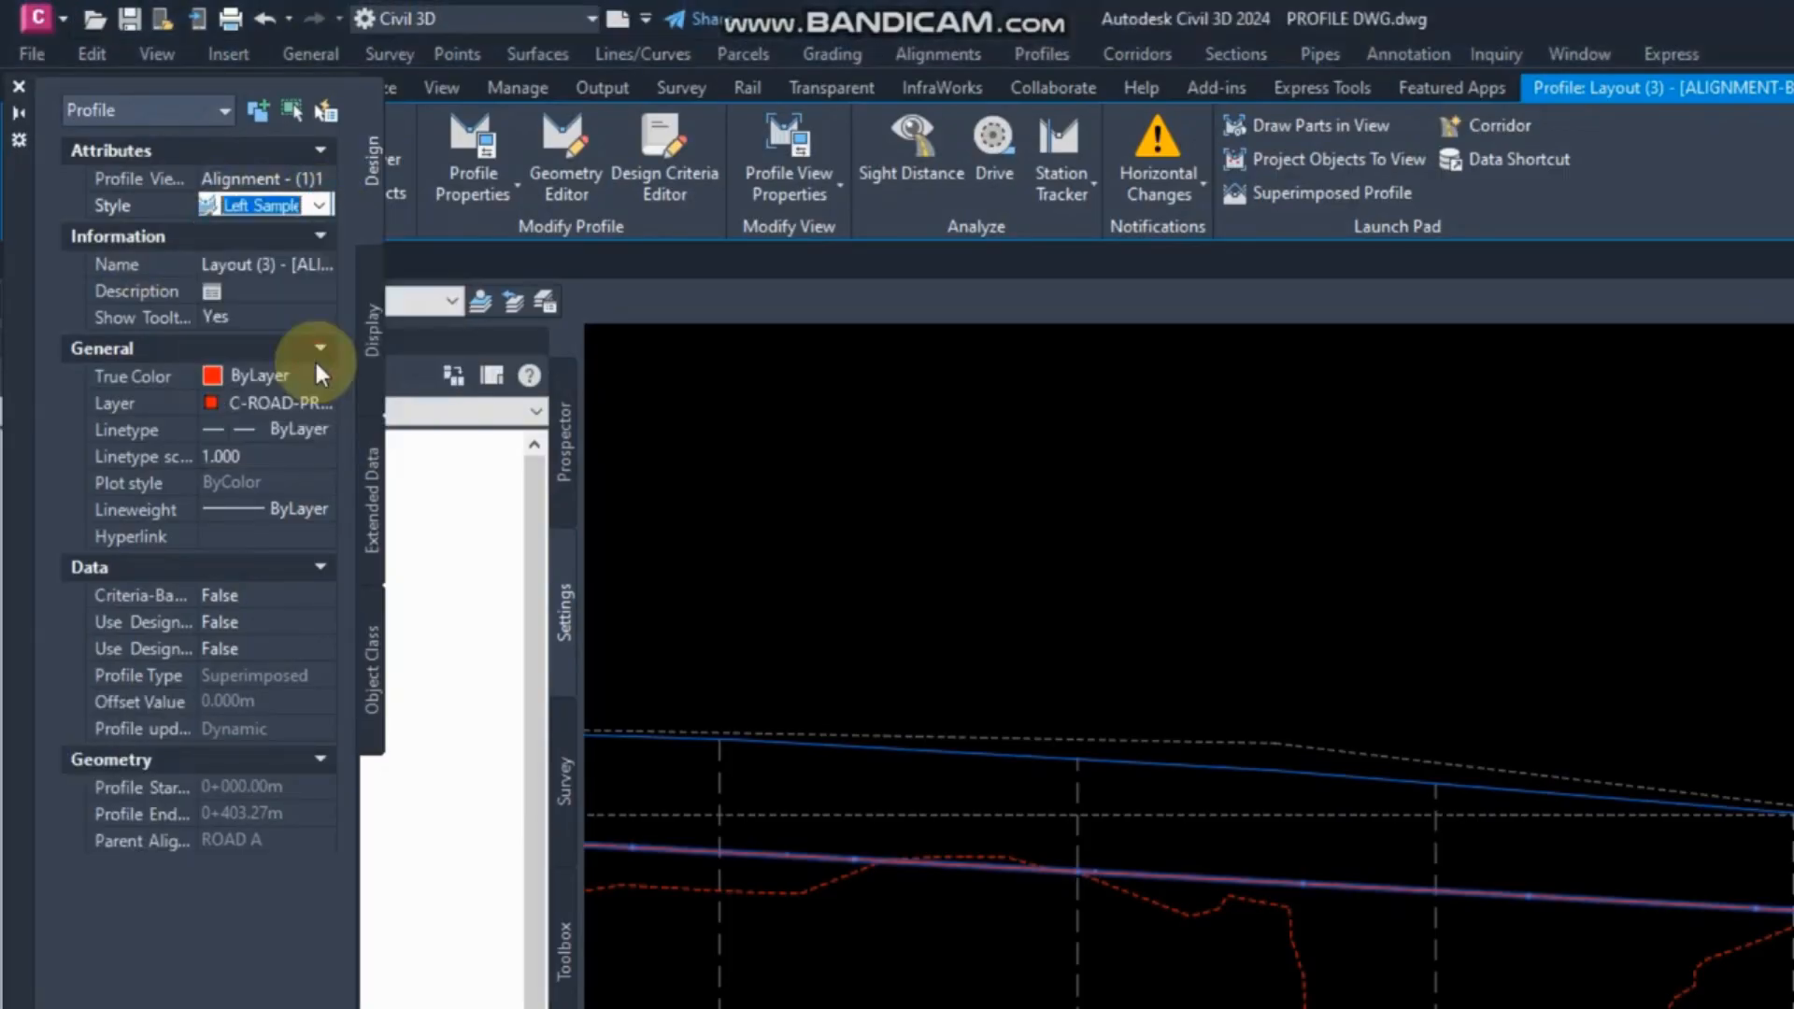
pyautogui.press('Escape')
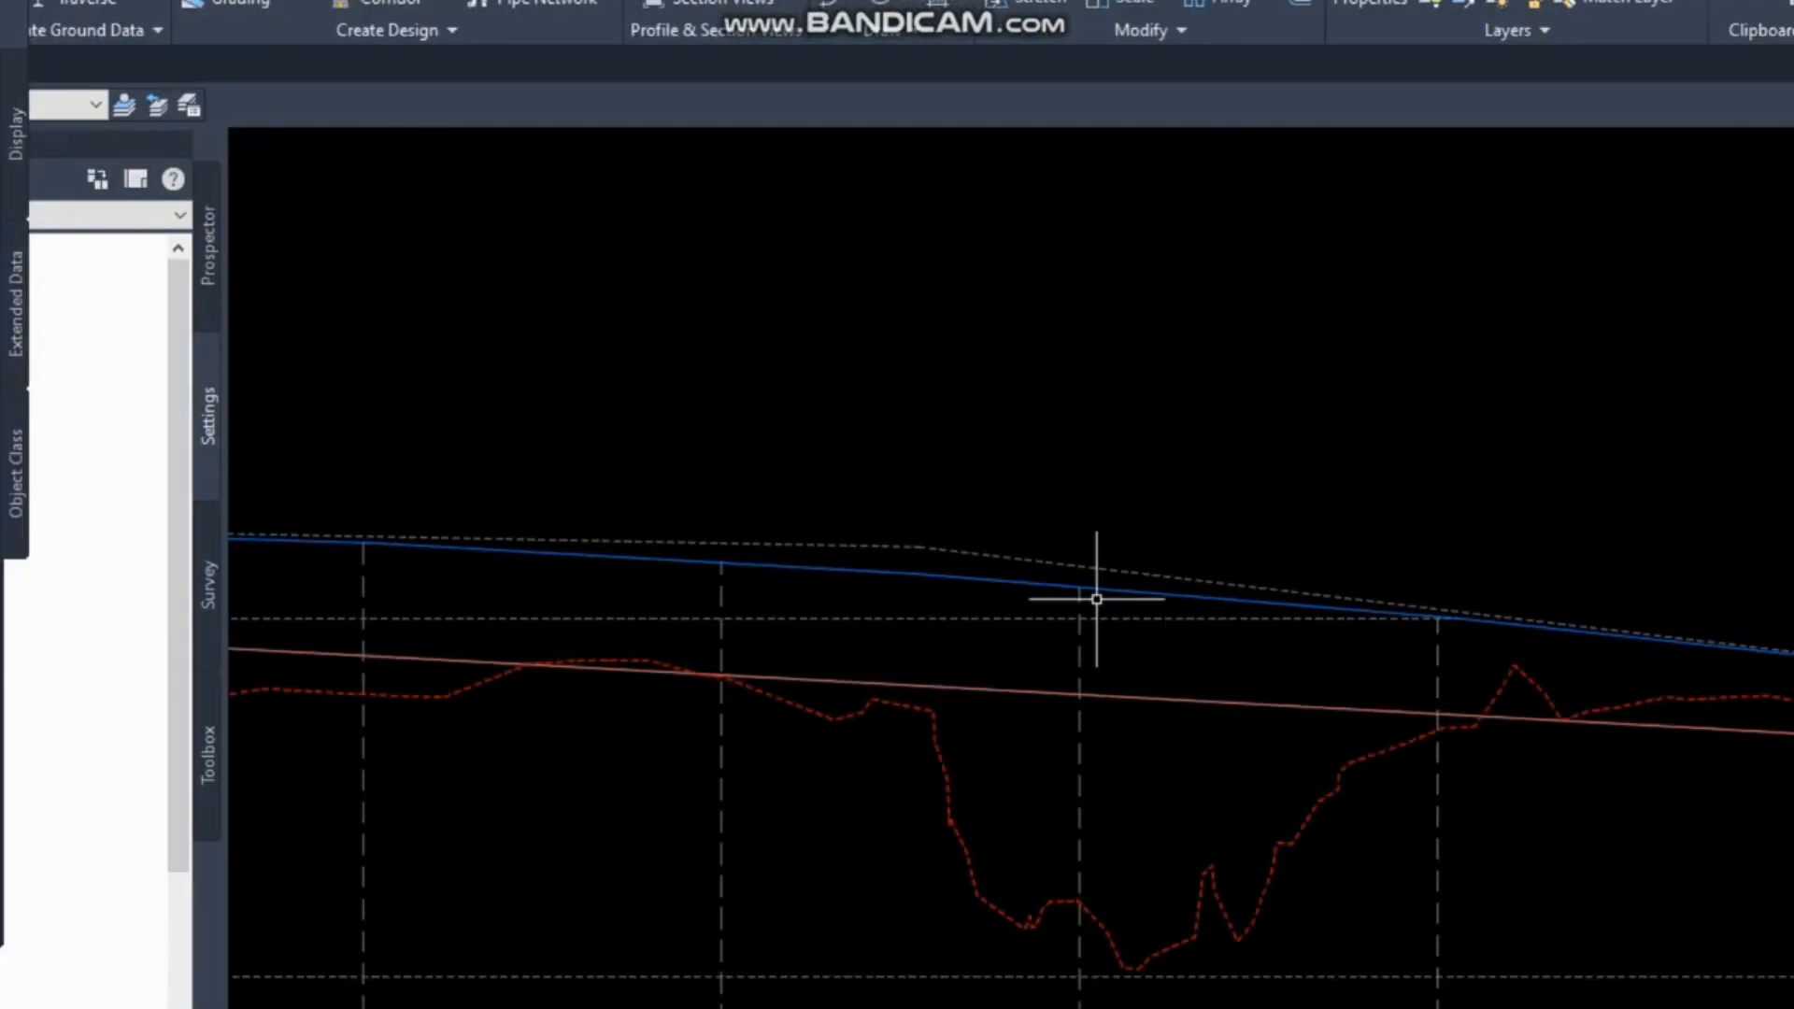
# Examine where the superimposed profile runs and ends in the ROAD A view, and compare it with the end of ALIGNMENT-B in plan.
pyautogui.scroll(-4, 1104, 596)
pyautogui.scroll(-6, 1199, 641)
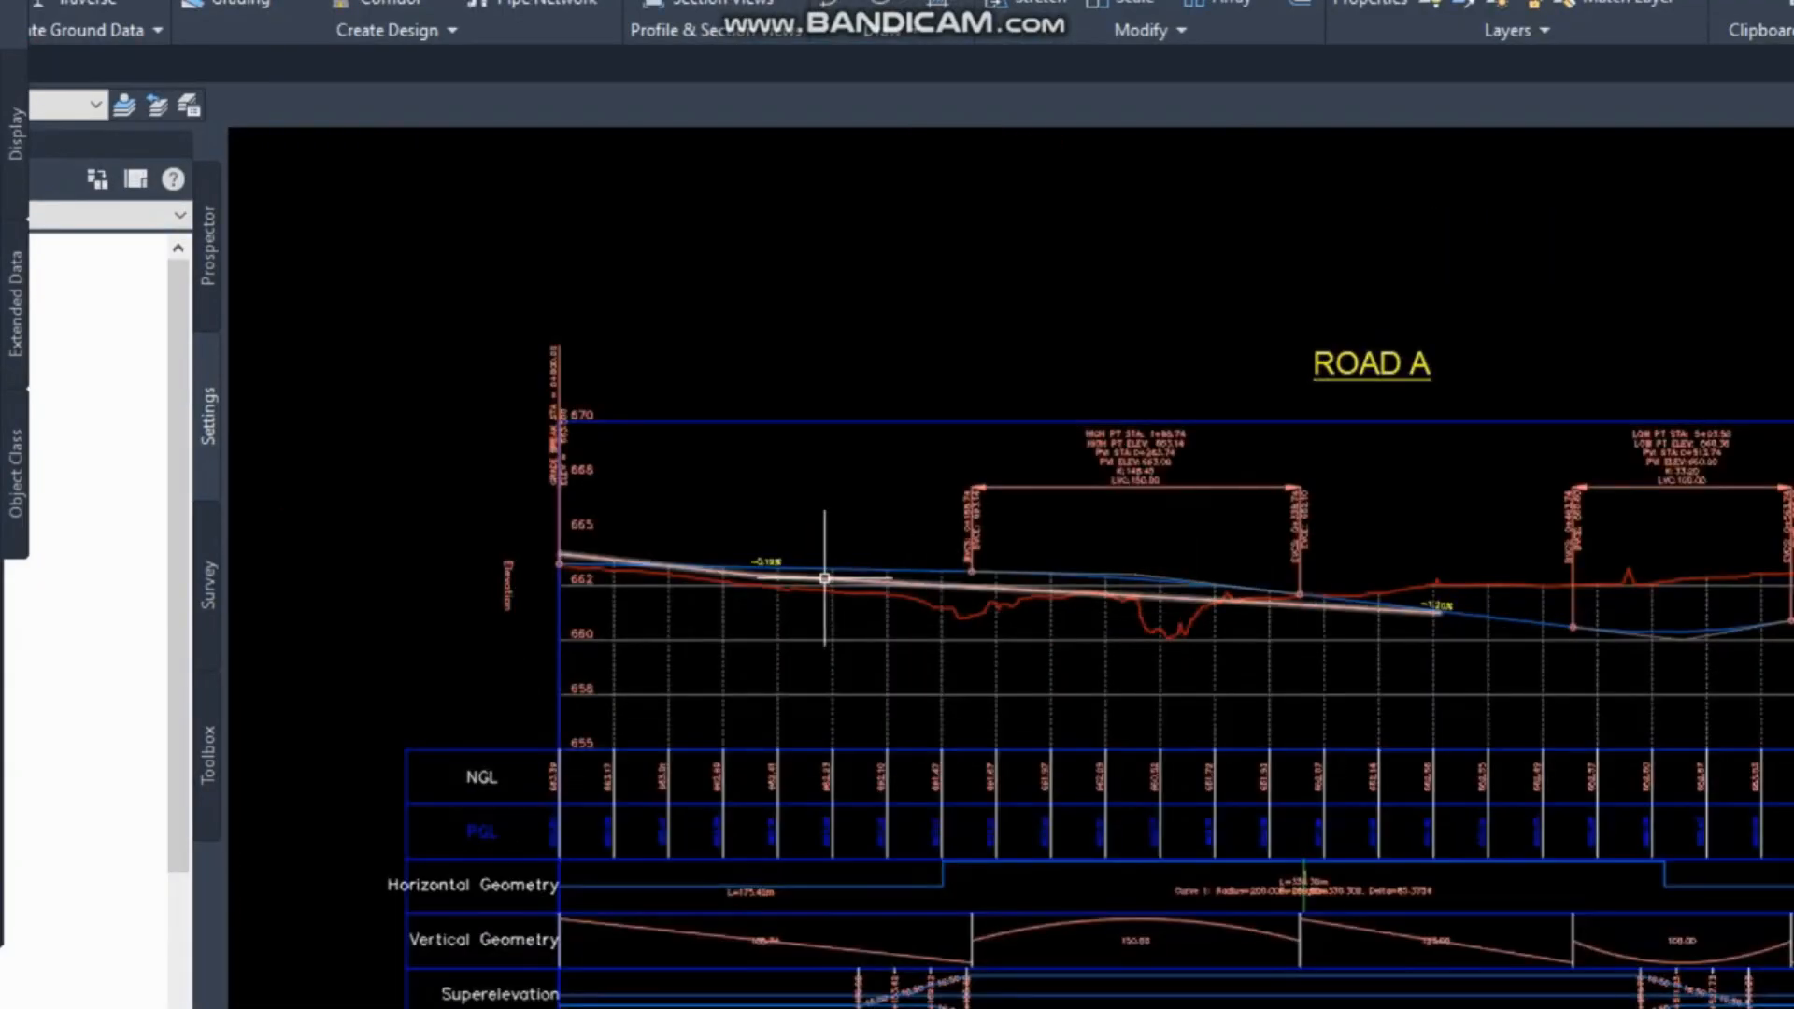
pyautogui.scroll(6, 824, 579)
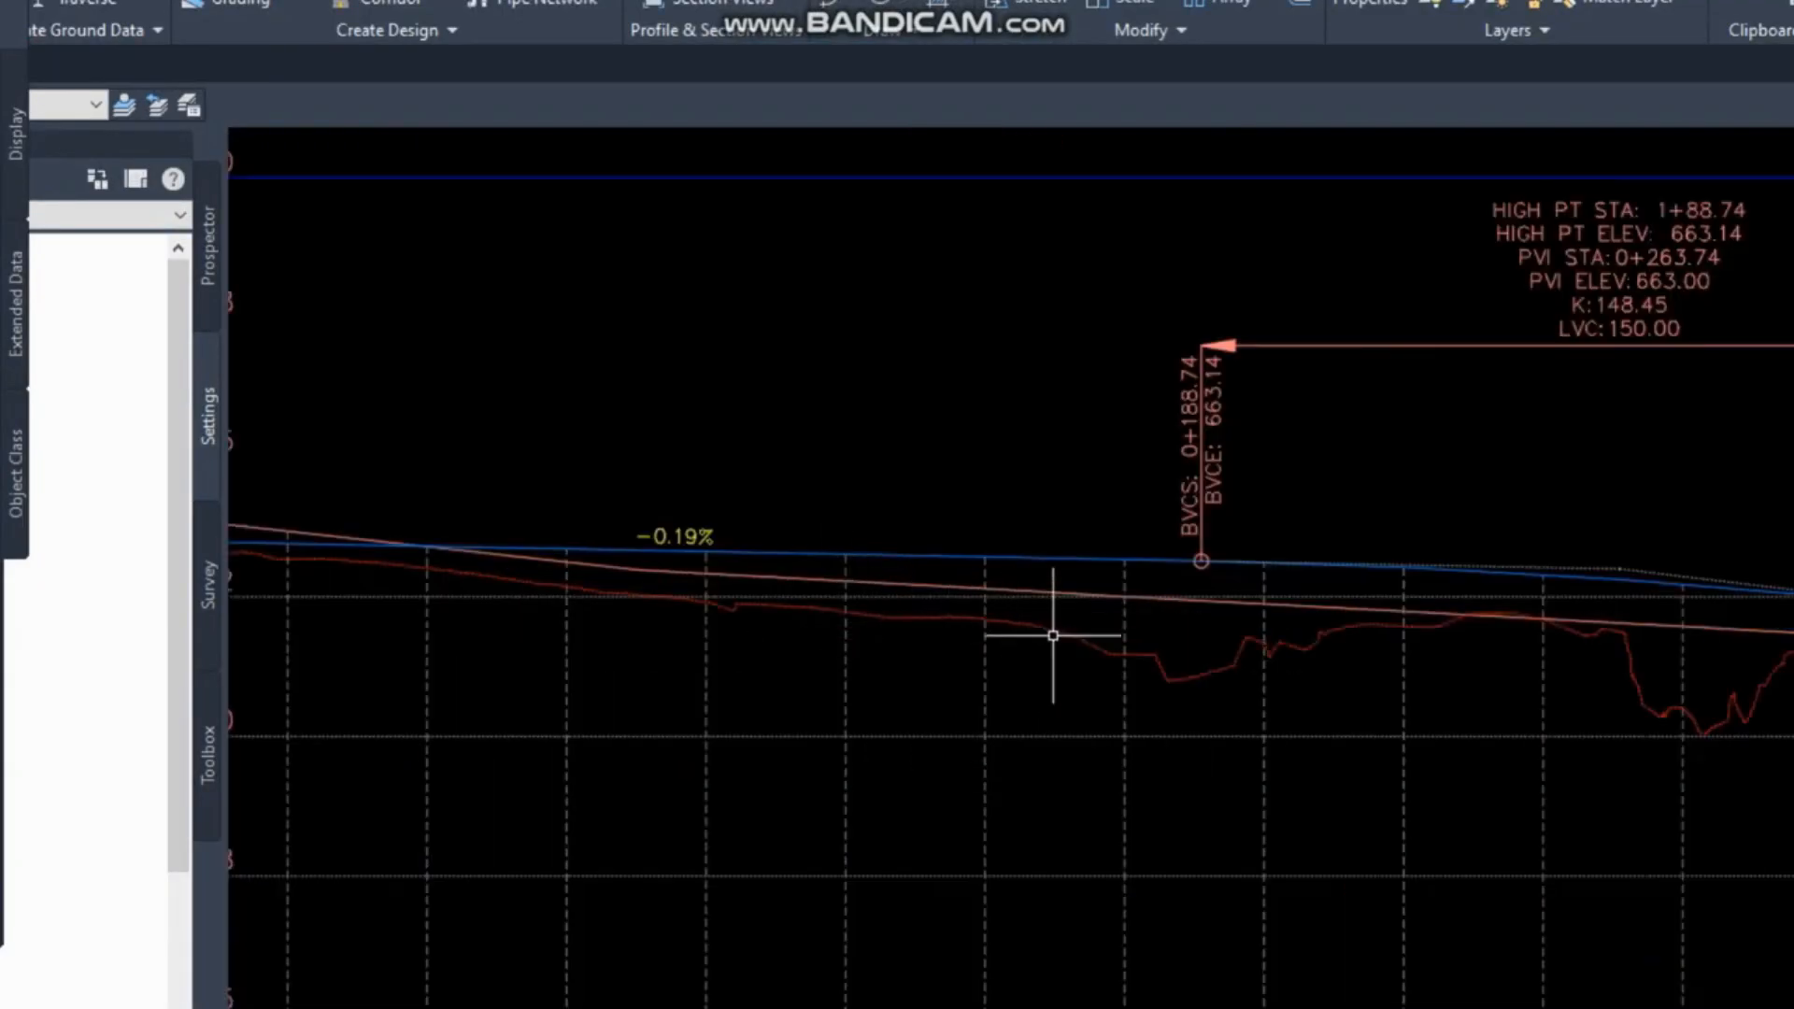
pyautogui.scroll(3, 1334, 622)
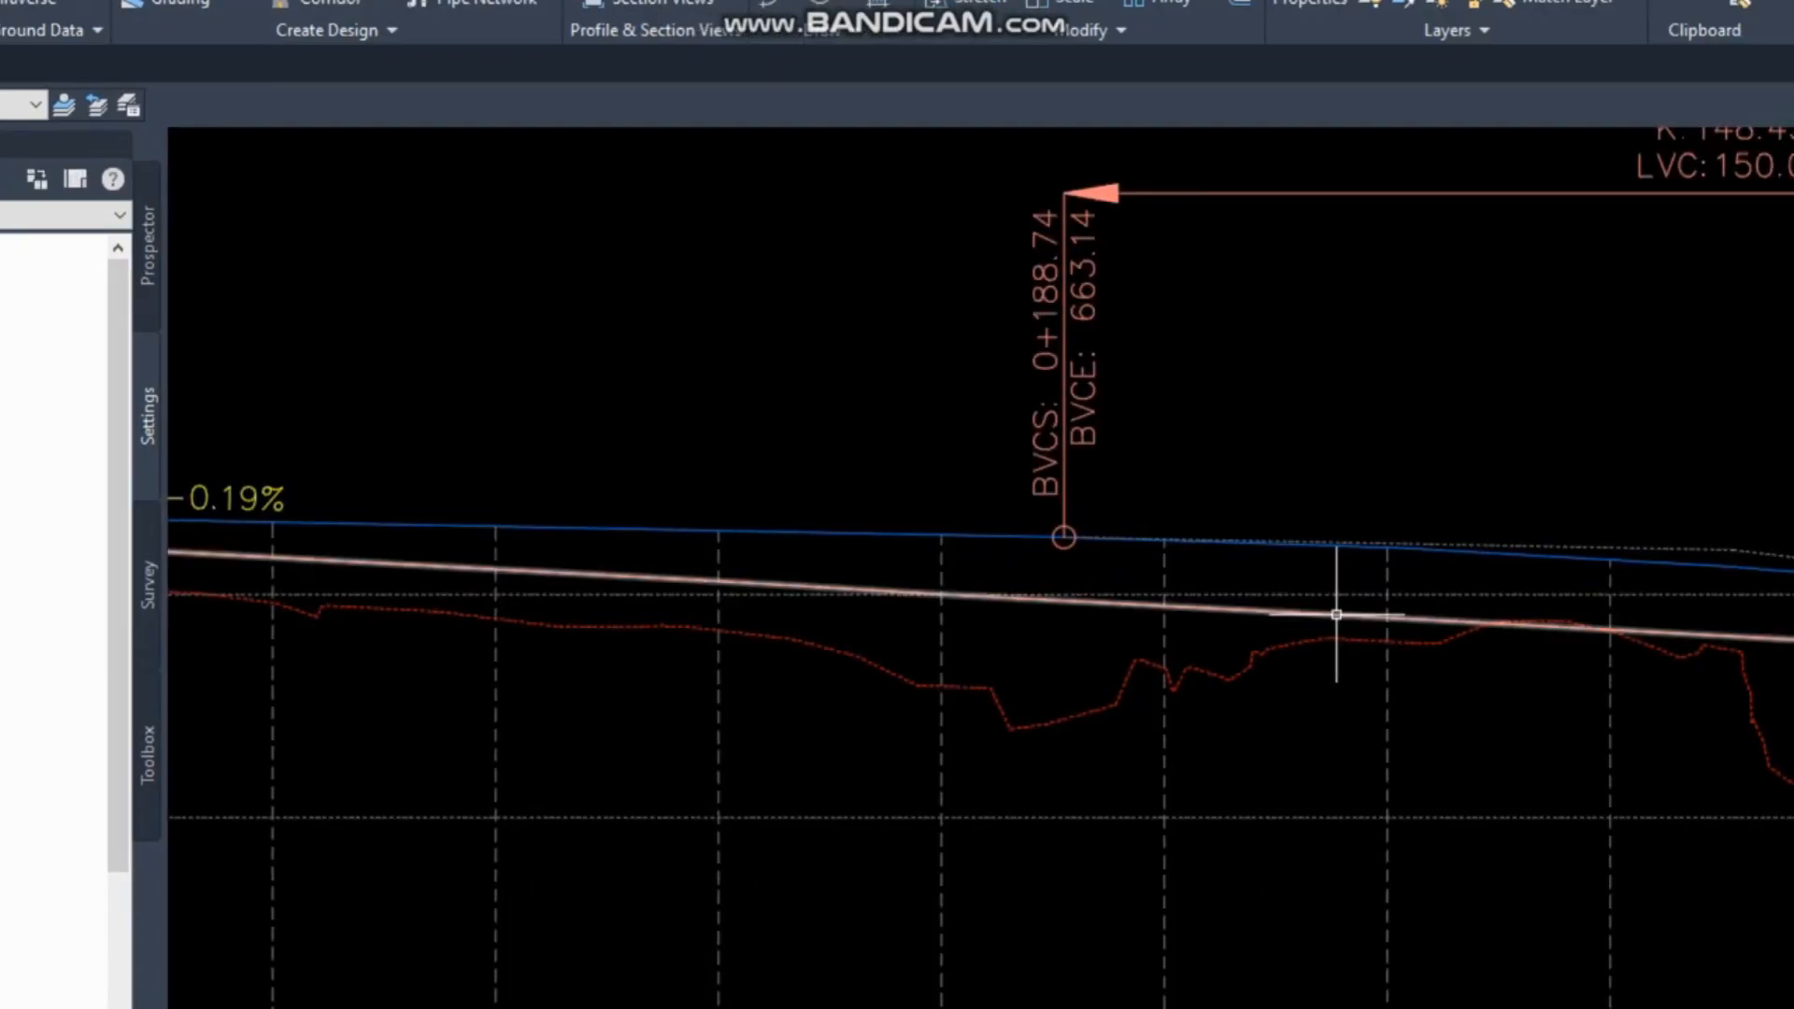
pyautogui.scroll(-4, 1346, 572)
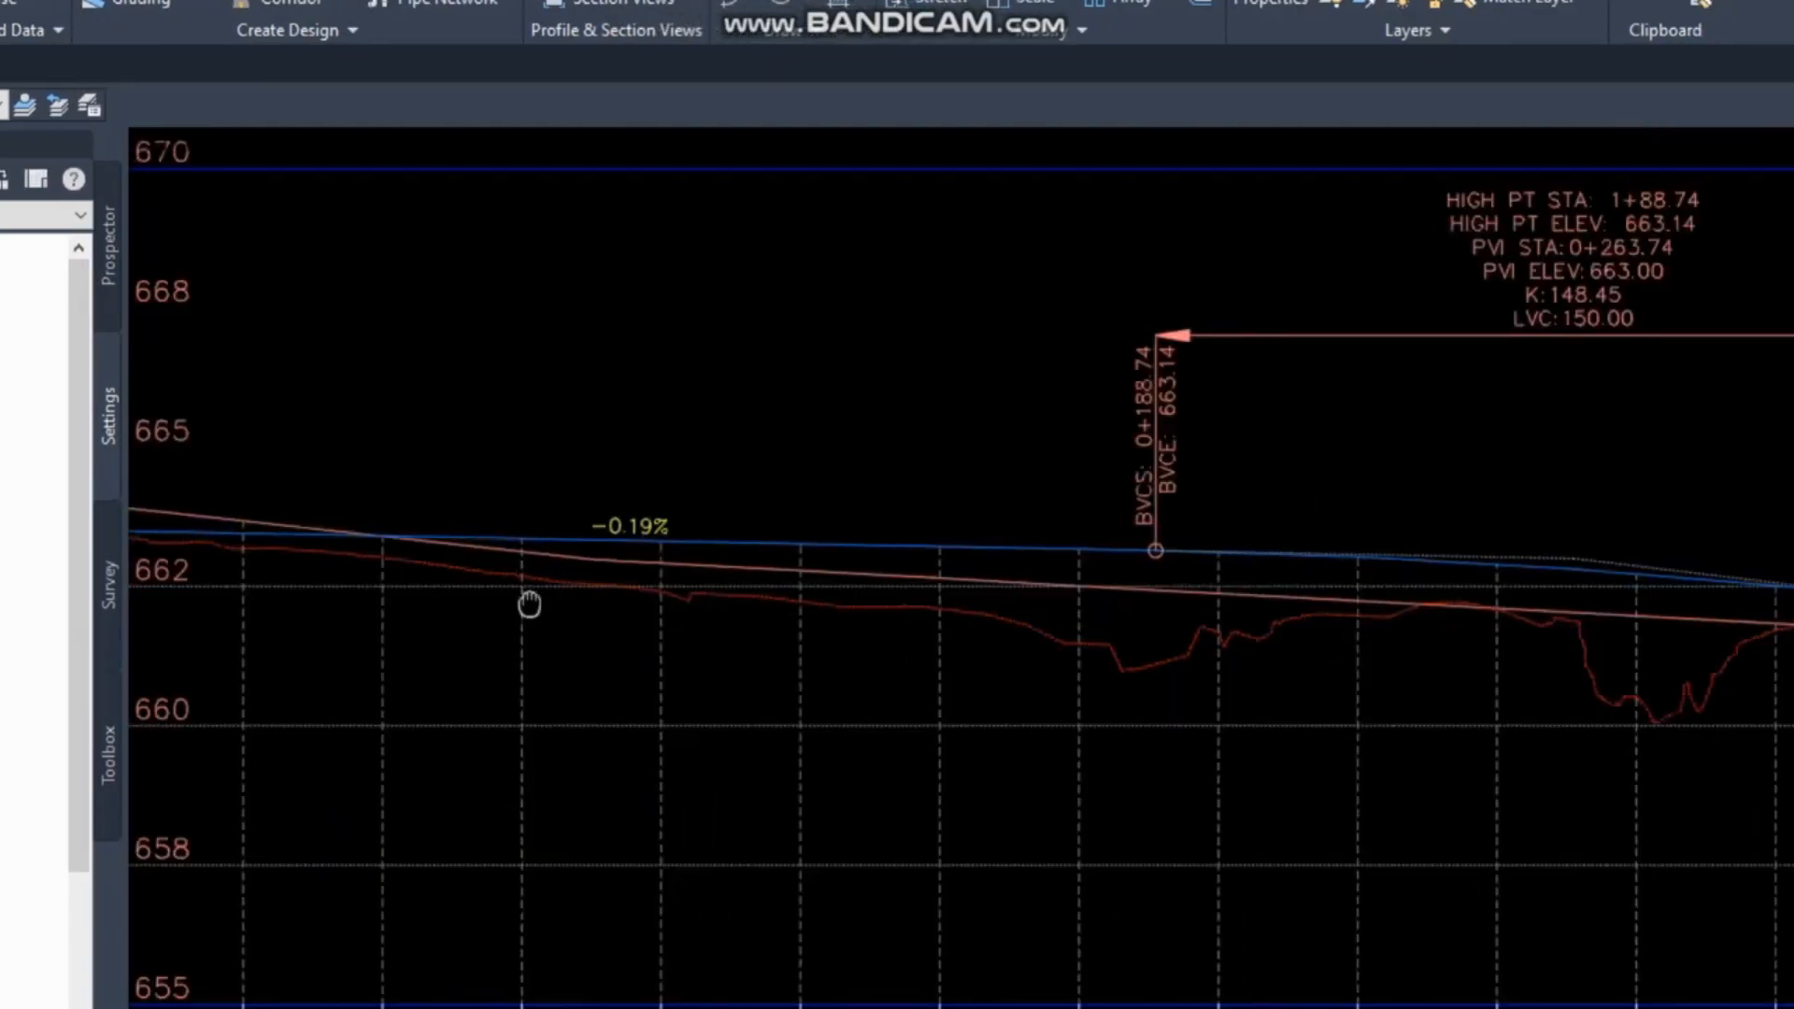
pyautogui.scroll(2, 734, 567)
pyautogui.moveTo(1585, 613); pyautogui.dragTo(547, 496, button='middle')
pyautogui.moveTo(1322, 575); pyautogui.dragTo(776, 528, button='middle')
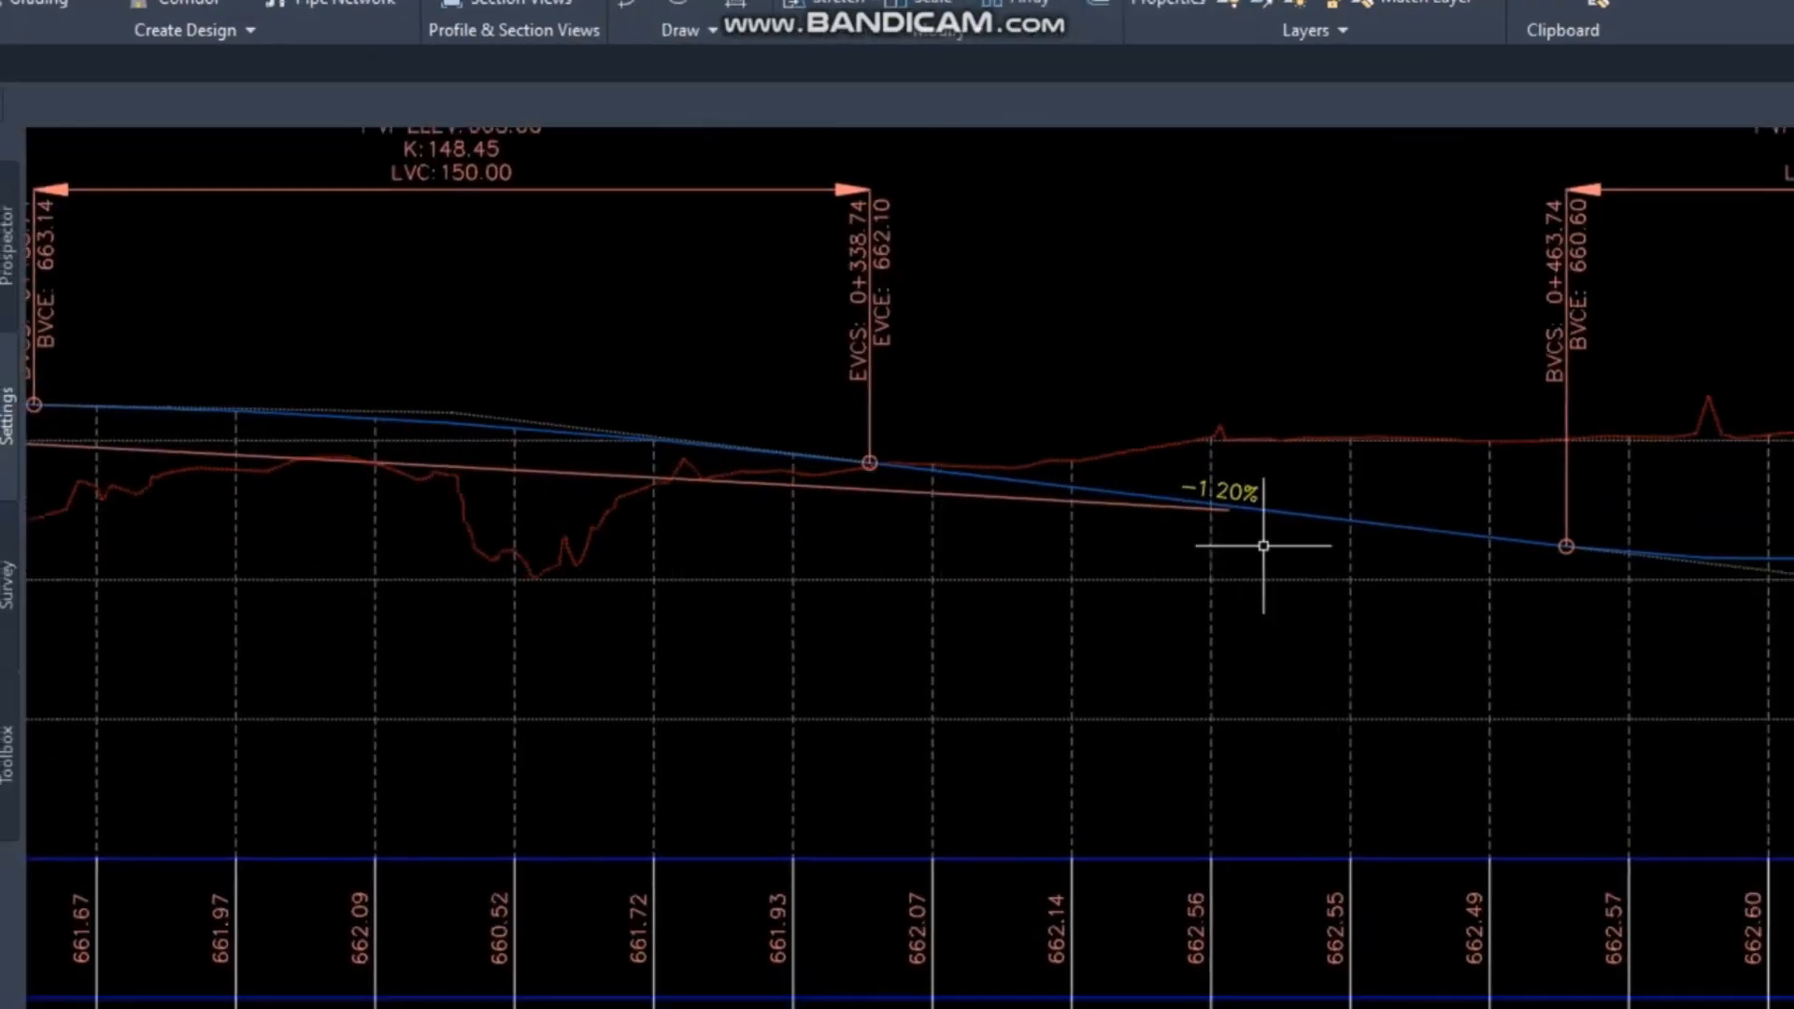
pyautogui.moveTo(1212, 943); pyautogui.dragTo(1193, 648, button='middle')
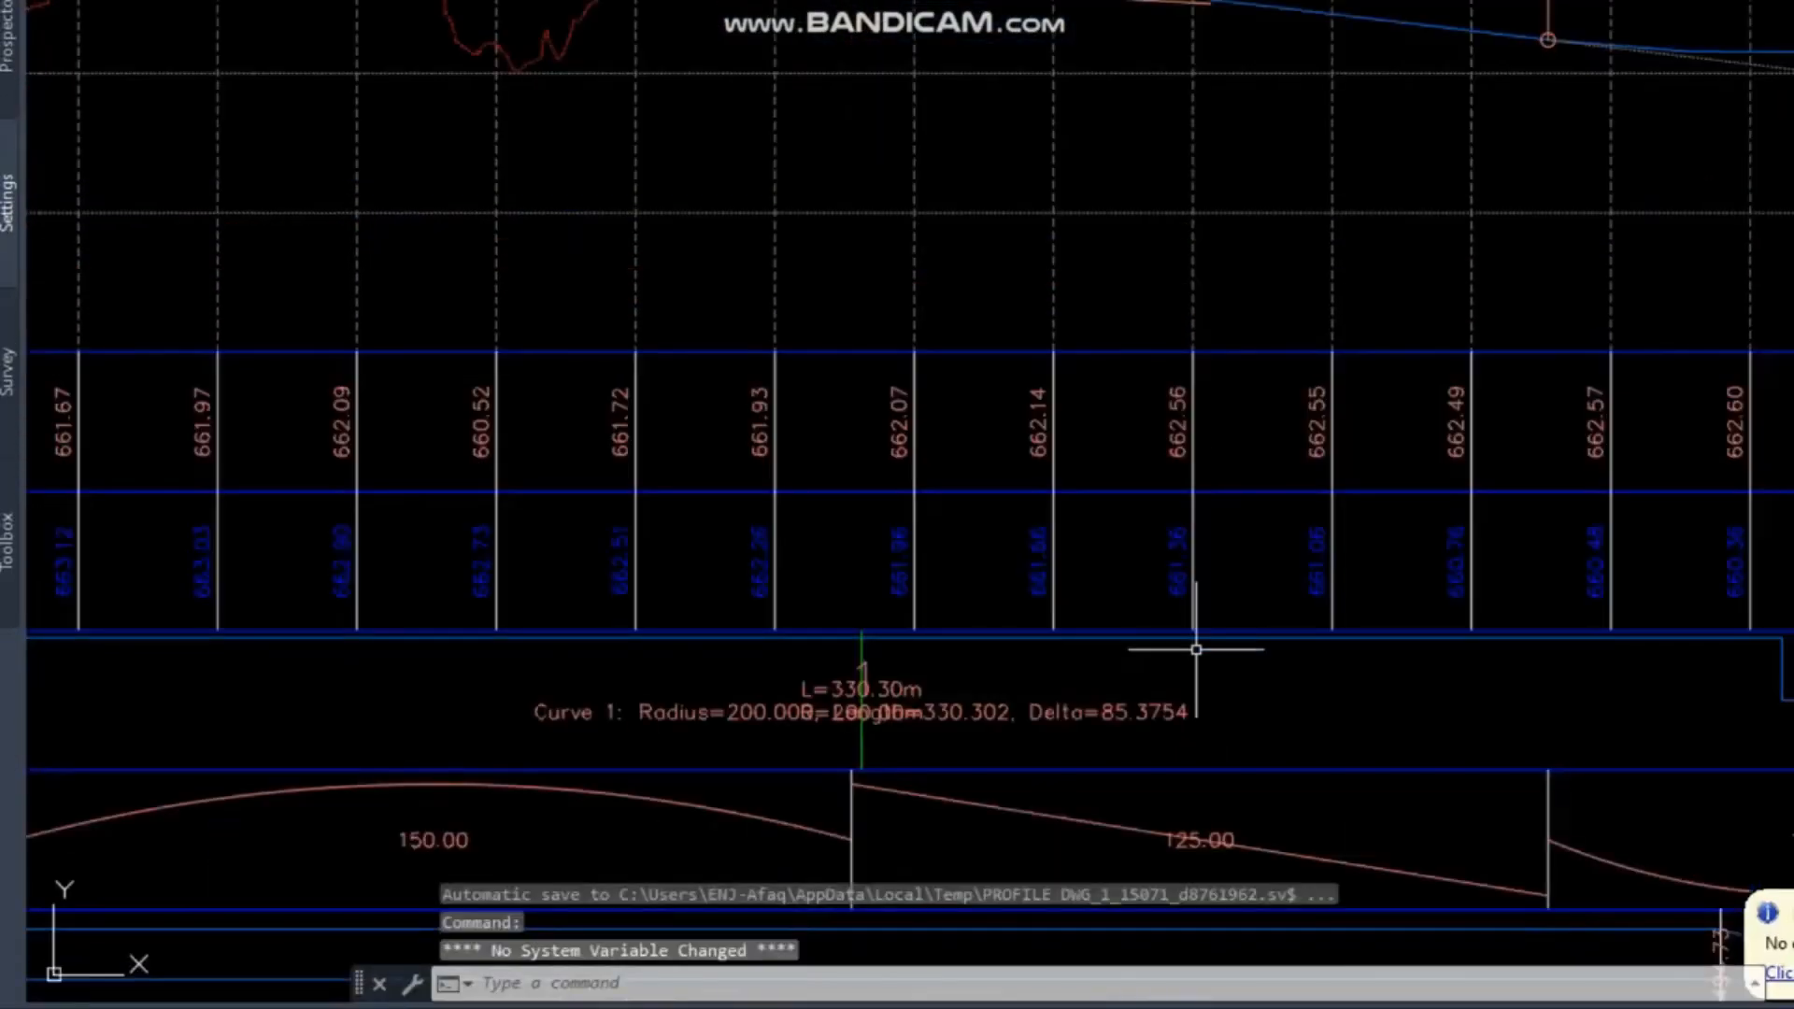
pyautogui.moveTo(1203, 785); pyautogui.dragTo(1162, 336, button='middle')
pyautogui.scroll(-6, 1110, 345)
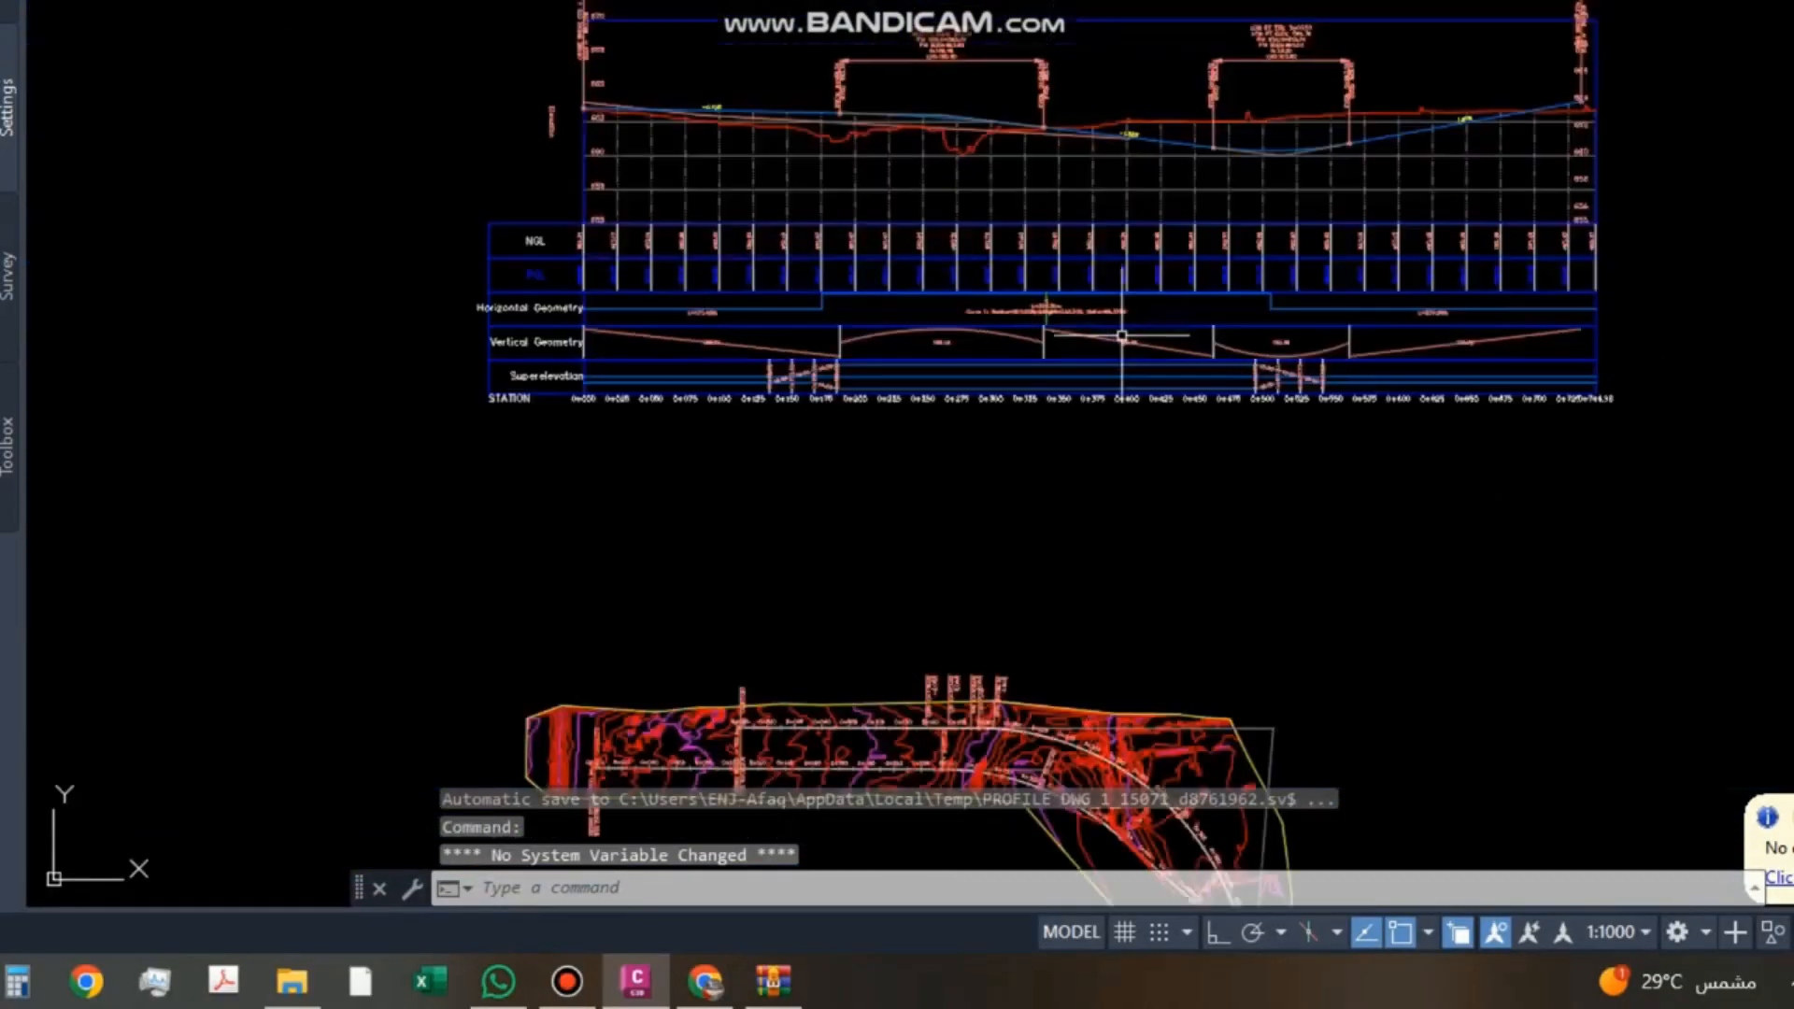
pyautogui.scroll(6, 1176, 540)
pyautogui.scroll(-8, 1169, 475)
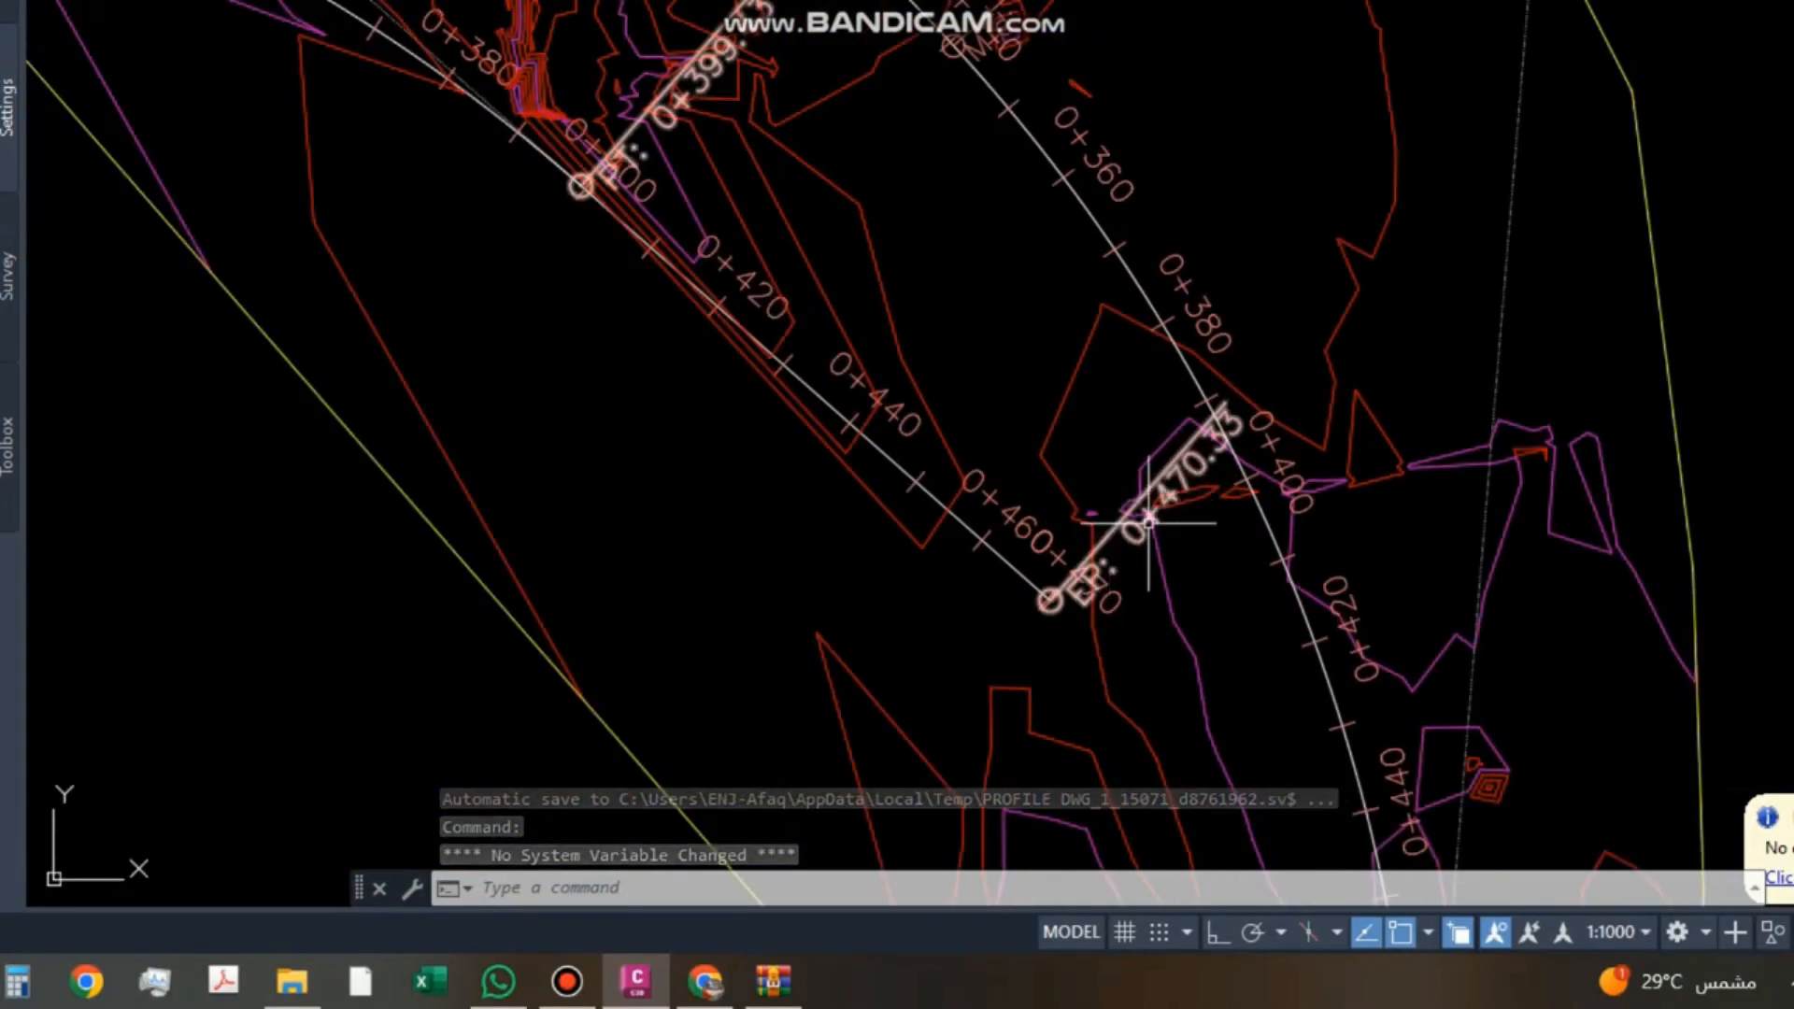
pyautogui.moveTo(903, 262); pyautogui.dragTo(903, 625, button='middle')
pyautogui.scroll(3, 948, 317)
pyautogui.press('Escape')
pyautogui.scroll(-1, 1346, 385)
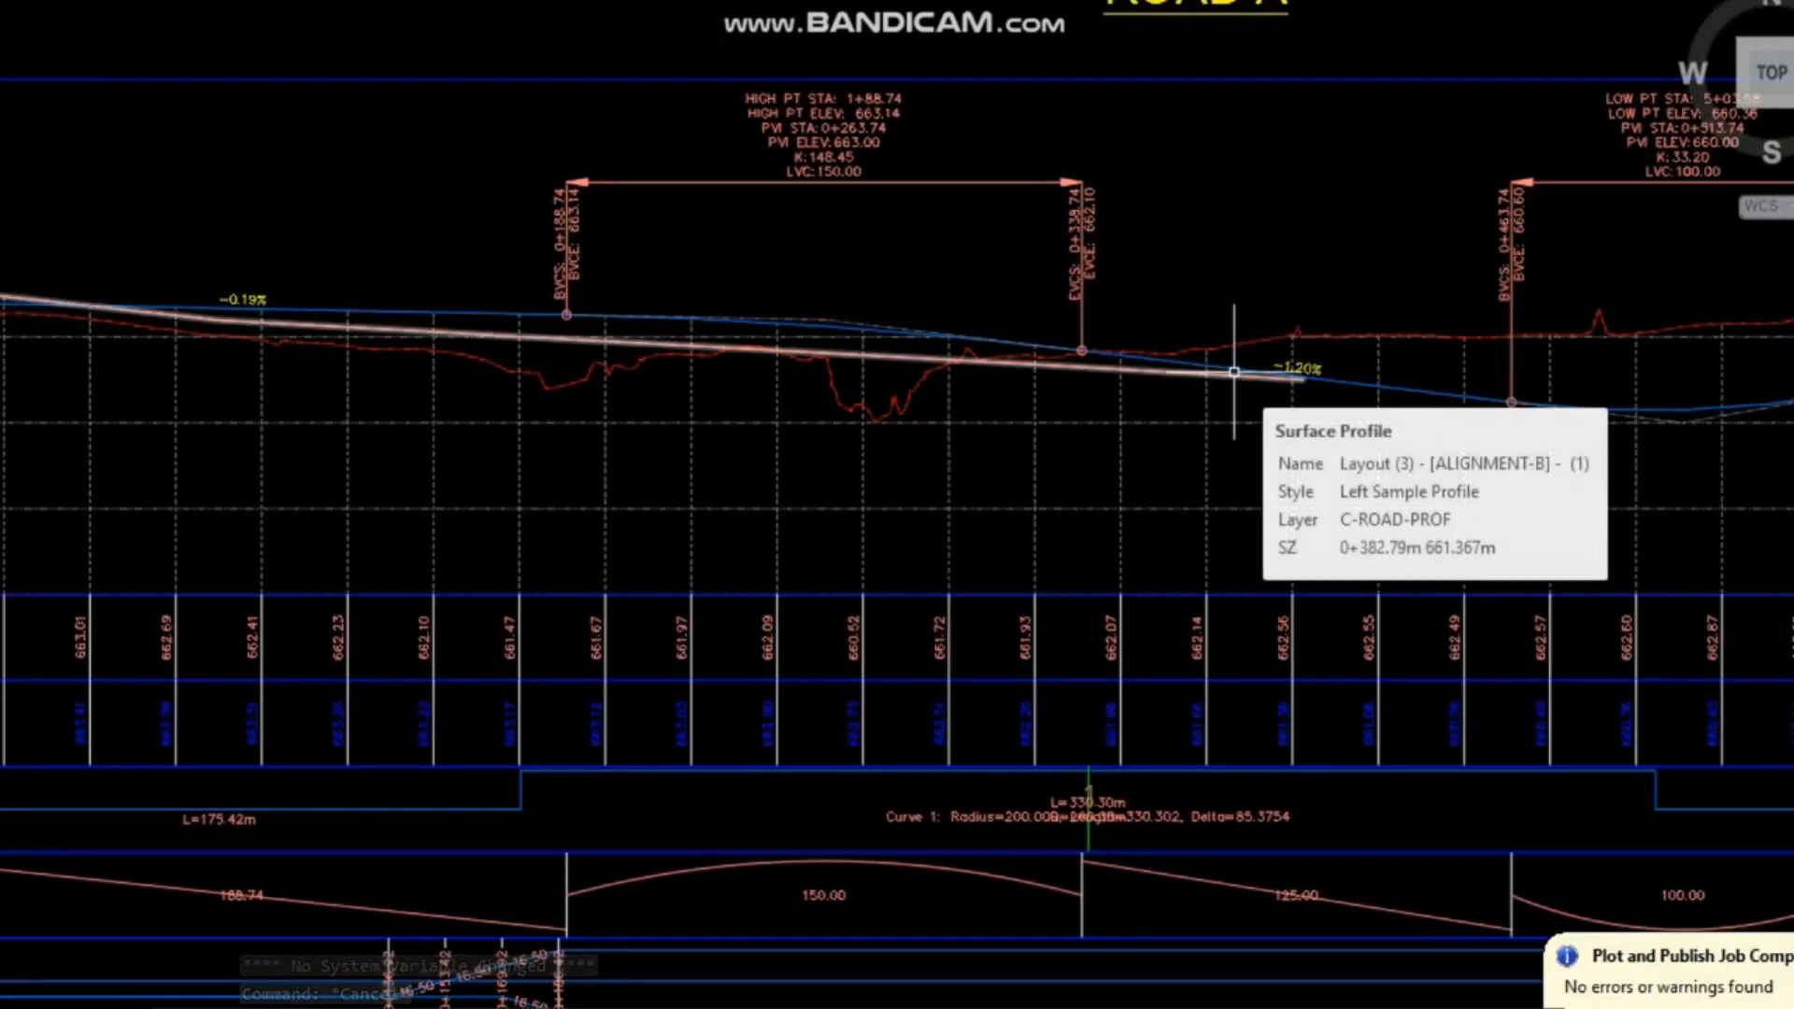
pyautogui.moveTo(1176, 388); pyautogui.dragTo(1160, 285, button='middle')
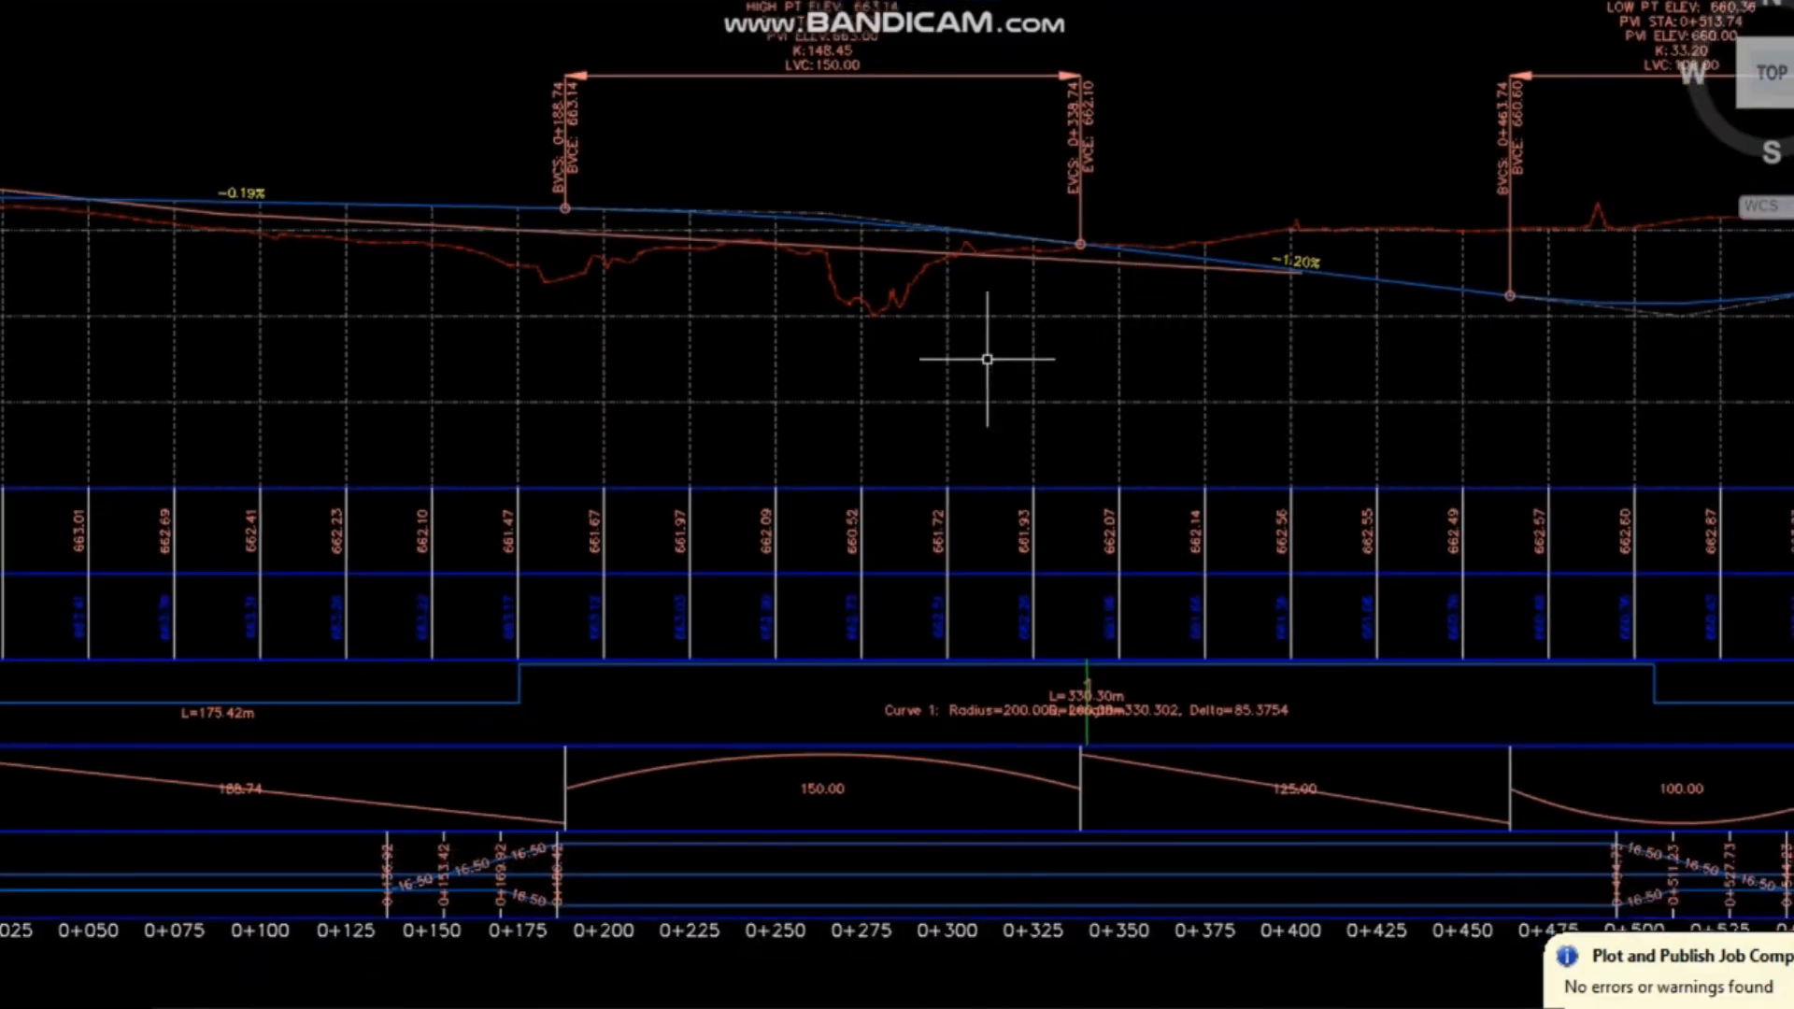
# Add a PGL band to the ROAD A profile view, with Layout (3) - [ALIGNMENT-B] - (1) as the profile for its geometry points.
pyautogui.click(939, 391)
pyautogui.click(962, 421)
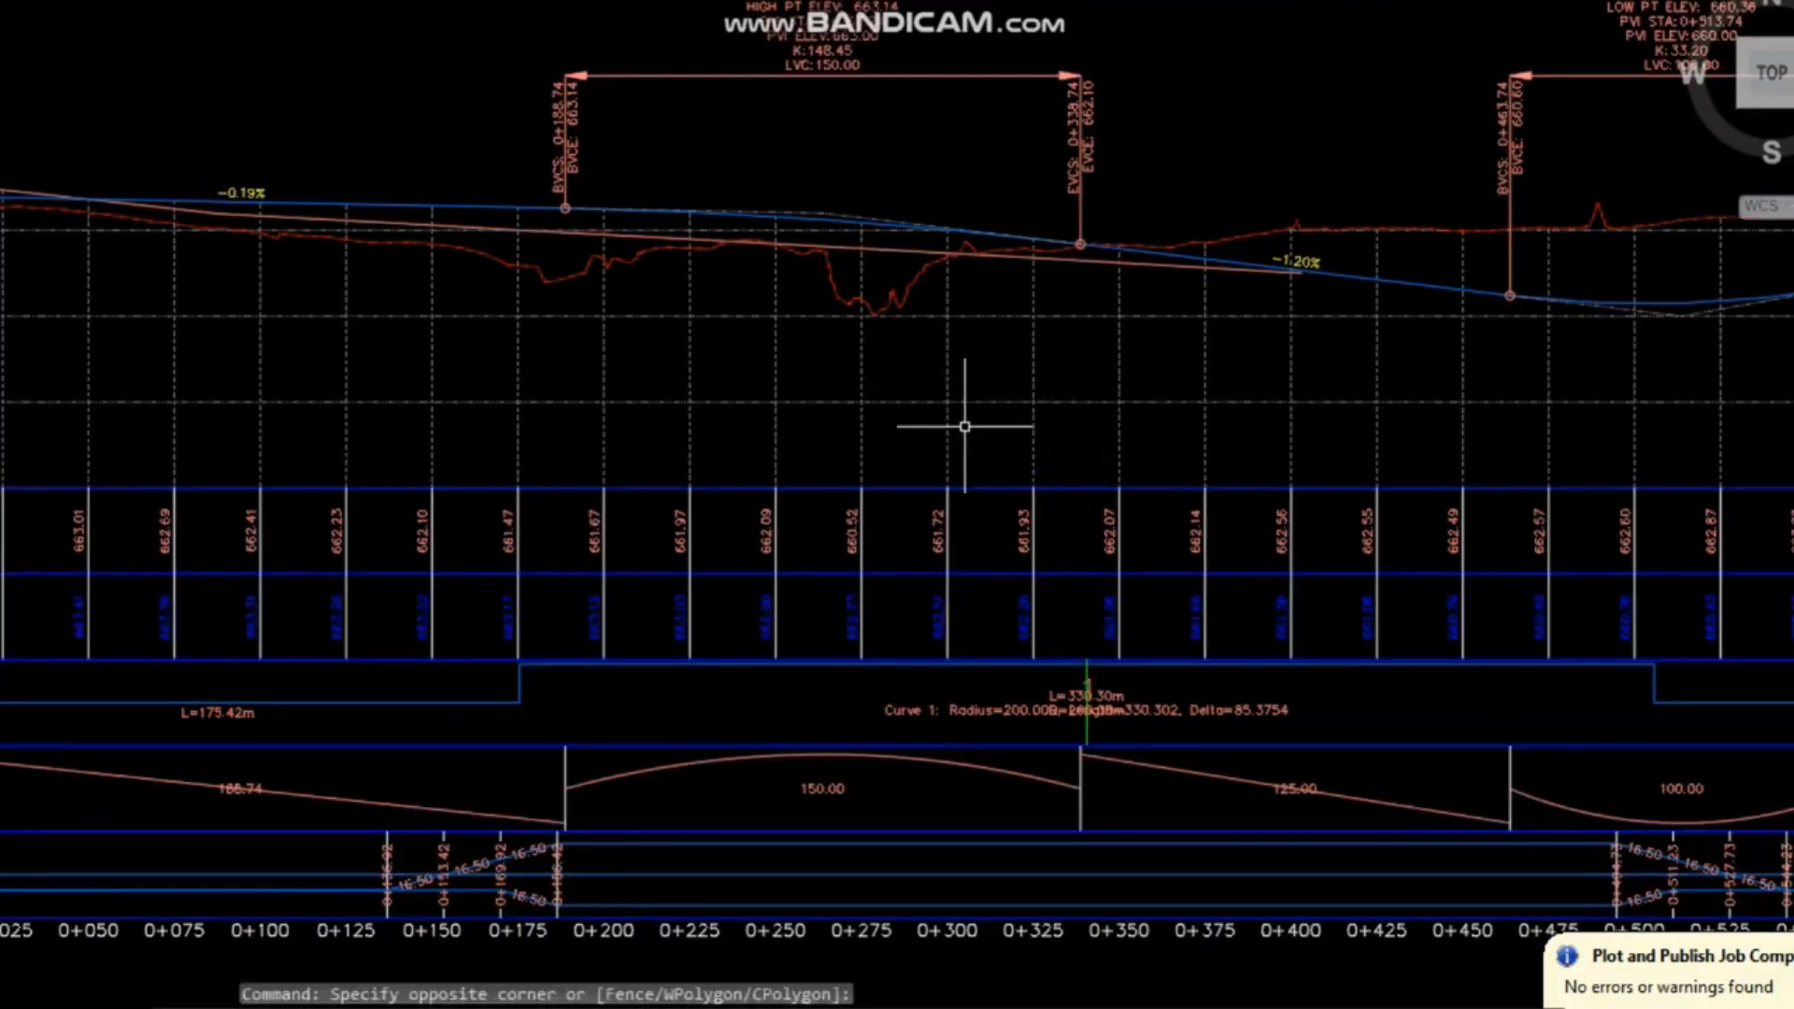
pyautogui.scroll(-4, 960, 418)
pyautogui.rightClick(960, 417)
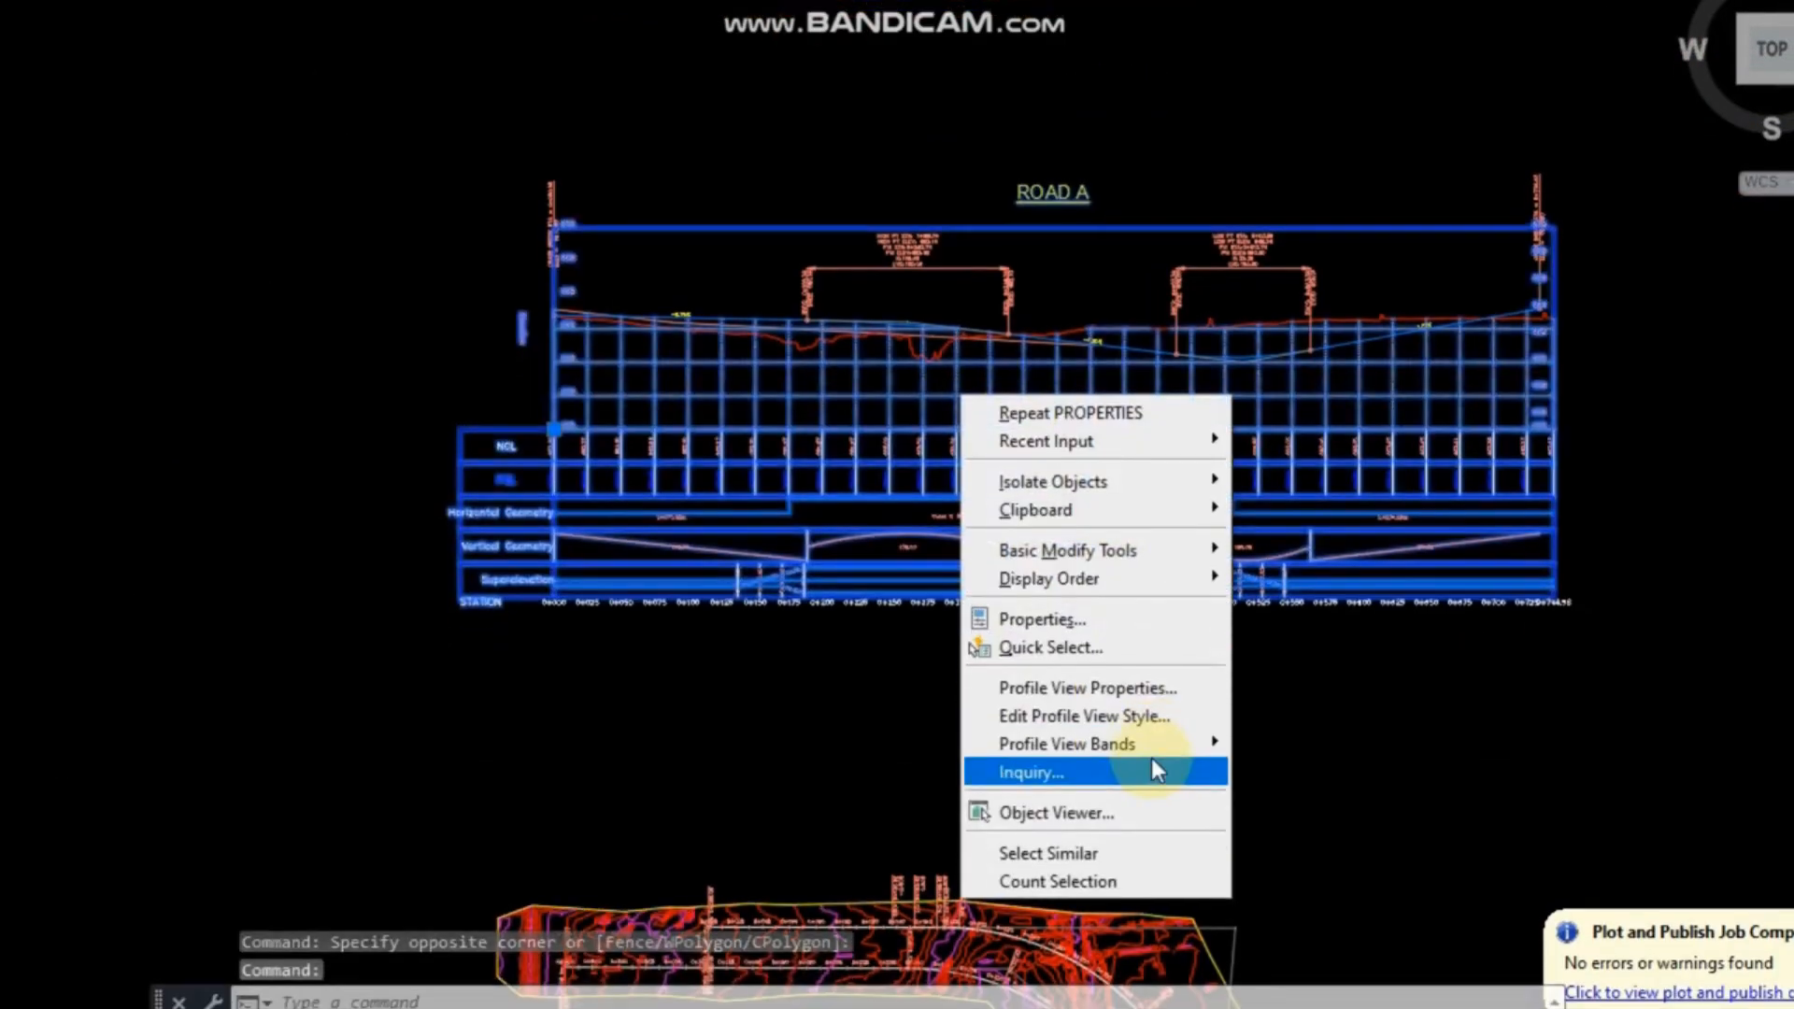
pyautogui.click(1136, 711)
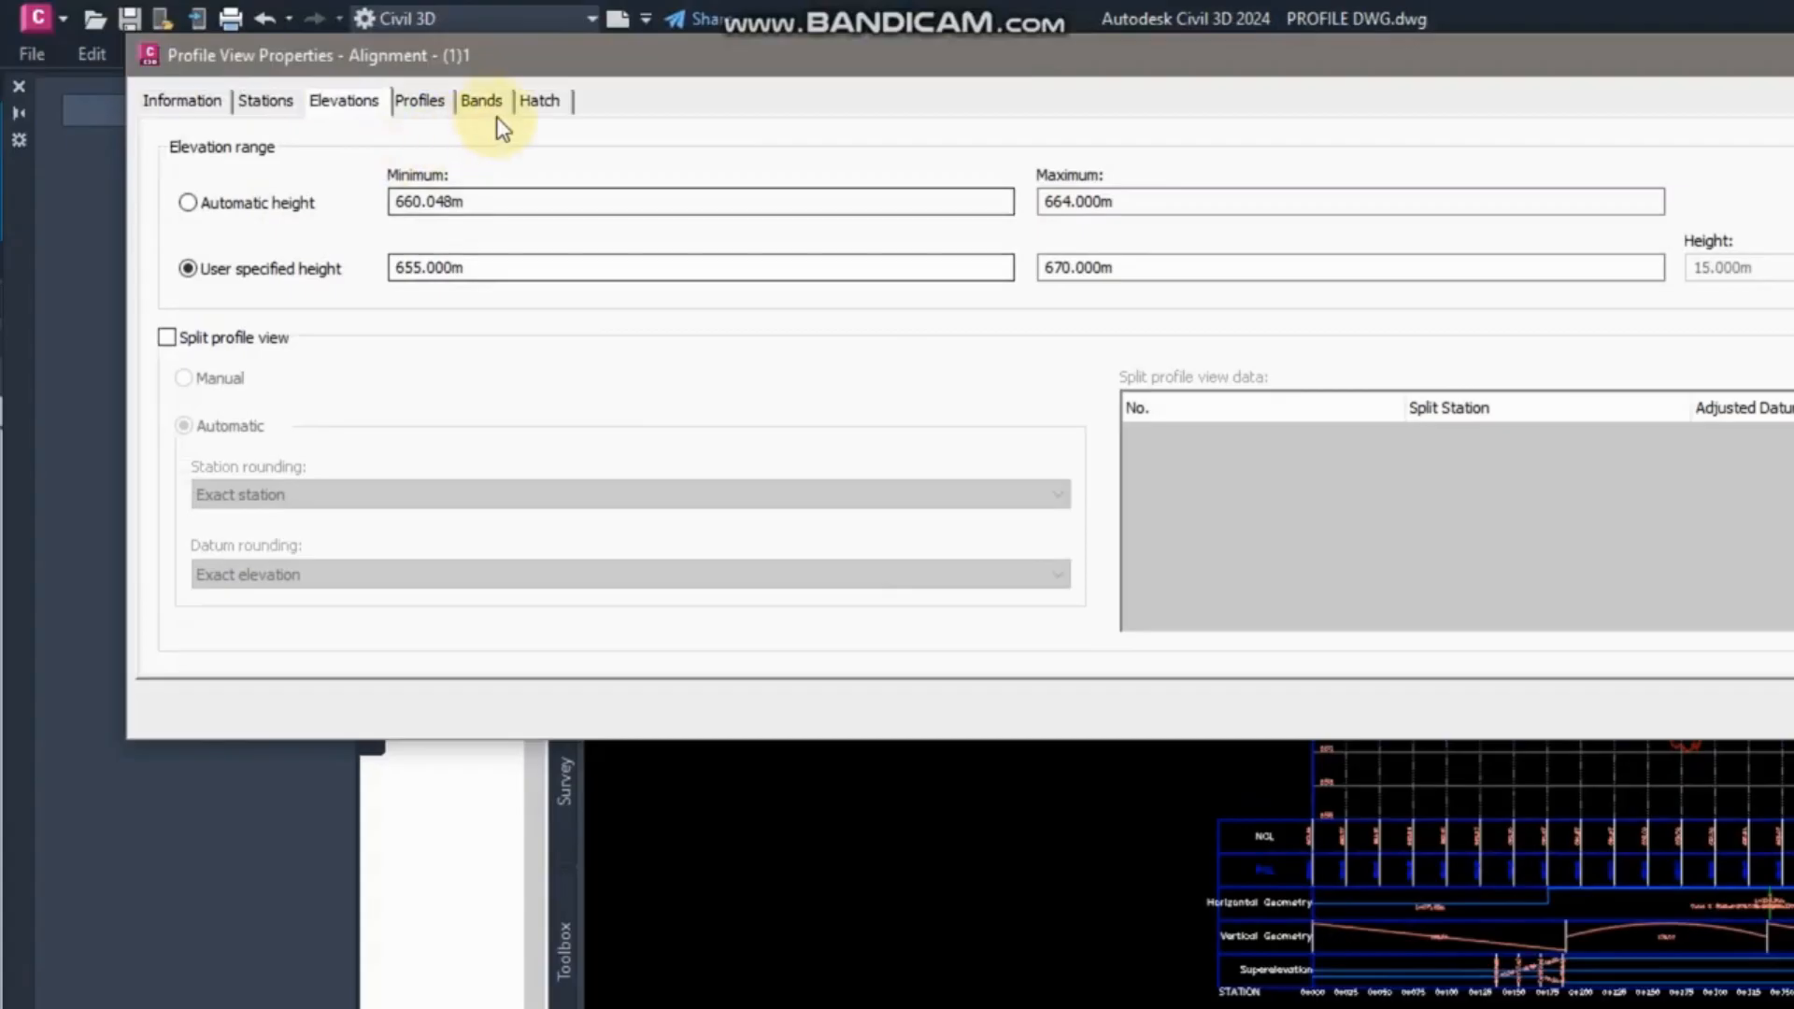
pyautogui.click(481, 102)
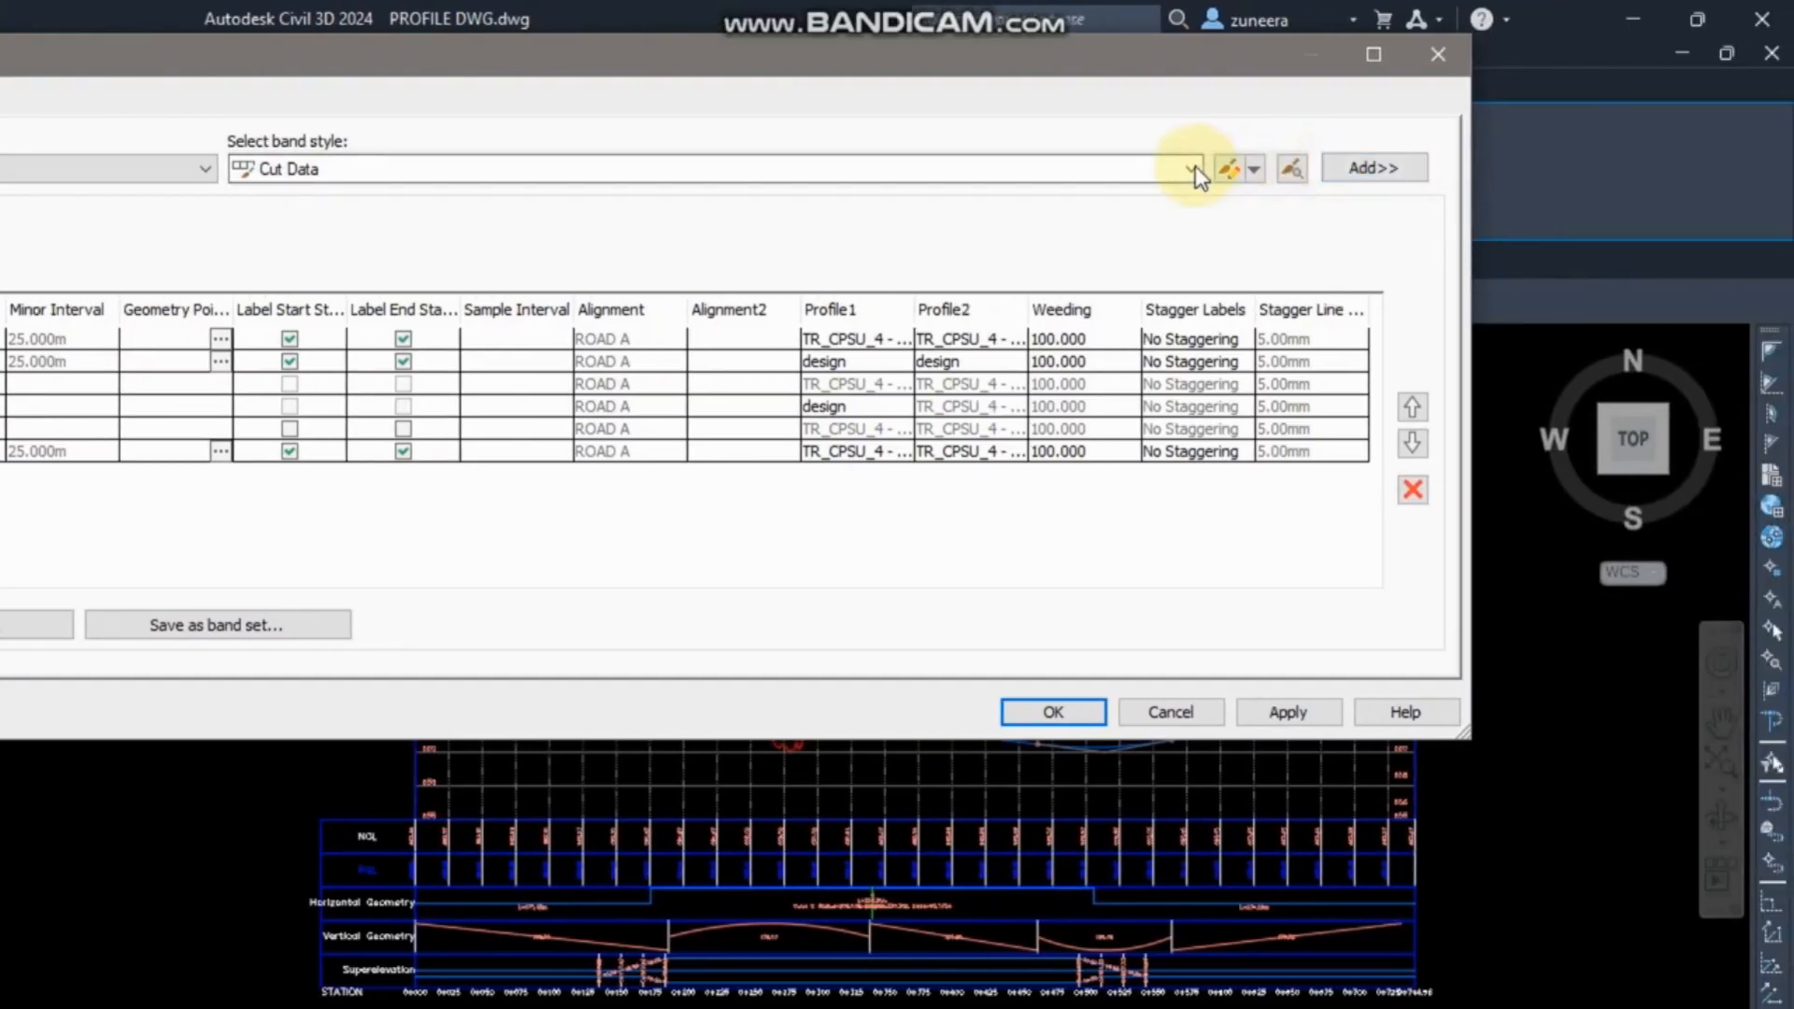
pyautogui.click(1208, 168)
pyautogui.click(326, 400)
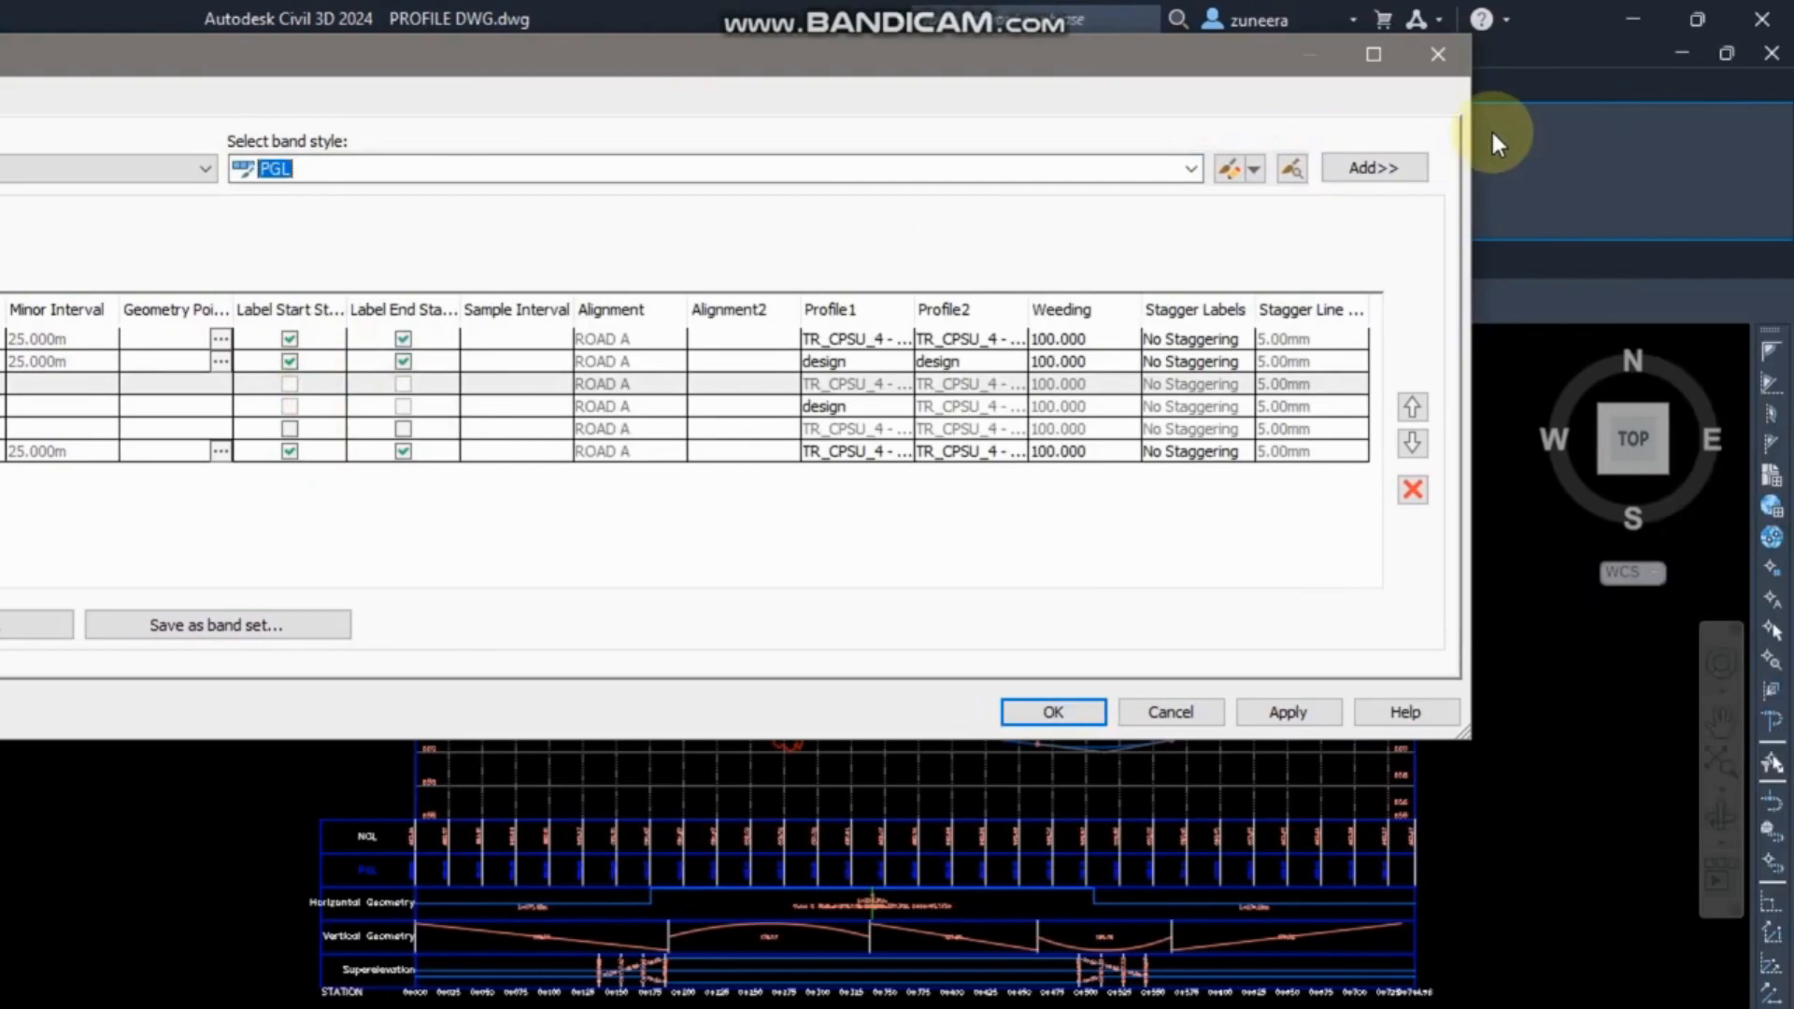
pyautogui.click(1386, 170)
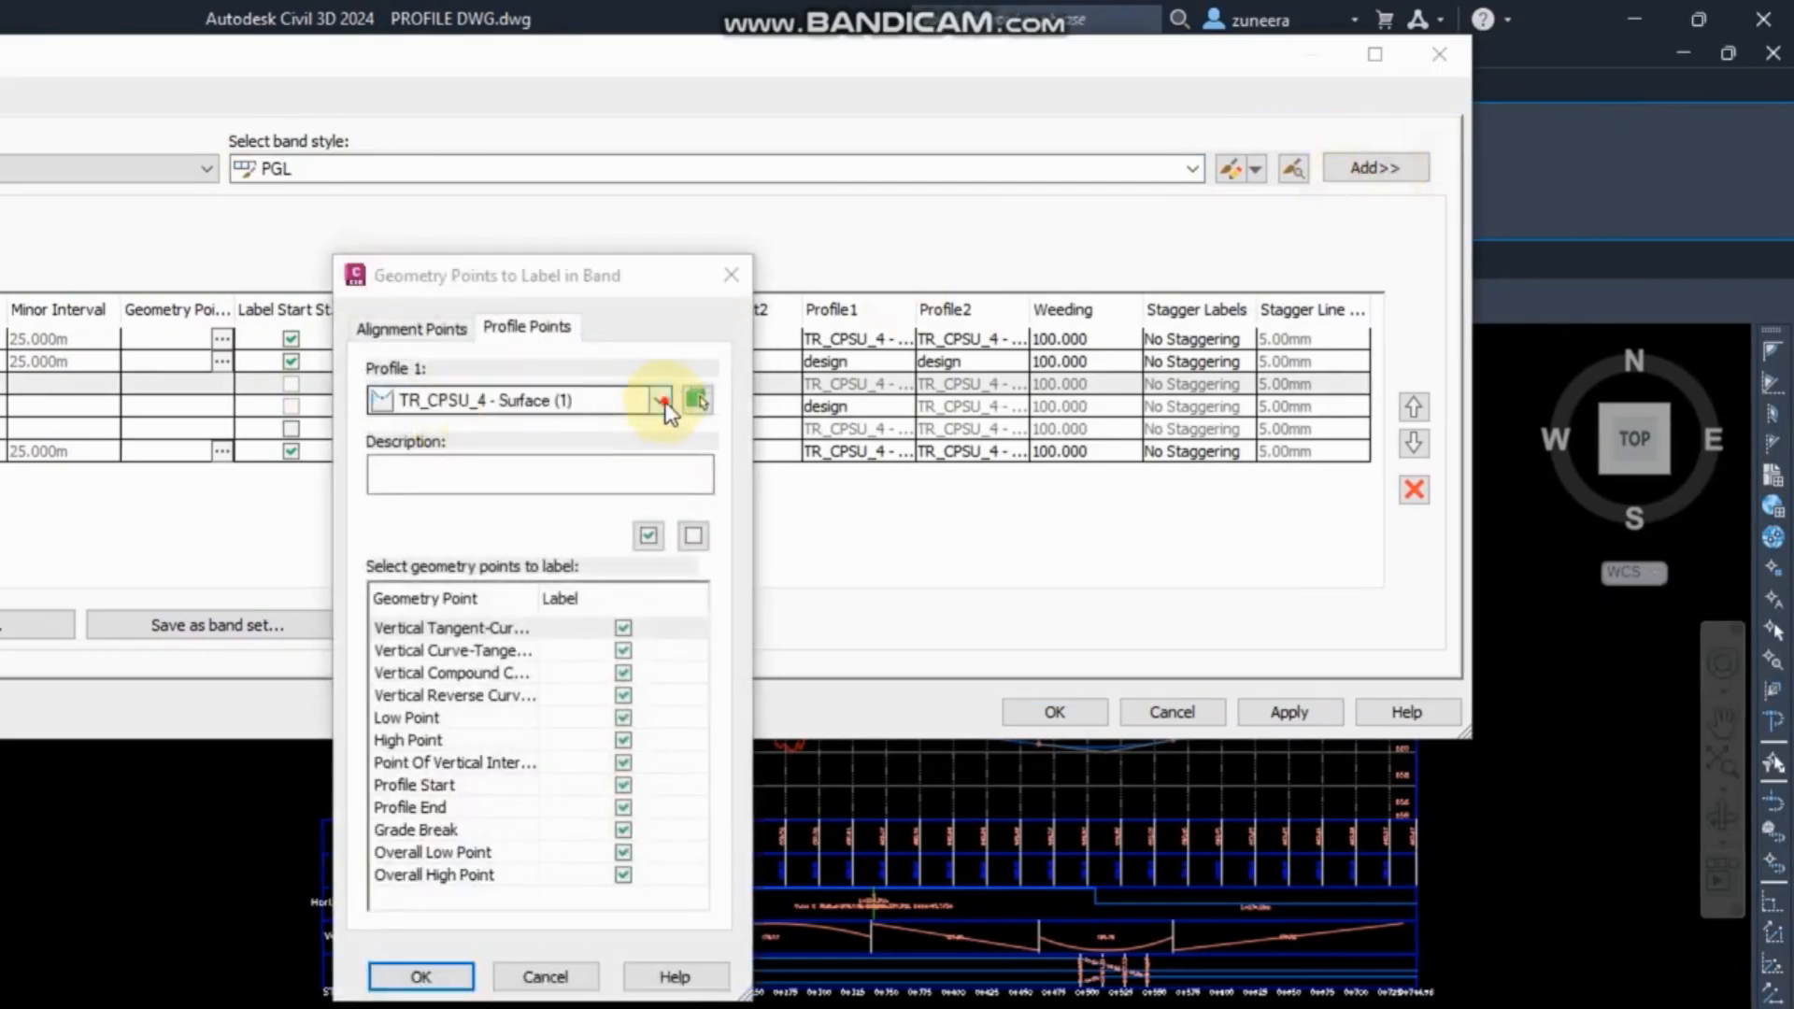
pyautogui.click(660, 401)
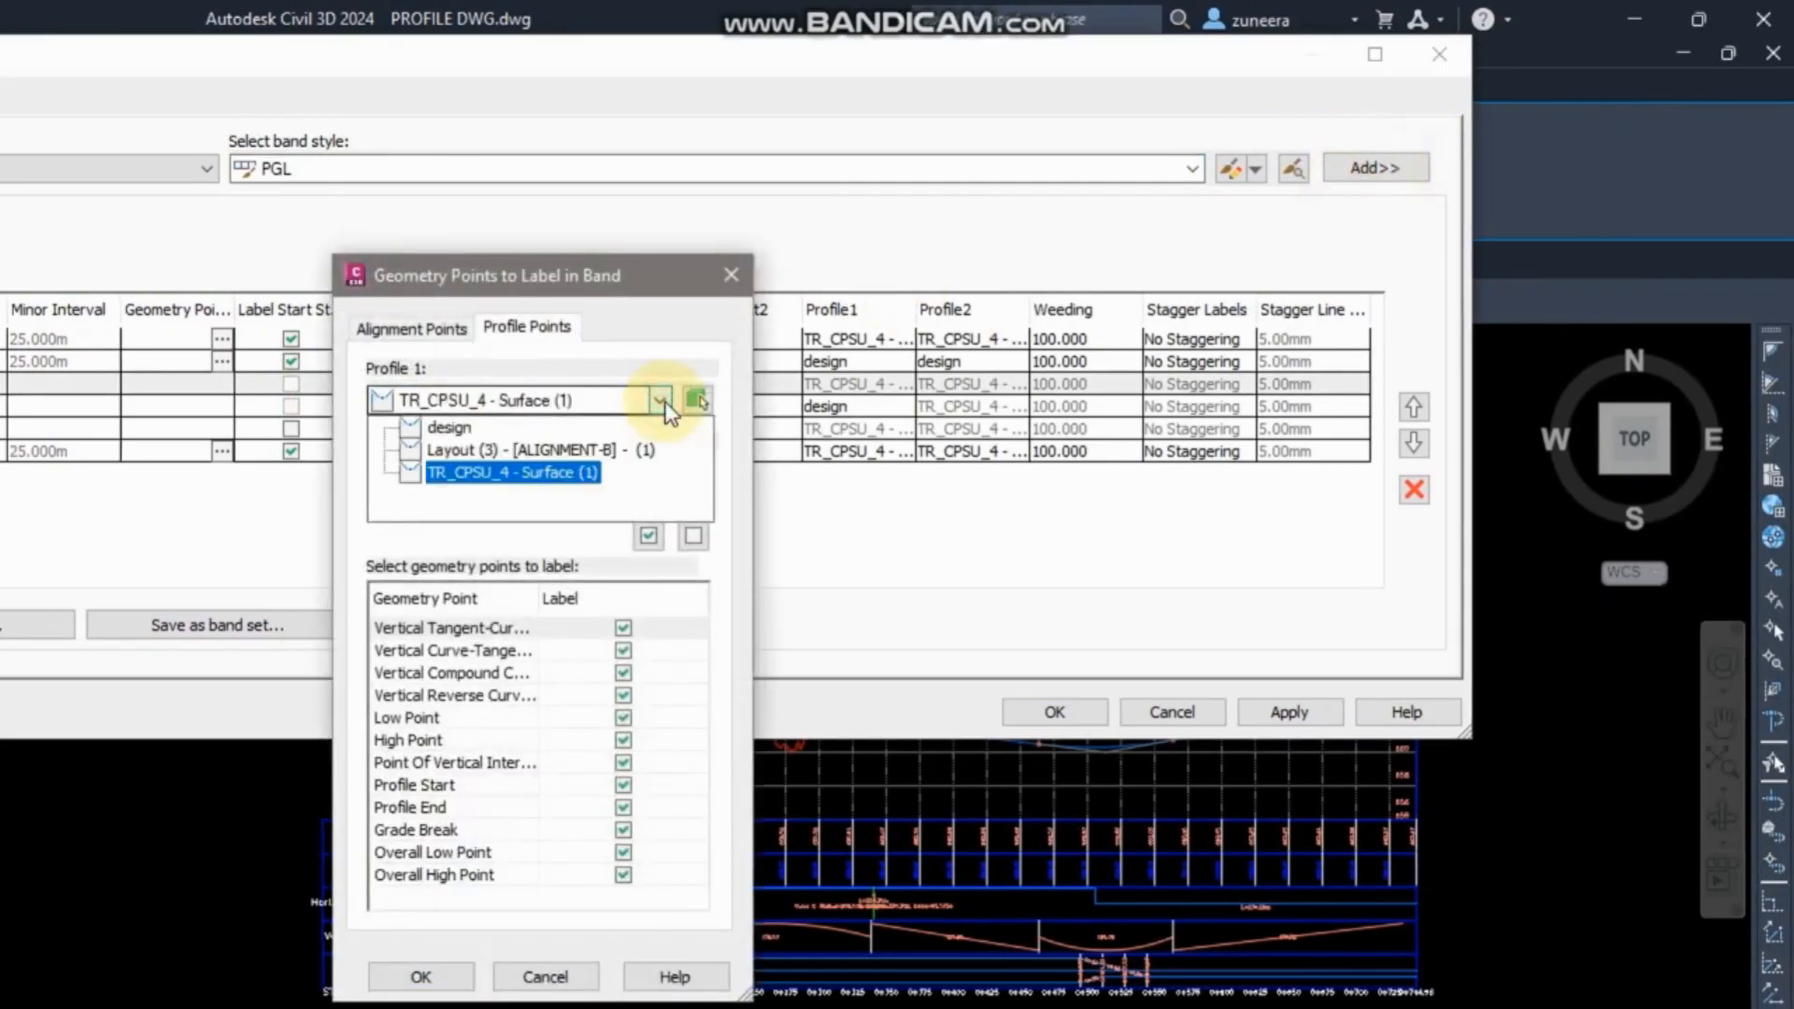
pyautogui.click(565, 448)
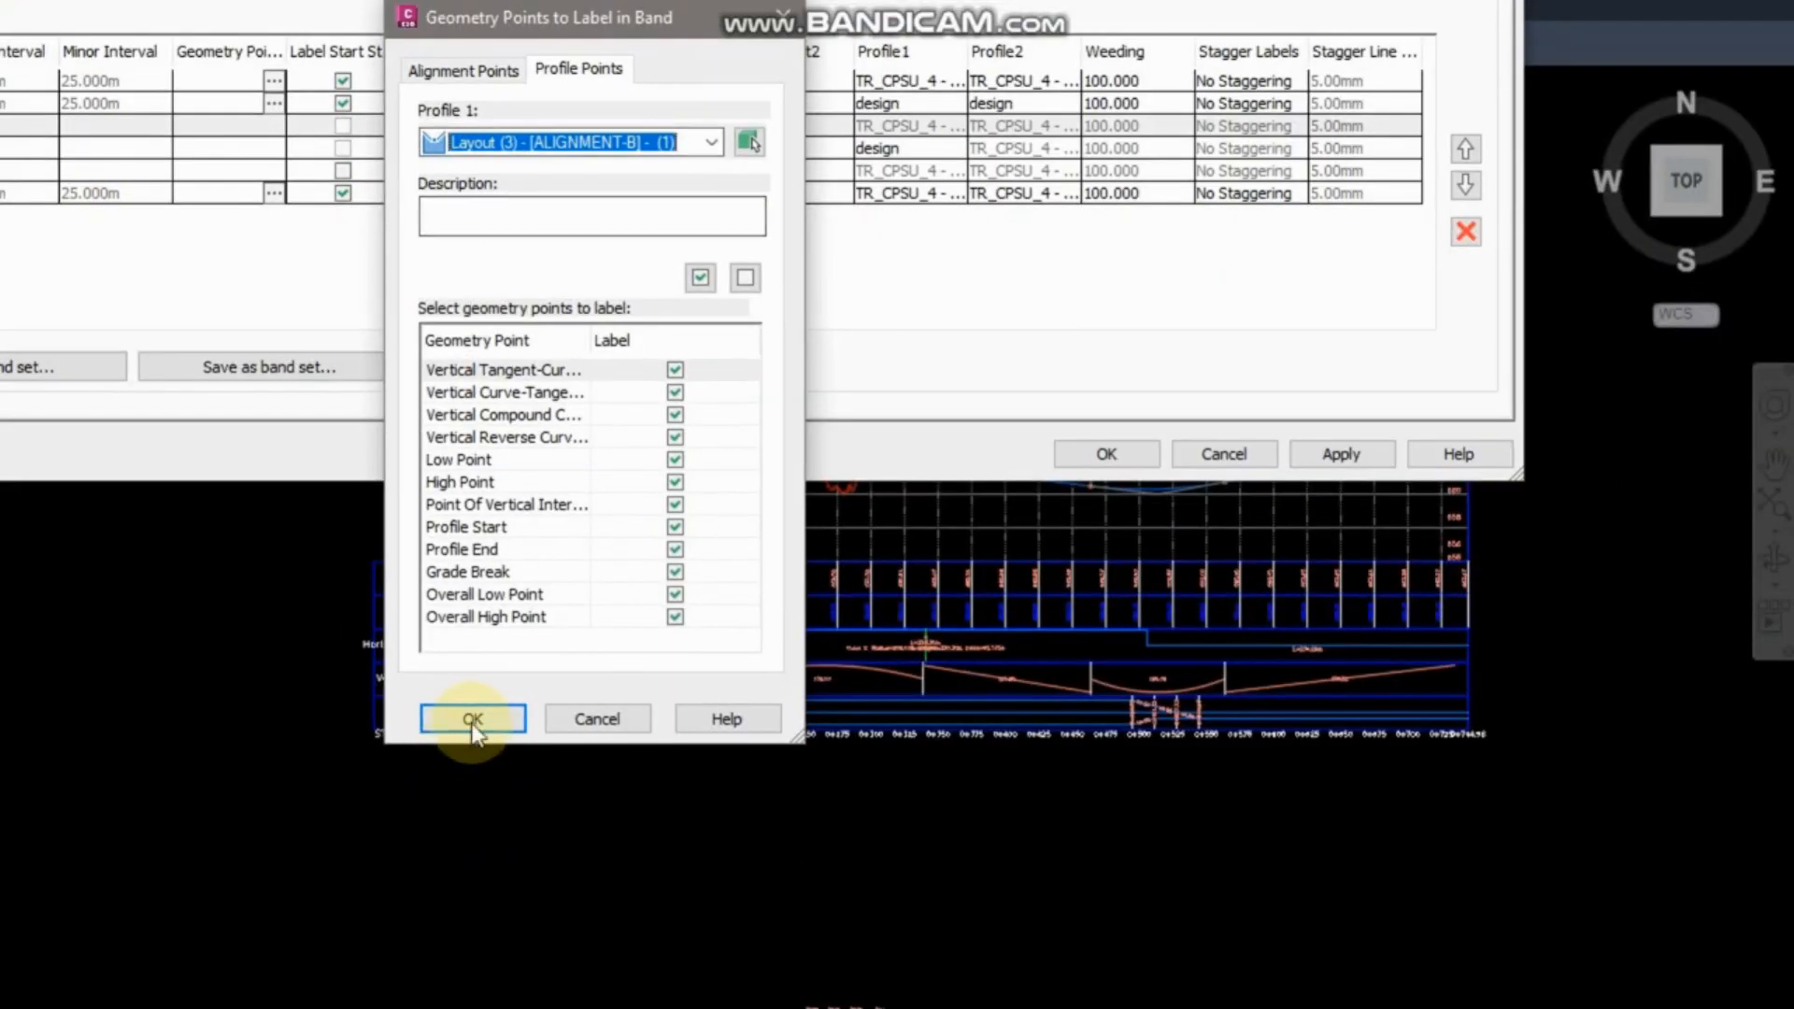
pyautogui.click(452, 976)
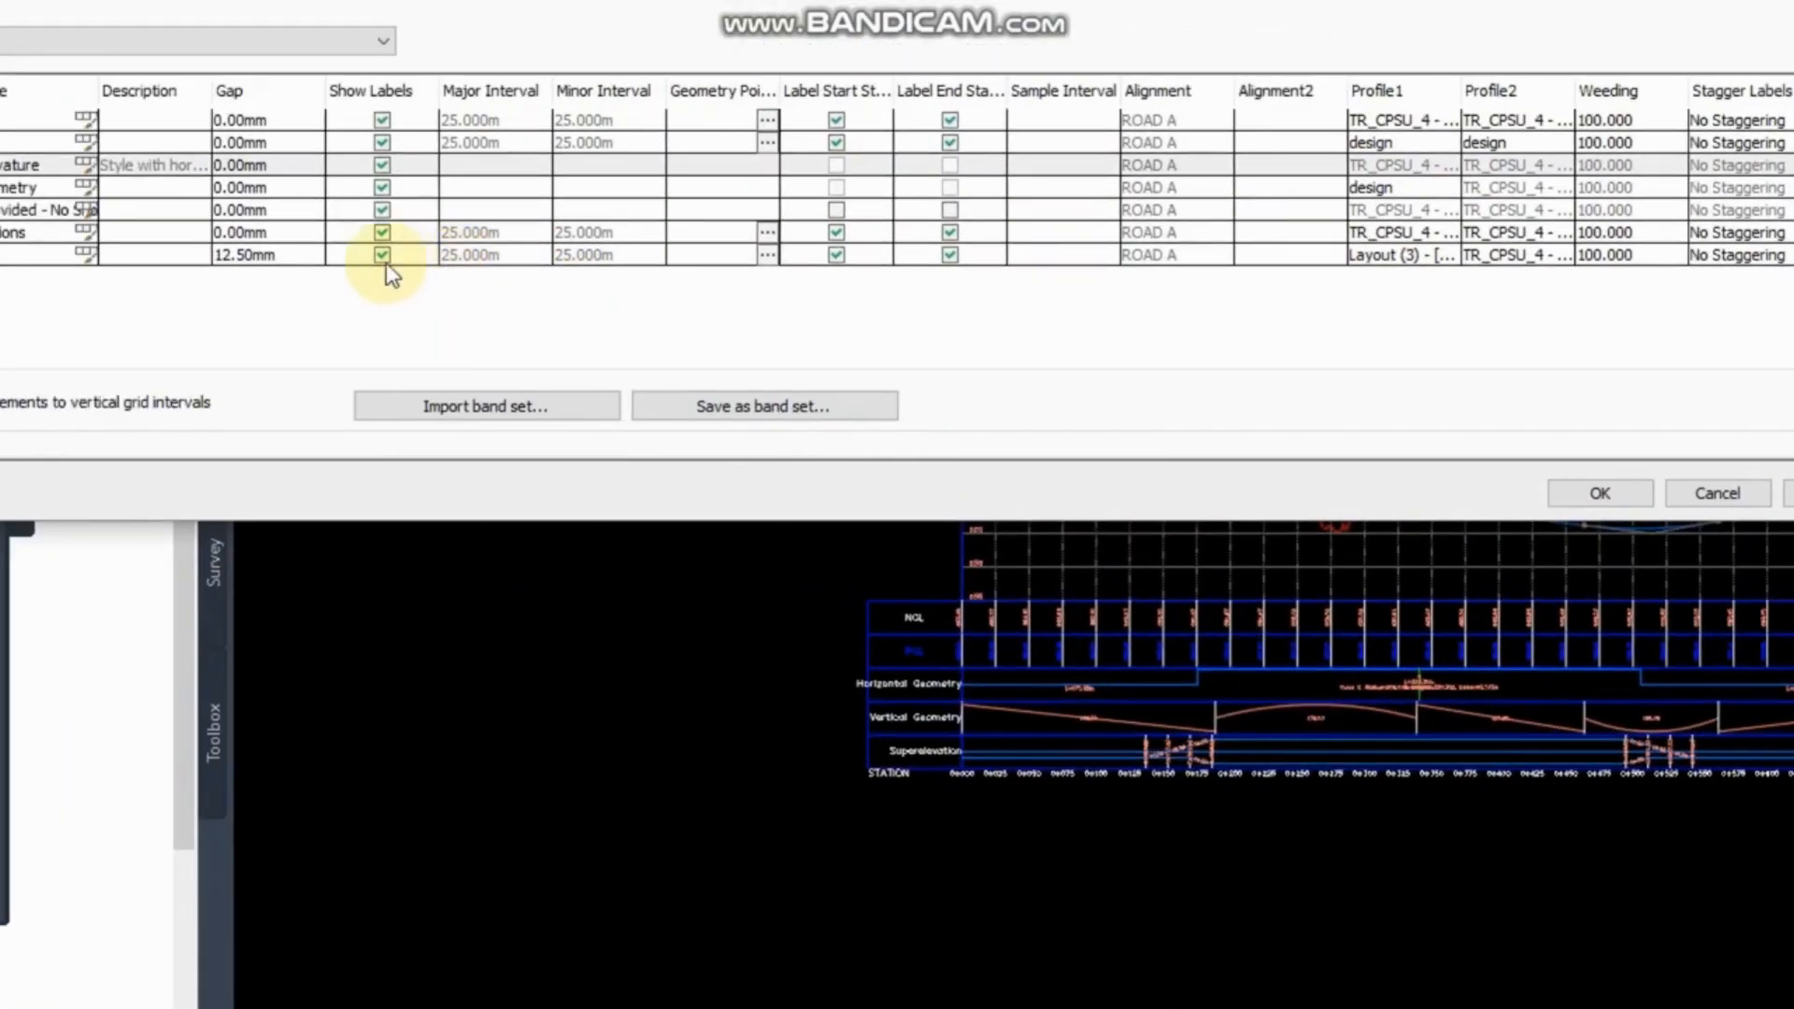
# Set the new PGL band's gap to 0 and its Profile2 to Layout (3) - [ALIGNMENT-B] - (1).
pyautogui.click(35, 258)
pyautogui.click(285, 258)
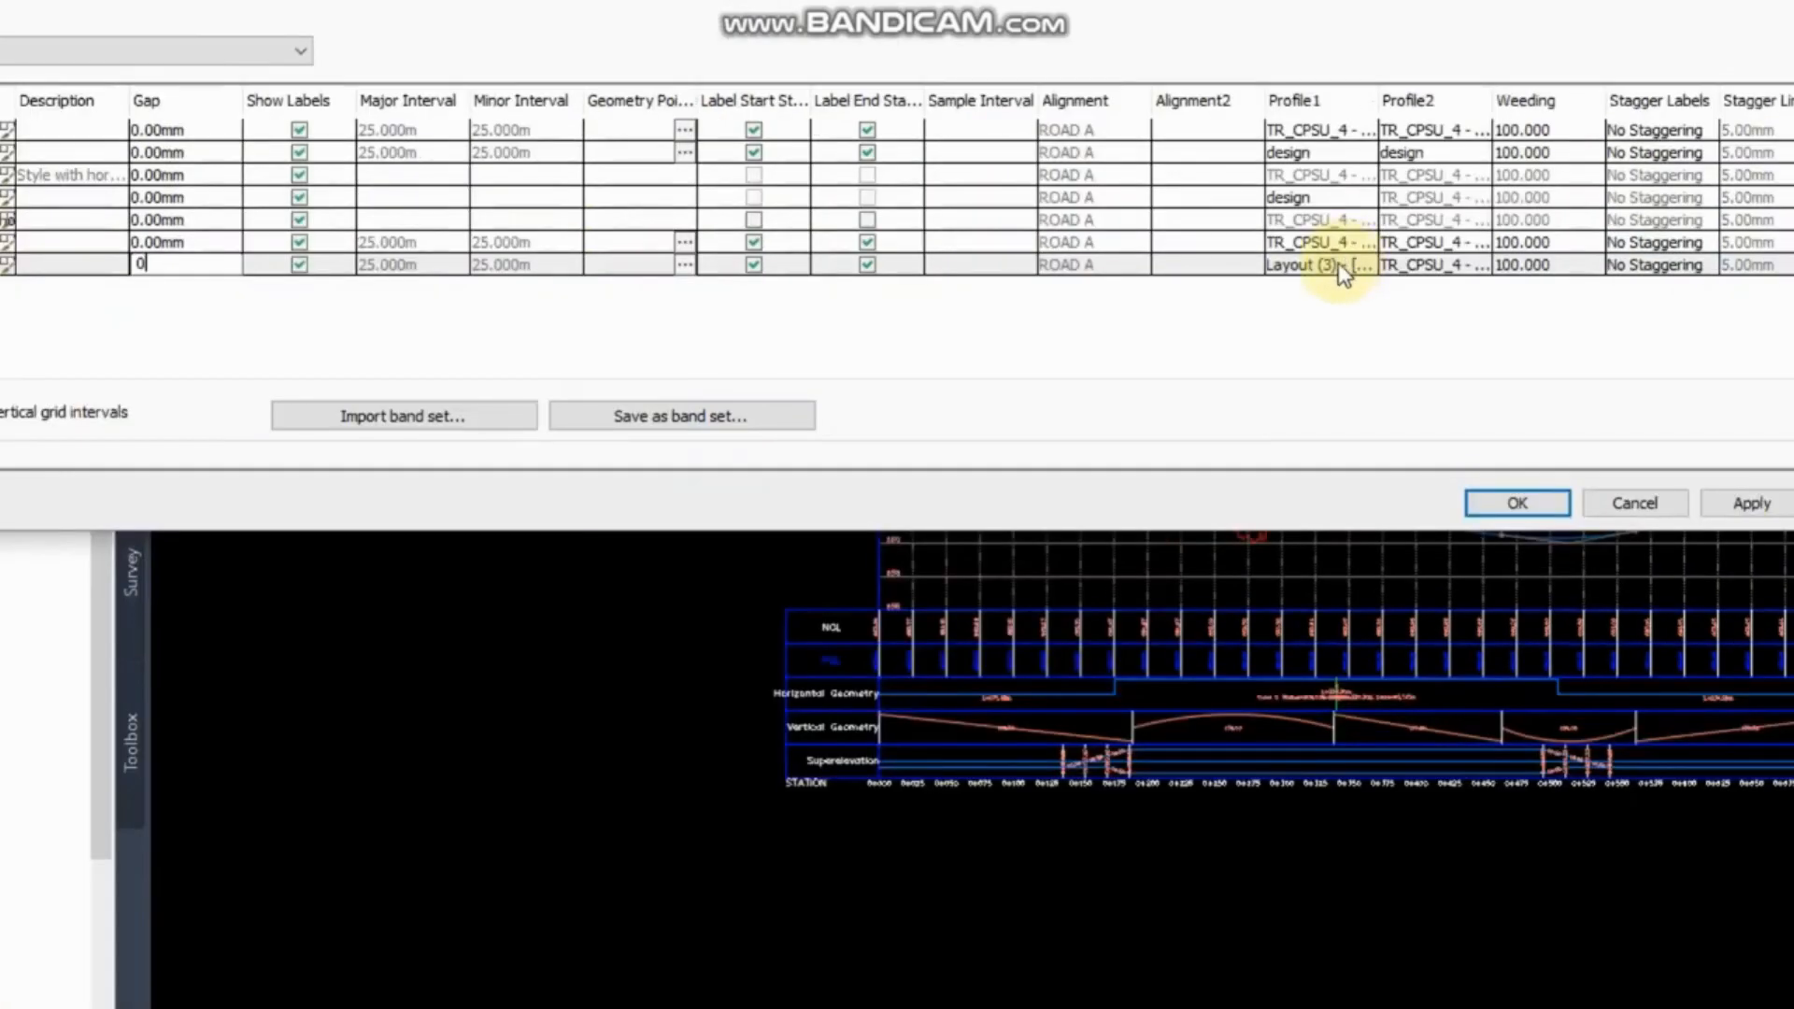
pyautogui.click(1348, 265)
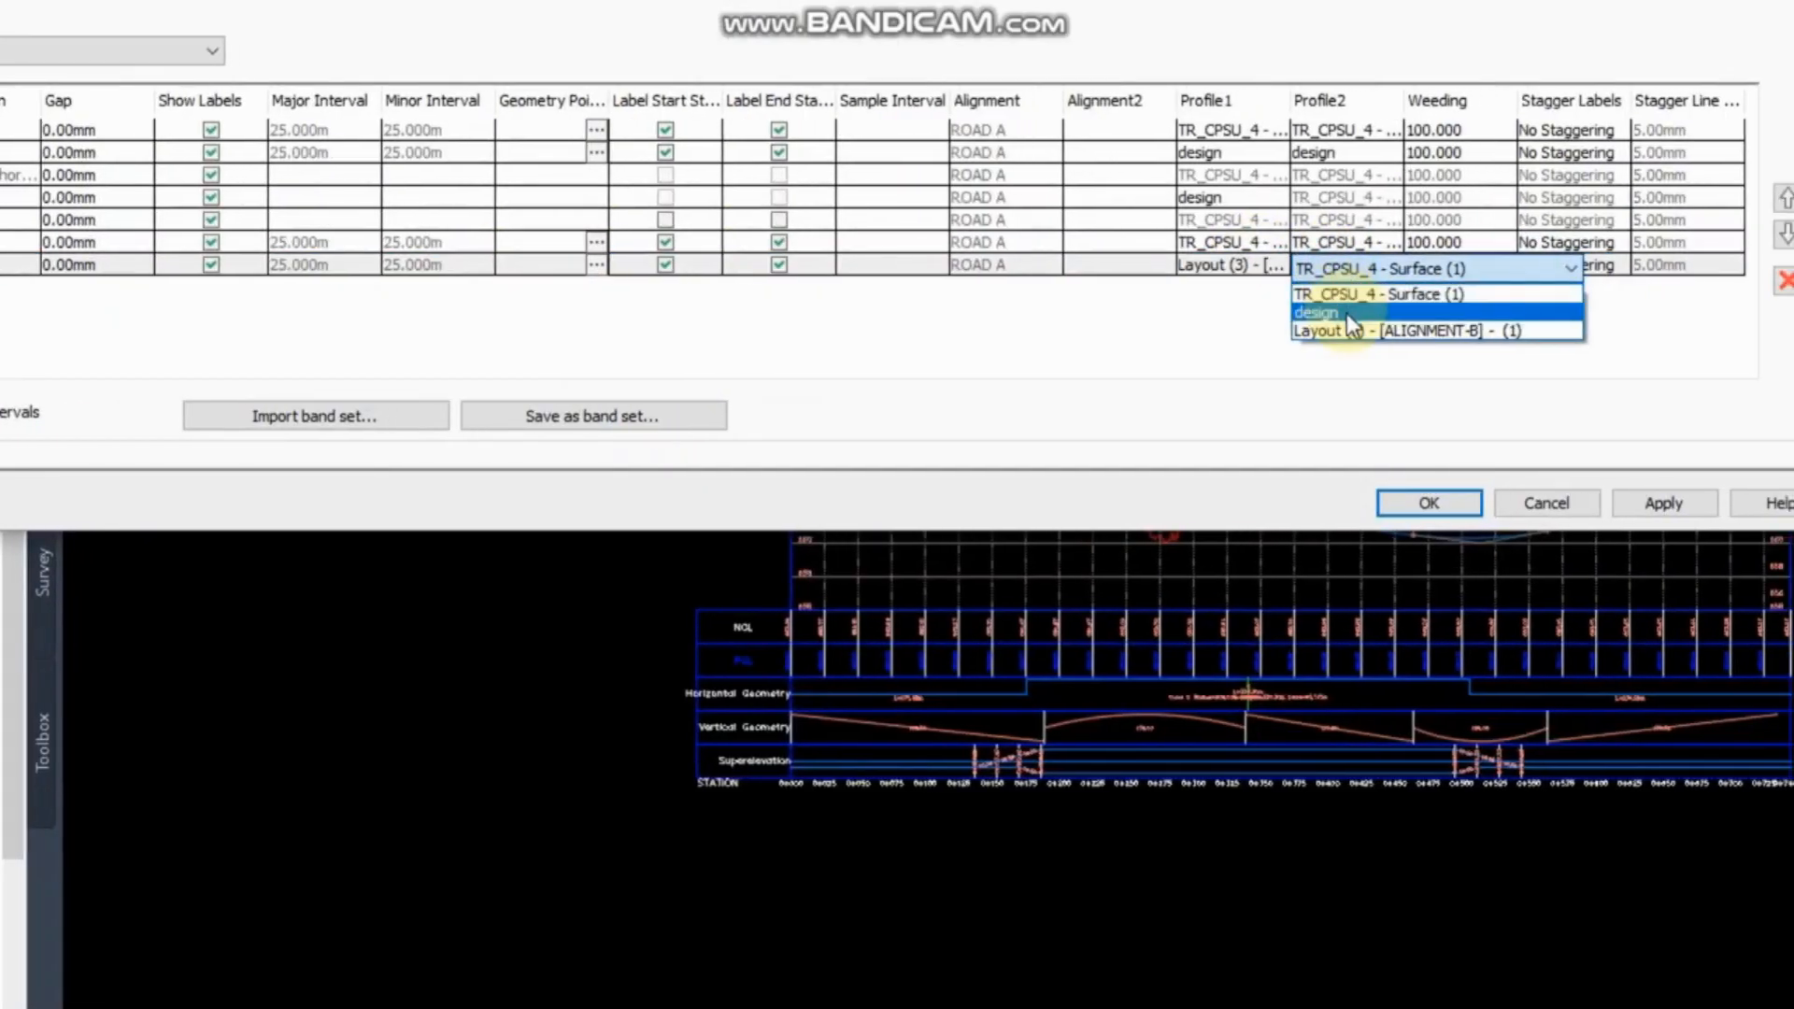
pyautogui.click(1352, 333)
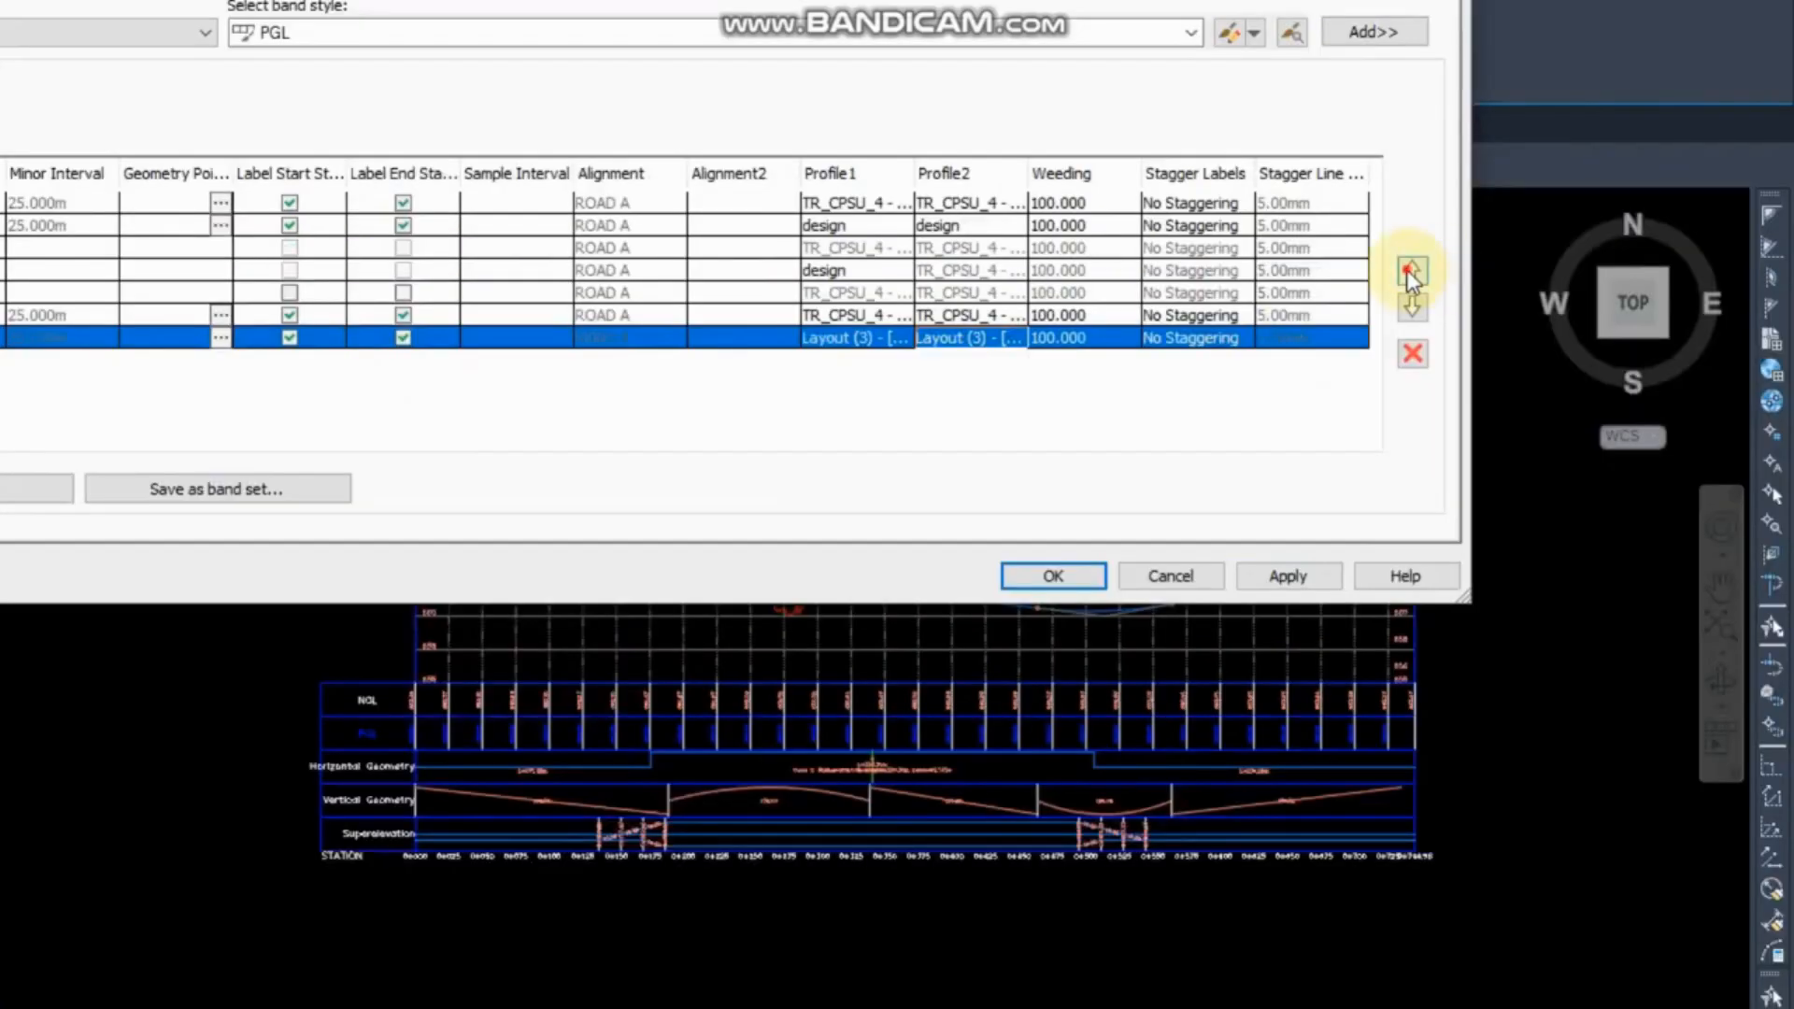
# Move the new PGL band up to directly below the design profile's PGL band and apply the band changes.
pyautogui.click(1780, 197)
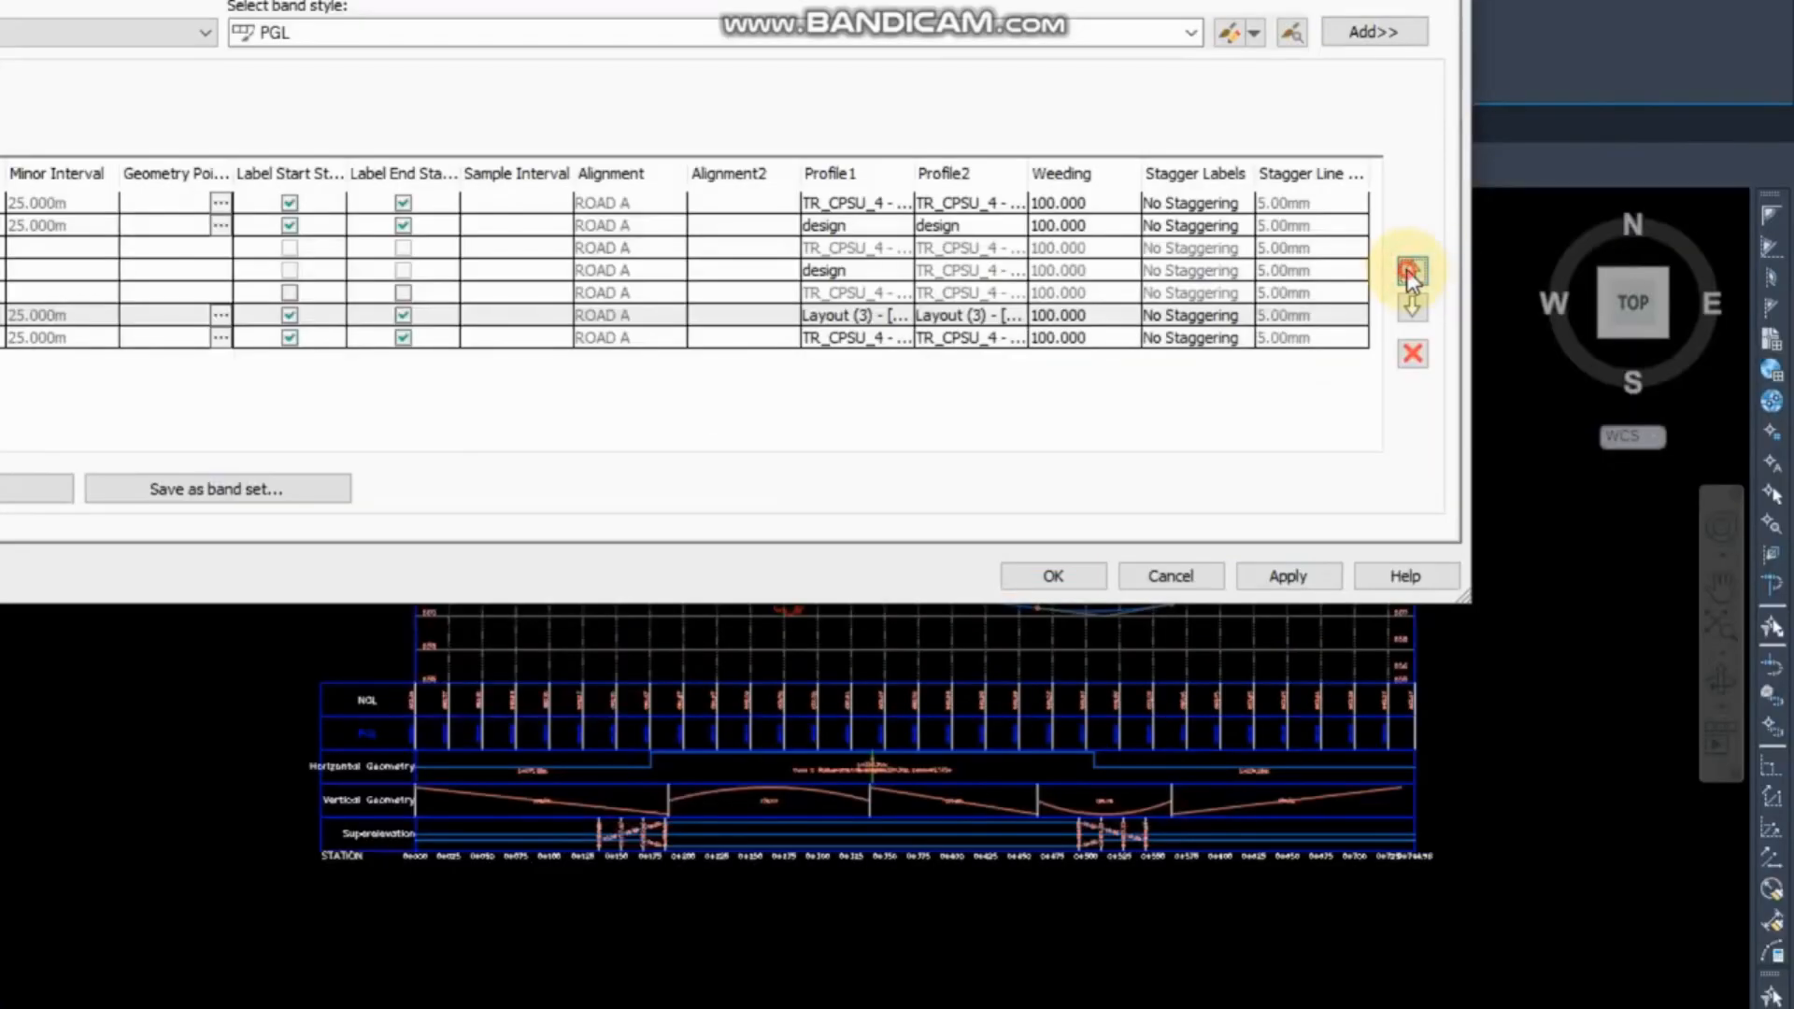
pyautogui.click(1410, 271)
pyautogui.click(1411, 272)
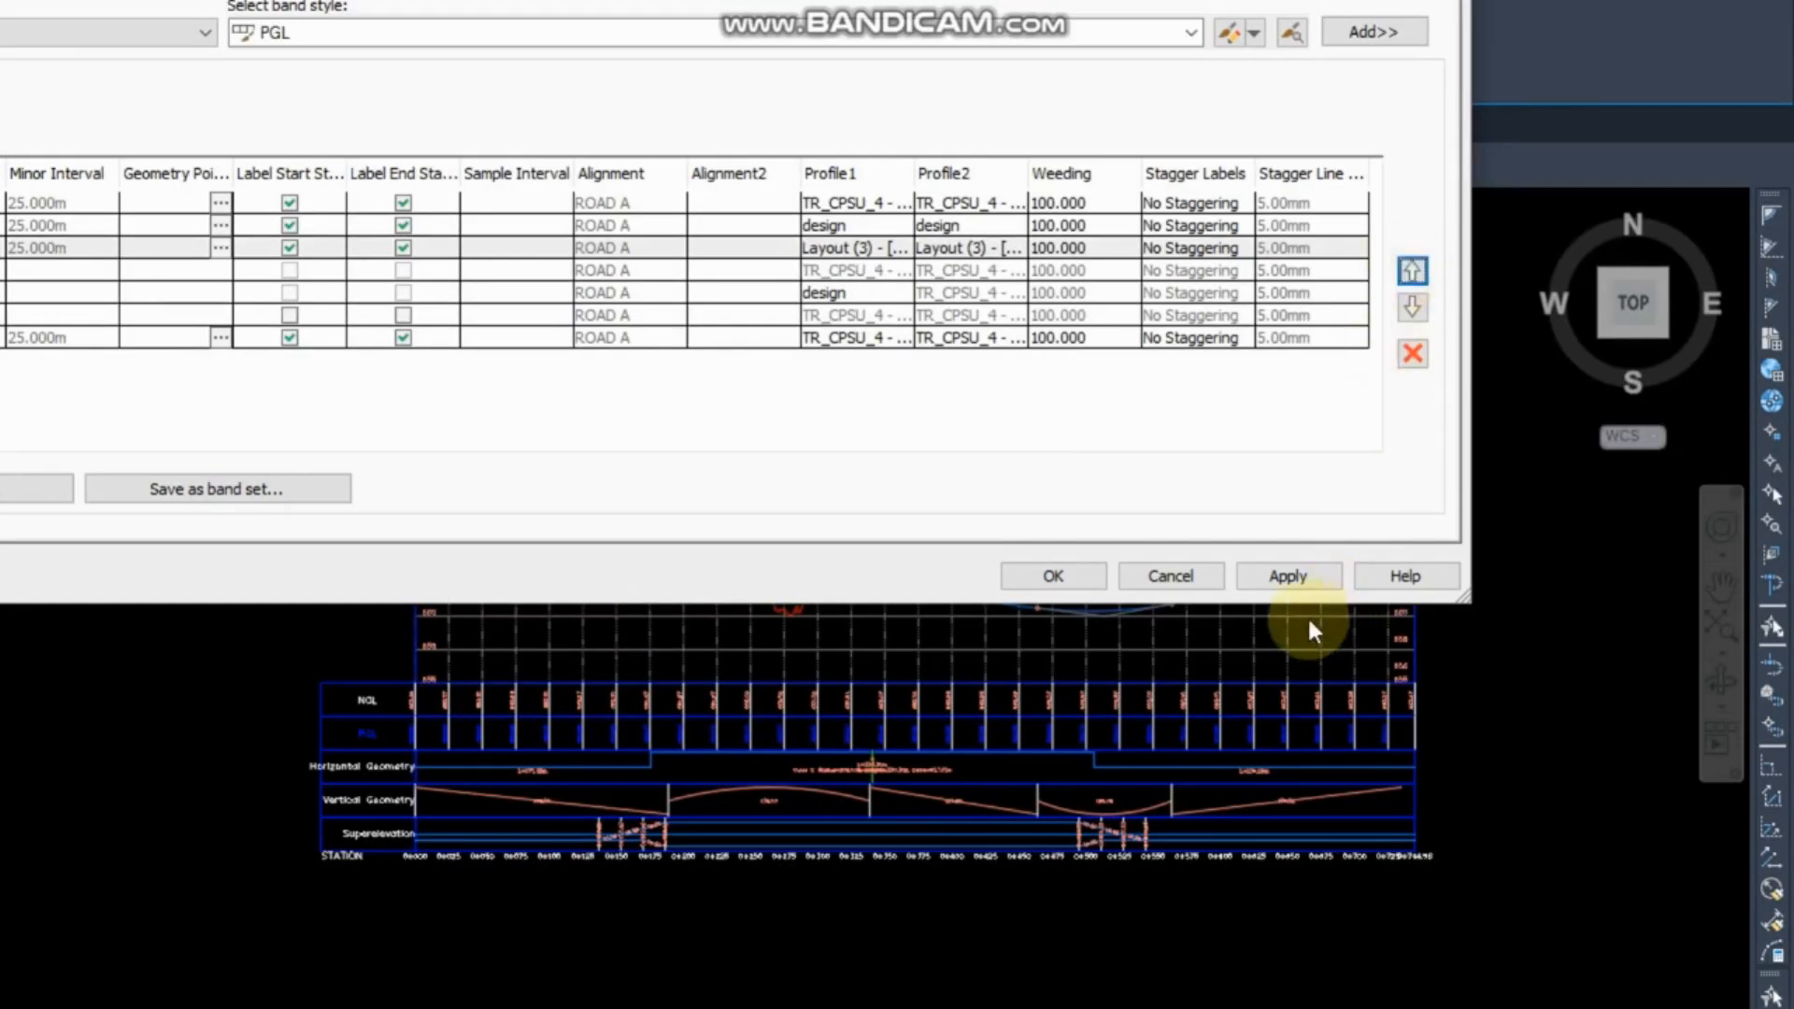
pyautogui.click(1289, 576)
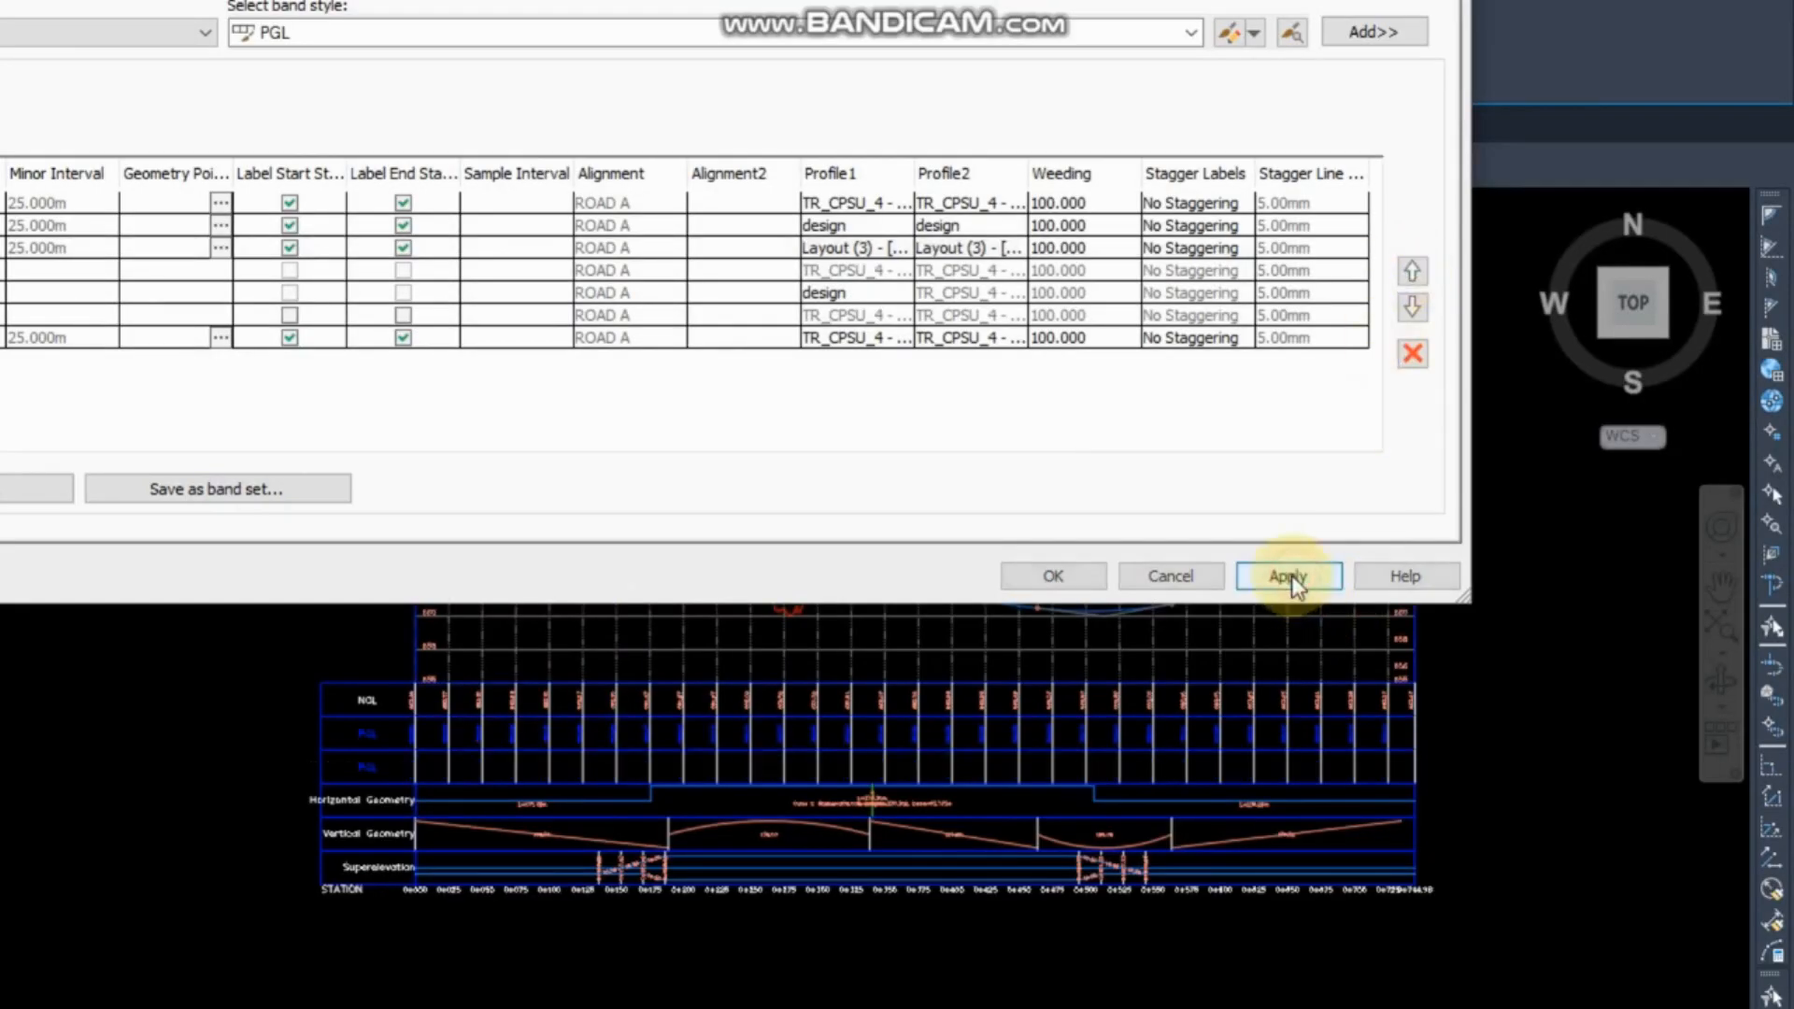
pyautogui.click(1051, 579)
pyautogui.press('Escape')
# Turn on label display for the ALIGNMENT-B PGL band in the ROAD A profile view's band settings.
pyautogui.scroll(6, 365, 781)
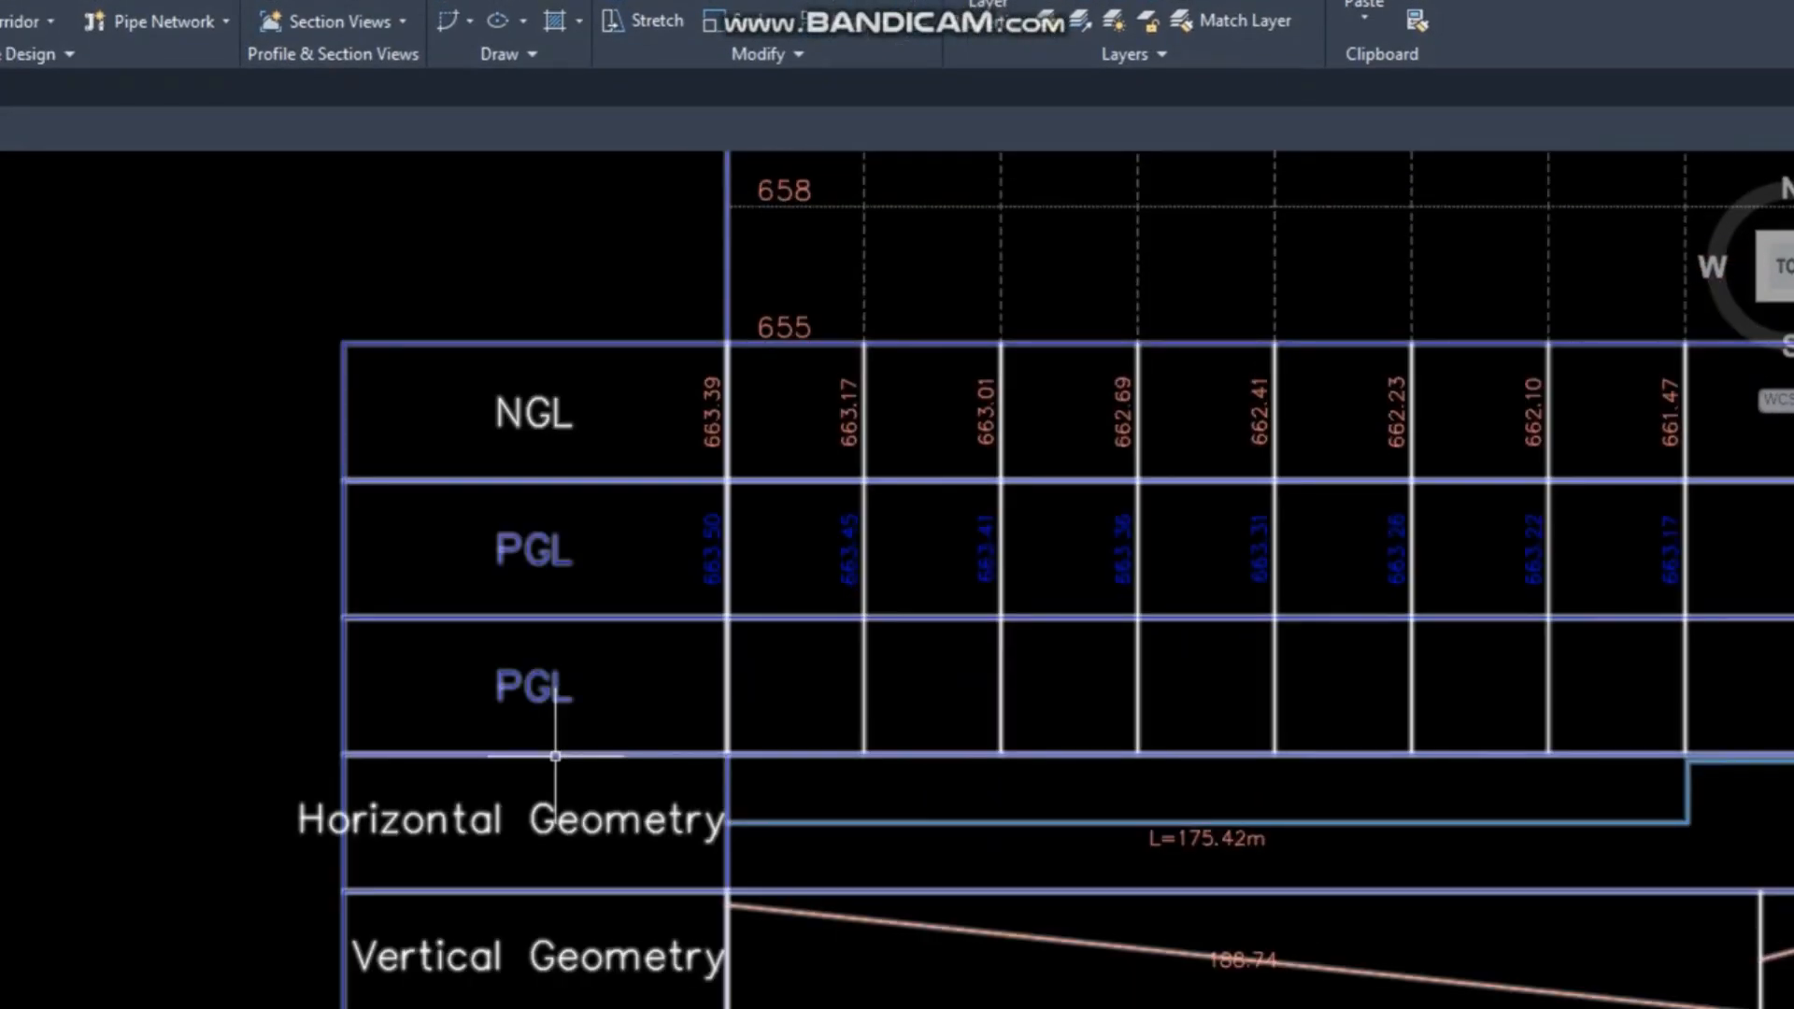
pyautogui.click(998, 637)
pyautogui.rightClick(1000, 639)
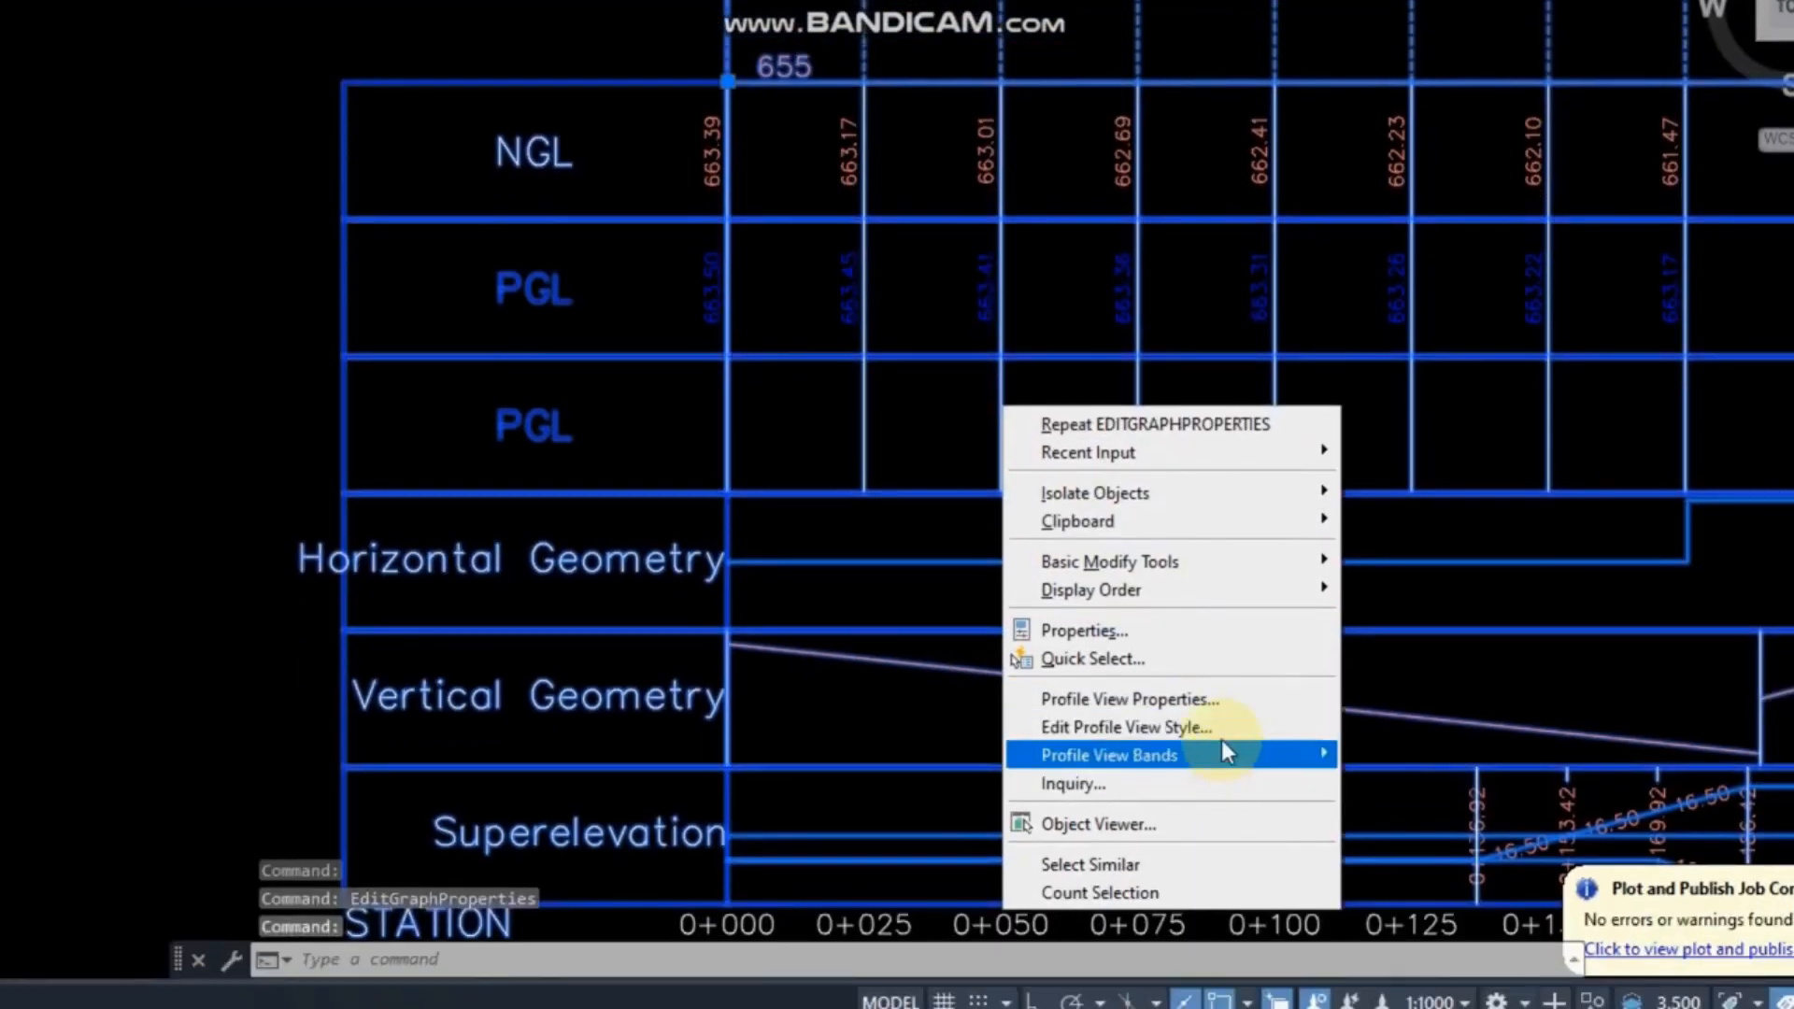
pyautogui.click(1216, 707)
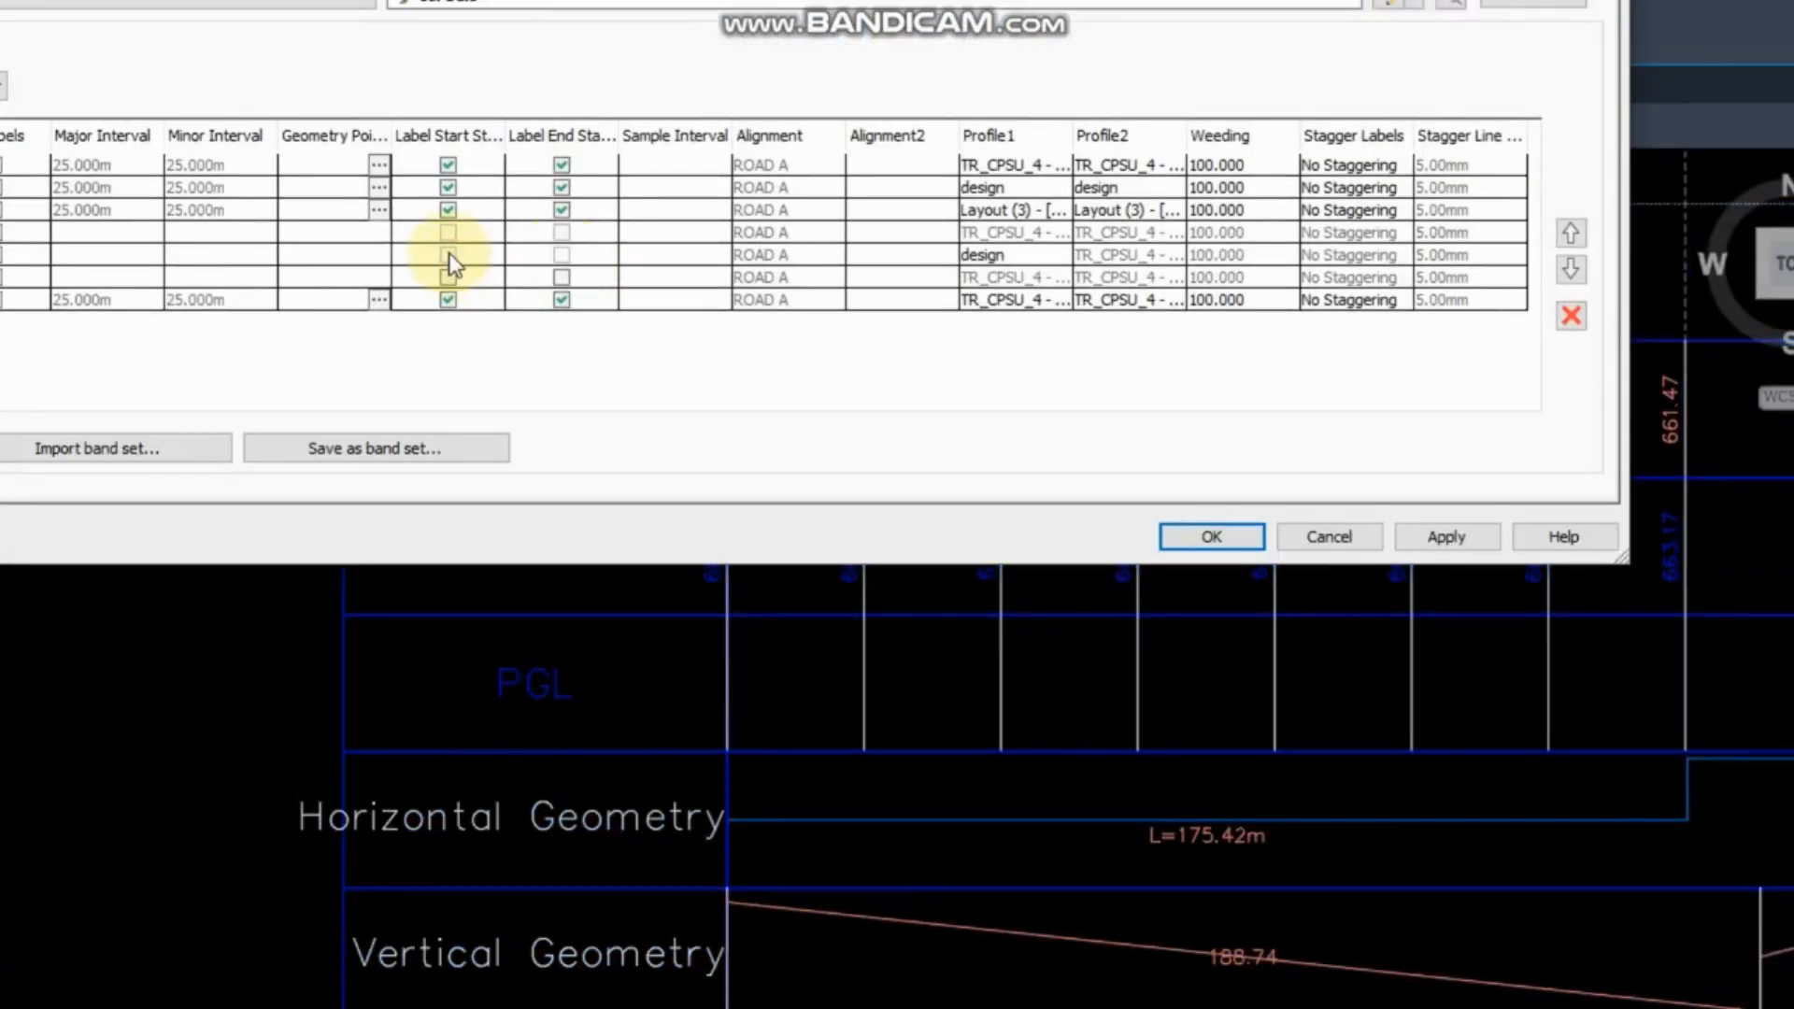
pyautogui.click(2, 221)
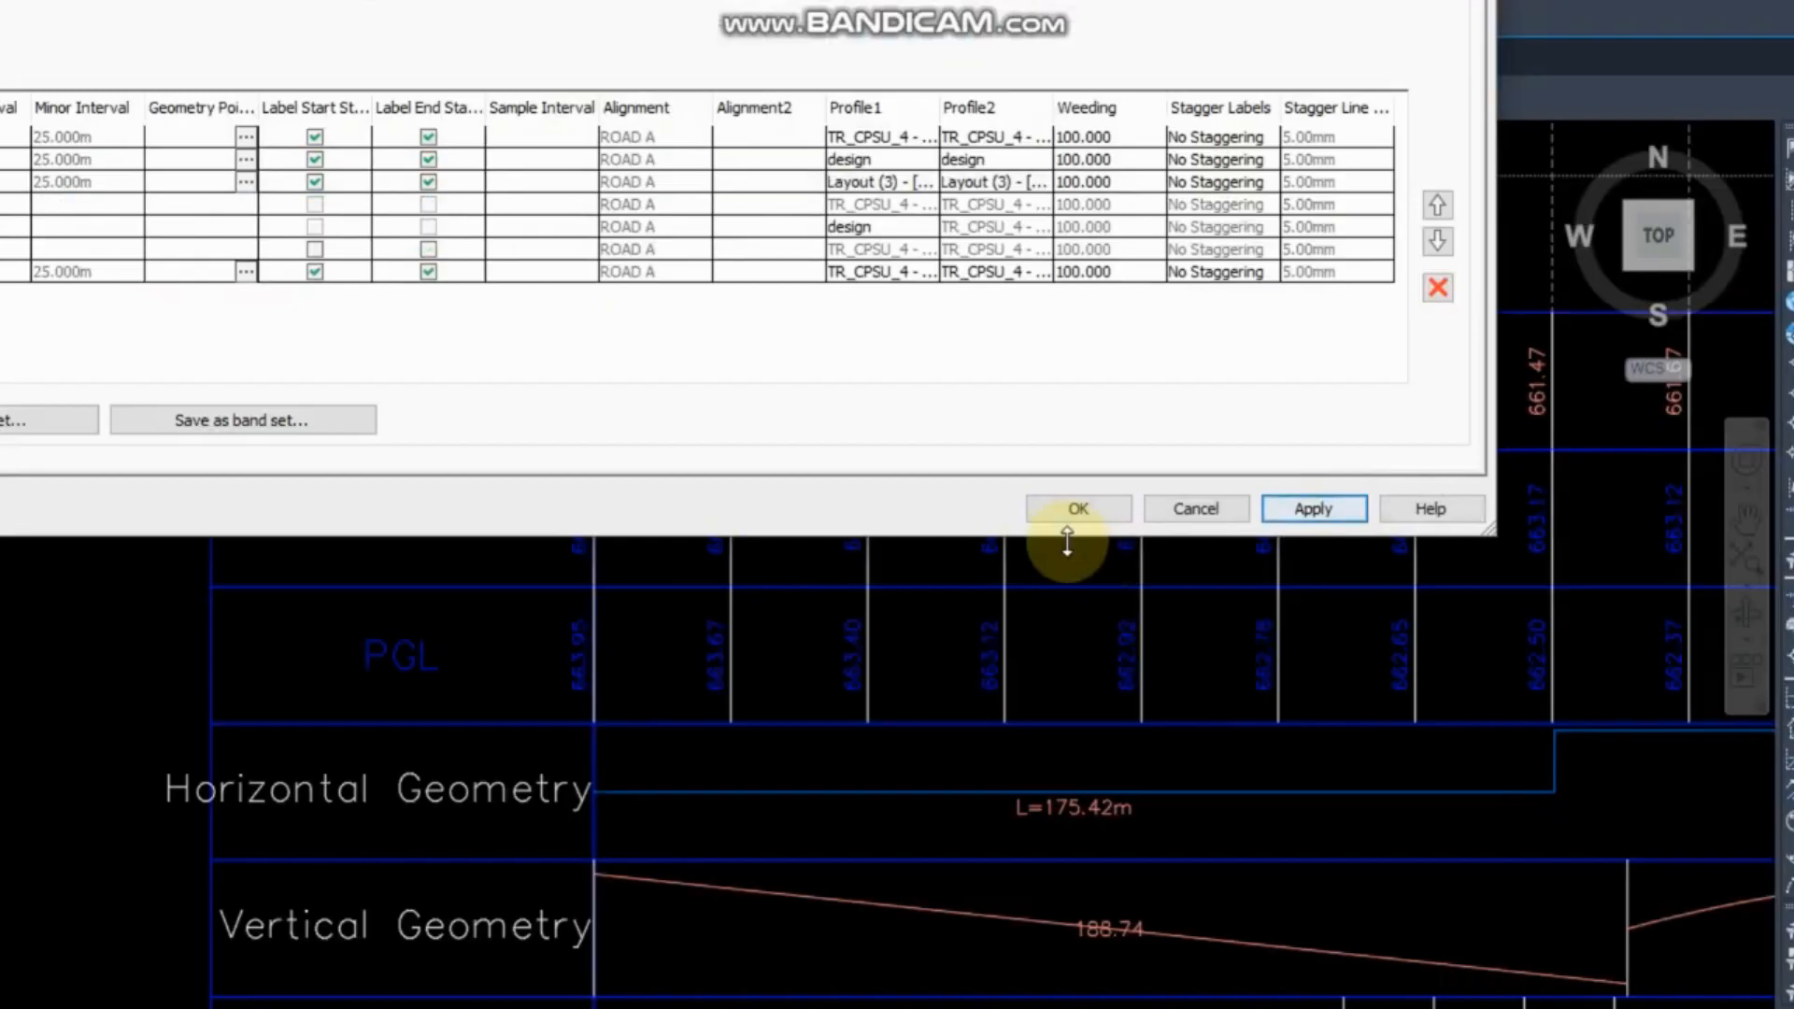
pyautogui.click(1669, 582)
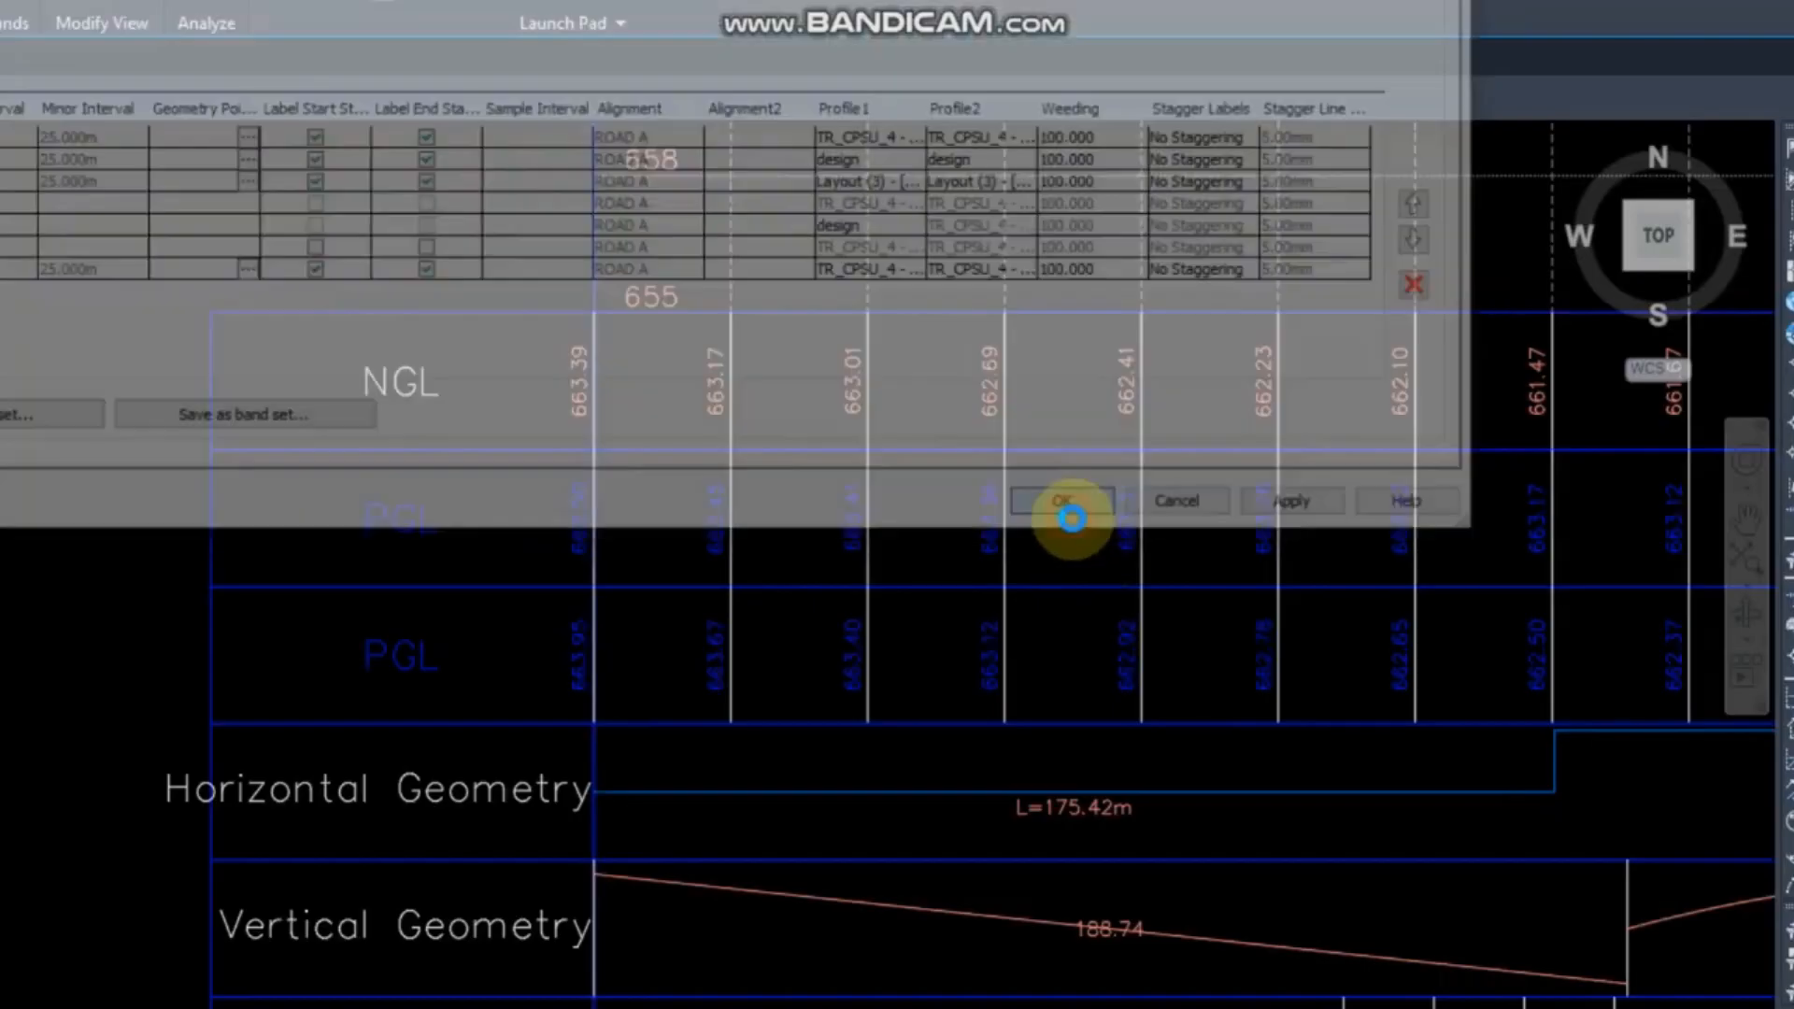
# Compare the elevations in the two PGL bands with the design and superimposed profile lines at the start and mid-length of the ROAD A view.
pyautogui.click(857, 623)
pyautogui.scroll(2, 859, 624)
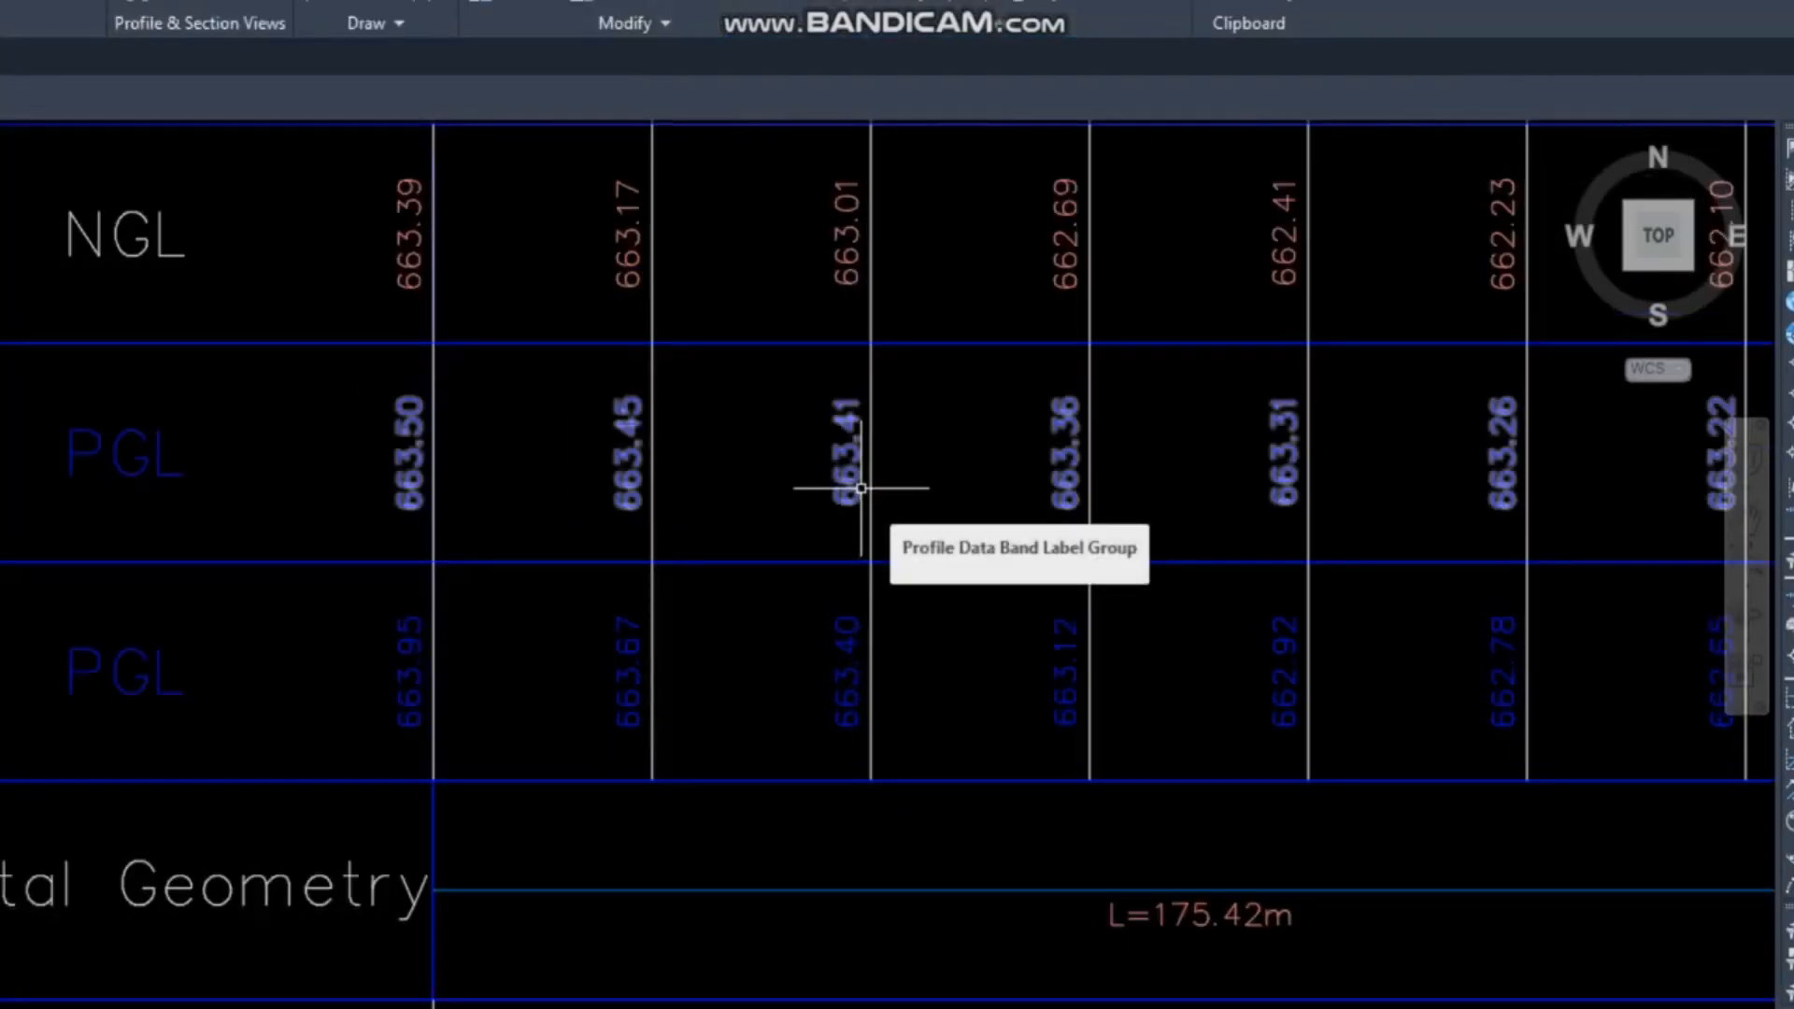
pyautogui.scroll(-4, 921, 629)
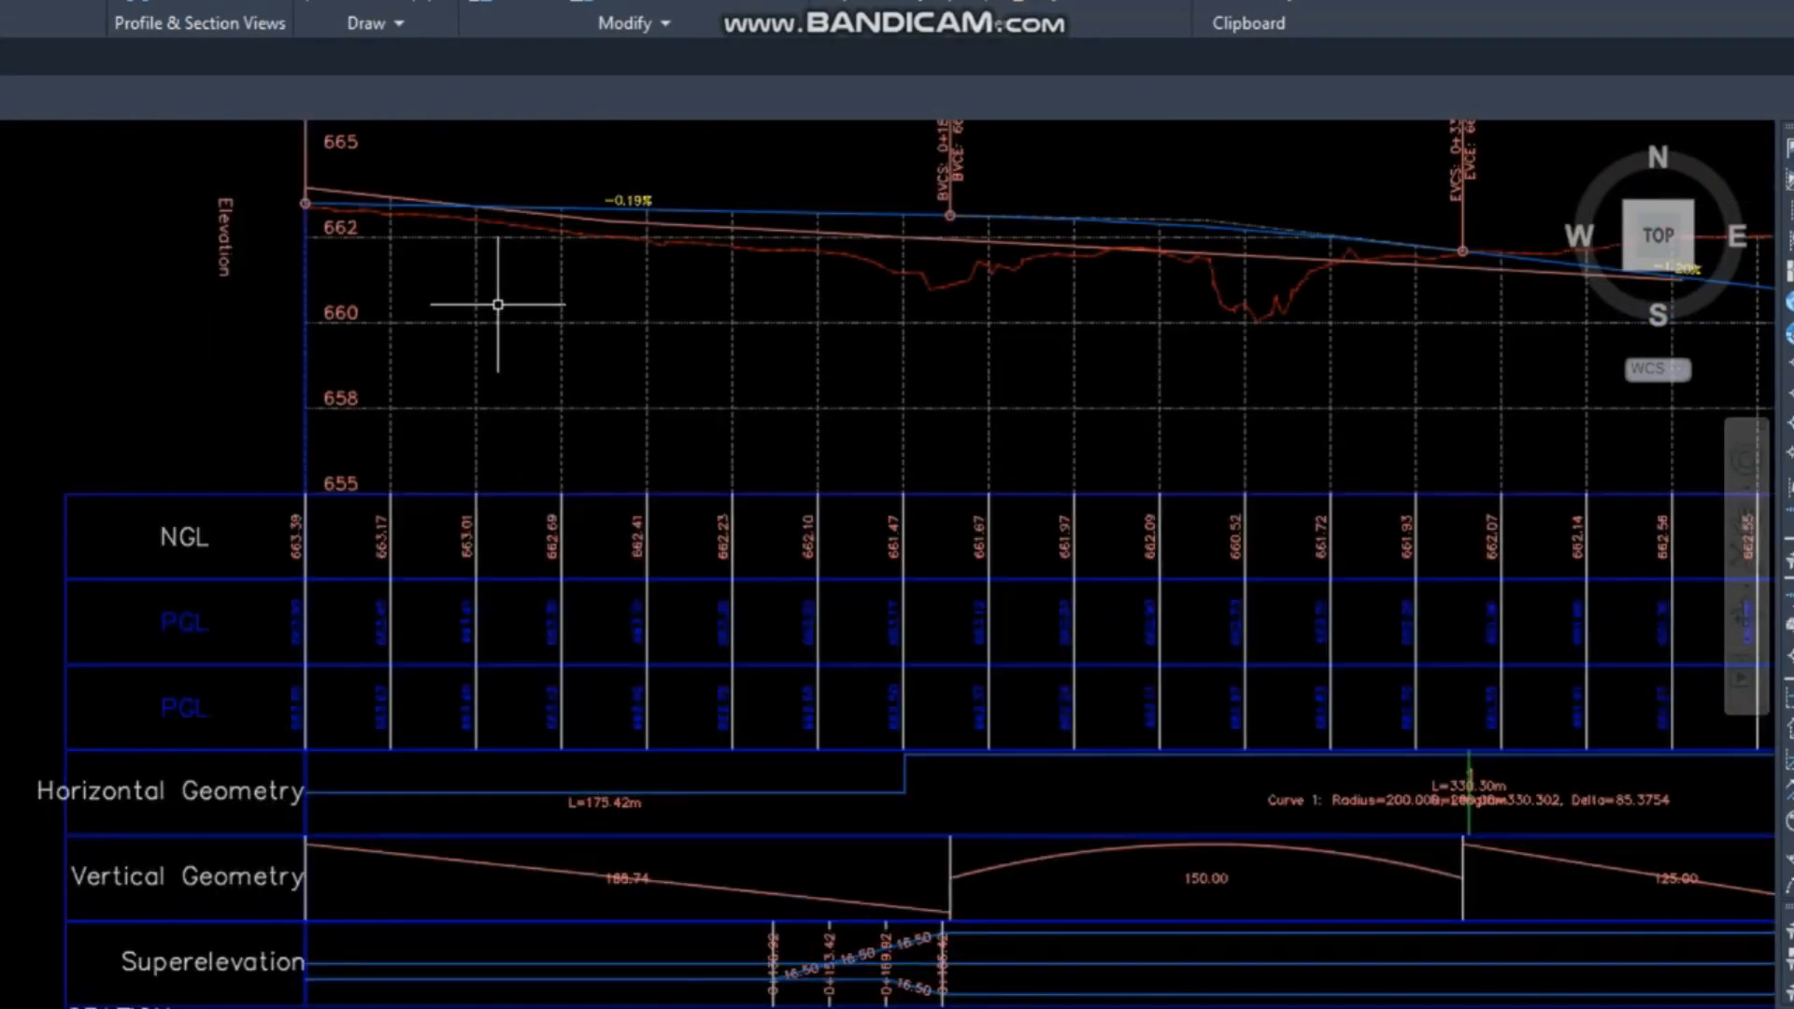
pyautogui.scroll(4, 434, 200)
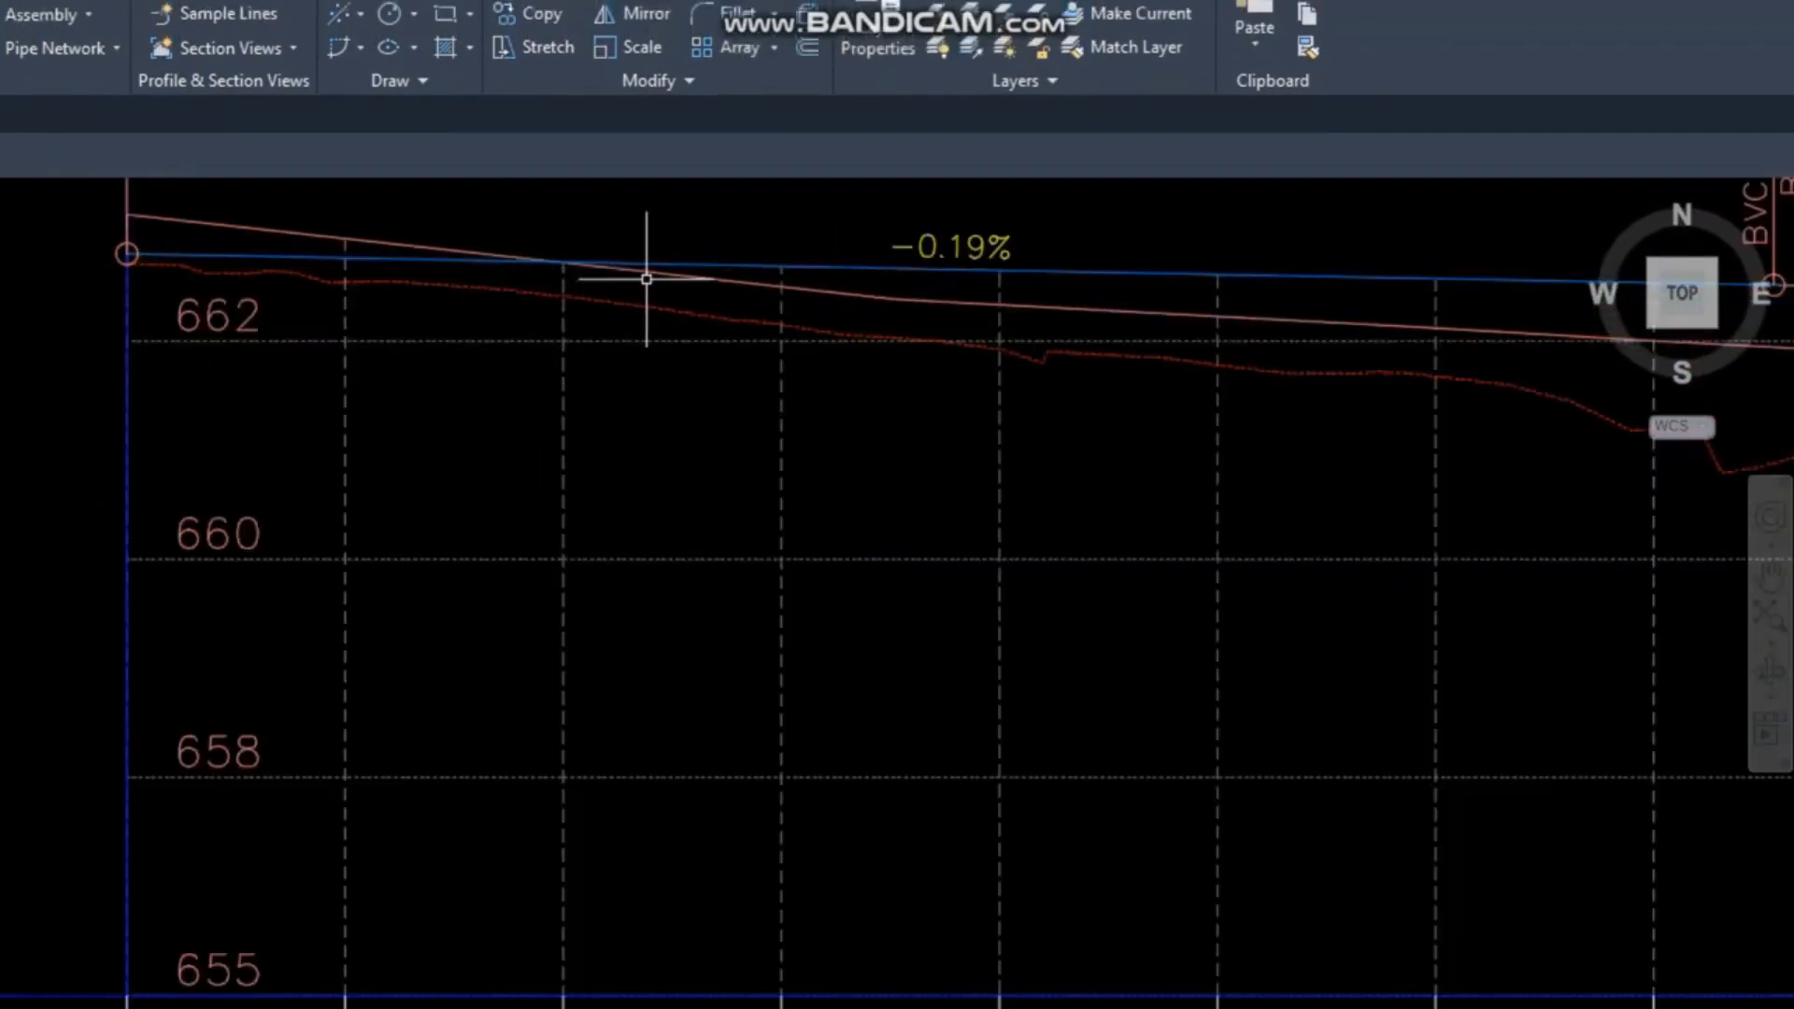
pyautogui.scroll(-2, 544, 266)
pyautogui.moveTo(518, 761); pyautogui.dragTo(665, 492, button='middle')
pyautogui.scroll(2, 564, 548)
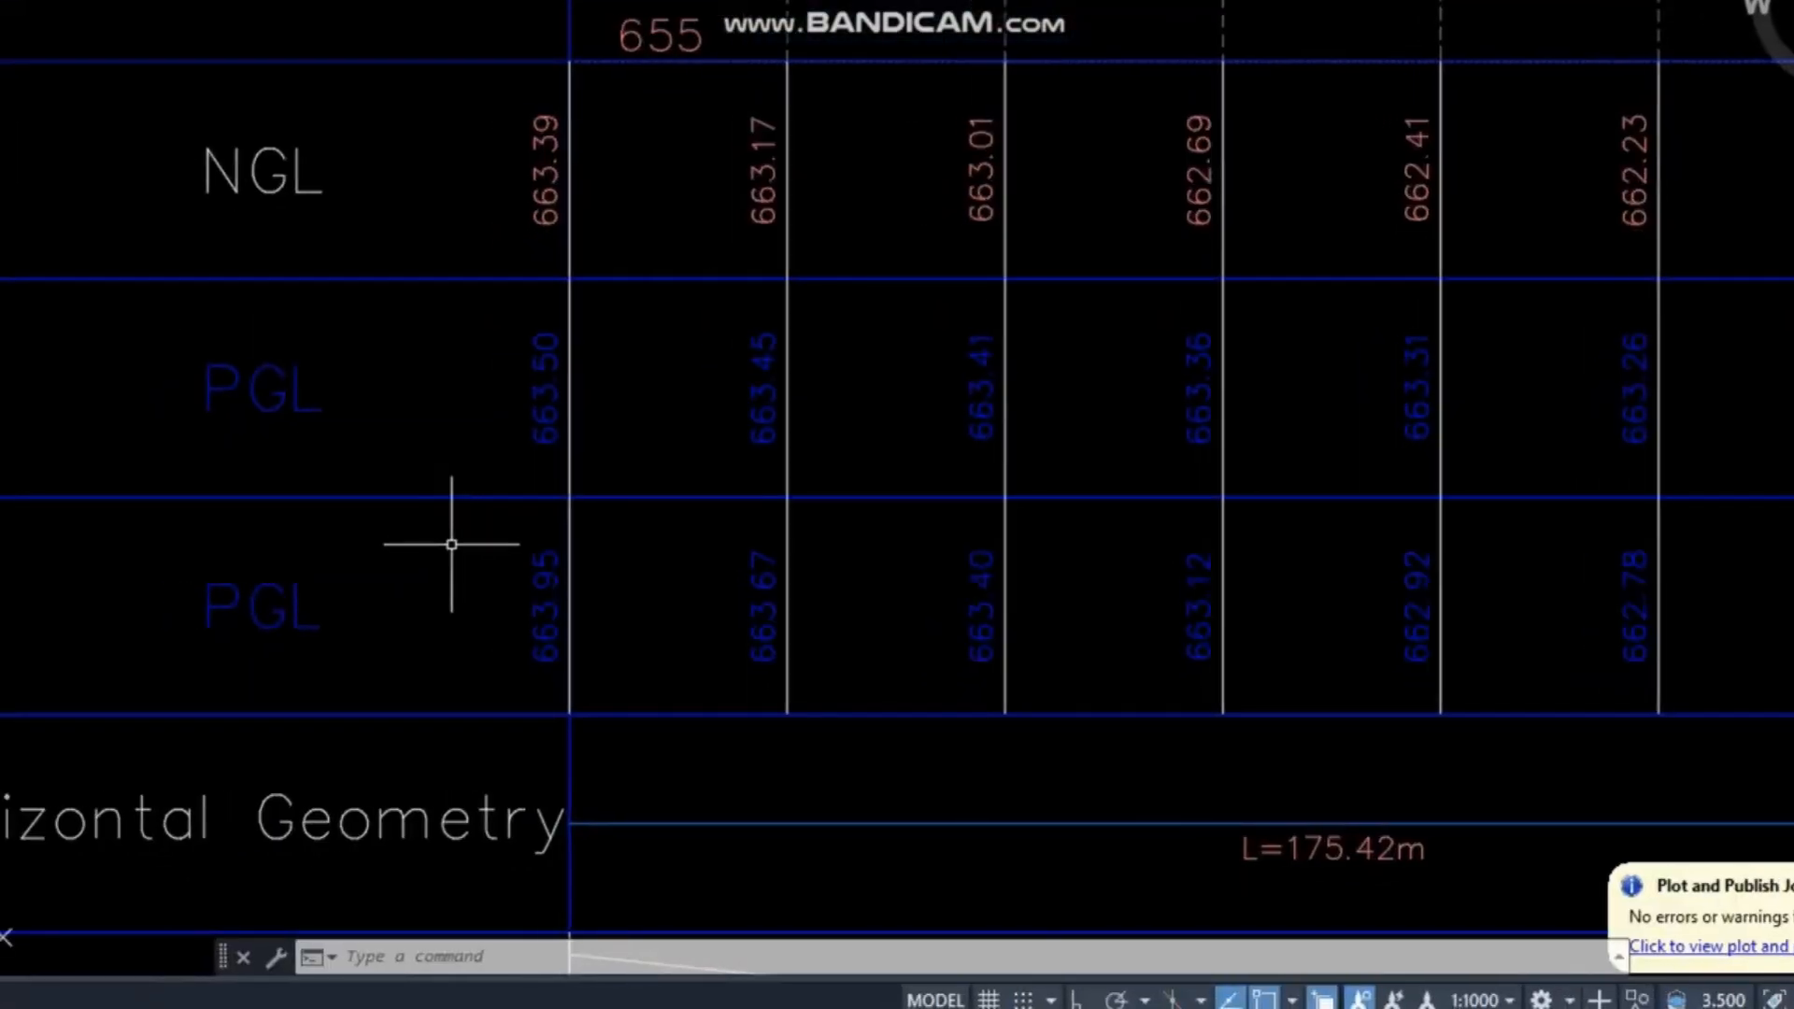
pyautogui.scroll(2, 559, 617)
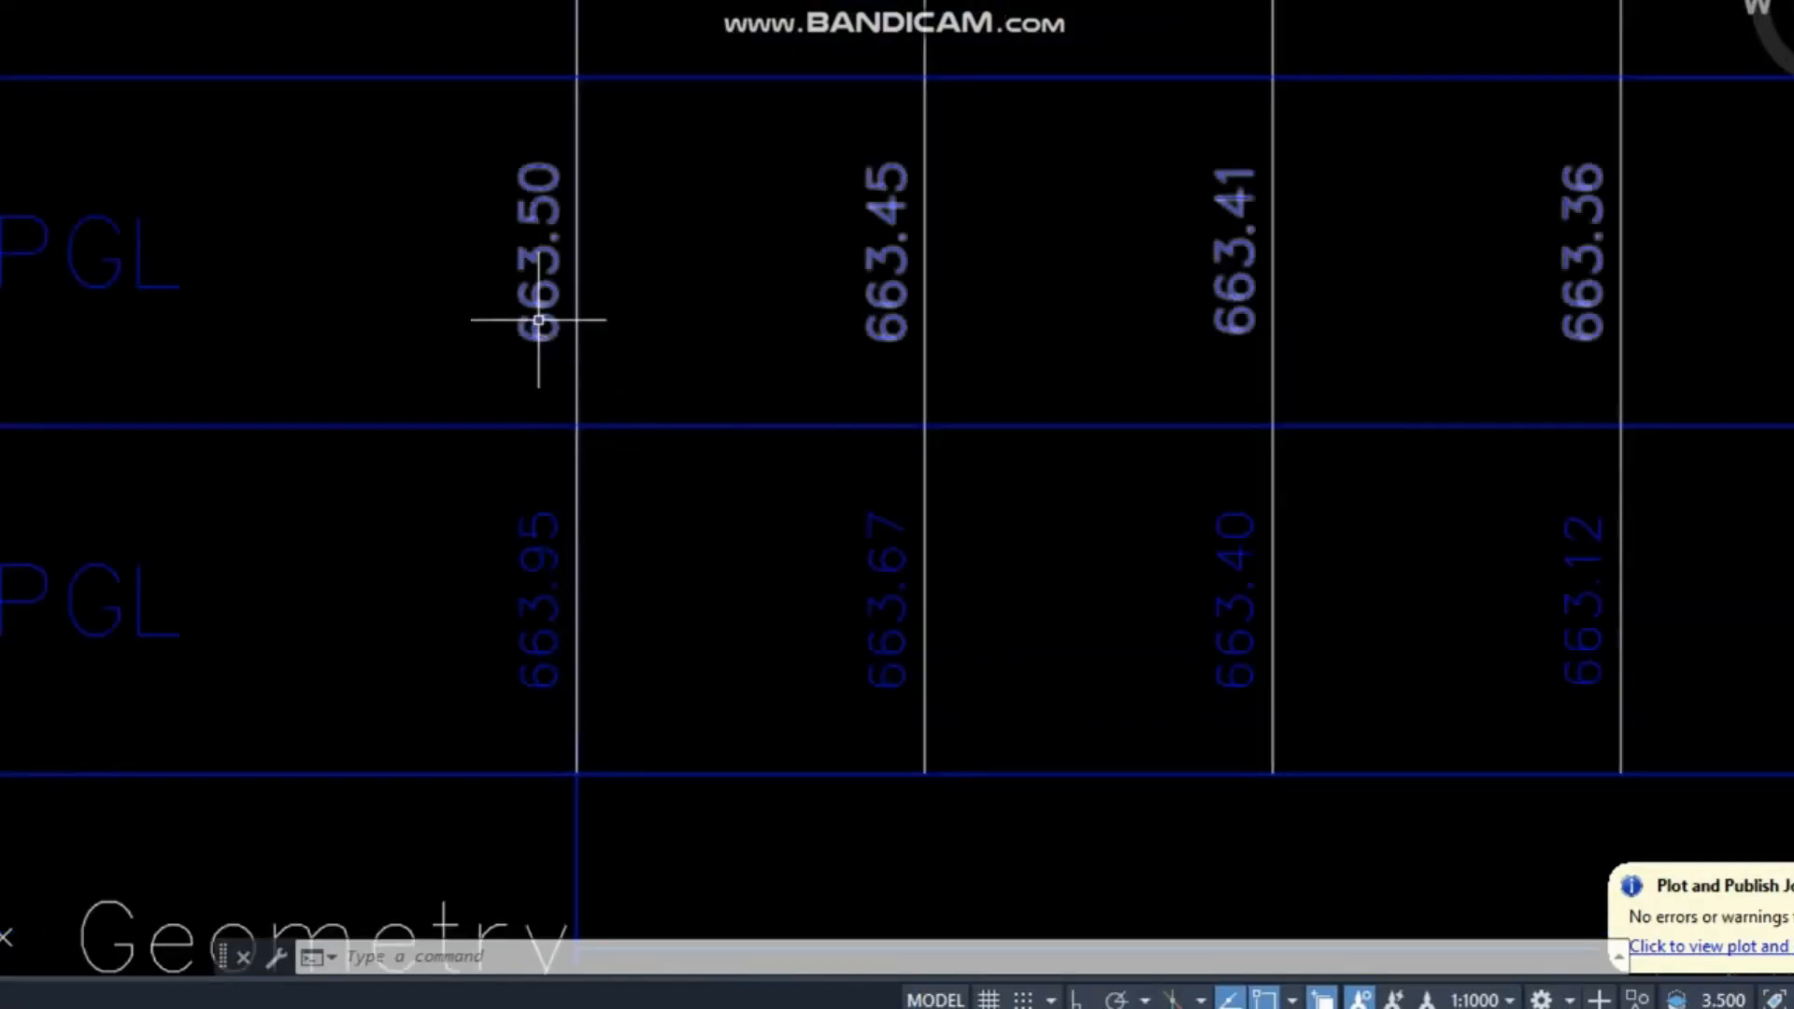
pyautogui.scroll(-6, 481, 481)
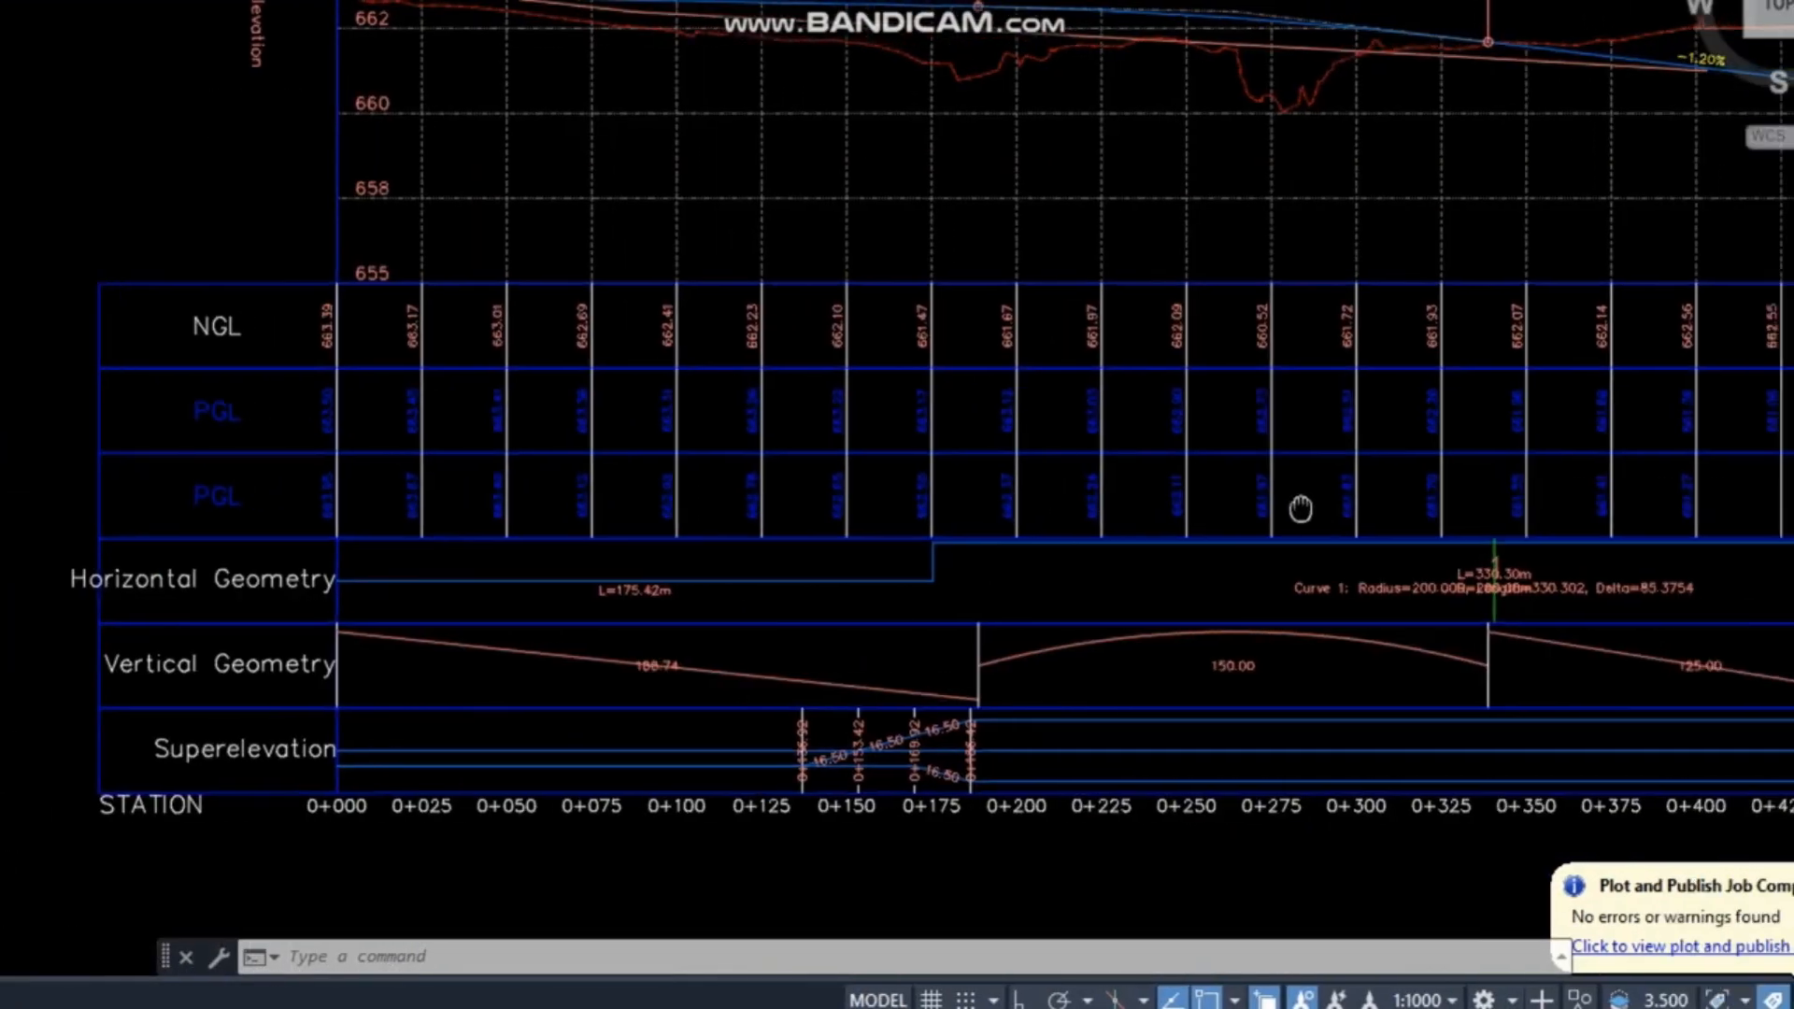
pyautogui.scroll(4, 794, 706)
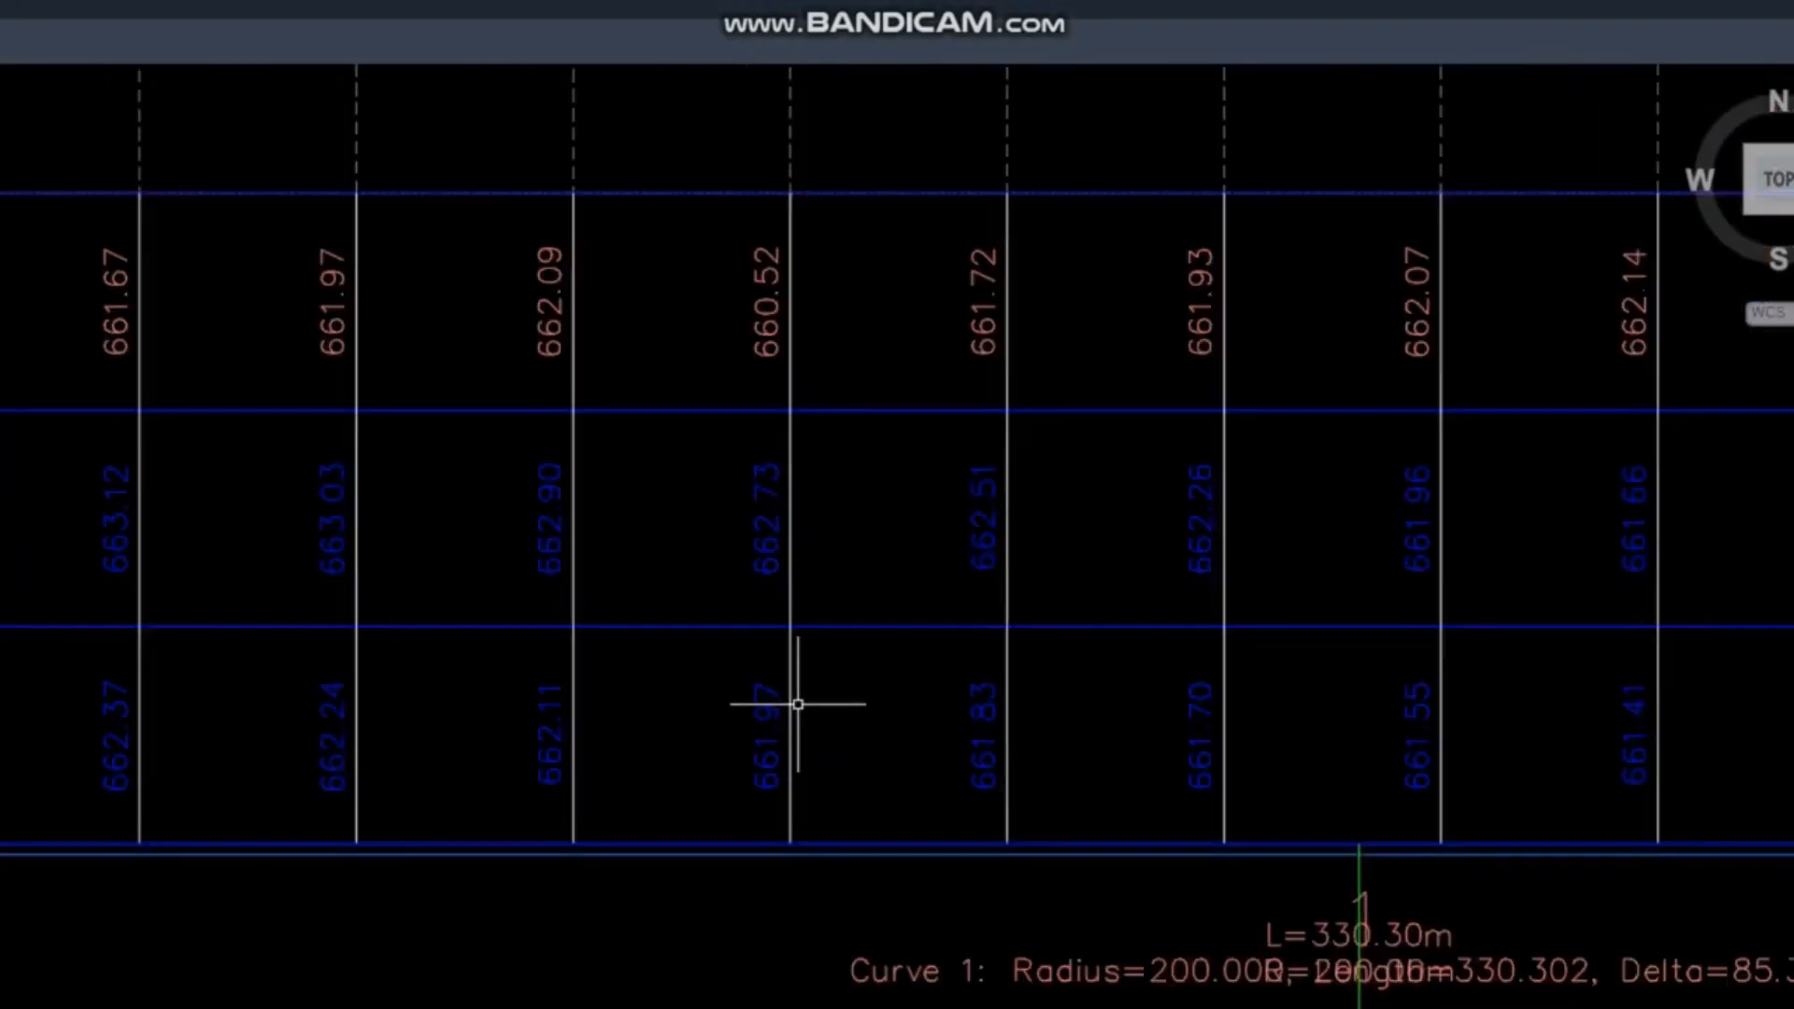
pyautogui.scroll(3, 791, 734)
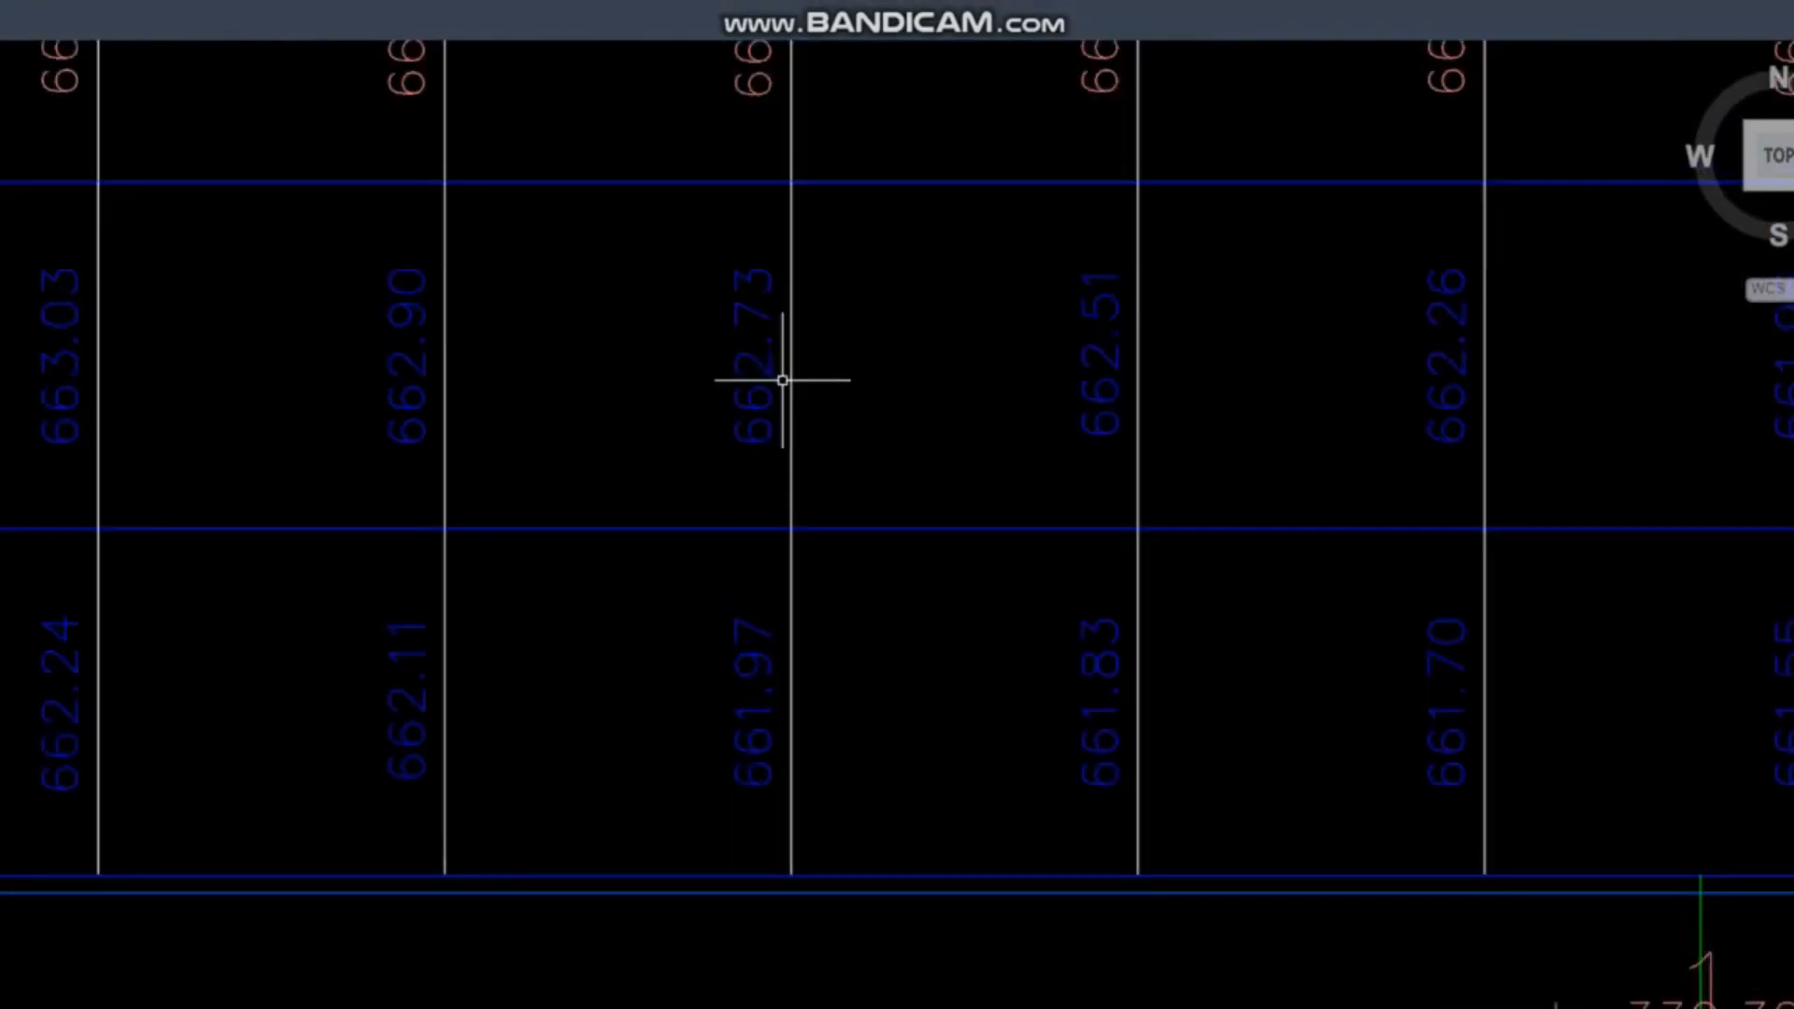
pyautogui.scroll(-3, 792, 749)
pyautogui.moveTo(873, 293); pyautogui.dragTo(873, 533, button='middle')
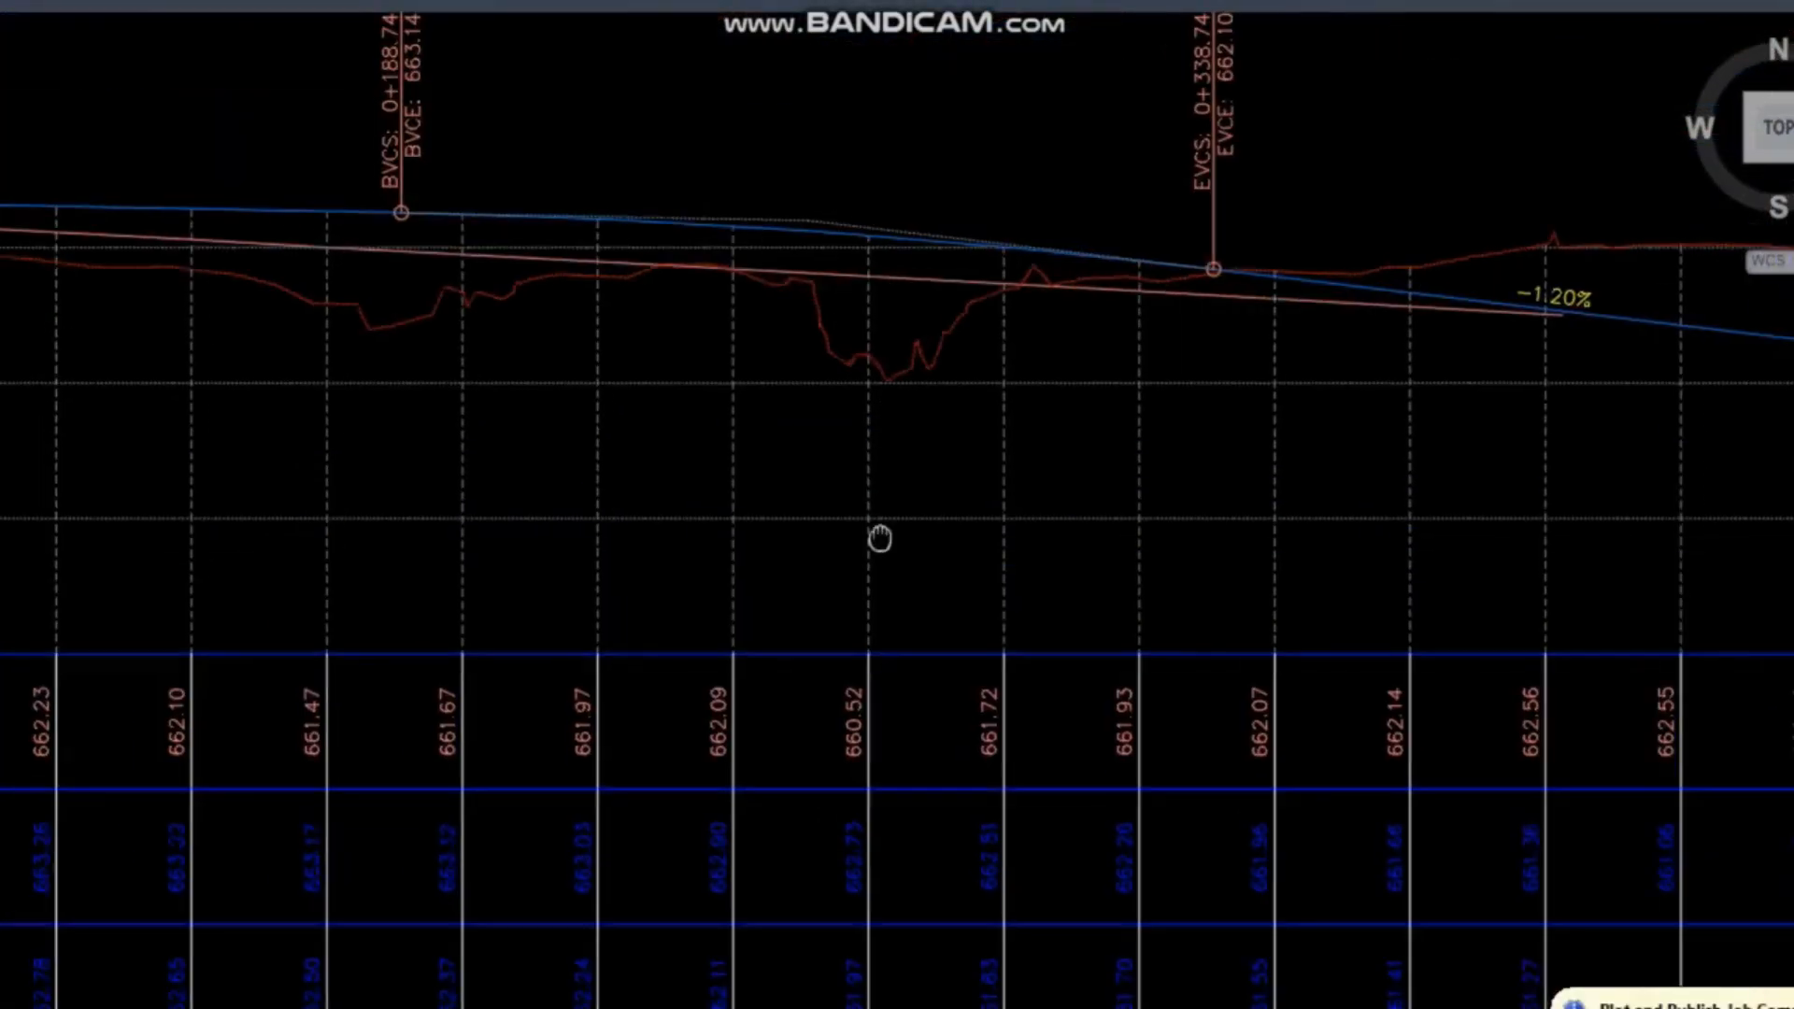
# Switch to the drawing with the straight road a cl alignment and examine its profile view, data bands, and low and high points in plan.
pyautogui.scroll(-8, 701, 328)
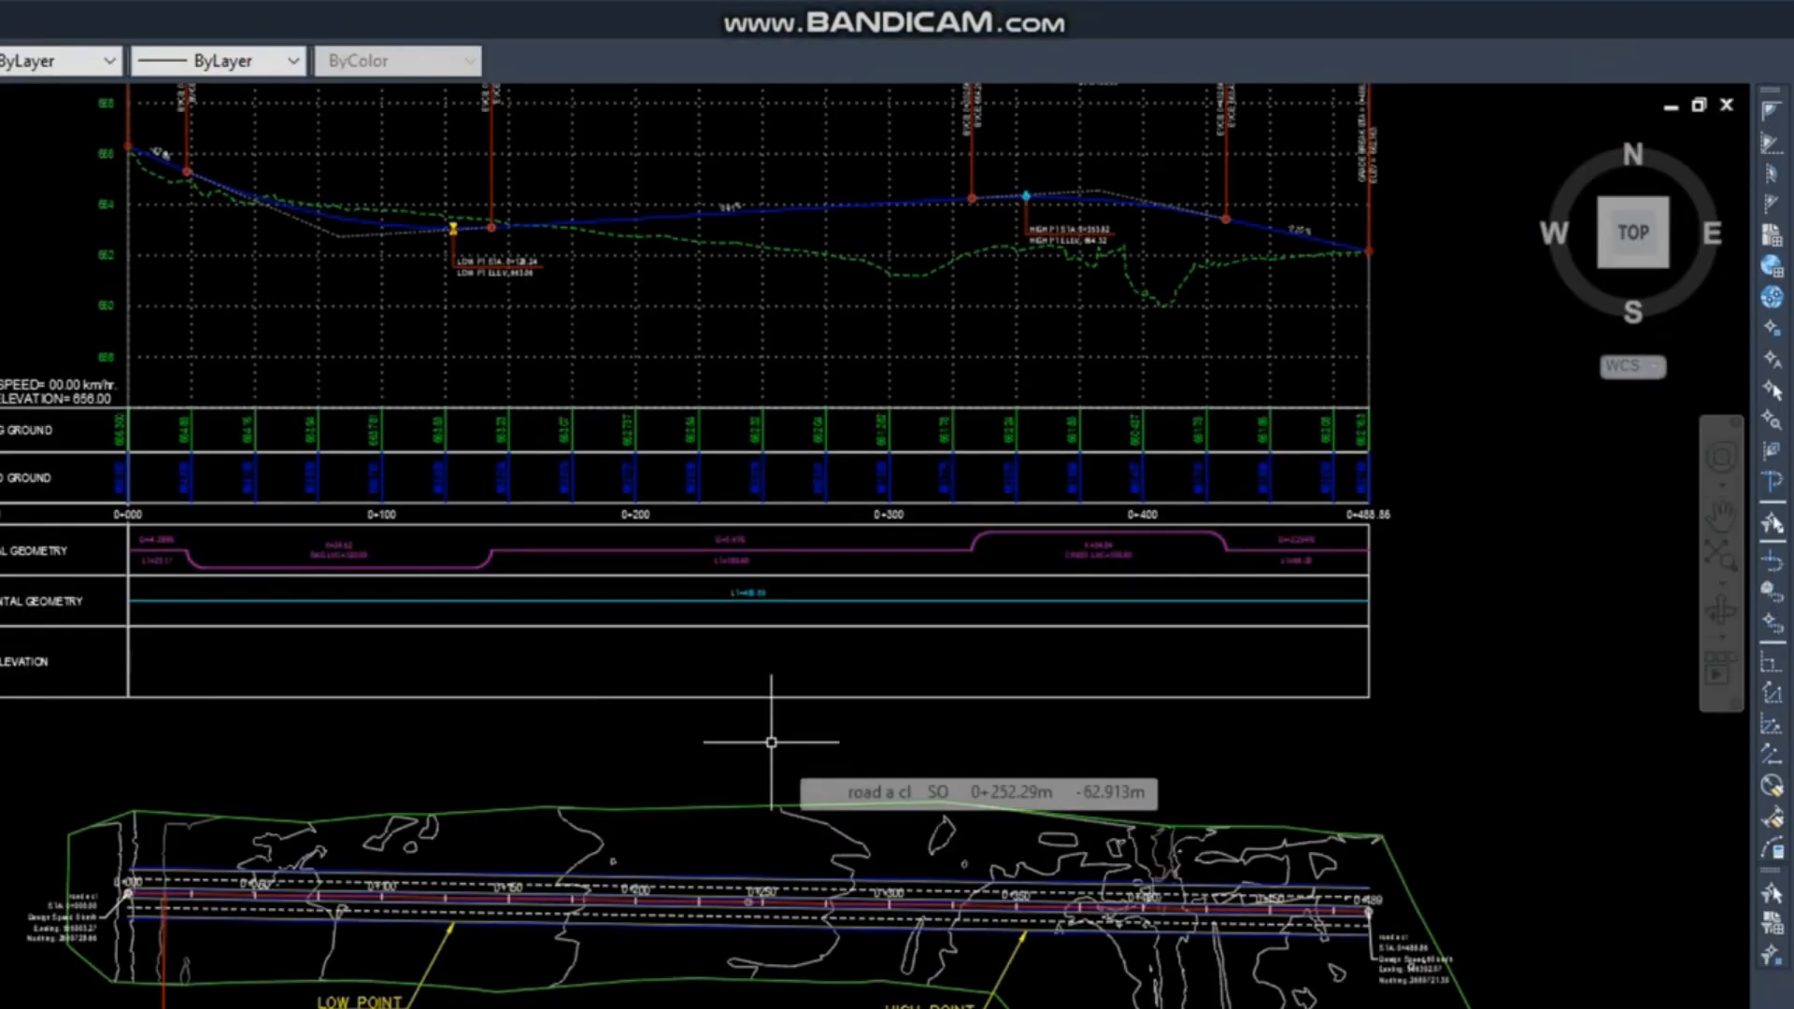
pyautogui.moveTo(789, 660); pyautogui.dragTo(712, 734, button='middle')
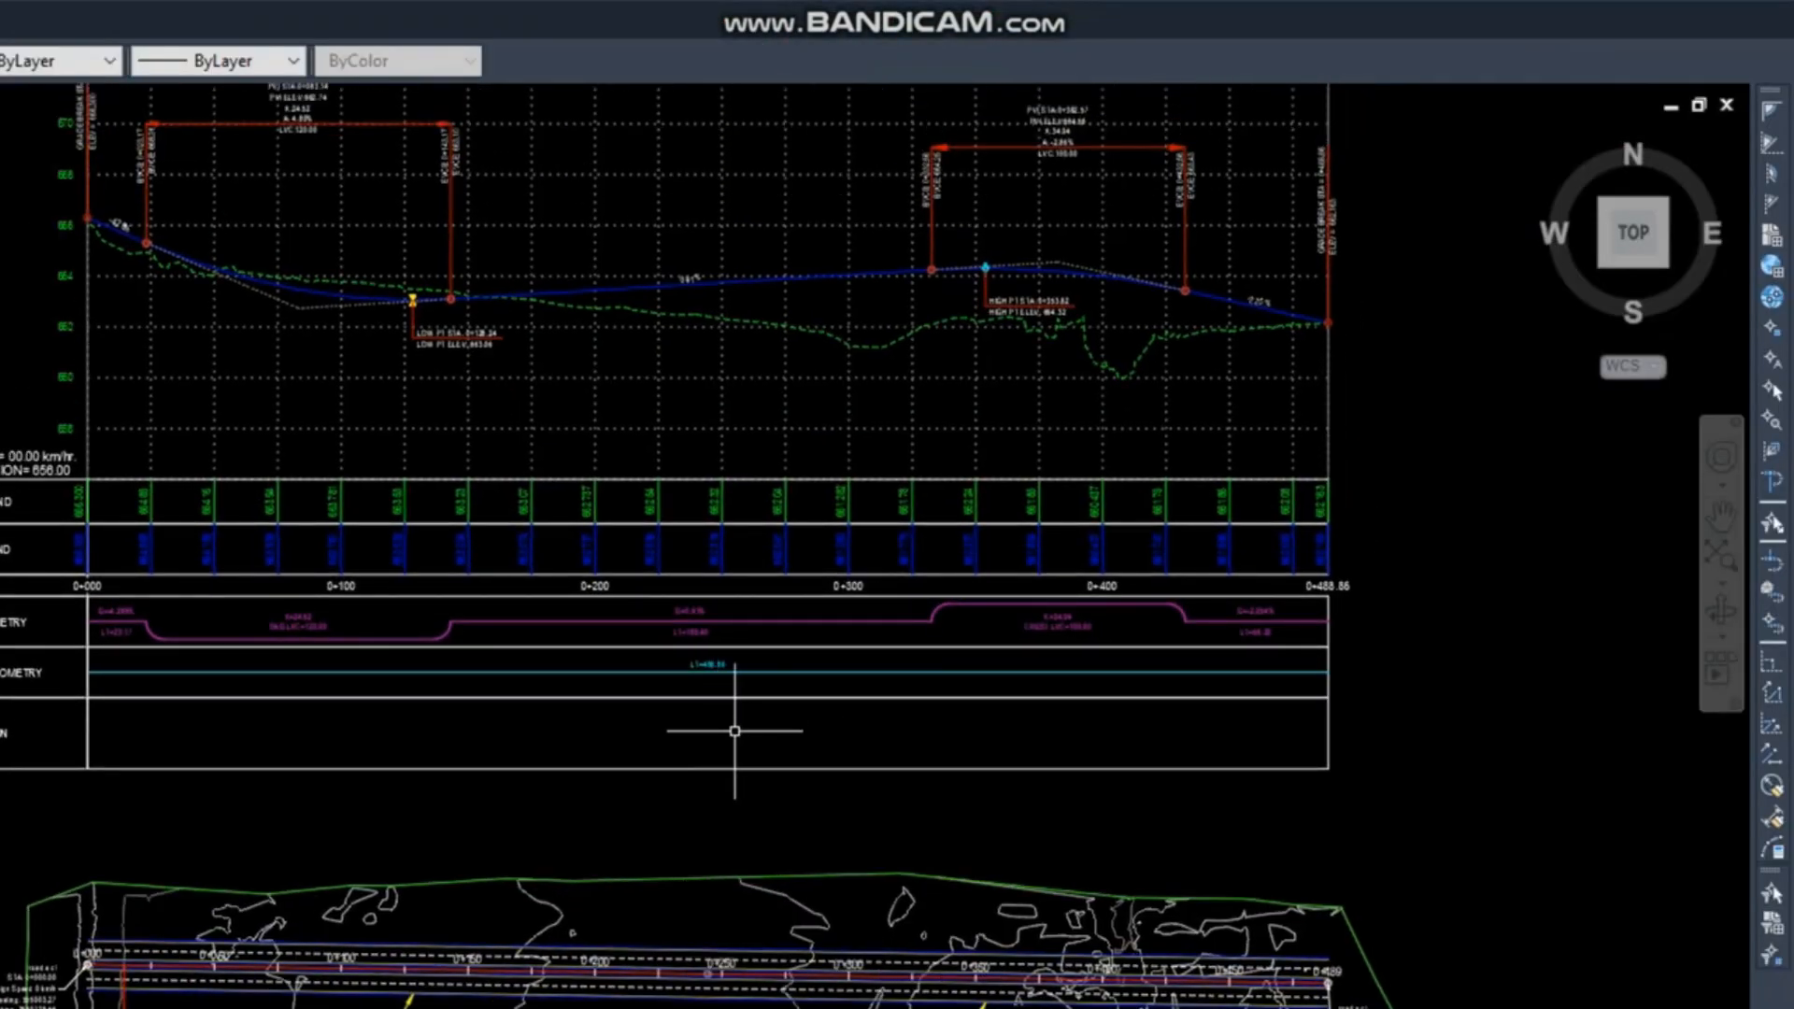
pyautogui.moveTo(761, 500); pyautogui.dragTo(775, 561, button='middle')
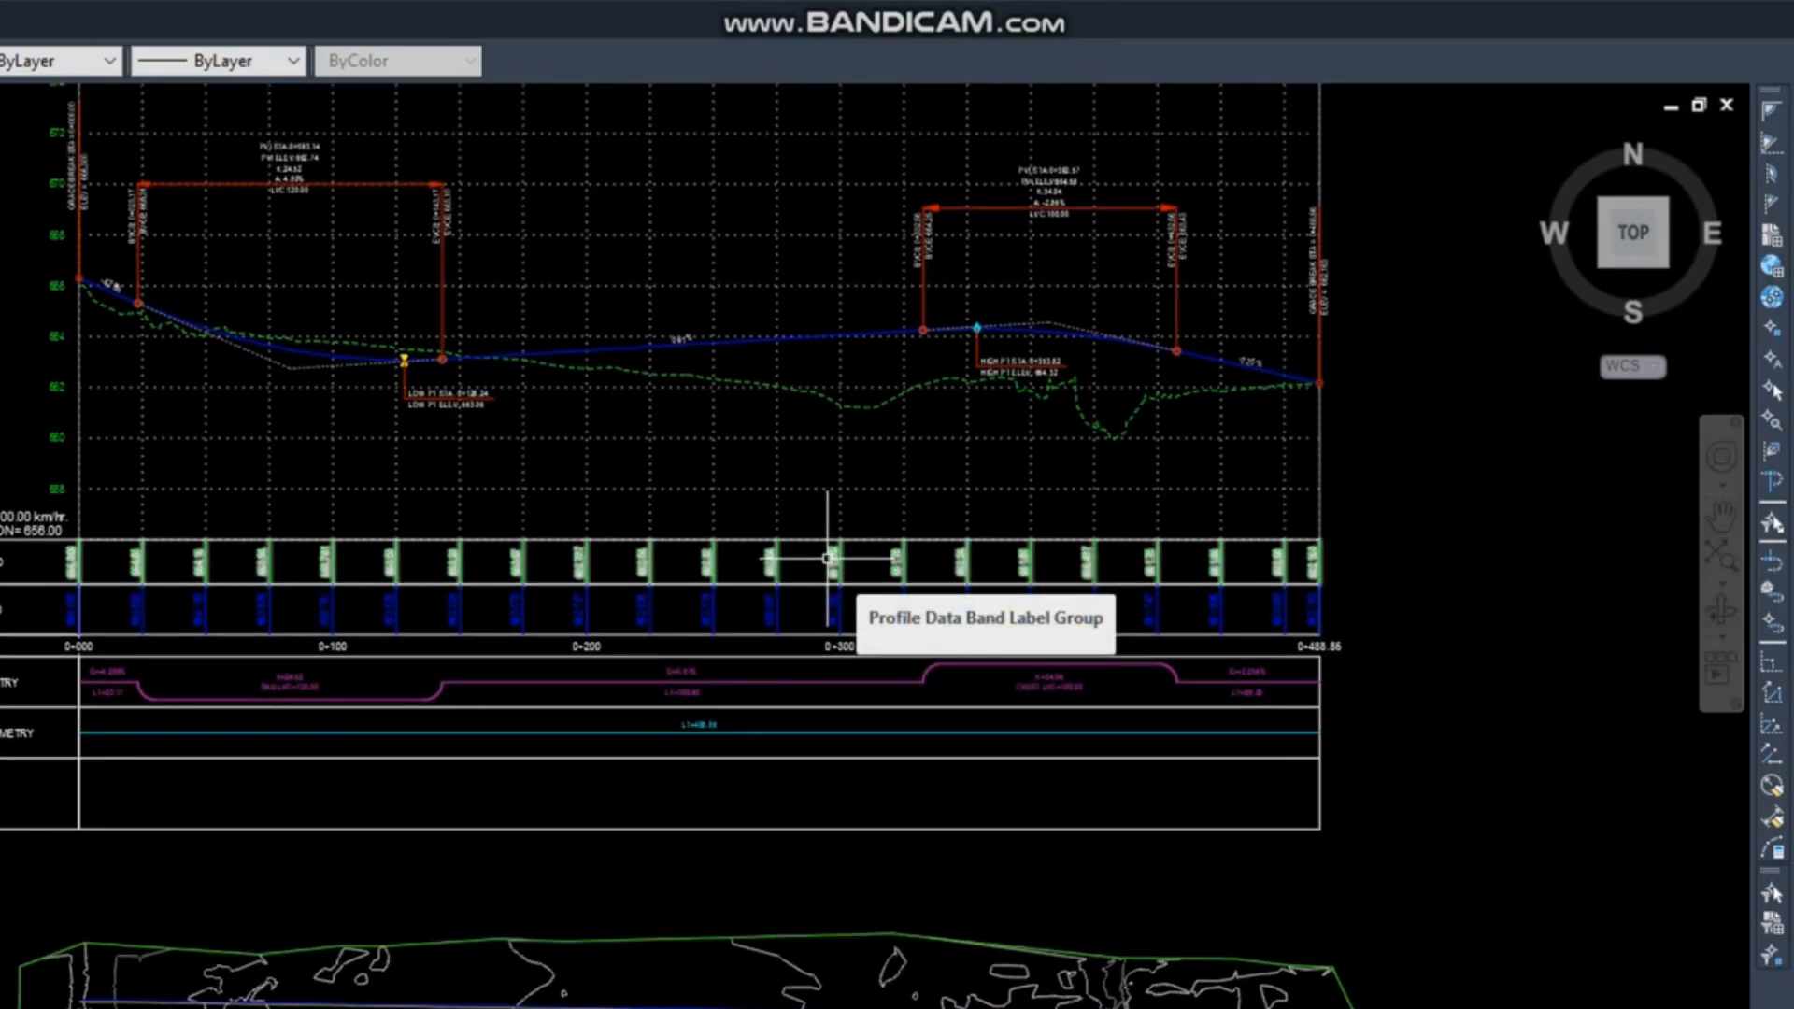
pyautogui.moveTo(735, 467); pyautogui.dragTo(728, 353, button='middle')
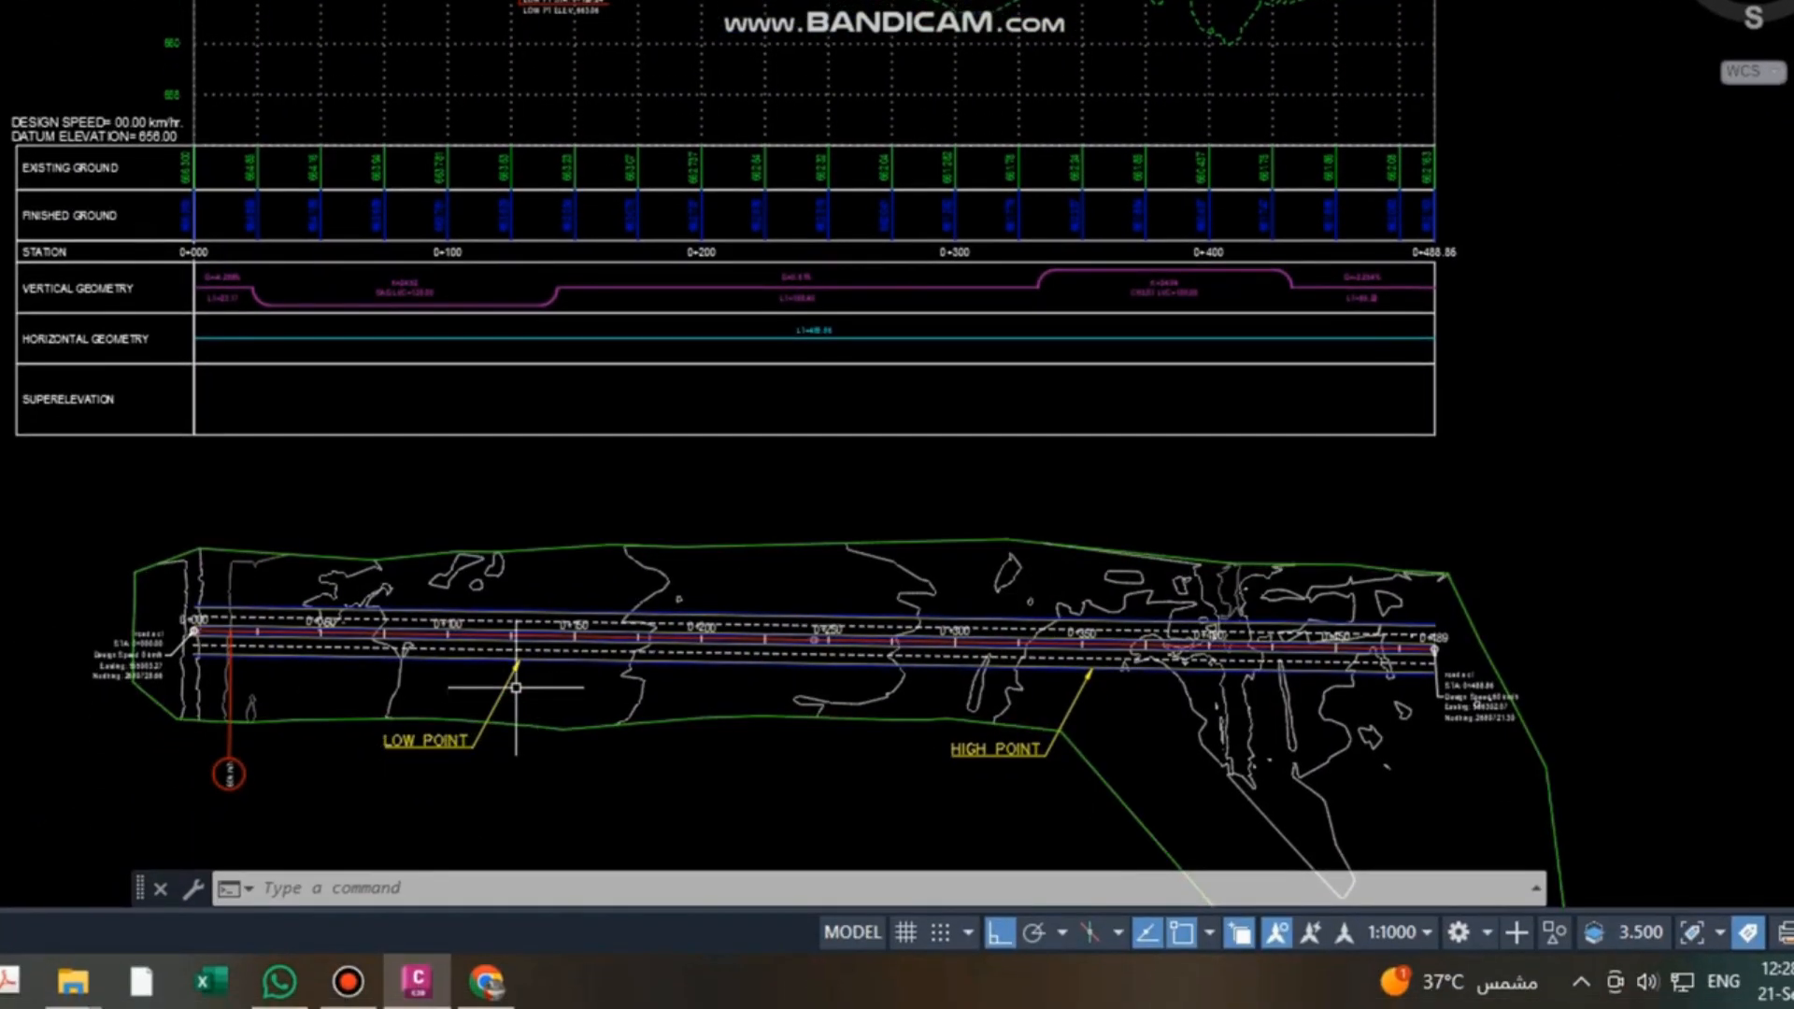
pyautogui.scroll(2, 401, 761)
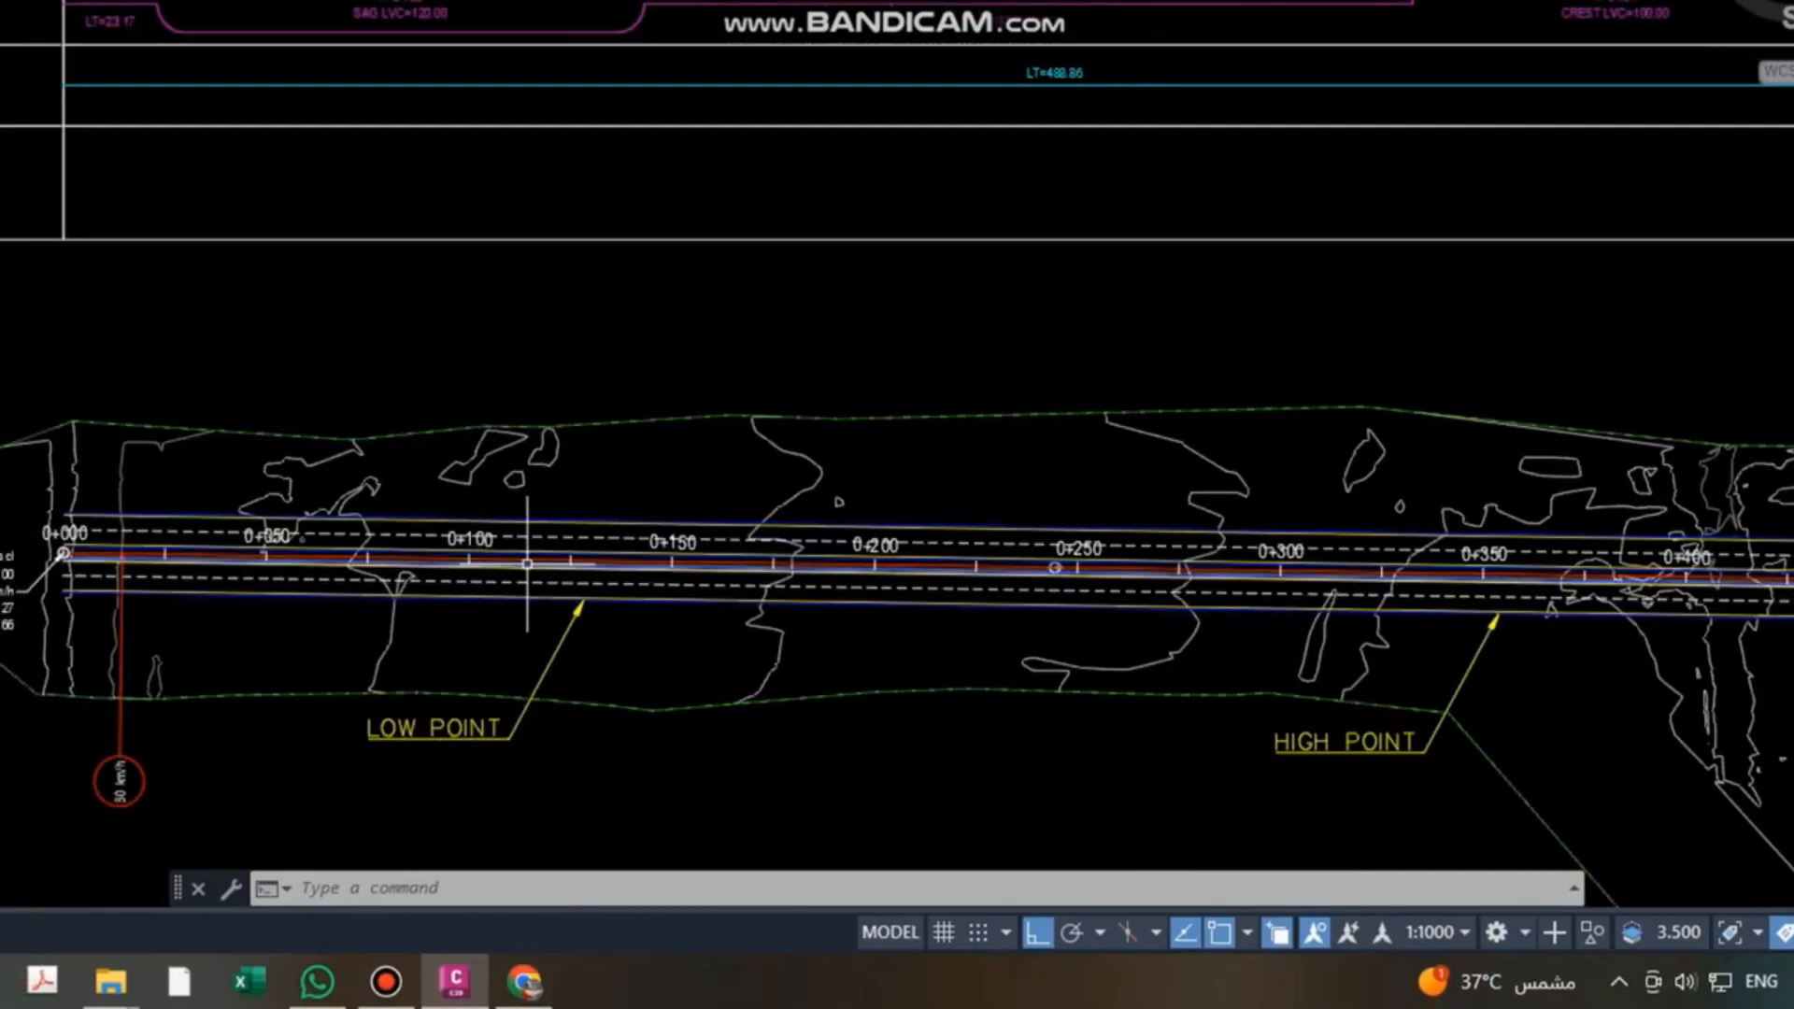
pyautogui.scroll(-4, 712, 449)
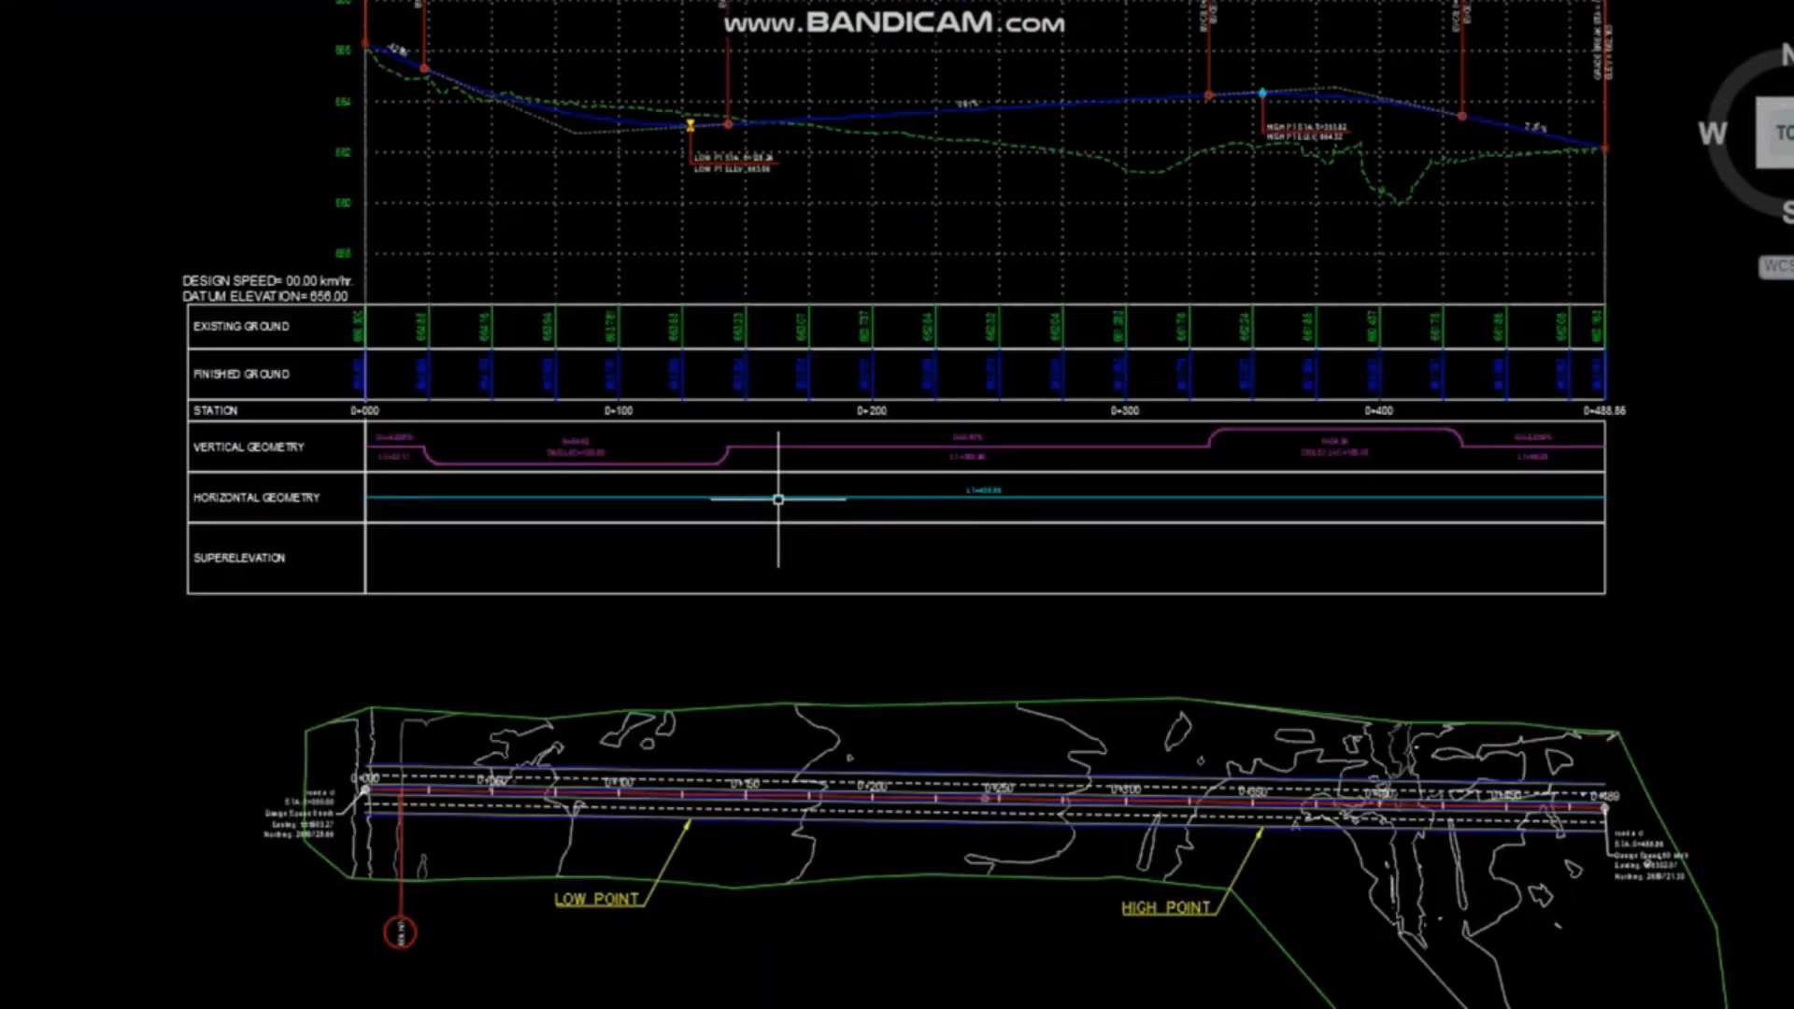
# Compare the low point's station and elevation label in the road a cl profile view with the LOW POINT leader in plan.
pyautogui.moveTo(910, 302); pyautogui.dragTo(881, 387, button='middle')
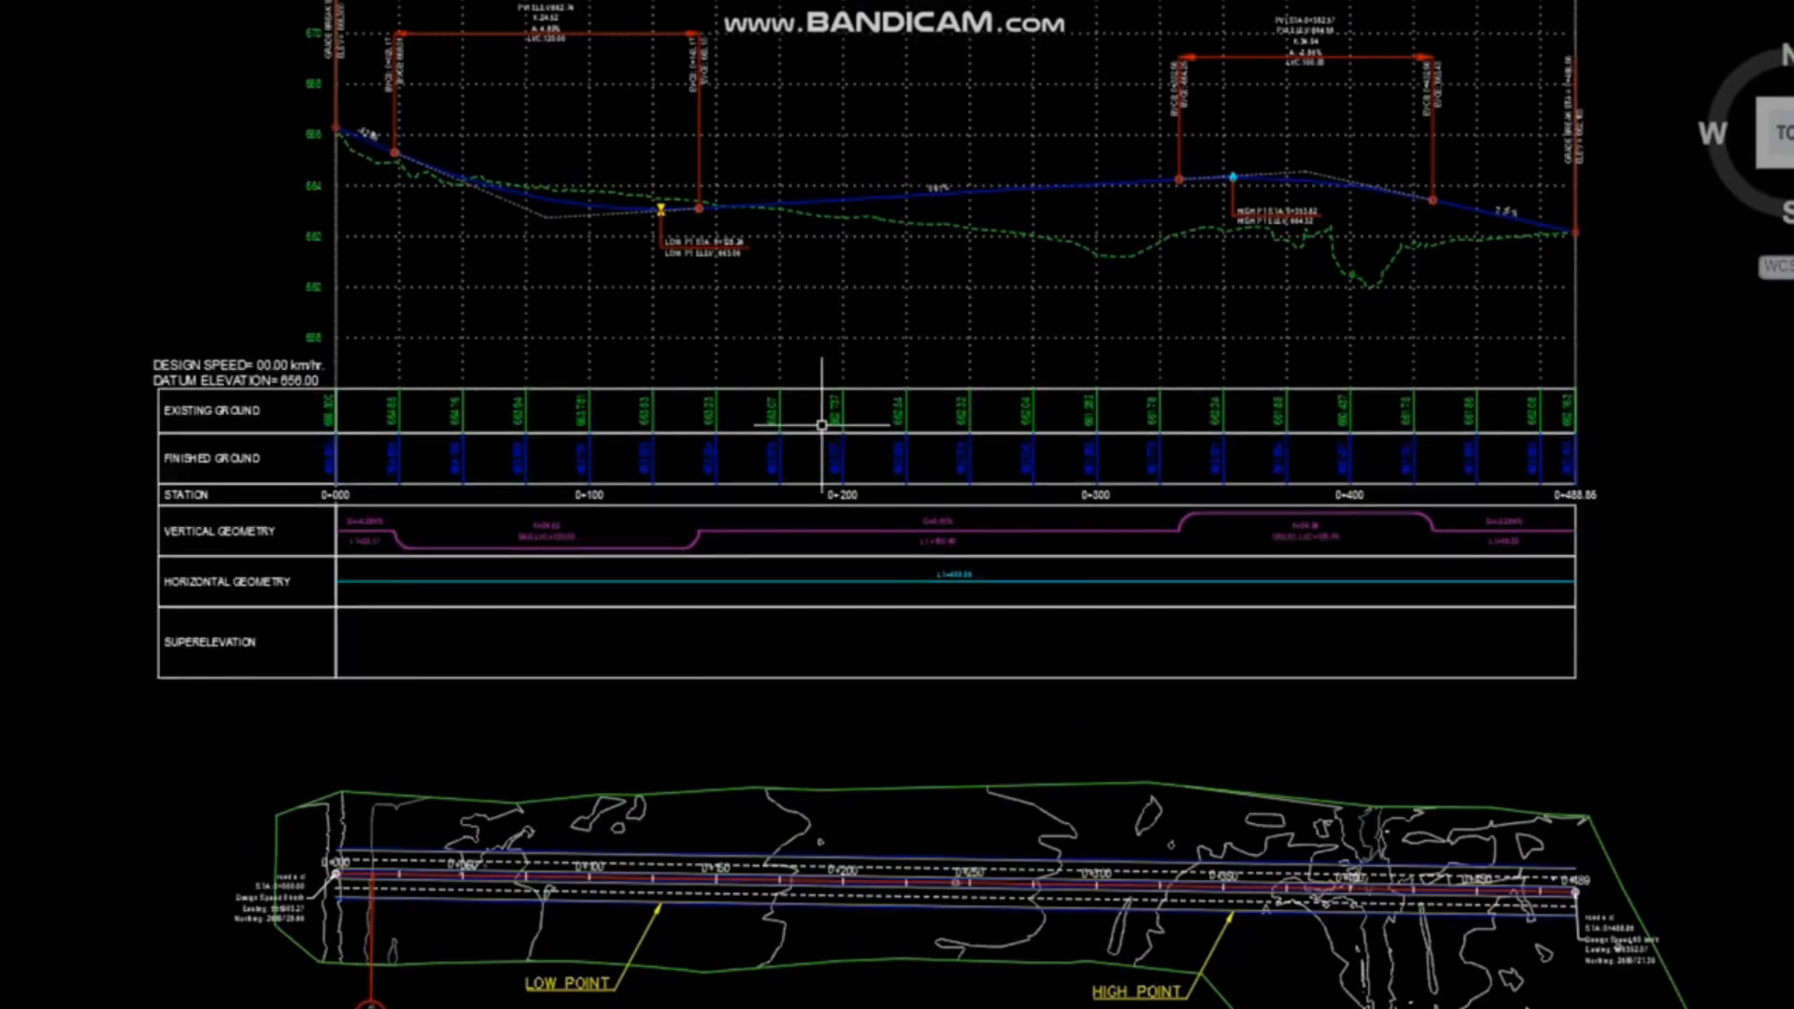
pyautogui.moveTo(770, 610); pyautogui.dragTo(782, 318, button='middle')
pyautogui.scroll(2, 665, 641)
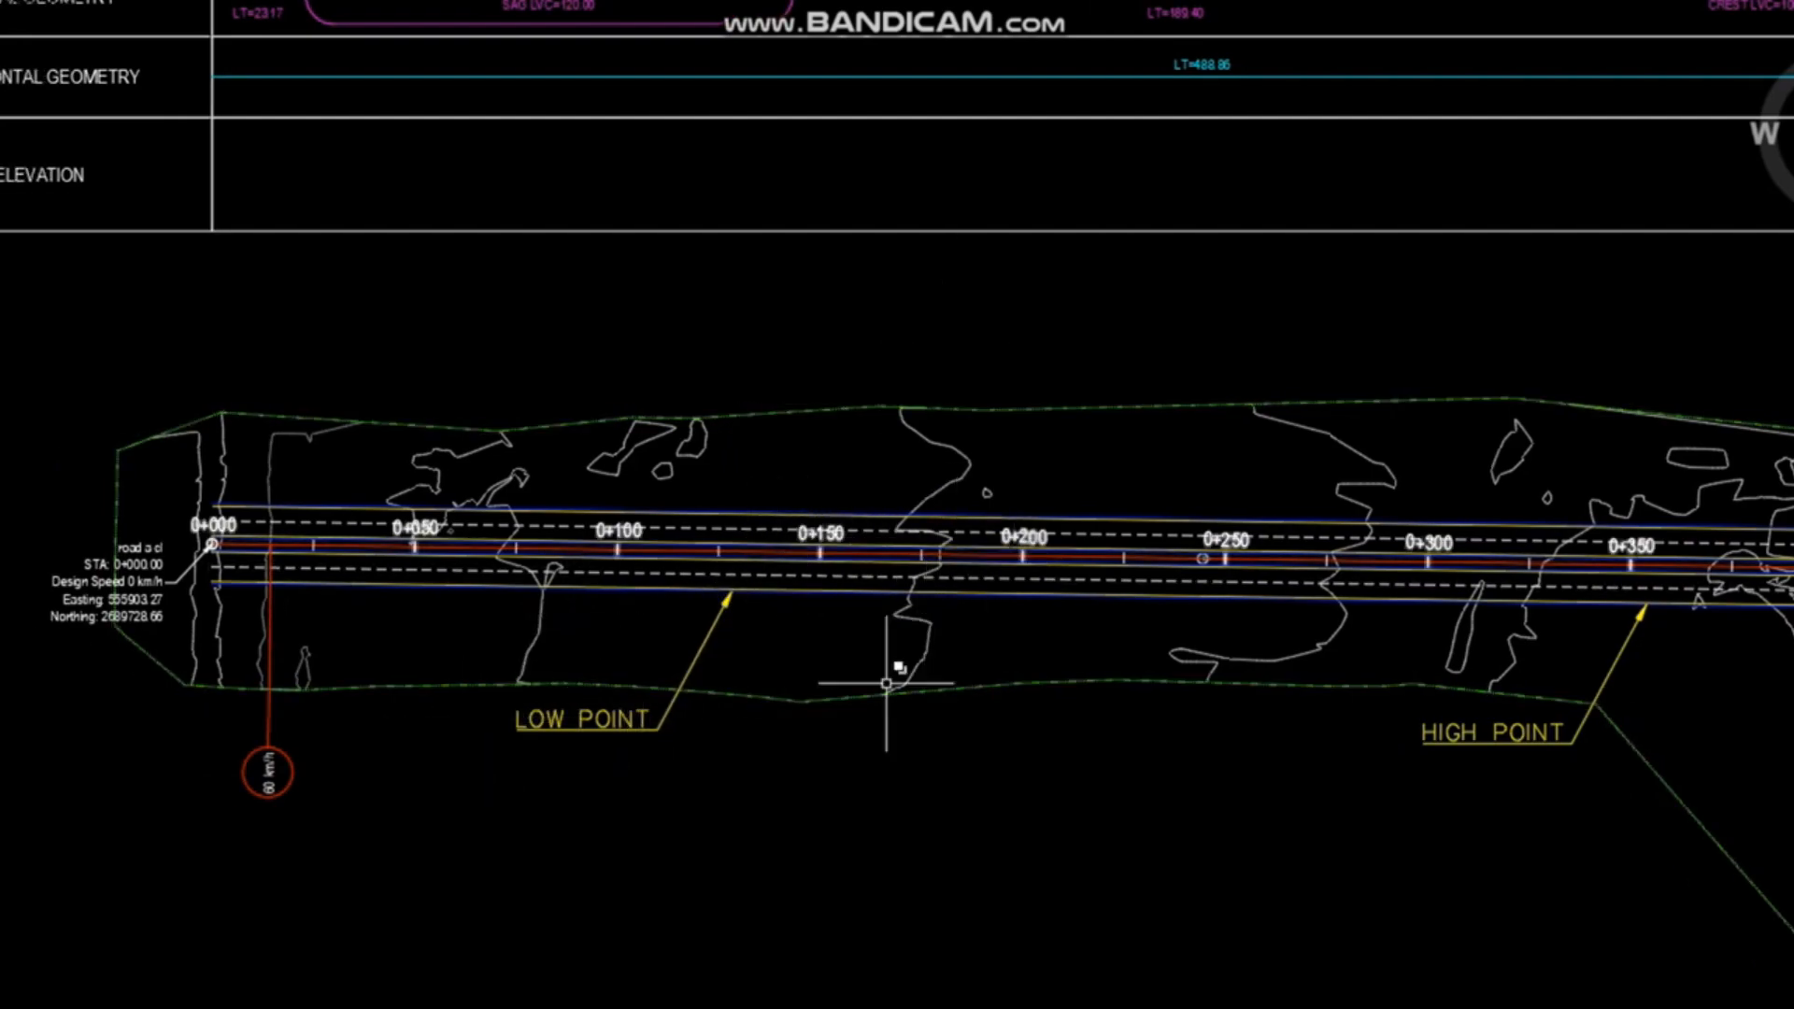
pyautogui.scroll(-2, 812, 692)
pyautogui.moveTo(754, 43); pyautogui.dragTo(744, 353, button='middle')
pyautogui.scroll(3, 786, 321)
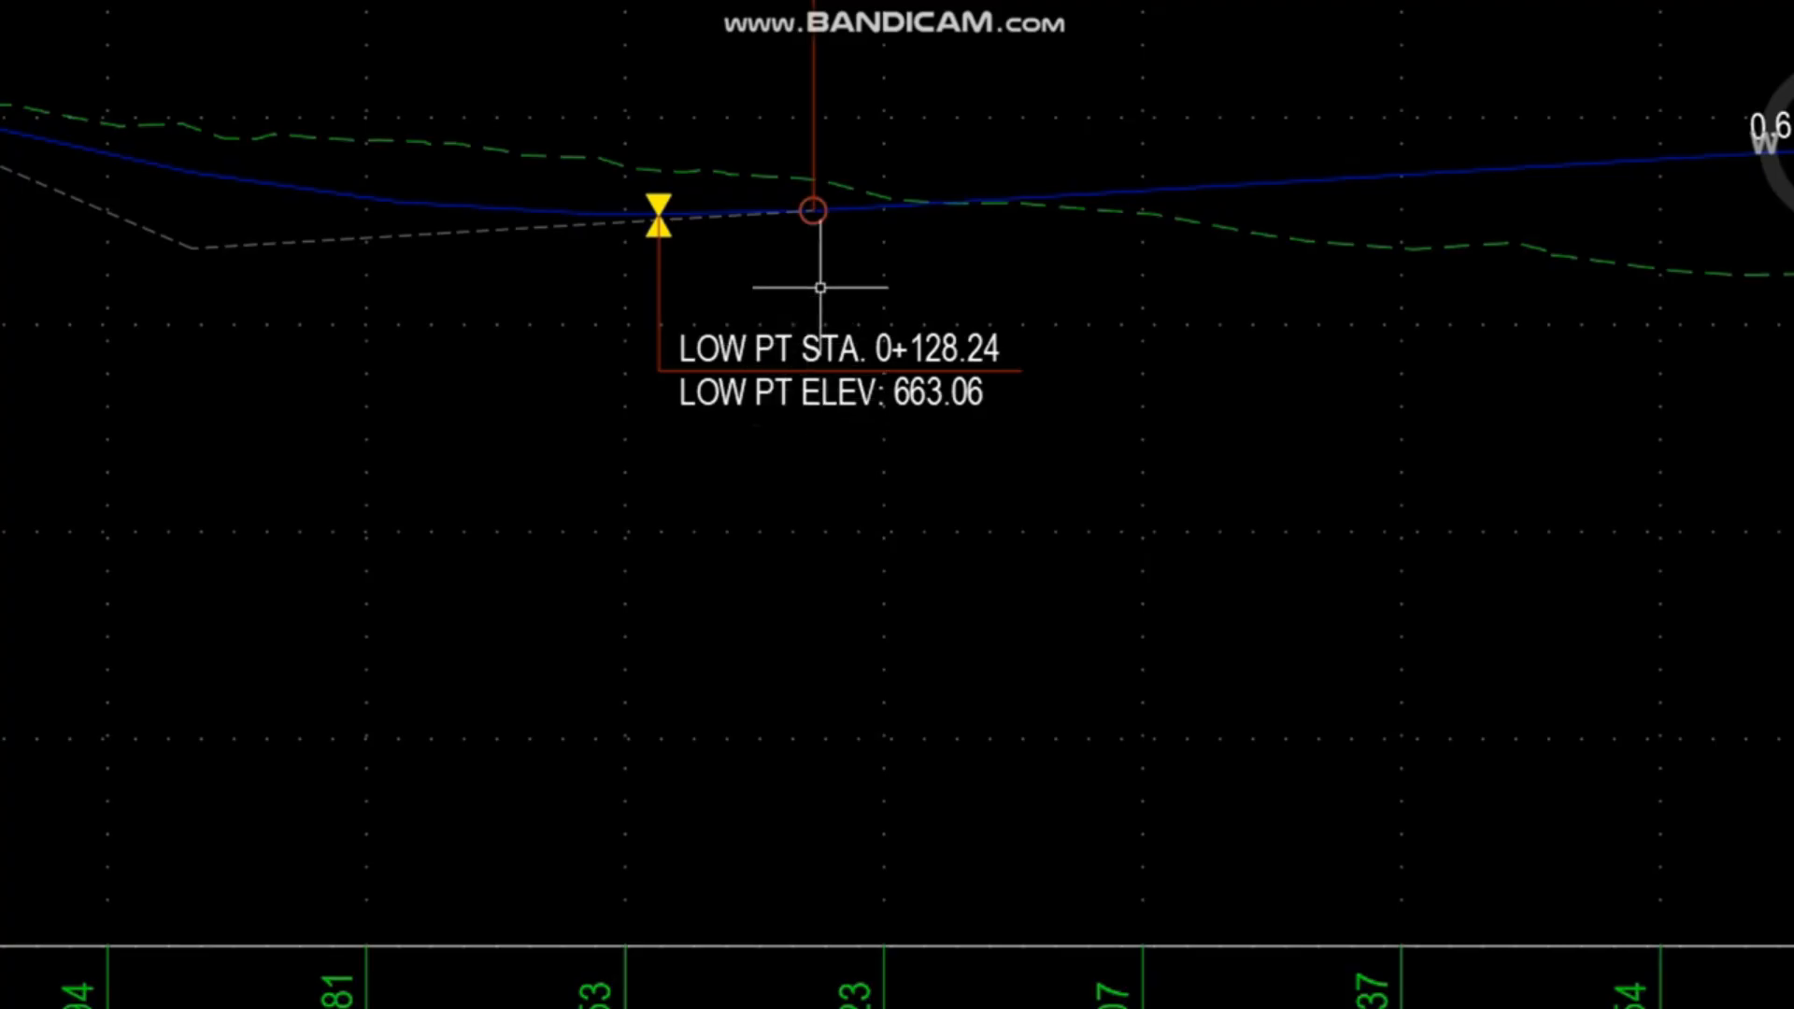
pyautogui.scroll(-2, 820, 288)
pyautogui.scroll(2, 744, 243)
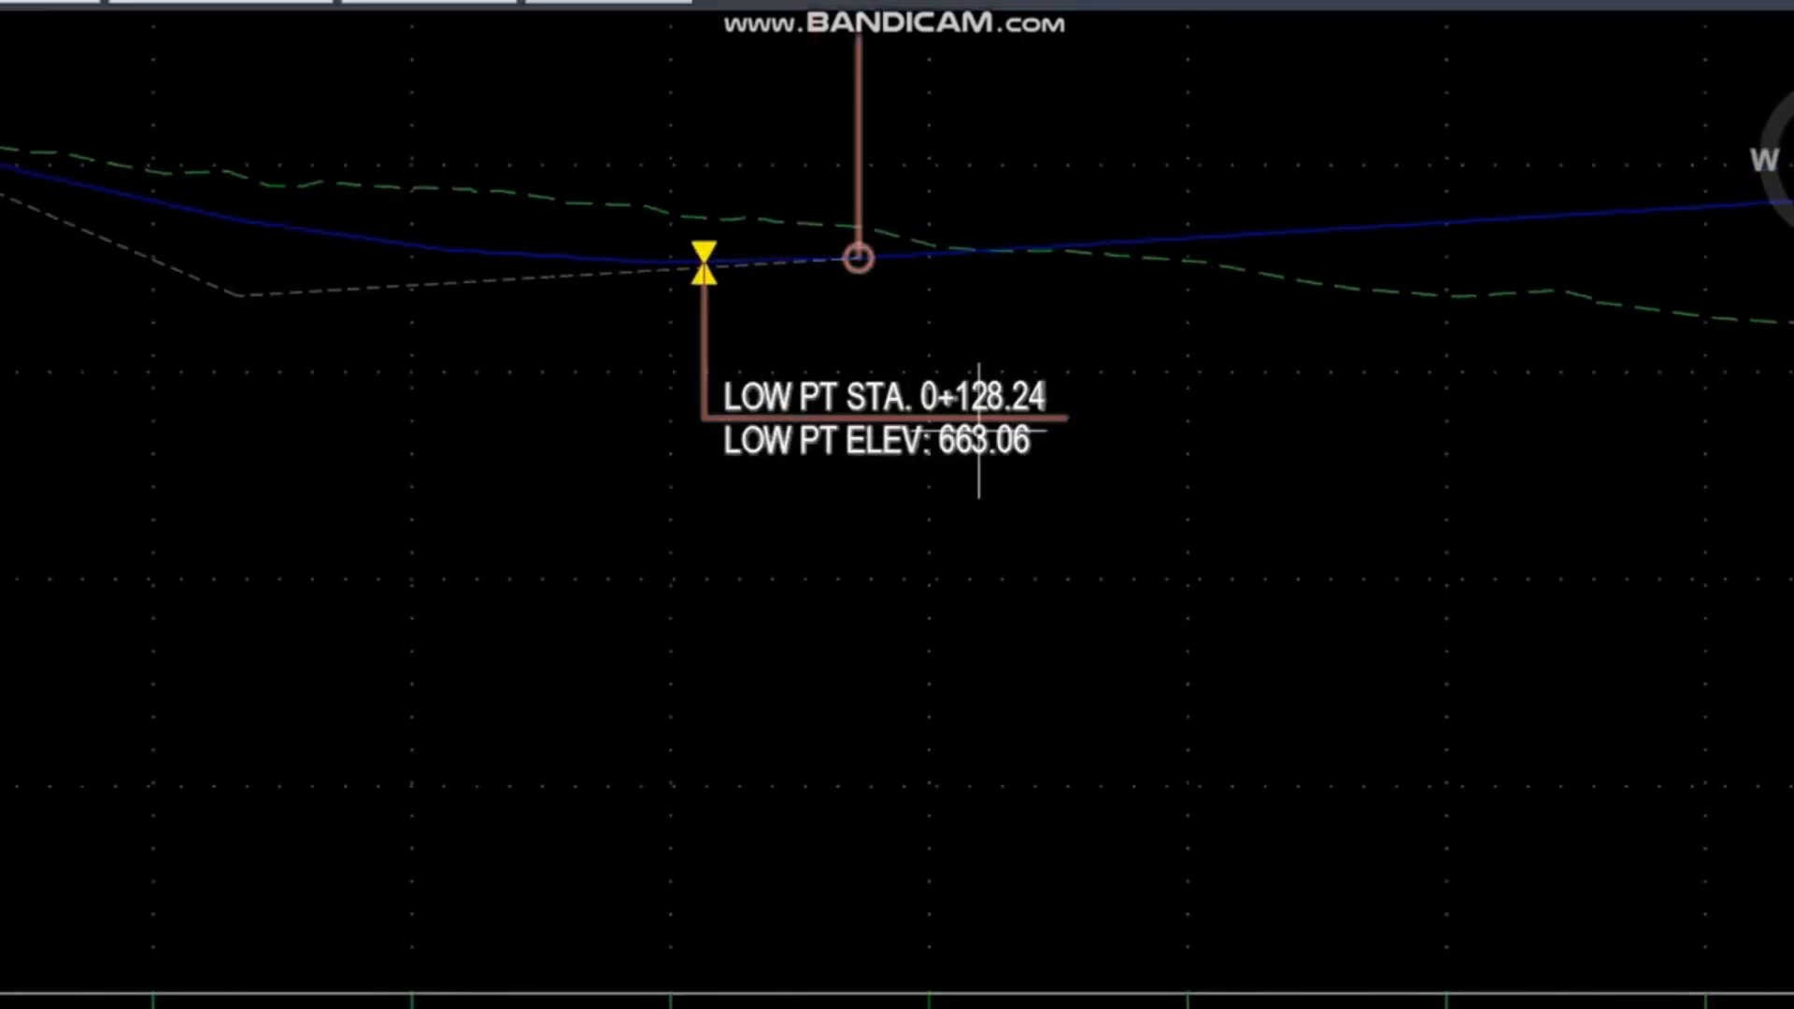
pyautogui.scroll(-4, 813, 359)
pyautogui.scroll(-2, 803, 720)
pyautogui.moveTo(764, 783); pyautogui.dragTo(766, 548, button='middle')
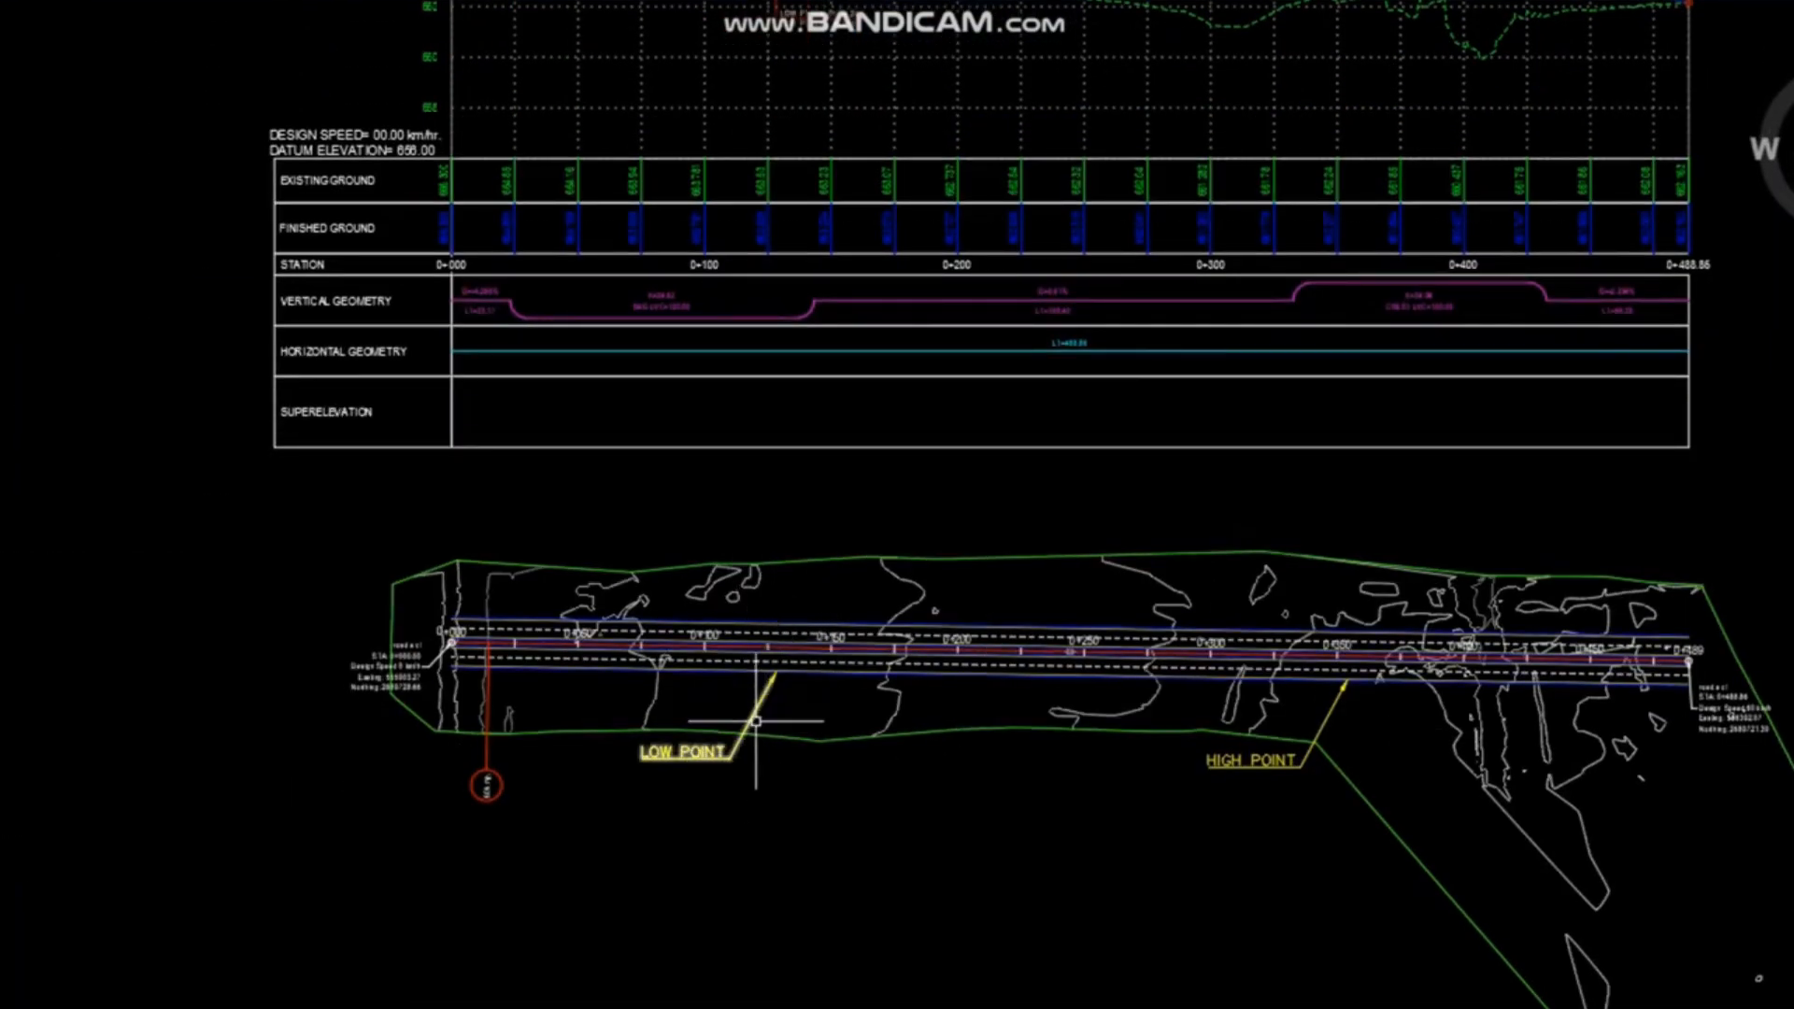
pyautogui.scroll(2, 701, 809)
pyautogui.scroll(2, 701, 752)
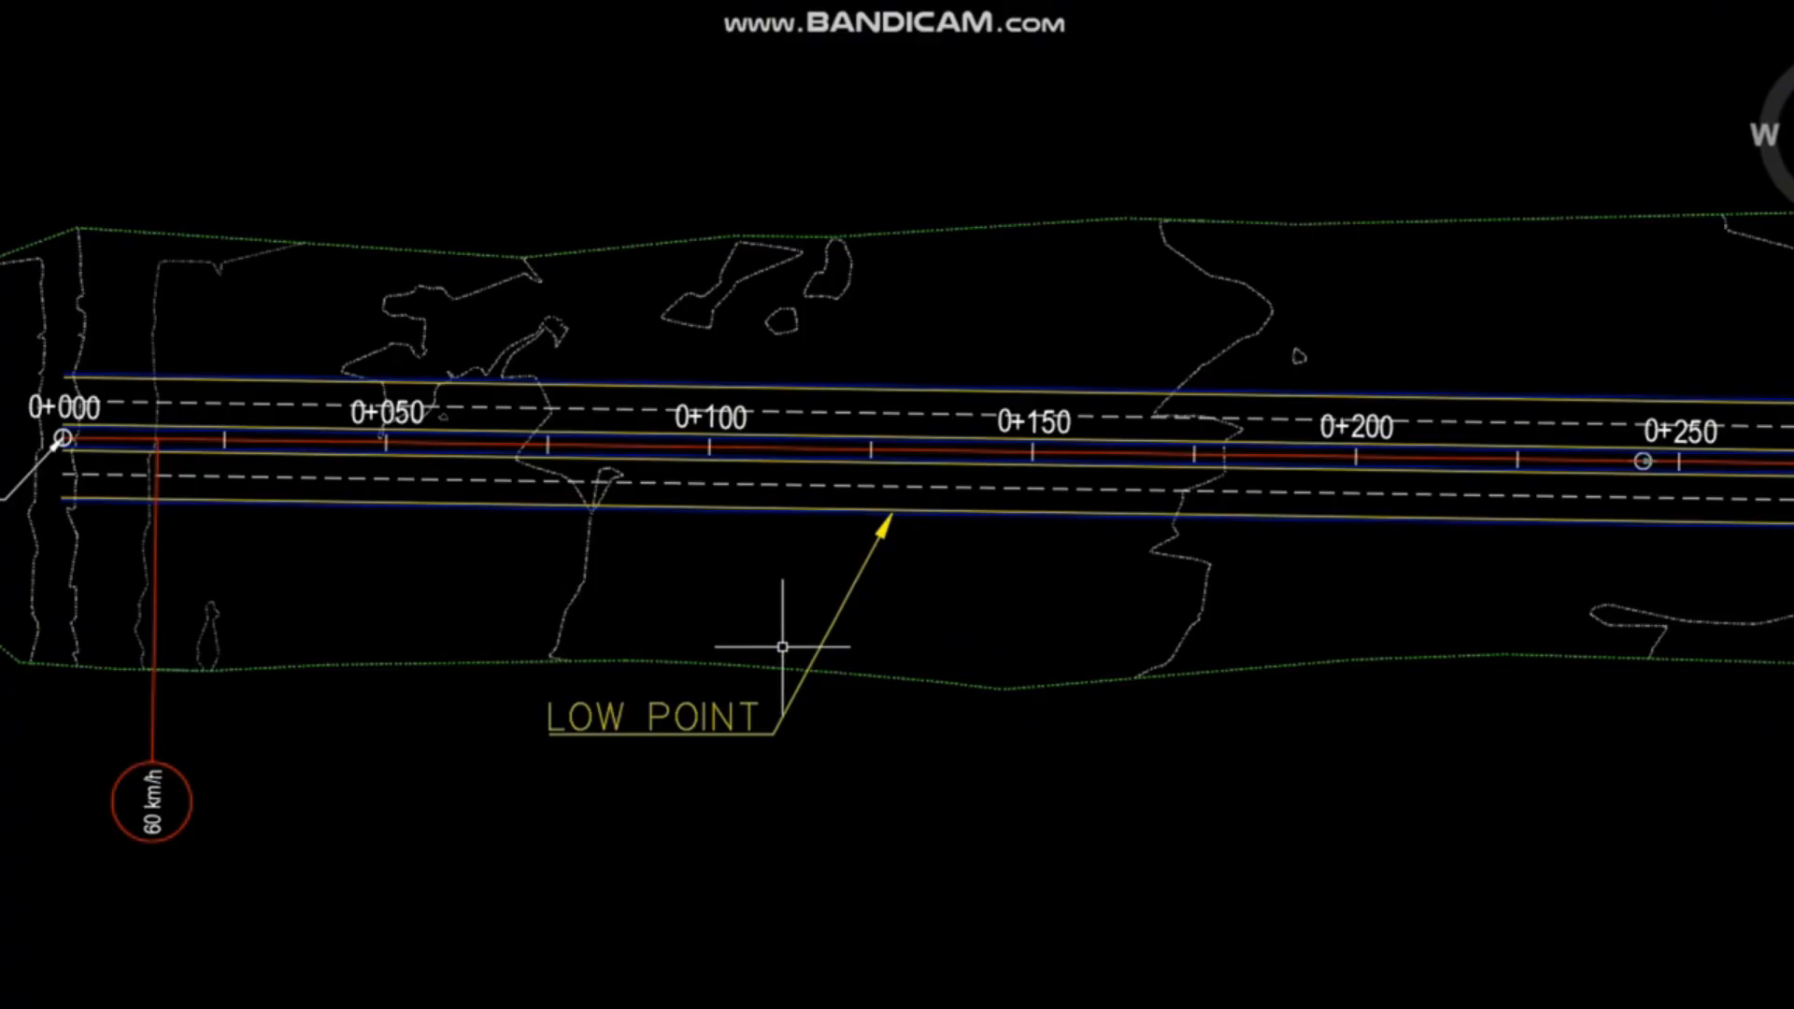
# Compare the high point's station label in the profile view with the HIGH POINT leader's position along the plan alignment.
pyautogui.scroll(-5, 780, 654)
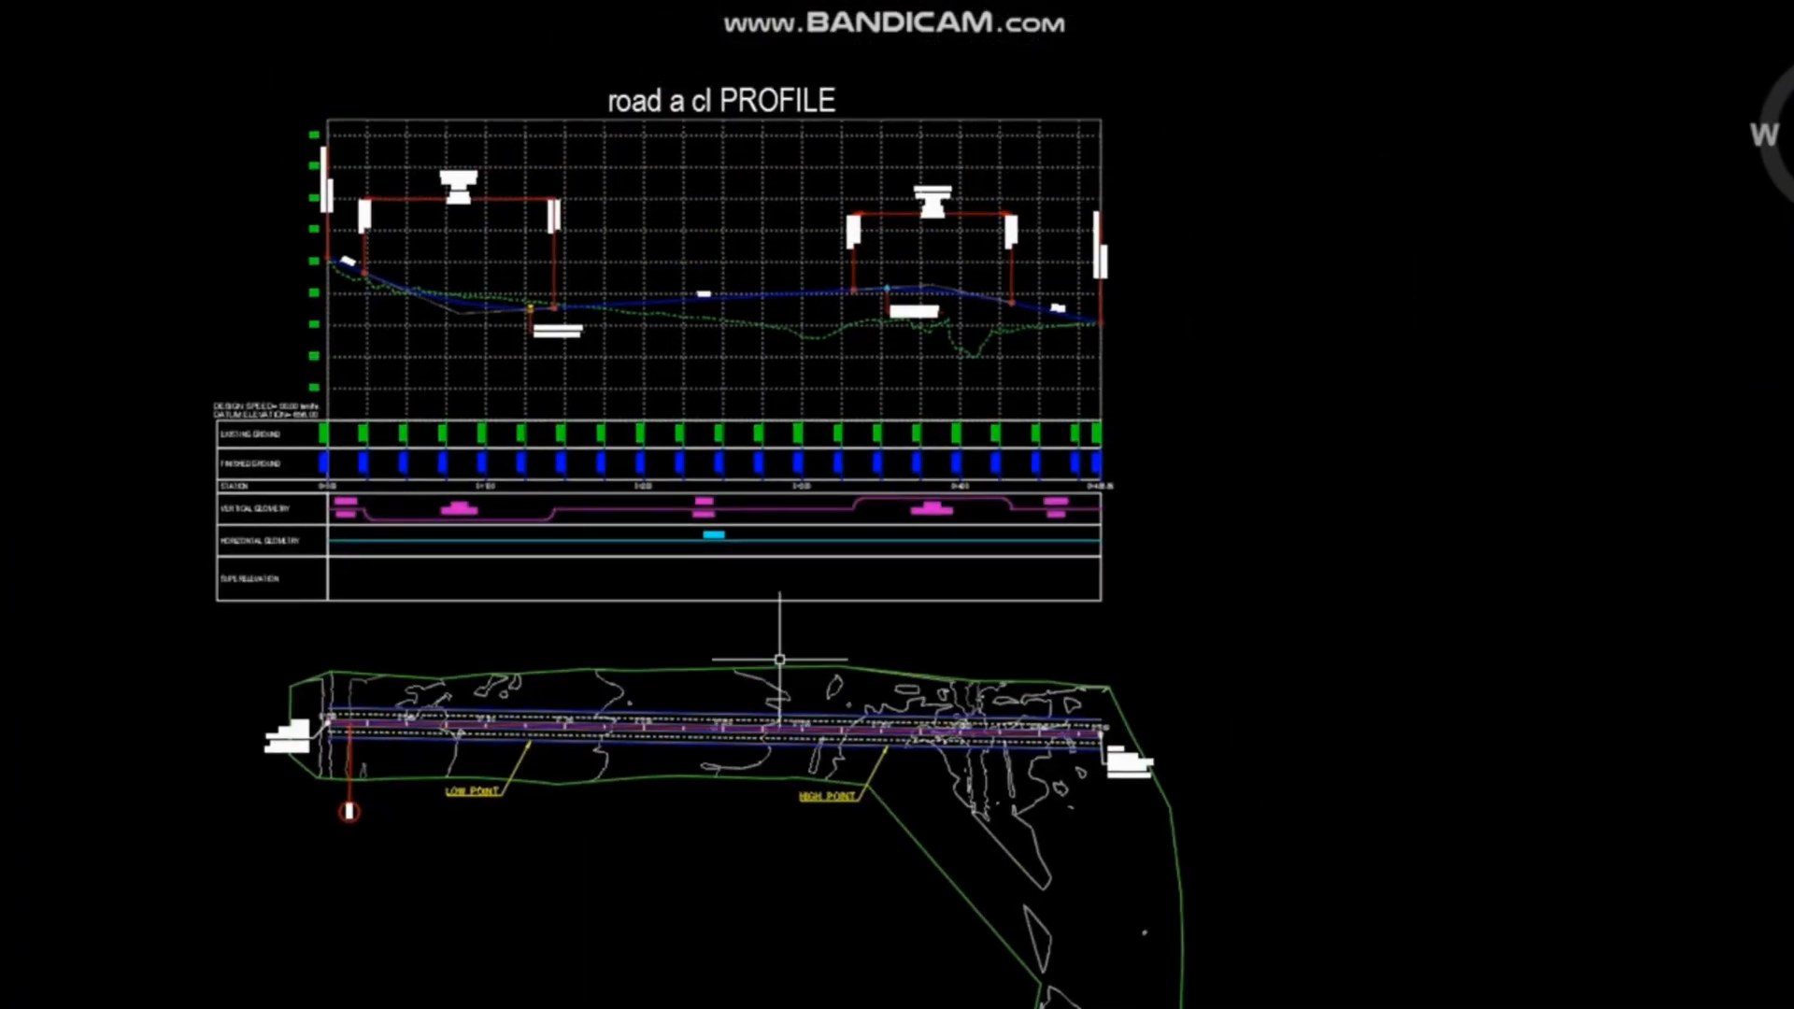
pyautogui.scroll(6, 935, 304)
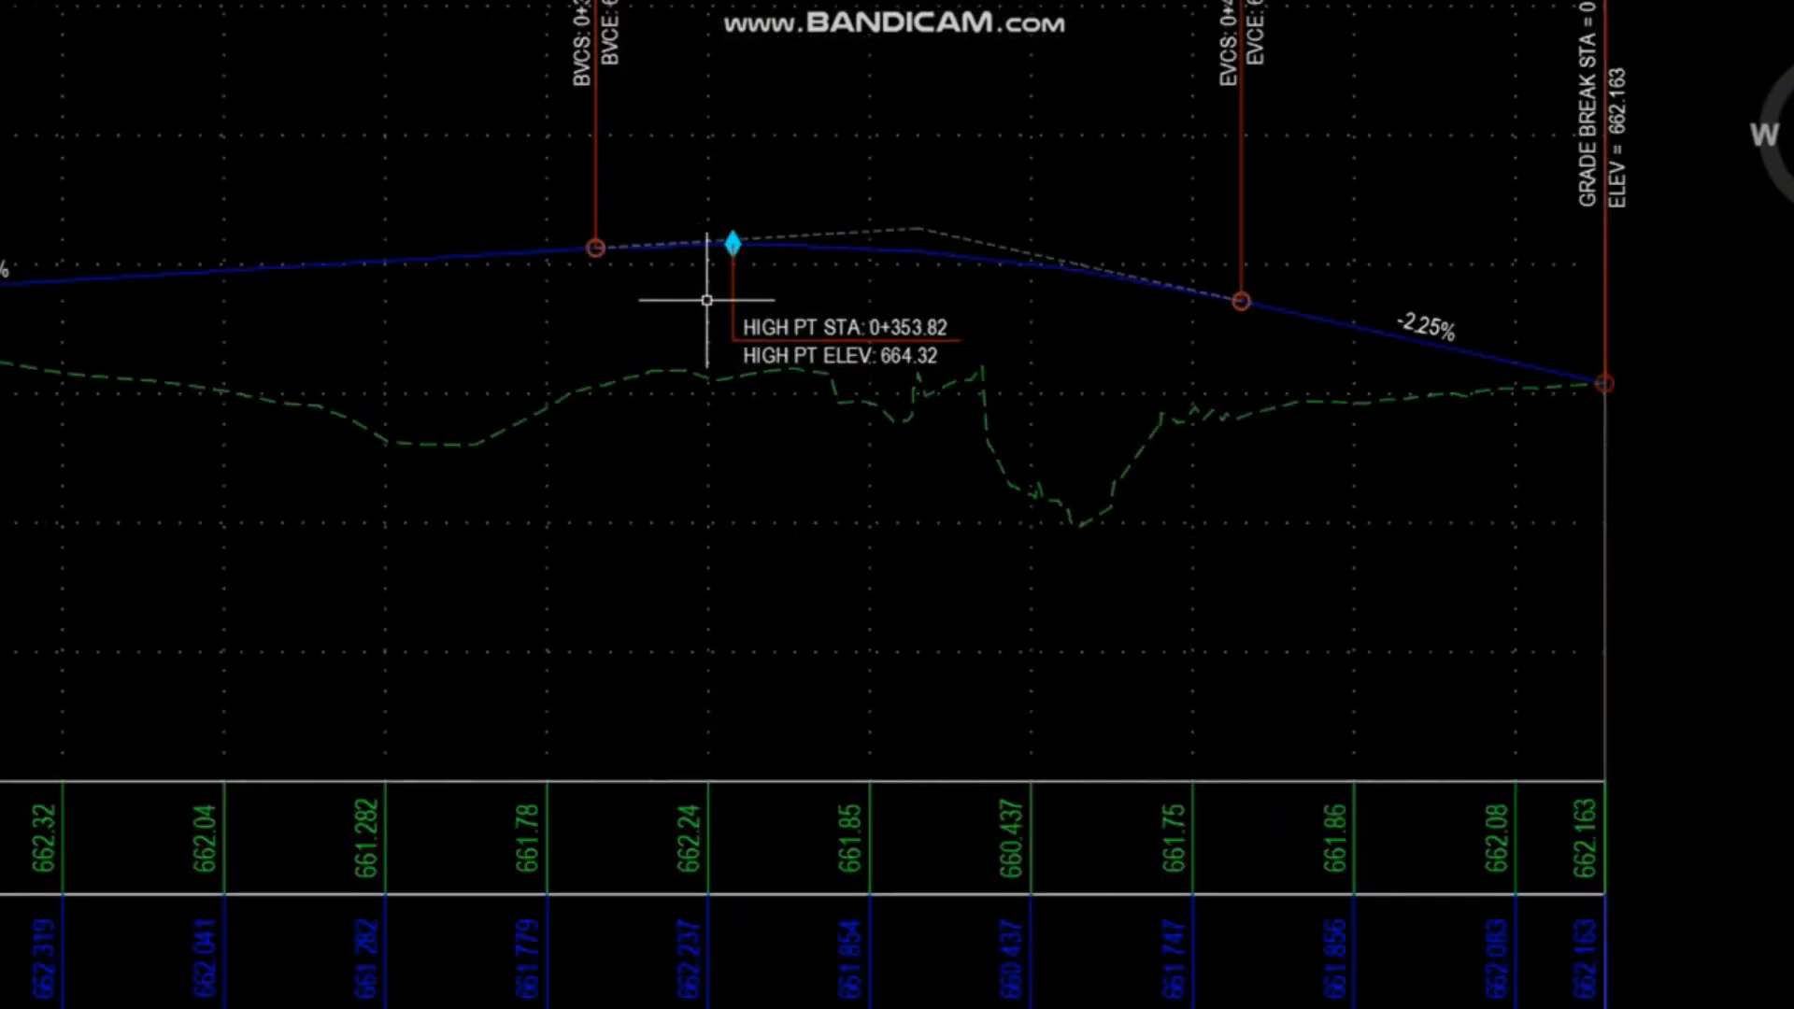
pyautogui.scroll(2, 753, 251)
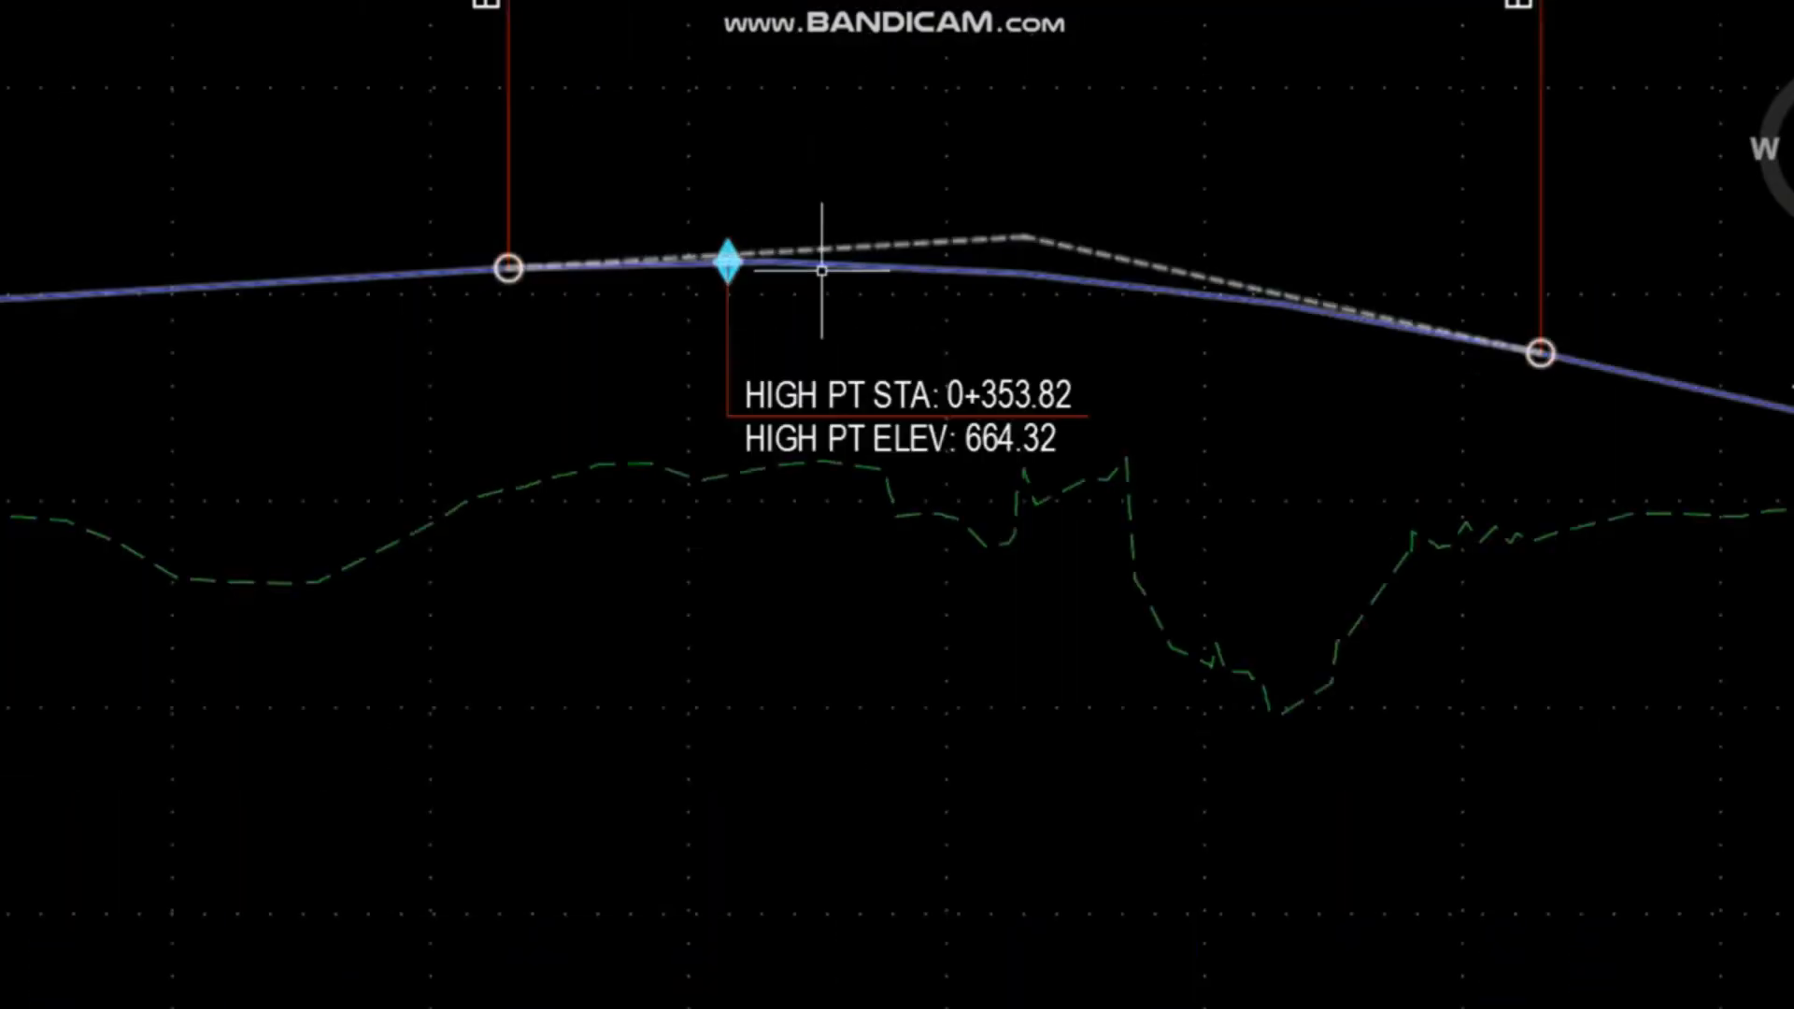
pyautogui.scroll(-10, 966, 314)
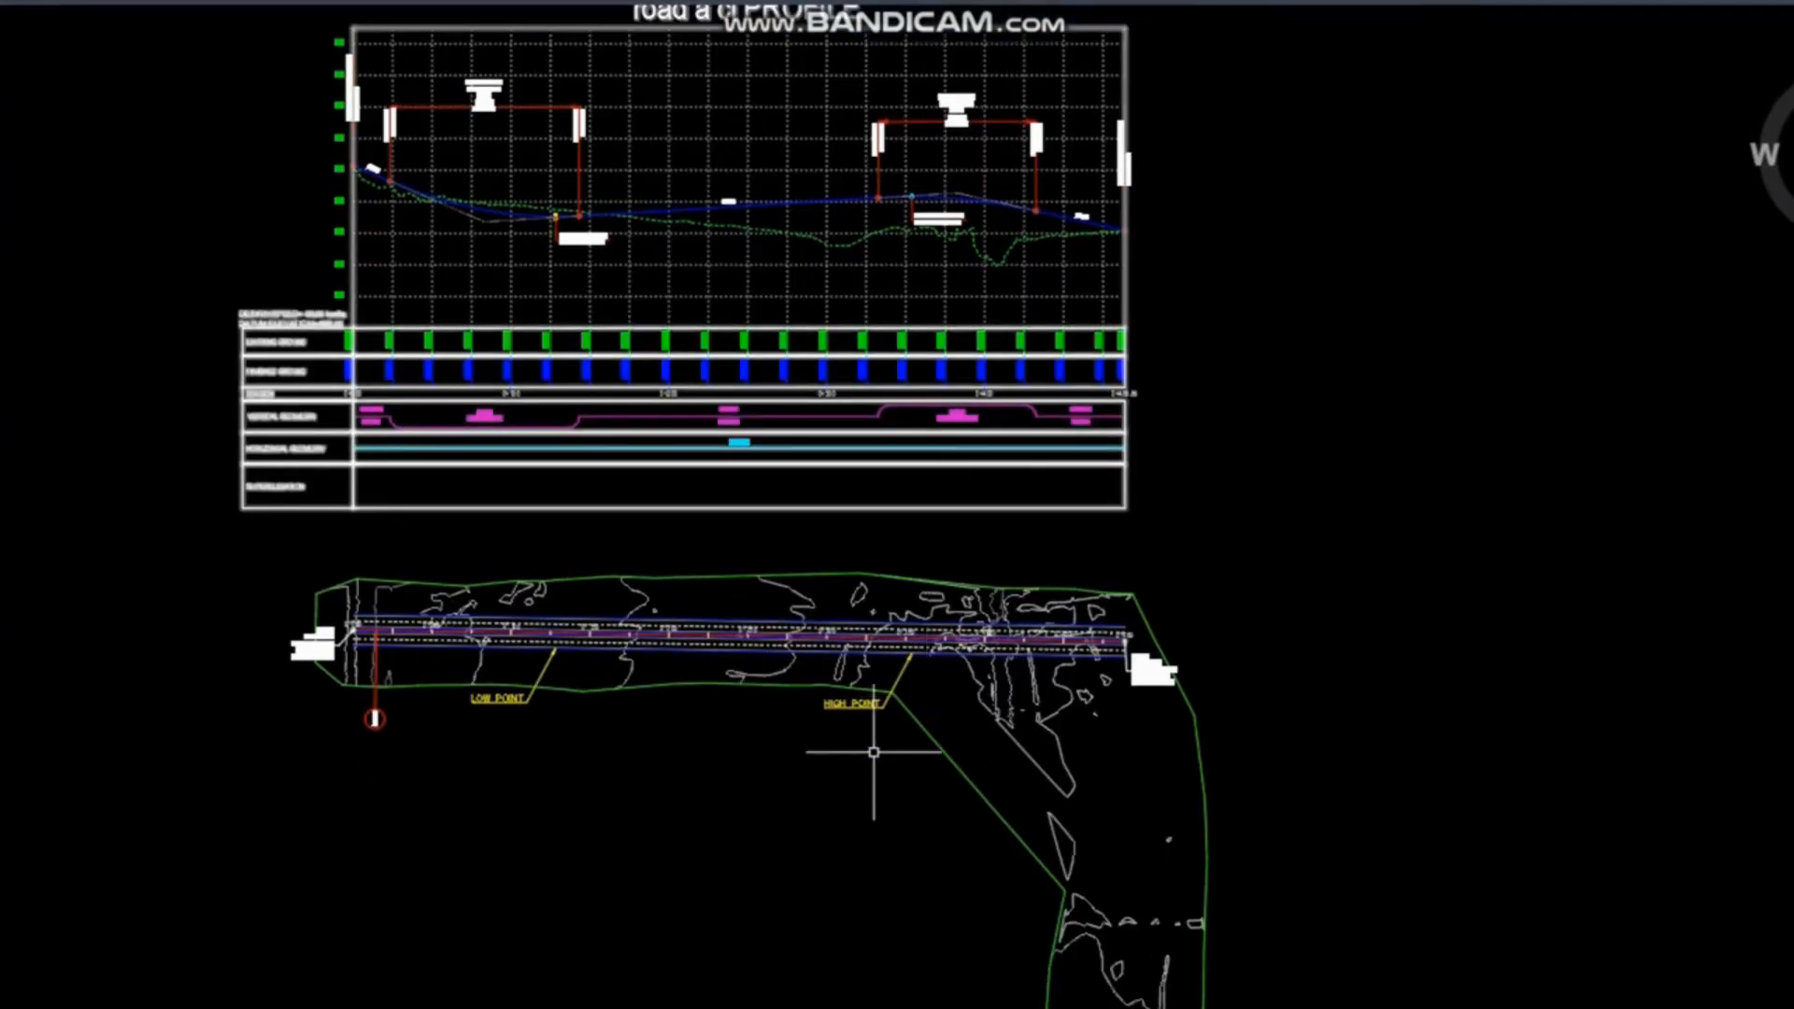
pyautogui.scroll(6, 869, 719)
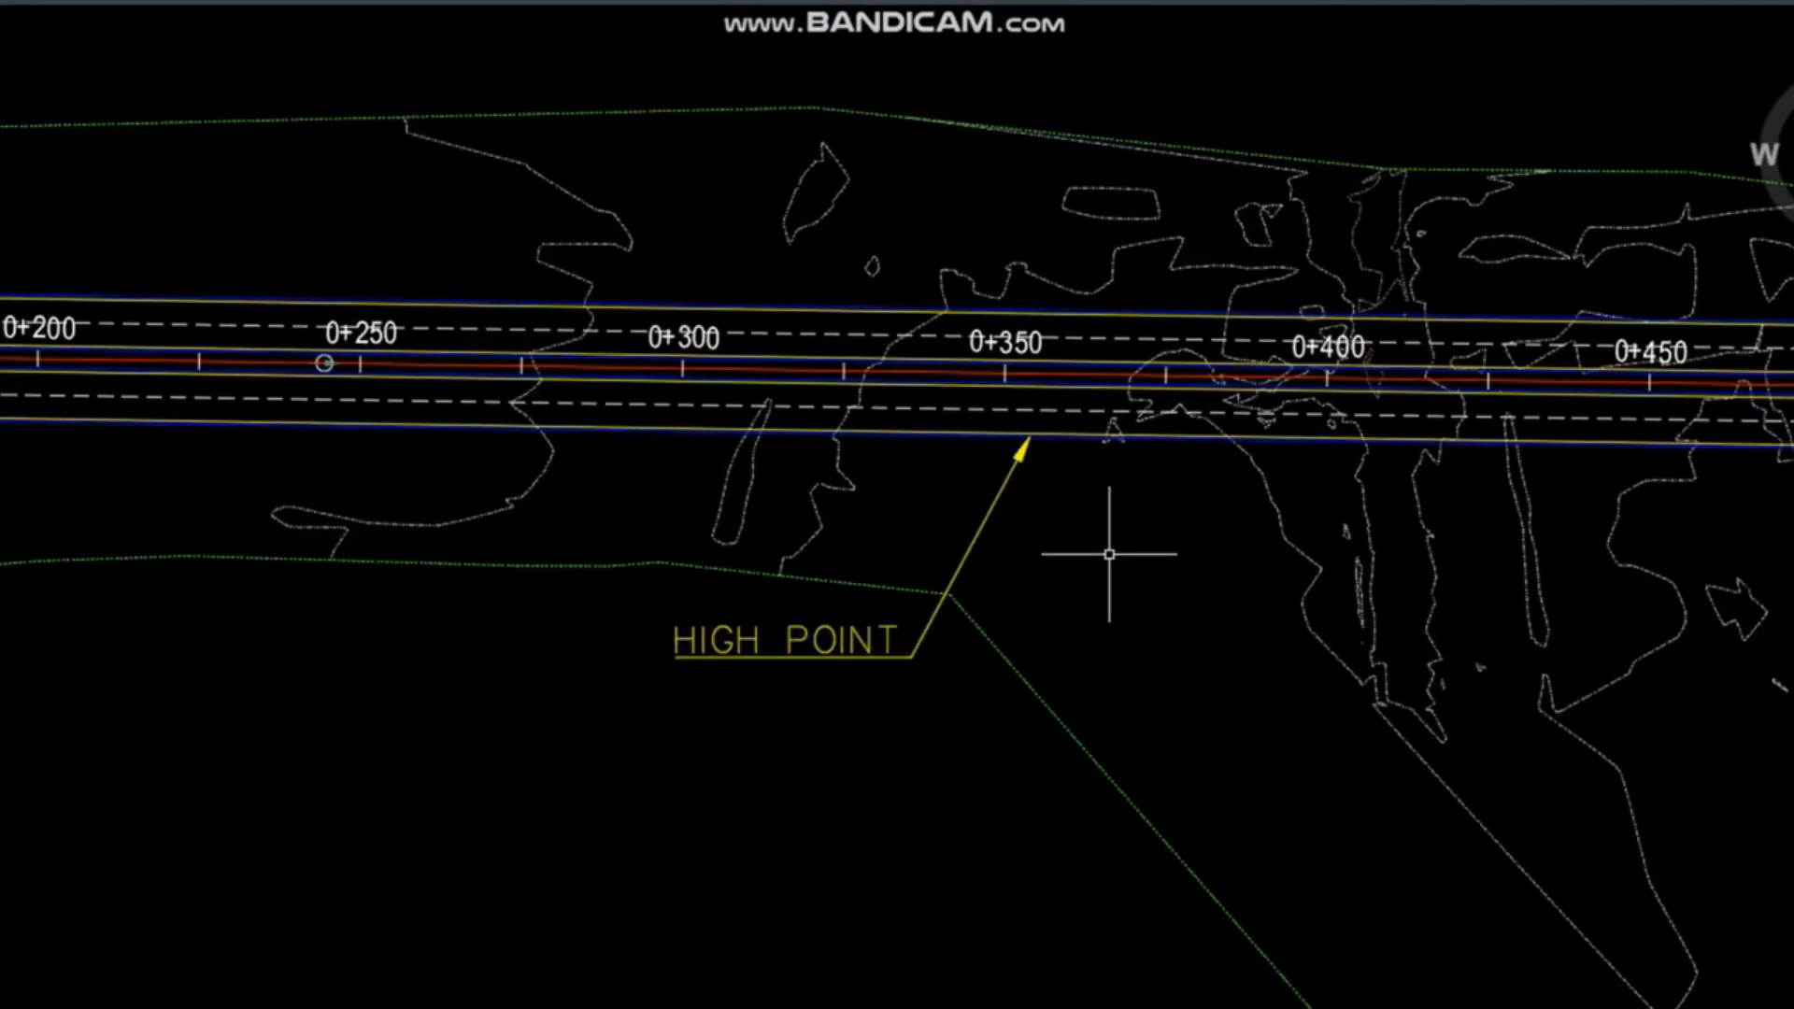
pyautogui.scroll(-8, 1117, 559)
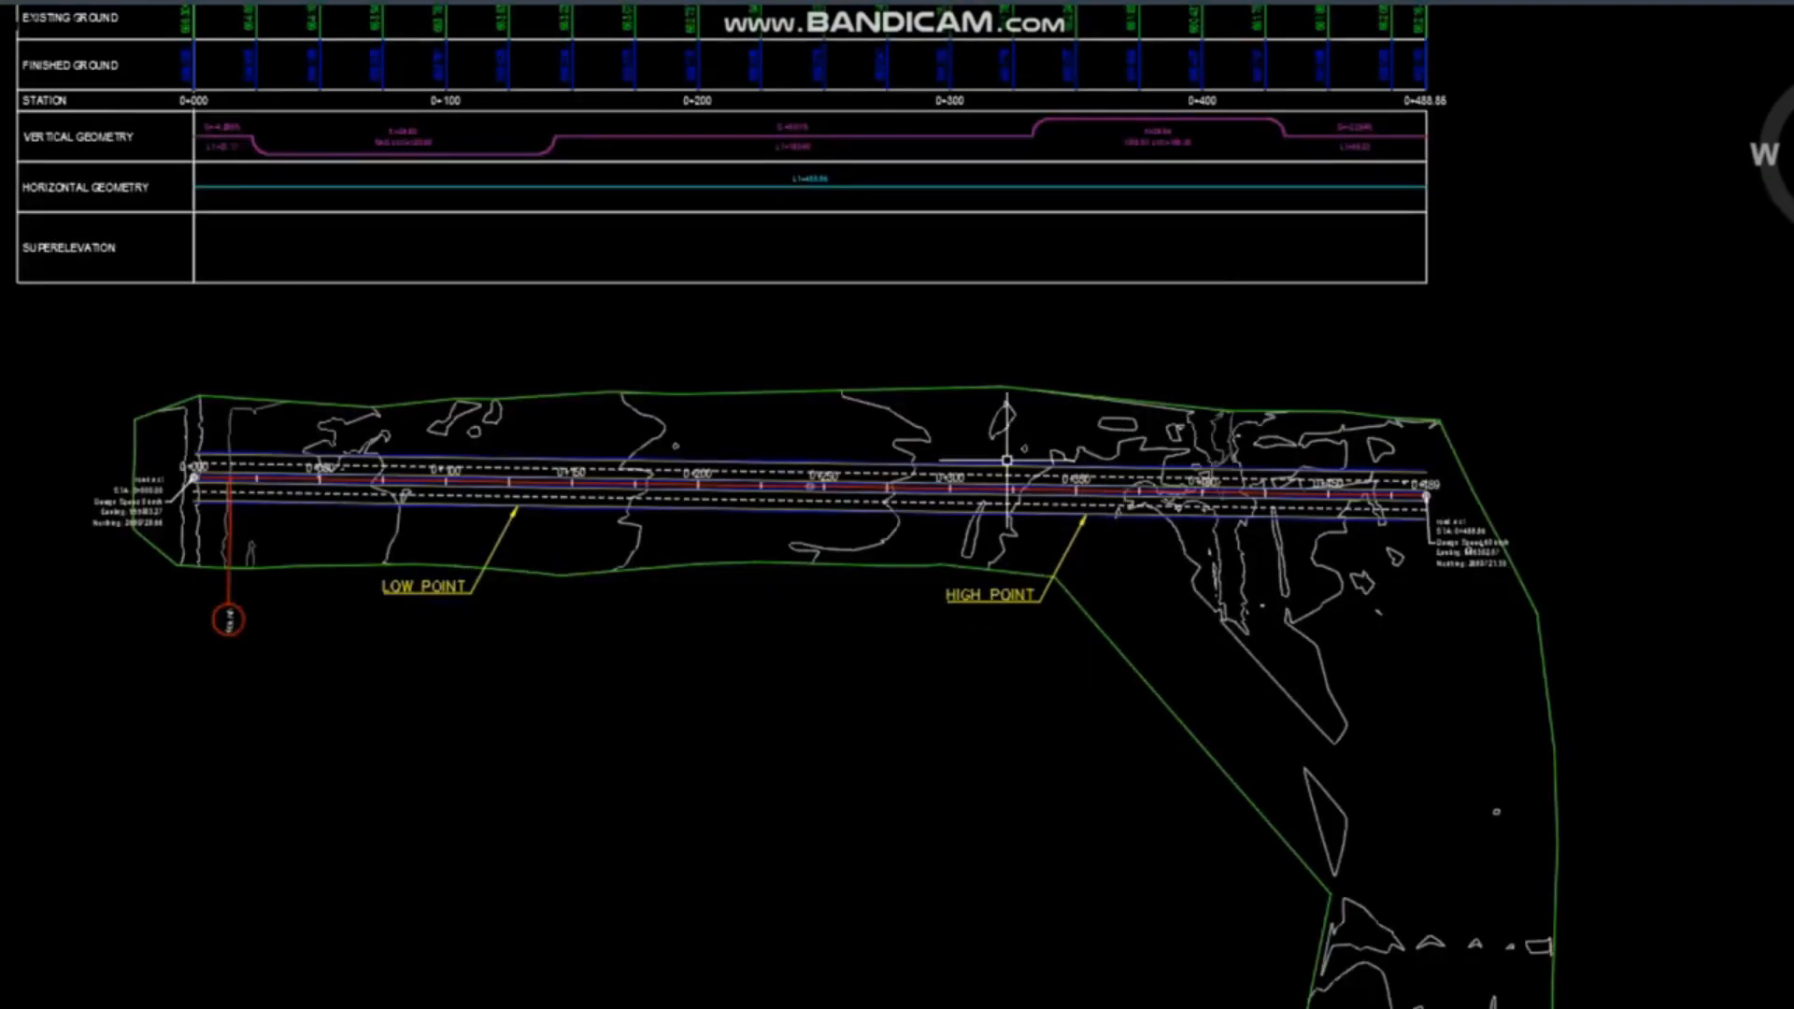
# Raise the sag curve's PVI on the design profile until the incoming grade is about -2.33%, and check the LOW POINT leader in plan.
pyautogui.scroll(8, 1032, 577)
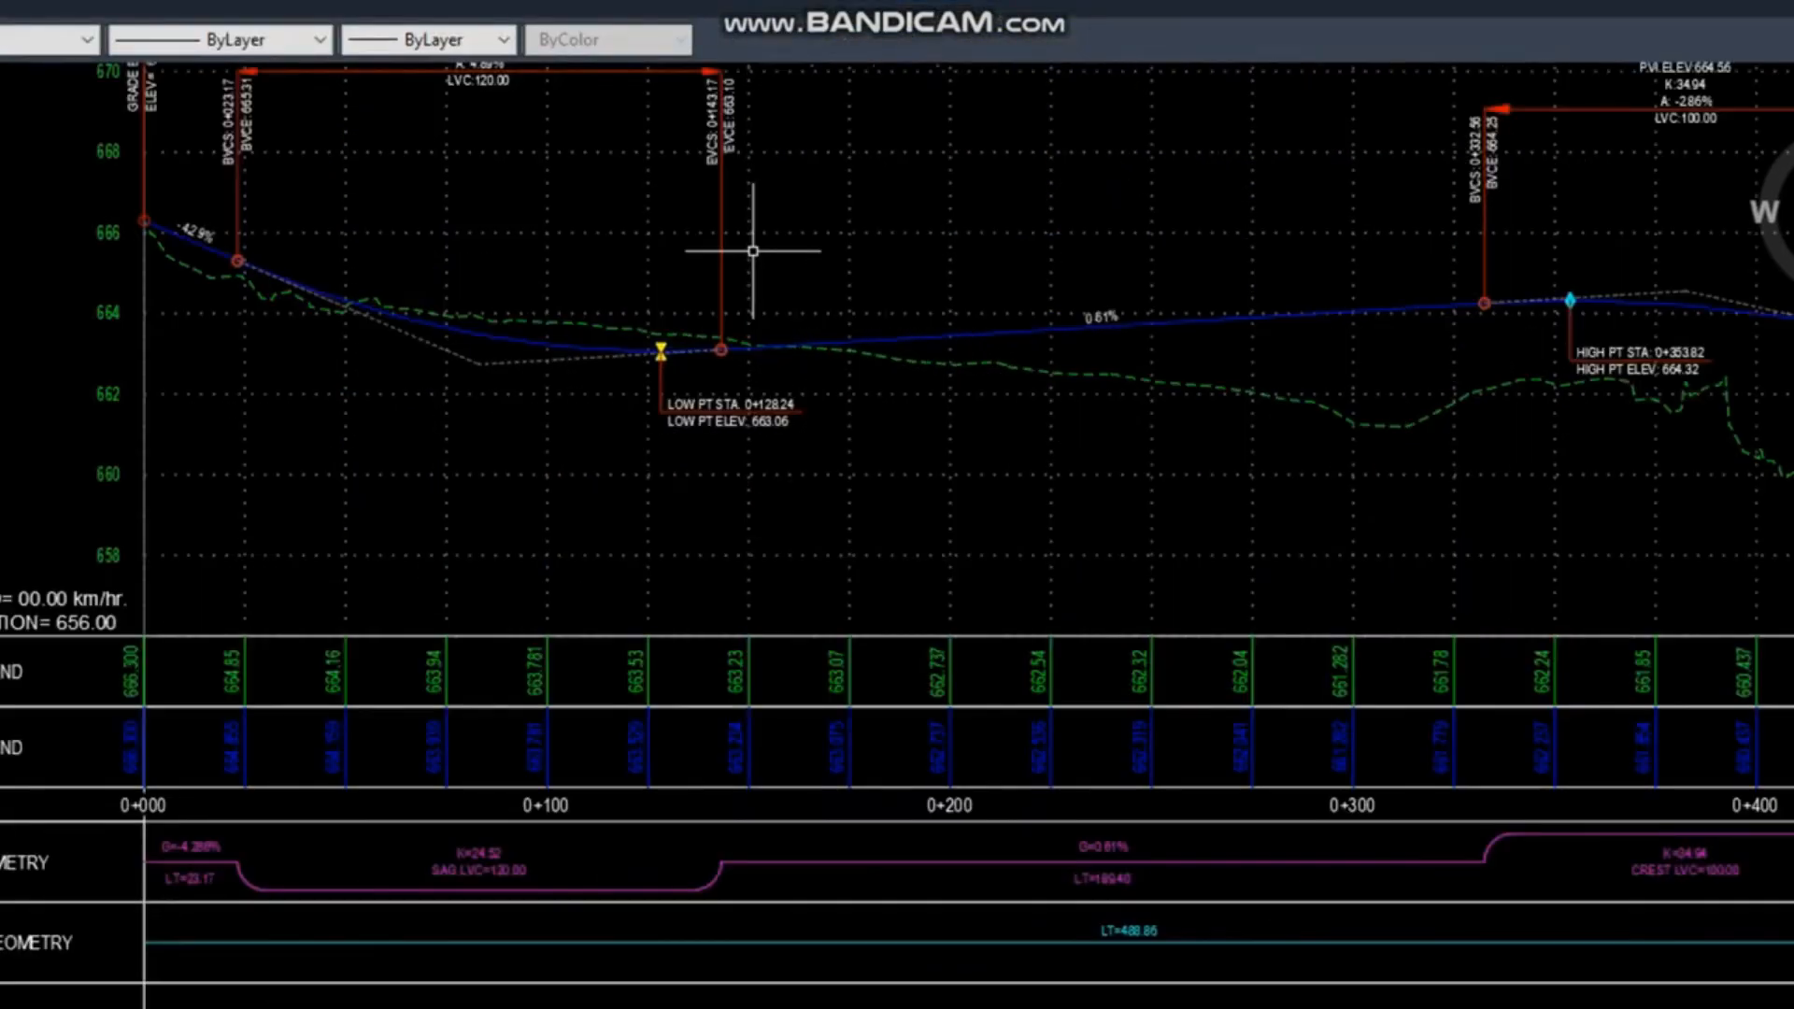
pyautogui.moveTo(5, 588); pyautogui.dragTo(592, 567, button='middle')
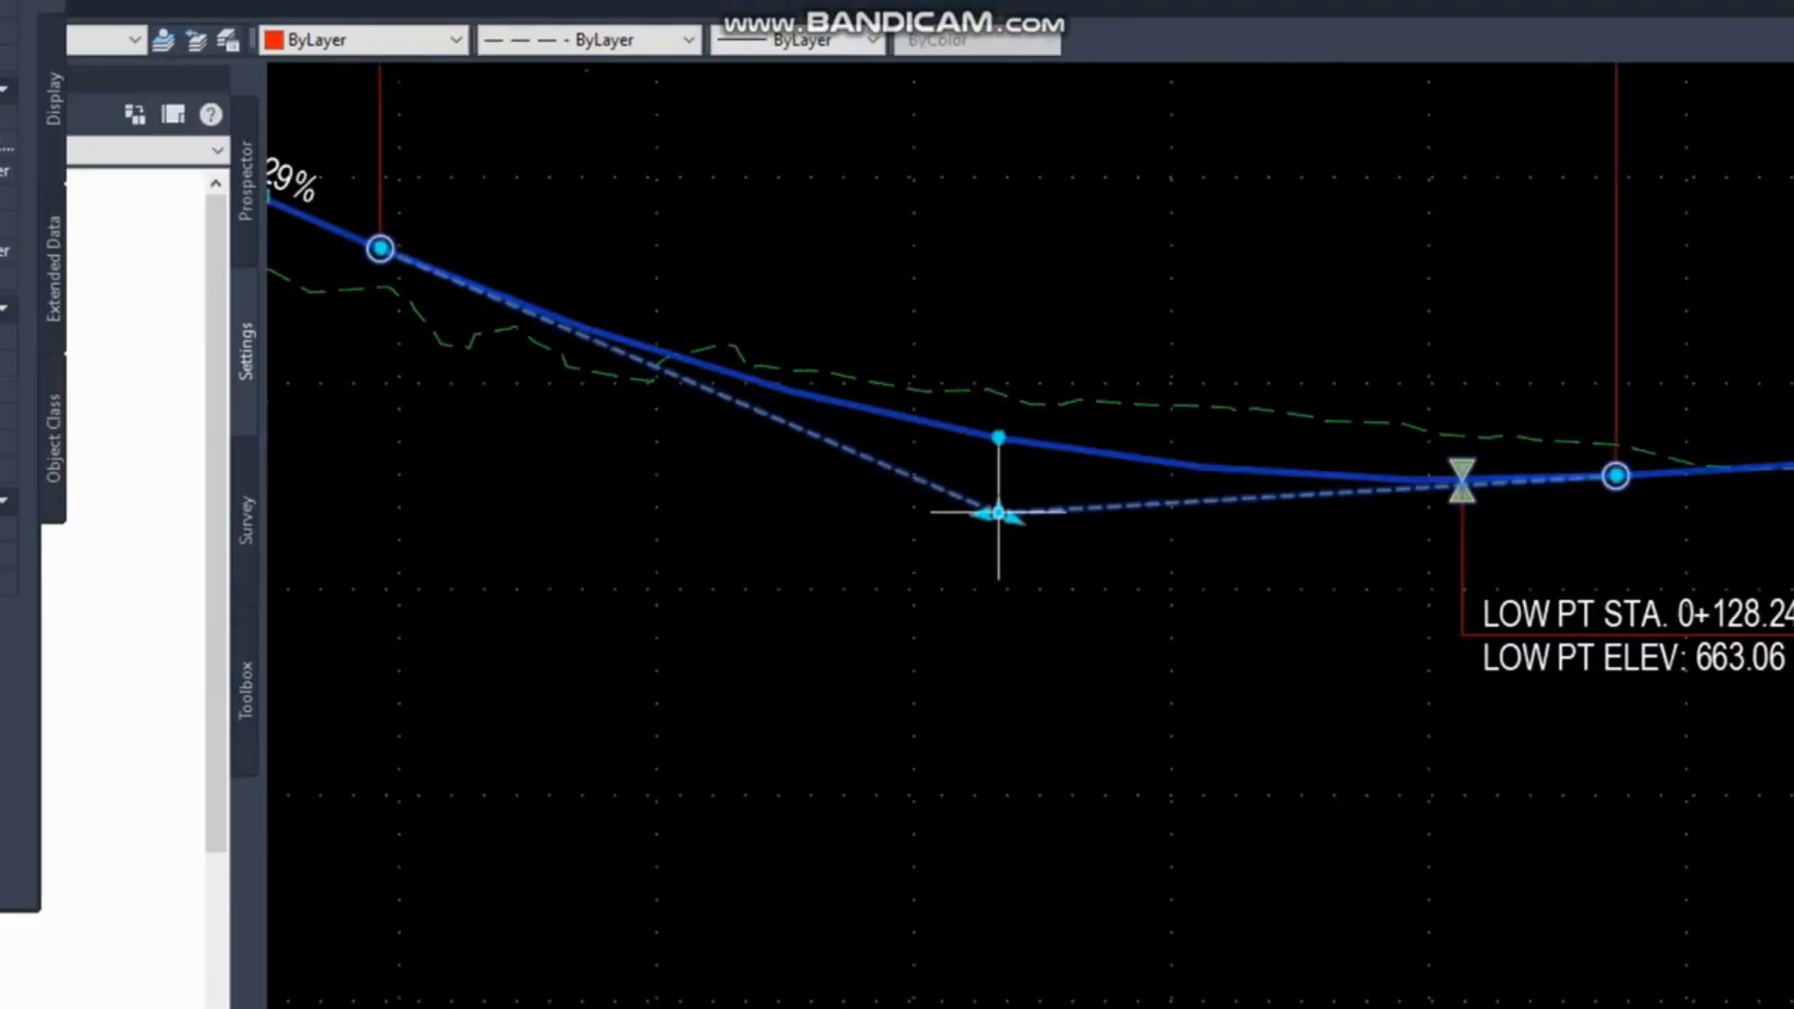
pyautogui.click(998, 512)
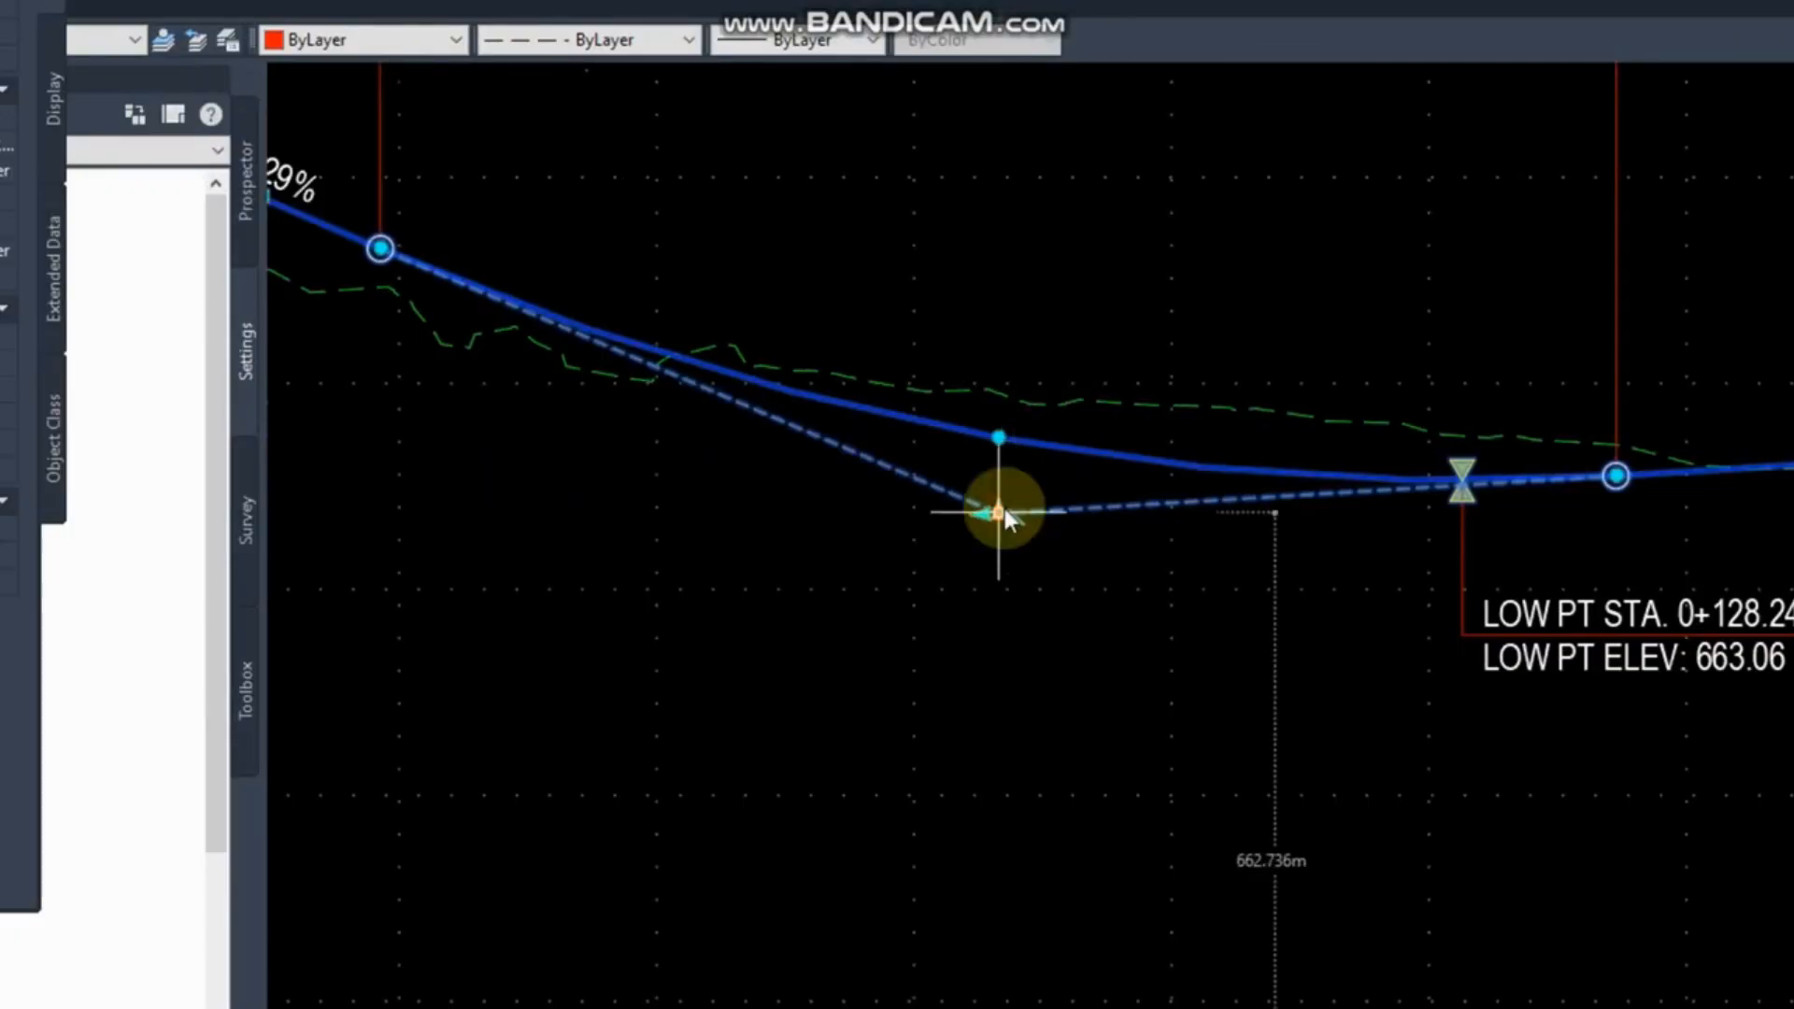
pyautogui.scroll(-3, 1028, 344)
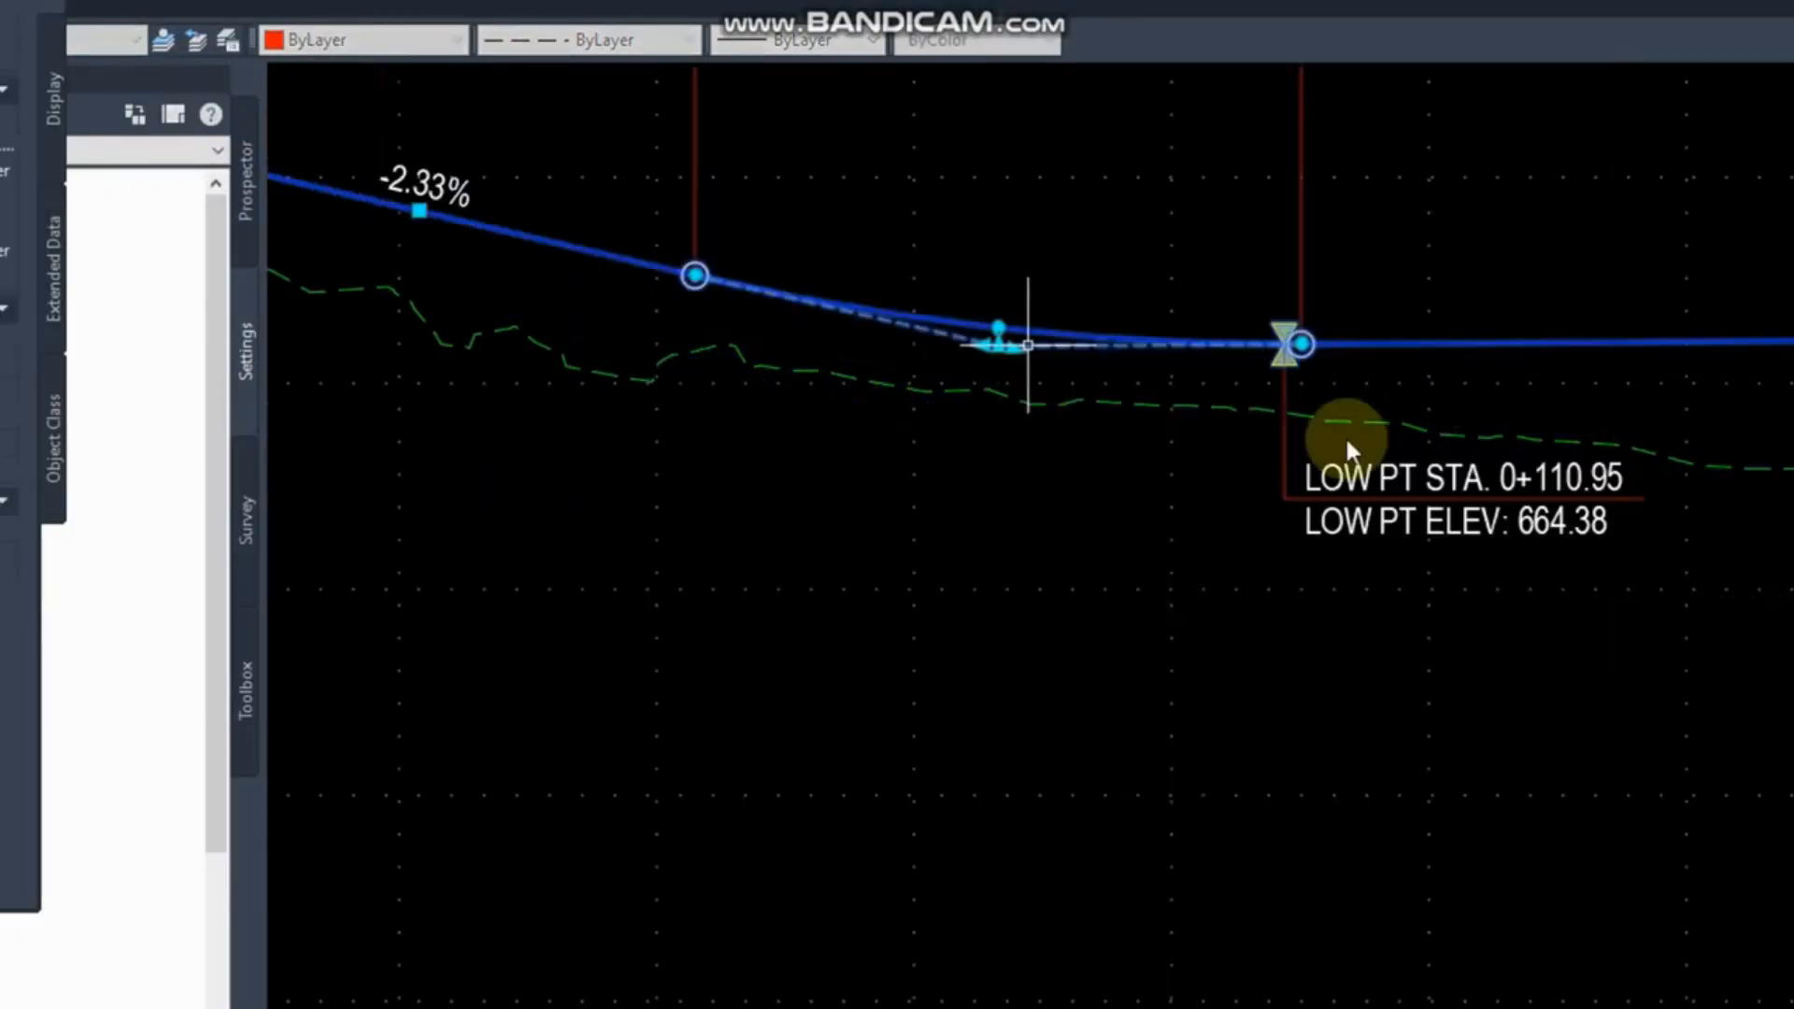
pyautogui.scroll(-5, 1145, 234)
pyautogui.moveTo(963, 747); pyautogui.dragTo(778, 504, button='middle')
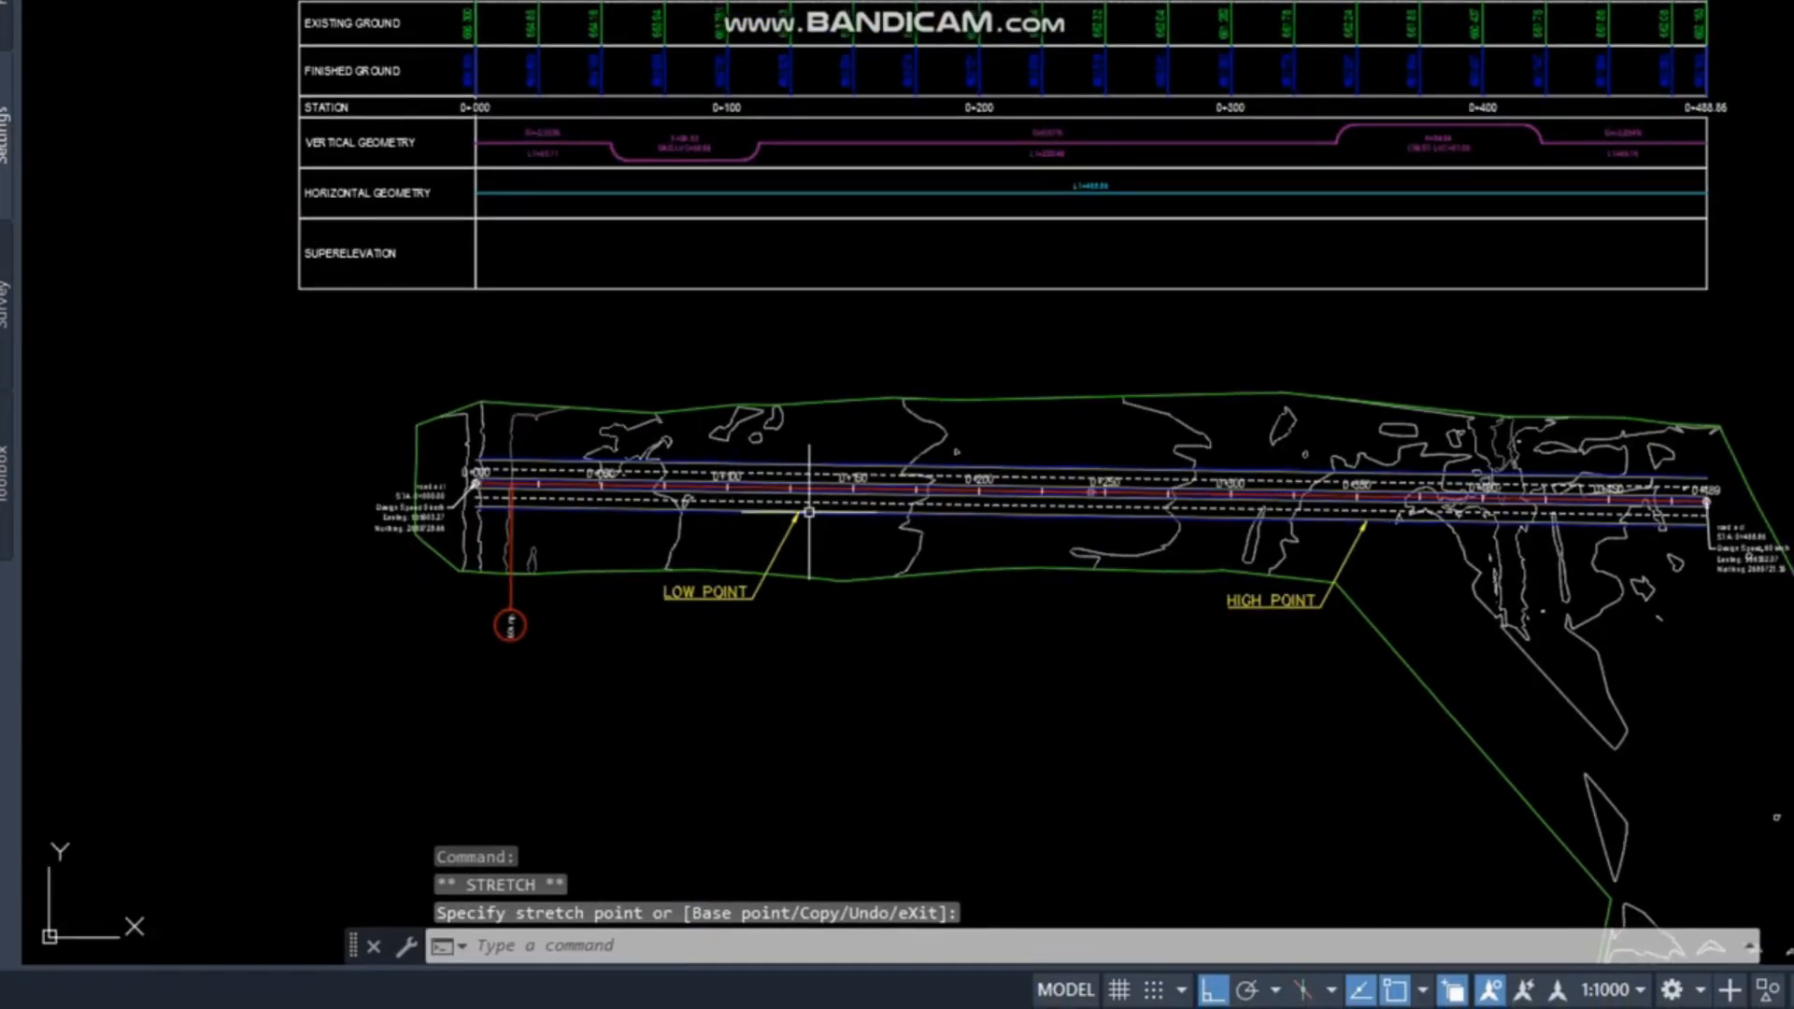
# Raise the crest curve's PVI until its grades are about 0.54% and -3.67%, and check the HIGH POINT leader in plan.
pyautogui.moveTo(1182, 251); pyautogui.dragTo(1162, 328, button='middle')
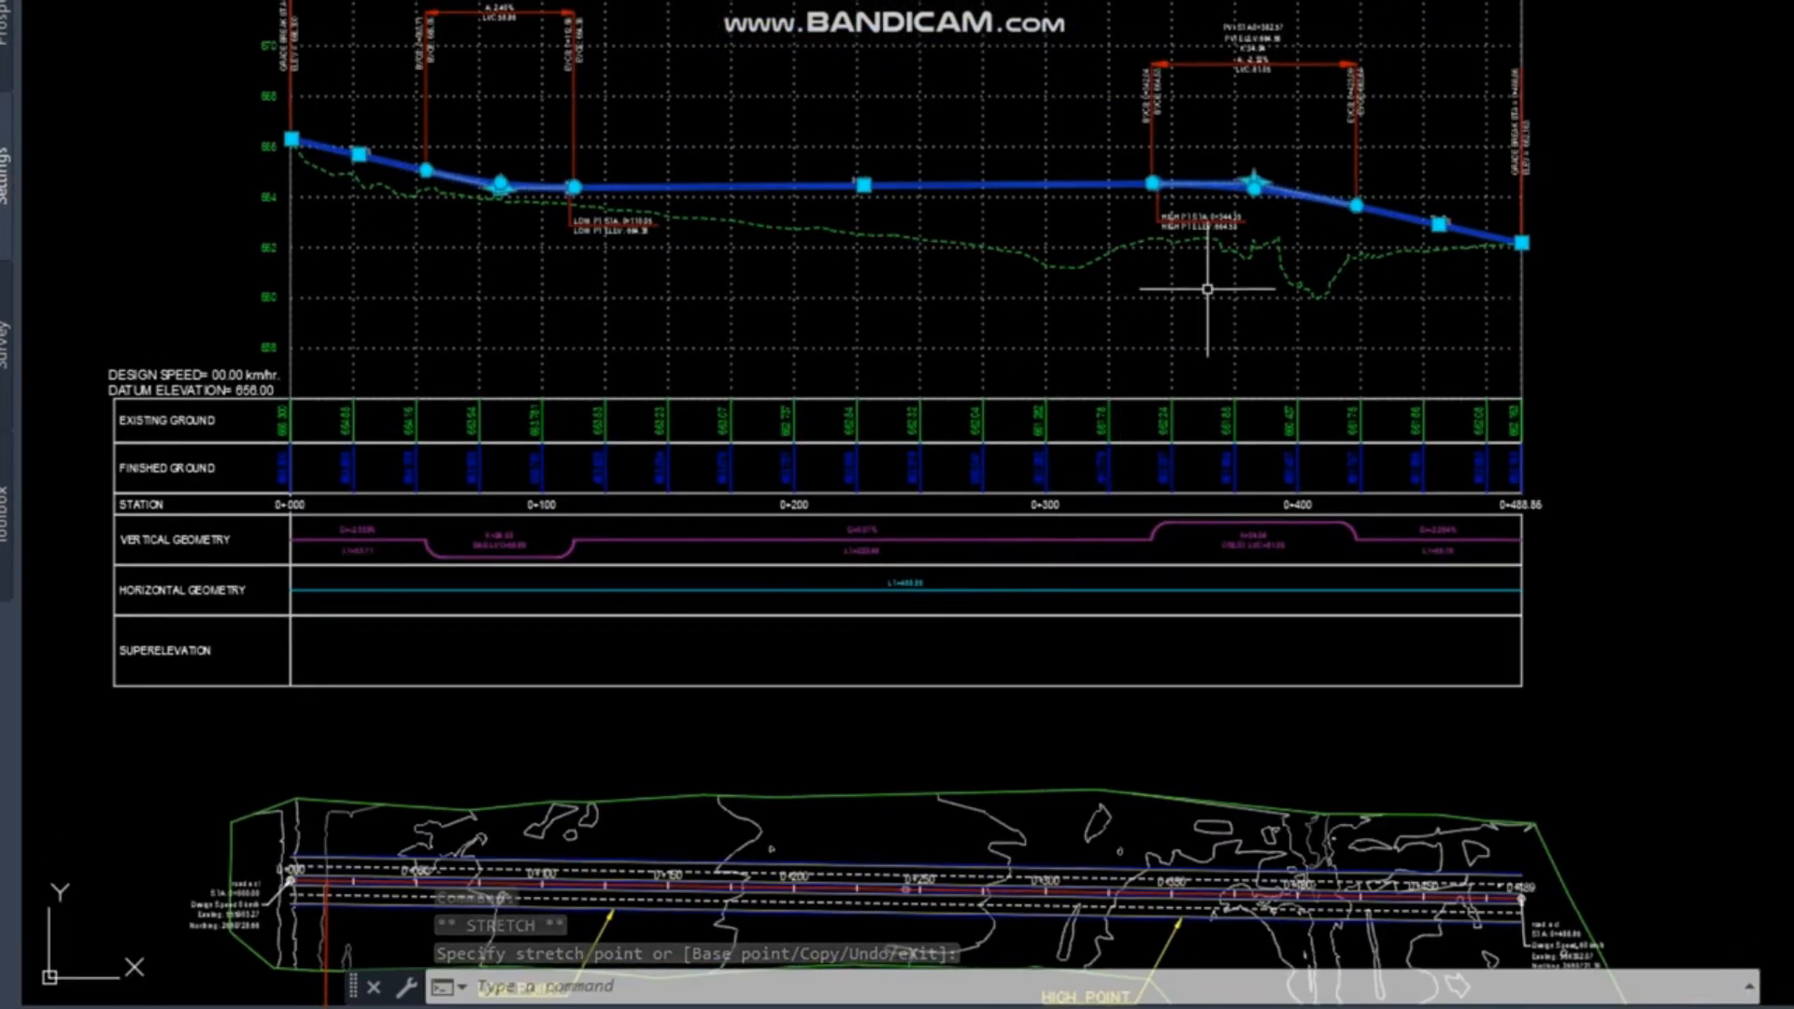
pyautogui.scroll(4, 1187, 280)
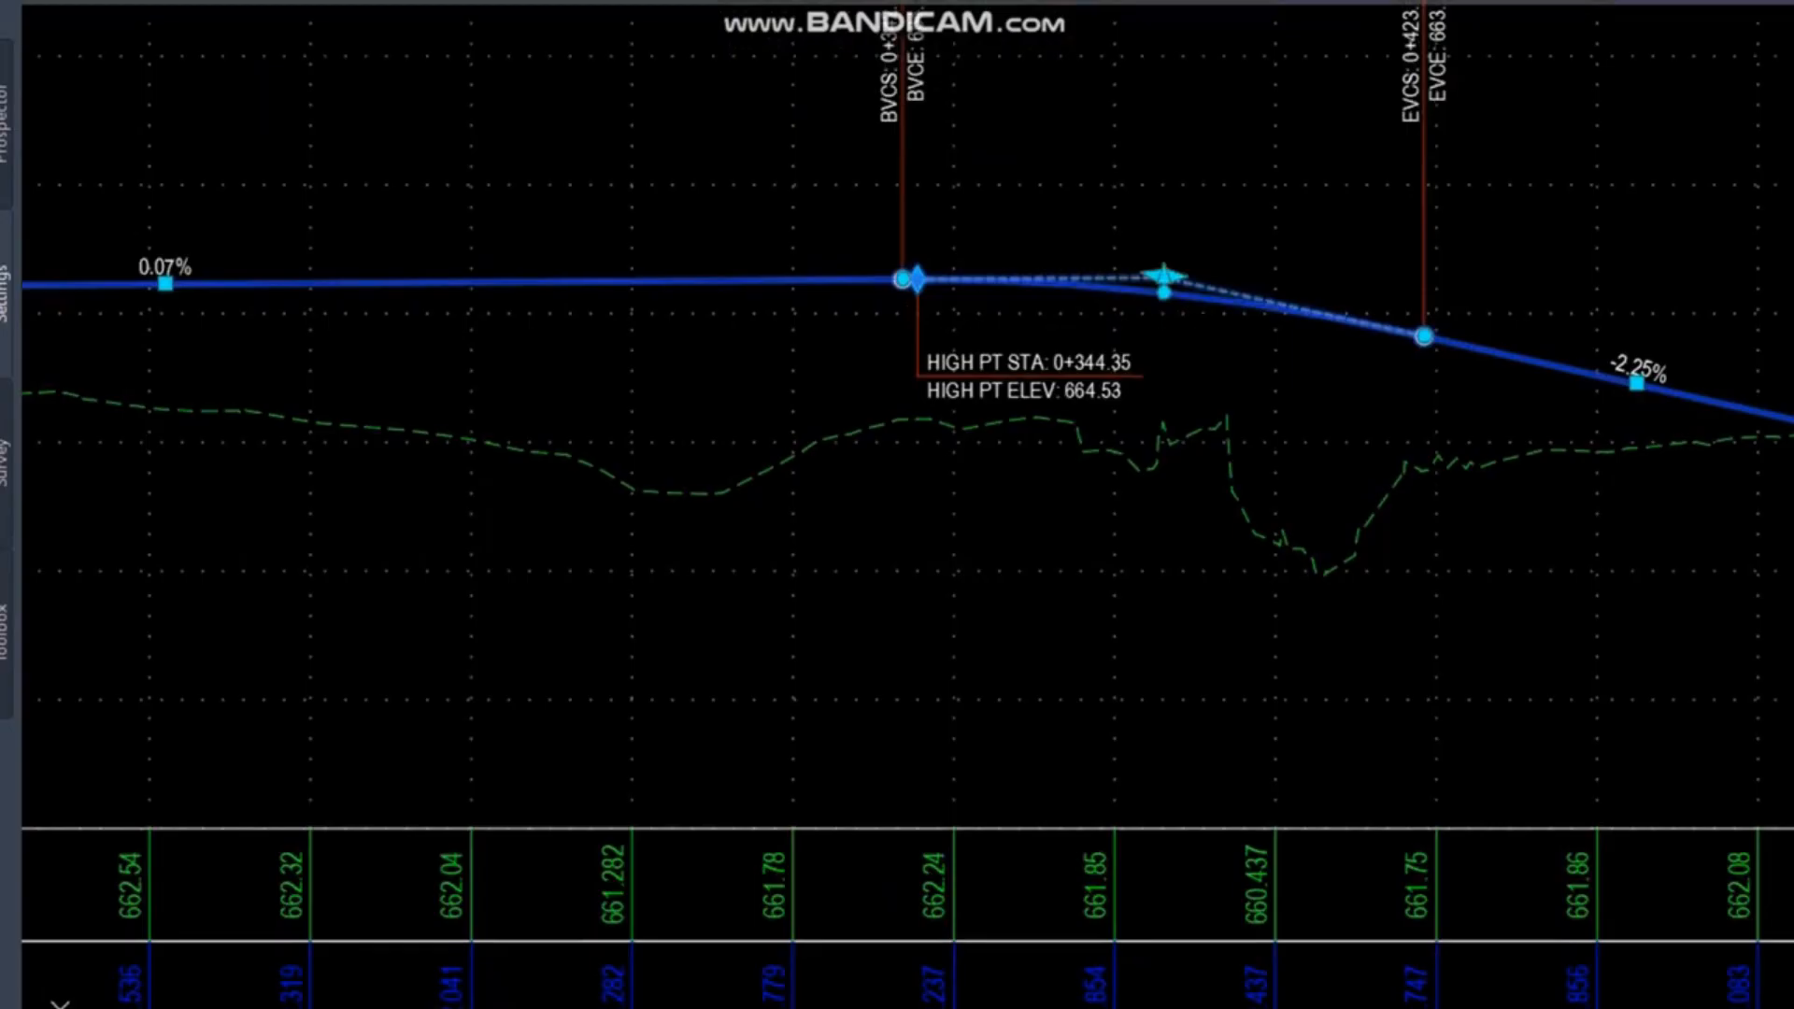
pyautogui.click(1168, 187)
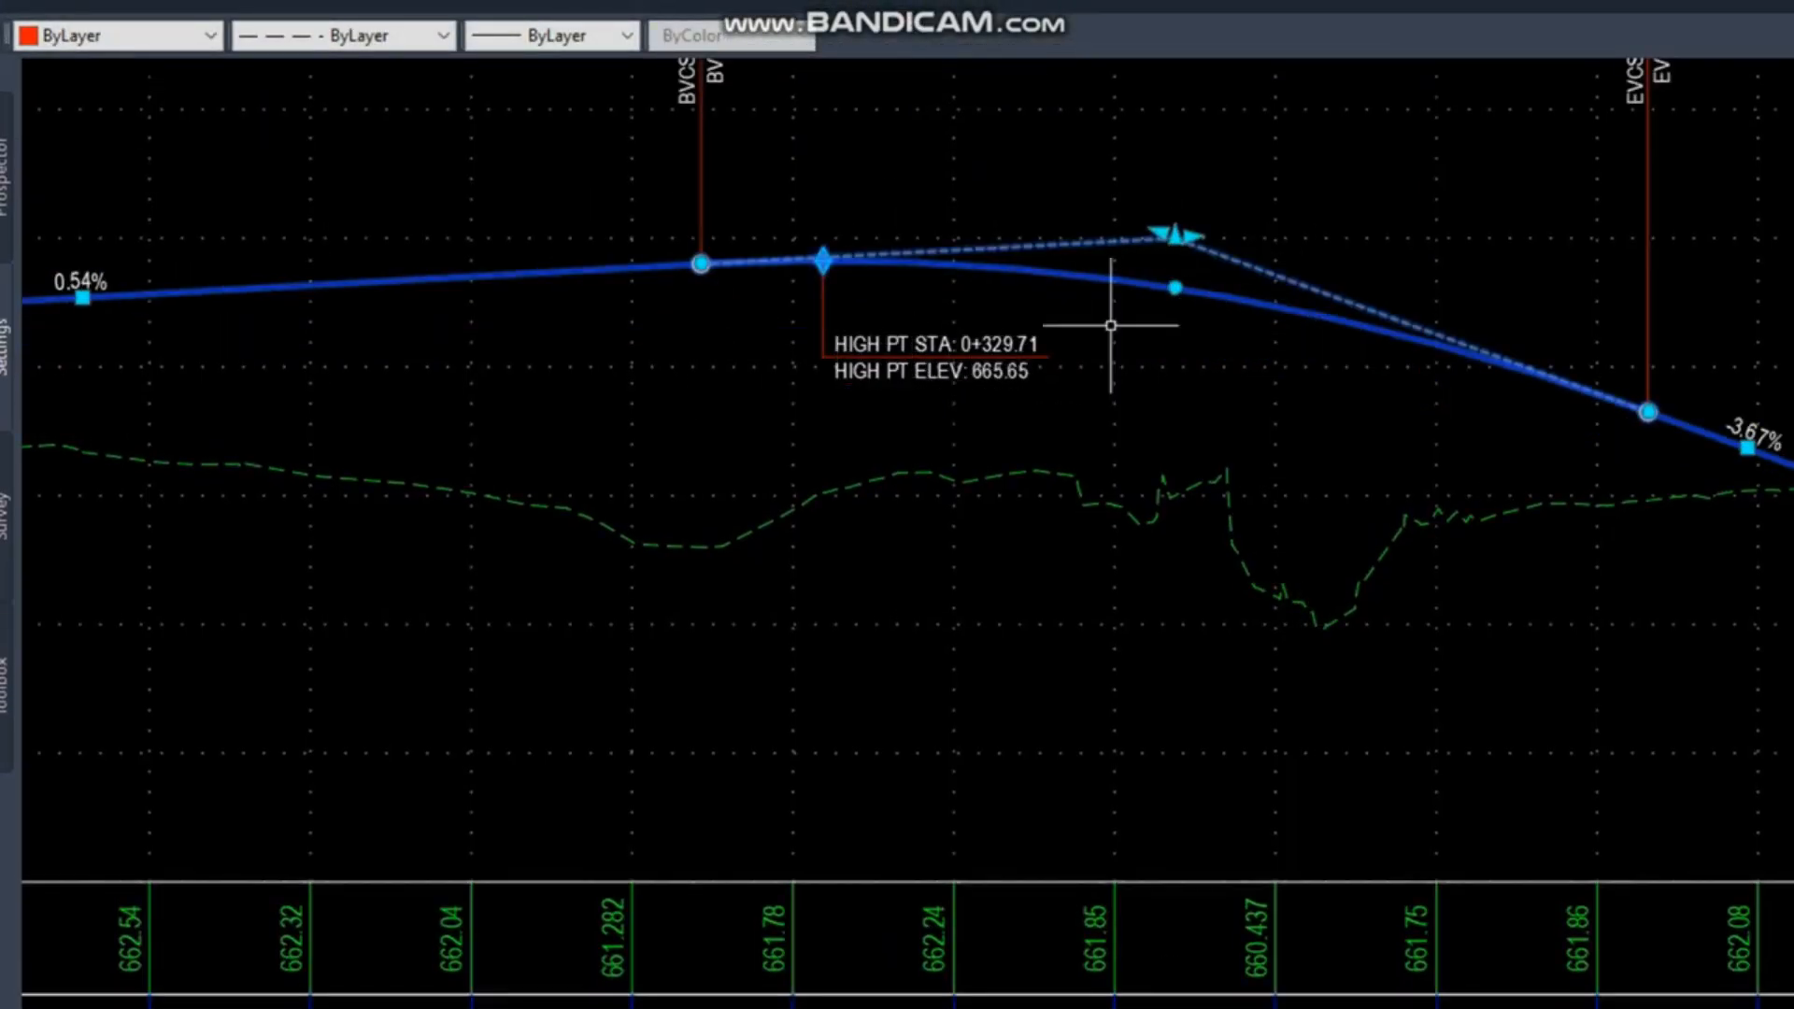
pyautogui.scroll(-2, 1378, 392)
pyautogui.scroll(-3, 1215, 308)
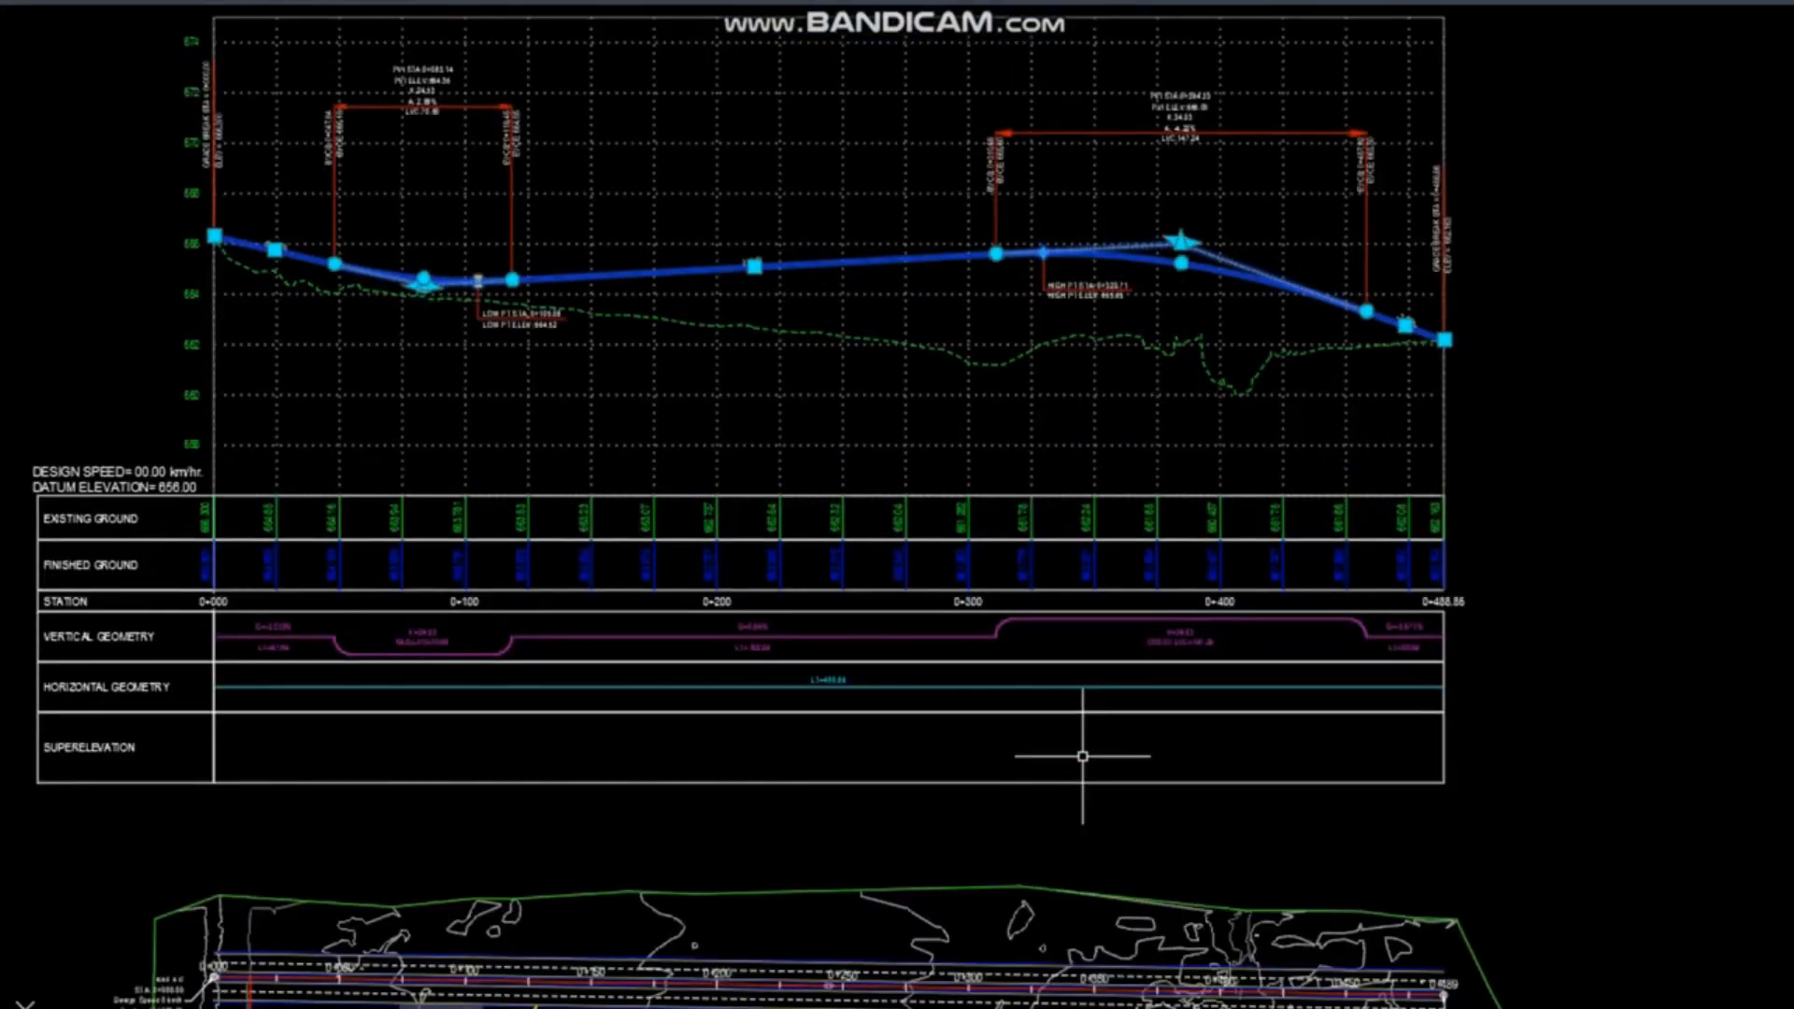
pyautogui.moveTo(1117, 972); pyautogui.dragTo(1110, 617, button='middle')
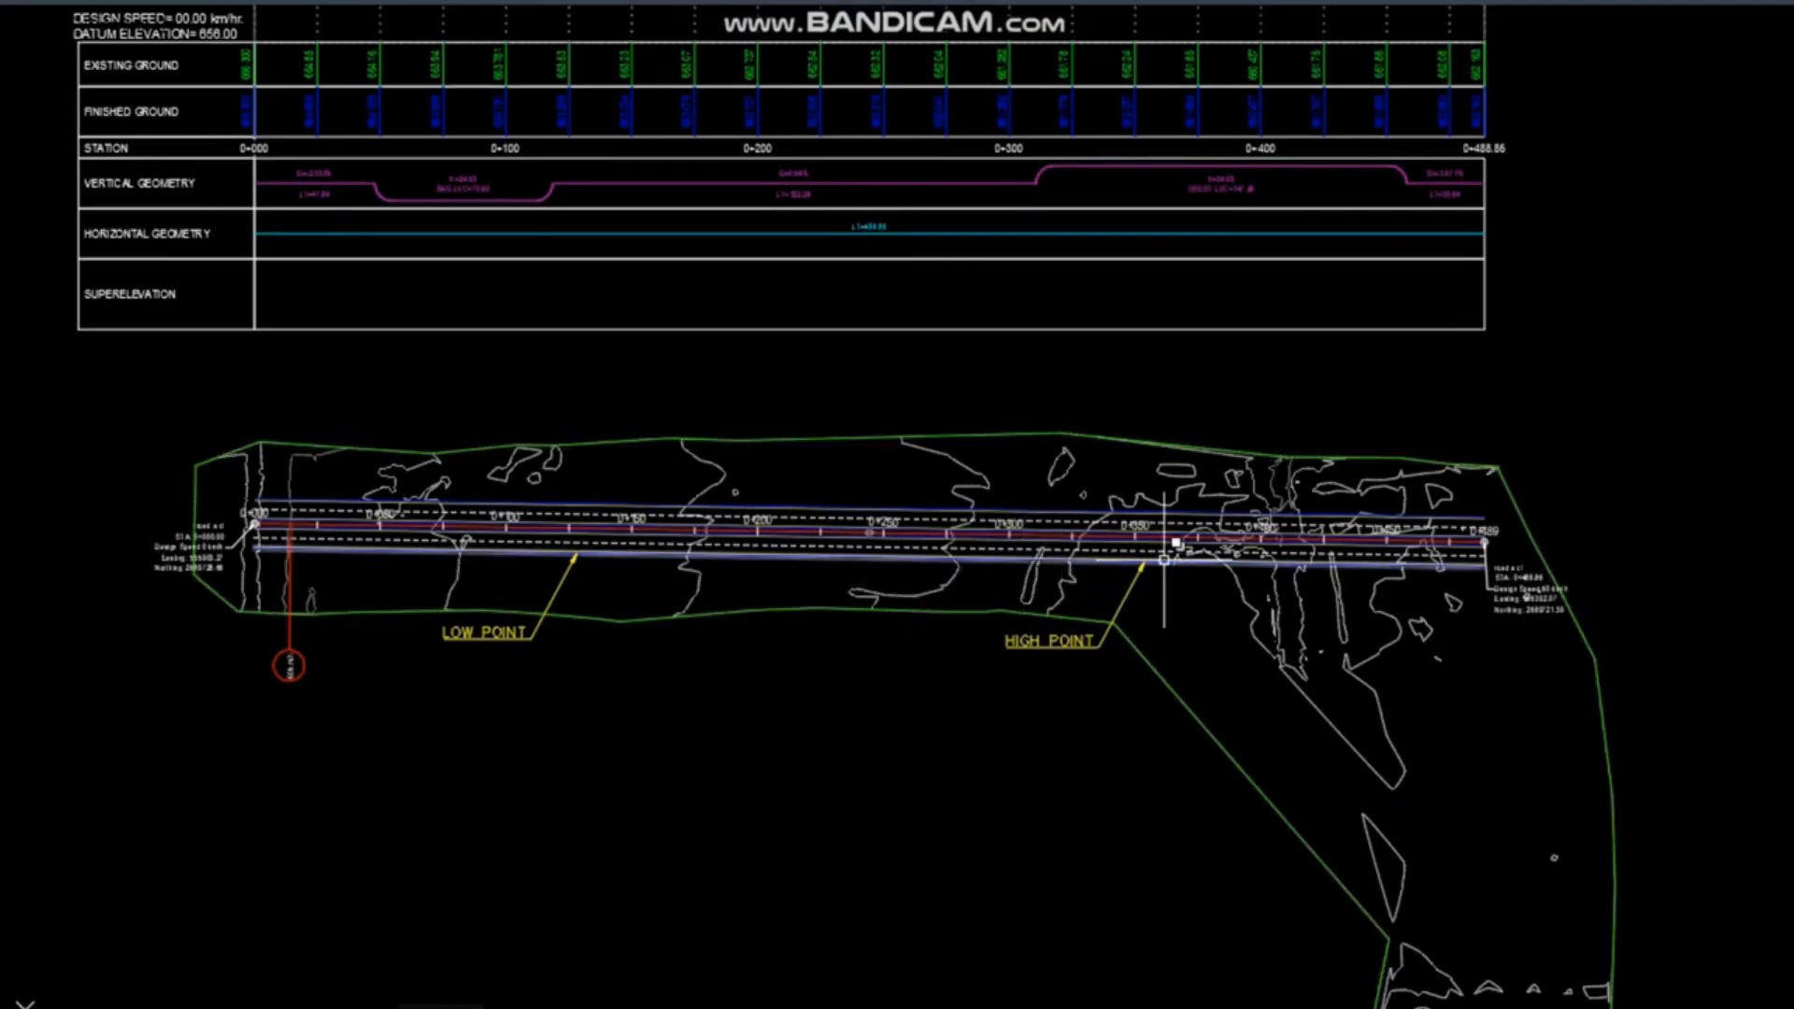
pyautogui.scroll(2, 1161, 563)
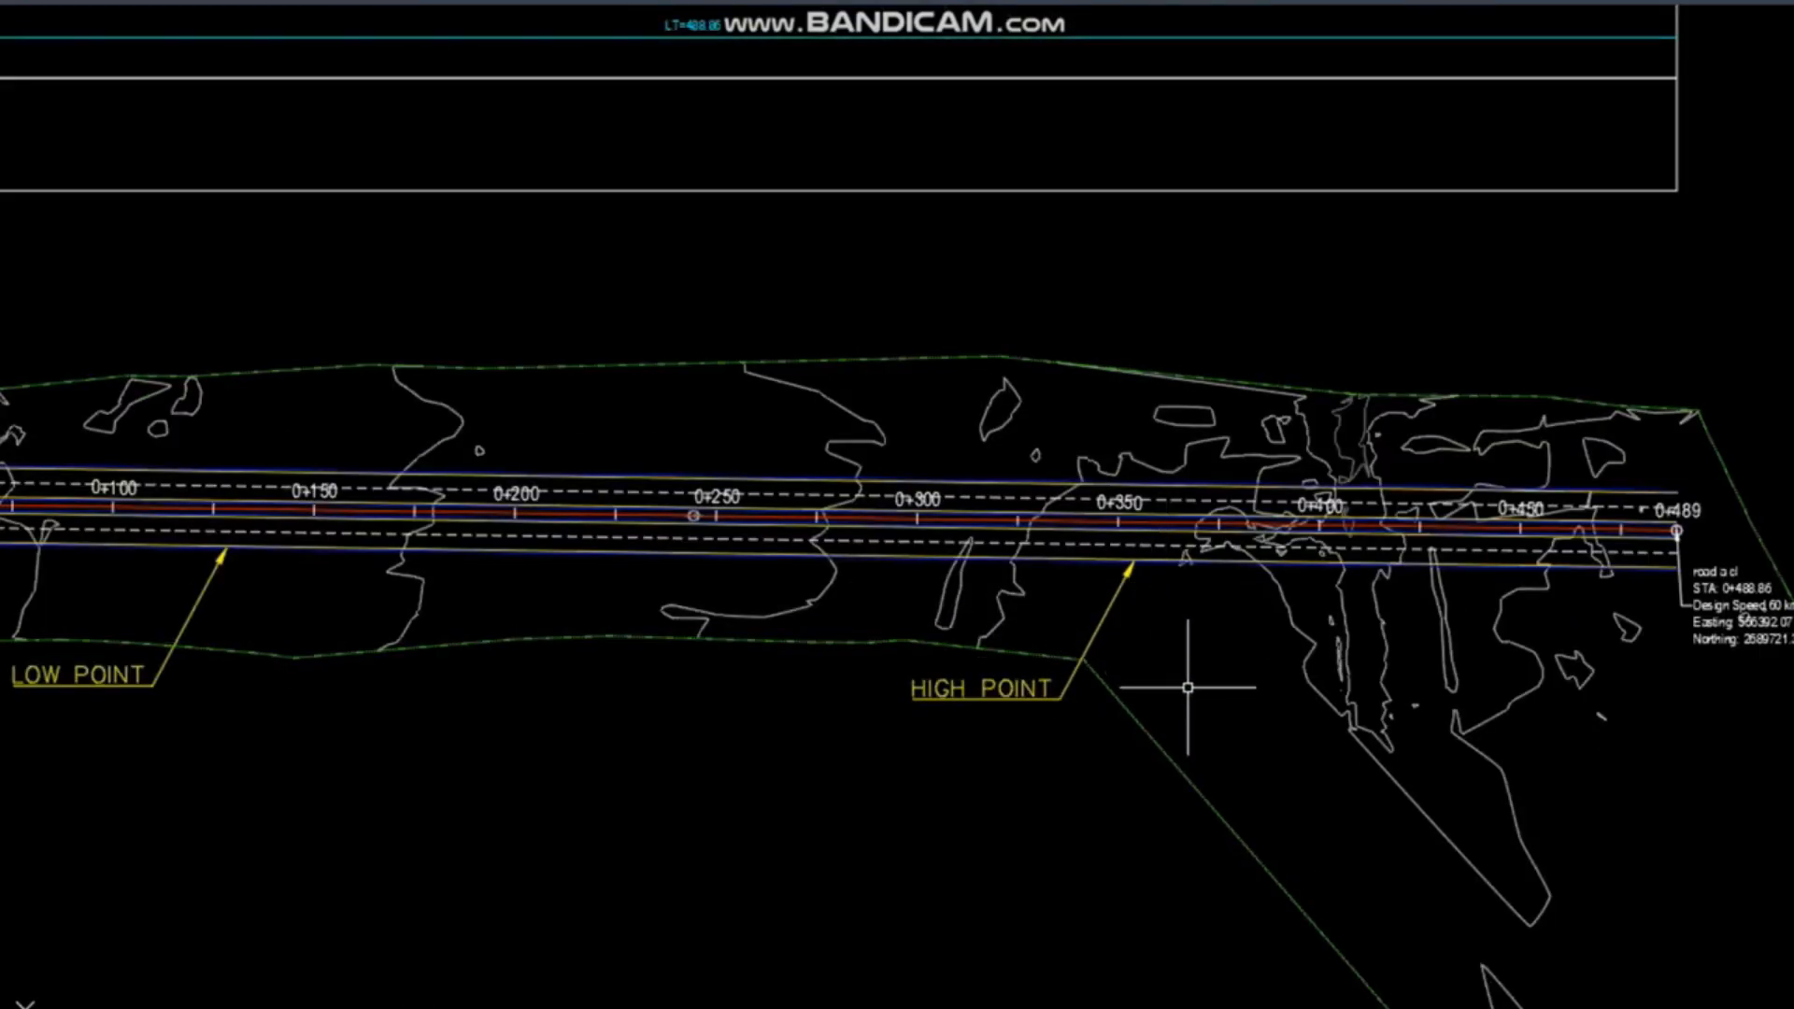
pyautogui.scroll(-2, 1188, 688)
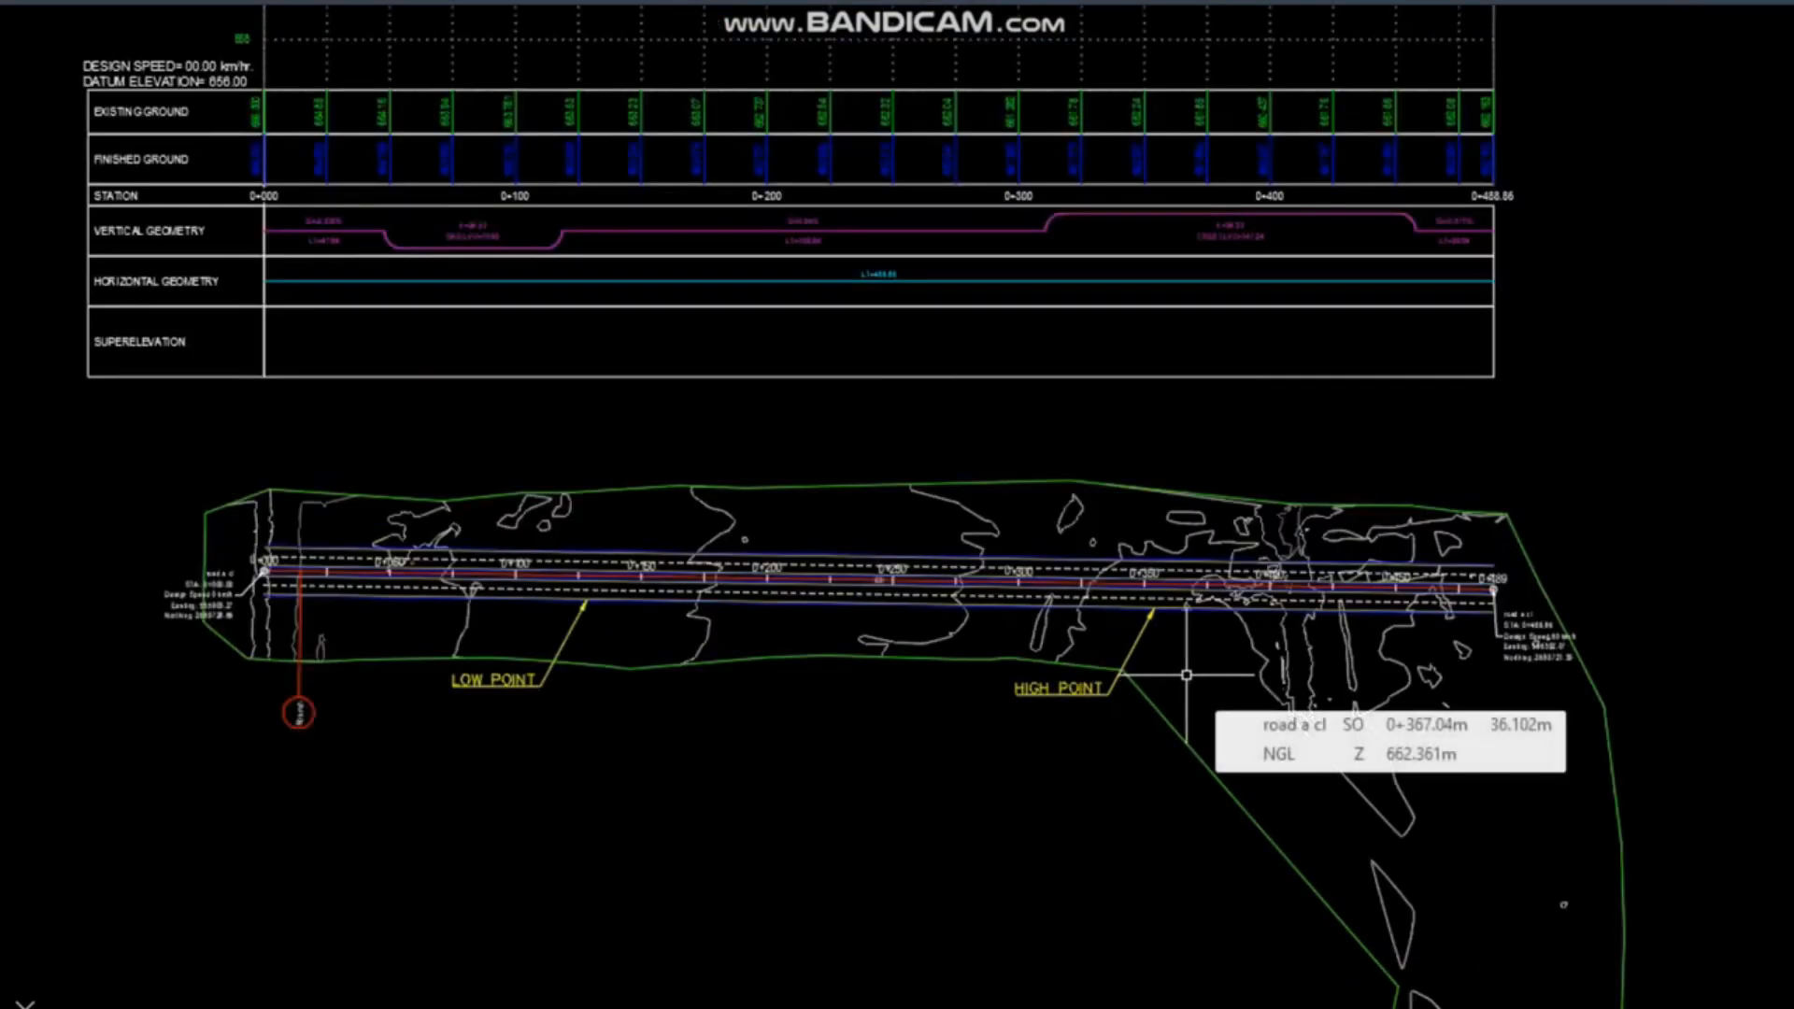
# Deselect the design profile and undo the crest PVI move.
pyautogui.click(1186, 675)
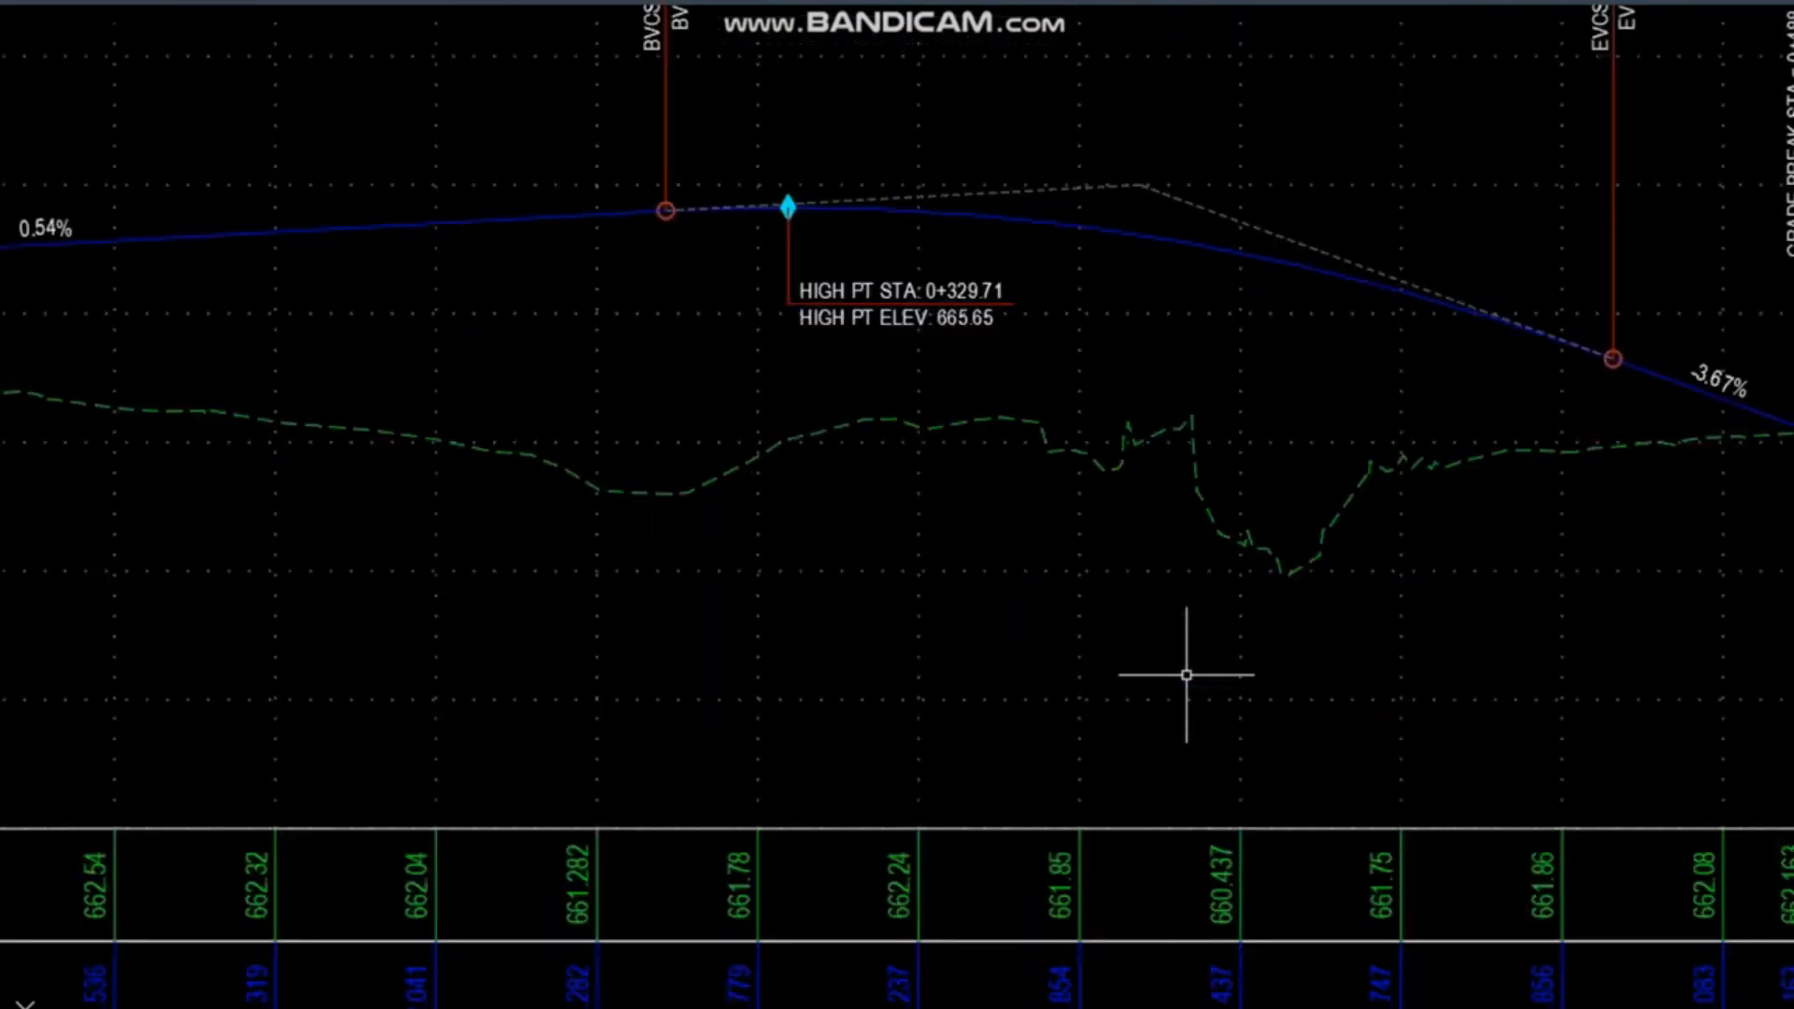
pyautogui.scroll(-4, 1187, 674)
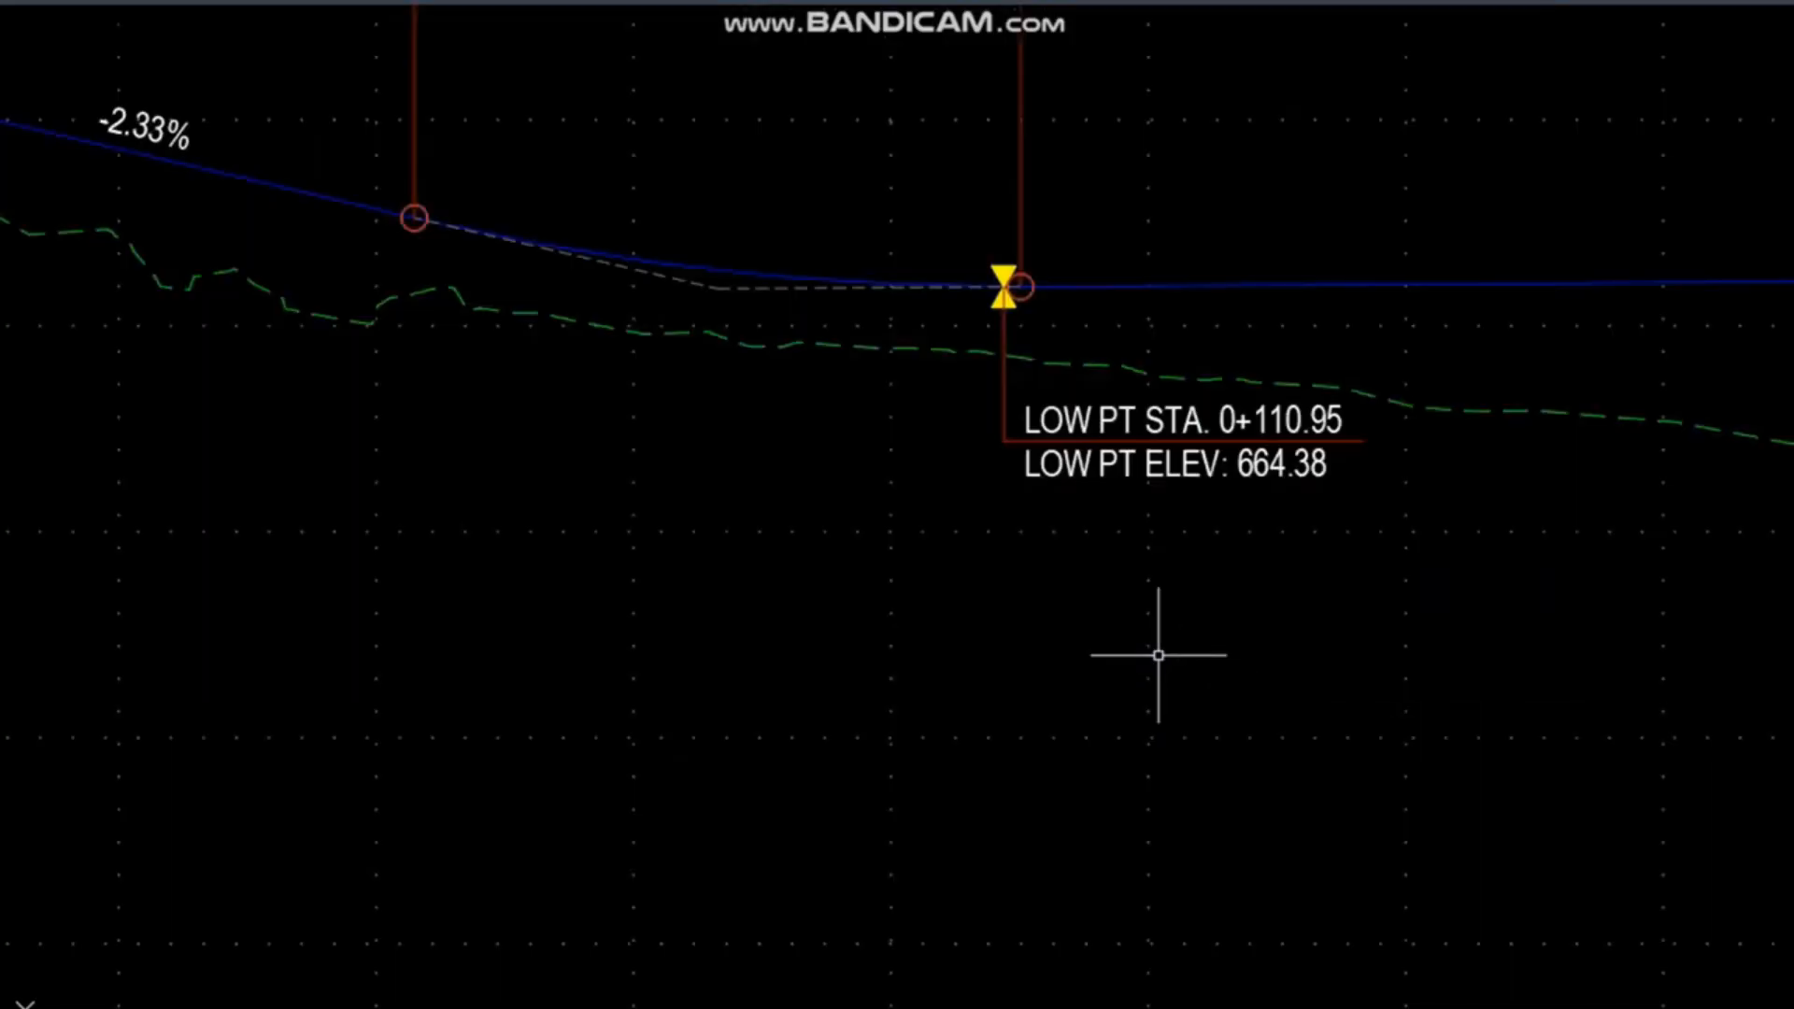
pyautogui.scroll(-10, 986, 692)
pyautogui.hotkey('ctrl', 'z')
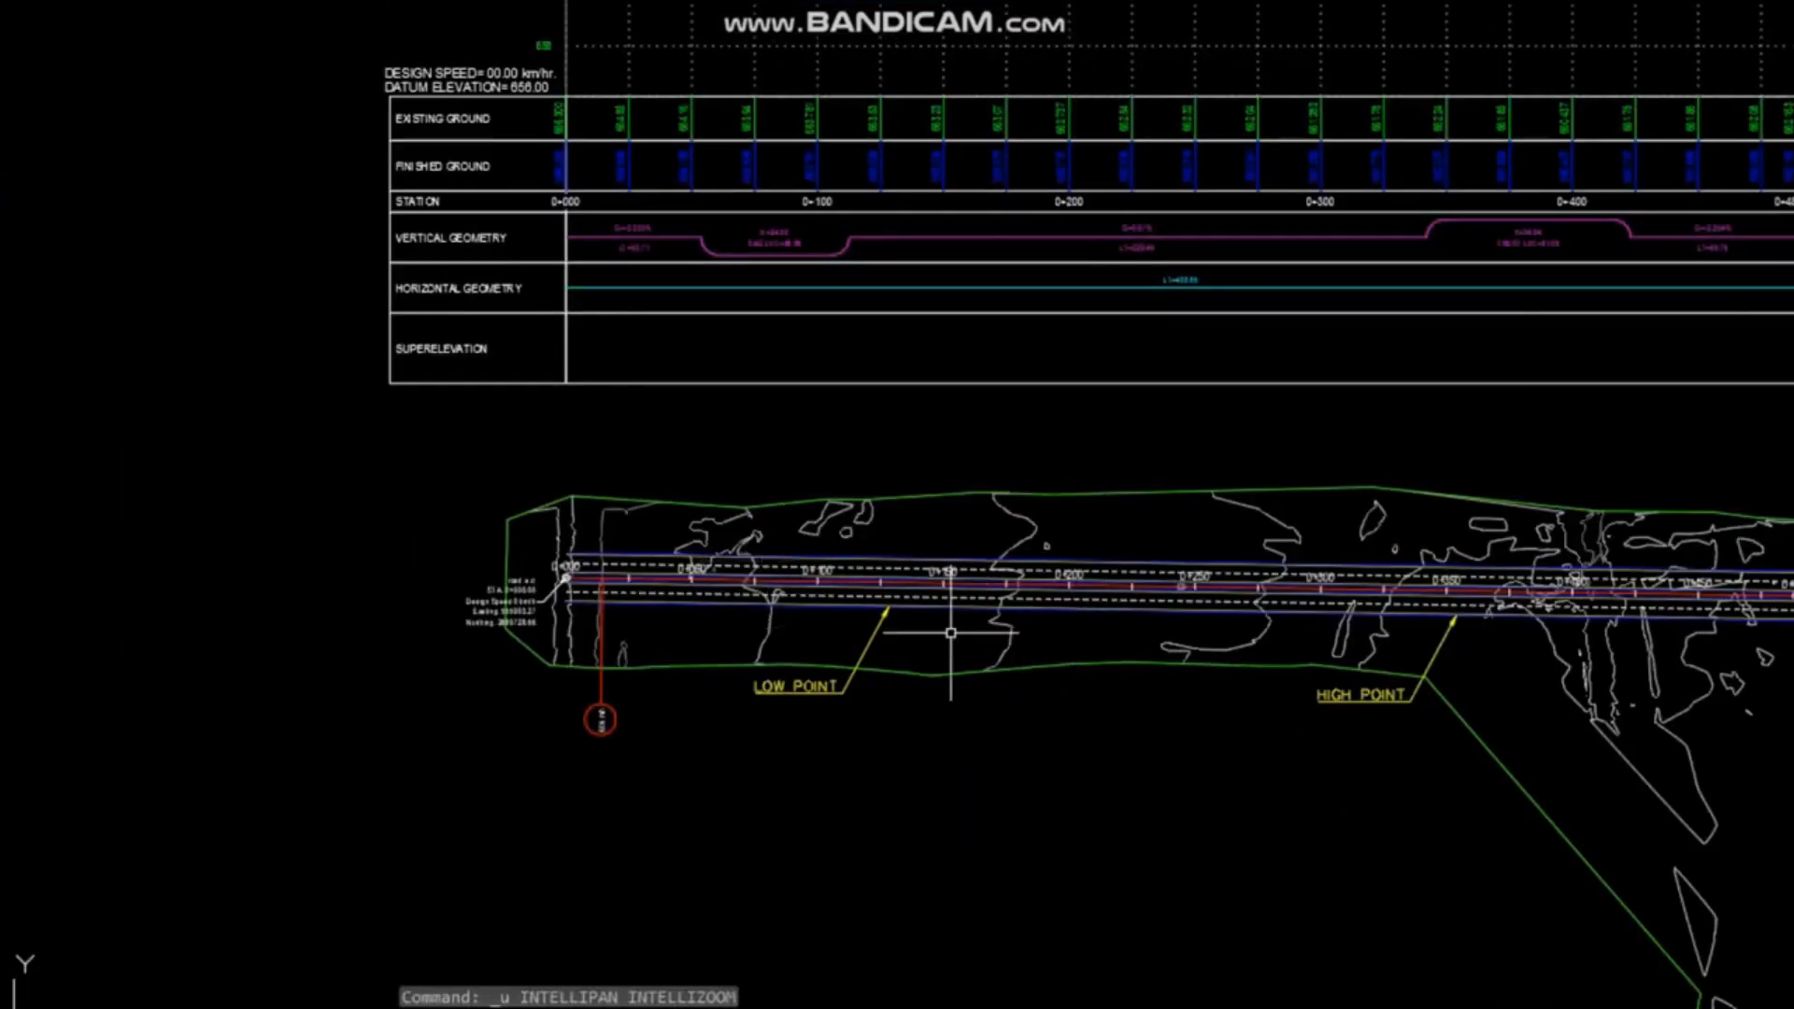
# Open the alignment label settings of the road a cl centreline in plan for editing.
pyautogui.scroll(4, 1158, 617)
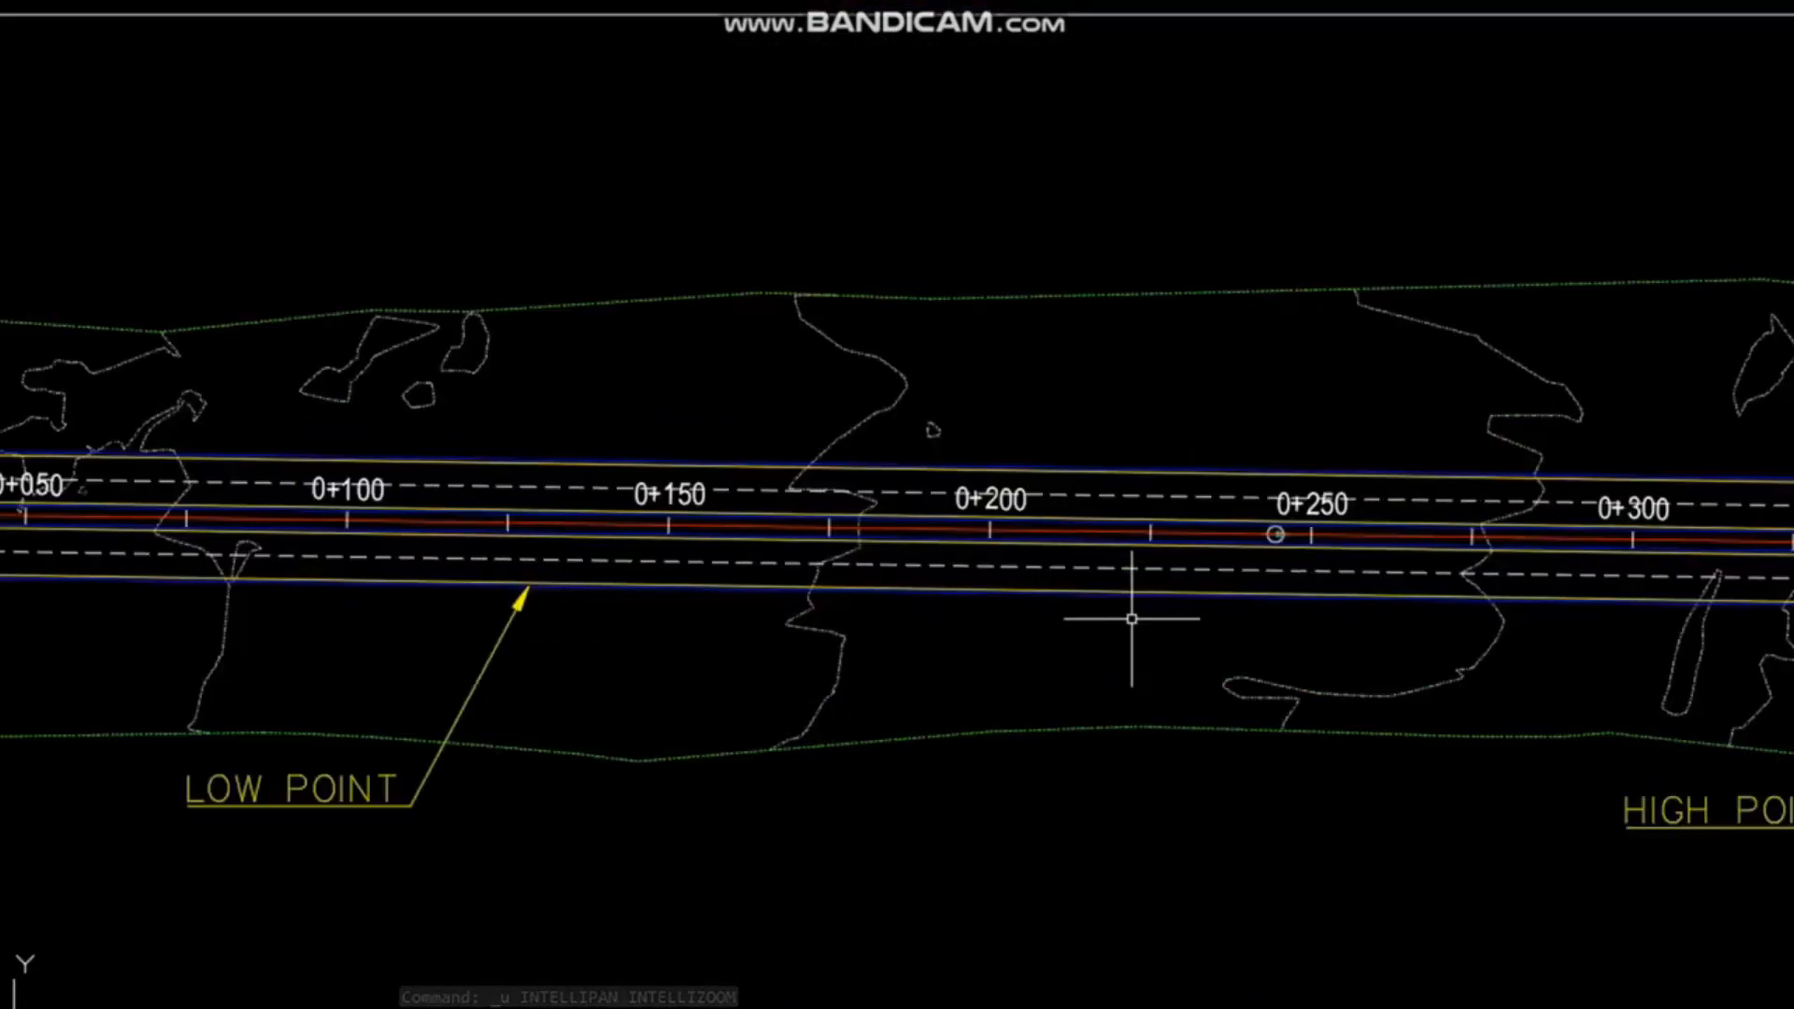
pyautogui.scroll(-3, 1089, 613)
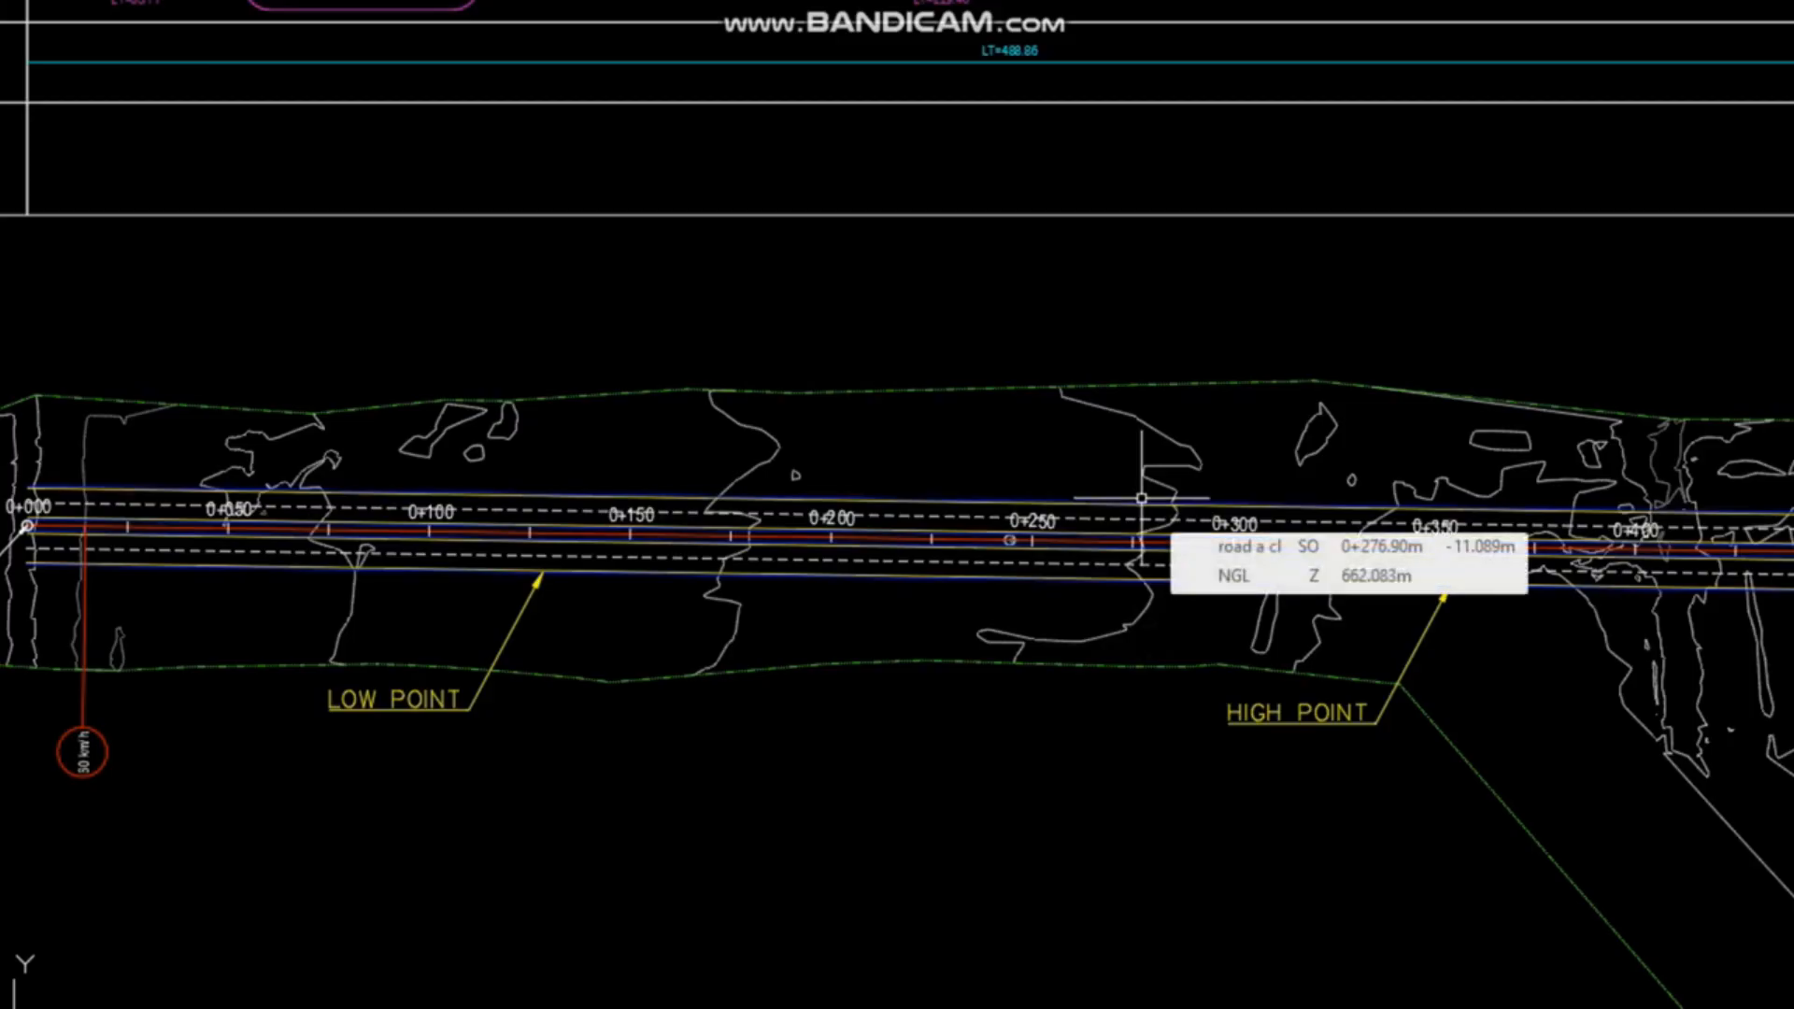
pyautogui.scroll(-4, 1103, 621)
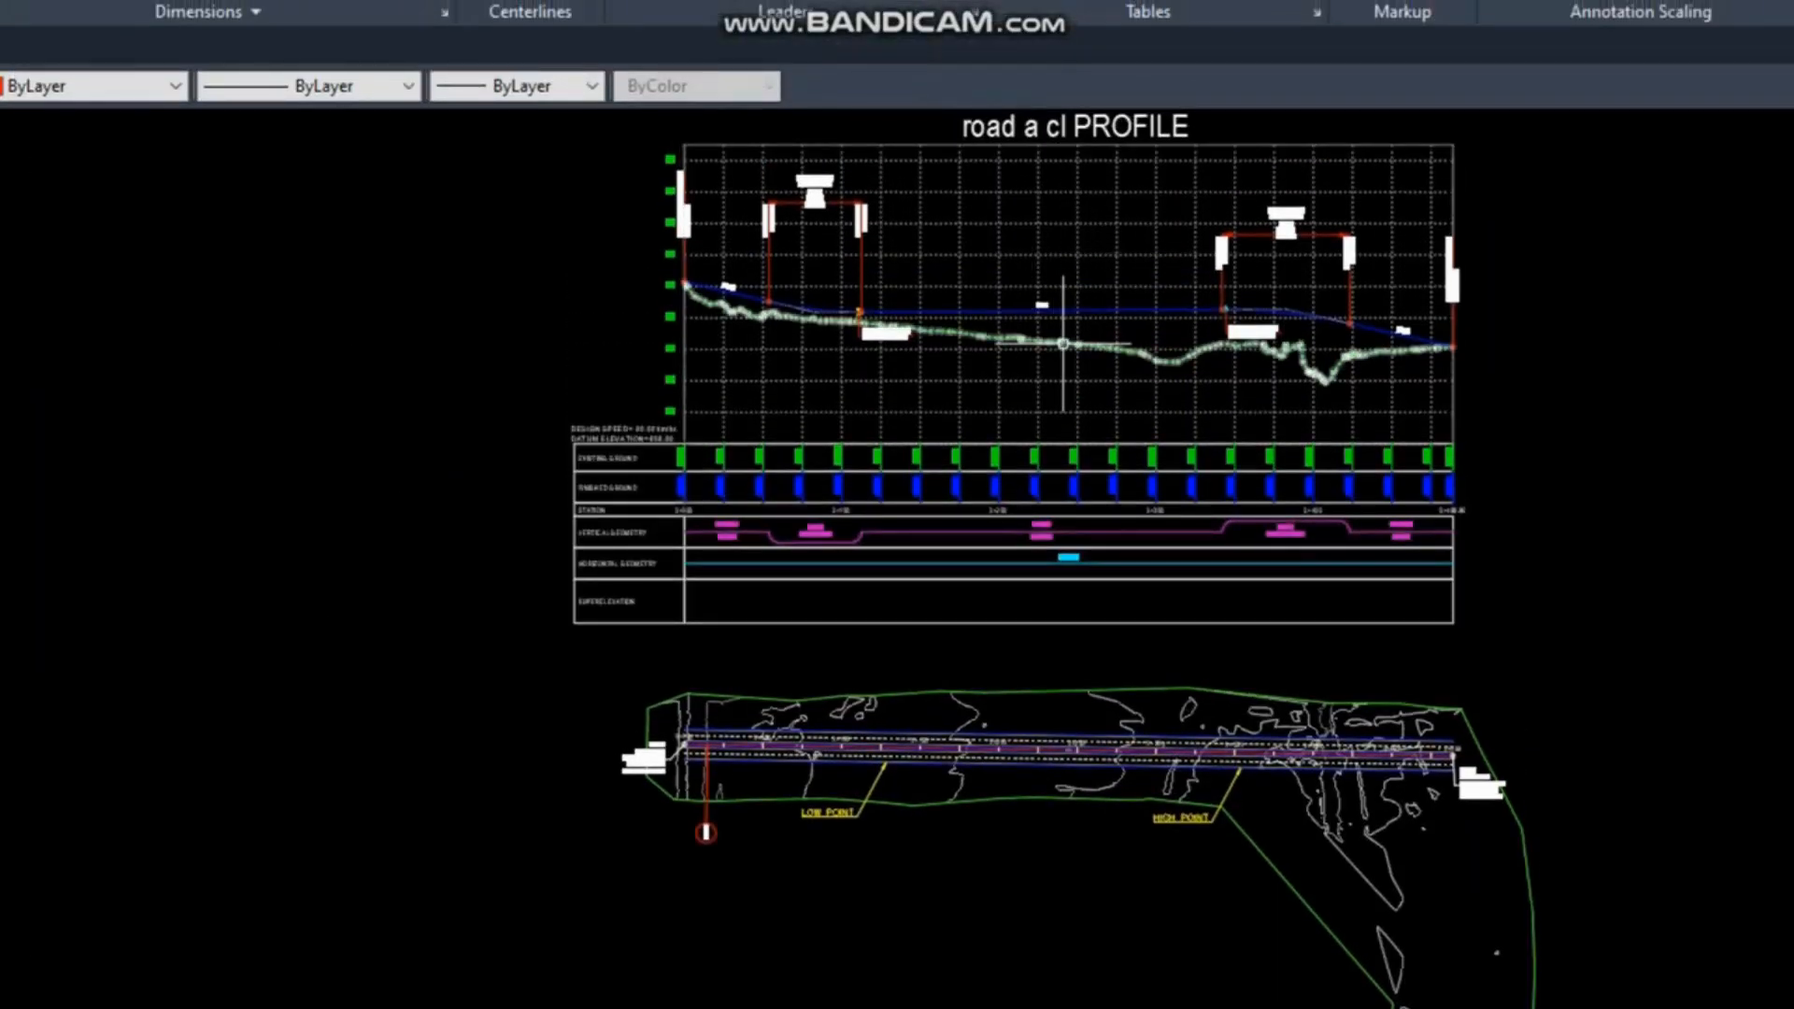
pyautogui.scroll(4, 867, 789)
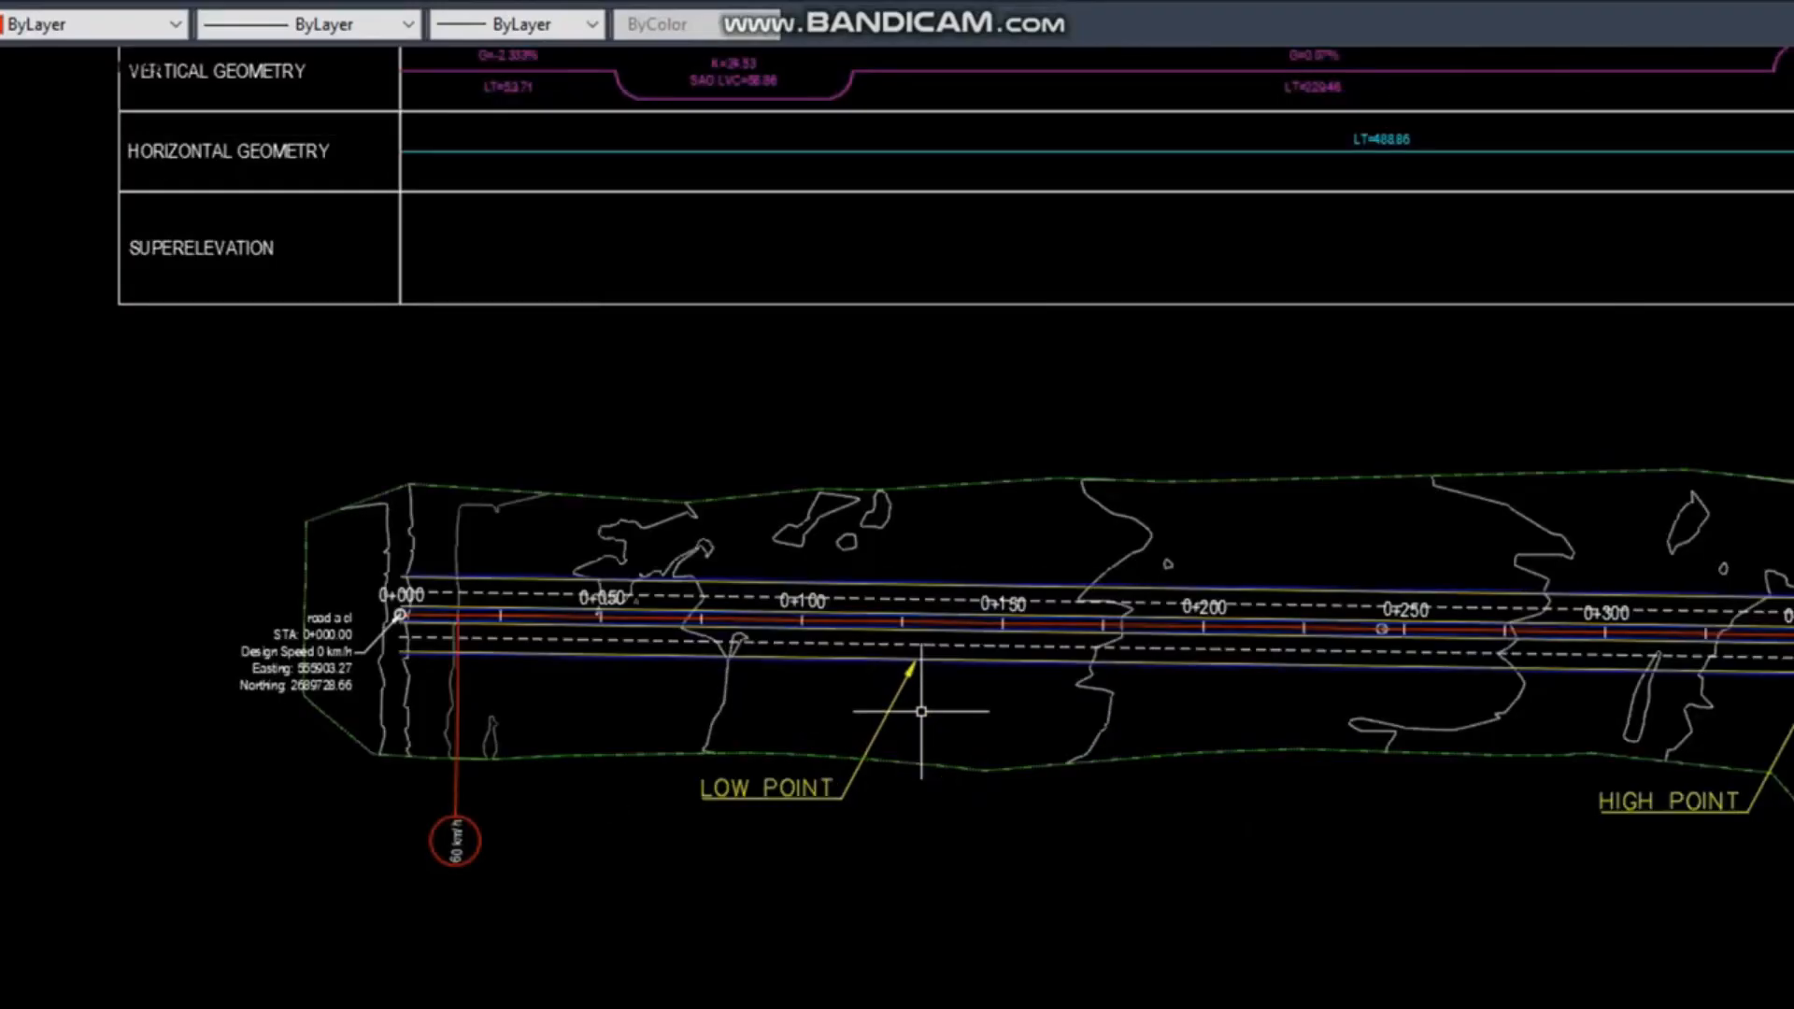
pyautogui.moveTo(1007, 707); pyautogui.dragTo(945, 705, button='middle')
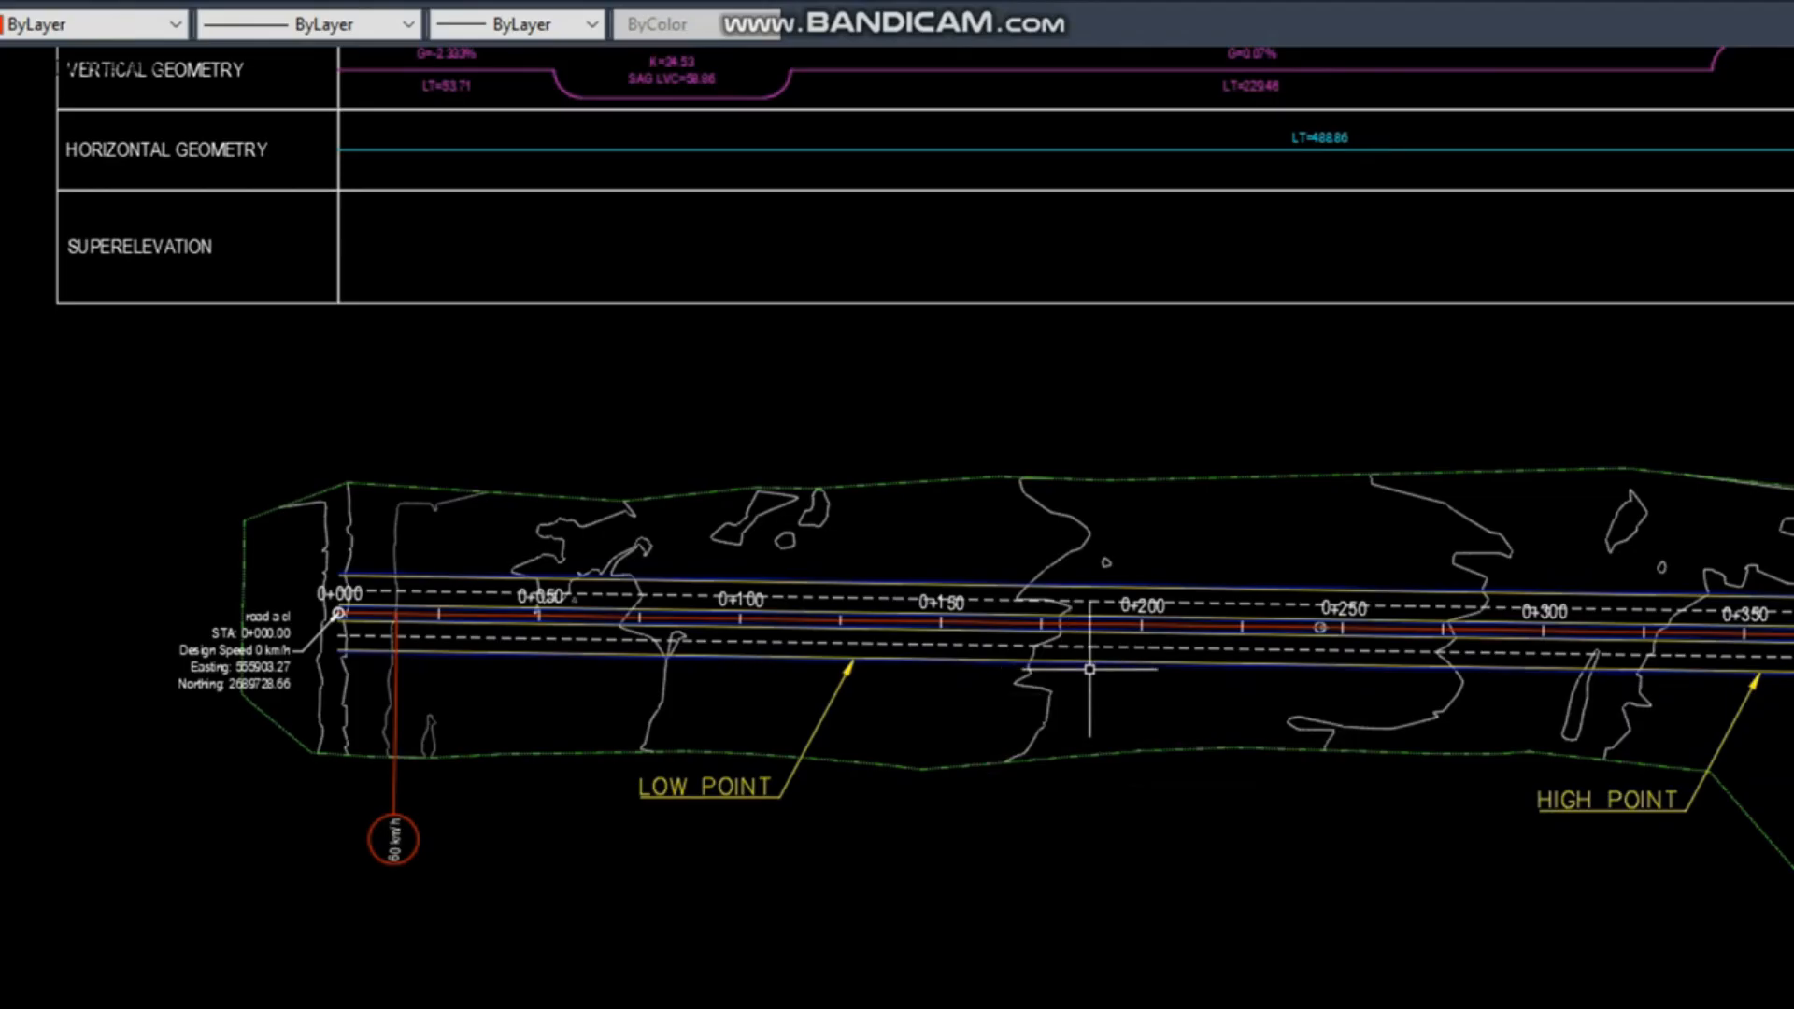
pyautogui.scroll(4, 923, 622)
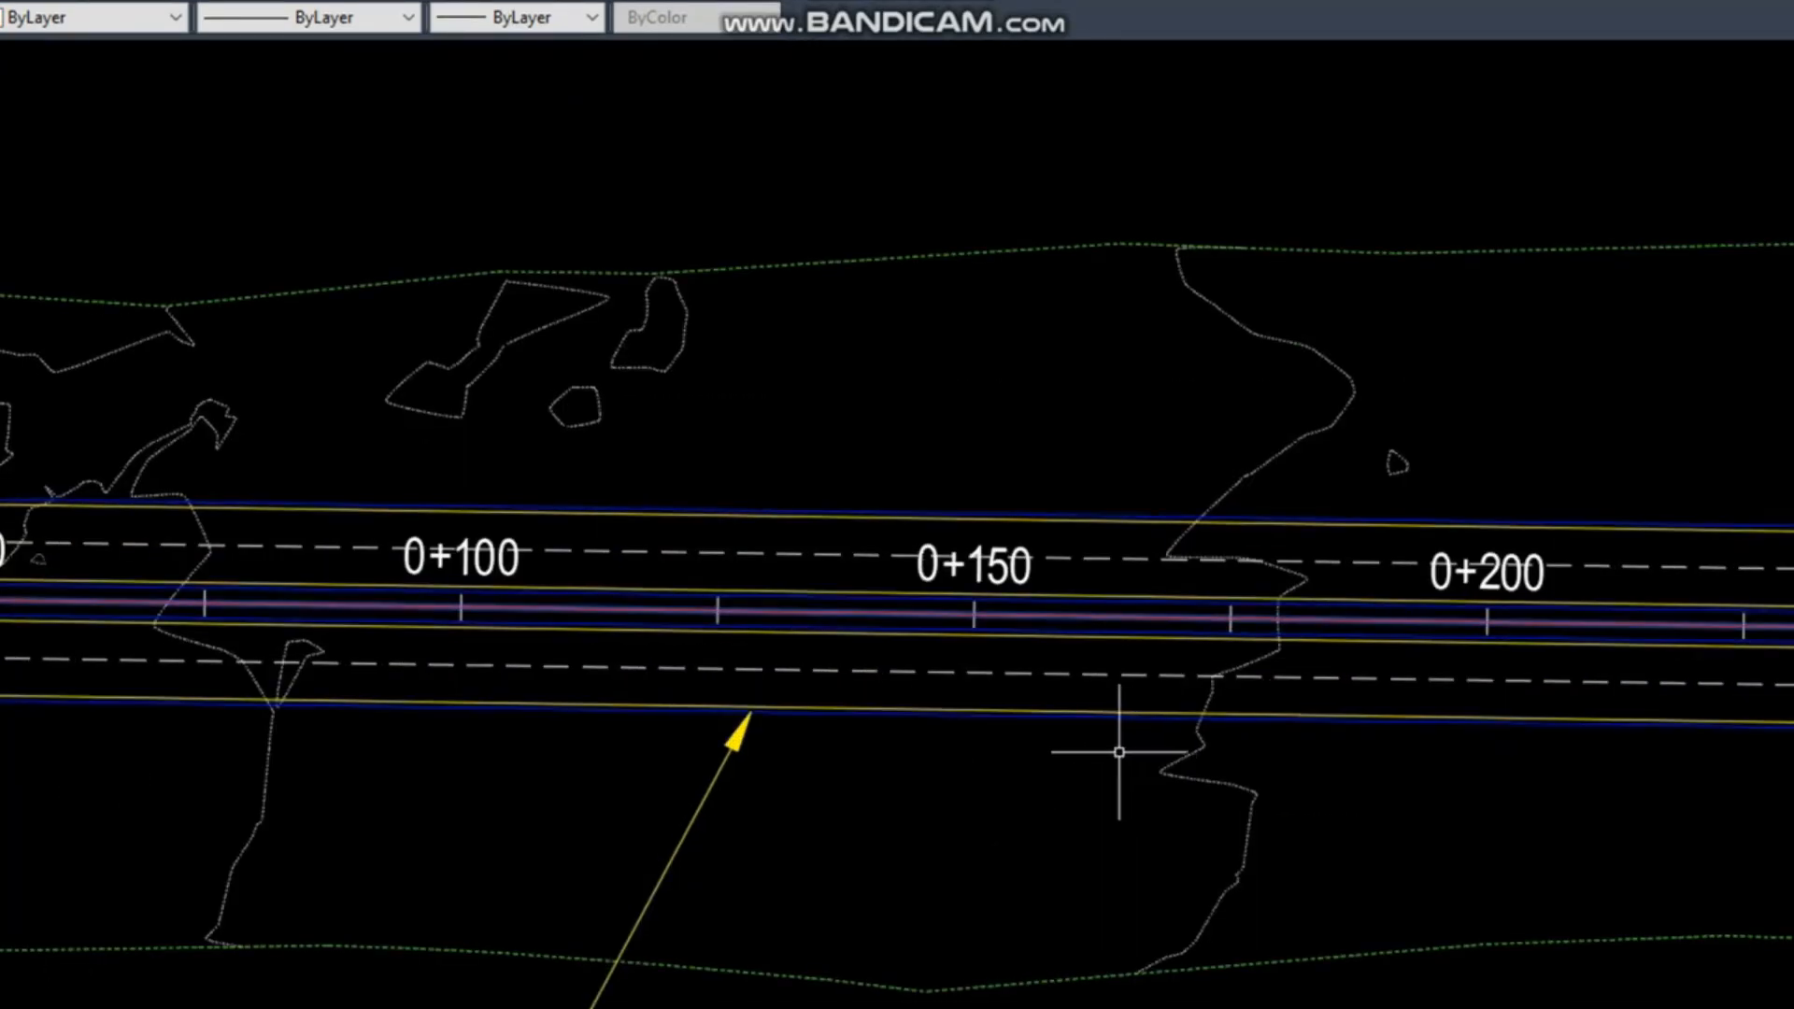
pyautogui.rightClick(950, 613)
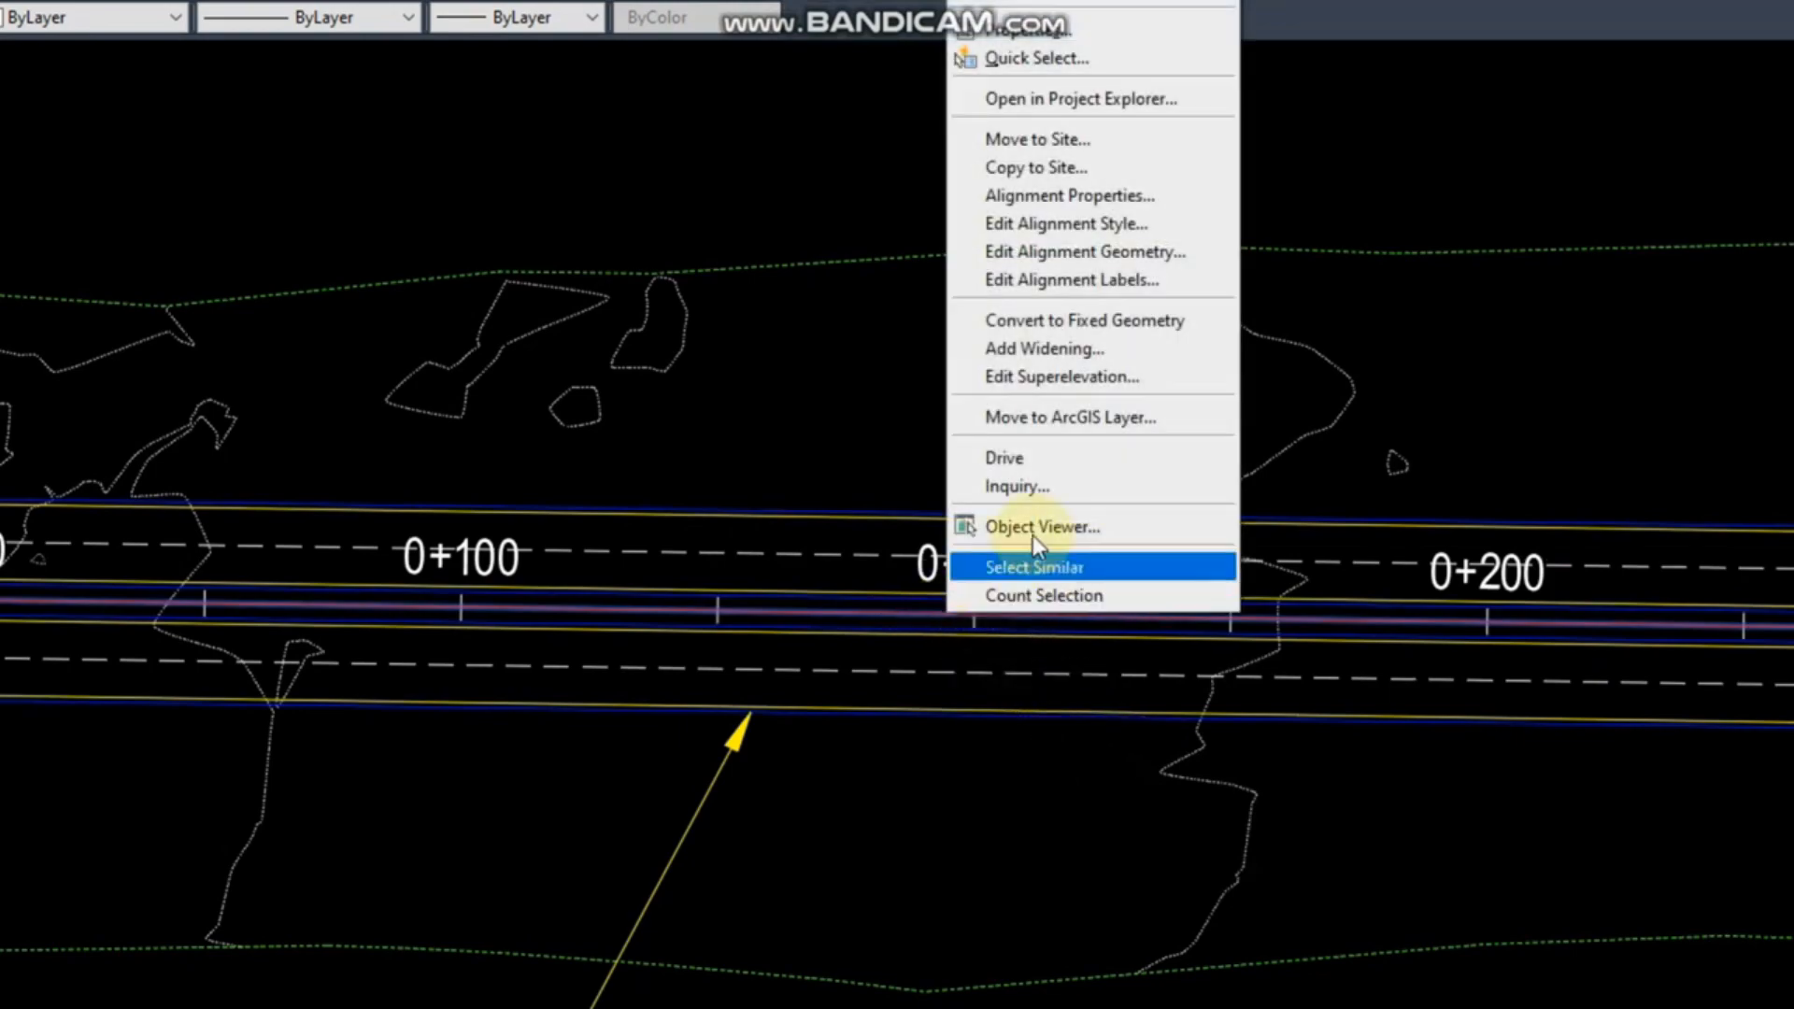
pyautogui.click(1125, 284)
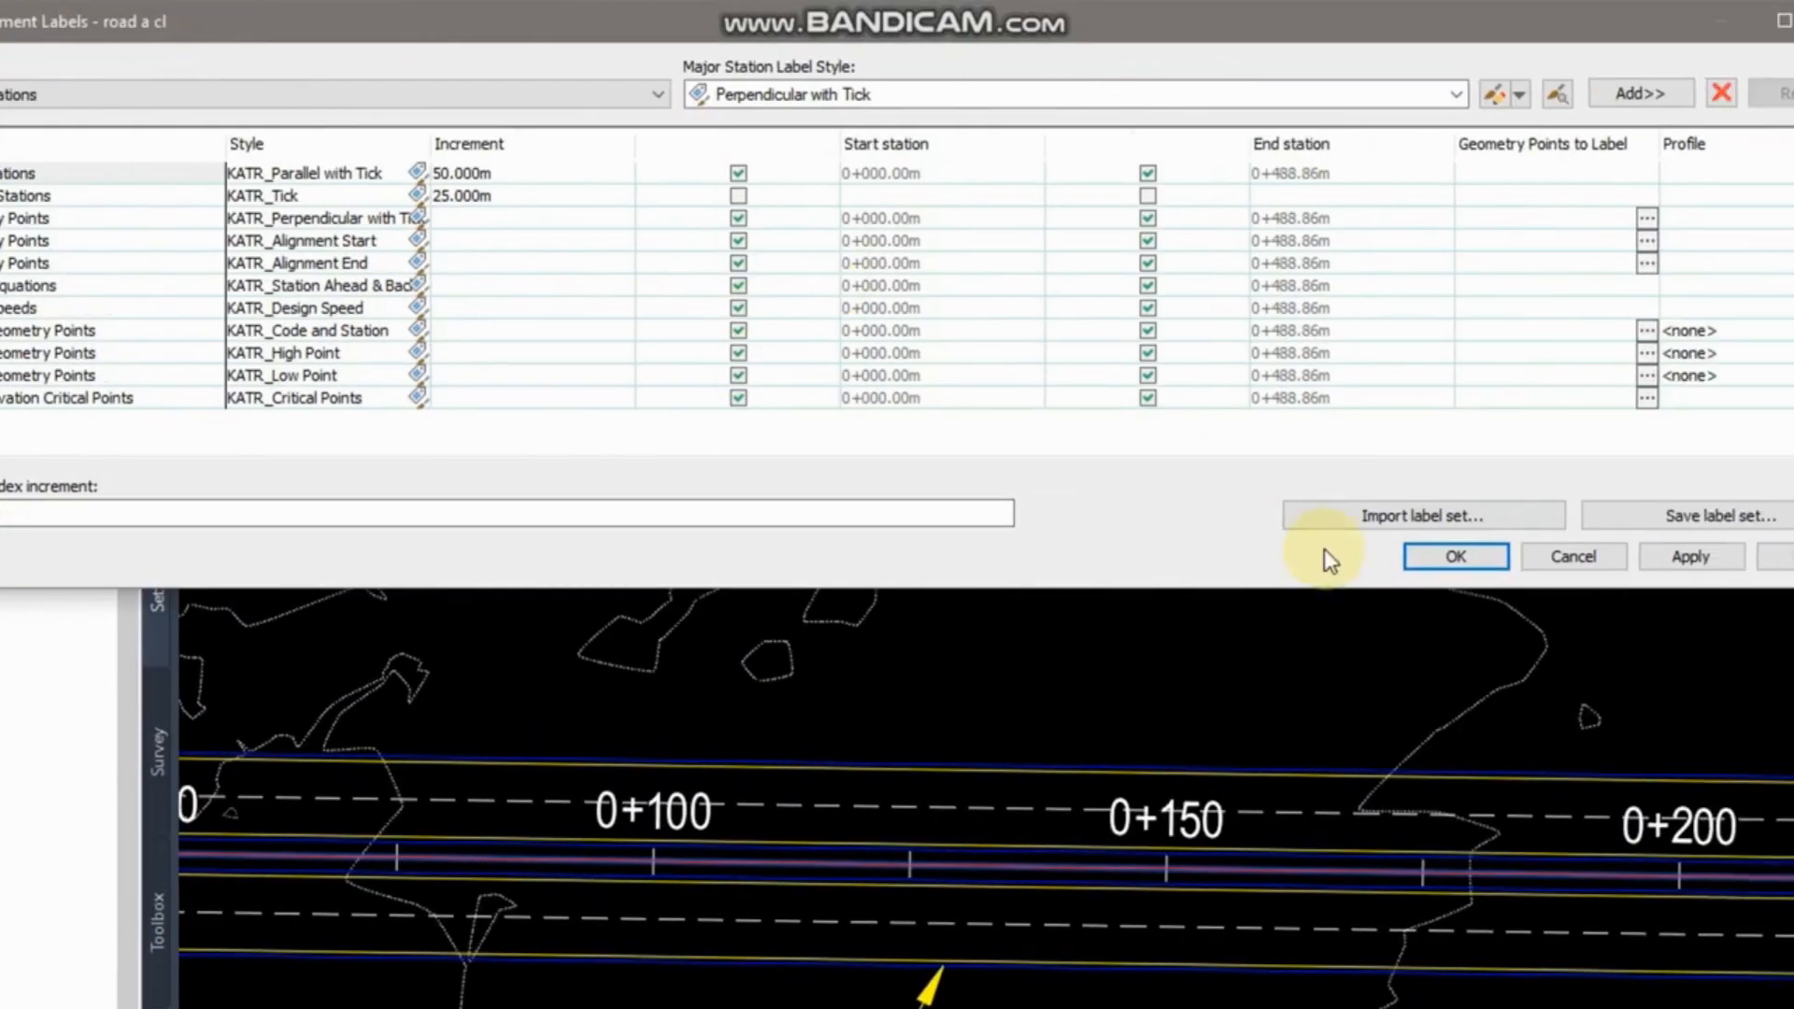
# Add a Profile Geometry Points label with the High Point style to the road a cl alignment labels.
pyautogui.click(297, 93)
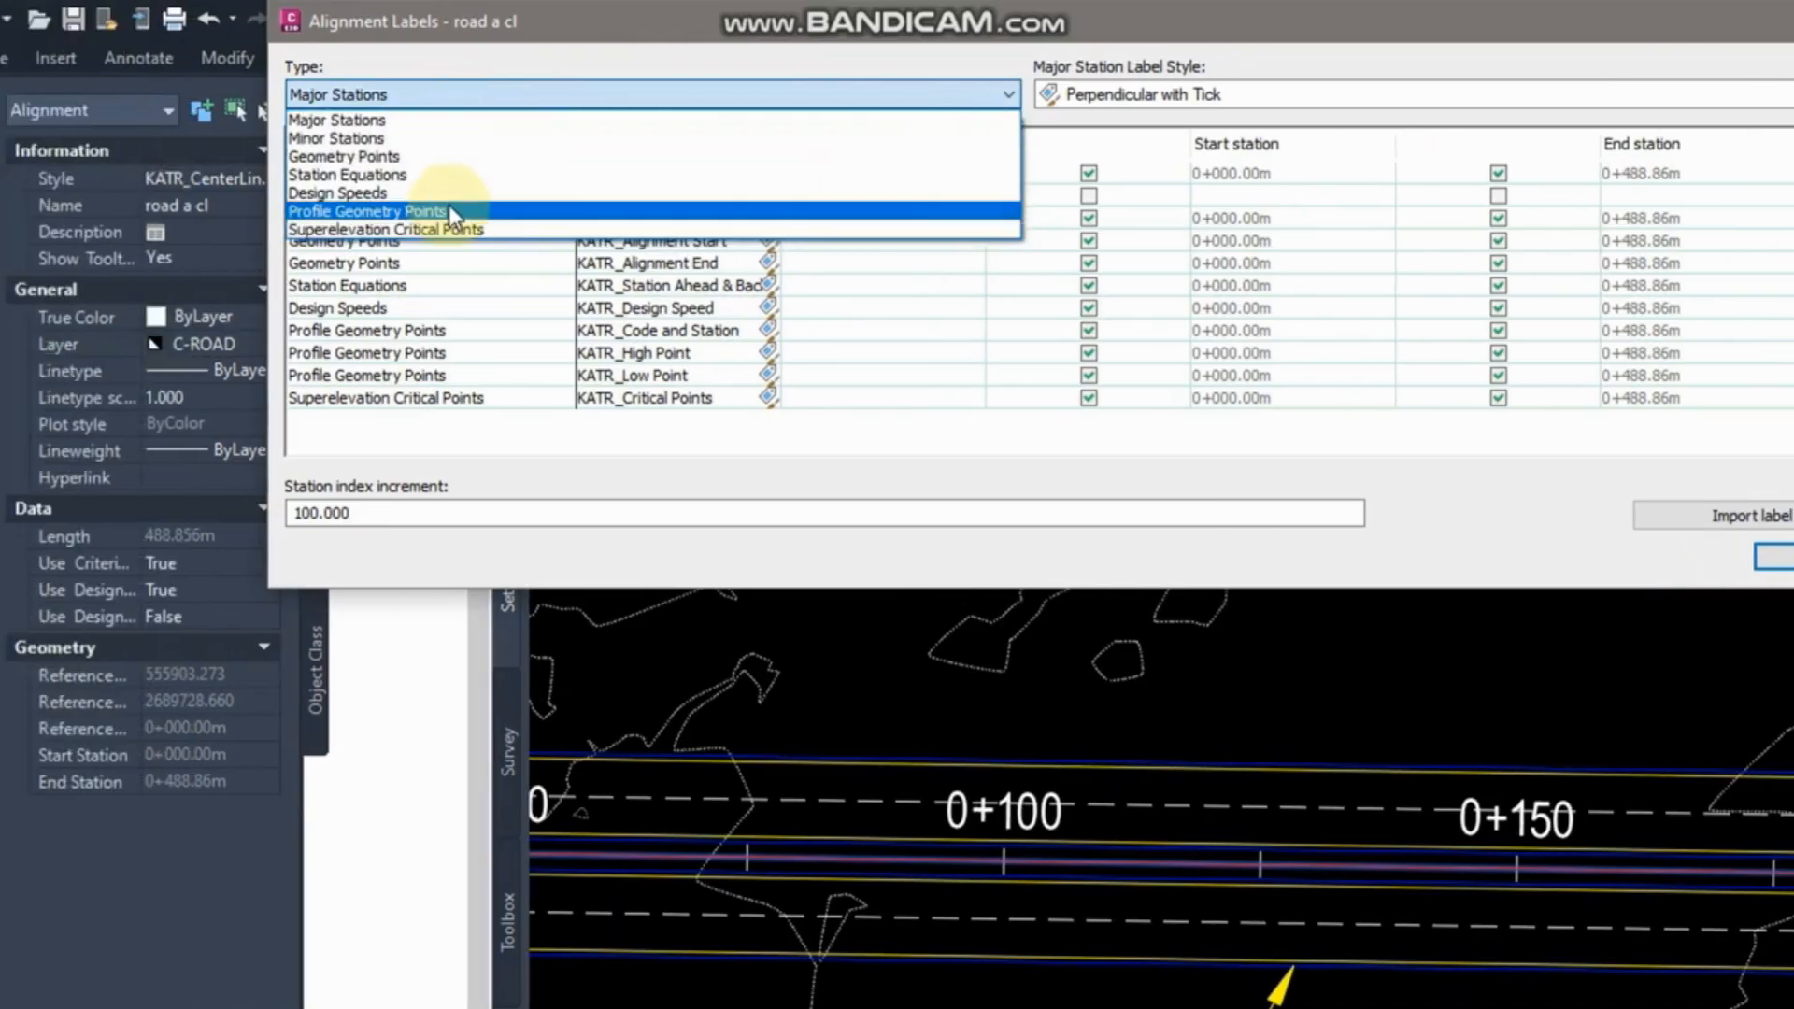
pyautogui.click(449, 211)
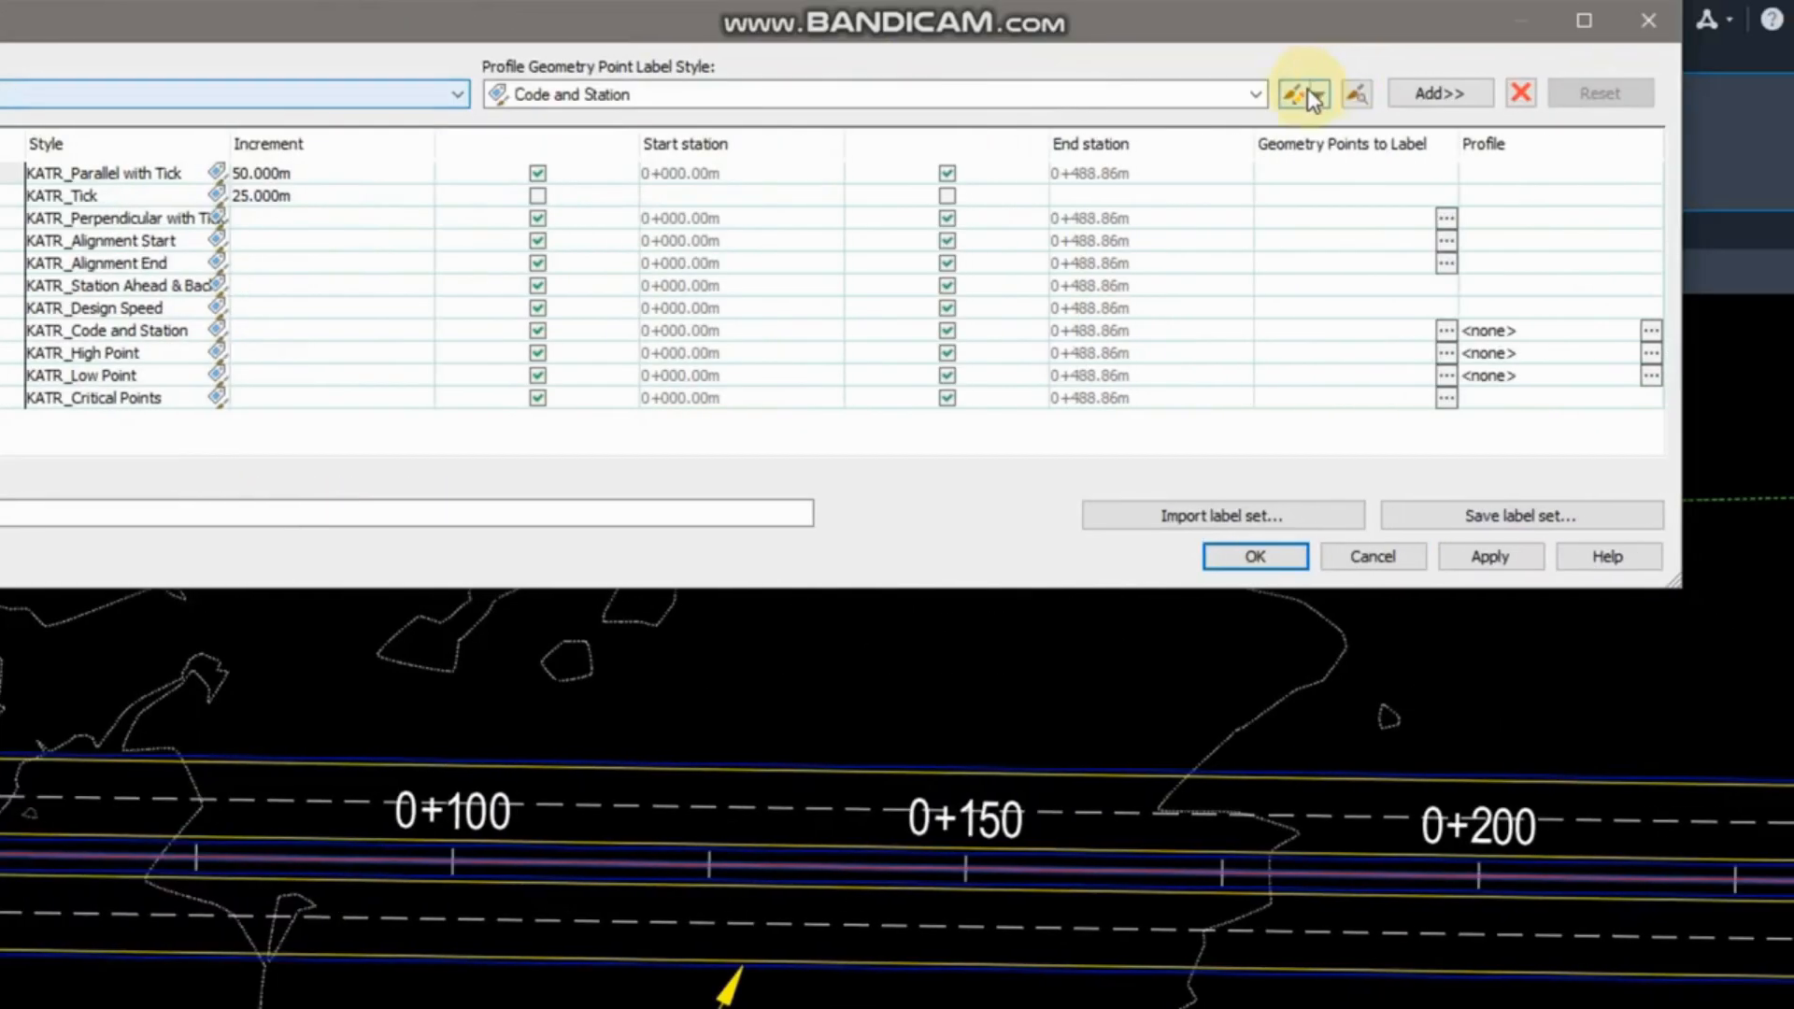
pyautogui.click(1258, 95)
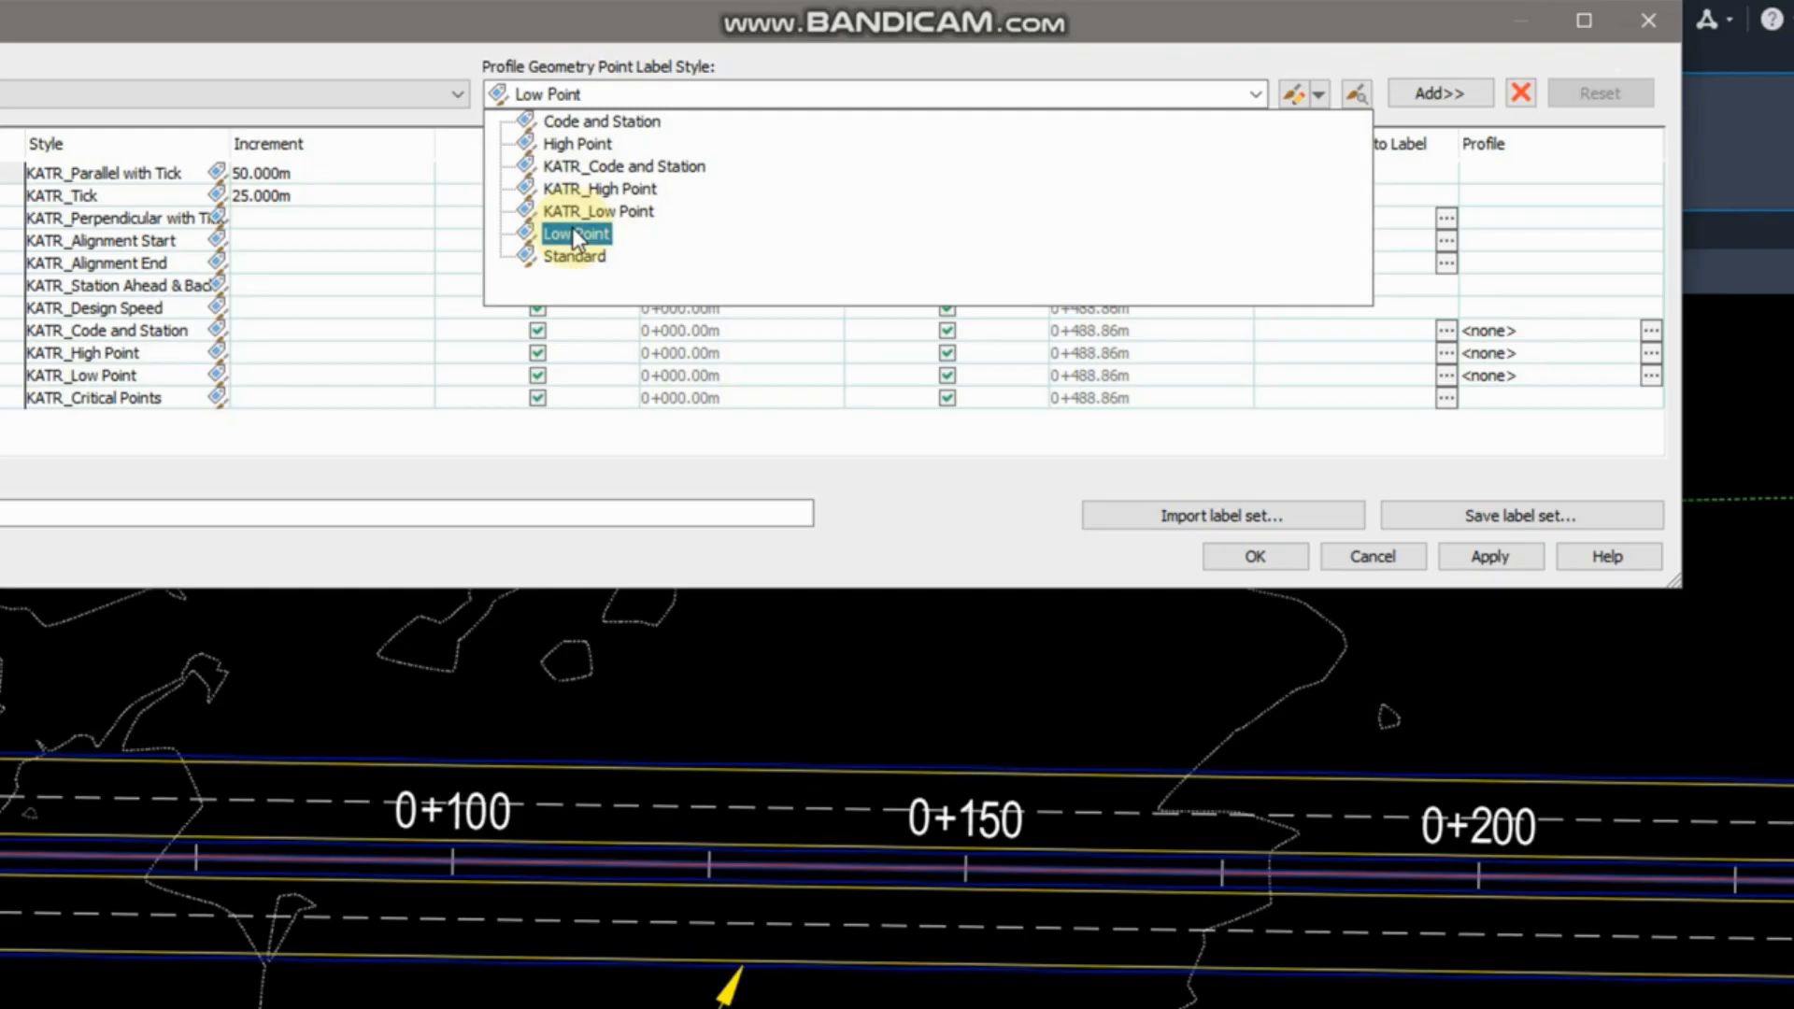
pyautogui.click(578, 145)
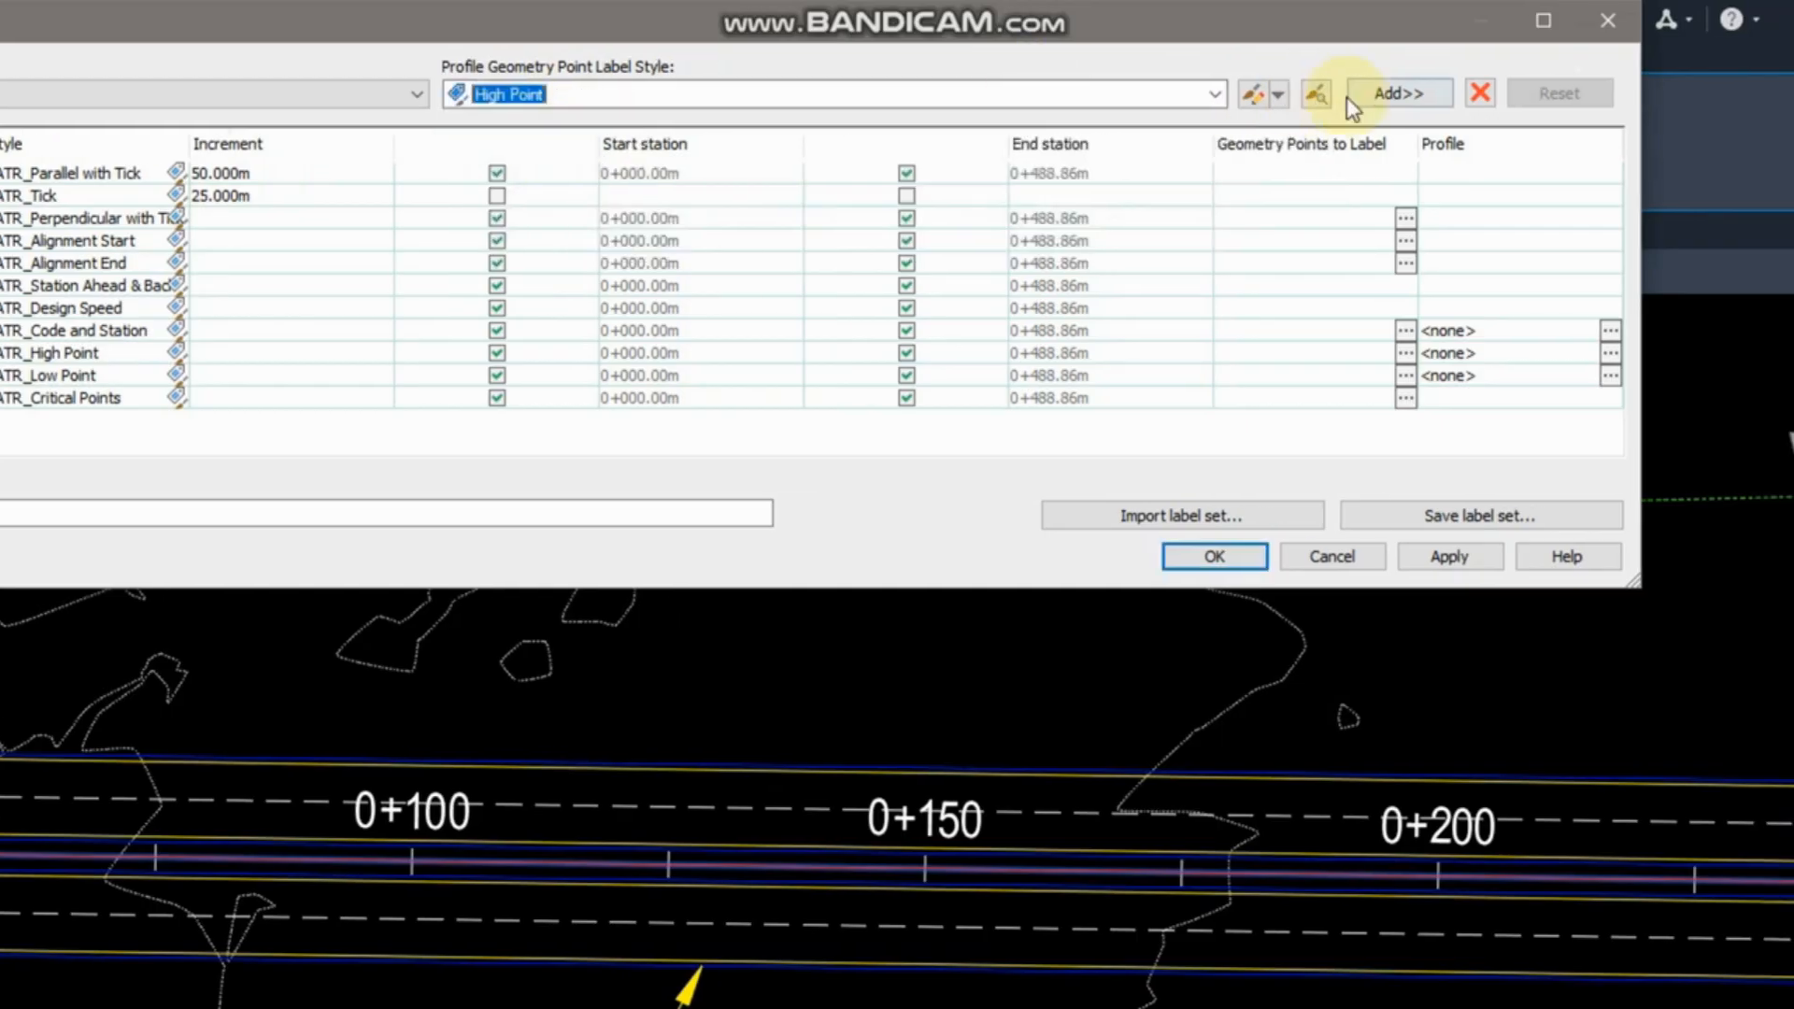
pyautogui.click(1455, 95)
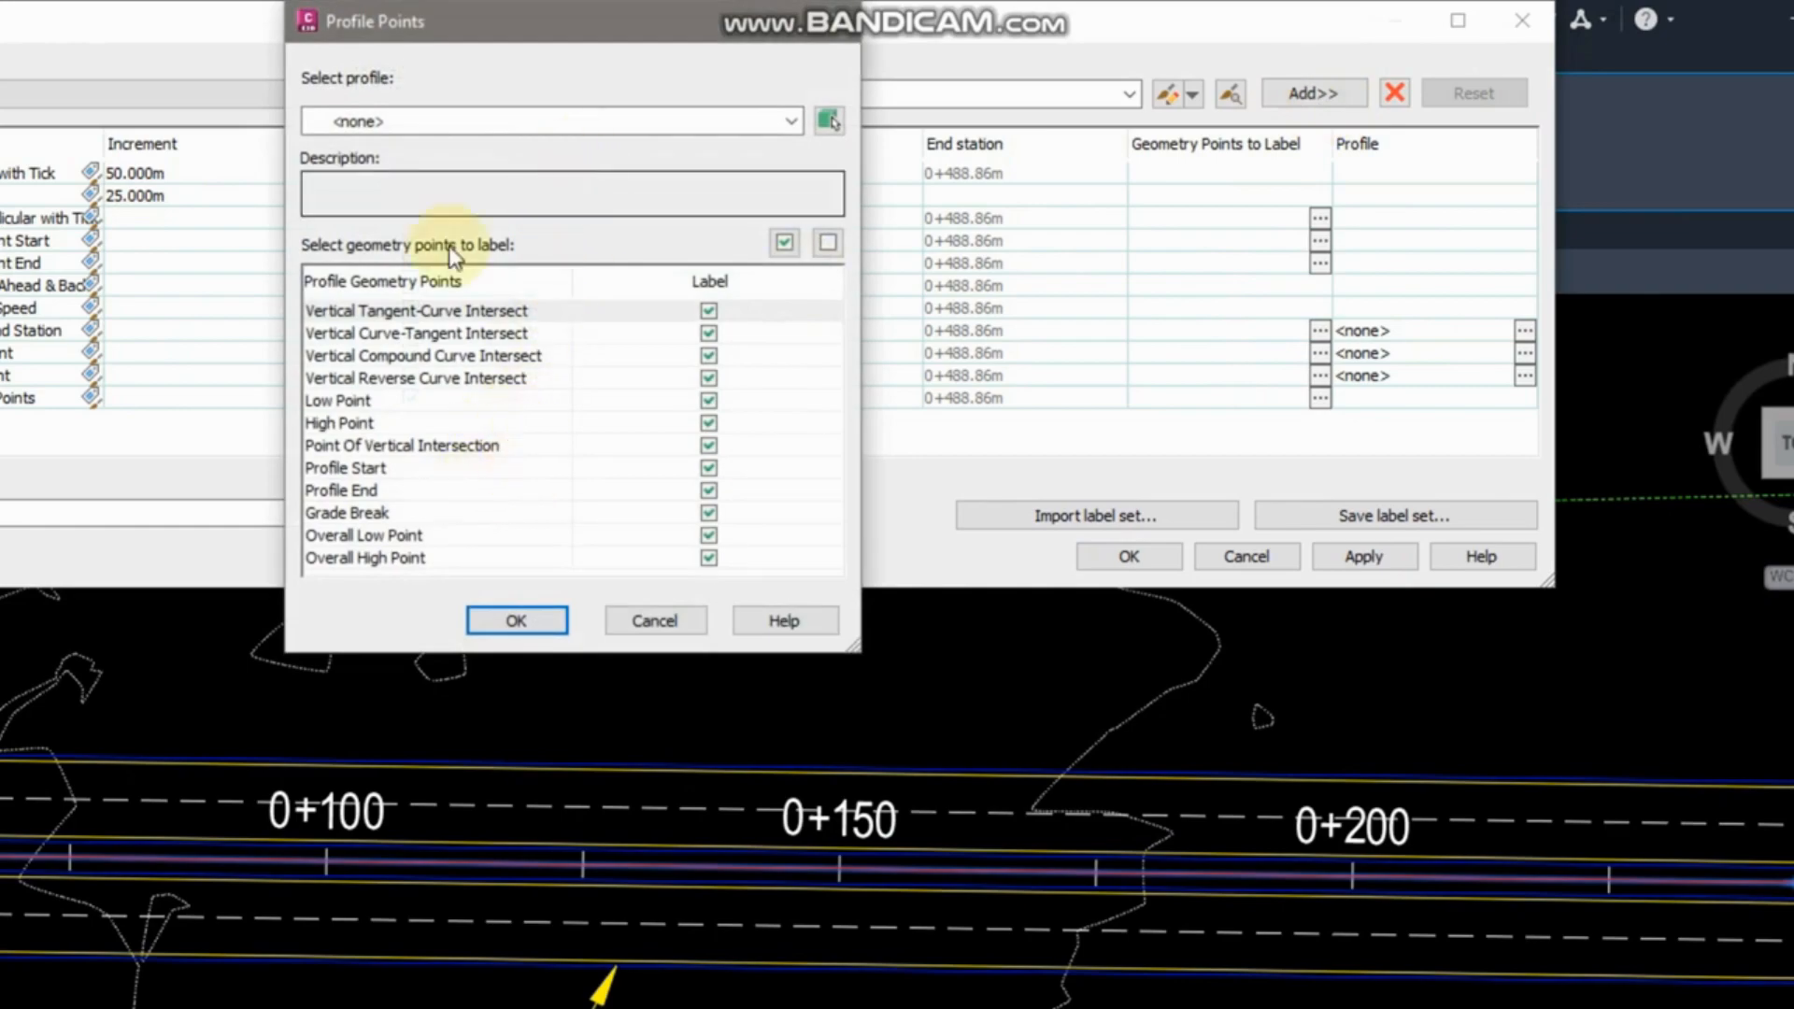
# Assign the road profile to the new label, restrict it to High Point only, and apply the alignment labels.
pyautogui.click(790, 122)
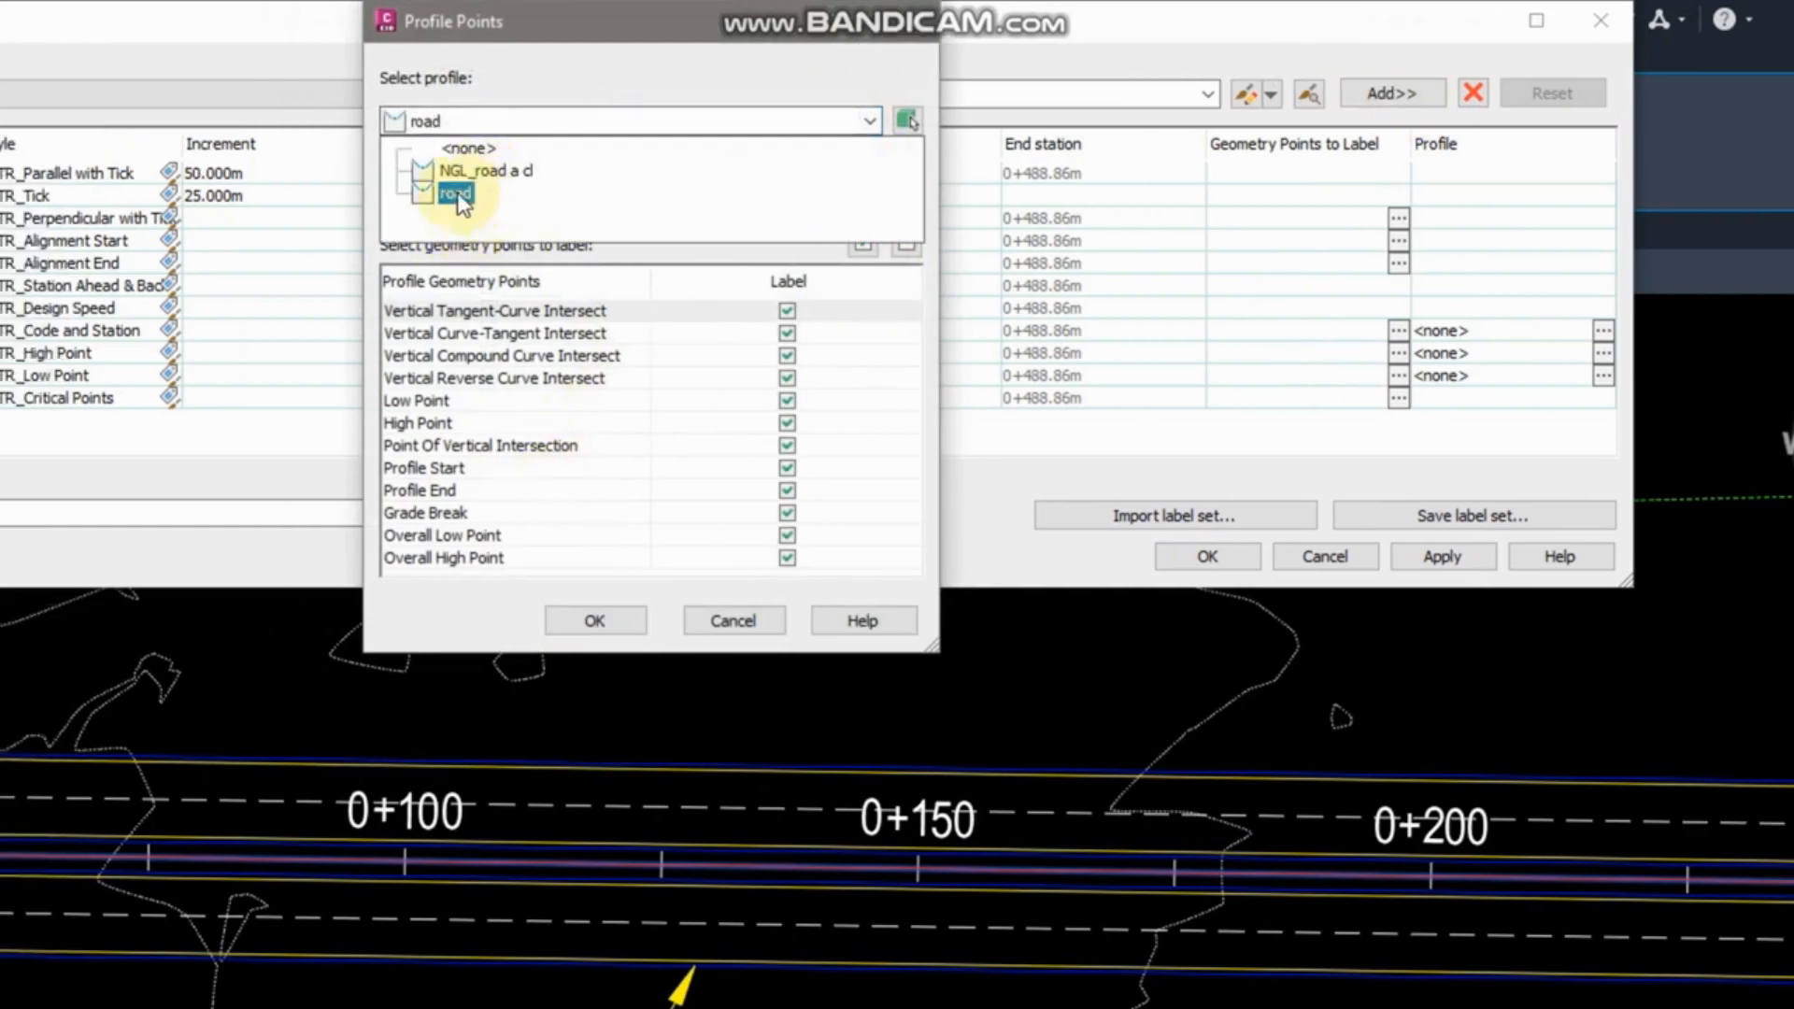
pyautogui.click(457, 193)
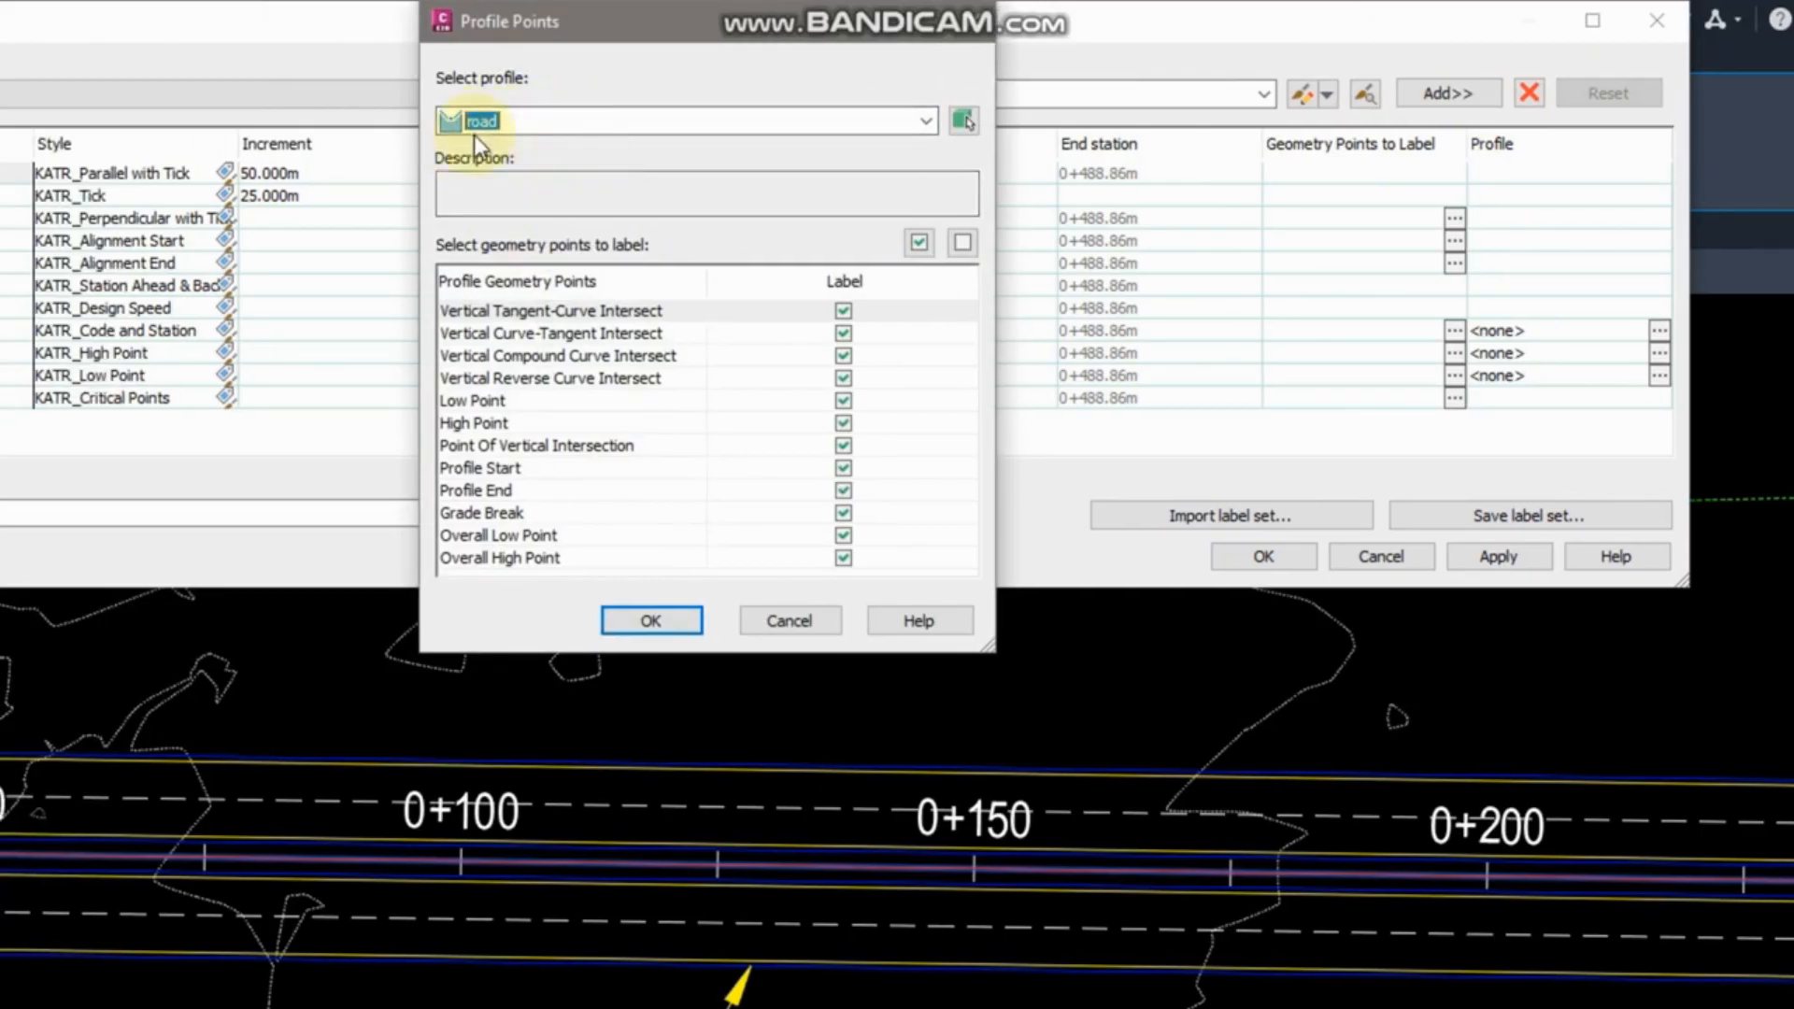
pyautogui.click(962, 244)
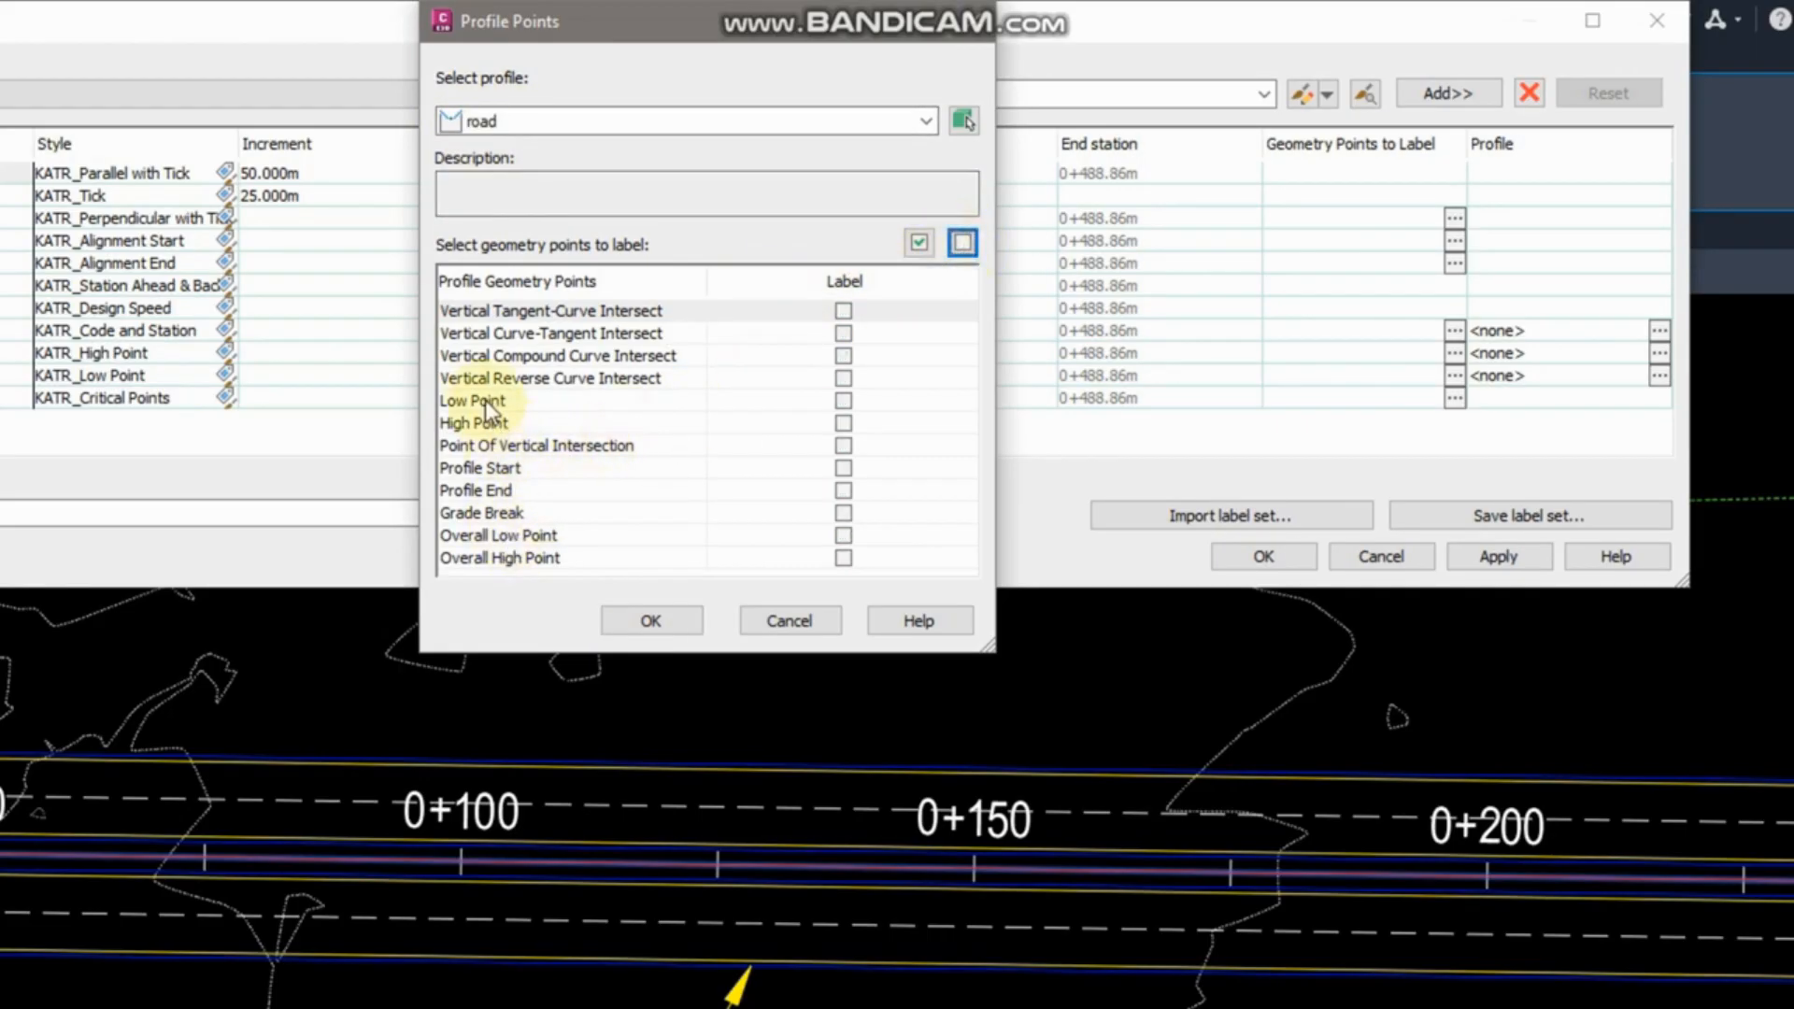
pyautogui.click(842, 425)
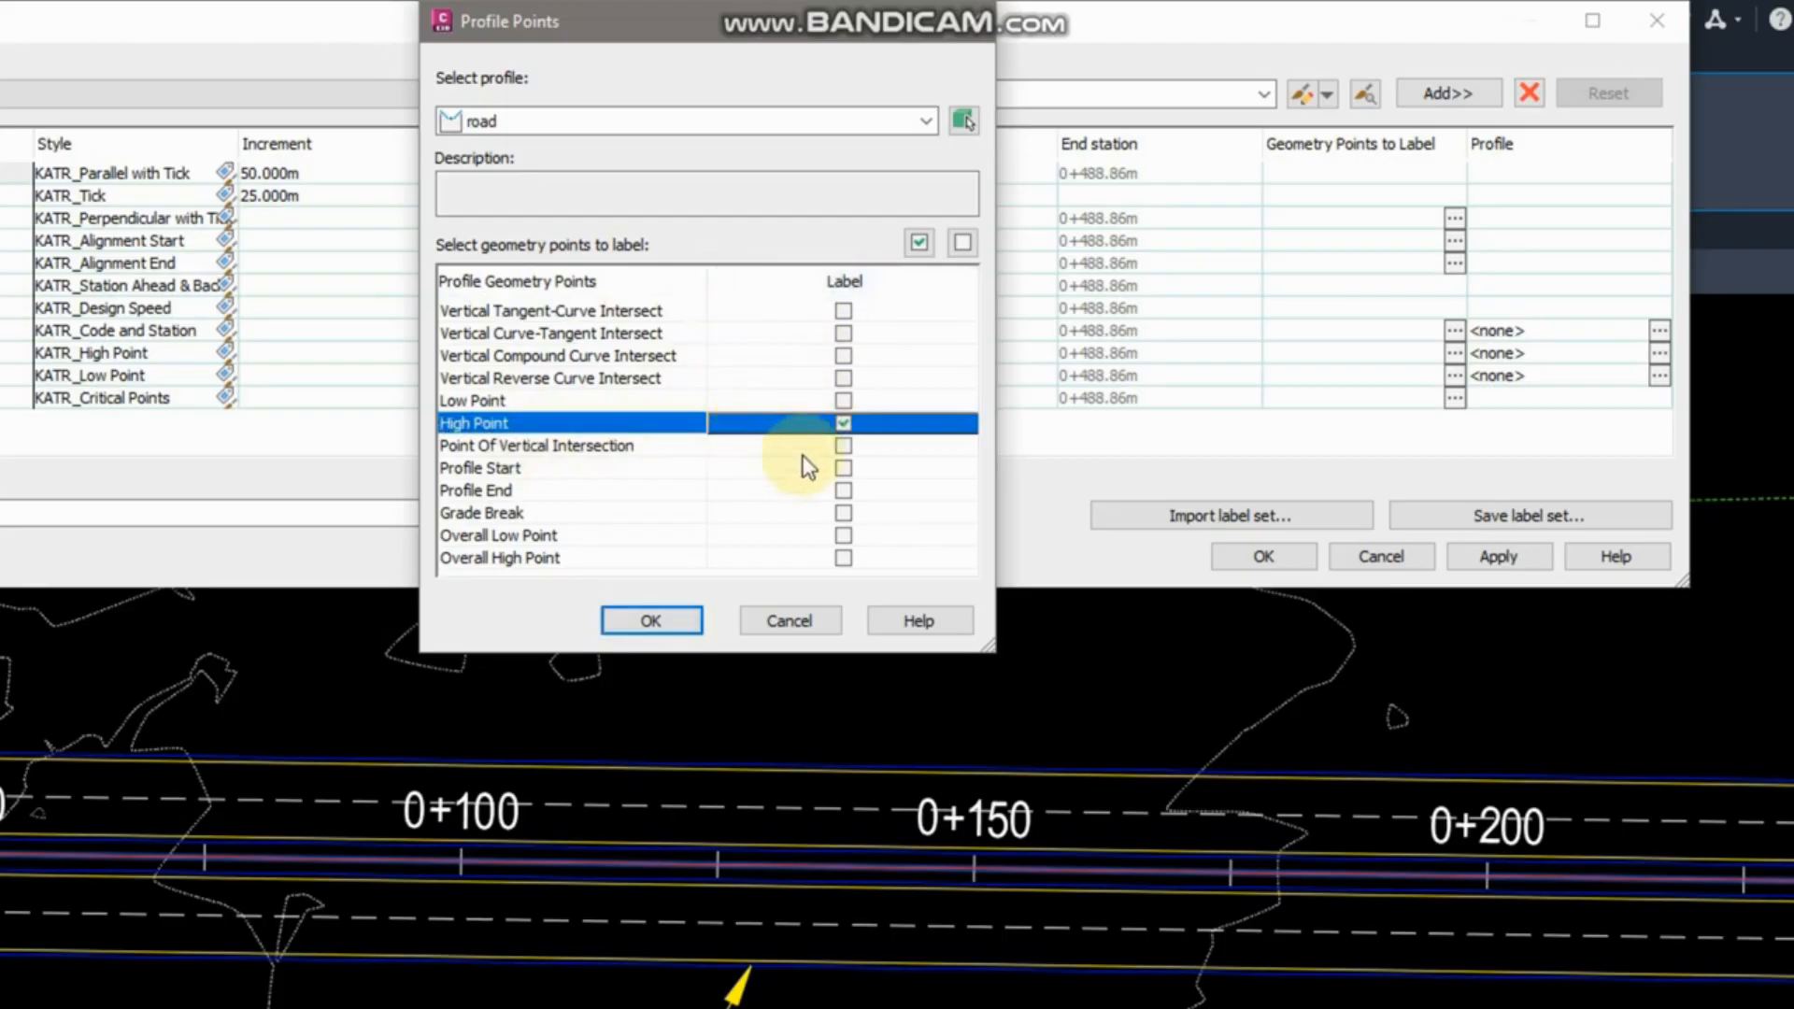
pyautogui.click(665, 624)
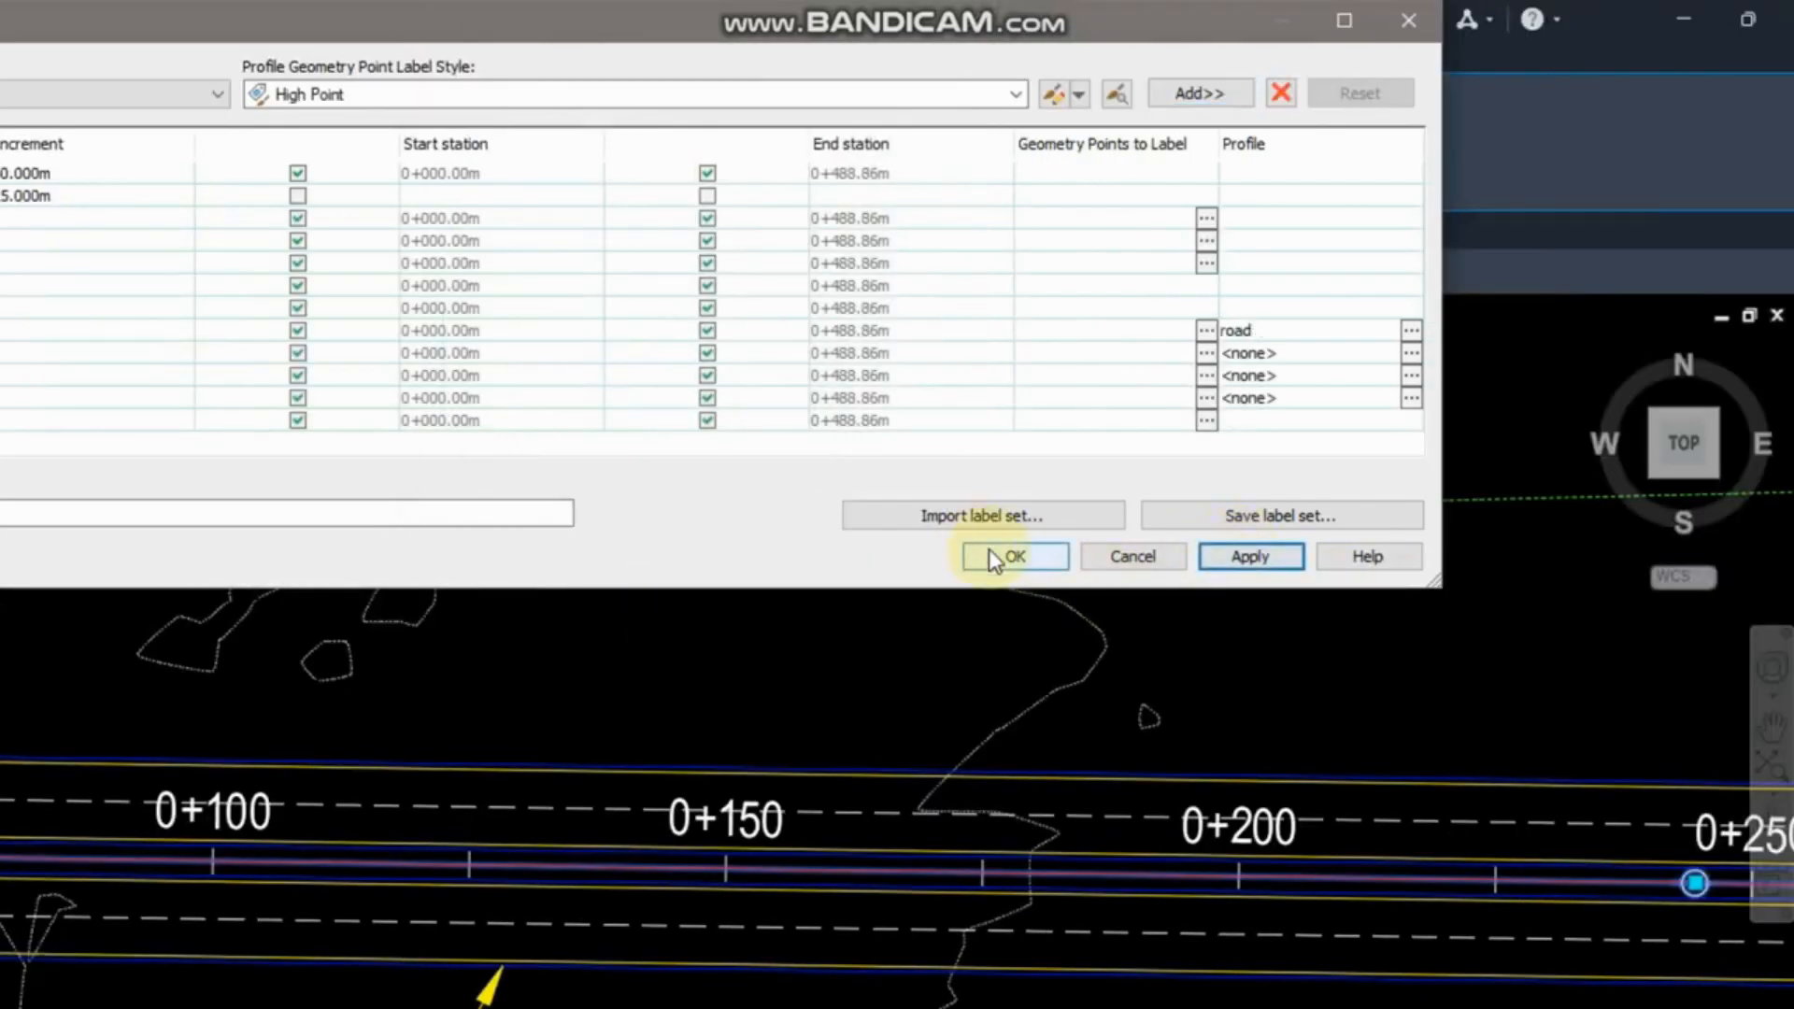
pyautogui.click(991, 553)
# Move the HP label in plan to just above the road edge near station 0+350, so it becomes a leader.
pyautogui.scroll(-4, 643, 757)
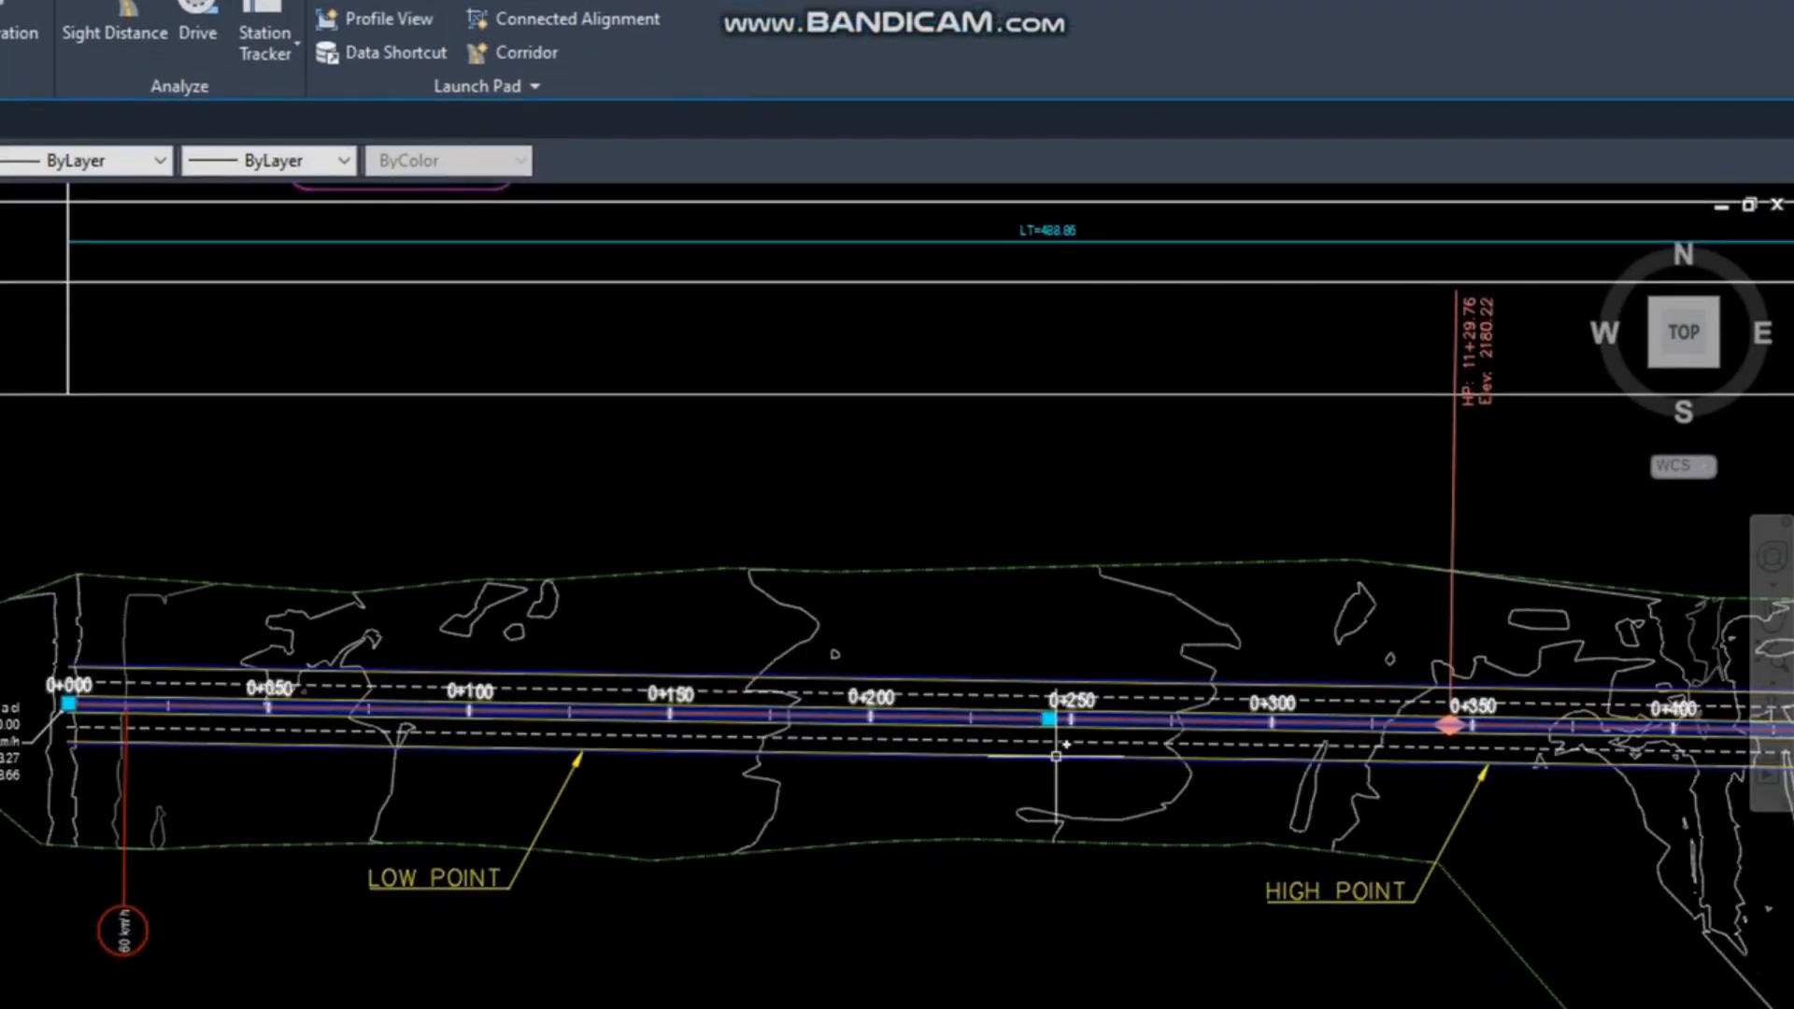
pyautogui.moveTo(1106, 818); pyautogui.dragTo(498, 734, button='middle')
pyautogui.scroll(3, 834, 735)
pyautogui.scroll(4, 834, 670)
pyautogui.scroll(-6, 929, 701)
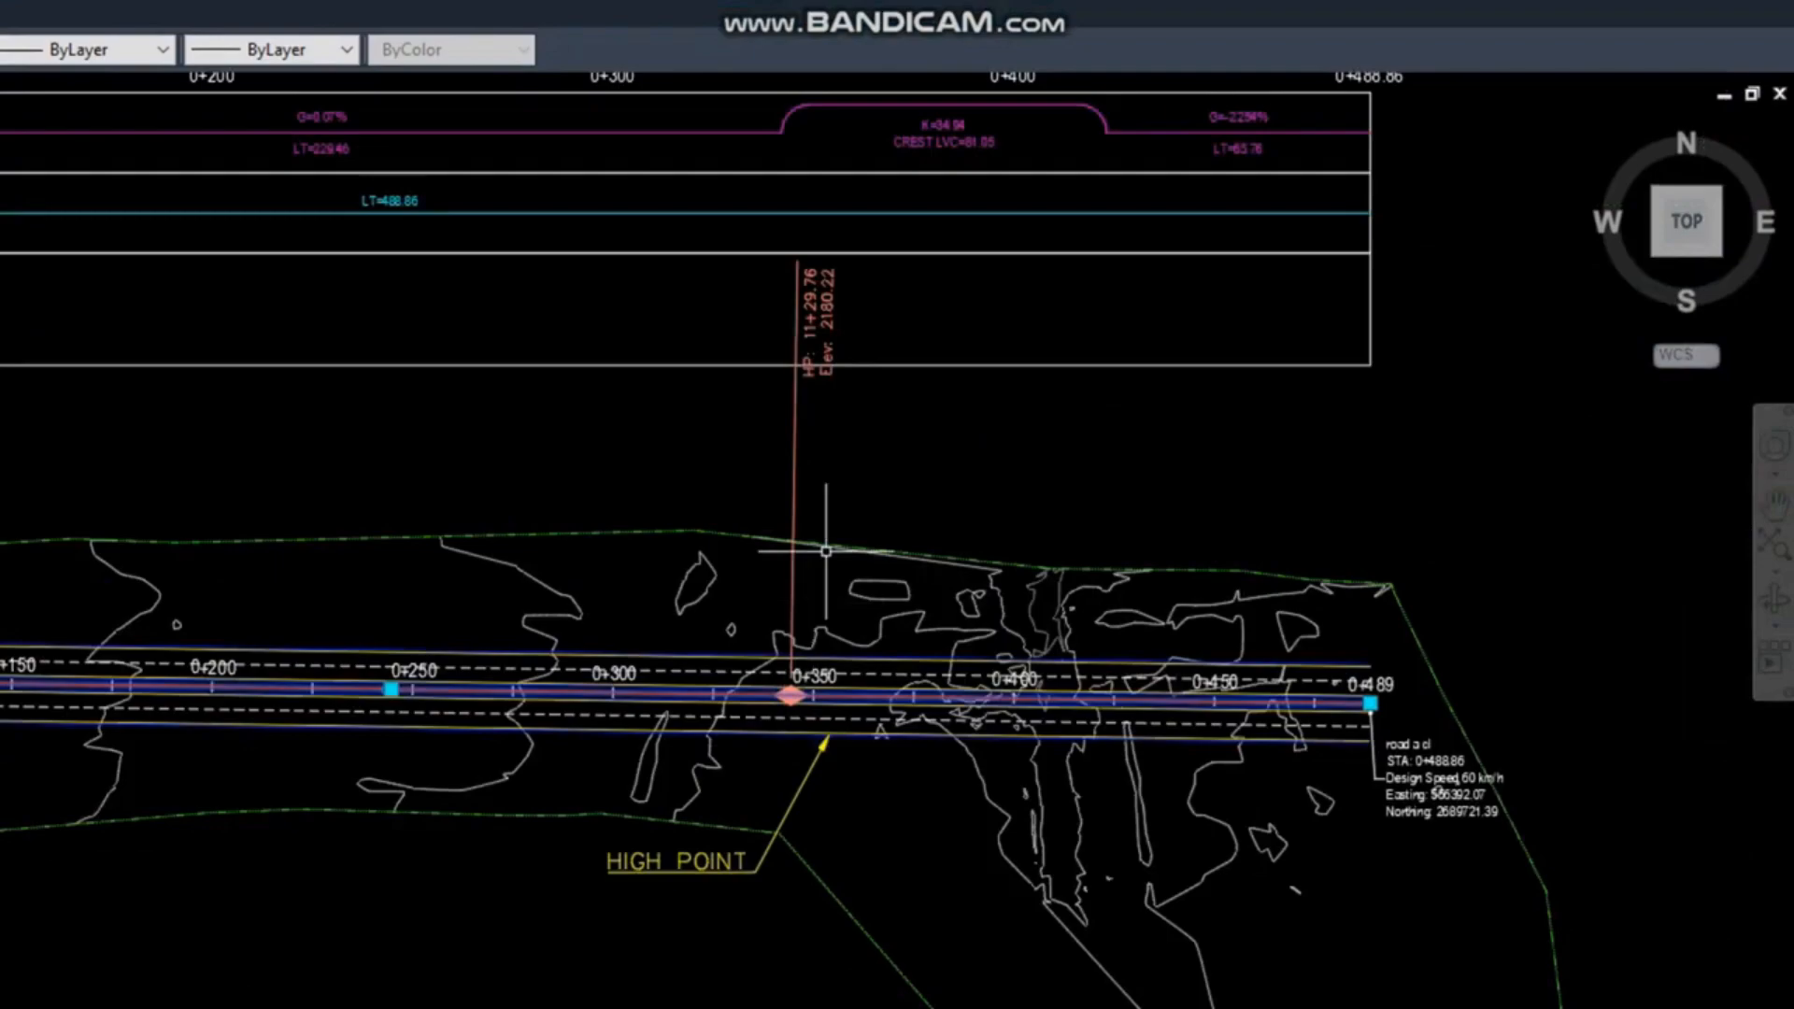
pyautogui.scroll(2, 823, 346)
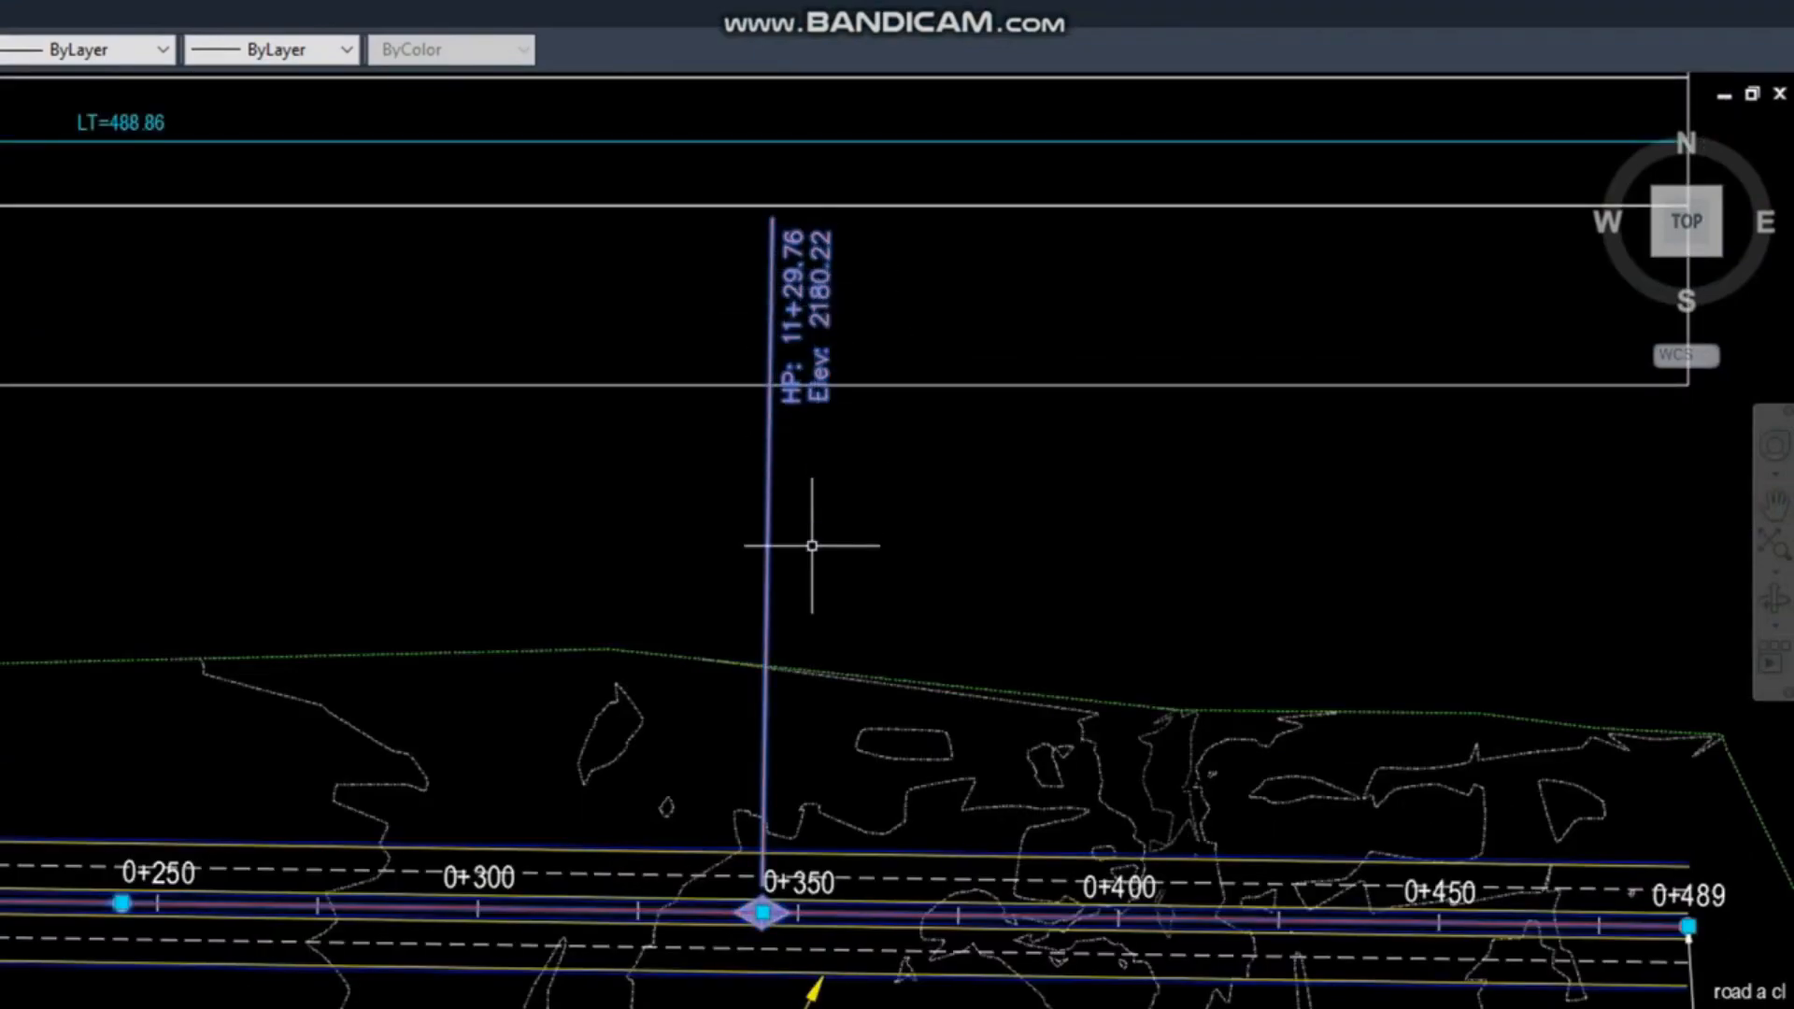
pyautogui.click(762, 911)
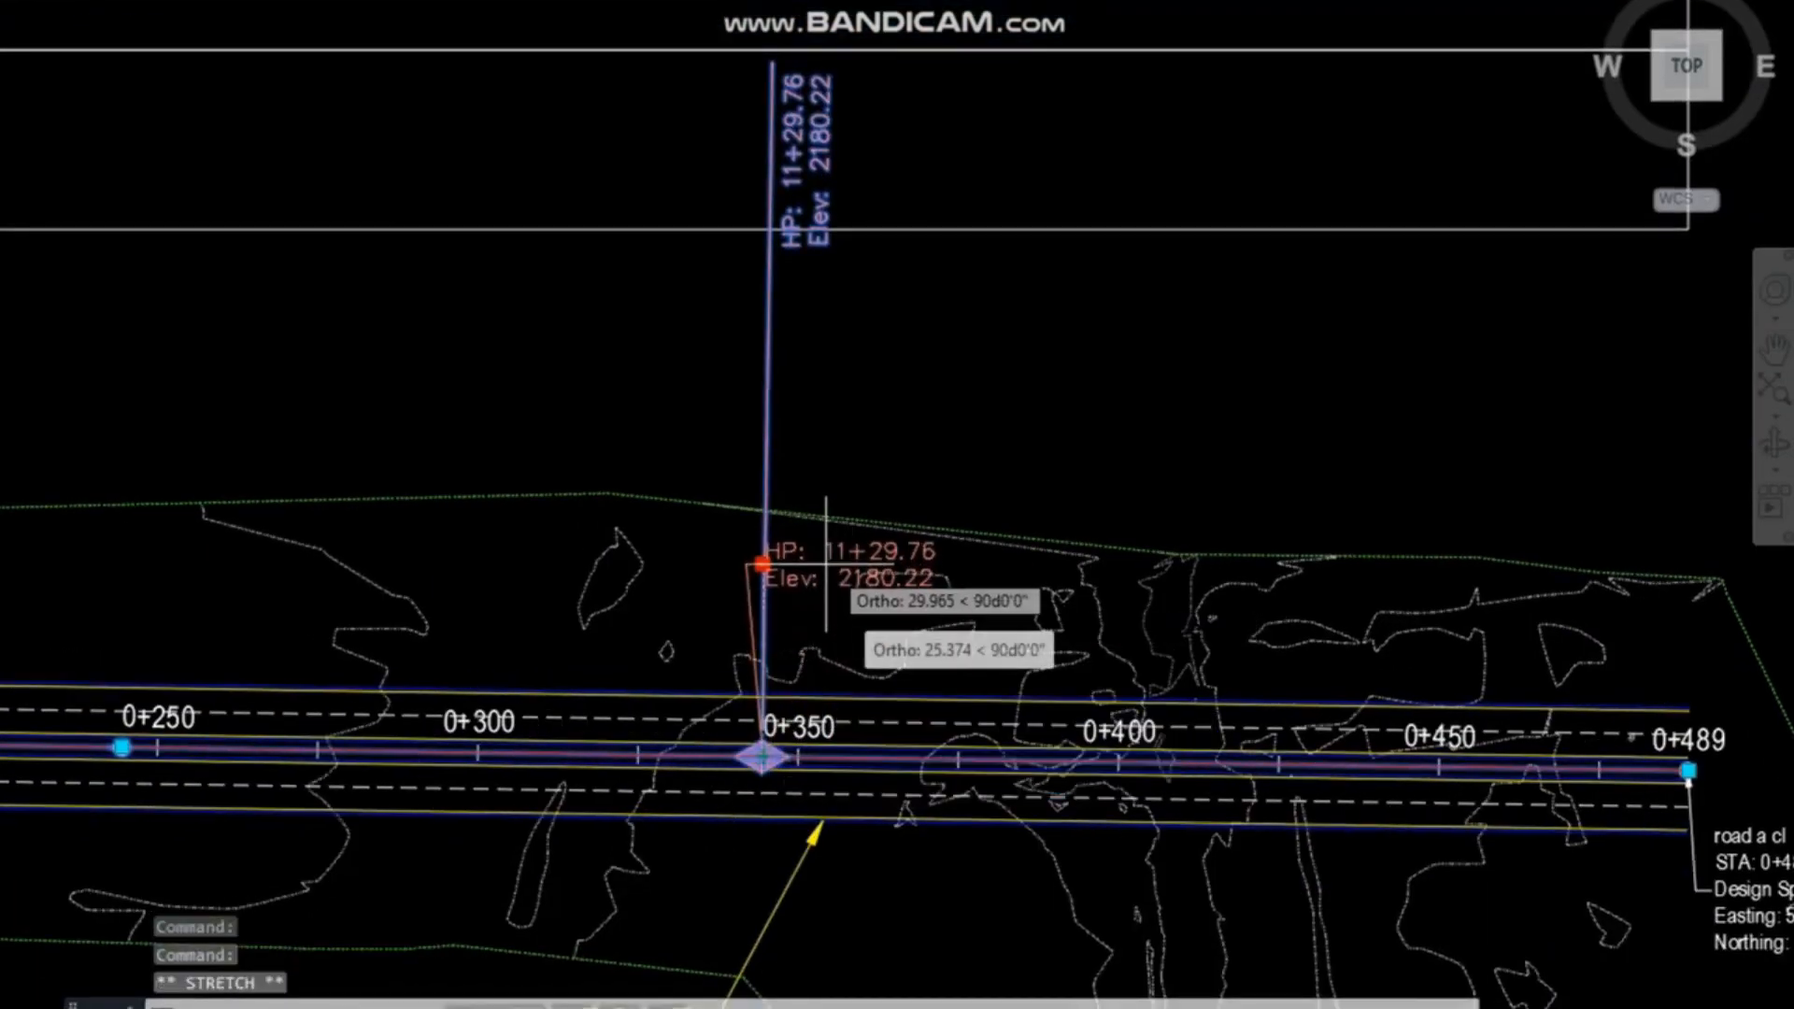
pyautogui.click(766, 562)
pyautogui.scroll(4, 794, 692)
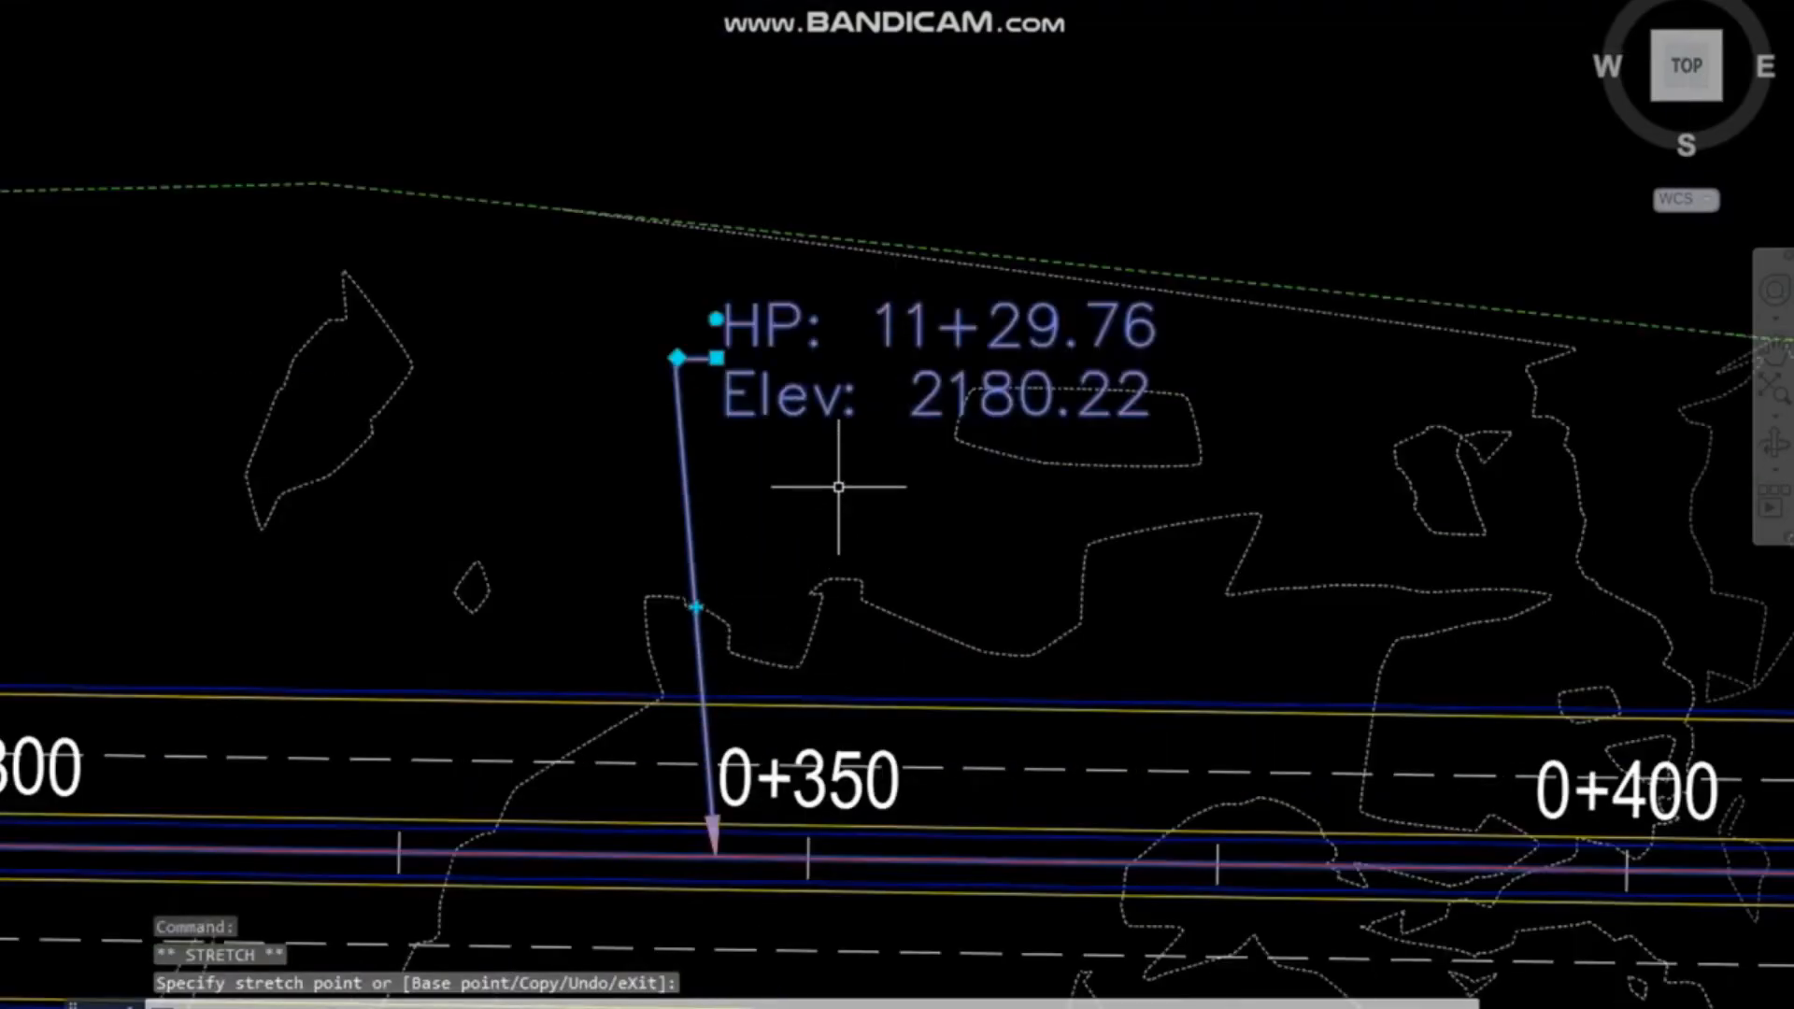
pyautogui.scroll(-8, 906, 501)
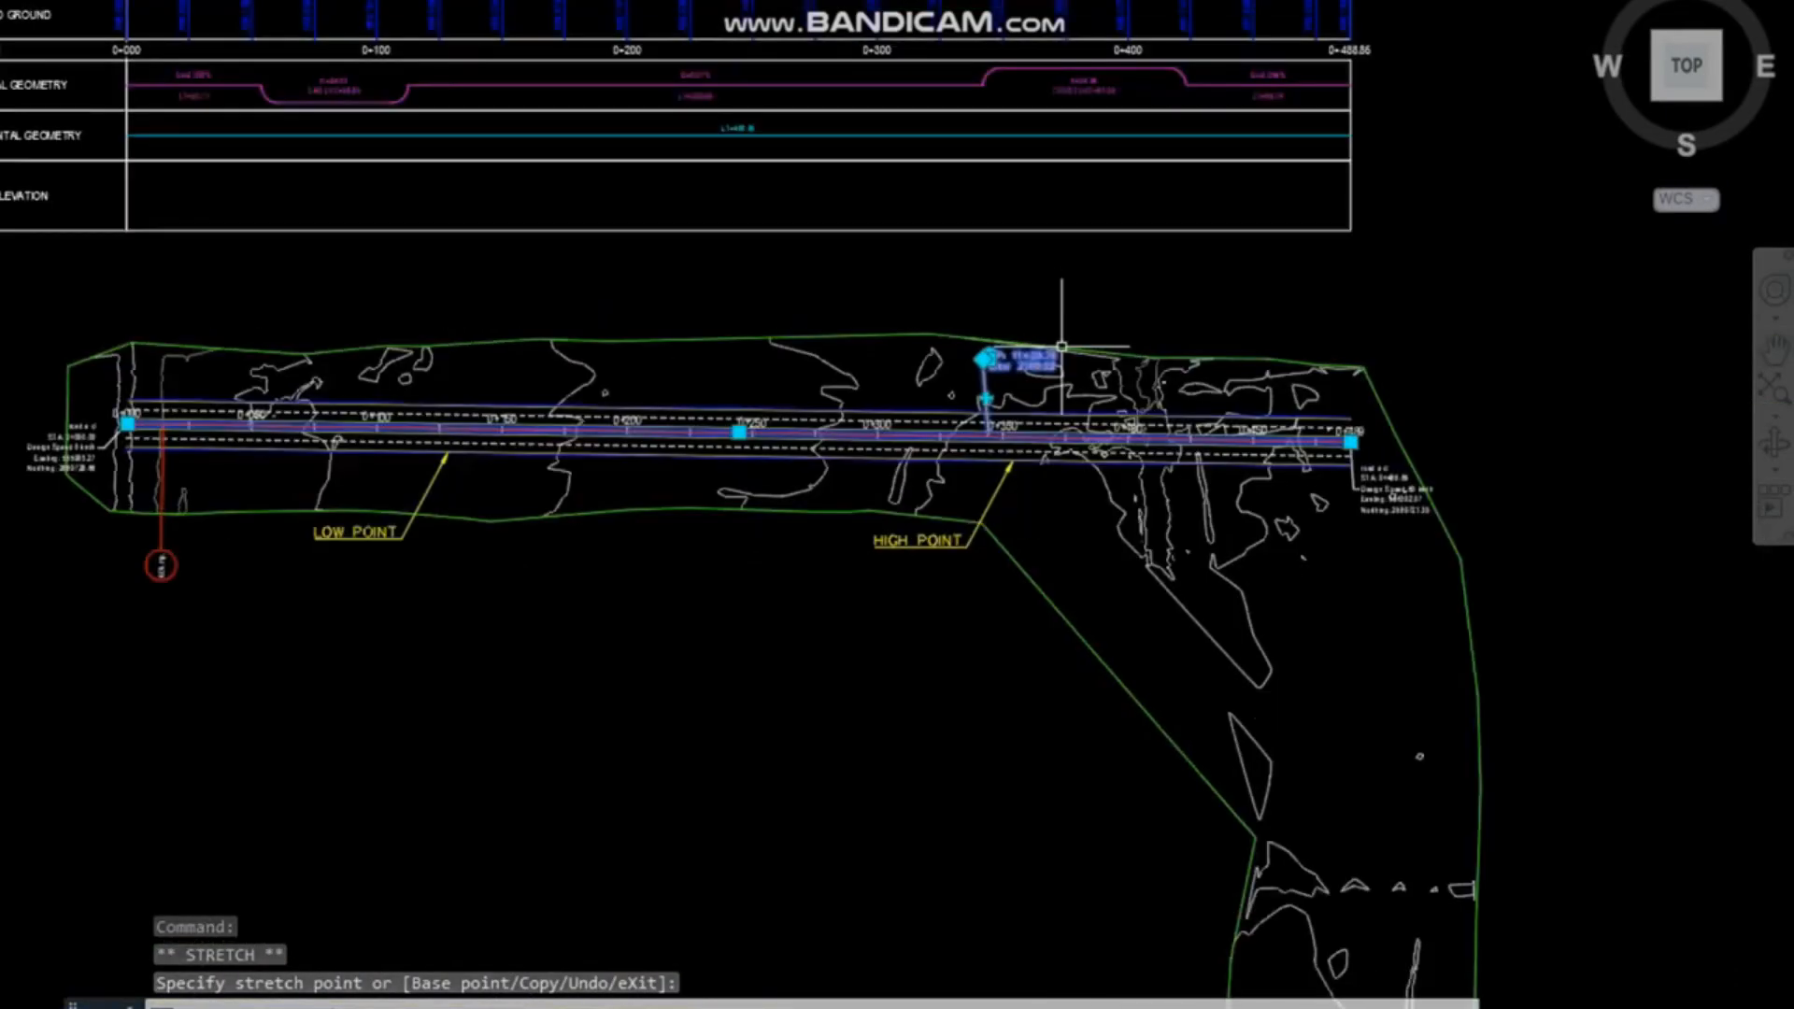
pyautogui.scroll(2, 654, 402)
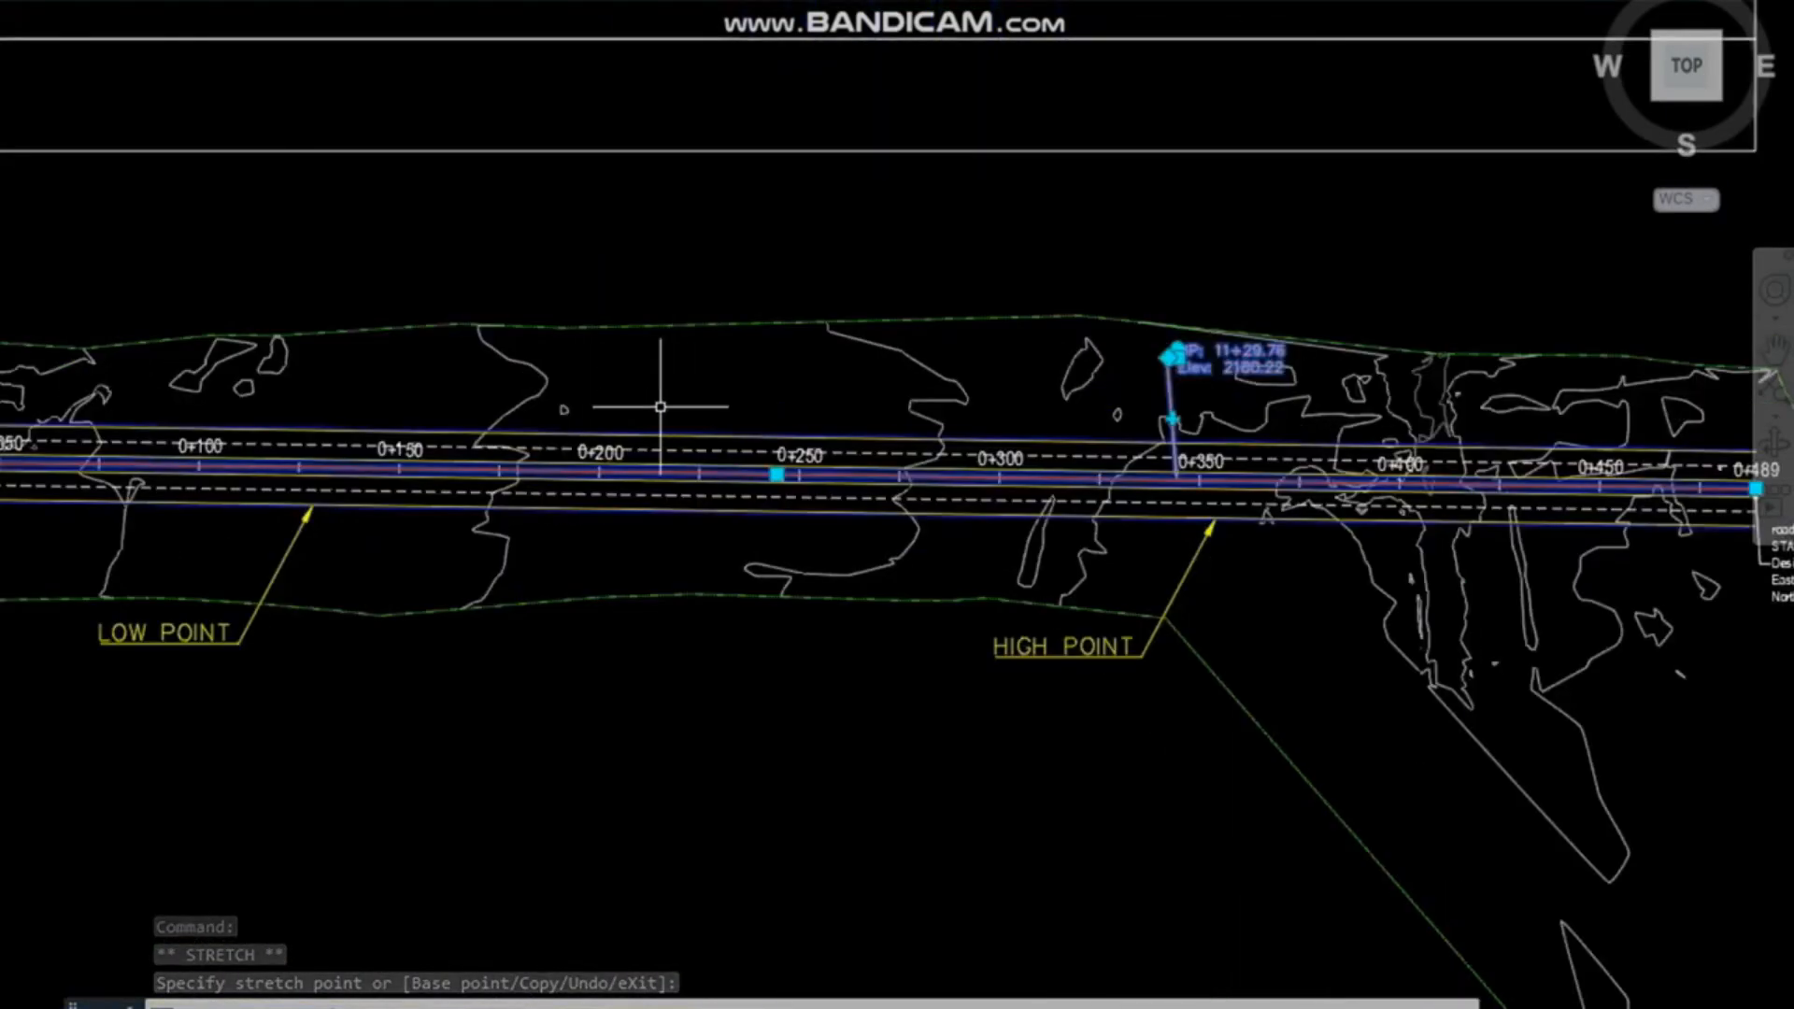
# Reopen the road a cl alignment labels and add a Profile Geometry Points label with the Low Point style.
pyautogui.rightClick(639, 474)
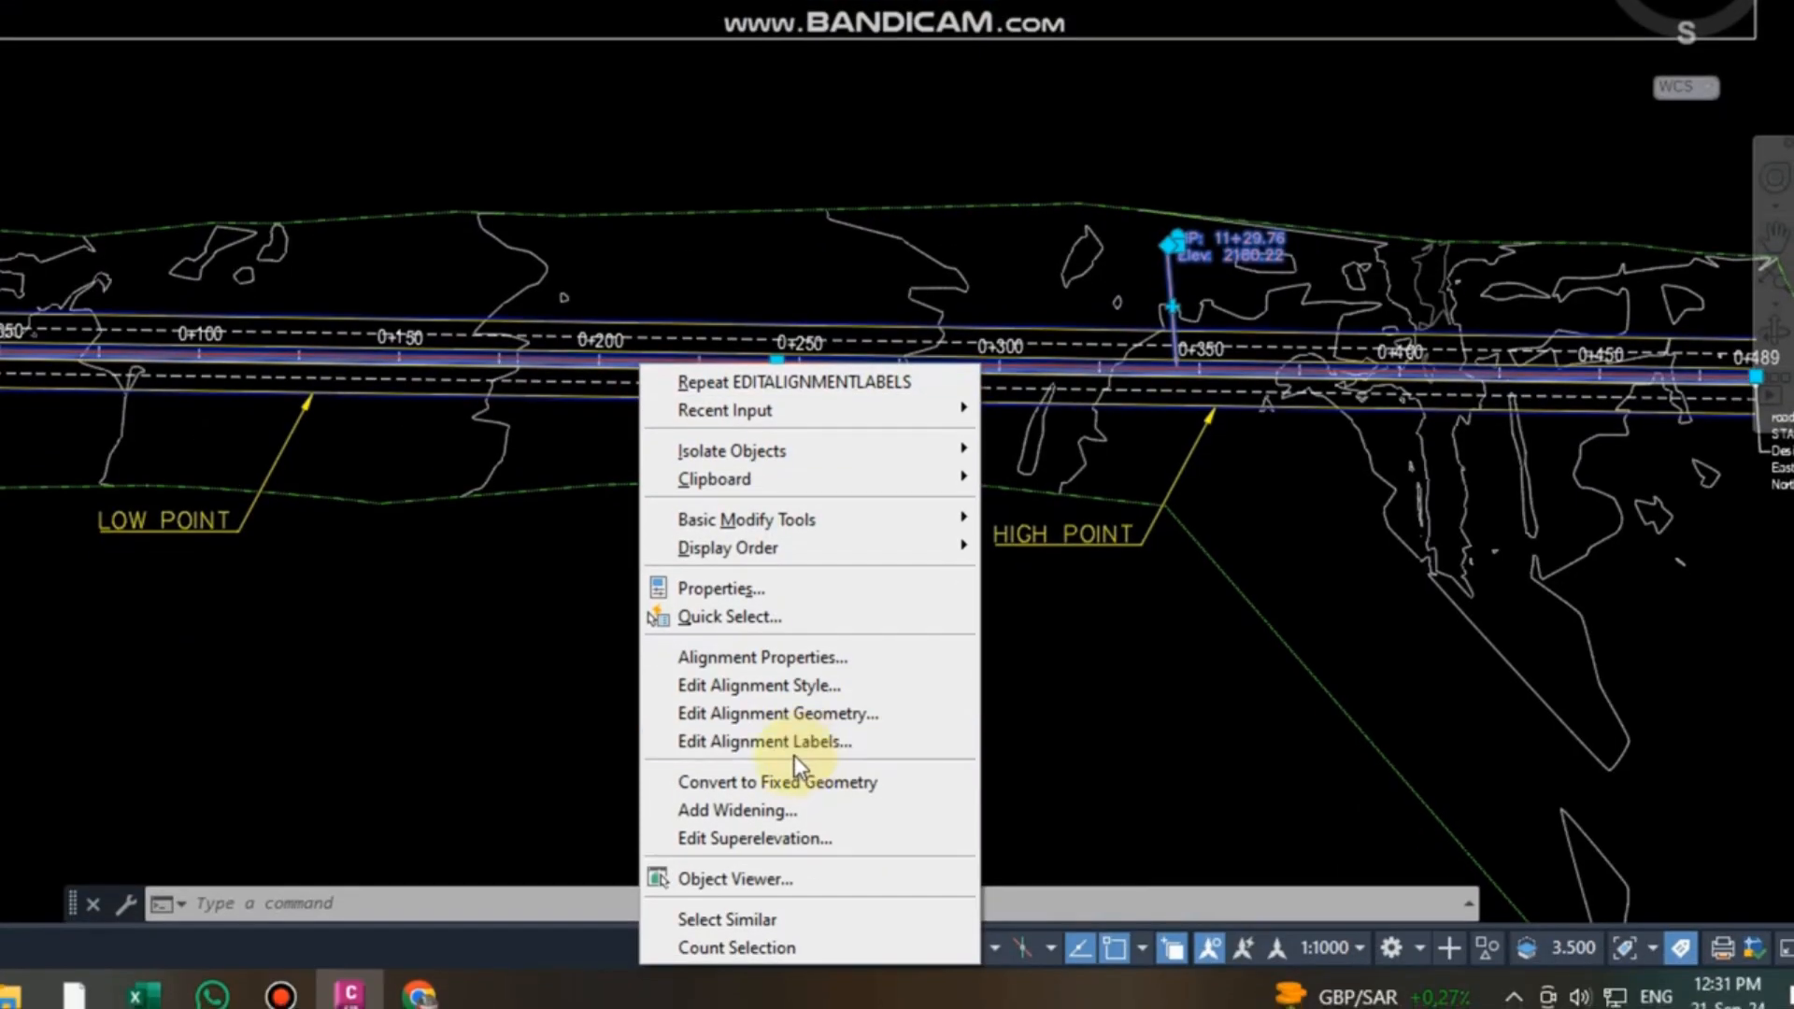
pyautogui.click(790, 854)
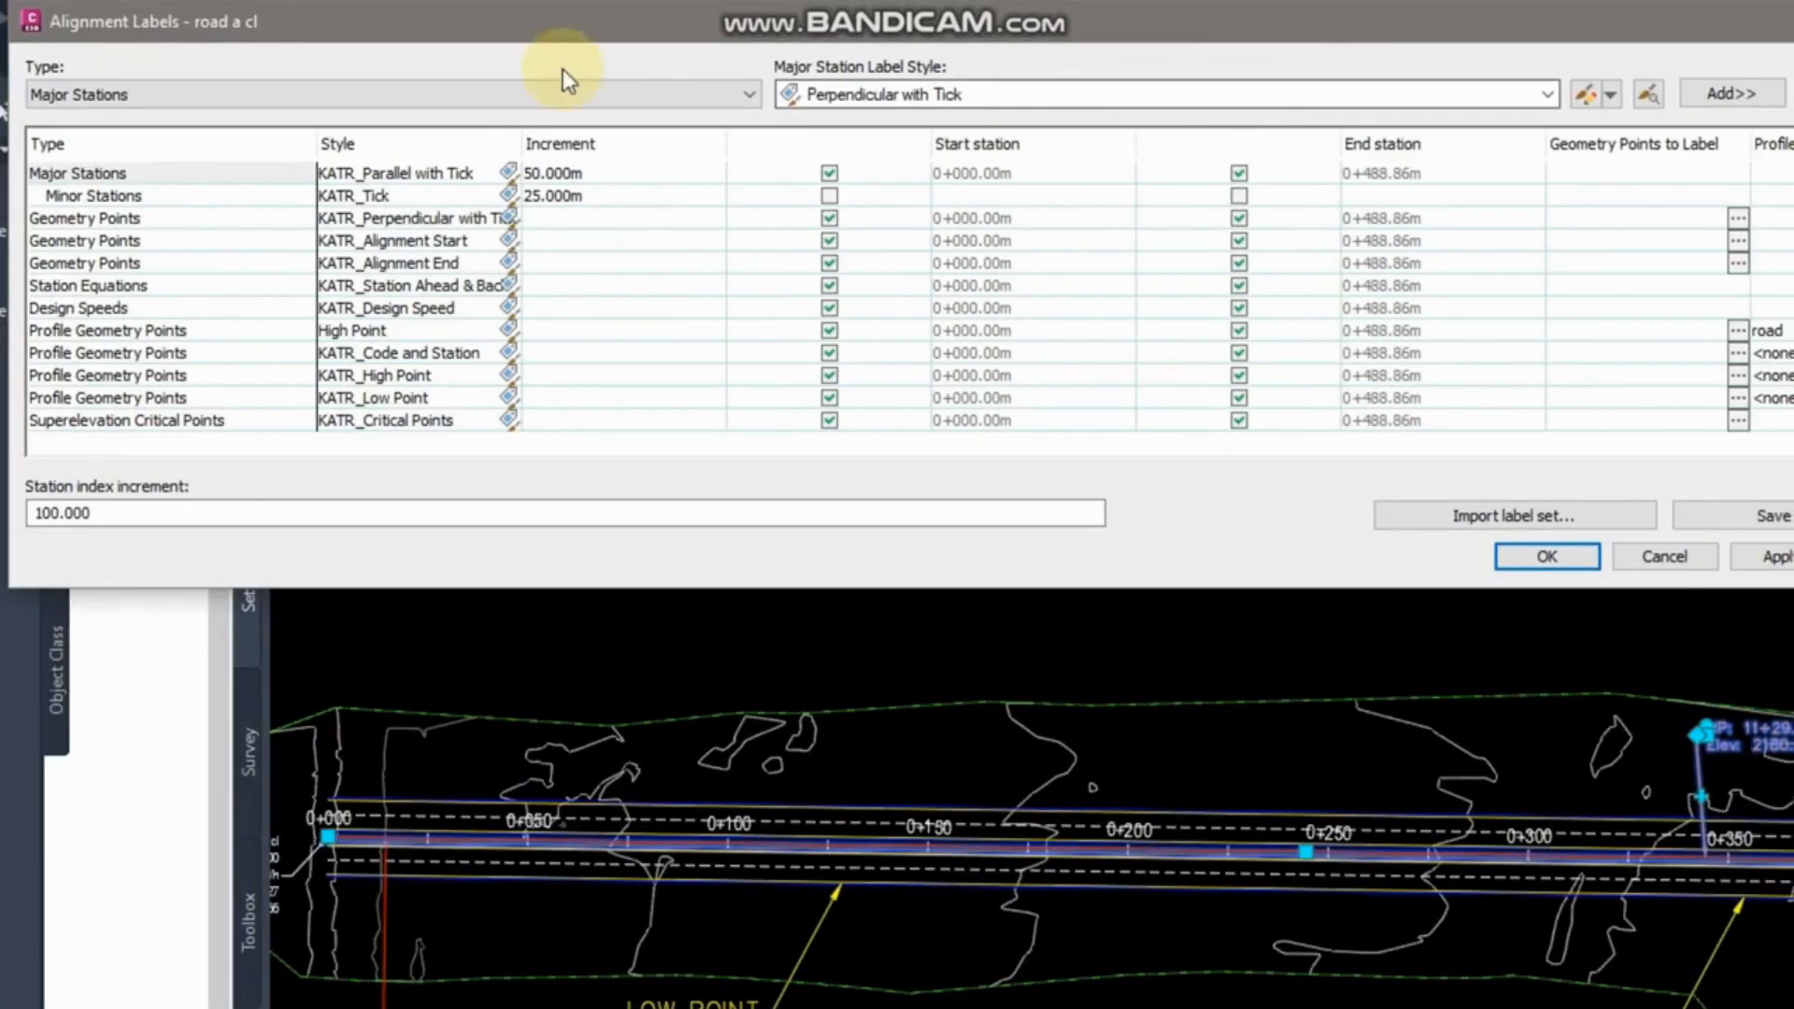
pyautogui.click(96, 29)
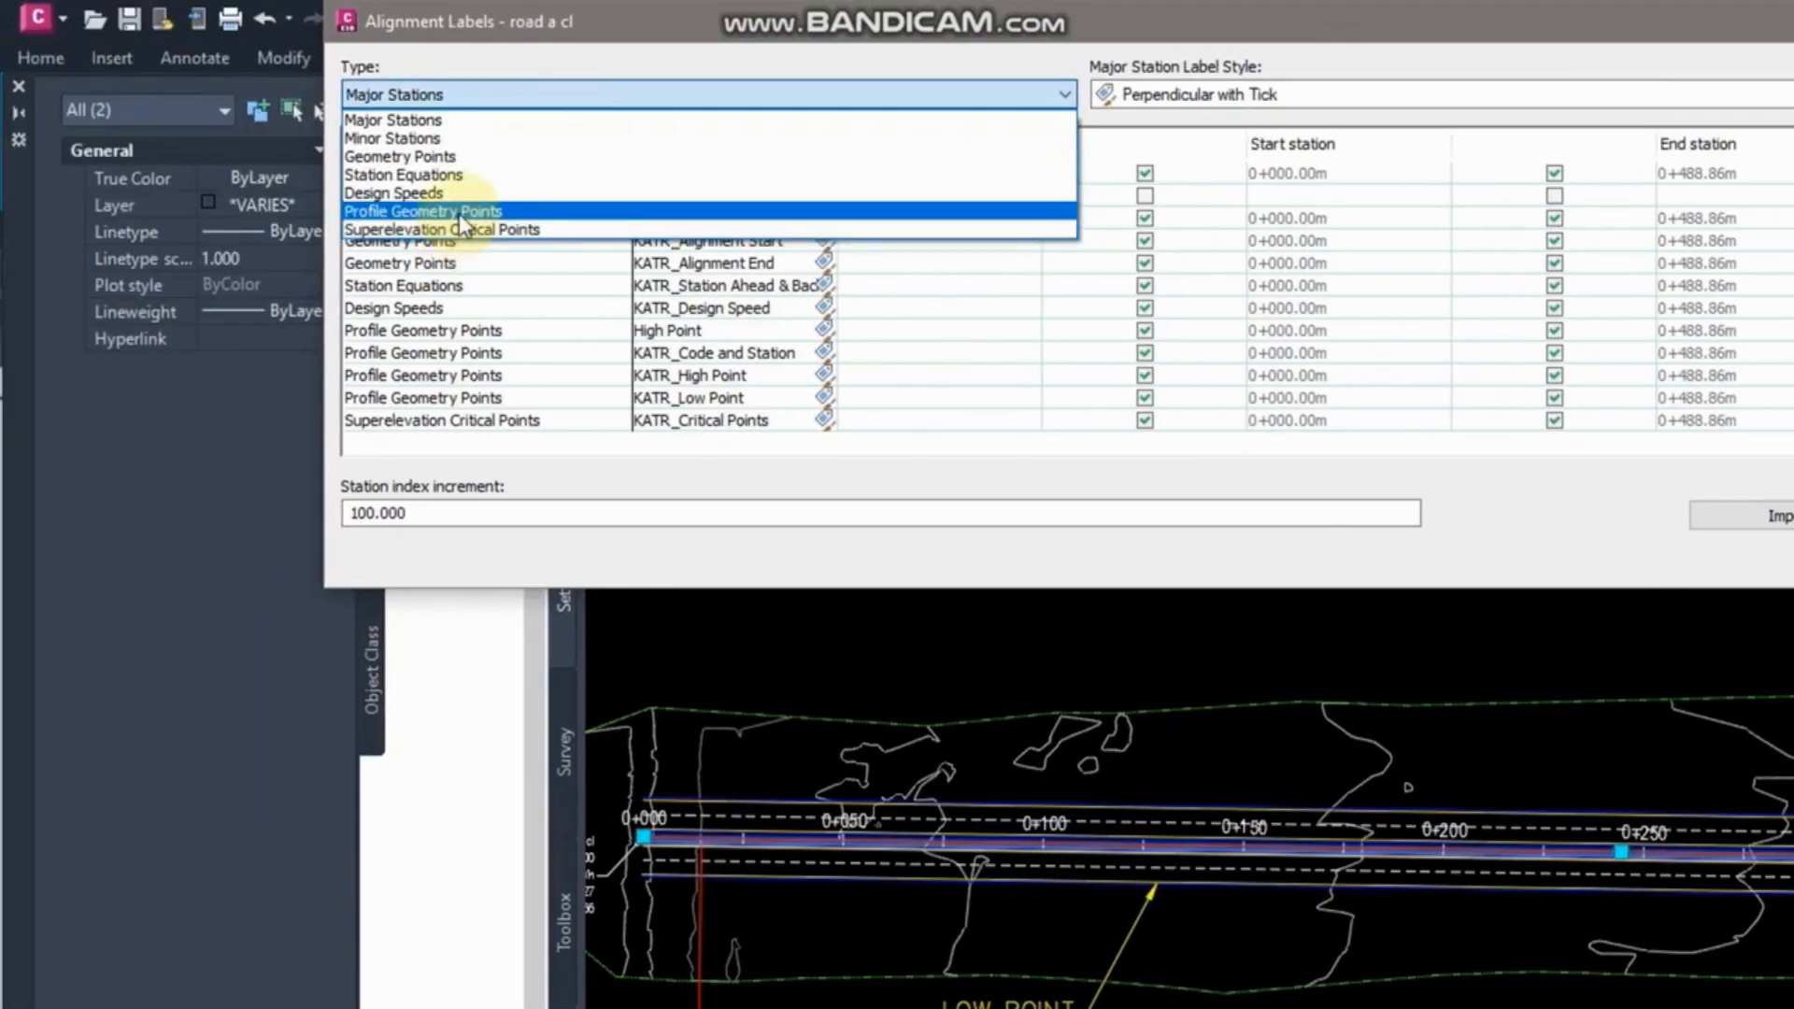
pyautogui.click(460, 211)
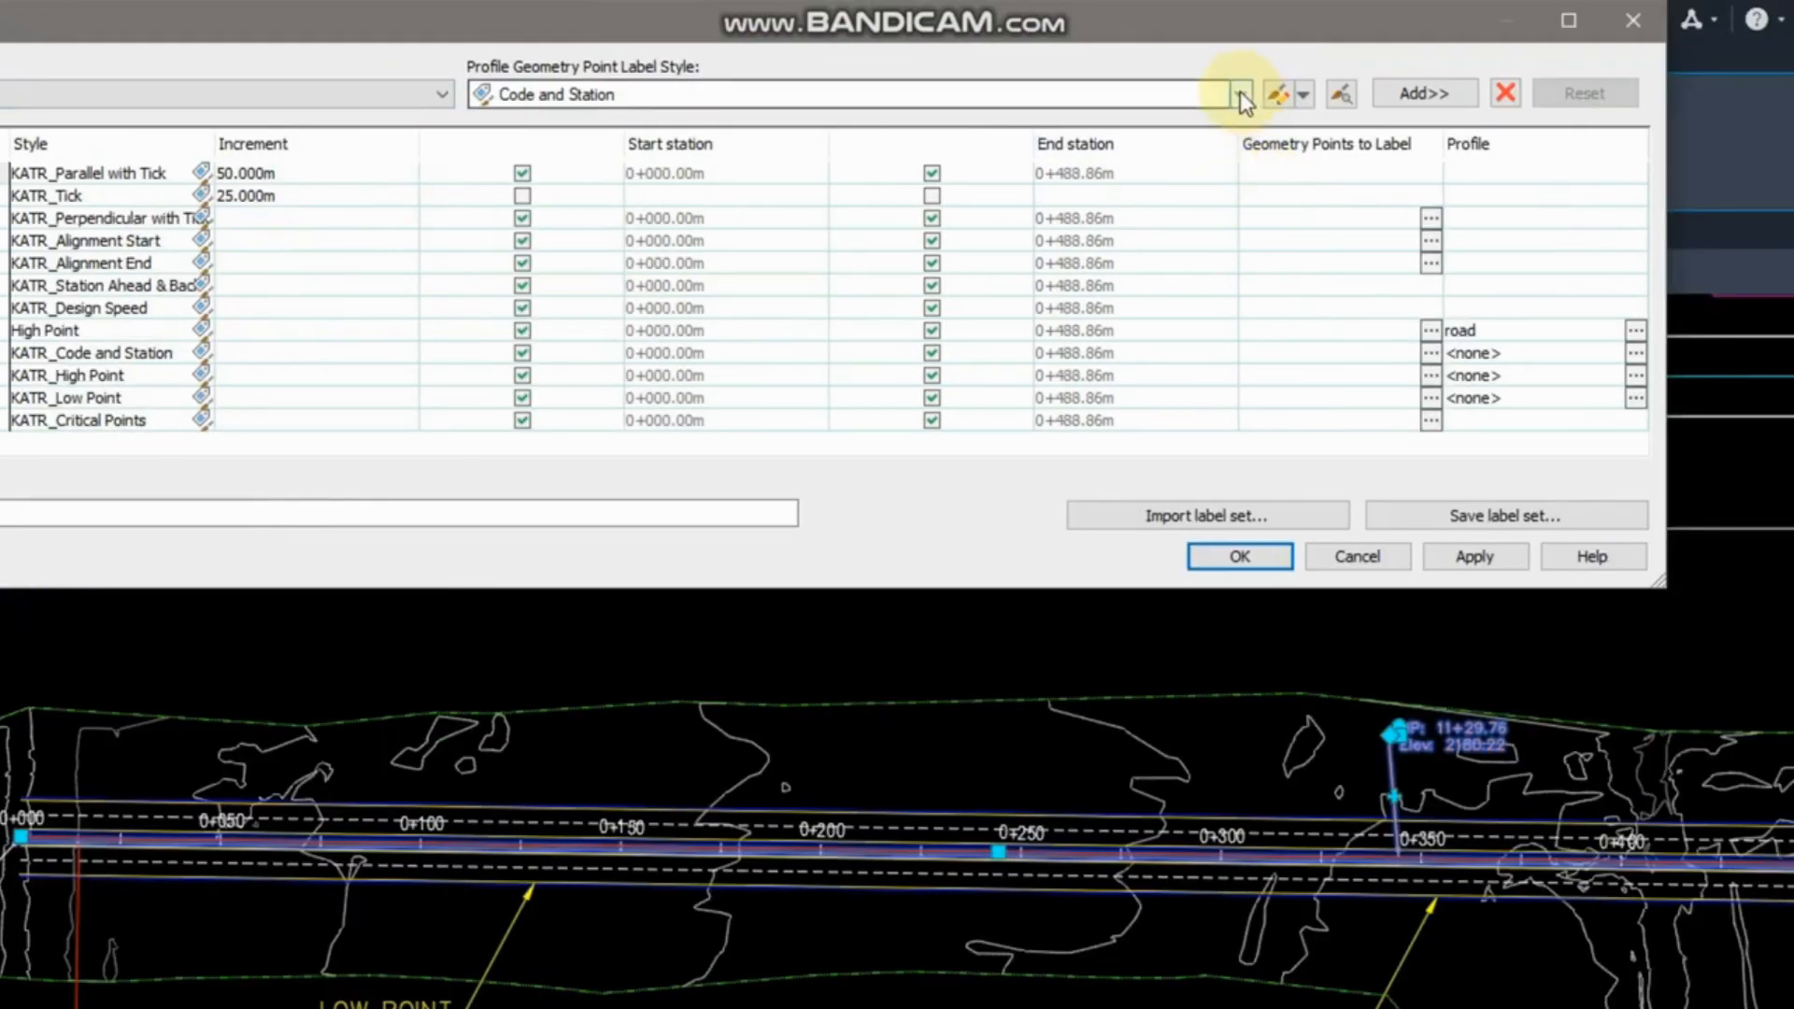
pyautogui.click(1240, 93)
pyautogui.click(589, 234)
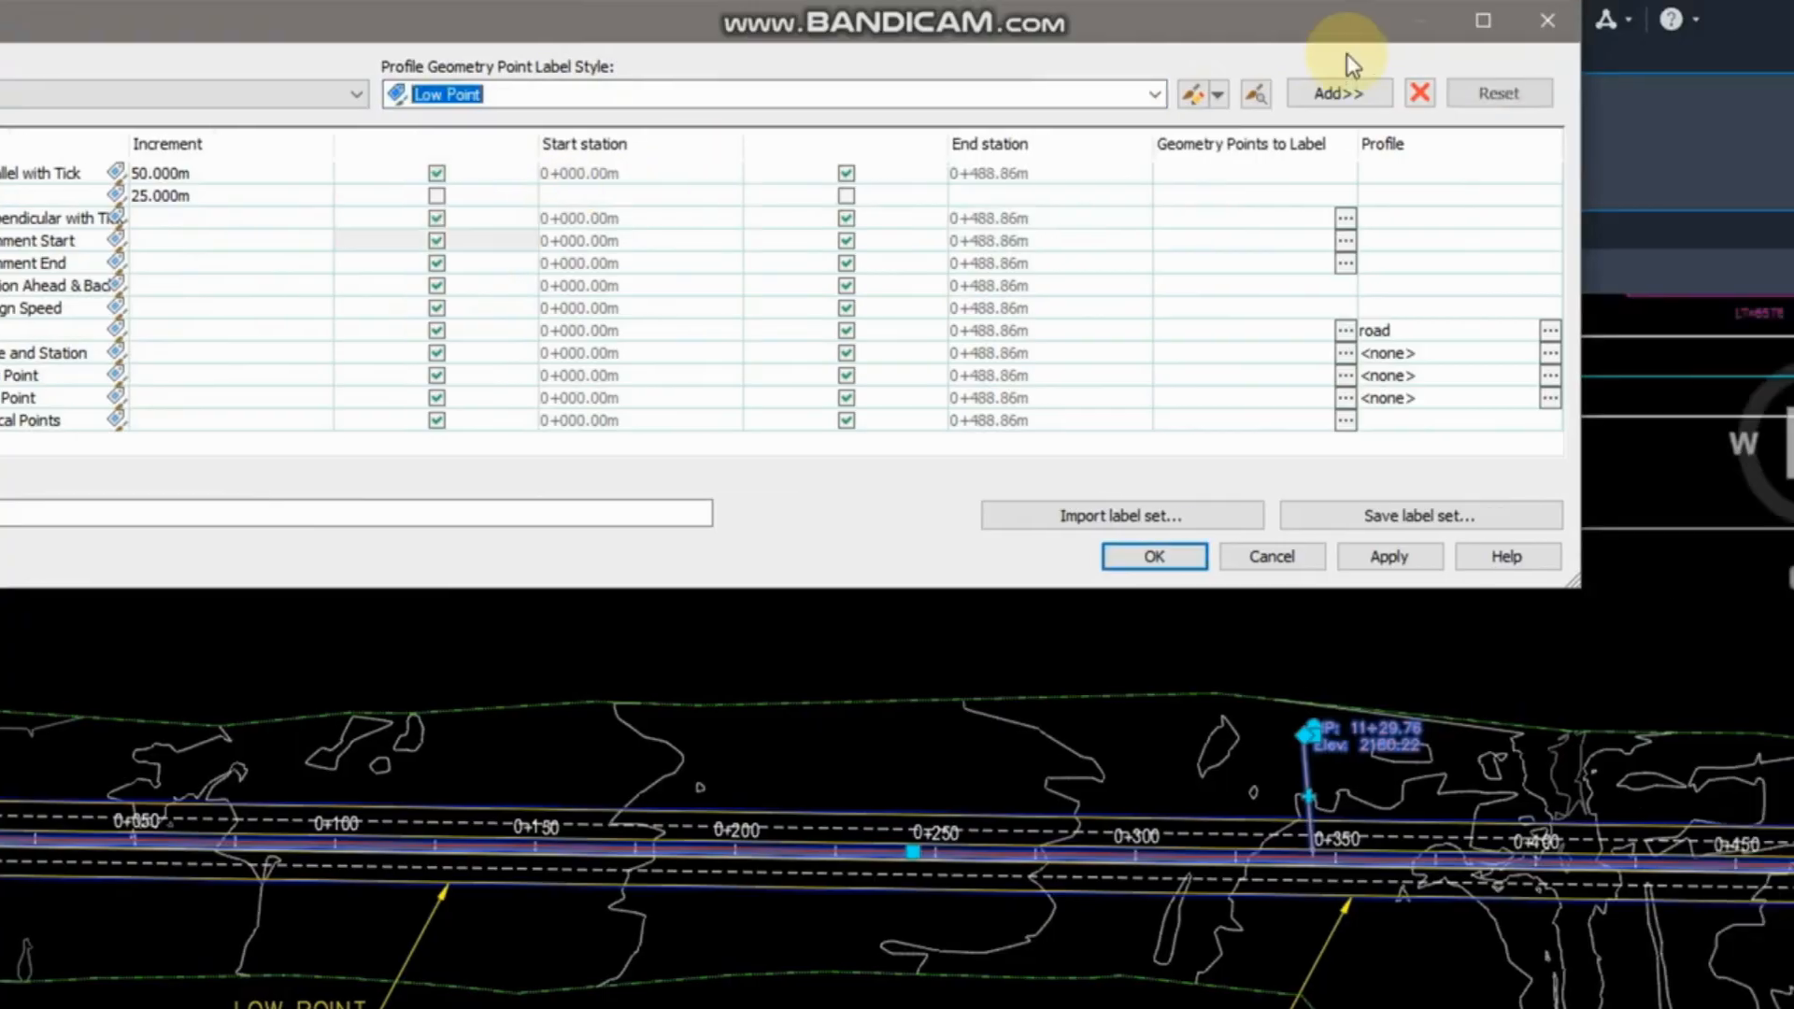
pyautogui.click(1270, 93)
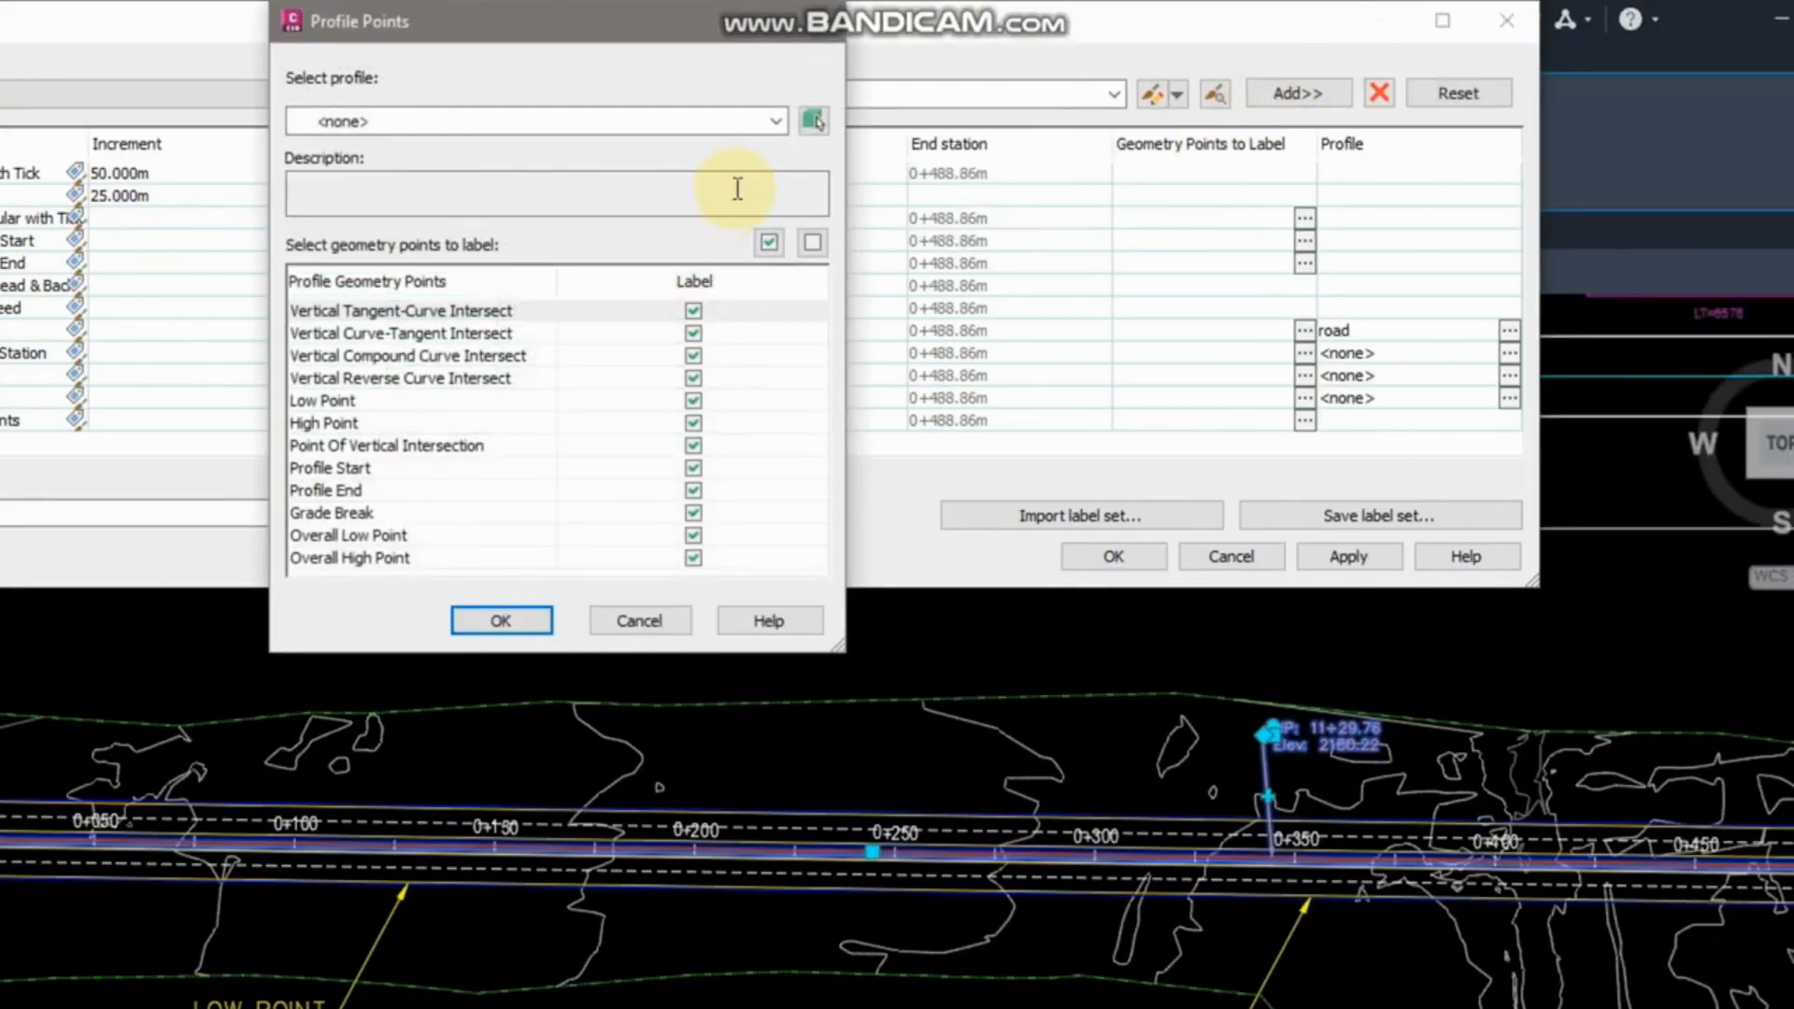
# Restrict the new label to Low Point only, assign the road profile to it, and apply the alignment labels.
pyautogui.click(812, 242)
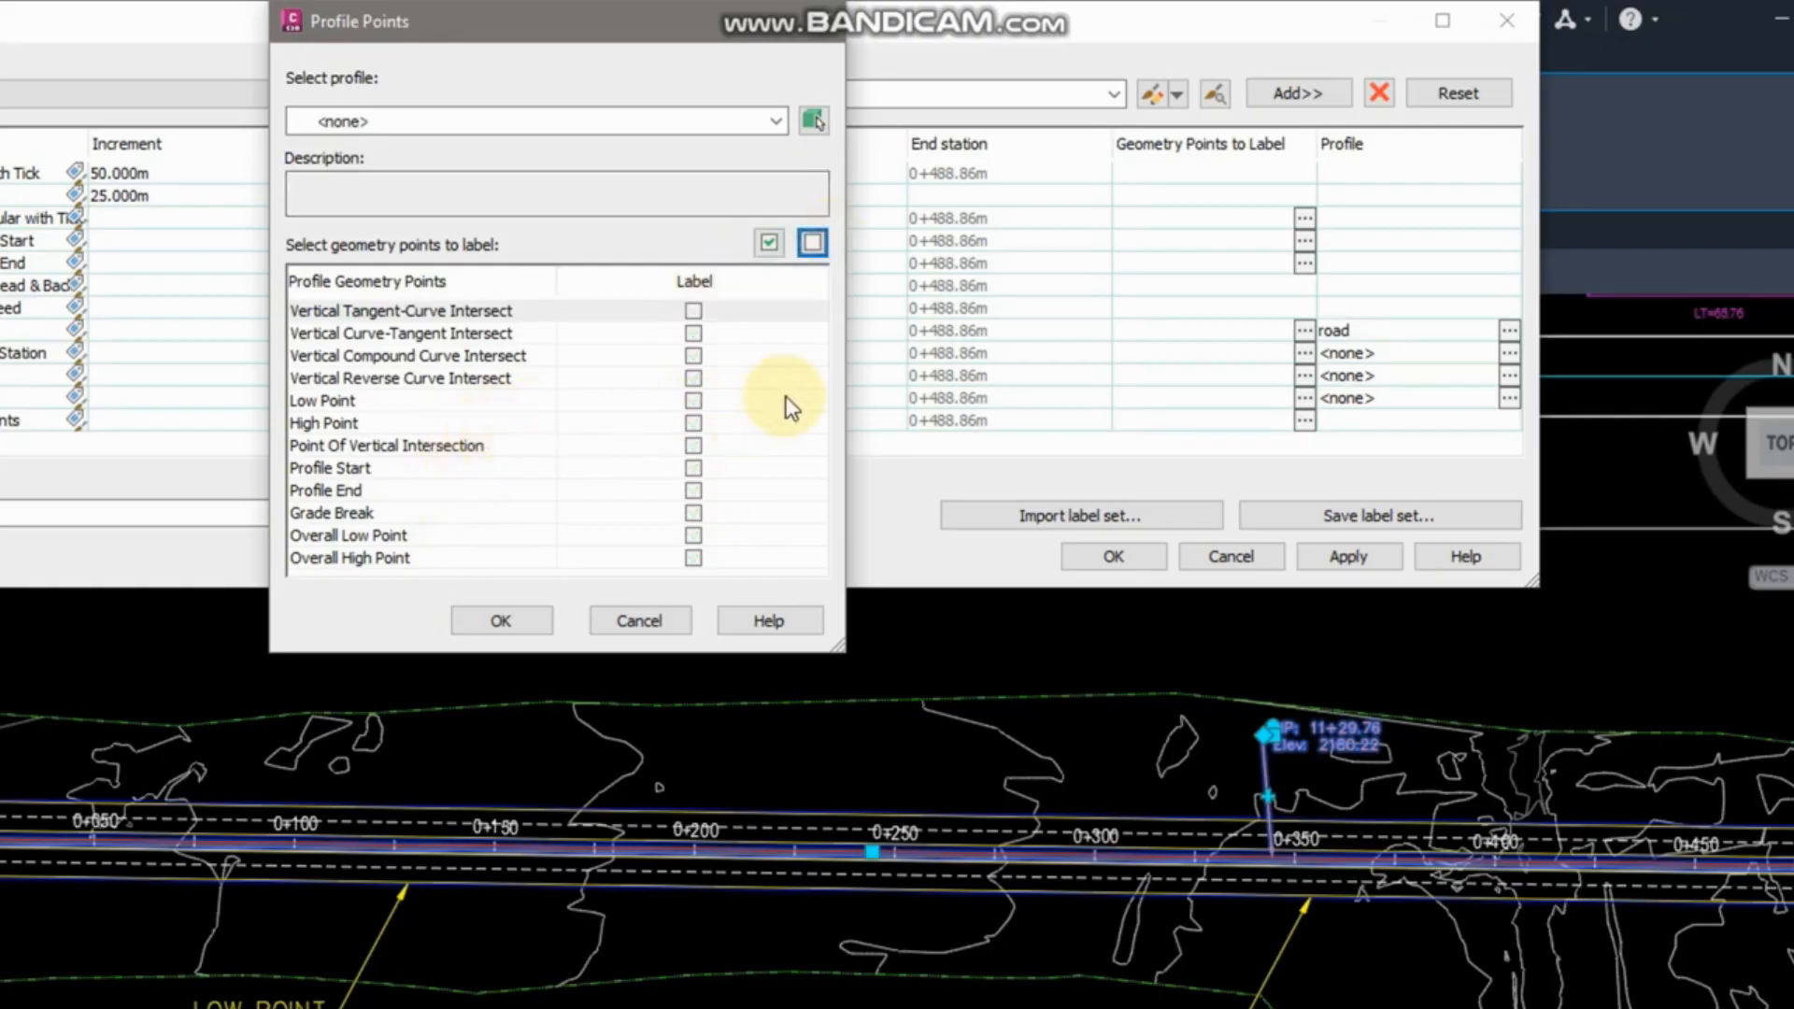
pyautogui.click(693, 400)
pyautogui.click(535, 121)
pyautogui.click(359, 187)
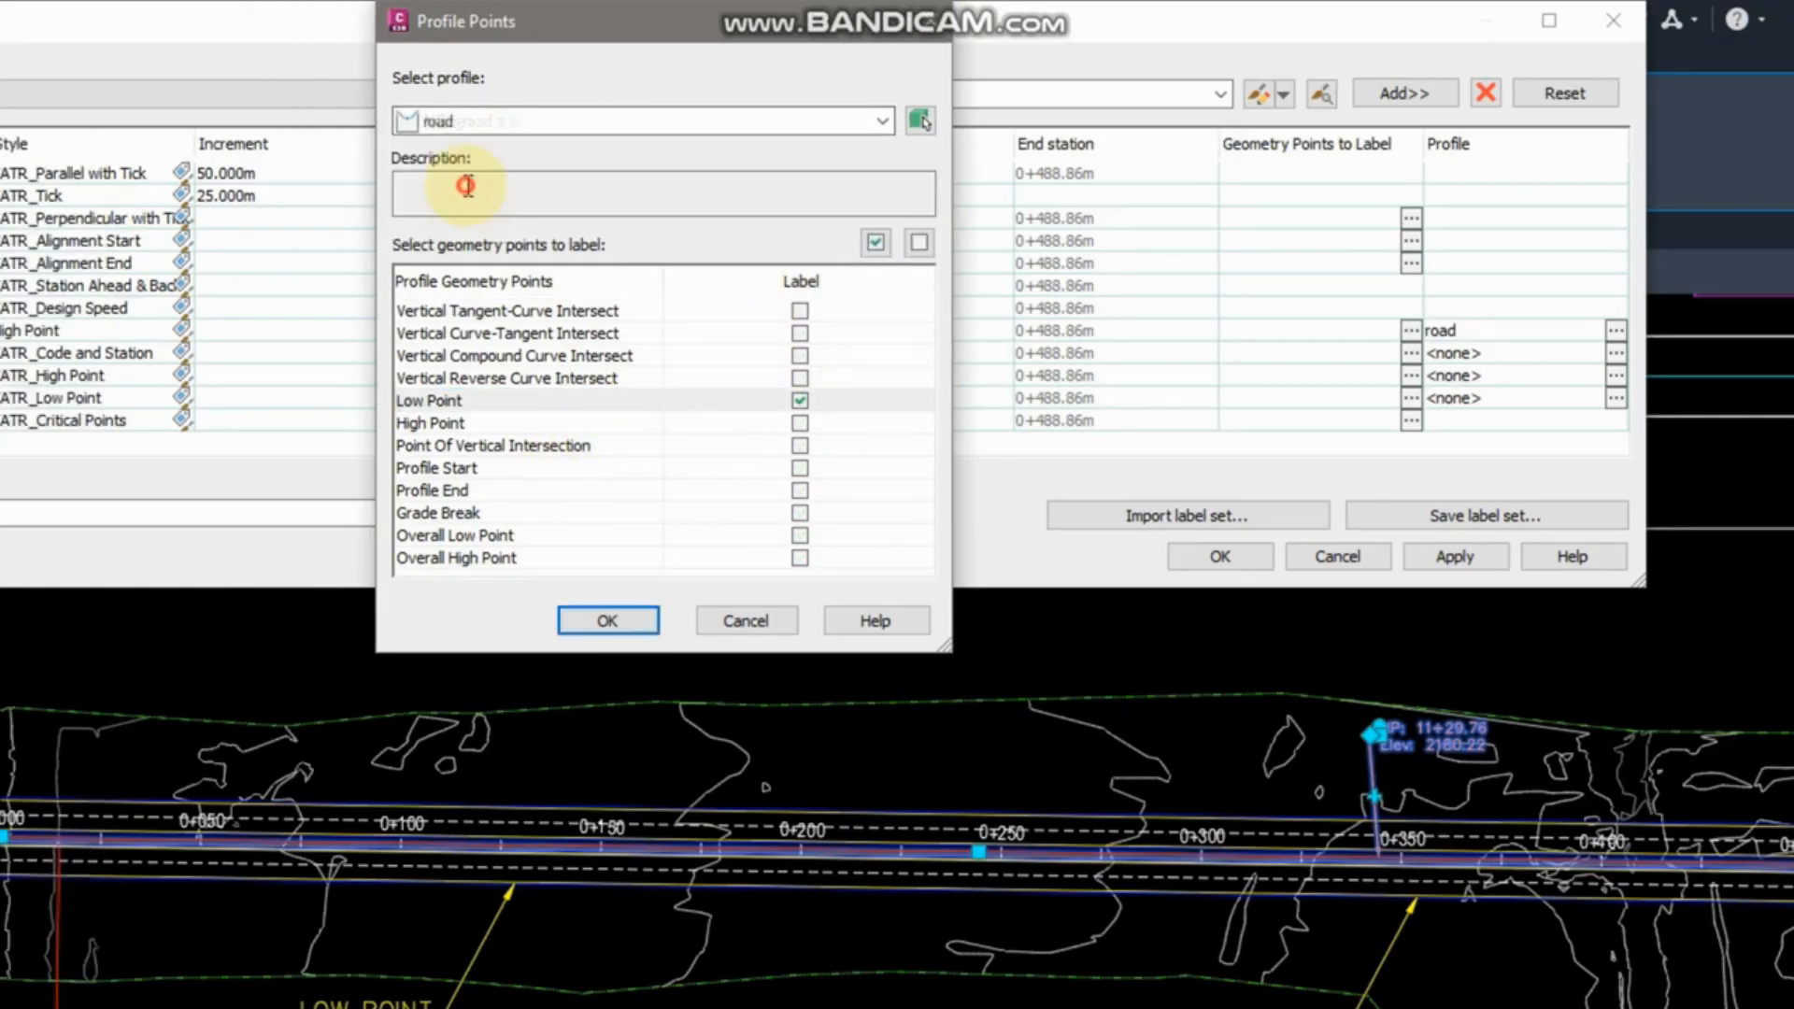
pyautogui.click(591, 617)
pyautogui.click(1456, 558)
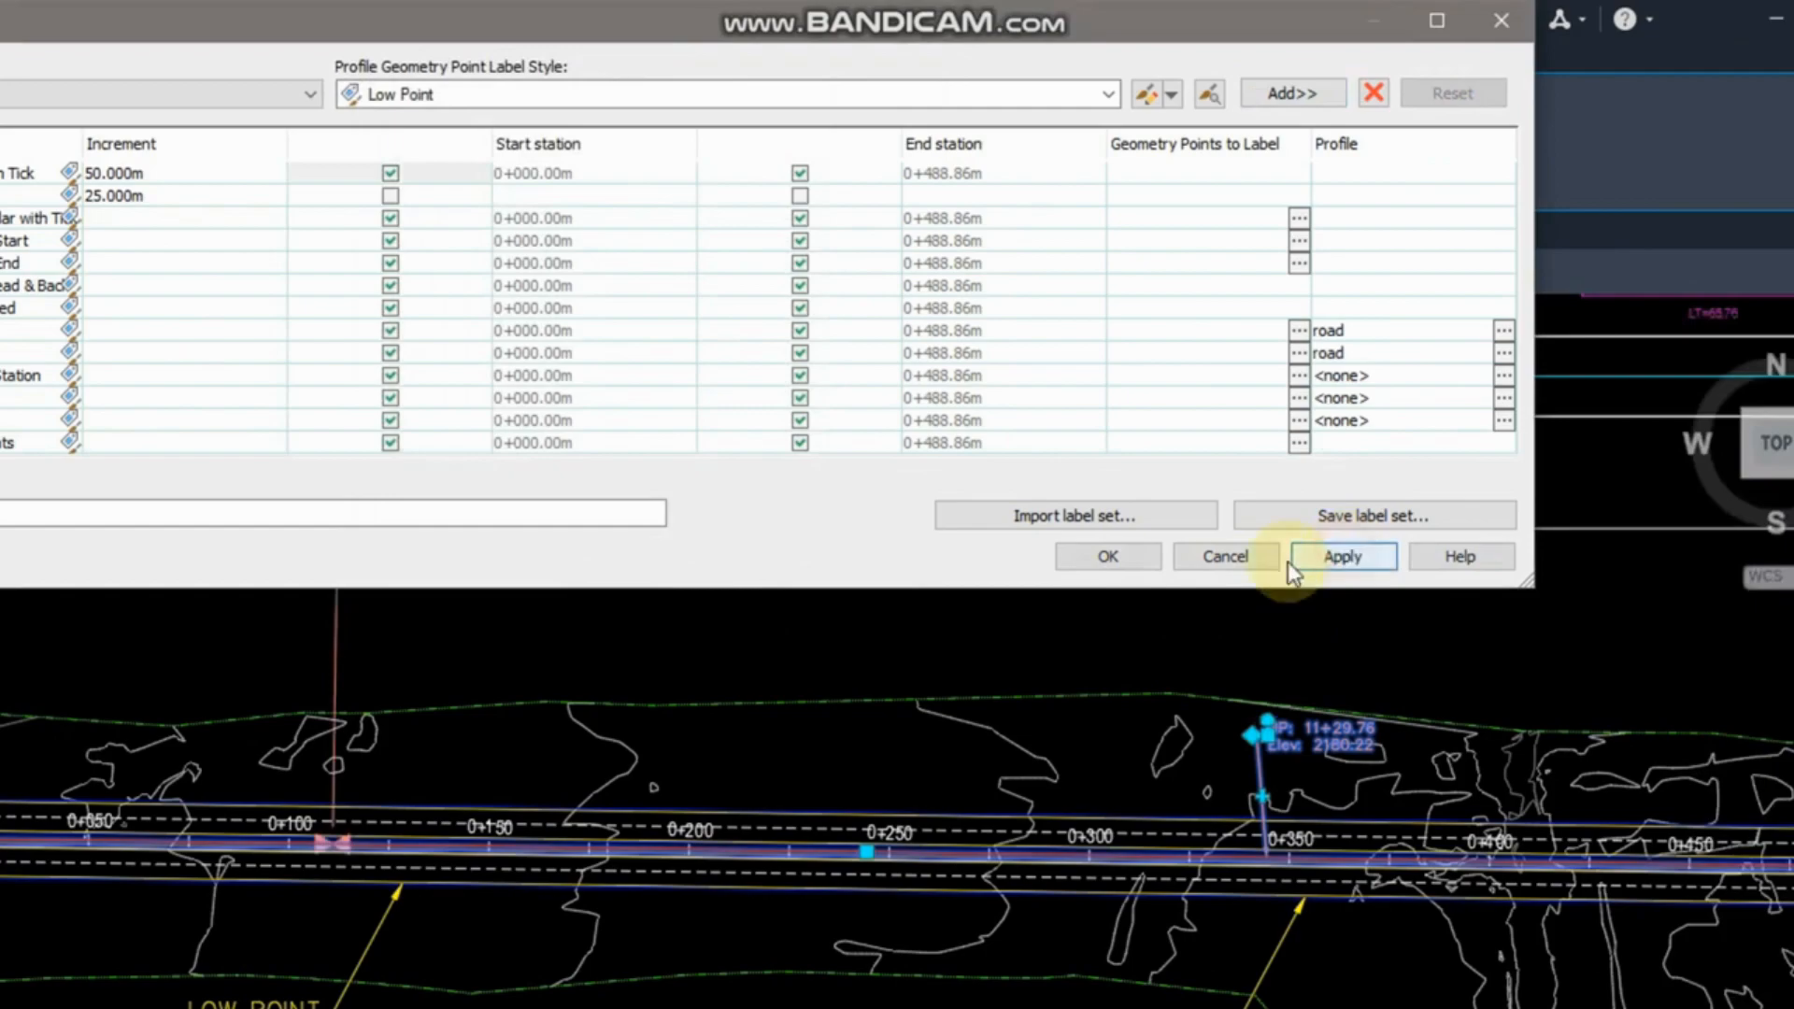
pyautogui.click(1107, 554)
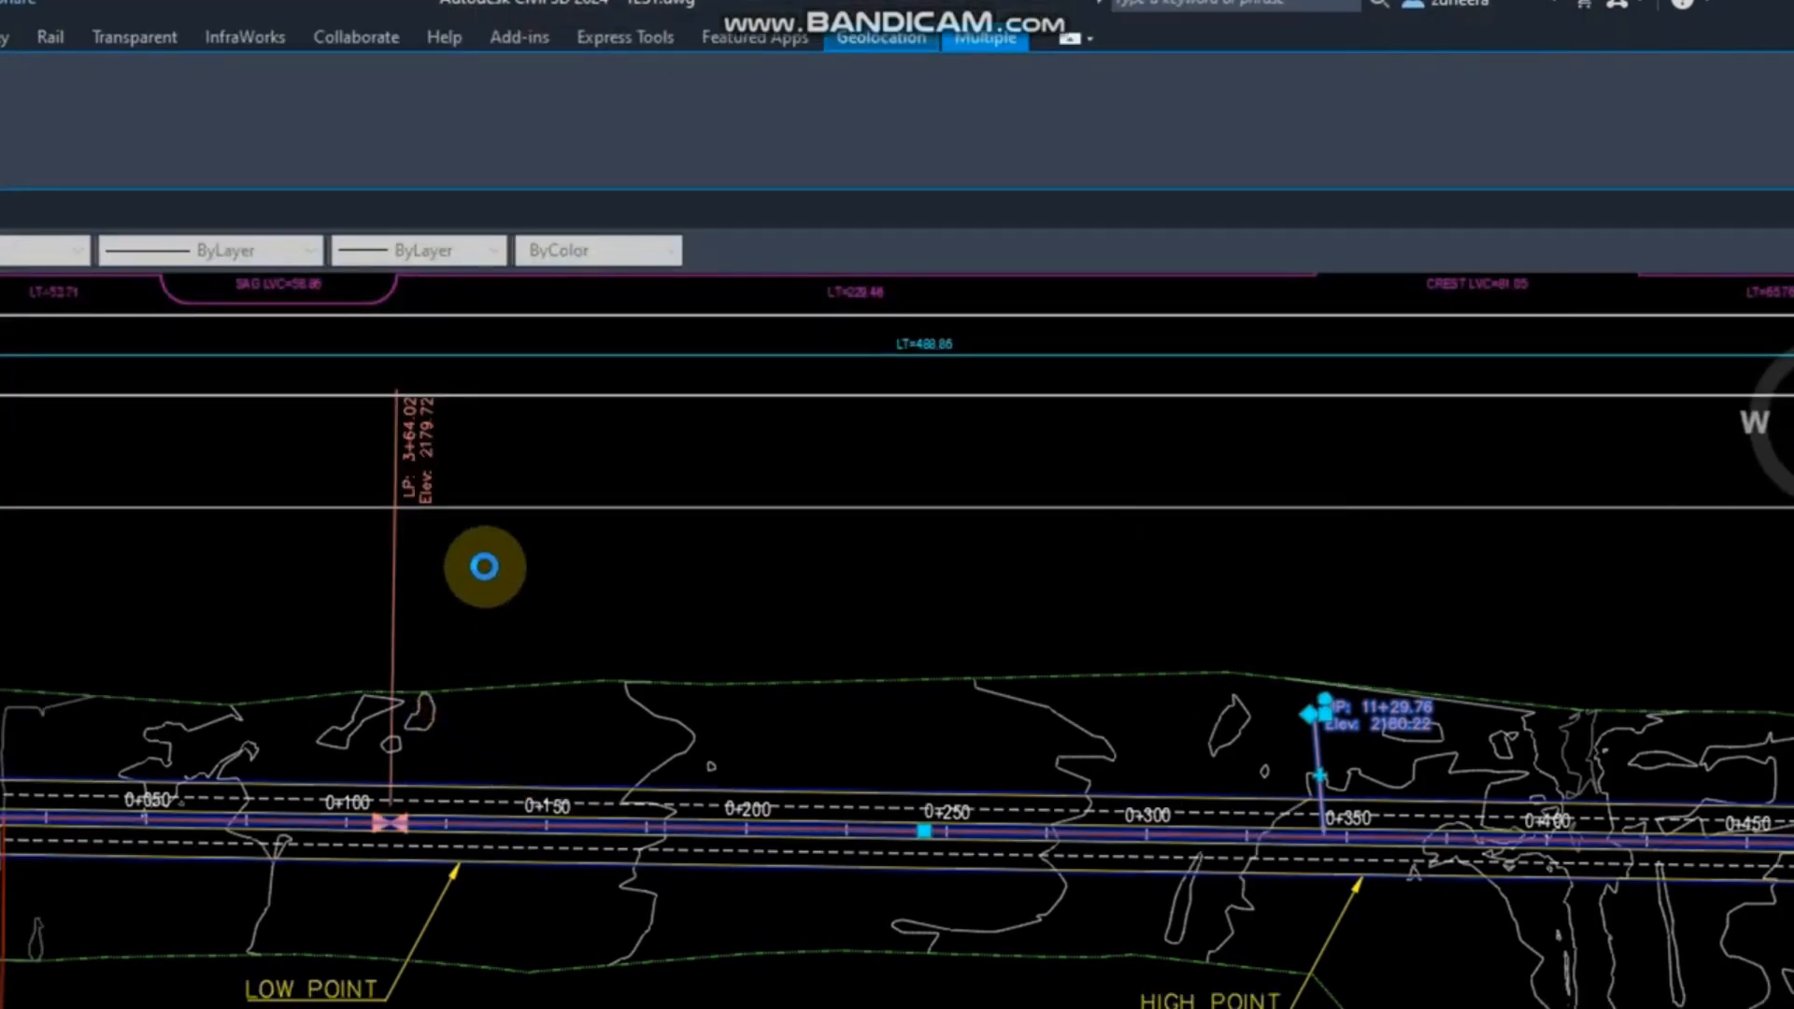
# Set the drawing's annotation scale to 1:500.
pyautogui.scroll(-4, 453, 568)
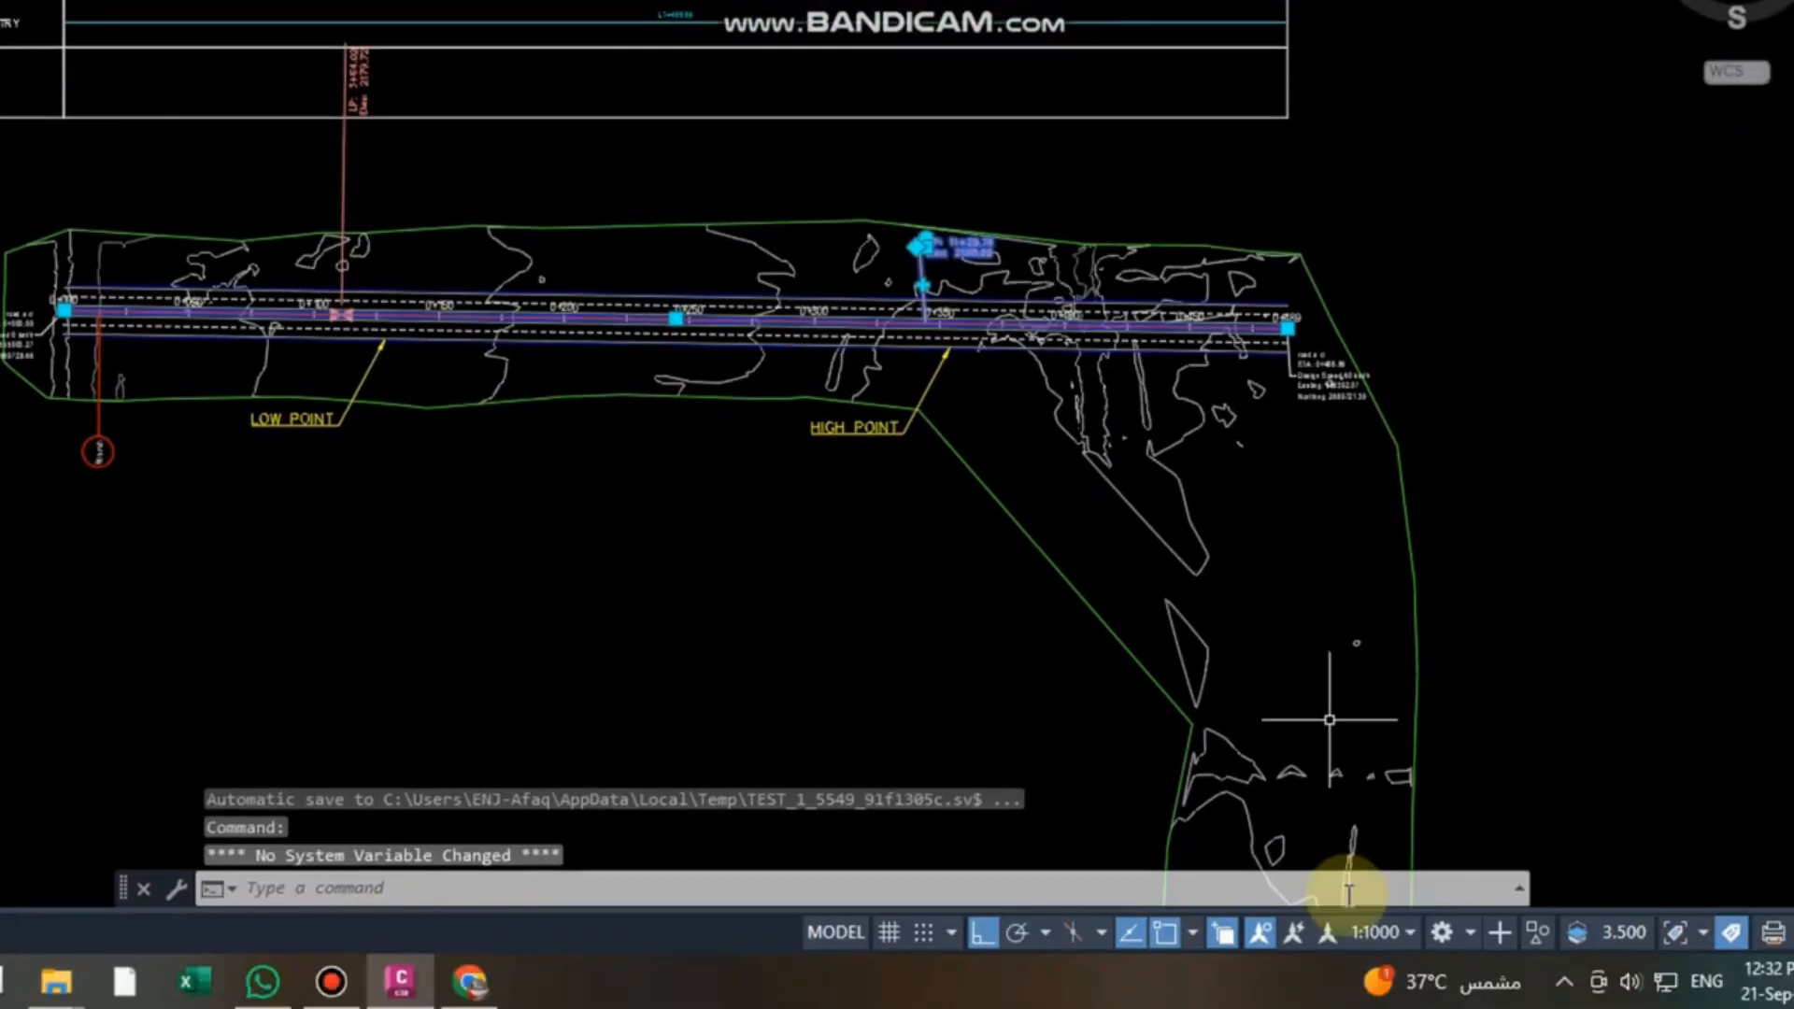
pyautogui.click(1392, 932)
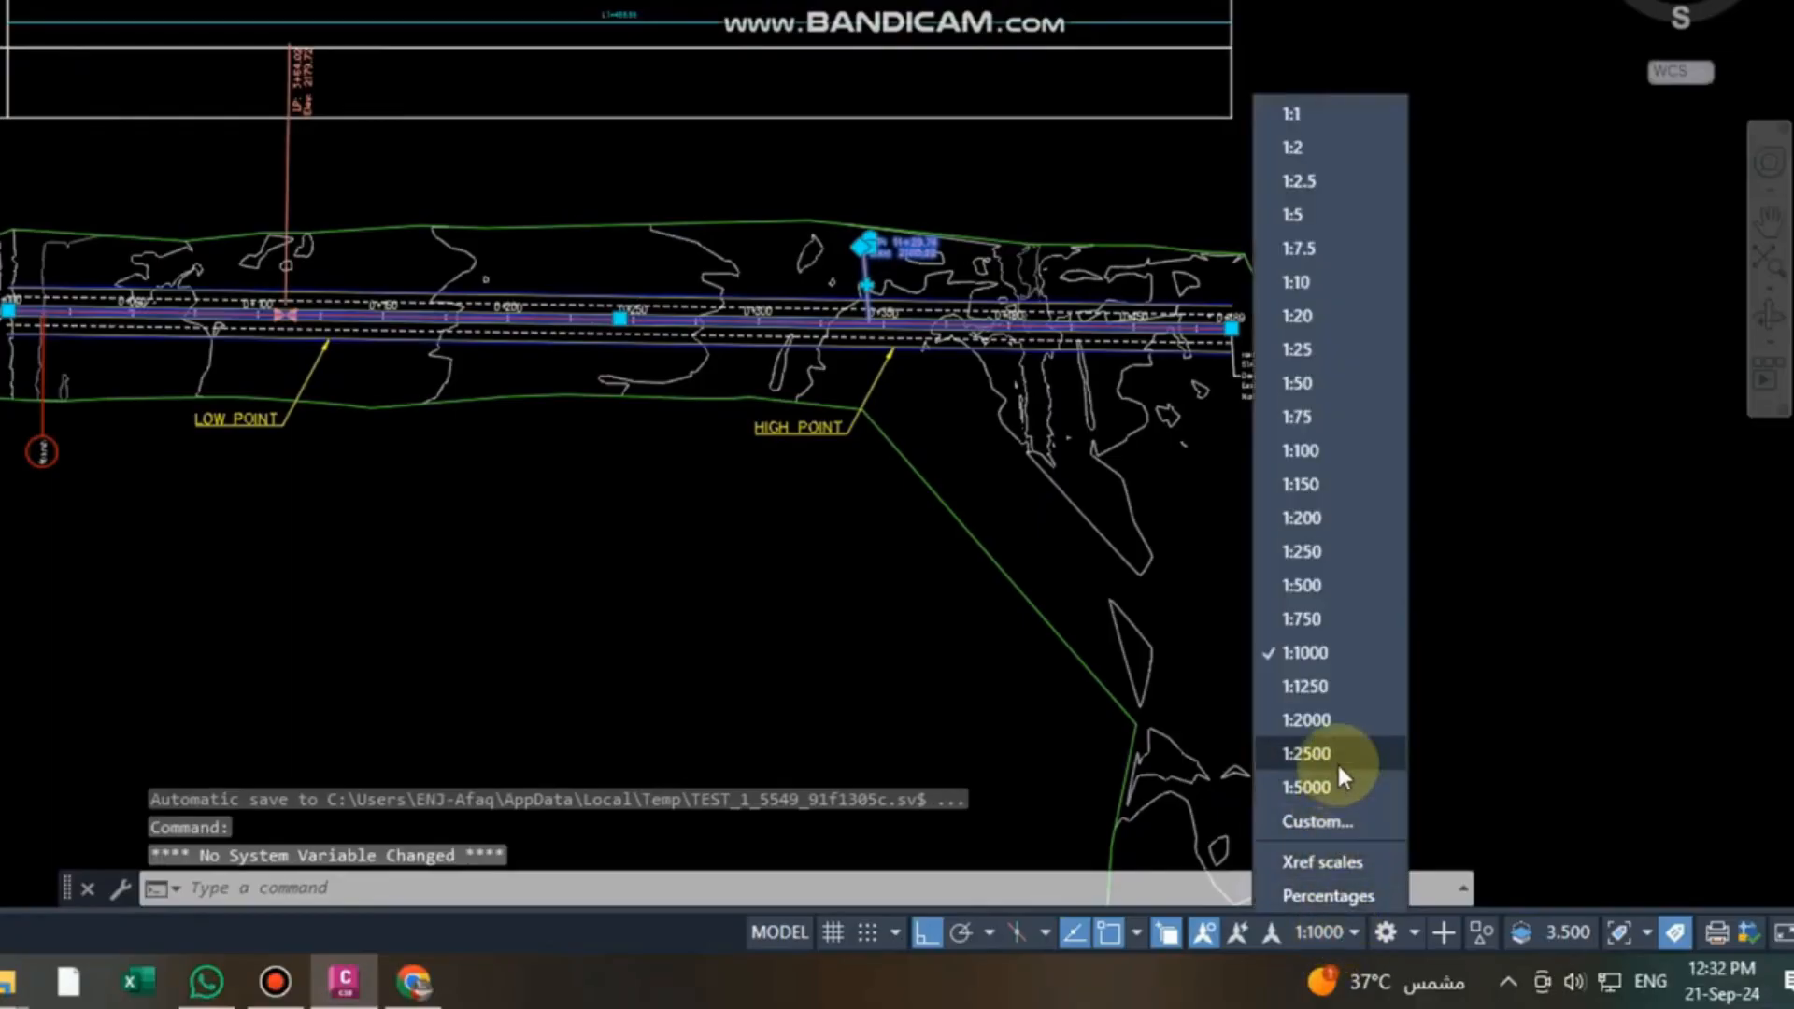
pyautogui.click(1316, 589)
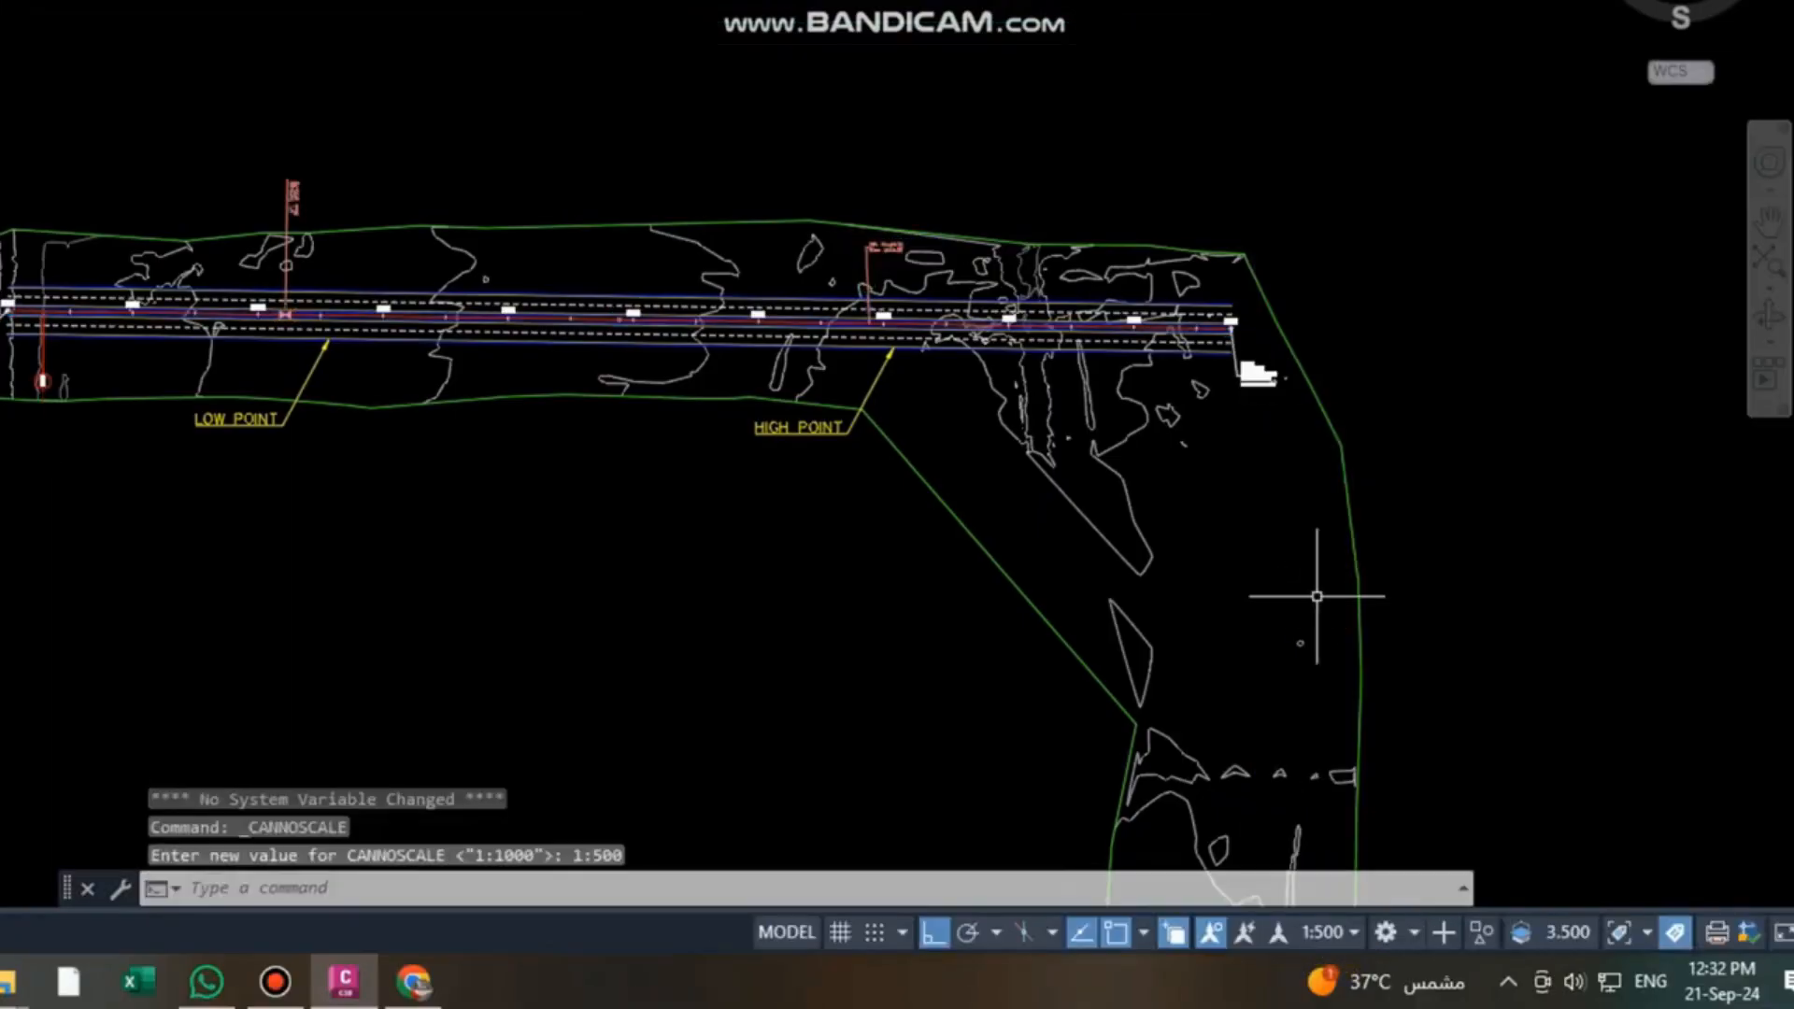
# Turn Ortho off and move the LP label diagonally up from the centreline to a spot above the road near station 0+130.
pyautogui.scroll(4, 923, 286)
pyautogui.scroll(-2, 1168, 157)
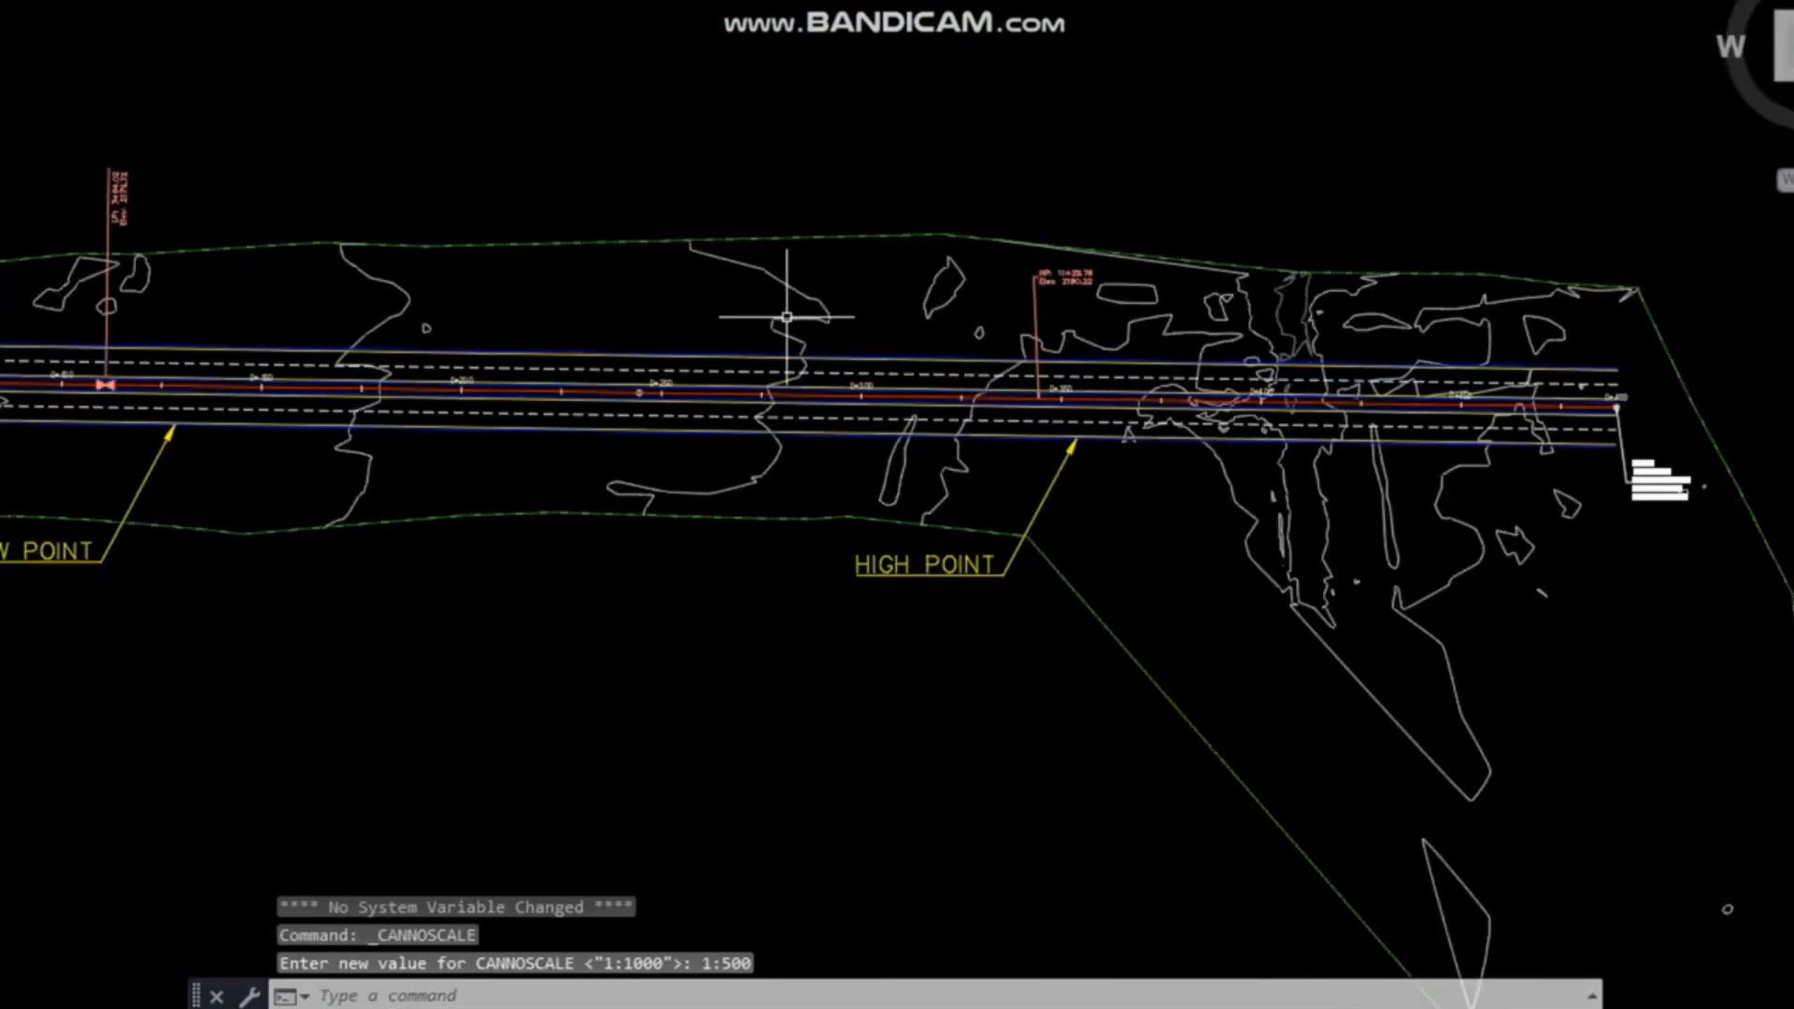
pyautogui.moveTo(303, 227); pyautogui.dragTo(741, 224, button='middle')
pyautogui.scroll(2, 509, 309)
pyautogui.scroll(-3, 561, 308)
pyautogui.scroll(1, 585, 308)
pyautogui.moveTo(585, 308); pyautogui.dragTo(764, 356, button='middle')
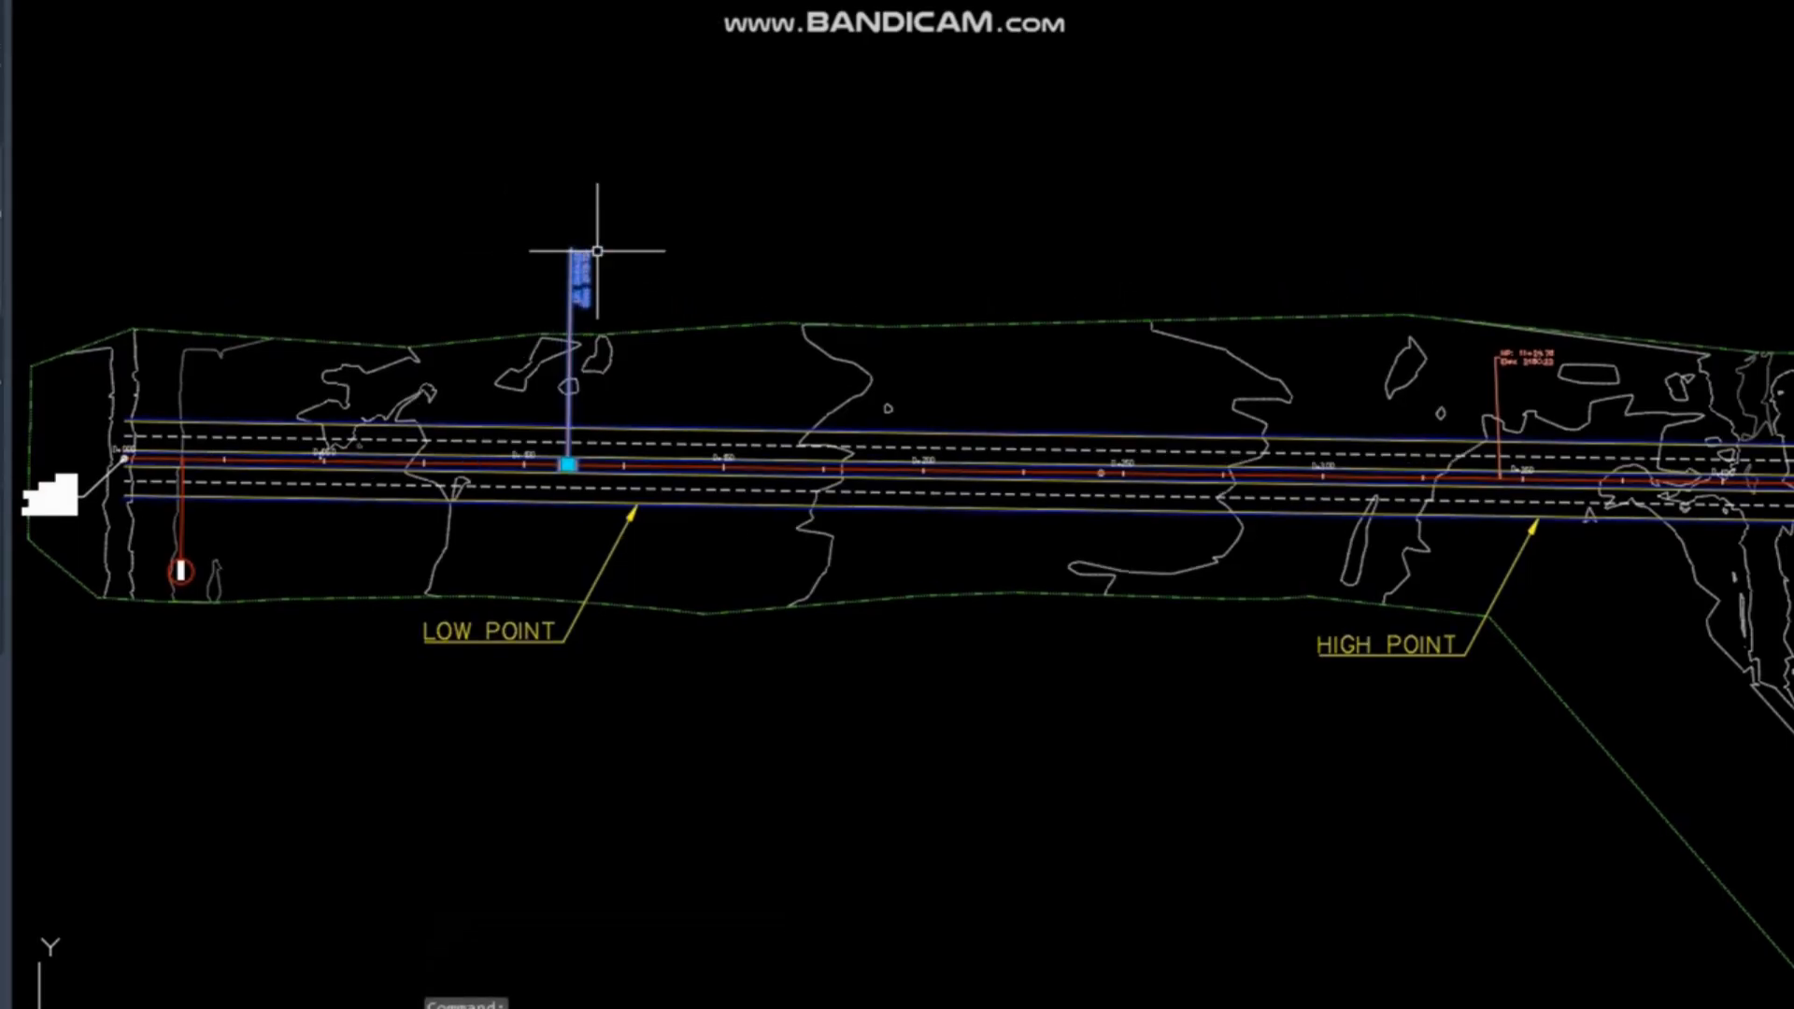
pyautogui.click(568, 464)
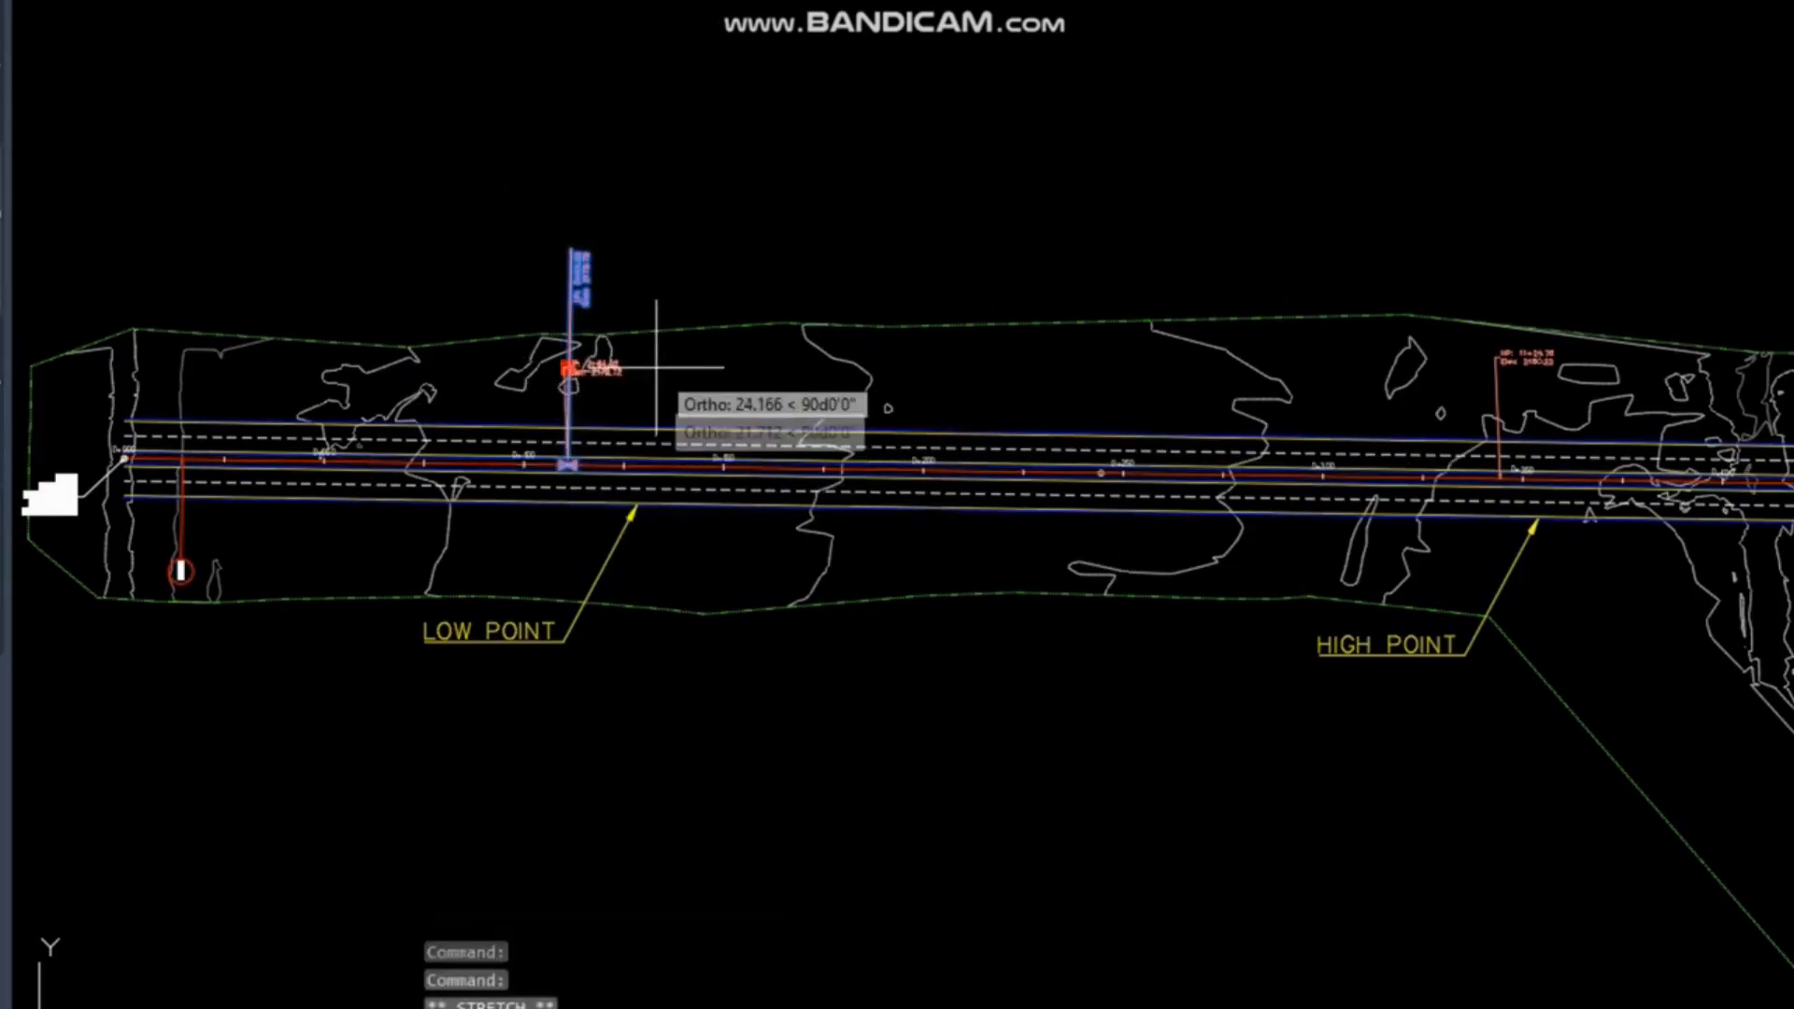
pyautogui.click(1207, 933)
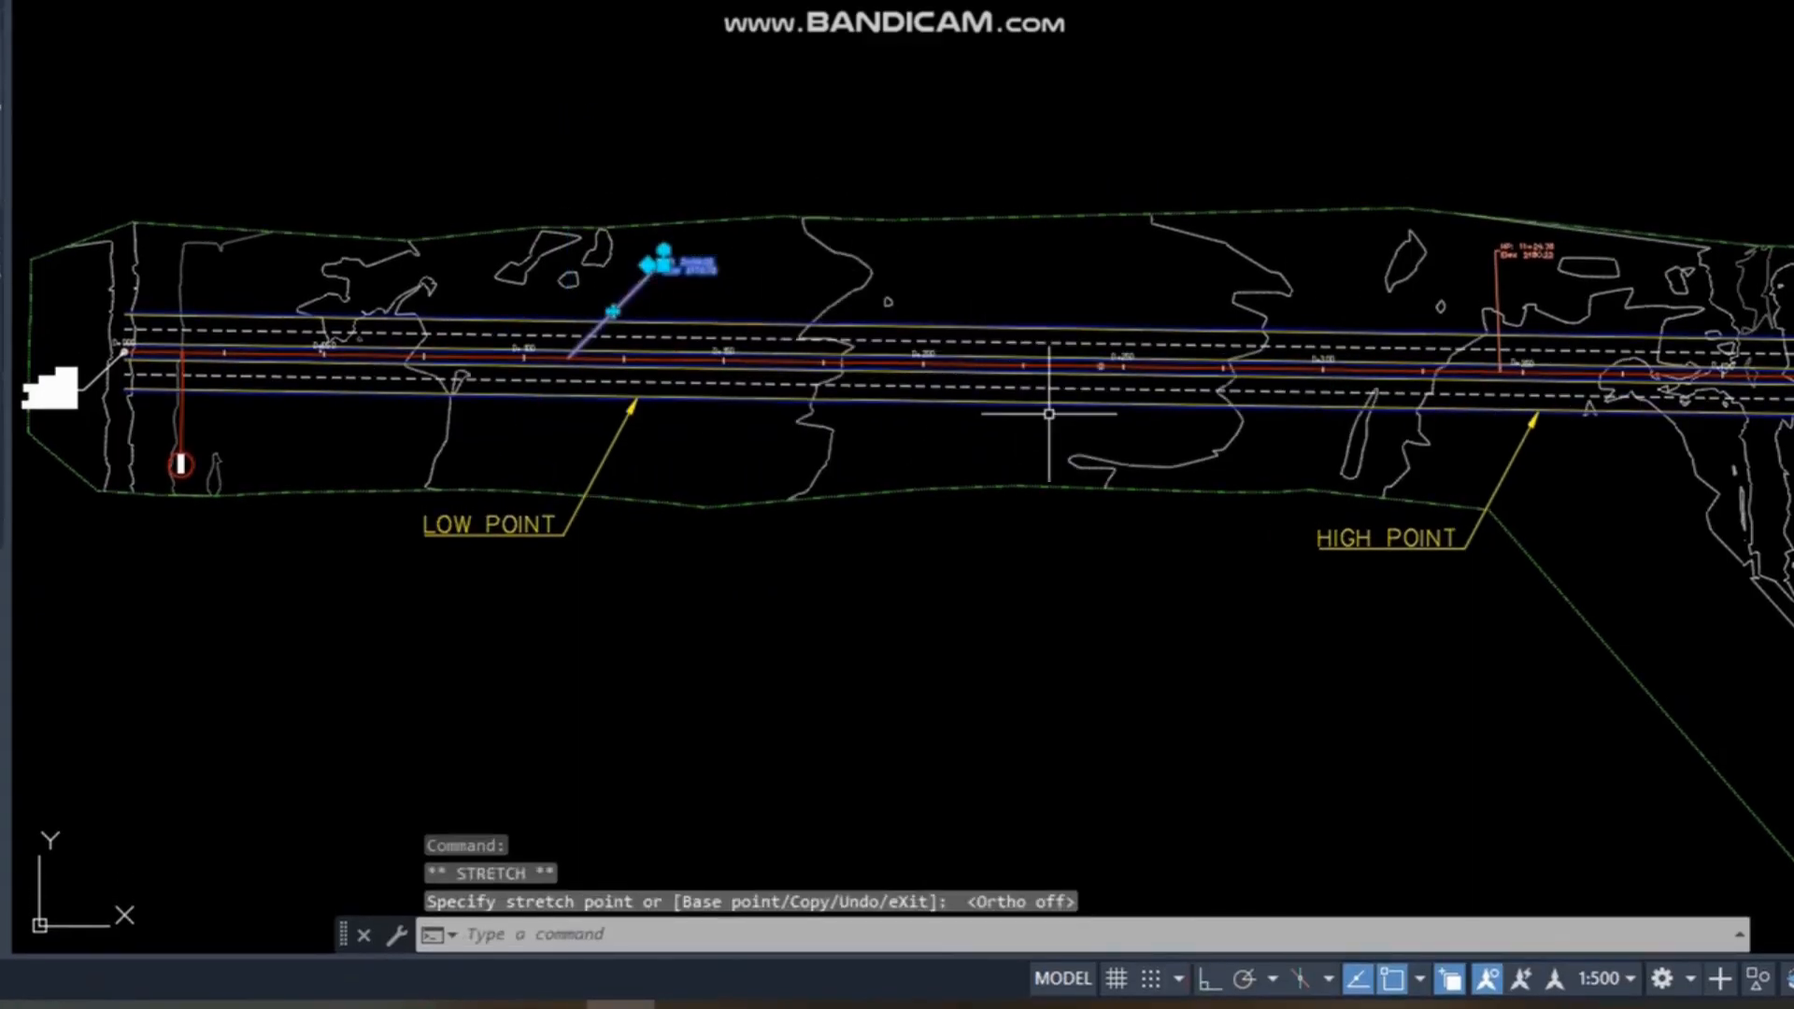
pyautogui.scroll(-2, 1049, 413)
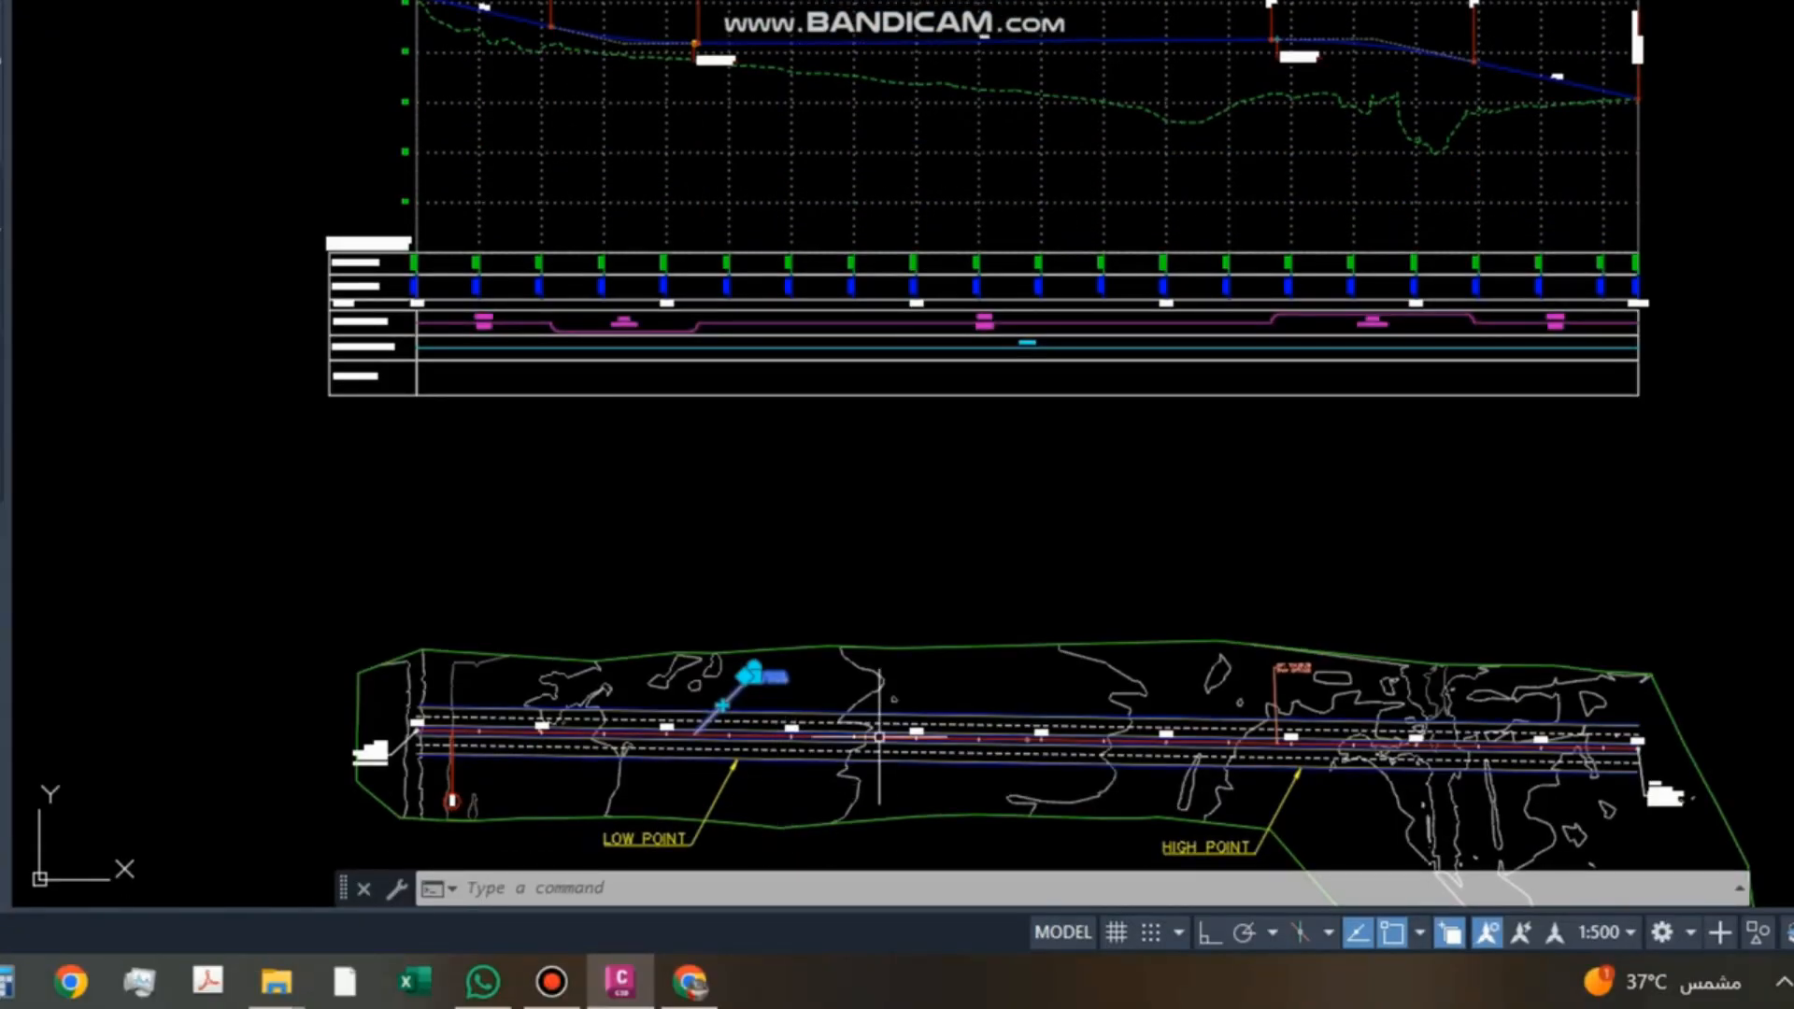
# Move the sag curve's PVI on the road profile down and slightly toward the start, and check the LP label in plan.
pyautogui.moveTo(879, 737); pyautogui.dragTo(817, 571, button='middle')
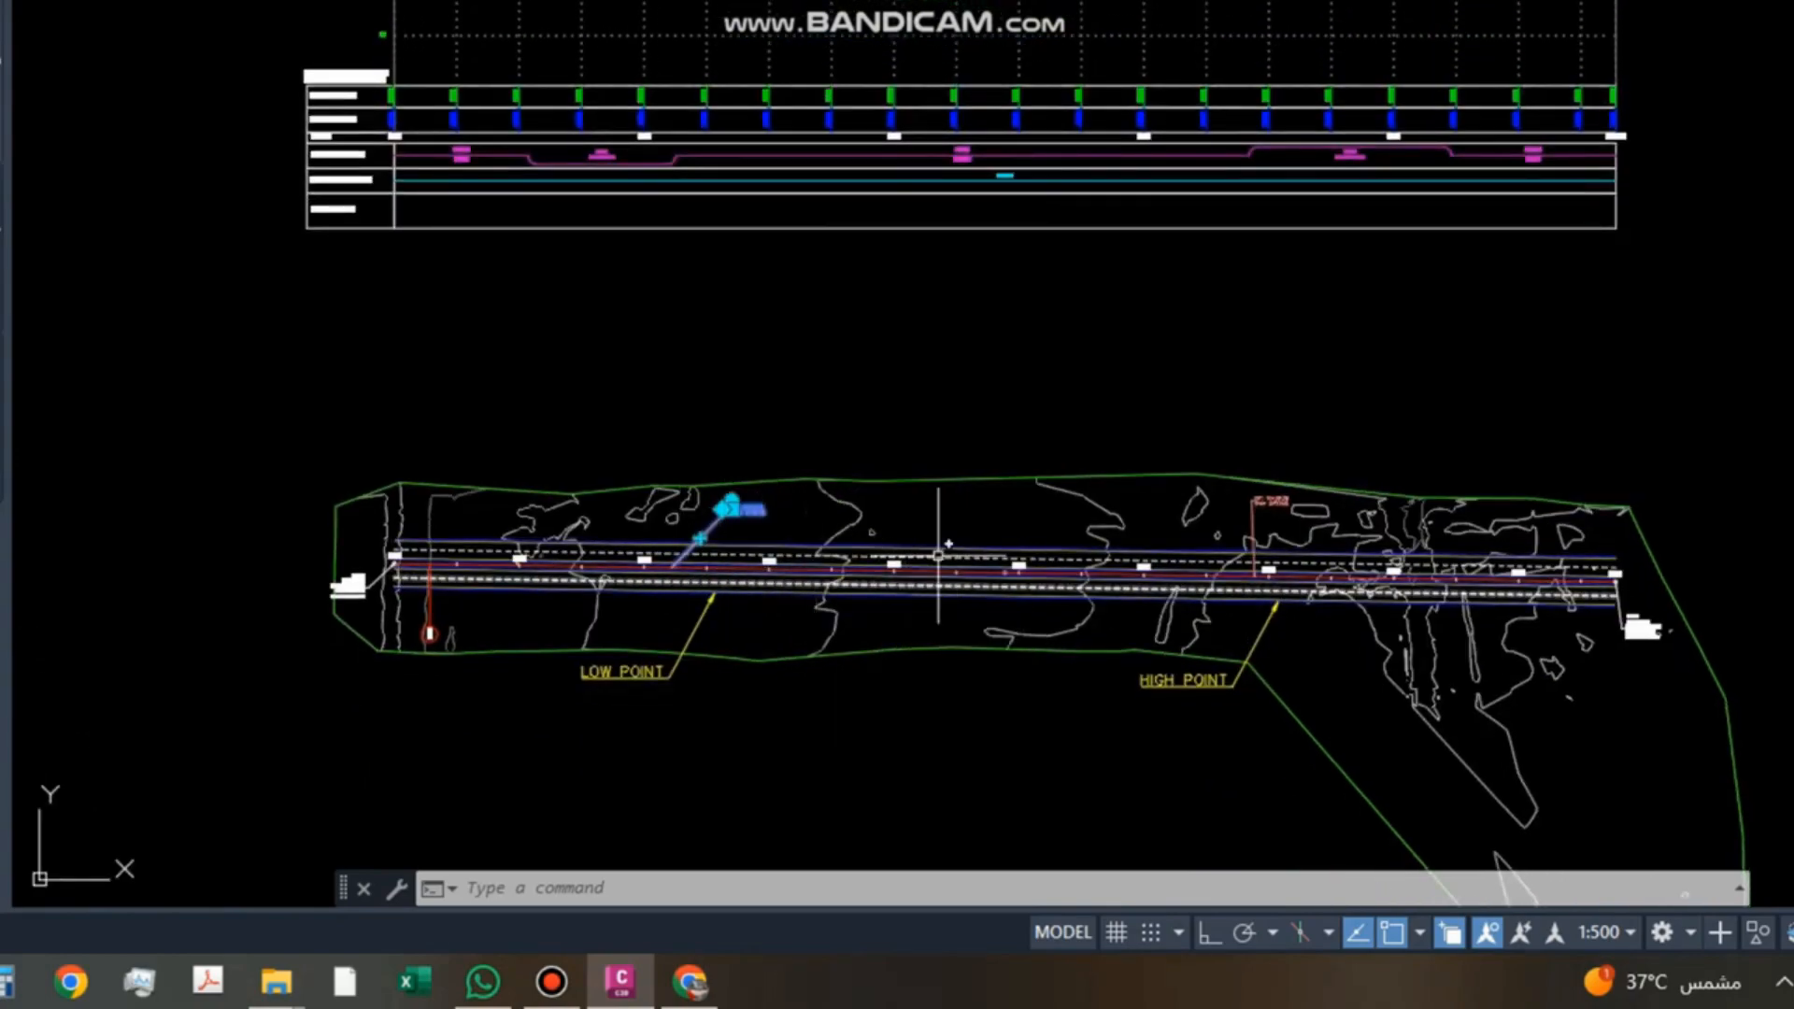
pyautogui.moveTo(894, 319); pyautogui.dragTo(903, 444, button='middle')
pyautogui.scroll(2, 702, 250)
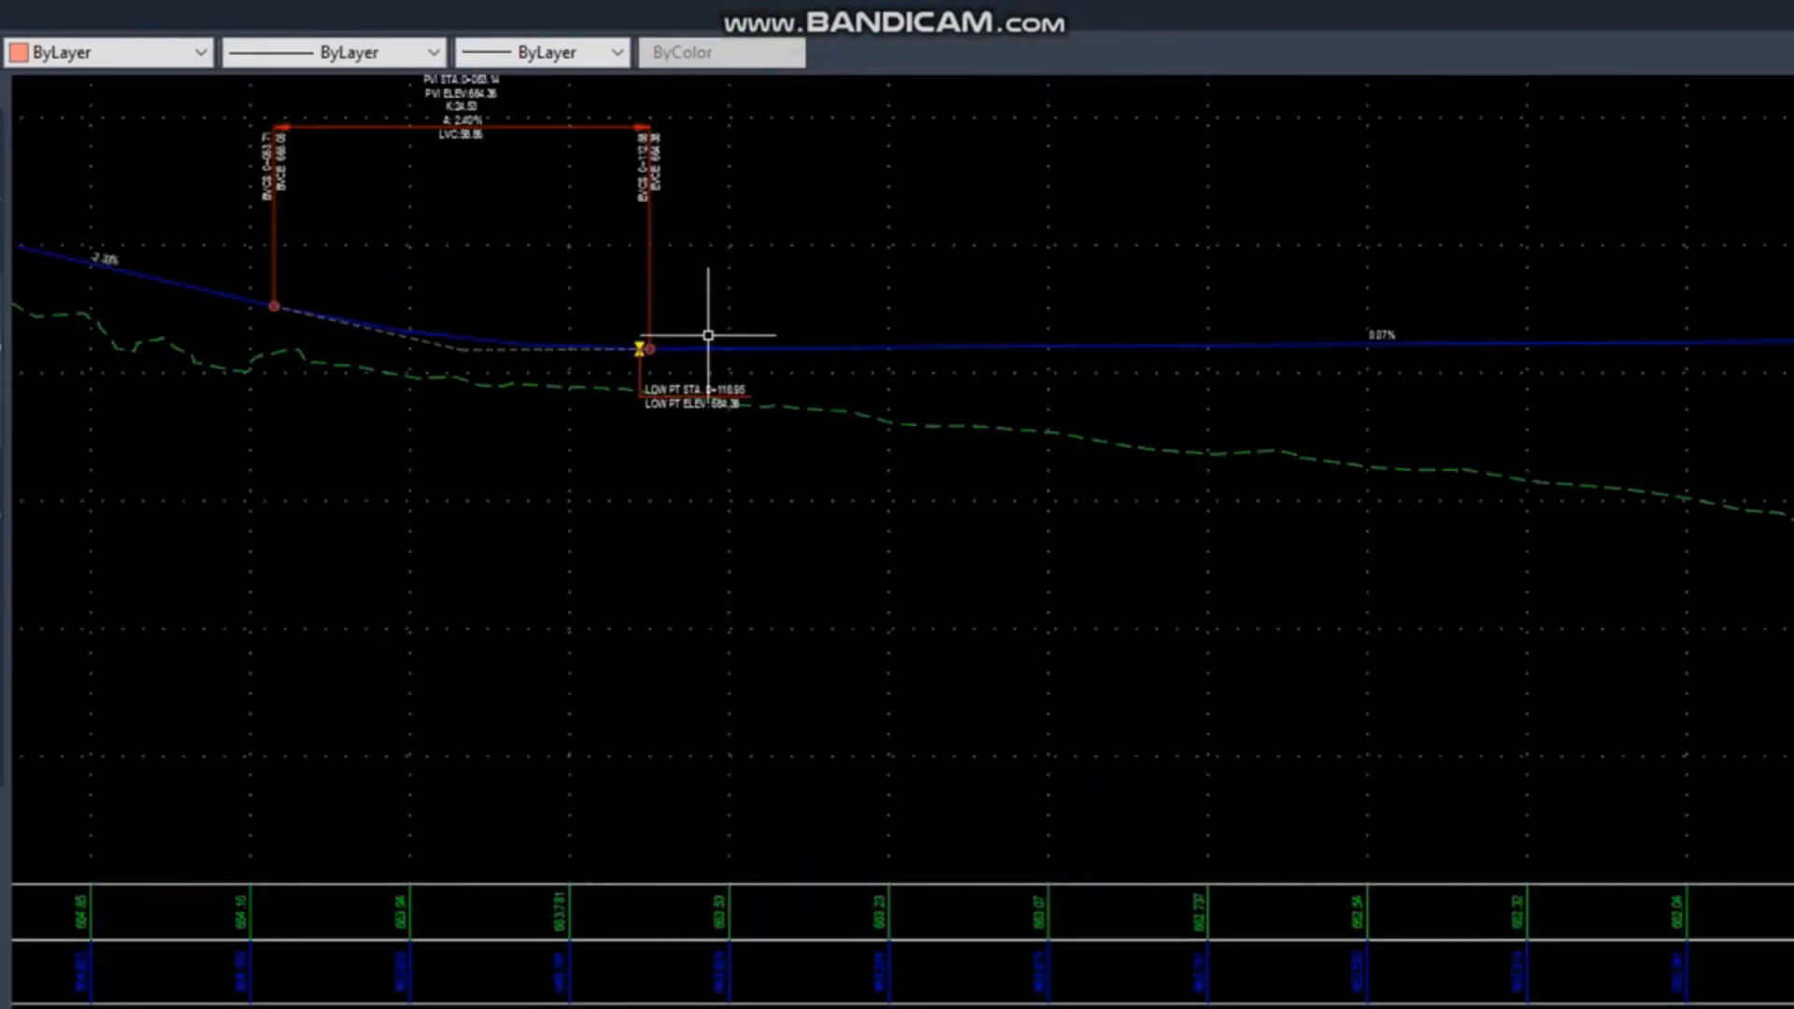
pyautogui.scroll(-1, 876, 194)
pyautogui.moveTo(833, 504); pyautogui.dragTo(844, 296, button='middle')
pyautogui.scroll(-1, 1013, 479)
pyautogui.moveTo(1013, 549); pyautogui.dragTo(942, 591, button='middle')
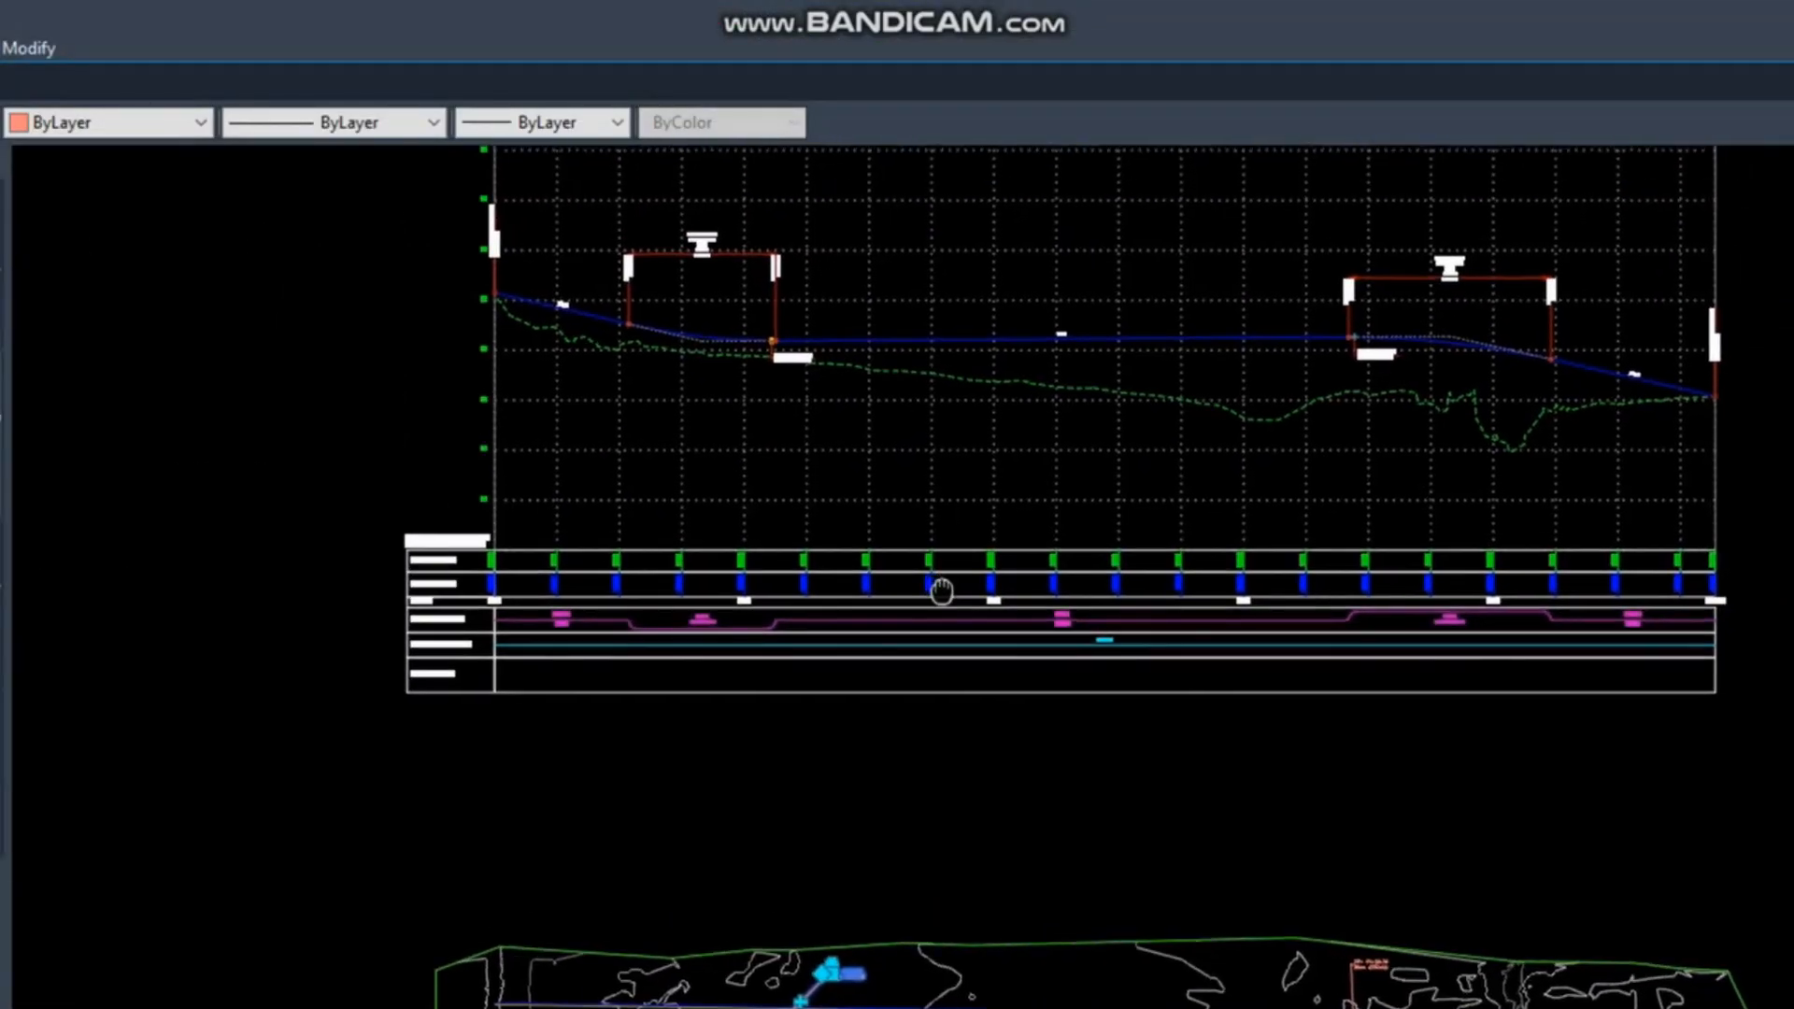
pyautogui.click(838, 340)
pyautogui.click(703, 337)
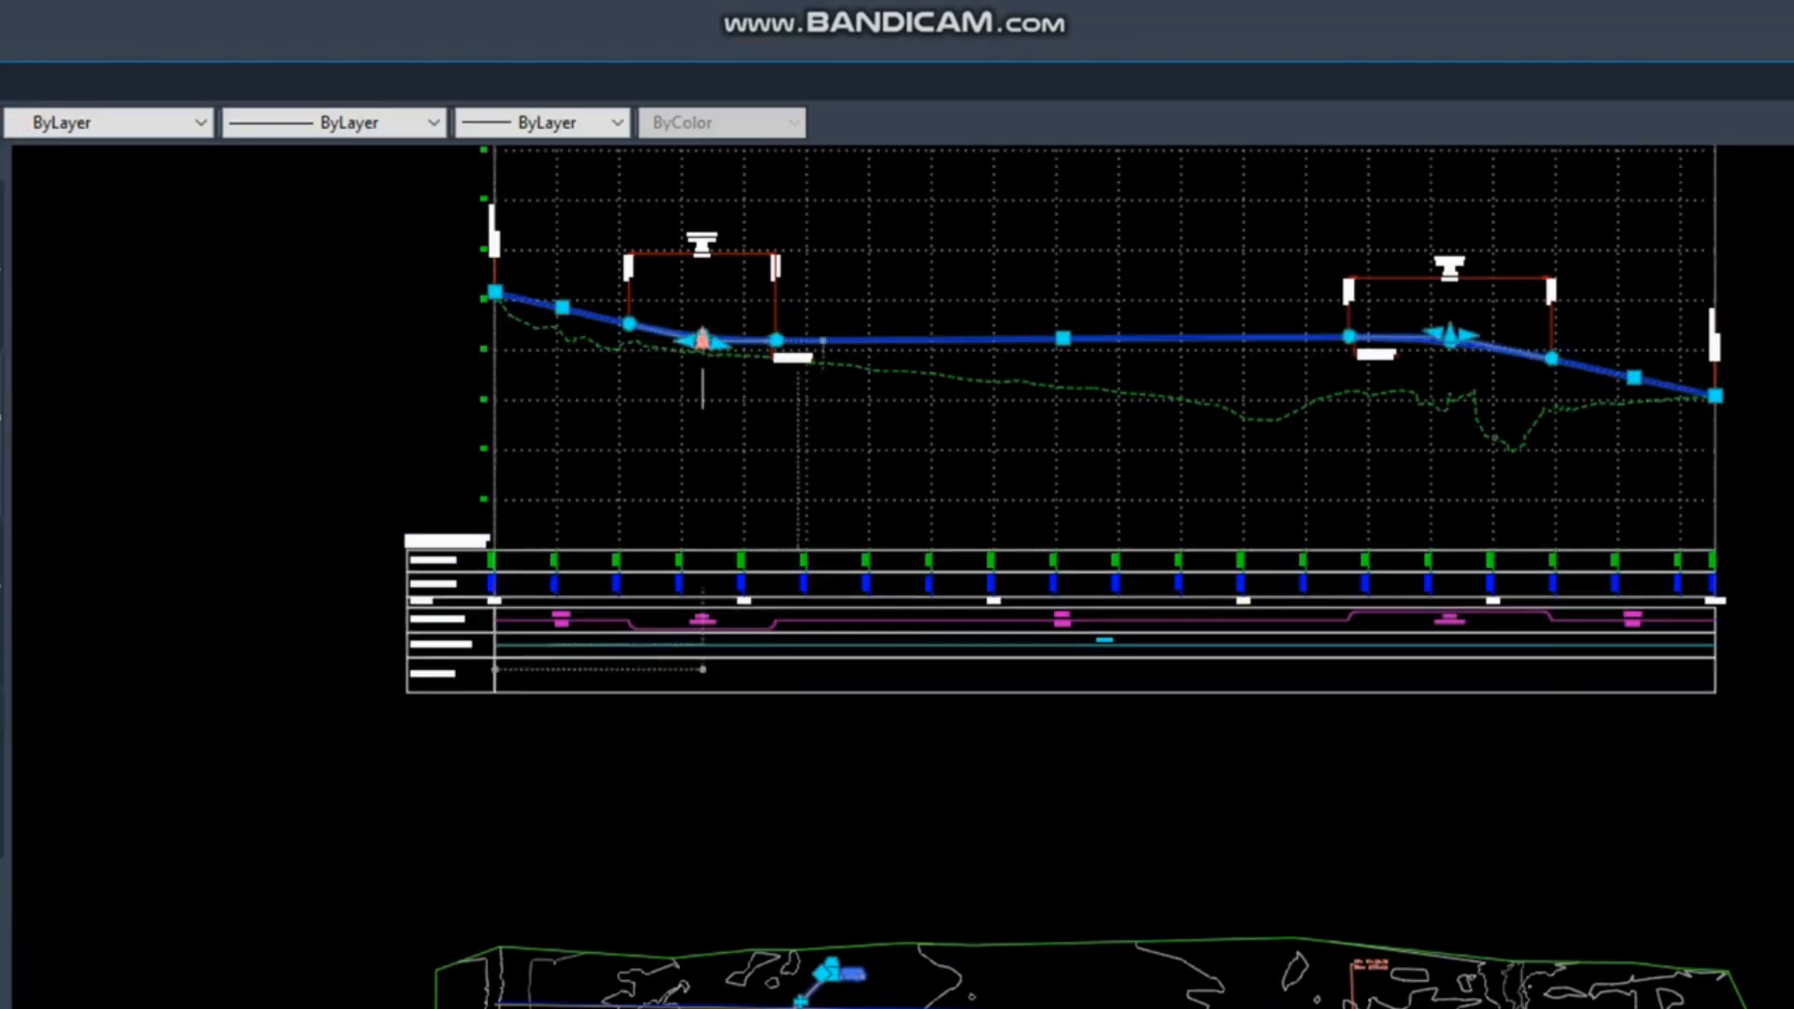
pyautogui.click(691, 375)
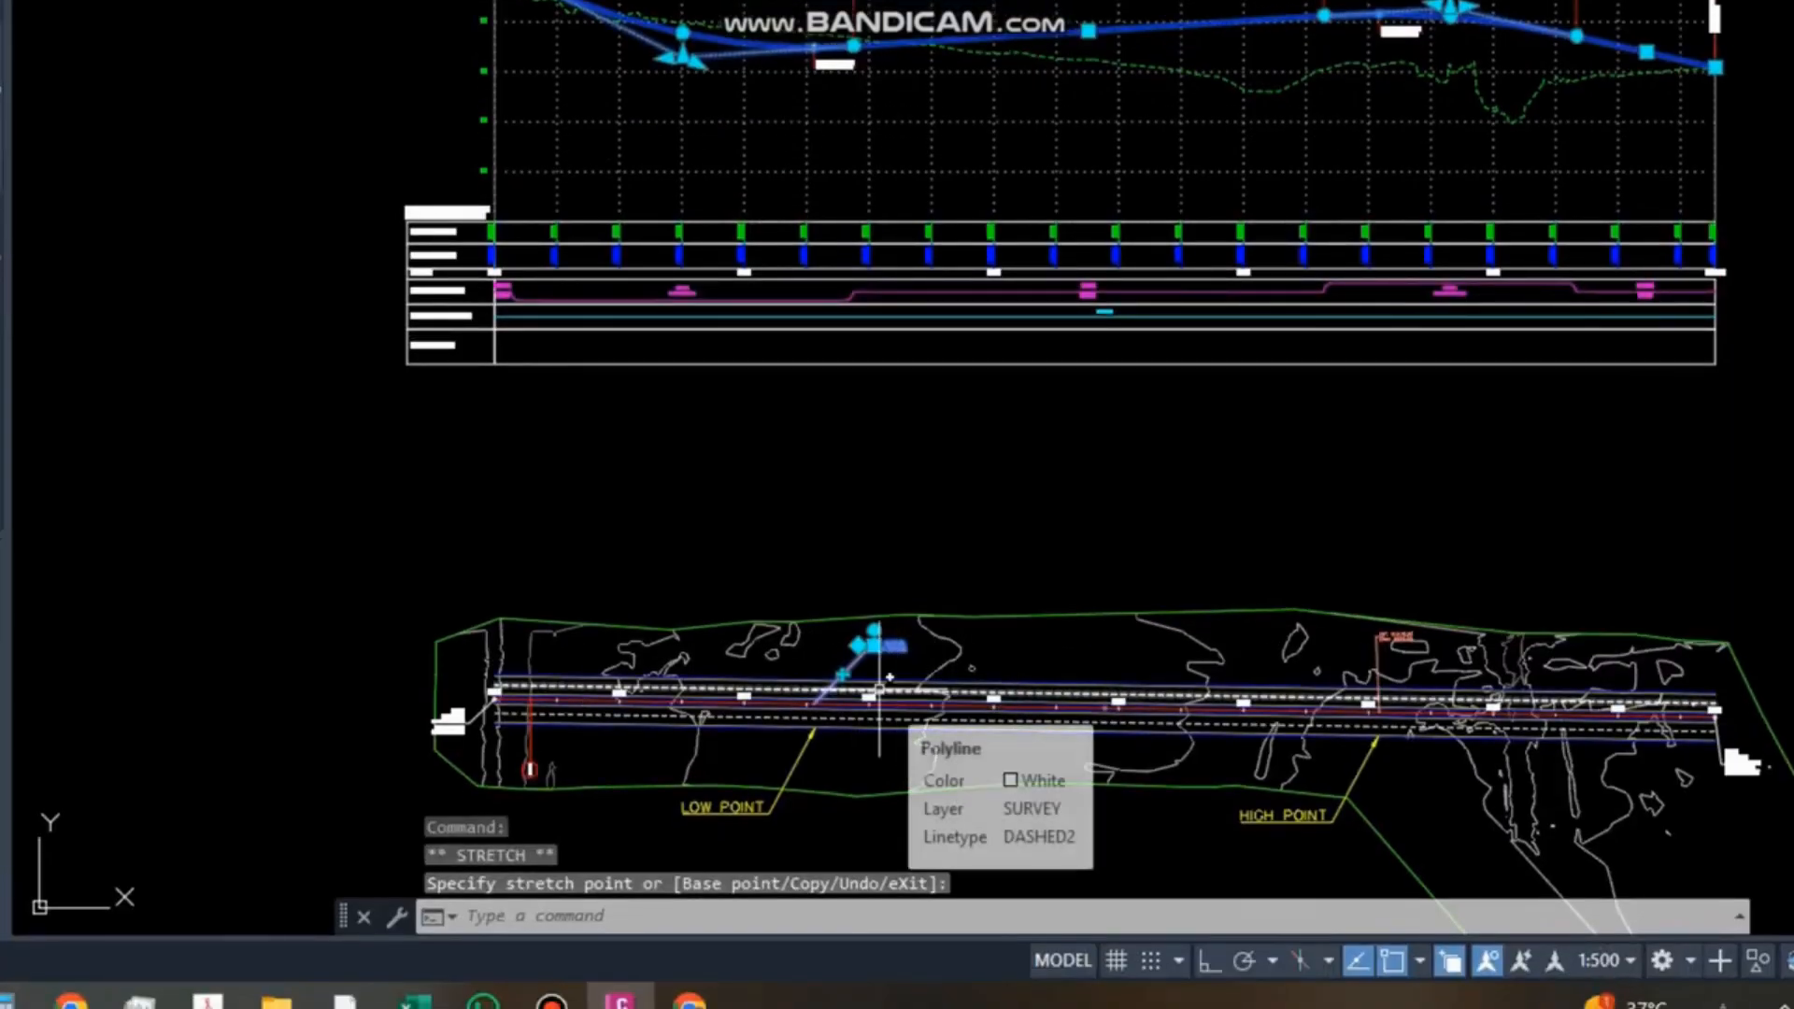
pyautogui.press('Escape')
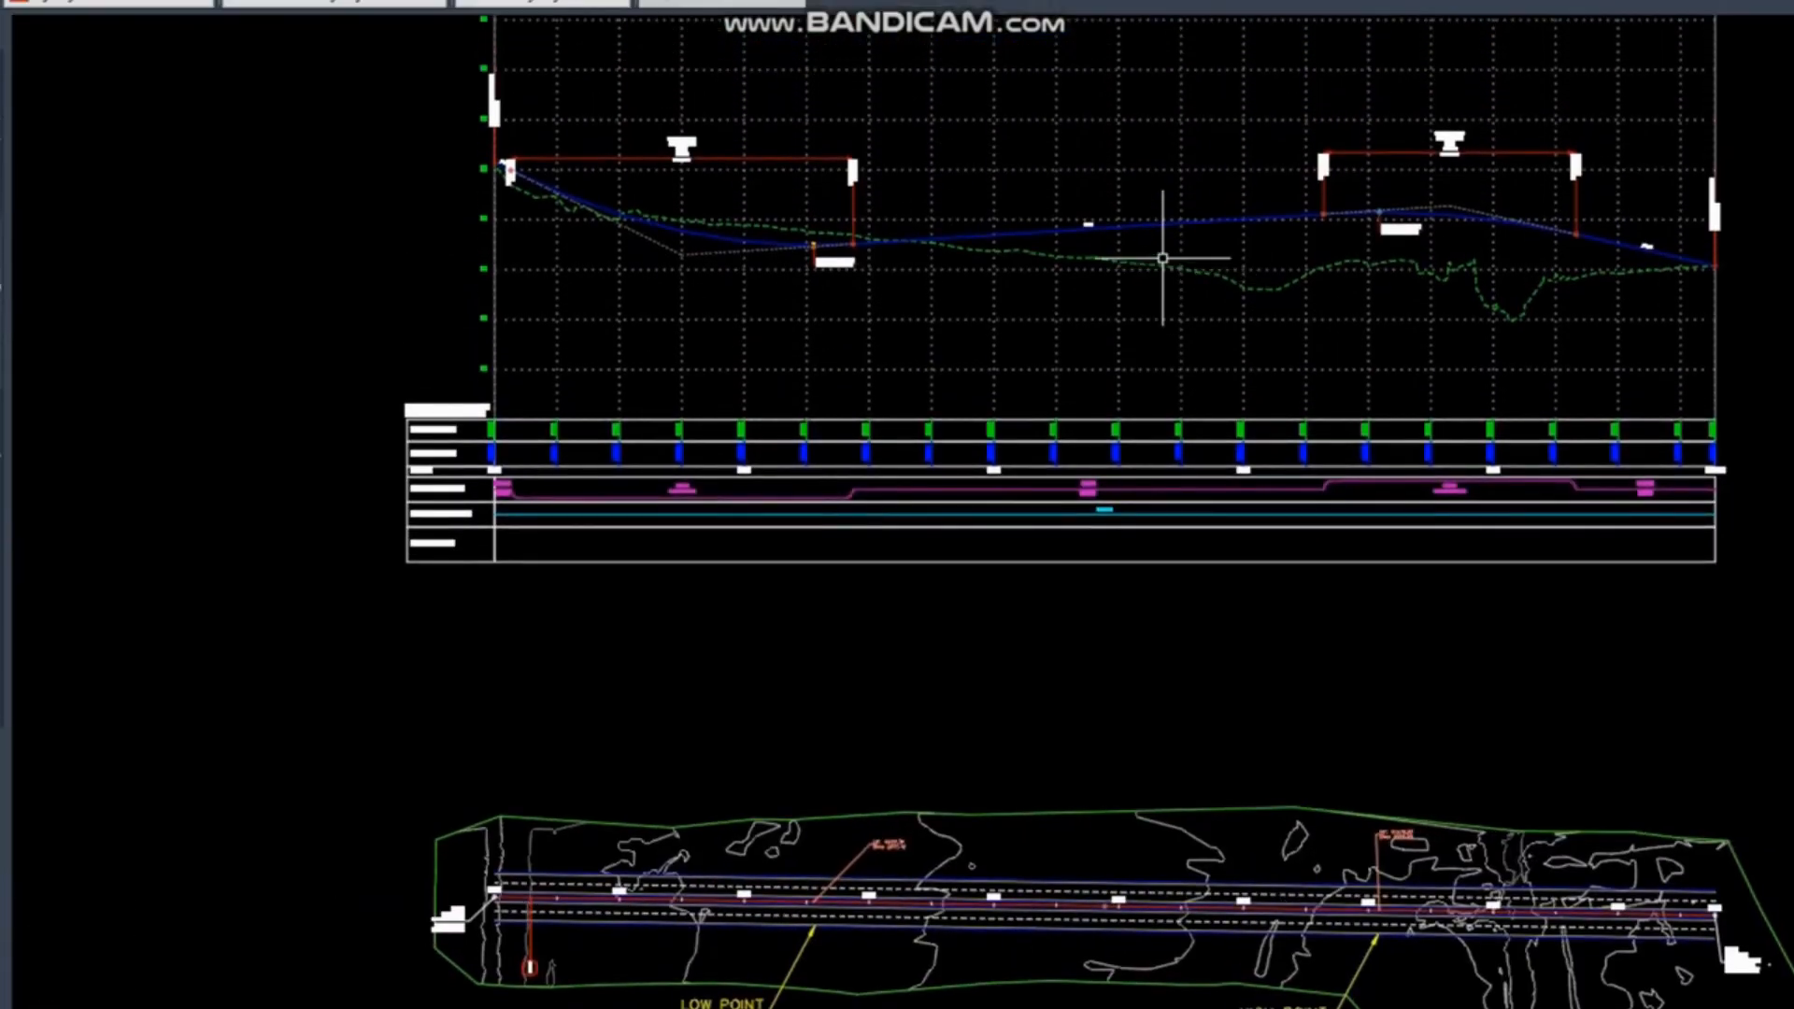
# Raise the crest curve's PVI on the road profile, shifting it slightly toward the end, and check the LP and HP labels in plan.
pyautogui.click(1132, 255)
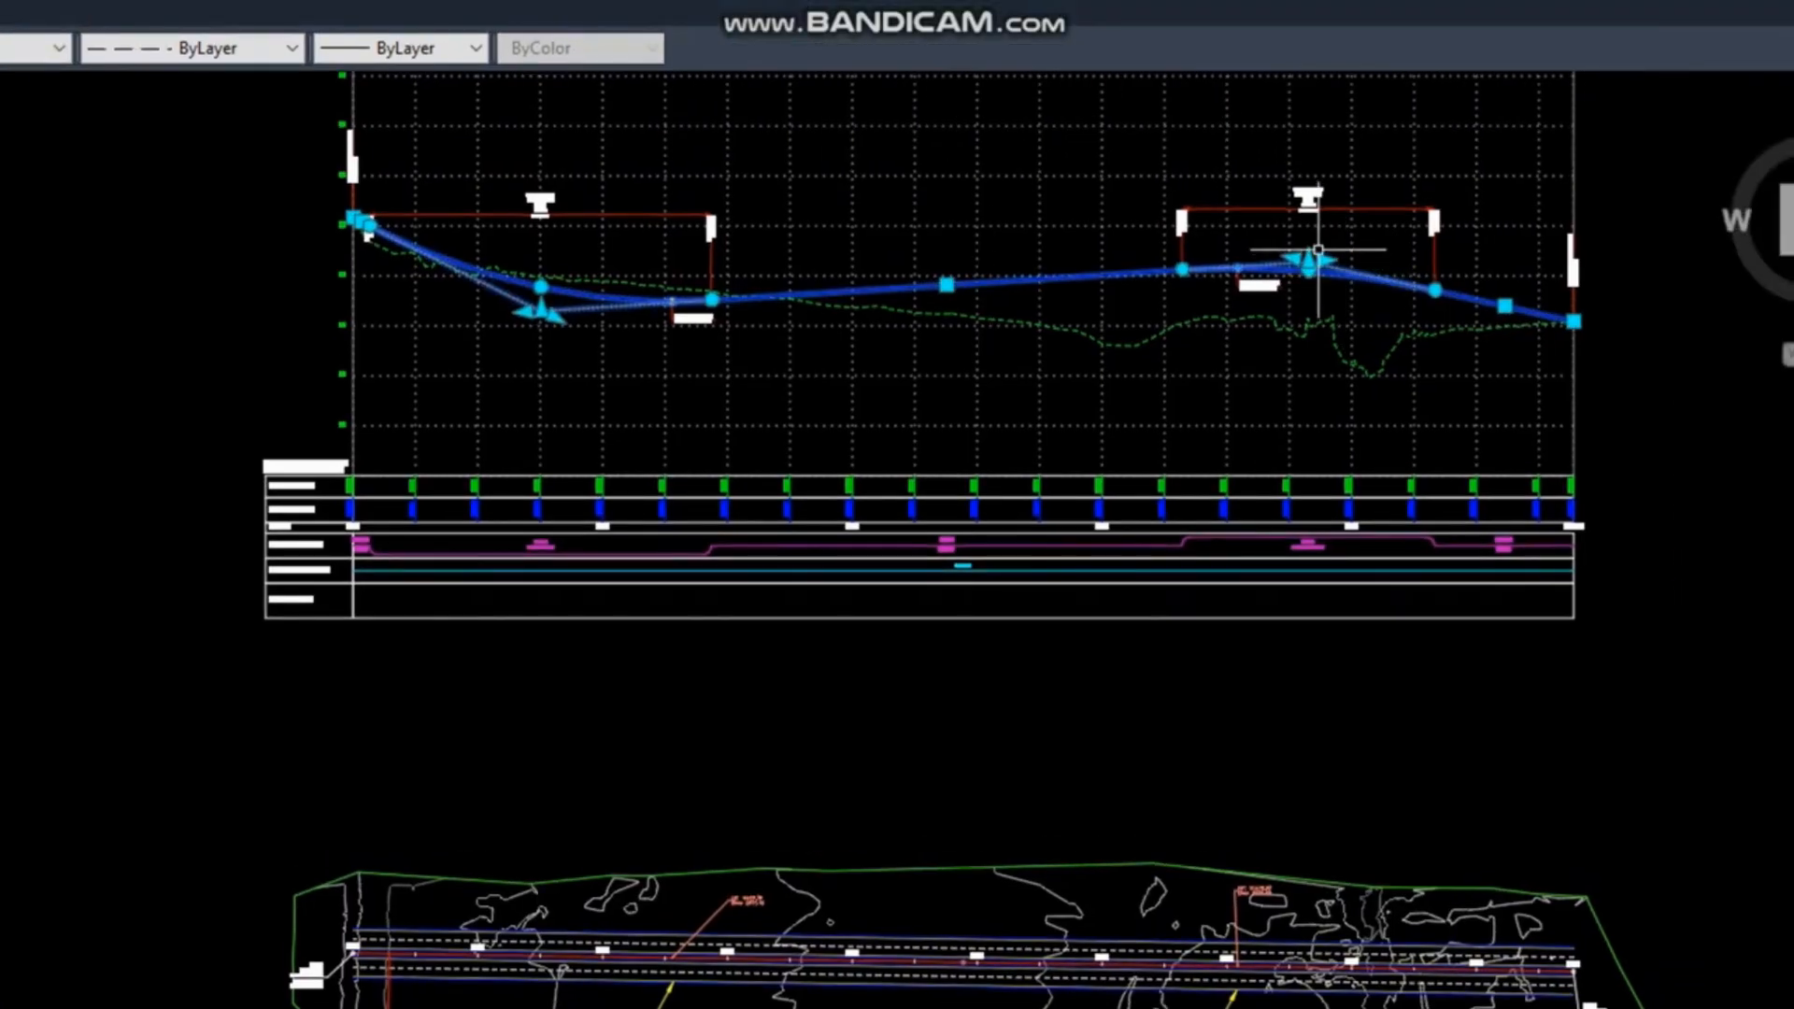
pyautogui.click(1450, 234)
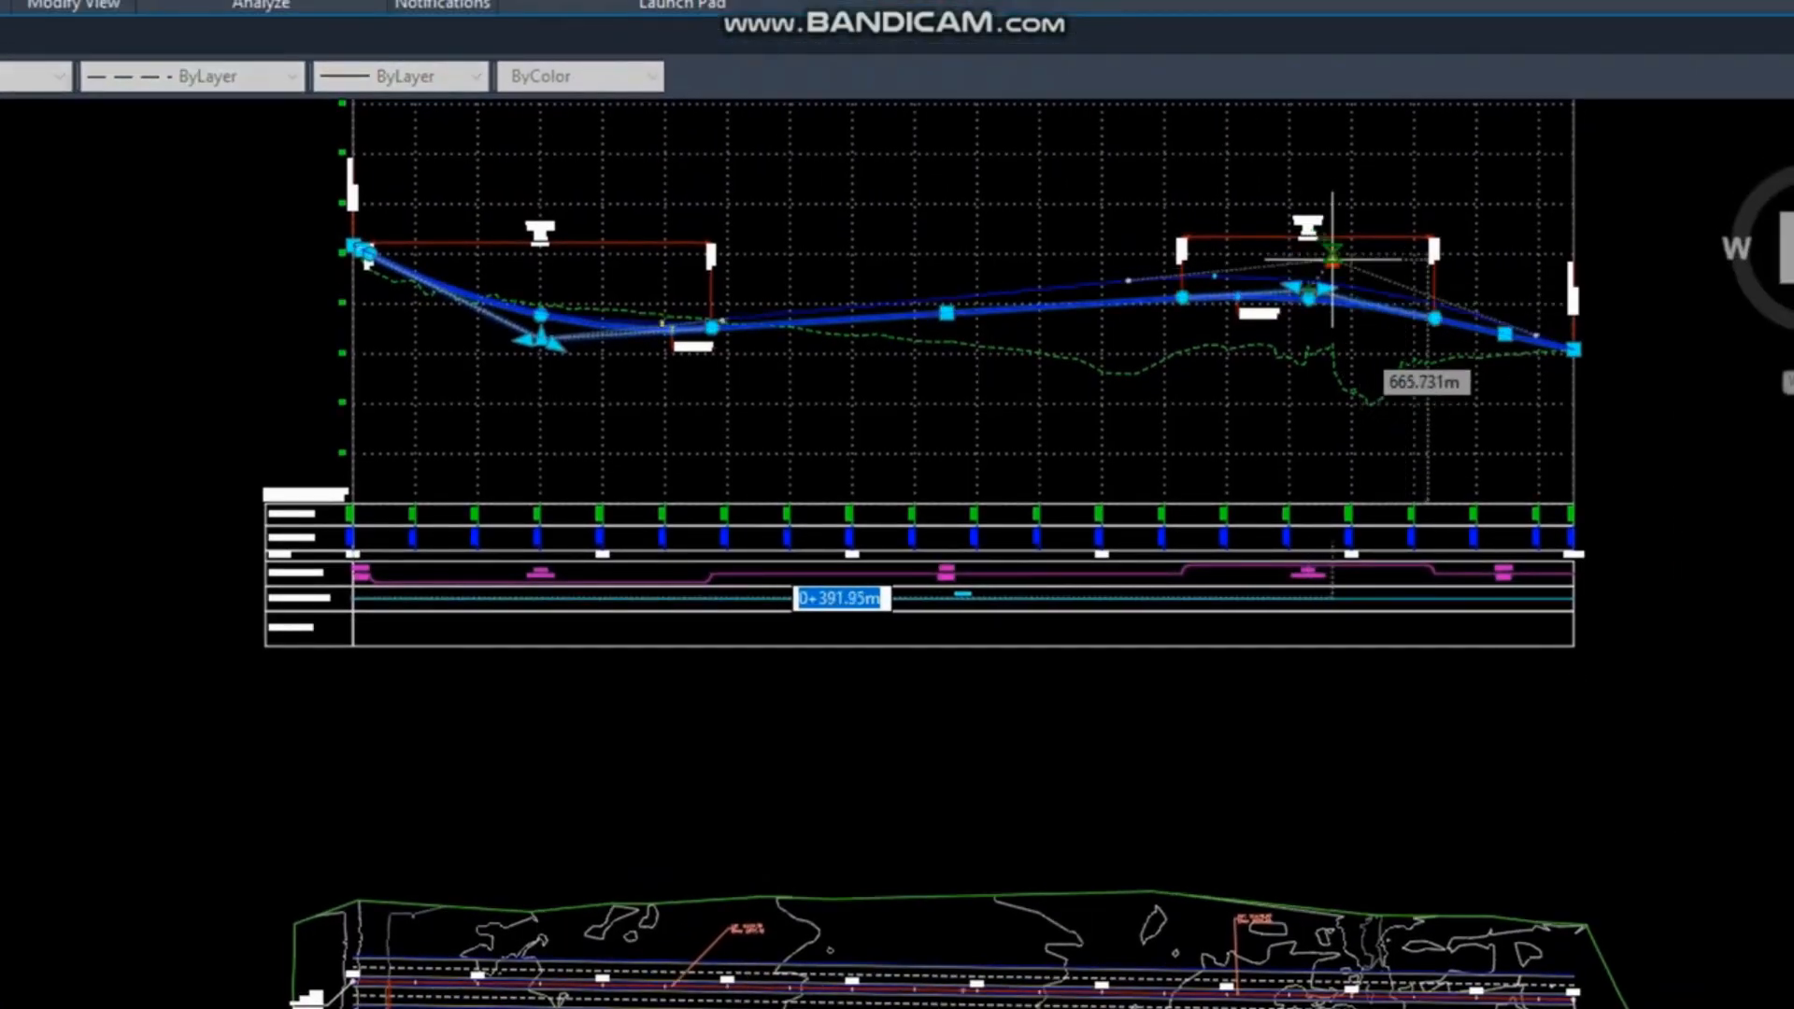
pyautogui.click(1327, 243)
pyautogui.click(1327, 253)
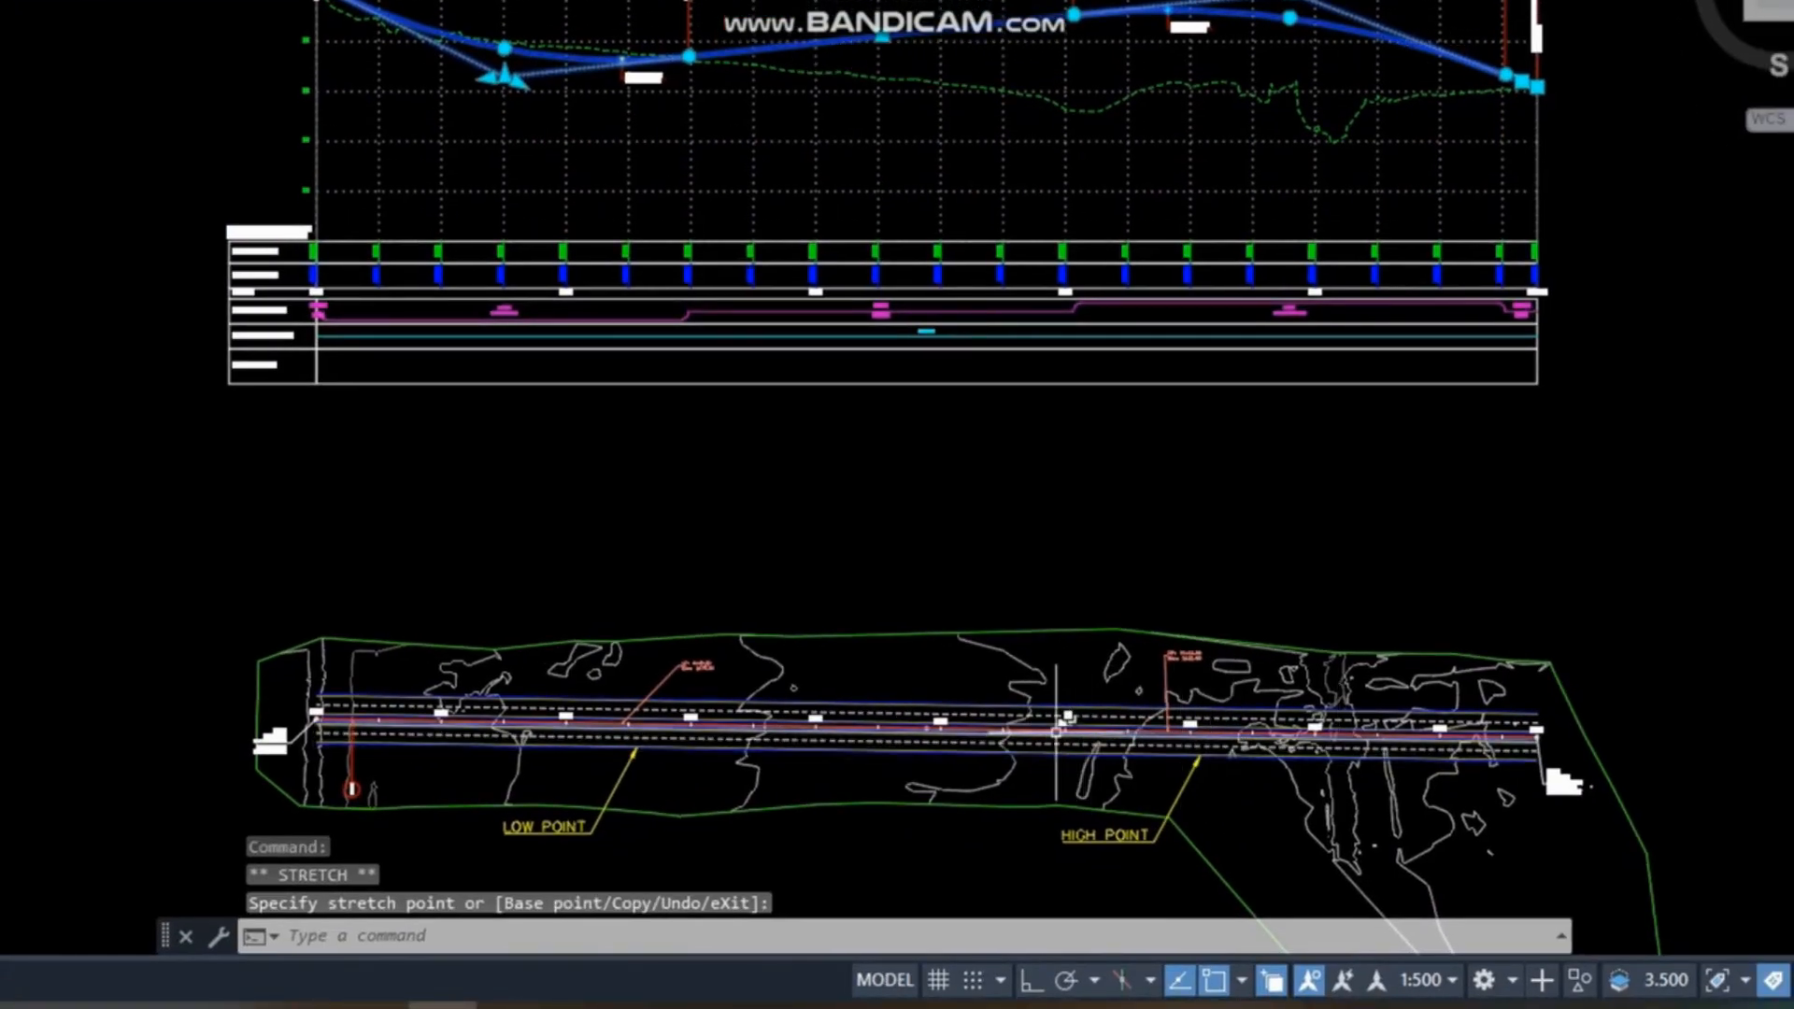
pyautogui.click(882, 697)
pyautogui.press('Escape')
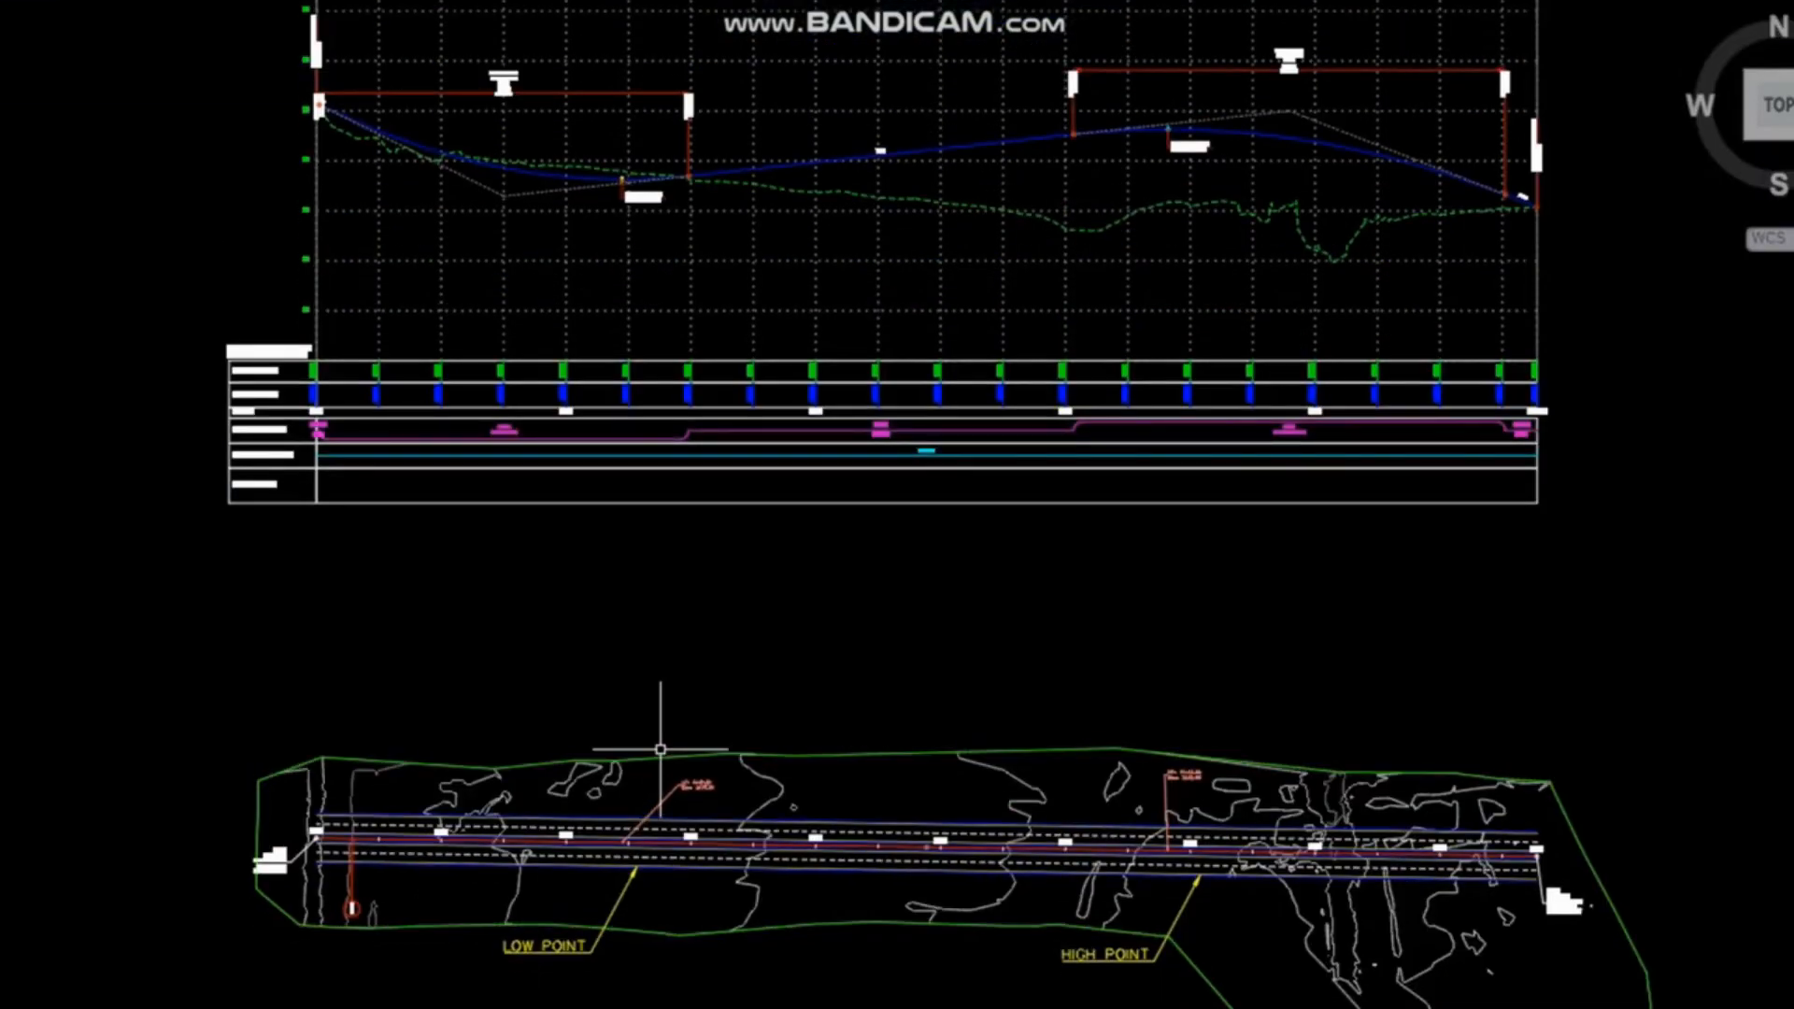
pyautogui.moveTo(609, 897); pyautogui.dragTo(651, 744, button='middle')
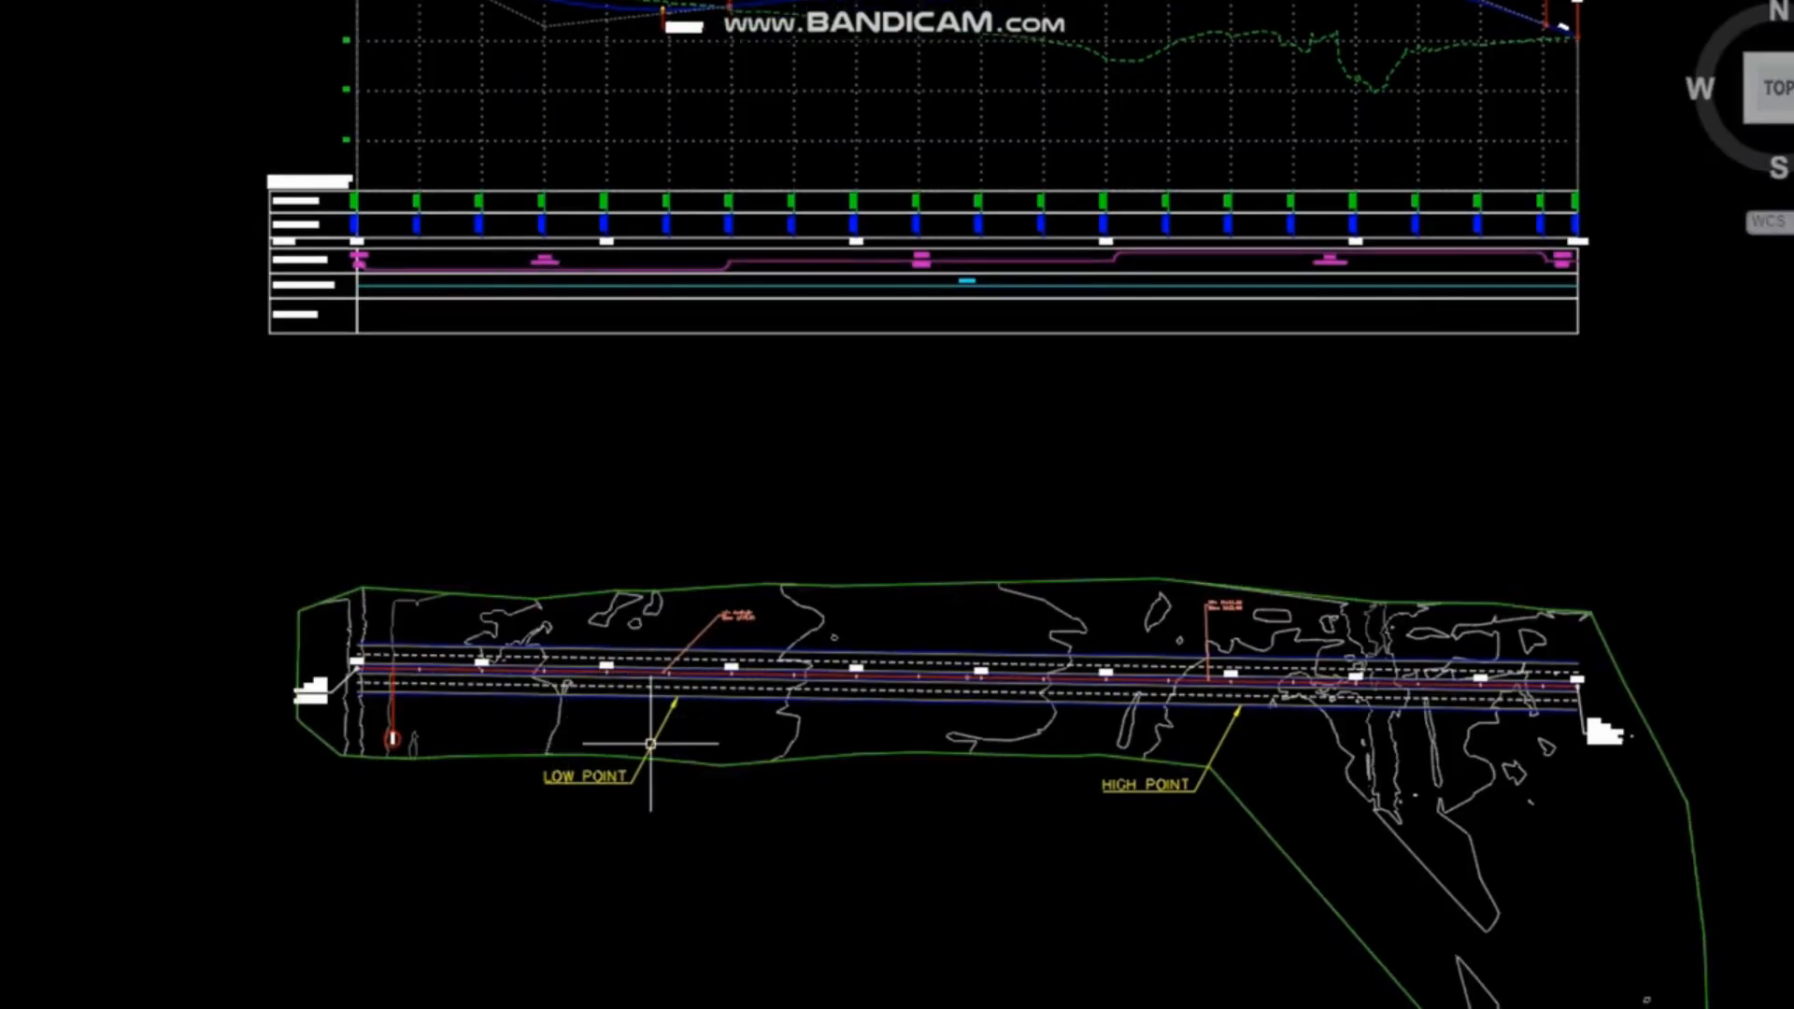
pyautogui.scroll(2, 689, 724)
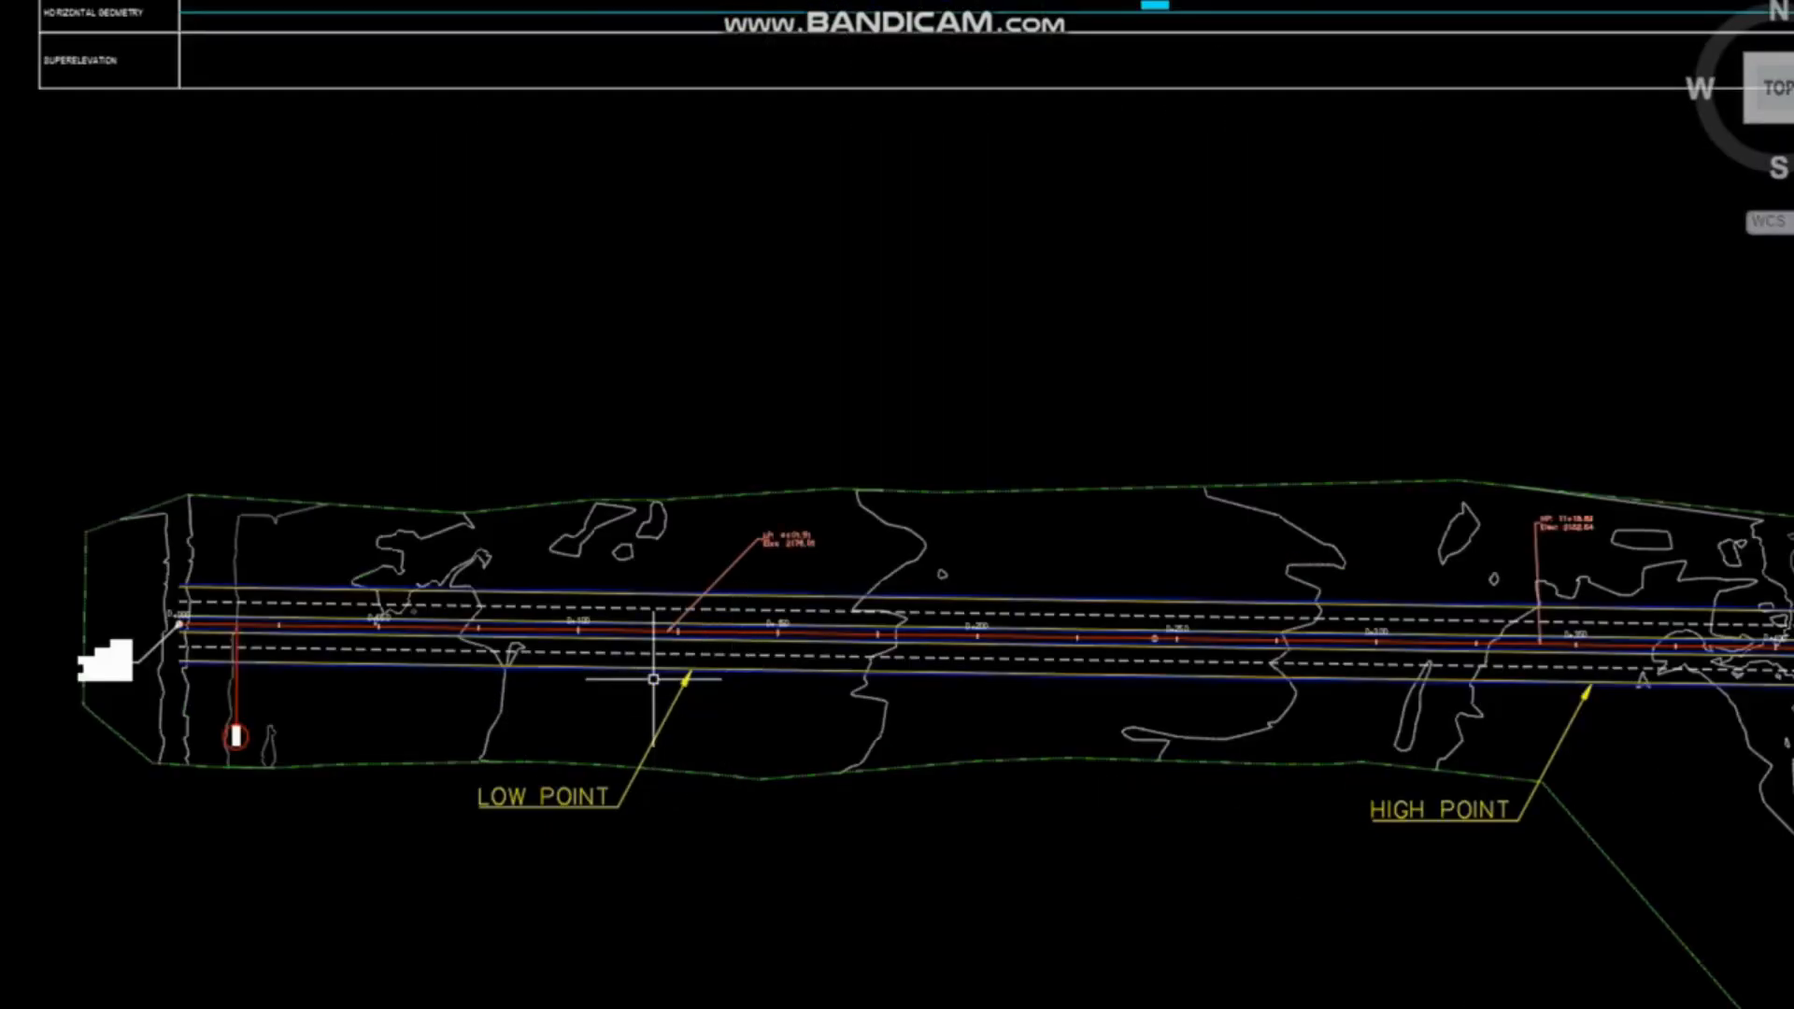
pyautogui.scroll(-2, 596, 739)
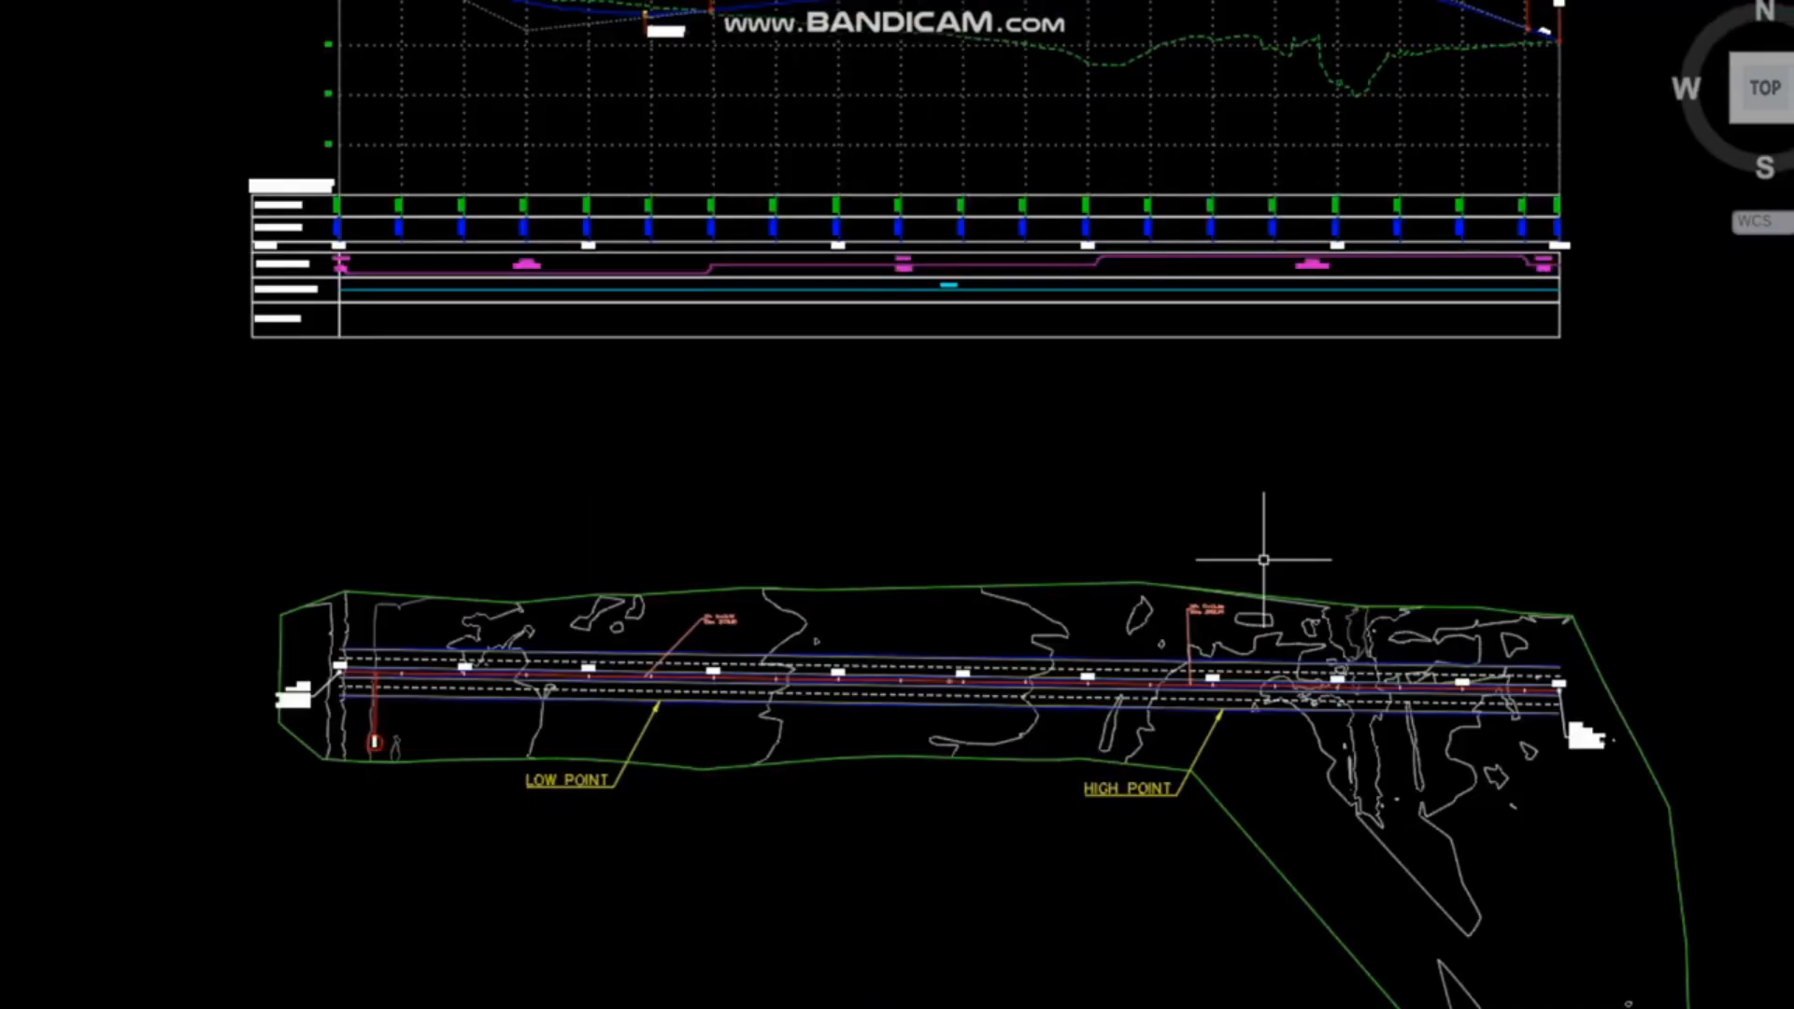
pyautogui.moveTo(1048, 364); pyautogui.dragTo(889, 533, button='middle')
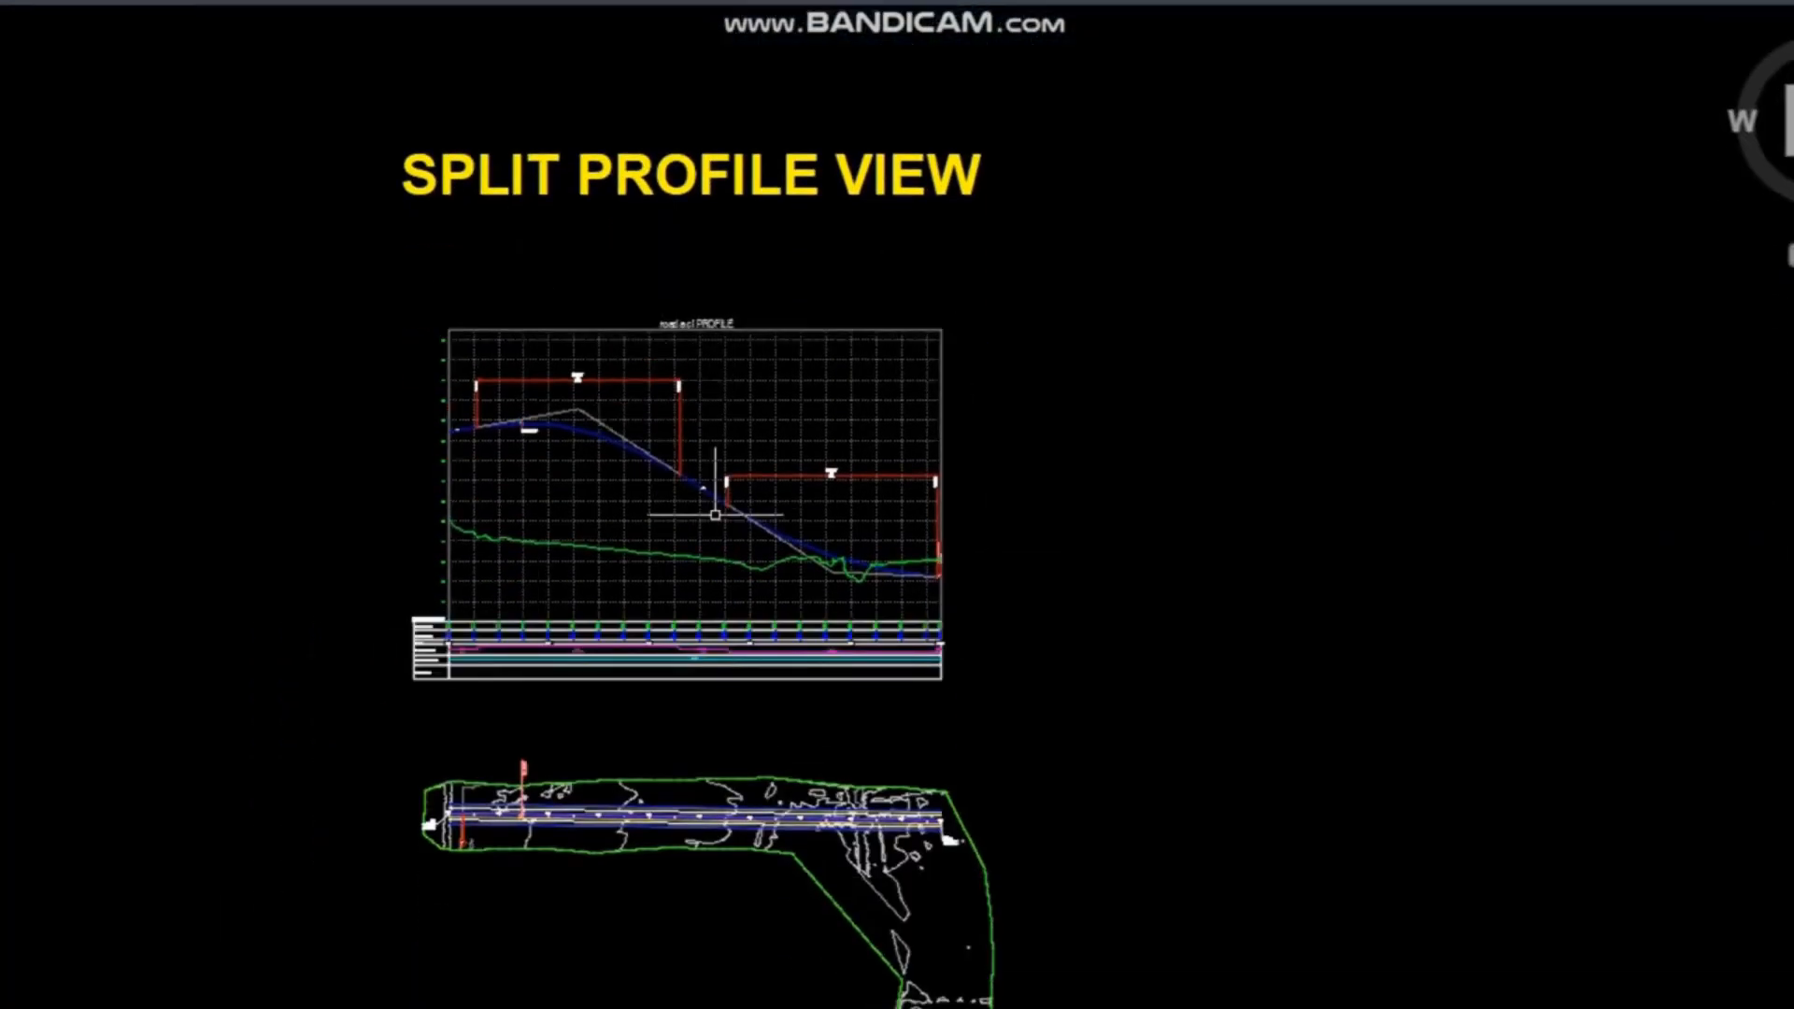
# Create view frames along the road a cl alignment with the automatic station range and the default settings.
pyautogui.scroll(6, 543, 832)
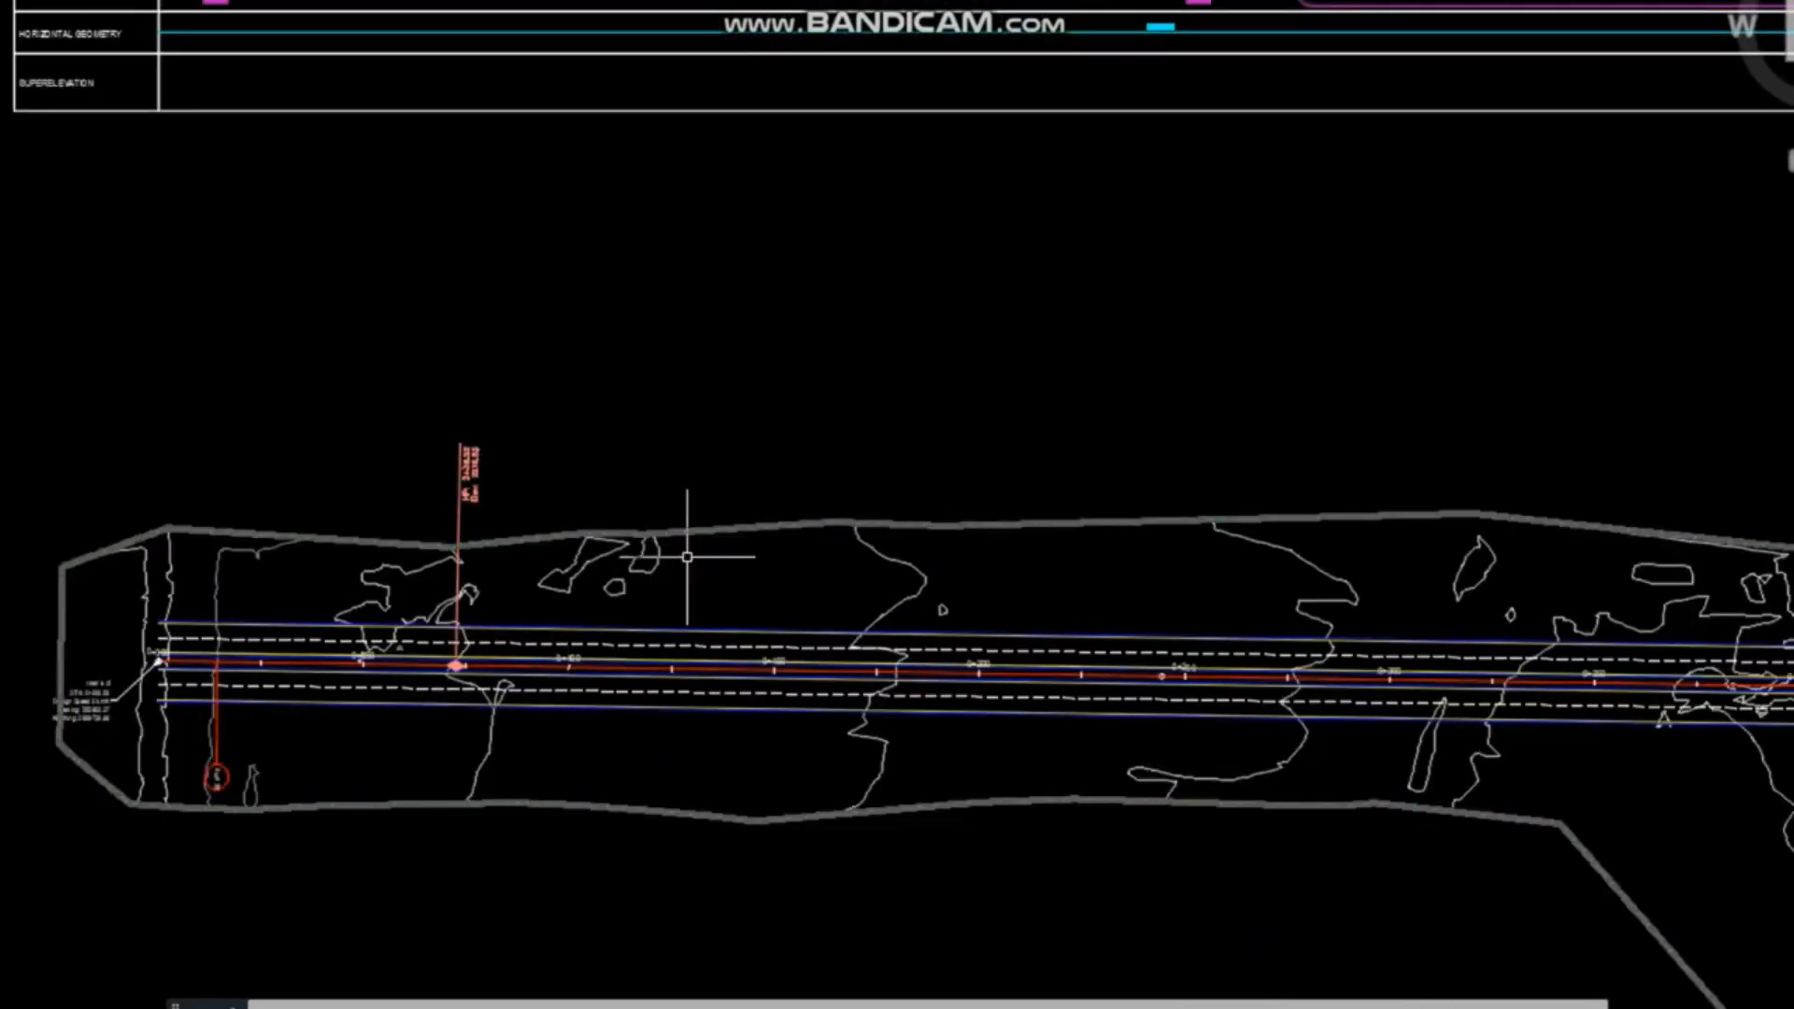
pyautogui.scroll(-3, 547, 750)
pyautogui.moveTo(644, 387); pyautogui.dragTo(570, 789, button='middle')
pyautogui.moveTo(622, 399); pyautogui.dragTo(560, 520, button='middle')
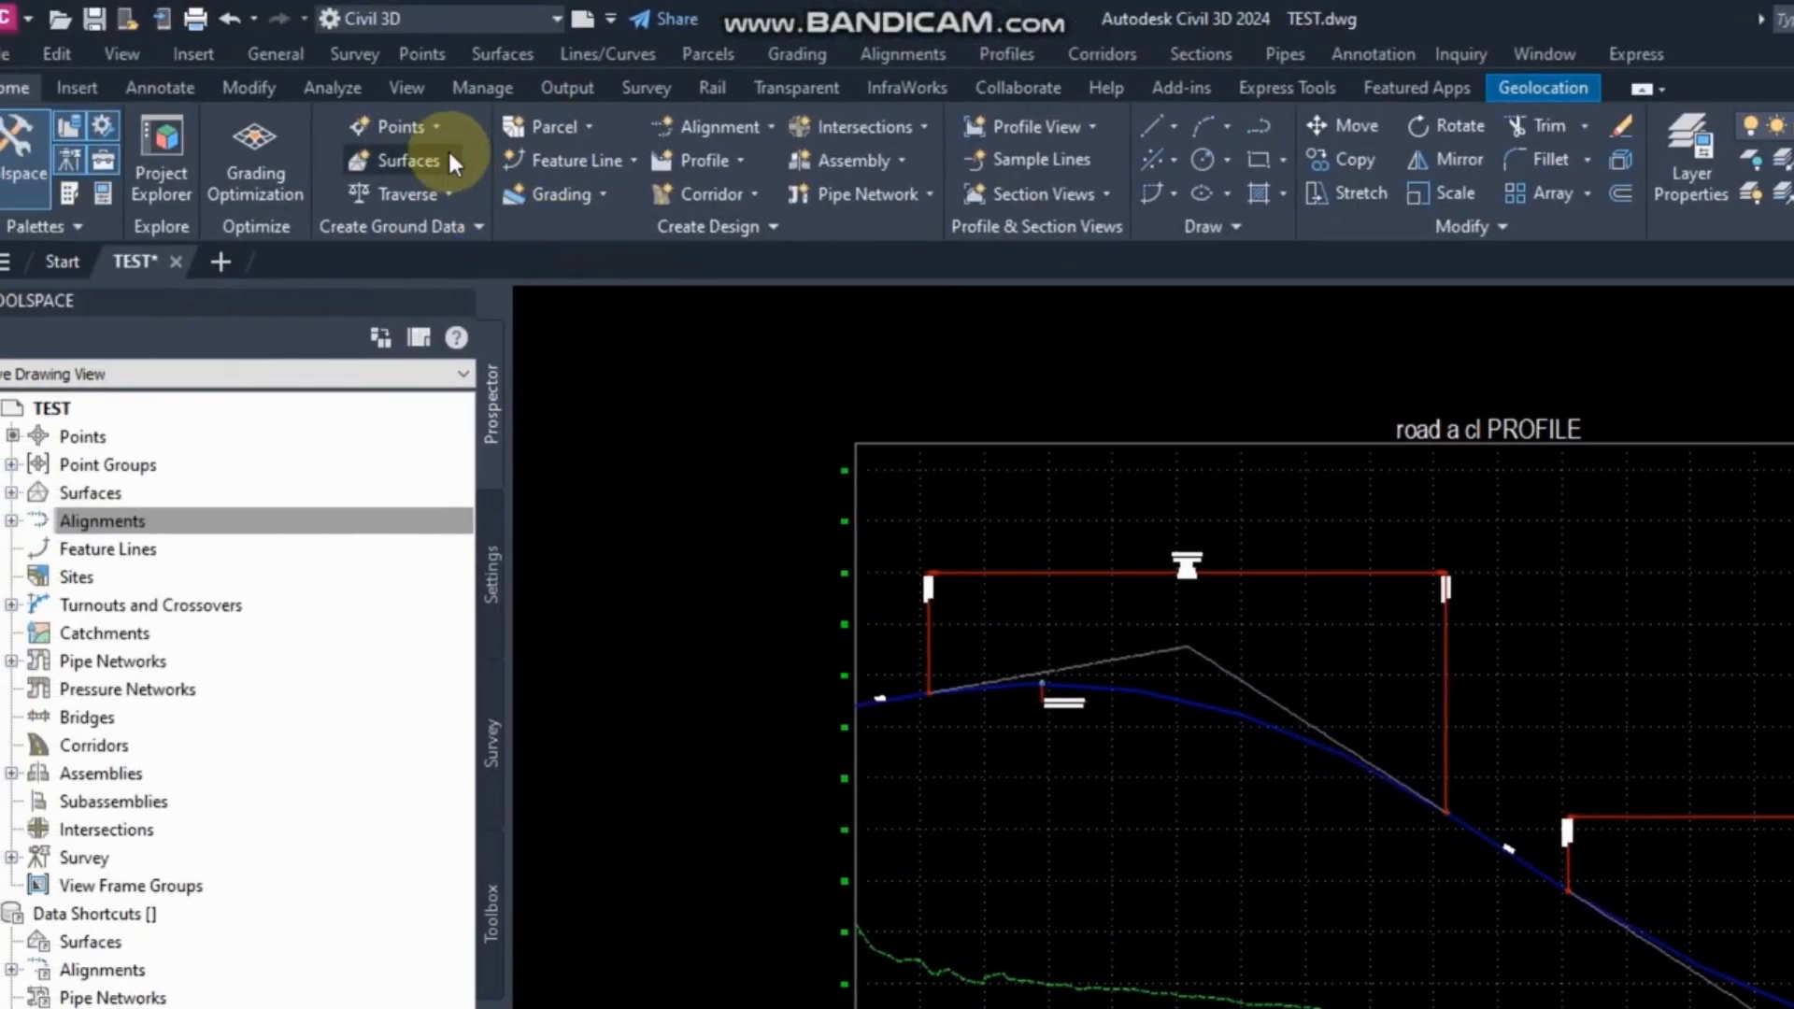
pyautogui.click(560, 85)
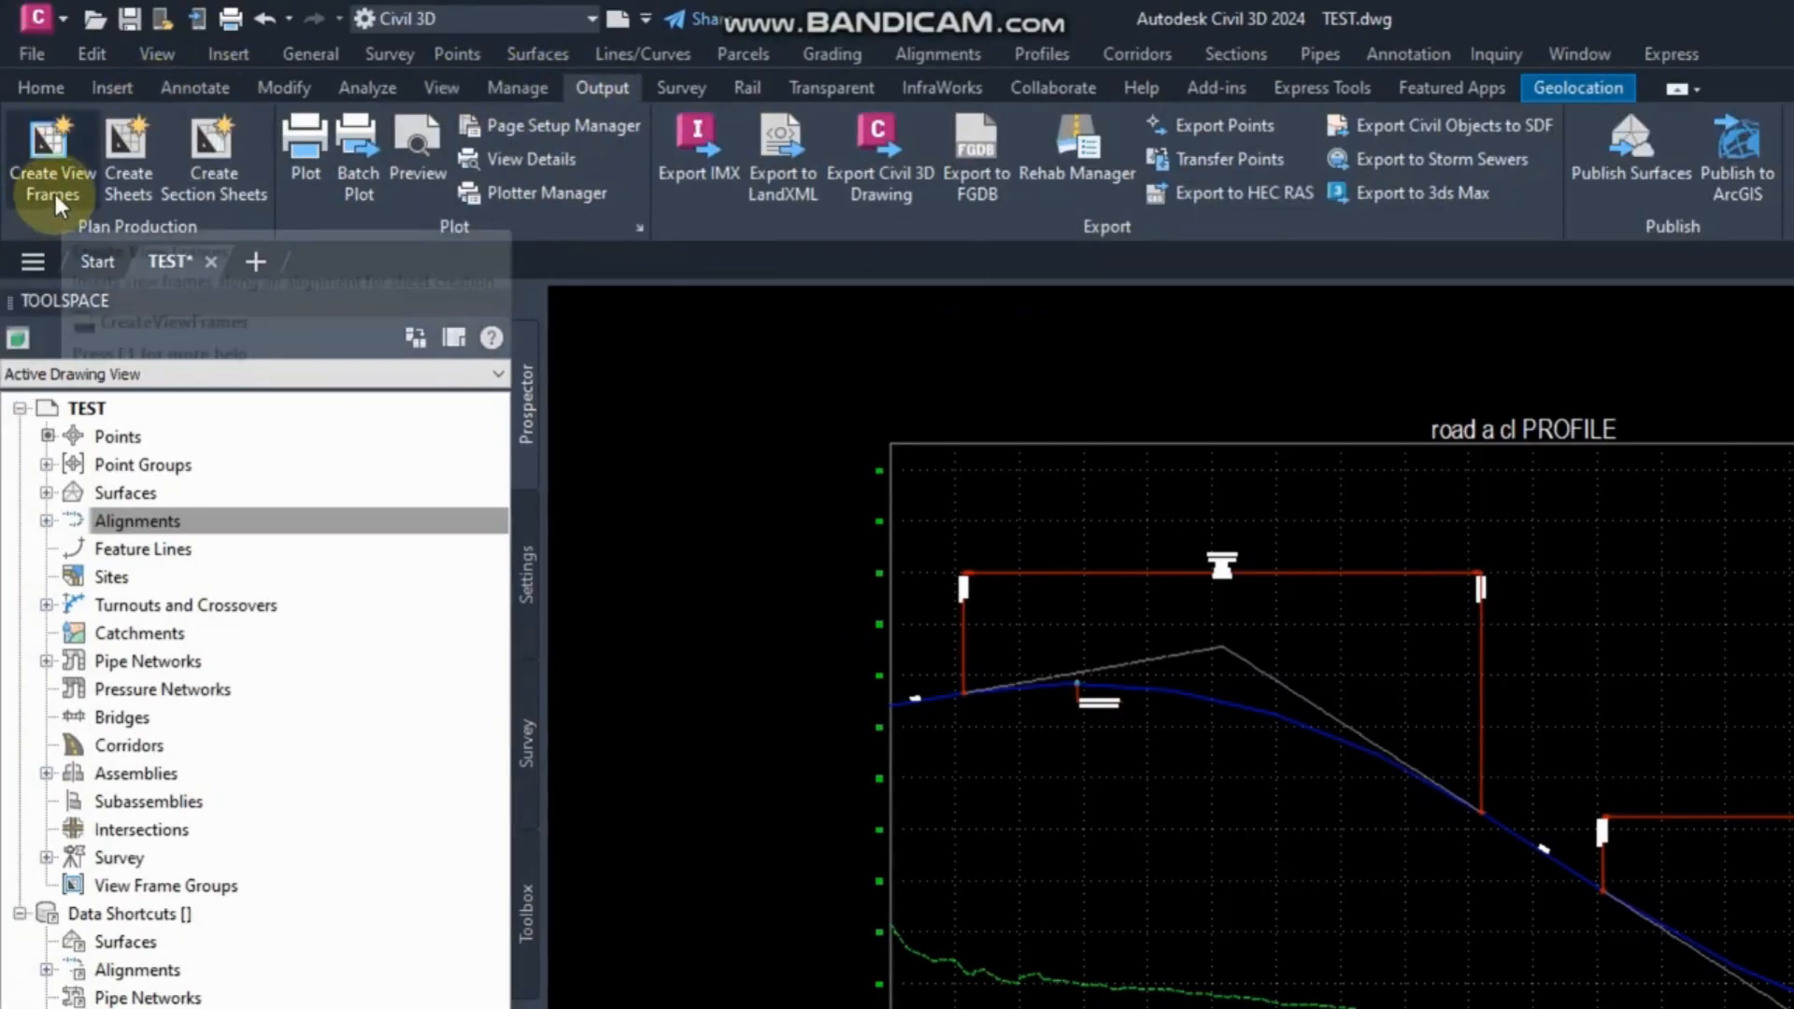
pyautogui.click(53, 182)
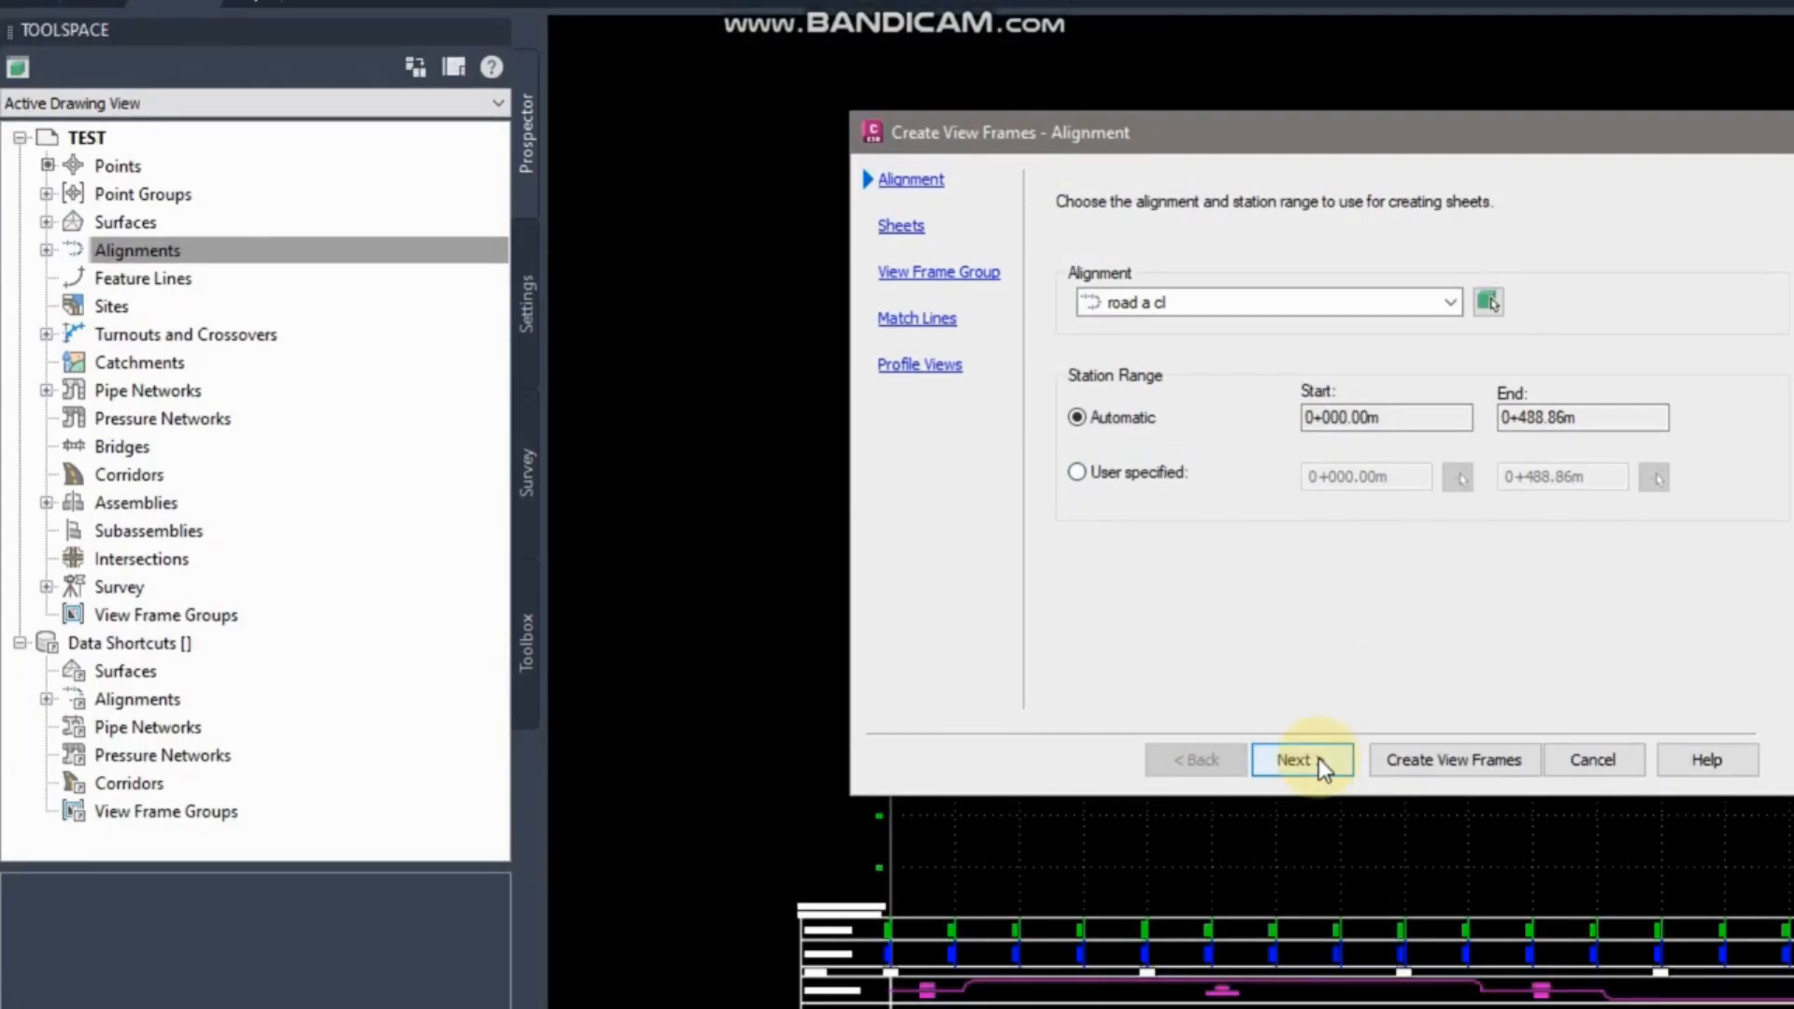
pyautogui.click(1320, 758)
pyautogui.click(1323, 760)
pyautogui.click(1297, 760)
pyautogui.click(1392, 759)
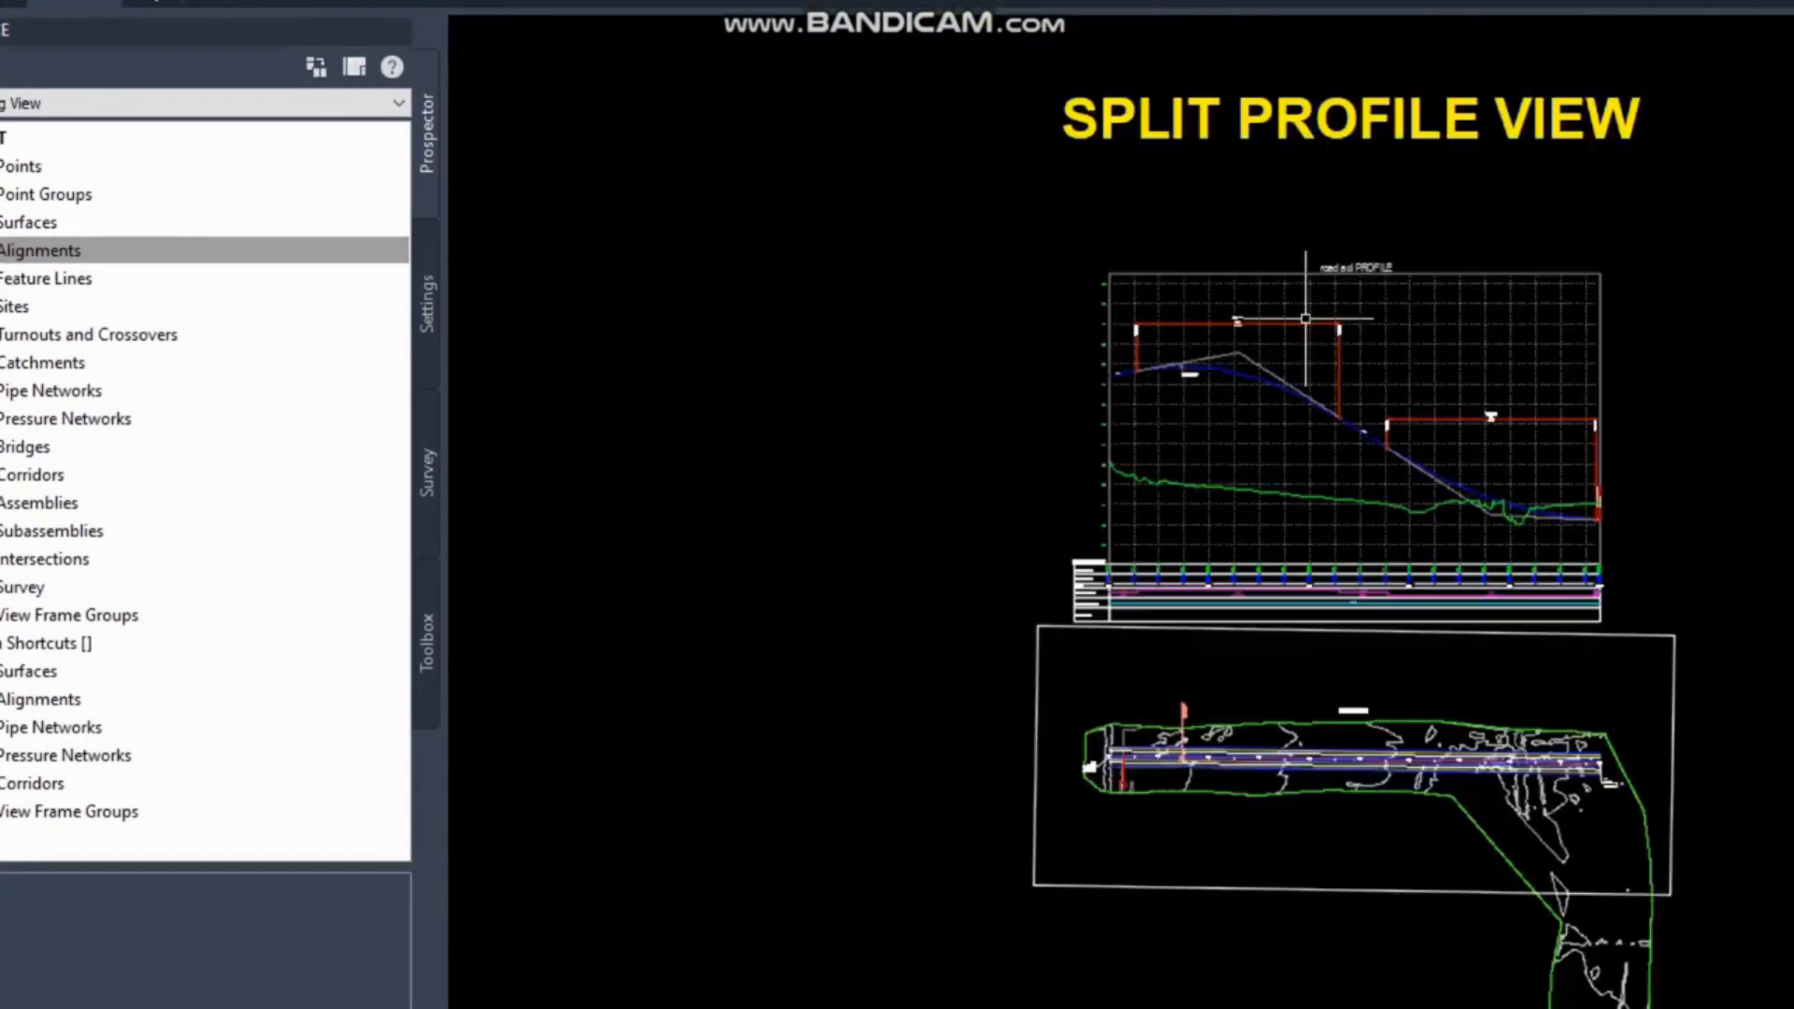
# Create sheets from VFG_road a cl with all layouts in the current drawing, placing the profile view in empty space east of the plan.
pyautogui.scroll(-2, 1350, 402)
pyautogui.scroll(2, 1474, 641)
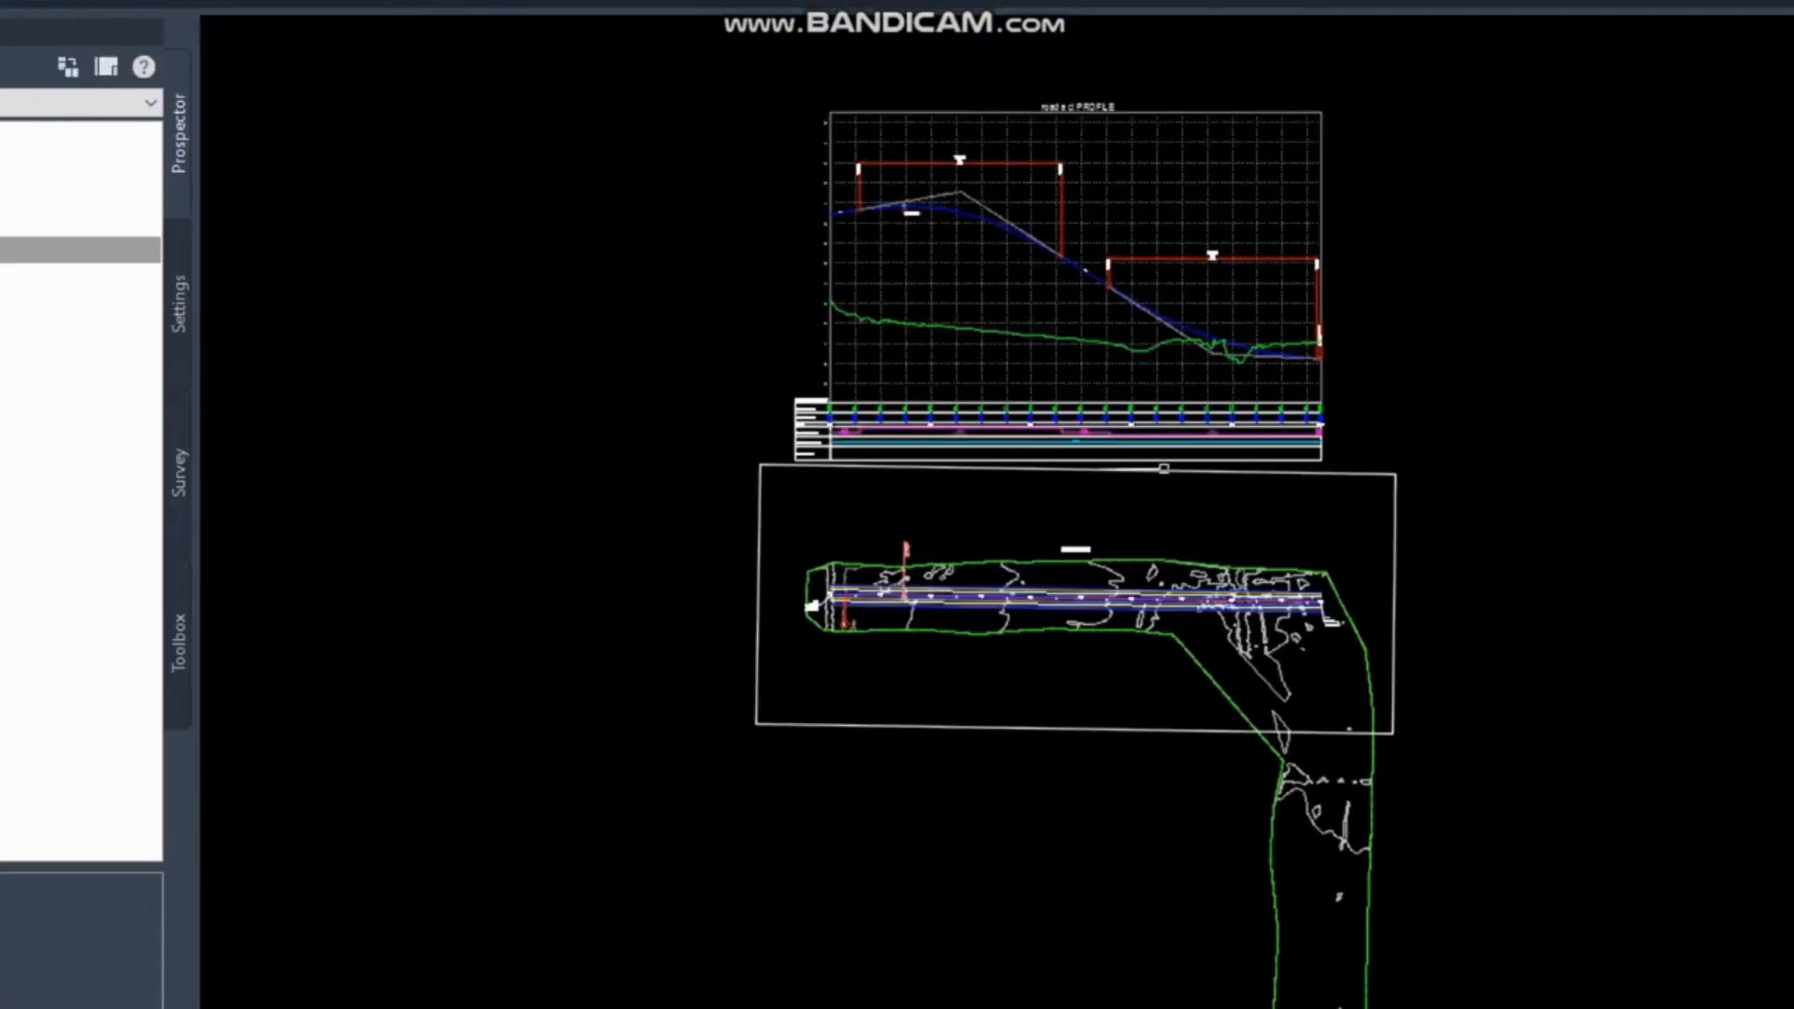
pyautogui.moveTo(1166, 528); pyautogui.dragTo(1061, 601, button='middle')
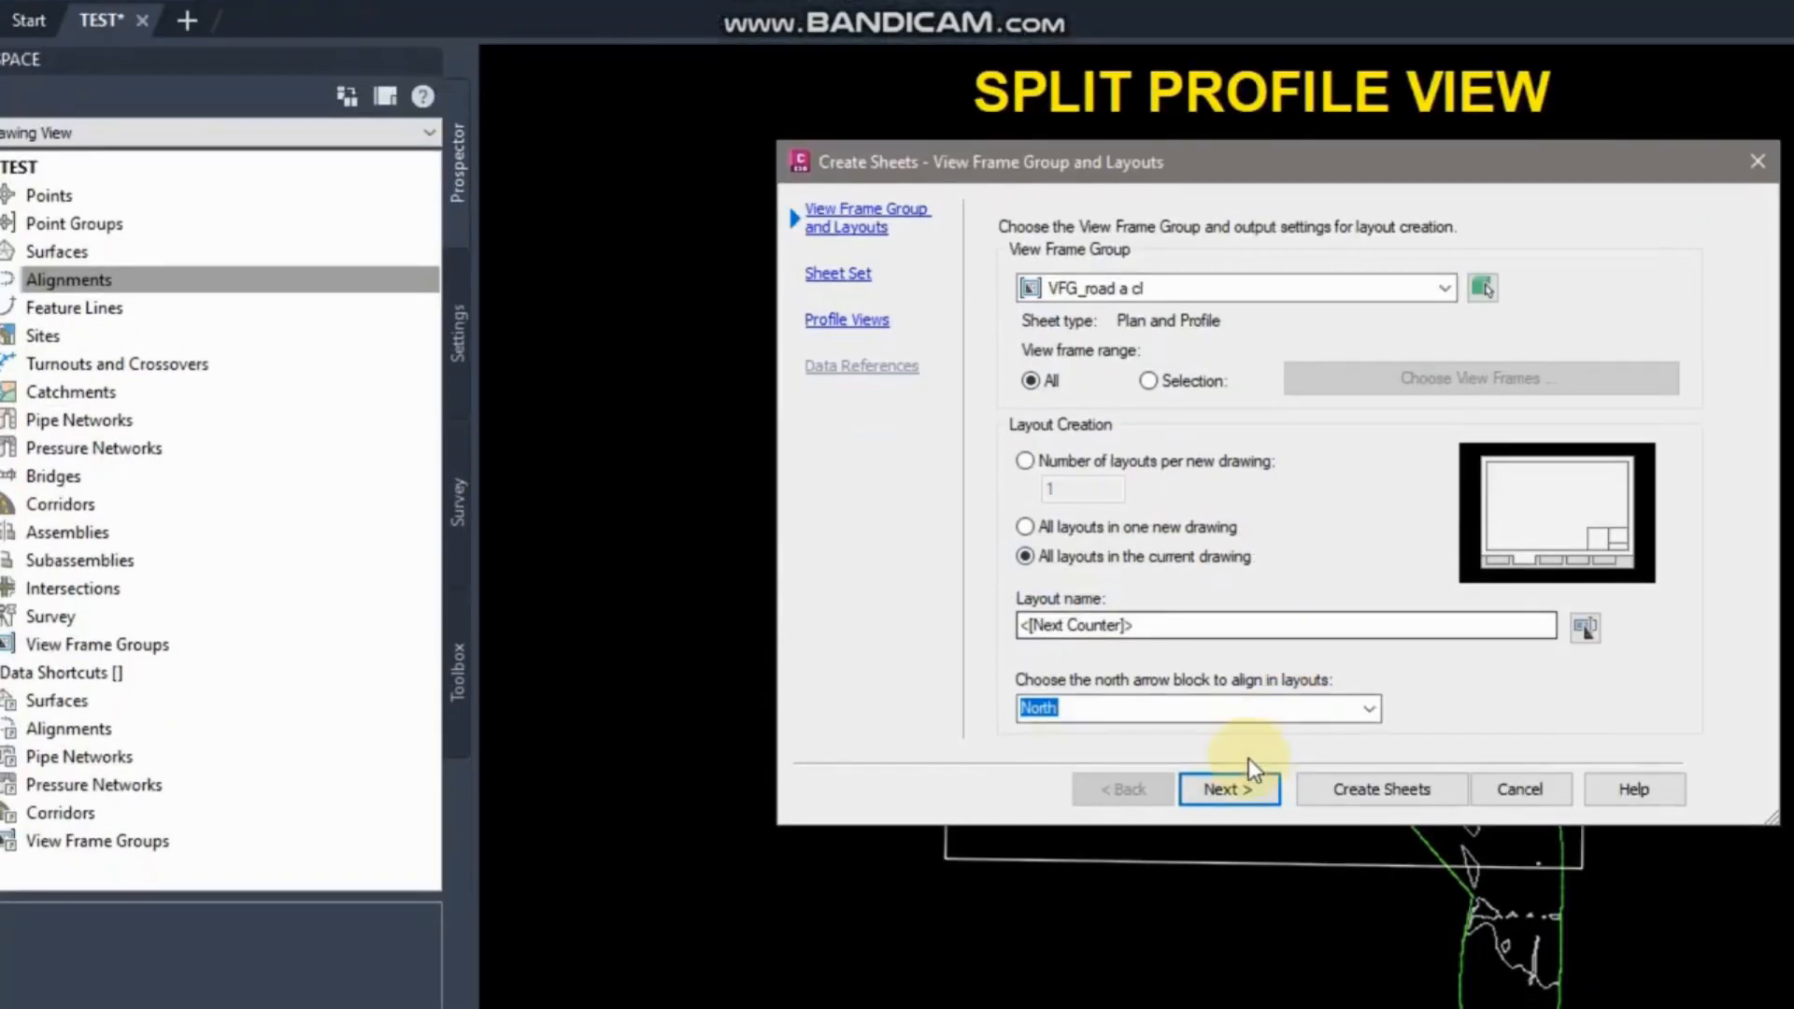
pyautogui.click(1233, 759)
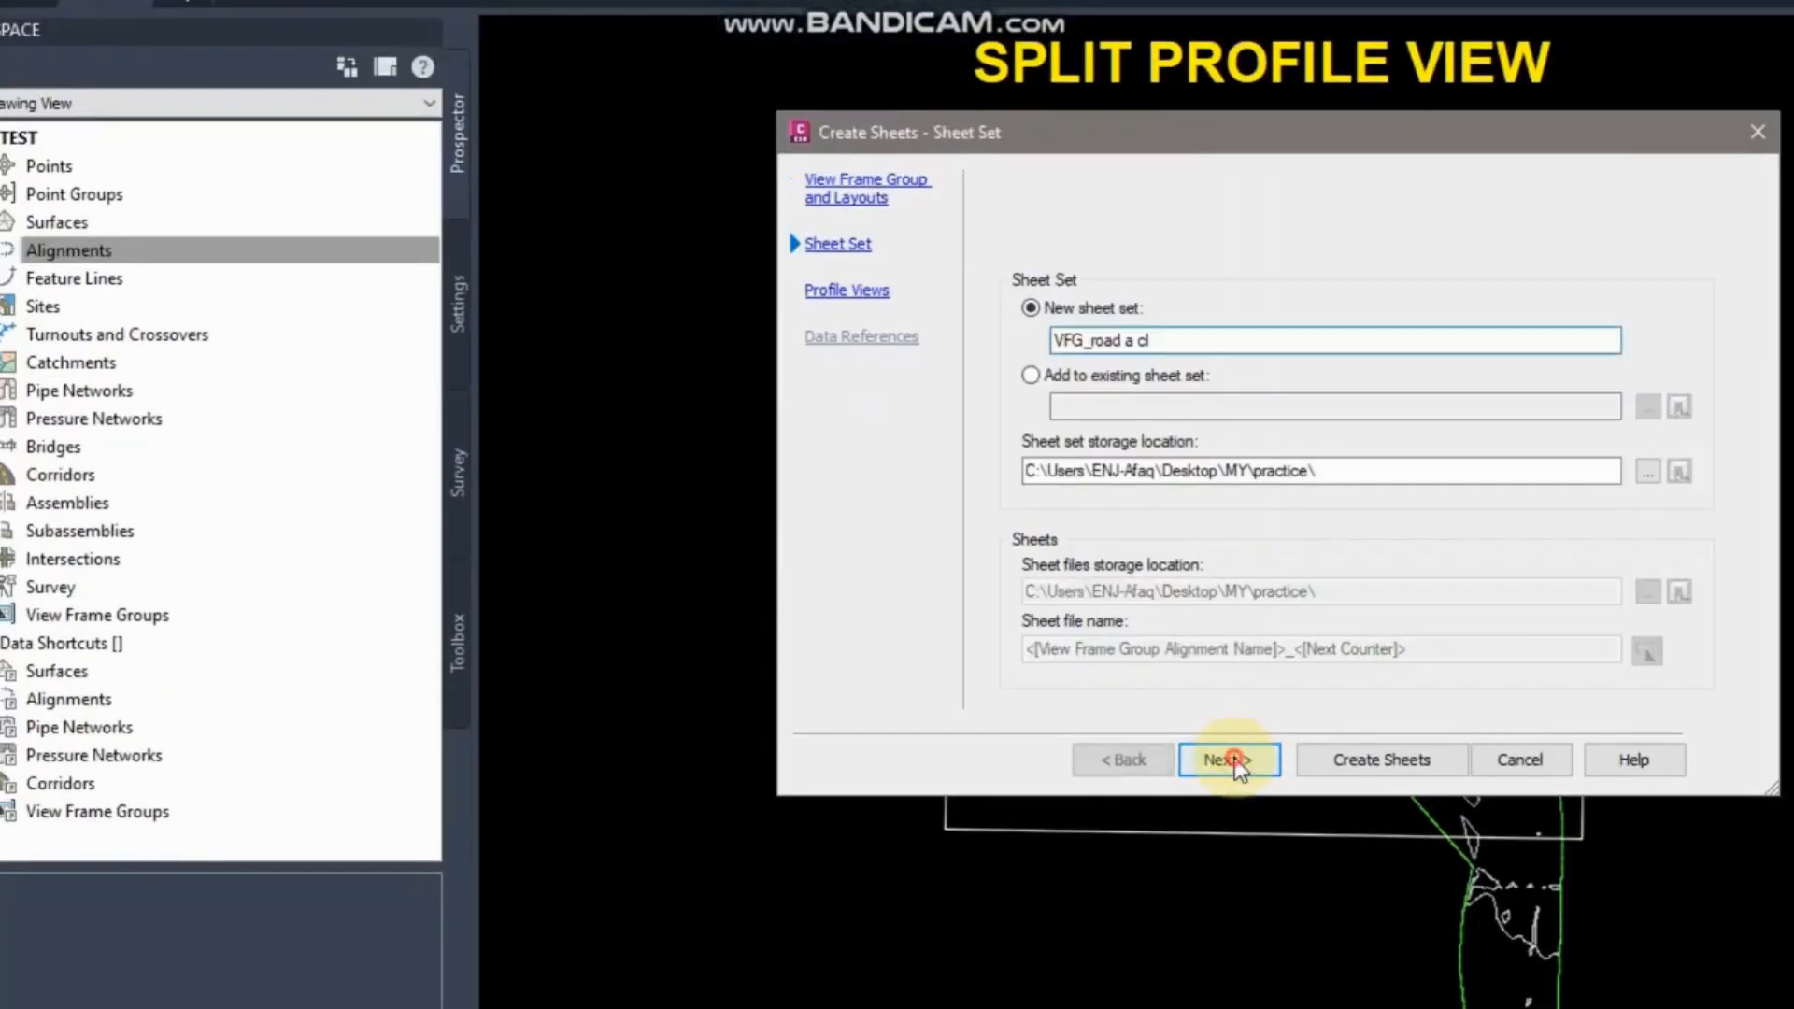
pyautogui.click(1236, 758)
pyautogui.click(1344, 758)
pyautogui.click(1353, 528)
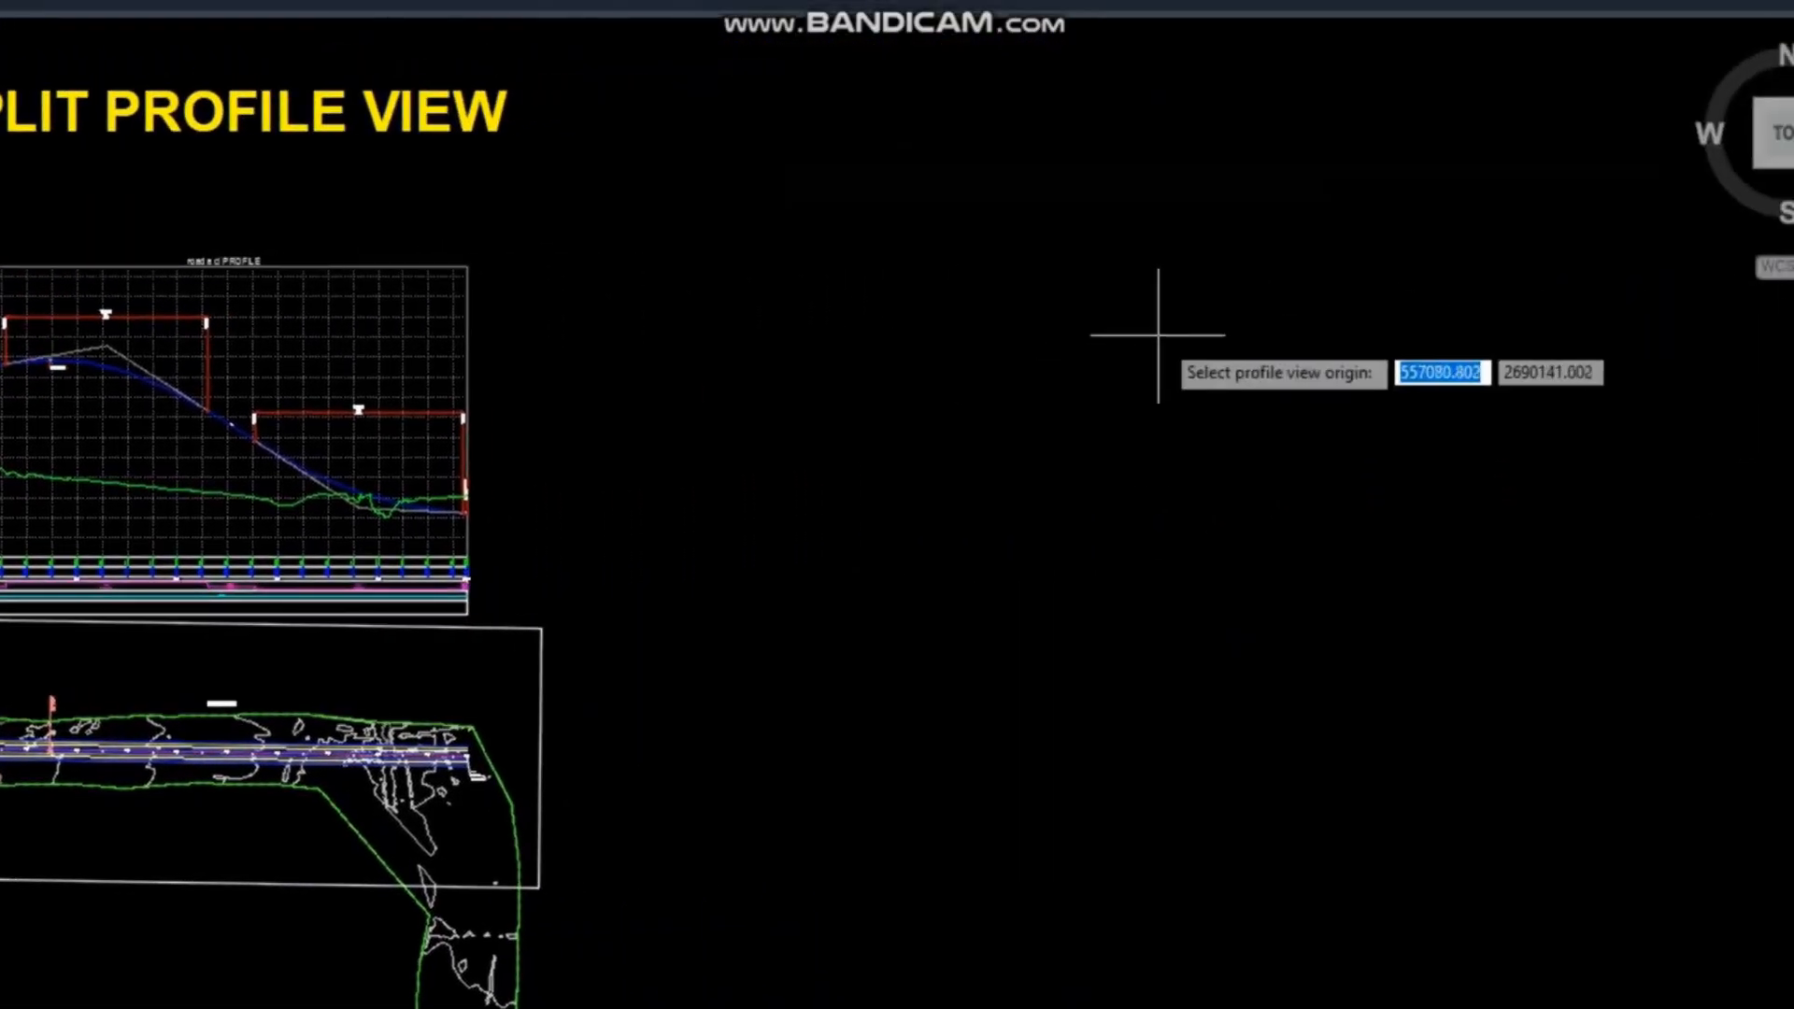
pyautogui.click(1158, 335)
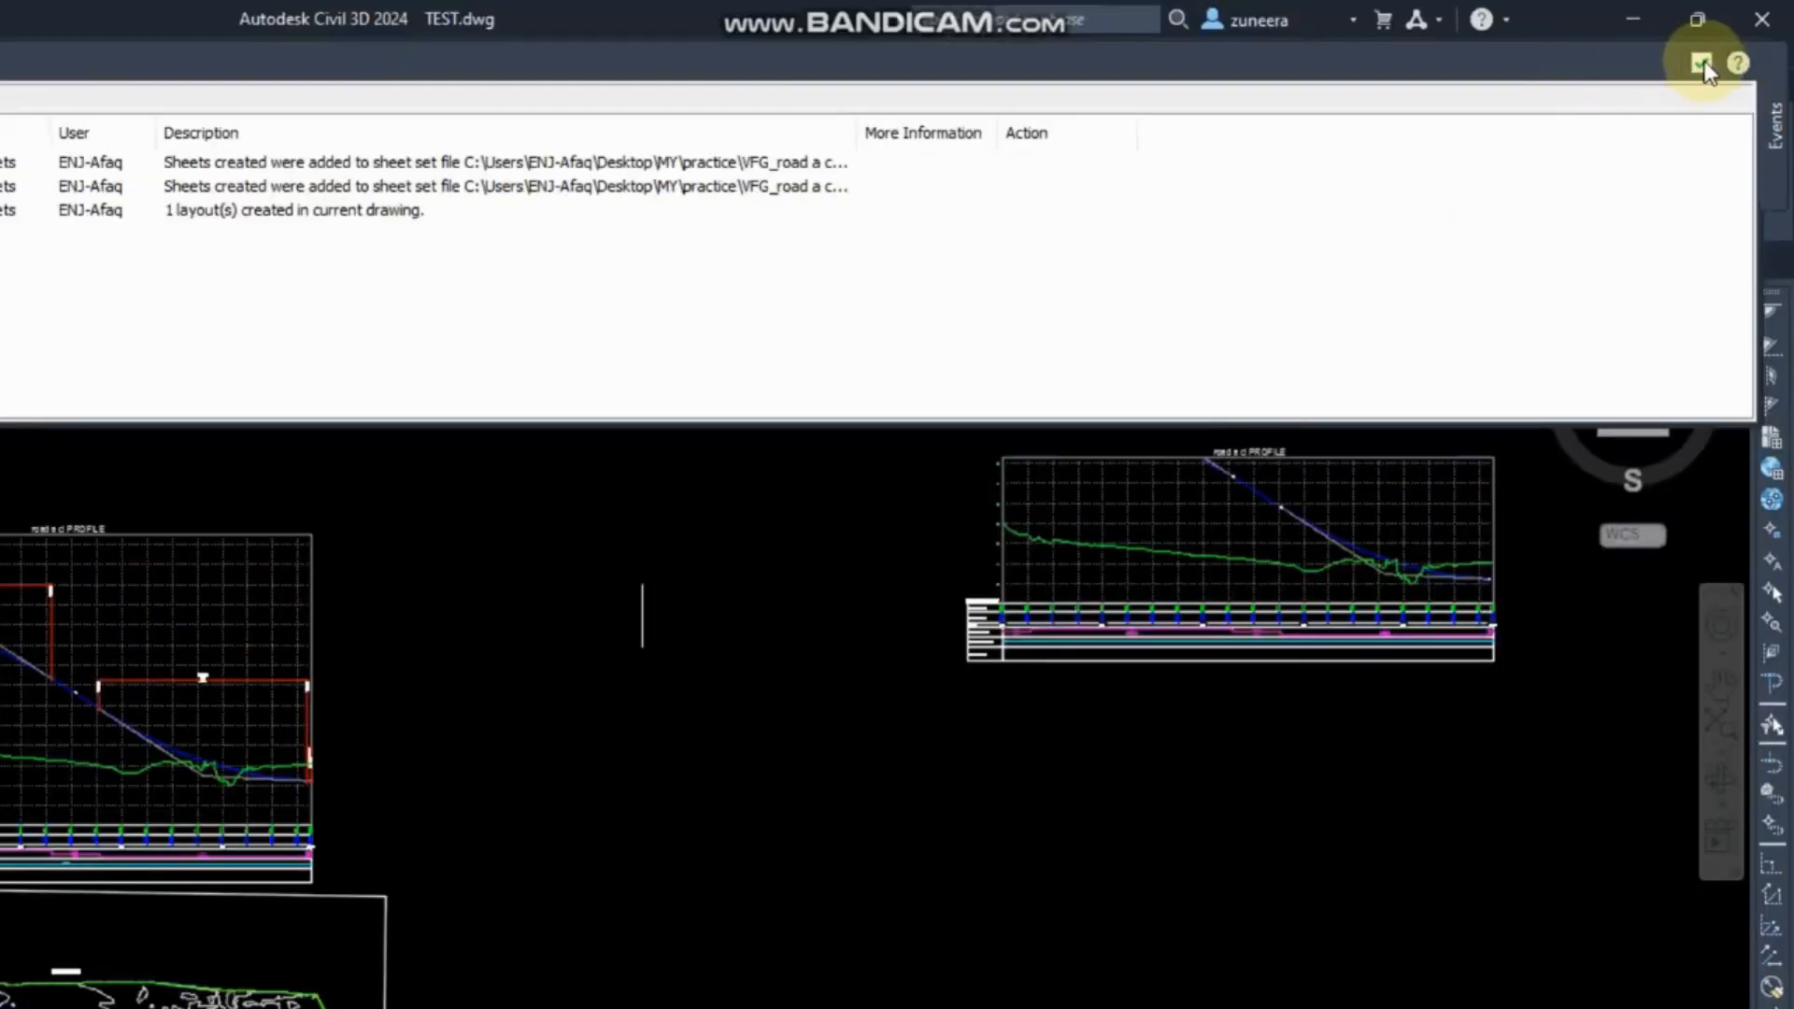
pyautogui.click(1682, 66)
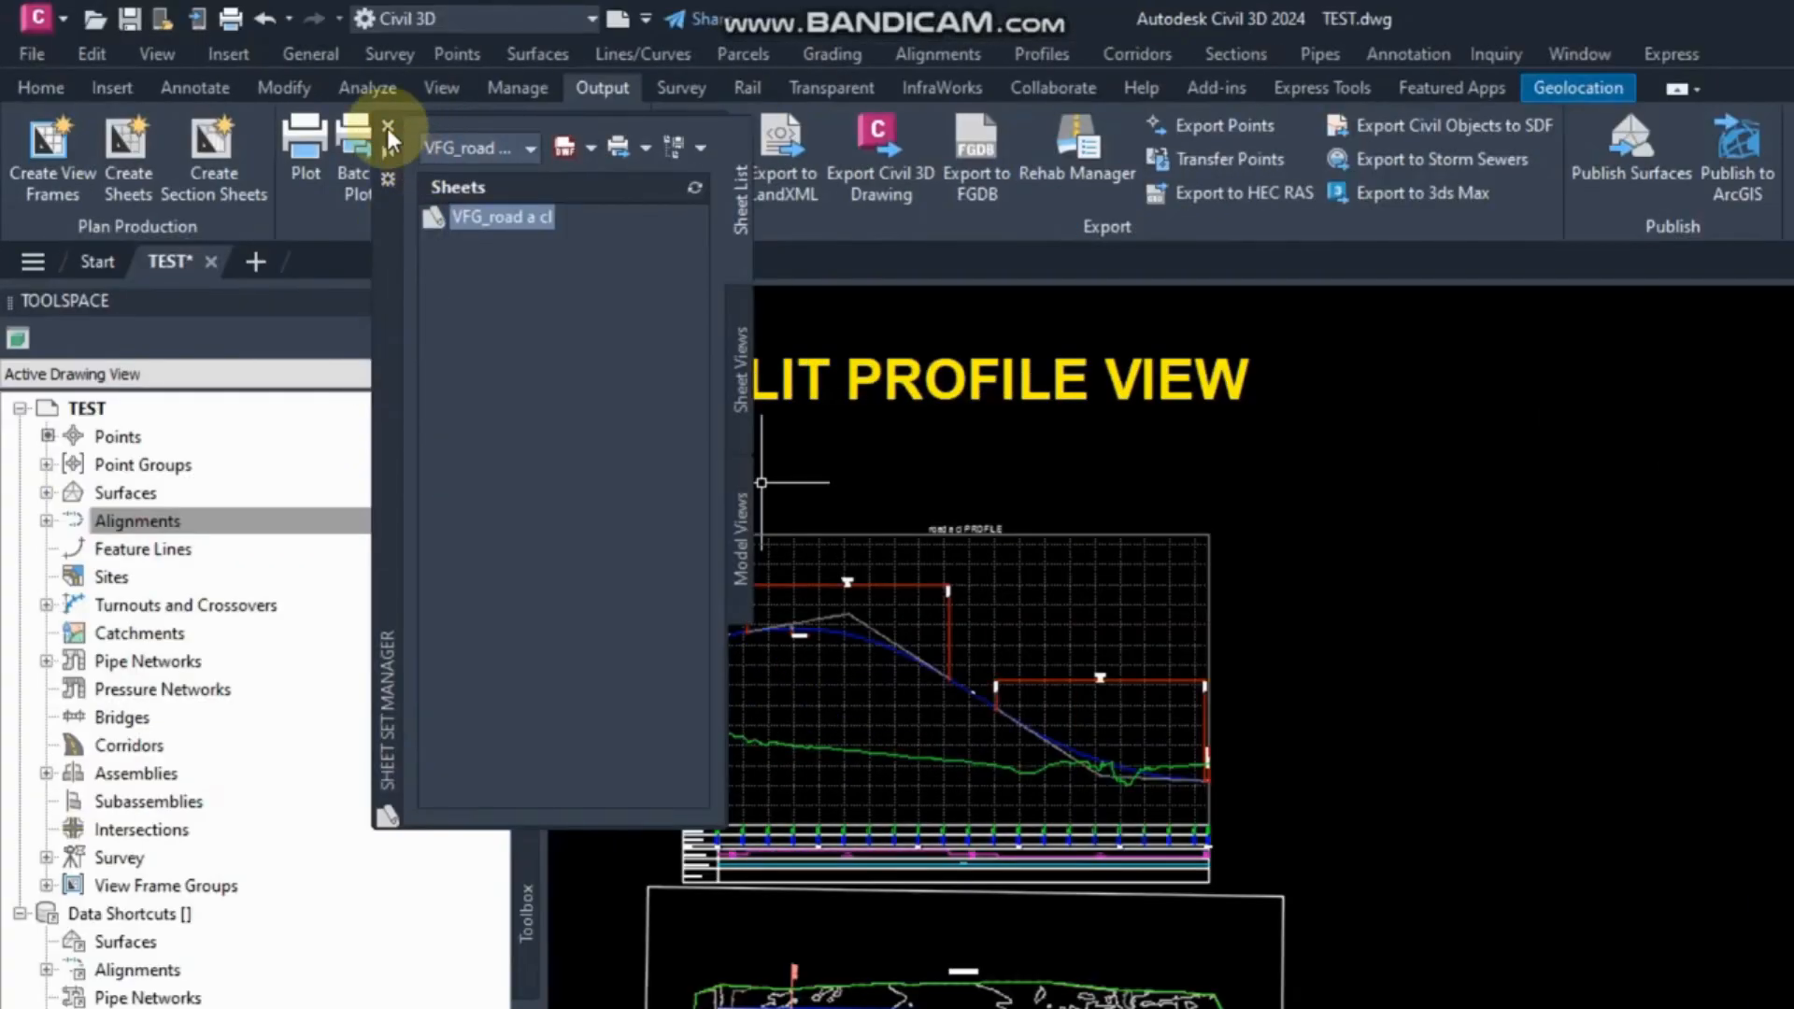
pyautogui.click(389, 132)
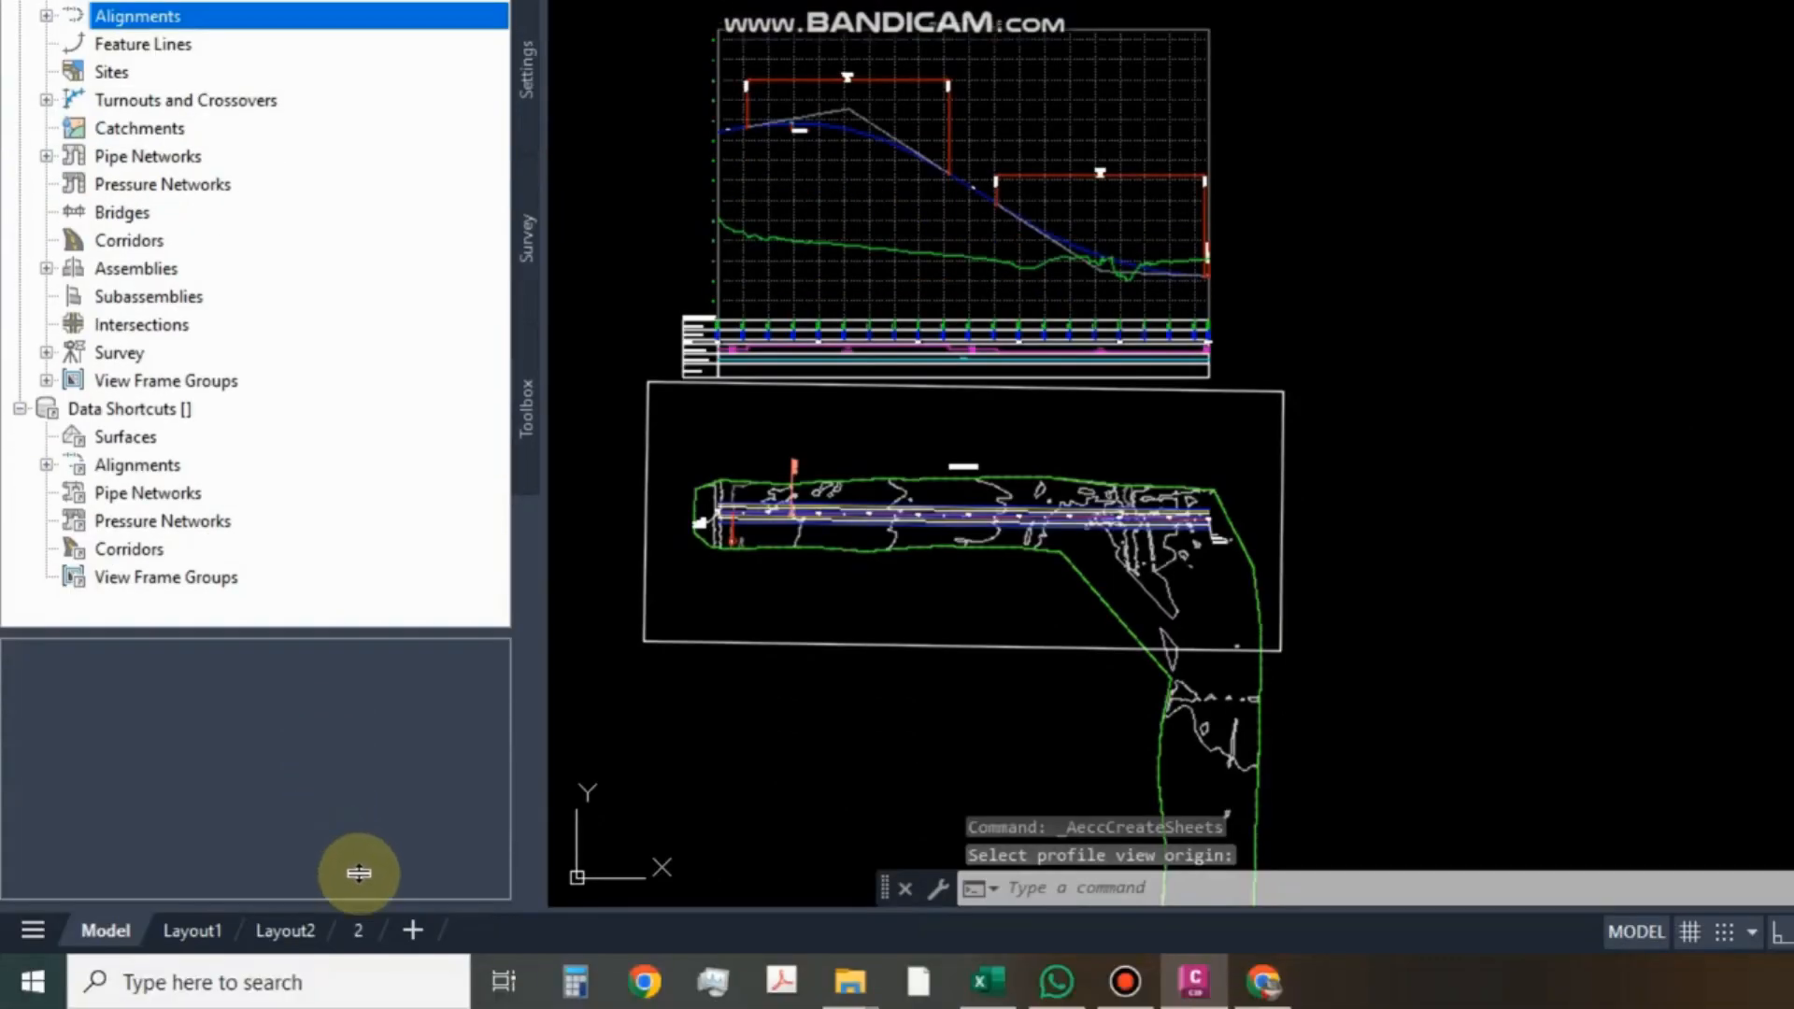
# Examine how the road profile fits its viewport on sheet layout 2, and return to model space.
pyautogui.click(357, 931)
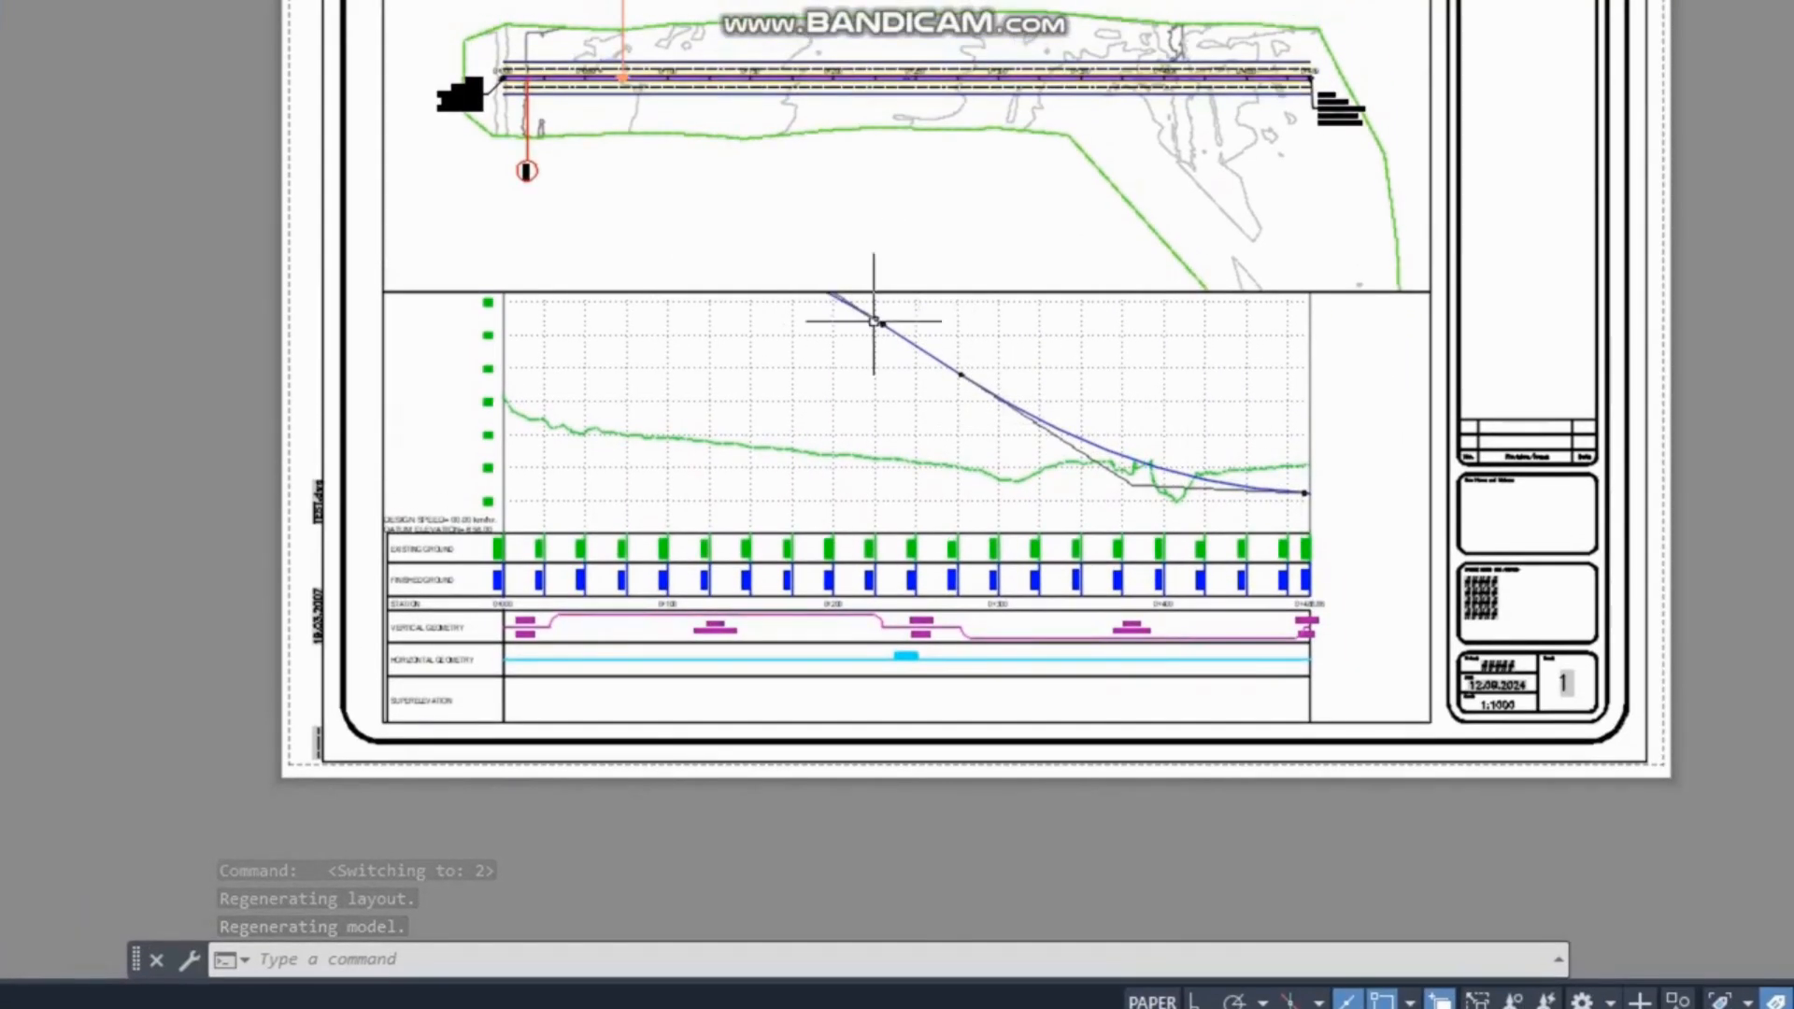
pyautogui.moveTo(939, 375); pyautogui.dragTo(807, 394, button='middle')
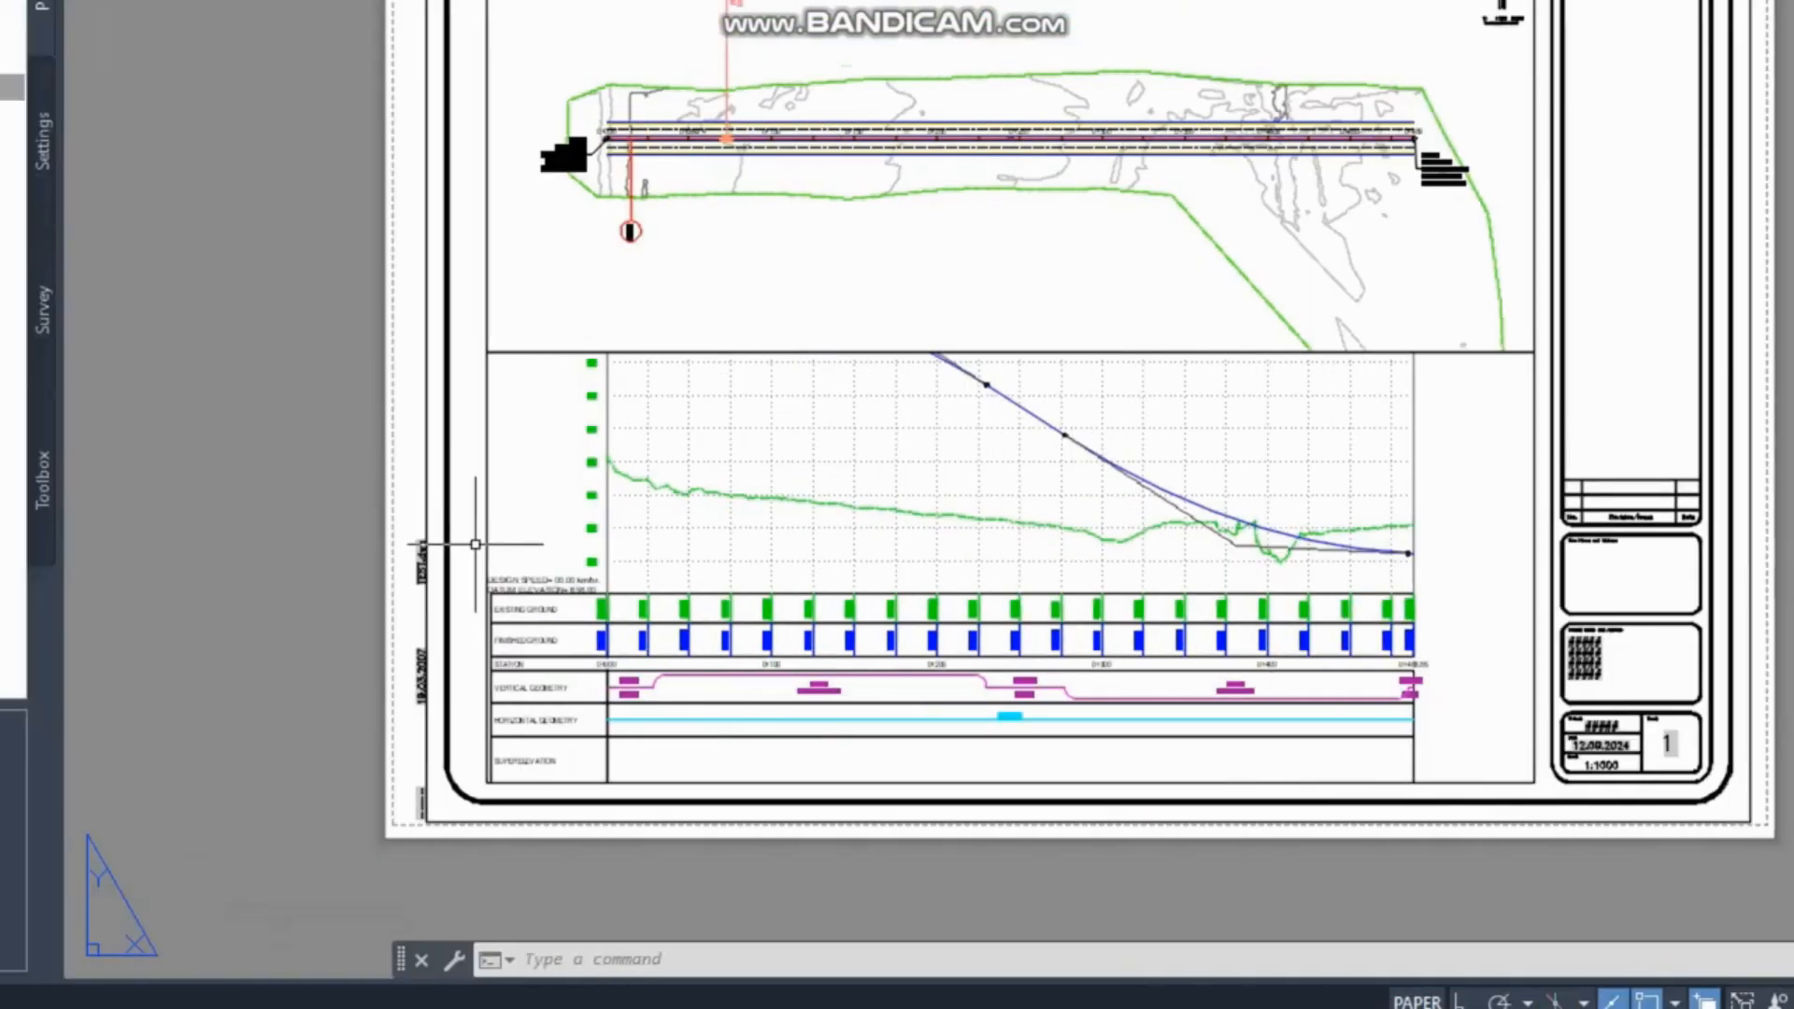
pyautogui.click(0, 1003)
pyautogui.click(105, 931)
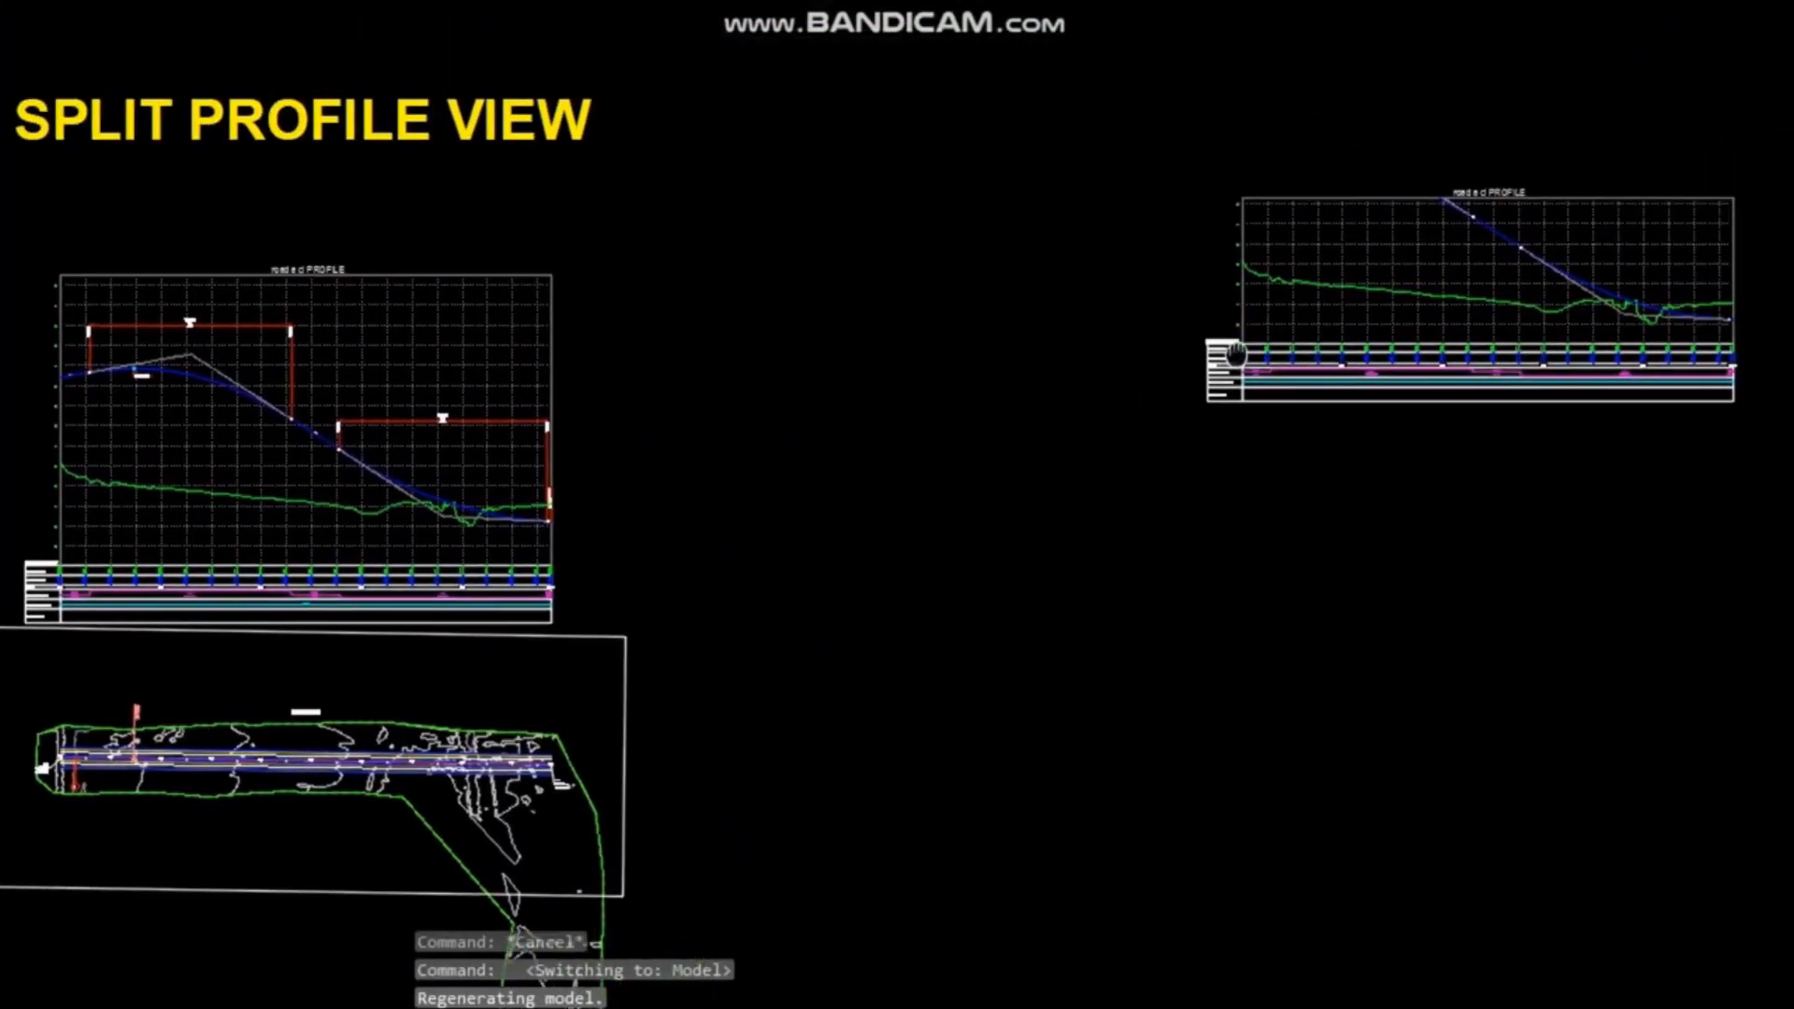
# Copy the cropped road a cl profile view horizontally with ortho on, placing the duplicate just east of the original.
pyautogui.scroll(5, 1420, 321)
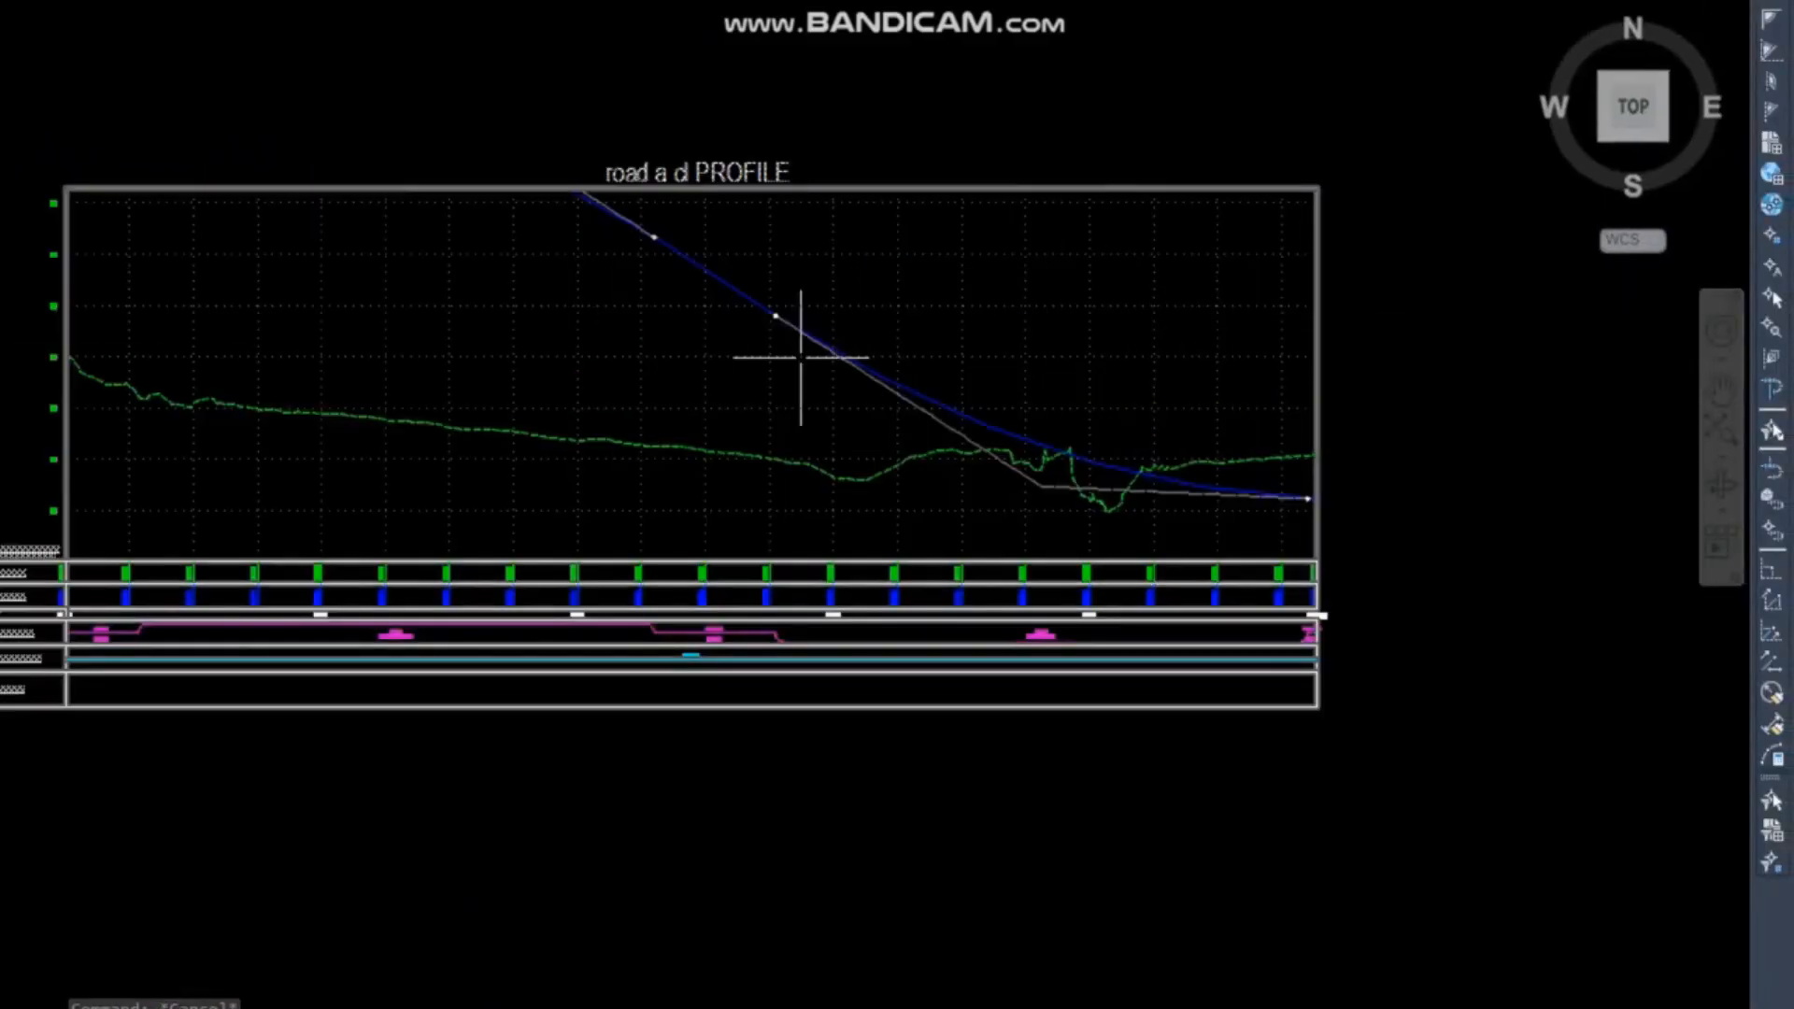
pyautogui.moveTo(823, 357); pyautogui.dragTo(896, 352, button='middle')
pyautogui.write('cp')
pyautogui.press('Return')
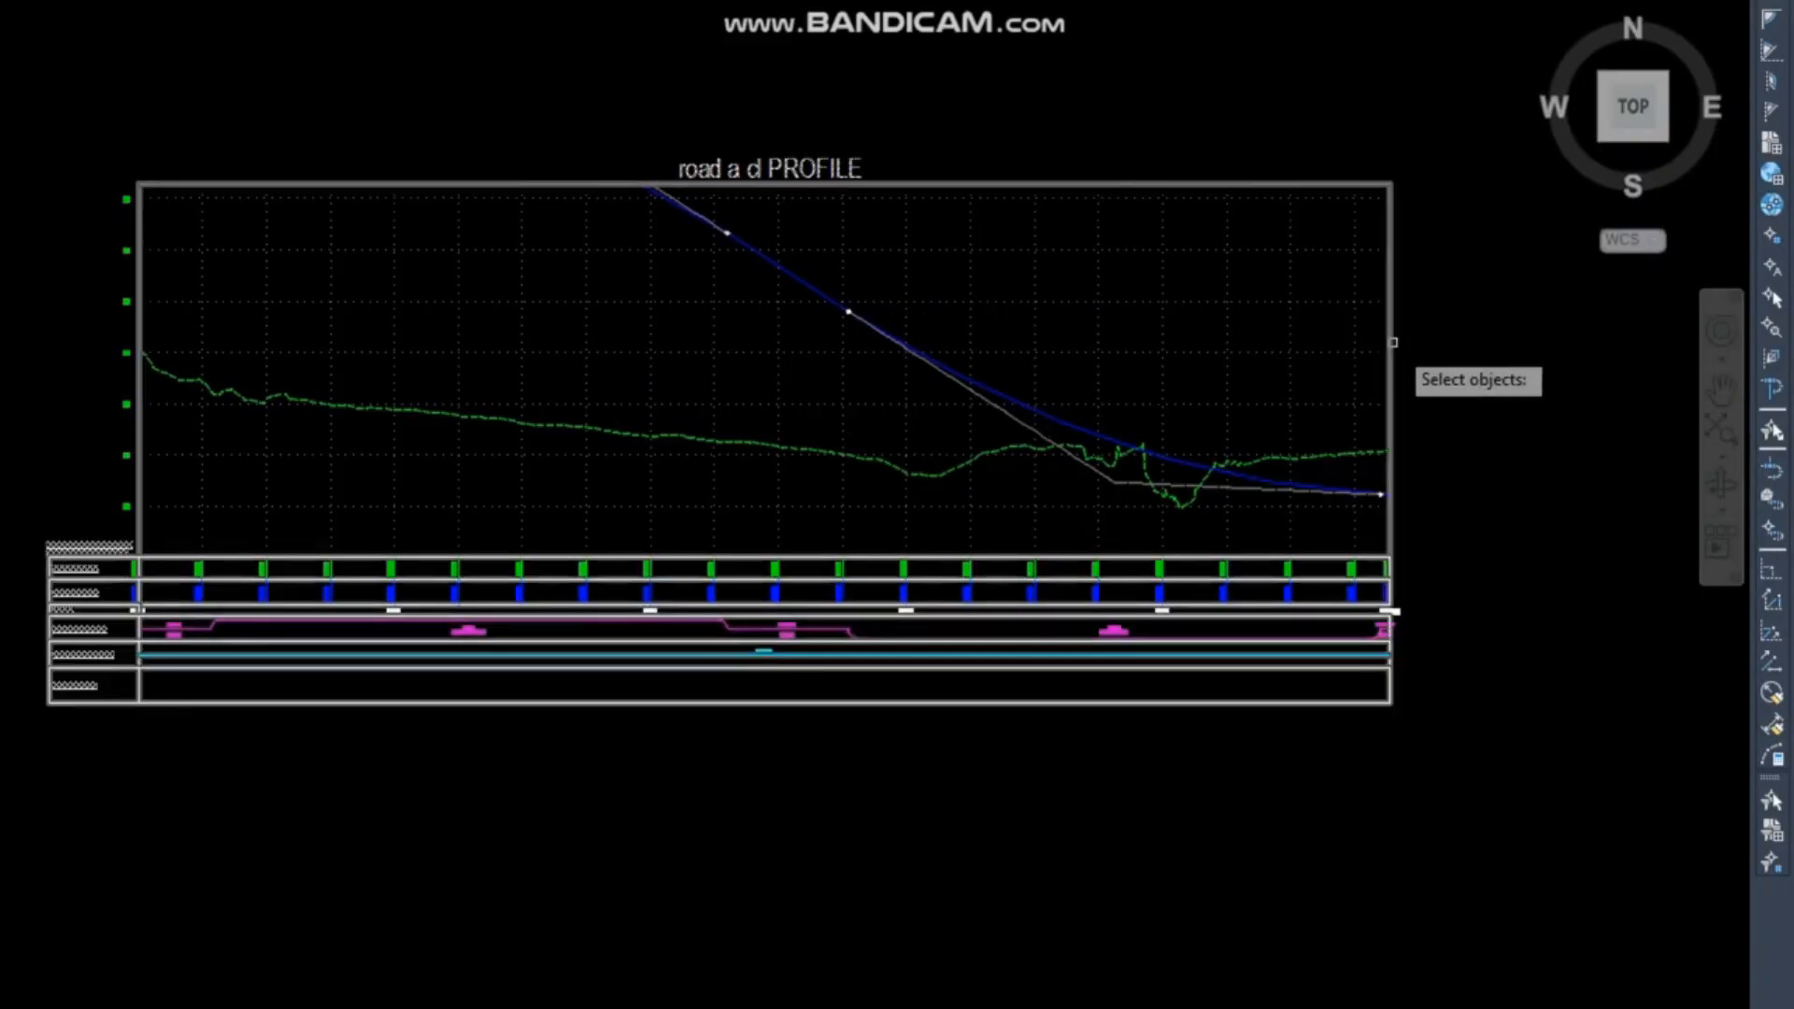
pyautogui.click(1389, 346)
pyautogui.moveTo(996, 323); pyautogui.dragTo(720, 322, button='middle')
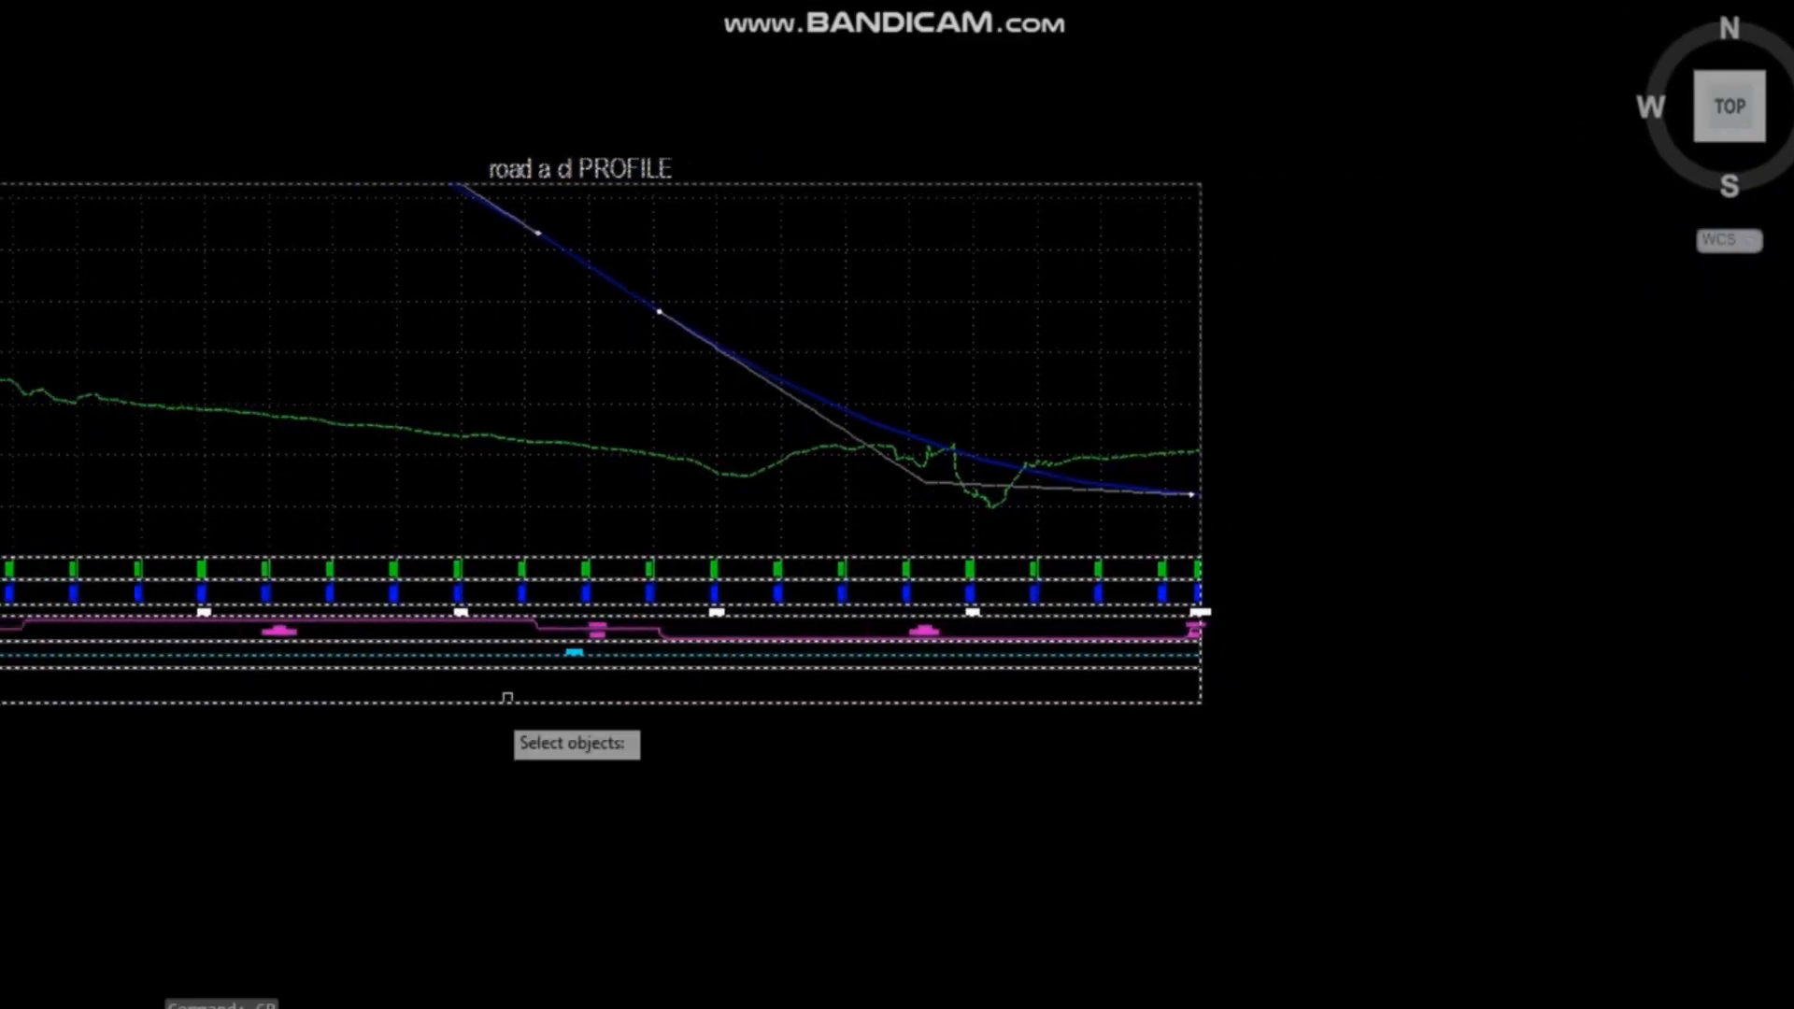
pyautogui.press('Return')
pyautogui.click(449, 734)
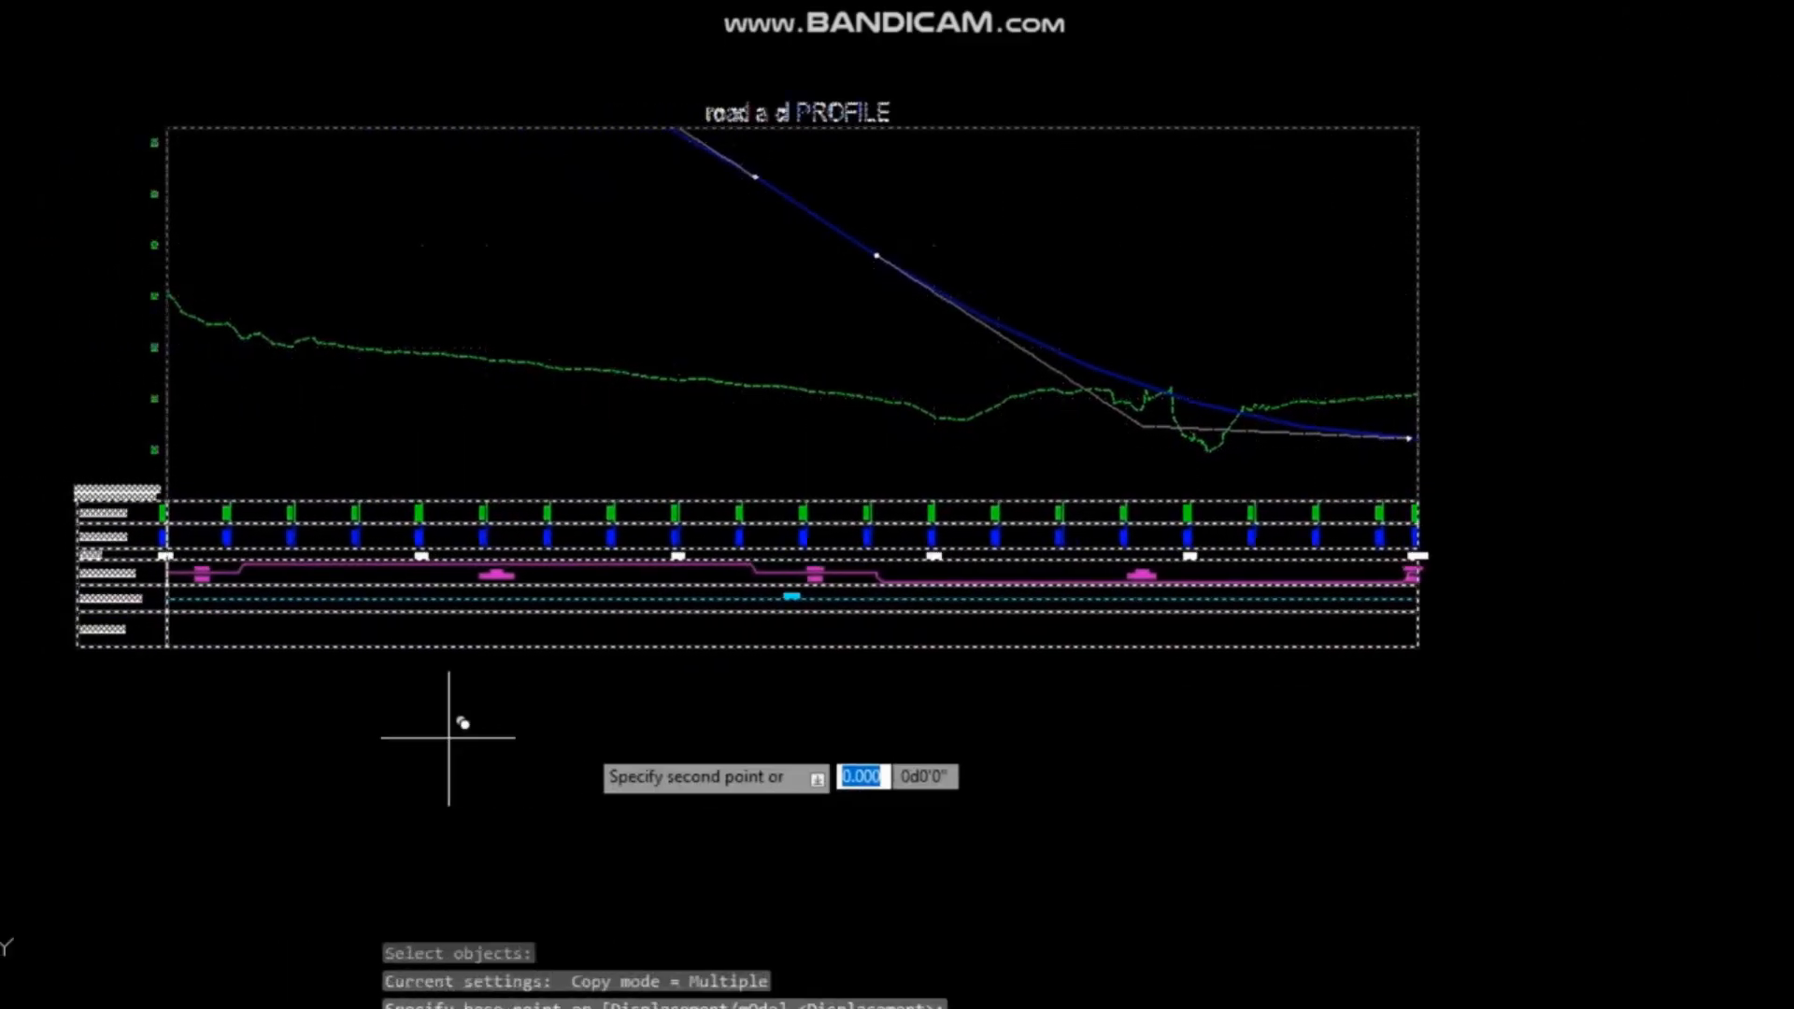
pyautogui.moveTo(1345, 719); pyautogui.dragTo(607, 643, button='middle')
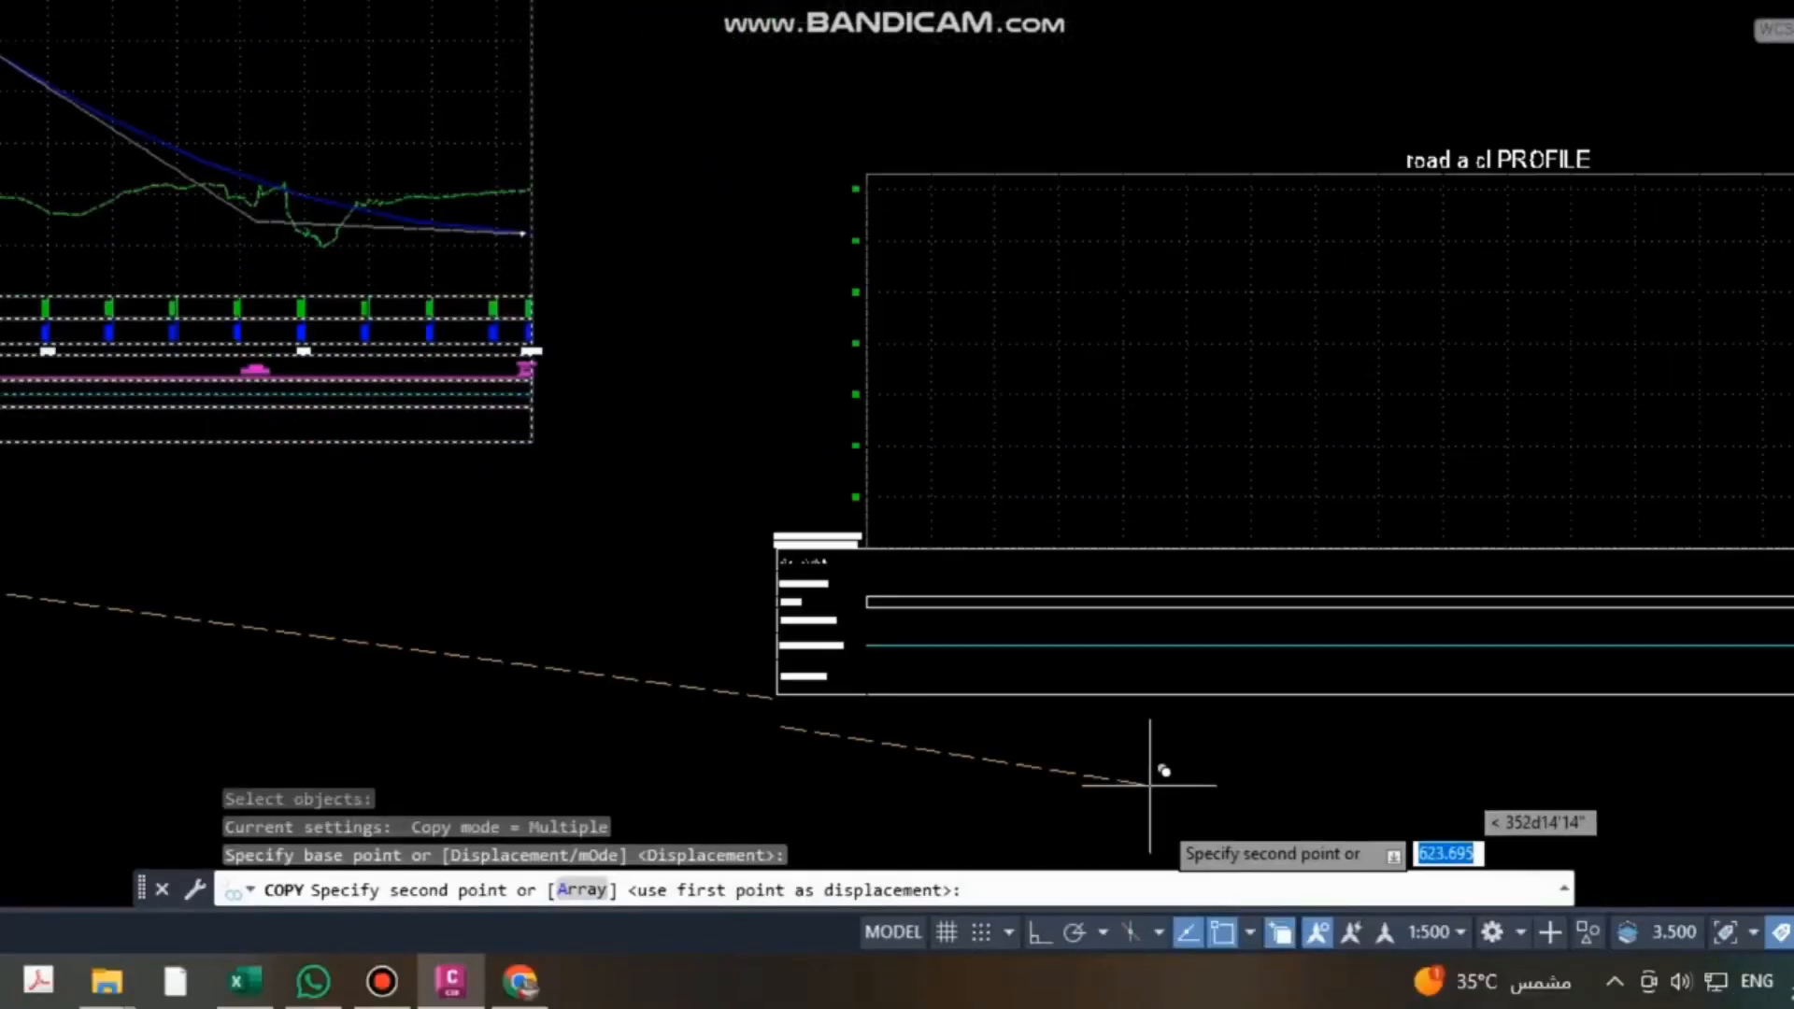
pyautogui.click(1041, 928)
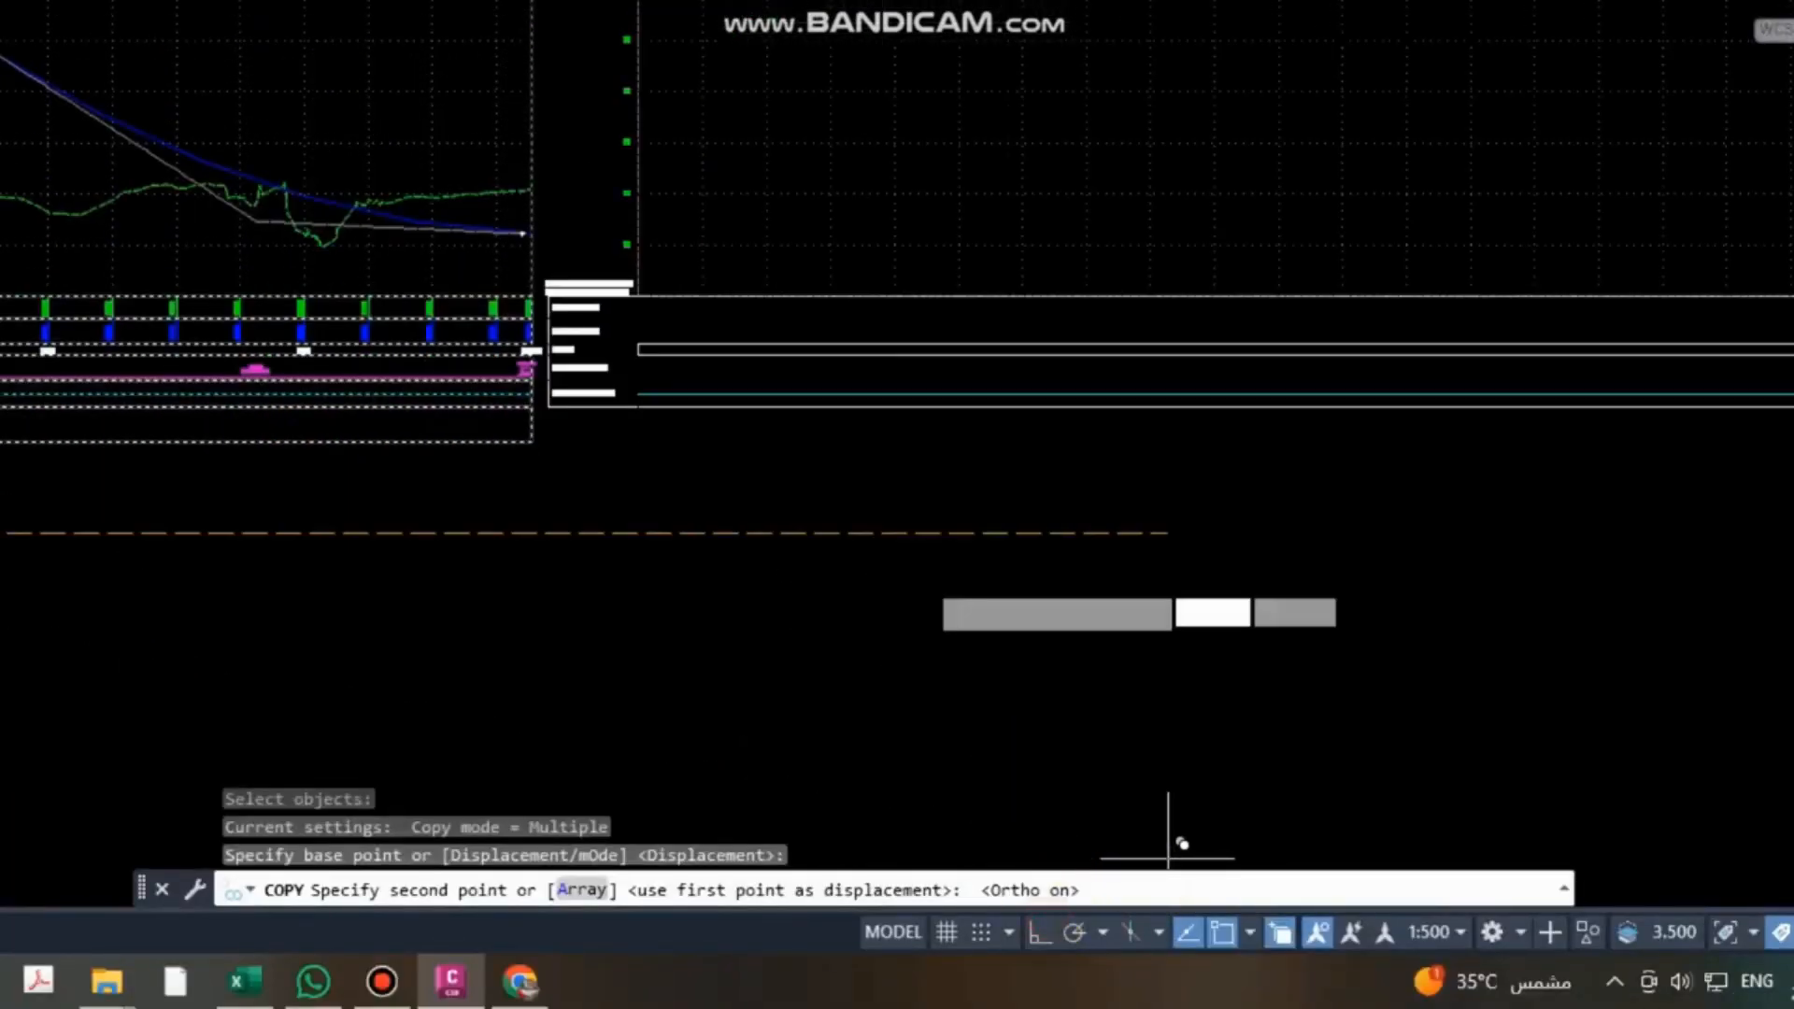
pyautogui.click(1033, 520)
pyautogui.press('Return')
pyautogui.moveTo(615, 355); pyautogui.dragTo(1213, 379, button='middle')
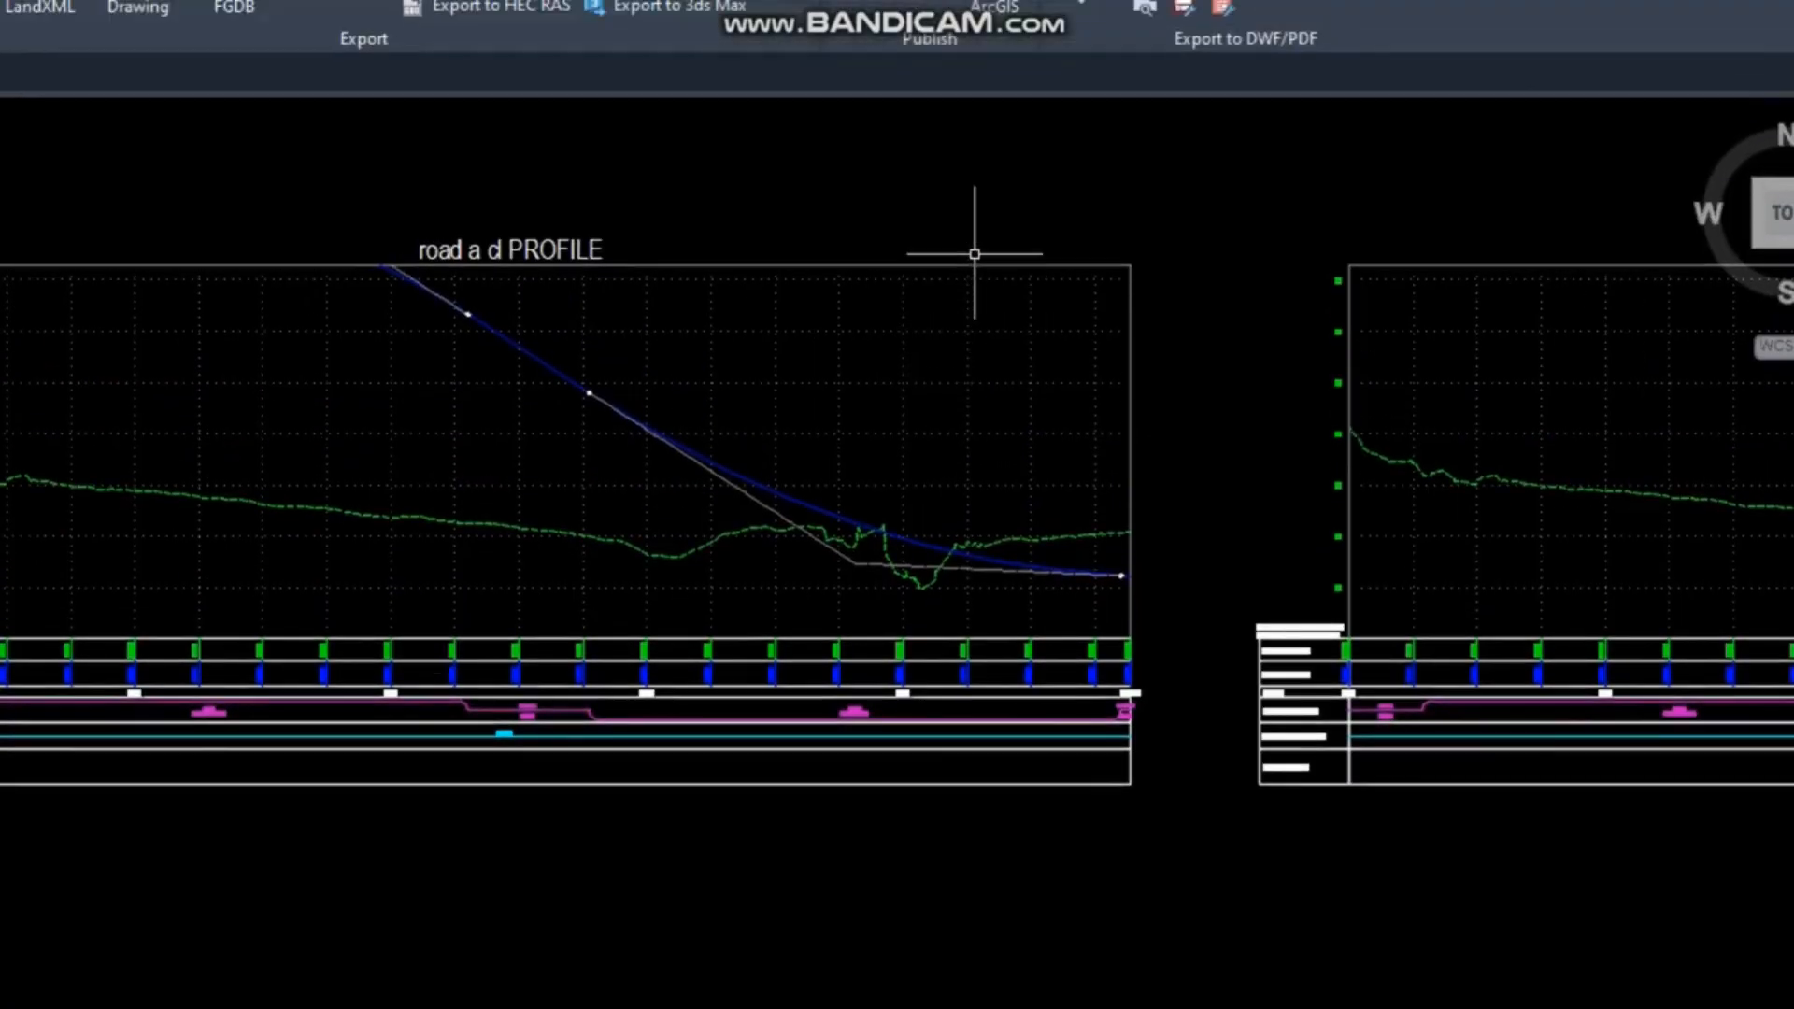
# Set the original profile view's user-specified end station to 0+250.00 m, so it covers only the first part of the road.
pyautogui.click(969, 268)
pyautogui.rightClick(969, 268)
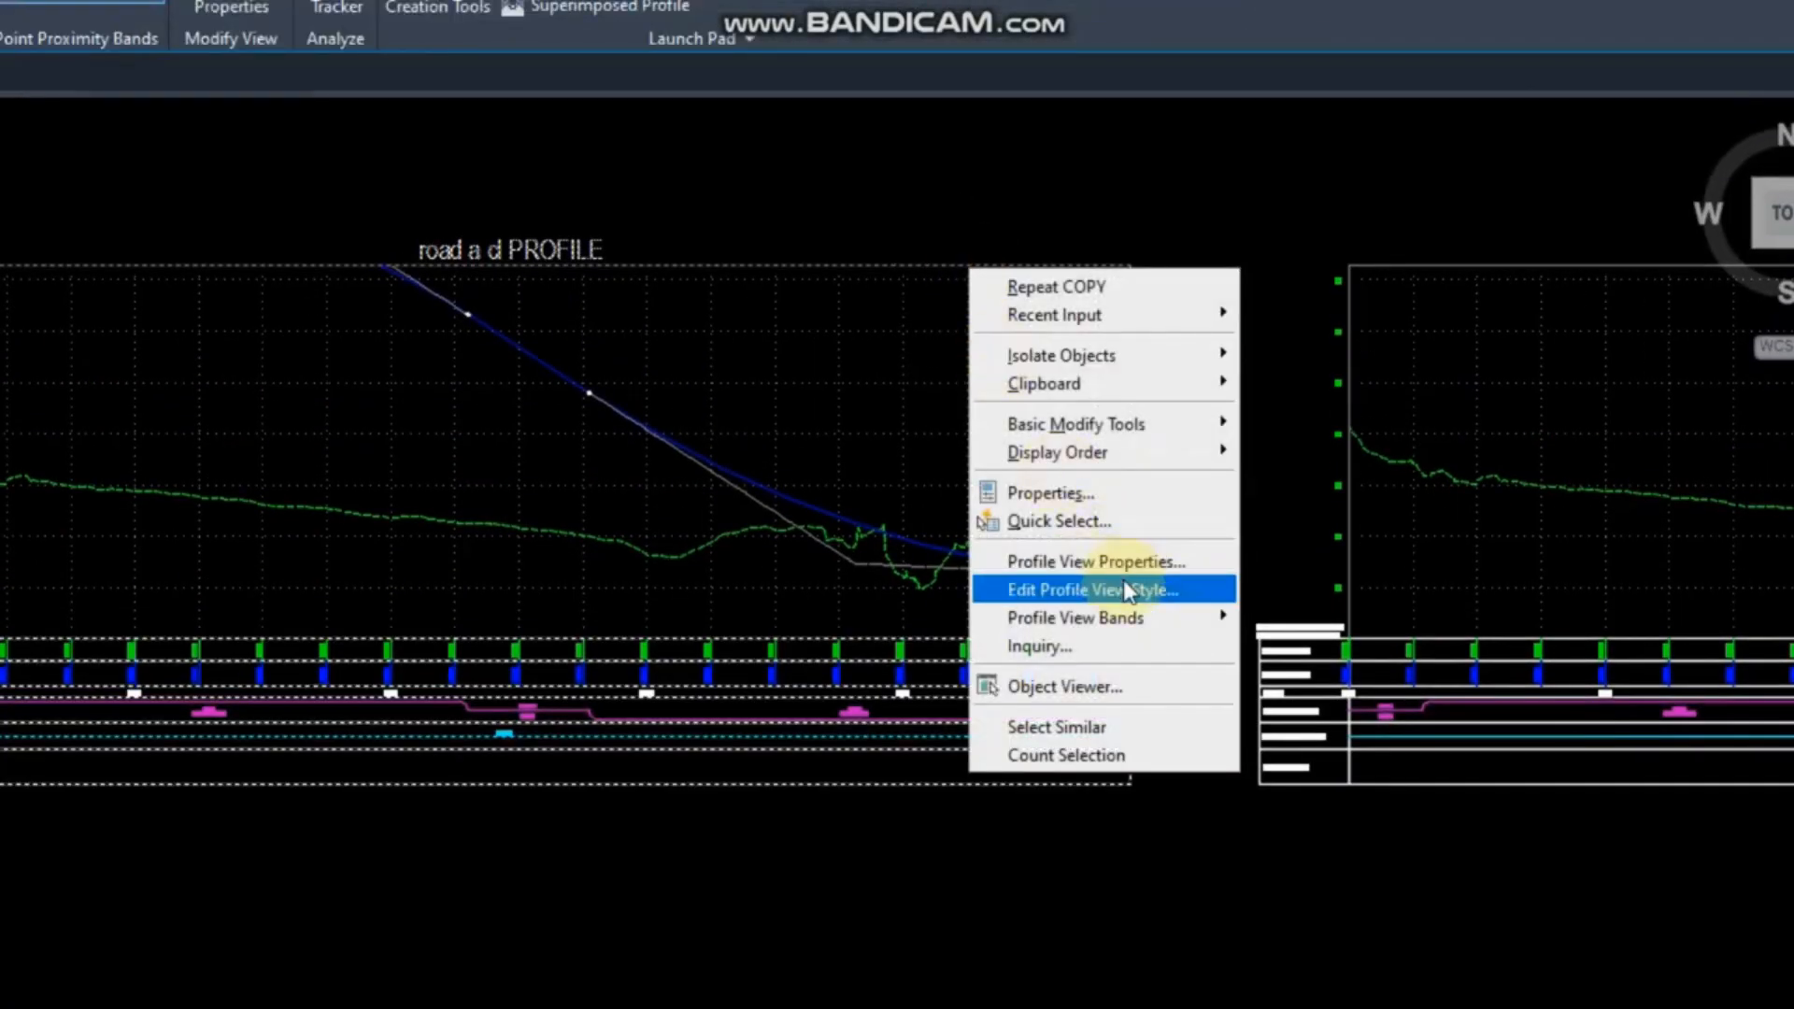
pyautogui.click(1074, 560)
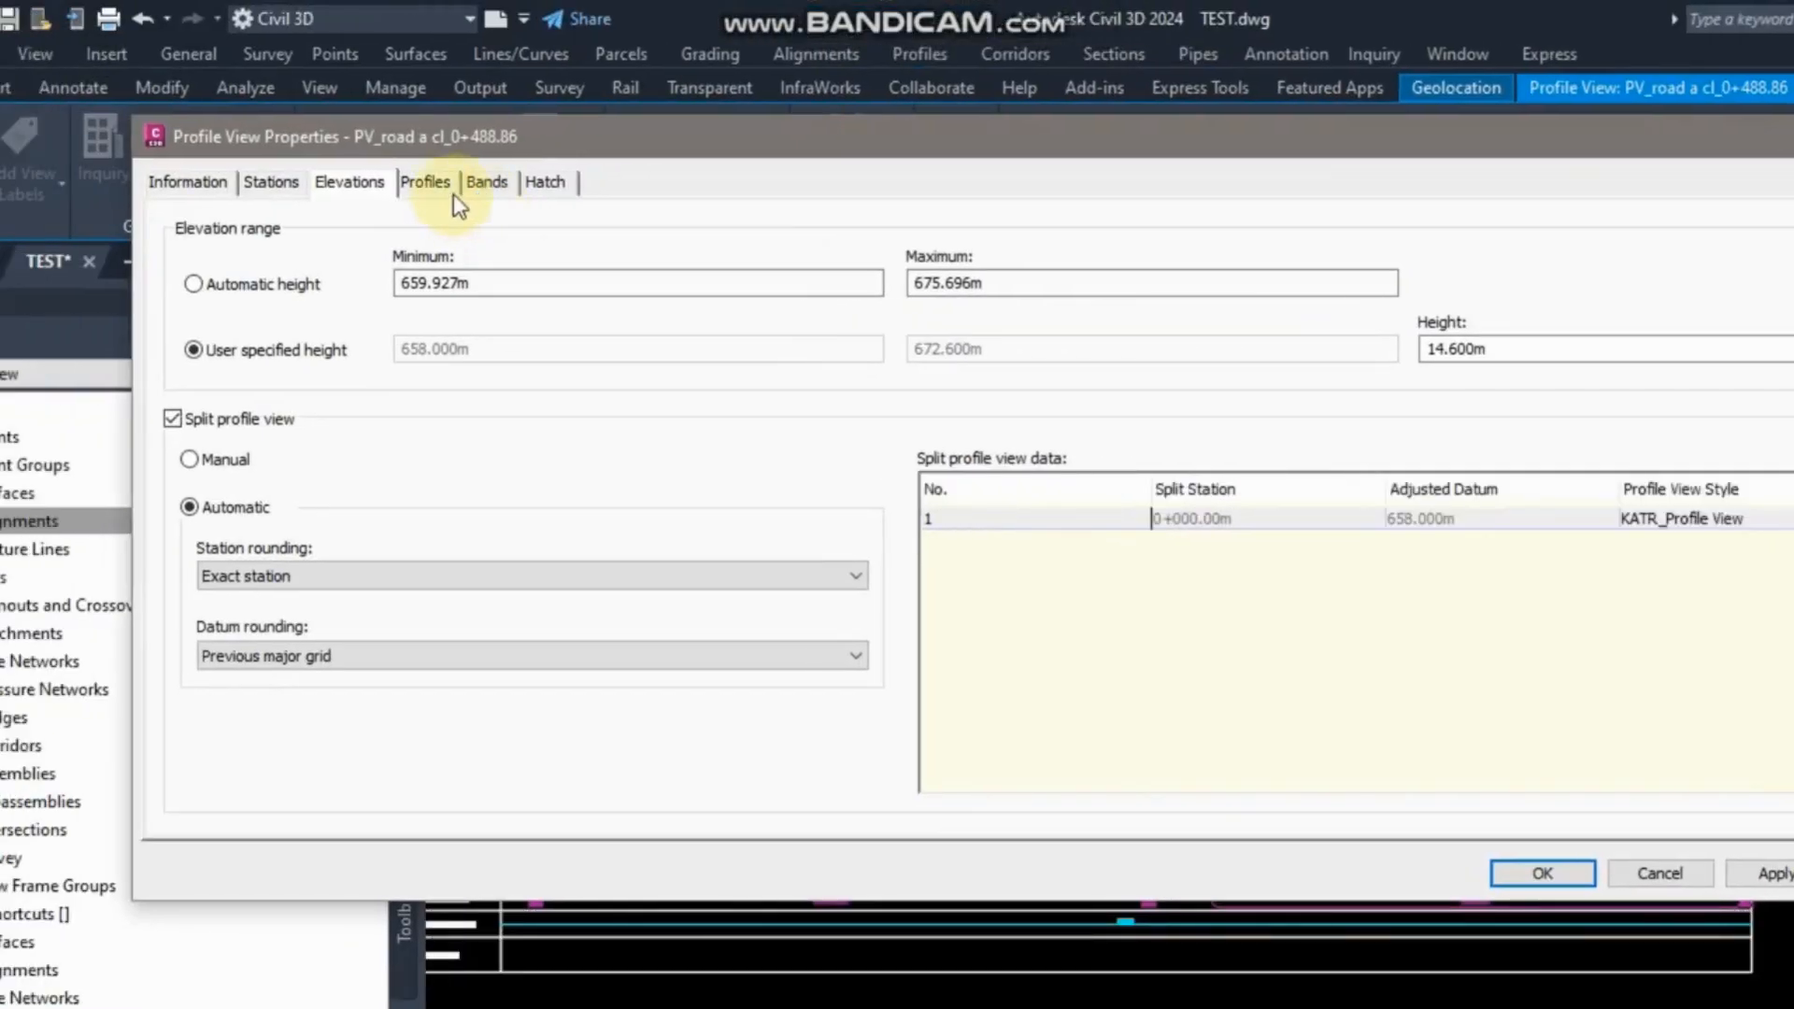
pyautogui.click(15, 89)
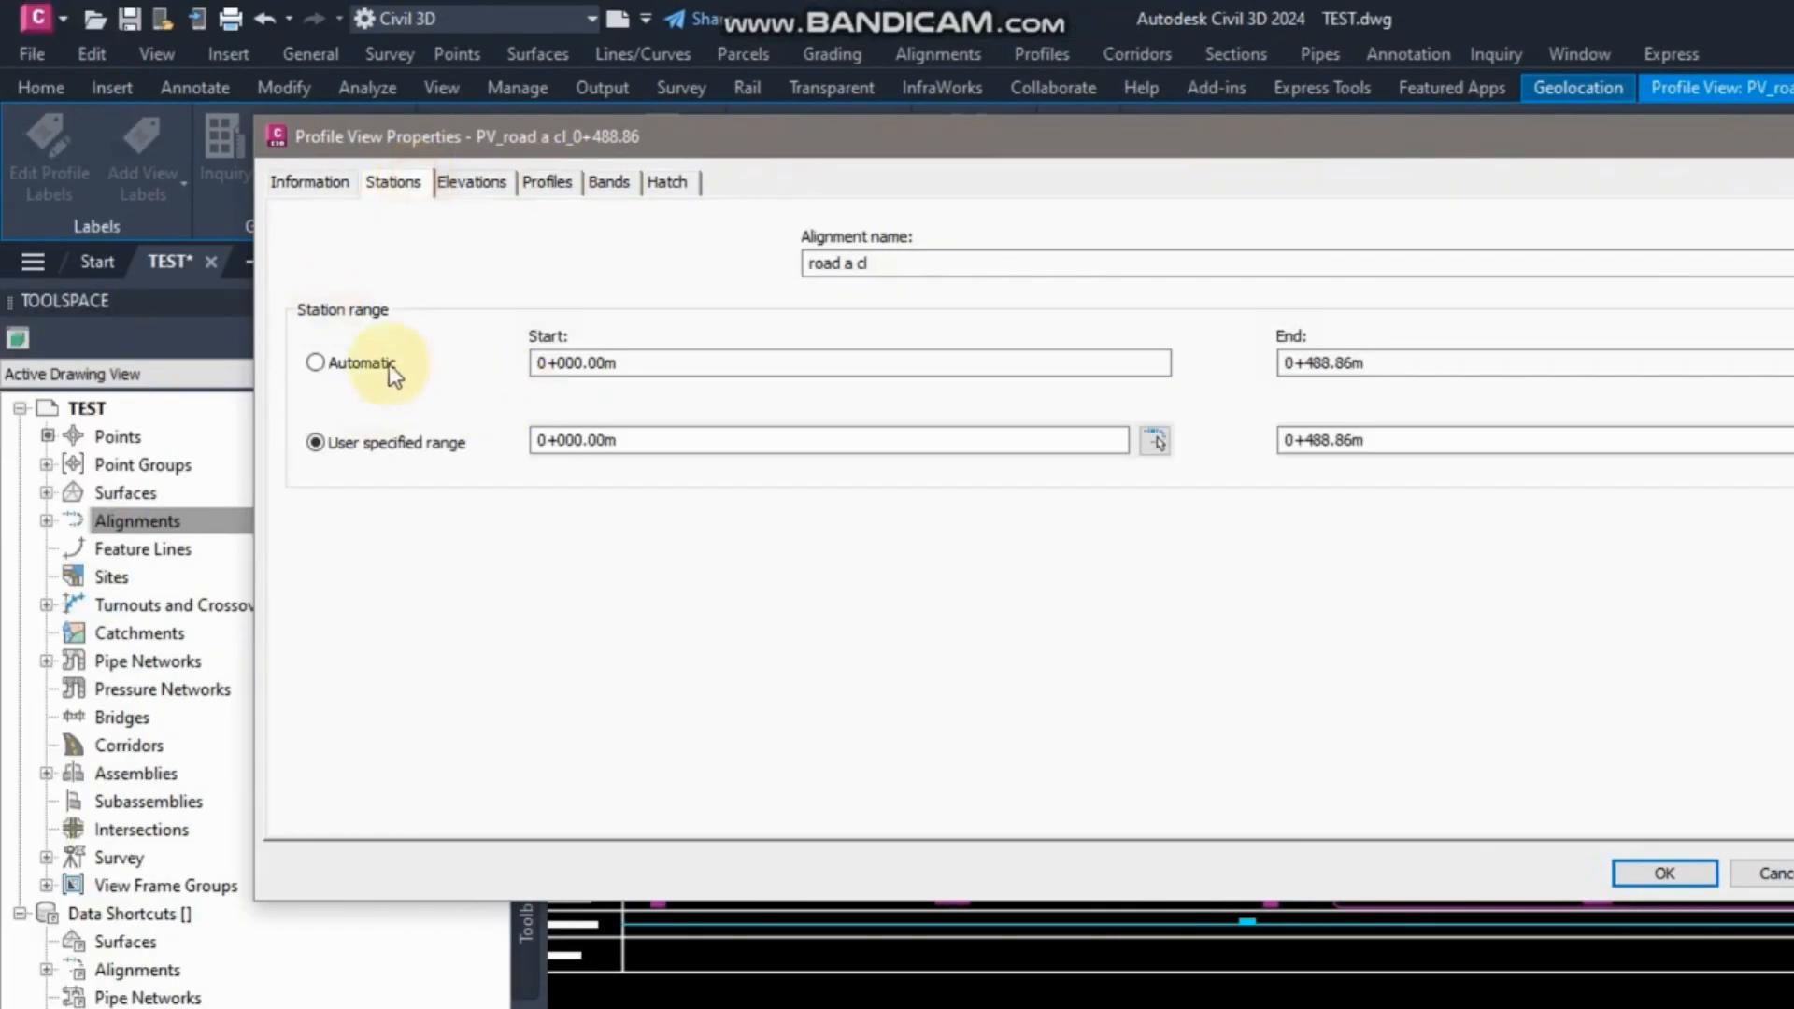
pyautogui.click(1452, 440)
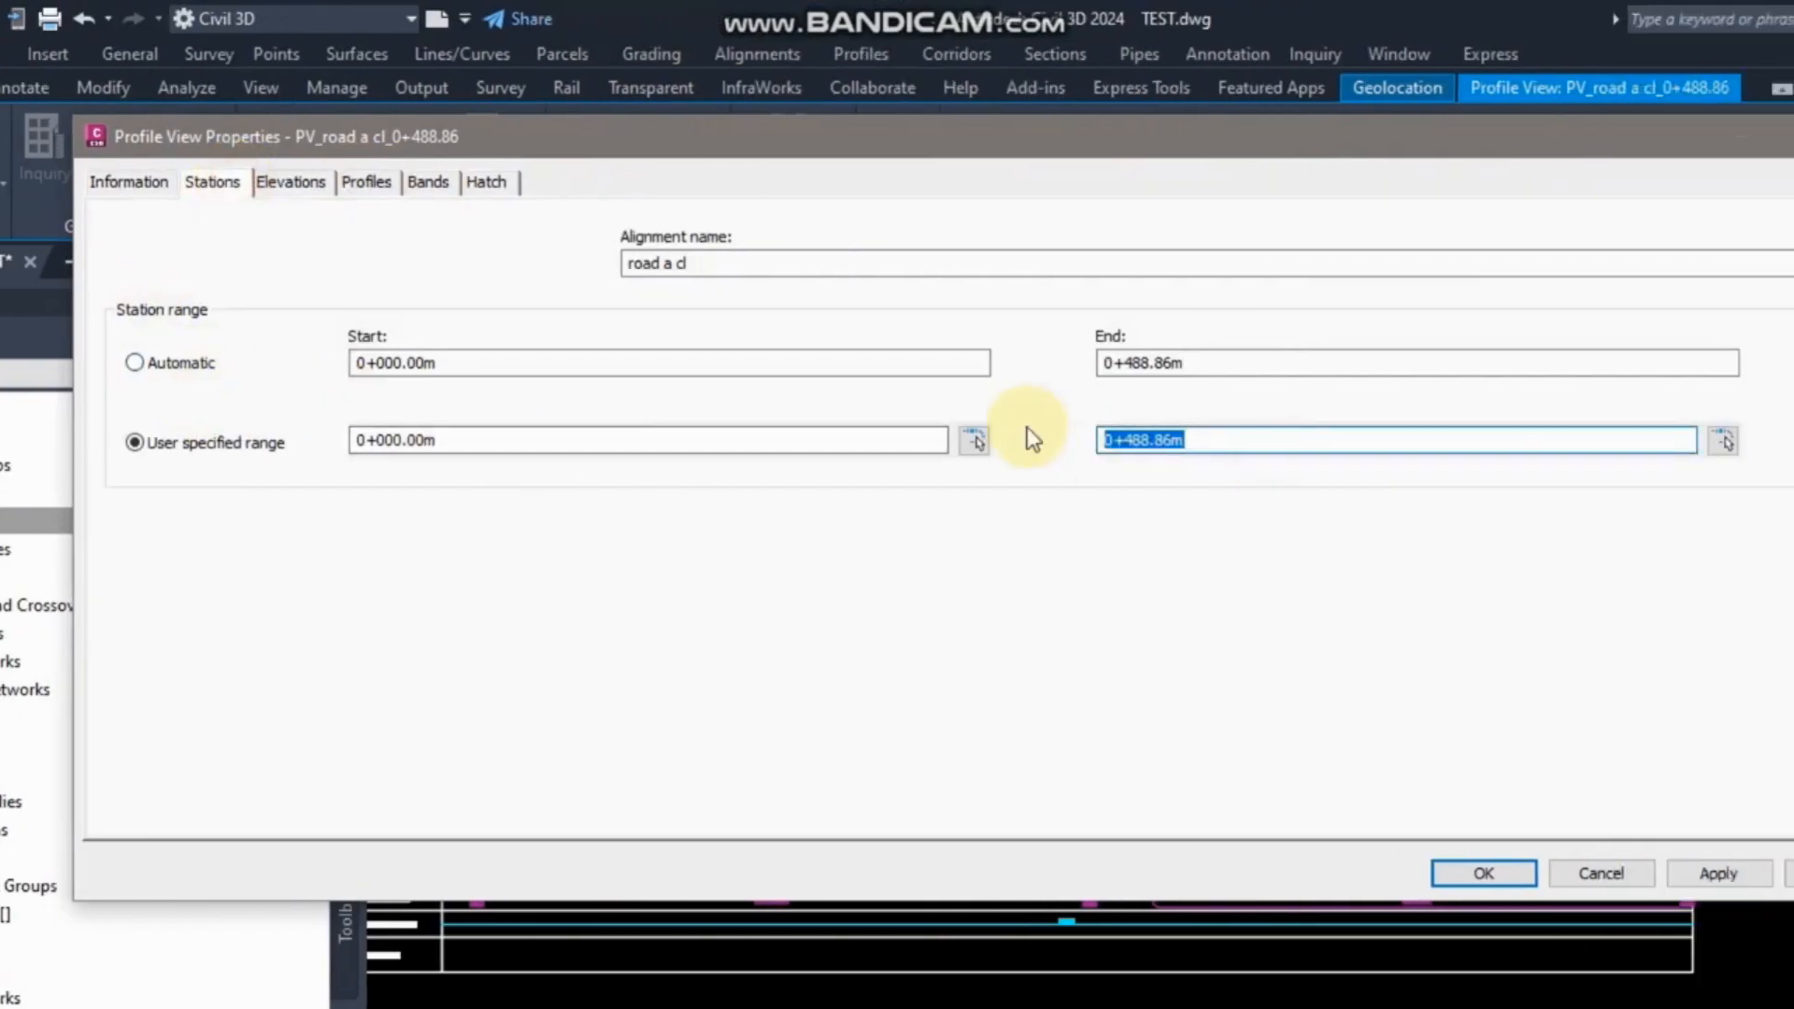
pyautogui.click(1717, 873)
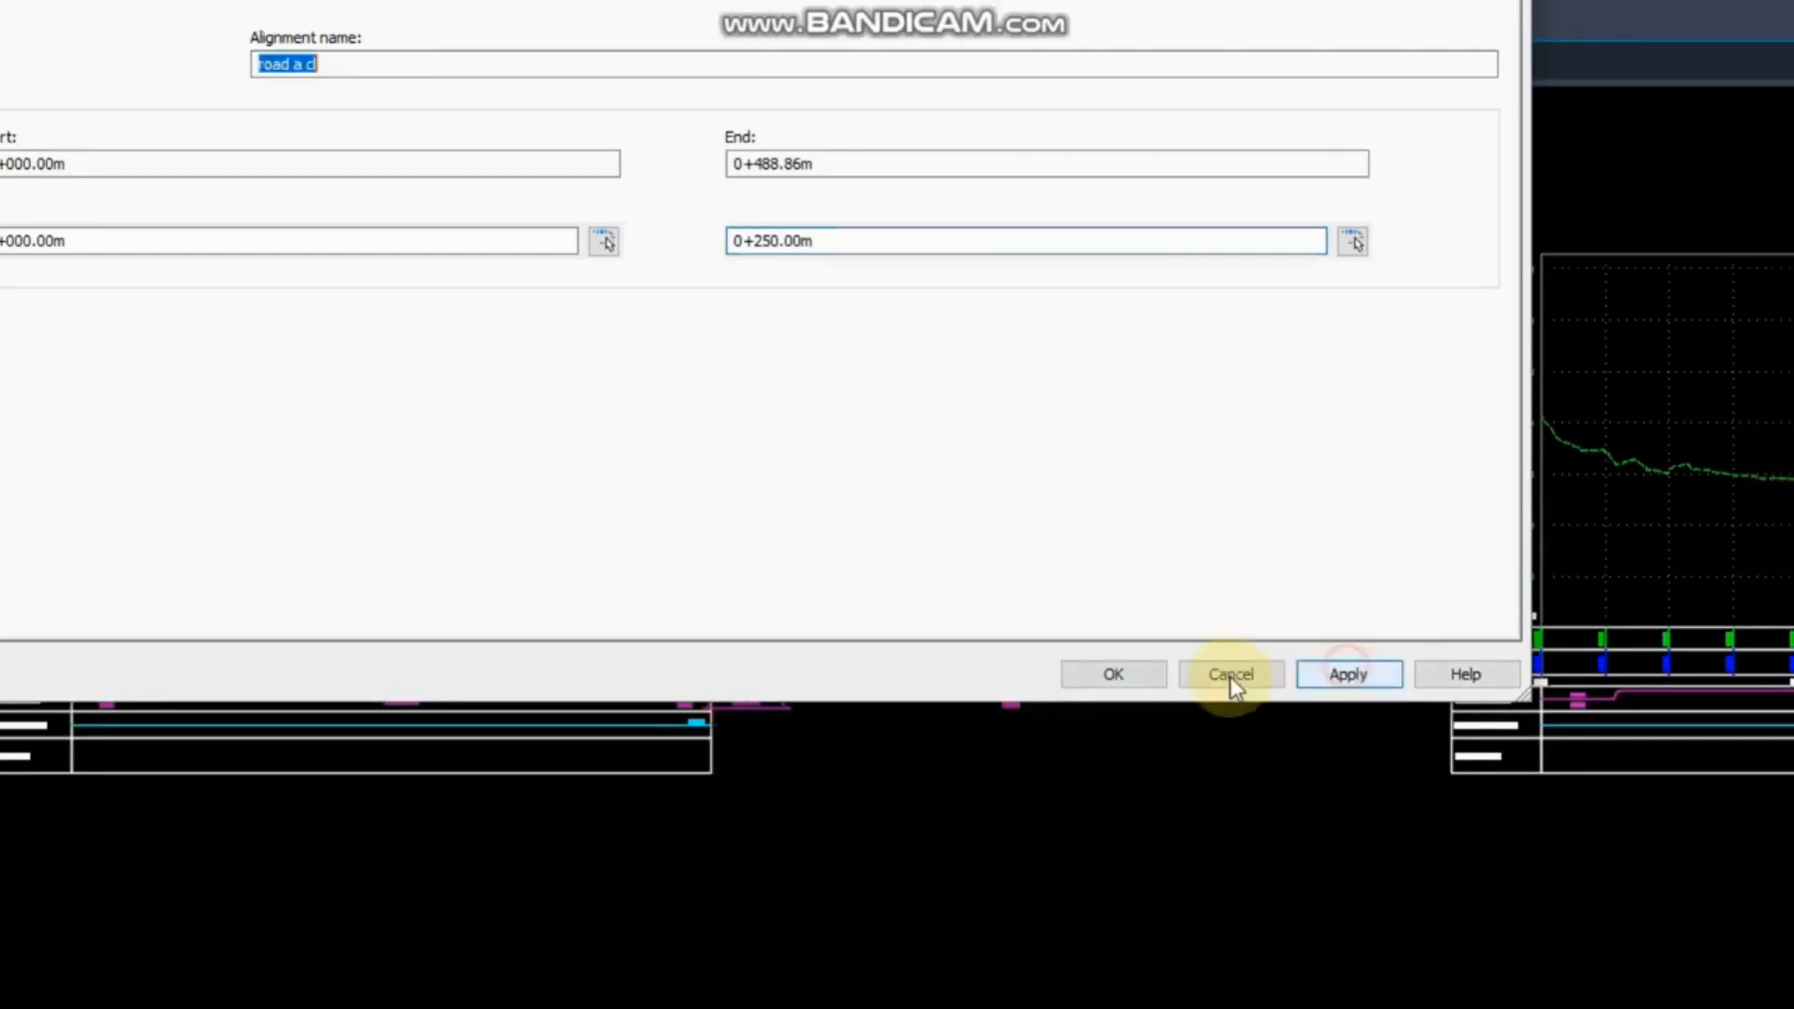
pyautogui.click(1484, 873)
pyautogui.scroll(-4, 852, 630)
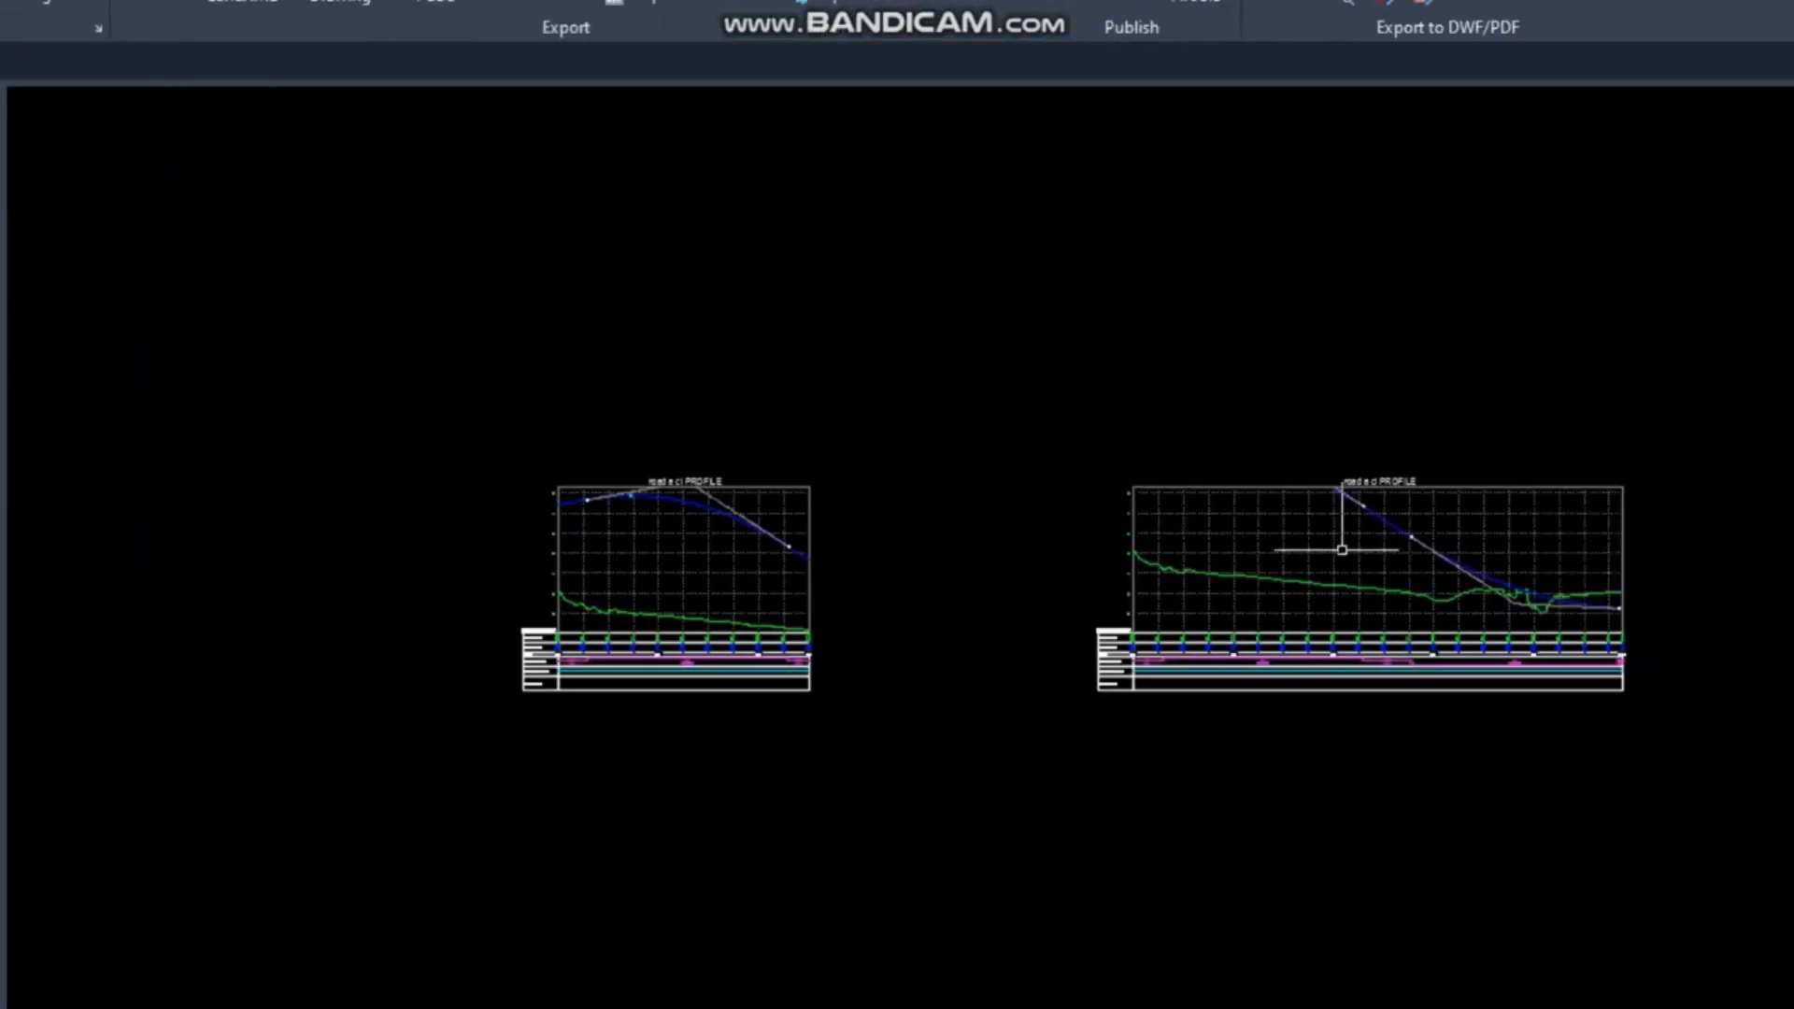
# Undo the station range change and the profile view copy.
pyautogui.hotkey('ctrl', 'z')
pyautogui.hotkey('ctrl', 'z')
pyautogui.hotkey('ctrl', 'z')
pyautogui.hotkey('ctrl', 'z')
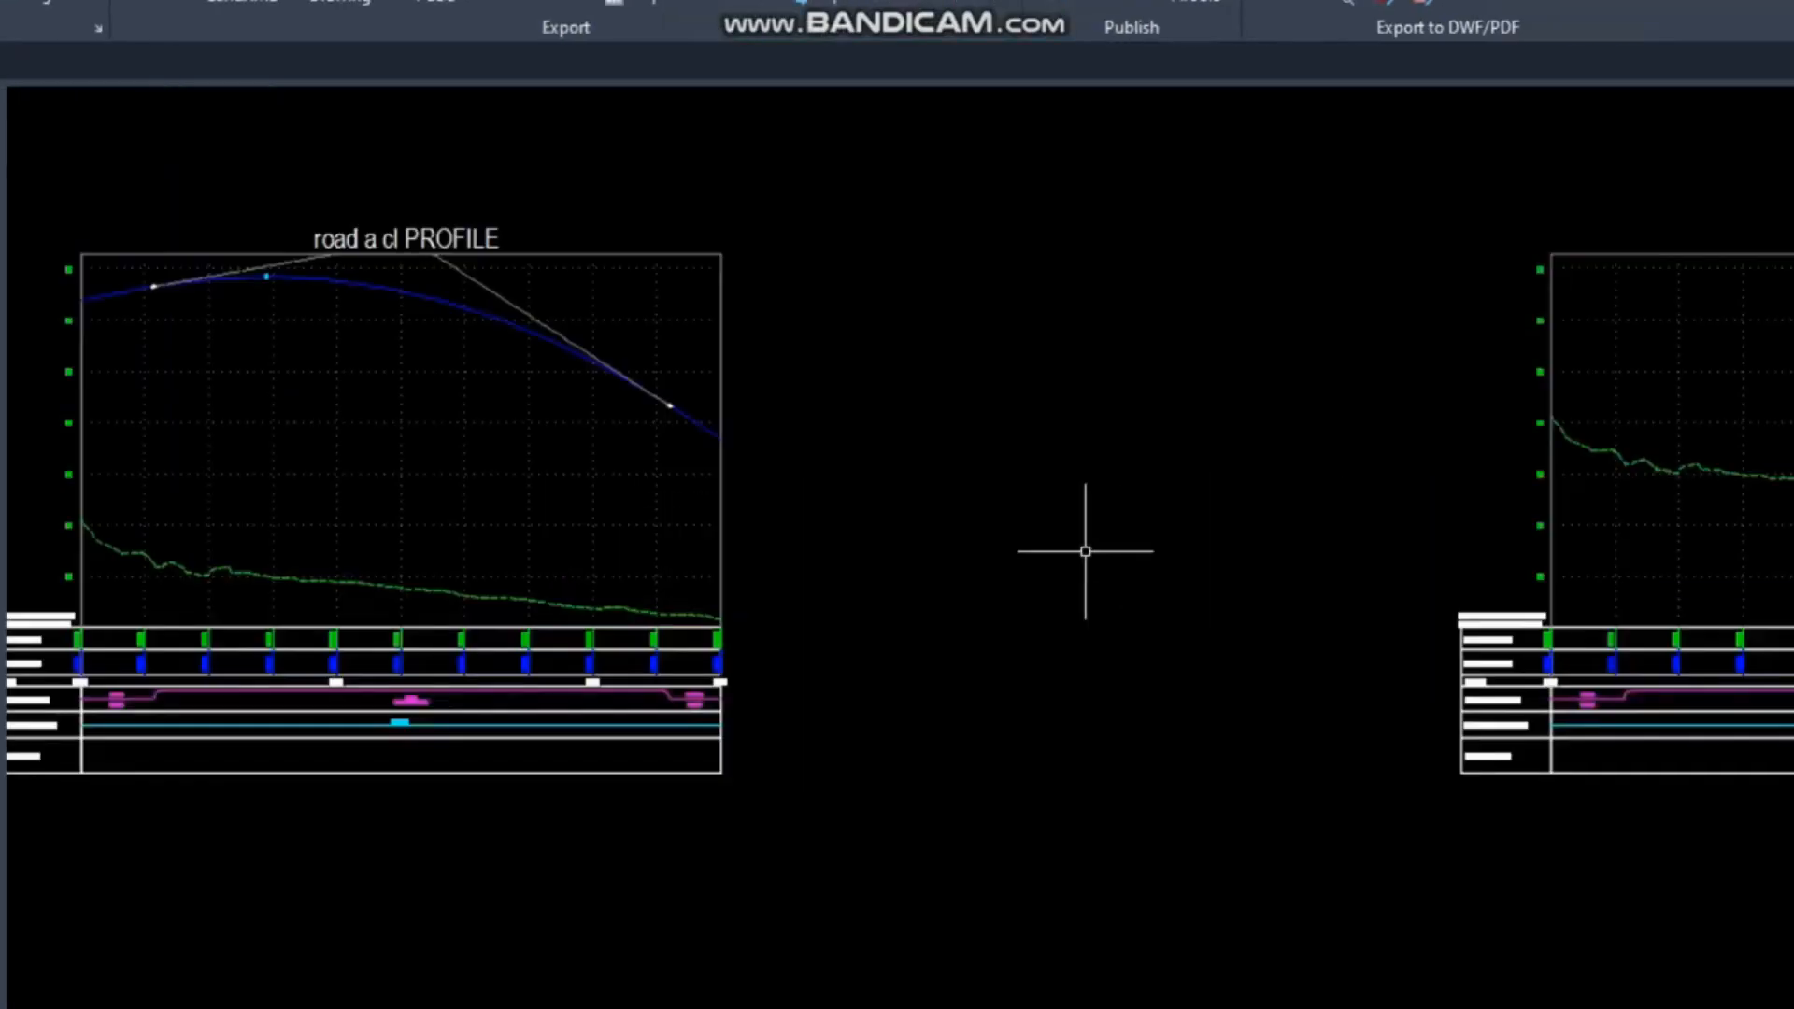
pyautogui.hotkey('ctrl', 'z')
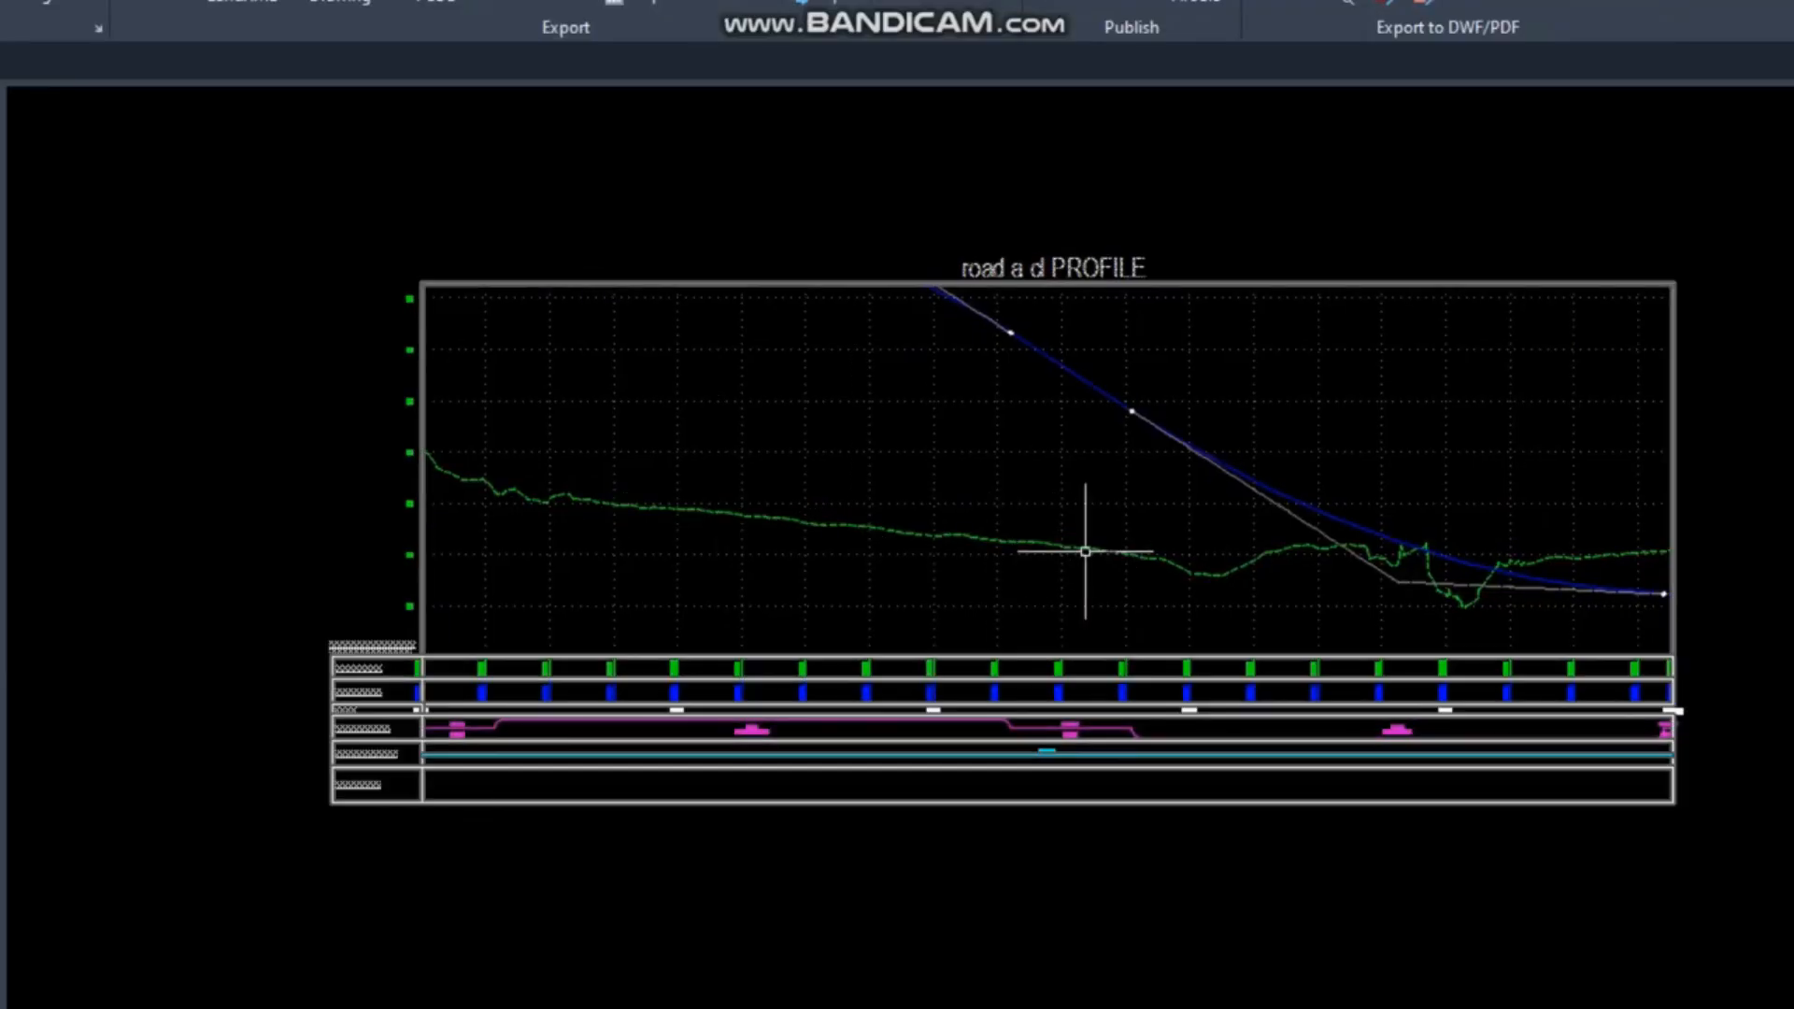
pyautogui.moveTo(897, 410); pyautogui.dragTo(888, 491, button='middle')
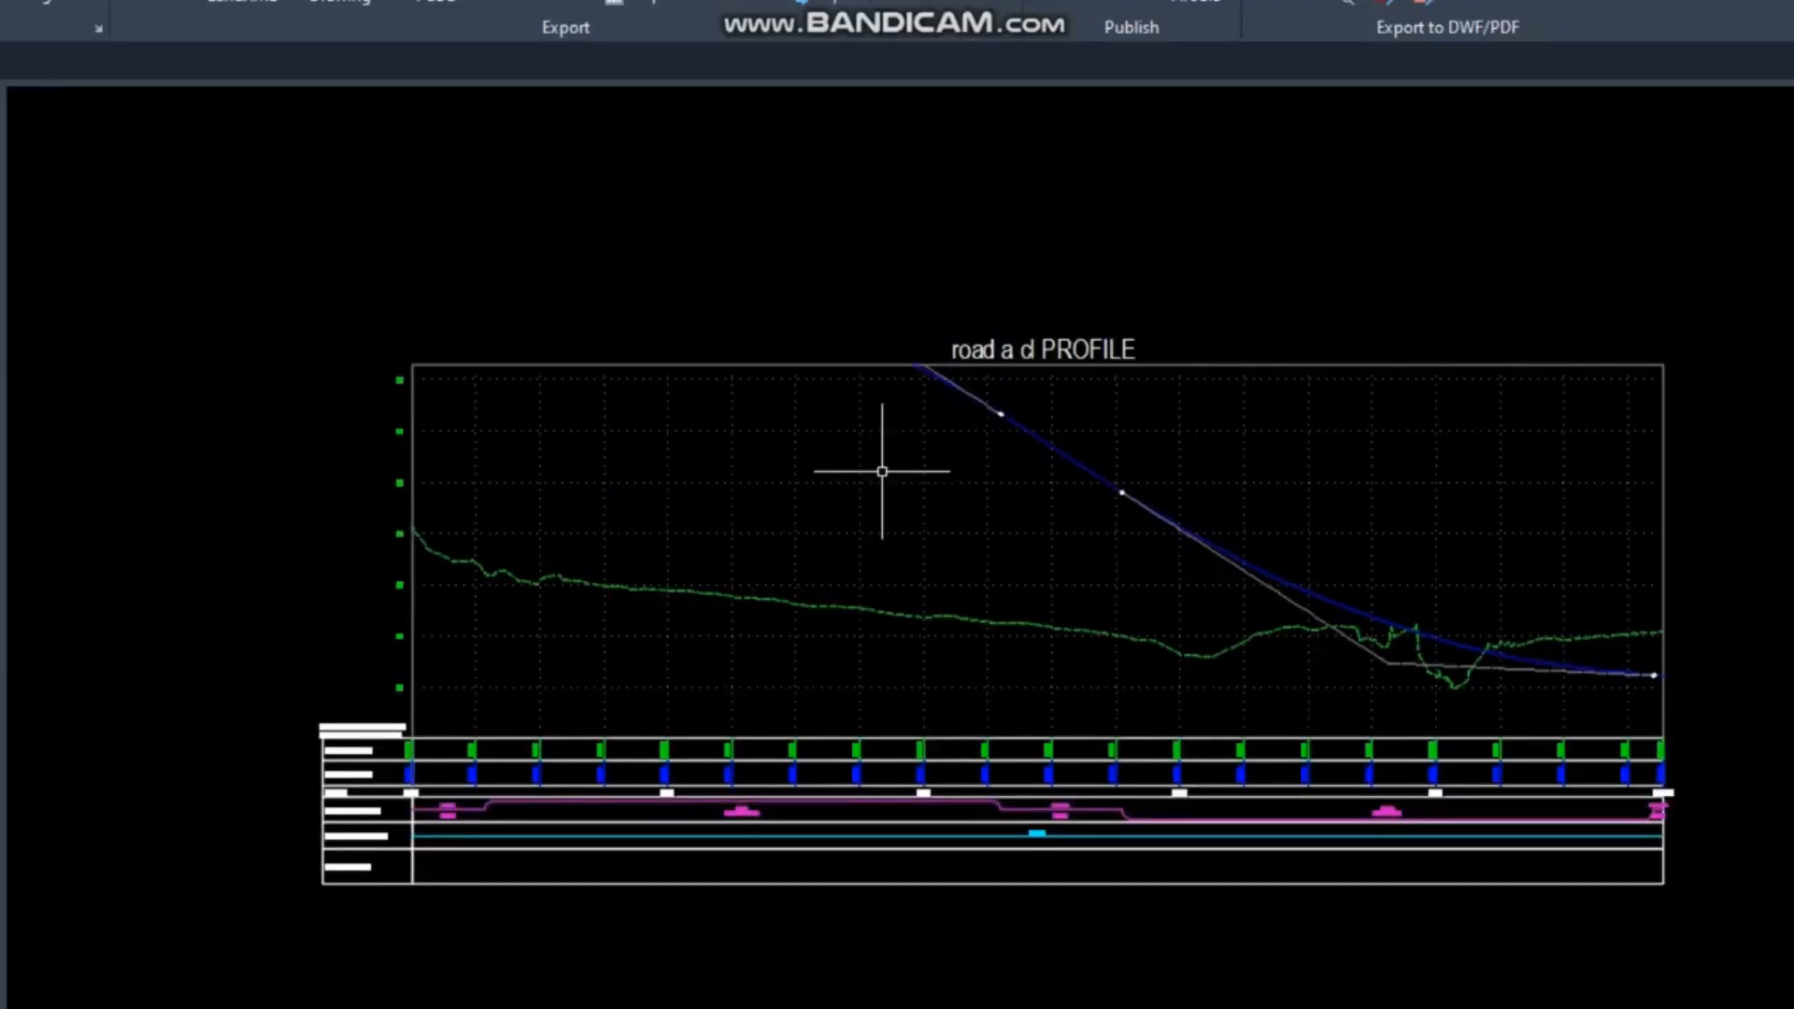
pyautogui.moveTo(804, 542); pyautogui.dragTo(826, 590, button='middle')
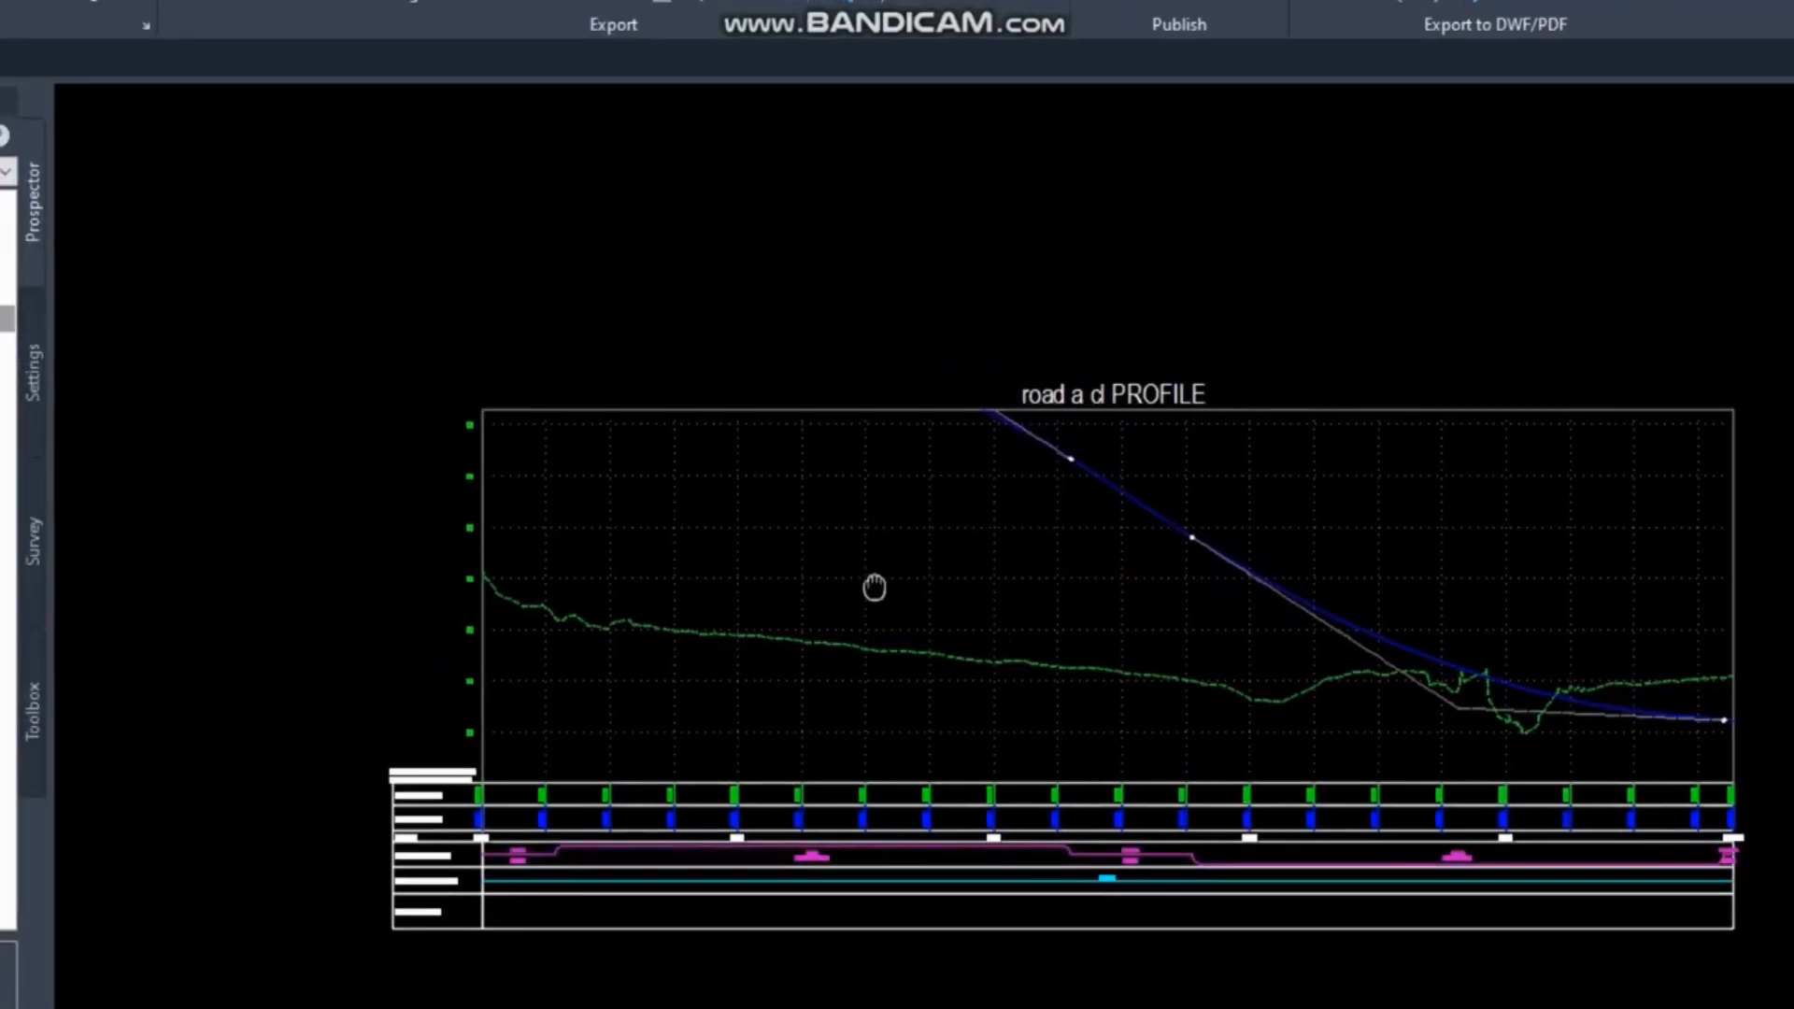
# Review the station range and split elevation settings in the road a cl profile view's properties, leaving them as they are.
pyautogui.click(893, 411)
pyautogui.rightClick(892, 412)
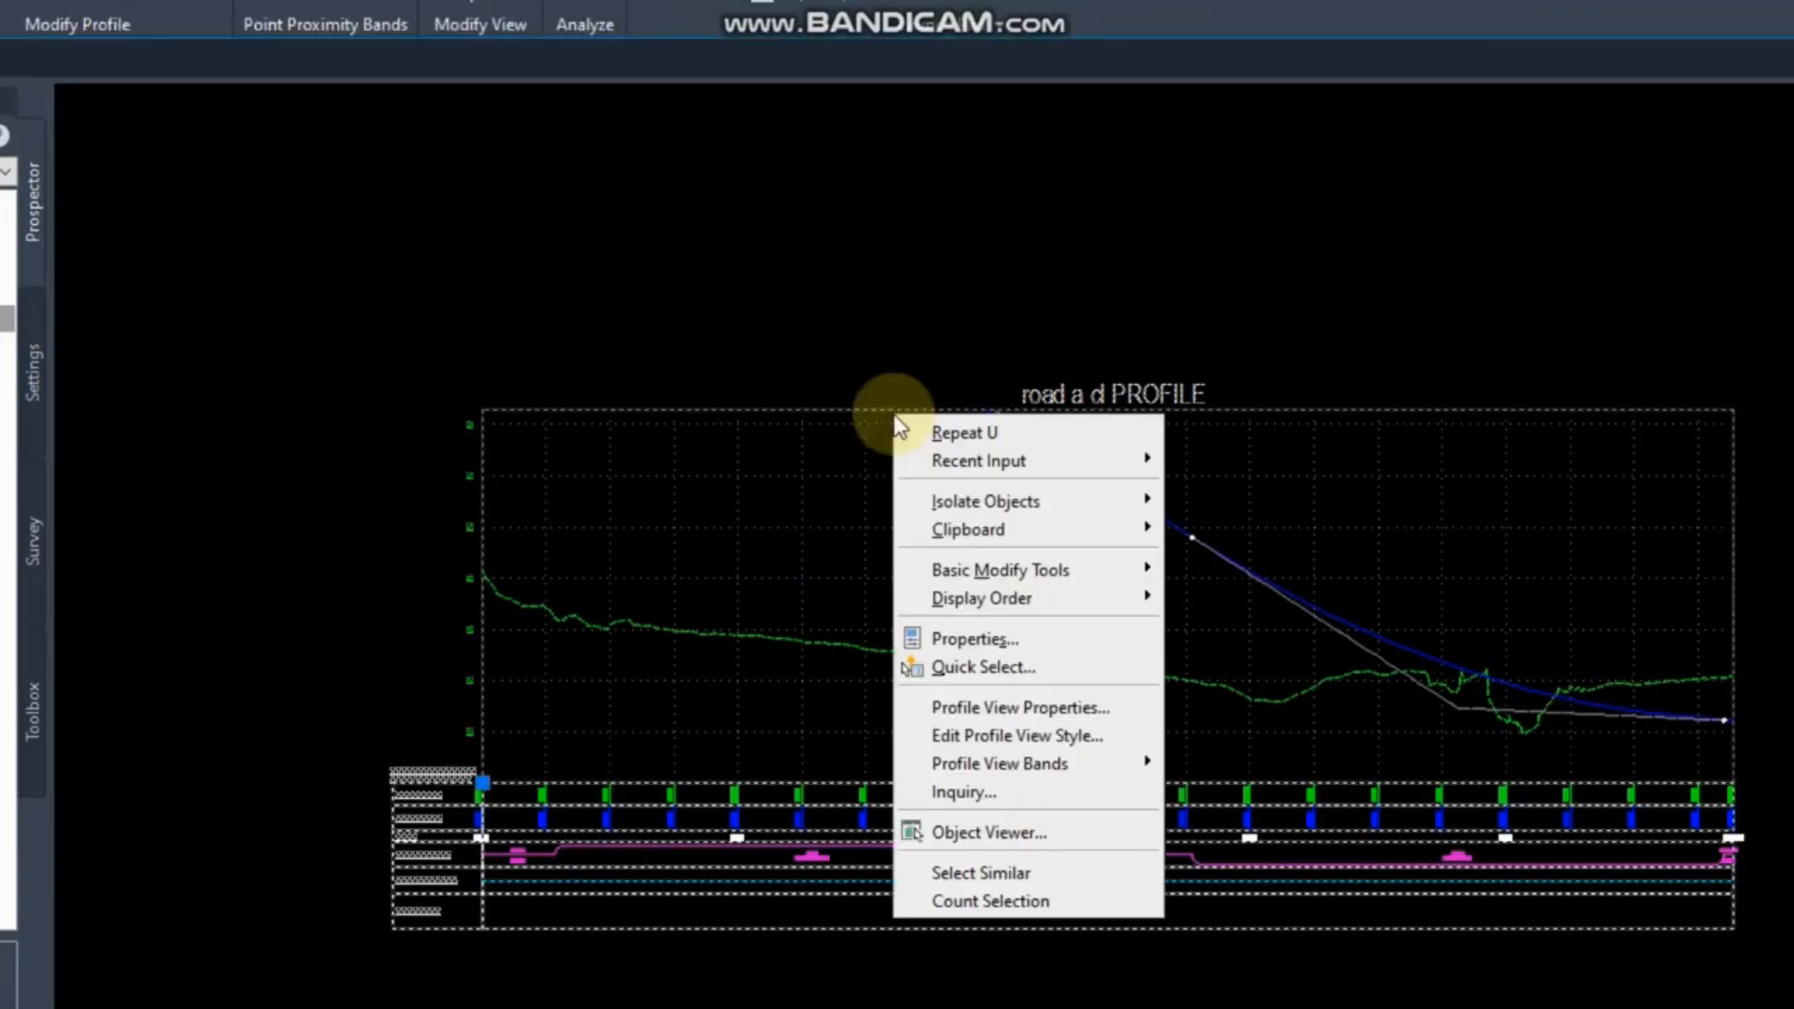
pyautogui.click(1047, 706)
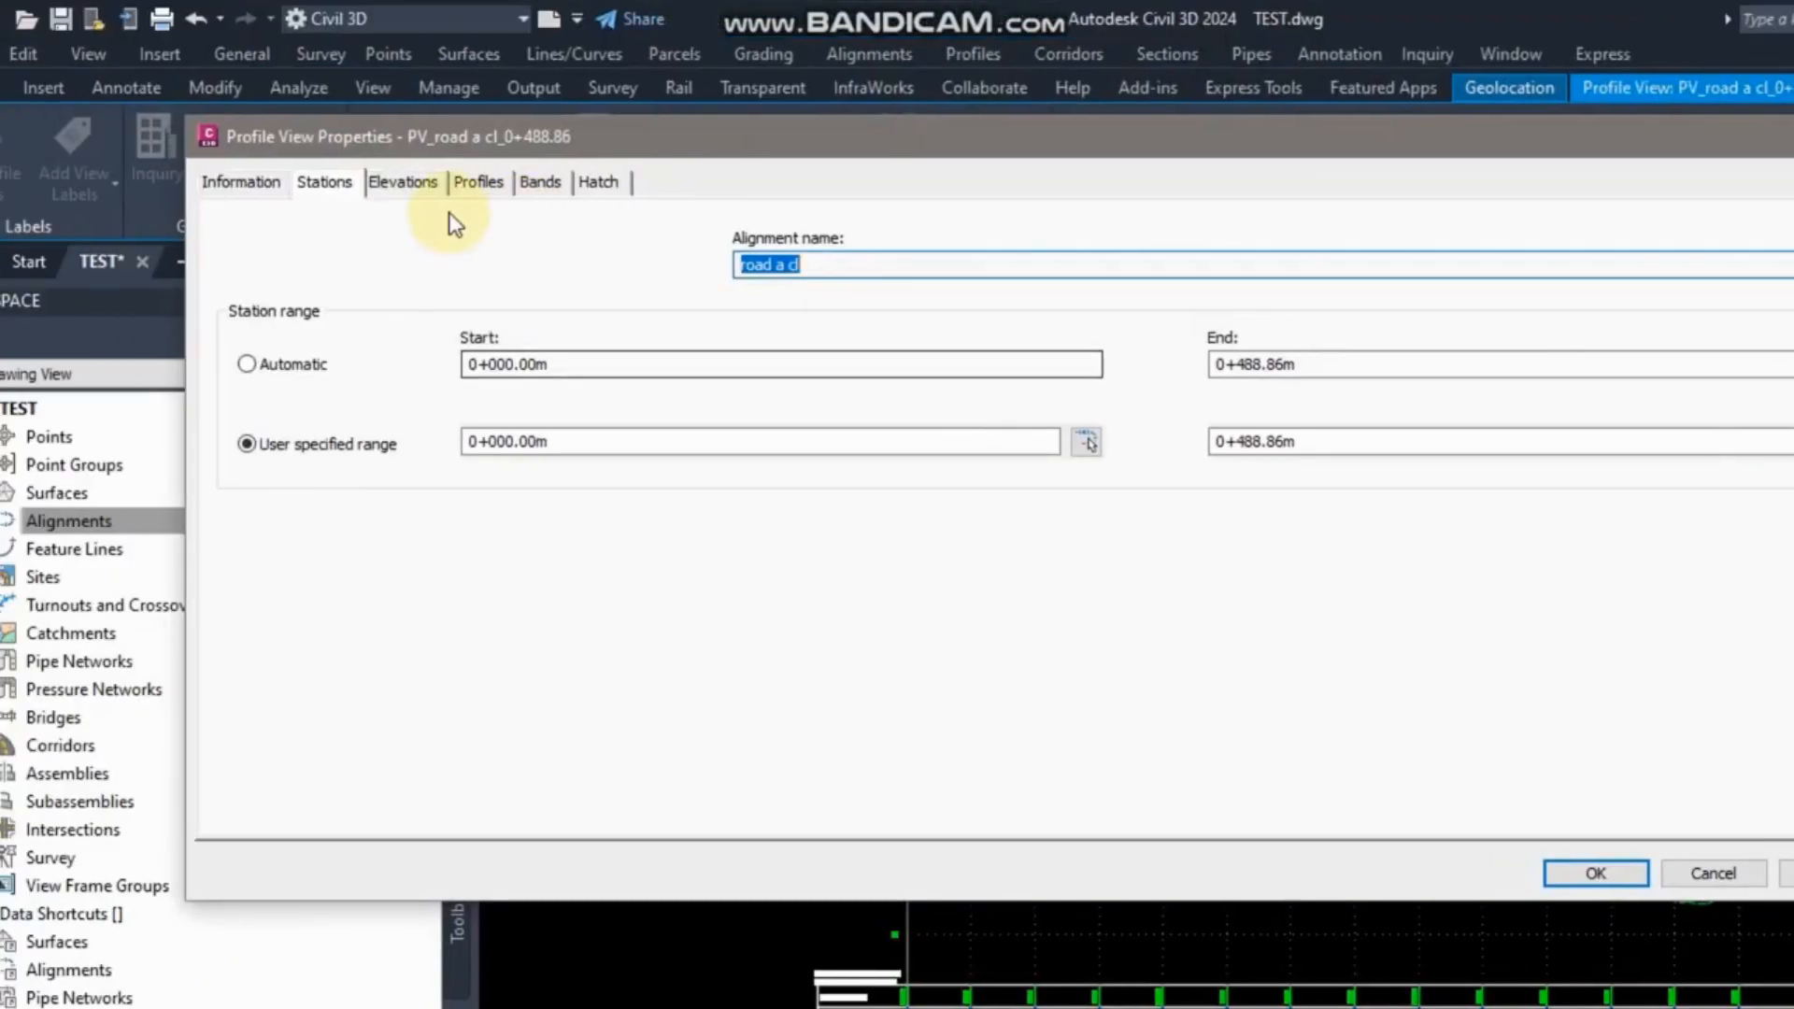
pyautogui.click(407, 187)
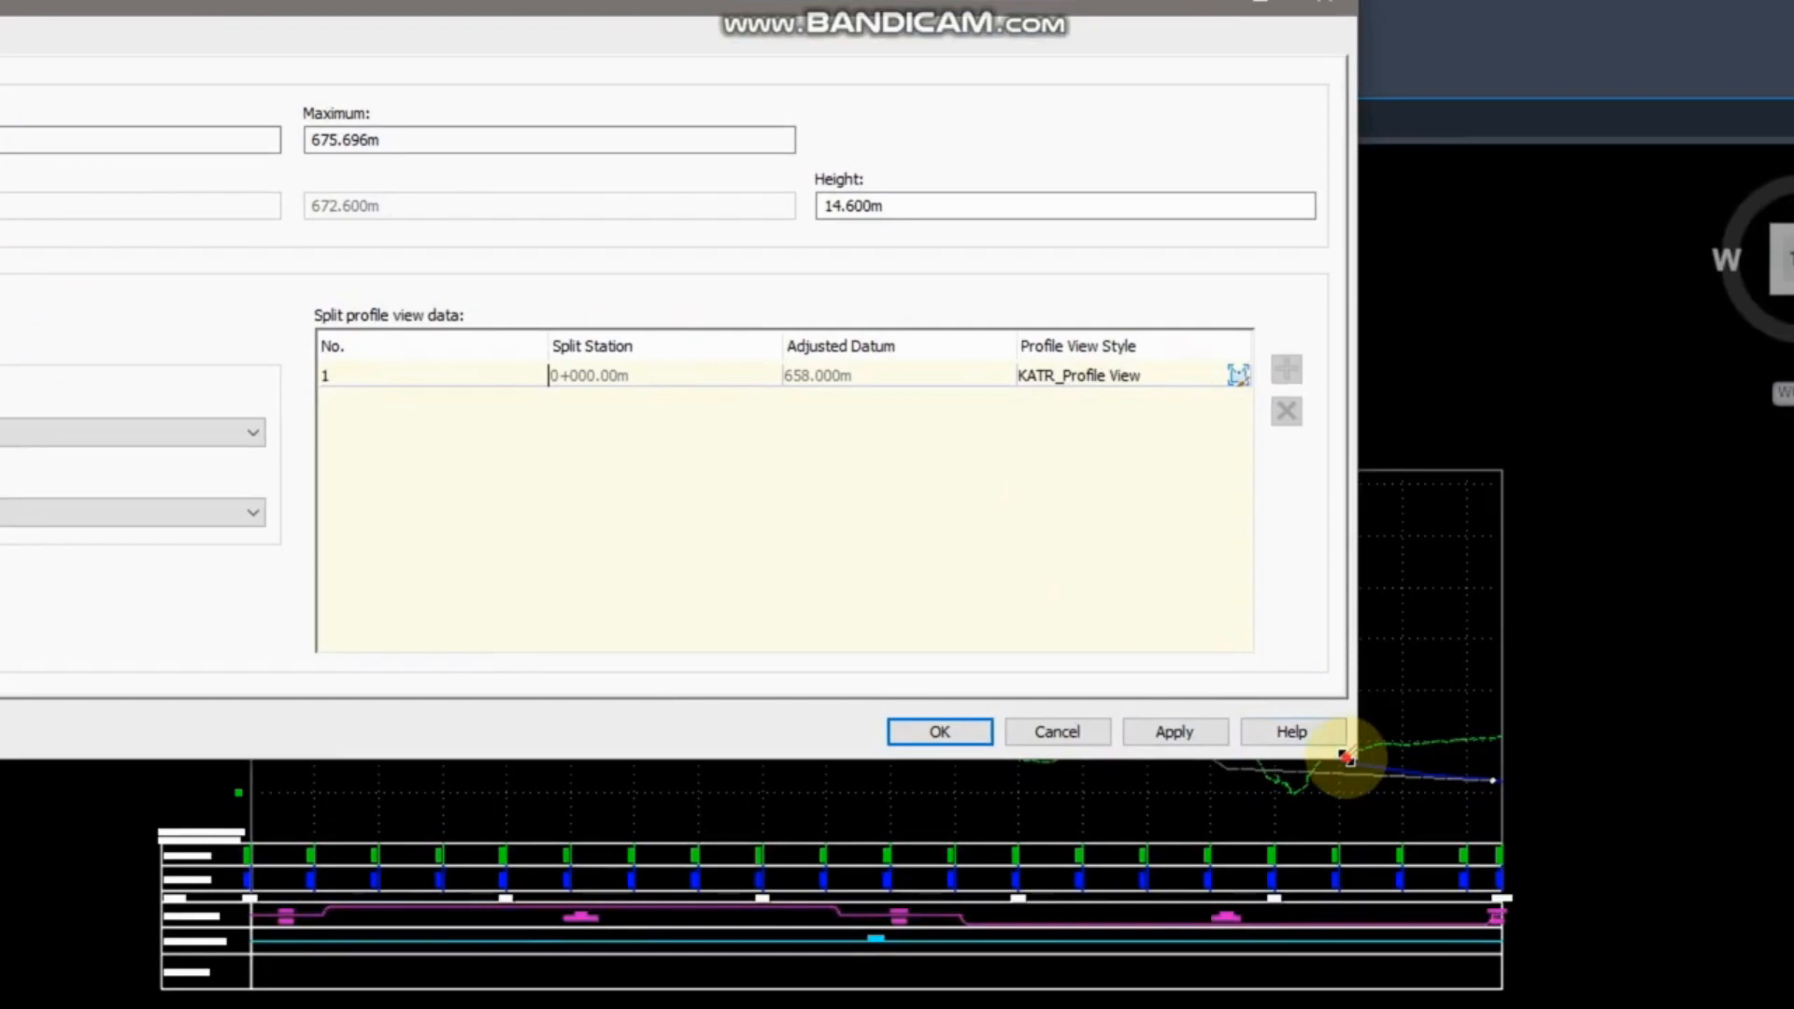
pyautogui.moveTo(1347, 756); pyautogui.dragTo(1193, 452)
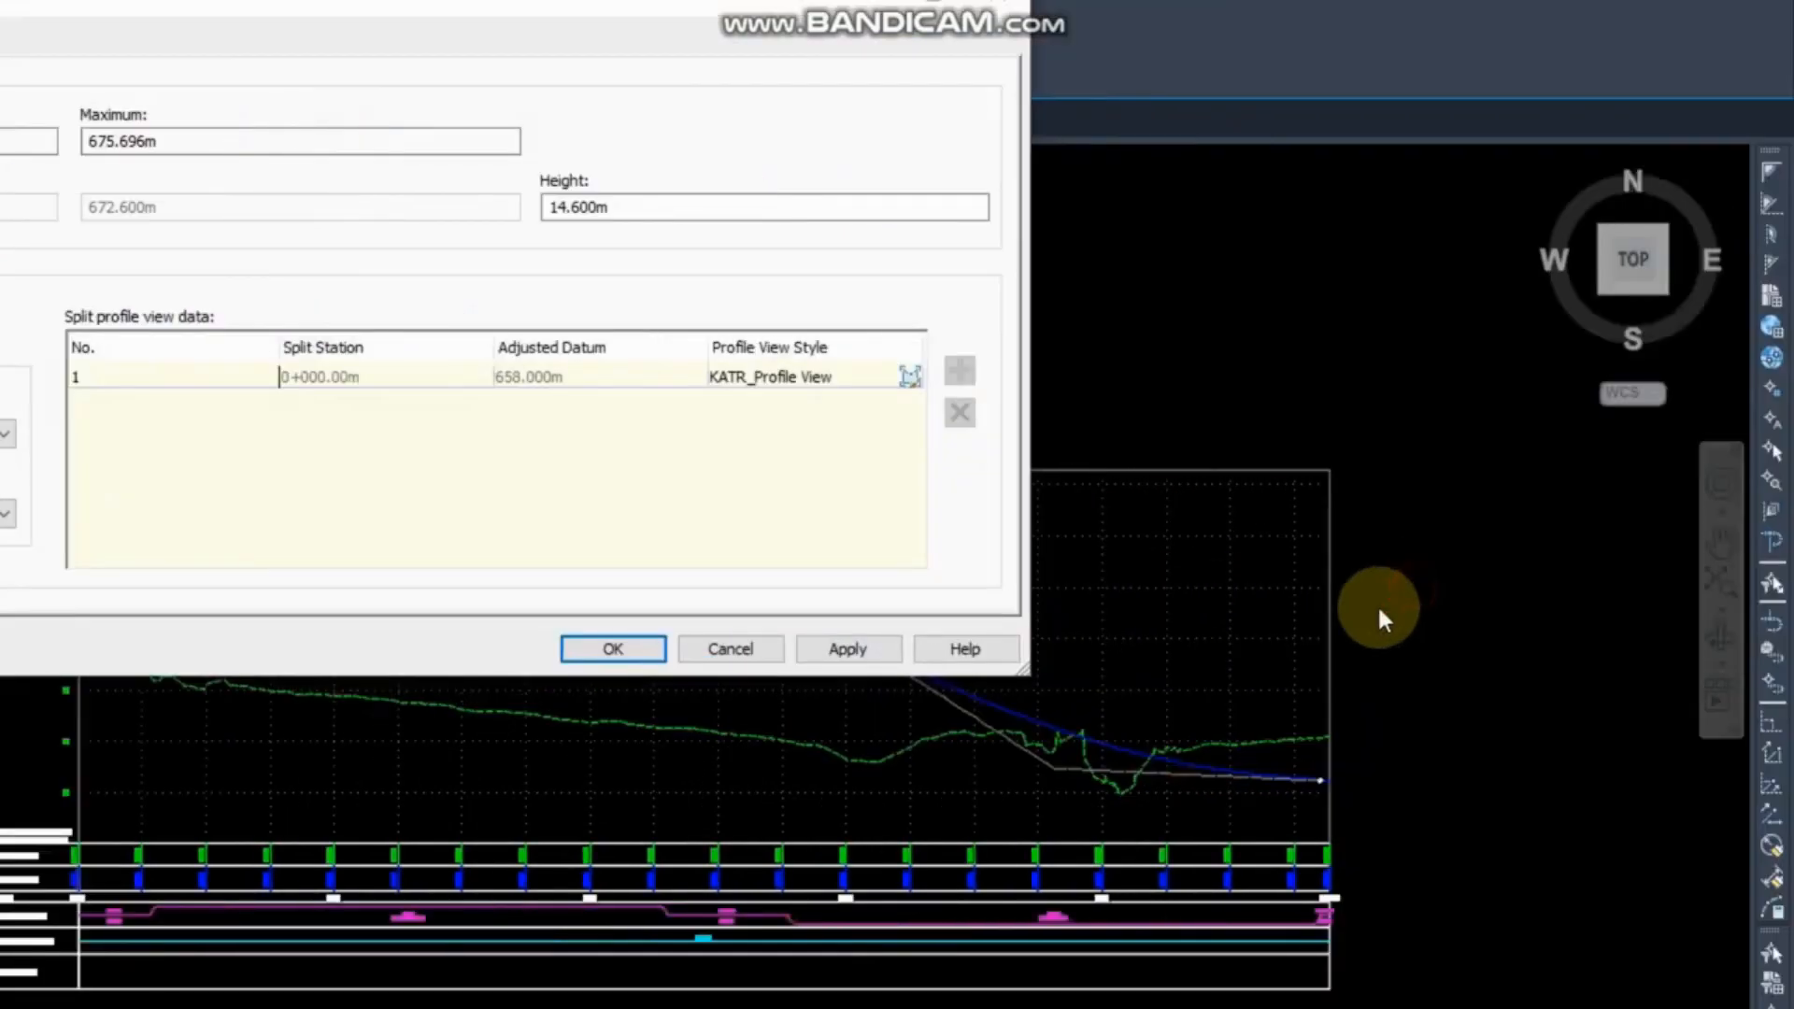
pyautogui.click(609, 651)
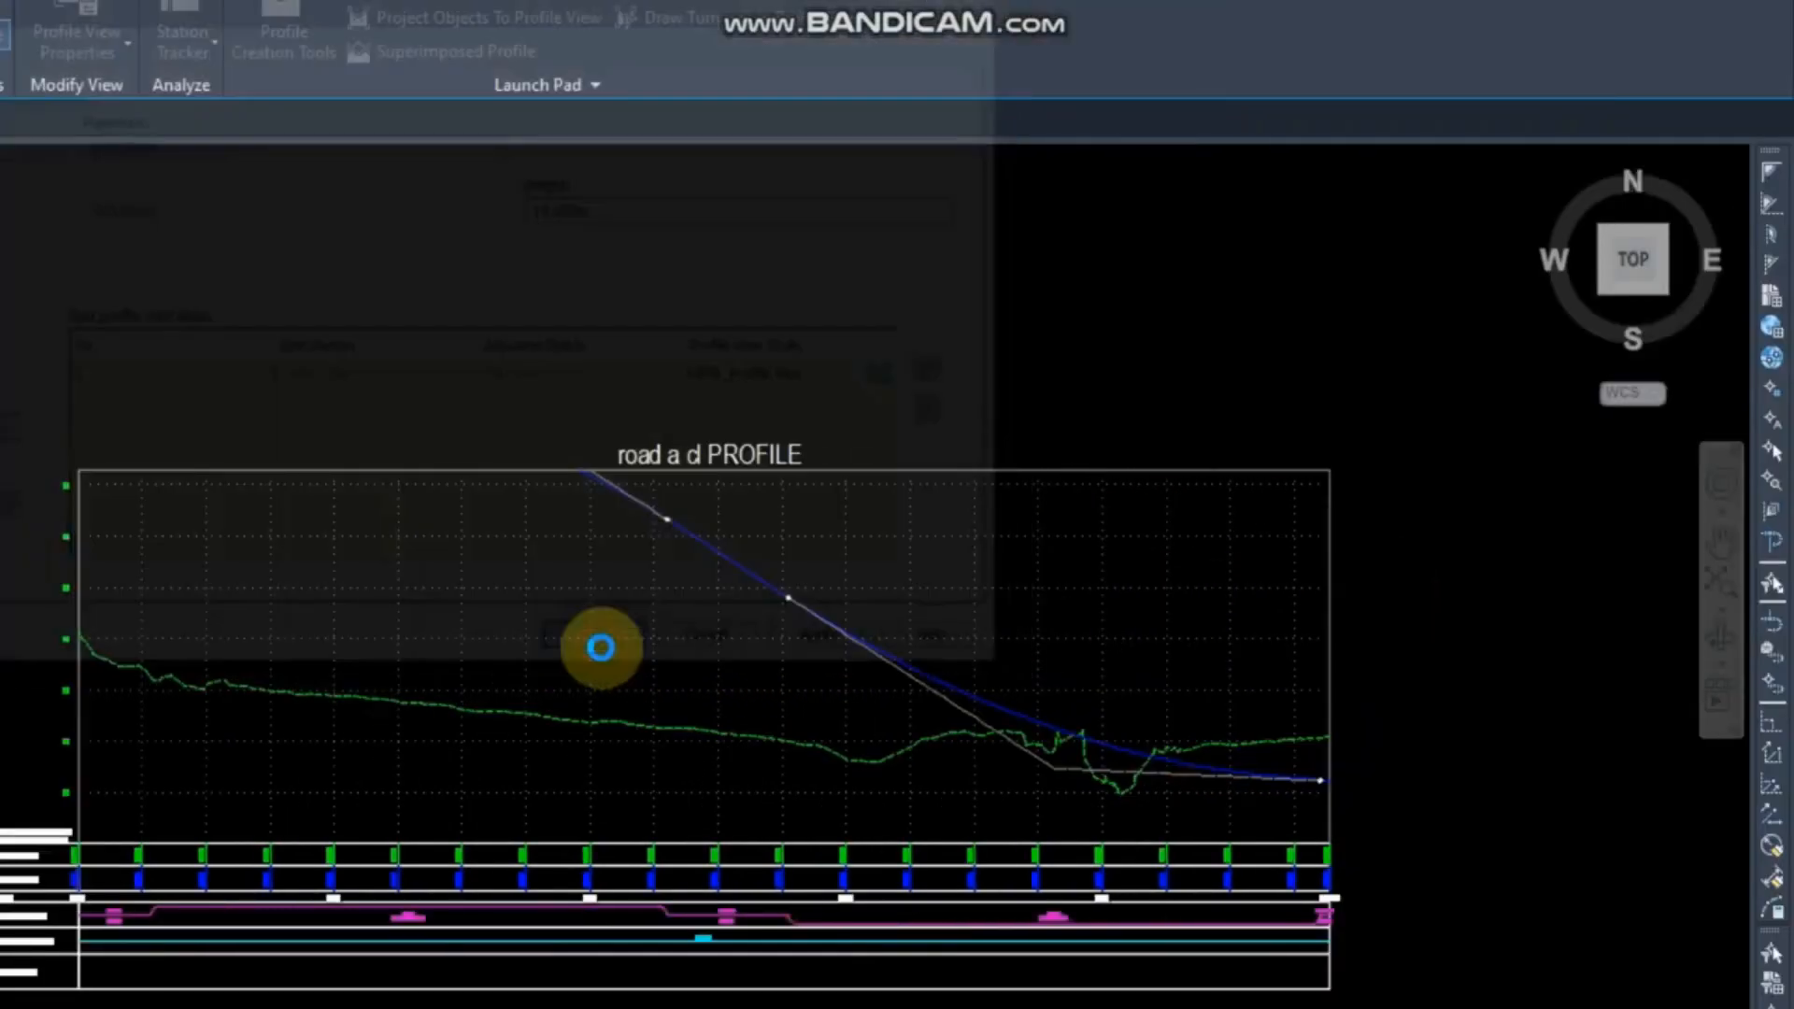
pyautogui.moveTo(705, 601); pyautogui.dragTo(708, 755, button='middle')
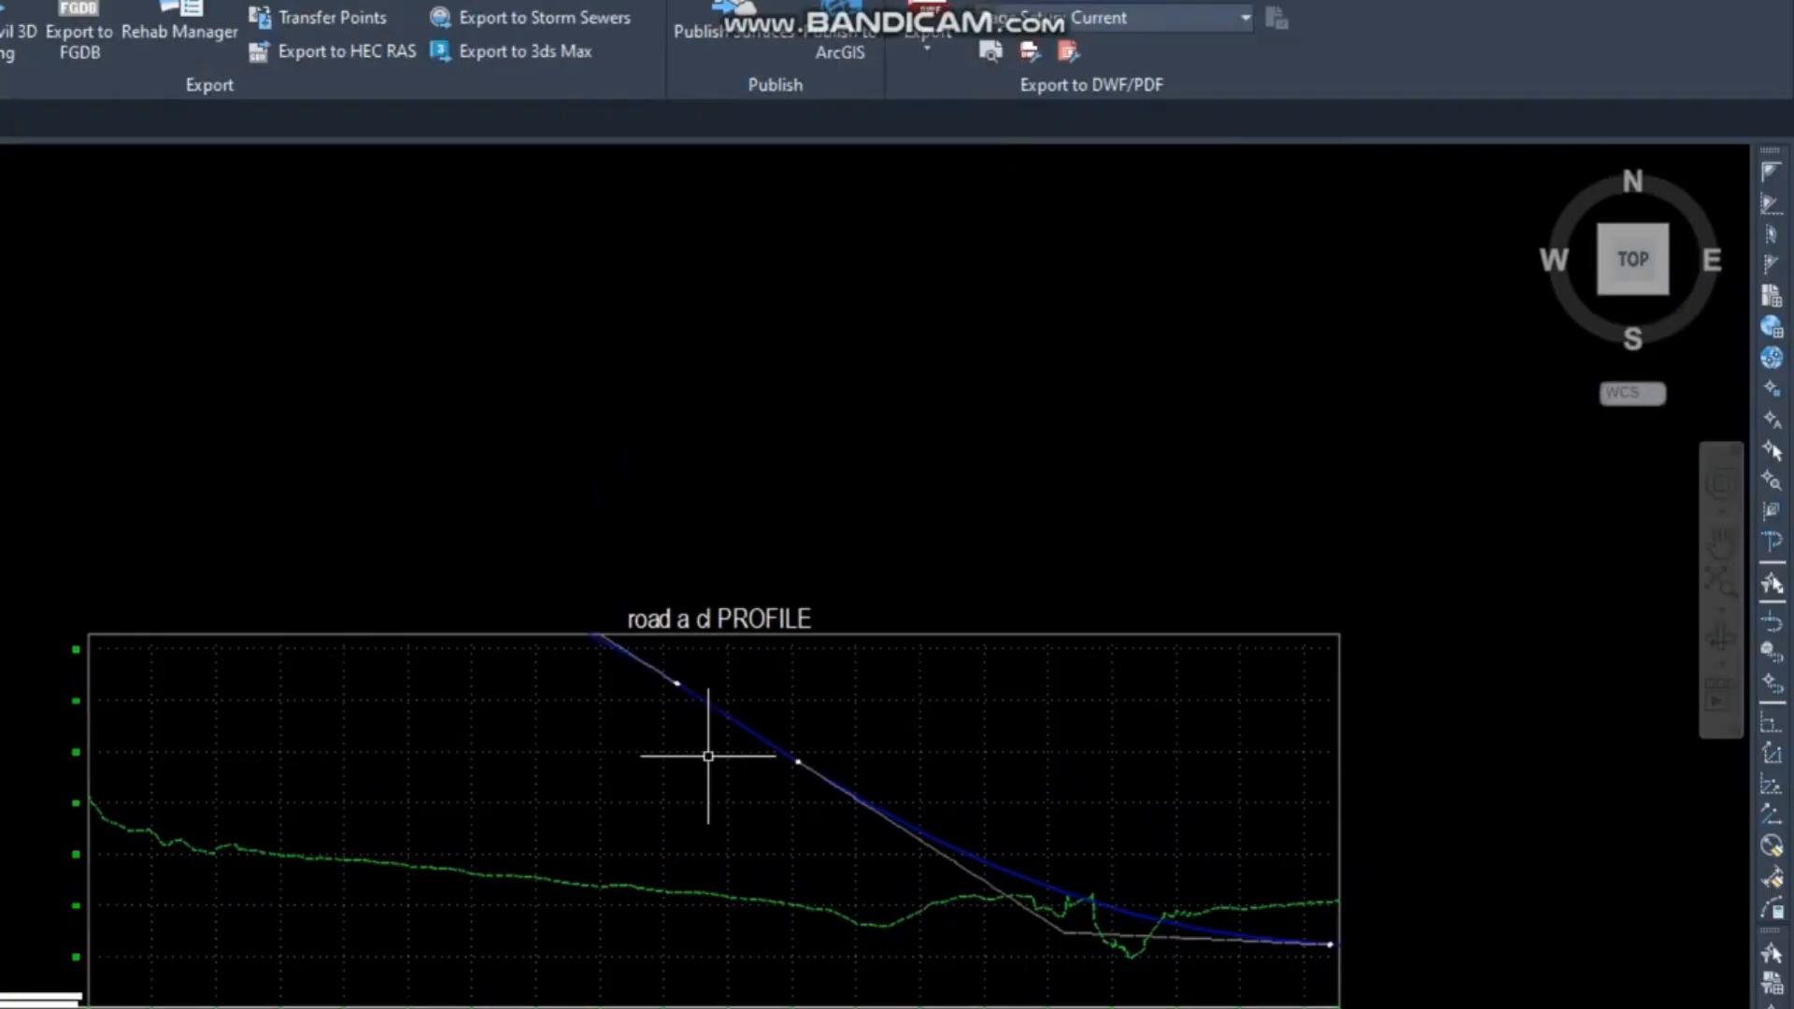
# Try manual splitting in the profile view's elevation settings to inspect the adjusted datum, and discard the change.
pyautogui.click(593, 675)
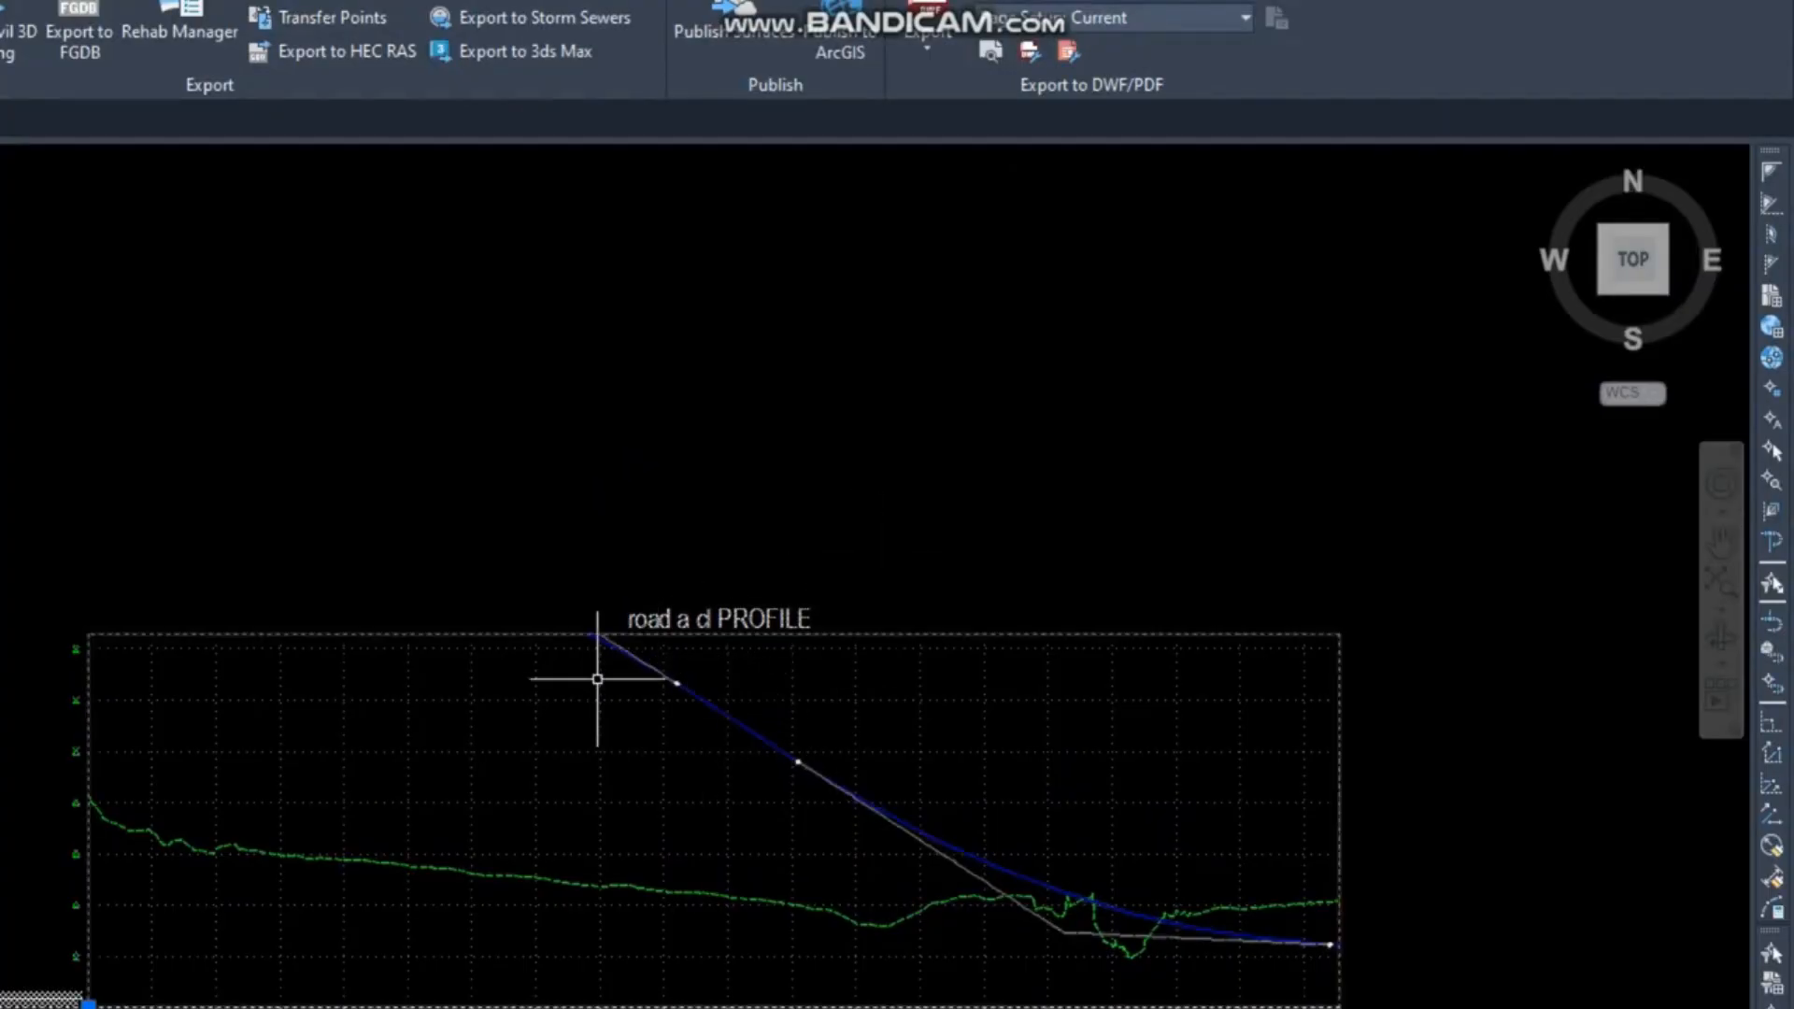
pyautogui.rightClick(596, 678)
pyautogui.click(738, 974)
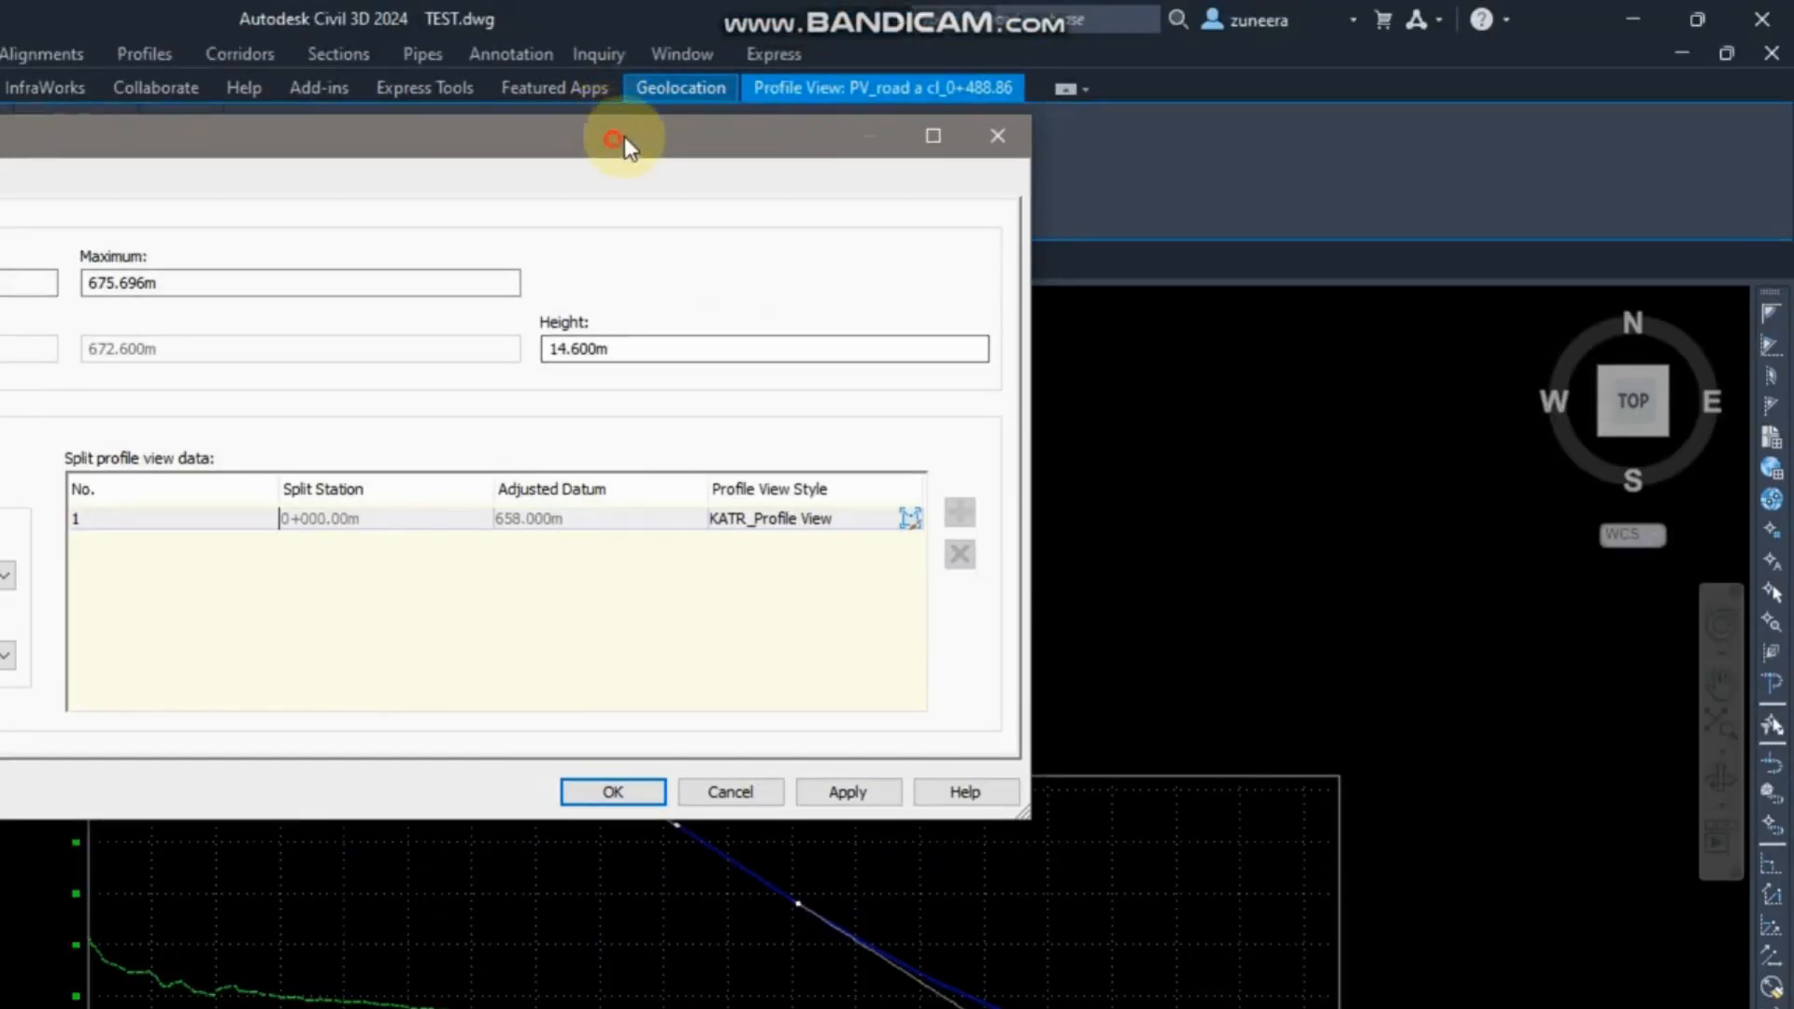
pyautogui.moveTo(625, 136); pyautogui.dragTo(912, 59)
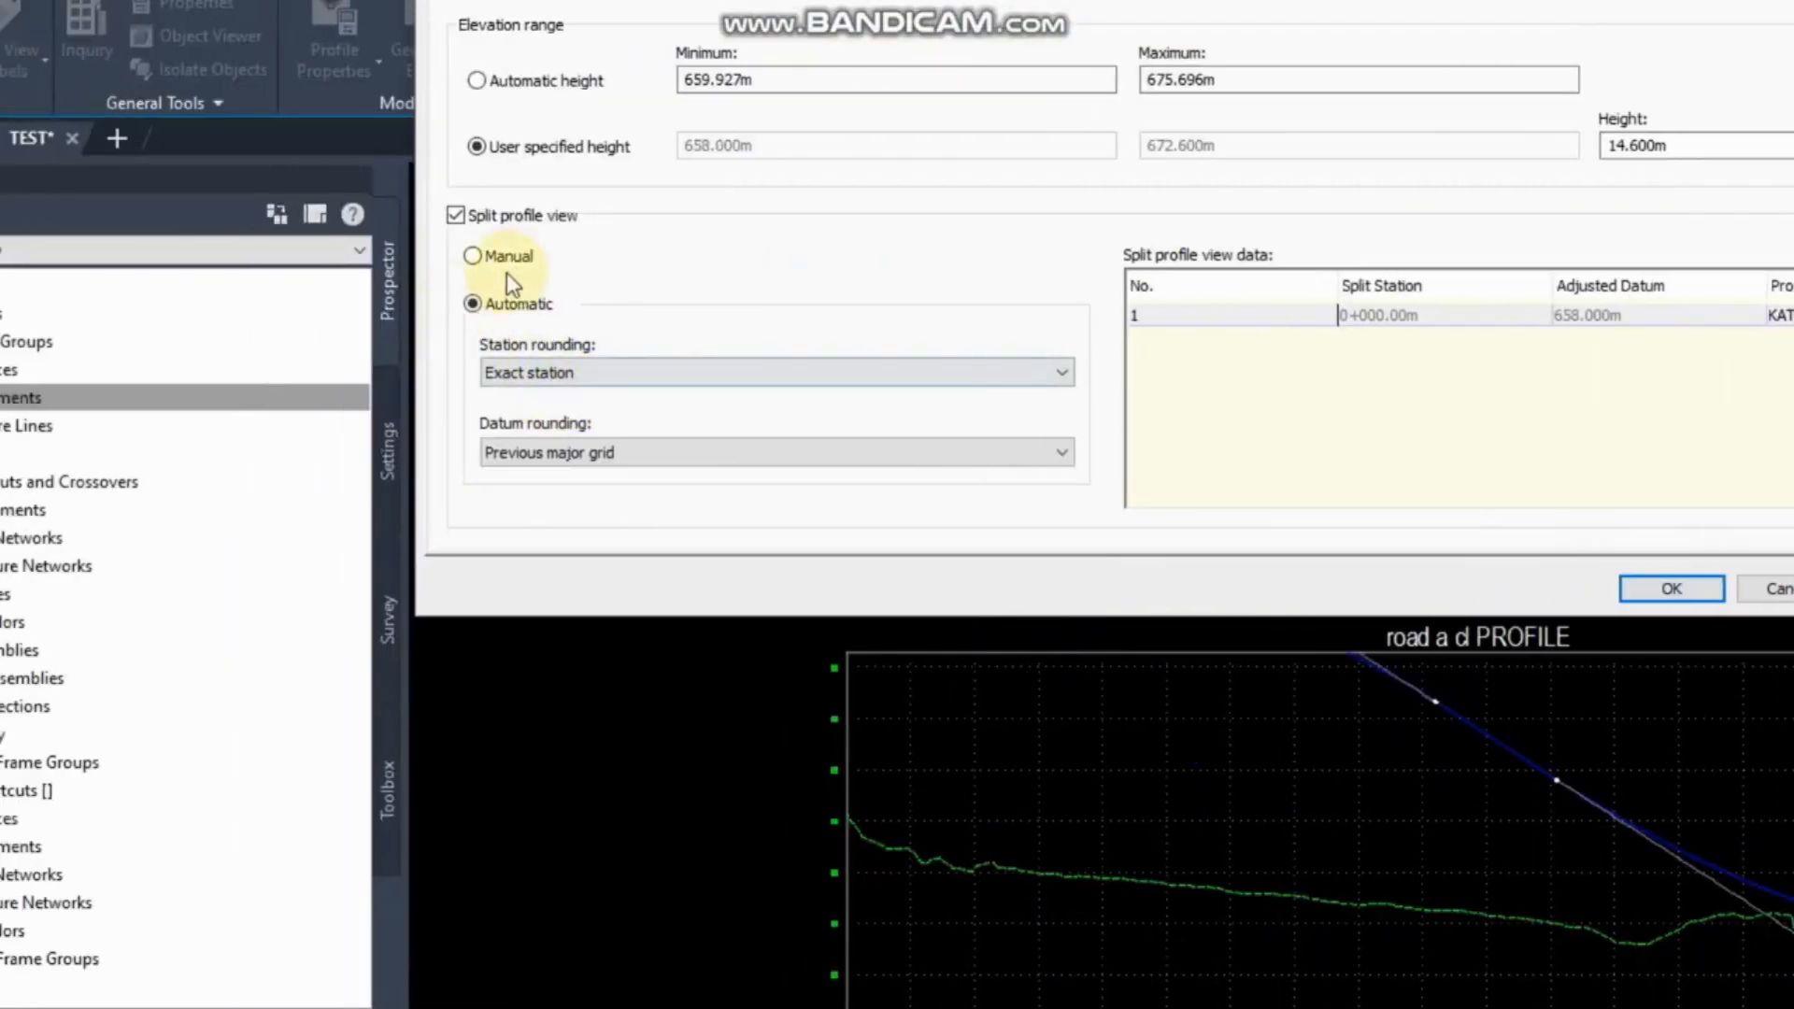
pyautogui.click(512, 259)
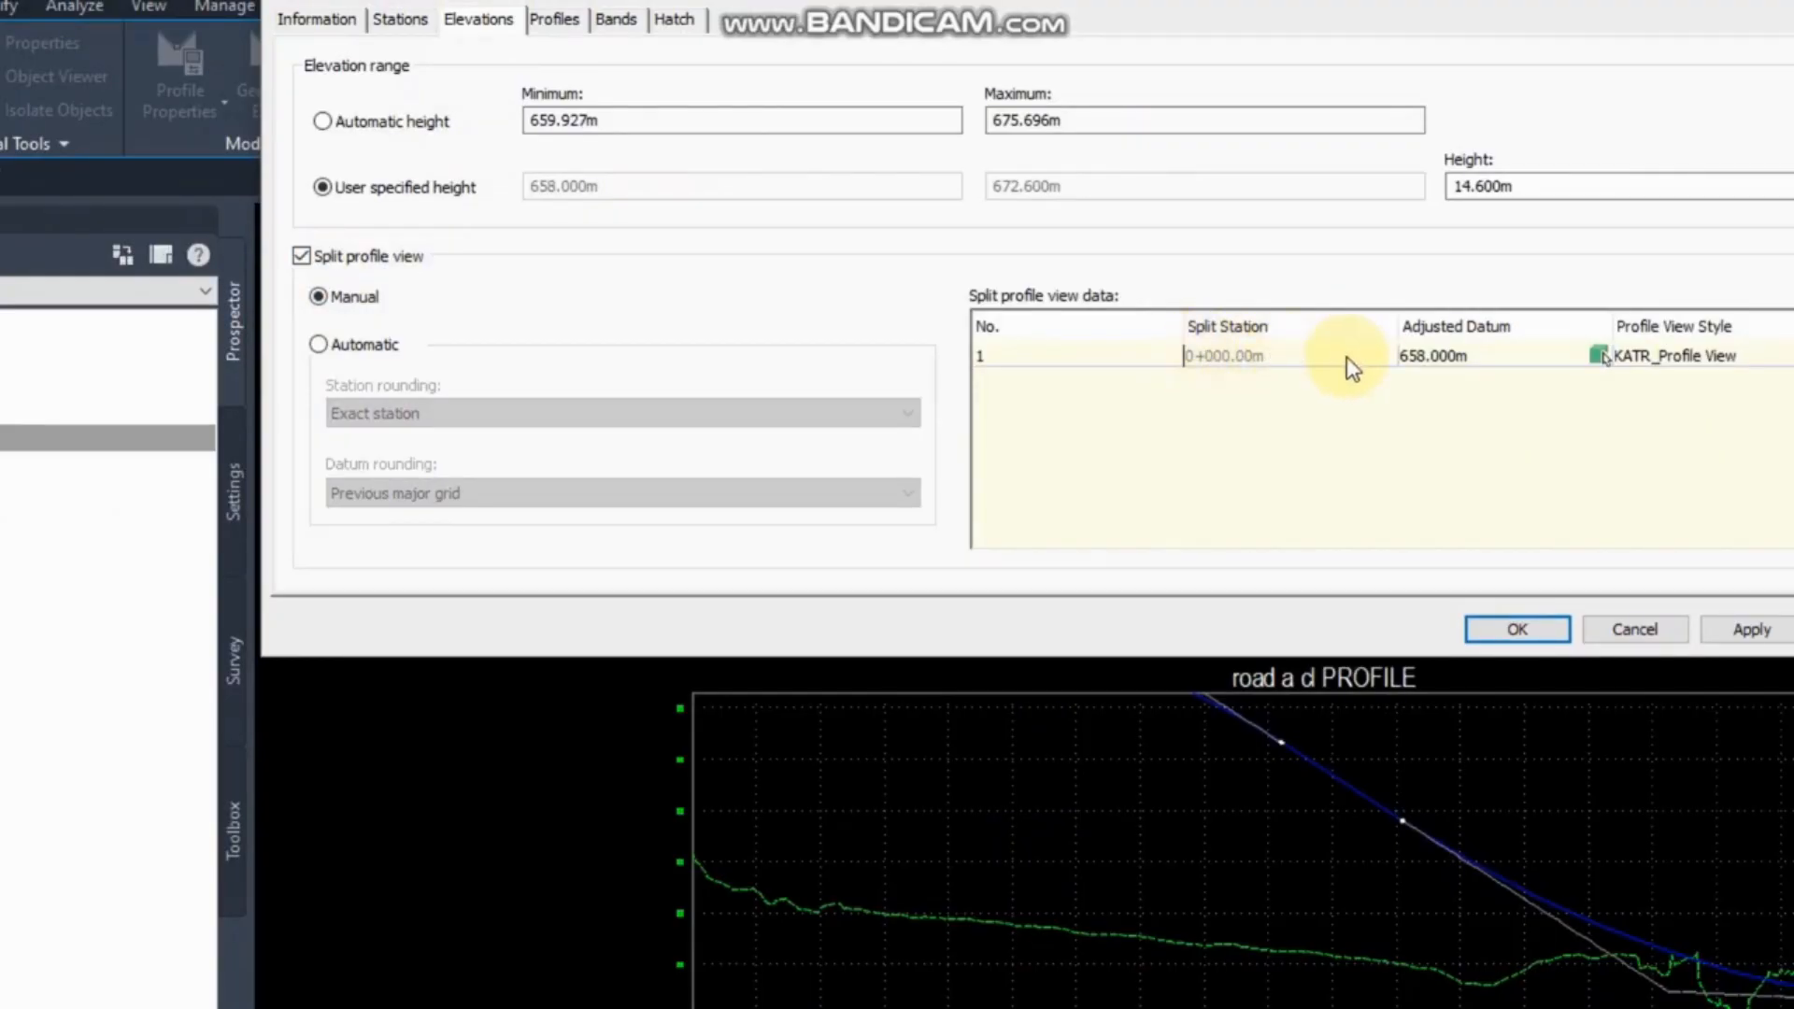
pyautogui.click(1474, 359)
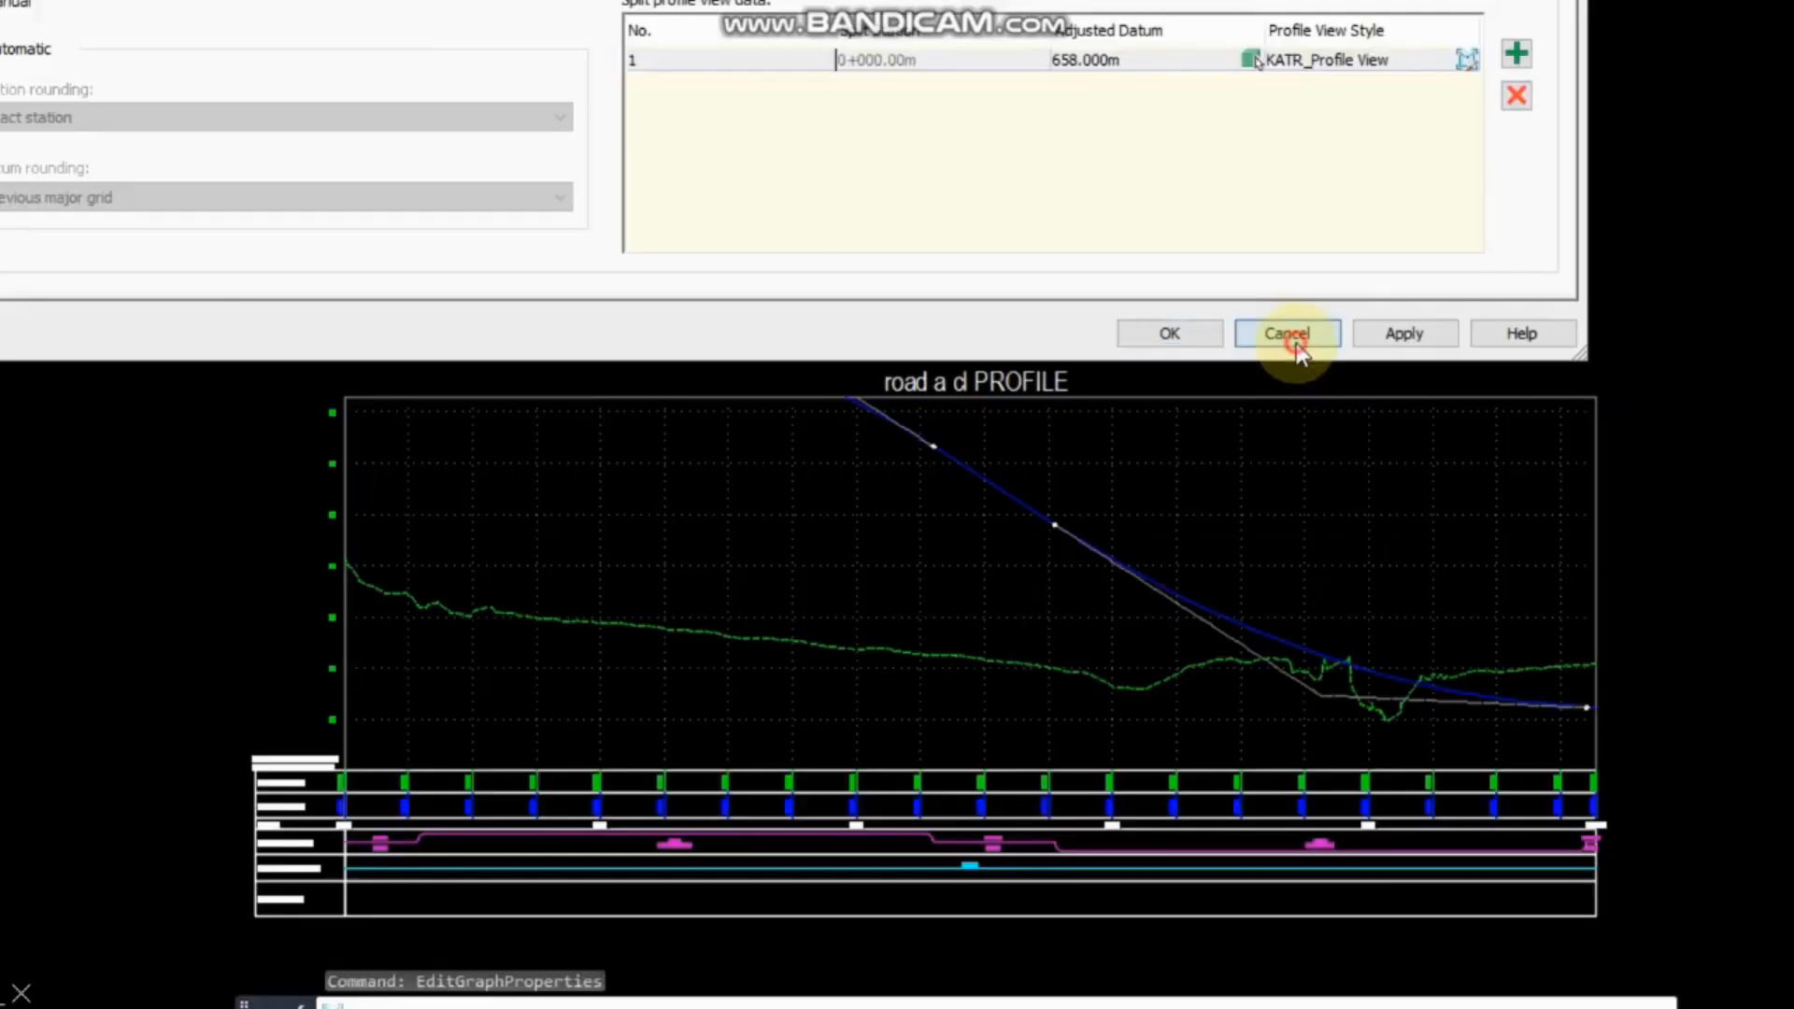
pyautogui.click(1510, 628)
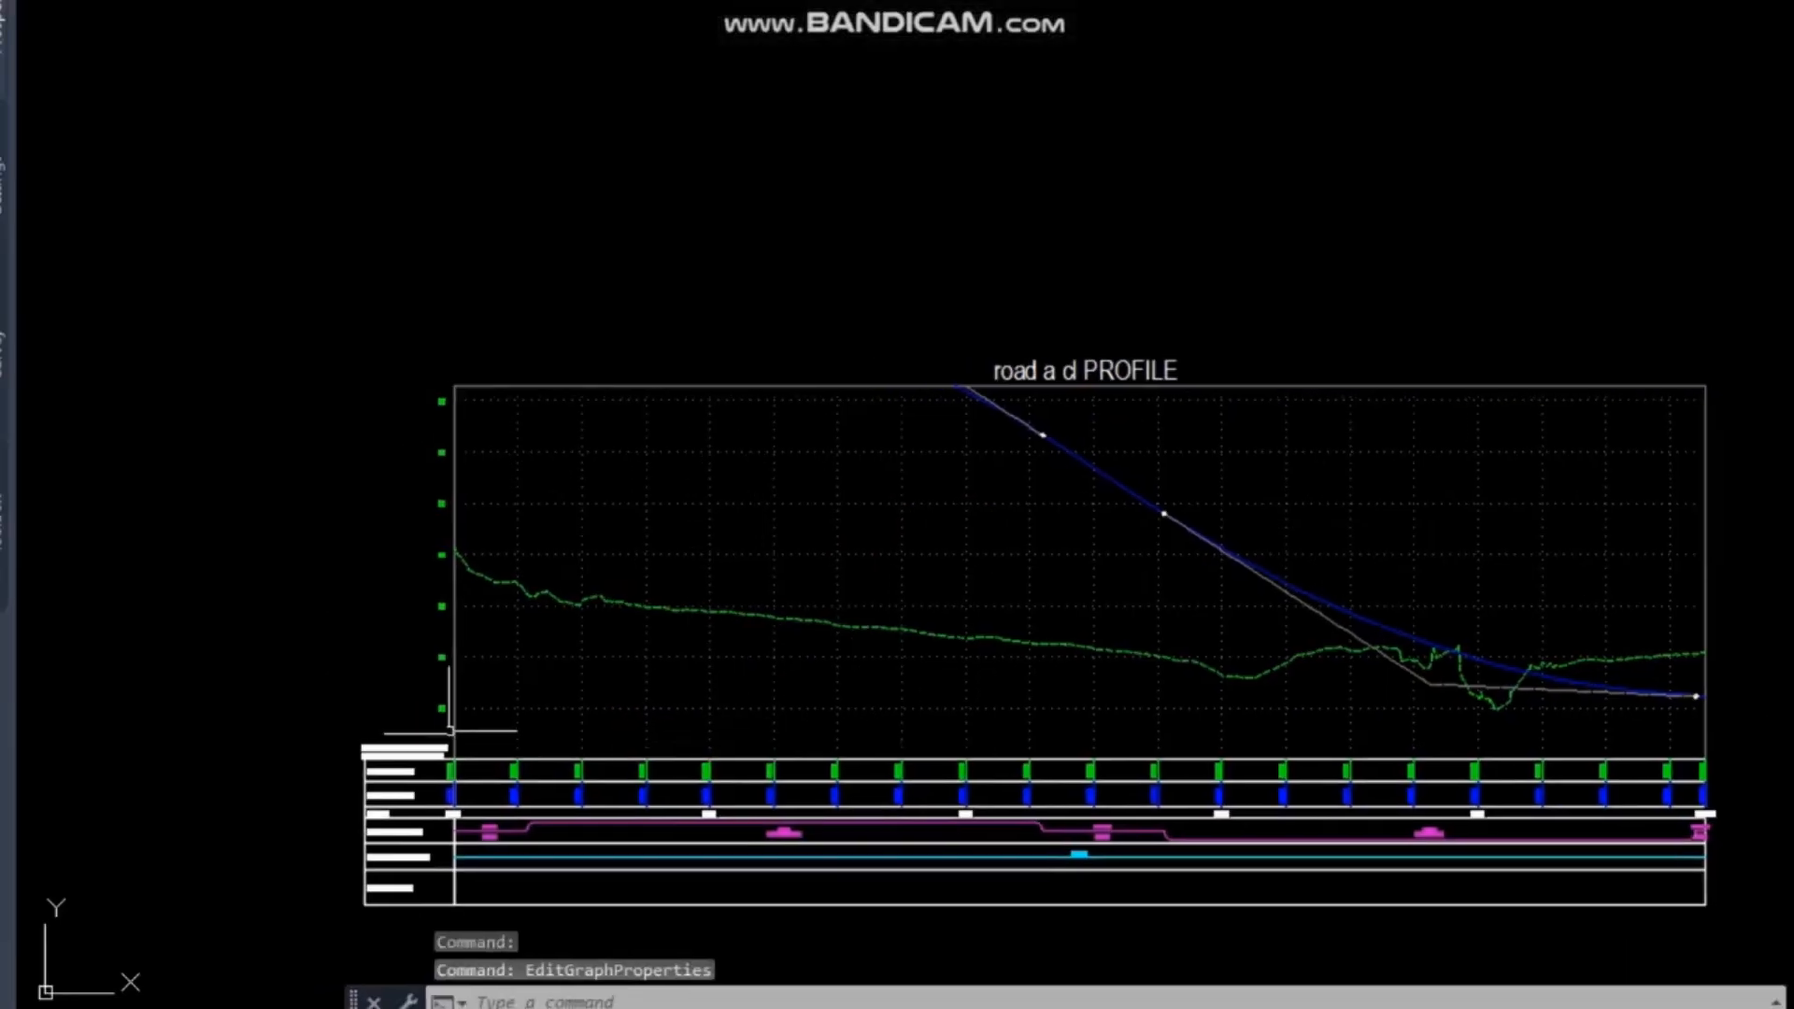
# Examine the elevation axis and datum elevation label at the start of the road a cl profile view.
pyautogui.scroll(6, 455, 699)
pyautogui.scroll(-6, 406, 513)
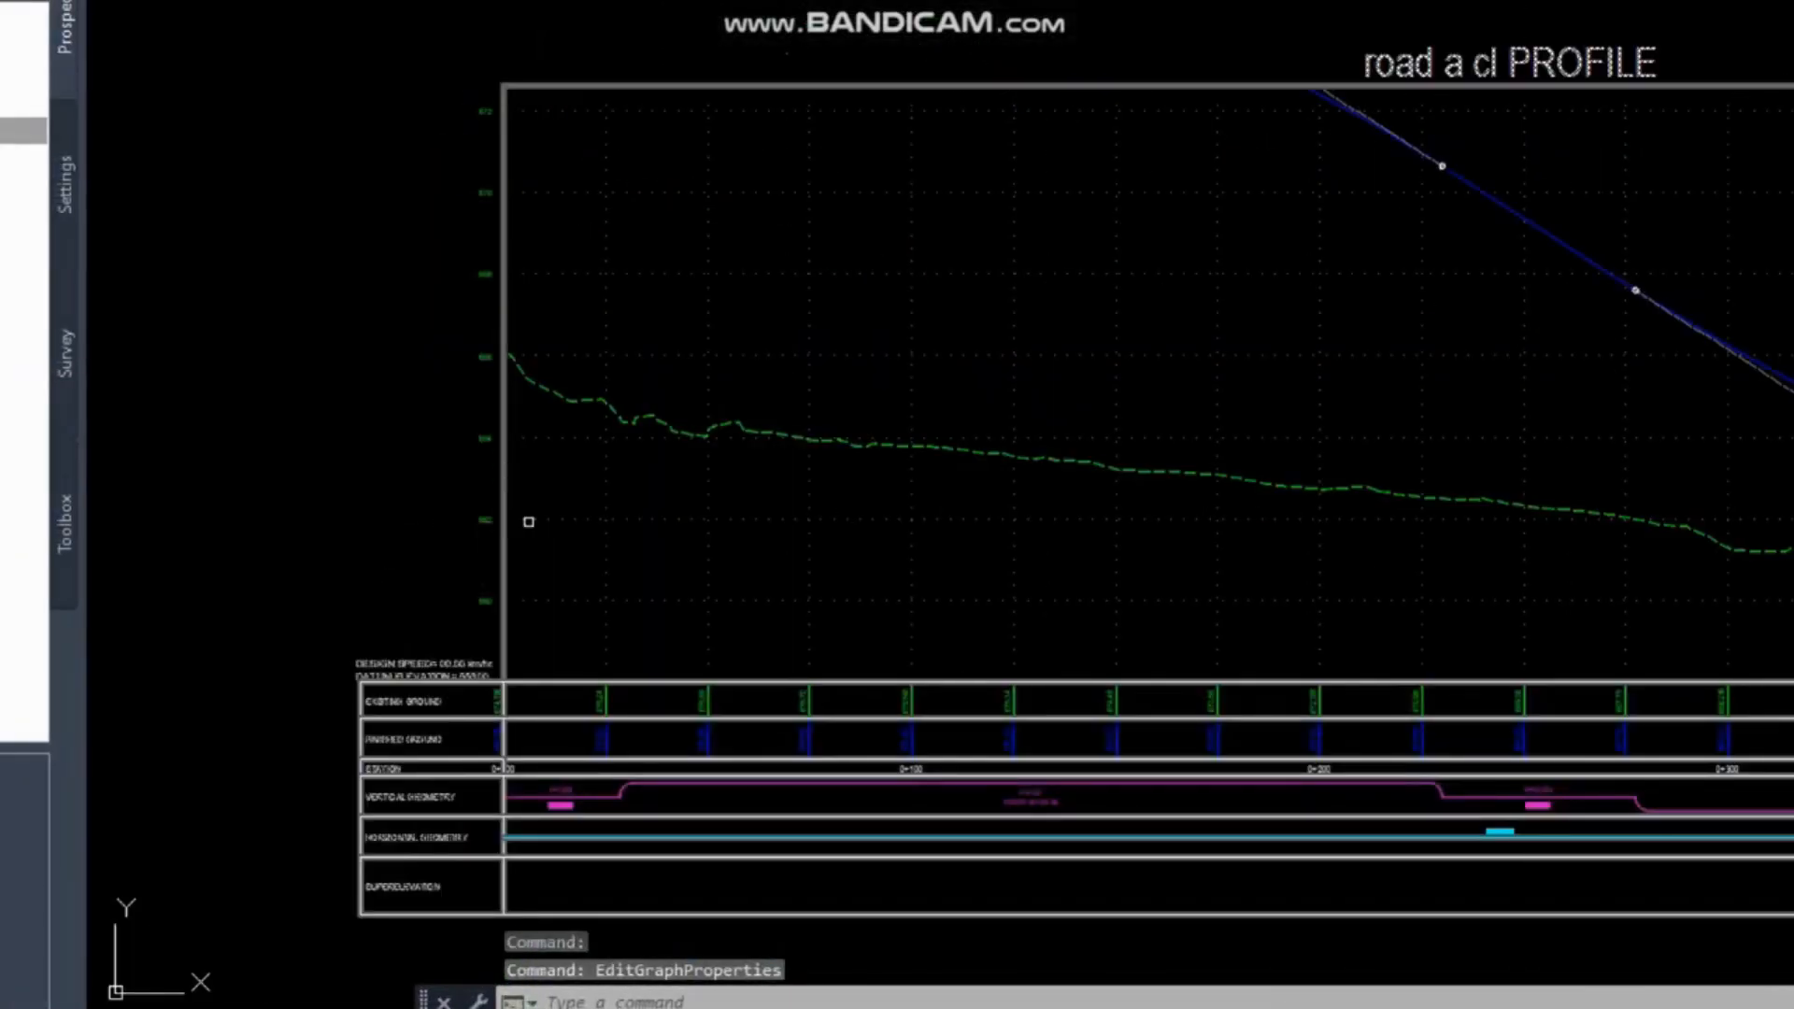
pyautogui.scroll(4, 501, 532)
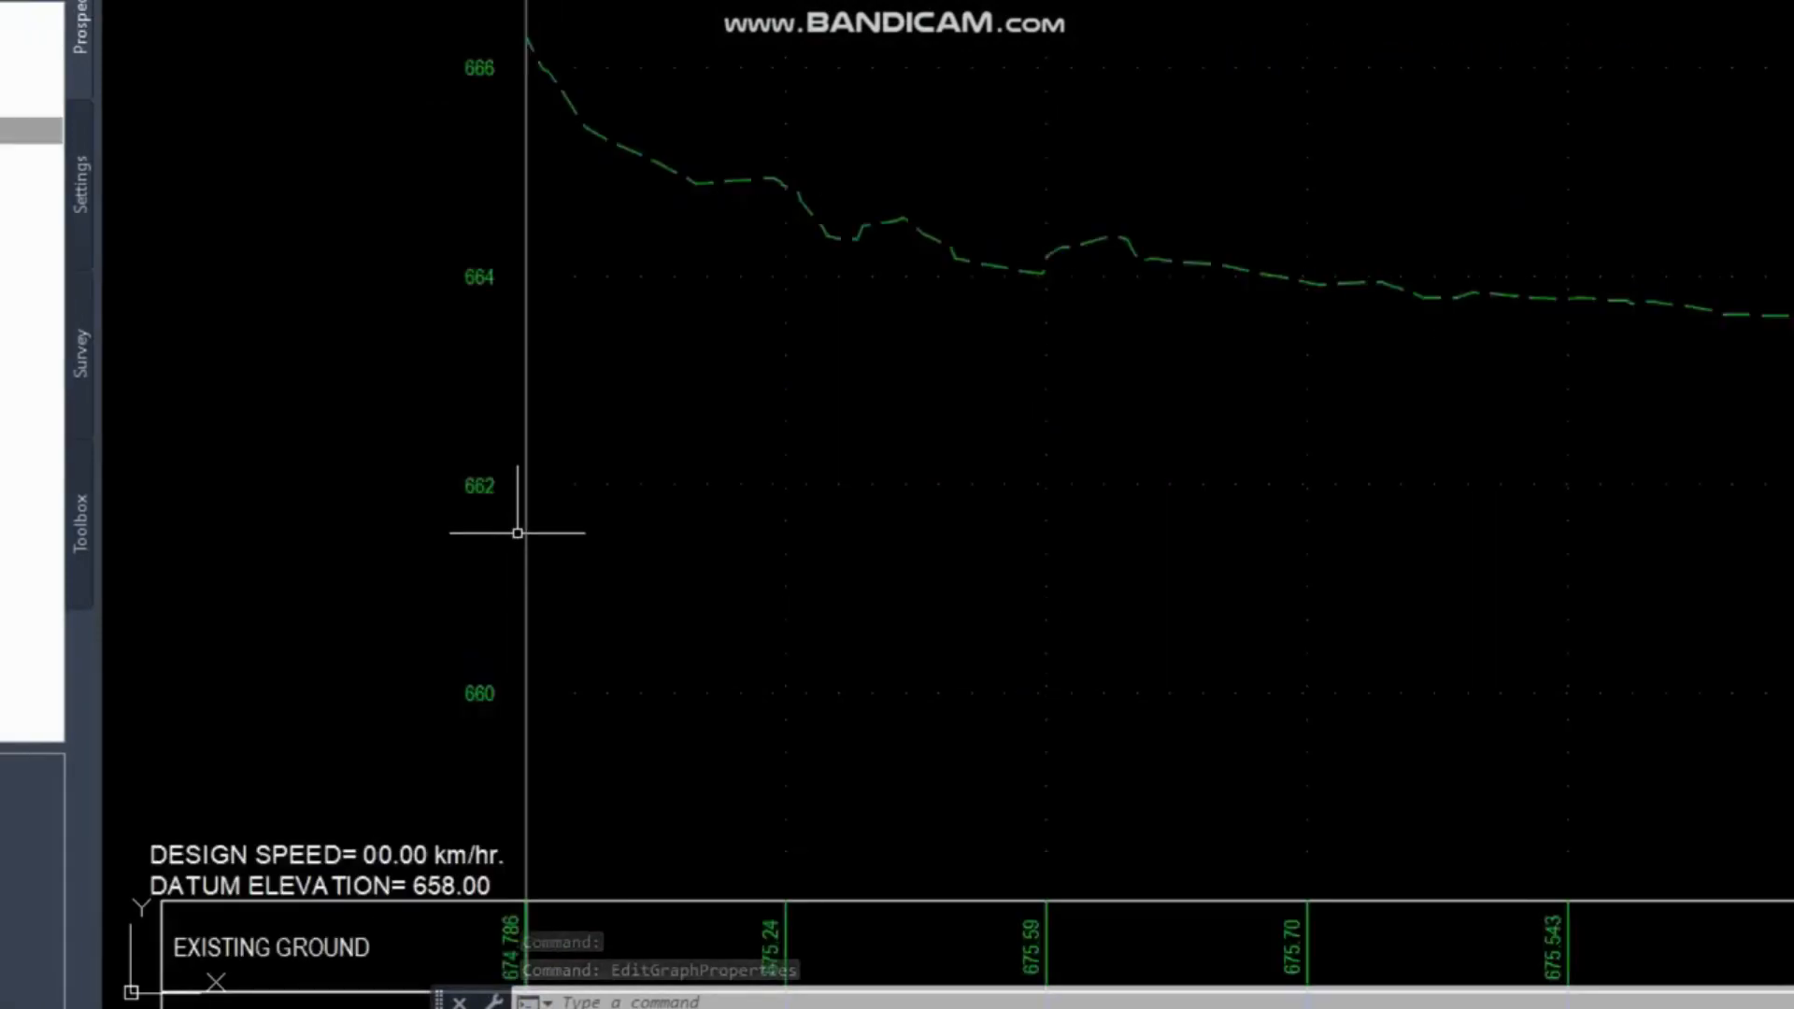
pyautogui.scroll(-4, 496, 490)
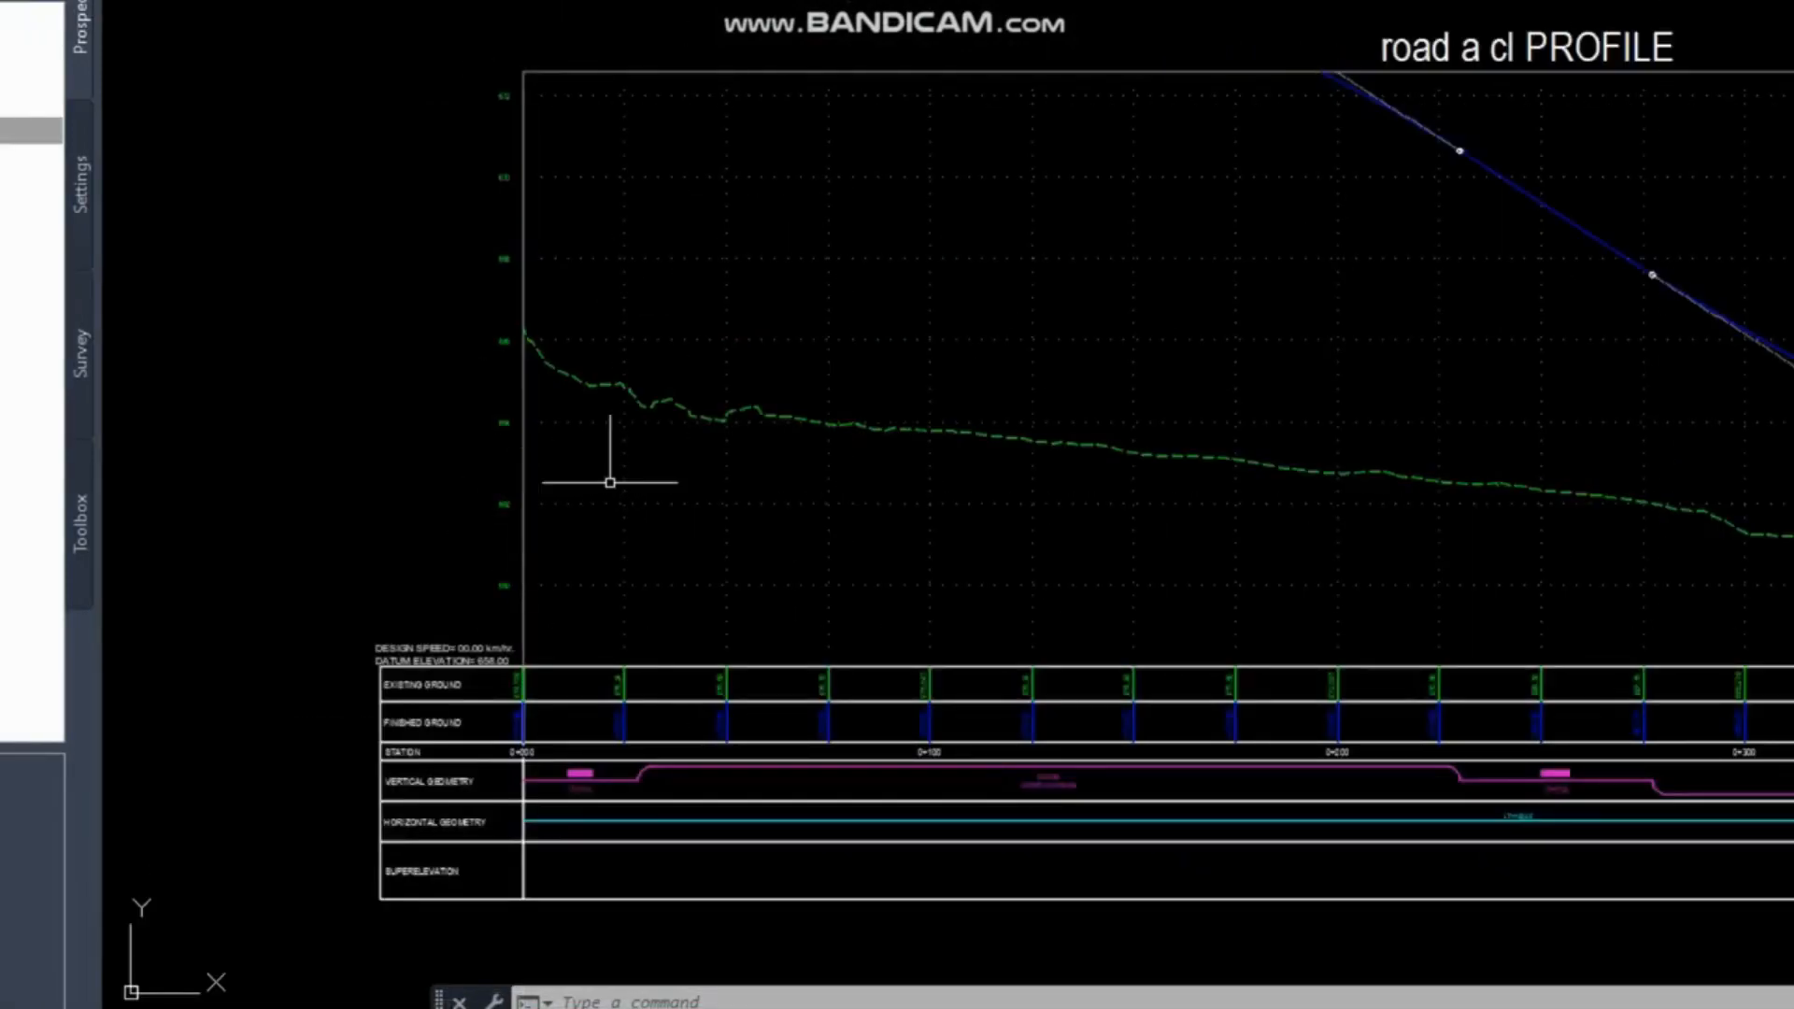
pyautogui.scroll(-2, 625, 541)
# Switch the road a cl profile view to manual splitting and apply an adjusted datum of 662 m to the first segment.
pyautogui.moveTo(912, 492); pyautogui.dragTo(865, 589, button='middle')
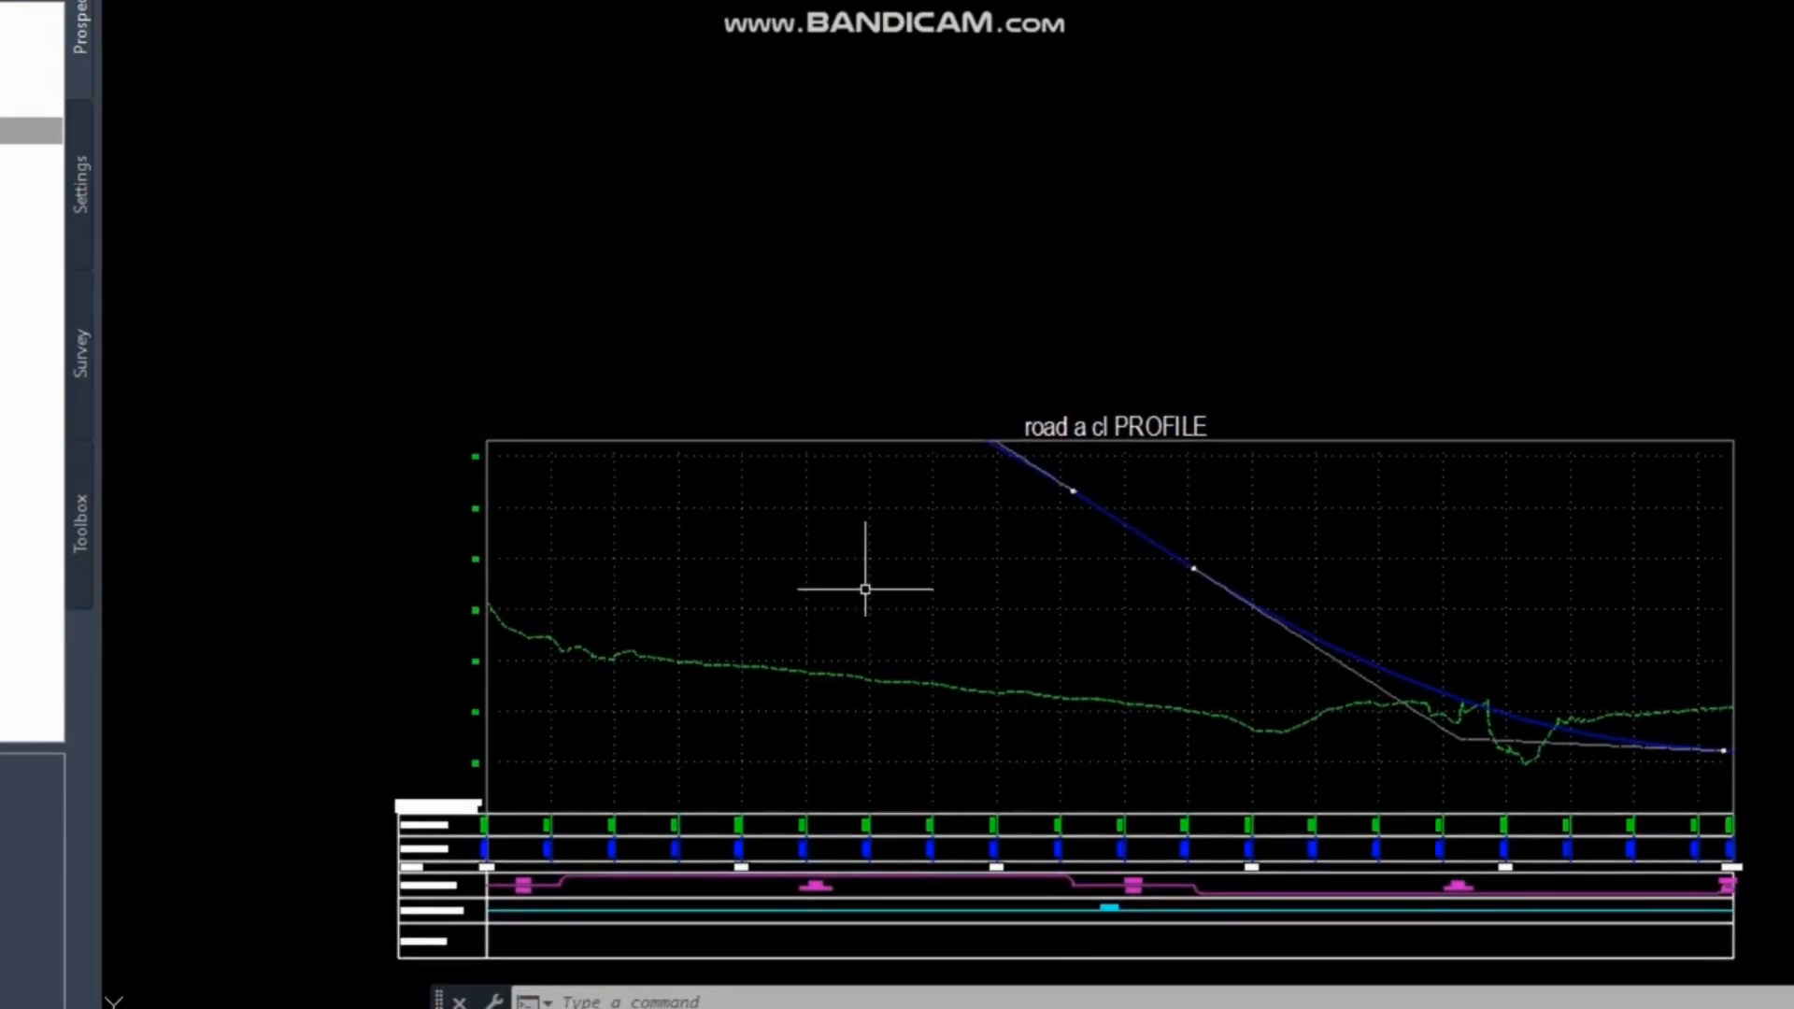
pyautogui.click(894, 443)
pyautogui.rightClick(903, 454)
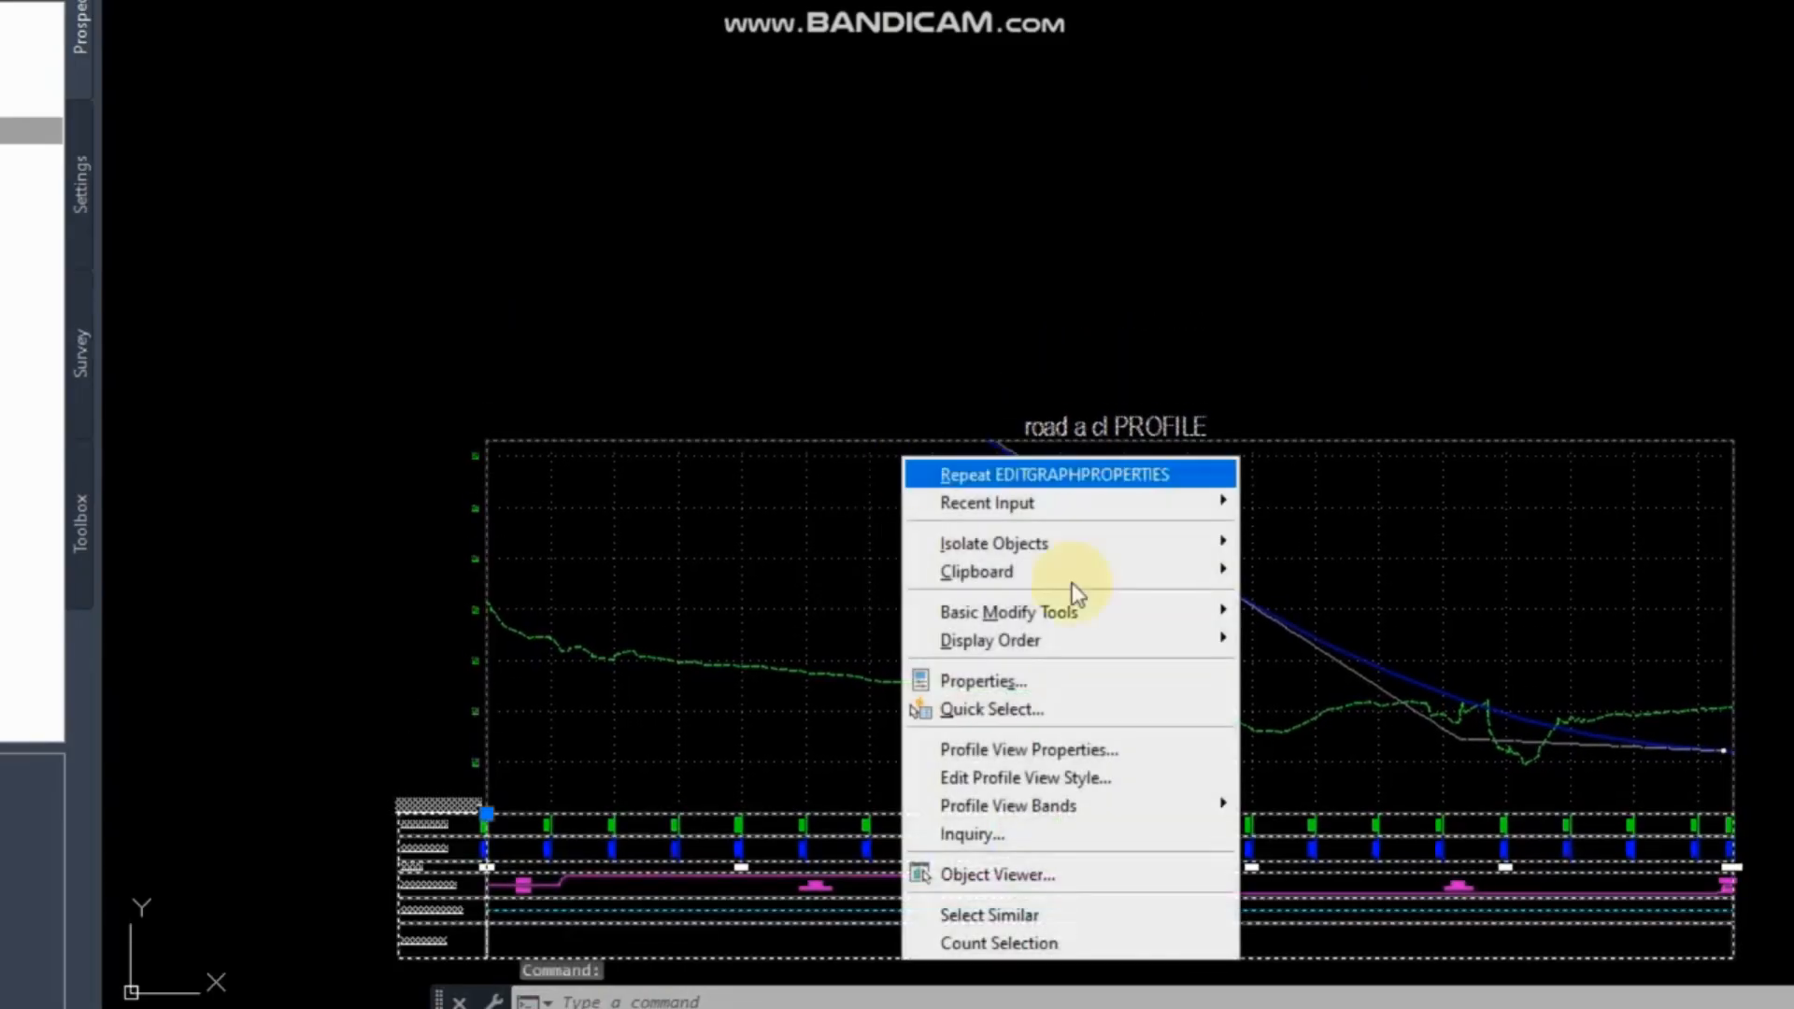
pyautogui.click(1132, 754)
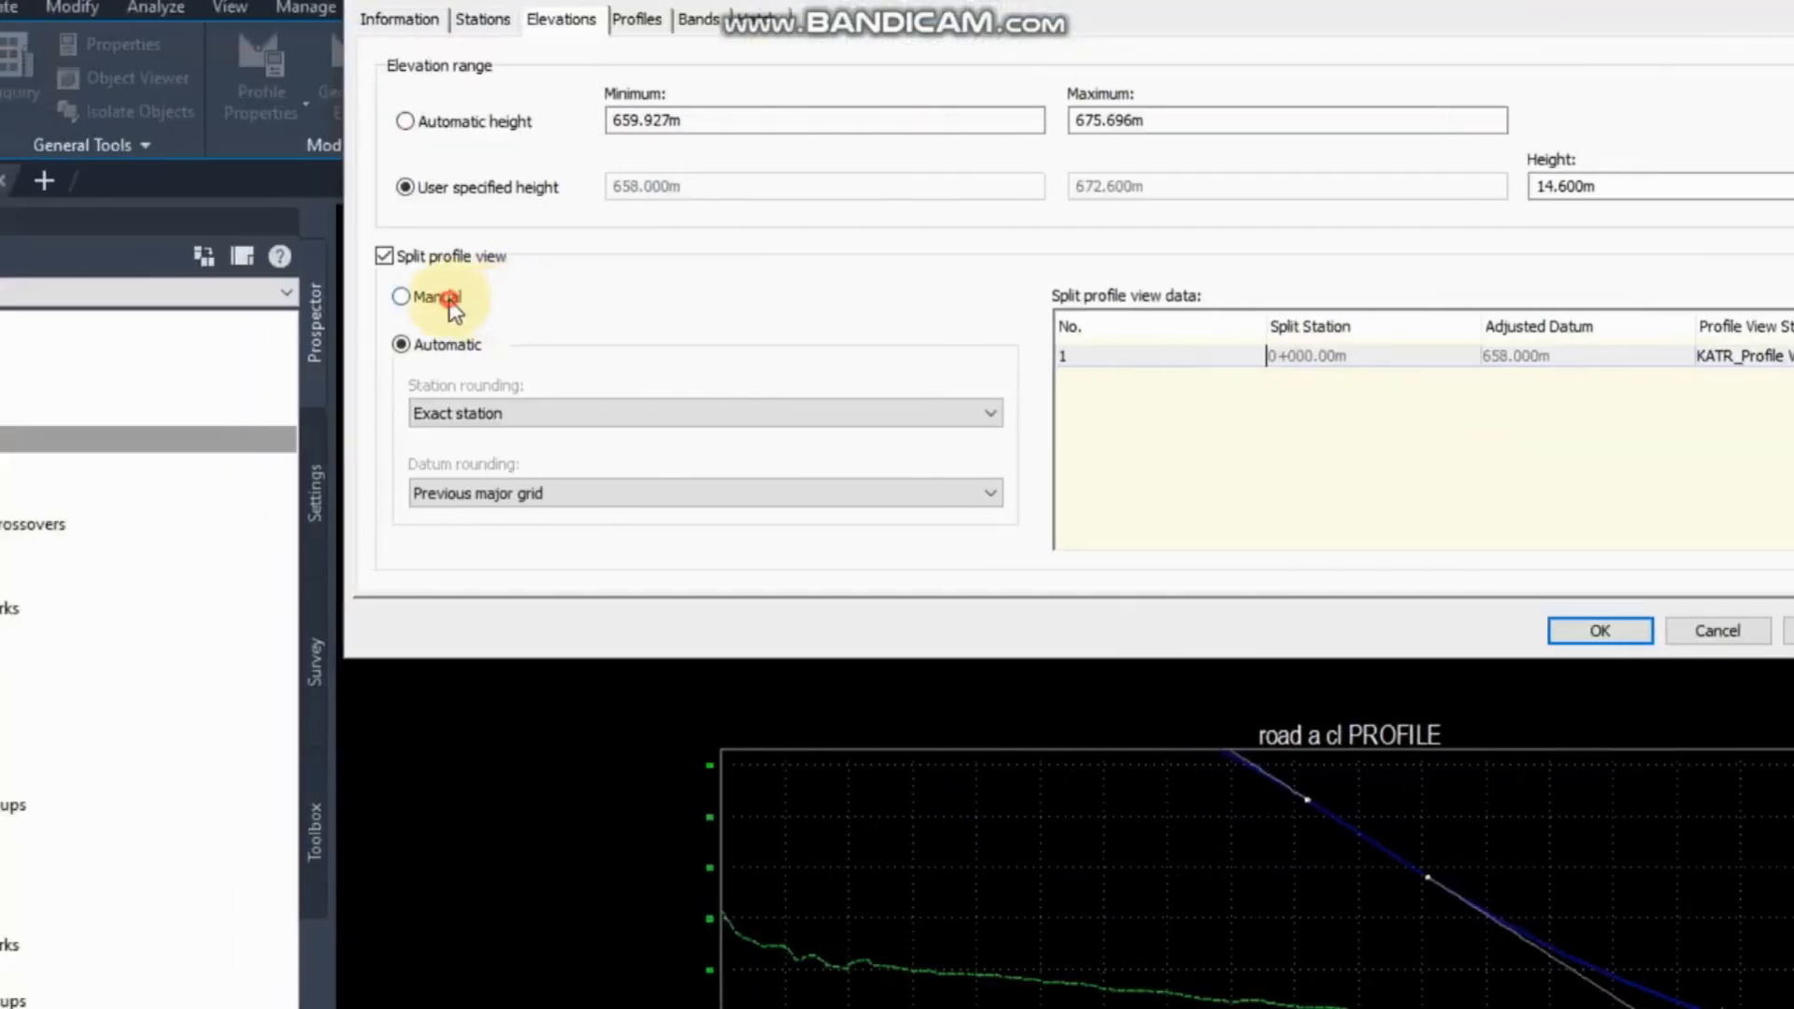
pyautogui.click(318, 297)
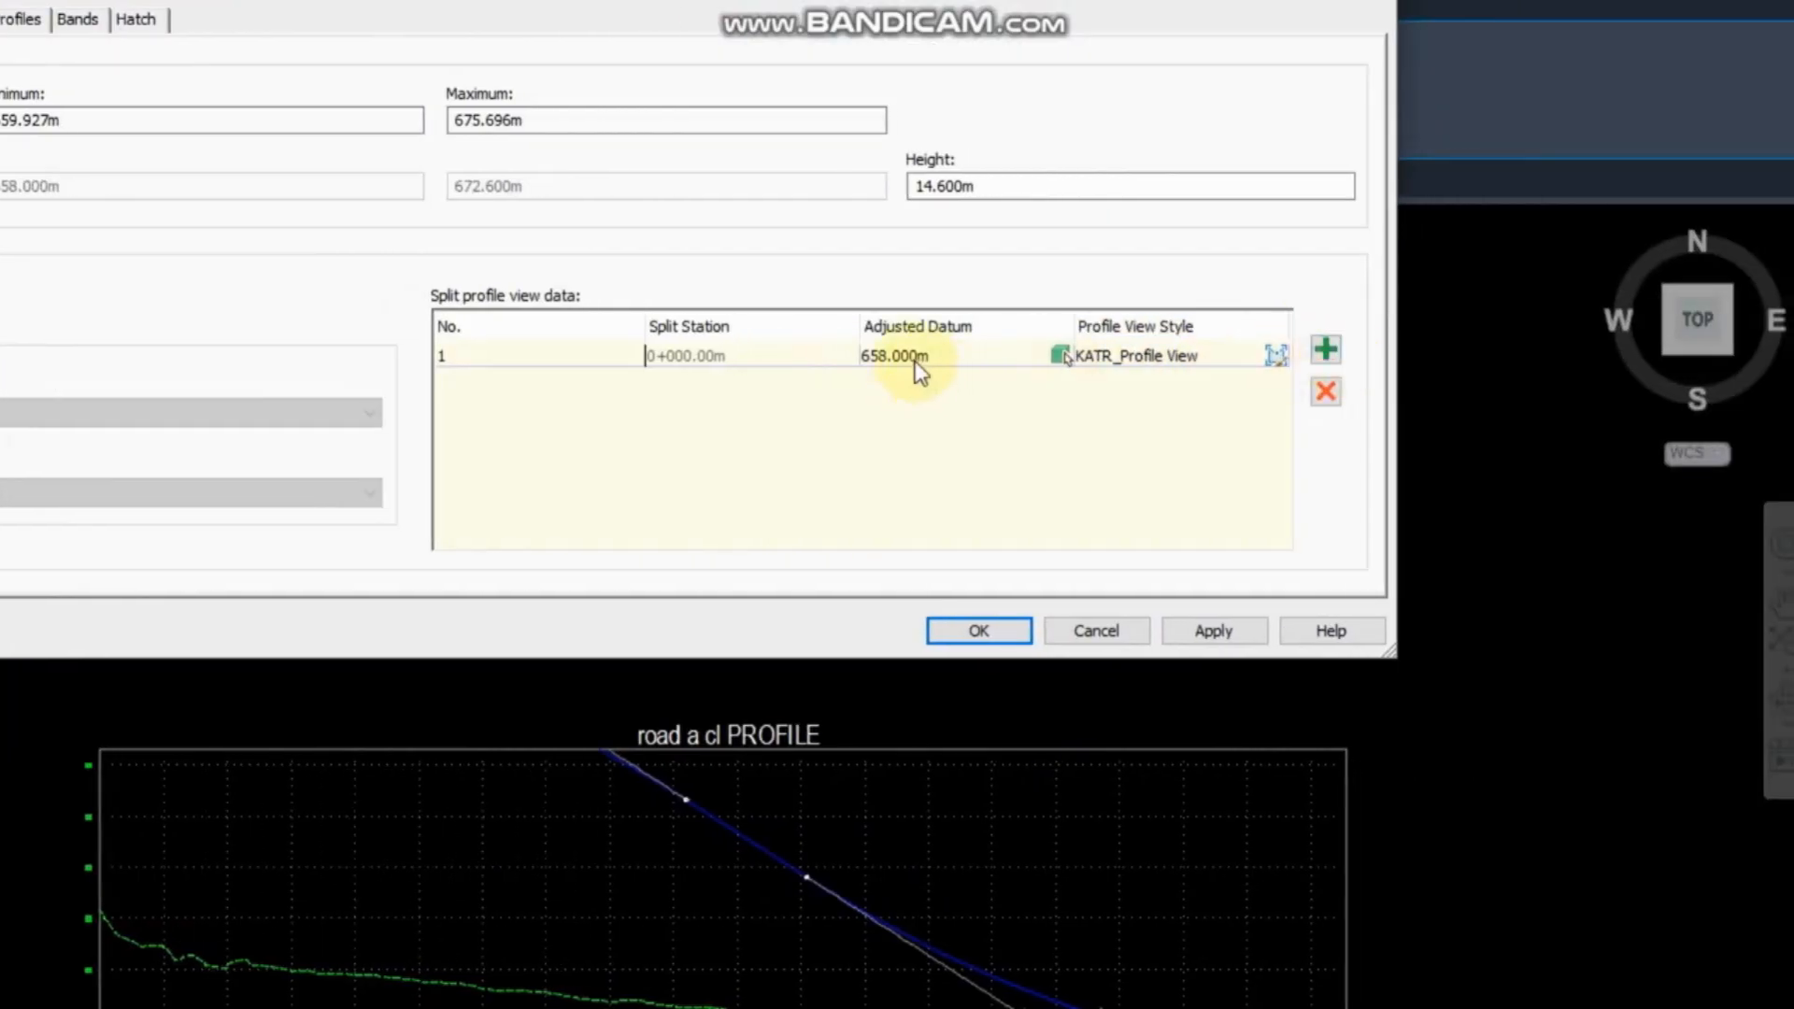
pyautogui.click(916, 362)
pyautogui.click(967, 355)
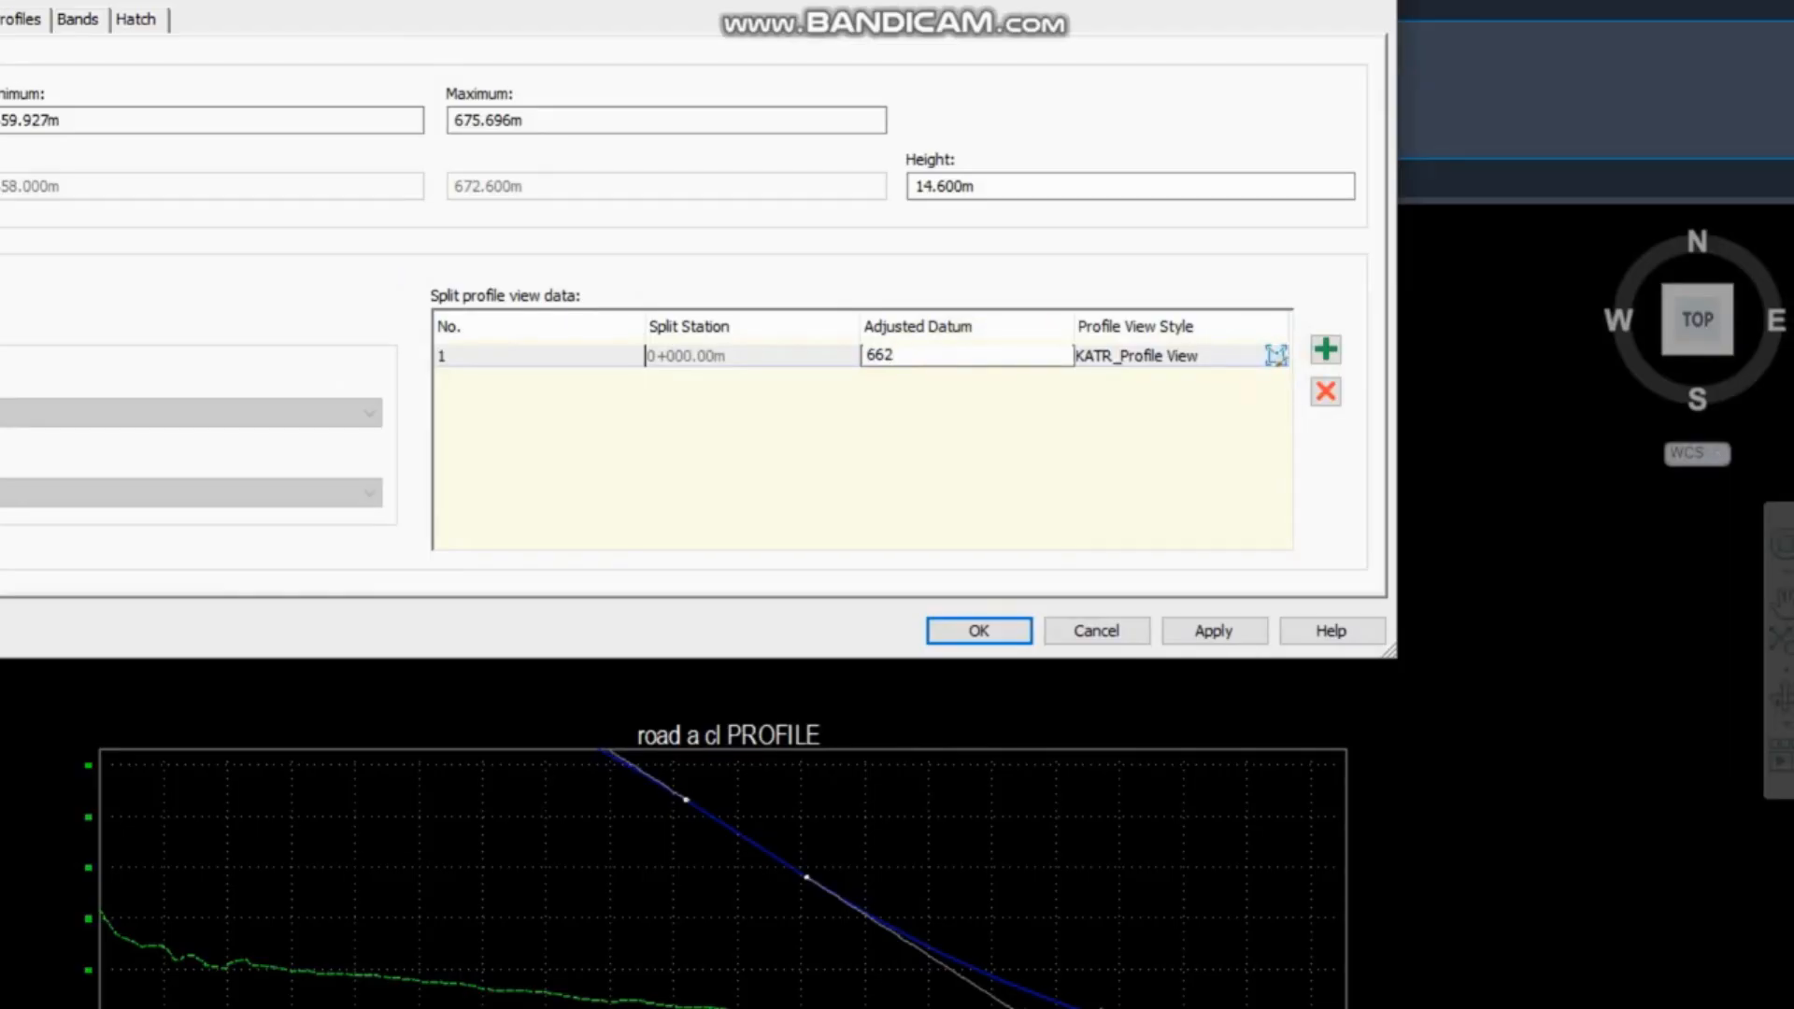
pyautogui.click(1243, 636)
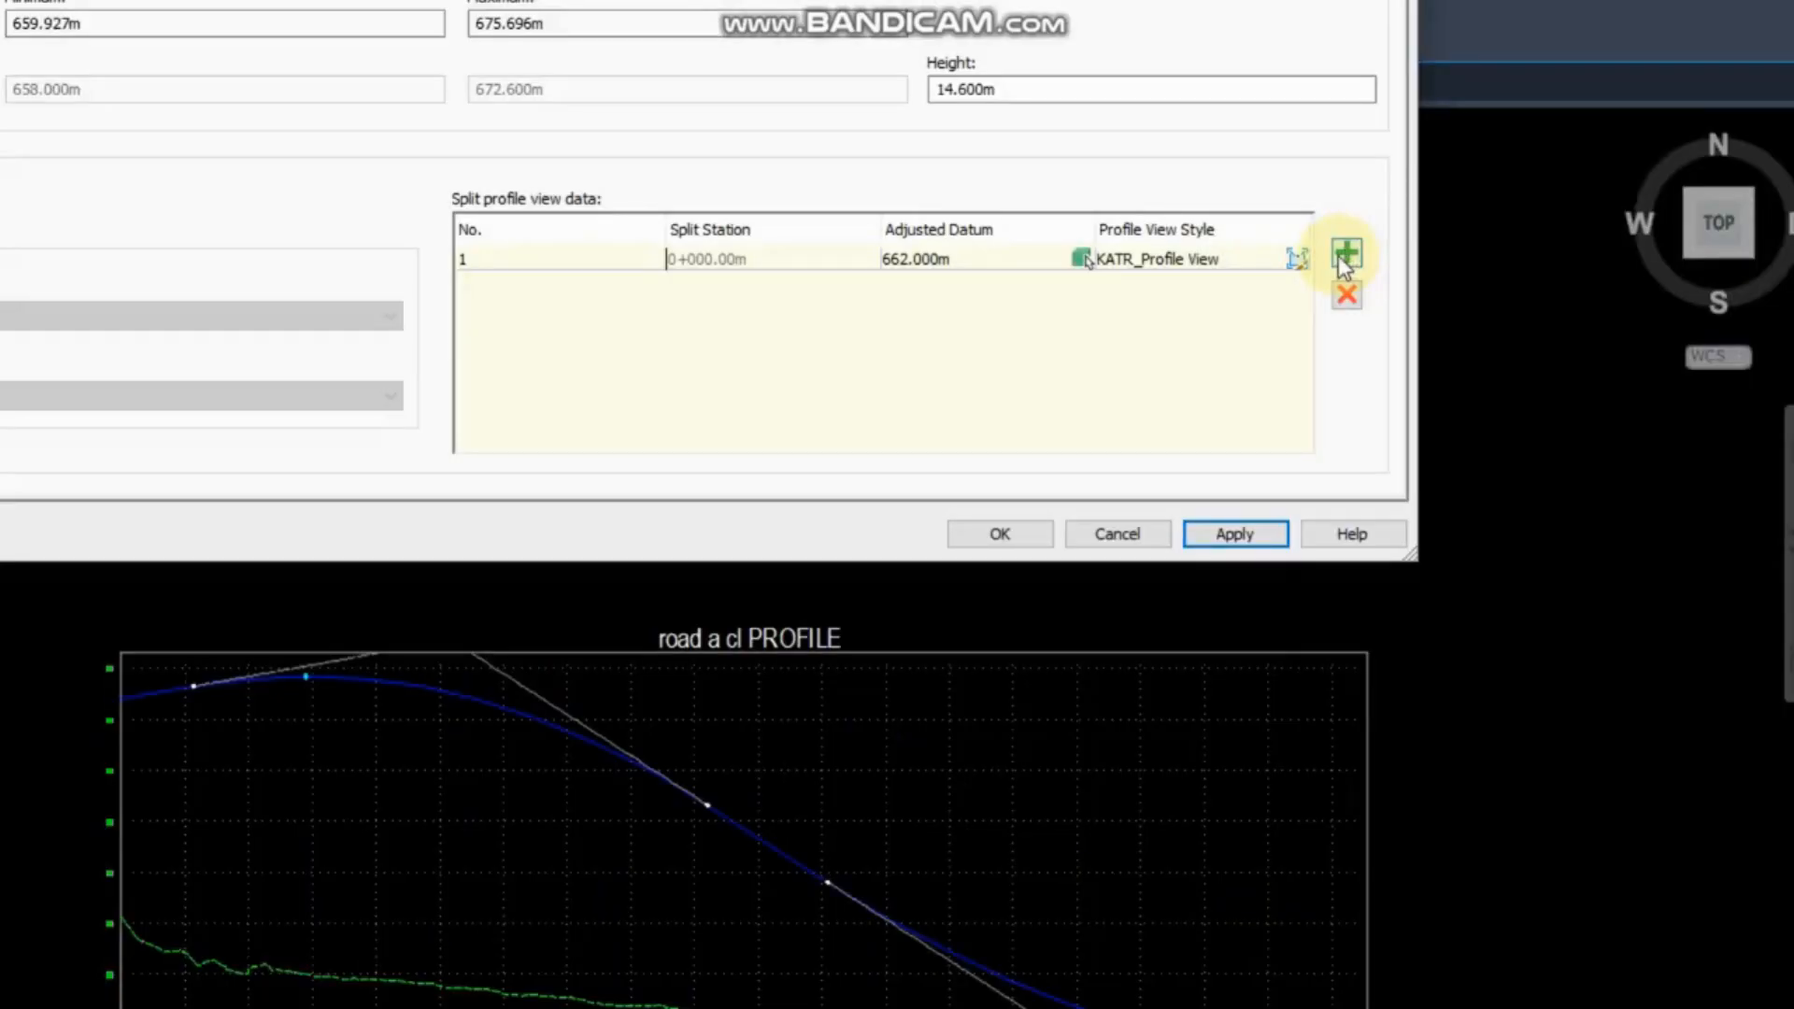
# Try to add a second split by picking its station near 0+250 on the profile view.
pyautogui.click(1345, 254)
pyautogui.scroll(5, 723, 735)
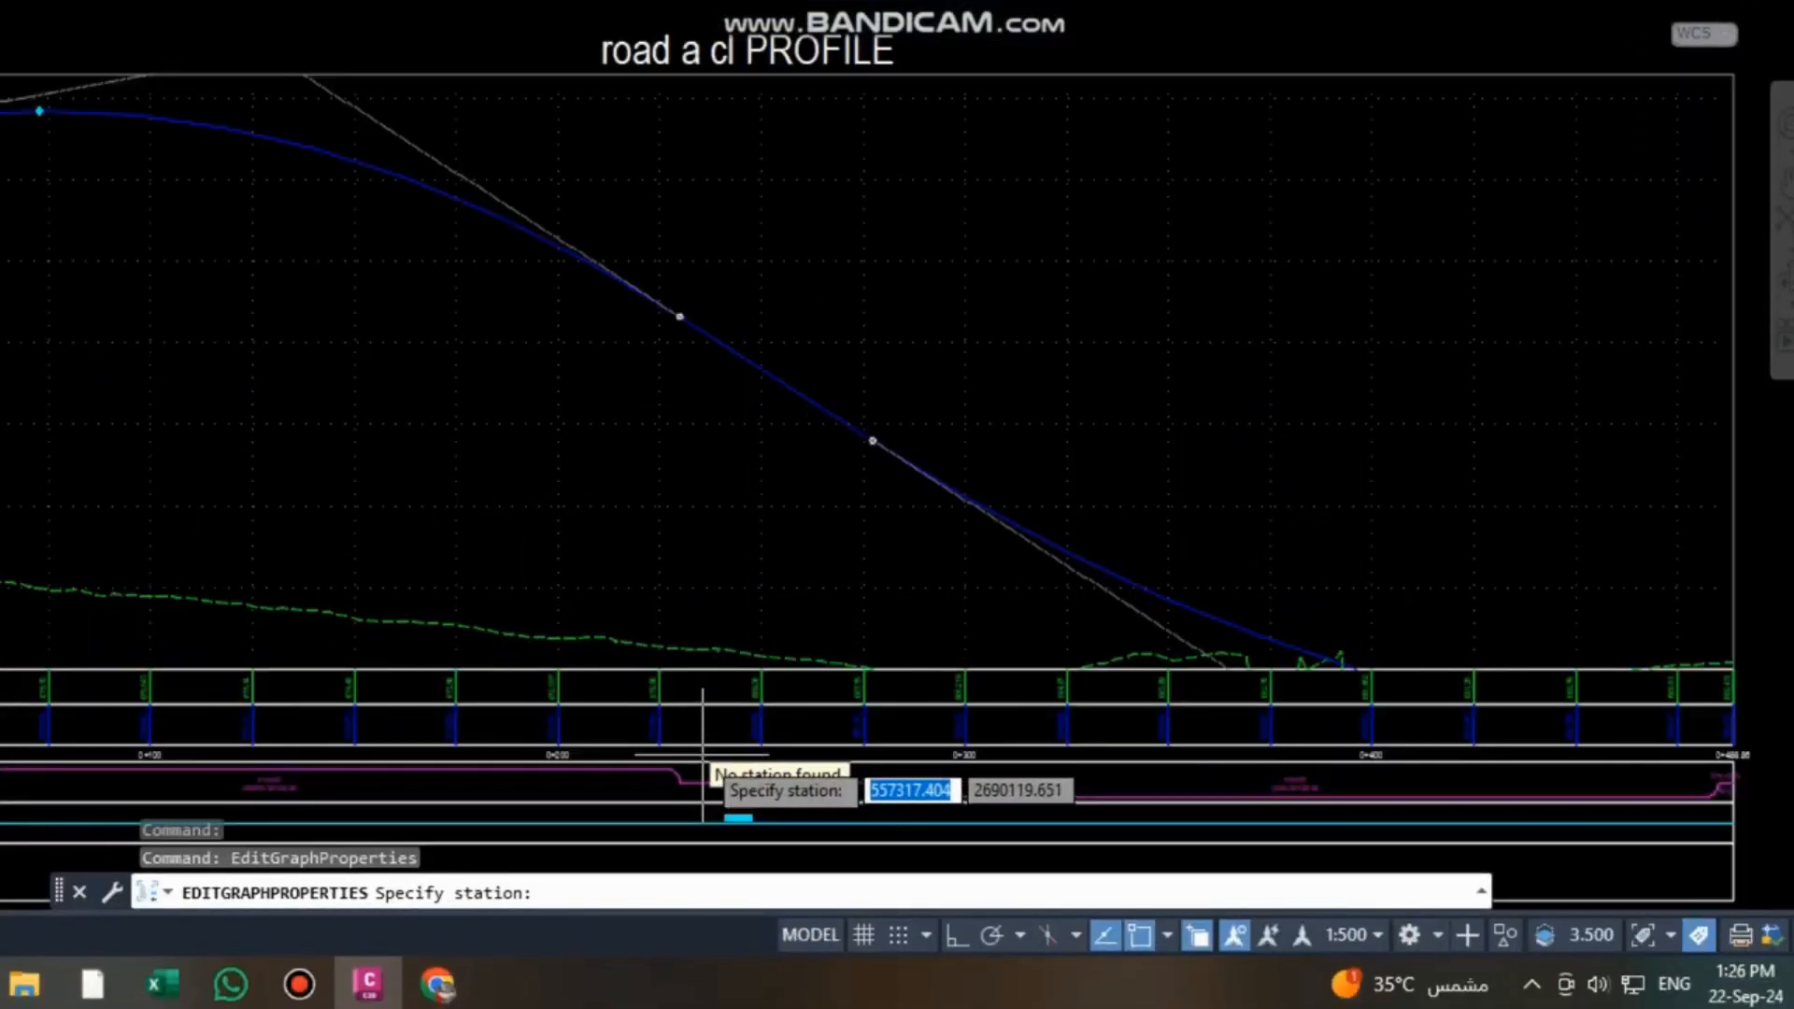
pyautogui.scroll(-3, 753, 373)
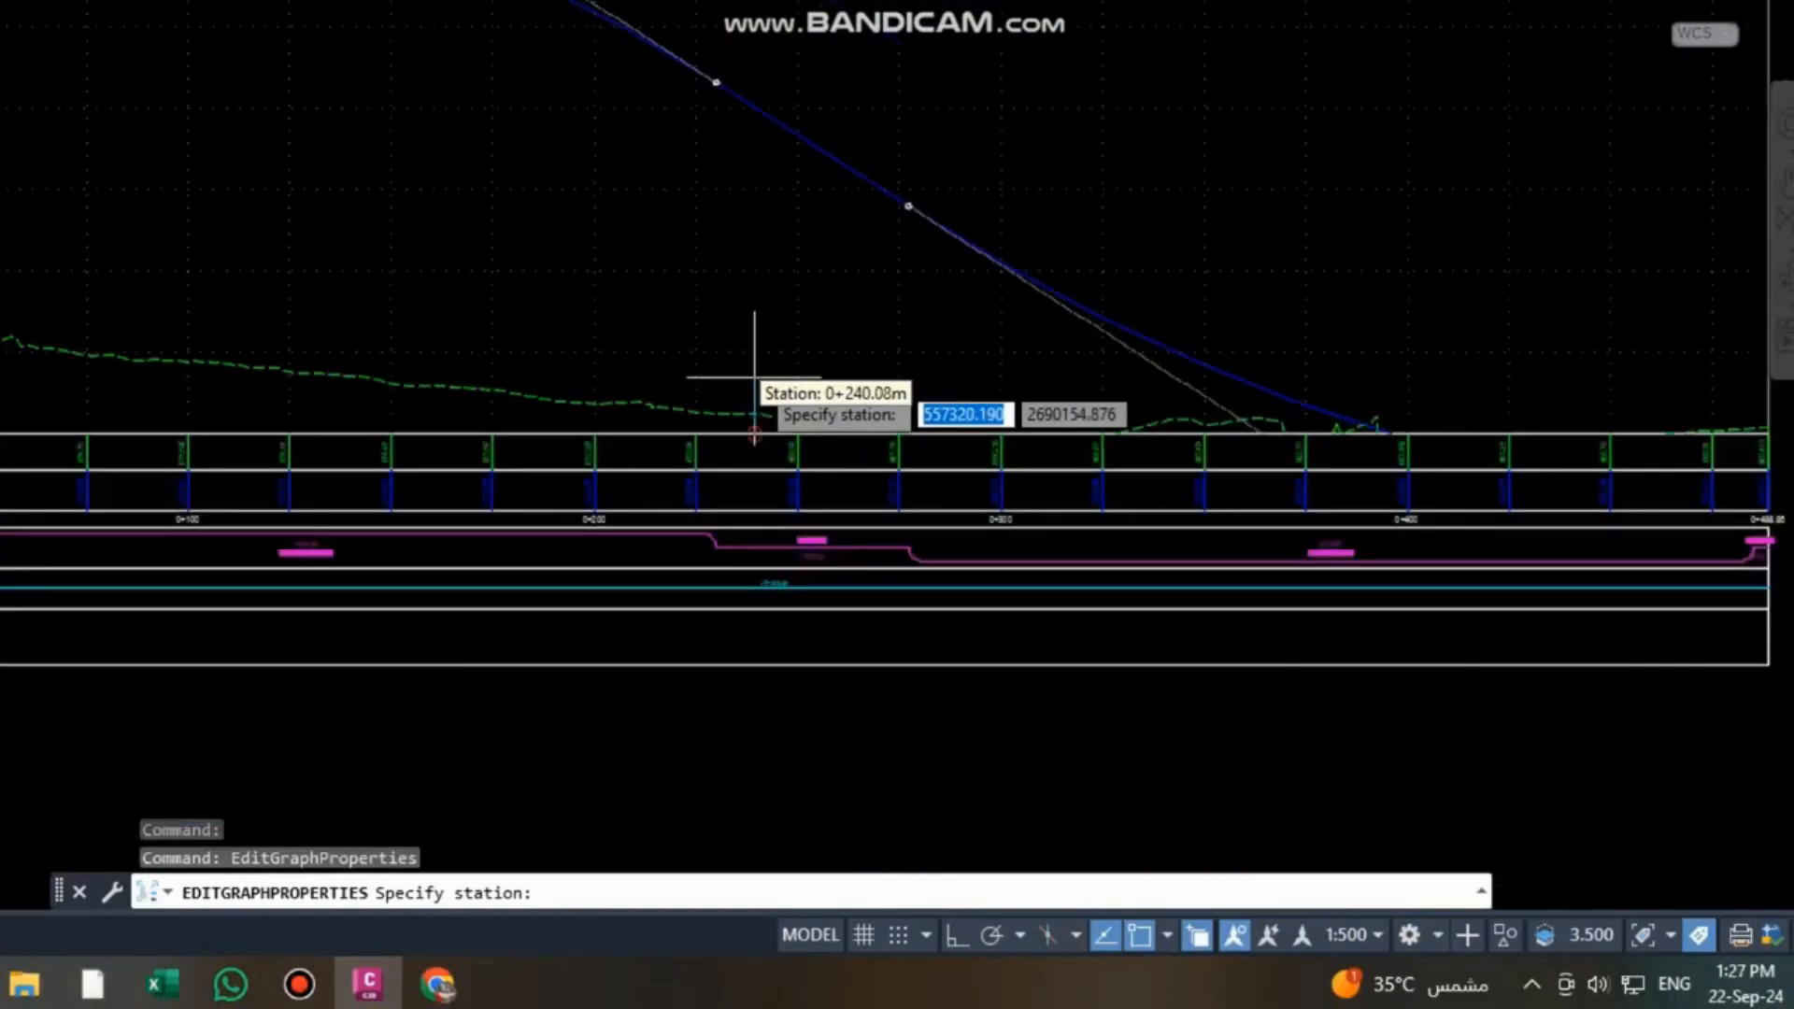
pyautogui.scroll(6, 801, 510)
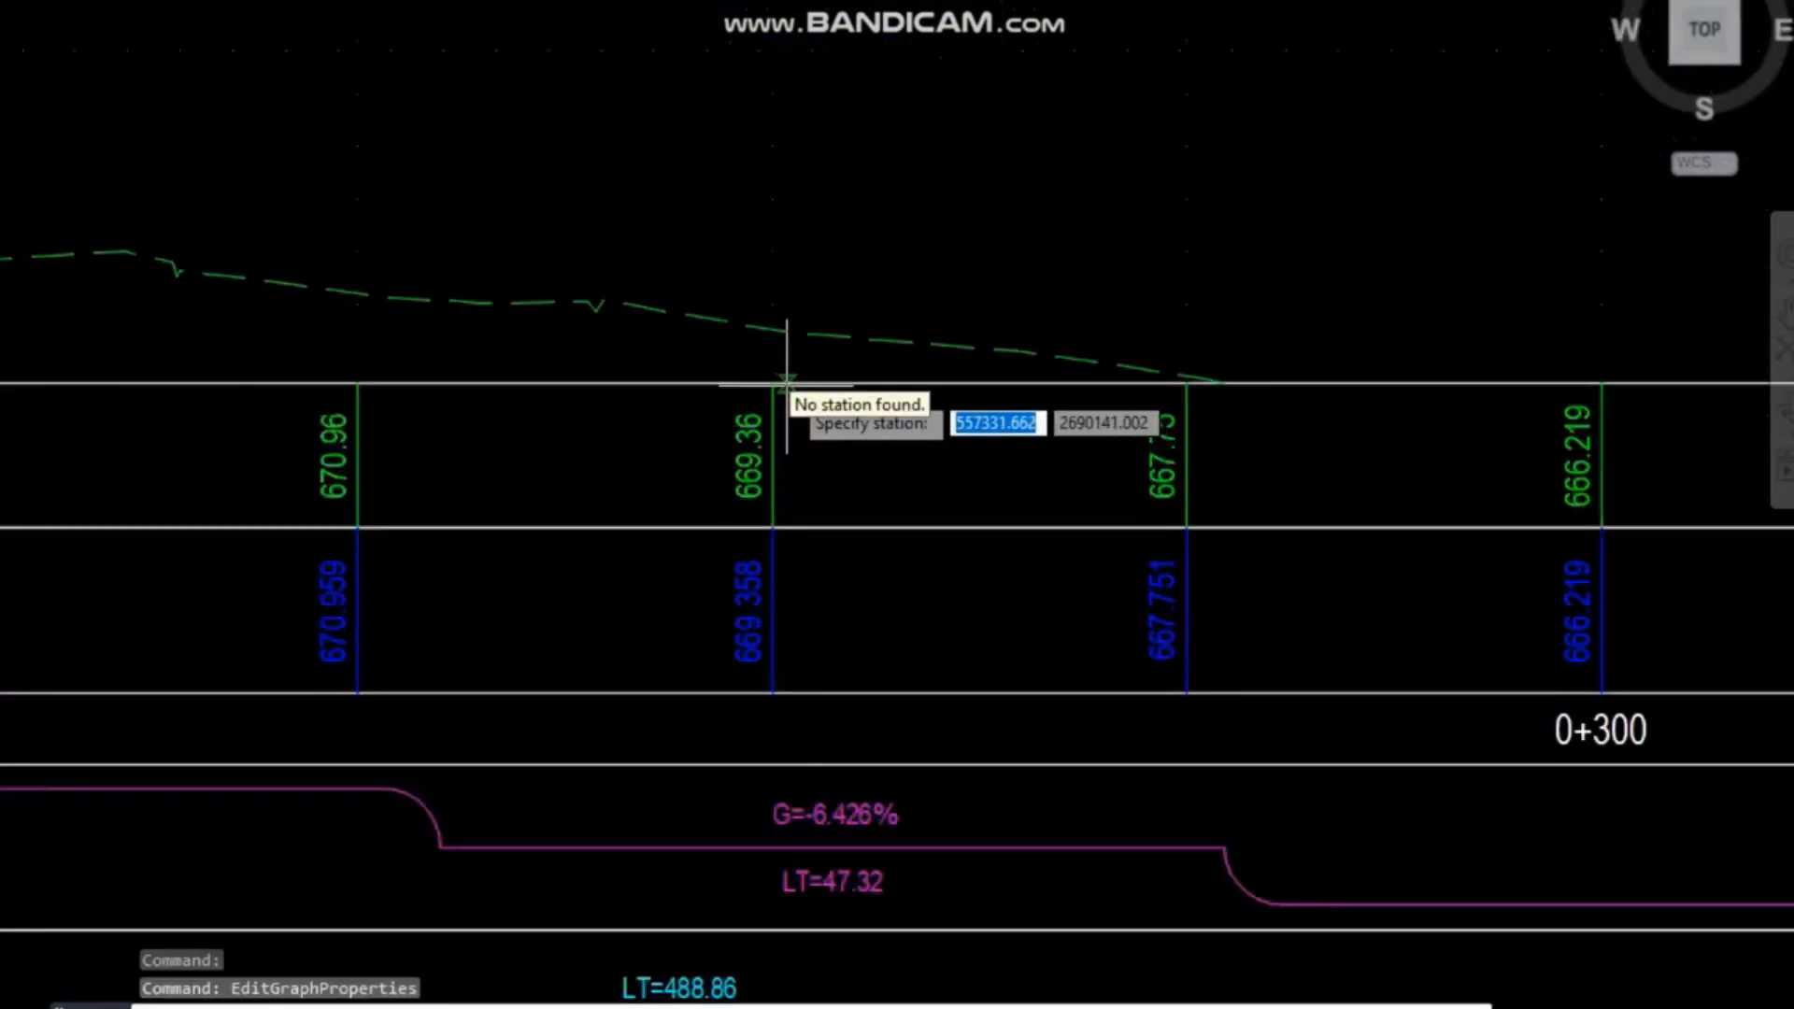
pyautogui.click(899, 562)
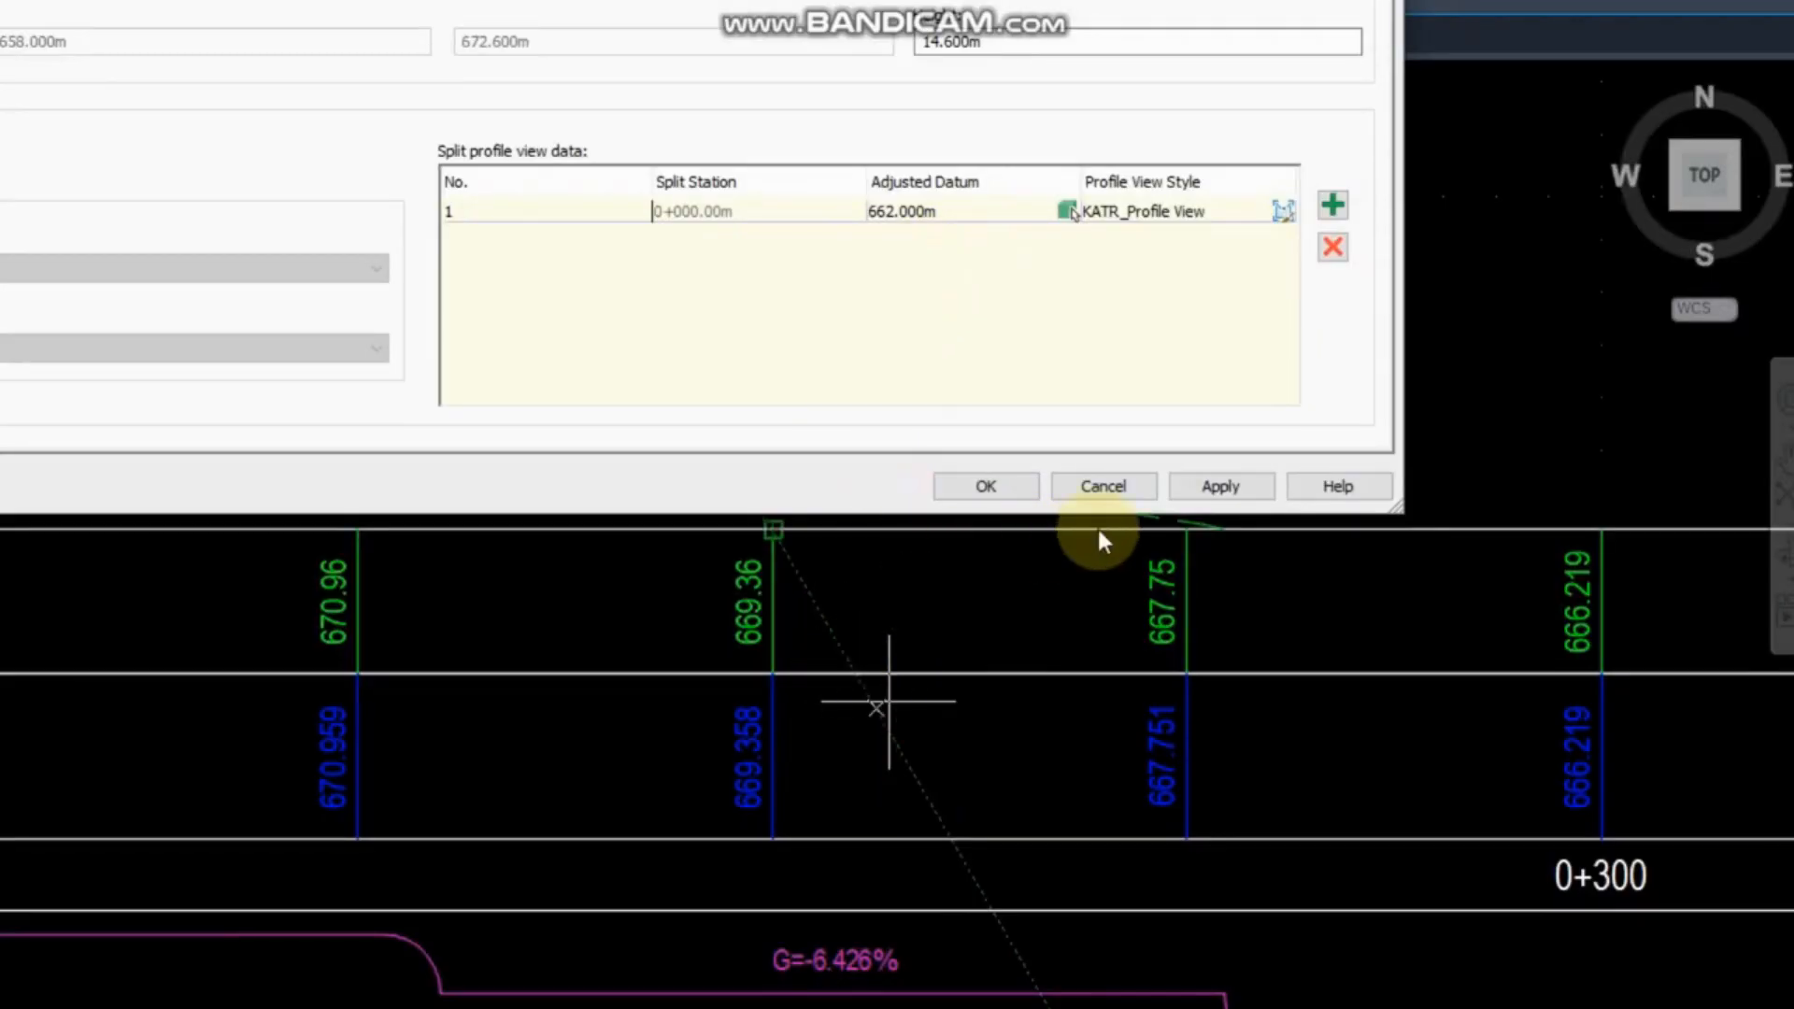
# Add a second split at station 0+250 with a datum elevation of 664 m and apply it to the profile view.
pyautogui.click(1332, 204)
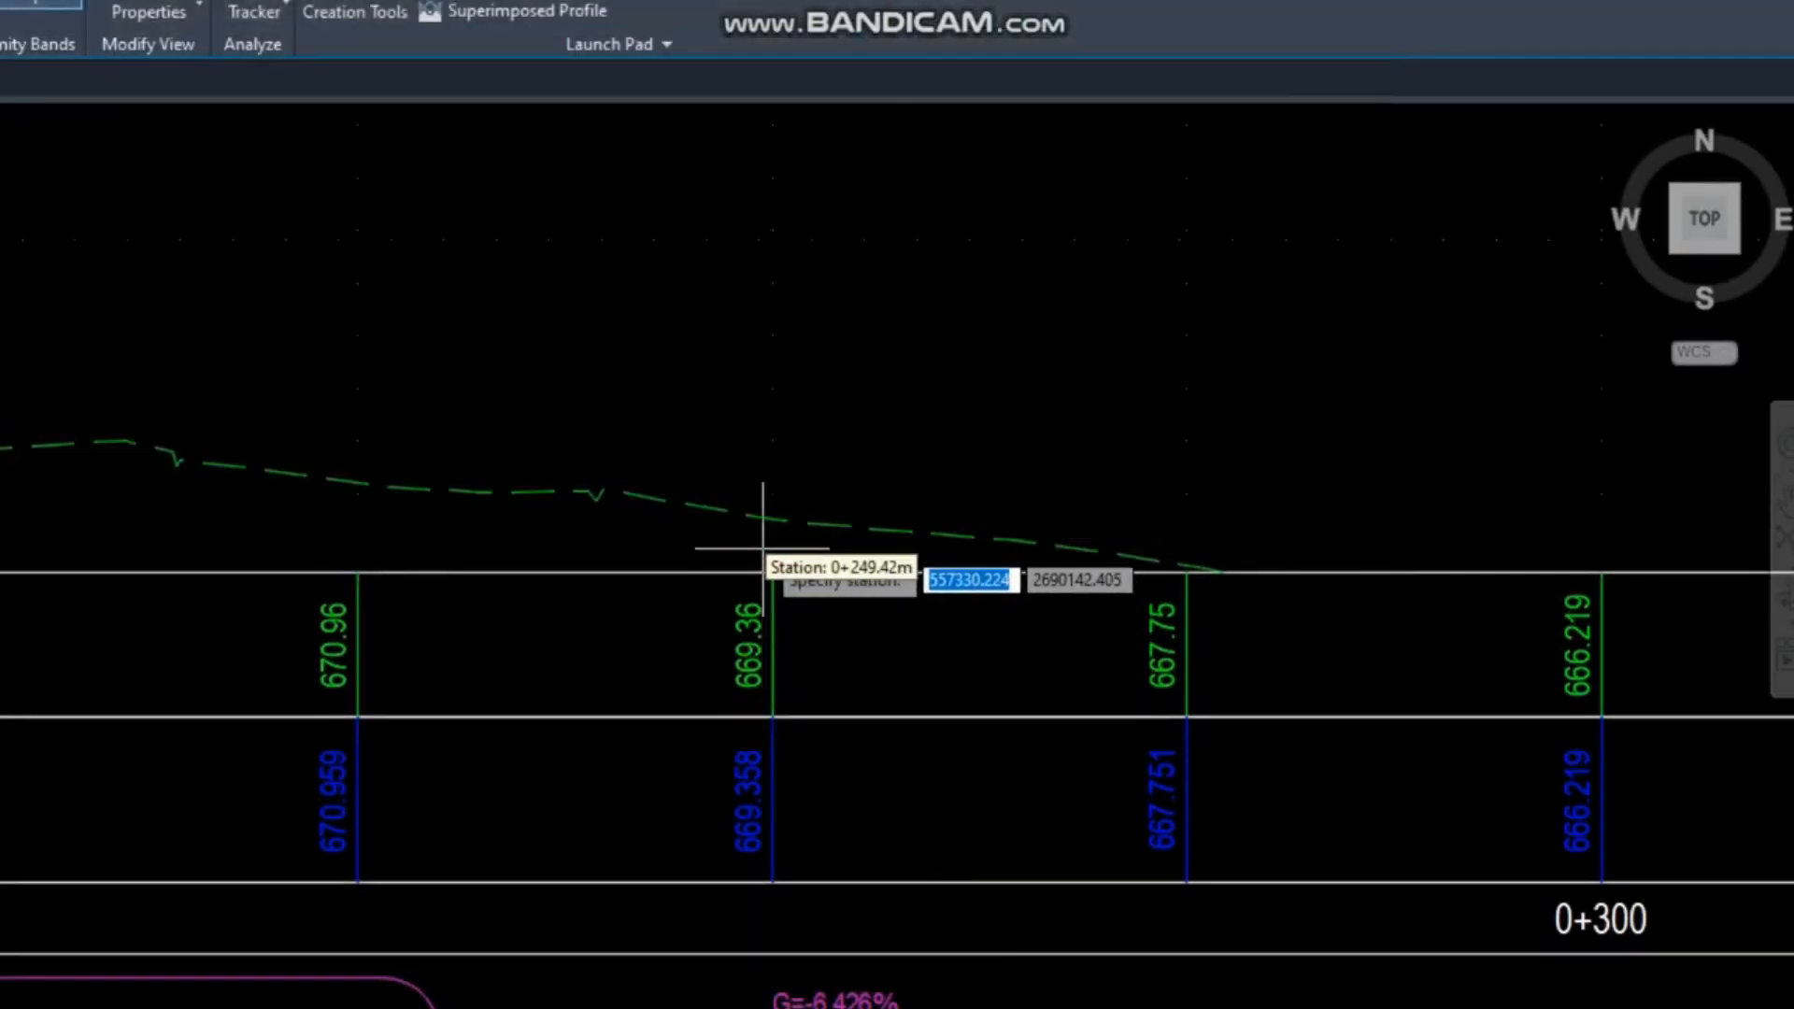
pyautogui.scroll(-3, 763, 549)
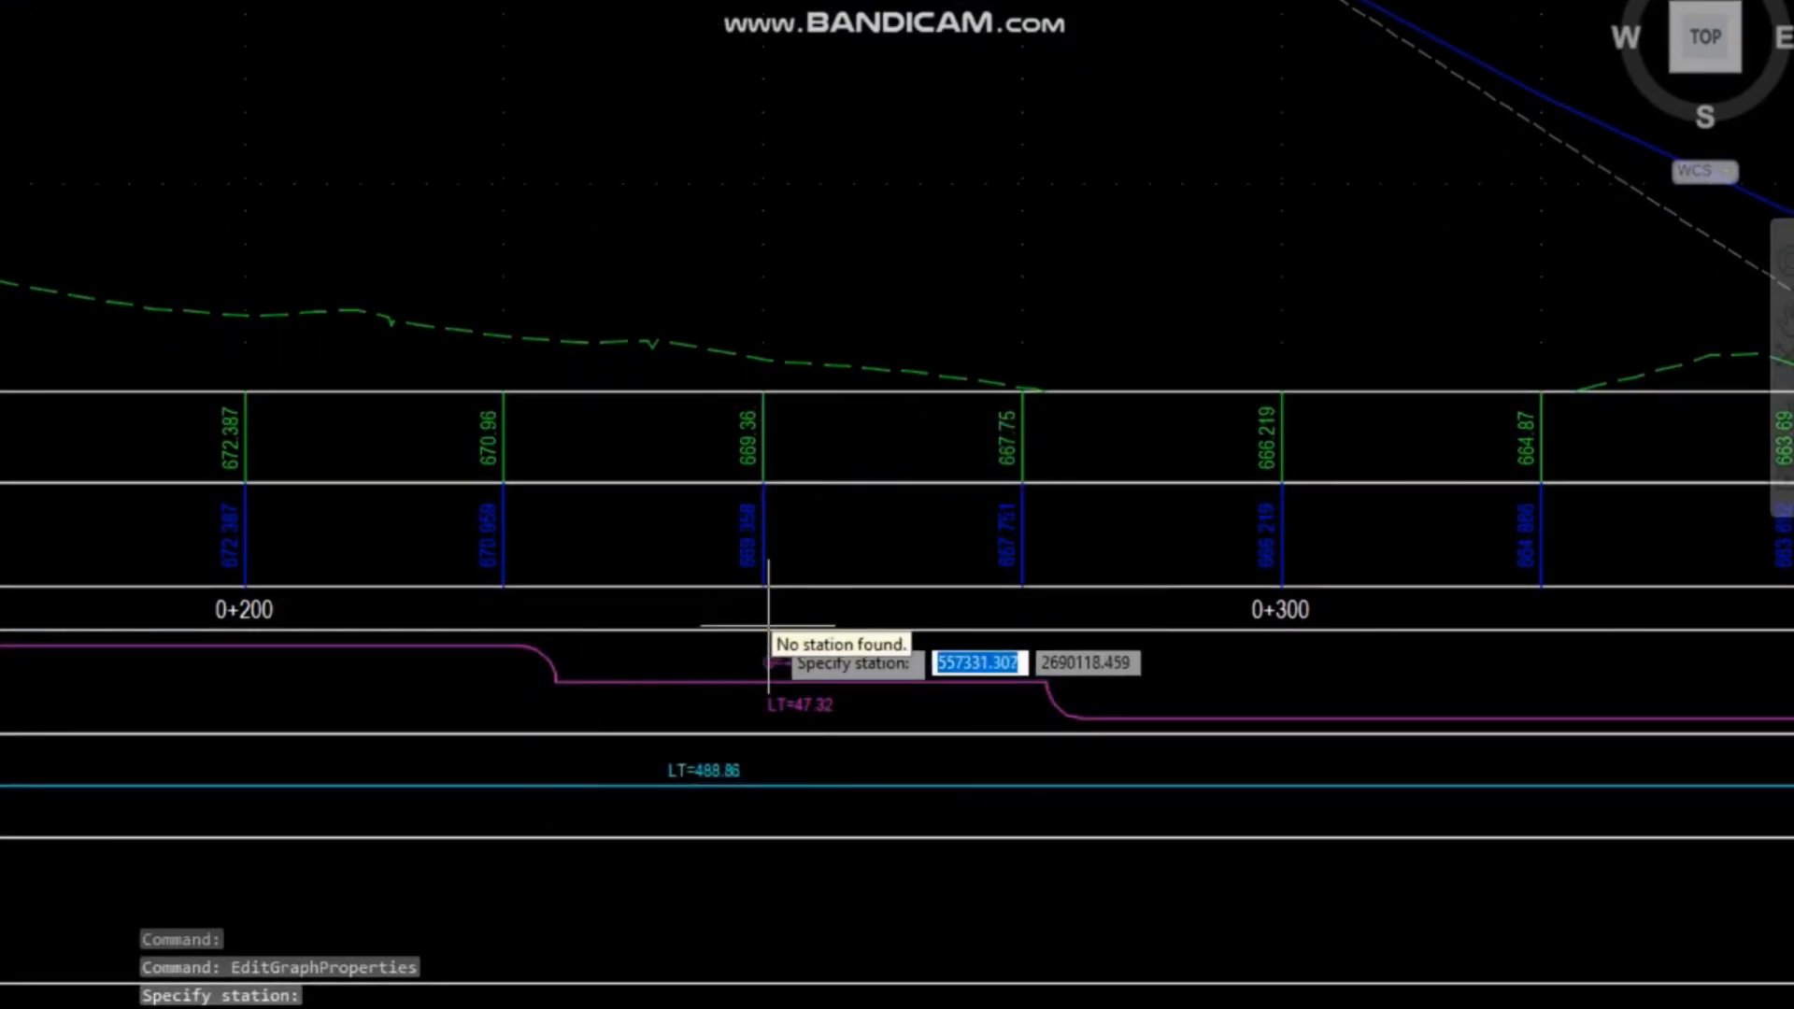
pyautogui.click(764, 391)
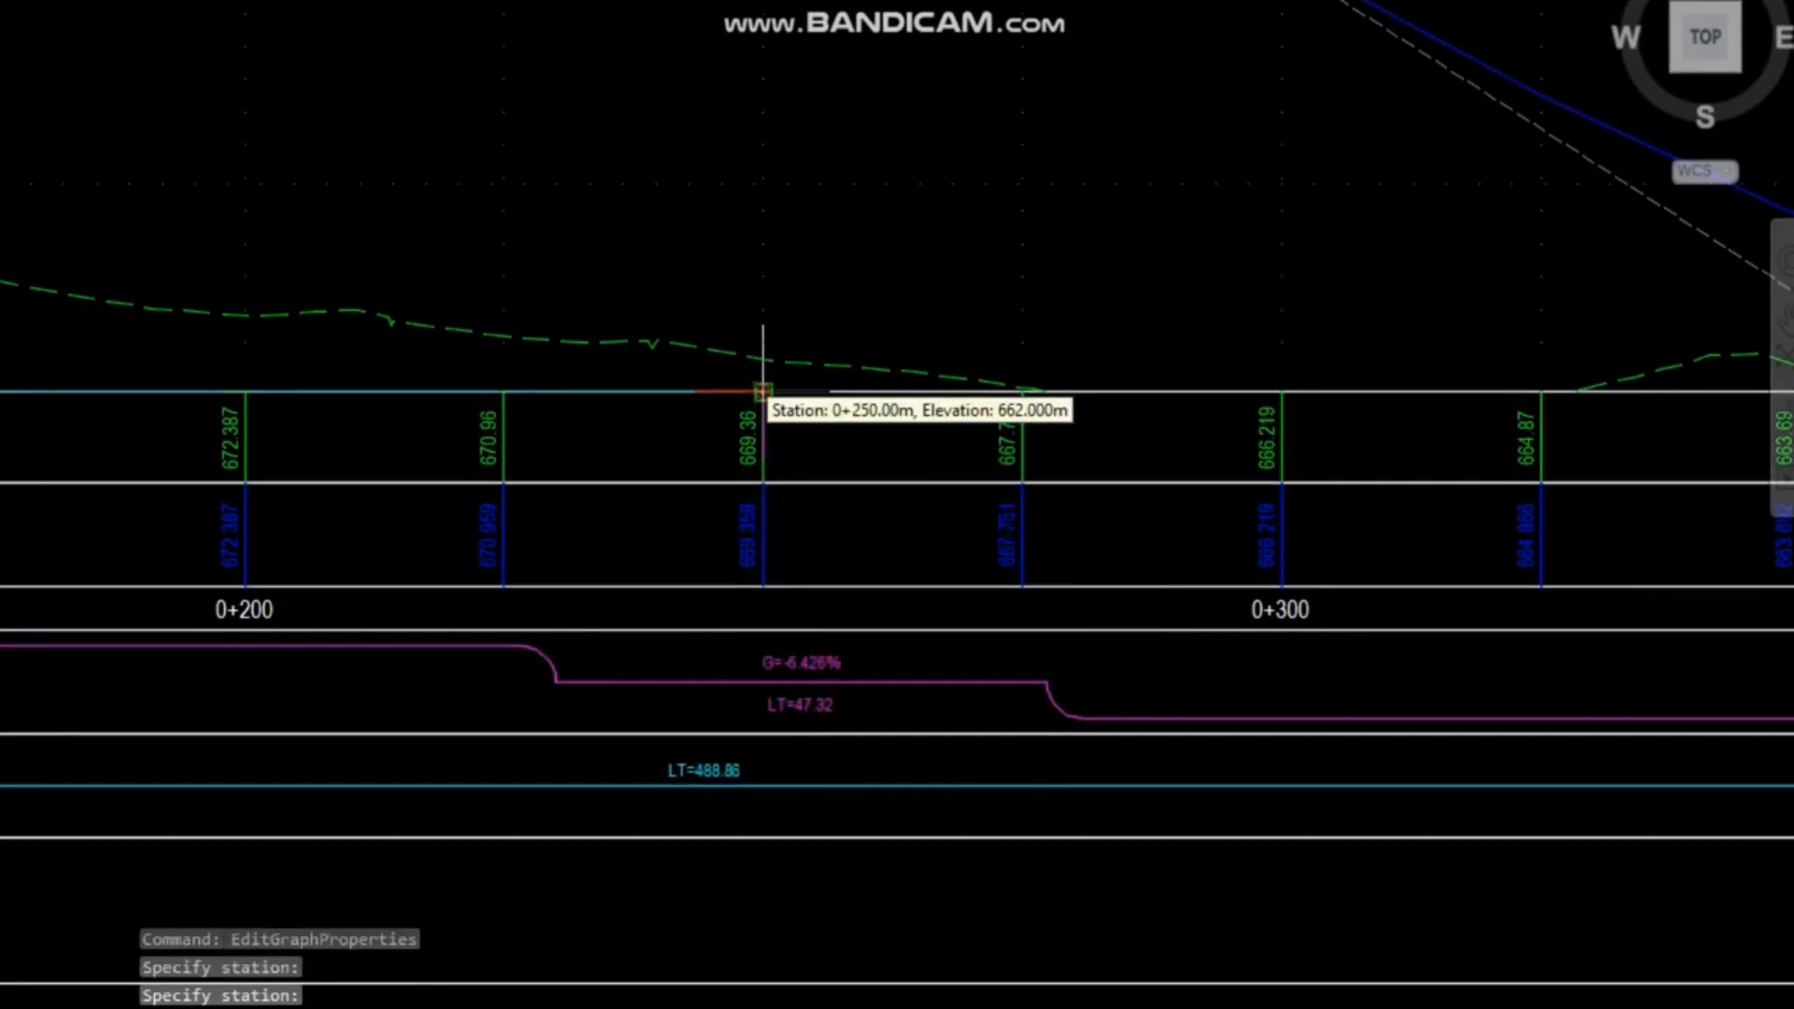
pyautogui.click(802, 449)
pyautogui.write('658')
pyautogui.press('Return')
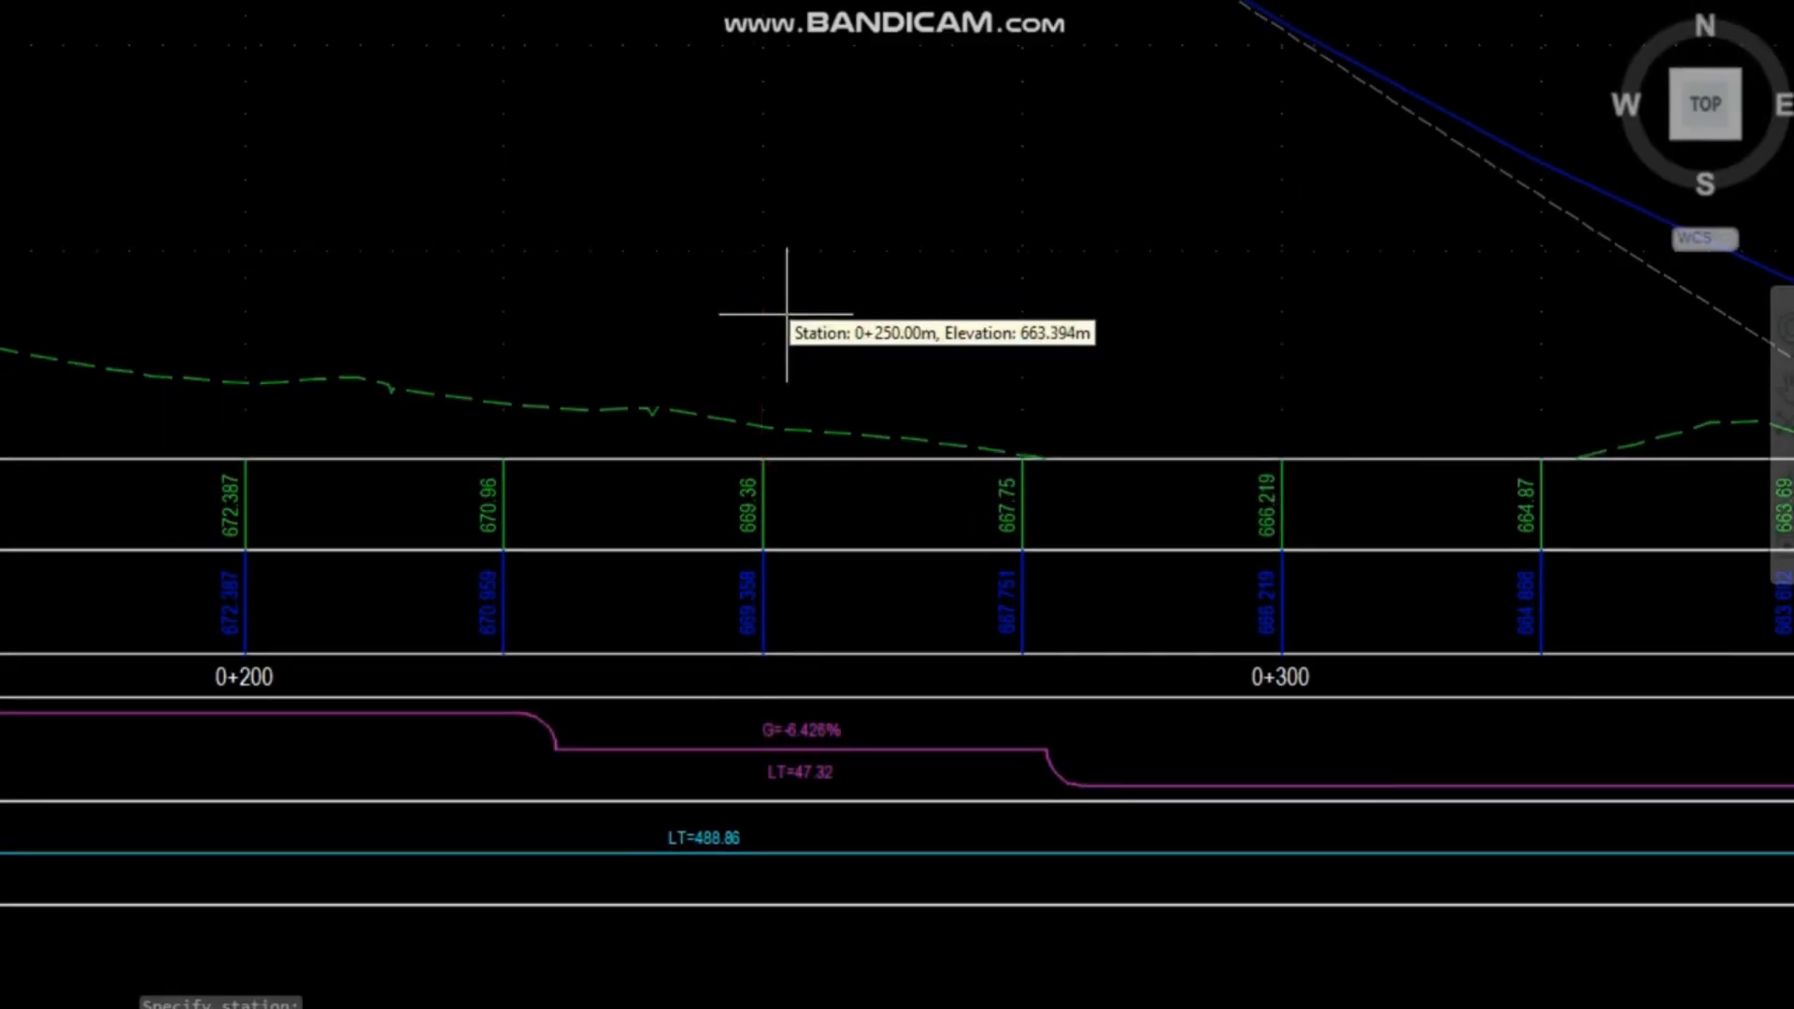
pyautogui.scroll(-6, 902, 519)
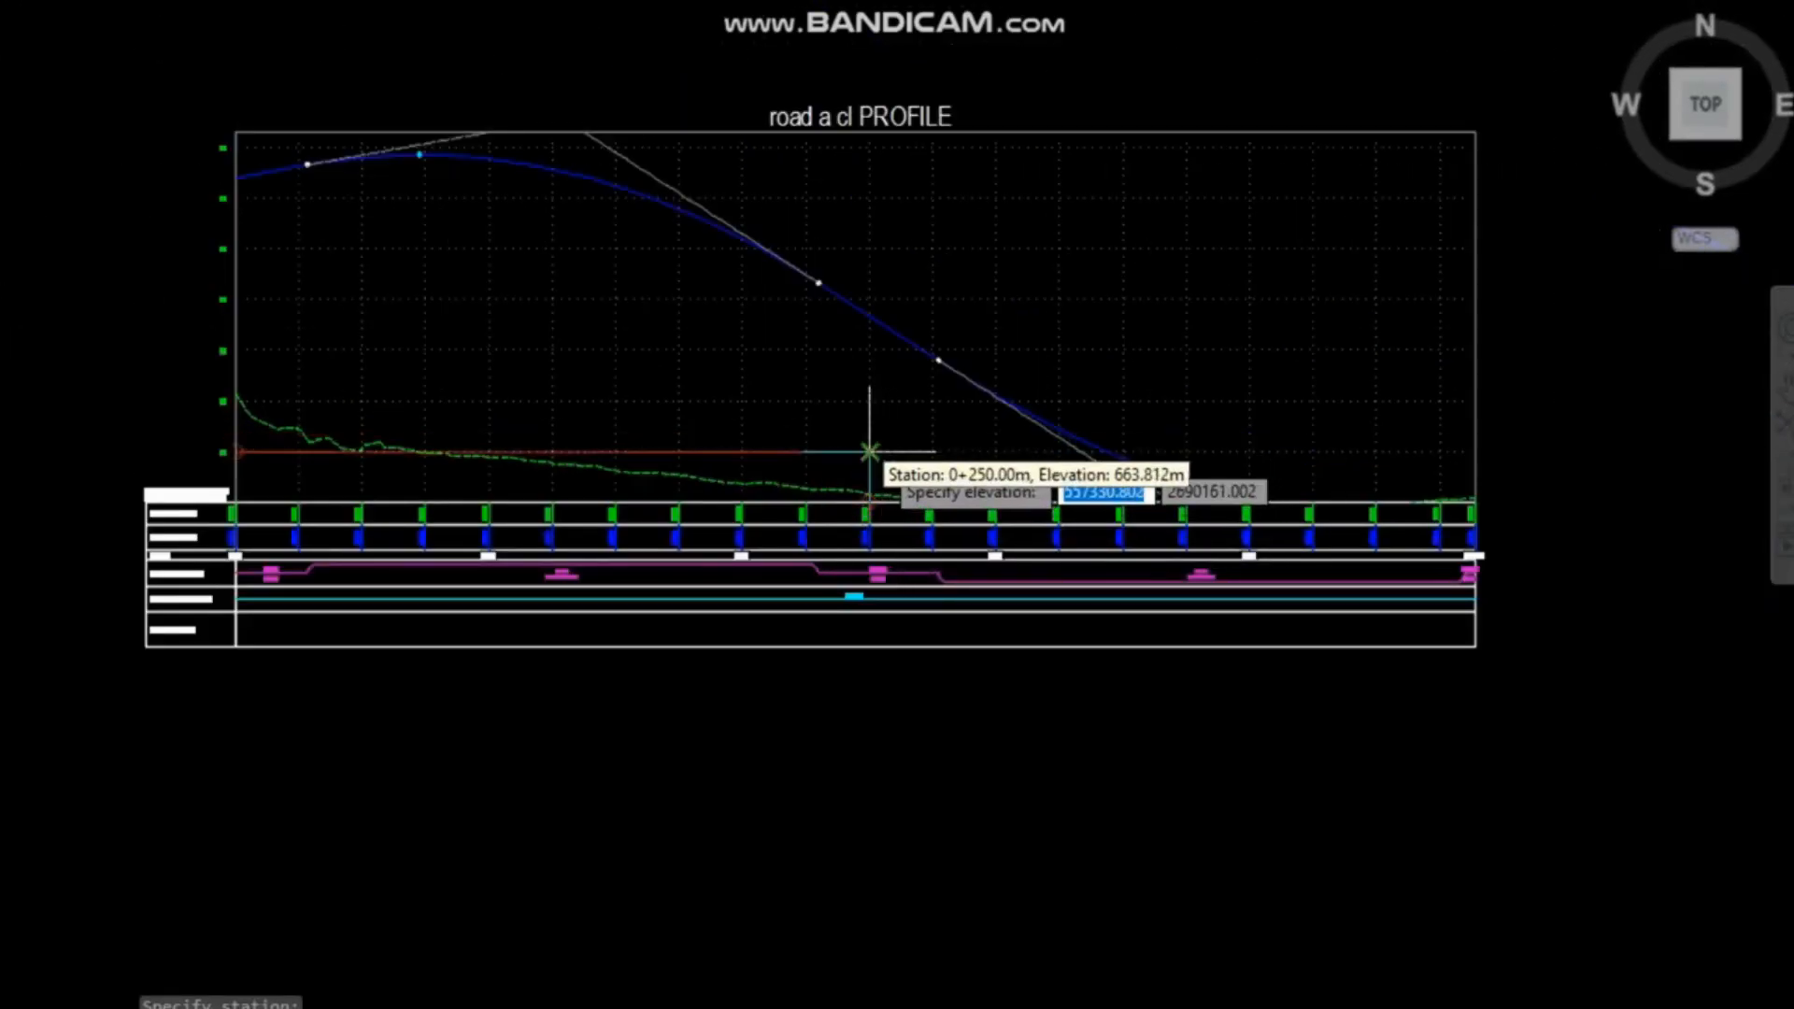
pyautogui.scroll(4, 888, 437)
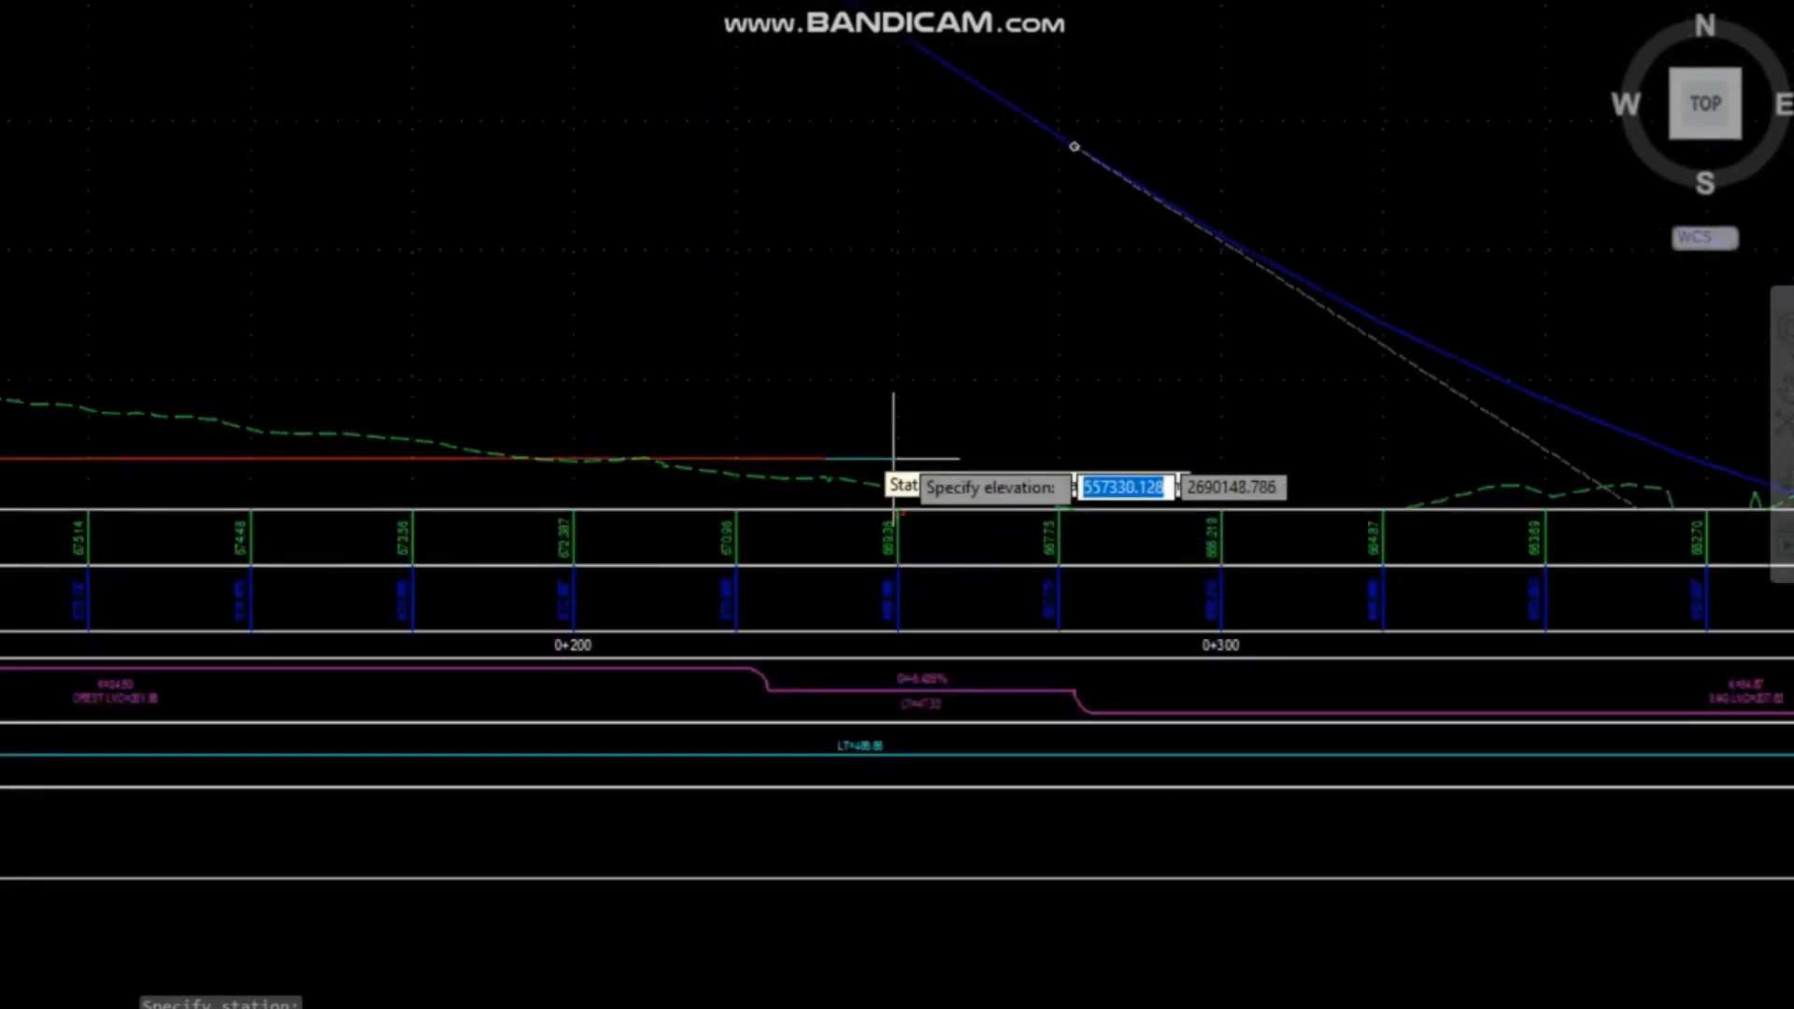
pyautogui.click(897, 379)
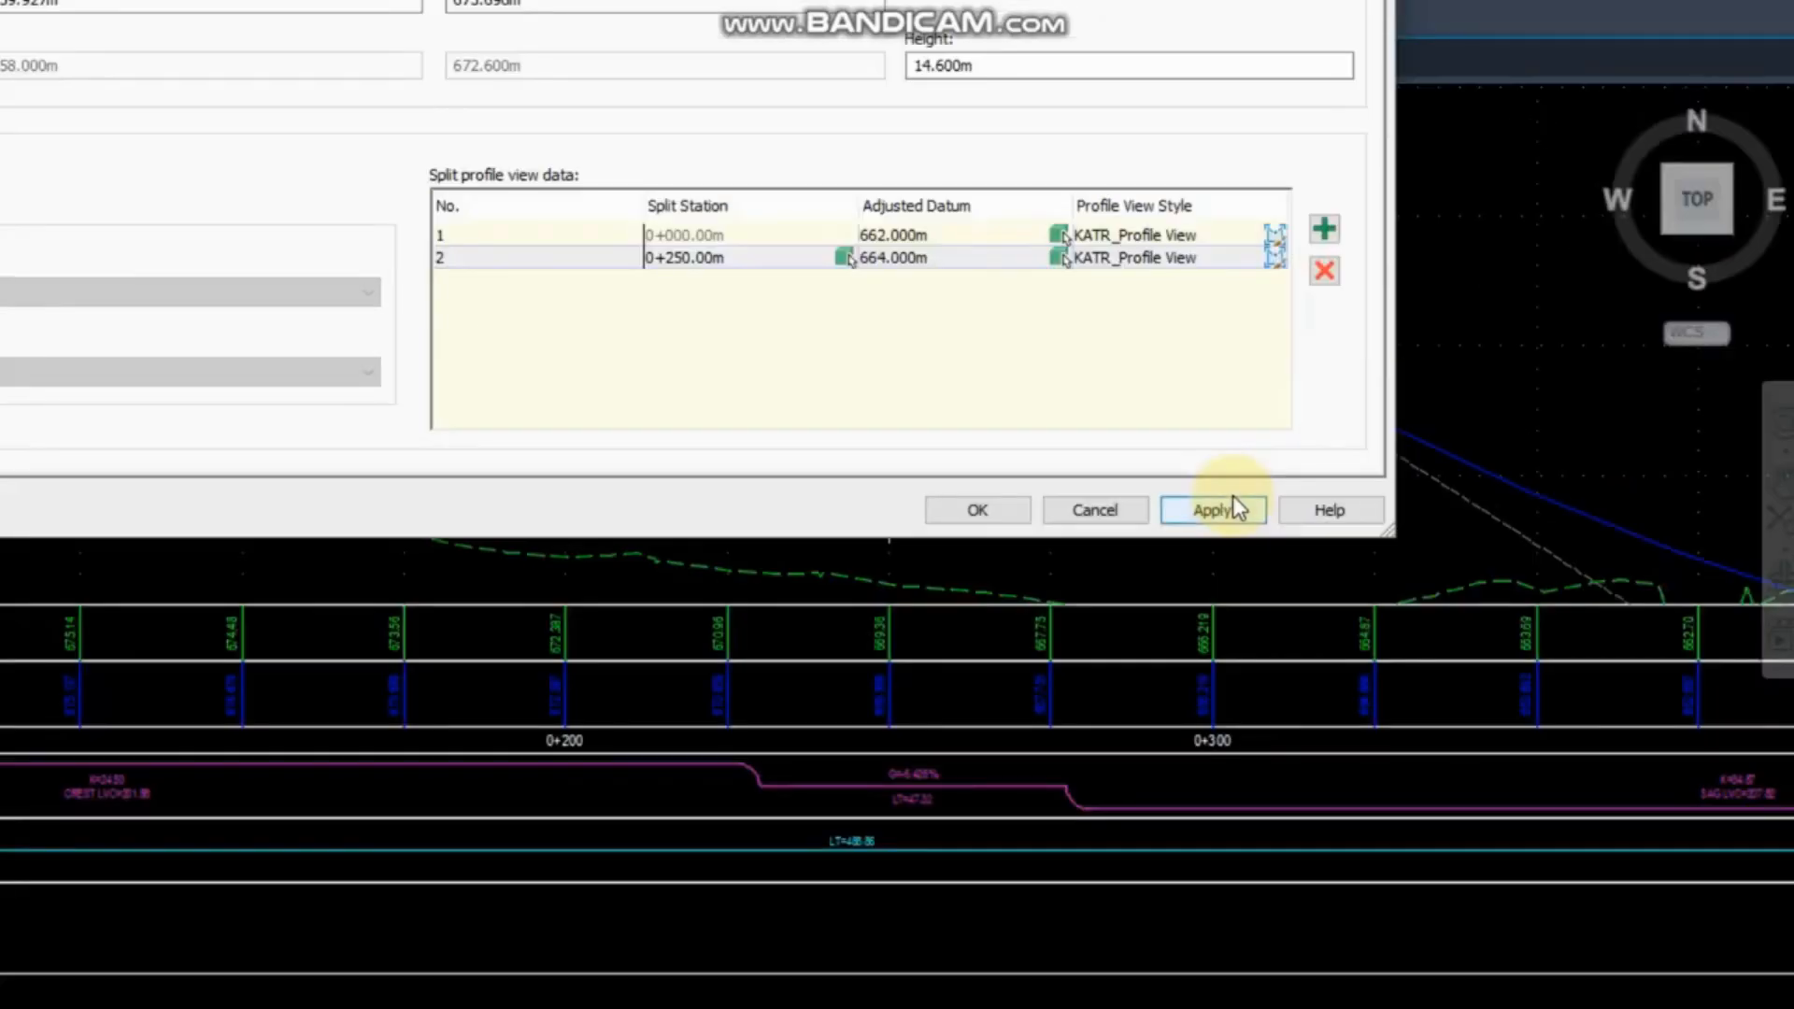
pyautogui.click(1240, 413)
# Set the adjusted datum of the split at station 0+250 to 658 m and accept the profile view properties.
pyautogui.click(932, 266)
pyautogui.click(932, 265)
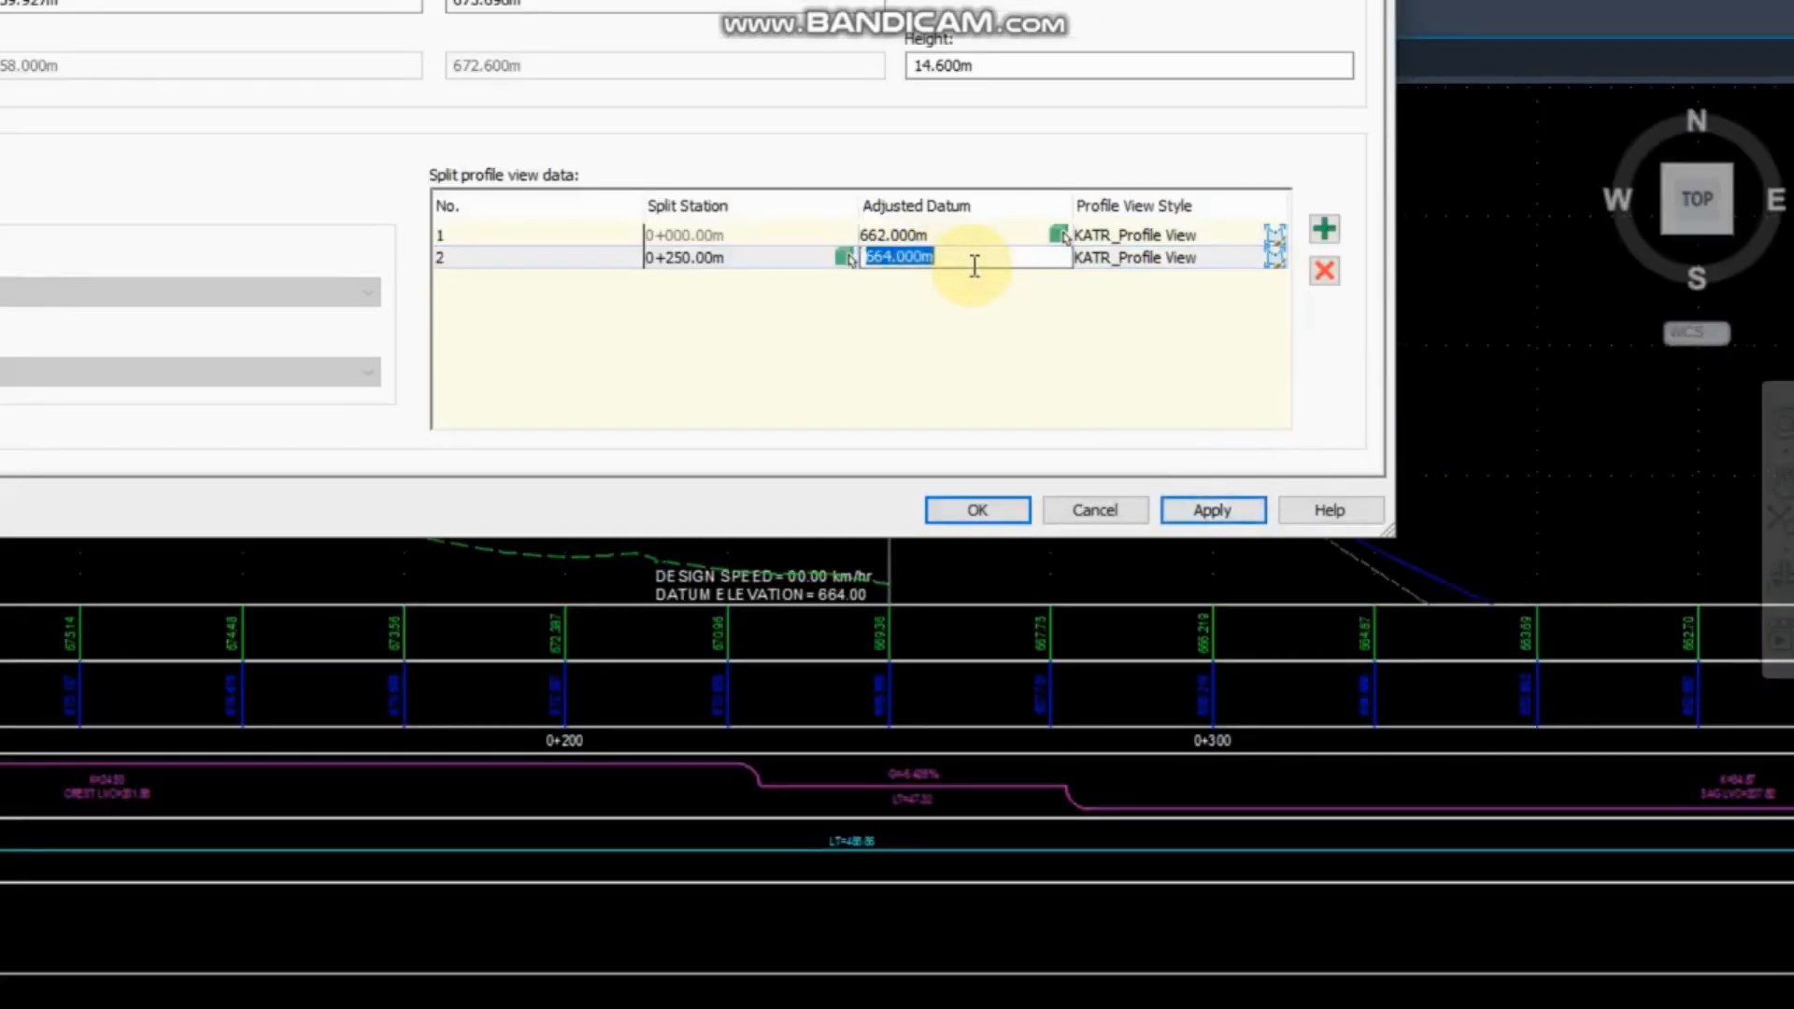
pyautogui.write('658')
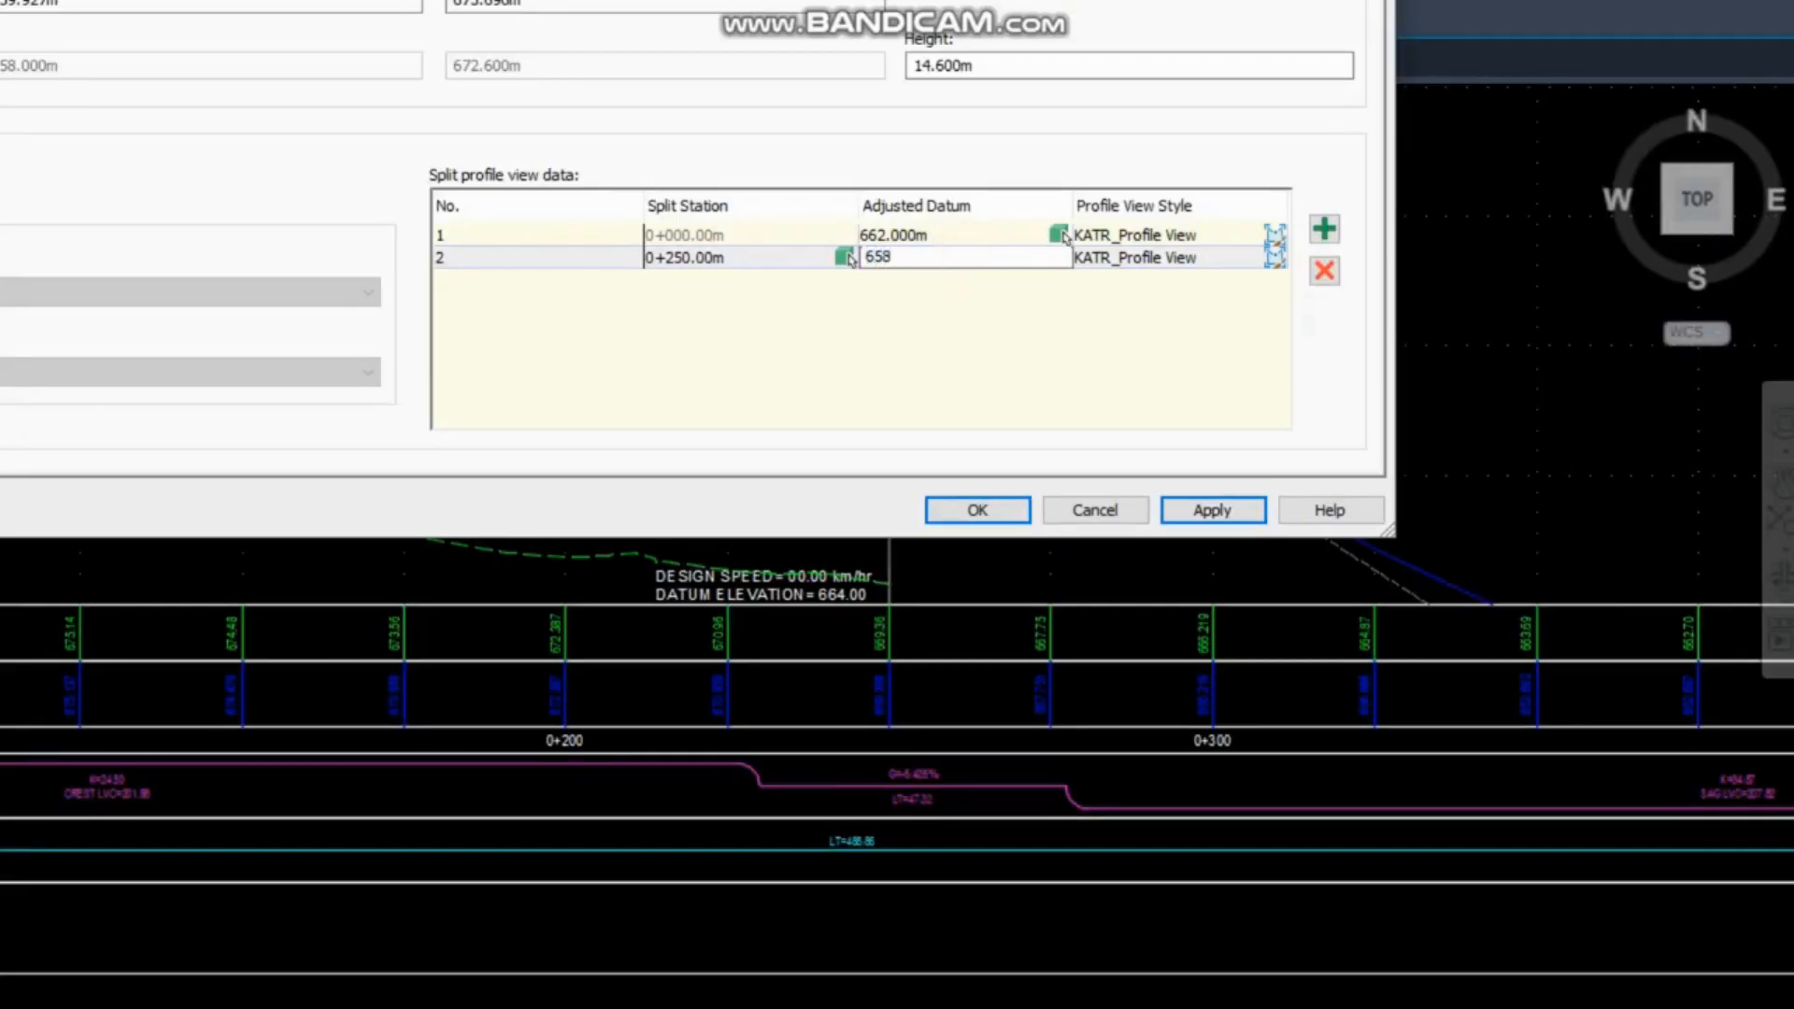
pyautogui.click(1248, 510)
pyautogui.click(1000, 510)
# Raise the first segment's adjusted datum to 662.5 m in the split profile view's elevation settings and apply it.
pyautogui.scroll(-2, 933, 629)
pyautogui.moveTo(913, 633); pyautogui.dragTo(856, 678, button='middle')
pyautogui.scroll(-3, 761, 628)
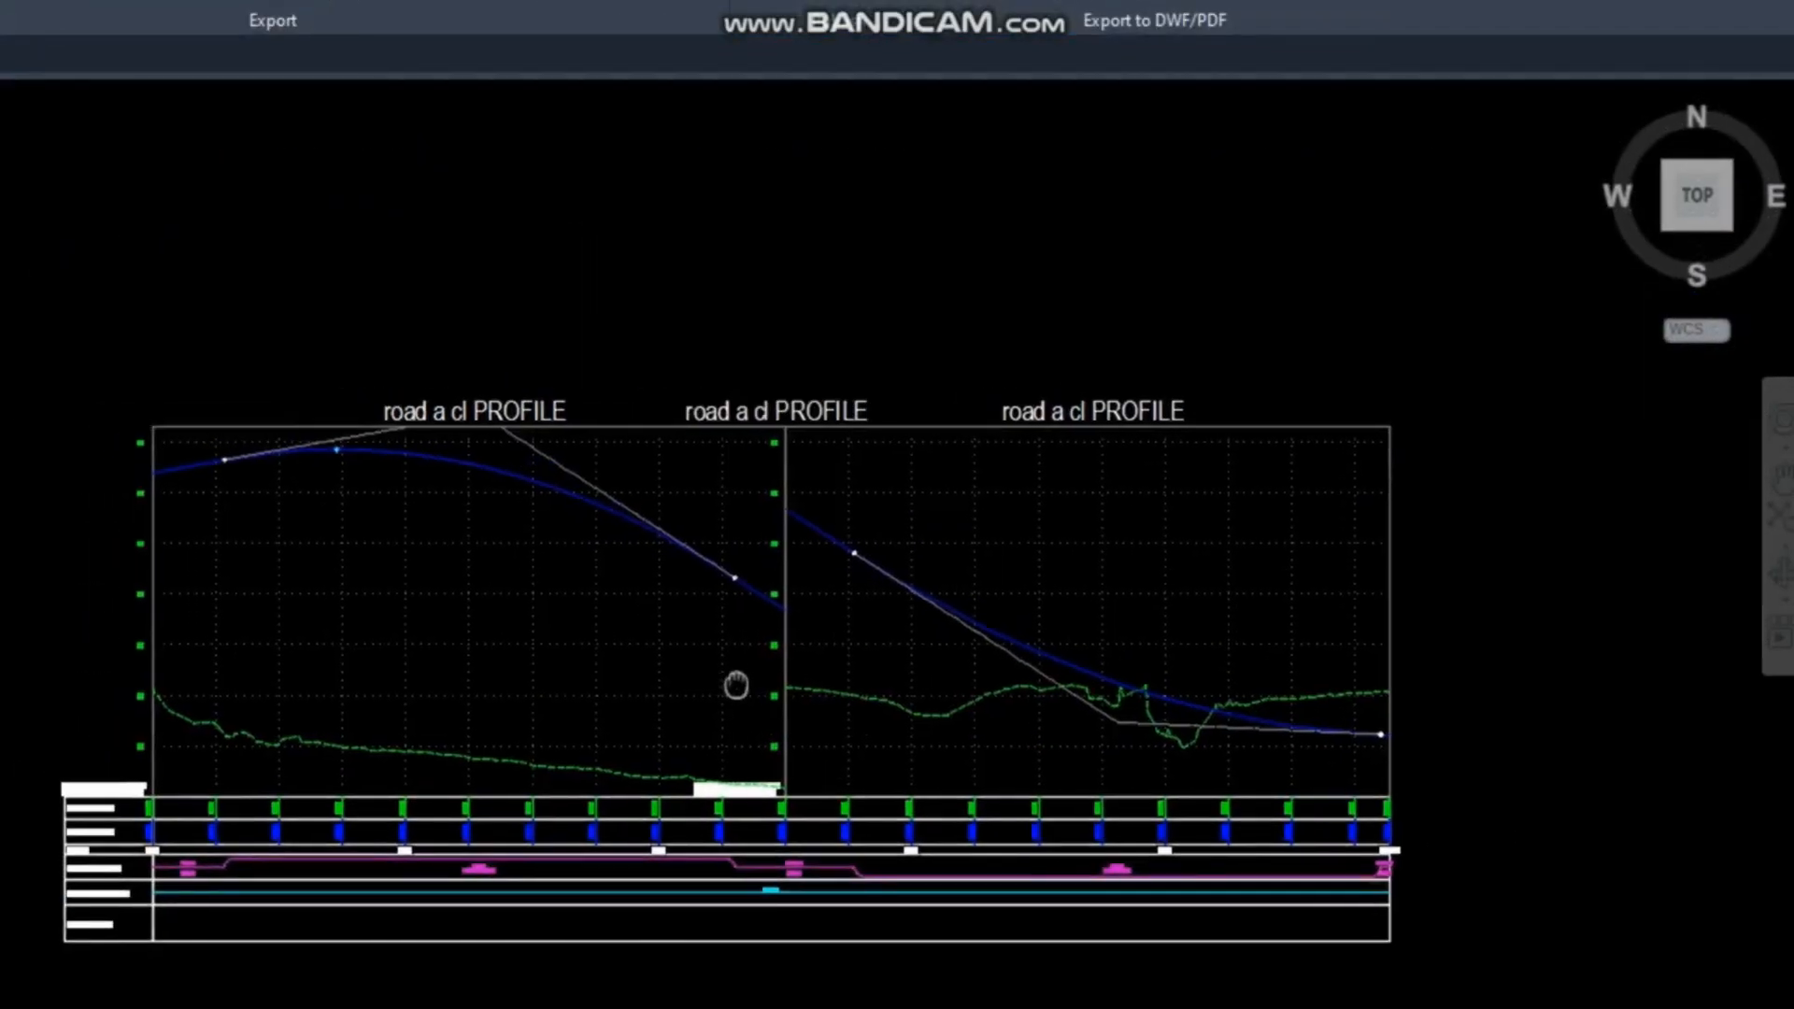
pyautogui.scroll(2, 638, 742)
pyautogui.moveTo(801, 633); pyautogui.dragTo(826, 777, button='middle')
pyautogui.scroll(-2, 853, 719)
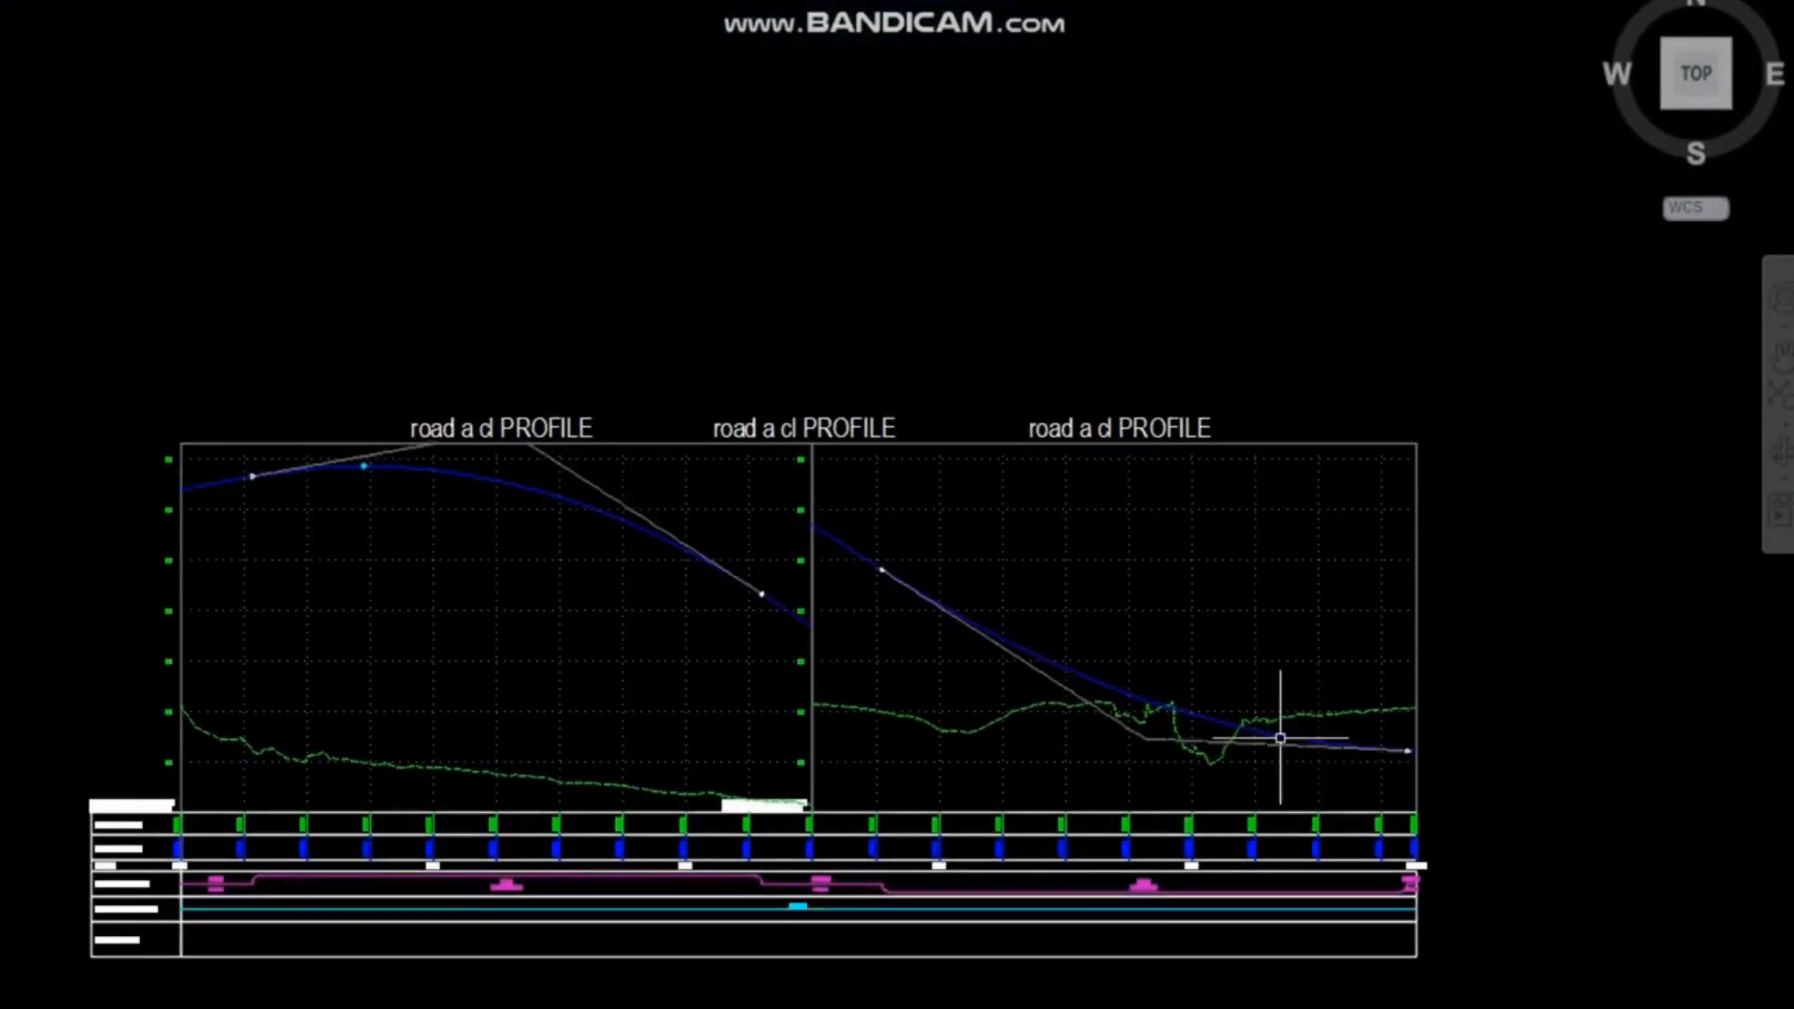
pyautogui.click(694, 438)
pyautogui.rightClick(692, 435)
pyautogui.click(856, 730)
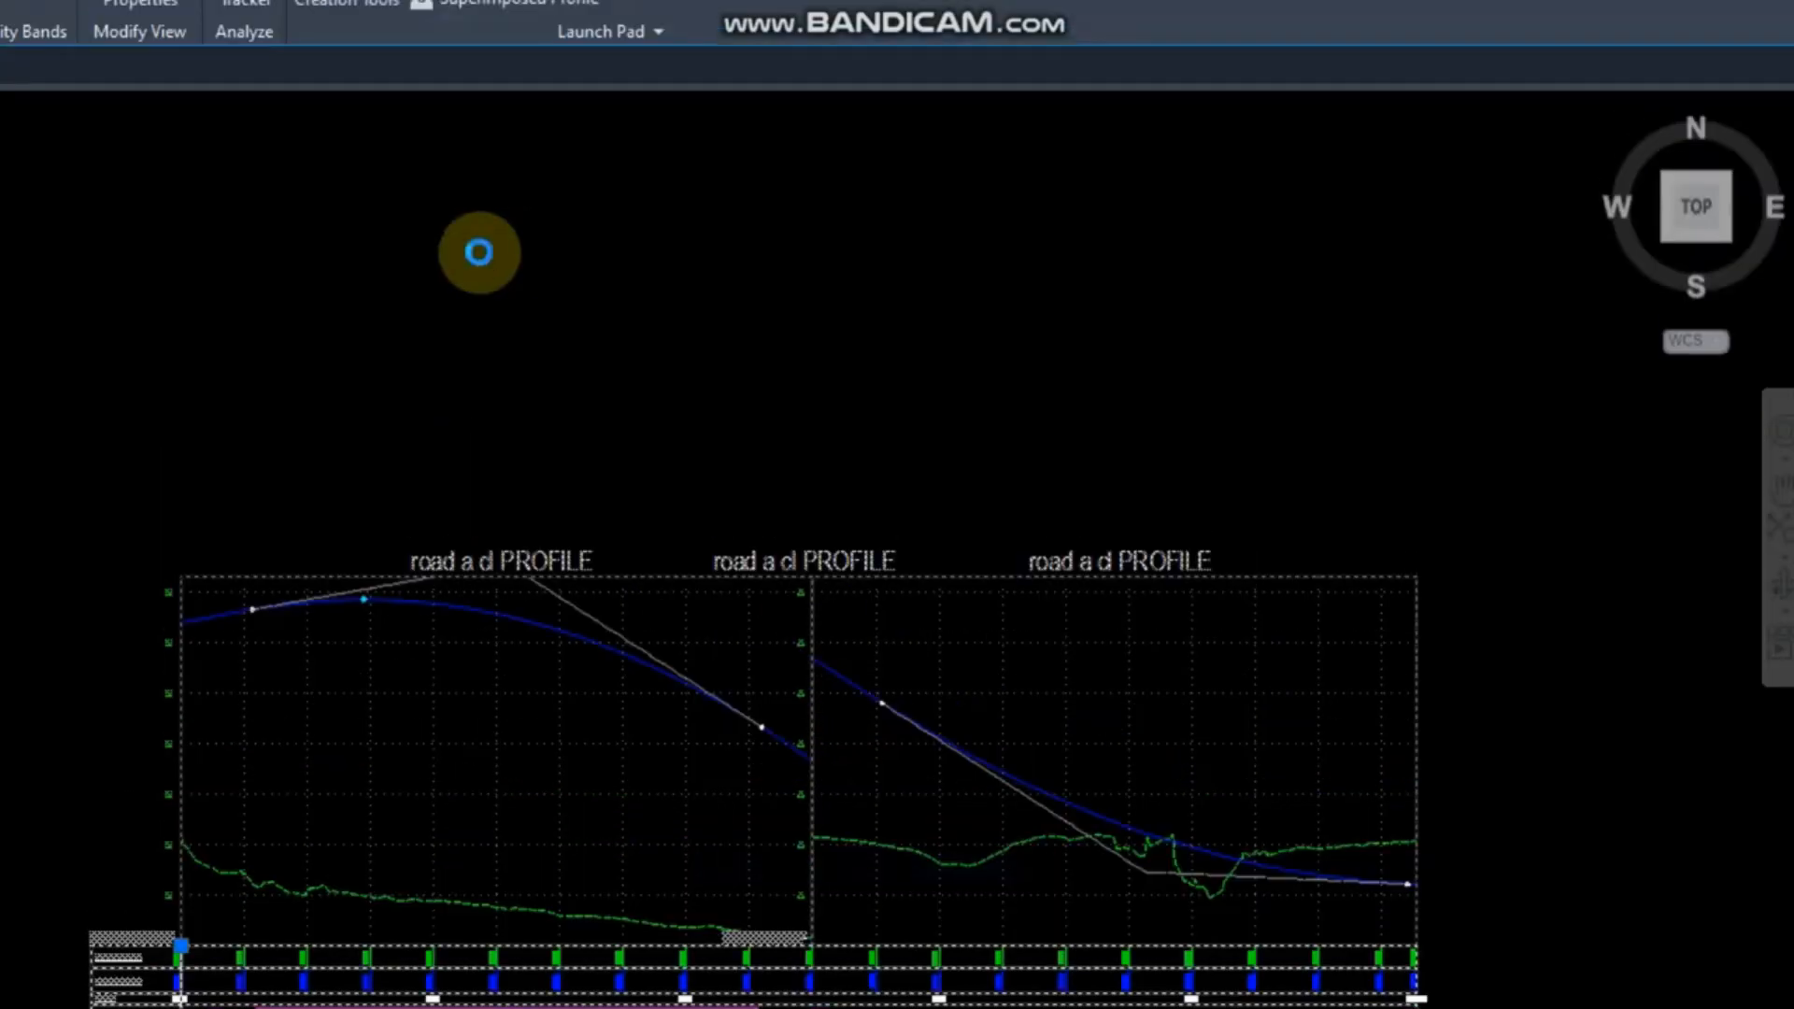
pyautogui.click(476, 250)
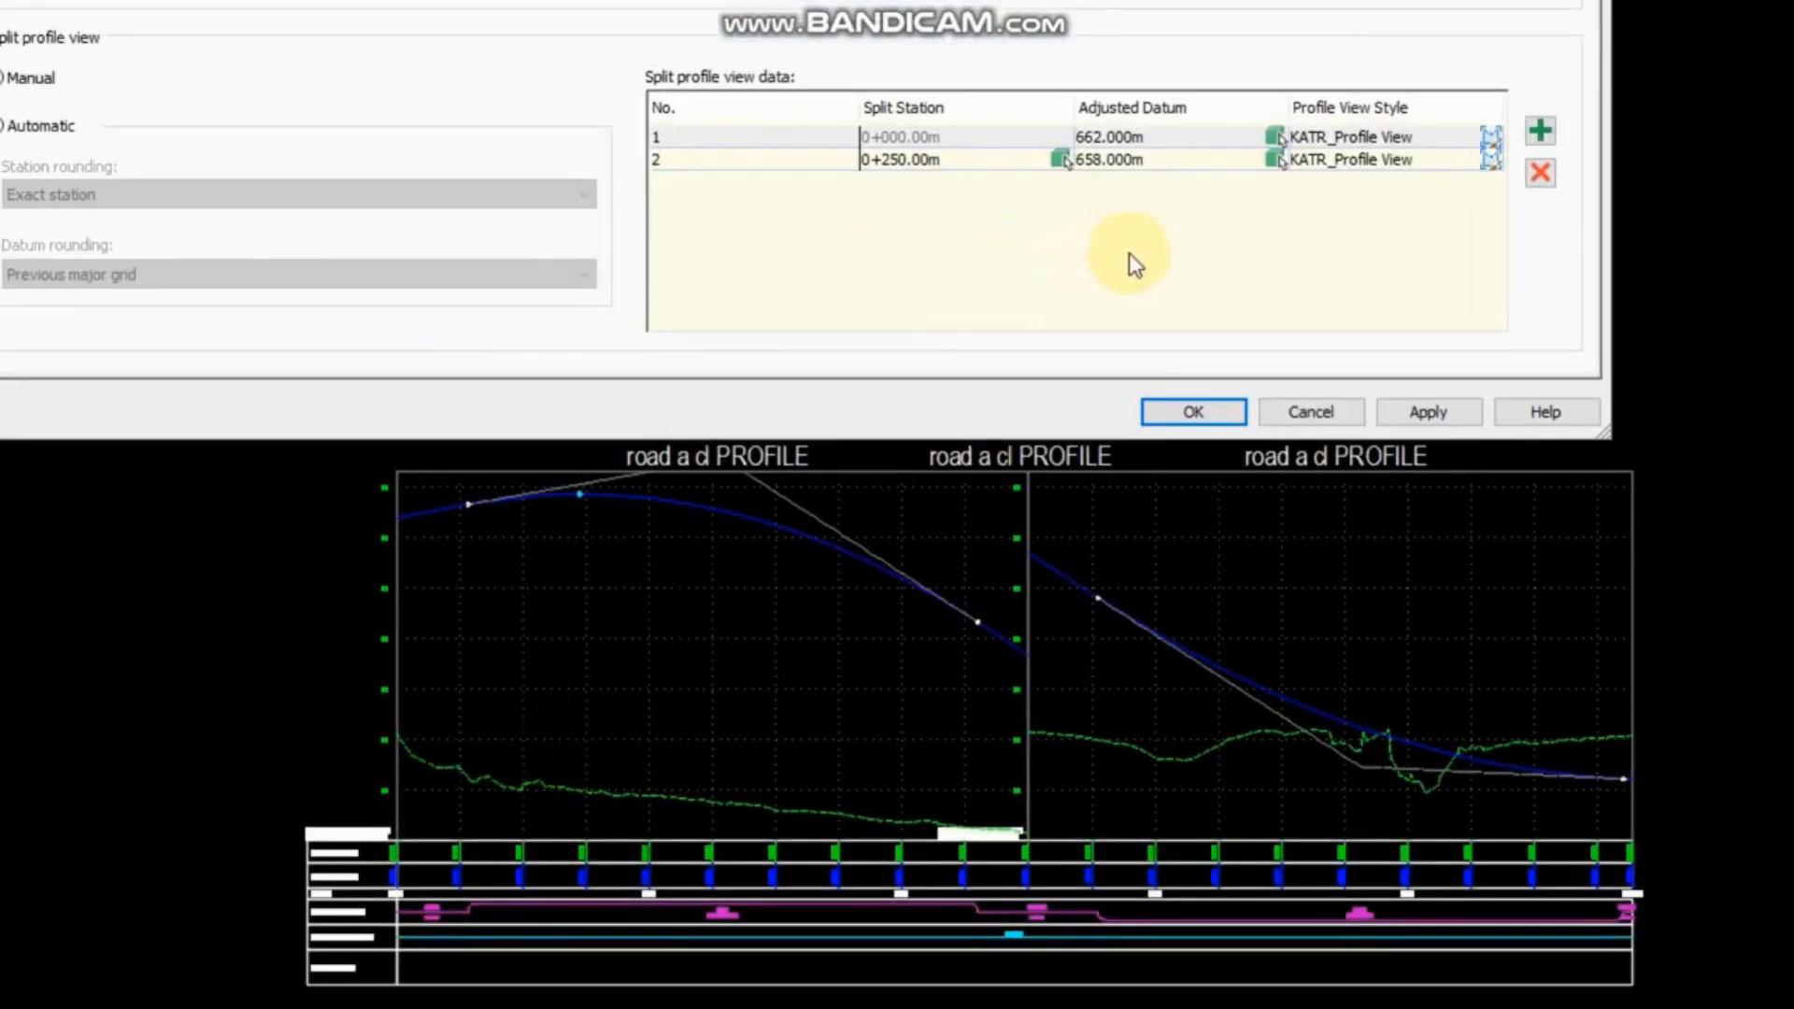
pyautogui.click(1167, 139)
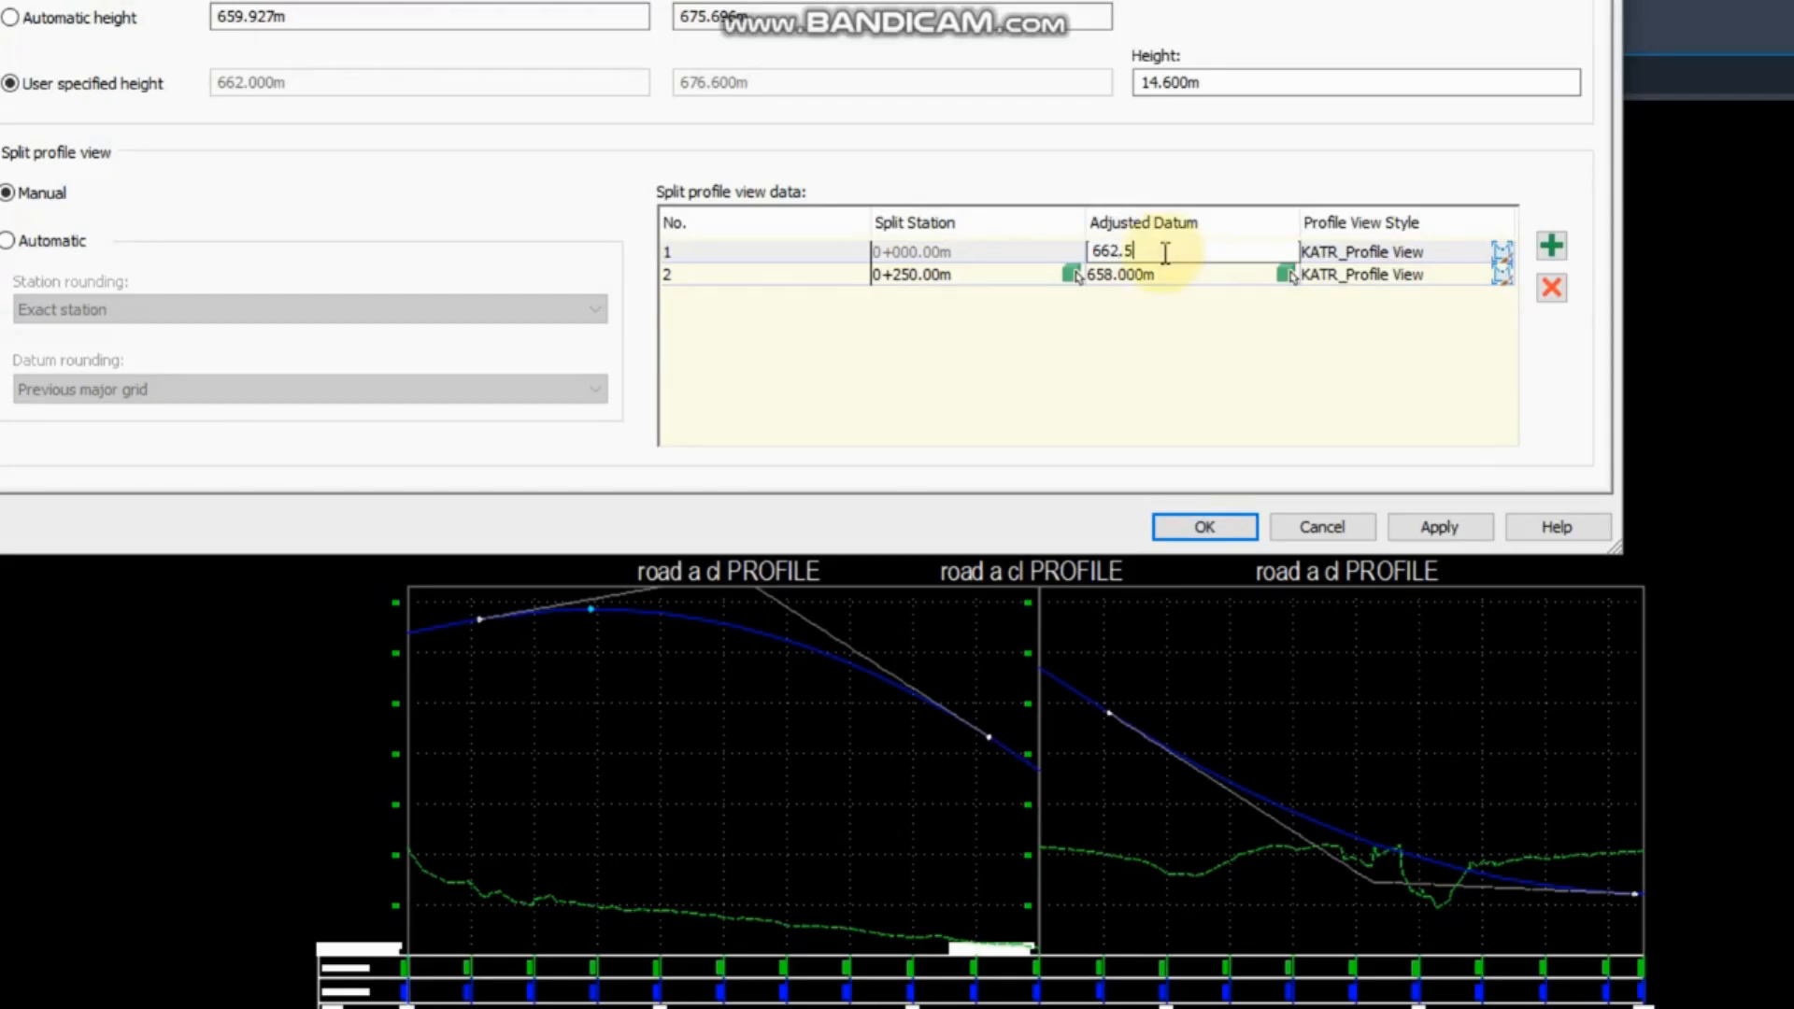
pyautogui.click(1439, 527)
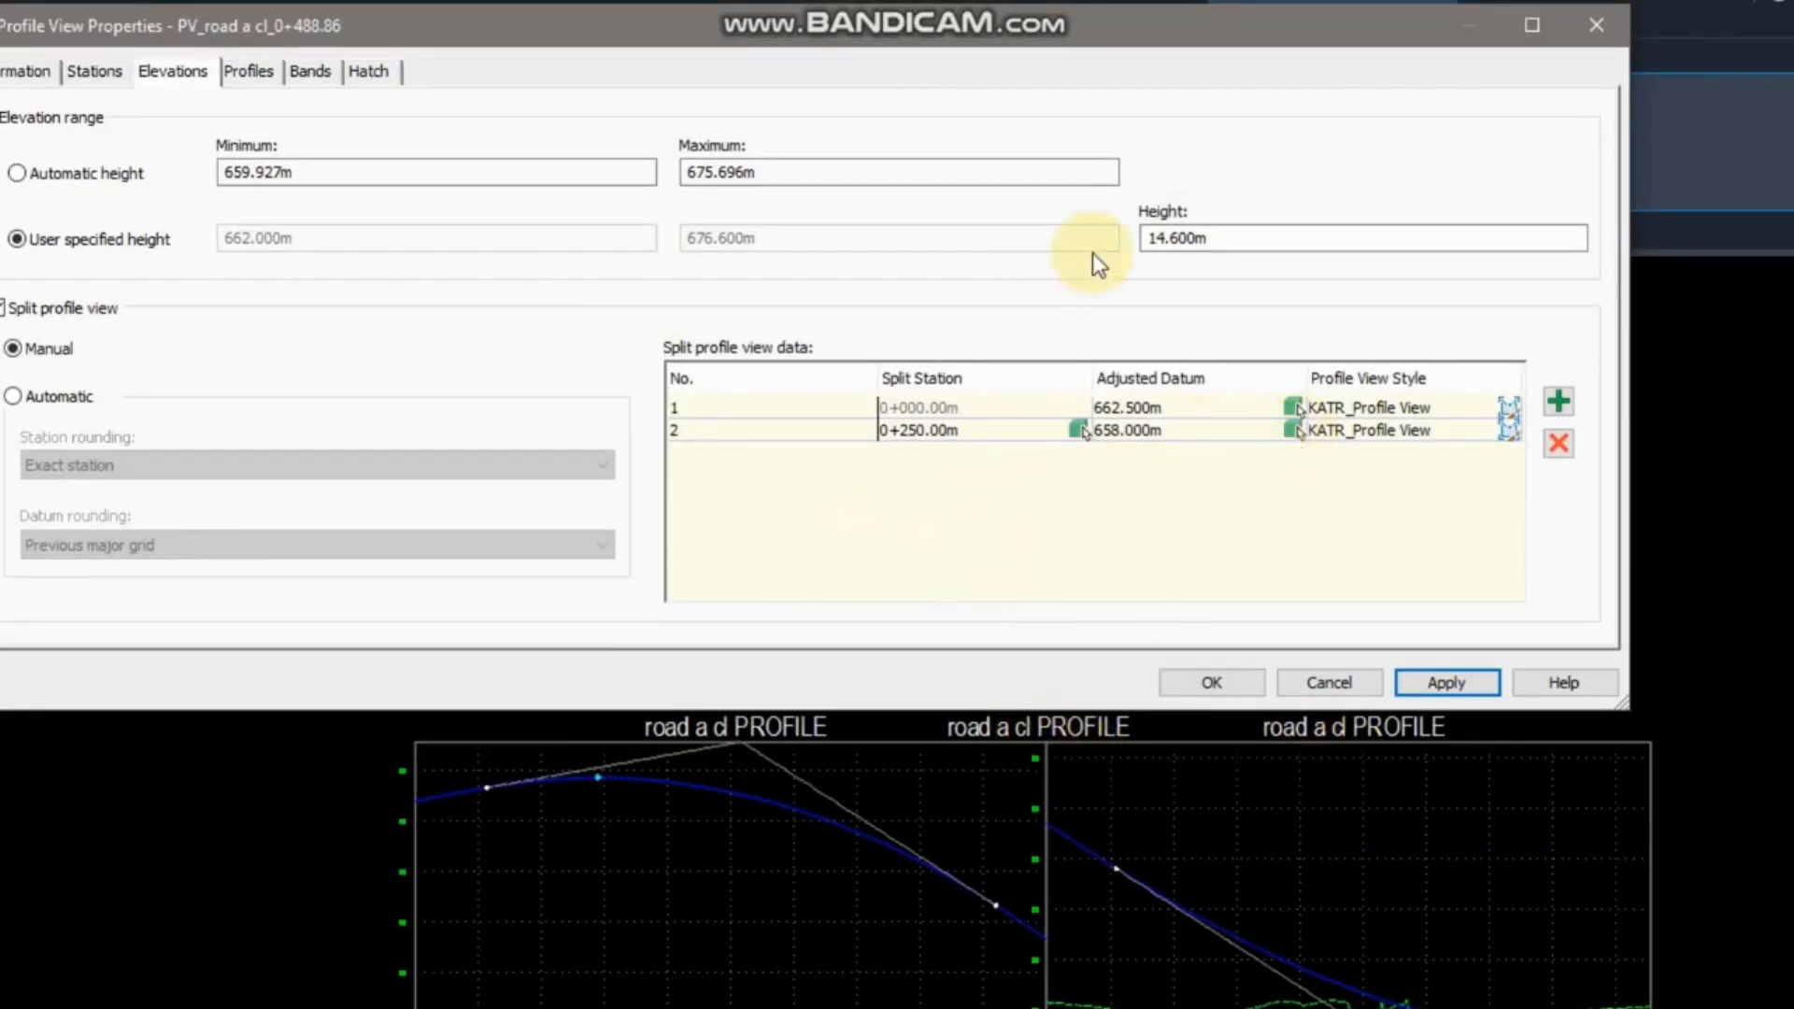
# Set the adjusted datum of the segment starting at station 0+250 to 659 m and accept the settings.
pyautogui.click(1135, 431)
pyautogui.click(1136, 431)
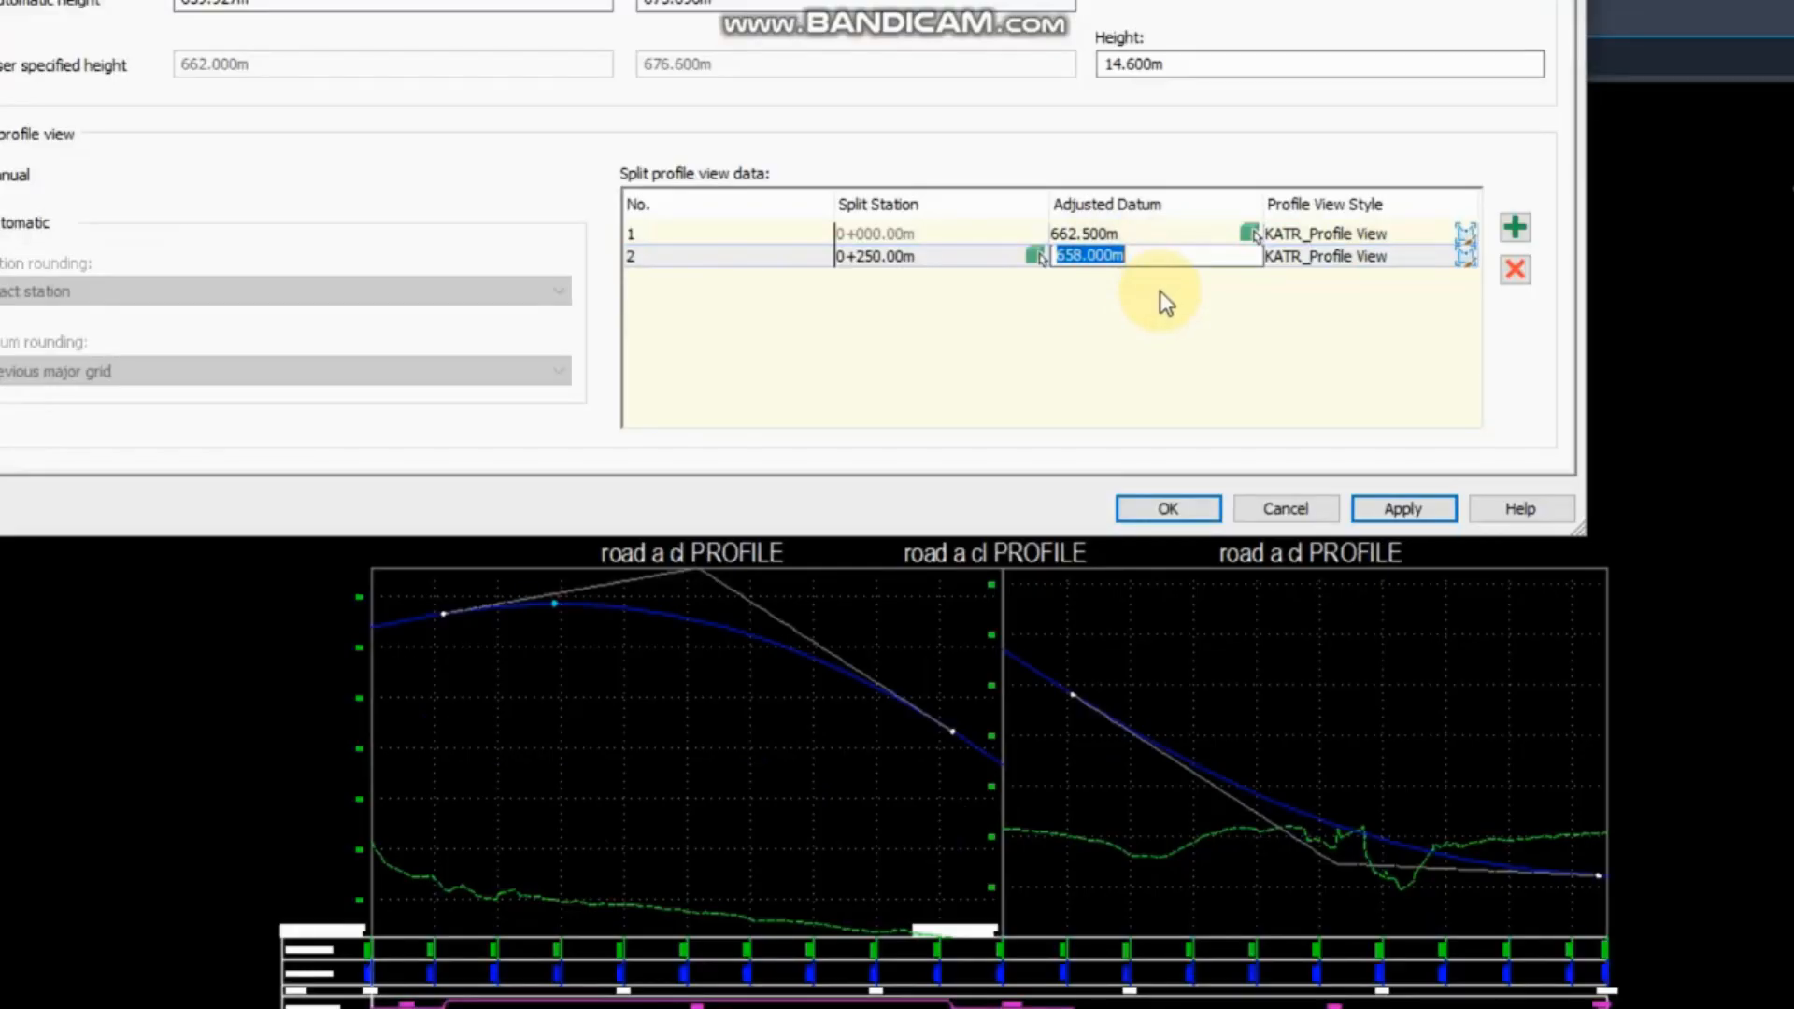
pyautogui.write('659')
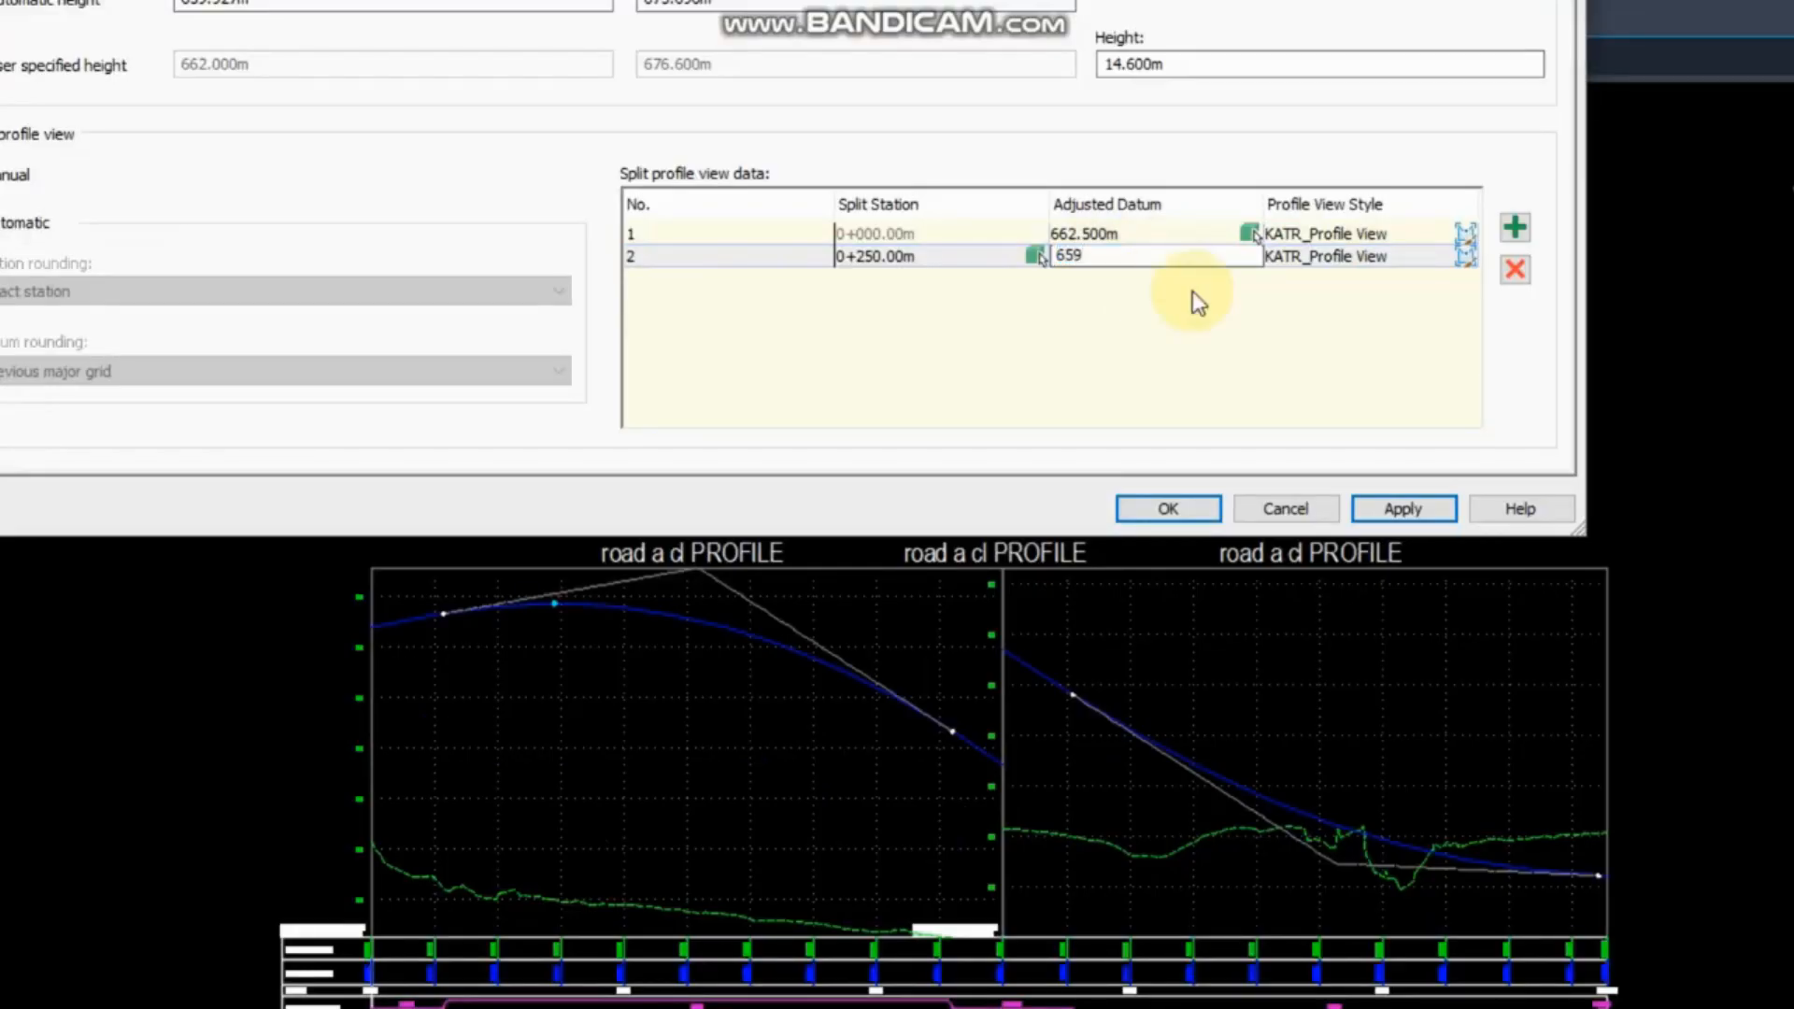
pyautogui.click(1411, 512)
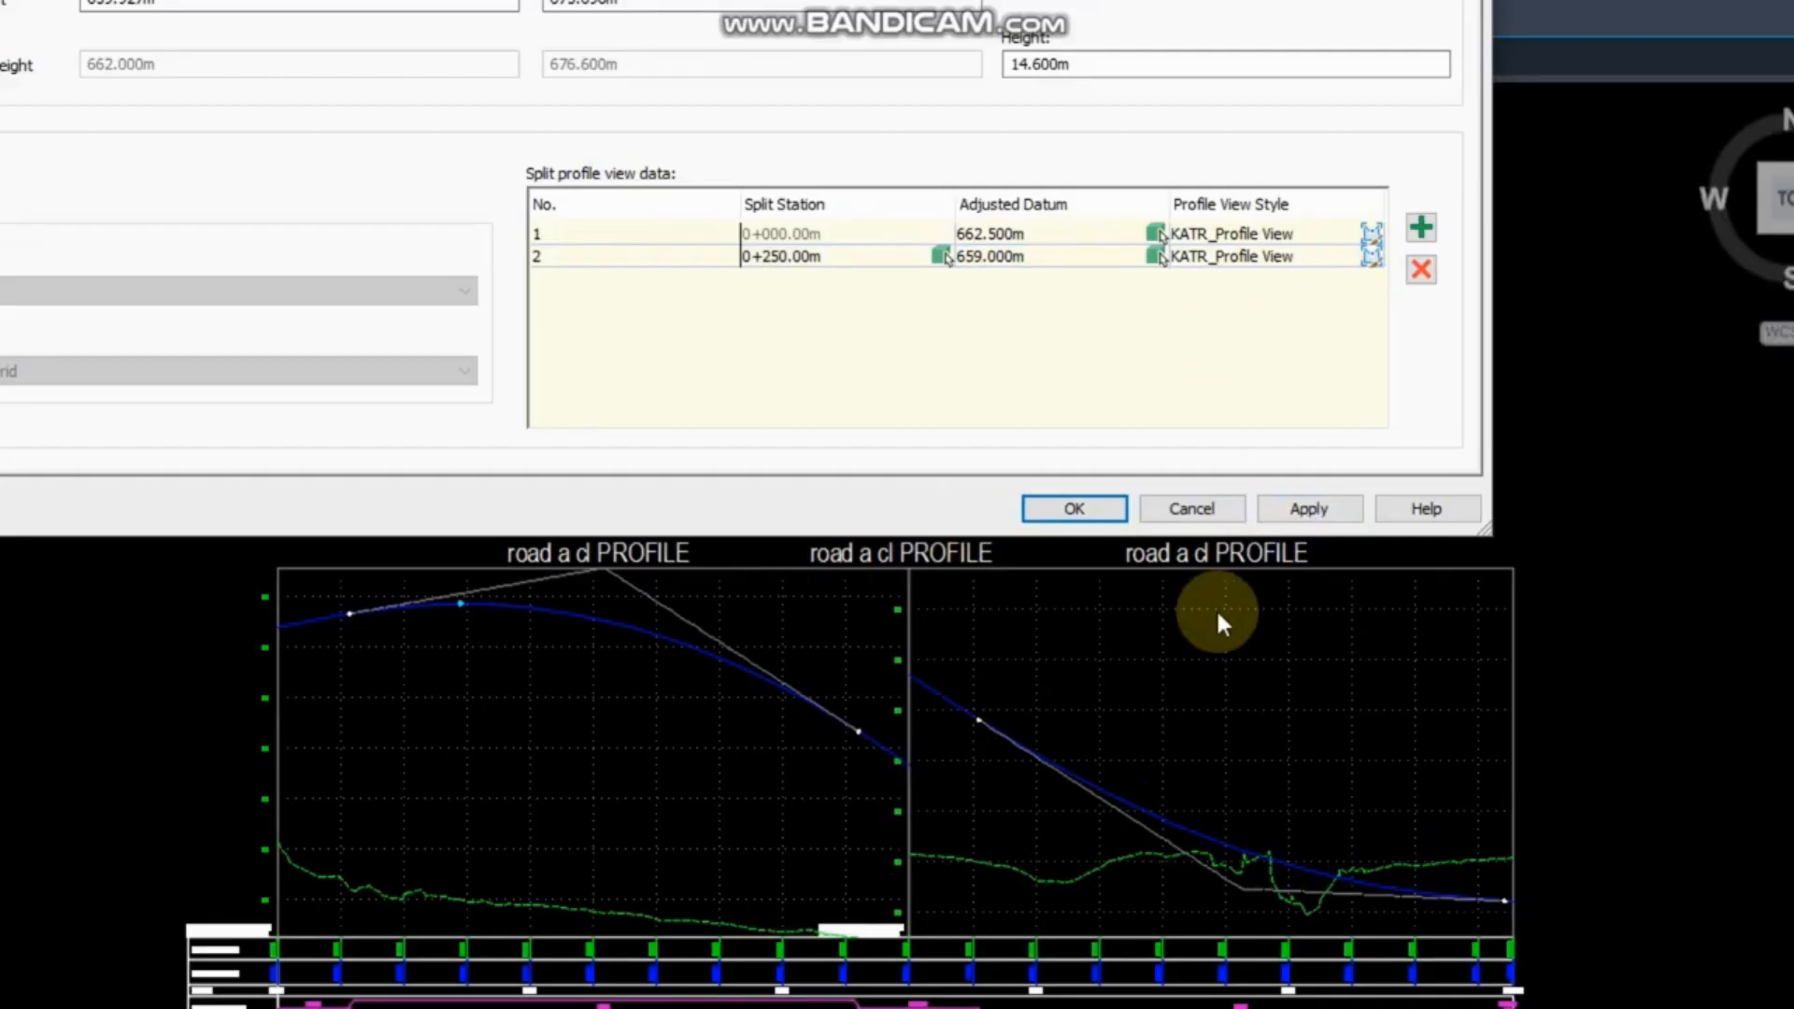
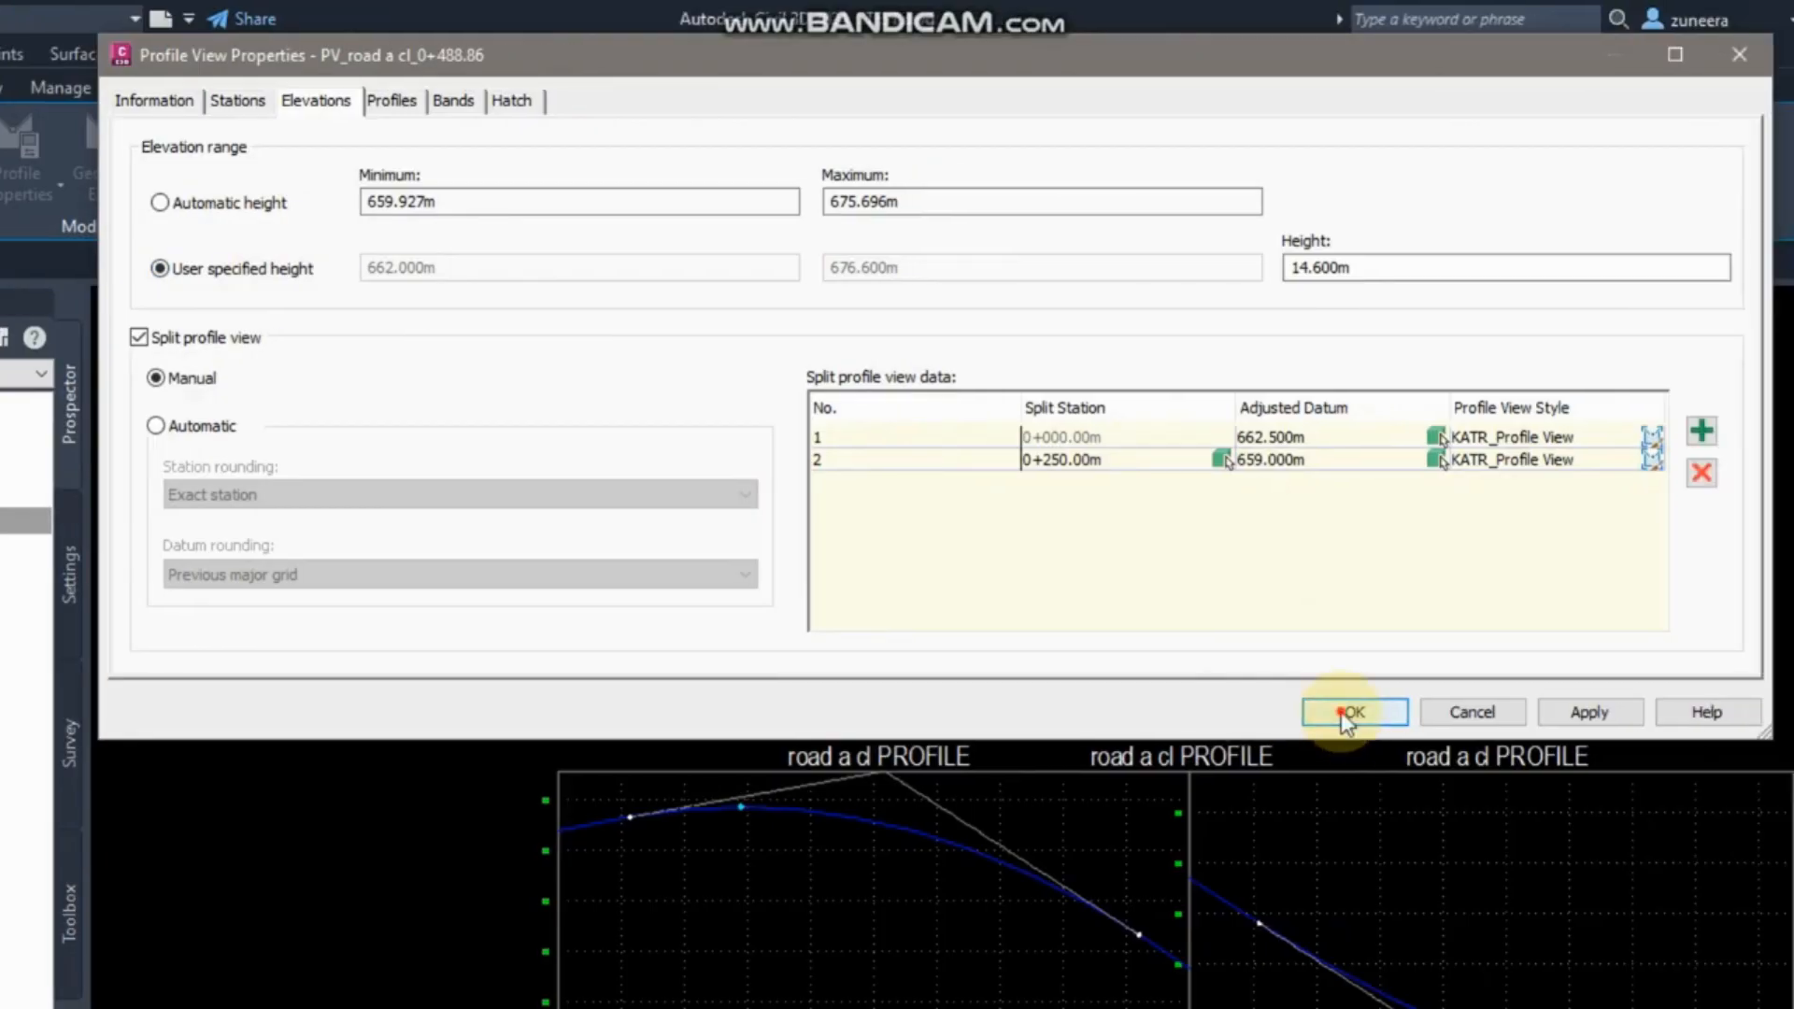
pyautogui.click(1346, 713)
pyautogui.press('Escape')
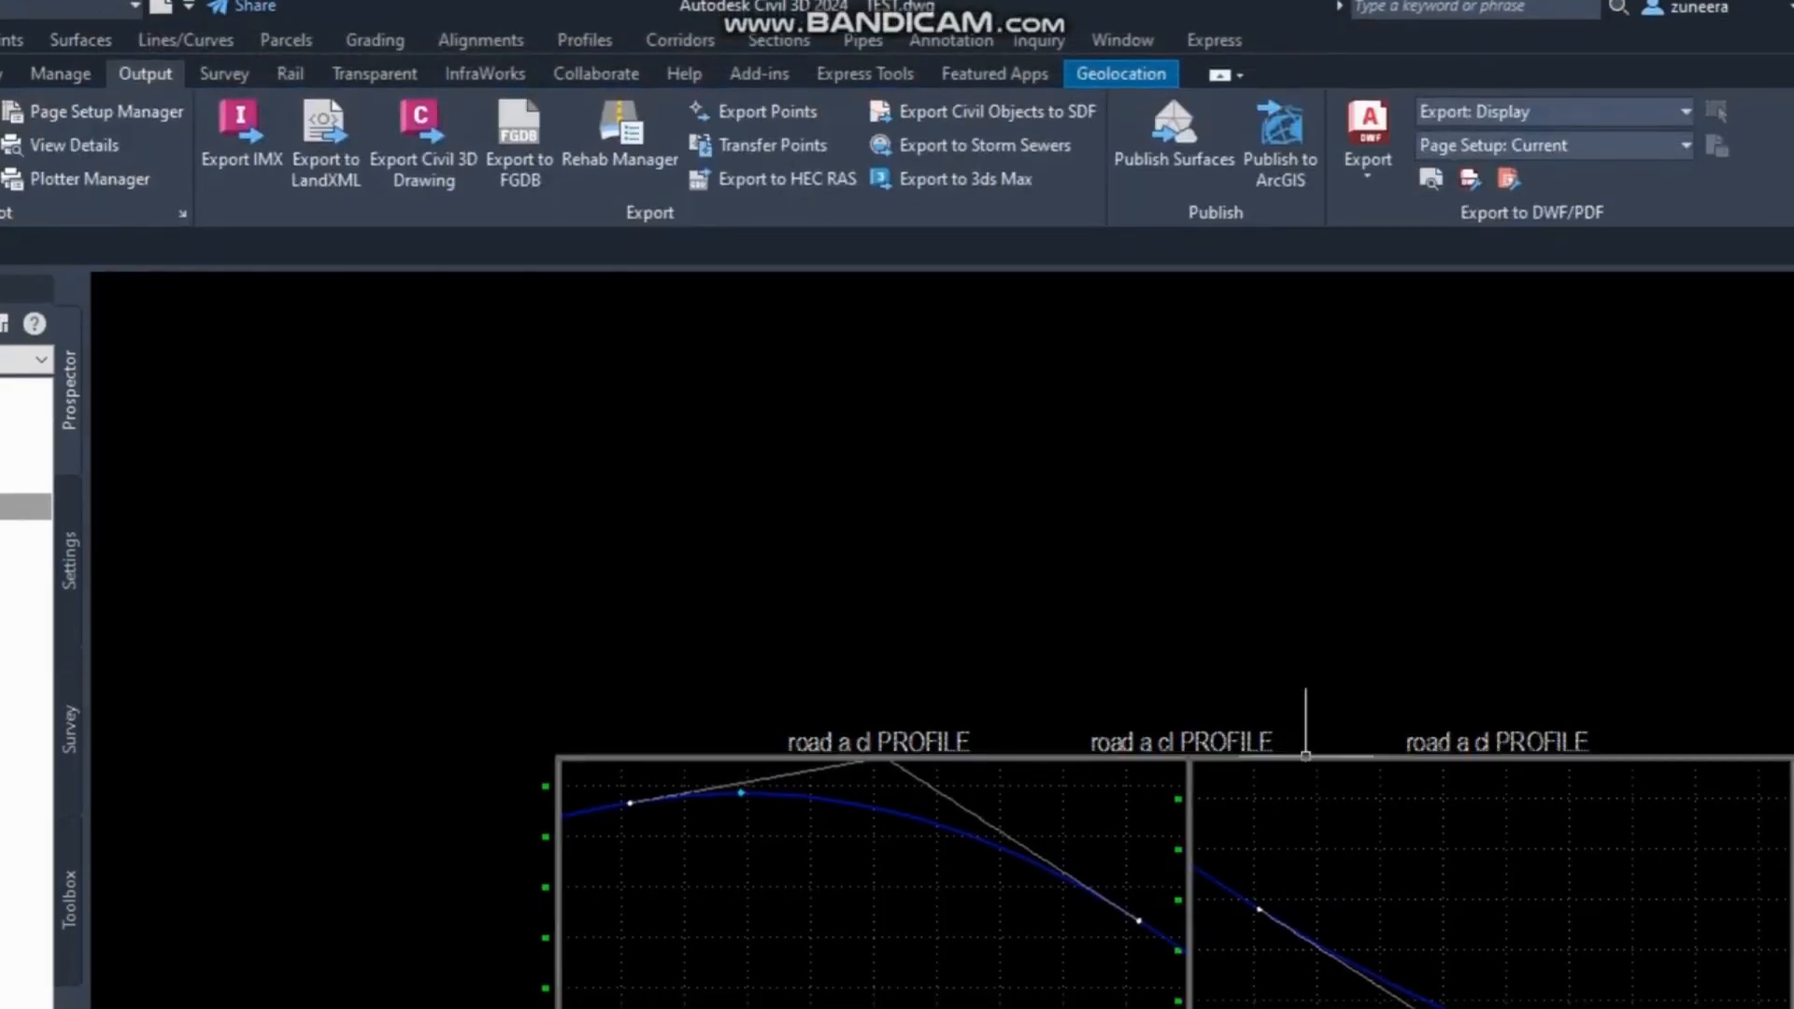
# Turn off the split in the road a cl profile view's elevation settings and apply a user-specified maximum elevation of 680 m.
pyautogui.click(1305, 755)
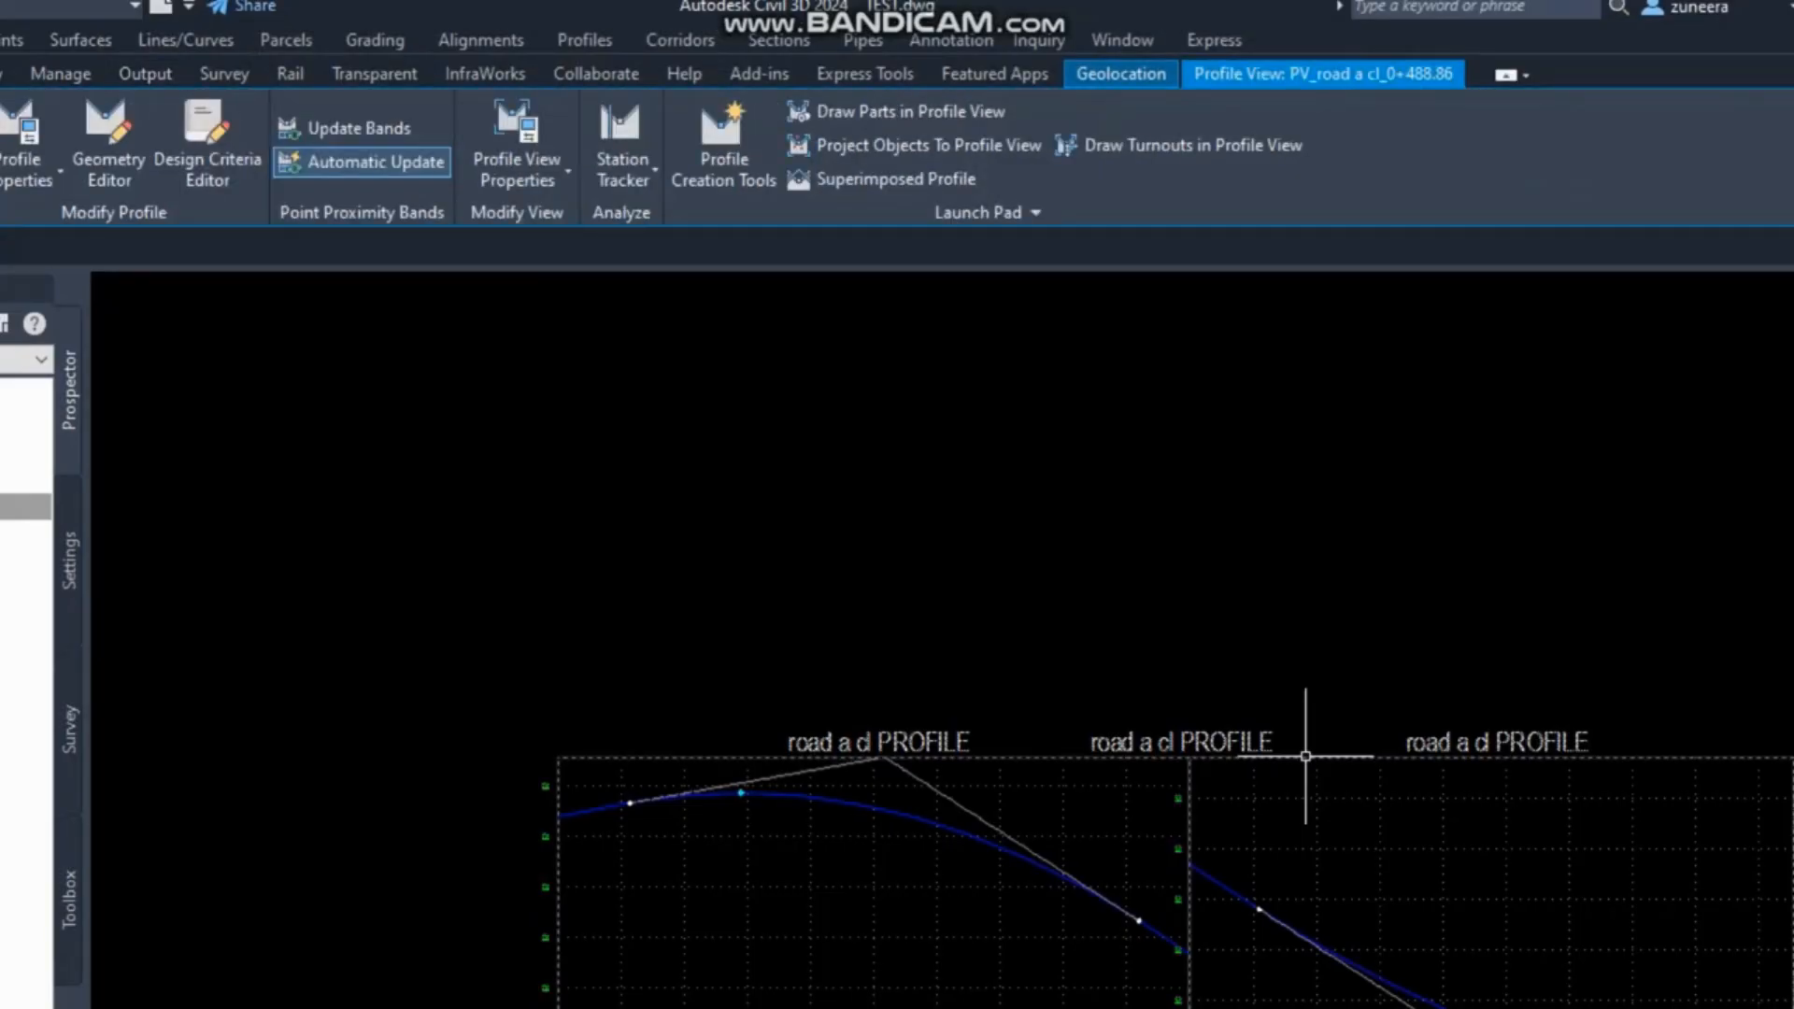
pyautogui.rightClick(1305, 755)
pyautogui.click(1346, 761)
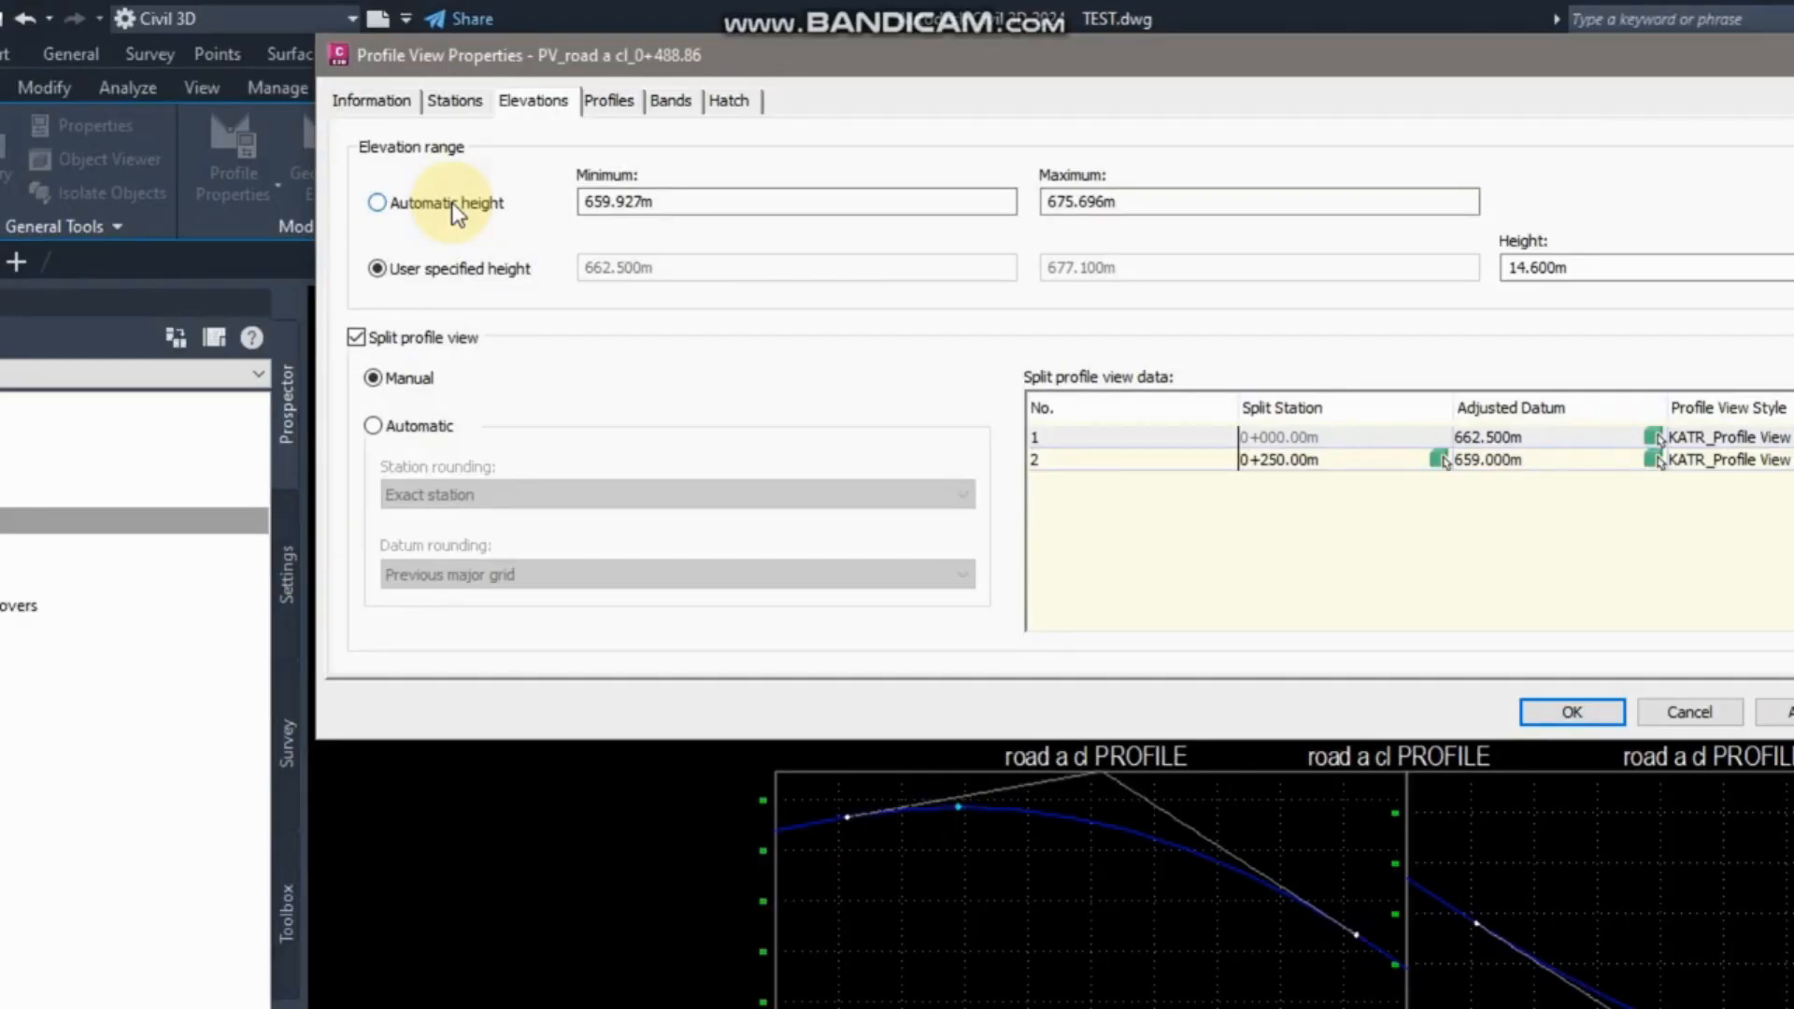
pyautogui.click(378, 338)
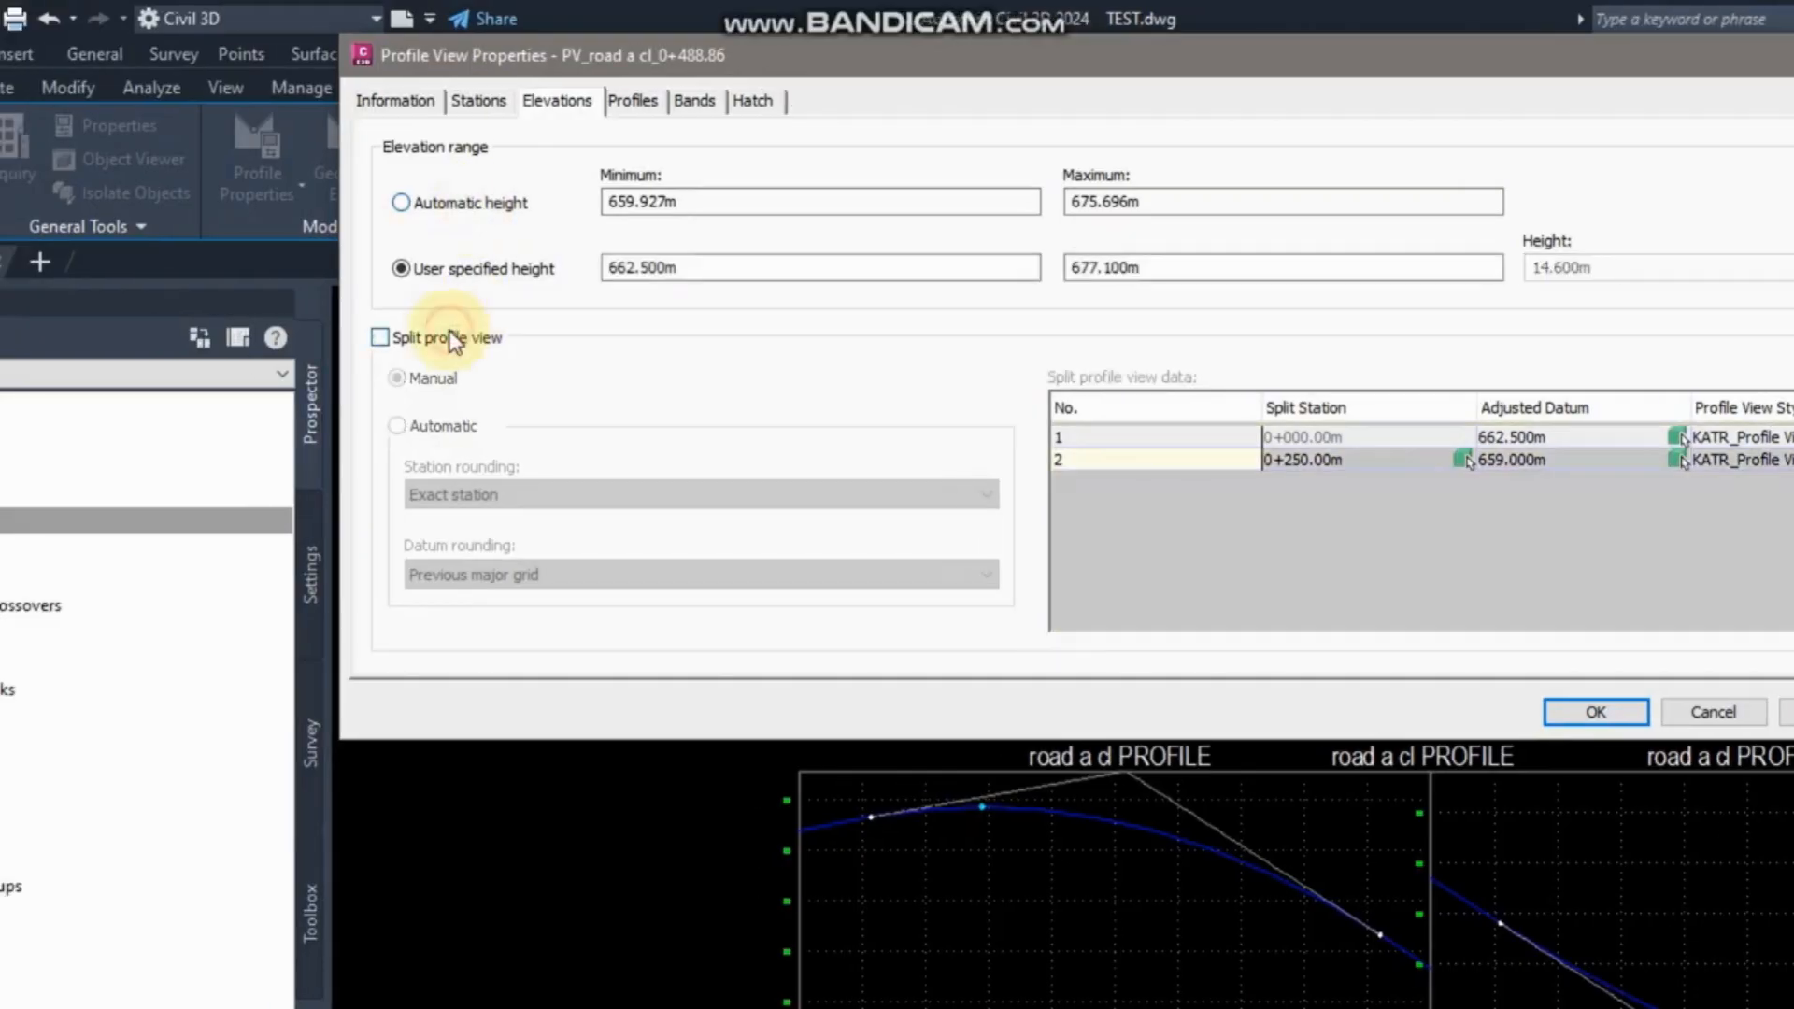
pyautogui.moveTo(1172, 269); pyautogui.dragTo(980, 284)
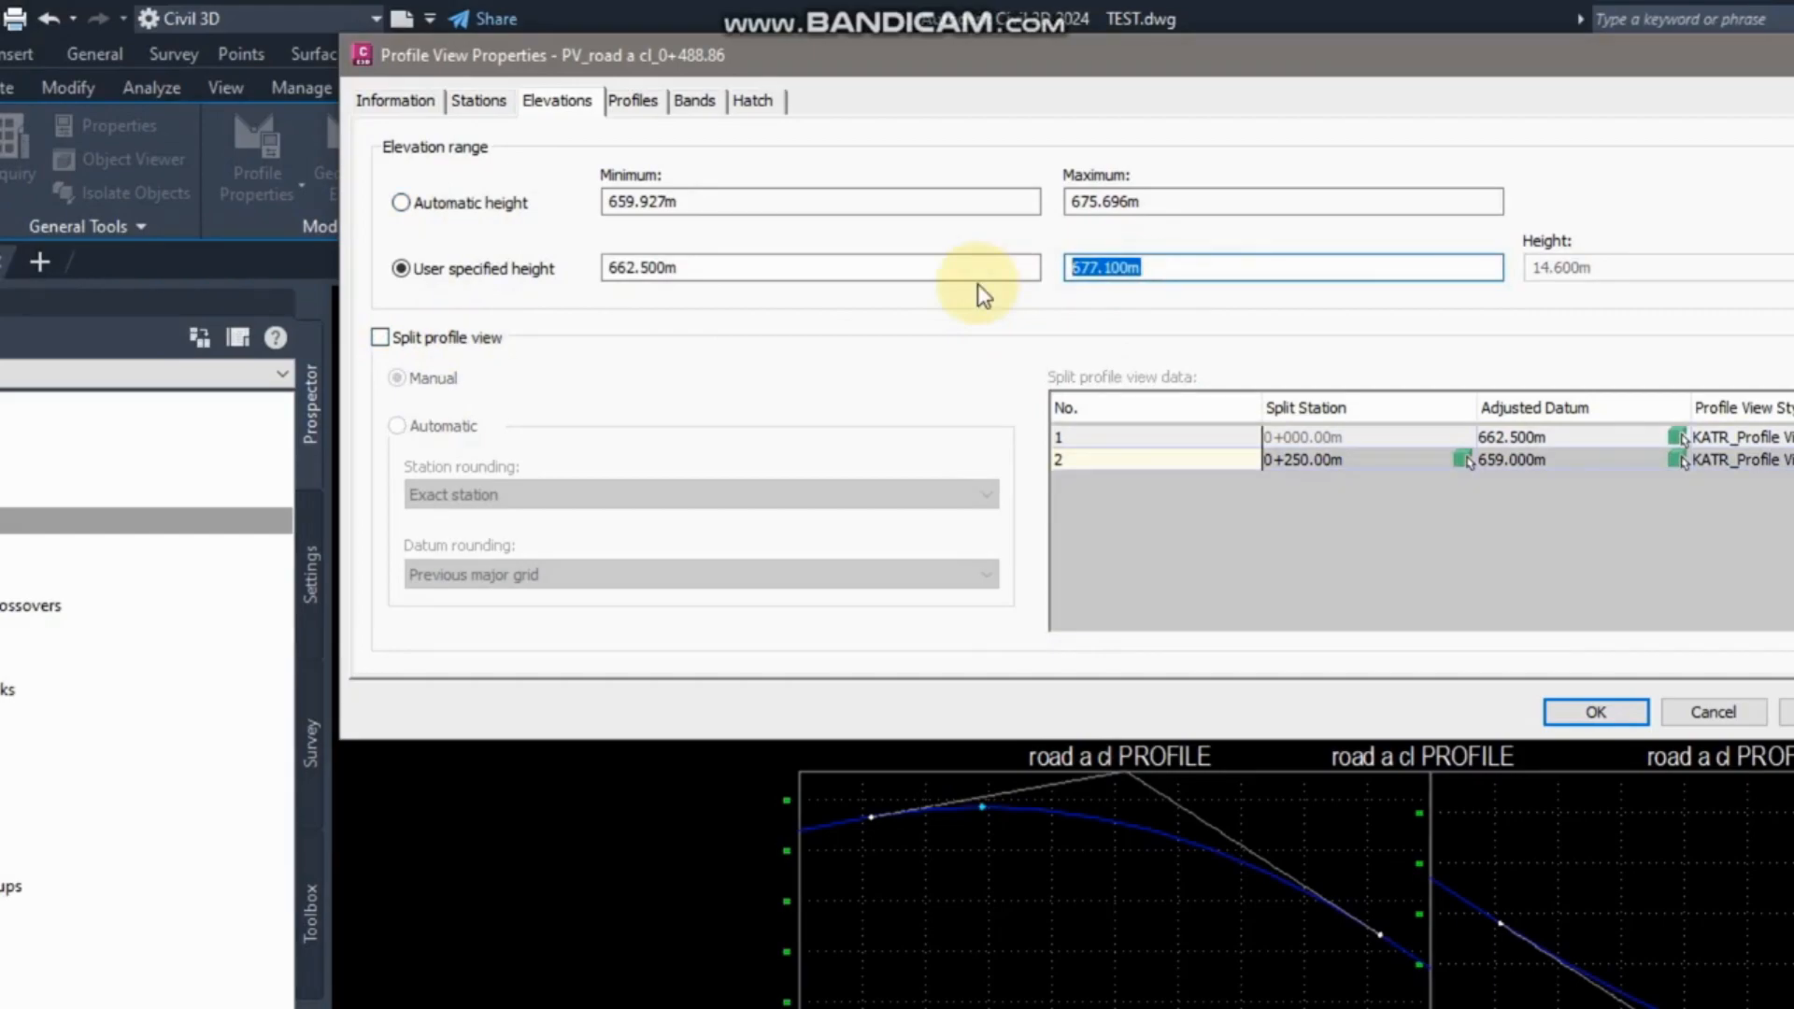
pyautogui.write('680')
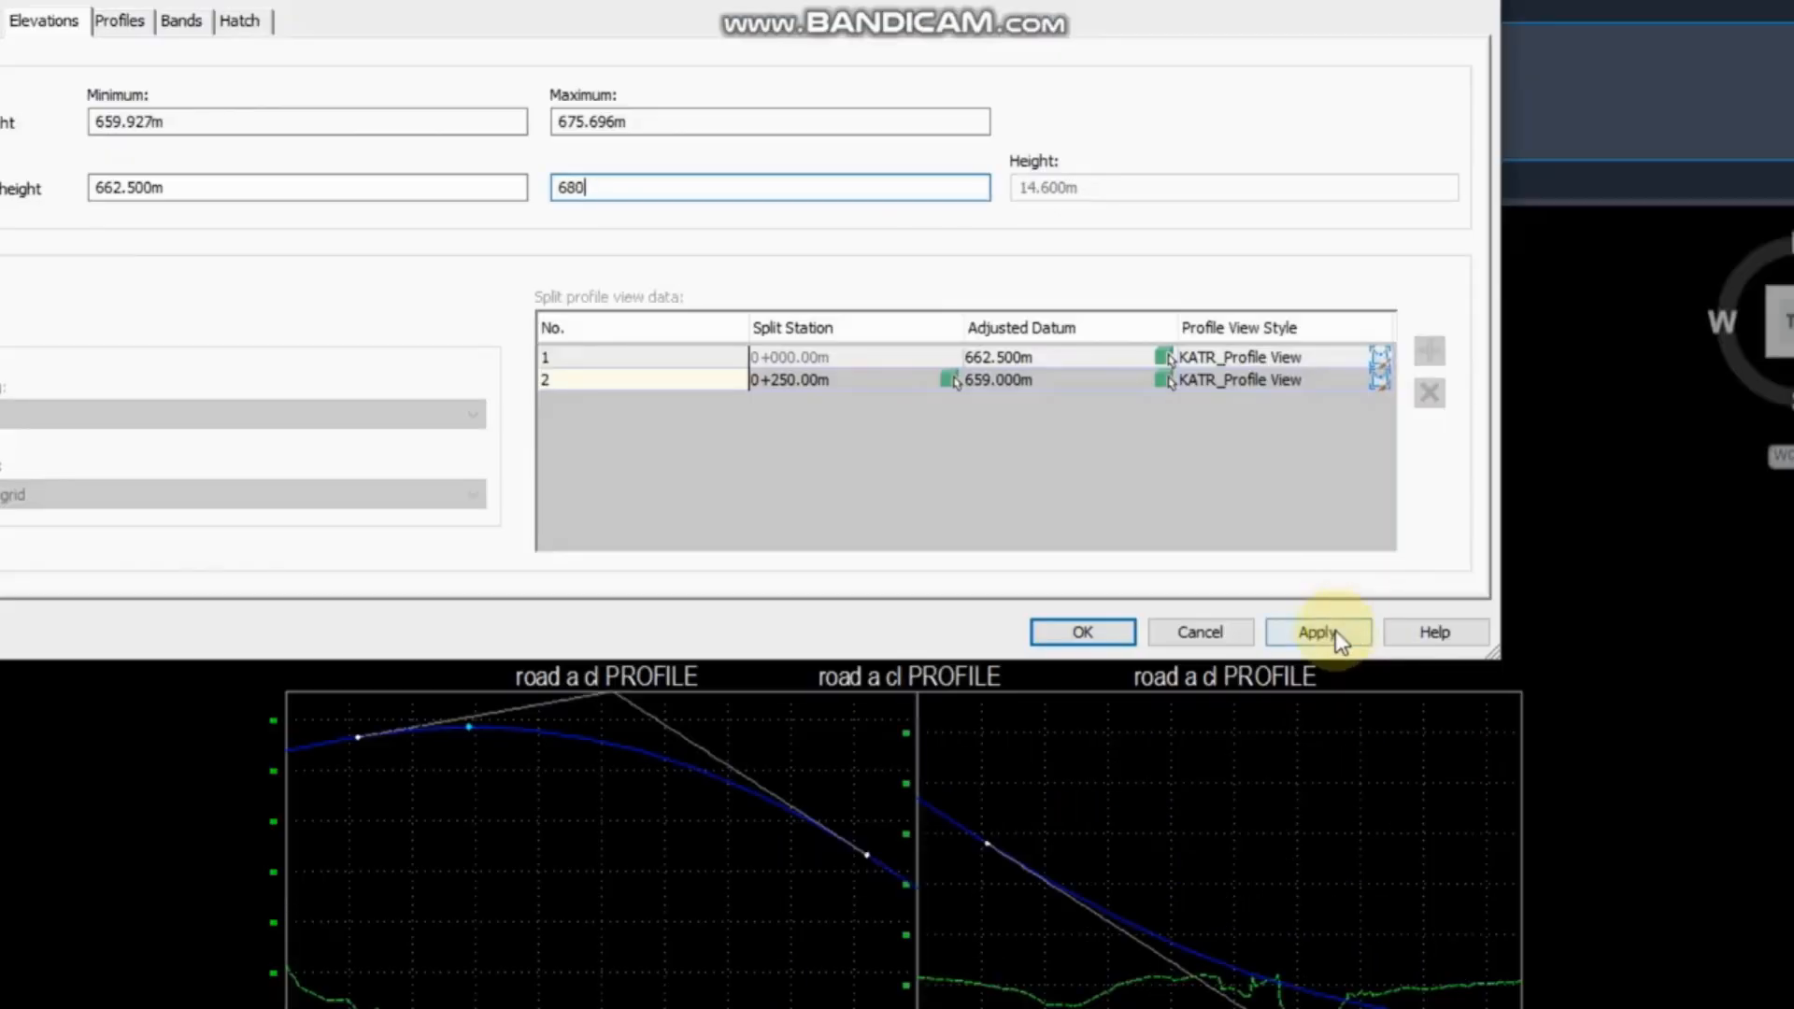
pyautogui.click(1337, 629)
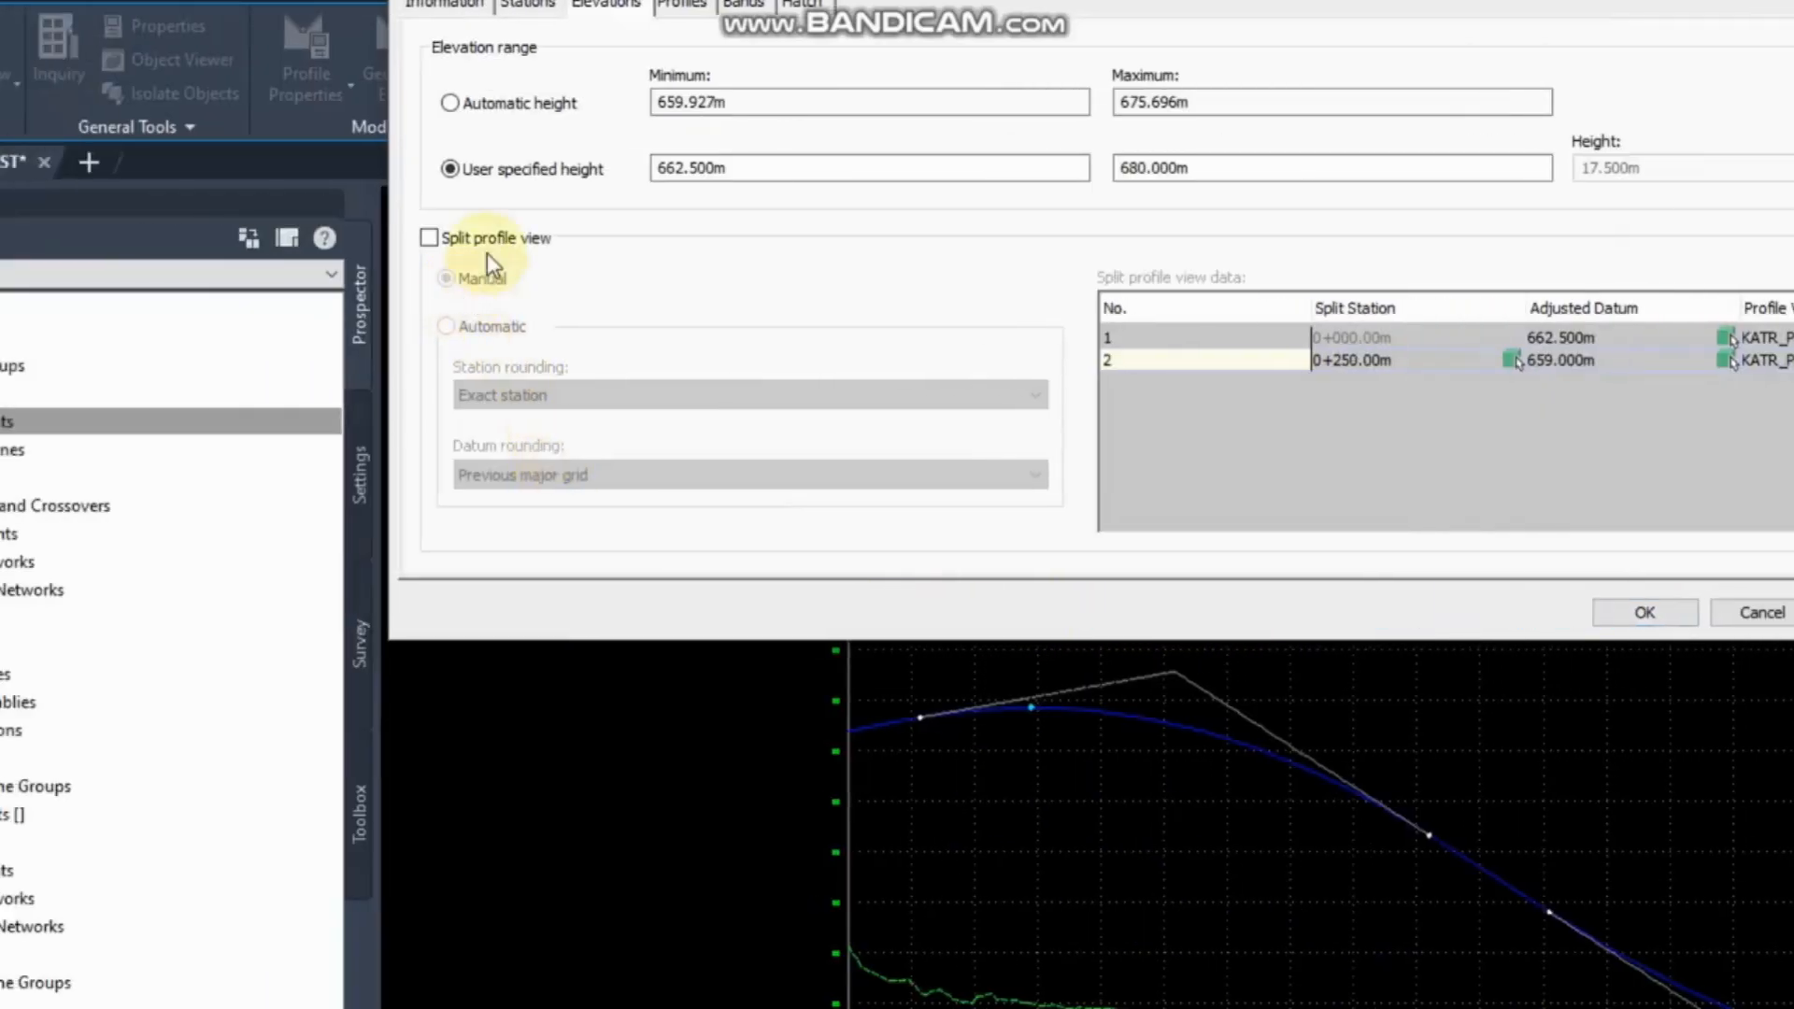
# Turn the split profile view back on and accept the profile view properties.
pyautogui.click(481, 250)
pyautogui.click(1161, 623)
pyautogui.click(942, 735)
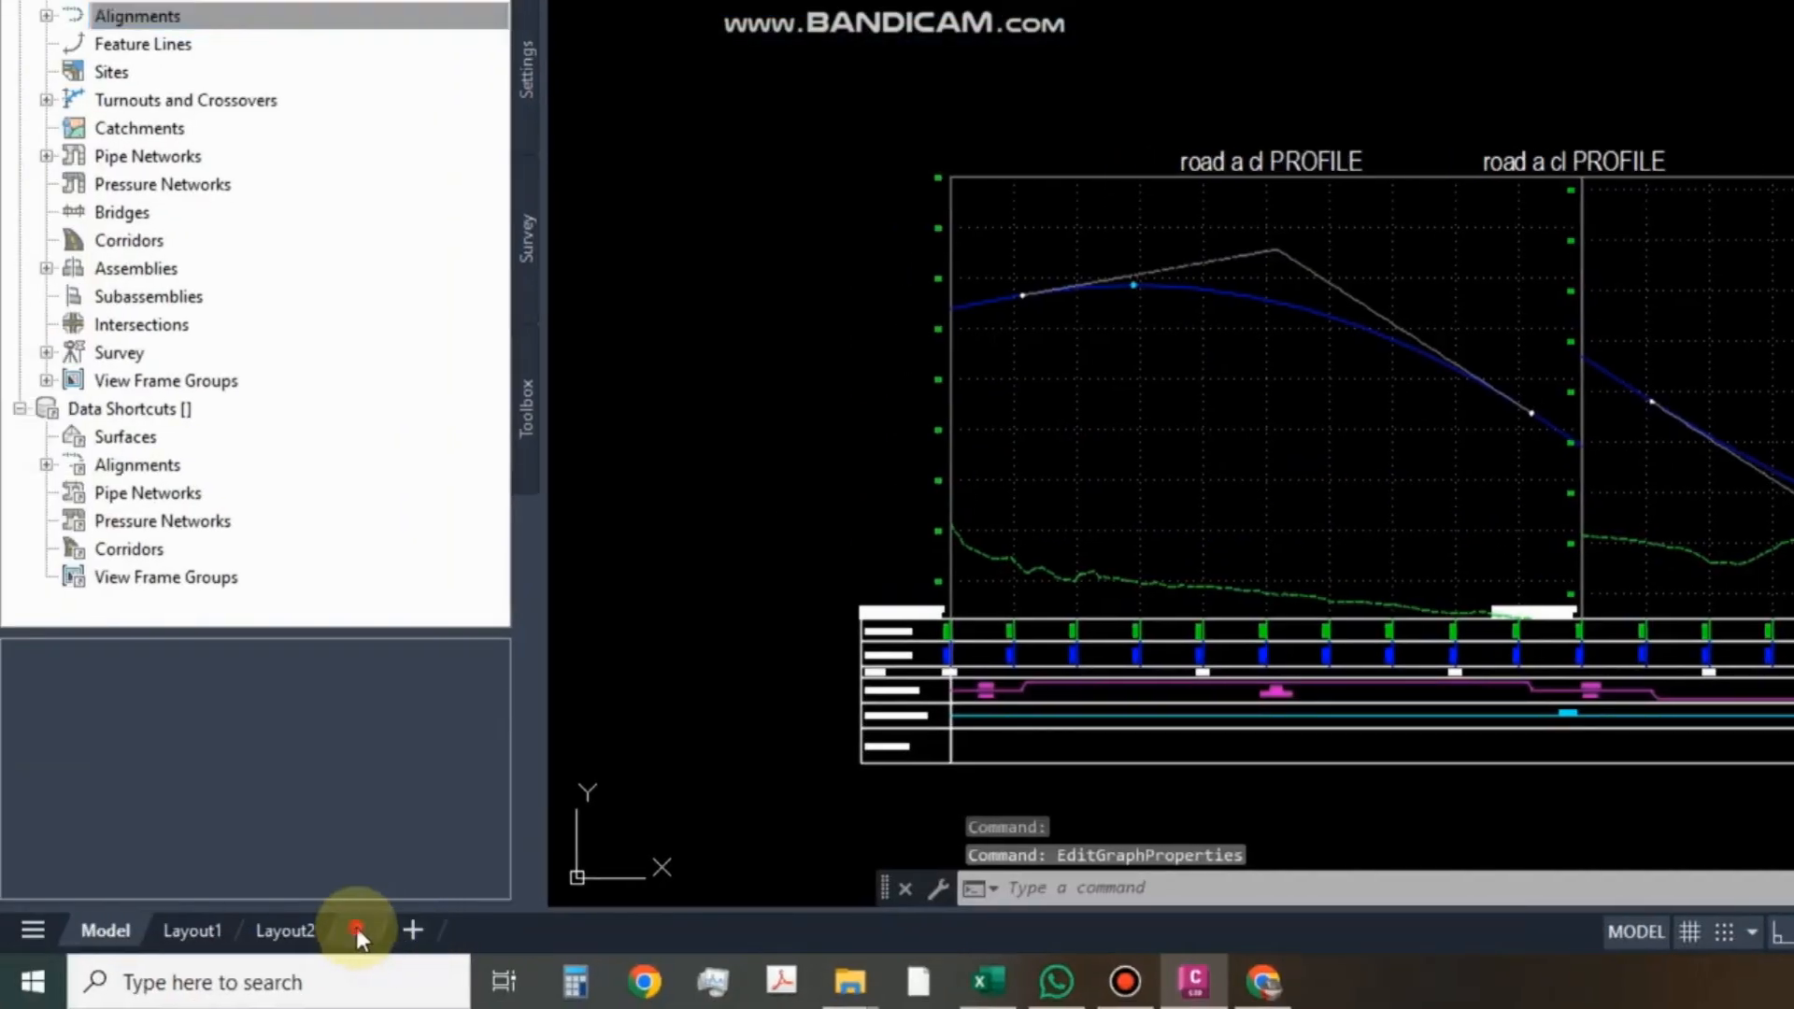
# On sheet layout 2, raise the plan viewport's lower edge until it clears the profile view titles.
pyautogui.click(357, 929)
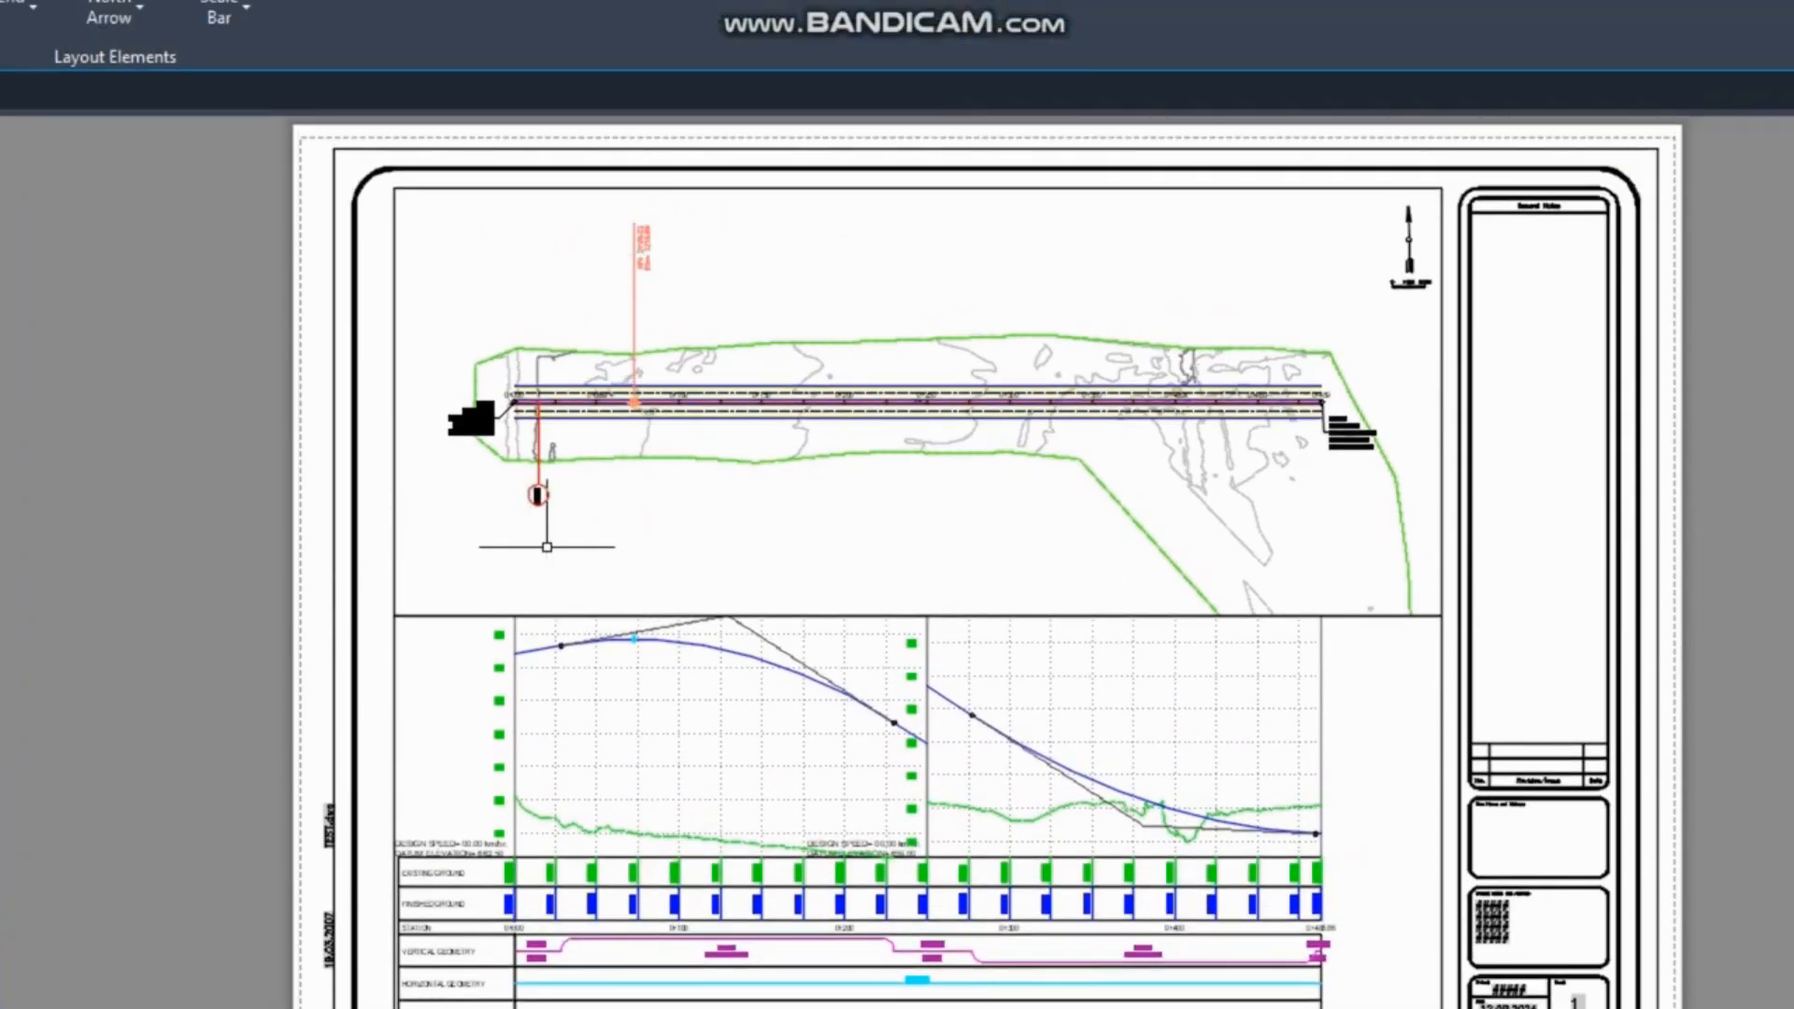
pyautogui.click(477, 625)
pyautogui.click(467, 609)
pyautogui.click(448, 616)
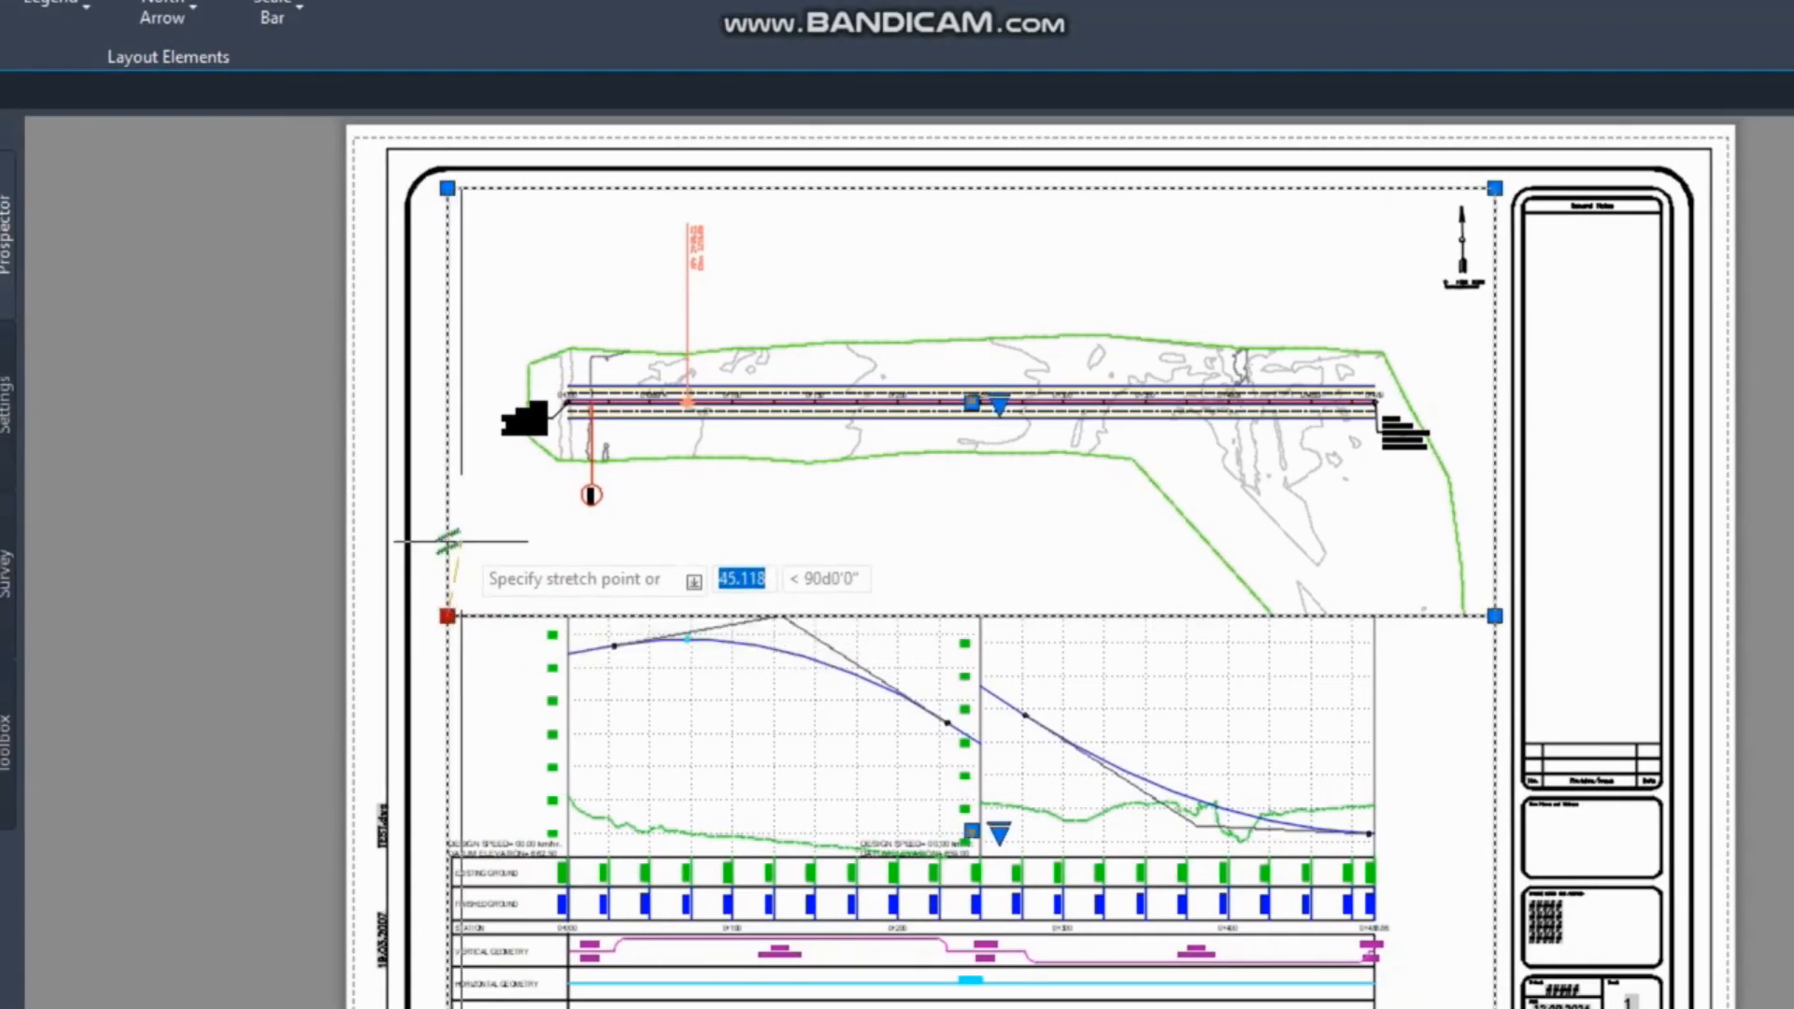
pyautogui.click(447, 536)
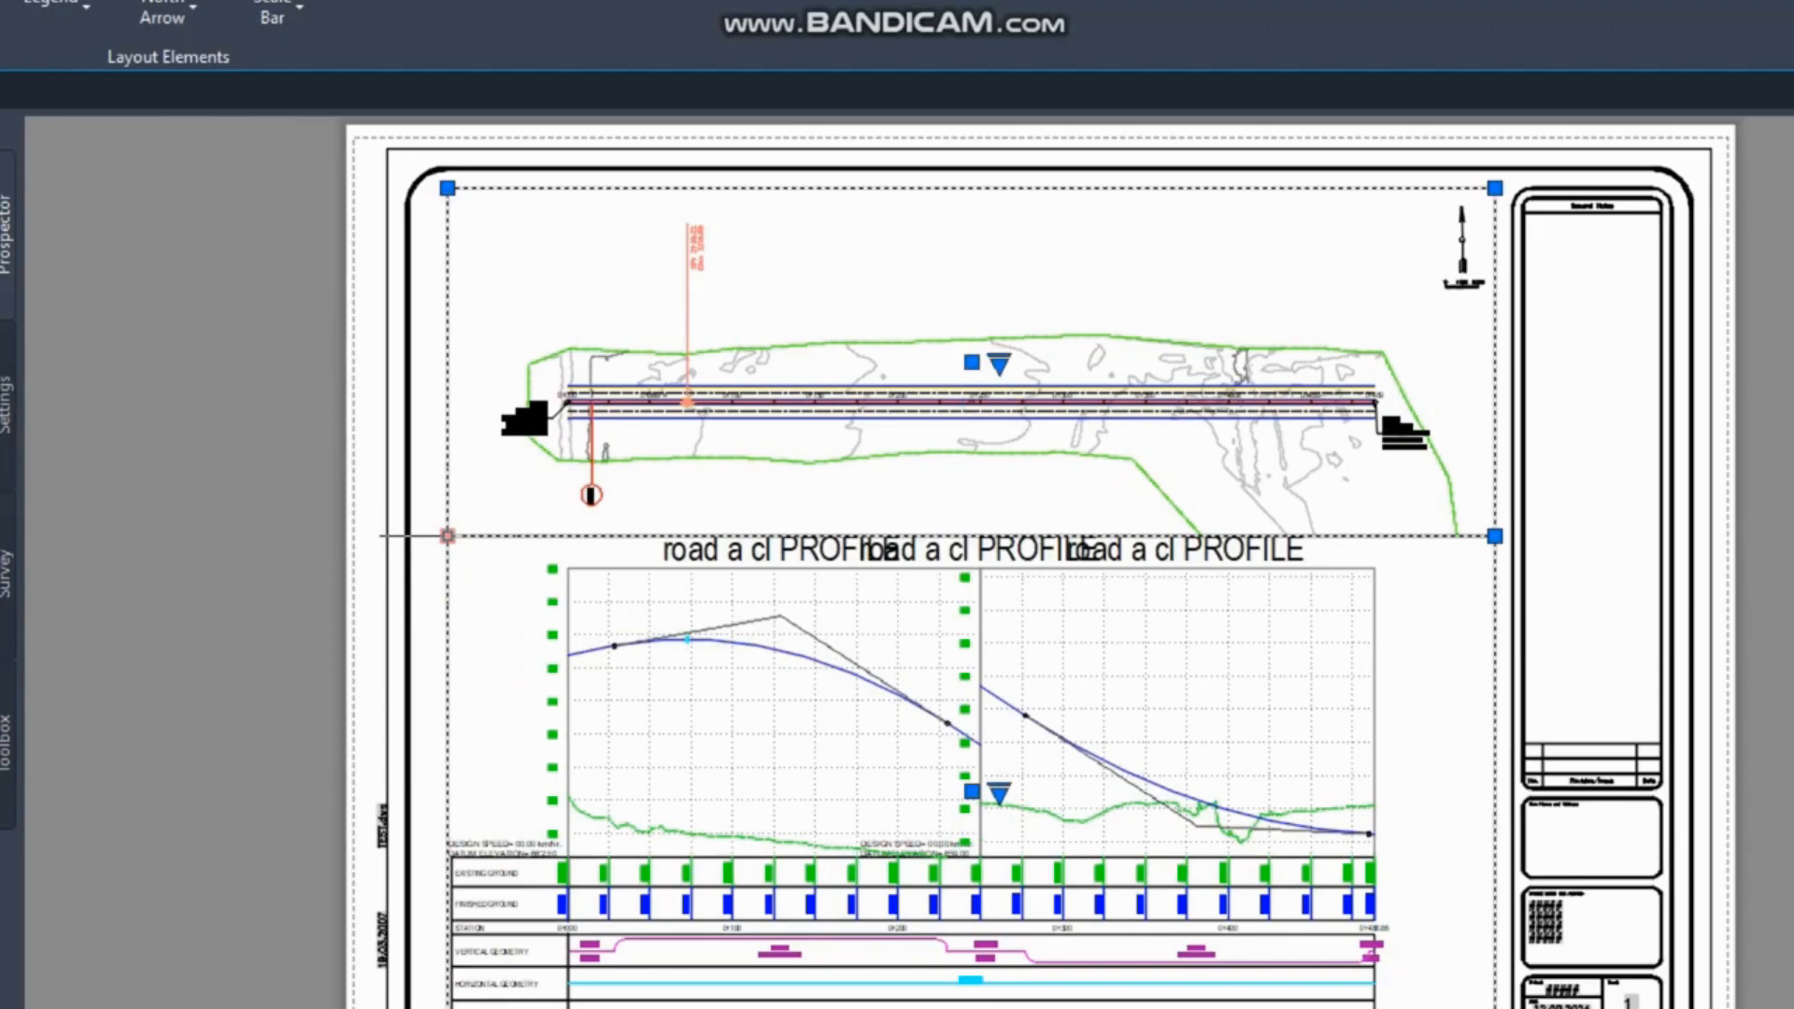
pyautogui.click(448, 535)
pyautogui.click(448, 509)
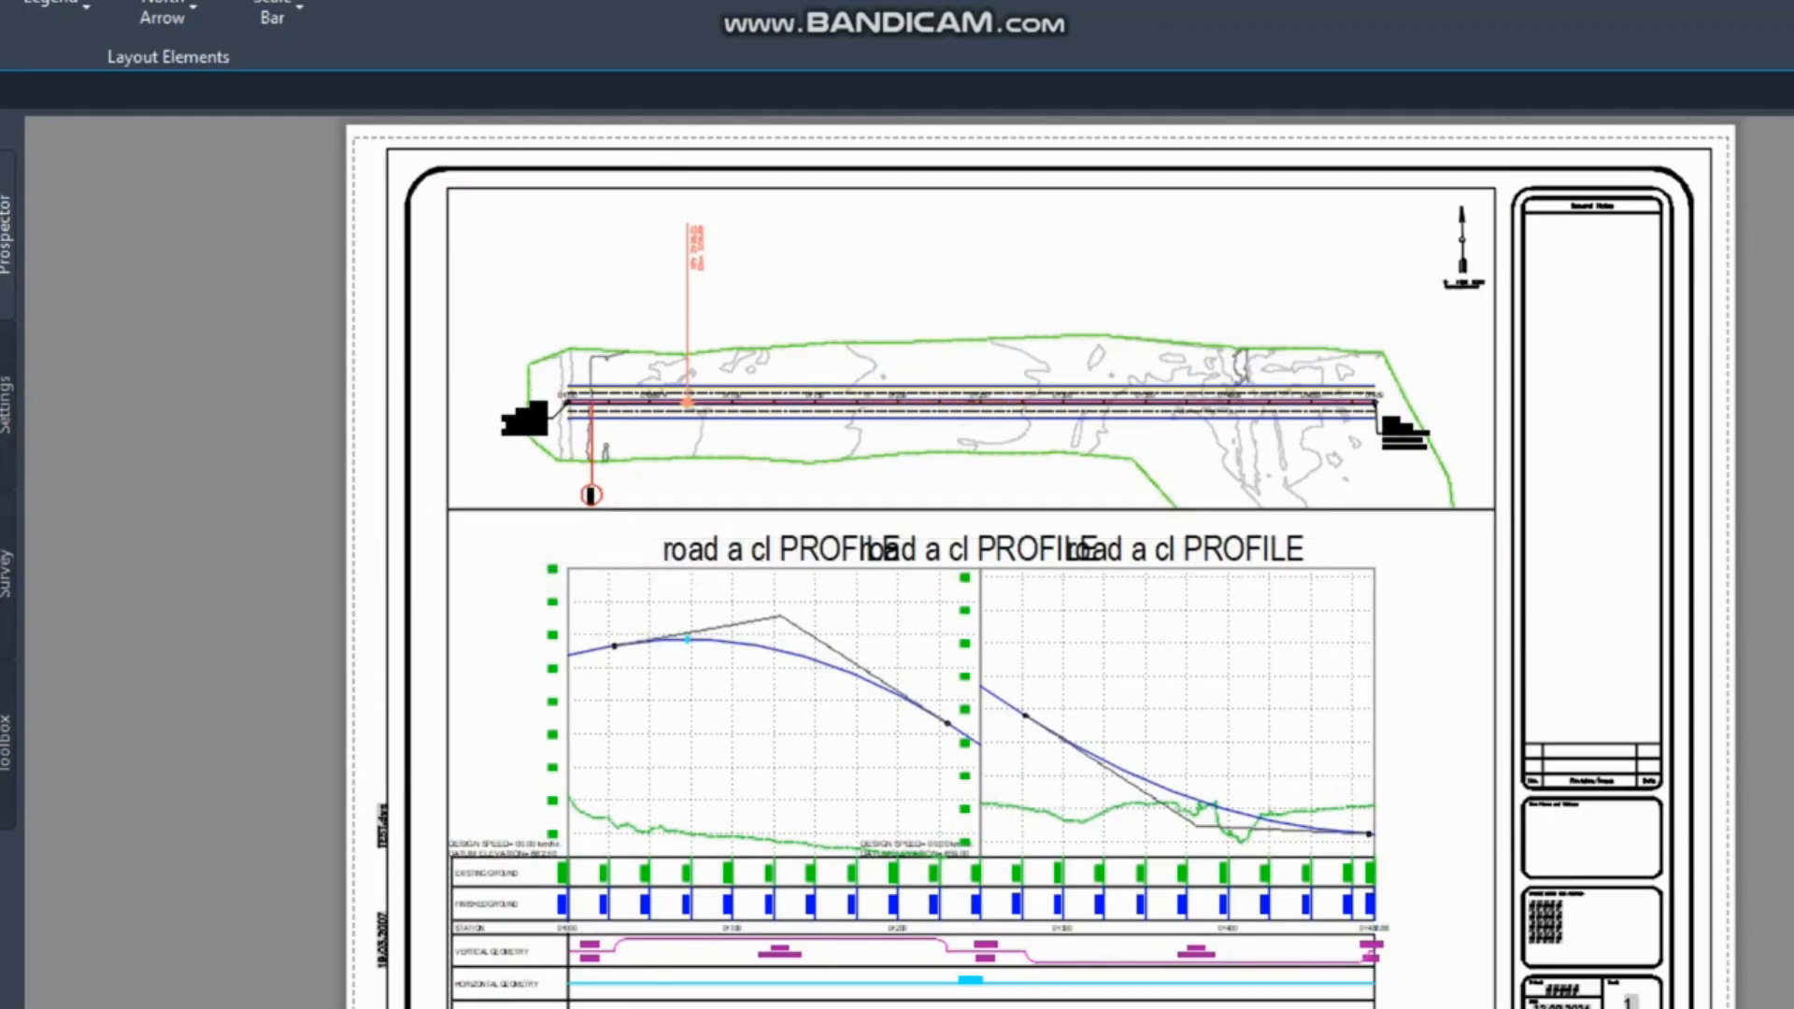
# Recentre the road inside the shortened plan viewport on layout 2, leave the viewport and return to model space.
pyautogui.doubleClick(747, 312)
pyautogui.moveTo(823, 375); pyautogui.dragTo(821, 417, button='middle')
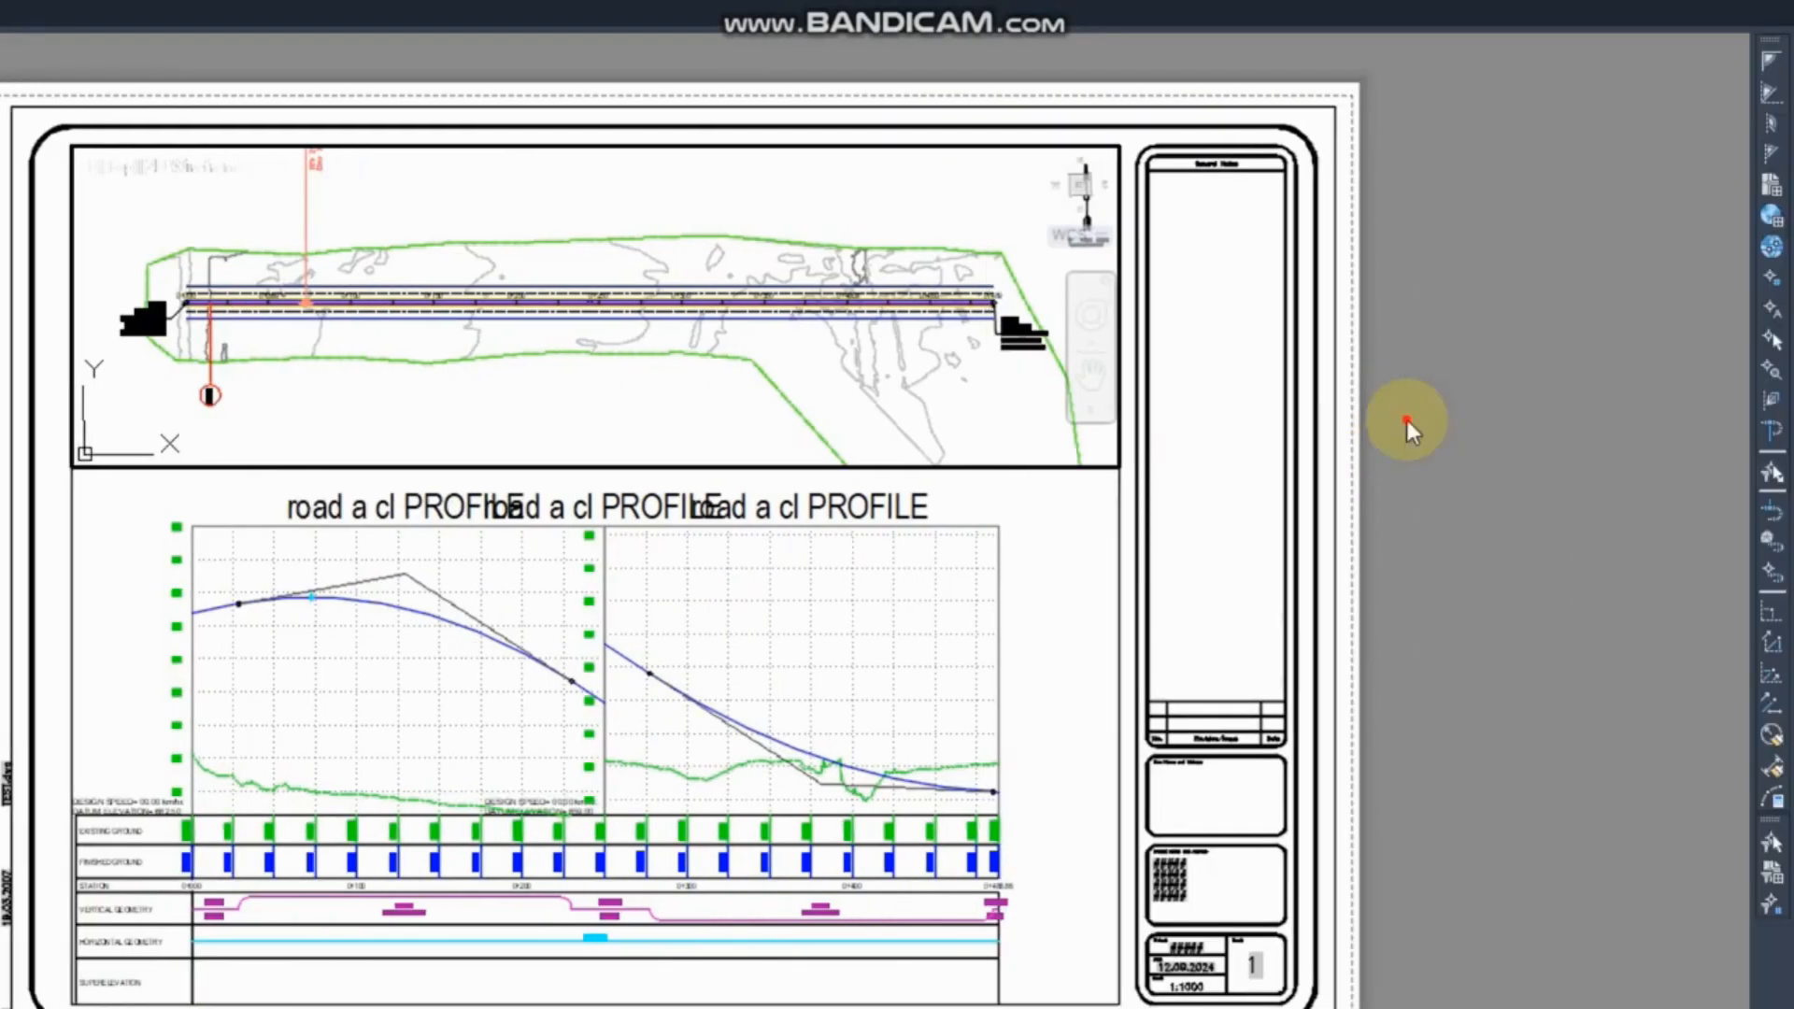
pyautogui.doubleClick(1599, 419)
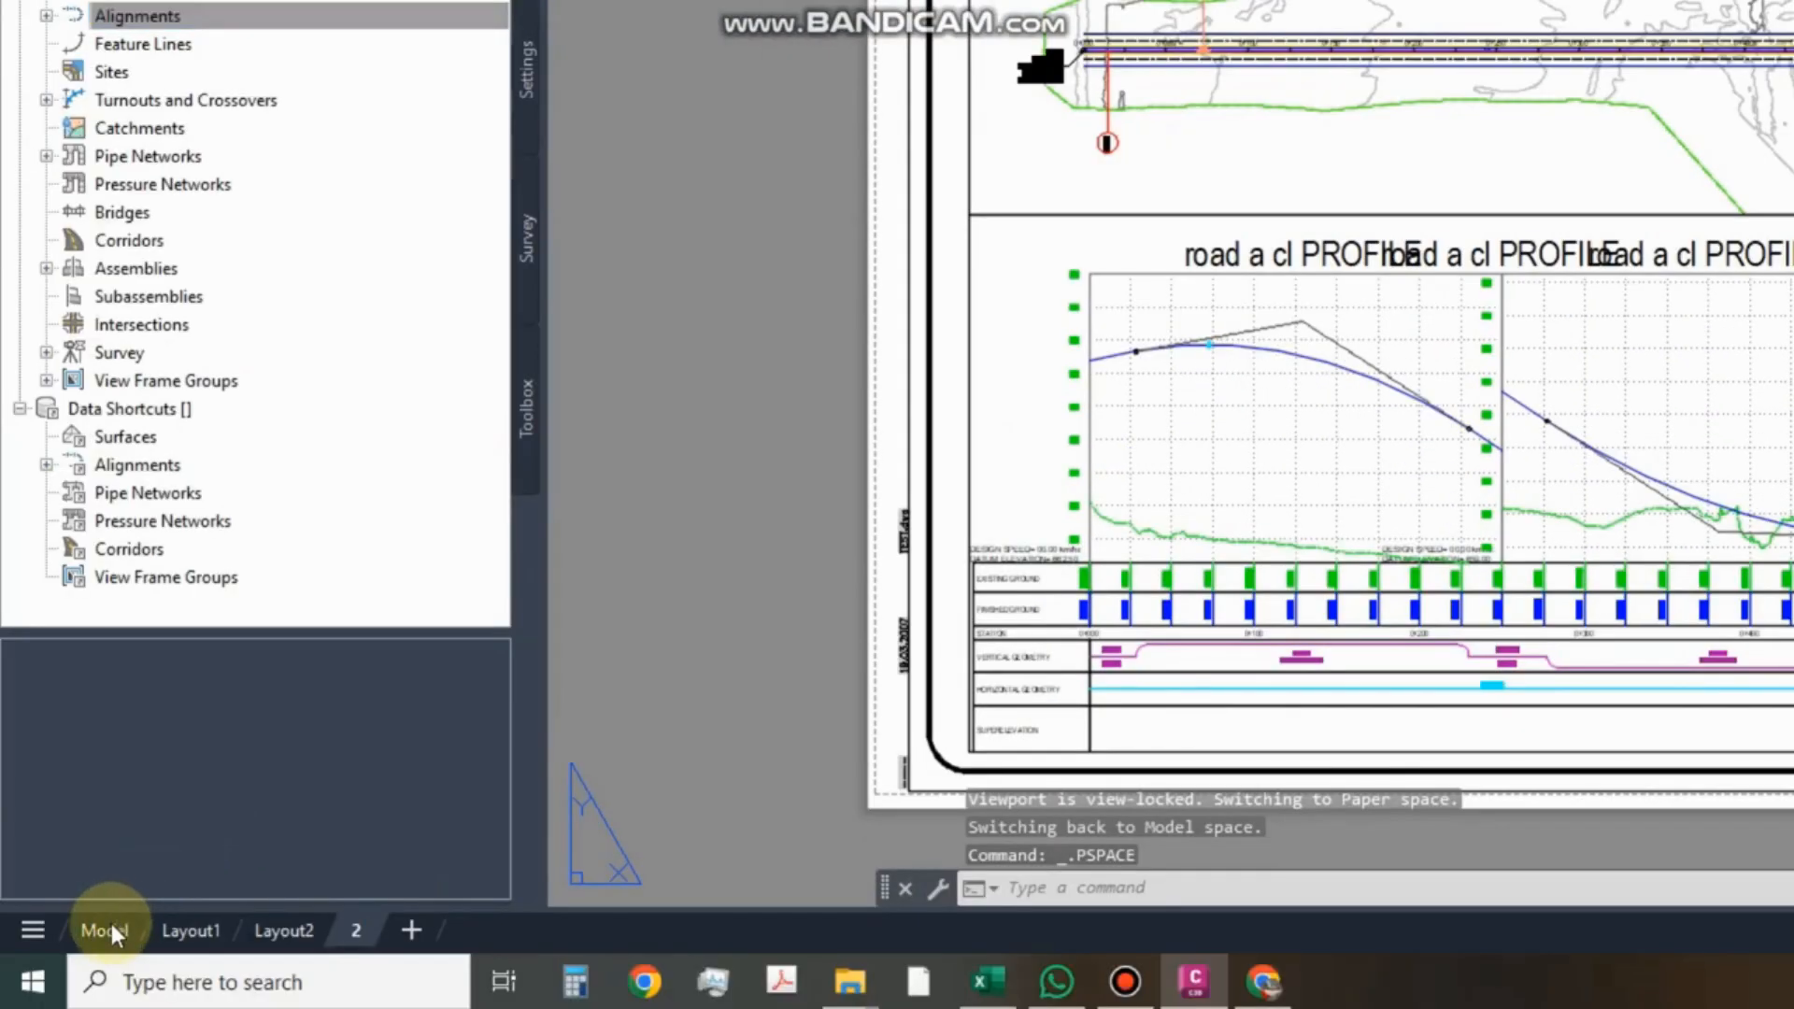
pyautogui.click(111, 929)
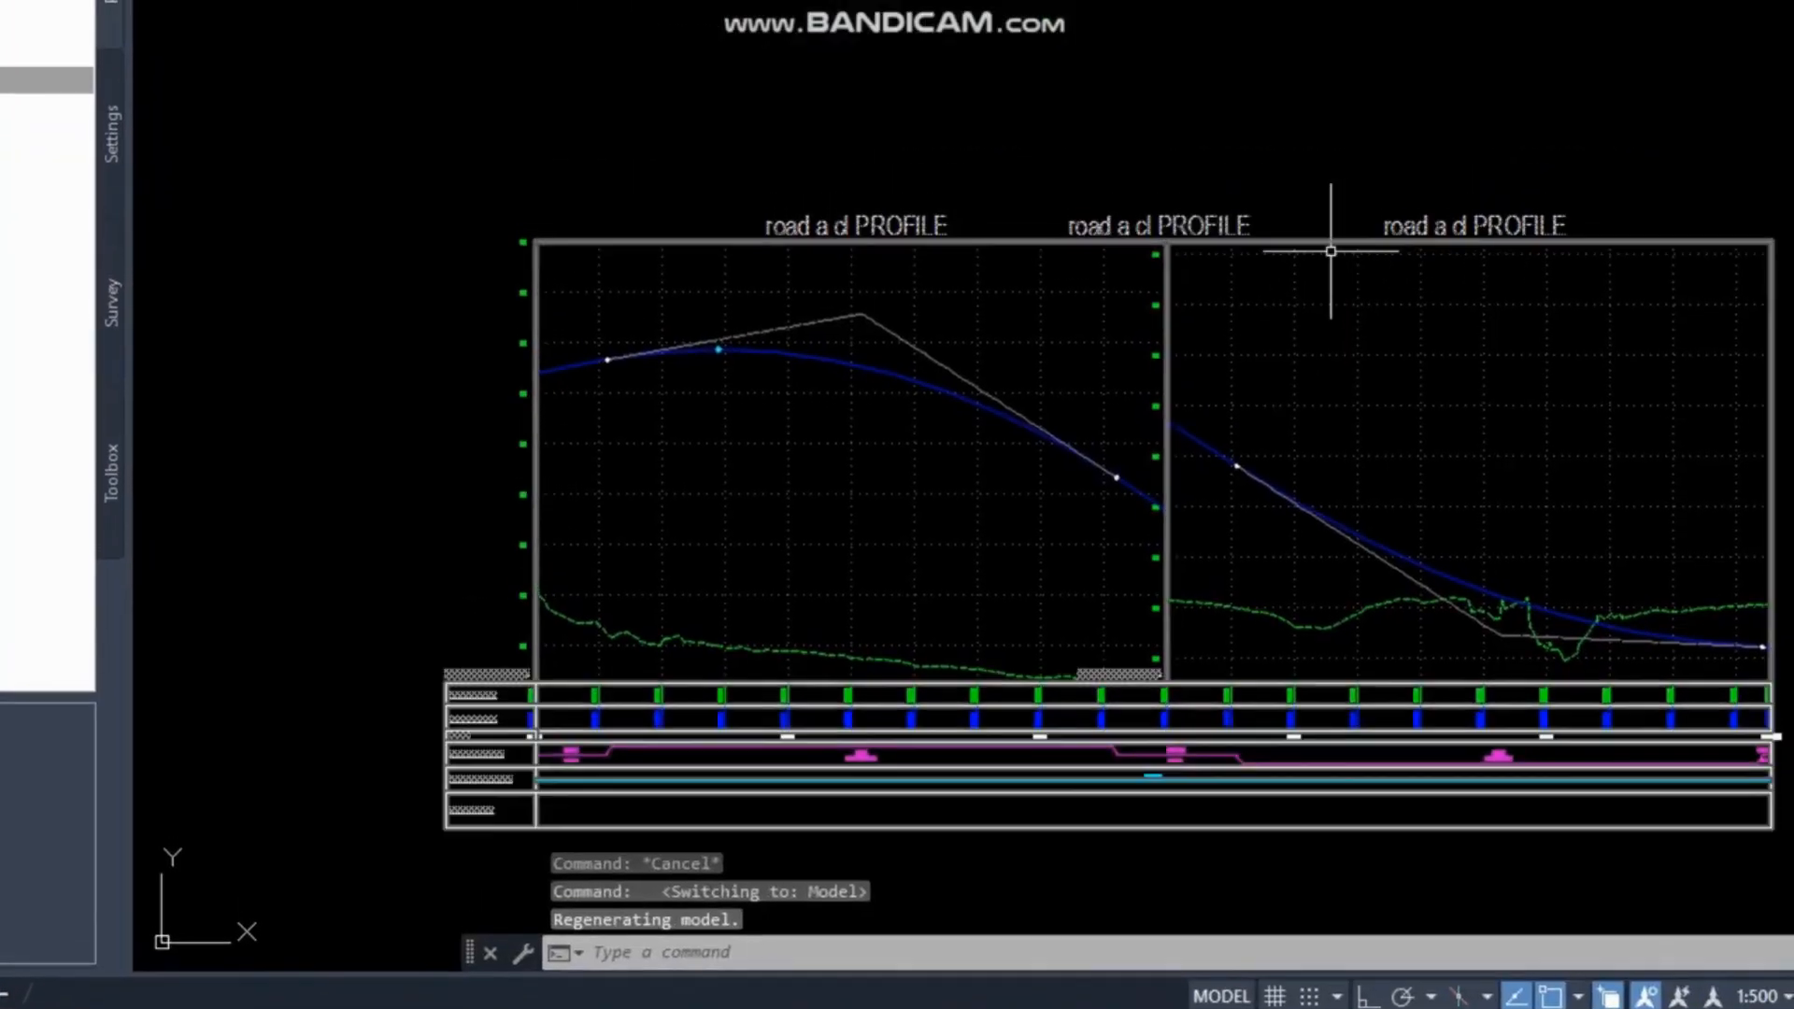
pyautogui.click(1327, 250)
pyautogui.rightClick(1323, 250)
pyautogui.press('Escape')
pyautogui.press('Escape')
pyautogui.click(1298, 395)
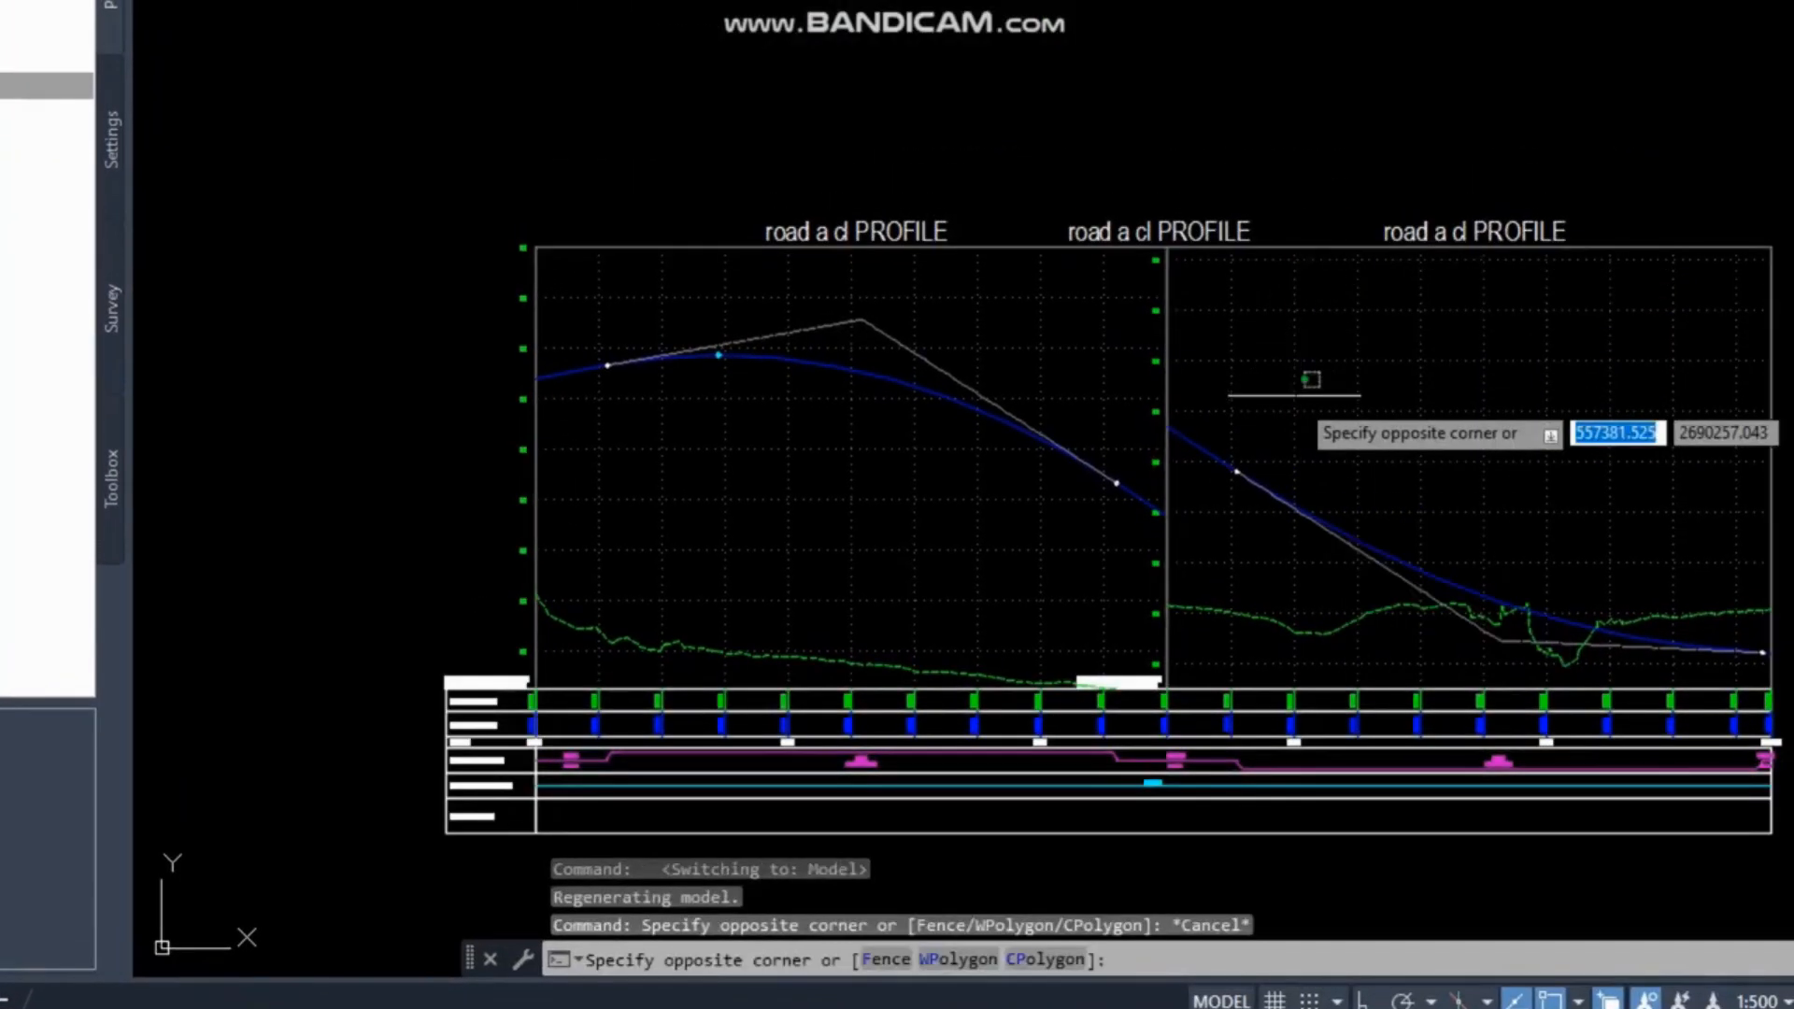
pyautogui.click(1290, 389)
pyautogui.rightClick(1289, 391)
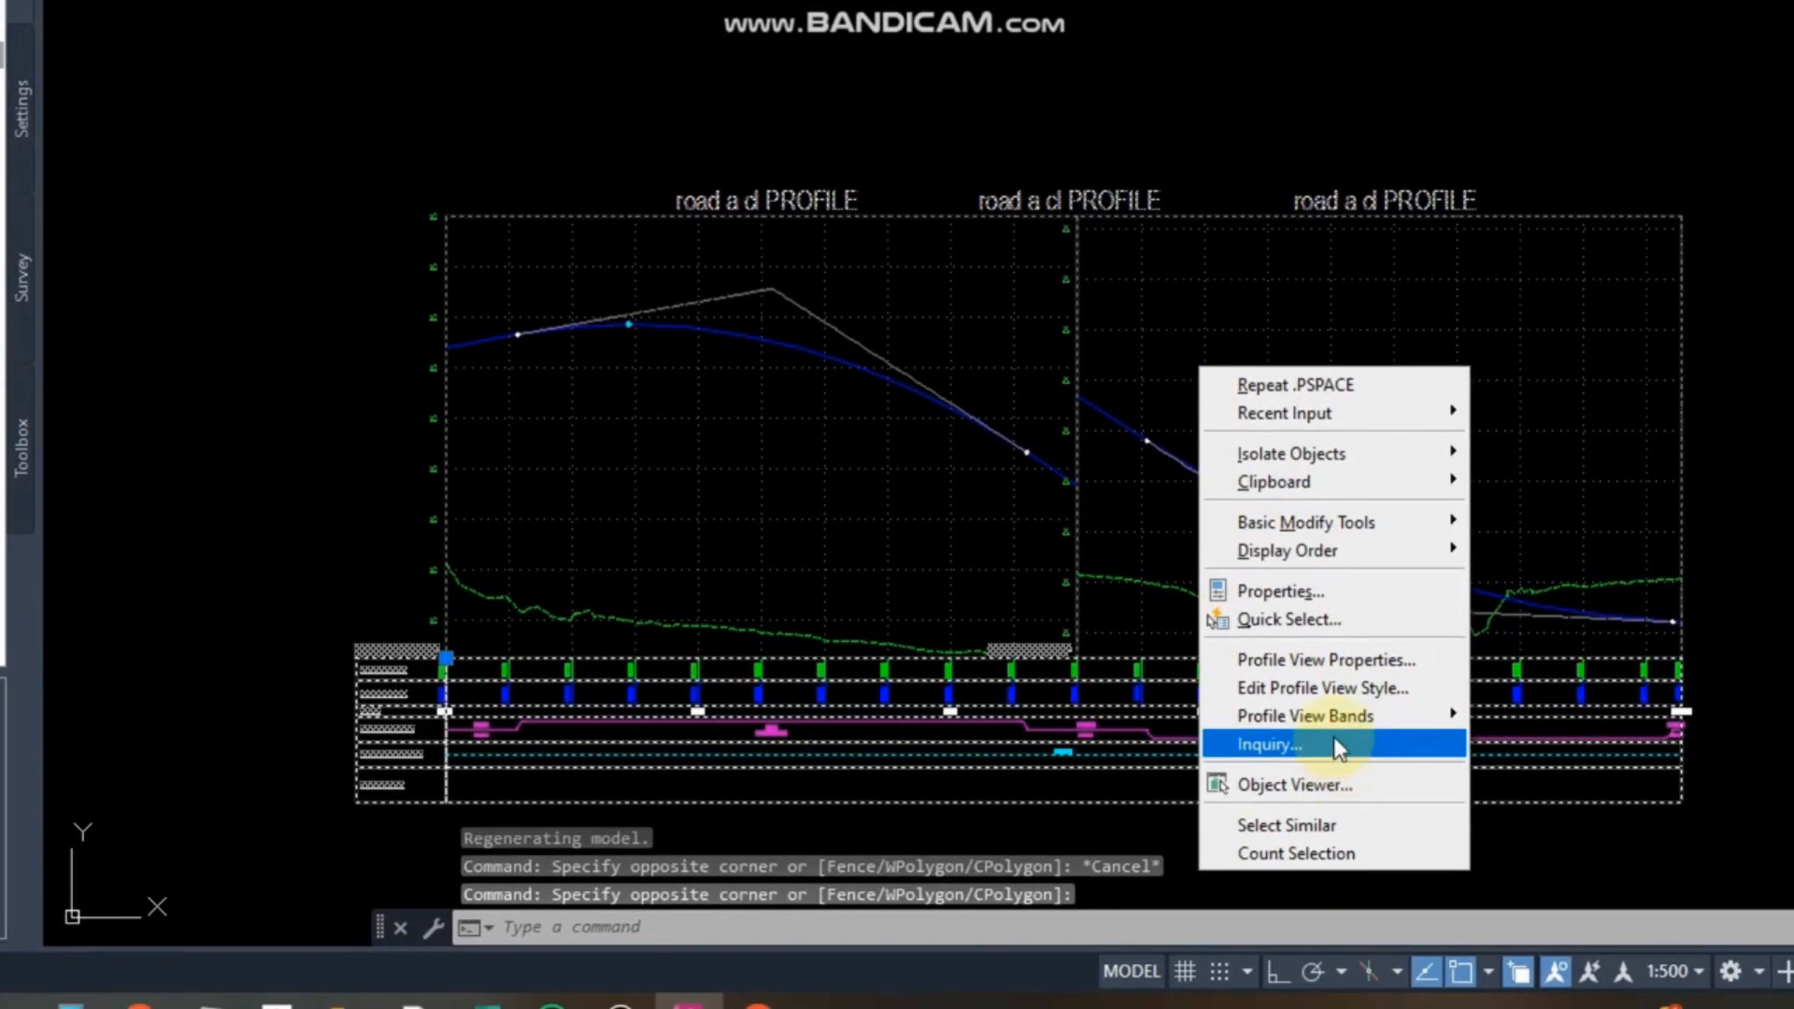
pyautogui.moveTo(1341, 746)
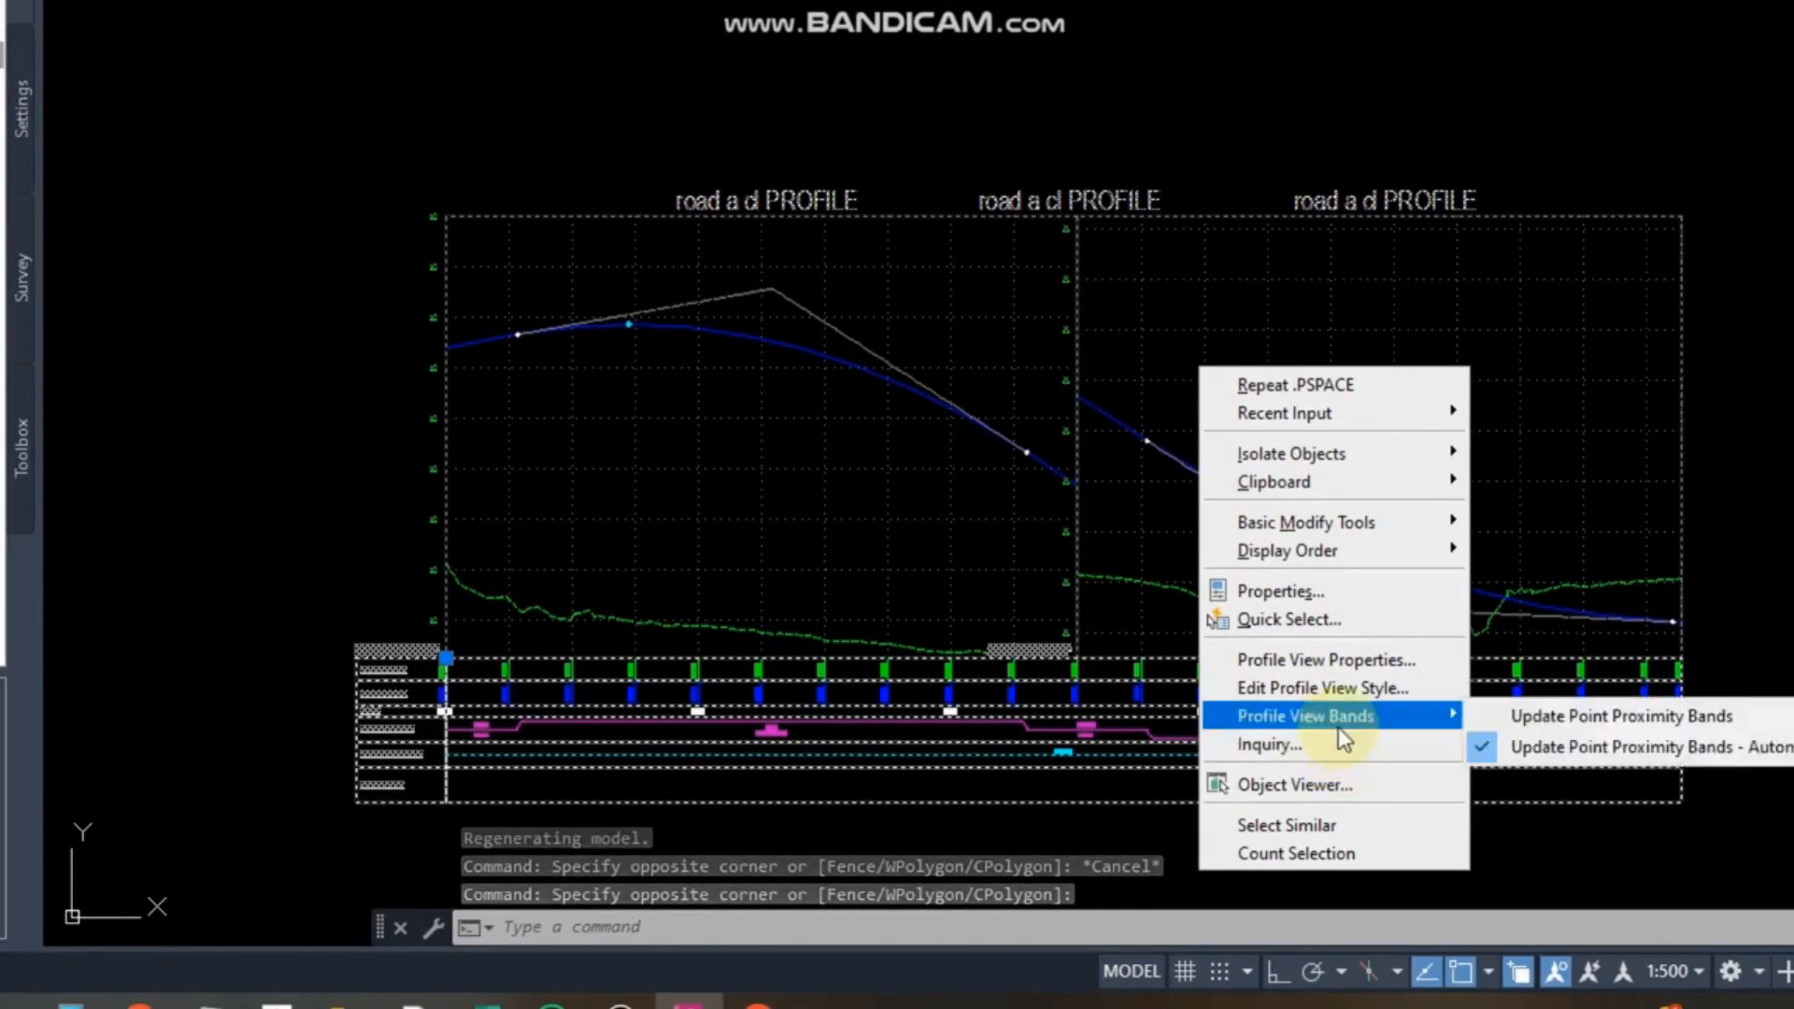
pyautogui.click(1158, 460)
pyautogui.click(1103, 422)
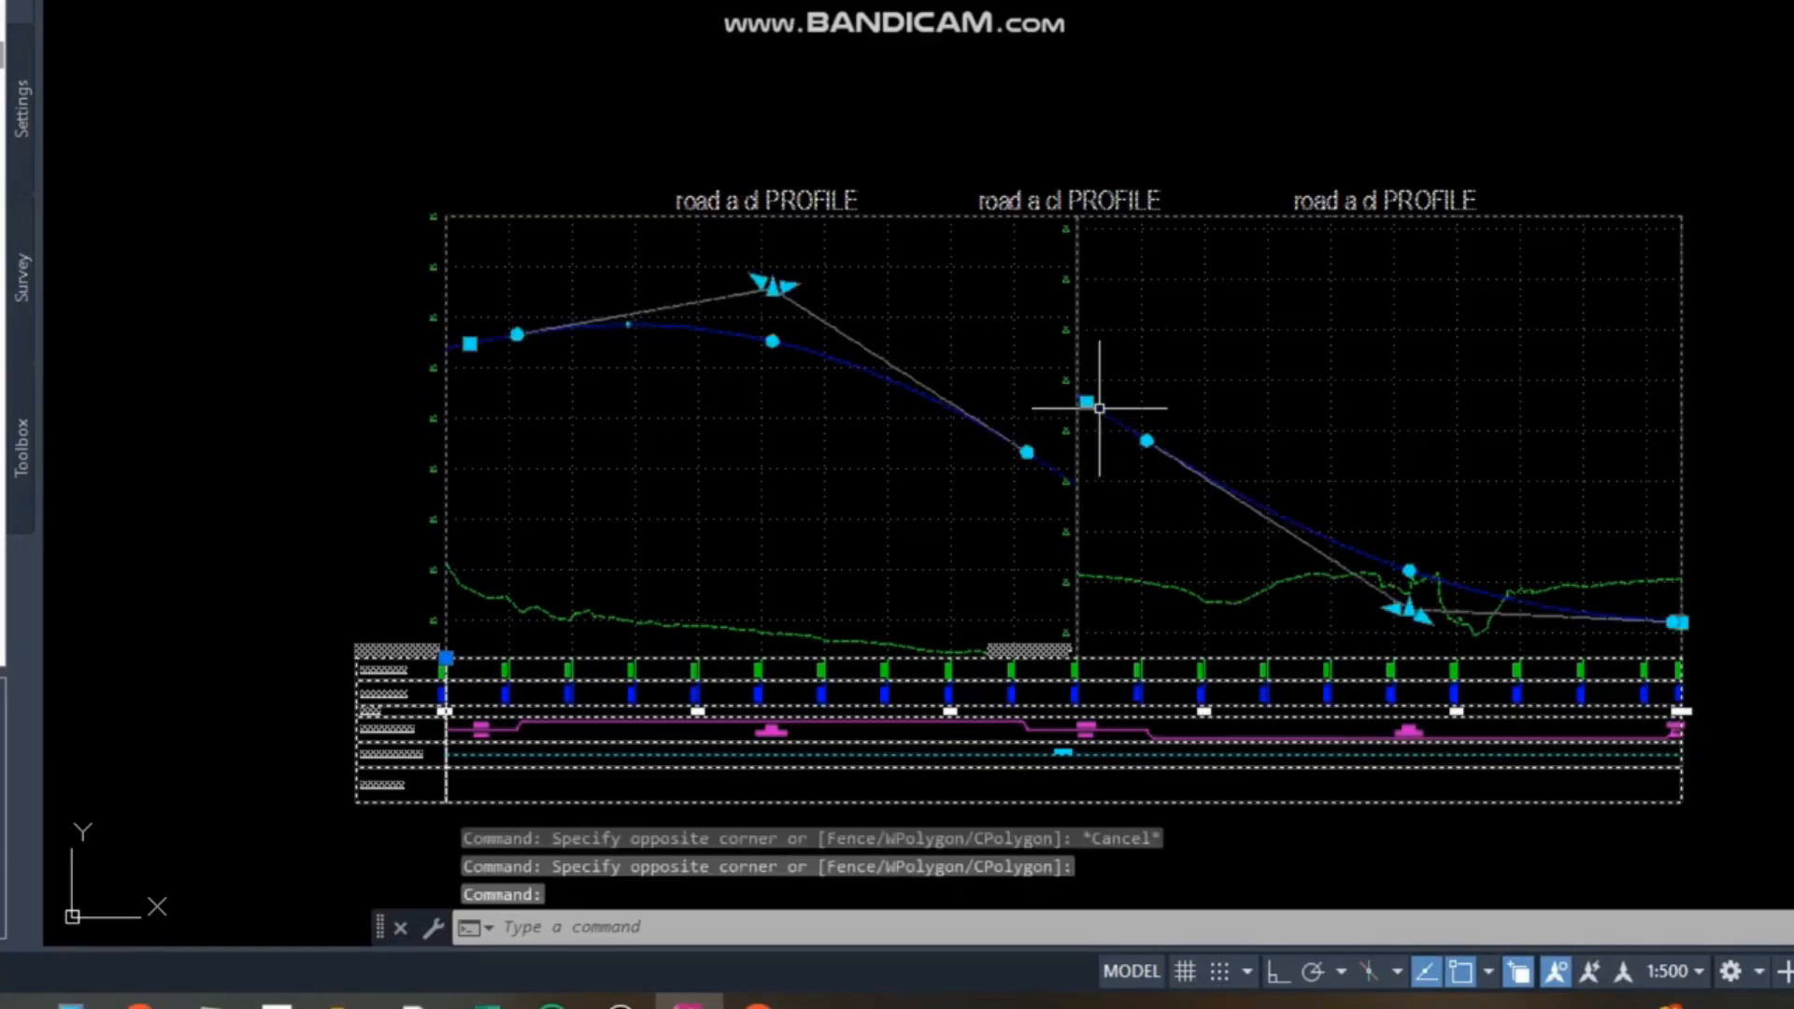
pyautogui.rightClick(1089, 402)
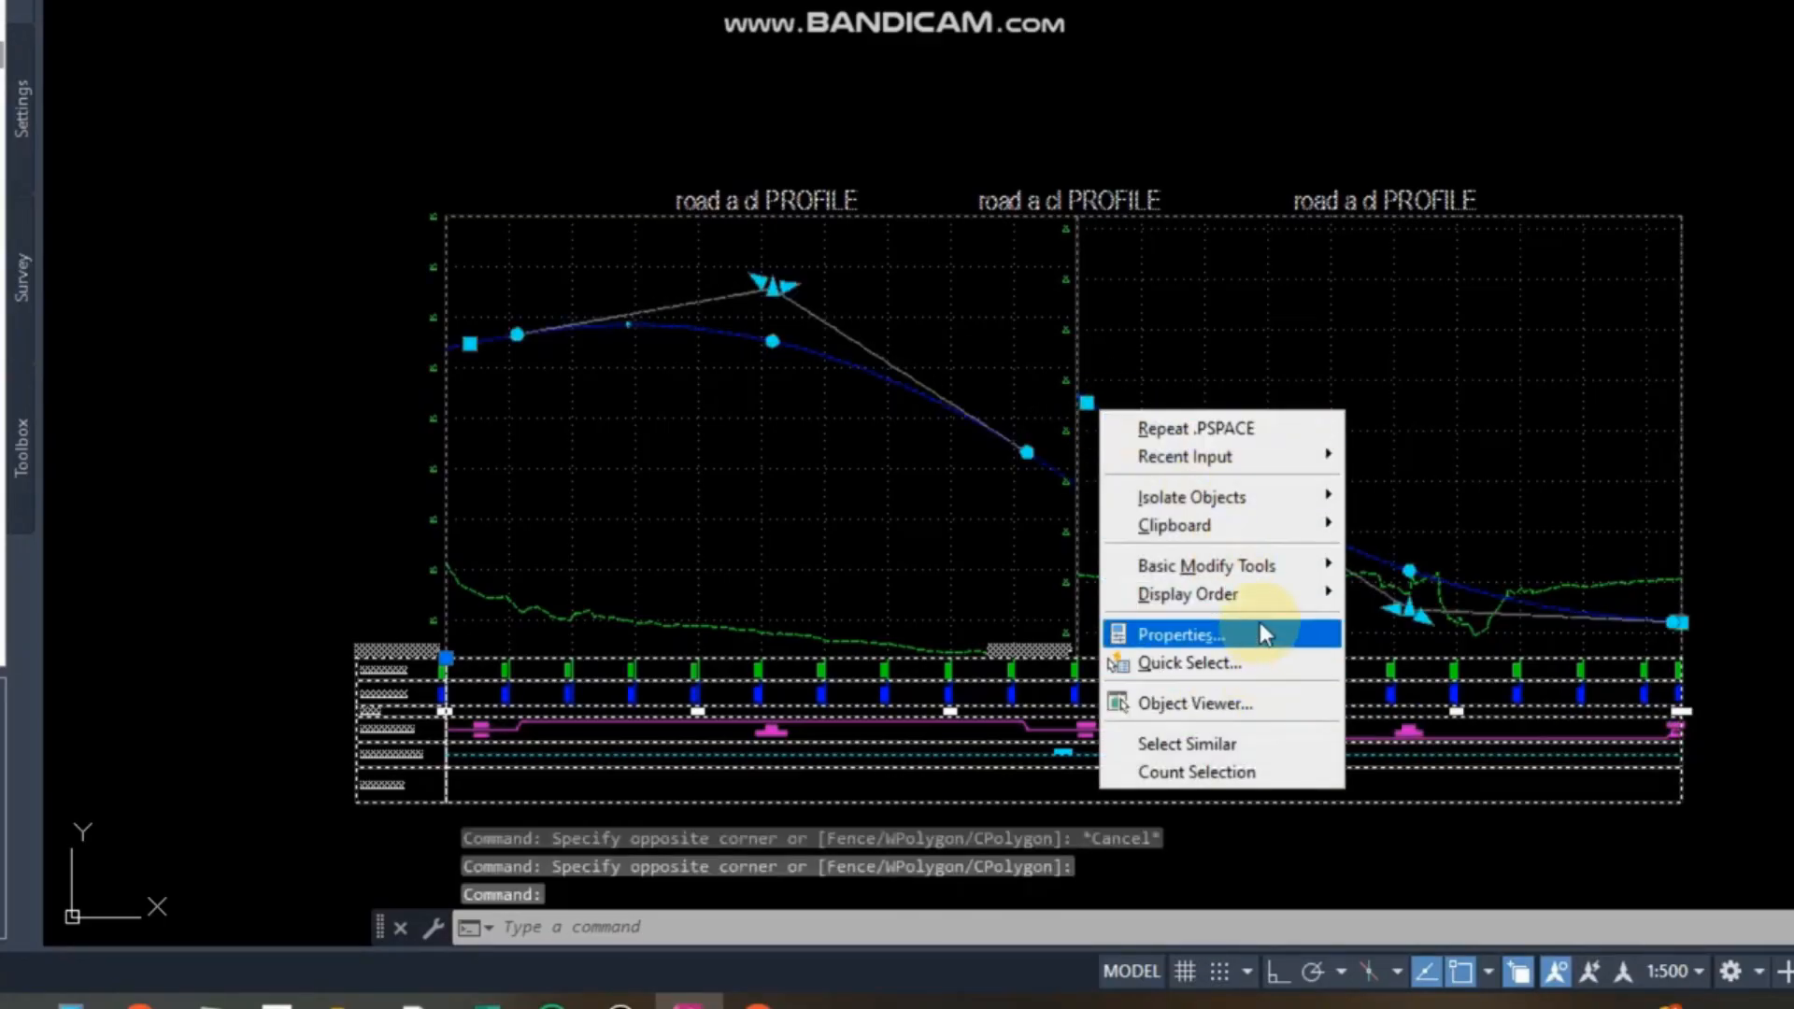
pyautogui.press('Escape')
pyautogui.press('Escape')
pyautogui.press('Escape')
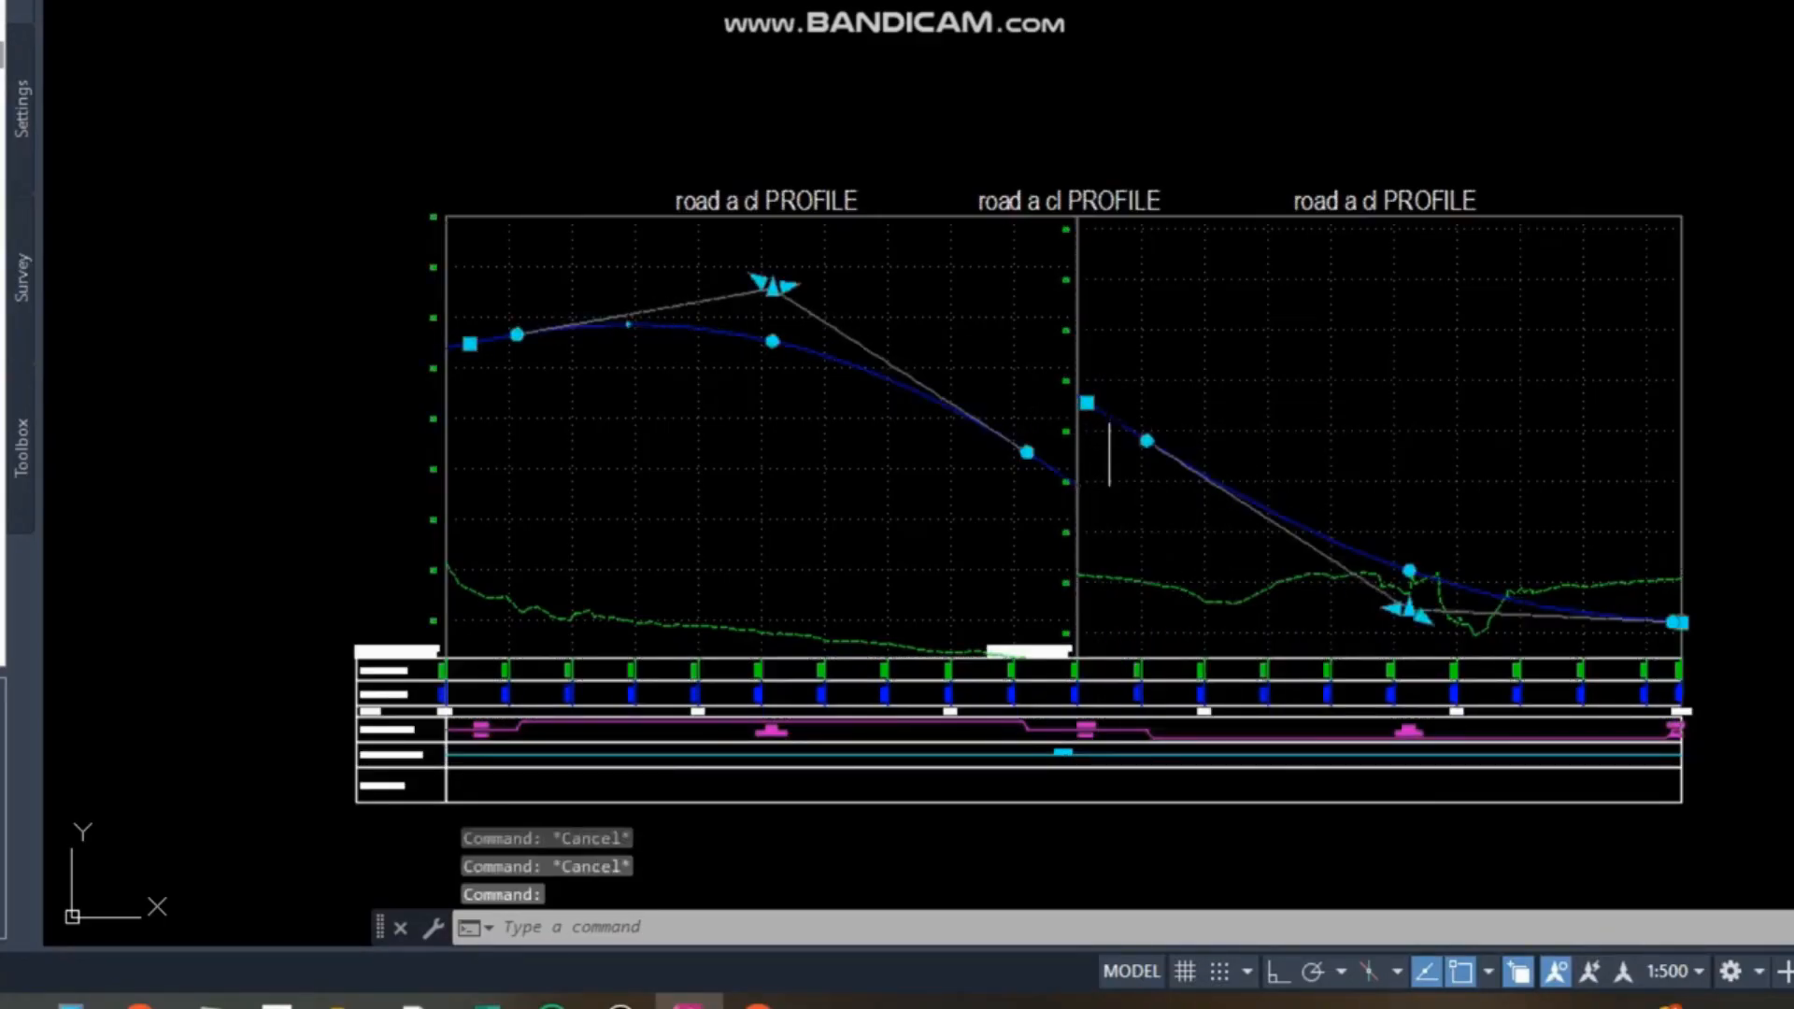
# Edit the design profile's labels by importing the KATR_Complete Label Set, apply it and accept.
pyautogui.rightClick(1112, 421)
pyautogui.click(1214, 234)
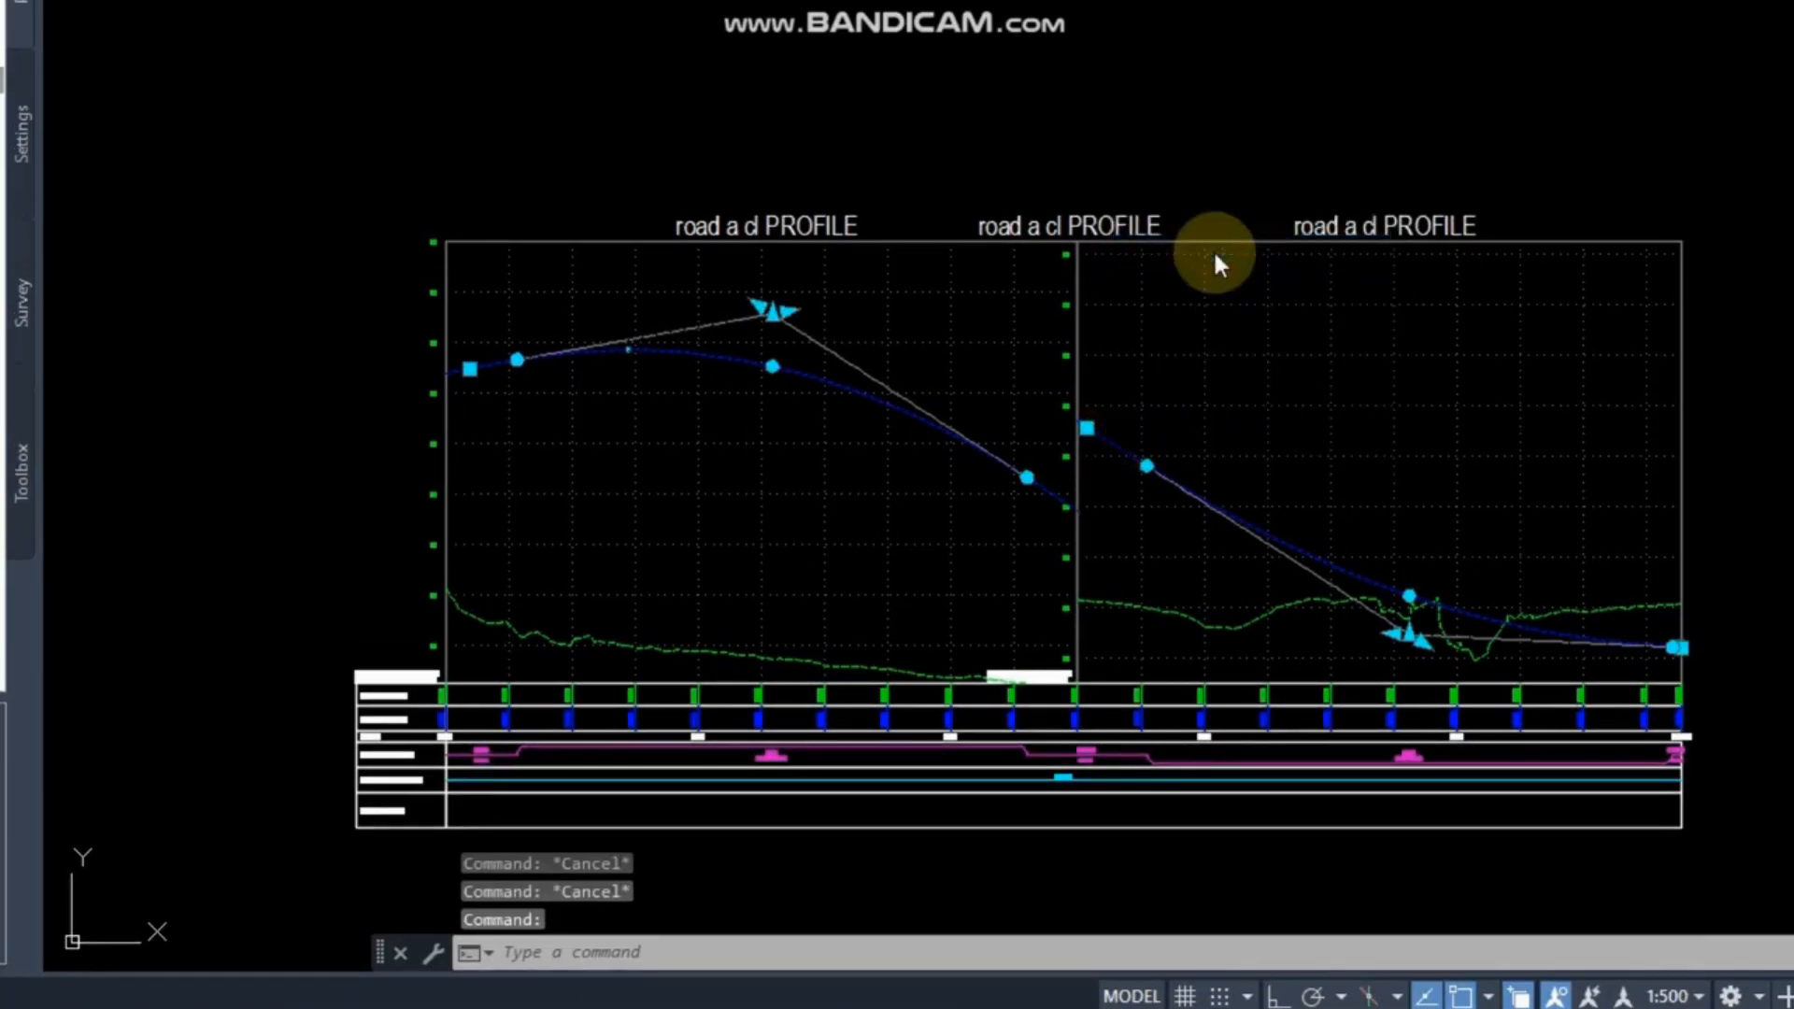
pyautogui.click(1399, 103)
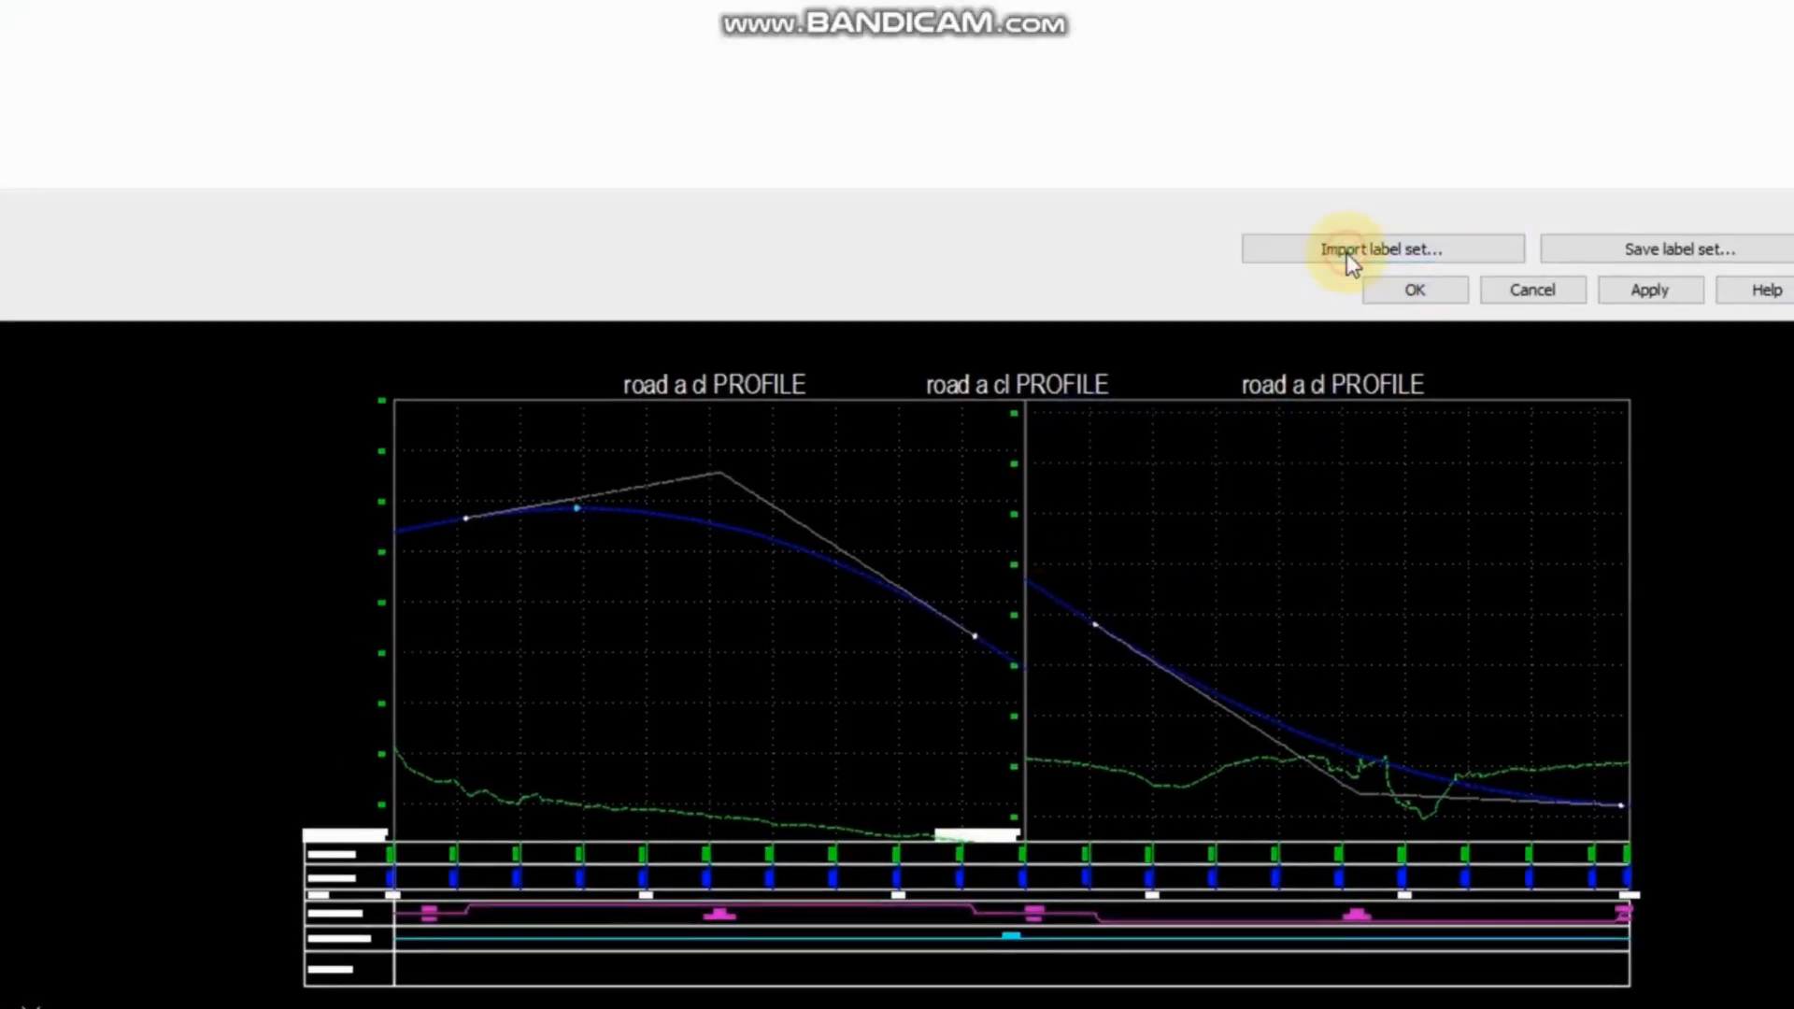
pyautogui.click(538, 81)
pyautogui.click(467, 153)
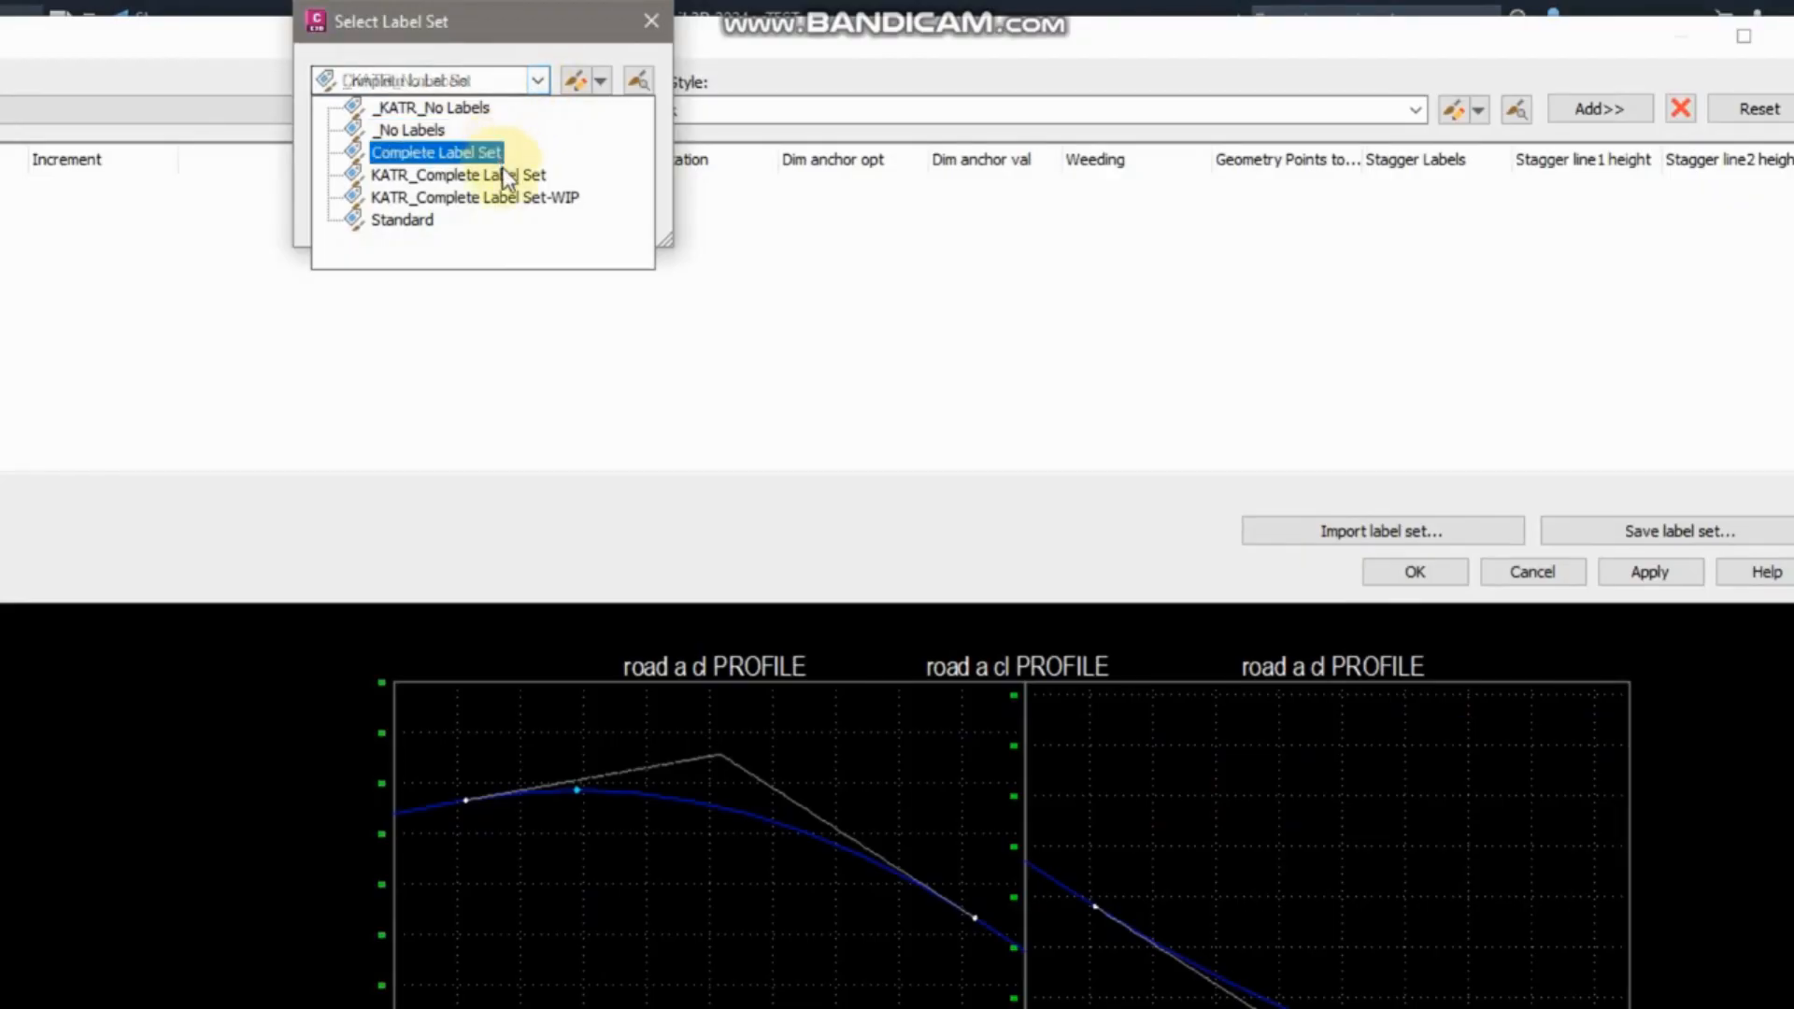
pyautogui.click(504, 176)
pyautogui.click(567, 216)
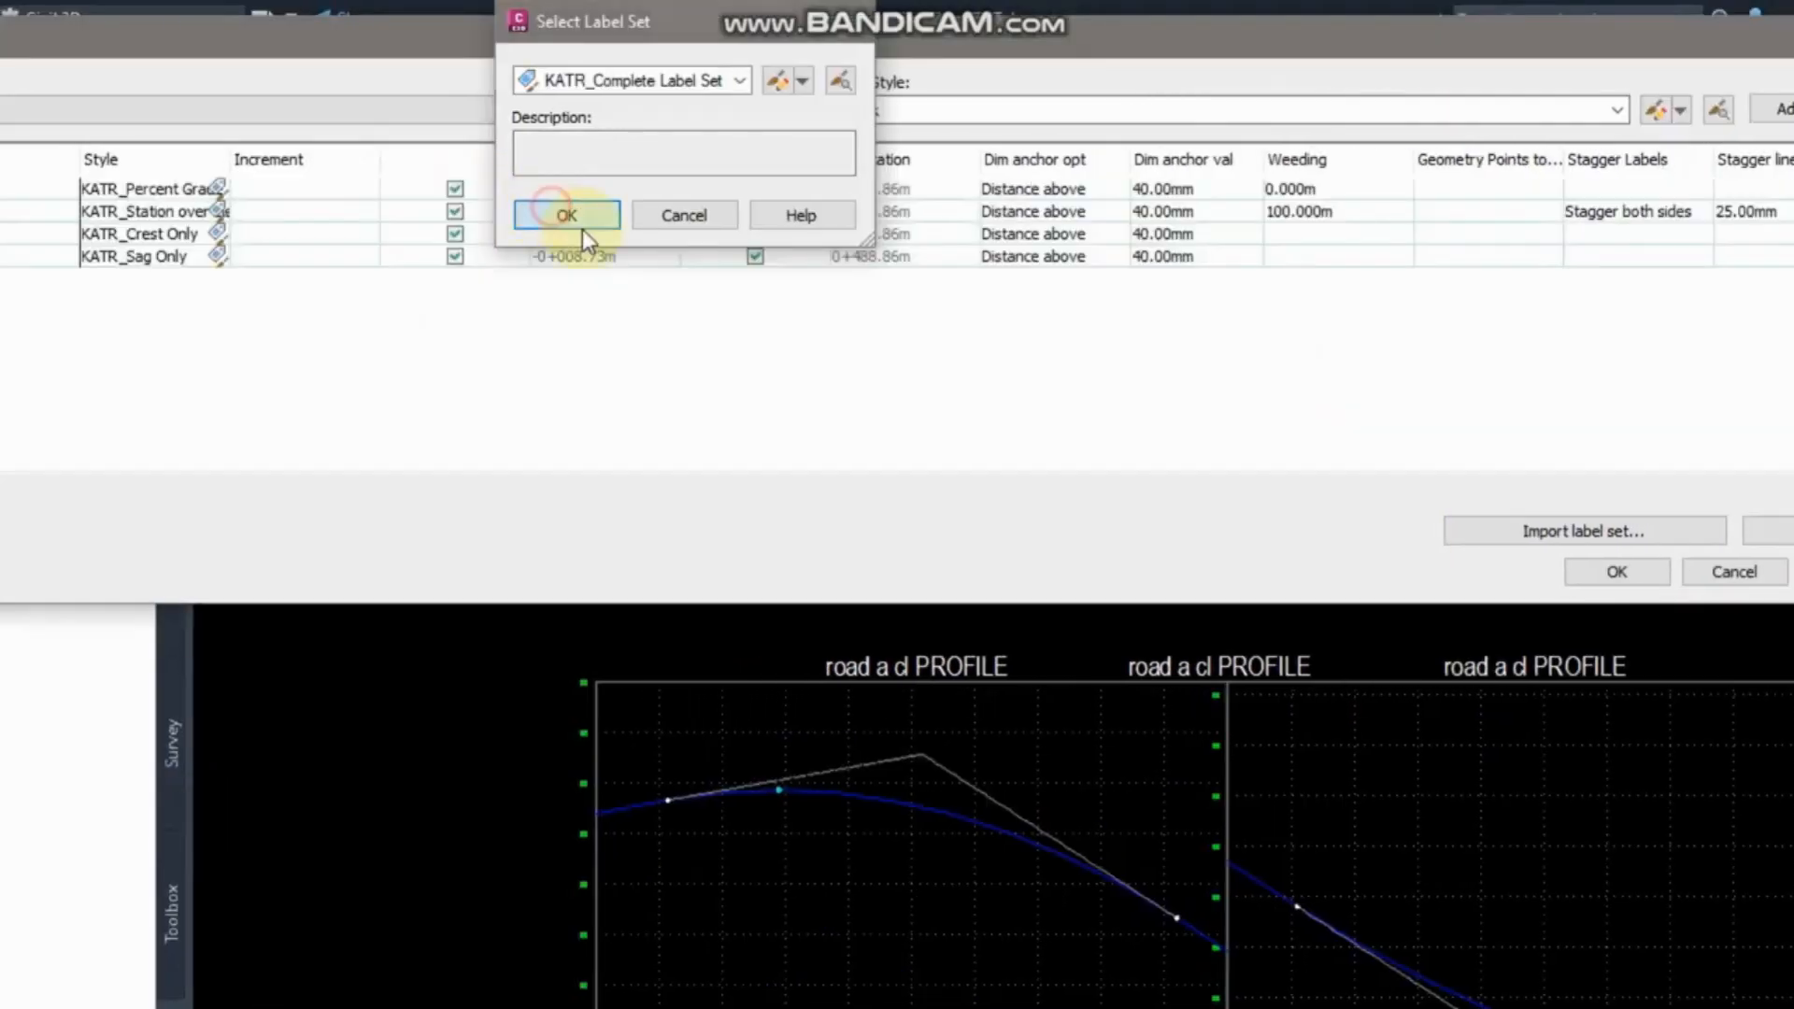
pyautogui.click(1326, 574)
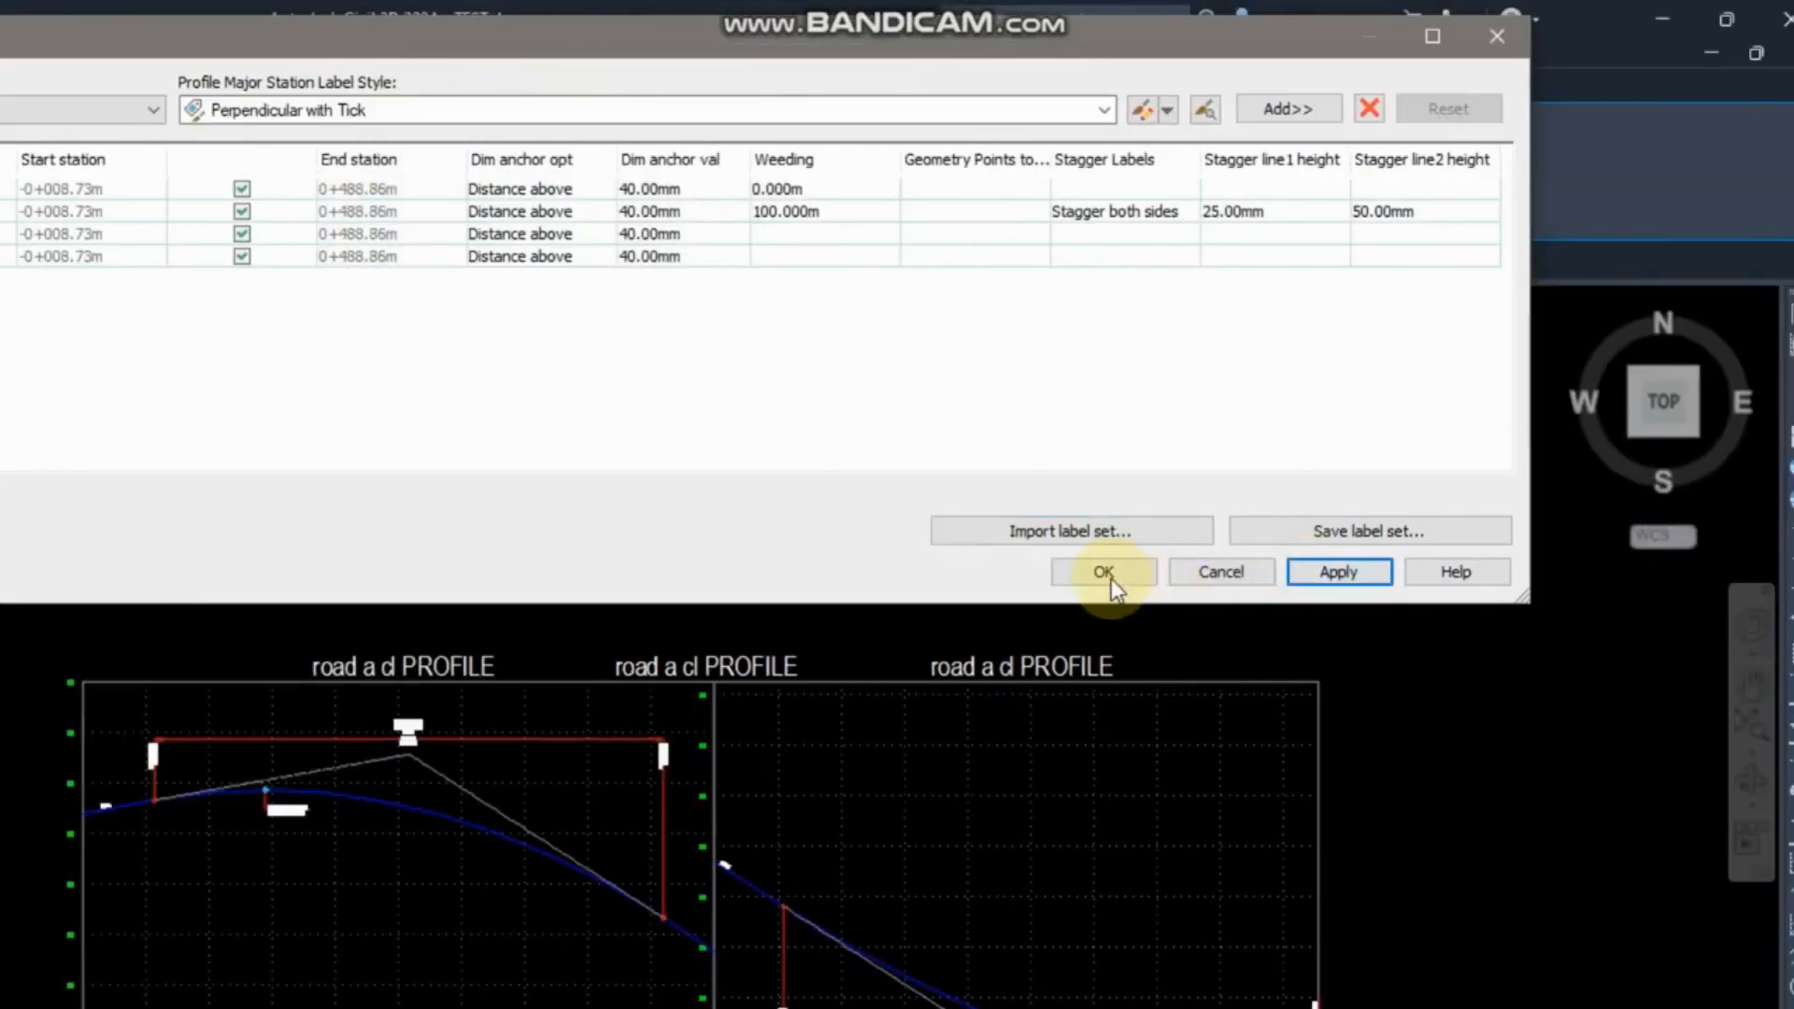
pyautogui.click(1103, 571)
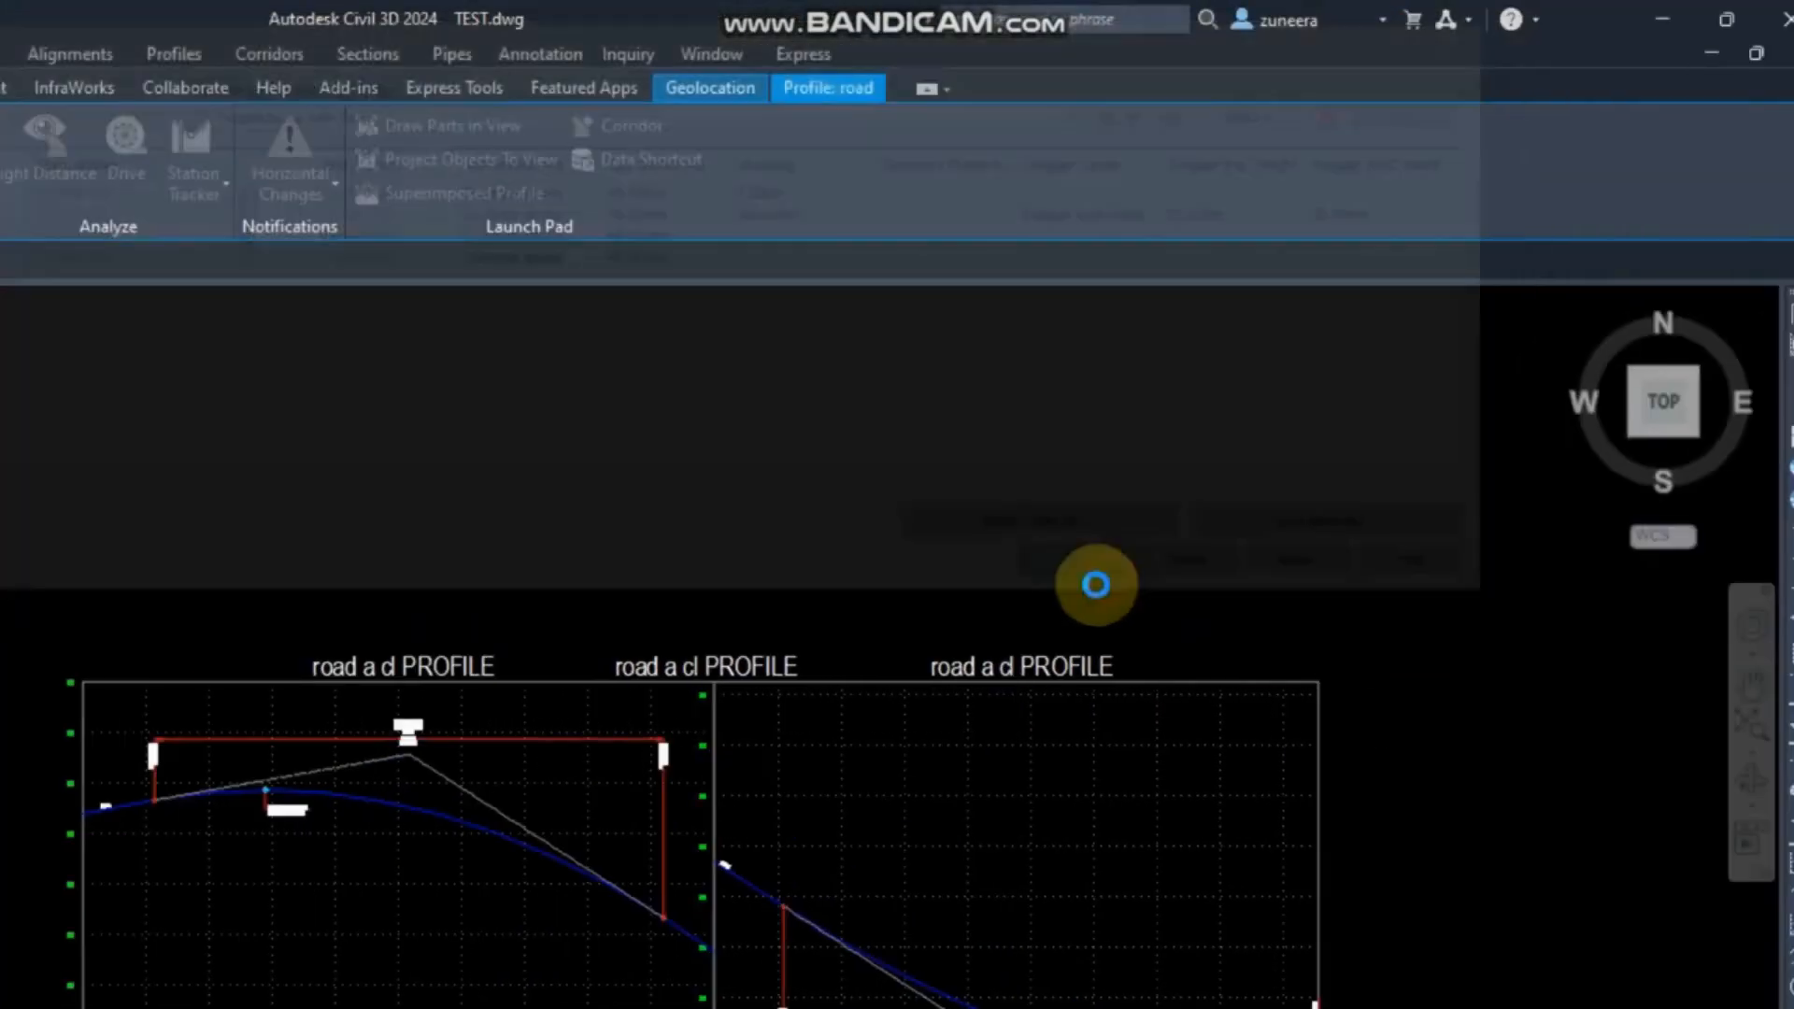
pyautogui.click(863, 728)
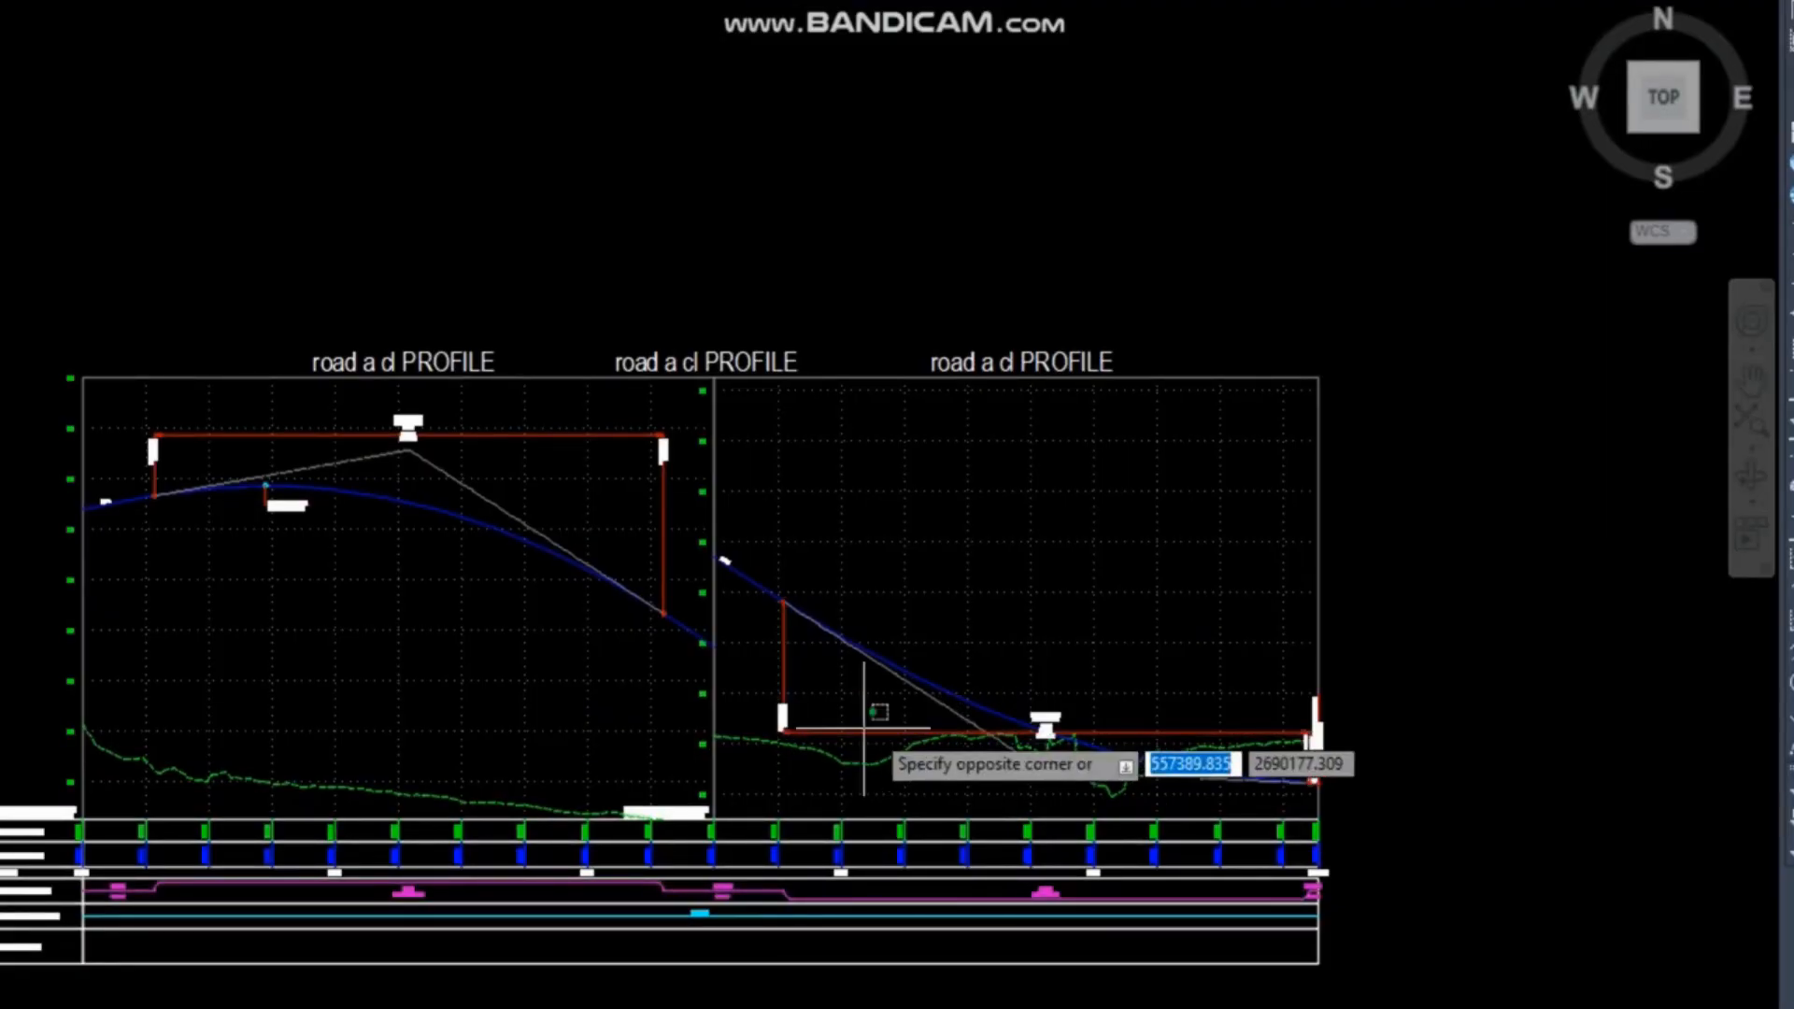
pyautogui.press('Escape')
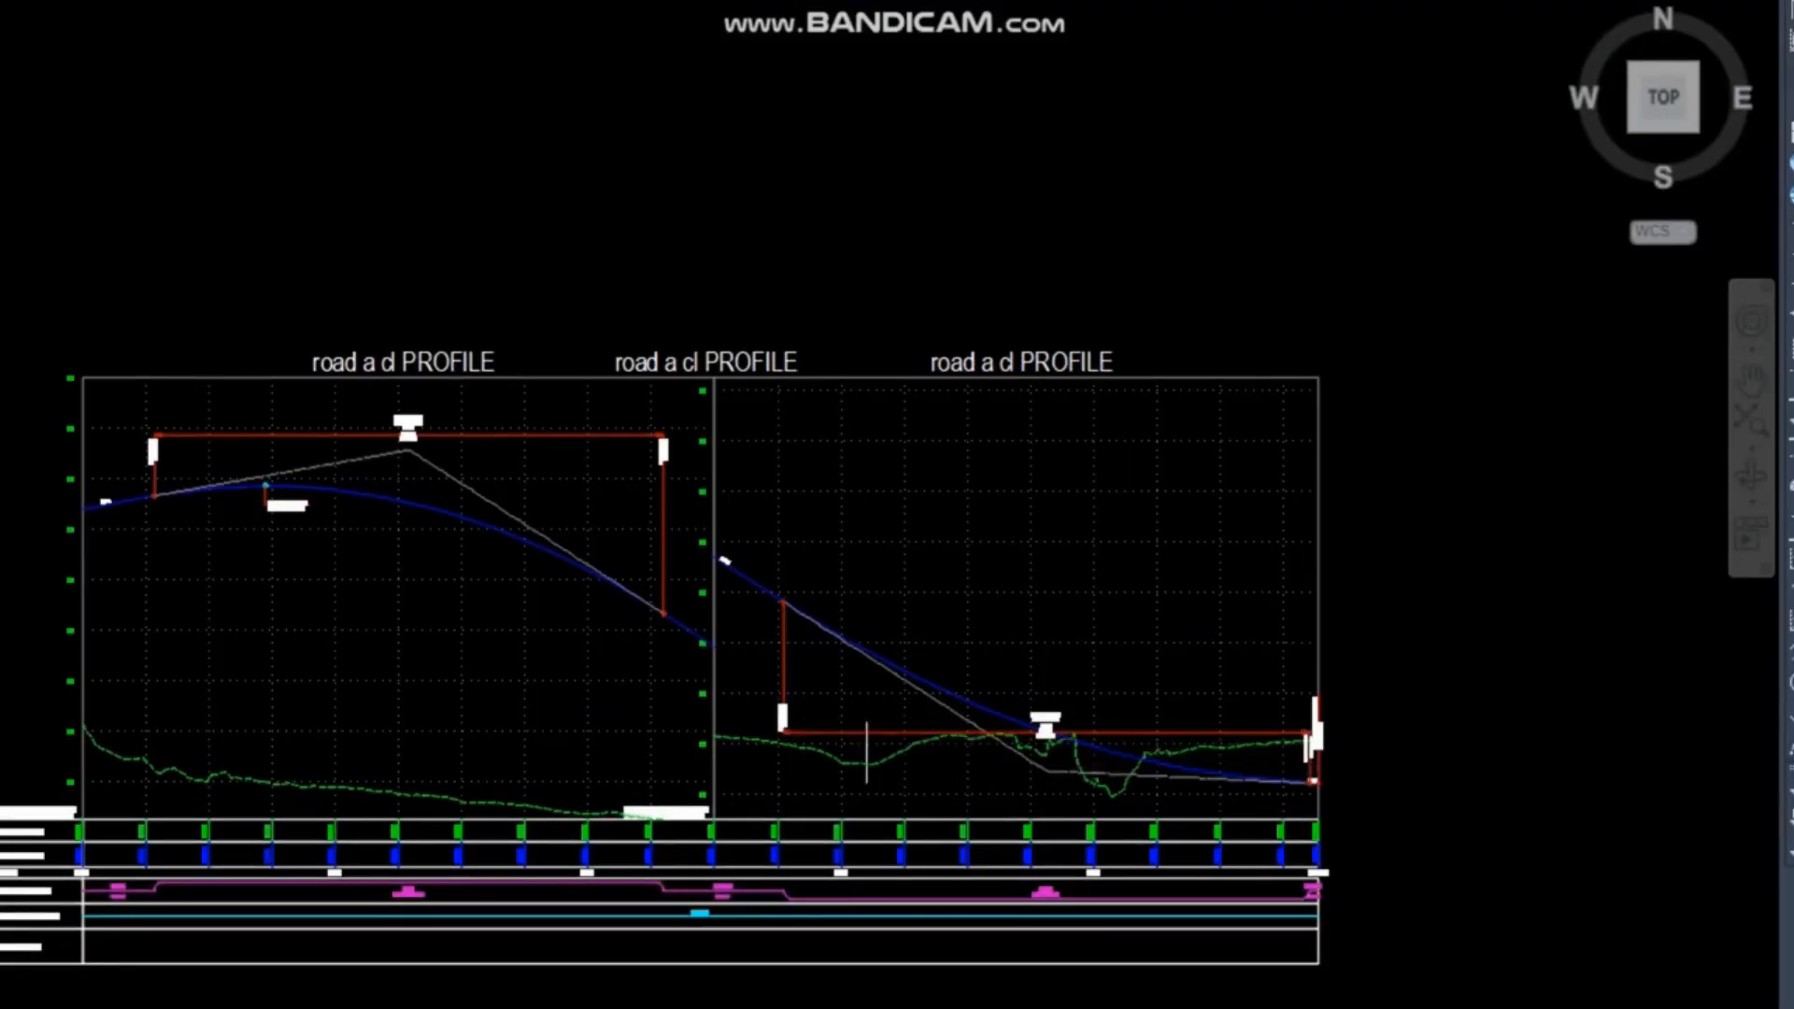
pyautogui.click(1046, 732)
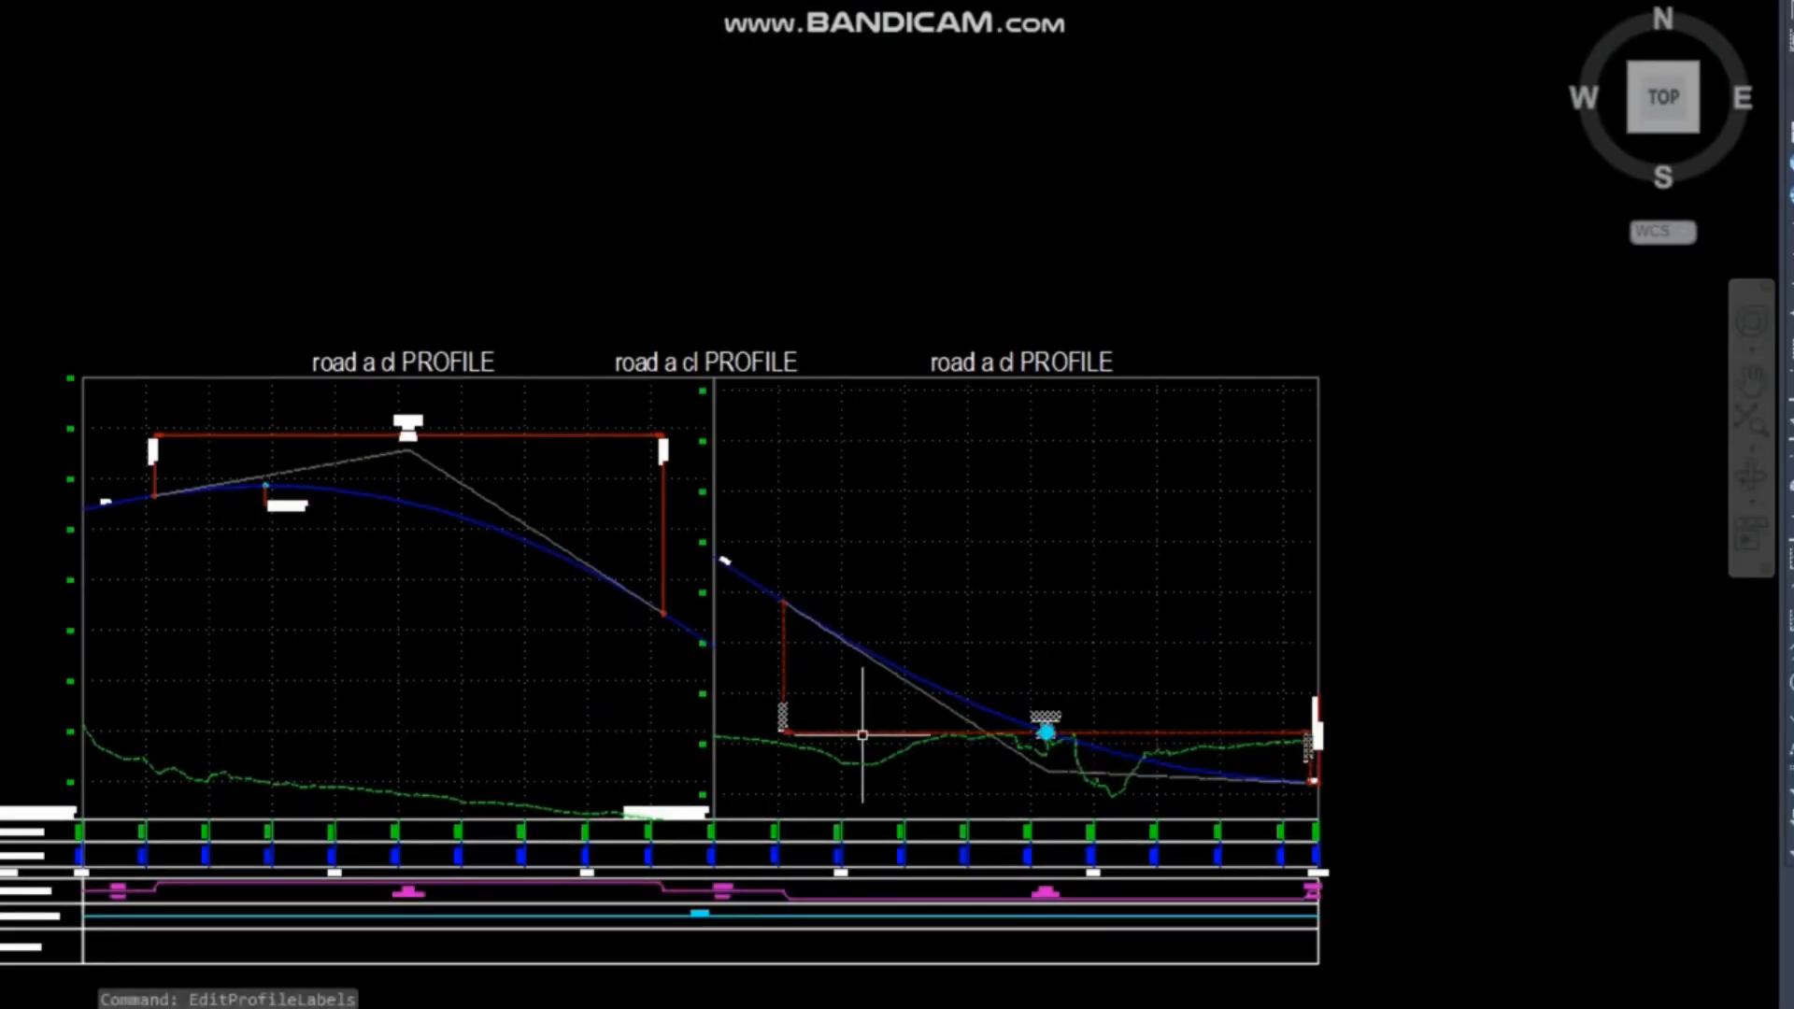
pyautogui.click(1045, 732)
pyautogui.press('Escape')
pyautogui.scroll(4, 1044, 727)
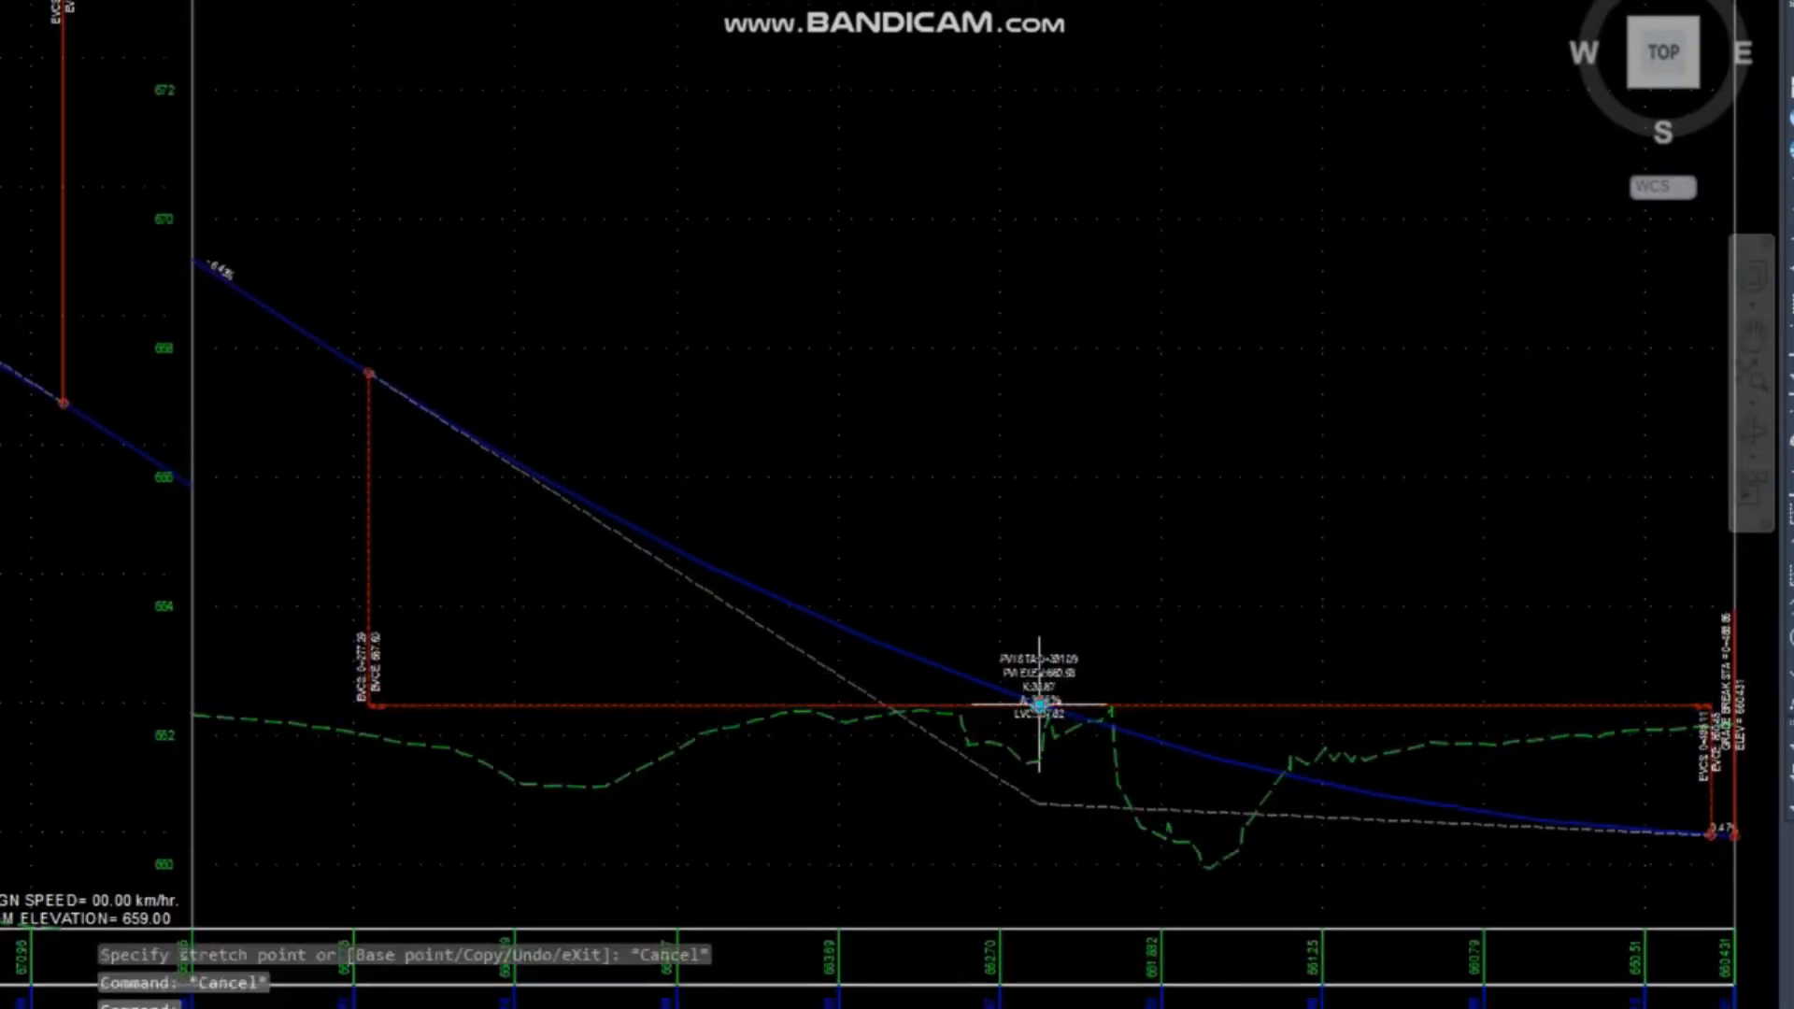
pyautogui.click(1039, 705)
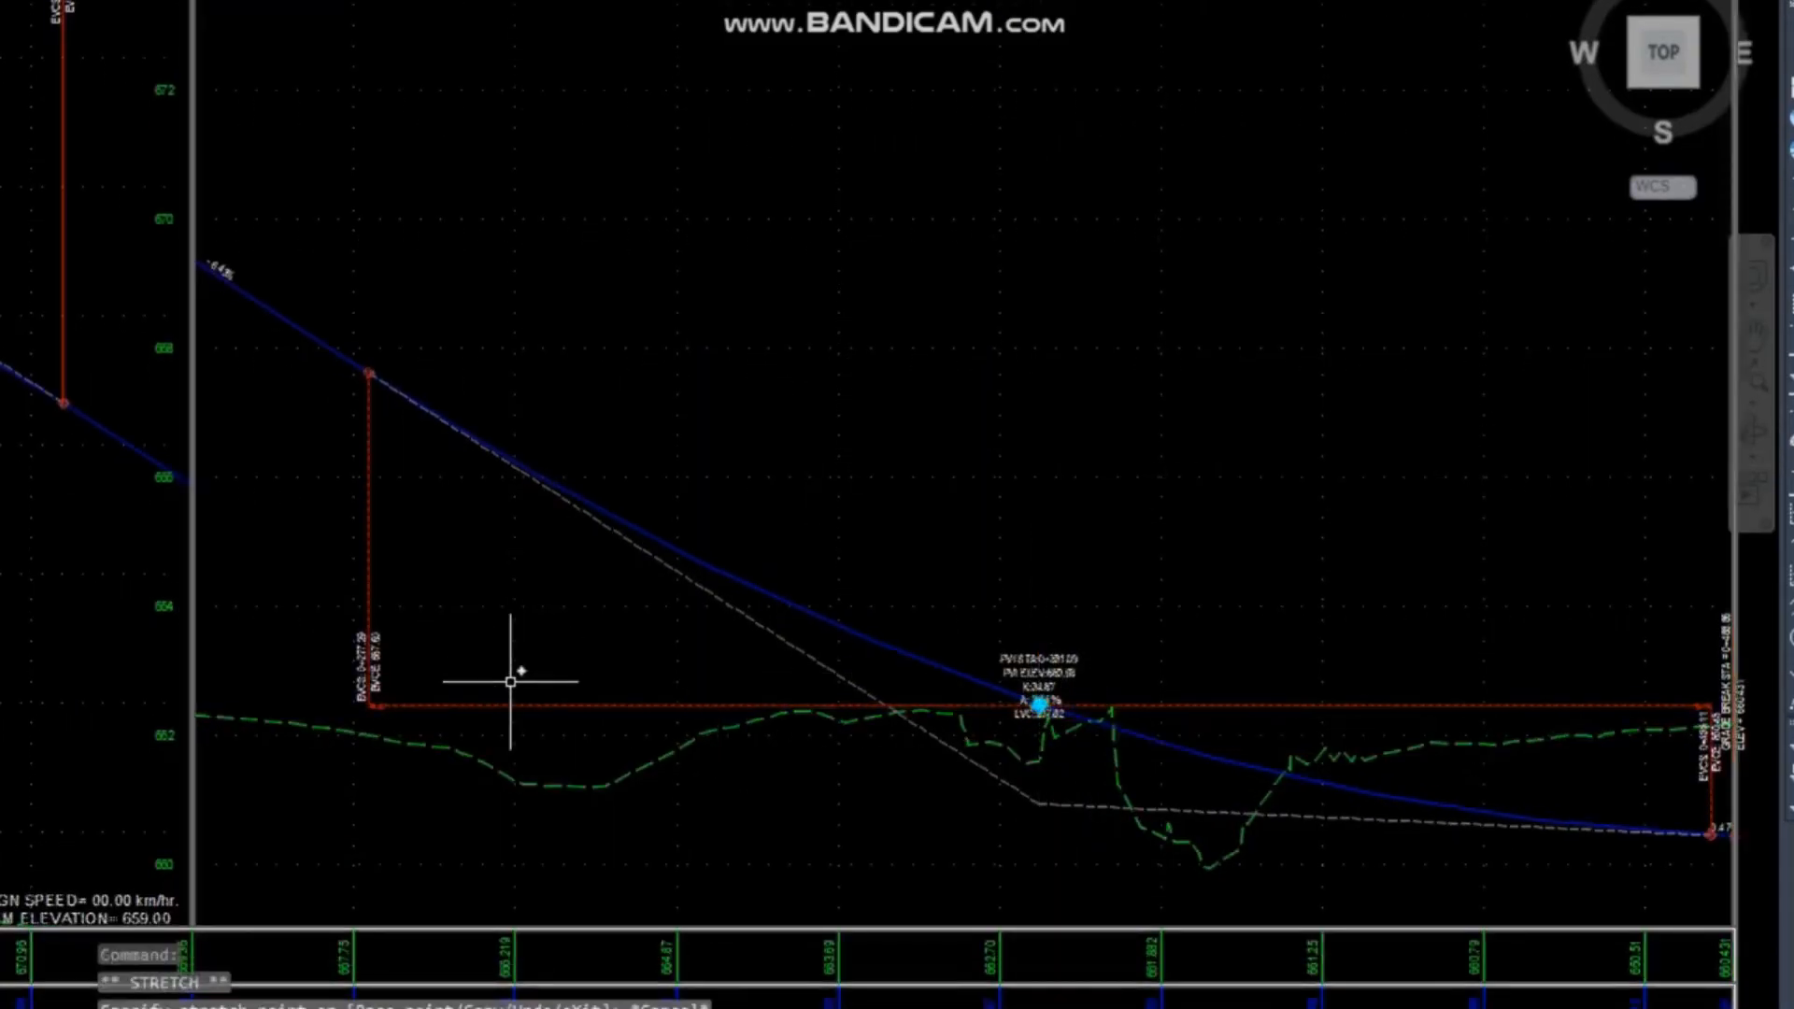
pyautogui.press('Escape')
pyautogui.scroll(6, 1084, 715)
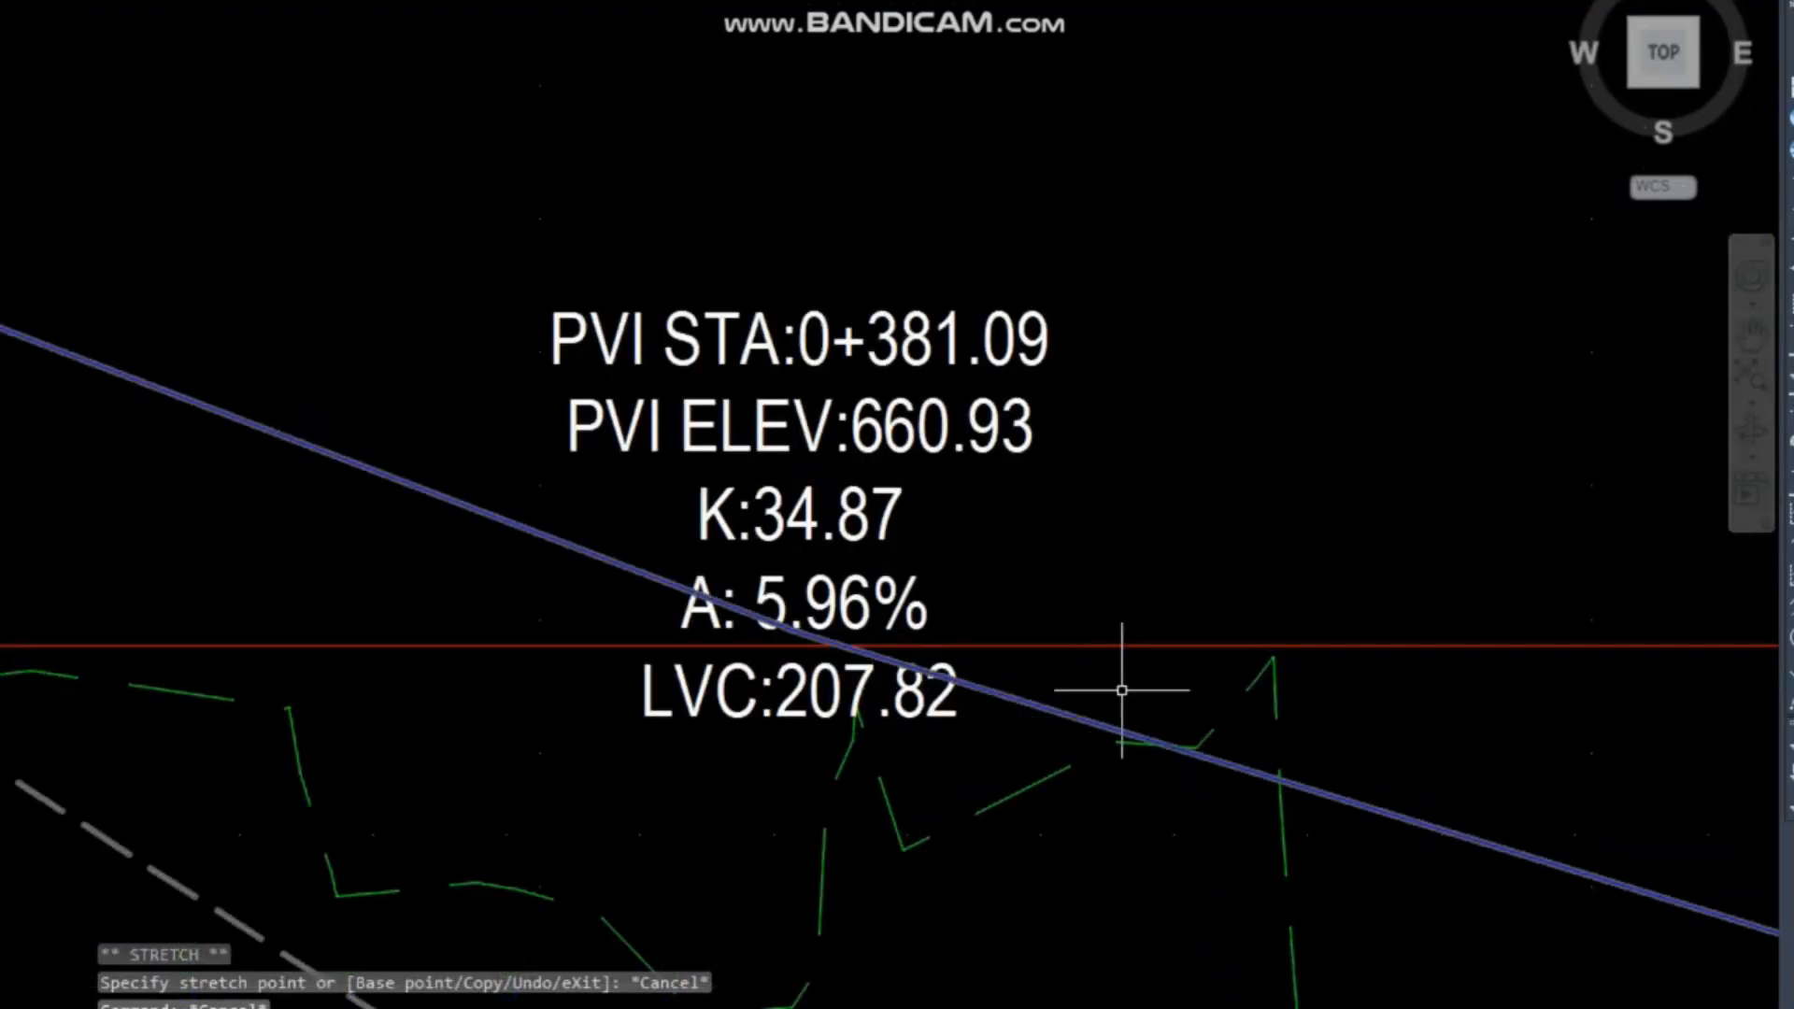
# Raise the sag curve label at PVI station 0+381.09 well above the design profile line in the second profile segment.
pyautogui.click(801, 638)
pyautogui.scroll(-5, 800, 560)
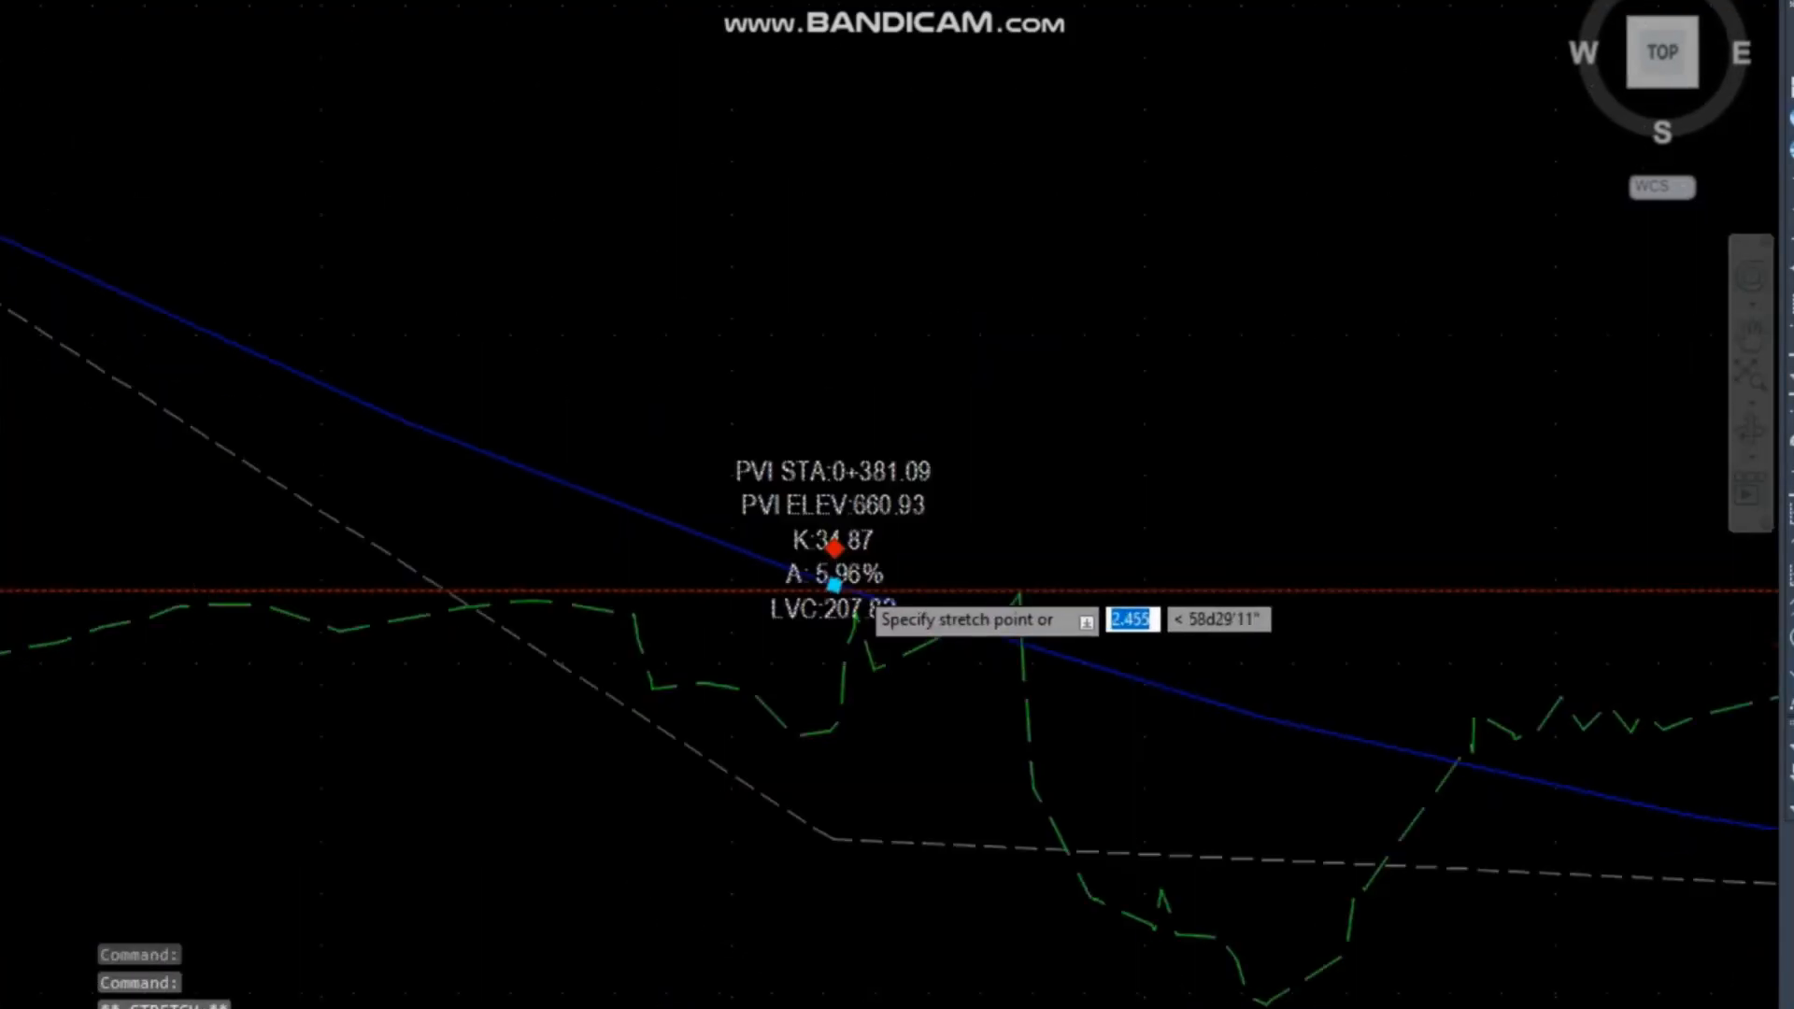
pyautogui.moveTo(841, 287); pyautogui.dragTo(855, 673, button='middle')
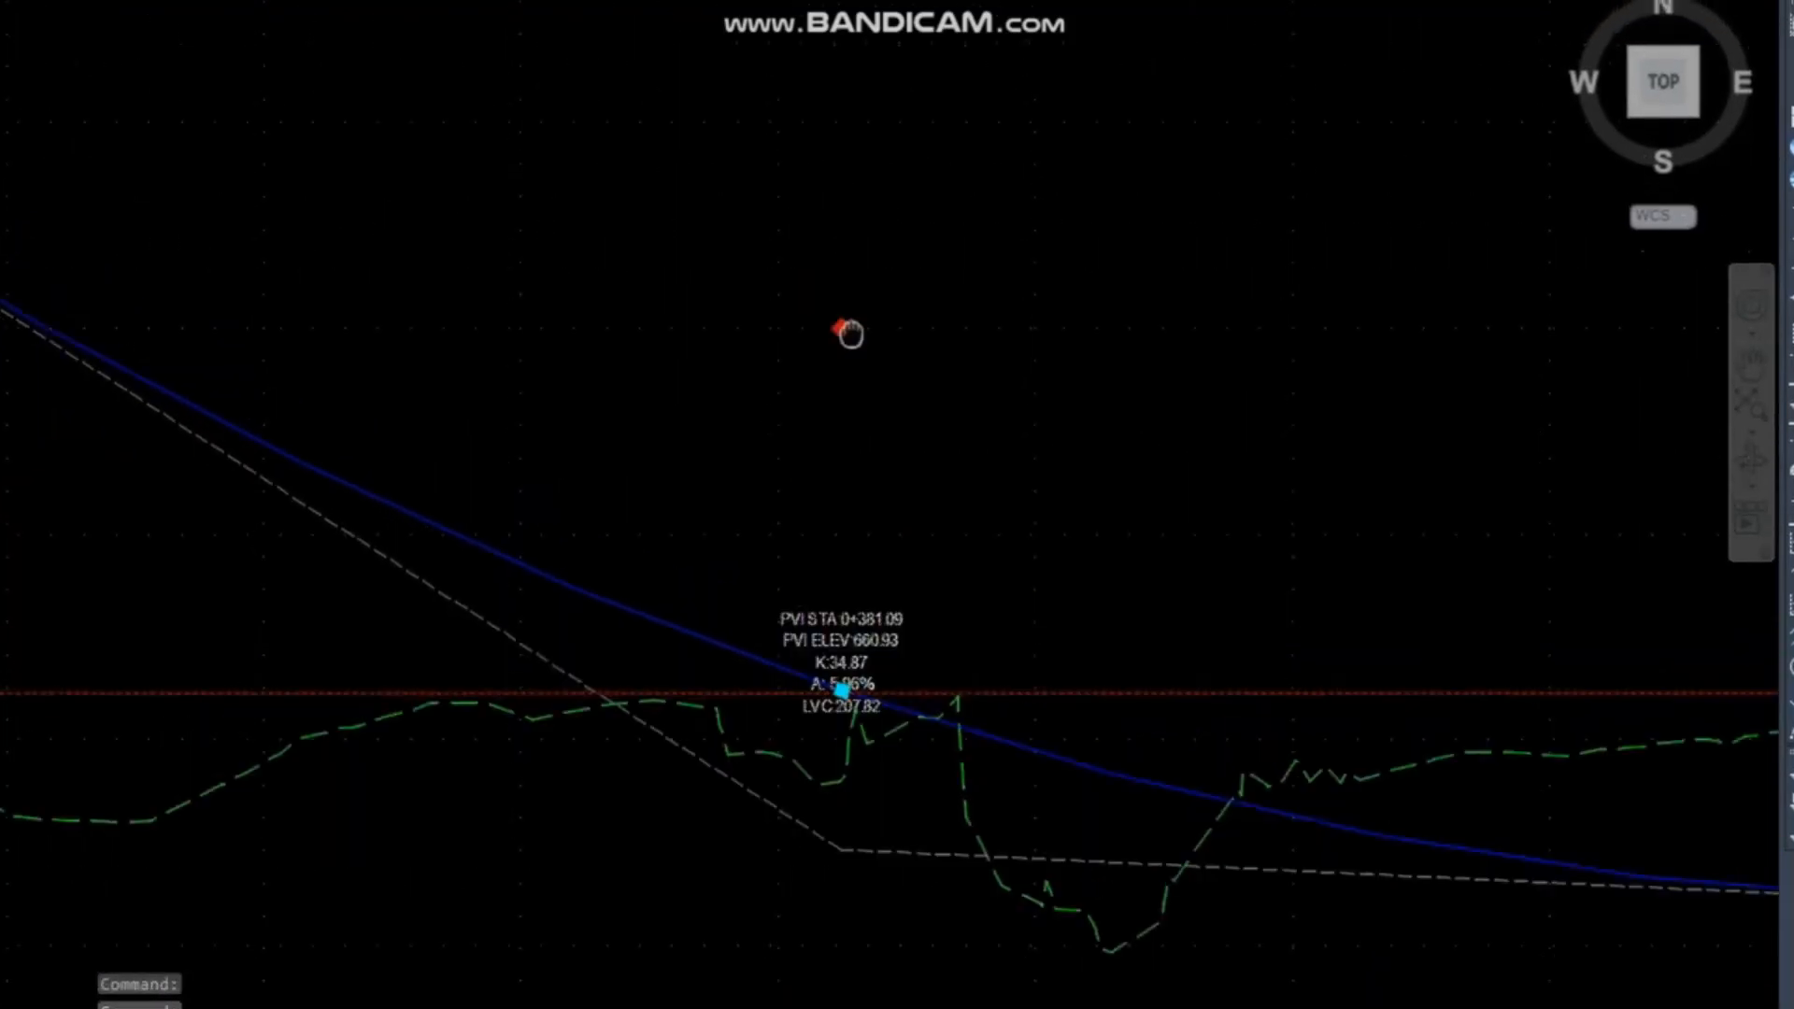
pyautogui.scroll(-5, 913, 520)
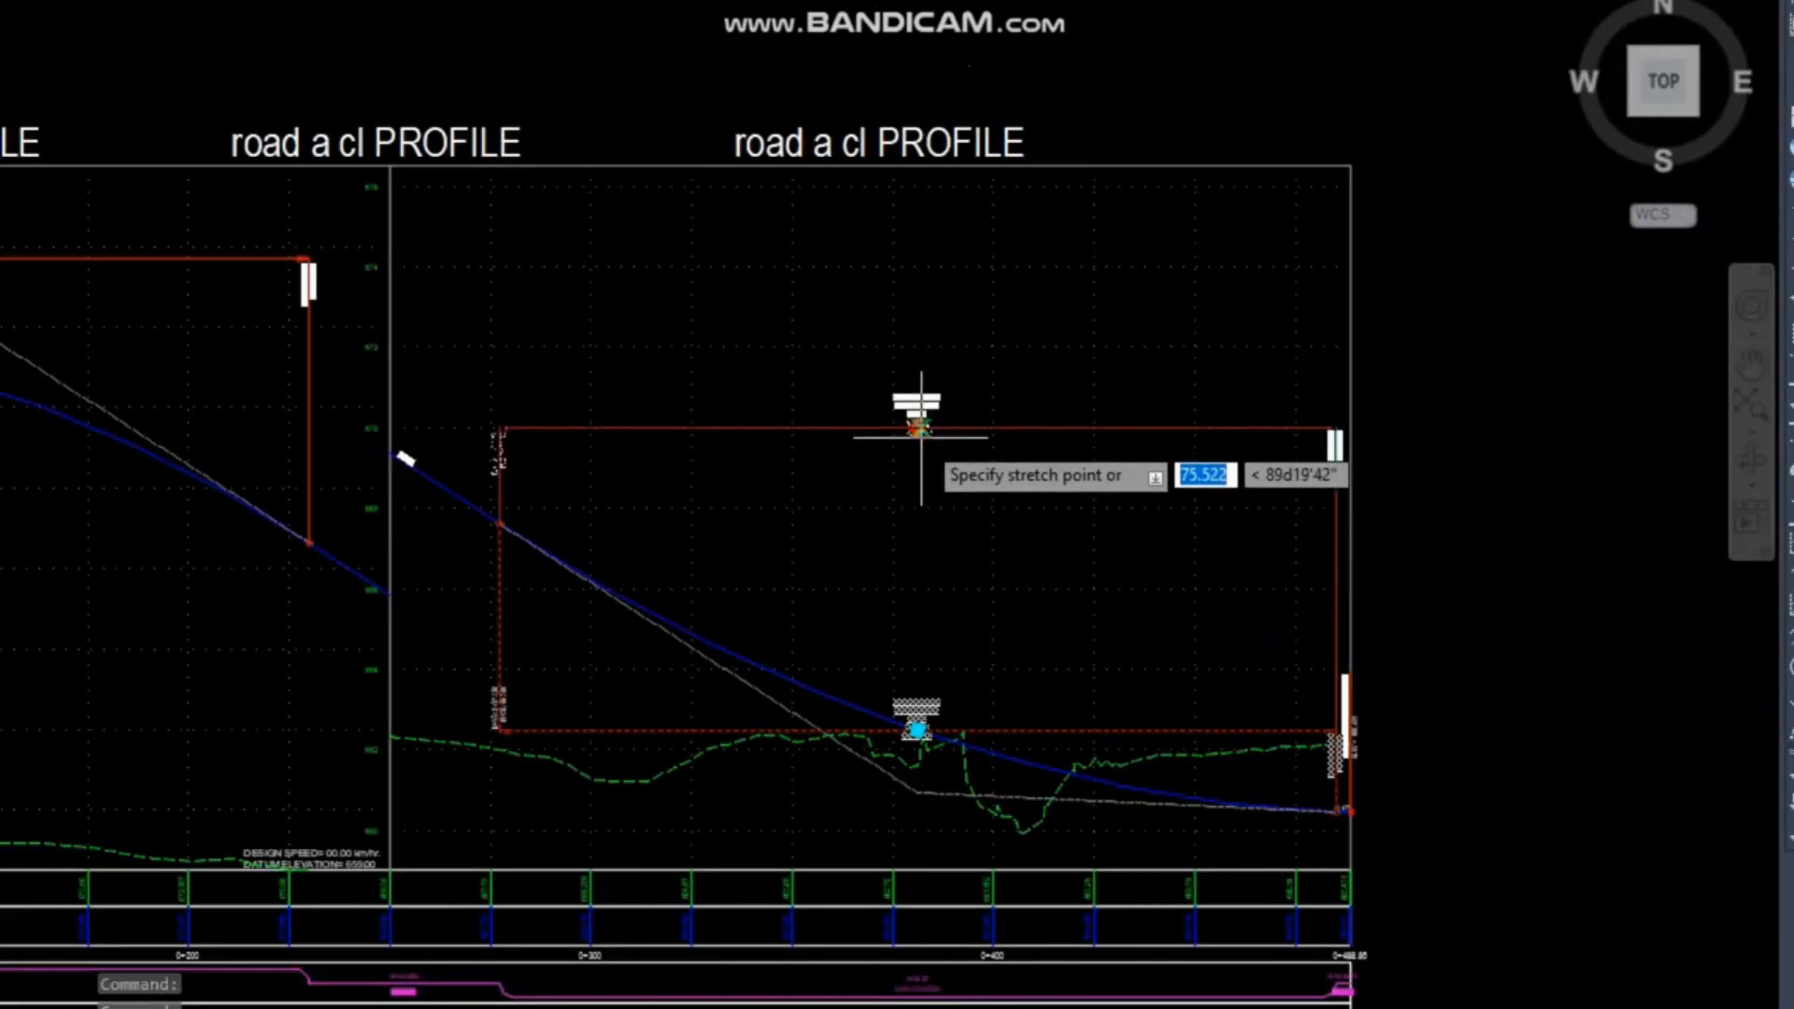
pyautogui.moveTo(644, 477); pyautogui.dragTo(1233, 503, button='middle')
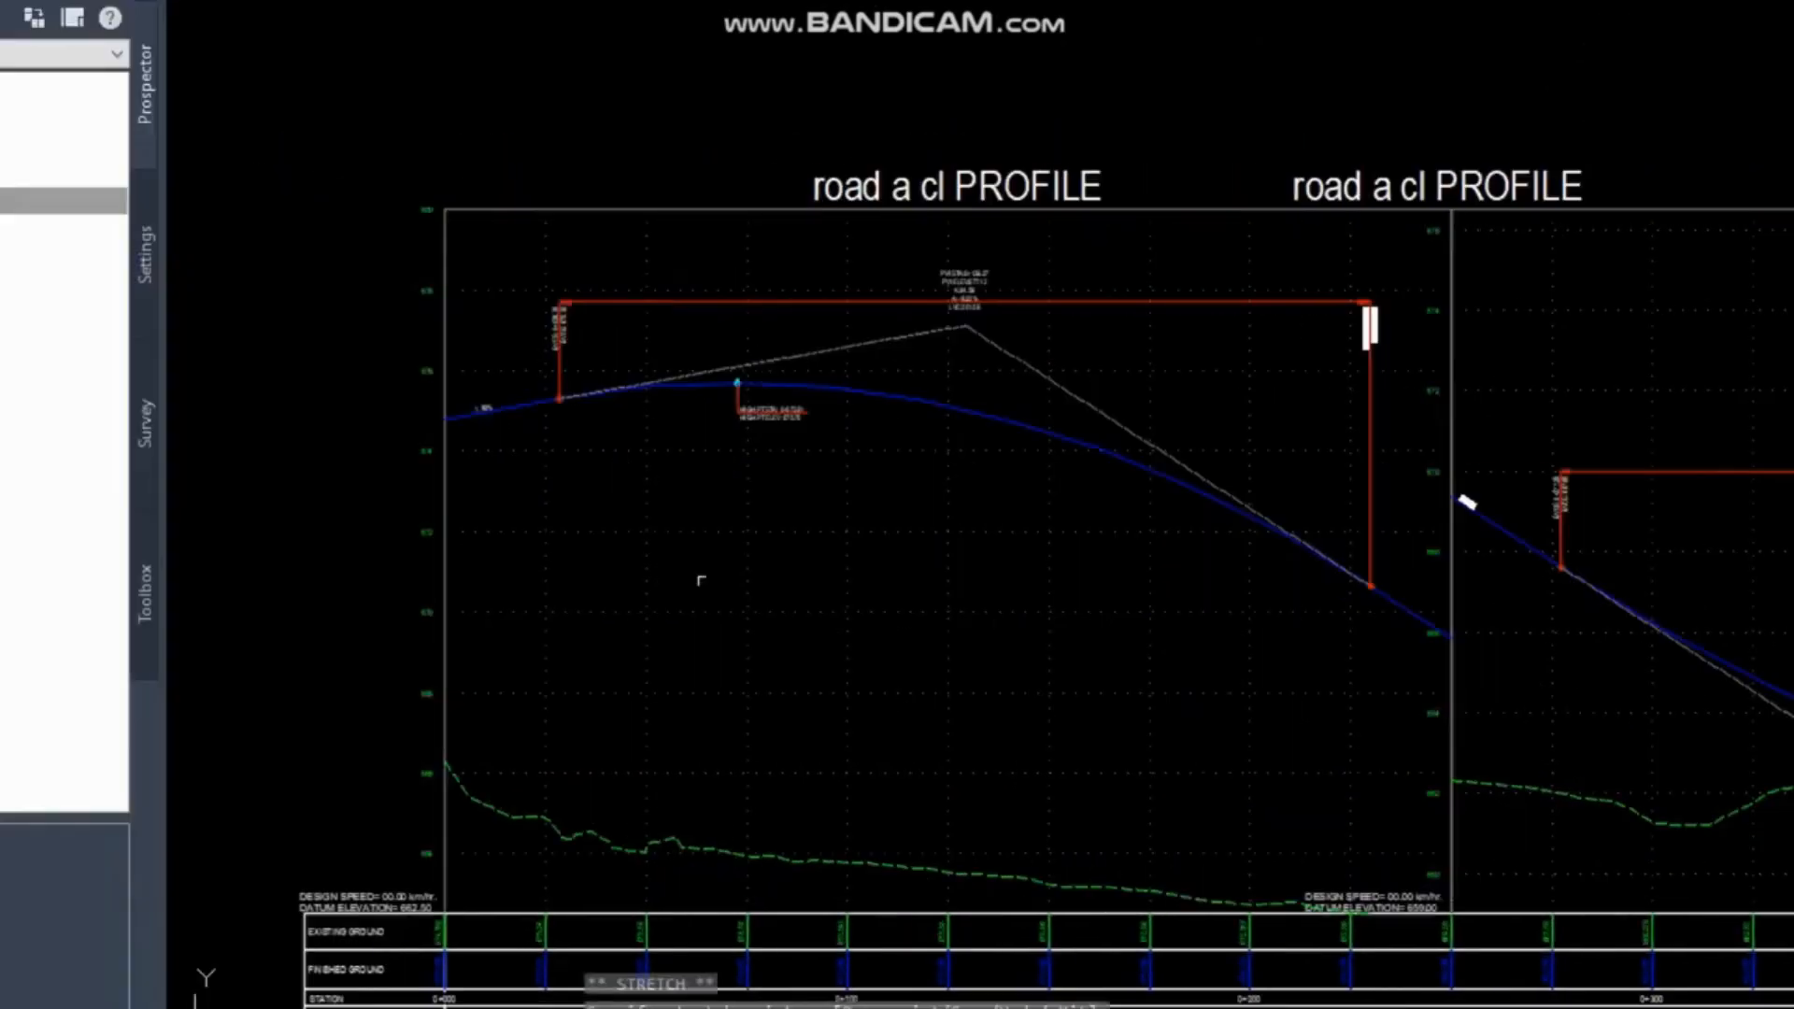
# On sheet layout 2, lower the sag curve's label so it sits inside the profile grid below the titles, and leave the viewport.
pyautogui.click(368, 929)
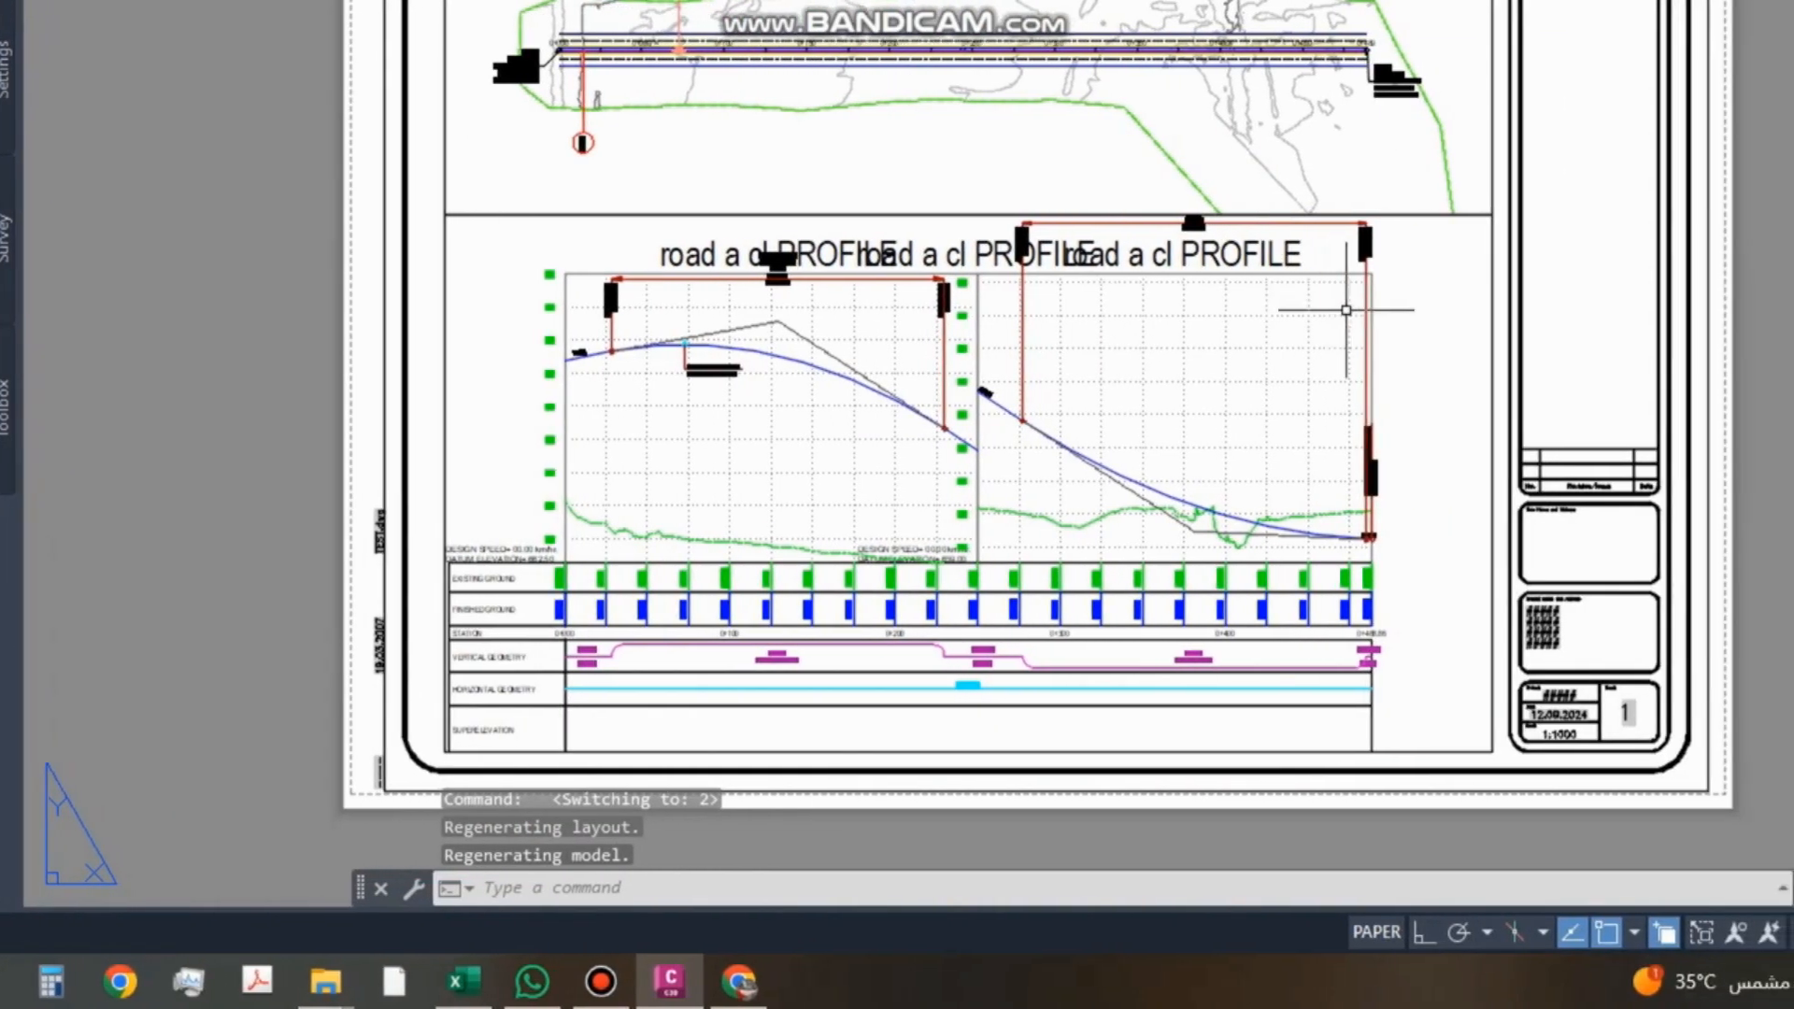
pyautogui.scroll(3, 1272, 332)
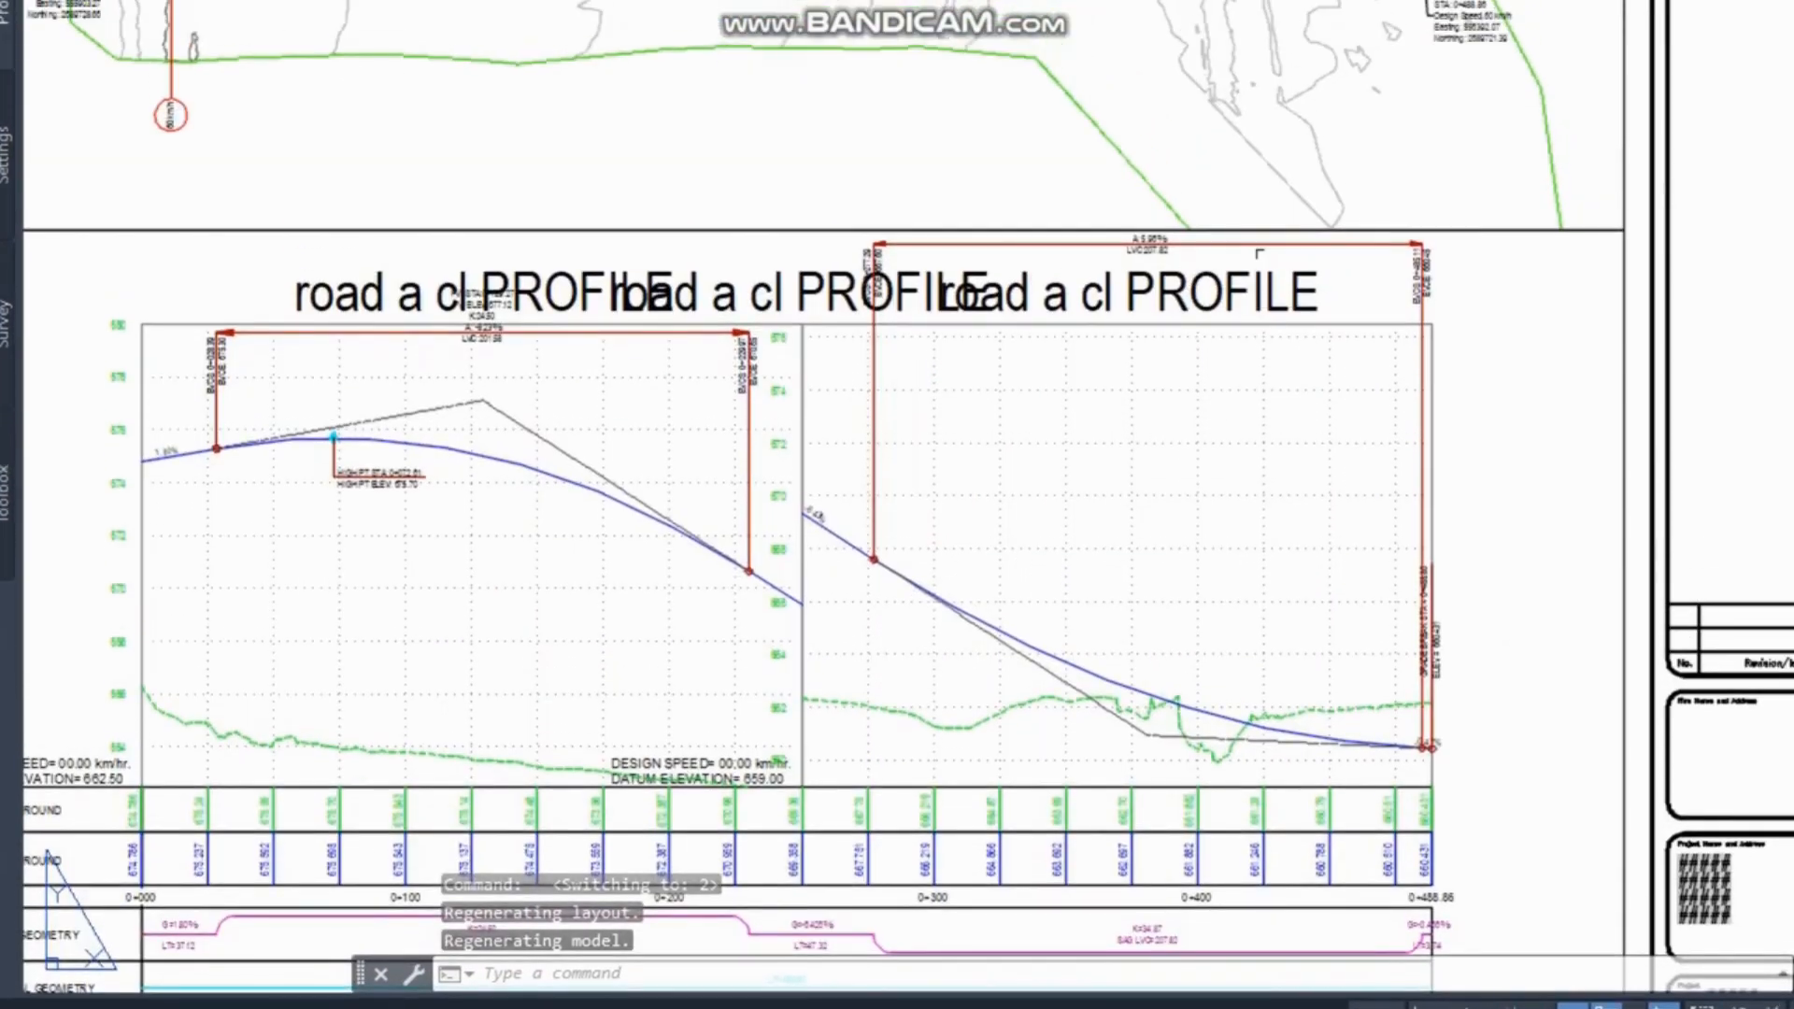
pyautogui.moveTo(1446, 315); pyautogui.dragTo(1266, 239, button='middle')
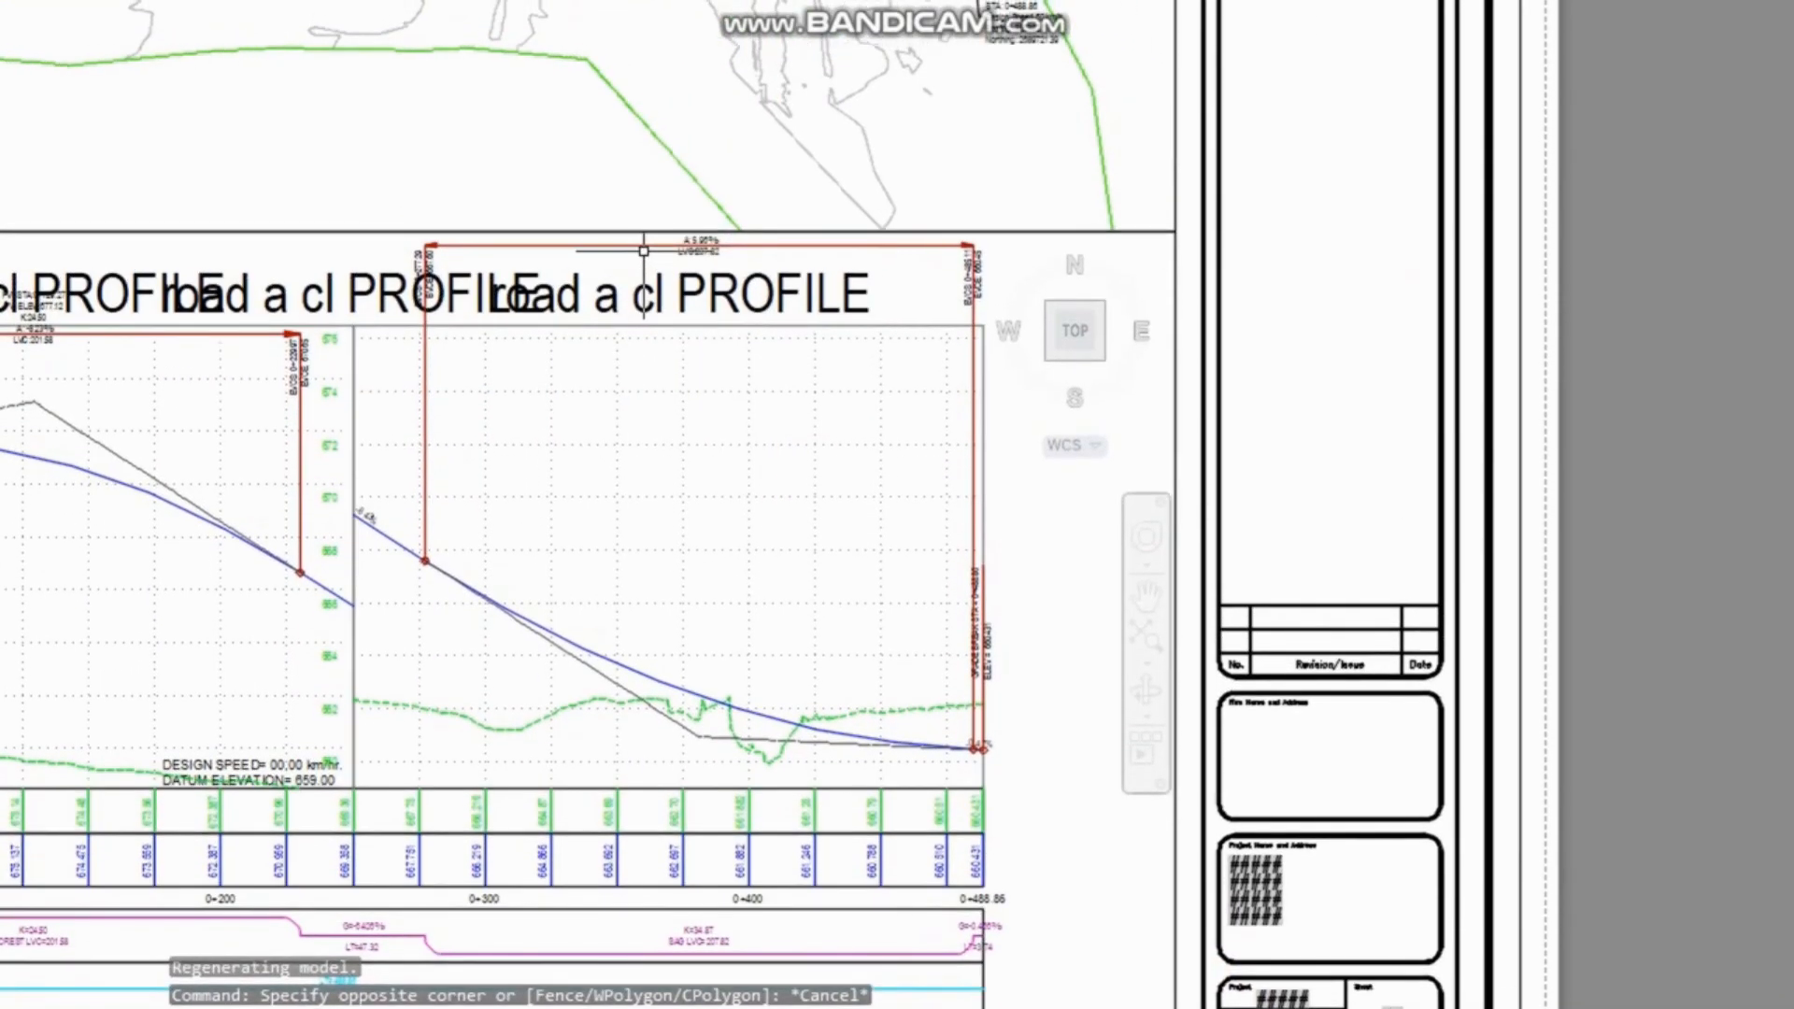
pyautogui.click(700, 226)
pyautogui.click(700, 250)
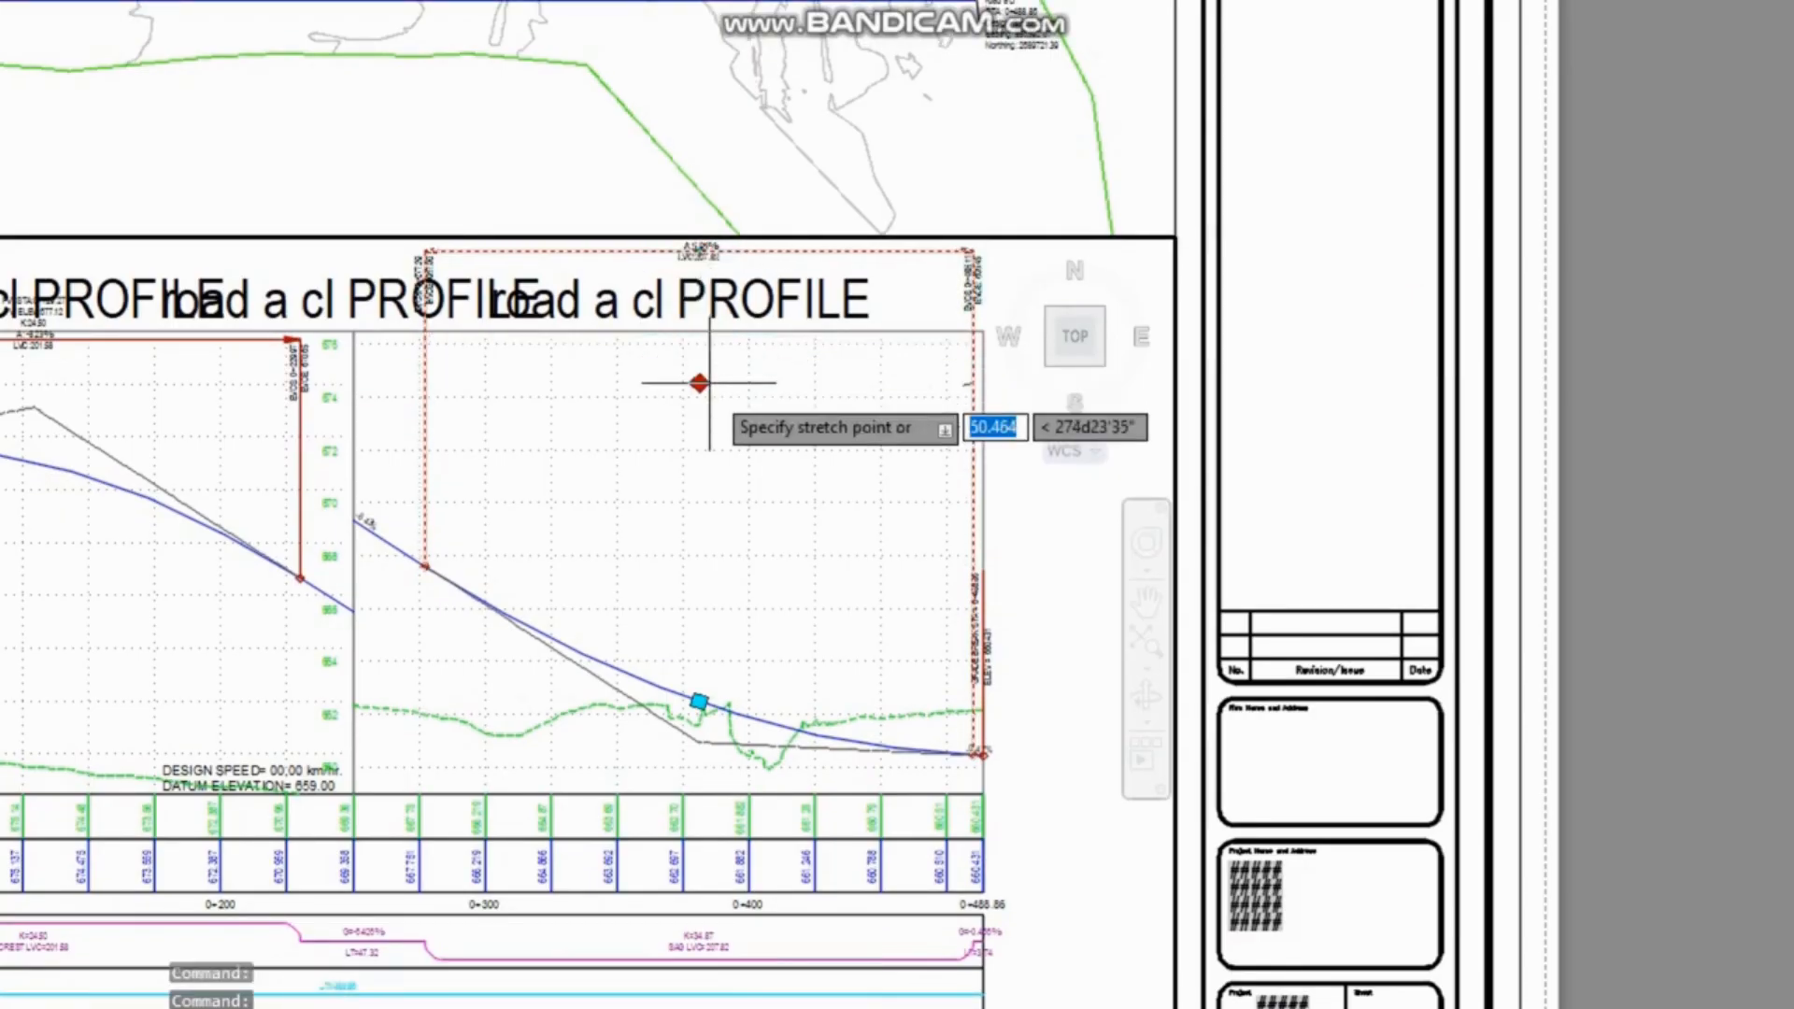
pyautogui.click(699, 423)
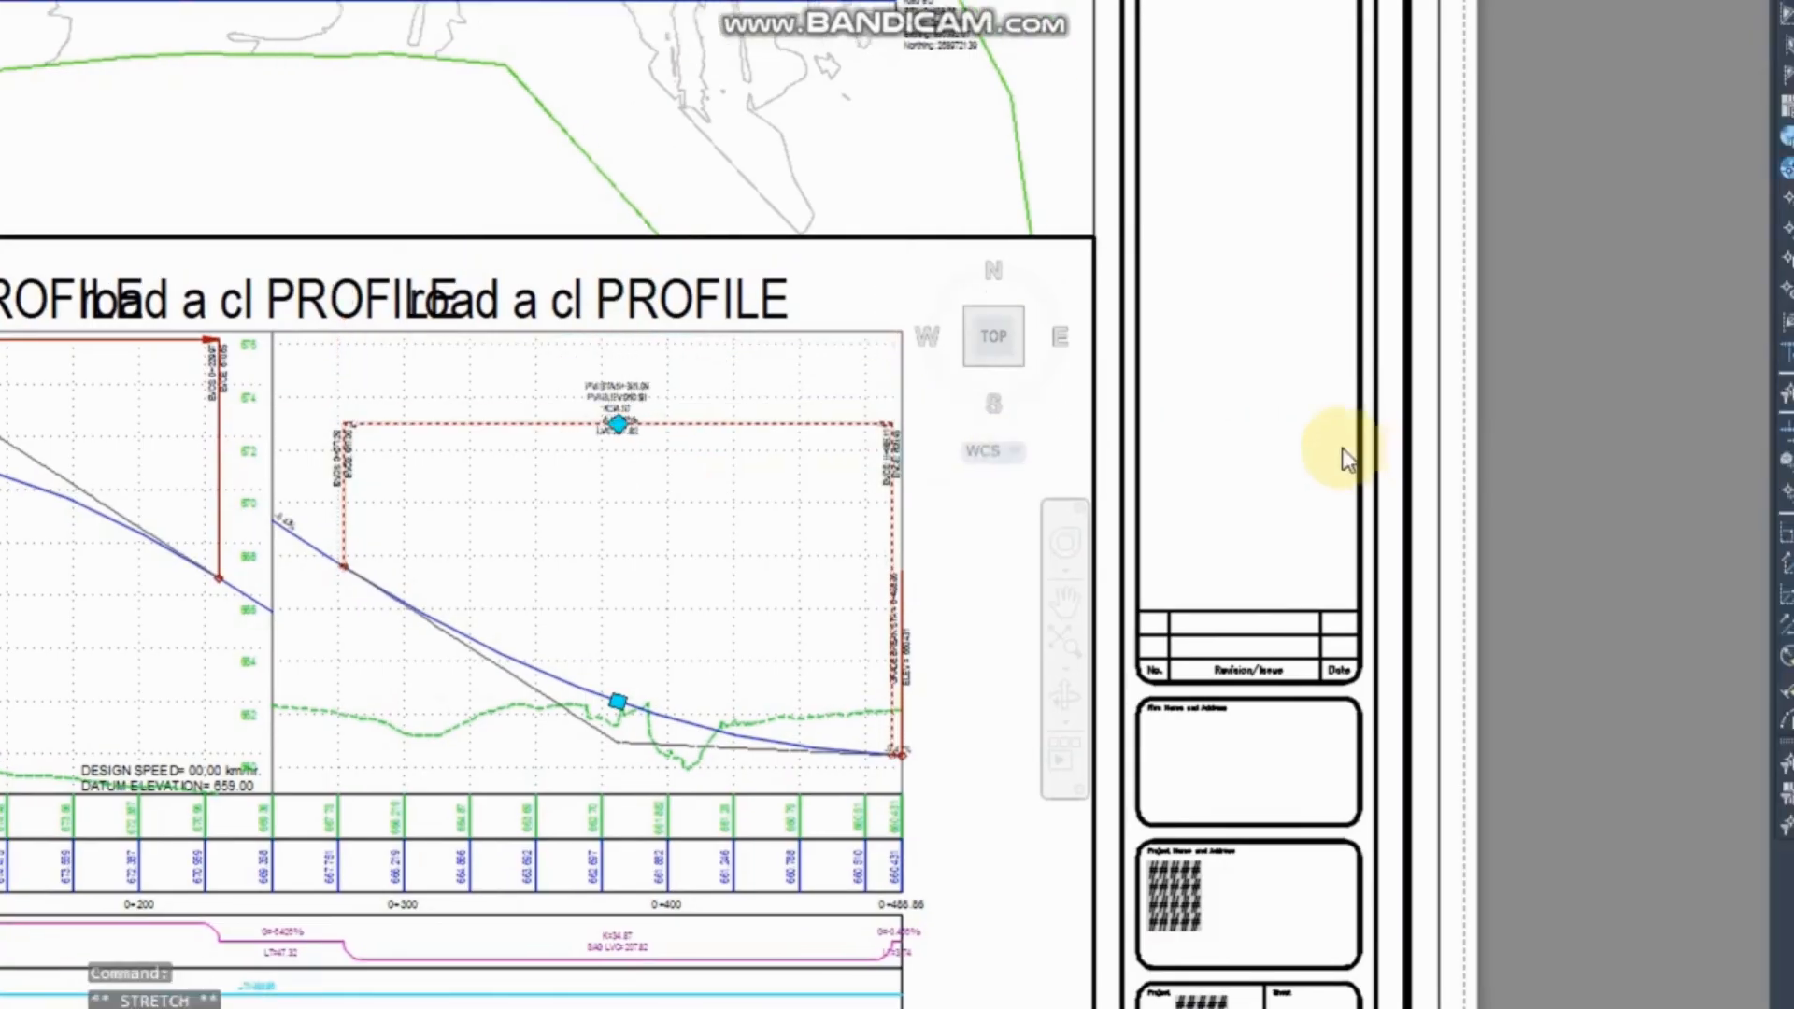
pyautogui.doubleClick(1510, 446)
# Regenerate the display of the profile viewport on layout 2.
pyautogui.moveTo(299, 427); pyautogui.dragTo(708, 399, button='middle')
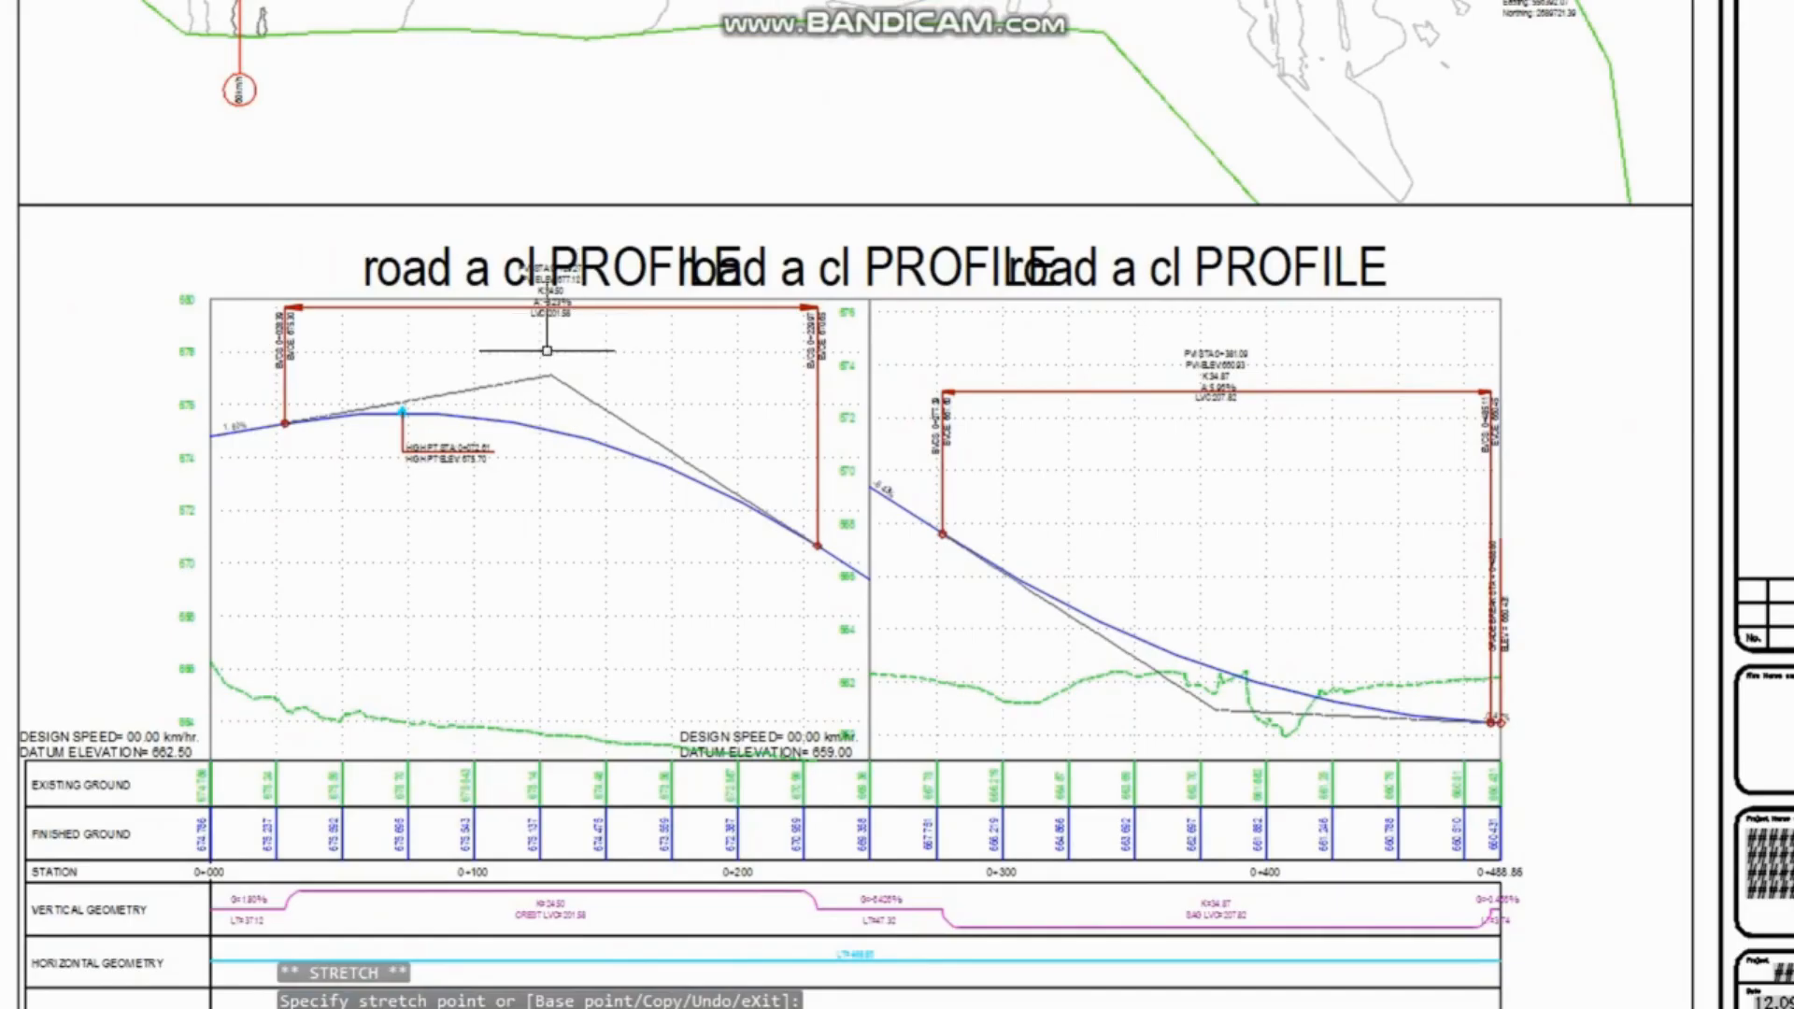
pyautogui.doubleClick(792, 384)
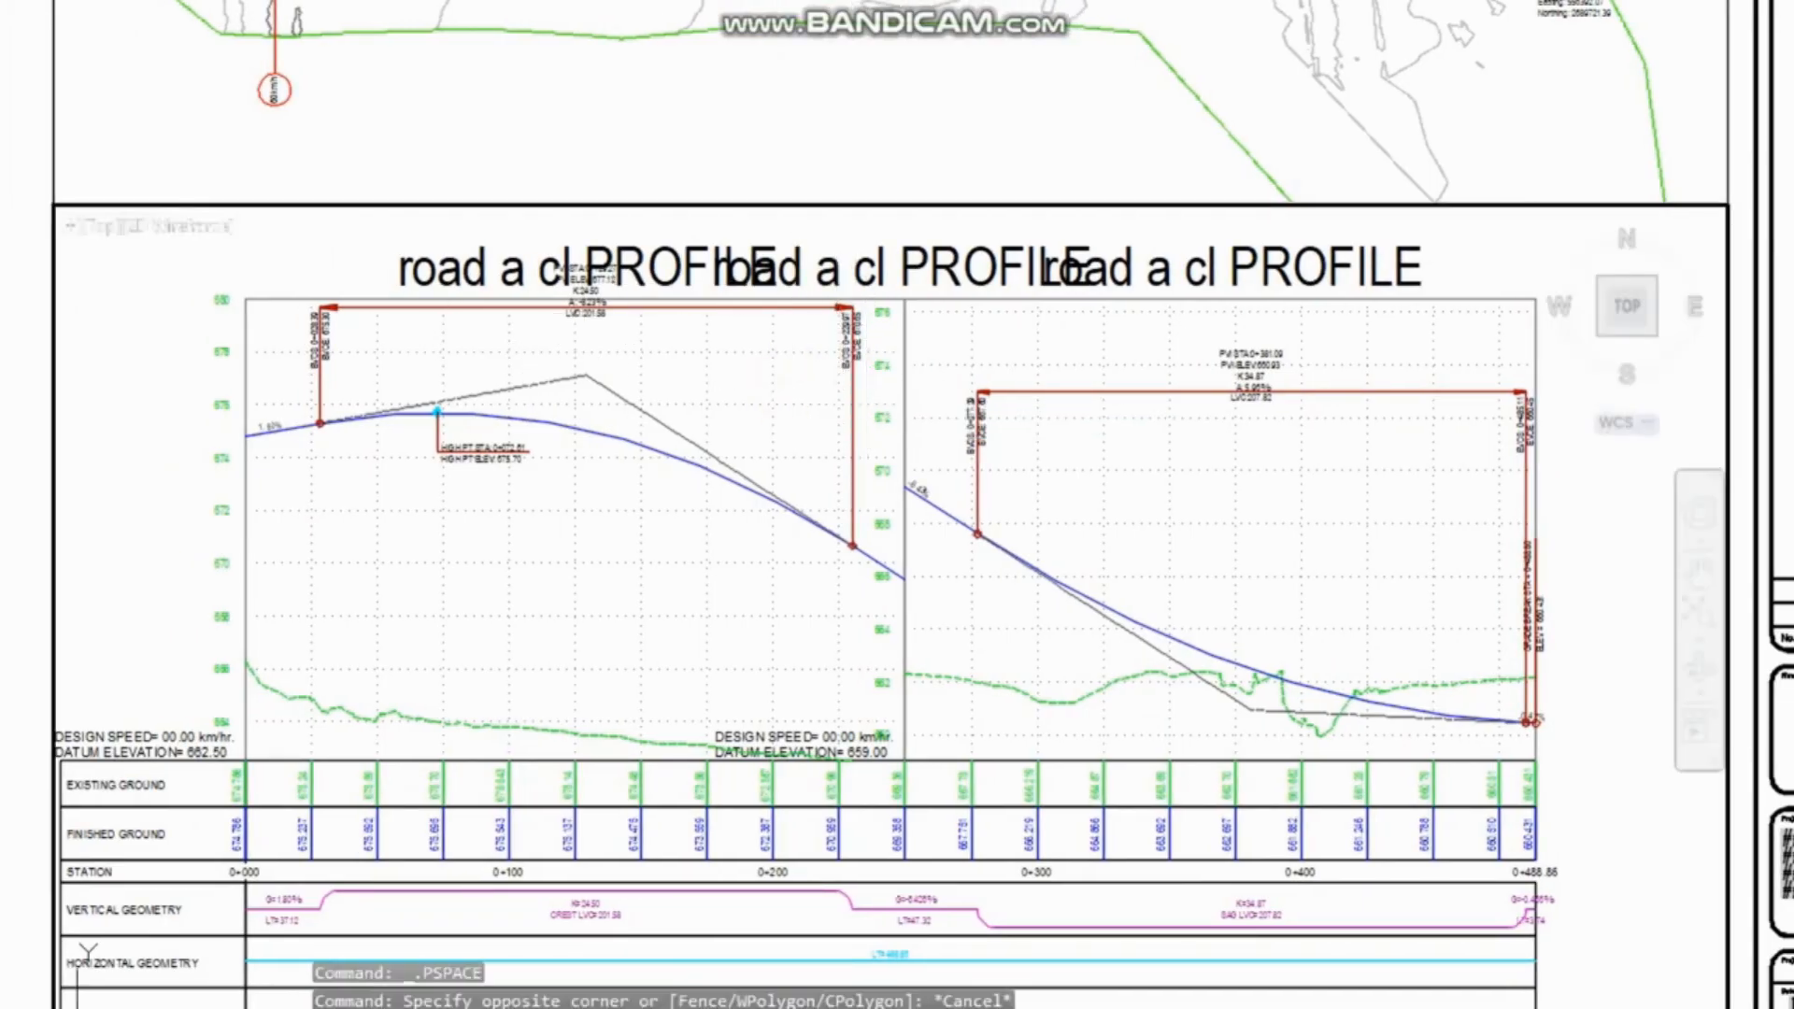
pyautogui.write('RE')
pyautogui.press('Return')
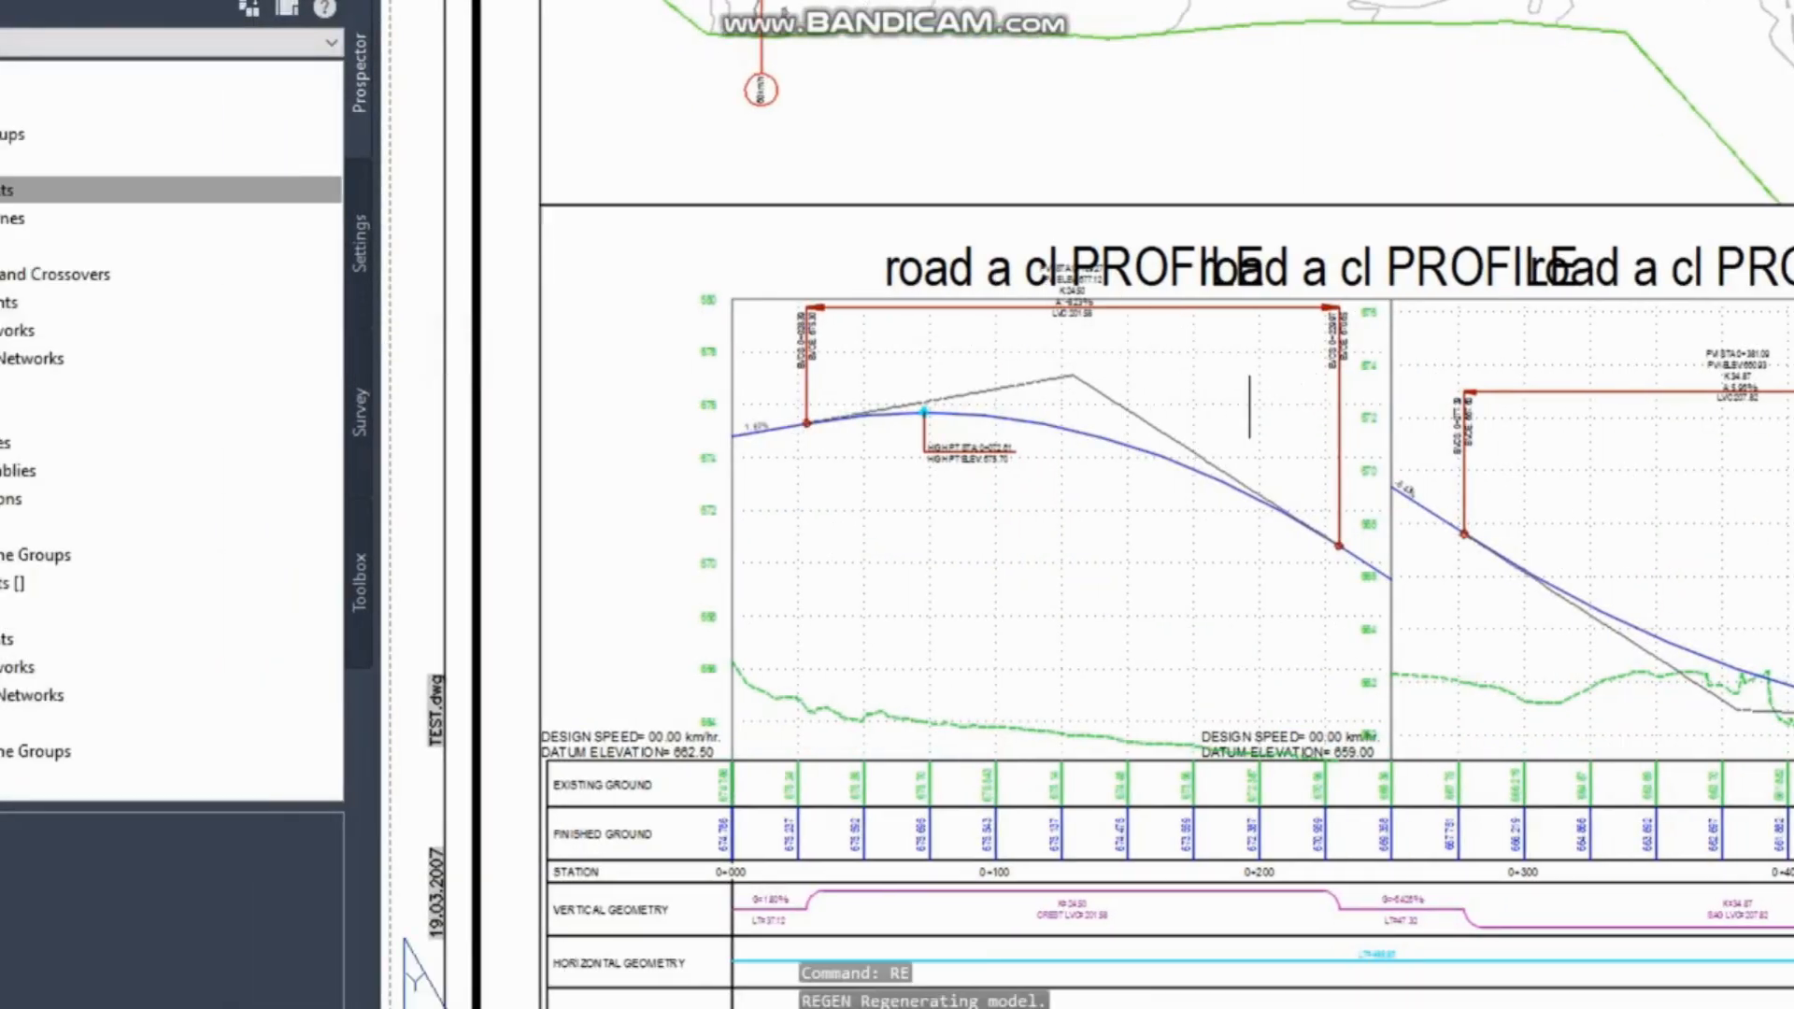
# Lower the crest curve's label in the first profile segment into the grid, clear of the title, and leave the viewport.
pyautogui.doubleClick(1239, 328)
pyautogui.click(1227, 312)
pyautogui.click(1232, 314)
pyautogui.click(1231, 308)
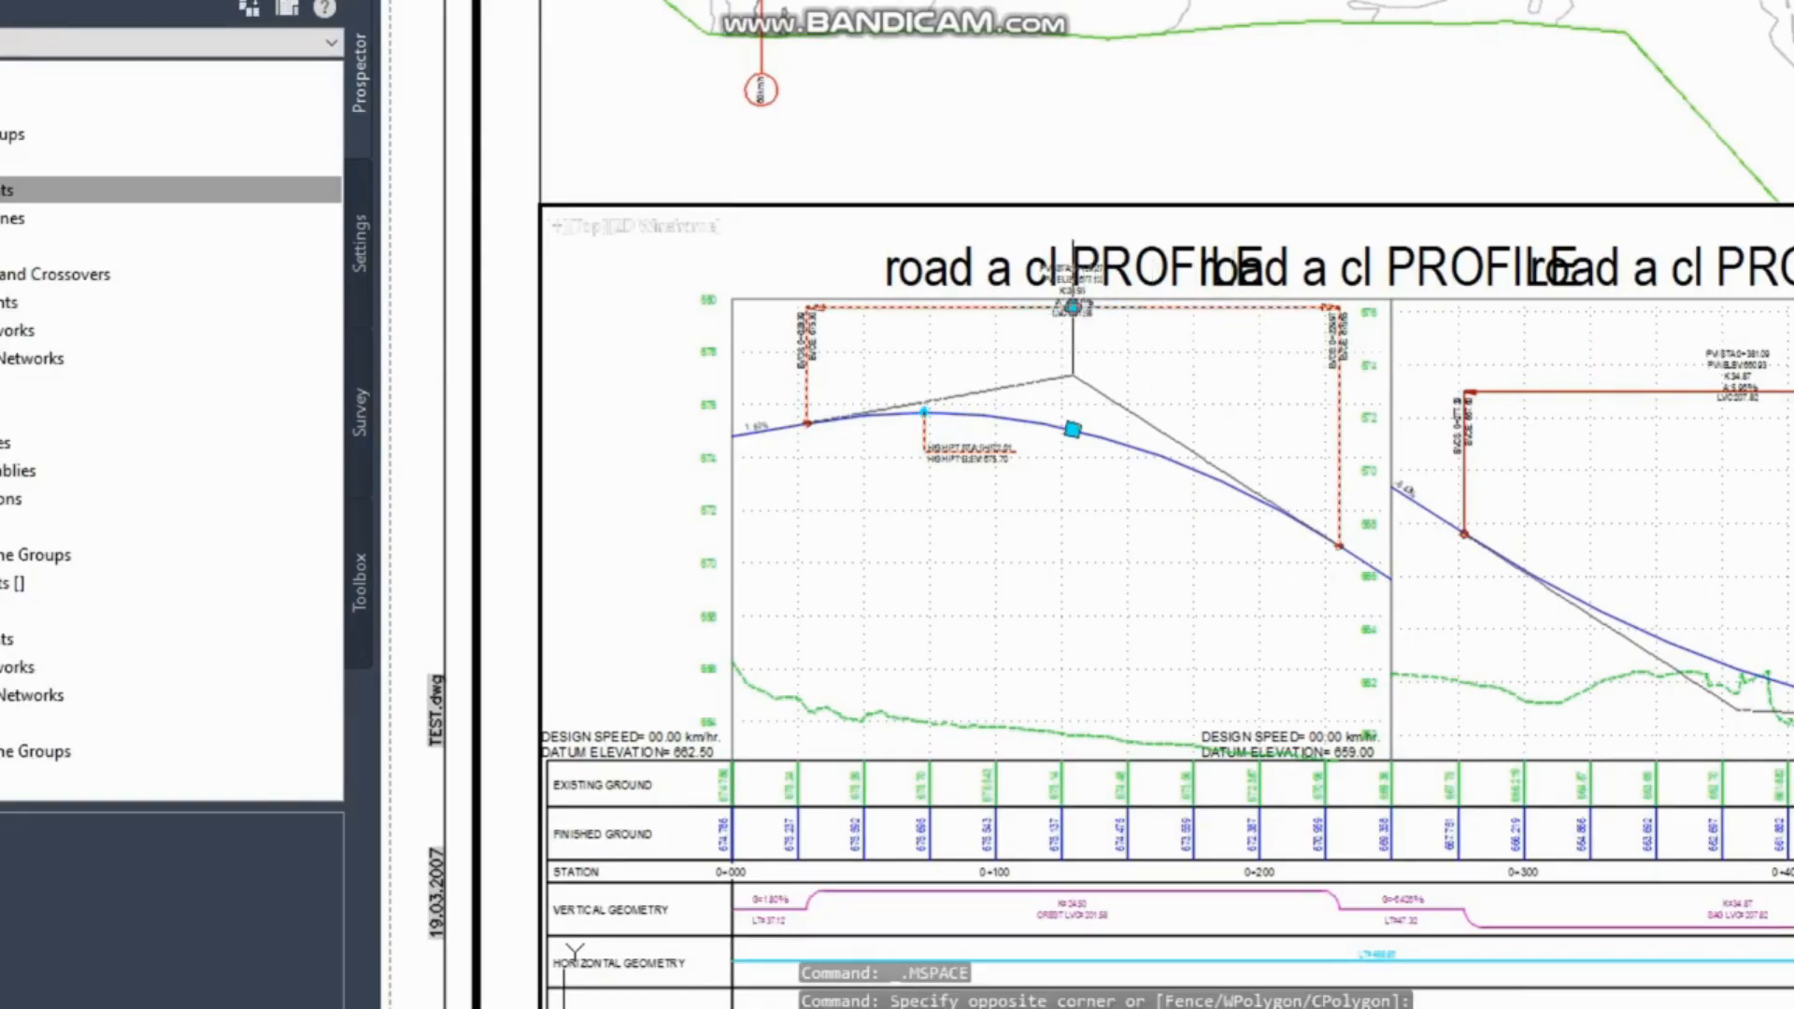
pyautogui.click(1073, 306)
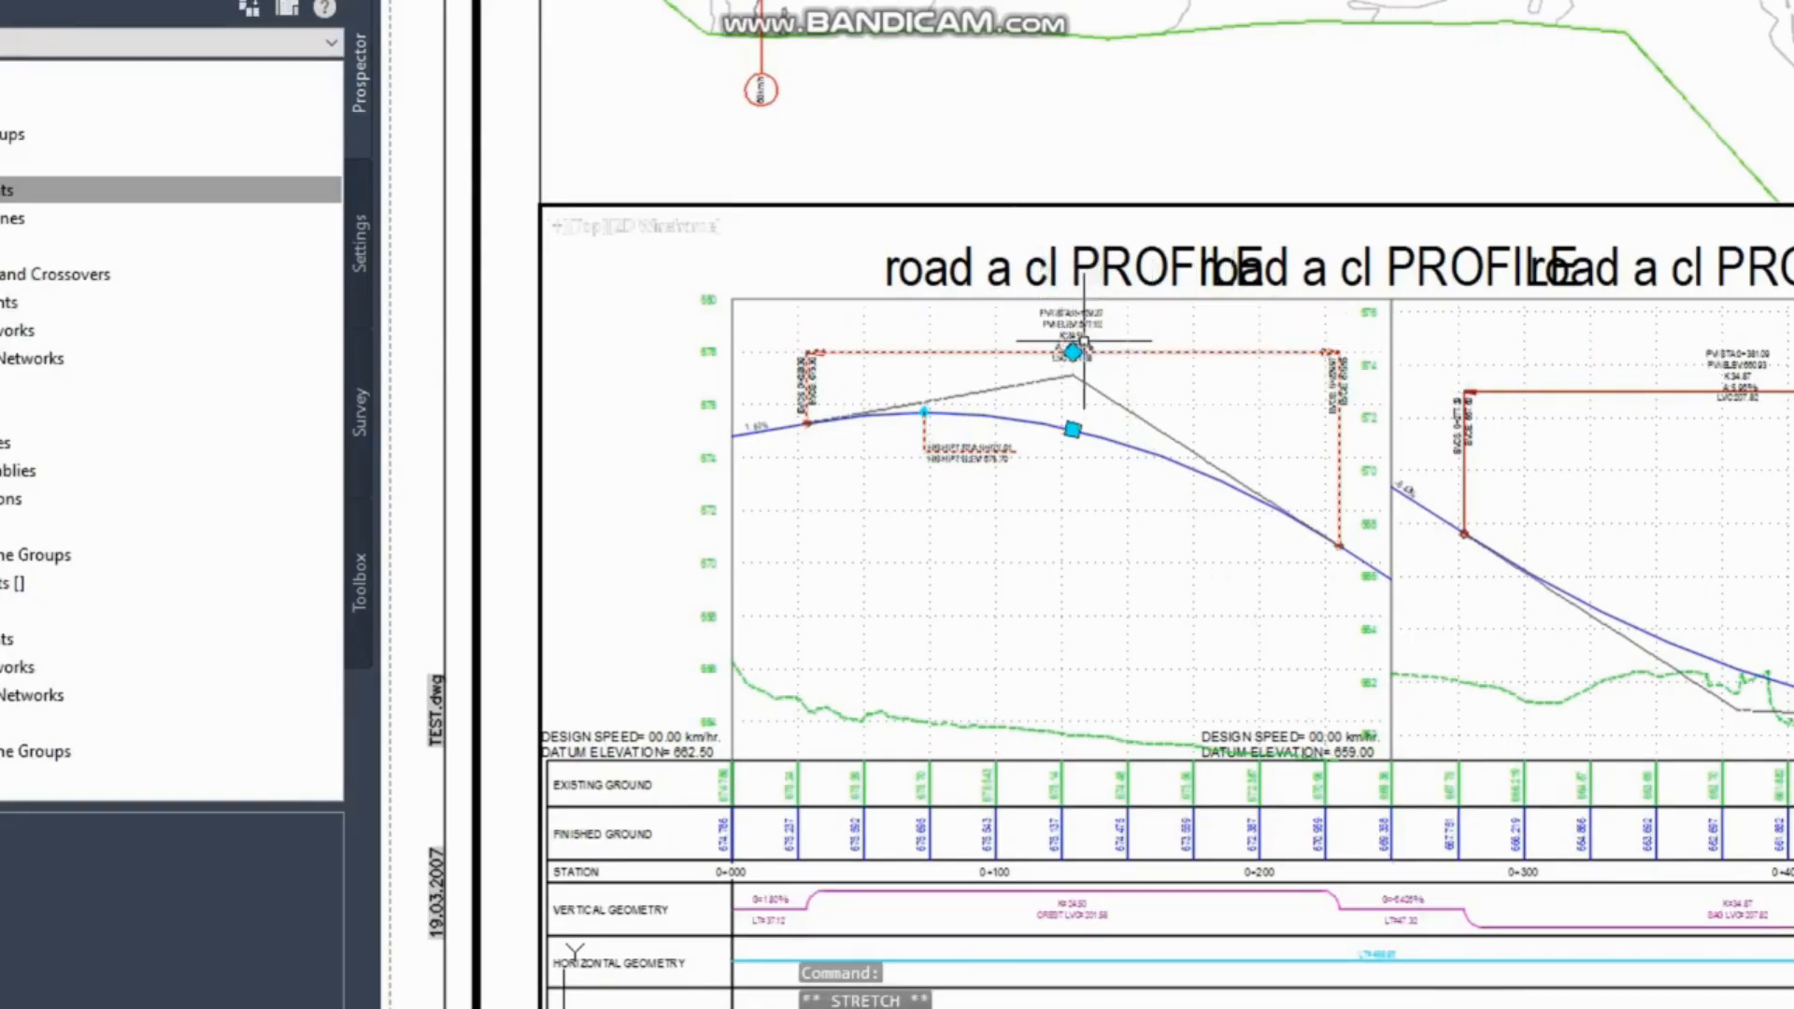
pyautogui.press('Escape')
pyautogui.doubleClick(503, 337)
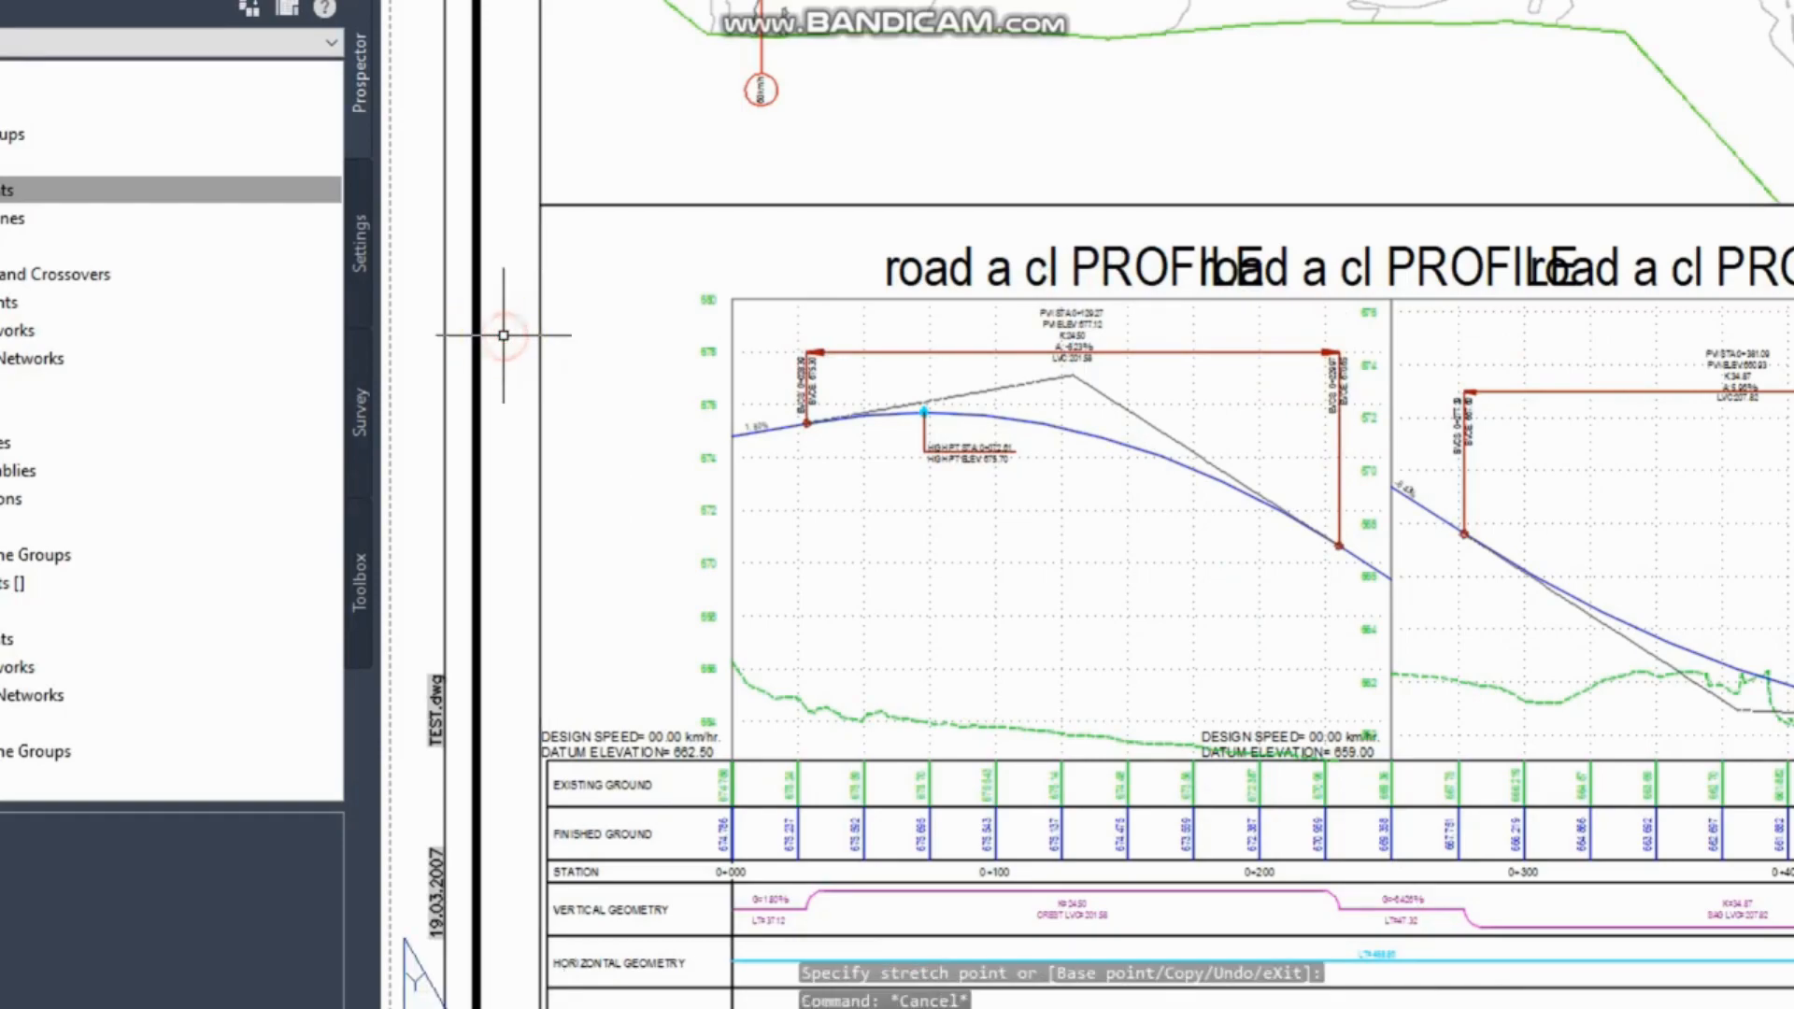
pyautogui.scroll(-5, 1228, 440)
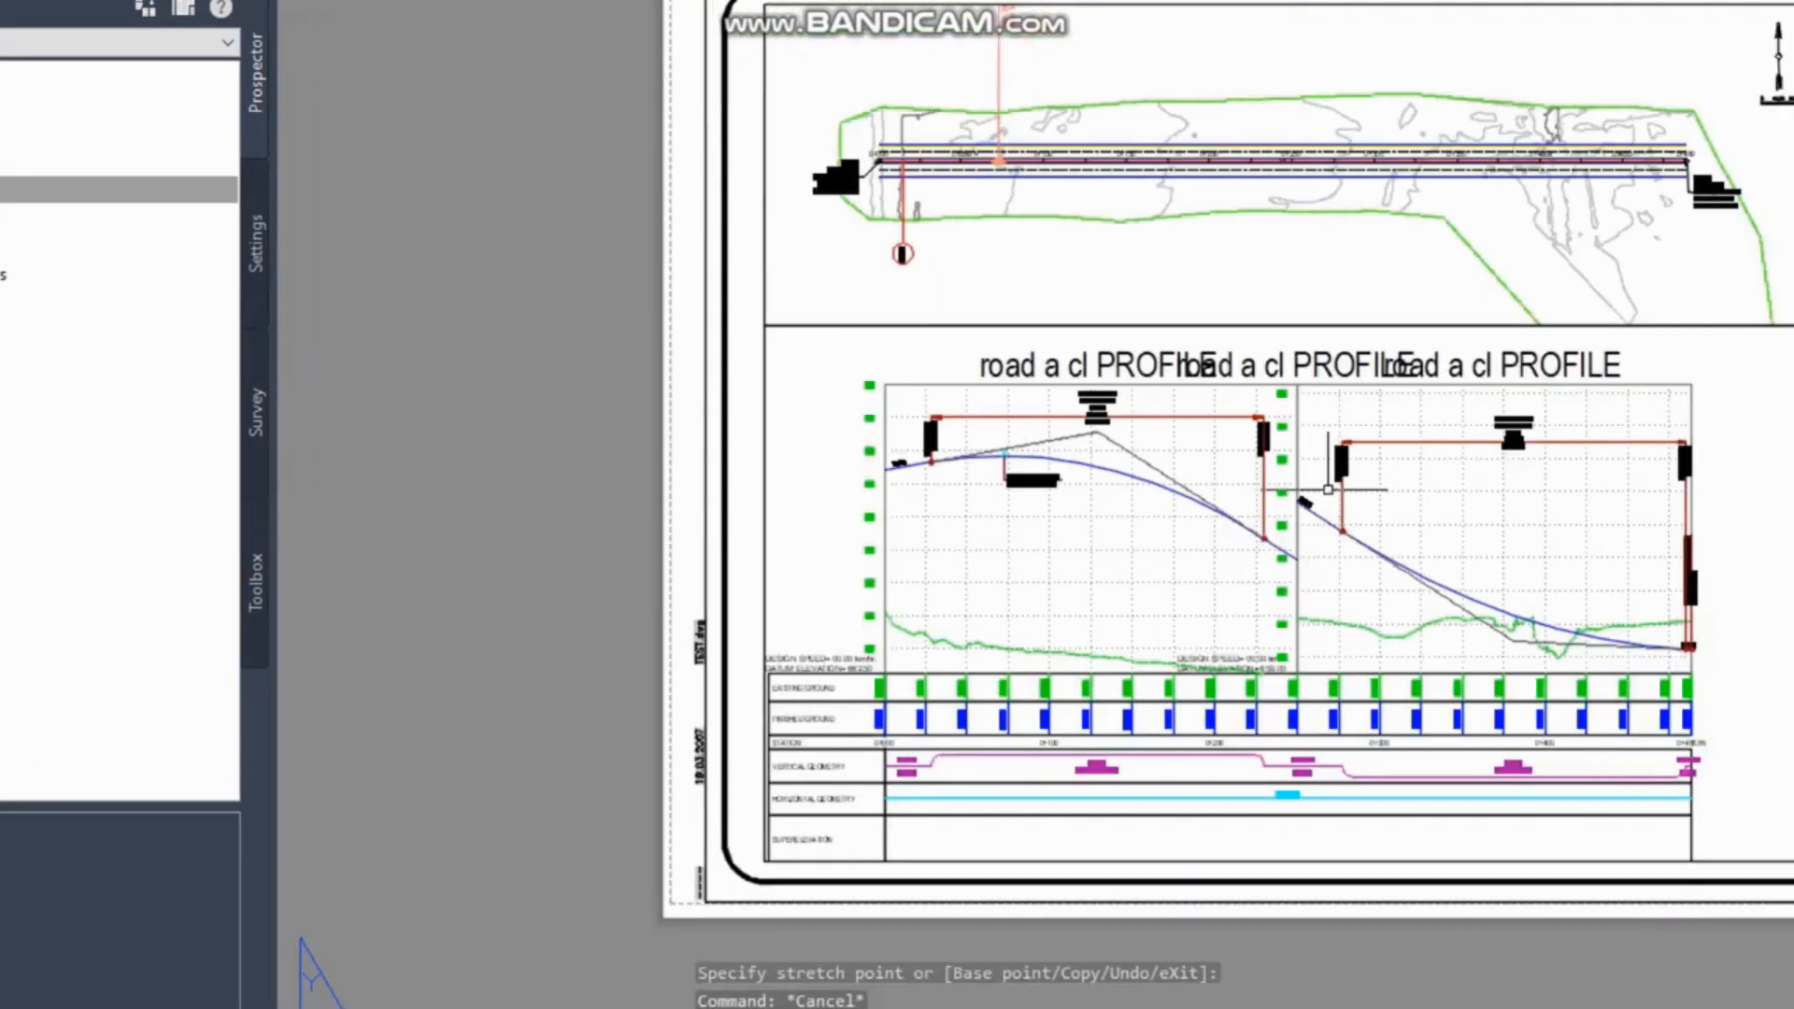
pyautogui.scroll(5, 1139, 605)
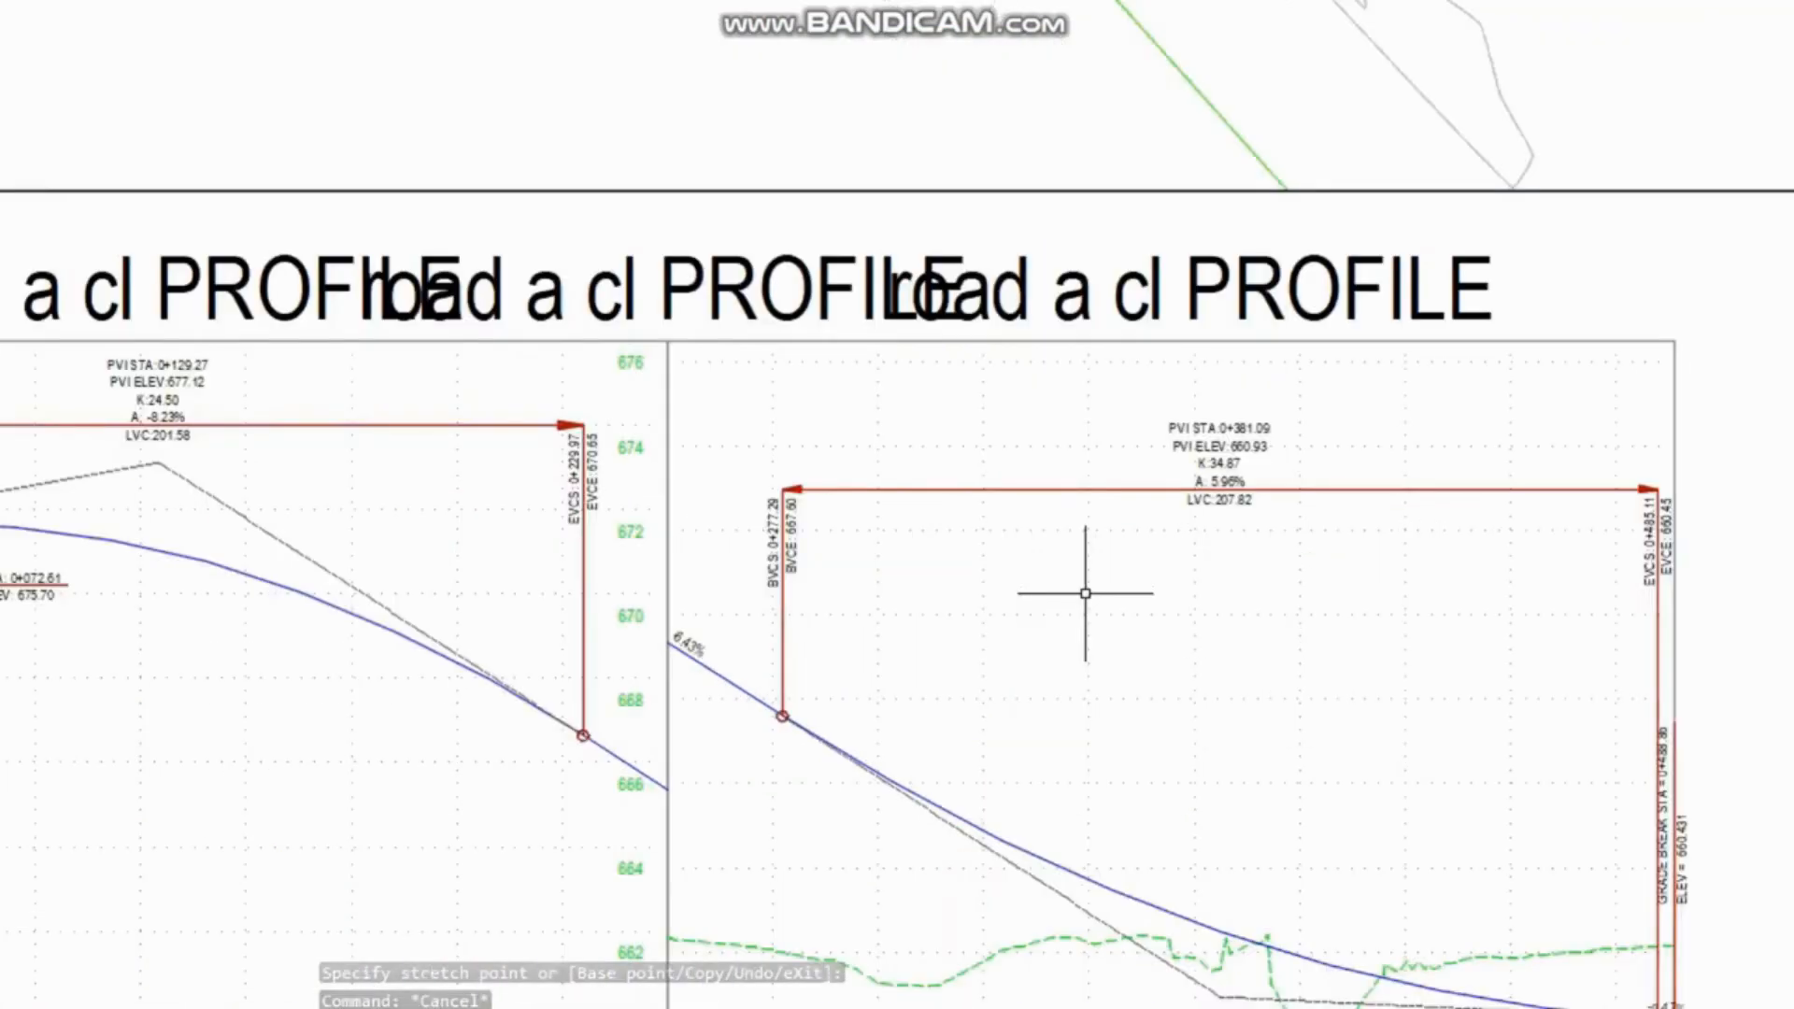
pyautogui.scroll(-5, 621, 435)
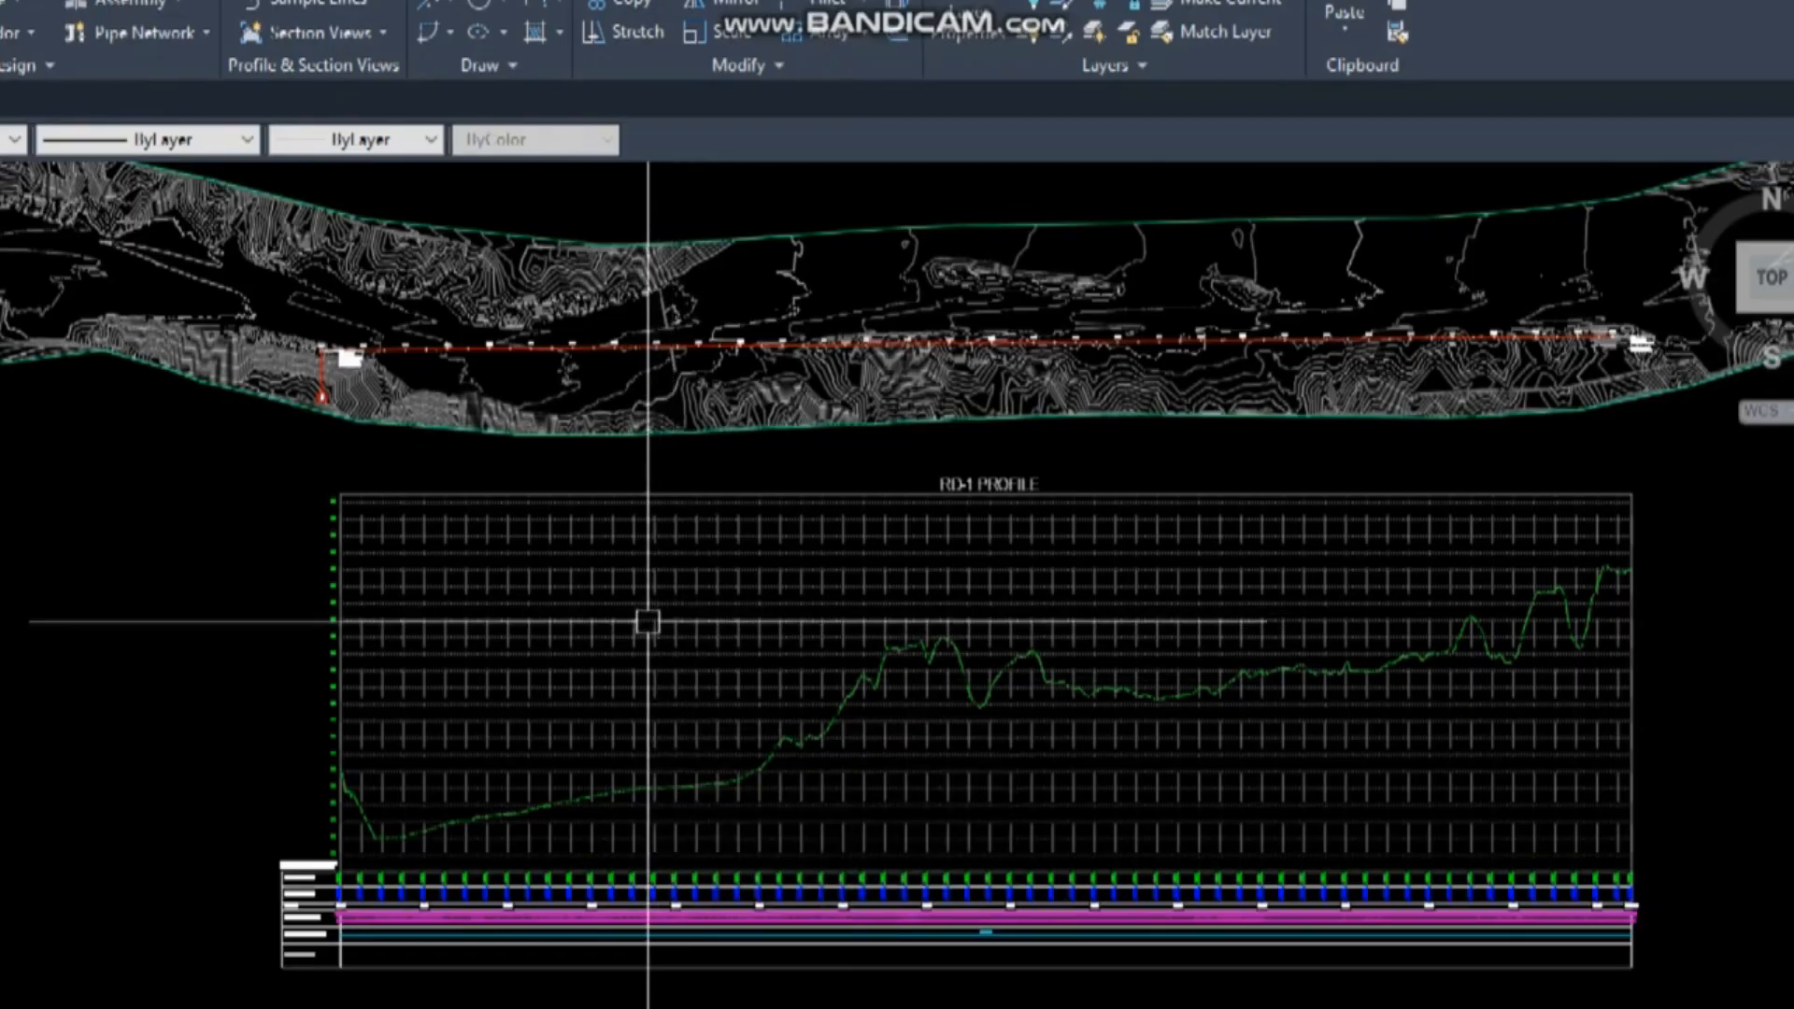
# Create a layout profile on the RD-1 profile view using the PGL_<[Alignment Name]> name template, KATR_Design Profile Style and KATR_Complete Label Set.
pyautogui.moveTo(648, 622)
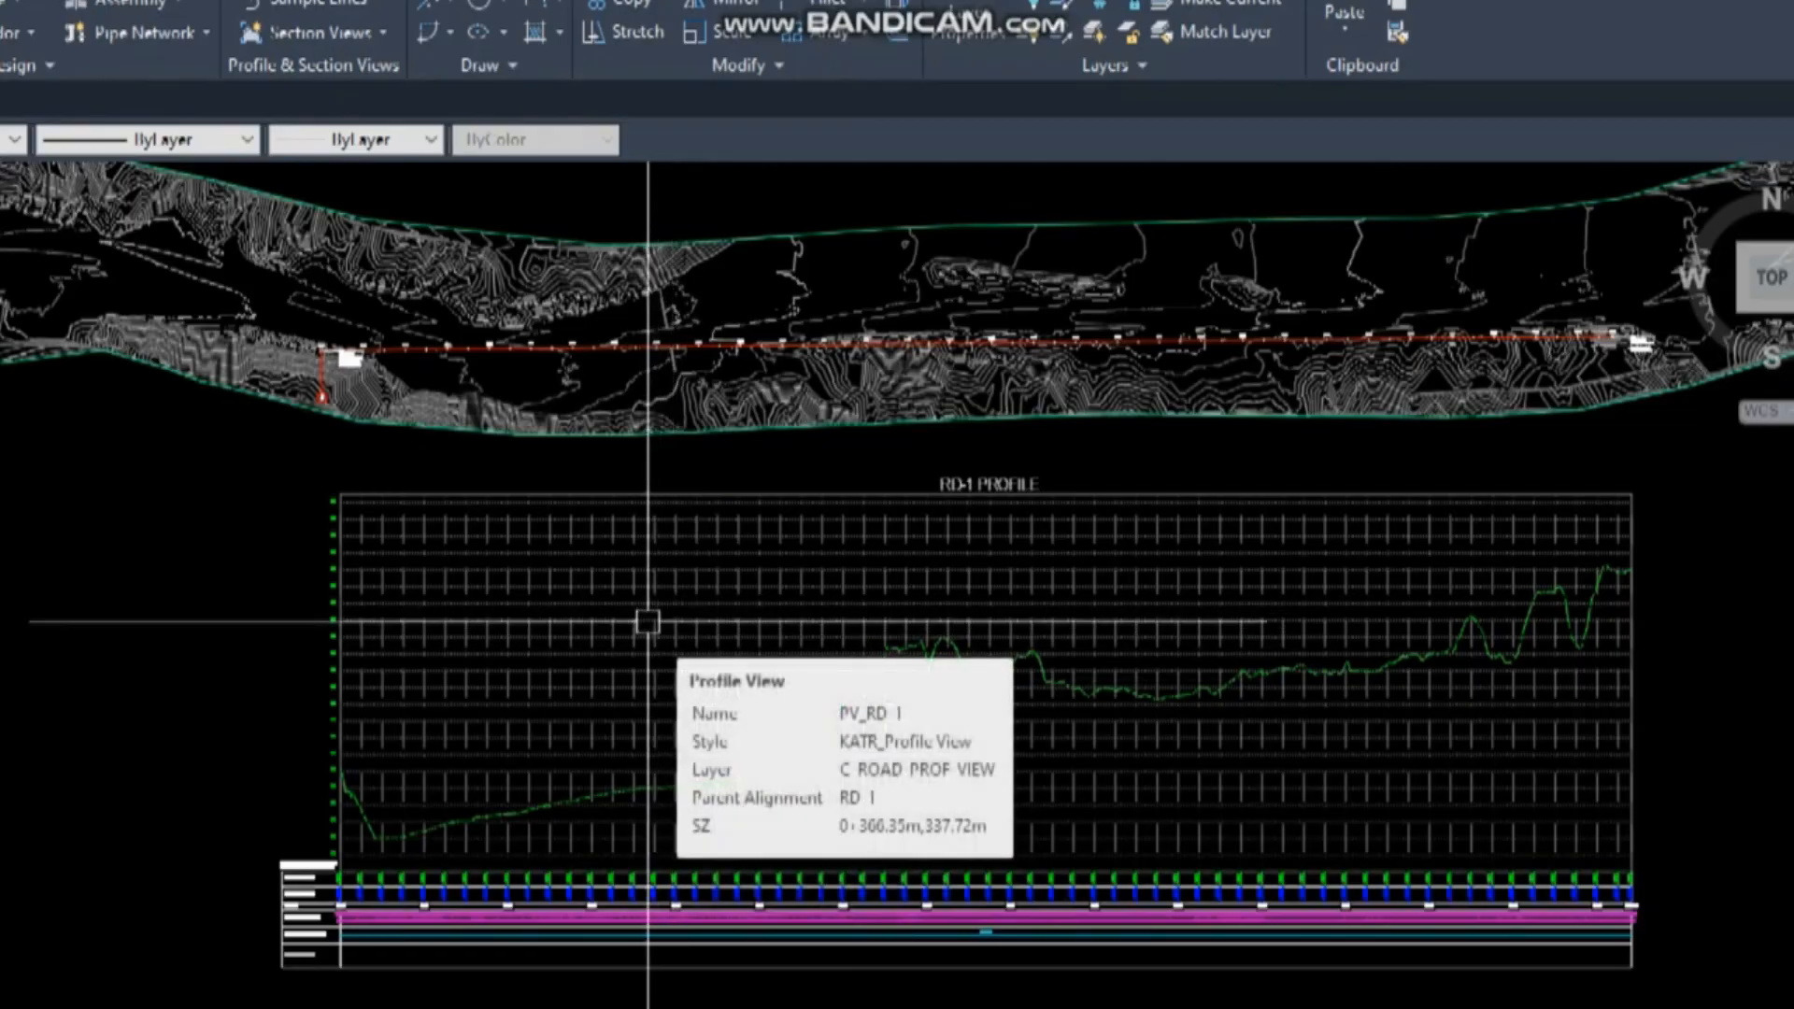
pyautogui.scroll(4, 399, 332)
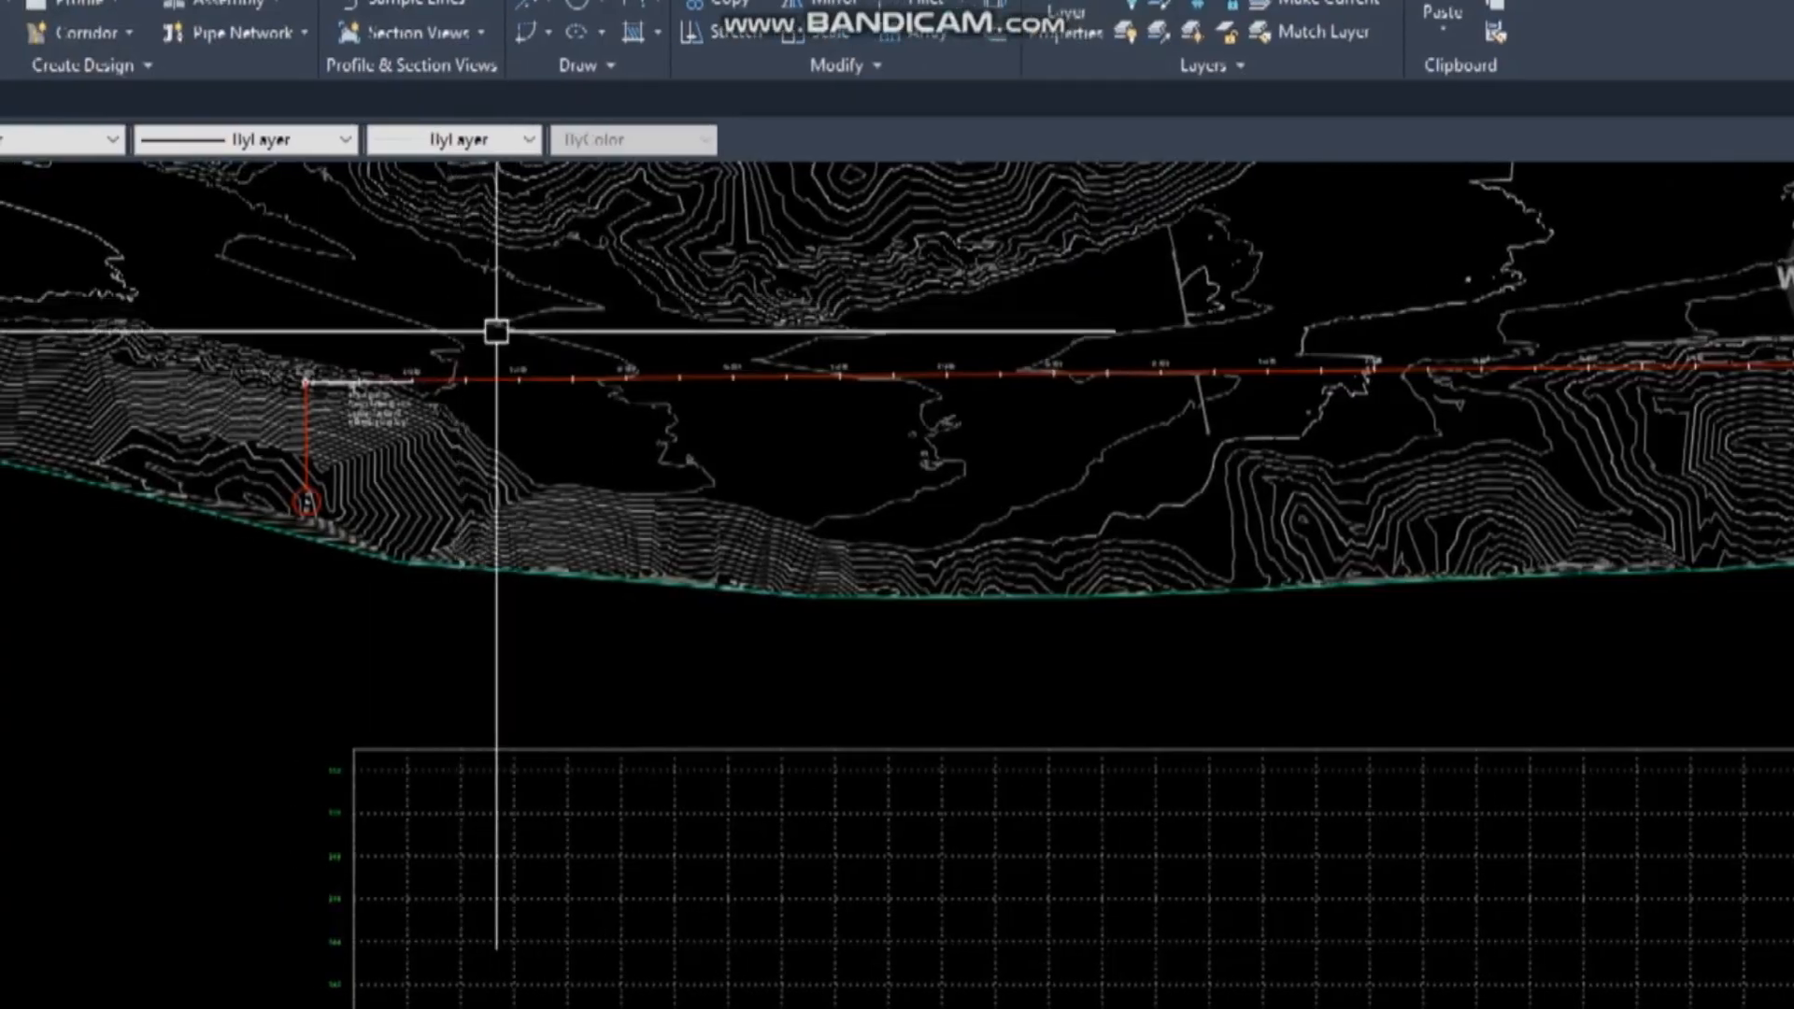
pyautogui.scroll(-3, 545, 412)
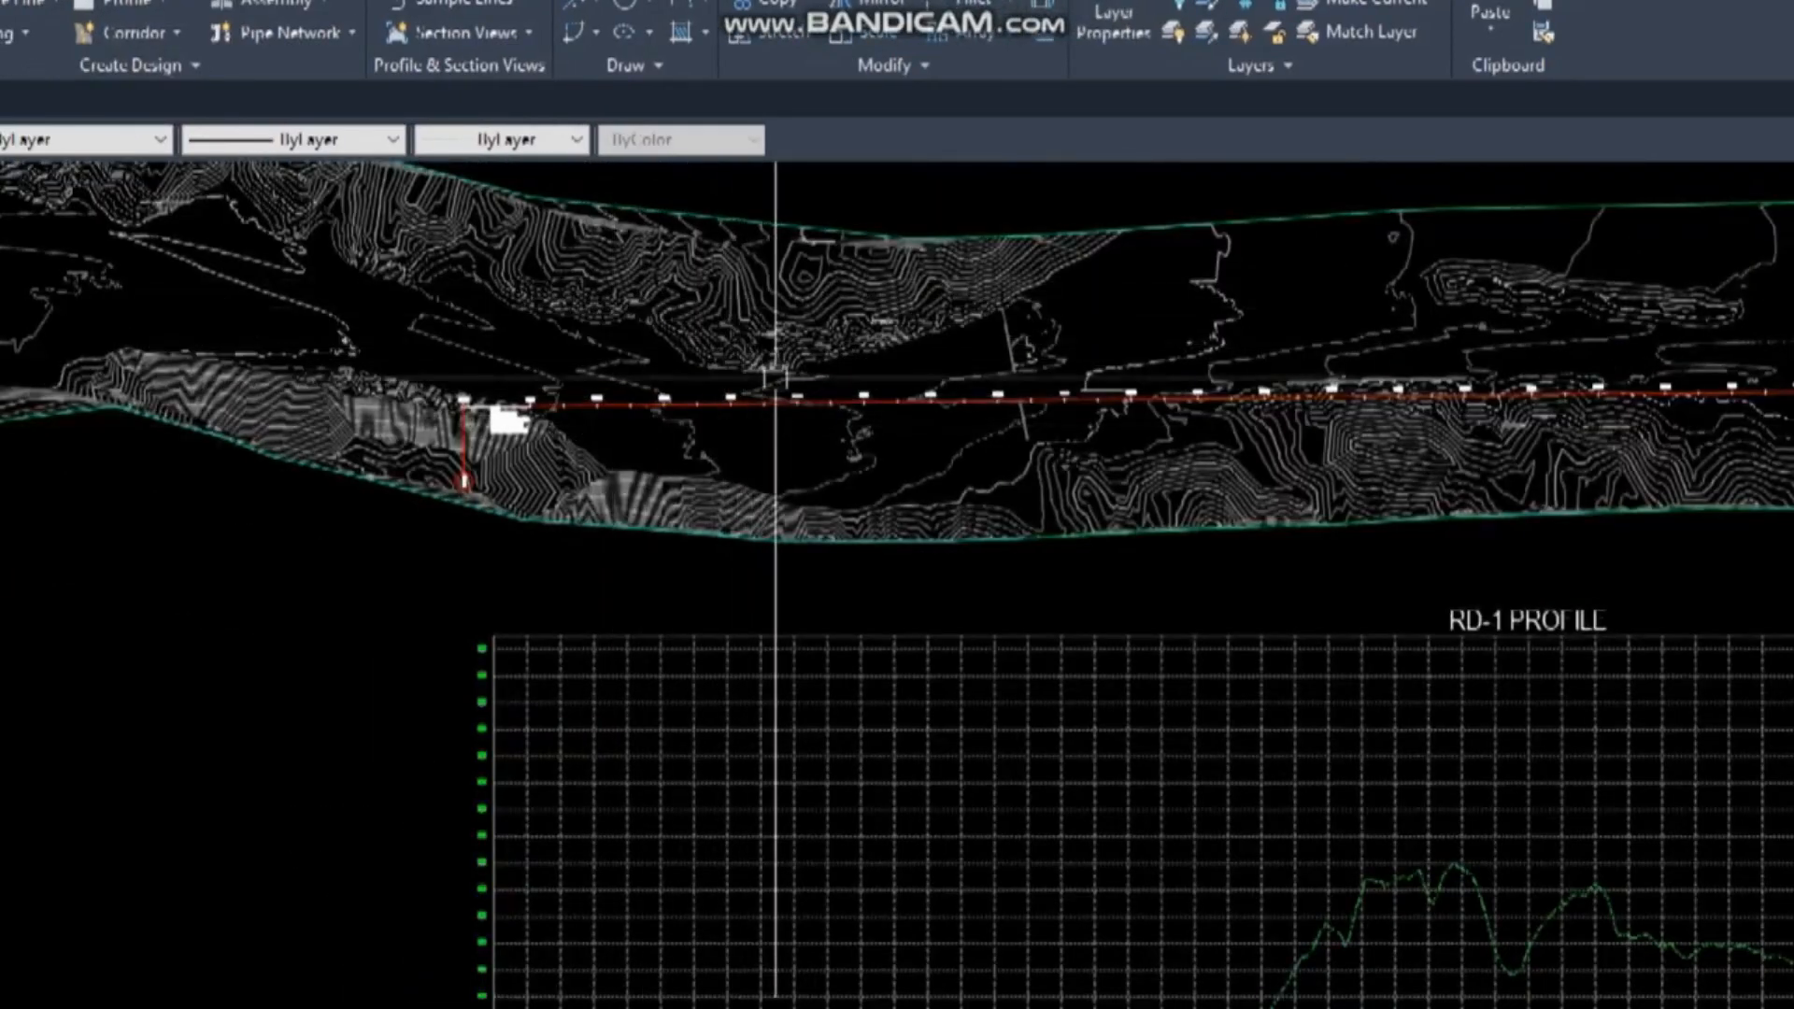
pyautogui.moveTo(780, 654); pyautogui.dragTo(762, 220, button='middle')
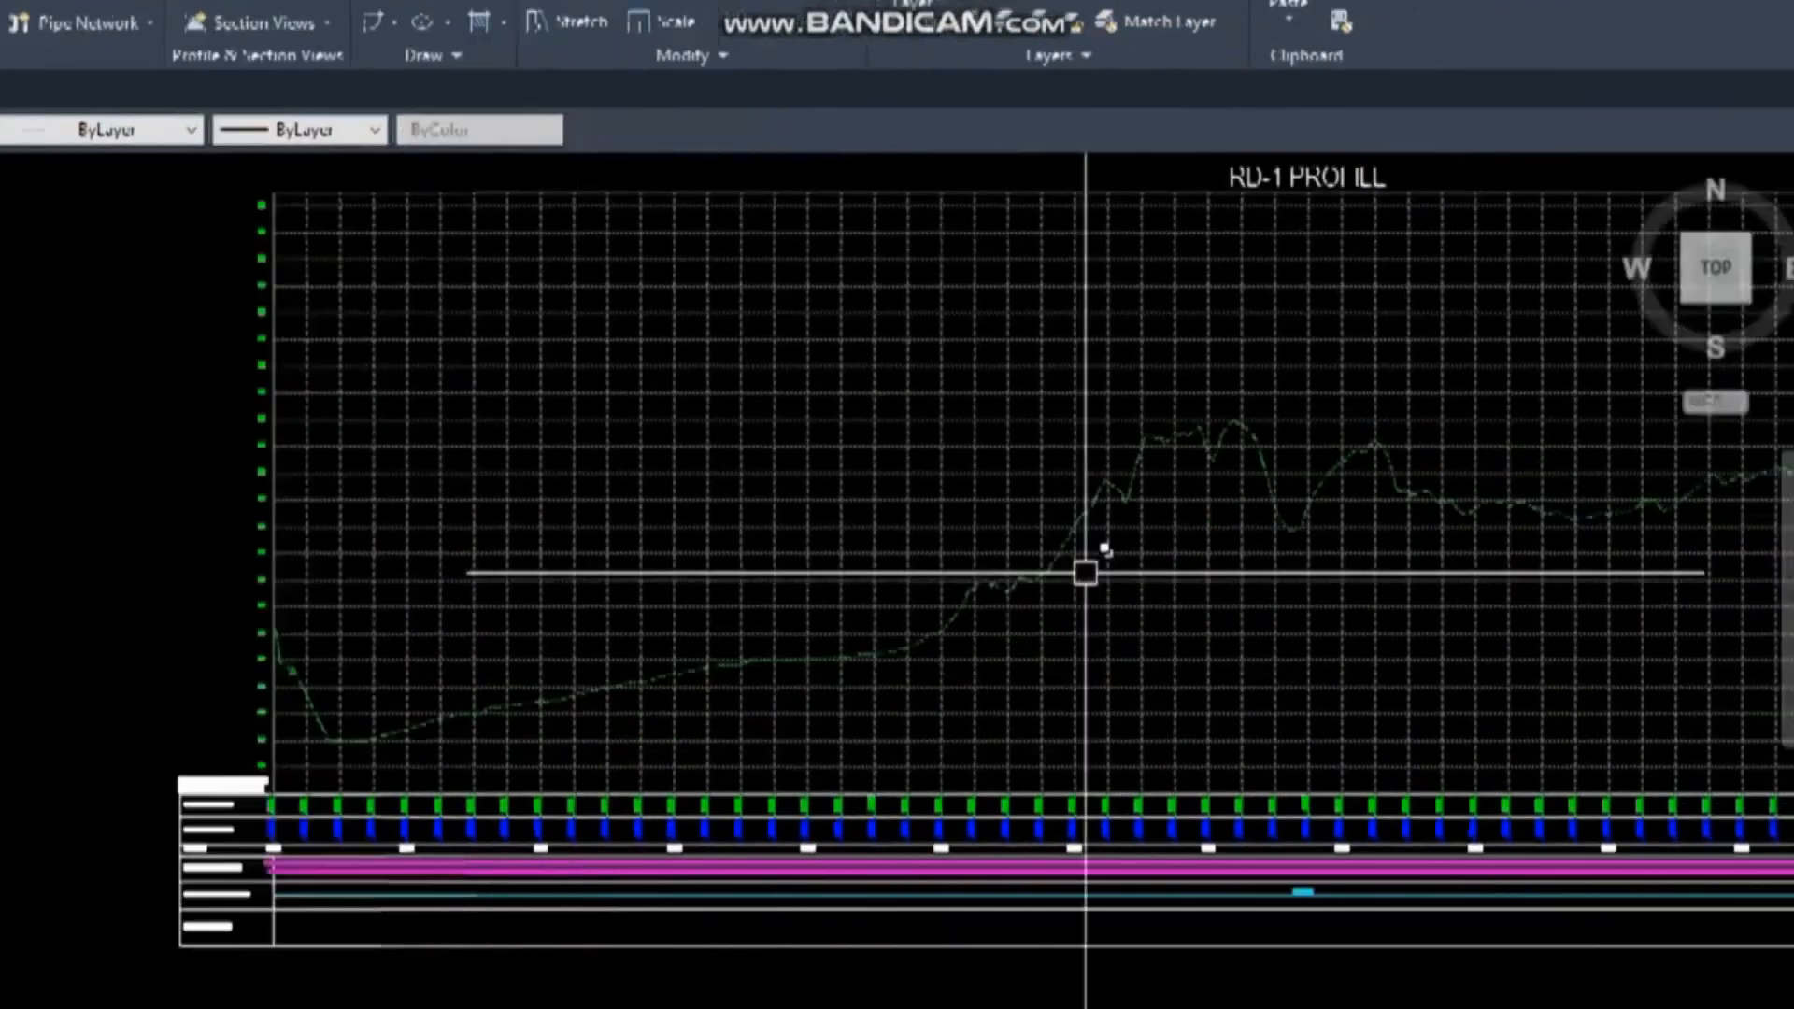
pyautogui.moveTo(1334, 529); pyautogui.dragTo(975, 513, button='middle')
pyautogui.scroll(-4, 461, 733)
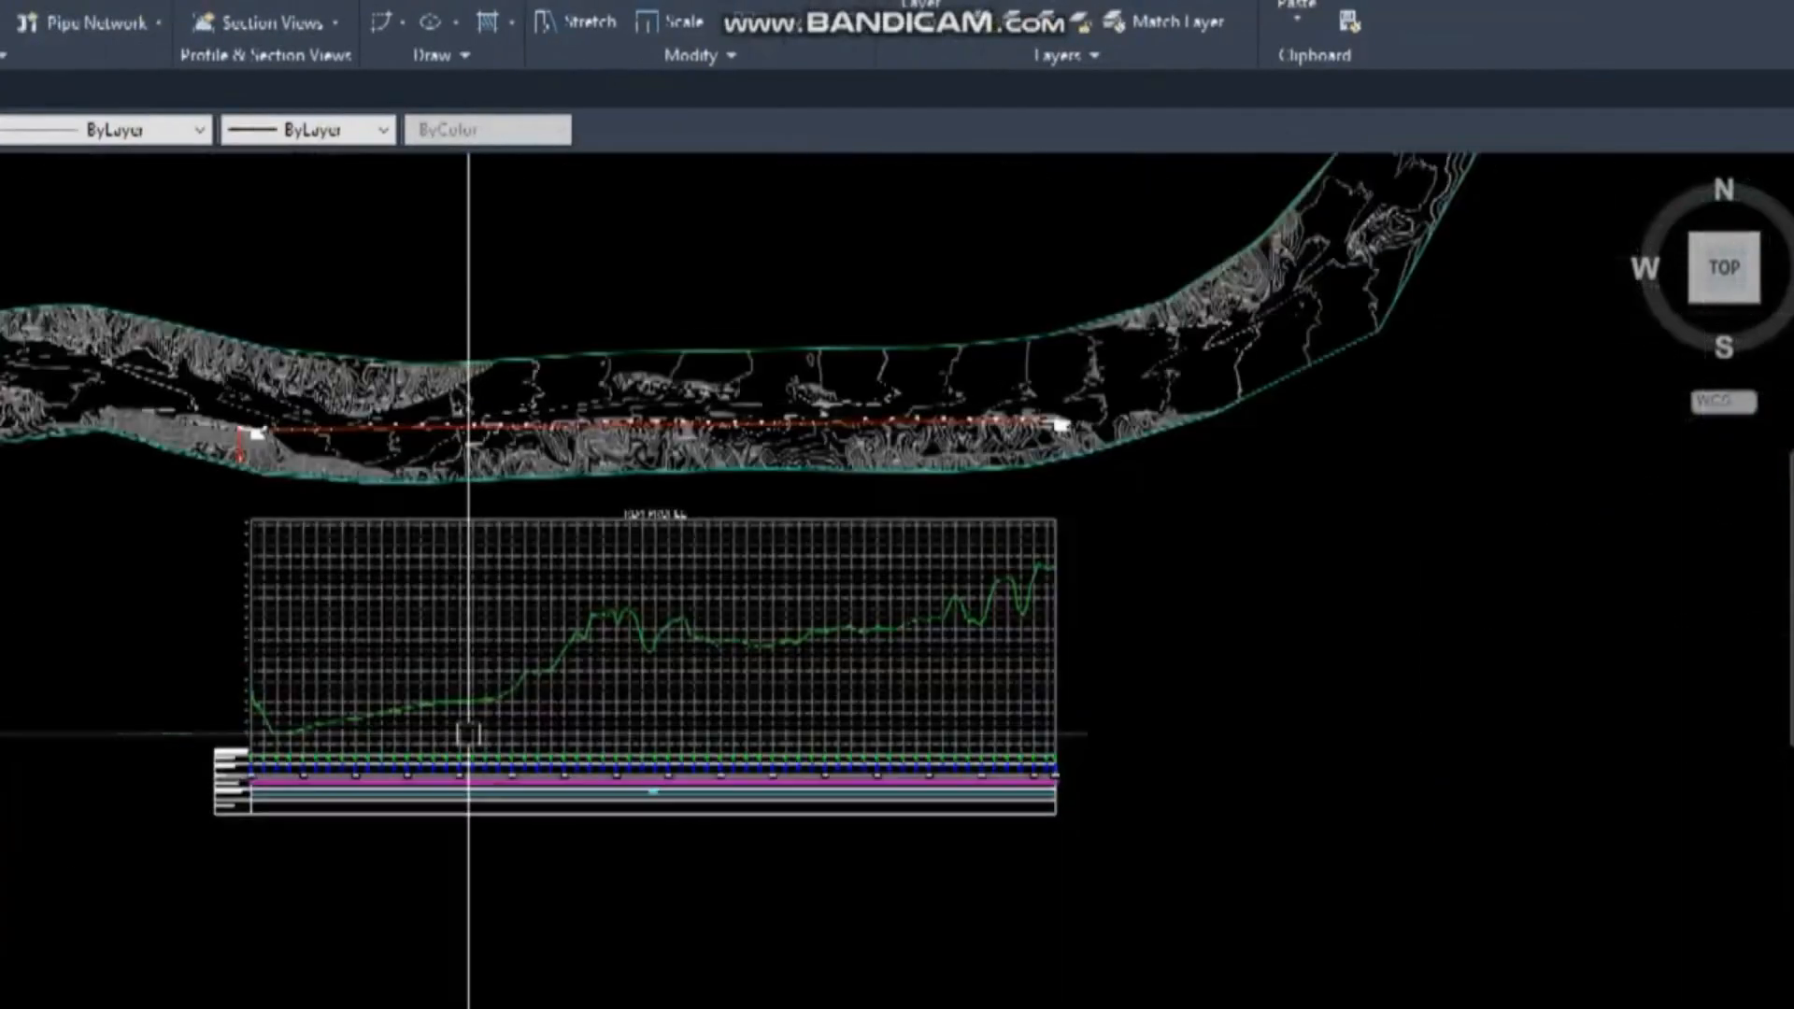
pyautogui.scroll(2, 473, 660)
pyautogui.click(501, 565)
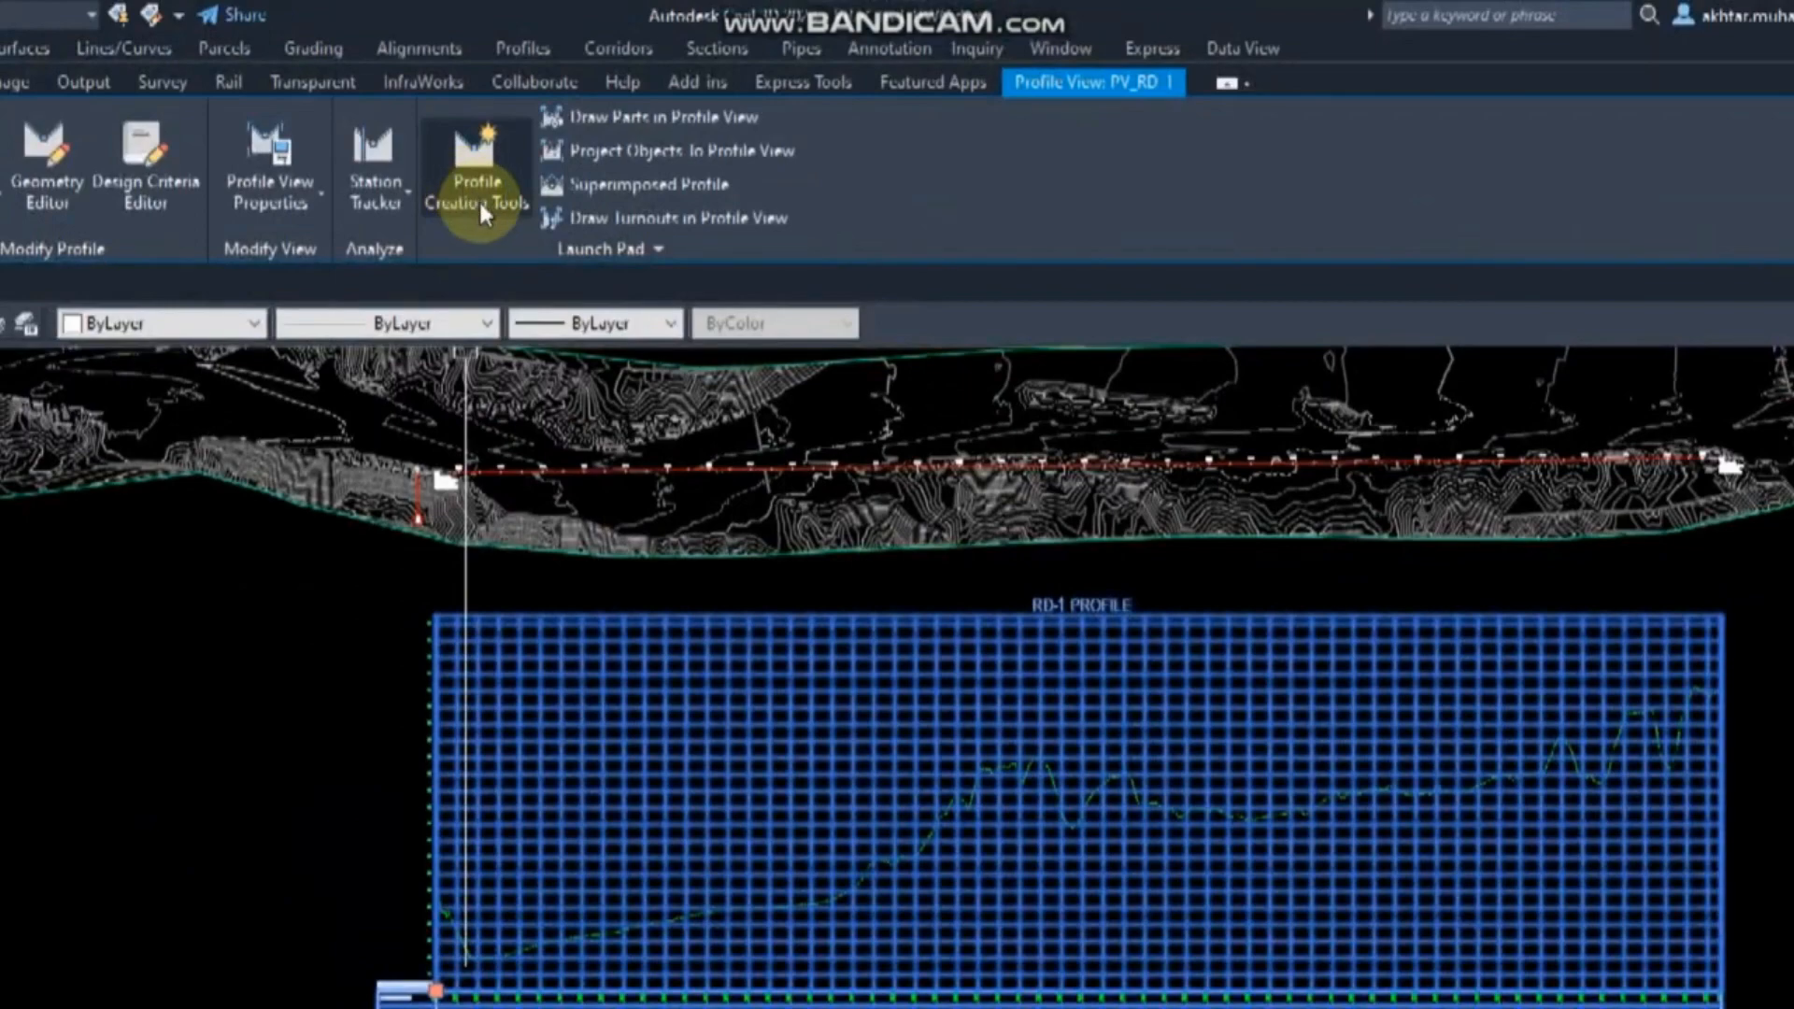
pyautogui.click(480, 205)
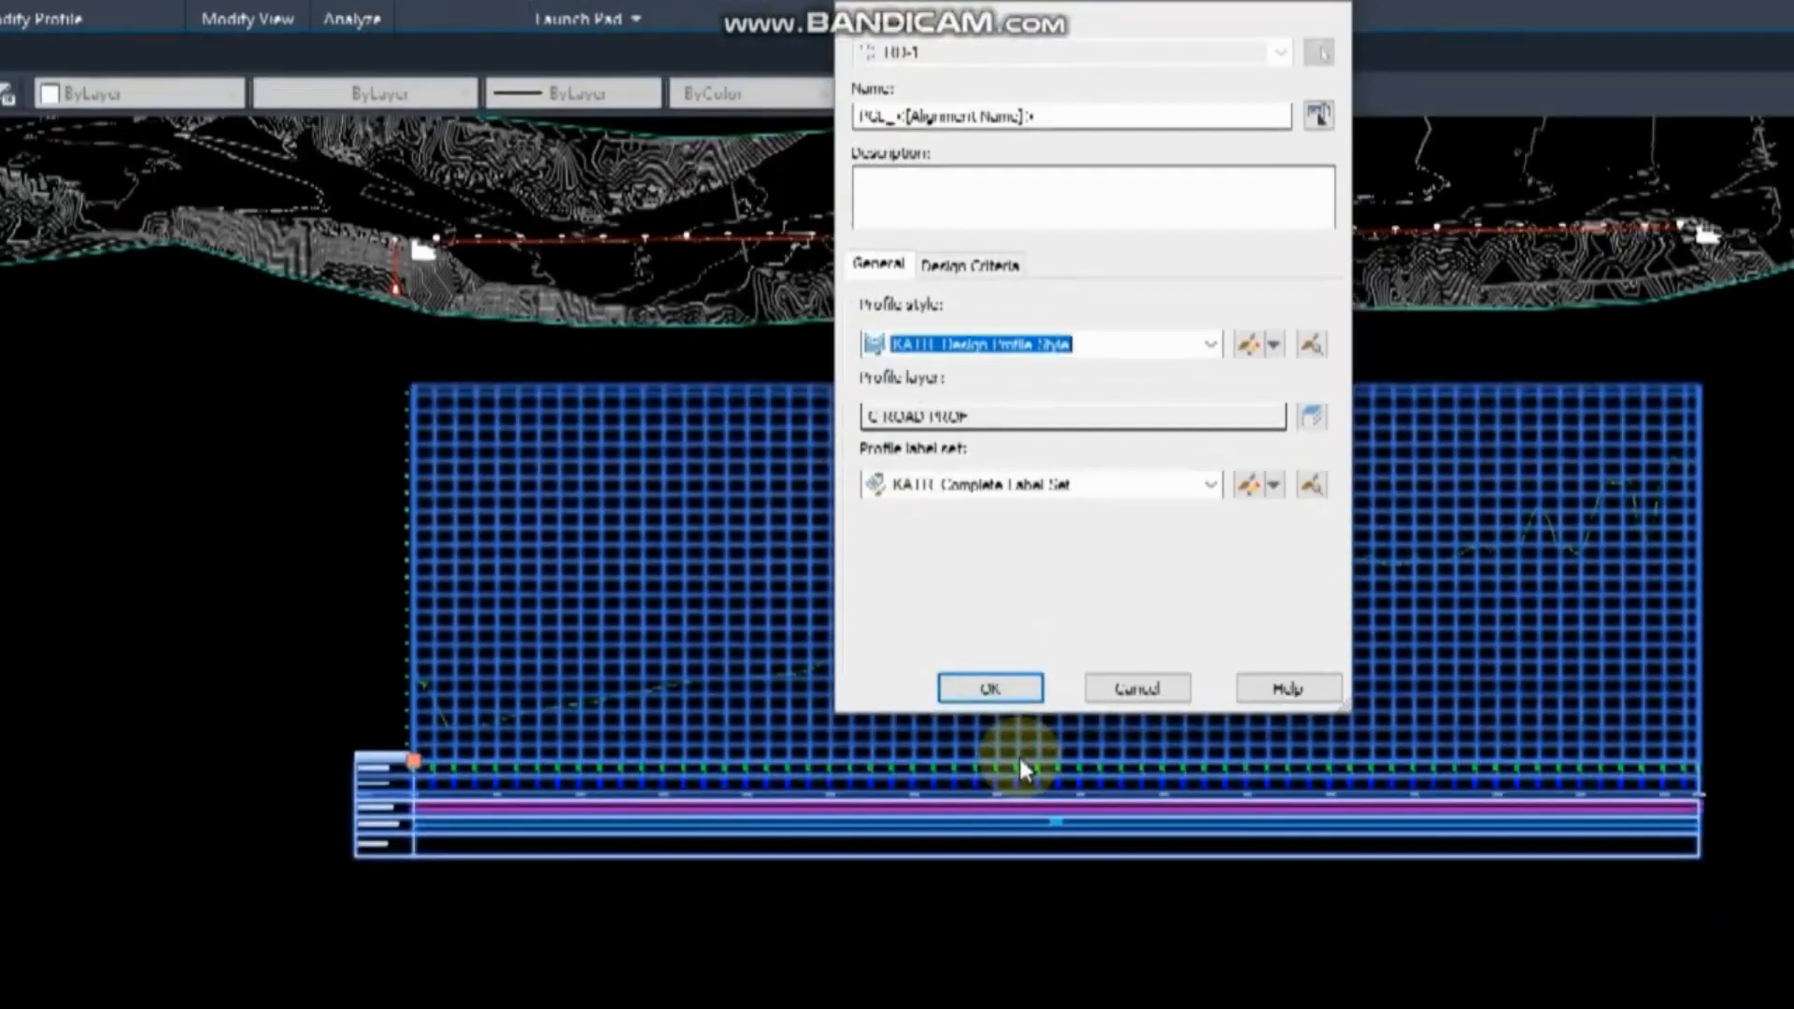
pyautogui.click(992, 690)
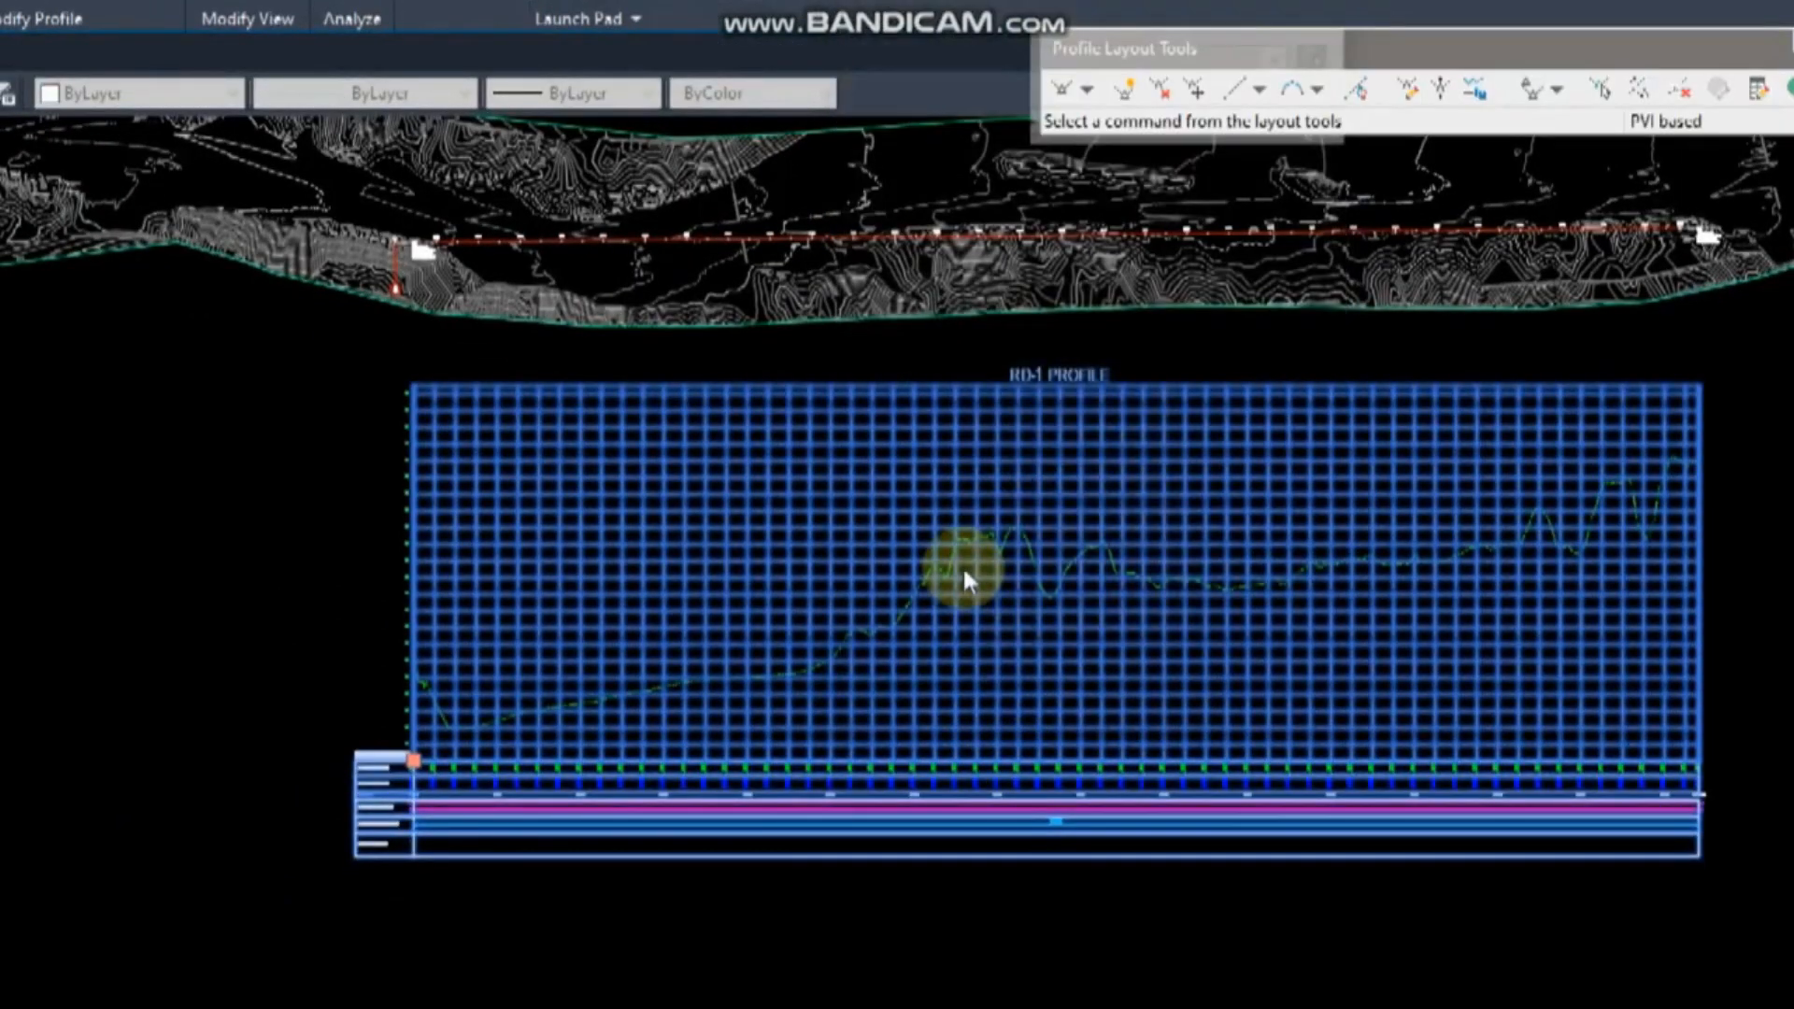
pyautogui.click(1014, 452)
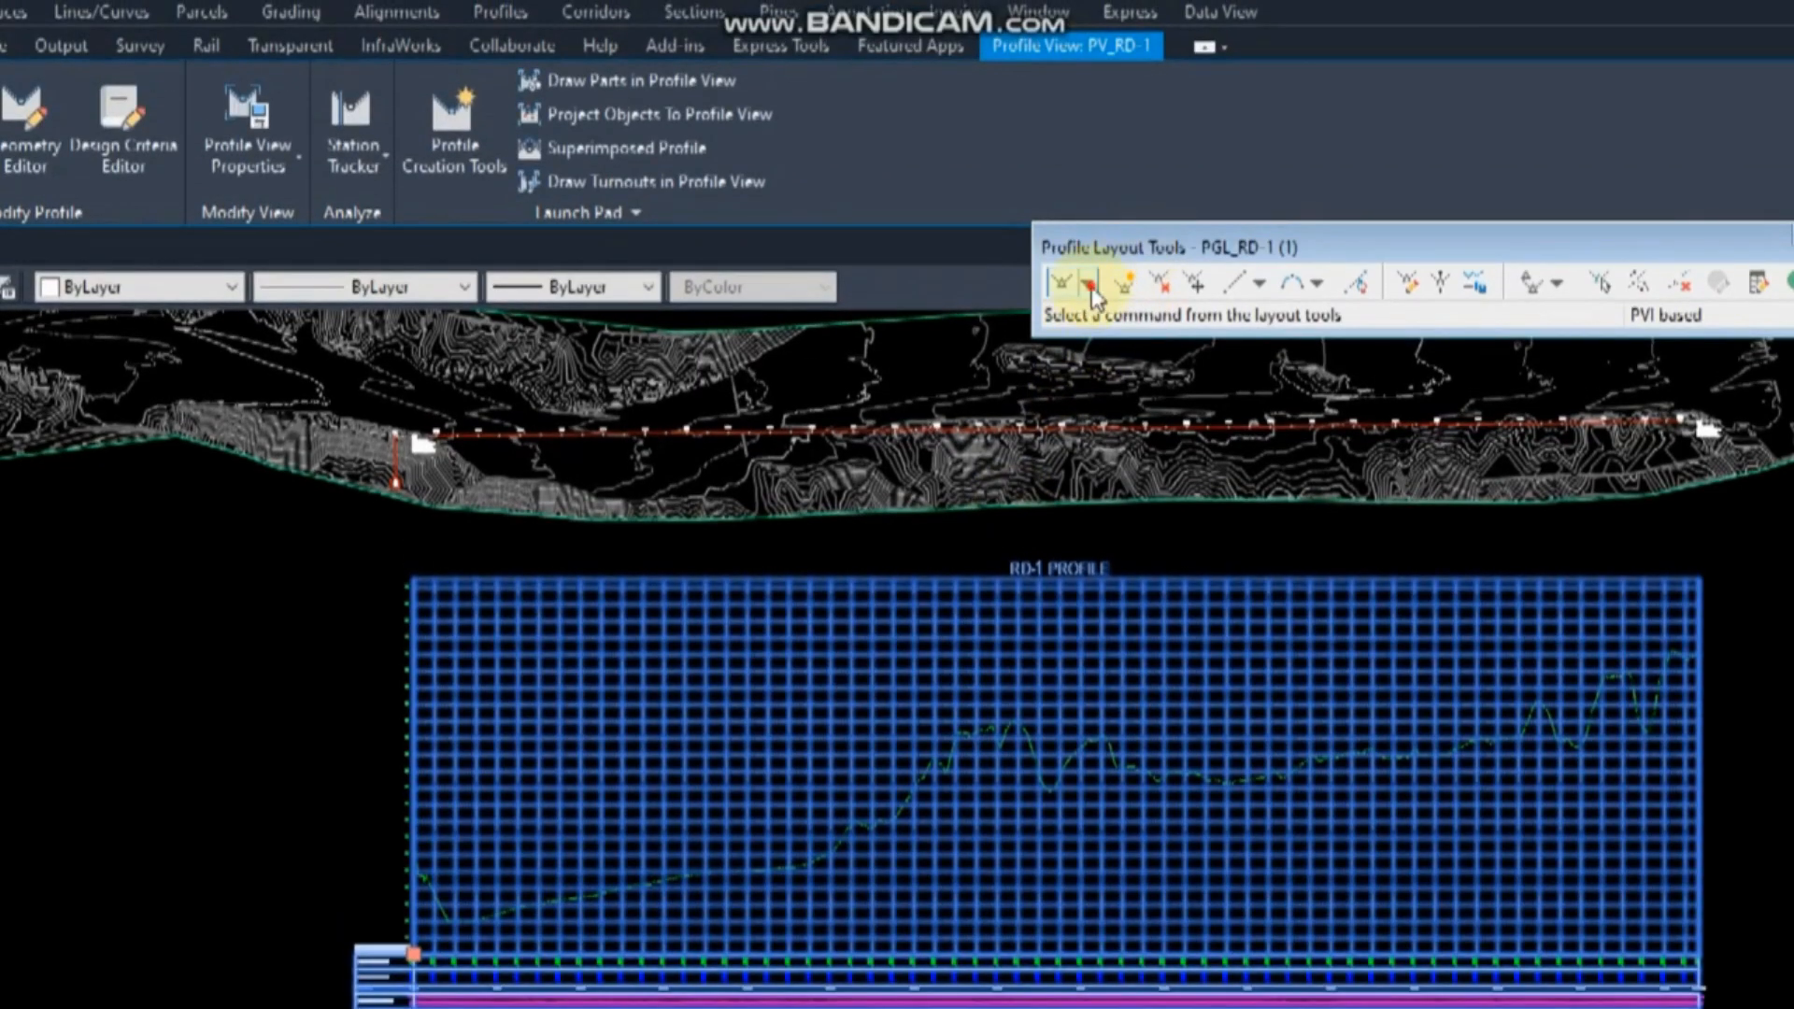
# Start Draw Tangents With Curves with object snap on and place the start point at the beginning of RD-1's existing ground line.
pyautogui.click(1090, 285)
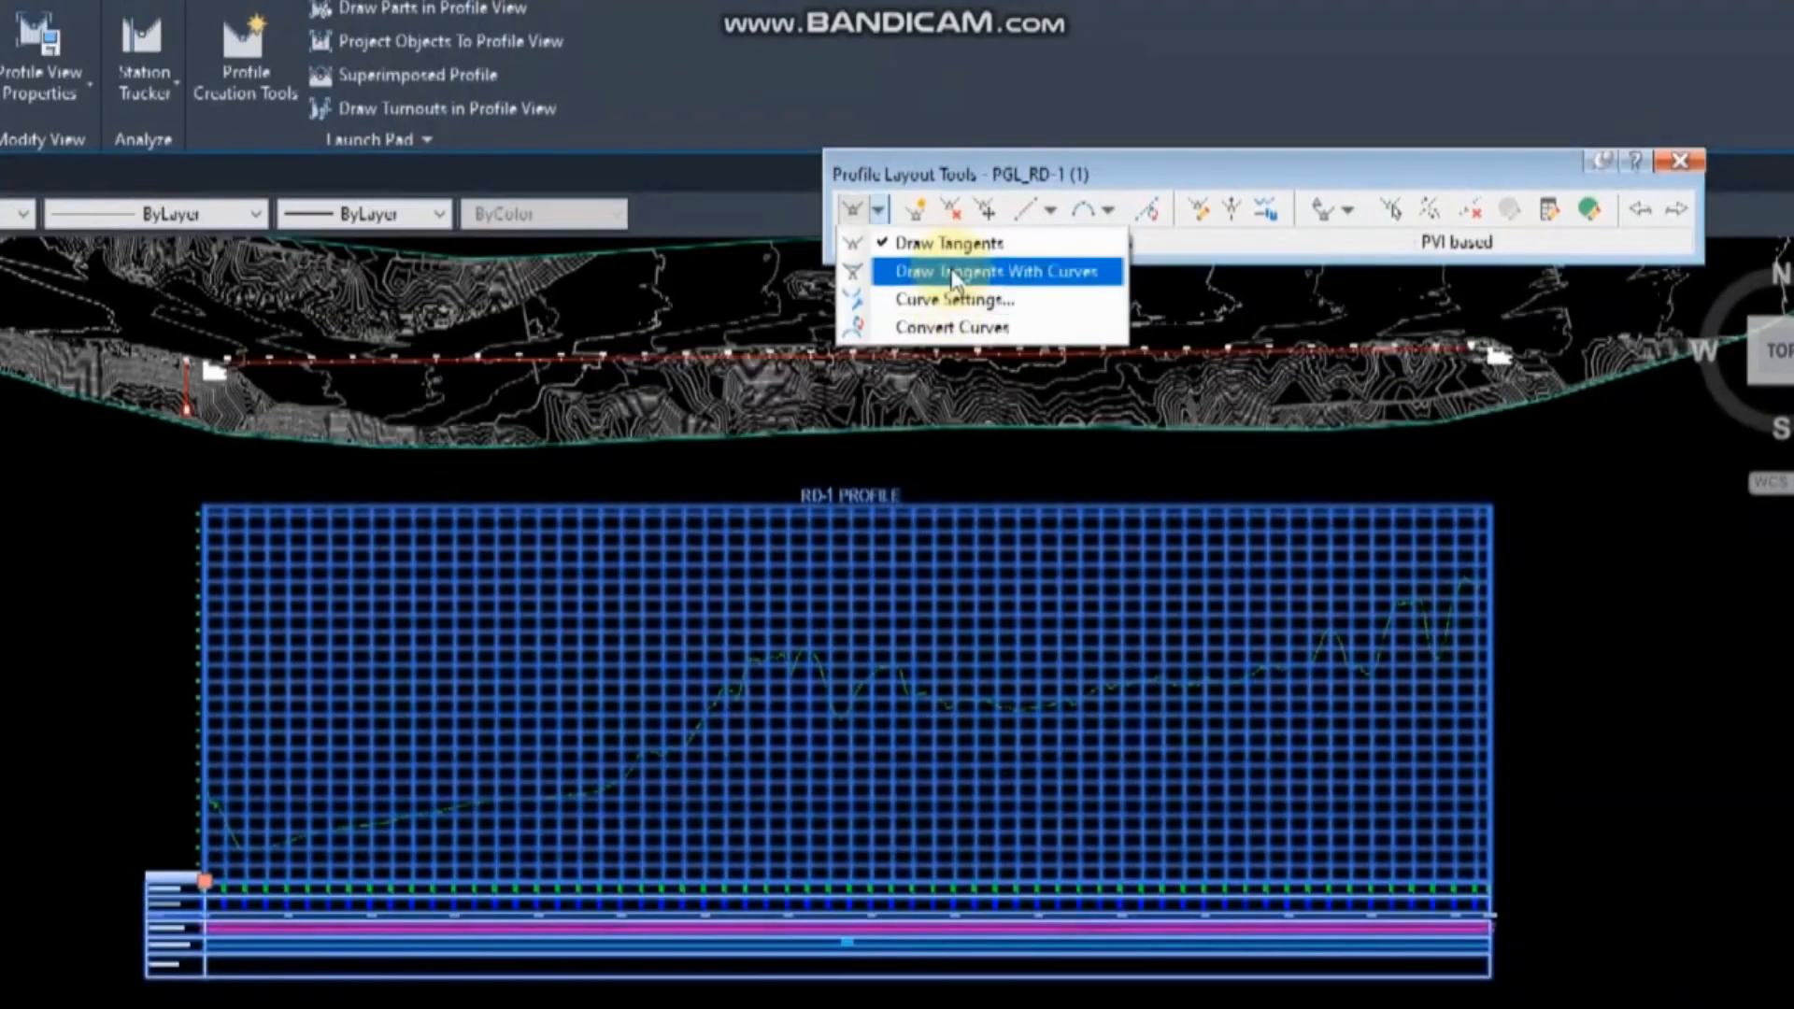
pyautogui.click(1205, 344)
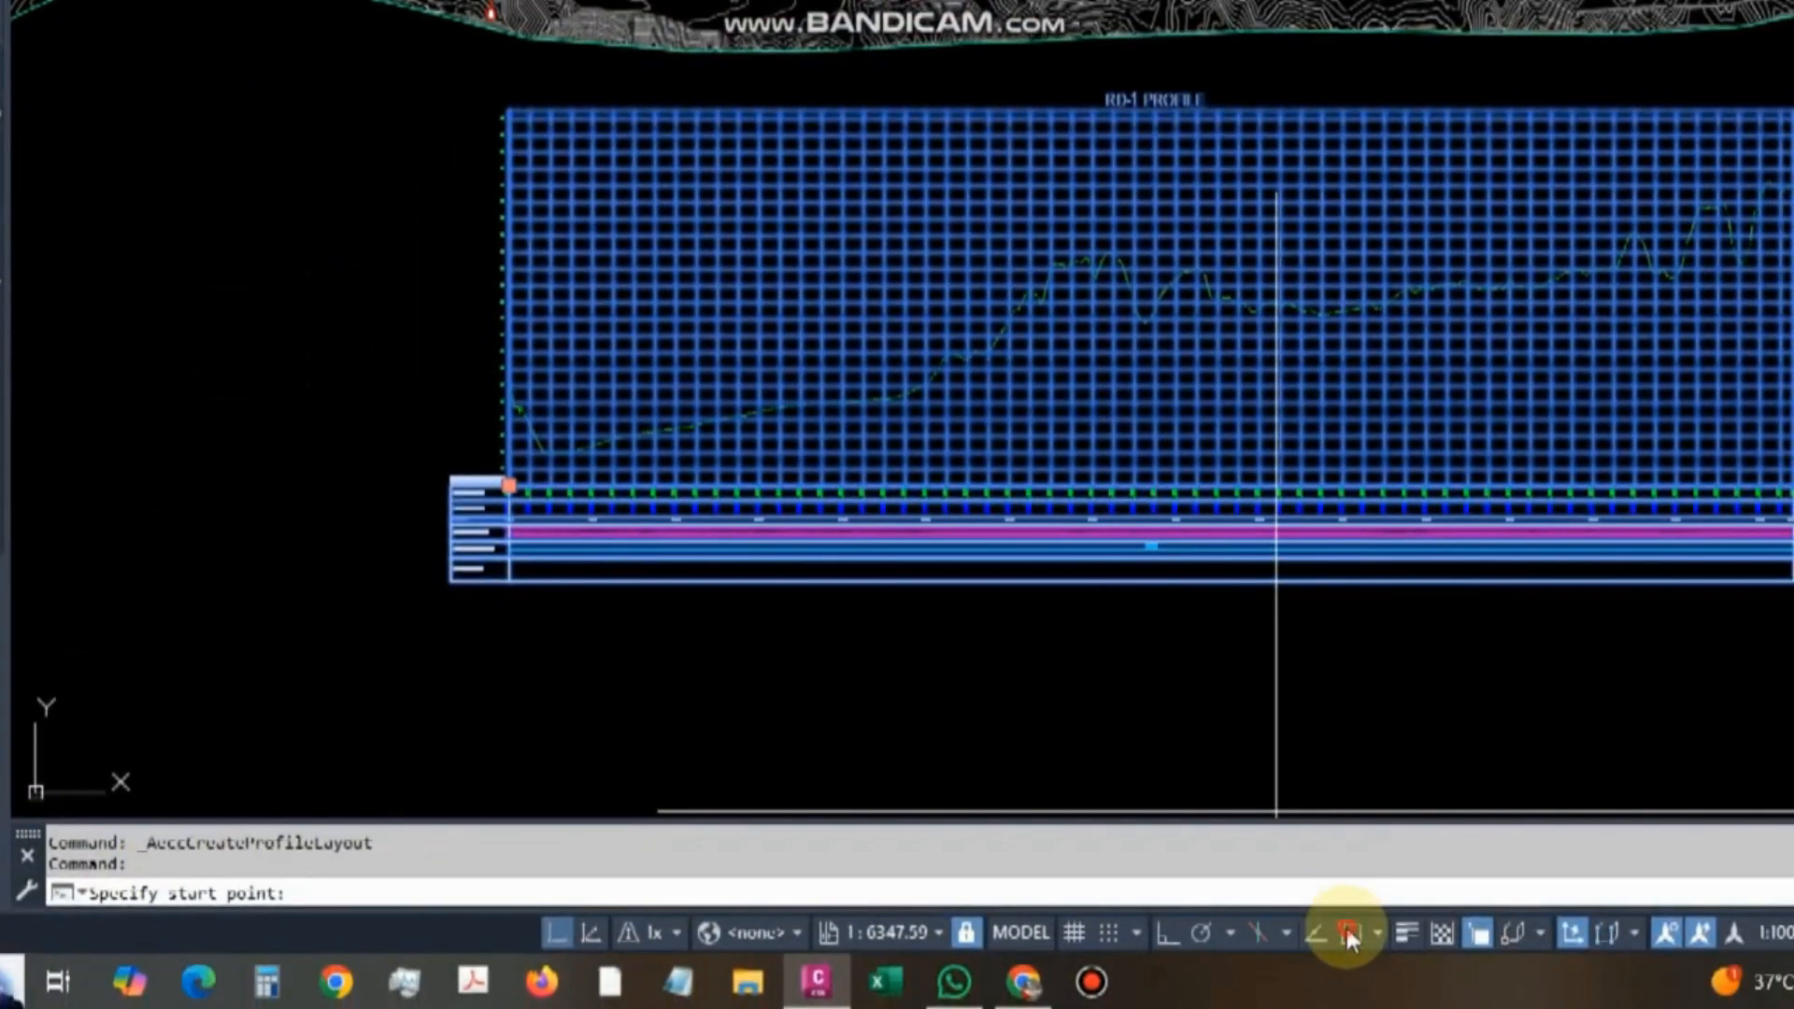
pyautogui.click(1346, 933)
pyautogui.click(1063, 265)
pyautogui.click(869, 716)
pyautogui.scroll(6, 520, 598)
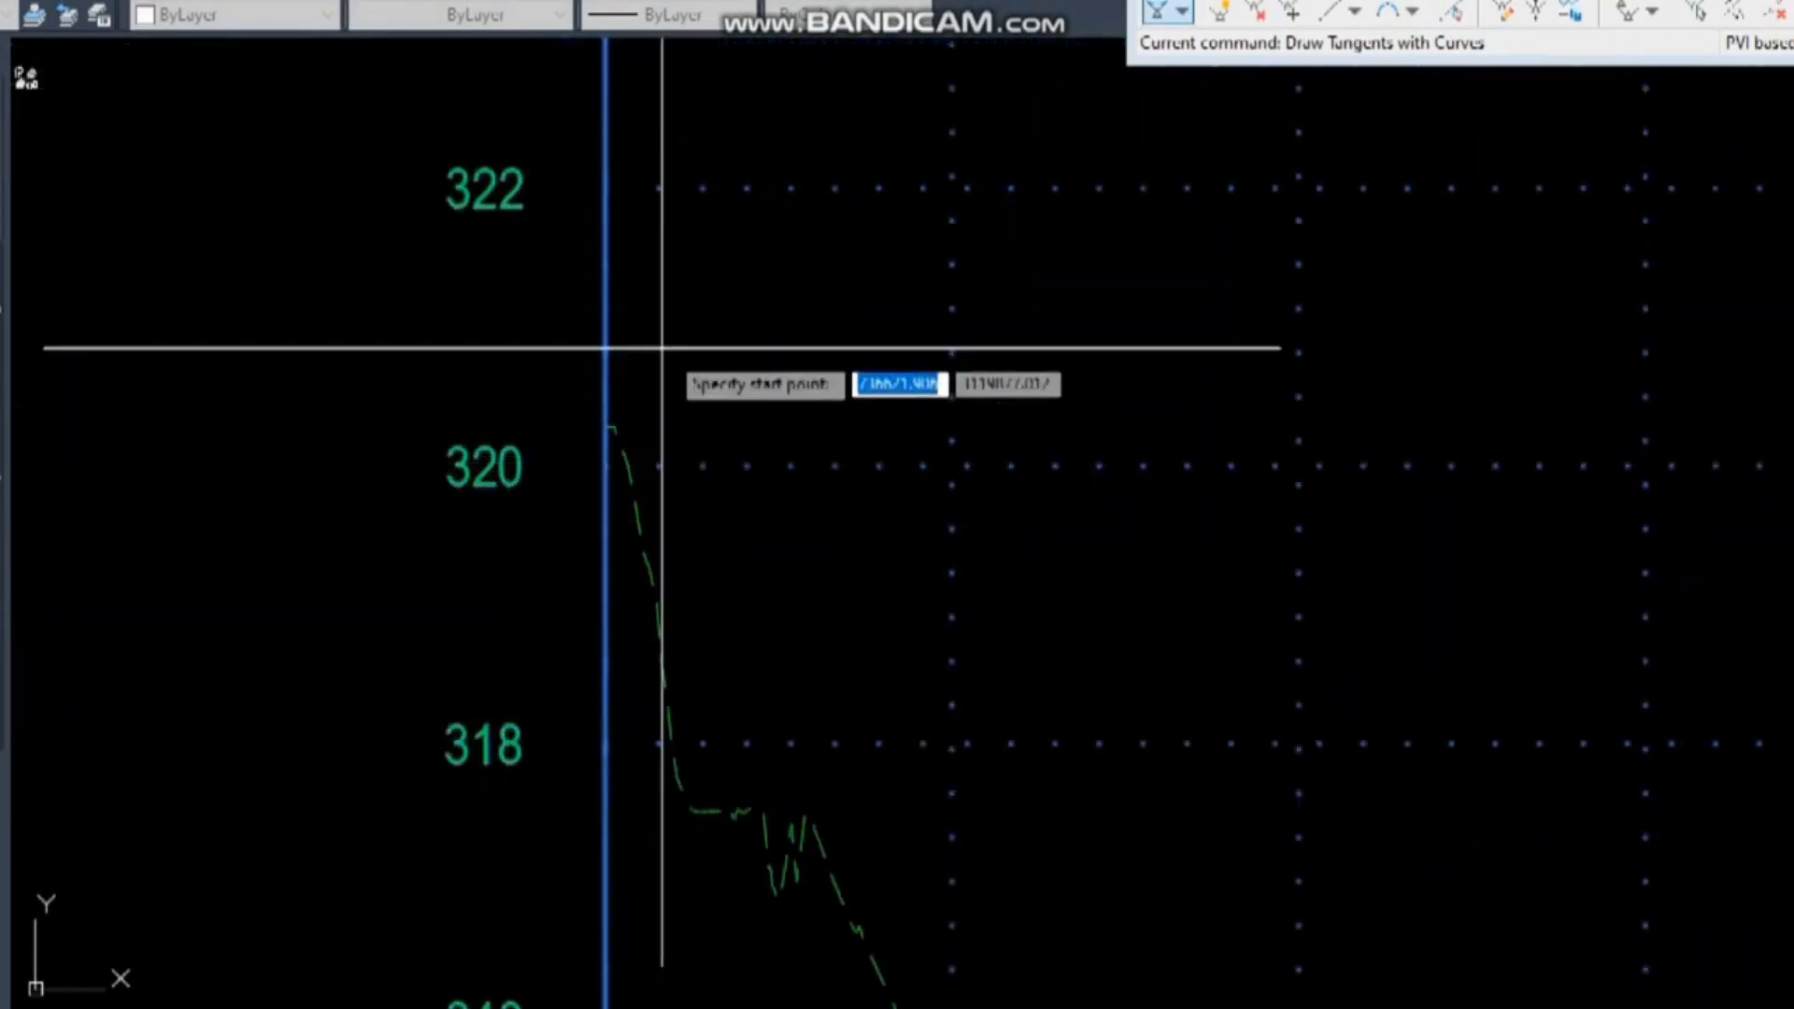
pyautogui.click(606, 409)
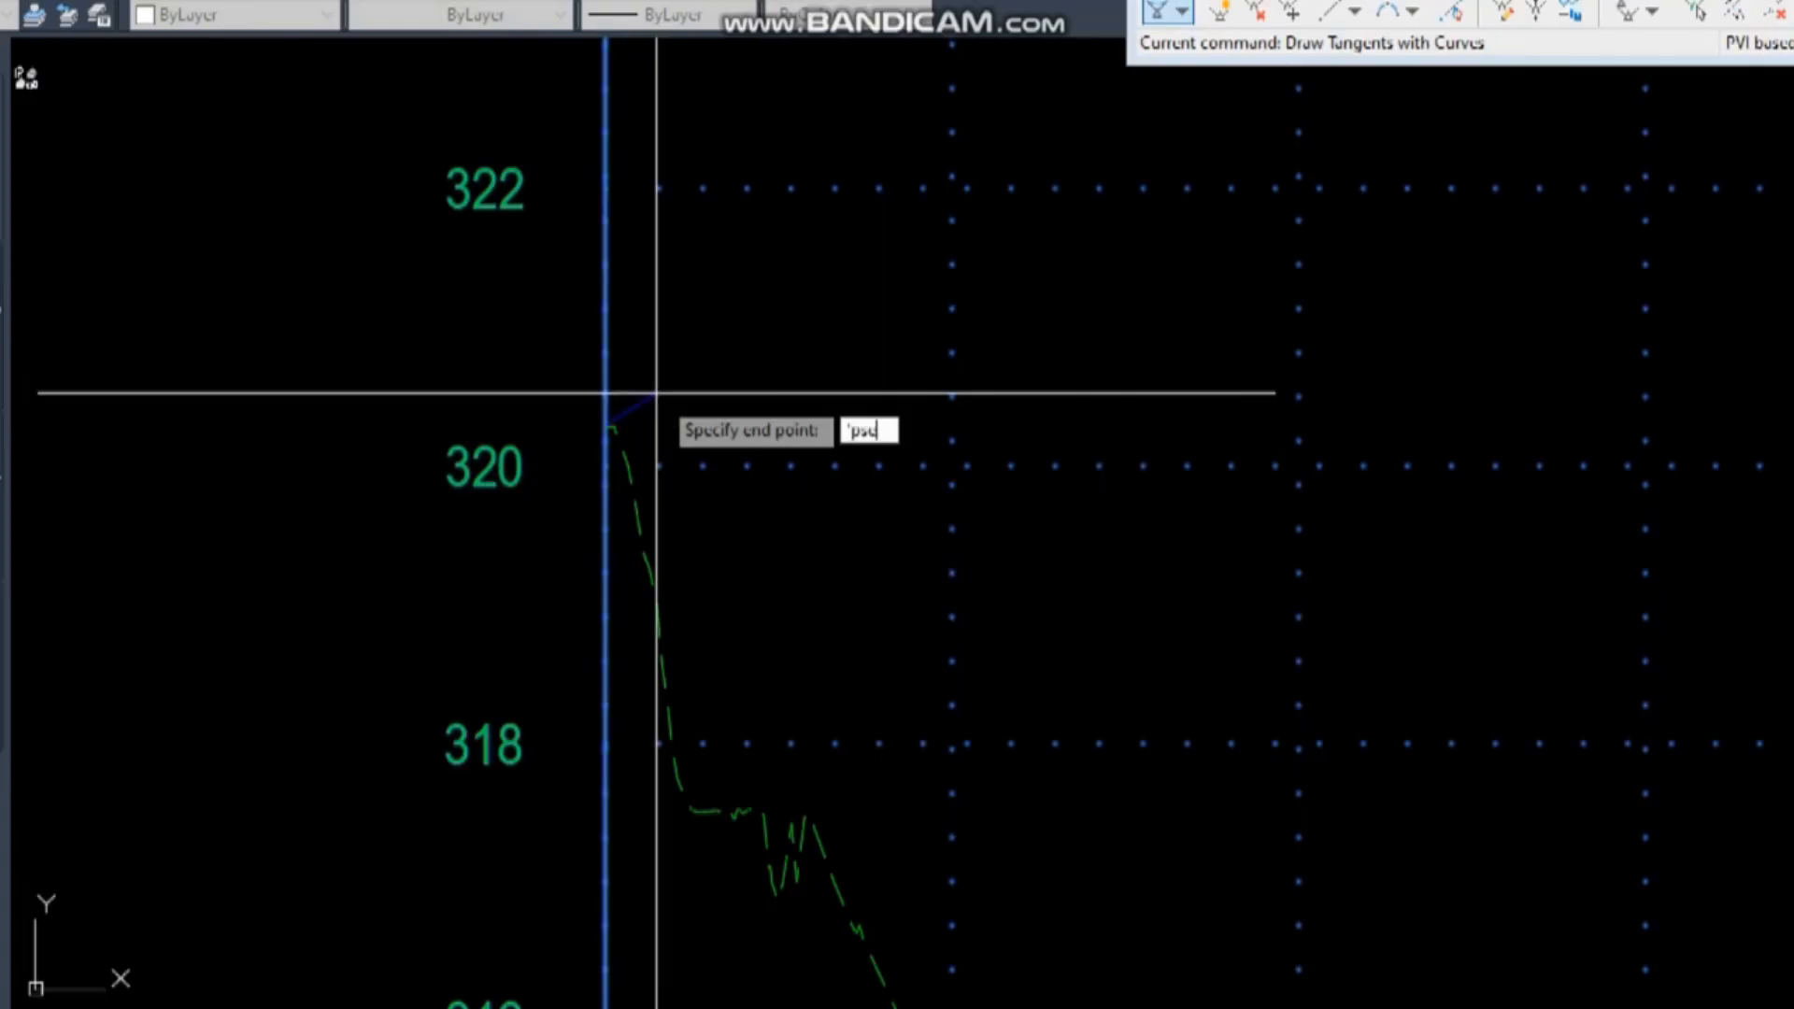
# Run the PSE transparent command on the RD-1 profile view and specify station 0 for the next tangent point.
pyautogui.press('Return')
pyautogui.scroll(-4, 716, 360)
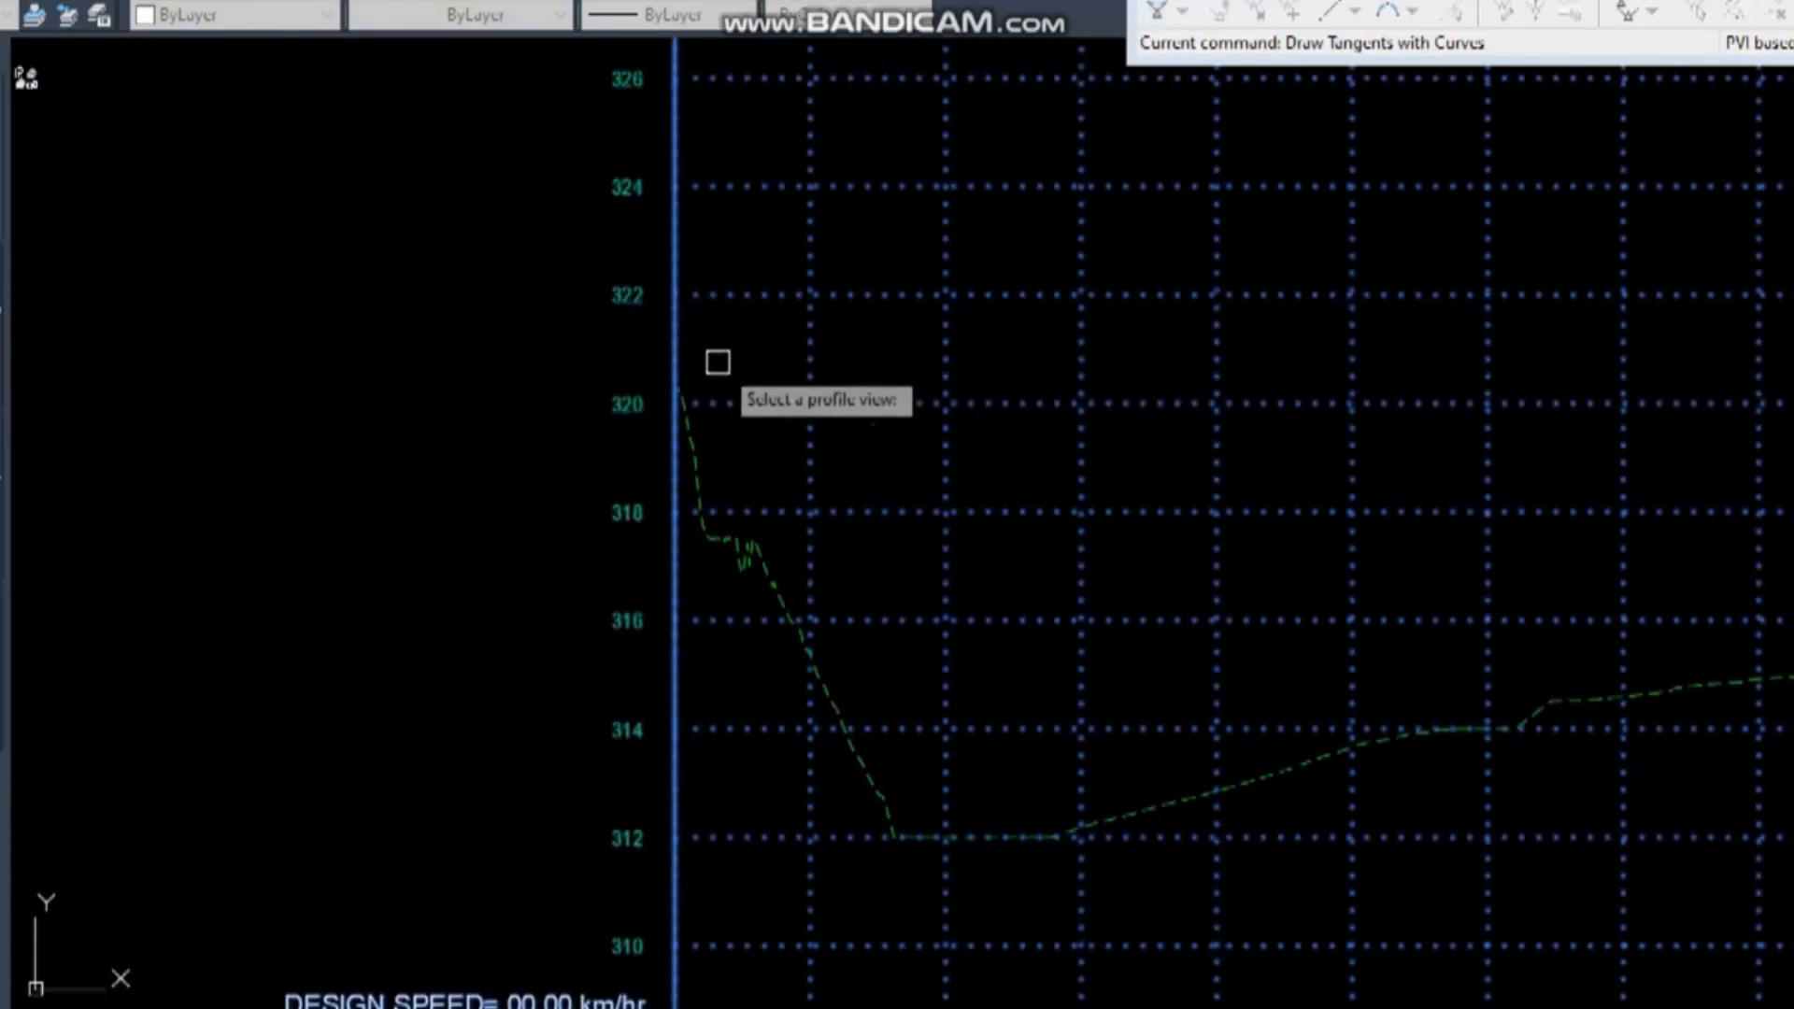
pyautogui.click(900, 404)
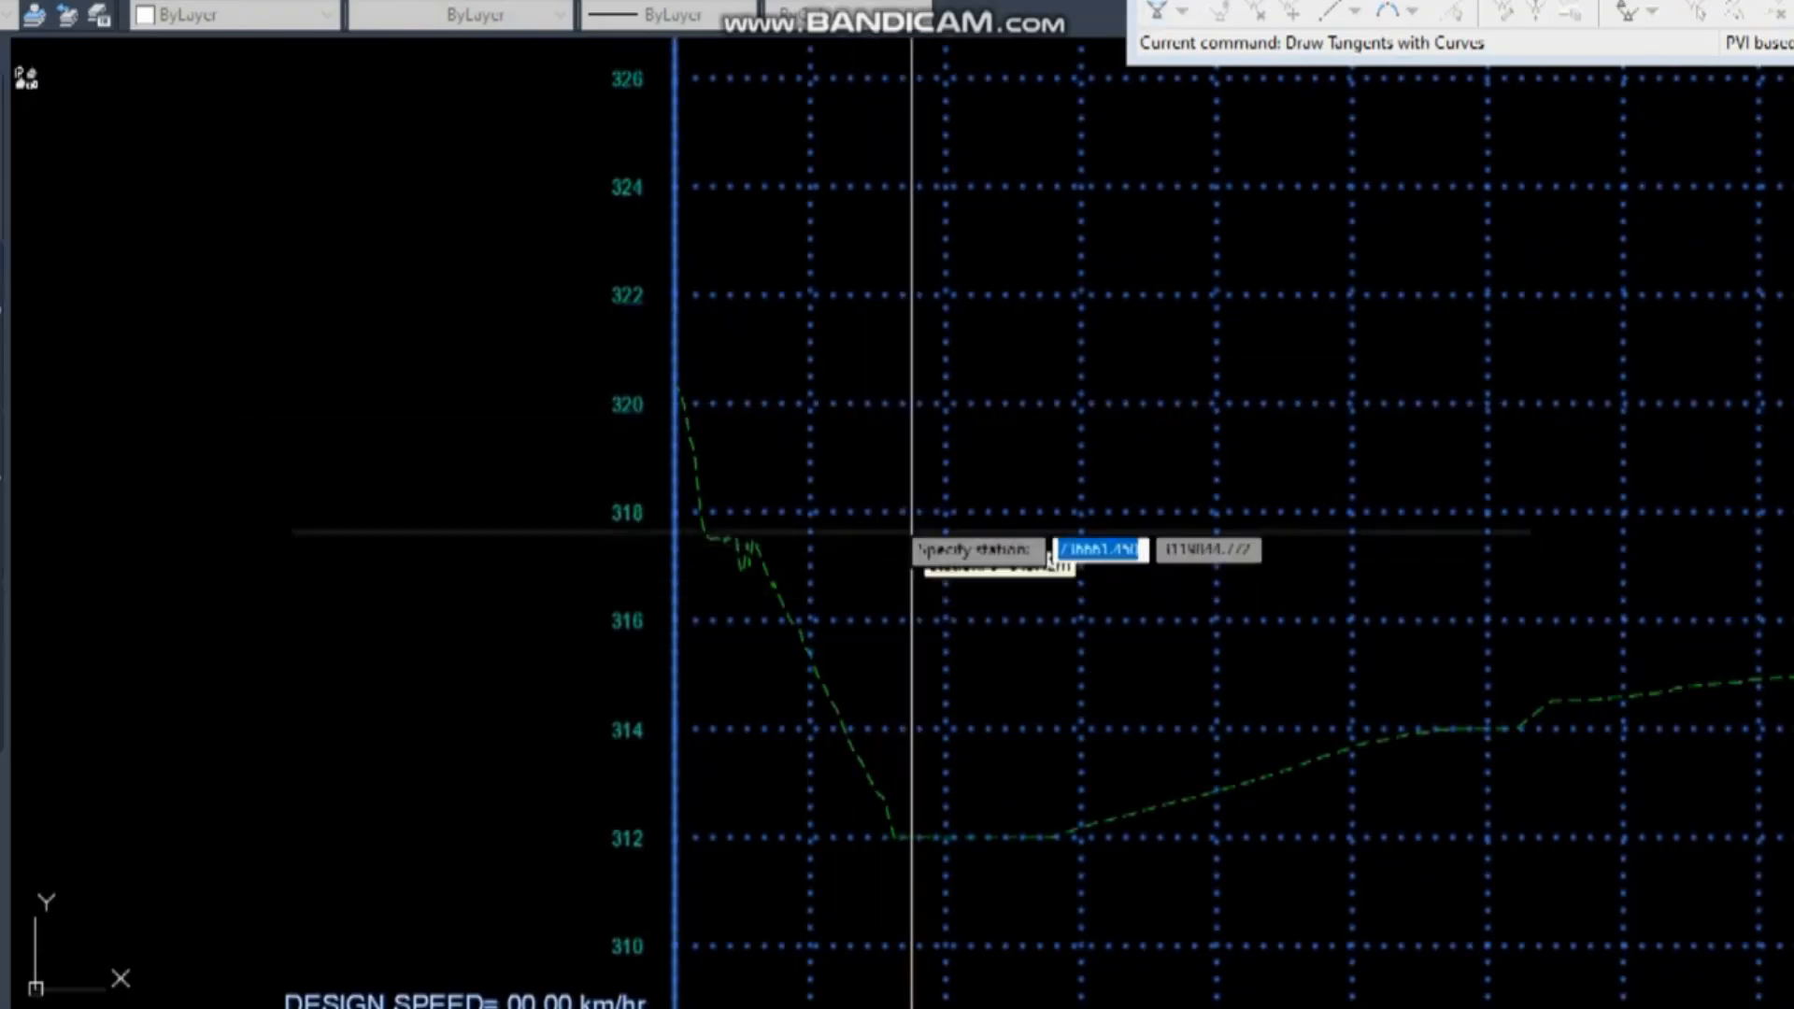
pyautogui.scroll(-2, 737, 384)
pyautogui.scroll(-2, 738, 384)
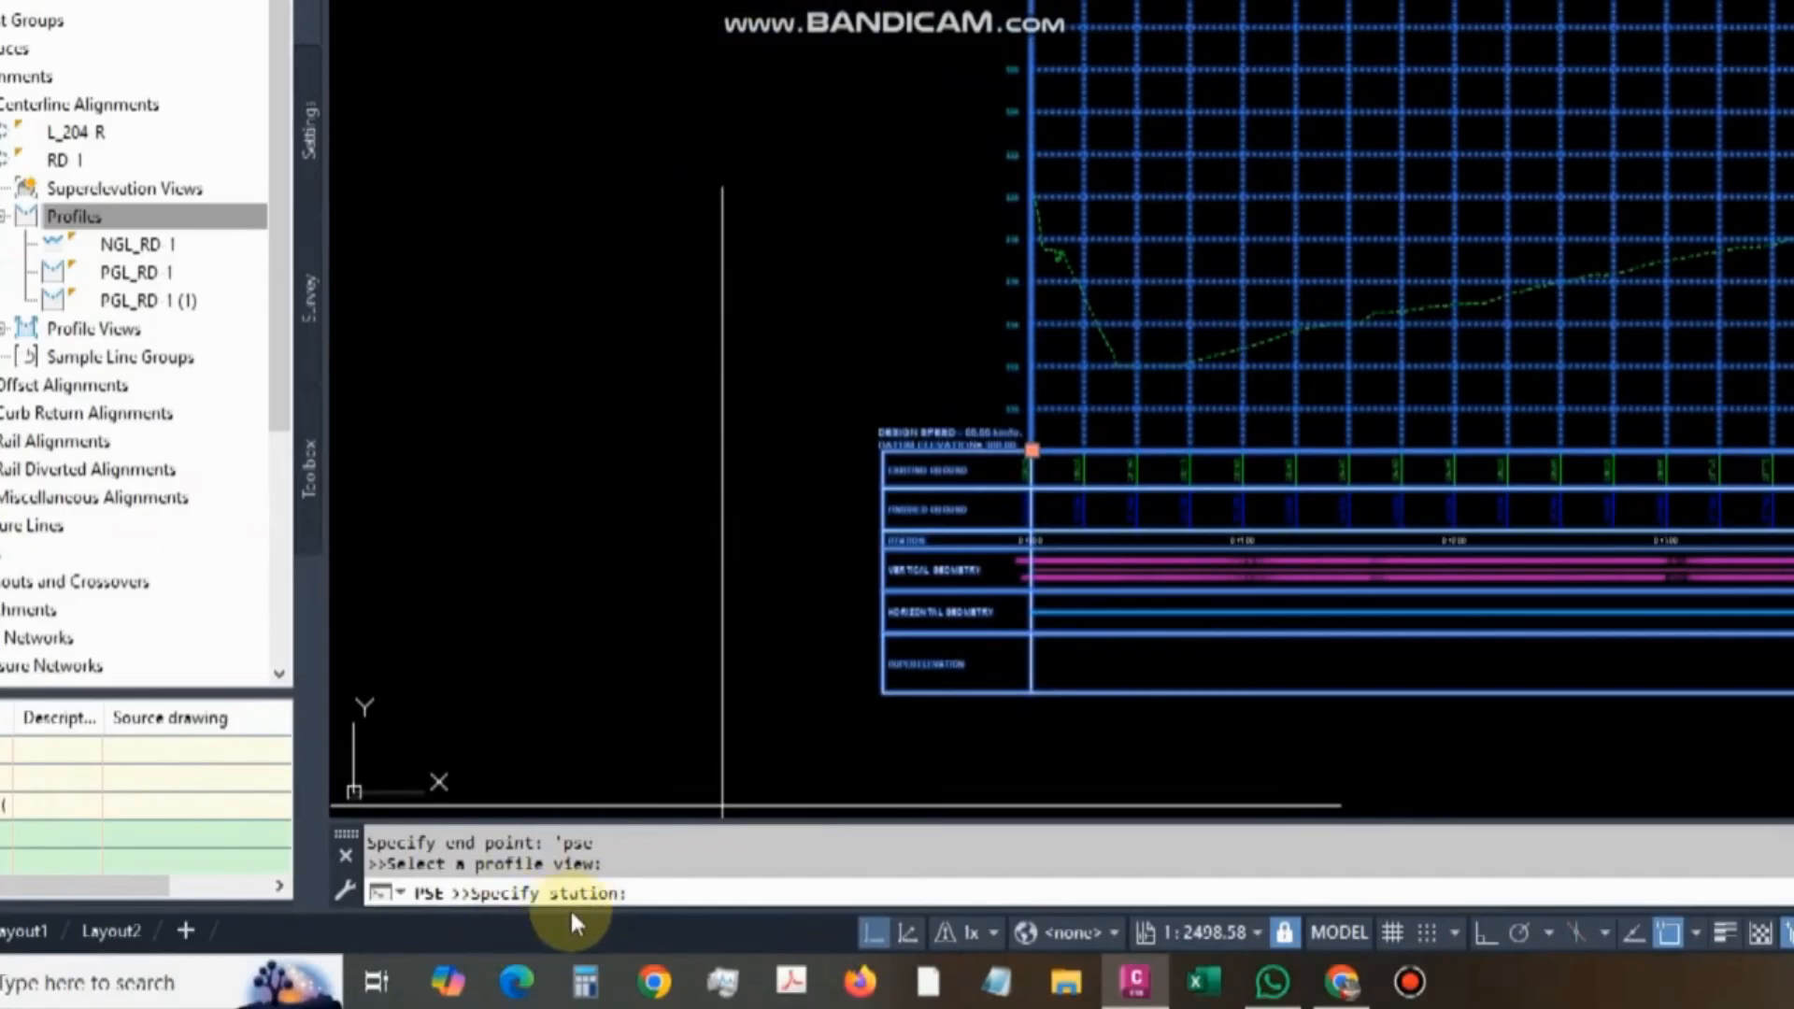
pyautogui.scroll(6, 1054, 261)
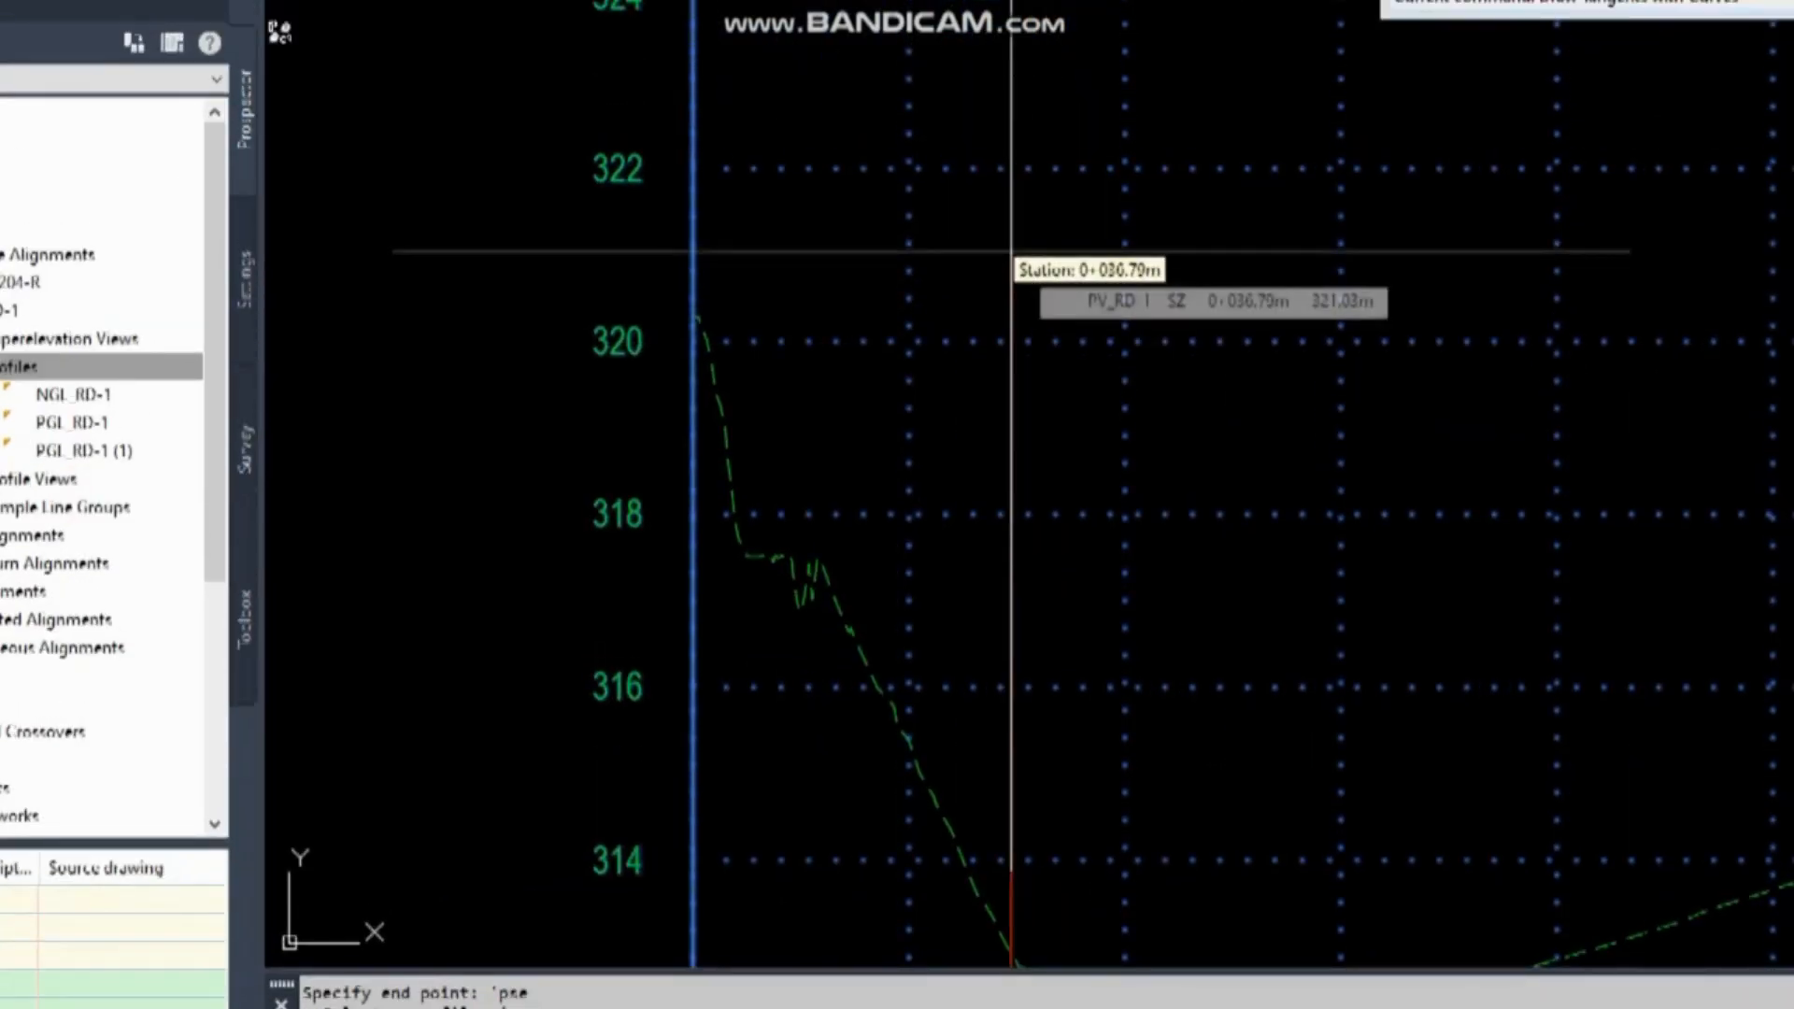
pyautogui.write('0')
pyautogui.press('Return')
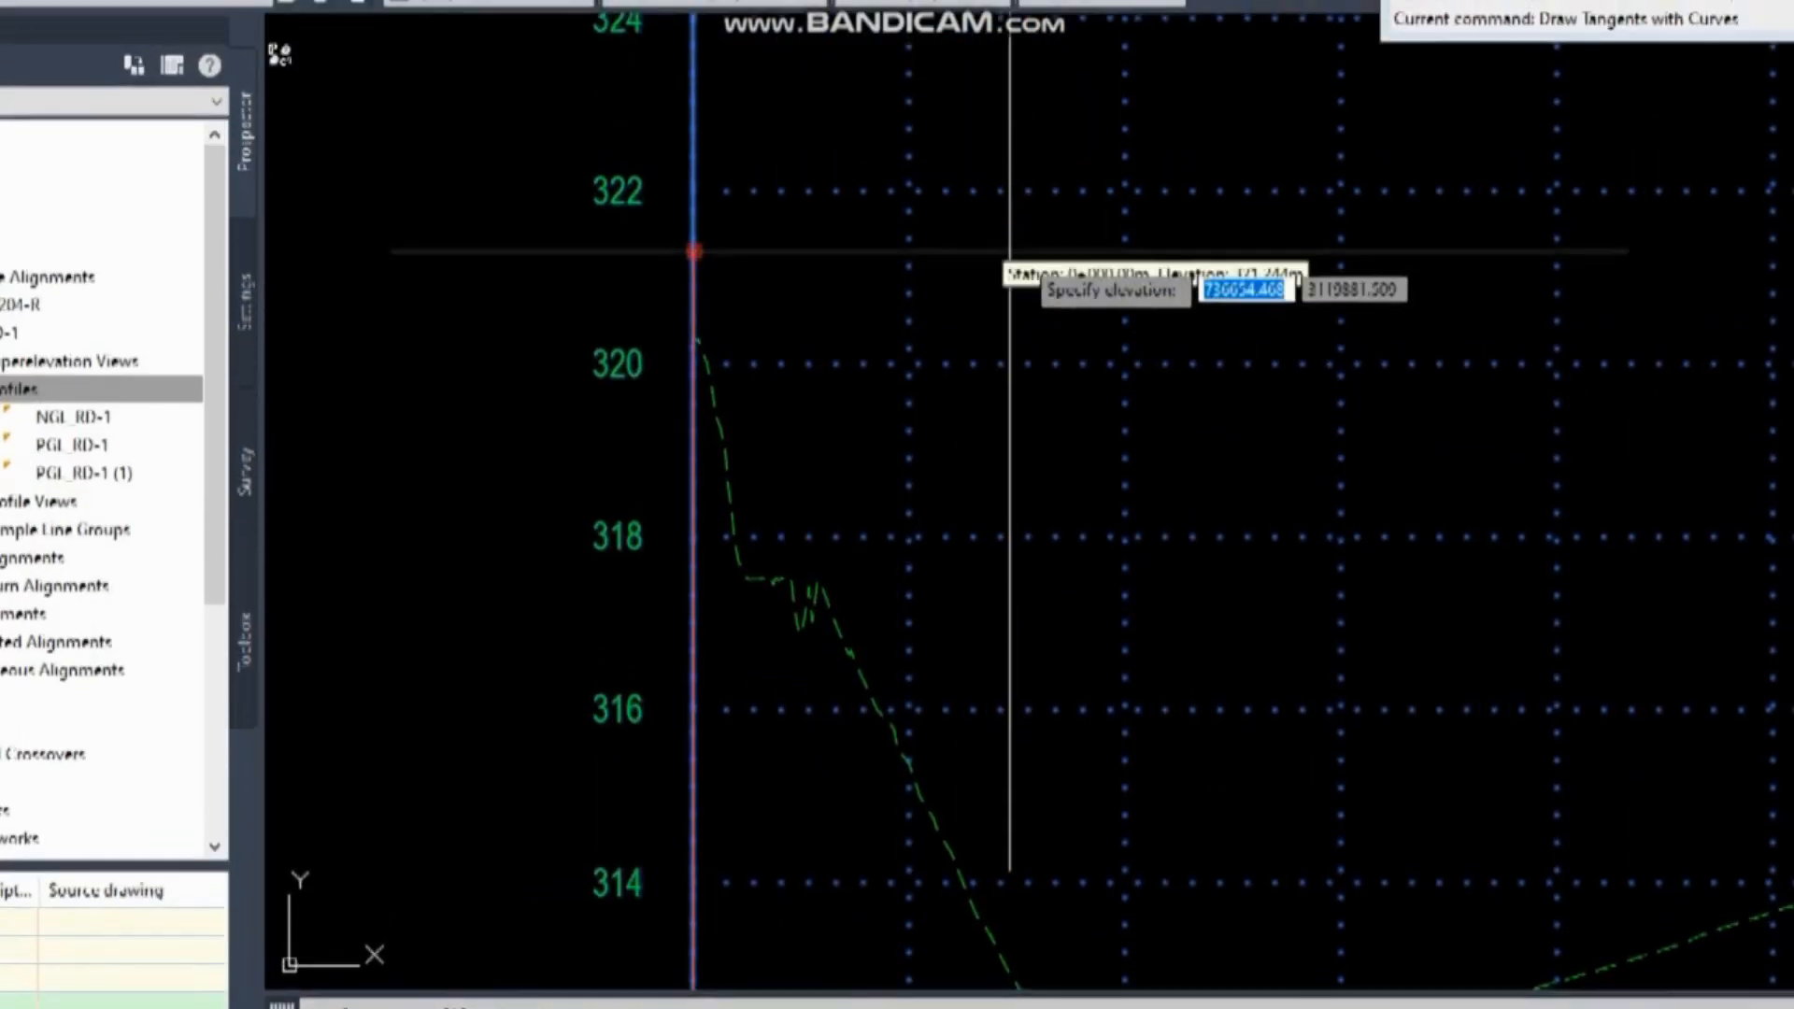
# Set the tangent point's elevation at station 0 to 321.5.
pyautogui.scroll(-2, 1009, 251)
pyautogui.scroll(3, 908, 781)
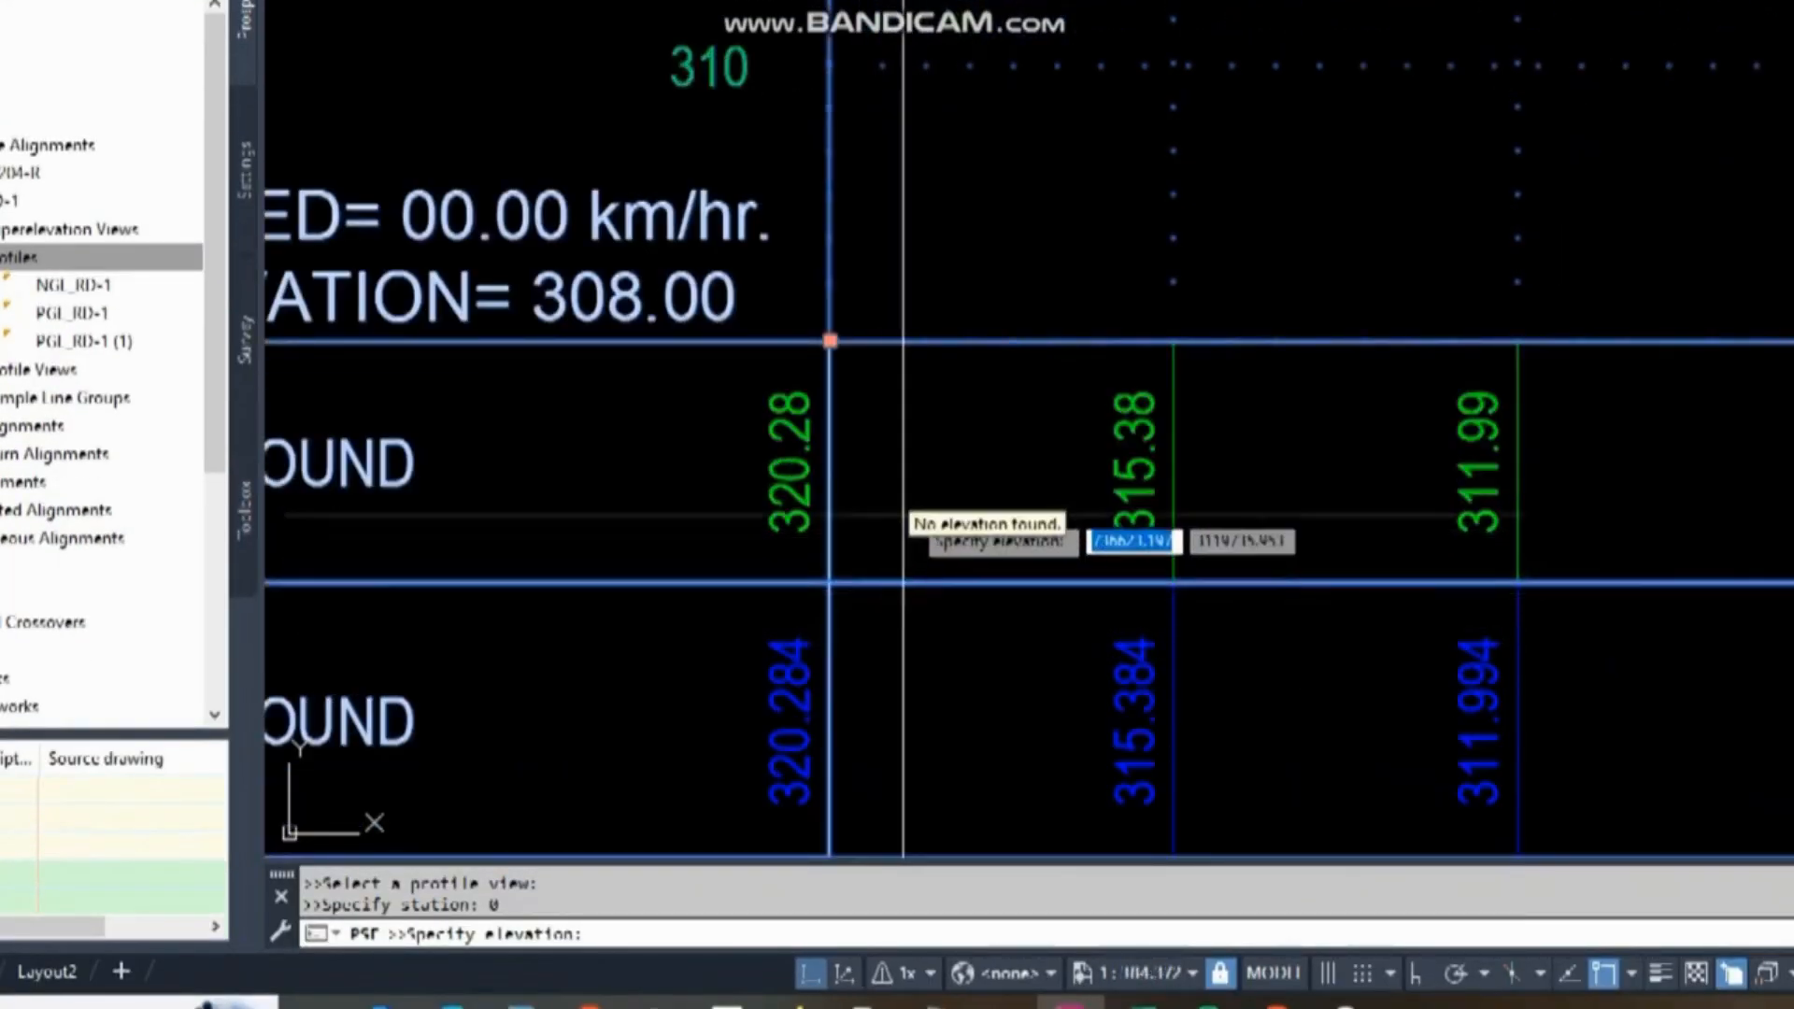
pyautogui.click(906, 502)
pyautogui.write('321')
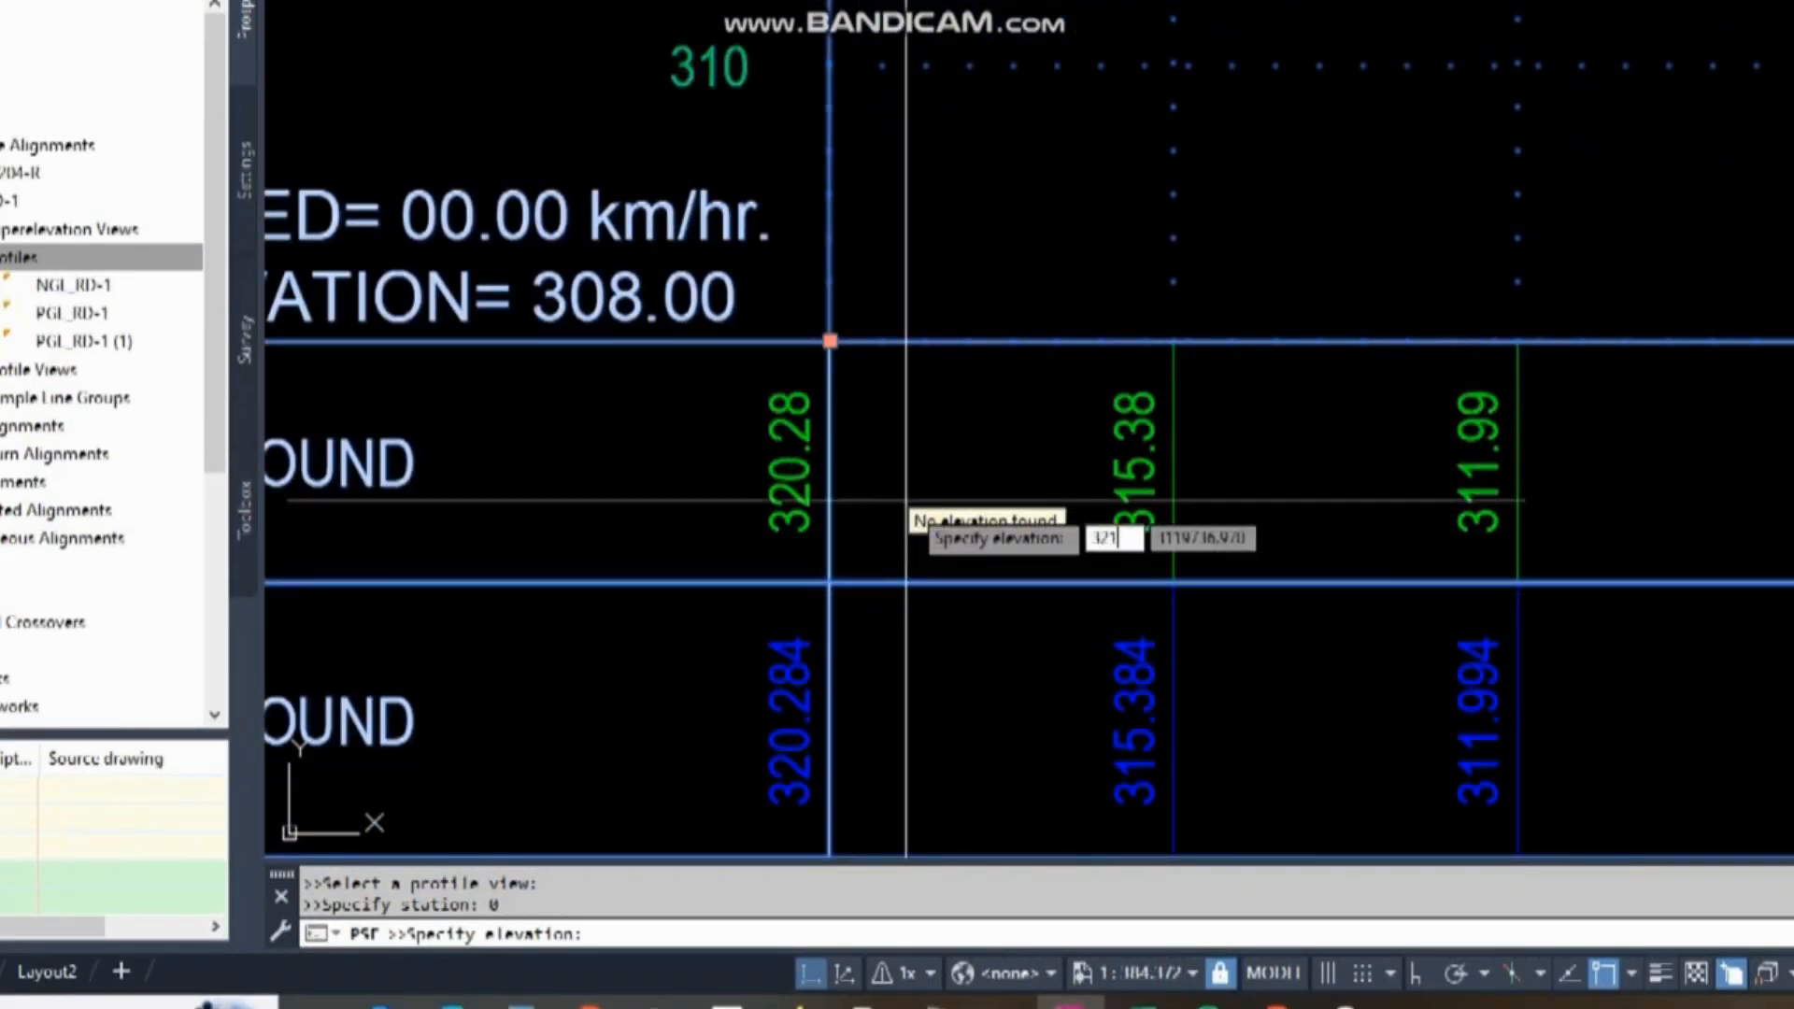
pyautogui.write('.5')
pyautogui.press('Return')
# Place the next tangent point at station 100 with an elevation of 318.97.
pyautogui.scroll(-3, 860, 495)
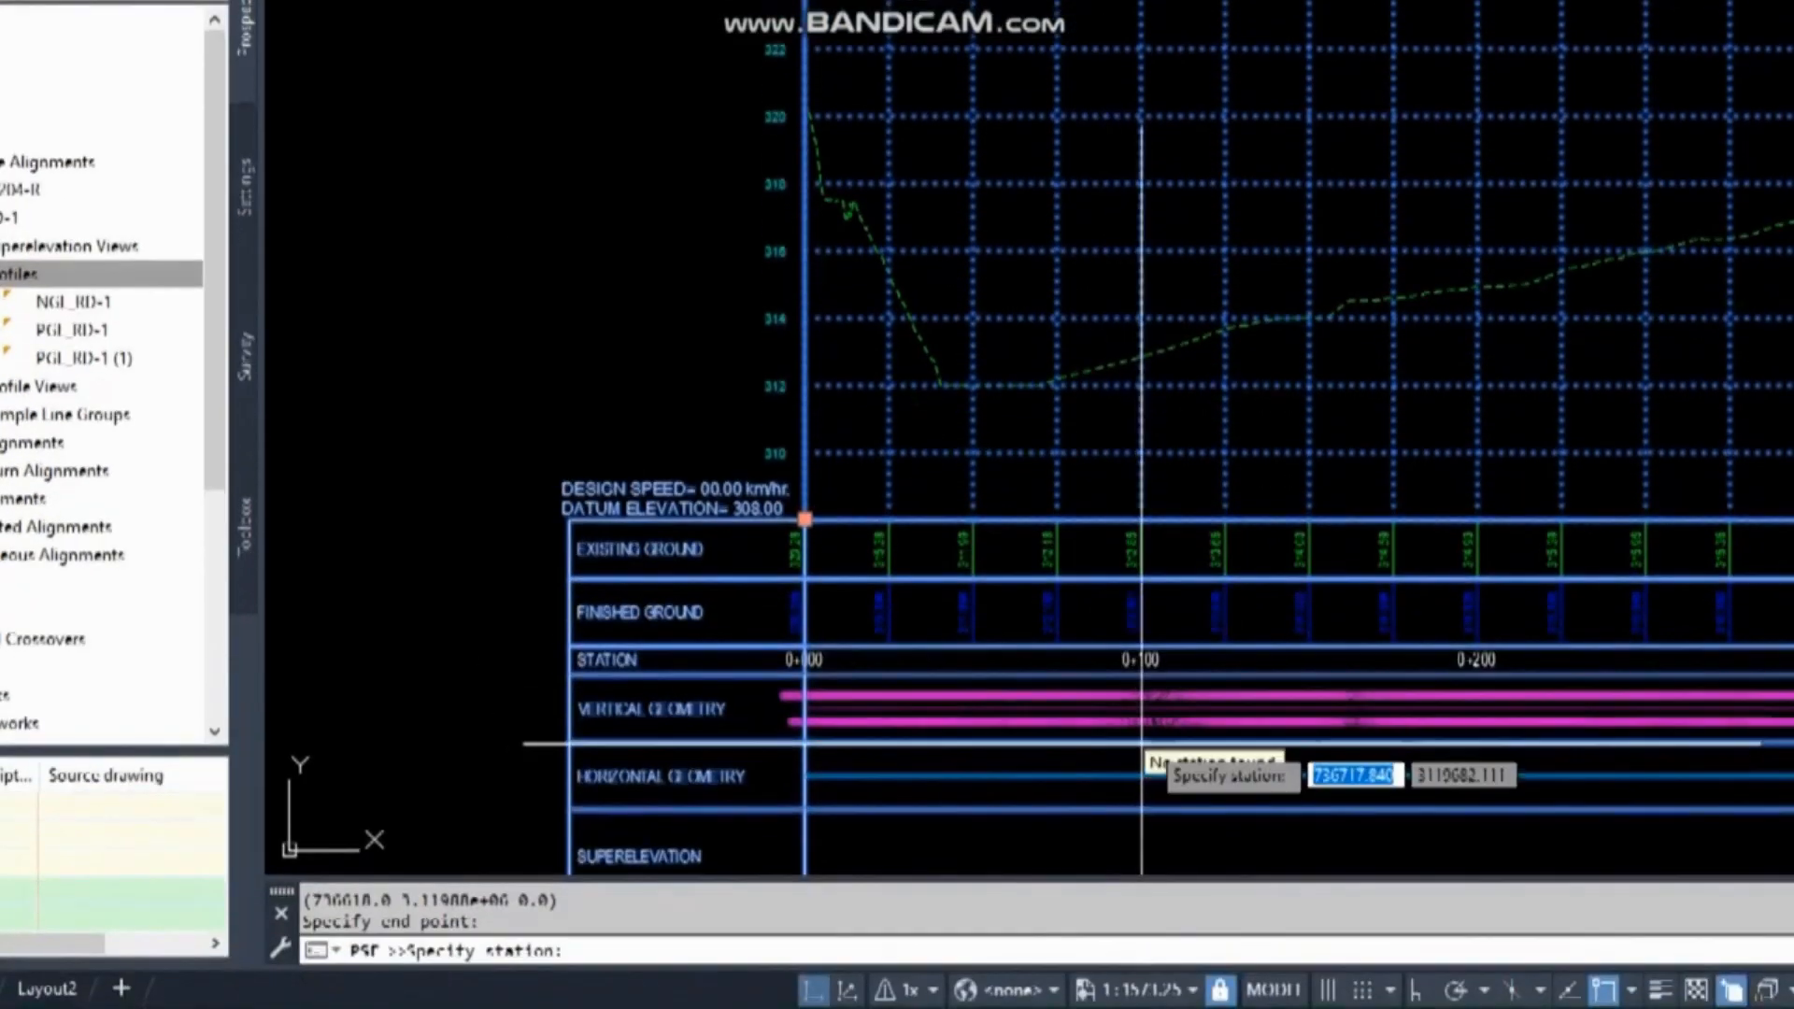
pyautogui.scroll(2, 1168, 857)
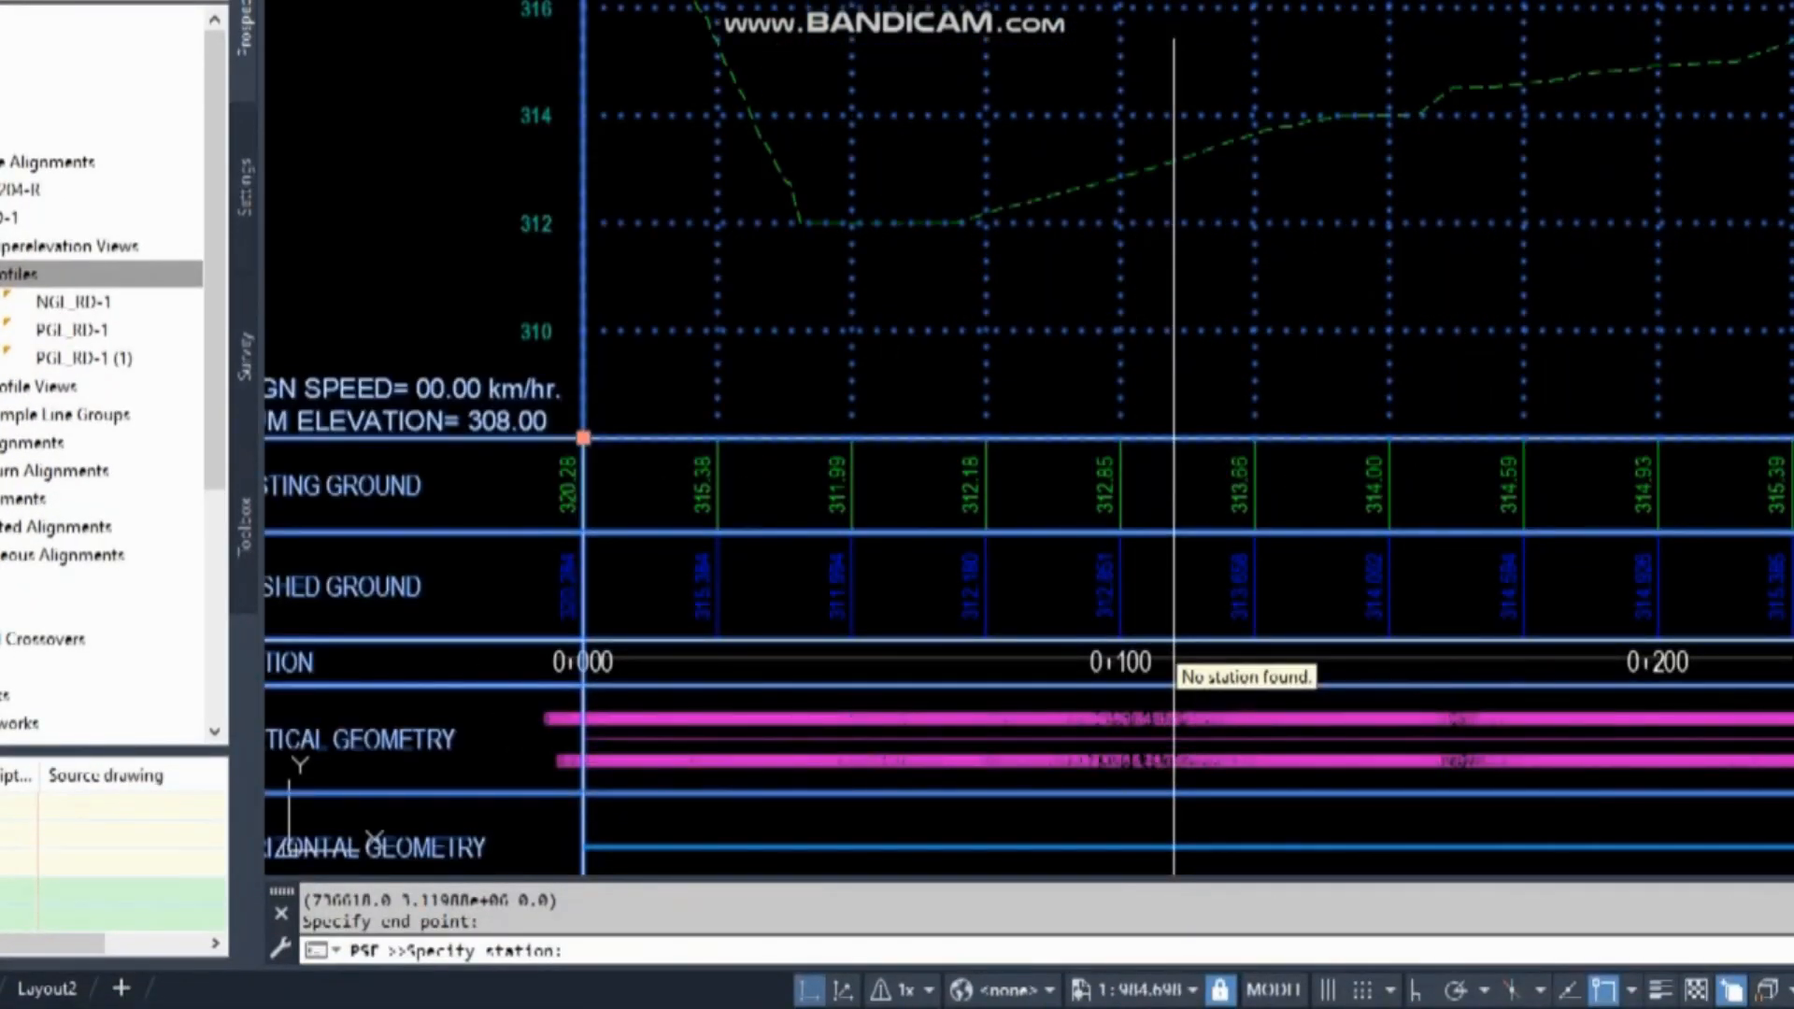
pyautogui.click(1089, 329)
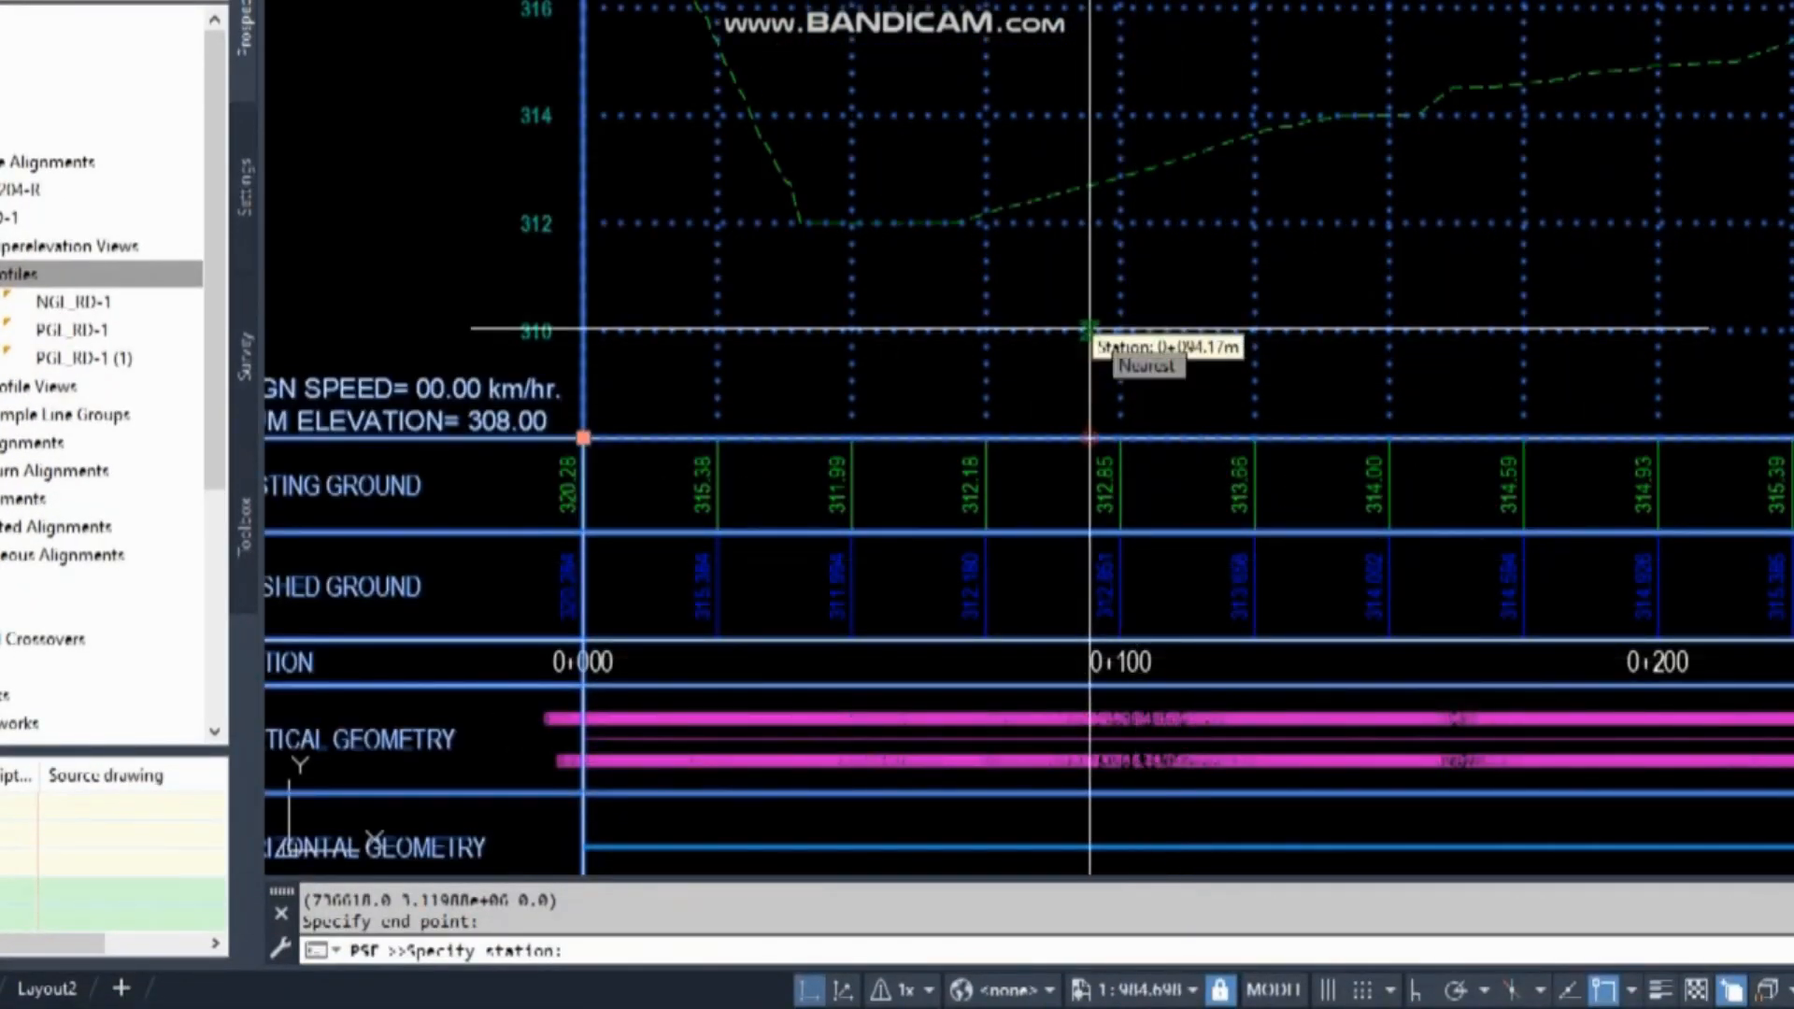
pyautogui.press('Return')
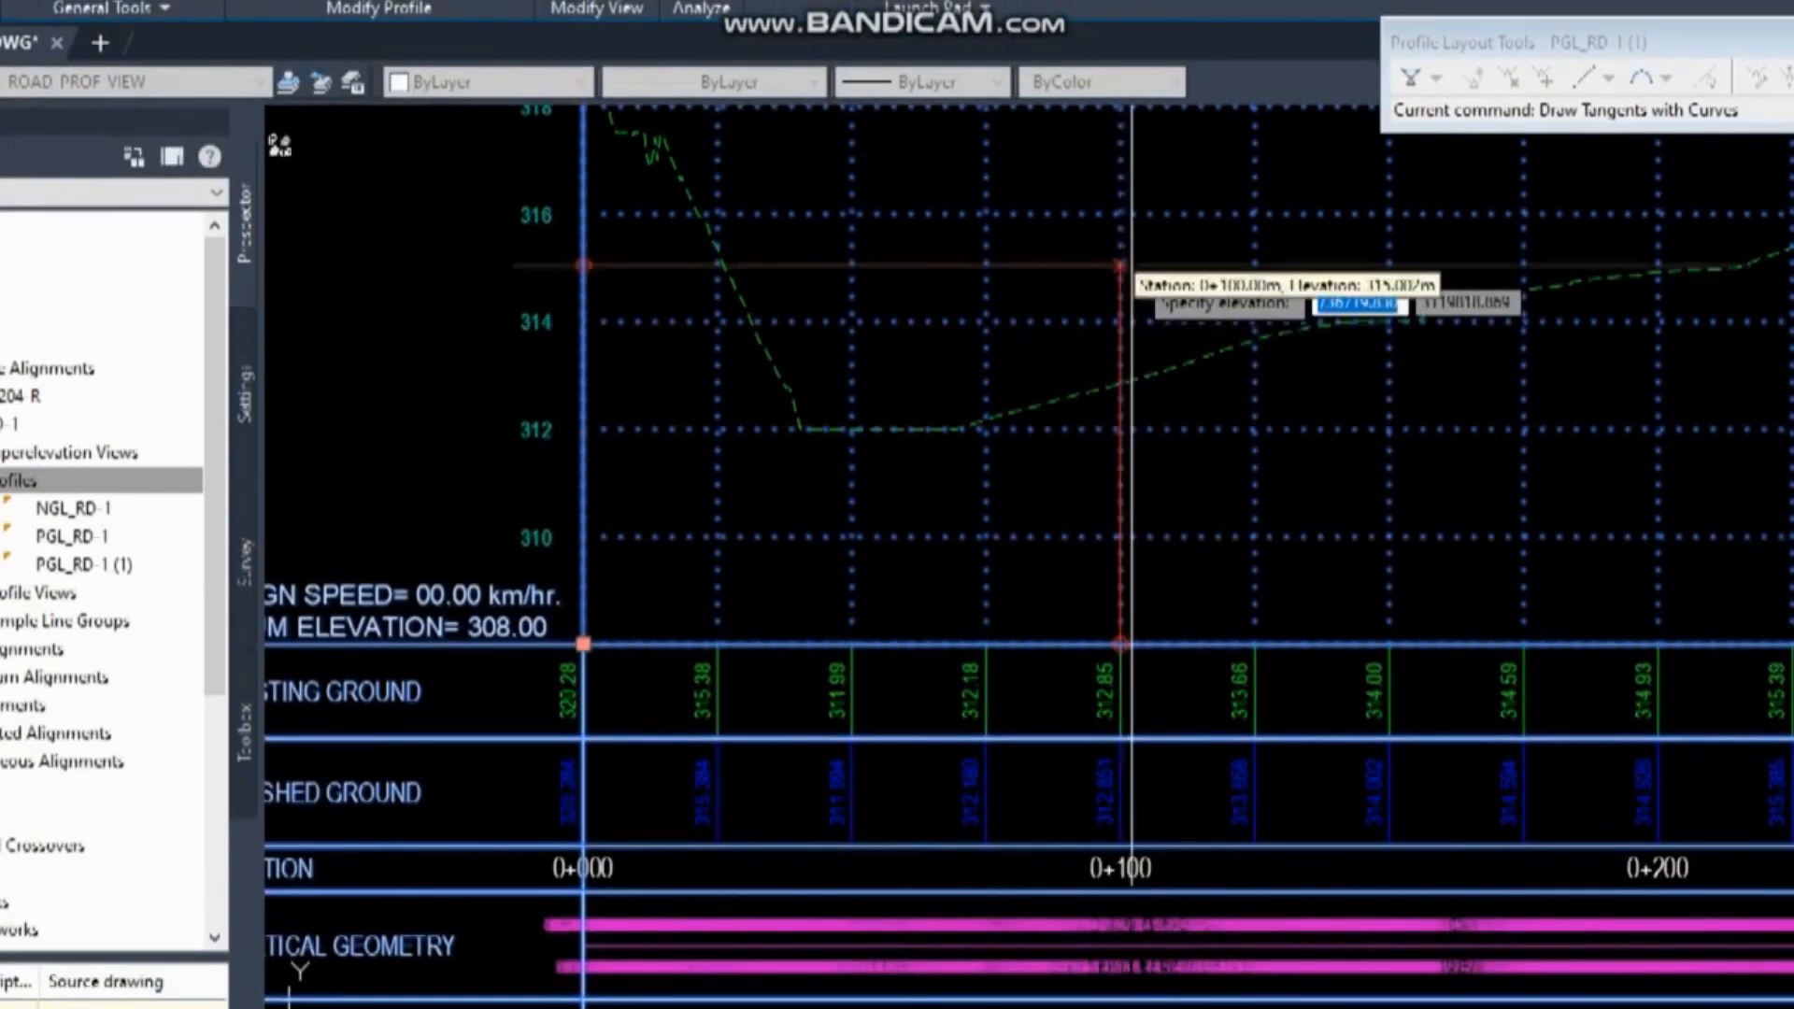
pyautogui.moveTo(1121, 266); pyautogui.dragTo(1070, 533, button='middle')
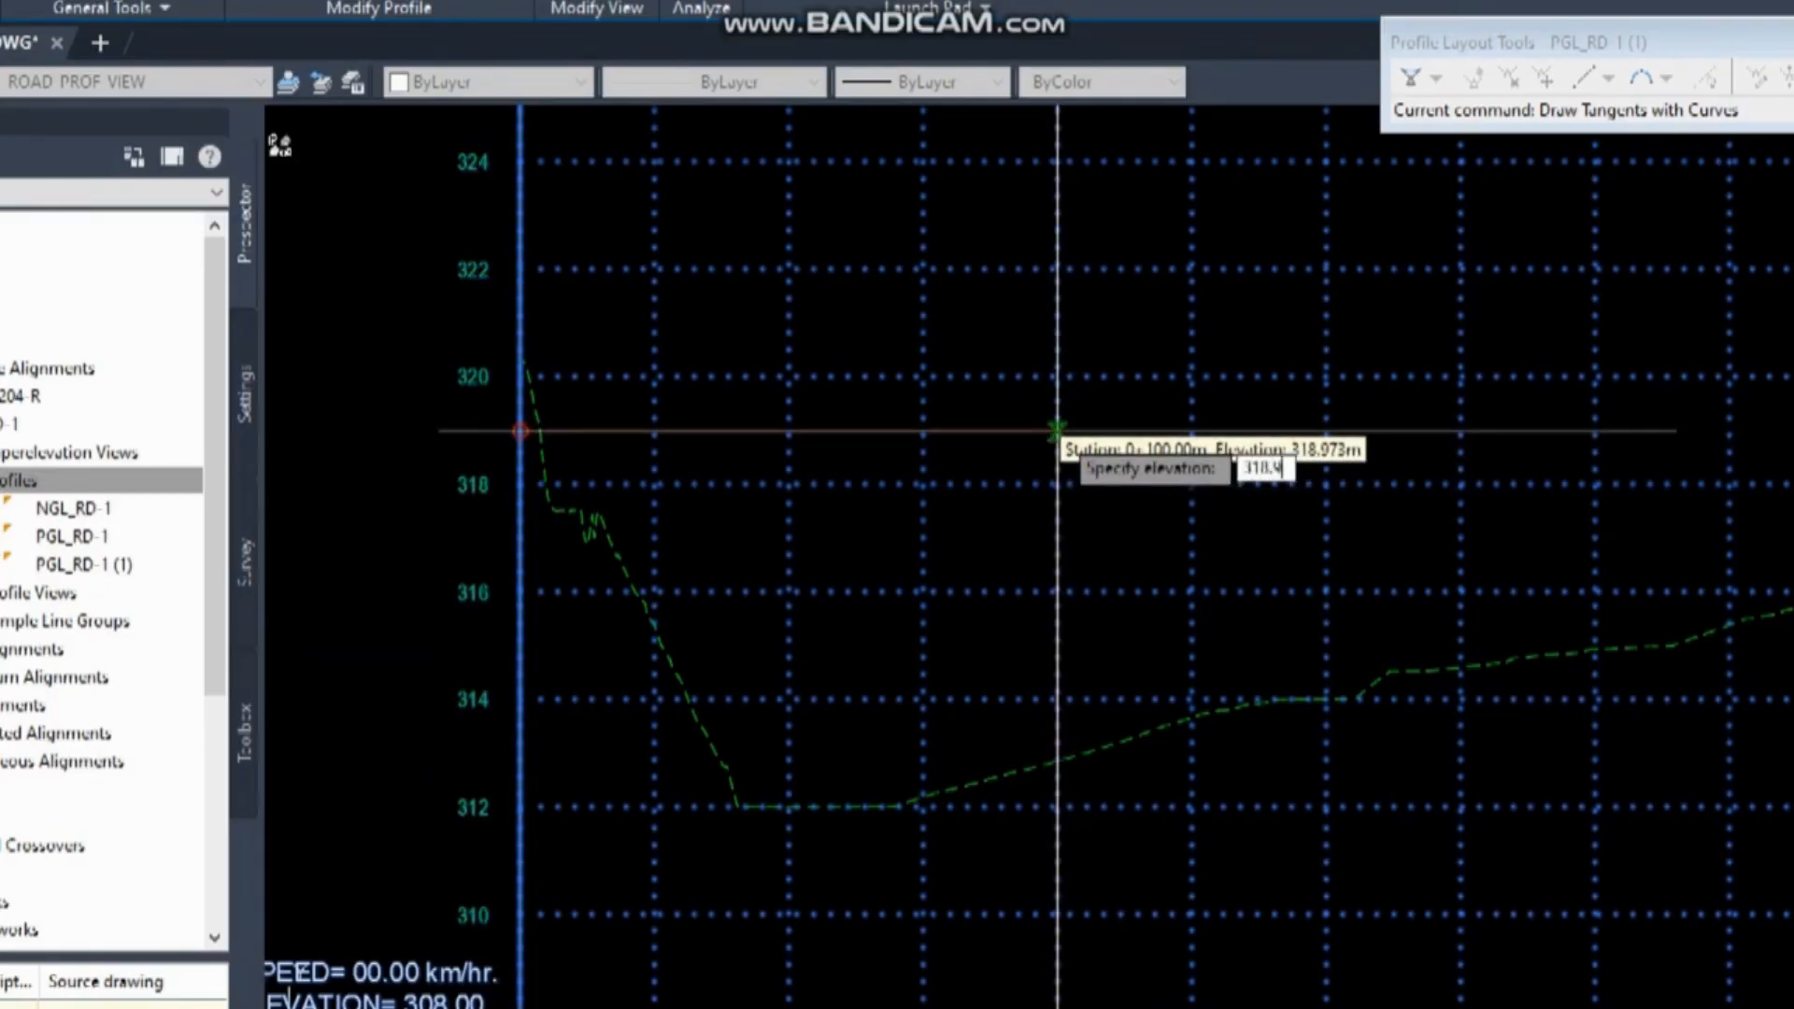
pyautogui.click(1057, 432)
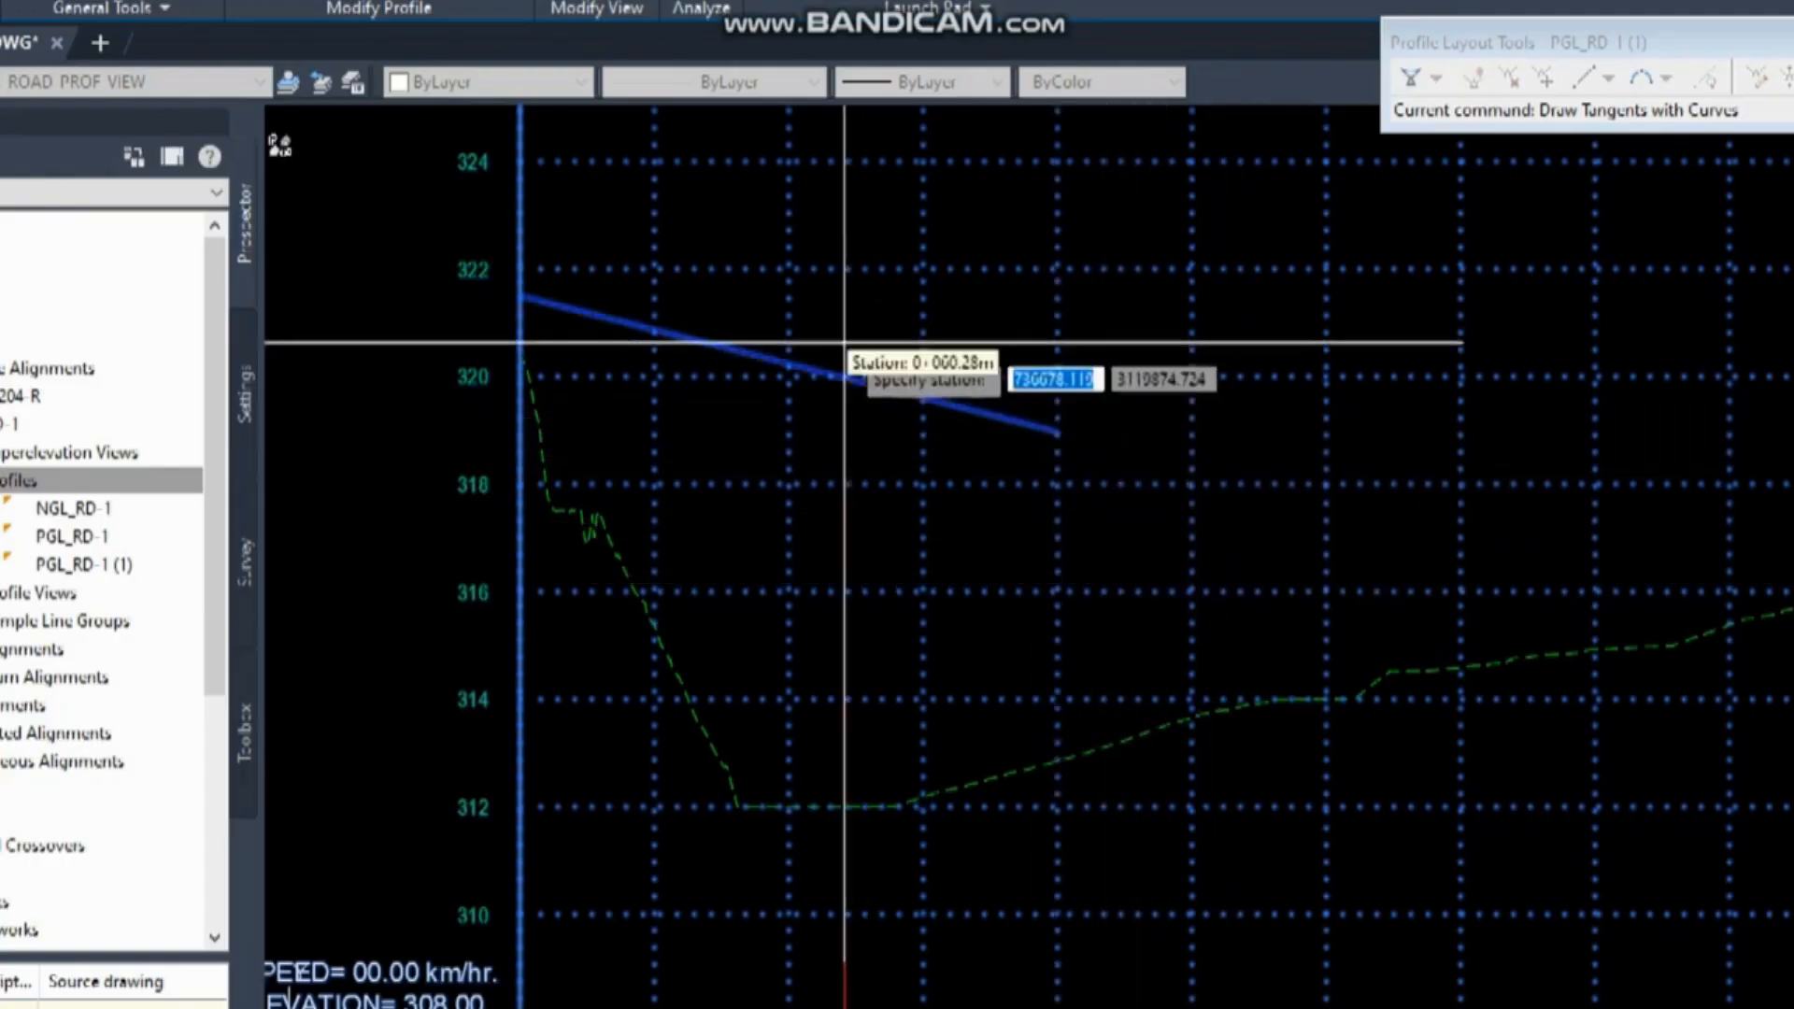
# Place another tangent point at station 200 with an elevation of 321.17 and finish the profile drawing.
pyautogui.scroll(-4, 845, 346)
pyautogui.scroll(4, 1154, 388)
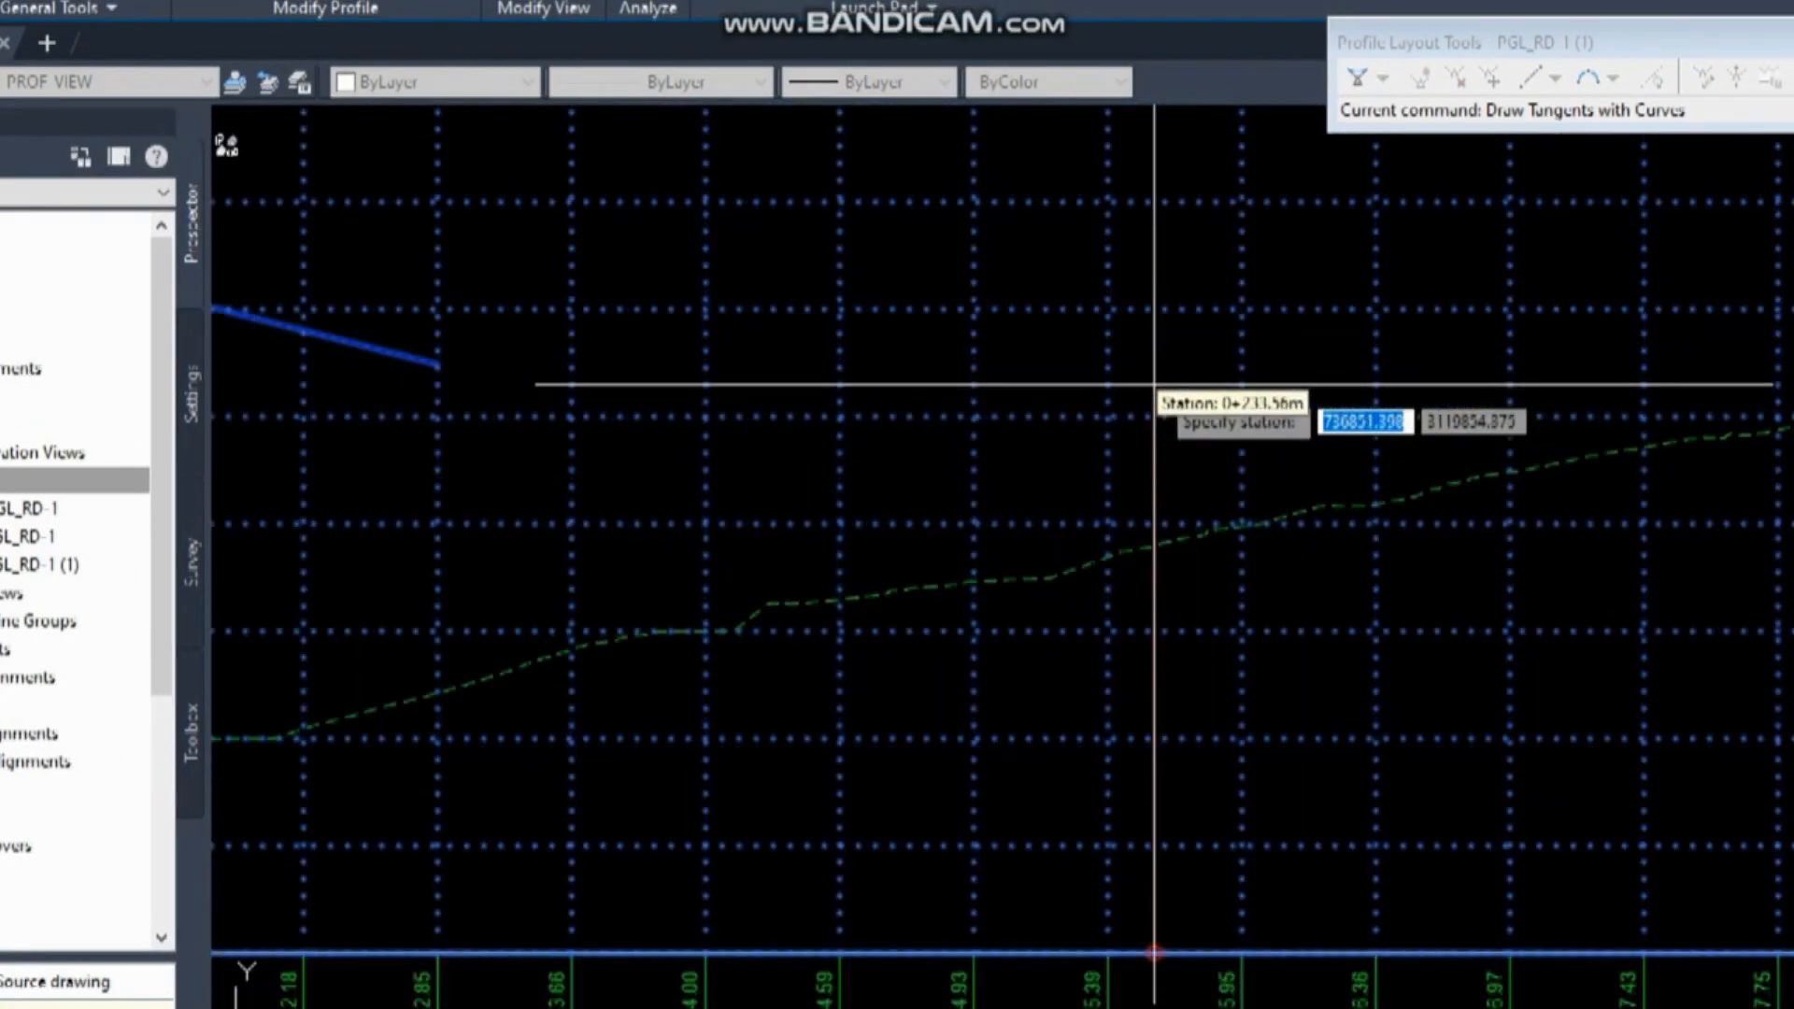
pyautogui.scroll(-4, 1126, 314)
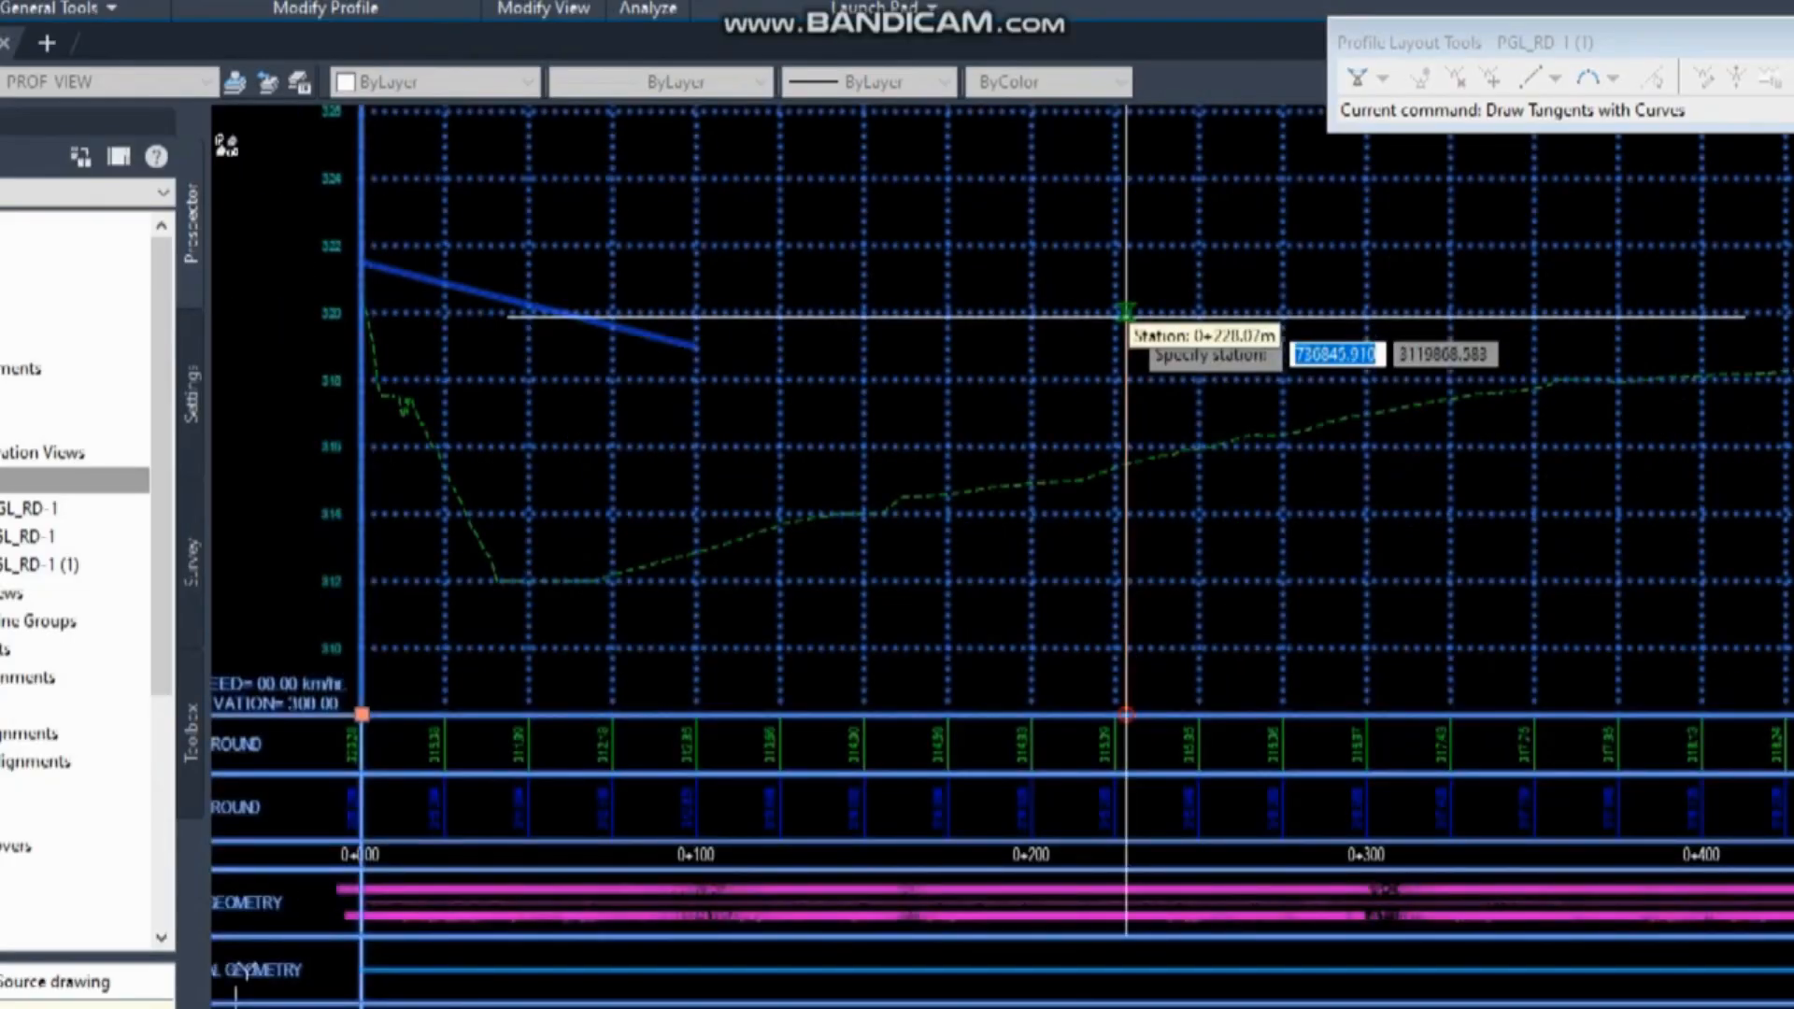
pyautogui.click(1126, 315)
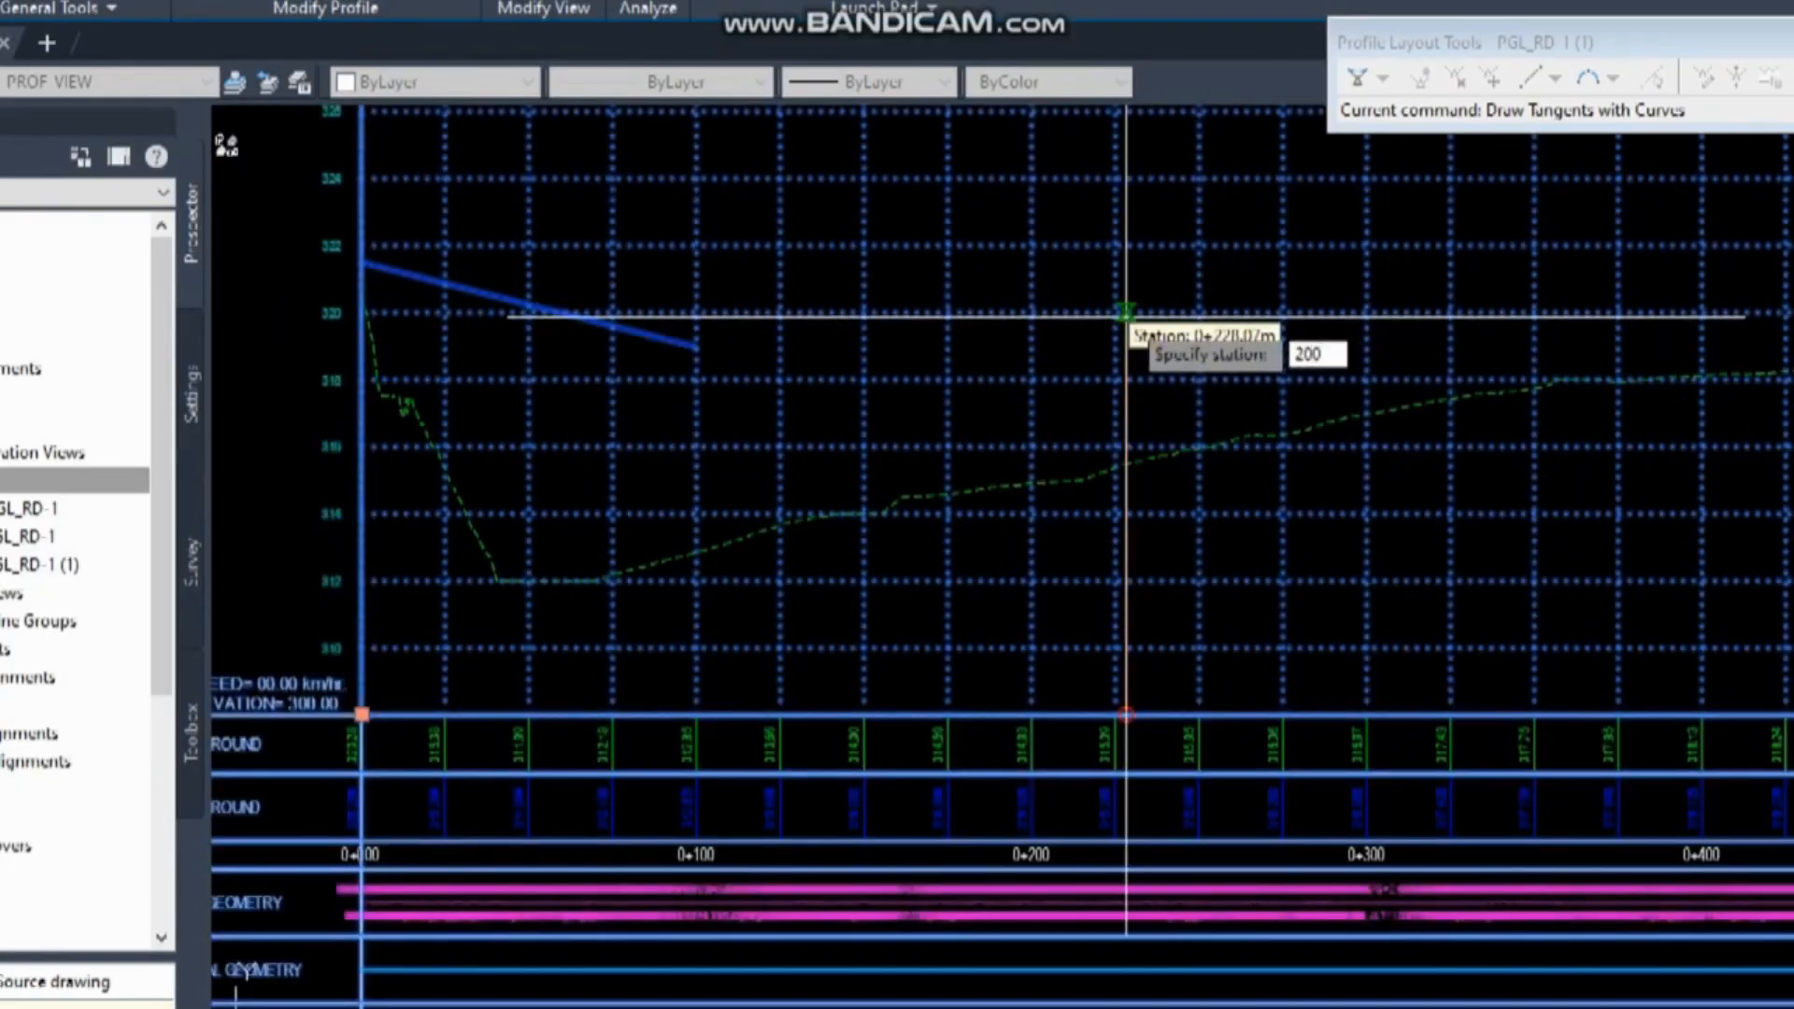
pyautogui.press('Return')
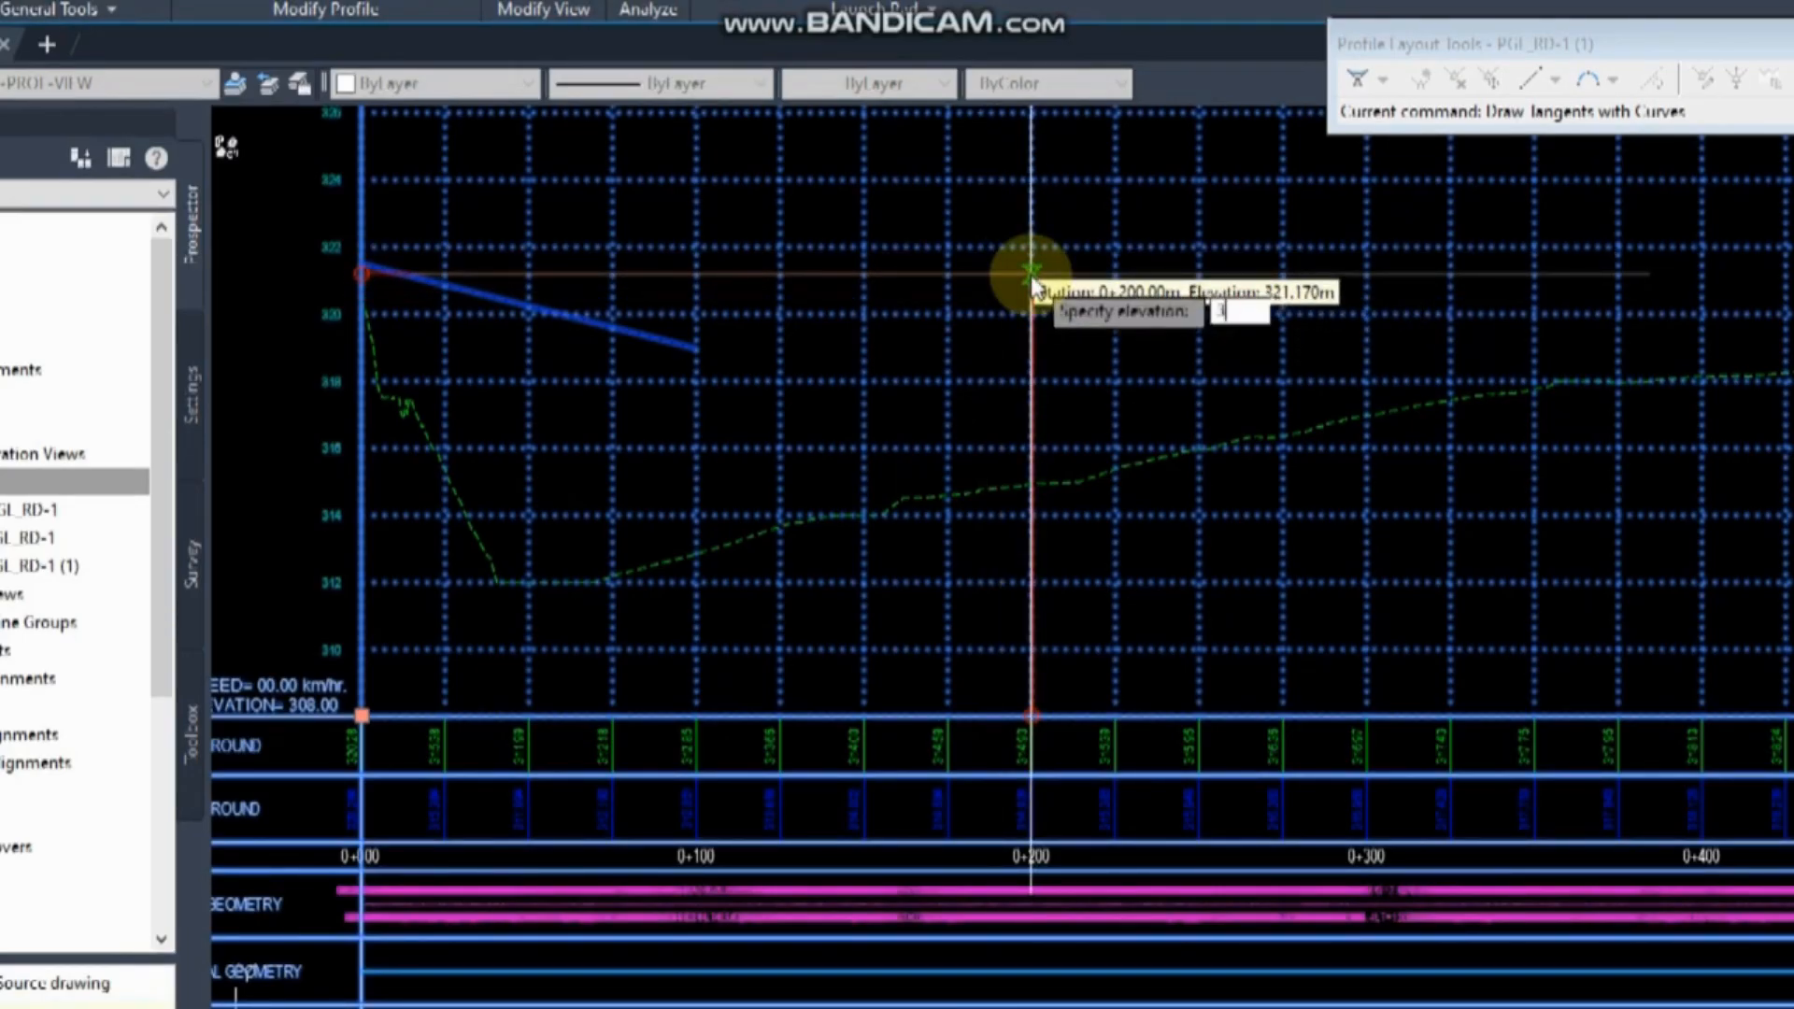
pyautogui.click(1031, 281)
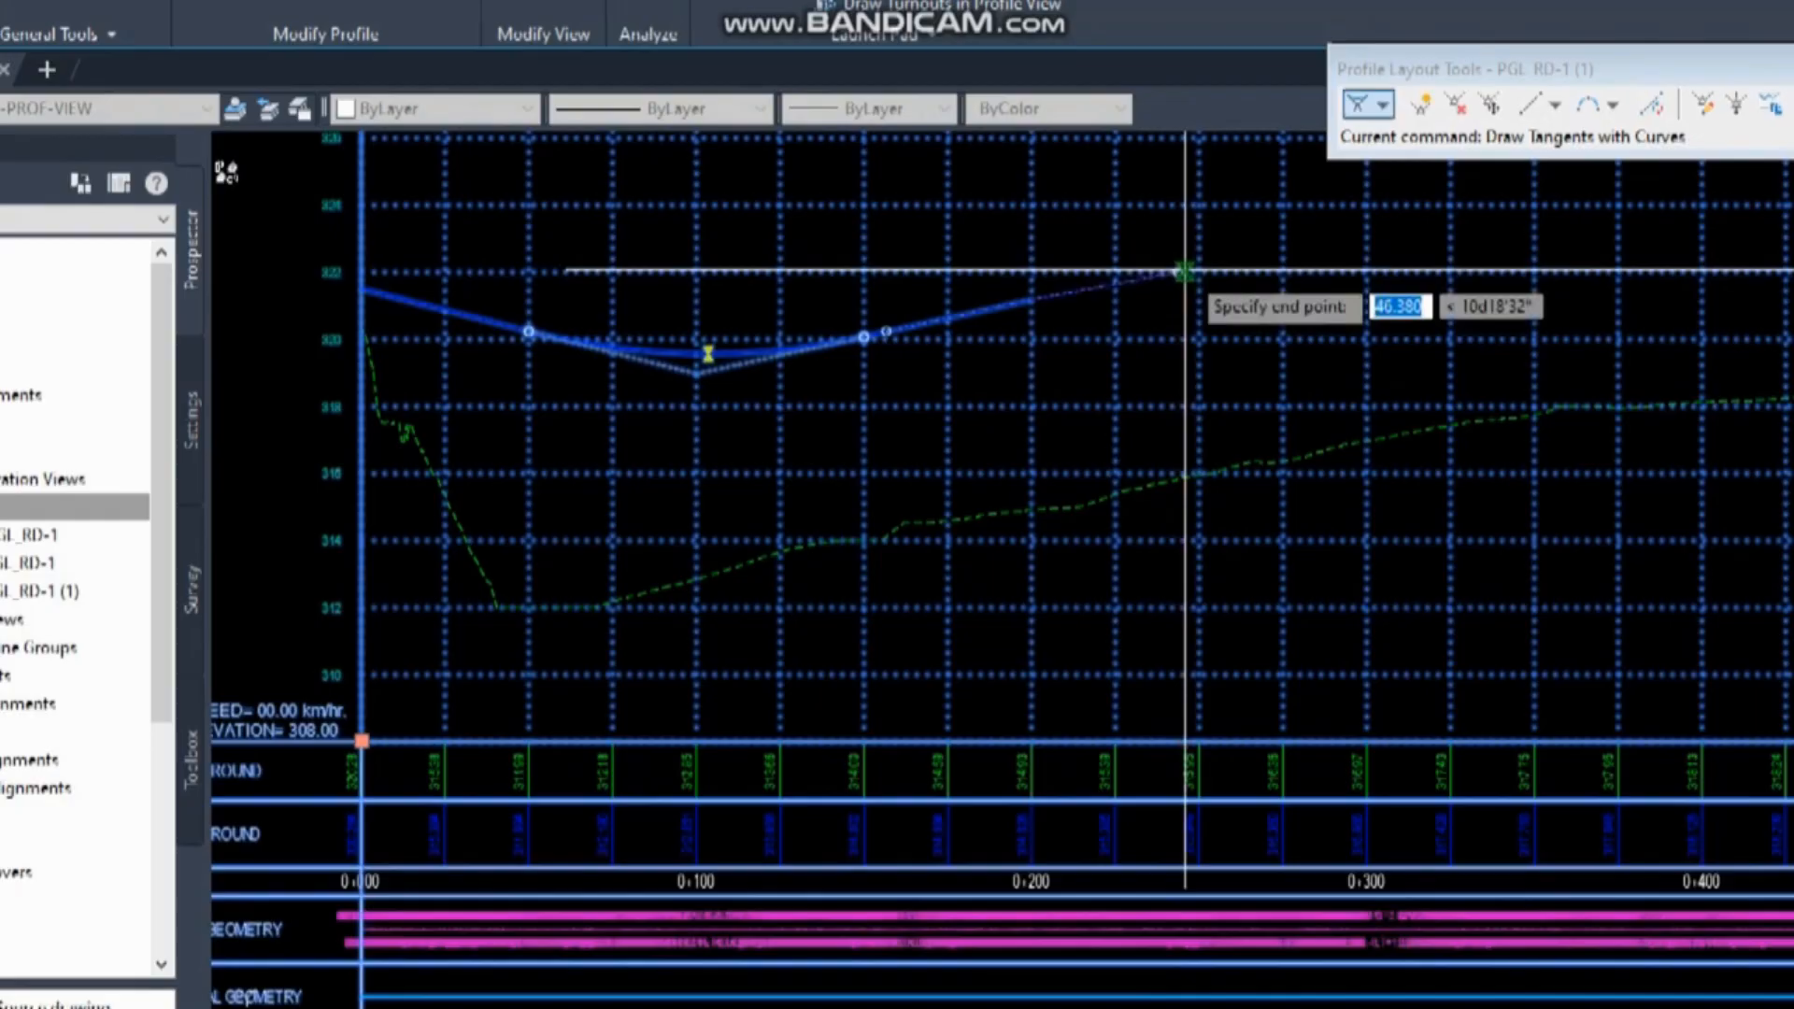
pyautogui.press('Return')
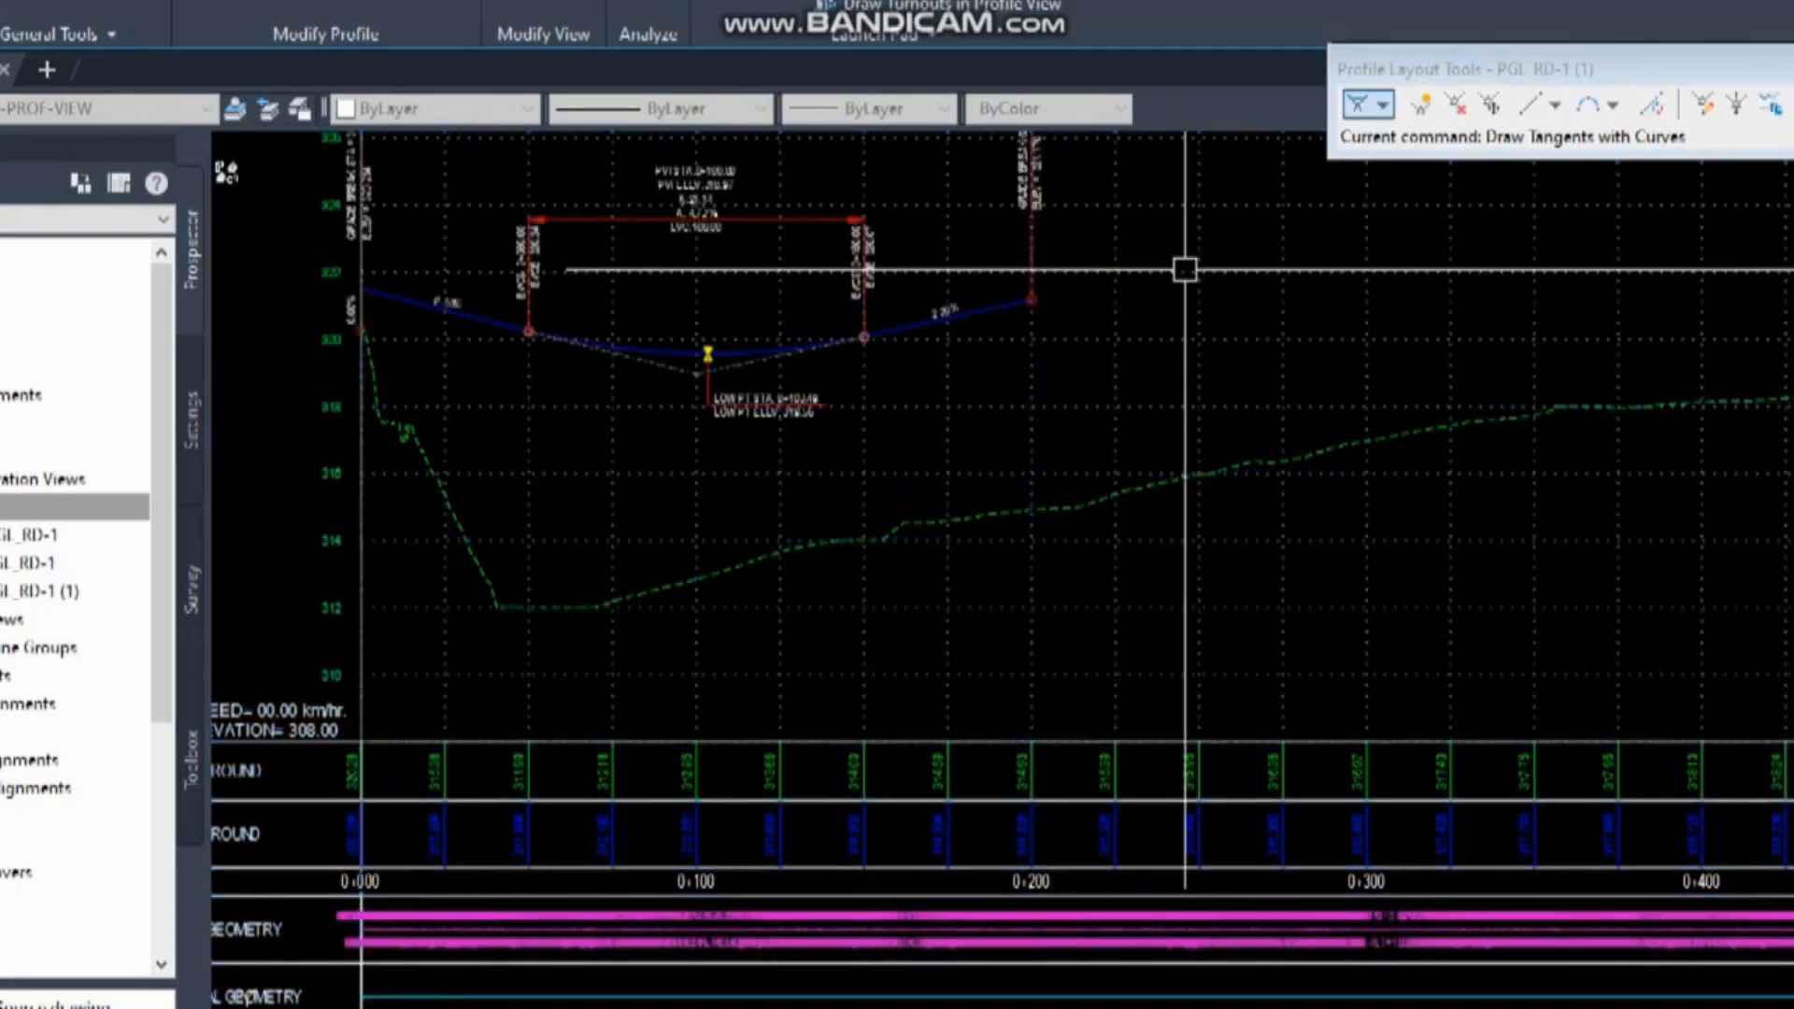
# Delete the newly drawn design profile with its sag curve from the RD-1 profile view.
pyautogui.scroll(2, 699, 255)
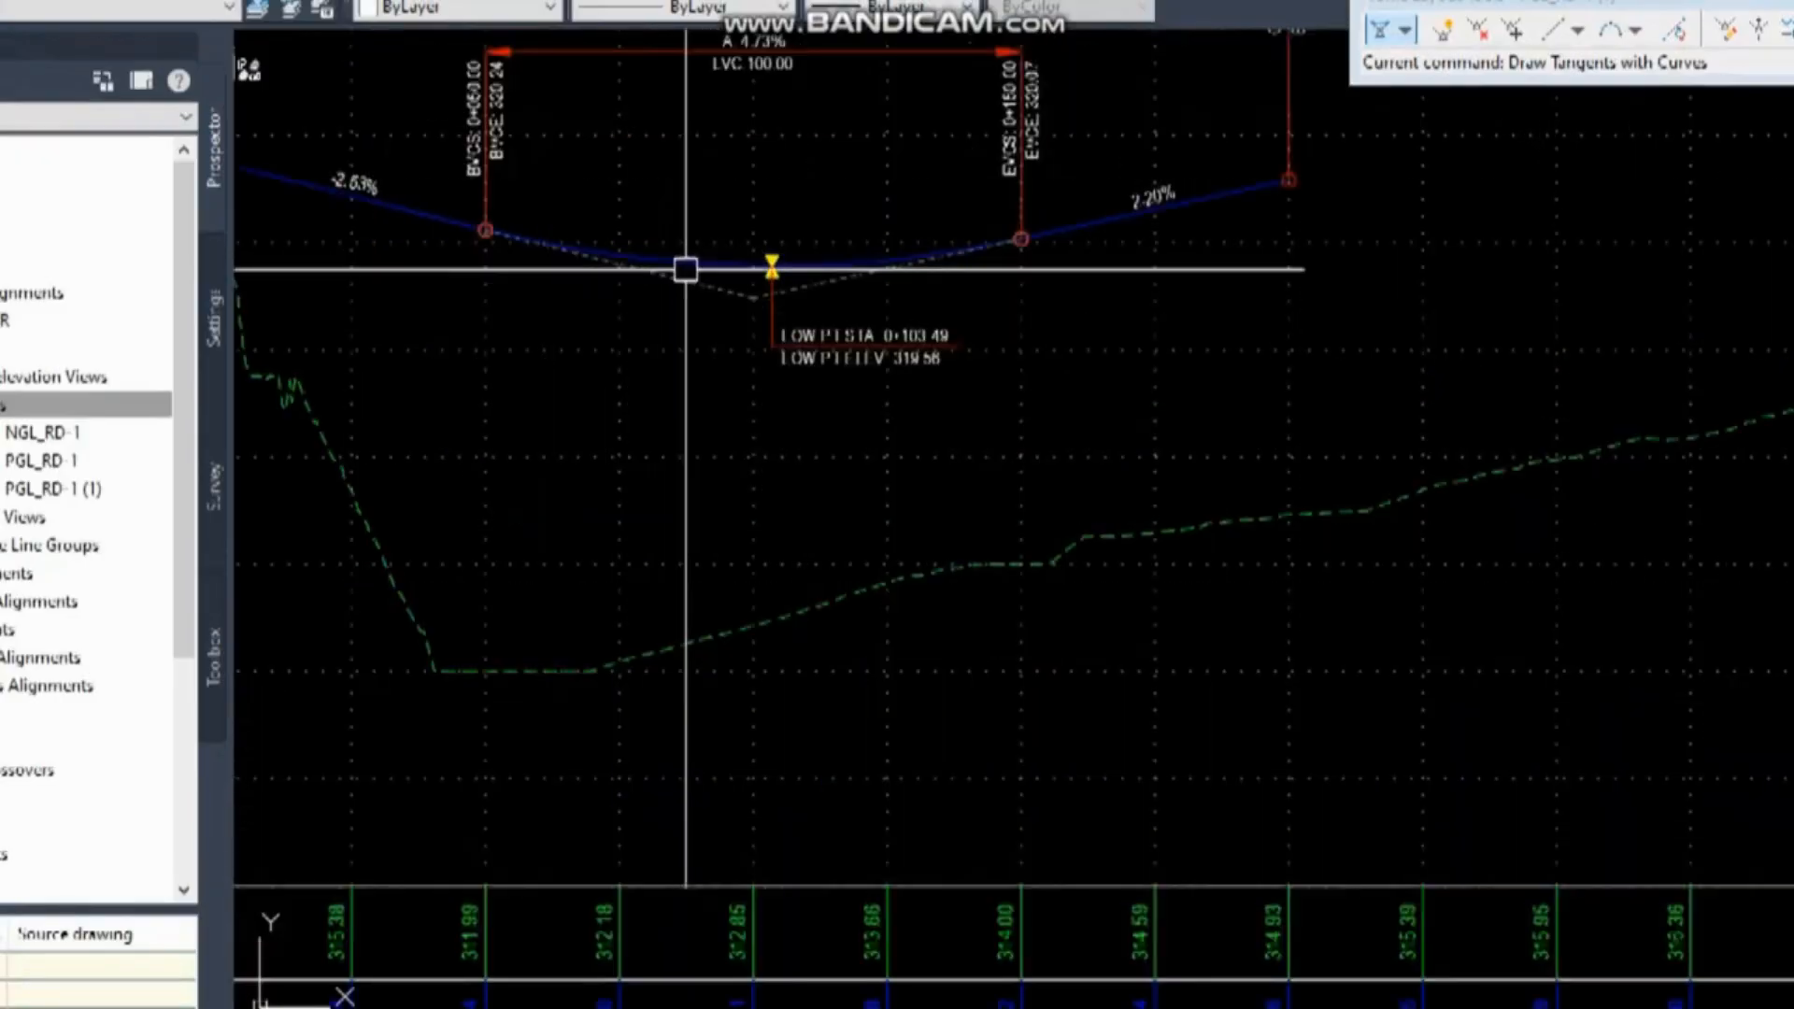
pyautogui.click(712, 269)
pyautogui.press('Escape')
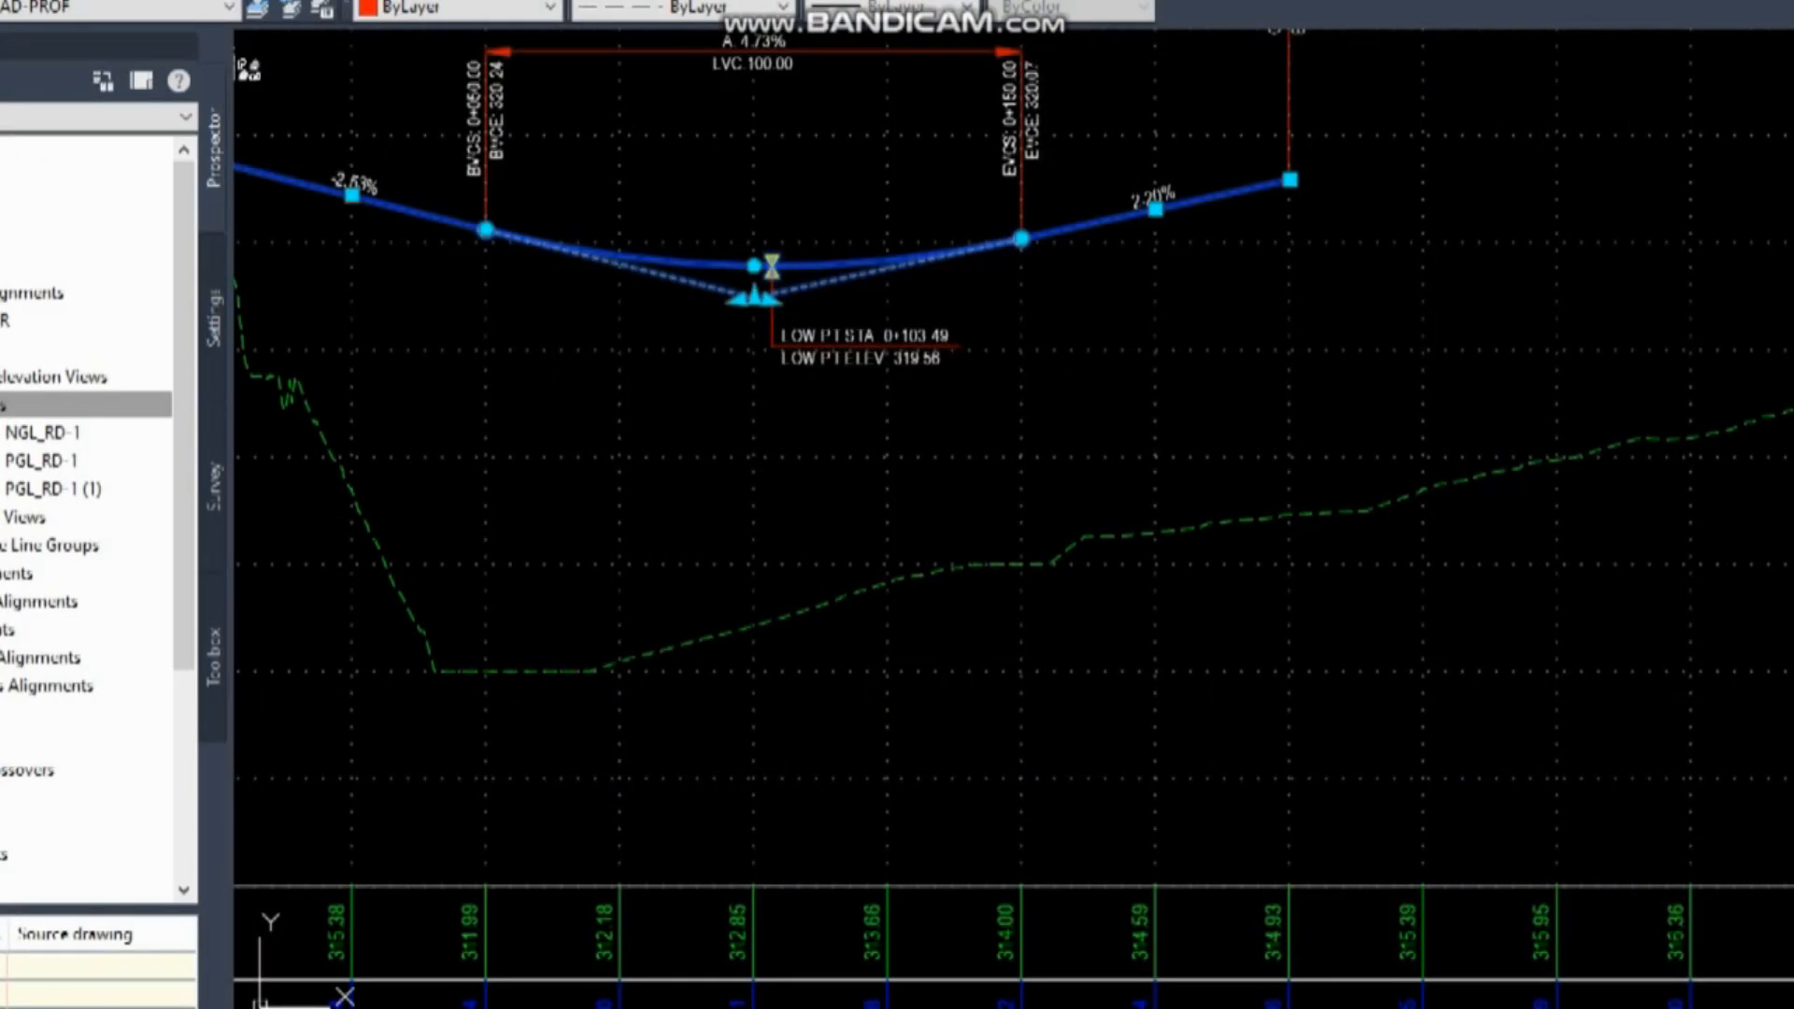
pyautogui.press('Delete')
# Create a fresh layout profile on the RD-1 profile view with the PGL_<[Alignment Name]> name template, KATR_Design Profile Style and KATR_Complete Label Set.
pyautogui.scroll(-4, 1102, 529)
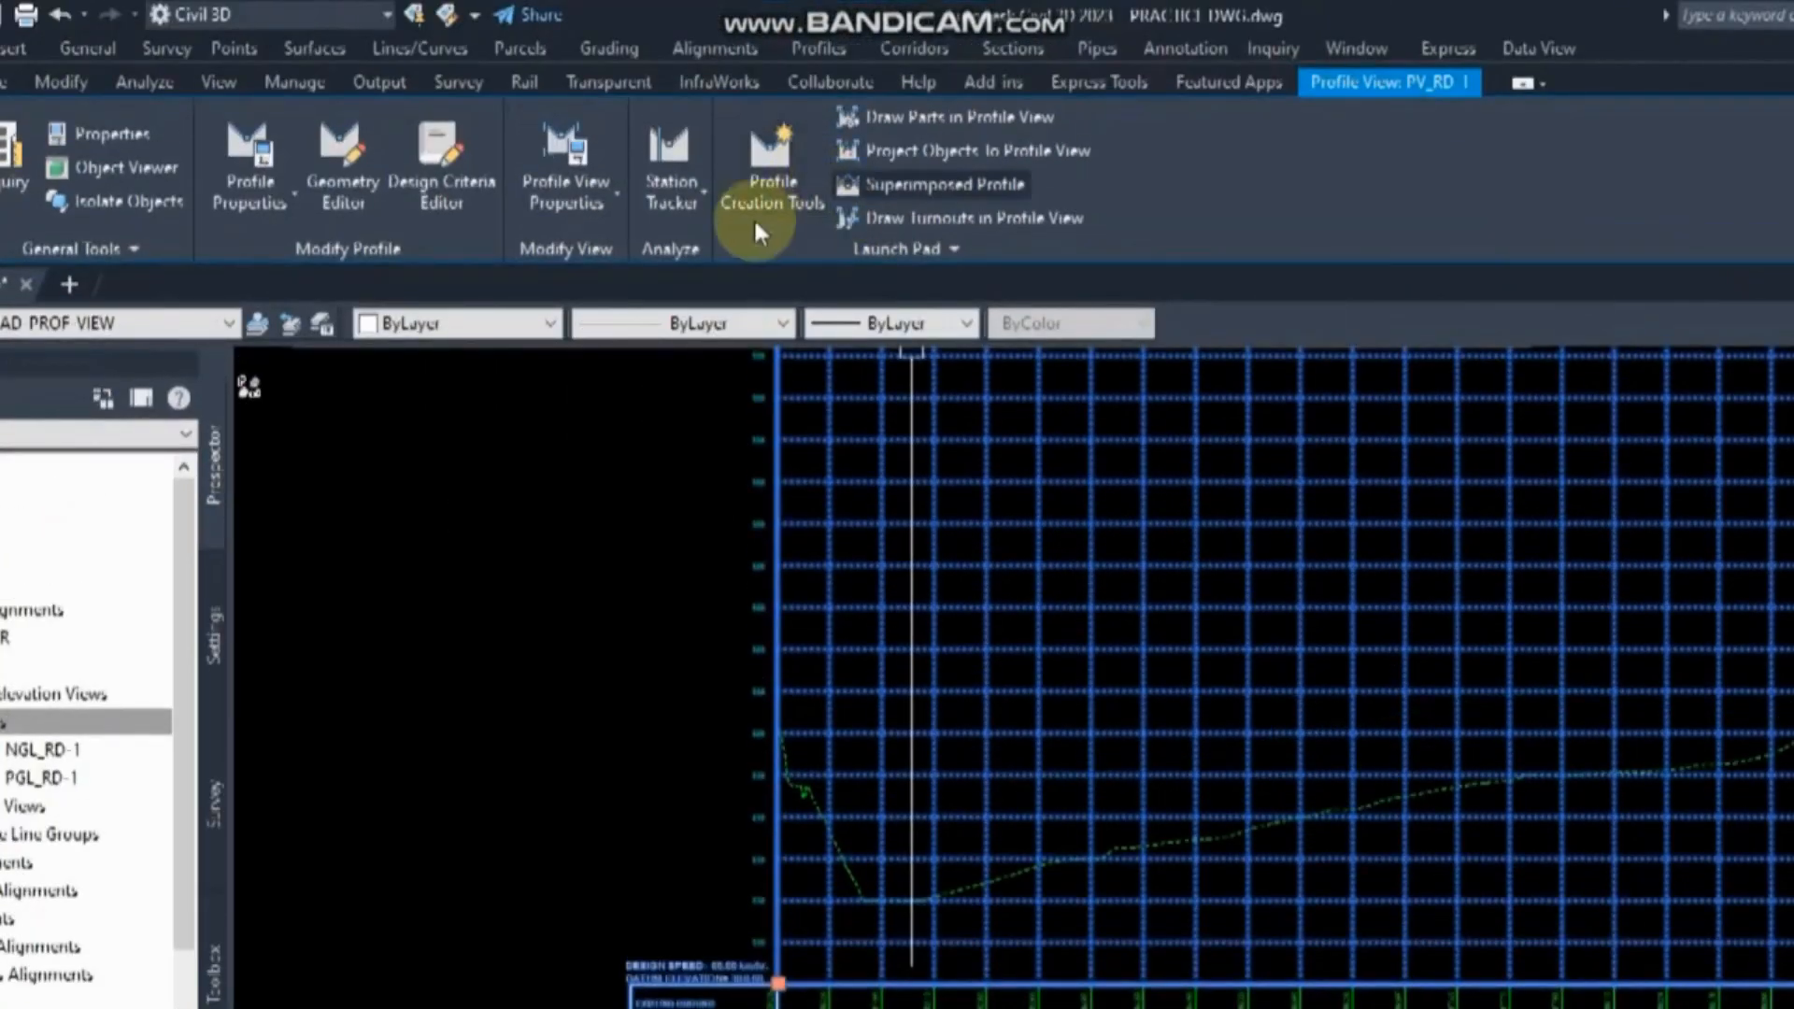
pyautogui.click(768, 173)
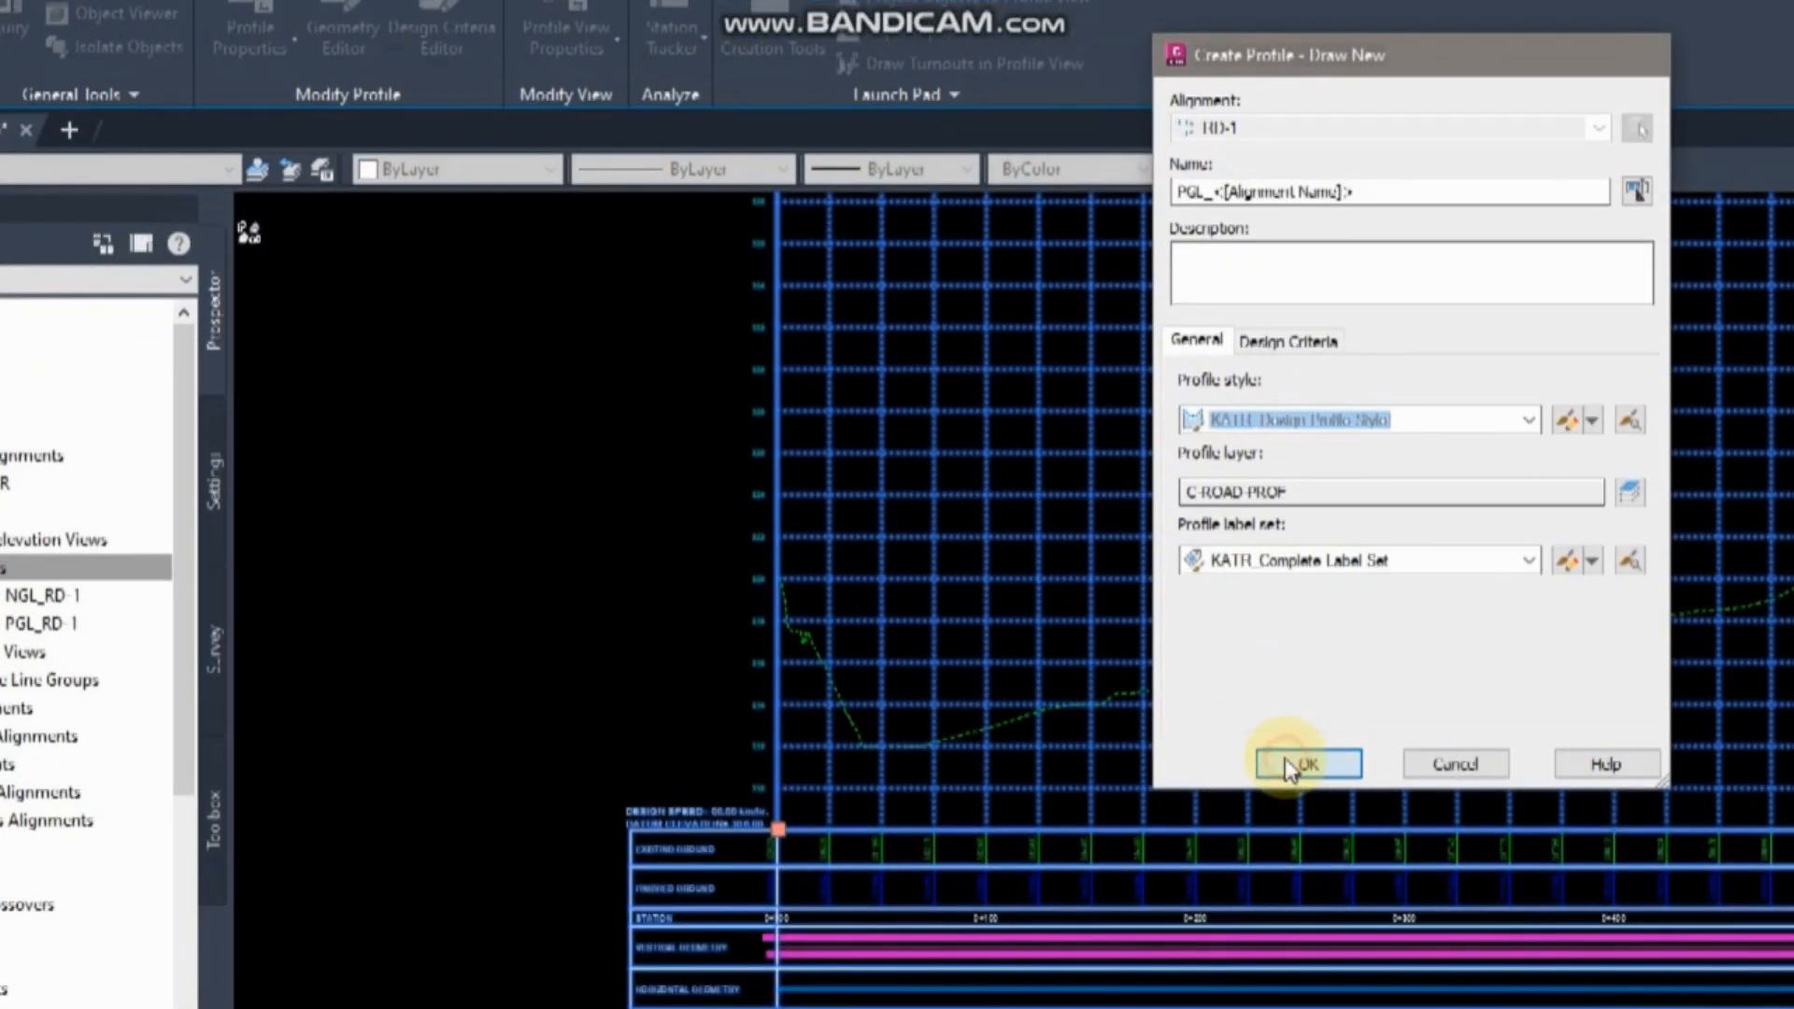
pyautogui.click(1287, 913)
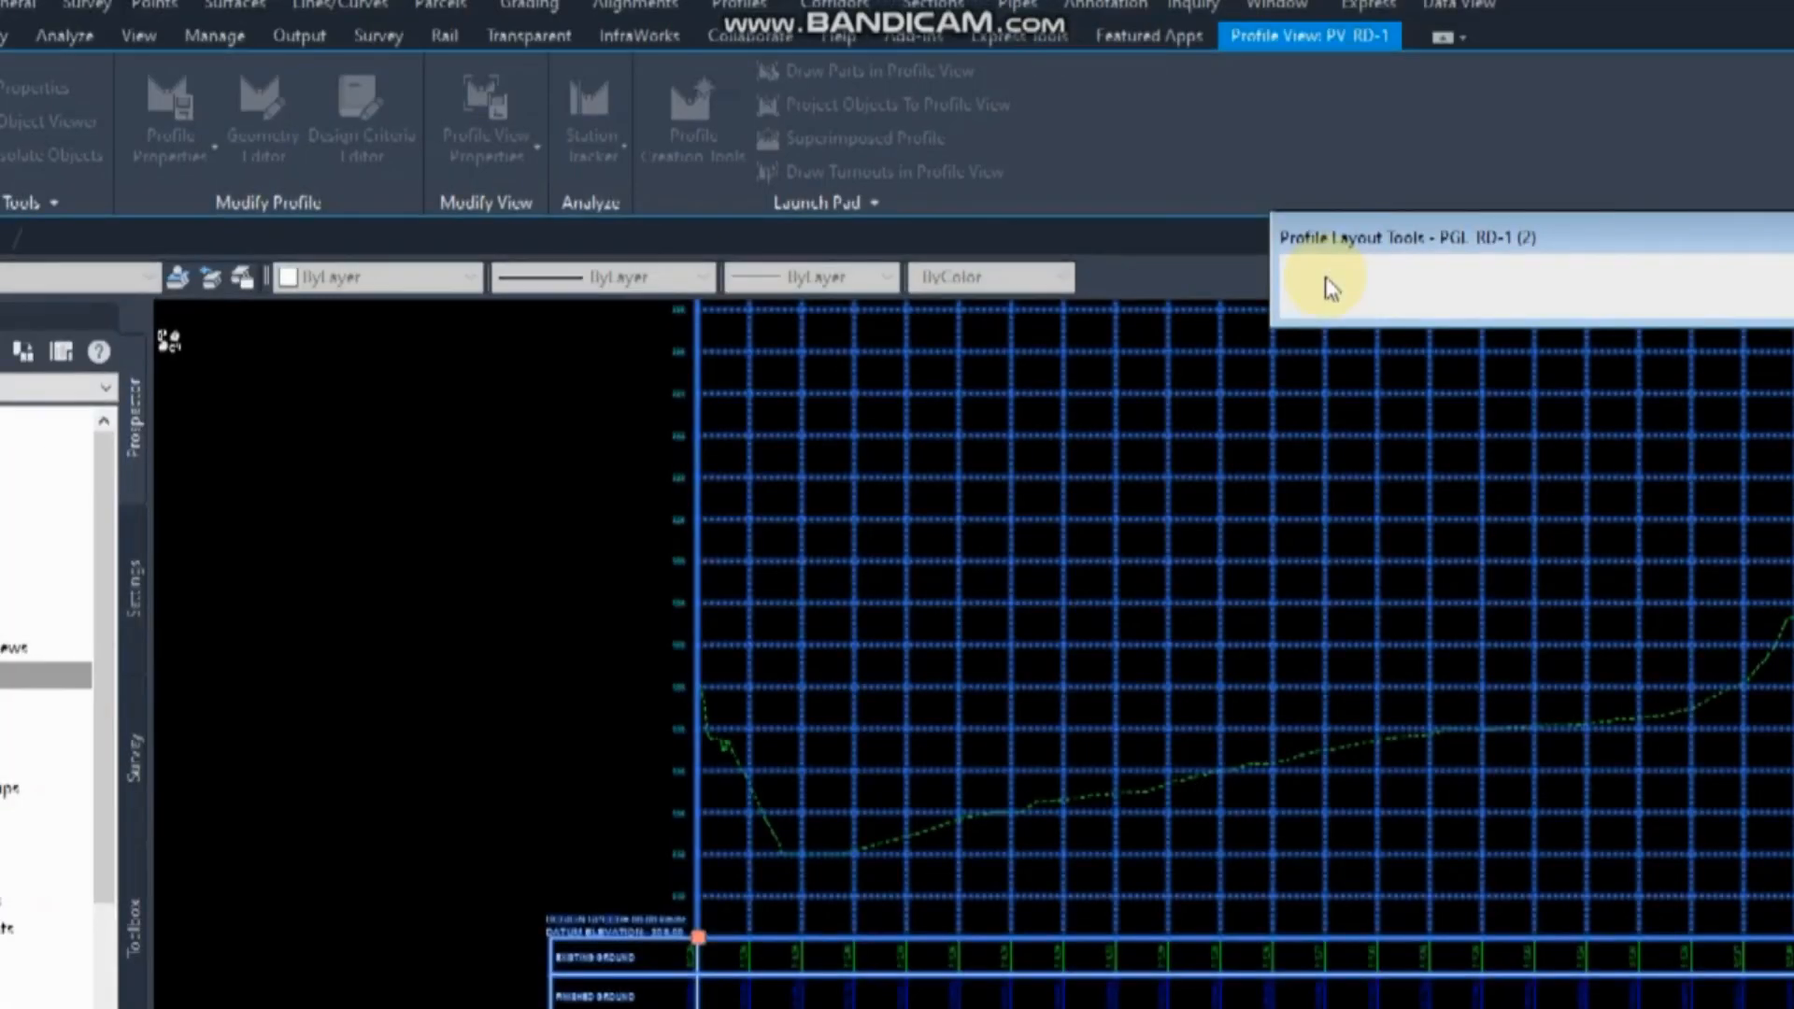
# Start Draw Tangents With Curves for the new profile and clear all object snap modes in the drafting settings.
pyautogui.click(1405, 165)
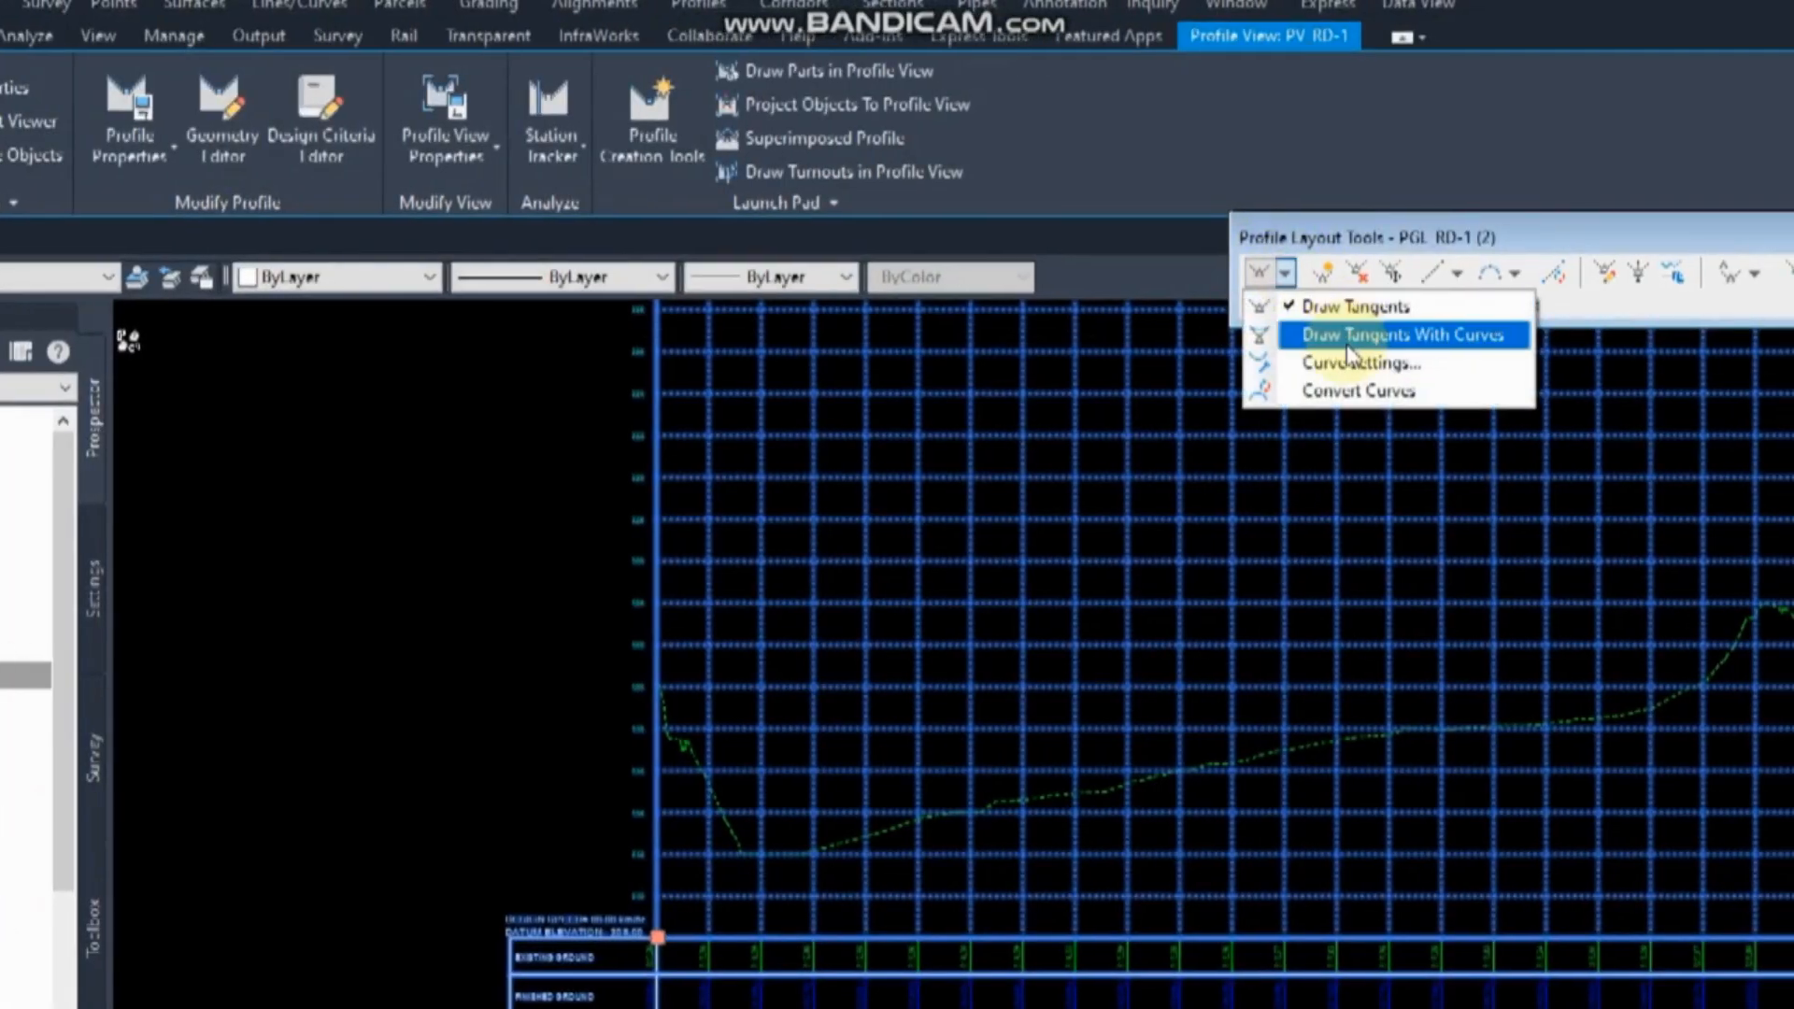
pyautogui.click(1427, 335)
pyautogui.scroll(5, 692, 682)
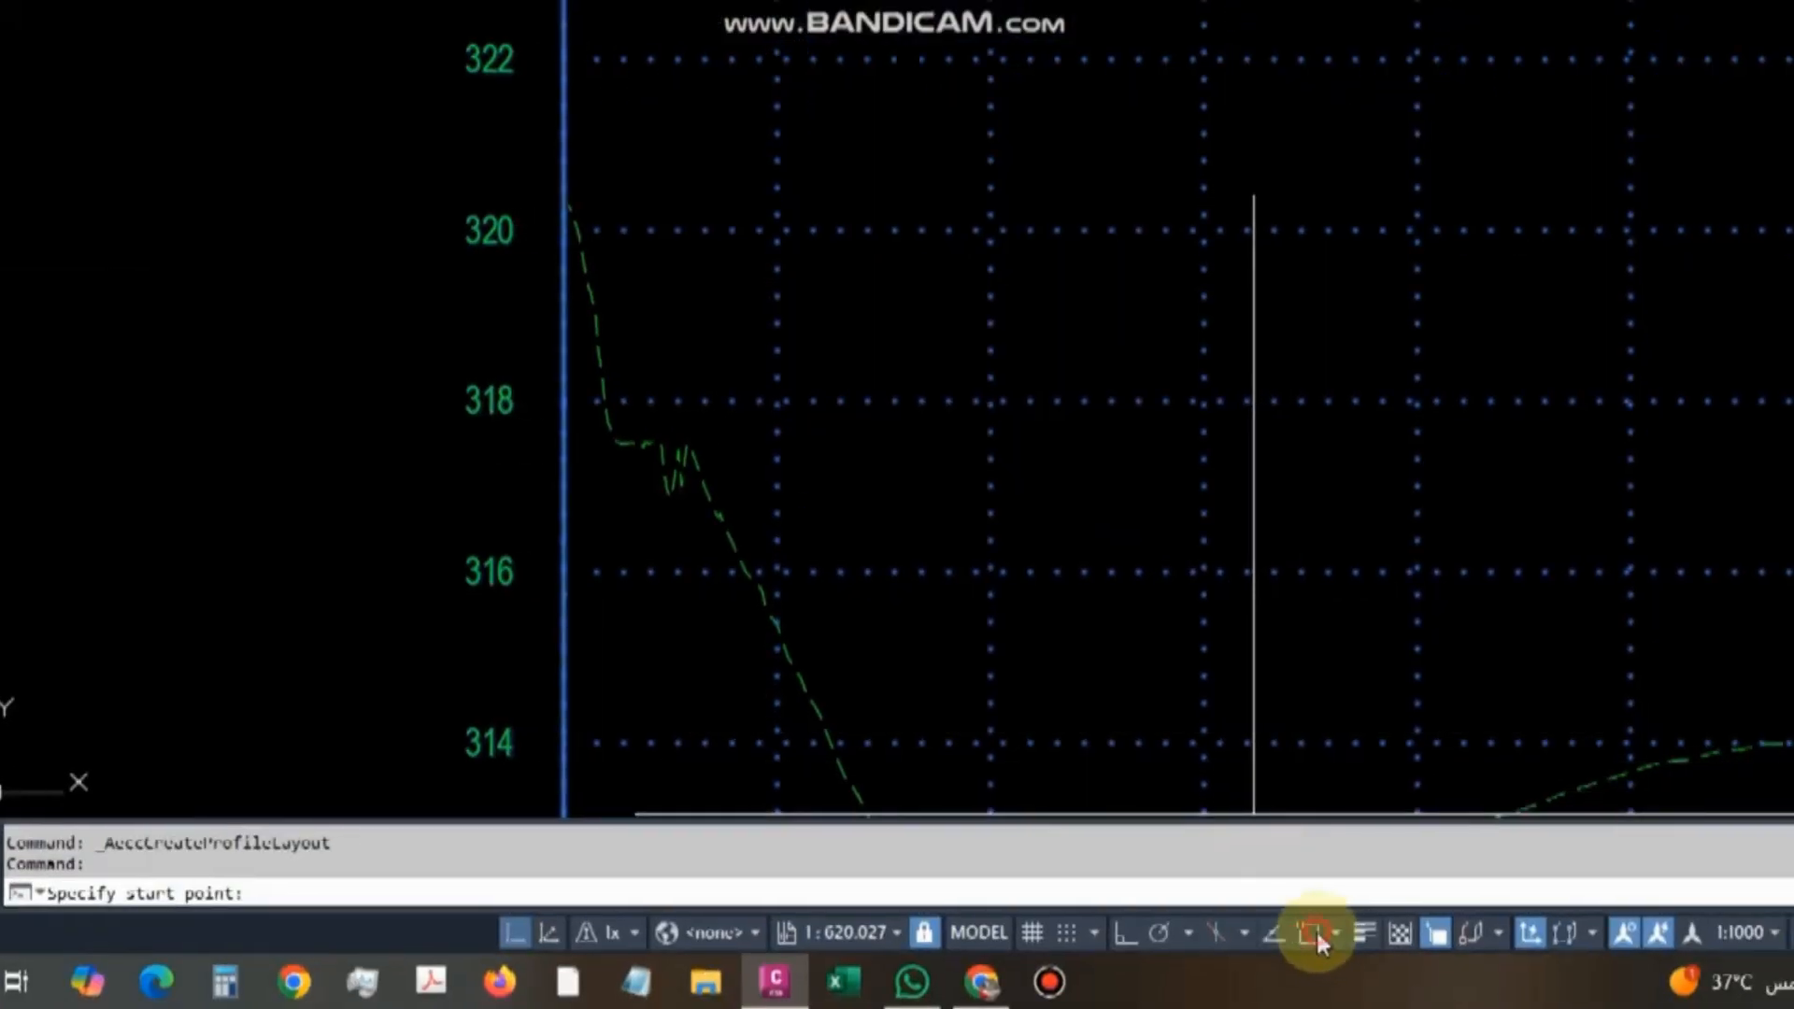
pyautogui.click(1335, 933)
pyautogui.click(1303, 719)
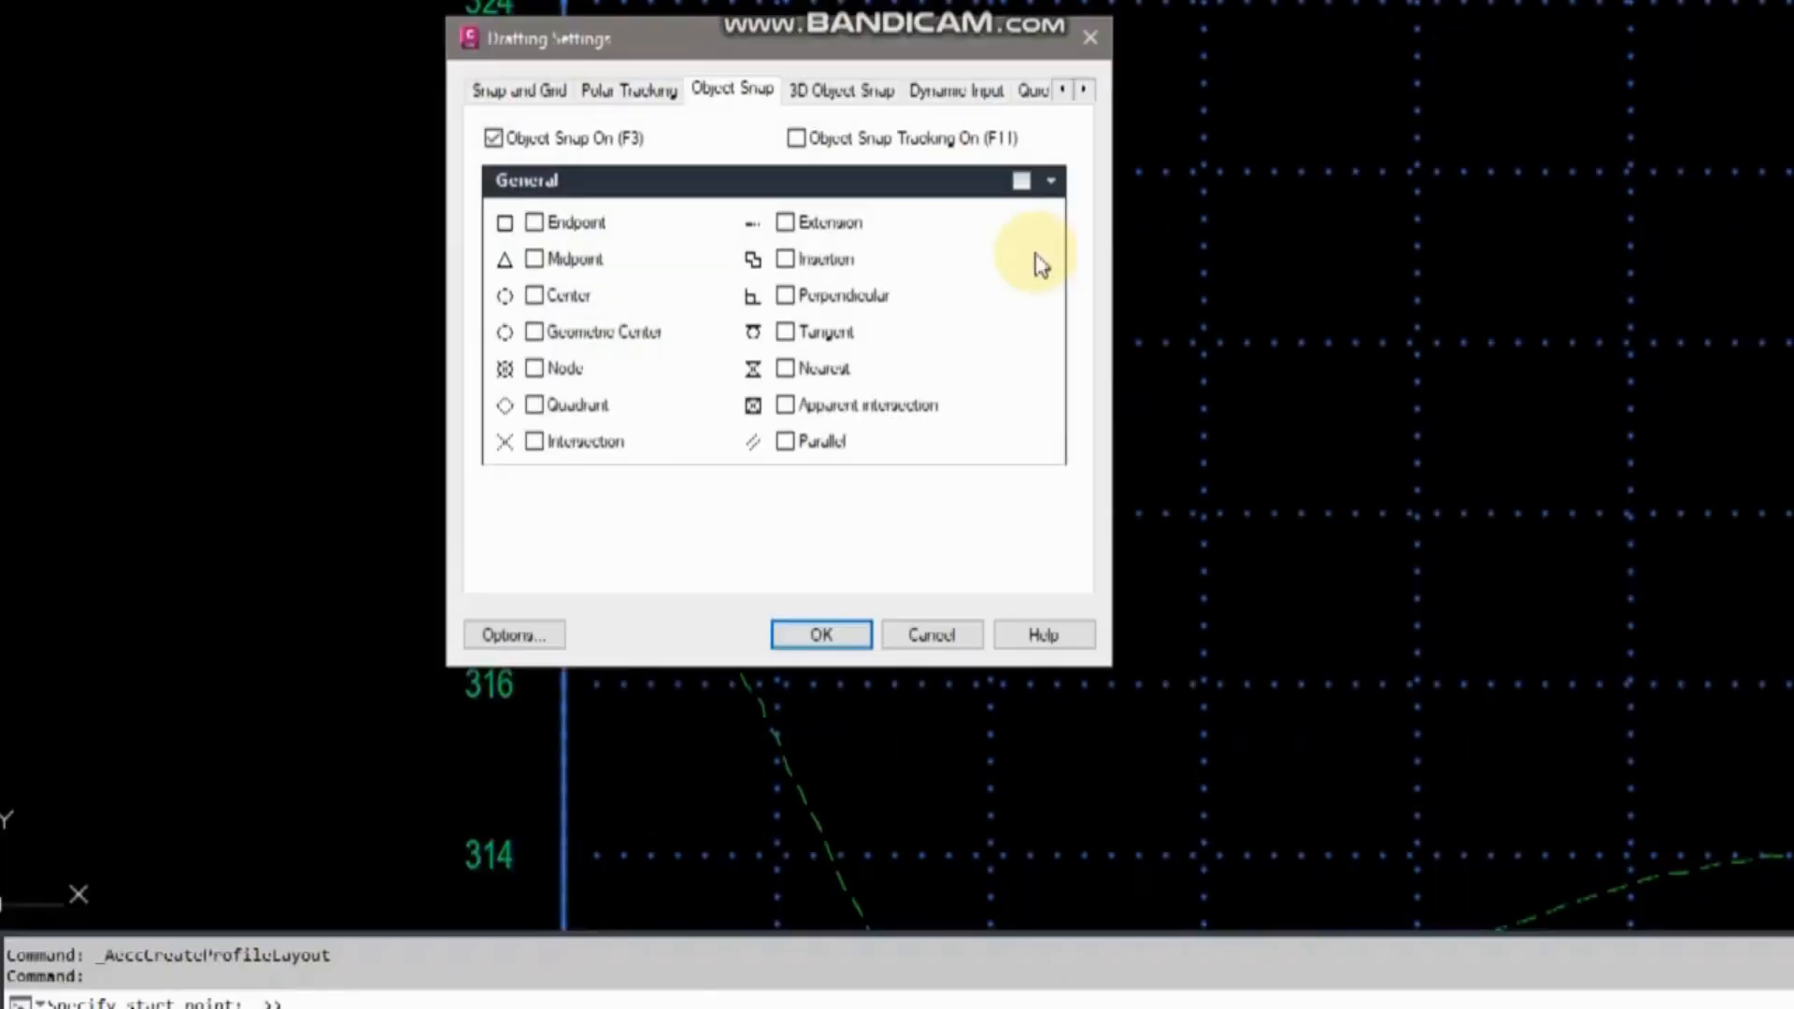
pyautogui.click(1010, 75)
pyautogui.click(819, 509)
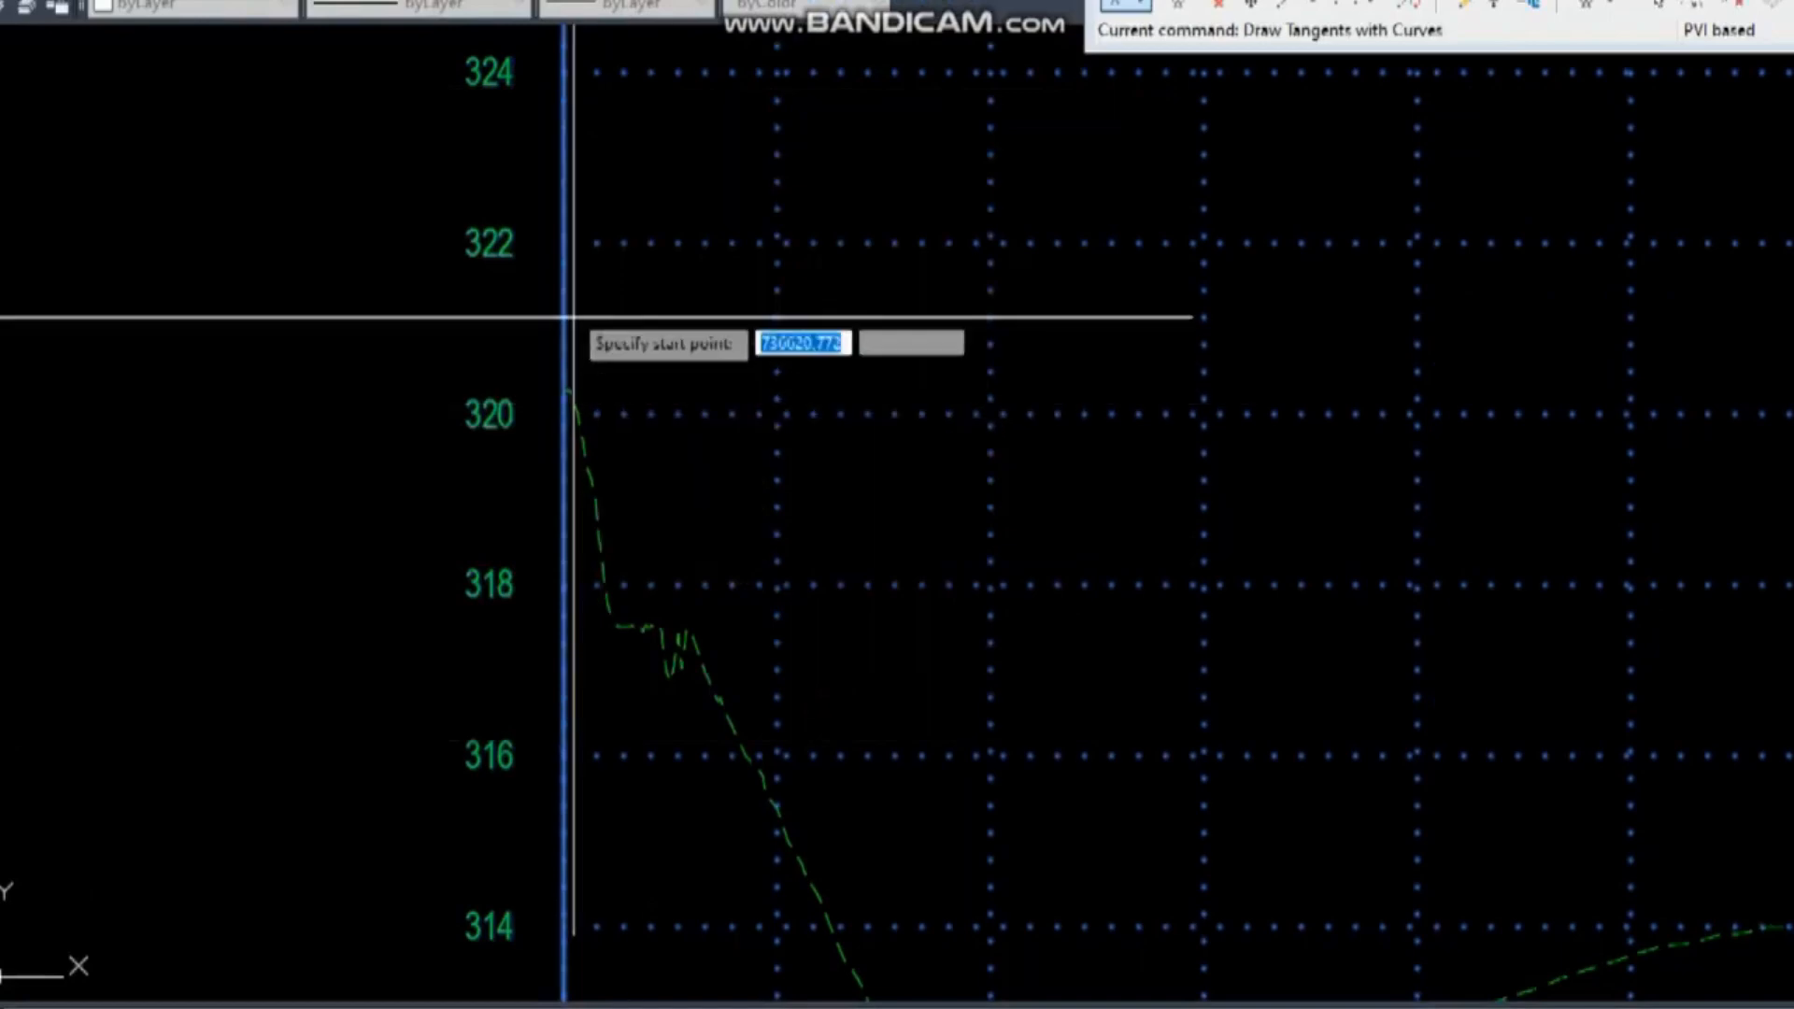
# Draw the first layout tangent from the profile's start, using the transparent profile grade-station command with a grade of 0.02 to station 0+100.
pyautogui.click(566, 391)
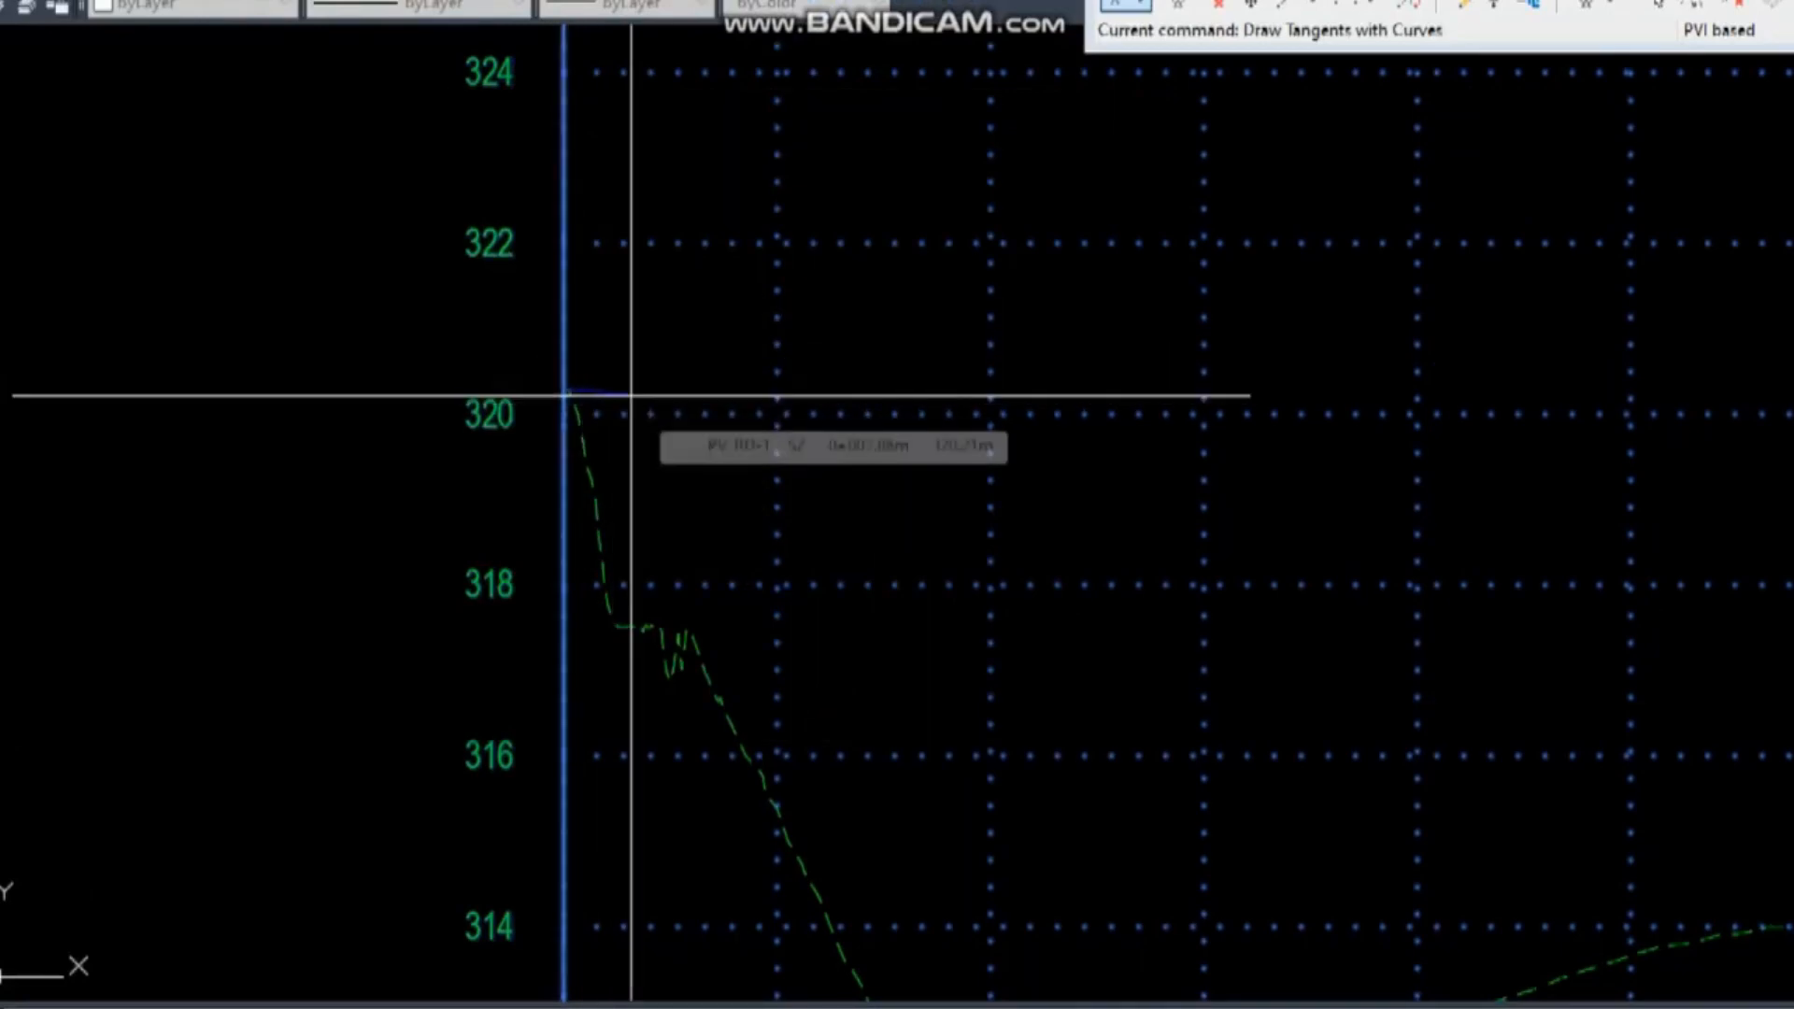
pyautogui.click(631, 395)
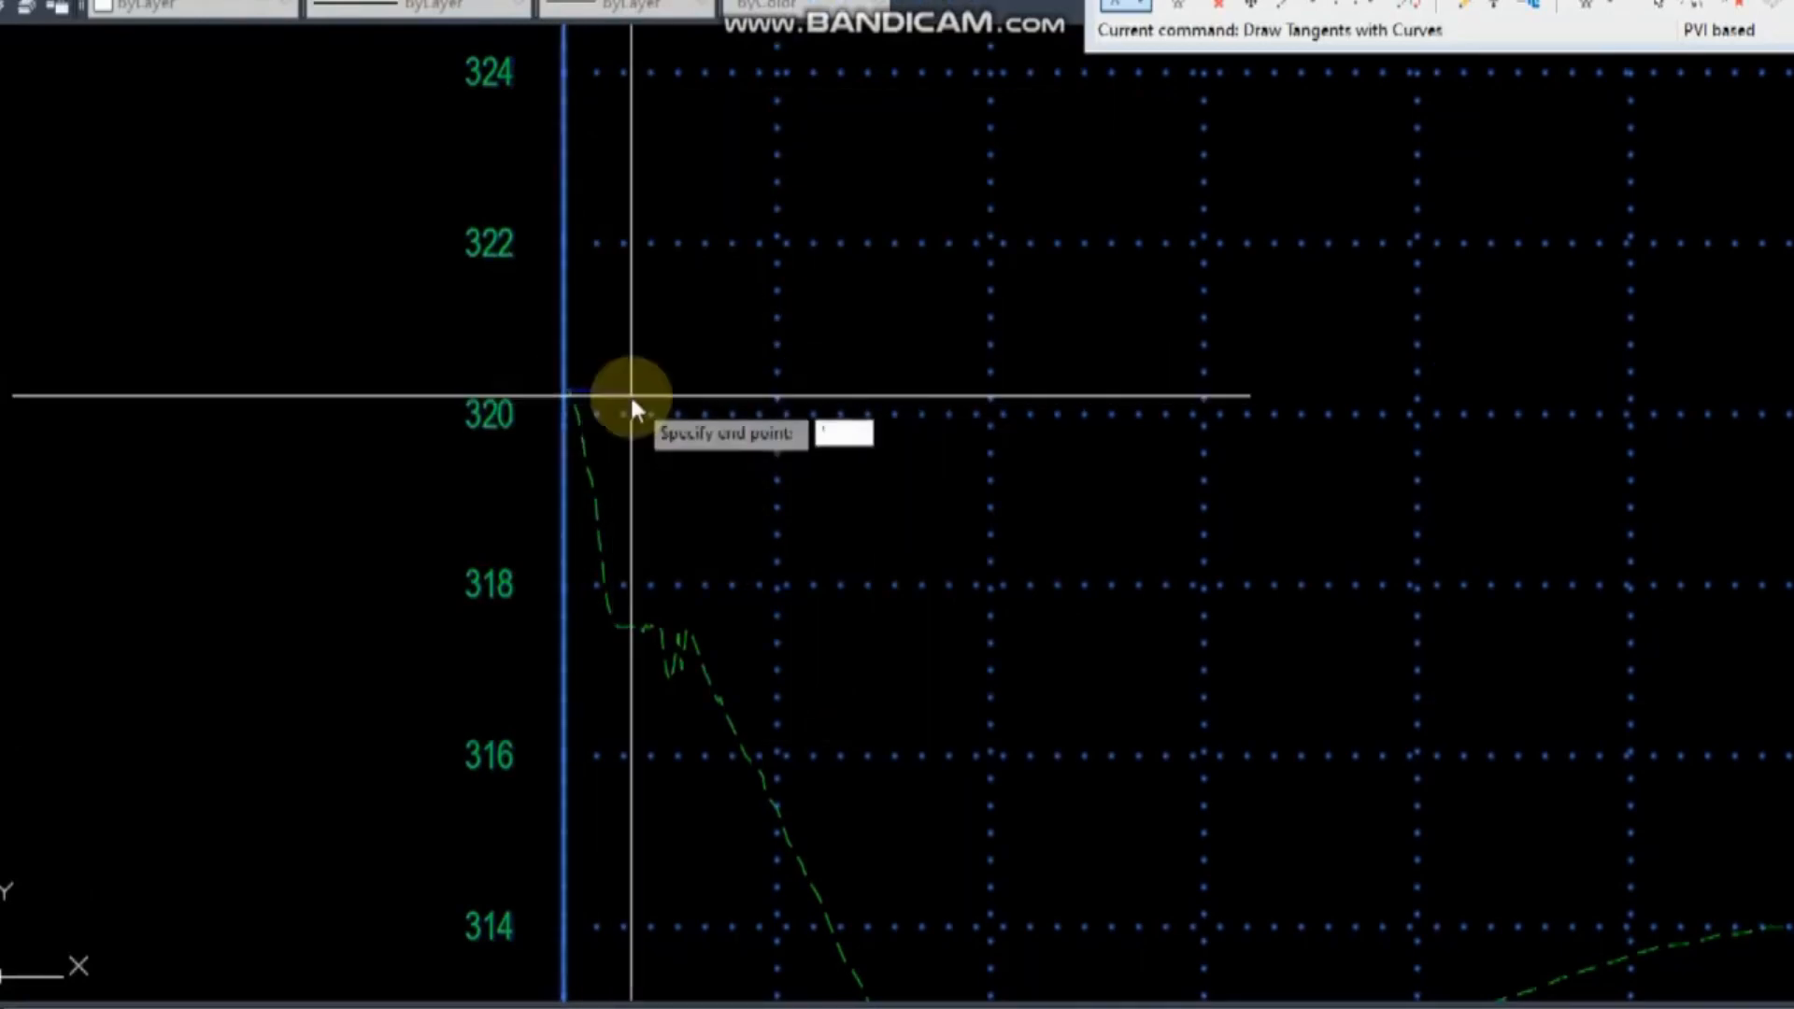
pyautogui.write("'pg")
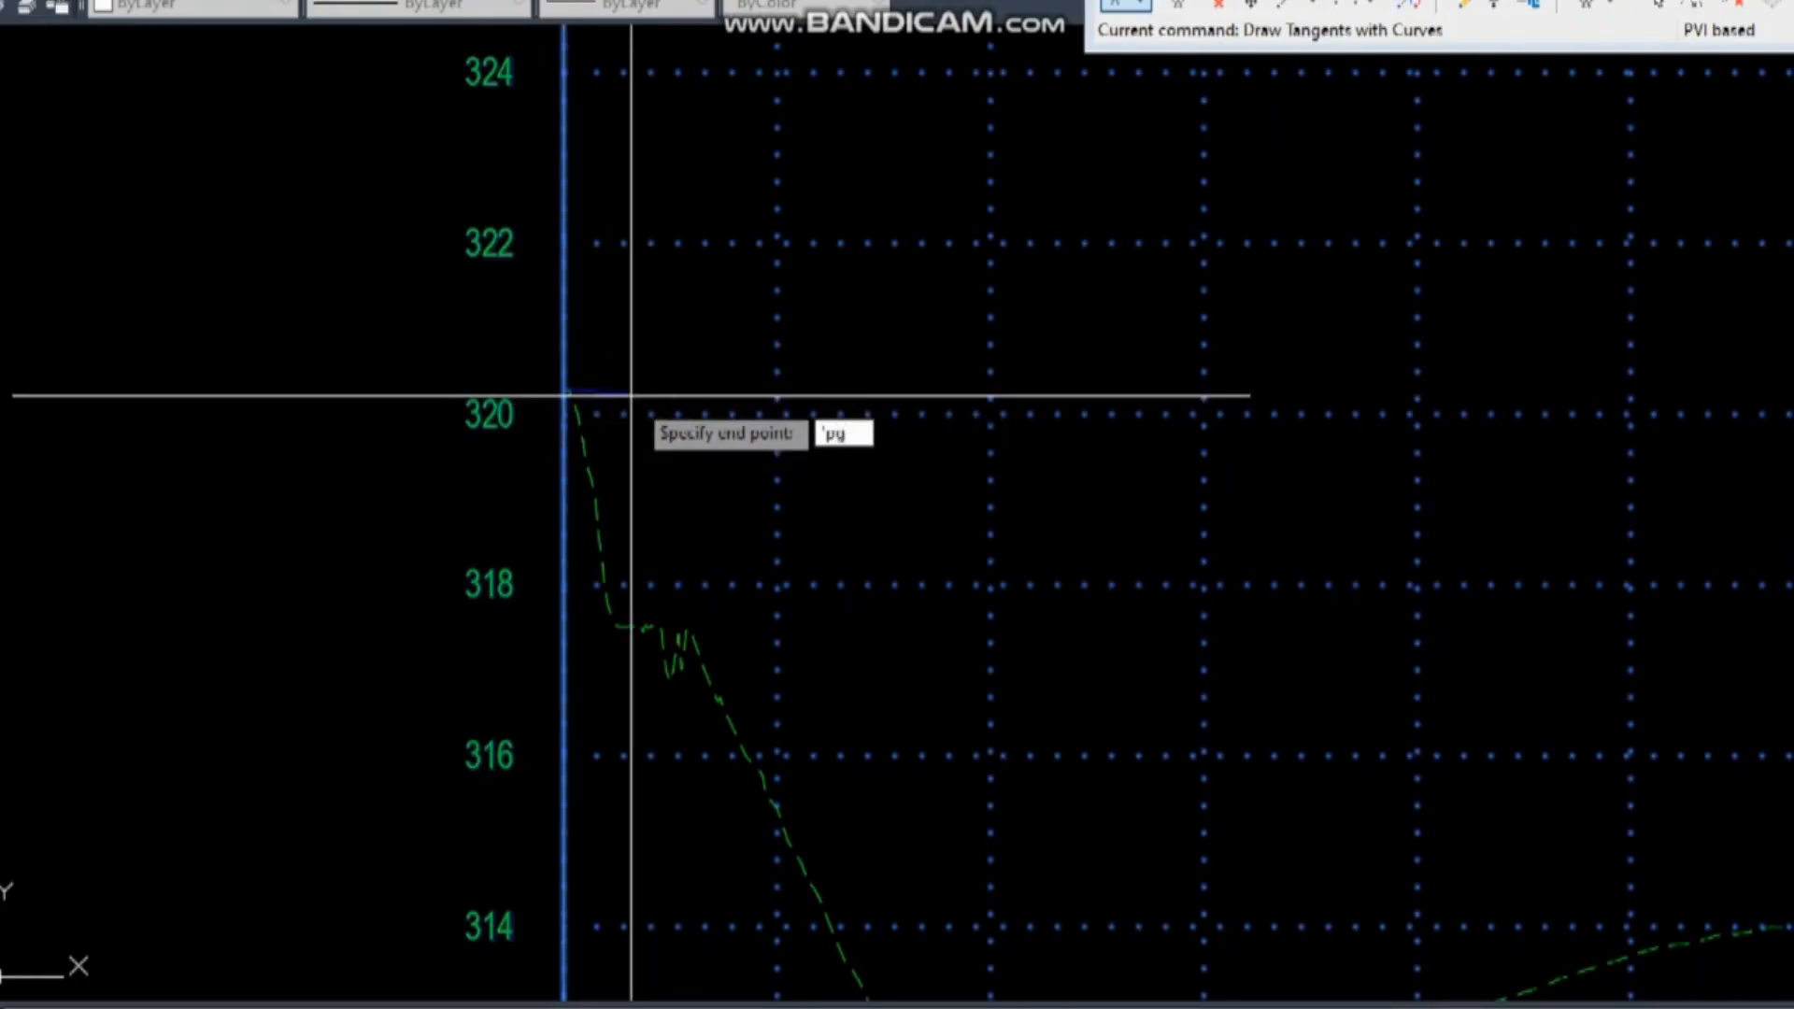
pyautogui.write('s')
pyautogui.press('Return')
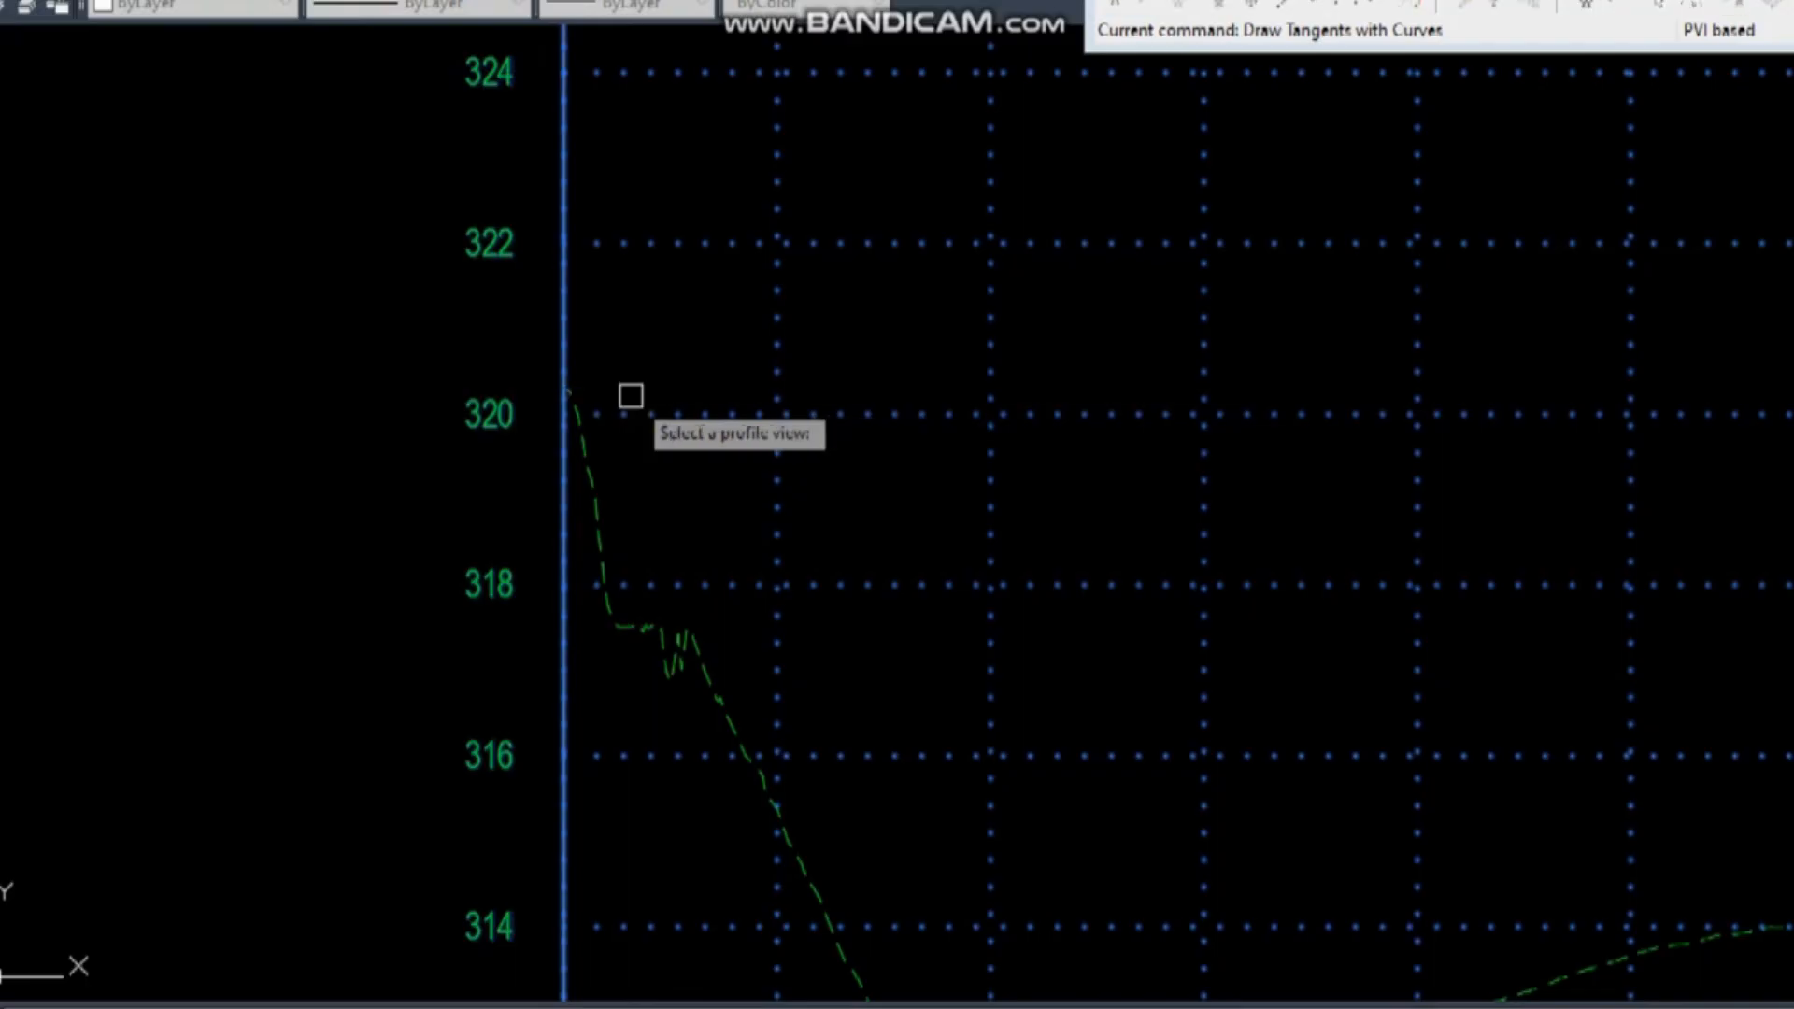
pyautogui.click(713, 423)
pyautogui.scroll(-4, 654, 392)
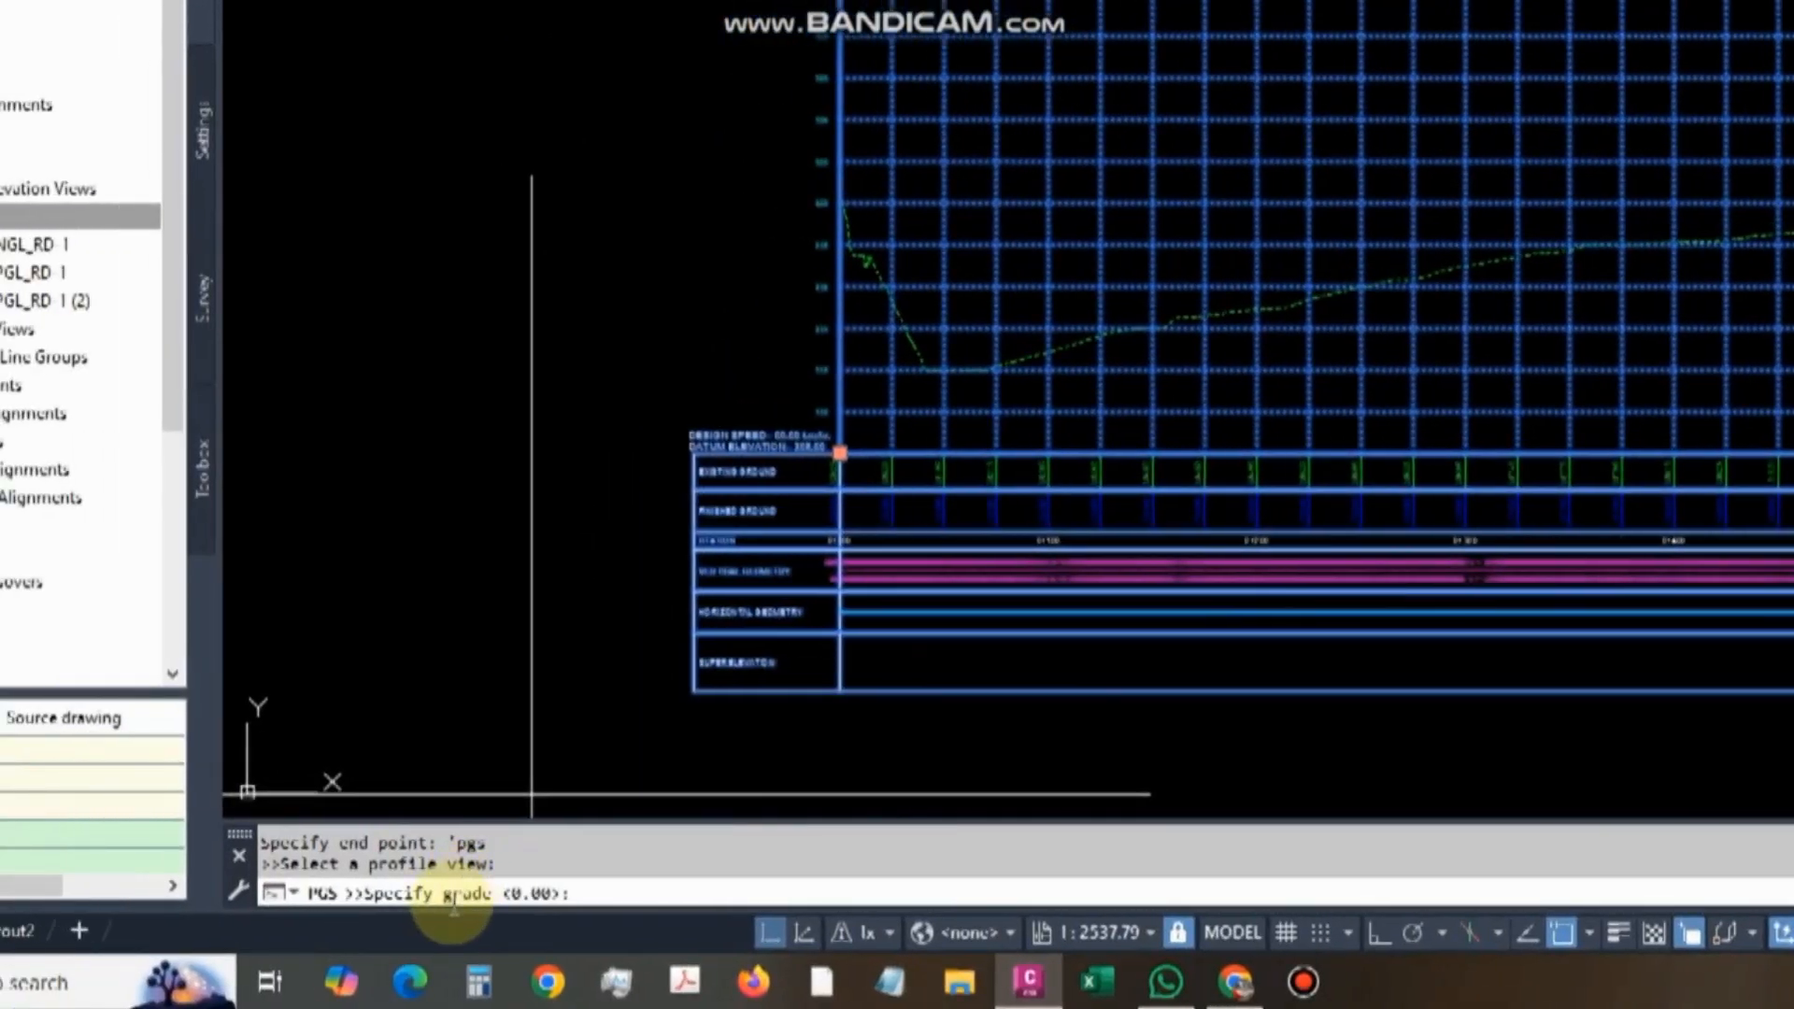
pyautogui.scroll(5, 640, 421)
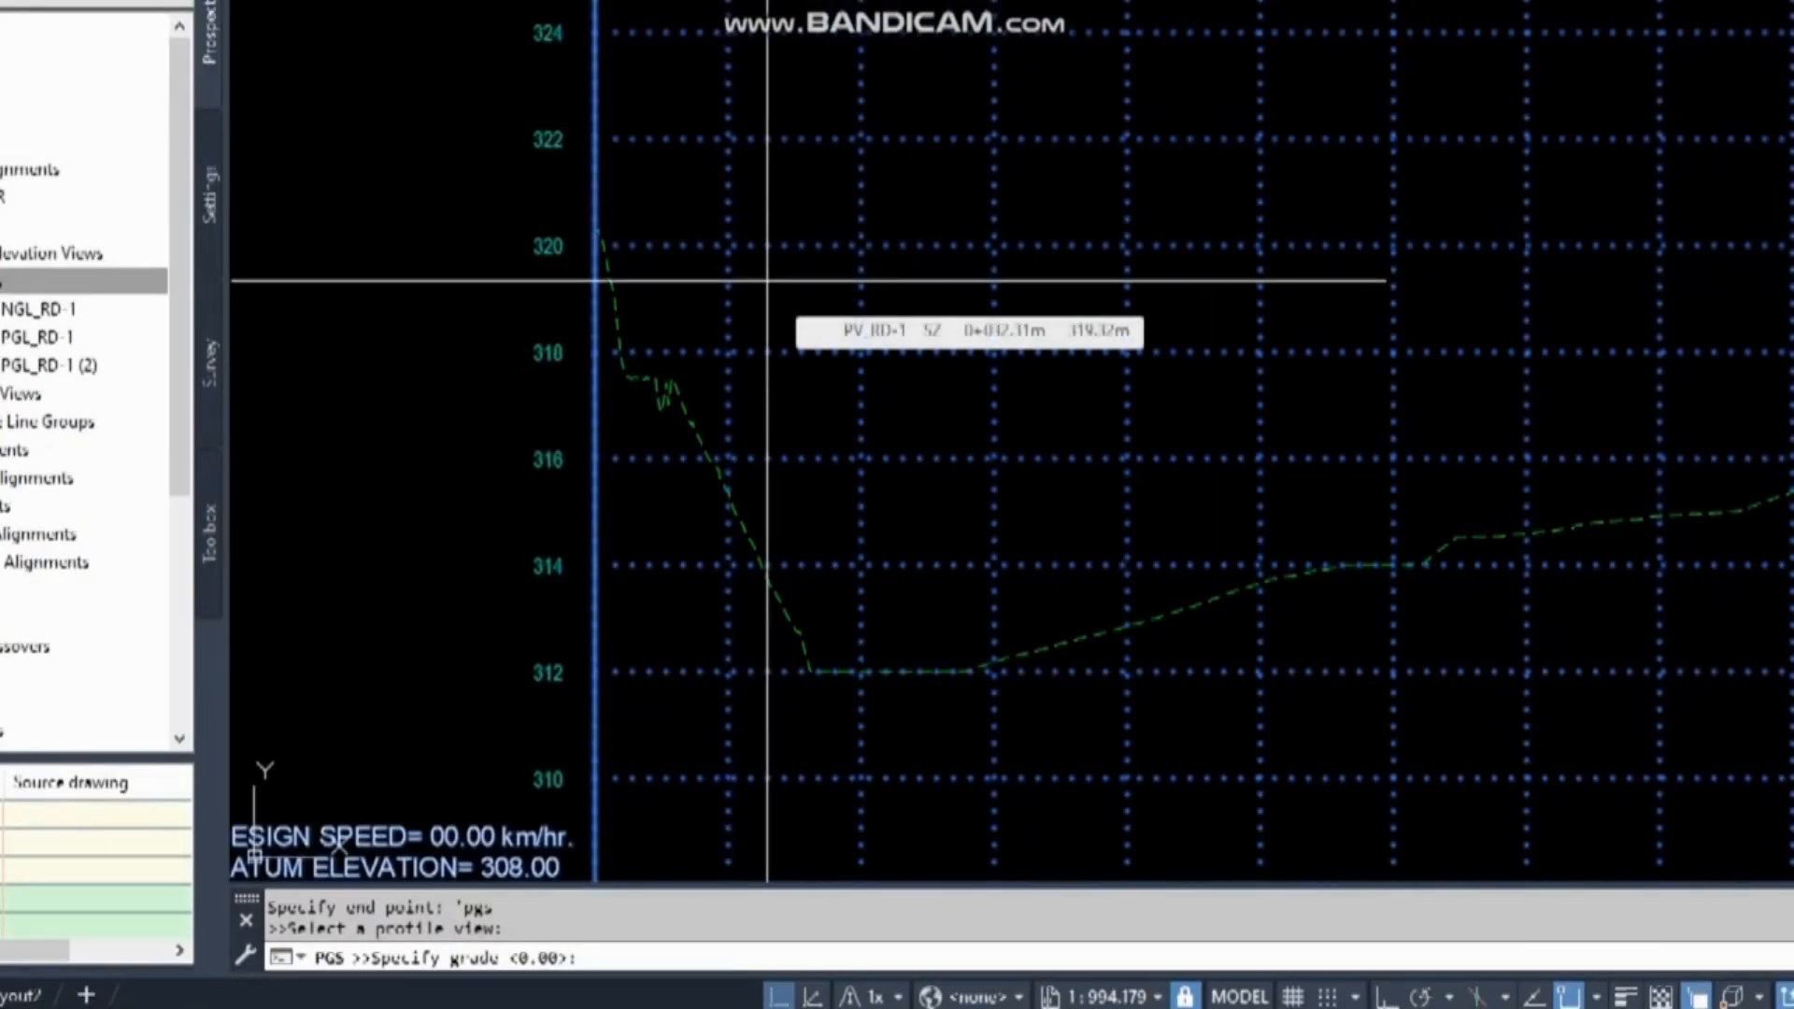
pyautogui.write('.02')
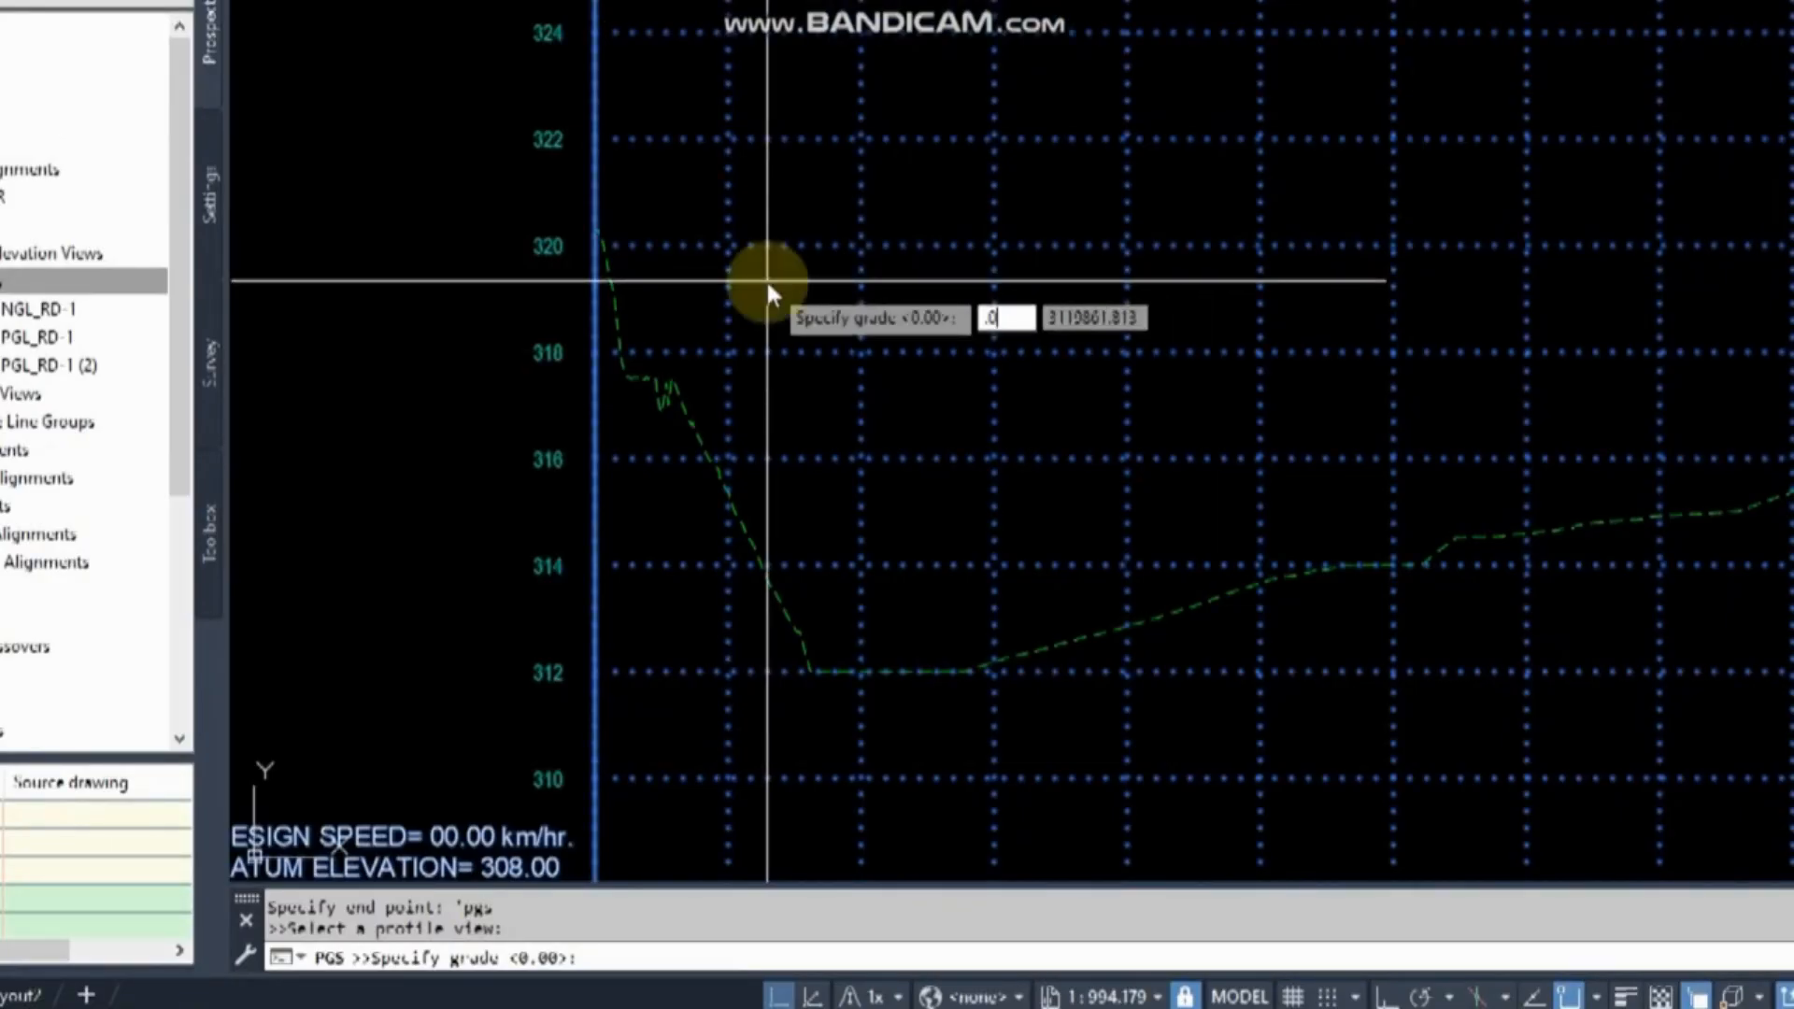
pyautogui.press('Return')
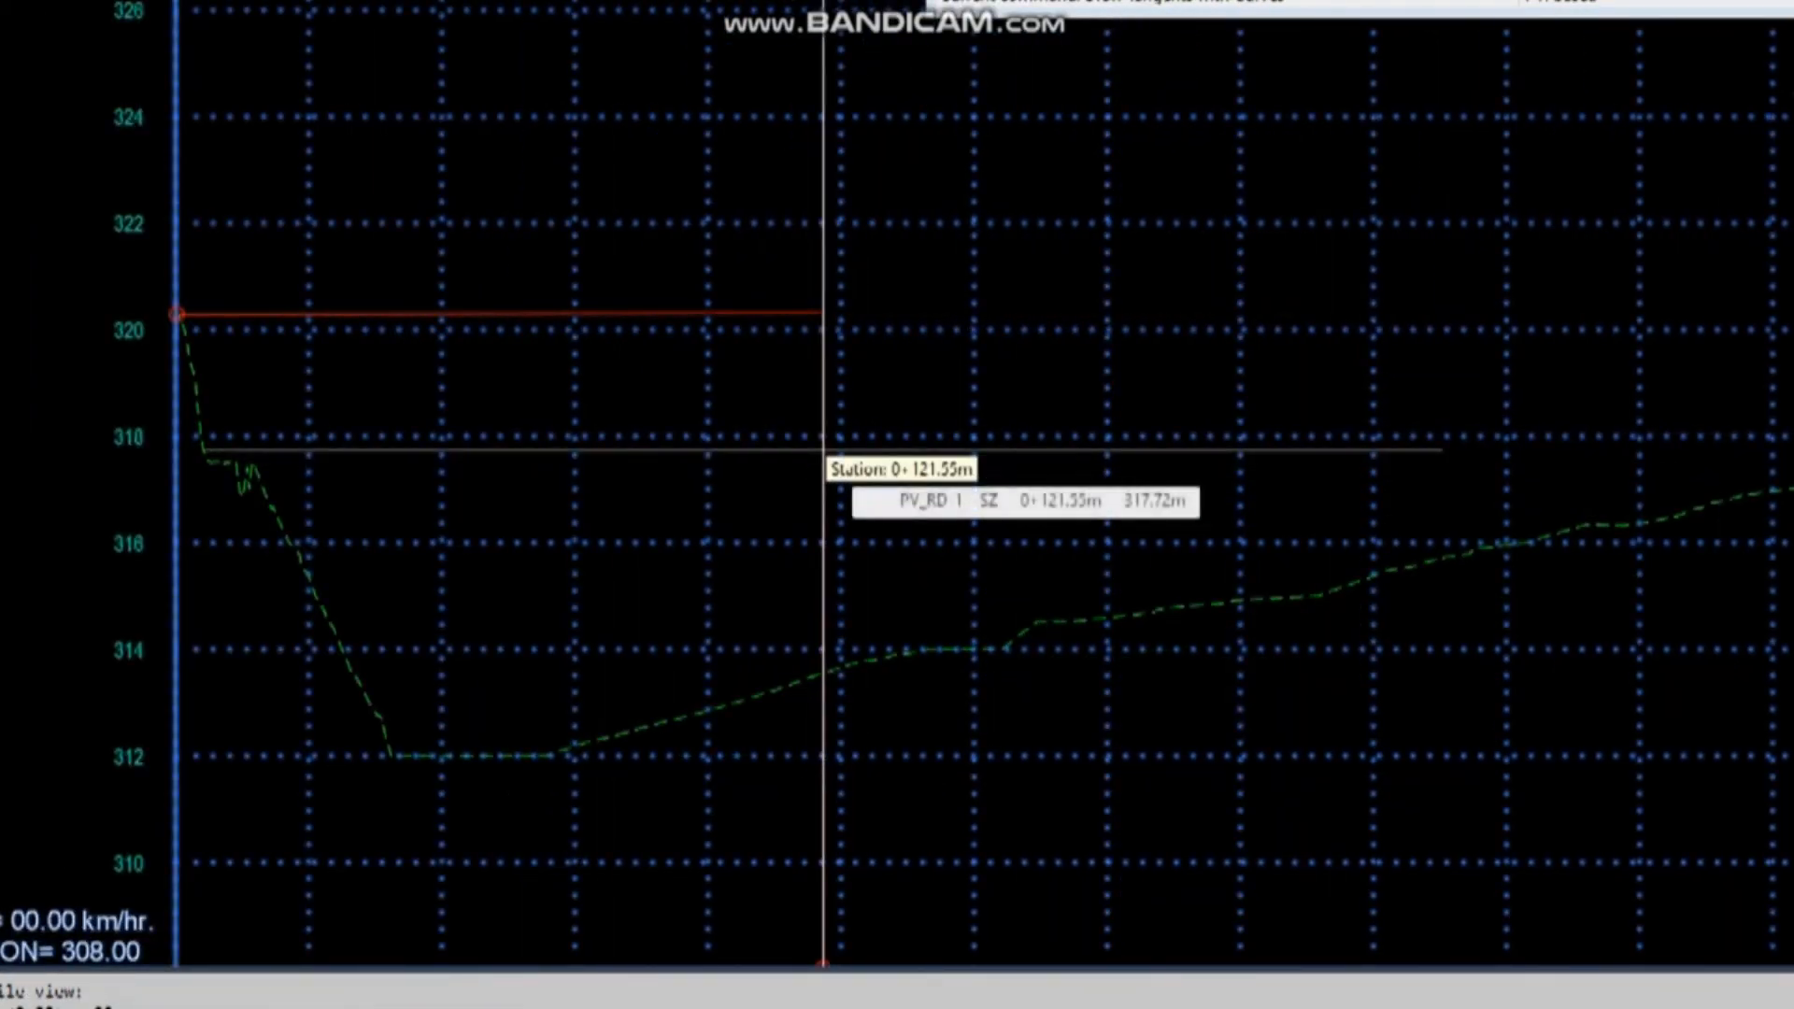
pyautogui.click(824, 457)
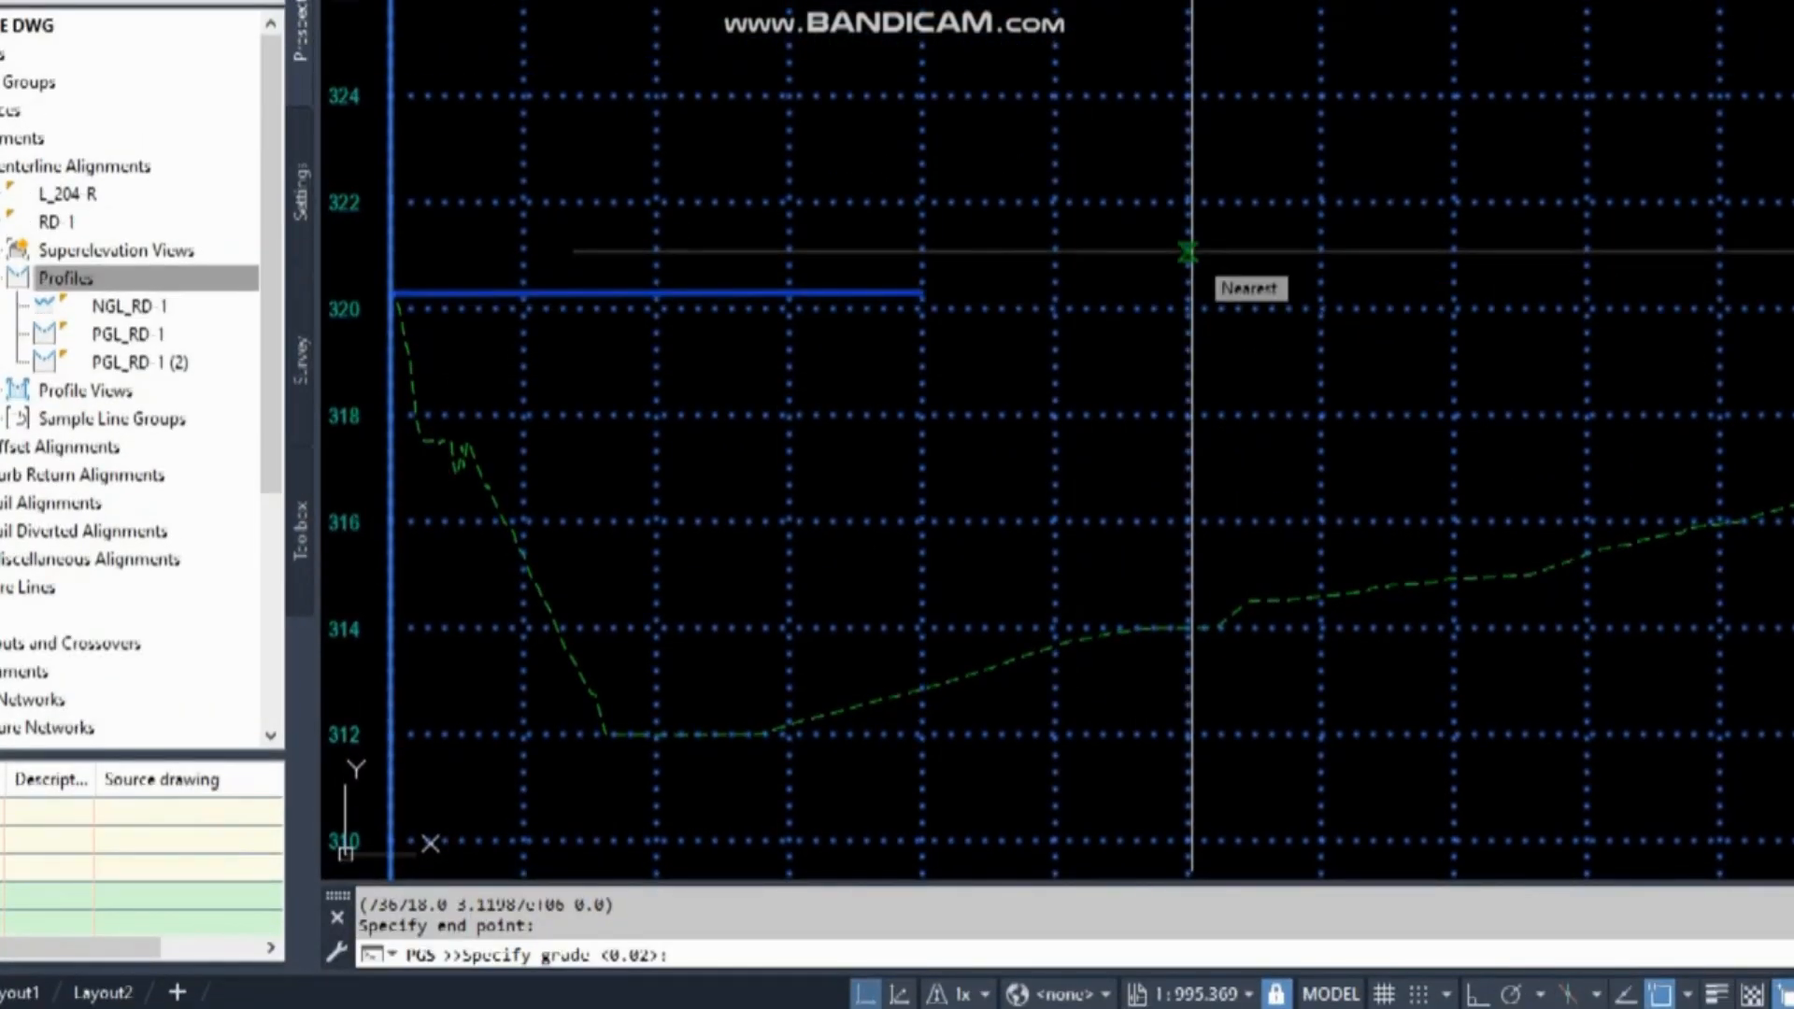
# Add a second tangent at grade 1 to station 300 and finish the tangents-with-curves layout.
pyautogui.write('1')
pyautogui.press('Return')
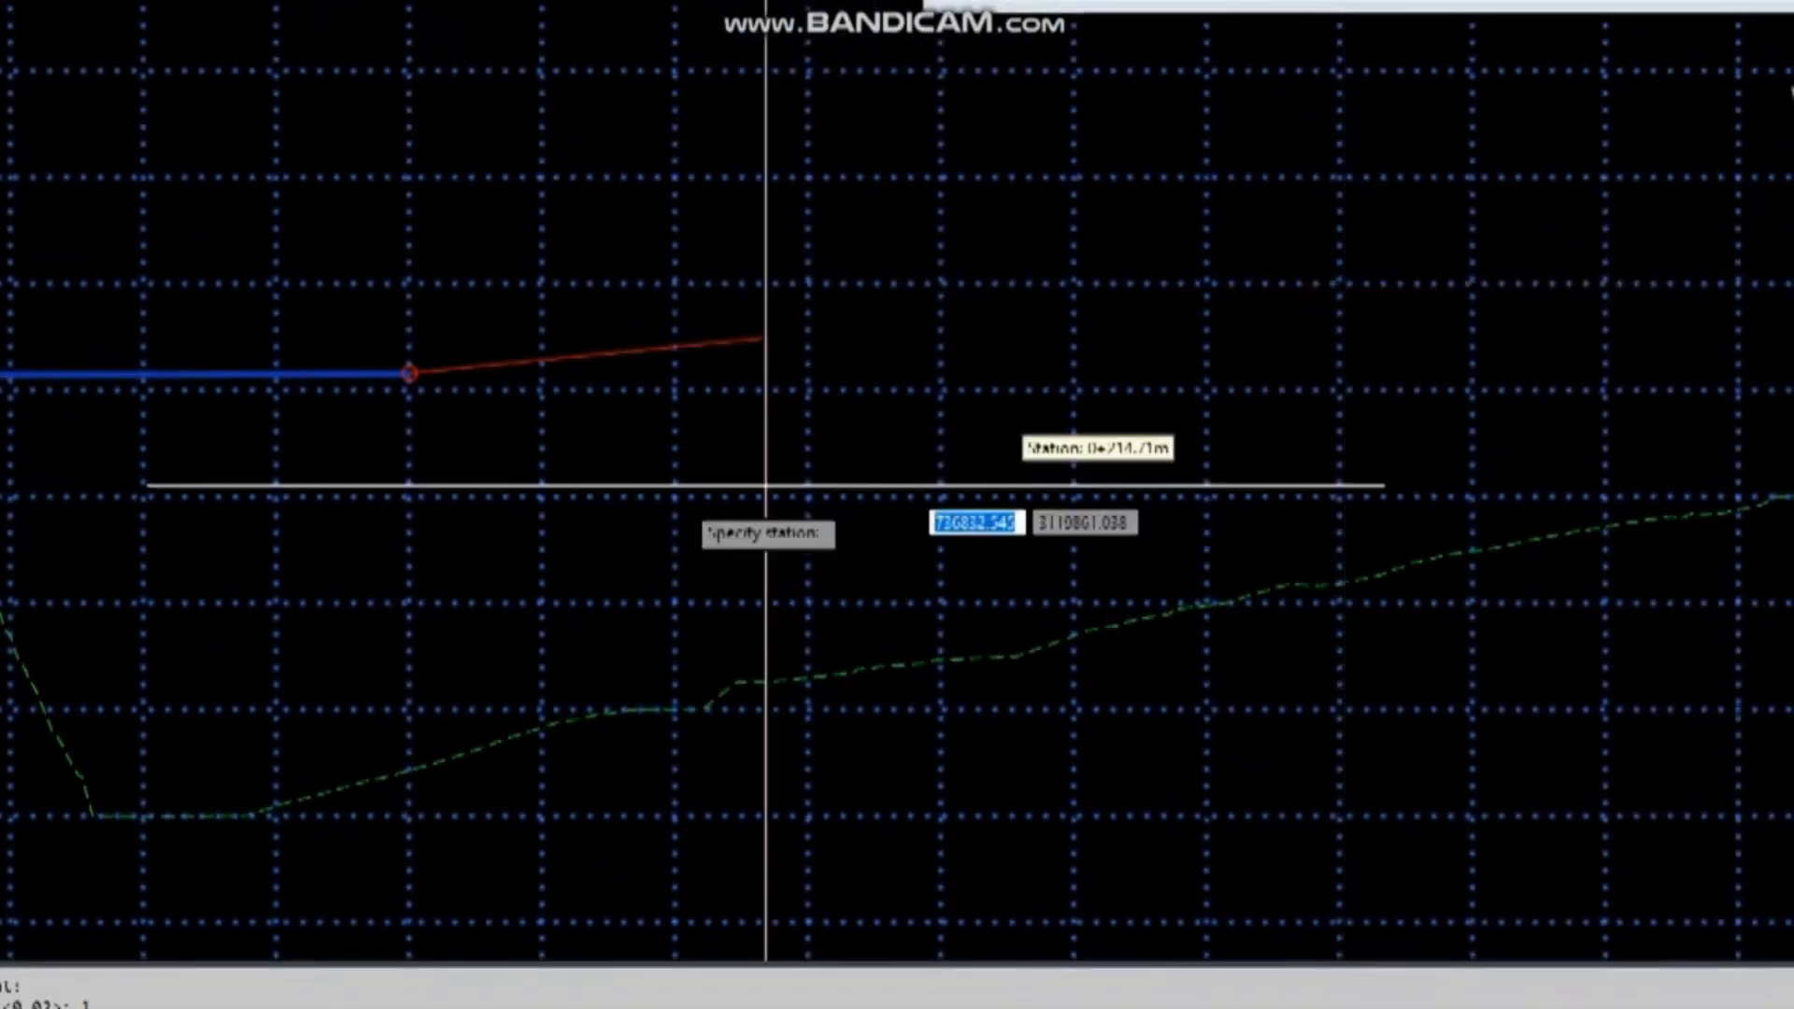
pyautogui.scroll(-2, 355, 370)
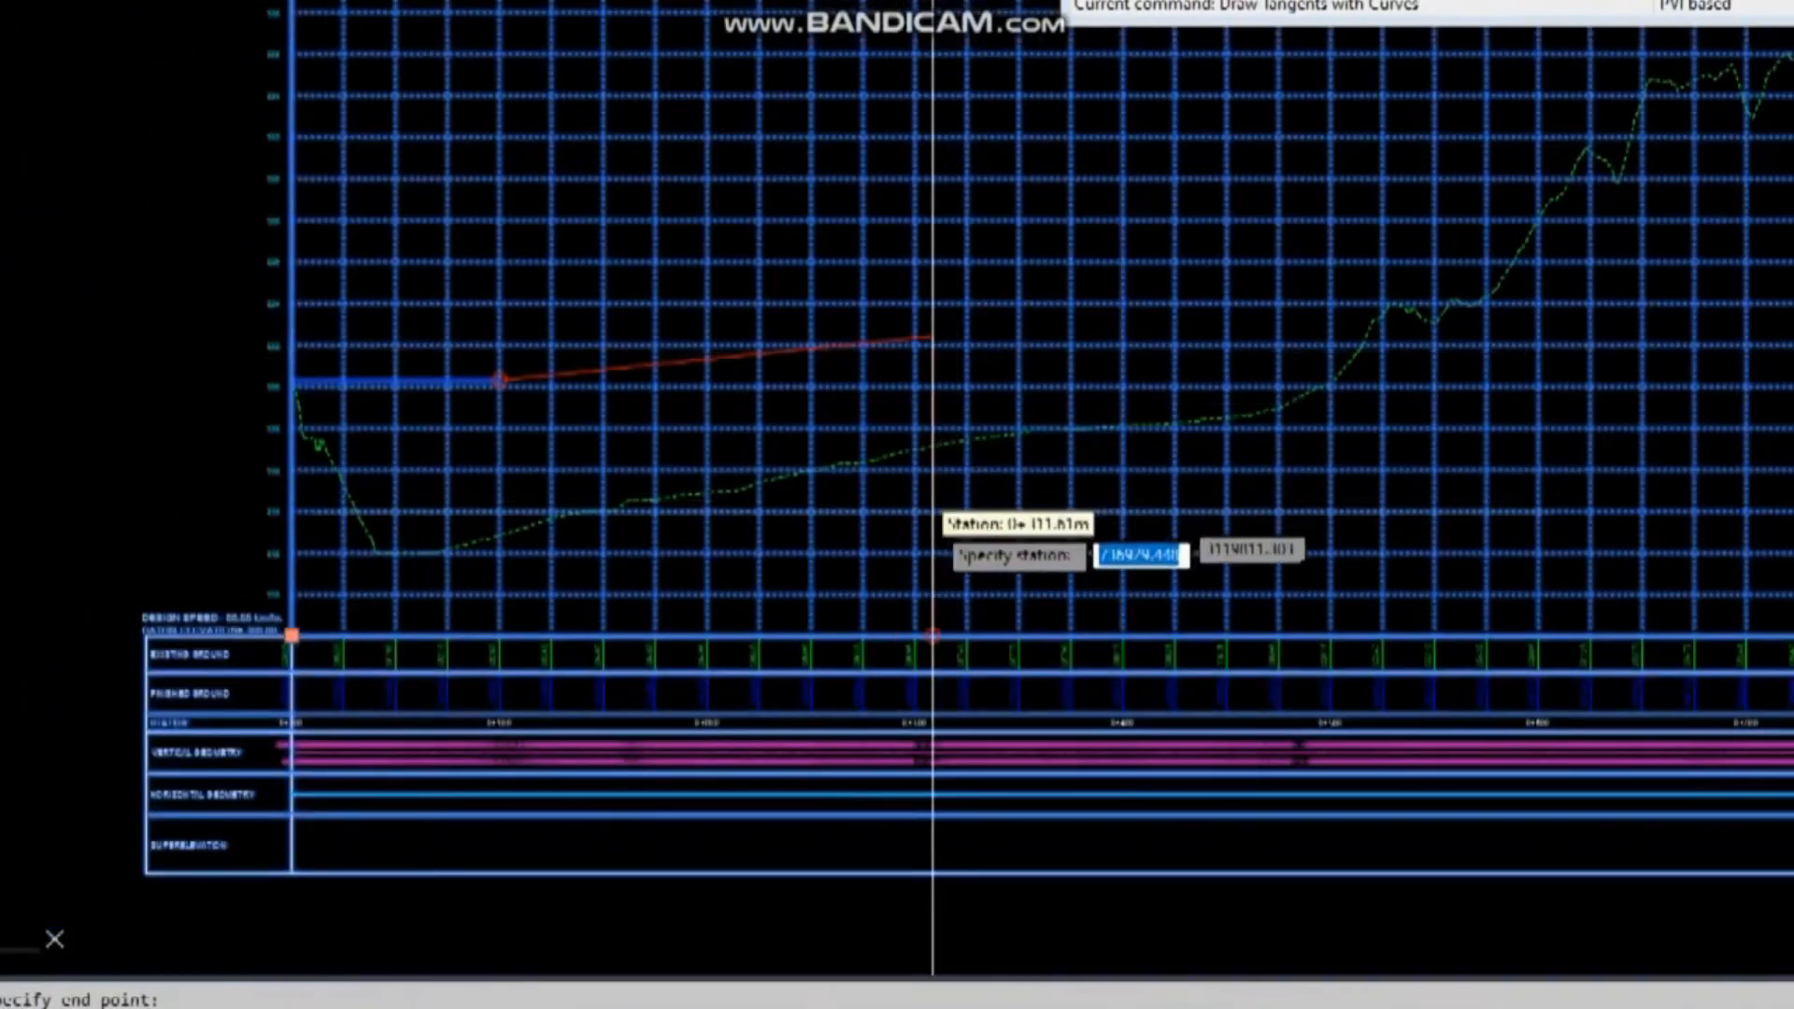
pyautogui.scroll(2, 933, 510)
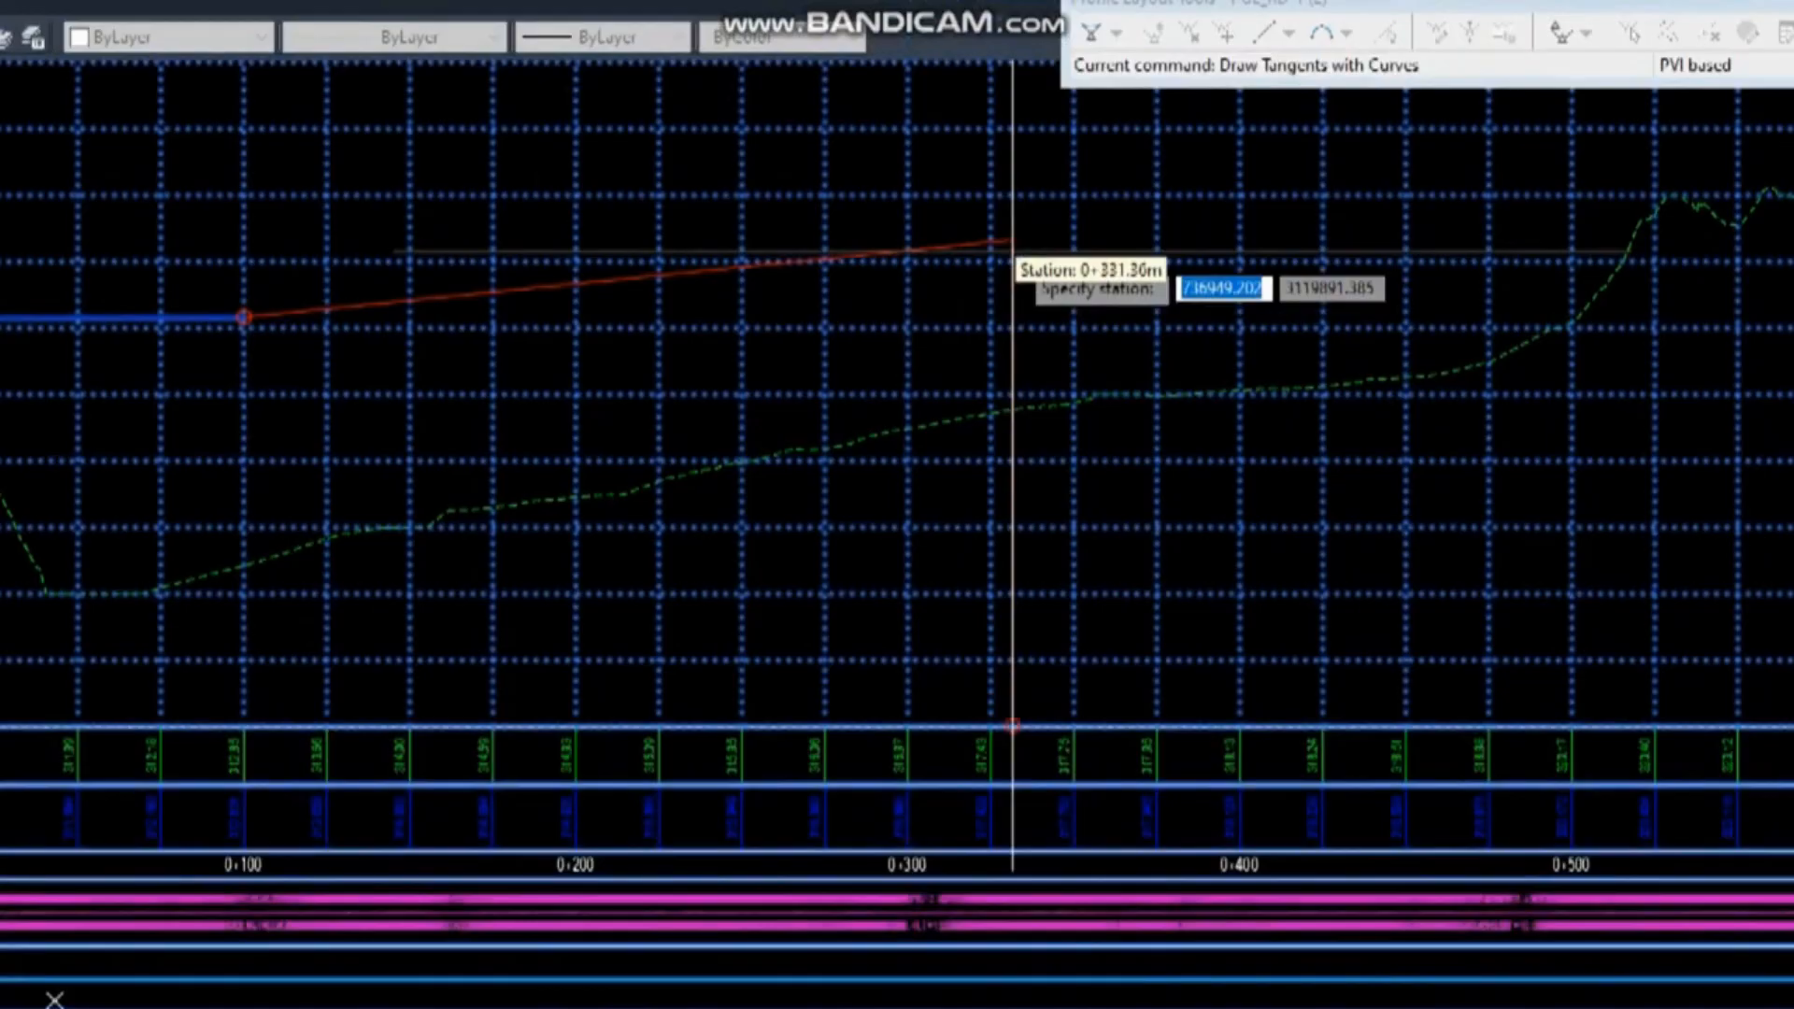
pyautogui.write('300')
pyautogui.press('Return')
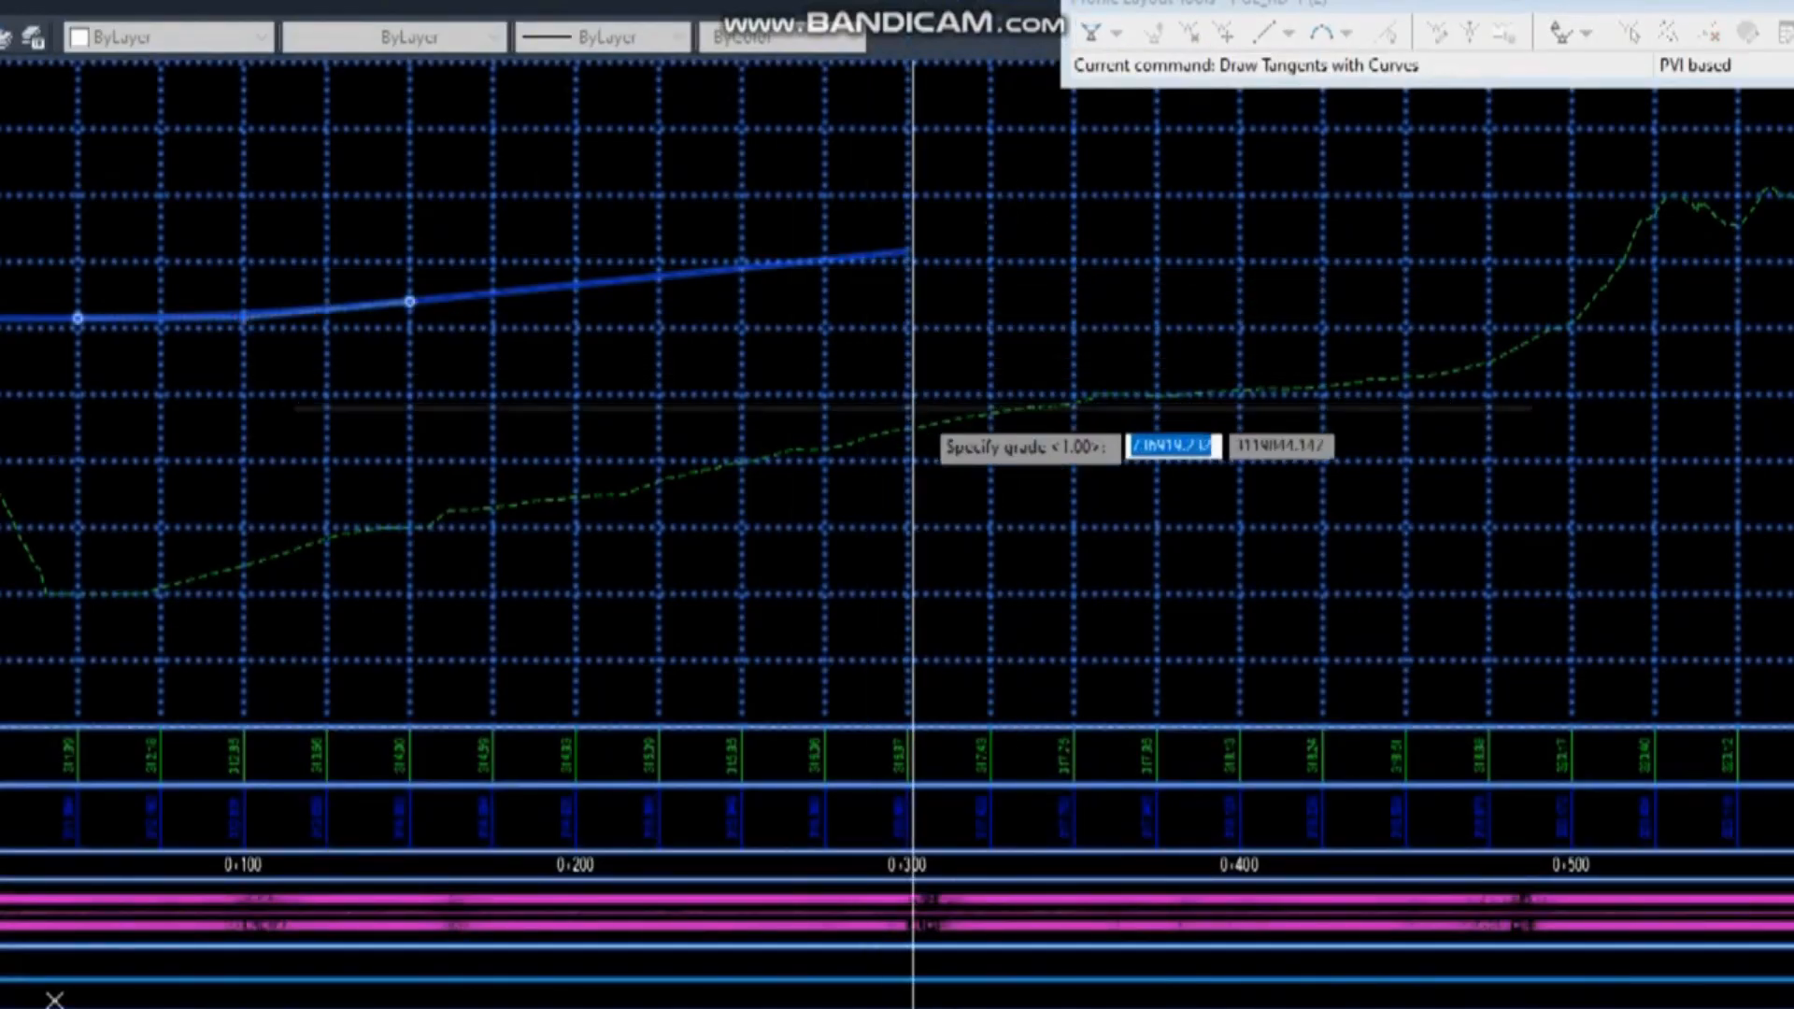
pyautogui.scroll(-2, 1303, 243)
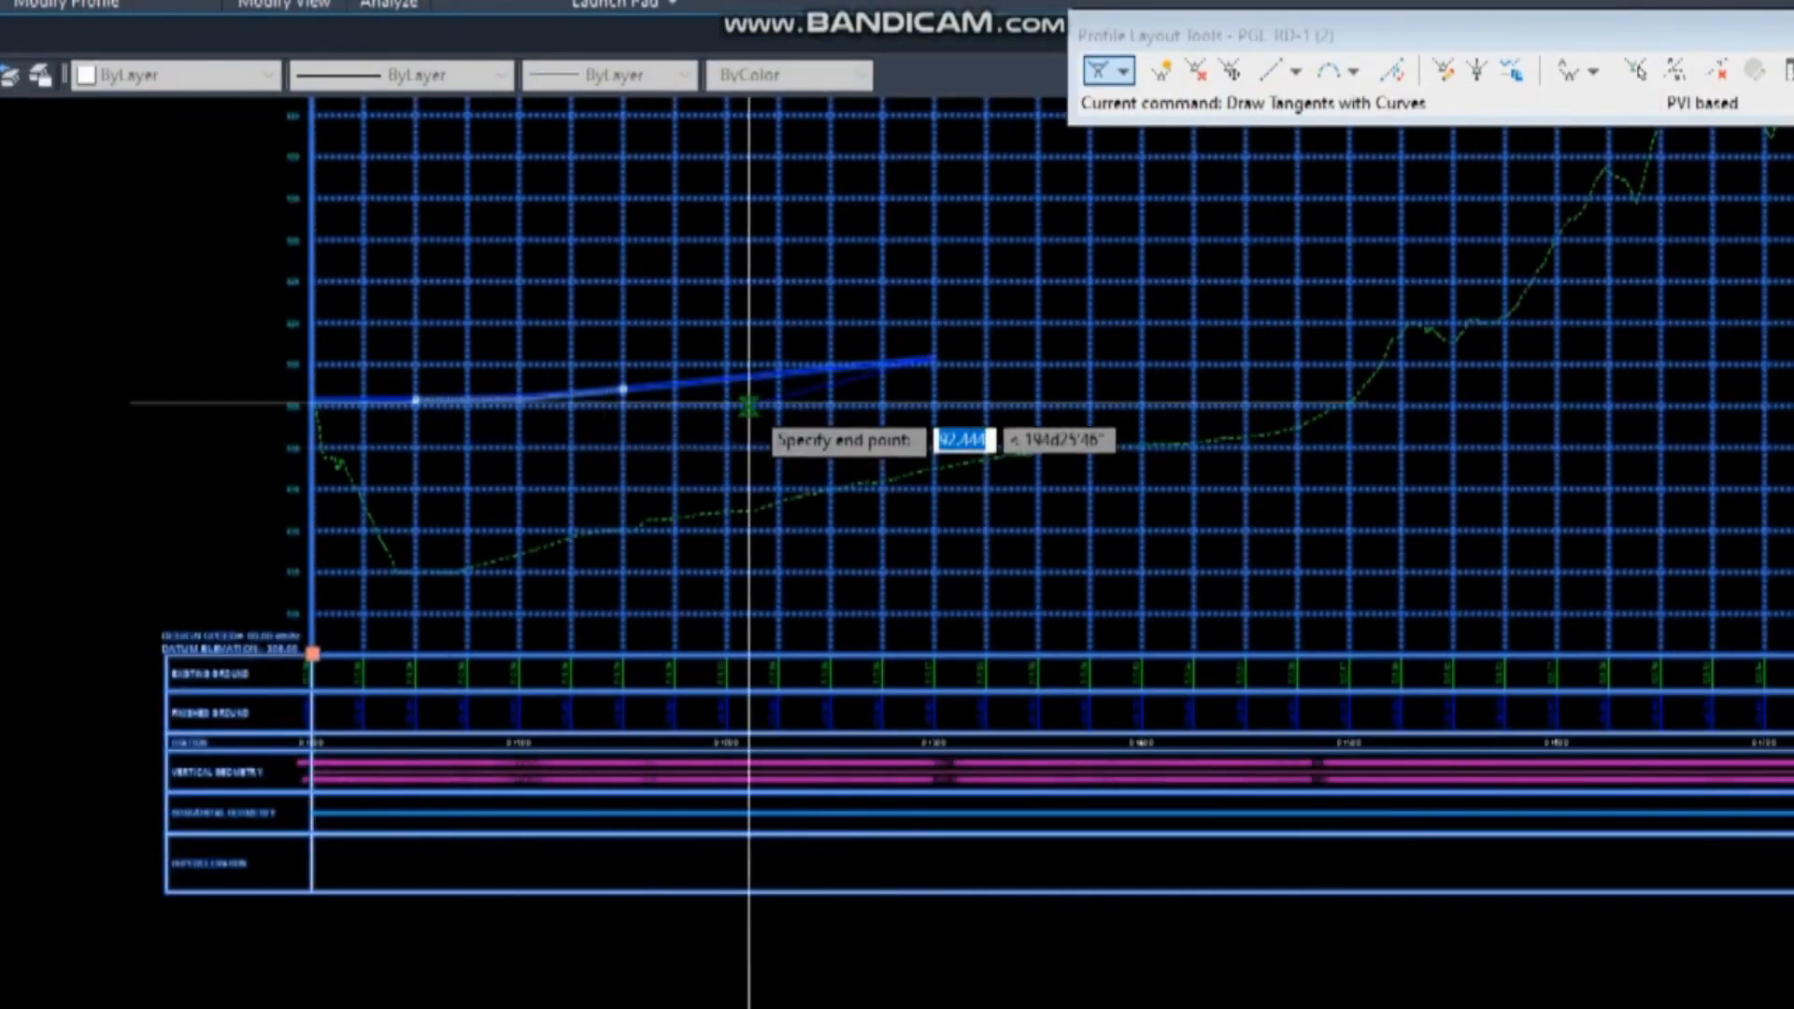
pyautogui.scroll(2, 967, 475)
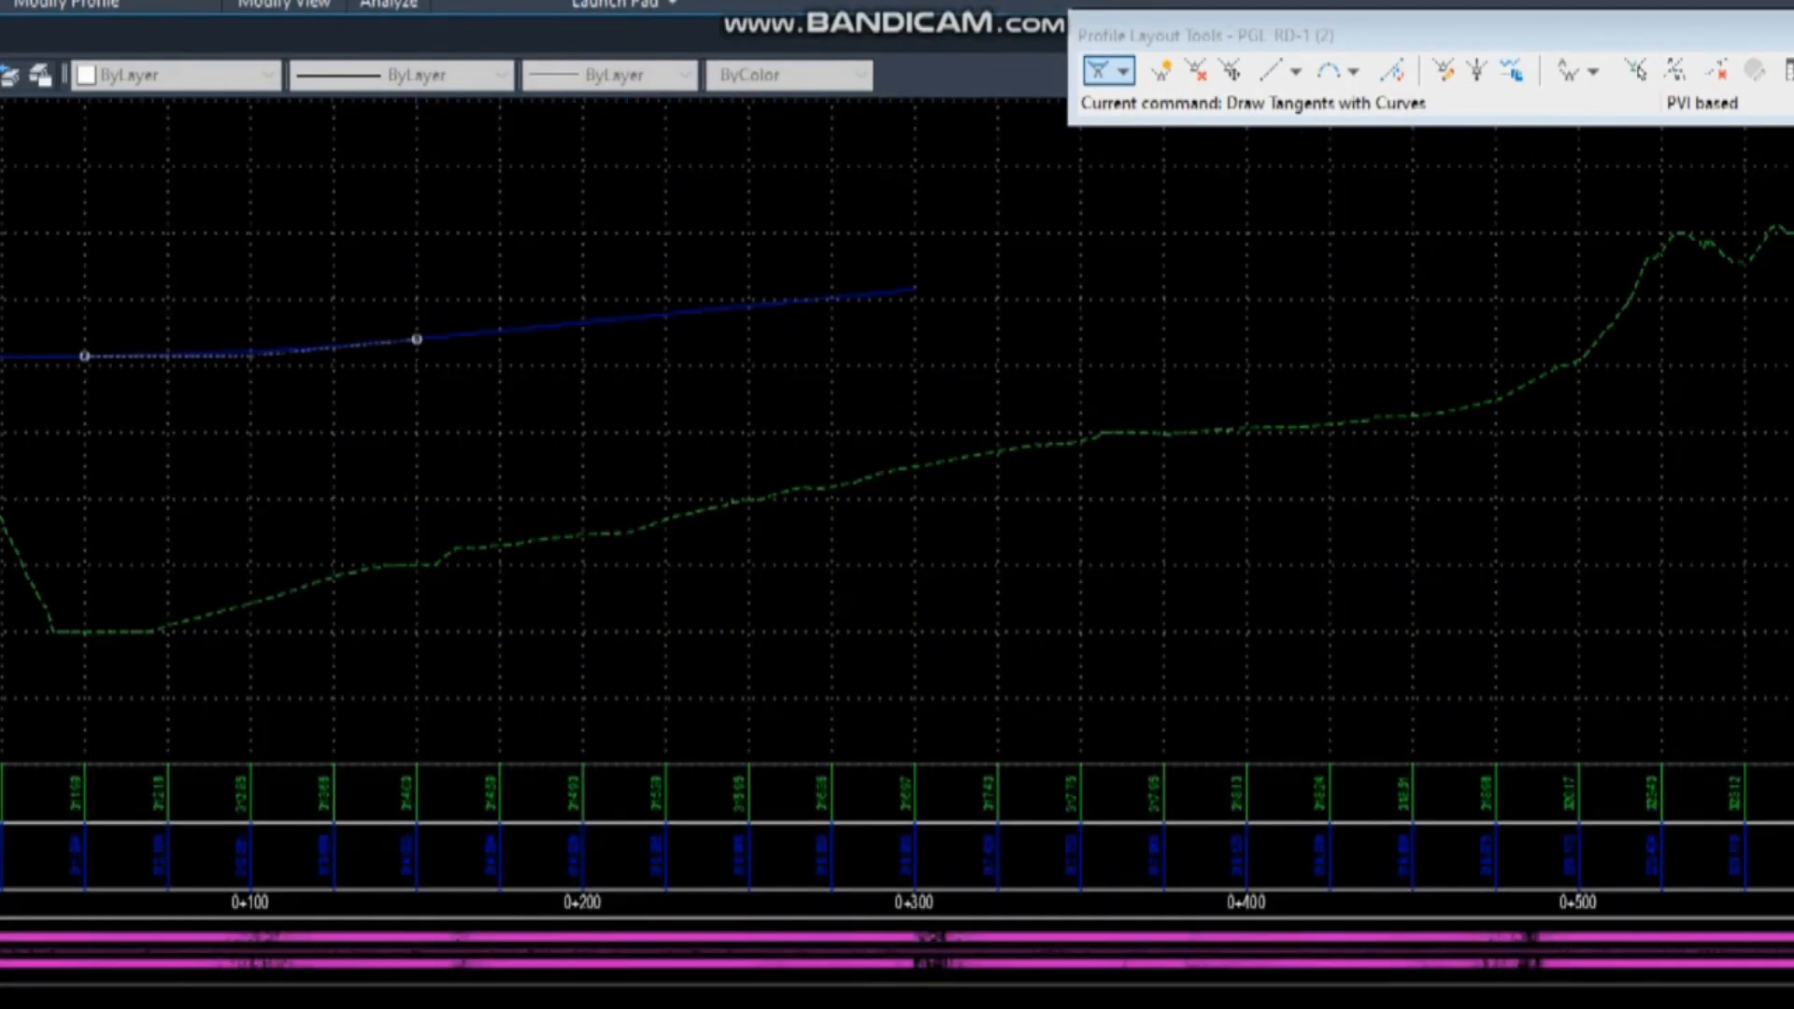
pyautogui.press('Return')
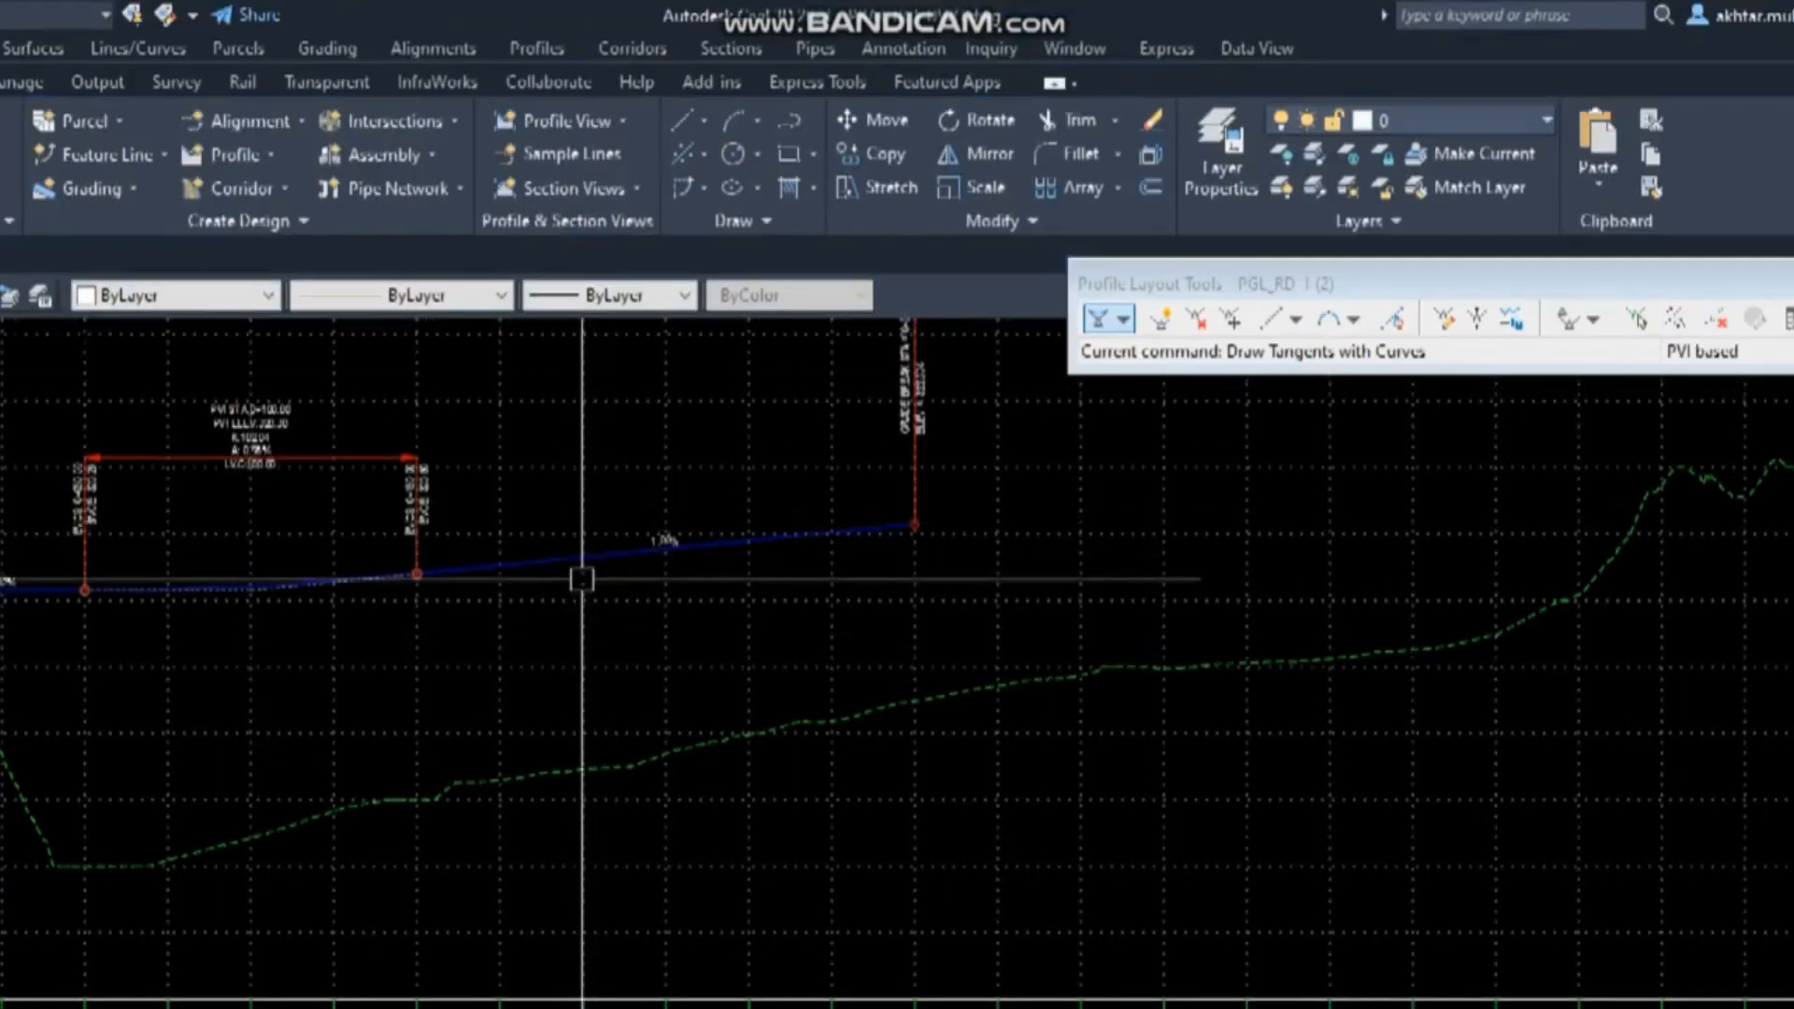
# Delete the newly drawn layout profile PGL_RD-1 (2).
pyautogui.click(542, 563)
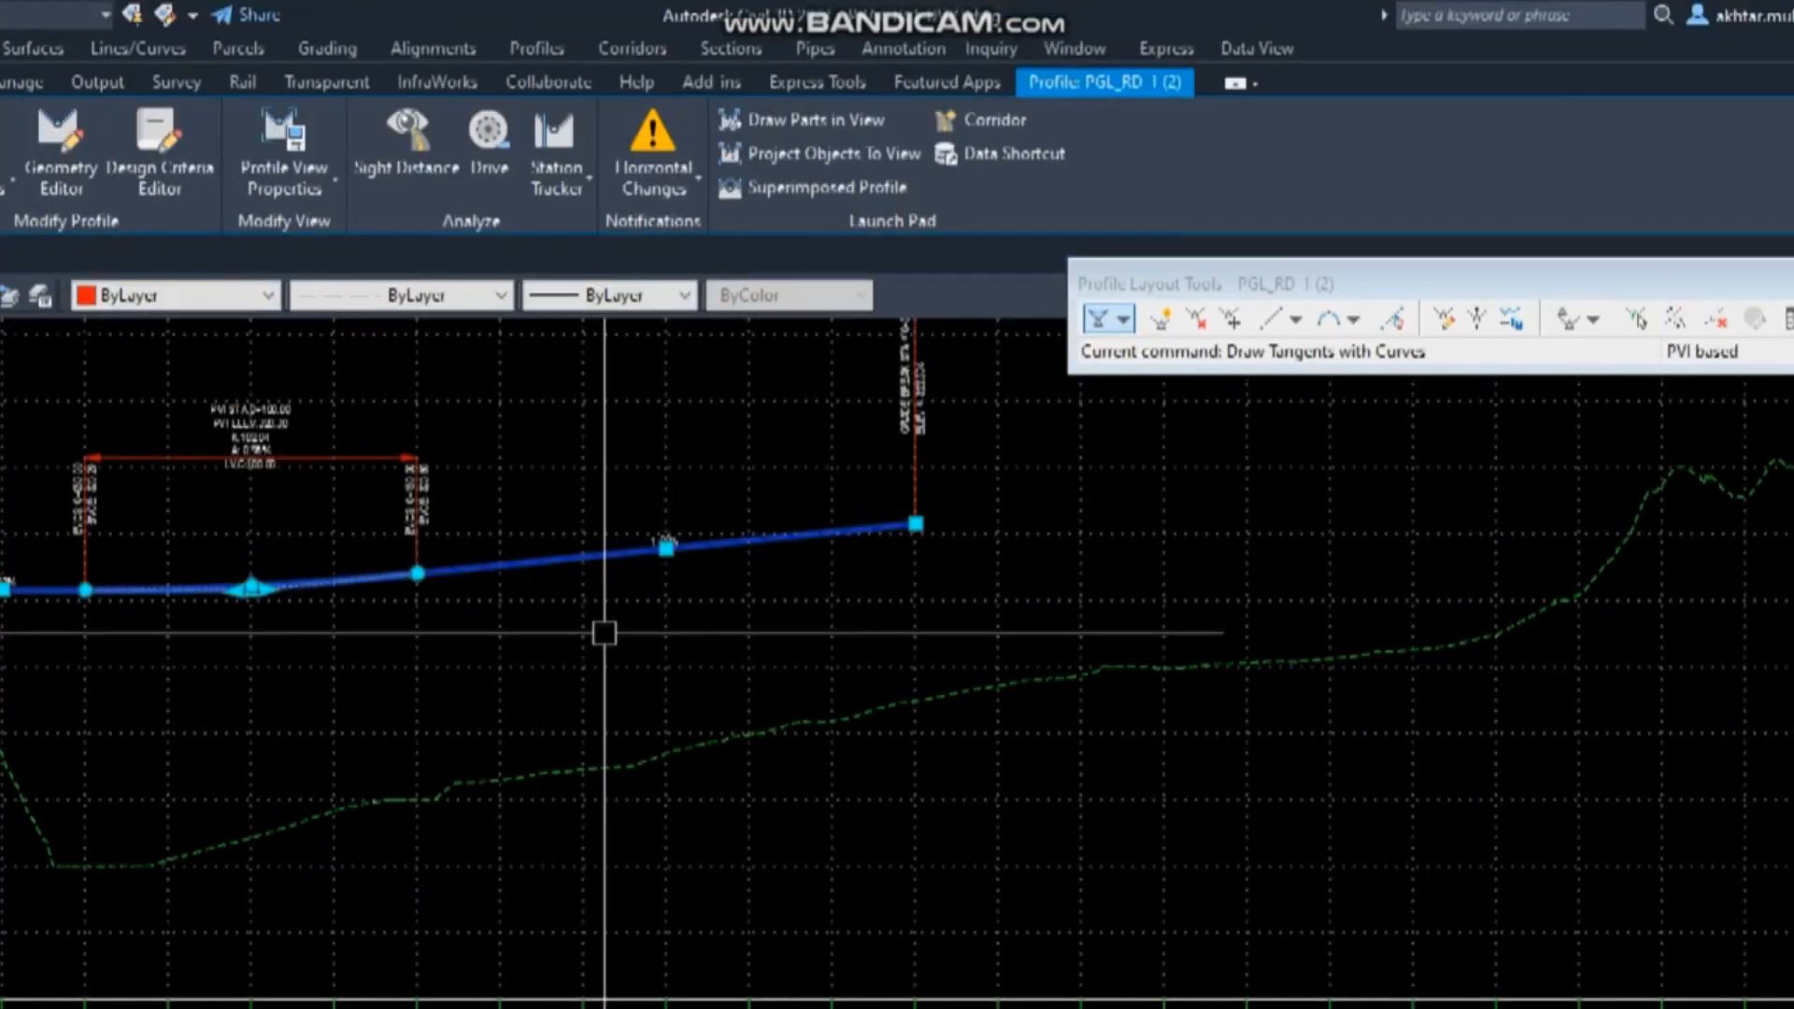
pyautogui.press('Delete')
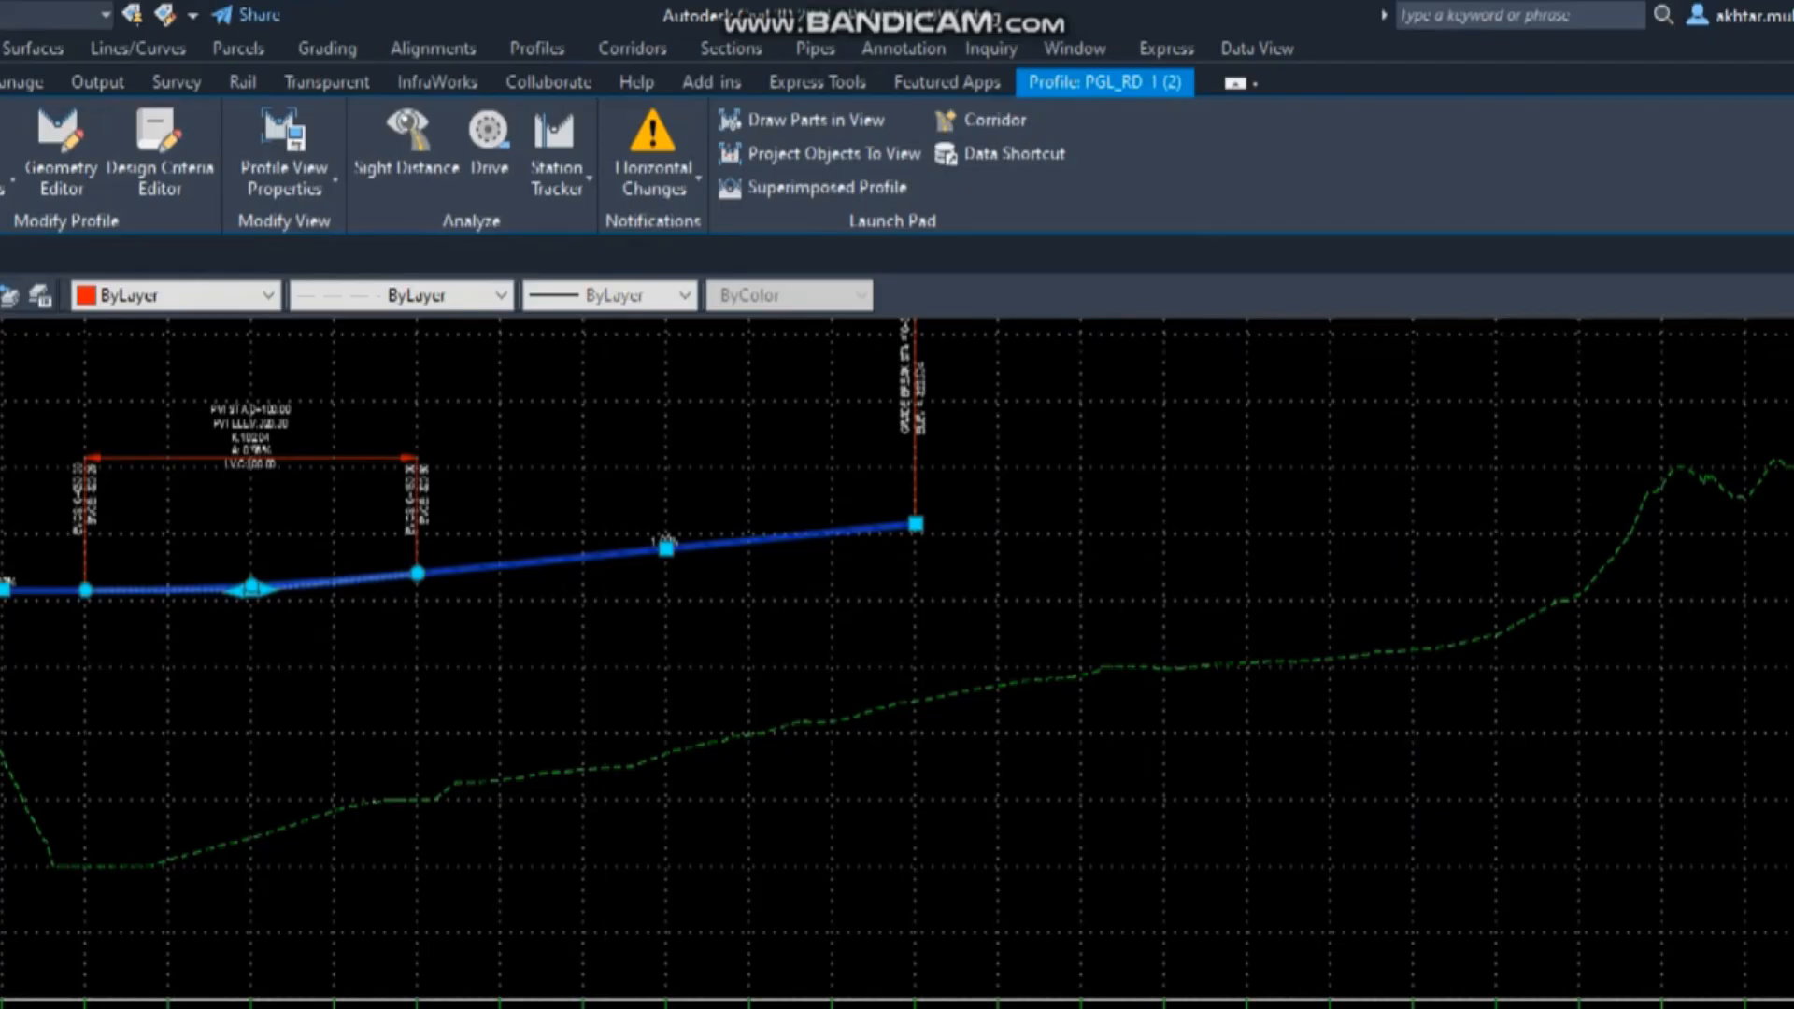
pyautogui.press('Delete')
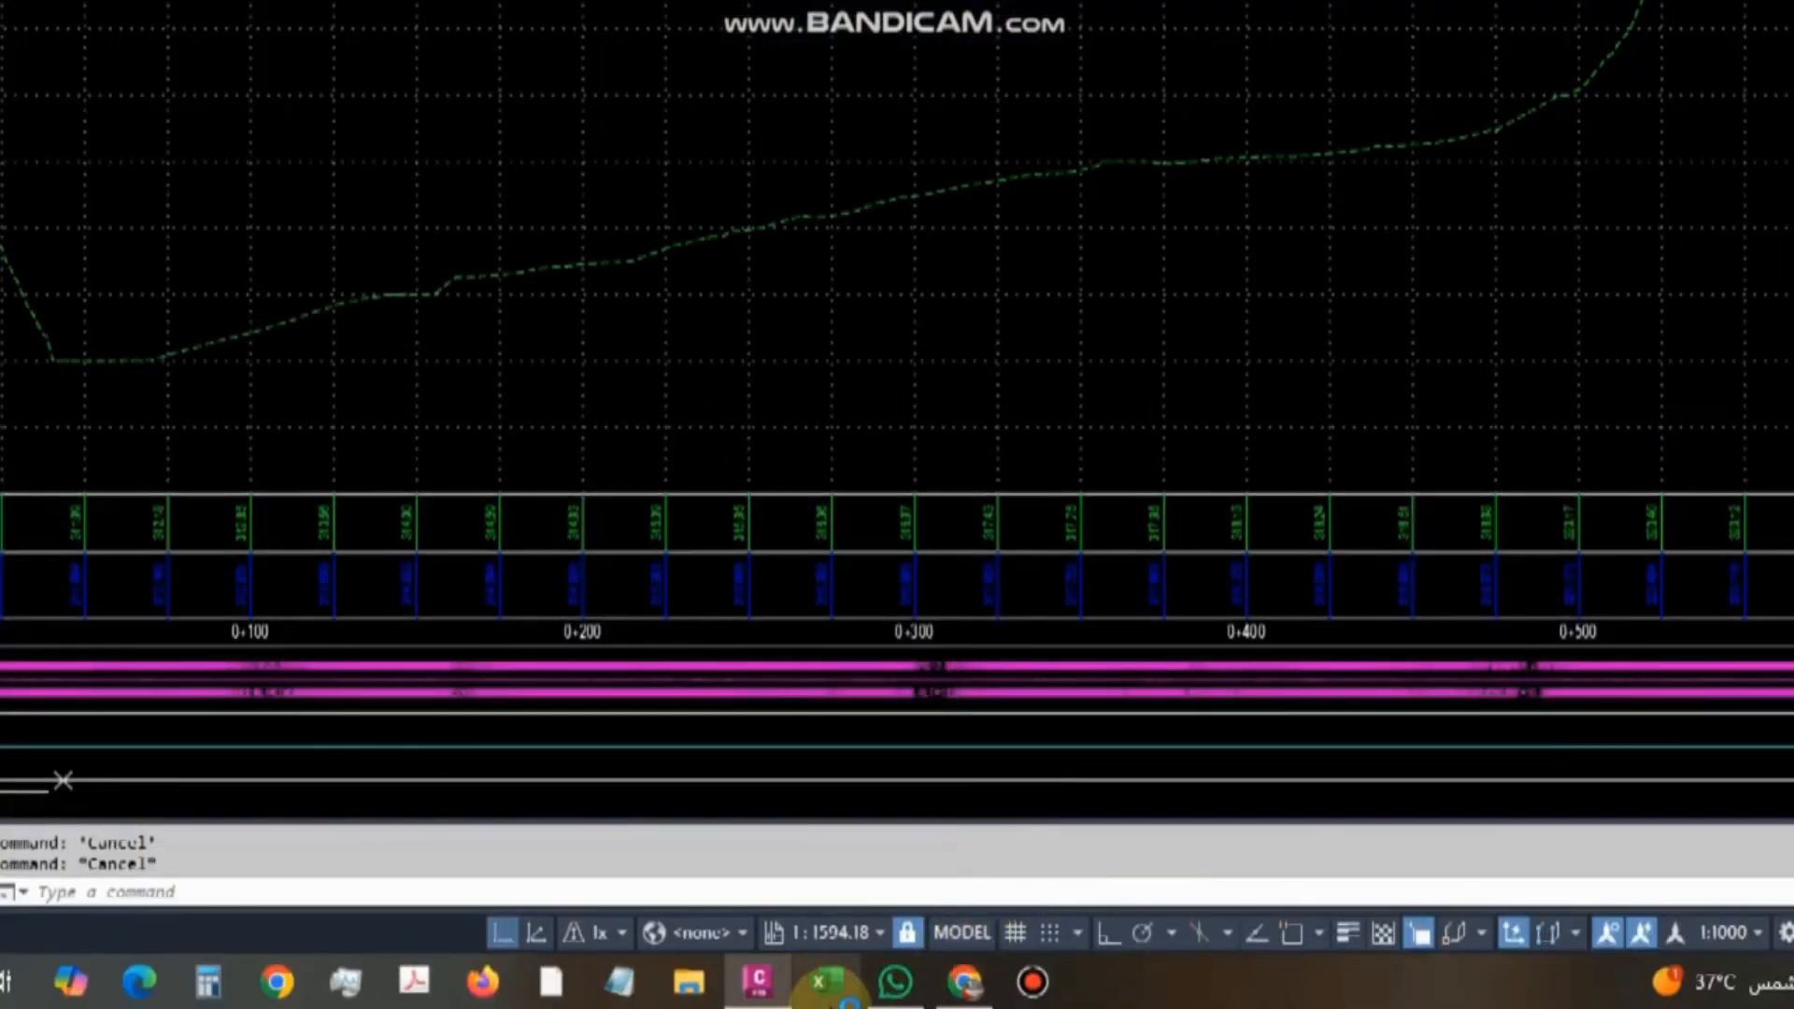
# Open profile.txt from the MY folder on the desktop and review its station, elevation and curve-length entries.
pyautogui.click(822, 981)
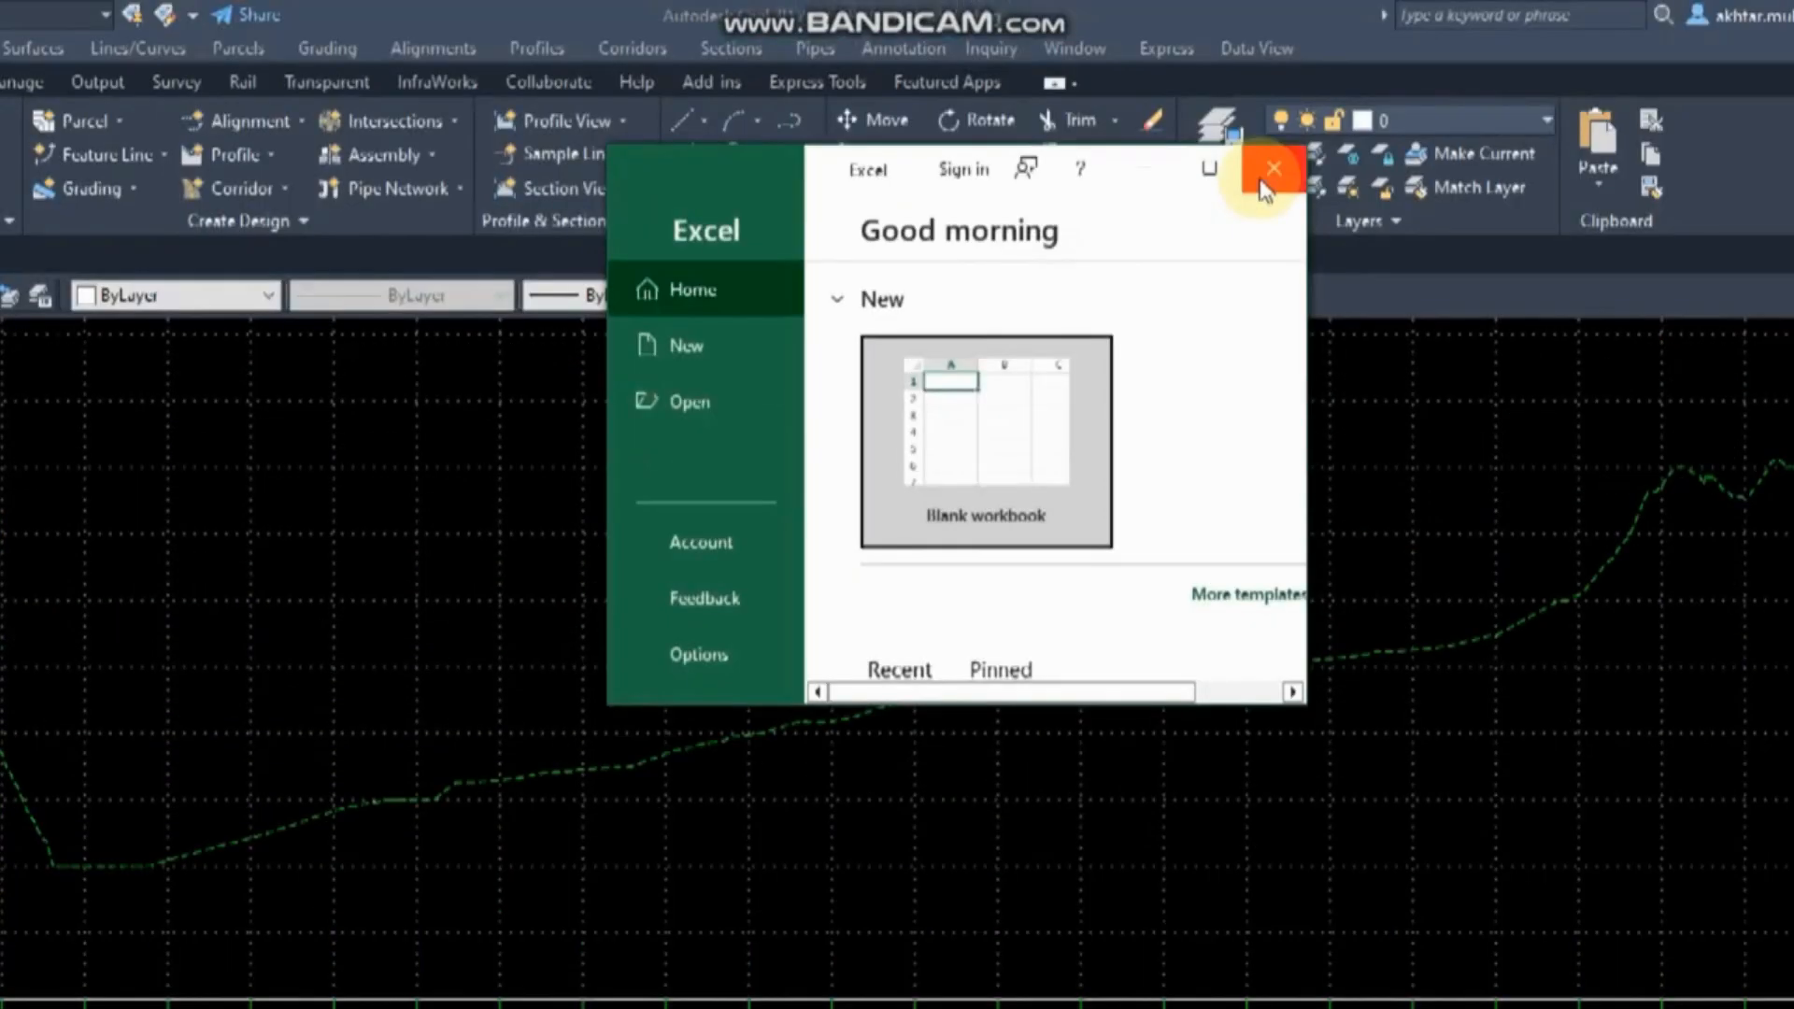
pyautogui.click(1264, 184)
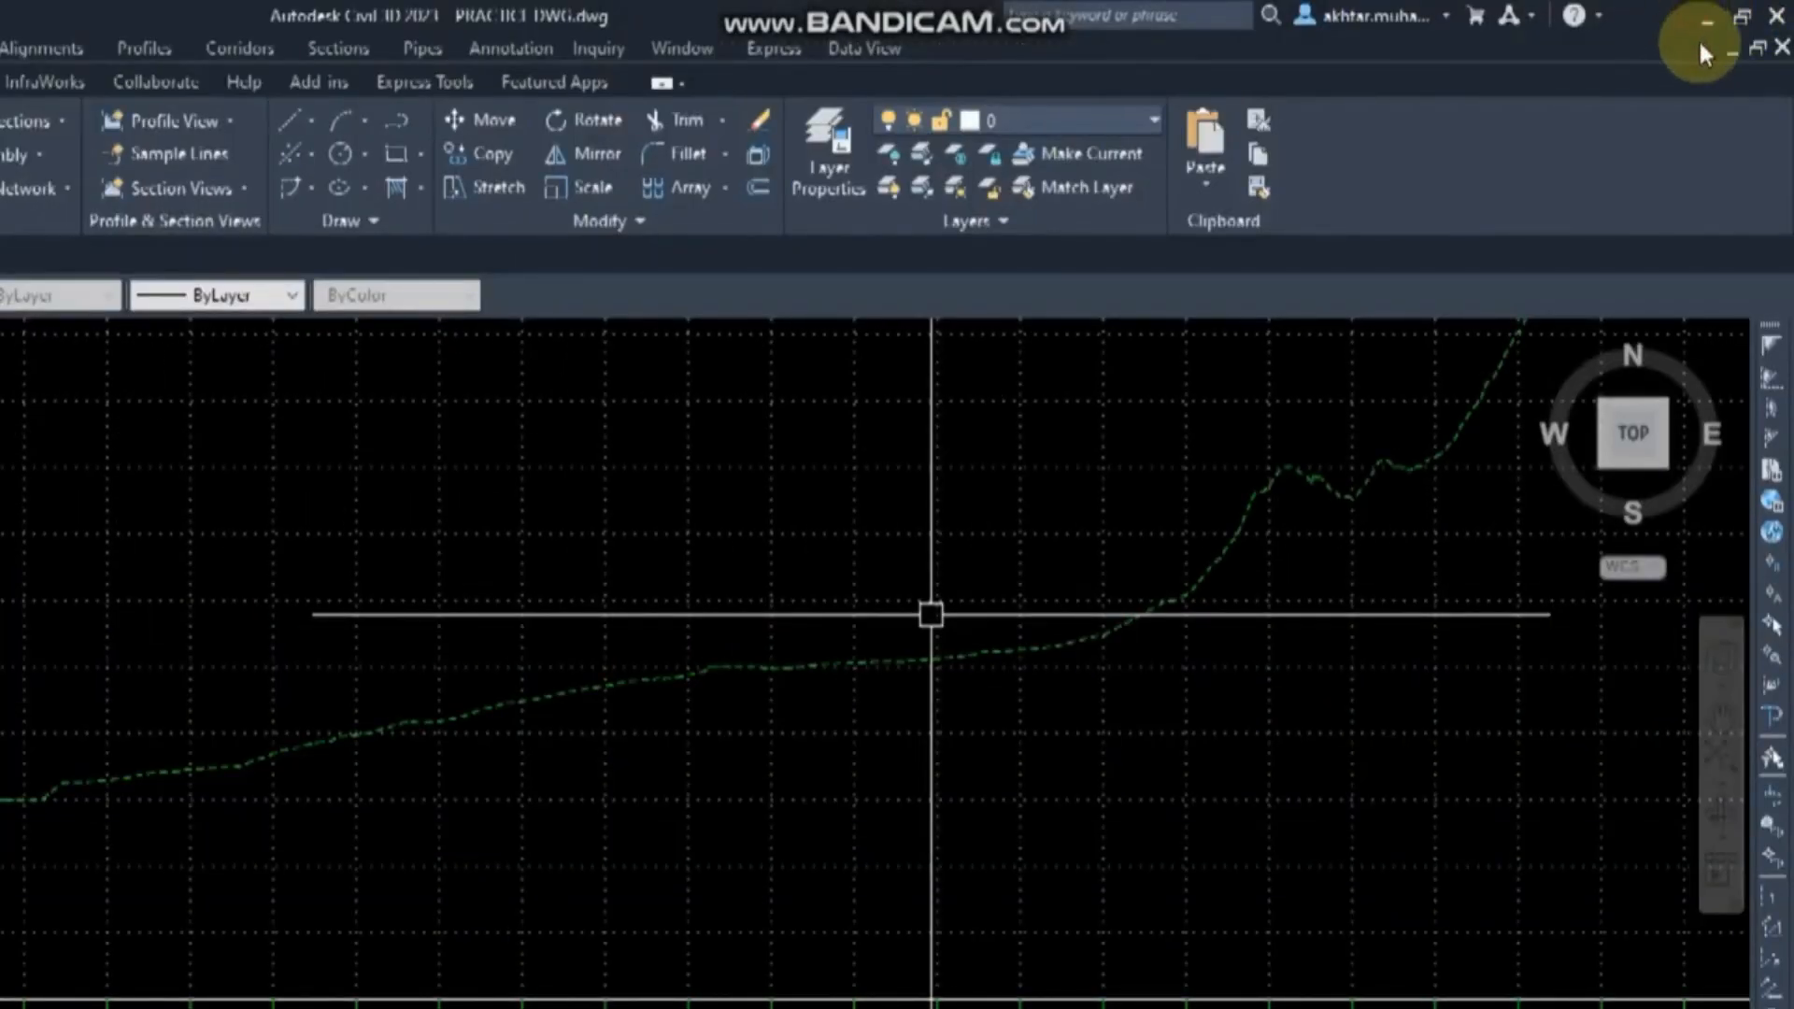
pyautogui.click(1707, 18)
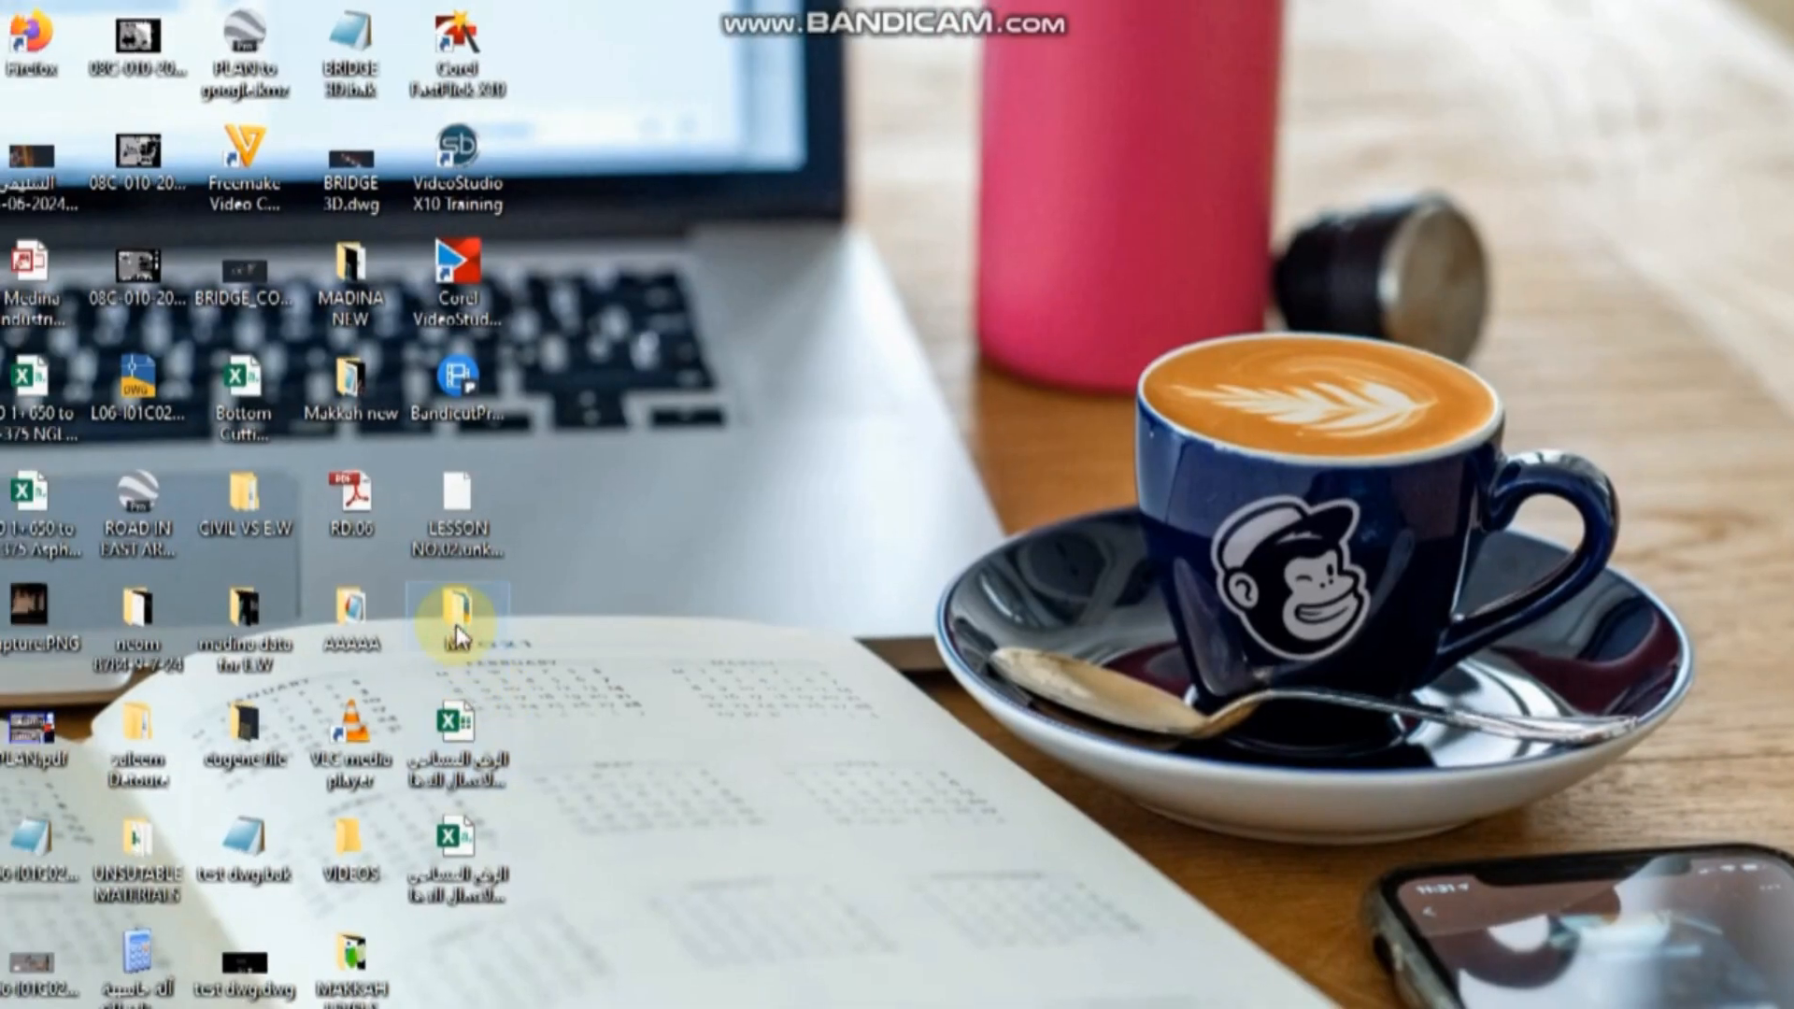
pyautogui.doubleClick(457, 631)
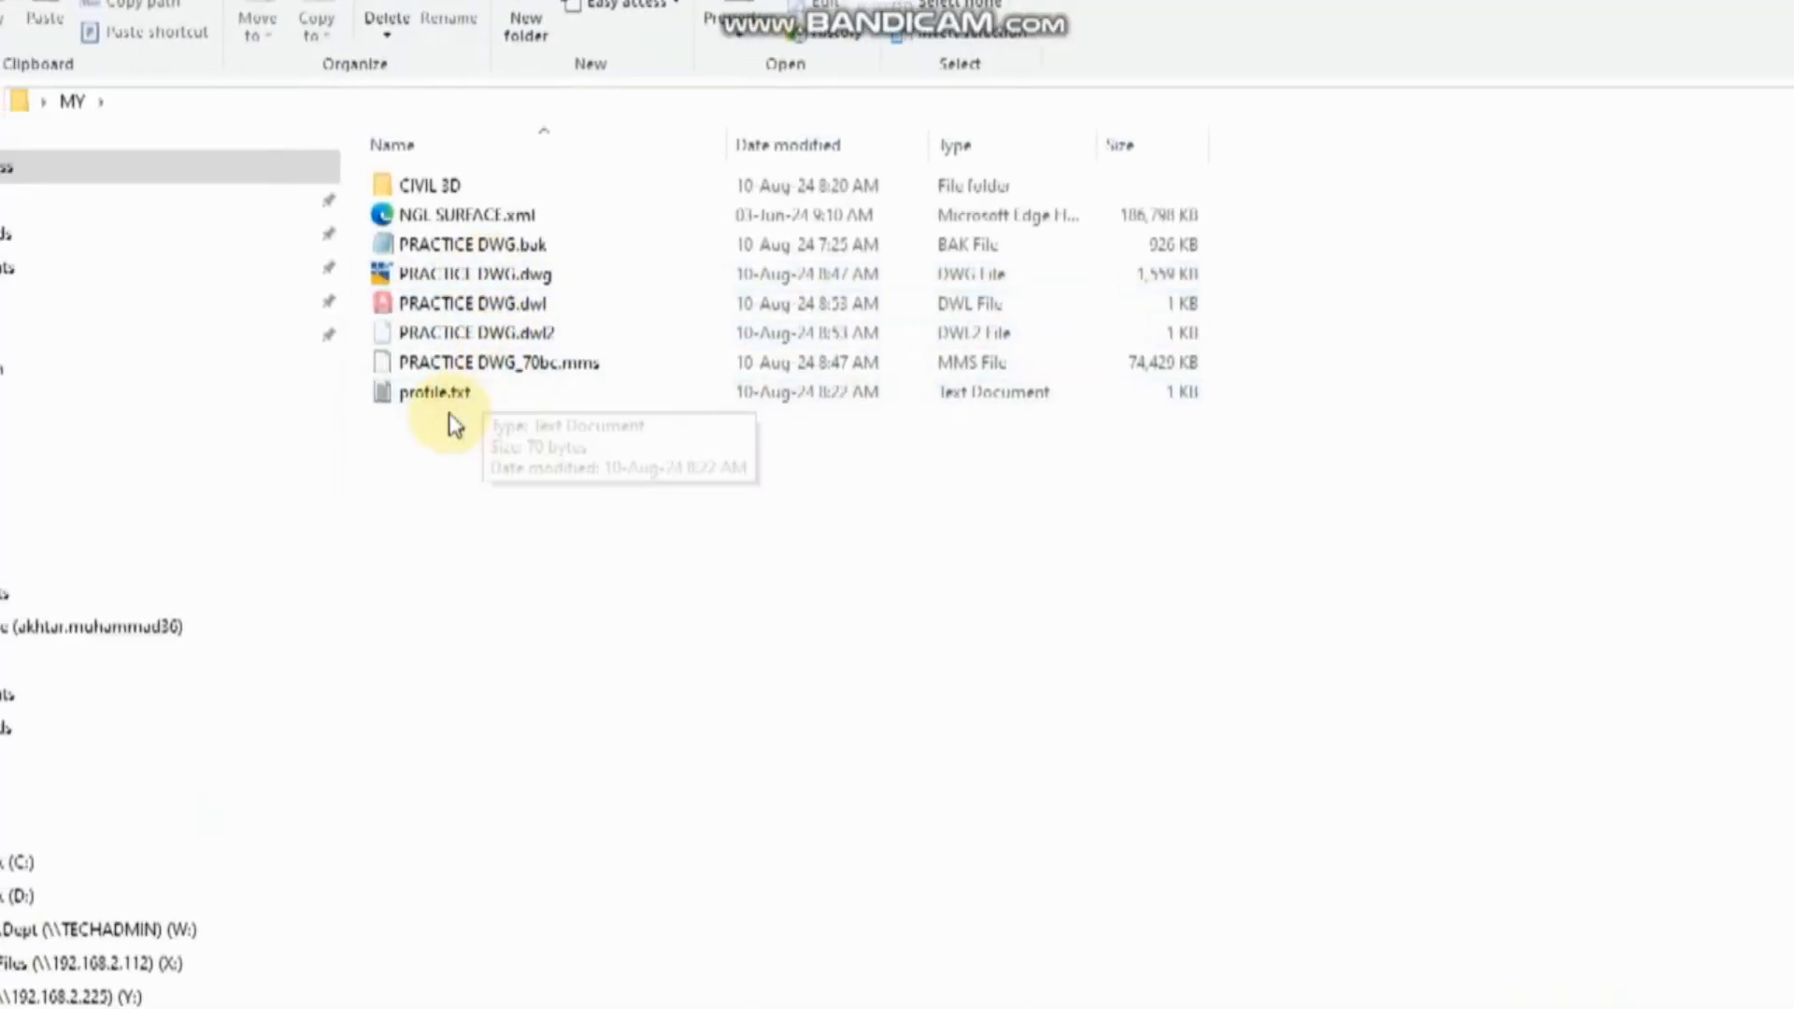
pyautogui.click(452, 487)
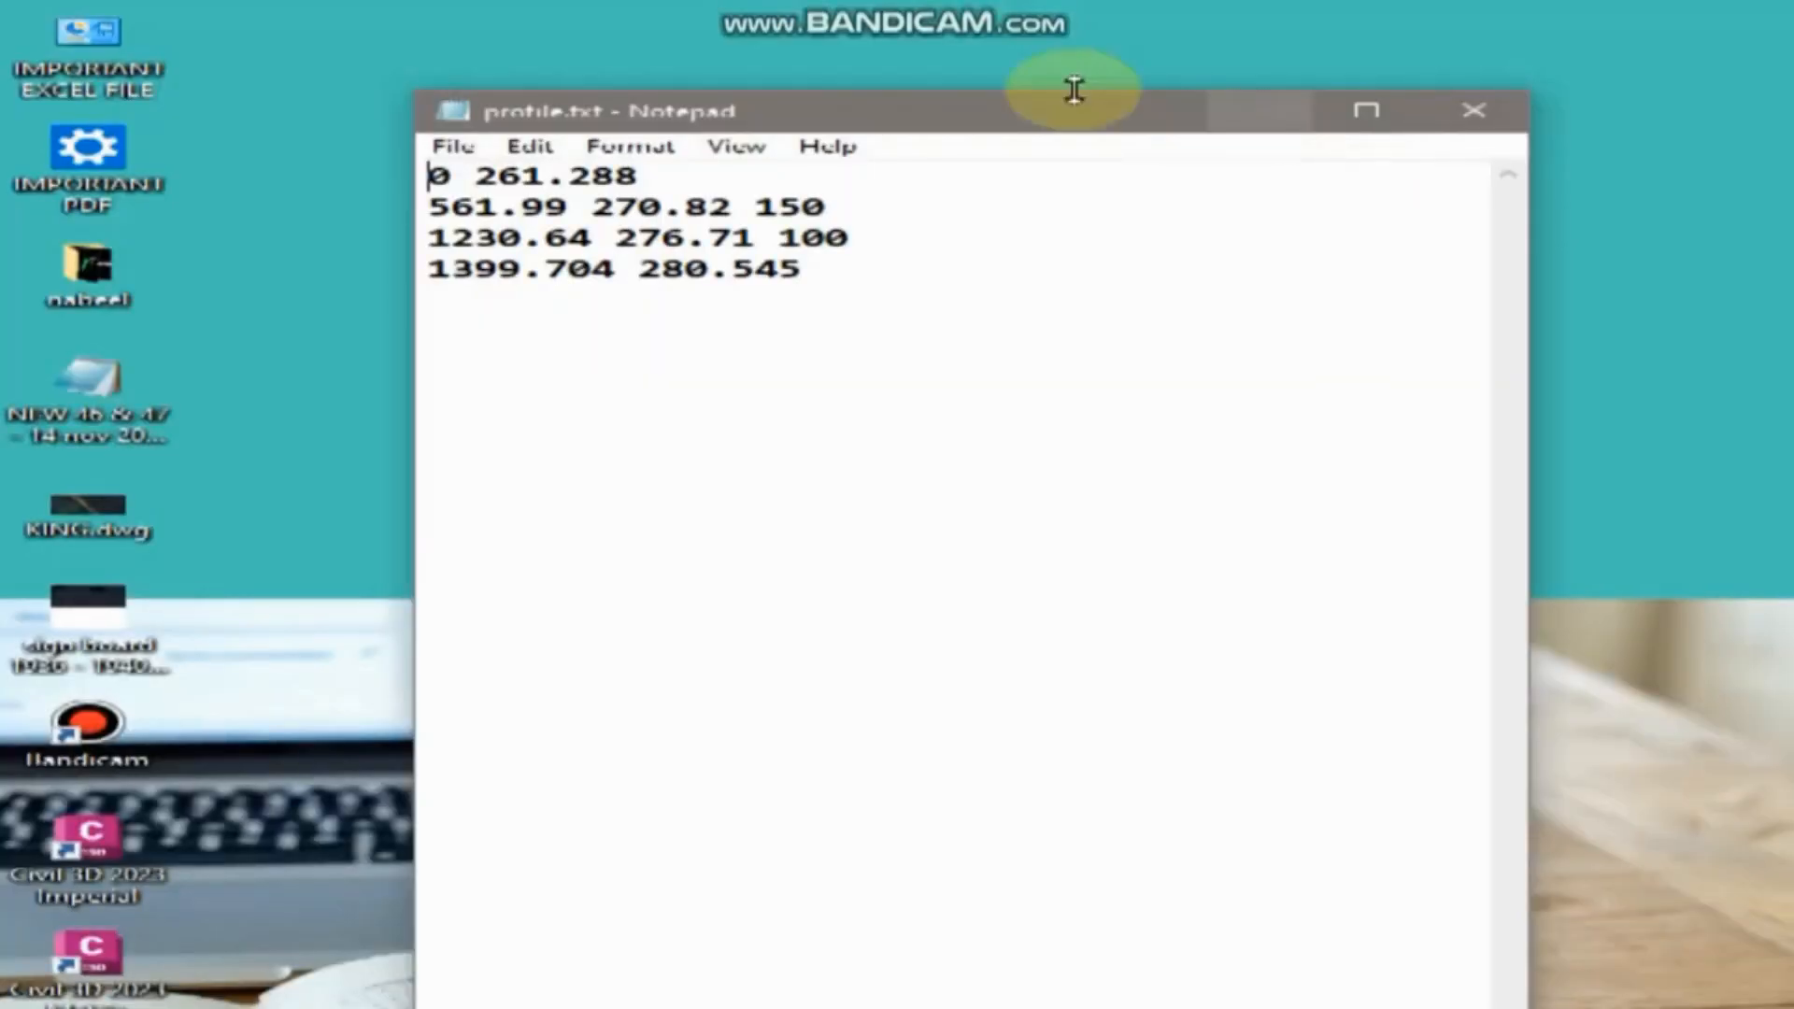
pyautogui.moveTo(1074, 81); pyautogui.dragTo(801, 177)
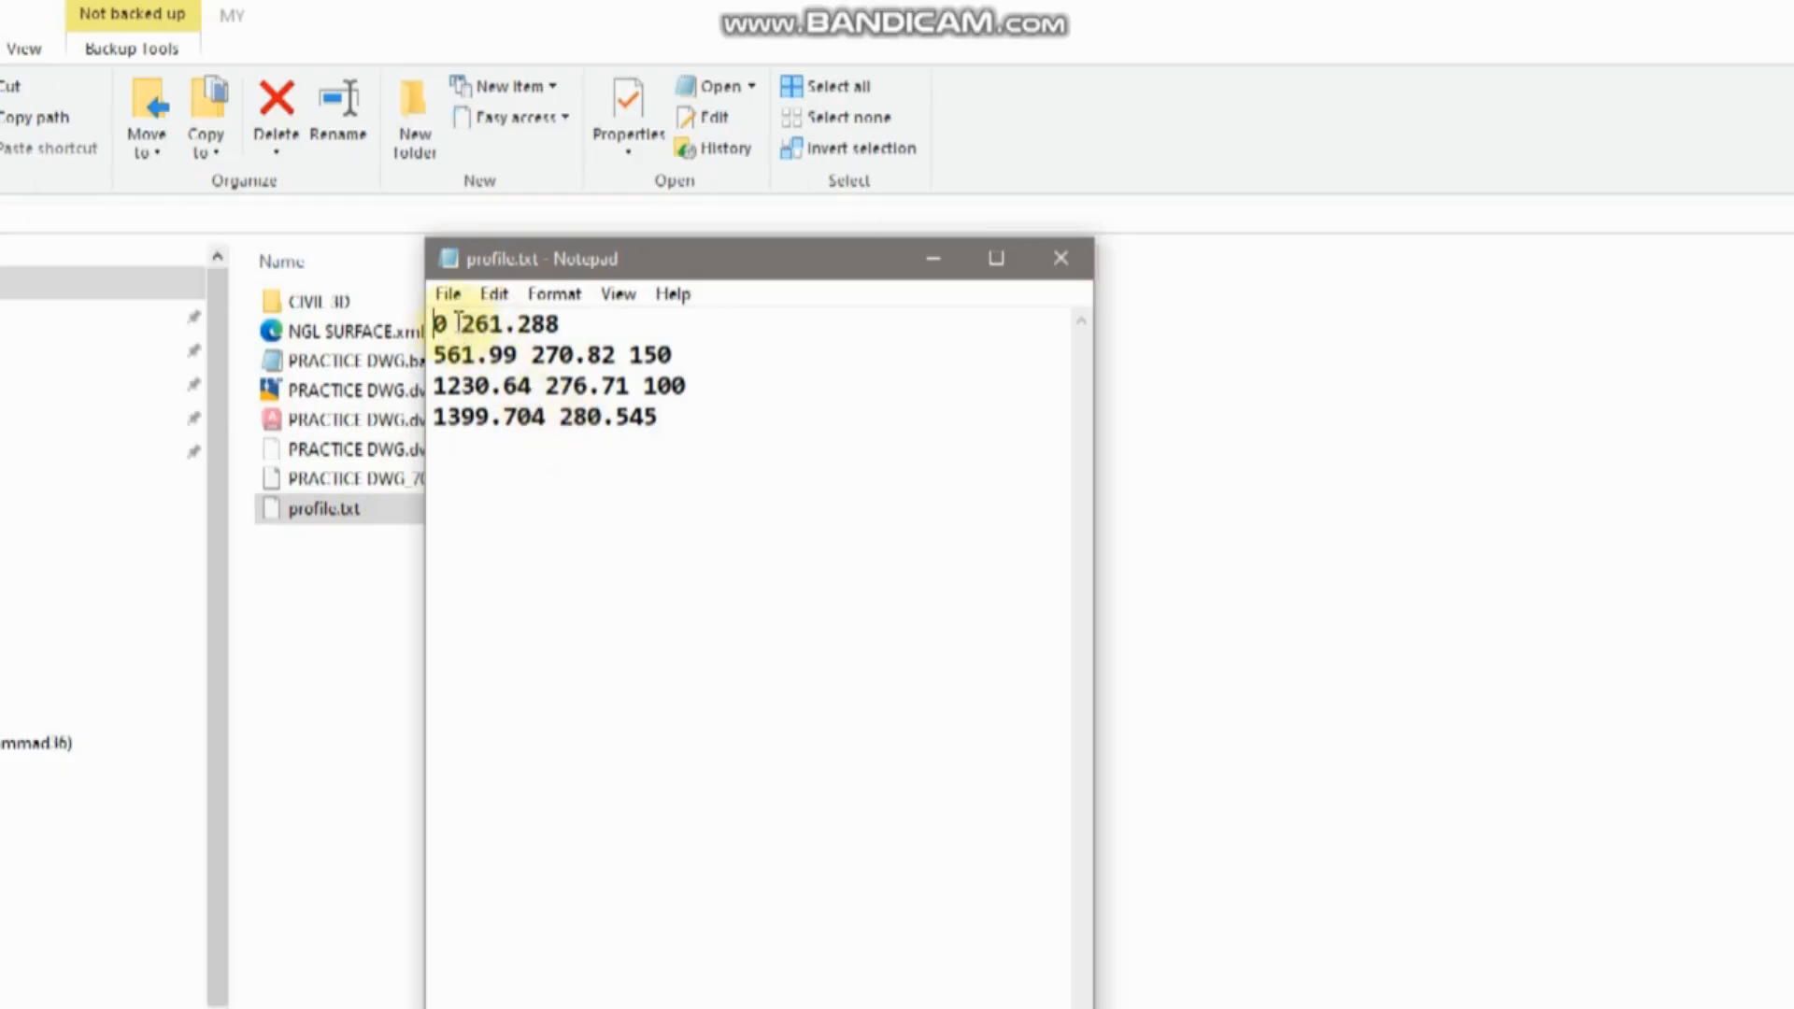
pyautogui.moveTo(455, 318); pyautogui.dragTo(466, 314)
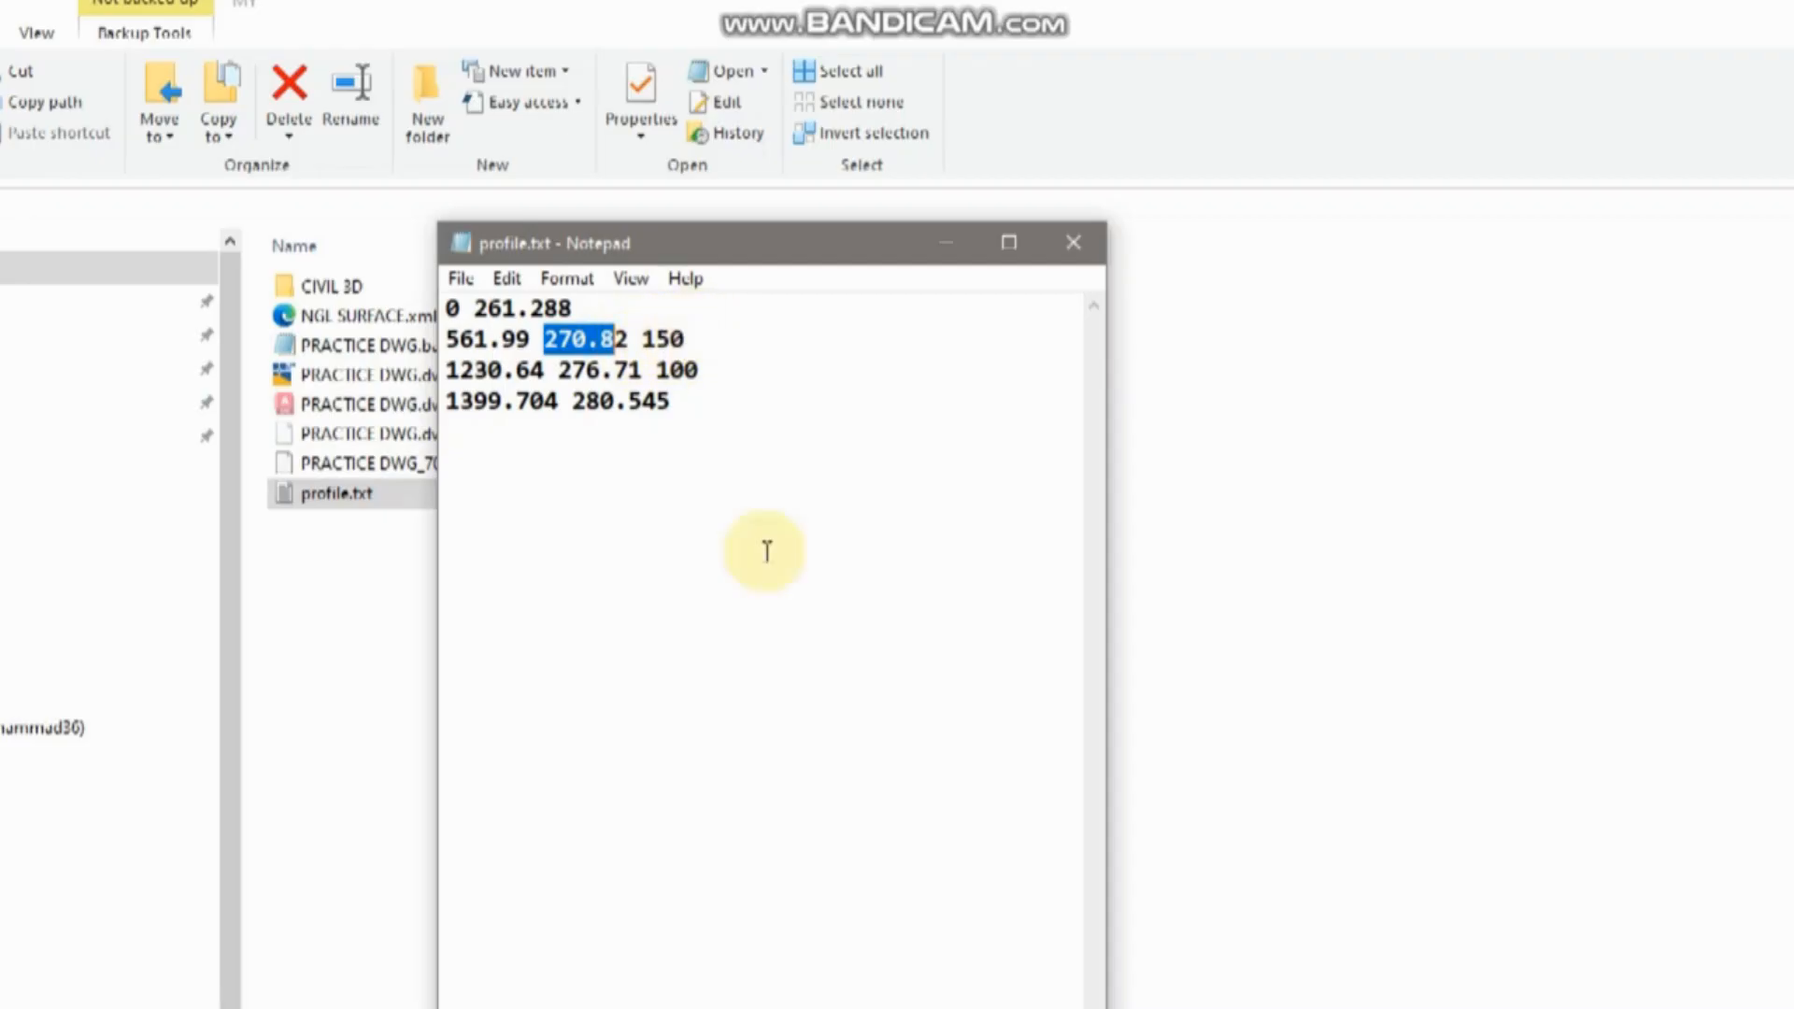
# Switch to Civil 3D and examine the existing design profile's start and the label of its first vertical curve.
pyautogui.click(1021, 978)
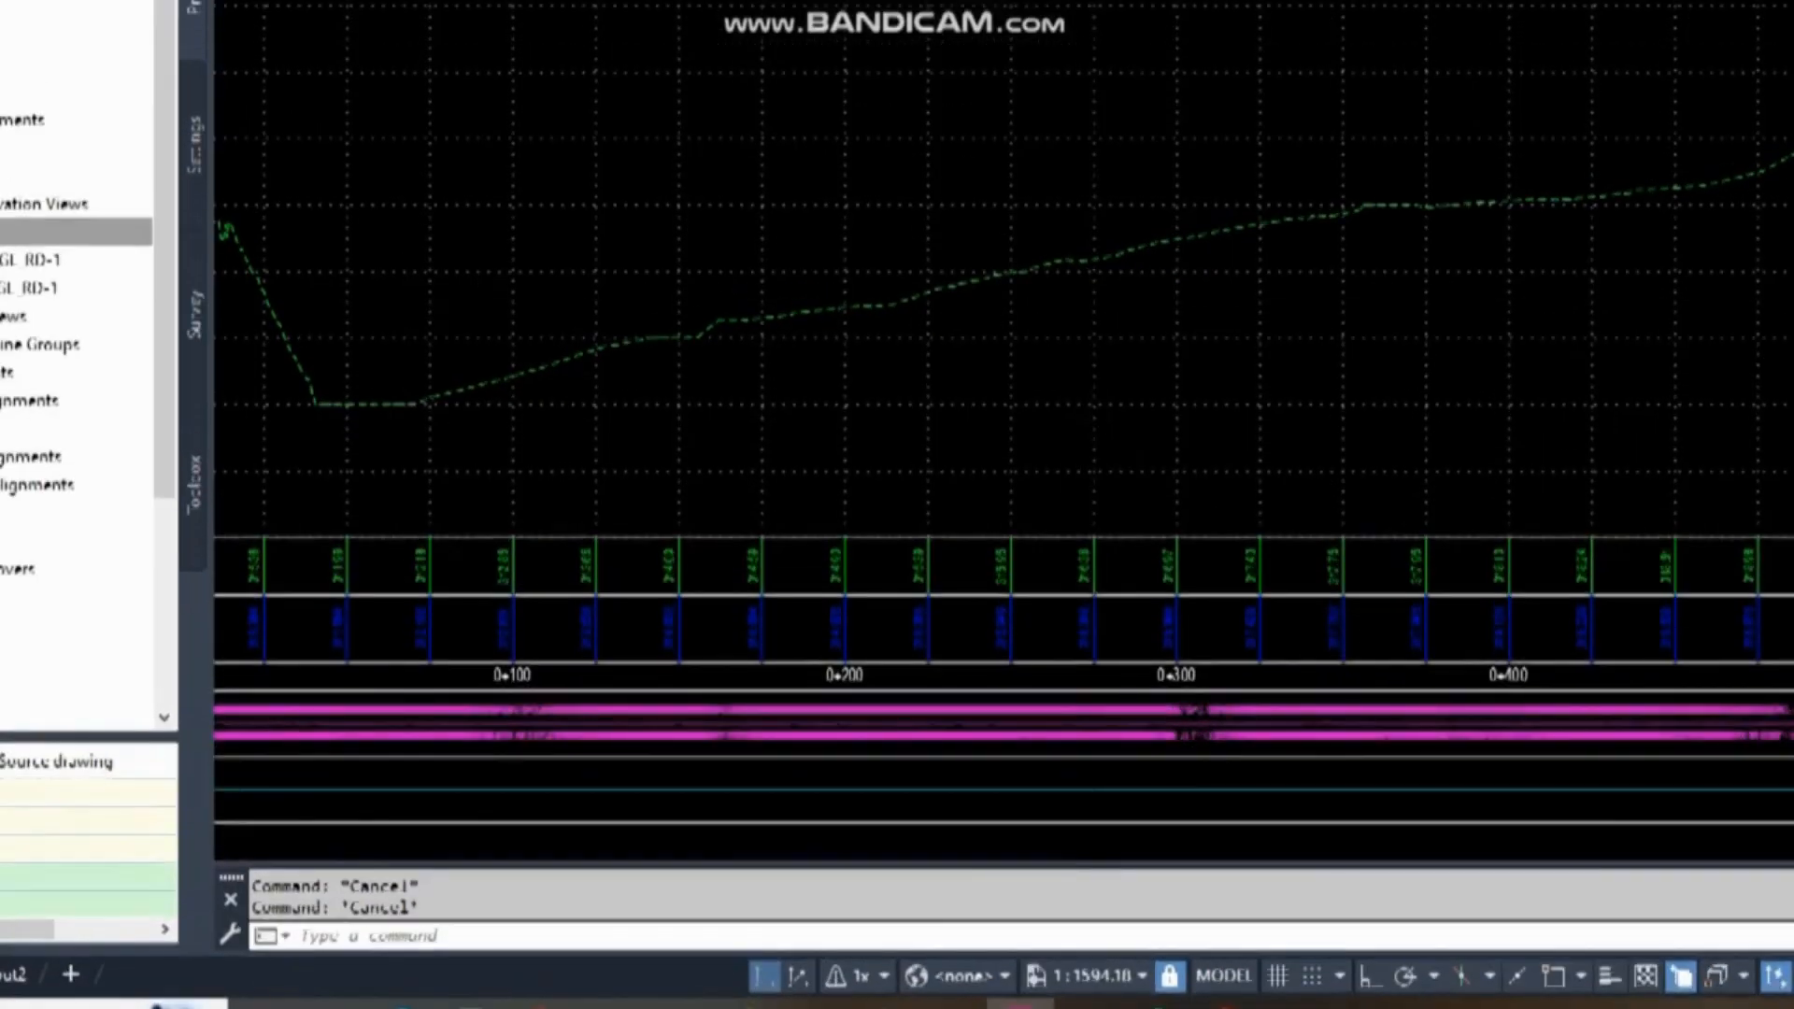
pyautogui.scroll(-8, 1061, 182)
pyautogui.moveTo(1094, 447); pyautogui.dragTo(1293, 186, button='middle')
pyautogui.scroll(8, 643, 577)
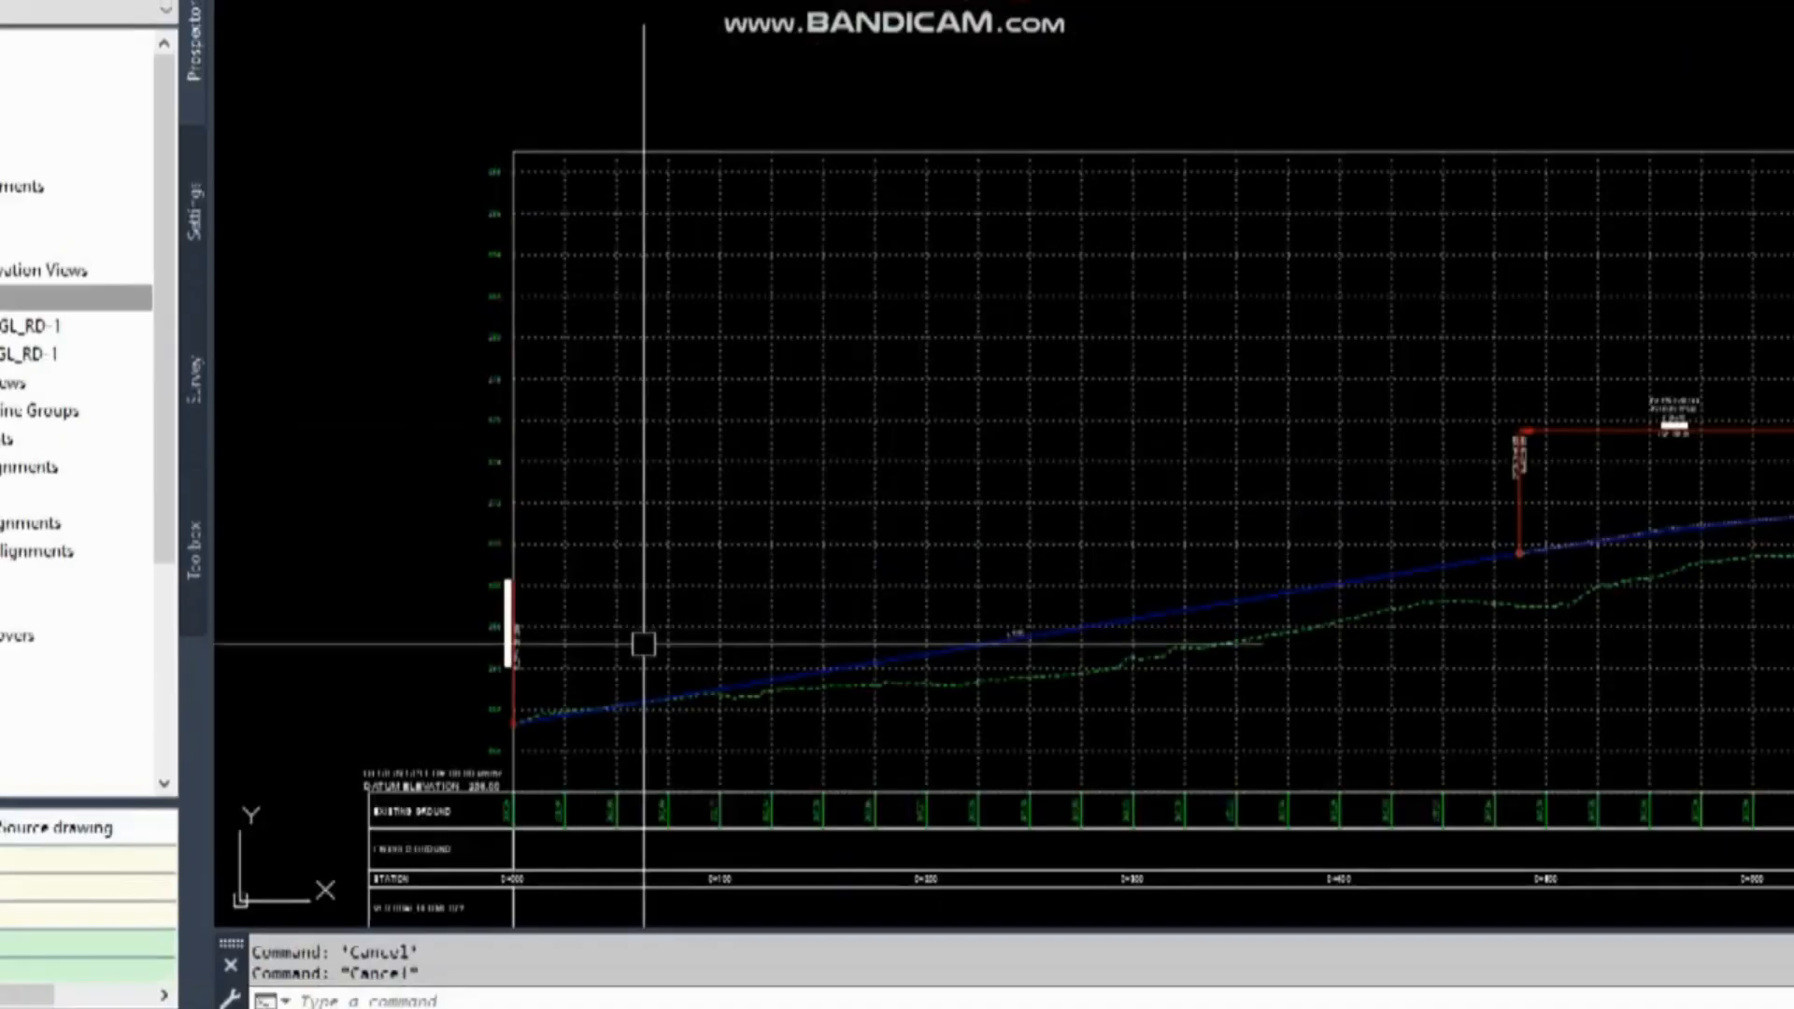
pyautogui.moveTo(644, 643); pyautogui.dragTo(846, 277, button='middle')
pyautogui.scroll(8, 711, 453)
pyautogui.scroll(-6, 660, 504)
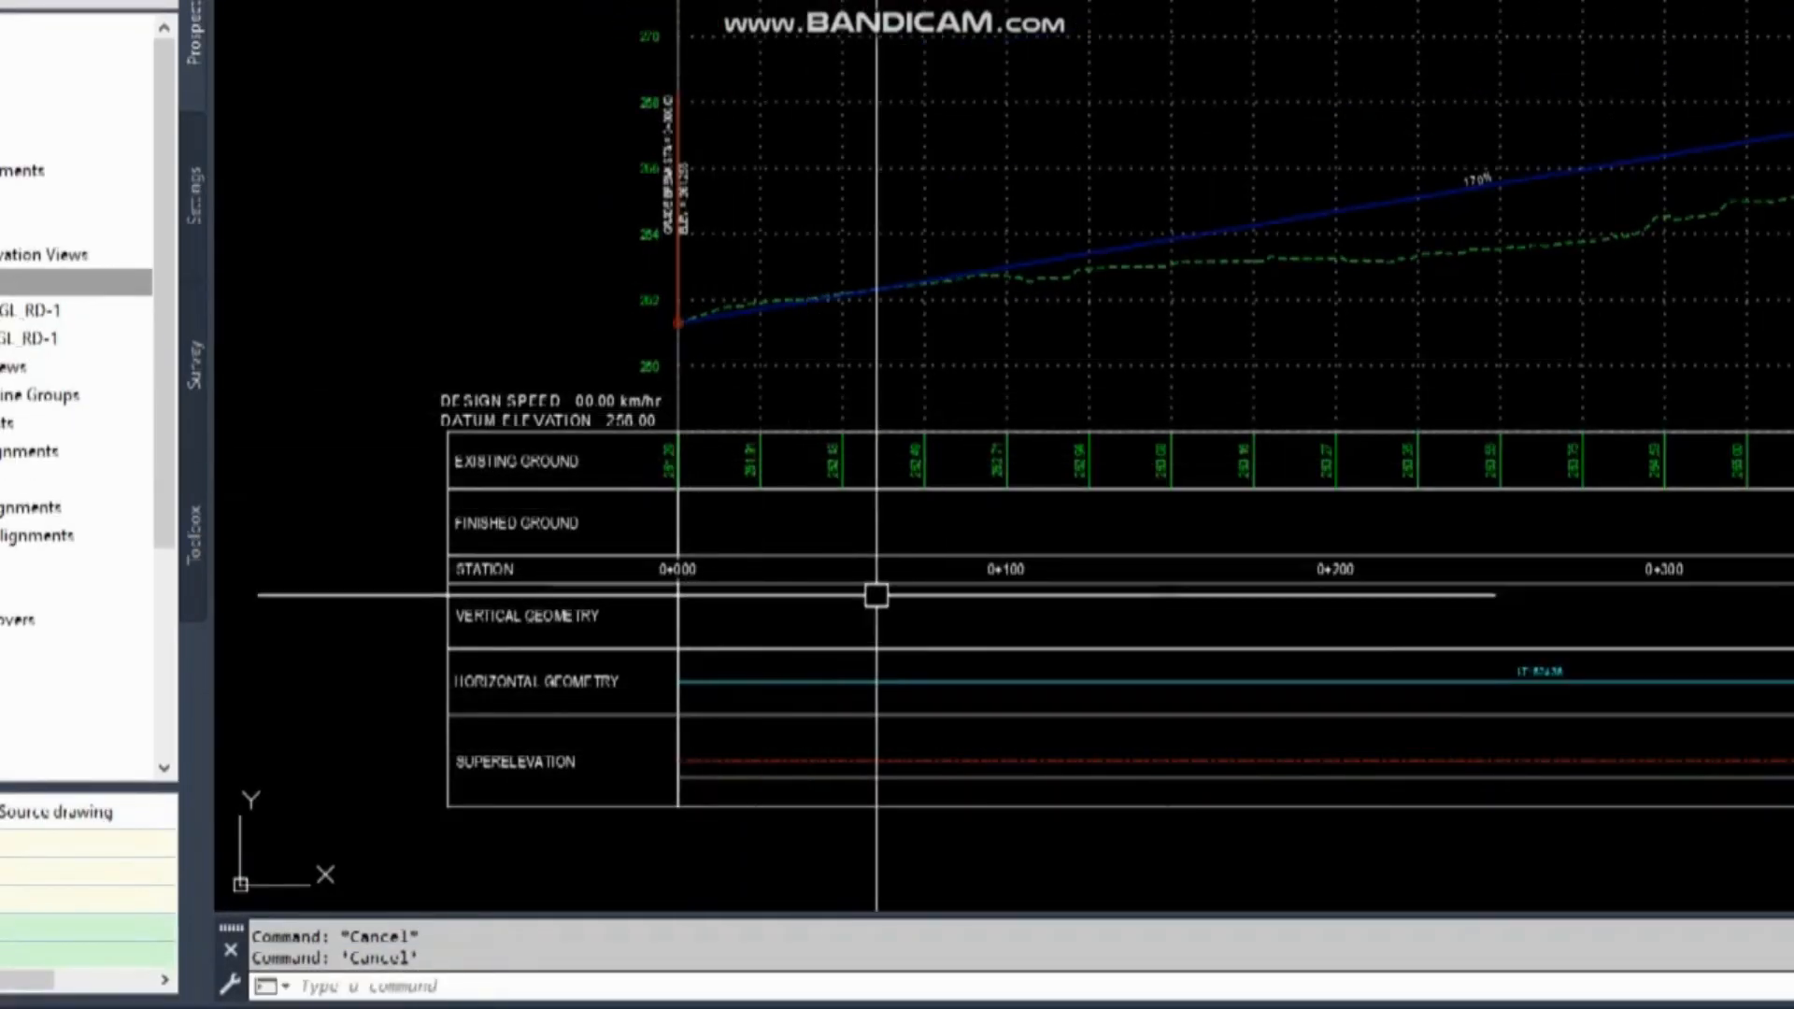
pyautogui.moveTo(1226, 585); pyautogui.dragTo(889, 560, button='middle')
pyautogui.scroll(-2, 944, 545)
pyautogui.moveTo(1617, 237); pyautogui.dragTo(739, 306, button='middle')
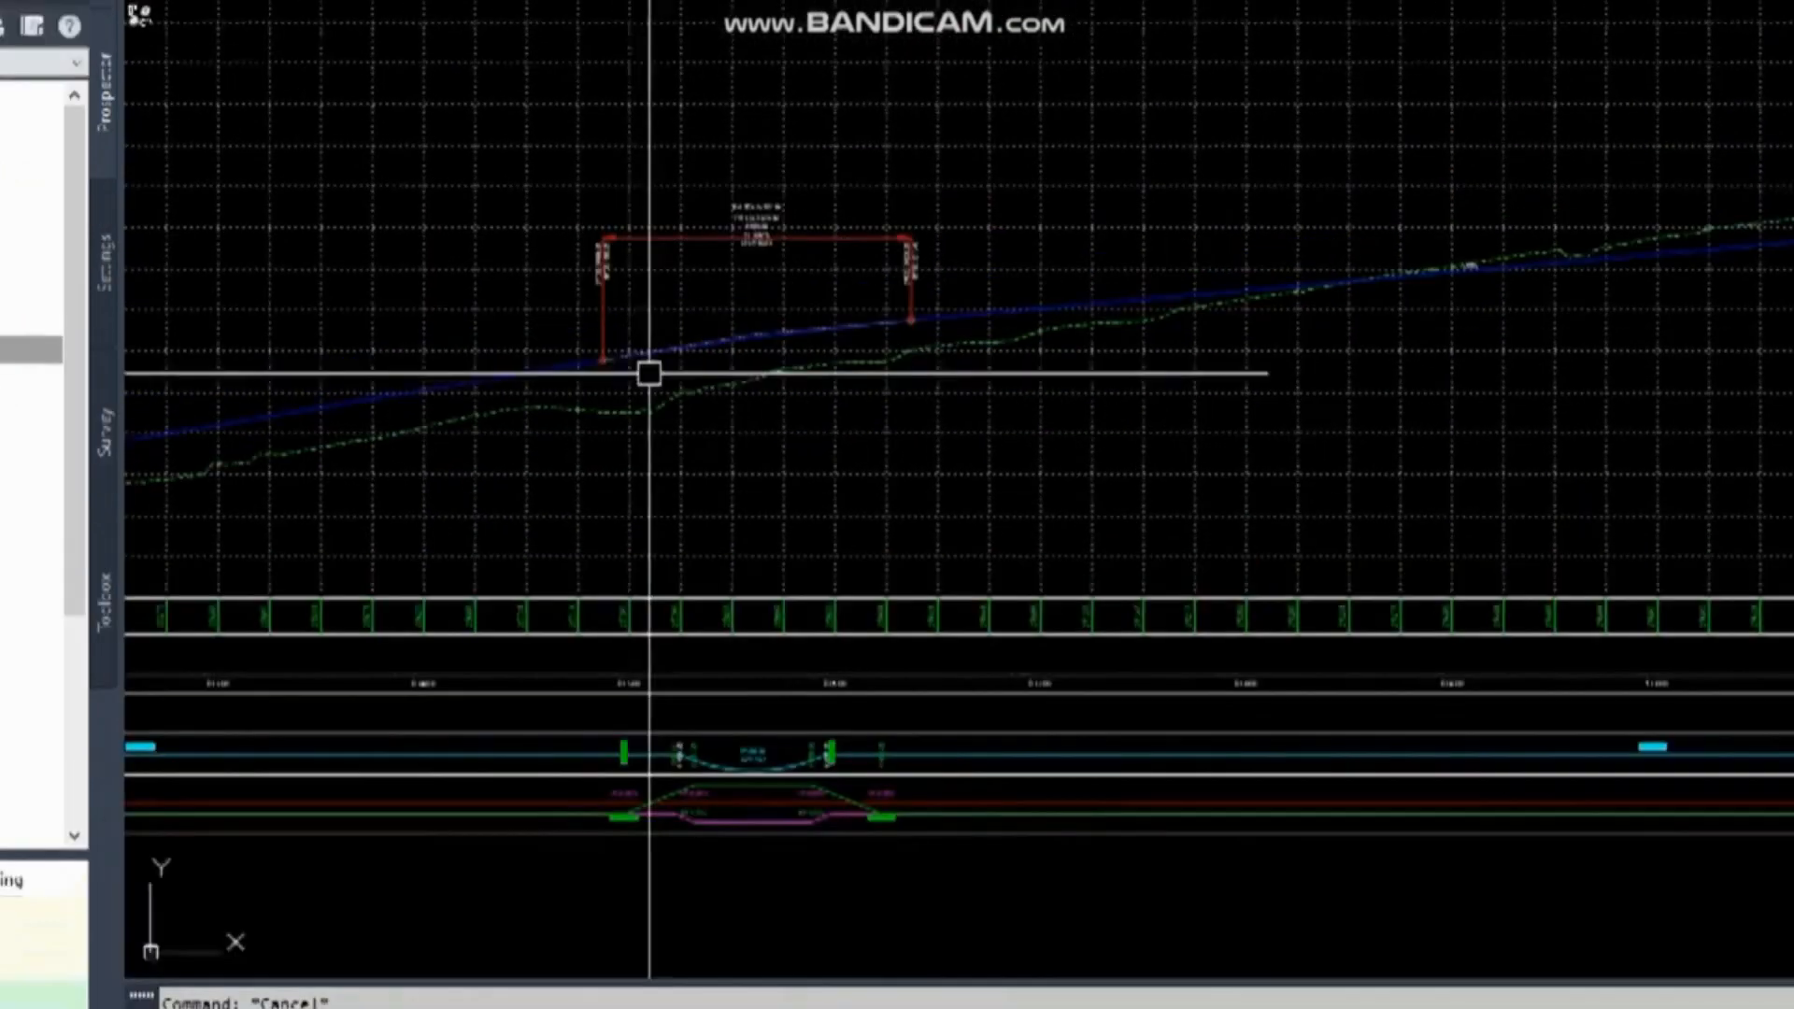
pyautogui.scroll(6, 741, 191)
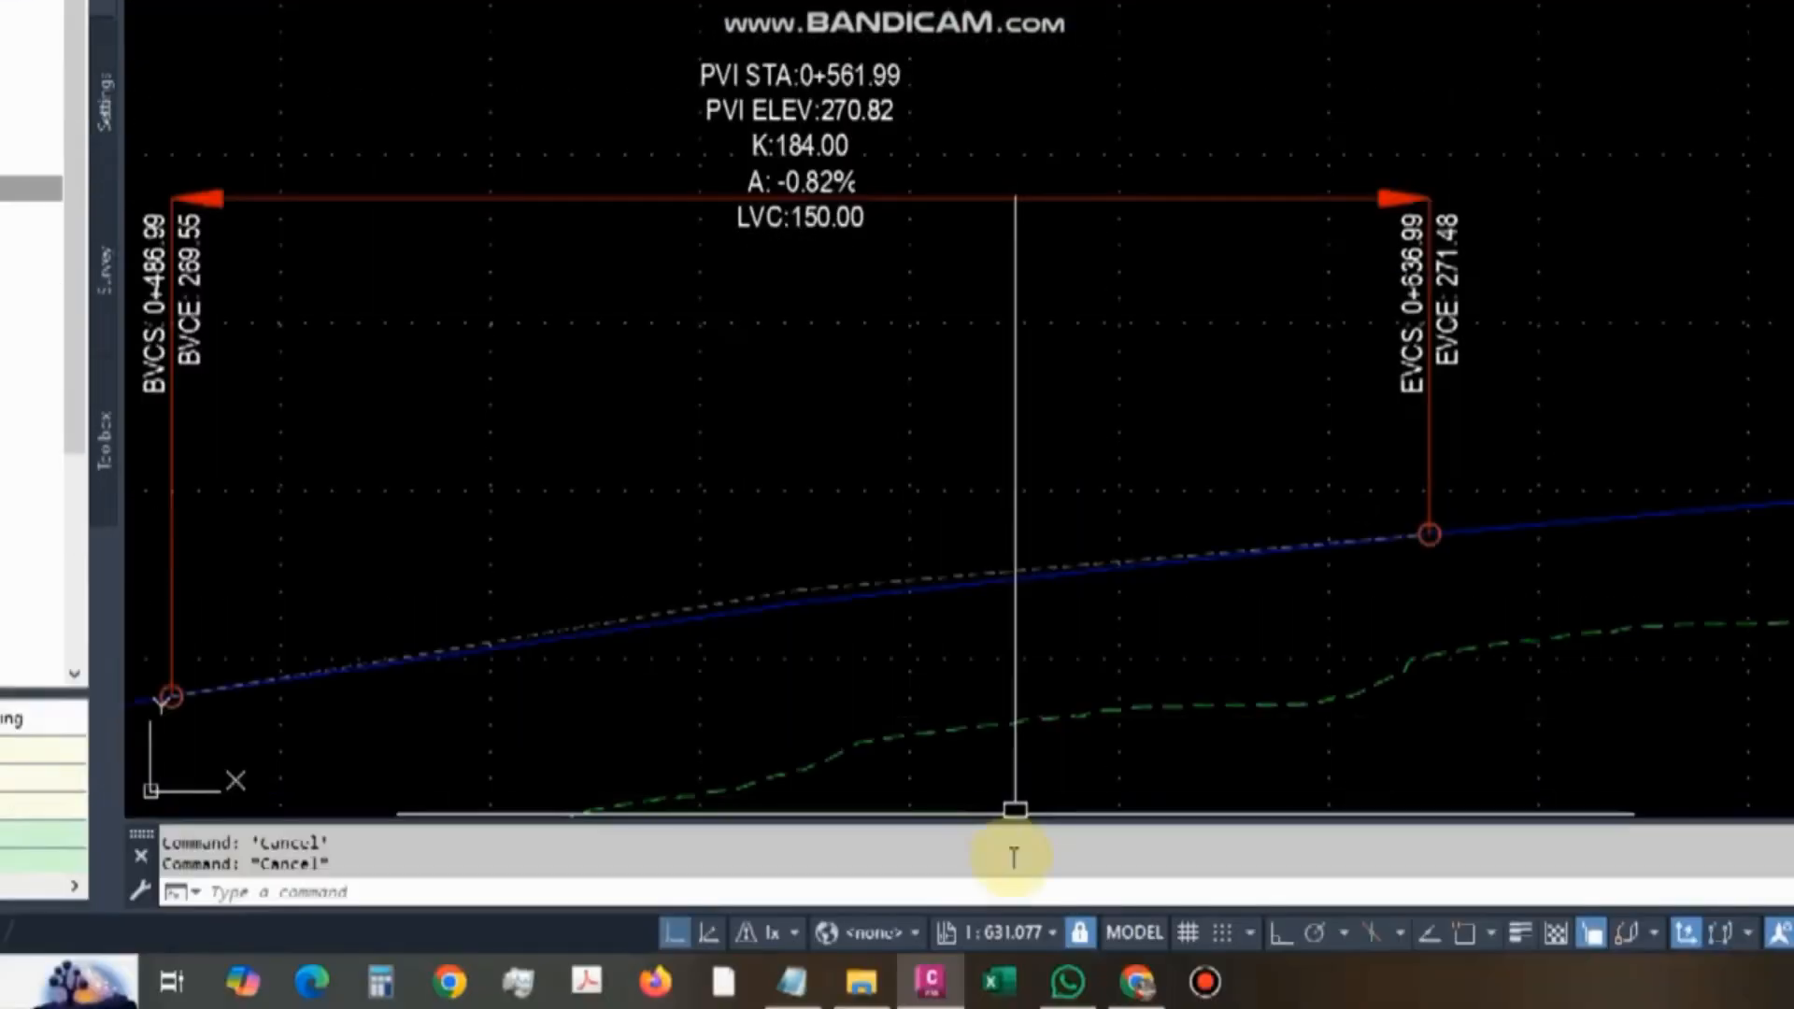
# Compare the profile.txt entries with the labels of the design profile's vertical curves and end point.
pyautogui.click(793, 981)
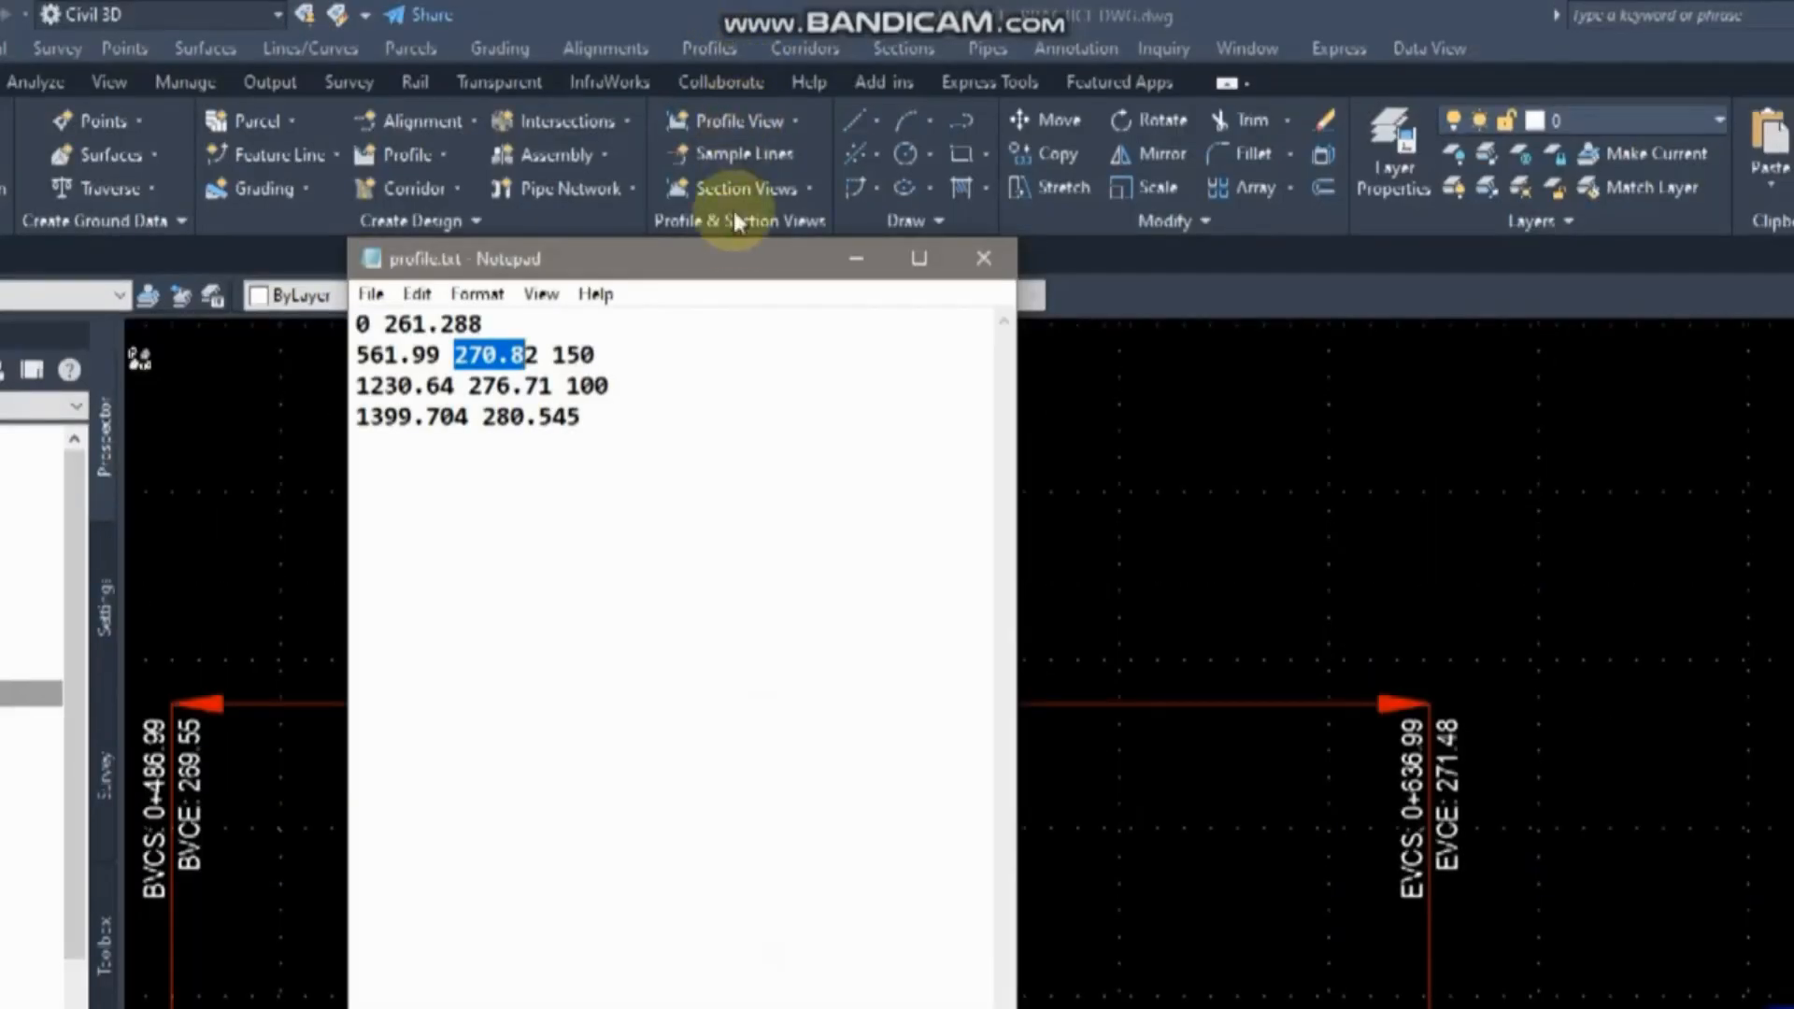
pyautogui.moveTo(738, 269); pyautogui.dragTo(1510, 212)
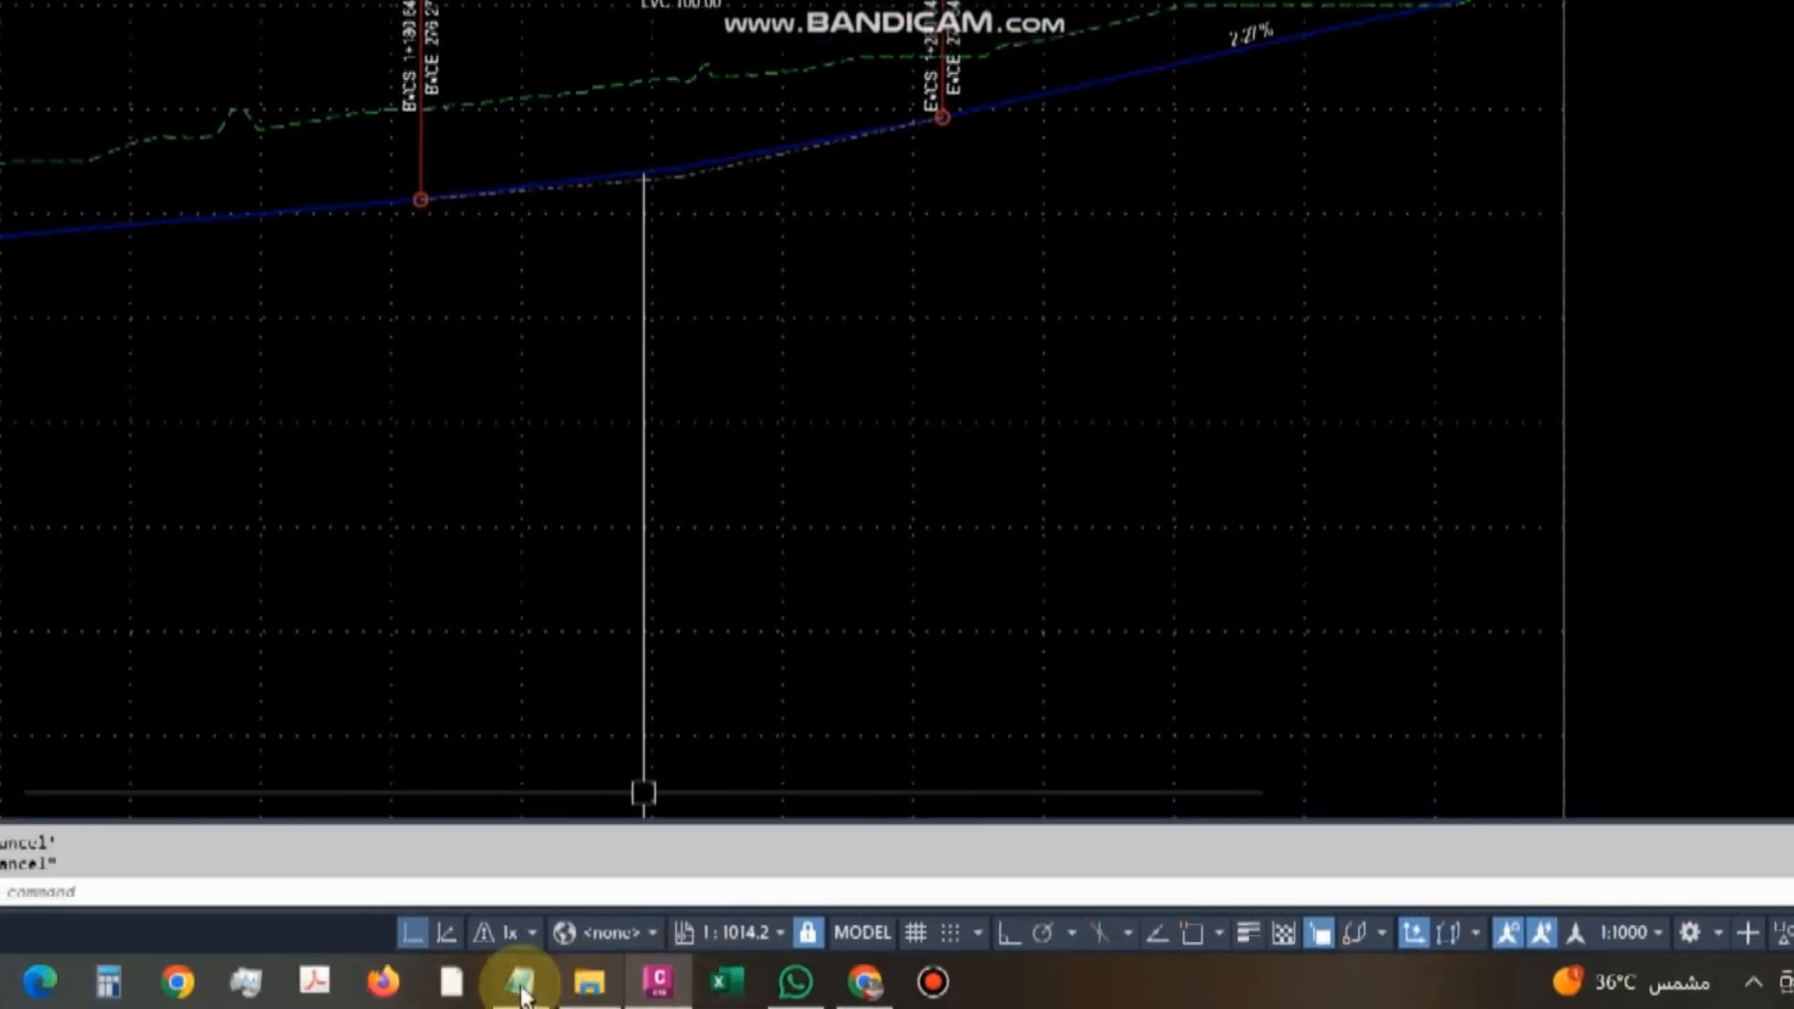
pyautogui.click(522, 989)
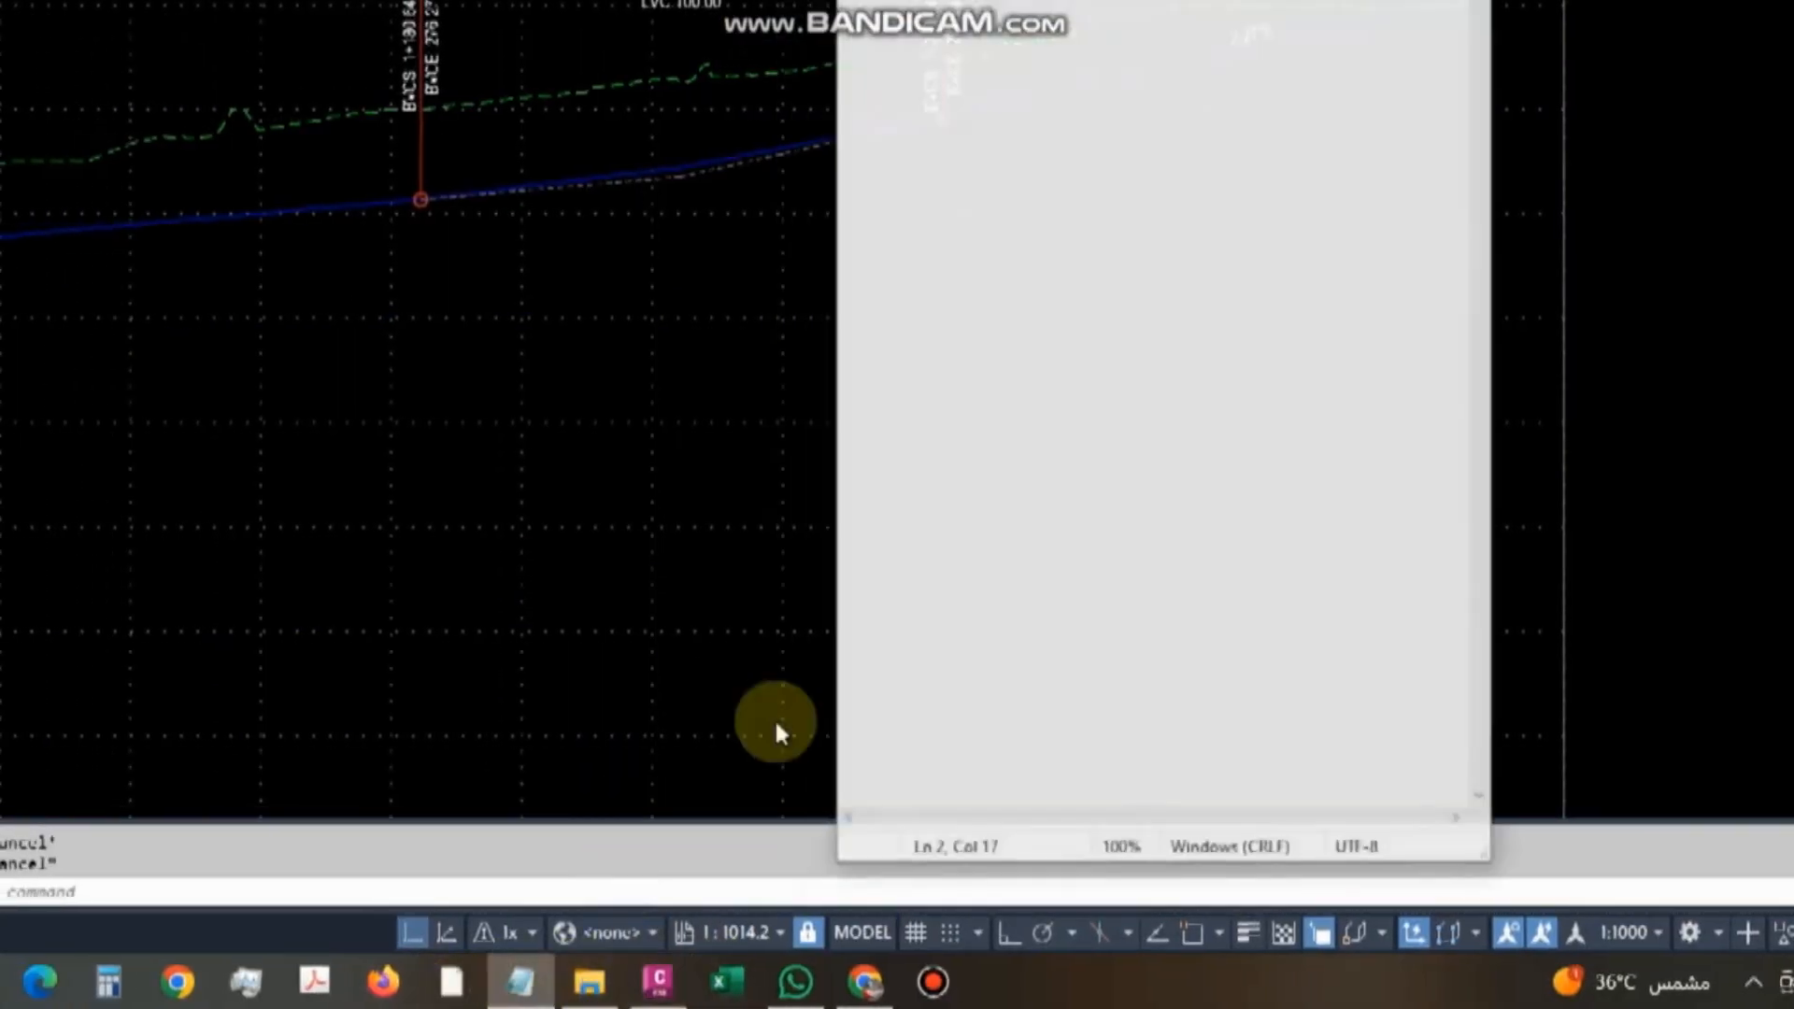
pyautogui.moveTo(1269, 210); pyautogui.dragTo(1231, 678)
pyautogui.click(1193, 385)
pyautogui.moveTo(1383, 528); pyautogui.dragTo(1014, 735, button='middle')
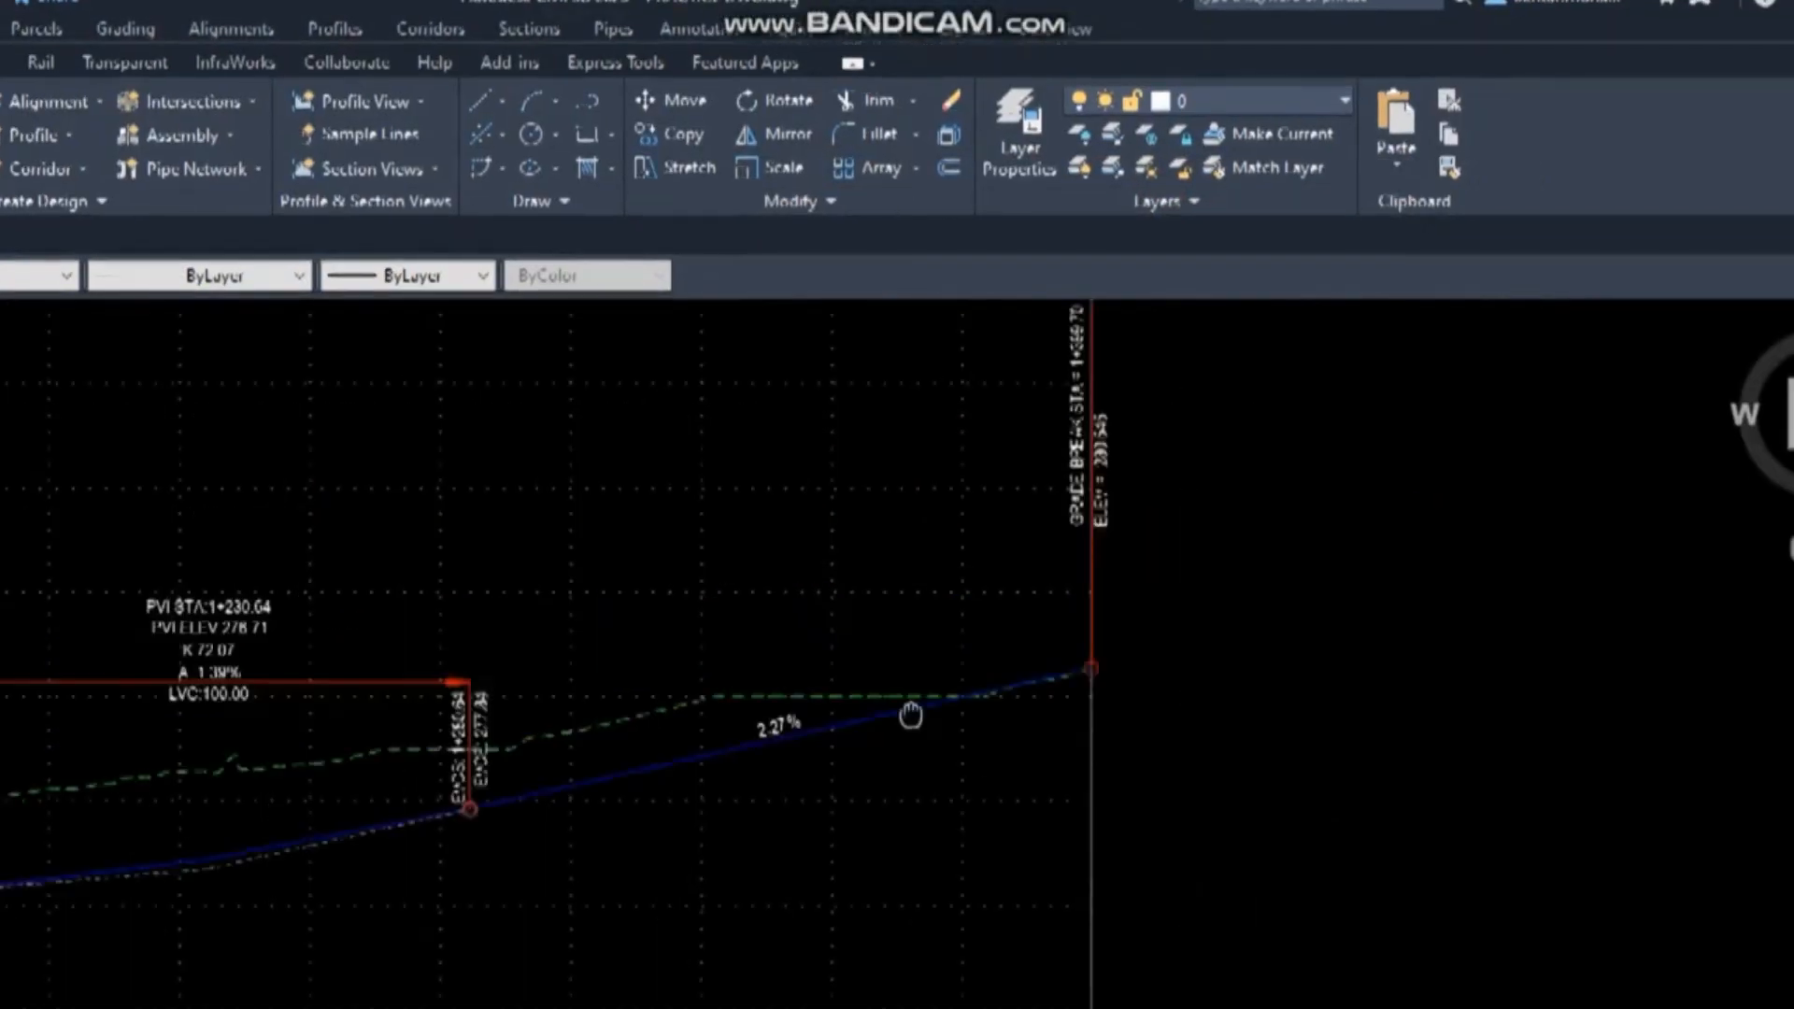
# Compare the design profile's end station and elevation label with the last line of profile.txt.
pyautogui.moveTo(911, 715); pyautogui.dragTo(353, 954, button='middle')
pyautogui.scroll(2, 513, 646)
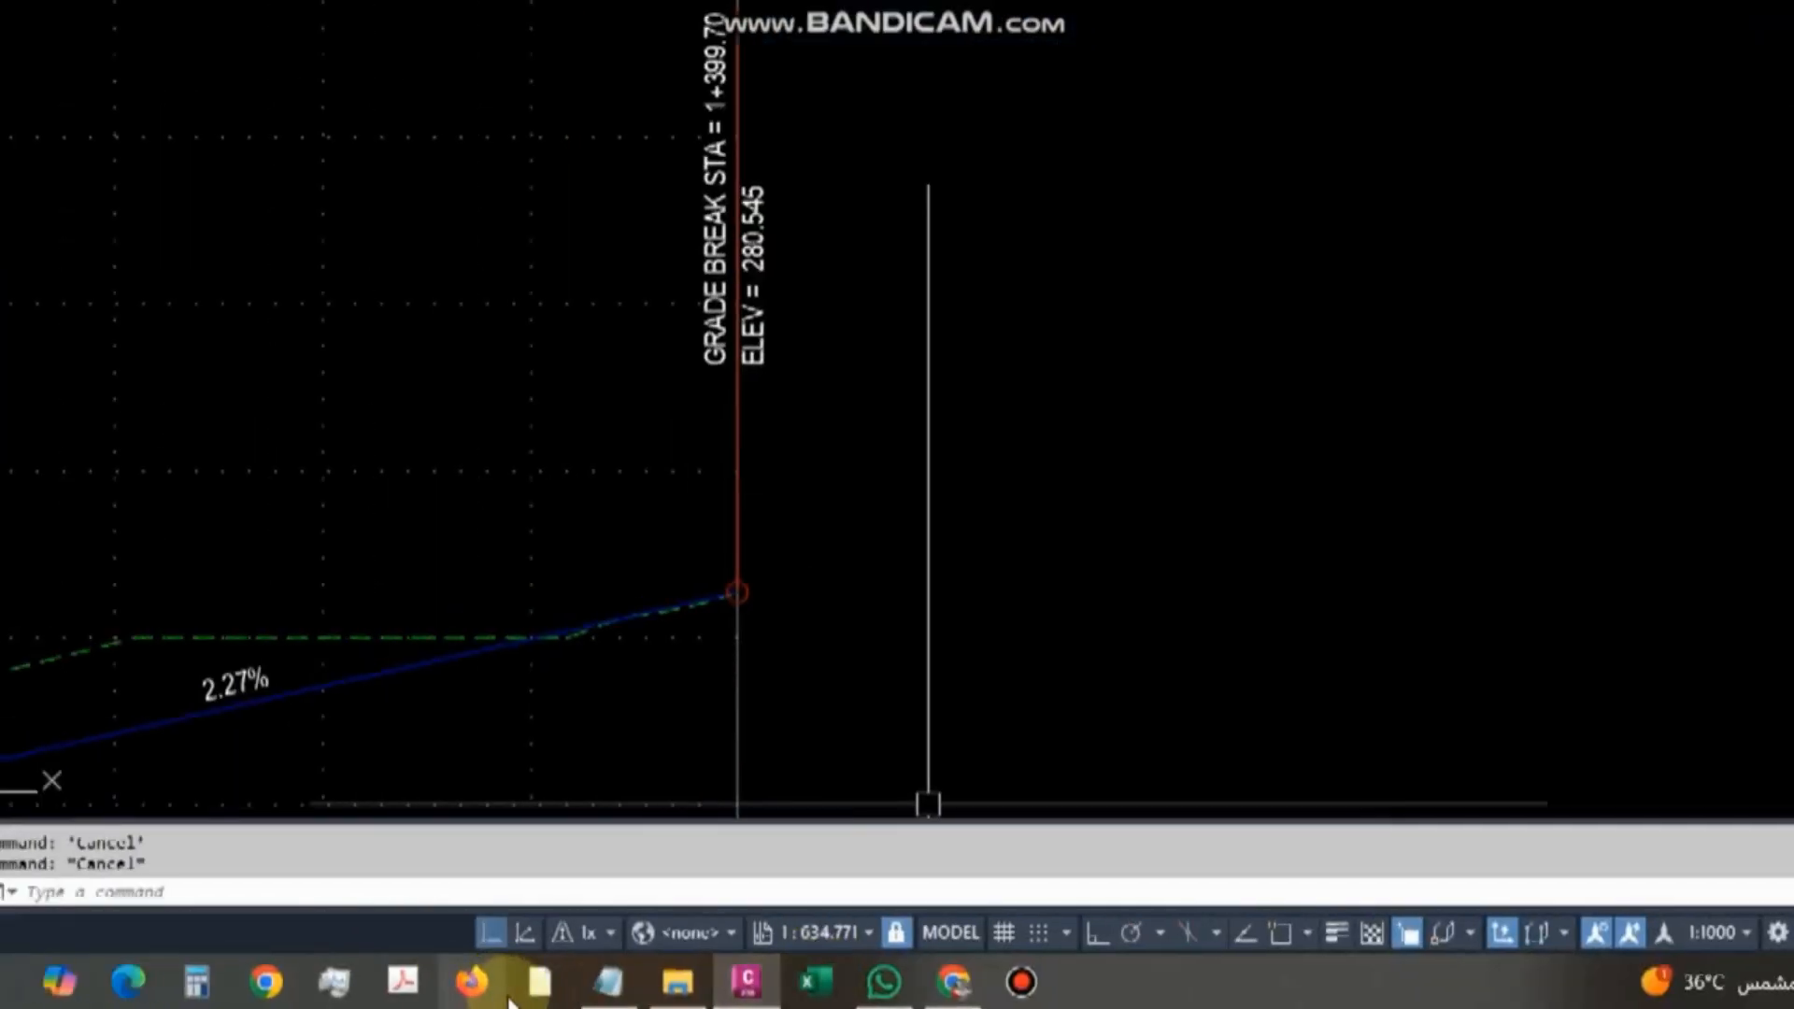
pyautogui.click(617, 992)
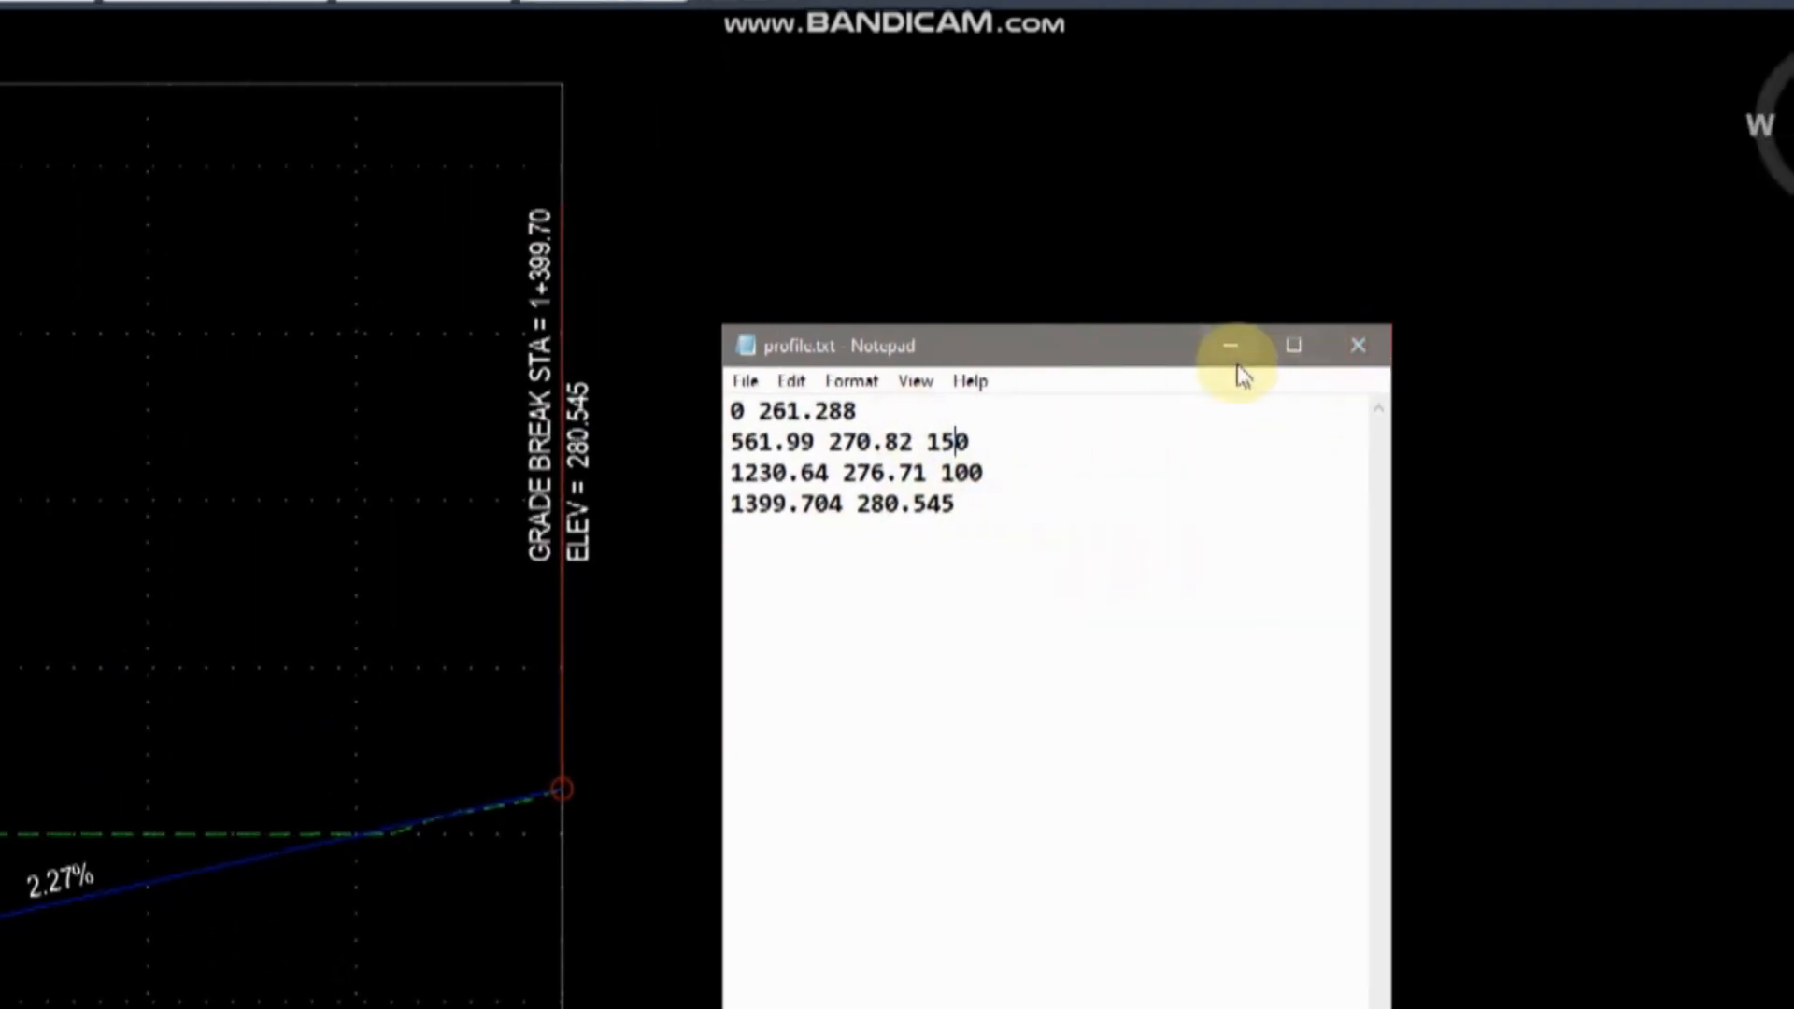
pyautogui.click(1230, 355)
# Delete the existing design profile from the L_204-R profile view.
pyautogui.scroll(-6, 1028, 327)
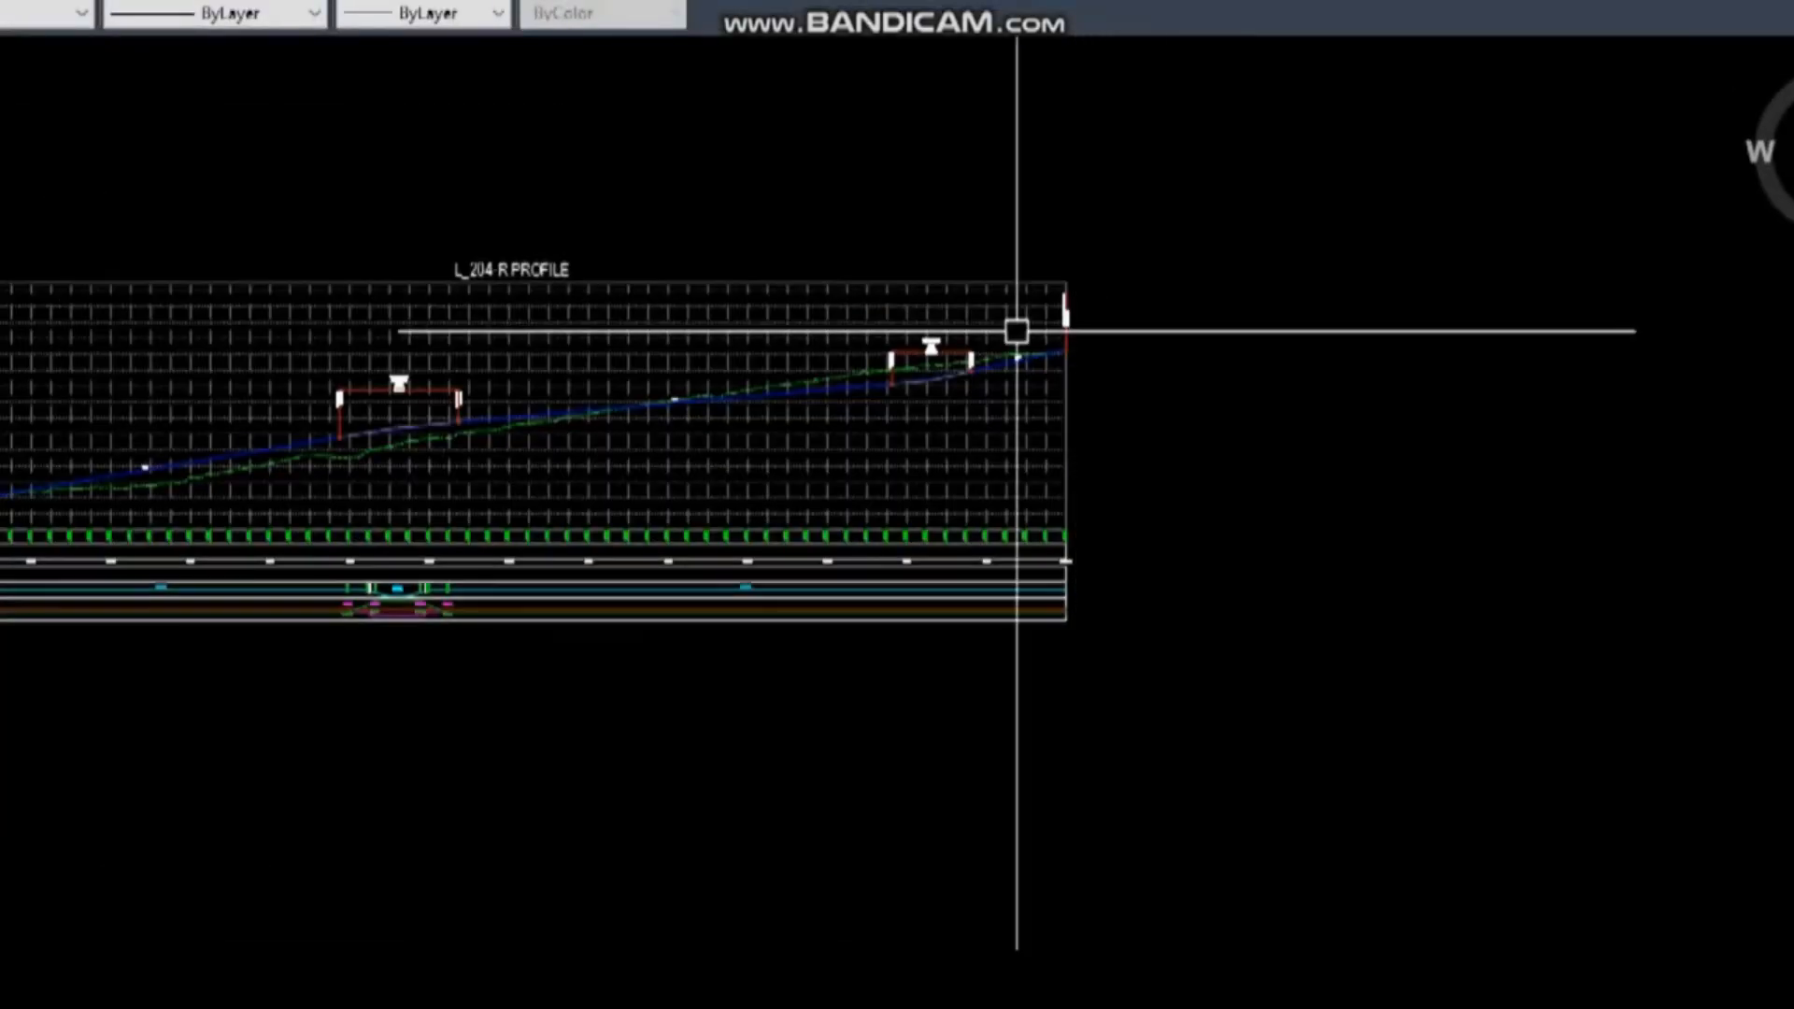
pyautogui.scroll(8, 561, 533)
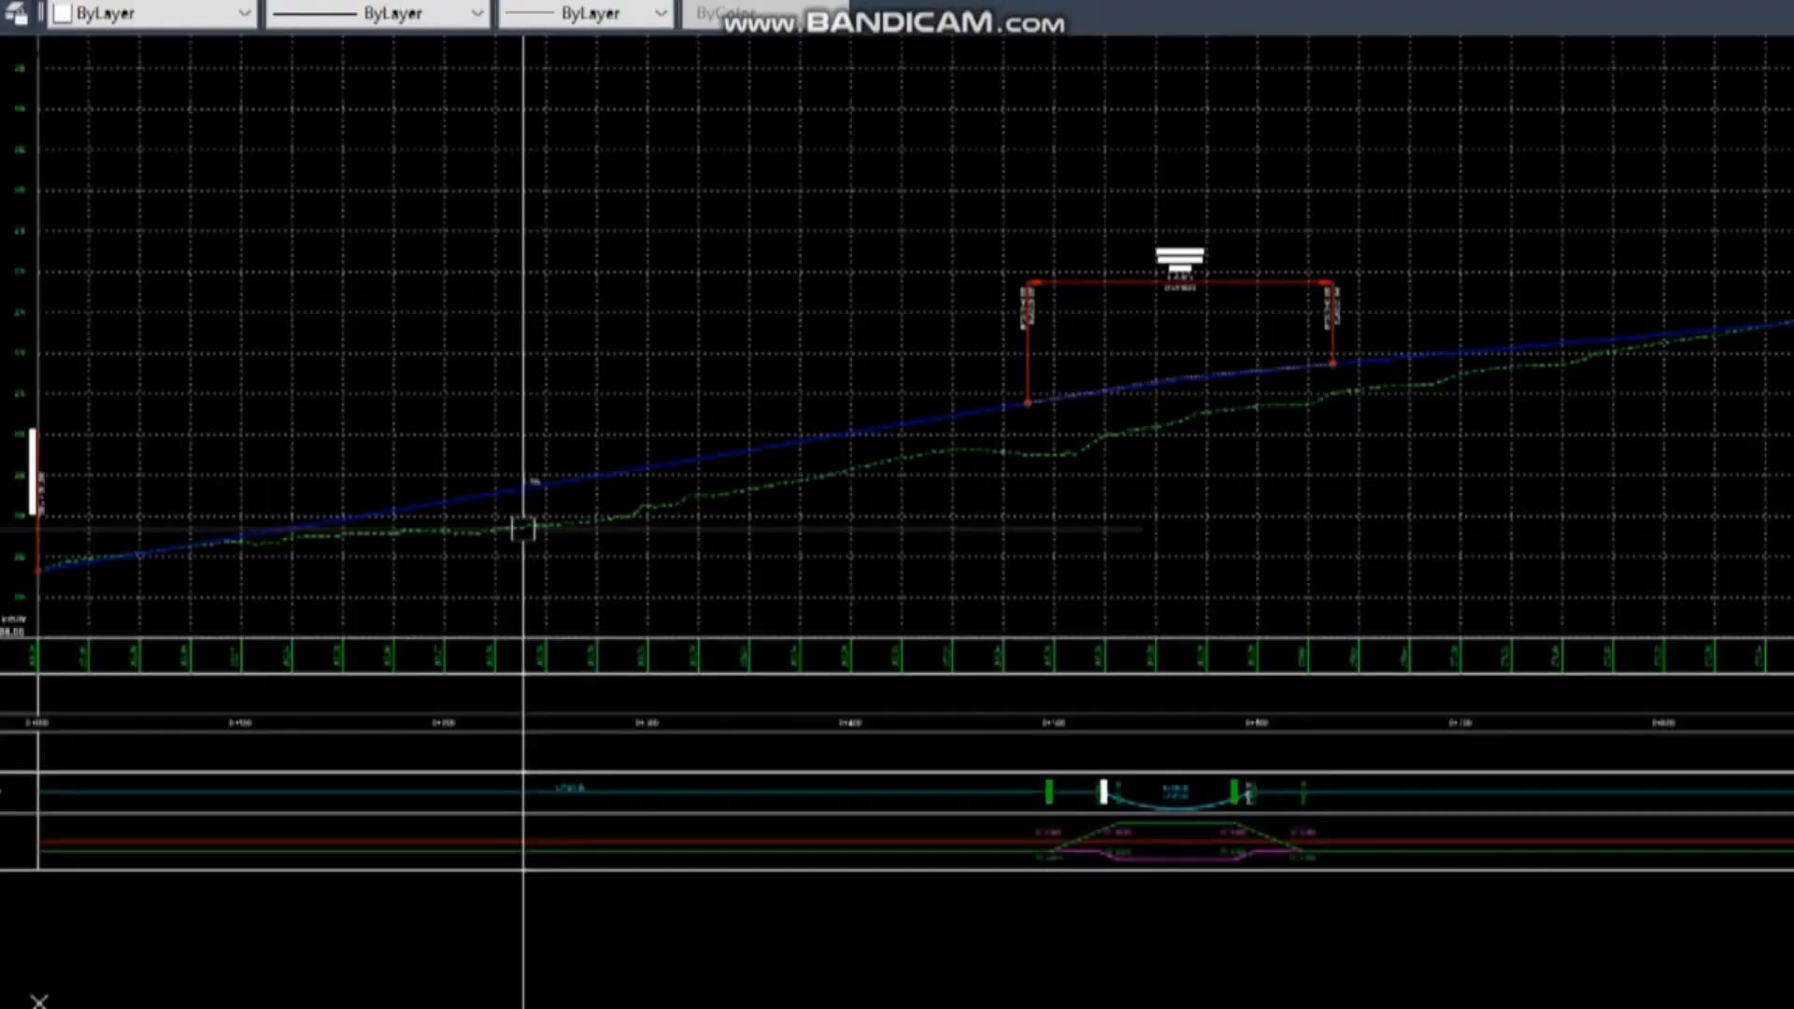
pyautogui.click(885, 377)
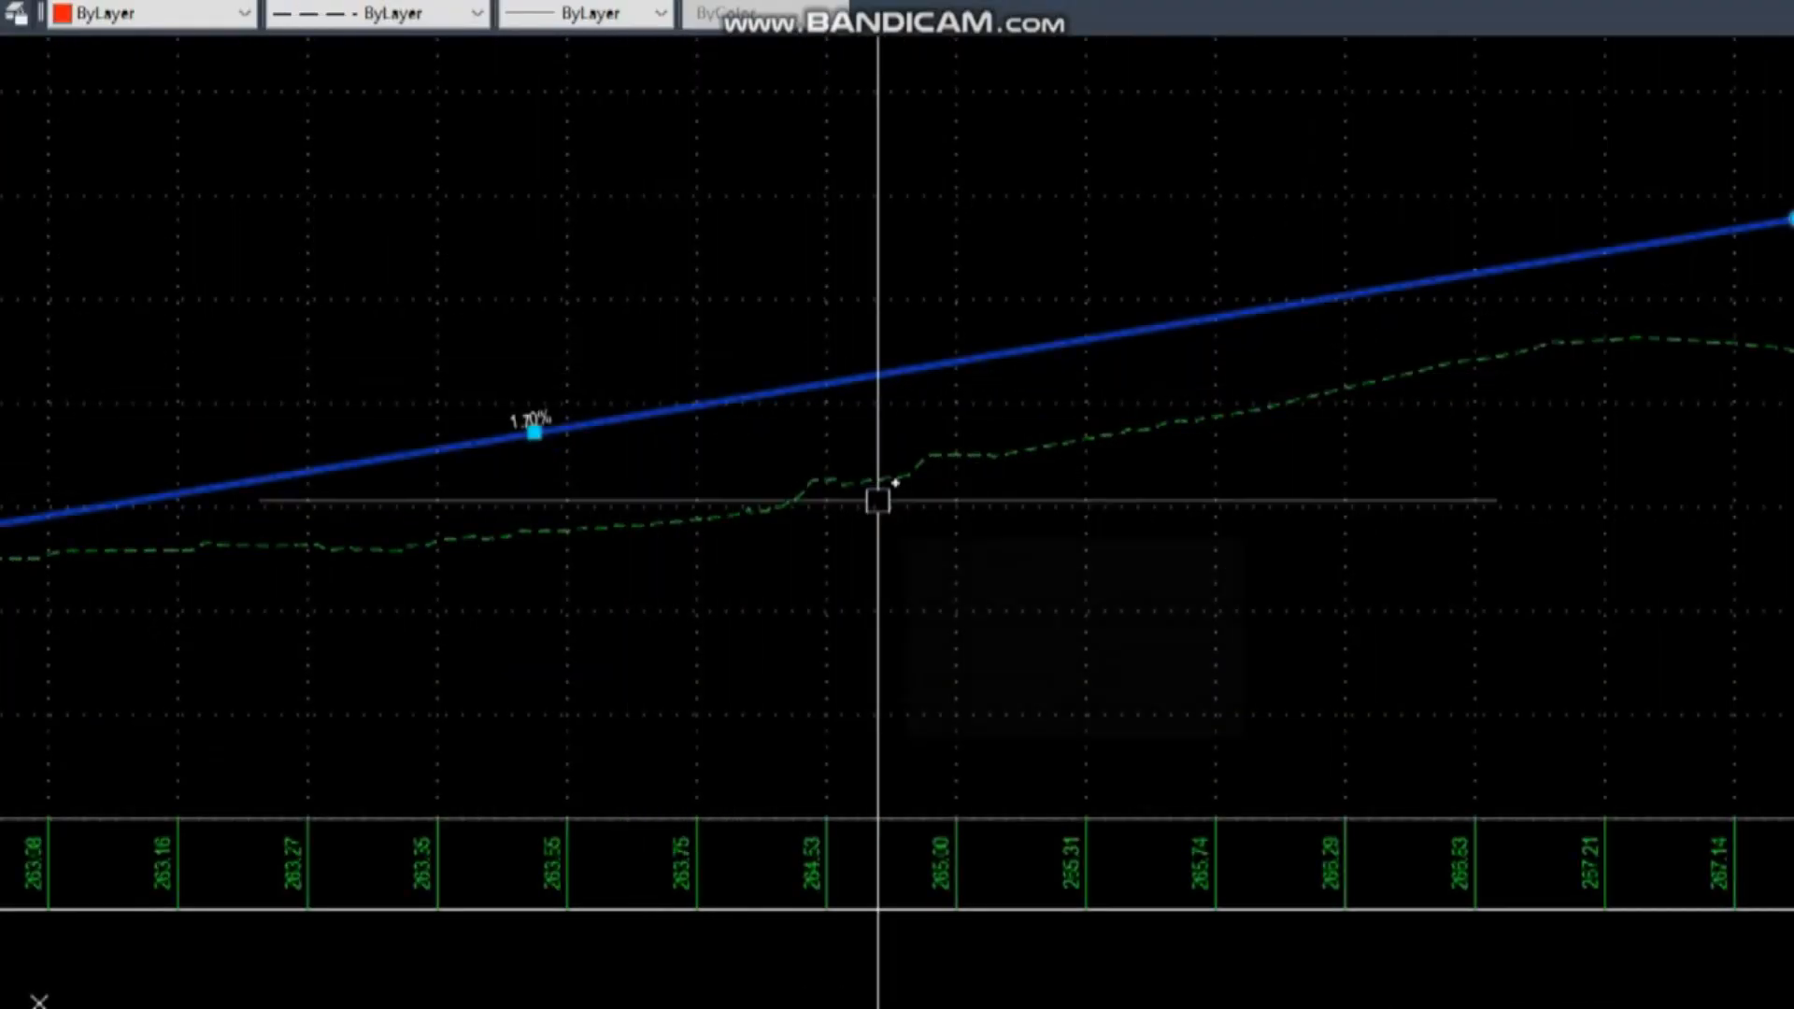
pyautogui.write('r')
pyautogui.press('Return')
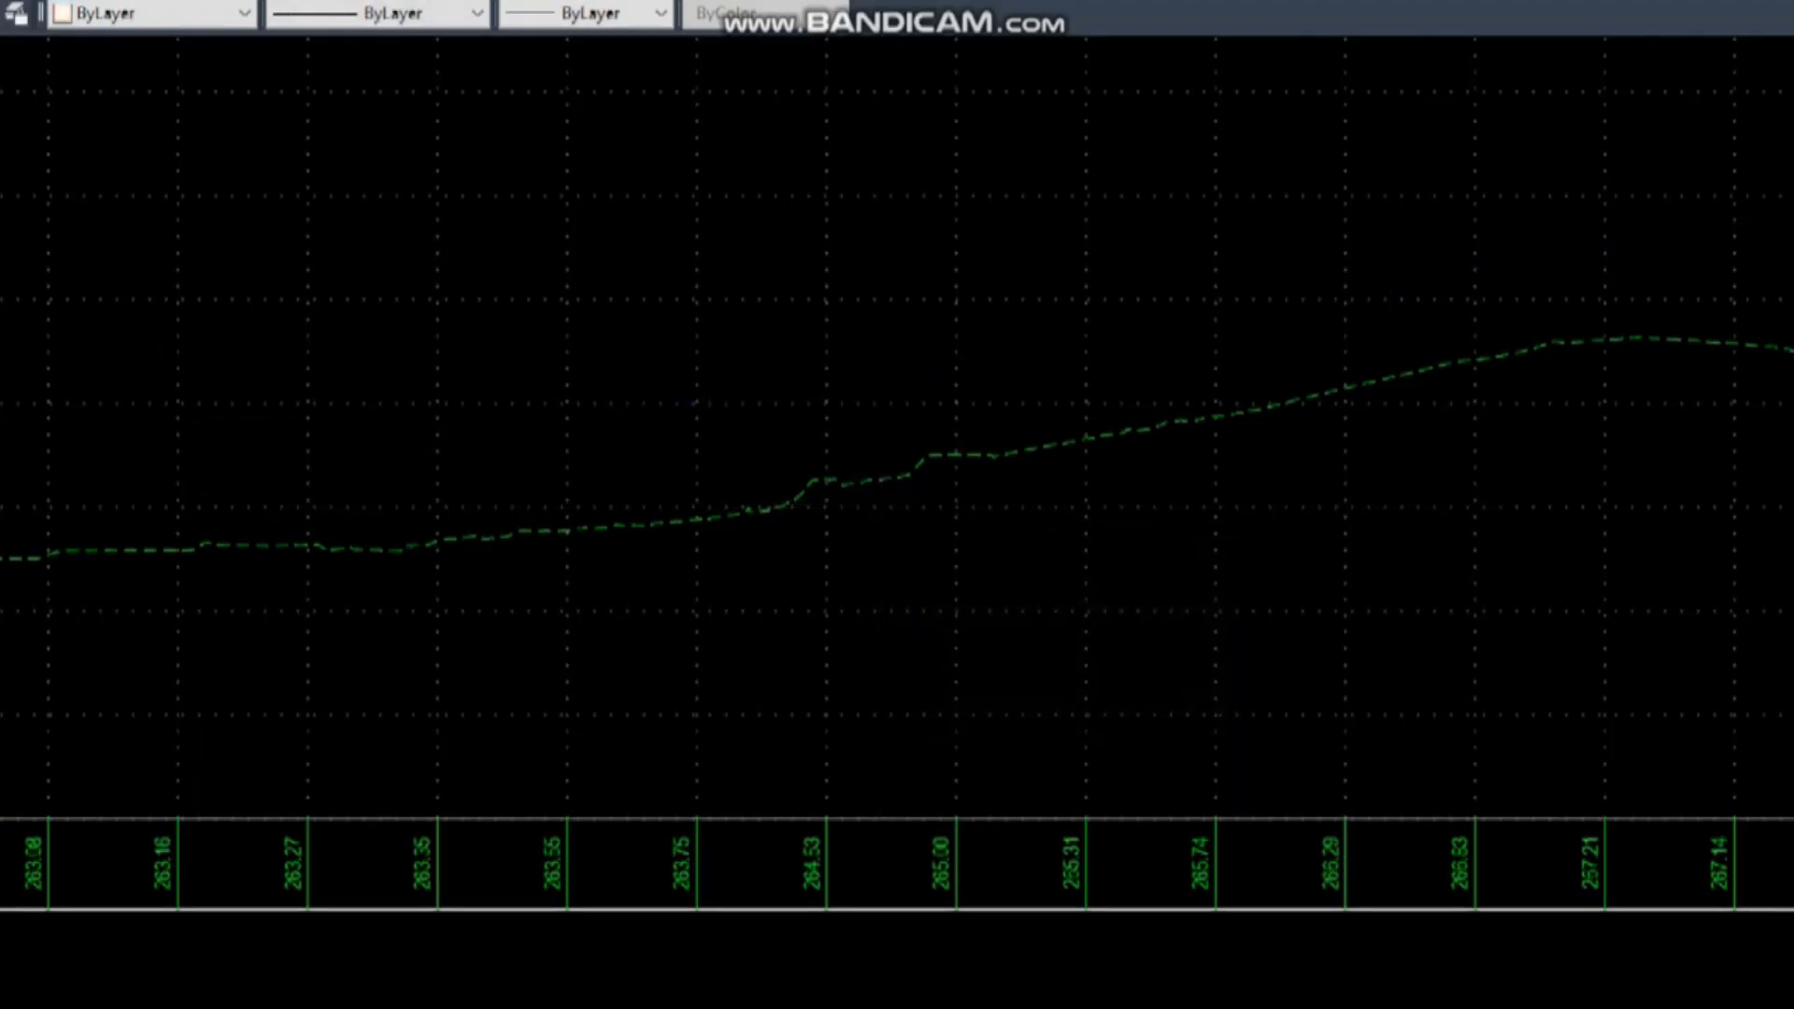
pyautogui.scroll(-6, 878, 501)
pyautogui.moveTo(913, 436); pyautogui.dragTo(669, 485, button='middle')
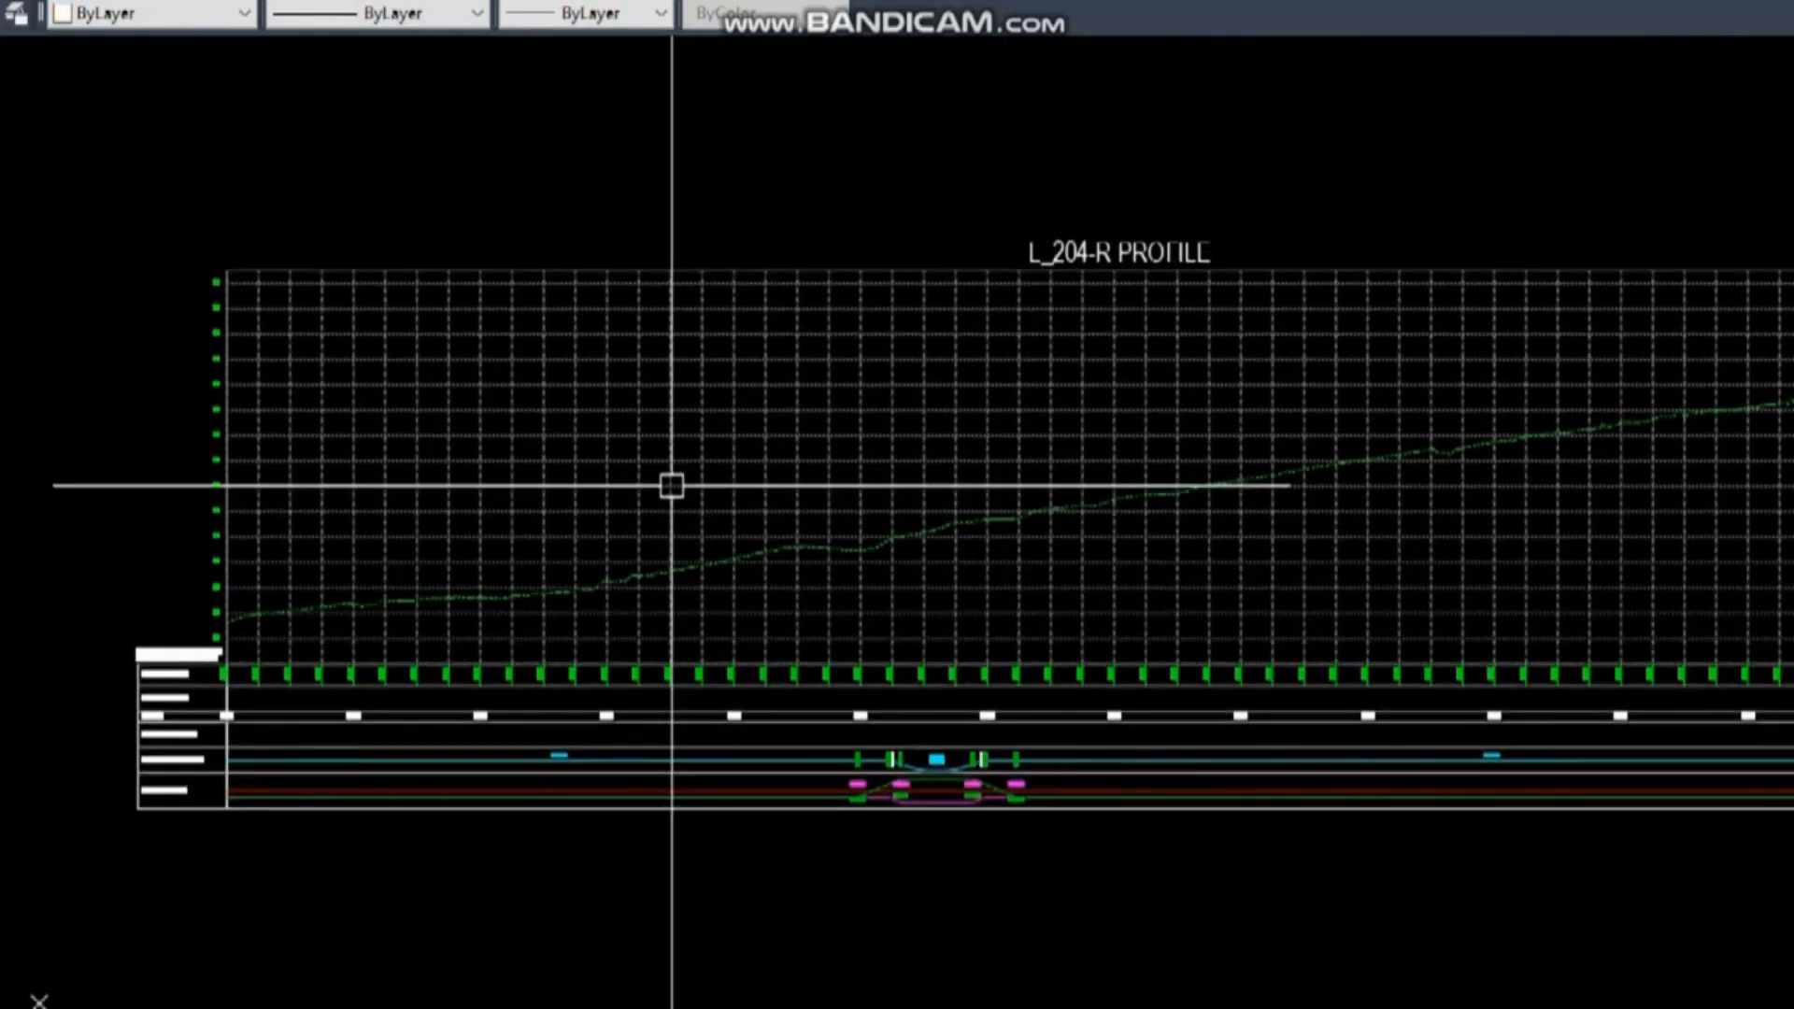
pyautogui.click(636, 440)
pyautogui.press('Escape')
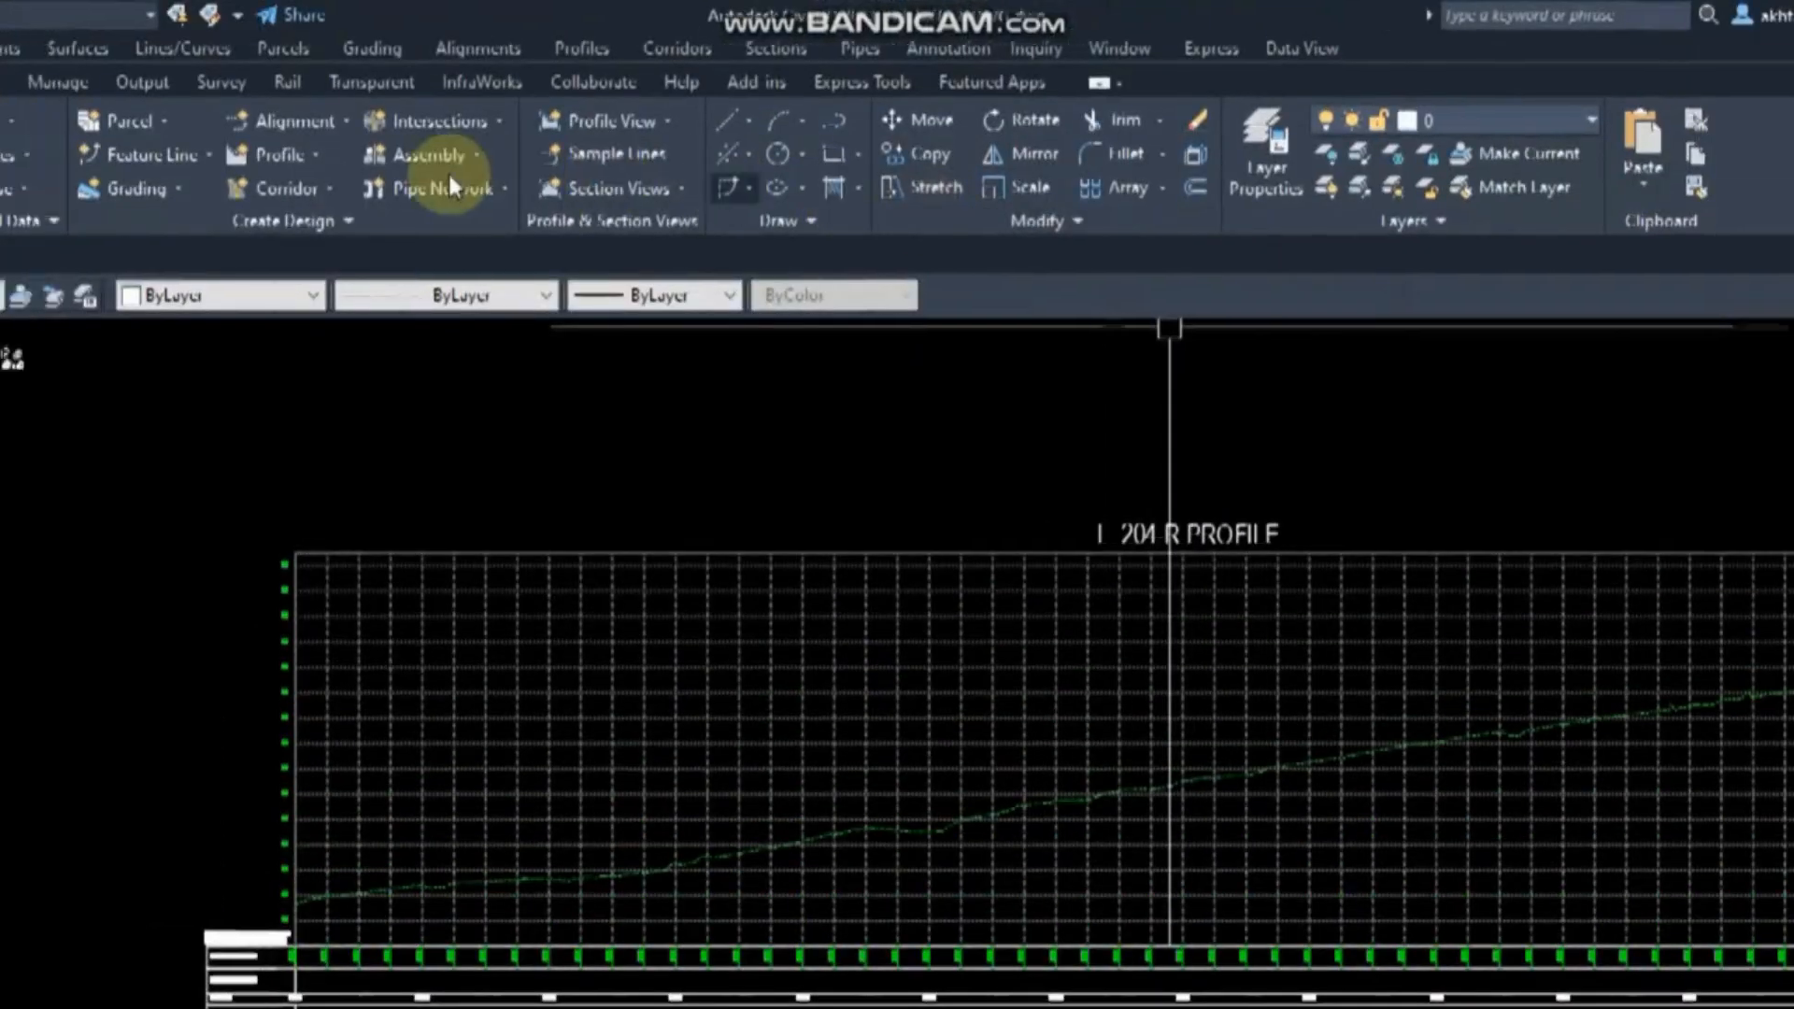
# Start creating a profile from file, using profile.txt in the MY folder.
pyautogui.click(303, 154)
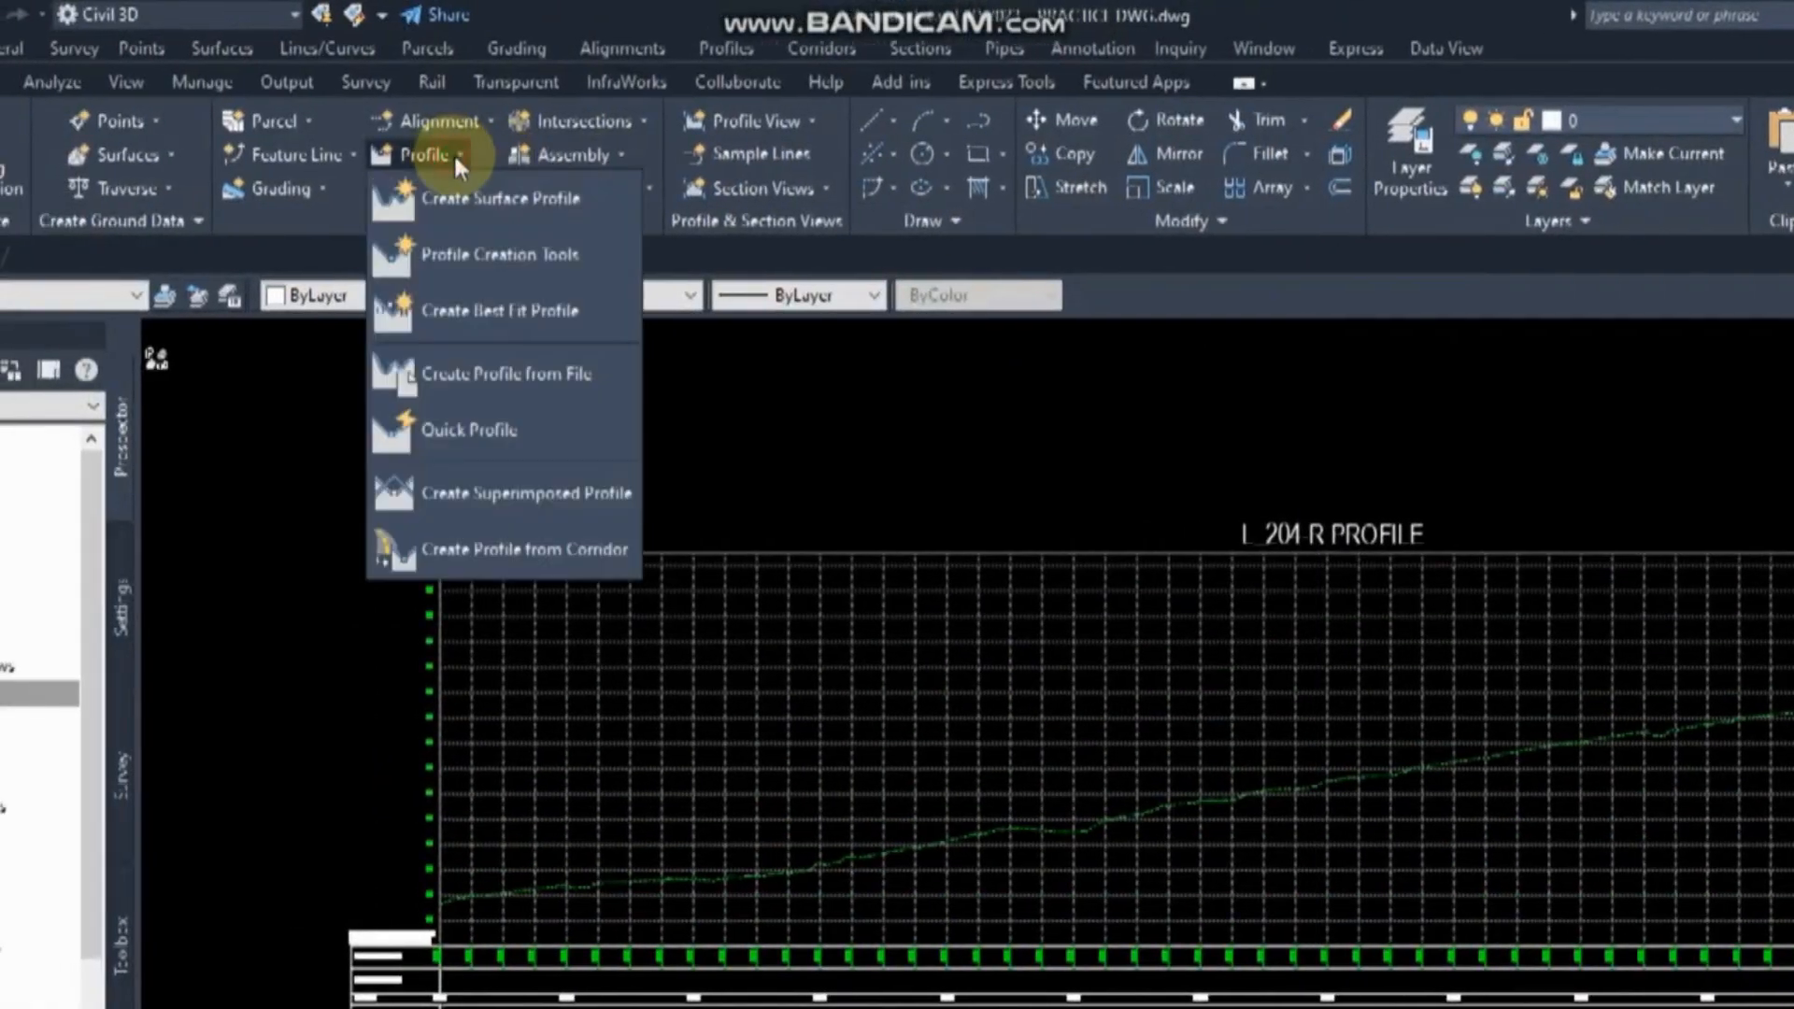
pyautogui.click(535, 378)
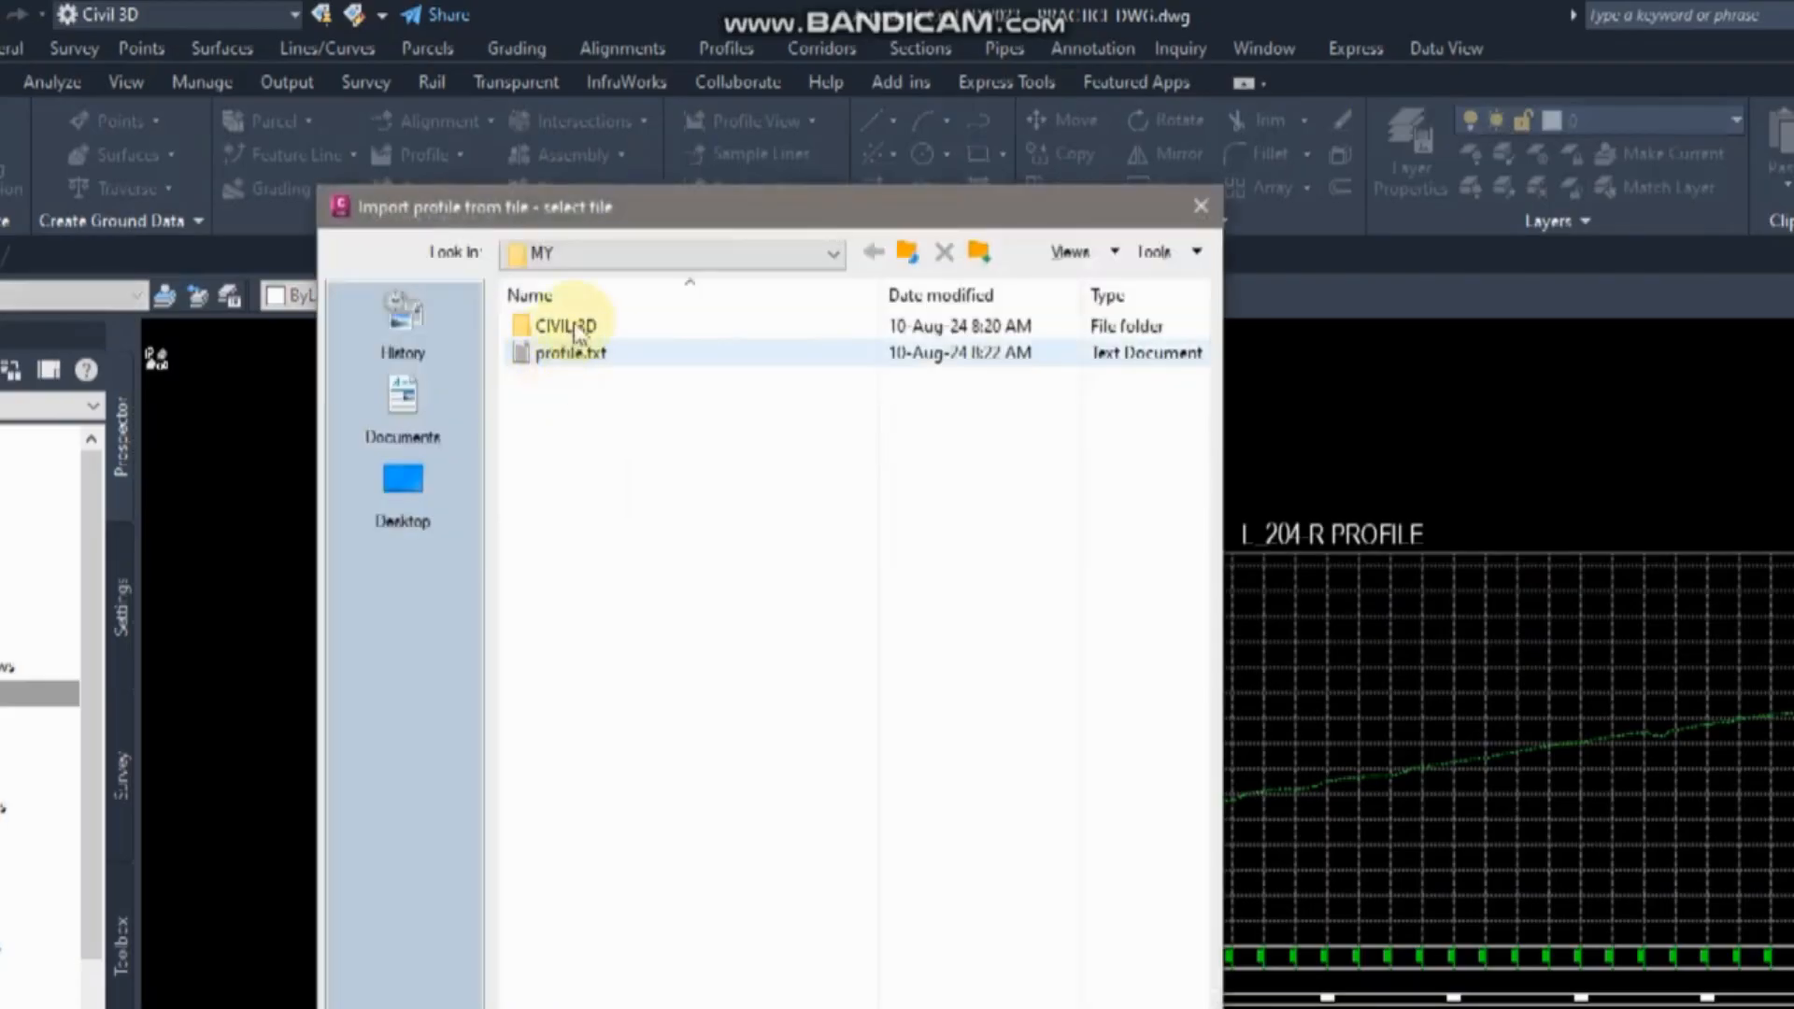
pyautogui.click(553, 364)
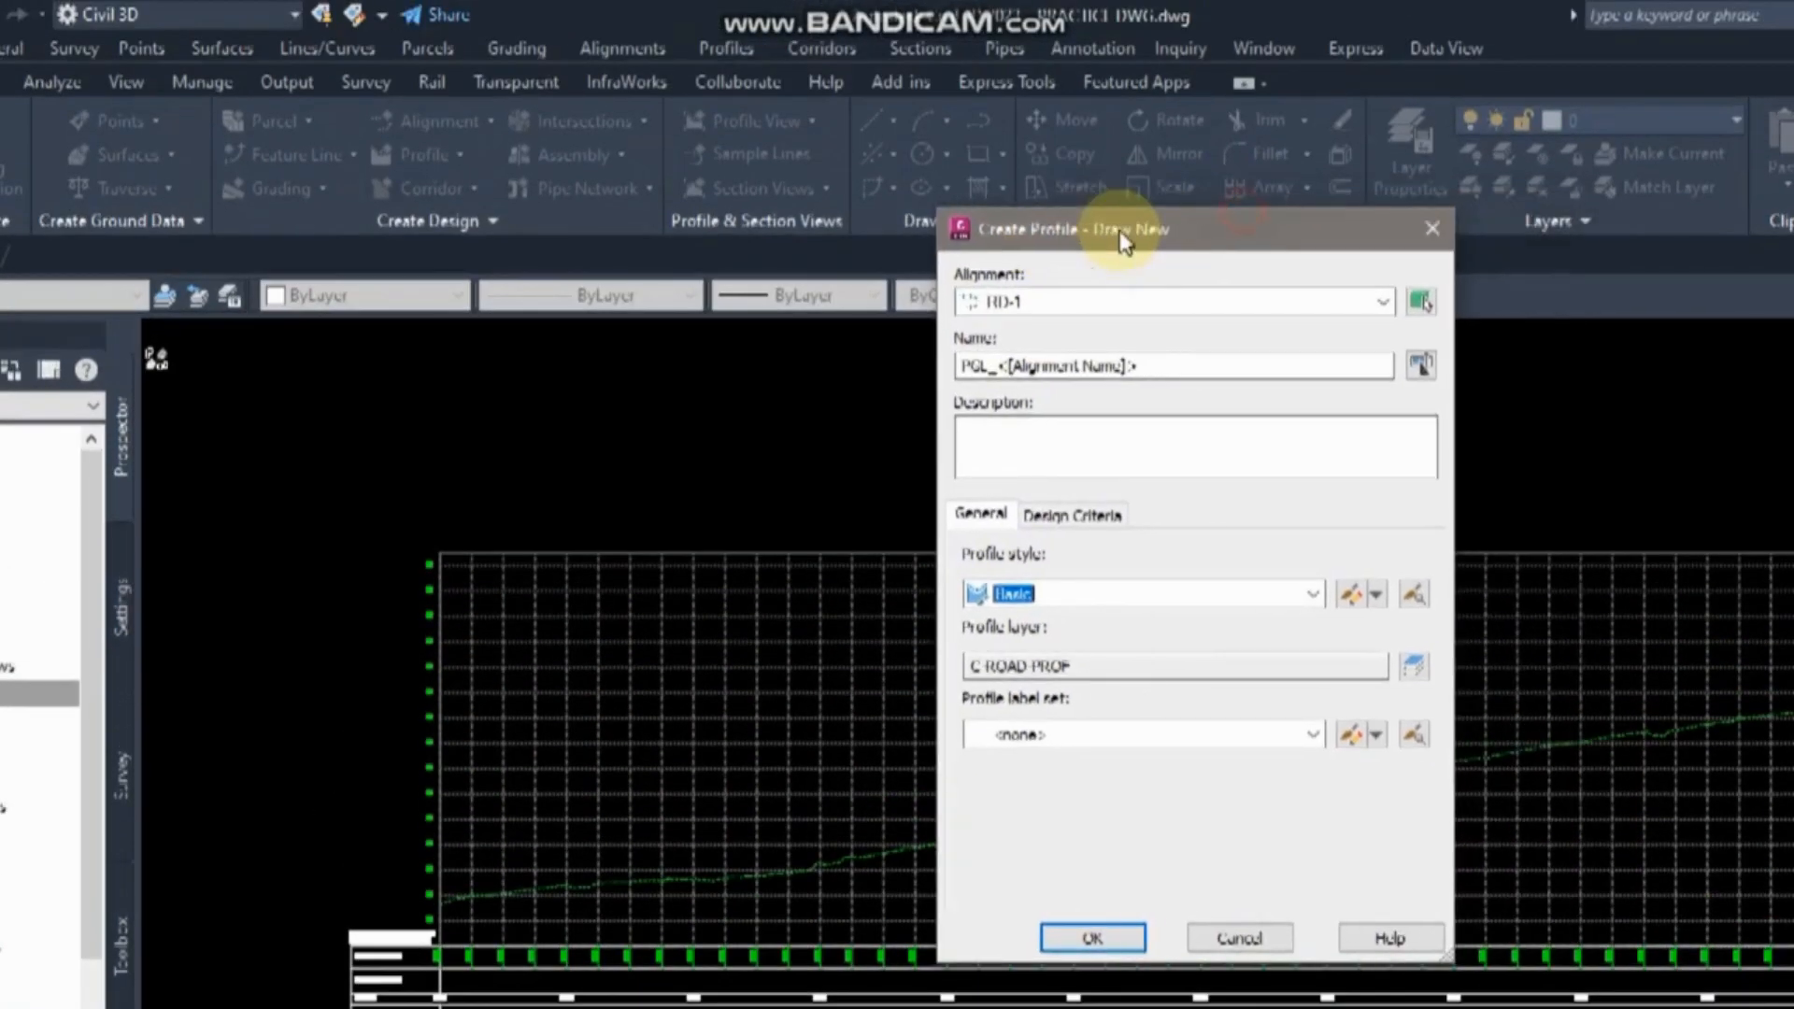
# Set the new profile's alignment to L_204-R by picking its centerline in the drawing.
pyautogui.moveTo(1121, 241); pyautogui.dragTo(1068, 241)
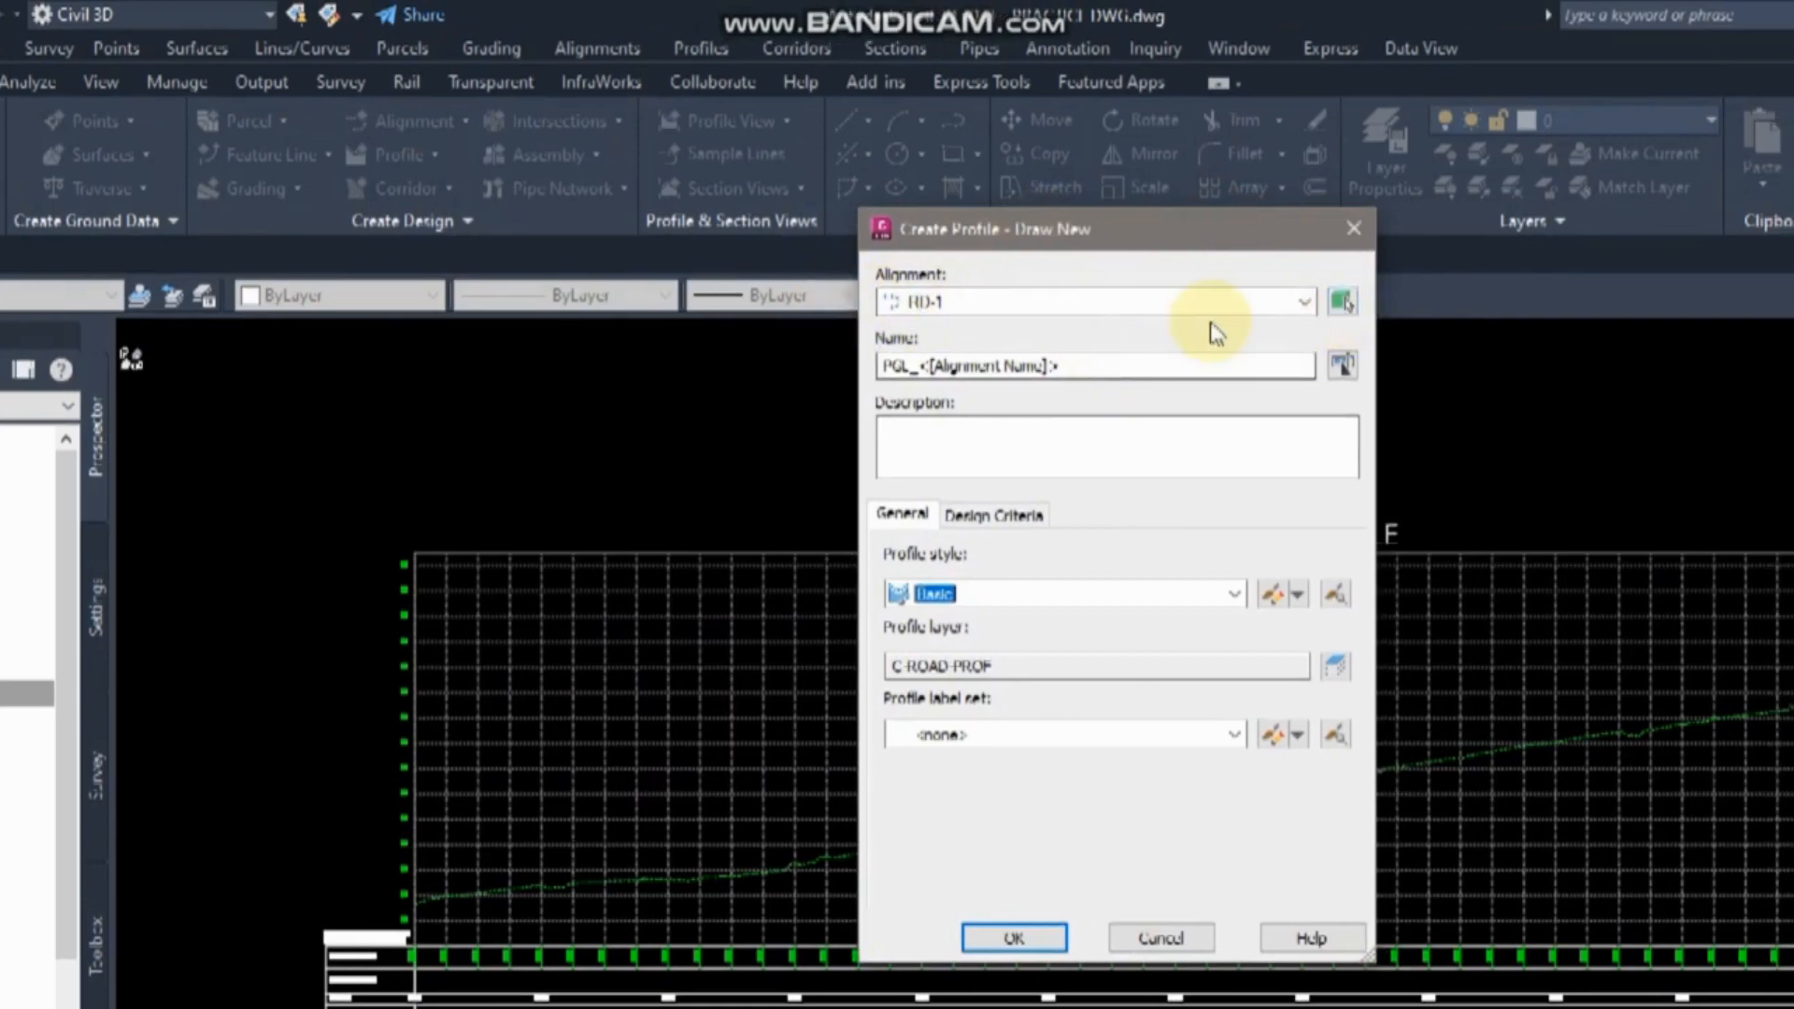
pyautogui.click(1343, 301)
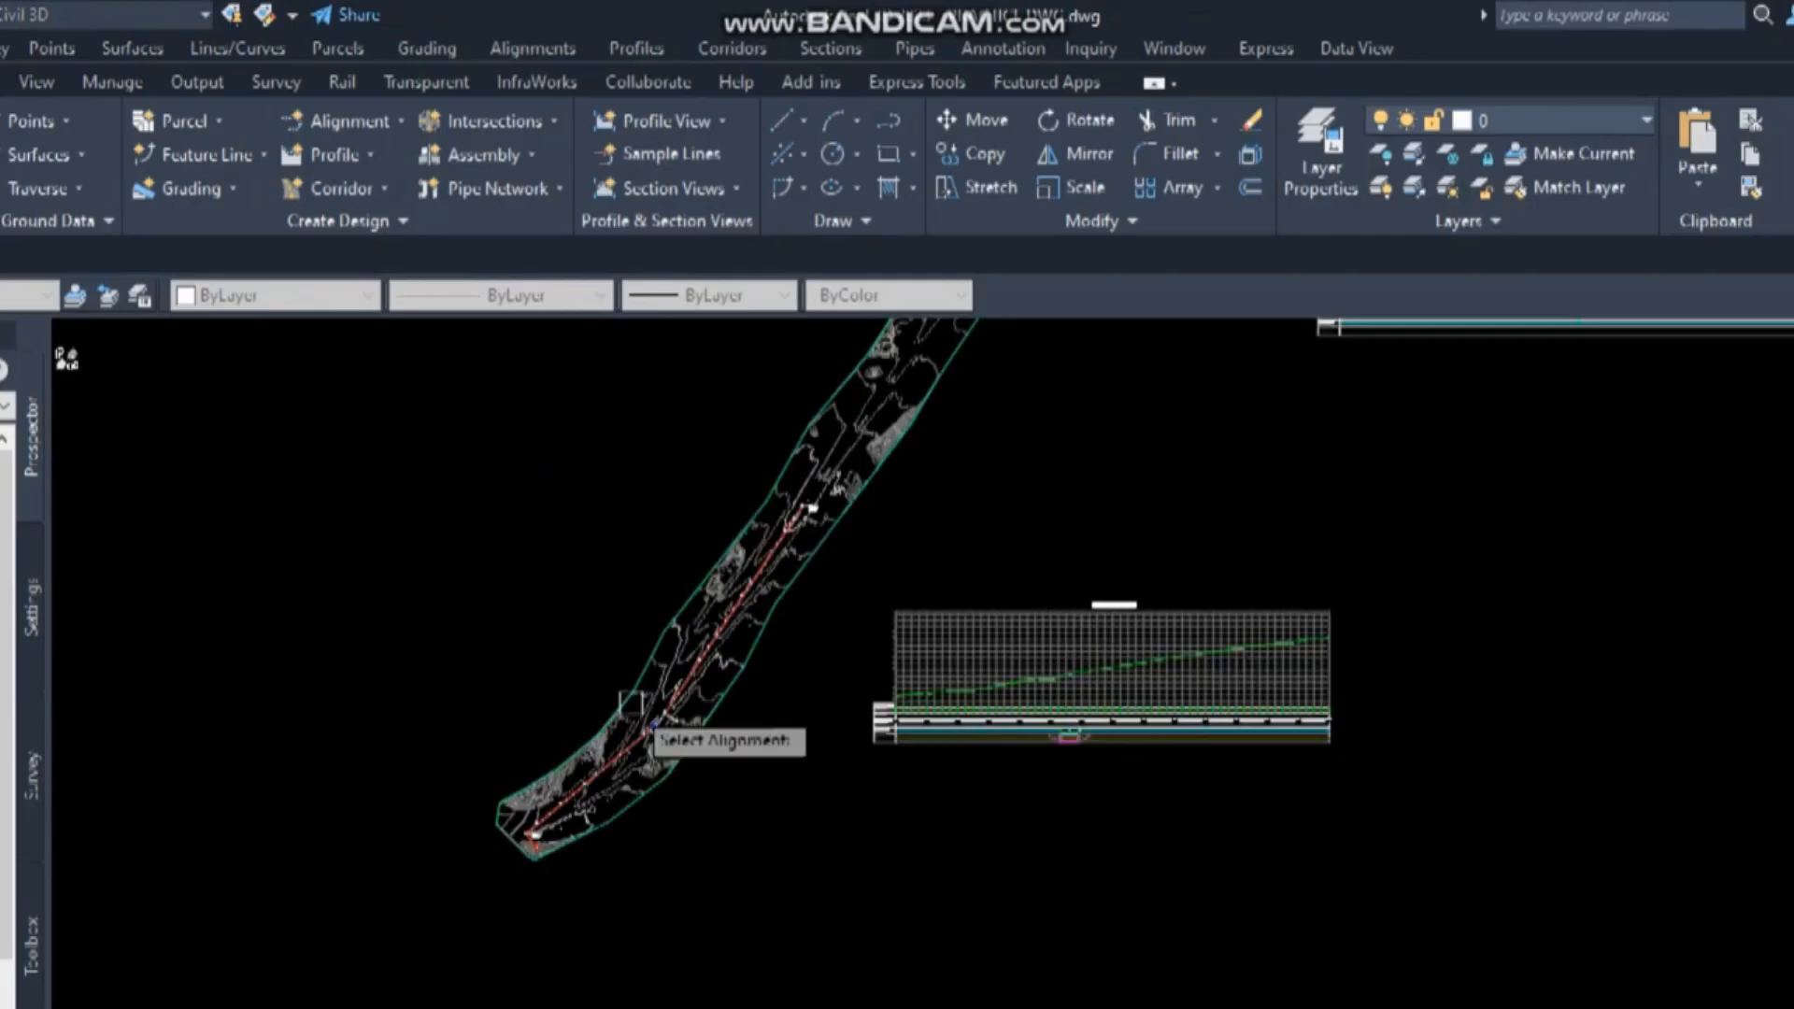
pyautogui.scroll(10, 654, 722)
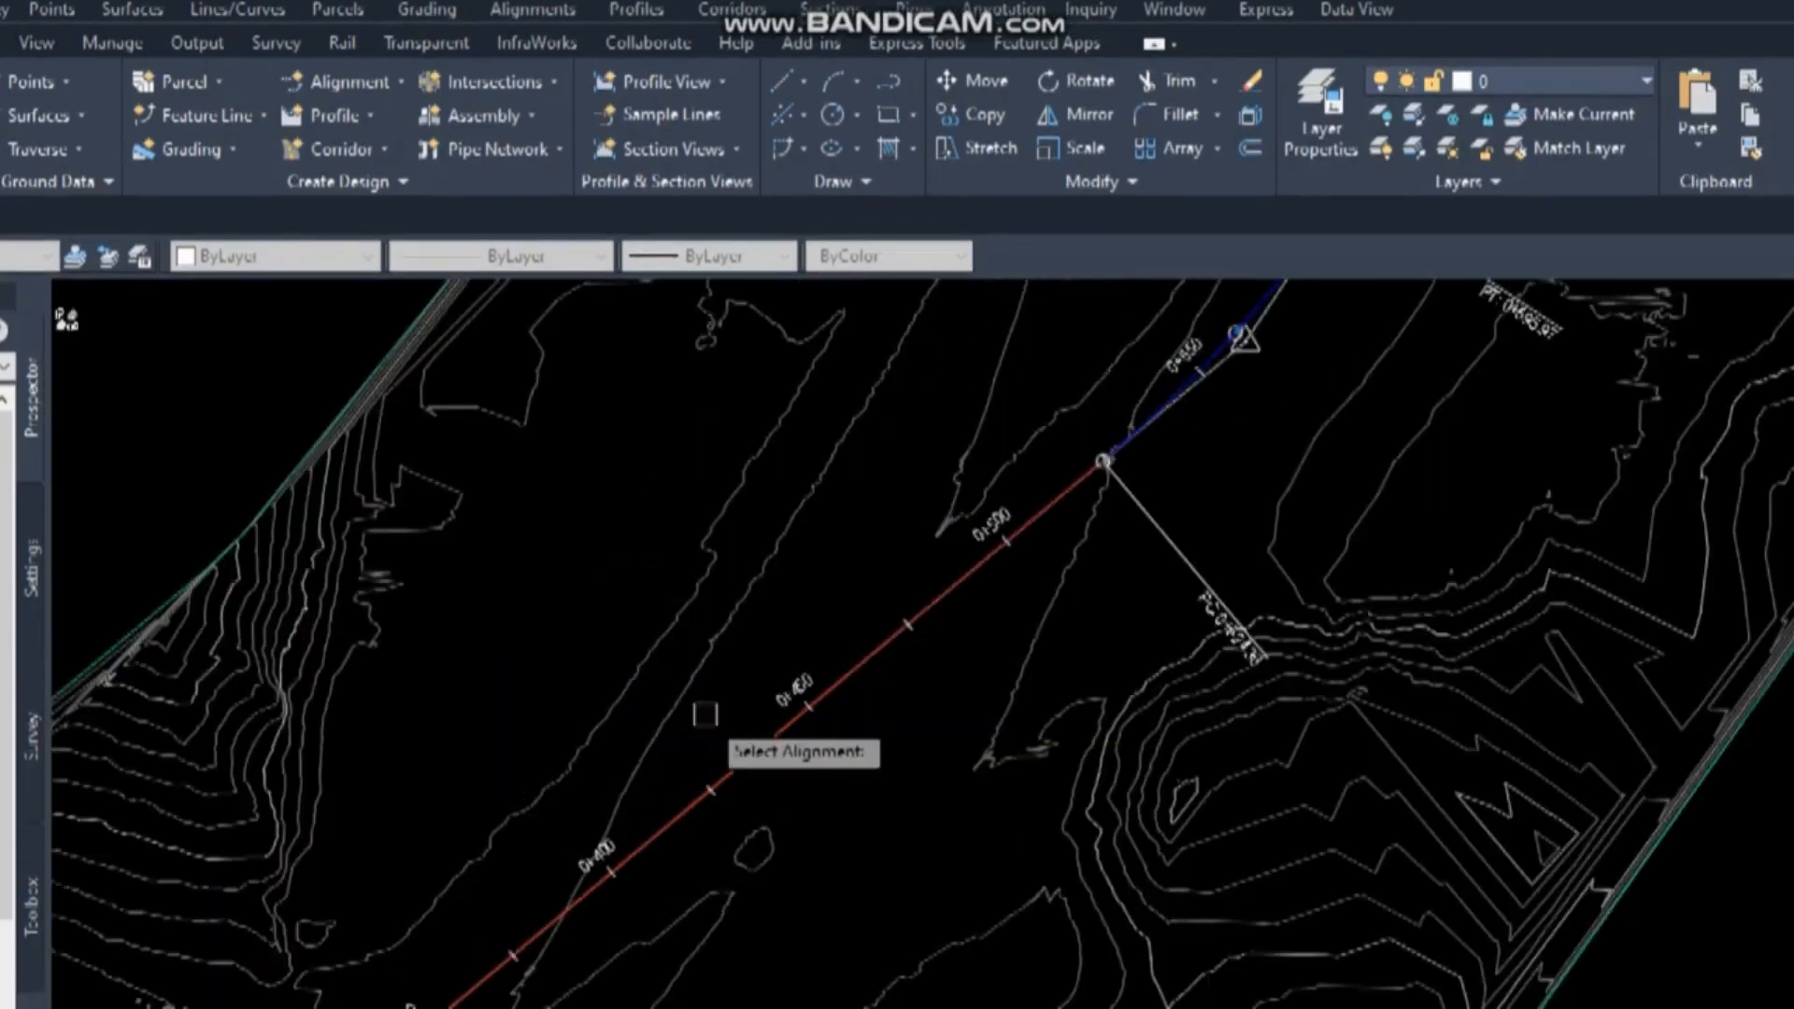
pyautogui.click(779, 823)
pyautogui.click(888, 860)
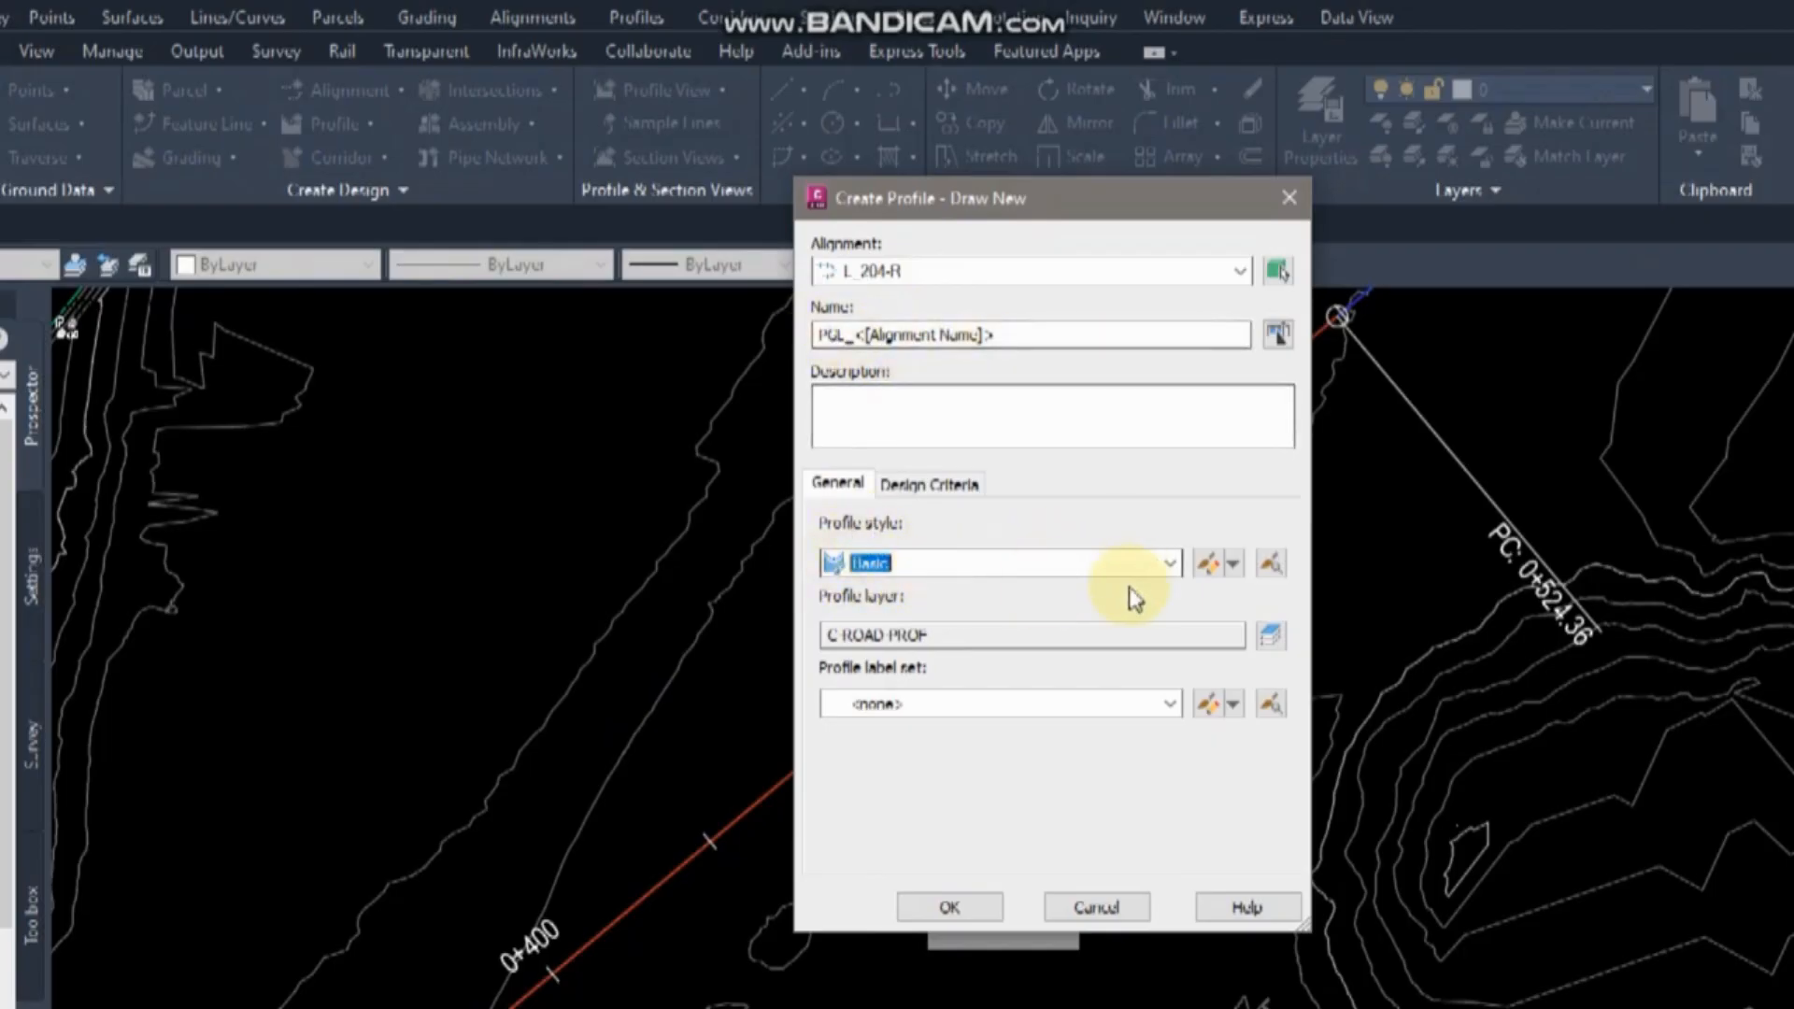
# Create the profile with the KATR_Design Profile Style and the KATR_Complete Label Set.
pyautogui.click(1170, 565)
pyautogui.click(988, 688)
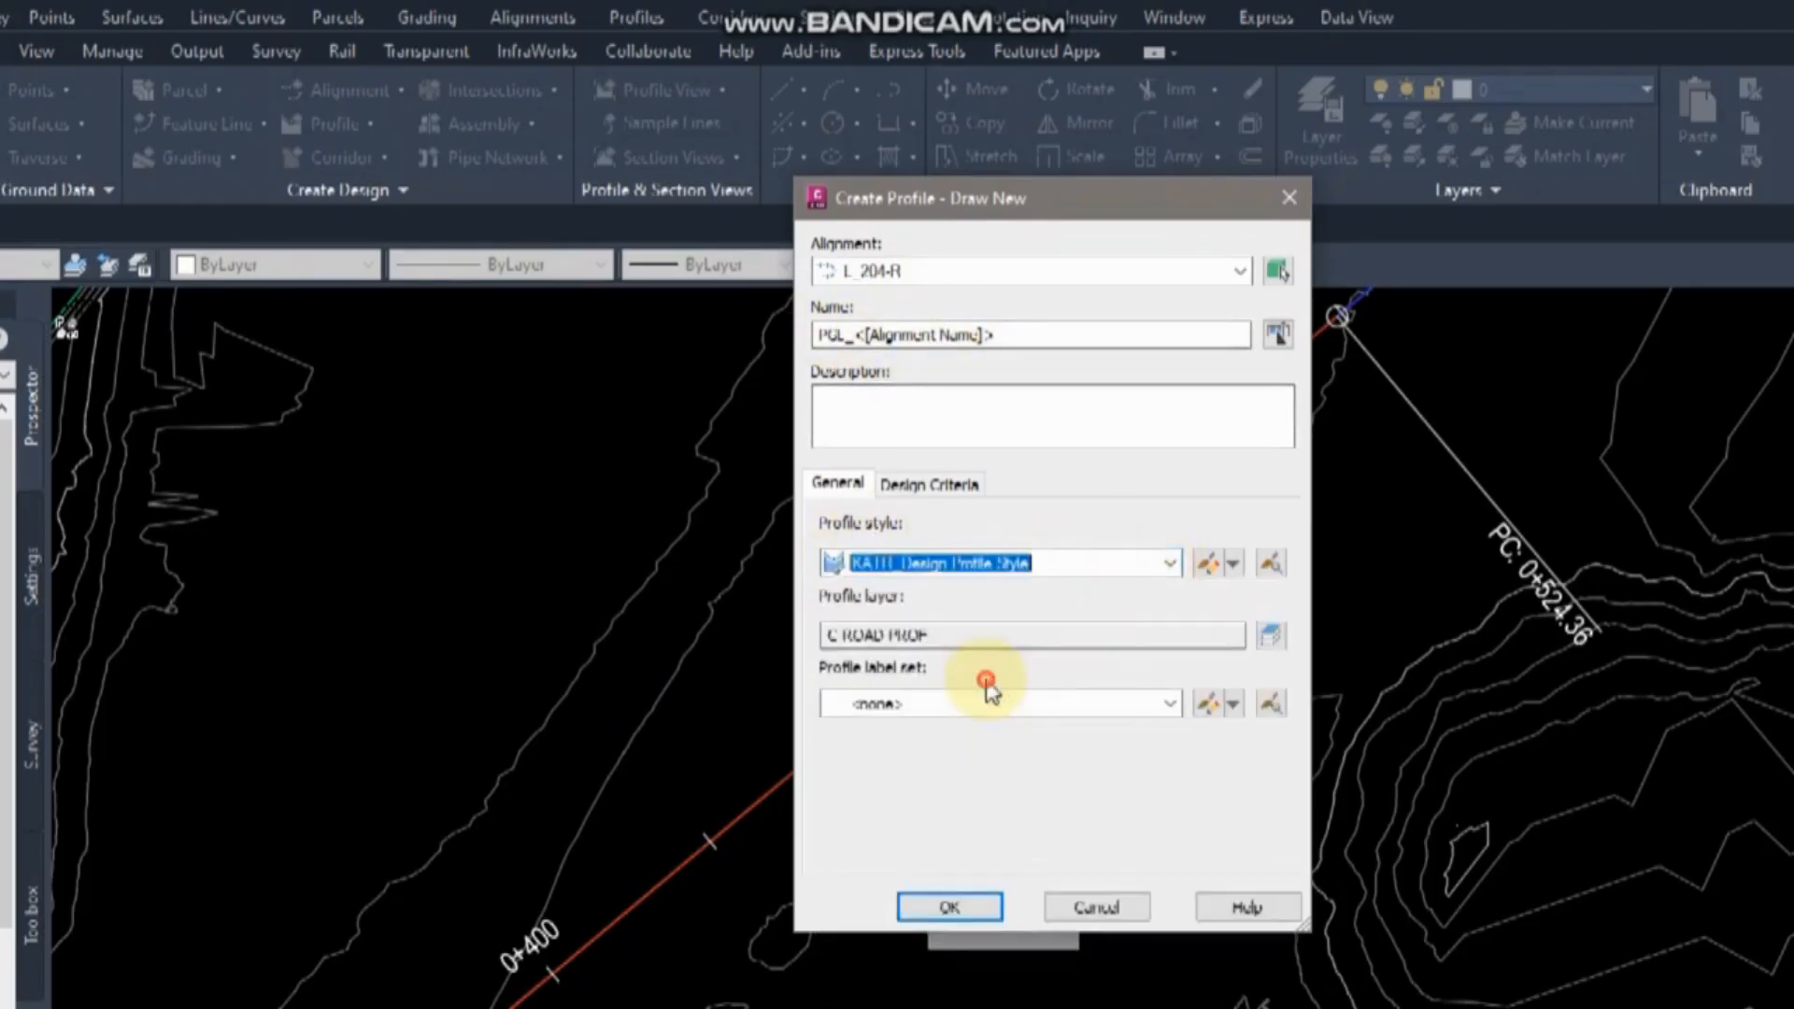
pyautogui.click(839, 703)
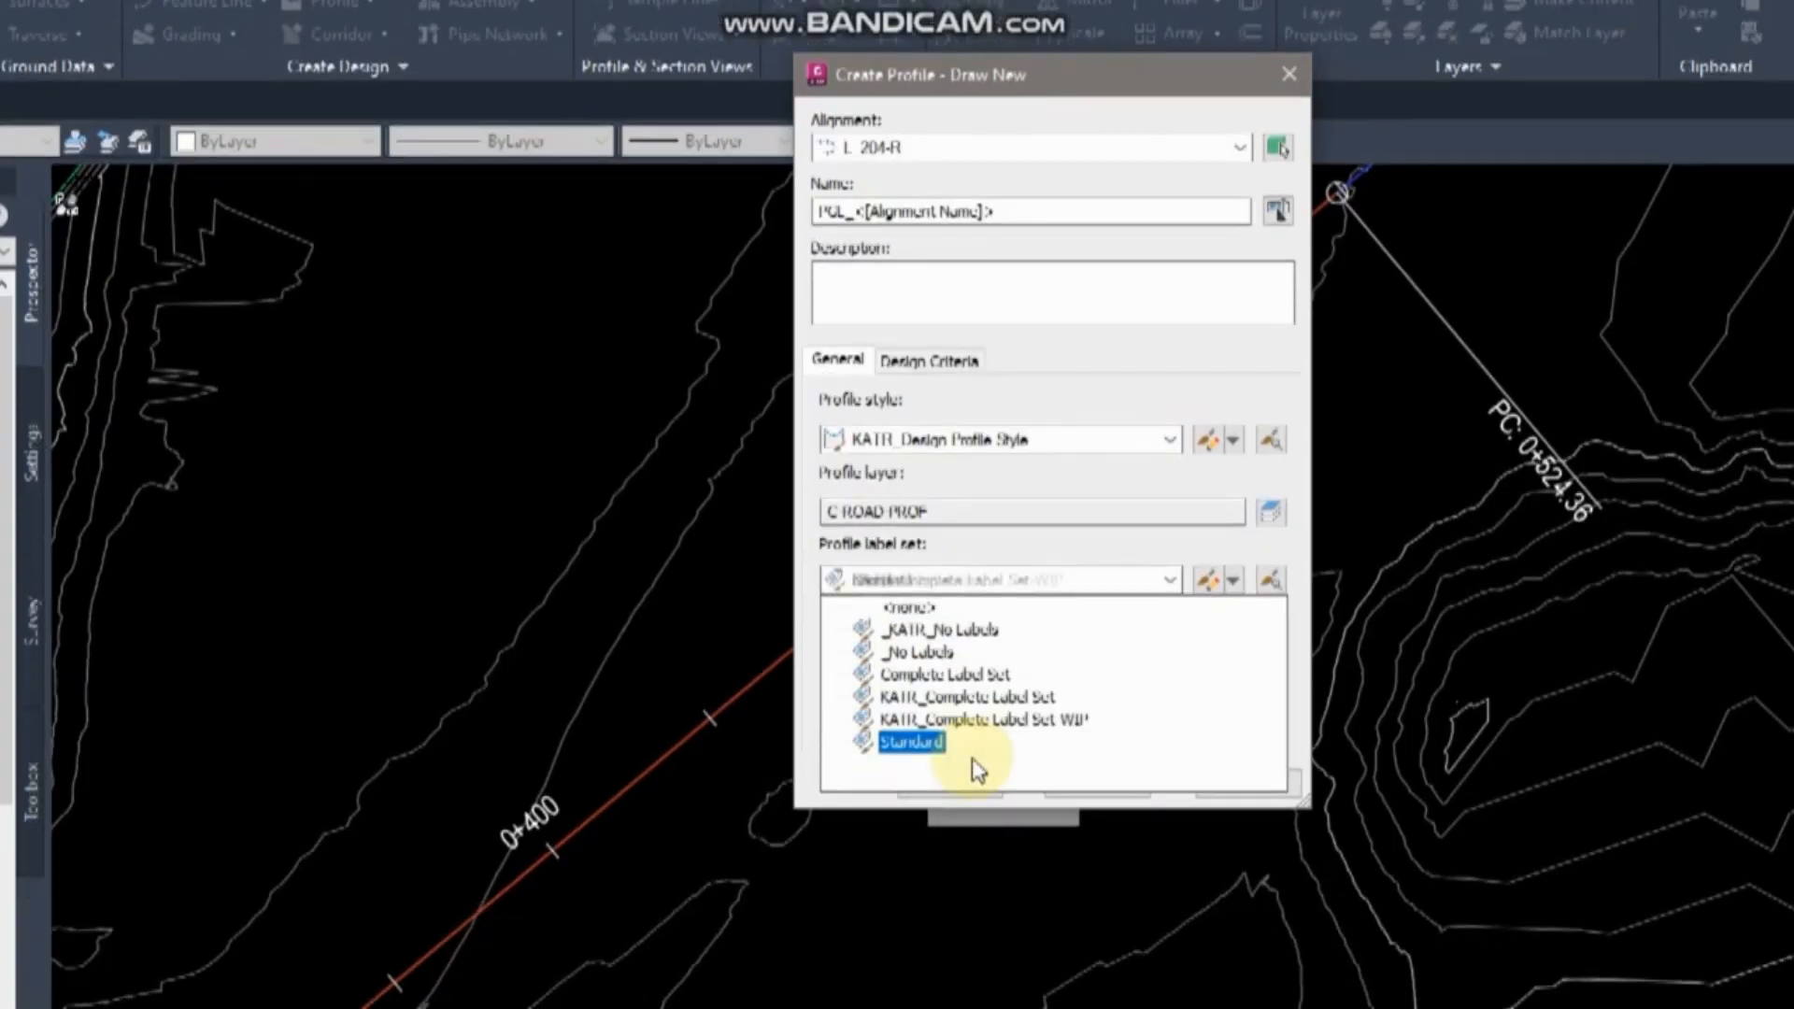
pyautogui.click(940, 700)
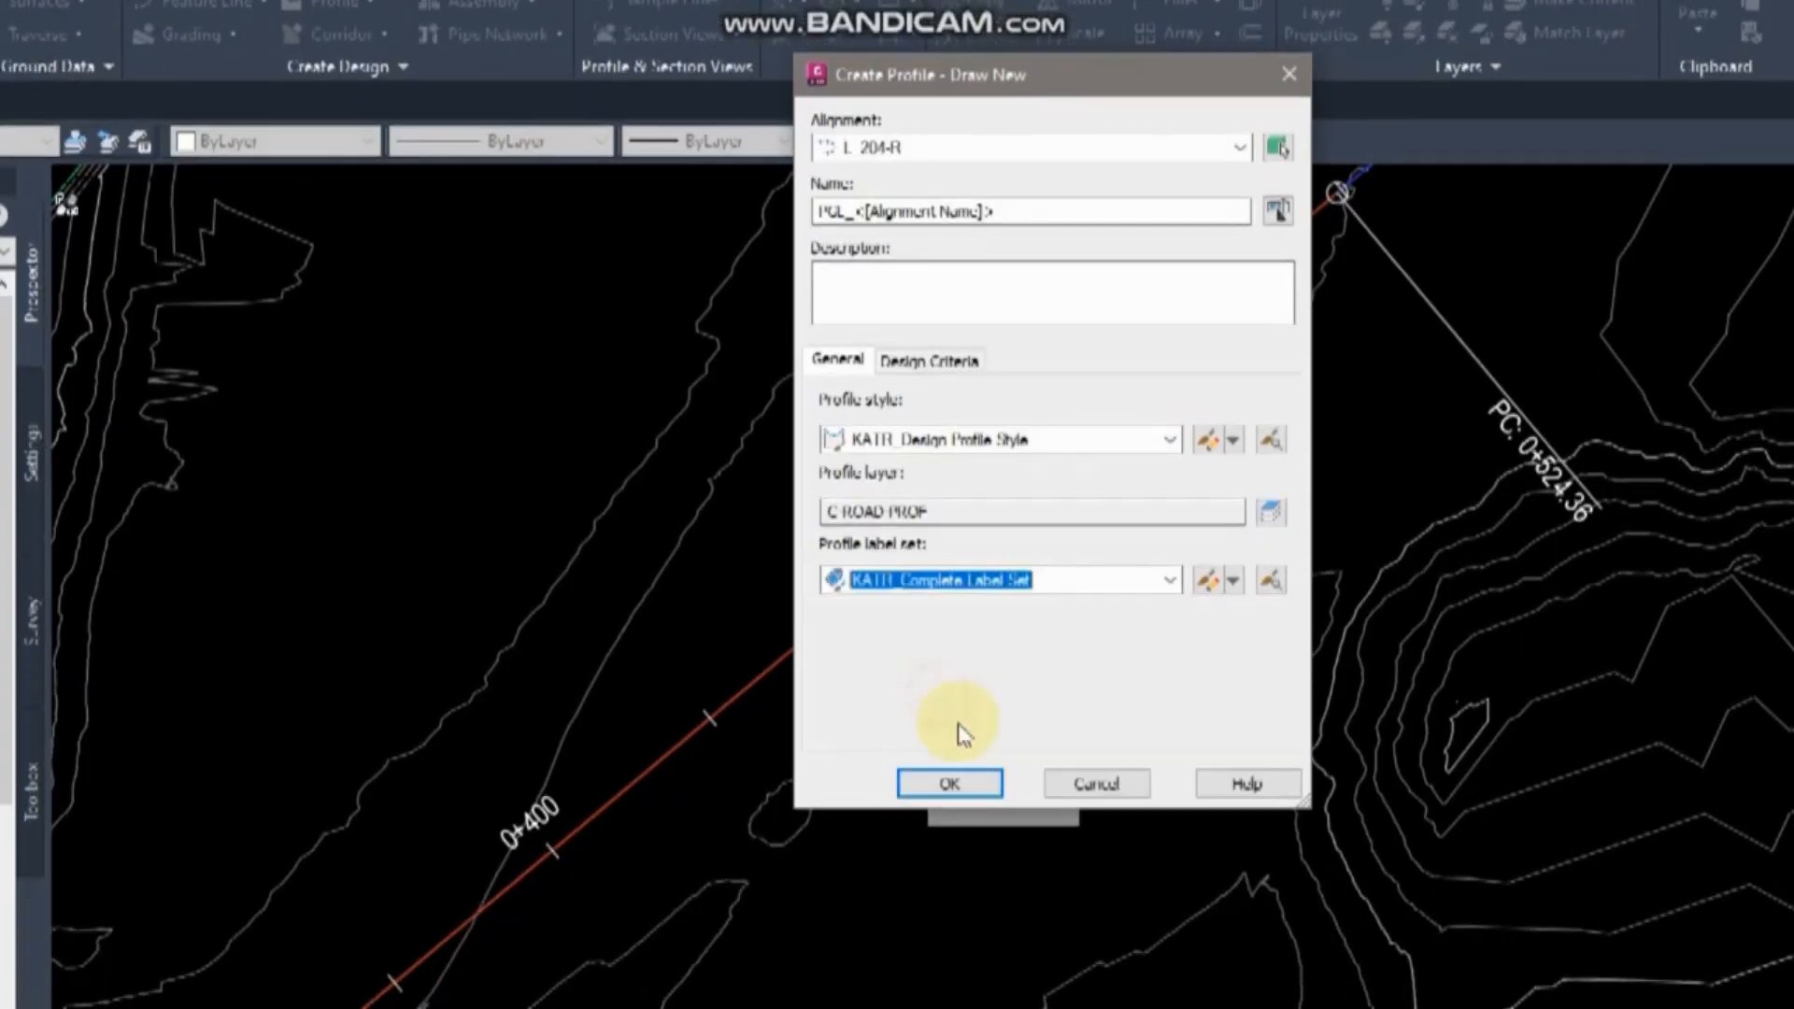
pyautogui.click(950, 784)
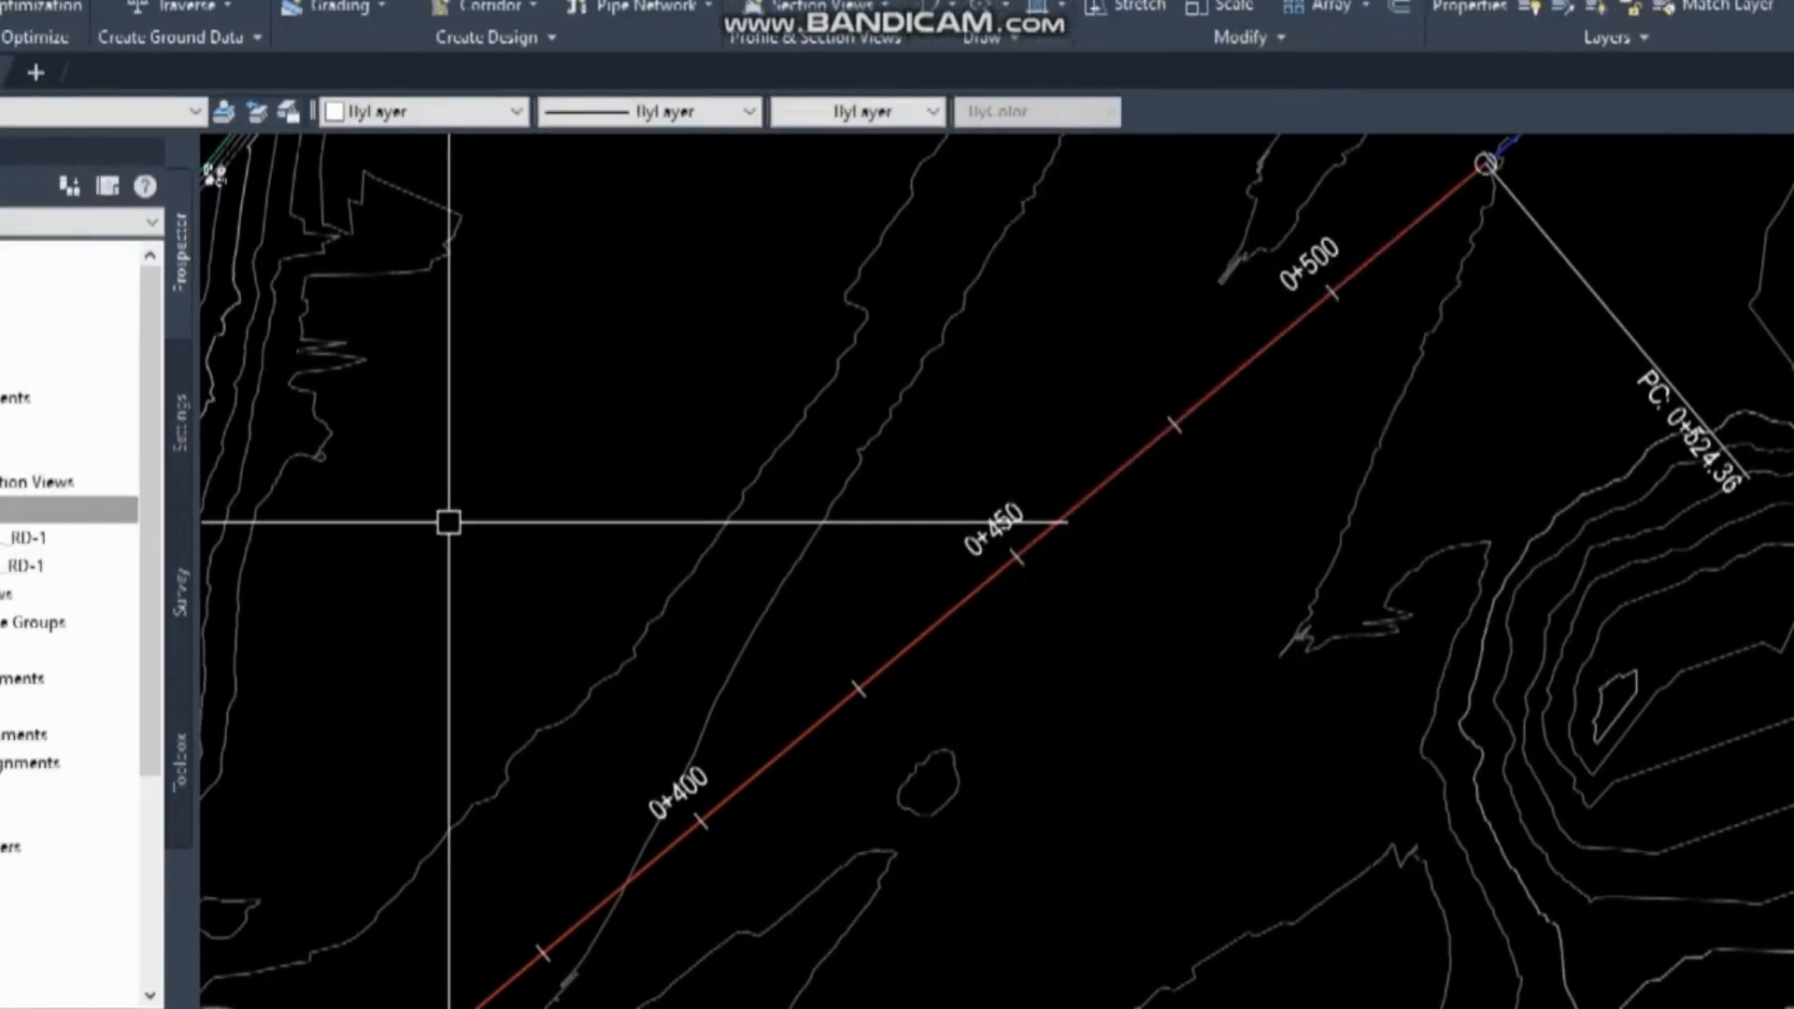
# Inspect the imported profile in the L_204-R profile view and open that view's band settings.
pyautogui.scroll(-5, 448, 522)
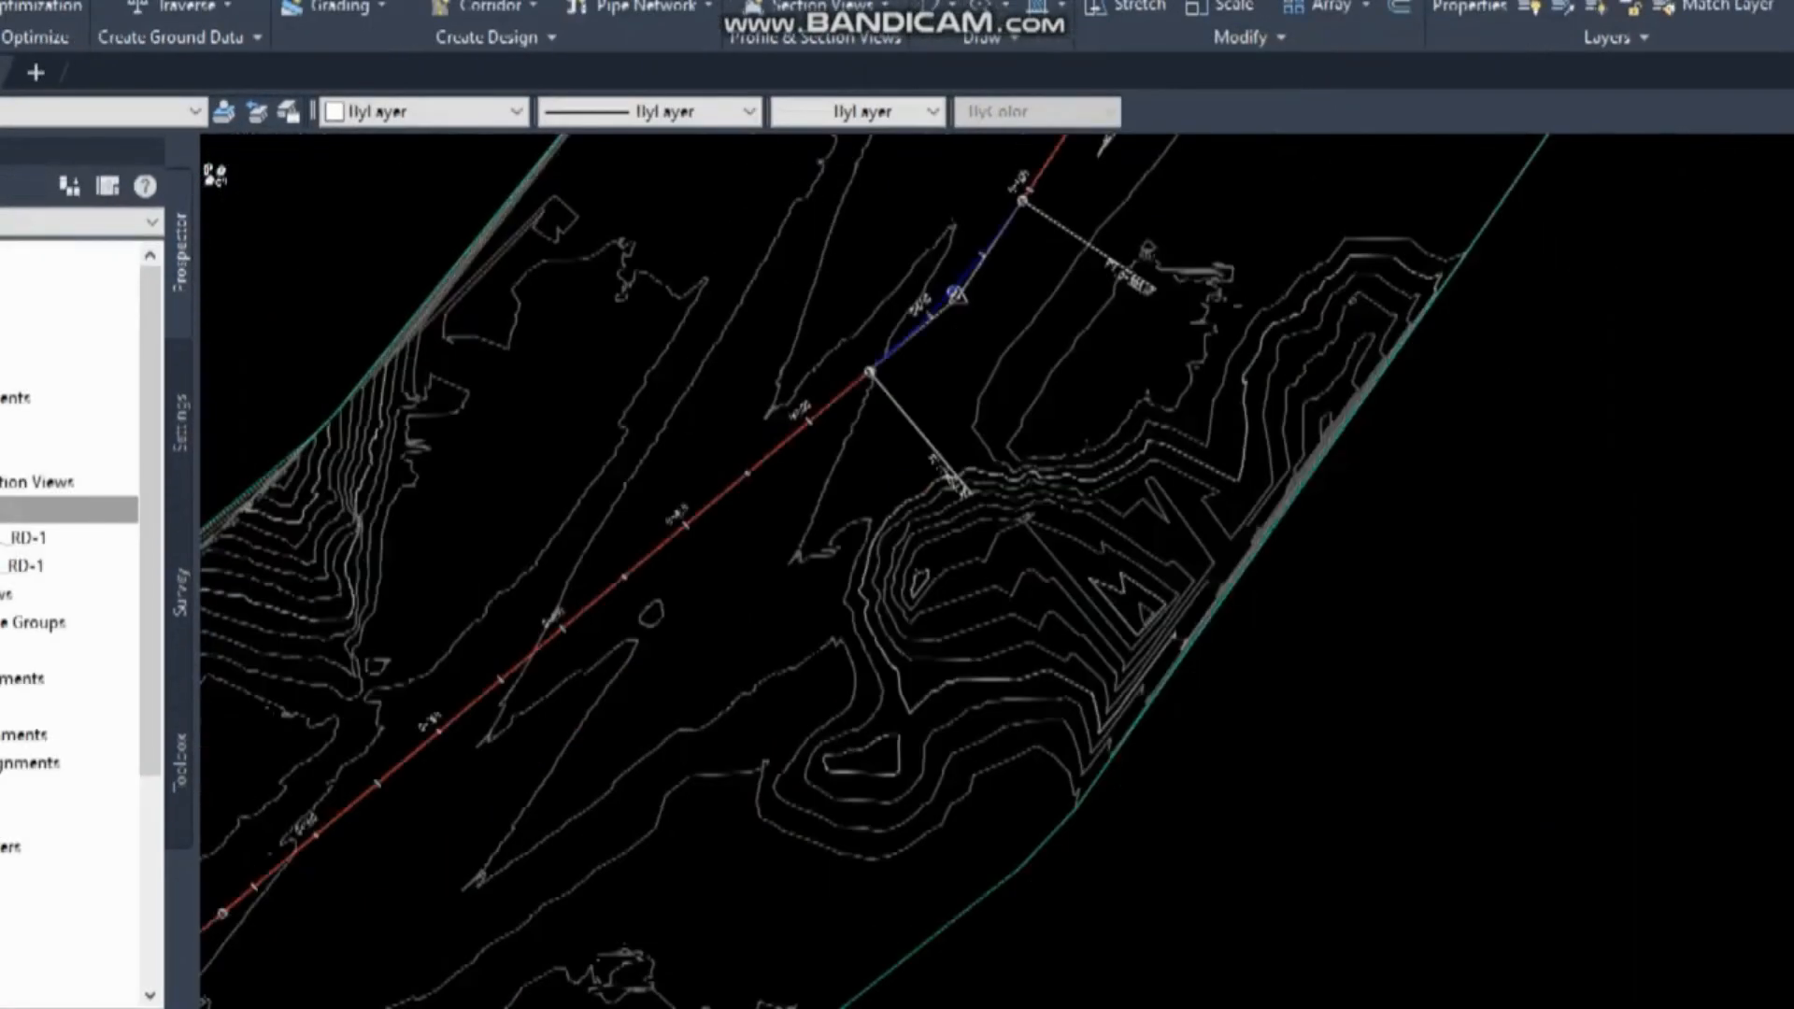
pyautogui.scroll(5, 690, 556)
pyautogui.scroll(-5, 950, 552)
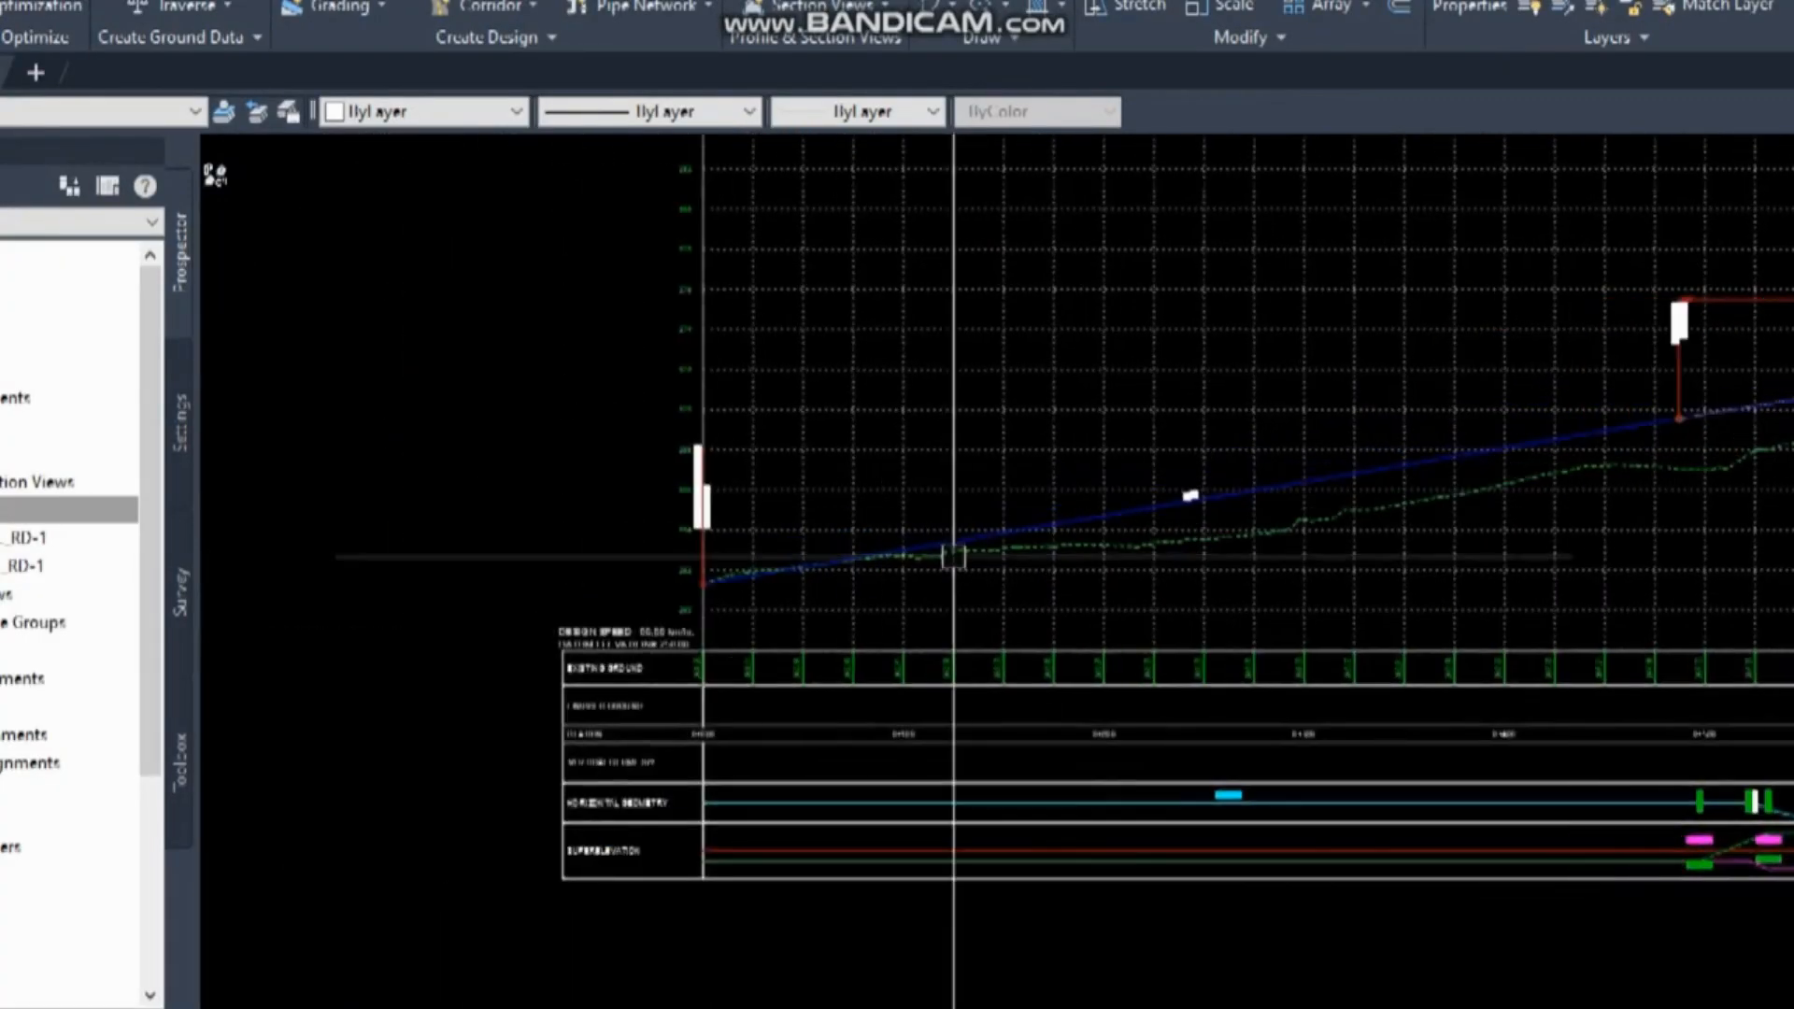
pyautogui.scroll(8, 897, 428)
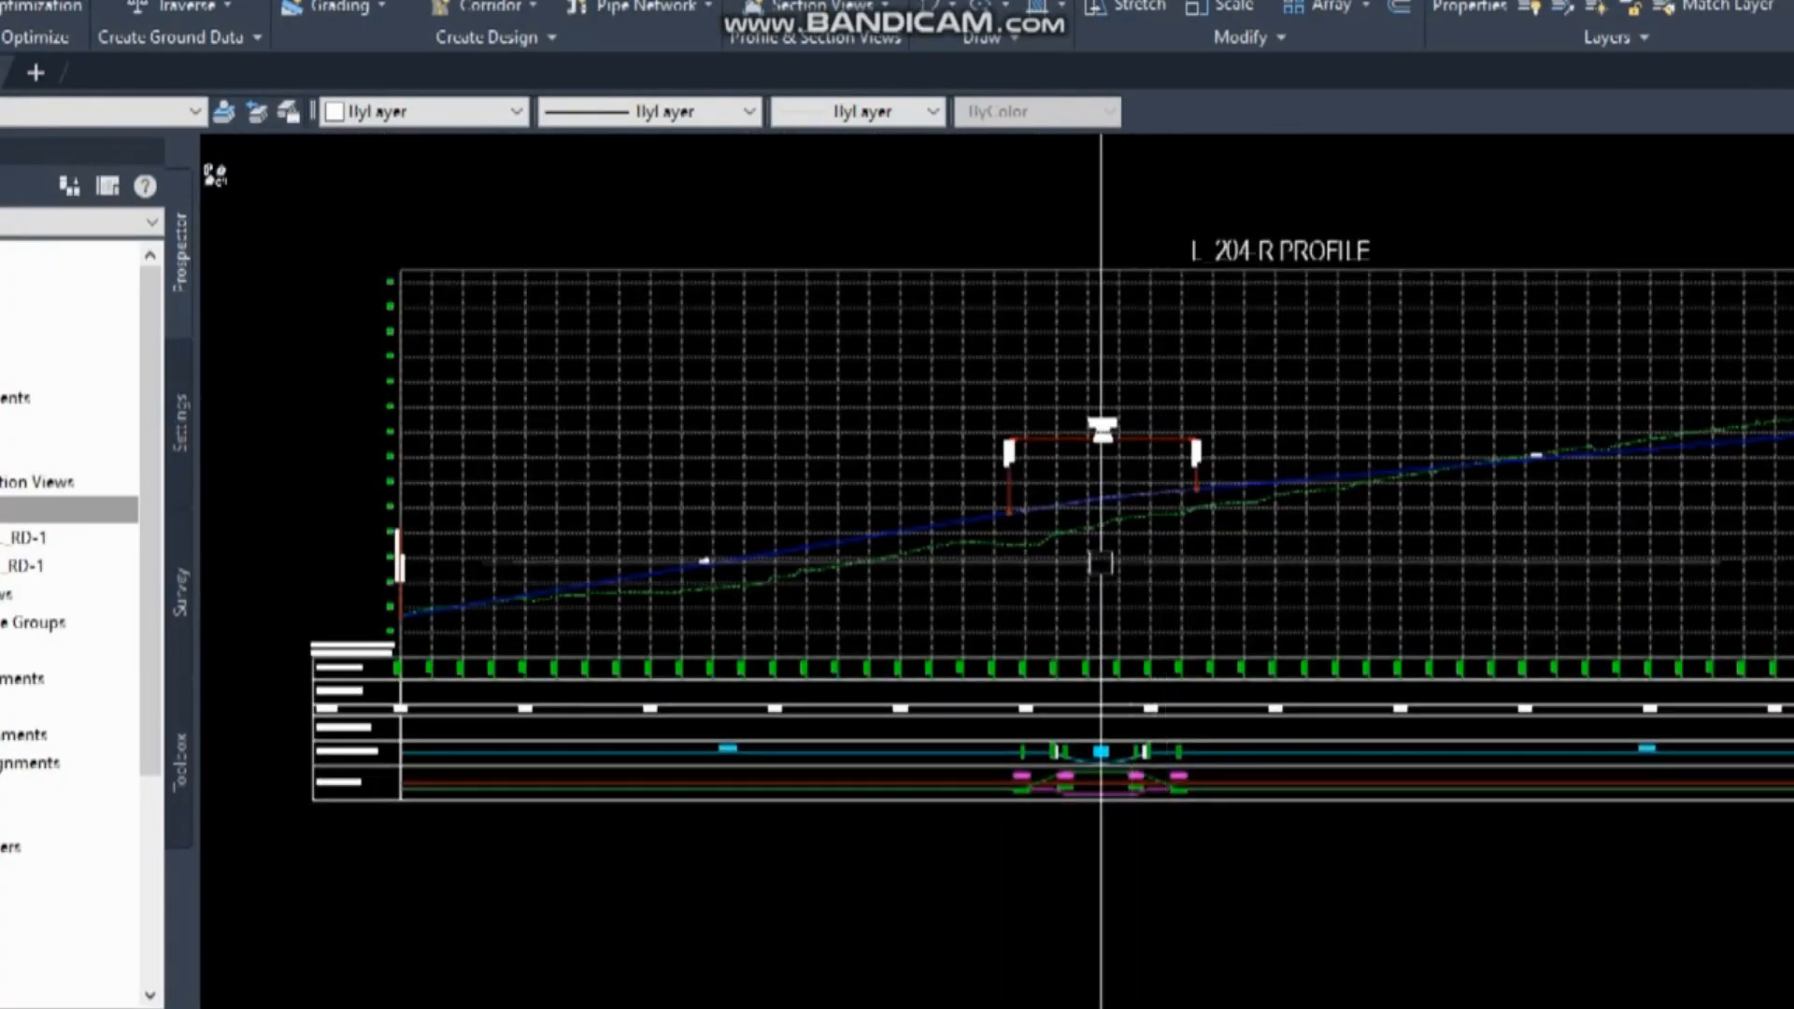
pyautogui.scroll(-5, 957, 428)
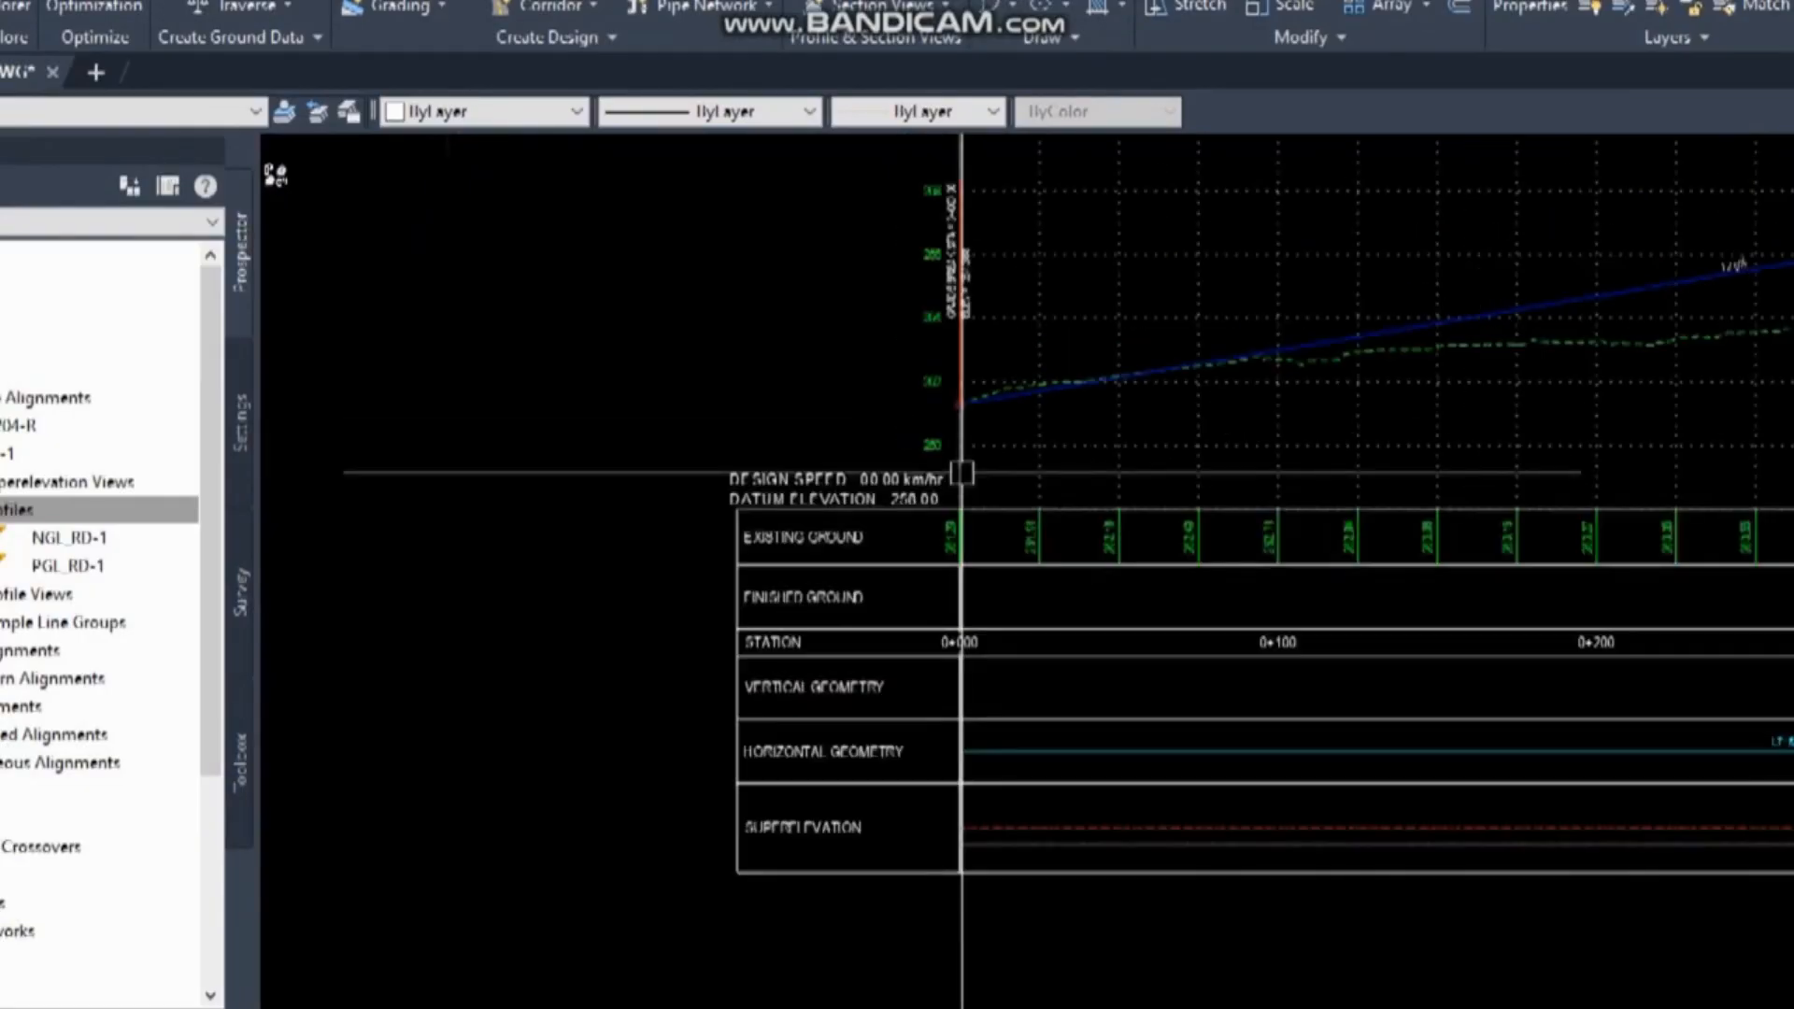
pyautogui.click(1105, 408)
pyautogui.rightClick(1192, 448)
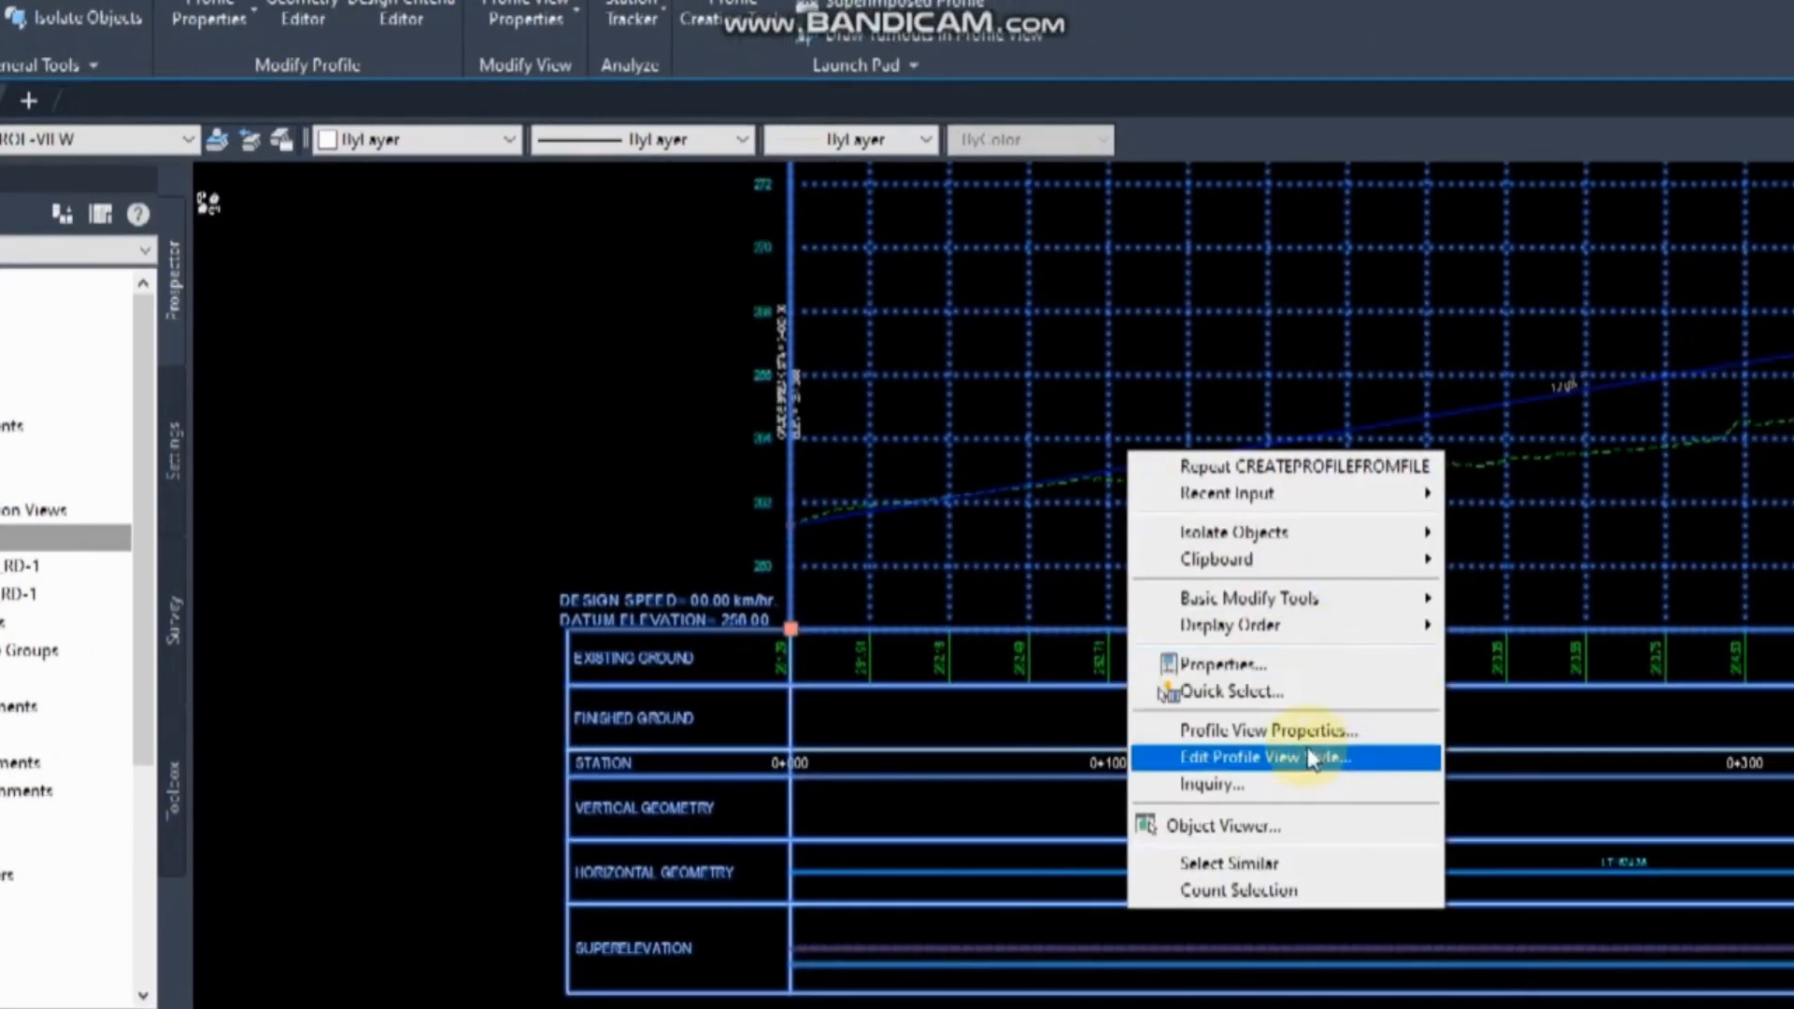
pyautogui.click(1302, 731)
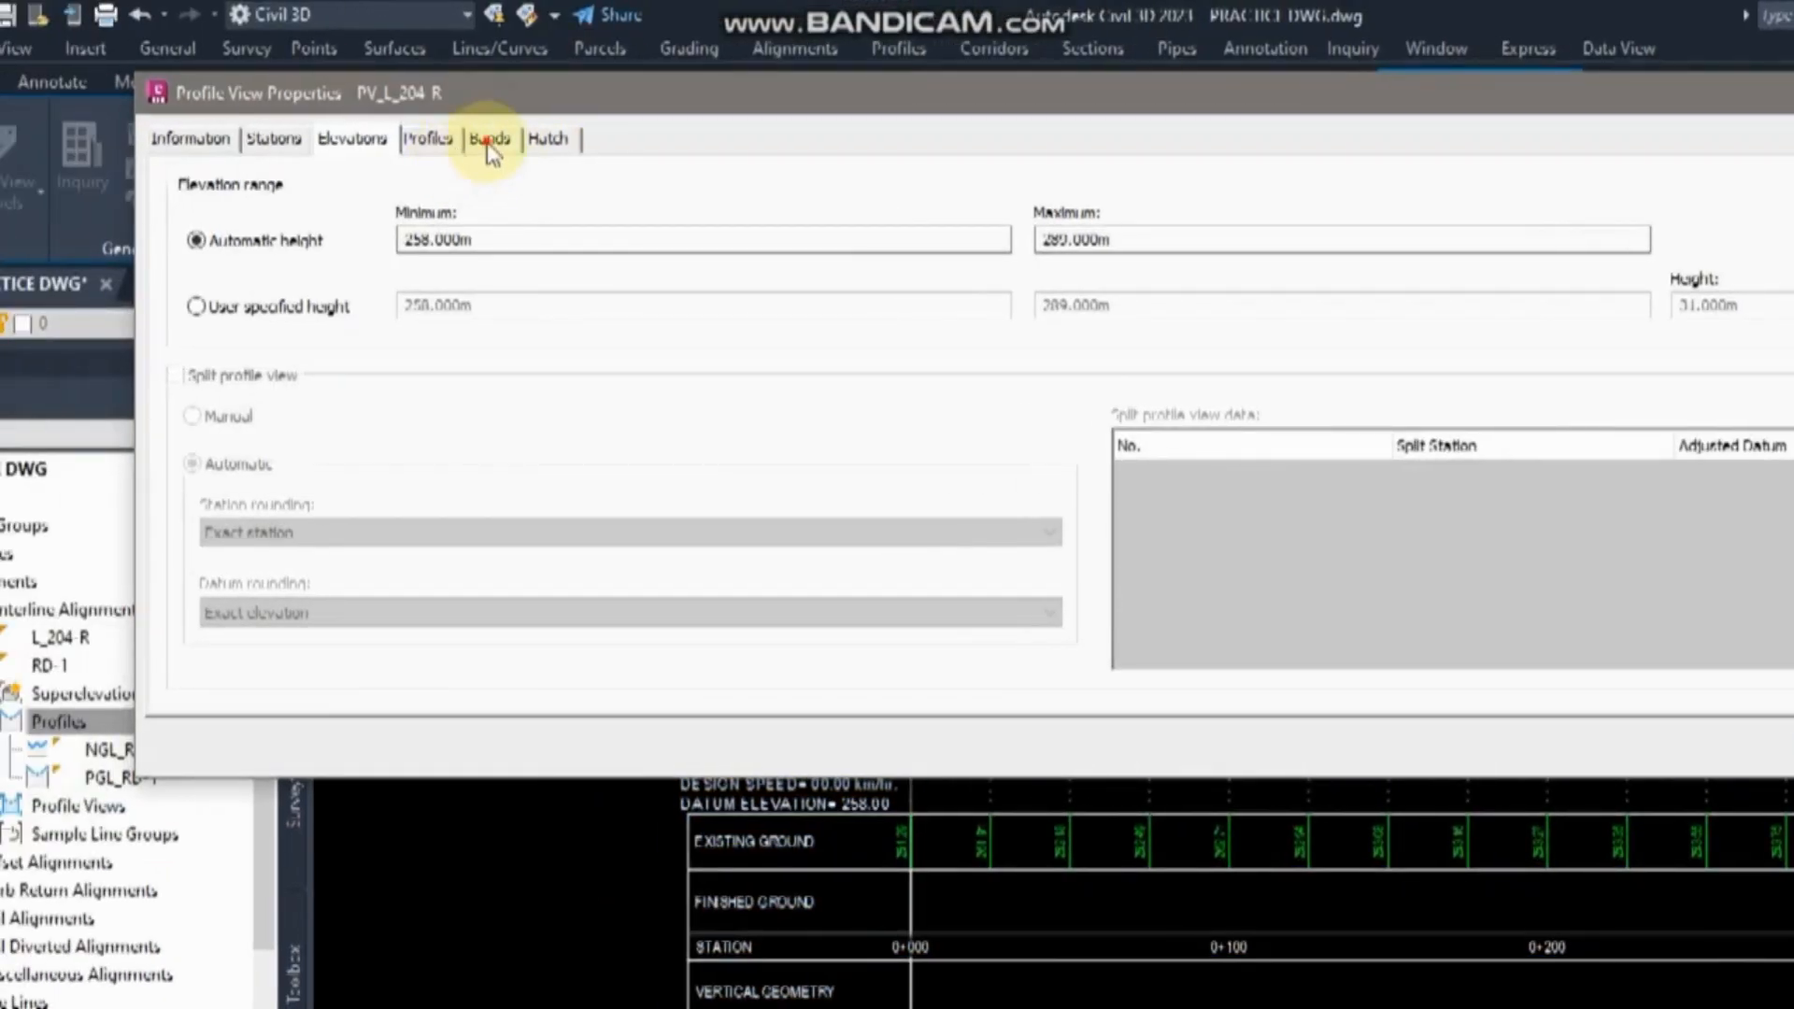
pyautogui.click(487, 140)
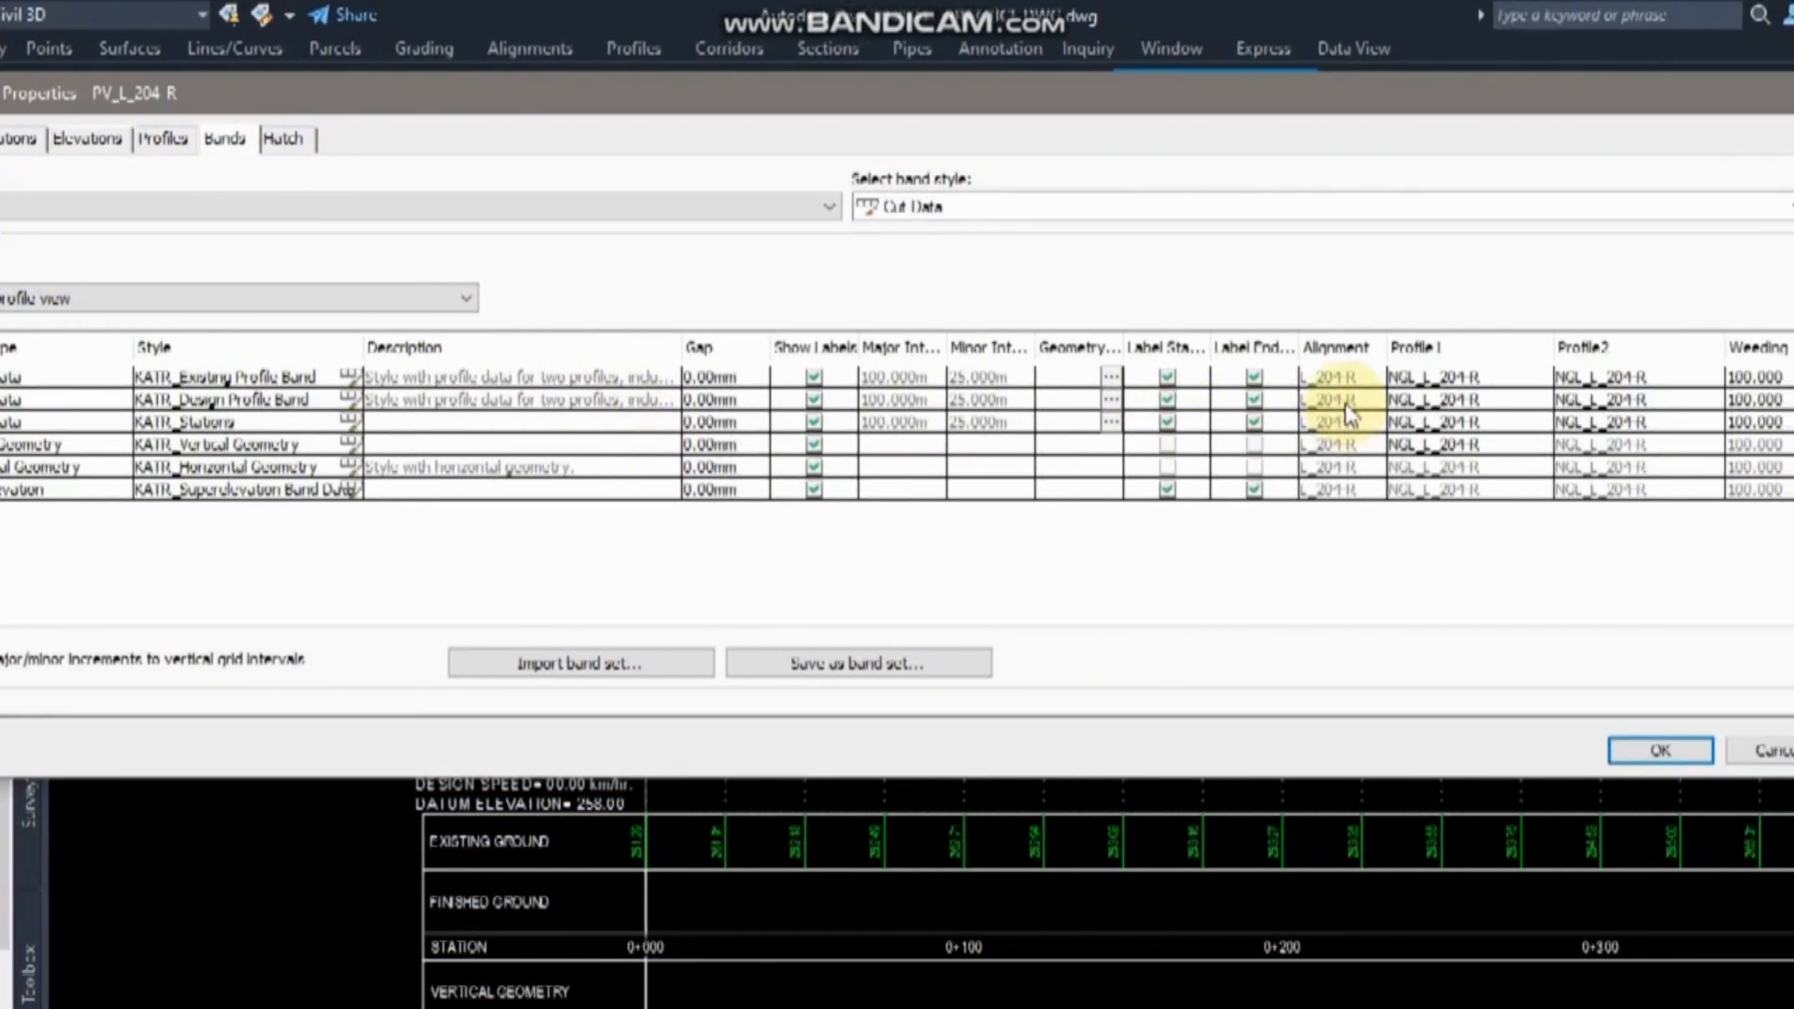
# Set Profile1 and Profile2 of the KATR_Design Profile Band to PGL_L_204-R and apply the change.
pyautogui.click(1454, 402)
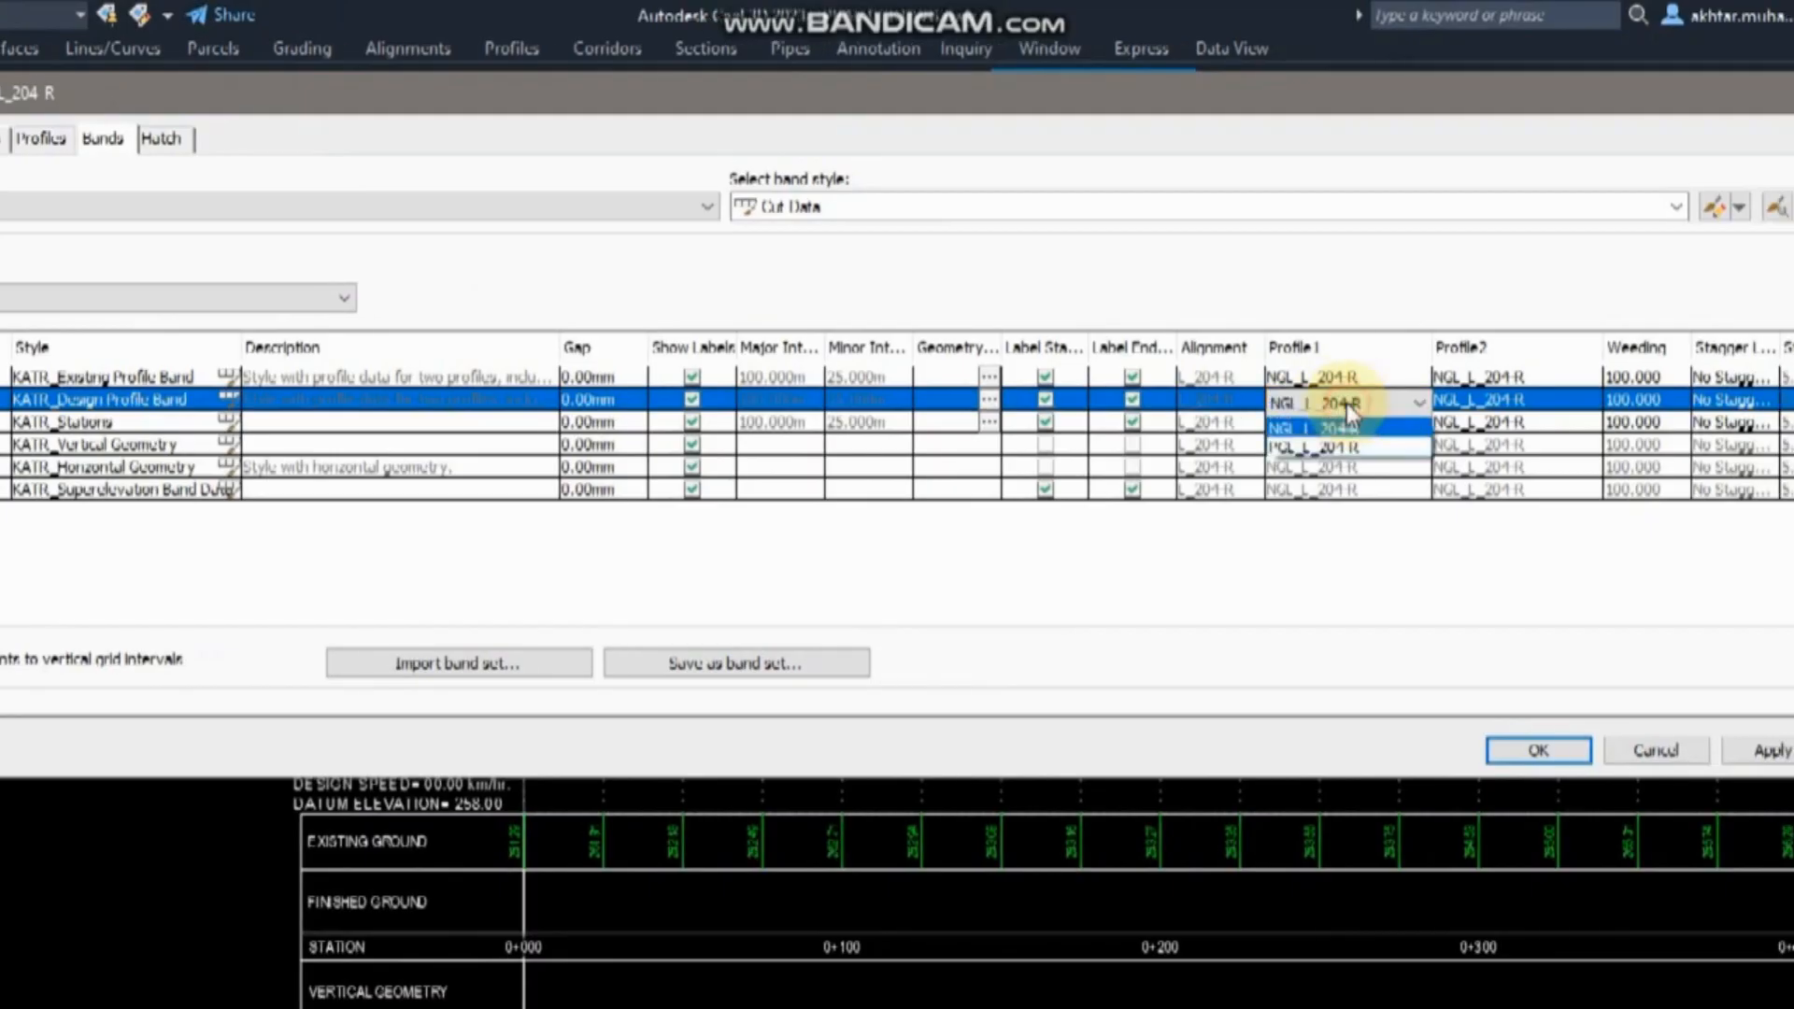
pyautogui.click(1349, 402)
pyautogui.click(1343, 448)
pyautogui.click(1495, 402)
pyautogui.click(1486, 448)
pyautogui.click(1769, 757)
pyautogui.click(1405, 752)
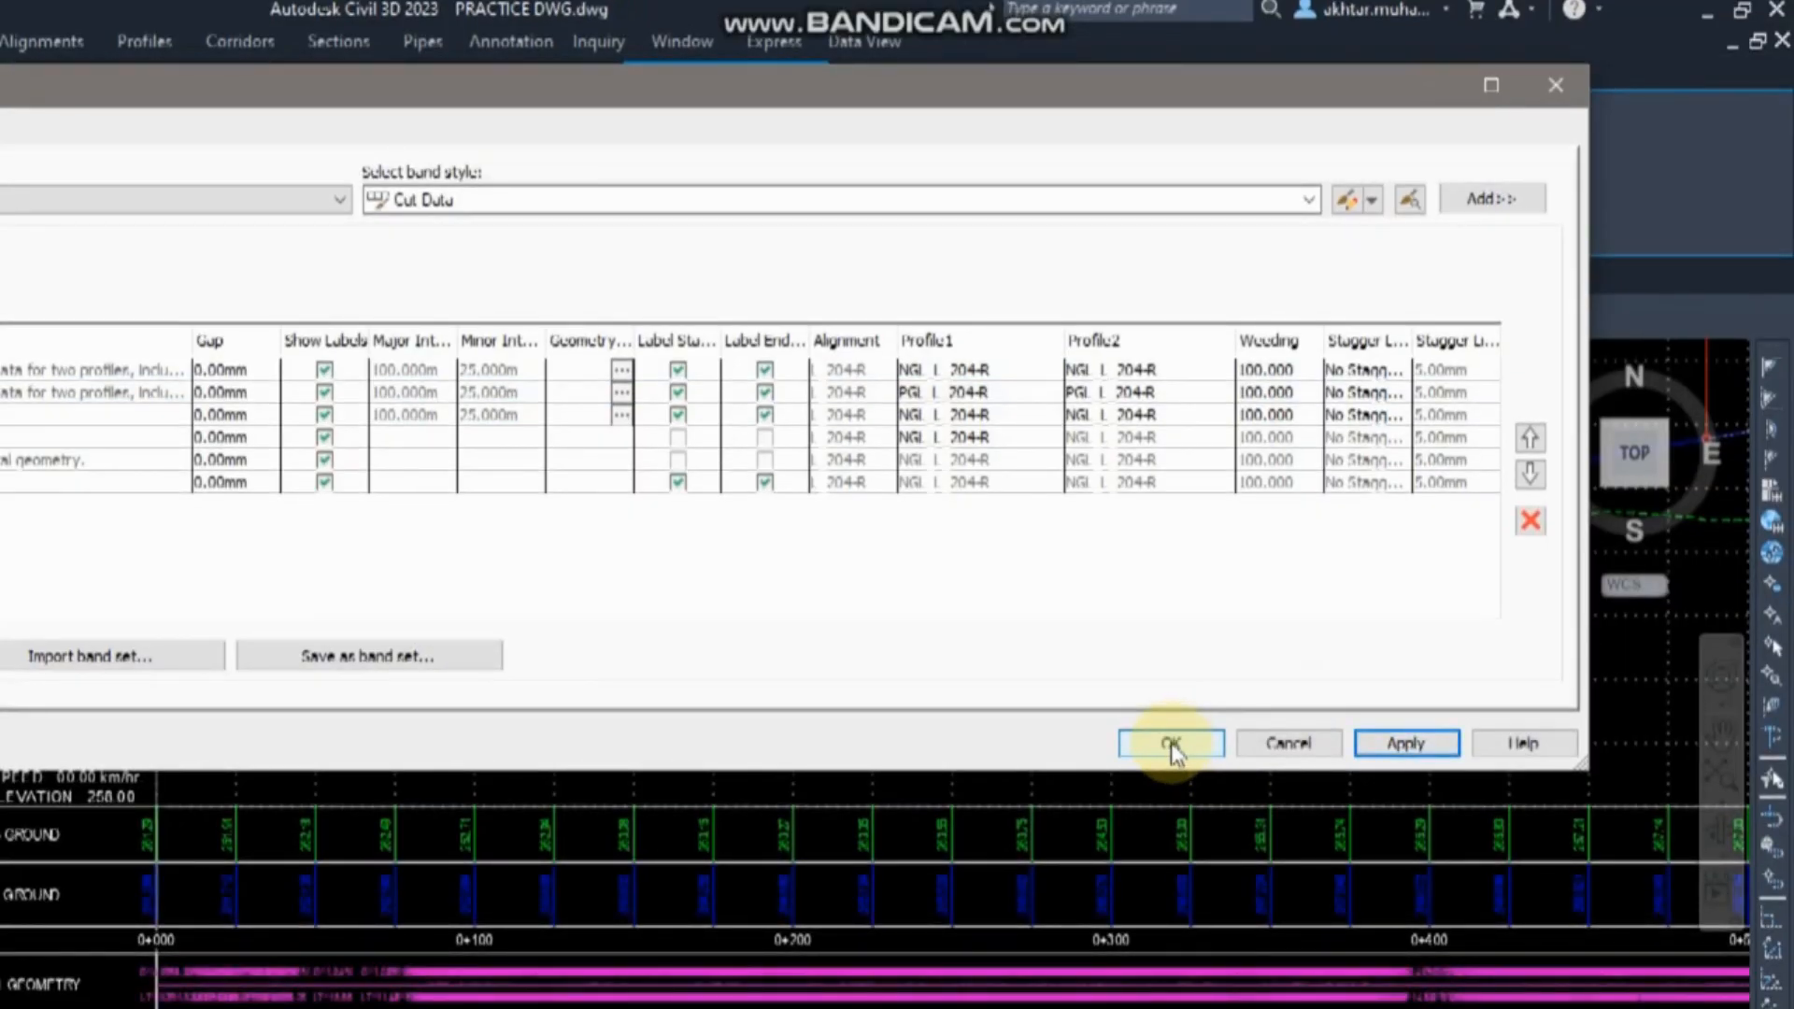
pyautogui.click(1173, 745)
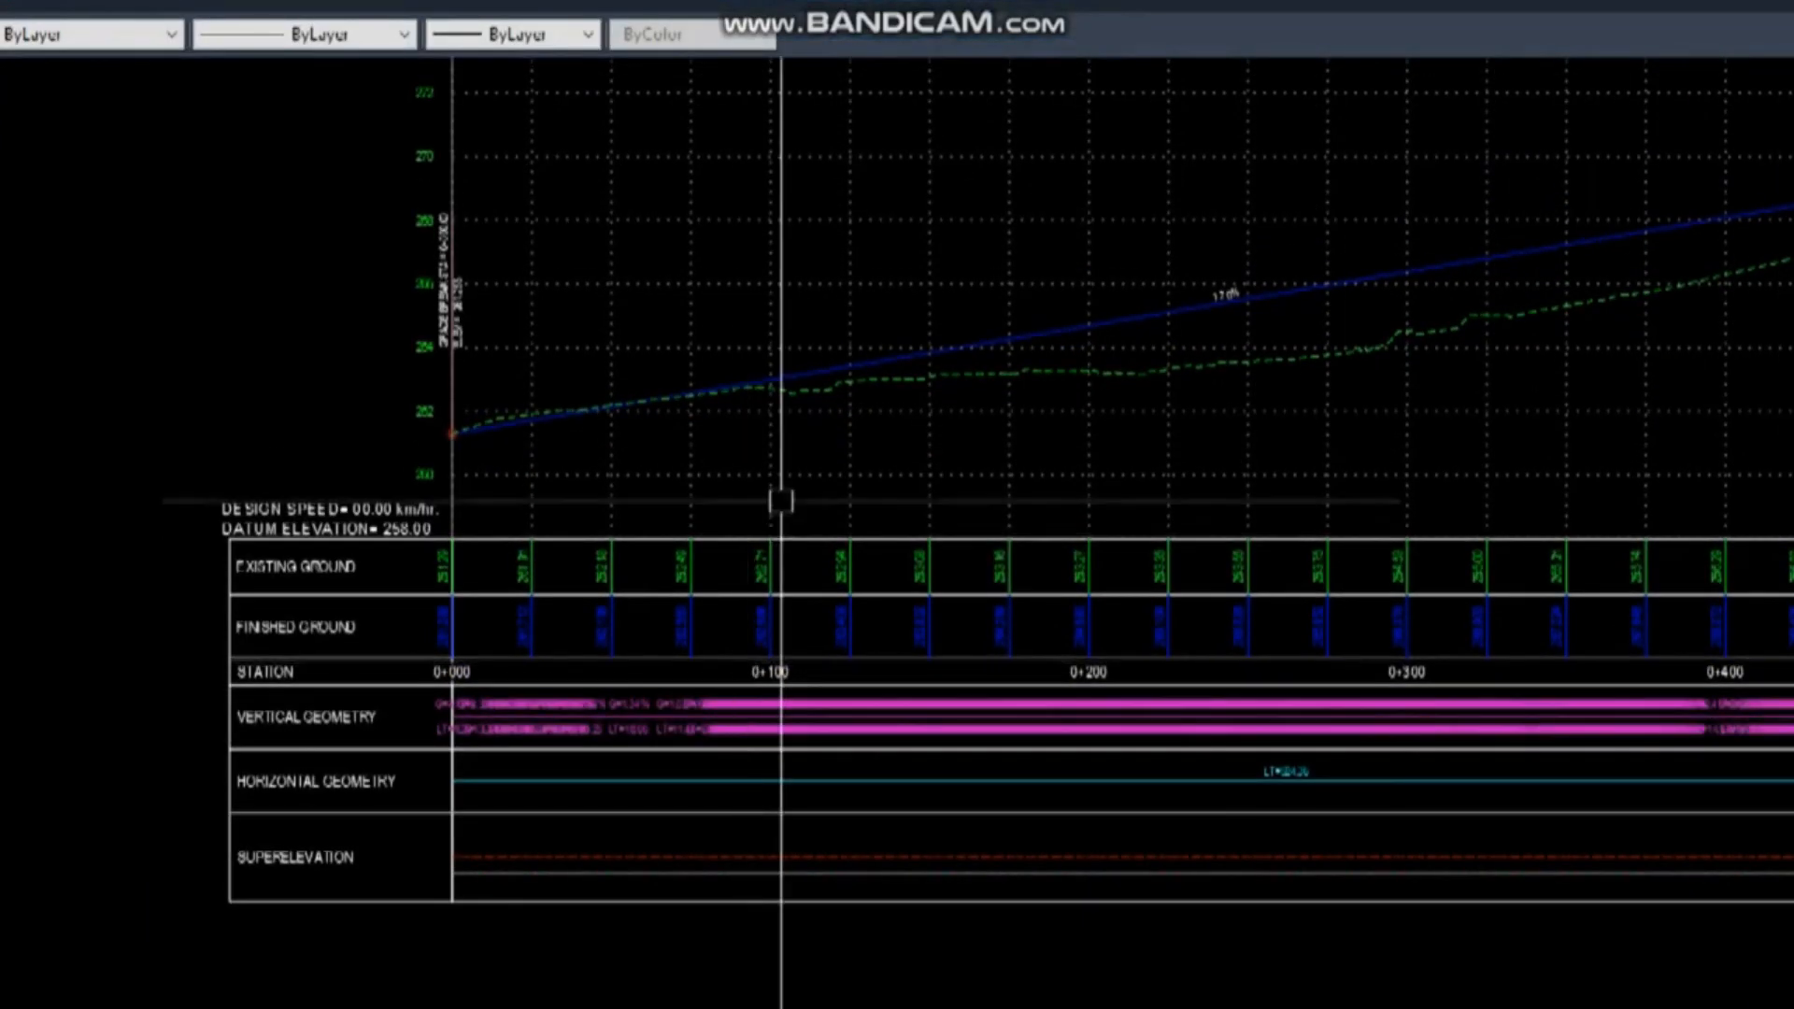
# Reopen the profile view's band settings and set Profile1 of the KATR_Vertical Geometry band to PGL_L_204-R.
pyautogui.click(488, 538)
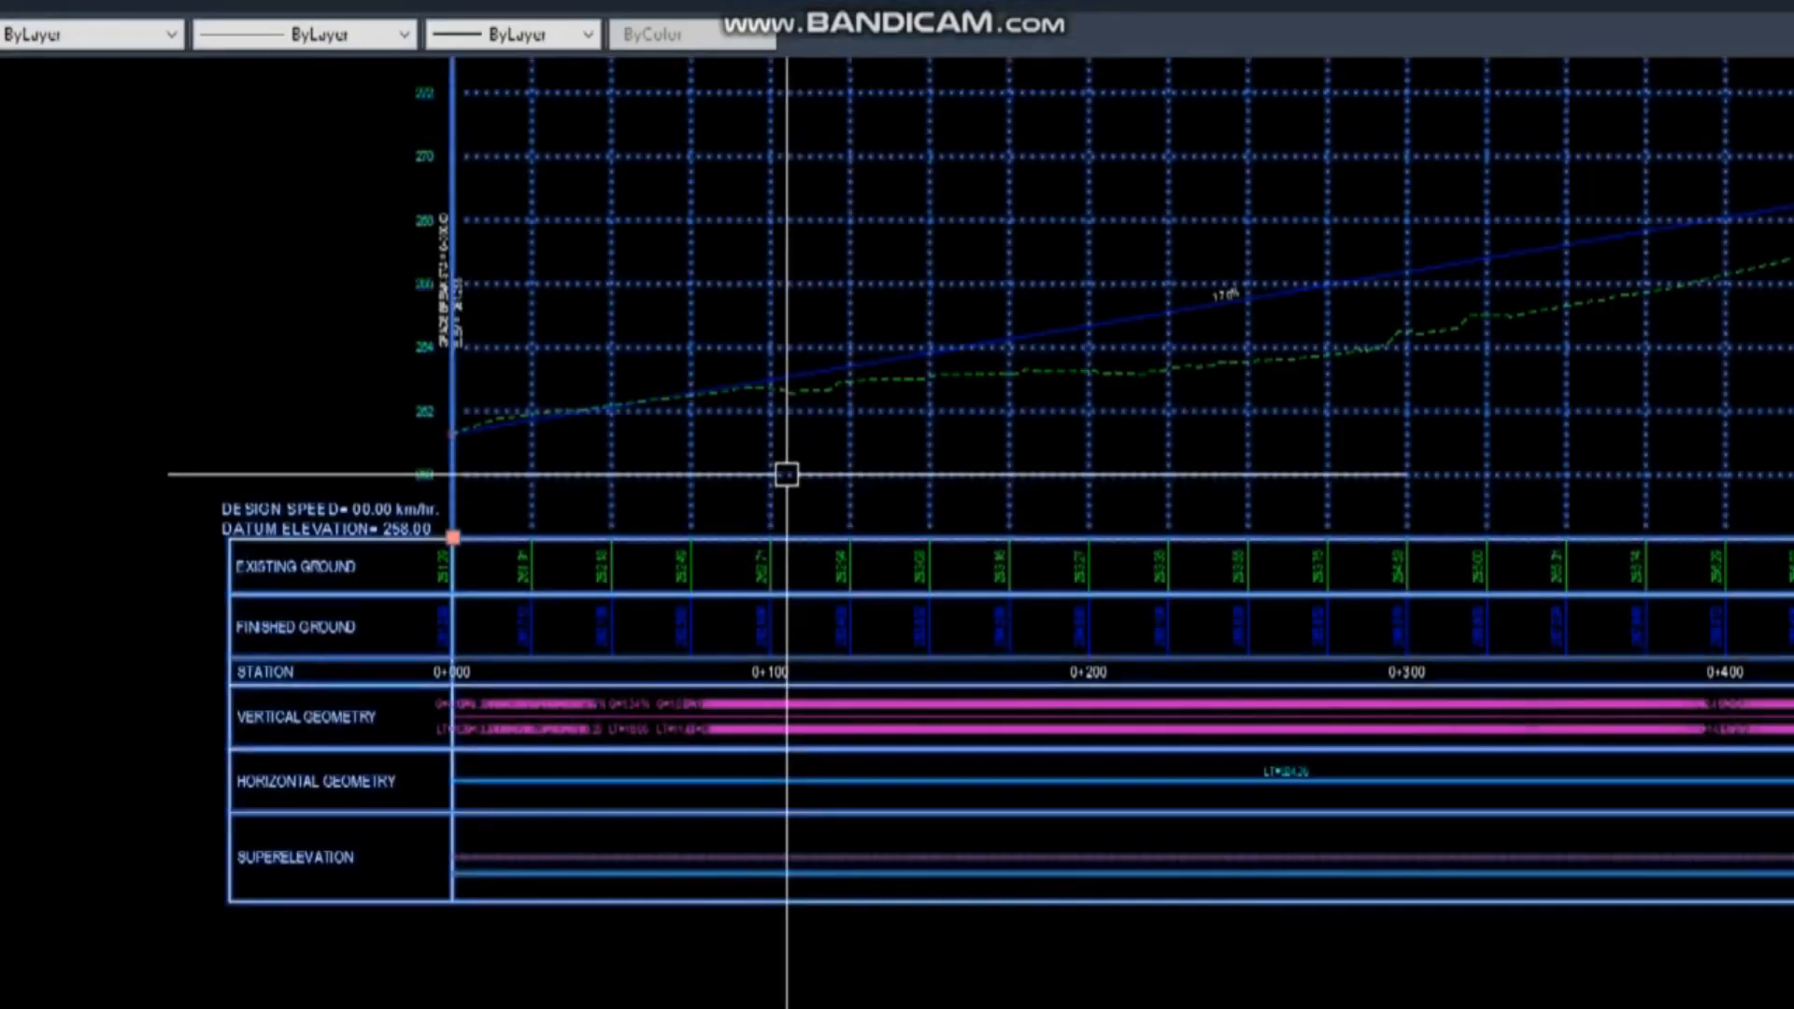
pyautogui.rightClick(495, 530)
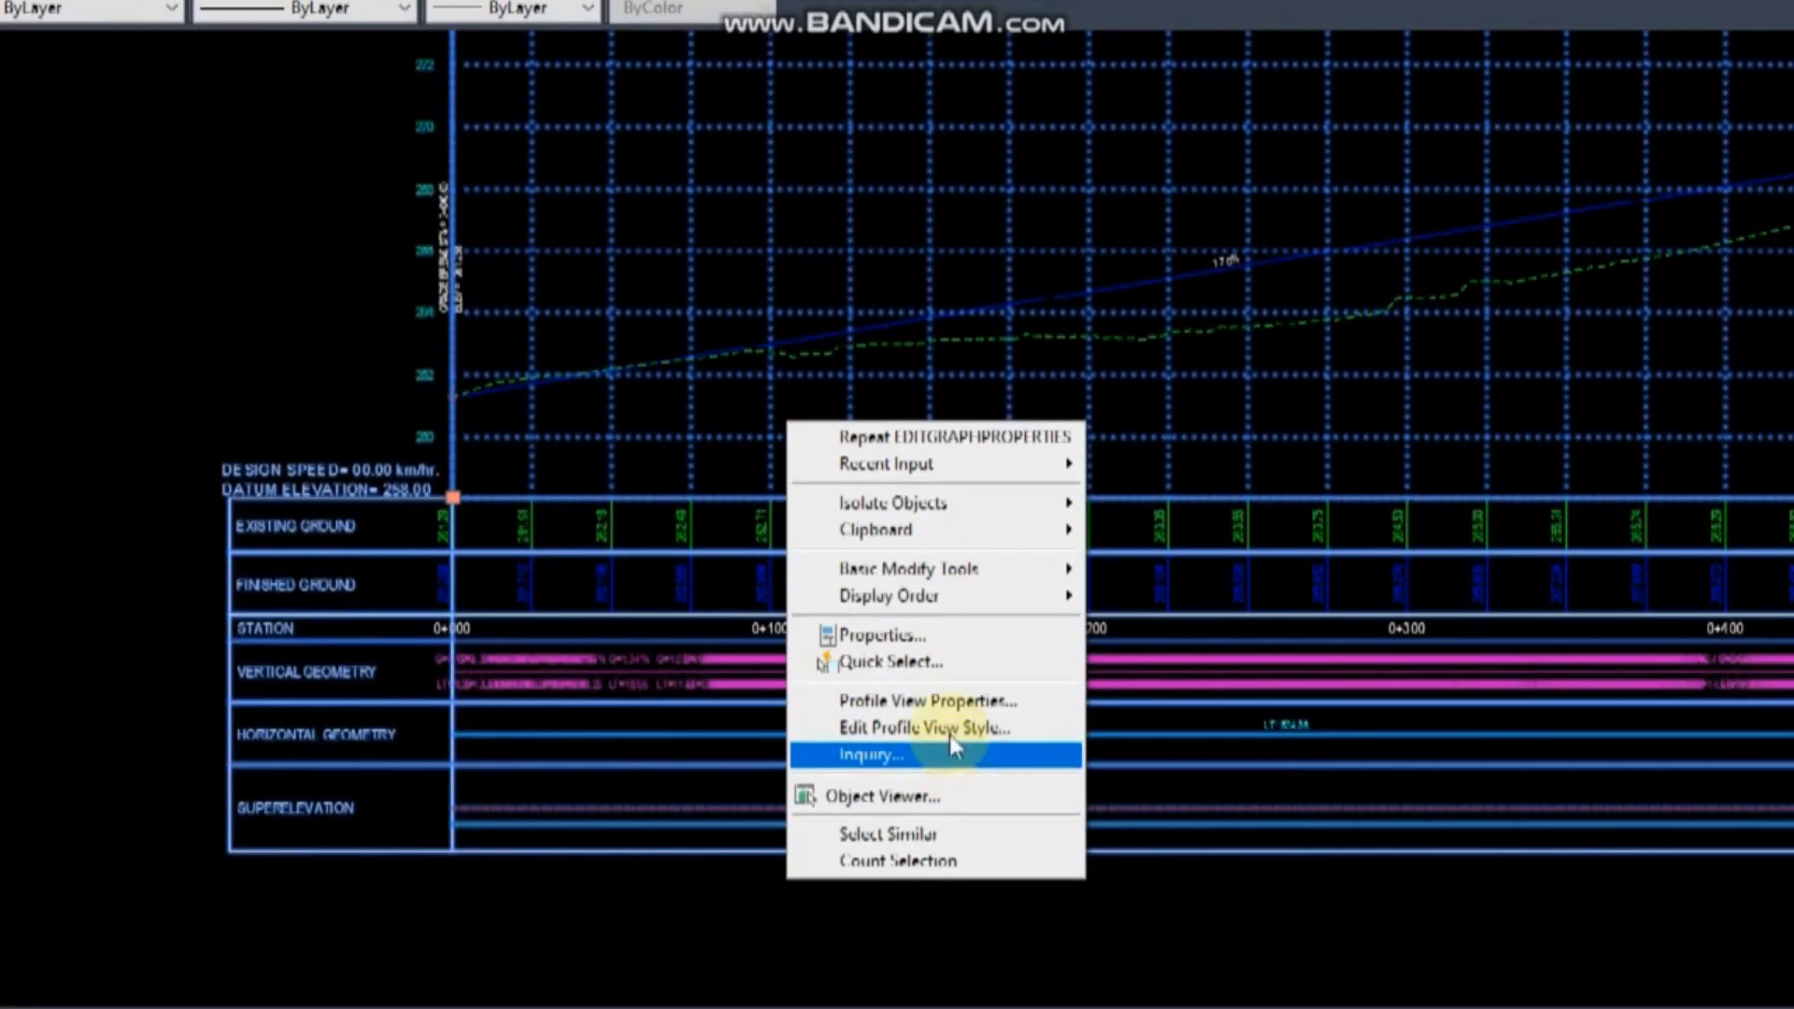
pyautogui.click(930, 716)
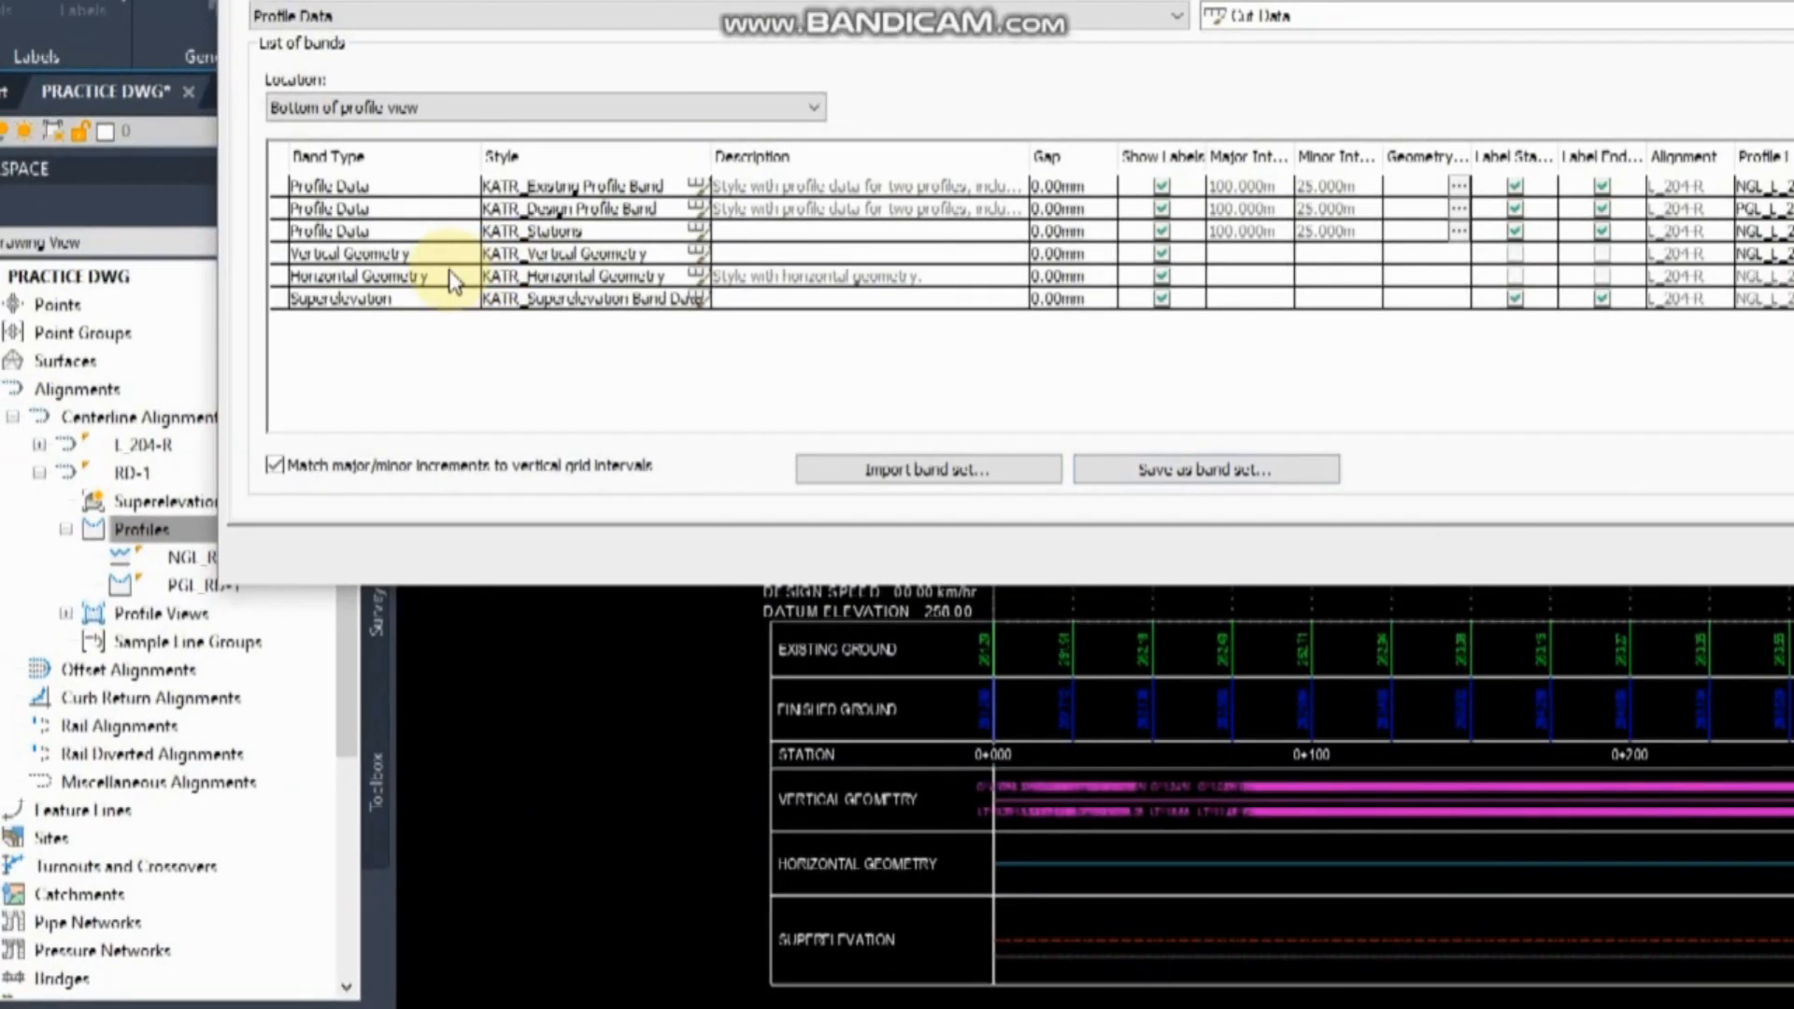
pyautogui.click(381, 246)
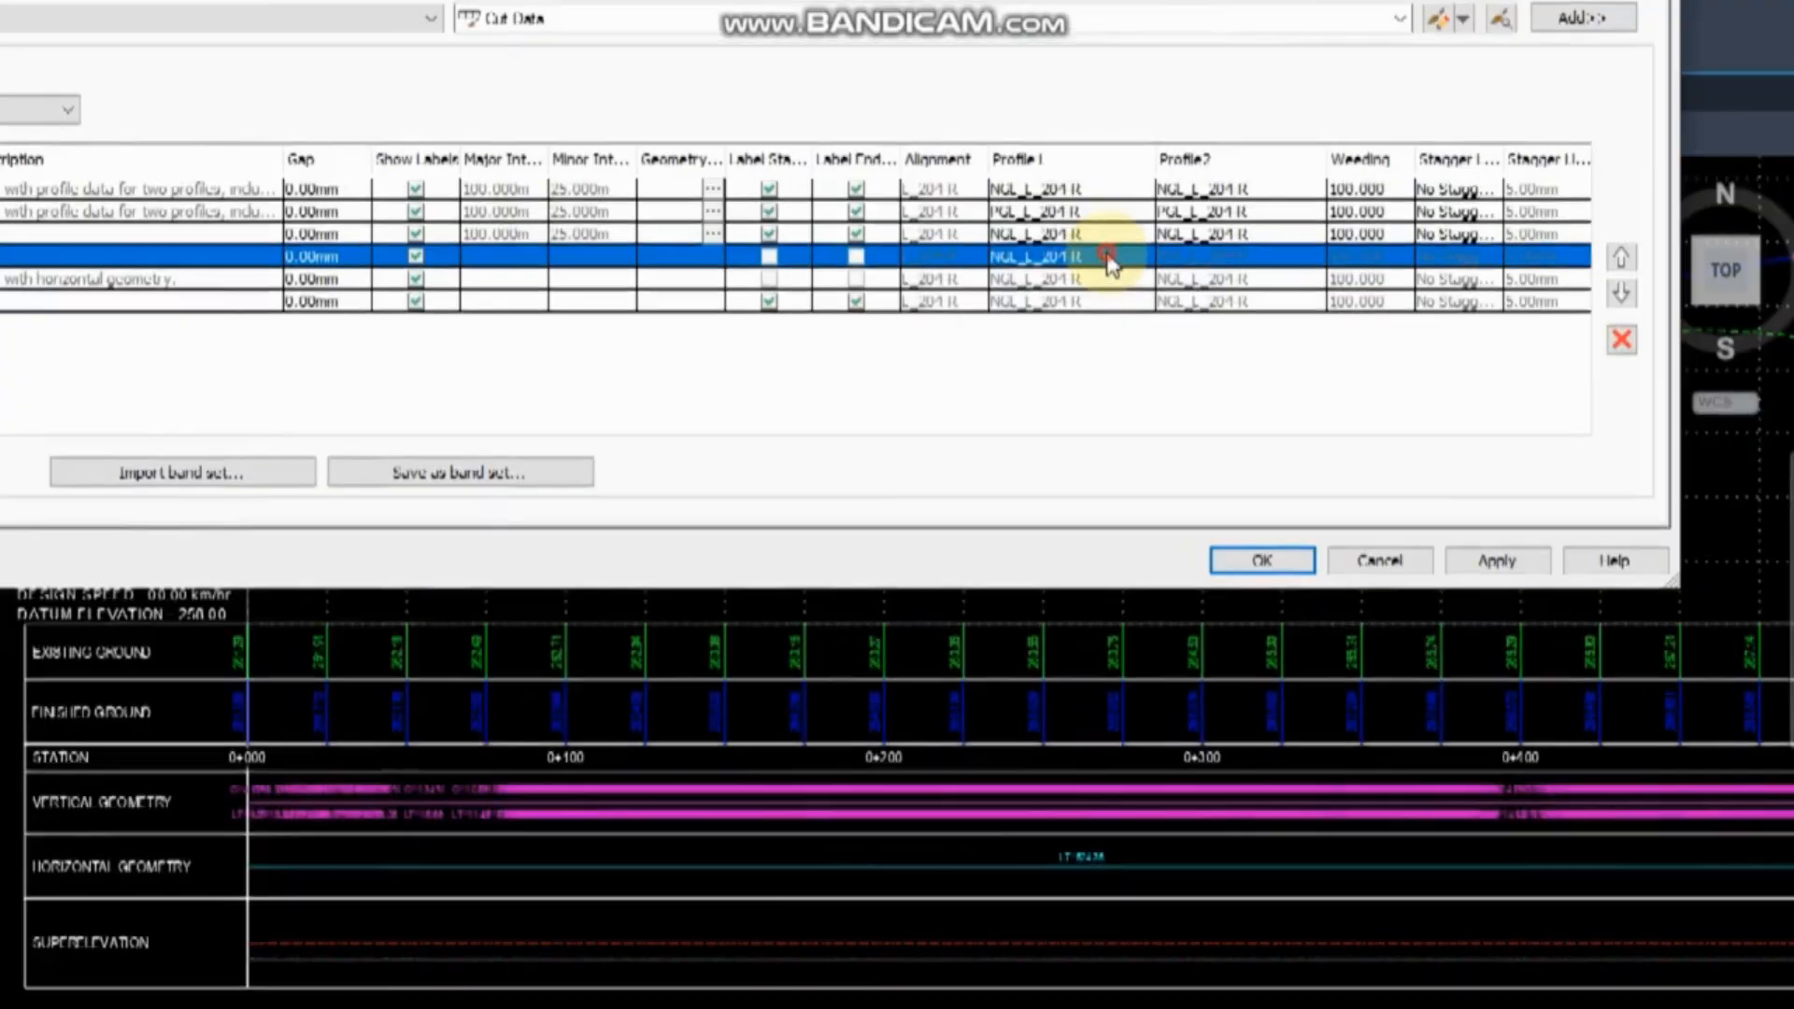
pyautogui.click(1793, 255)
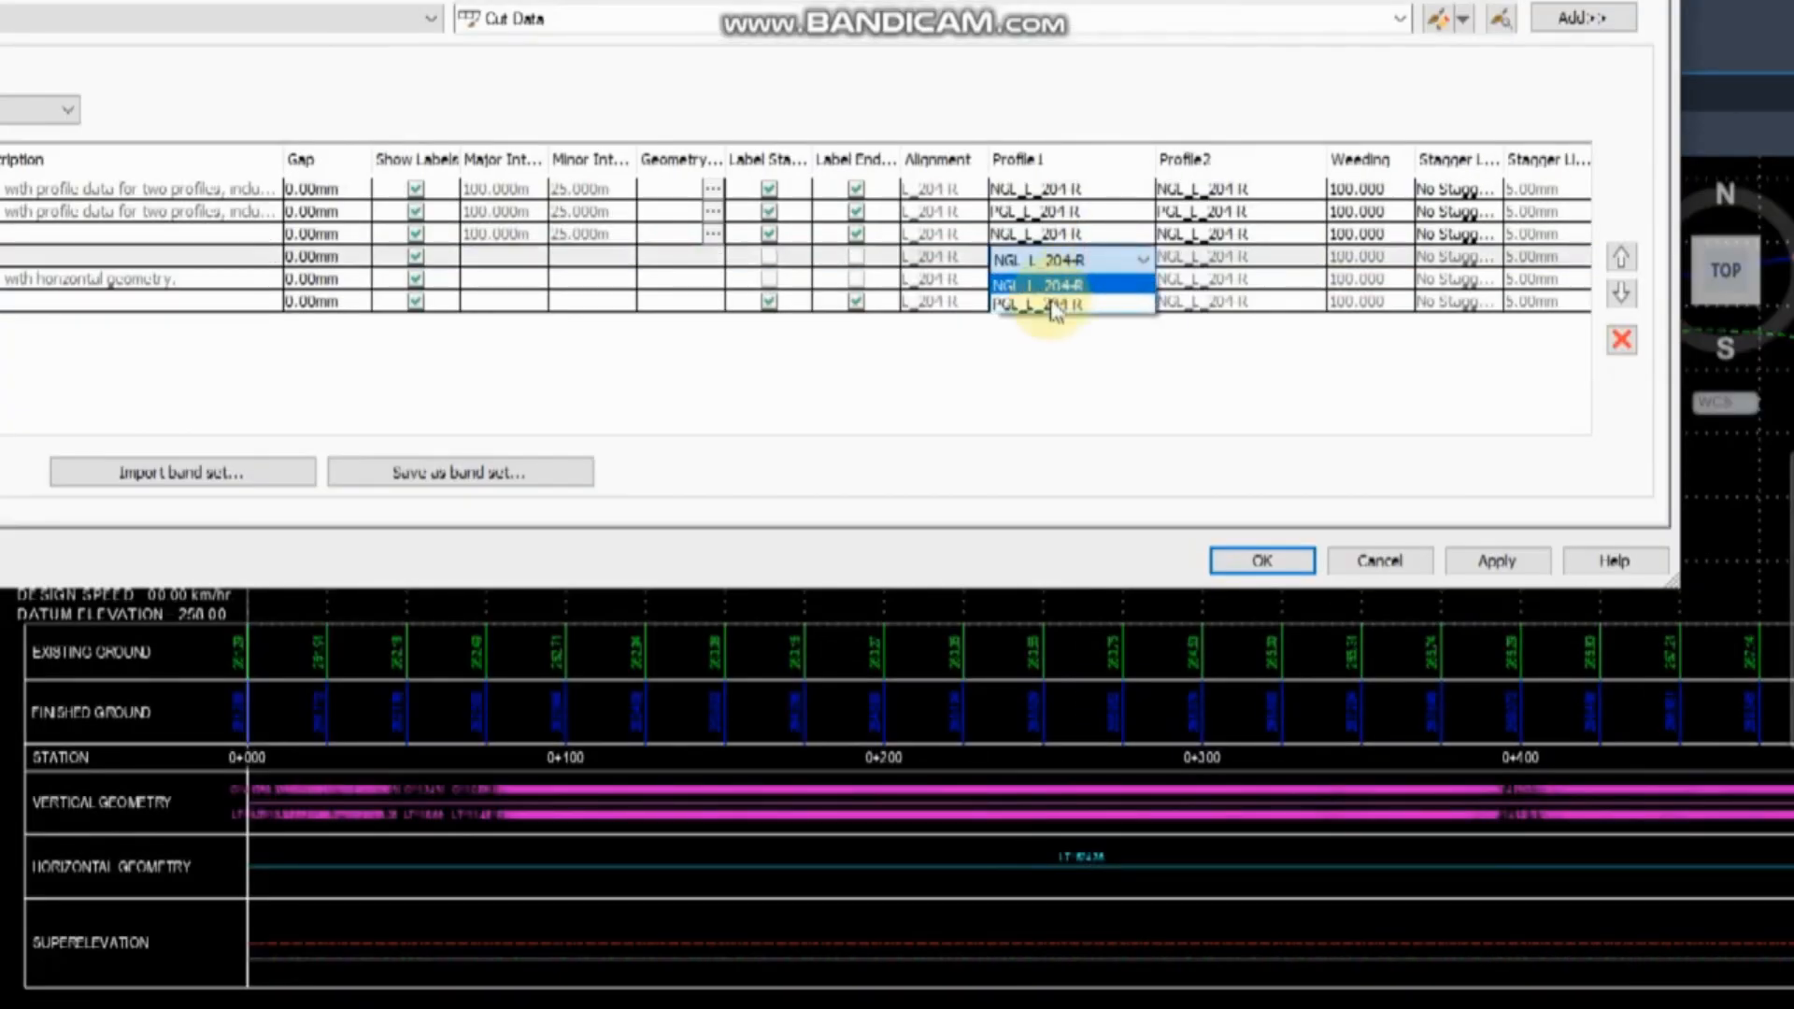
pyautogui.click(1497, 561)
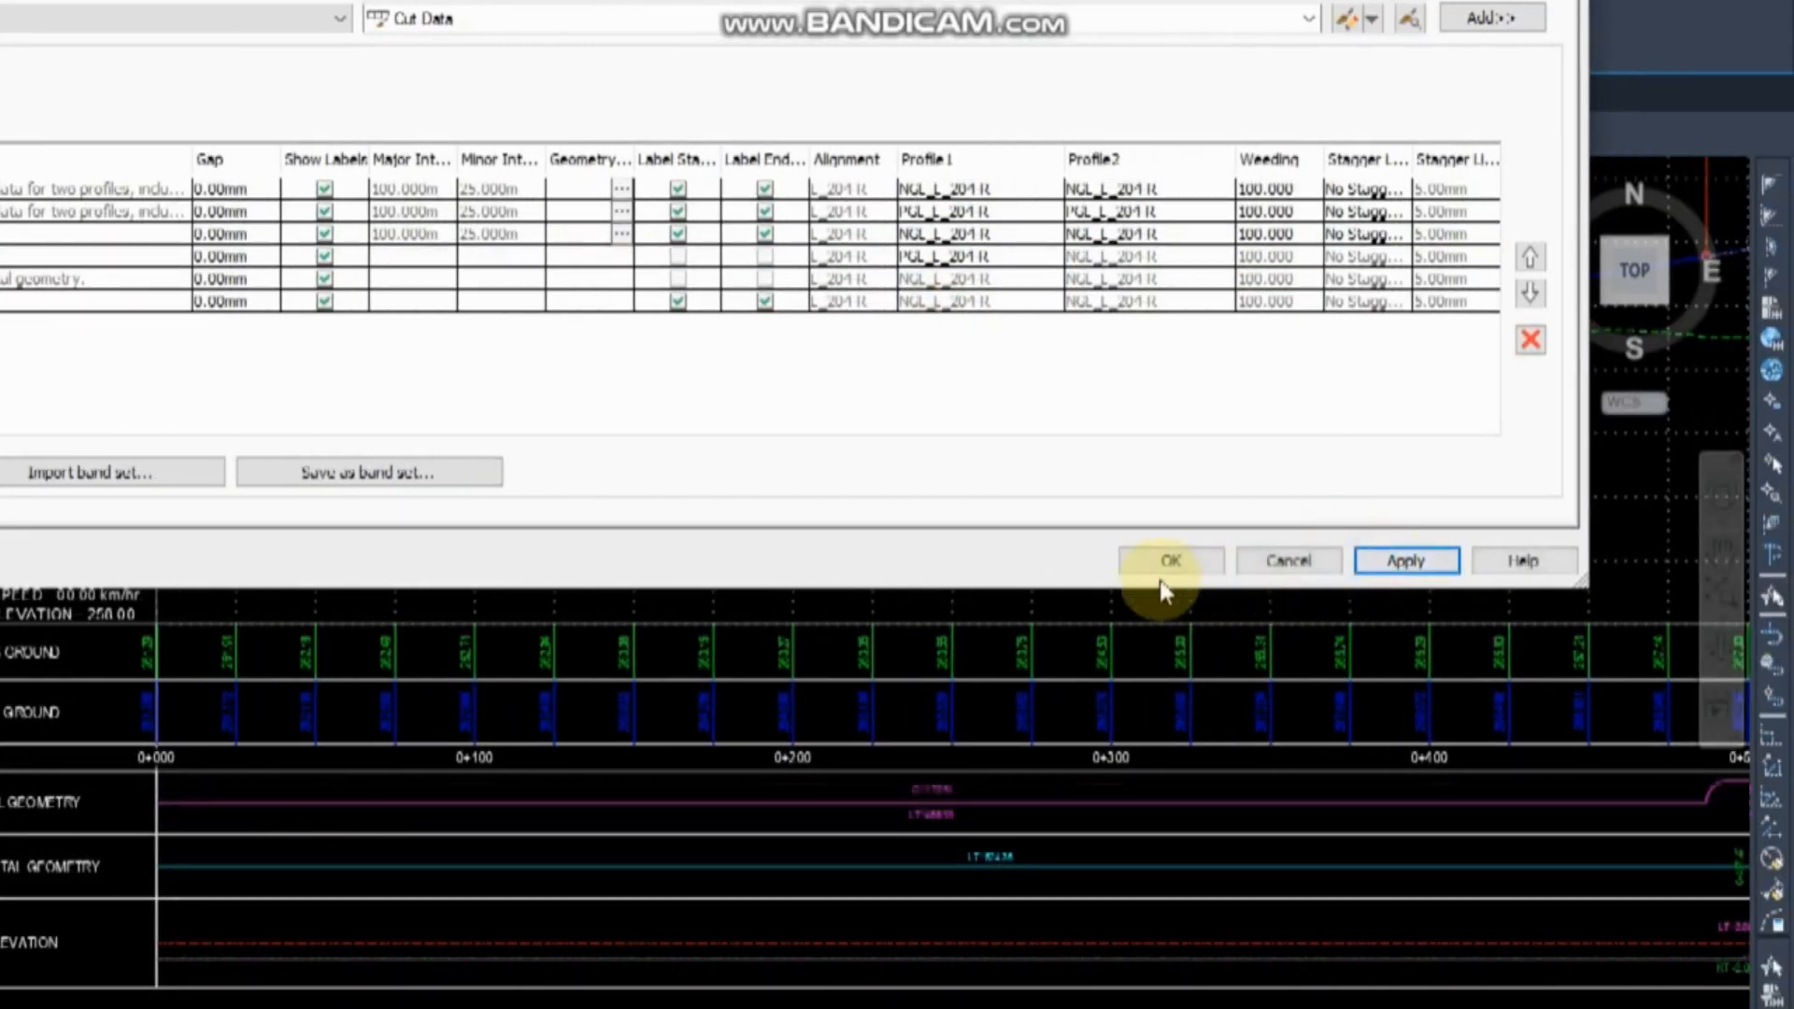
# Close the band settings and examine the L_204-R profile's finished ground band, vertical geometry band and first vertical curve labels.
pyautogui.click(1262, 561)
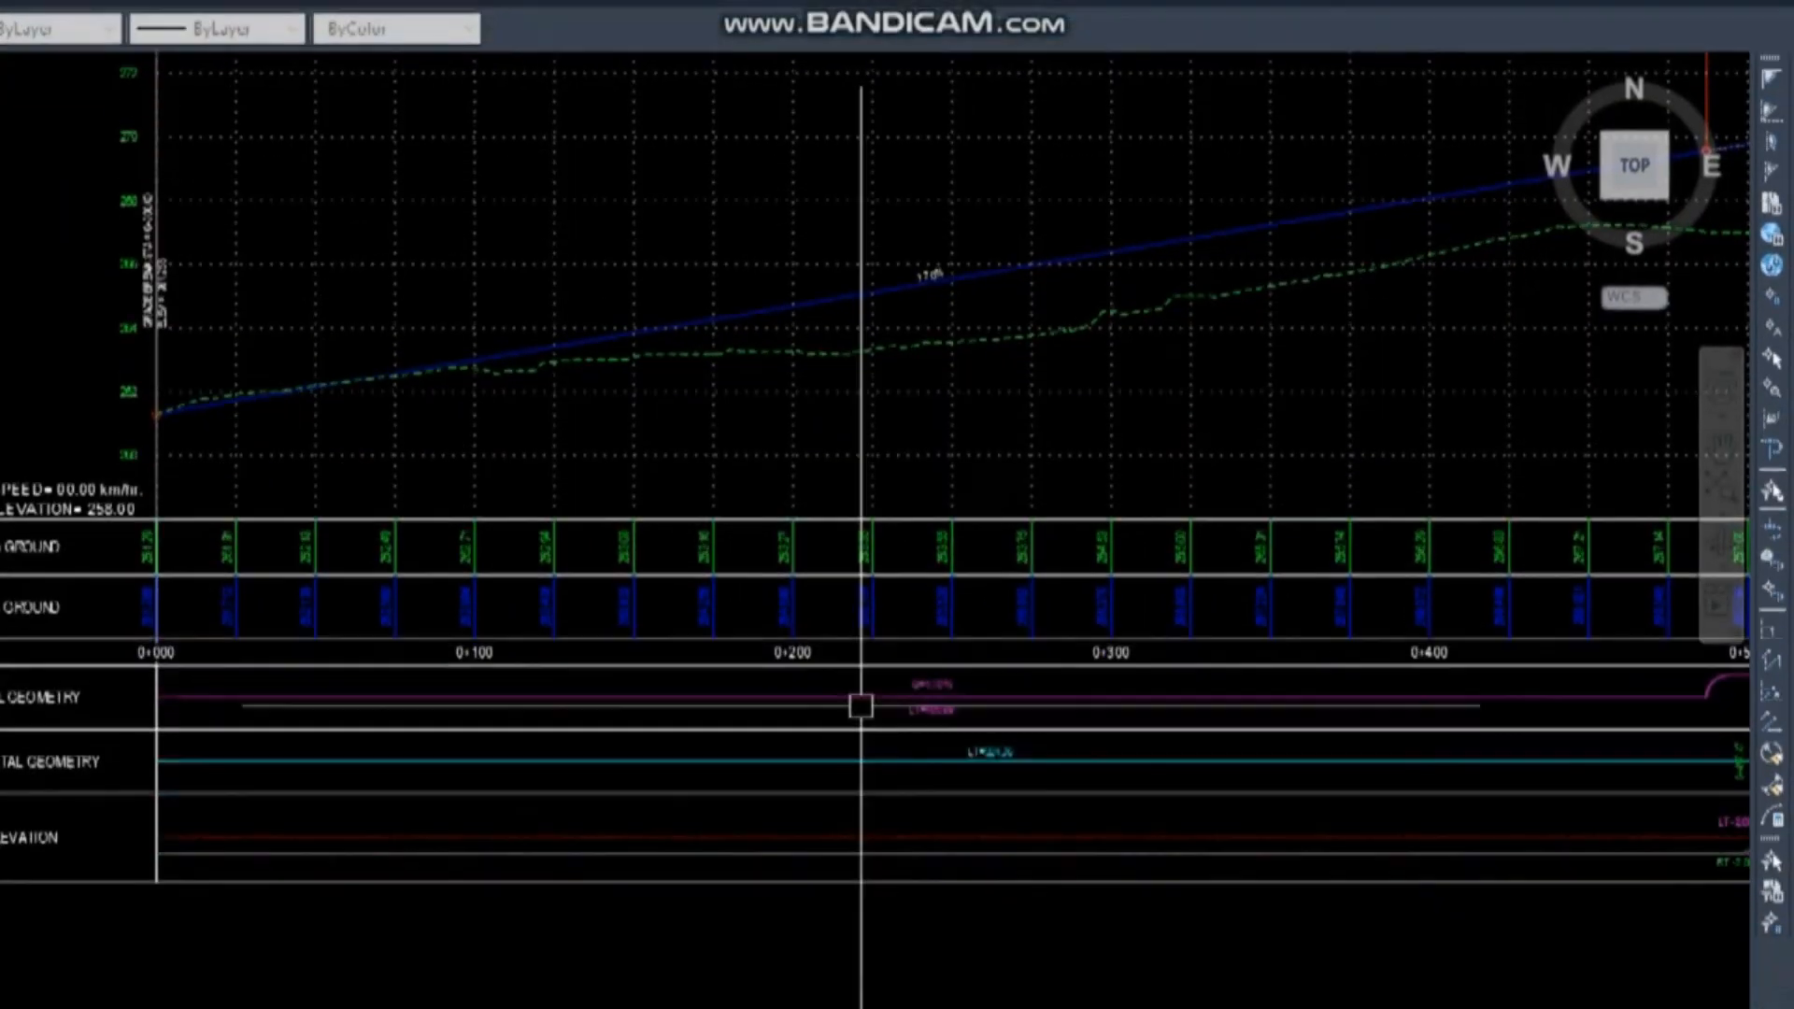
pyautogui.scroll(2, 264, 621)
pyautogui.scroll(-4, 465, 629)
pyautogui.moveTo(465, 628); pyautogui.dragTo(1079, 434, button='middle')
pyautogui.scroll(4, 454, 416)
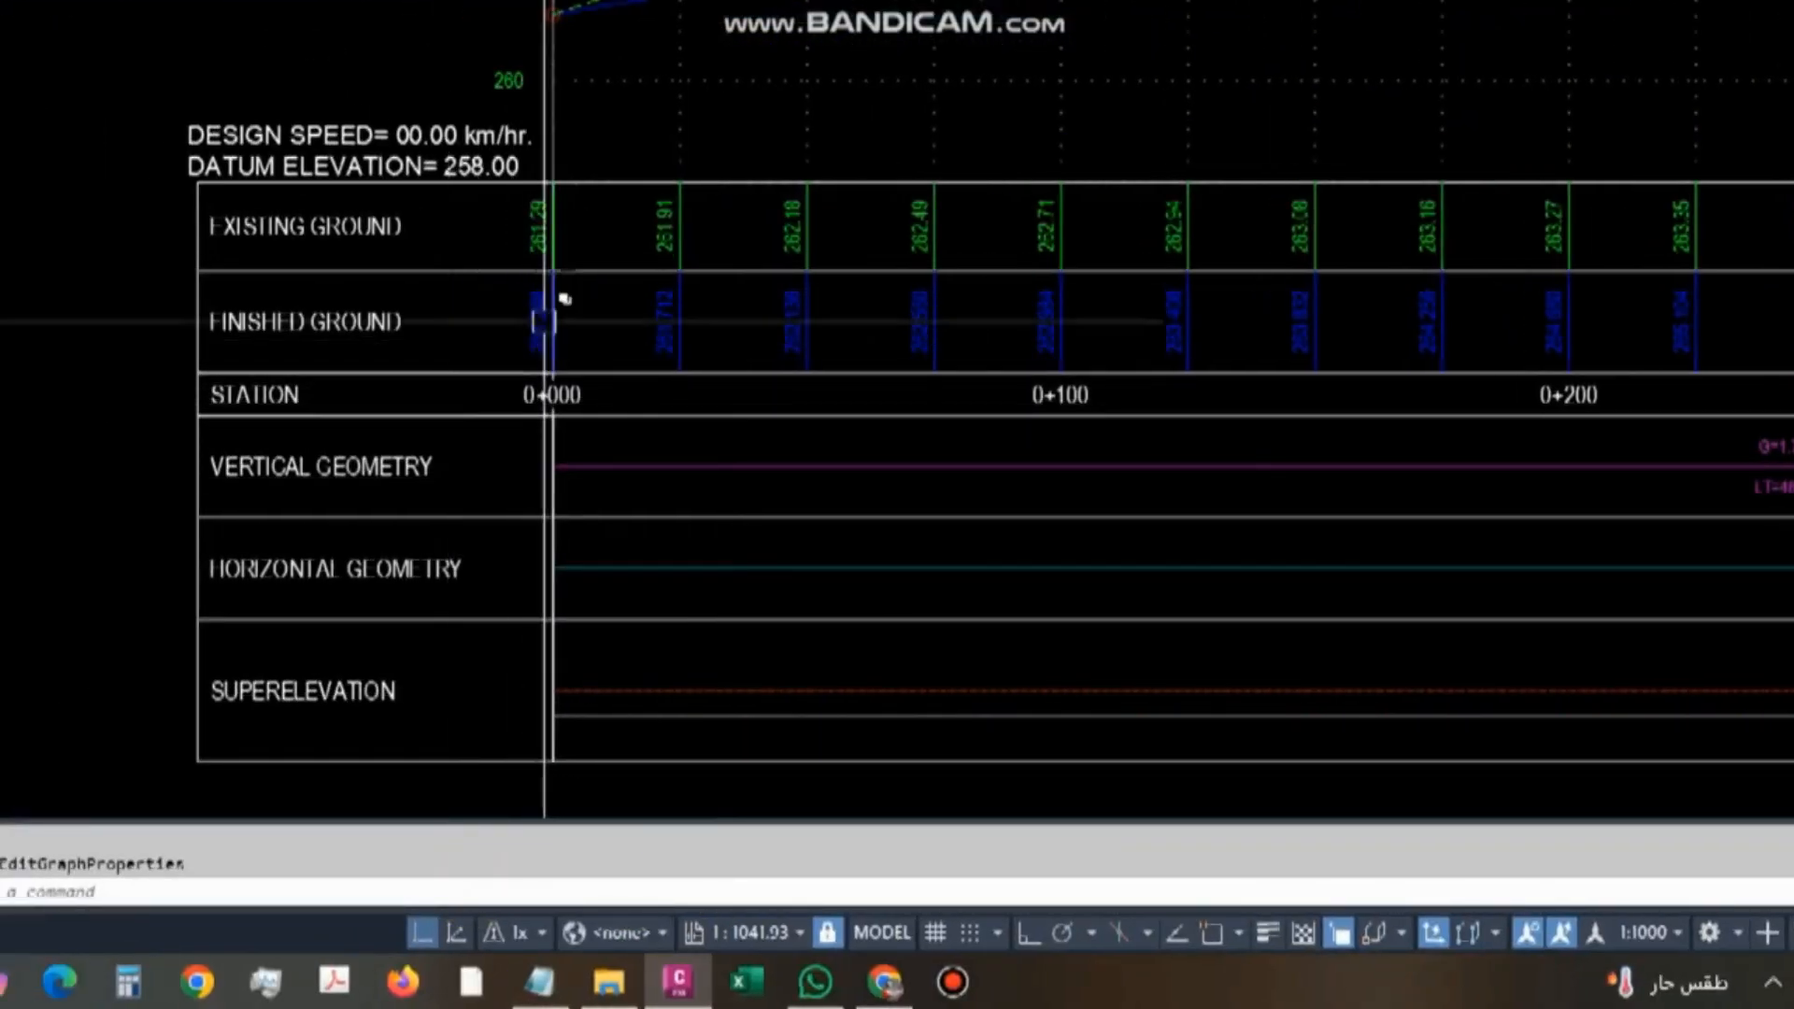
pyautogui.scroll(3, 535, 383)
pyautogui.scroll(-3, 510, 353)
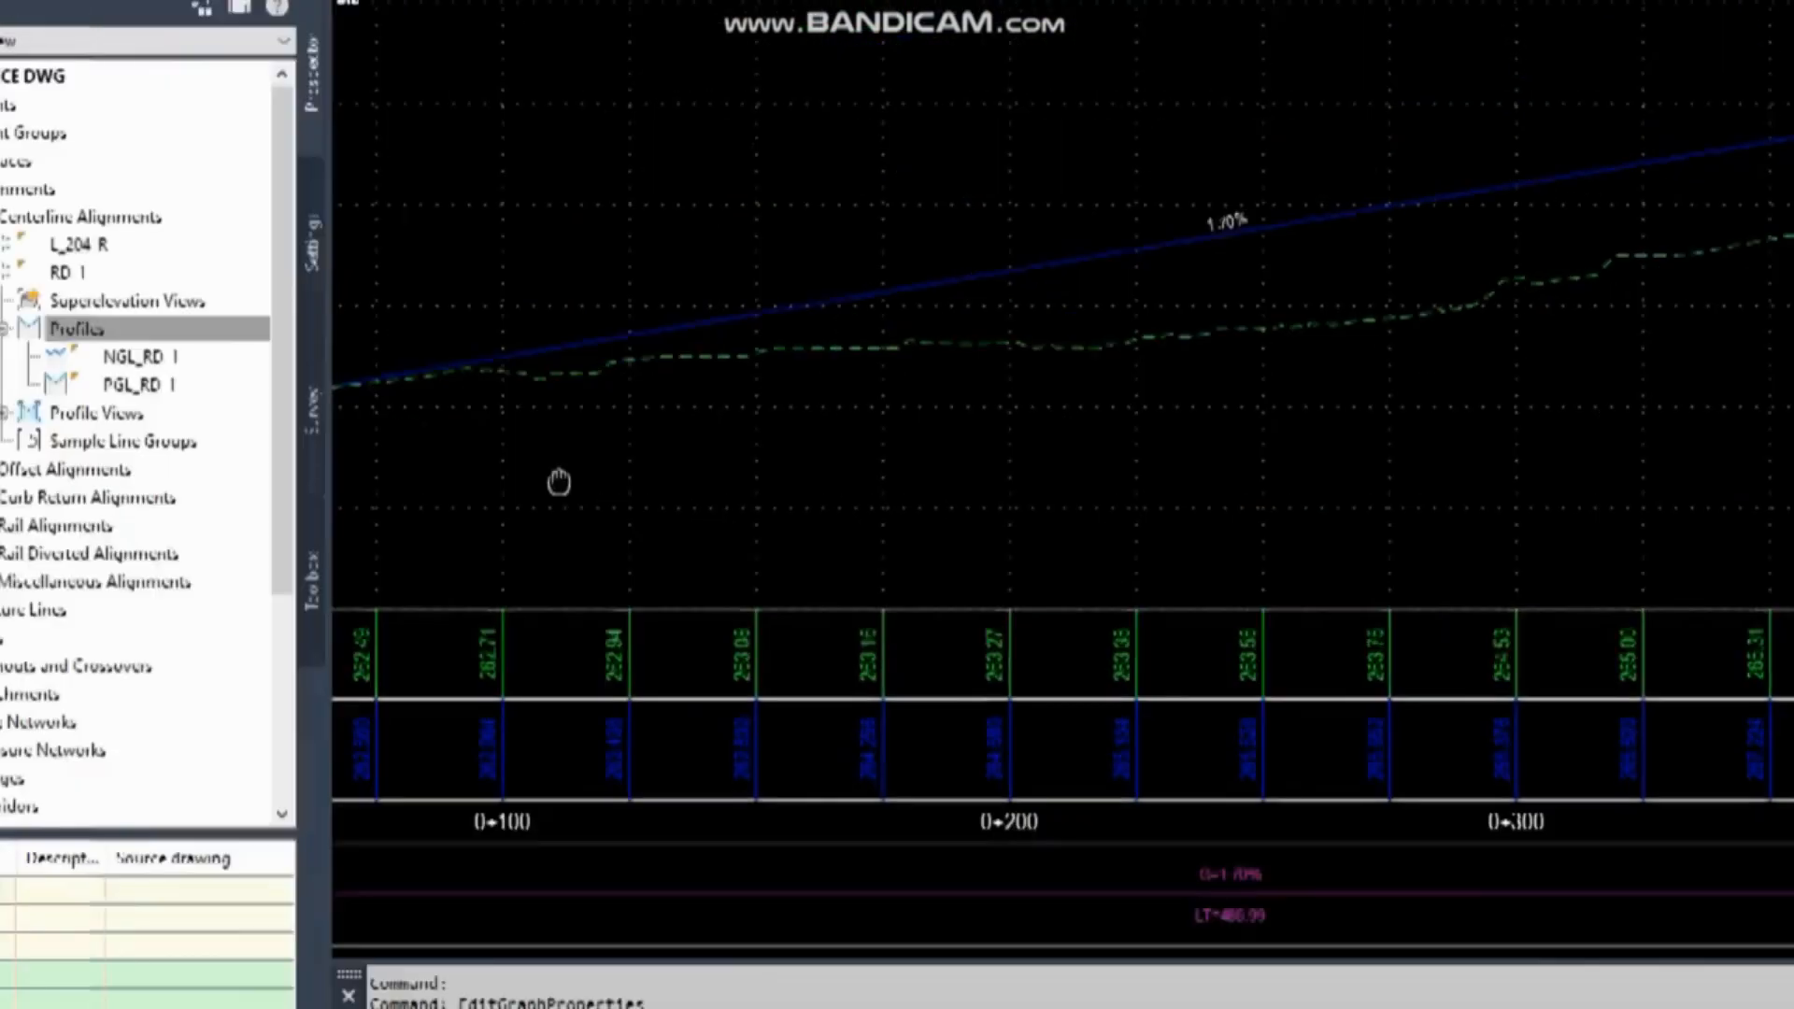
pyautogui.scroll(3, 524, 458)
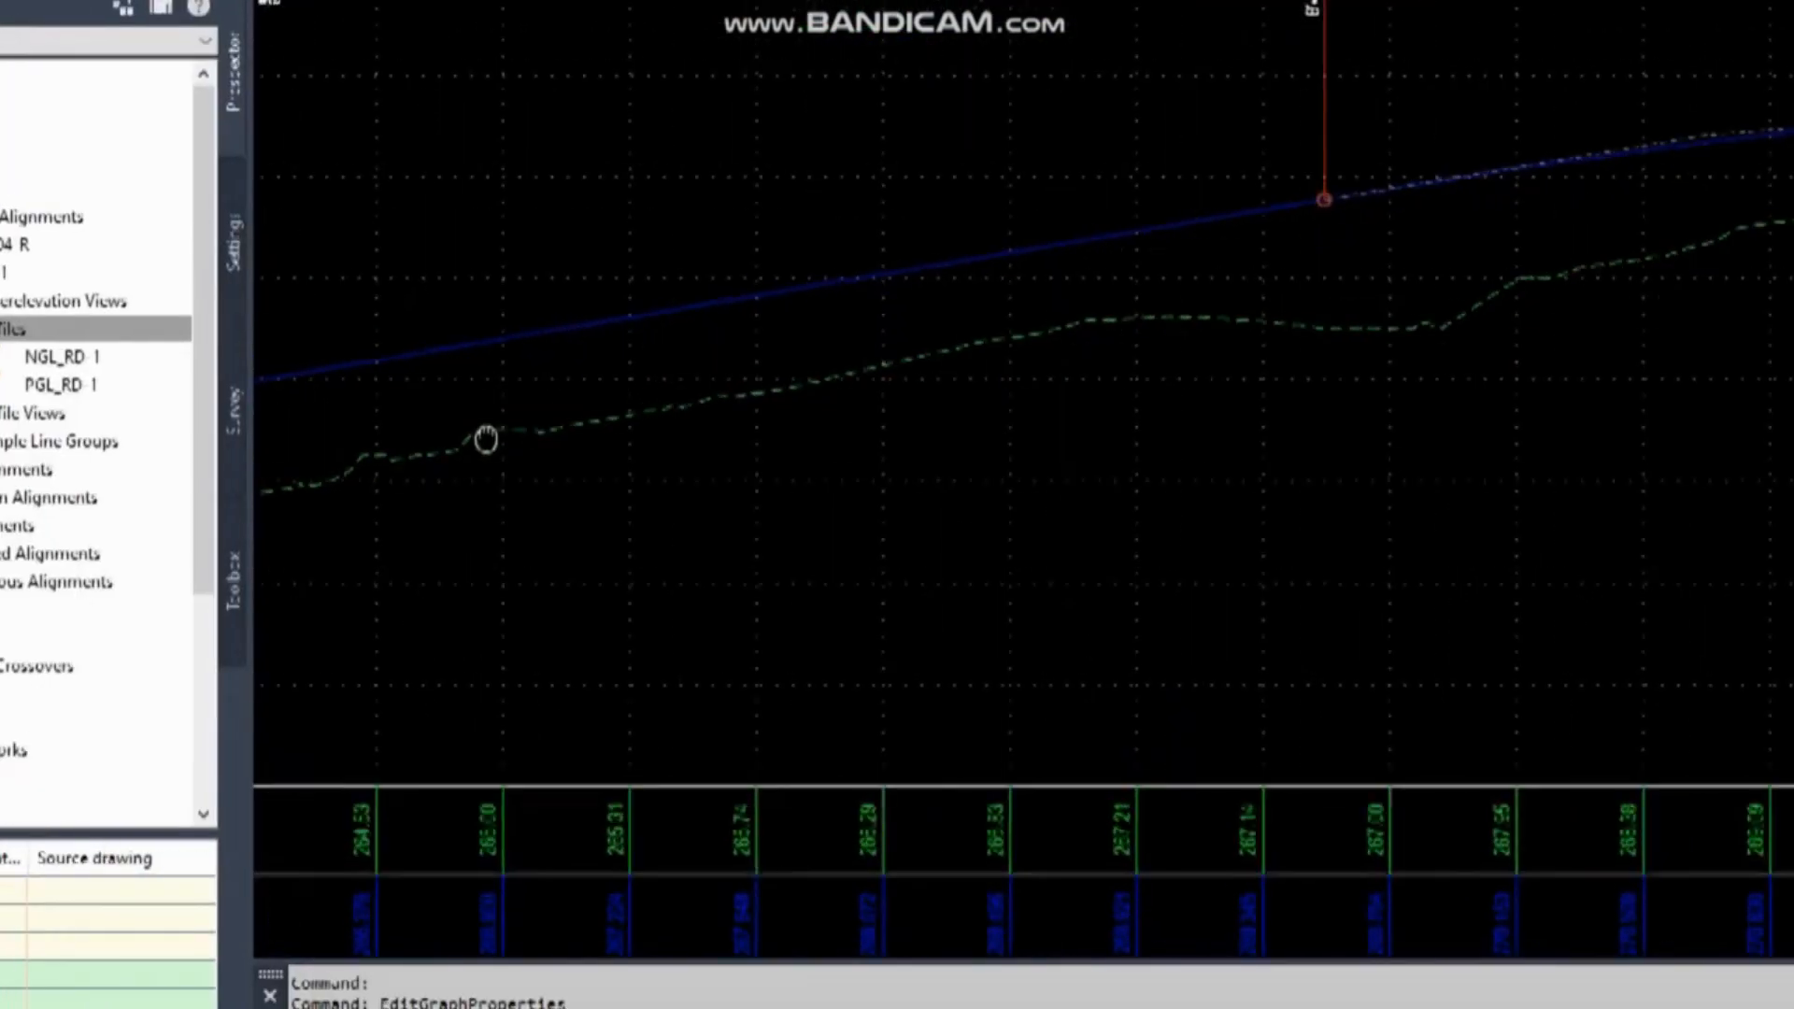
pyautogui.scroll(2, 1311, 478)
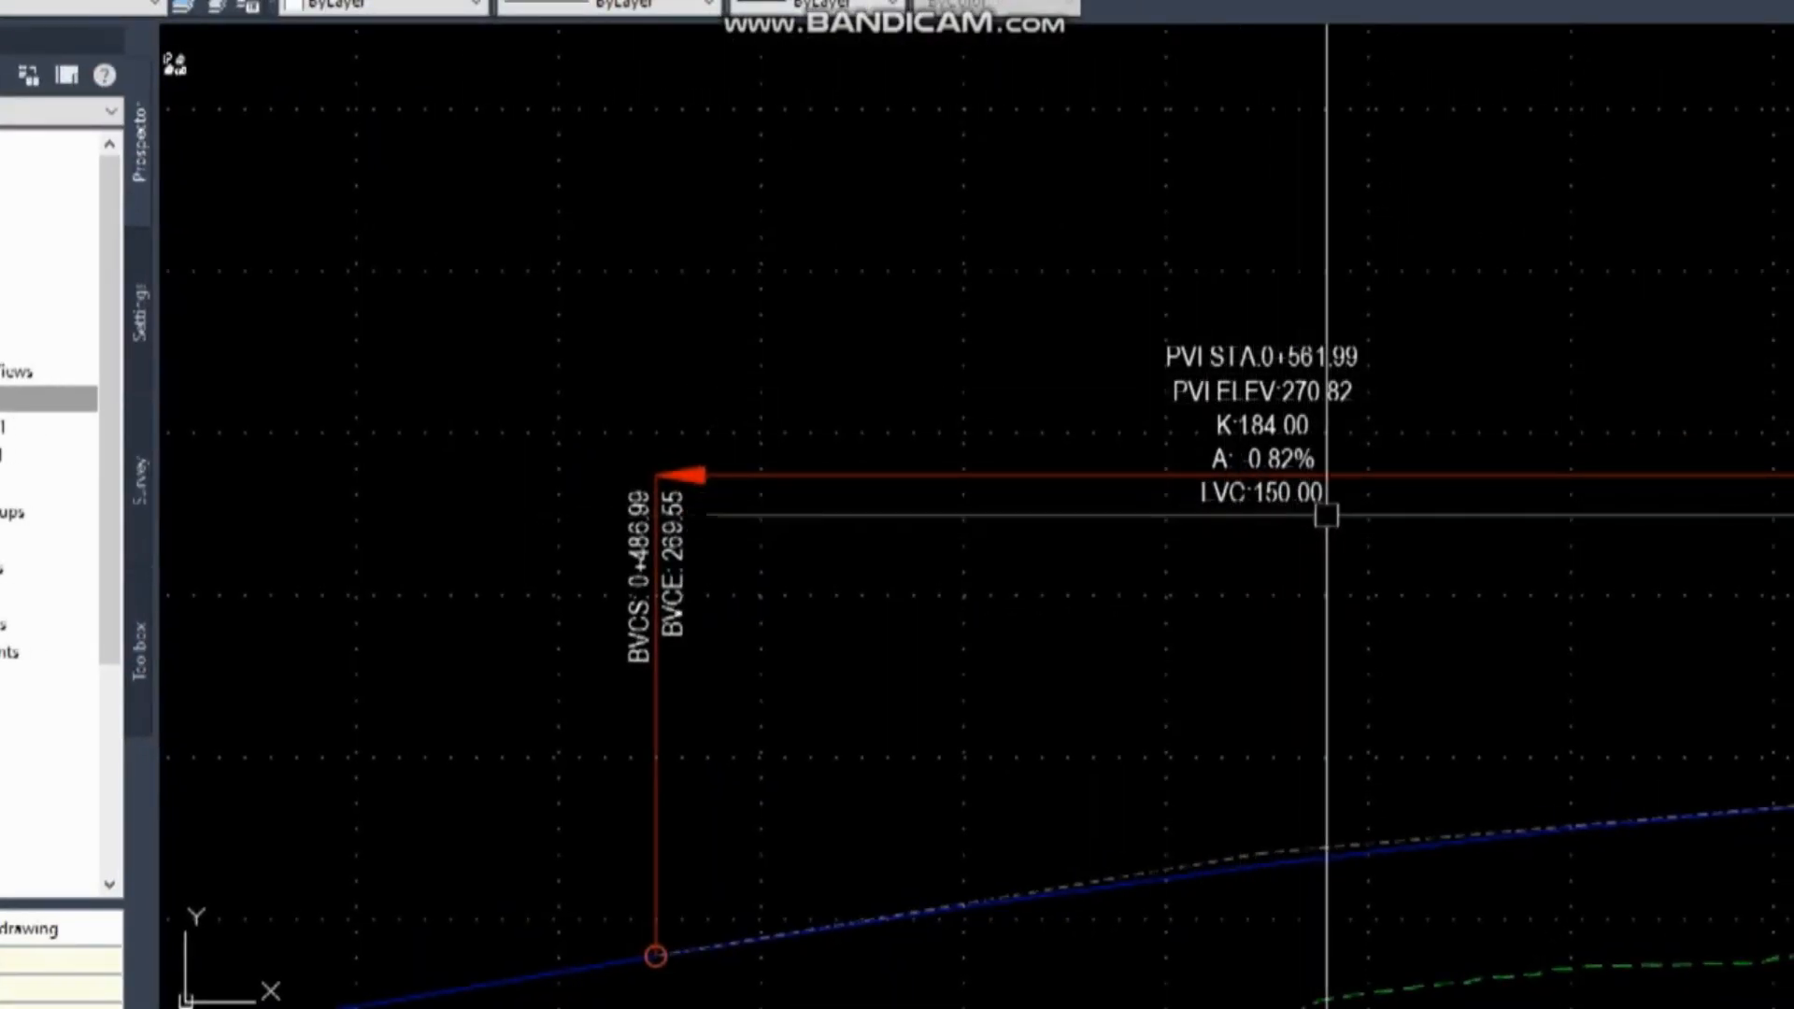
# Compare the labels of the profile's last vertical curve with the PVI data in profile.txt in Notepad, and return to Civil 3D.
pyautogui.scroll(-2, 1302, 513)
pyautogui.scroll(-3, 645, 357)
pyautogui.moveTo(1459, 393); pyautogui.dragTo(565, 417, button='middle')
pyautogui.scroll(3, 1288, 327)
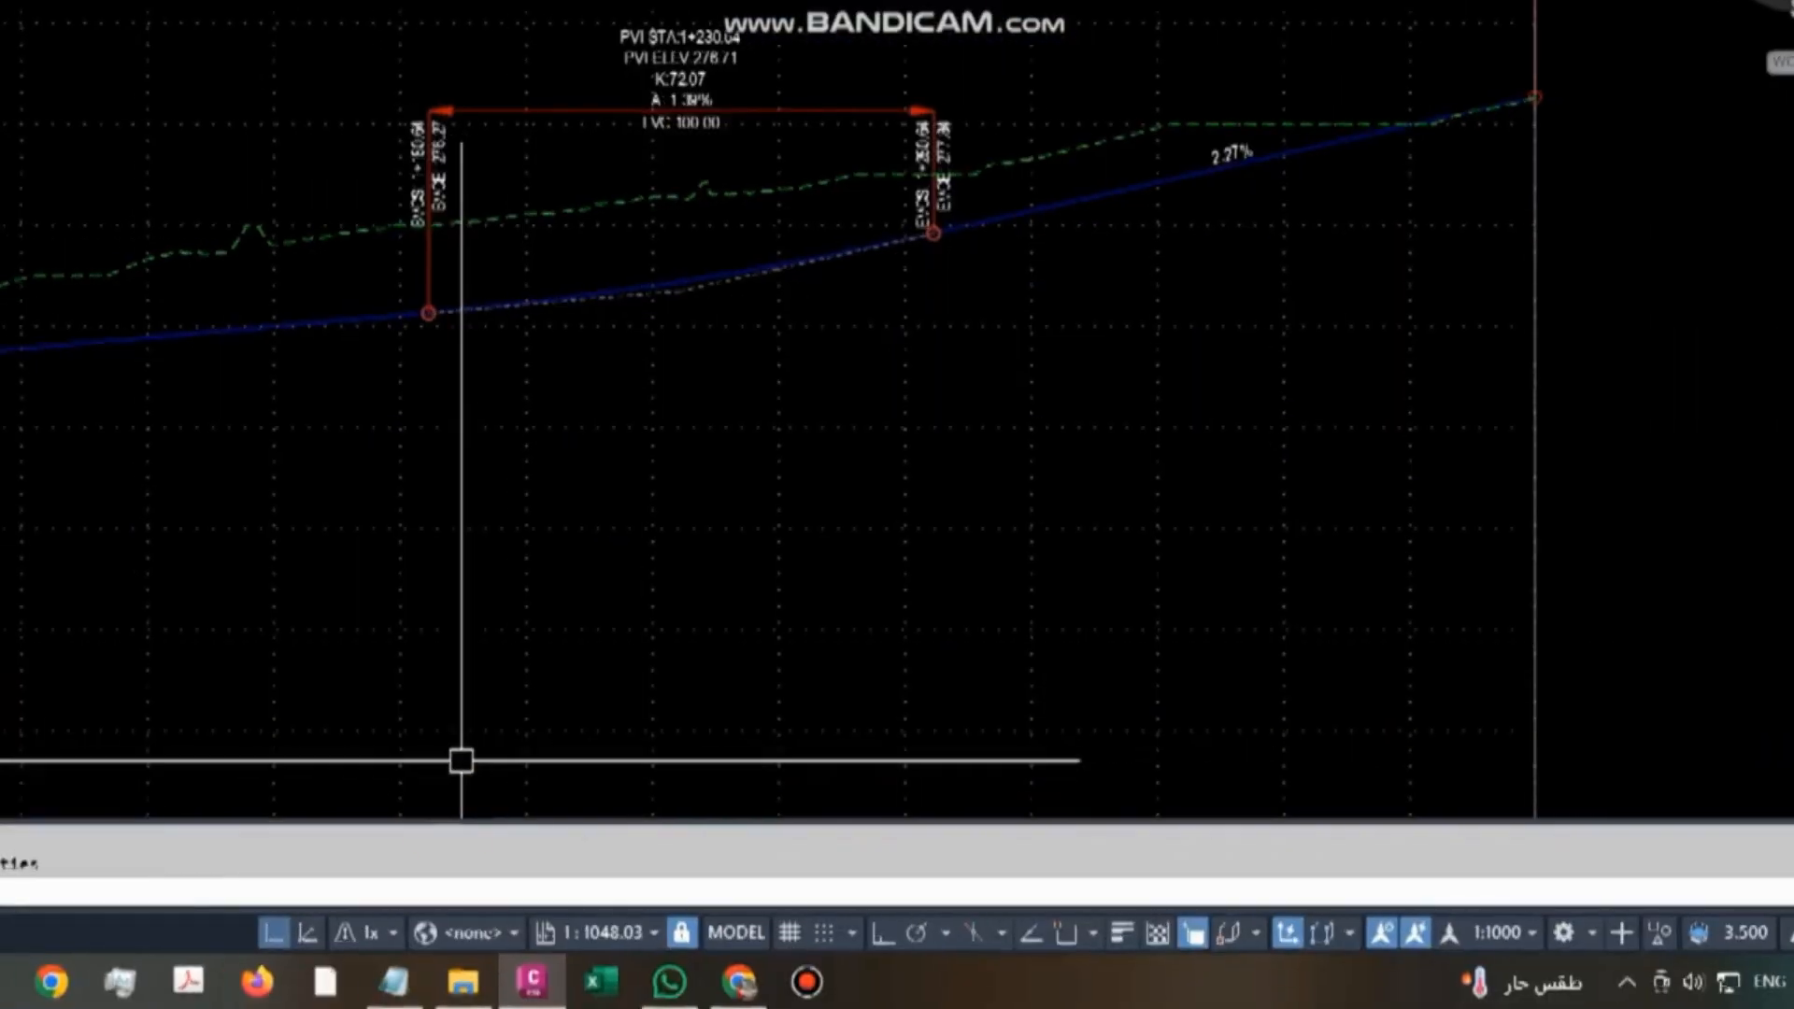
pyautogui.click(444, 981)
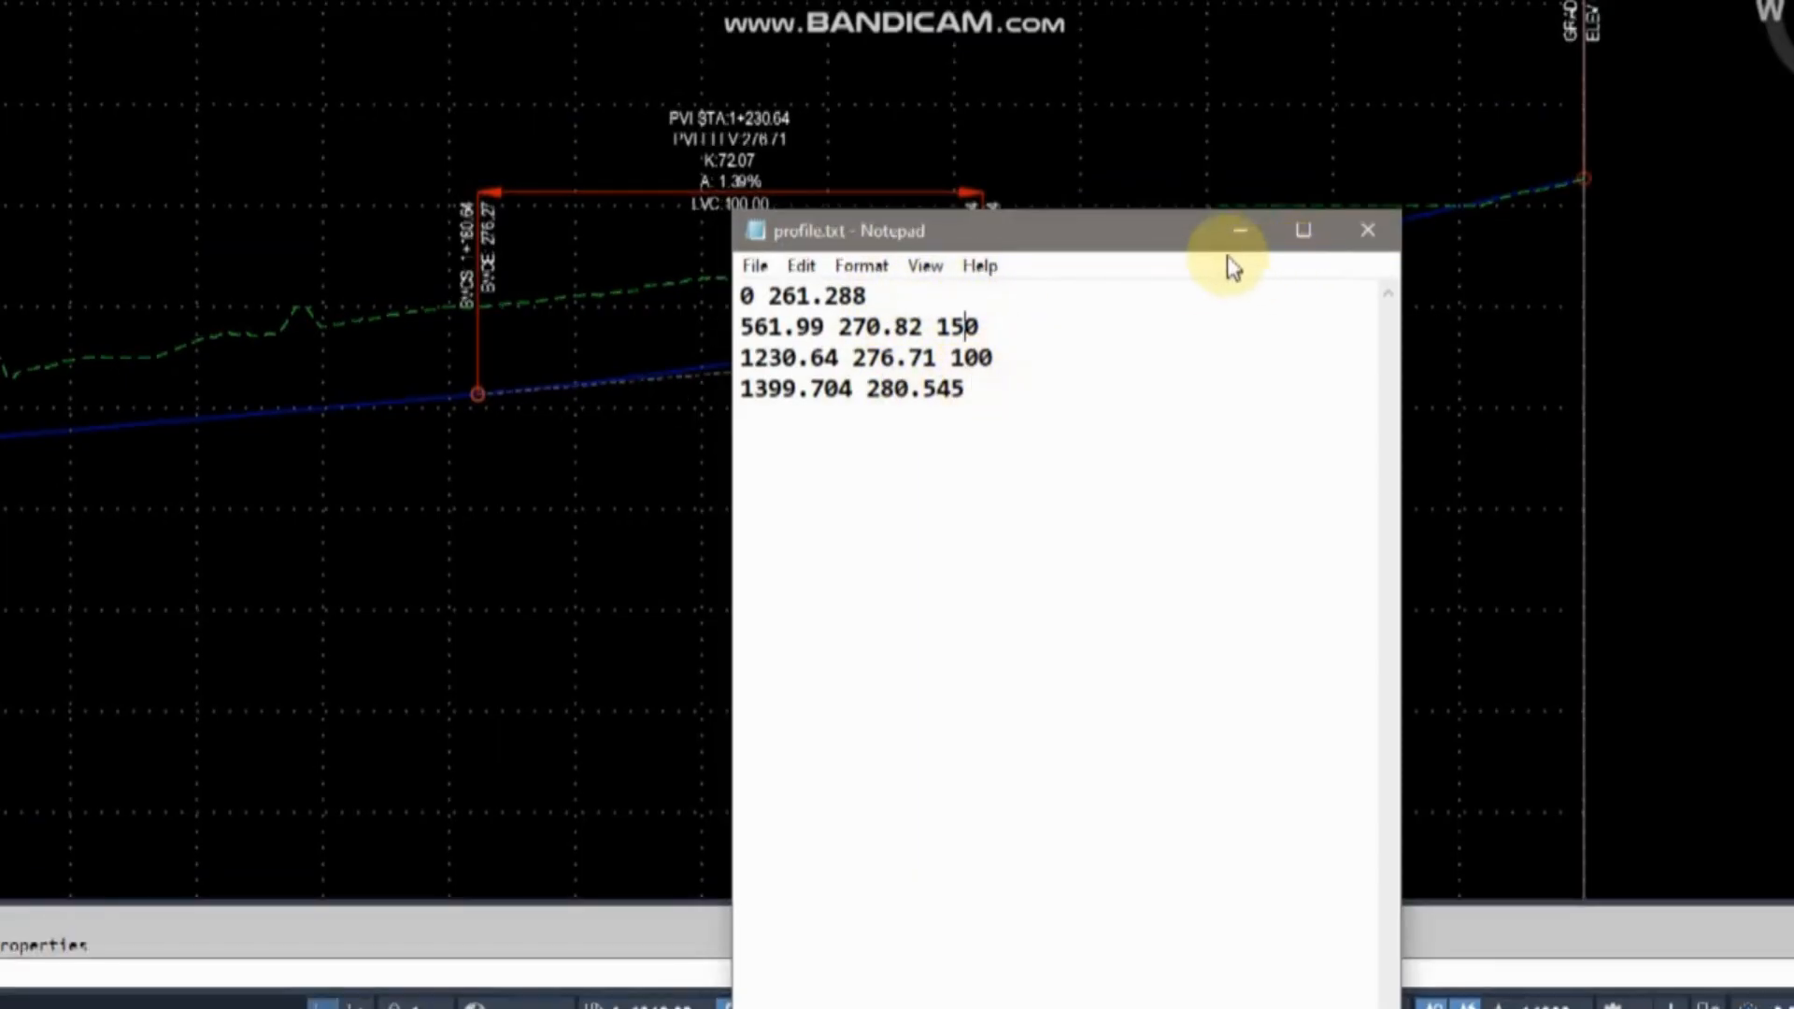
pyautogui.click(1238, 229)
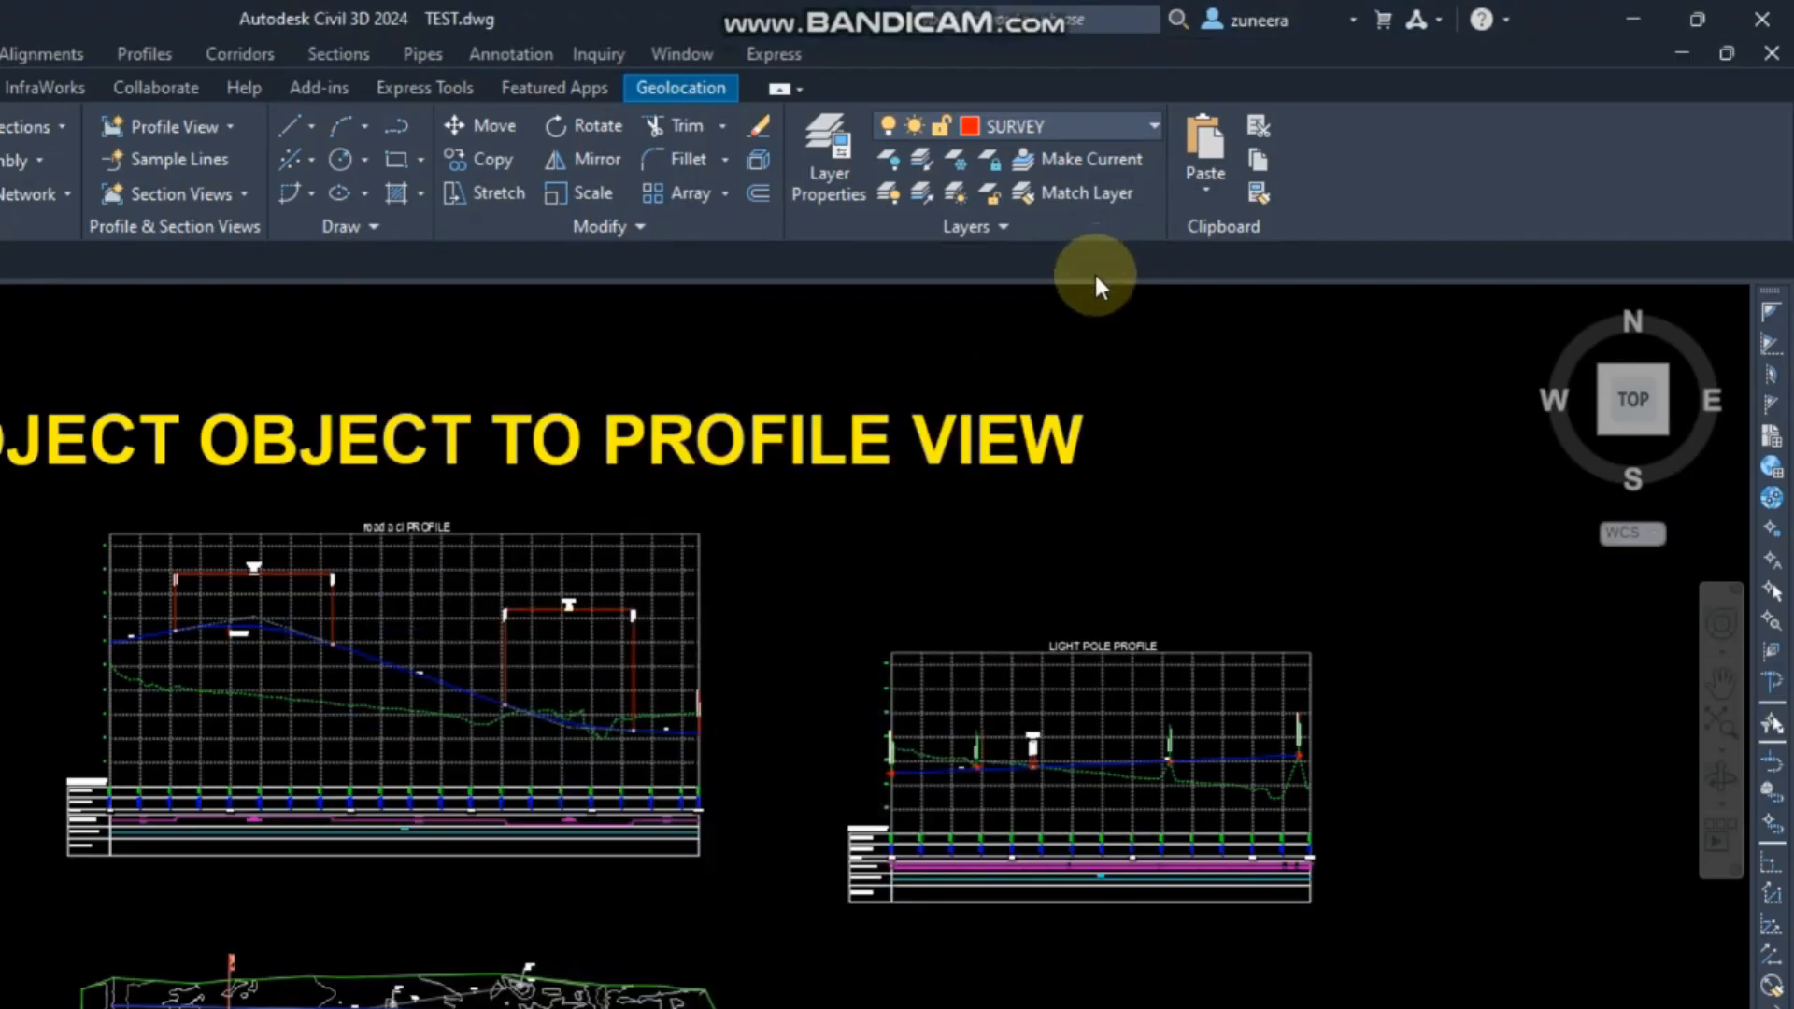
# Examine the start of the road plan below the road a cl profile view, including points light pole.01 and light pole.02.
pyautogui.moveTo(657, 714); pyautogui.dragTo(670, 737, button='middle')
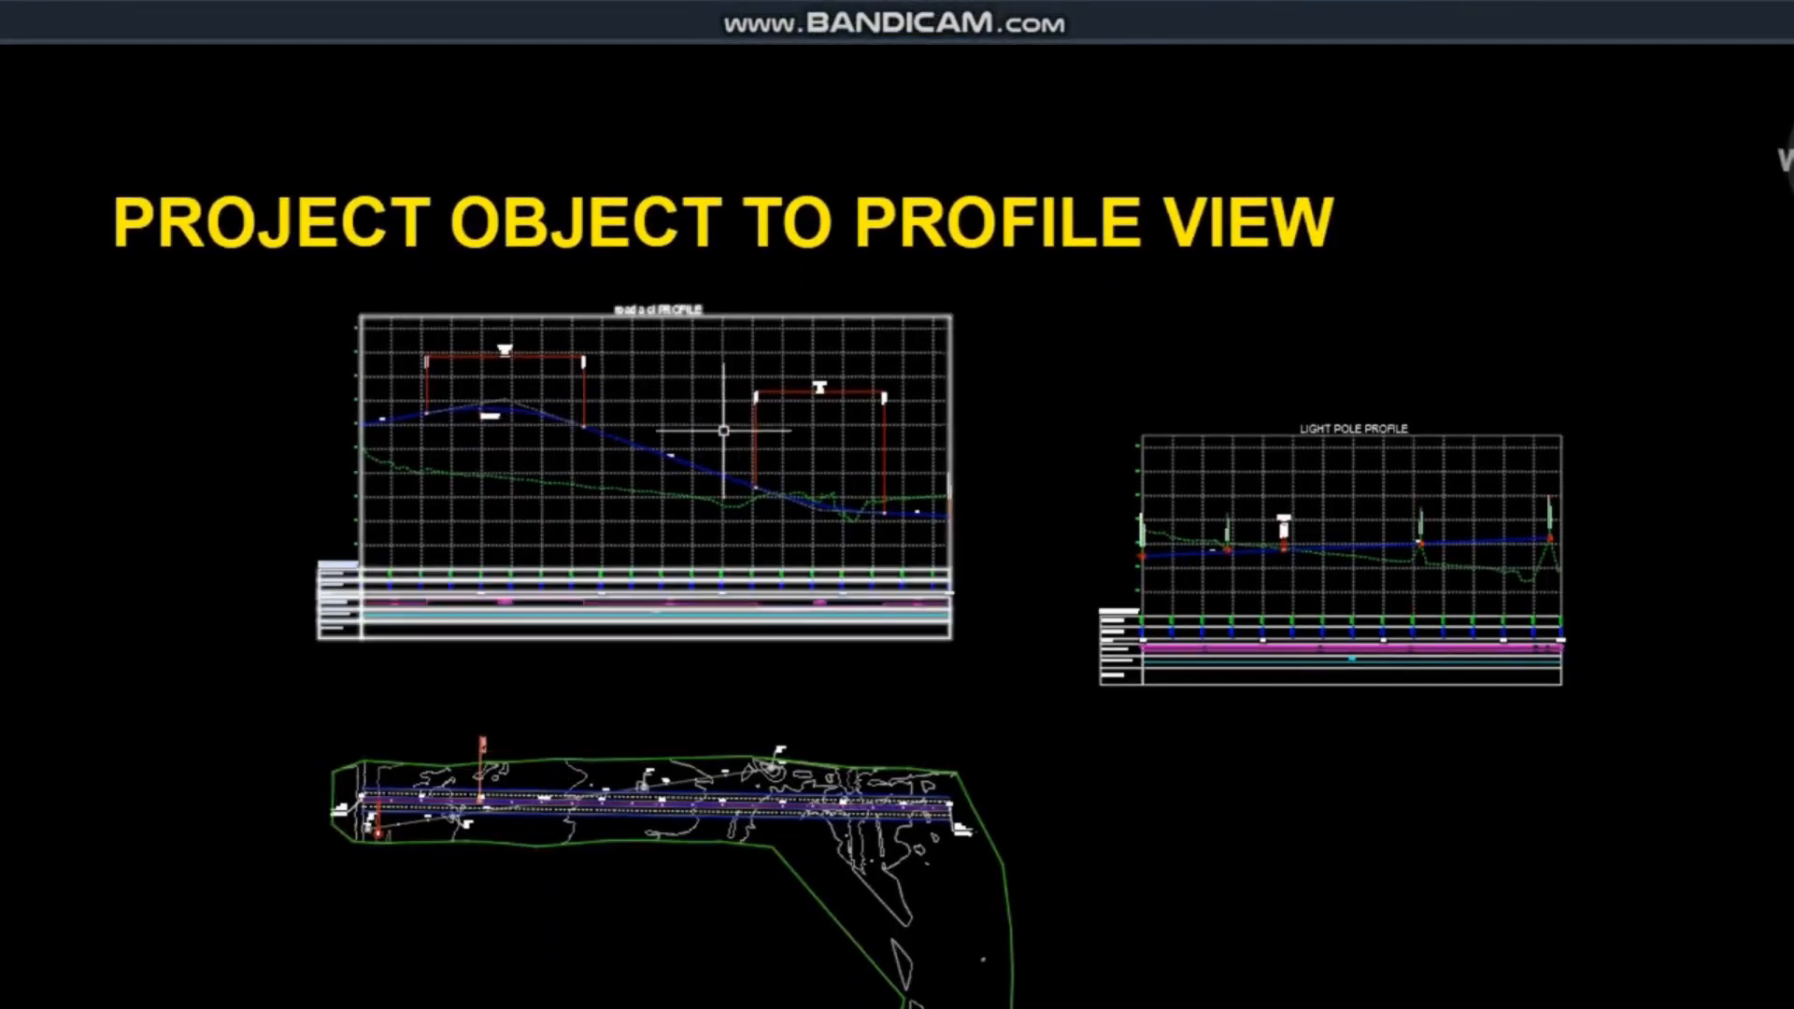
pyautogui.scroll(6, 365, 849)
pyautogui.scroll(-1, 505, 654)
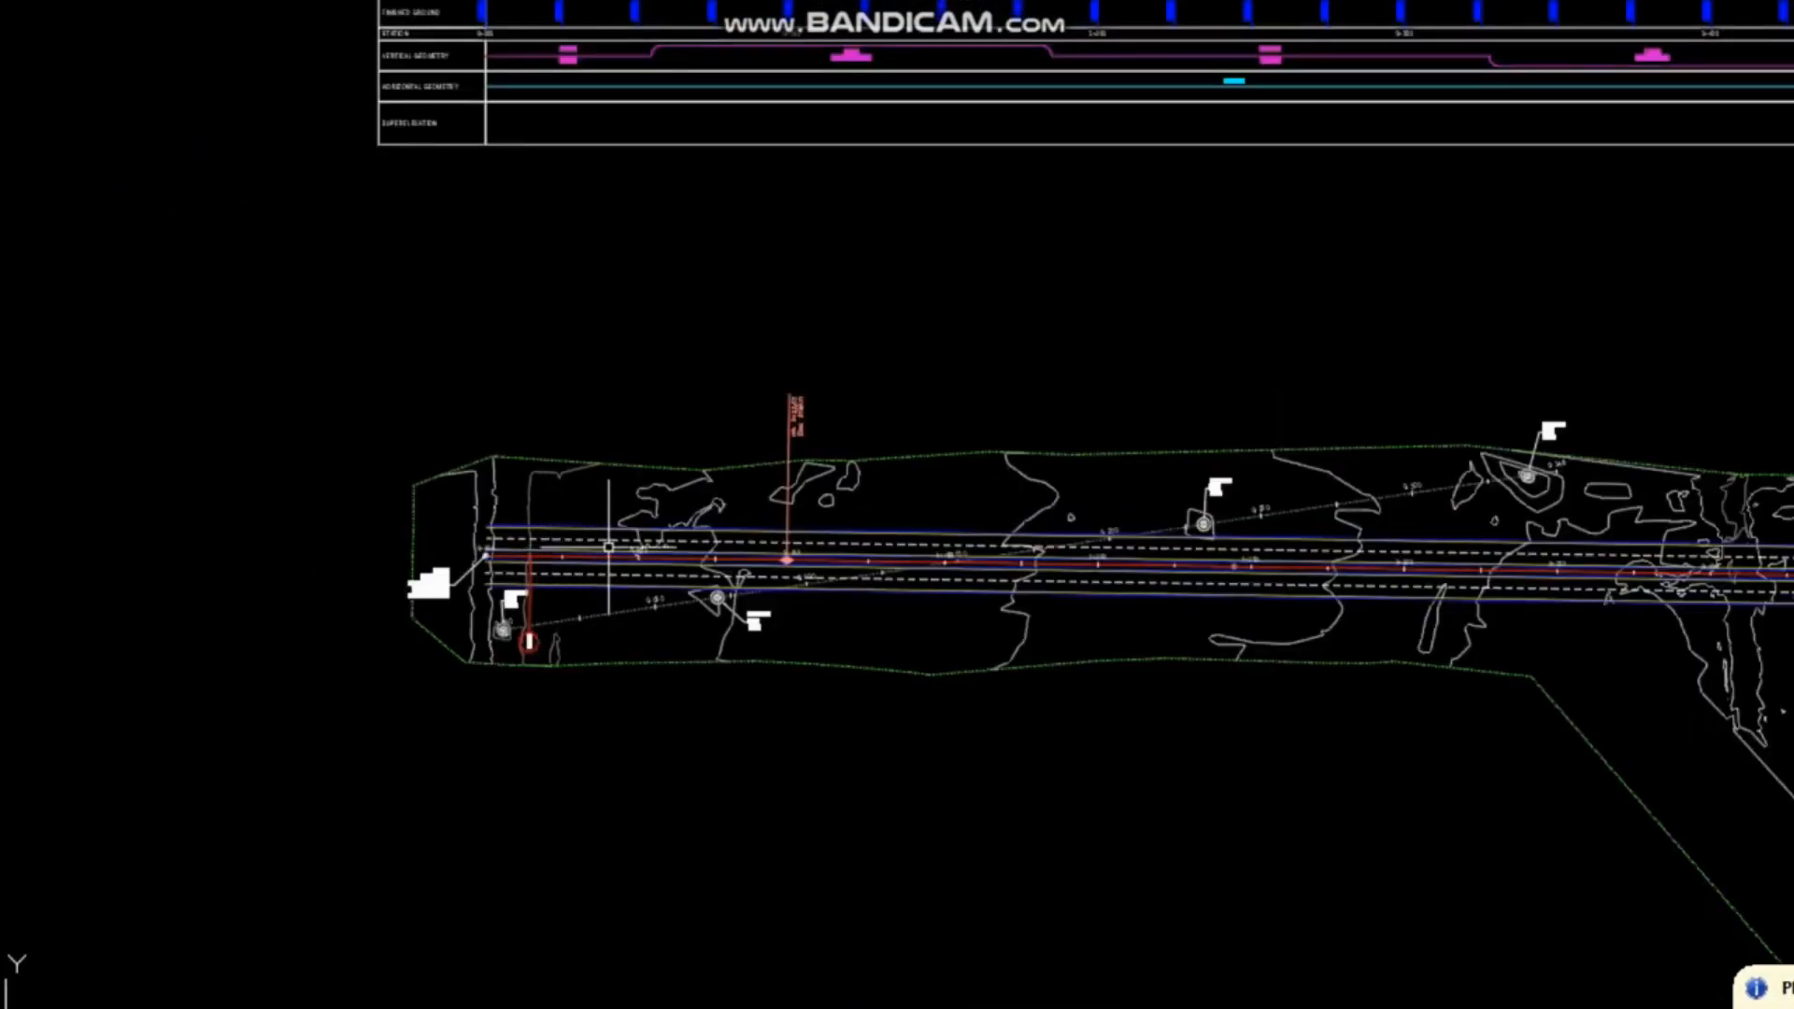
pyautogui.scroll(3, 538, 648)
pyautogui.scroll(4, 523, 655)
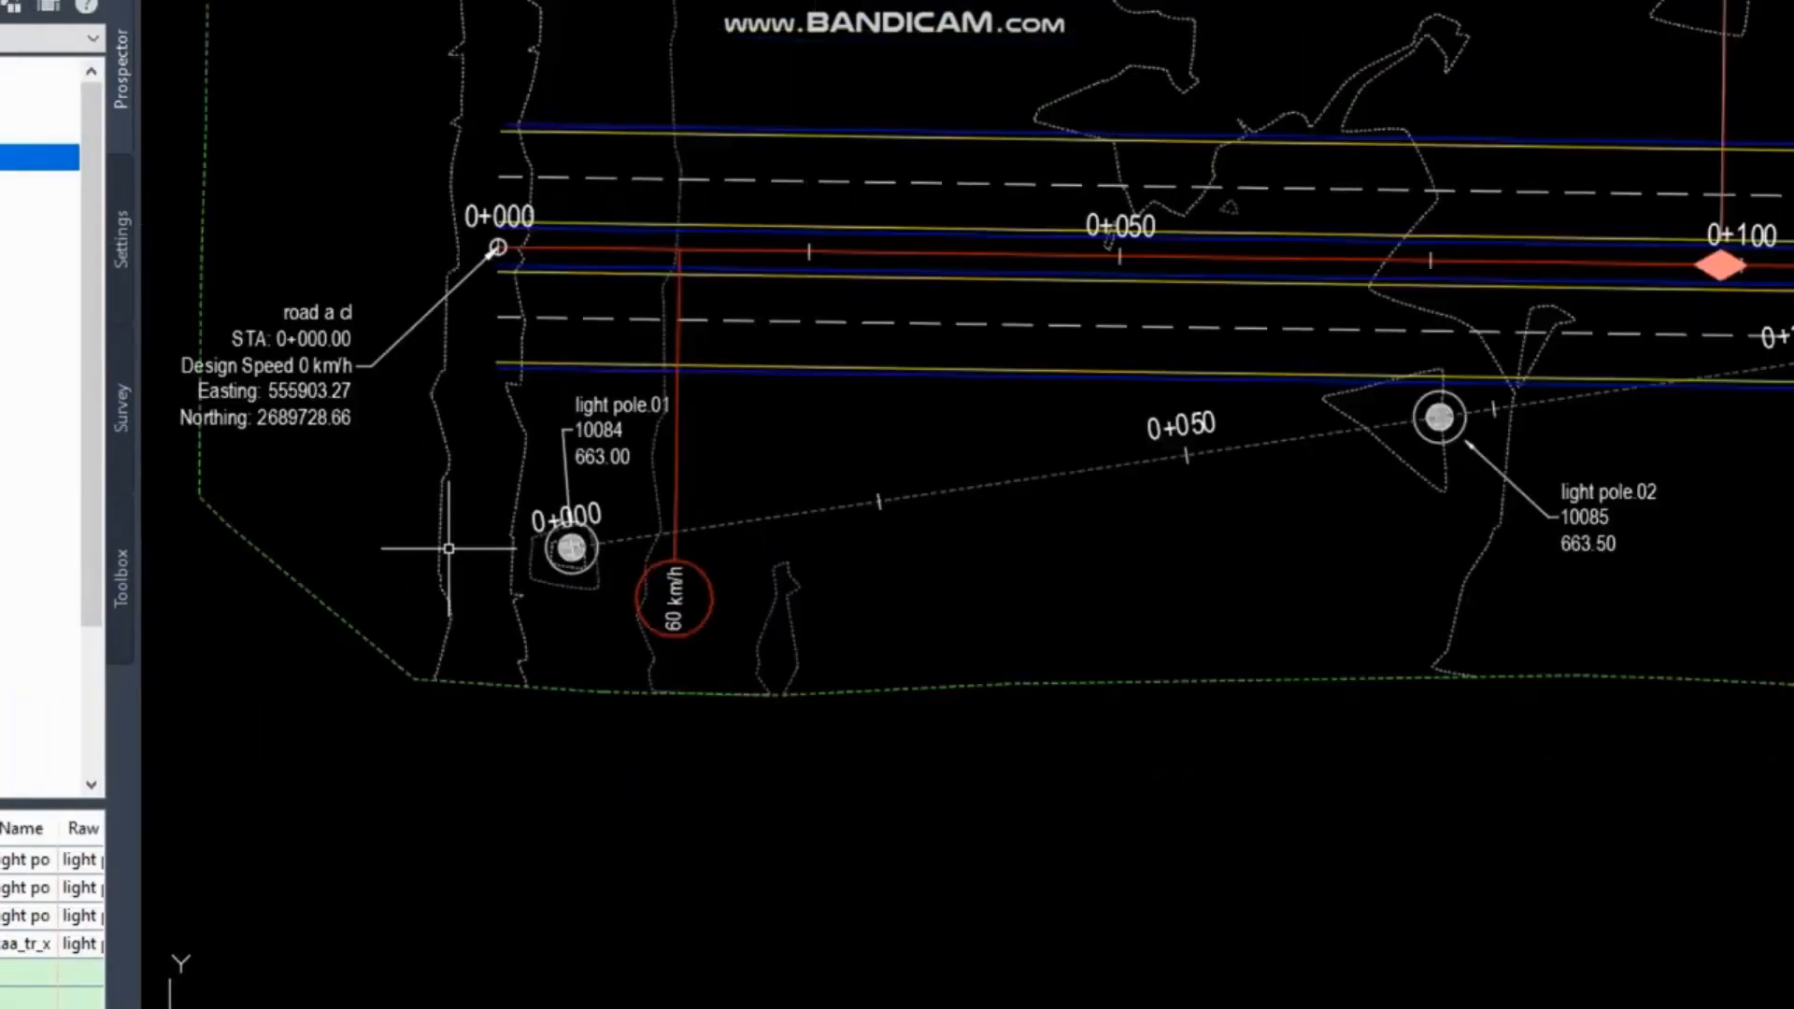
pyautogui.scroll(-4, 415, 537)
pyautogui.scroll(5, 1102, 454)
pyautogui.scroll(-4, 846, 500)
pyautogui.moveTo(472, 288)
pyautogui.mouseDown(button='middle')
pyautogui.moveTo(581, 372)
pyautogui.moveTo(867, 341)
pyautogui.mouseUp(button='middle')
pyautogui.scroll(-4, 485, 397)
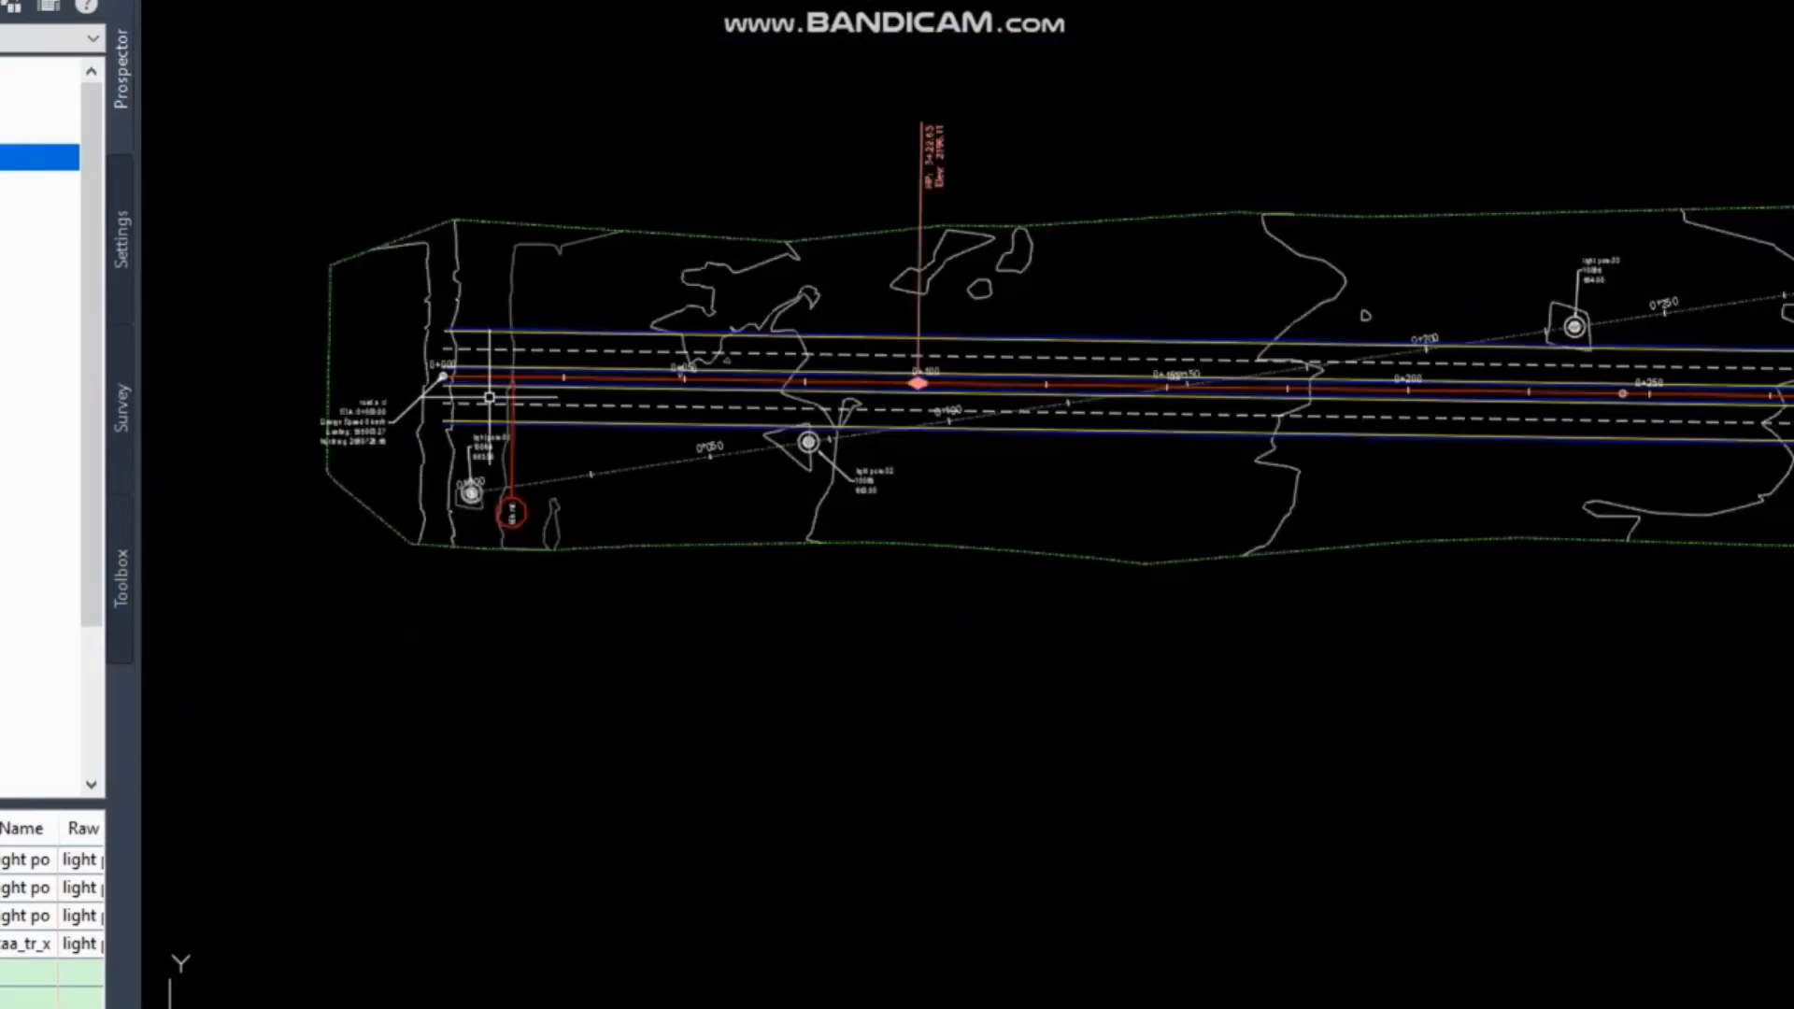
pyautogui.scroll(2, 907, 385)
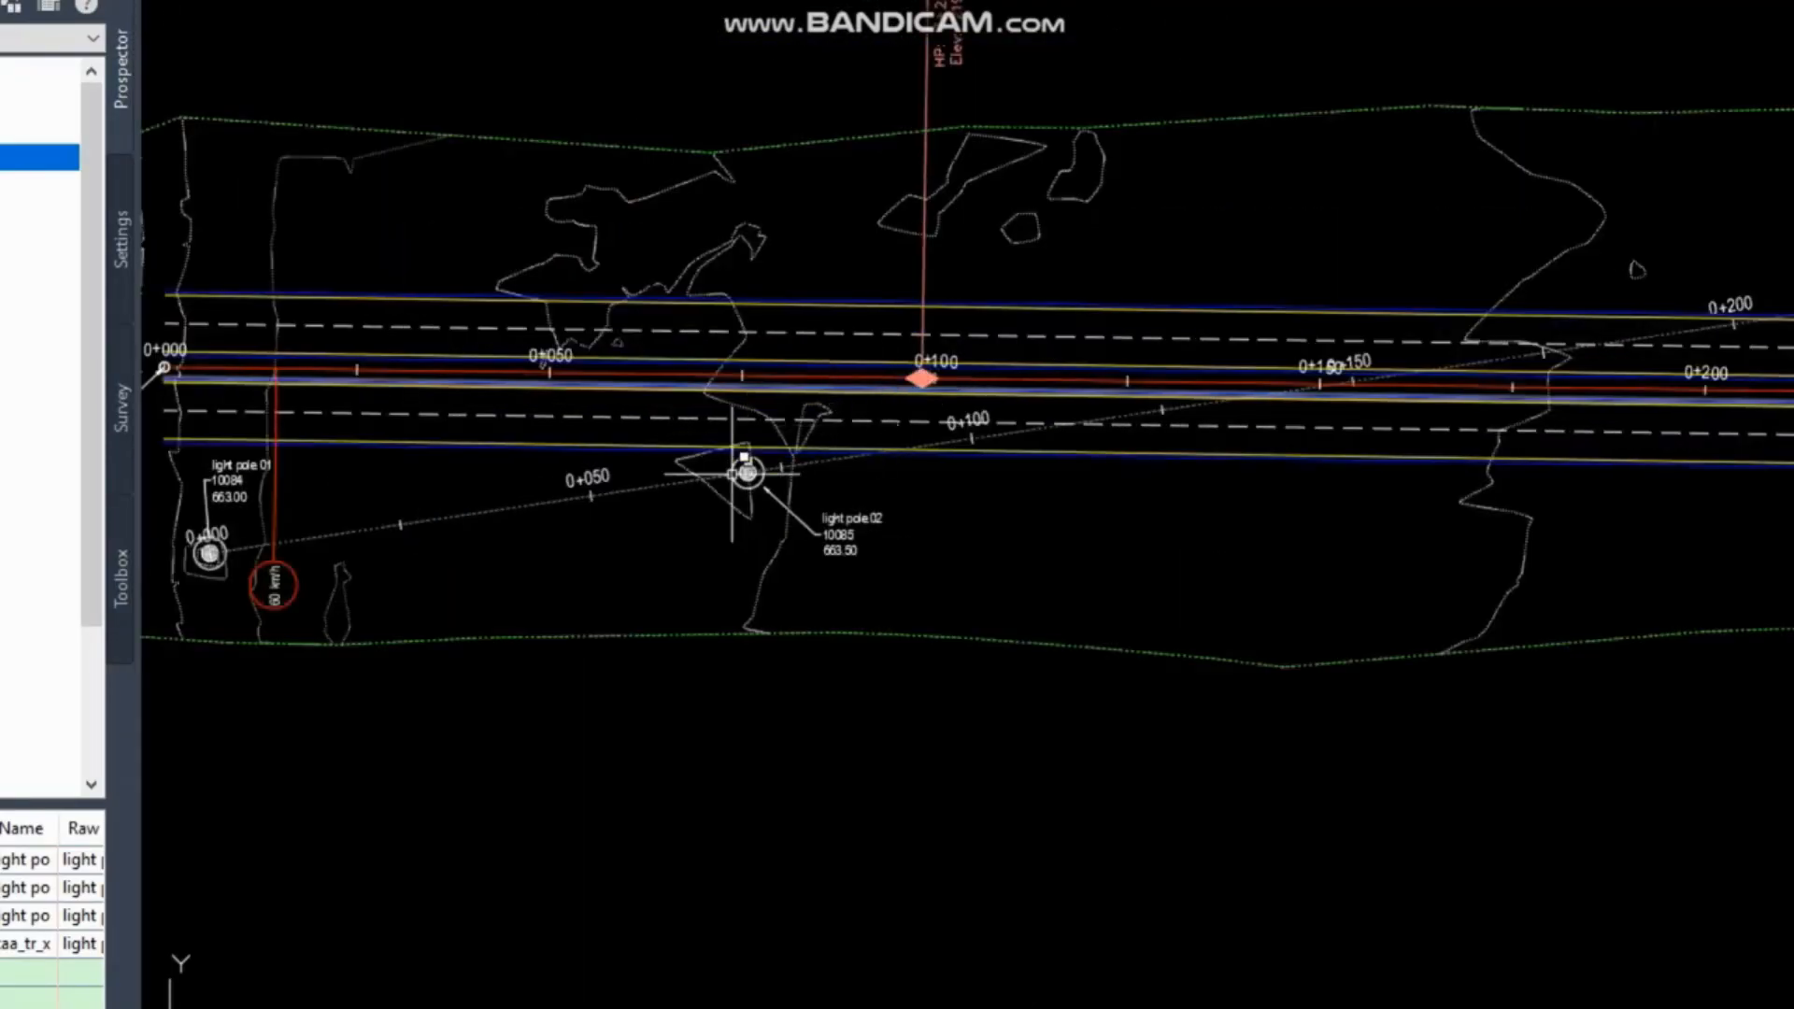
pyautogui.scroll(4, 741, 487)
pyautogui.scroll(2, 742, 488)
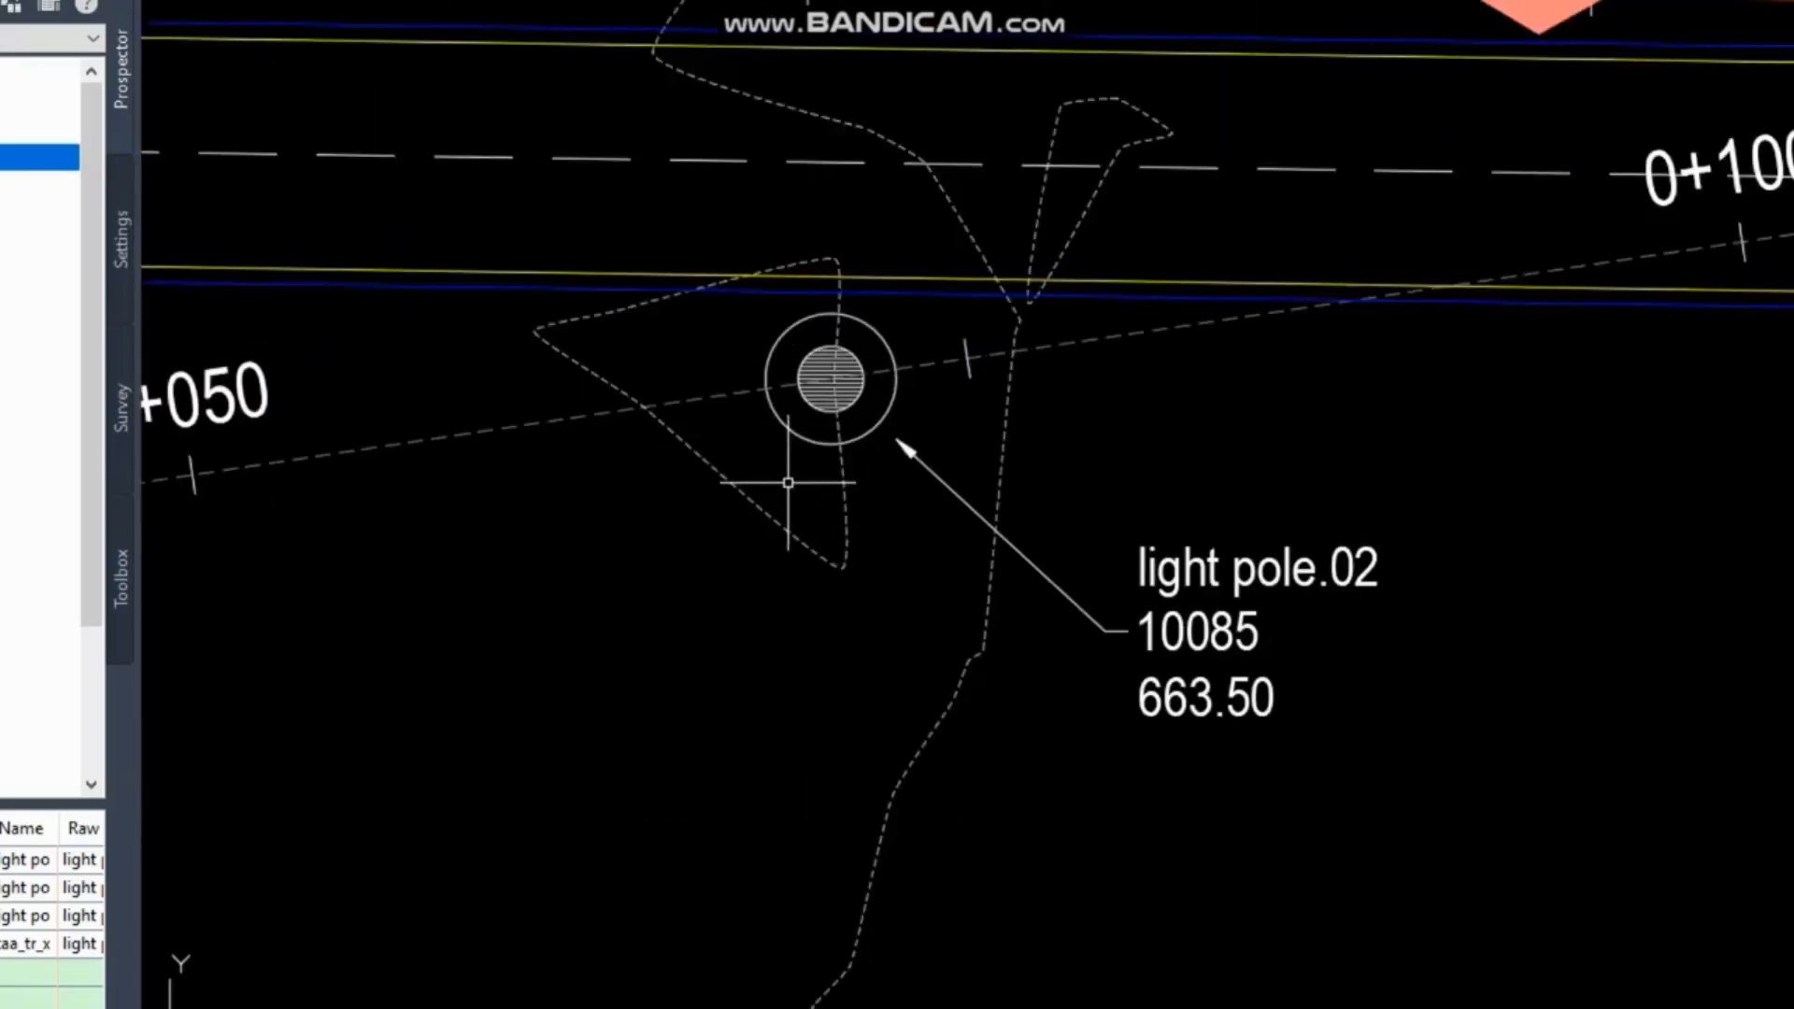
# Examine points light pole.03 and light pole.04 along the road, and identify the dashed alignment that joins the light poles.
pyautogui.scroll(-4, 882, 459)
pyautogui.moveTo(1533, 373); pyautogui.dragTo(397, 517, button='middle')
pyautogui.moveTo(1246, 392); pyautogui.dragTo(830, 412, button='middle')
pyautogui.moveTo(191, 390); pyautogui.dragTo(521, 391, button='middle')
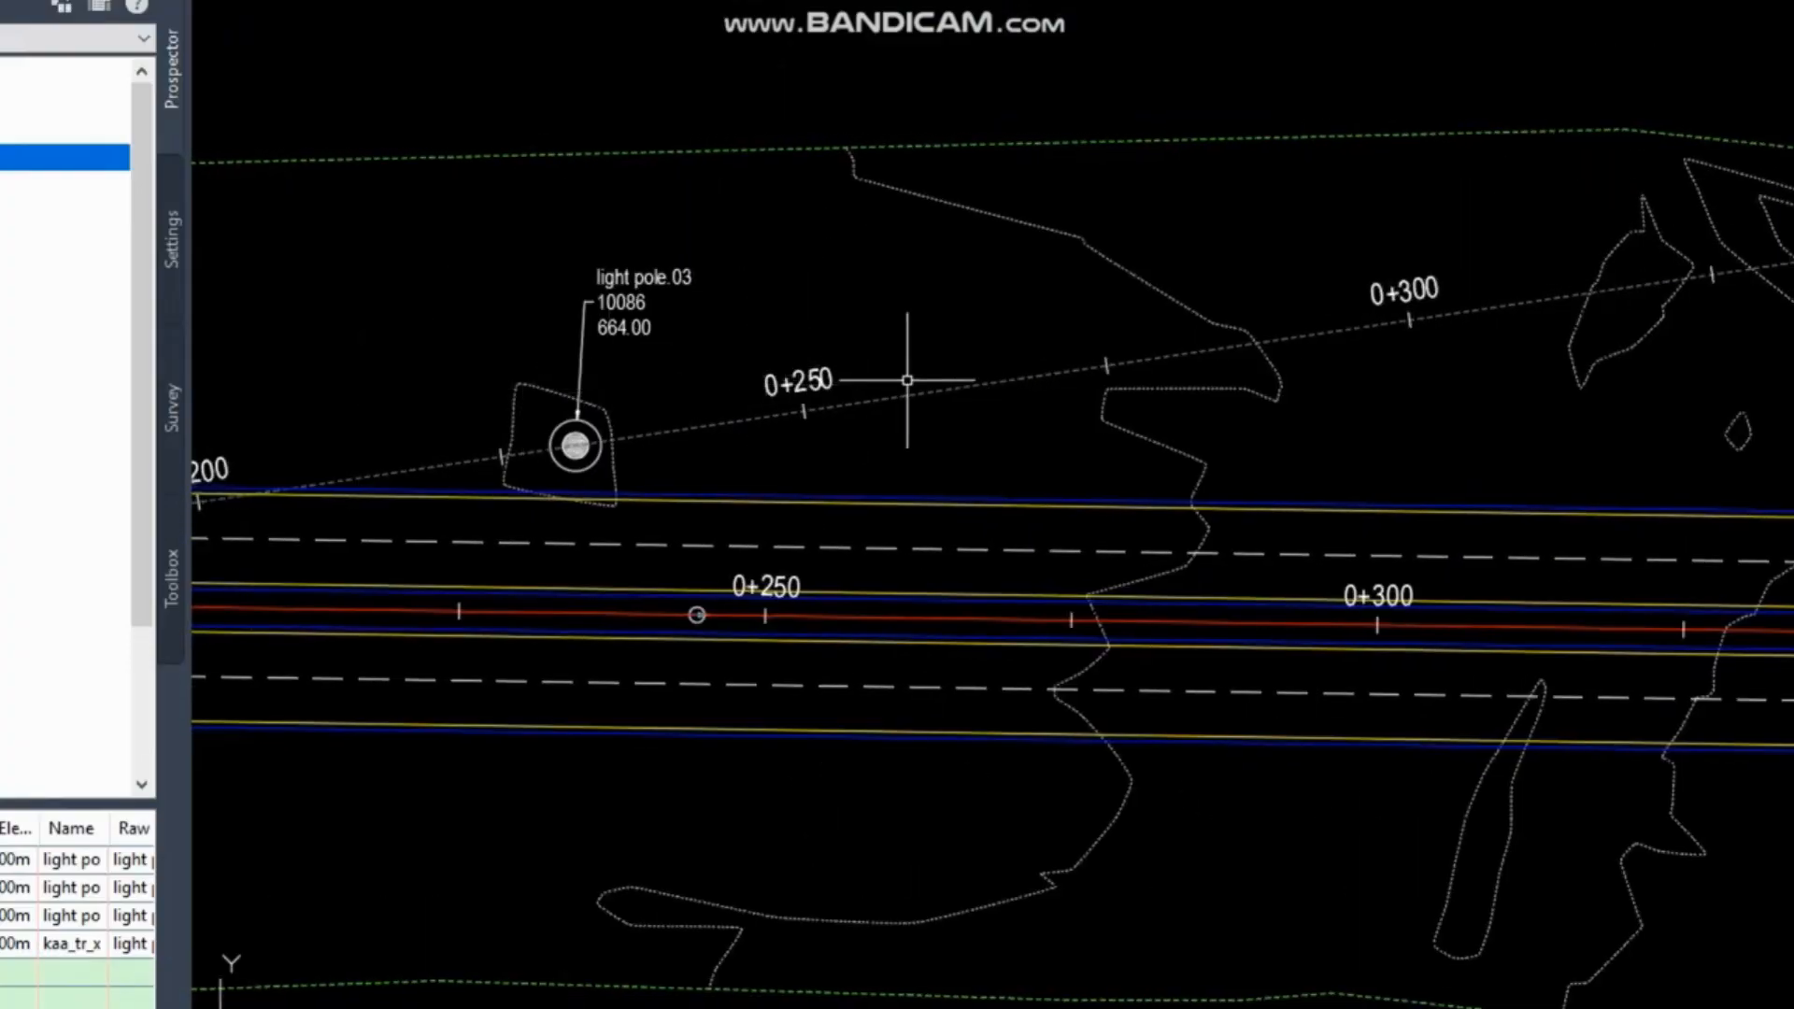
pyautogui.scroll(-2, 1077, 355)
pyautogui.scroll(4, 1672, 280)
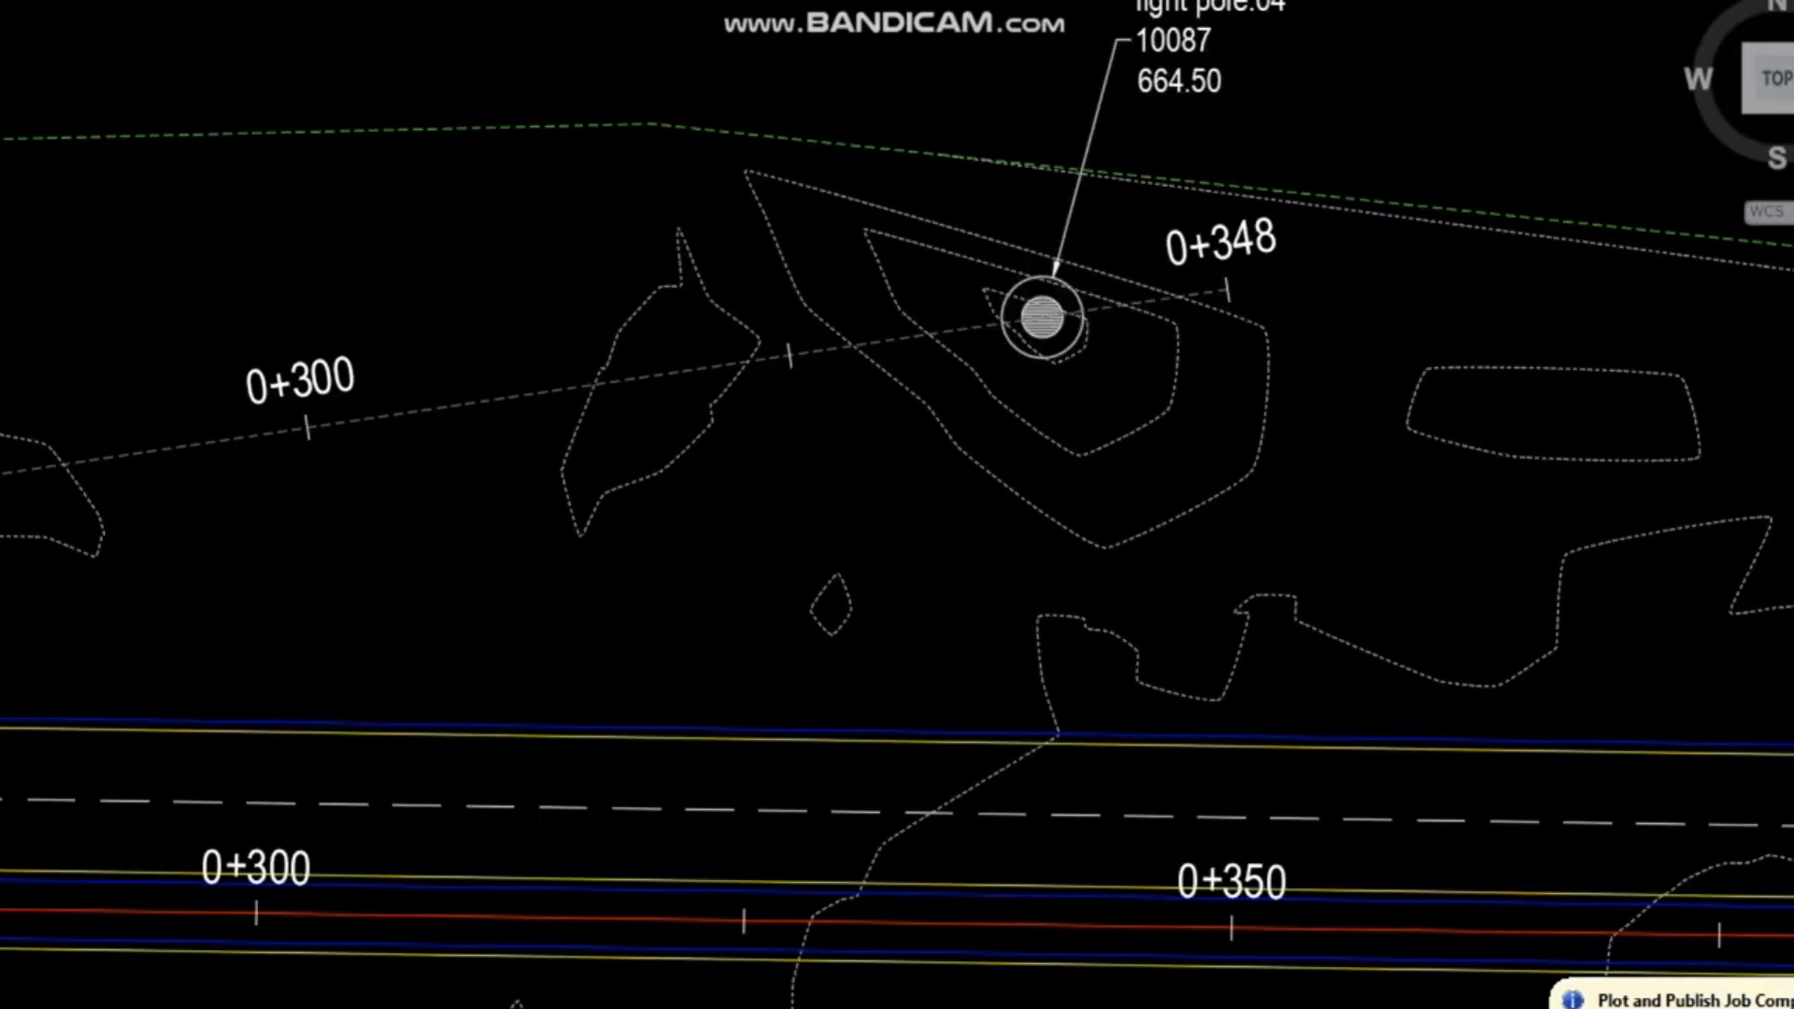
pyautogui.scroll(-2, 1046, 322)
pyautogui.scroll(-4, 1116, 233)
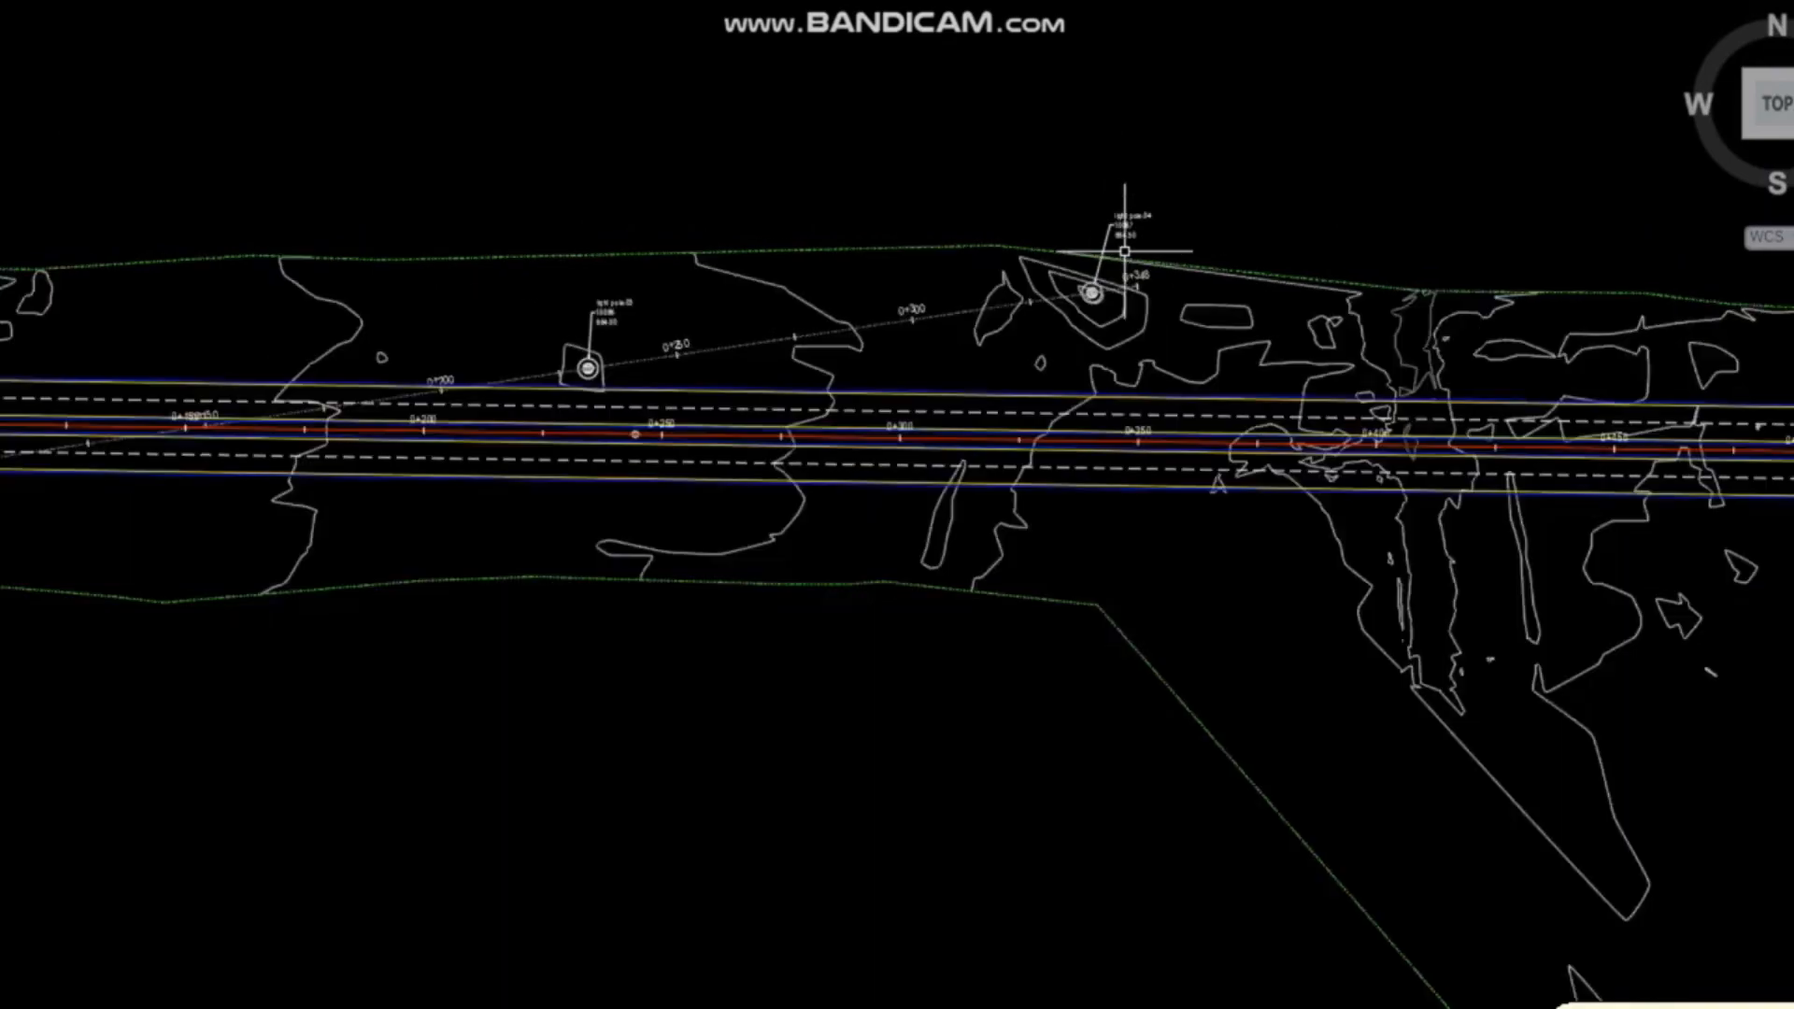
pyautogui.scroll(3, 524, 500)
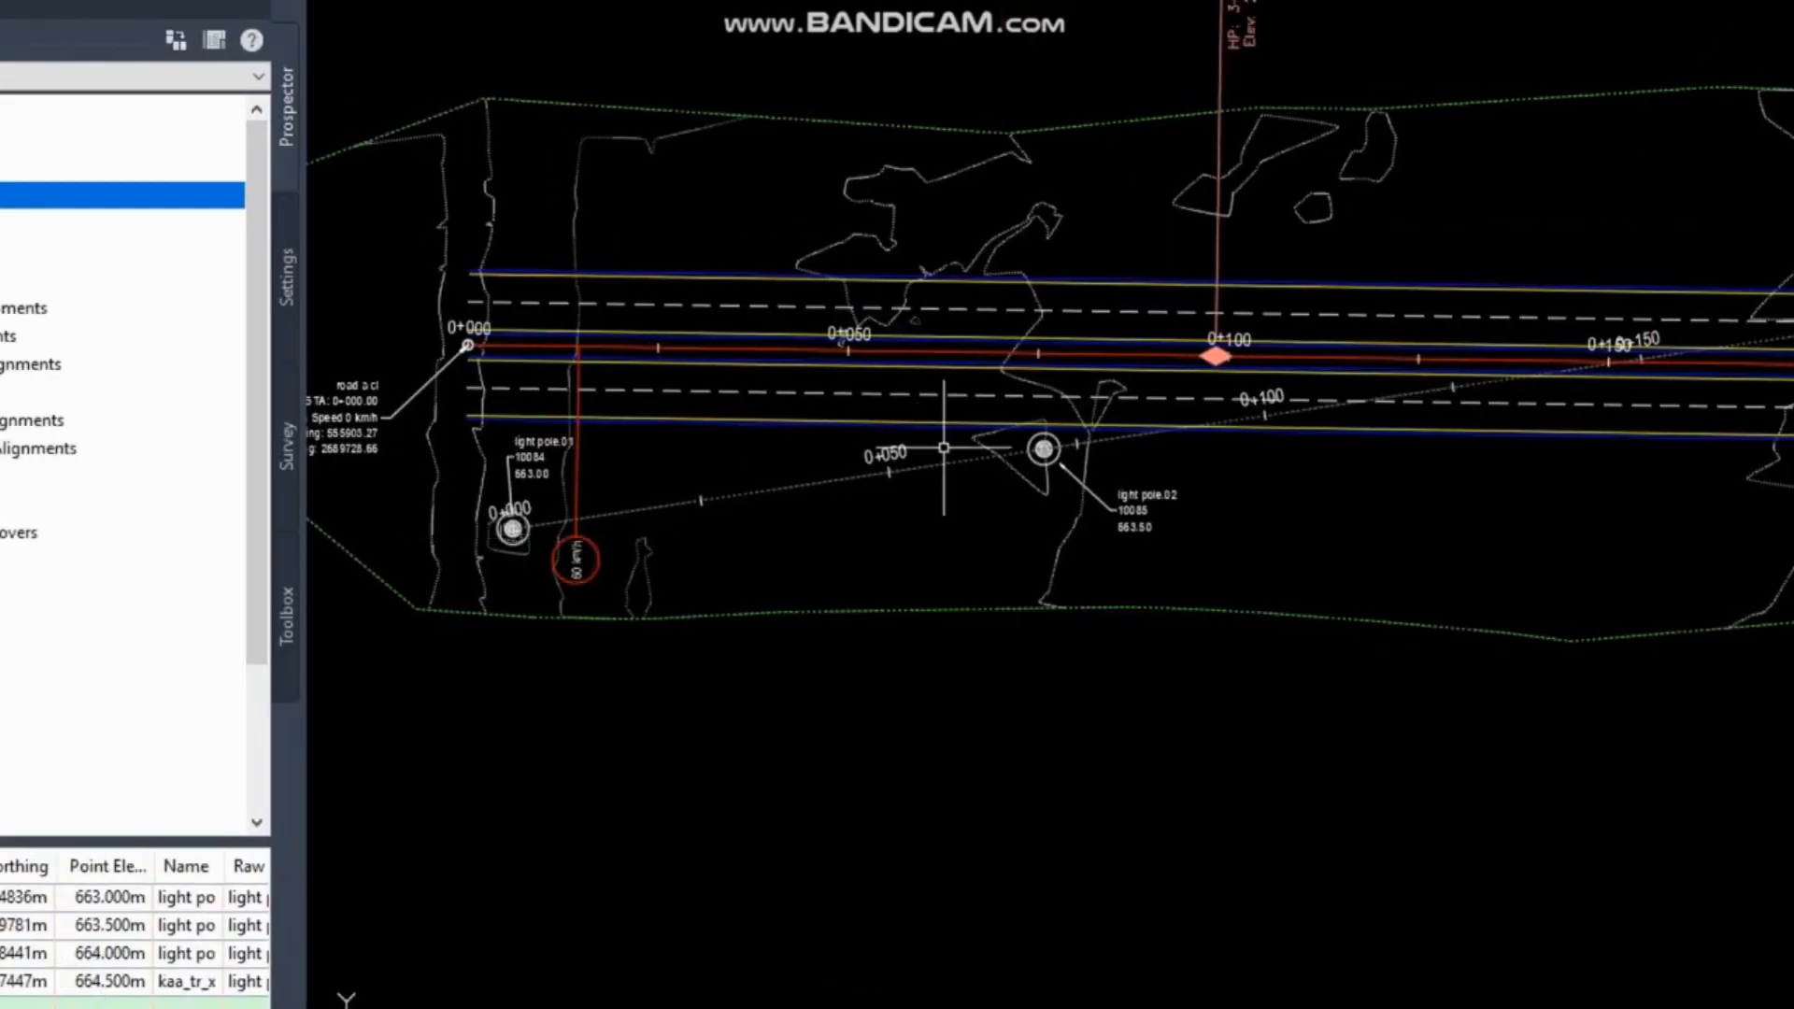
pyautogui.scroll(3, 496, 535)
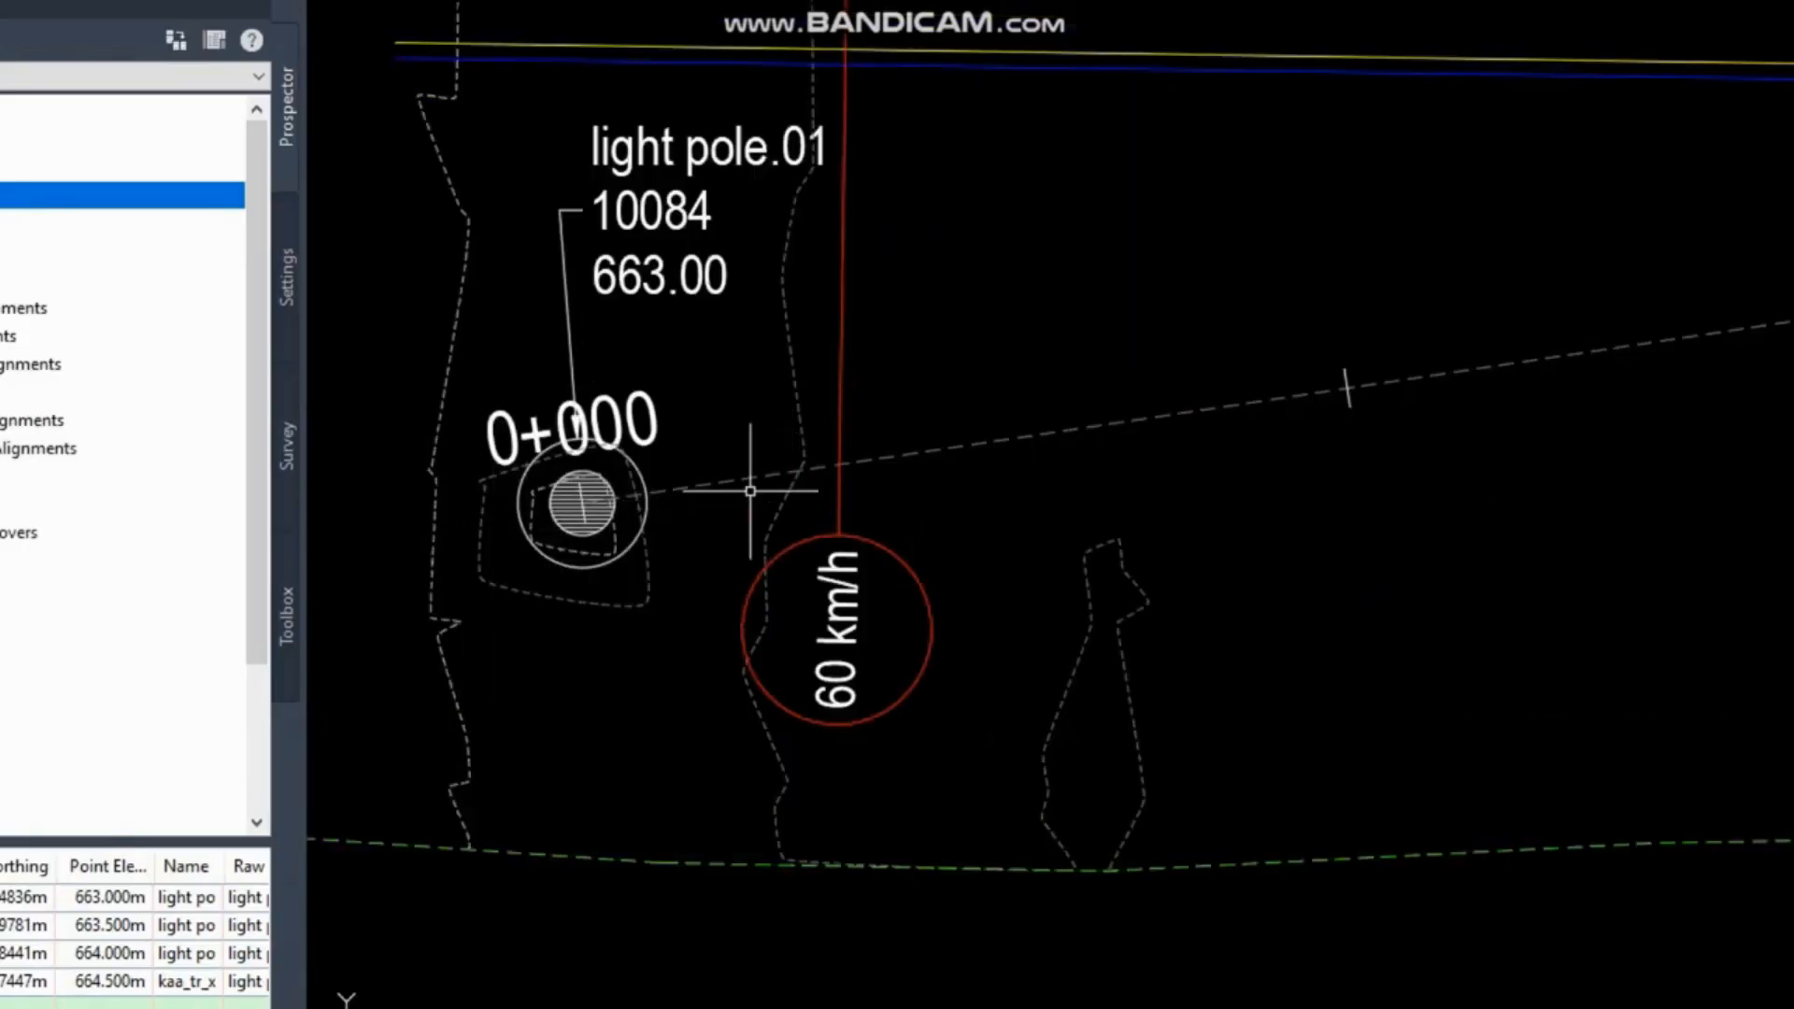
pyautogui.scroll(-5, 625, 513)
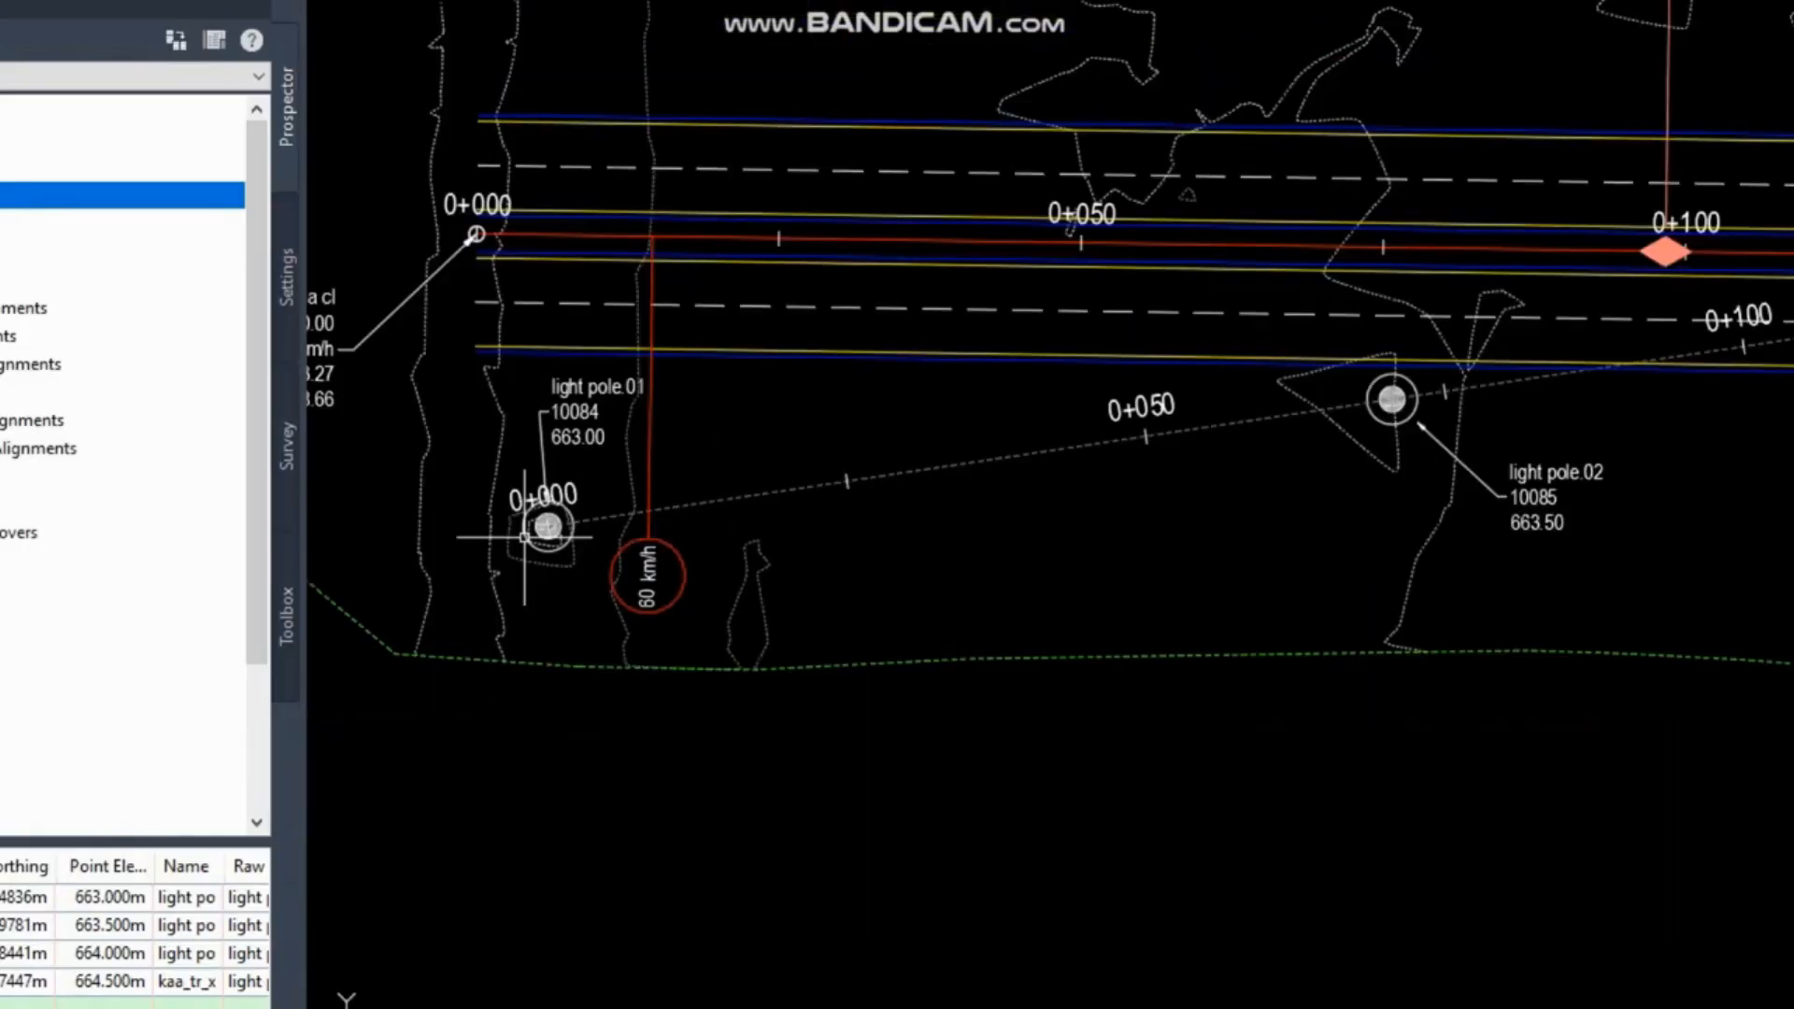
pyautogui.moveTo(873, 475)
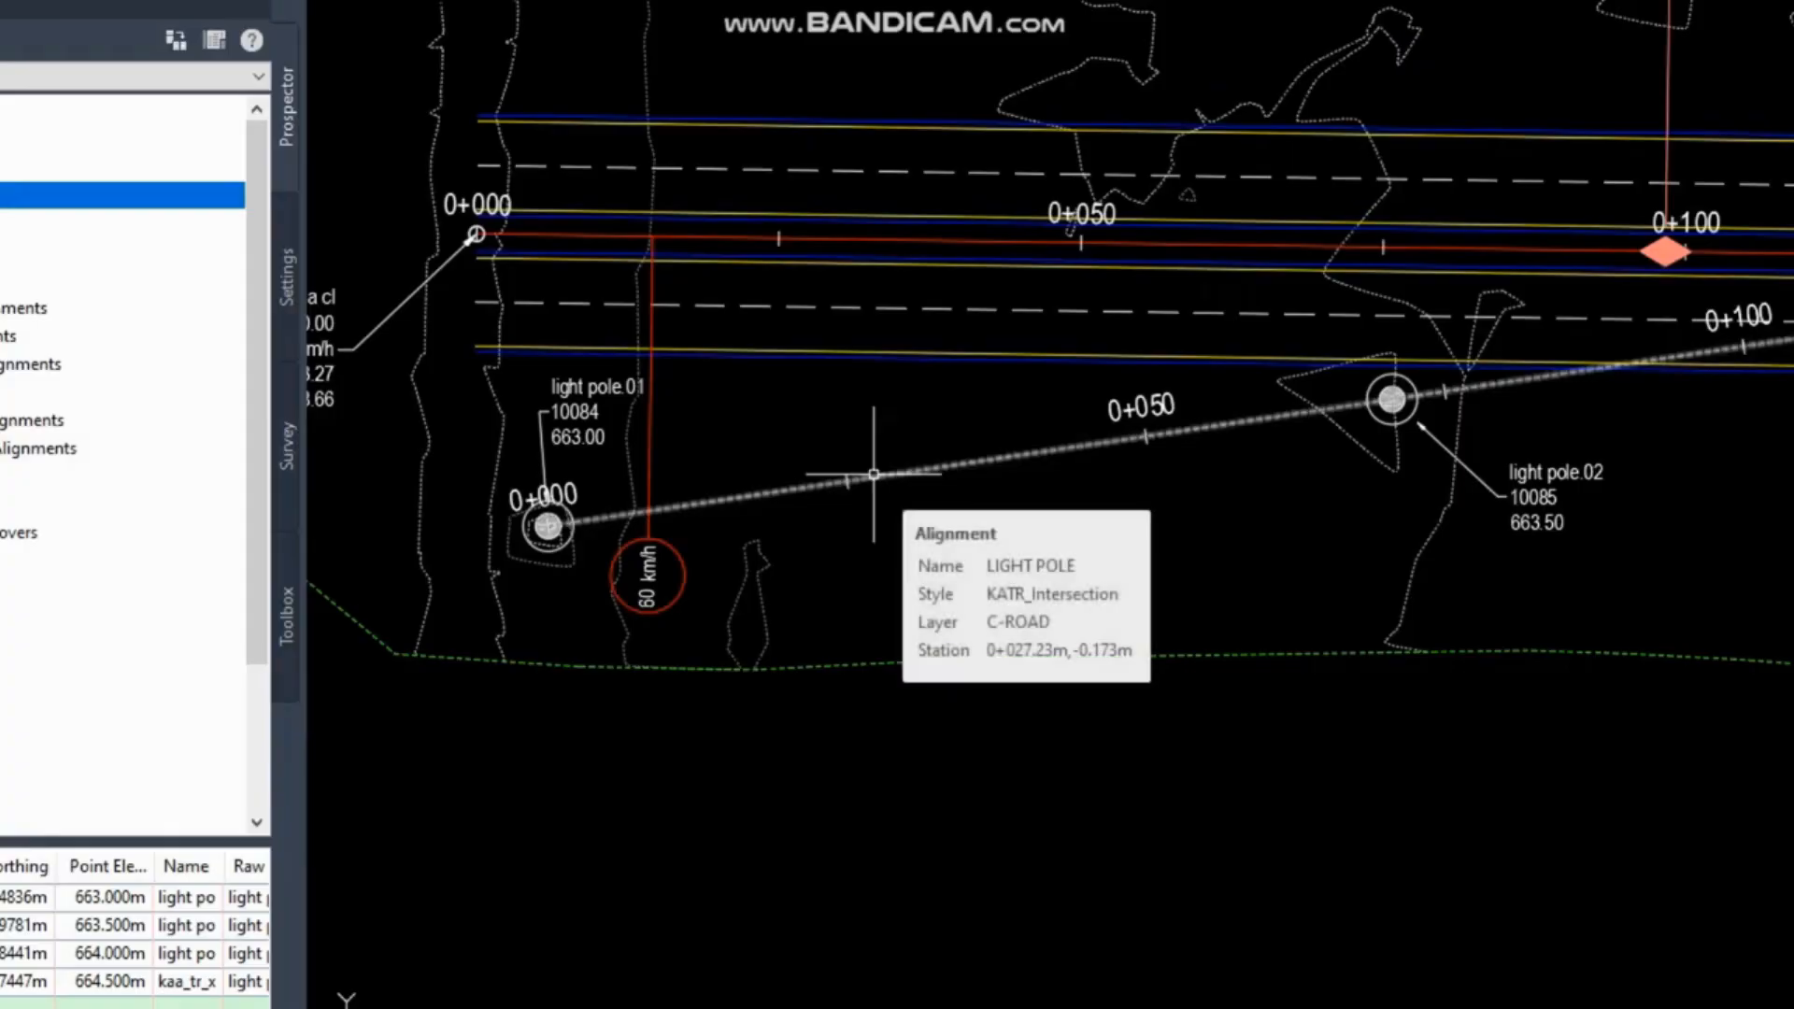
# Examine the projected light pole symbols and their station and elevation labels in the LIGHT POLE PROFILE view.
pyautogui.scroll(-8, 671, 514)
pyautogui.moveTo(1347, 366); pyautogui.dragTo(791, 499, button='middle')
pyautogui.moveTo(1248, 402); pyautogui.dragTo(999, 527, button='middle')
pyautogui.scroll(4, 1270, 306)
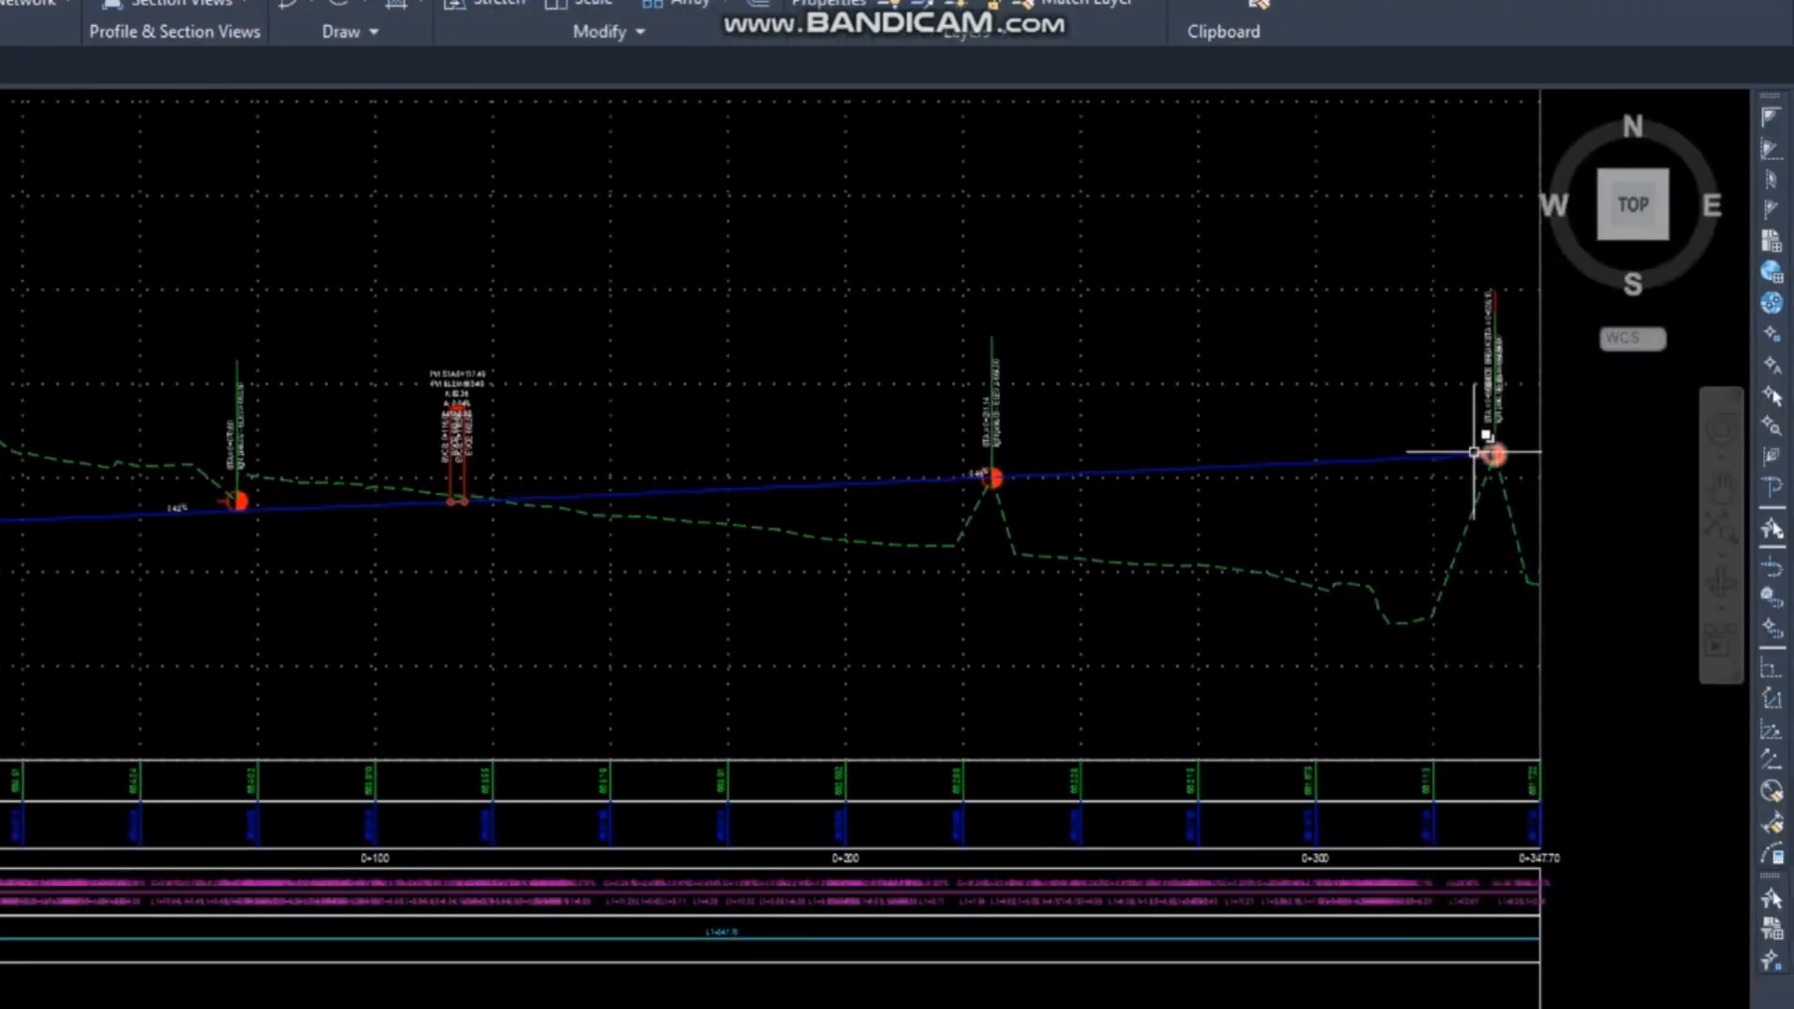
pyautogui.scroll(6, 474, 470)
pyautogui.scroll(-4, 342, 643)
pyautogui.scroll(2, 939, 580)
pyautogui.scroll(2, 916, 579)
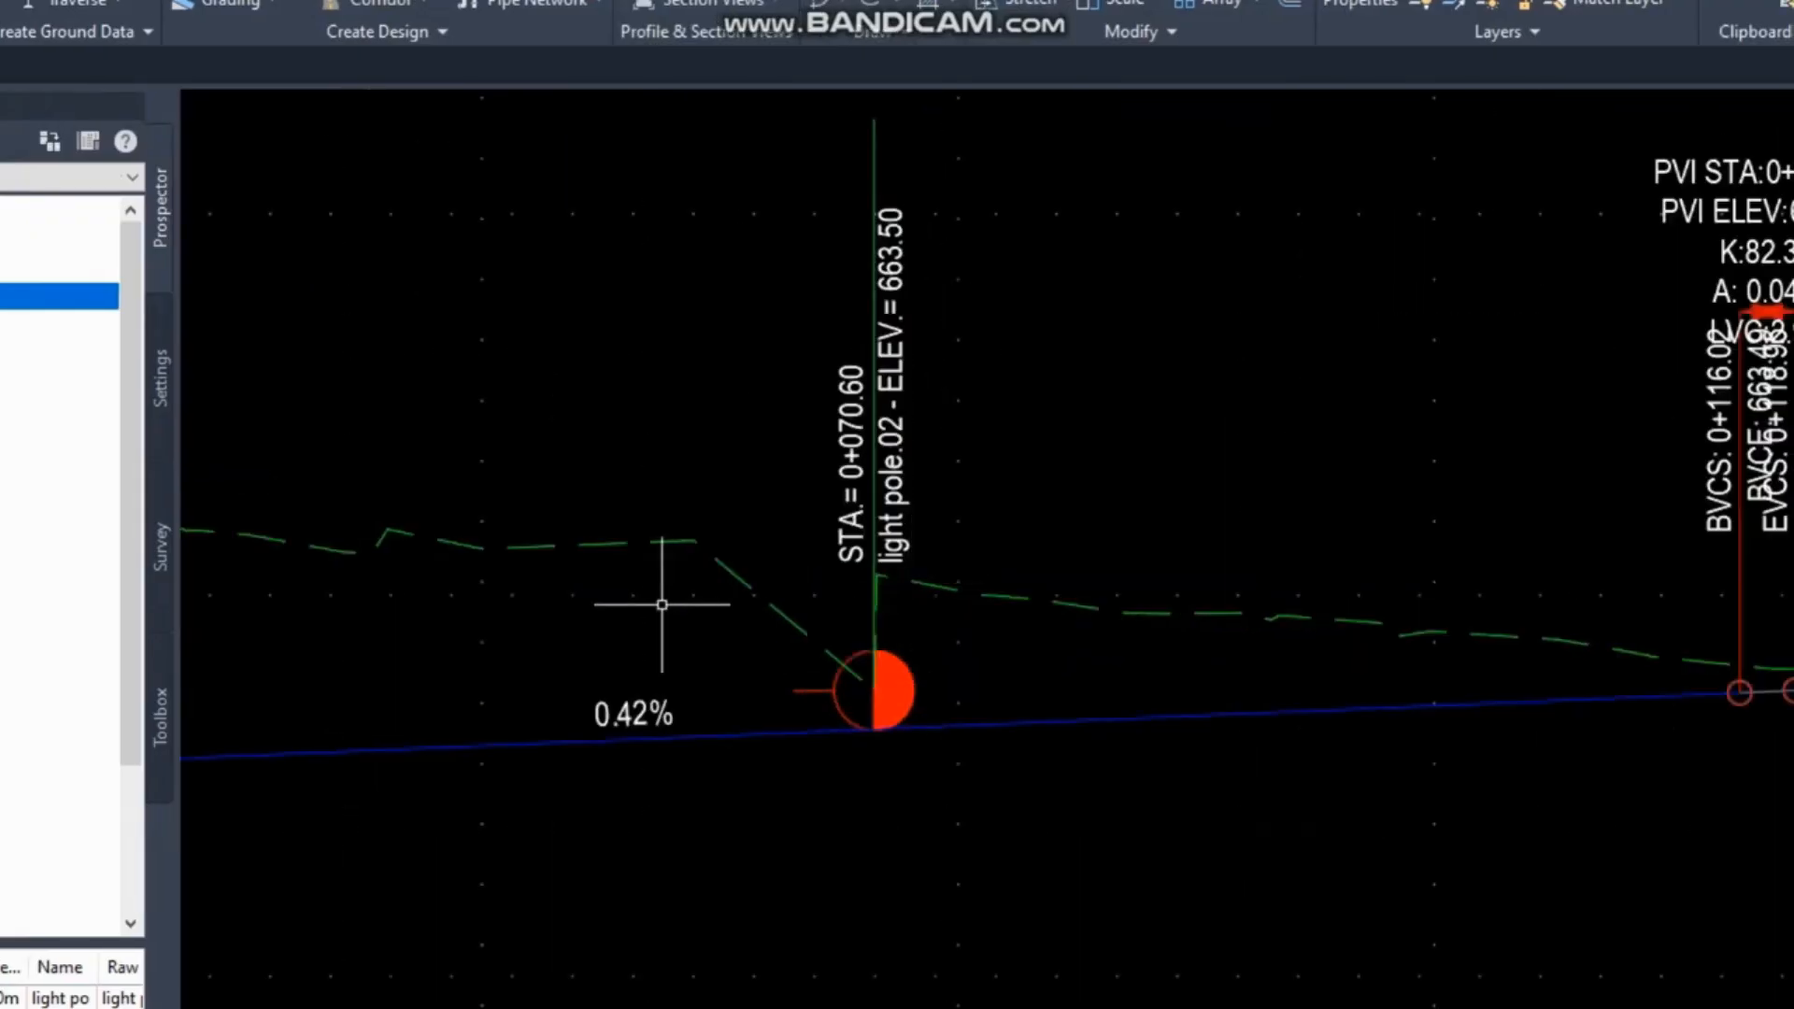
pyautogui.scroll(-6, 939, 598)
pyautogui.moveTo(1285, 589); pyautogui.dragTo(1090, 608, button='middle')
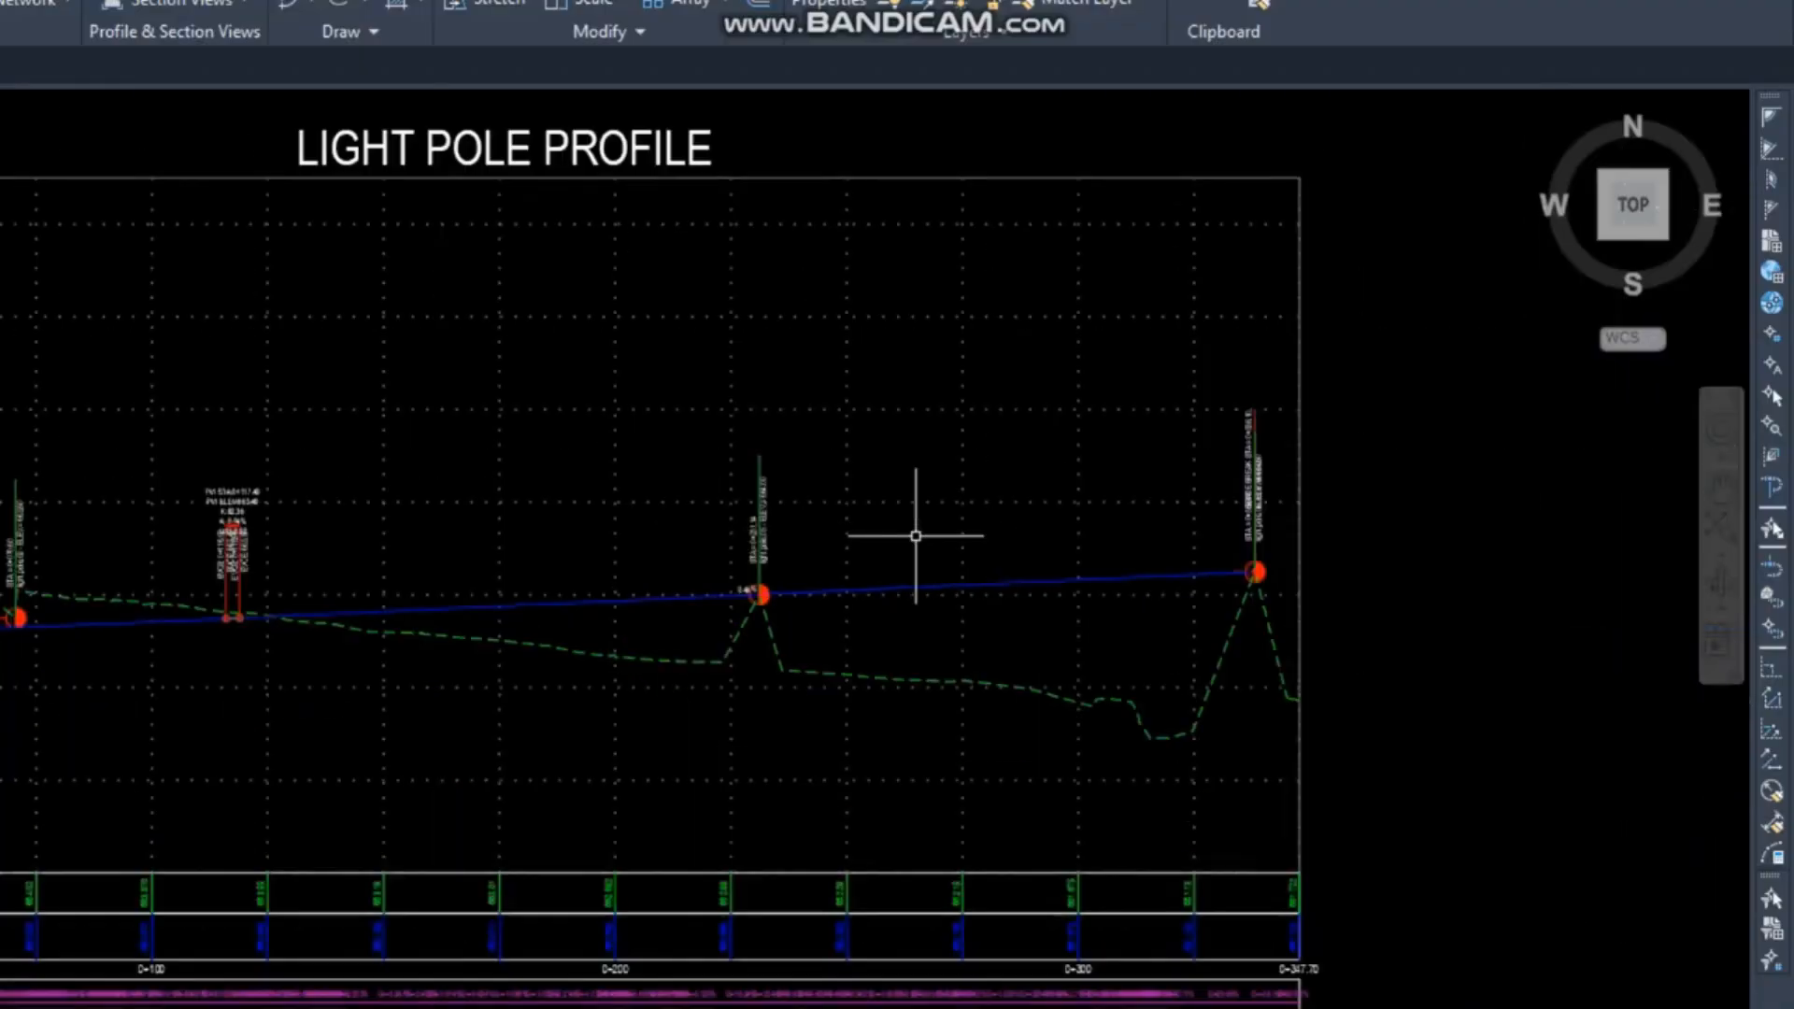
pyautogui.scroll(-3, 1223, 516)
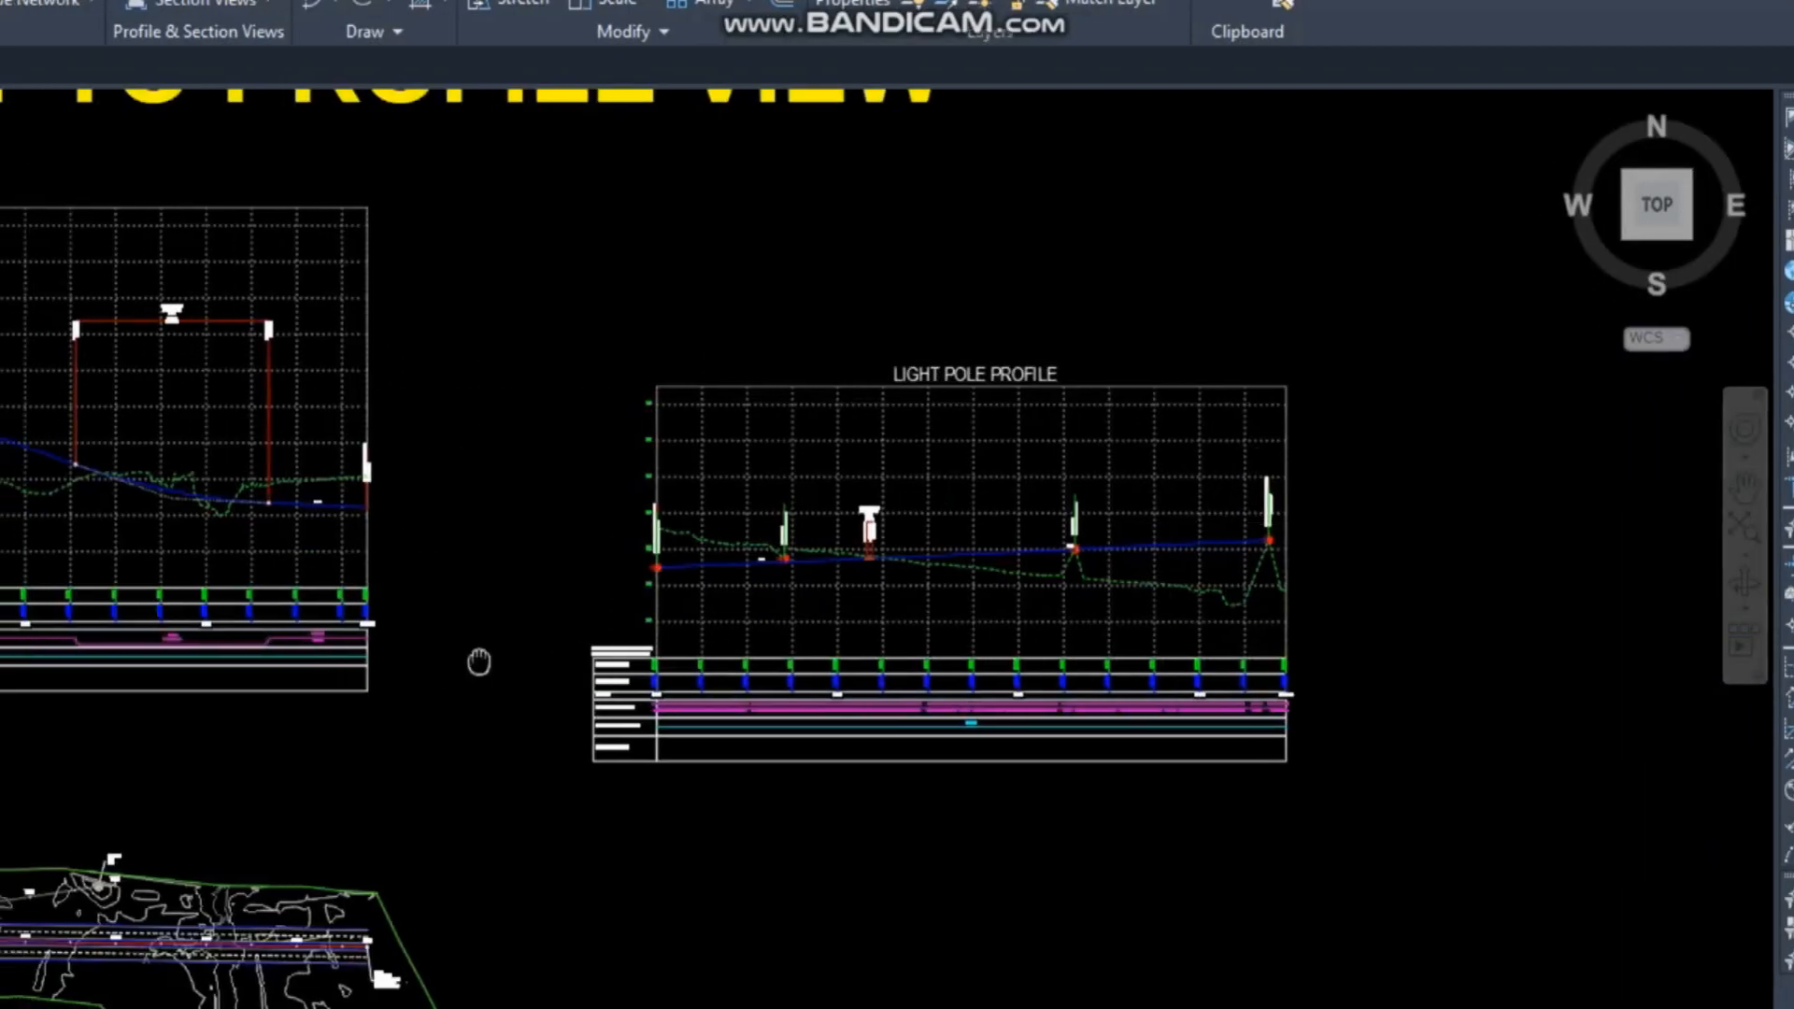
# Compare the road a cl profile view with the light pole points and alignment in the plan below it.
pyautogui.moveTo(453, 660); pyautogui.dragTo(964, 524, button='middle')
pyautogui.moveTo(479, 607); pyautogui.dragTo(473, 815, button='middle')
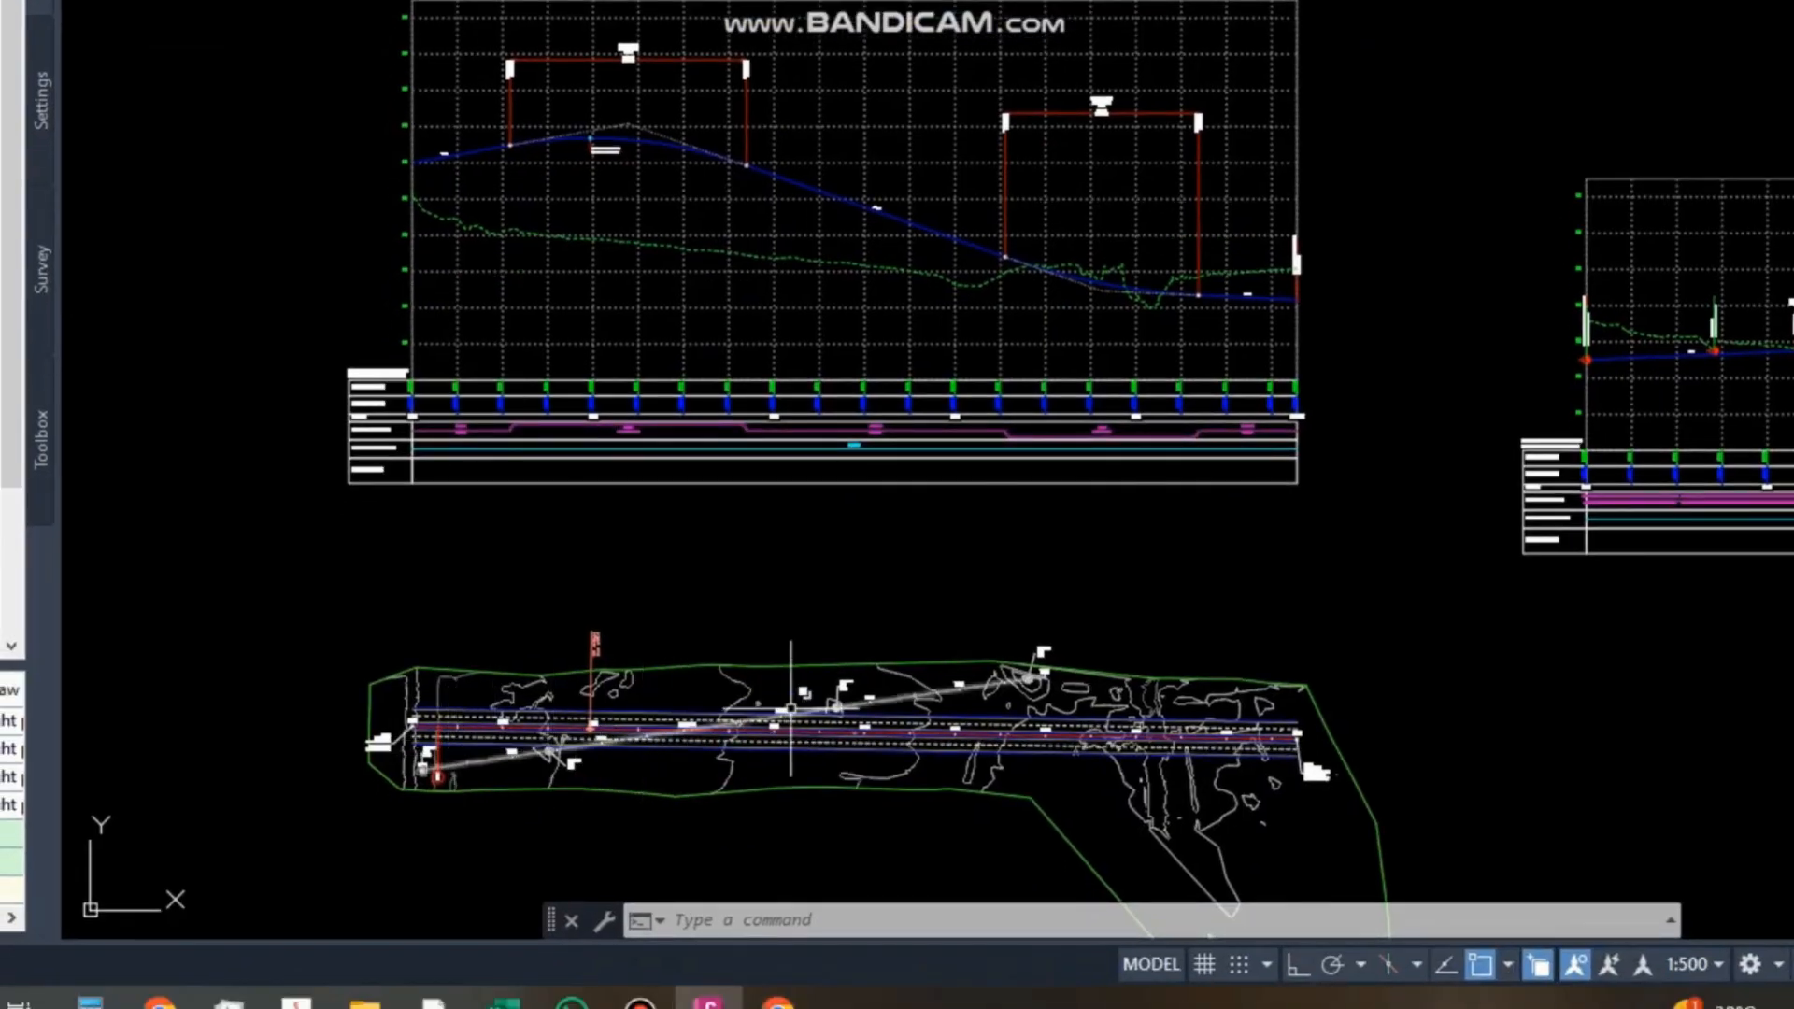
pyautogui.scroll(5, 791, 708)
pyautogui.scroll(-4, 873, 641)
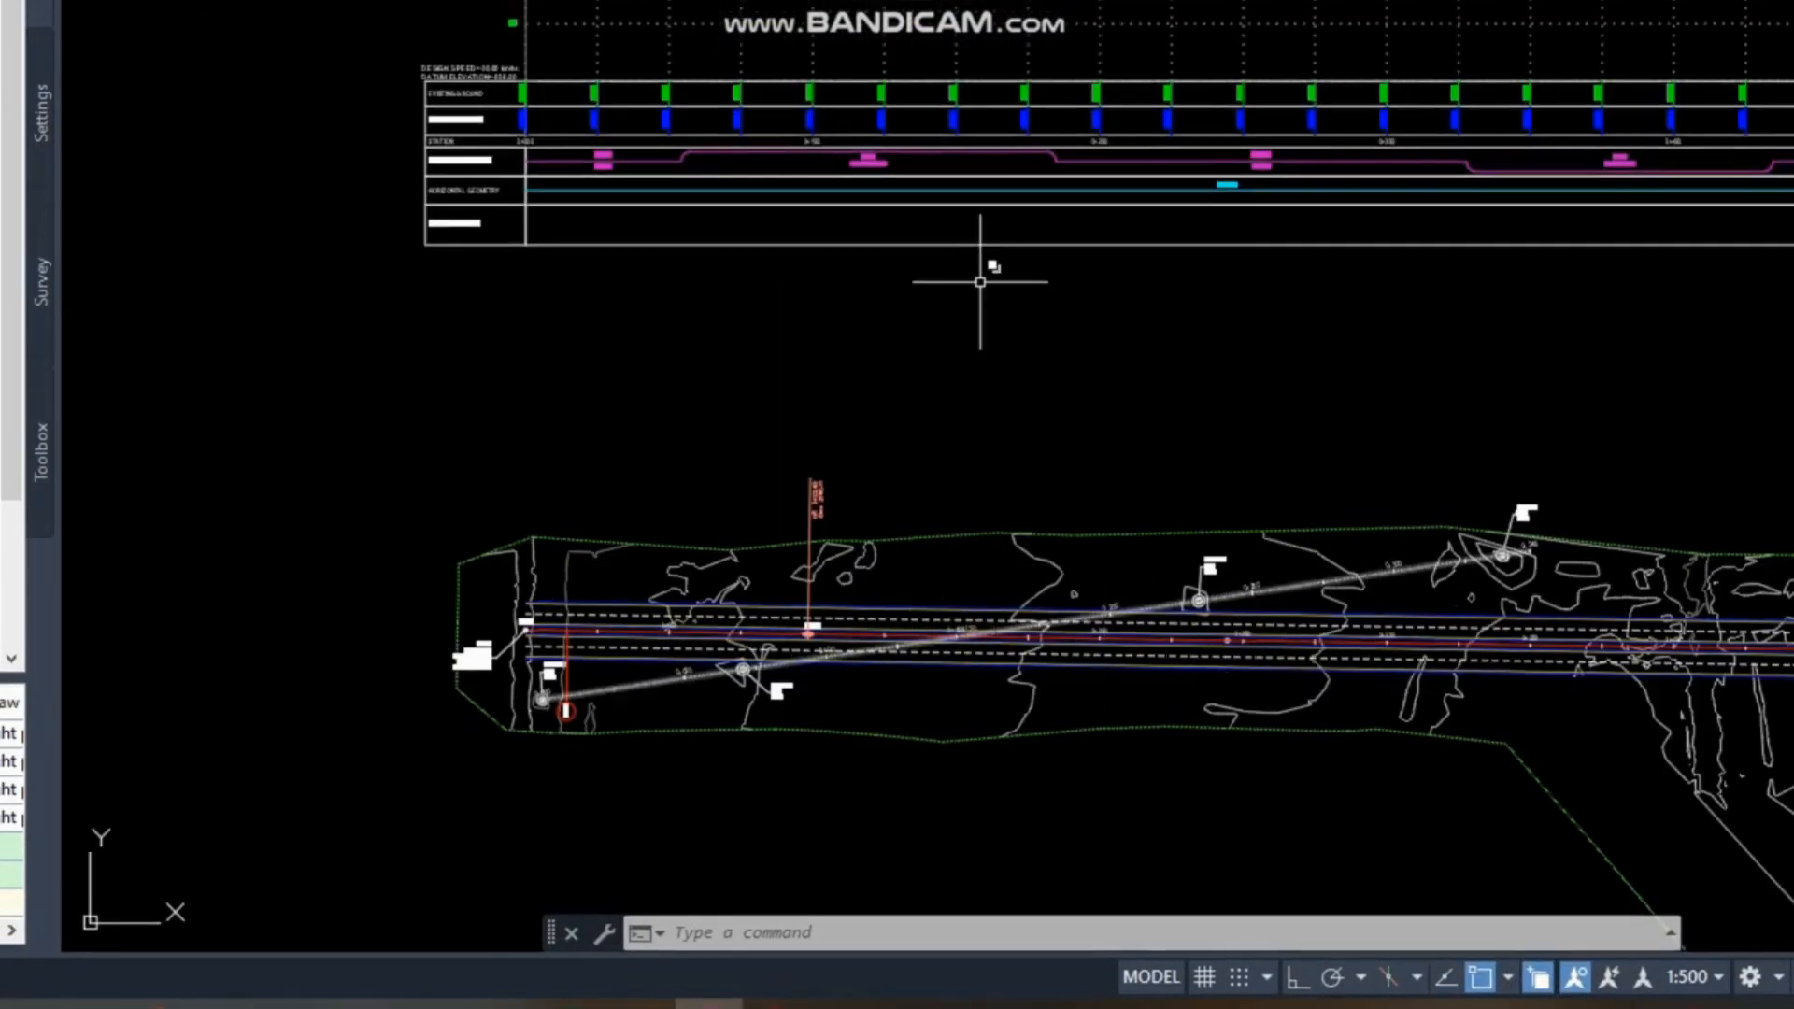
pyautogui.moveTo(980, 281); pyautogui.dragTo(742, 668, button='middle')
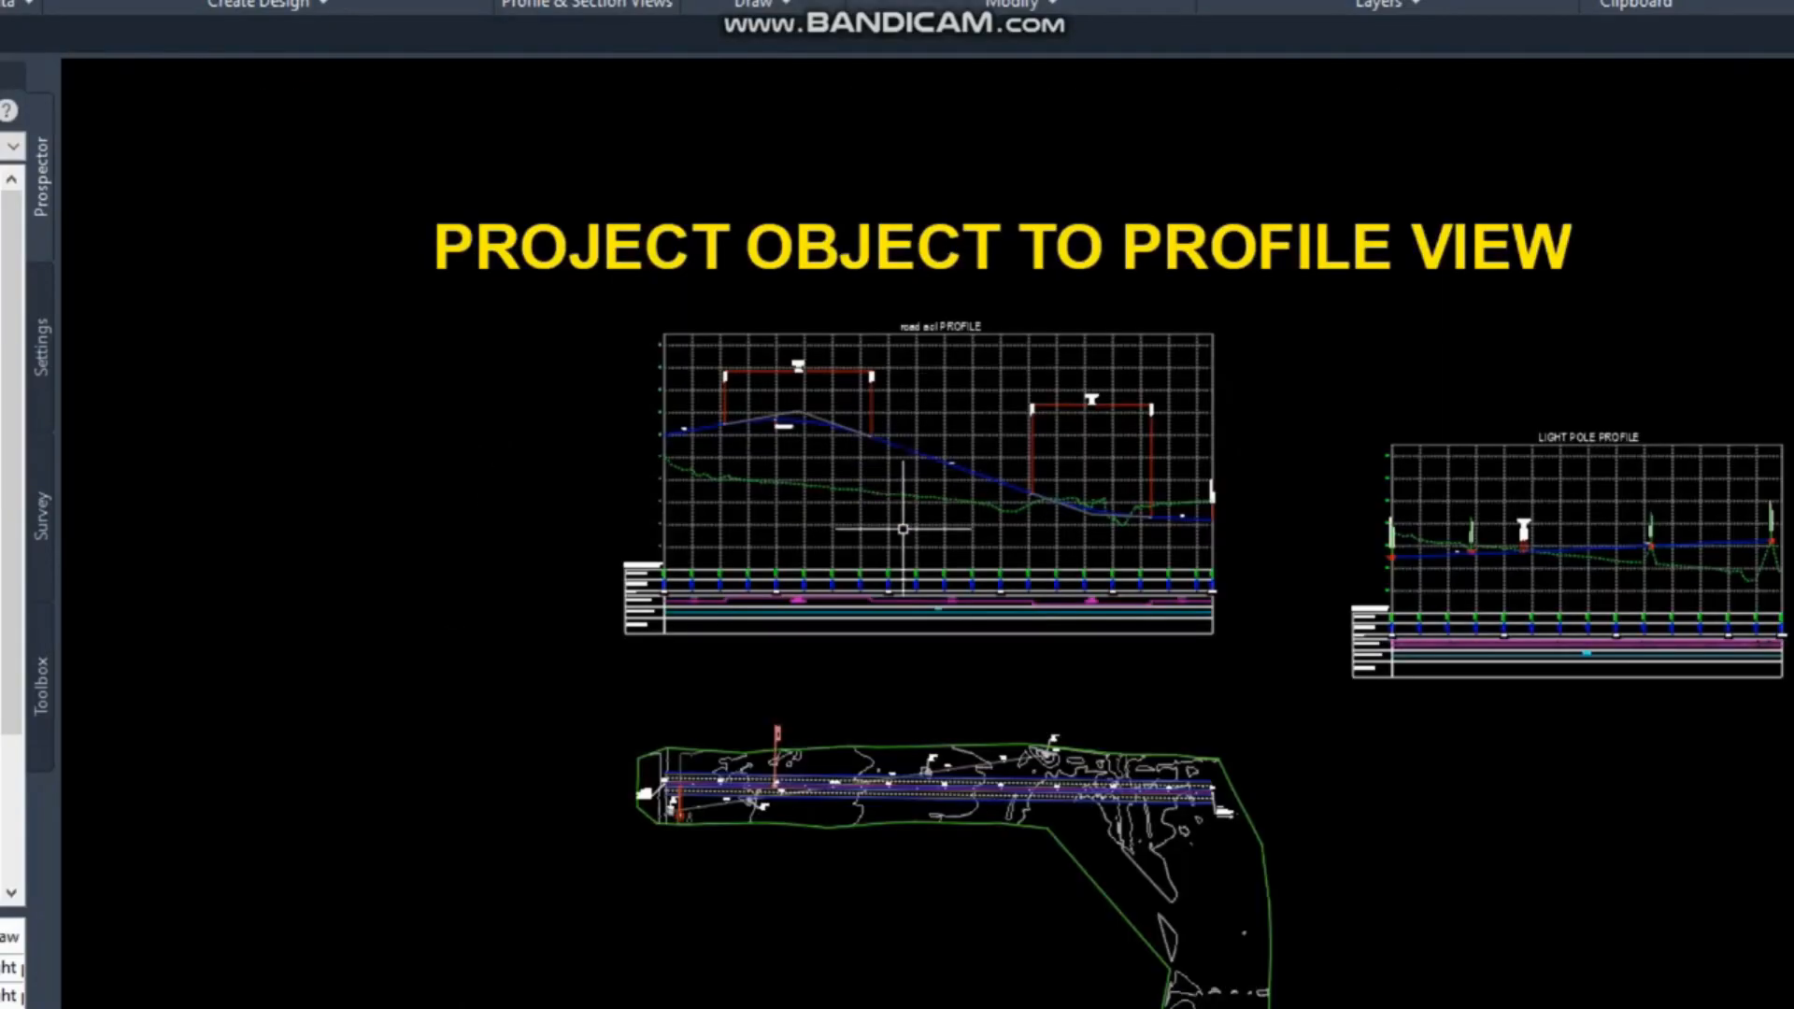
pyautogui.scroll(2, 926, 405)
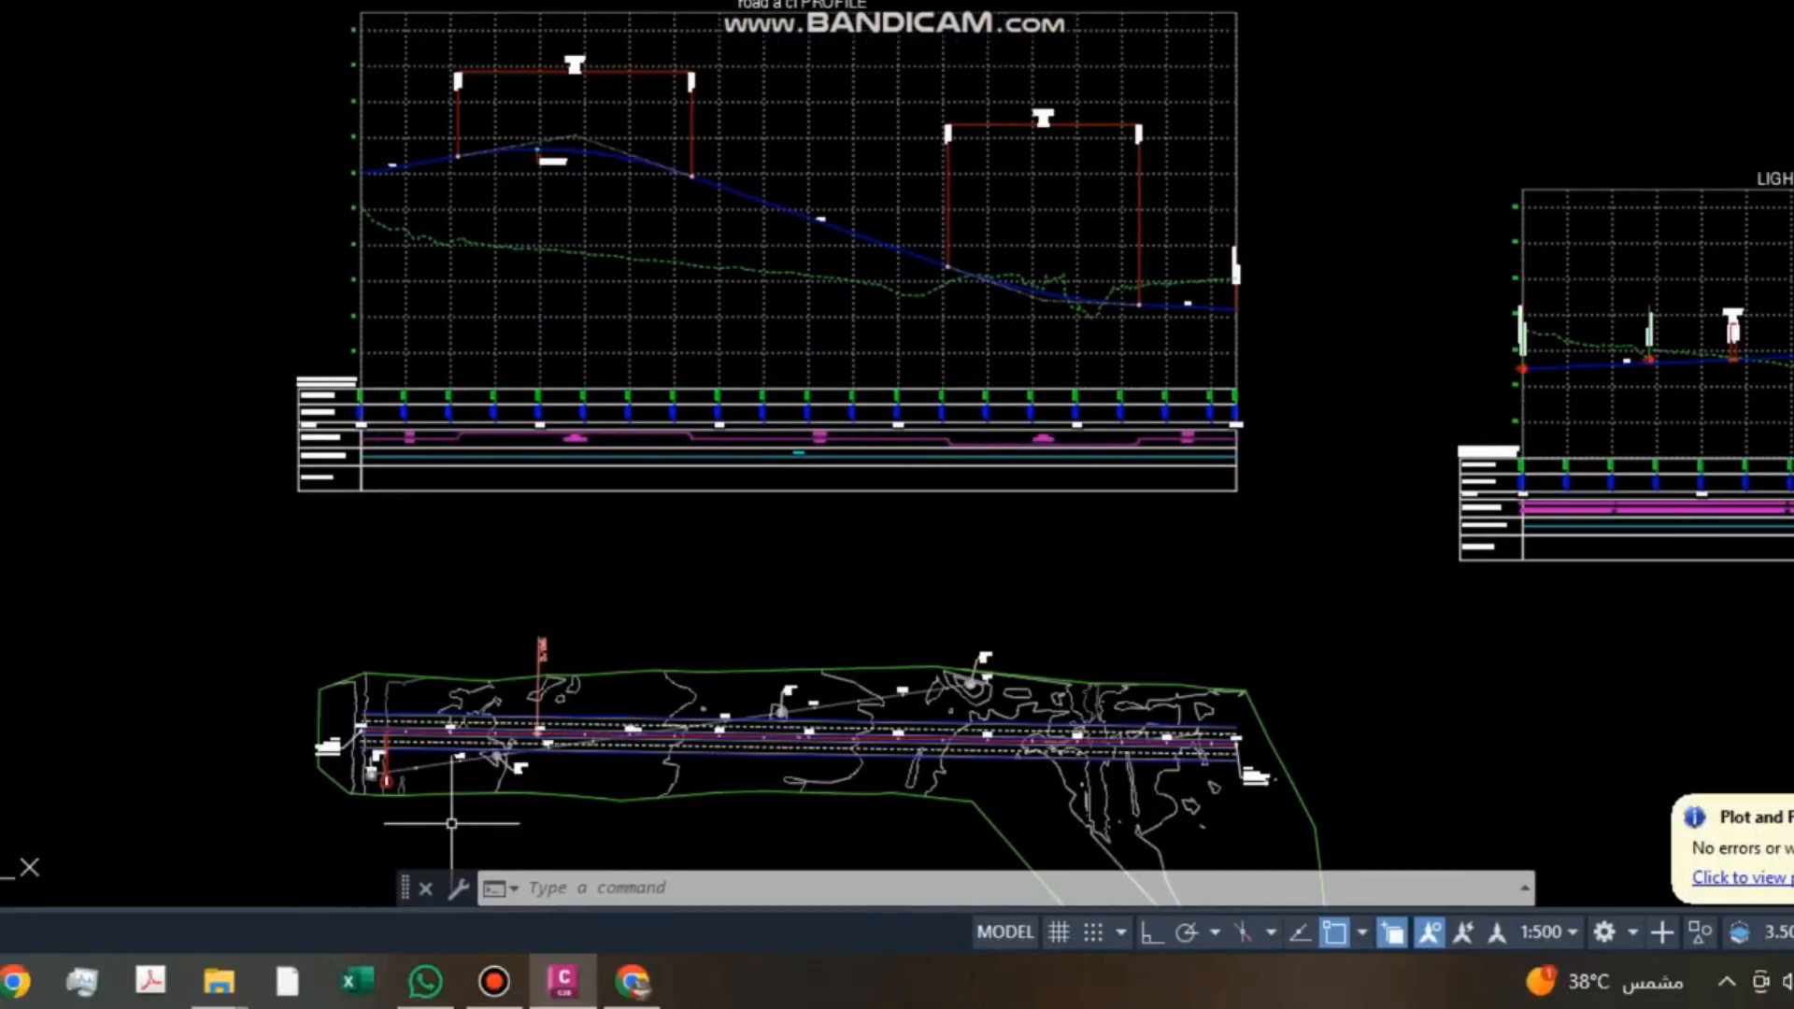
pyautogui.scroll(5, 461, 761)
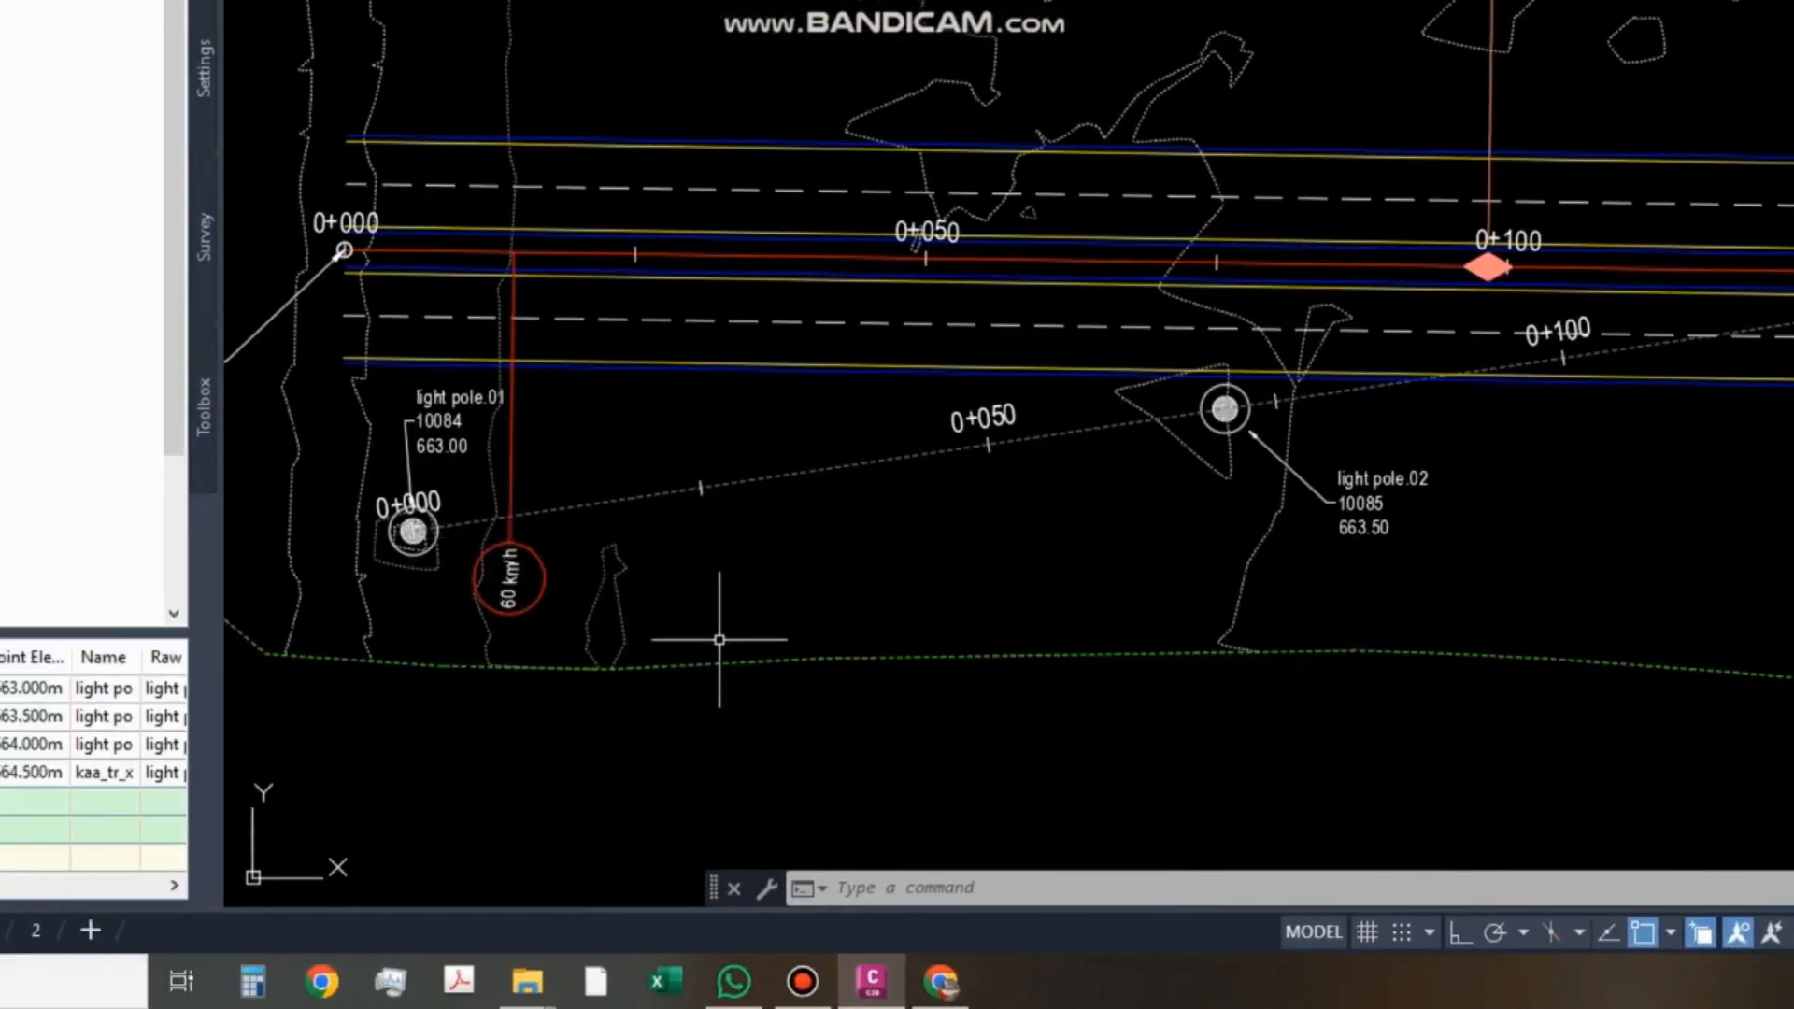
pyautogui.scroll(-4, 748, 646)
# Start projecting objects to the road a cl profile view and select the Cogo point light pole.01 in the plan.
pyautogui.moveTo(1194, 72); pyautogui.dragTo(1036, 620, button='middle')
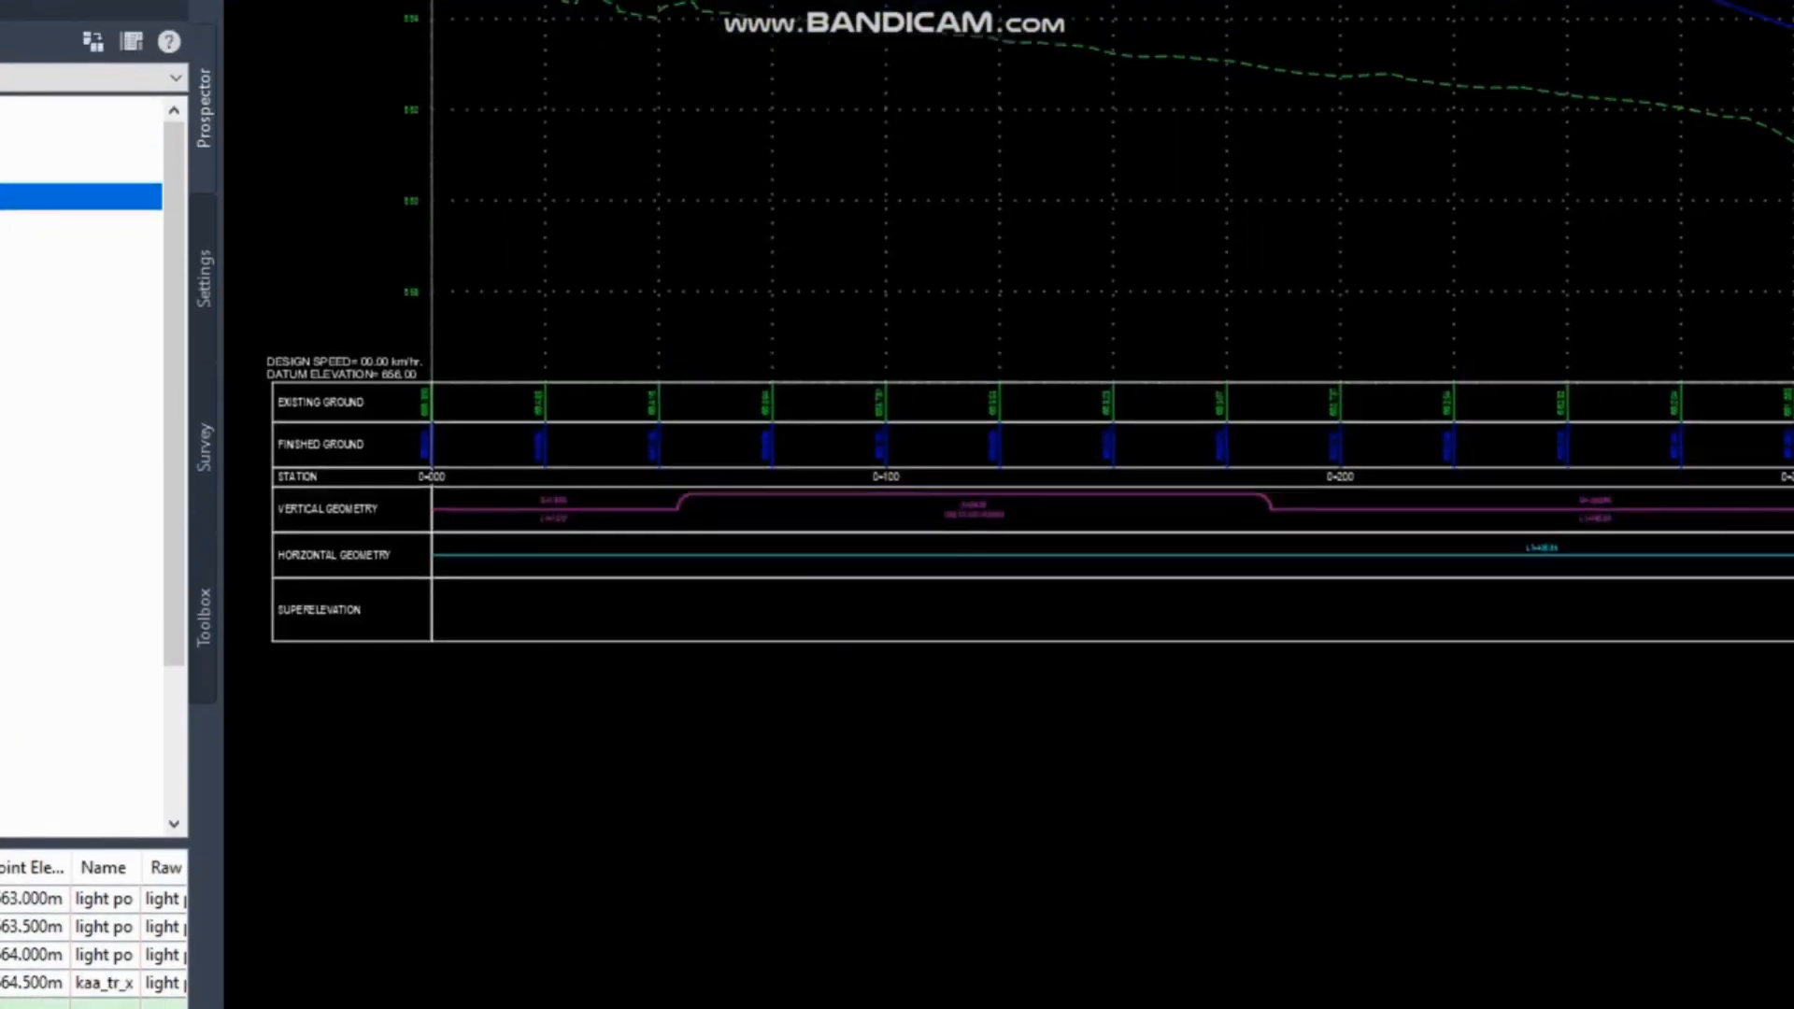
pyautogui.scroll(-3, 1037, 717)
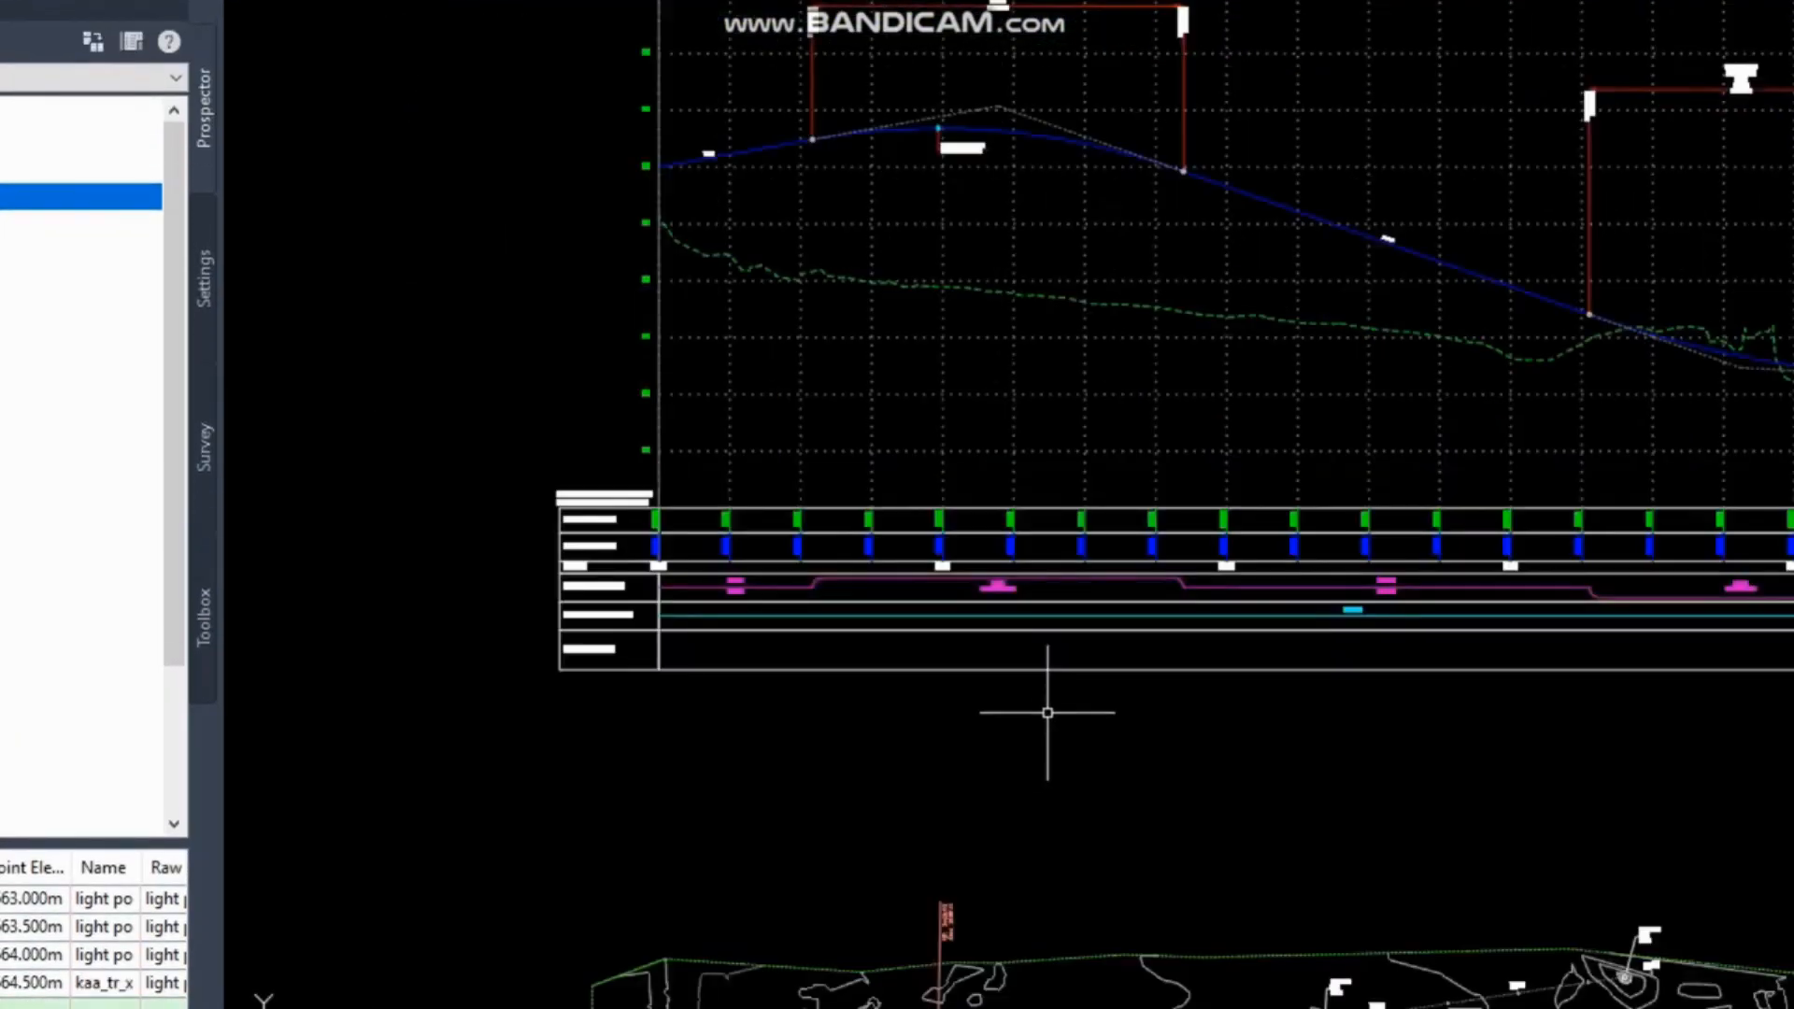
pyautogui.scroll(3, 1160, 454)
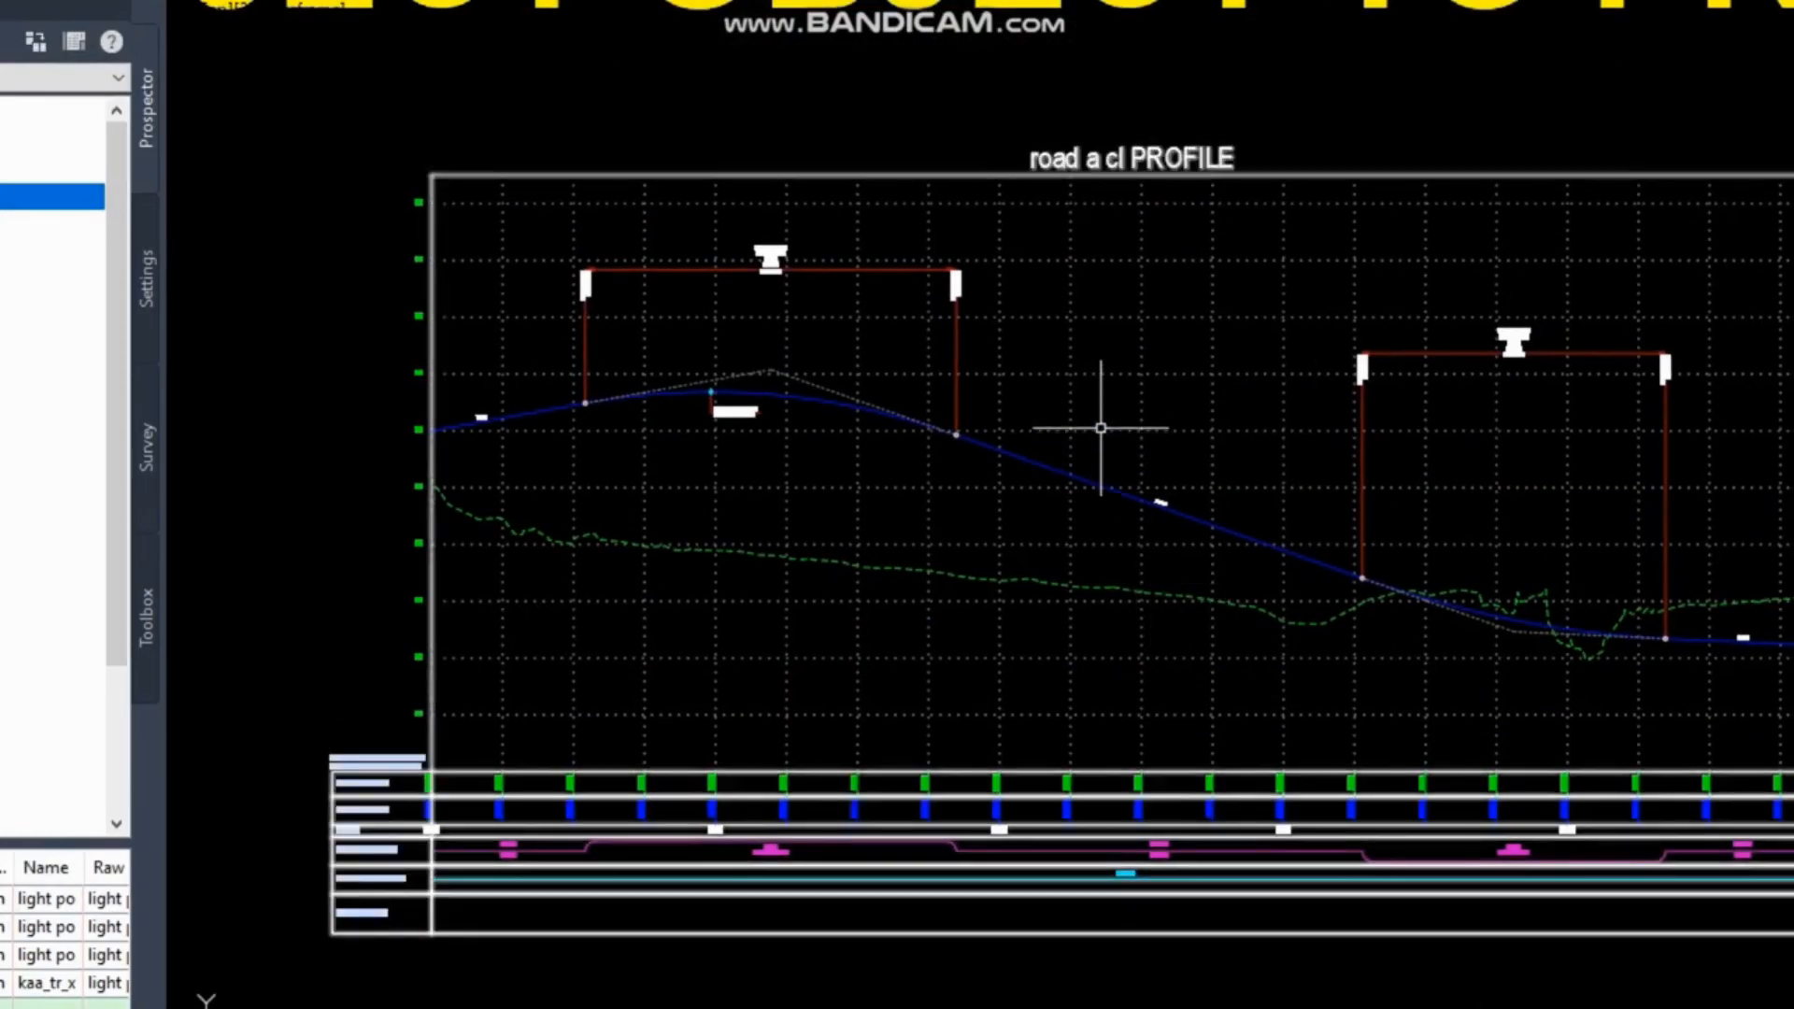
pyautogui.click(1101, 428)
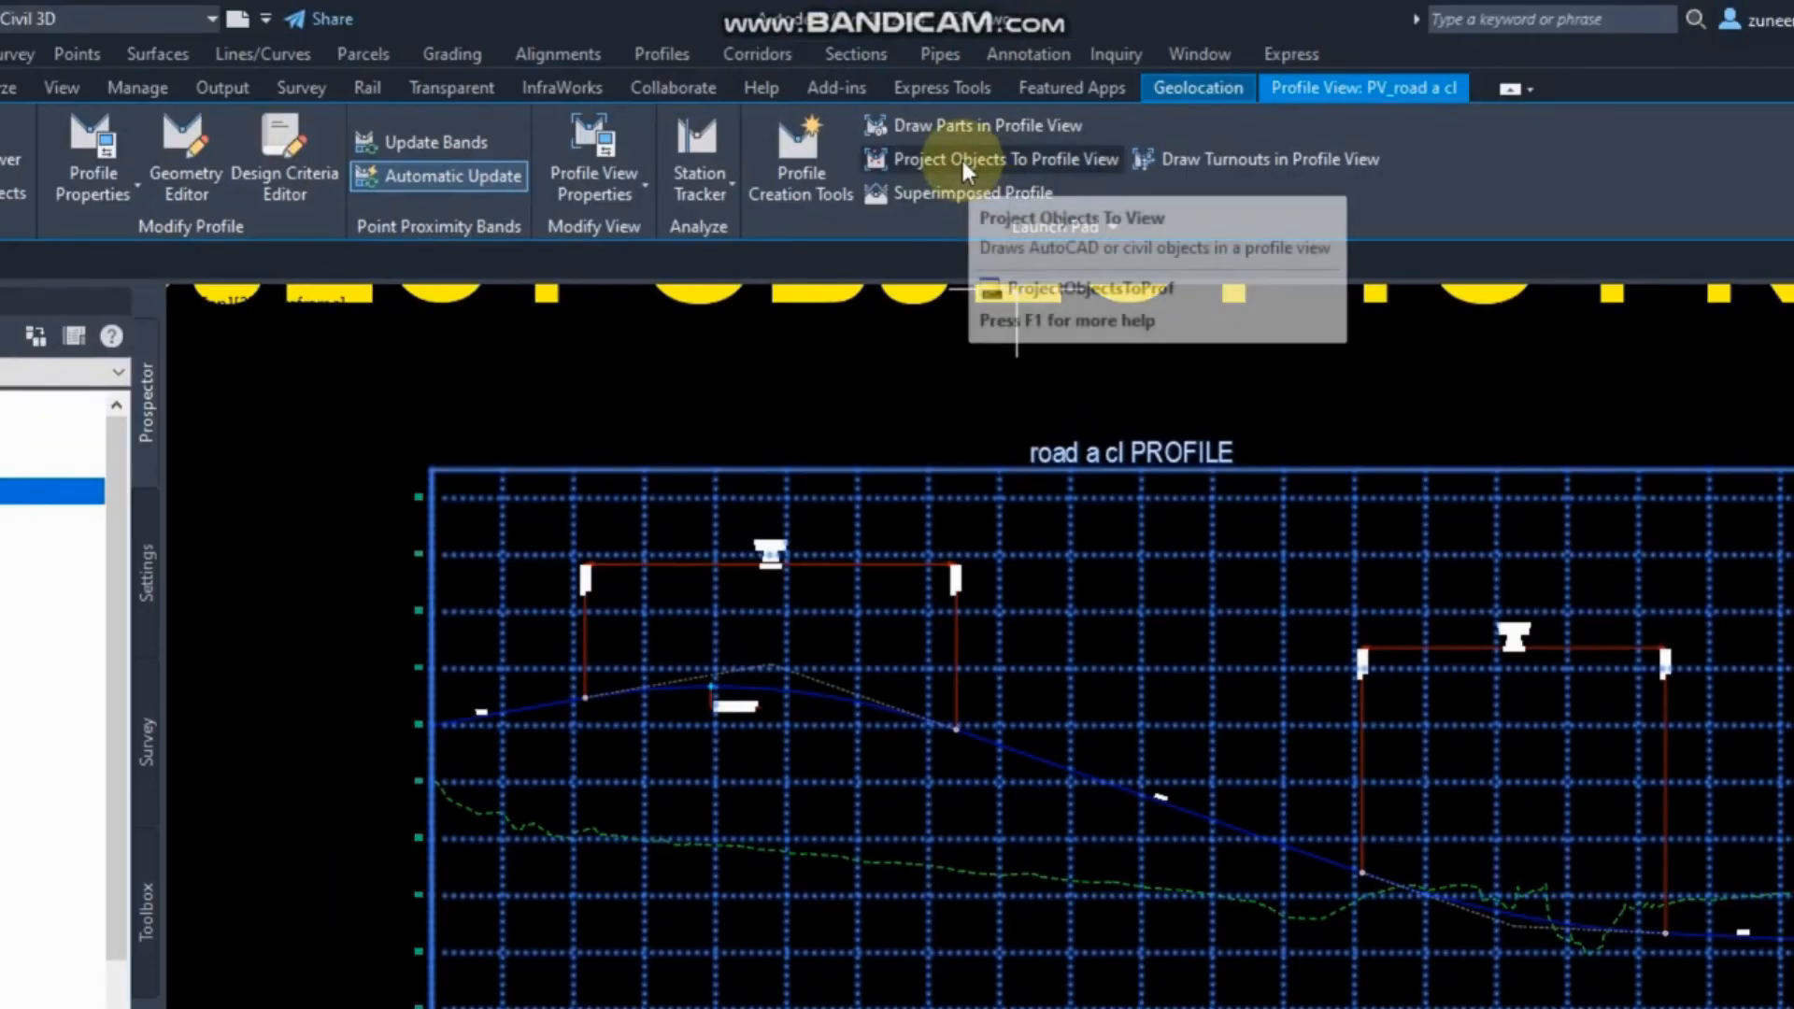
pyautogui.click(962, 160)
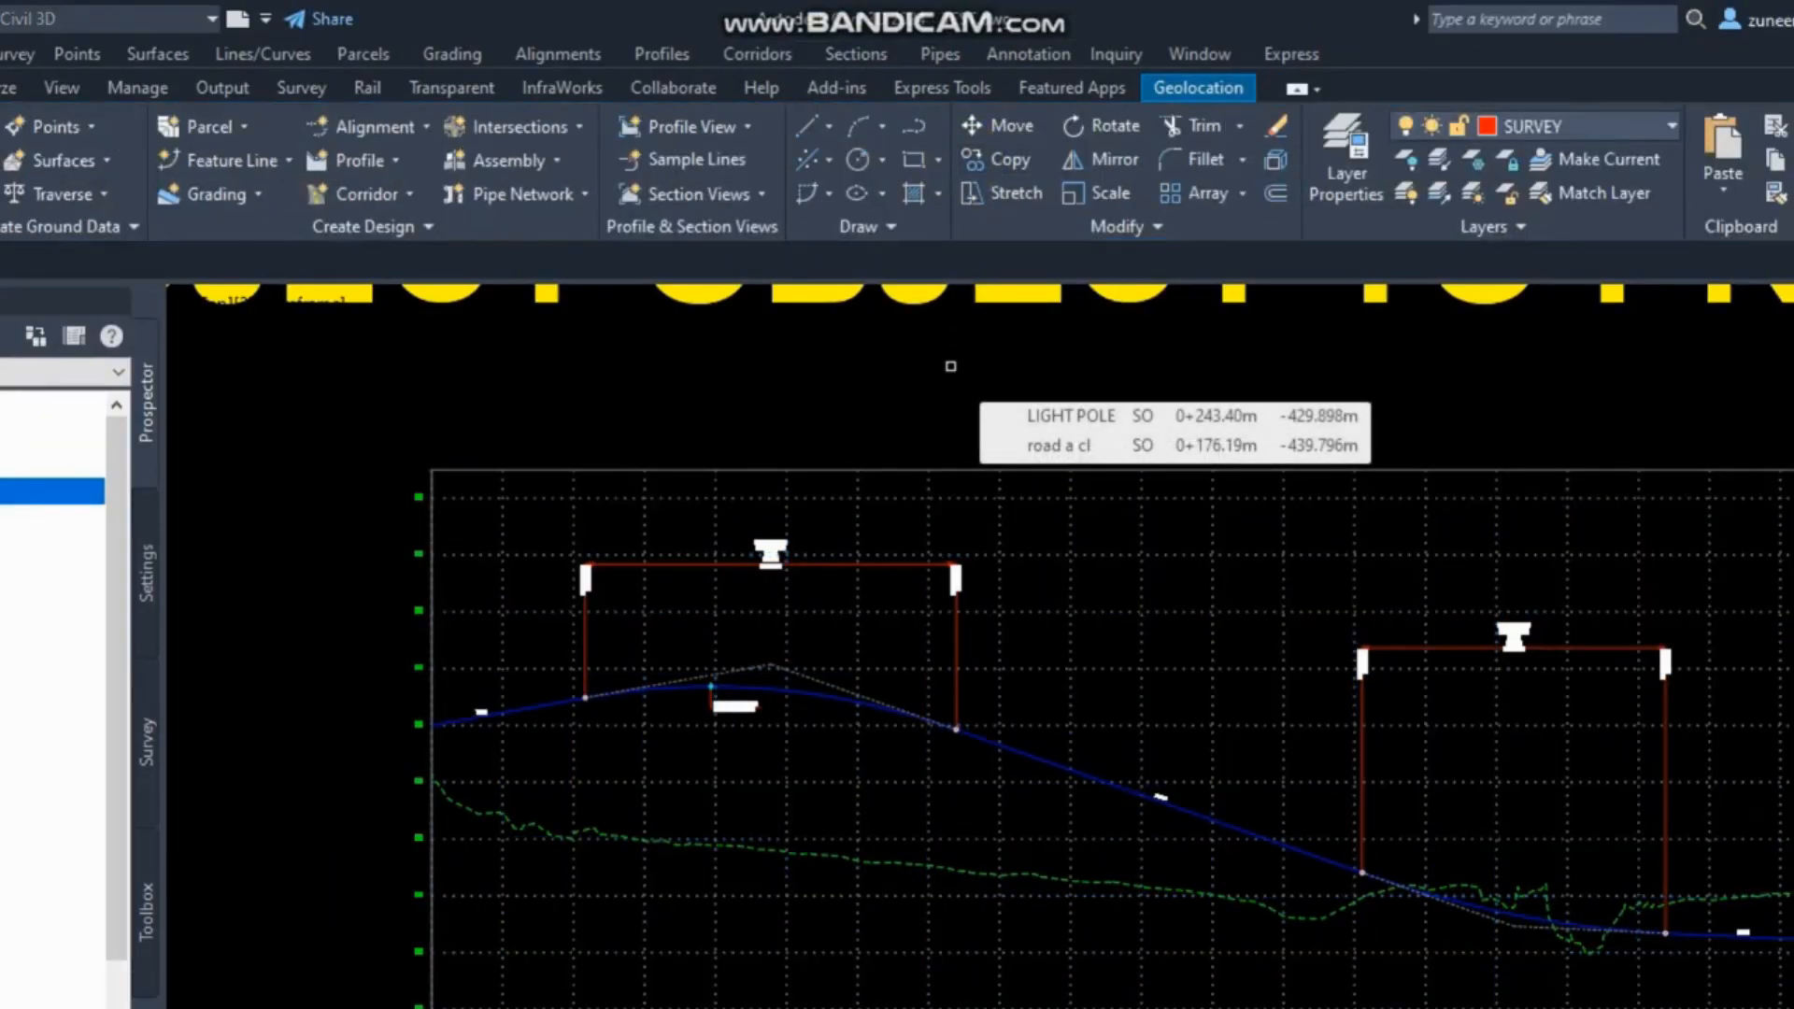
pyautogui.scroll(-5, 950, 365)
pyautogui.scroll(5, 841, 663)
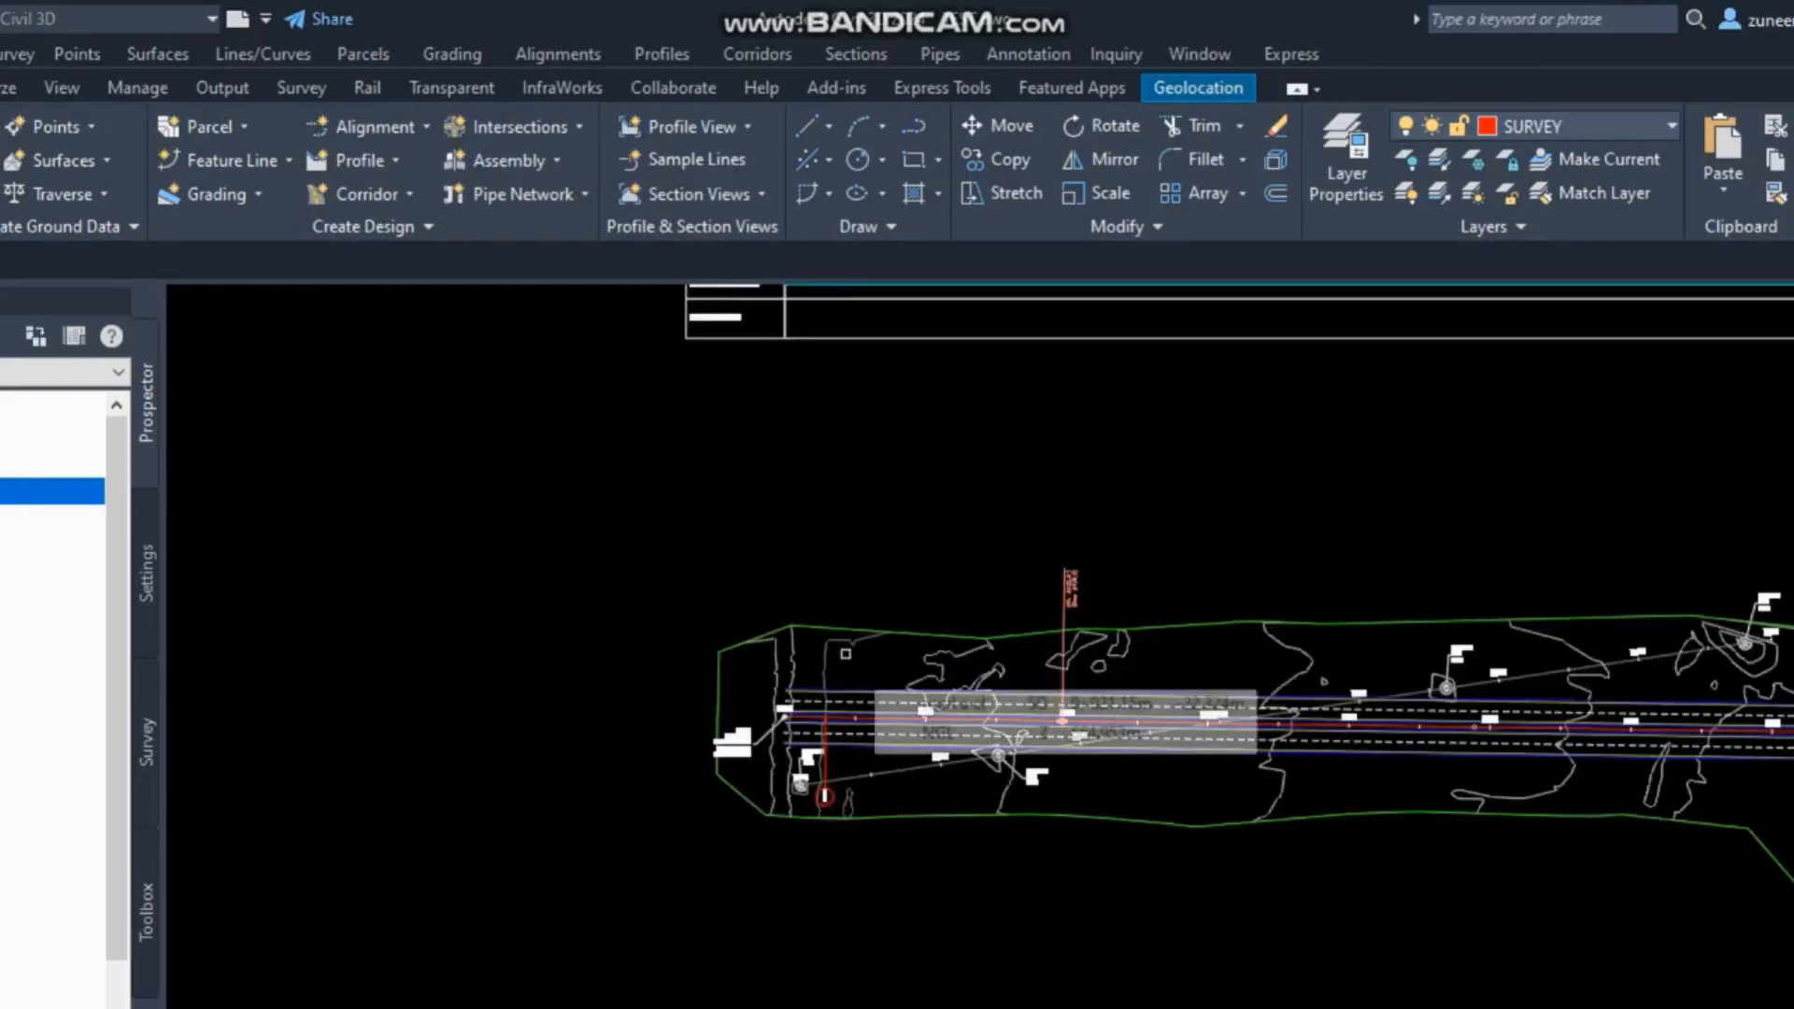
pyautogui.scroll(5, 818, 756)
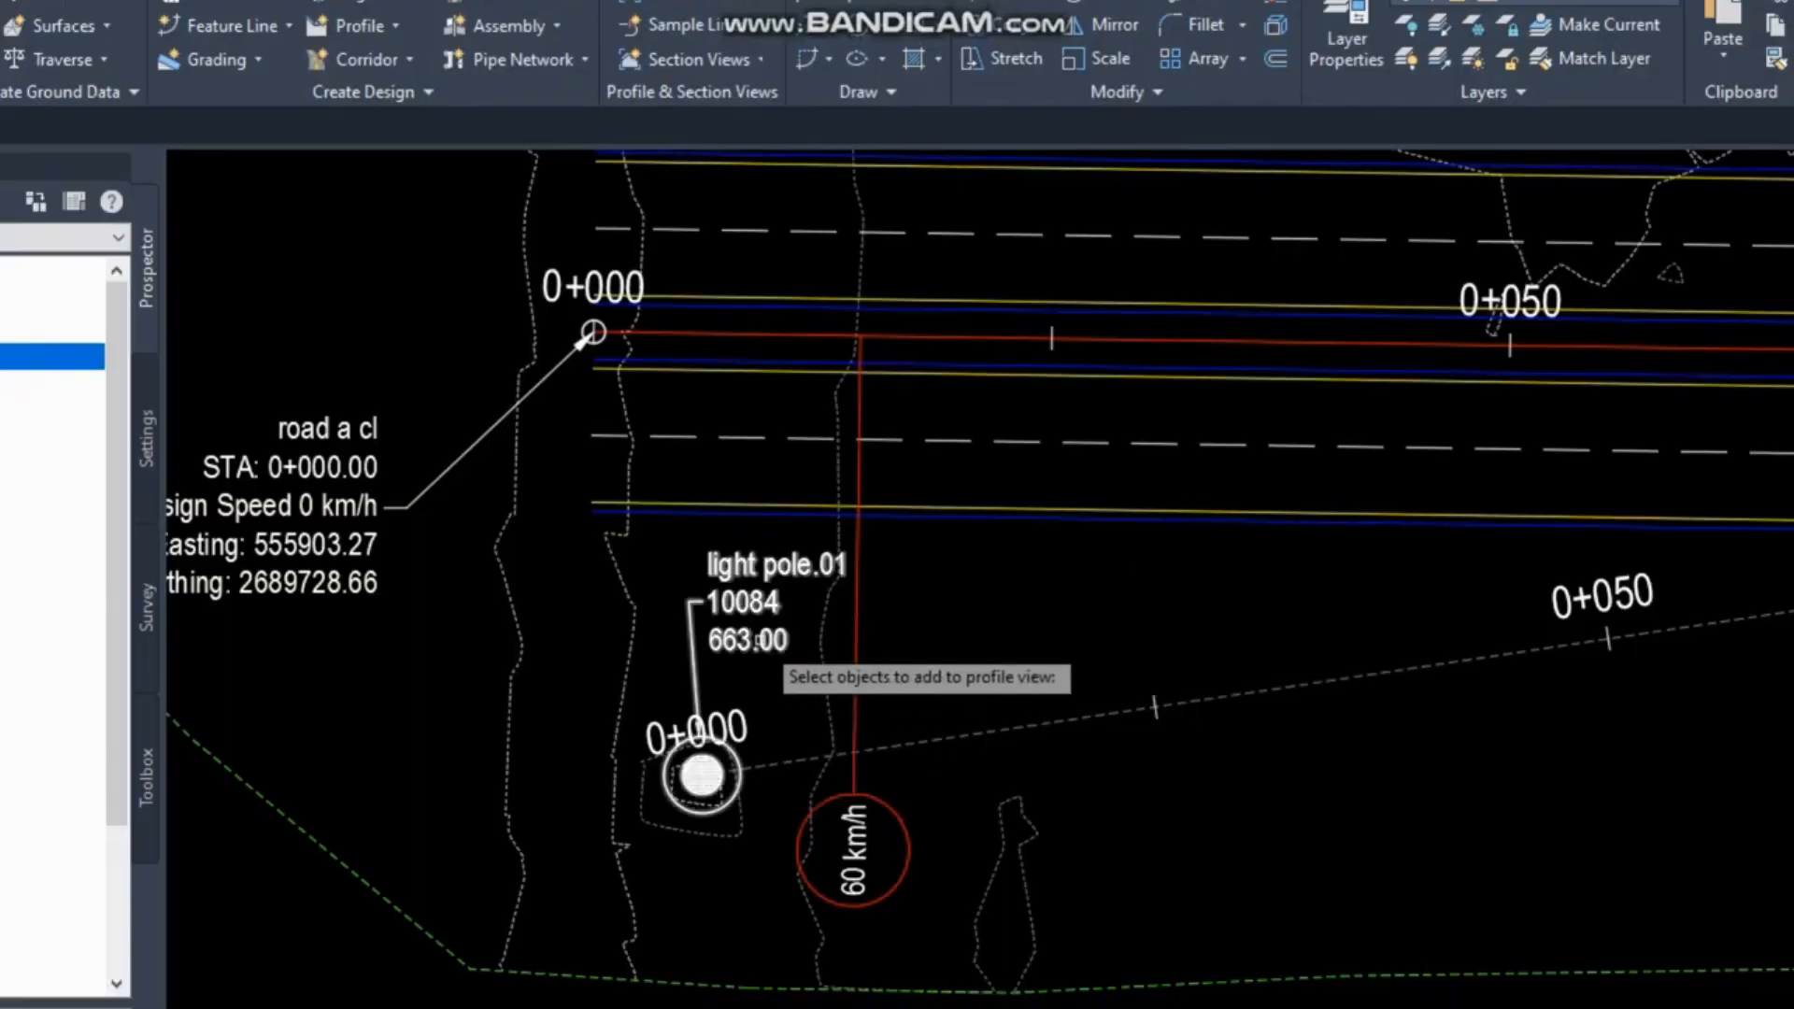
# Add points light pole.02, light pole.03 and light pole.04 along the road to the selection and finish selecting.
pyautogui.scroll(-5, 467, 753)
pyautogui.moveTo(1046, 708); pyautogui.dragTo(803, 745, button='middle')
pyautogui.scroll(5, 874, 738)
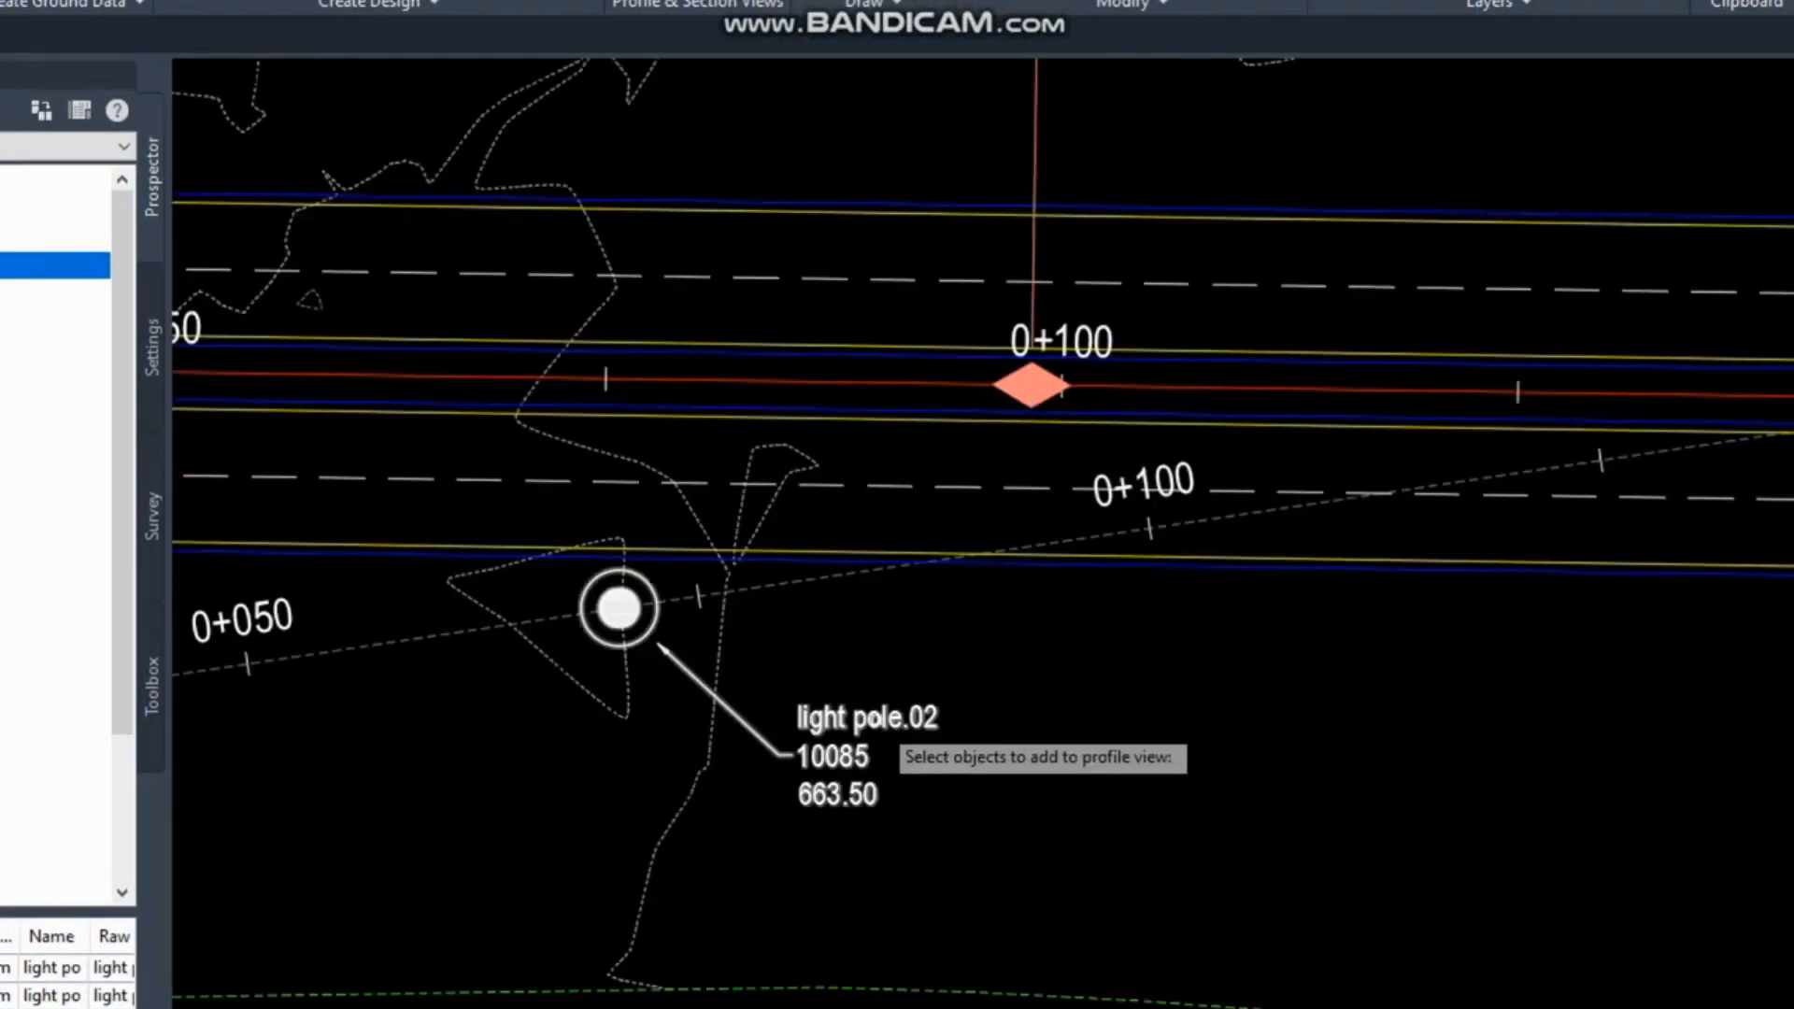
pyautogui.click(877, 720)
pyautogui.scroll(-2, 464, 715)
pyautogui.moveTo(1314, 543); pyautogui.dragTo(401, 723, button='middle')
pyautogui.click(1345, 454)
pyautogui.moveTo(1341, 476); pyautogui.dragTo(171, 673, button='middle')
pyautogui.click(1290, 473)
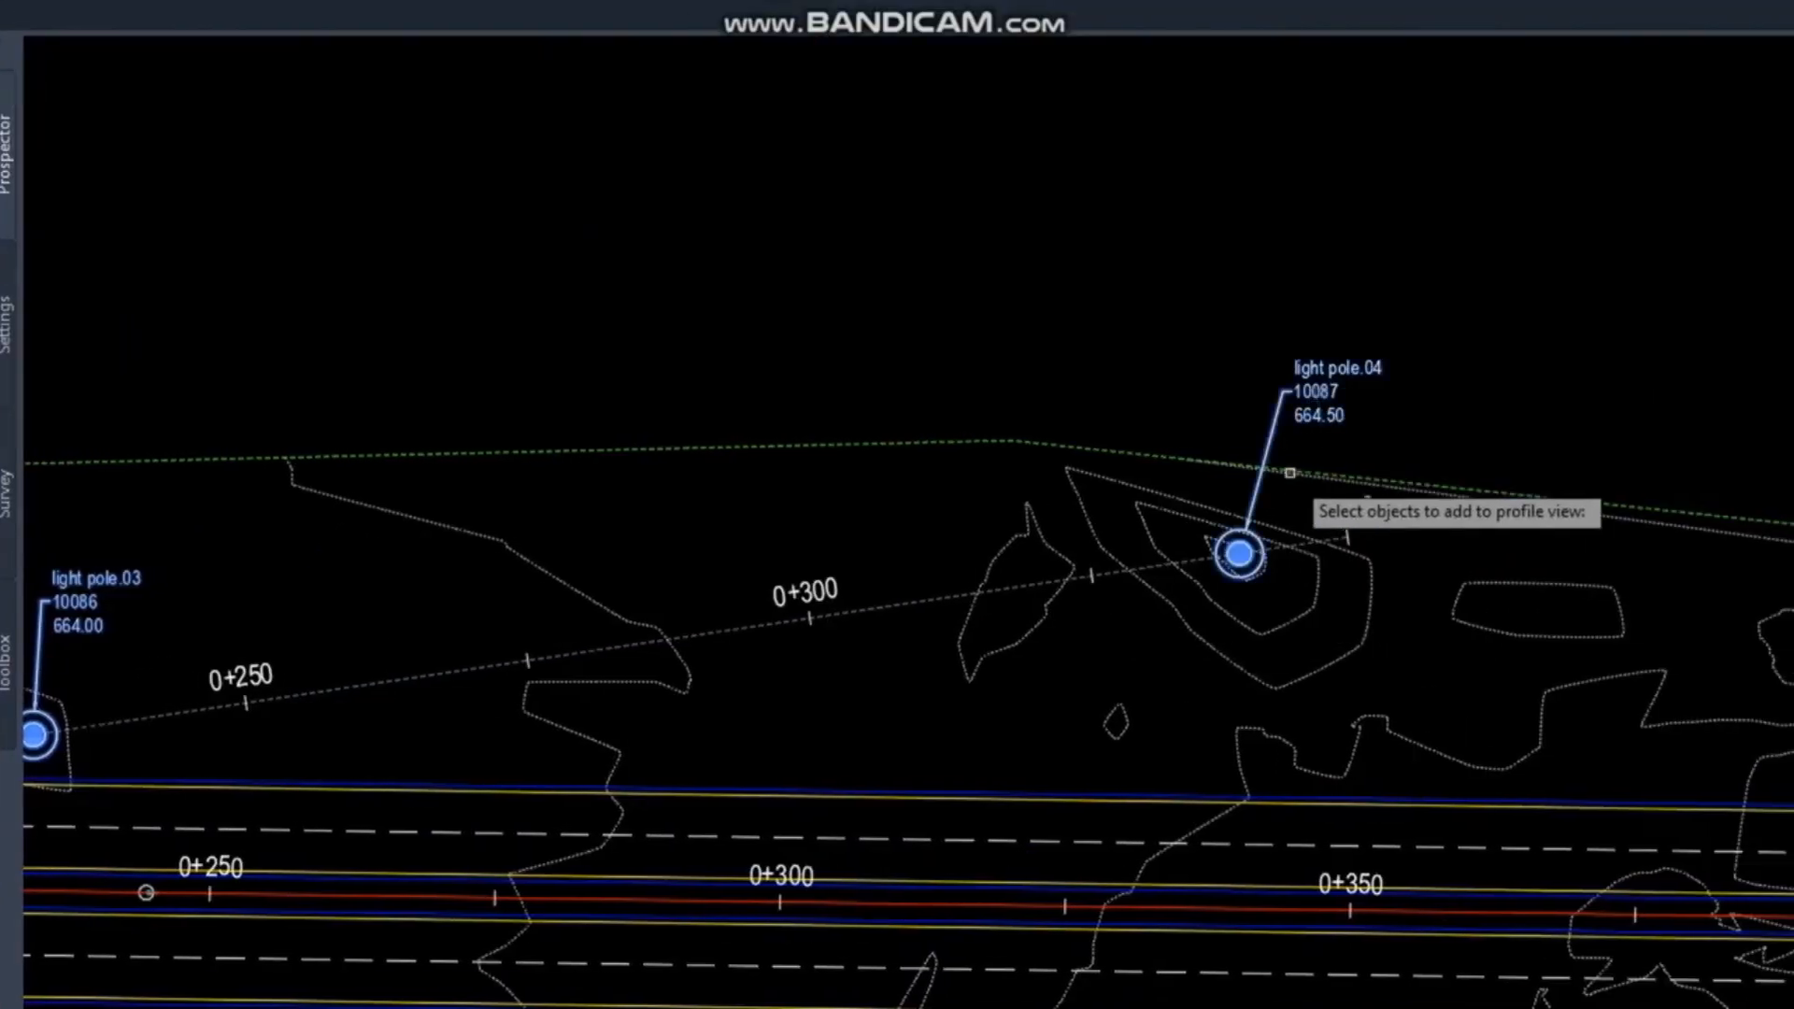
pyautogui.rightClick(1081, 296)
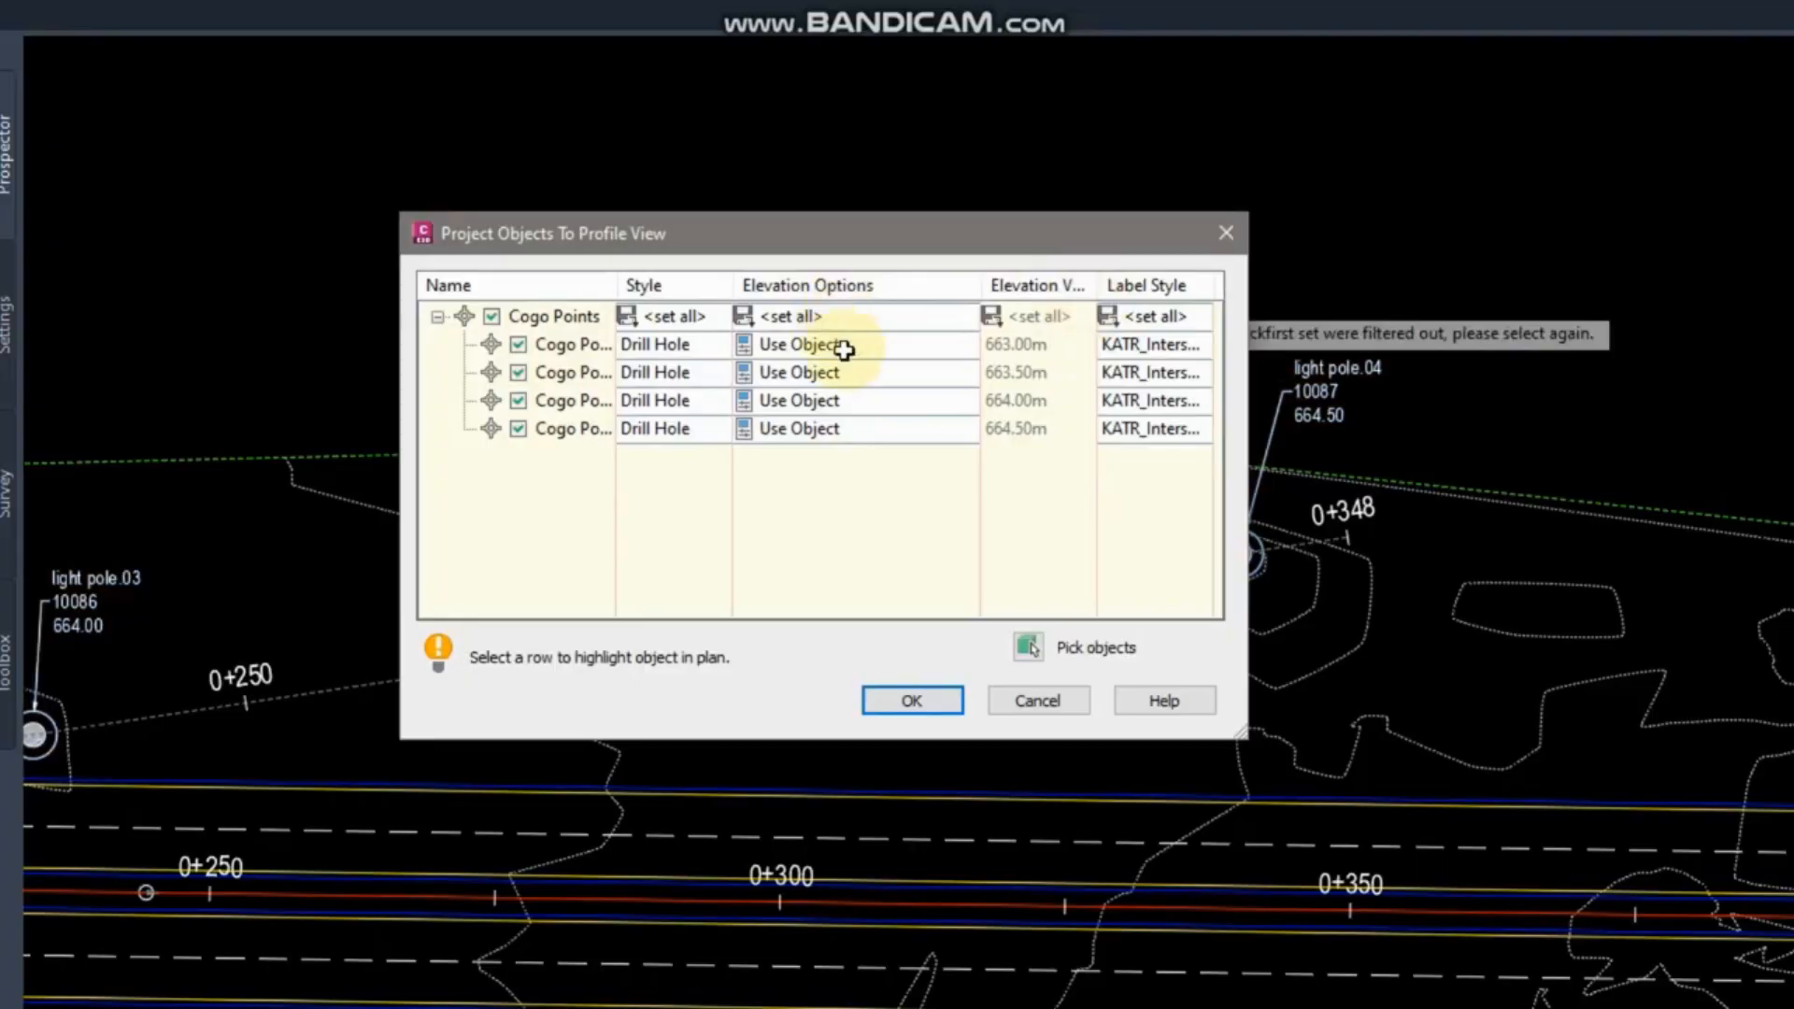
# Project the four Cogo points with the Drill Hole style, Use Object elevations and KATR_Intersection Label_Above labels.
pyautogui.moveTo(1241, 726); pyautogui.dragTo(1793, 780)
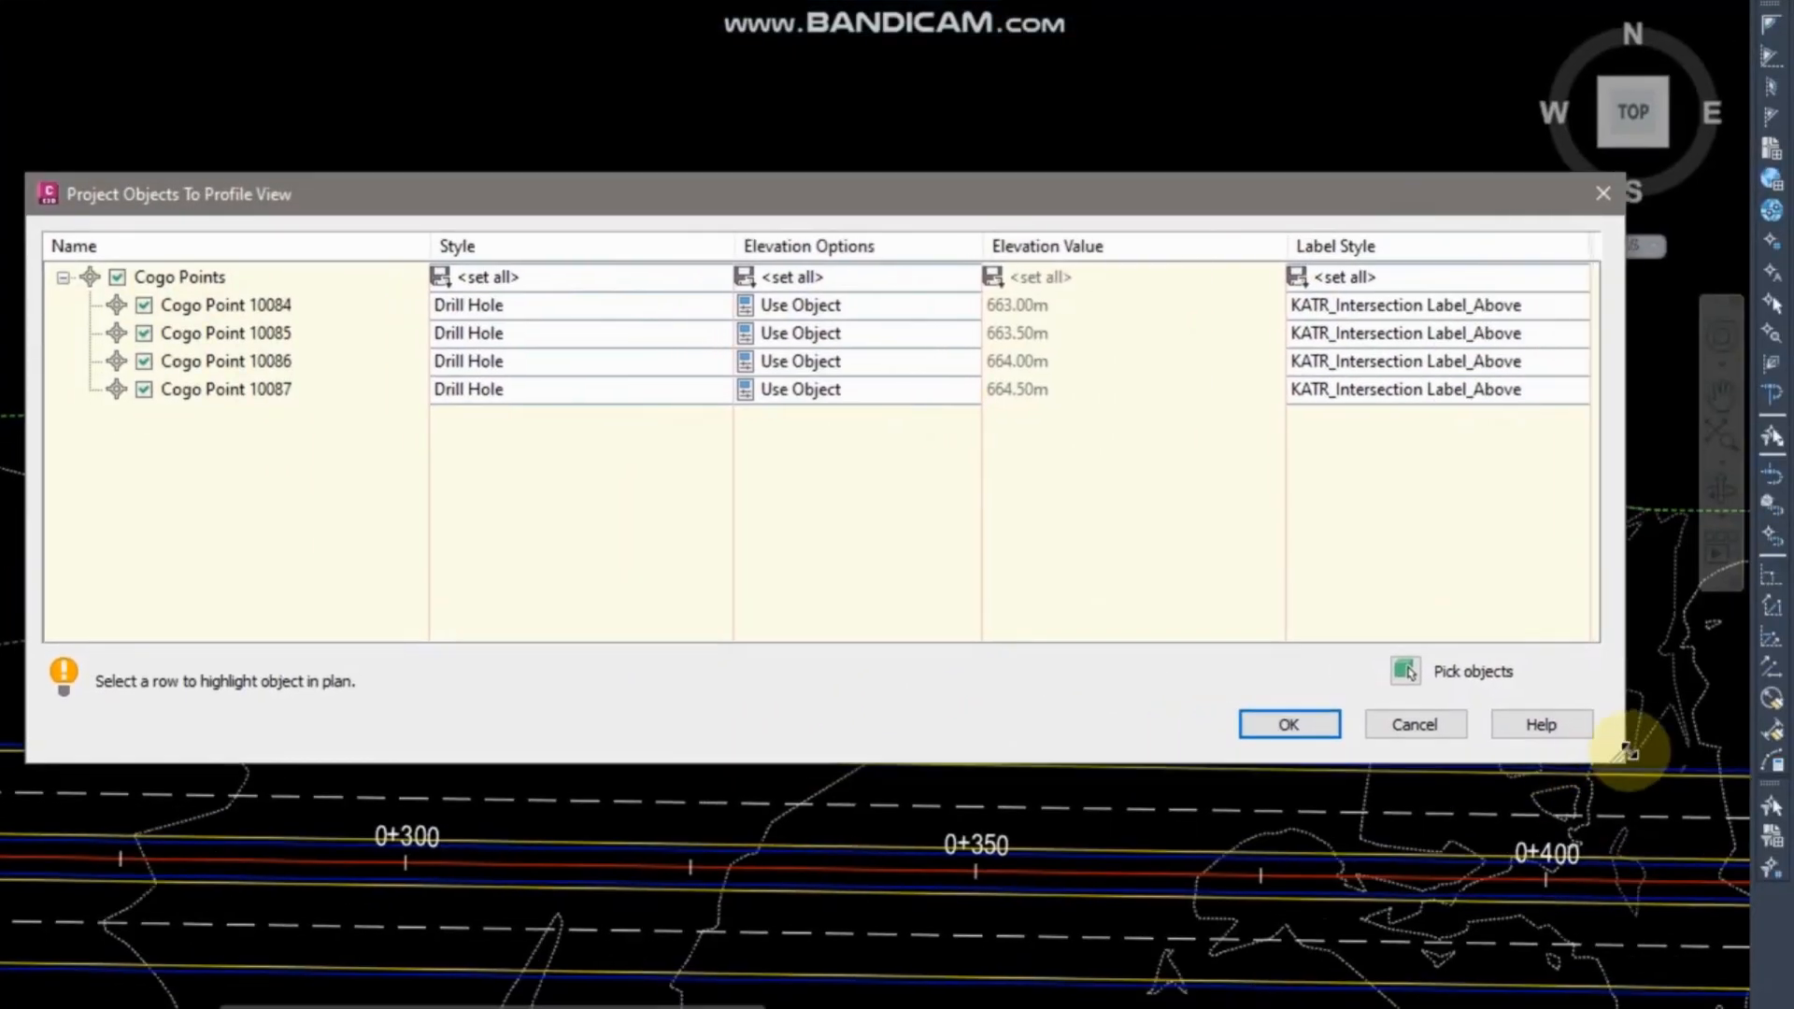
pyautogui.moveTo(1308, 233); pyautogui.dragTo(1156, 207)
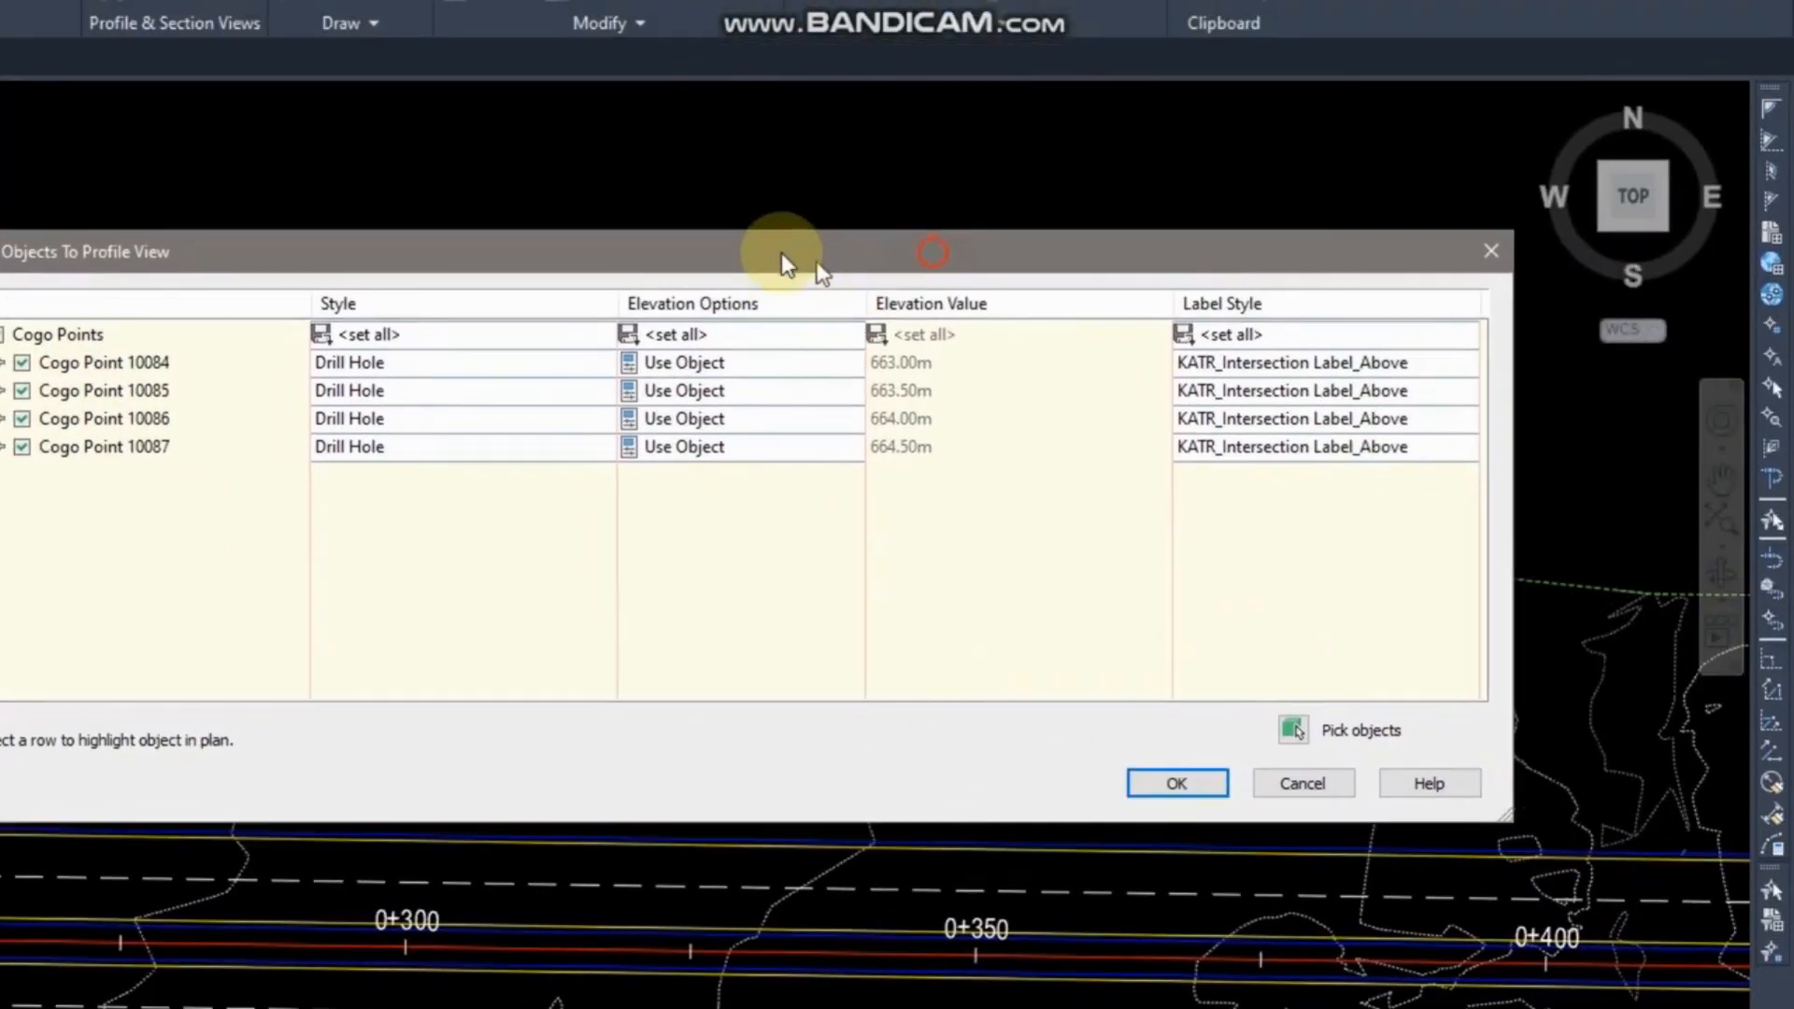
pyautogui.moveTo(781, 252); pyautogui.dragTo(640, 241)
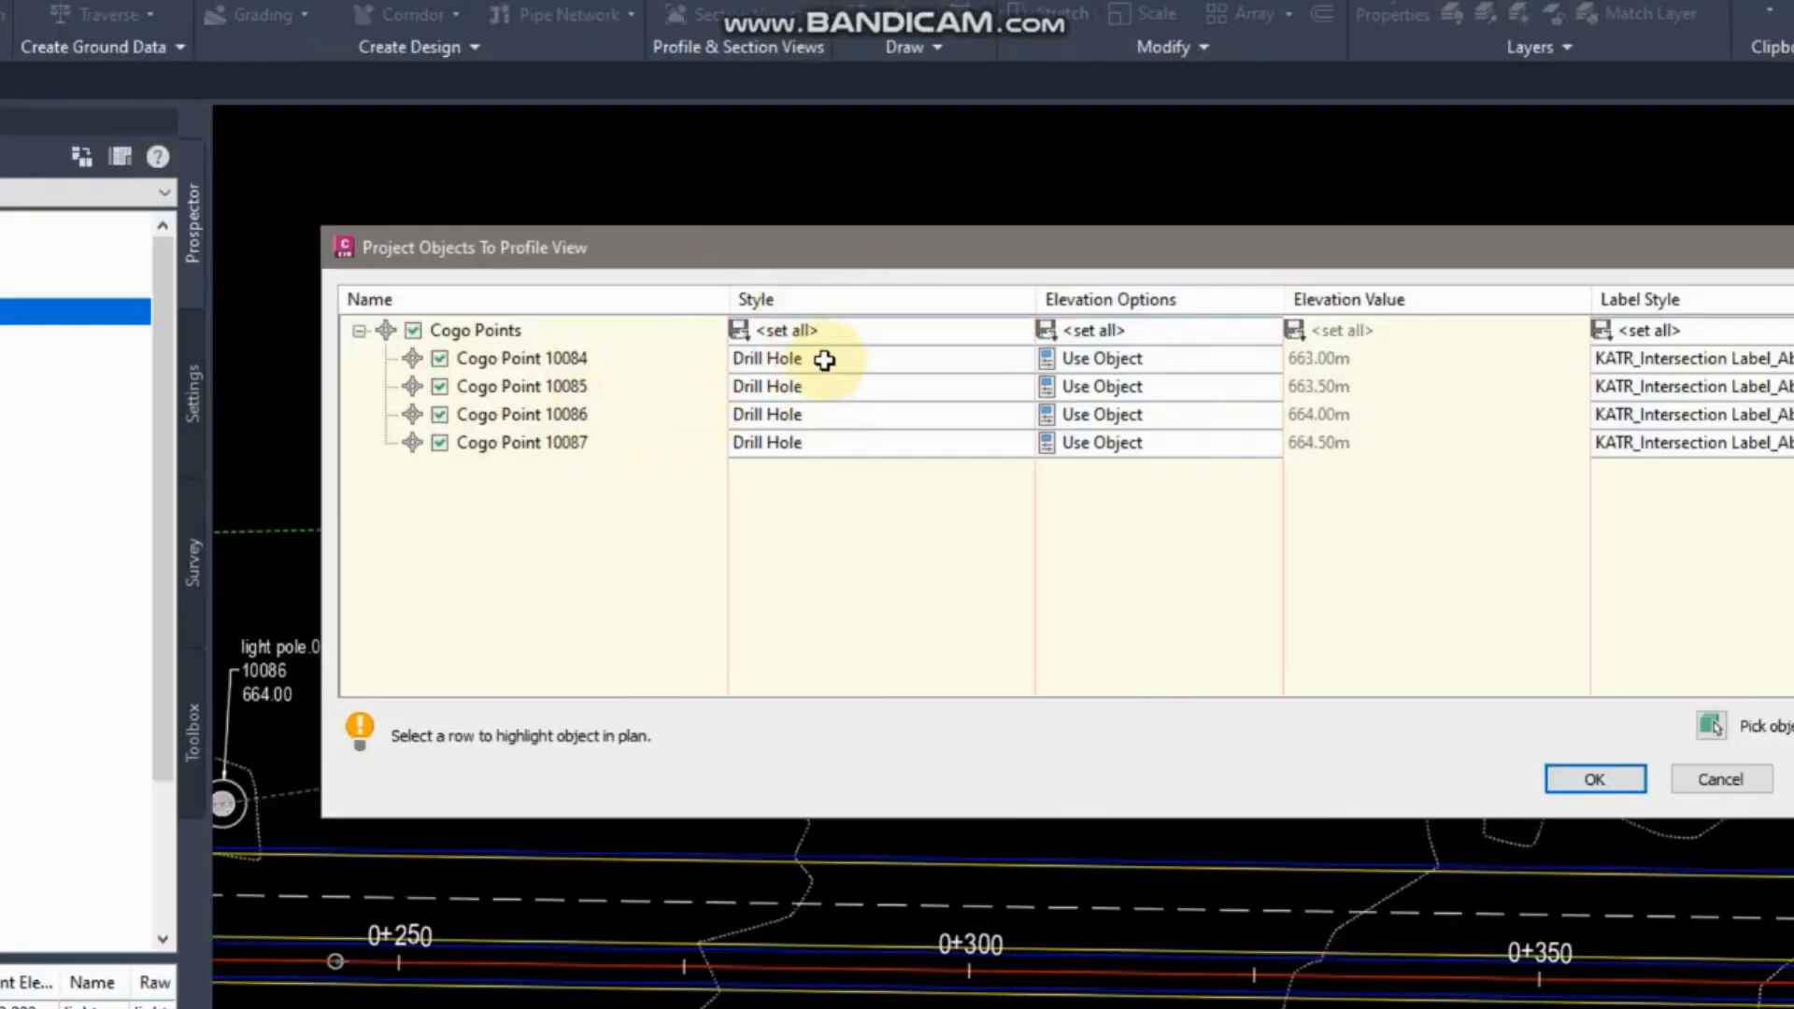
pyautogui.click(901, 362)
pyautogui.click(902, 362)
pyautogui.click(761, 82)
pyautogui.click(761, 83)
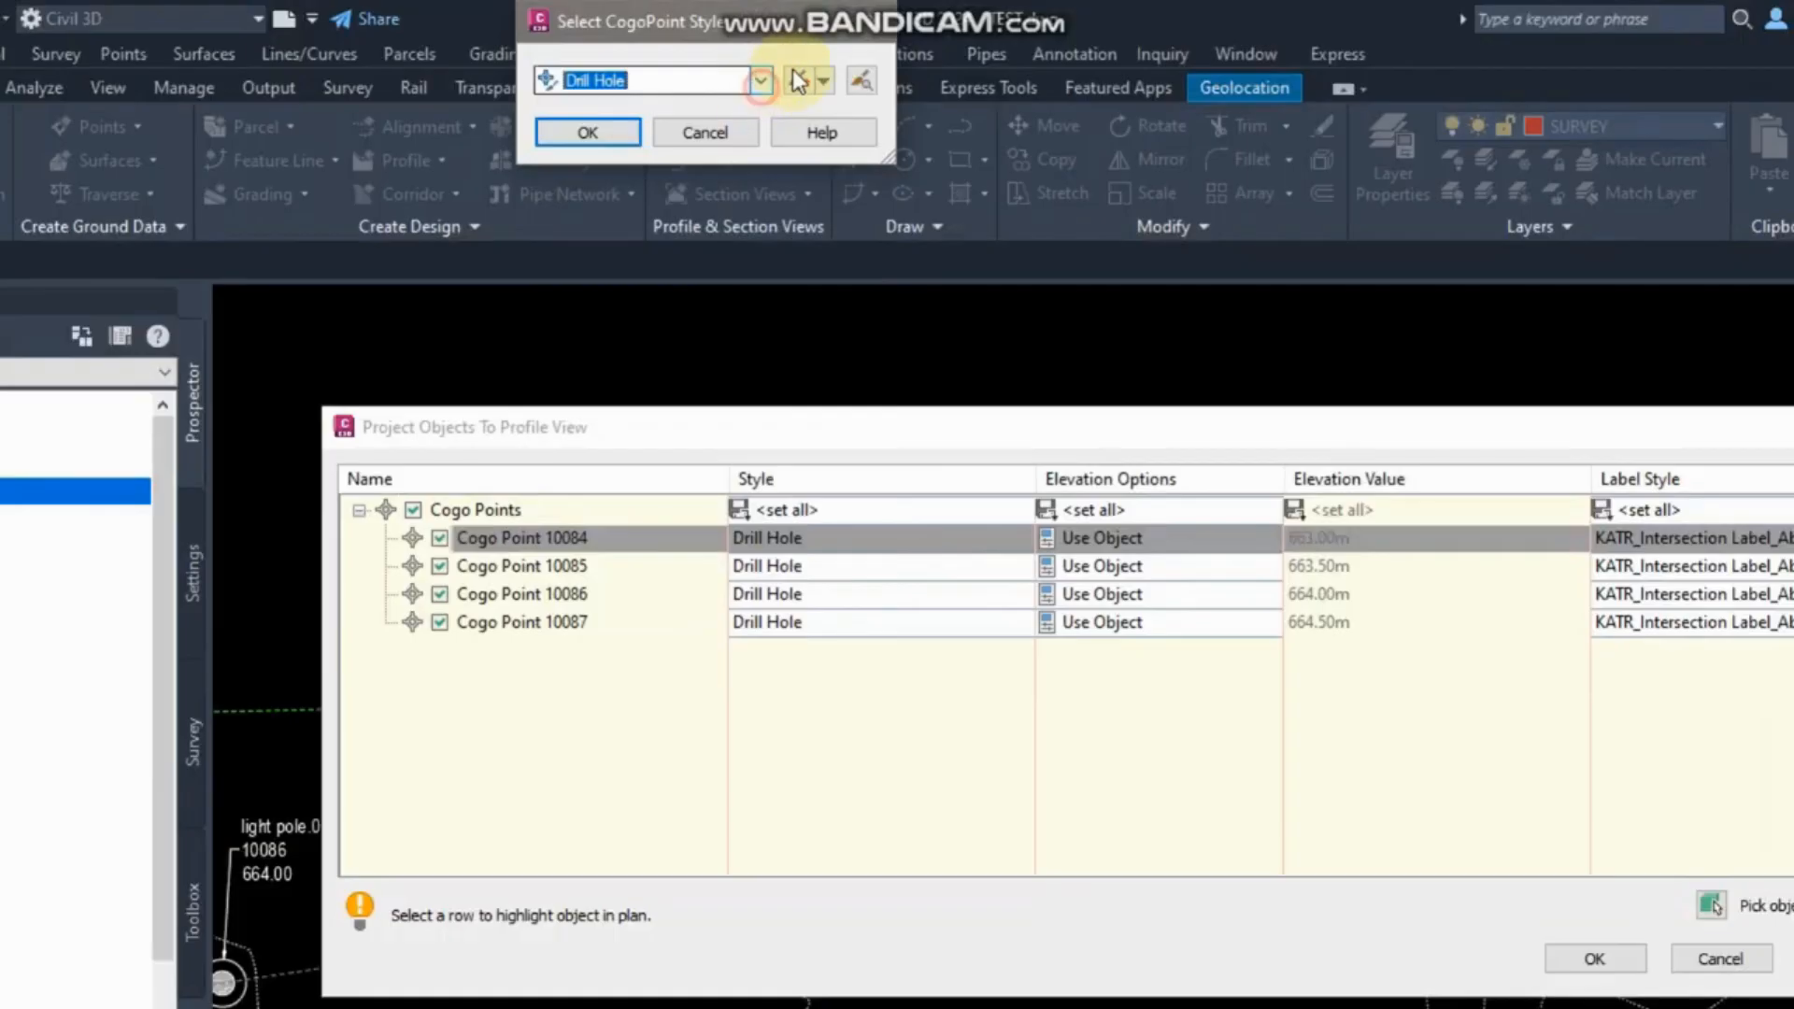
pyautogui.press('Return')
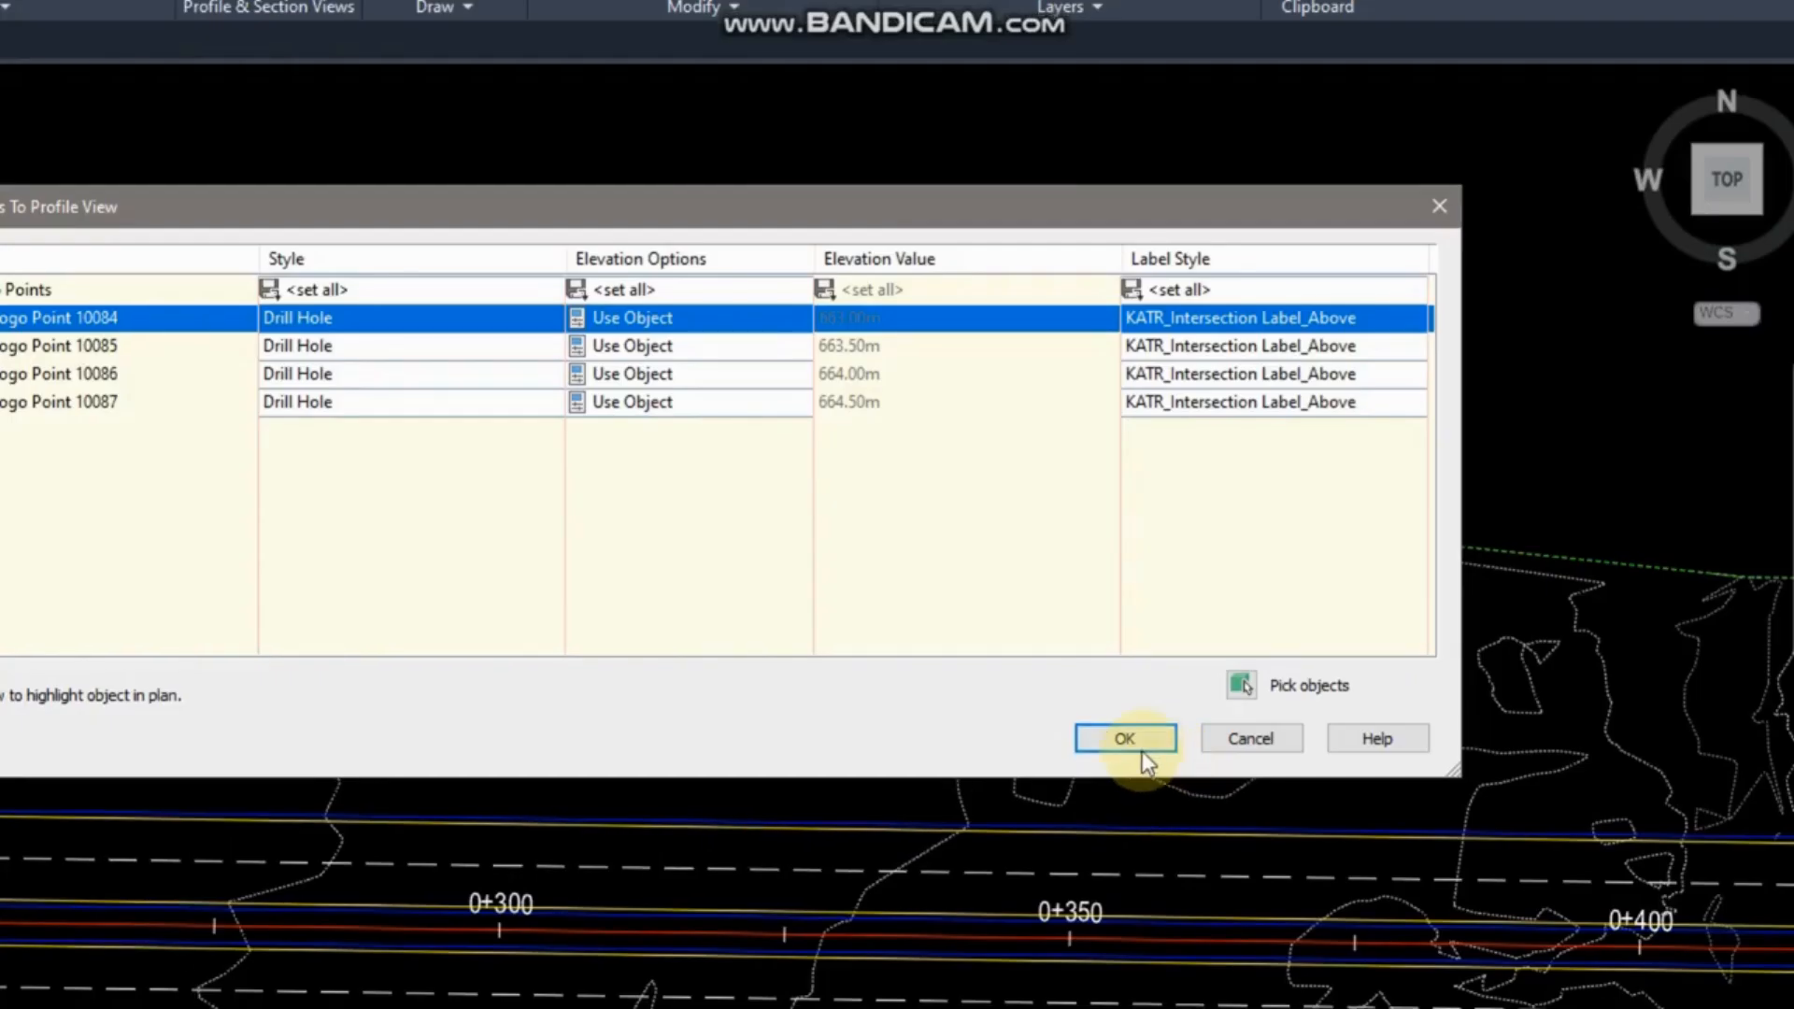
pyautogui.click(1126, 740)
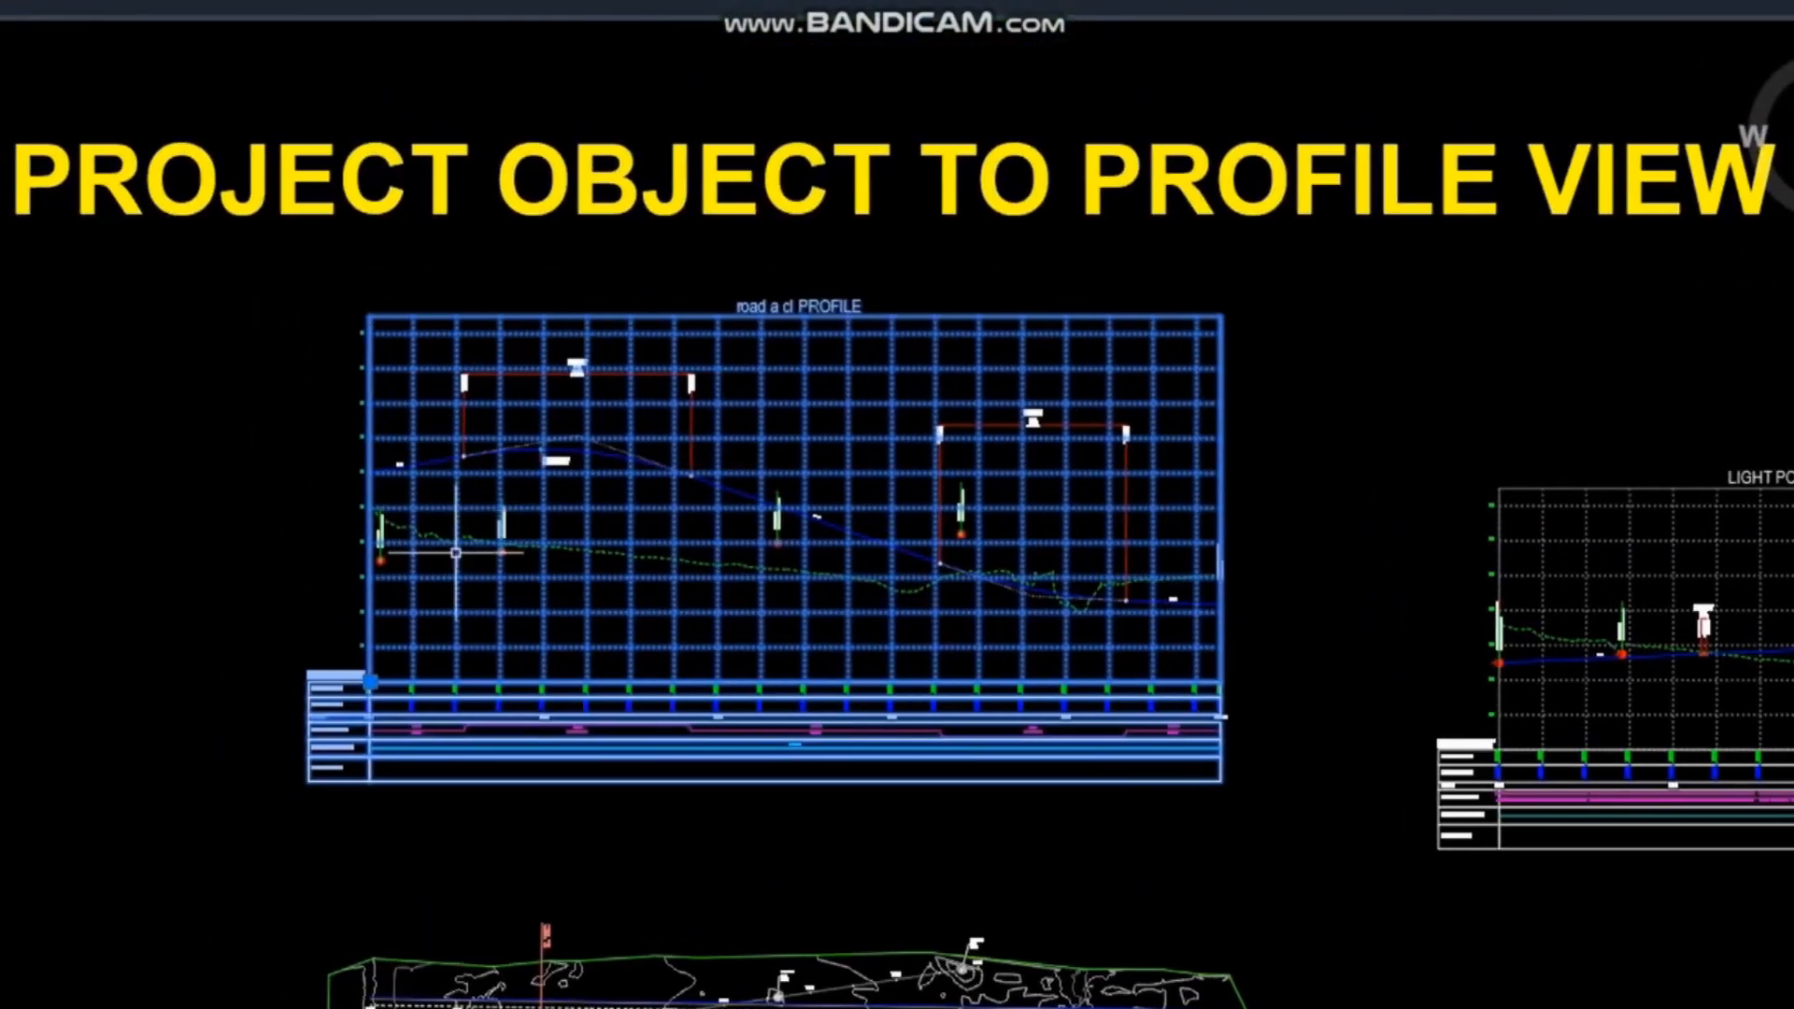
# Examine the projected light pole symbols and their station and elevation labels in the road a cl profile view.
pyautogui.scroll(5, 455, 552)
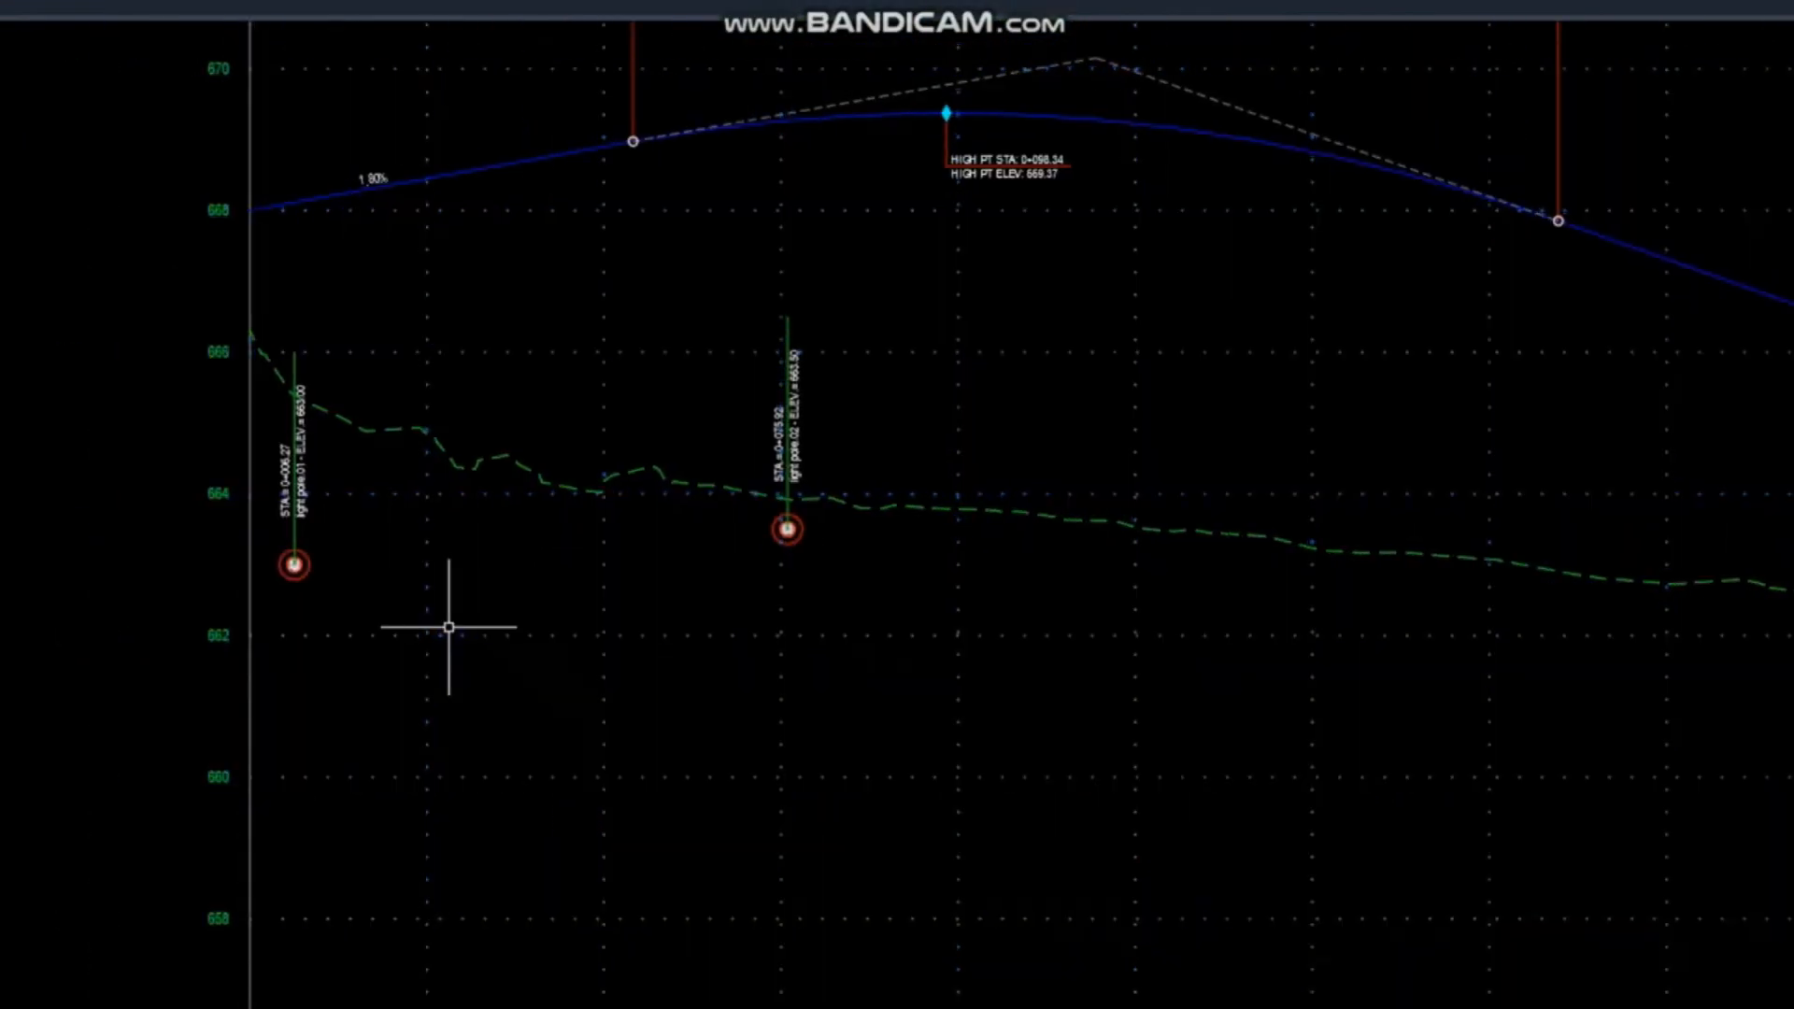
pyautogui.scroll(4, 448, 549)
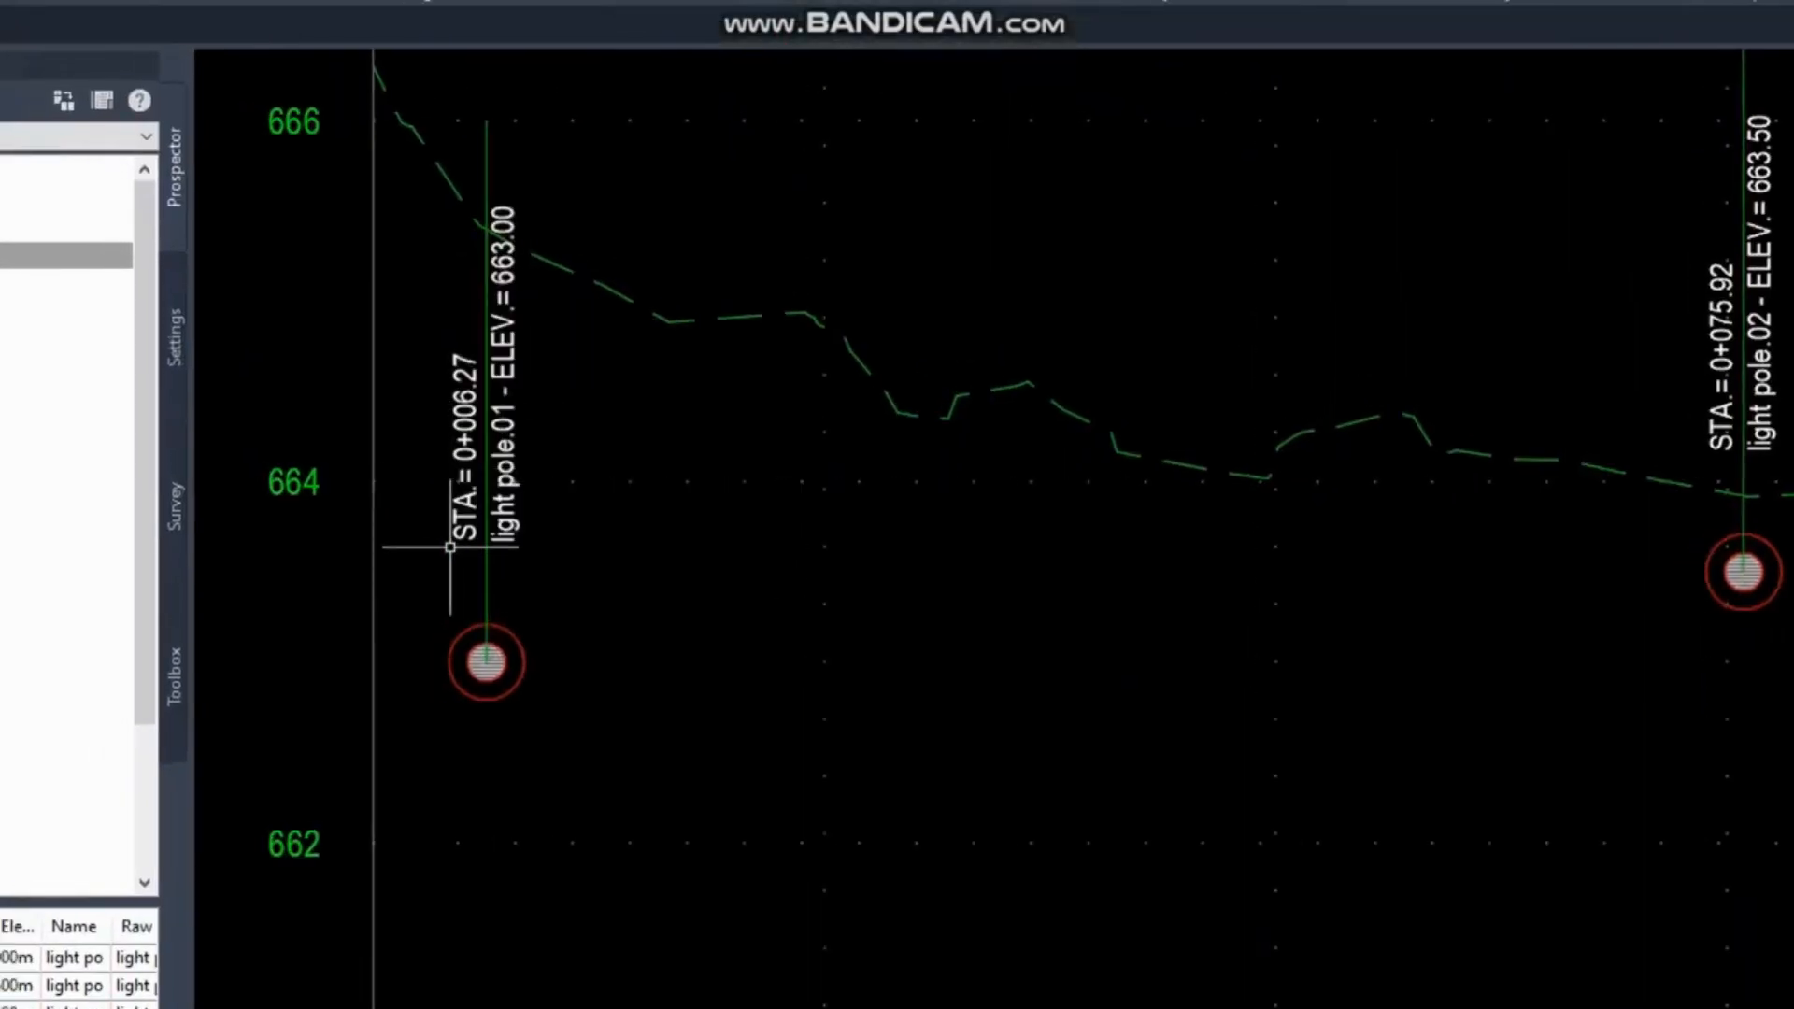
pyautogui.scroll(-4, 443, 547)
pyautogui.moveTo(813, 564); pyautogui.dragTo(636, 584, button='middle')
pyautogui.scroll(-2, 635, 584)
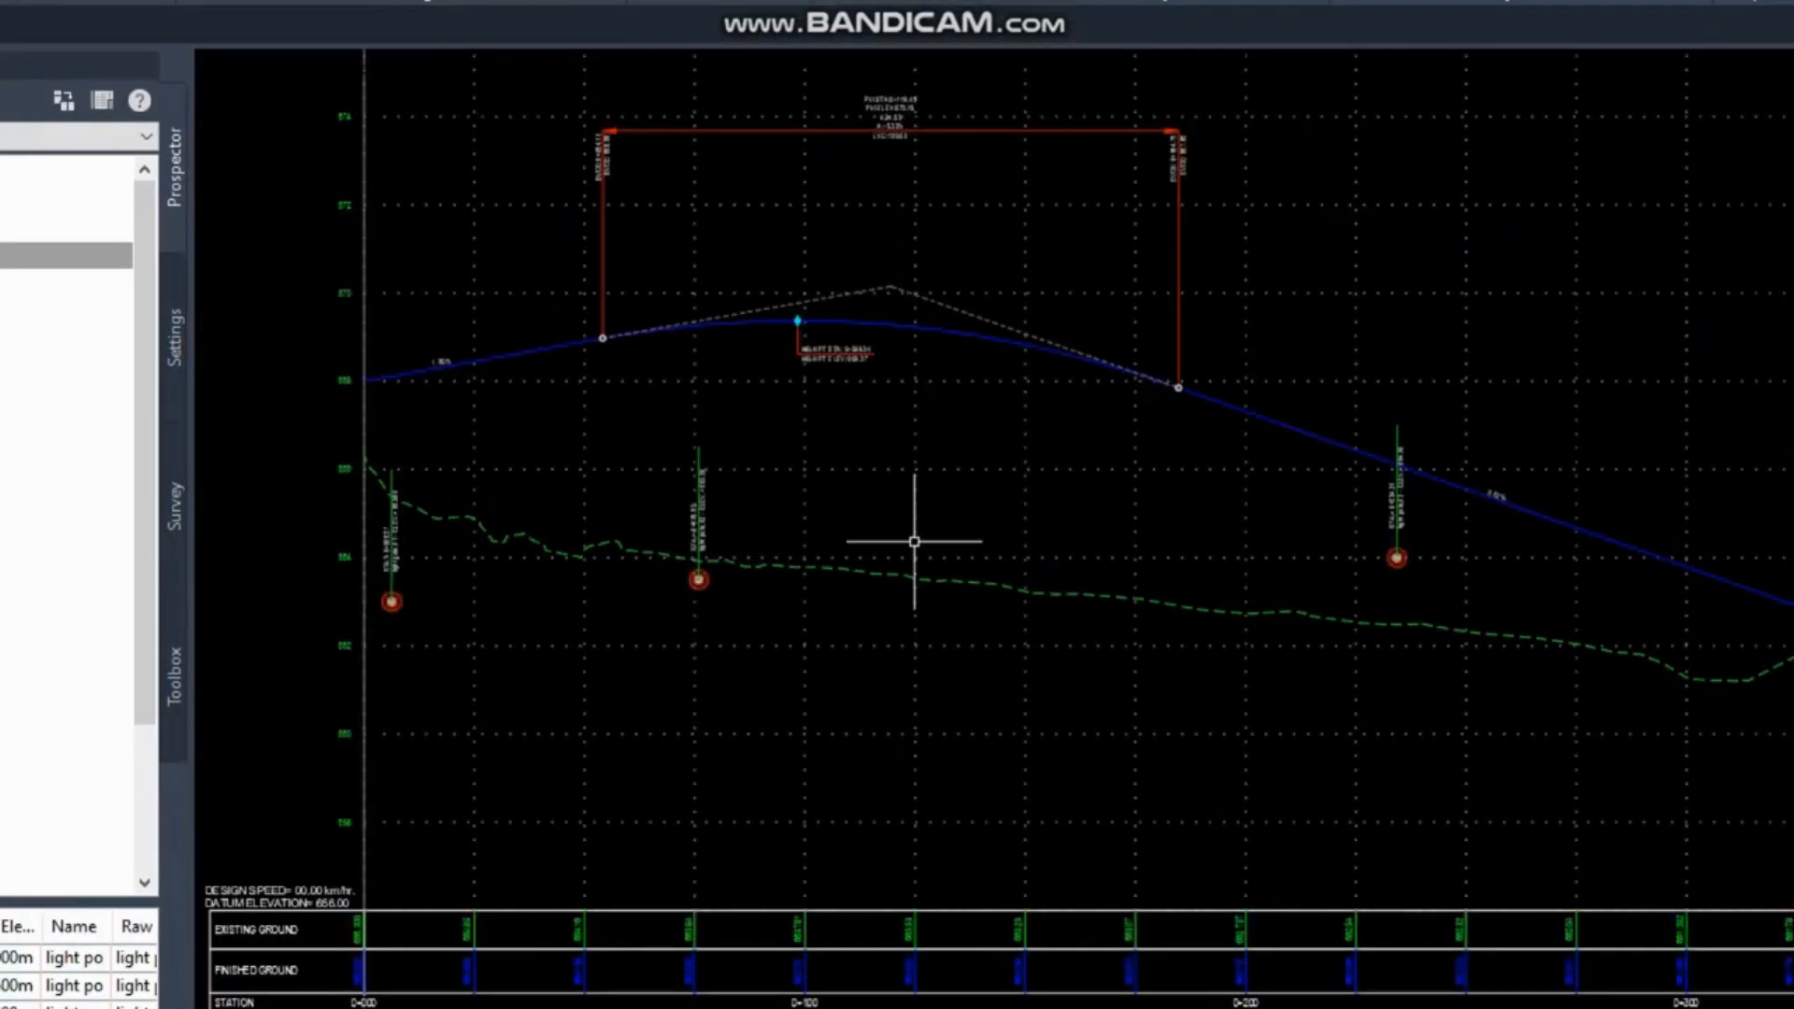
pyautogui.scroll(-2, 1325, 540)
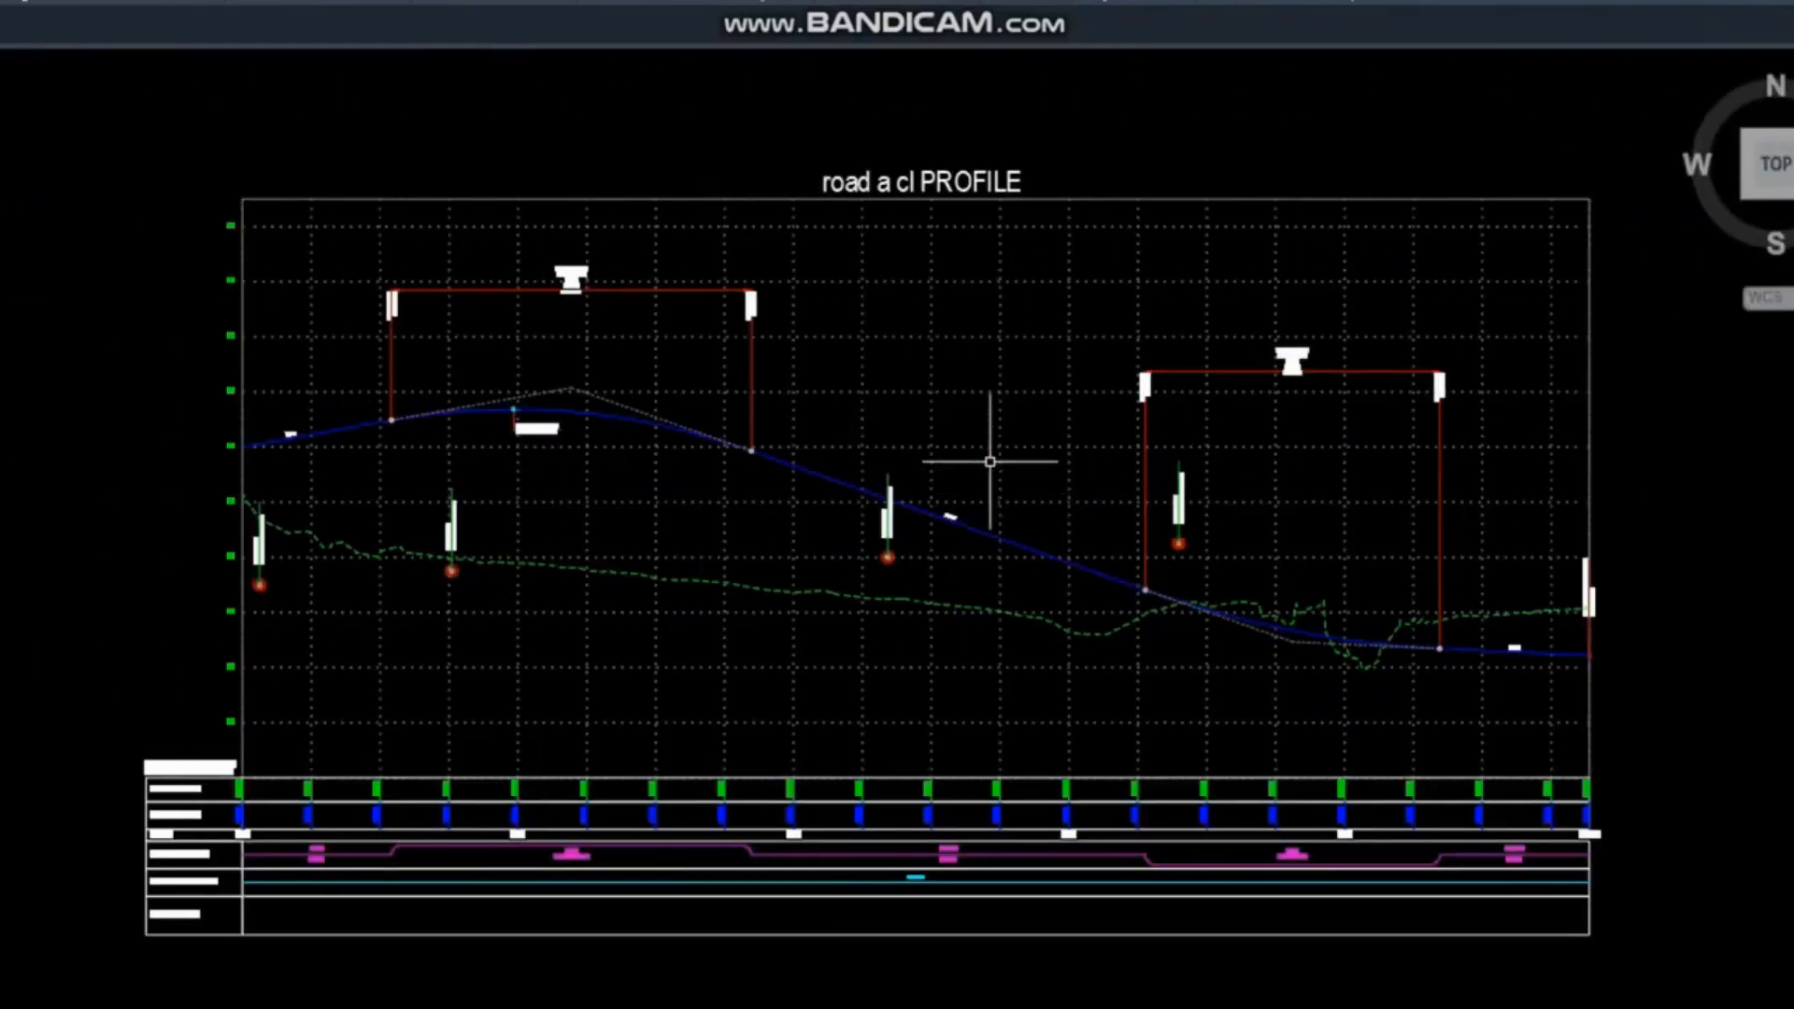
pyautogui.scroll(-4, 878, 467)
pyautogui.scroll(4, 950, 677)
pyautogui.scroll(-2, 1040, 678)
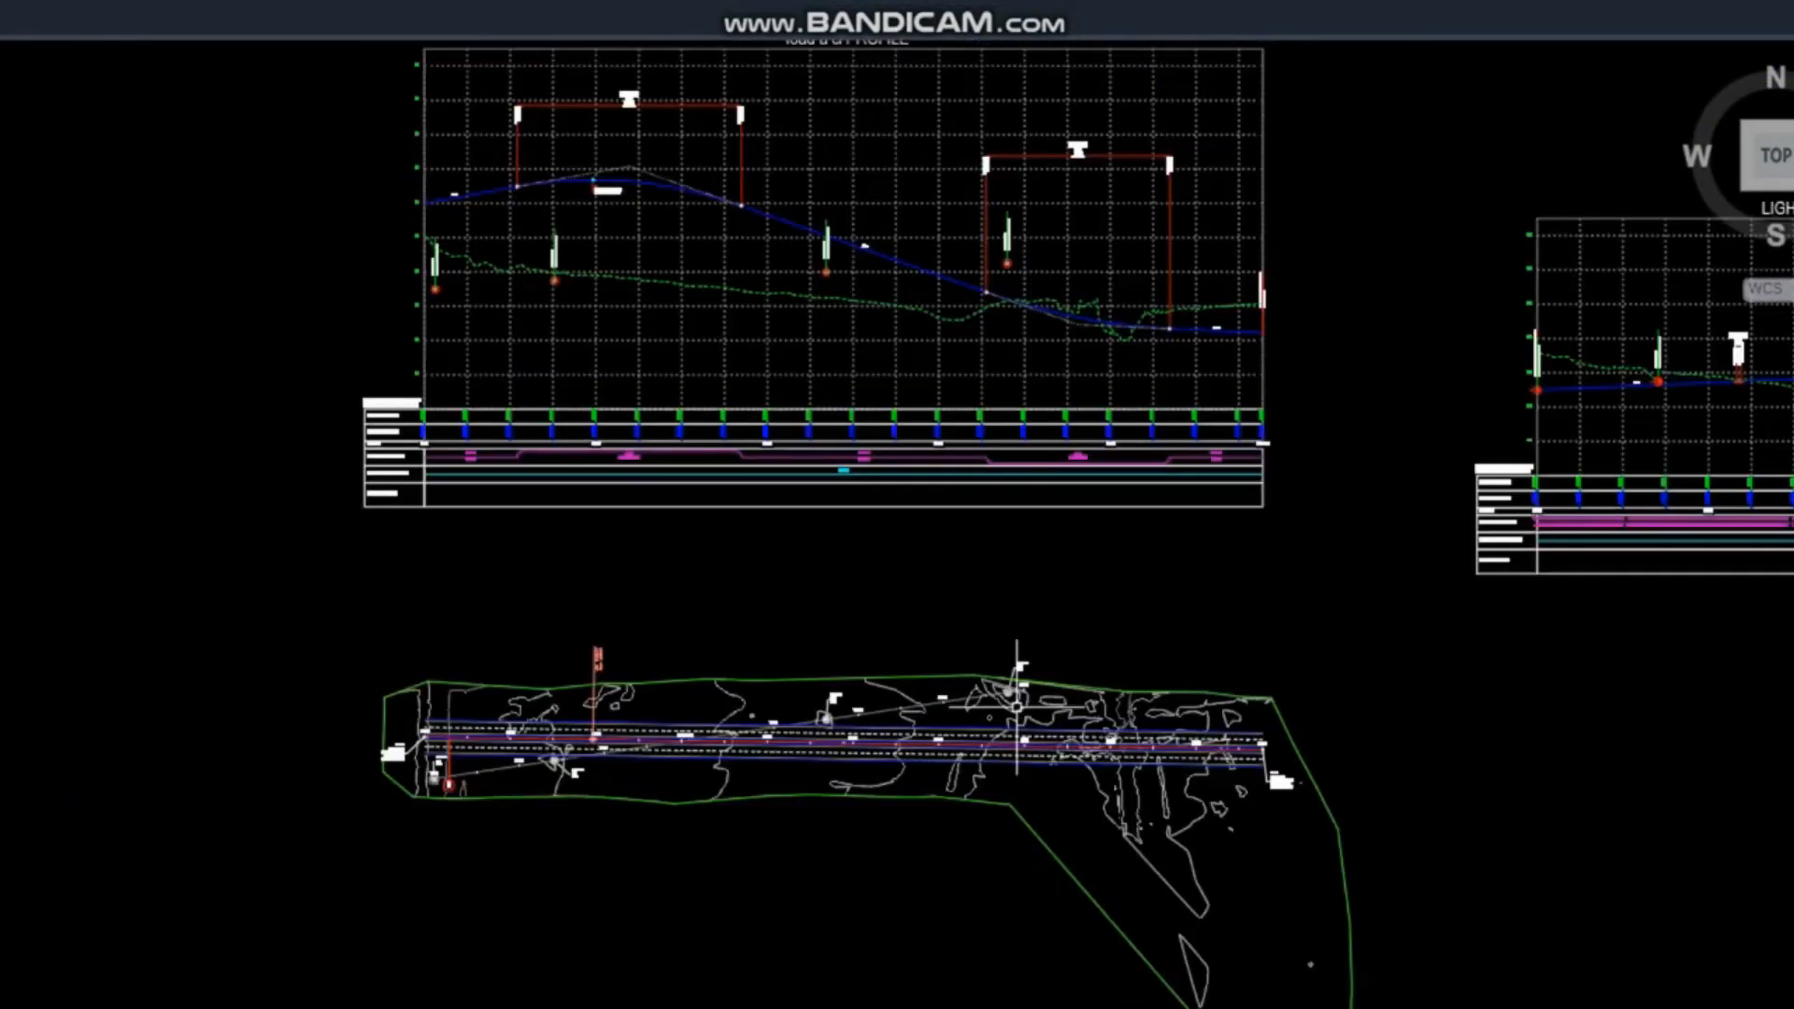
# Compare the light poles projected in the road a cl profile view with those in the LIGHT POLE PROFILE view.
pyautogui.moveTo(682, 664)
pyautogui.mouseDown(button='middle')
pyautogui.moveTo(638, 577)
pyautogui.moveTo(758, 545)
pyautogui.moveTo(750, 584)
pyautogui.mouseUp(button='middle')
pyautogui.scroll(3, 641, 681)
pyautogui.scroll(-3, 641, 681)
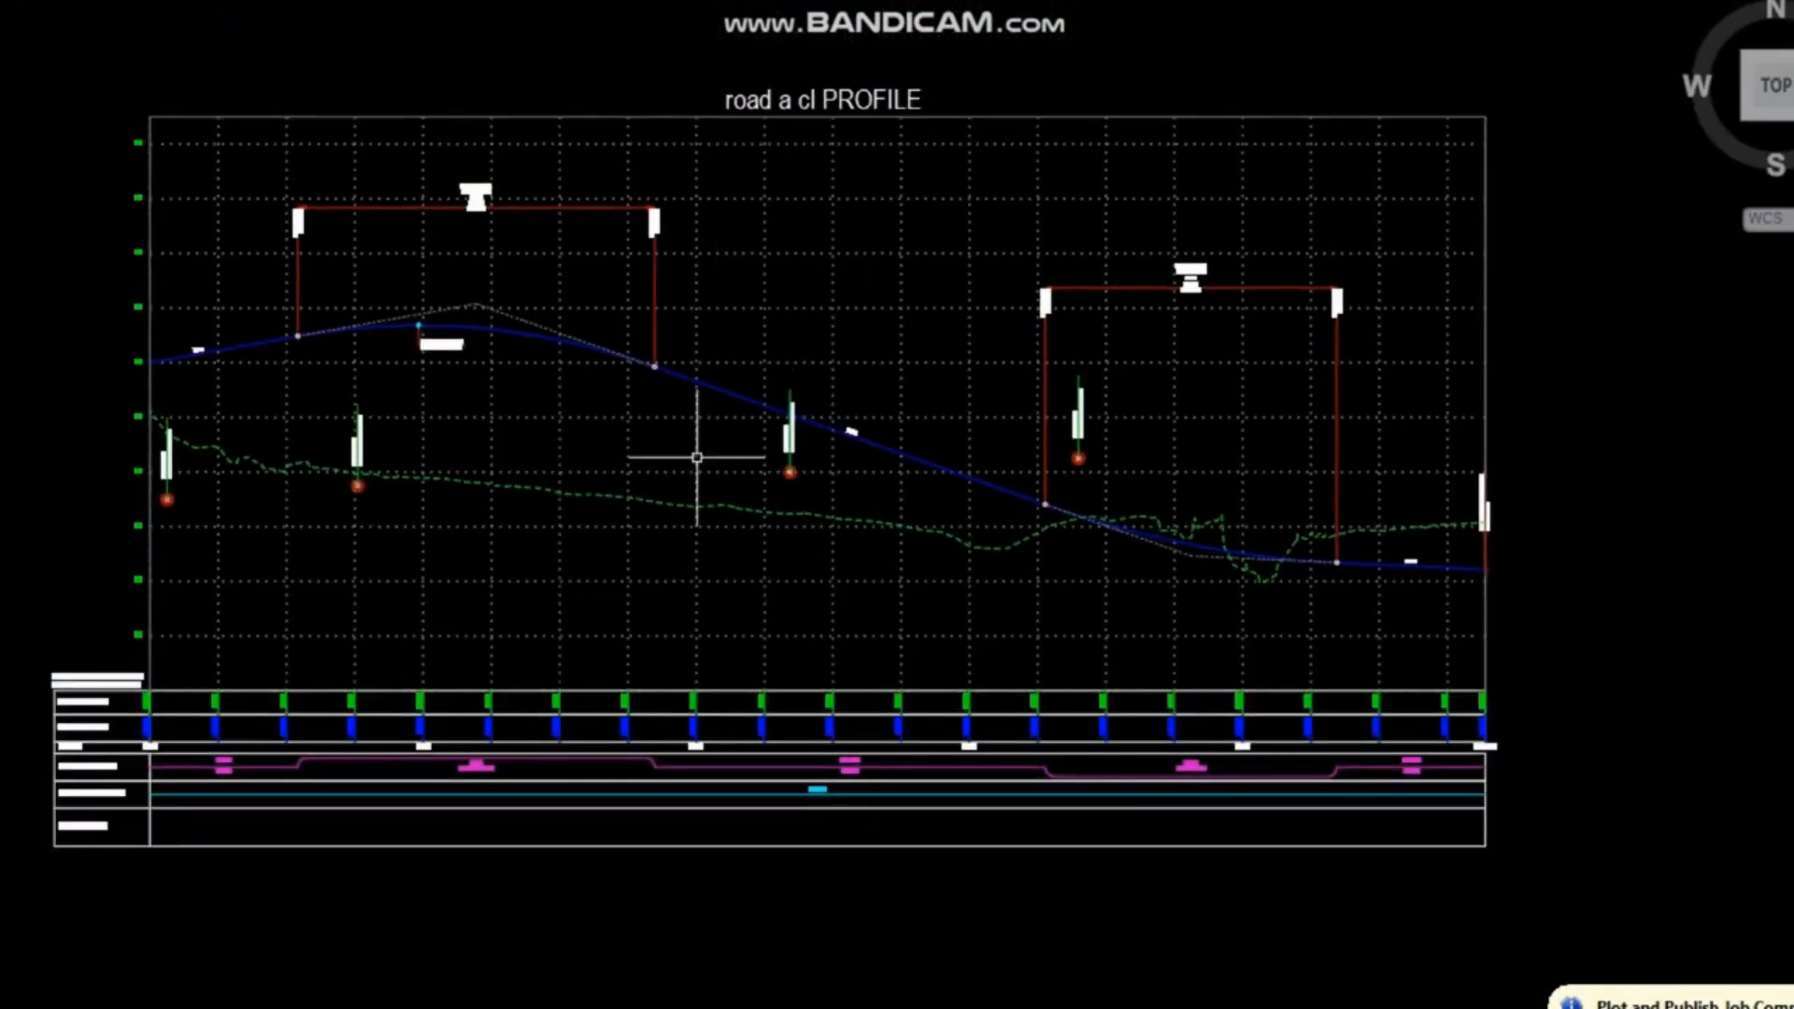
pyautogui.scroll(2, 666, 438)
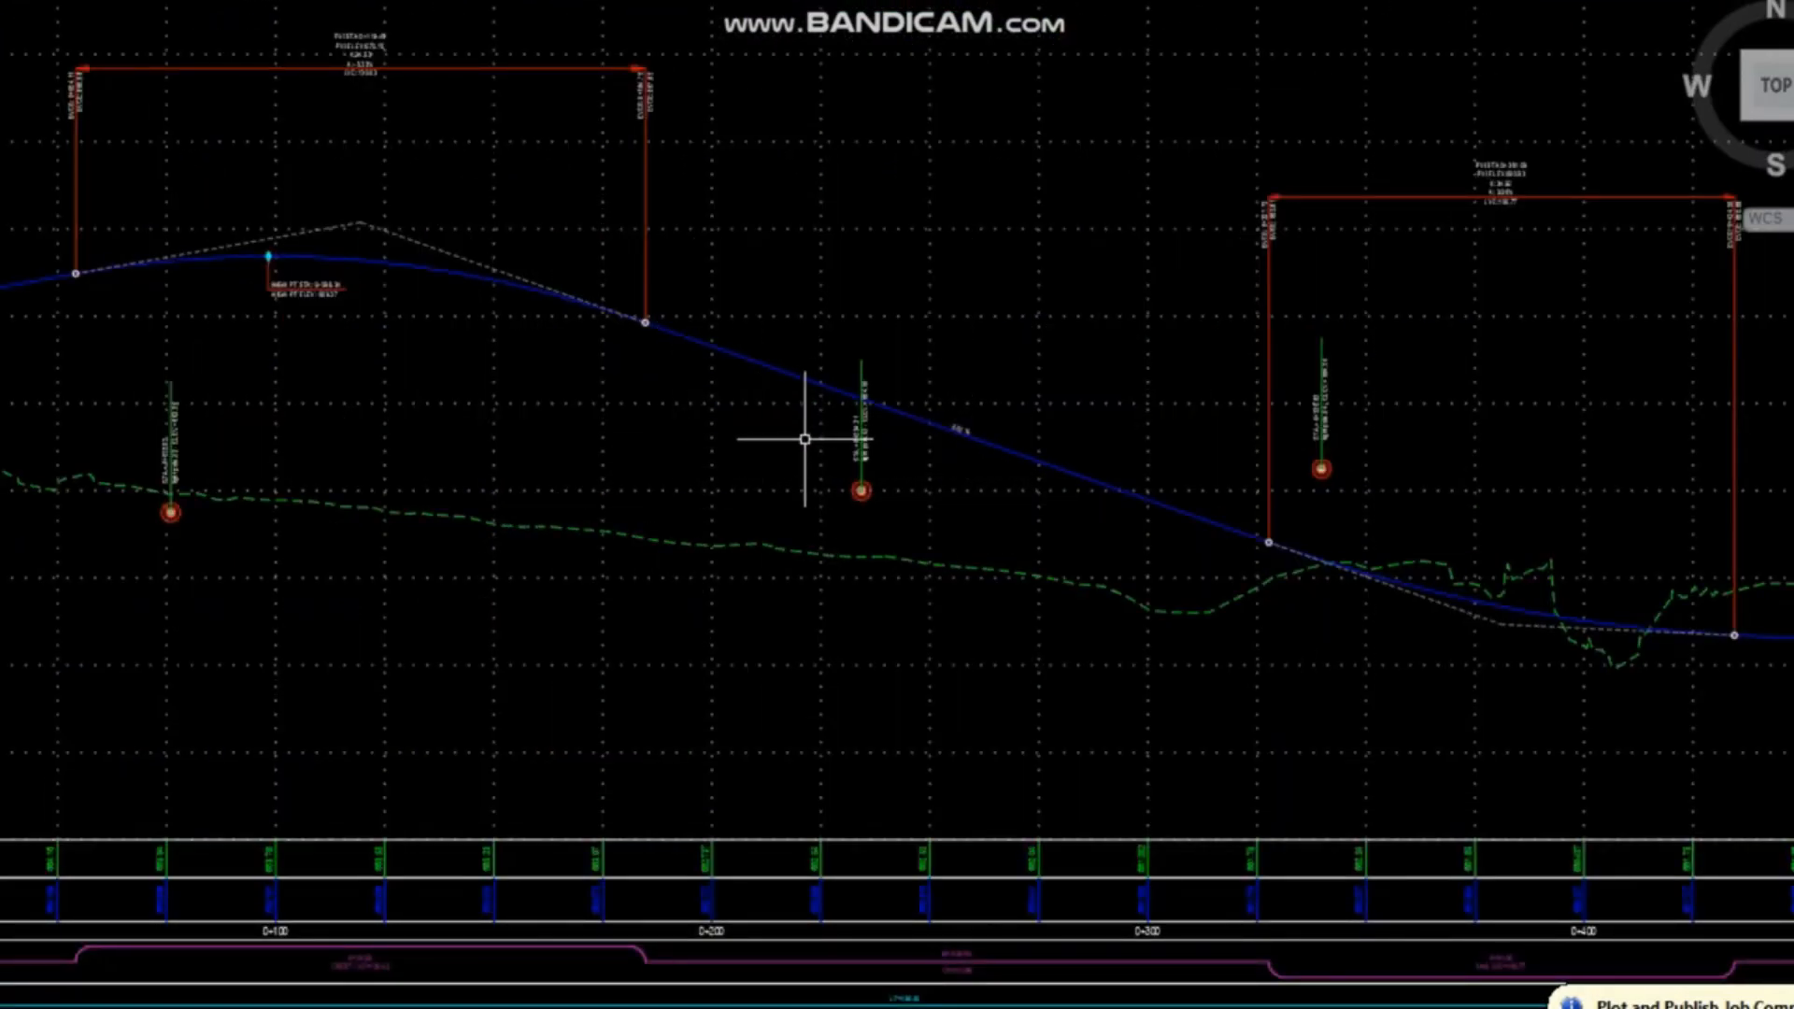
pyautogui.scroll(-5, 679, 367)
pyautogui.moveTo(741, 472); pyautogui.dragTo(609, 288, button='middle')
pyautogui.scroll(-4, 921, 340)
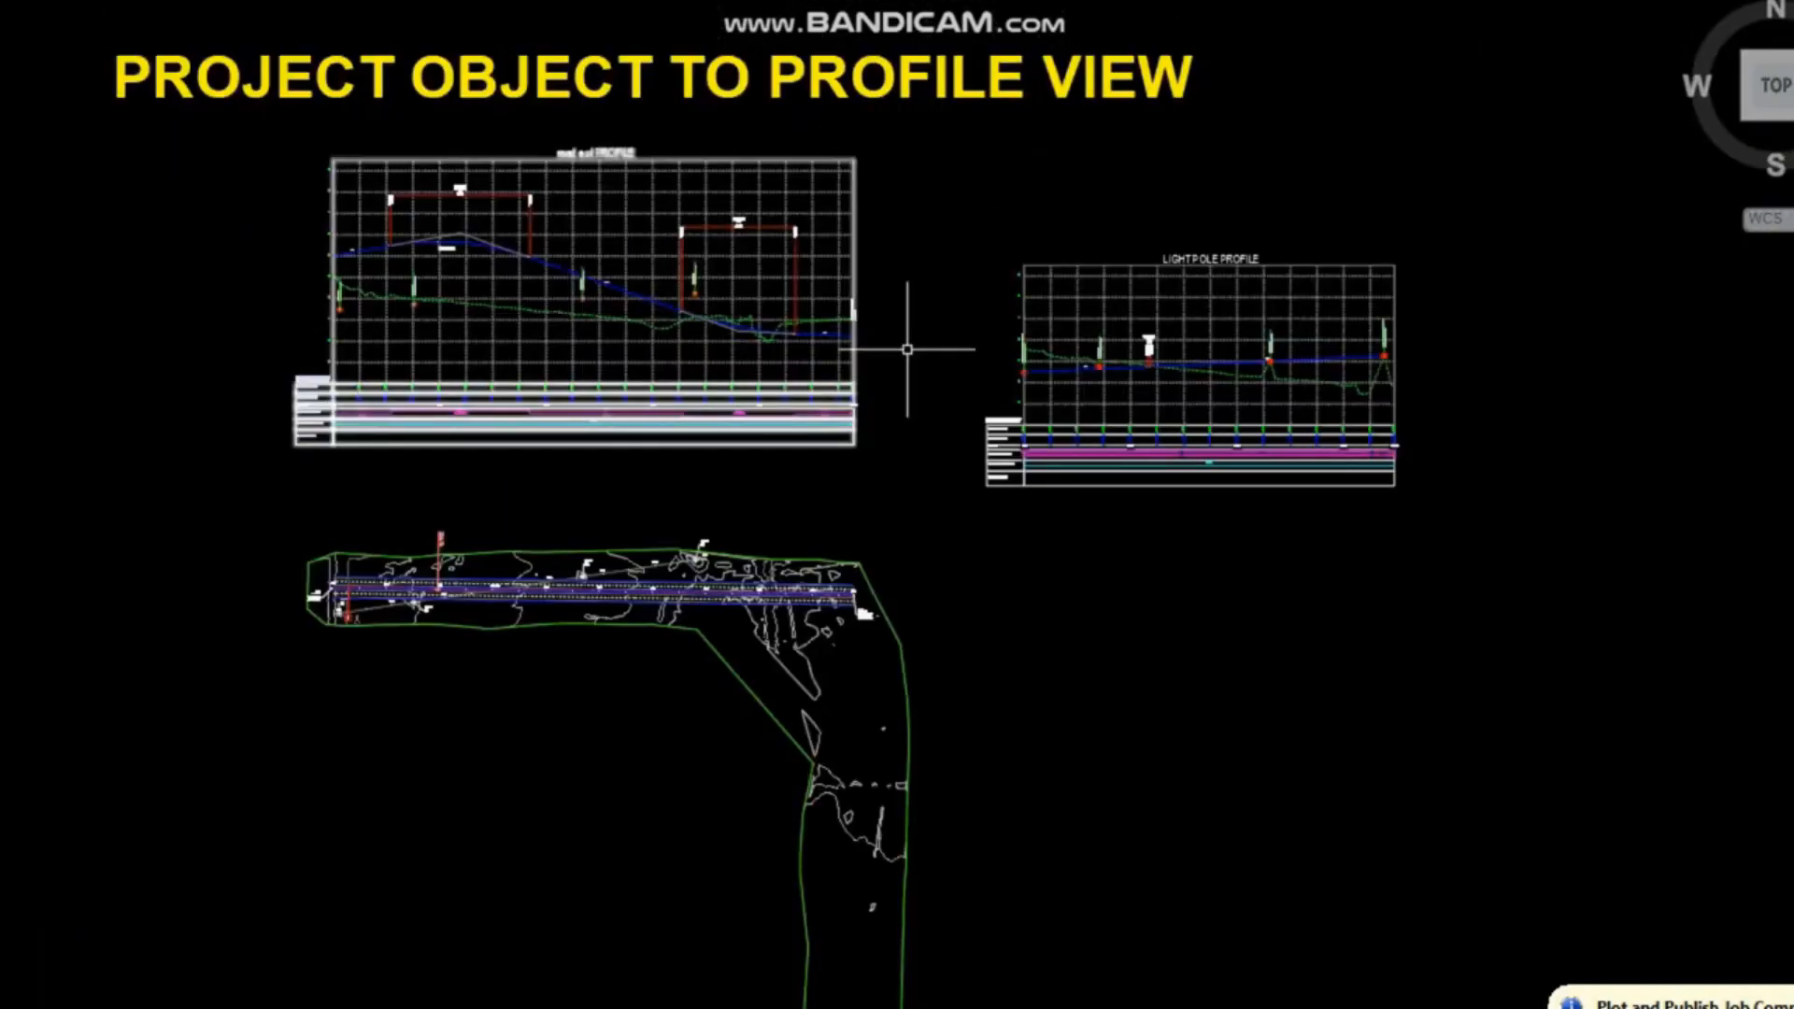
pyautogui.scroll(8, 1322, 355)
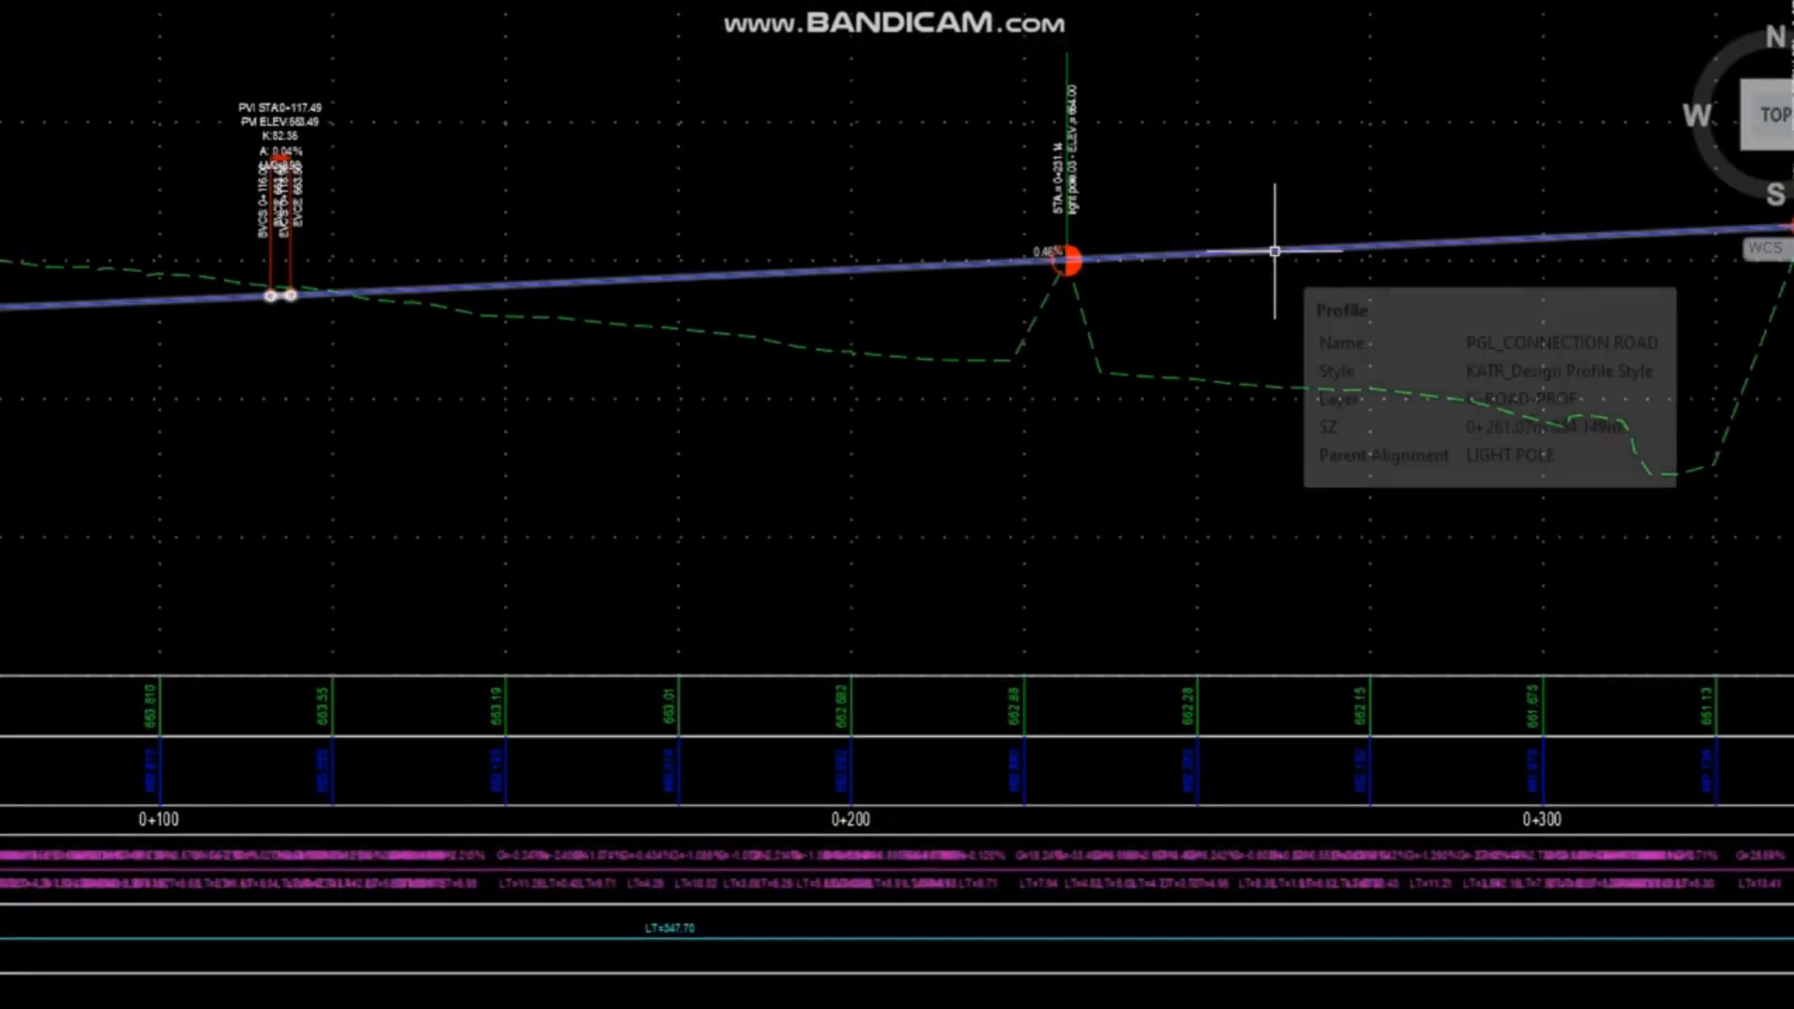
pyautogui.scroll(-4, 1284, 256)
pyautogui.scroll(-5, 512, 370)
# Start adding crossings to the road a cl profile view and select the LIGHT POLE alignment in the plan.
pyautogui.scroll(5, 561, 345)
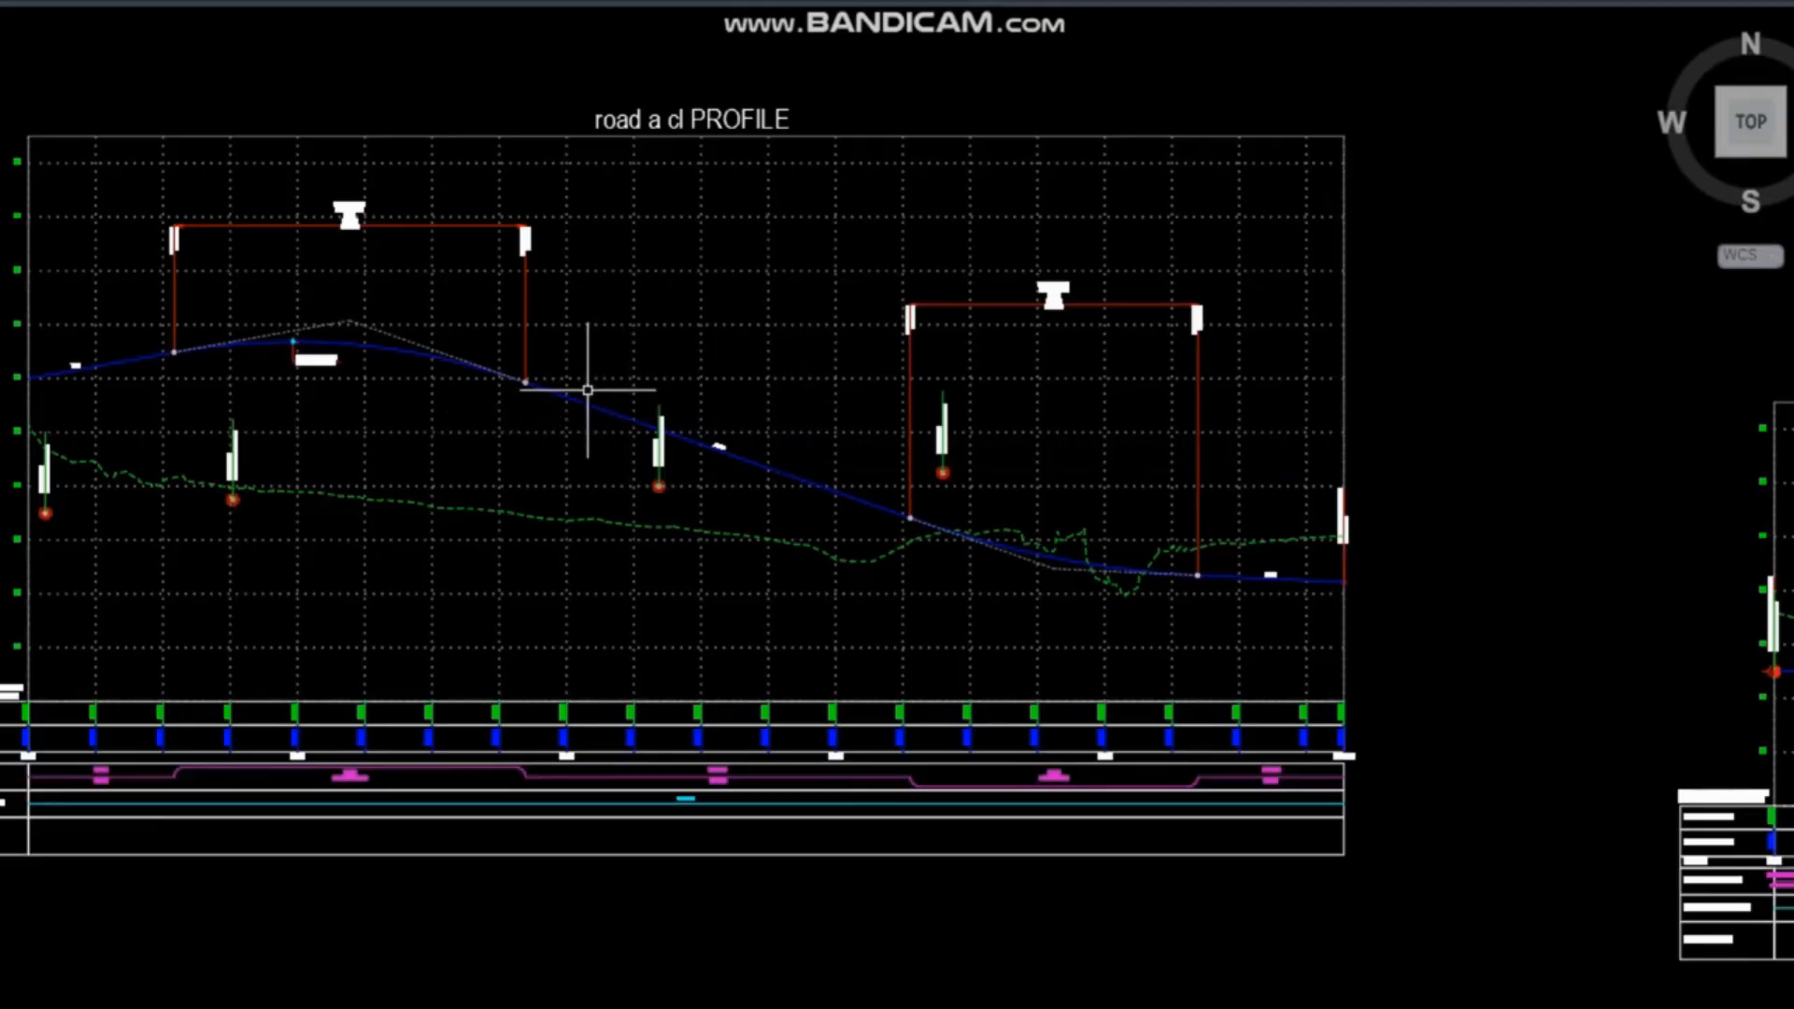
pyautogui.click(658, 374)
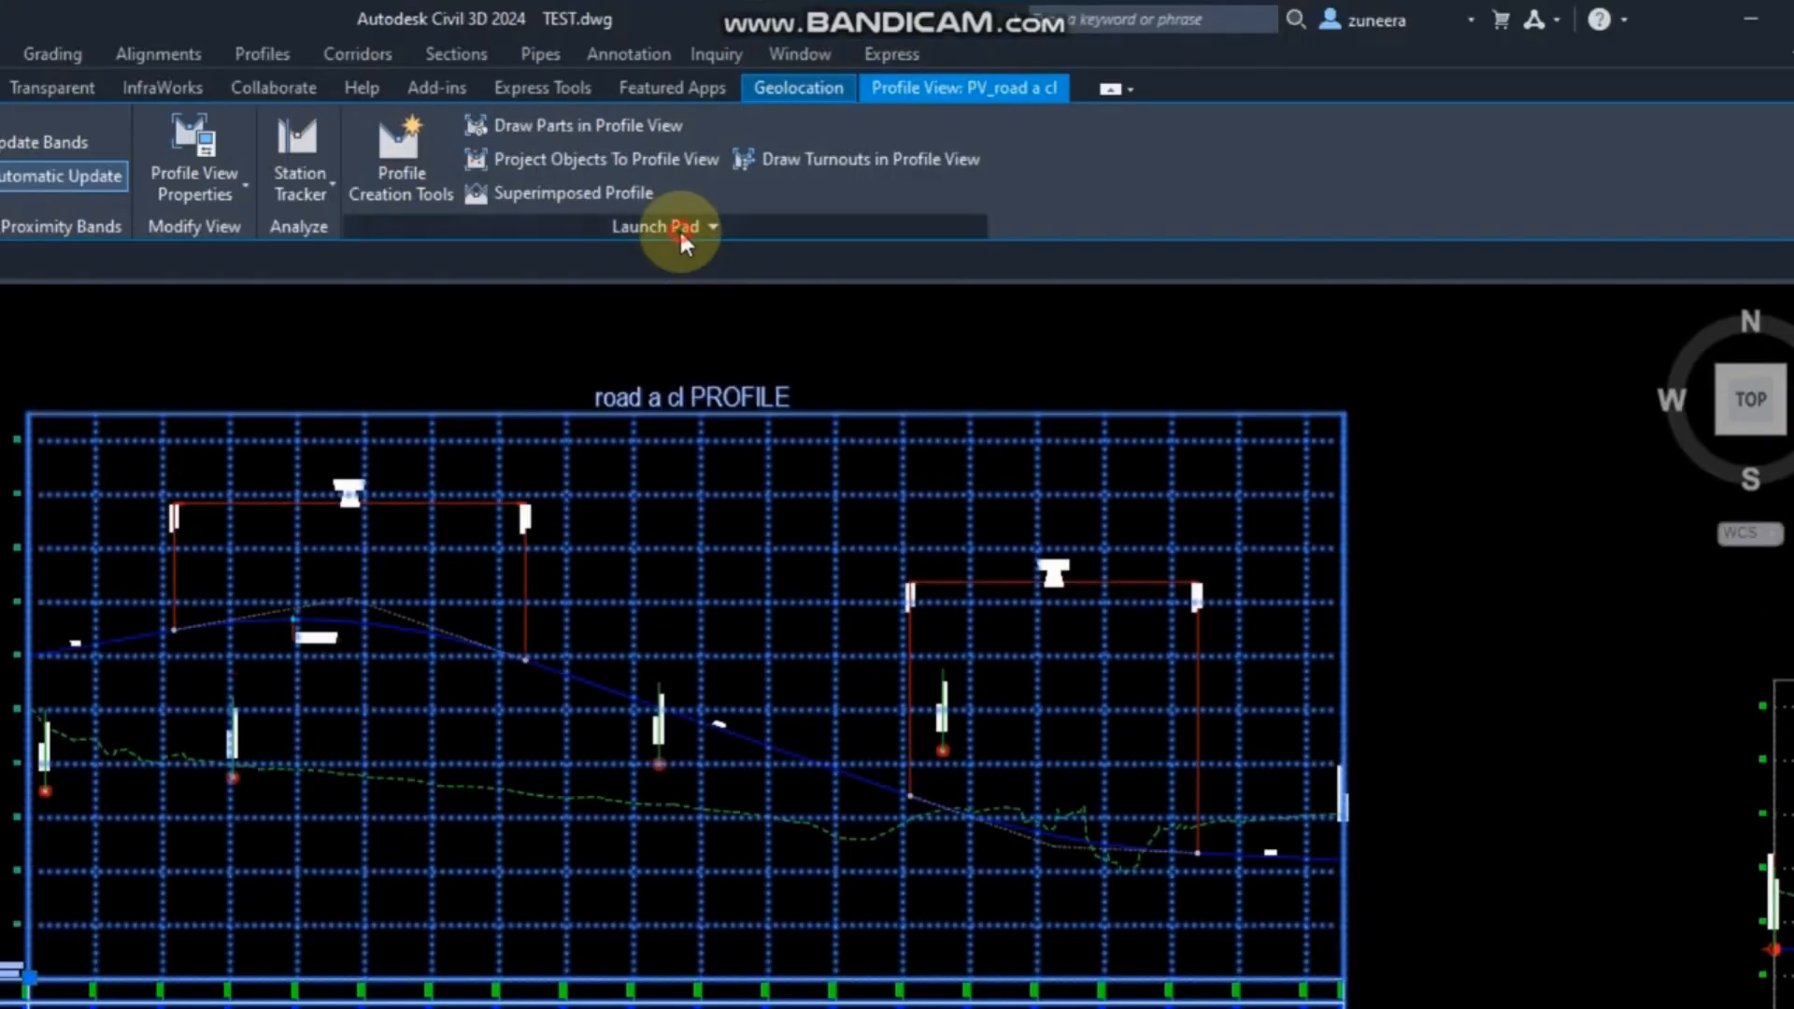
pyautogui.click(679, 228)
pyautogui.click(502, 260)
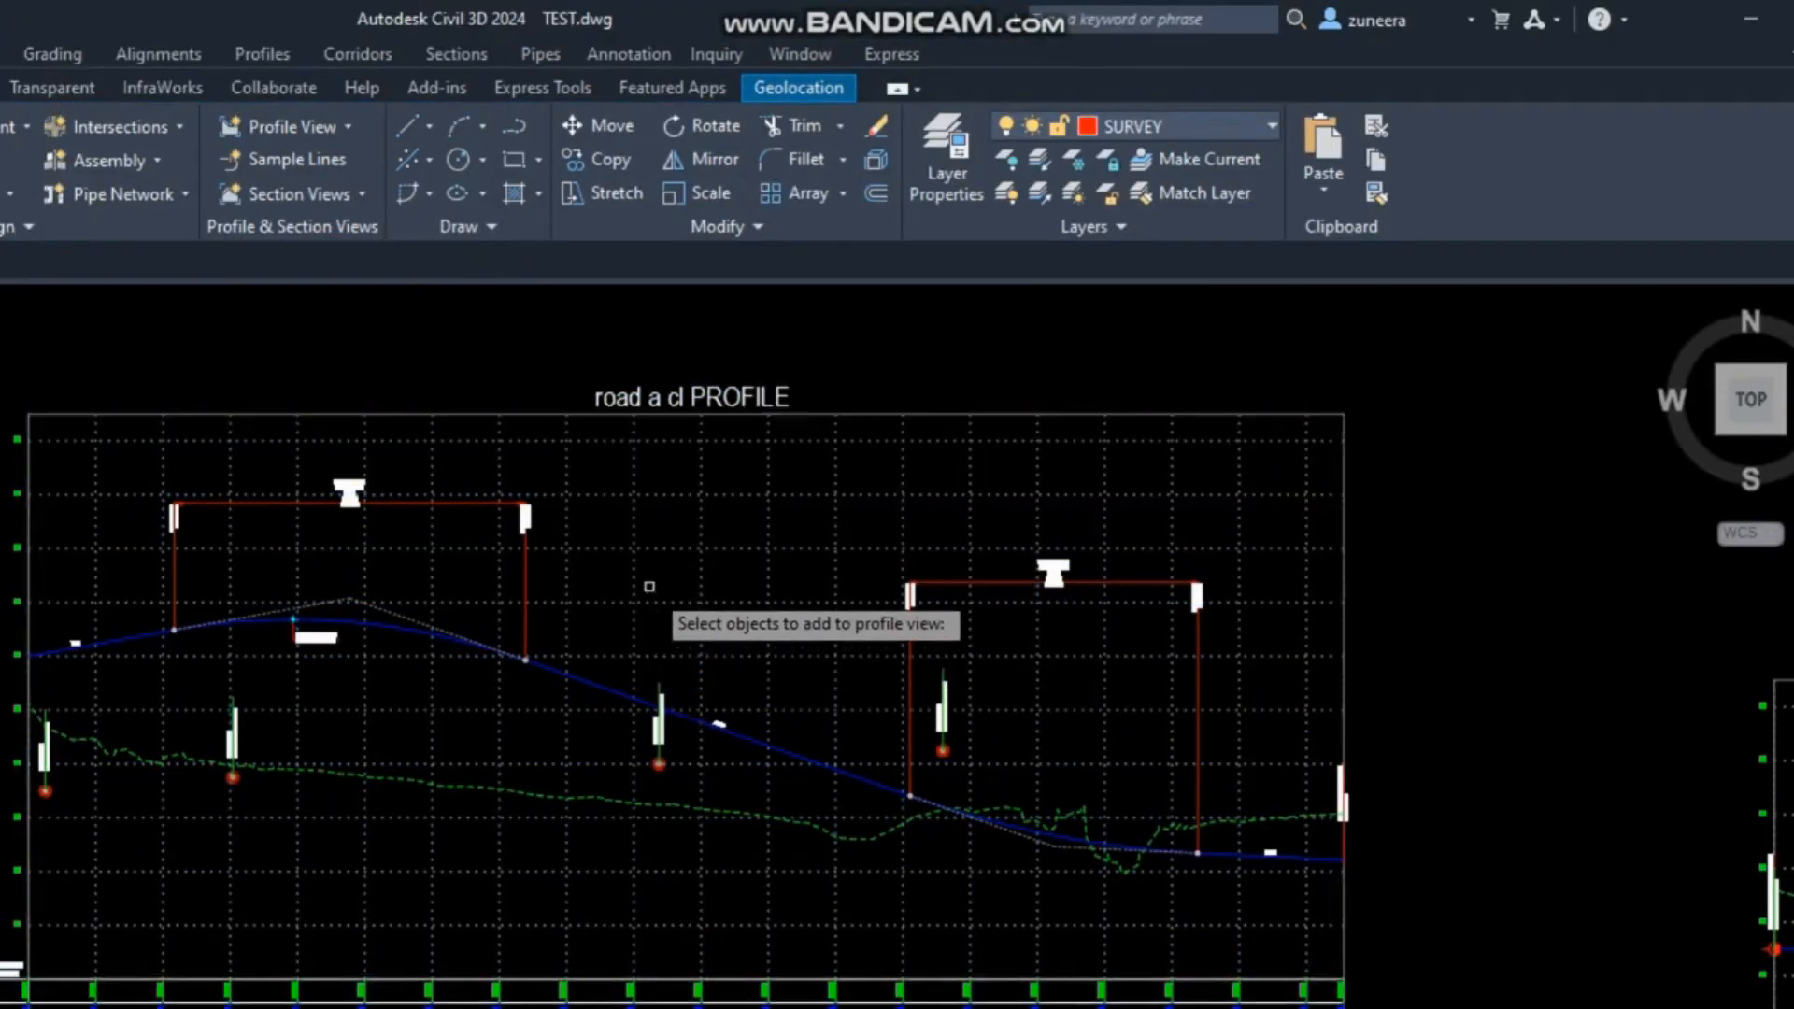
pyautogui.scroll(-5, 605, 570)
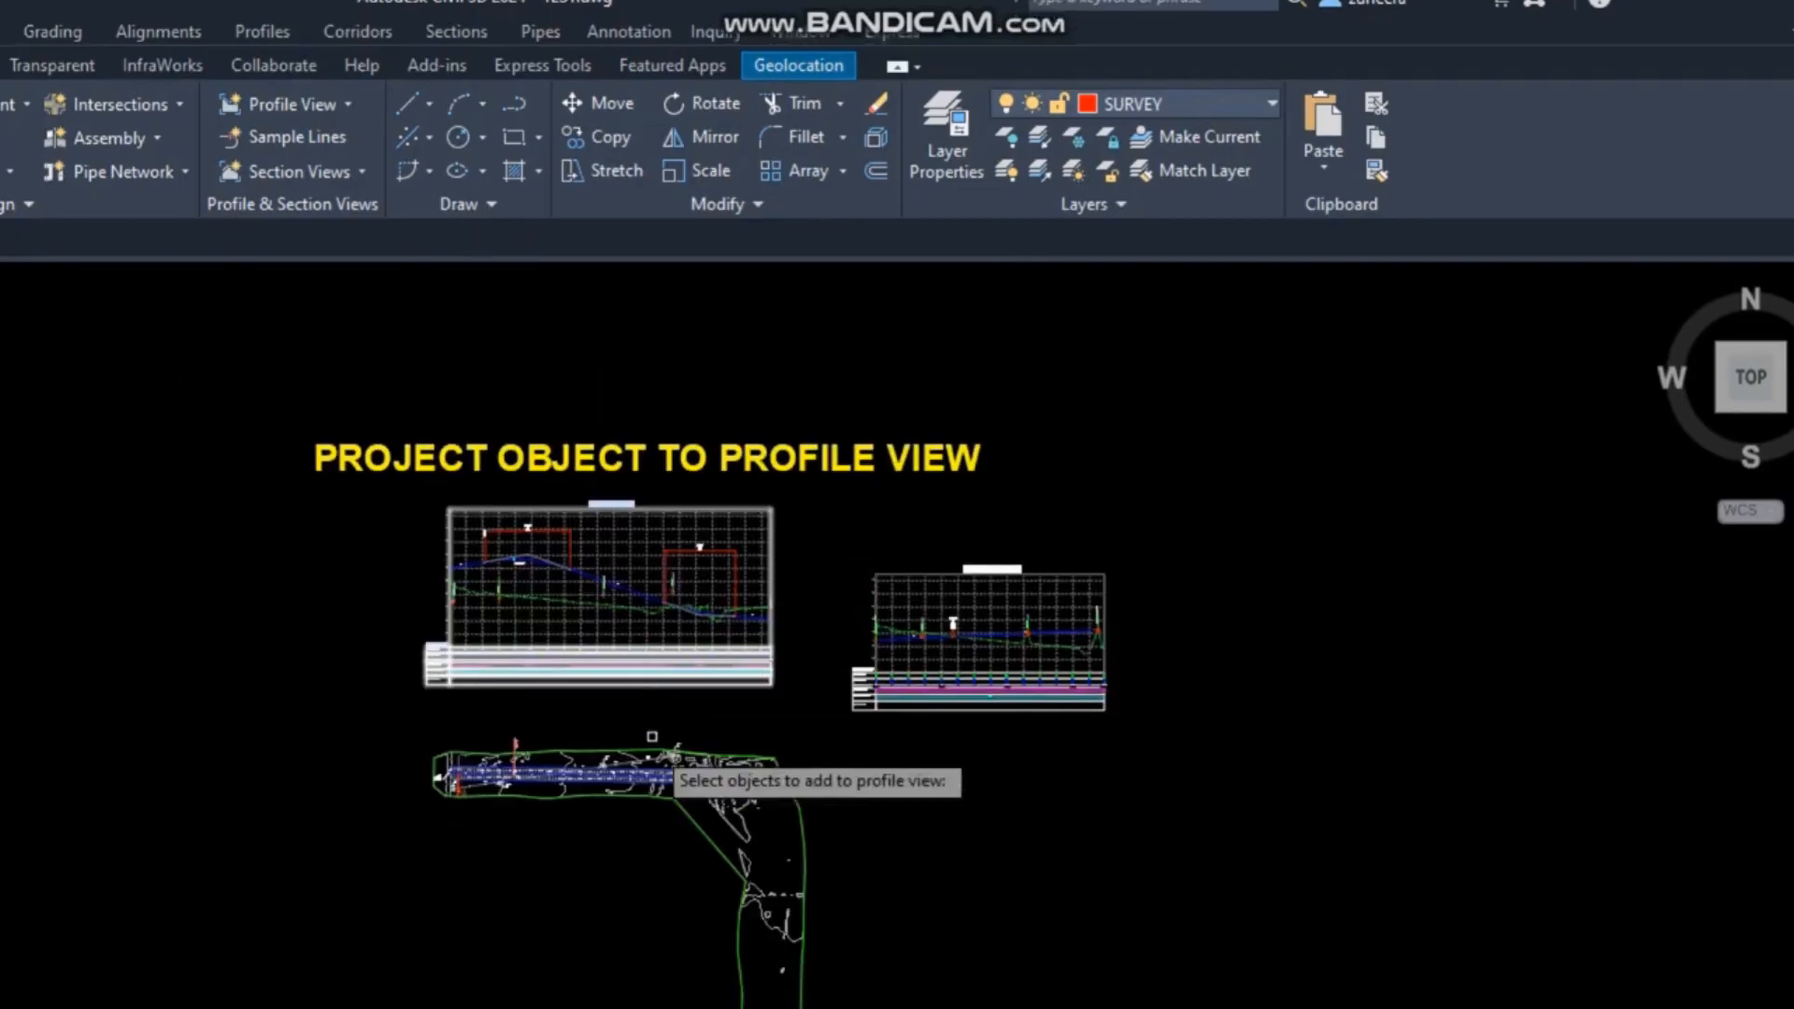
pyautogui.scroll(4, 601, 774)
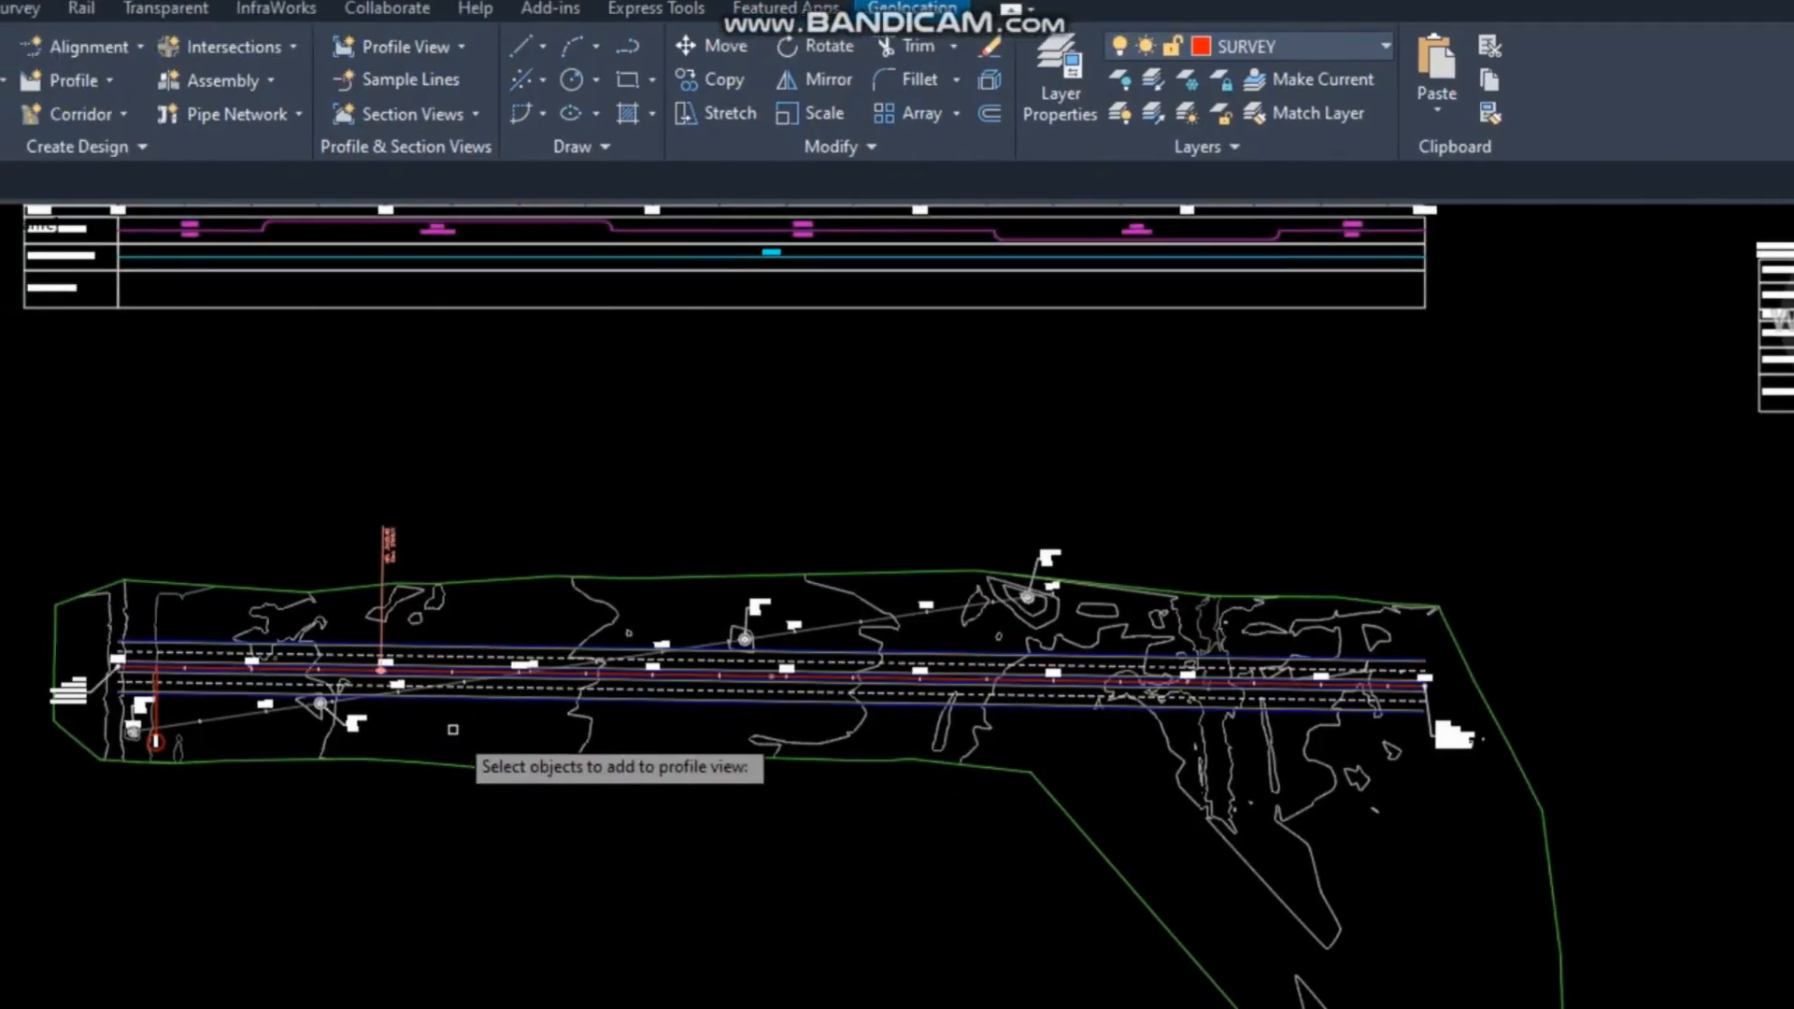
pyautogui.scroll(4, 233, 717)
pyautogui.click(238, 715)
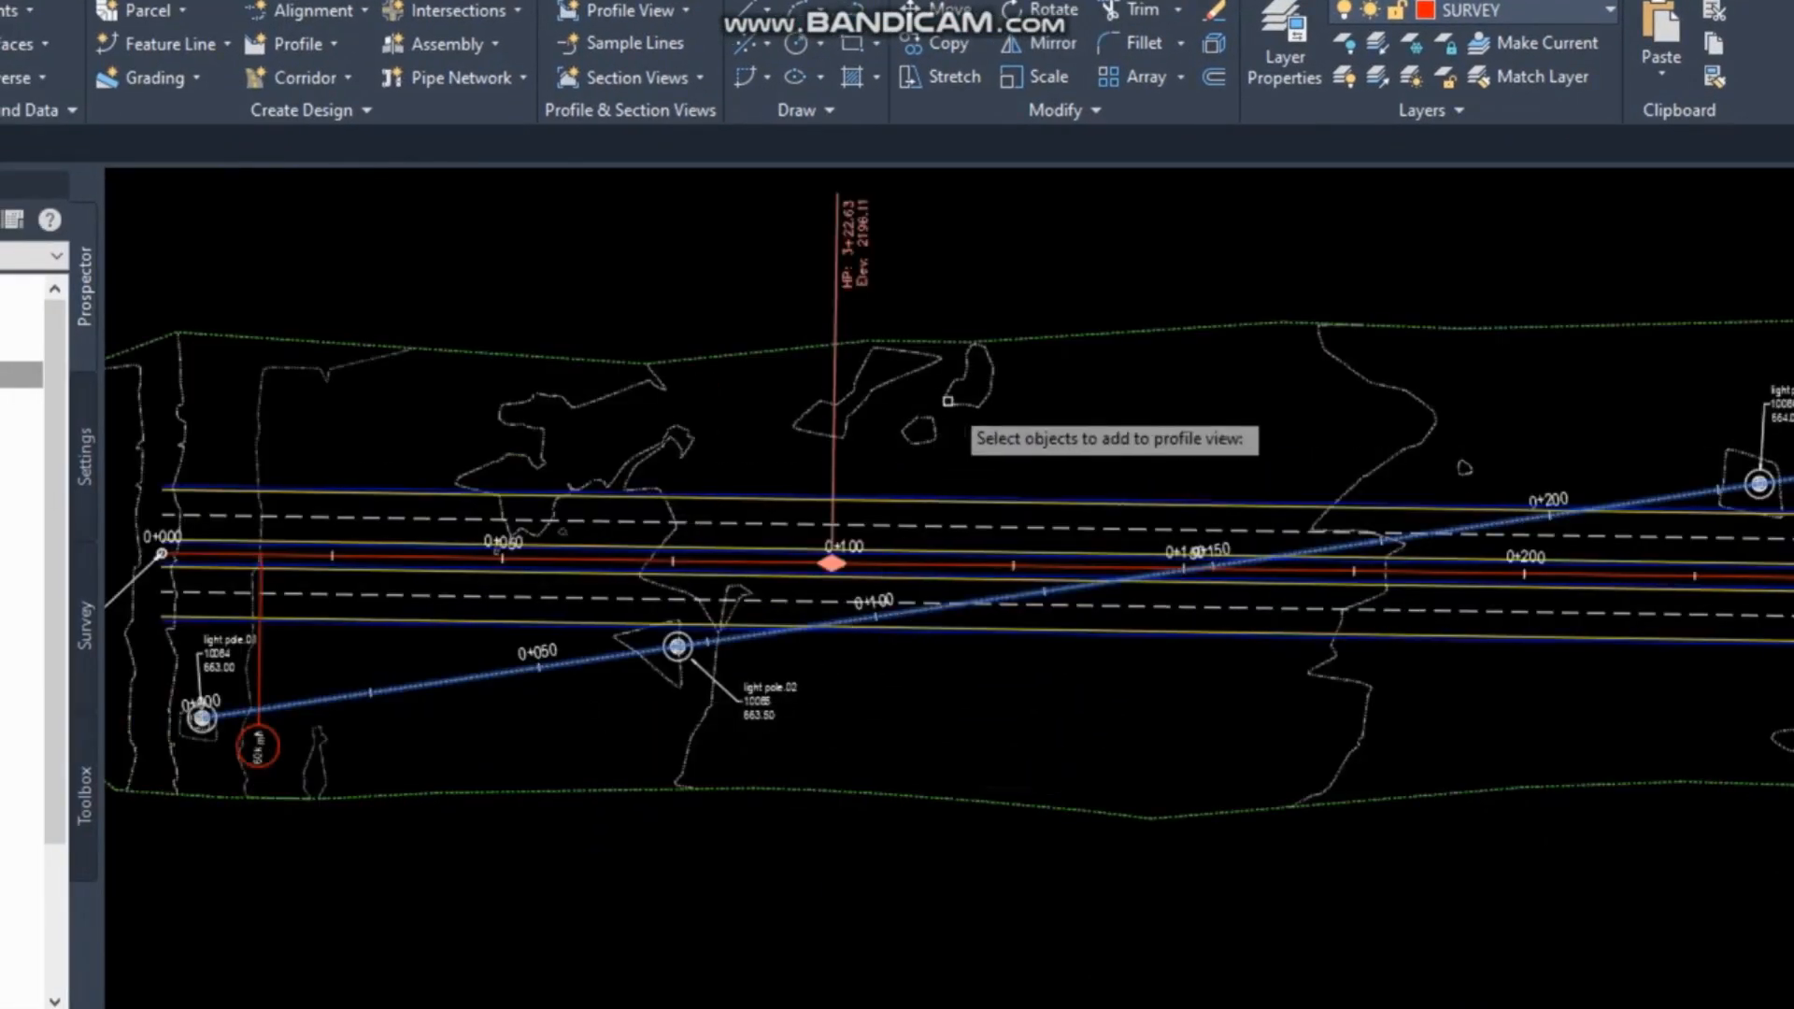
pyautogui.press('Return')
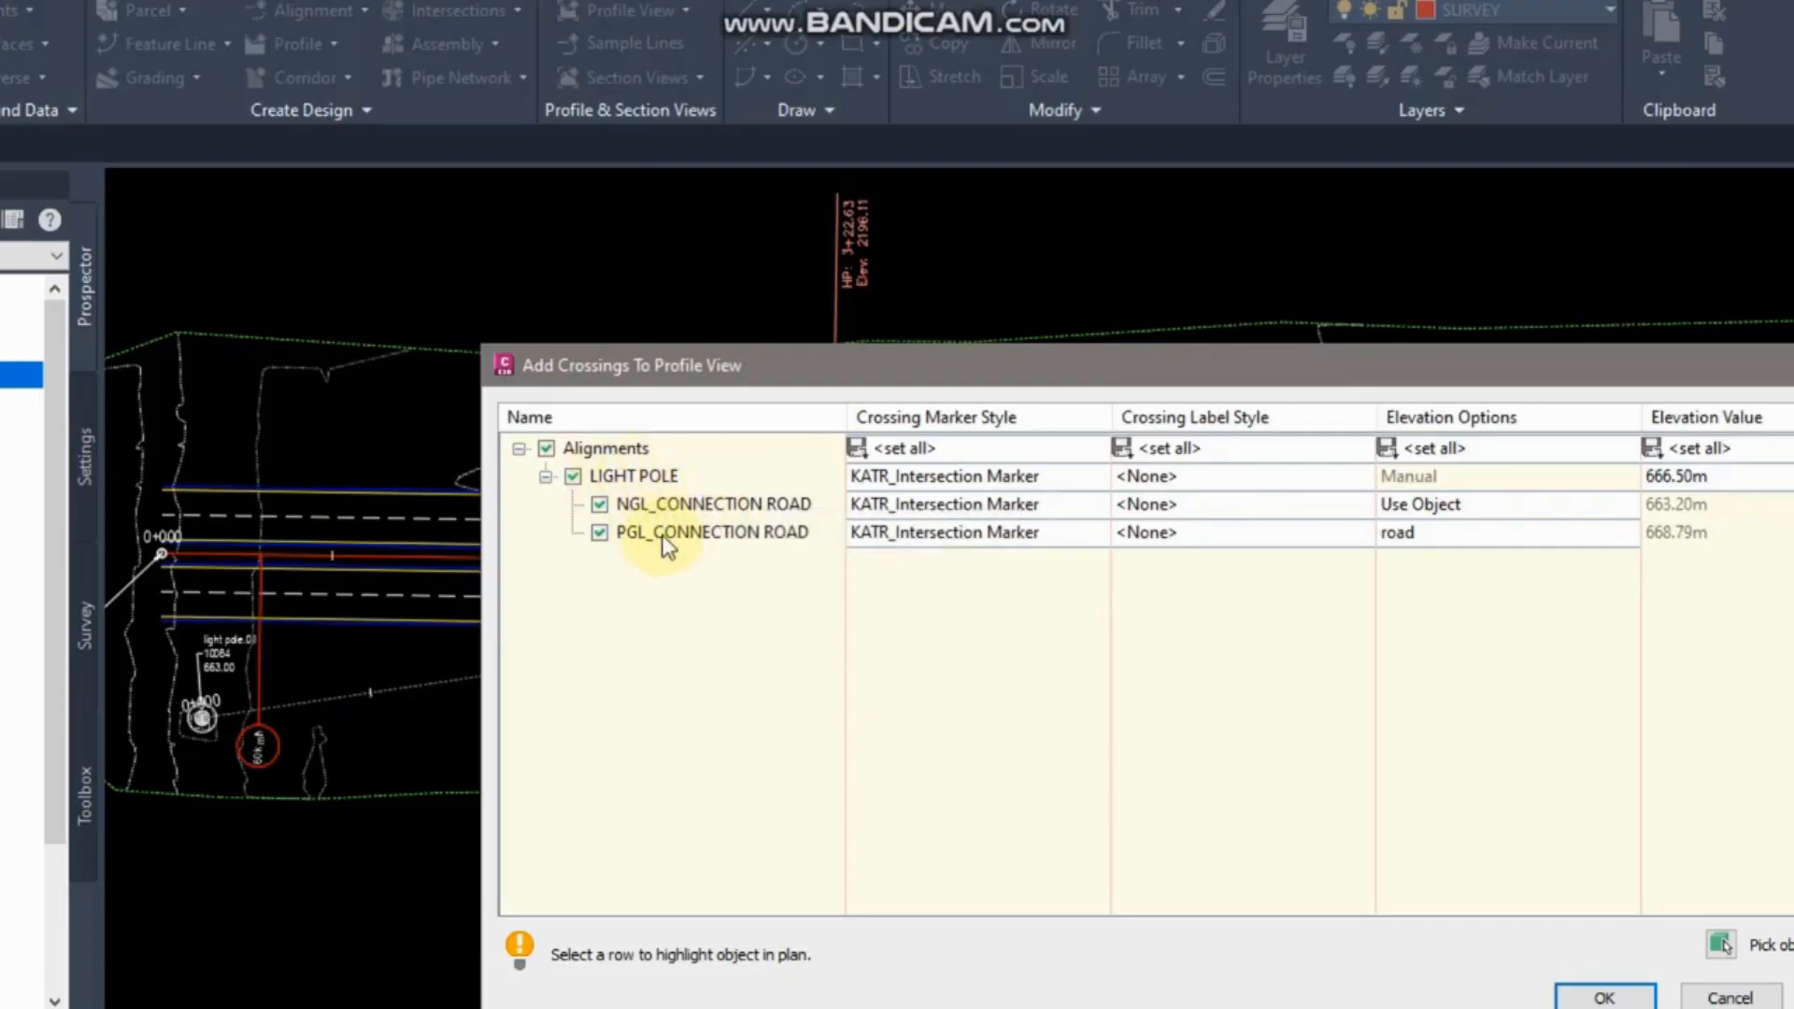
# Exclude the NGL_CONNECTION ROAD crossing and give the PGL_CONNECTION ROAD crossing the Standard label style.
pyautogui.click(599, 507)
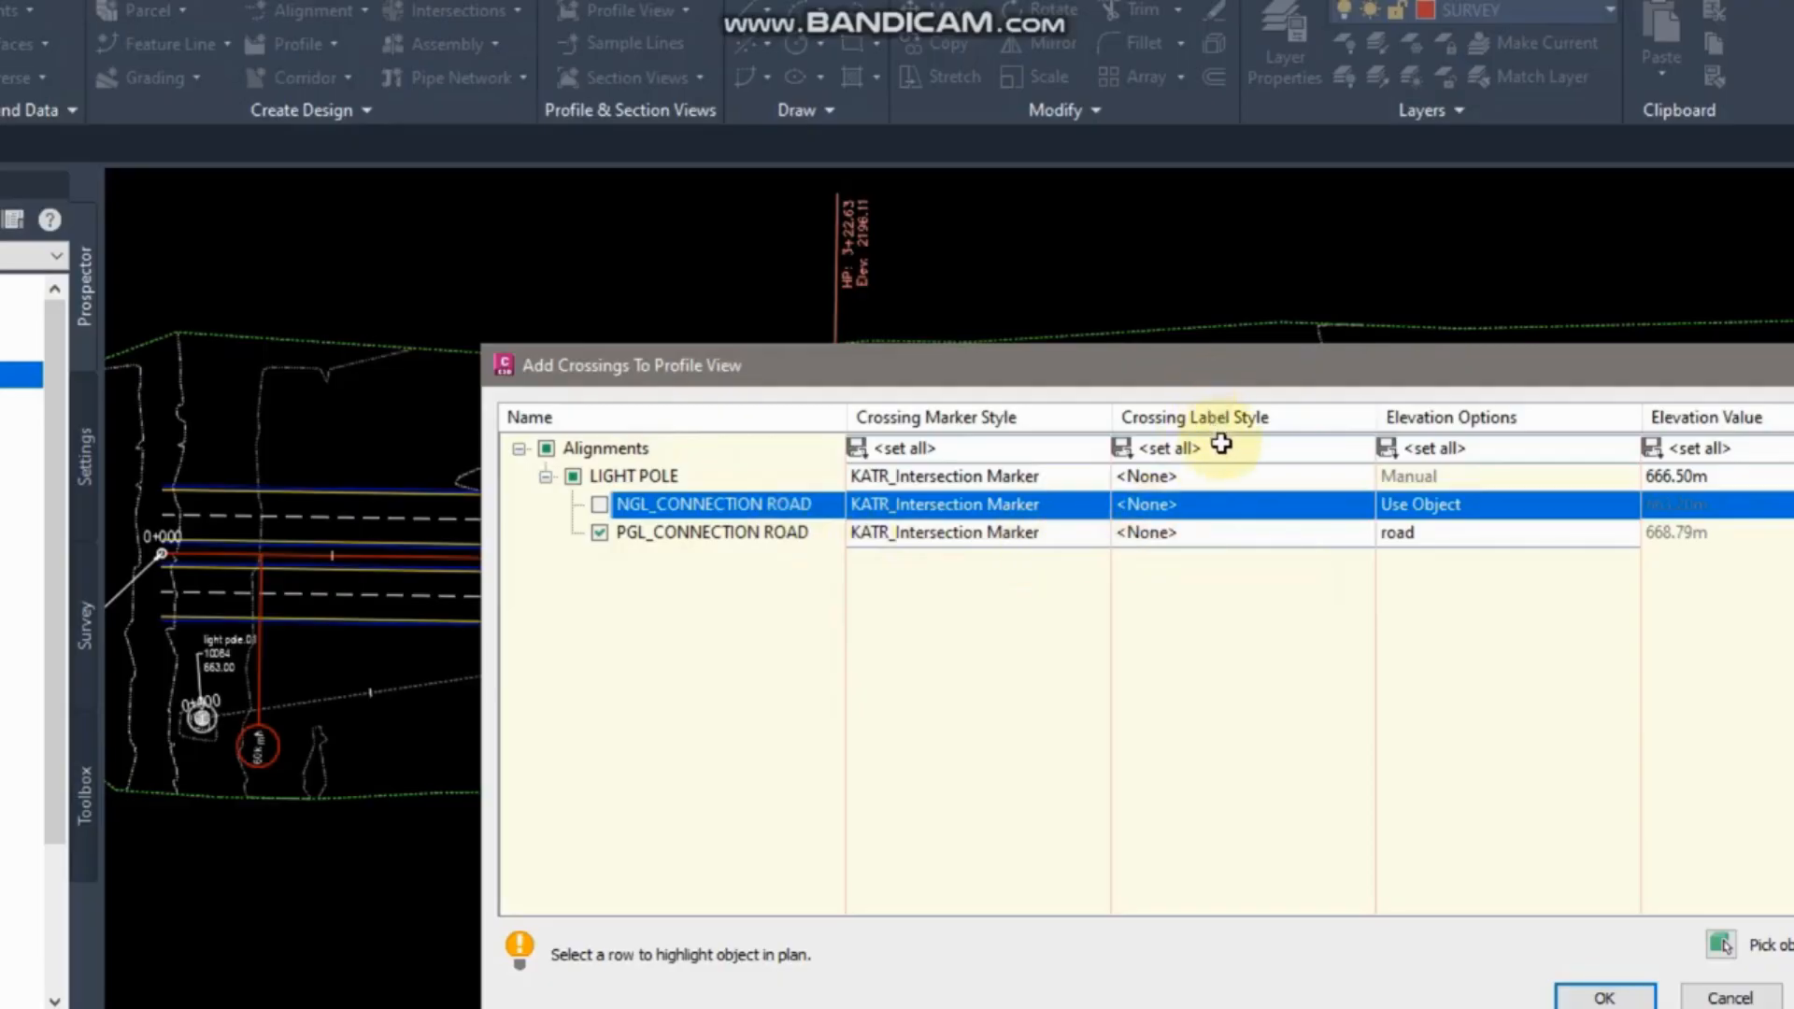
pyautogui.click(1211, 532)
pyautogui.click(652, 80)
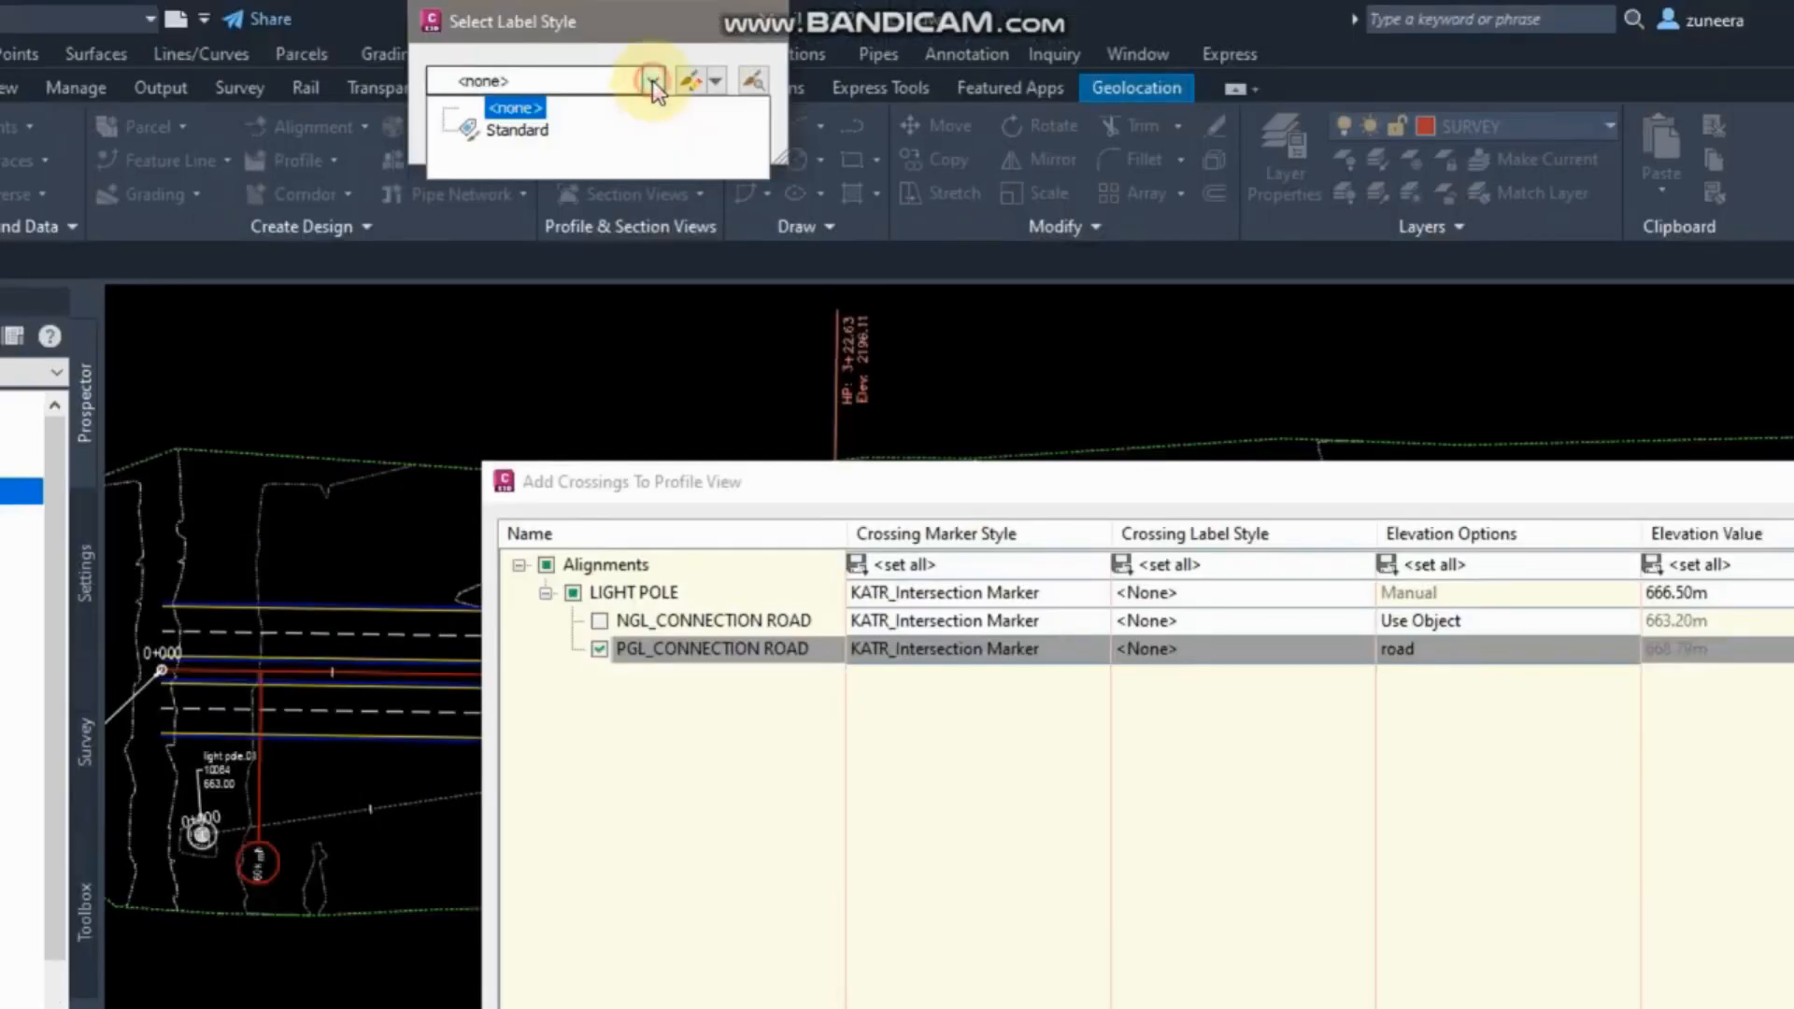
pyautogui.click(514, 134)
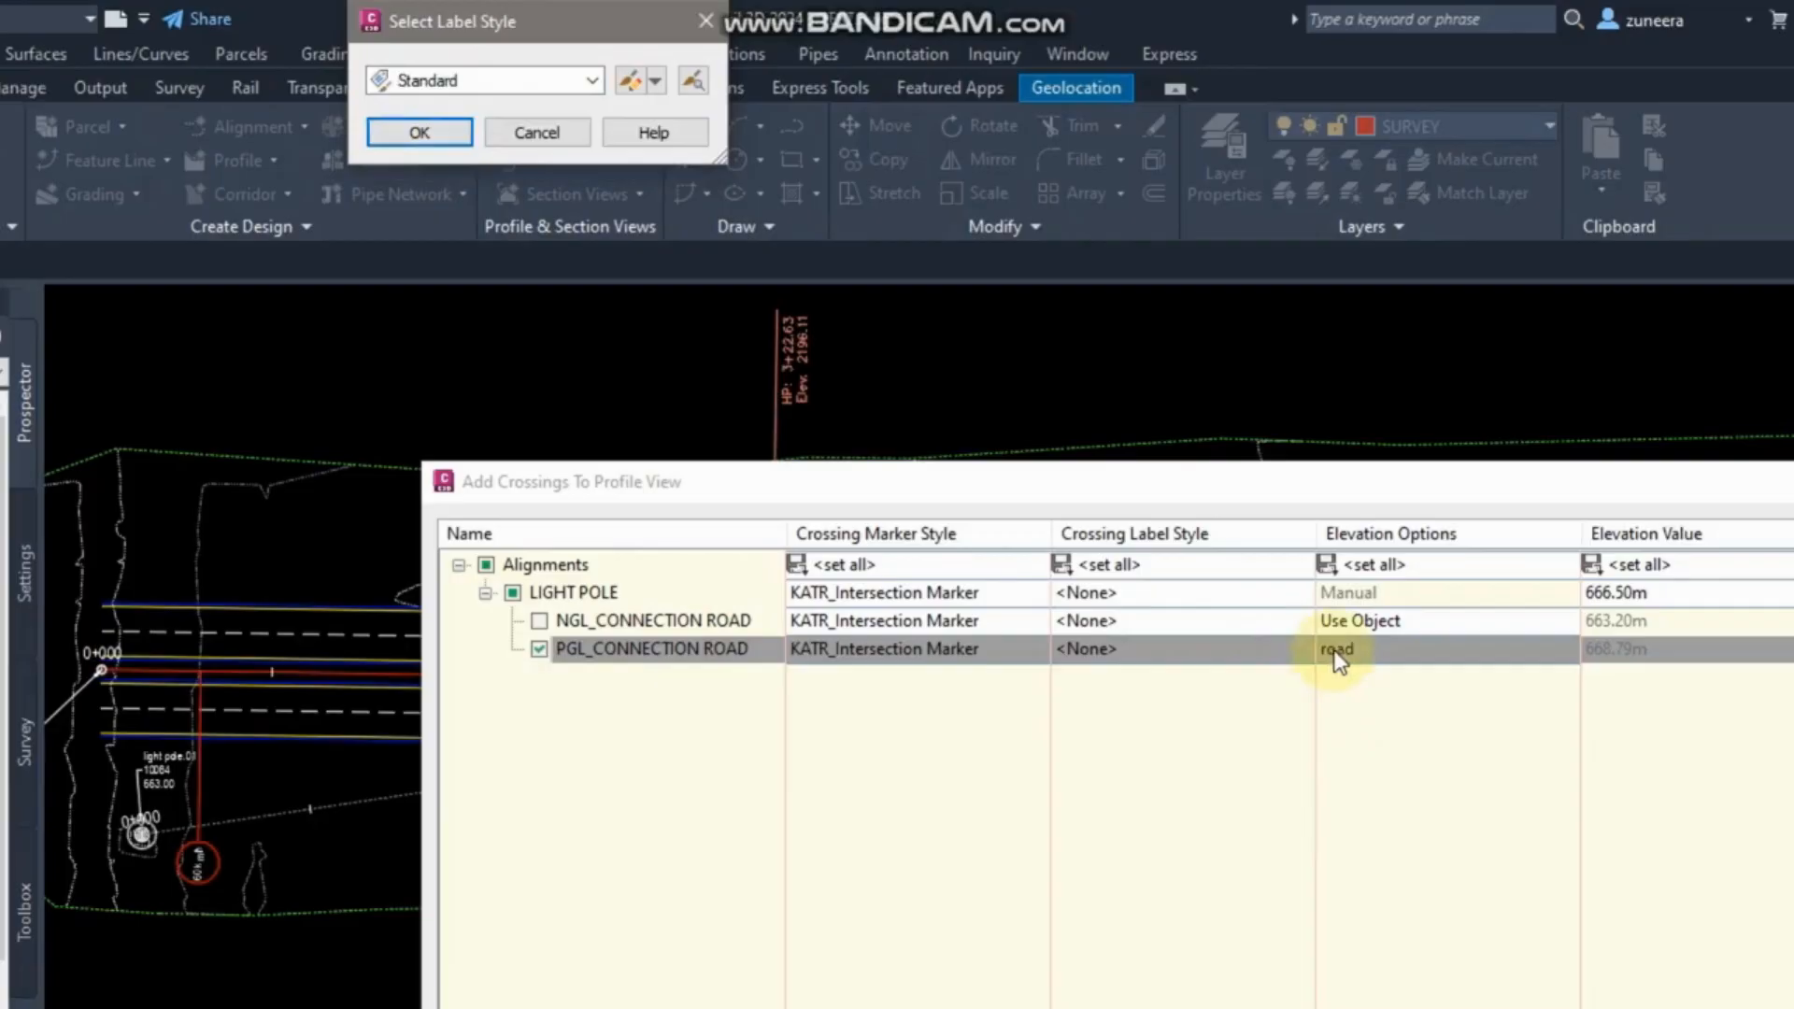
pyautogui.click(420, 131)
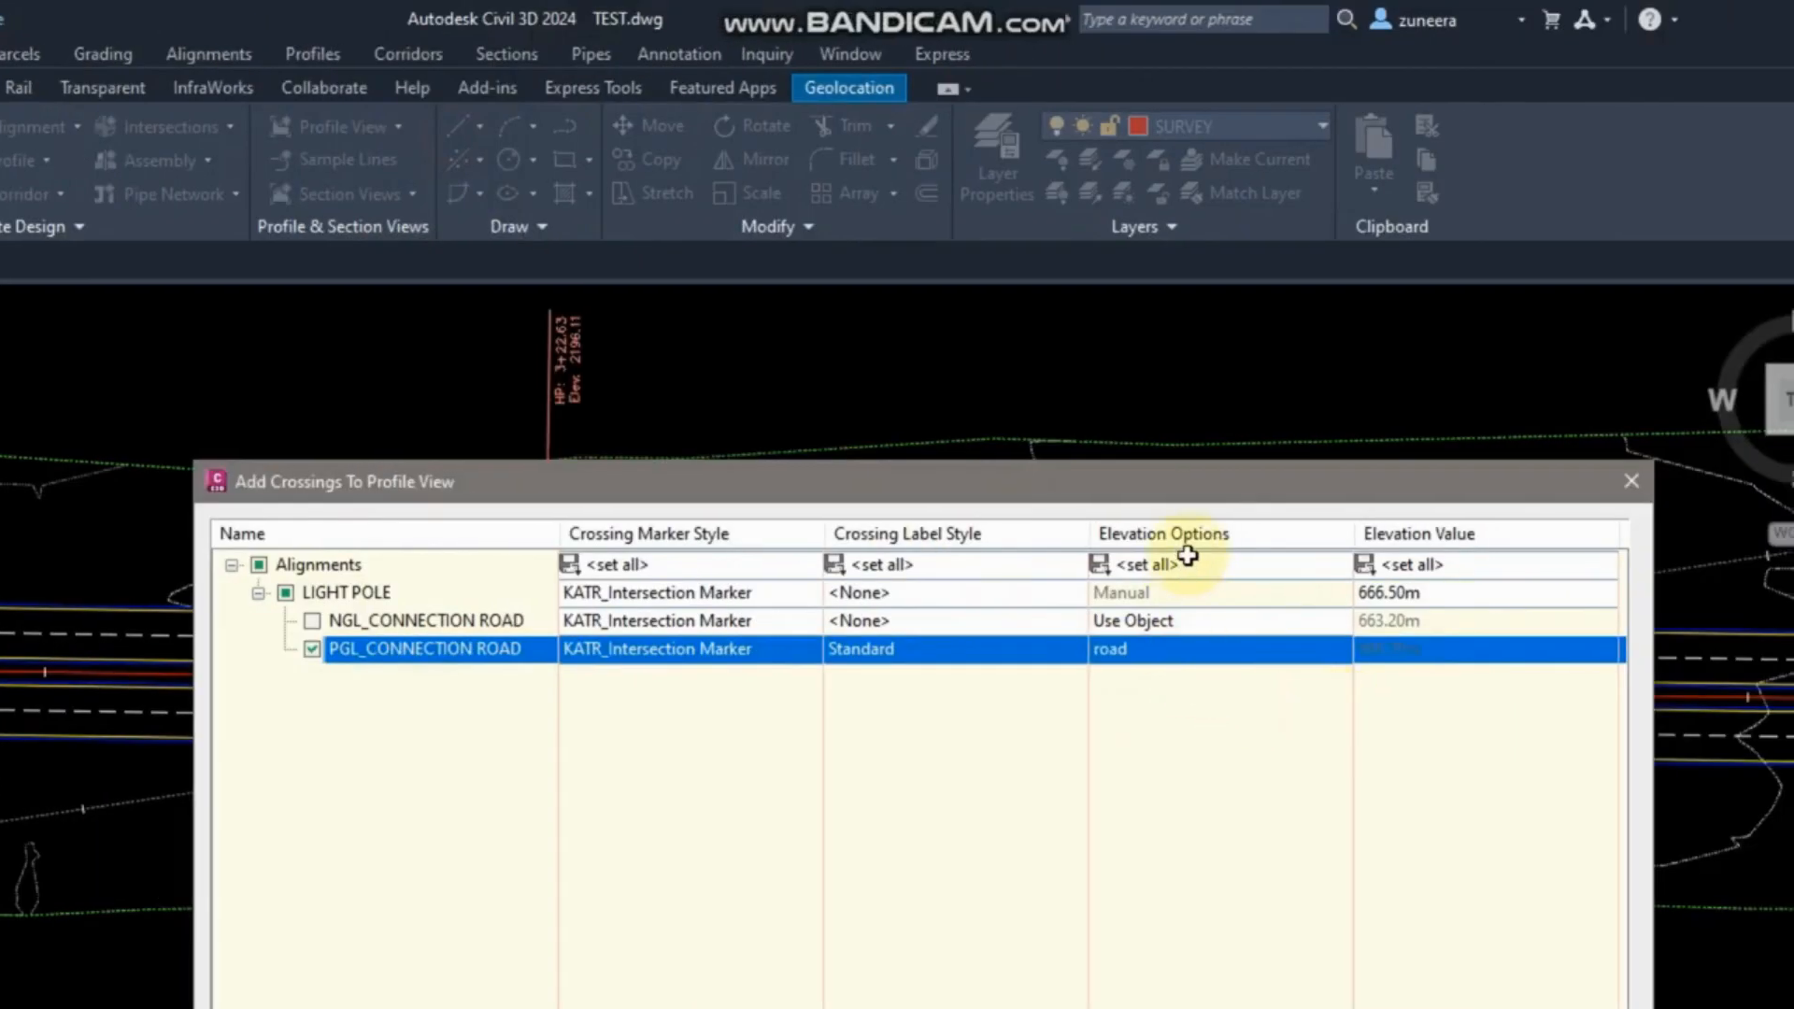
# Keep the road profile as the PGL_CONNECTION ROAD crossing's elevation option and add the crossing to the profile view.
pyautogui.click(1162, 649)
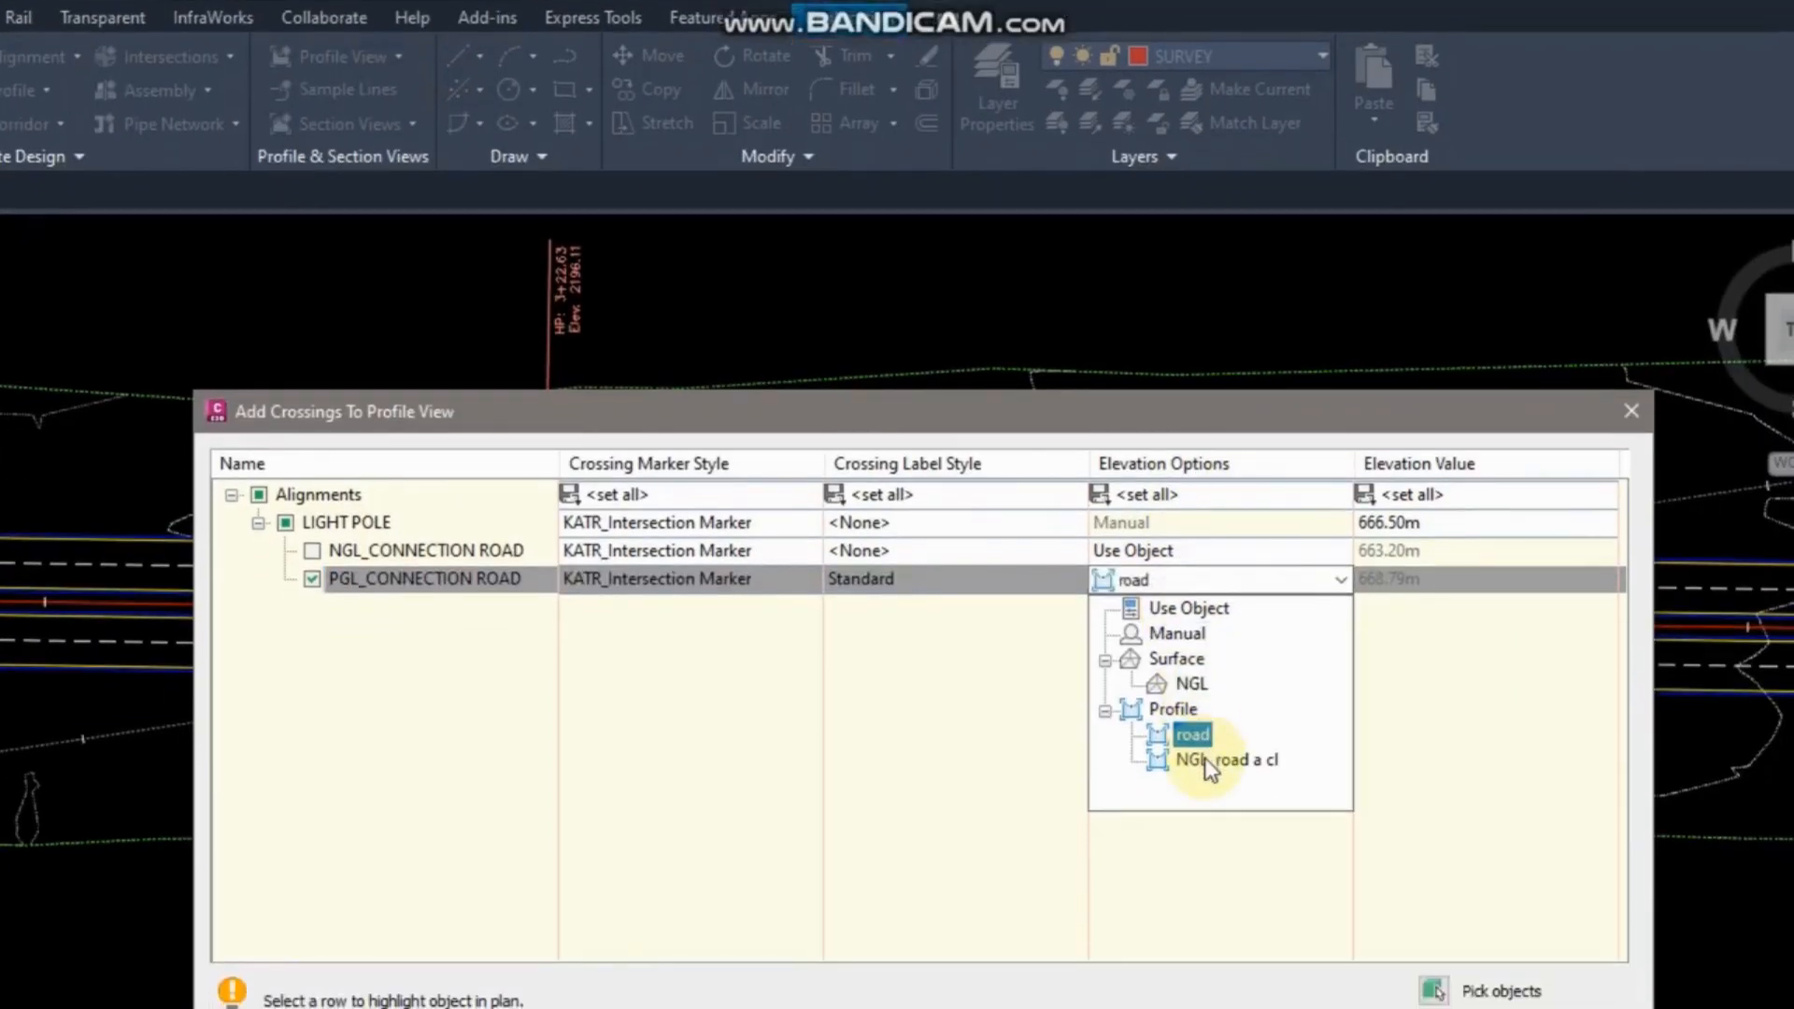
pyautogui.click(1187, 738)
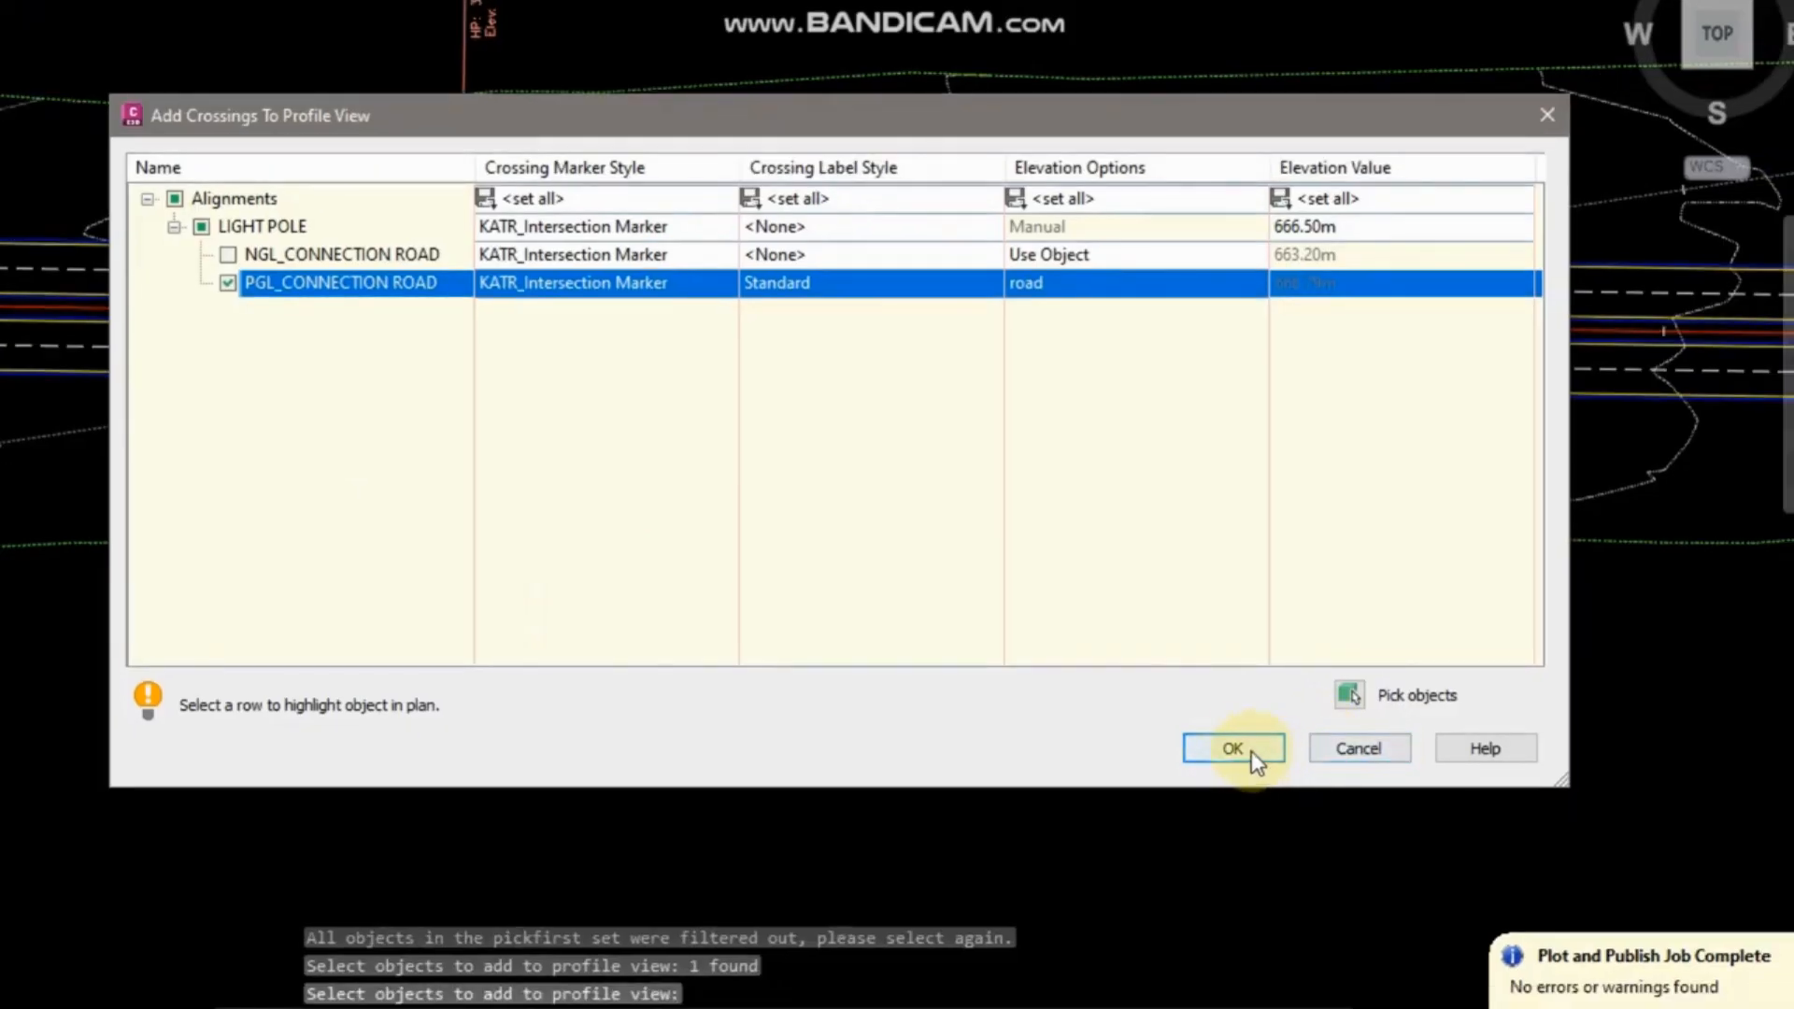
pyautogui.click(1234, 748)
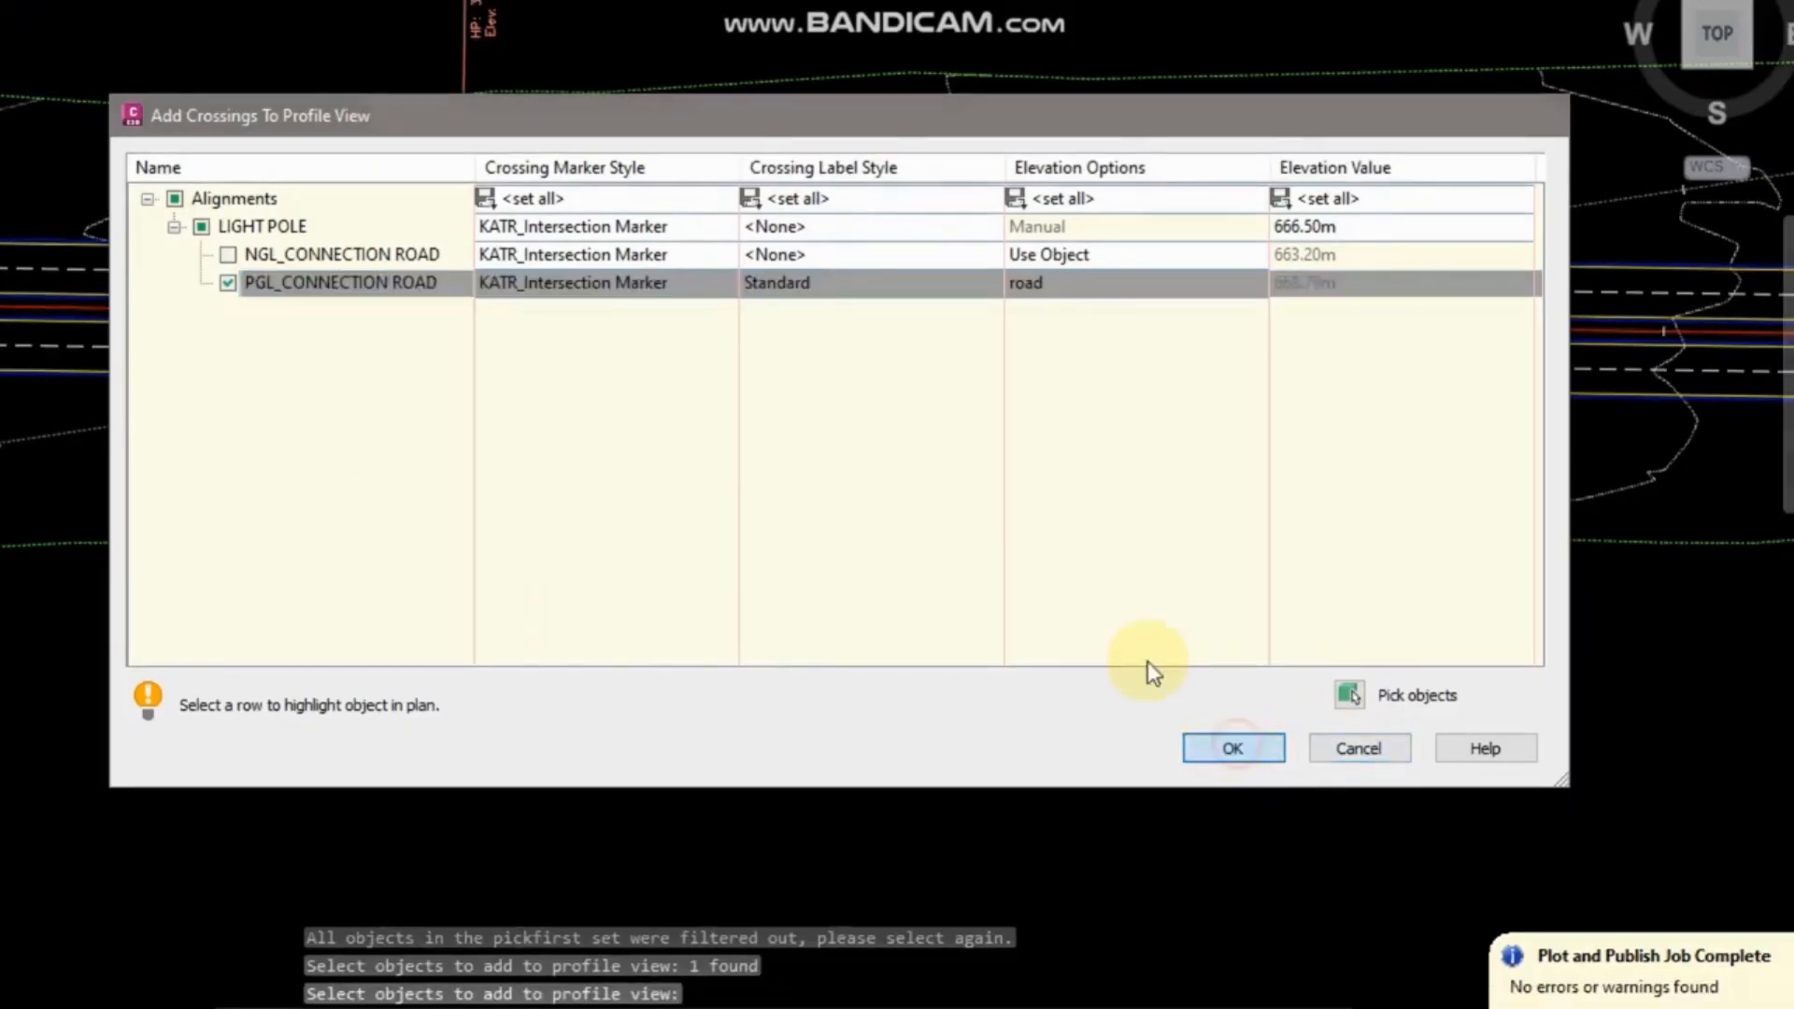
pyautogui.scroll(-5, 701, 601)
pyautogui.scroll(5, 761, 310)
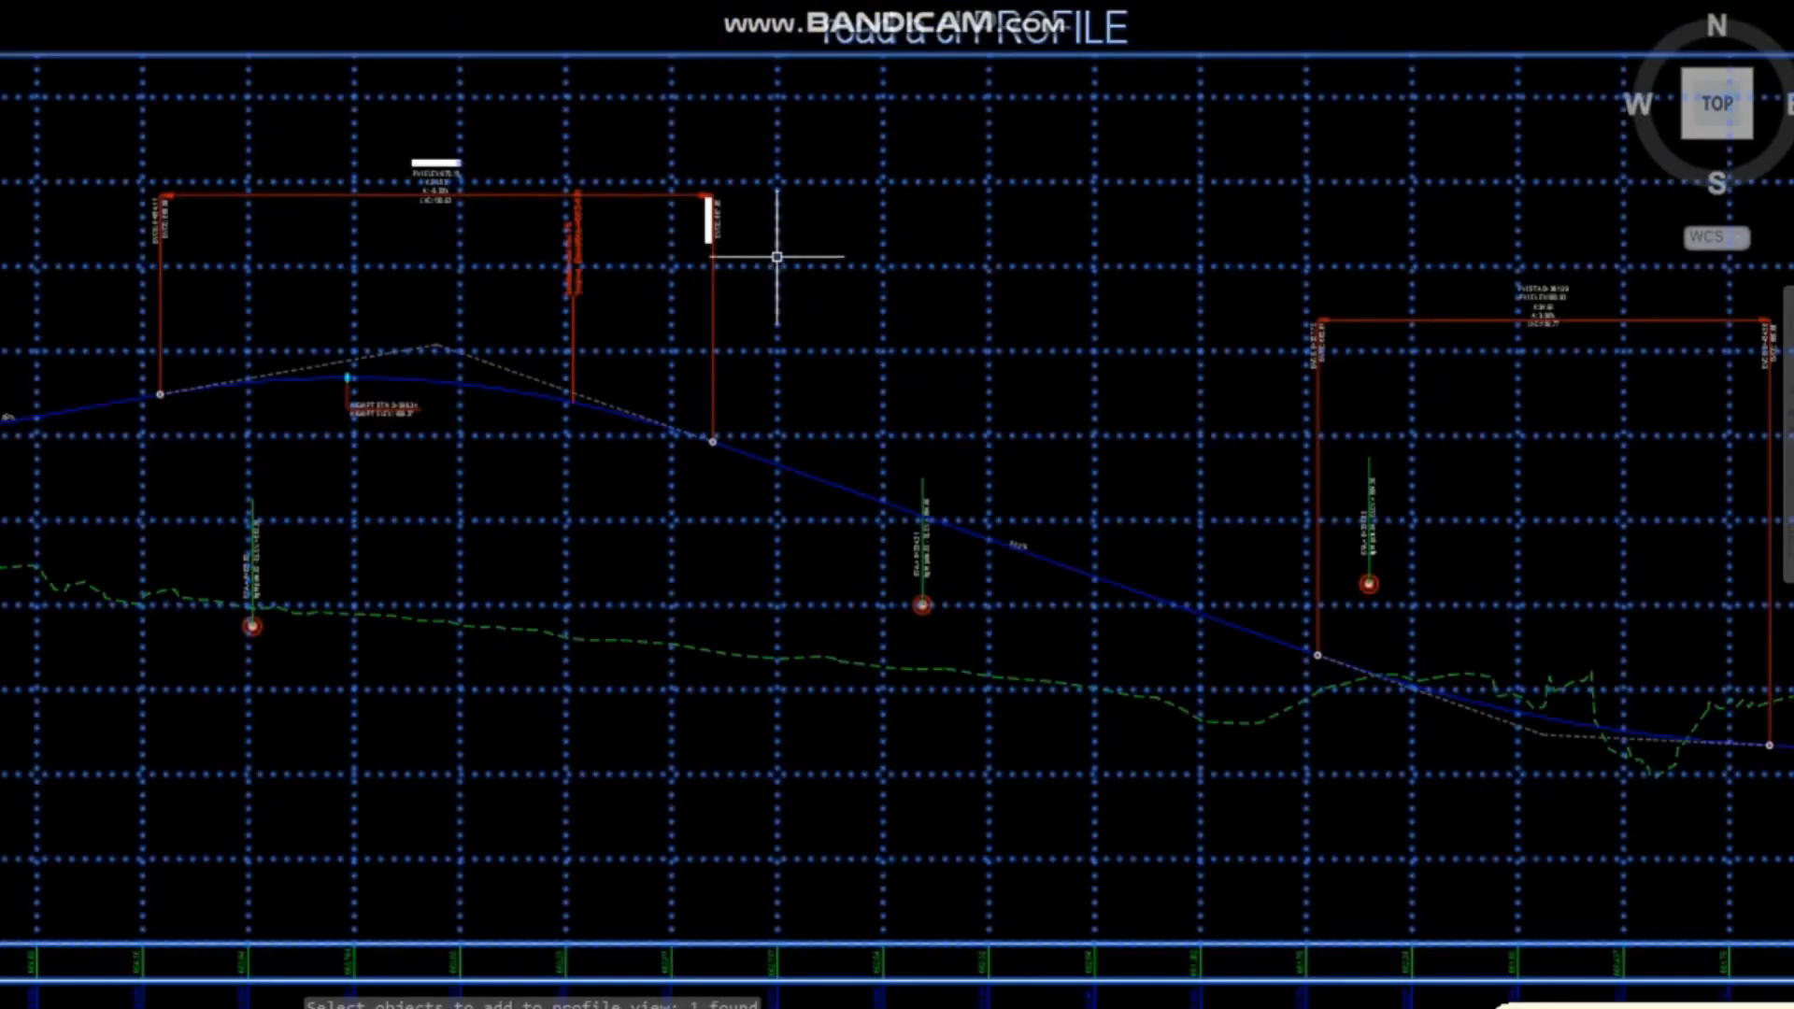
pyautogui.press('Escape')
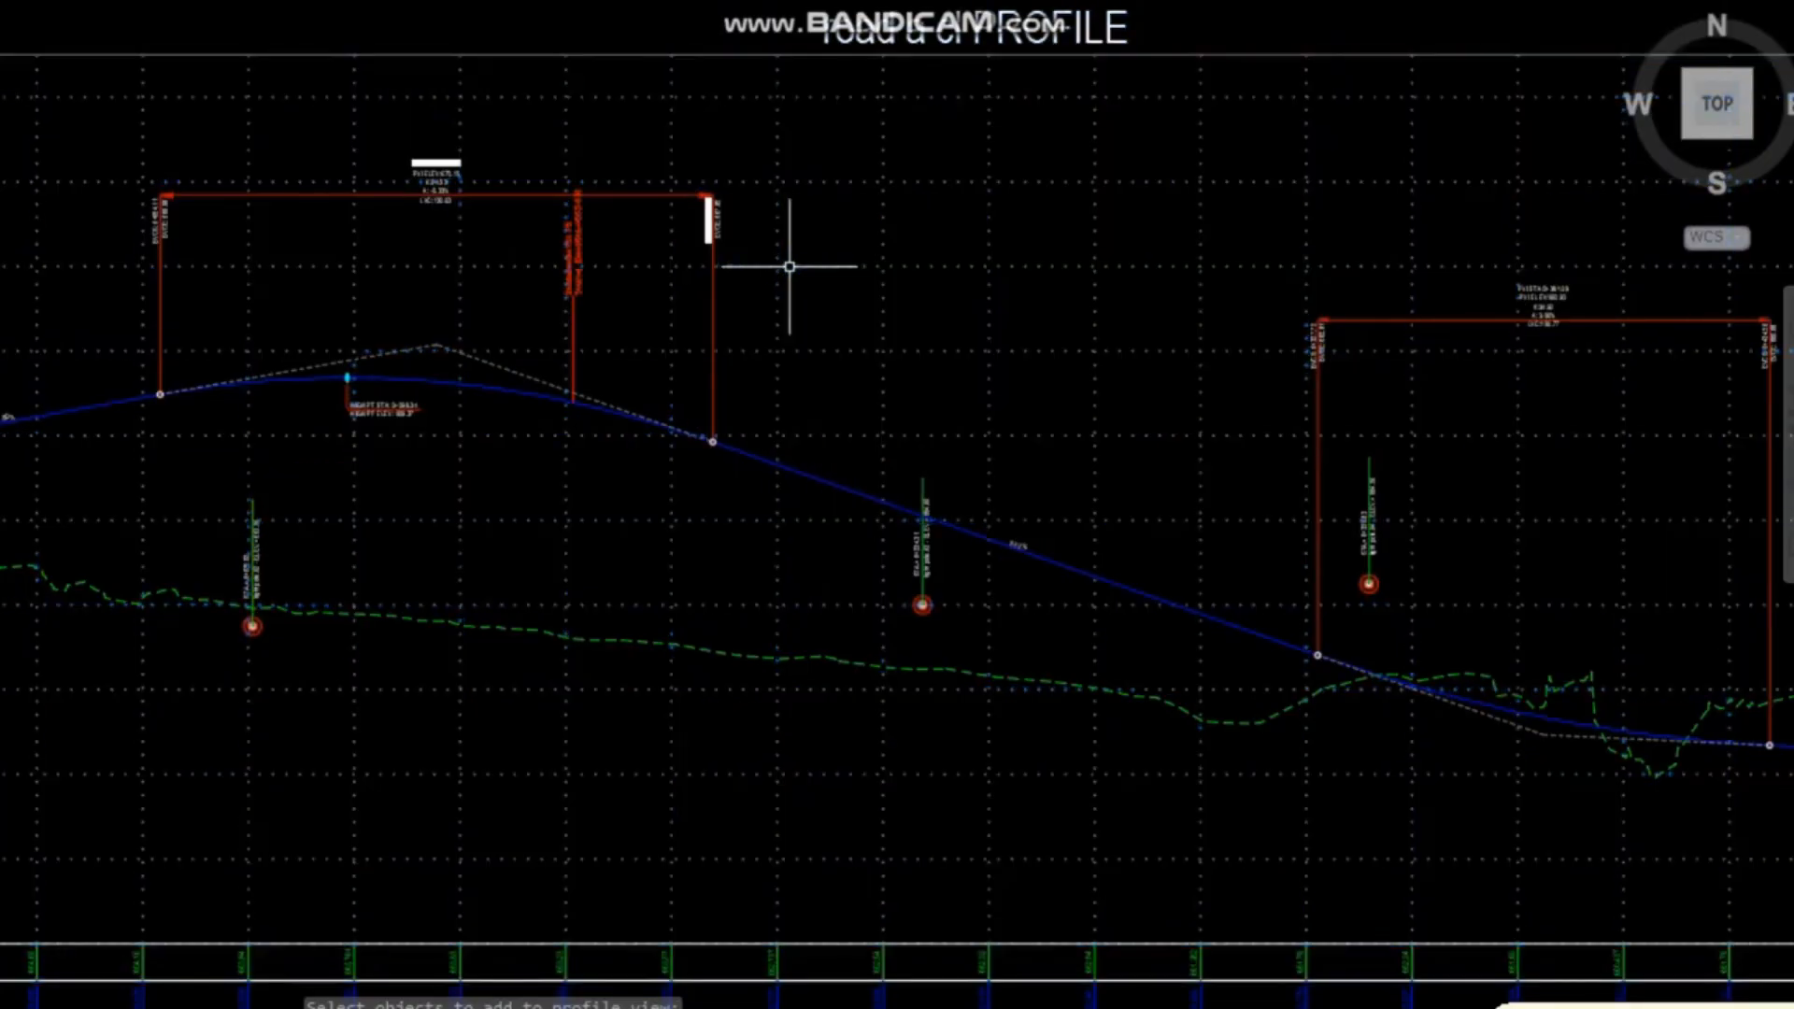
# Examine the new crossing's station and source elevation label in the road a cl profile view.
pyautogui.scroll(4, 625, 283)
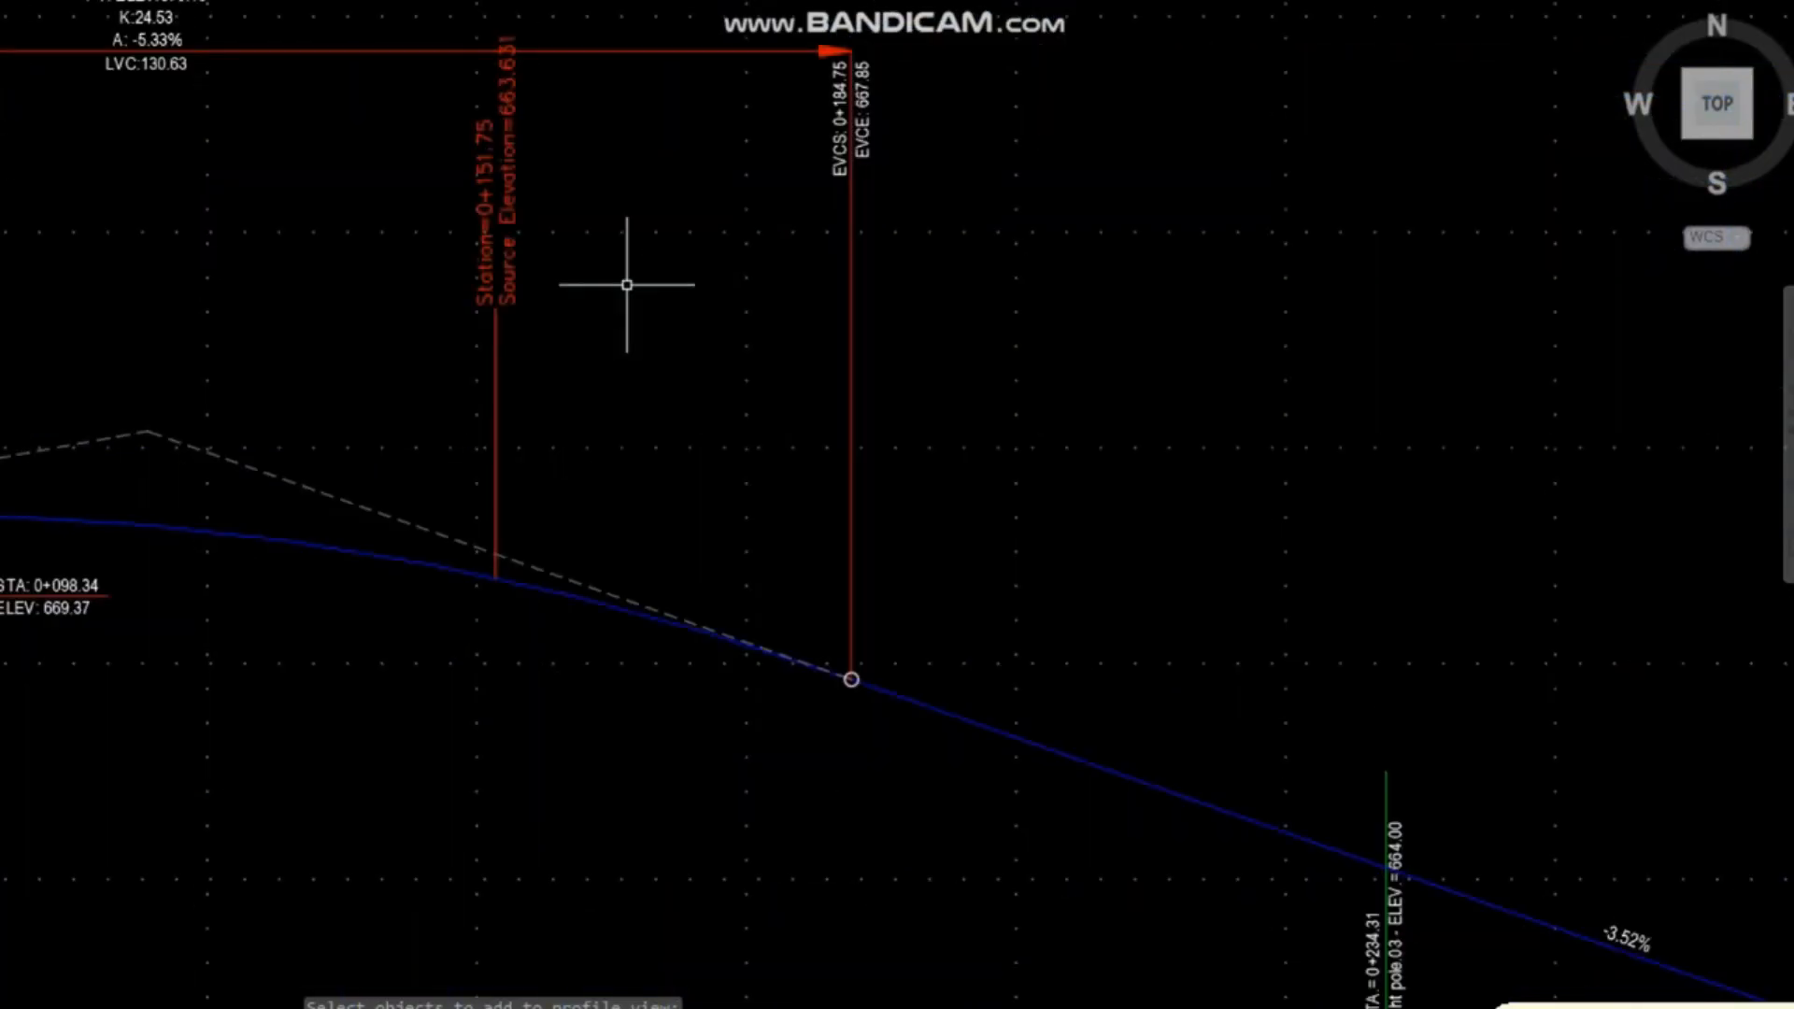
pyautogui.moveTo(601, 264); pyautogui.dragTo(627, 500, button='middle')
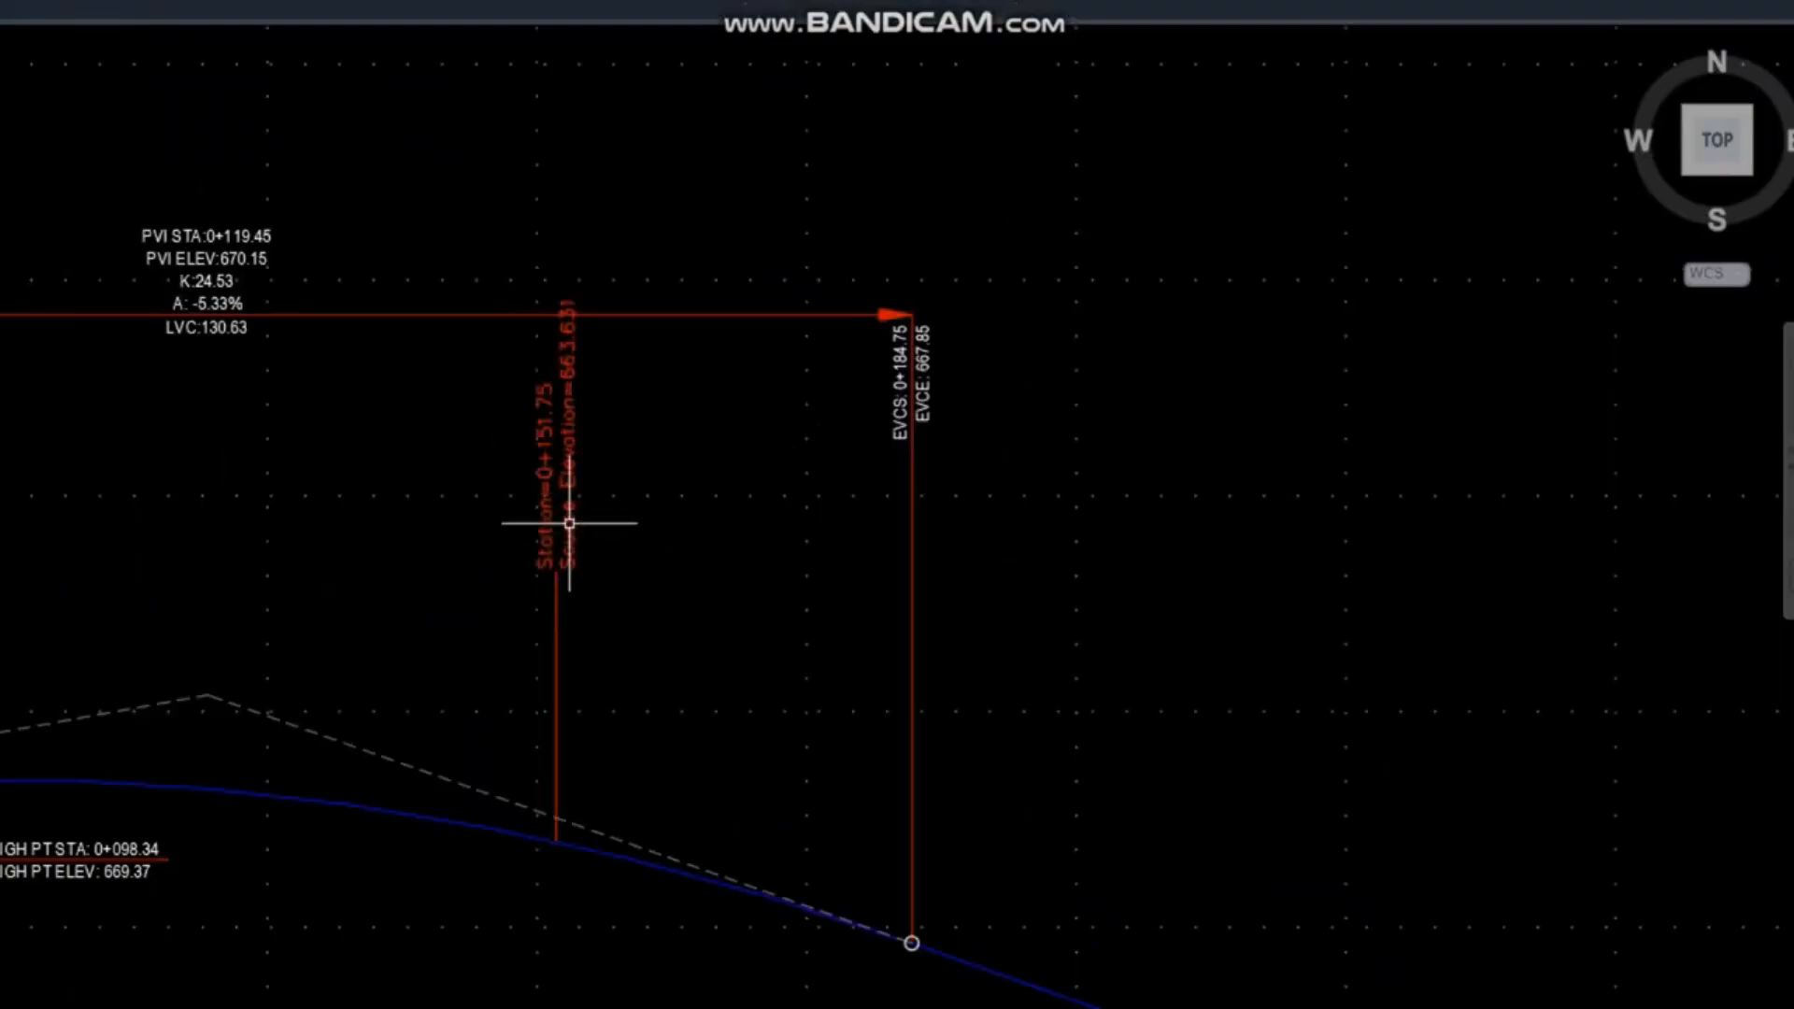
pyautogui.scroll(4, 569, 524)
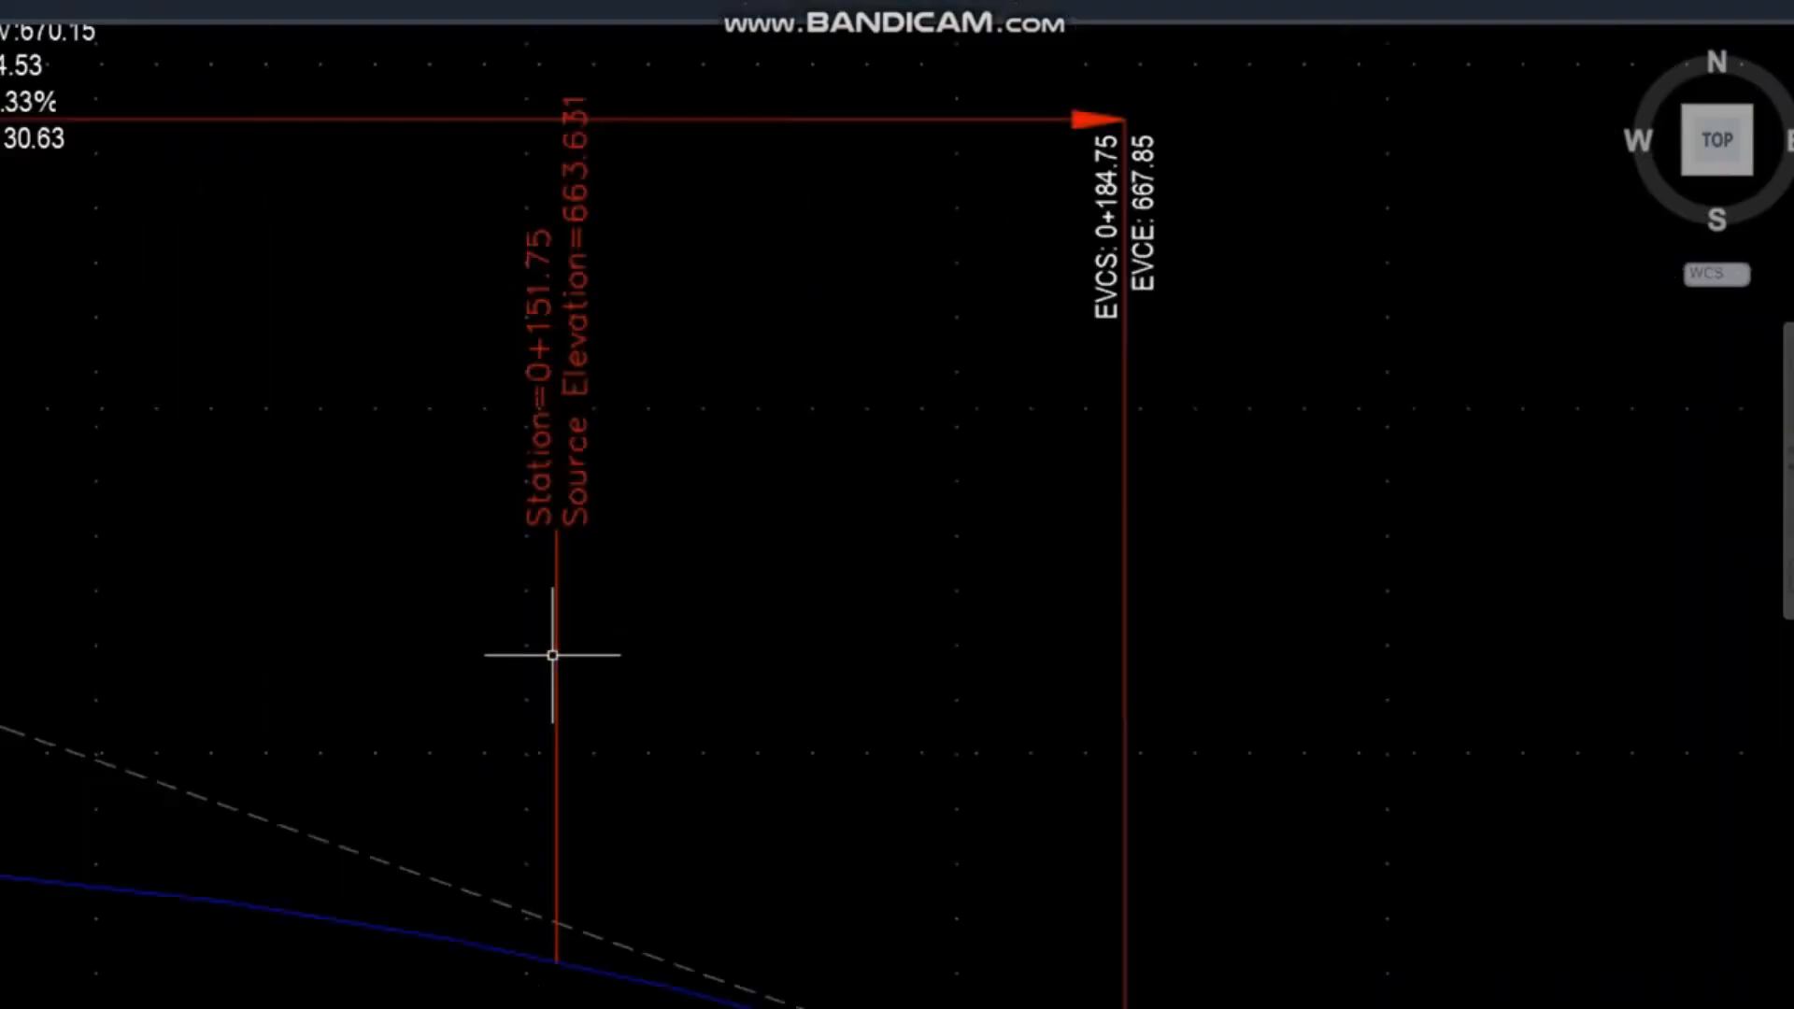
pyautogui.scroll(-2, 569, 620)
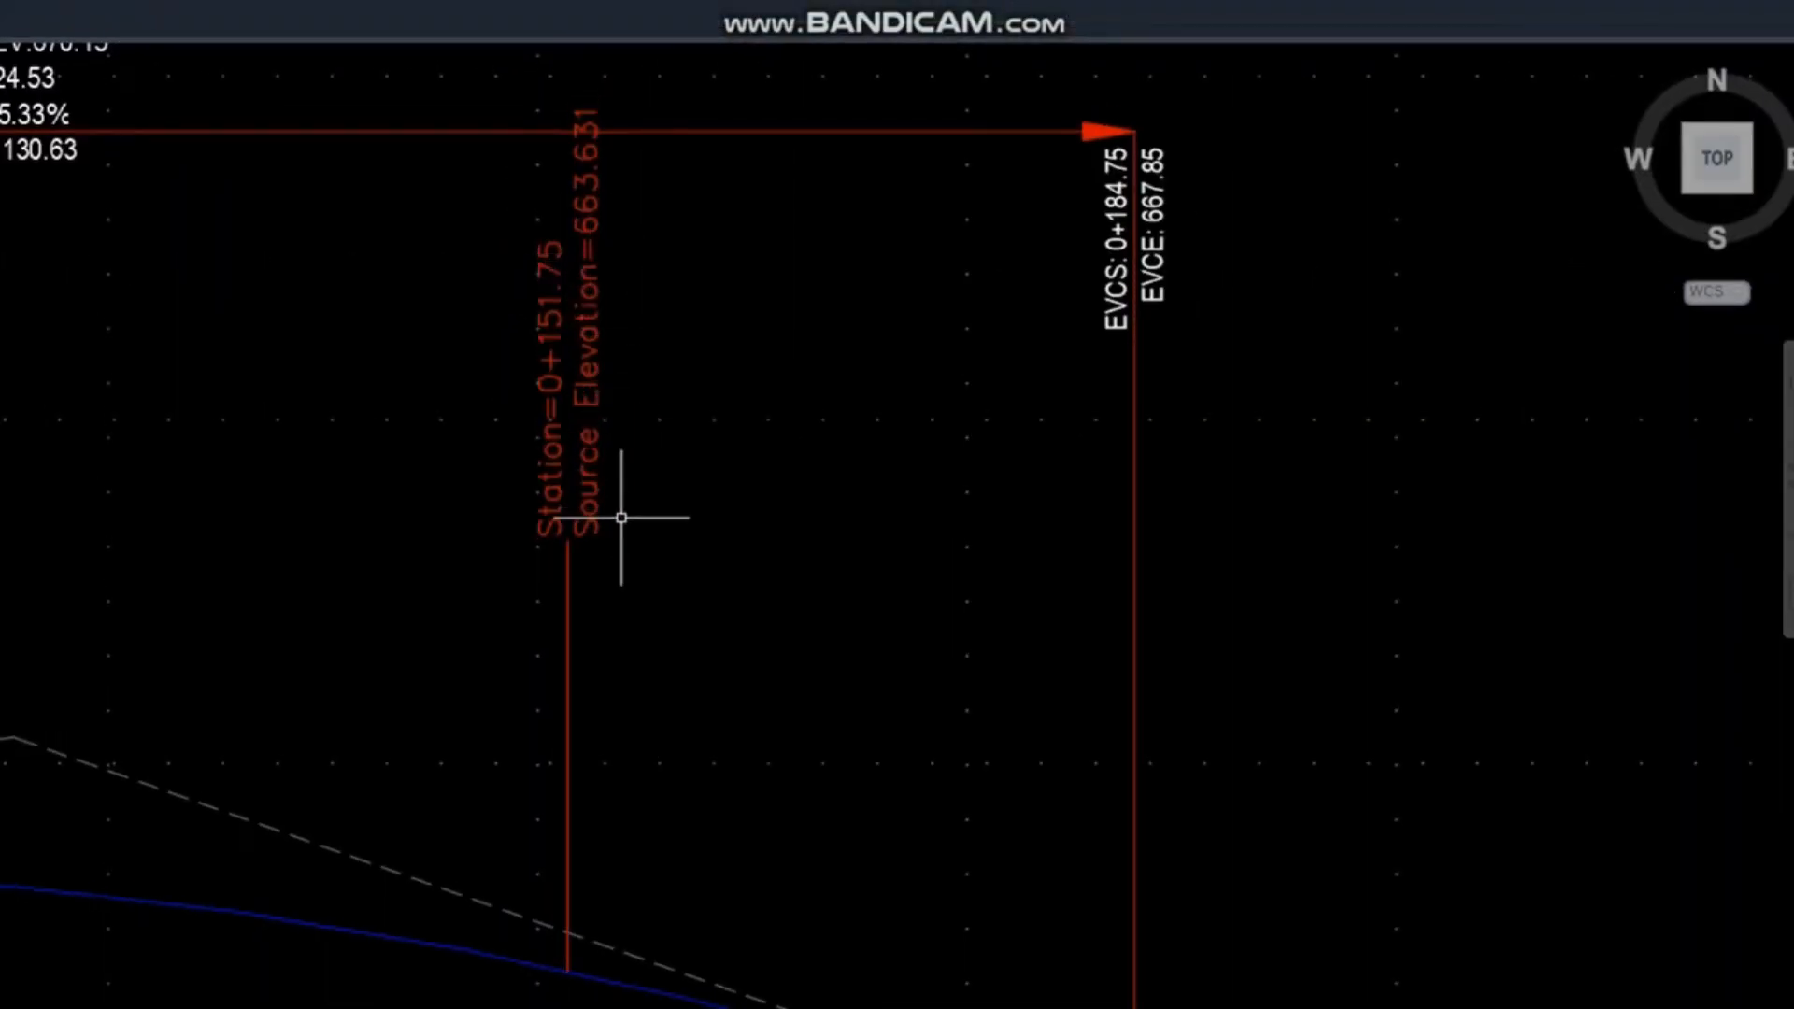
pyautogui.scroll(-6, 641, 261)
# Examine where the LIGHT POLE alignment crosses the road centerline in the plan near station 0+150.
pyautogui.moveTo(530, 616); pyautogui.dragTo(572, 150, button='middle')
pyautogui.moveTo(561, 794); pyautogui.dragTo(601, 214, button='middle')
pyautogui.scroll(6, 491, 743)
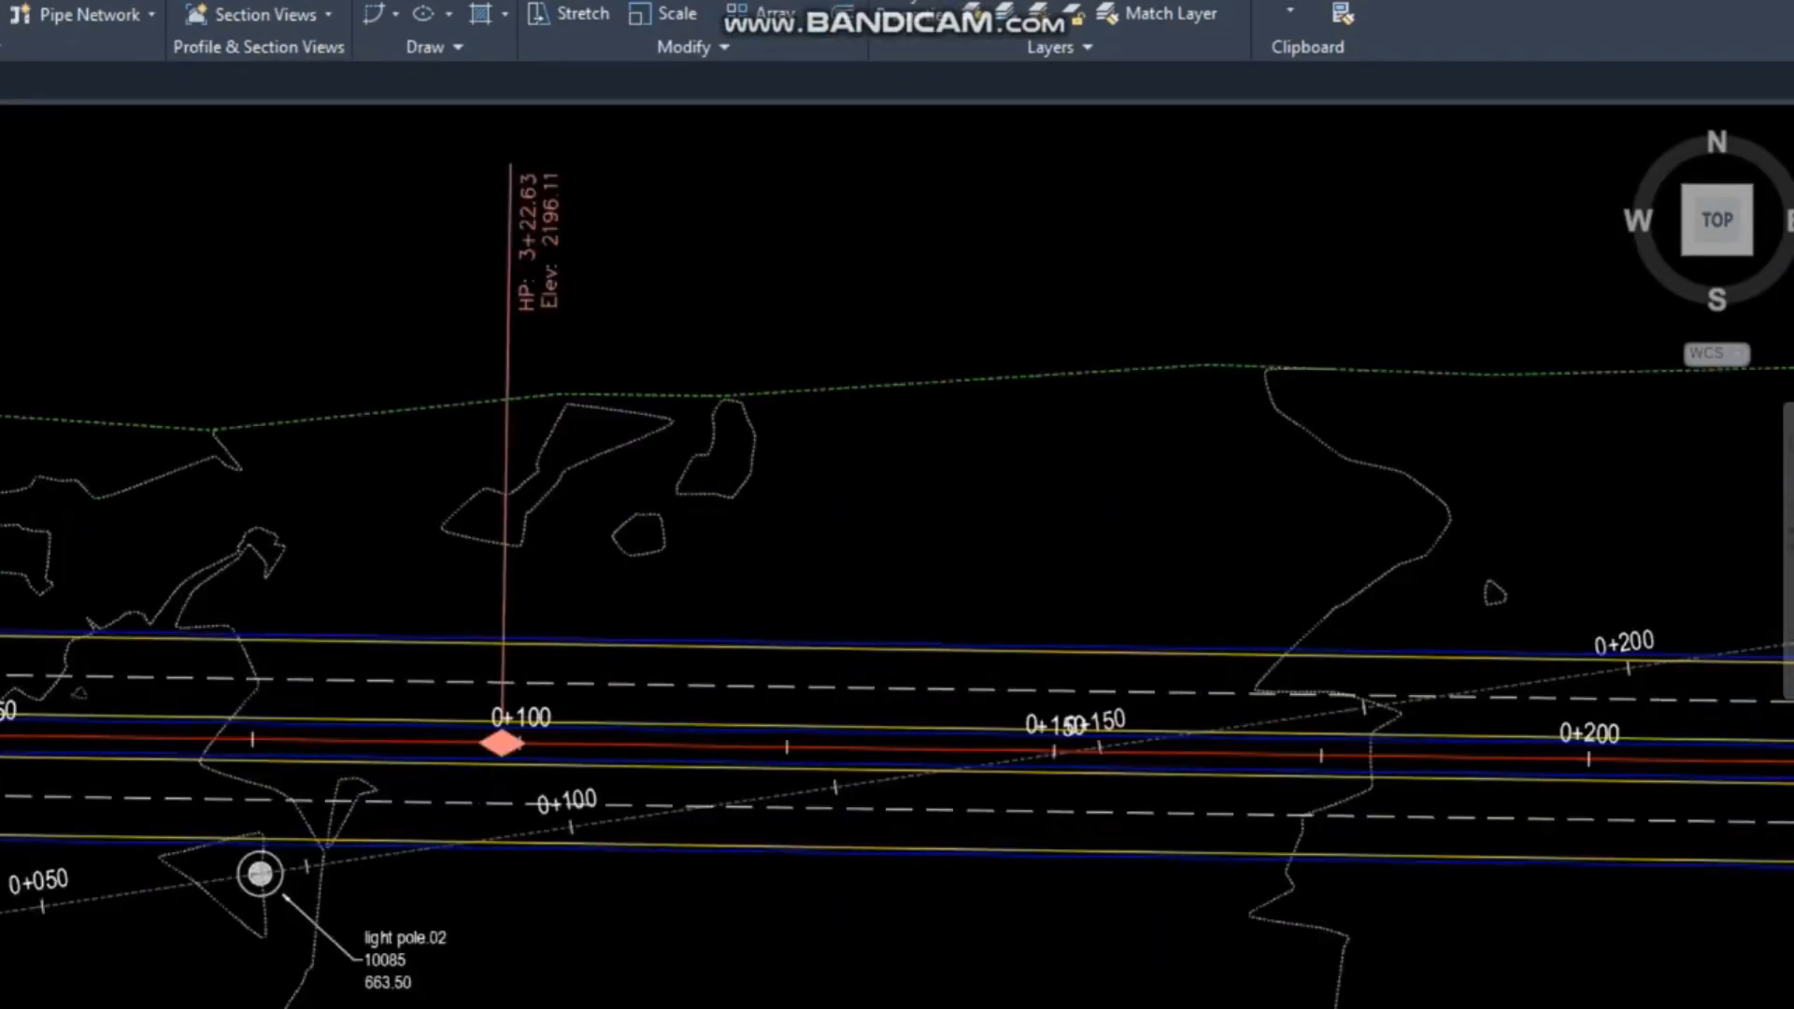
pyautogui.scroll(-2, 510, 750)
pyautogui.moveTo(501, 756); pyautogui.dragTo(193, 756, button='middle')
pyautogui.scroll(6, 856, 788)
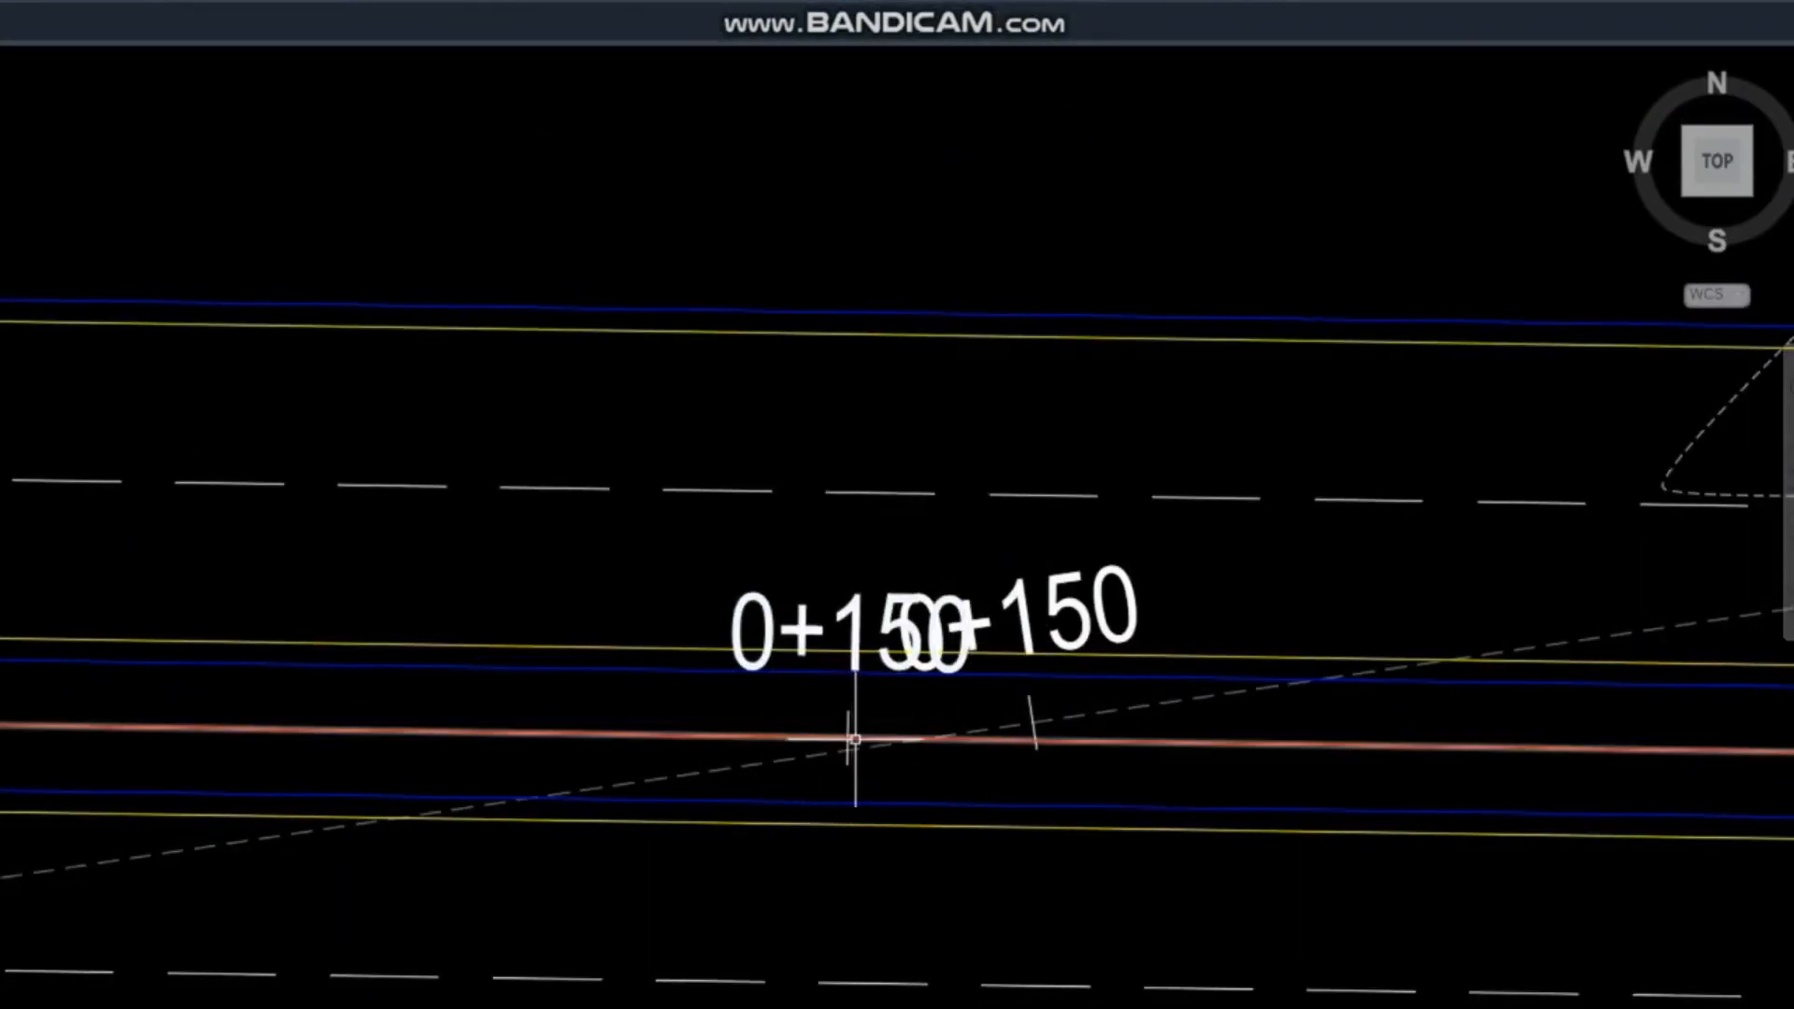
pyautogui.scroll(-3, 855, 739)
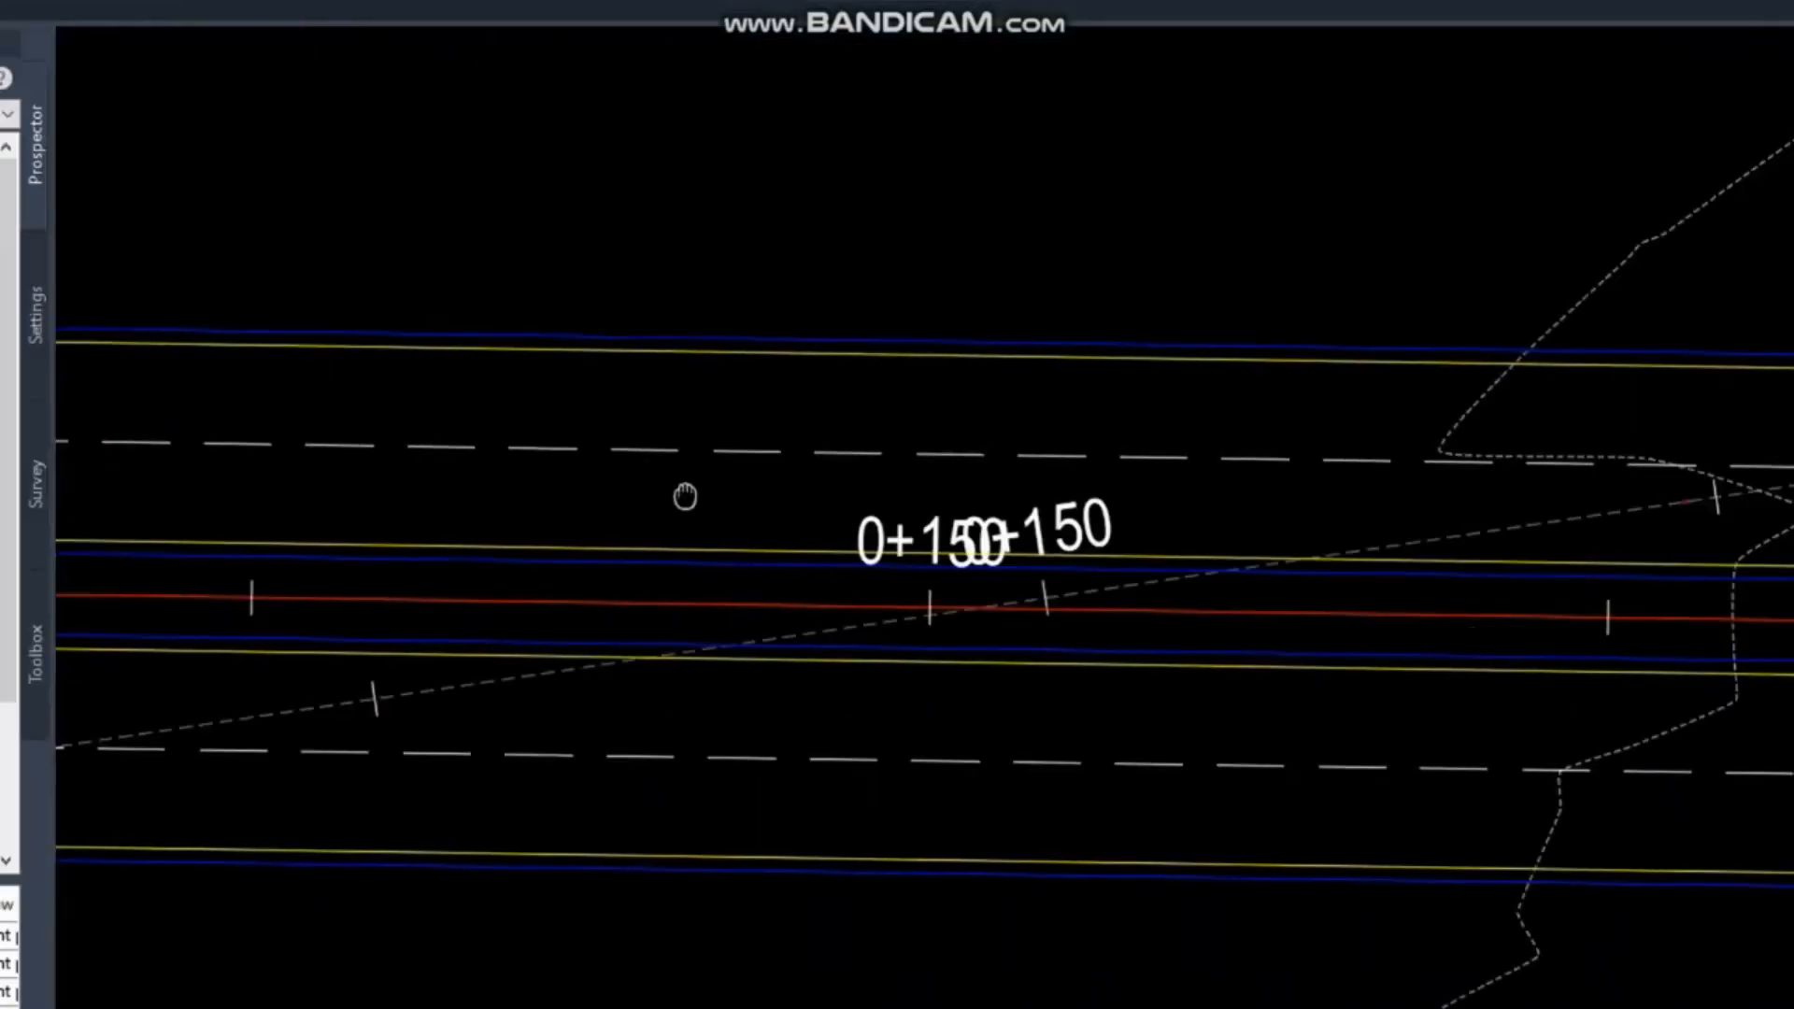
pyautogui.moveTo(685, 496); pyautogui.dragTo(425, 490, button='middle')
pyautogui.scroll(4, 699, 600)
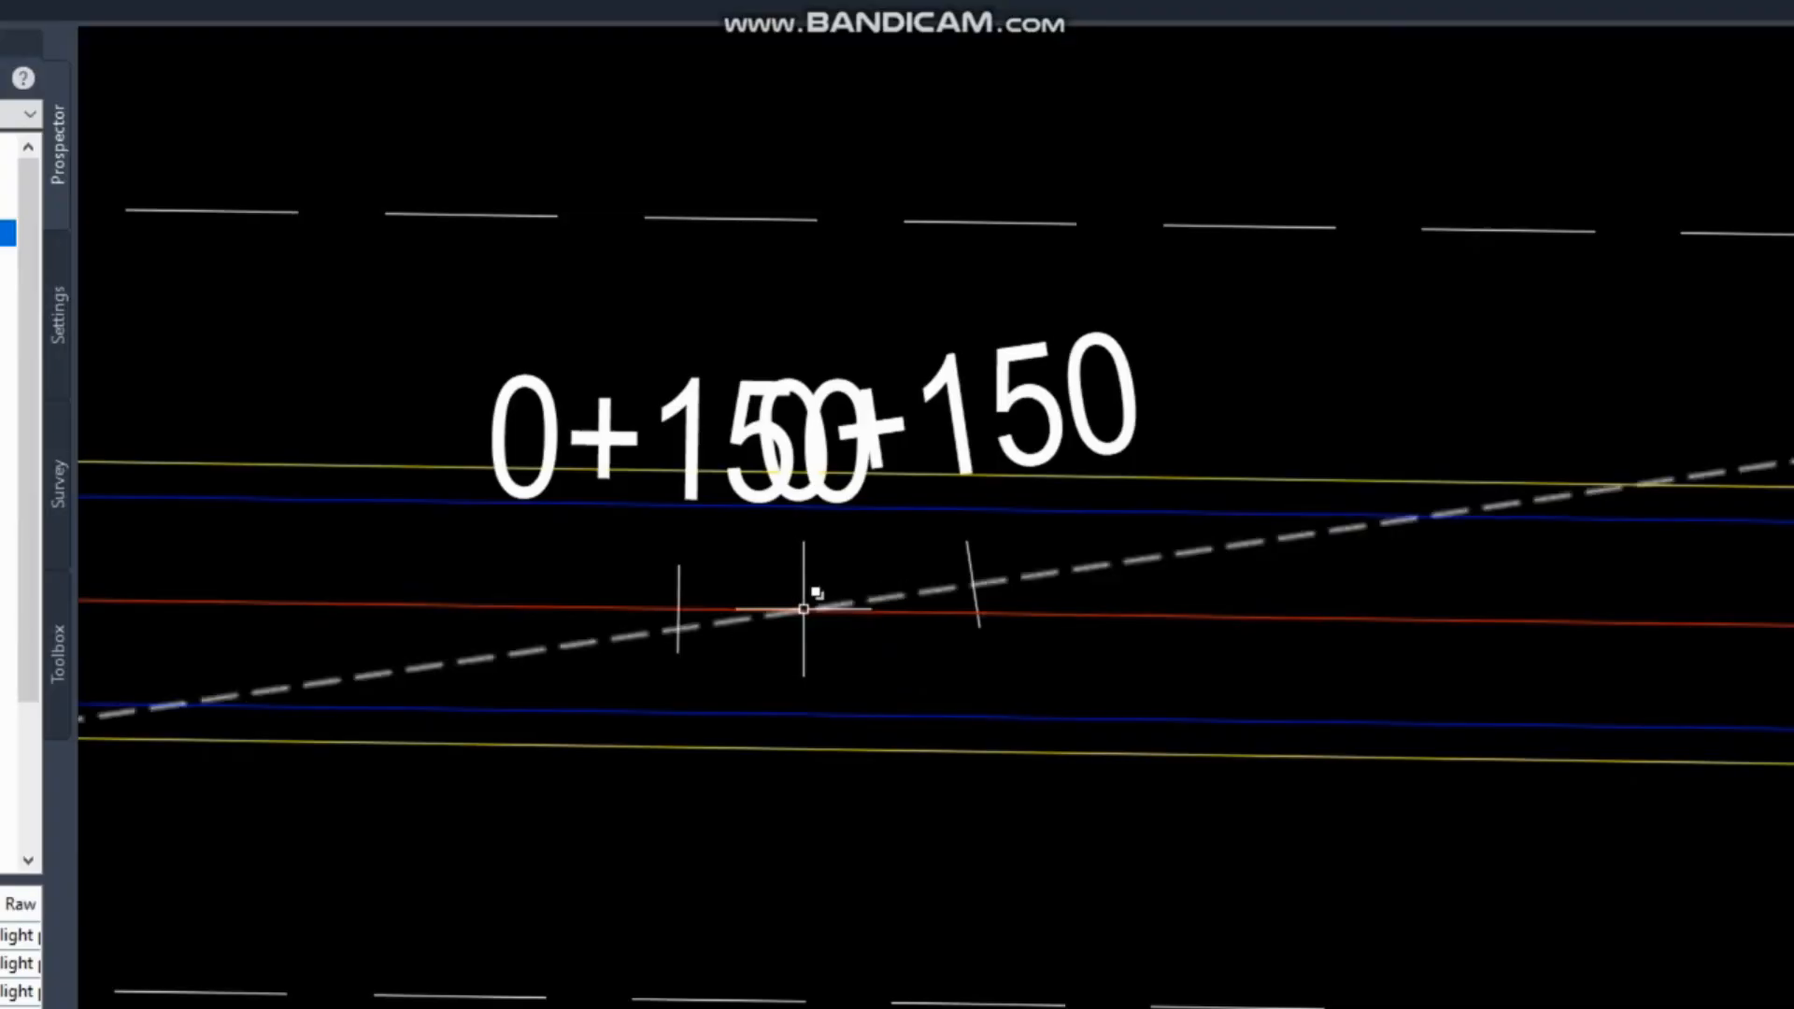
pyautogui.scroll(-5, 825, 652)
pyautogui.scroll(-3, 913, 240)
# Compare the crossing label's source elevation with the ground elevation bands of the LIGHT POLE PROFILE view.
pyautogui.scroll(8, 869, 452)
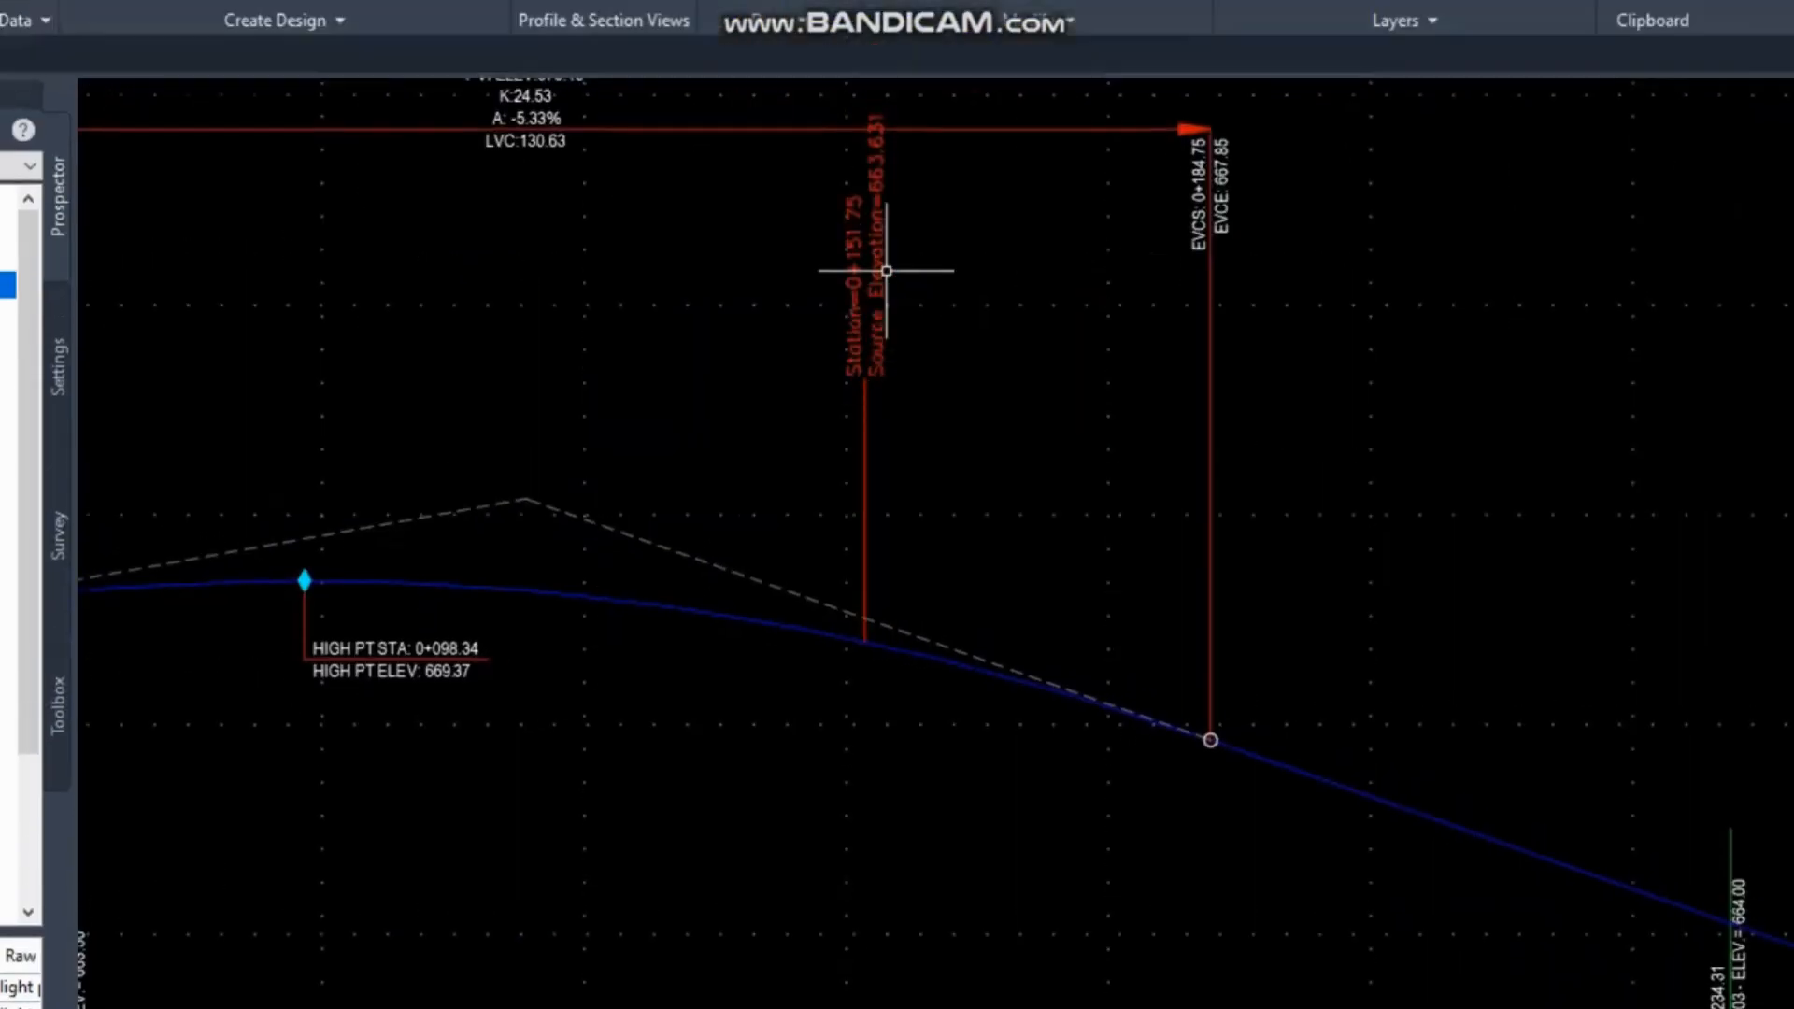
pyautogui.scroll(4, 850, 246)
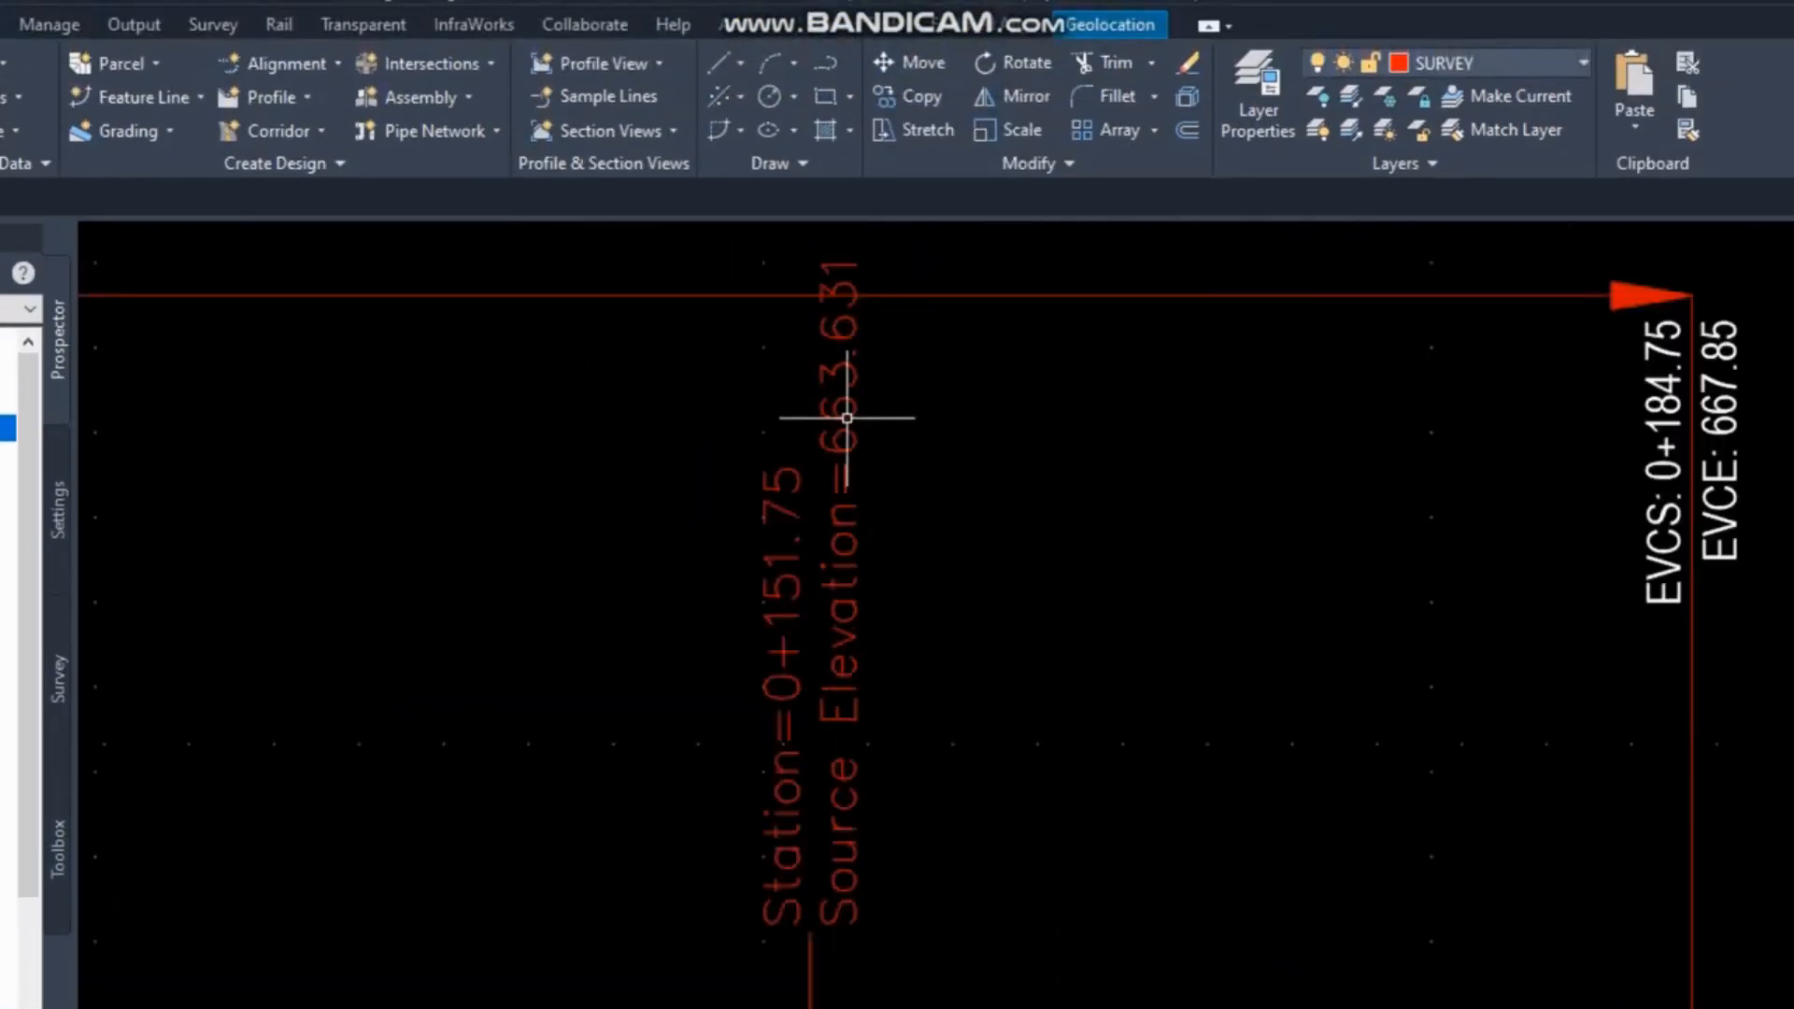
pyautogui.scroll(-10, 577, 386)
pyautogui.scroll(-5, 576, 528)
pyautogui.moveTo(1384, 701); pyautogui.dragTo(1253, 701, button='middle')
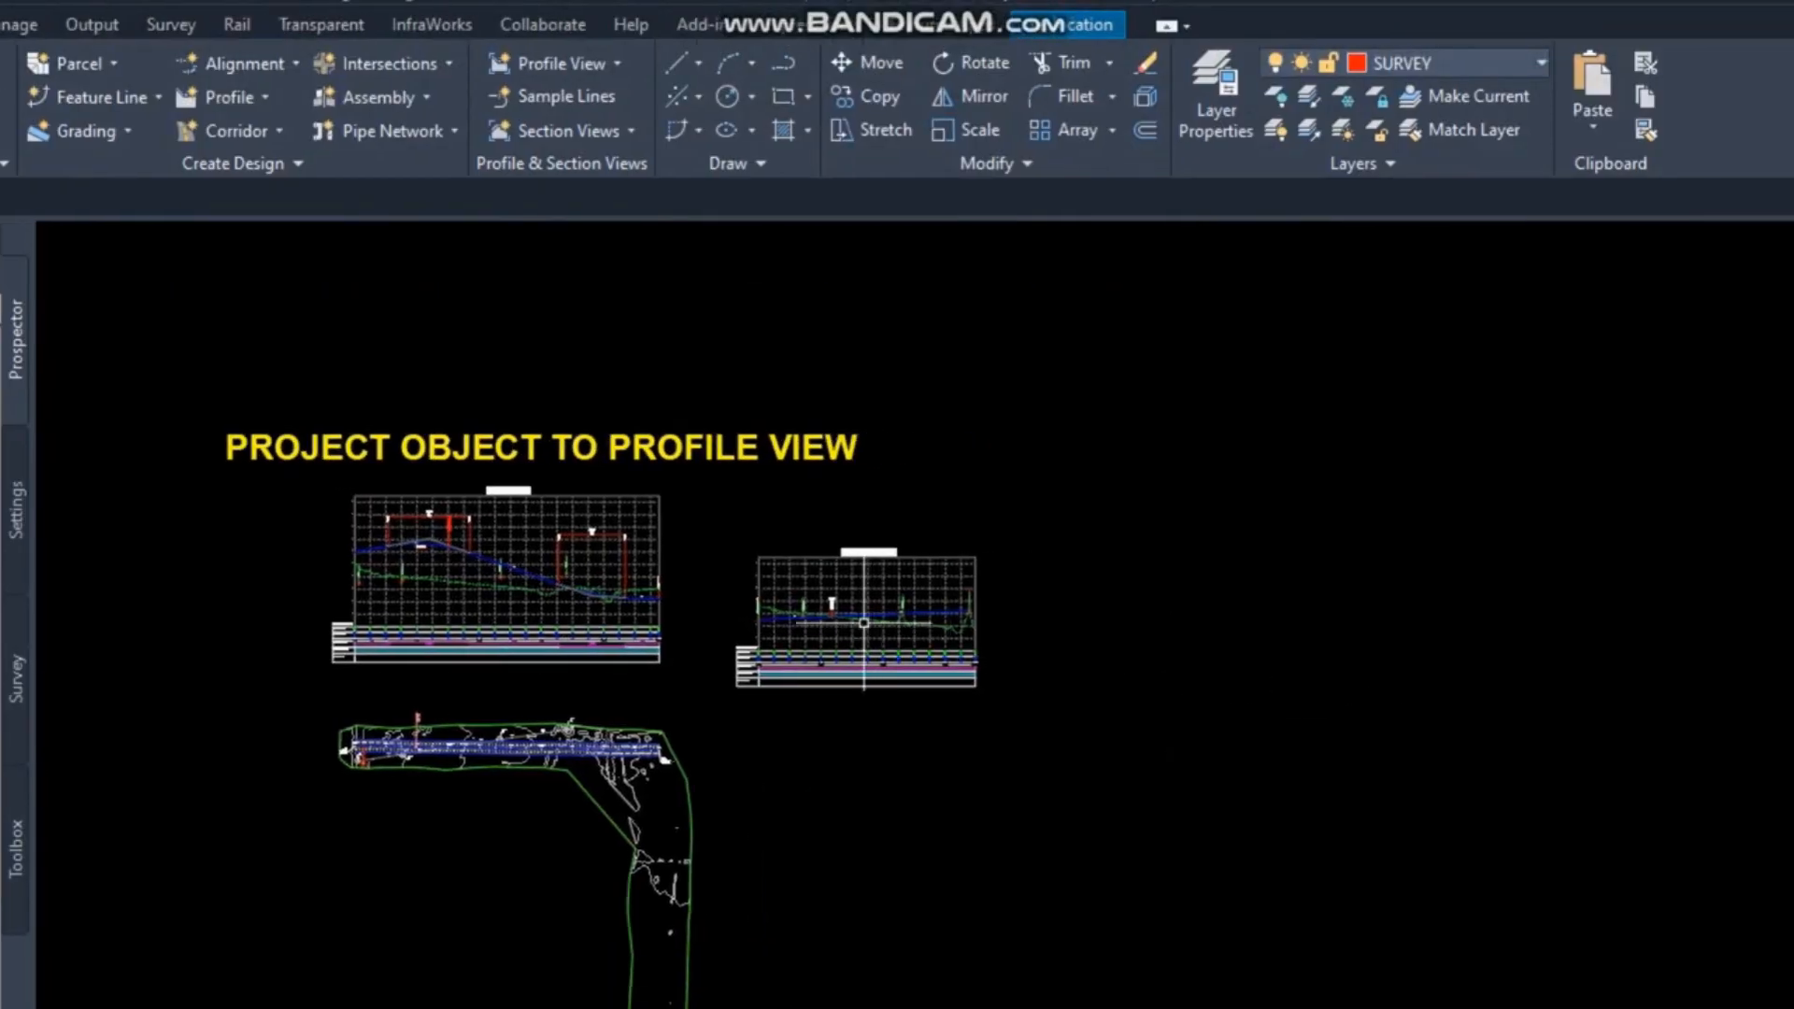
pyautogui.scroll(8, 863, 621)
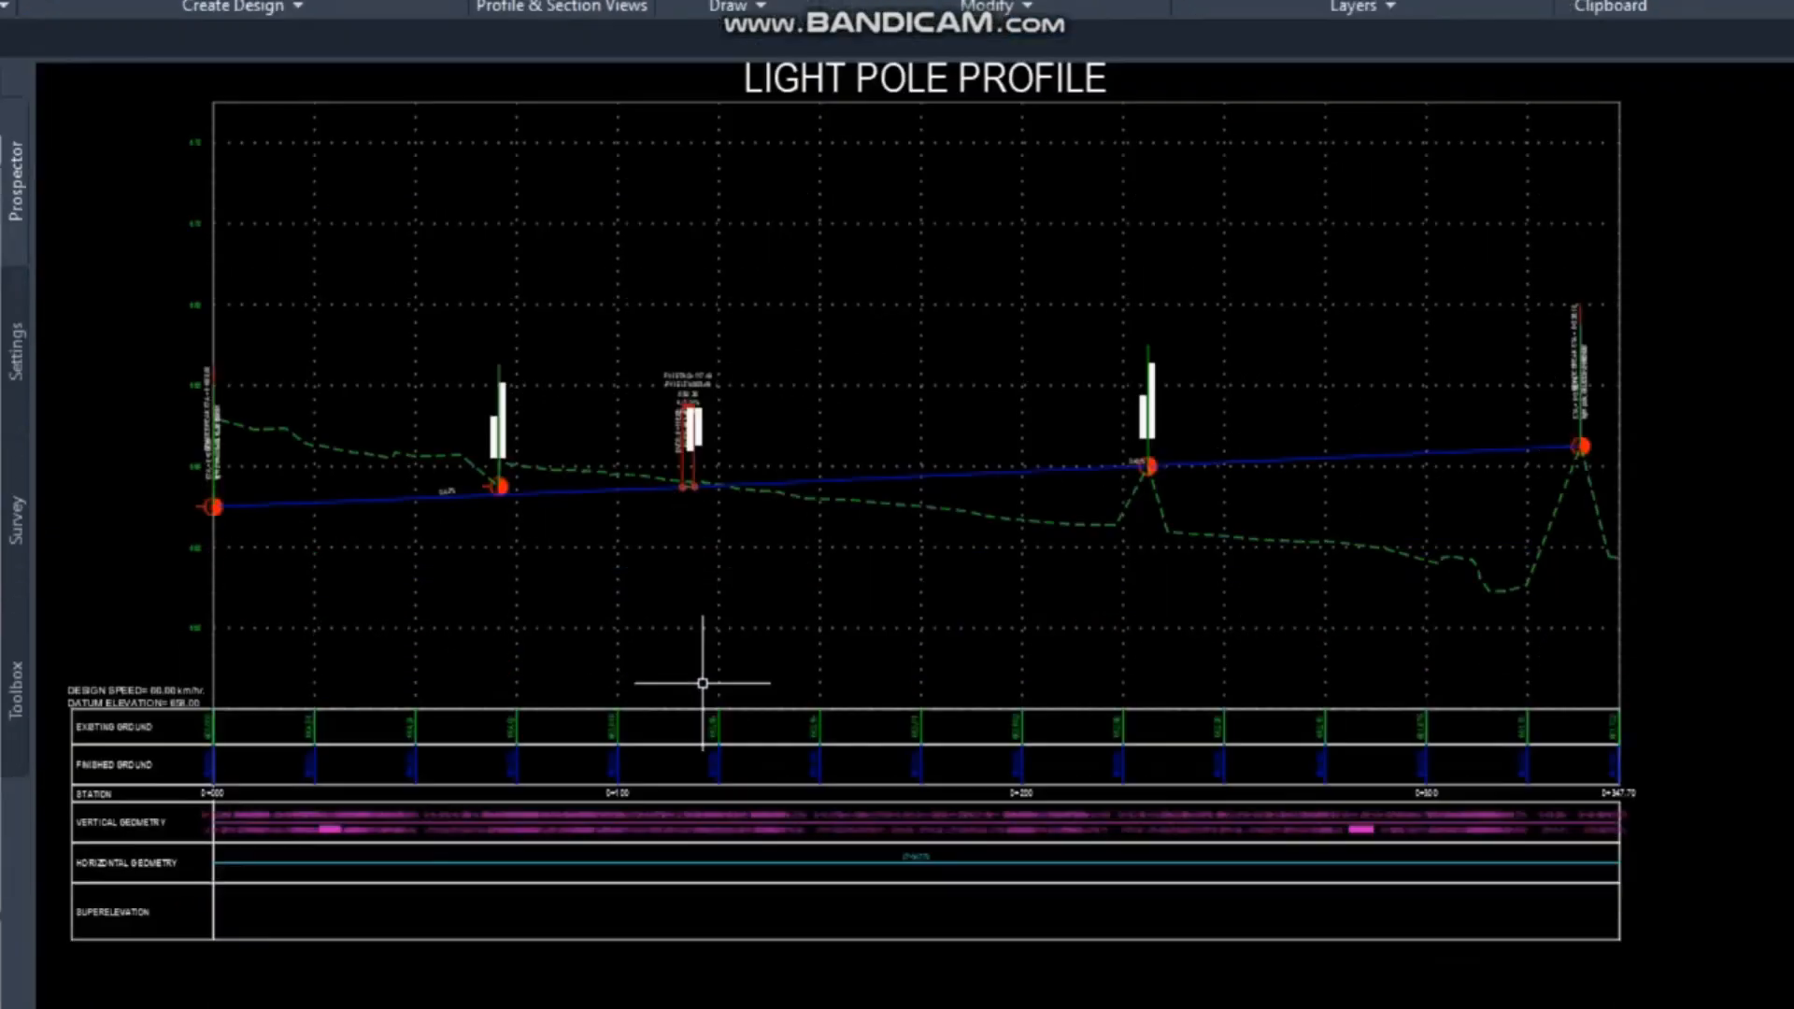
pyautogui.scroll(4, 702, 684)
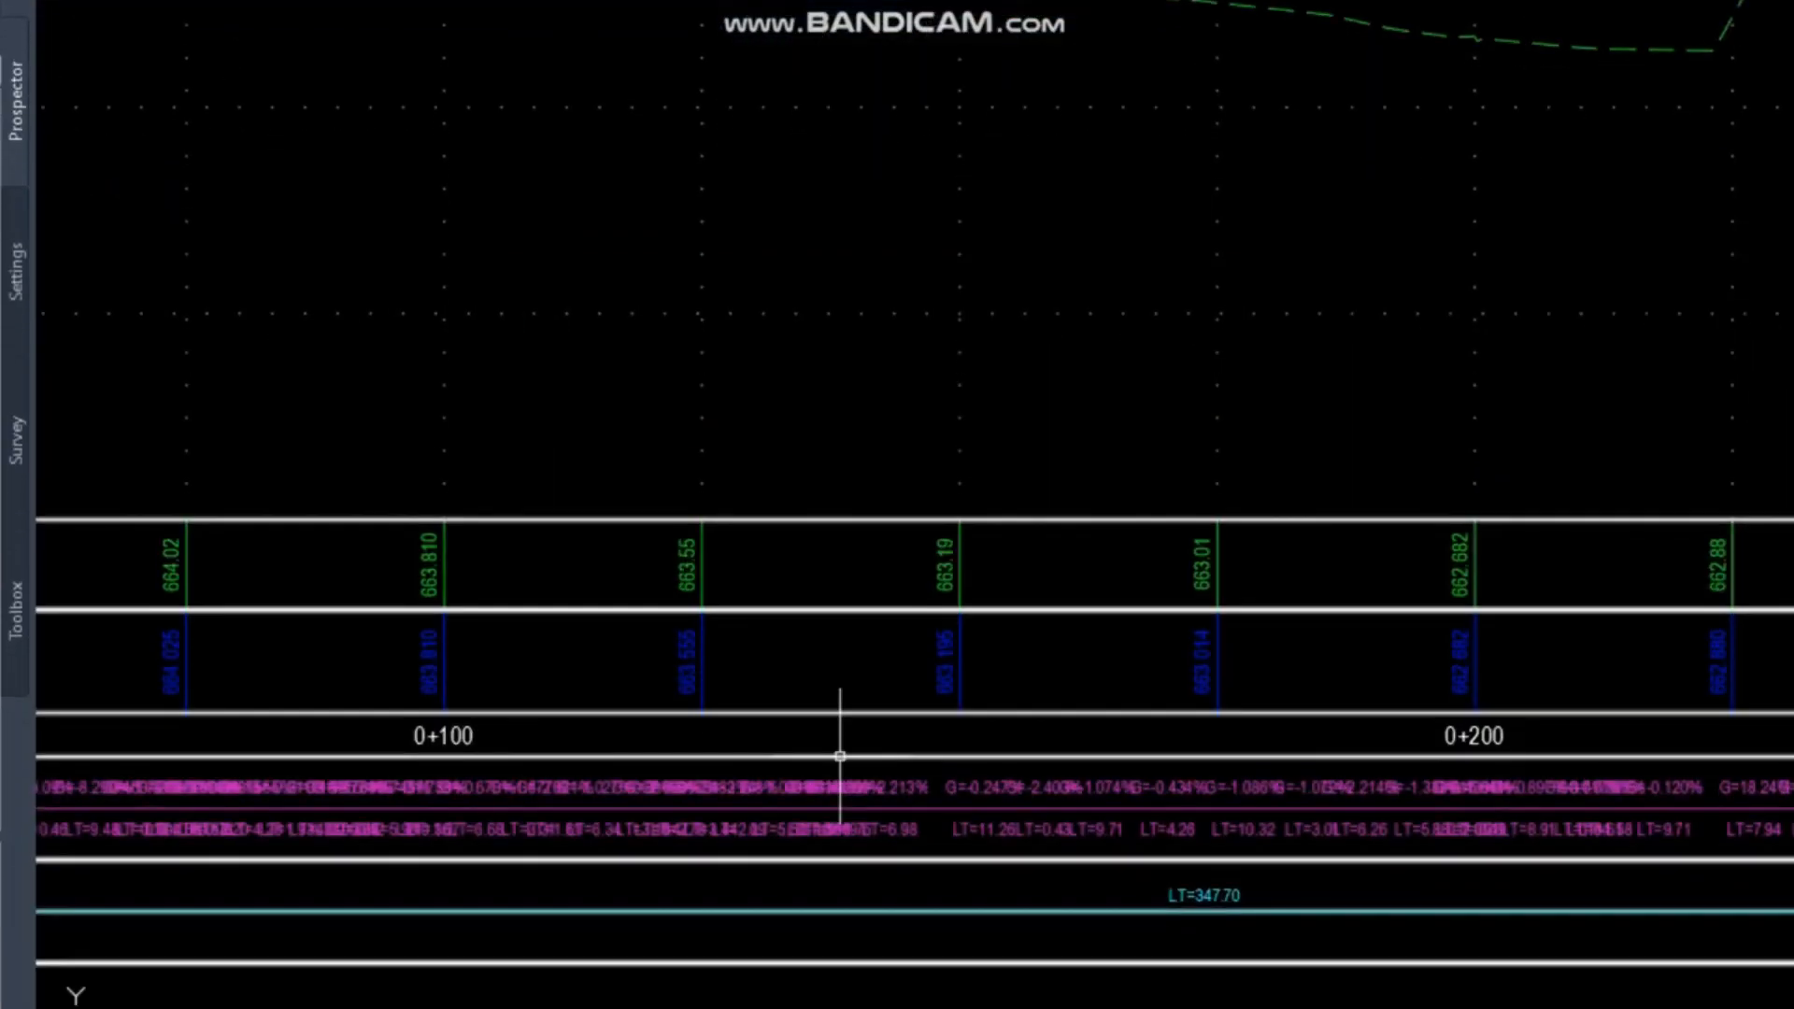
pyautogui.scroll(2, 1017, 608)
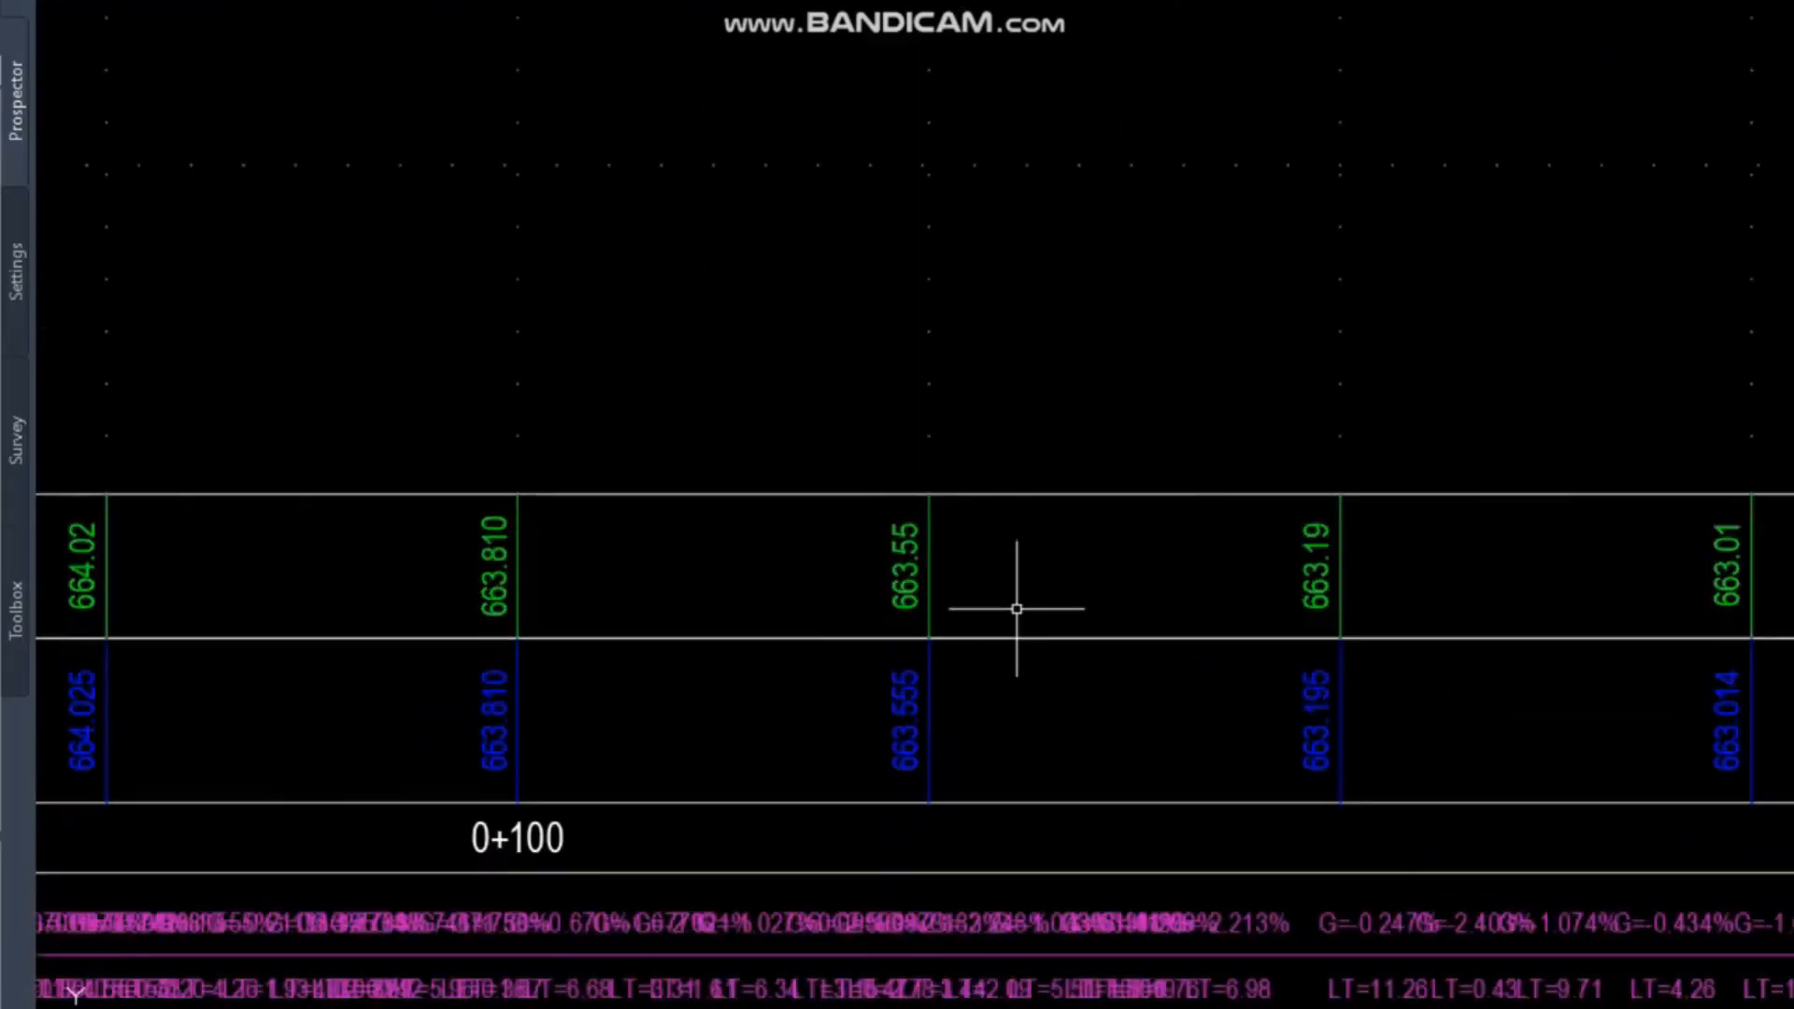
pyautogui.scroll(-6, 1227, 671)
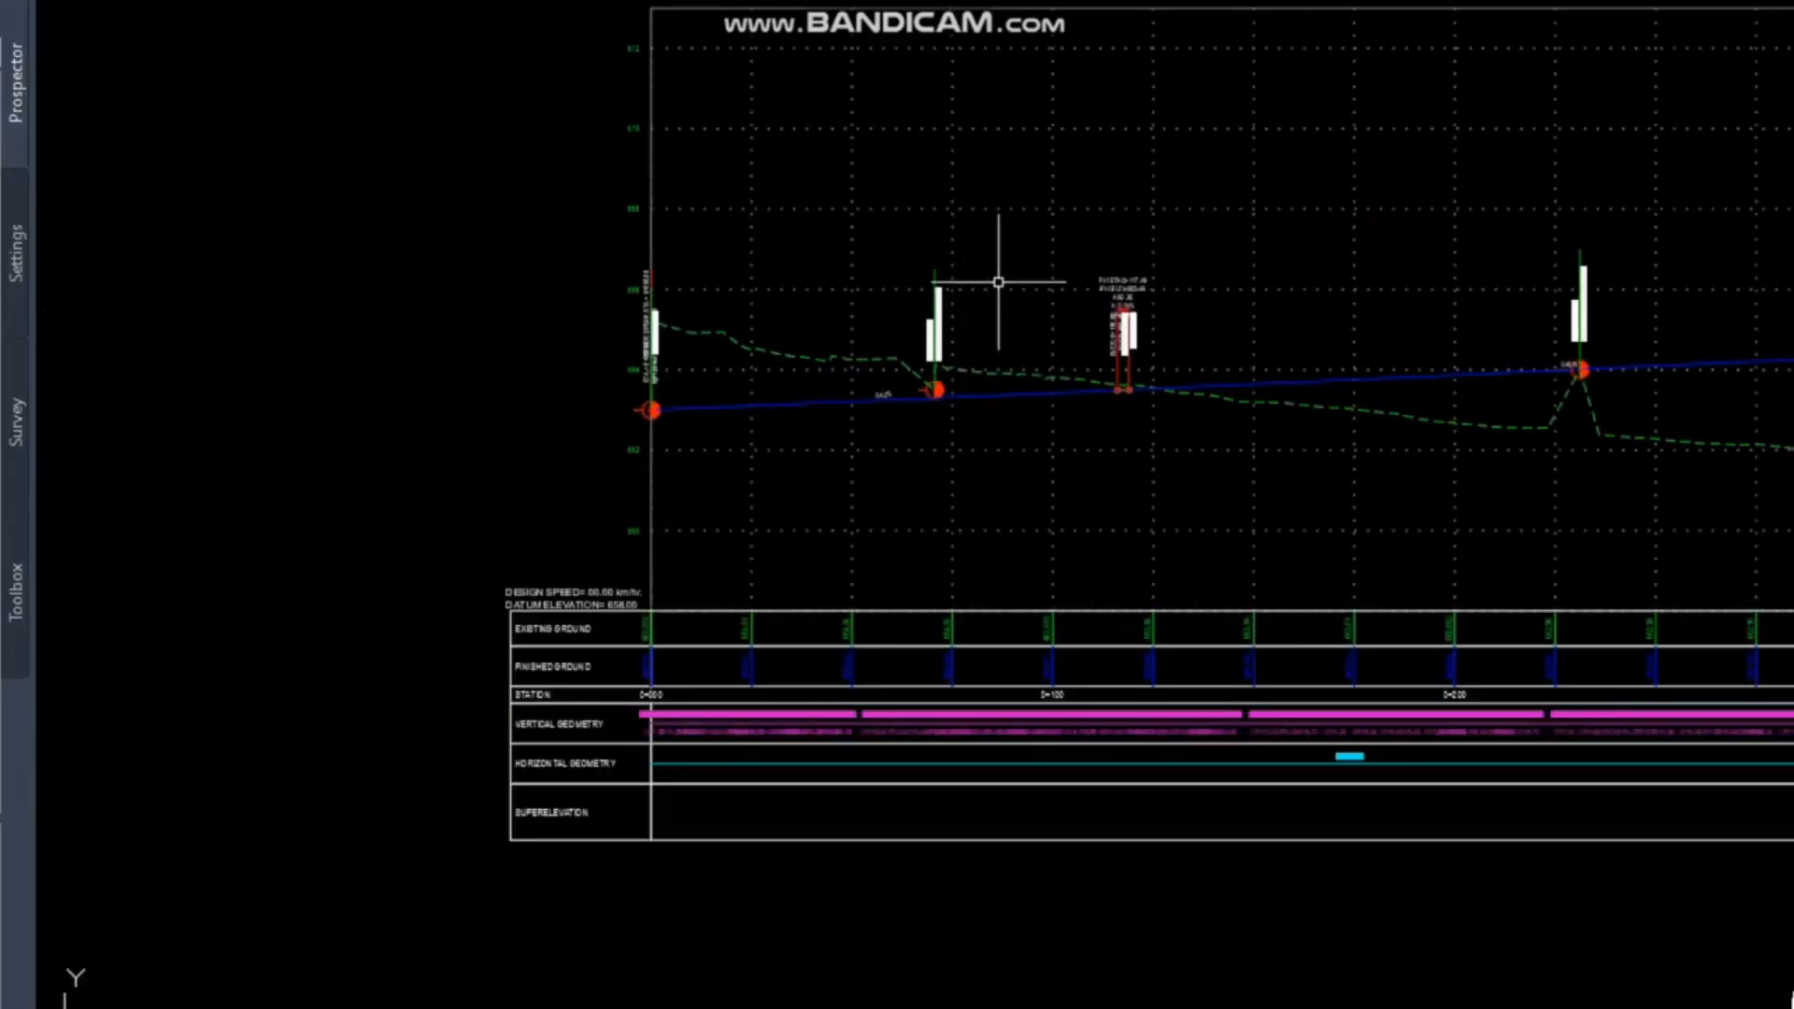
# Set both Profile1 and Profile2 of the LIGHT POLE PROFILE view's KATR_Design profile data band to the PGL_CONNECTION ROAD profile.
pyautogui.scroll(2, 626, 699)
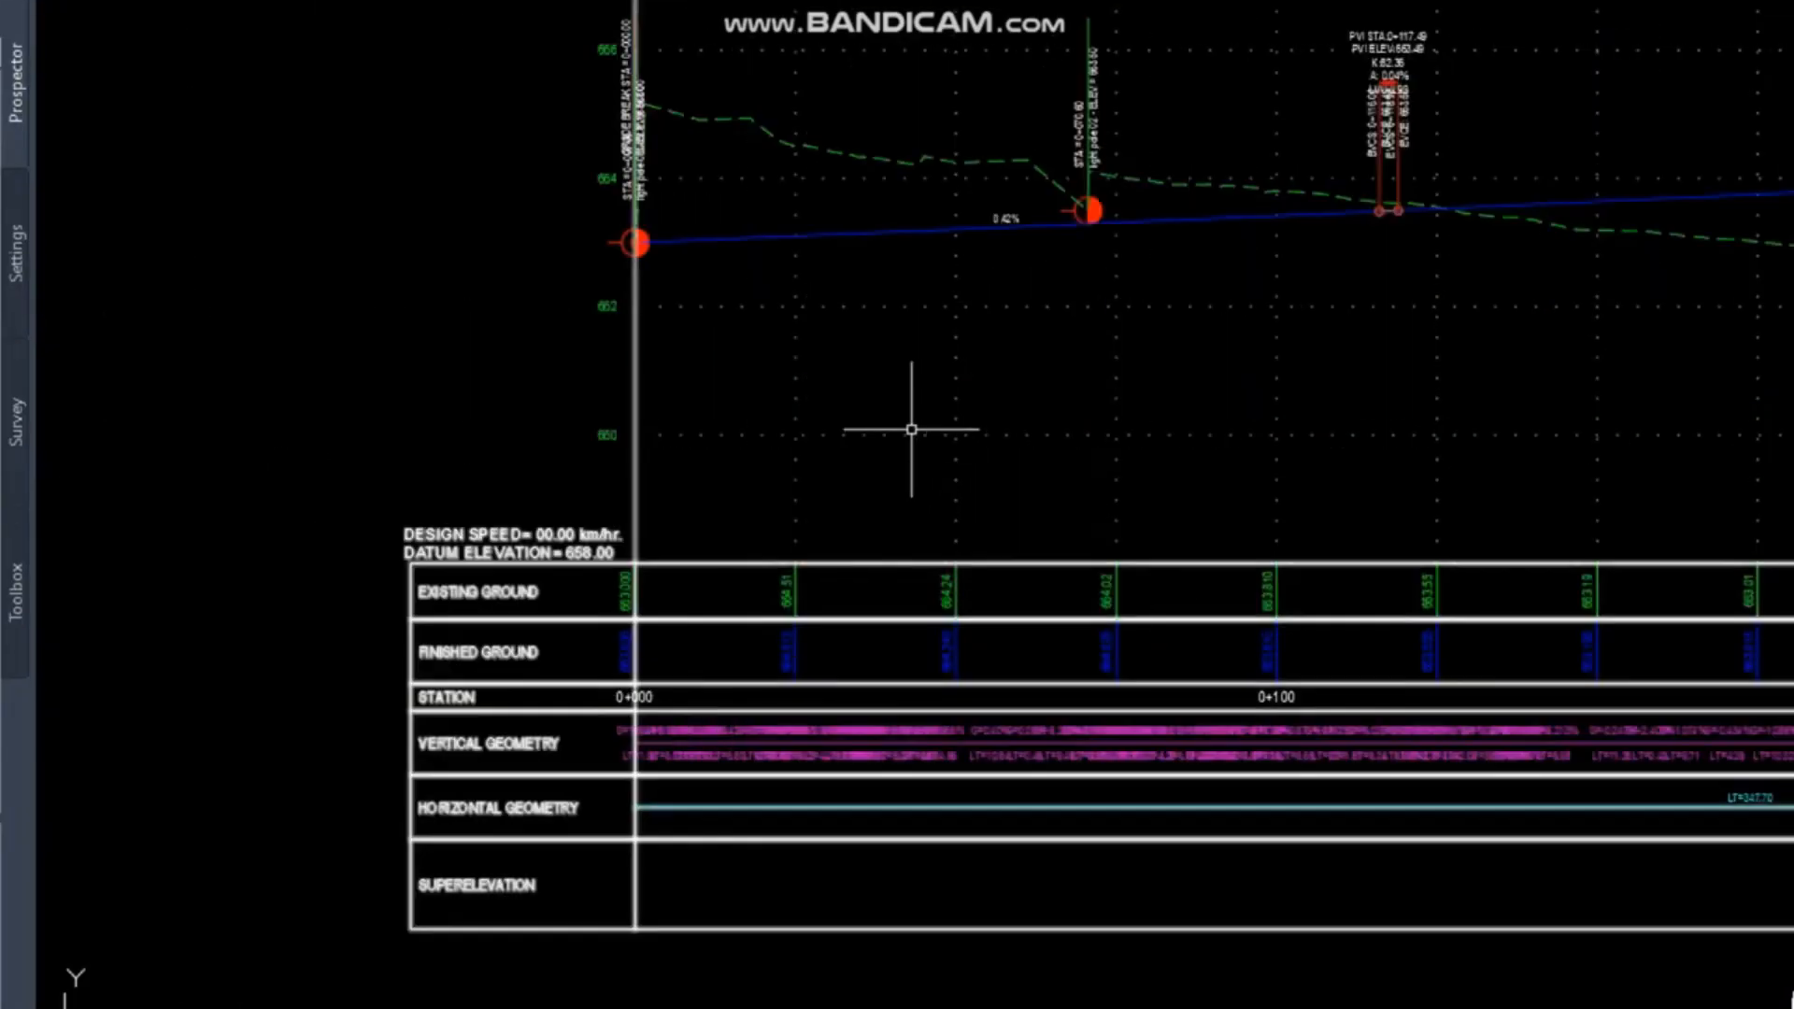
pyautogui.click(952, 398)
pyautogui.rightClick(953, 393)
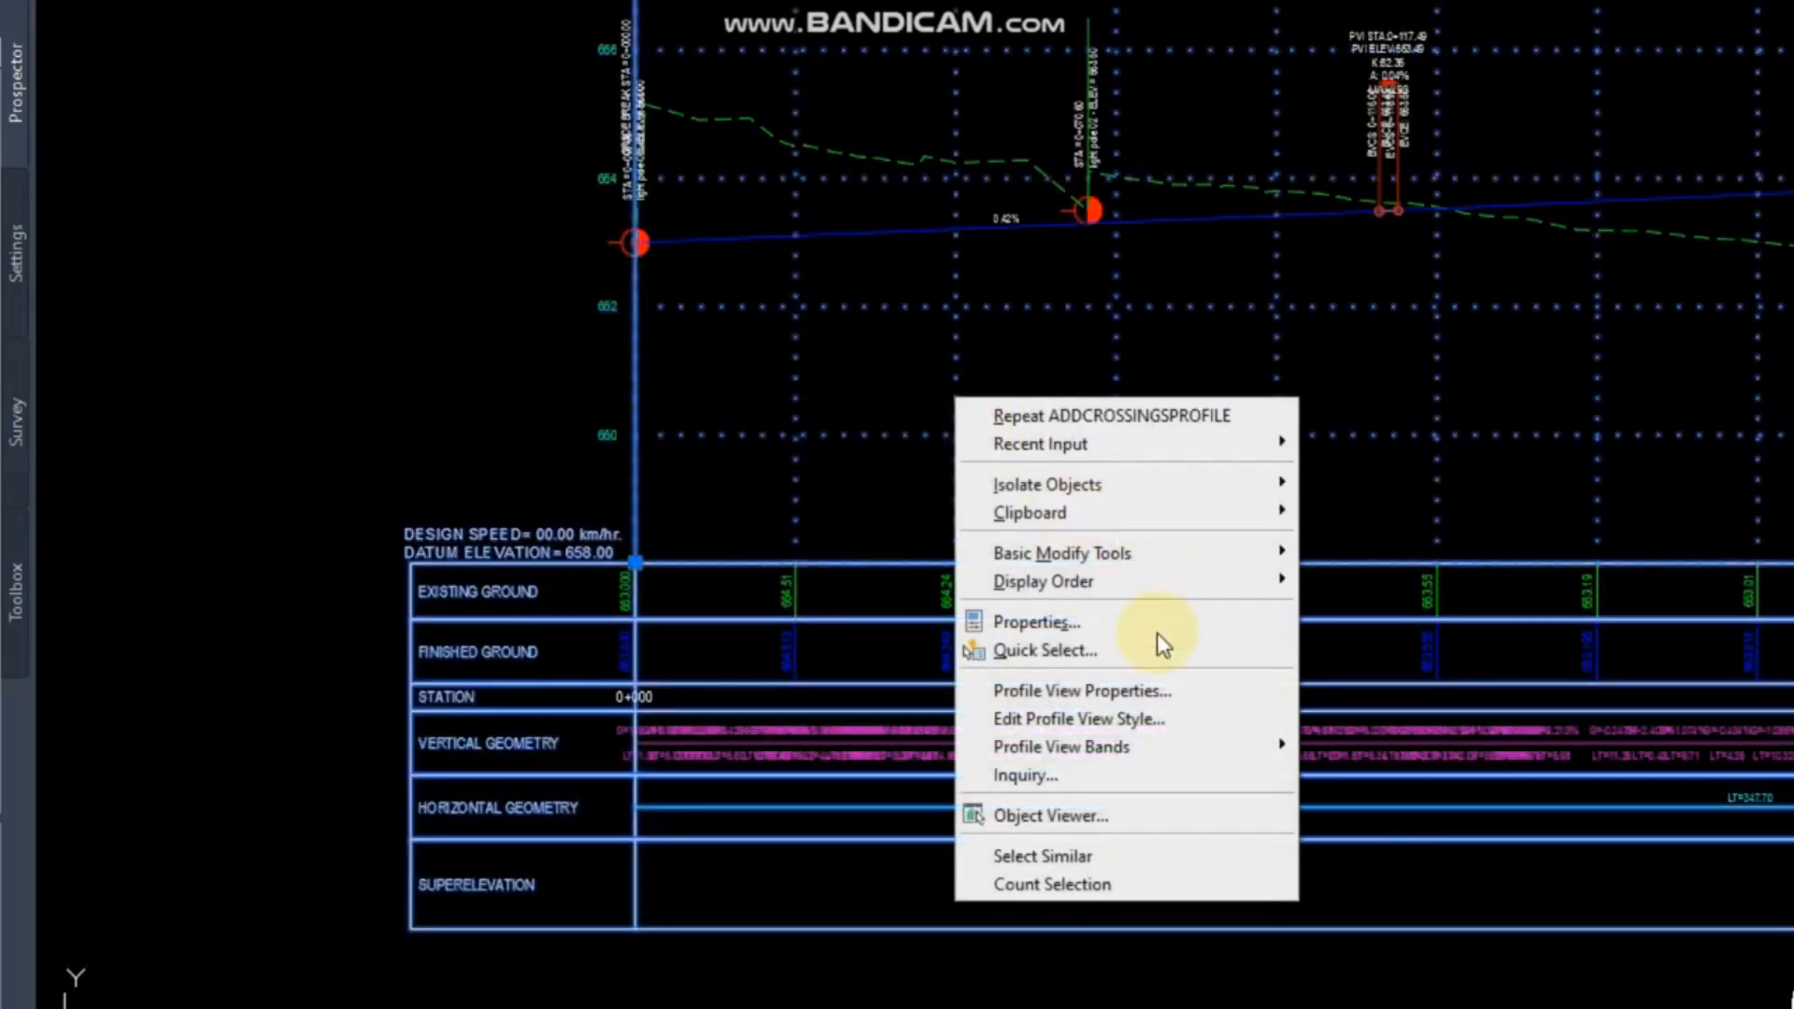
pyautogui.click(1152, 689)
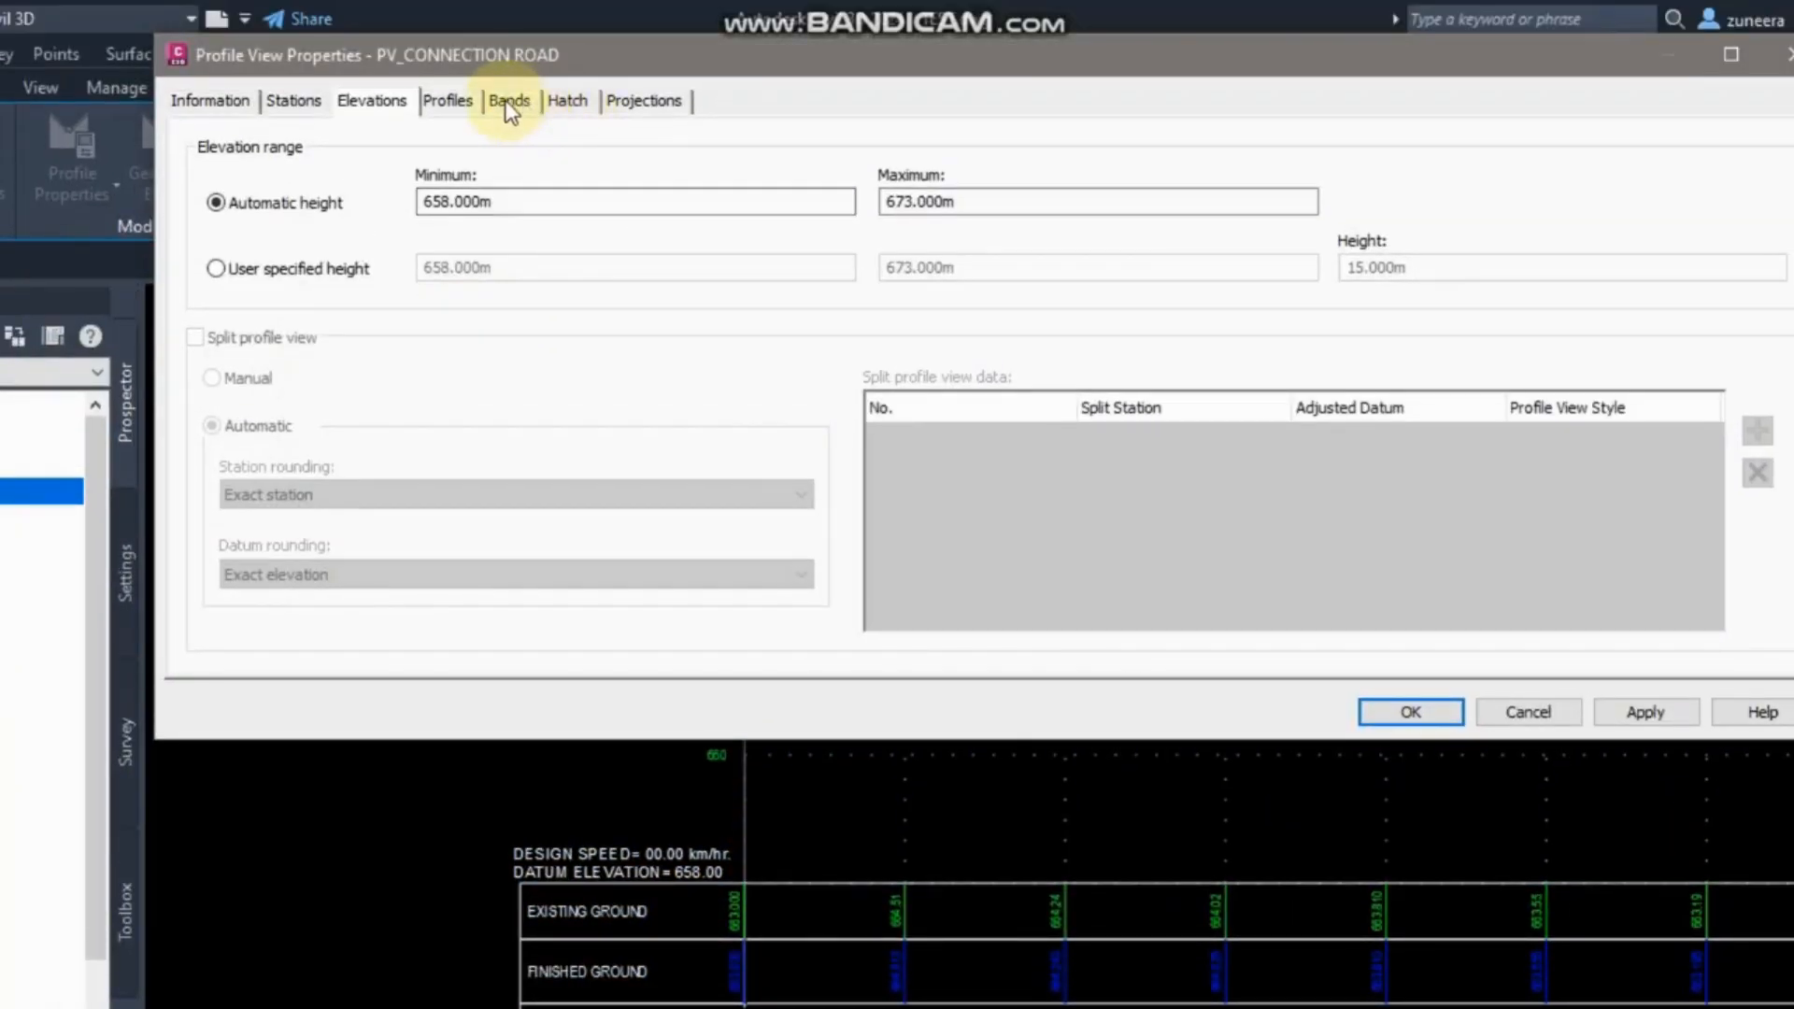
pyautogui.click(509, 101)
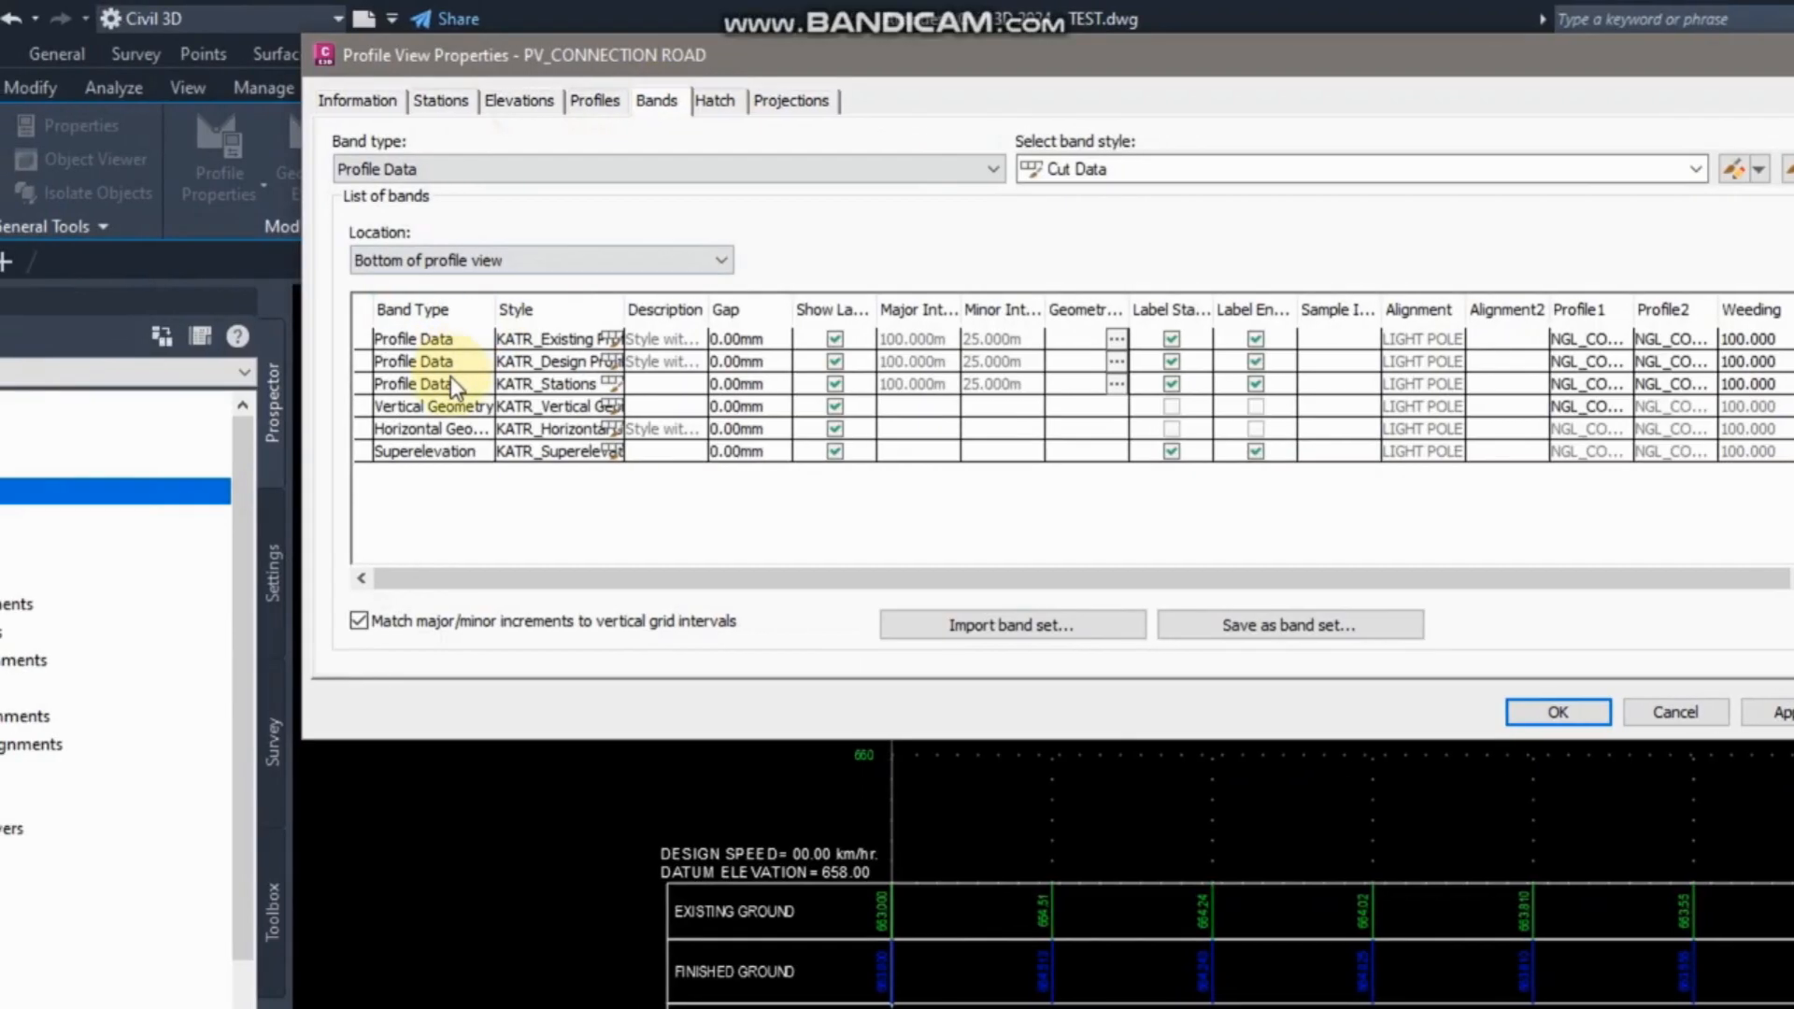
pyautogui.click(542, 363)
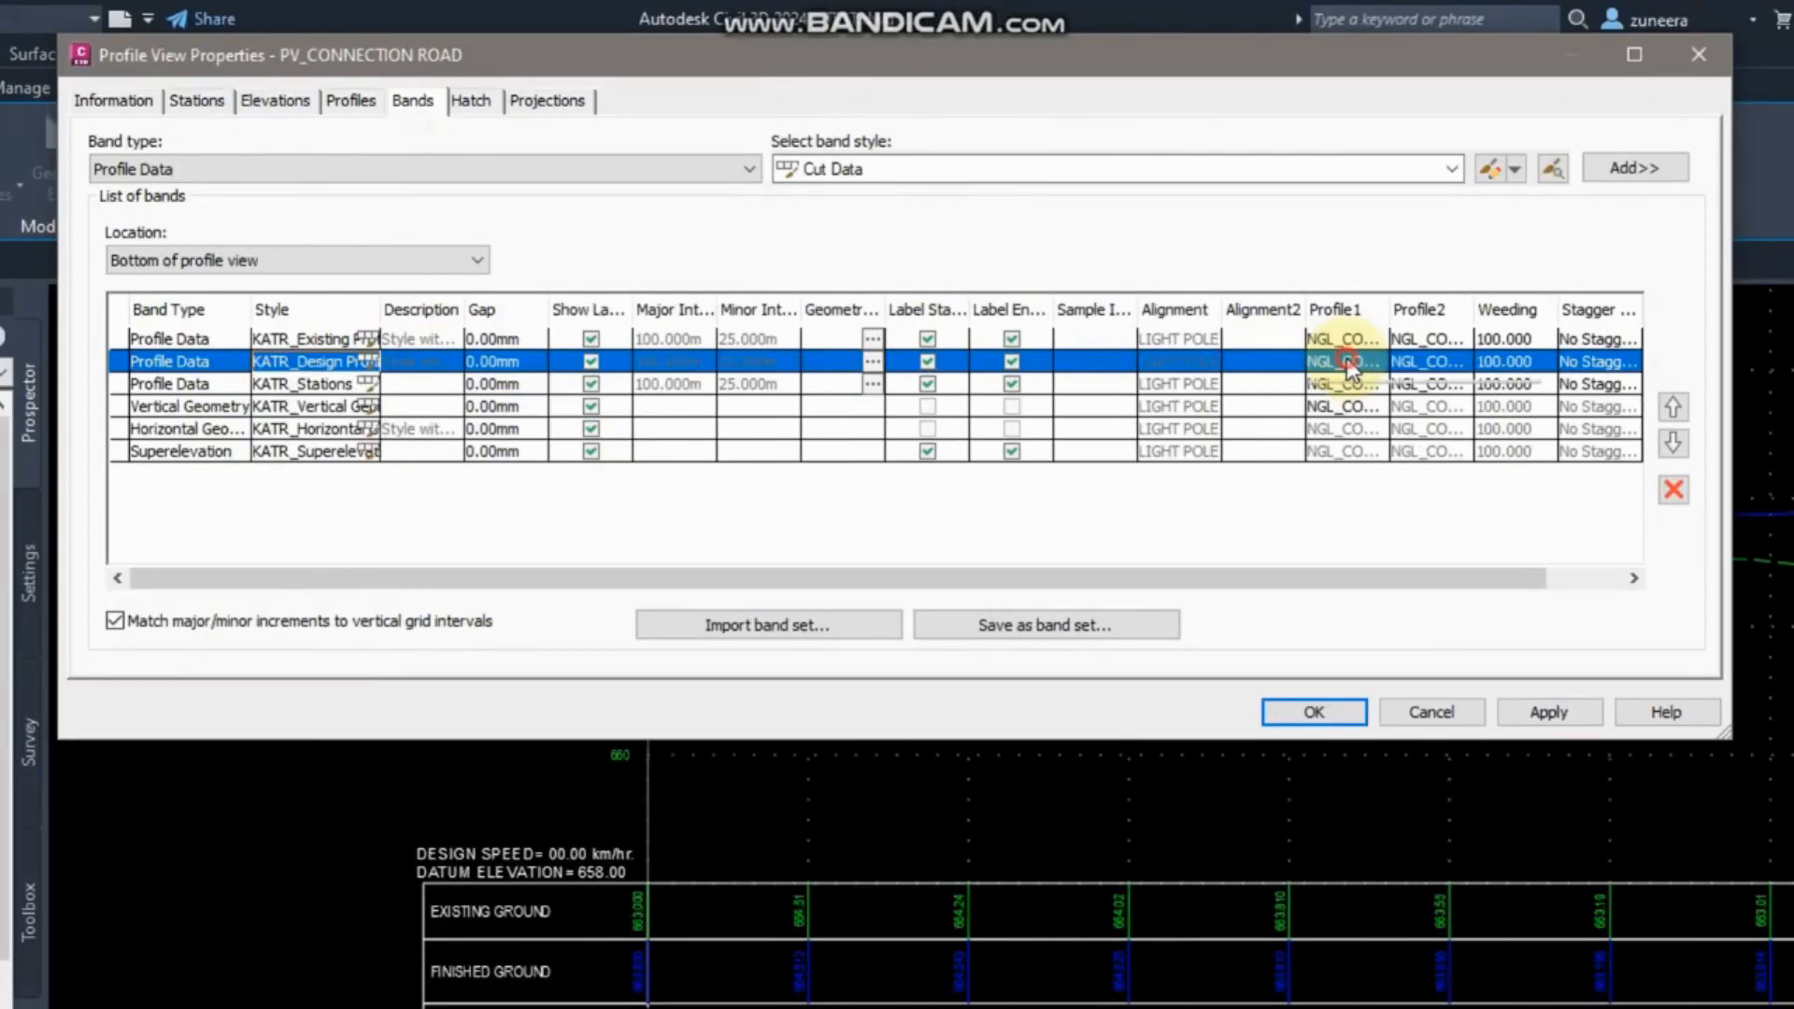
pyautogui.click(1589, 362)
pyautogui.click(1611, 413)
pyautogui.click(1411, 362)
pyautogui.click(1400, 402)
pyautogui.click(1523, 712)
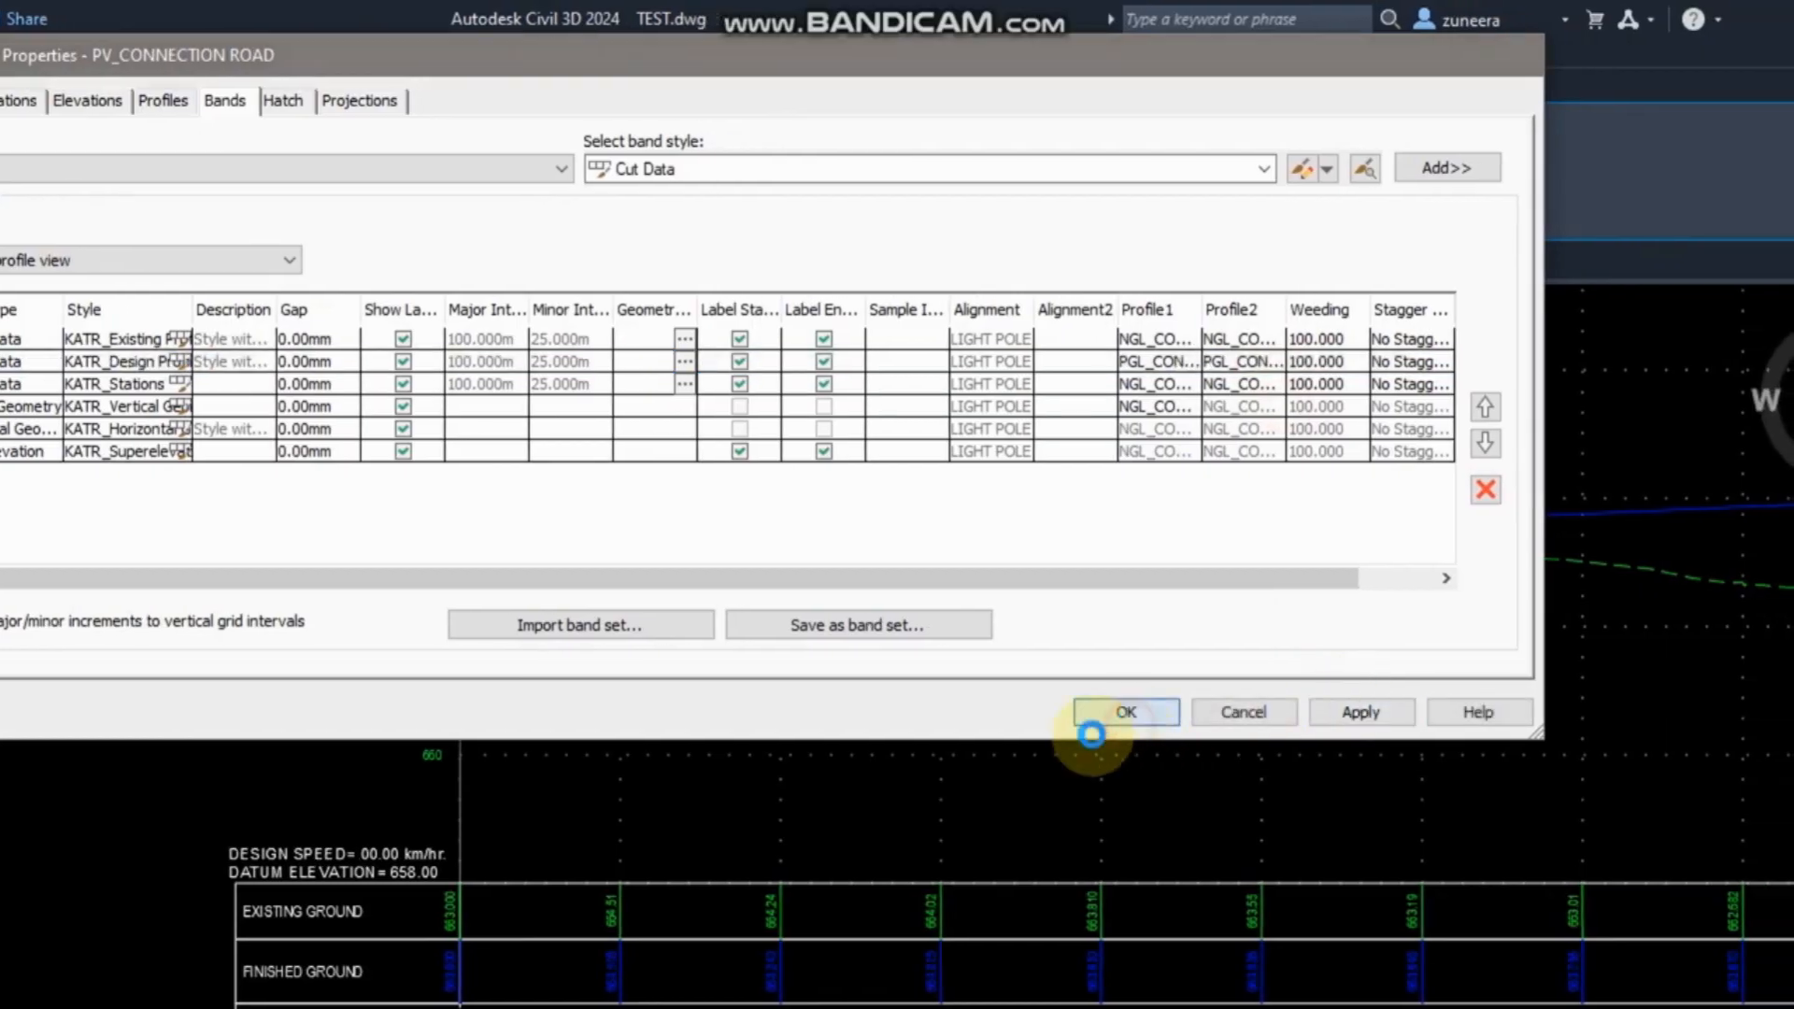
pyautogui.click(1121, 714)
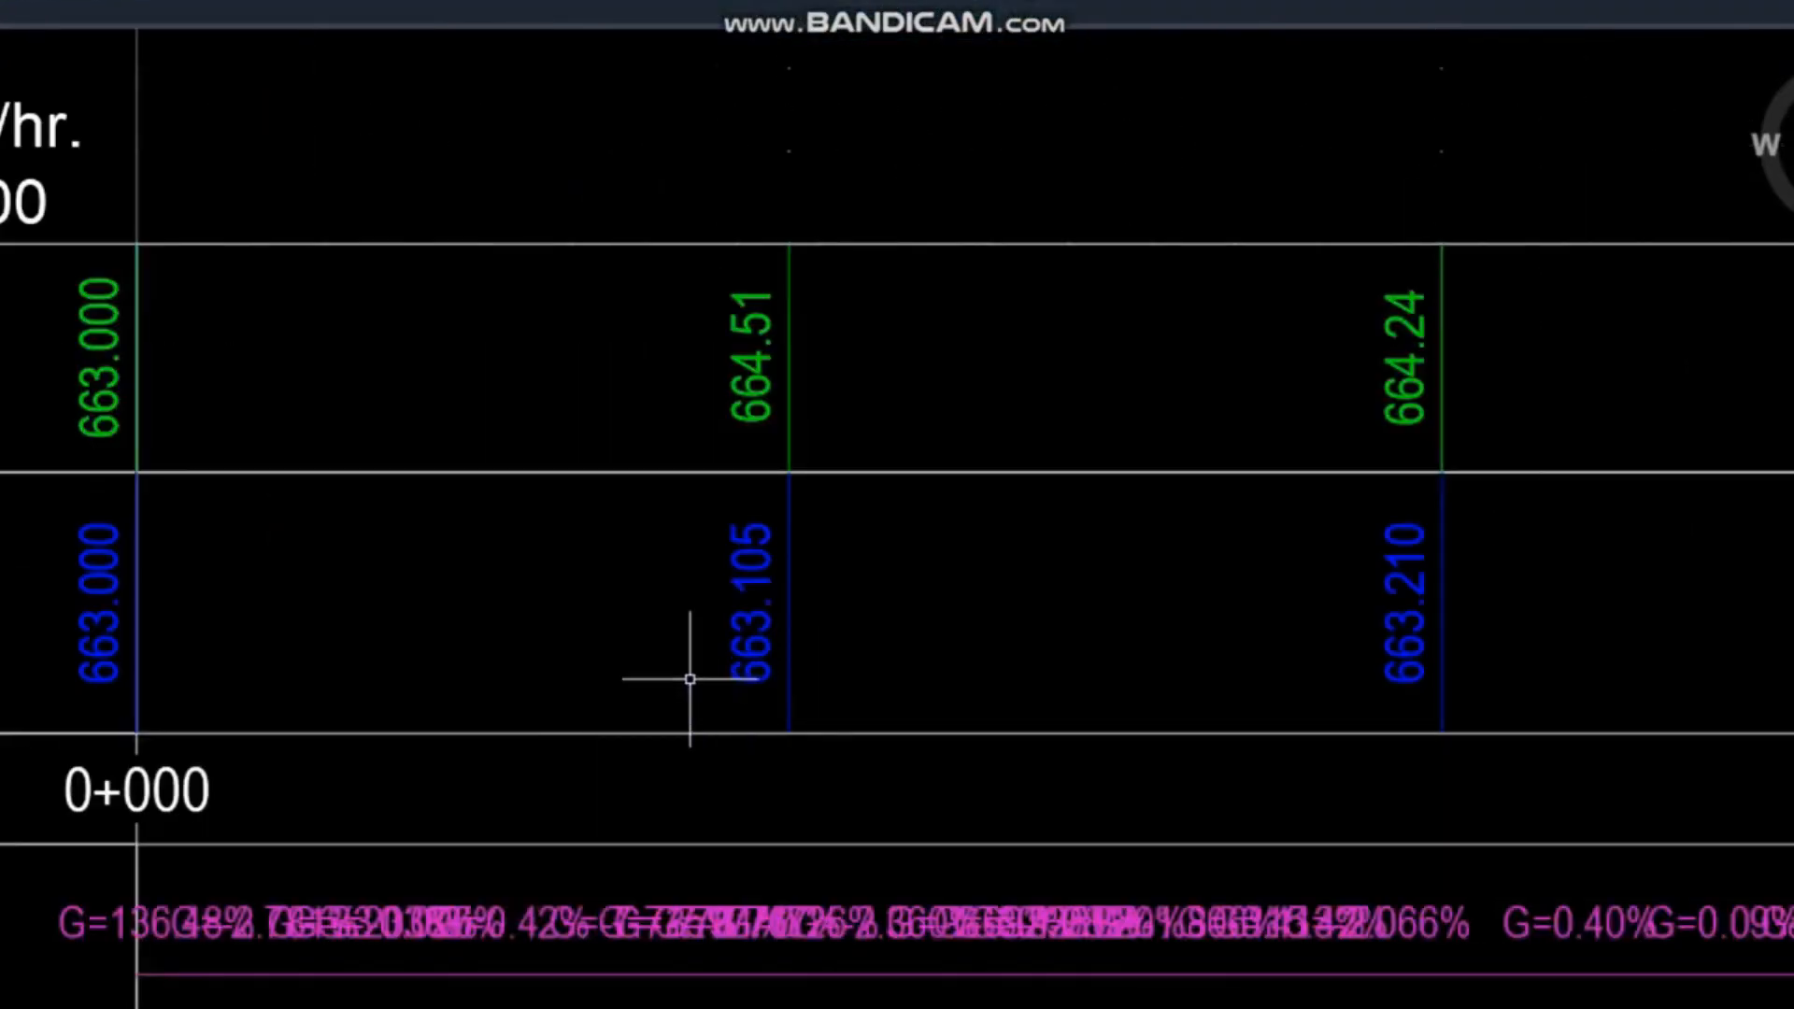
# Examine the Finished Ground band elevations of the LIGHT POLE PROFILE view, plus the projected poles in the road profile view and plan.
pyautogui.scroll(-2, 607, 672)
pyautogui.moveTo(1209, 673); pyautogui.dragTo(776, 668, button='middle')
pyautogui.scroll(1, 788, 673)
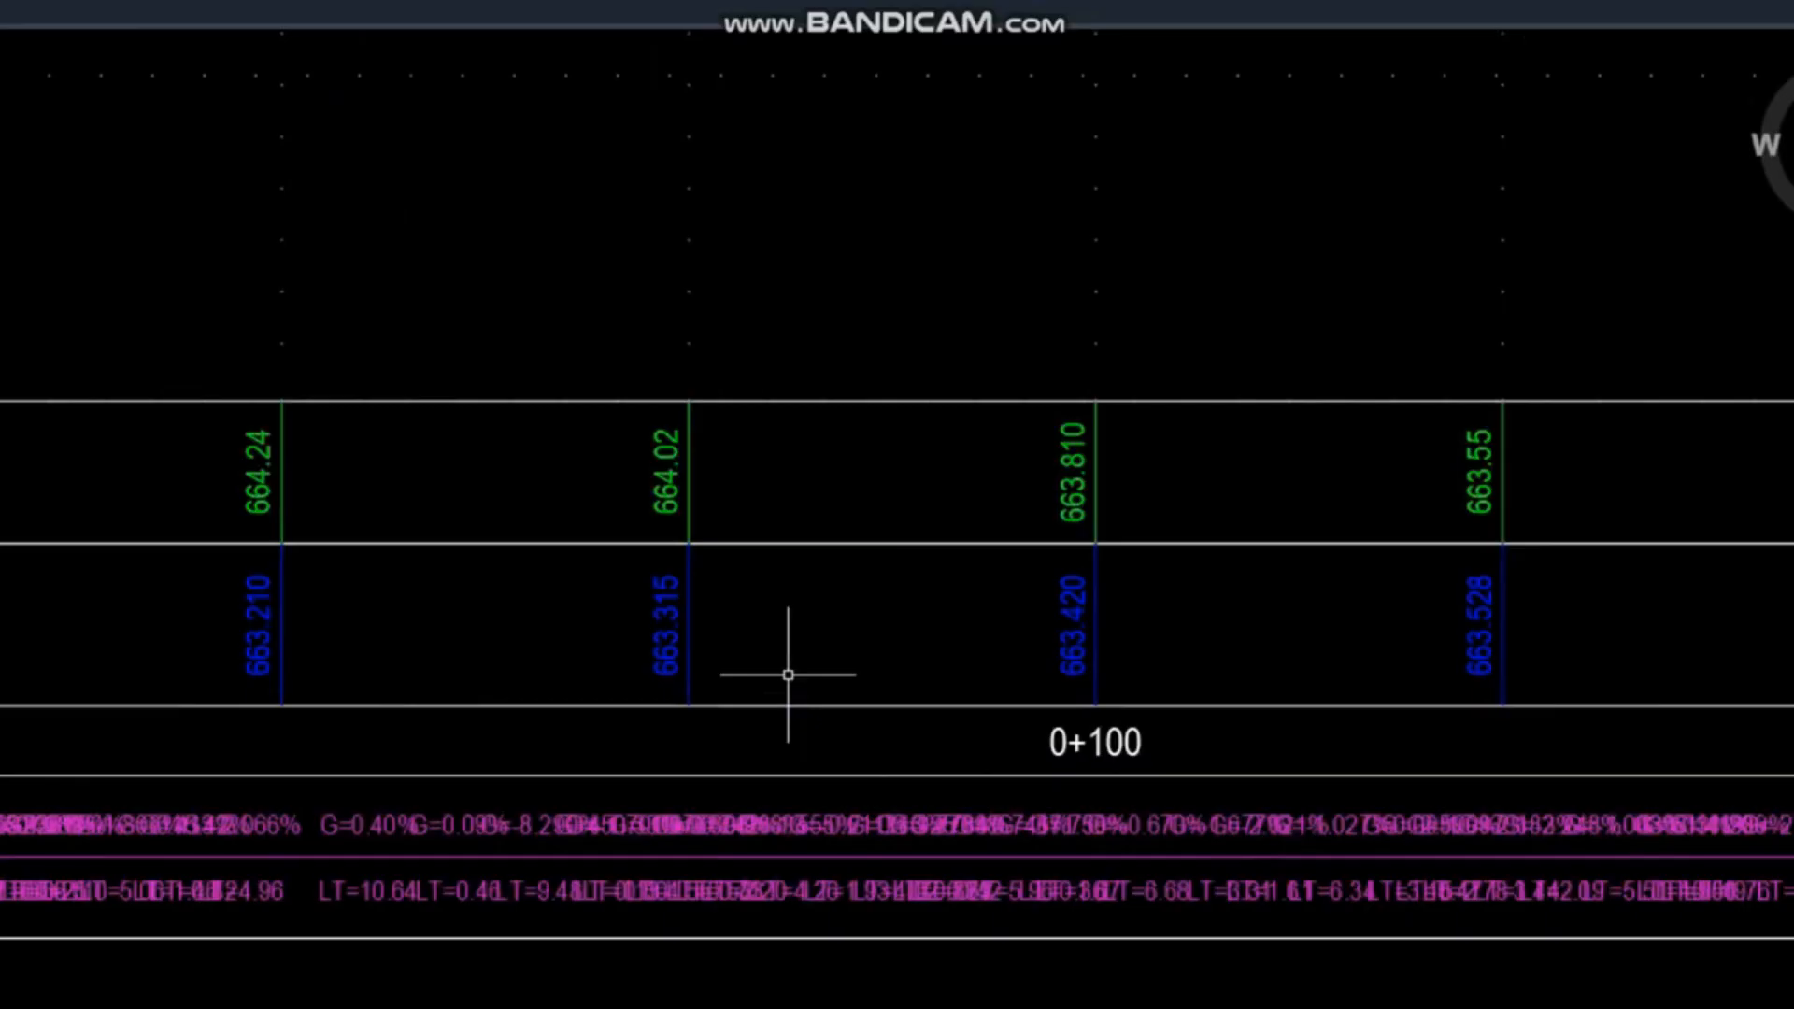
pyautogui.scroll(-5, 538, 652)
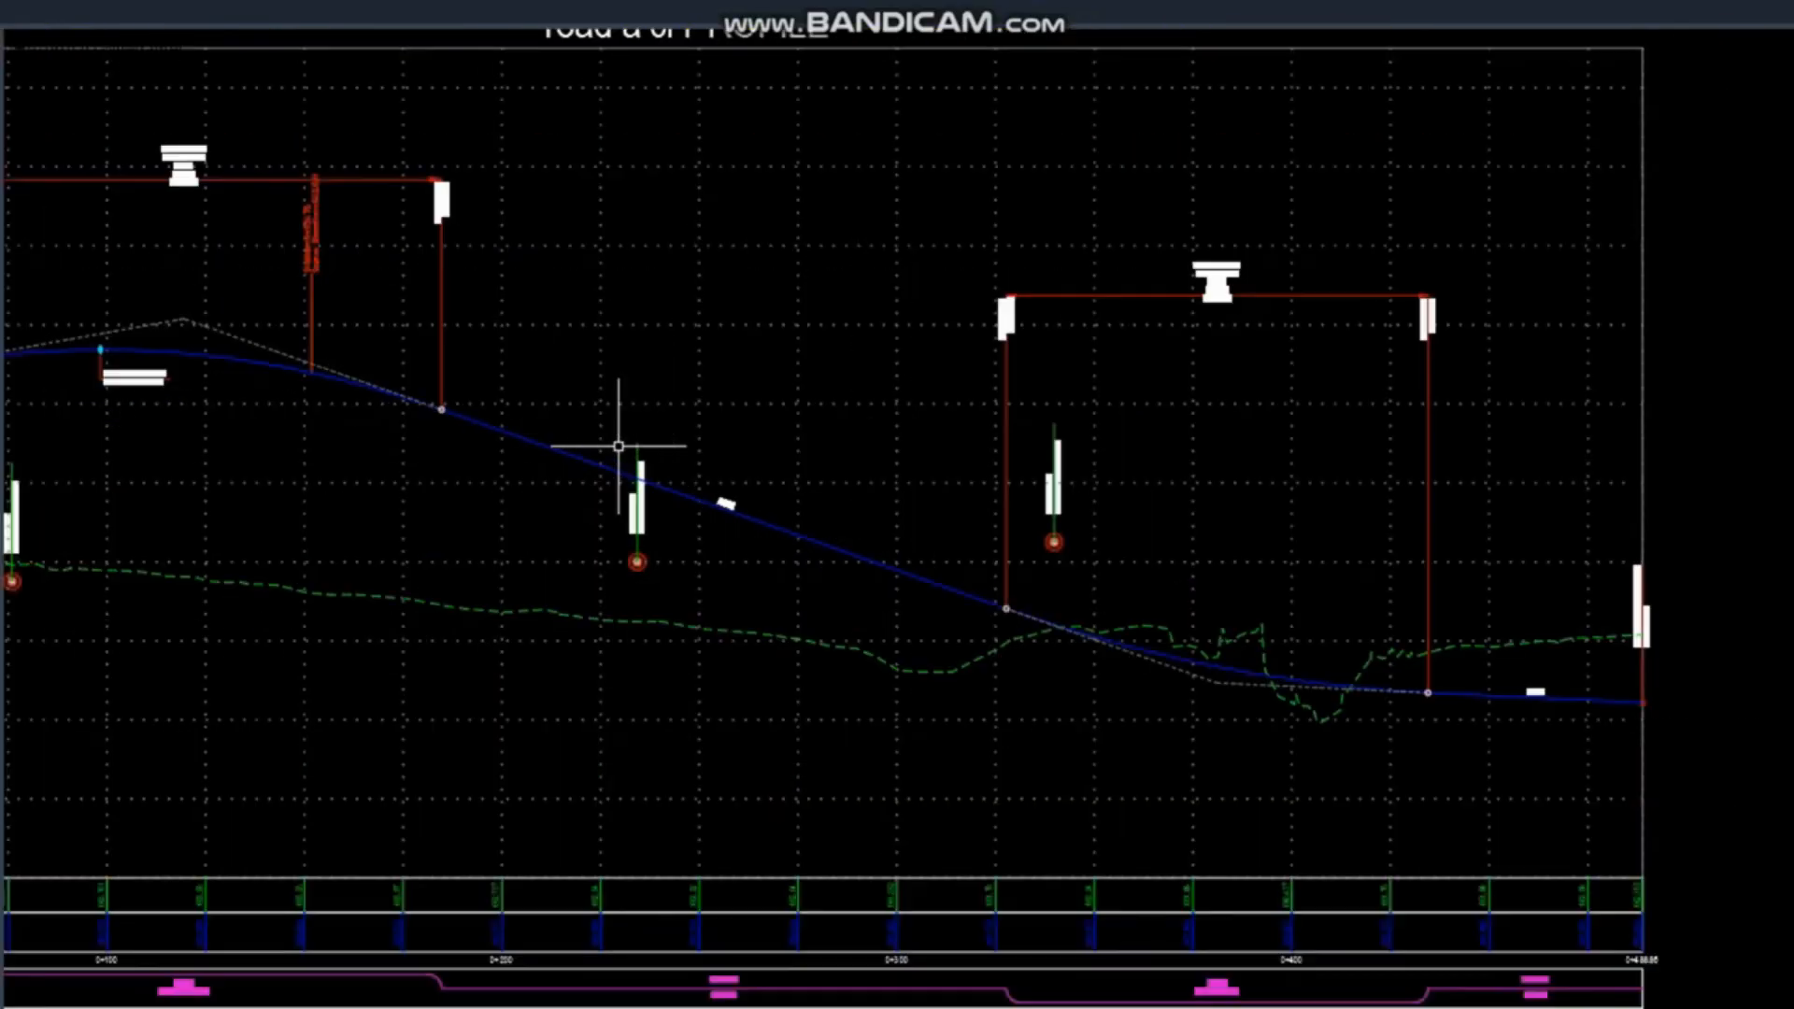
pyautogui.scroll(2, 448, 286)
pyautogui.scroll(-3, 1002, 381)
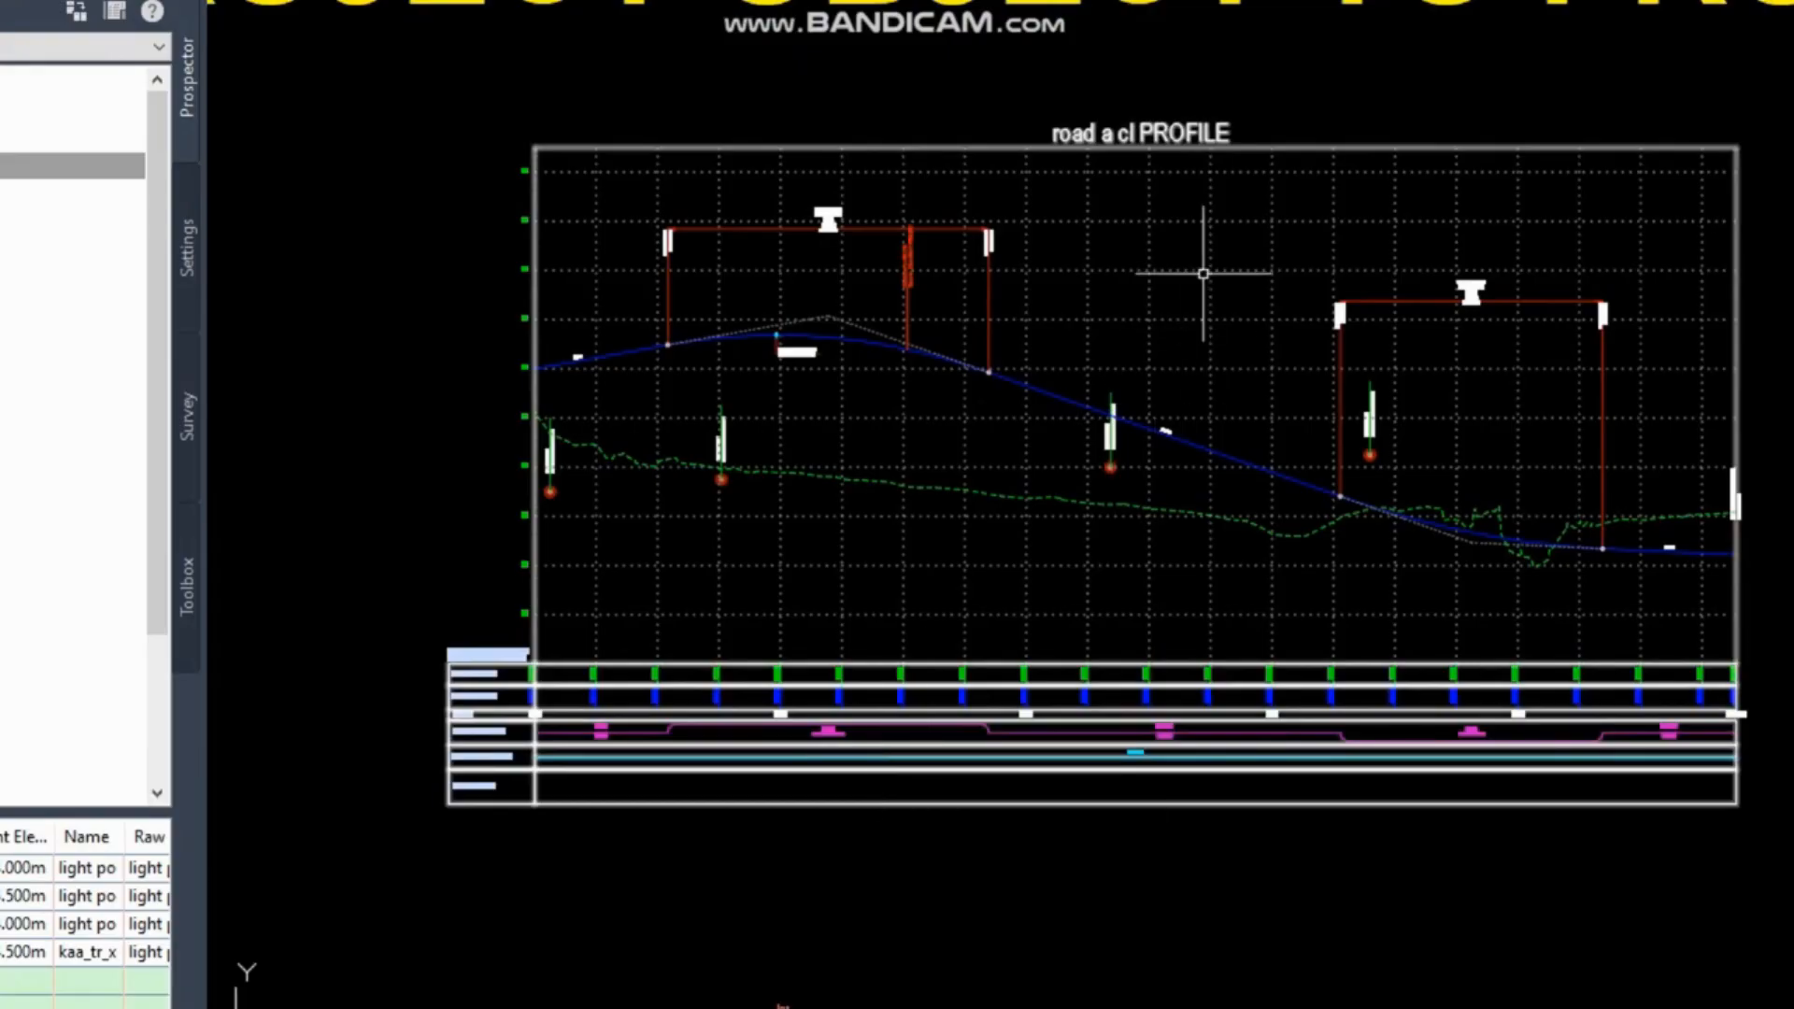
pyautogui.moveTo(831, 649); pyautogui.dragTo(1065, 151, button='middle')
pyautogui.scroll(2, 1004, 723)
pyautogui.scroll(-2, 1005, 722)
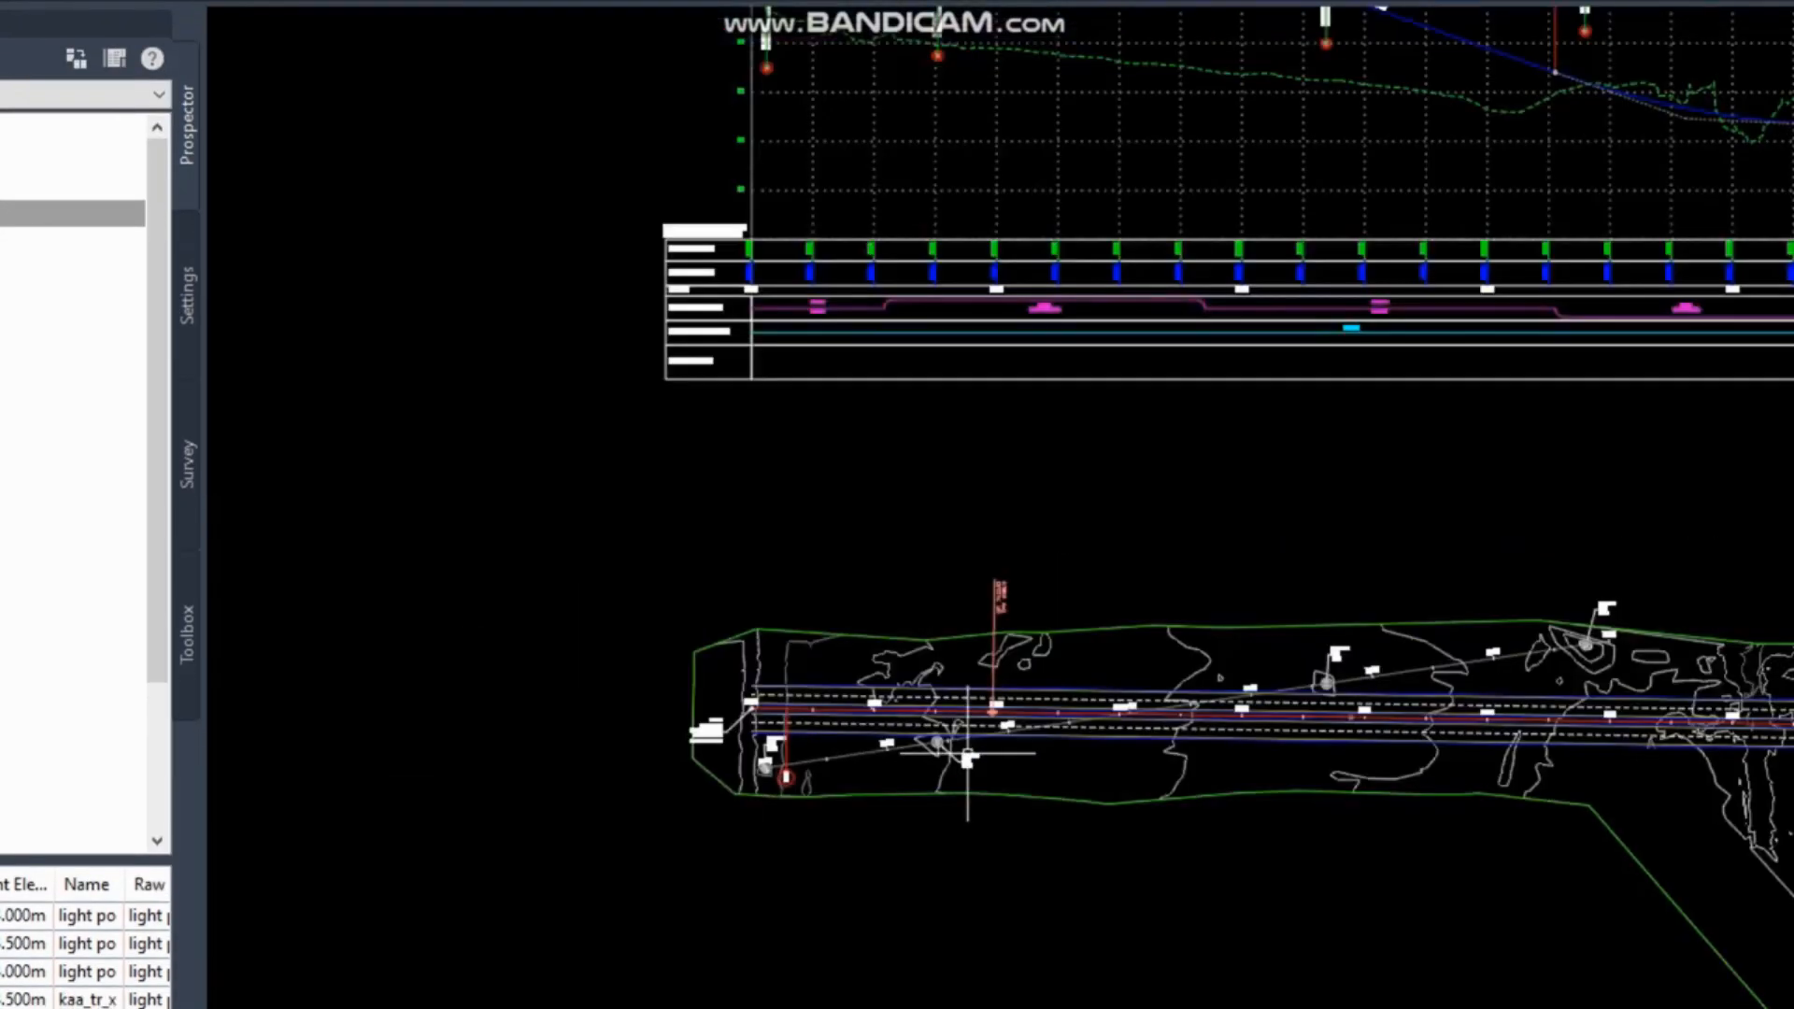
# Stretch the LIGHT POLE alignment's far end past light pole.04 to about station 0+362 in the plan.
pyautogui.scroll(4, 1119, 622)
pyautogui.click(1065, 628)
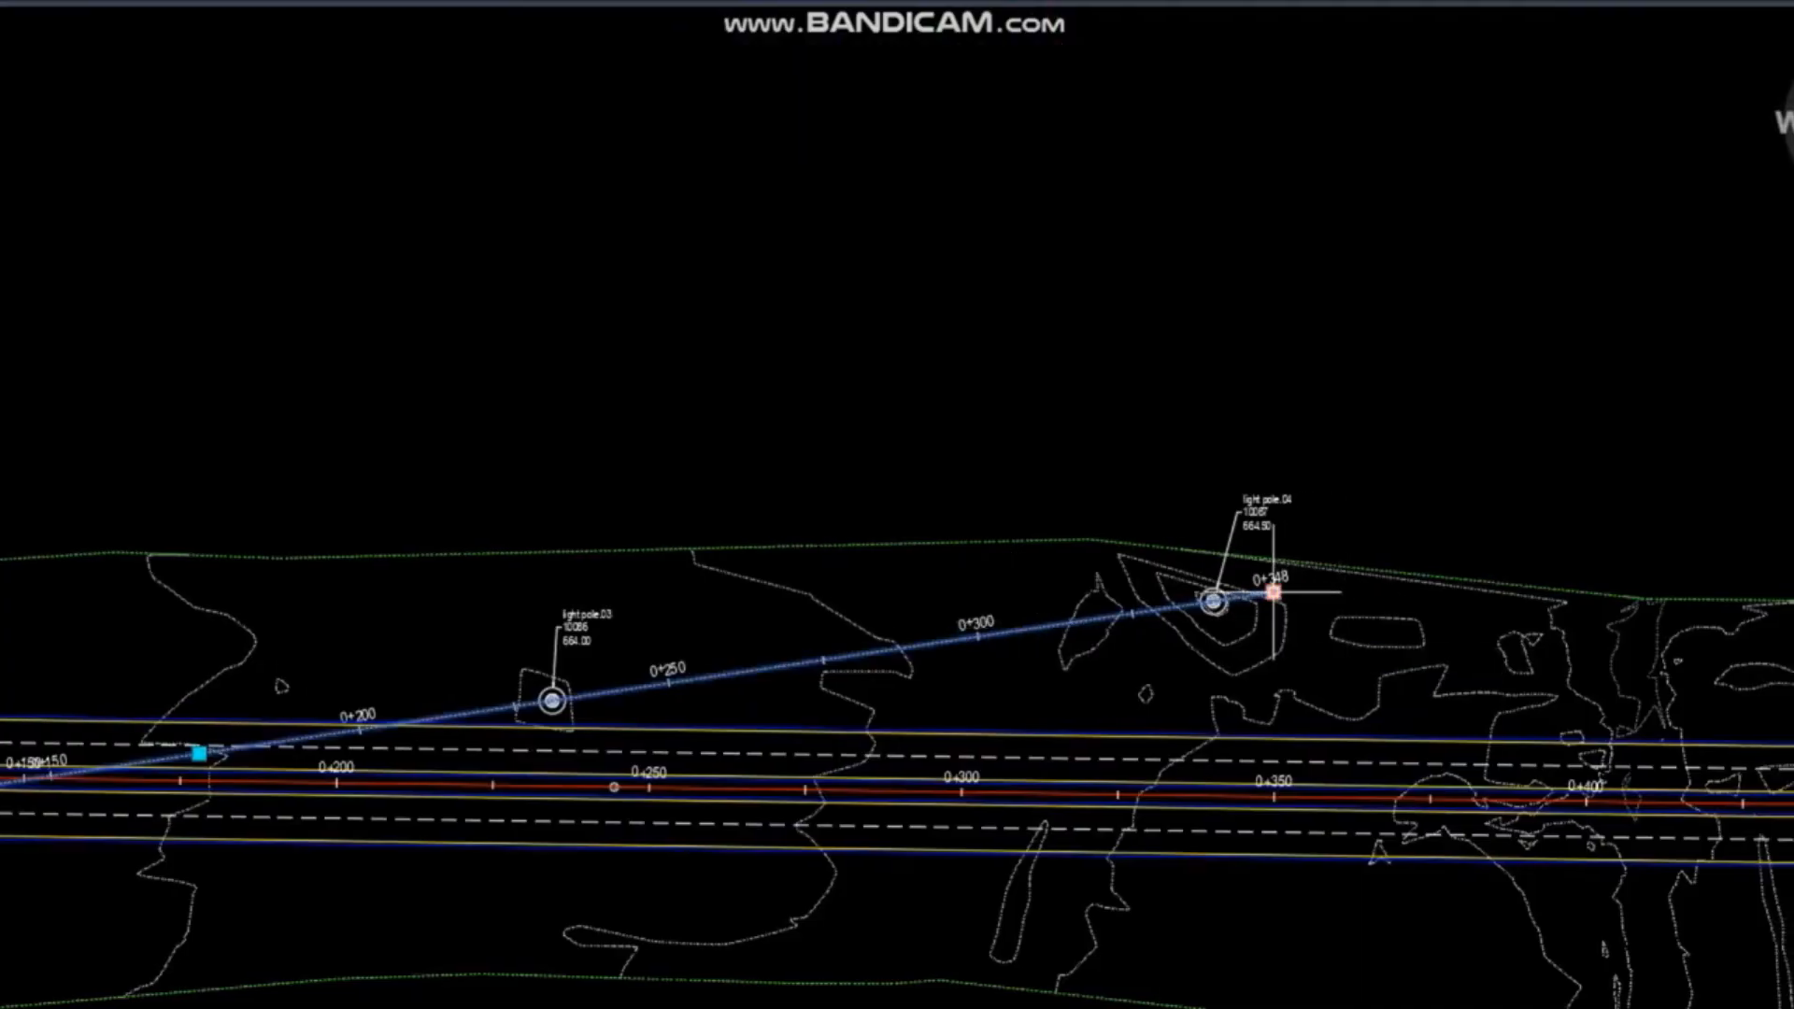
pyautogui.click(1273, 593)
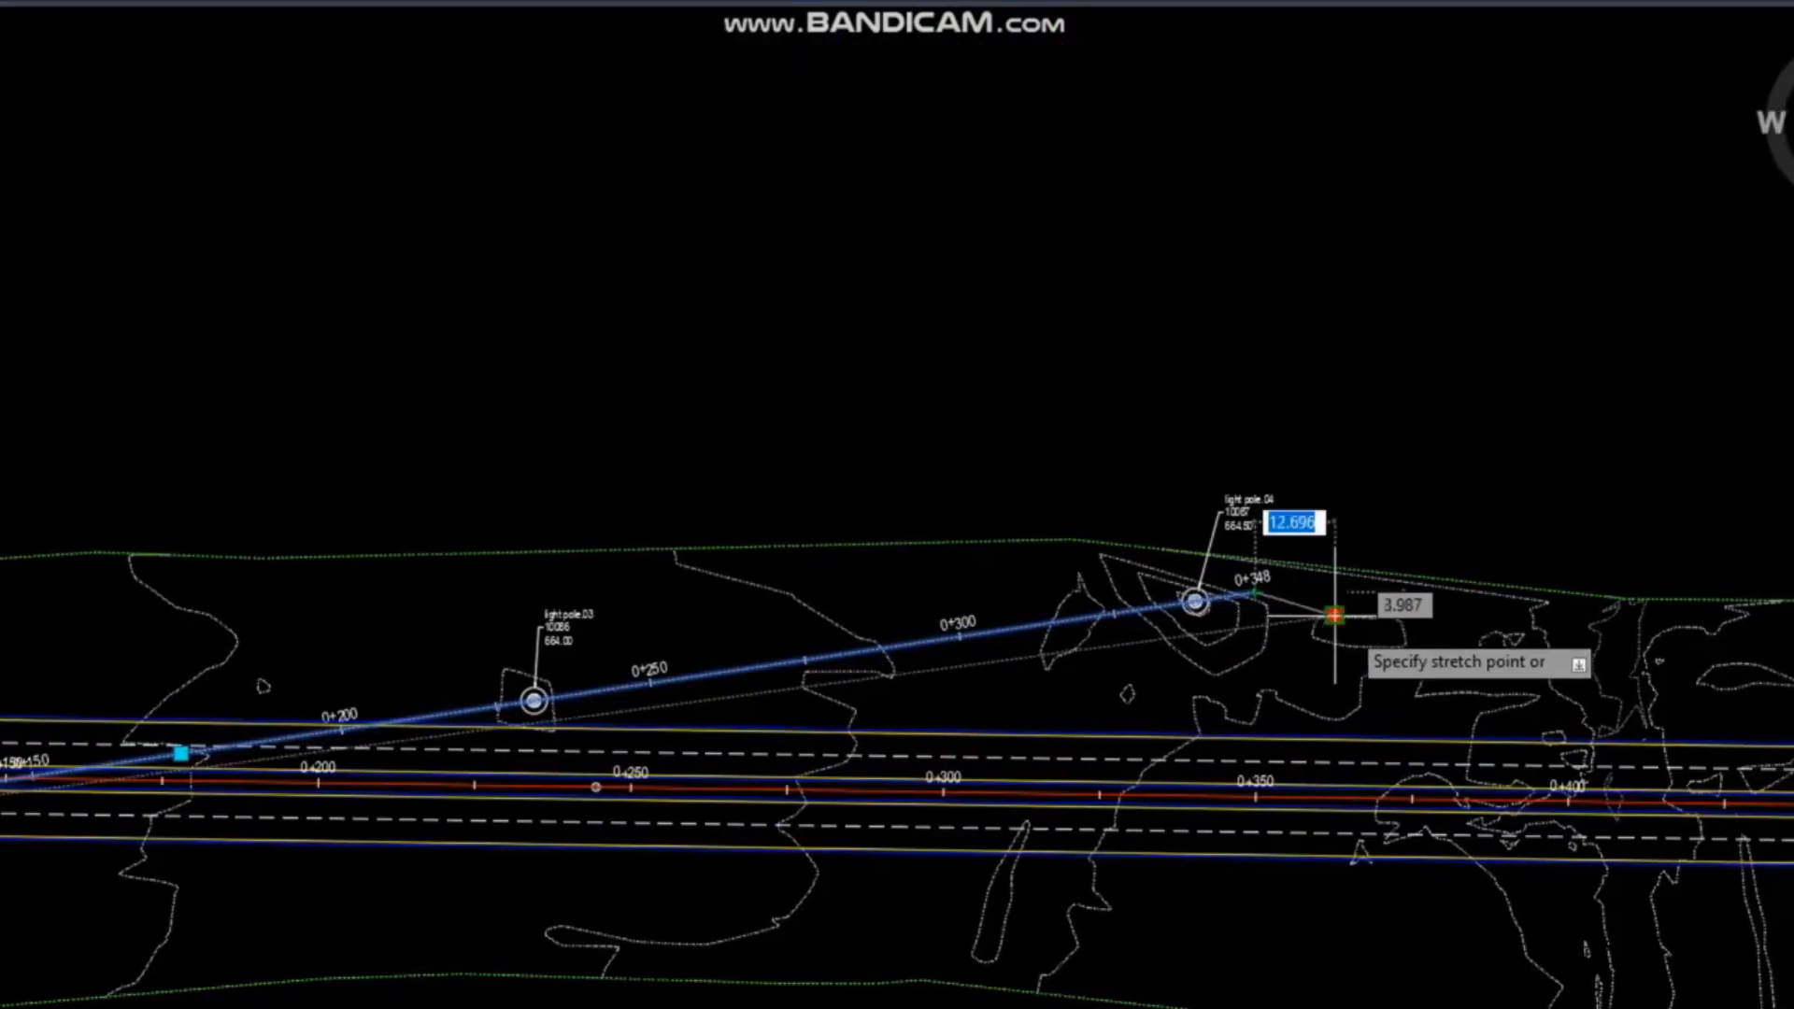
pyautogui.click(1345, 616)
pyautogui.scroll(5, 1191, 610)
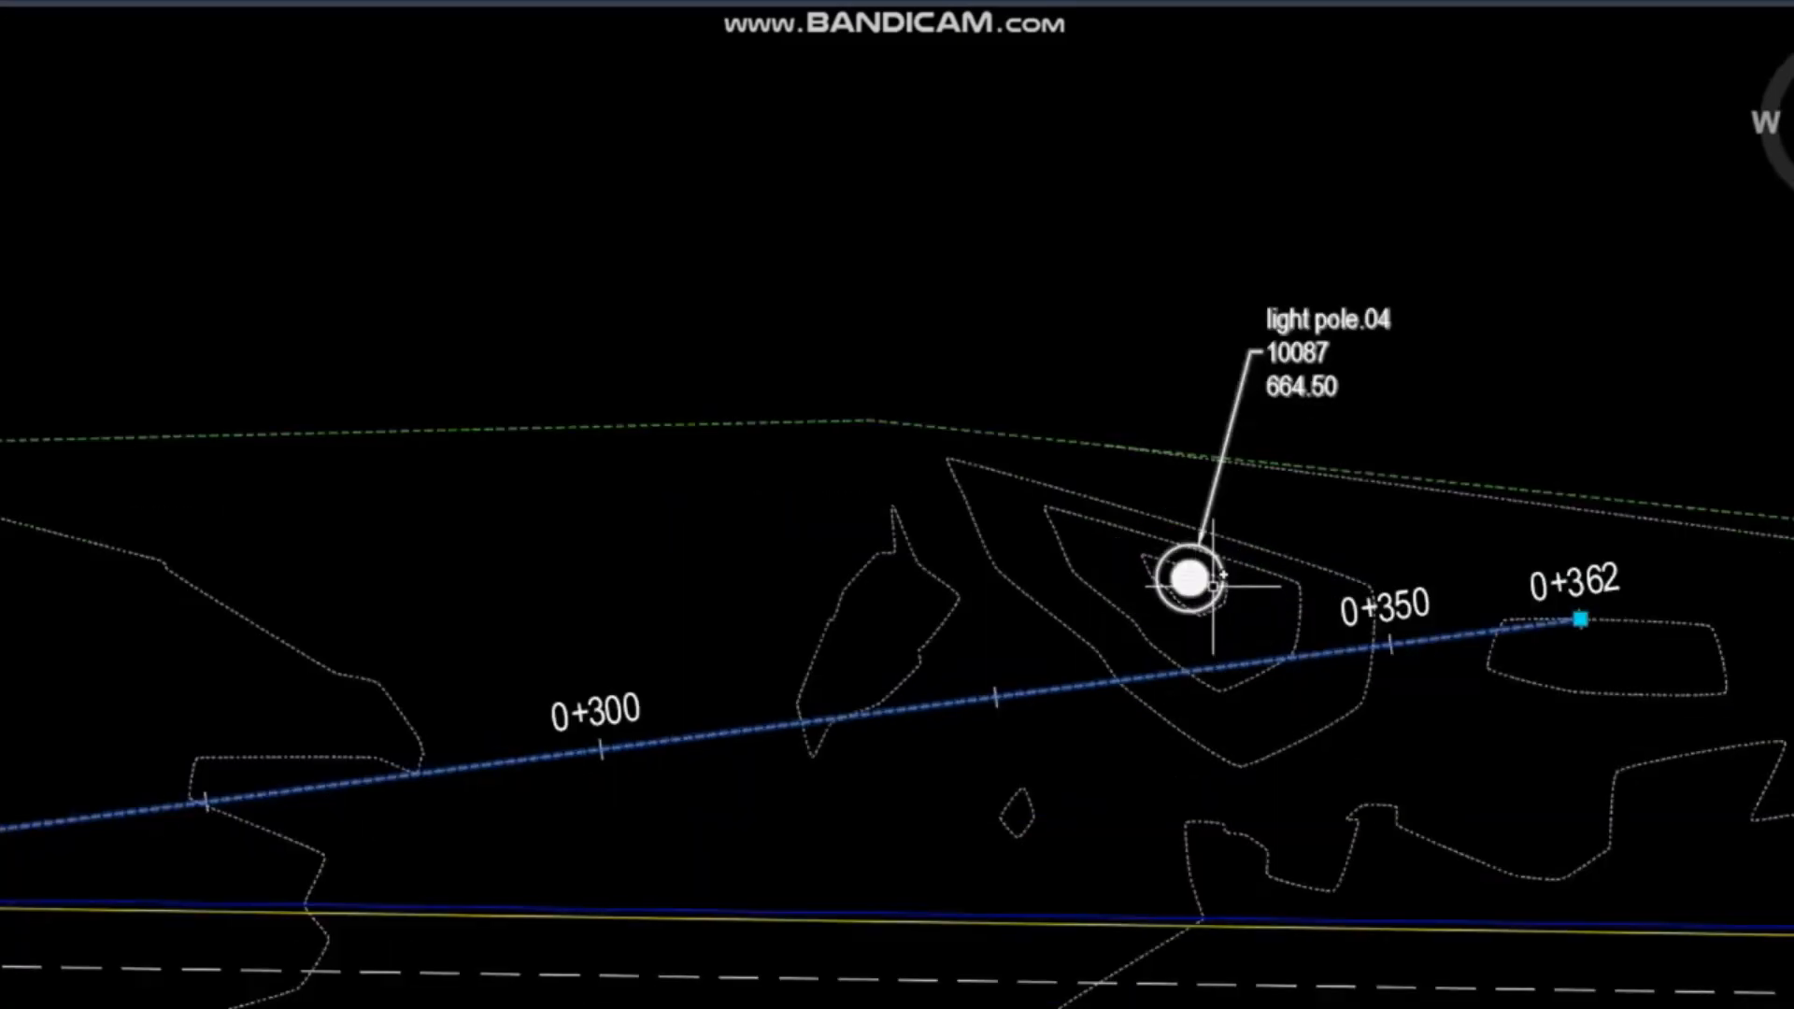
pyautogui.press('Escape')
# Move the light pole.04 point onto the LIGHT POLE alignment's end at station 0+362.
pyautogui.scroll(-5, 1310, 704)
pyautogui.moveTo(686, 580); pyautogui.dragTo(982, 649, button='middle')
pyautogui.scroll(-5, 935, 542)
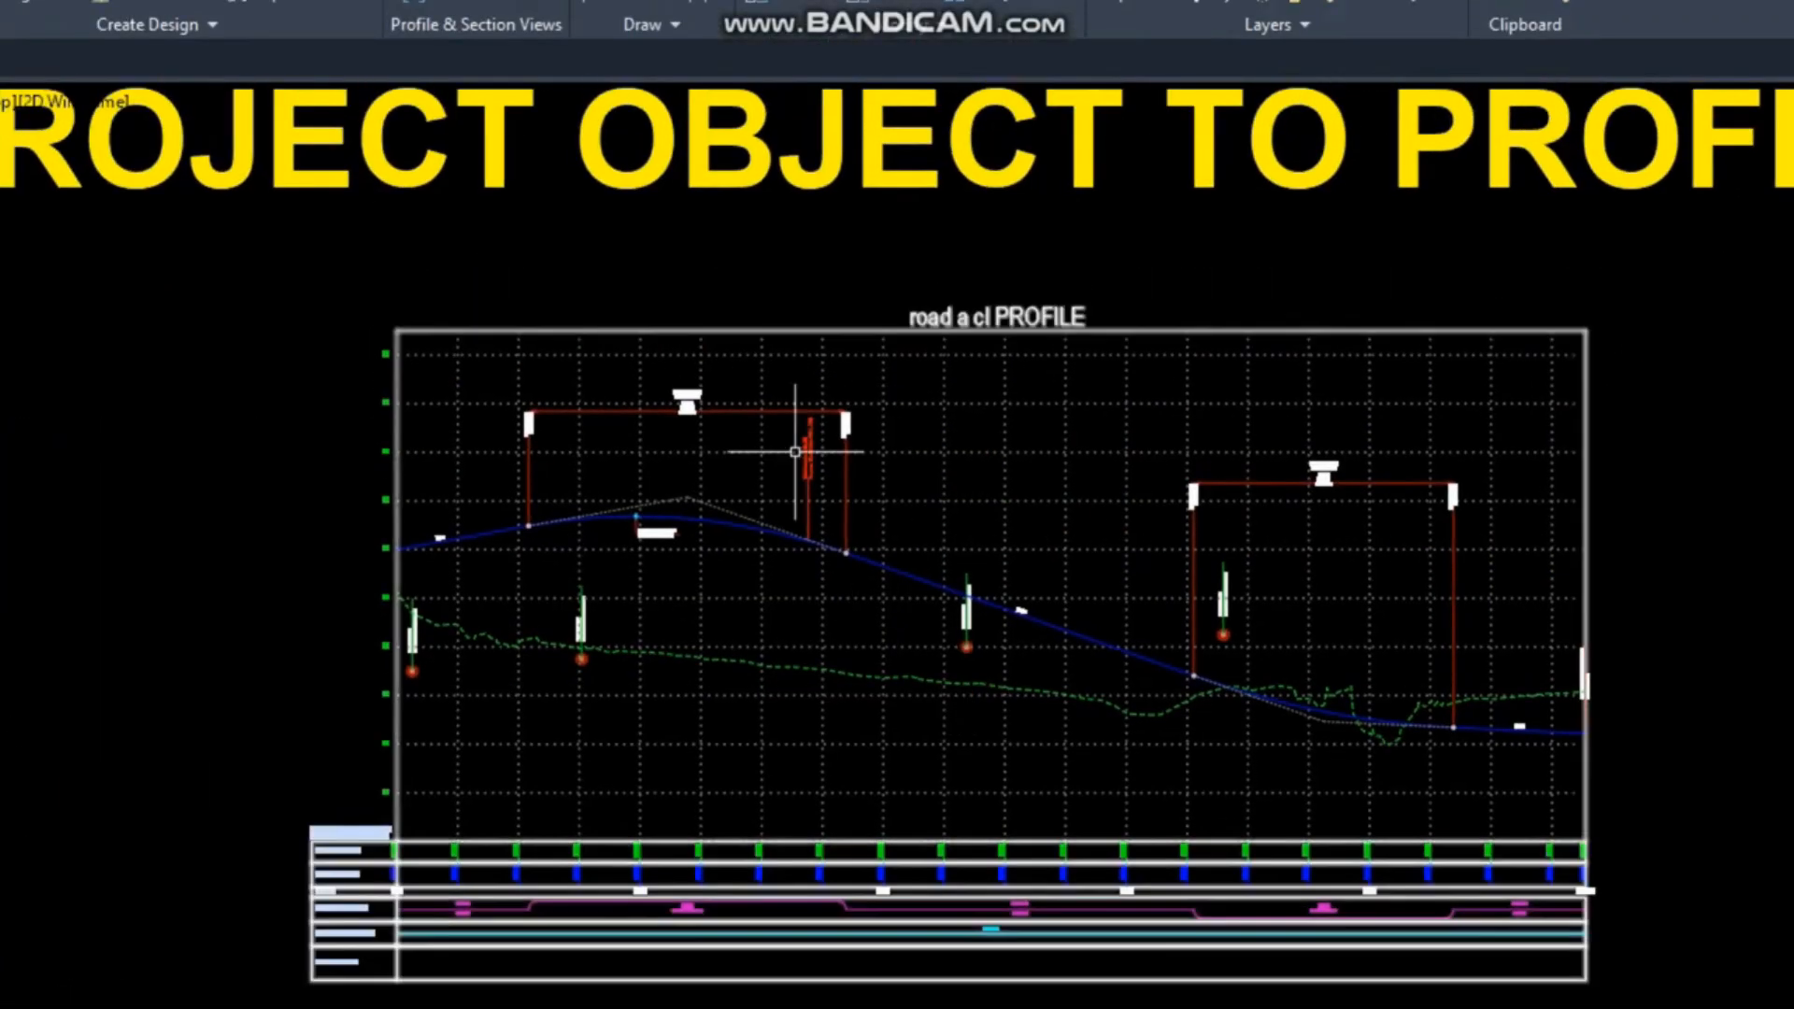
pyautogui.scroll(4, 812, 467)
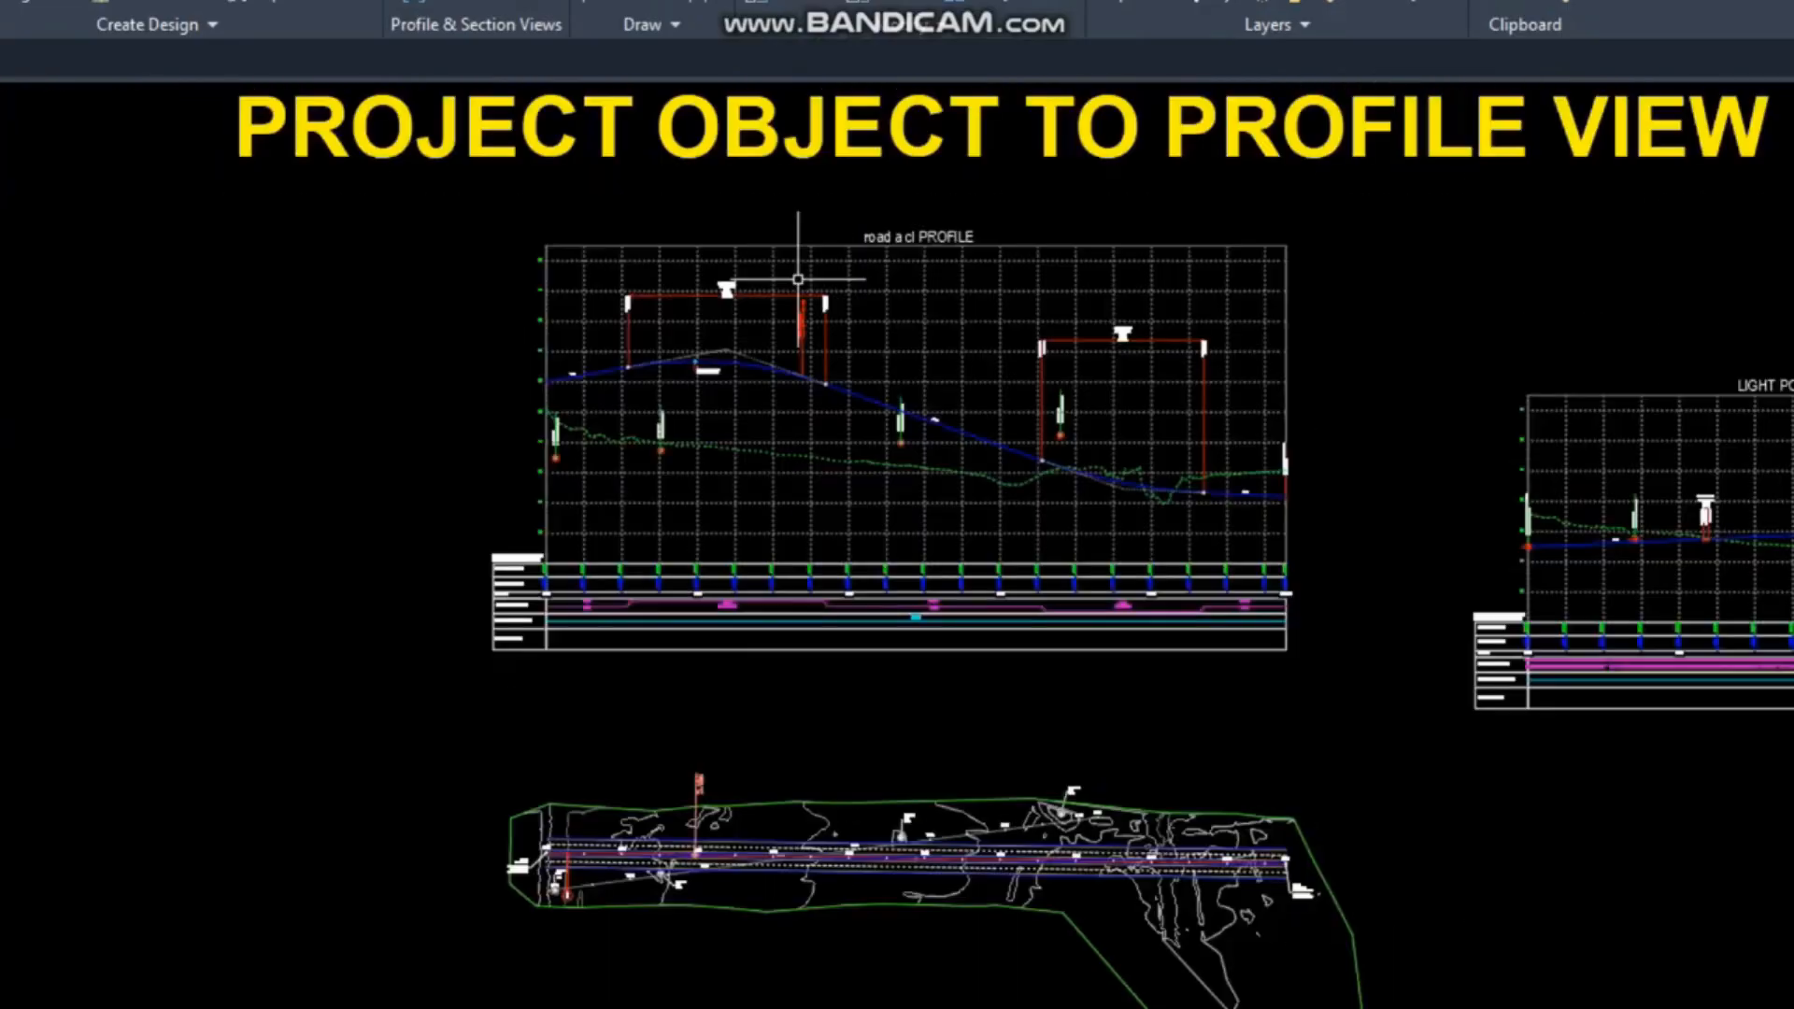
pyautogui.scroll(4, 821, 295)
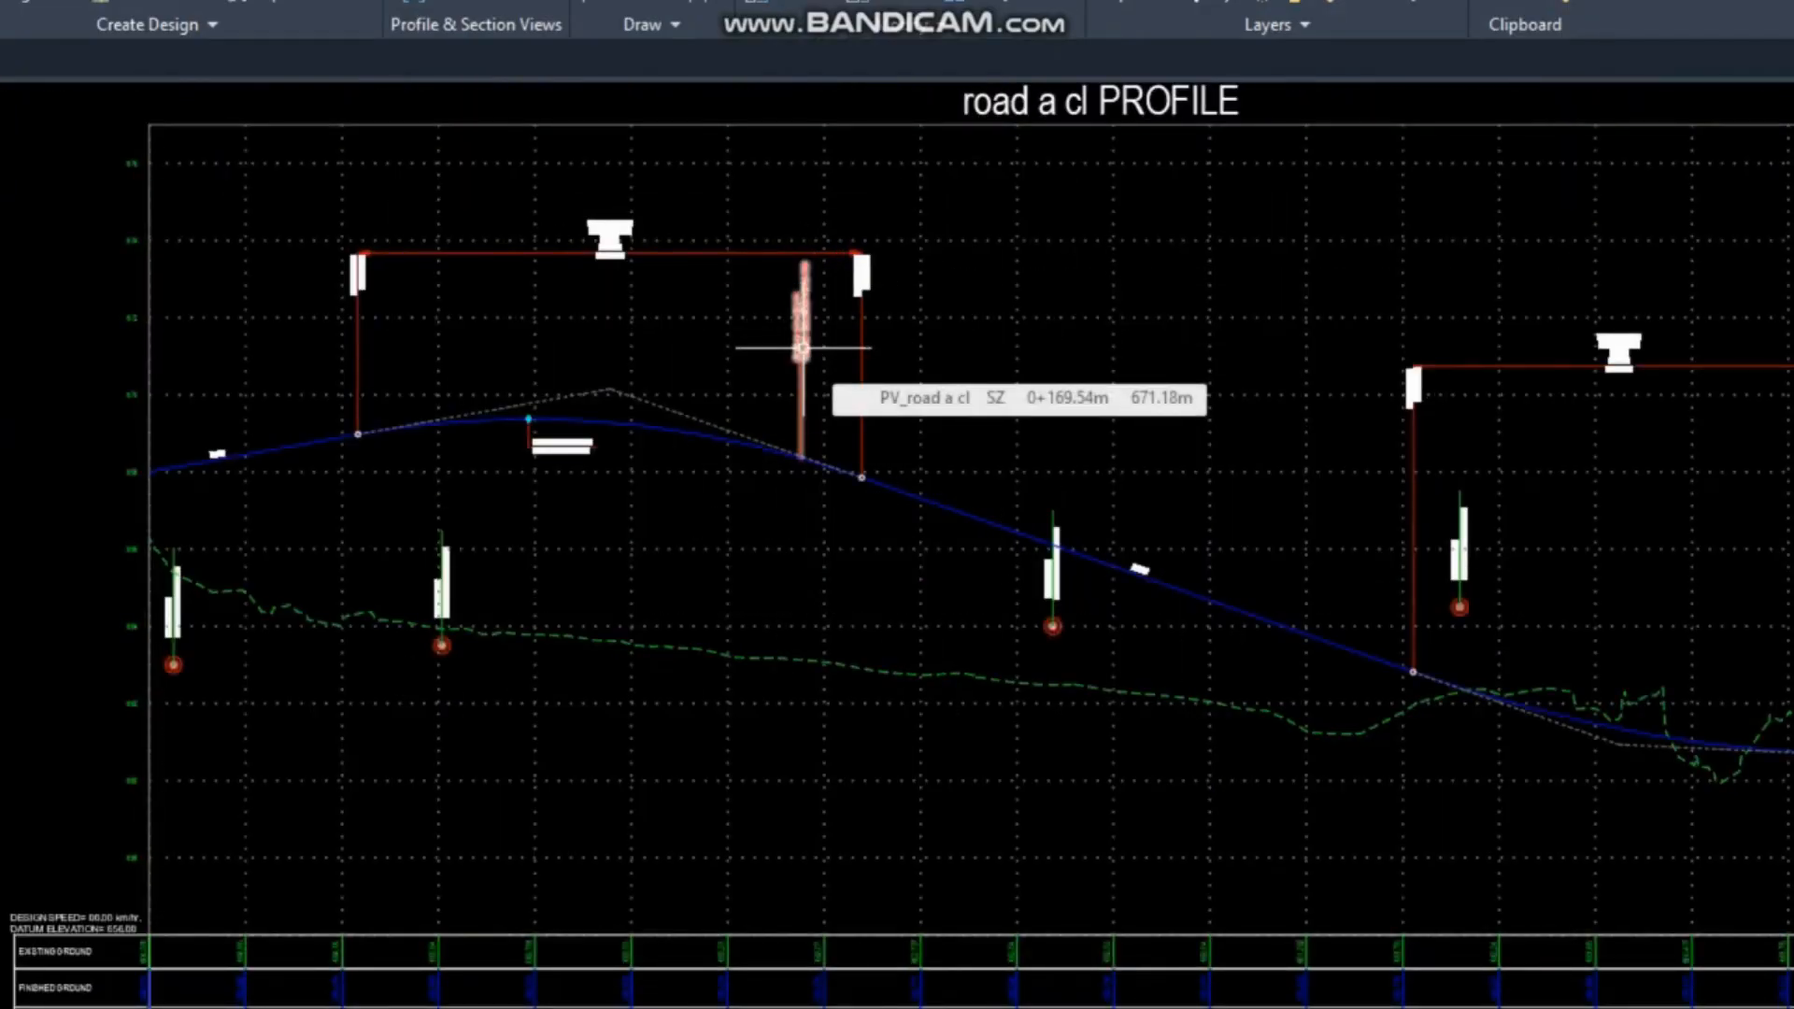
pyautogui.scroll(-5, 781, 336)
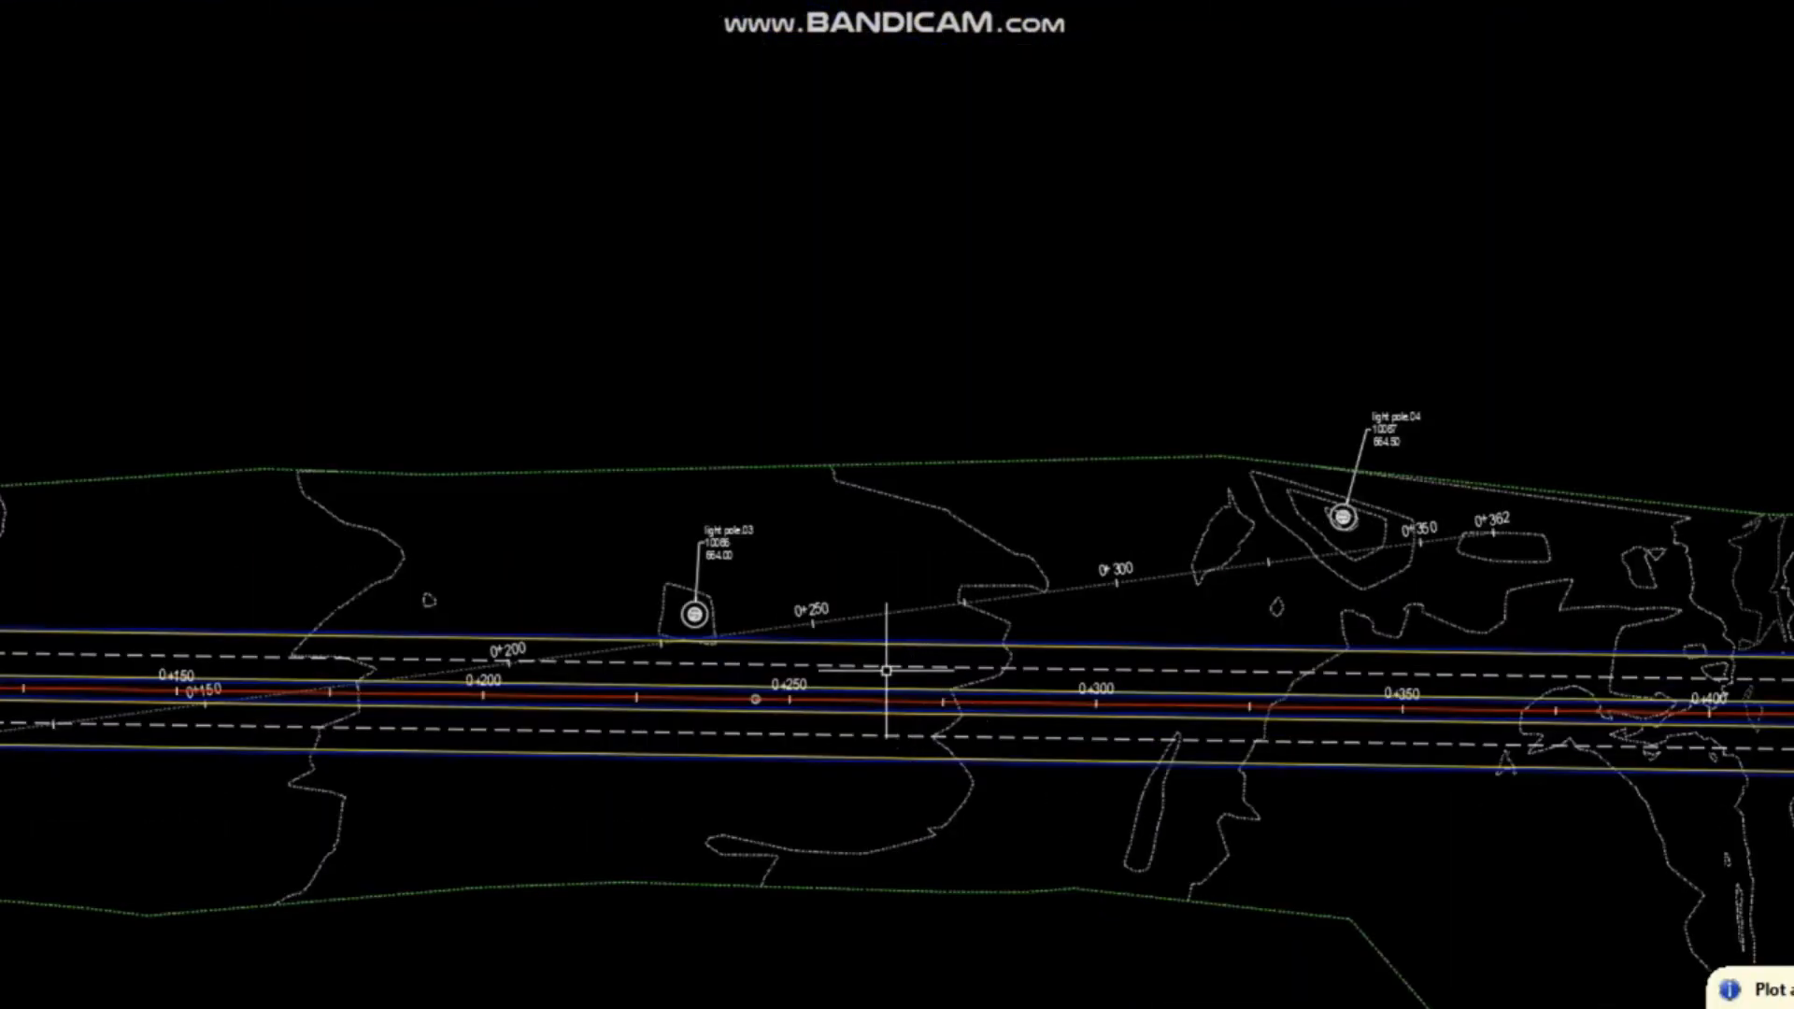
pyautogui.moveTo(1346, 493); pyautogui.dragTo(1155, 467, button='middle')
pyautogui.scroll(6, 1155, 467)
pyautogui.click(1110, 435)
pyautogui.click(1107, 434)
pyautogui.click(1419, 504)
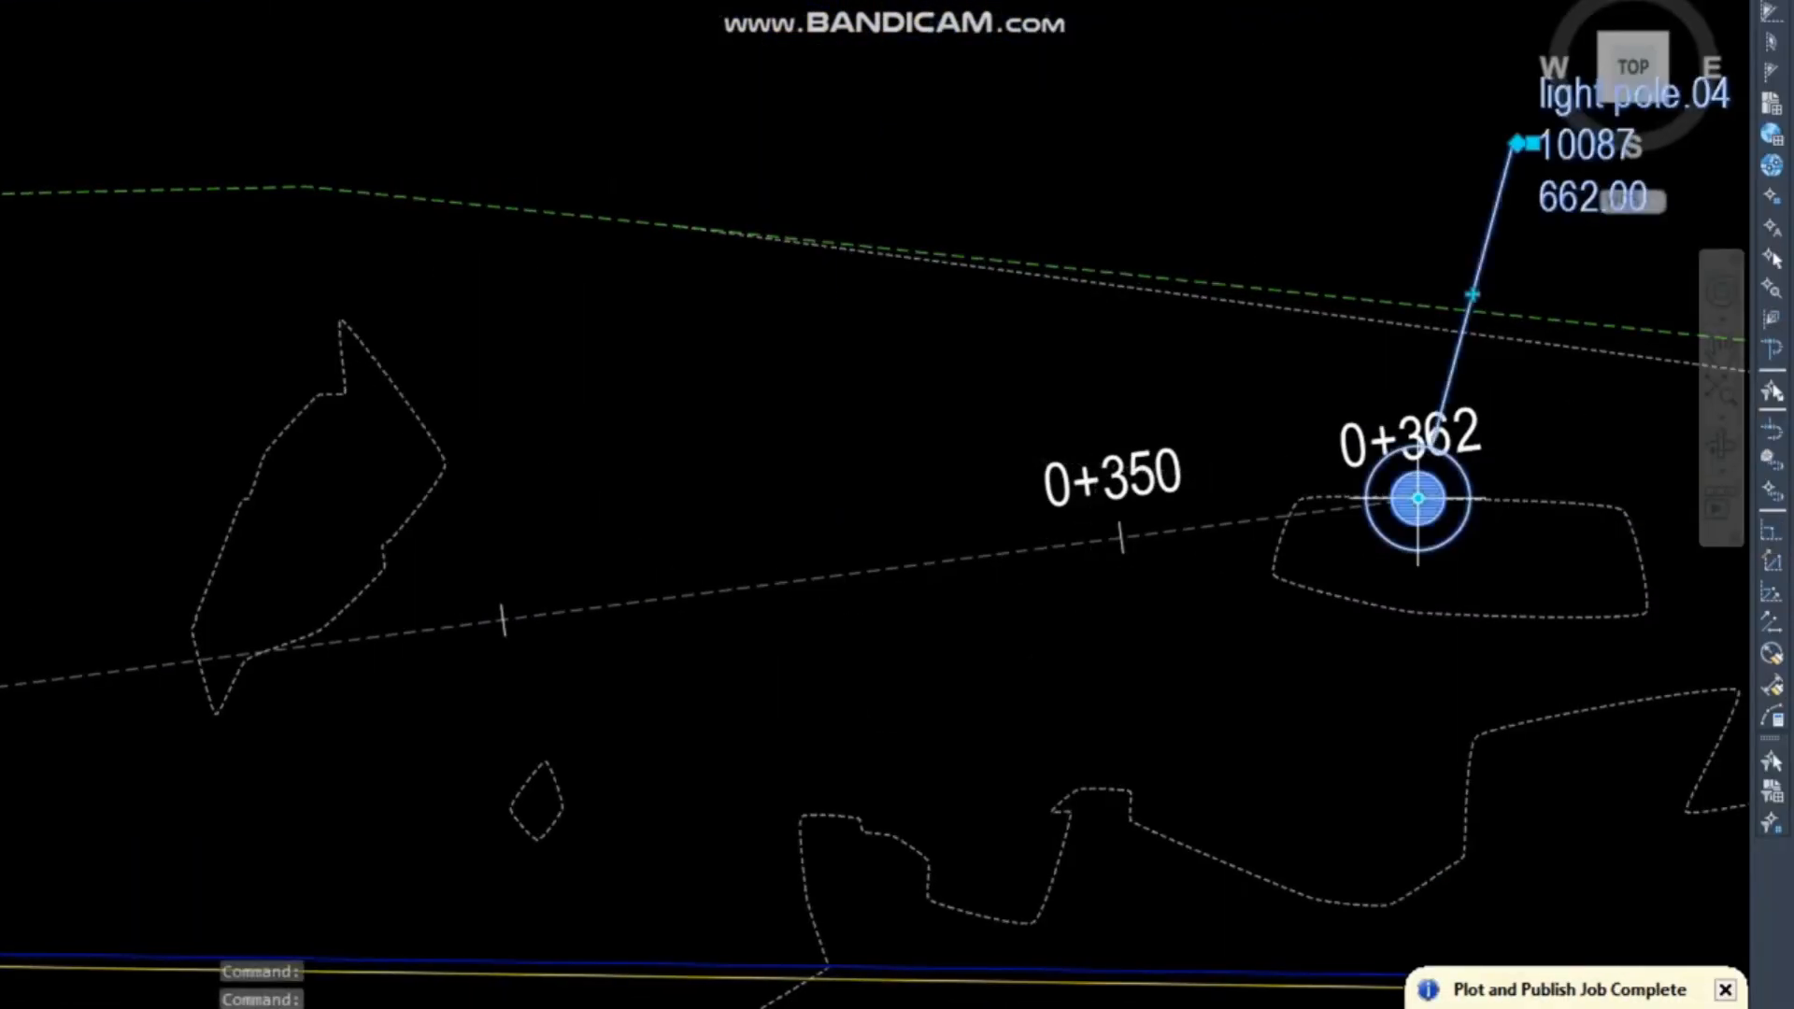
# Try to stretch the LIGHT POLE alignment's far end farther along the road, beyond light pole.04.
pyautogui.scroll(-10, 865, 600)
pyautogui.scroll(6, 897, 420)
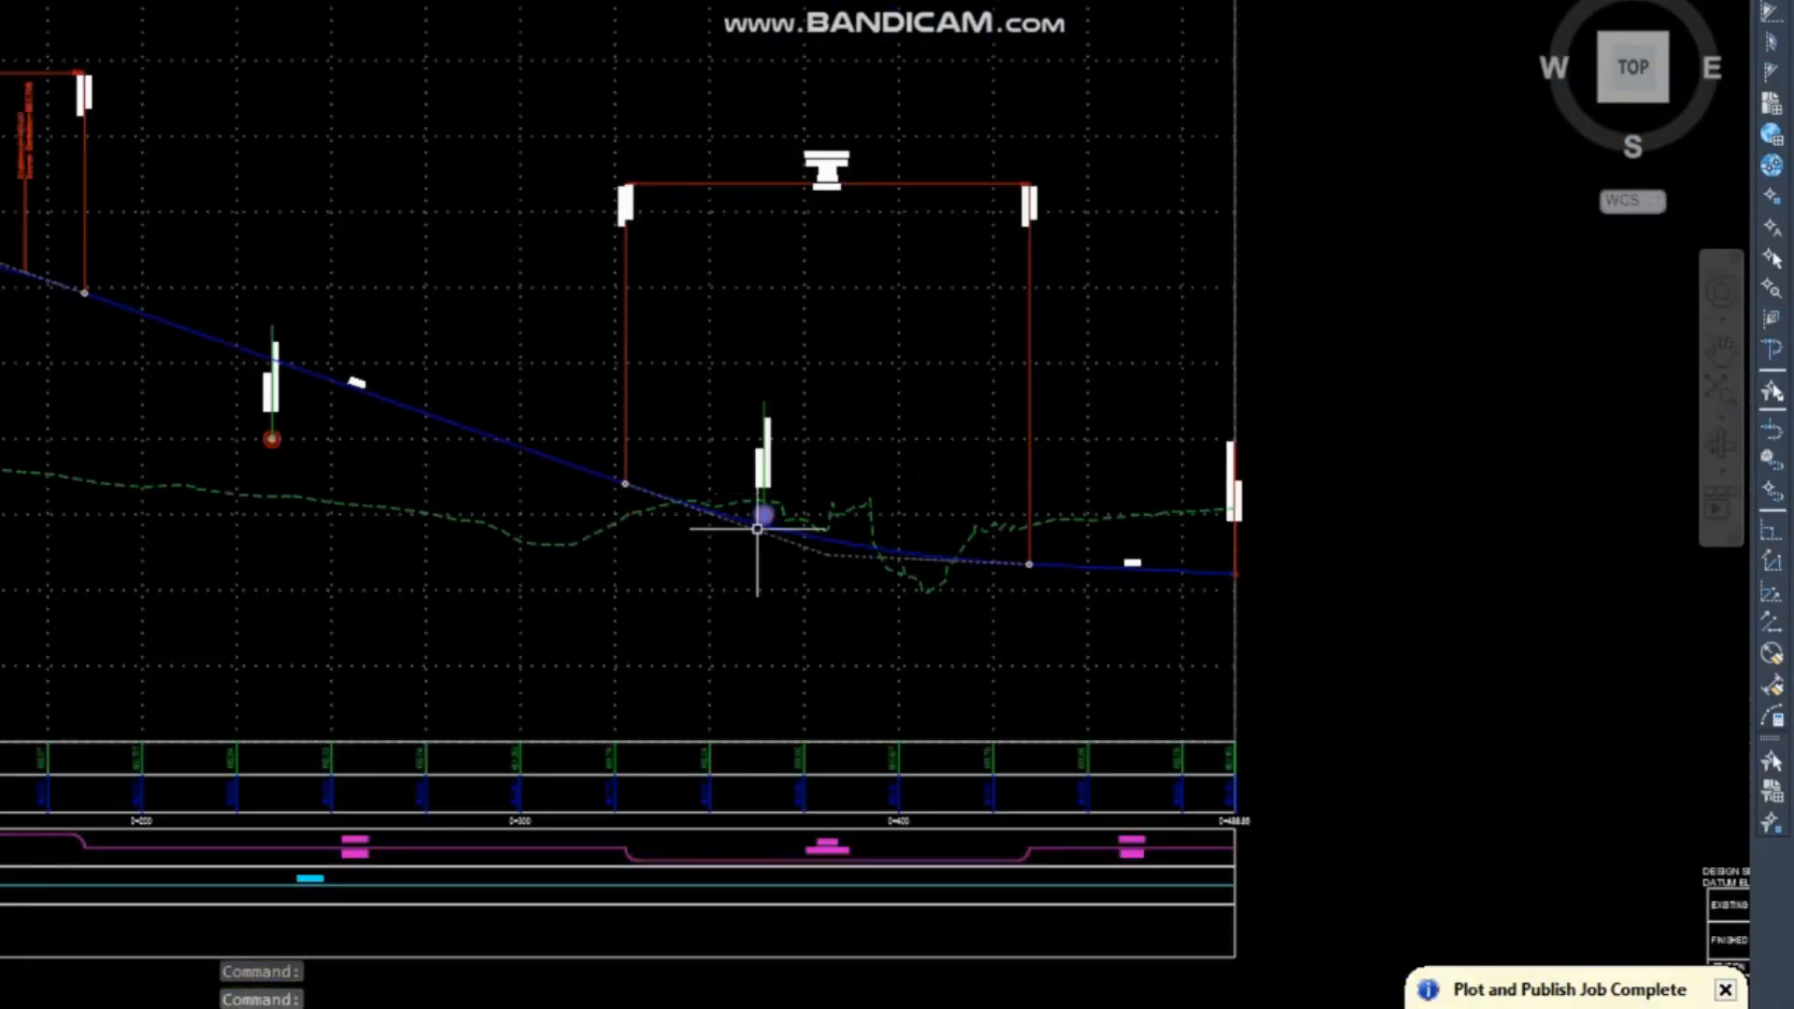
pyautogui.scroll(3, 761, 514)
pyautogui.scroll(-5, 838, 460)
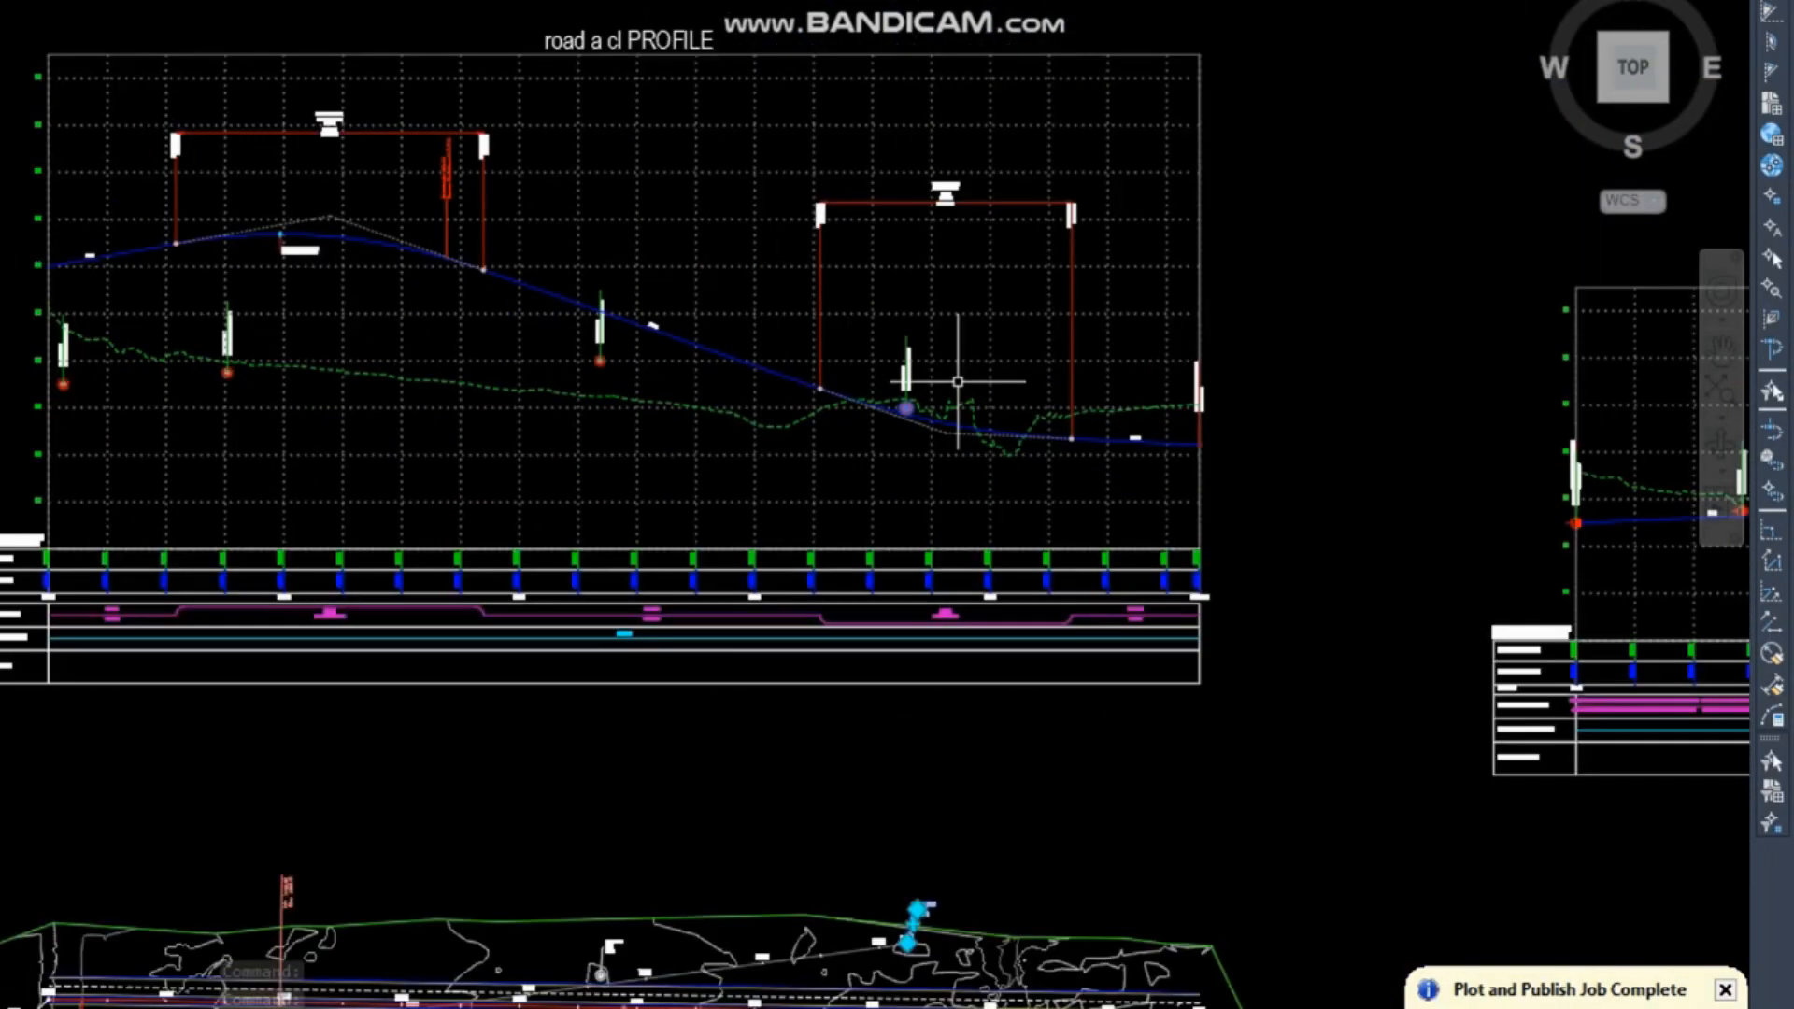
pyautogui.moveTo(586, 563)
pyautogui.mouseDown(button='middle')
pyautogui.moveTo(531, 489)
pyautogui.moveTo(524, 392)
pyautogui.mouseUp(button='middle')
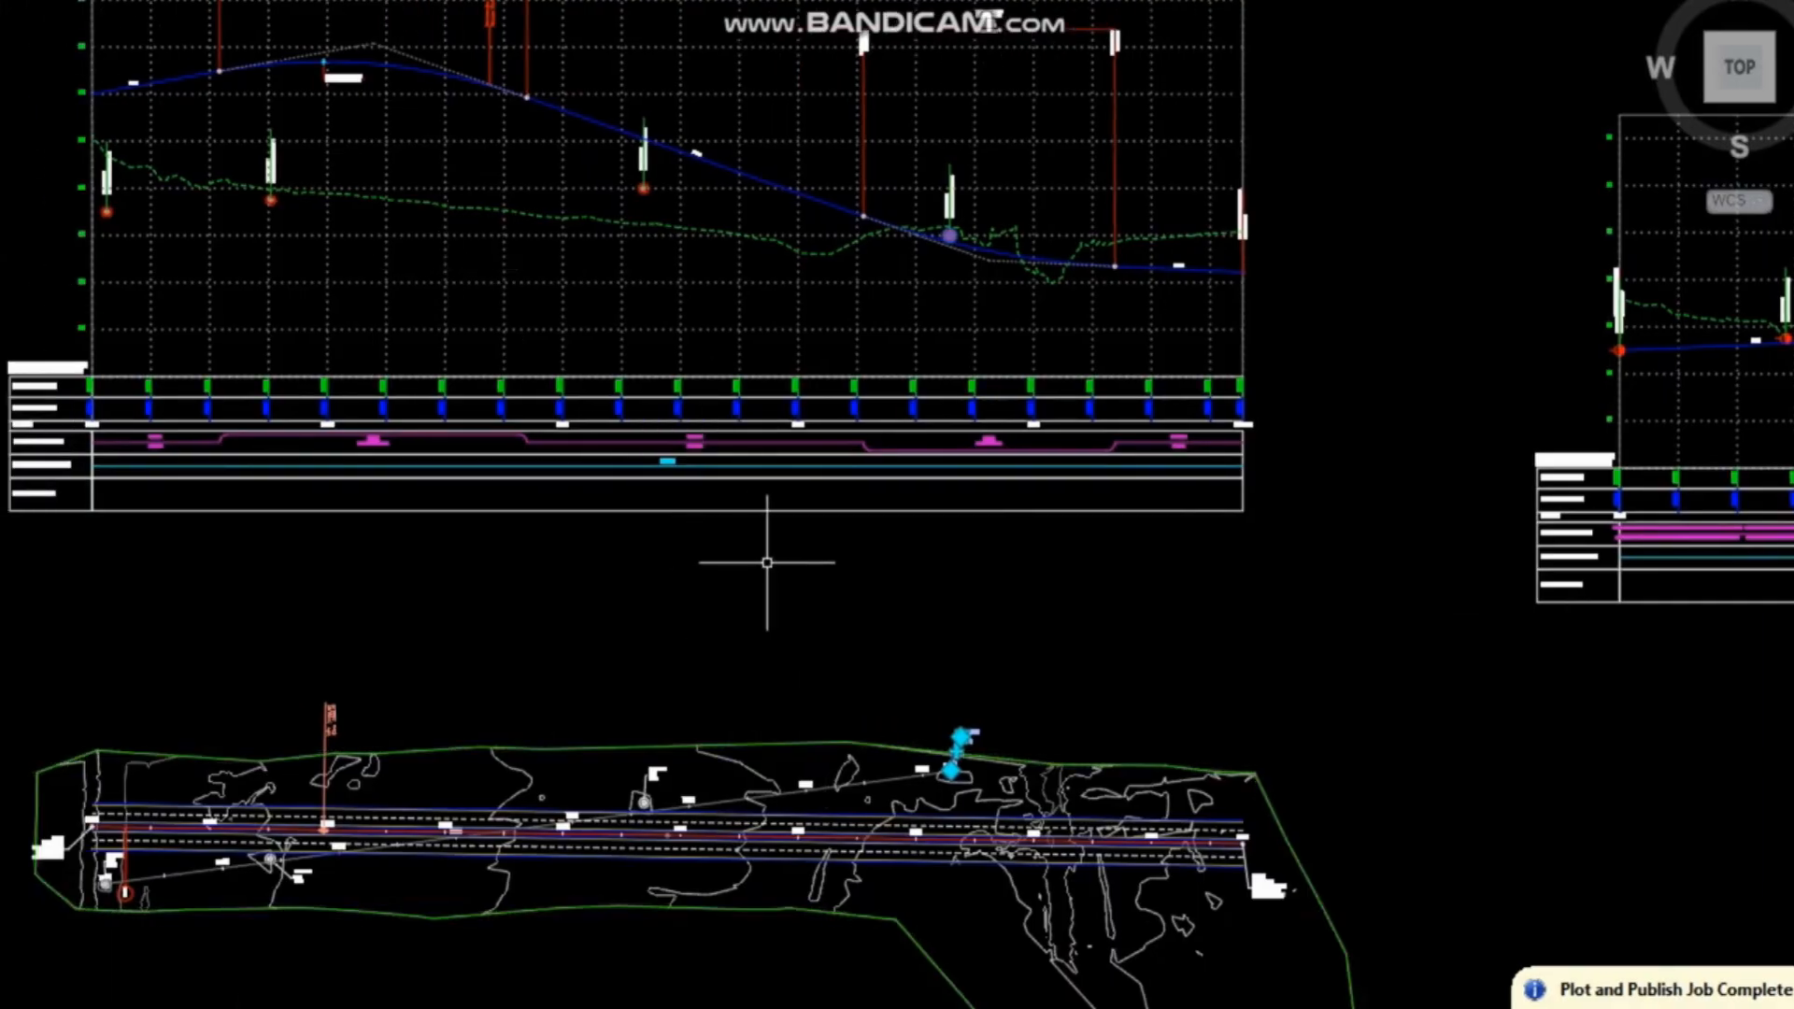
pyautogui.click(886, 746)
pyautogui.click(880, 751)
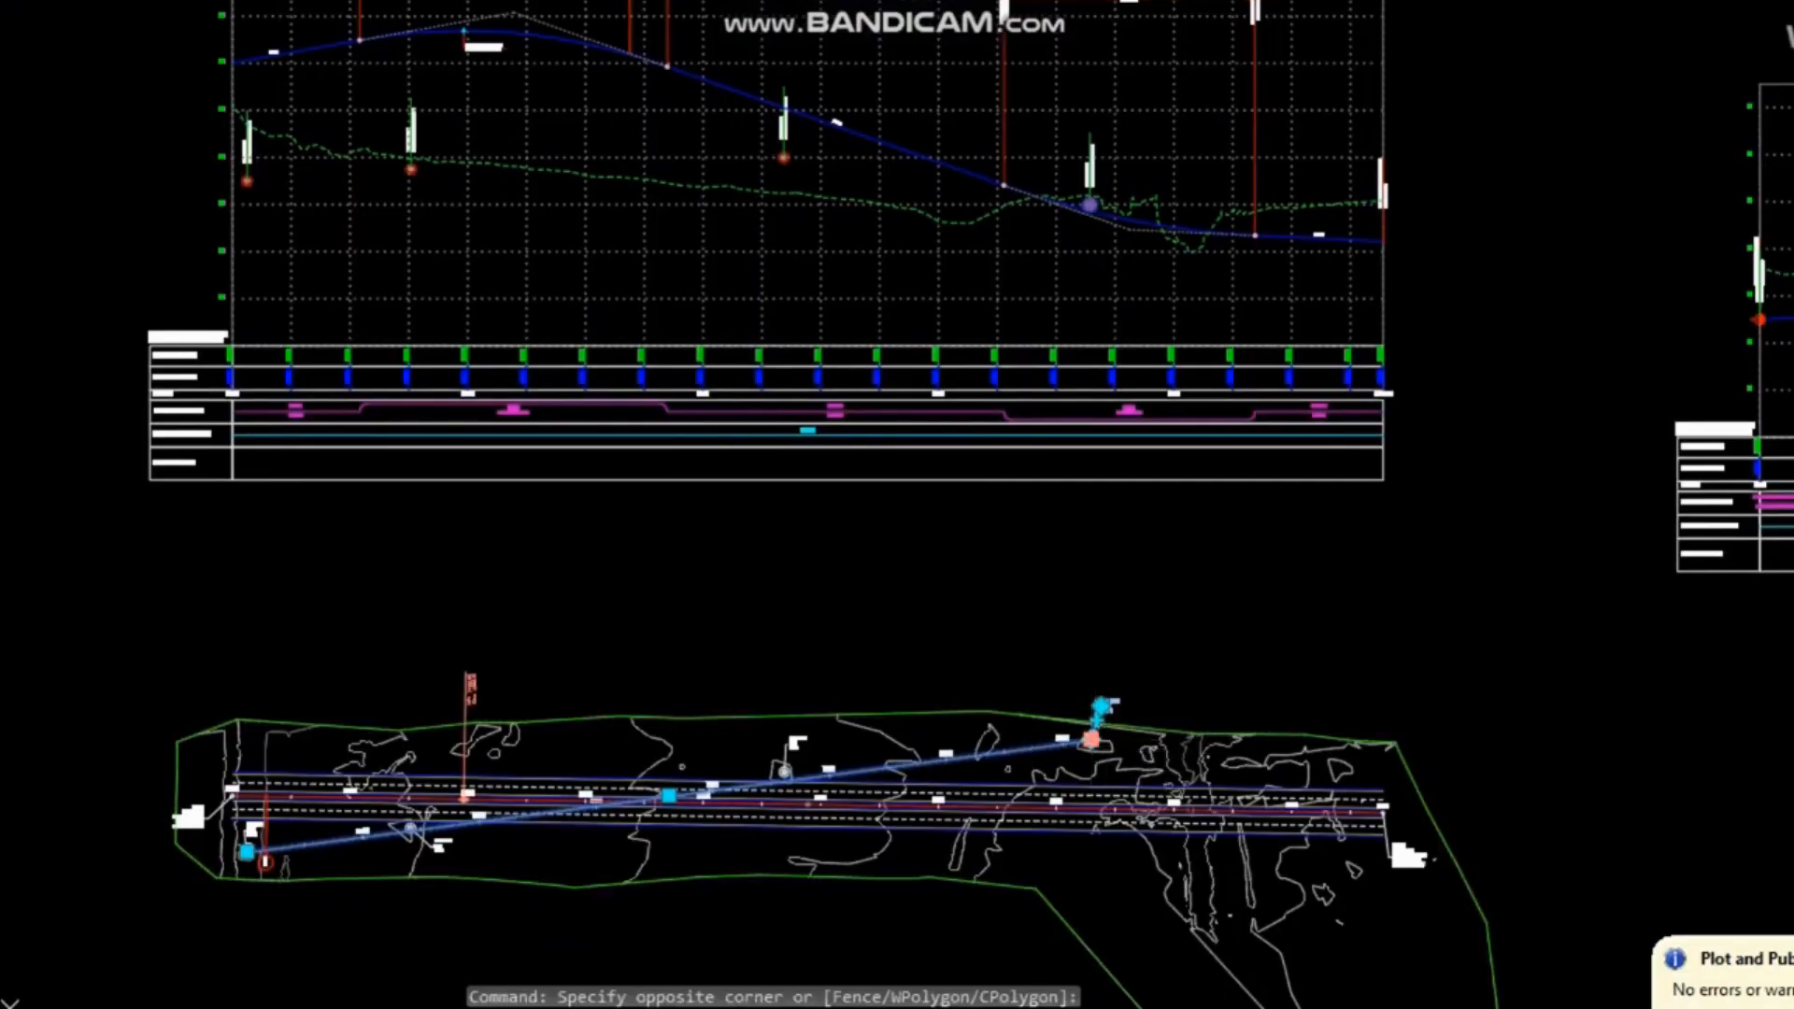
pyautogui.click(1092, 739)
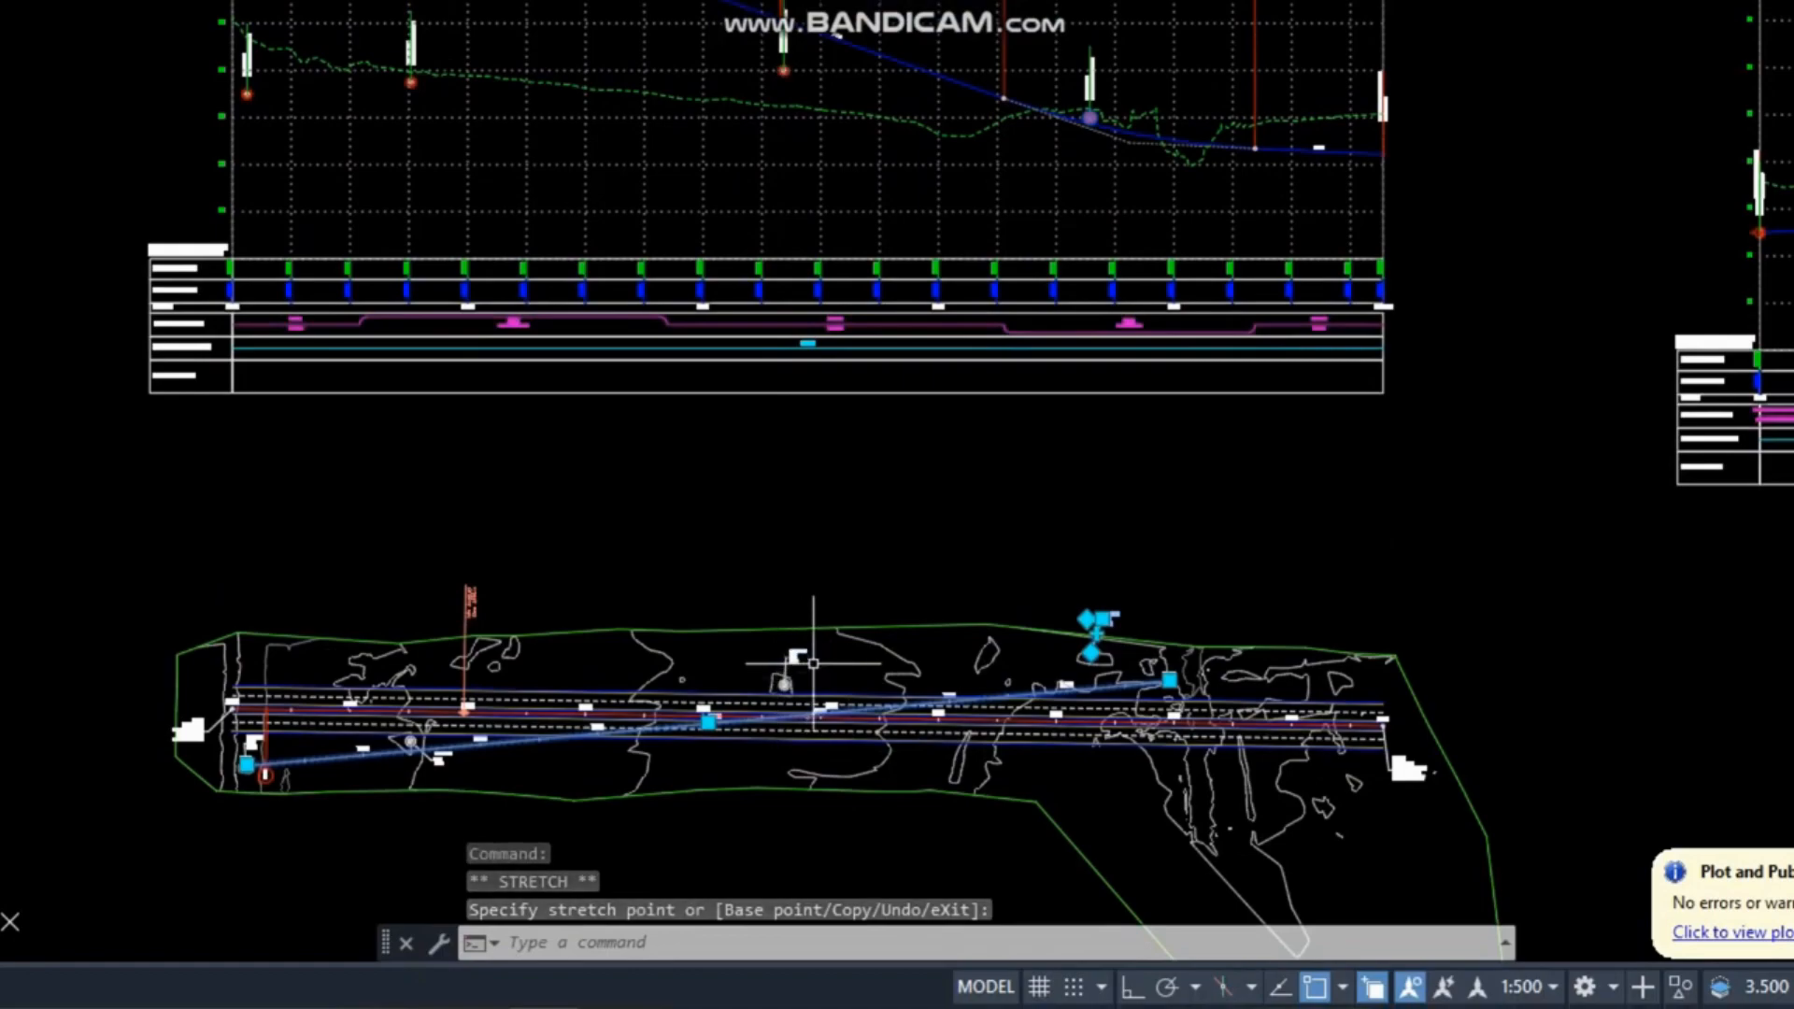
pyautogui.press('Escape')
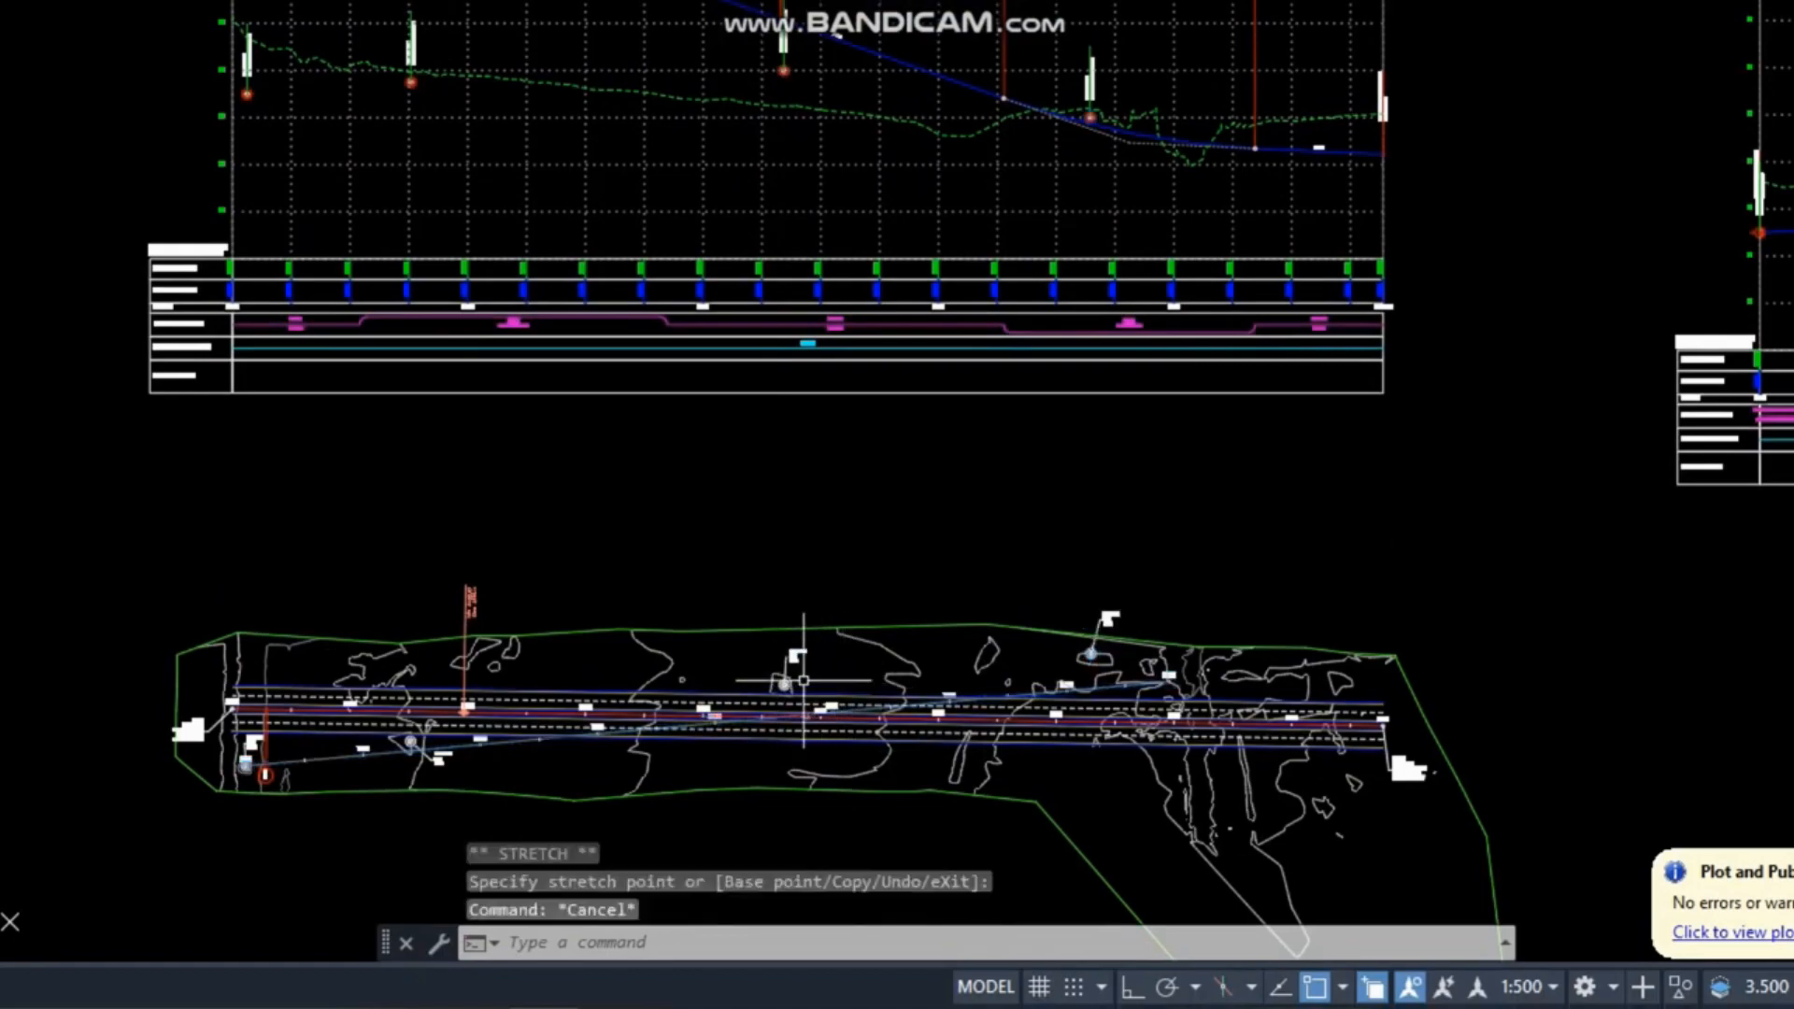
# Try moving the light pole.03 point down onto the road, and return it close to its original place.
pyautogui.scroll(5, 803, 680)
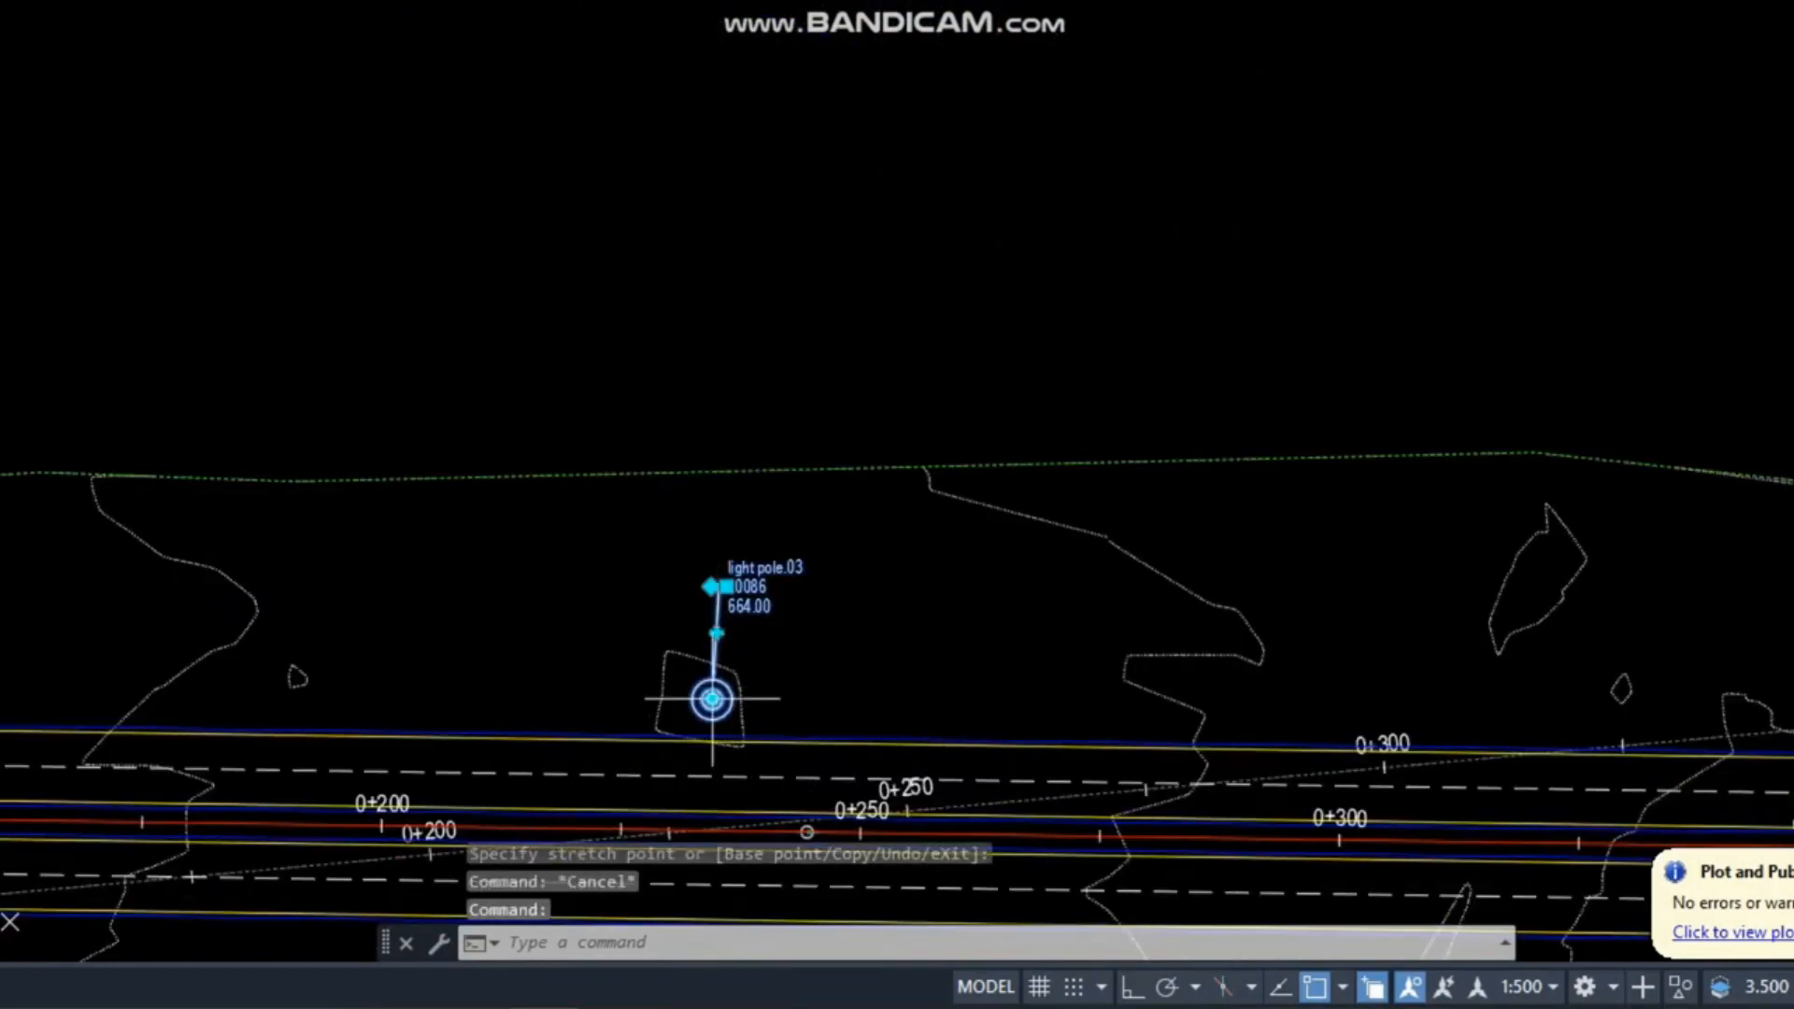
pyautogui.click(712, 699)
pyautogui.scroll(-6, 712, 699)
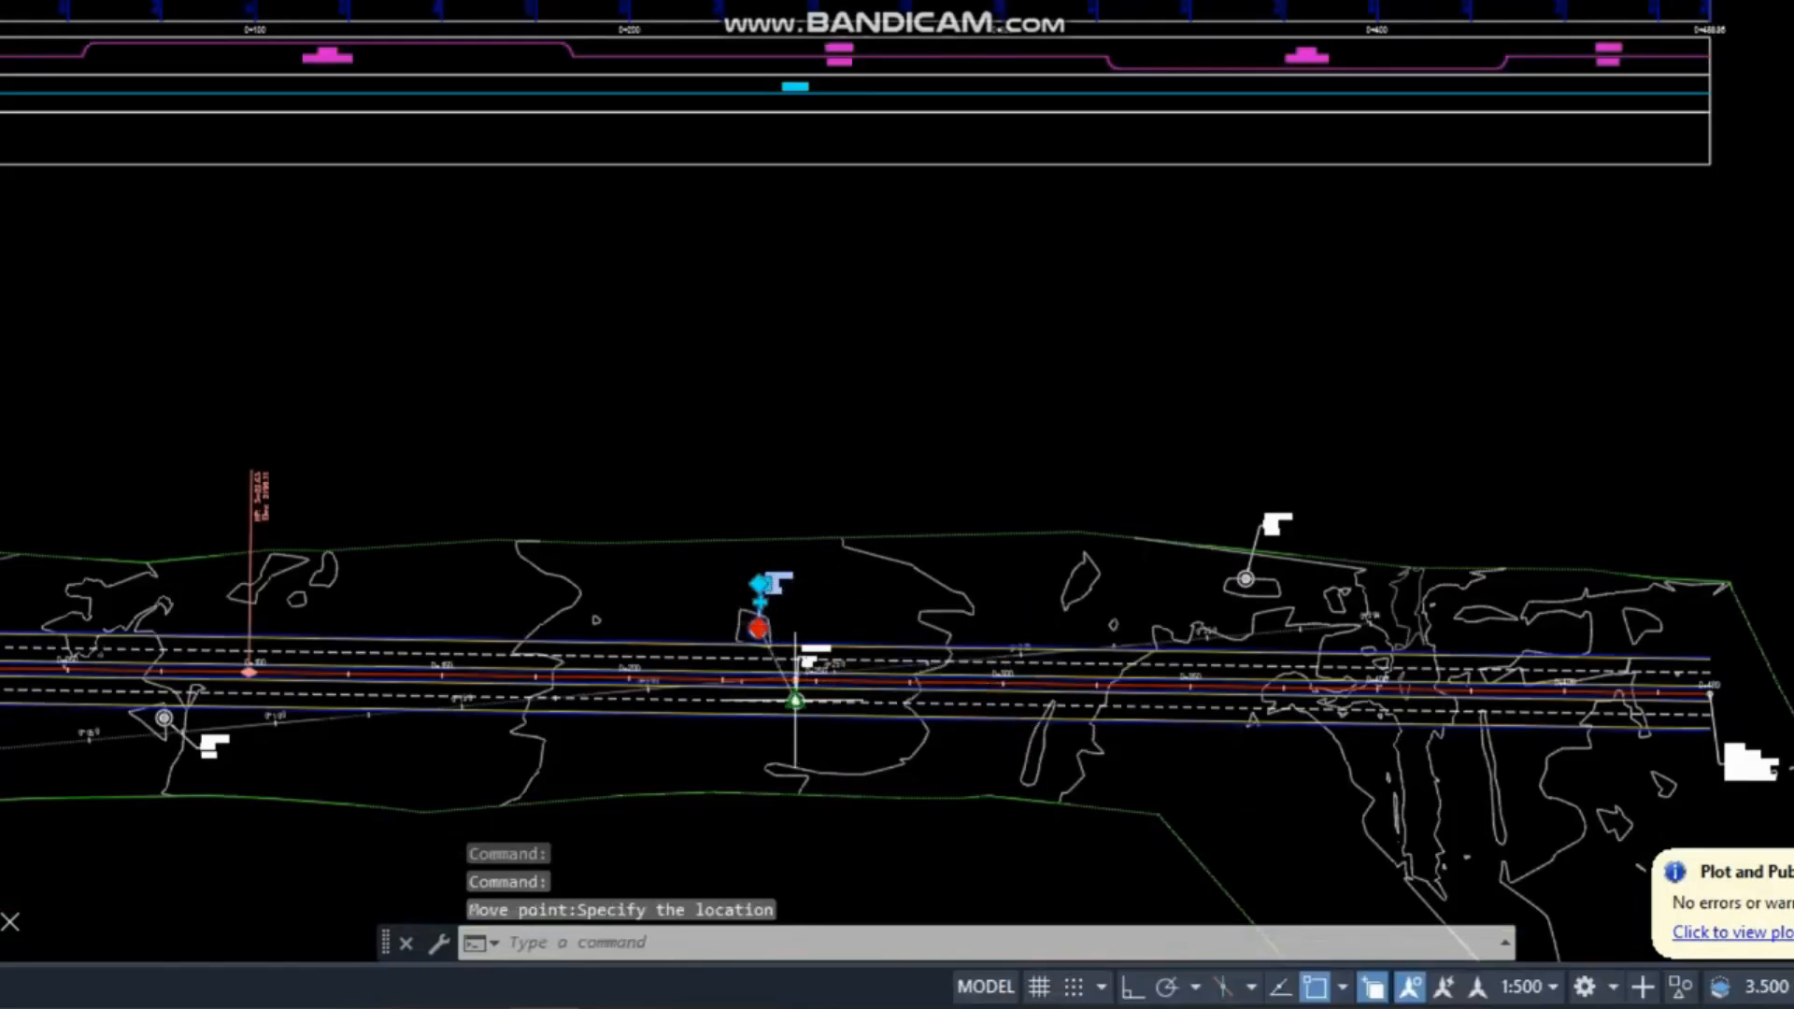
pyautogui.scroll(-2, 795, 699)
pyautogui.click(797, 696)
pyautogui.click(797, 696)
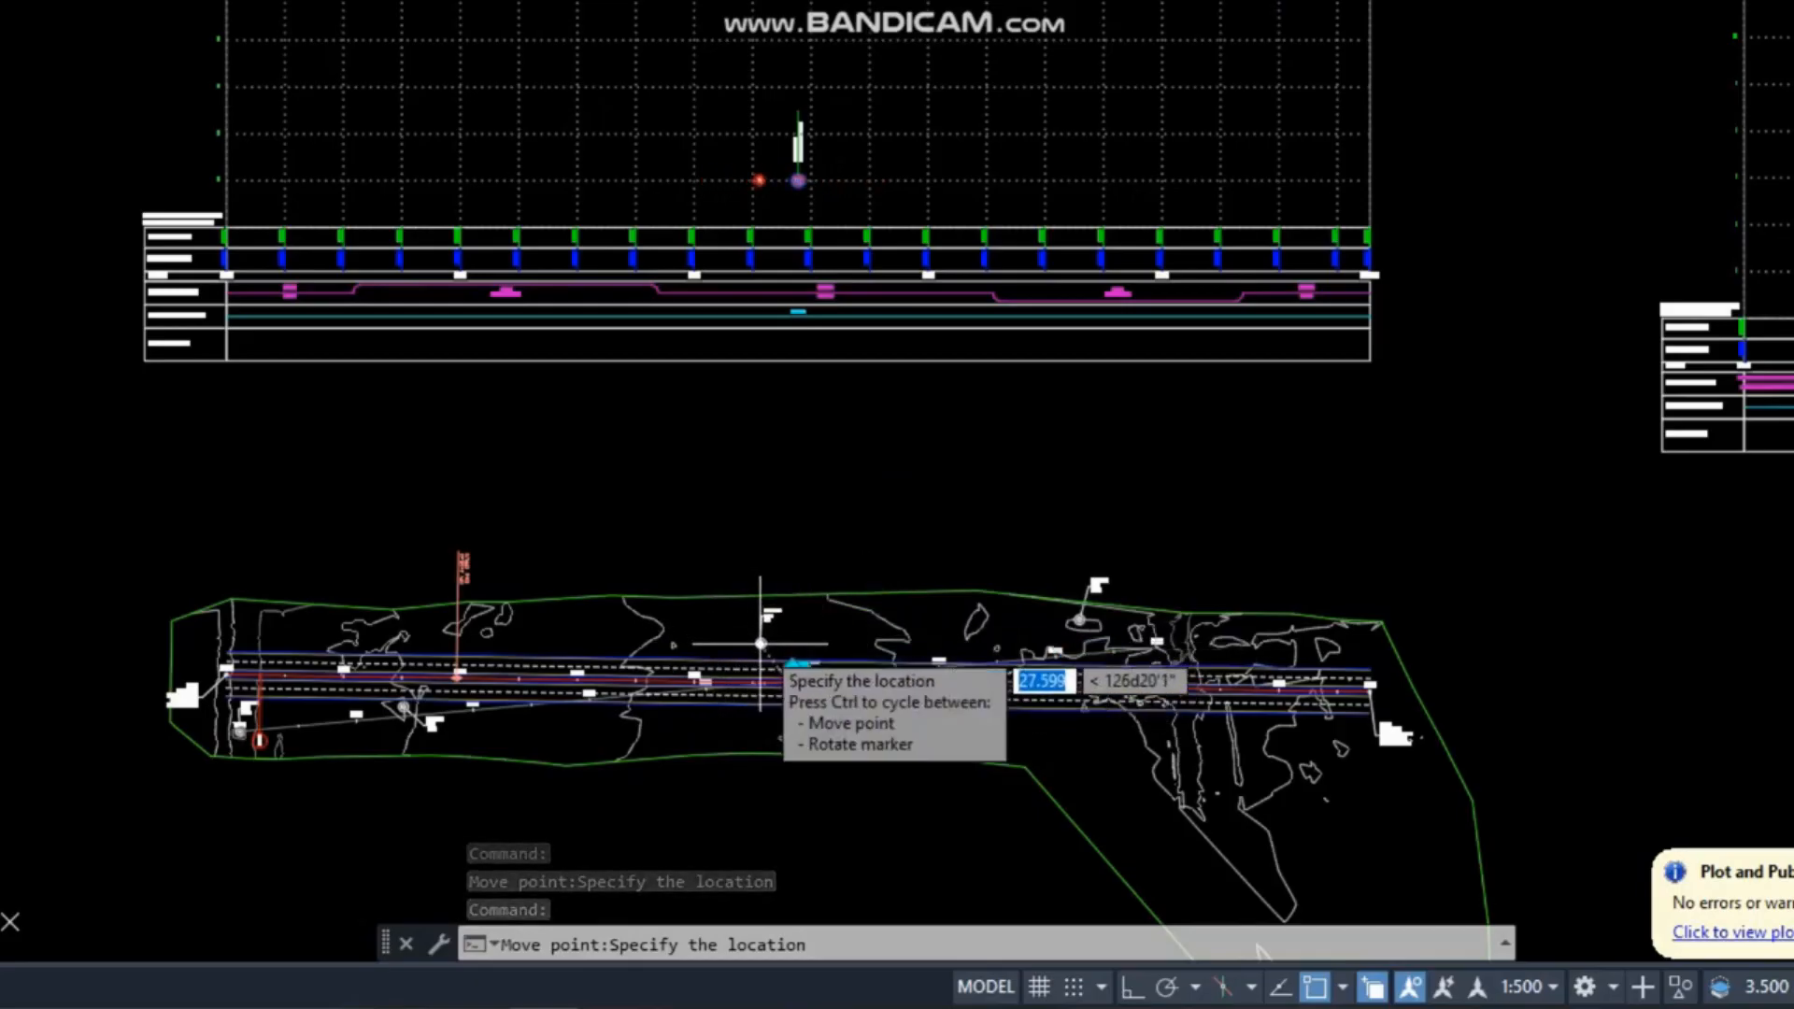
pyautogui.click(761, 644)
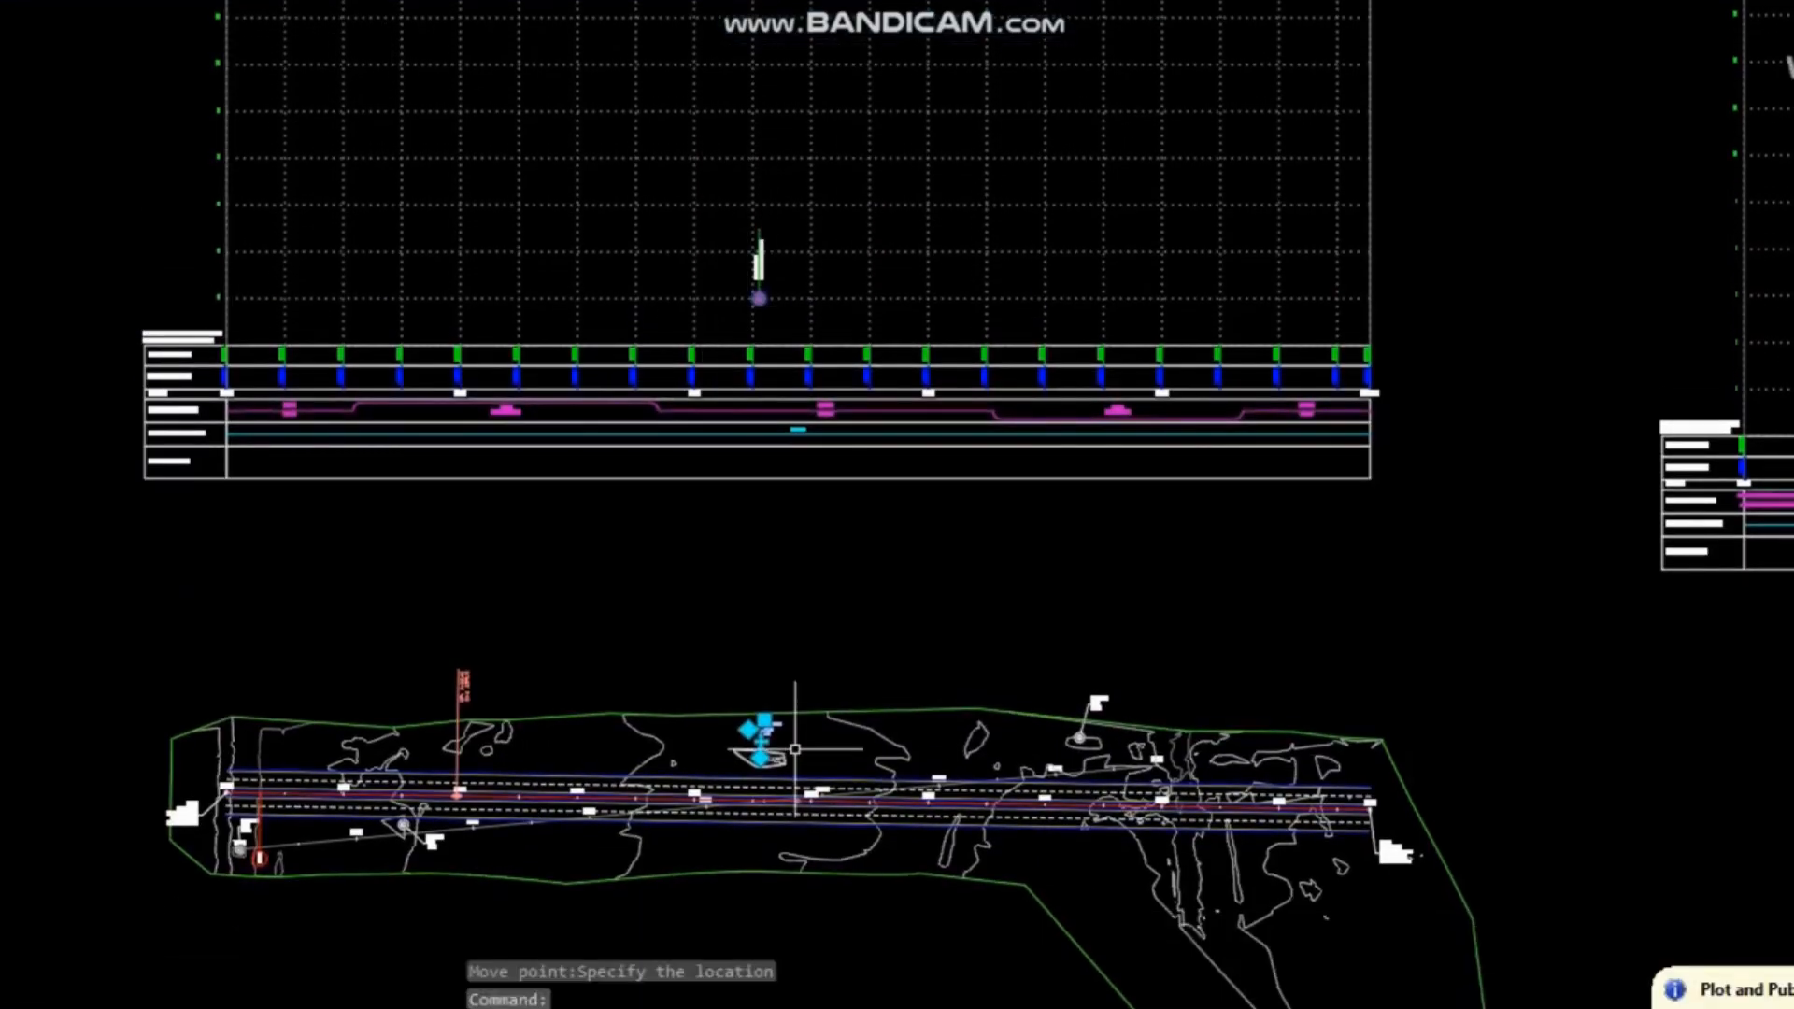
# Undo the light pole.03 moves and the last stretch of the LIGHT POLE alignment.
pyautogui.scroll(-4, 794, 750)
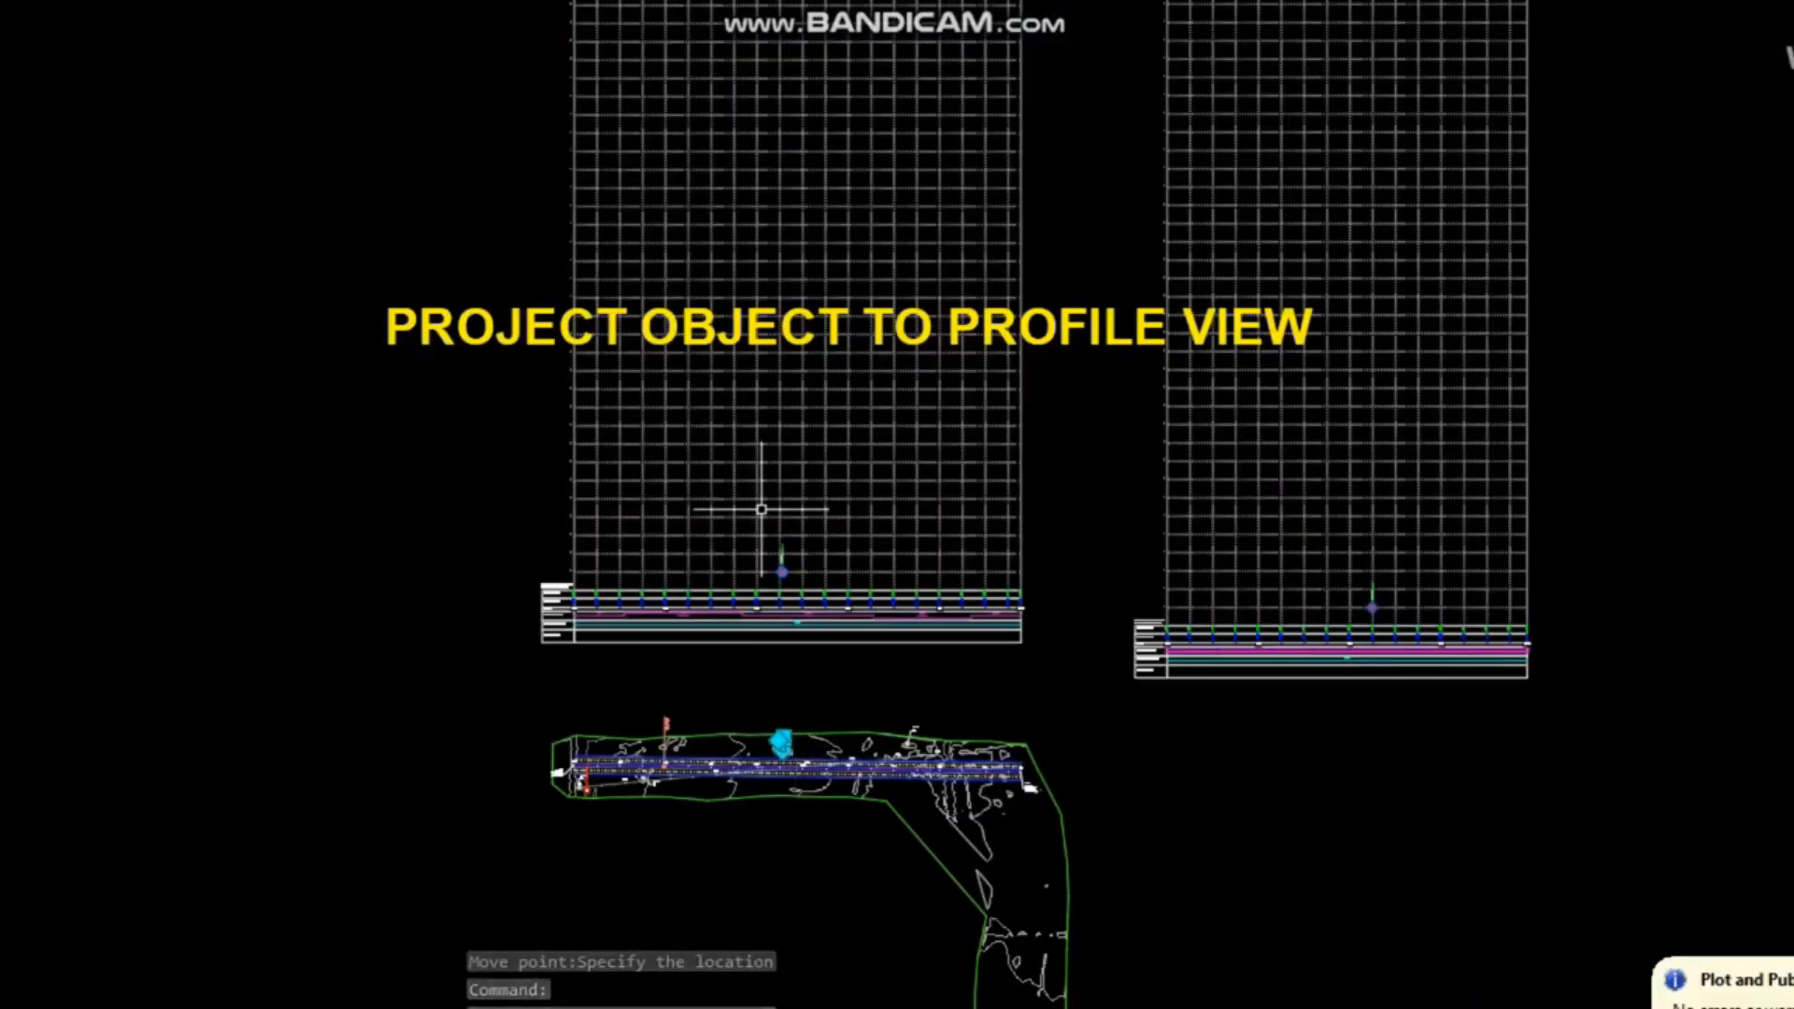
pyautogui.hotkey('ctrl', 'z')
pyautogui.hotkey('ctrl', 'z')
pyautogui.hotkey('ctrl', 'z')
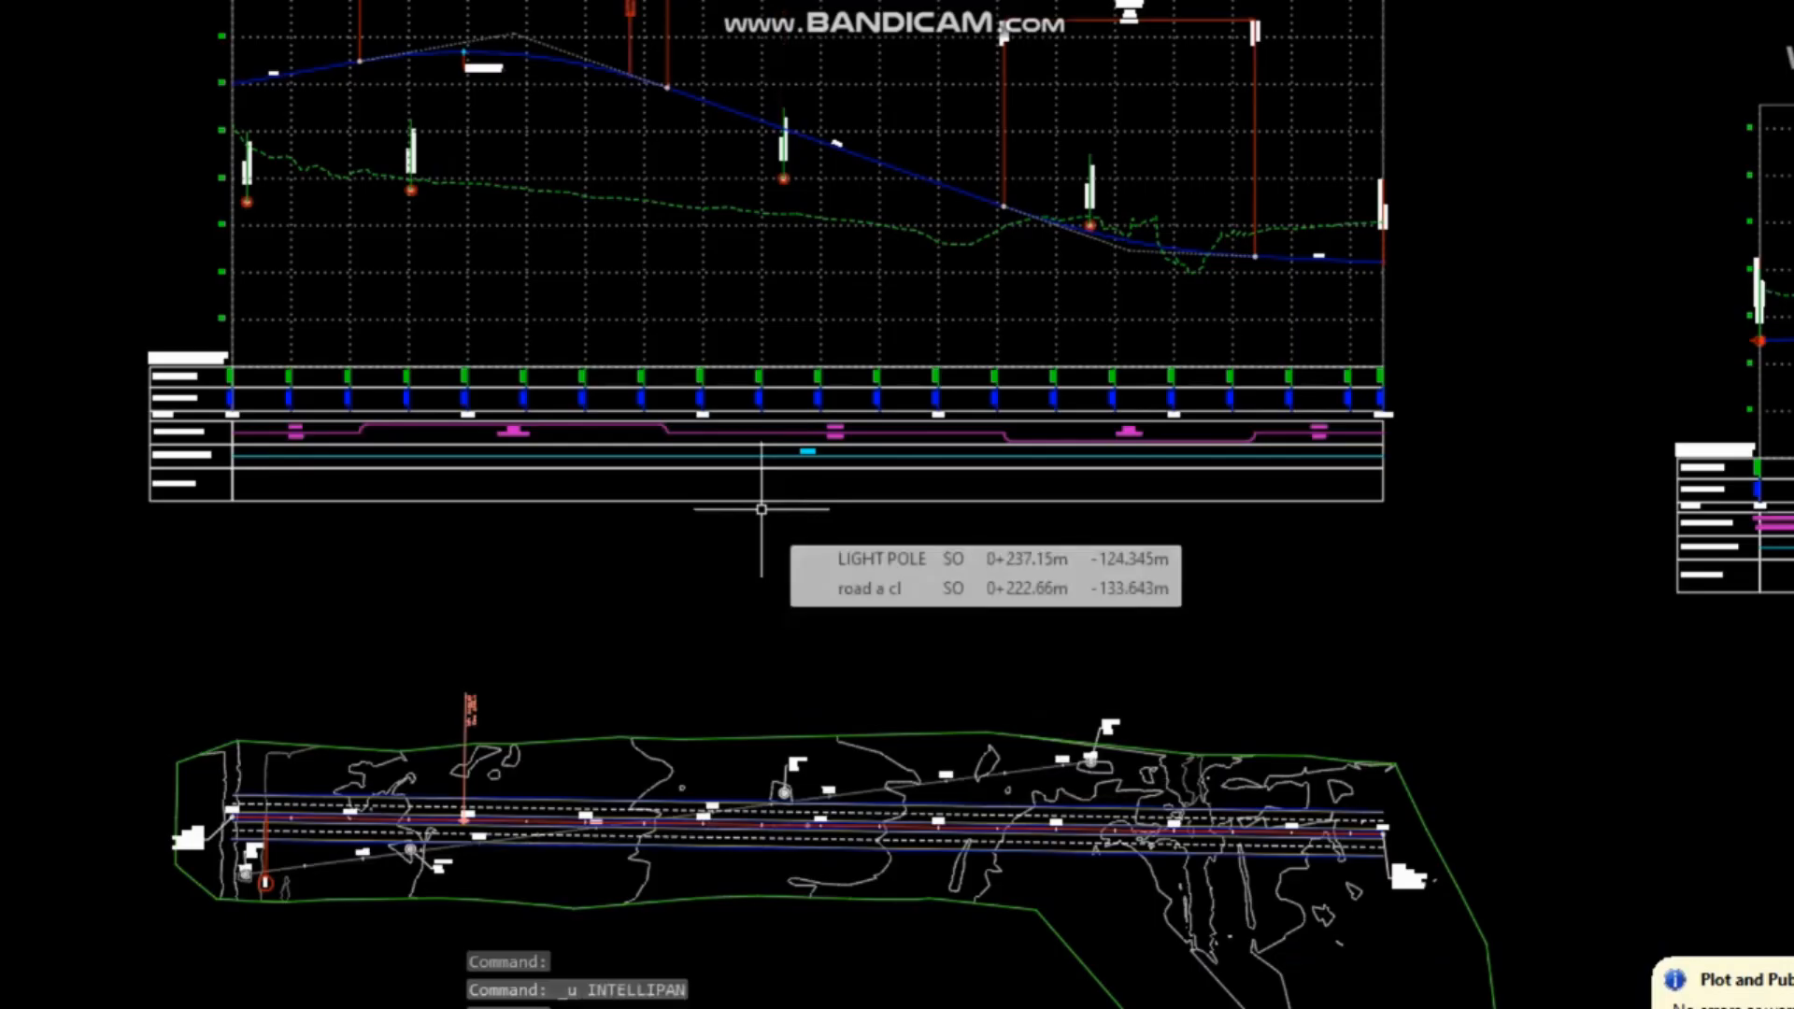
pyautogui.scroll(-2, 761, 509)
pyautogui.moveTo(933, 318)
pyautogui.mouseDown(button='middle')
pyautogui.moveTo(886, 353)
pyautogui.moveTo(793, 501)
pyautogui.moveTo(673, 341)
pyautogui.mouseUp(button='middle')
pyautogui.hotkey('ctrl', 'z')
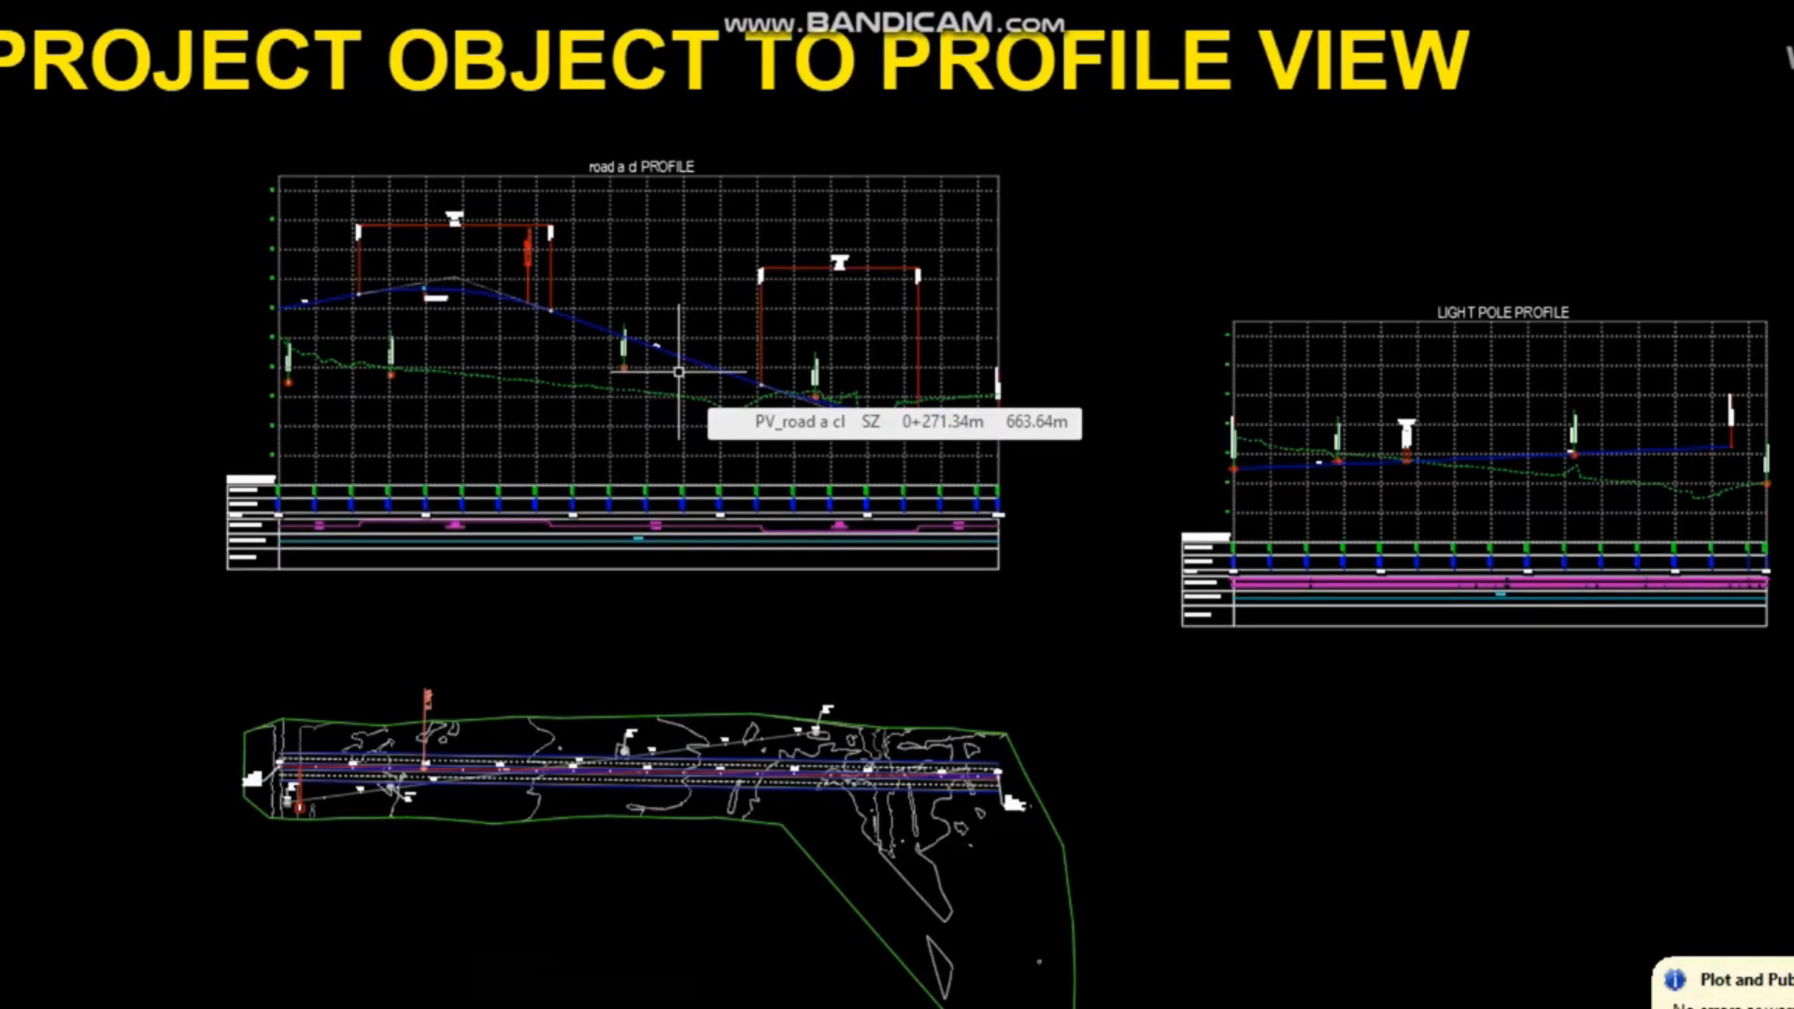
pyautogui.moveTo(682, 372); pyautogui.dragTo(712, 392, button='middle')
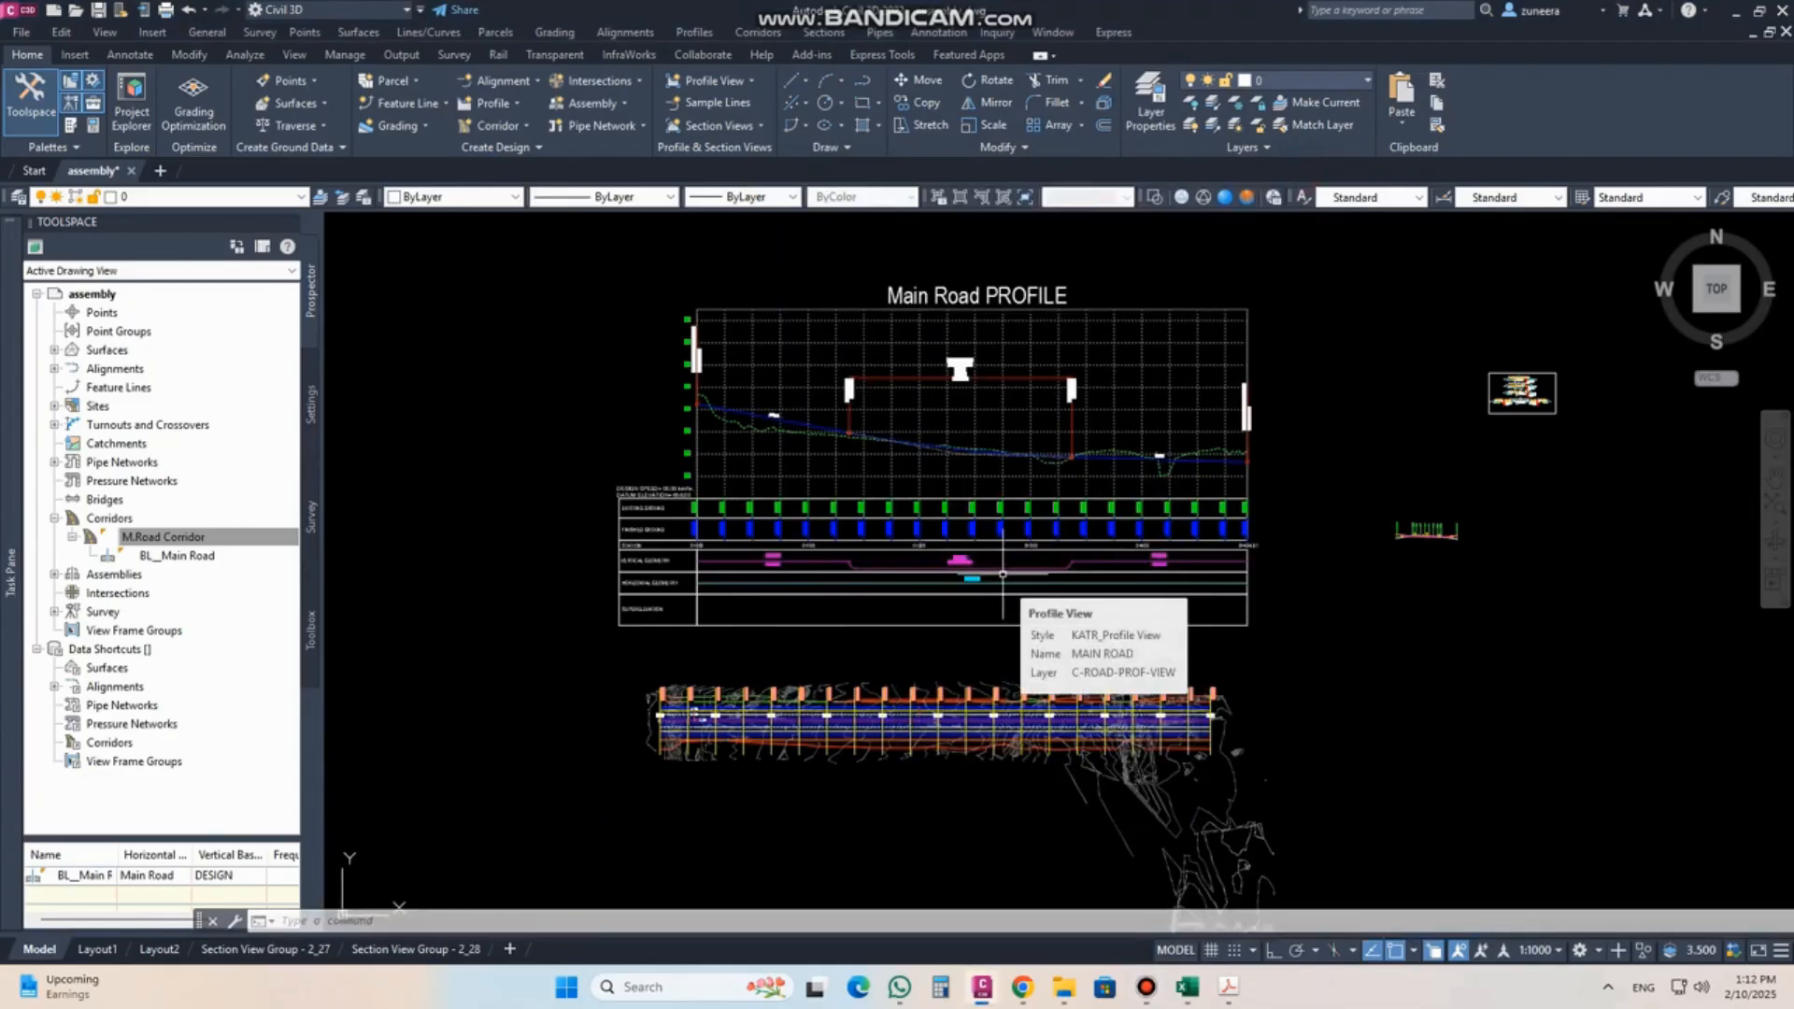
# In the assembly drawing, examine the Main Road profile view, the road plan around station 0+000 and the road assembly section.
pyautogui.moveTo(1003, 573); pyautogui.dragTo(949, 619, button='middle')
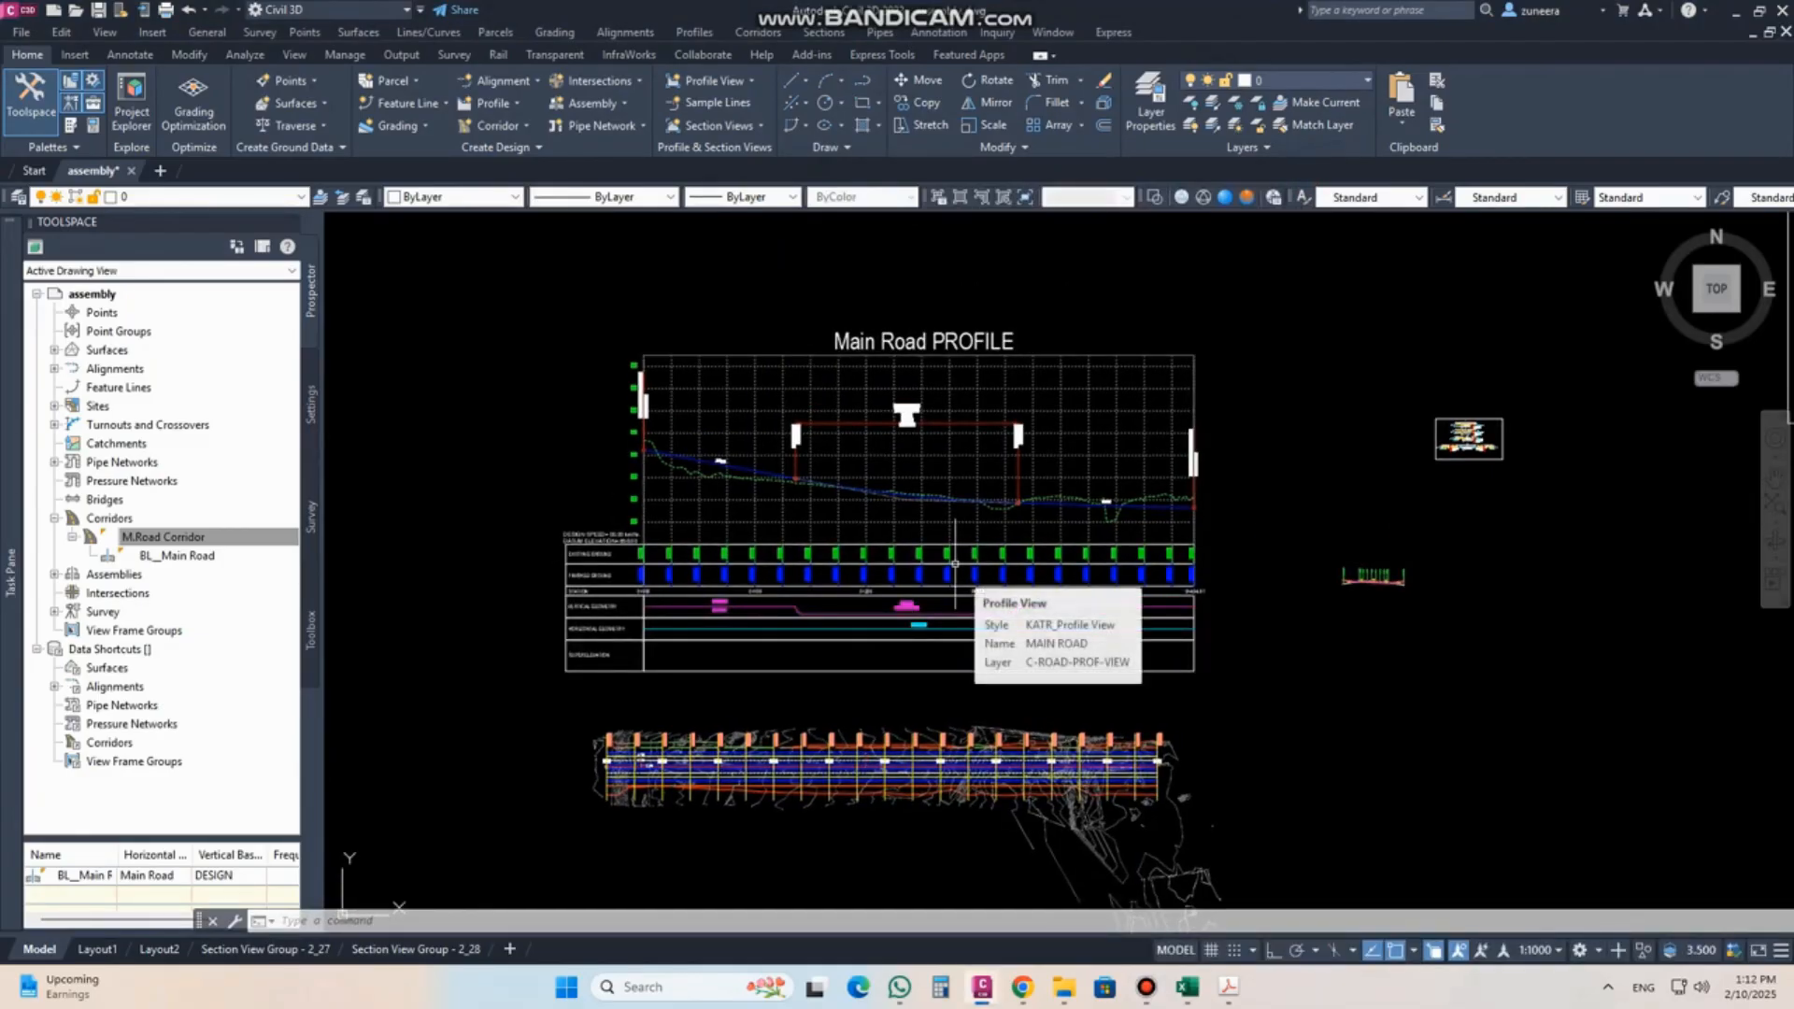
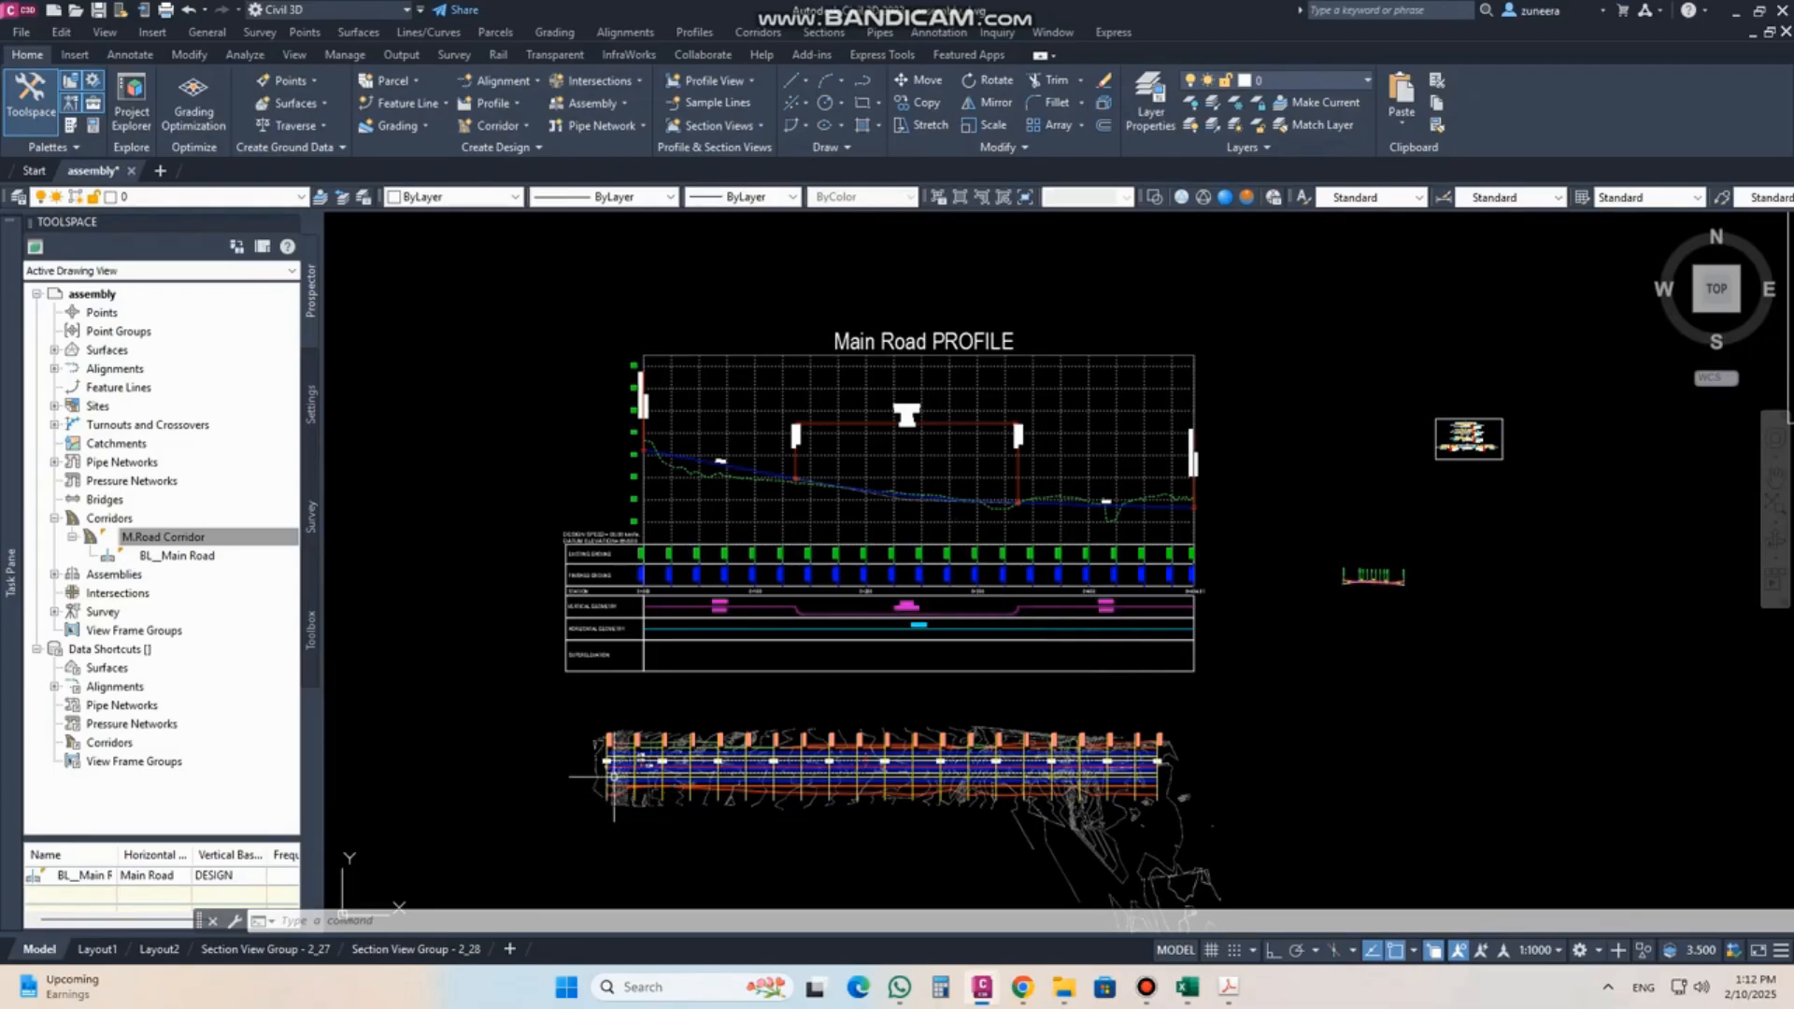
pyautogui.scroll(5, 607, 781)
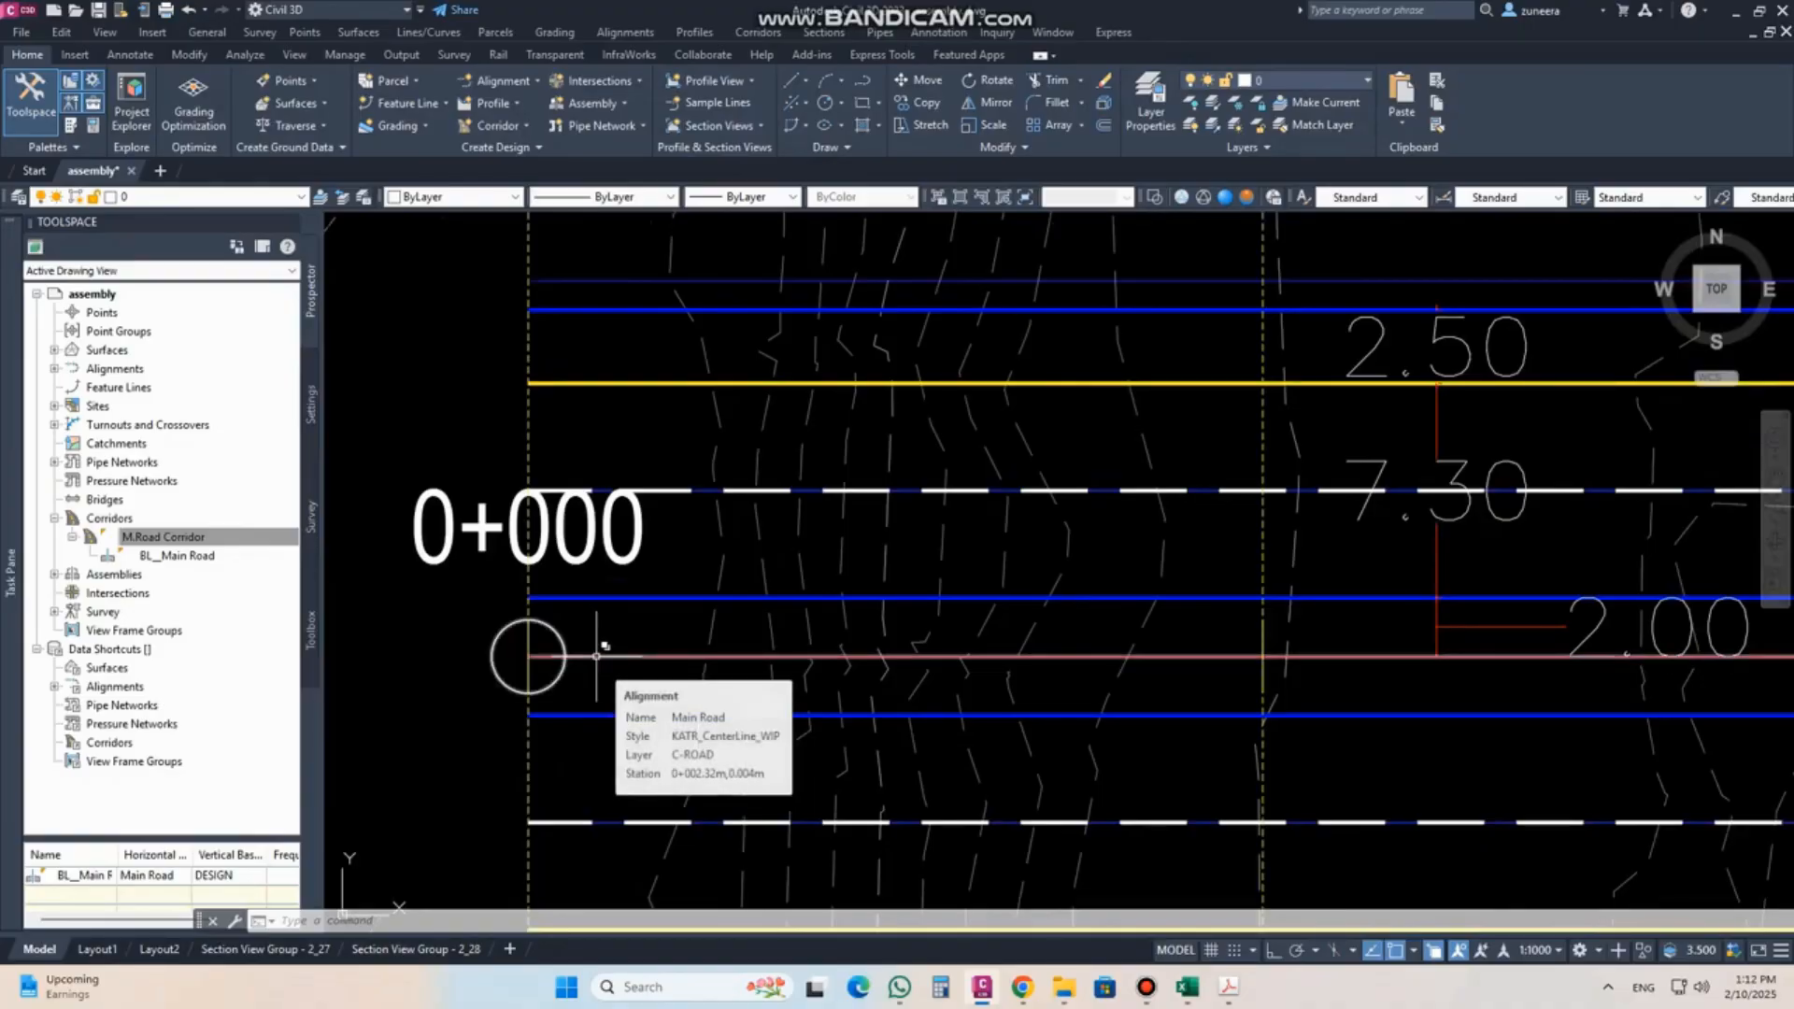
pyautogui.scroll(-5, 597, 657)
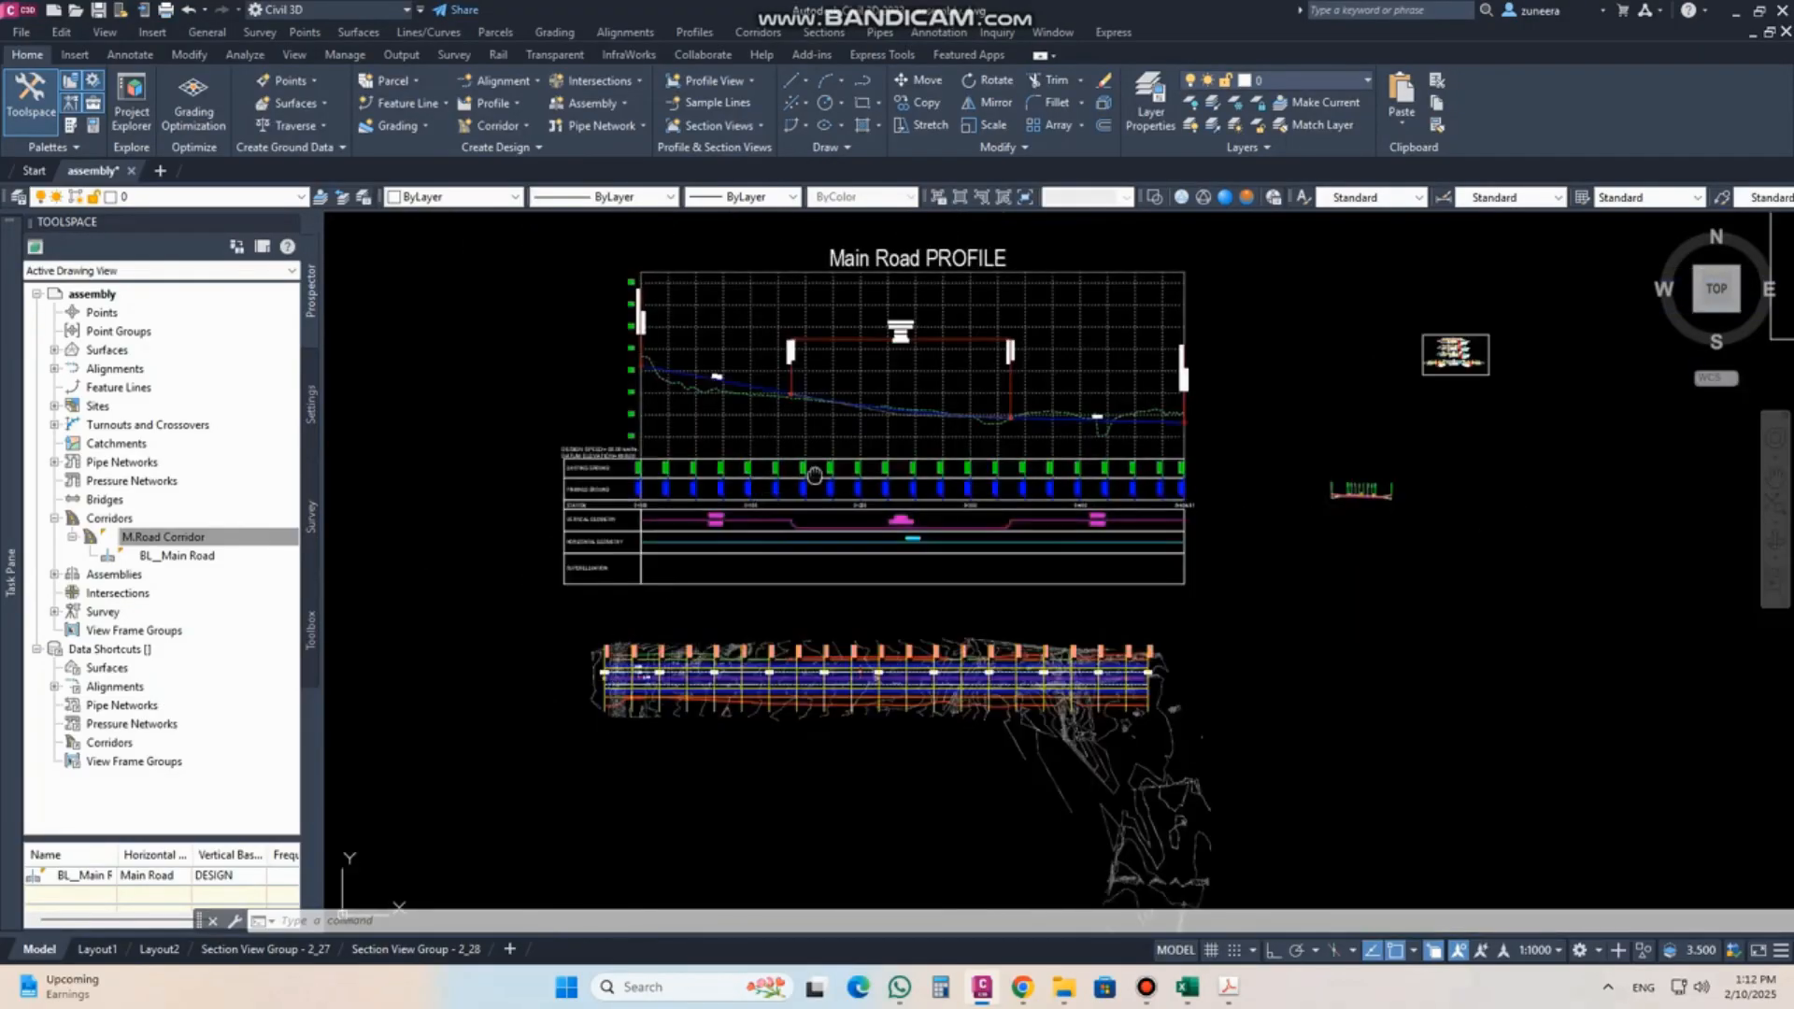
pyautogui.scroll(2, 749, 374)
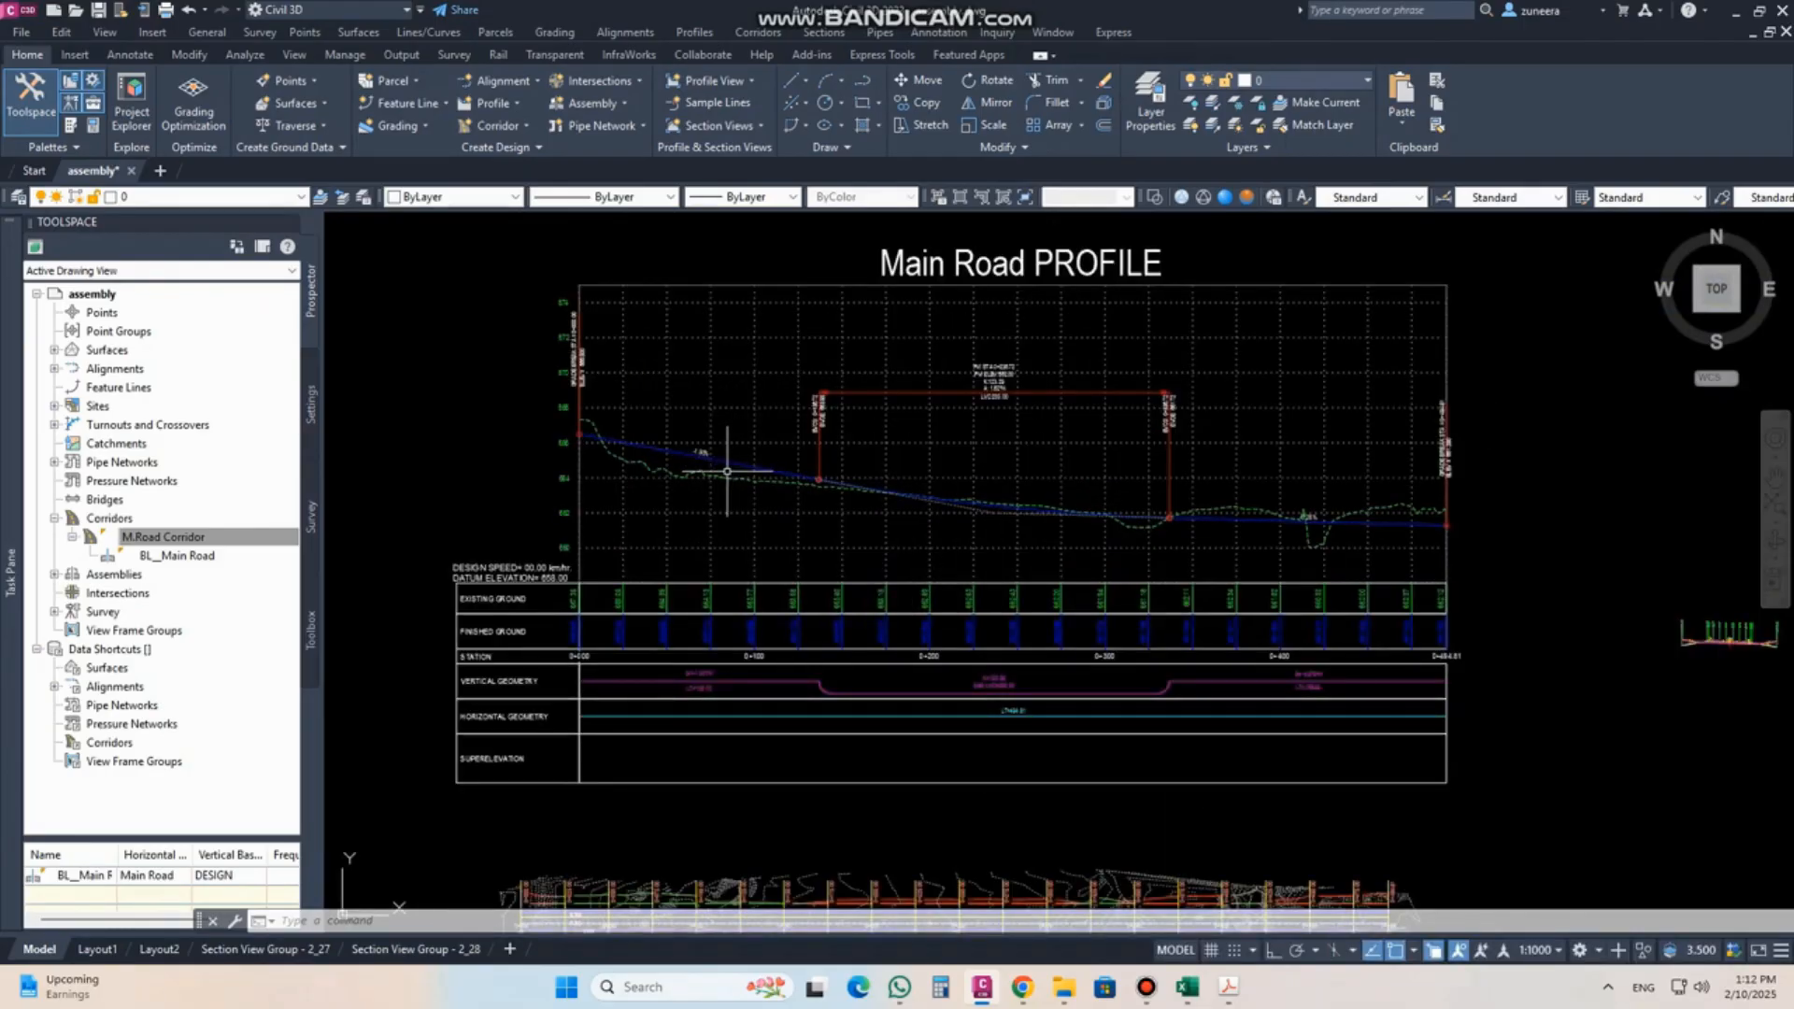
pyautogui.moveTo(1097, 744); pyautogui.dragTo(896, 386, button='middle')
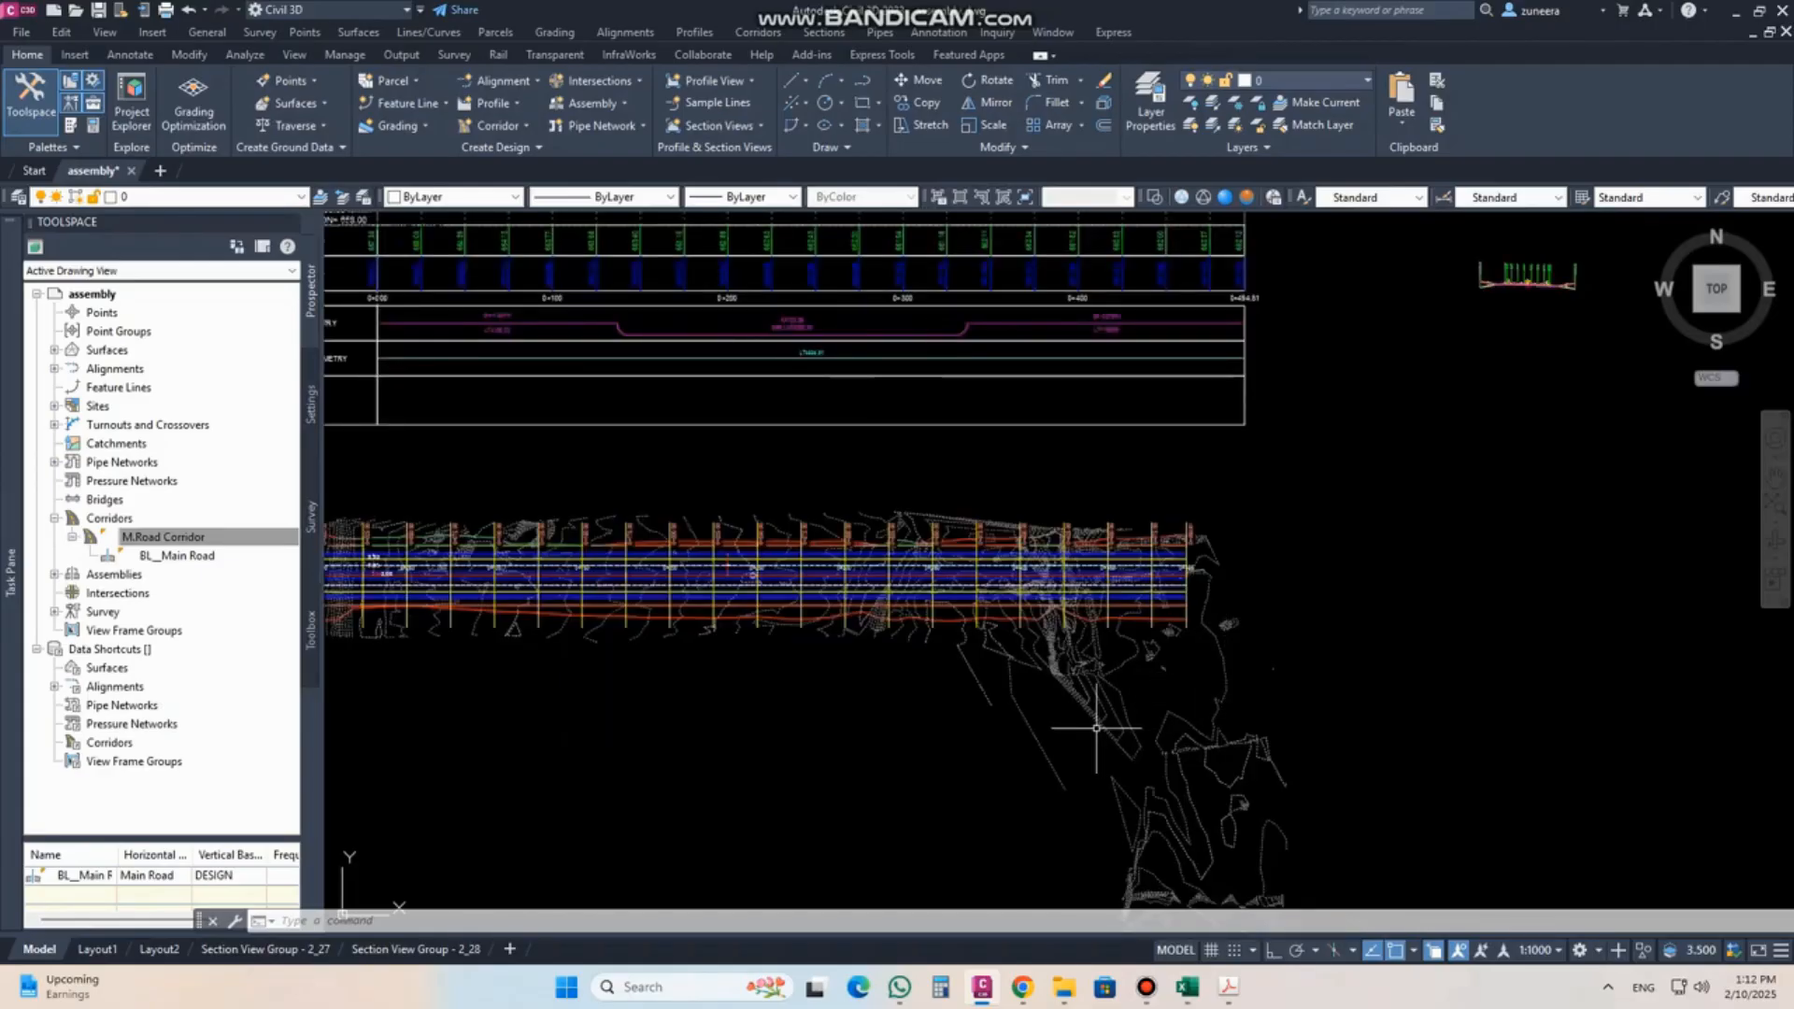
pyautogui.scroll(-4, 1099, 726)
pyautogui.scroll(2, 1301, 547)
pyautogui.scroll(8, 1277, 558)
pyautogui.scroll(5, 1068, 461)
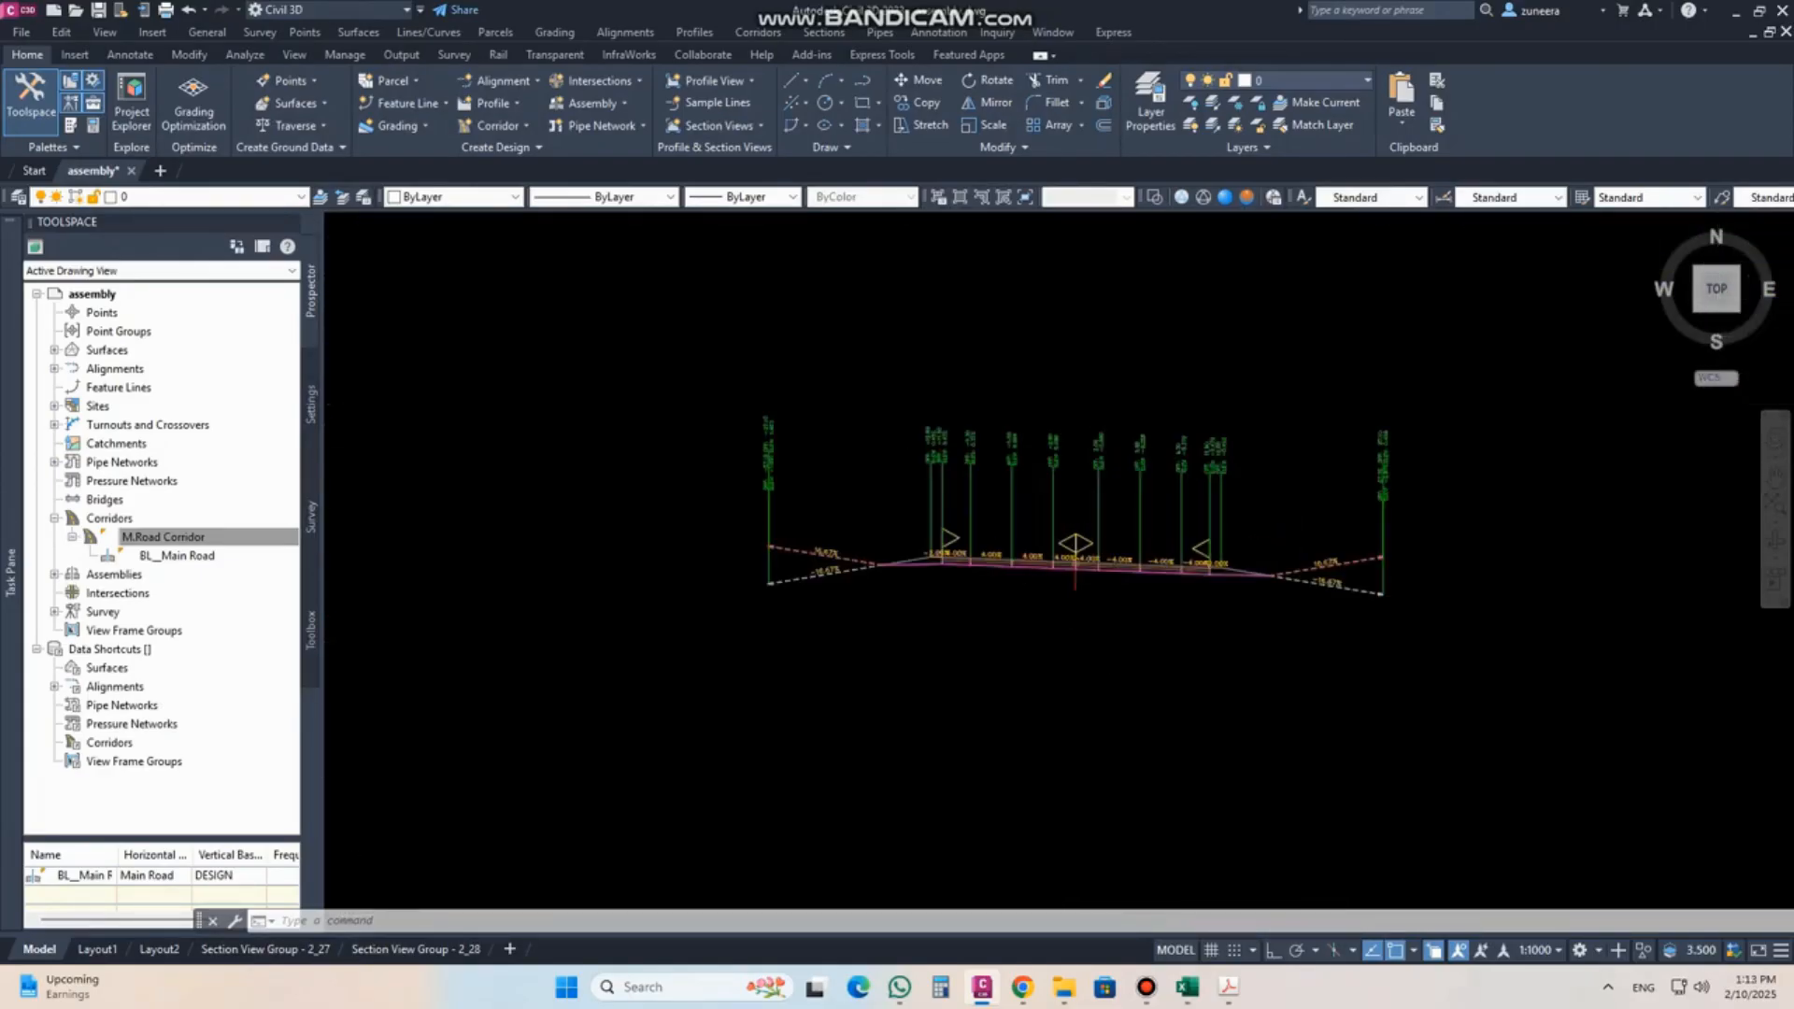
pyautogui.scroll(-2, 1157, 520)
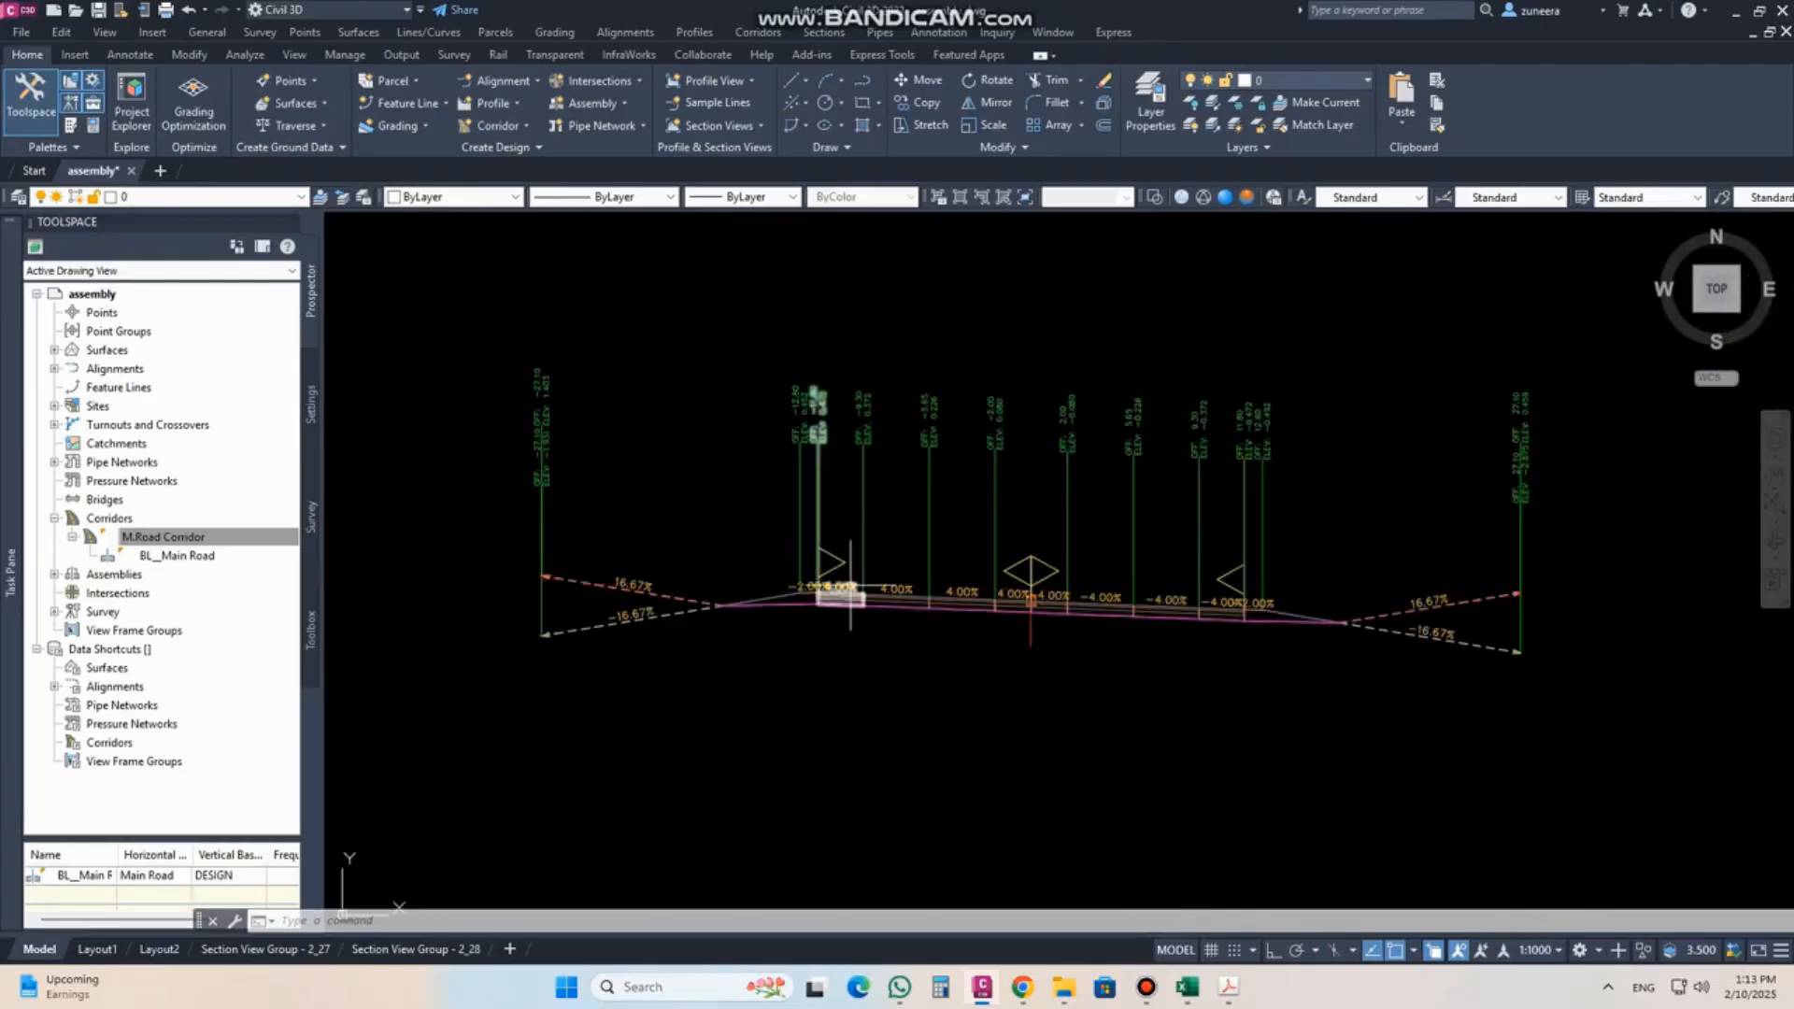
# Pick the corridor instead of the overlapping polyline in the Main Road plan and examine its feature lines.
pyautogui.scroll(-9, 1332, 596)
pyautogui.scroll(-2, 1333, 596)
pyautogui.moveTo(702, 774); pyautogui.dragTo(899, 545, button='middle')
pyautogui.scroll(6, 899, 546)
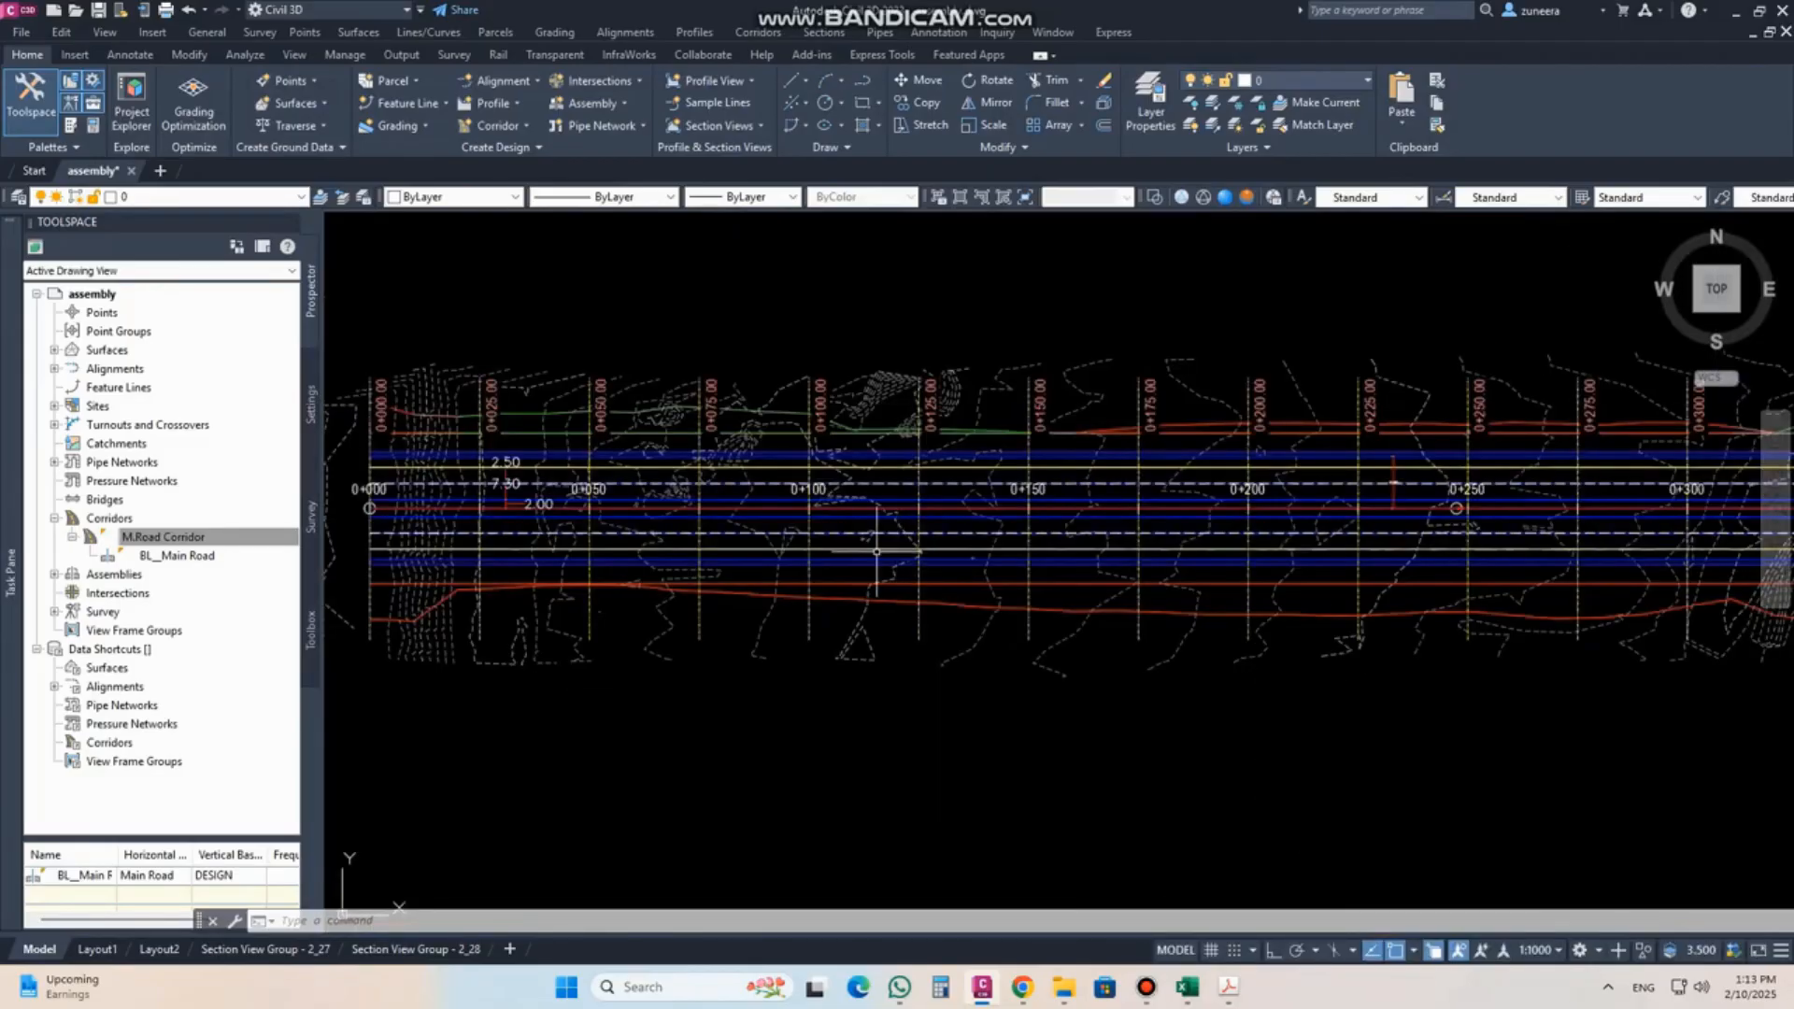
pyautogui.click(768, 500)
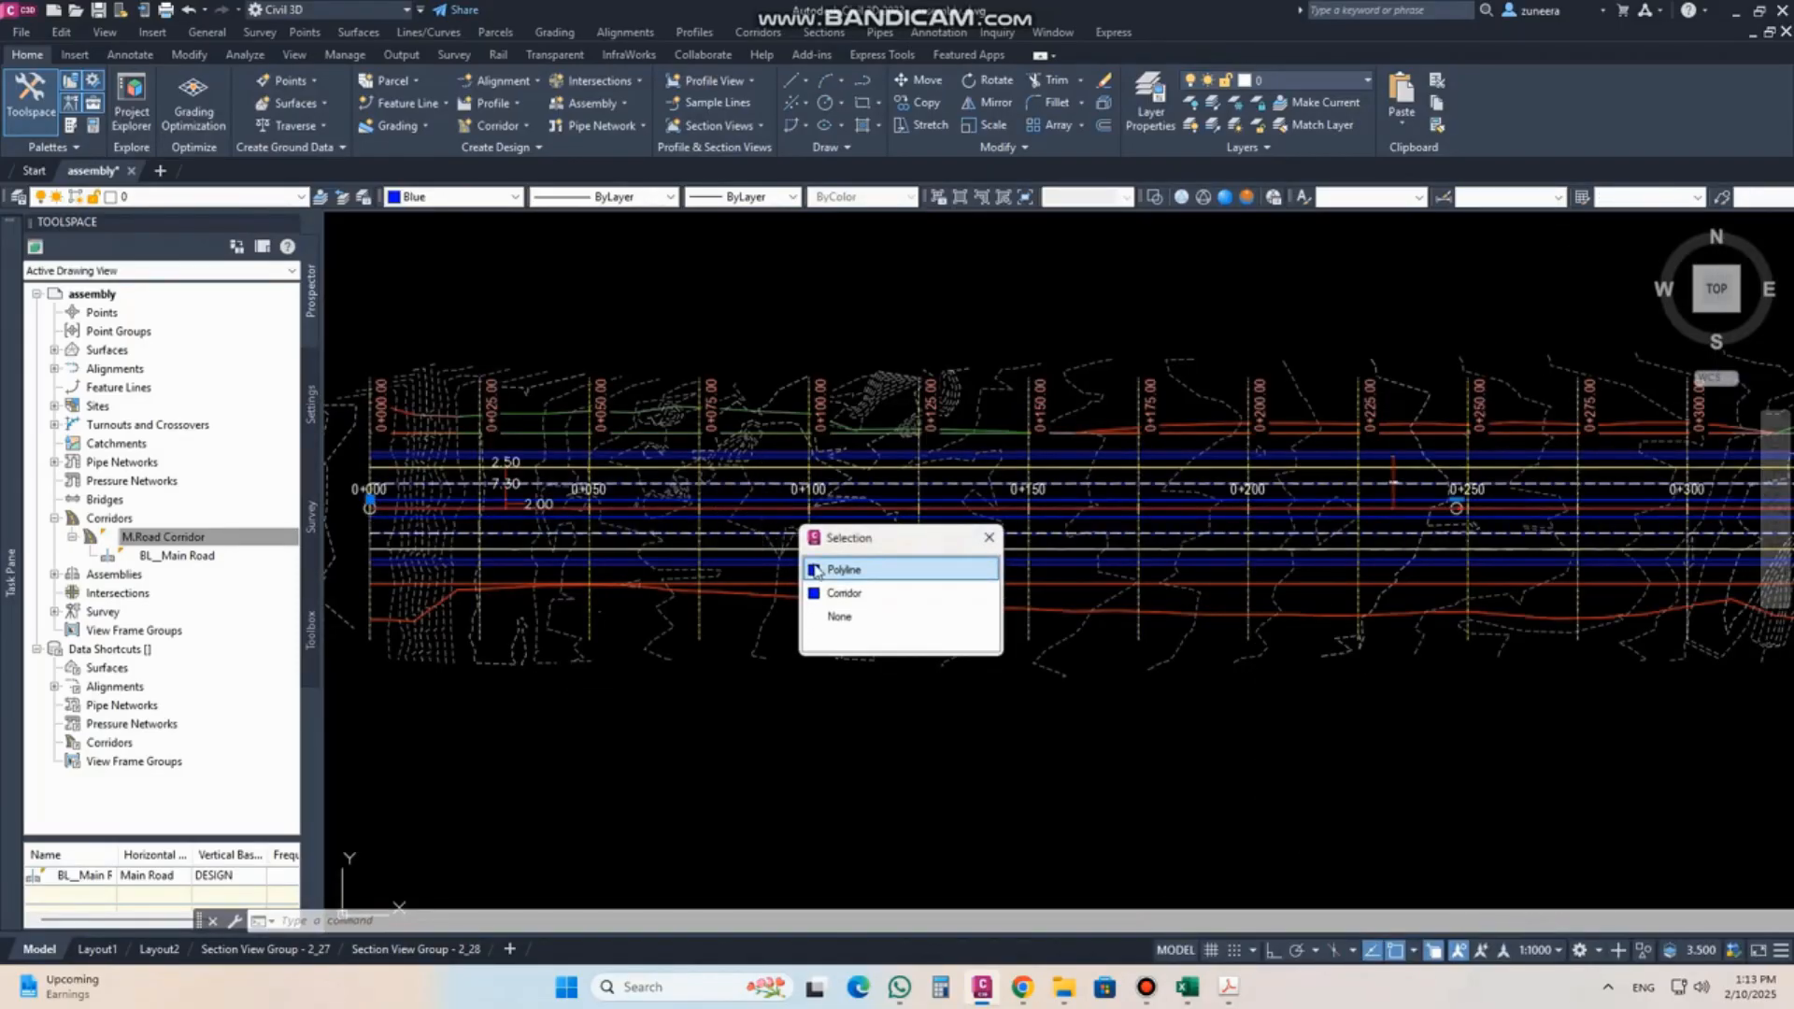
pyautogui.click(842, 592)
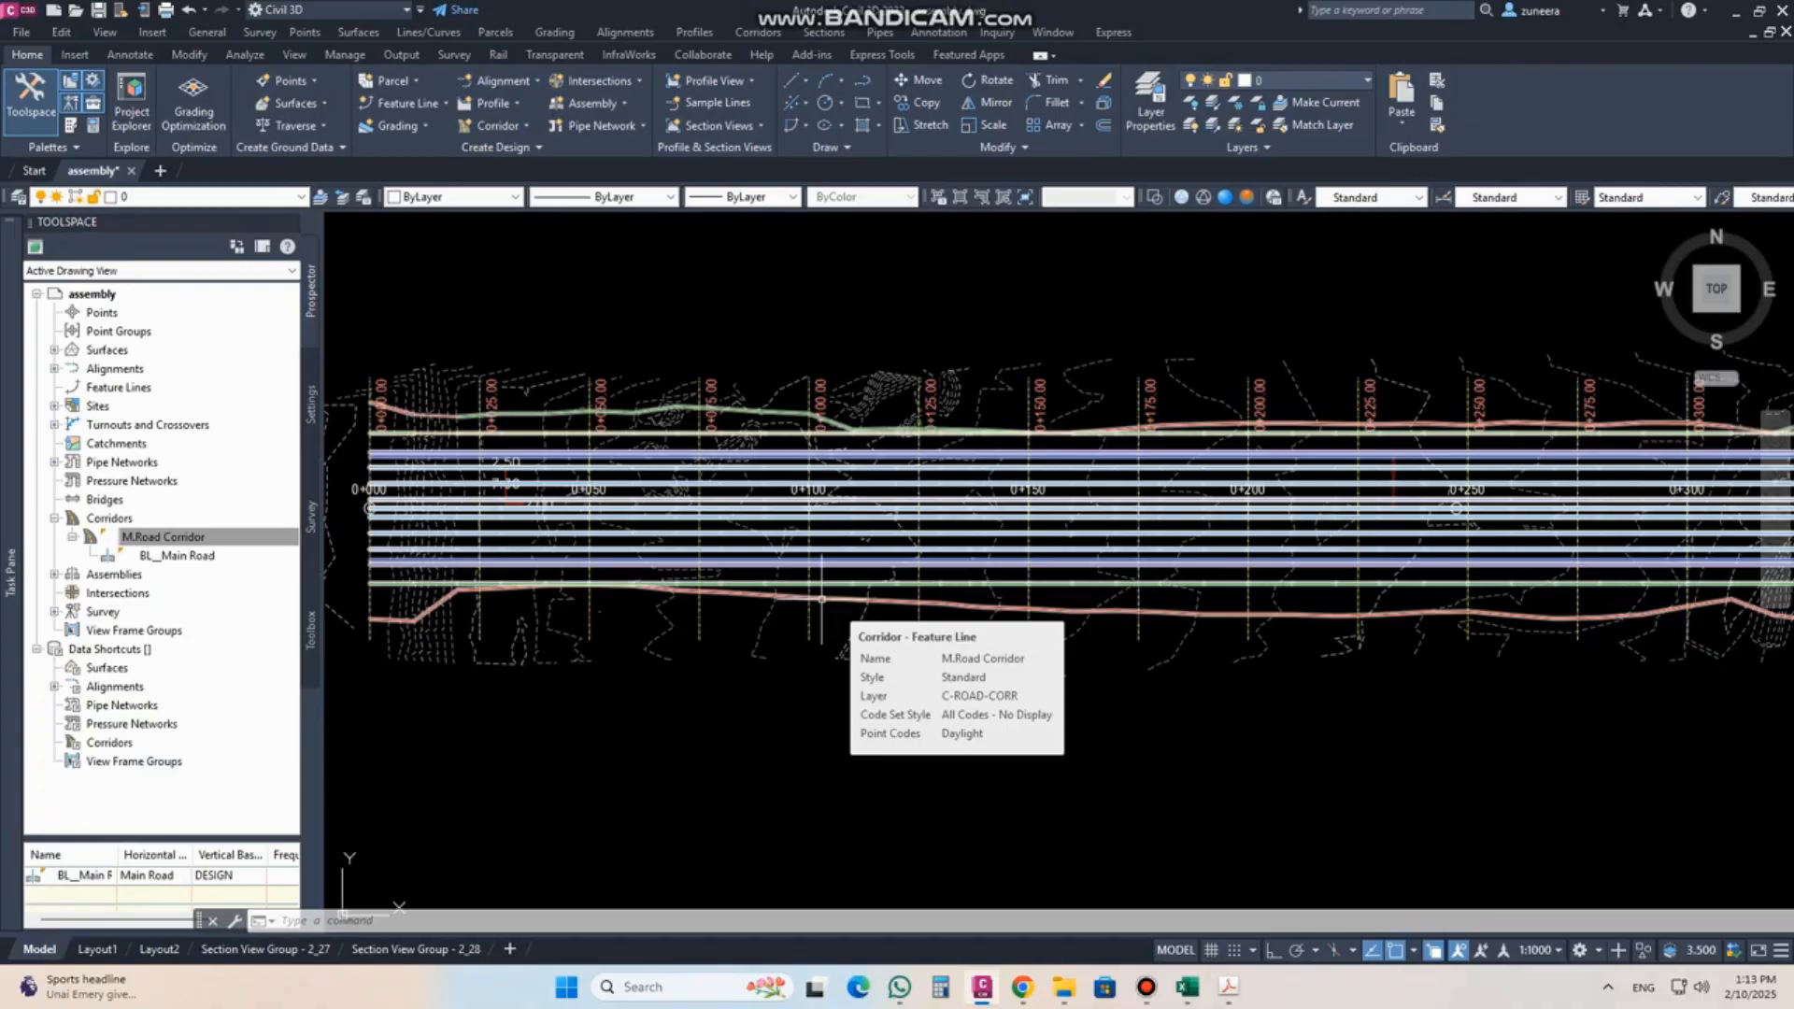
# Examine the road assembly from its centerline out to the pavement edge, where the outer lane meets the 2.00% shoulder.
pyautogui.scroll(-5, 821, 598)
pyautogui.scroll(3, 694, 674)
pyautogui.scroll(-6, 694, 675)
pyautogui.scroll(4, 1074, 536)
pyautogui.scroll(8, 1059, 603)
pyautogui.scroll(4, 1222, 693)
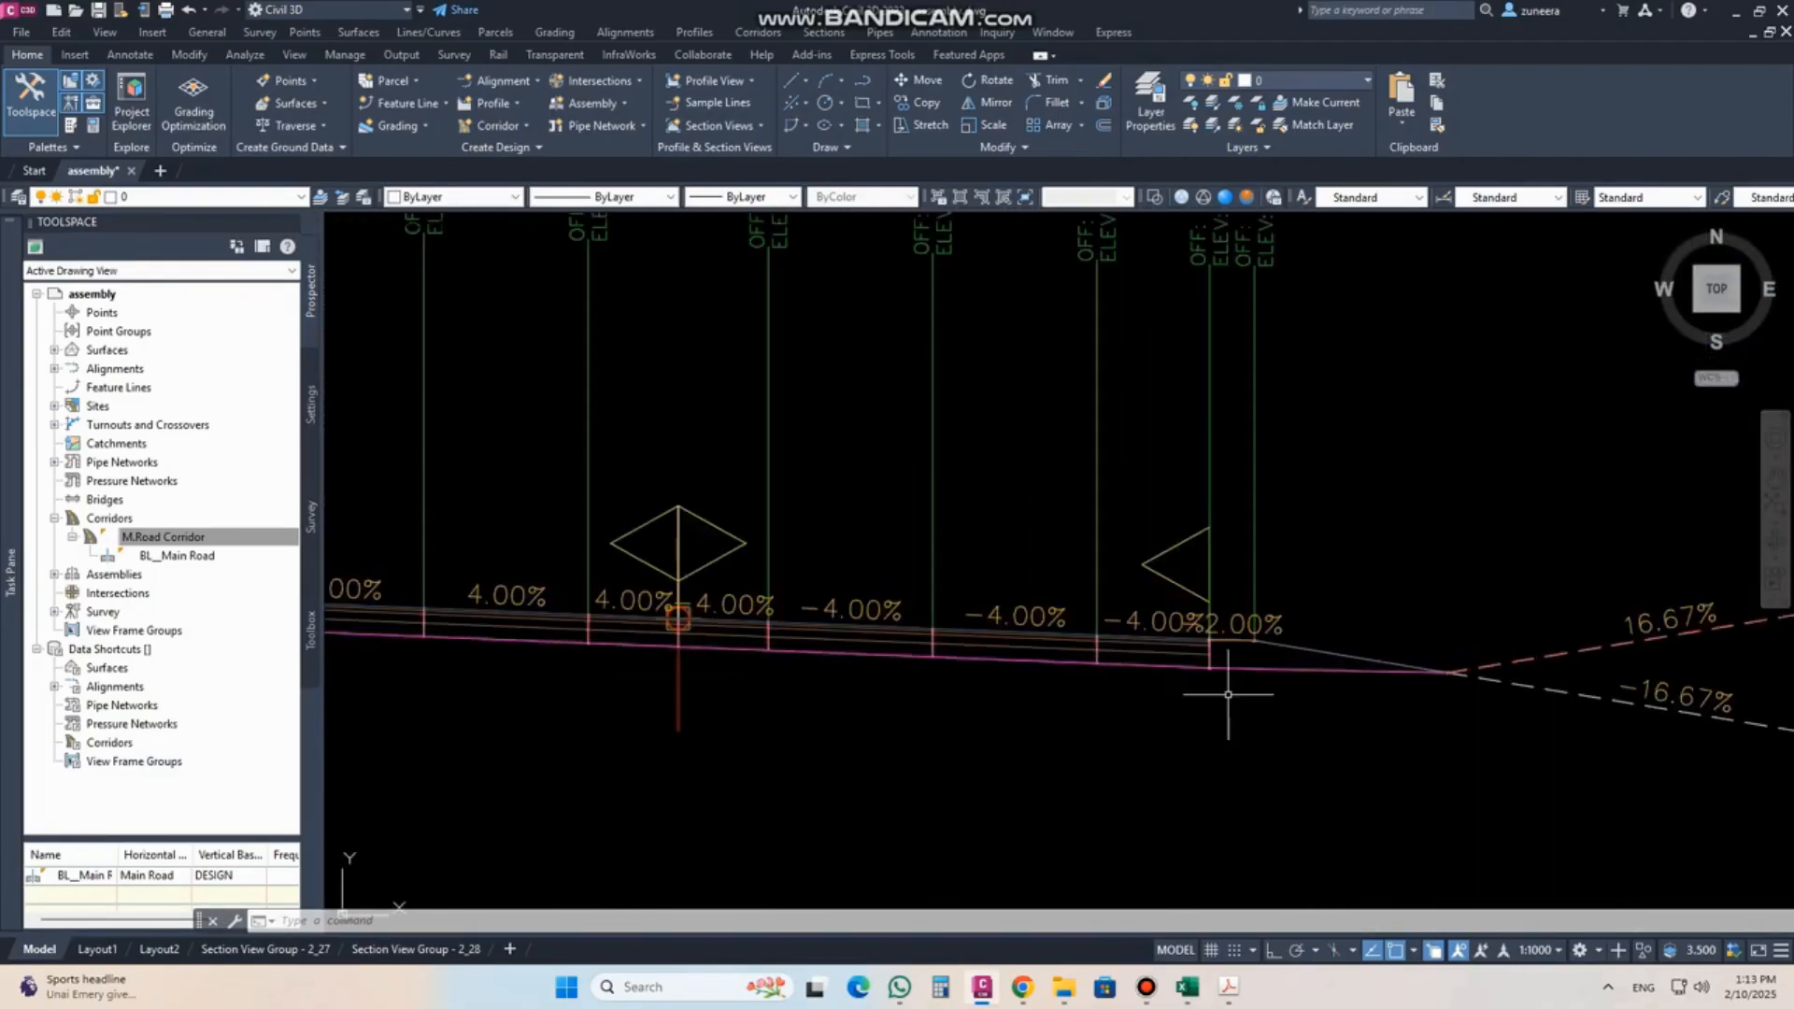
pyautogui.scroll(4, 1210, 635)
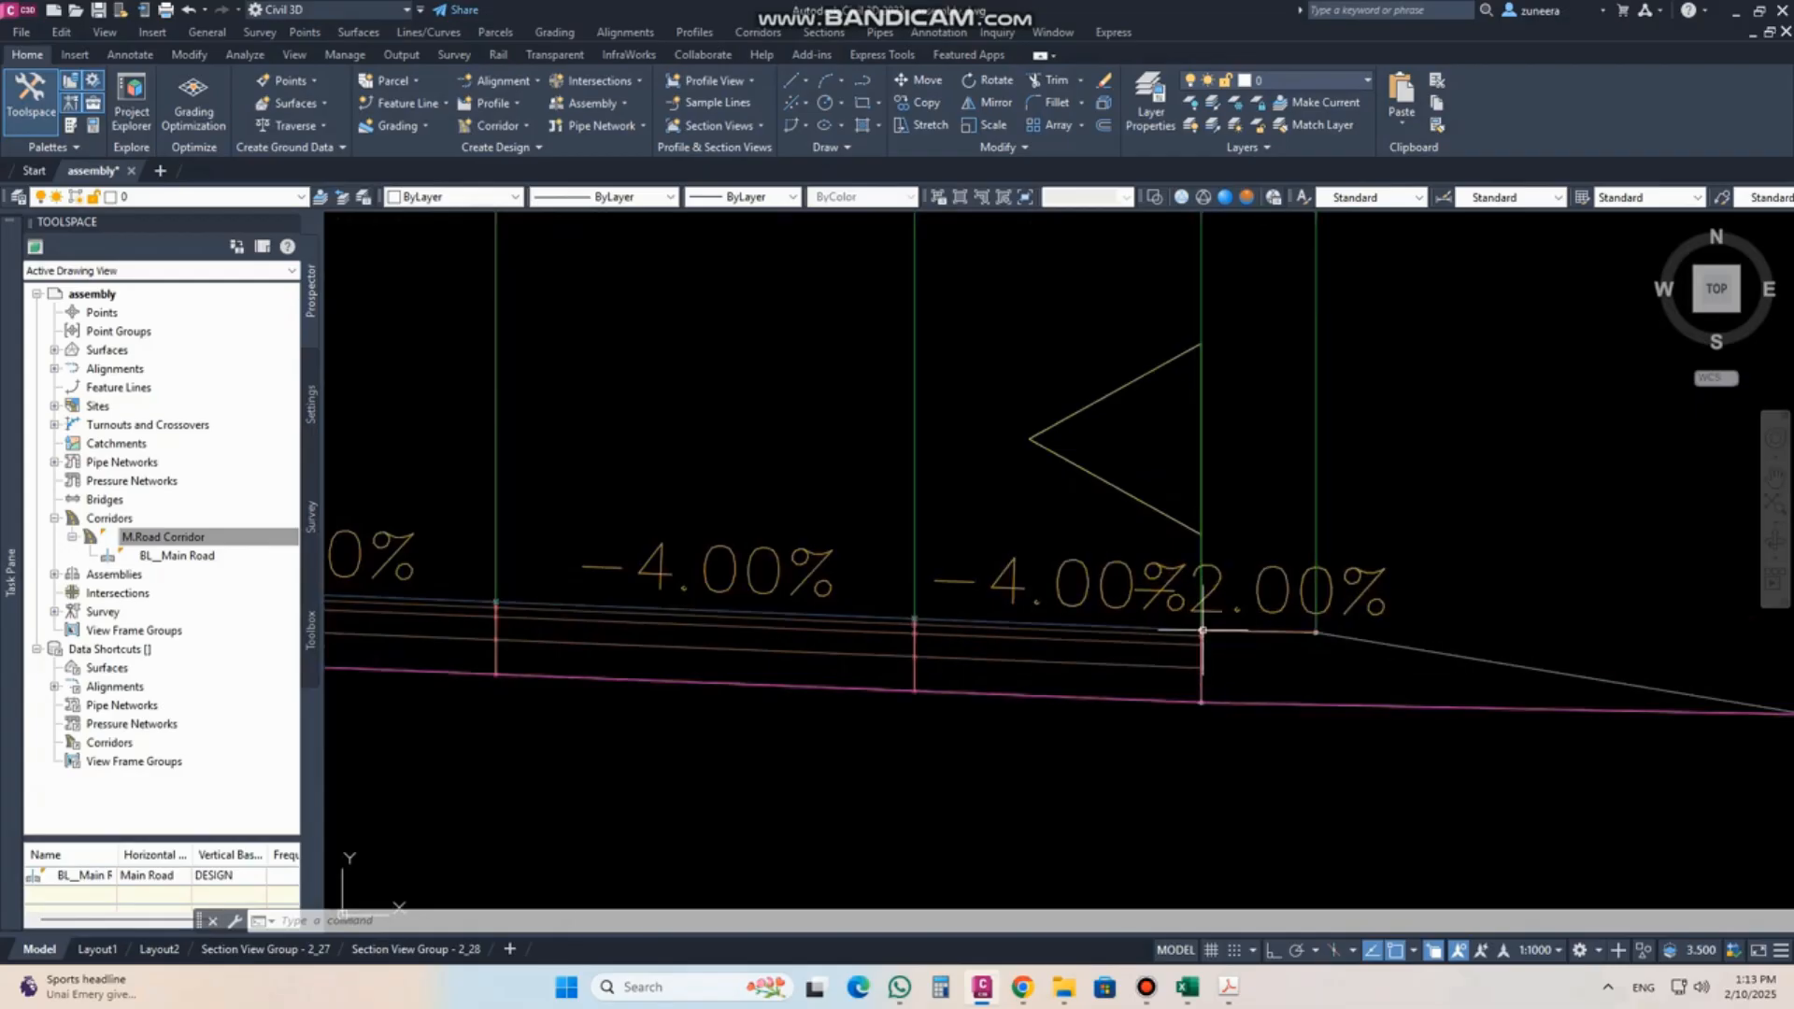
# Examine the road assembly's 2.00% shoulder joints at both pavement edges and its overall crossfall.
pyautogui.scroll(6, 1209, 628)
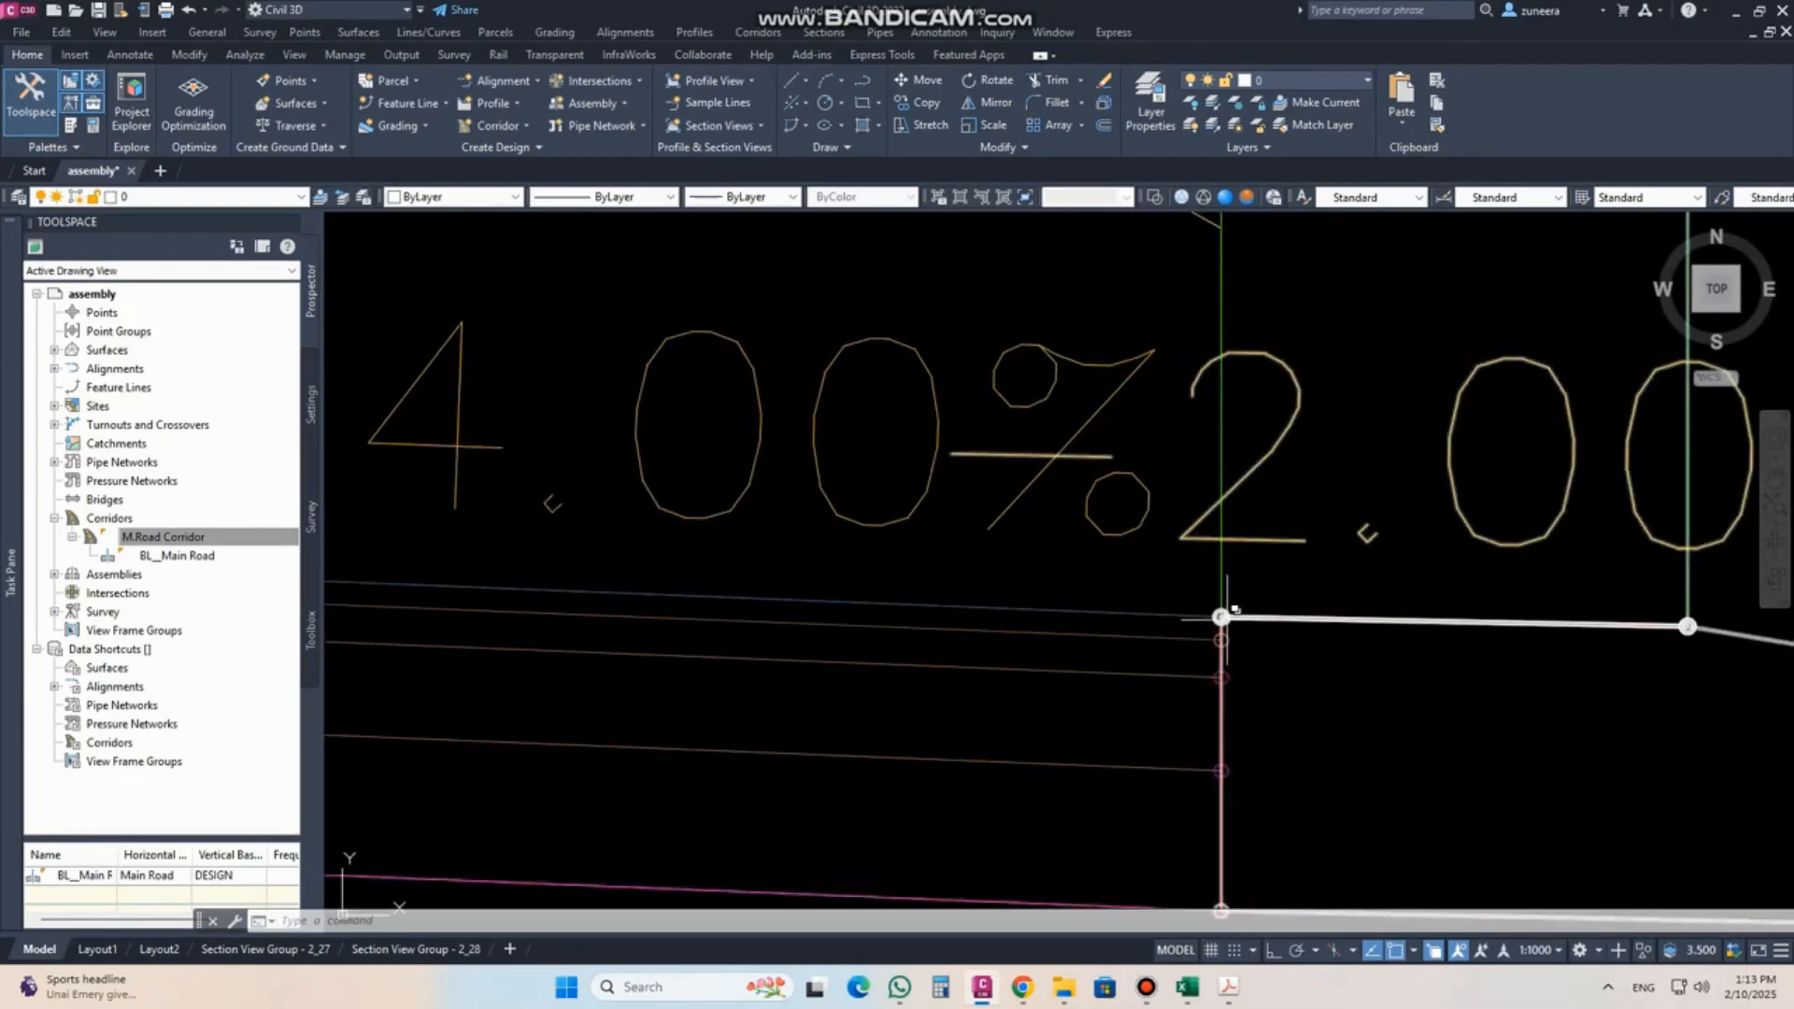
pyautogui.scroll(-8, 1226, 603)
pyautogui.scroll(7, 1383, 673)
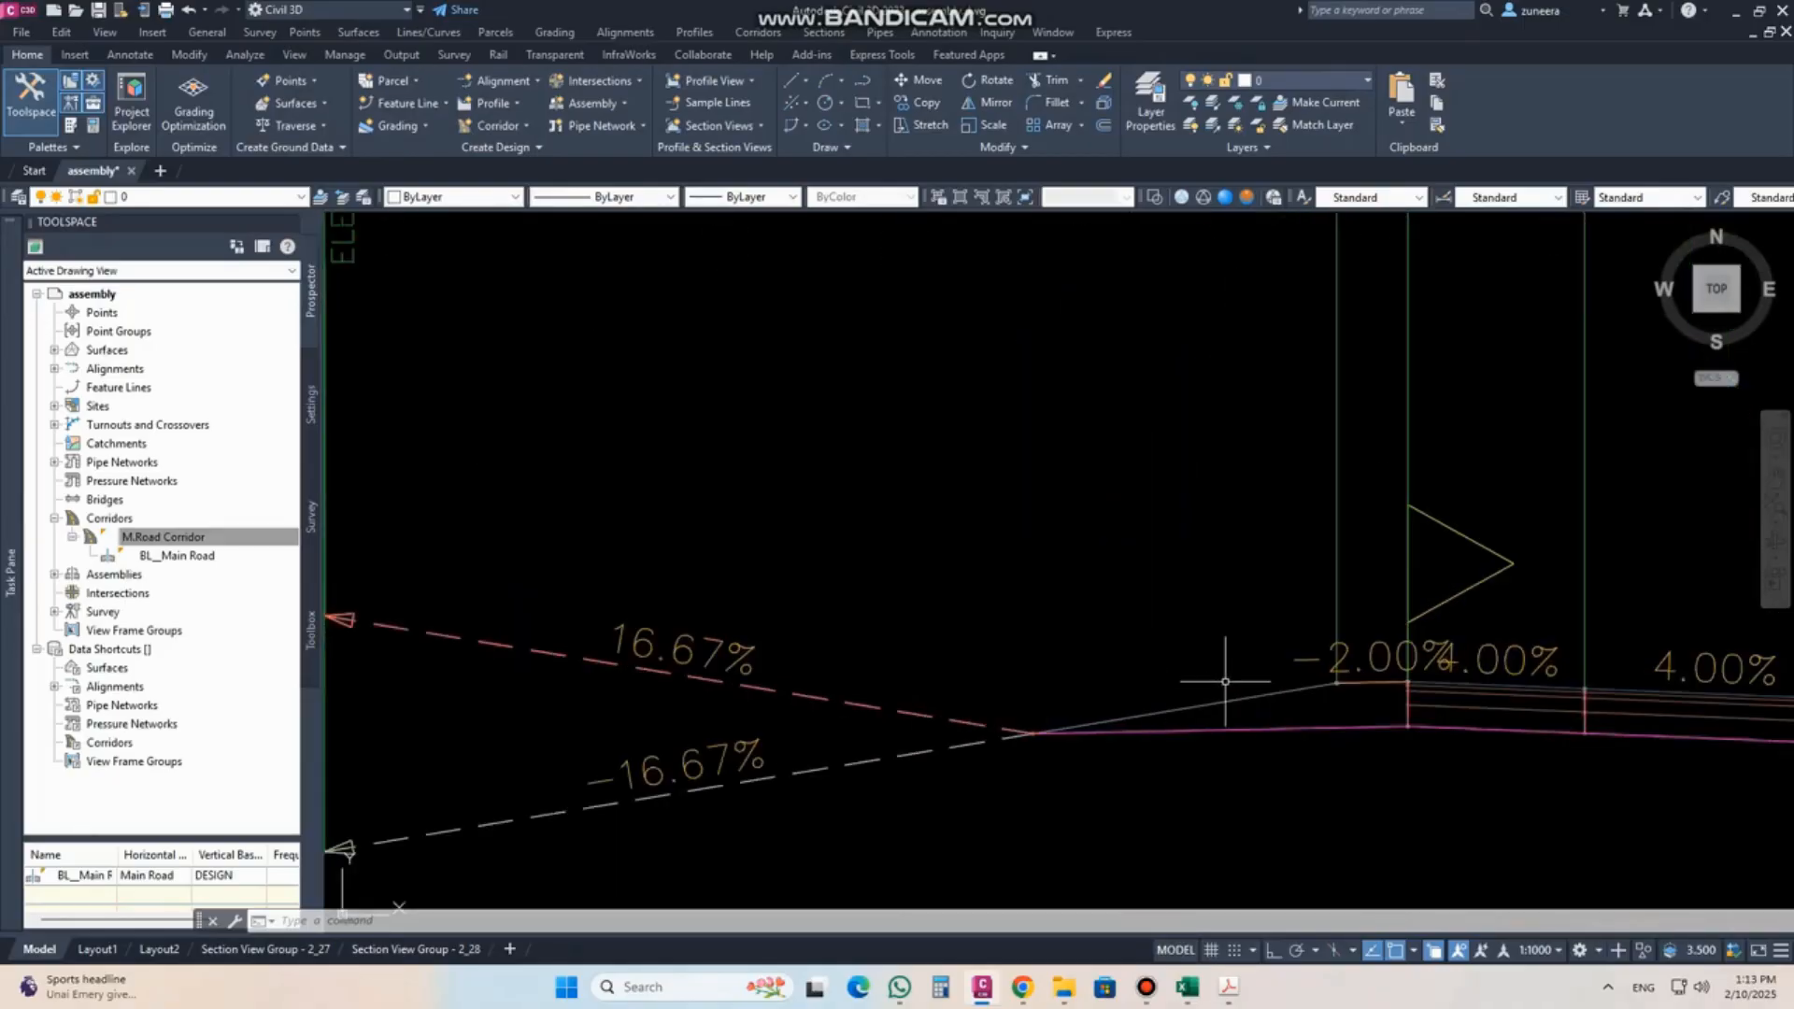
pyautogui.scroll(-5, 1327, 658)
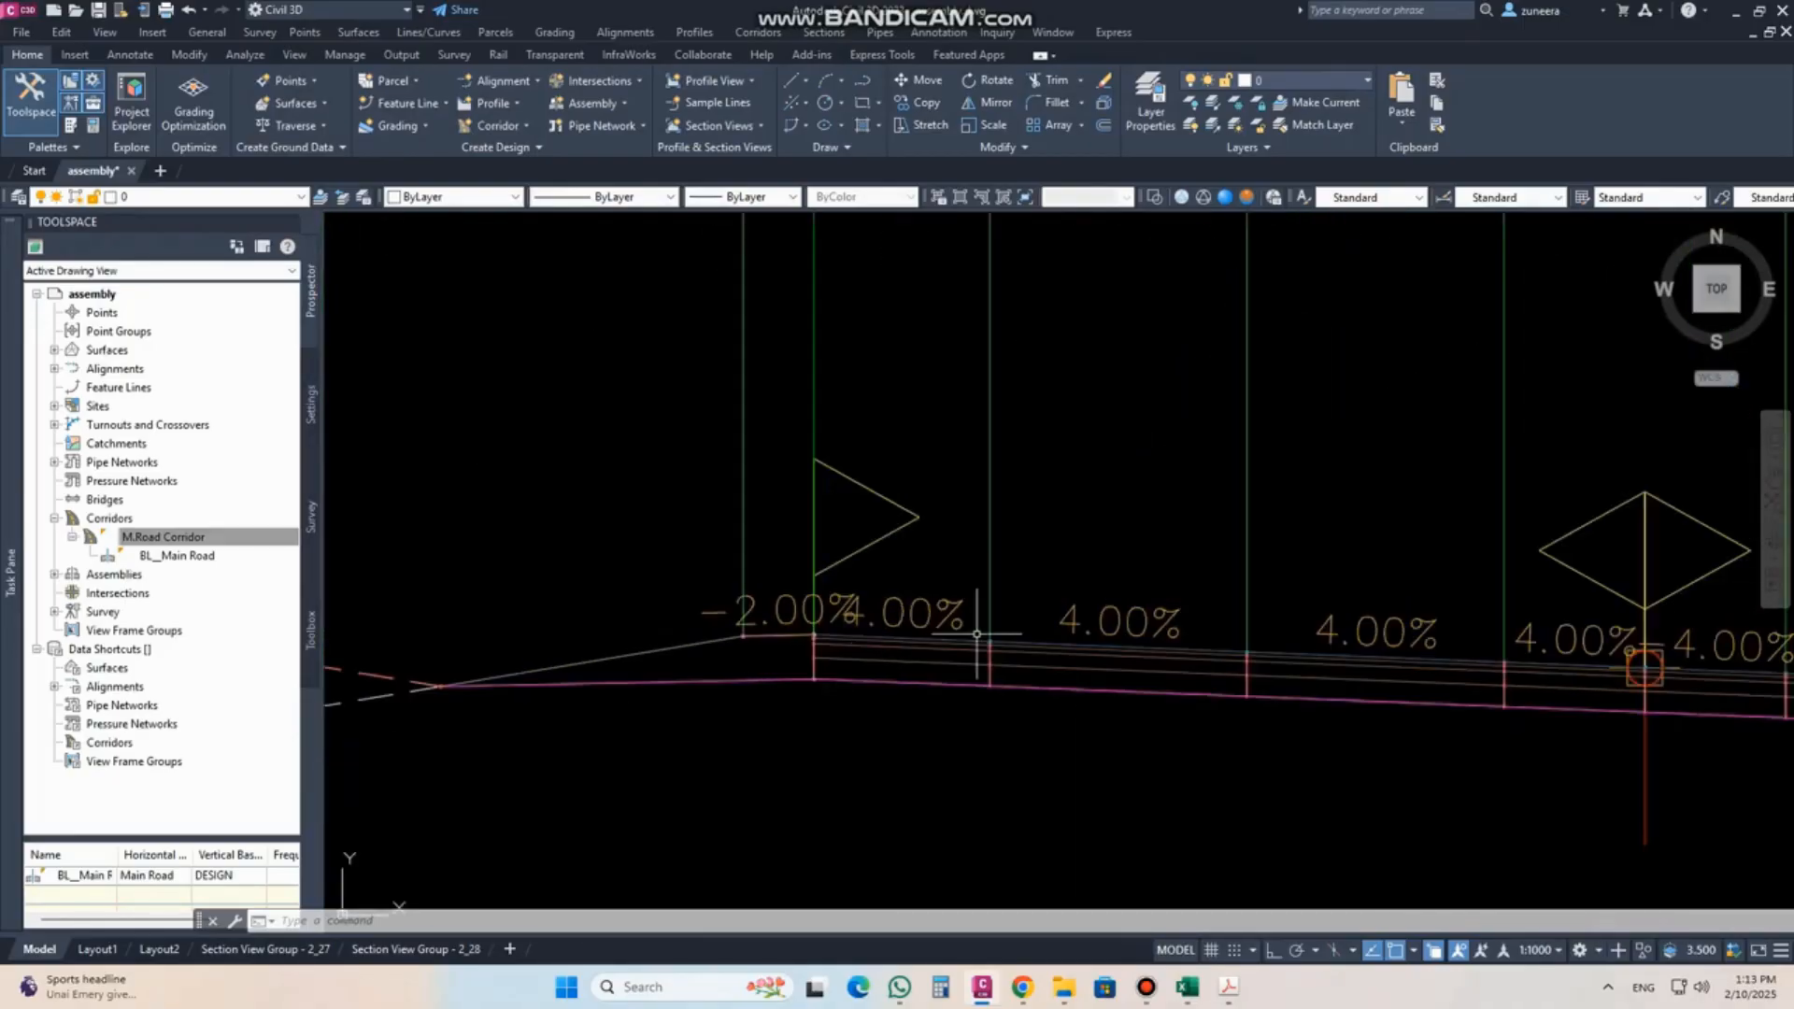
pyautogui.scroll(-3, 1119, 654)
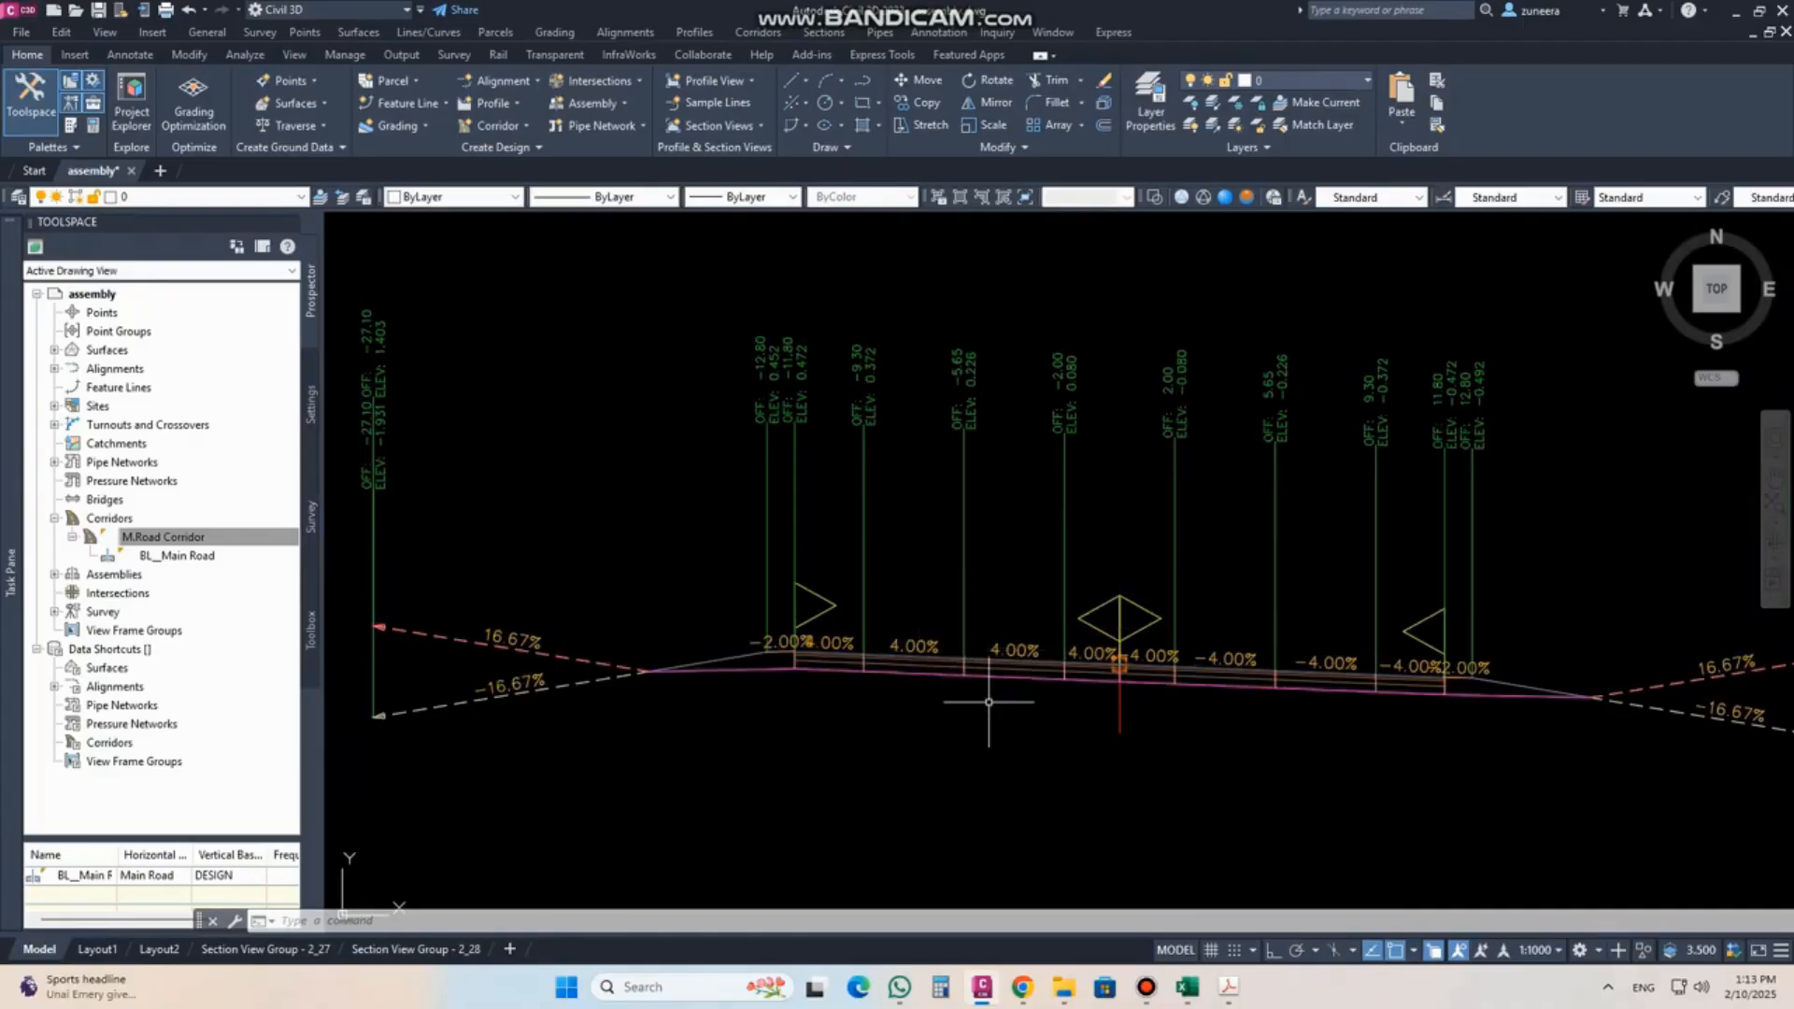
pyautogui.scroll(-8, 1319, 561)
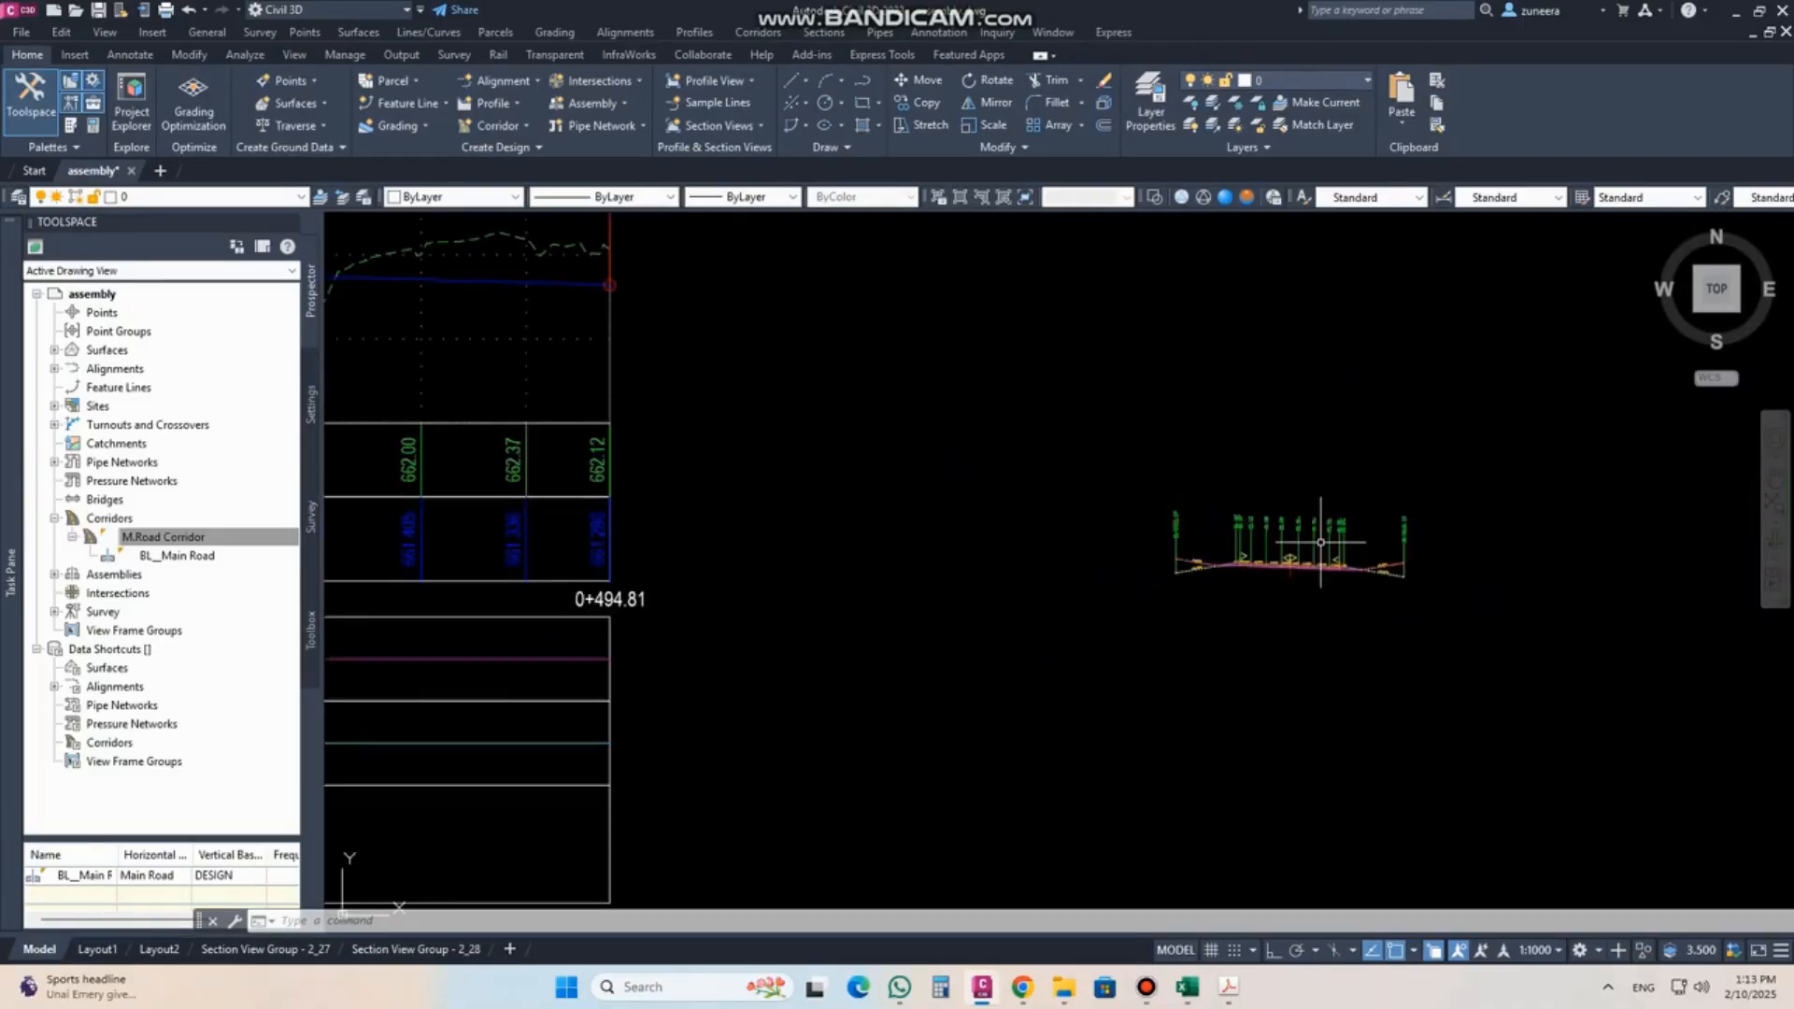
pyautogui.moveTo(1037, 660); pyautogui.dragTo(1096, 611, button='middle')
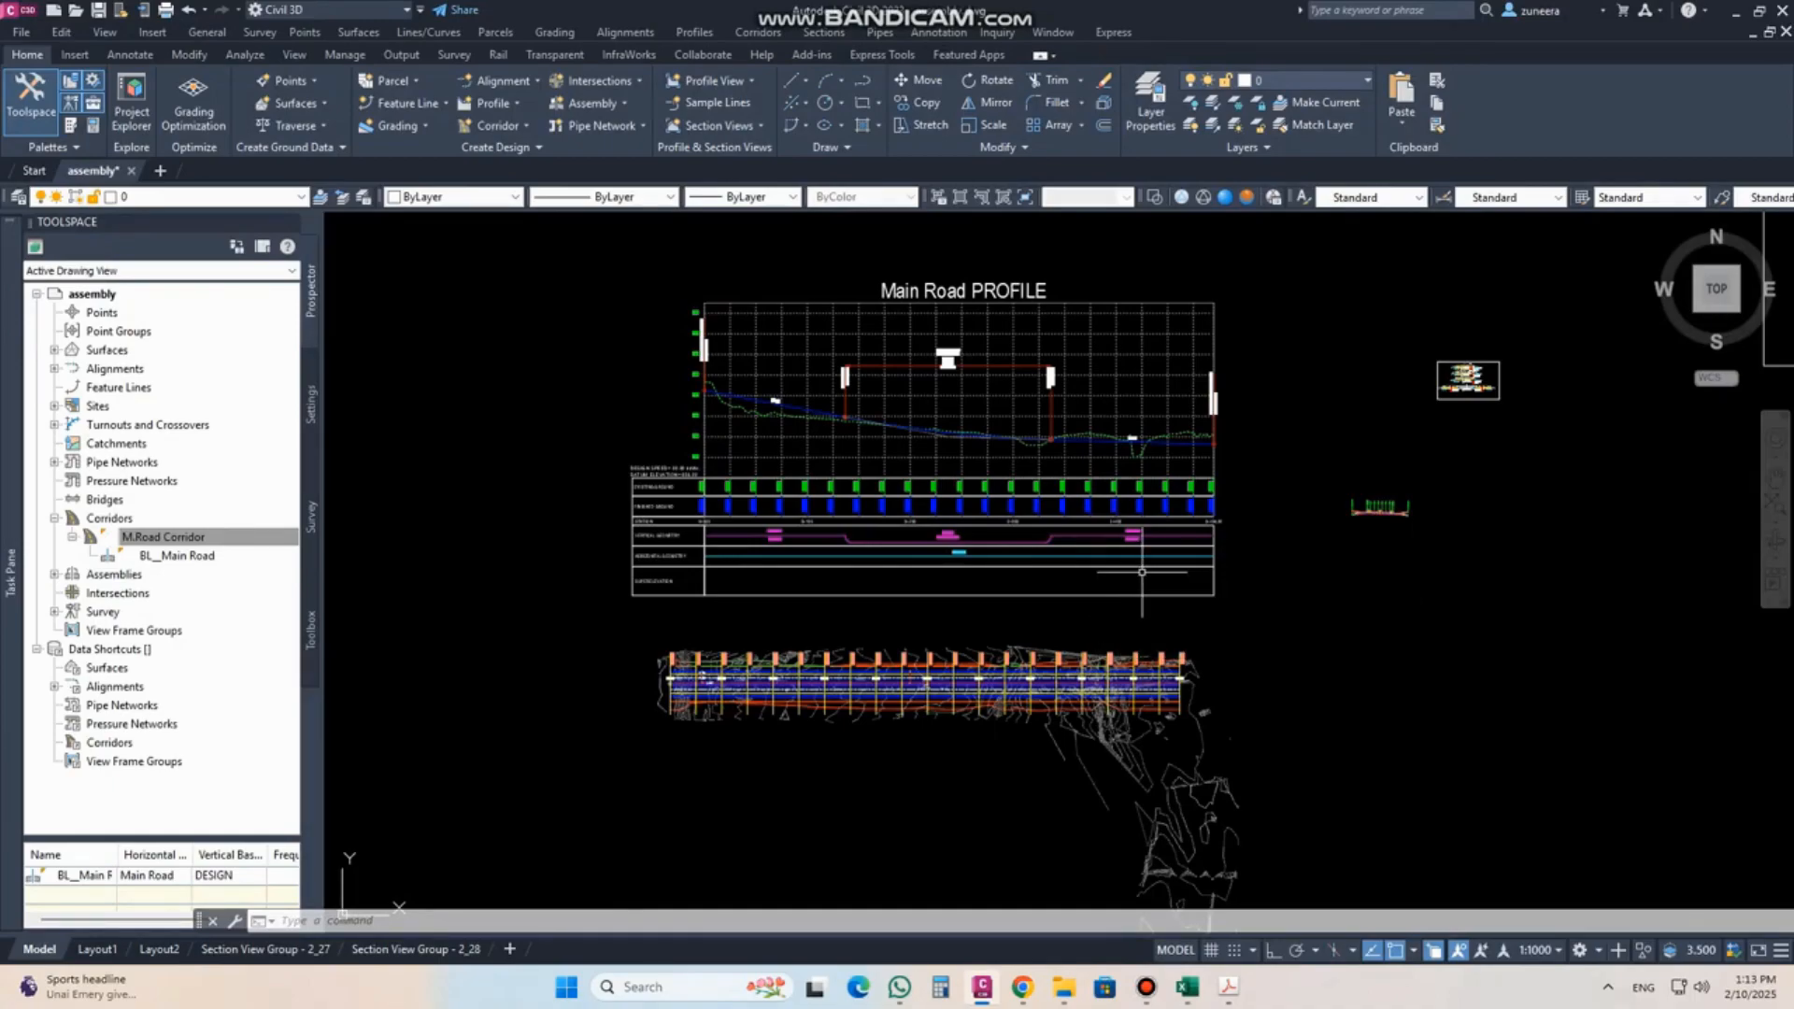
# Start a profile from the corridor using the ETW feature line along the south pavement edge of the Main Road plan.
pyautogui.scroll(5, 686, 699)
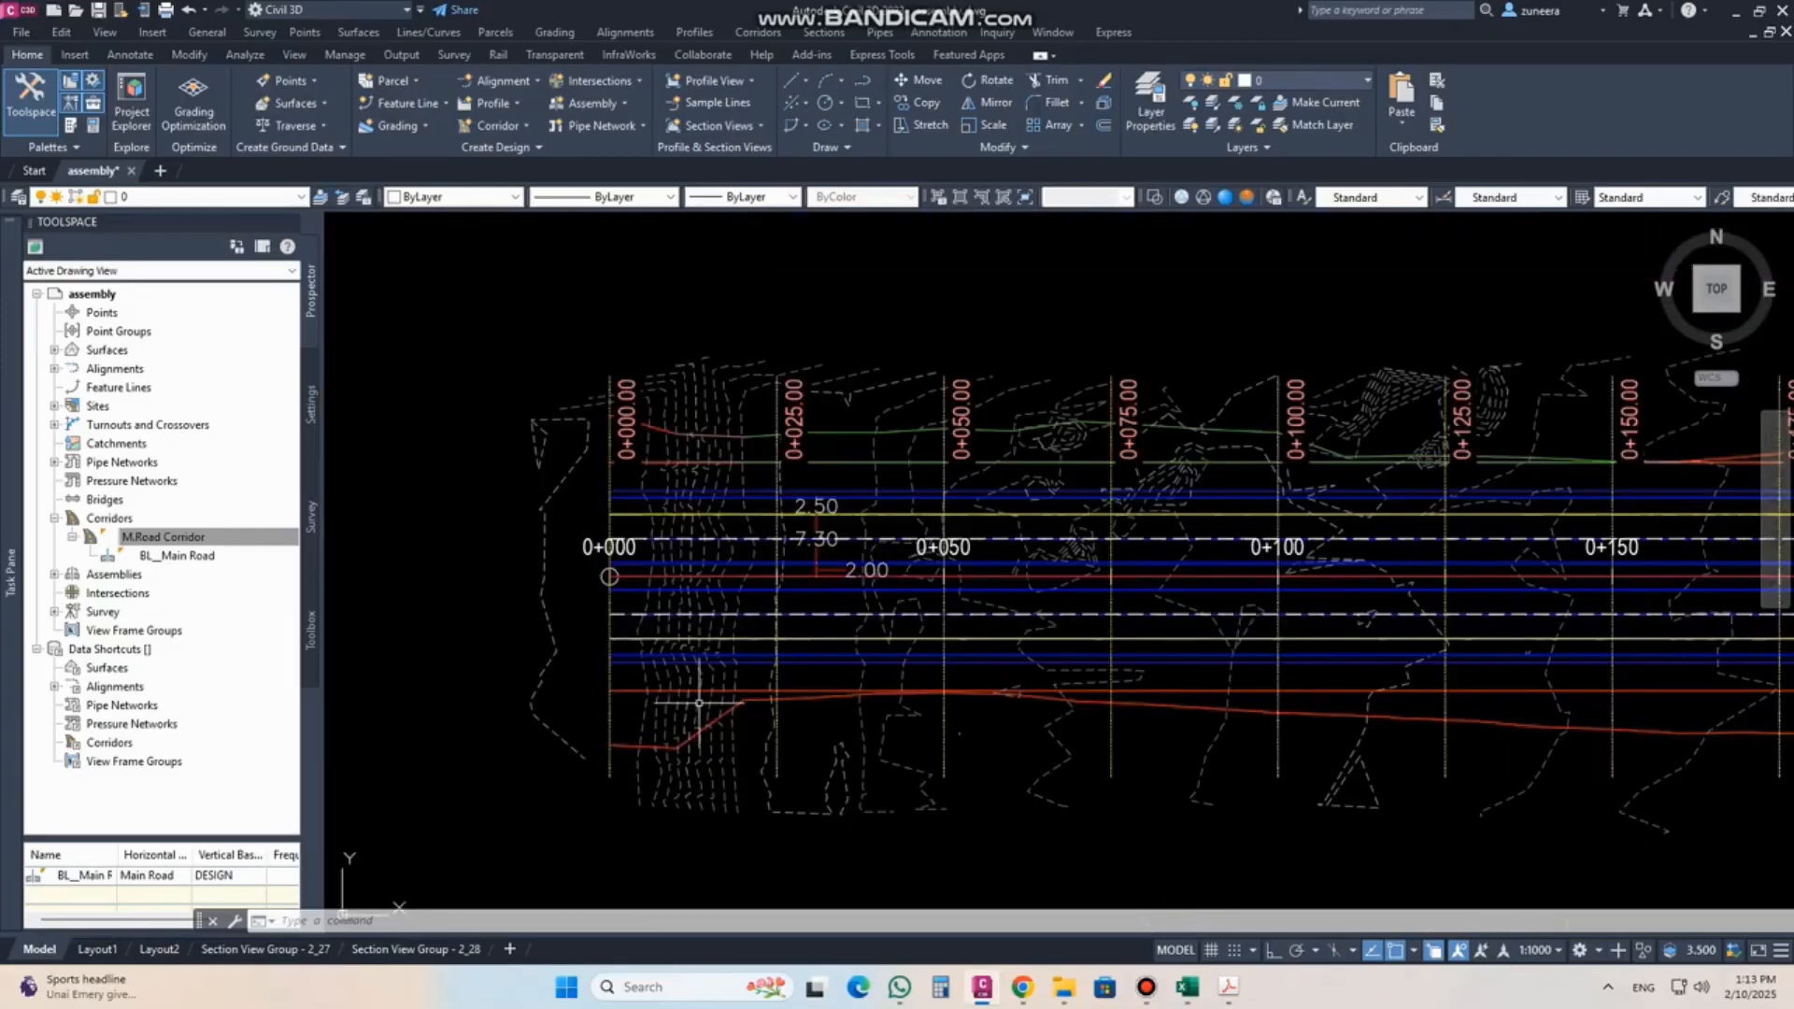
pyautogui.scroll(2, 681, 567)
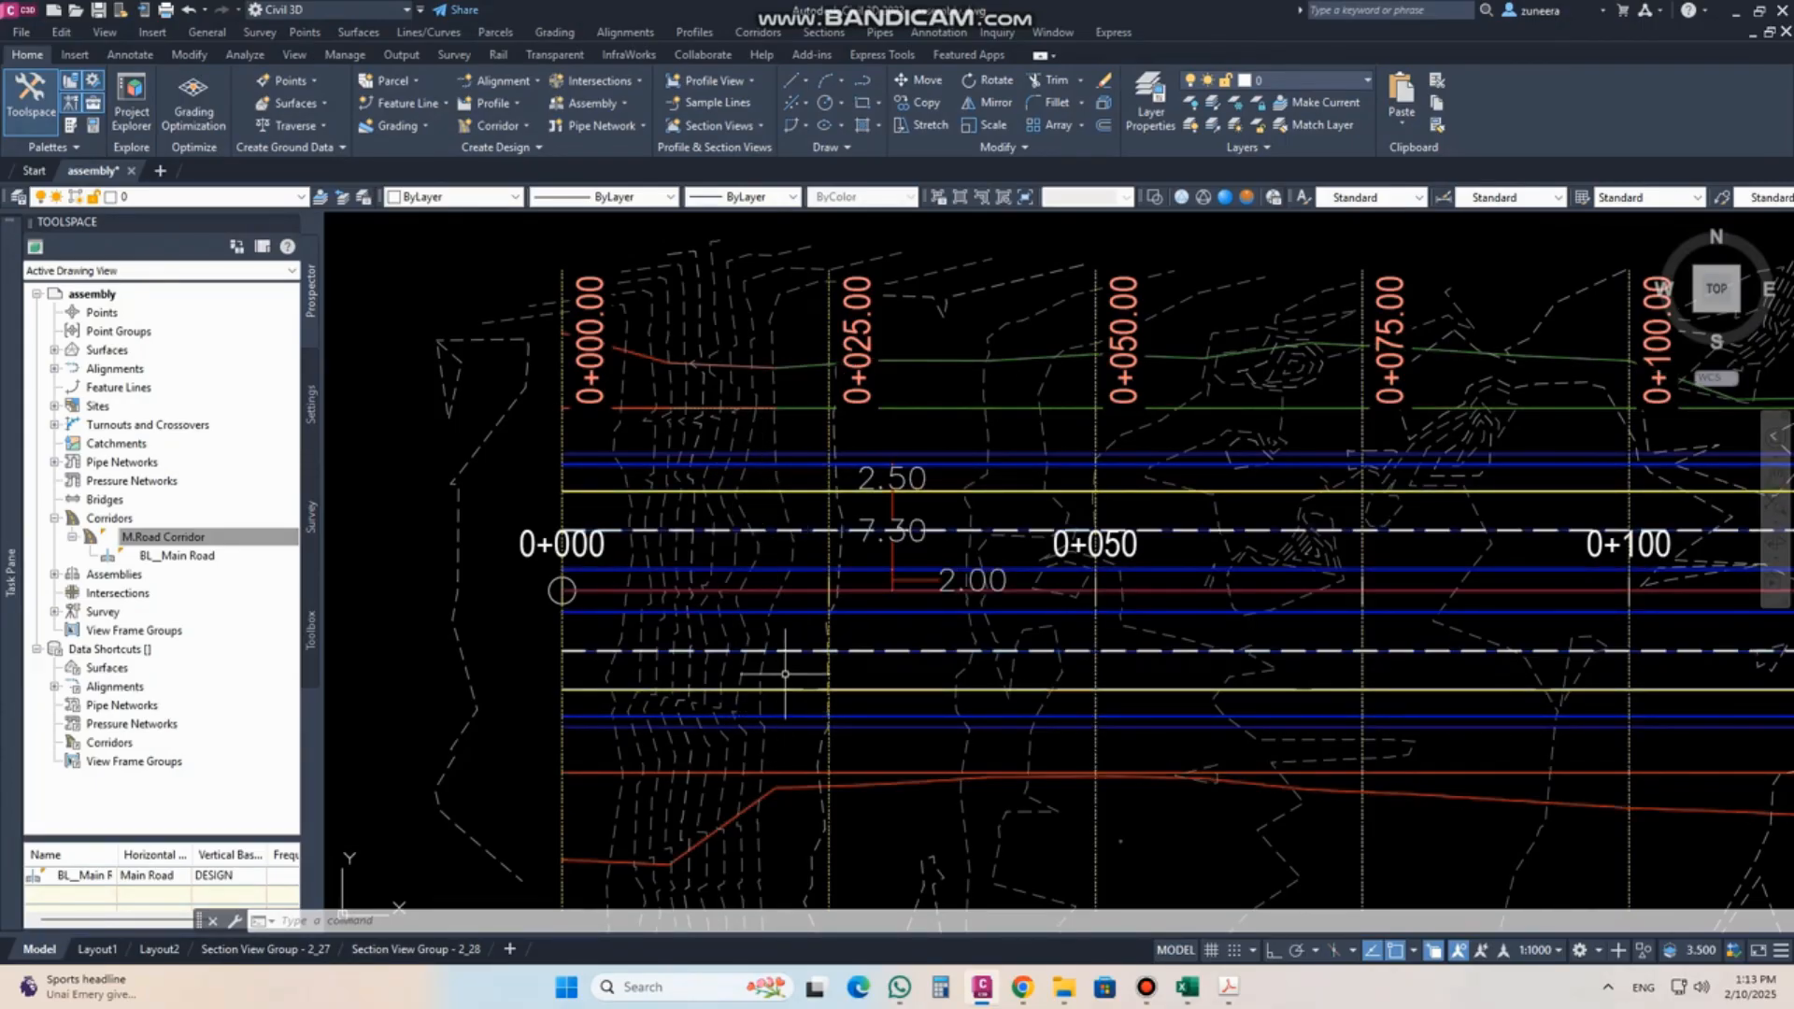
pyautogui.click(505, 108)
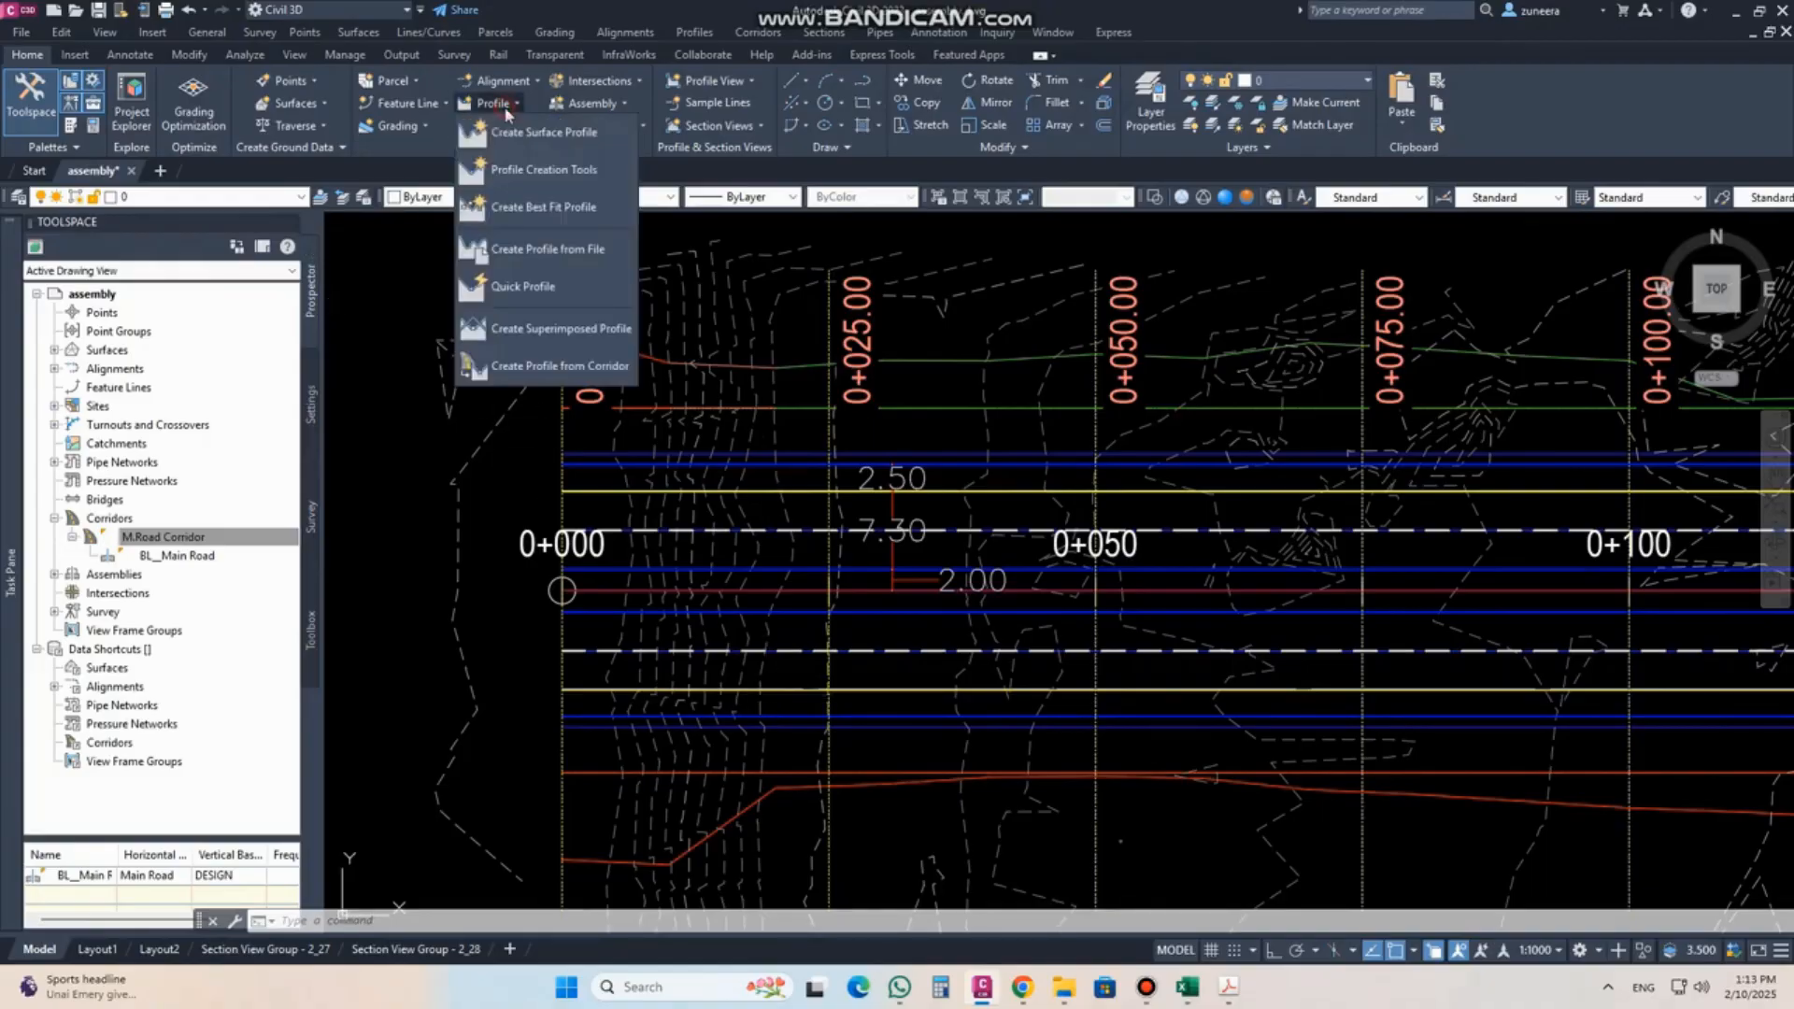
pyautogui.click(558, 370)
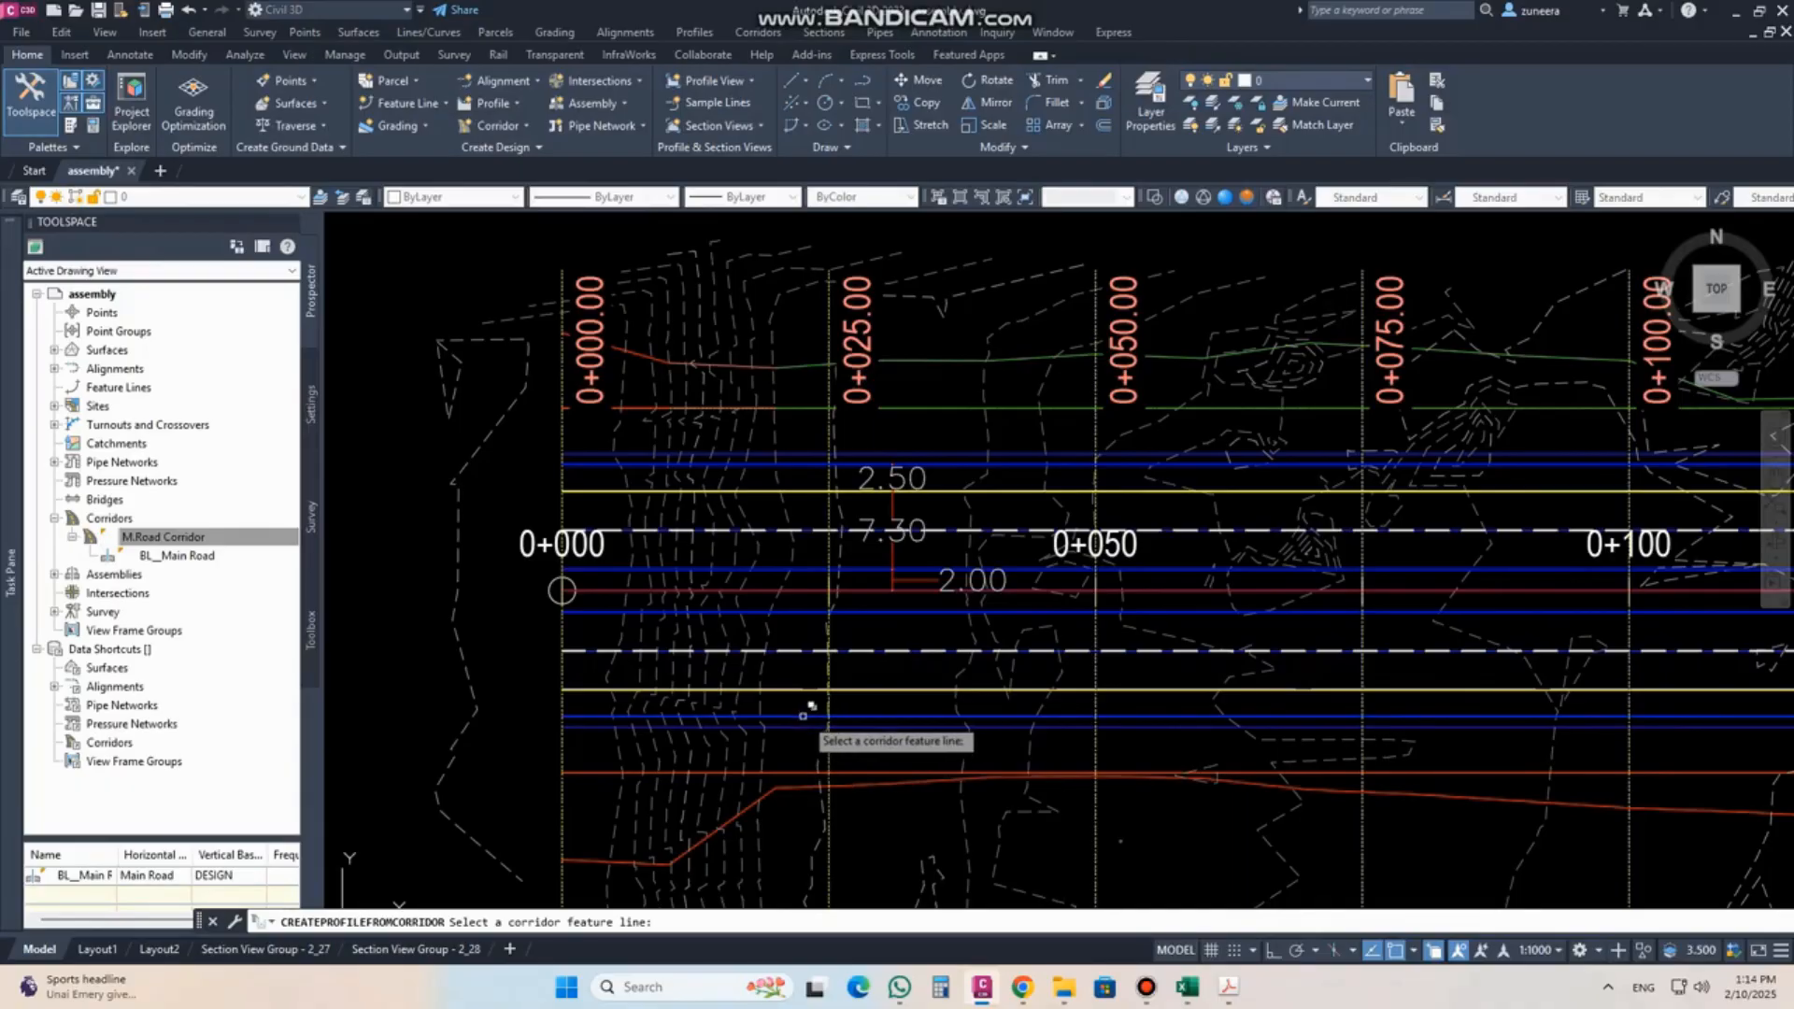
pyautogui.click(790, 718)
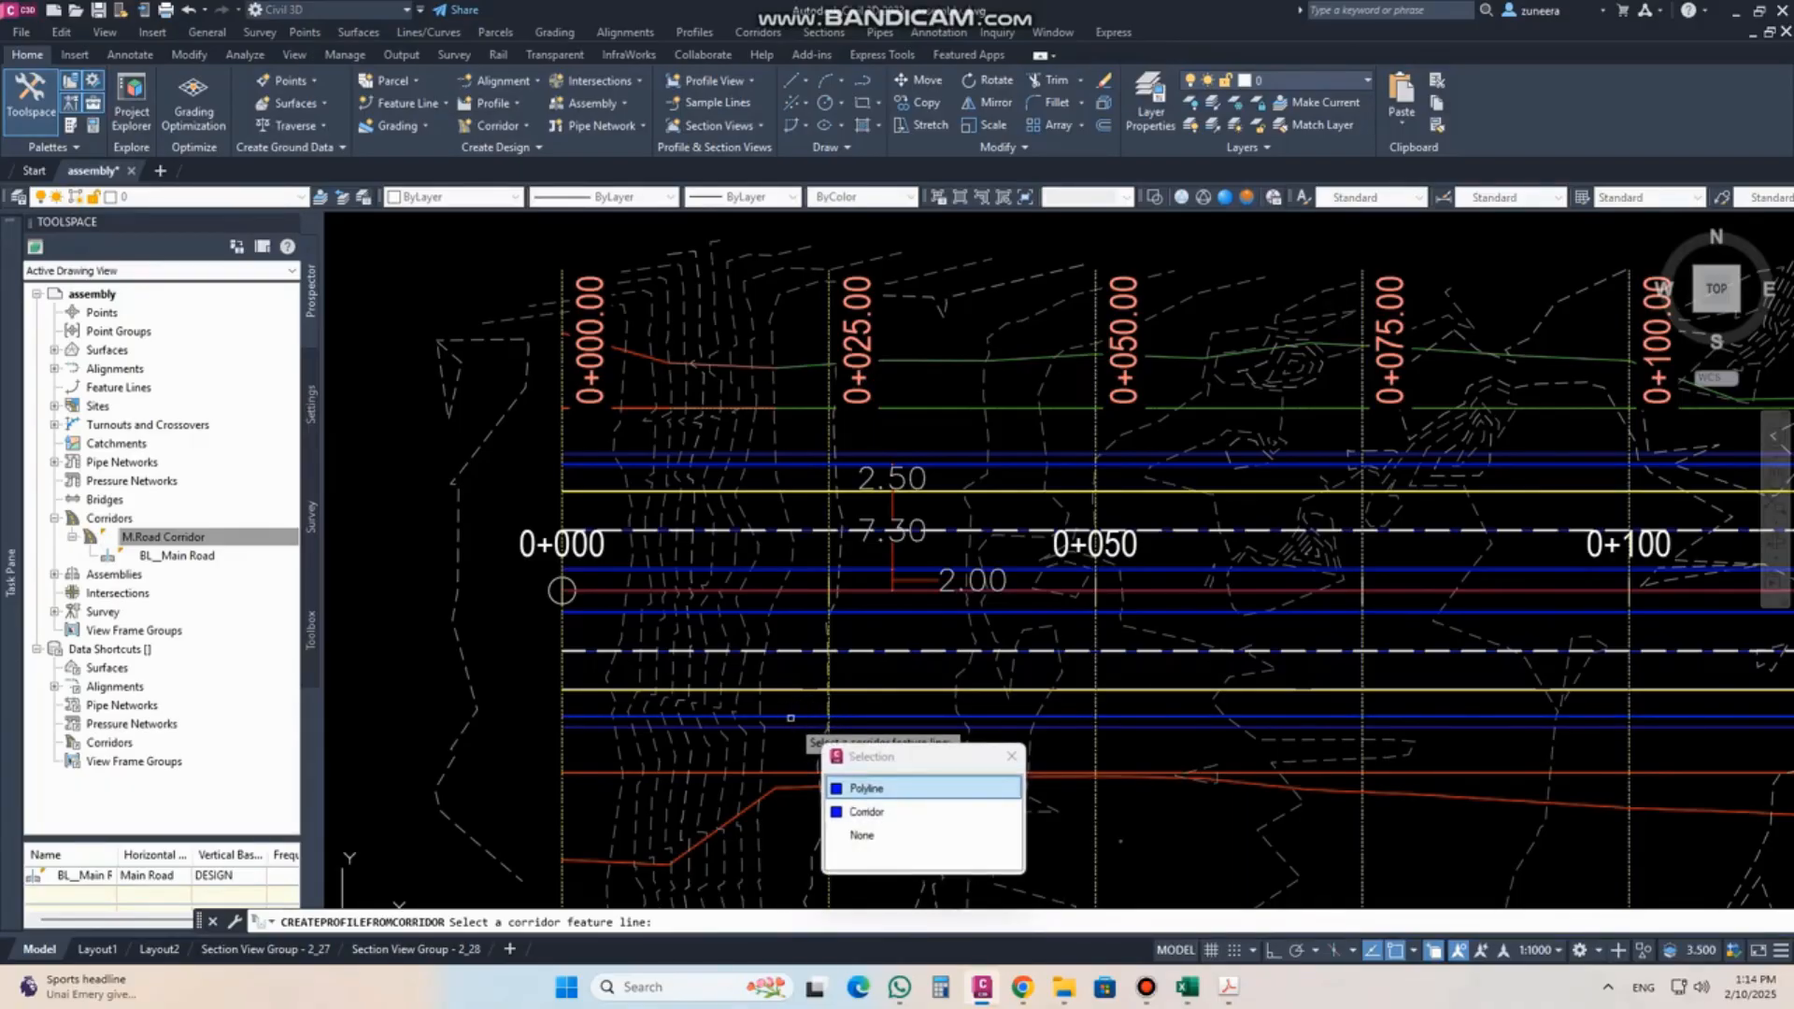
pyautogui.click(873, 806)
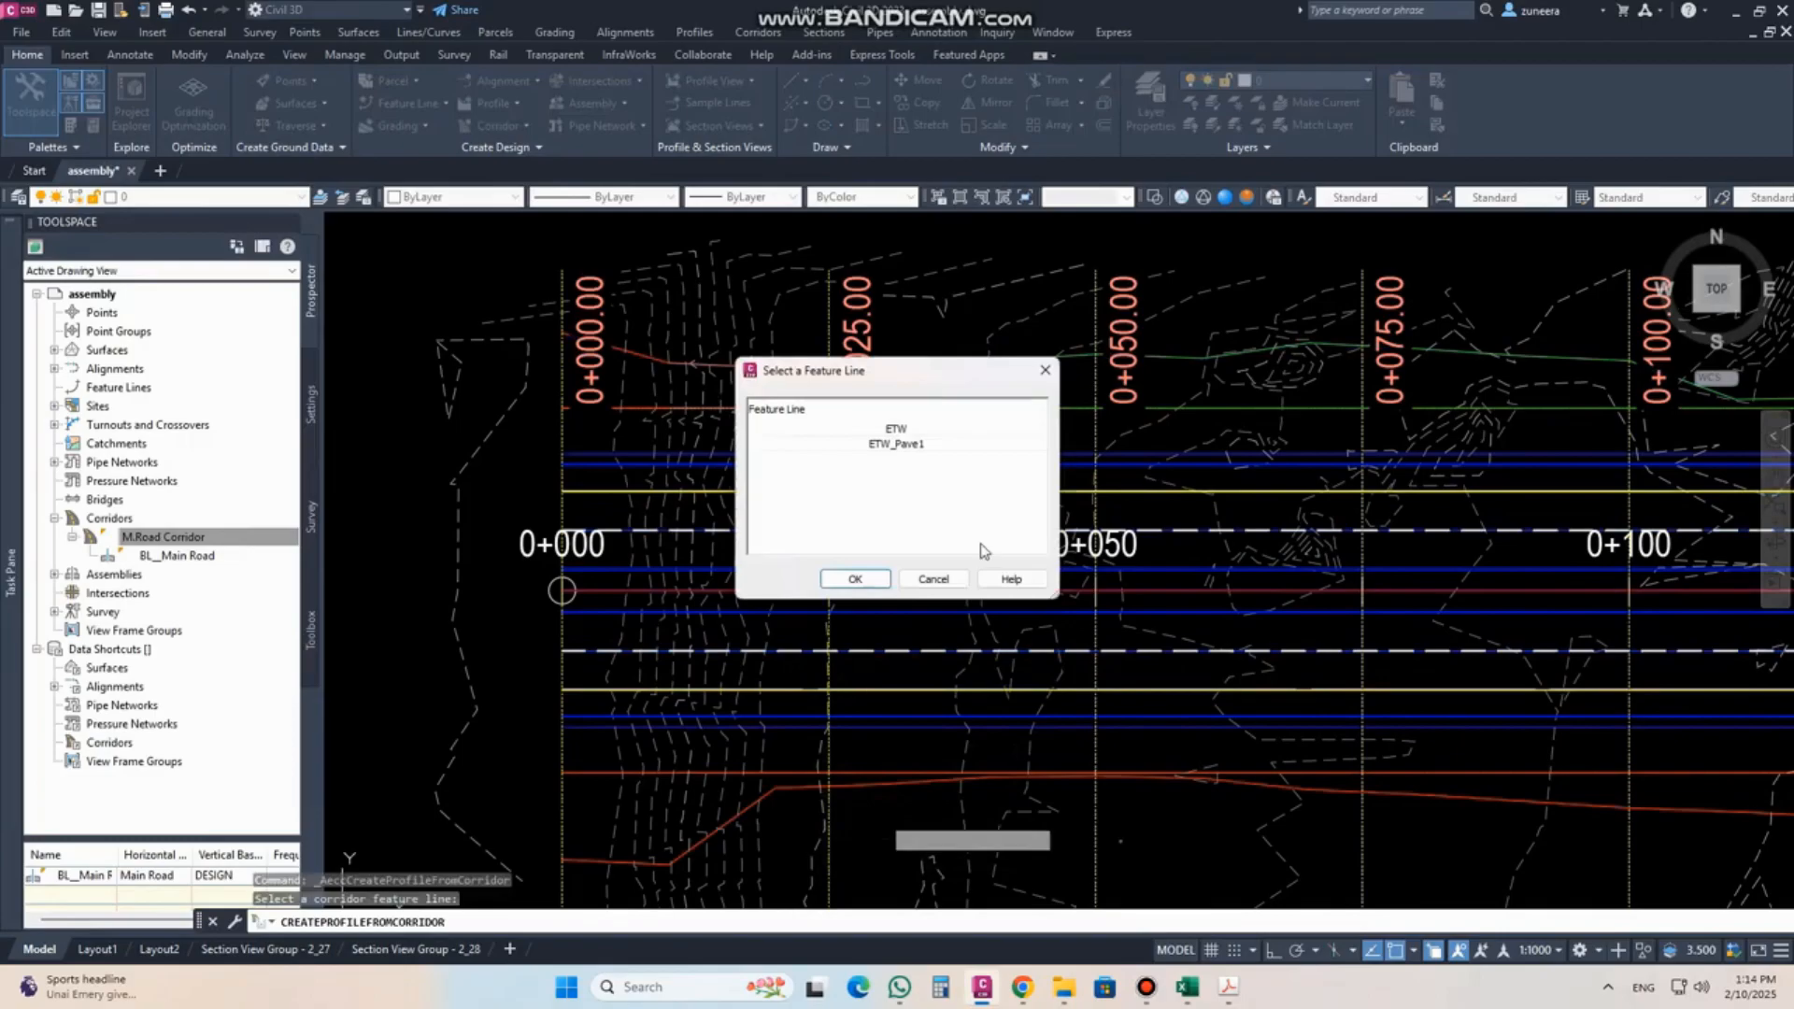
pyautogui.click(892, 430)
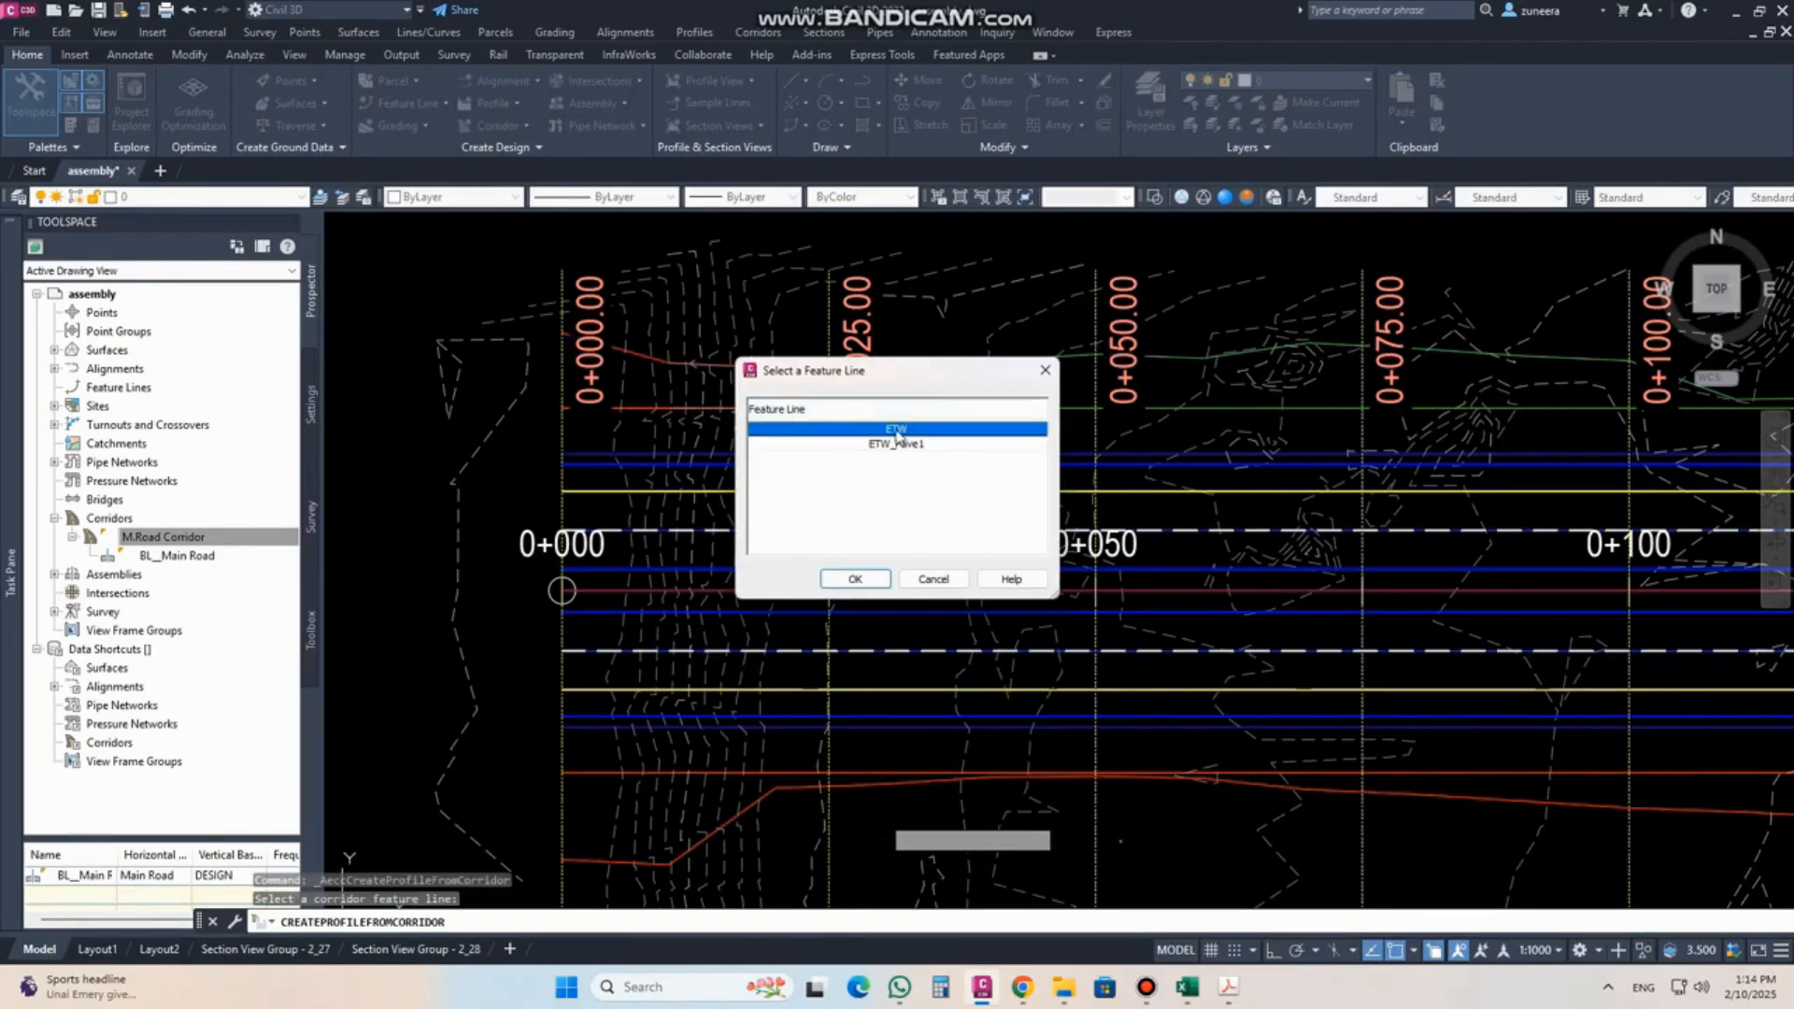
pyautogui.click(855, 578)
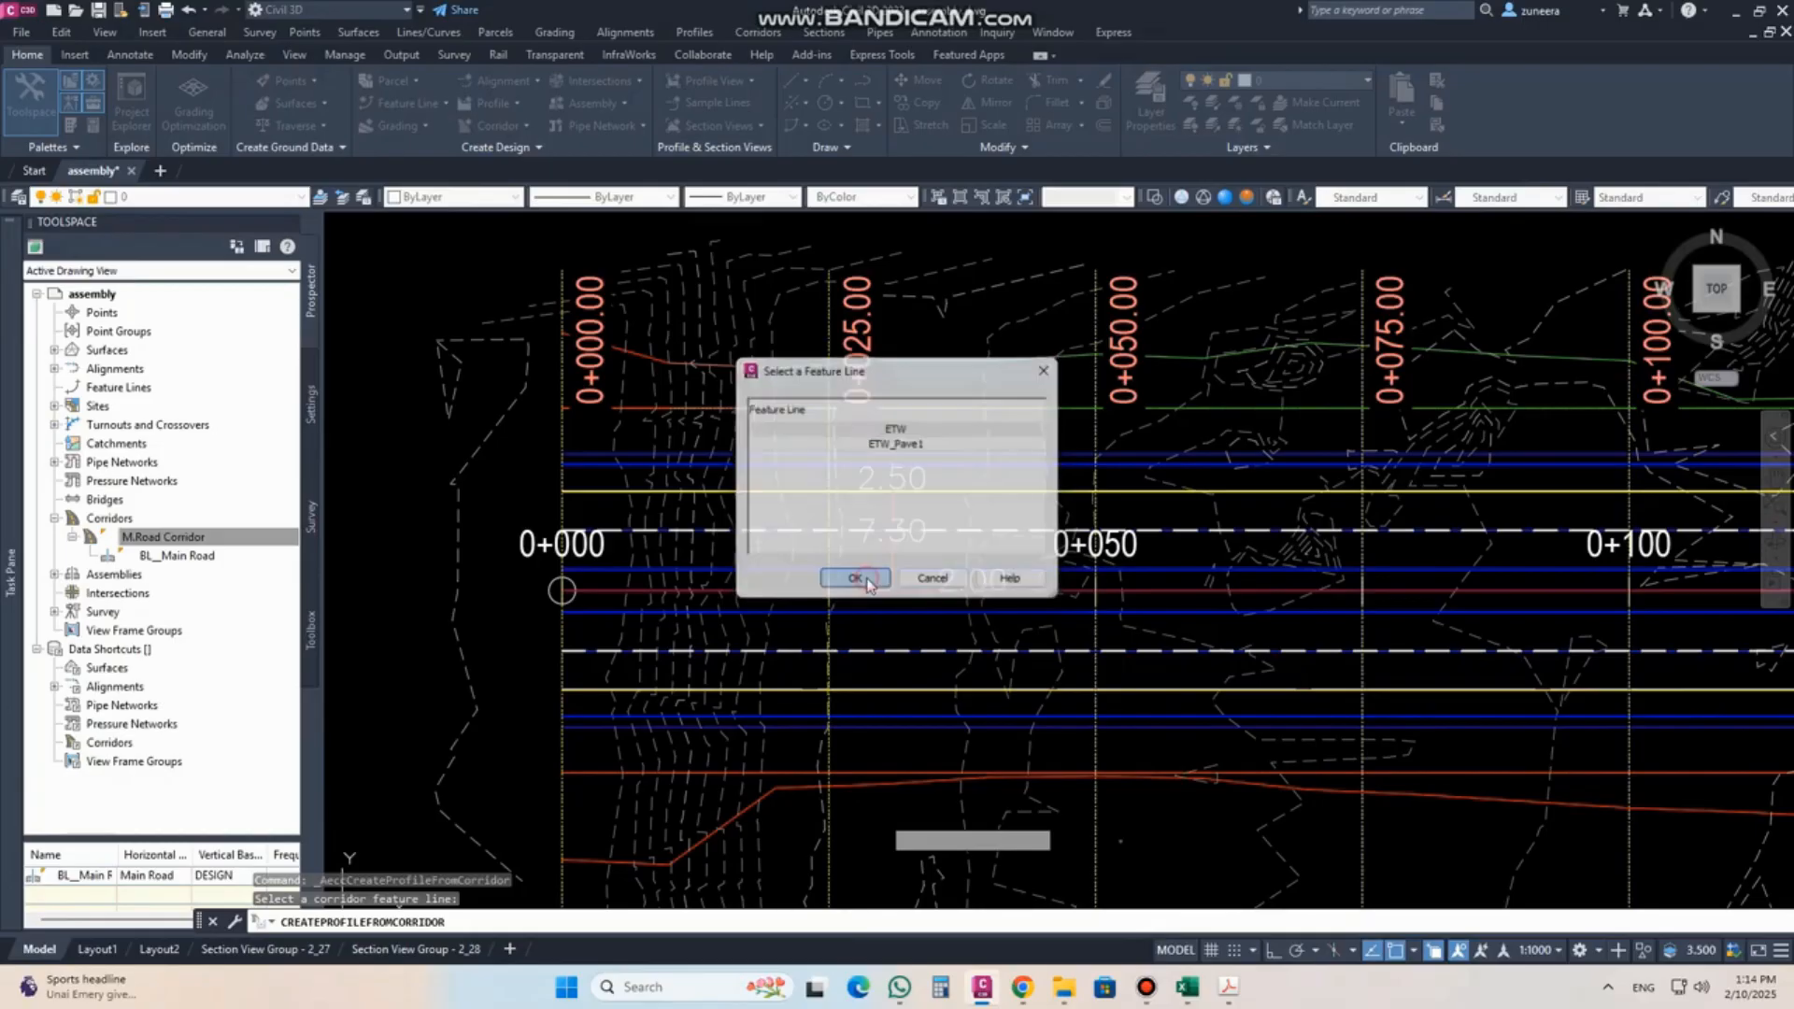
# Create the corridor profile with -RT appended to its name template, the Right Sample Profile style and the _No Labels label set.
pyautogui.click(407, 202)
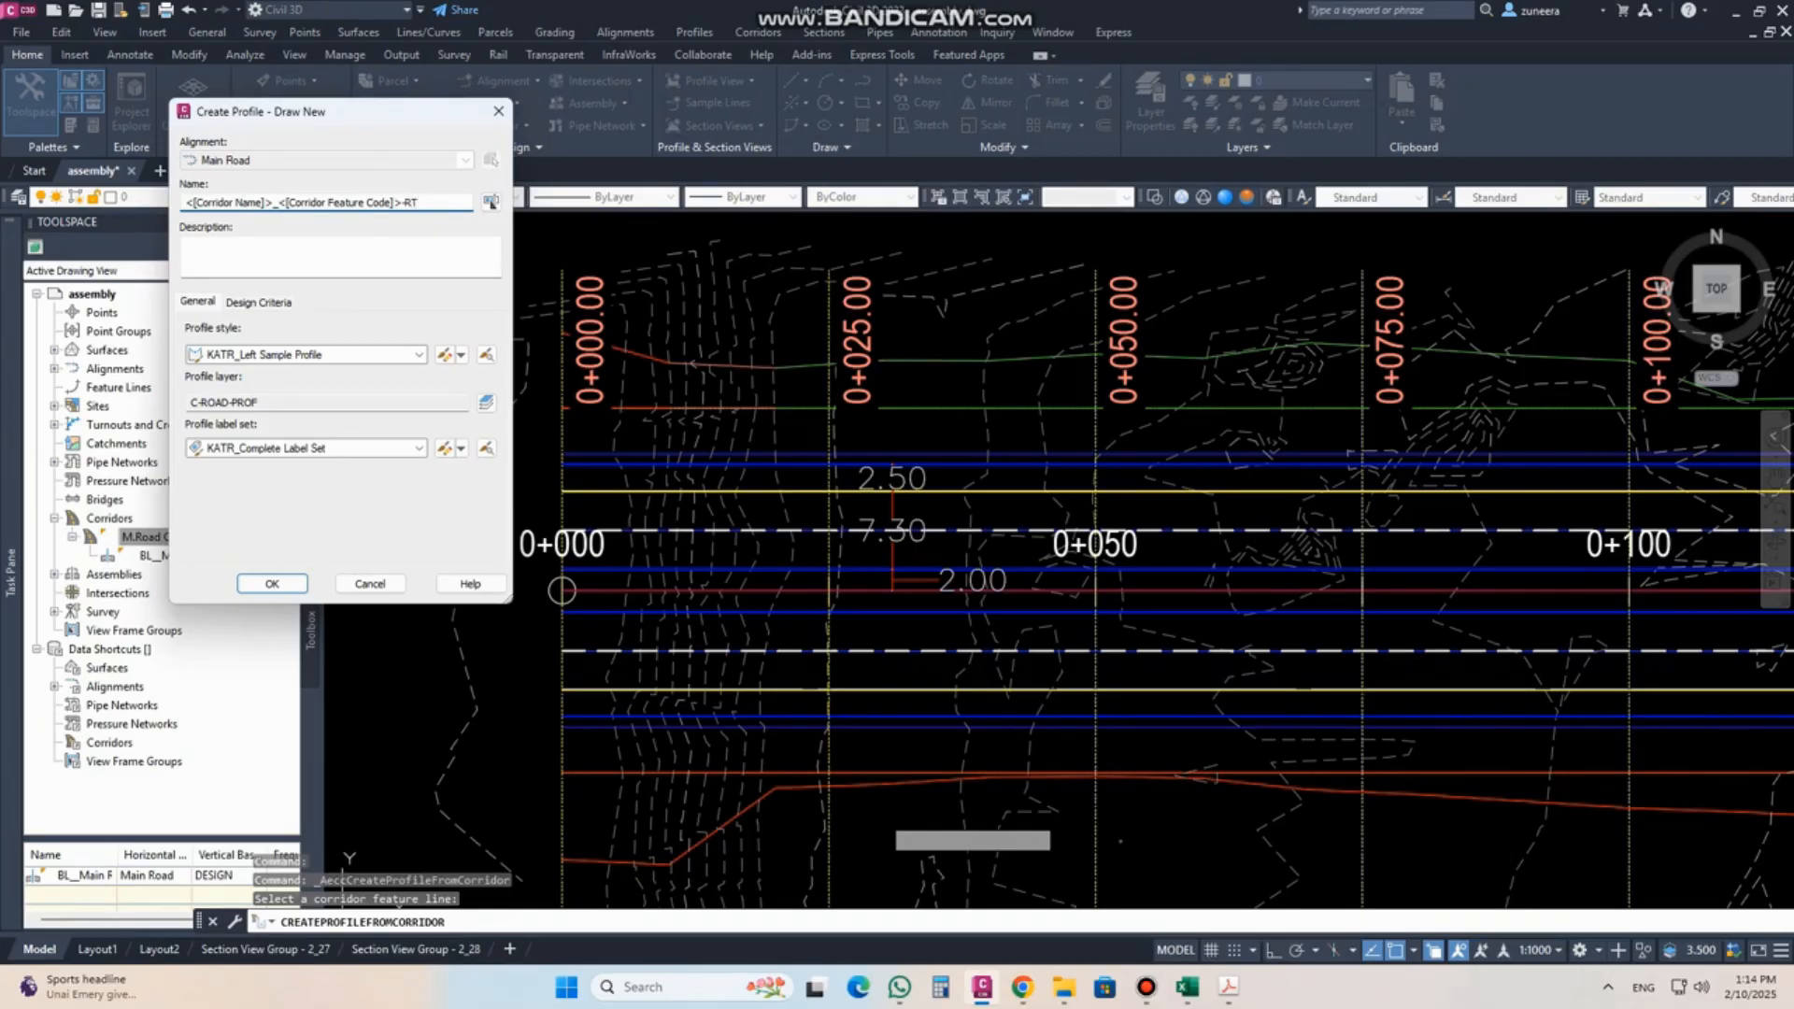
pyautogui.click(418, 355)
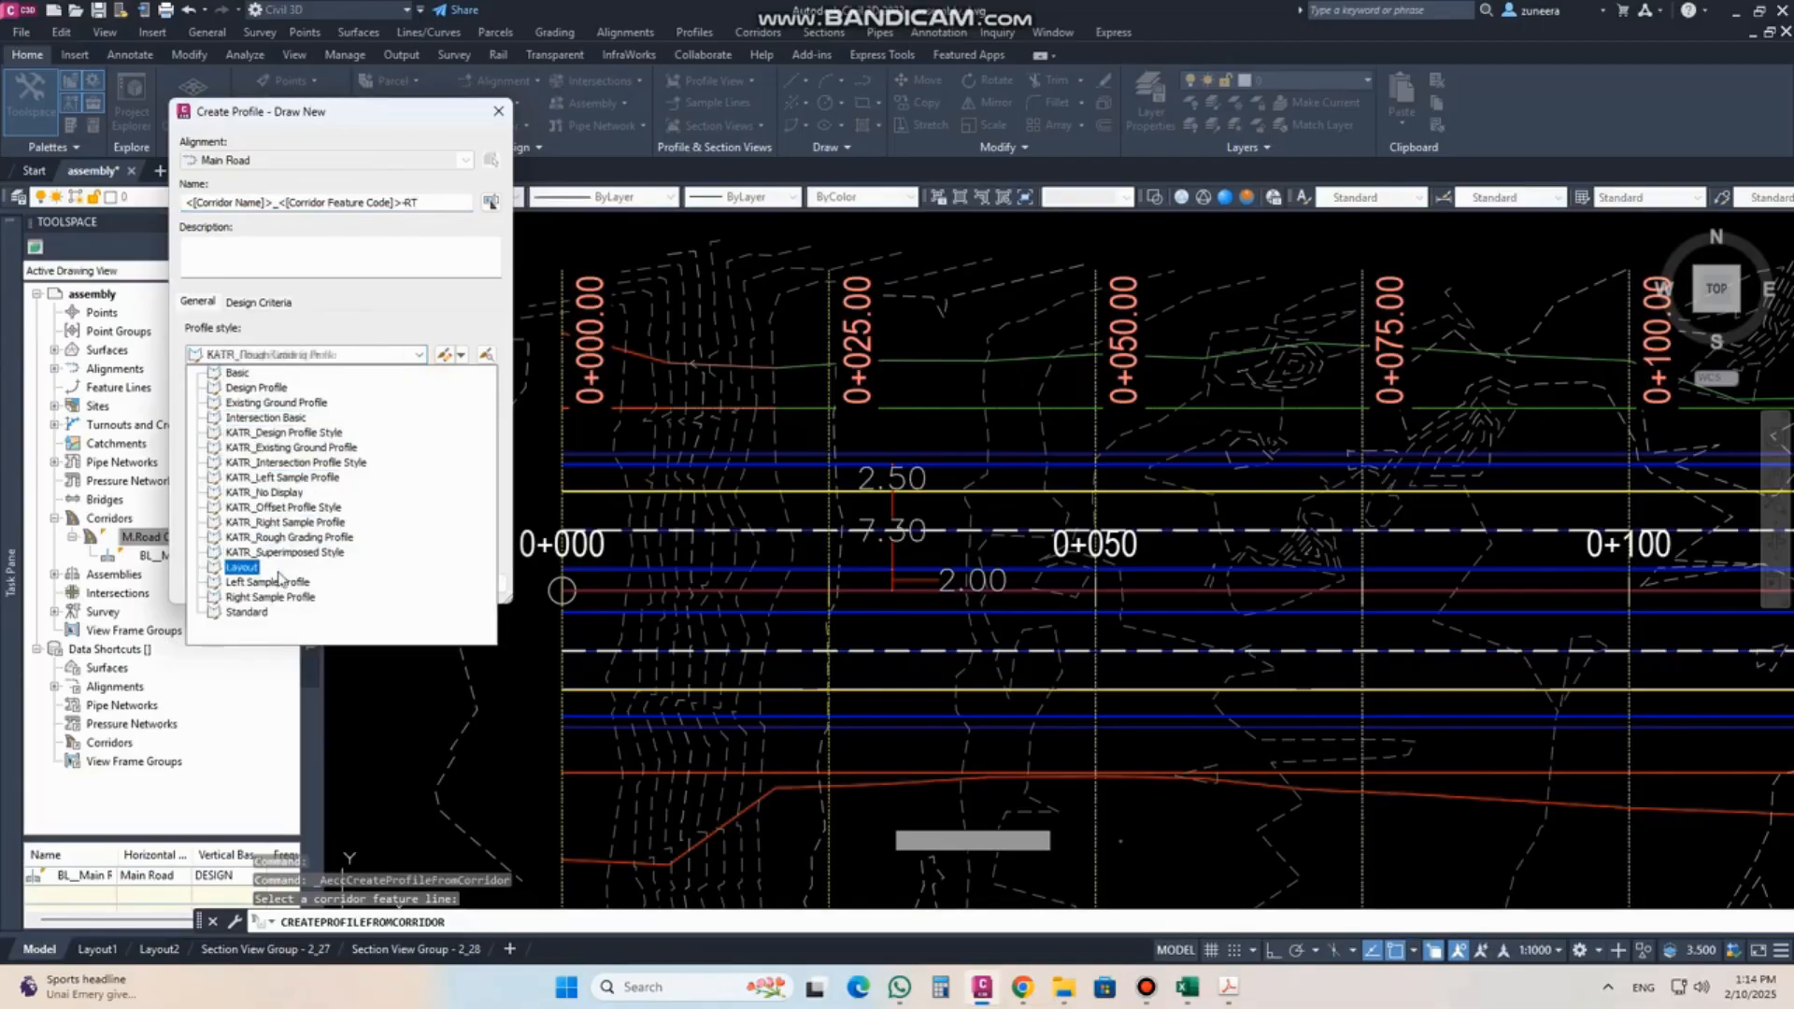
pyautogui.click(262, 598)
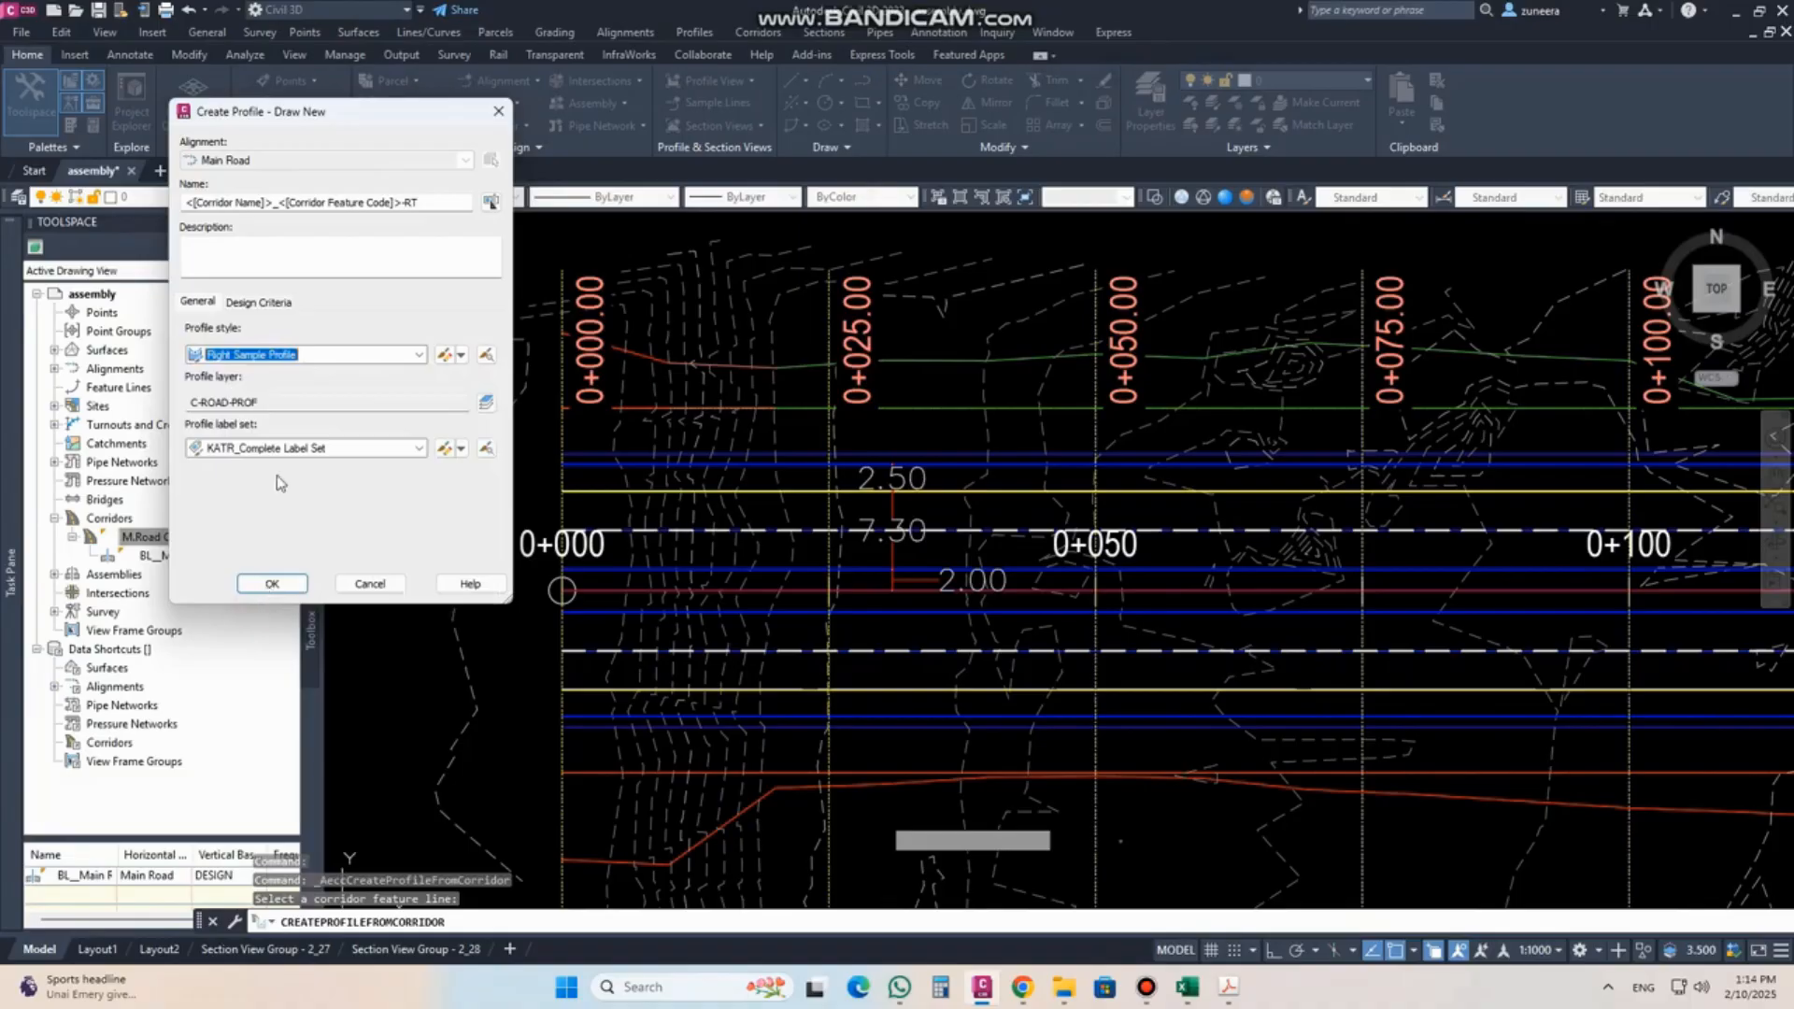
pyautogui.click(281, 453)
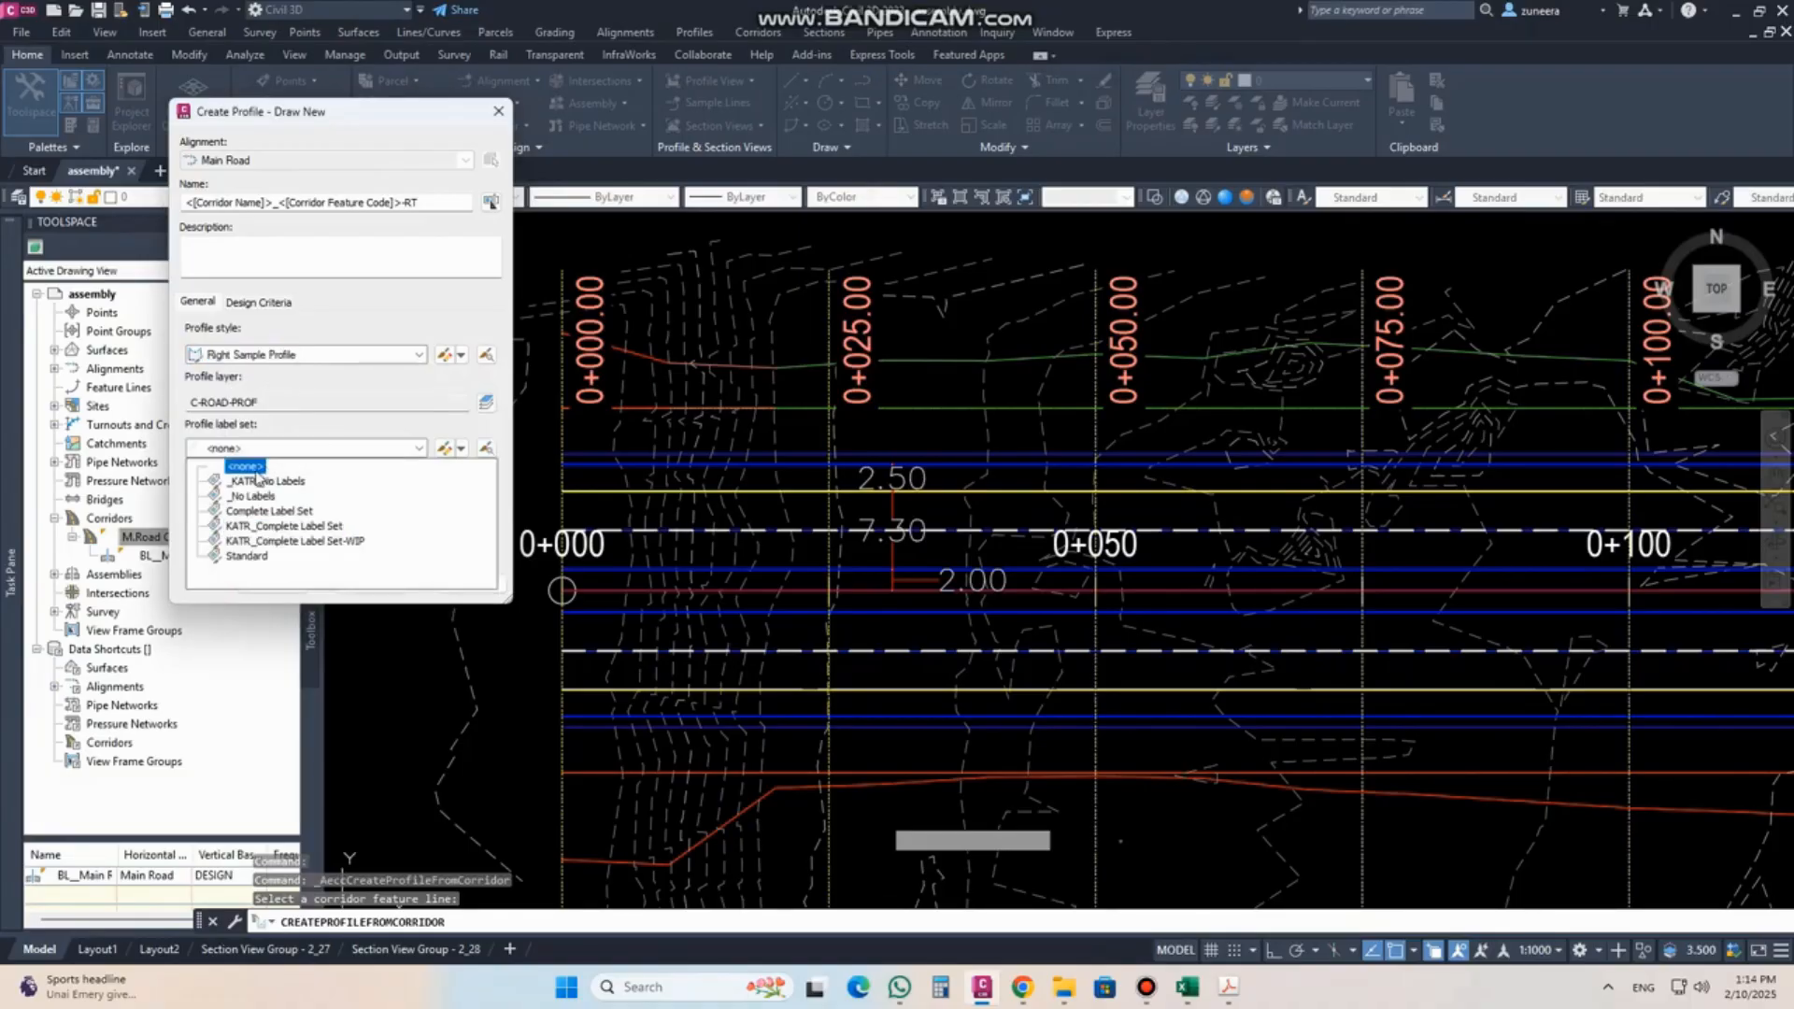
pyautogui.click(250, 463)
pyautogui.click(278, 585)
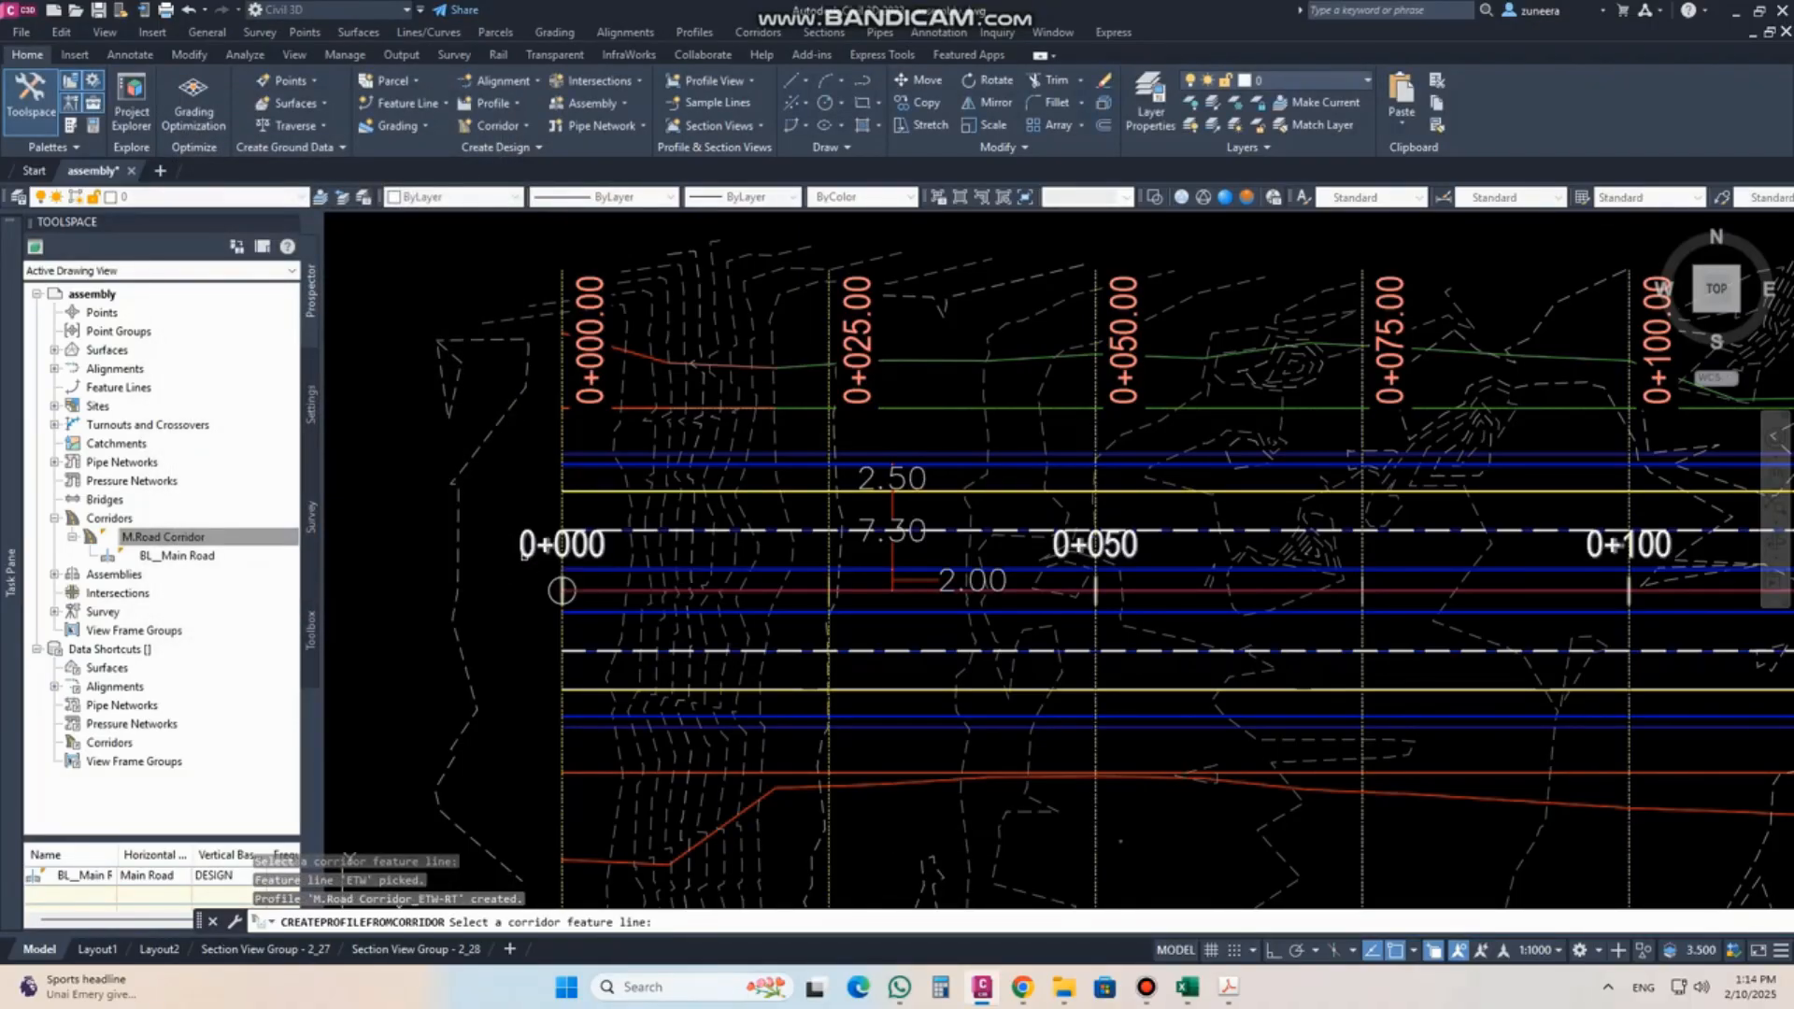
# Compare the new right edge profile in the Main Road profile view with the assembly's right-side offsets and elevations.
pyautogui.scroll(-5, 584, 743)
pyautogui.scroll(8, 598, 561)
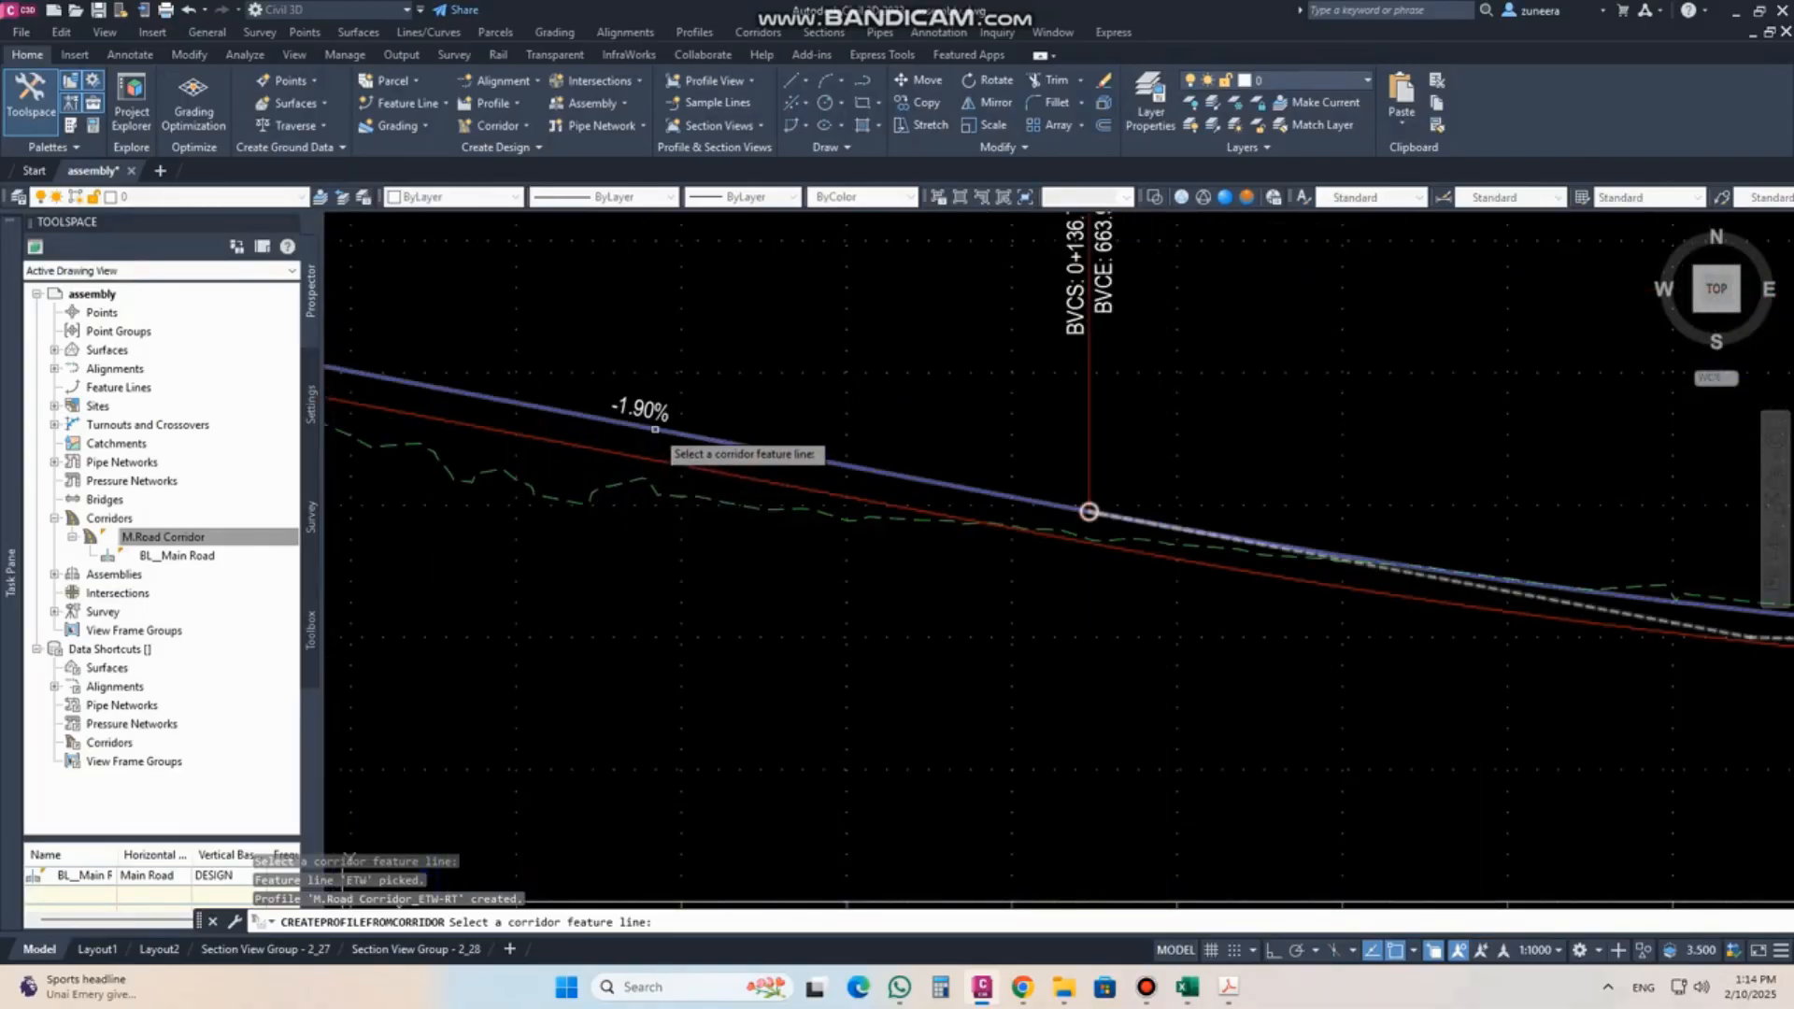
pyautogui.scroll(-6, 580, 498)
pyautogui.scroll(10, 925, 537)
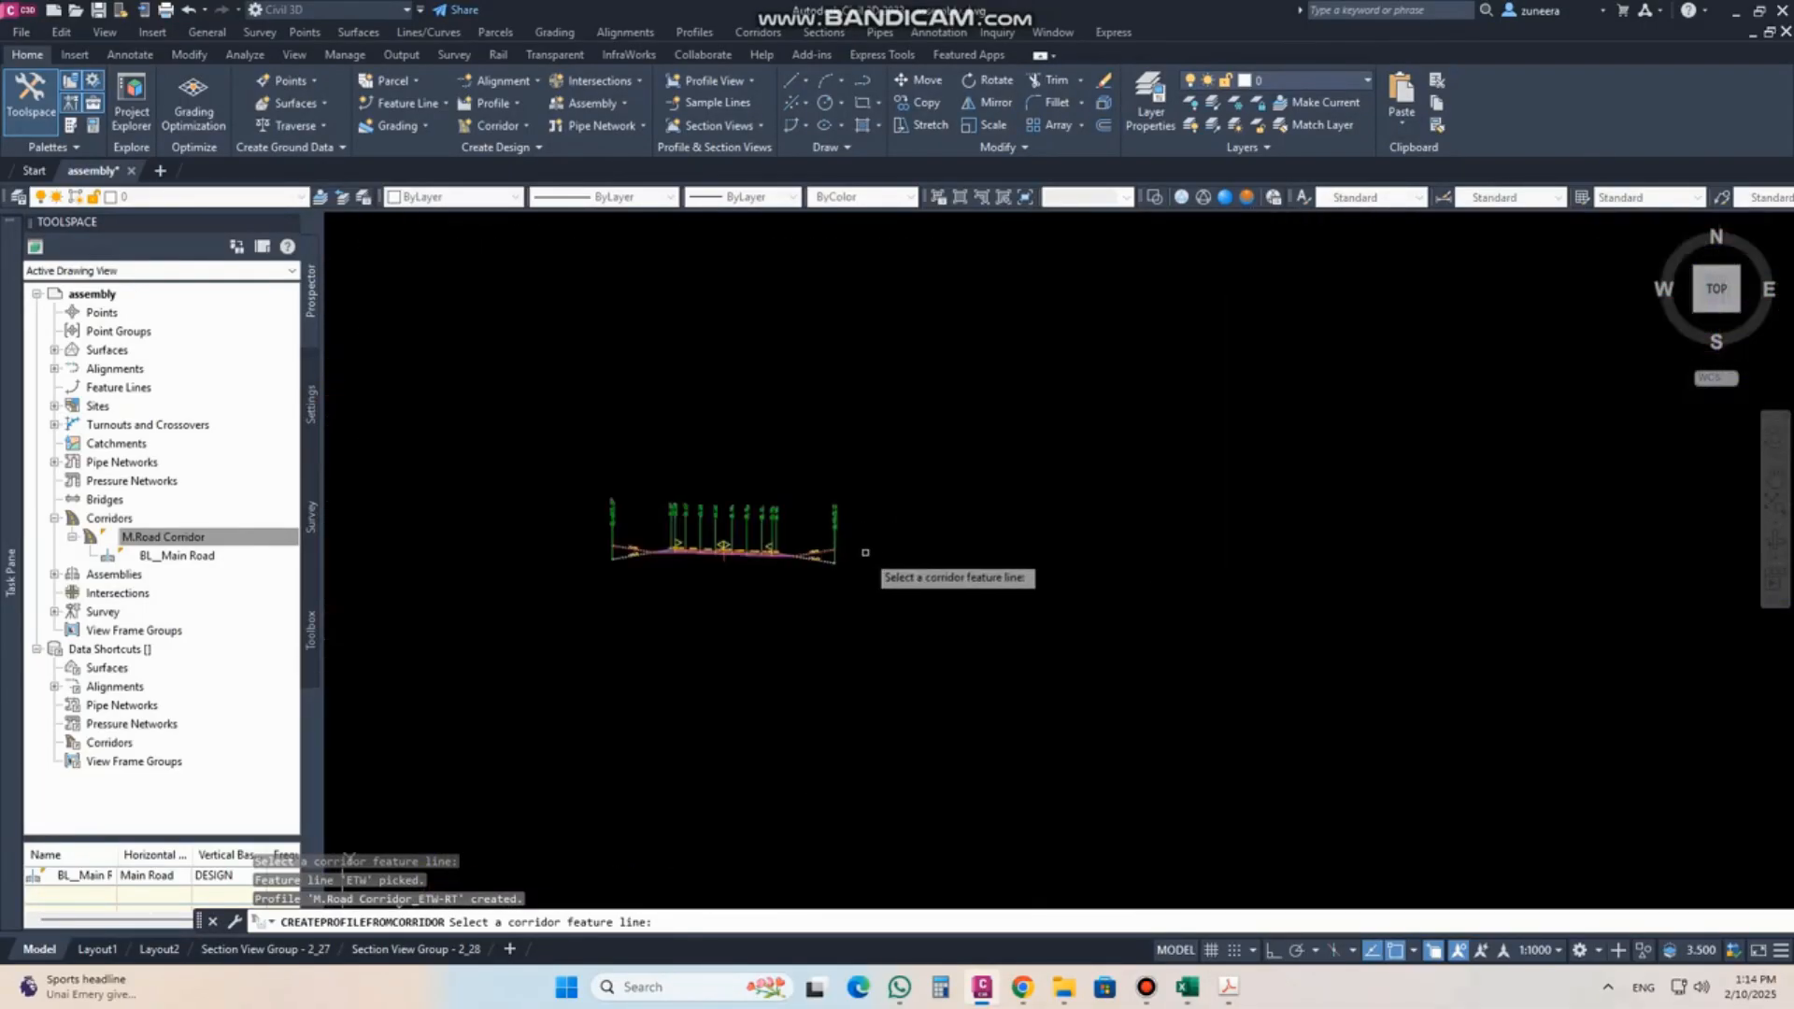
pyautogui.scroll(4, 692, 523)
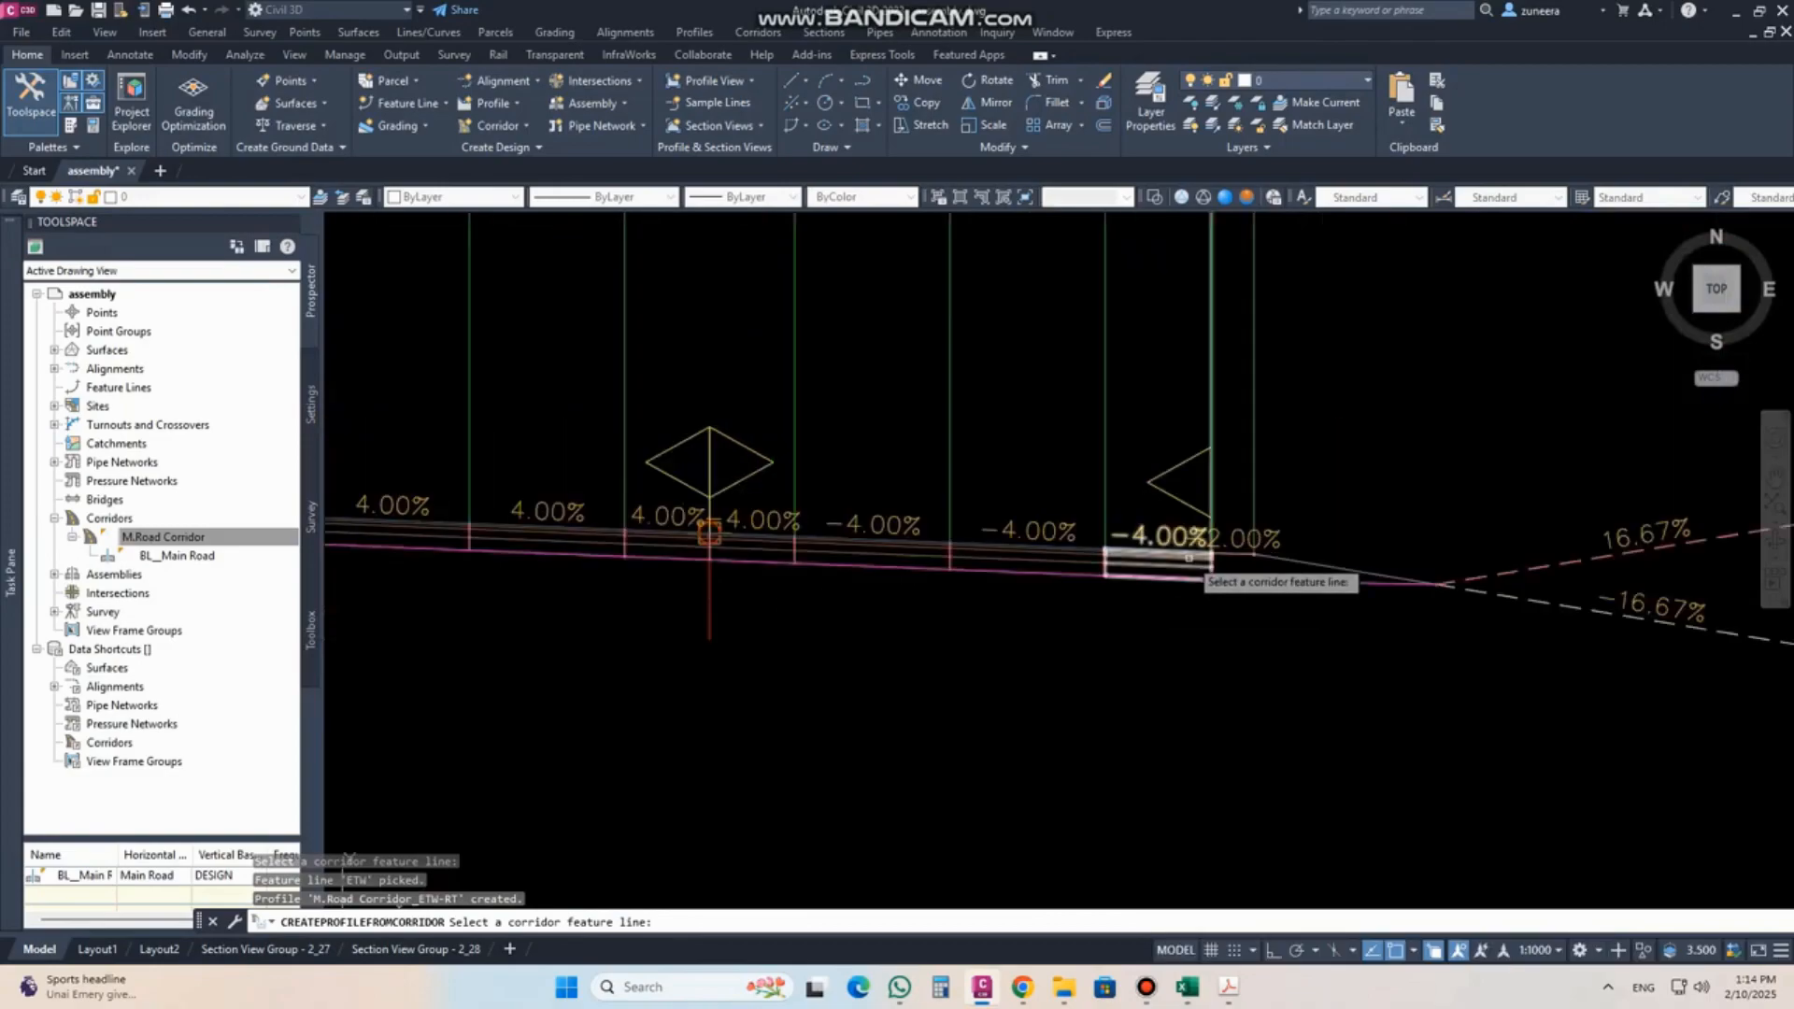
pyautogui.scroll(-2, 711, 534)
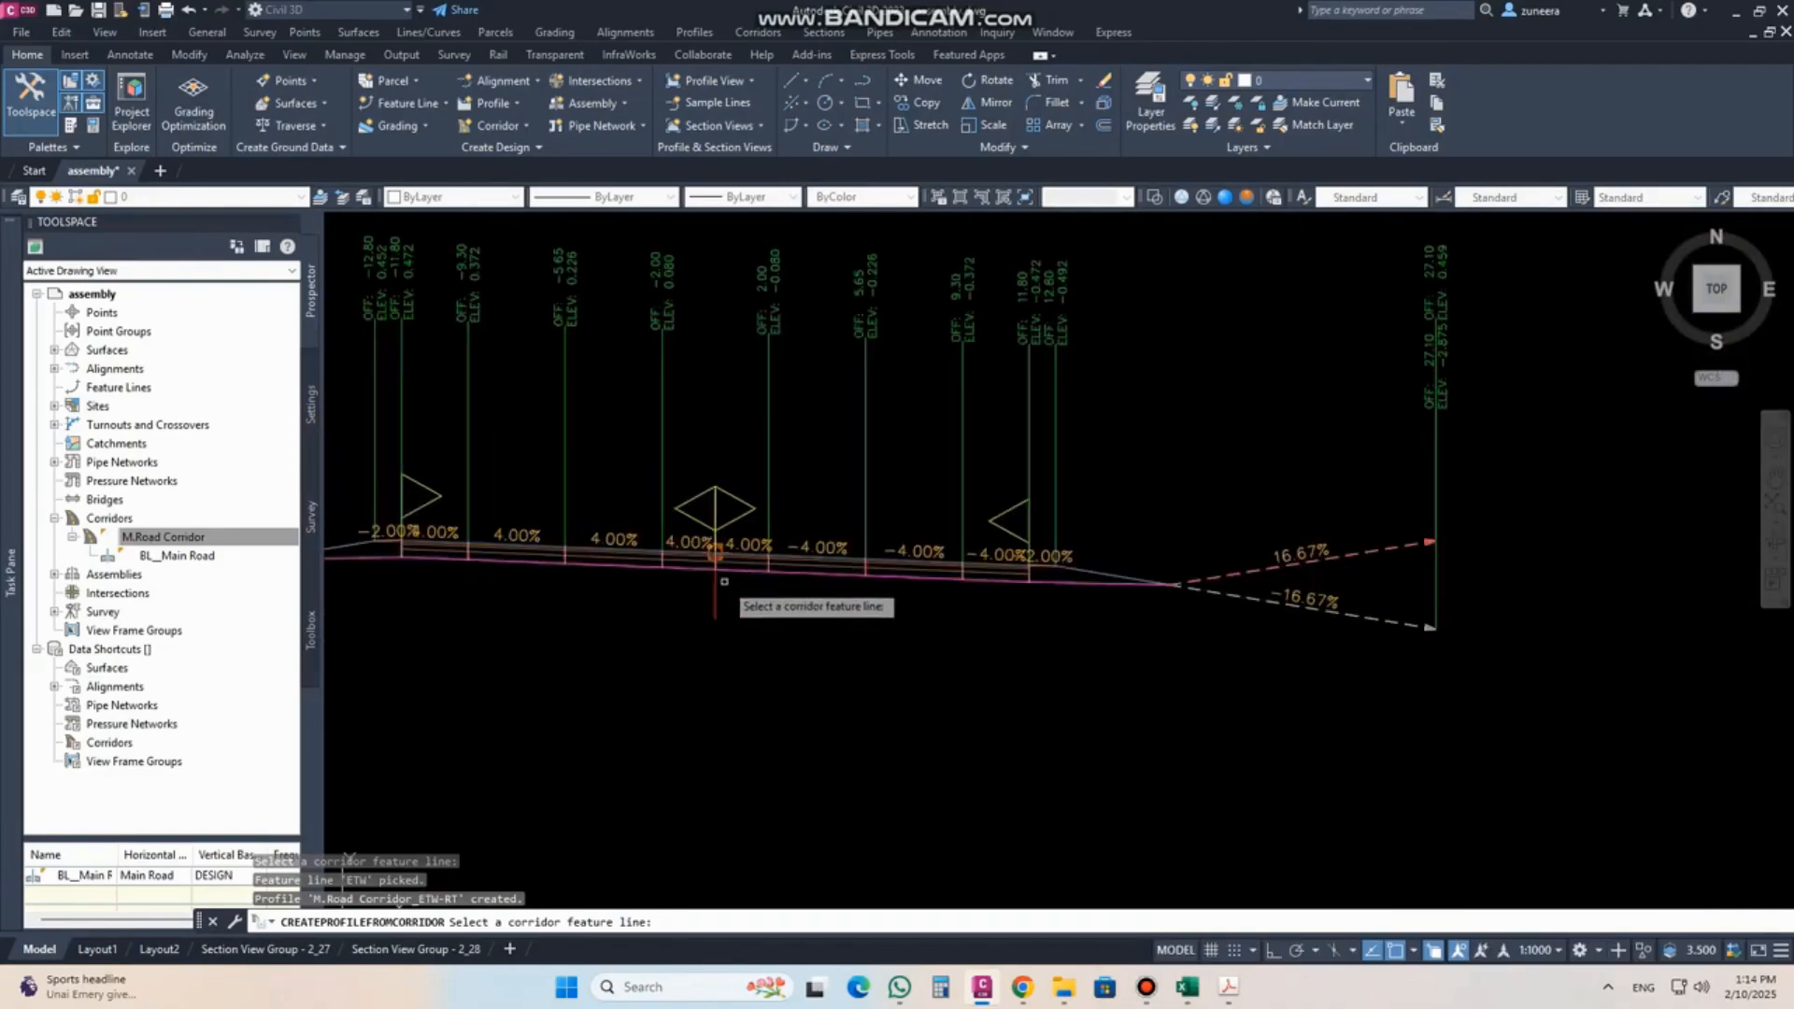
pyautogui.scroll(2, 1041, 307)
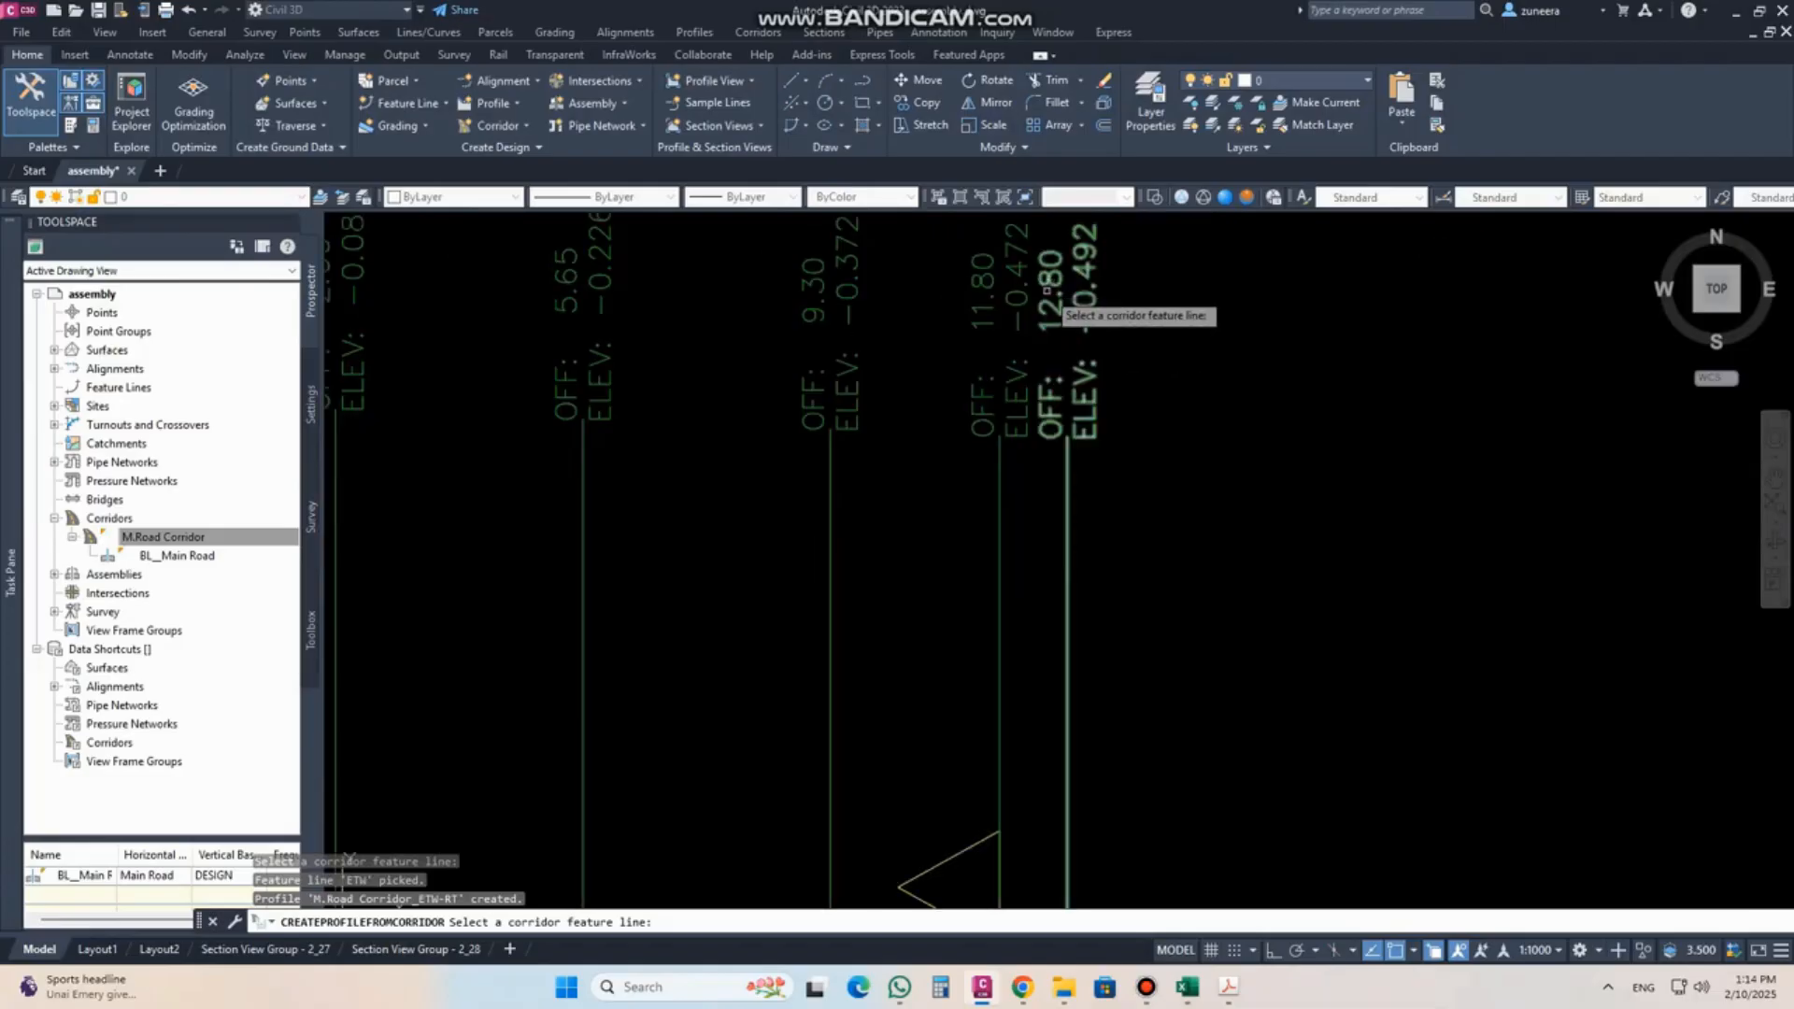
pyautogui.scroll(-5, 1205, 458)
pyautogui.scroll(-5, 1205, 478)
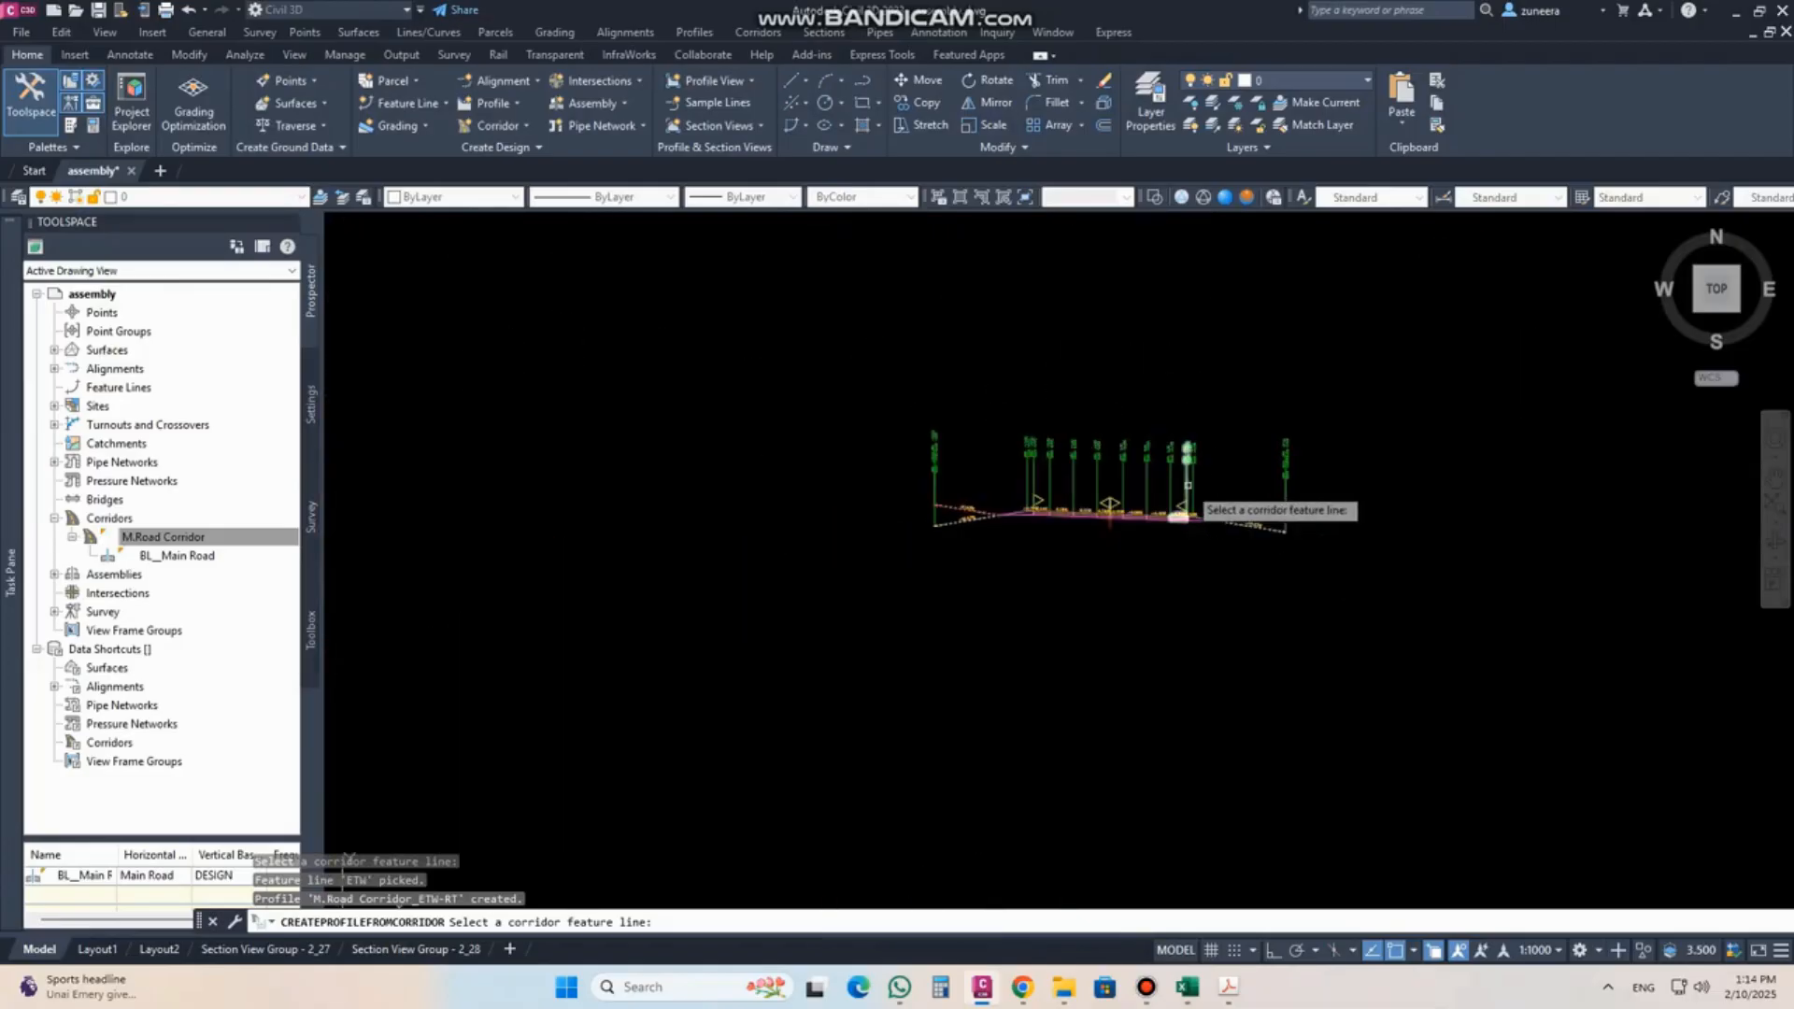
# Pick the corridor's ETW feature line along the north pavement edge in the plan as the source of another profile.
pyautogui.scroll(1, 467, 715)
pyautogui.scroll(3, 465, 707)
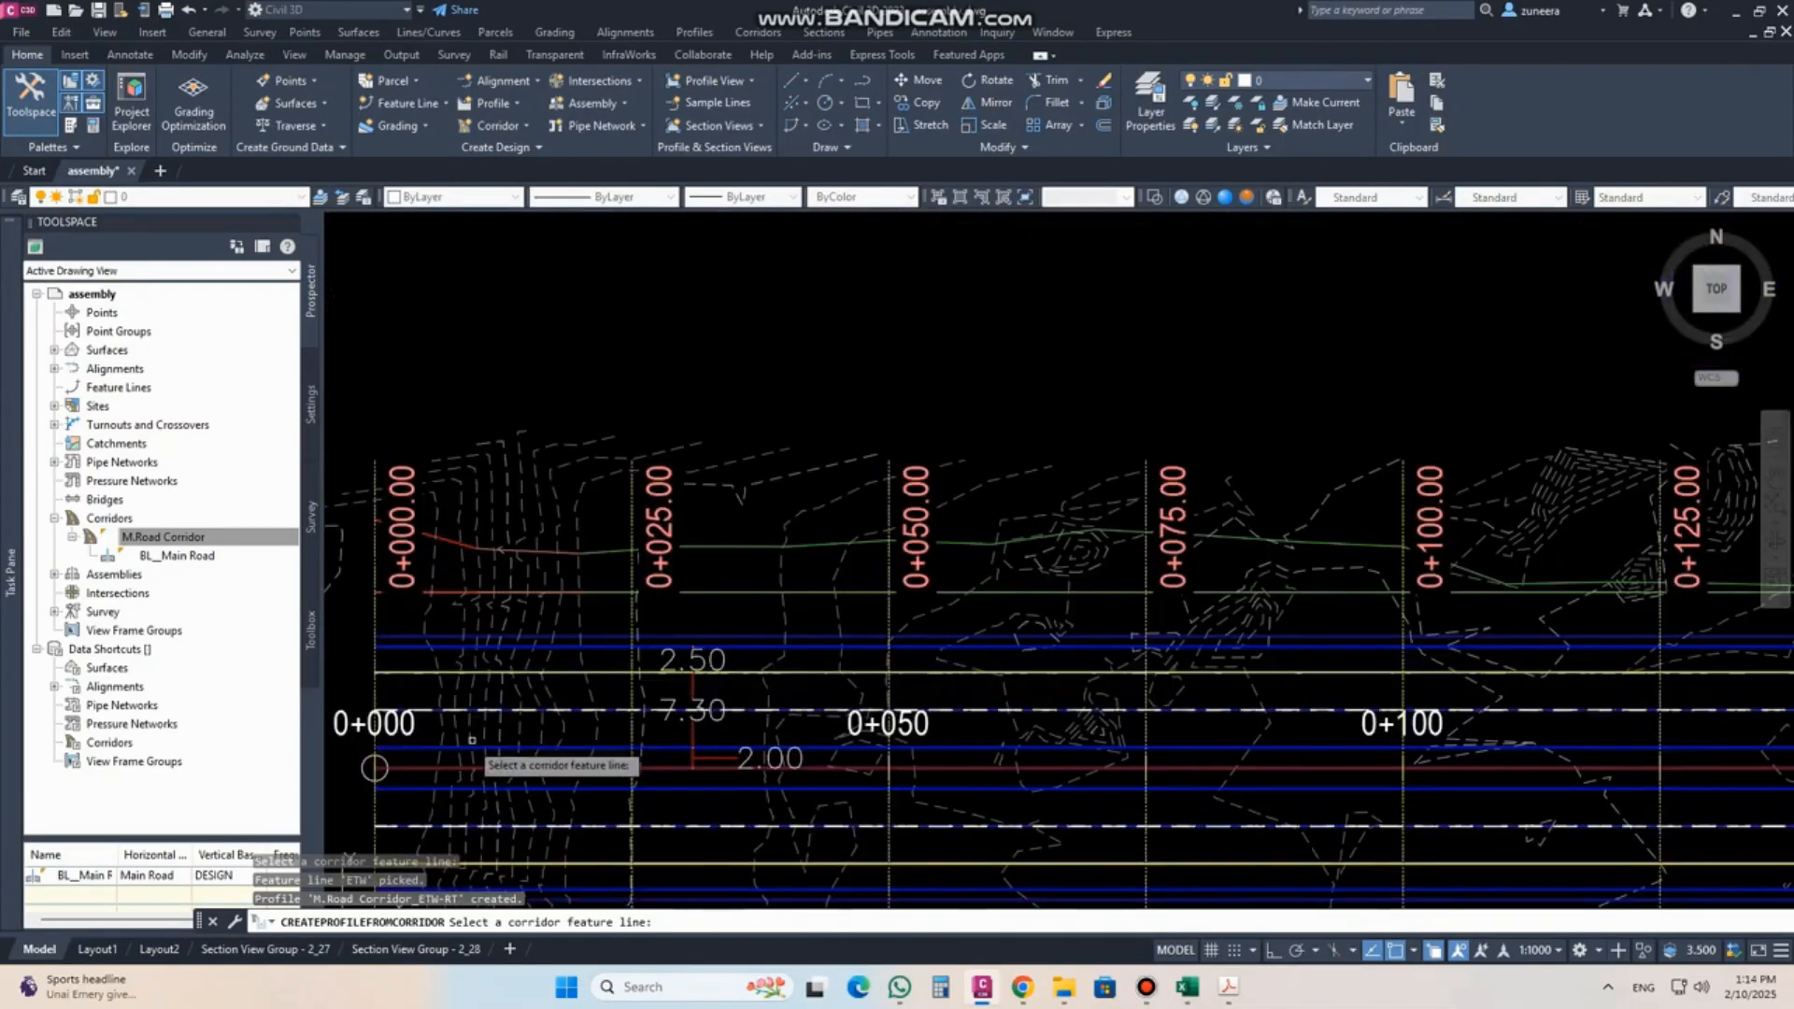
pyautogui.scroll(2, 402, 659)
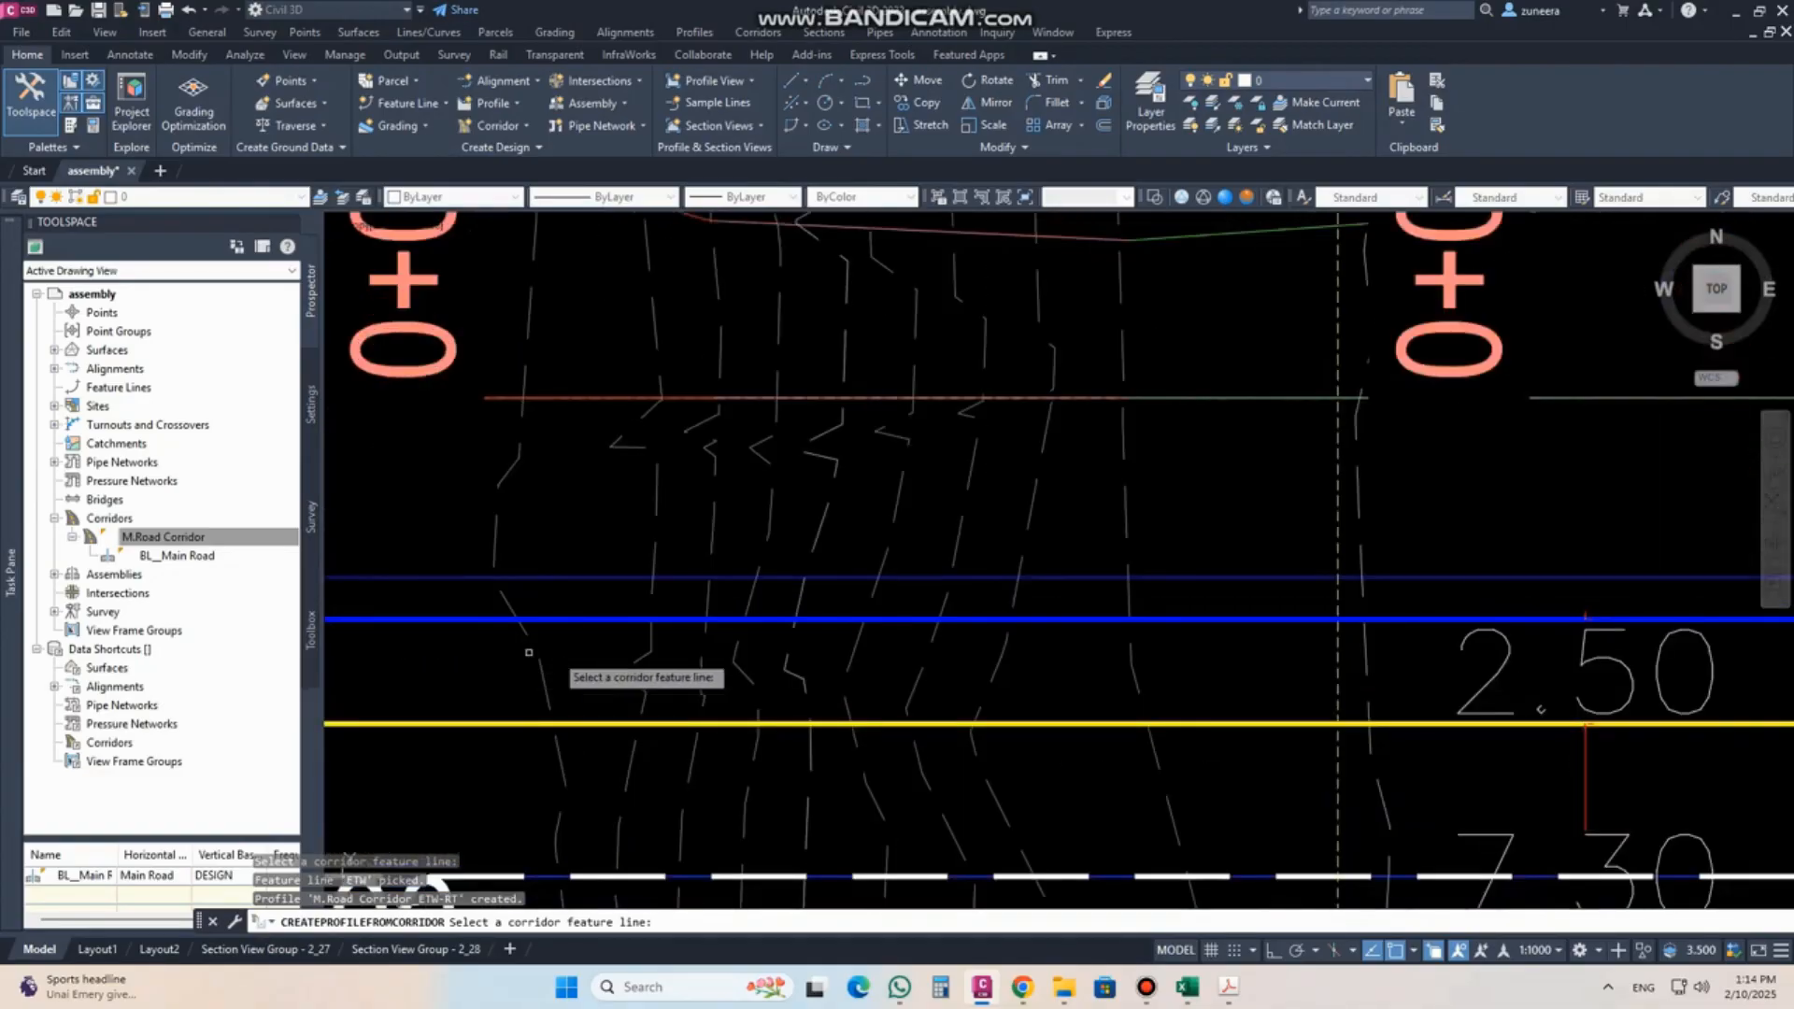
pyautogui.click(946, 626)
pyautogui.click(1047, 716)
pyautogui.click(894, 432)
pyautogui.click(856, 580)
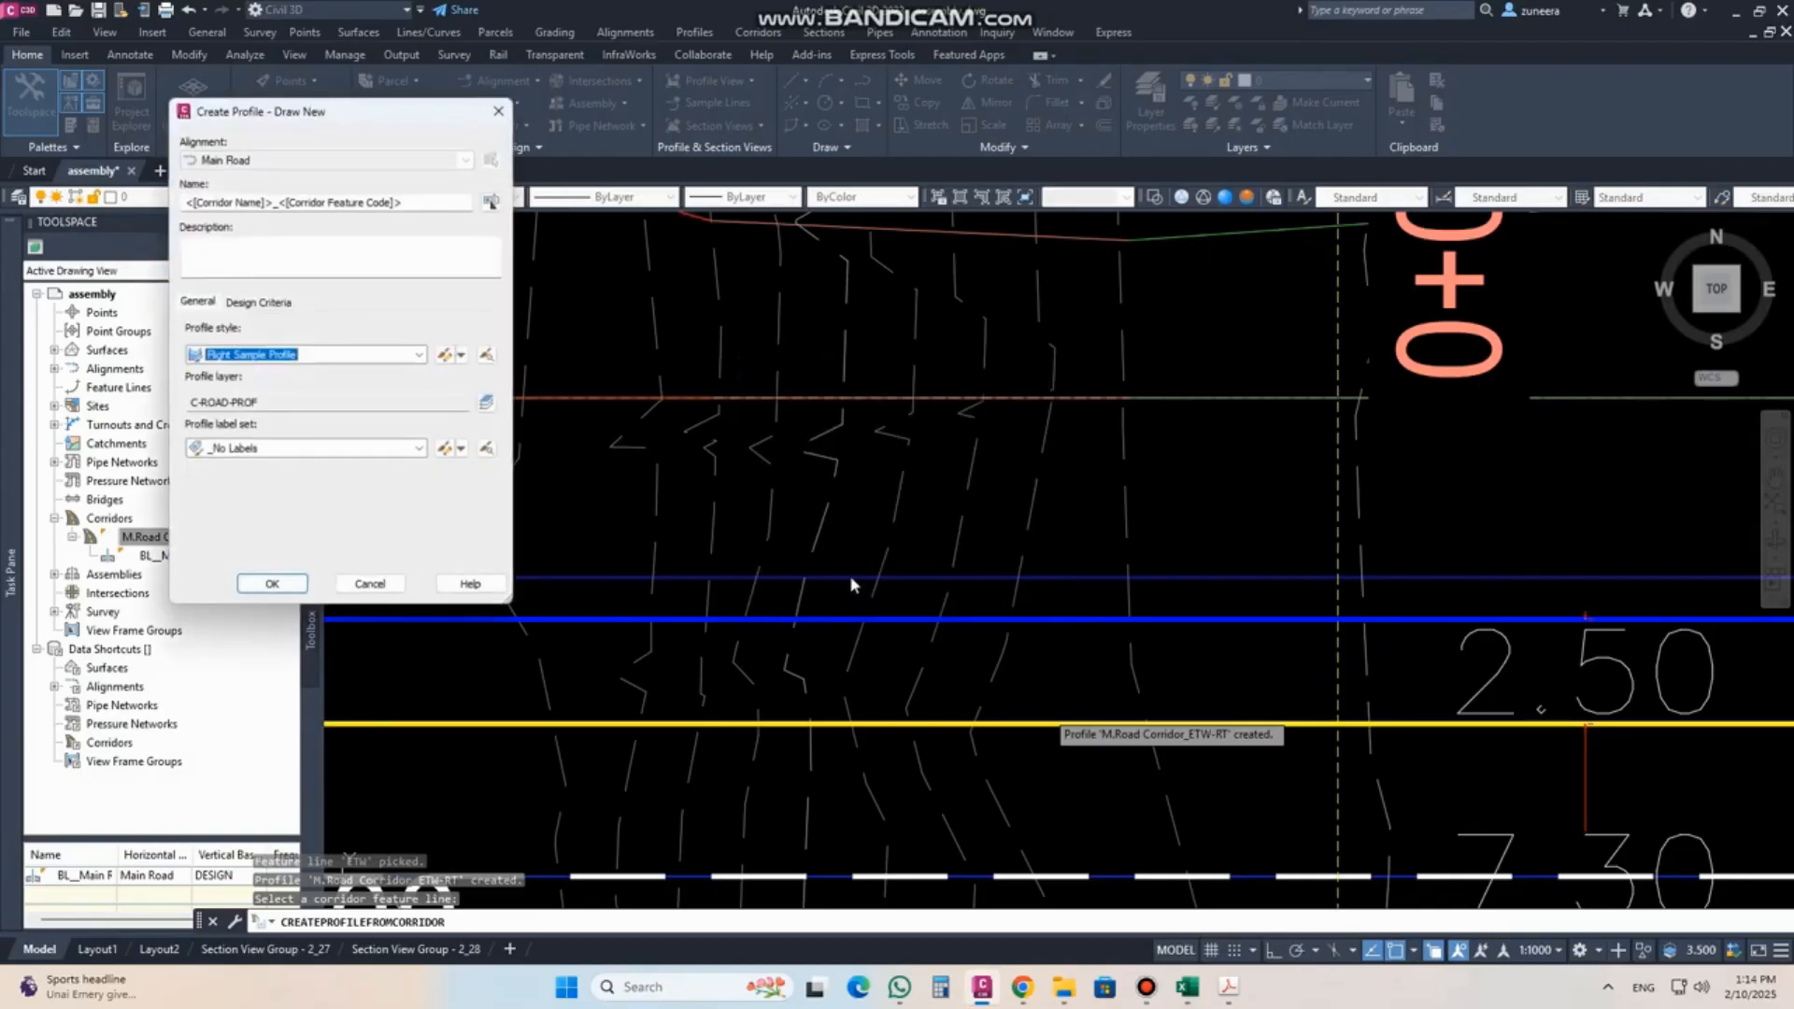
# Create the second corridor profile with -LT appended to its name template and the Left Sample Profile style, and end the command.
pyautogui.click(419, 205)
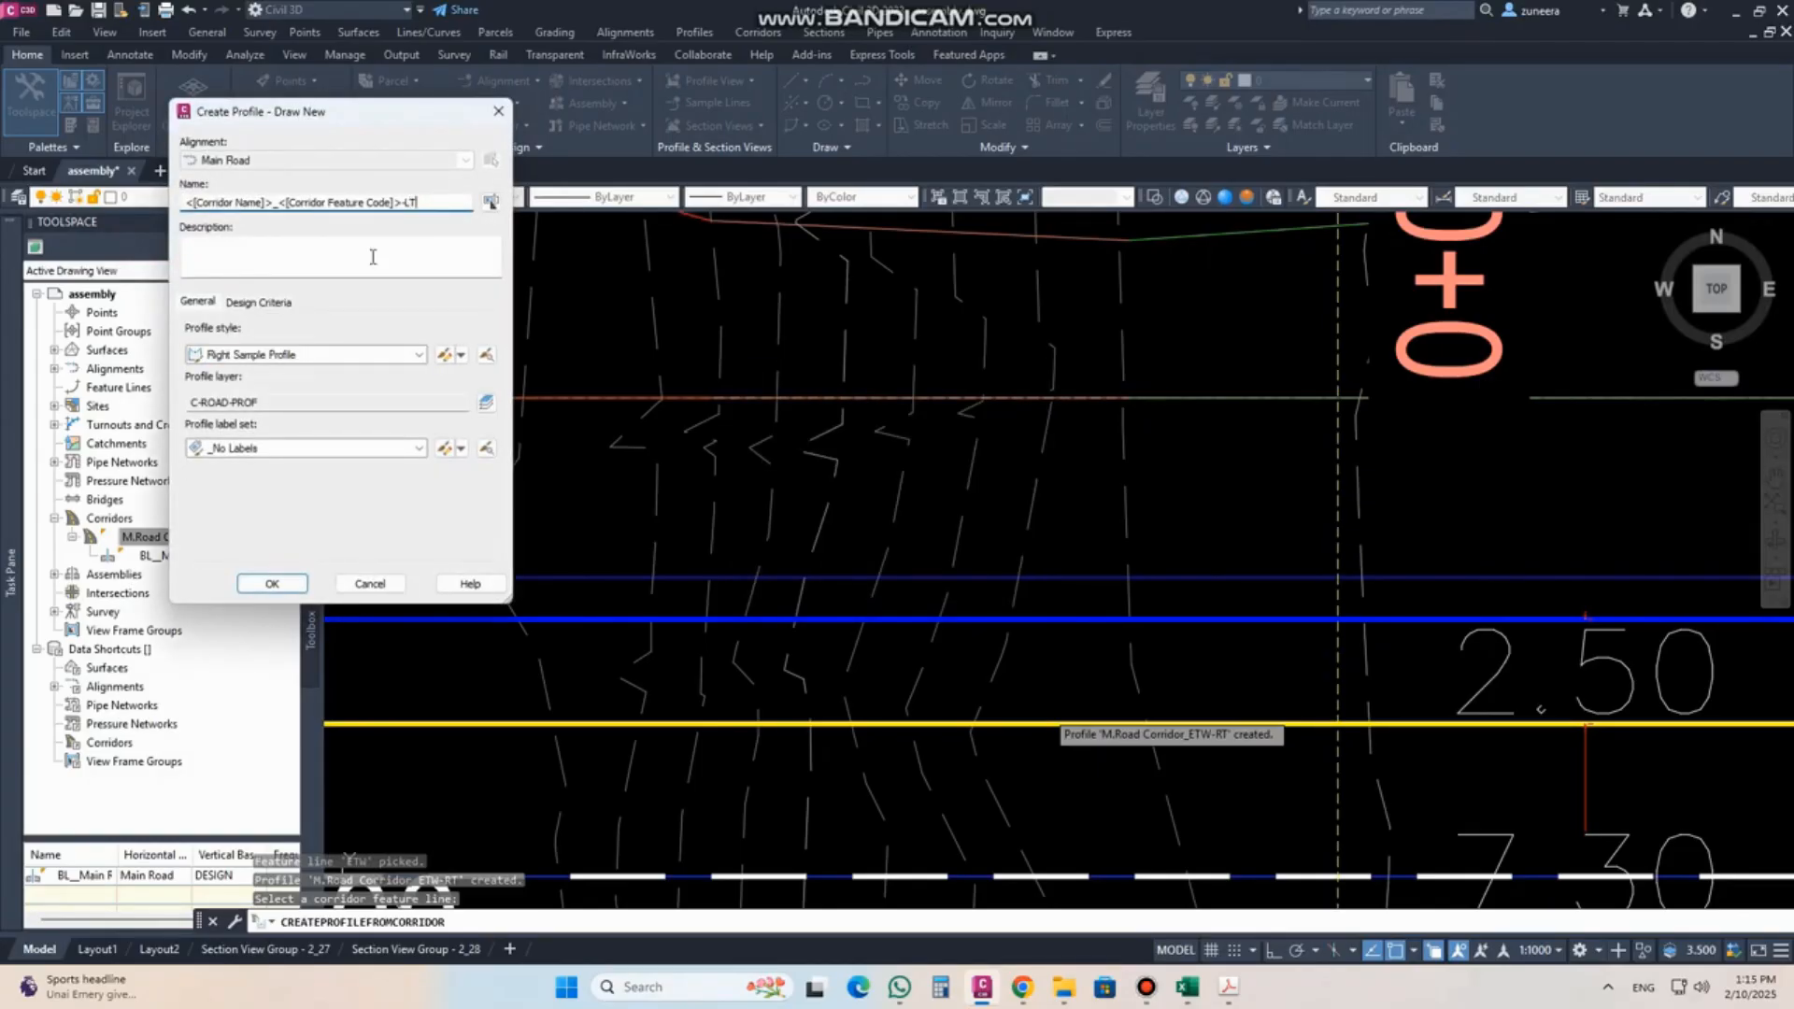
pyautogui.write('LT')
pyautogui.click(301, 355)
pyautogui.click(271, 521)
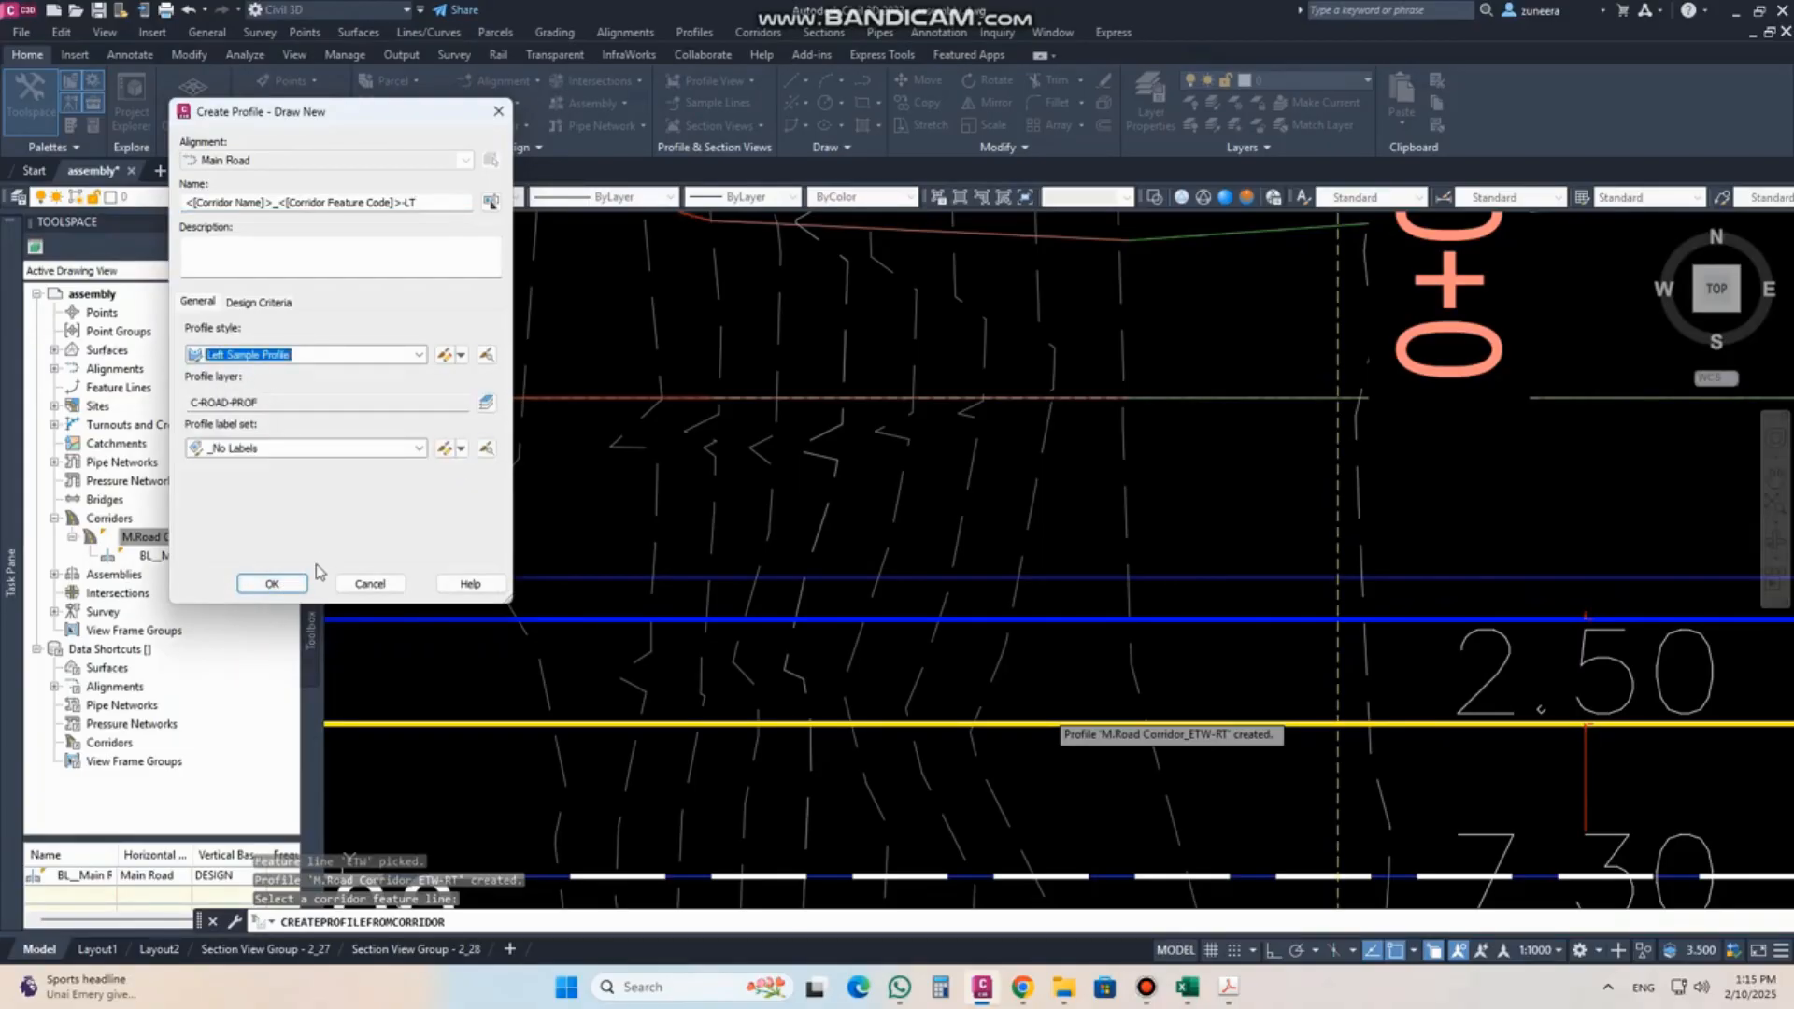
pyautogui.click(273, 584)
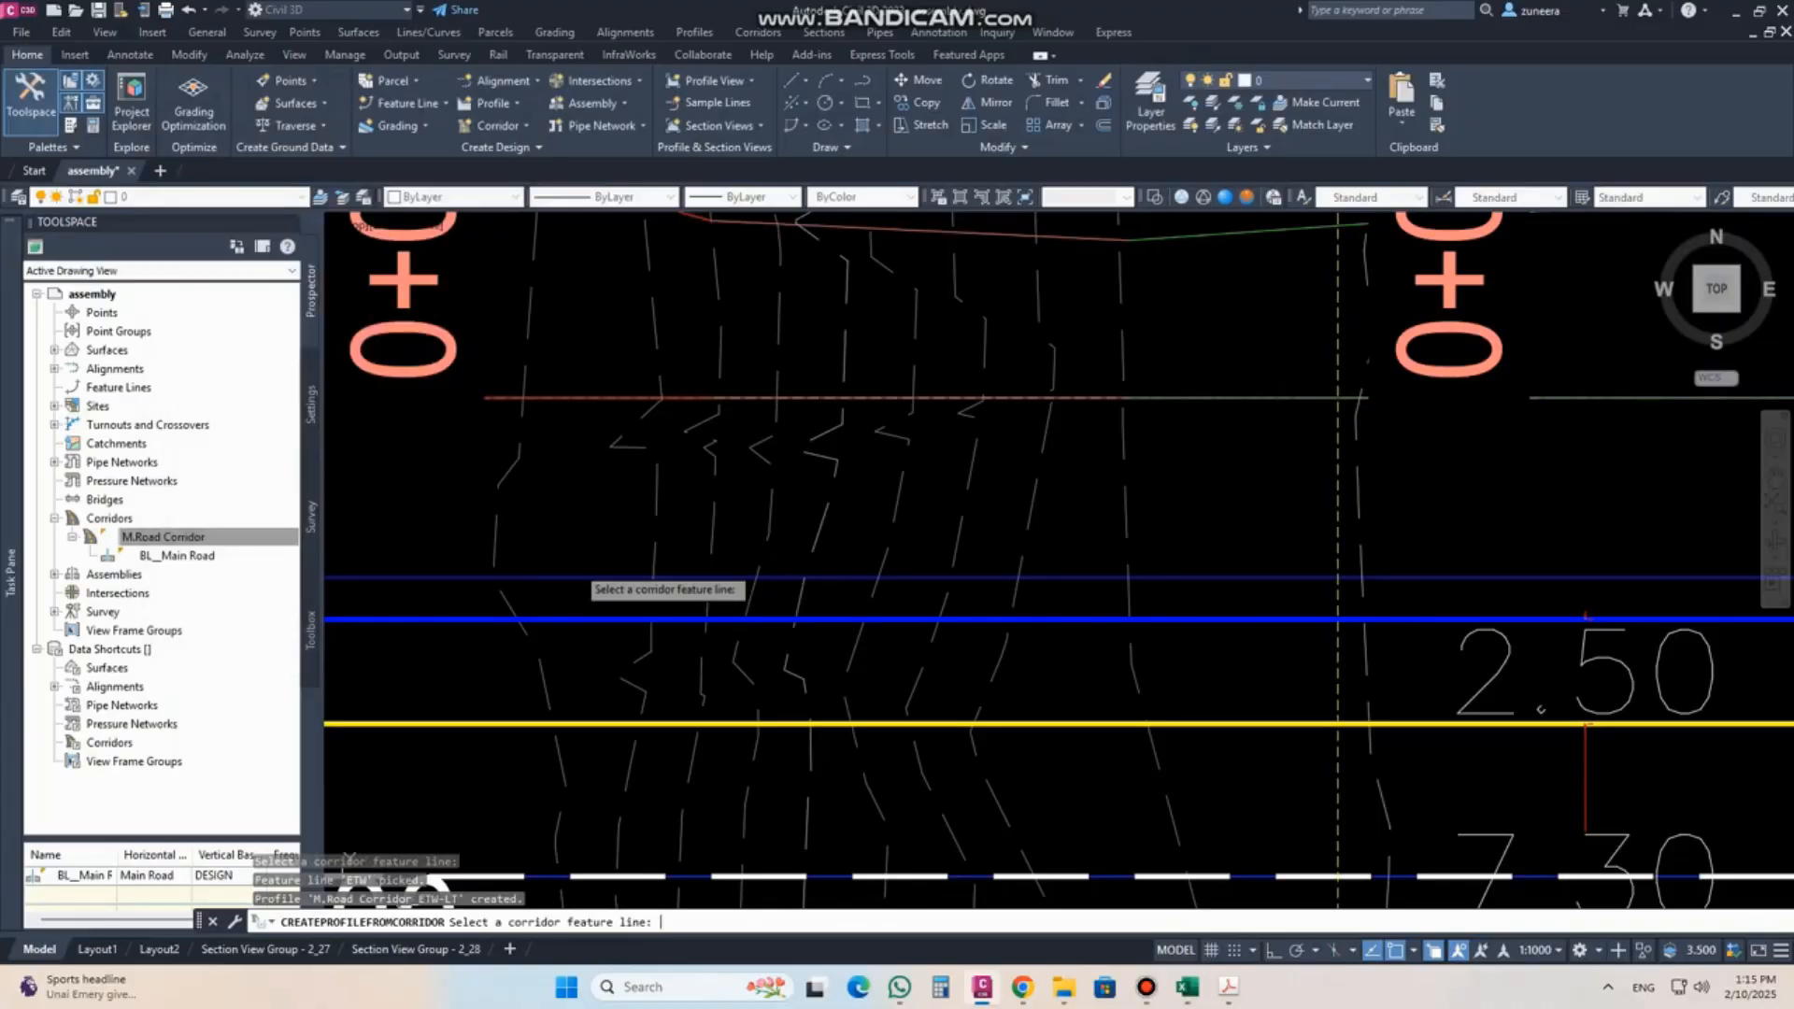
pyautogui.press('Return')
# Compare the left and right edge profiles with the design profile in the profile view and with the assembly's crossfall.
pyautogui.scroll(-6, 710, 589)
pyautogui.scroll(8, 822, 299)
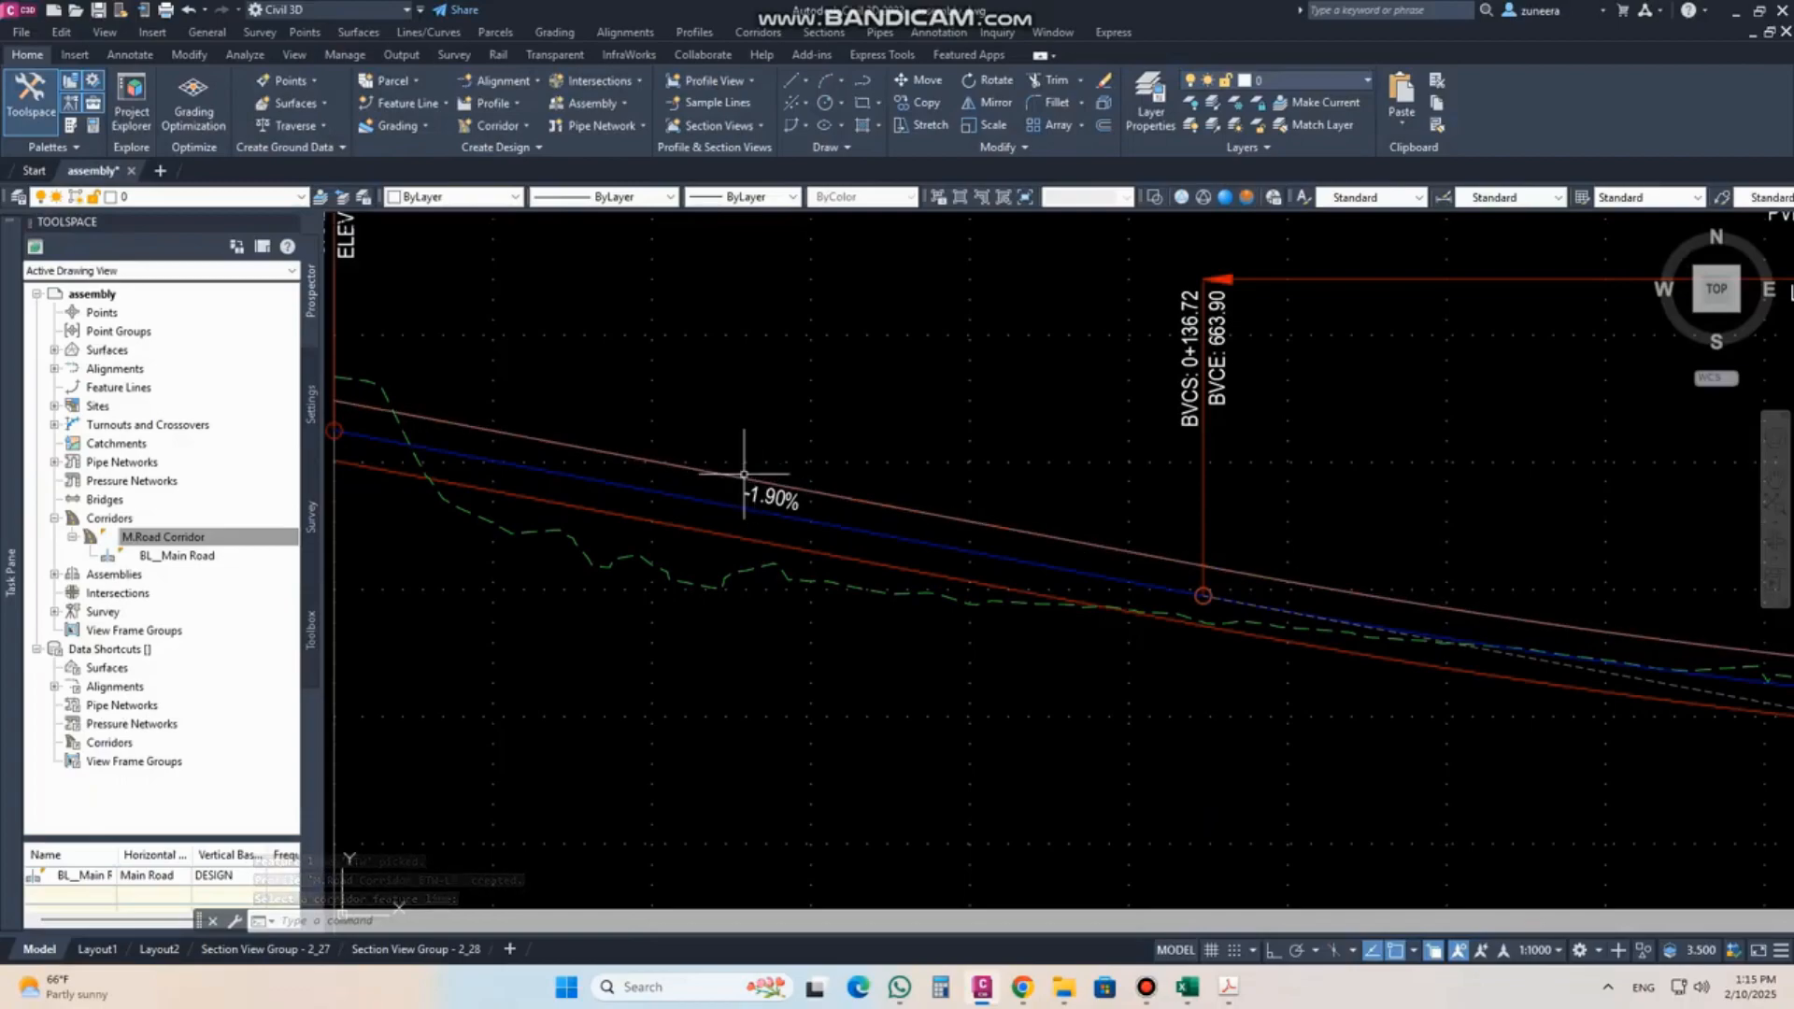
pyautogui.scroll(-8, 744, 474)
pyautogui.scroll(10, 942, 450)
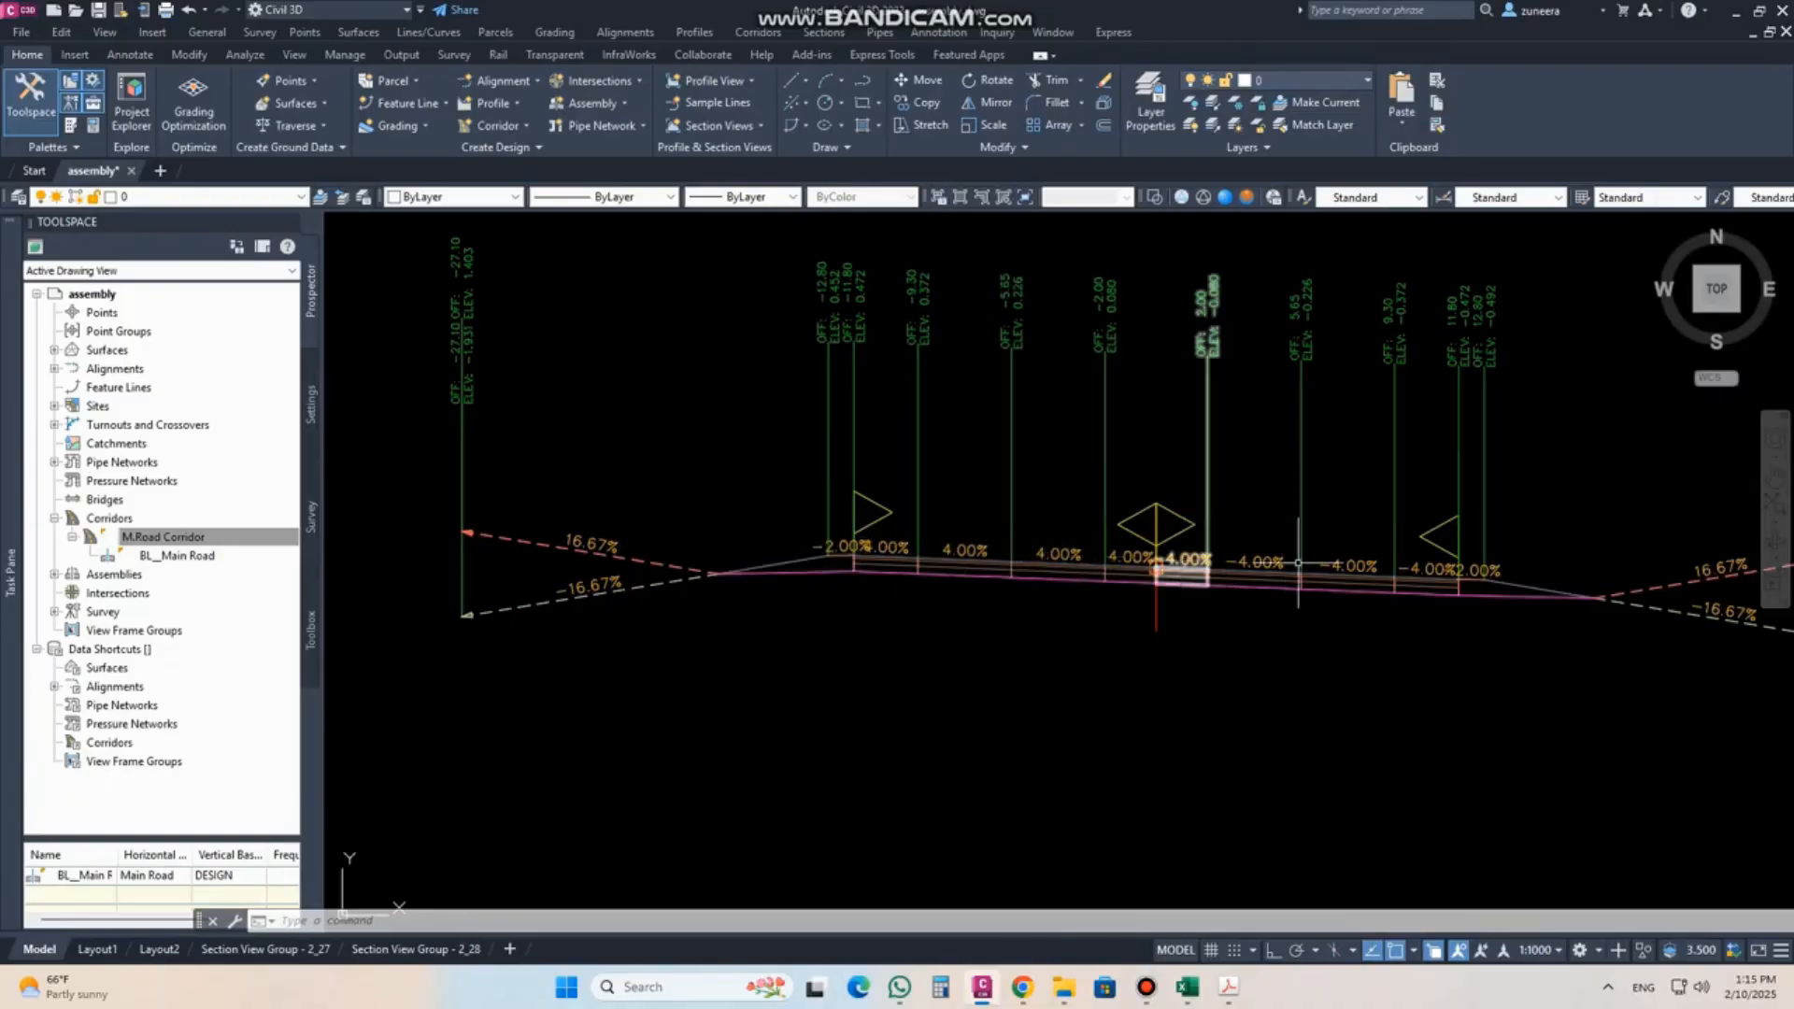
pyautogui.scroll(-2, 1391, 612)
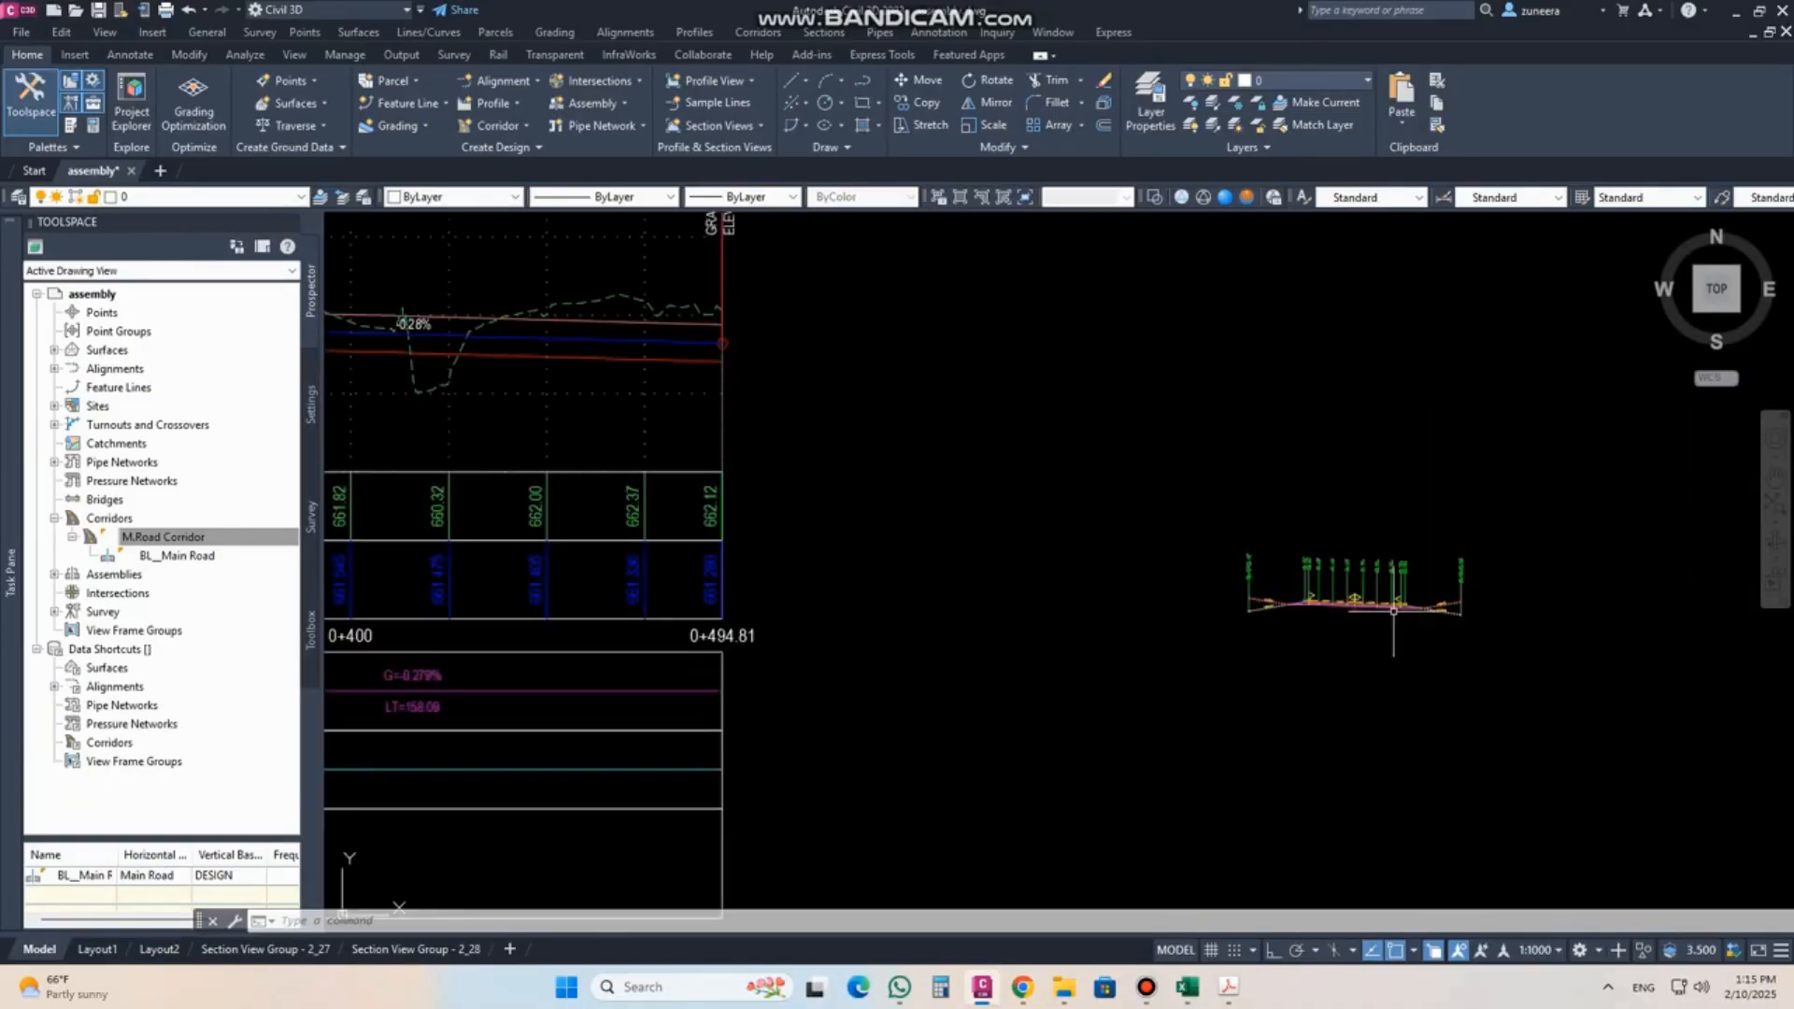
pyautogui.scroll(-5, 1392, 612)
pyautogui.scroll(5, 621, 472)
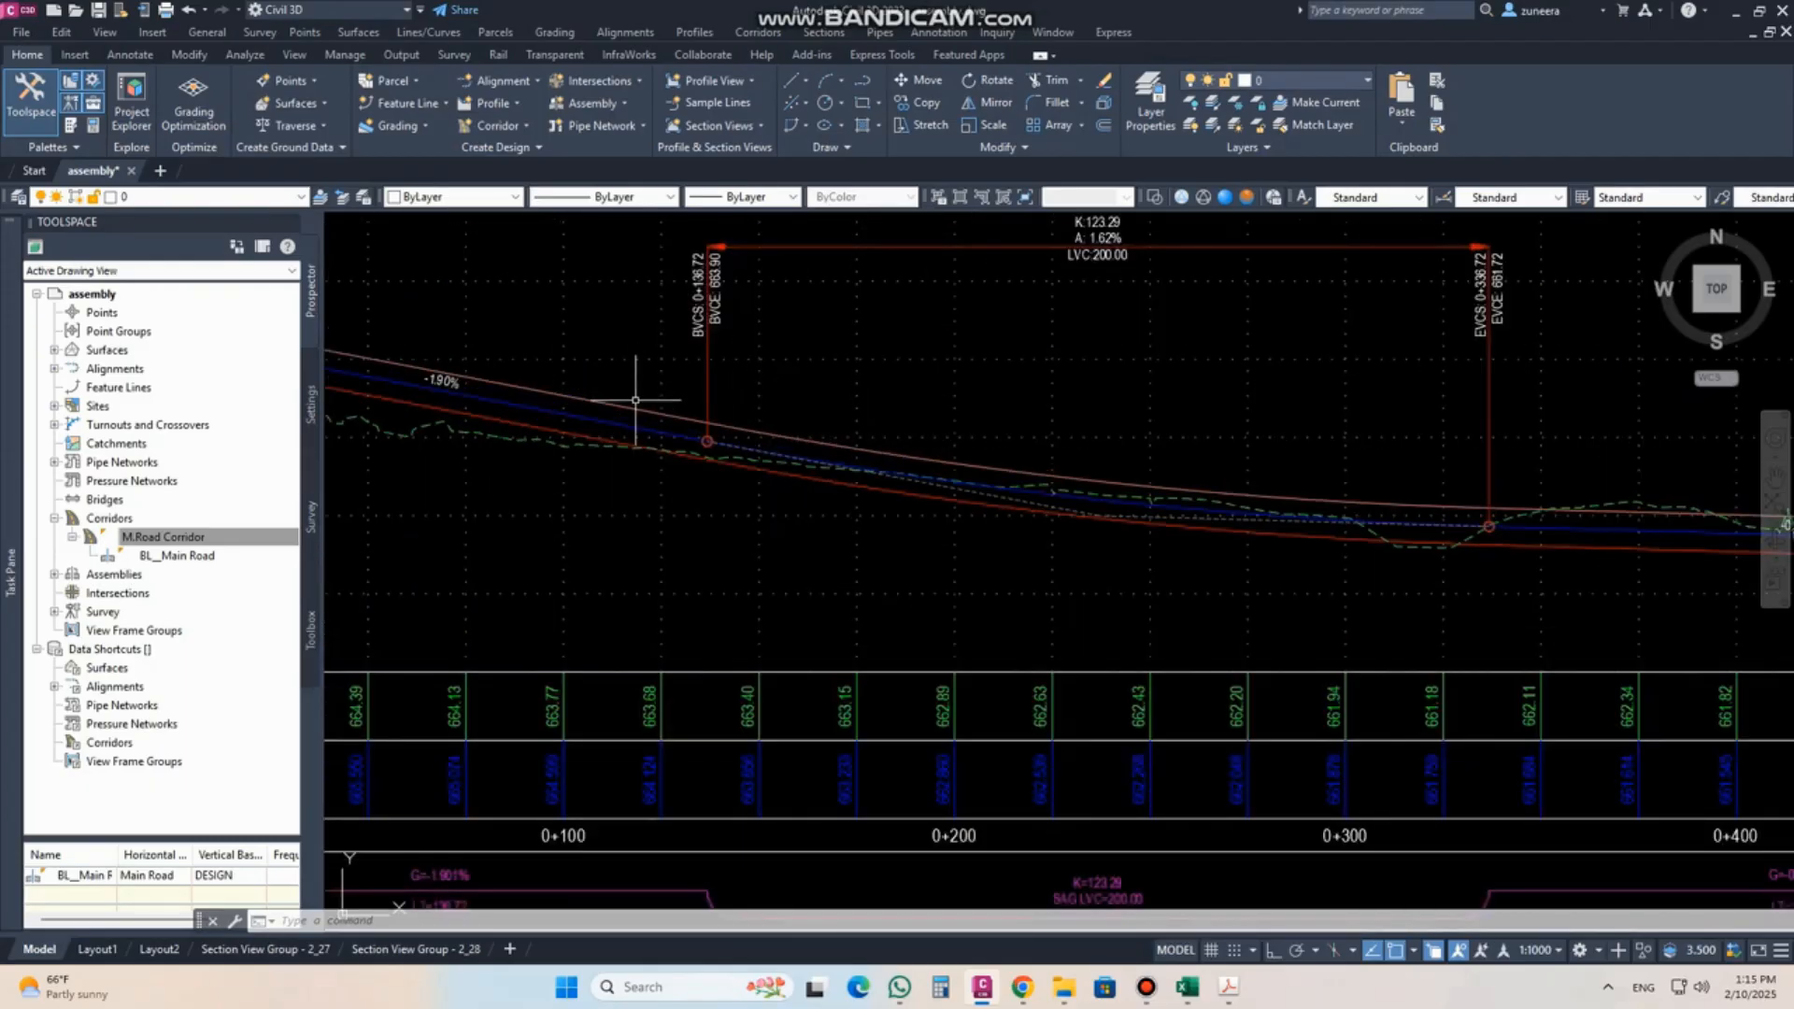
# Identify the left and right edge profiles around stations 0+100 to 0+400, and review the full Main Road profile view above the plan.
pyautogui.moveTo(636, 405)
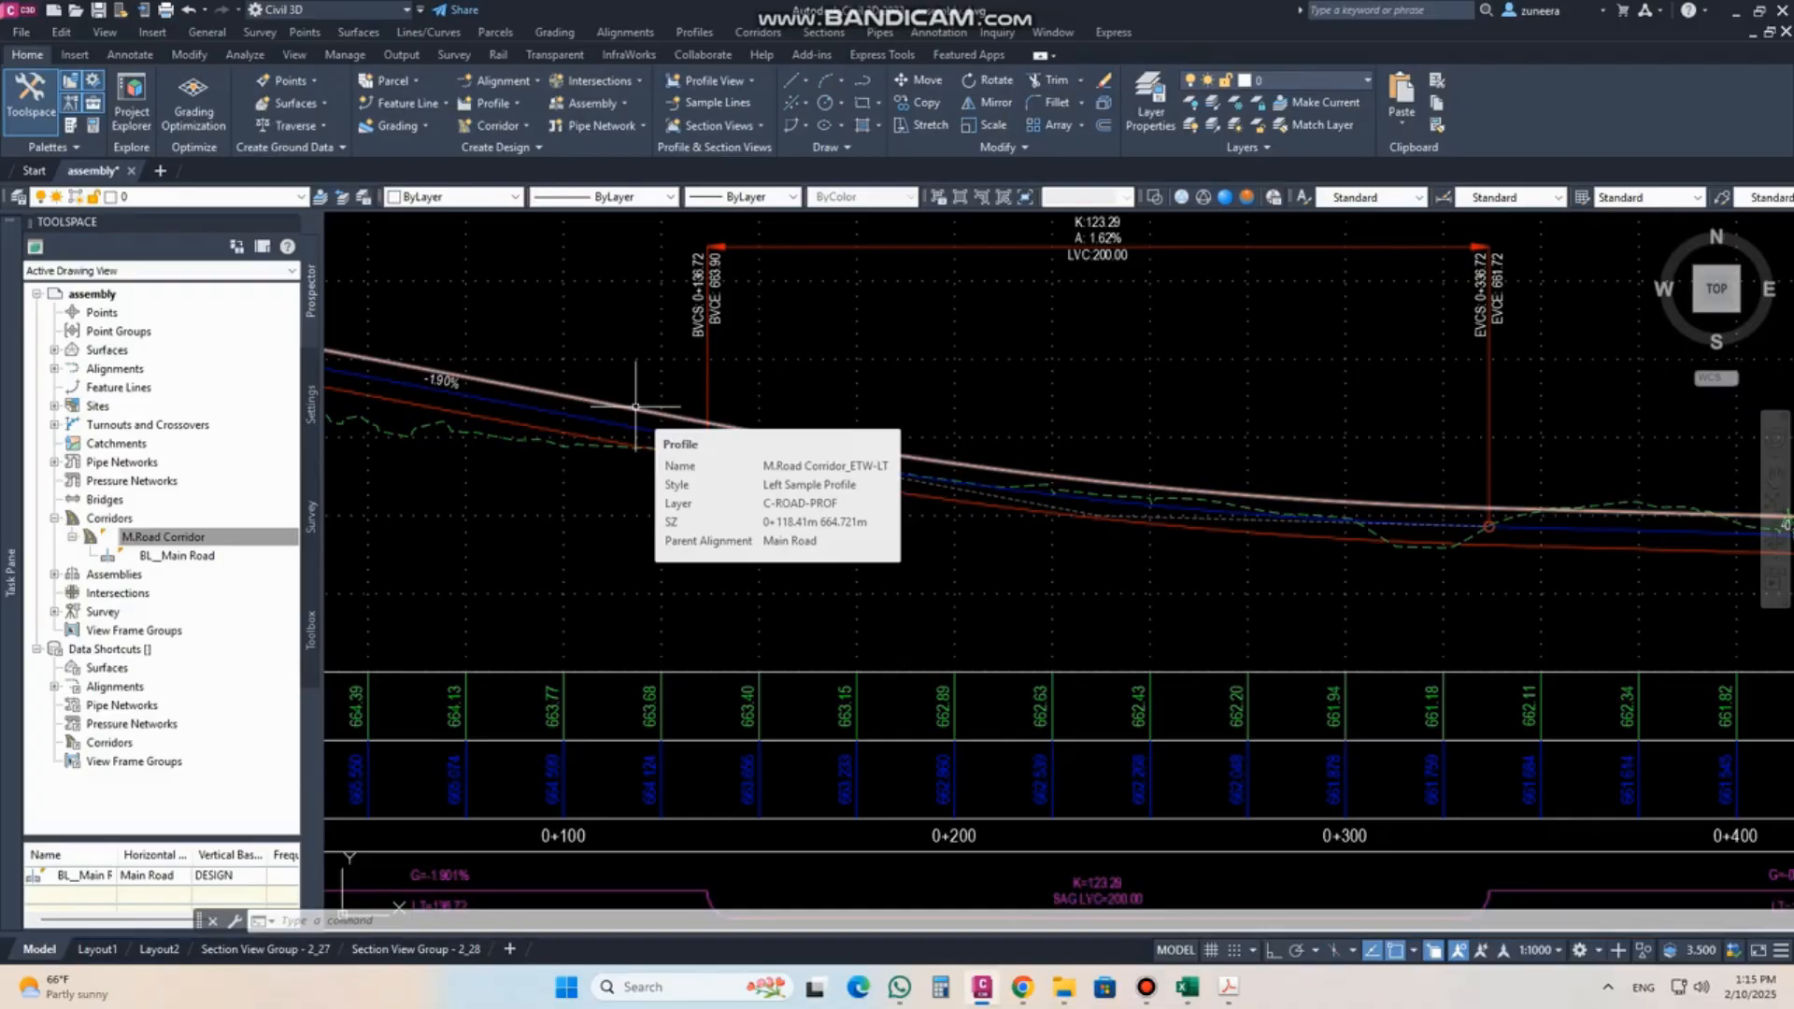
pyautogui.moveTo(524, 424)
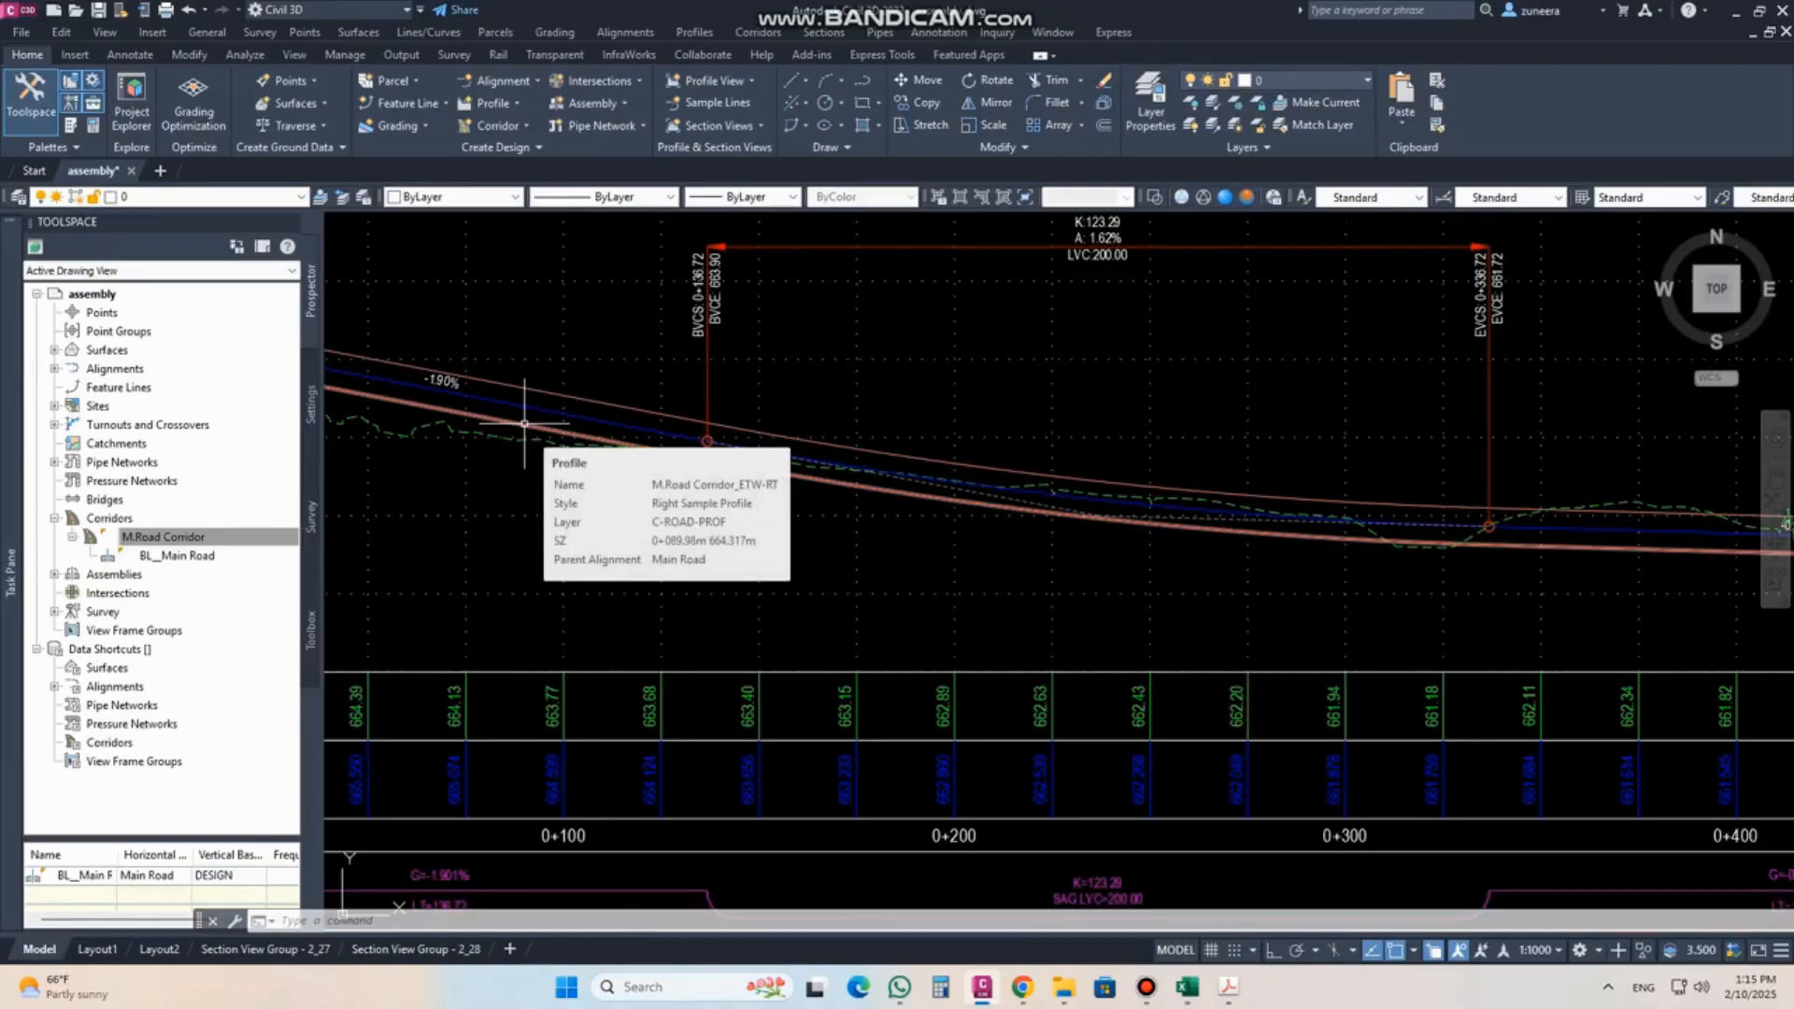
pyautogui.scroll(-5, 524, 424)
pyautogui.moveTo(747, 467); pyautogui.dragTo(748, 355, button='middle')
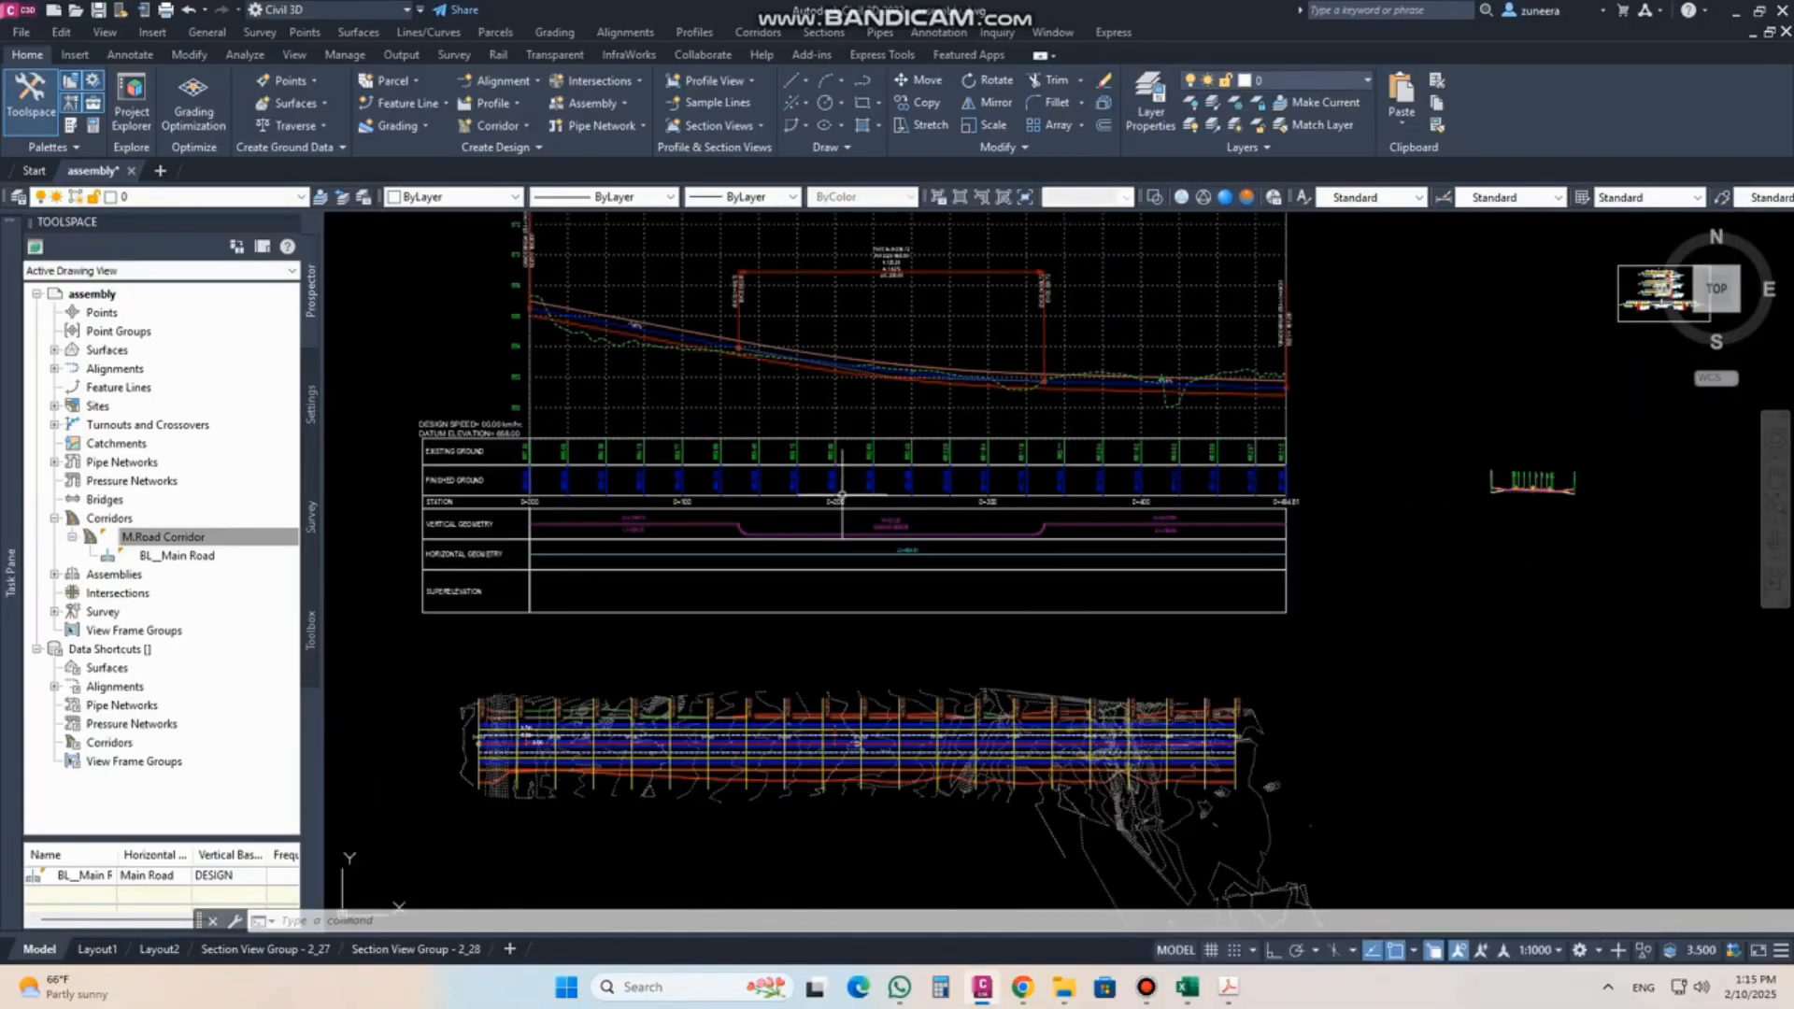
pyautogui.moveTo(895, 613)
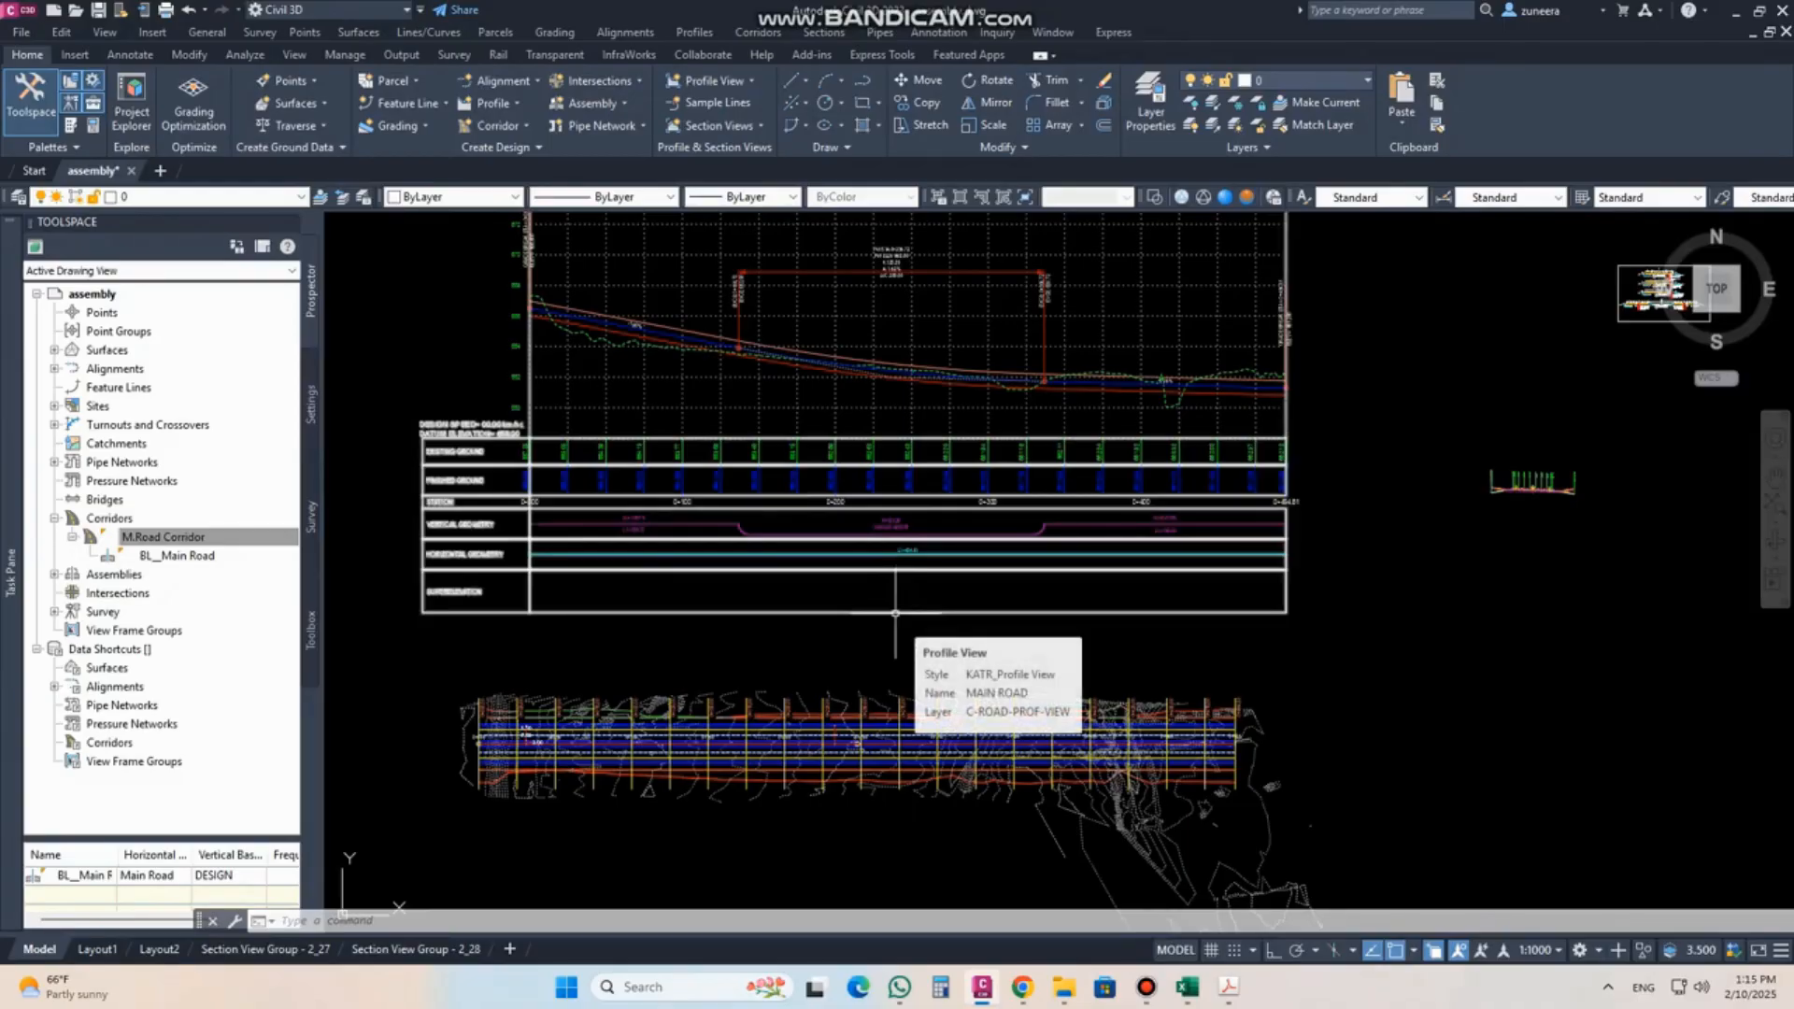
pyautogui.moveTo(875, 481); pyautogui.dragTo(876, 543, button='middle')
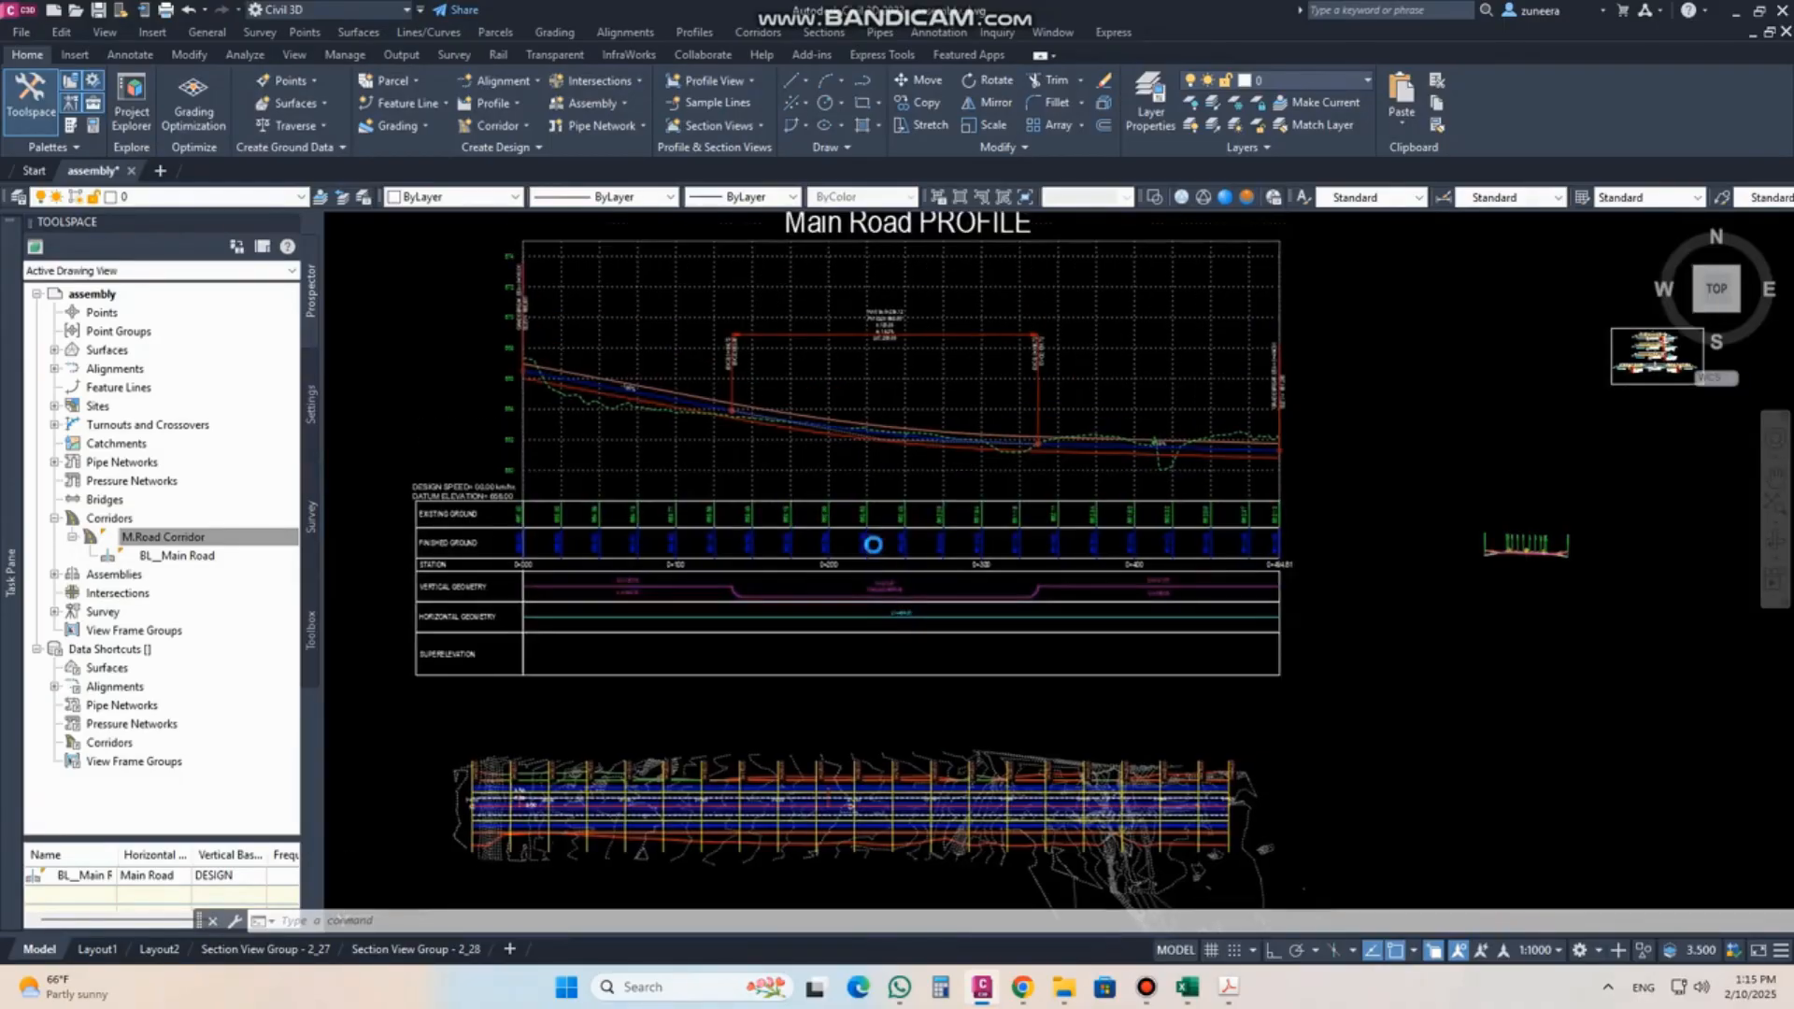
pyautogui.moveTo(875, 543)
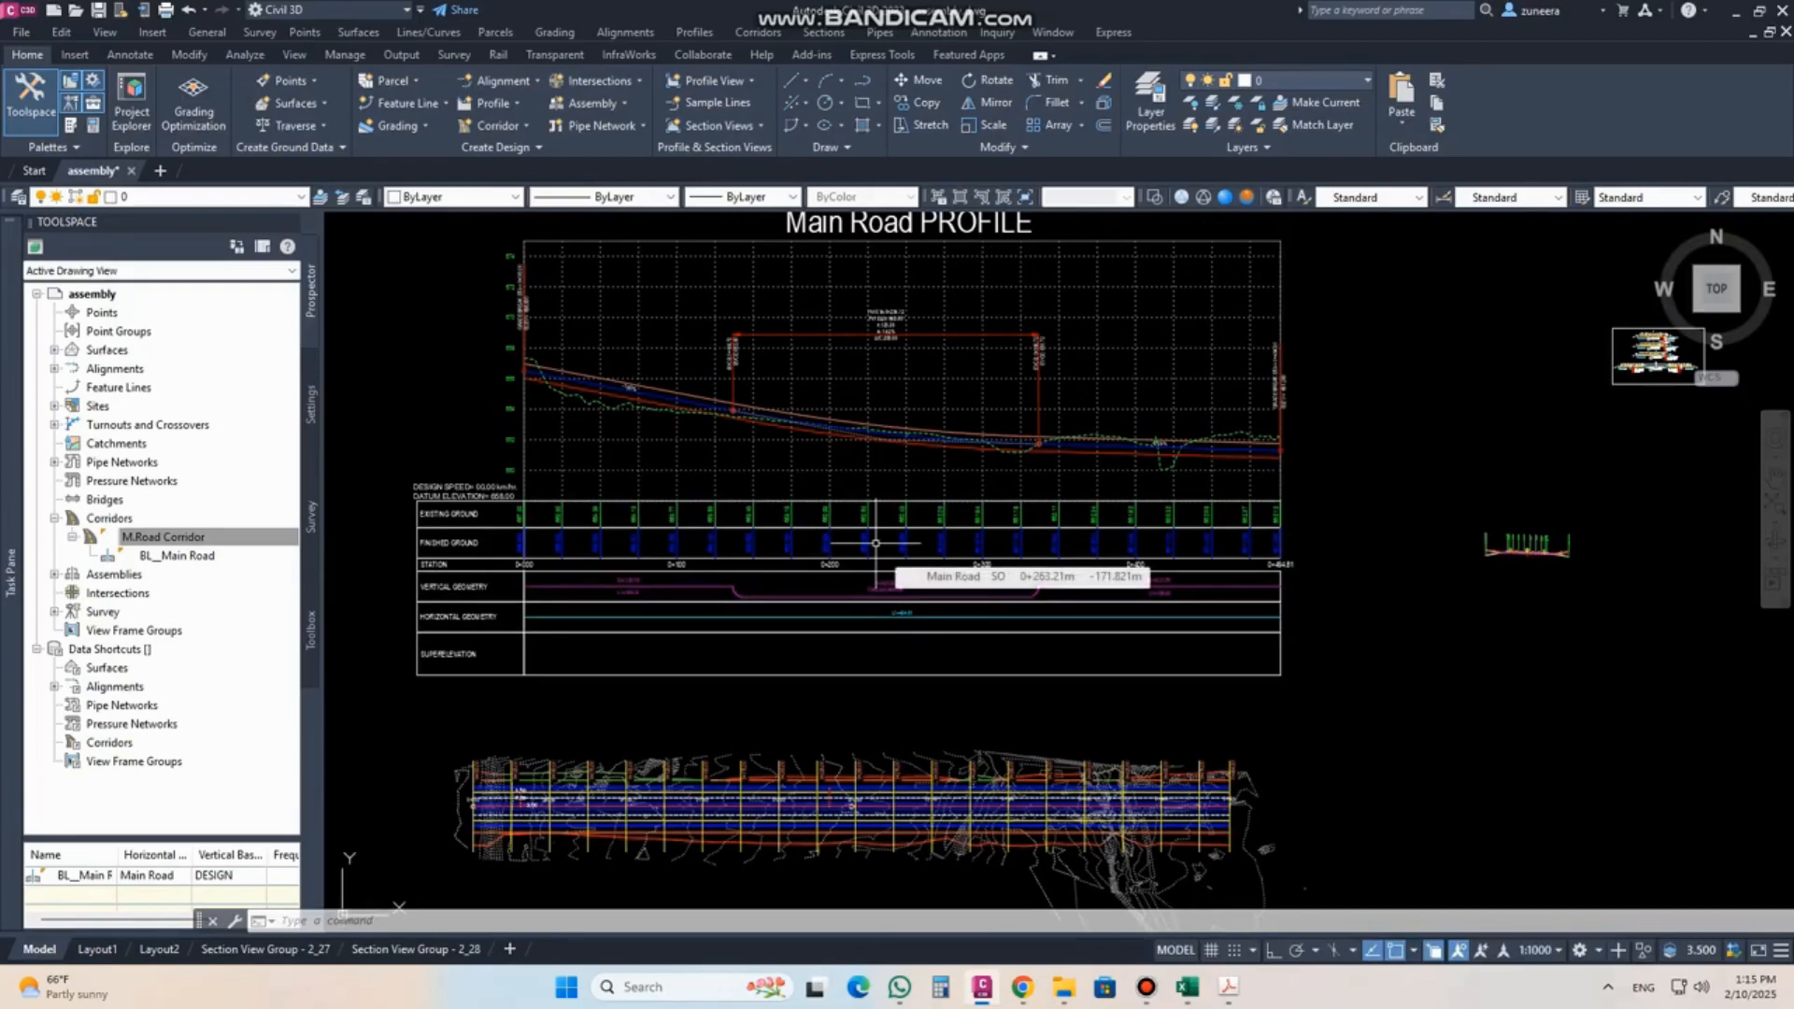
# Lower the DESIGN profile's sag-curve PVI in the Main Road profile view to about station 0+235 and compare it with the edge profiles.
pyautogui.scroll(6, 829, 400)
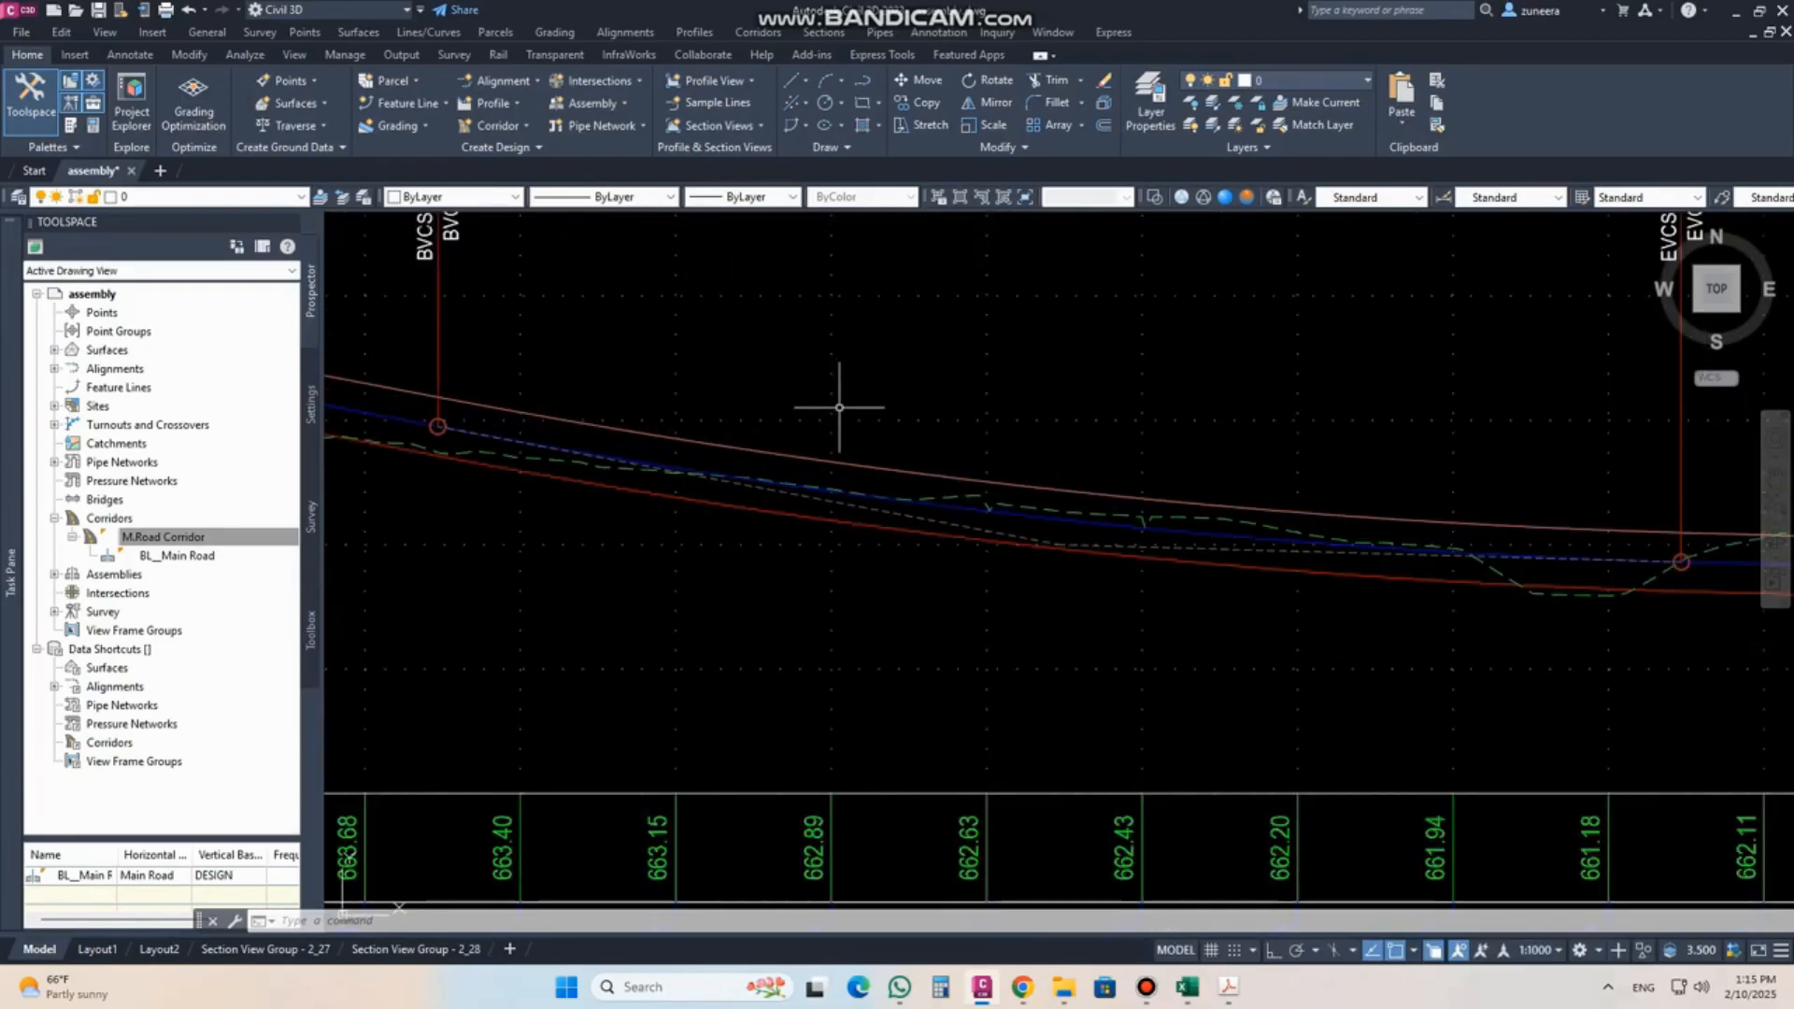
pyautogui.click(1087, 572)
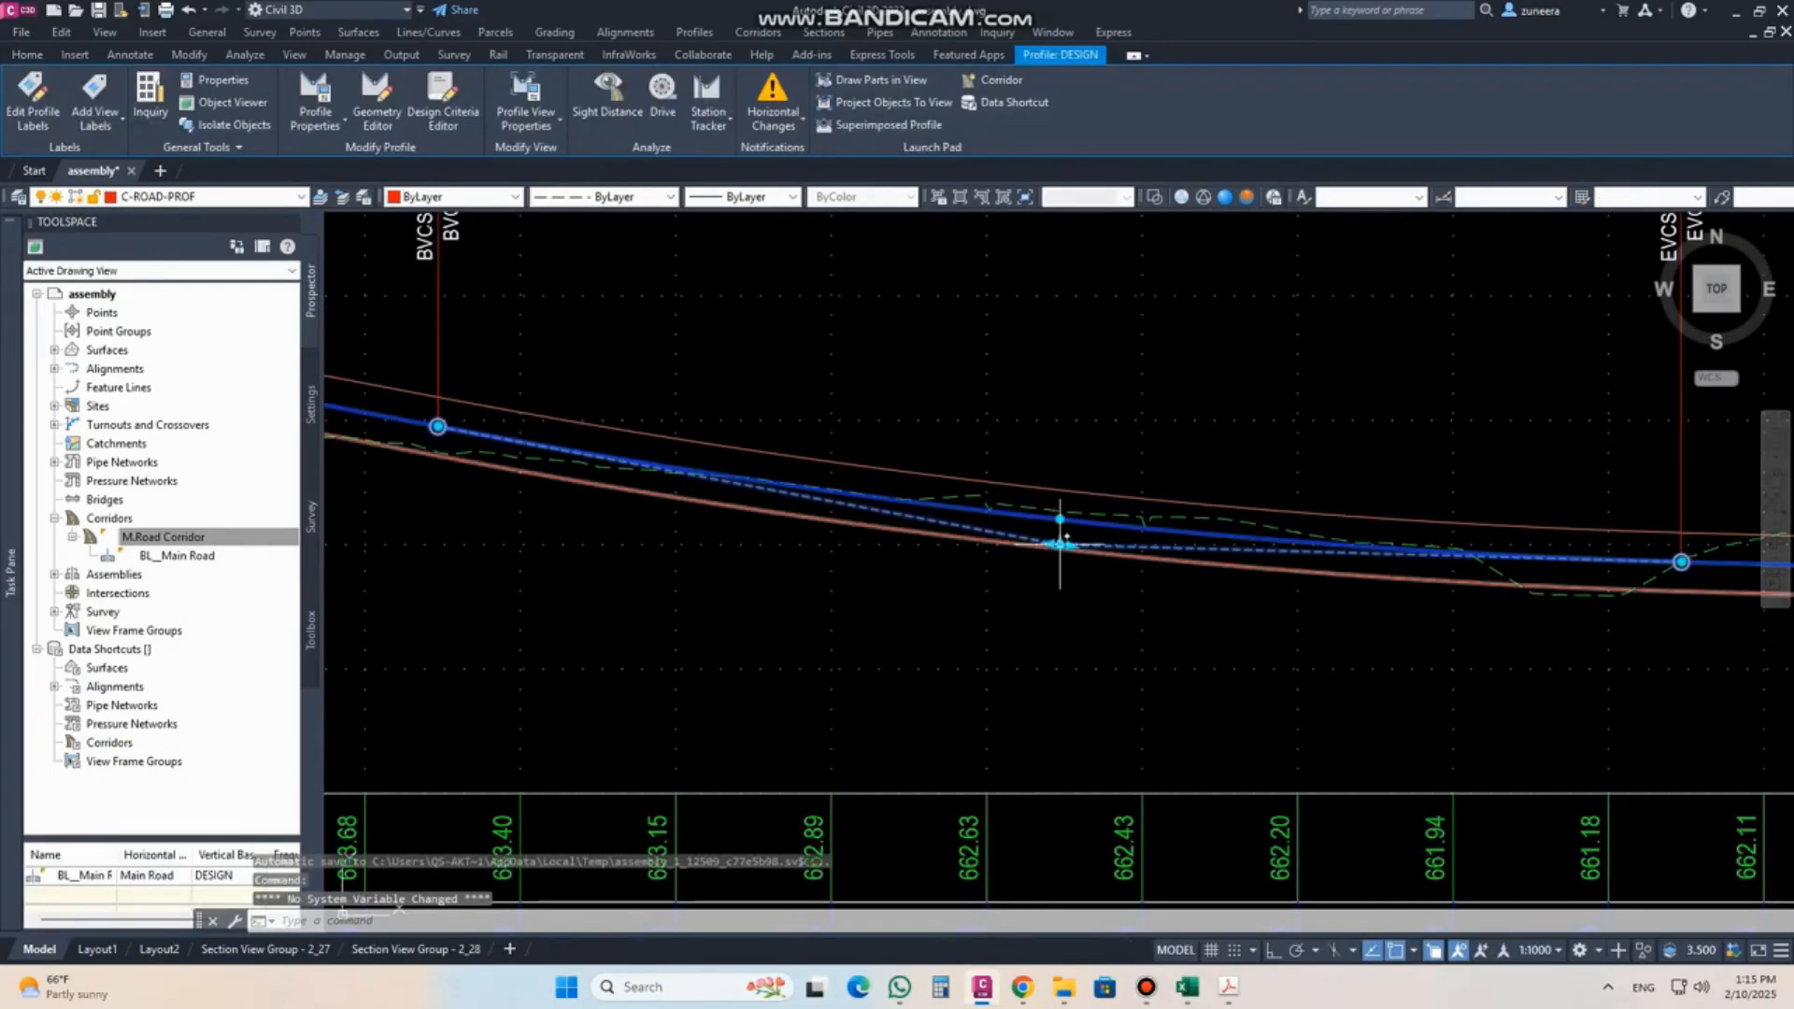
pyautogui.click(1060, 542)
pyautogui.click(1048, 703)
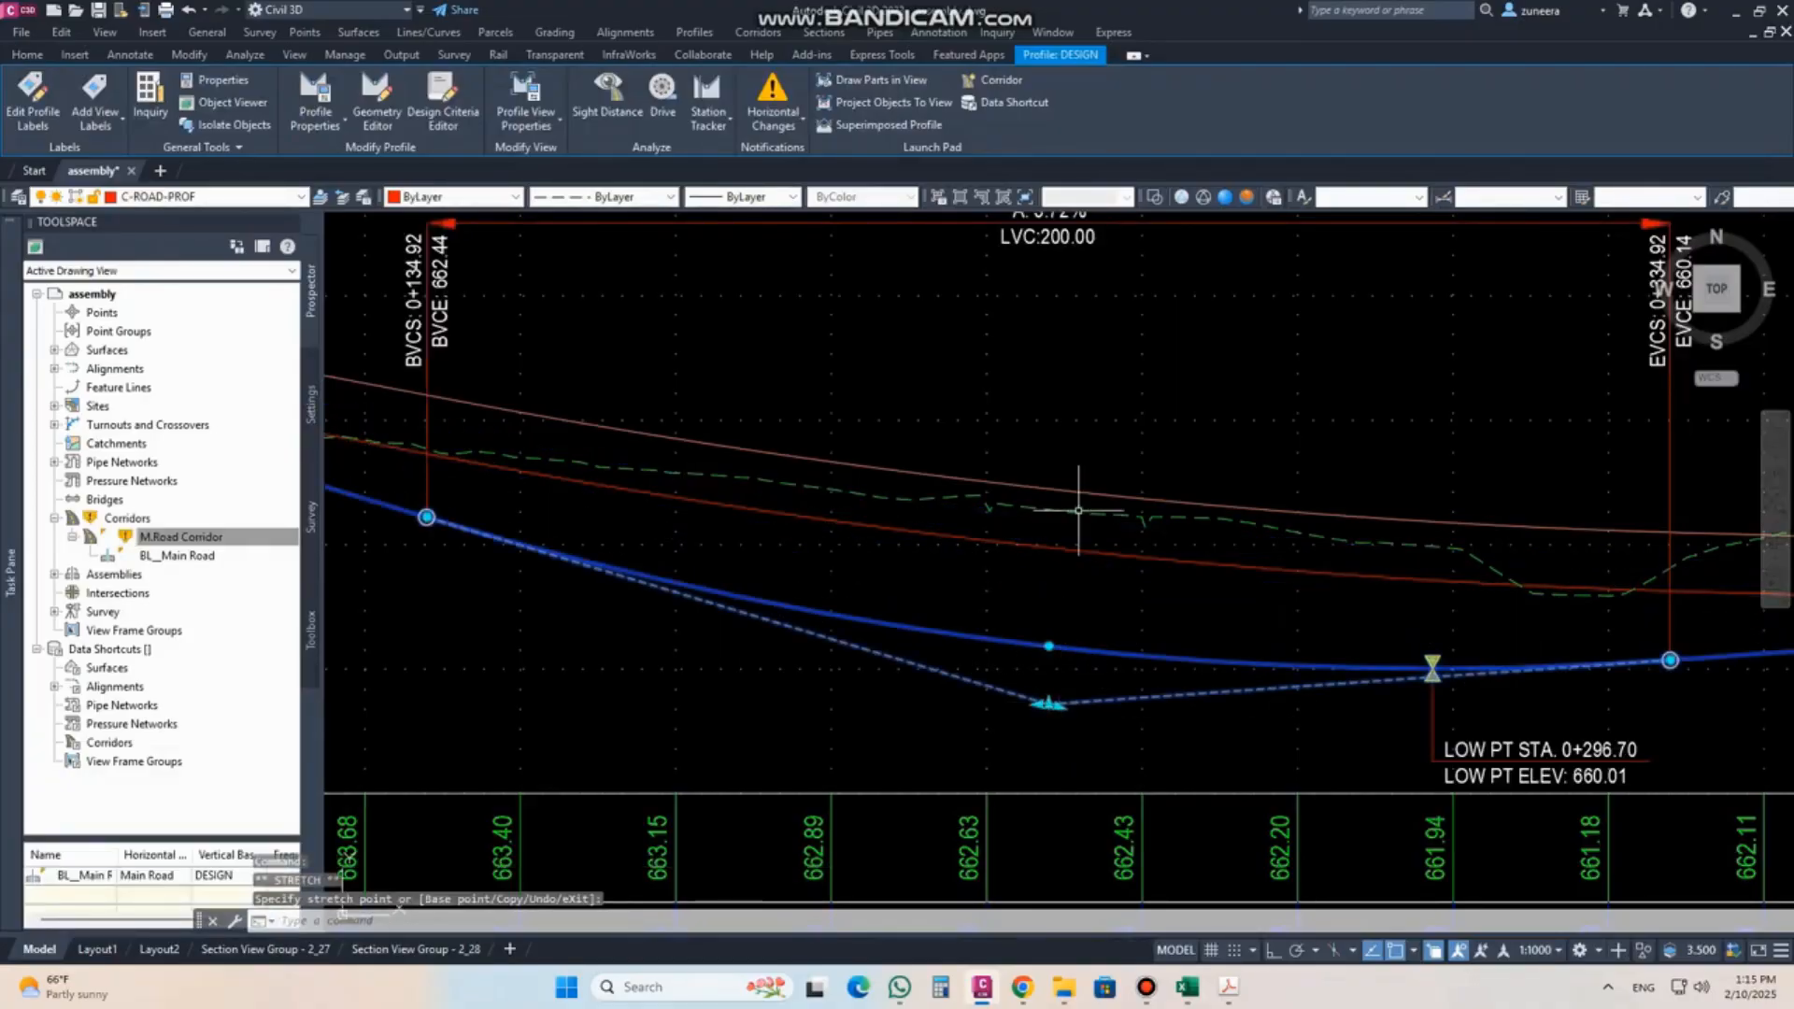
pyautogui.moveTo(1010, 533)
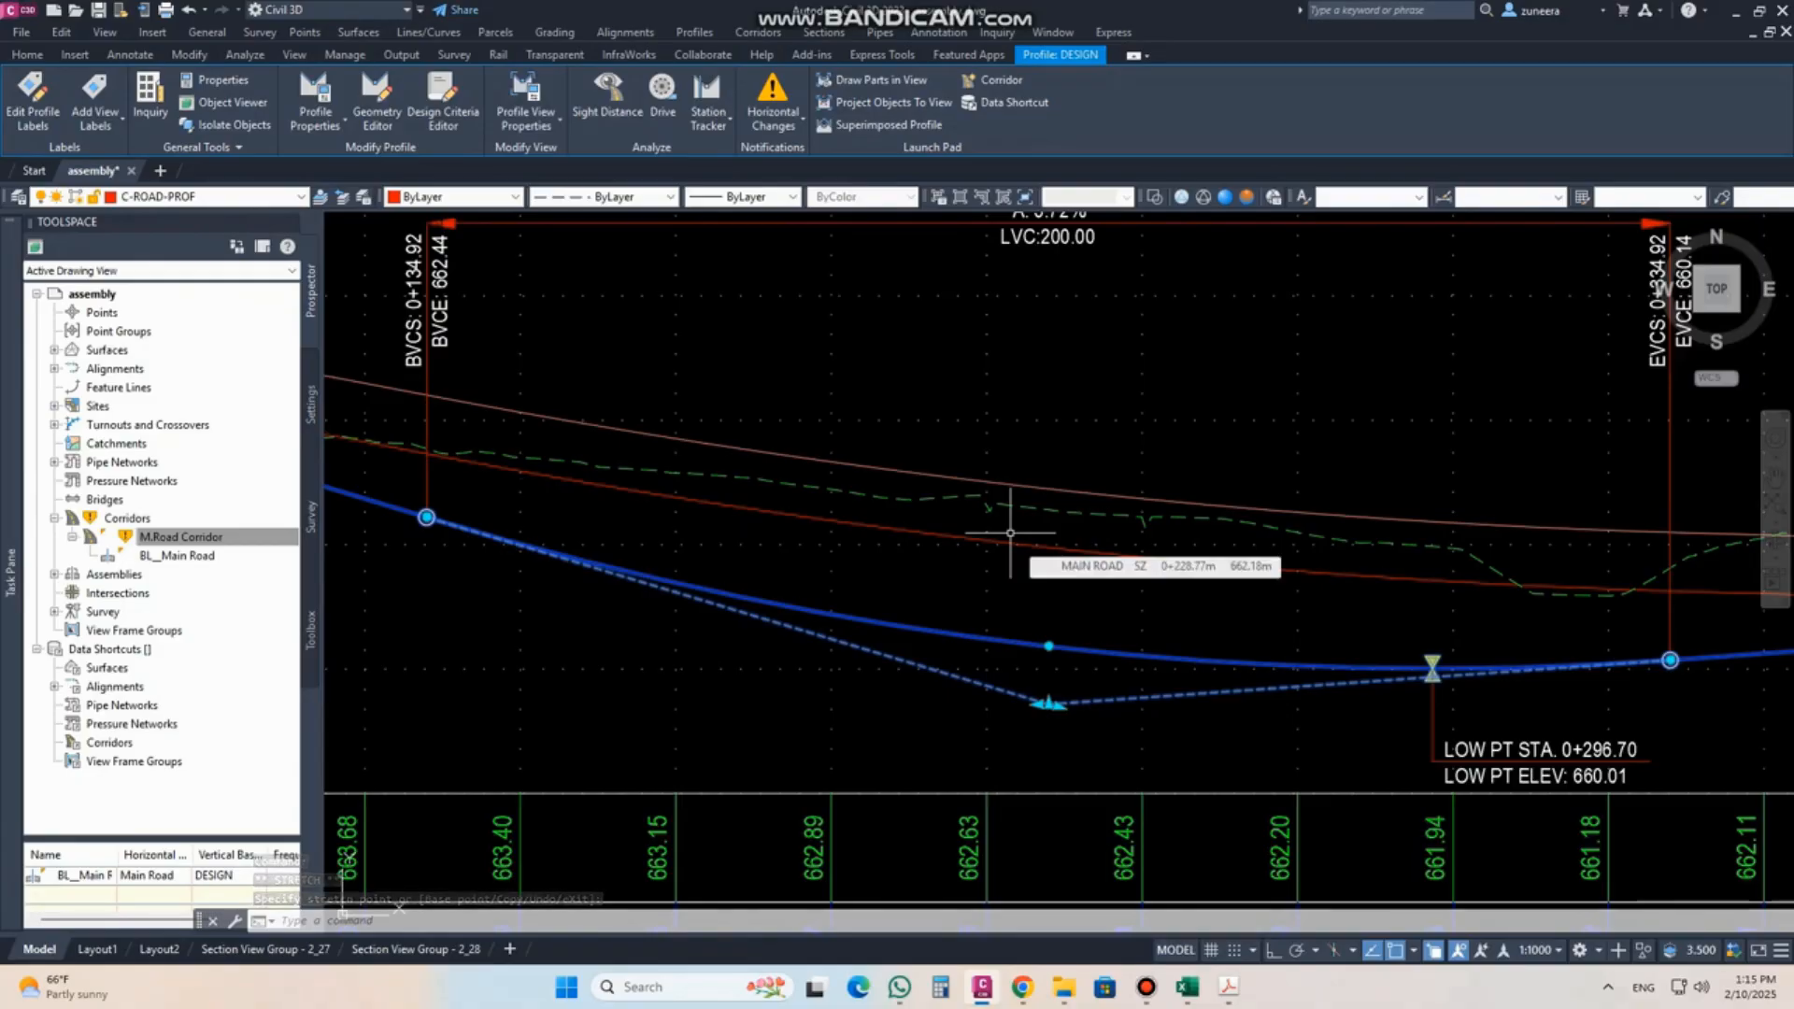
pyautogui.scroll(-5, 1003, 533)
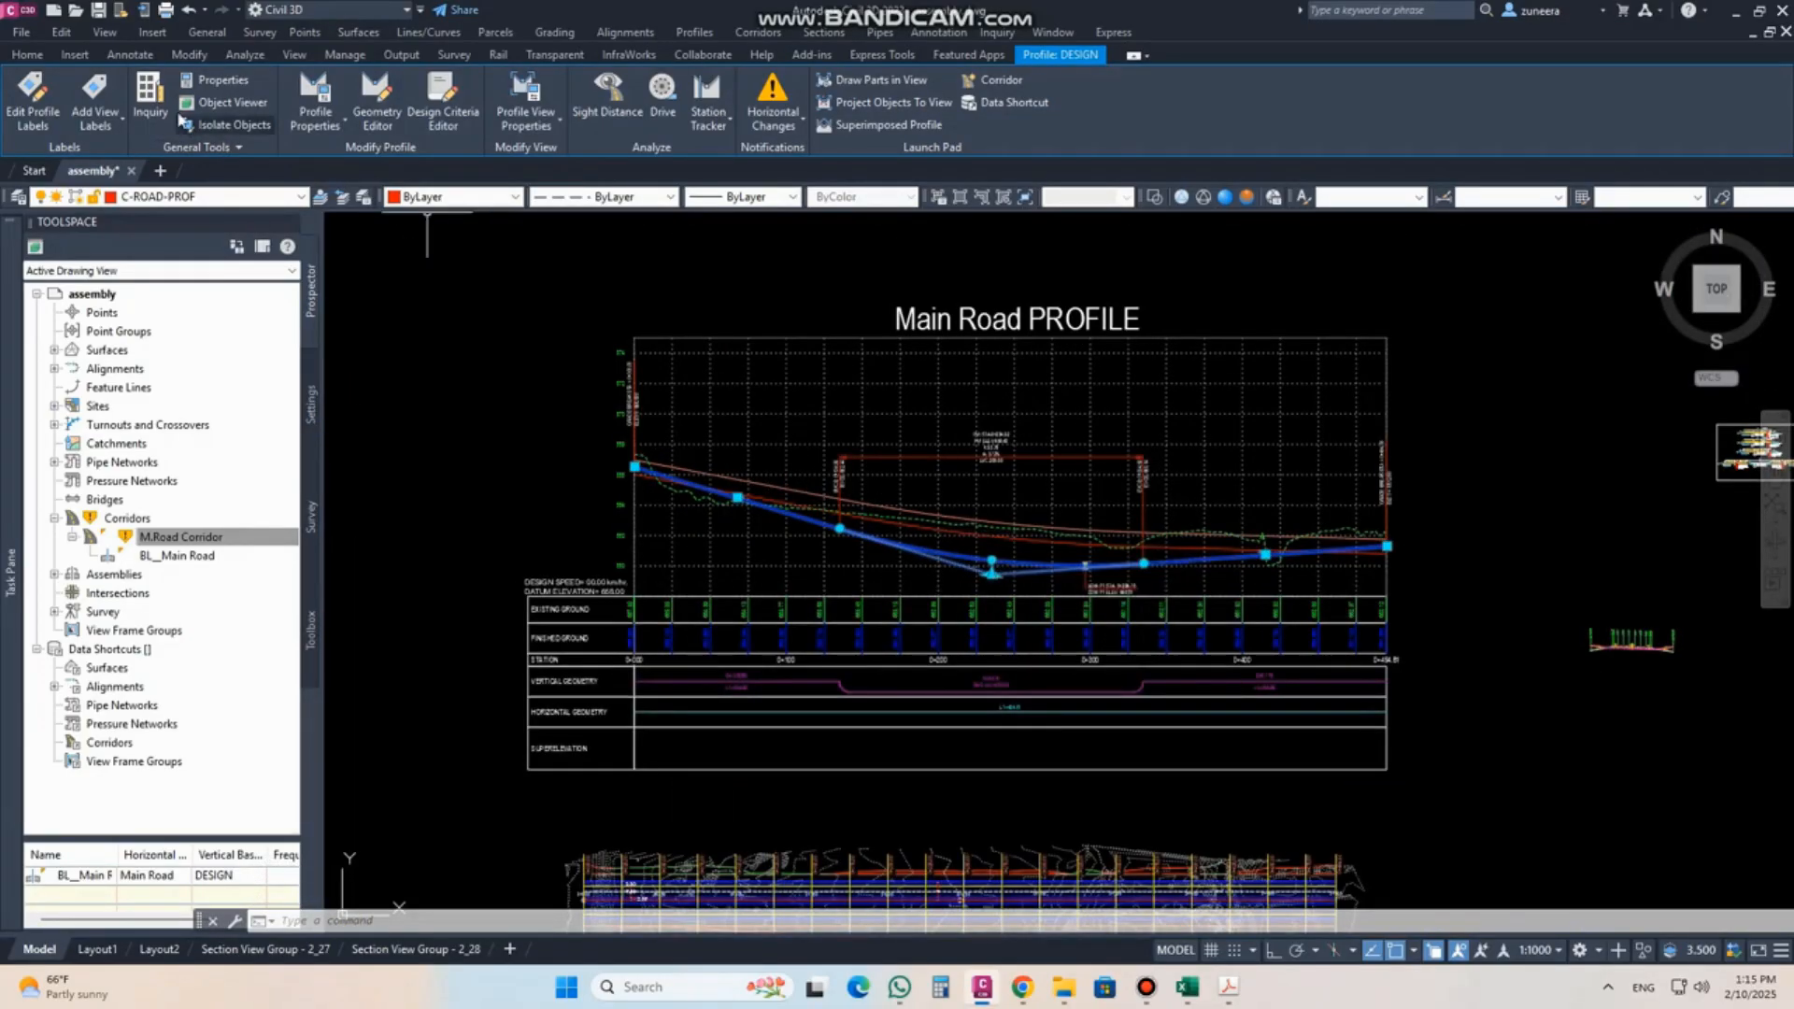
# Undo the last 114 commands, back to before the corridor edge profiles were created.
pyautogui.click(207, 12)
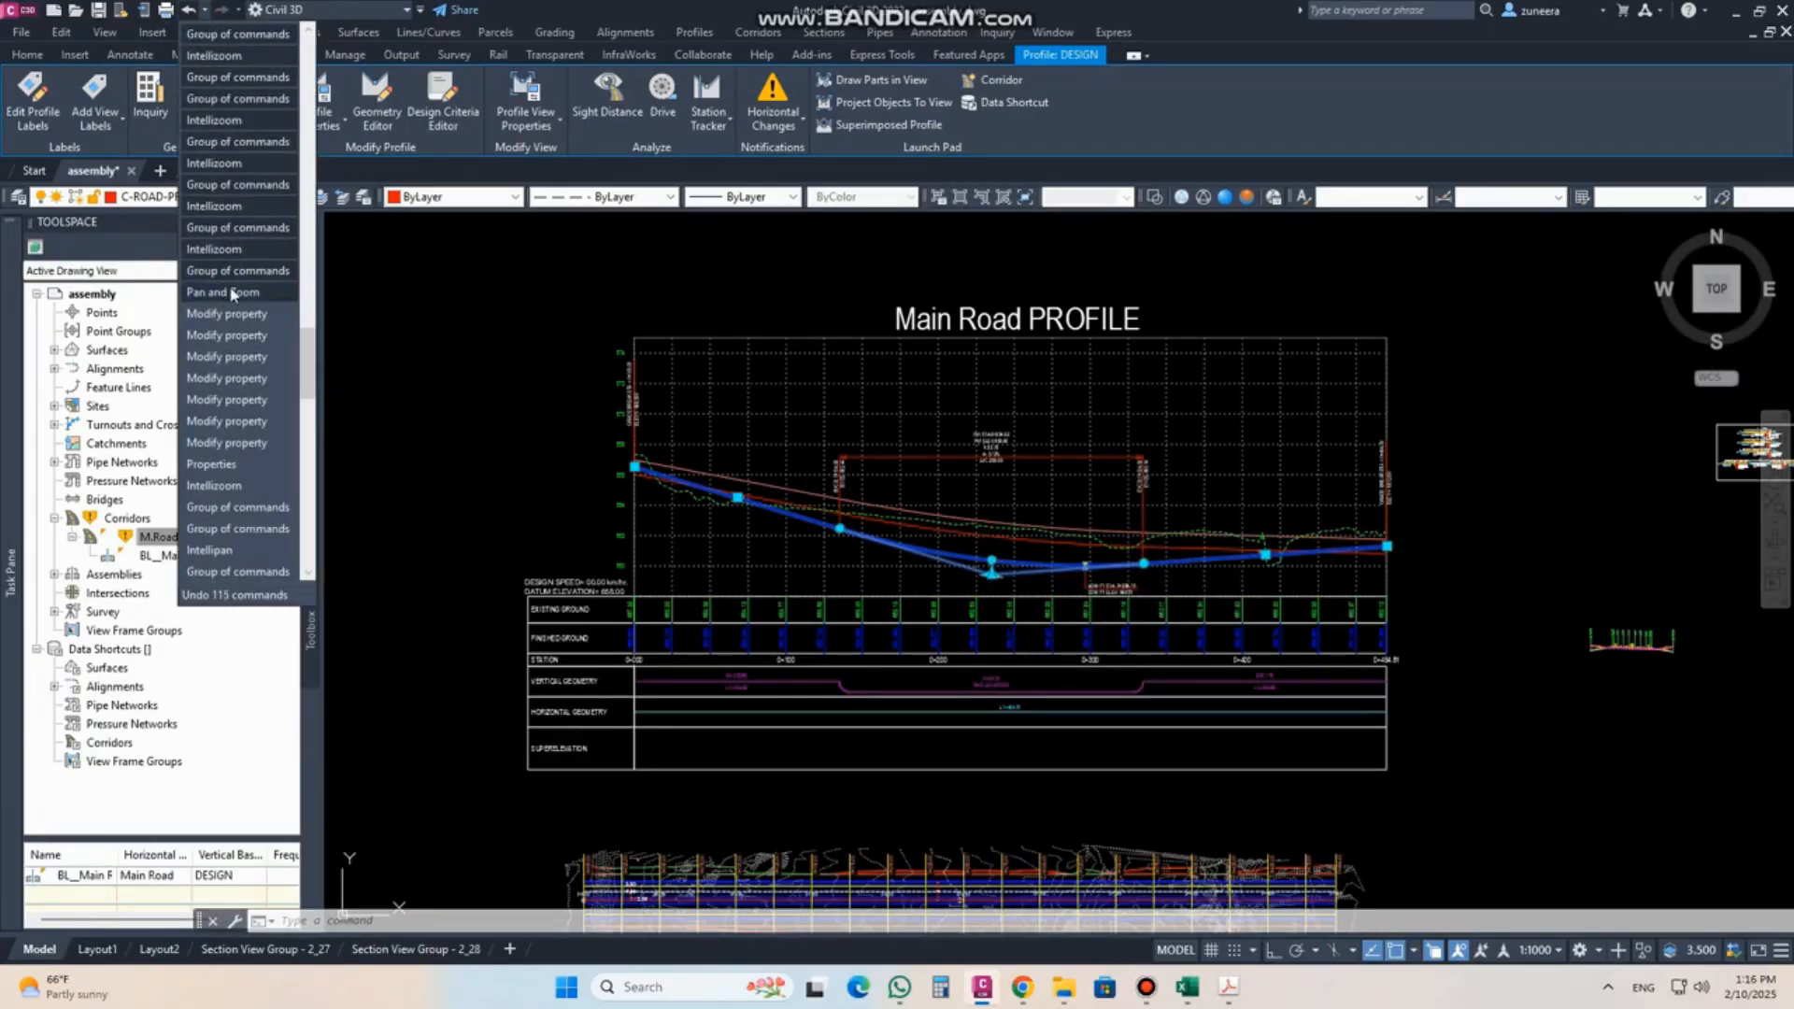
pyautogui.click(239, 270)
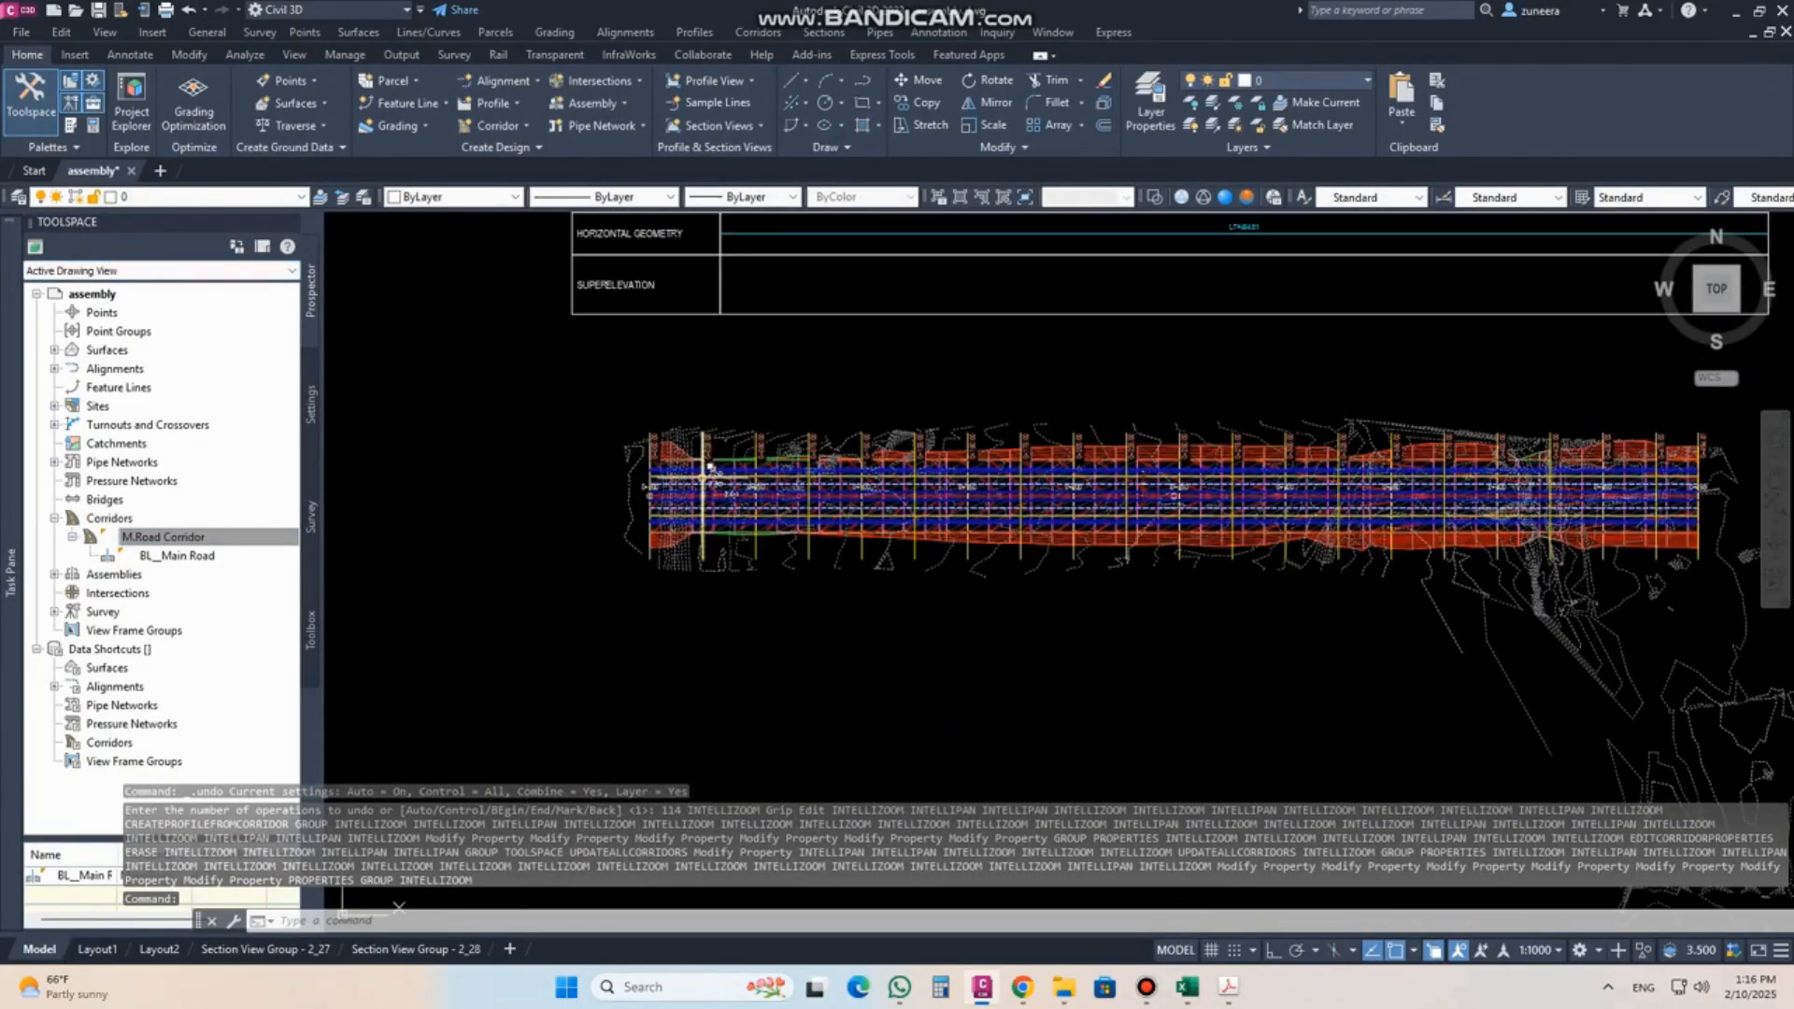
# Erase the SURFACE_M.Road Corridor surface from the drawing.
pyautogui.click(53, 349)
pyautogui.click(152, 369)
pyautogui.rightClick(153, 370)
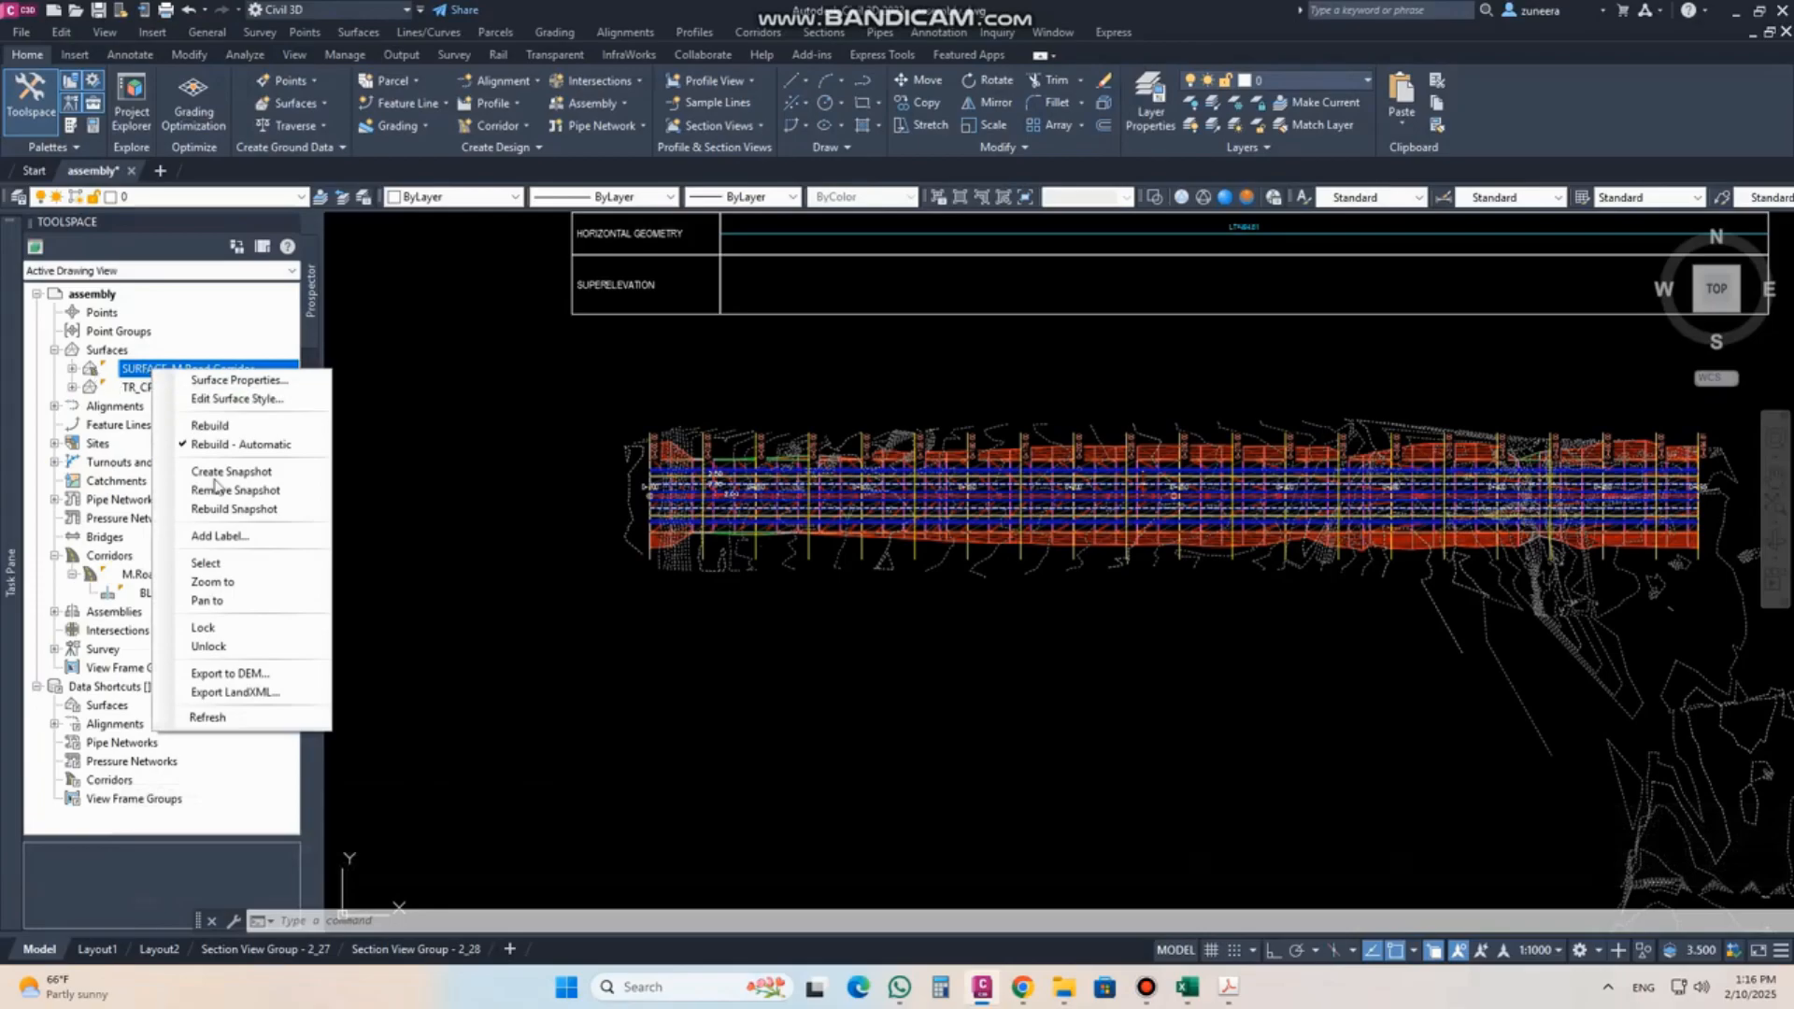
pyautogui.click(207, 564)
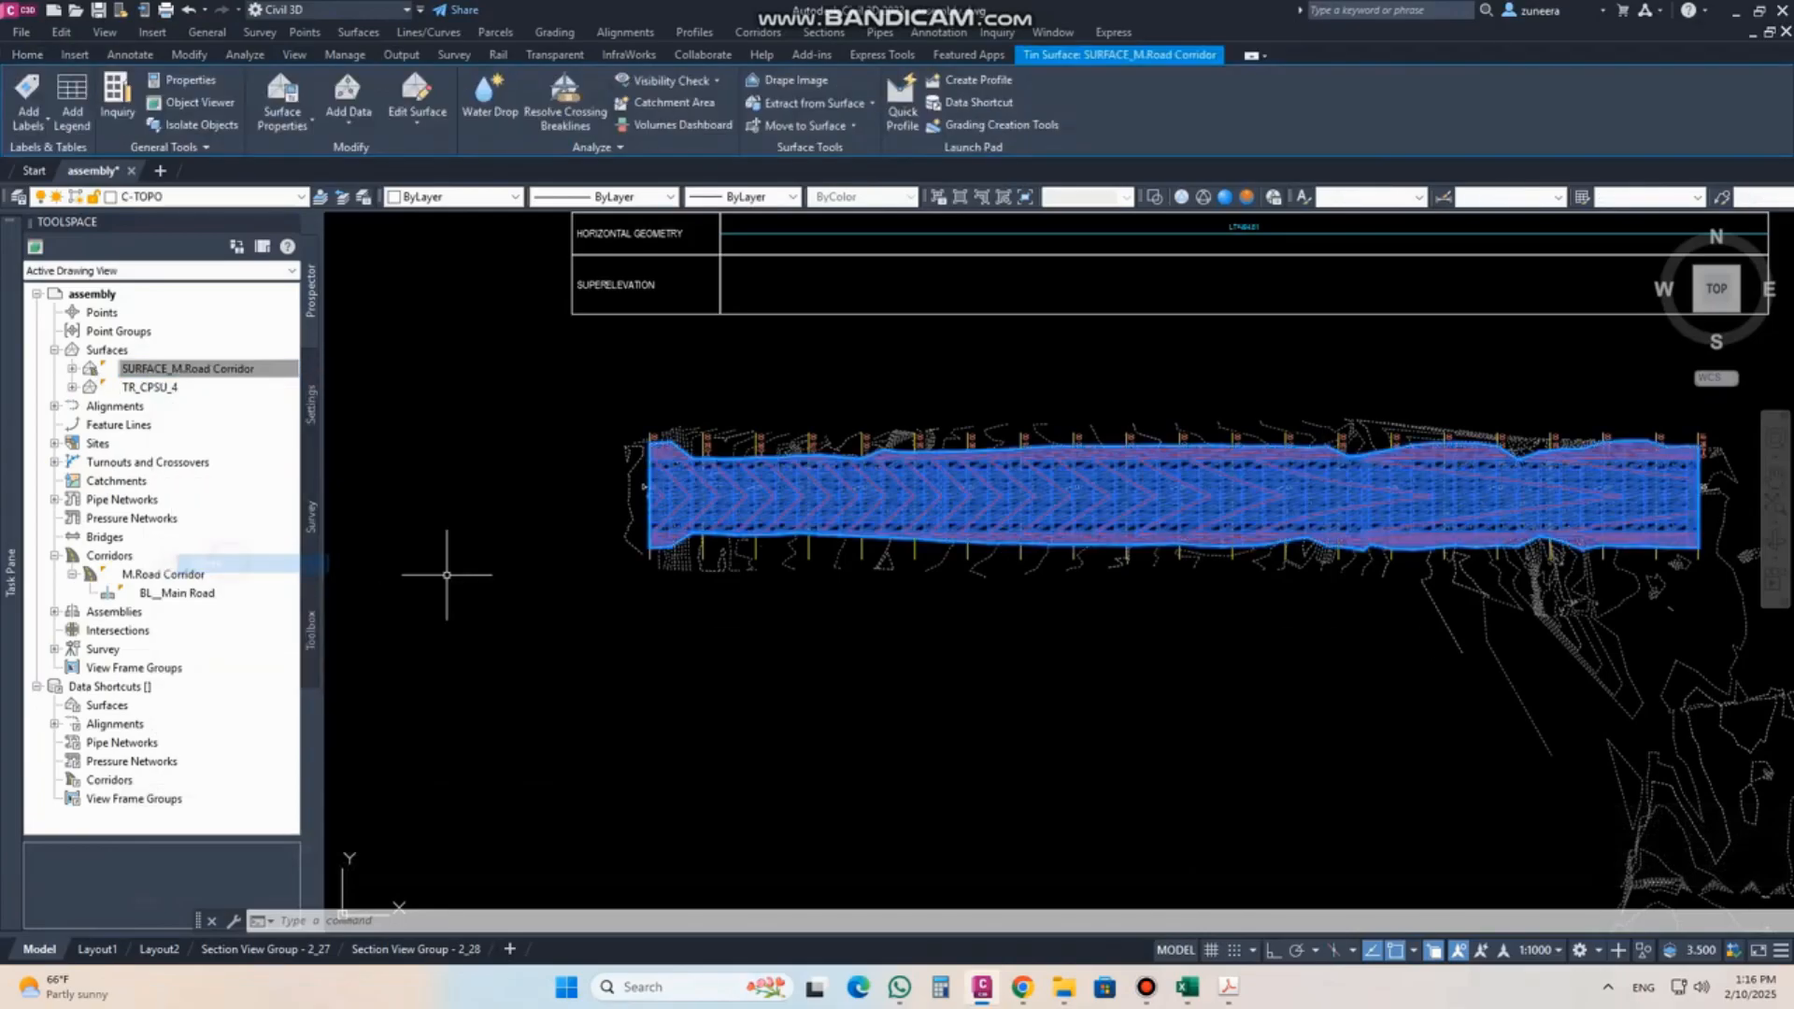
pyautogui.press('Return')
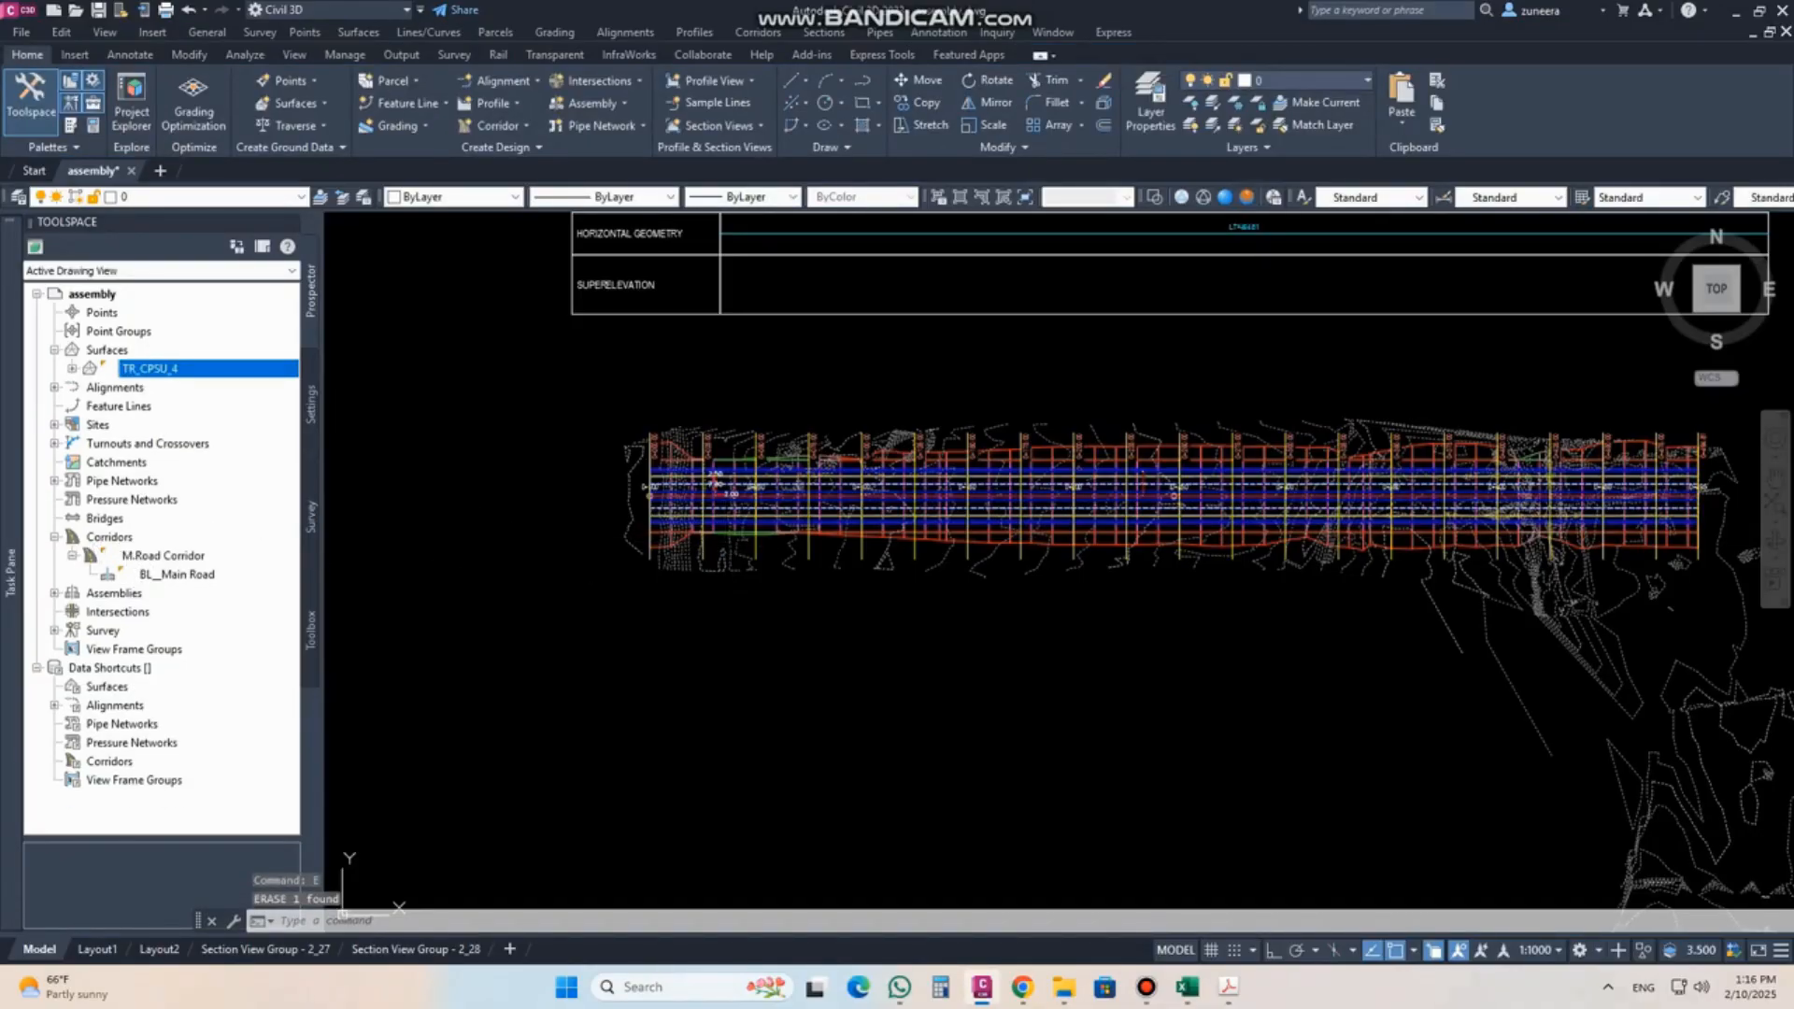
# Set the default slope of the assembly's four right-side lane subassemblies, out to offset 11.80, to -4.00%.
pyautogui.scroll(-3, 925, 551)
pyautogui.scroll(4, 921, 501)
pyautogui.scroll(-1, 935, 485)
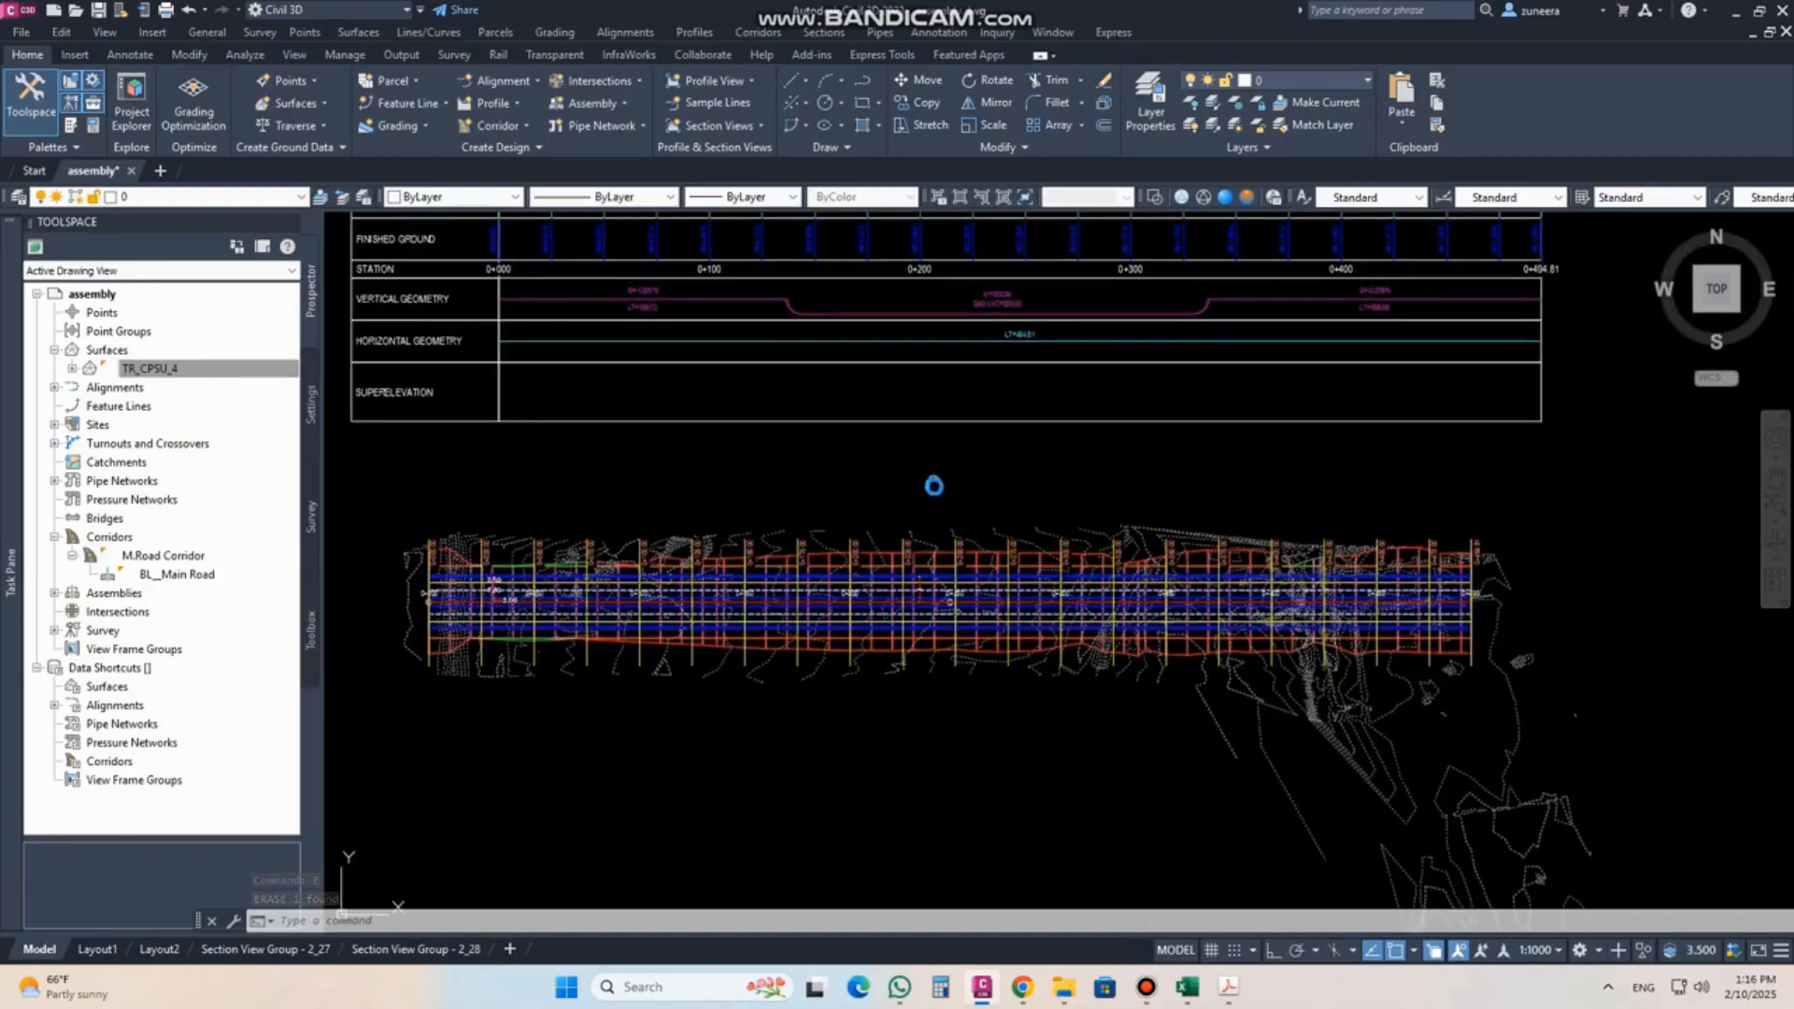
pyautogui.scroll(-3, 935, 486)
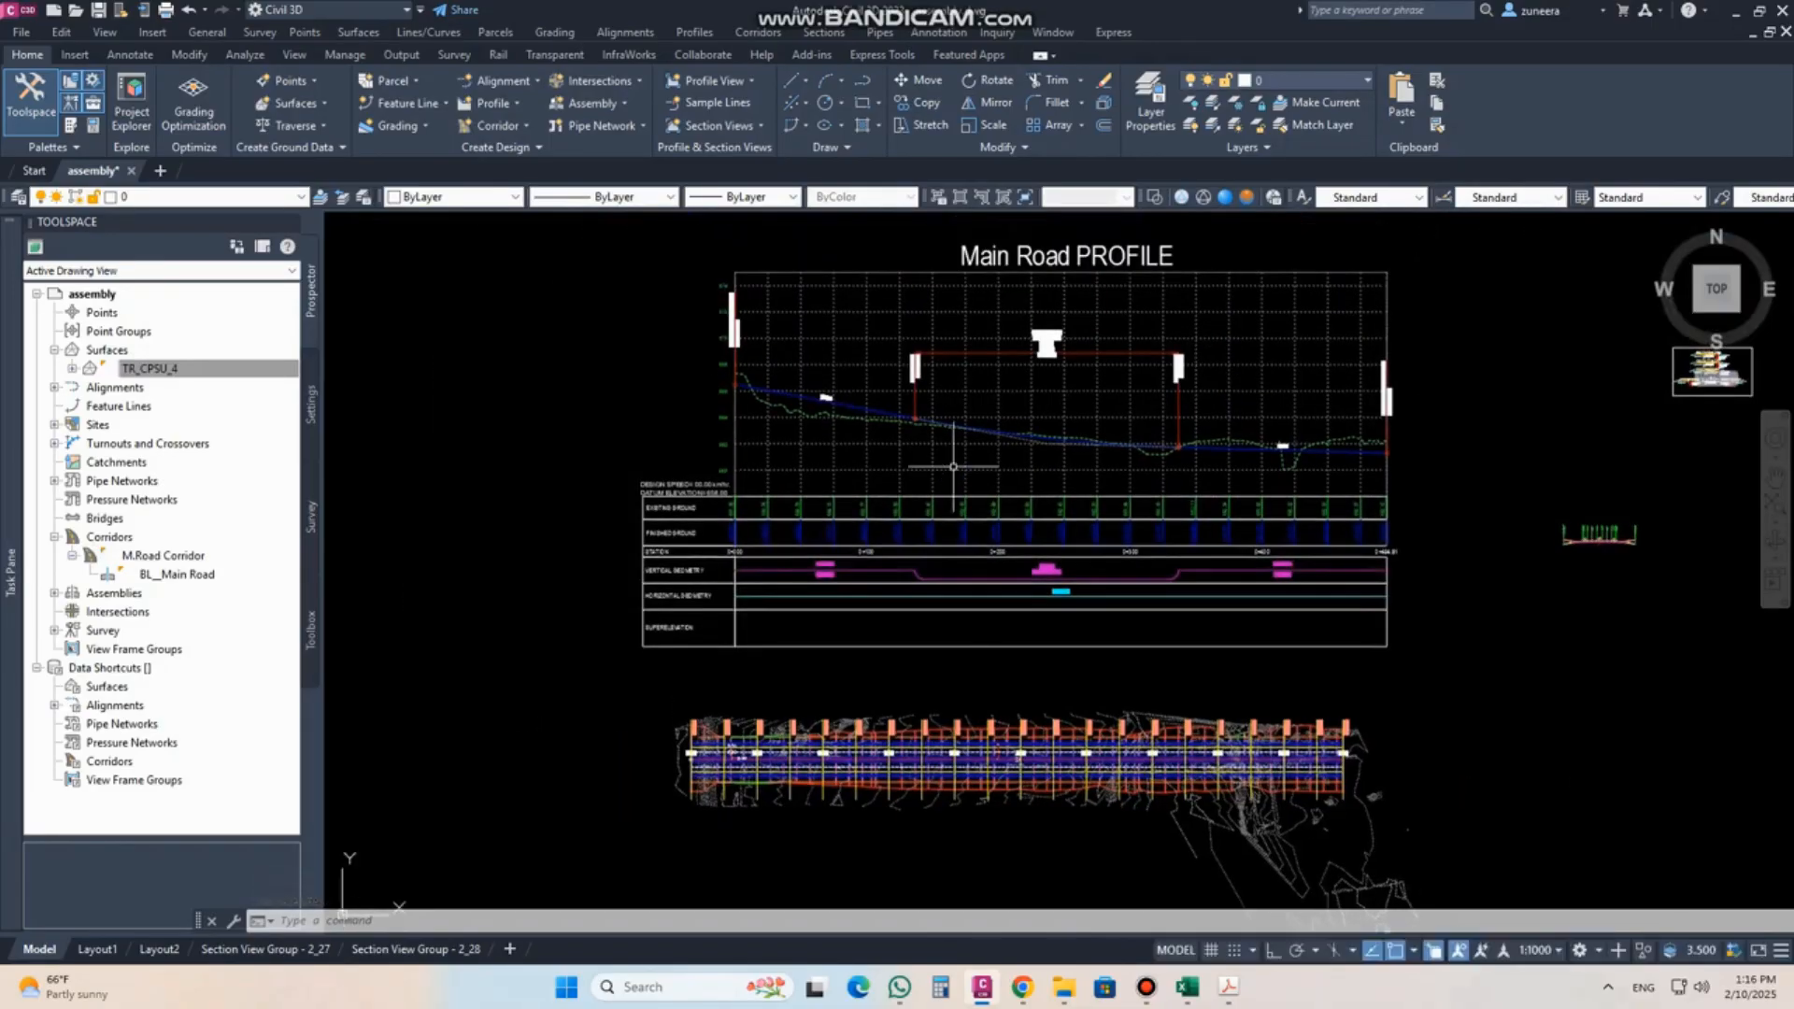
pyautogui.scroll(-3, 724, 748)
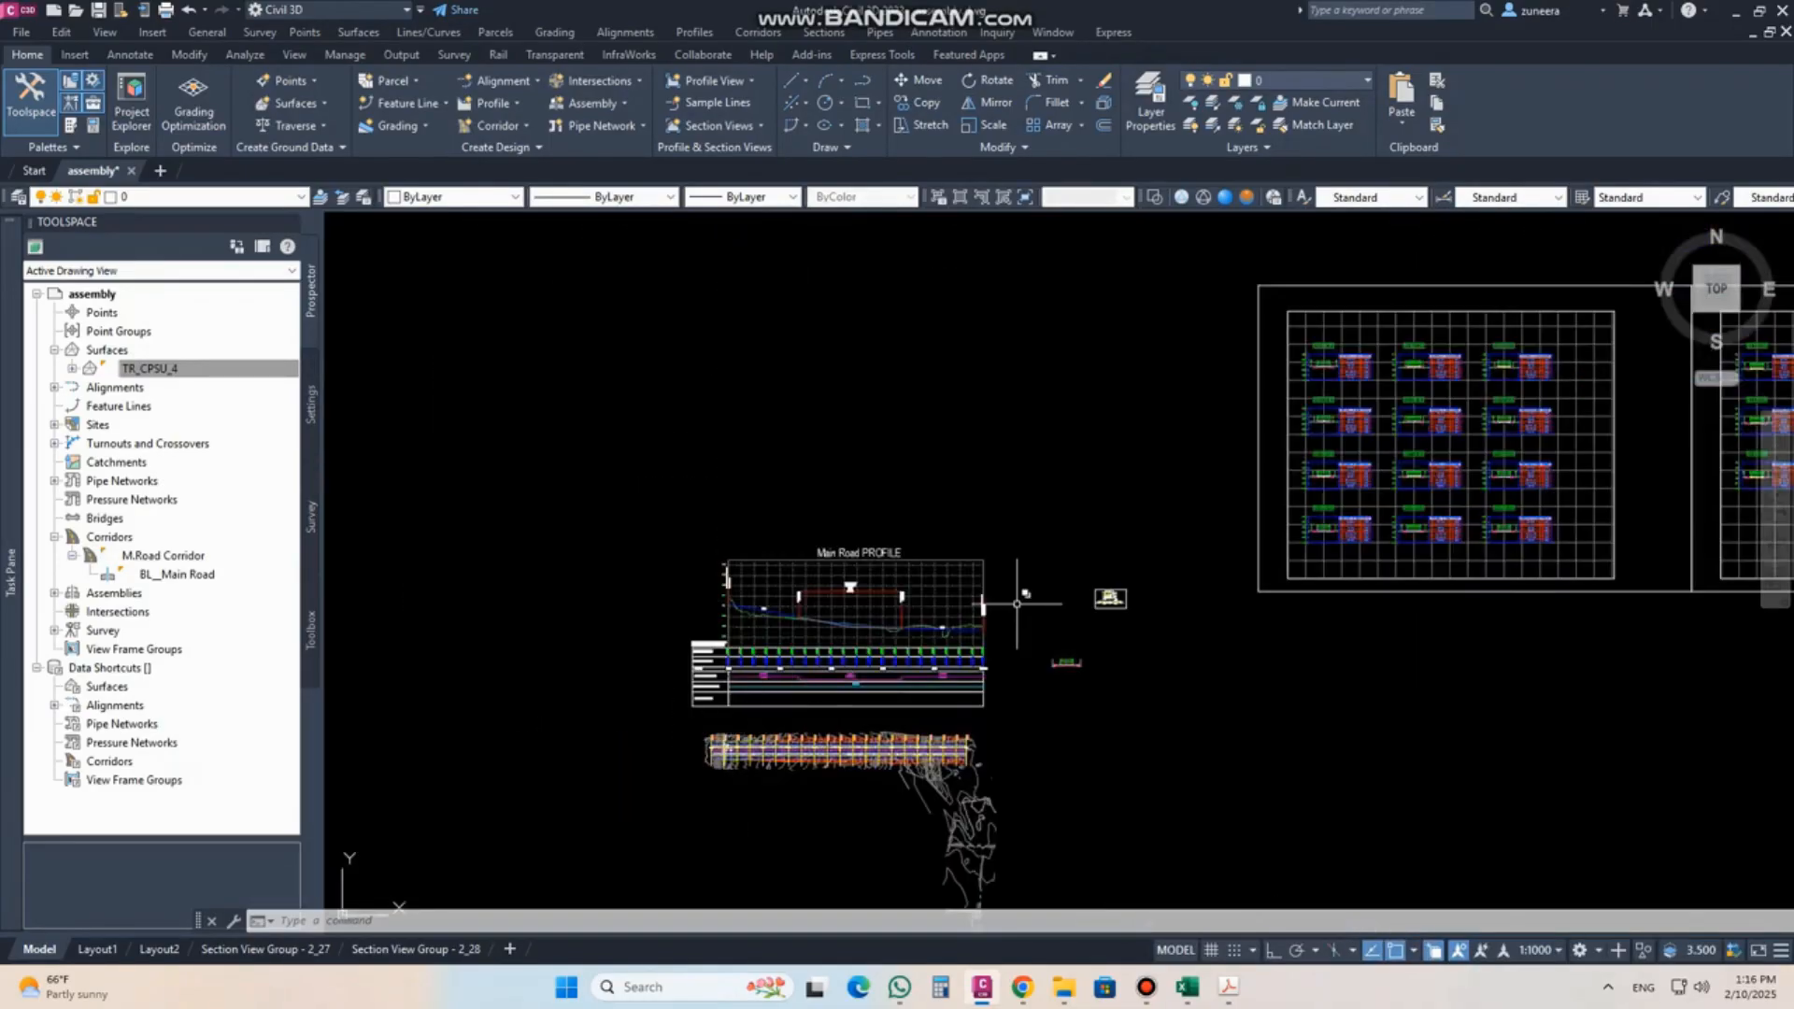
pyautogui.scroll(2, 1028, 616)
pyautogui.scroll(5, 989, 629)
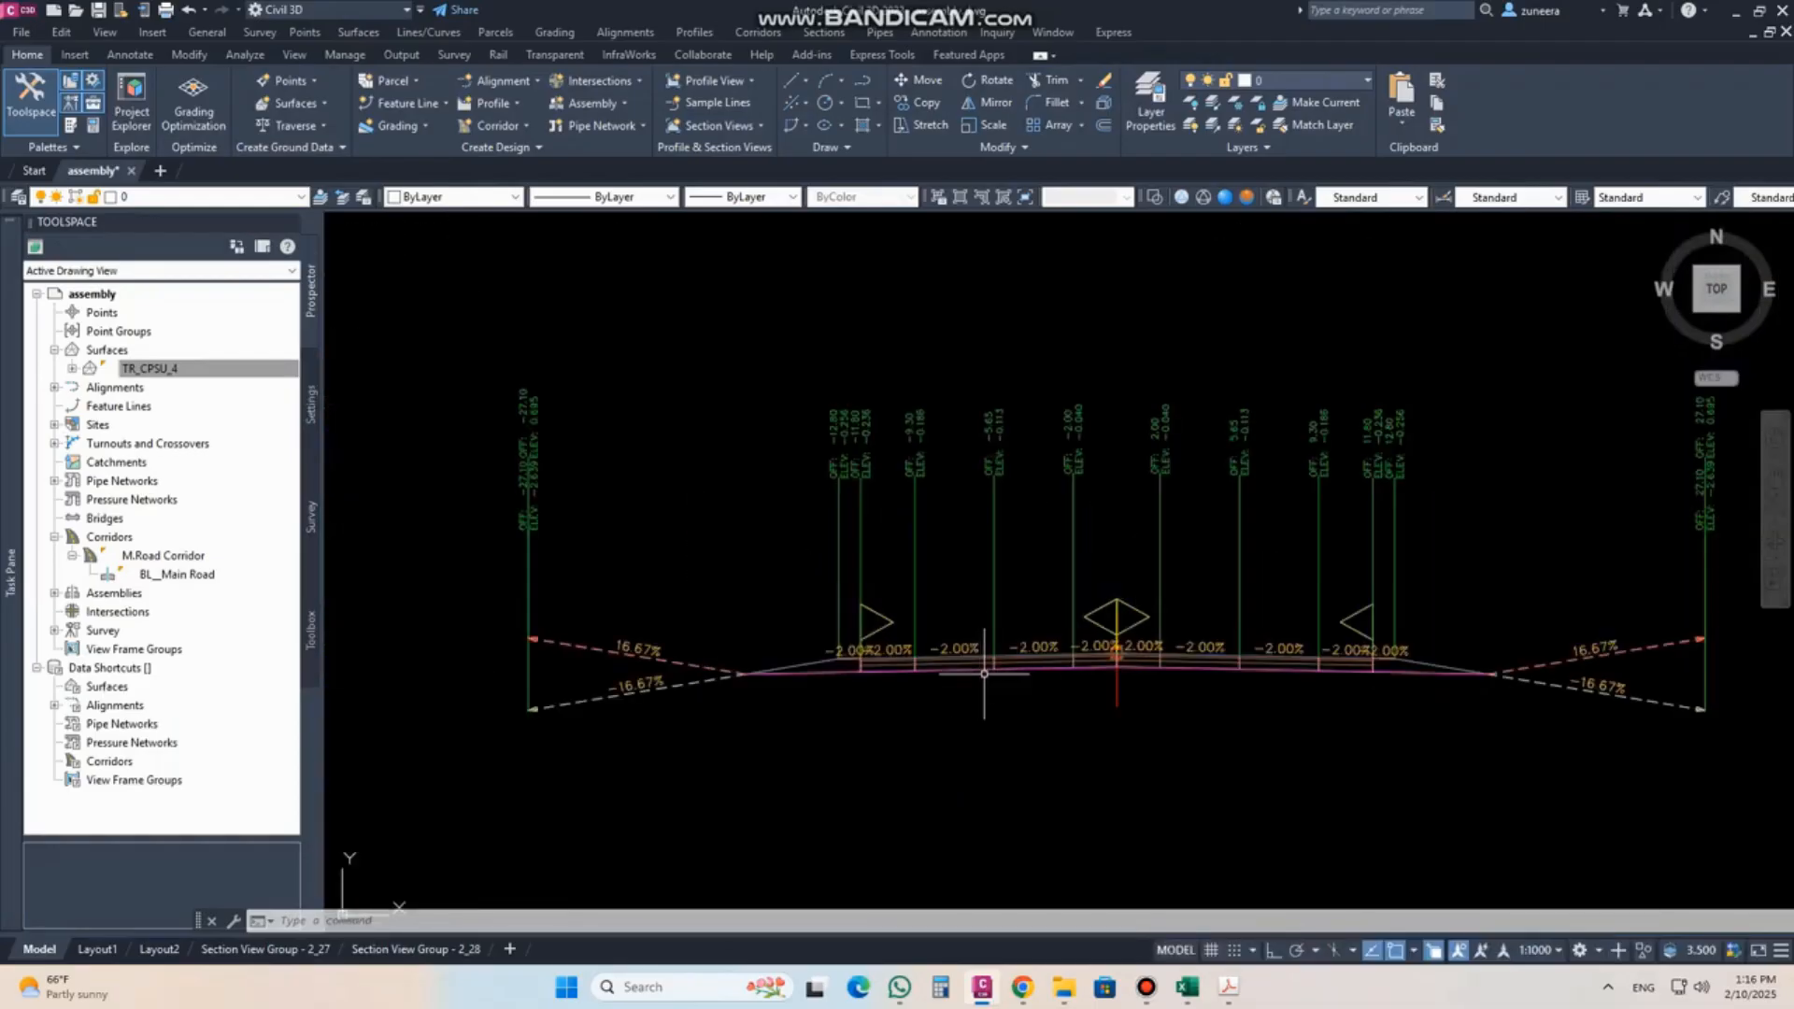
pyautogui.scroll(2, 984, 673)
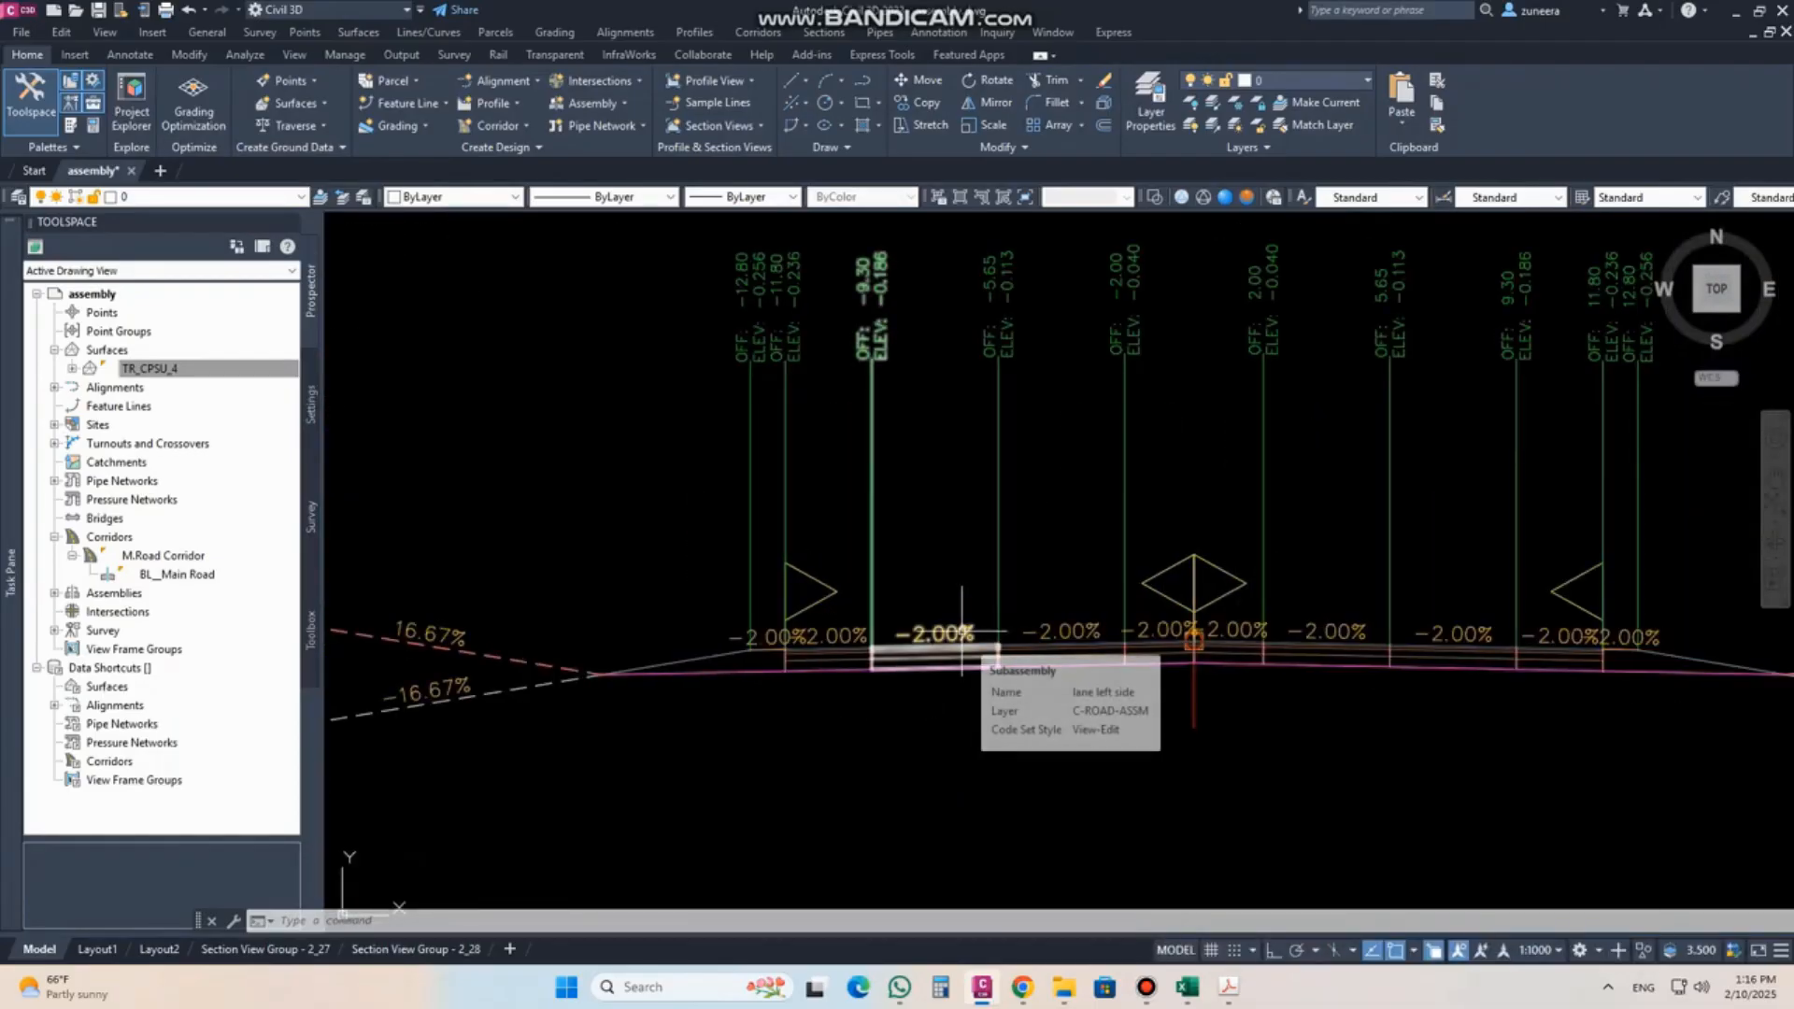
pyautogui.scroll(-3, 925, 636)
pyautogui.scroll(3, 1005, 626)
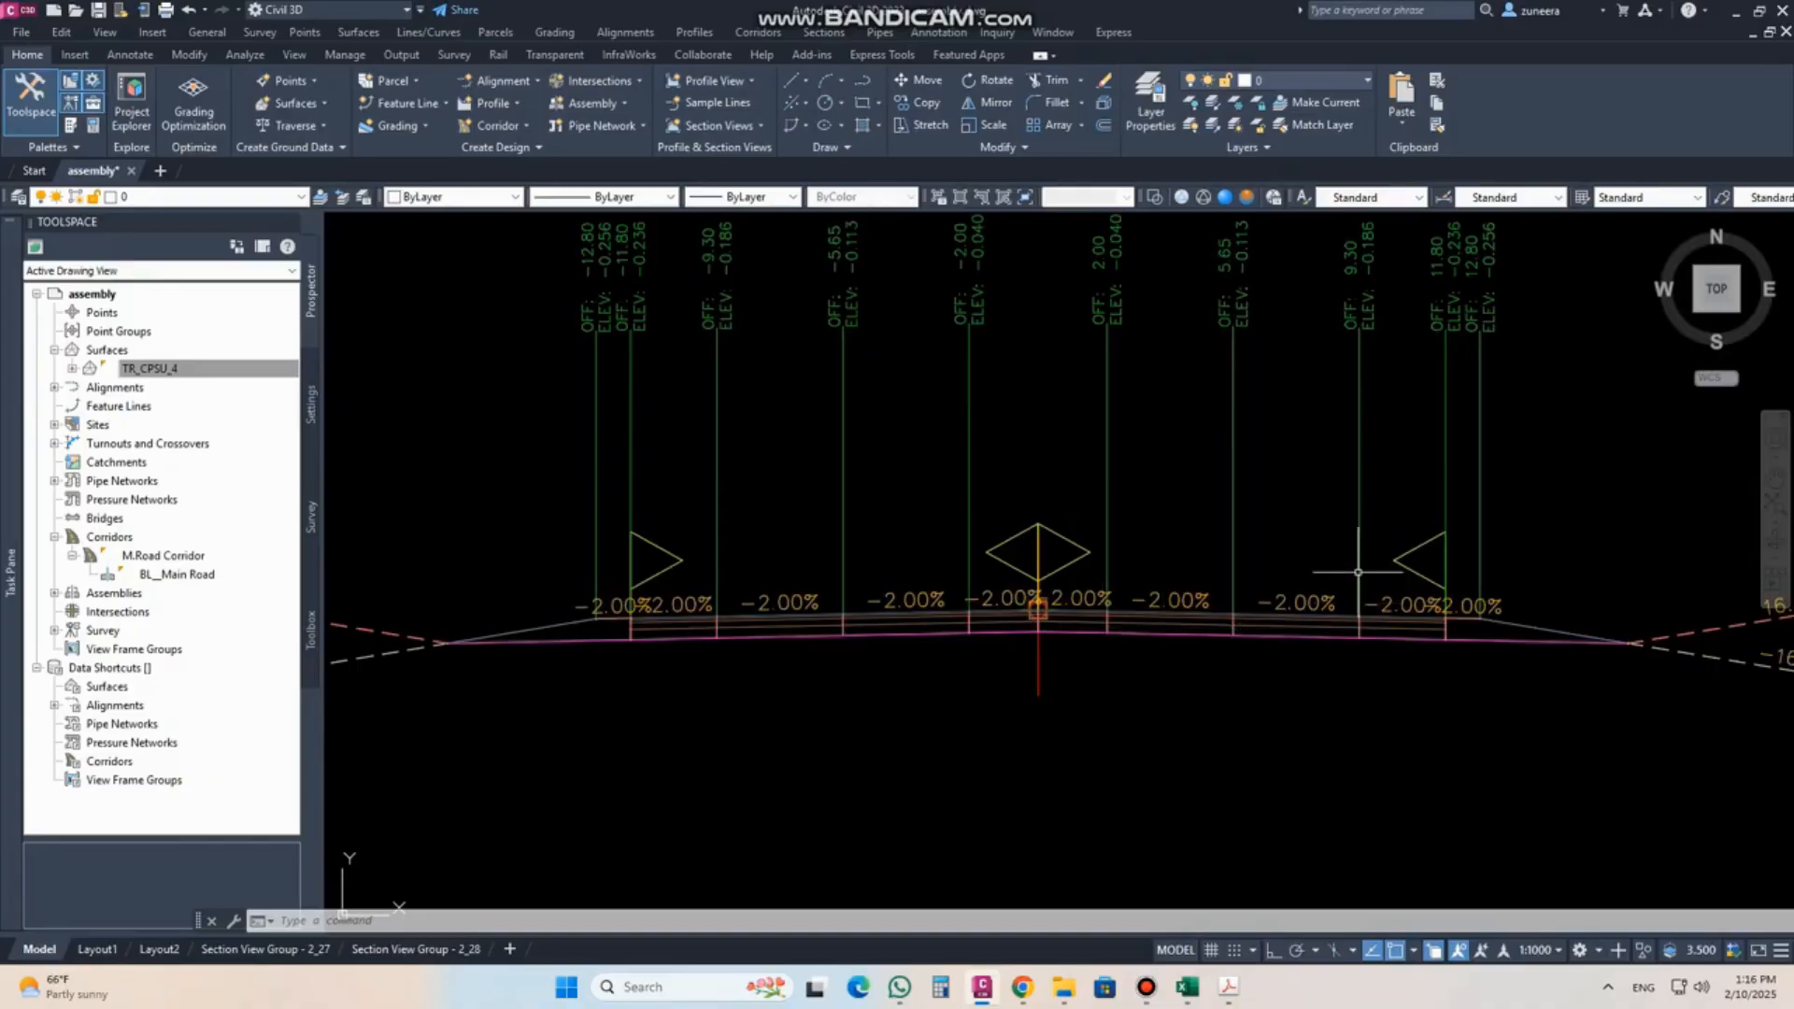
pyautogui.click(1073, 620)
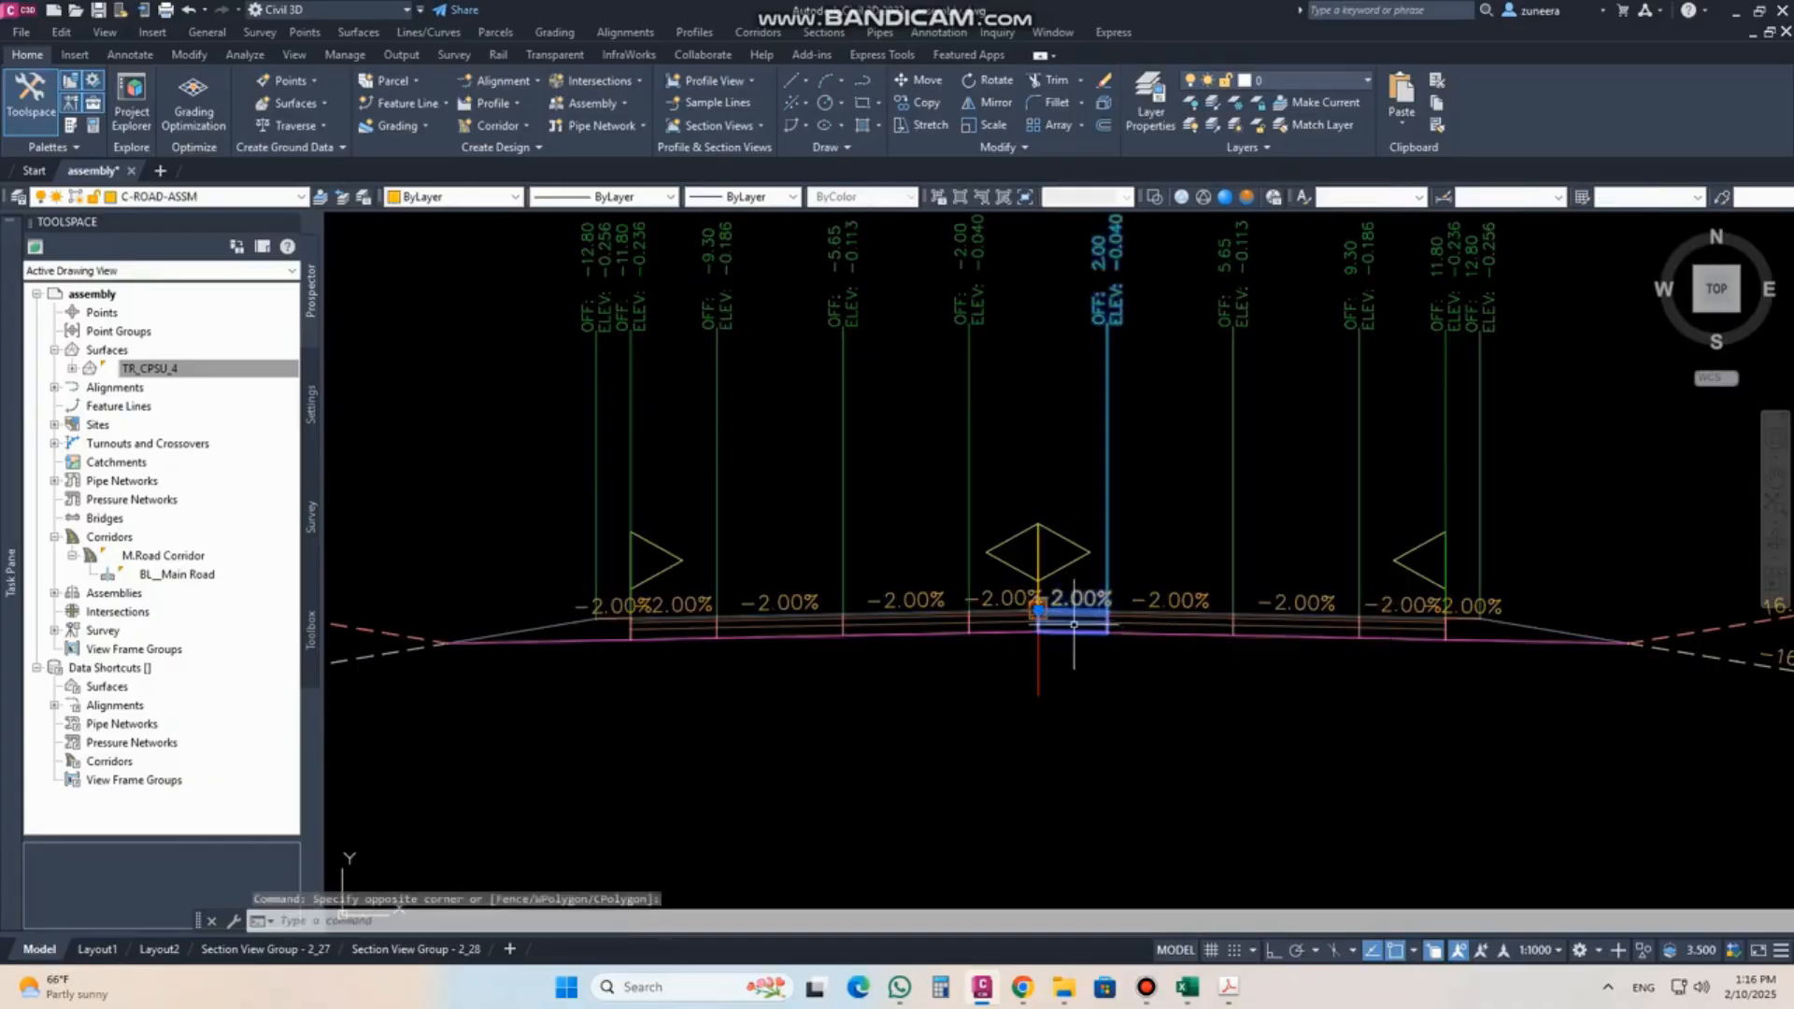
pyautogui.click(1160, 626)
pyautogui.click(1273, 636)
pyautogui.click(1409, 637)
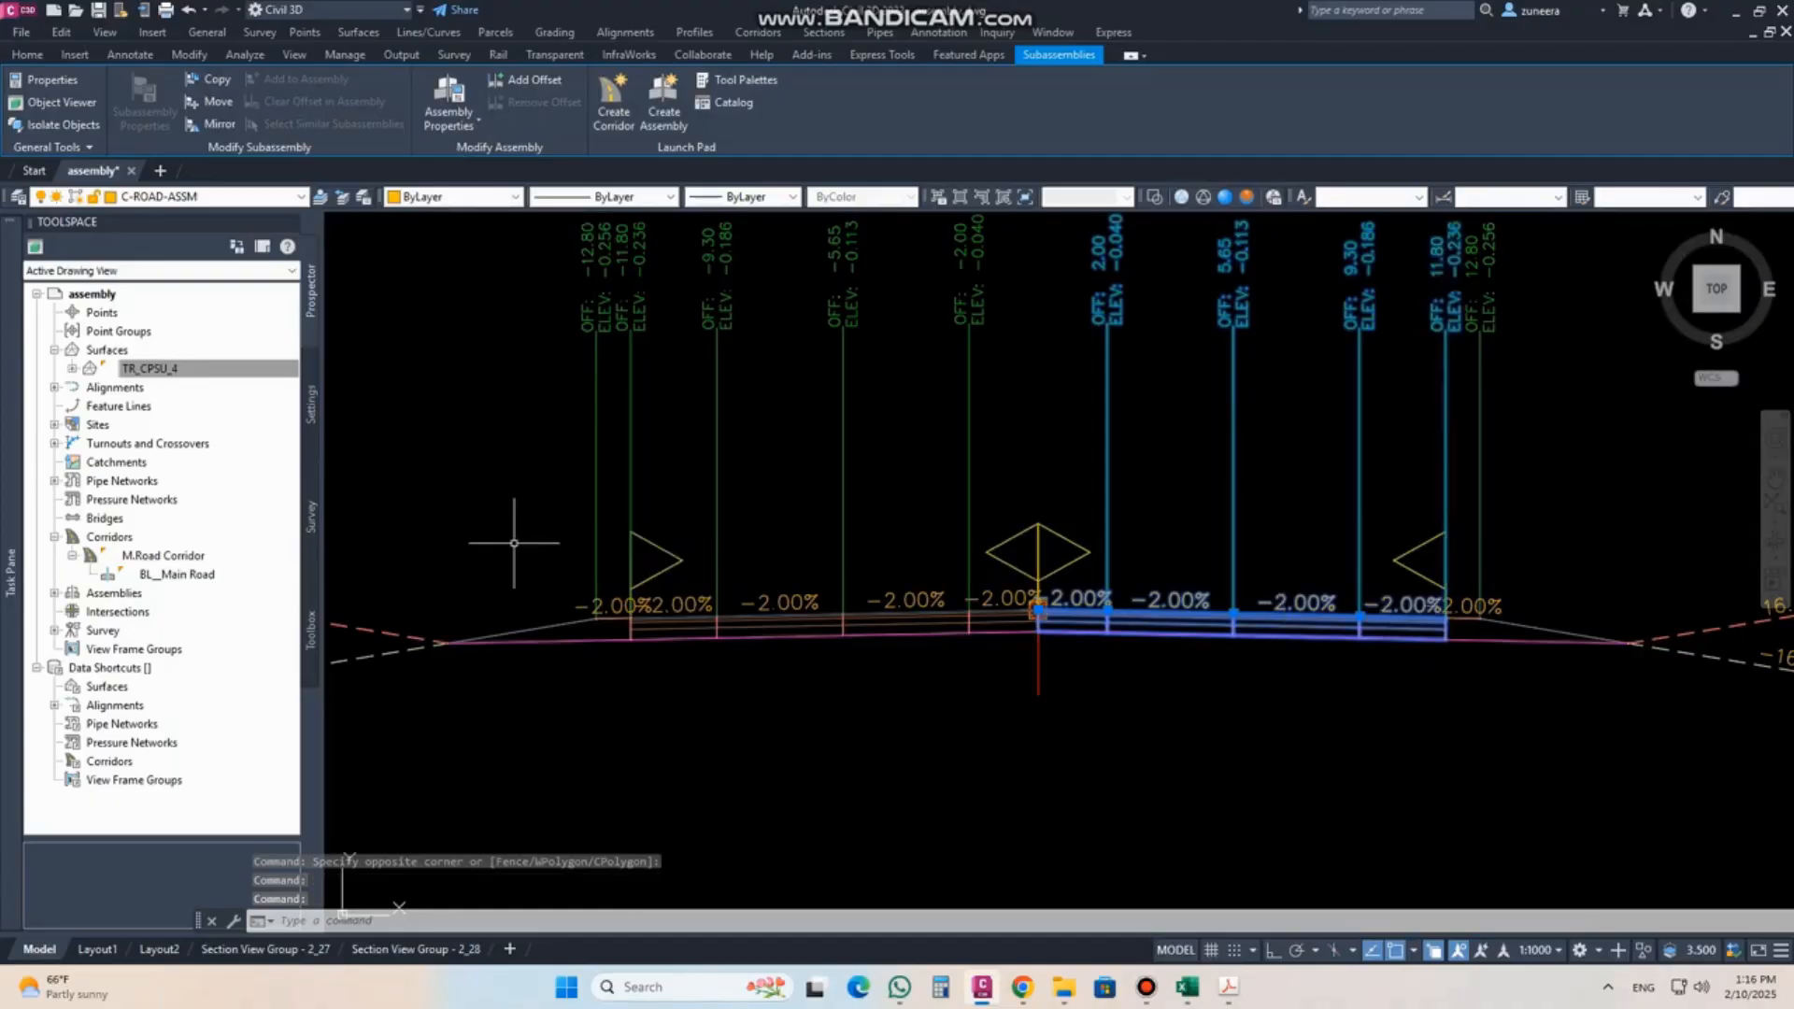
pyautogui.hotkey('ctrl', '1')
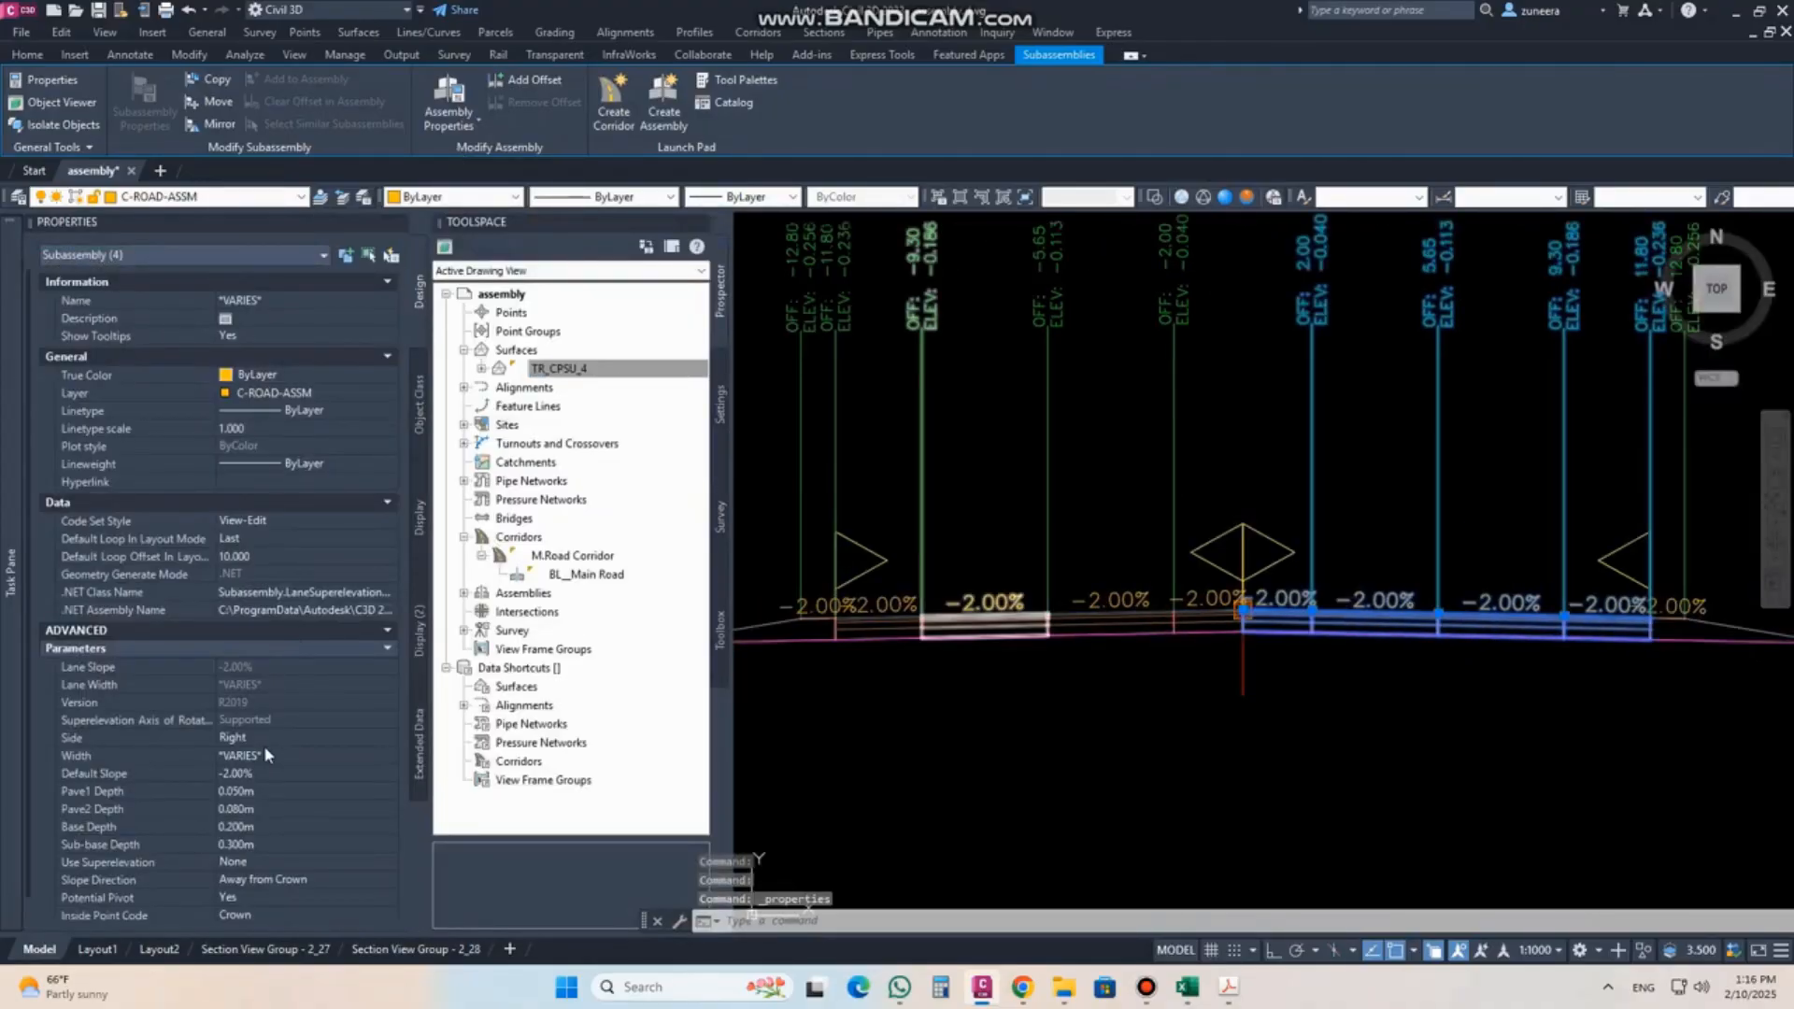
pyautogui.click(262, 775)
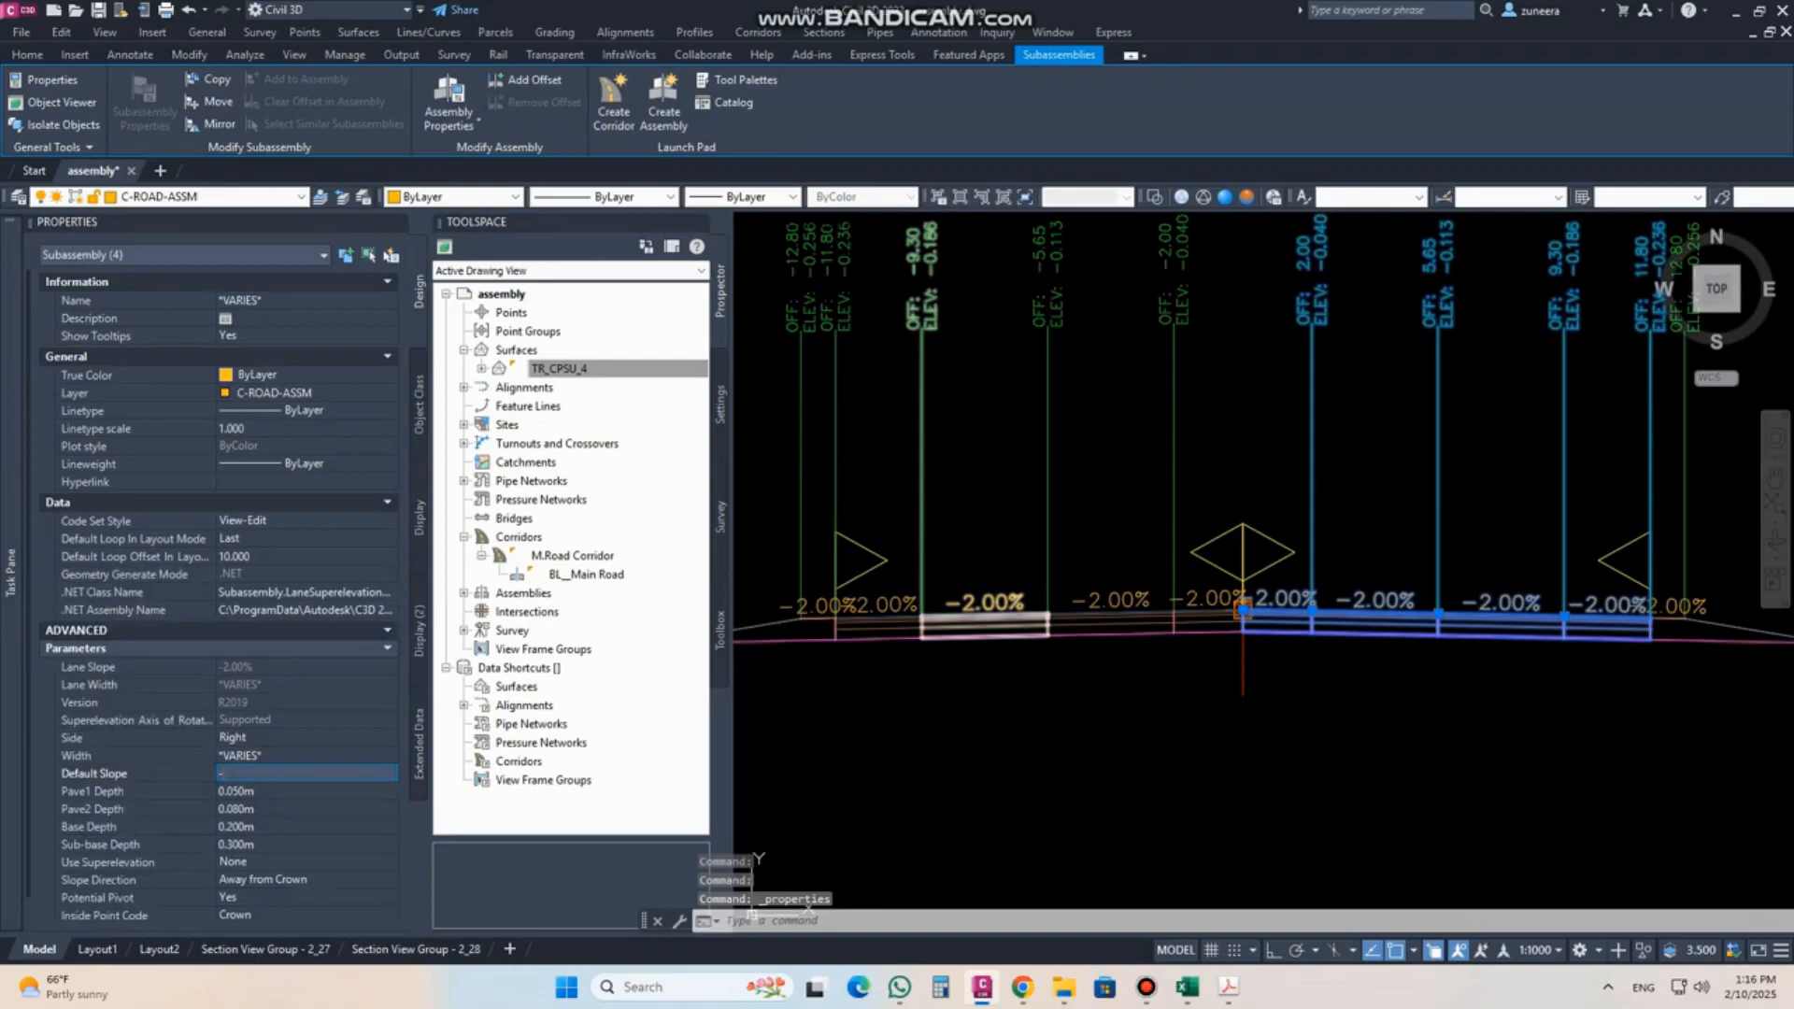
pyautogui.write('-4.00%')
pyautogui.press('Tab')
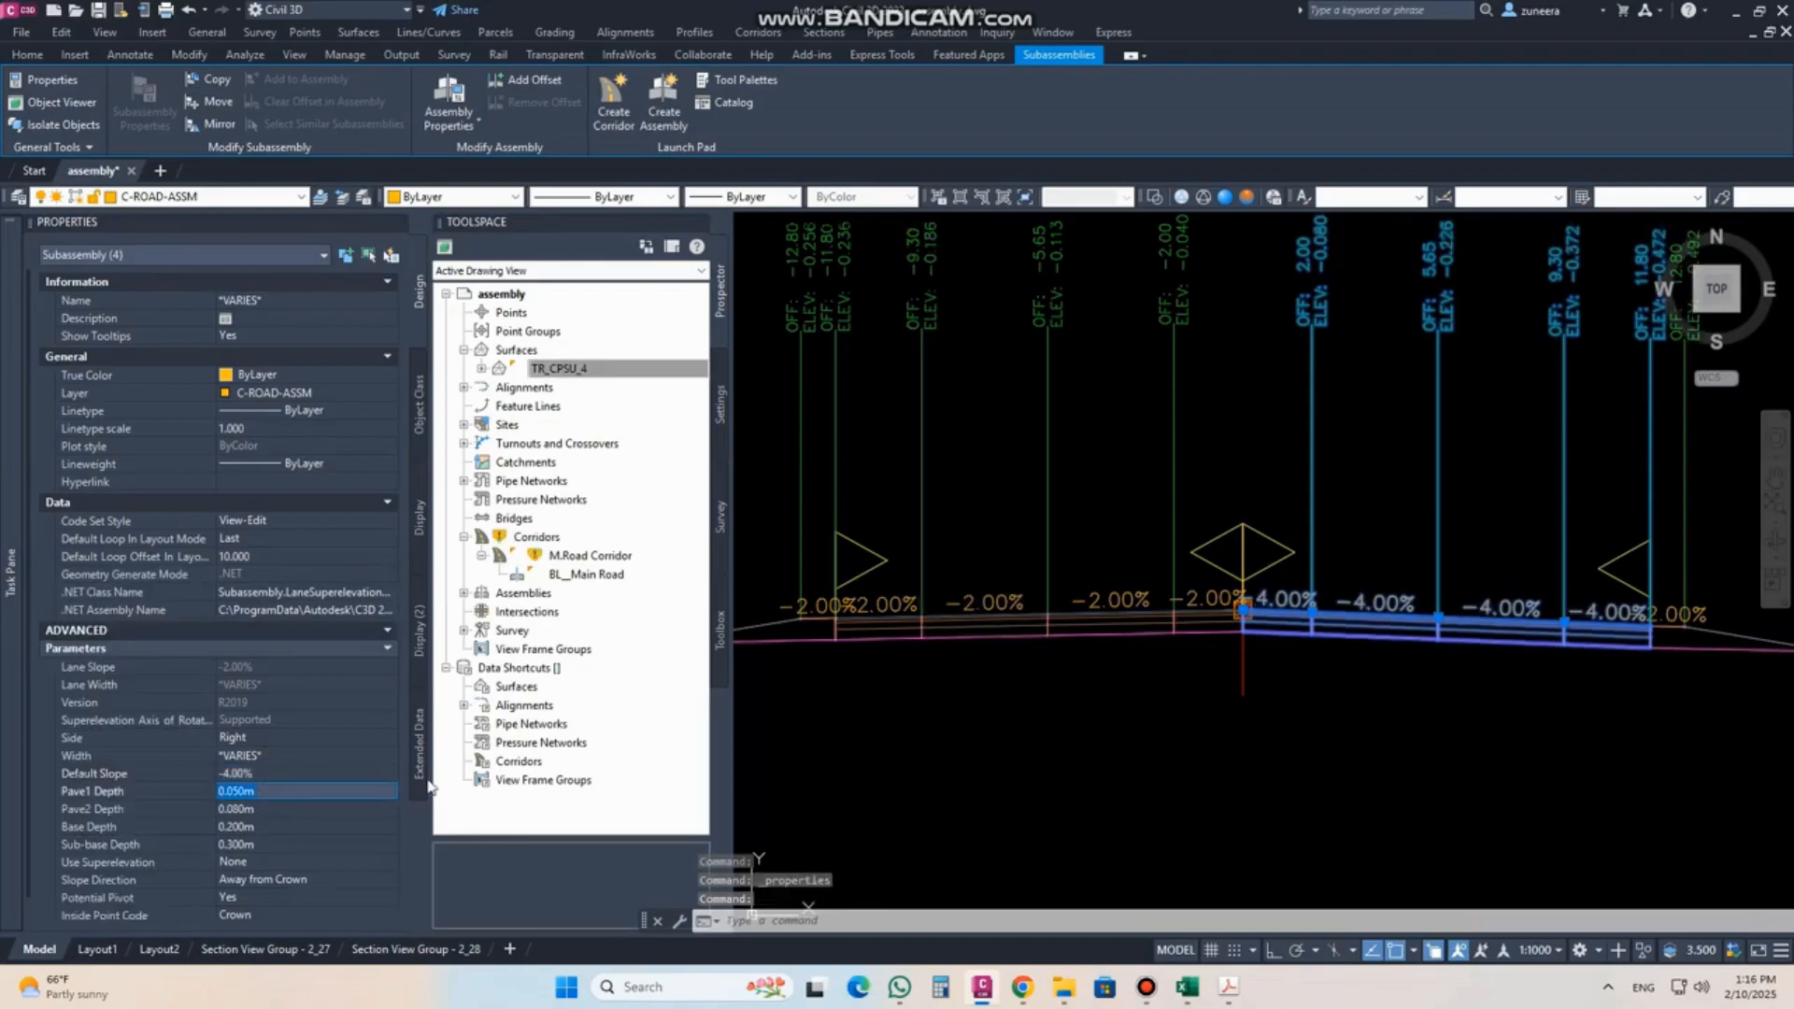
pyautogui.press('Escape')
# Set the default slope of the assembly's four left-side lane subassemblies to 5.00%, close their properties and clear the selection.
pyautogui.moveTo(1114, 717); pyautogui.dragTo(1287, 662, button='middle')
pyautogui.click(1374, 601)
pyautogui.click(1046, 566)
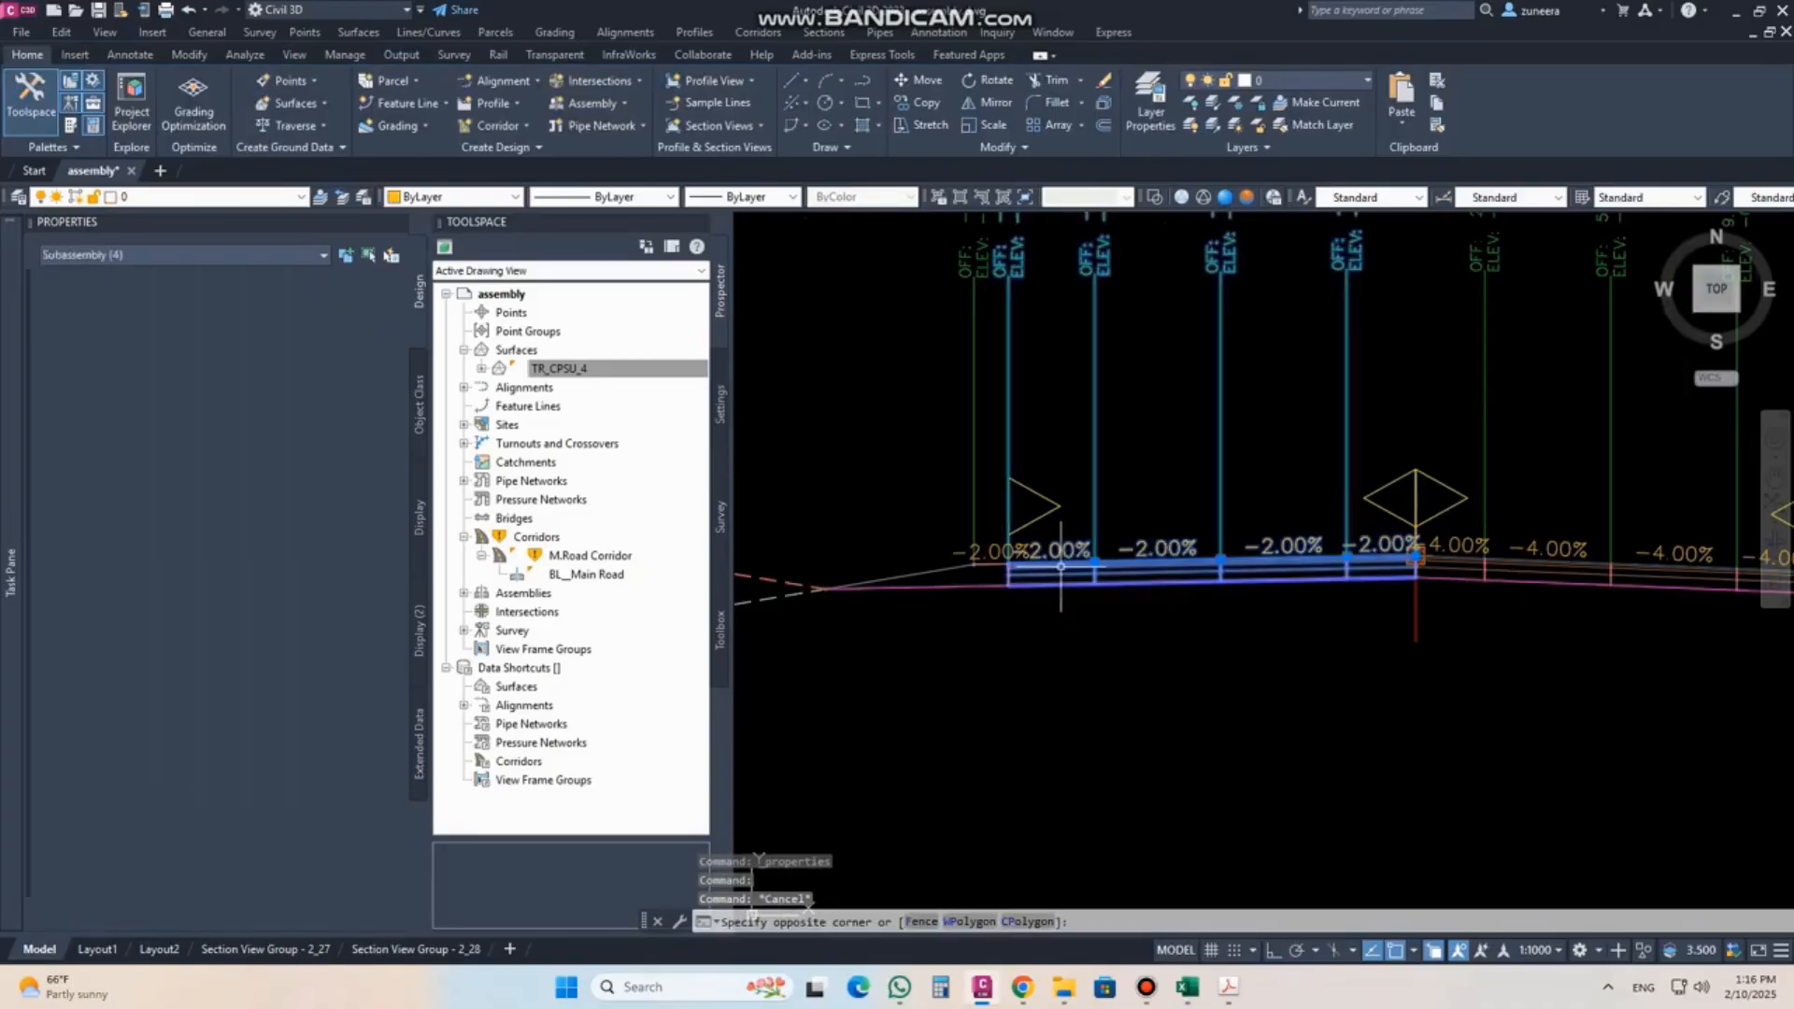
pyautogui.click(259, 775)
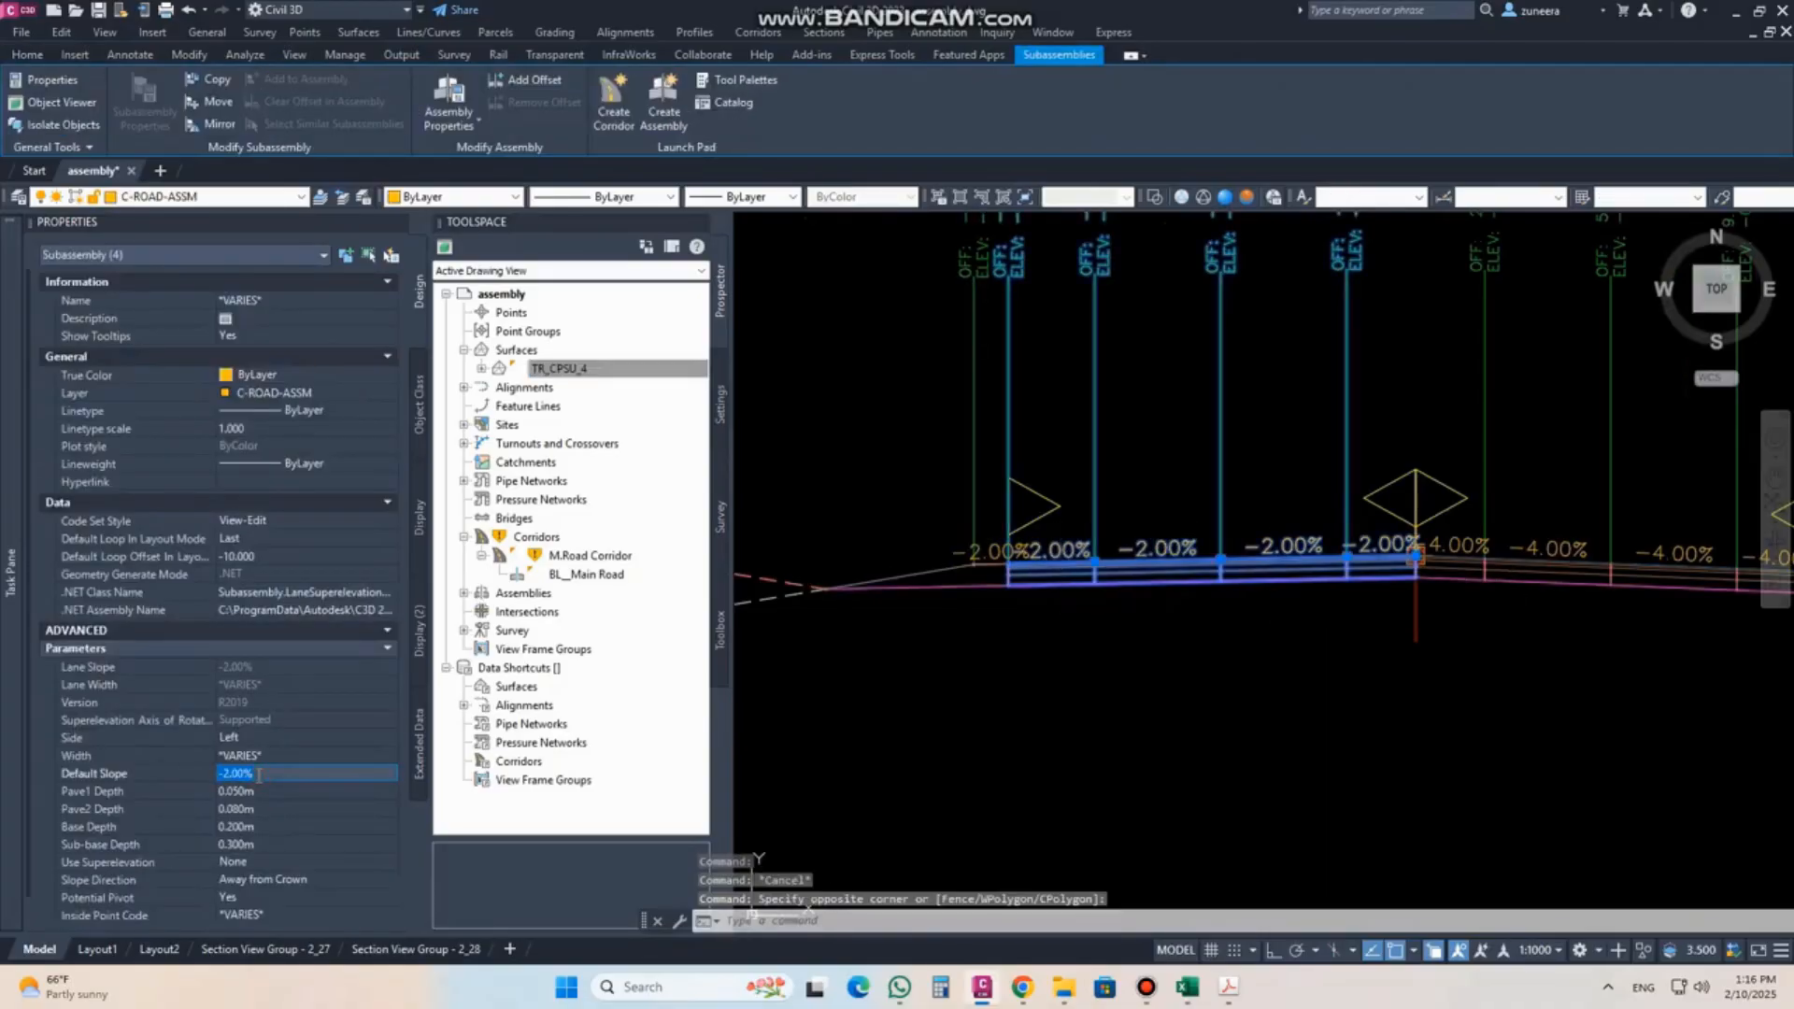
pyautogui.write('5')
pyautogui.press('Return')
pyautogui.press('Tab')
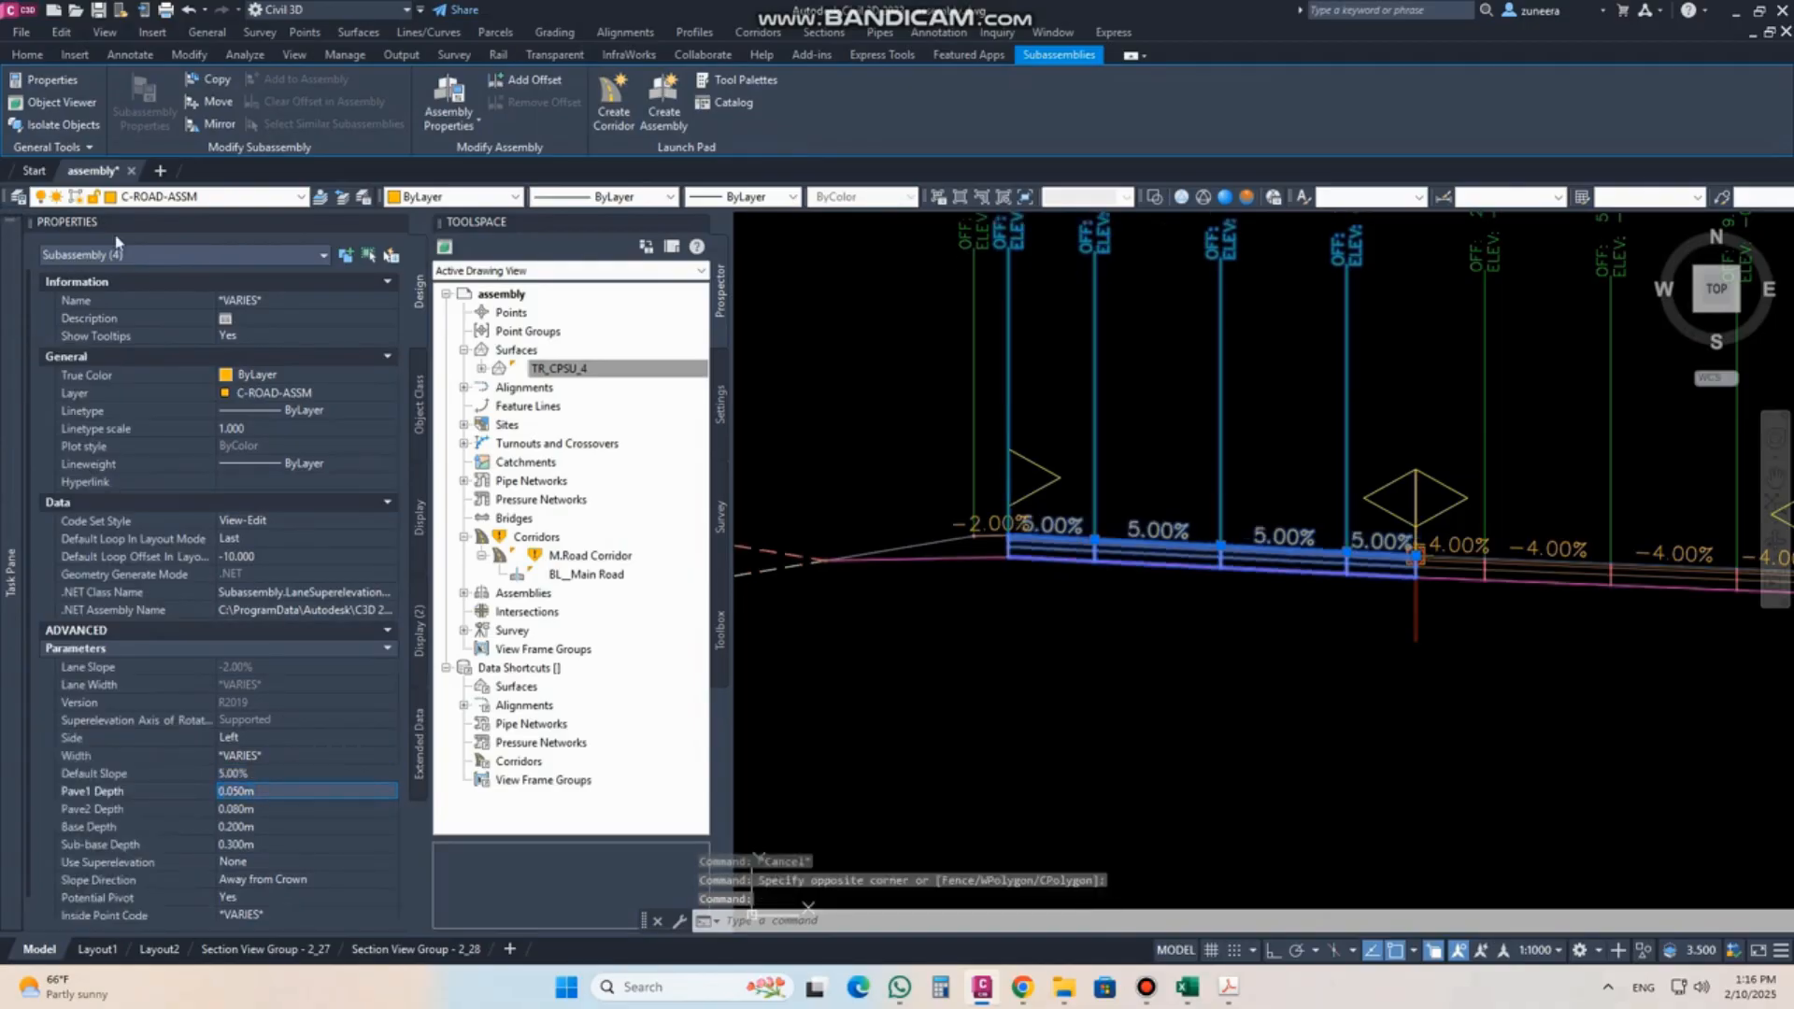
pyautogui.click(34, 227)
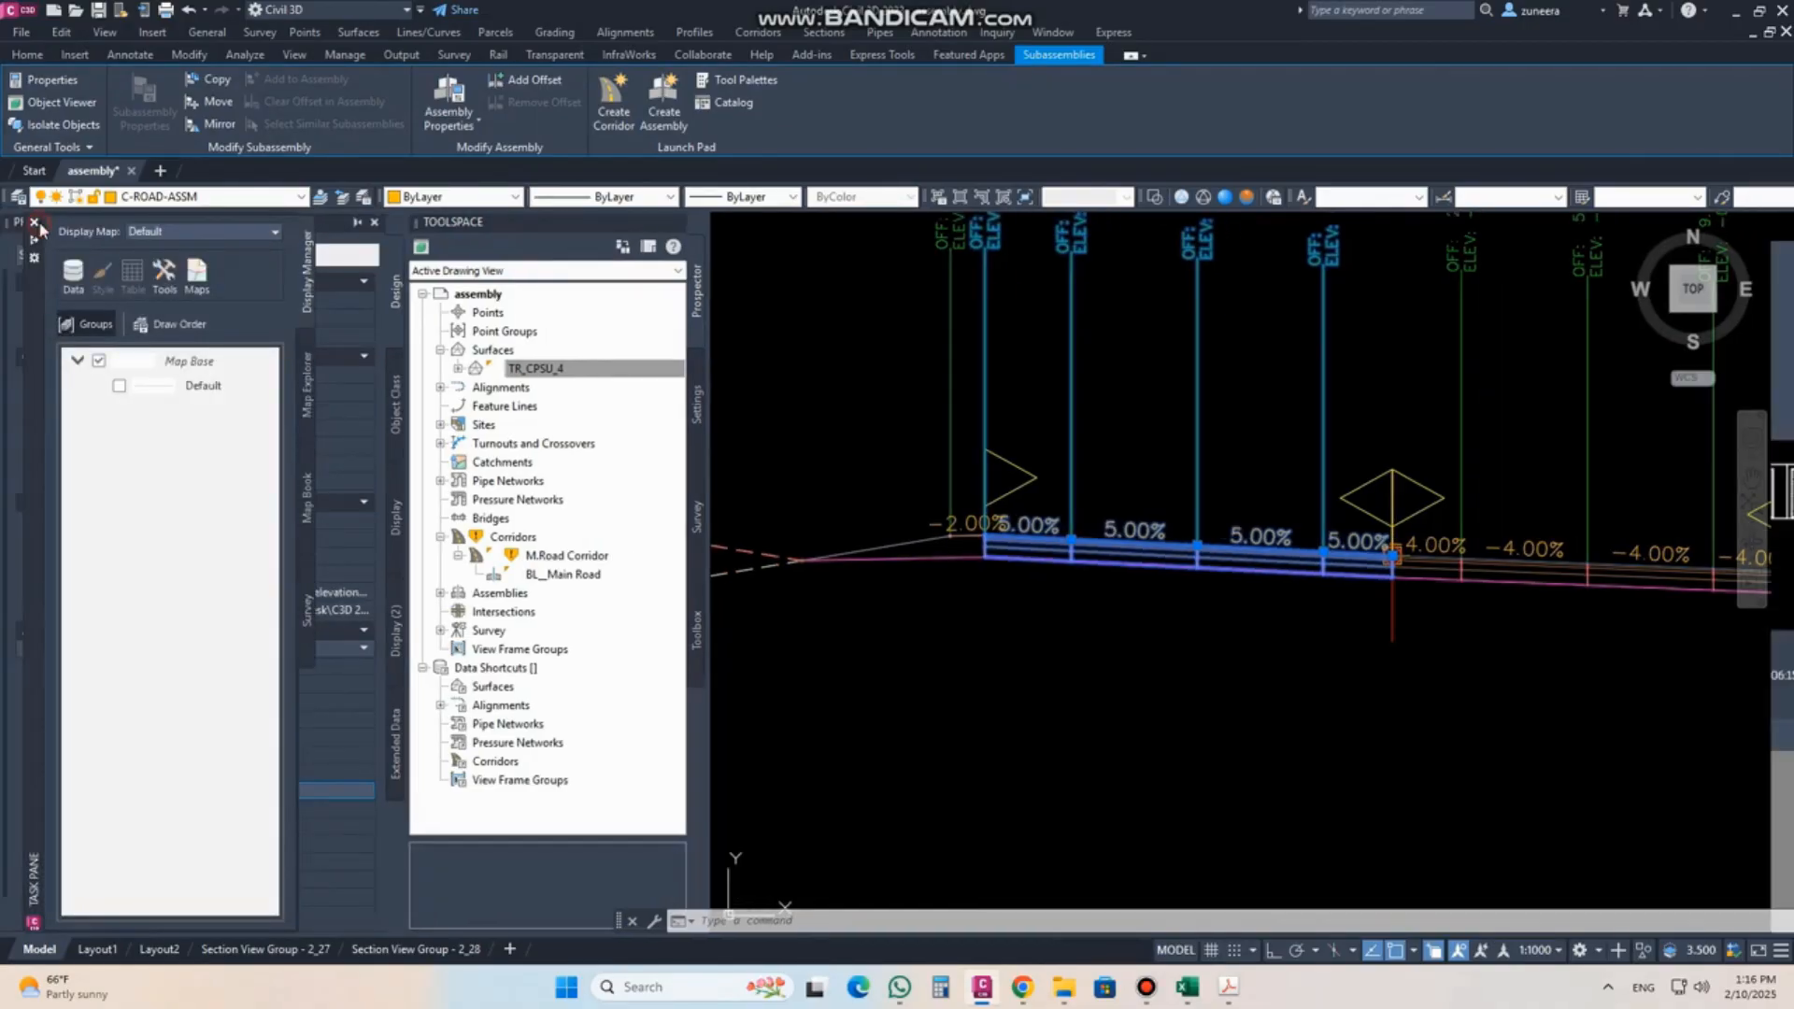
pyautogui.click(376, 223)
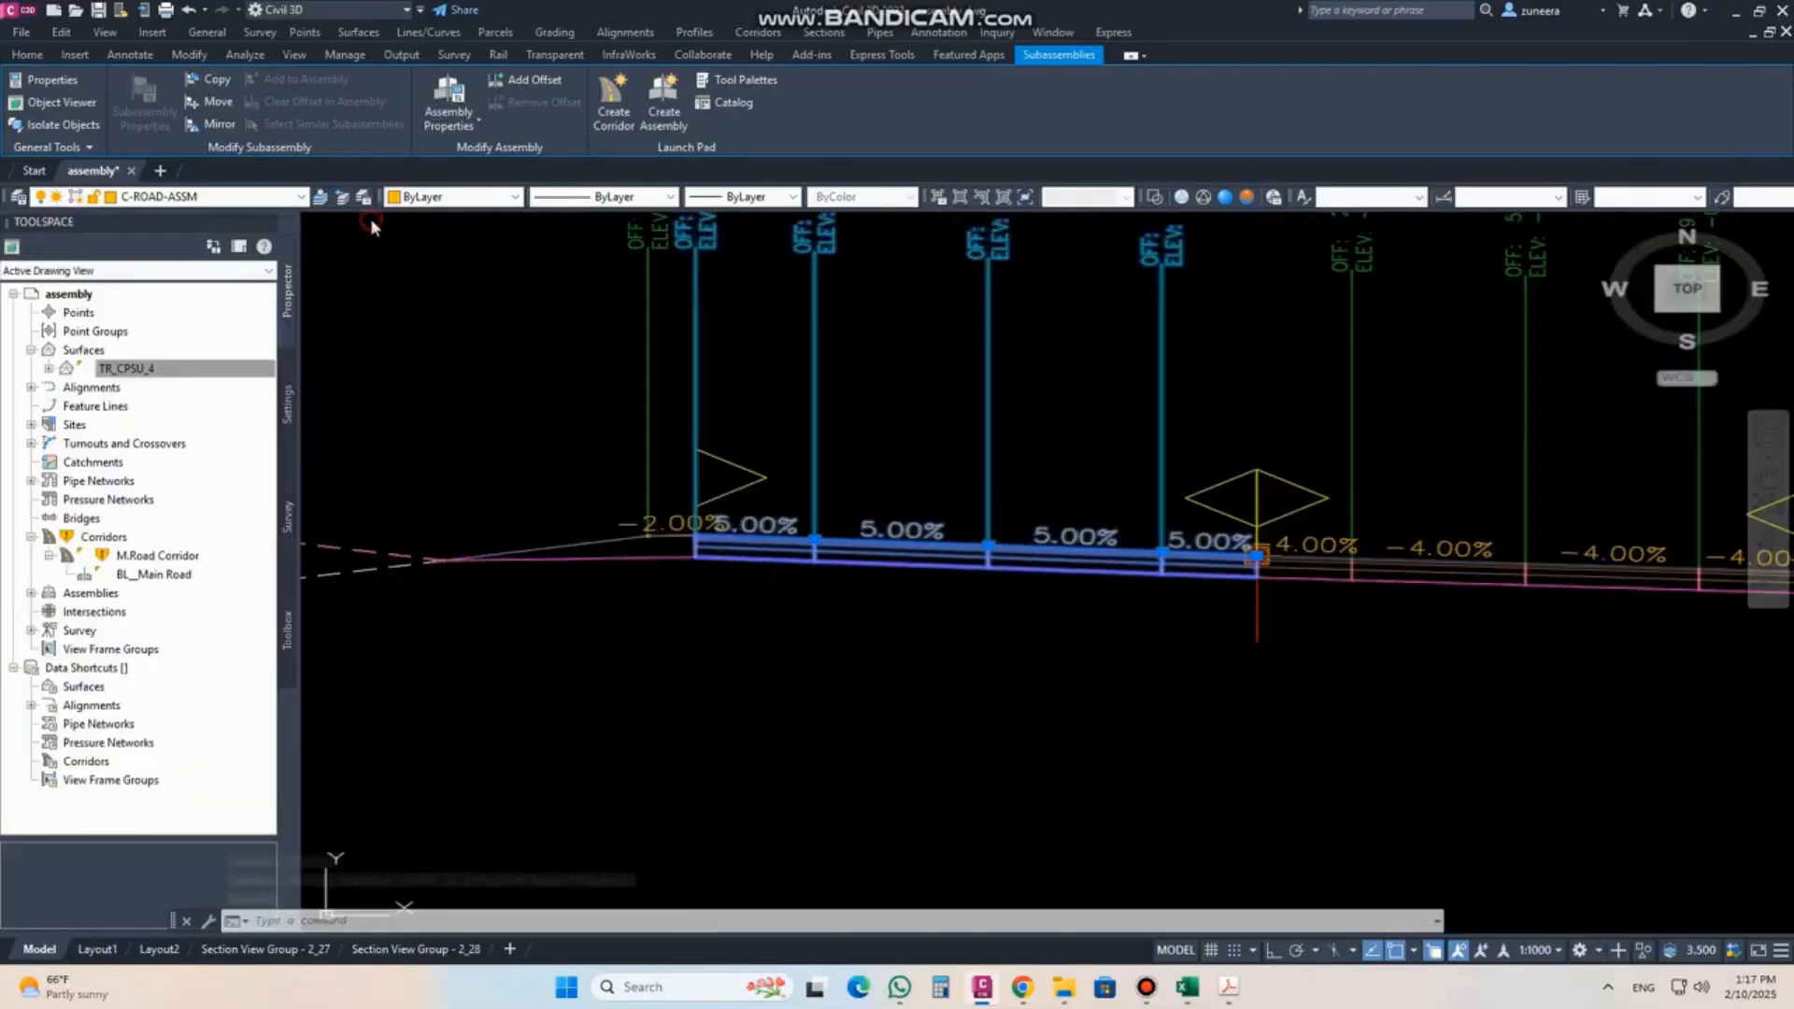
pyautogui.scroll(-2, 530, 503)
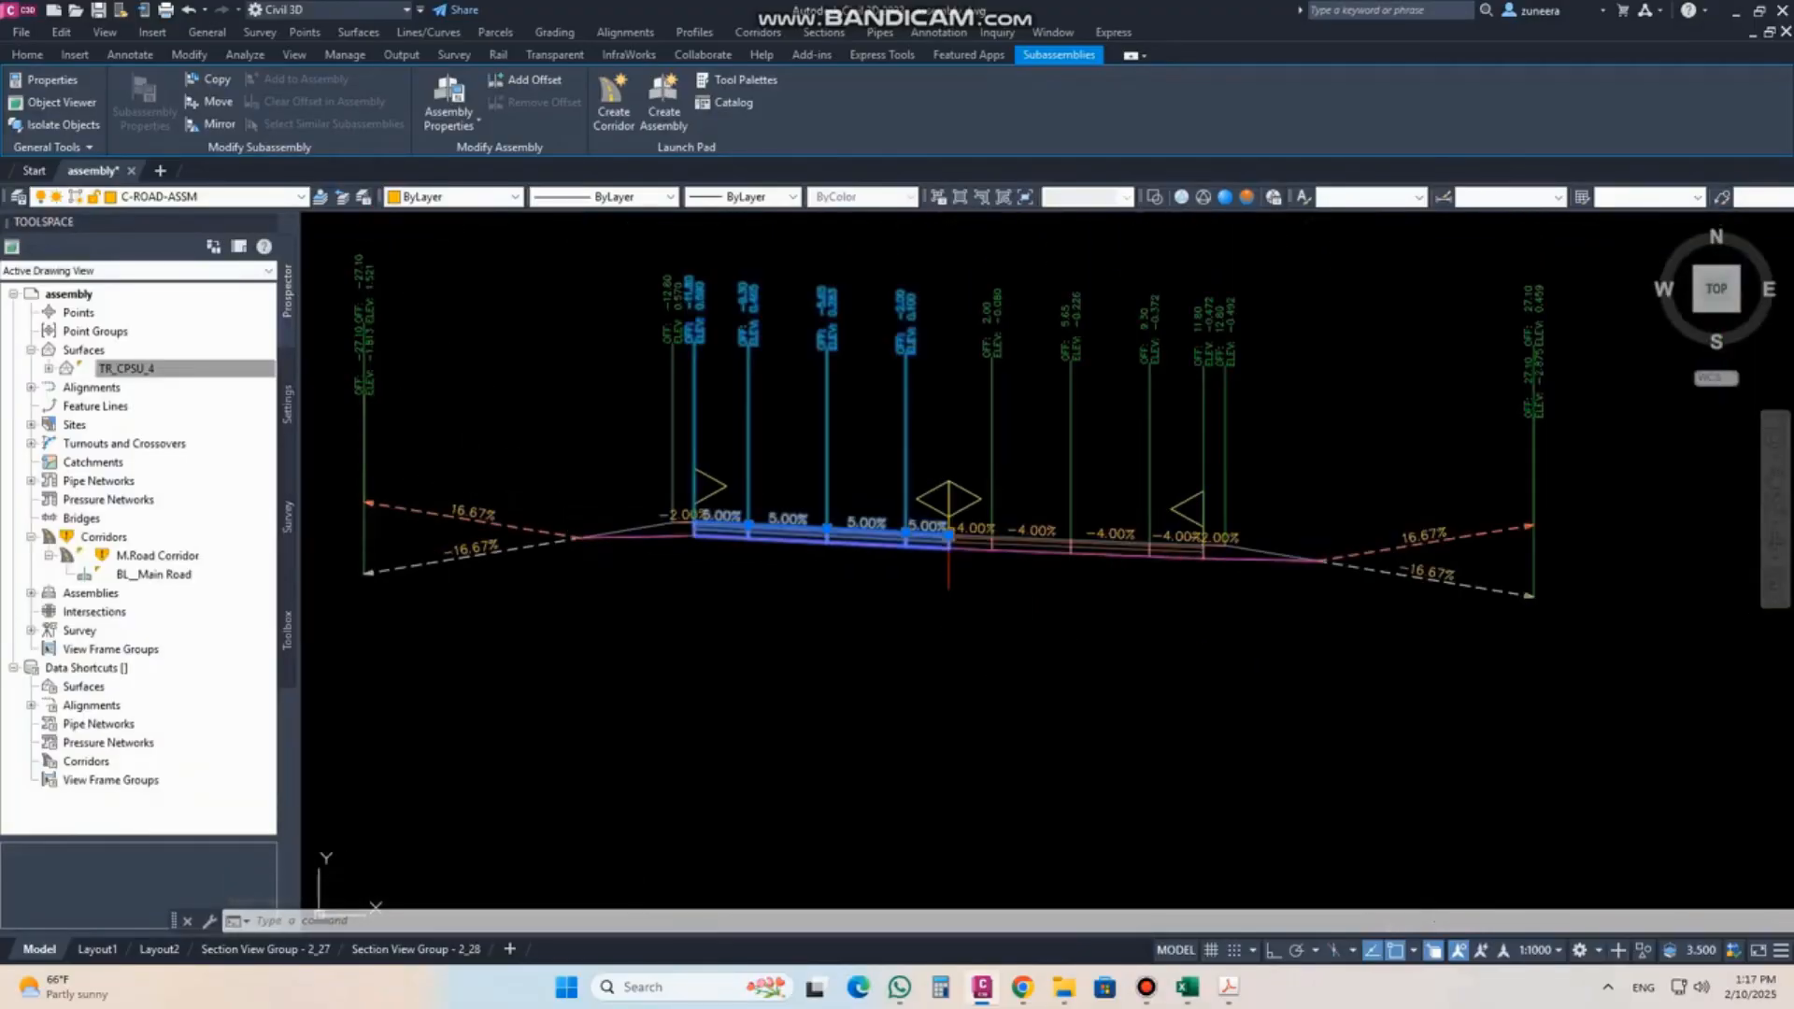
pyautogui.press('Escape')
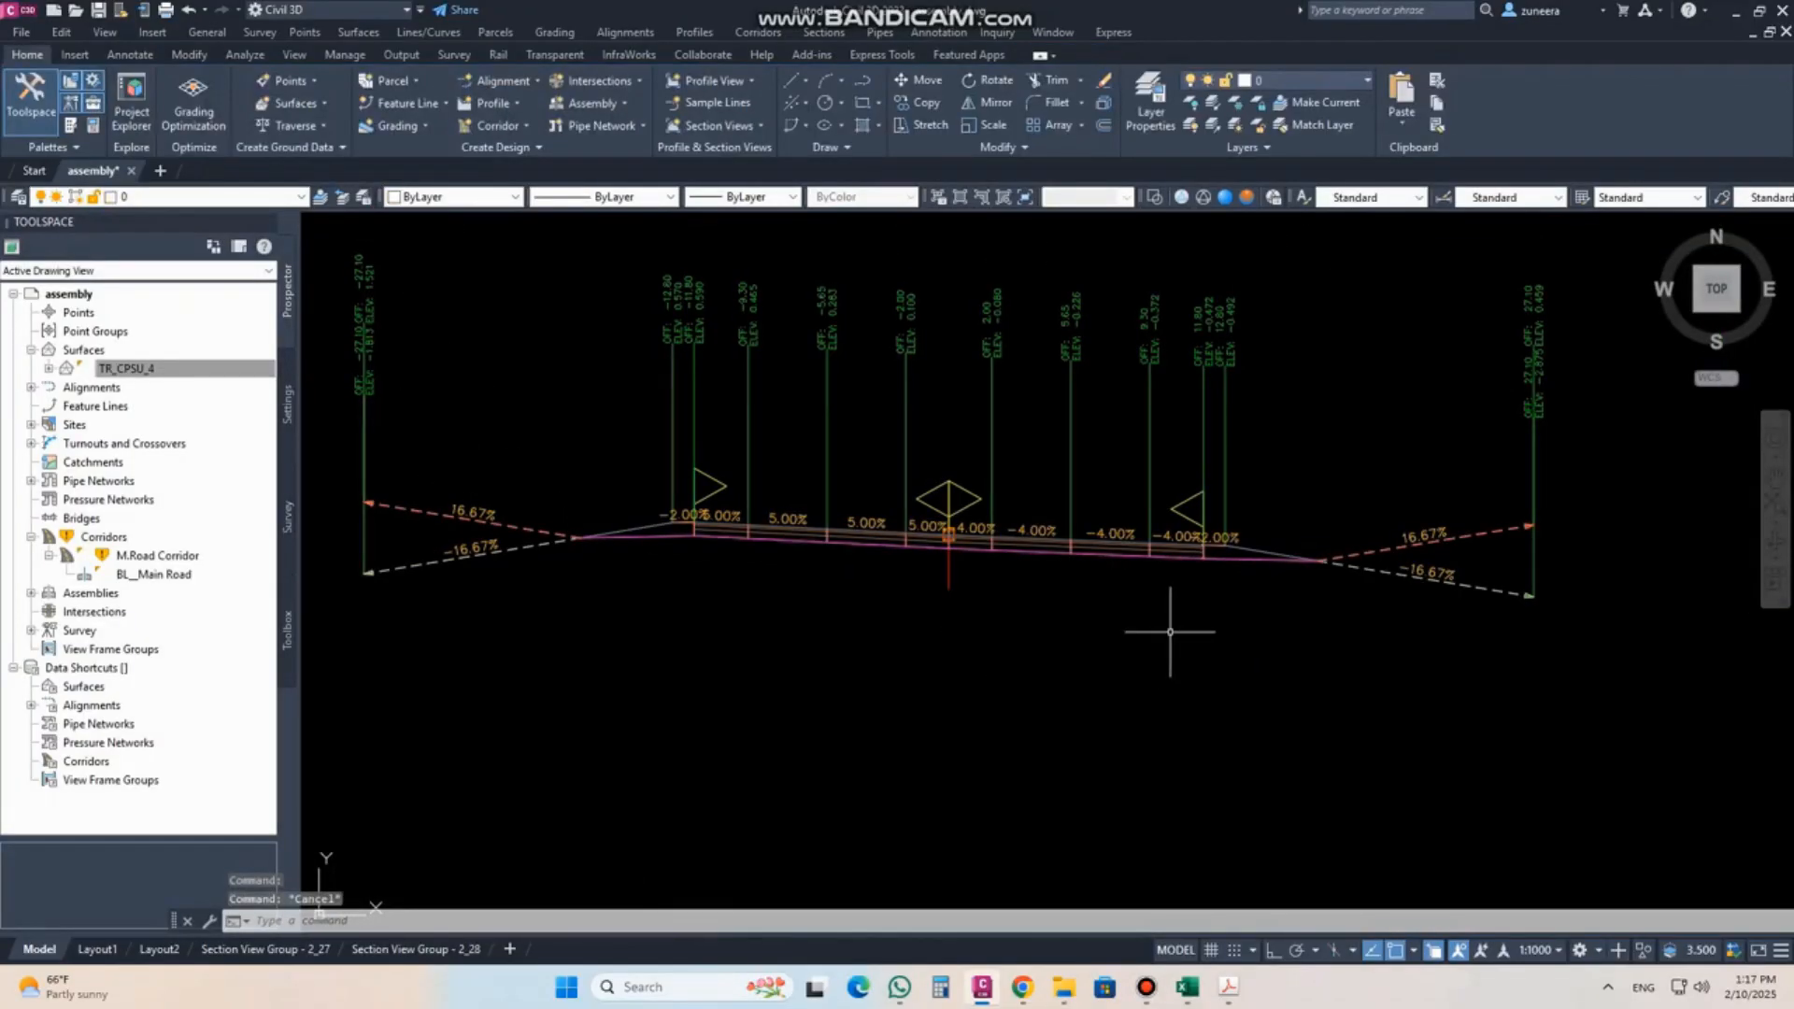
# Rebuild all corridors so the Main Road corridor uses the edited lane slopes.
pyautogui.scroll(-3, 1170, 632)
pyautogui.rightClick(116, 538)
pyautogui.click(166, 581)
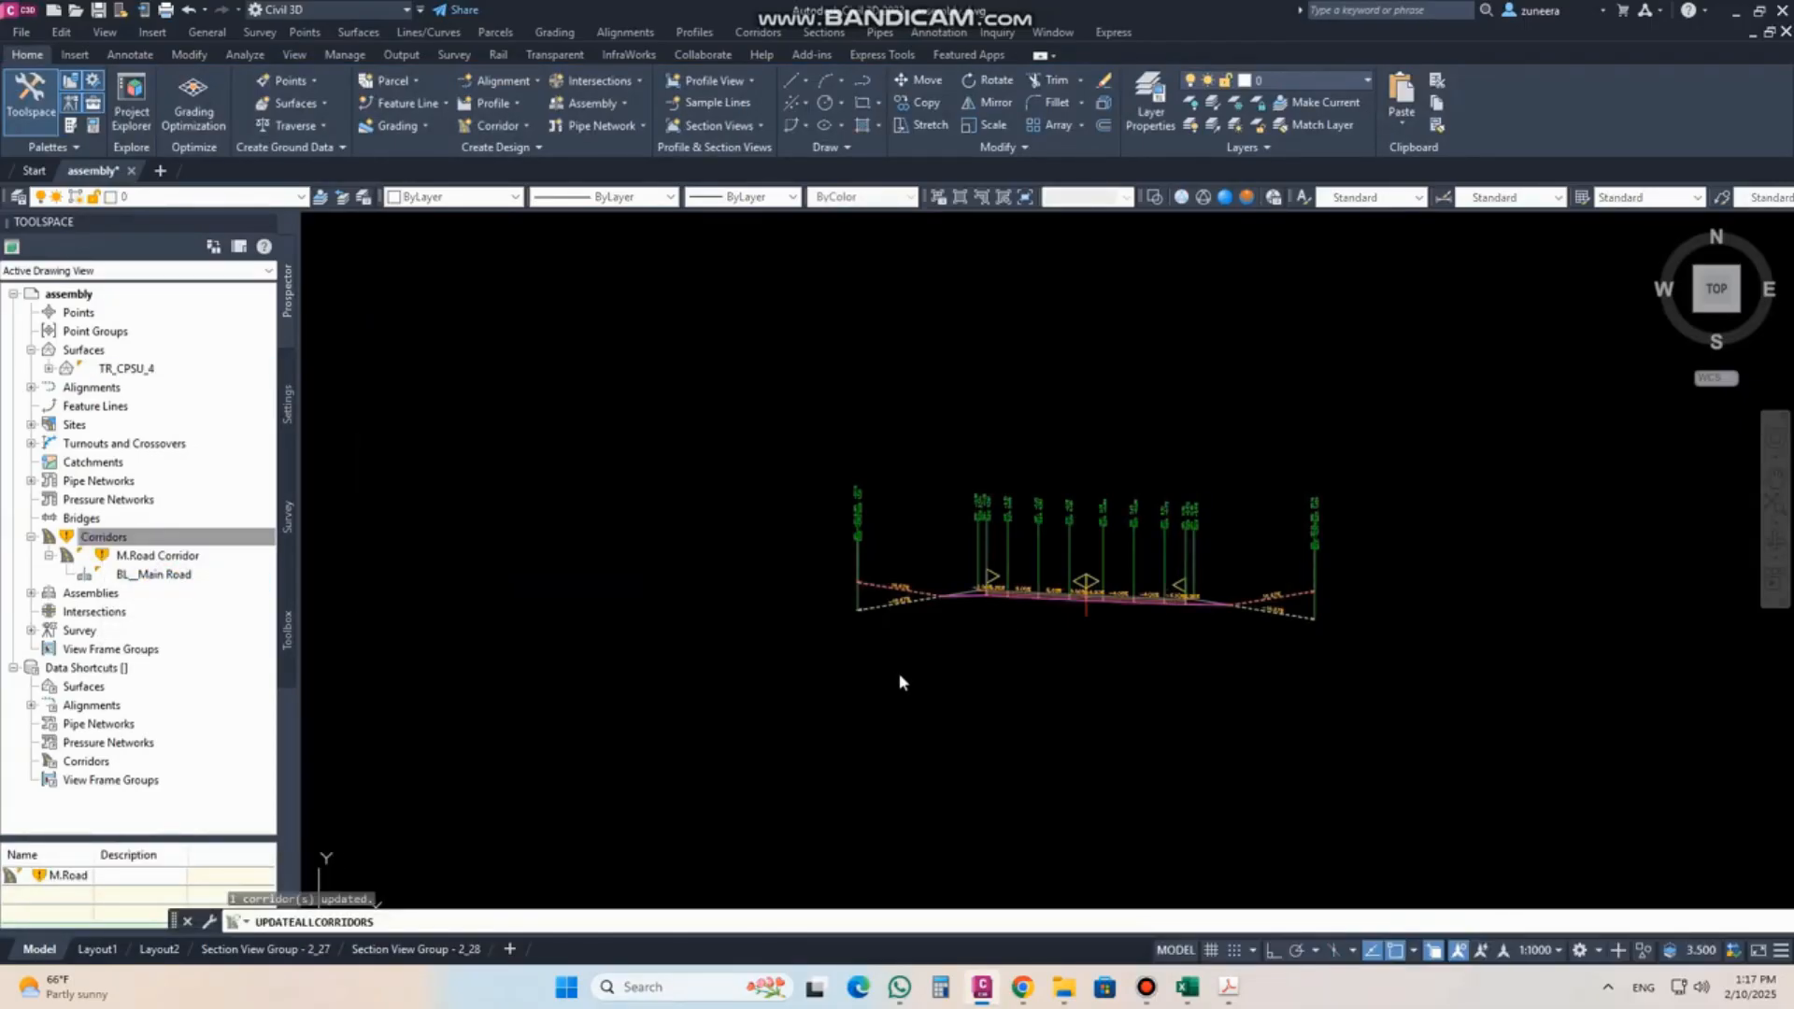
# Examine the section views and the assembly's left and right lane slopes after the corridor rebuild.
pyautogui.scroll(-9, 899, 715)
pyautogui.scroll(7, 1337, 448)
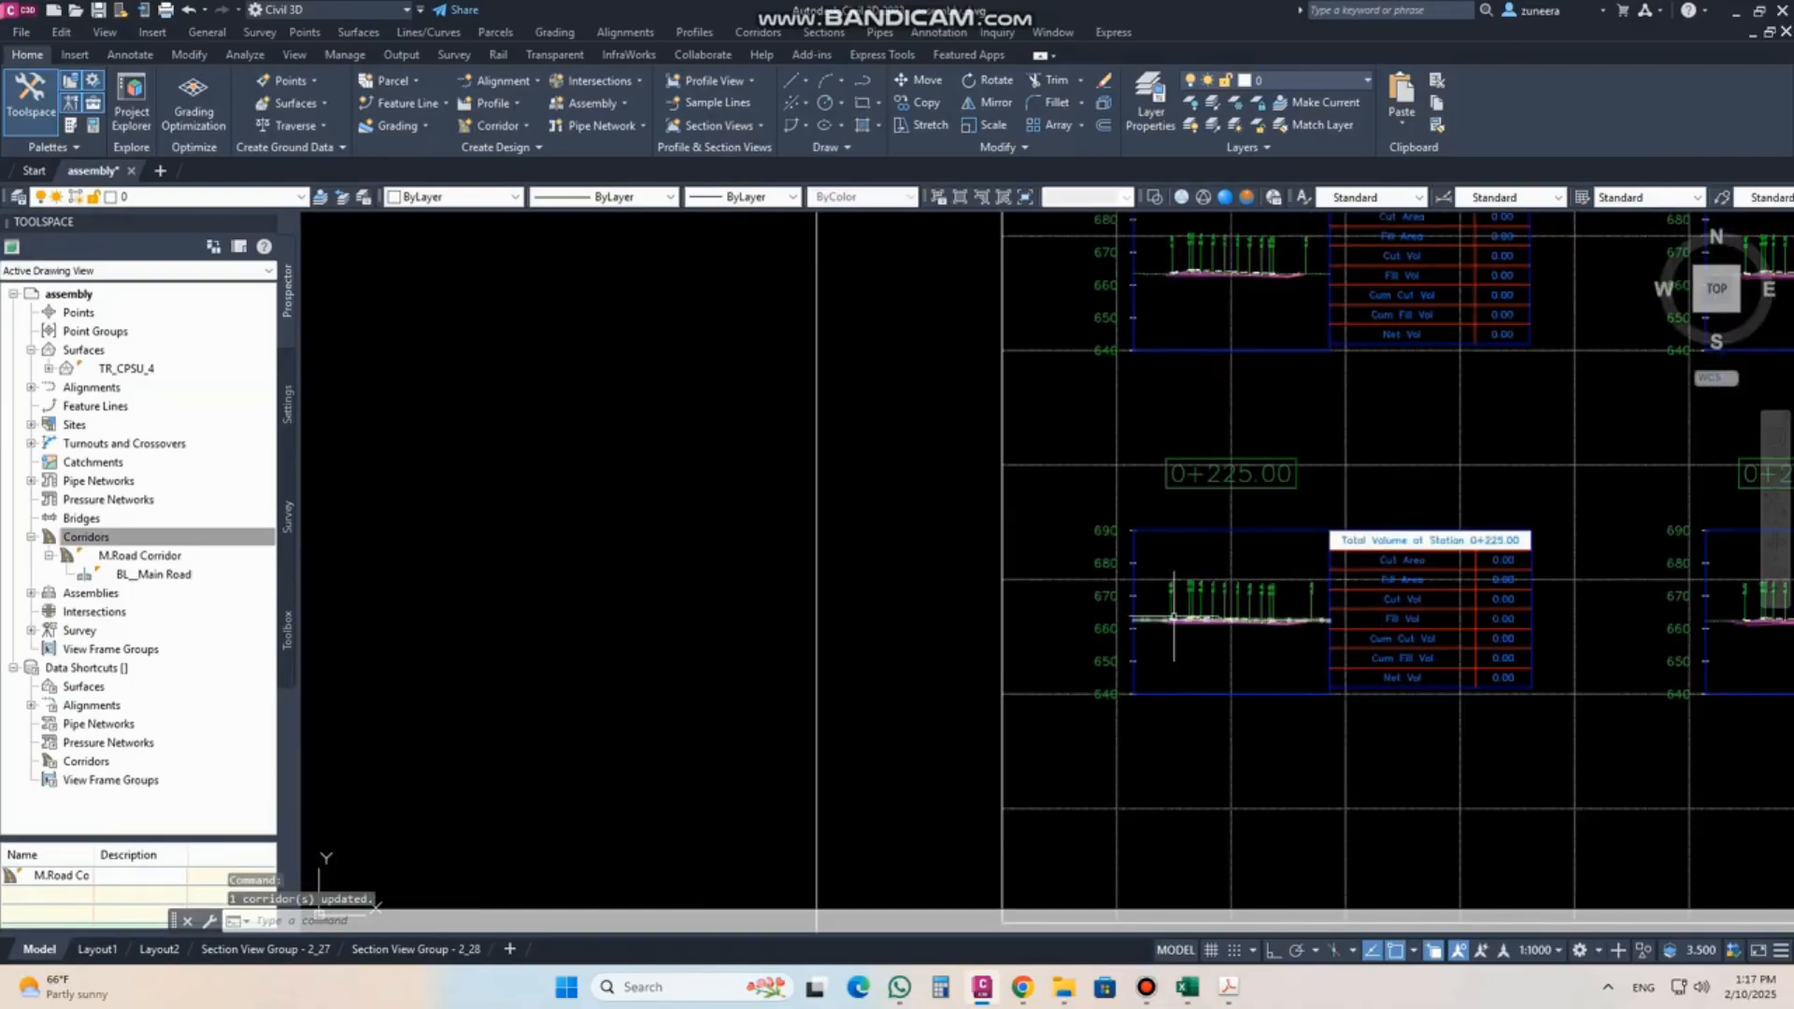
pyautogui.scroll(3, 1174, 617)
pyautogui.scroll(-8, 1113, 608)
pyautogui.scroll(-3, 968, 643)
pyautogui.scroll(10, 1000, 654)
pyautogui.moveTo(1160, 696); pyautogui.dragTo(1044, 638, button='middle')
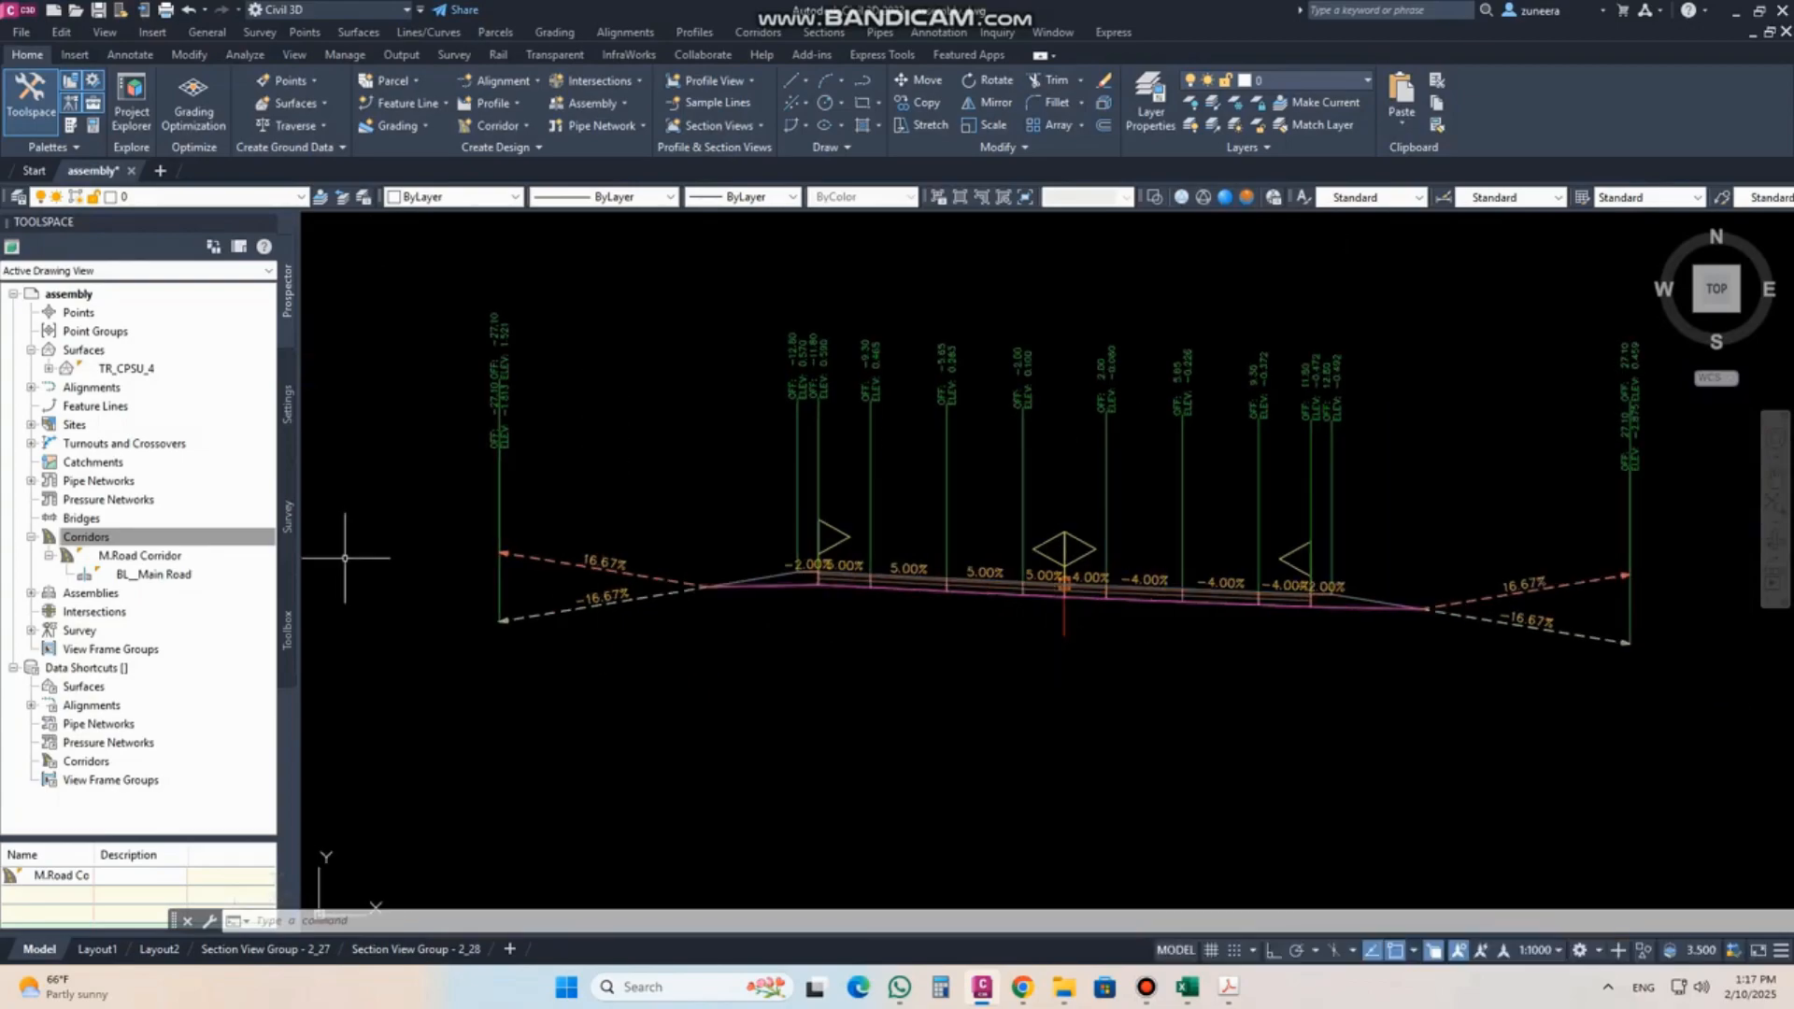
# Delete the SURFACE_M.Road Corridor surface from the M.Road Corridor's properties and apply the change.
pyautogui.click(154, 557)
pyautogui.rightClick(154, 558)
pyautogui.click(187, 567)
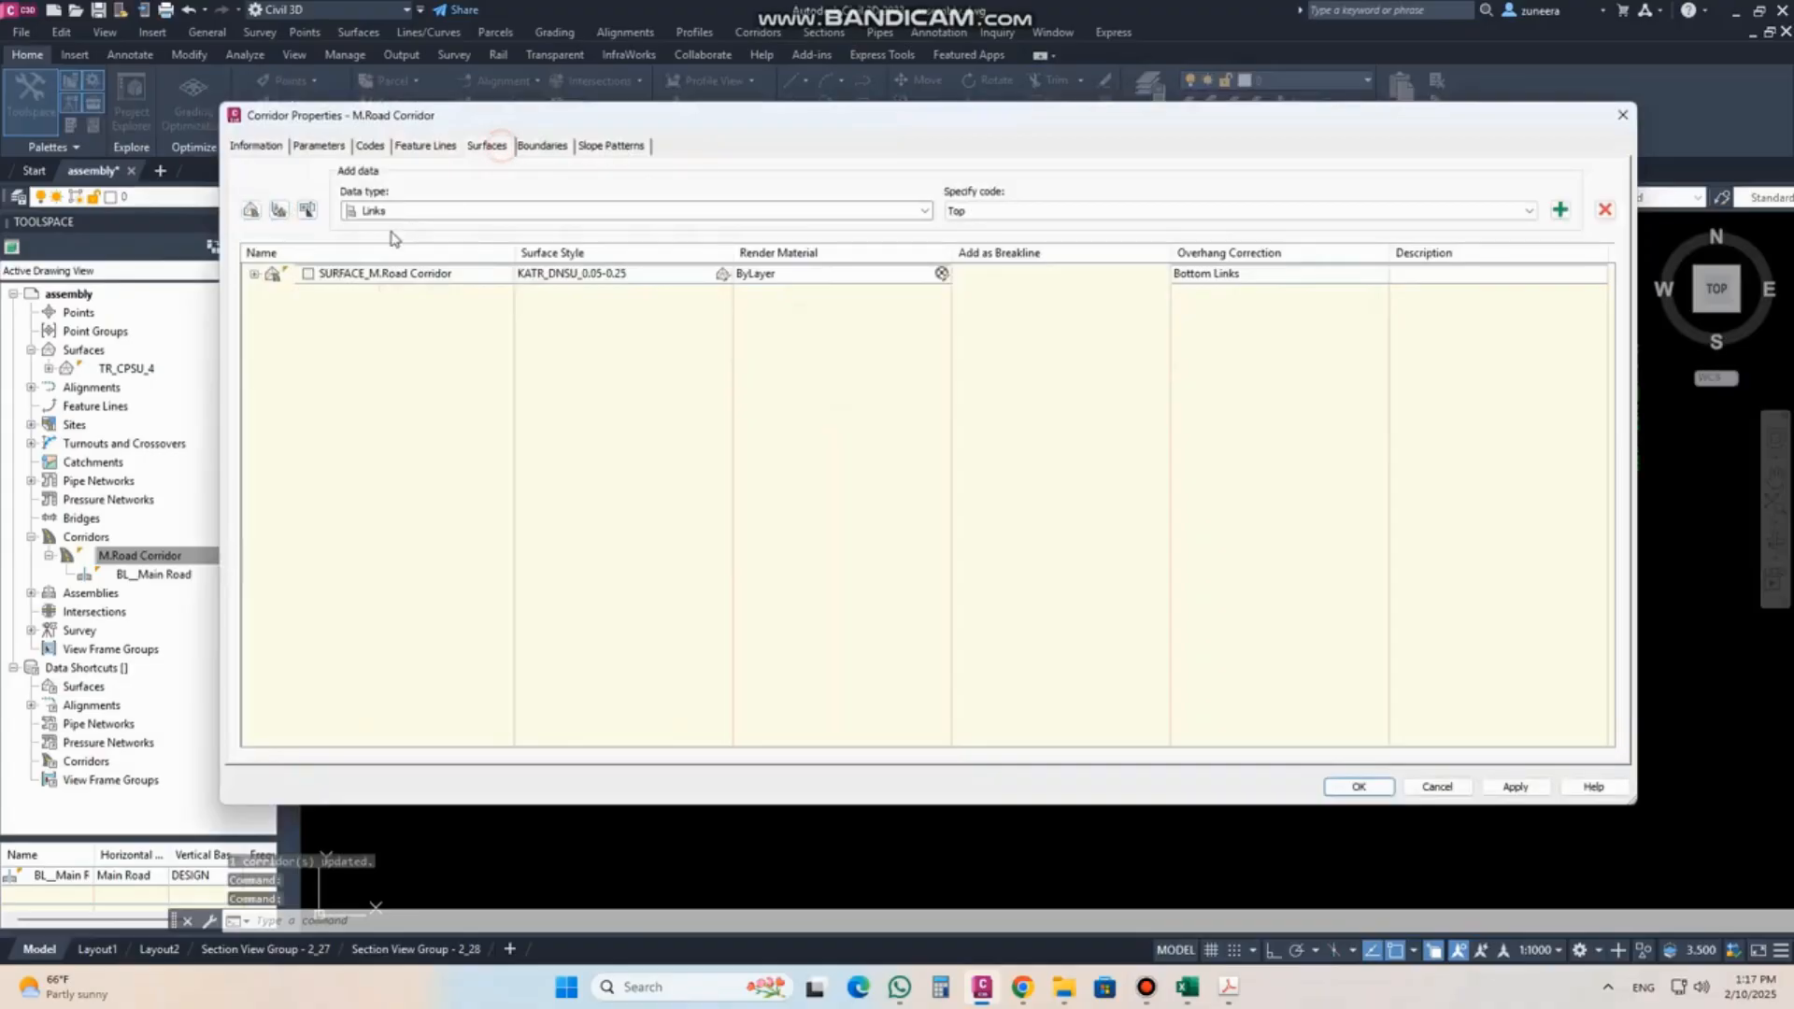
pyautogui.click(309, 274)
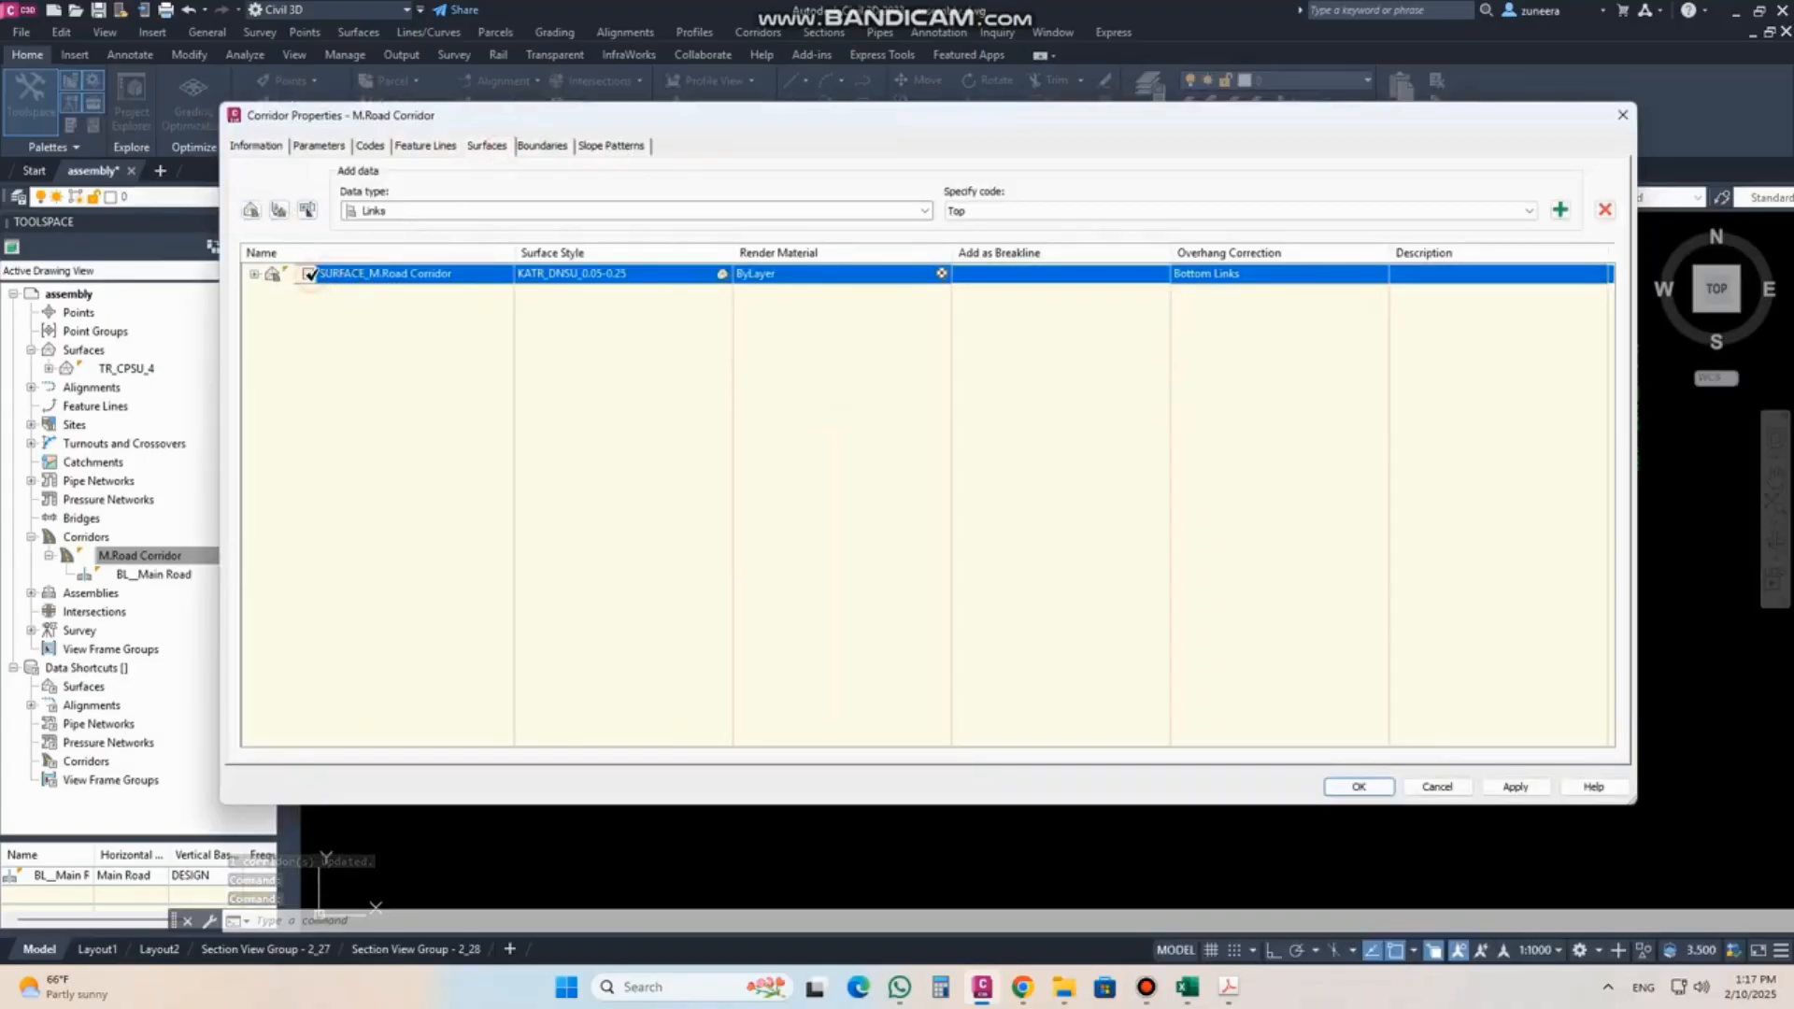
pyautogui.click(1604, 211)
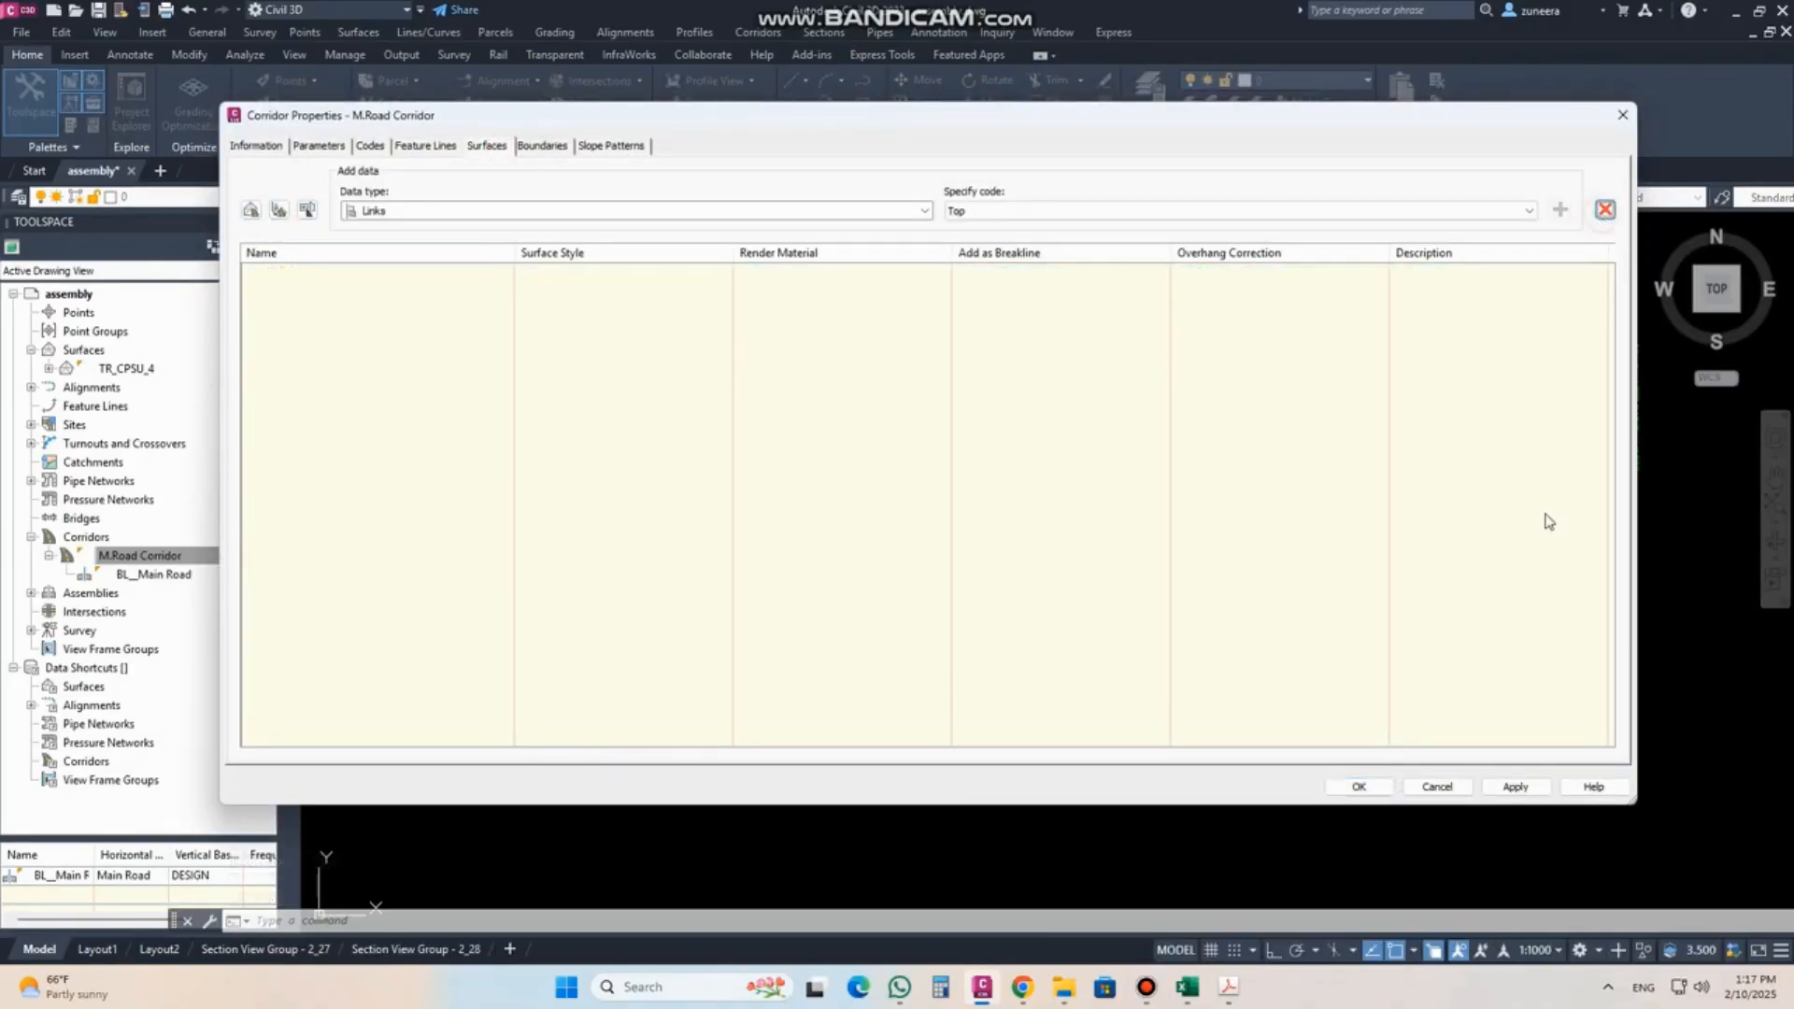
pyautogui.click(1529, 785)
pyautogui.click(1360, 786)
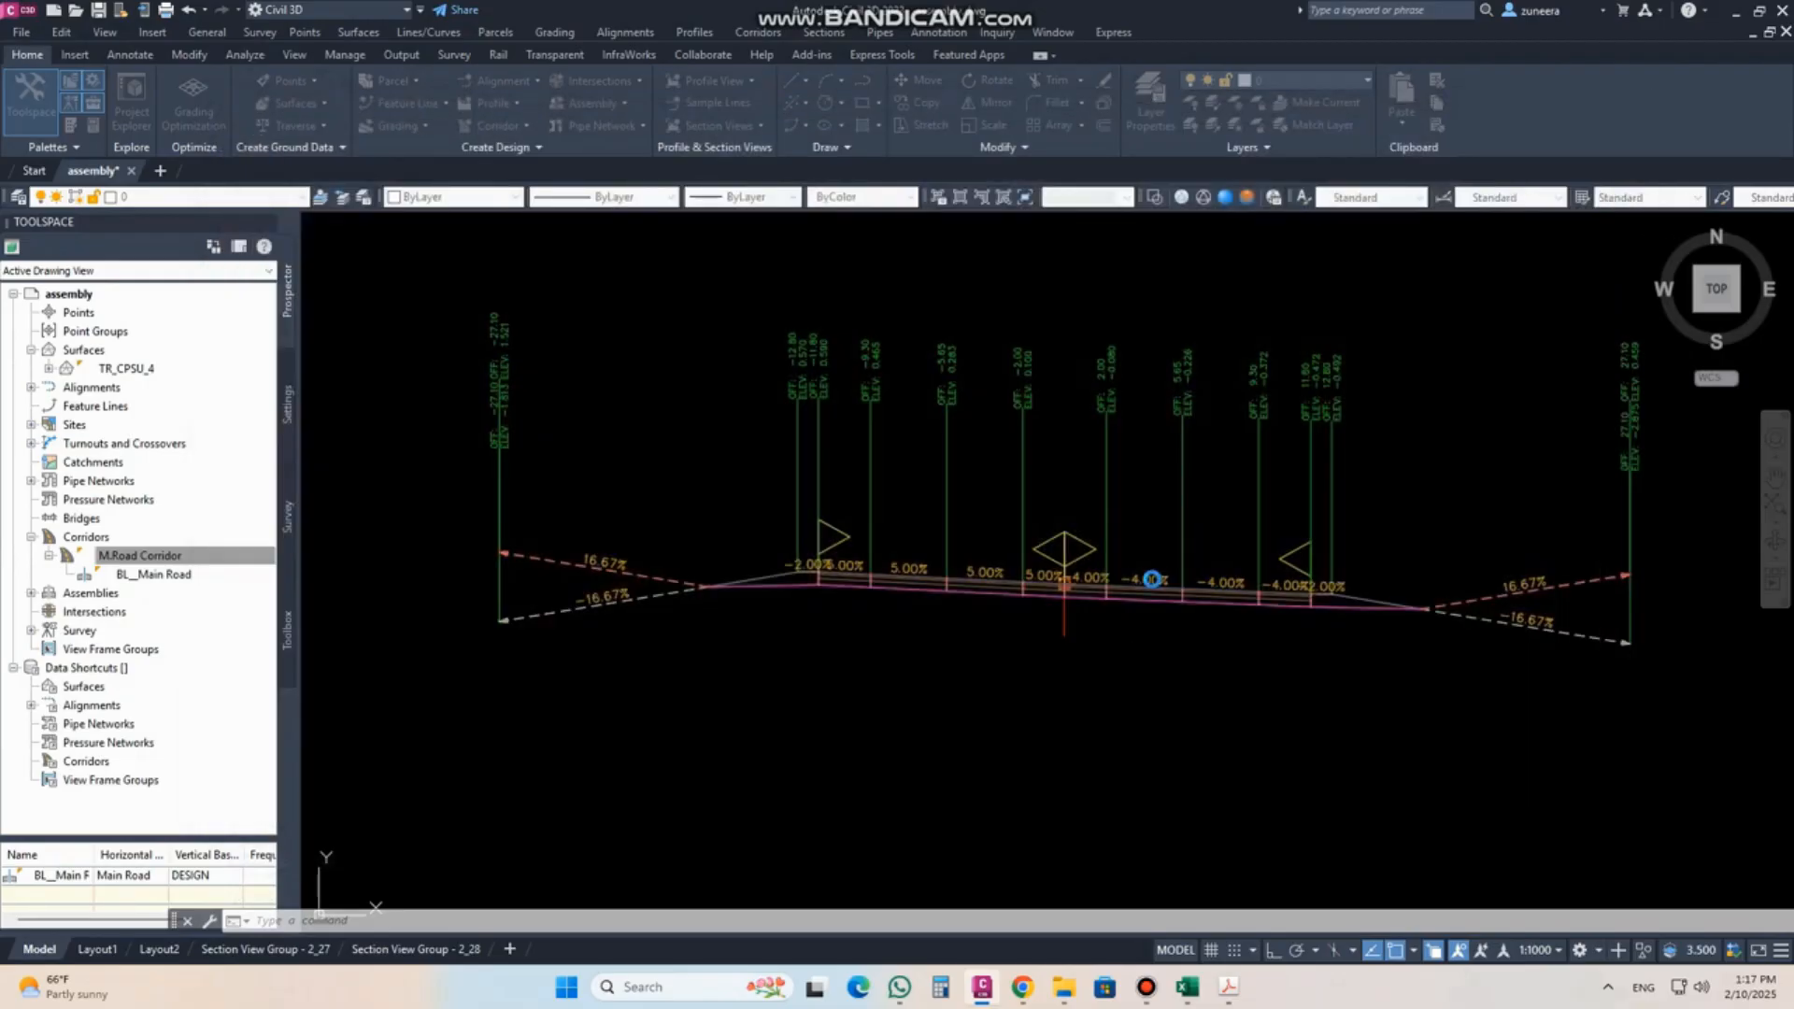
# Inspect the rebuilt corridor in plan, the Main Road profile and the assembly's lane slopes.
pyautogui.scroll(-7, 1154, 578)
pyautogui.scroll(4, 592, 710)
pyautogui.scroll(7, 935, 430)
pyautogui.scroll(-8, 869, 551)
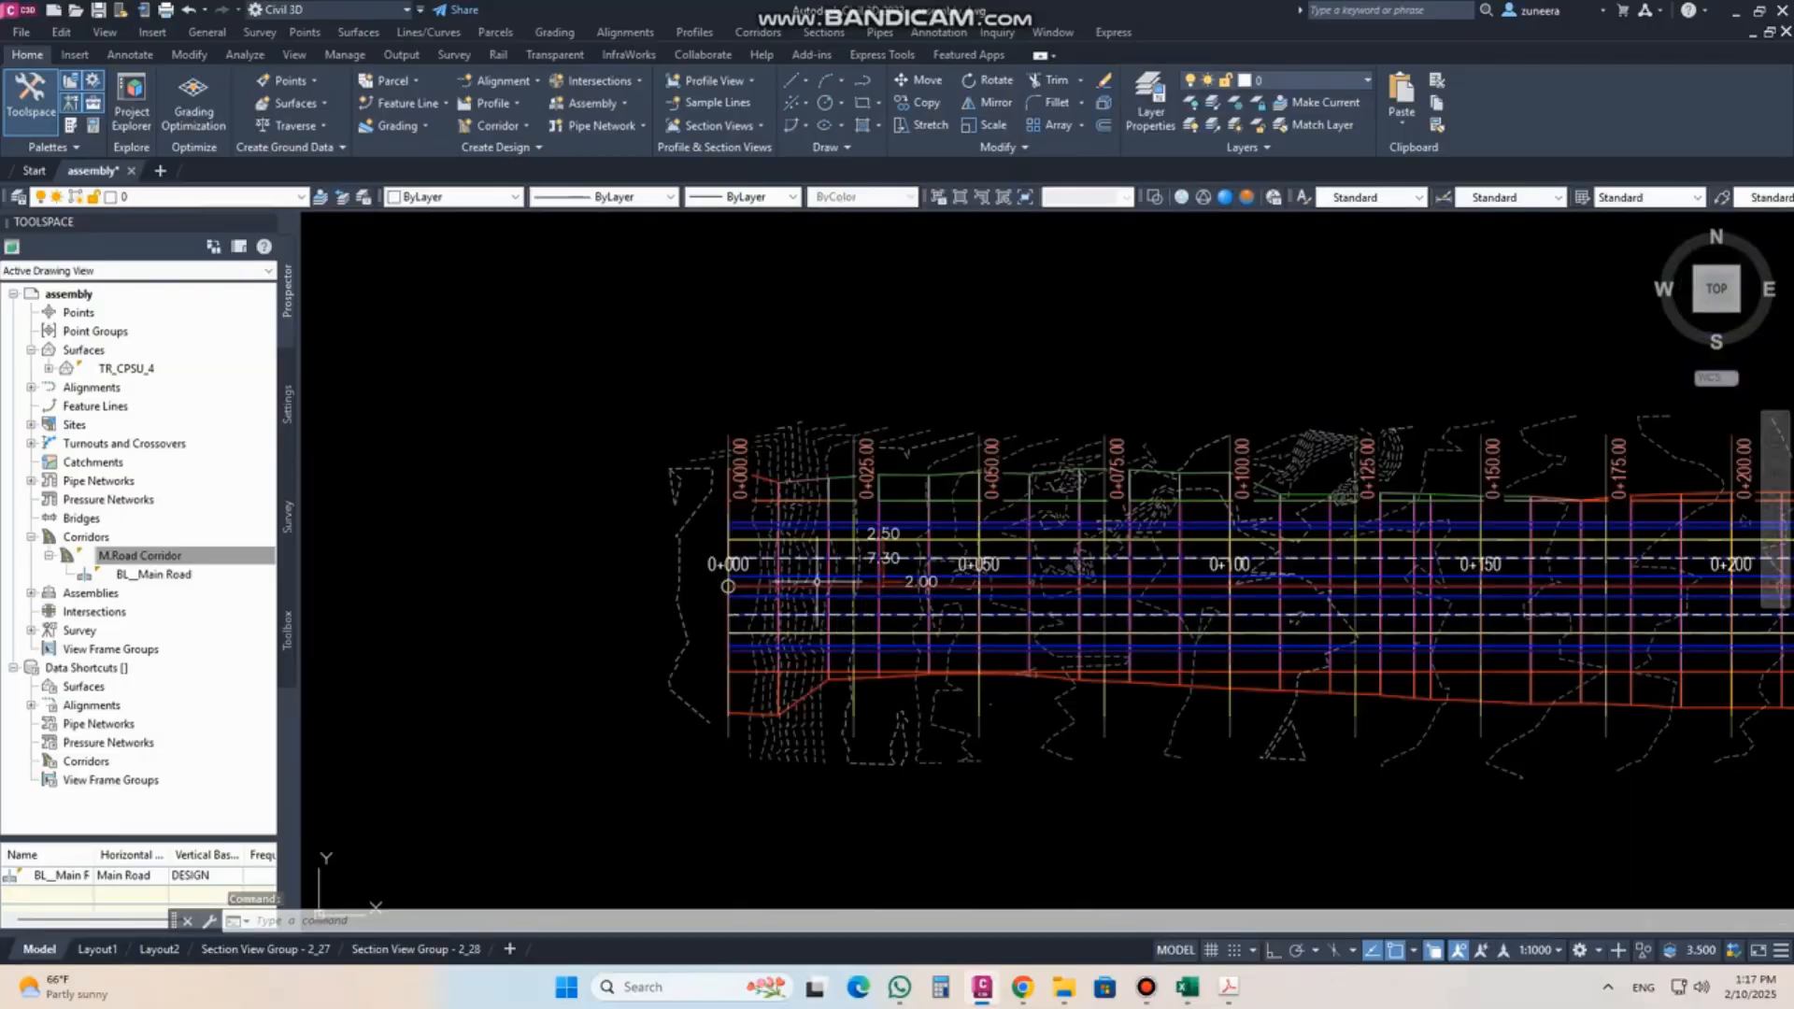
pyautogui.scroll(-3, 781, 668)
pyautogui.scroll(-4, 654, 739)
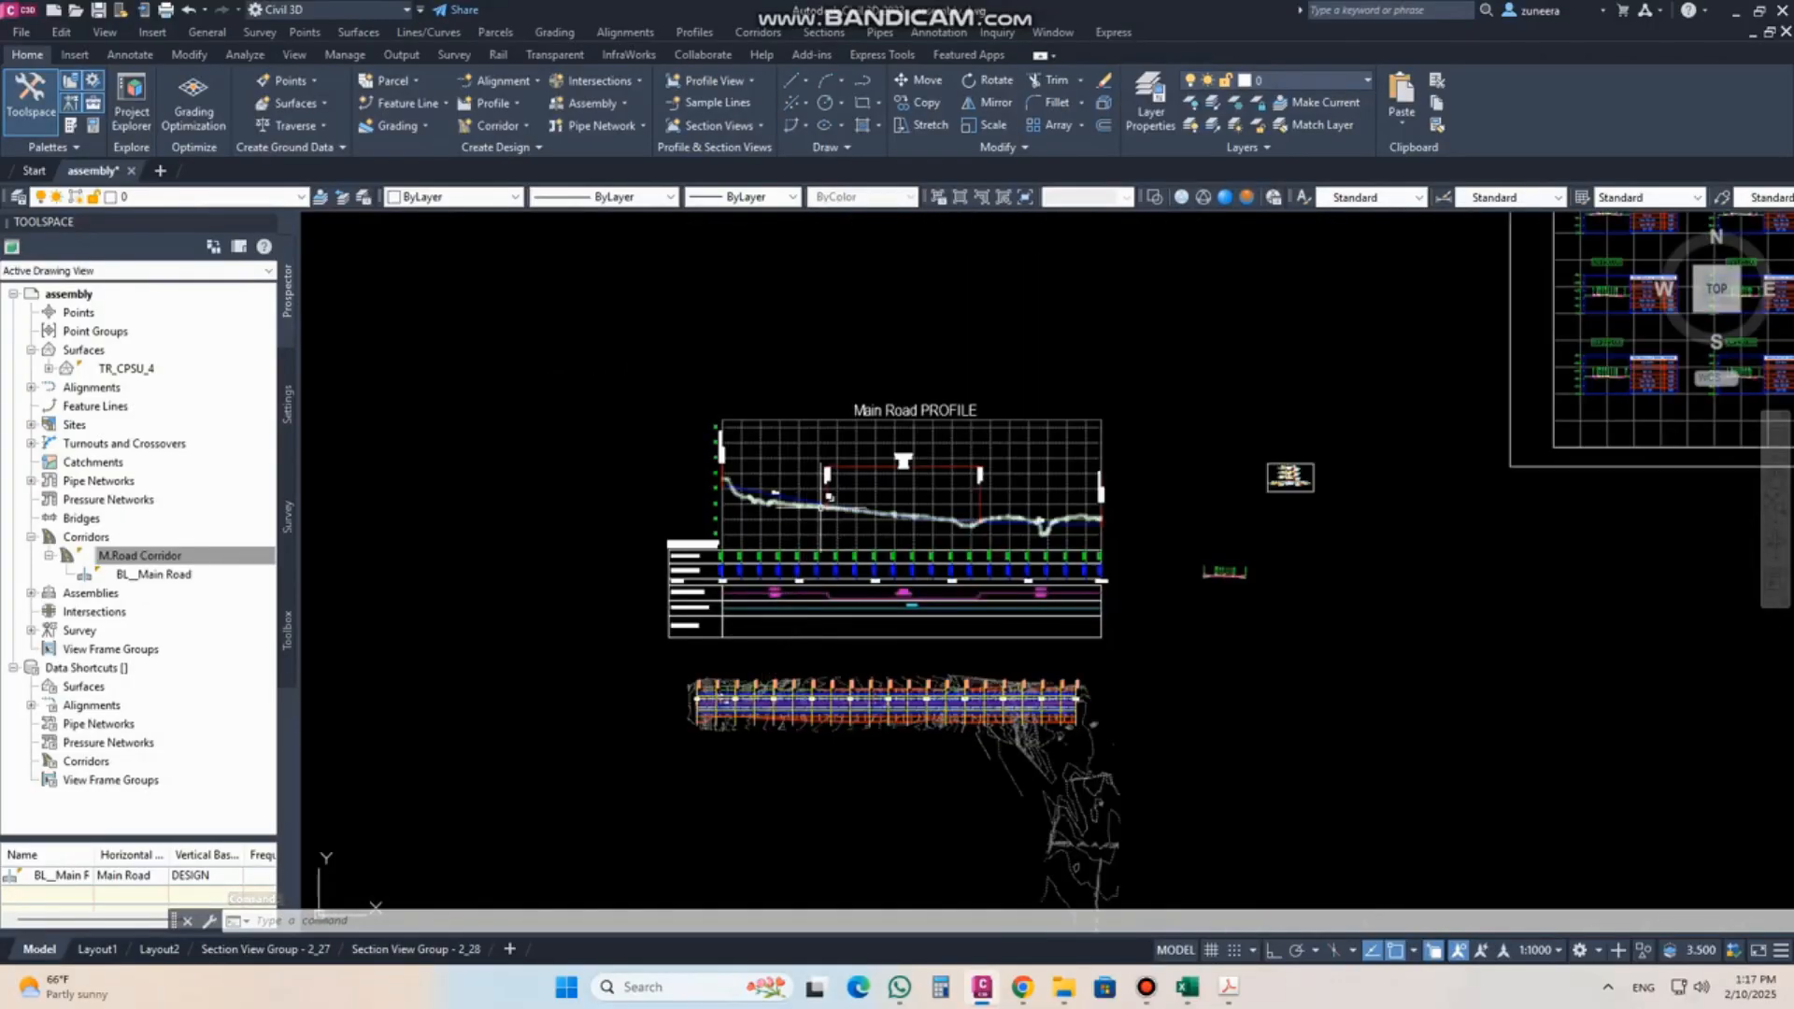
pyautogui.scroll(12, 1232, 572)
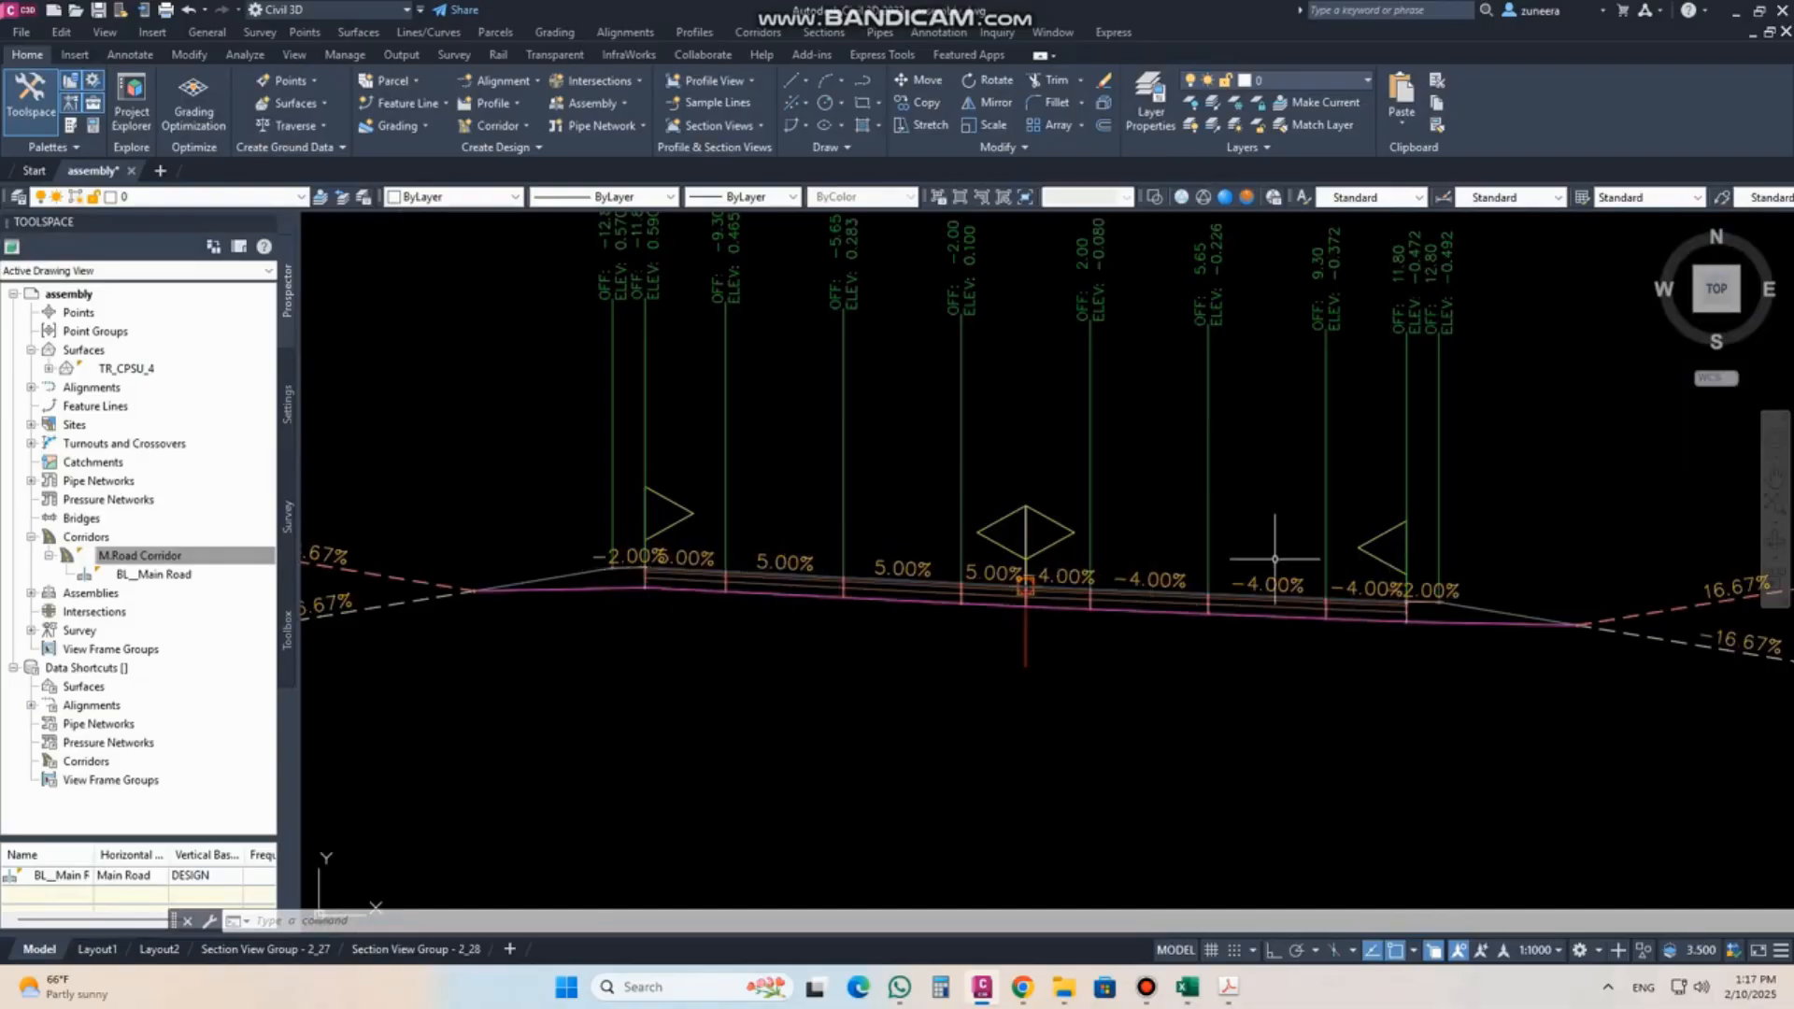
pyautogui.scroll(-10, 1274, 558)
pyautogui.scroll(12, 627, 470)
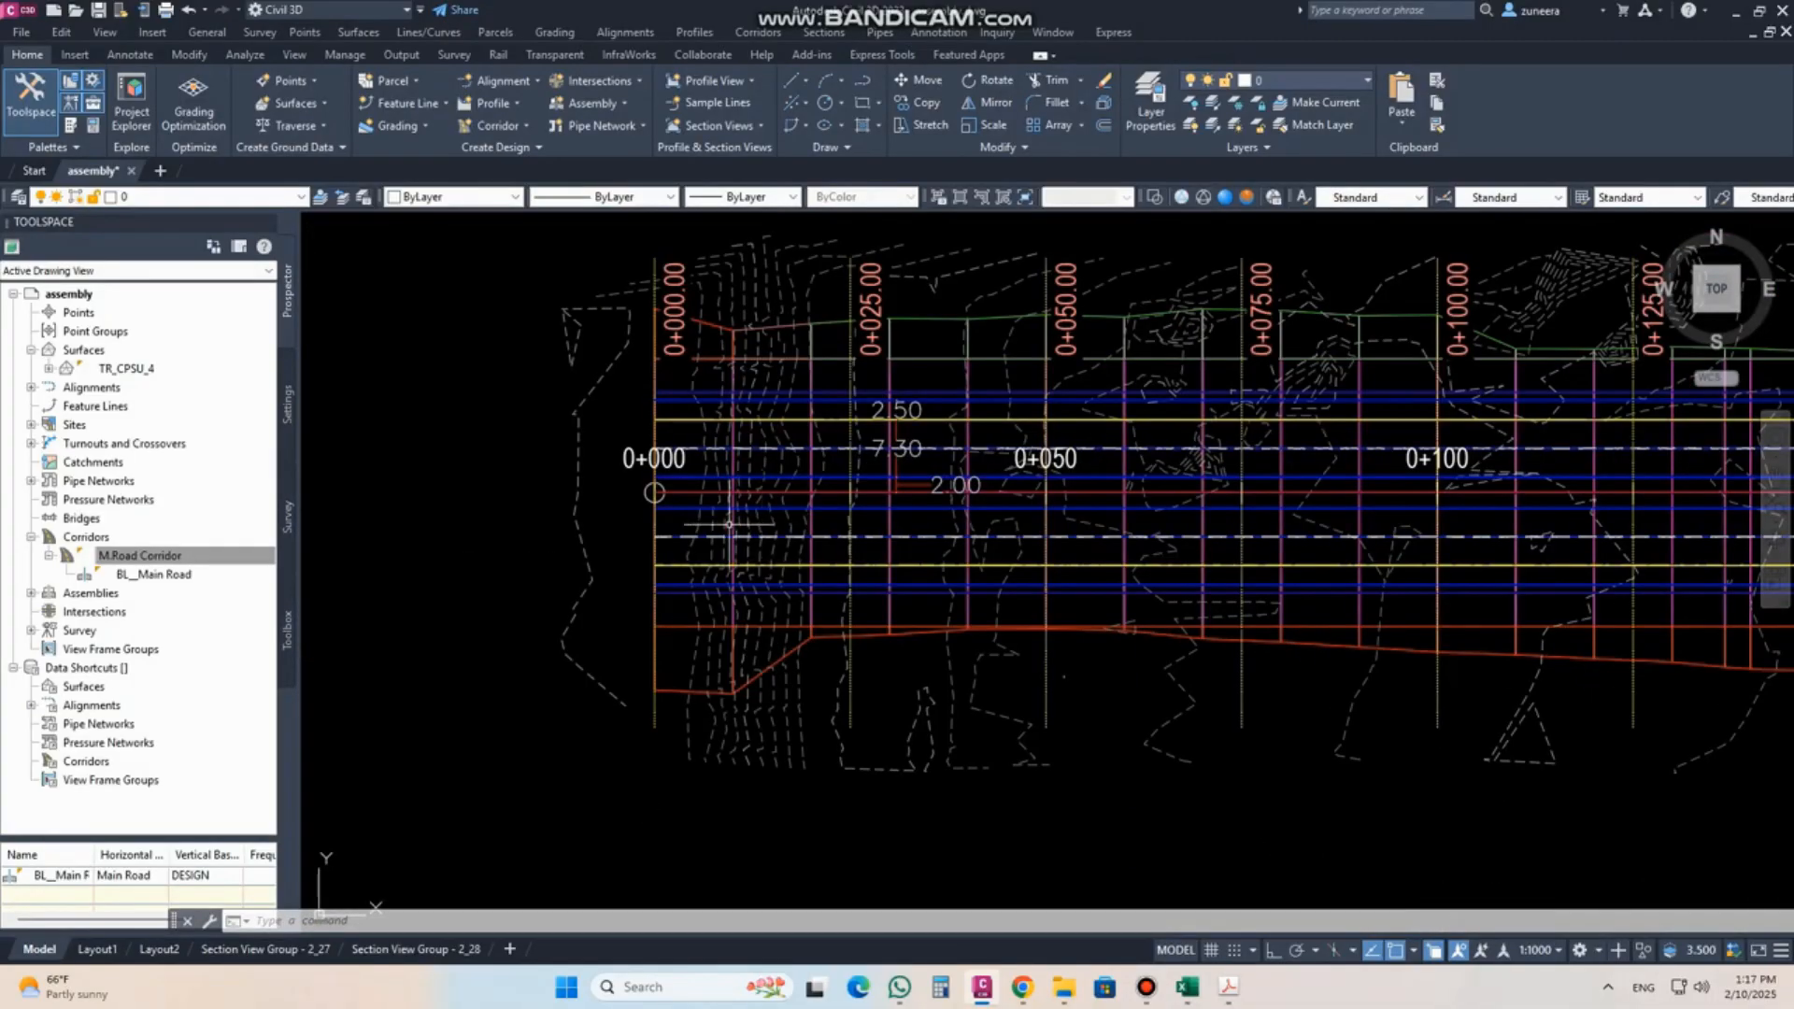
# Set up offset alignments from the Main Road alignment, with one offset on each side at 11.80 m.
pyautogui.moveTo(627, 470); pyautogui.dragTo(634, 552, button='middle')
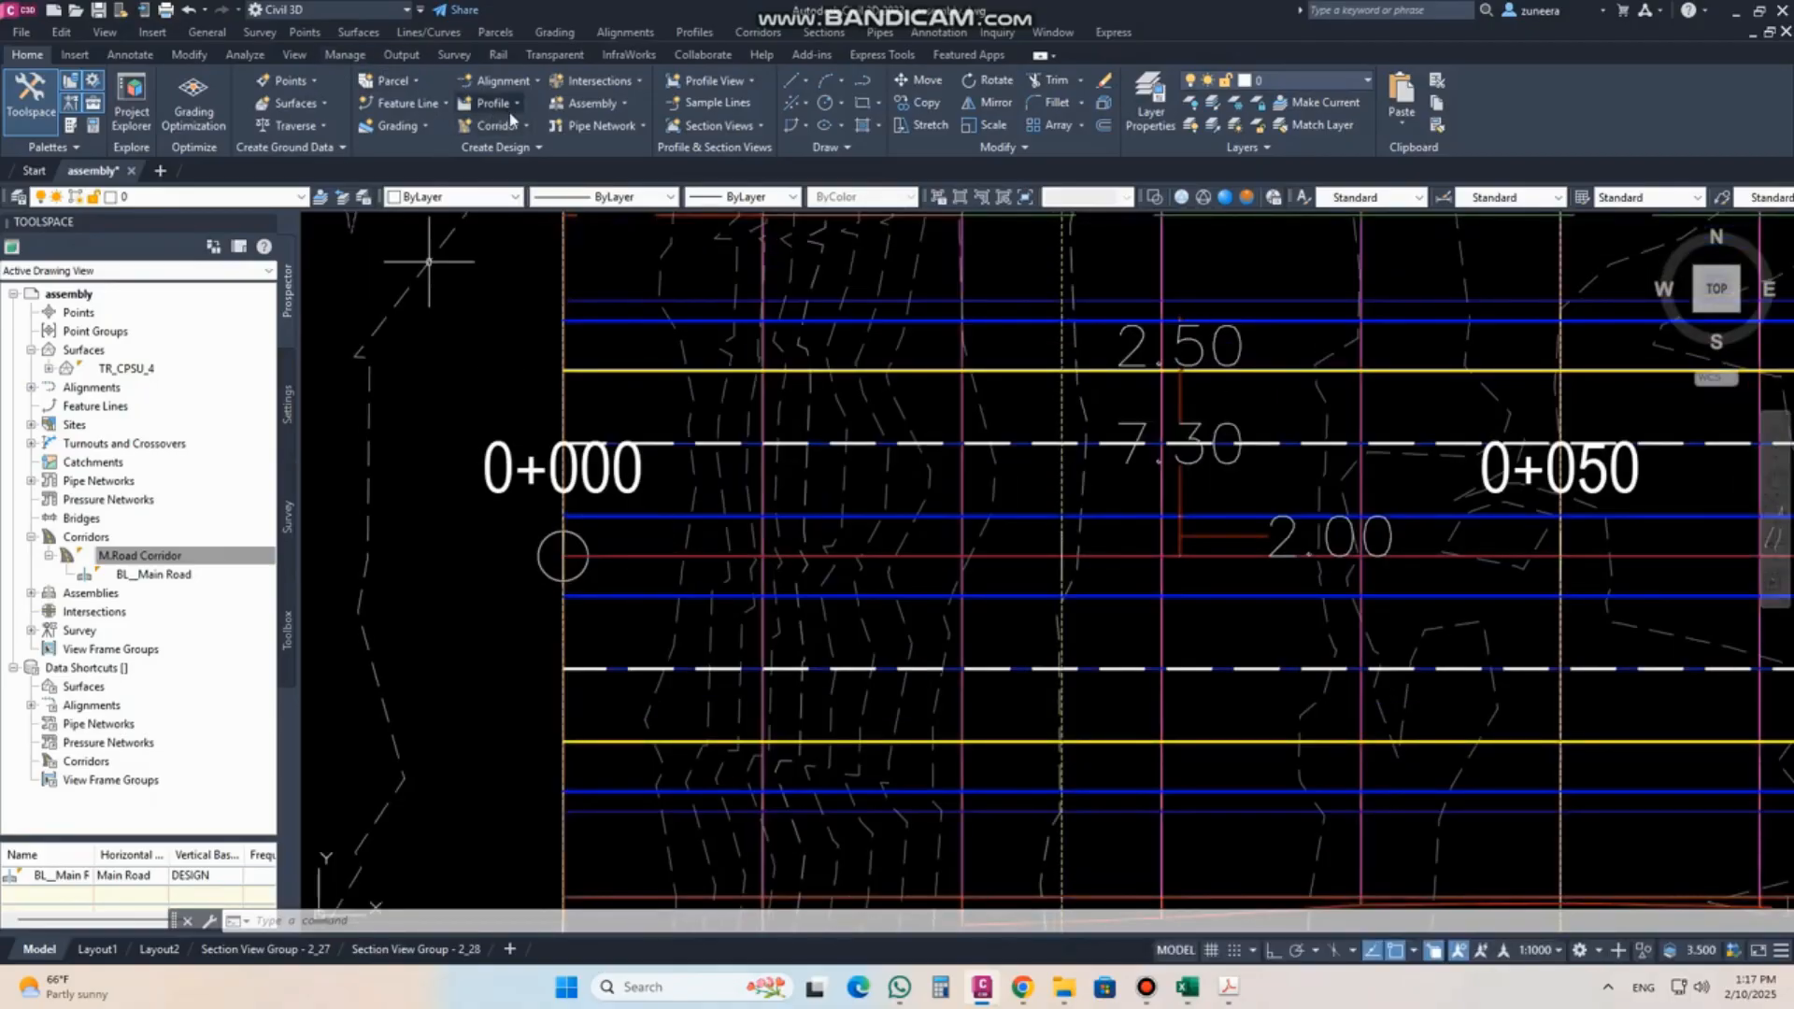
pyautogui.click(538, 80)
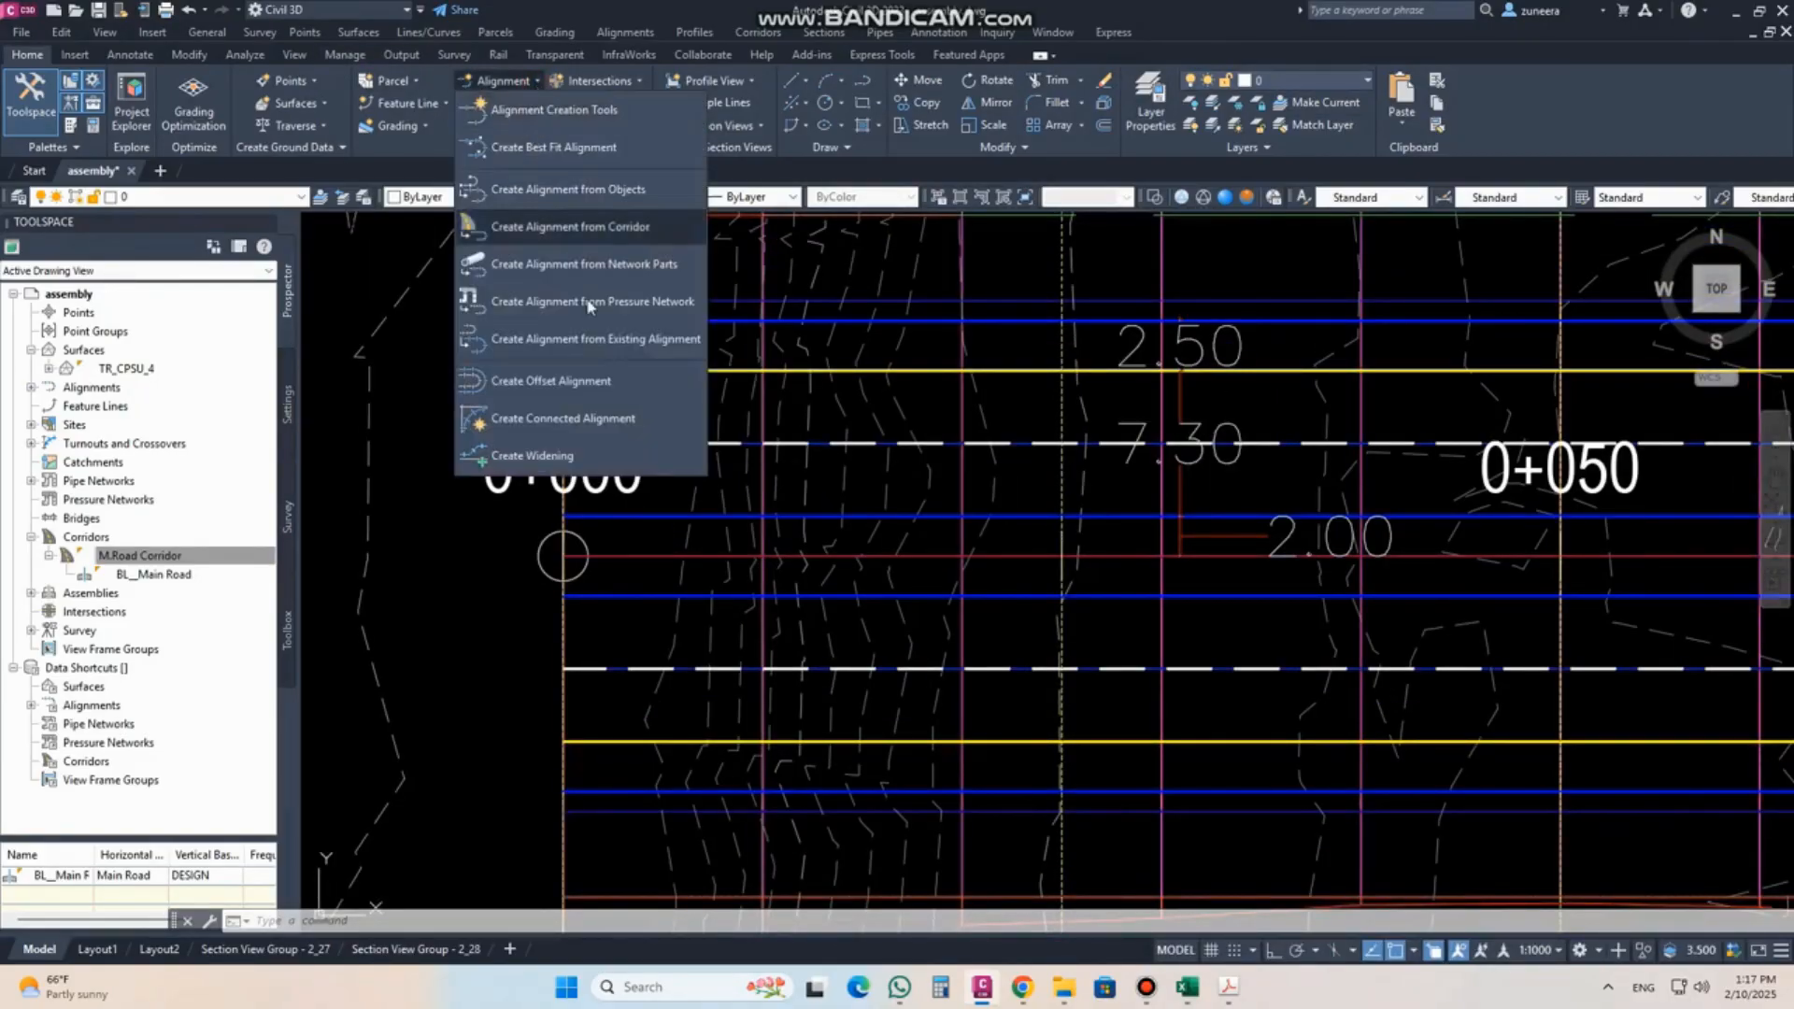
pyautogui.click(586, 380)
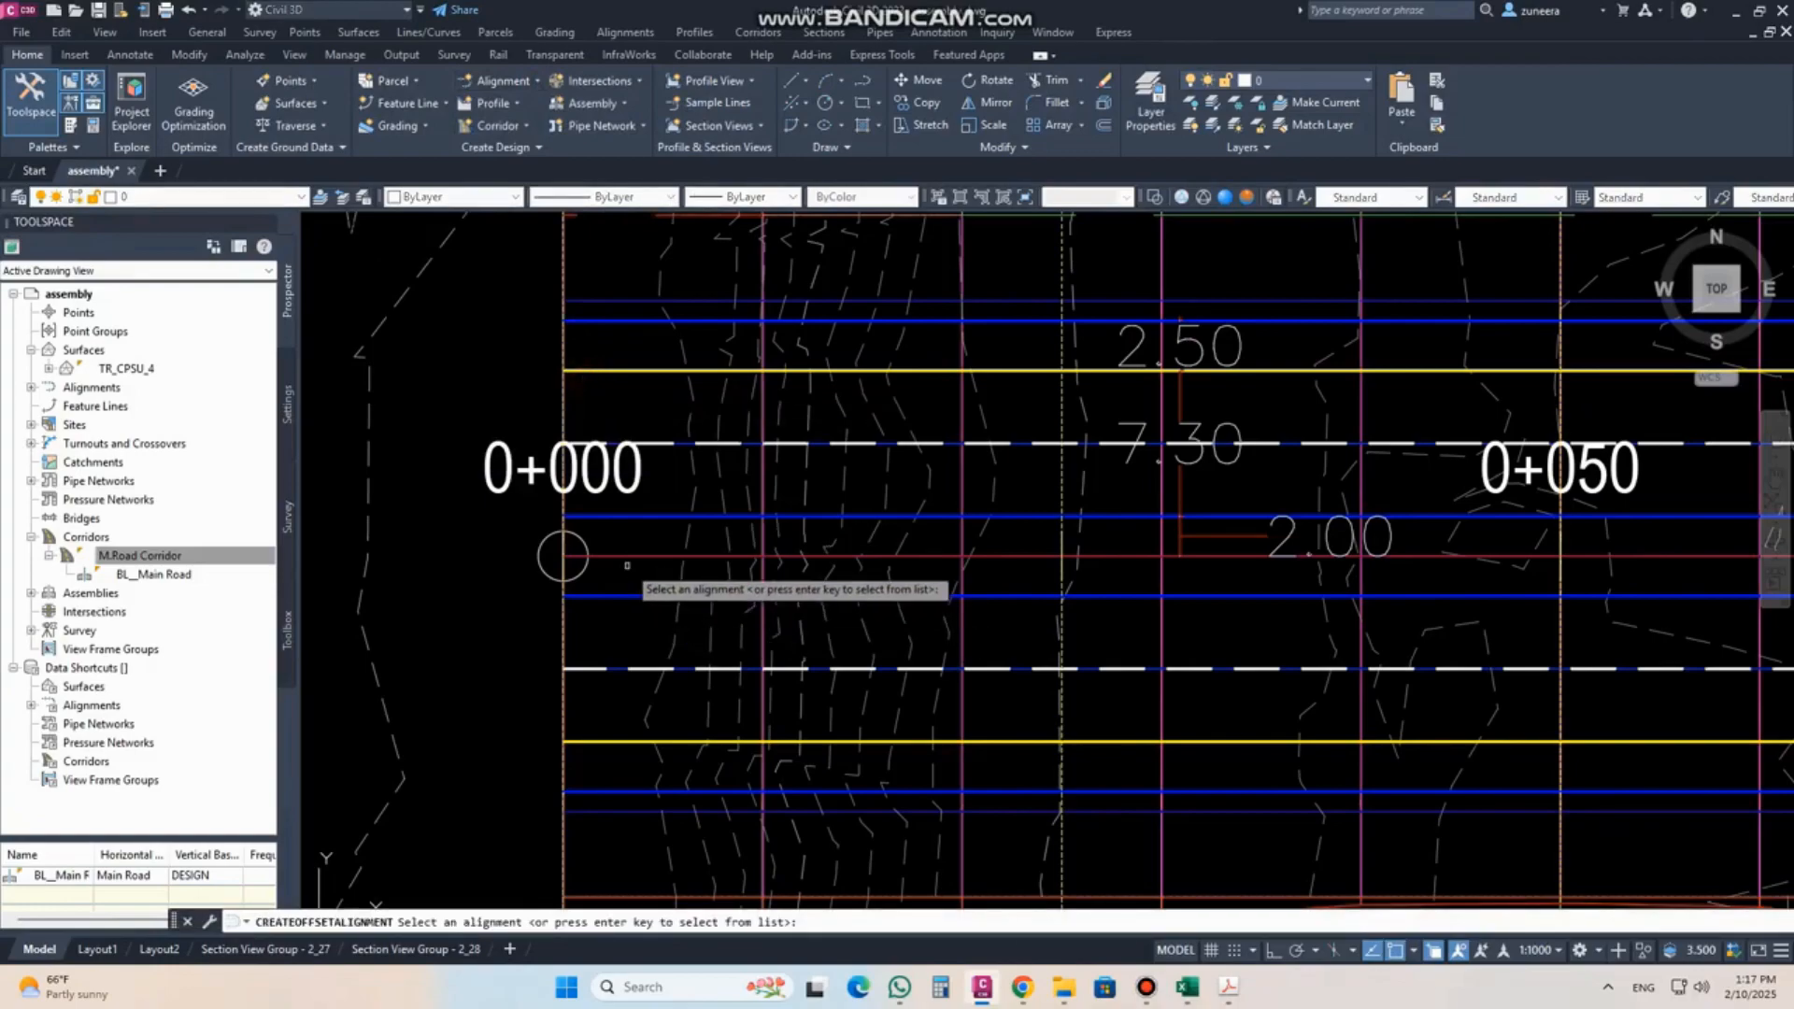
pyautogui.click(651, 591)
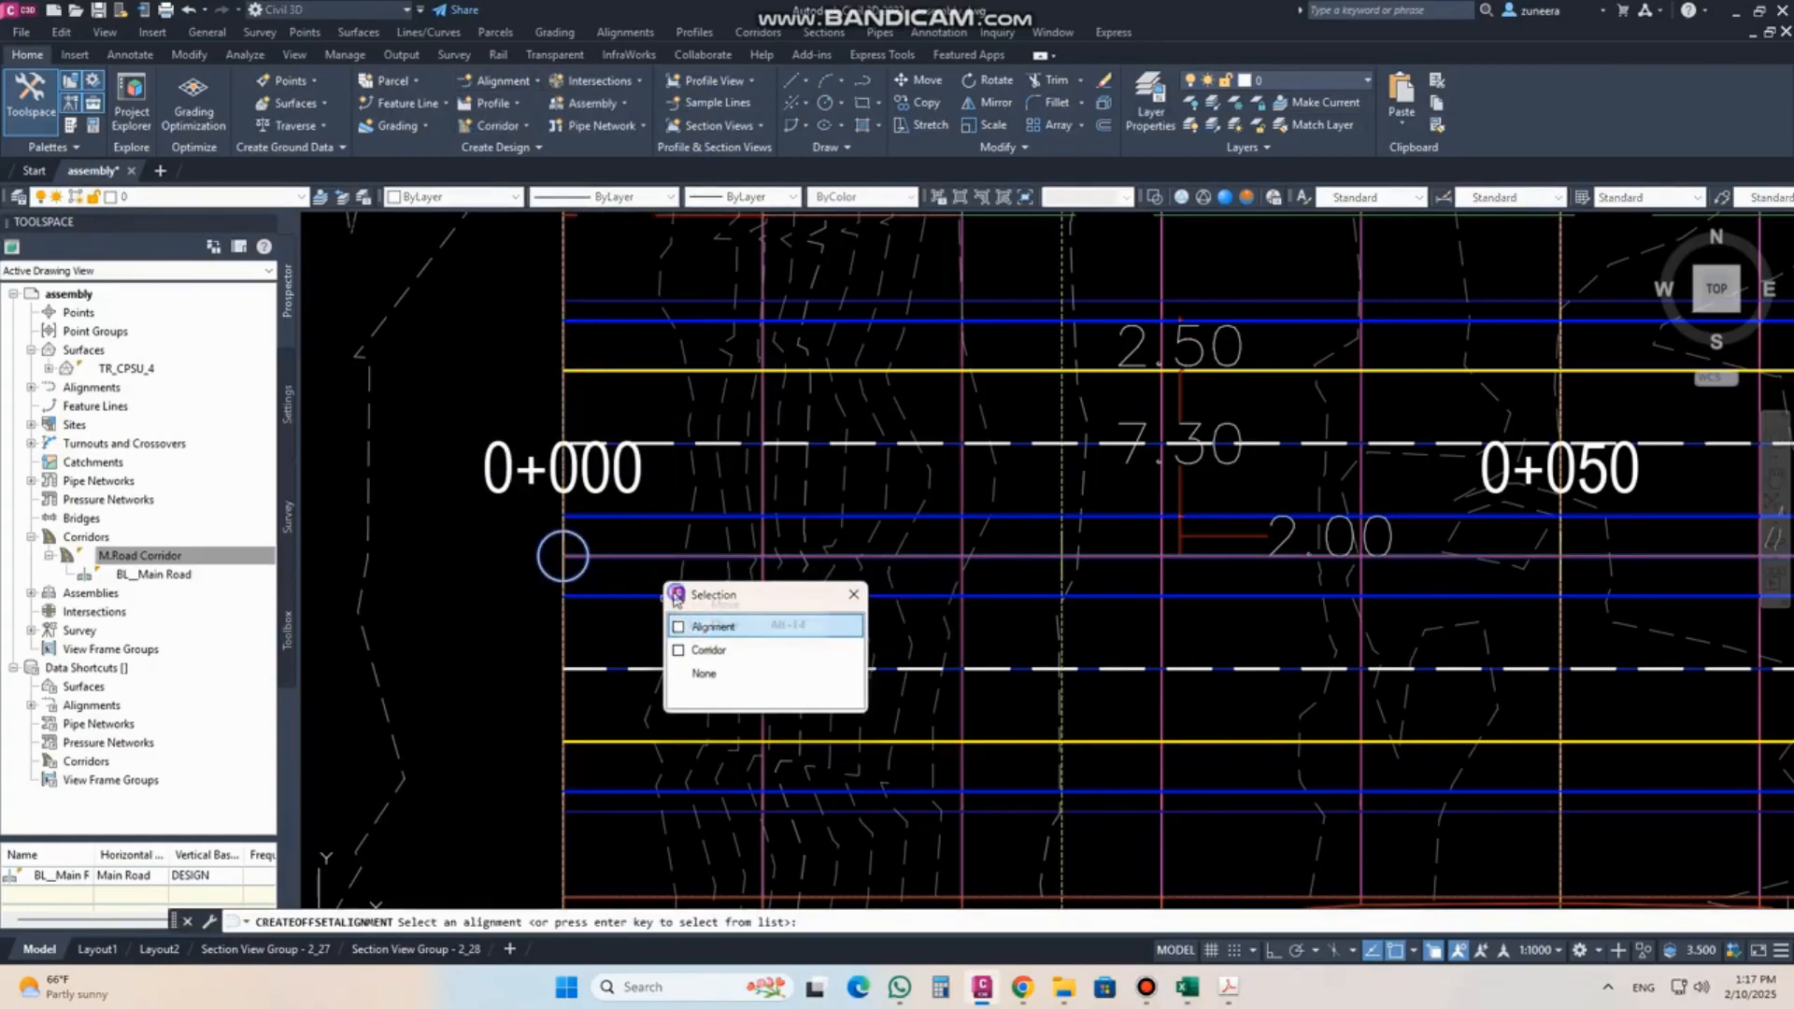
pyautogui.click(699, 627)
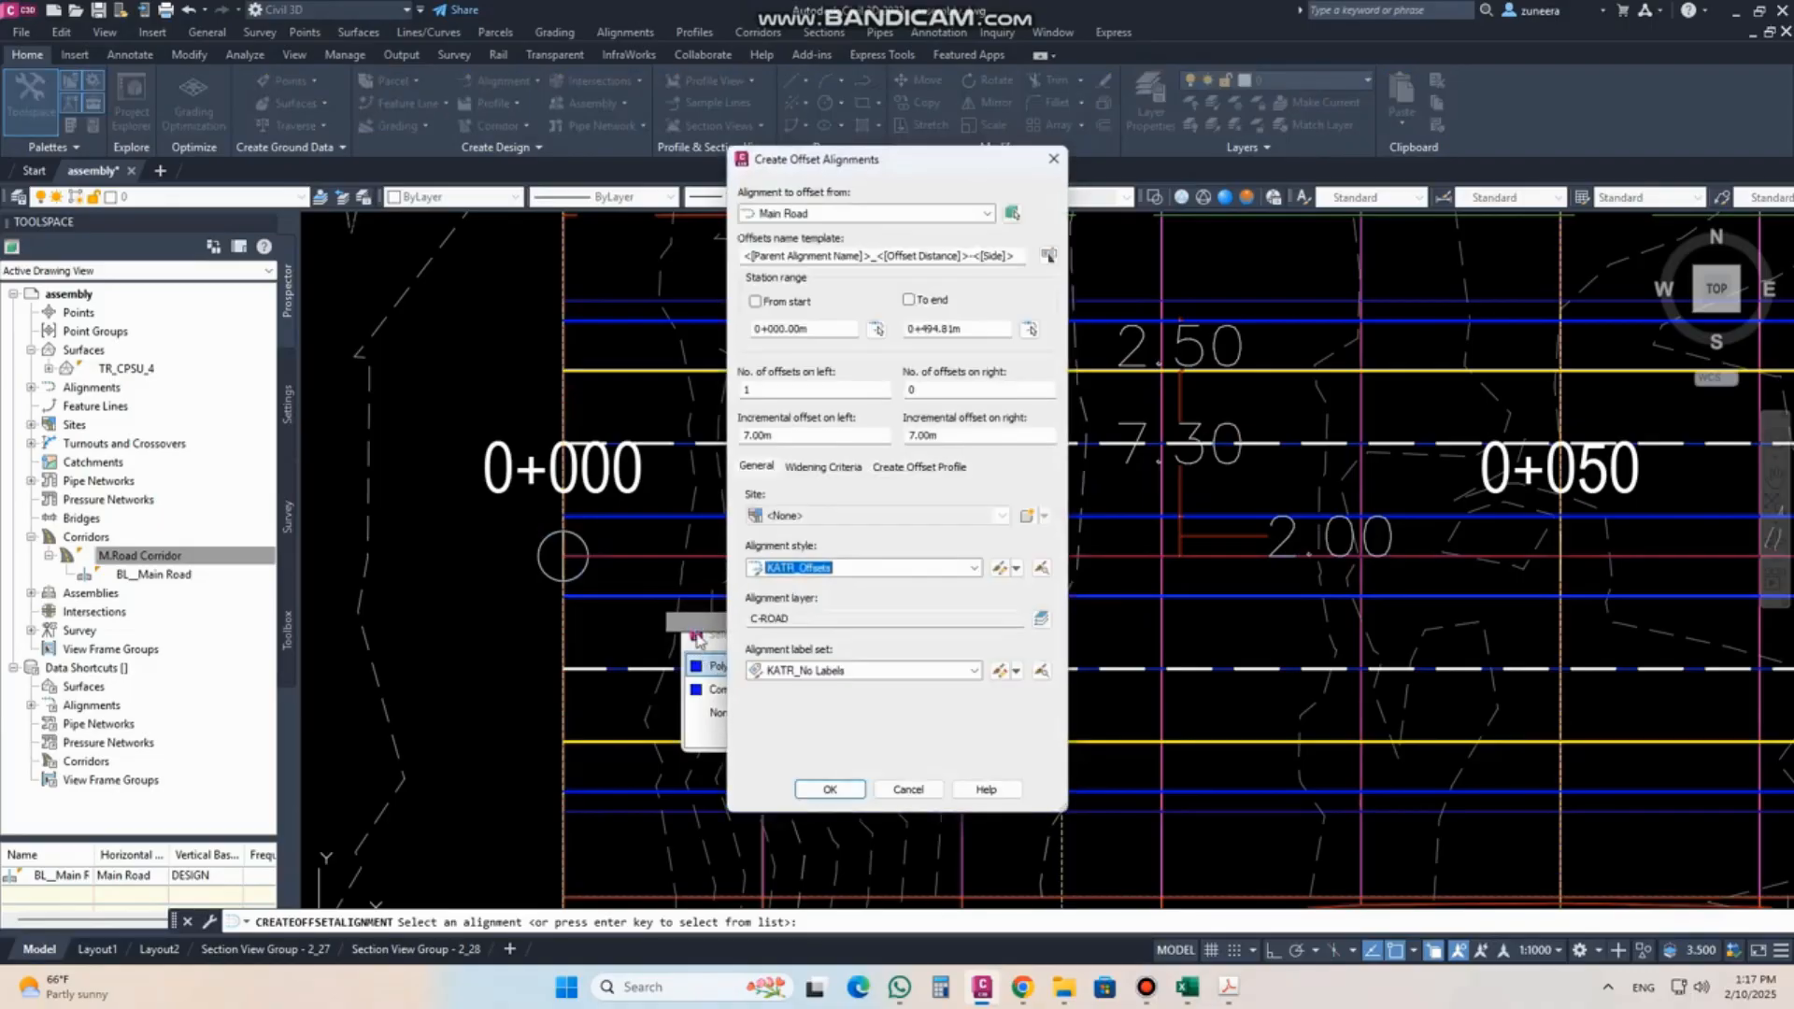
pyautogui.click(811, 389)
pyautogui.press('Tab')
pyautogui.press('Tab')
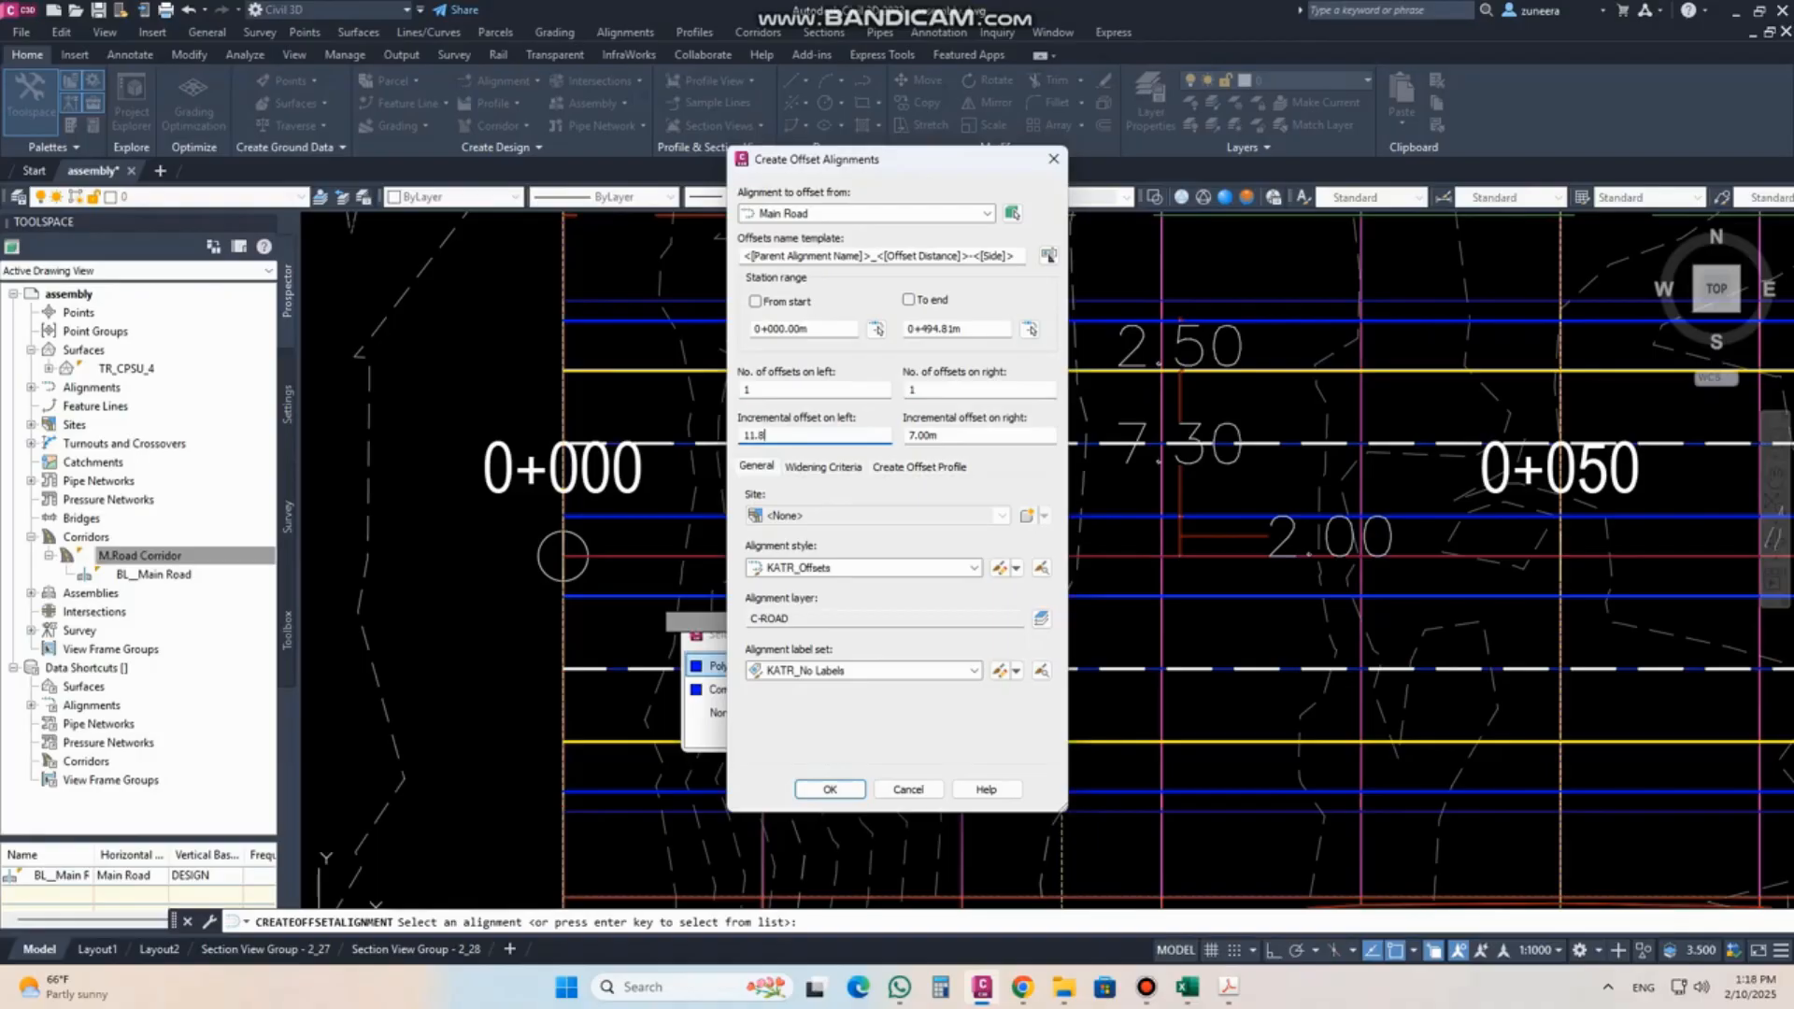
pyautogui.press('Tab')
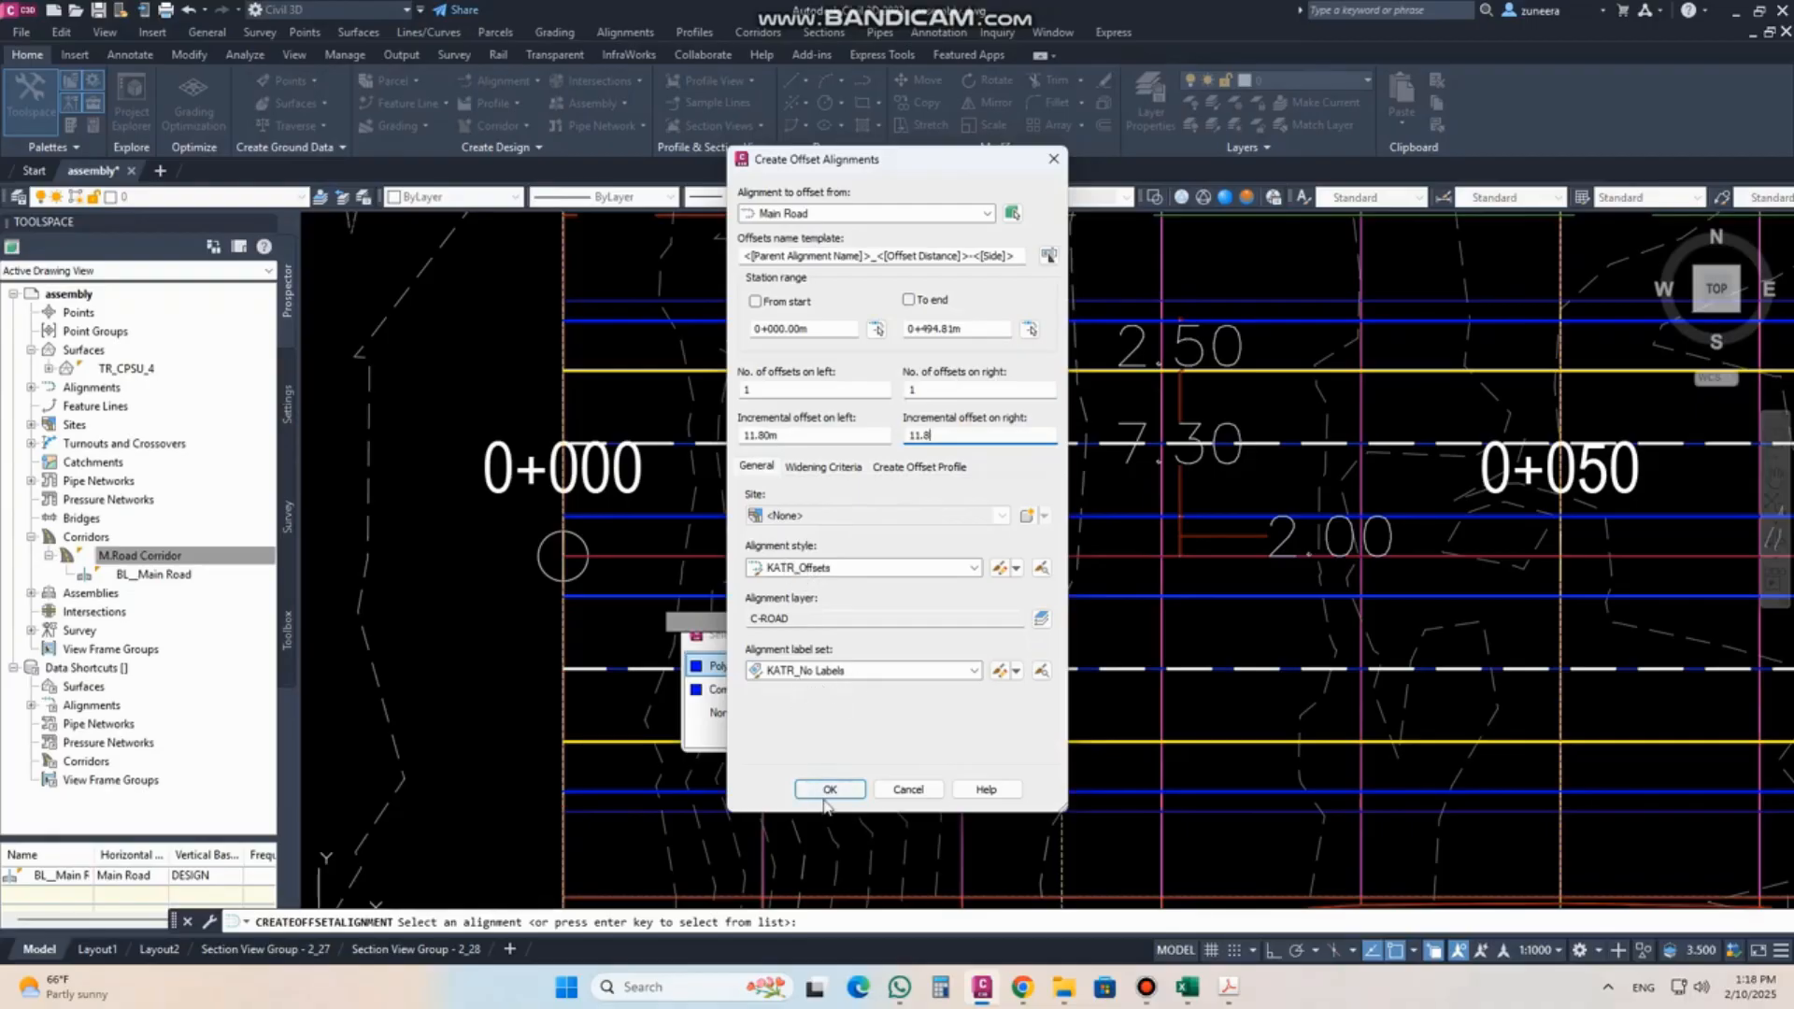
pyautogui.write('11.8')
# Assign the Offsets alignment style and create the two Main Road offset alignments.
pyautogui.click(973, 568)
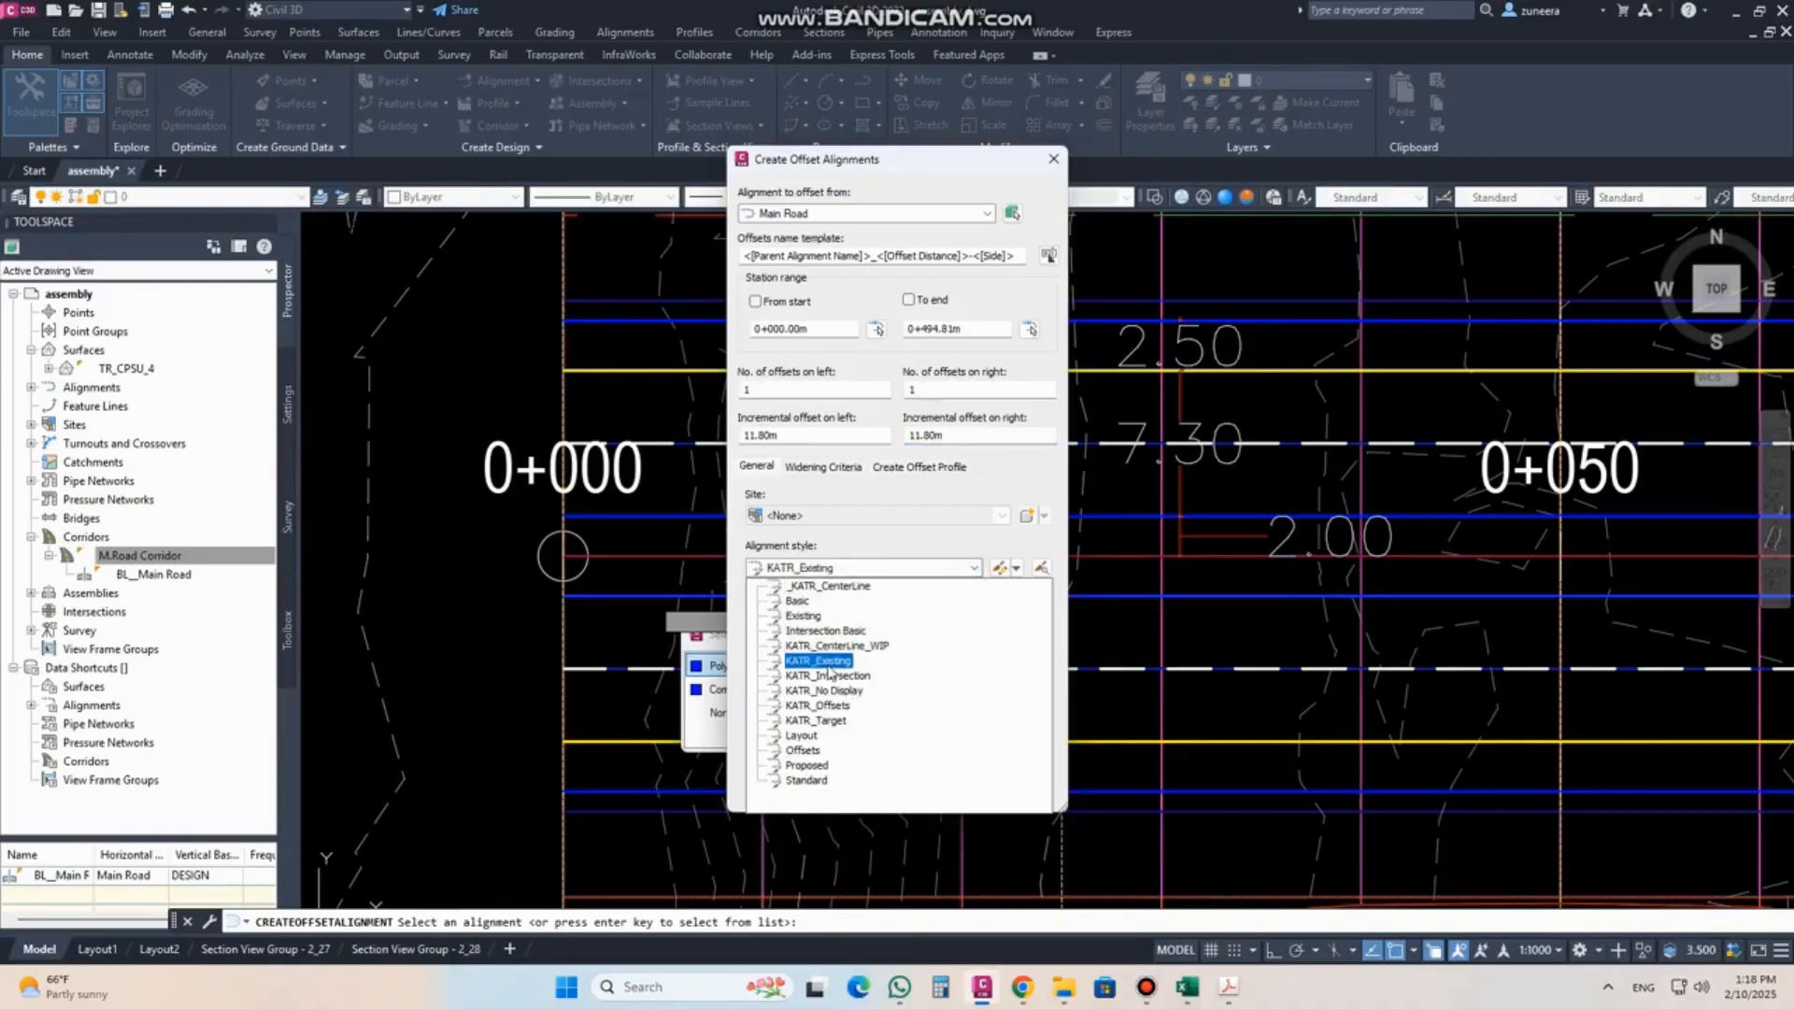
pyautogui.click(804, 750)
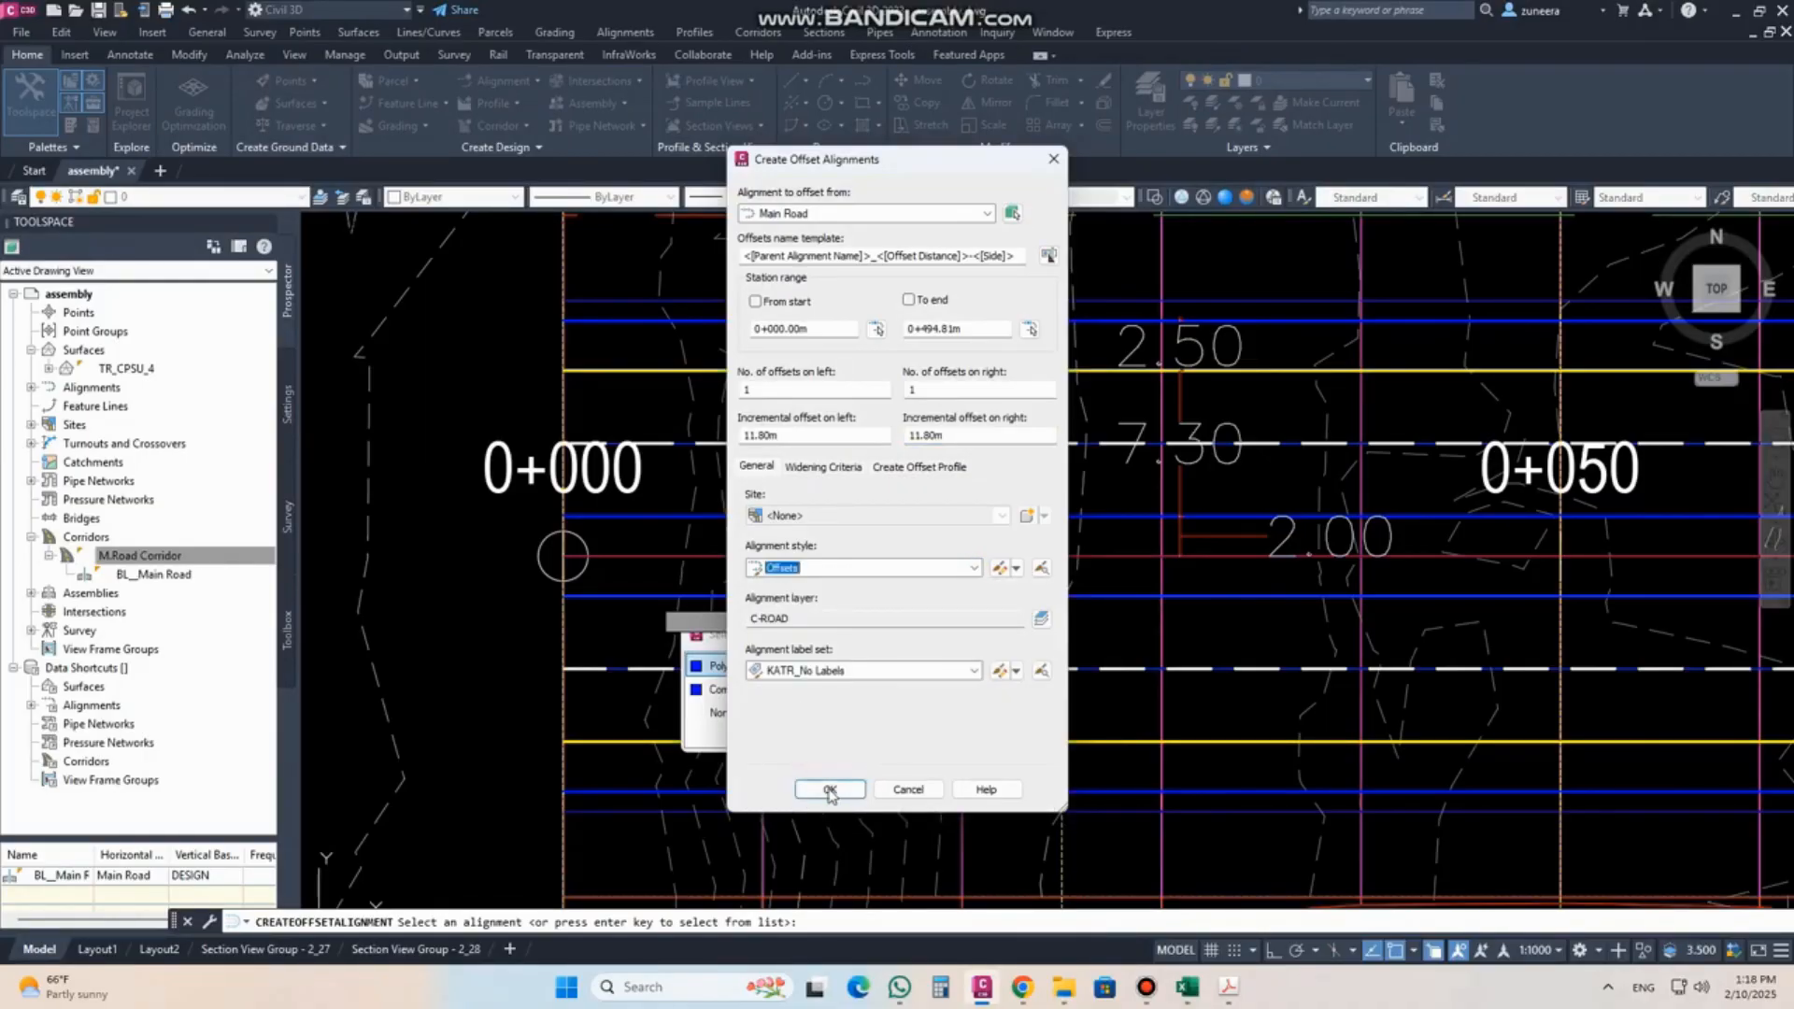
pyautogui.click(829, 790)
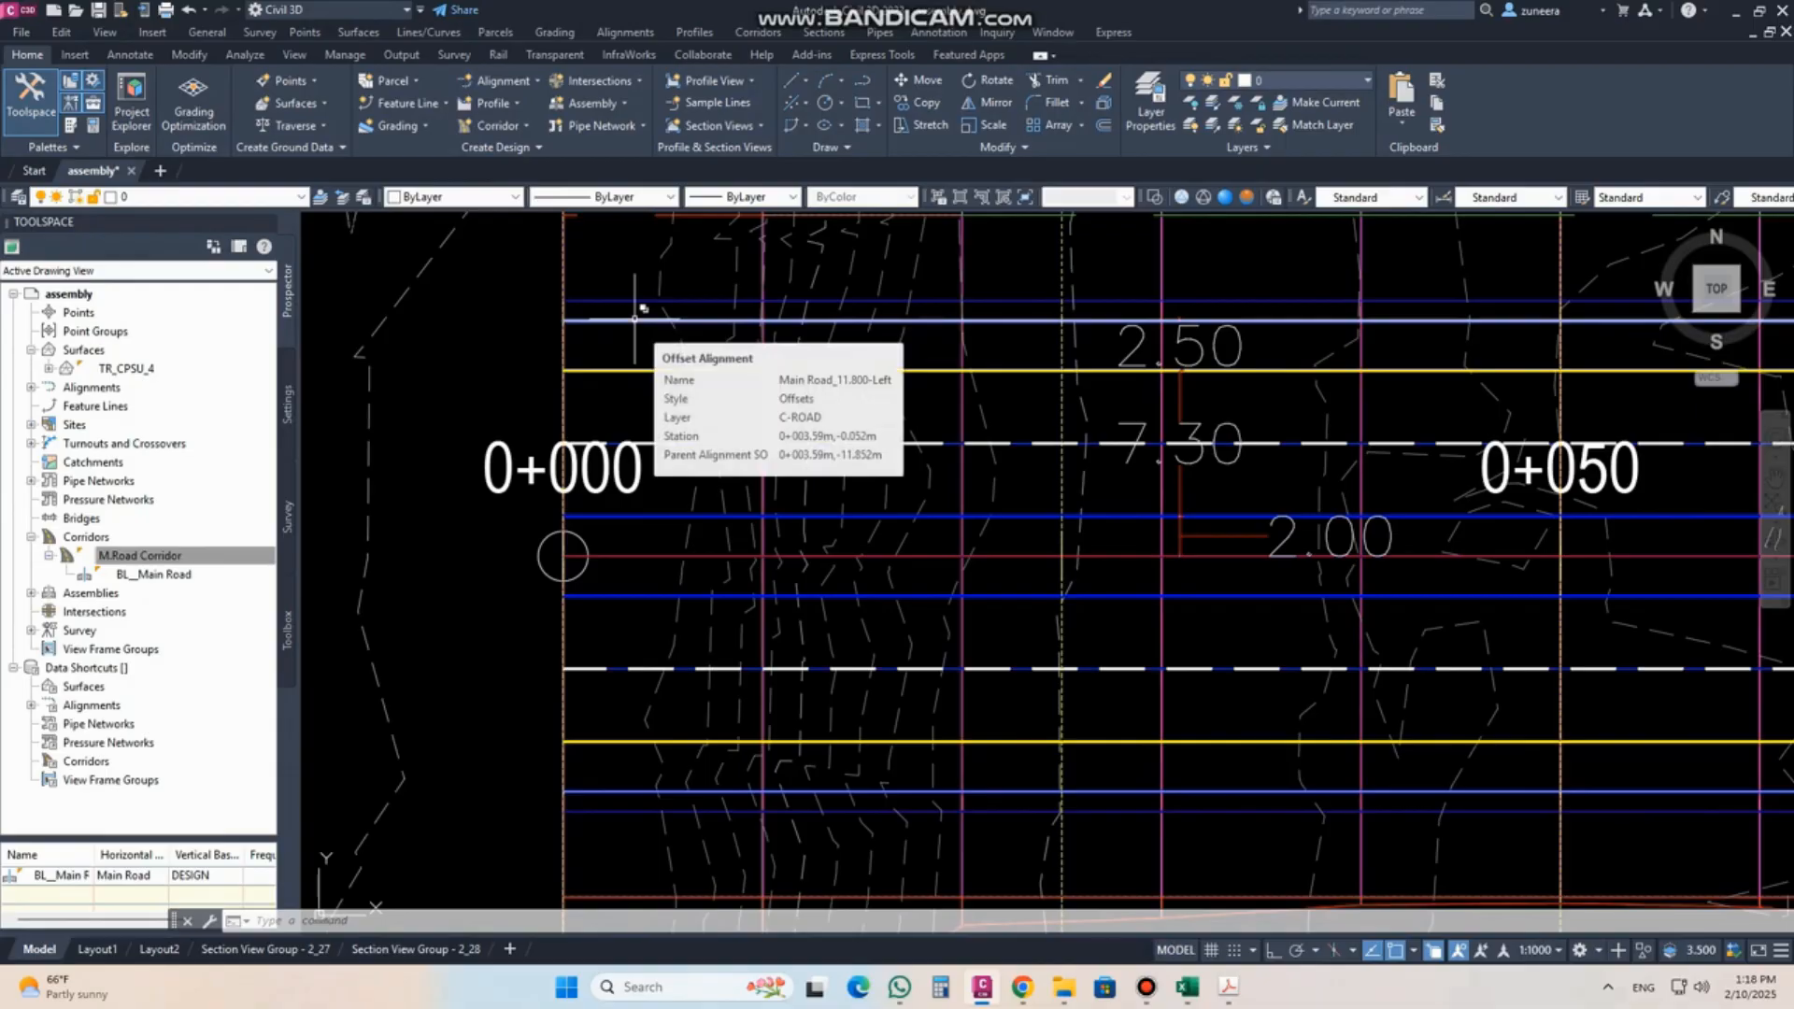
# Add a new corridor surface to the M.Road Corridor and name it TOP OF CORI.
pyautogui.scroll(-5, 599, 602)
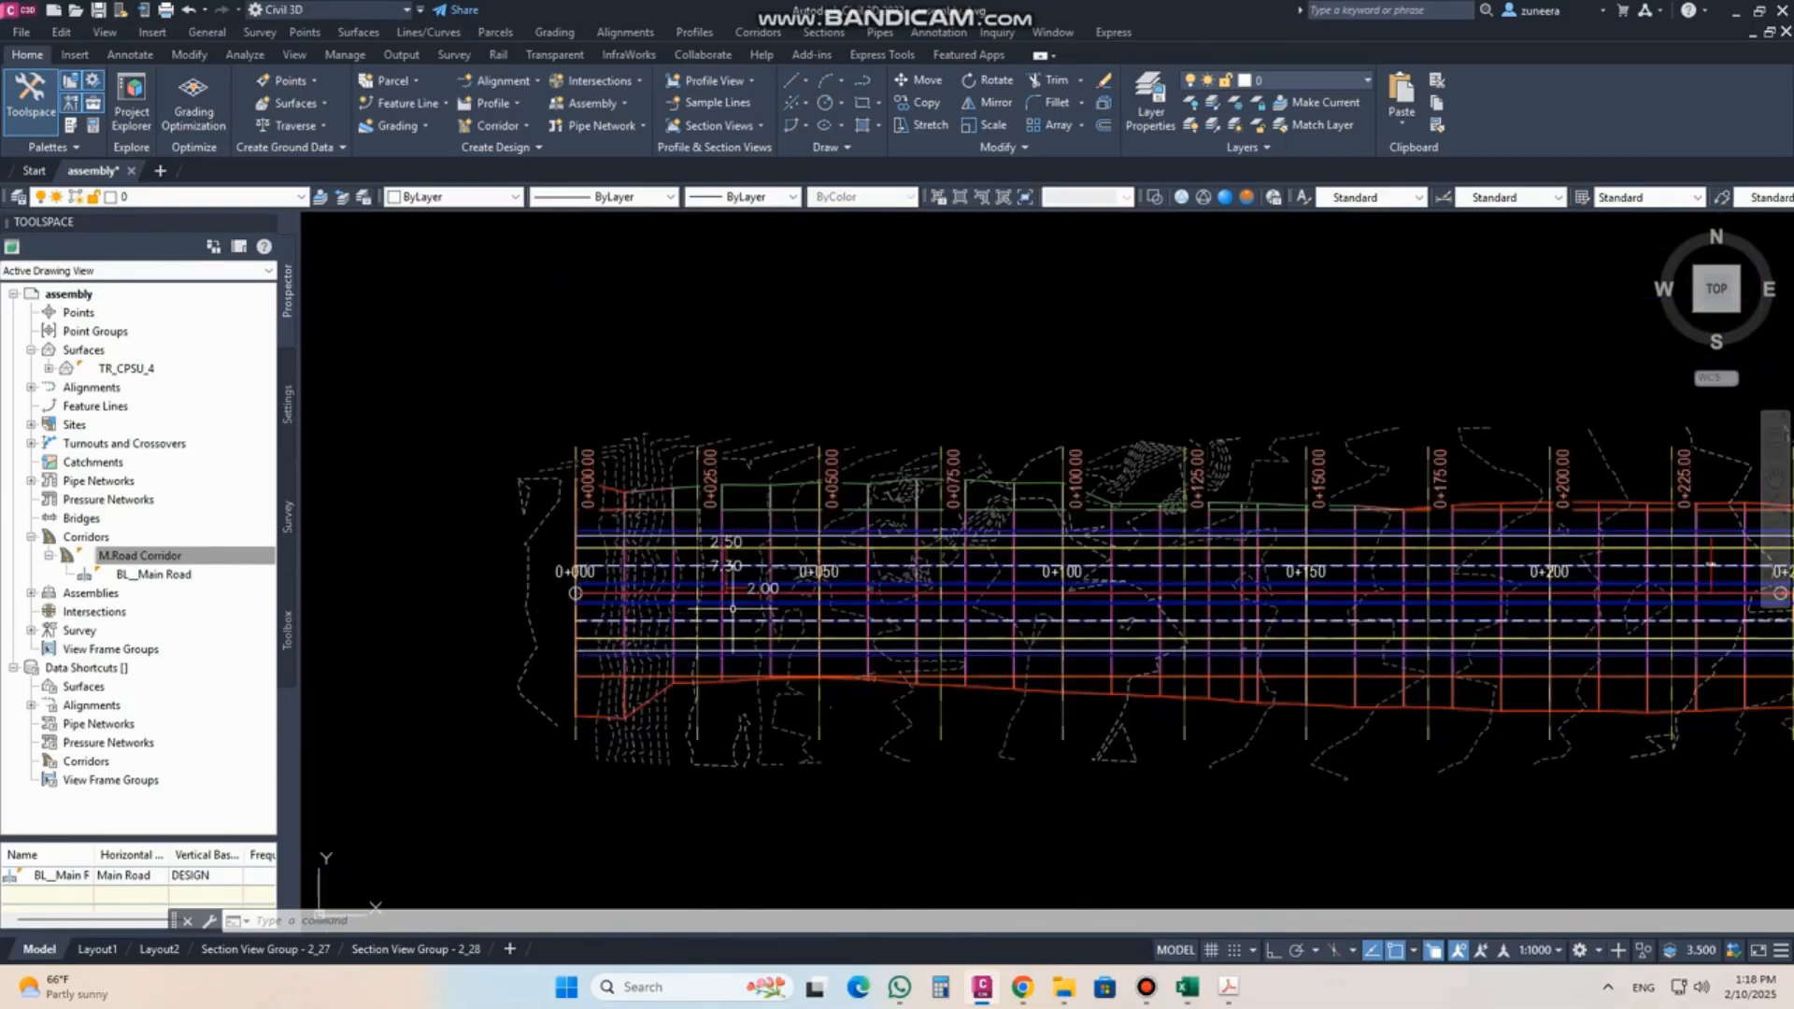
pyautogui.scroll(6, 446, 682)
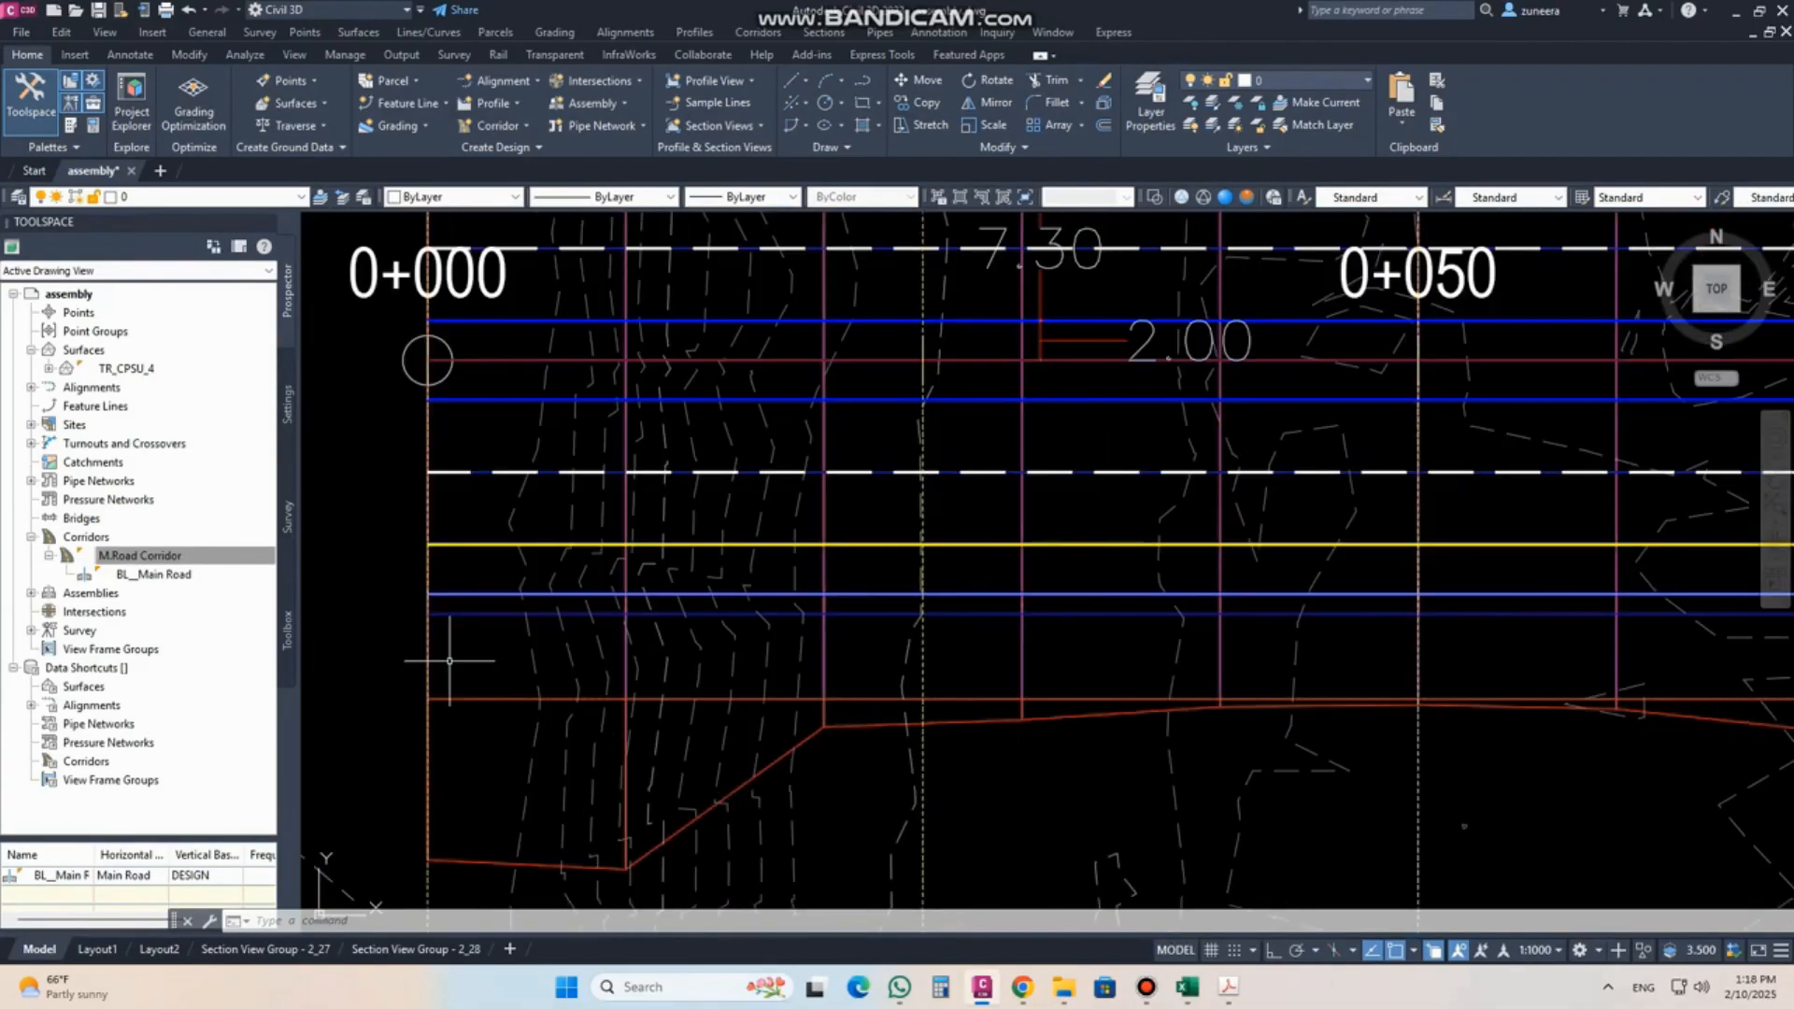
pyautogui.scroll(-4, 537, 668)
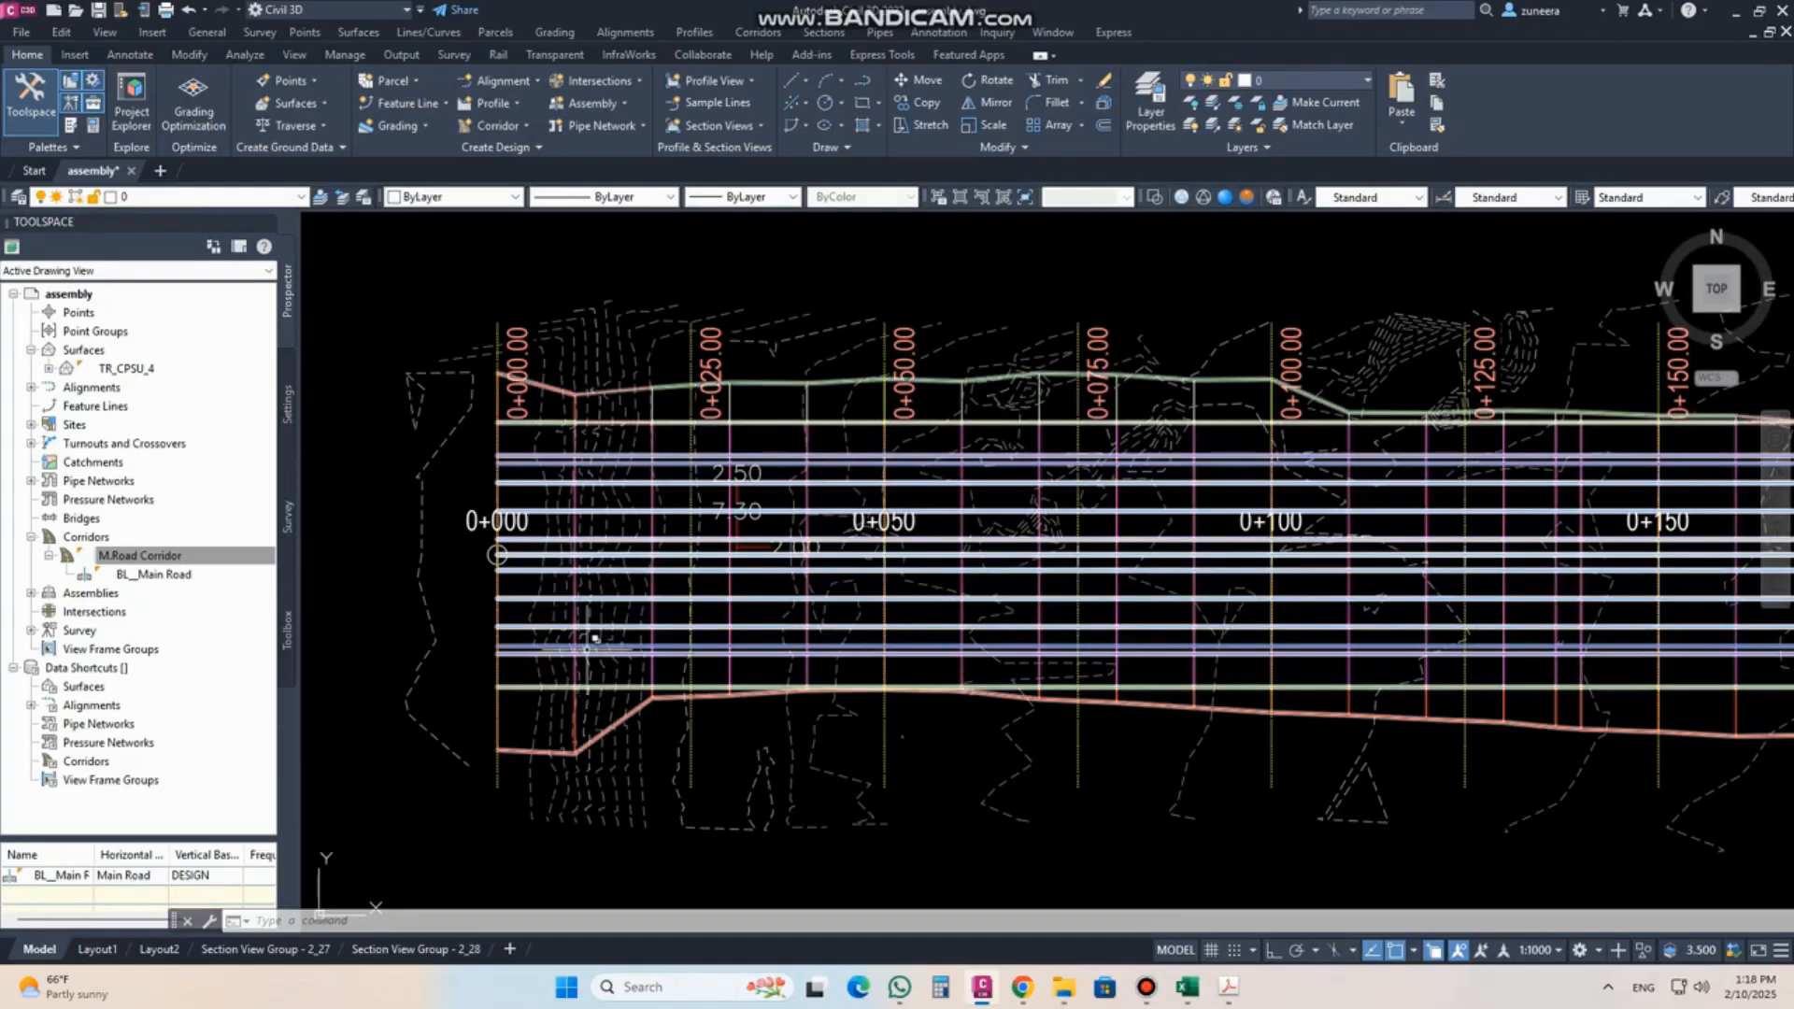
pyautogui.moveTo(540, 680)
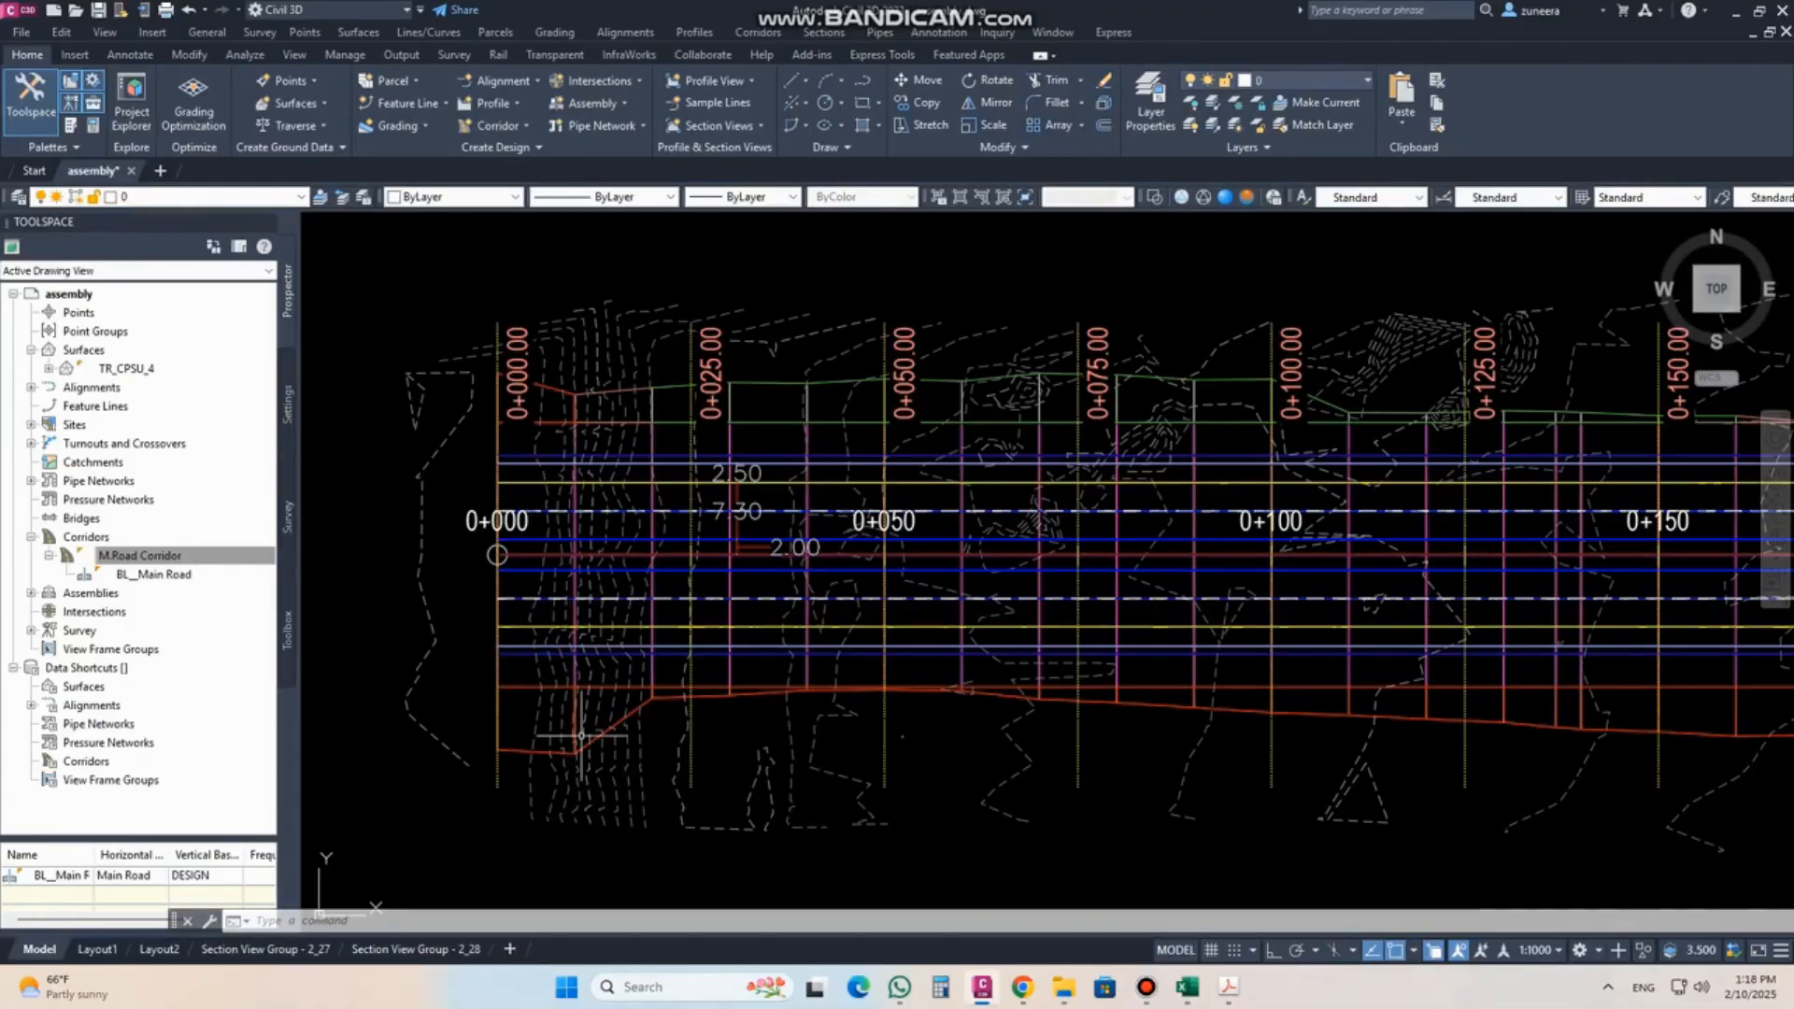
pyautogui.click(531, 738)
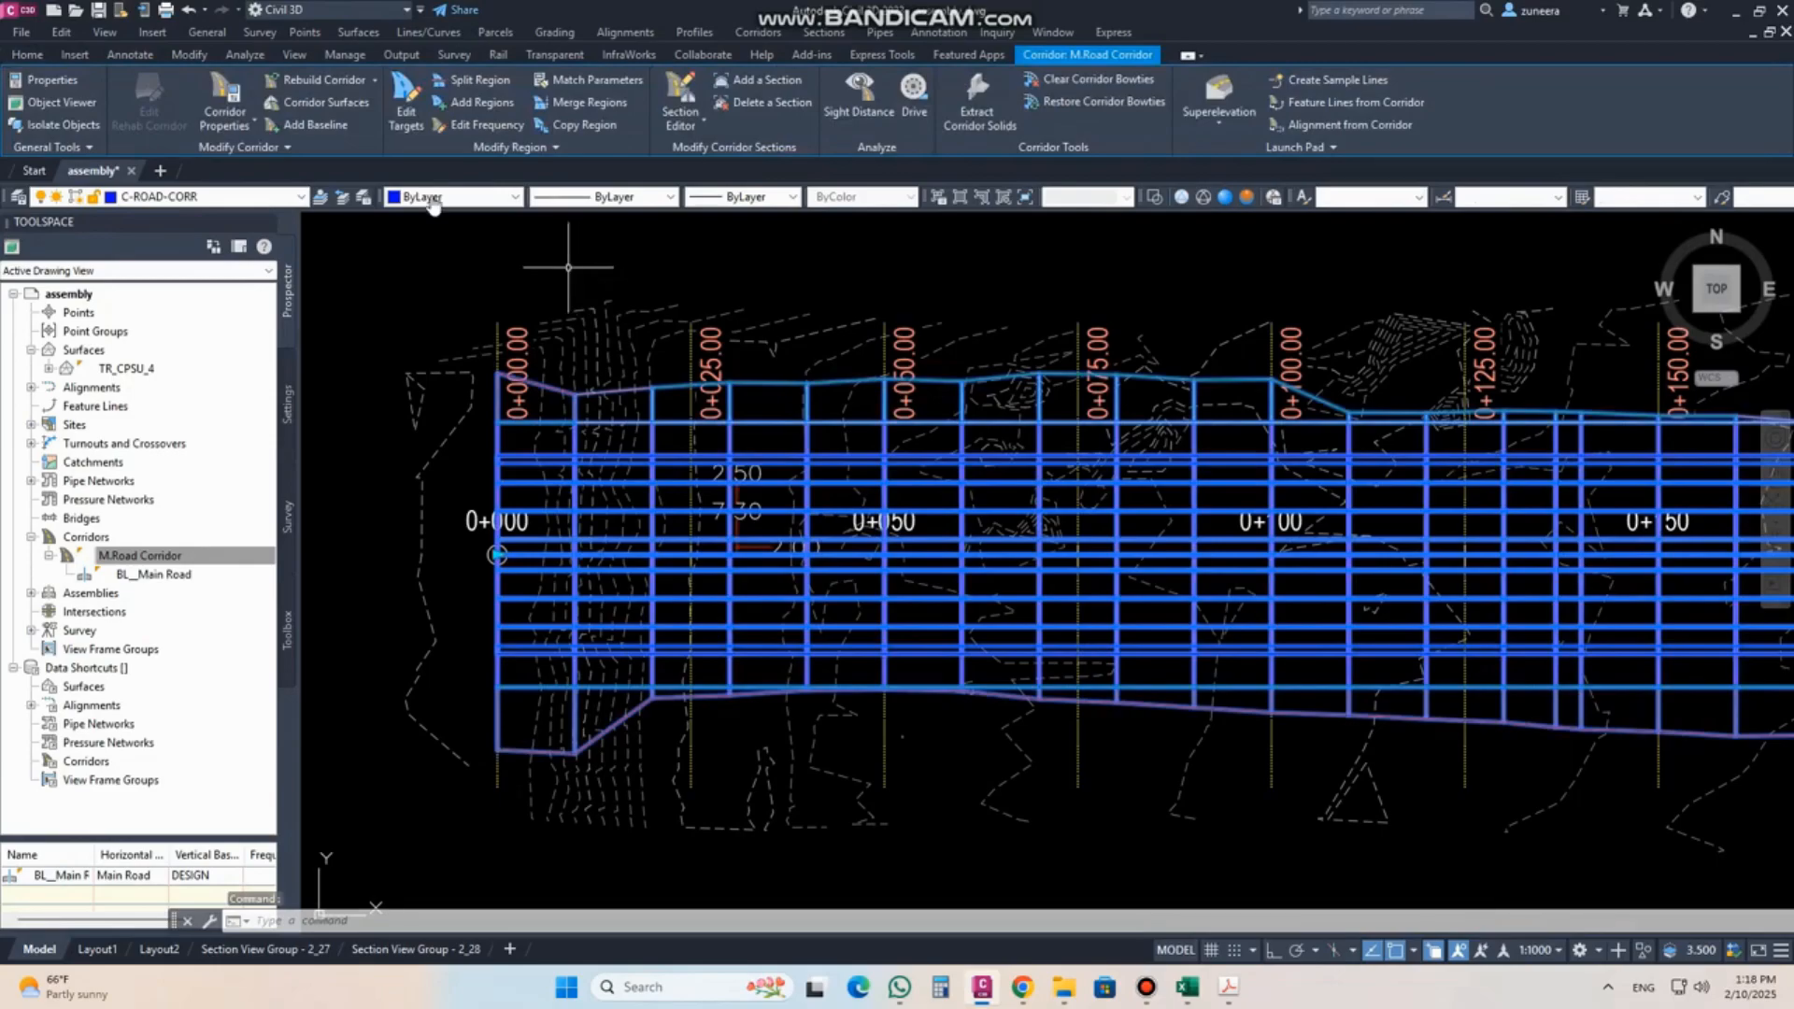
pyautogui.click(317, 102)
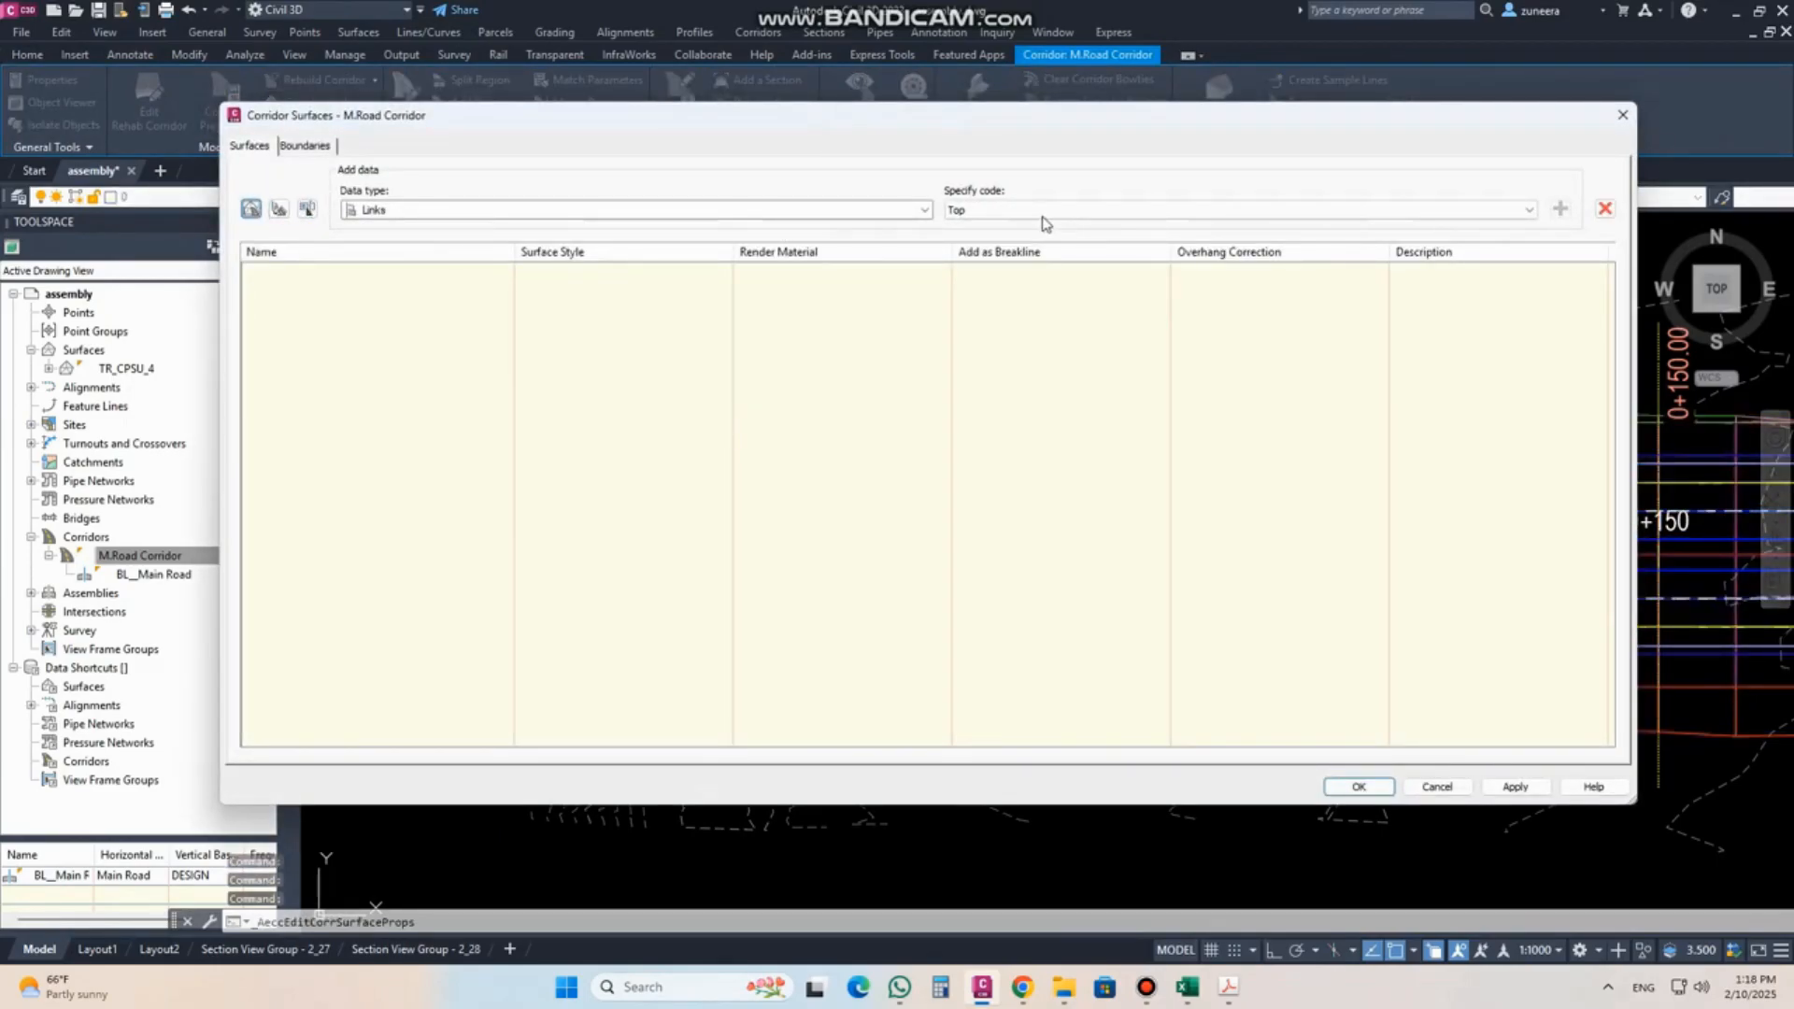
pyautogui.click(252, 209)
pyautogui.doubleClick(420, 273)
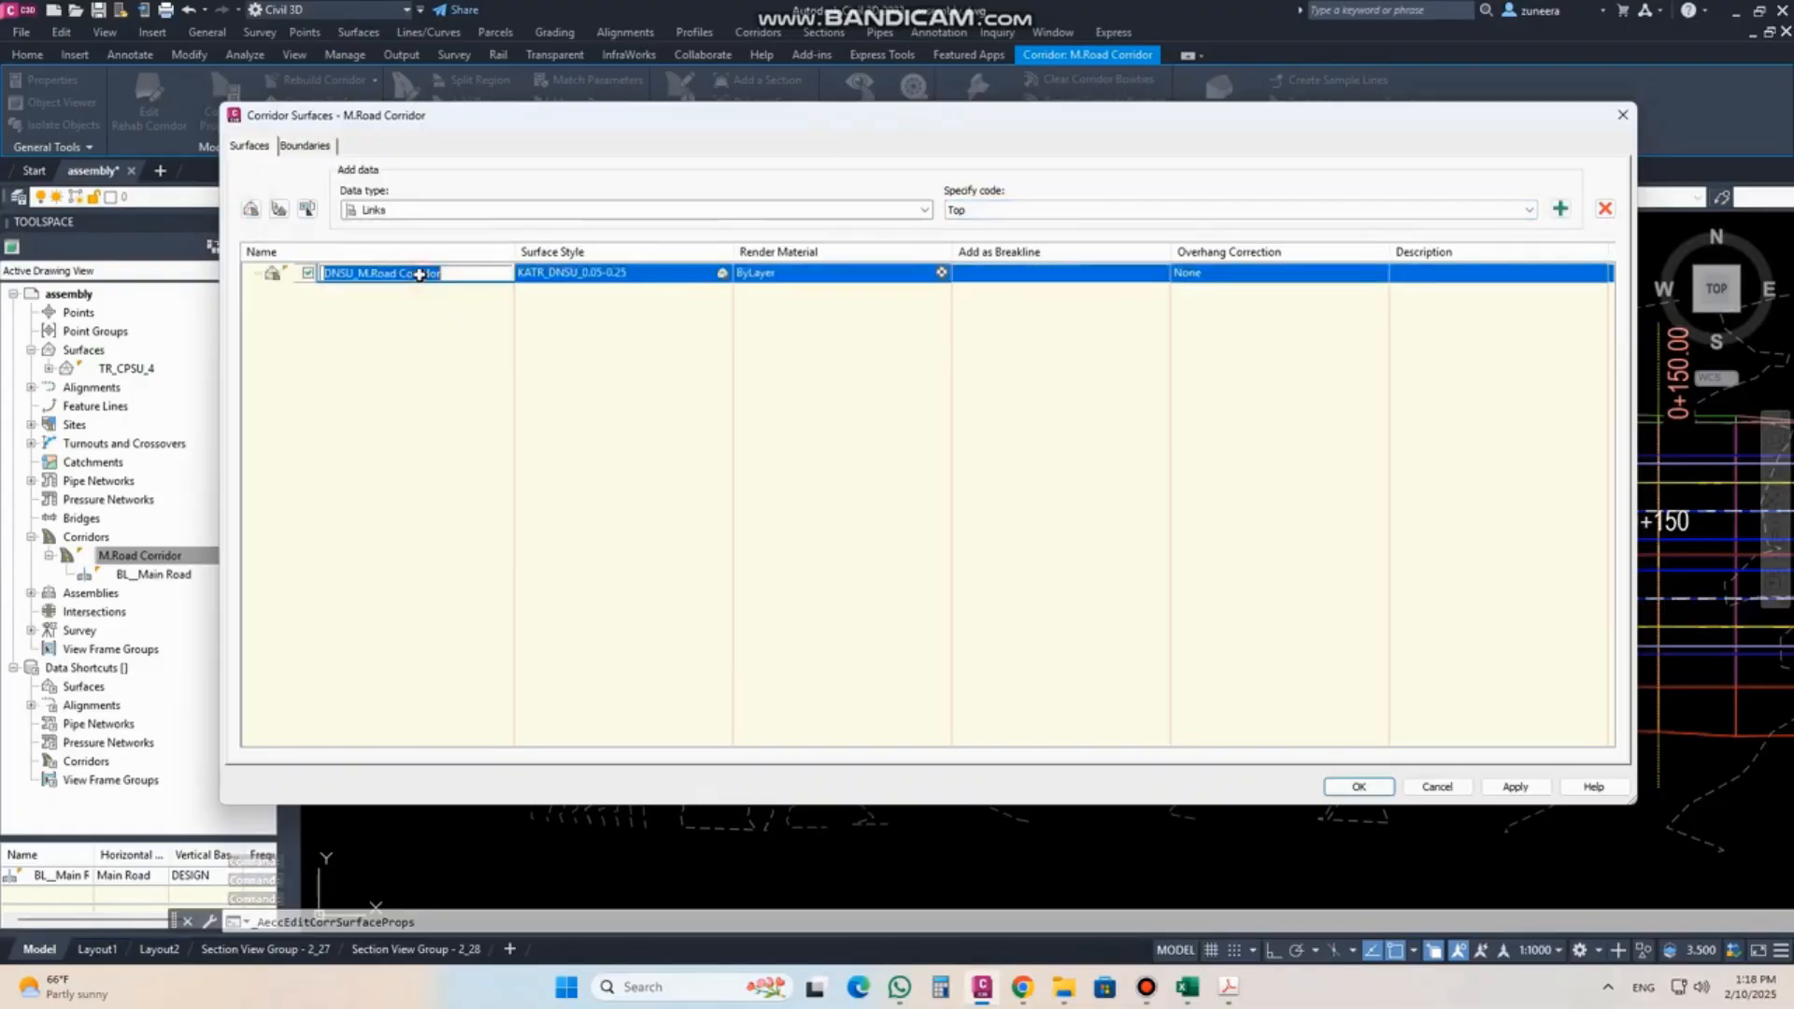
pyautogui.write('TOP OF CORI')
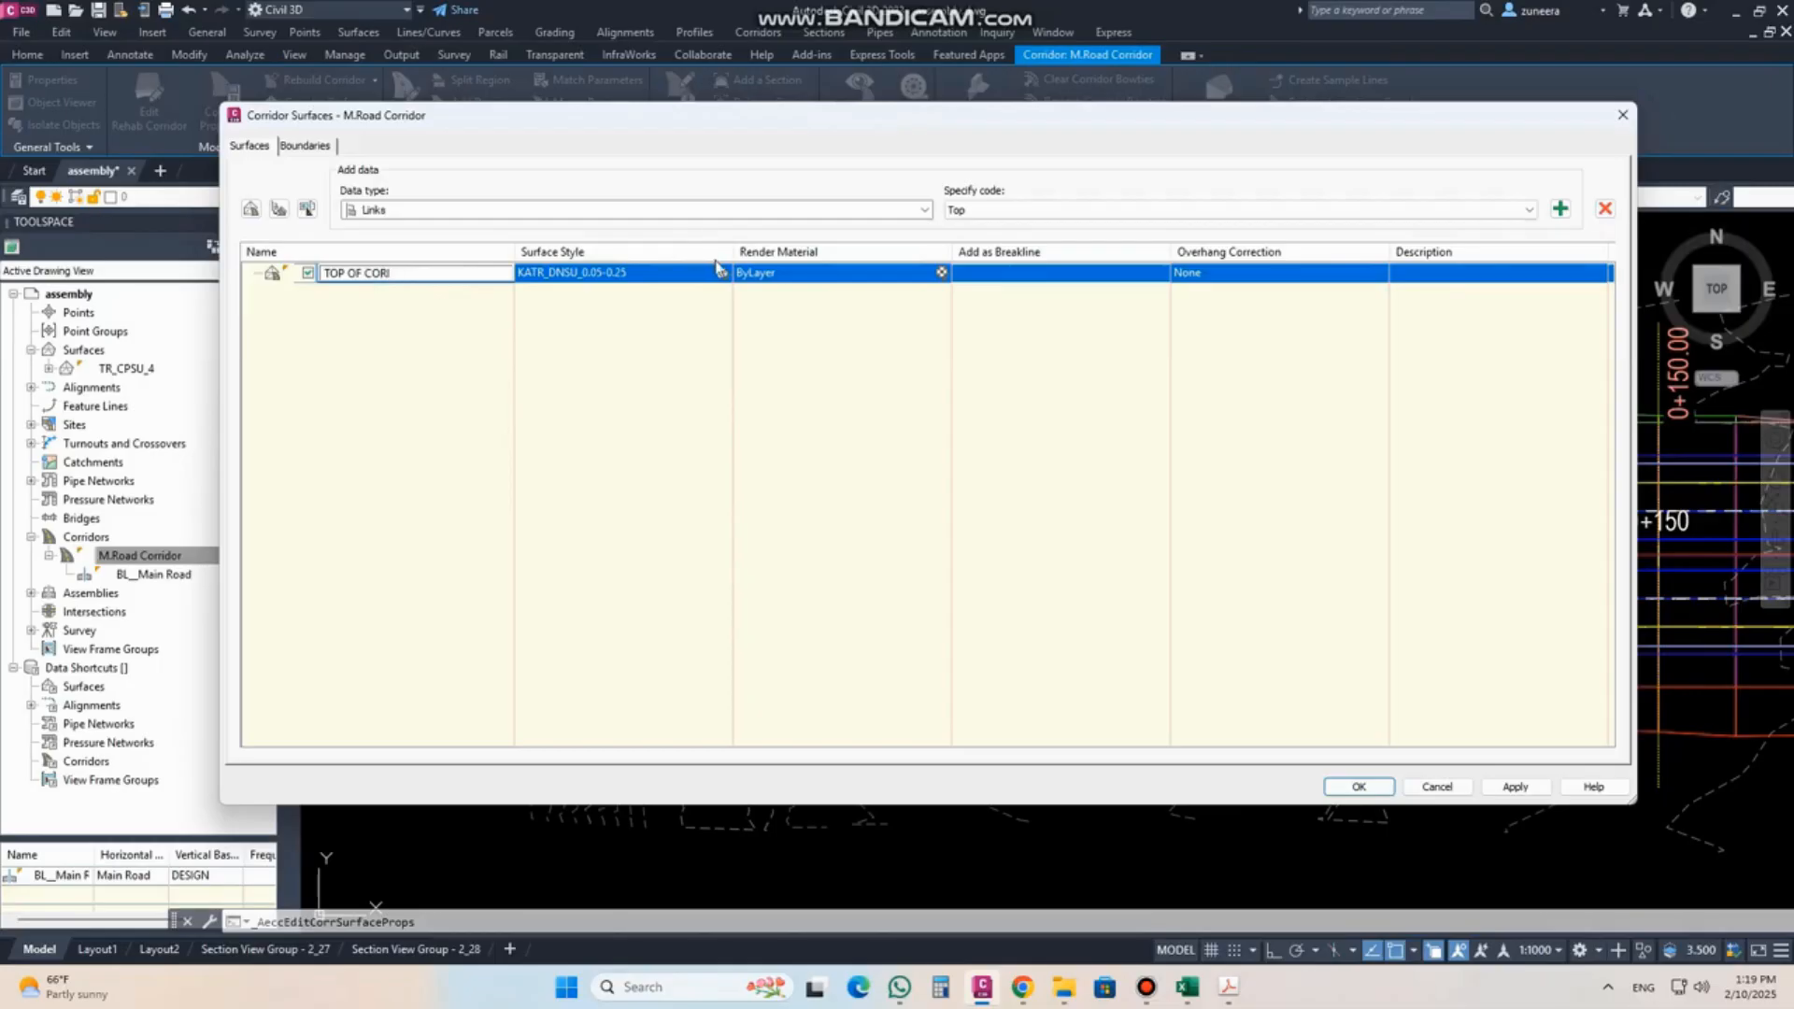
# Set the TOP OF CORI surface's overhang correction to Top Links and add the Top link code as breaklines.
pyautogui.click(1228, 272)
pyautogui.click(1230, 297)
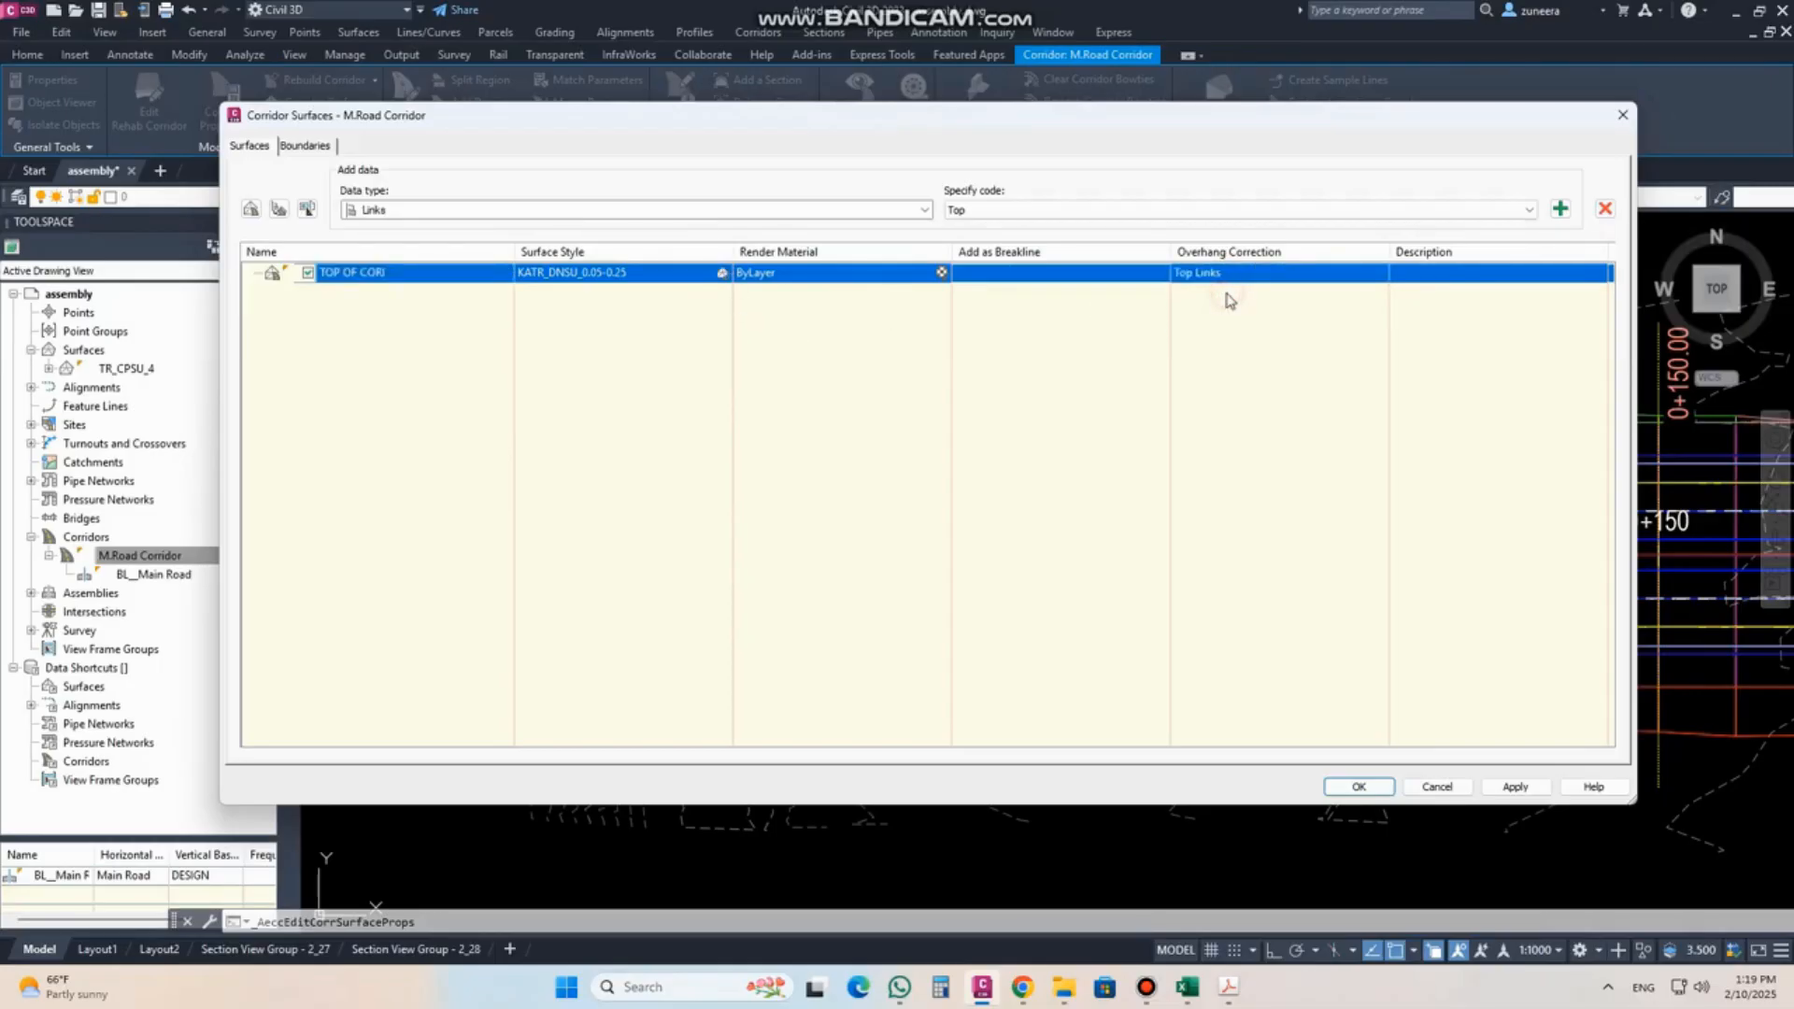
pyautogui.click(1561, 210)
pyautogui.click(967, 290)
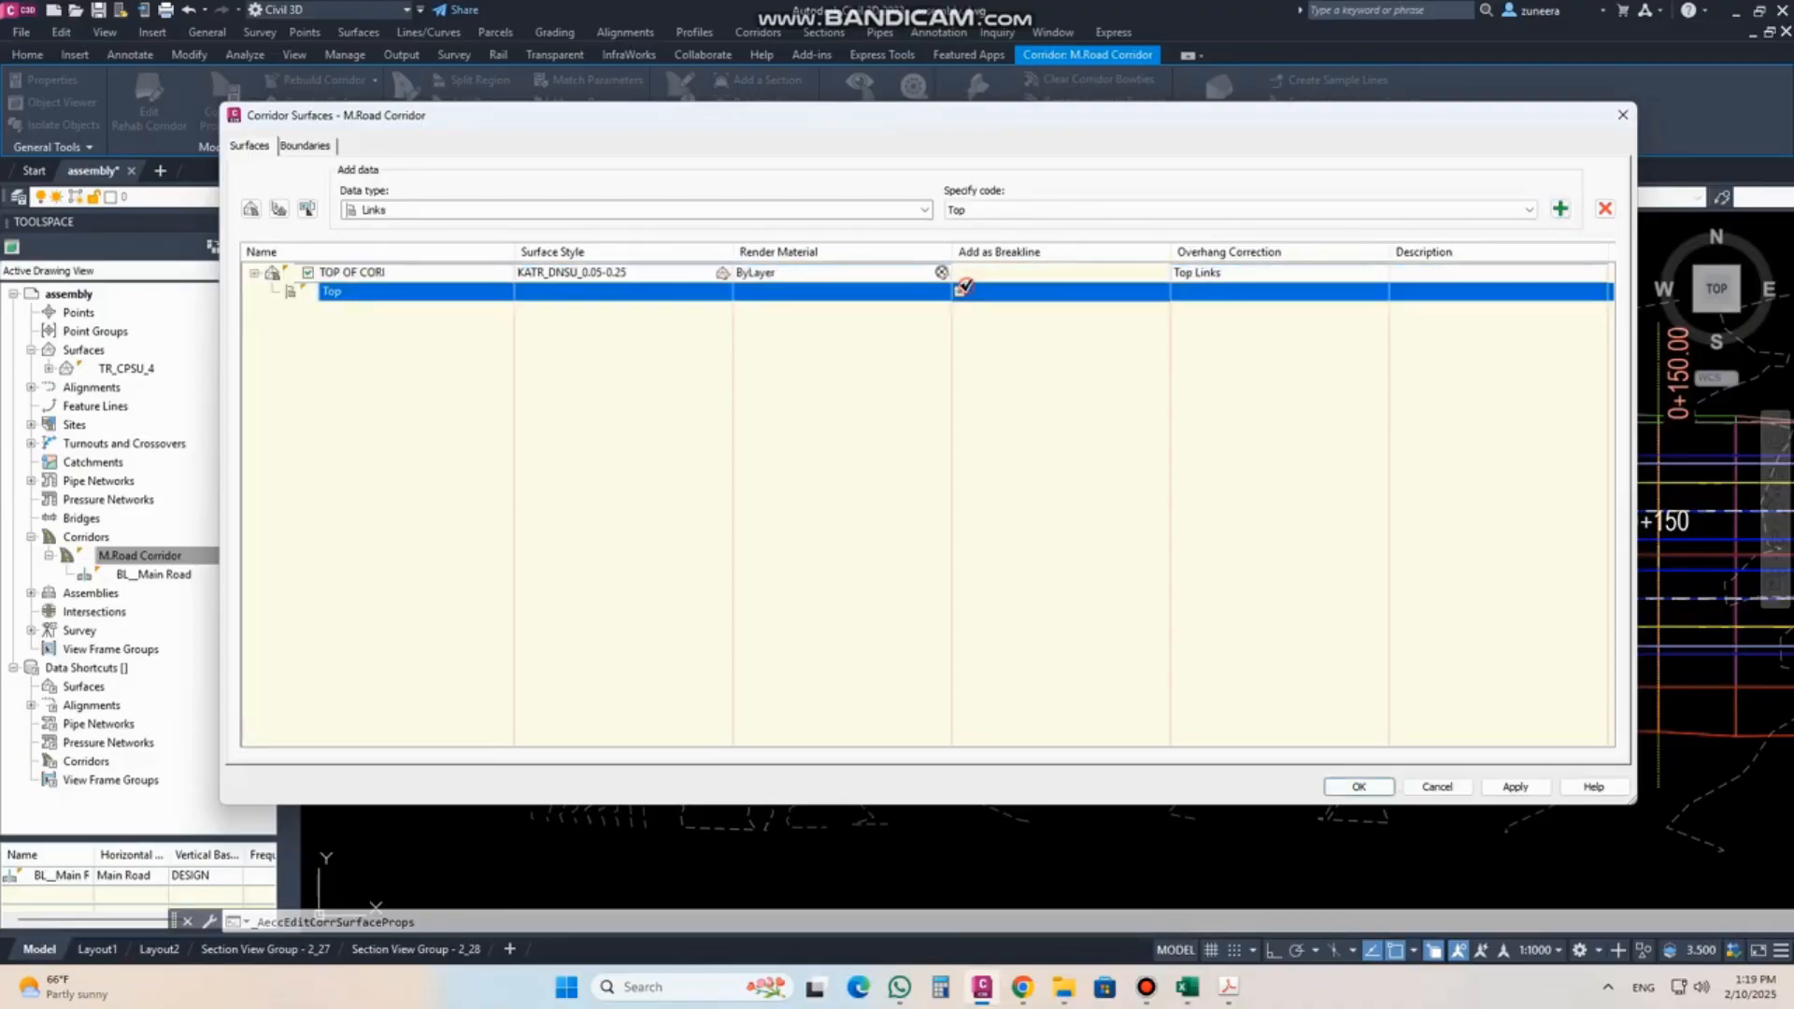
# Use the corridor extents as the outer boundary of the TOP OF CORI surface and build the surface.
pyautogui.click(304, 144)
pyautogui.click(323, 200)
pyautogui.rightClick(323, 199)
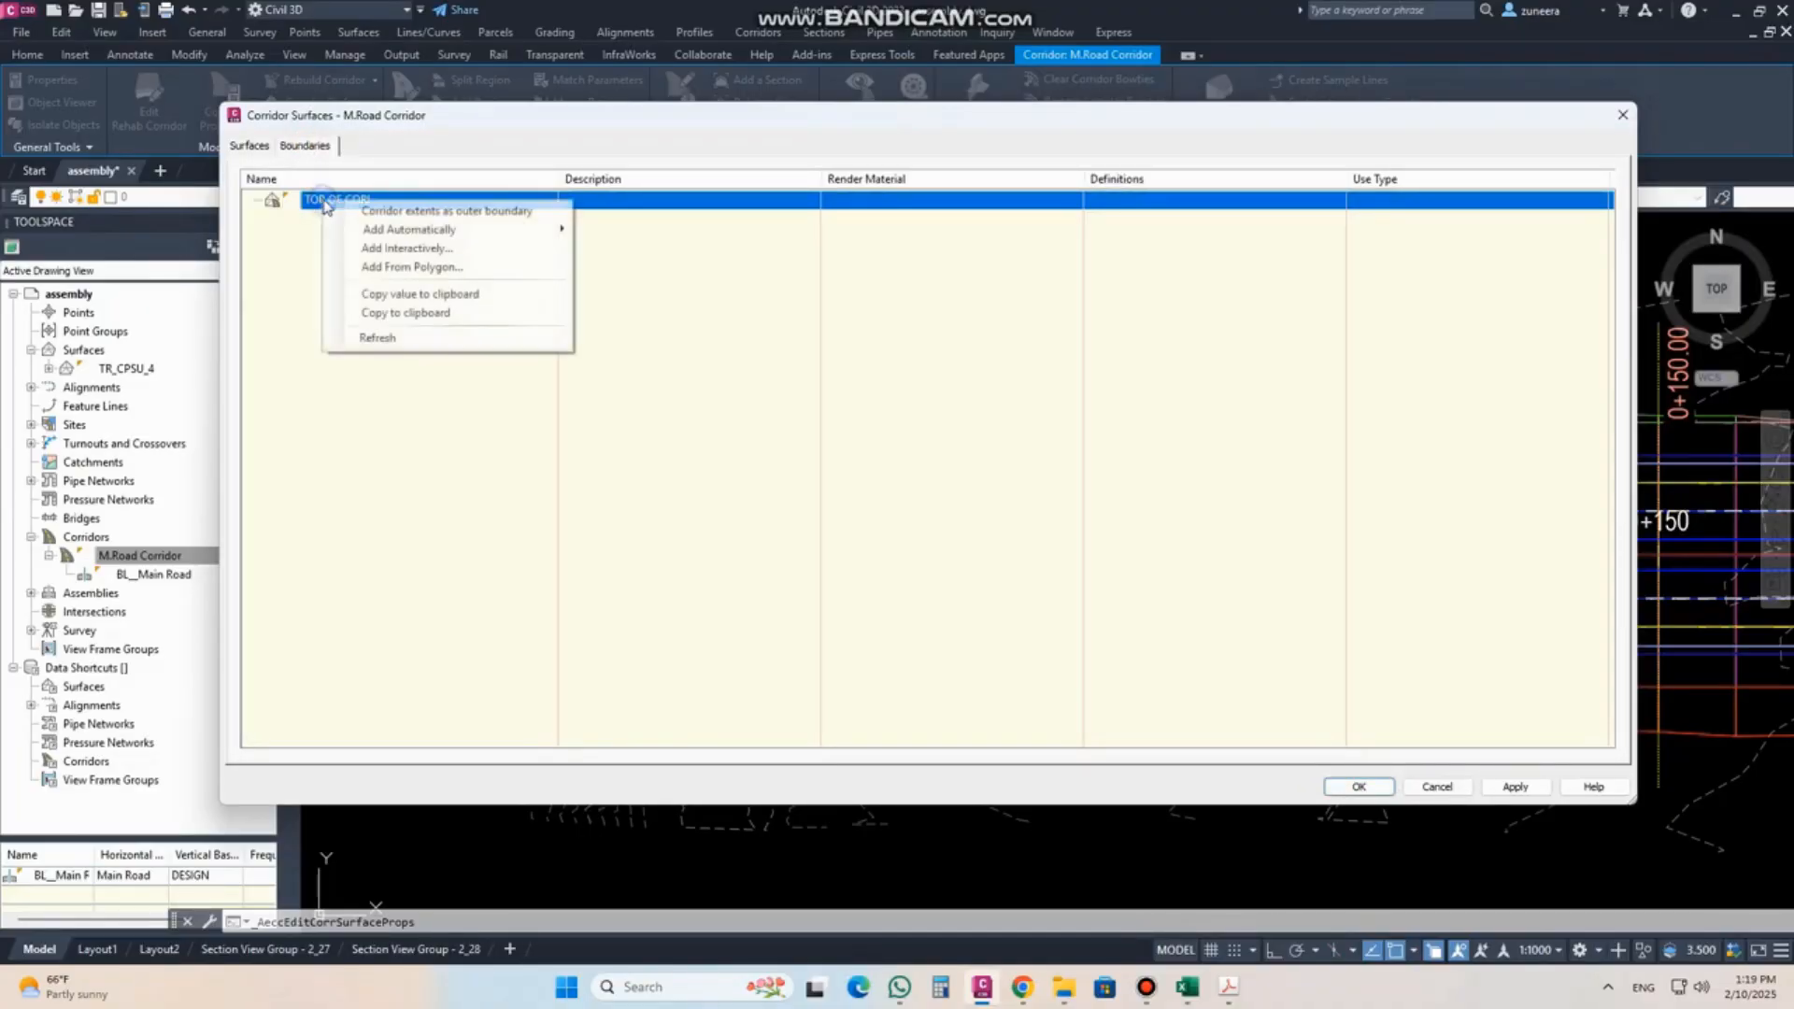
pyautogui.click(374, 212)
pyautogui.click(1513, 787)
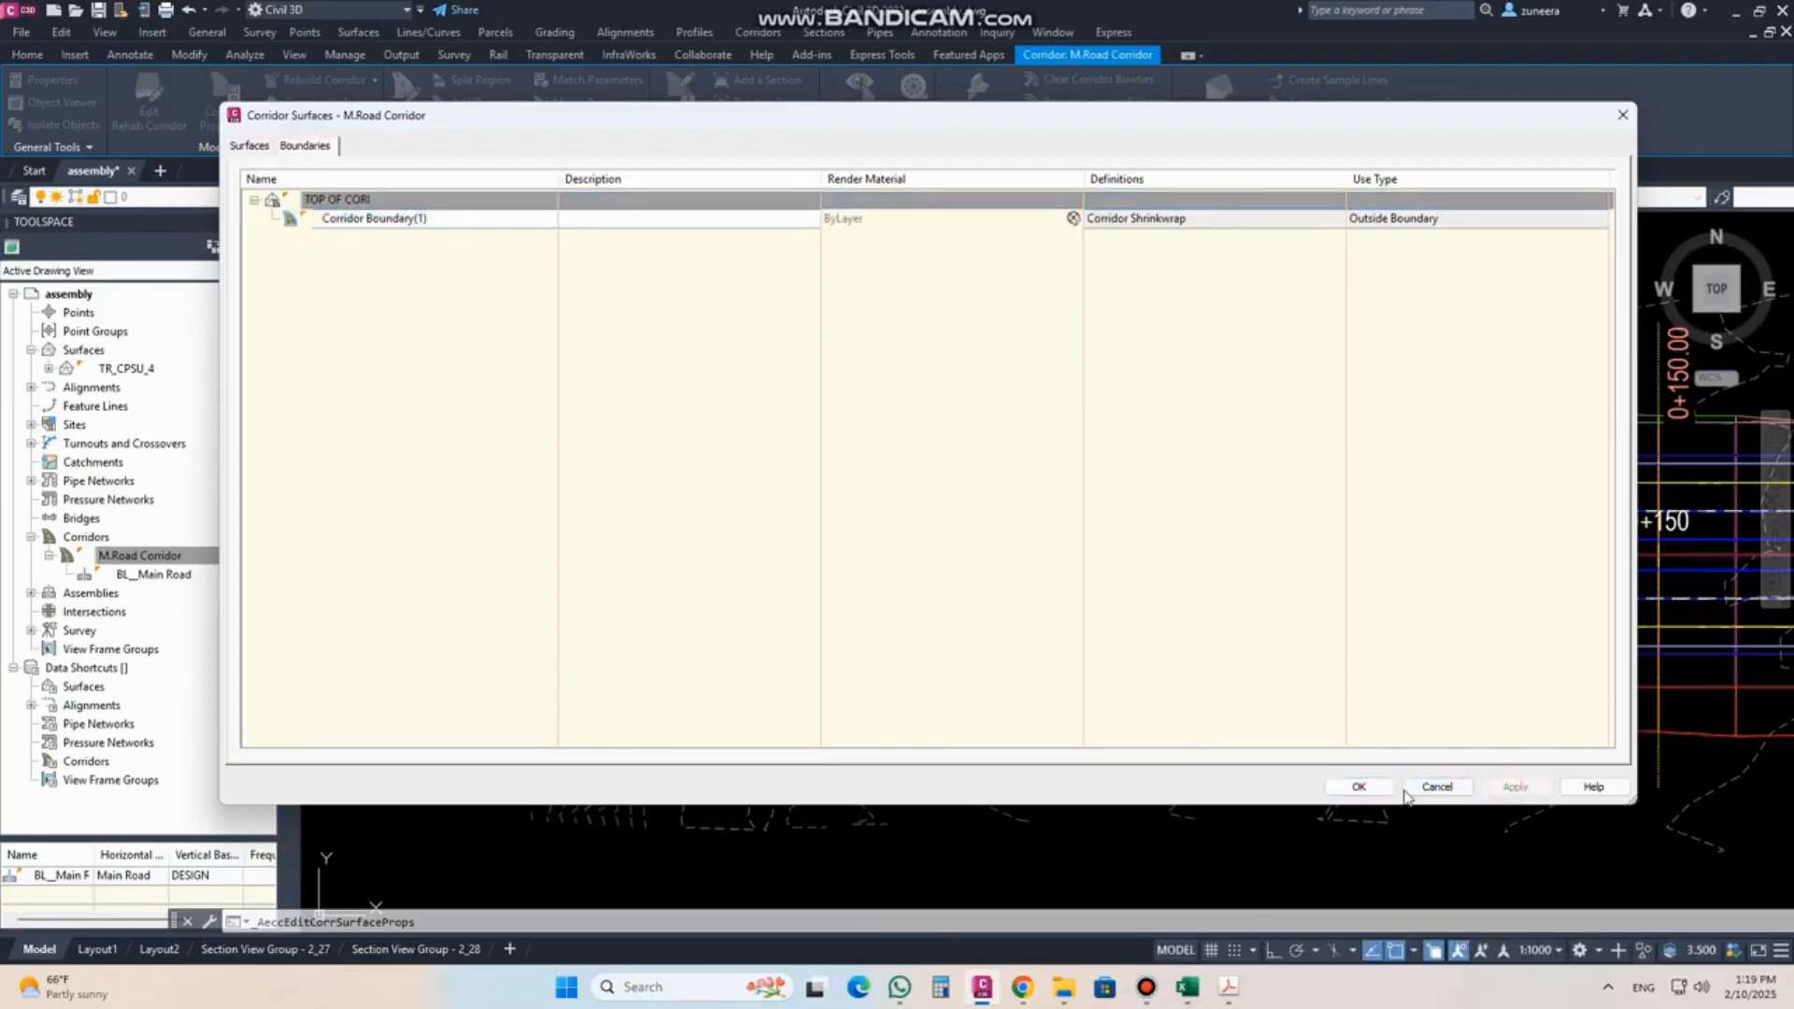
pyautogui.click(1358, 786)
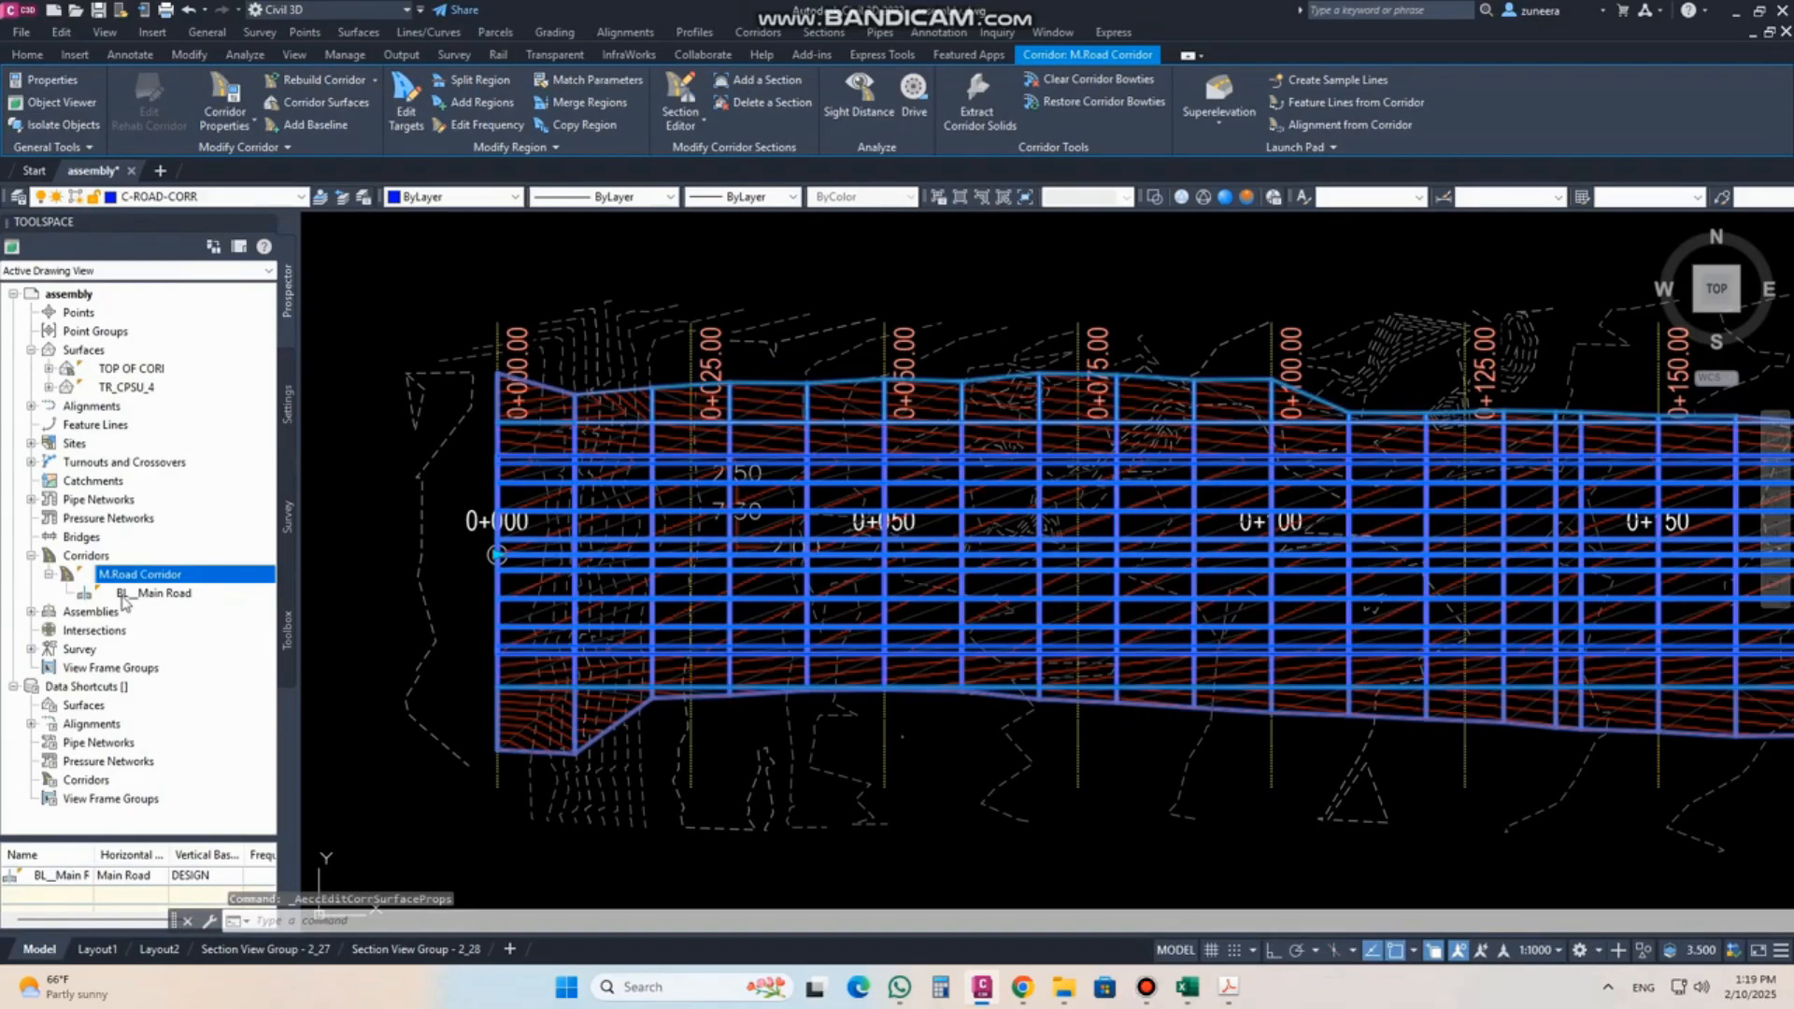
# Set the TOP OF CORI surface's style to _KATR_No Display.
pyautogui.click(114, 373)
pyautogui.rightClick(114, 373)
pyautogui.click(175, 386)
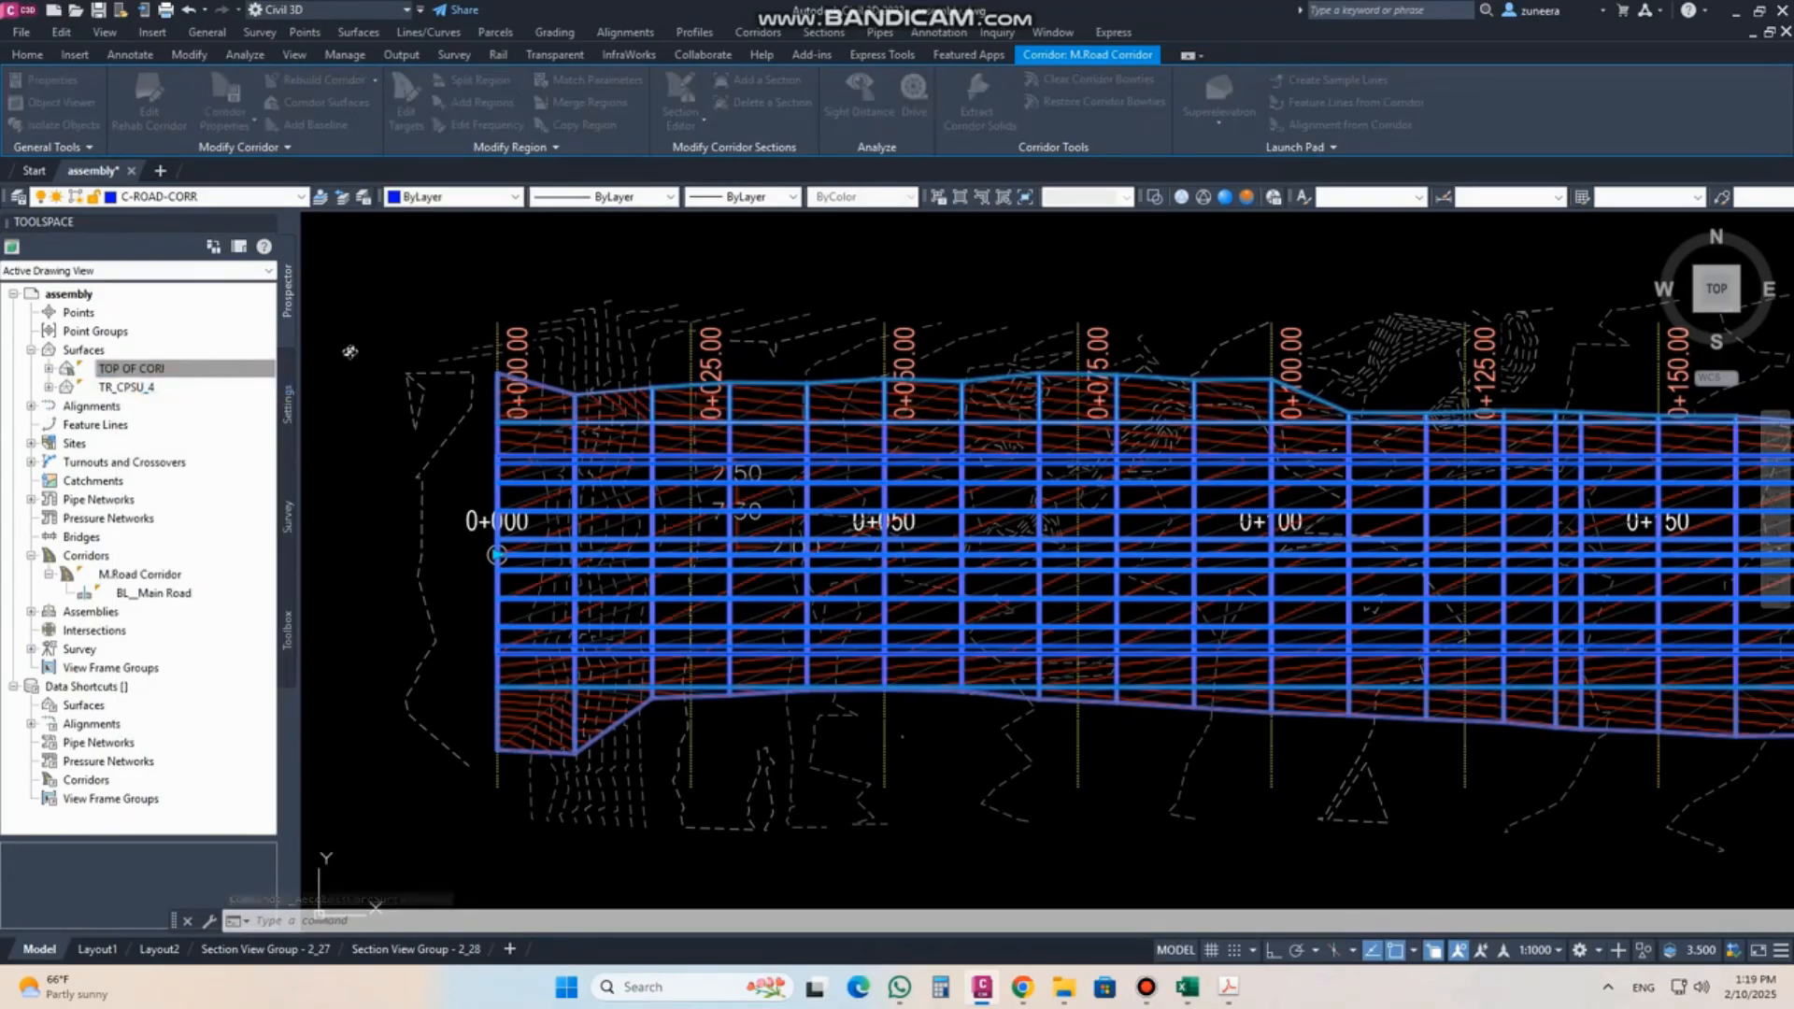
pyautogui.click(281, 373)
pyautogui.scroll(2, 271, 514)
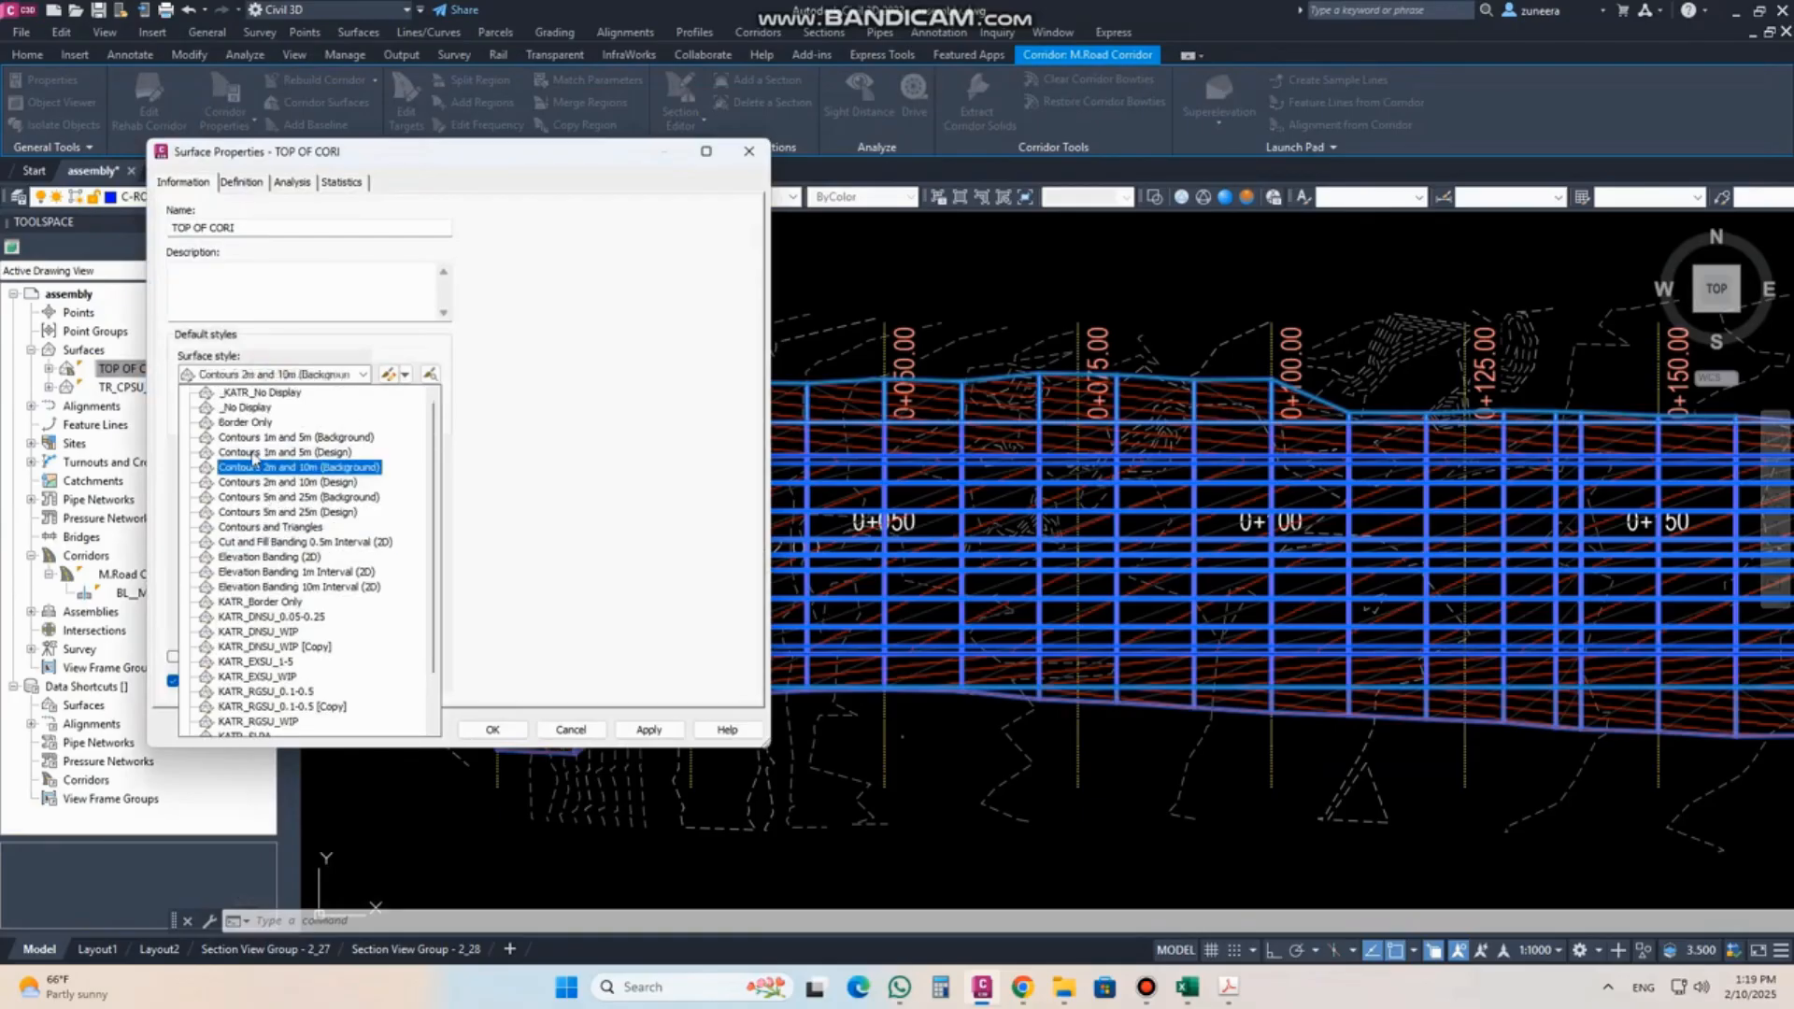
pyautogui.click(256, 393)
pyautogui.click(649, 730)
pyautogui.click(493, 730)
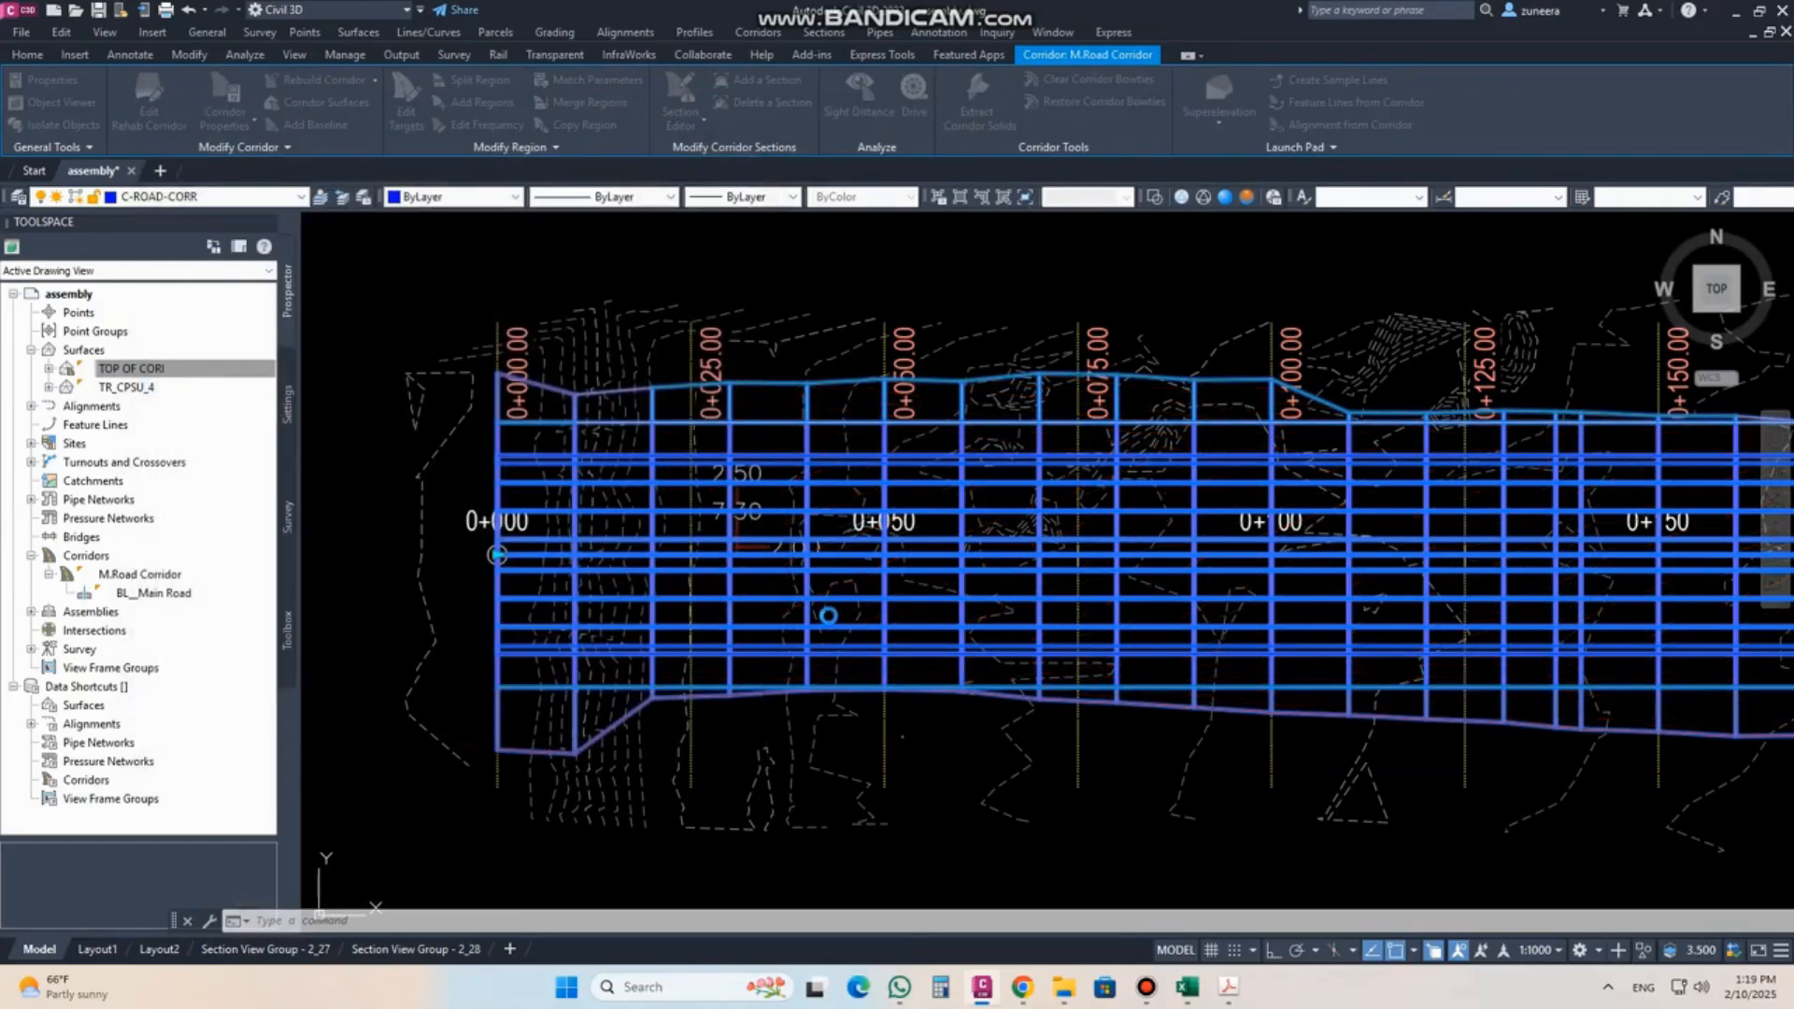
pyautogui.scroll(-5, 841, 616)
pyautogui.scroll(3, 850, 620)
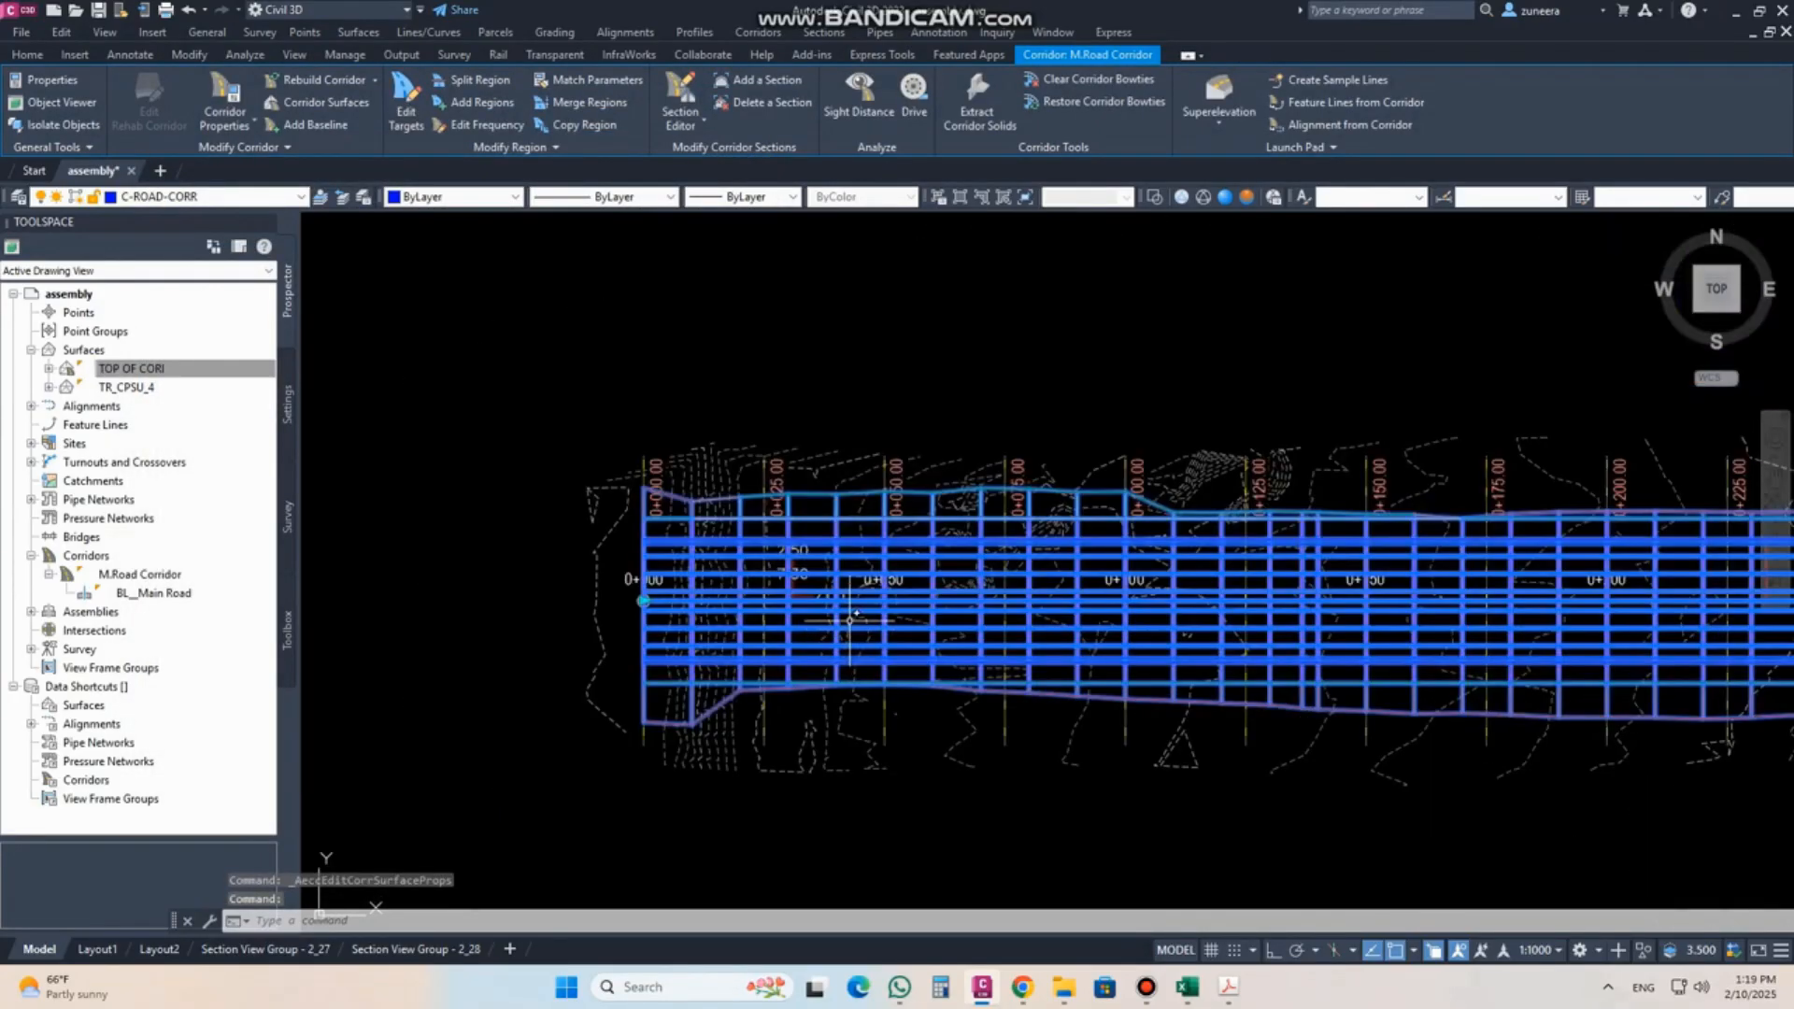
pyautogui.press('Escape')
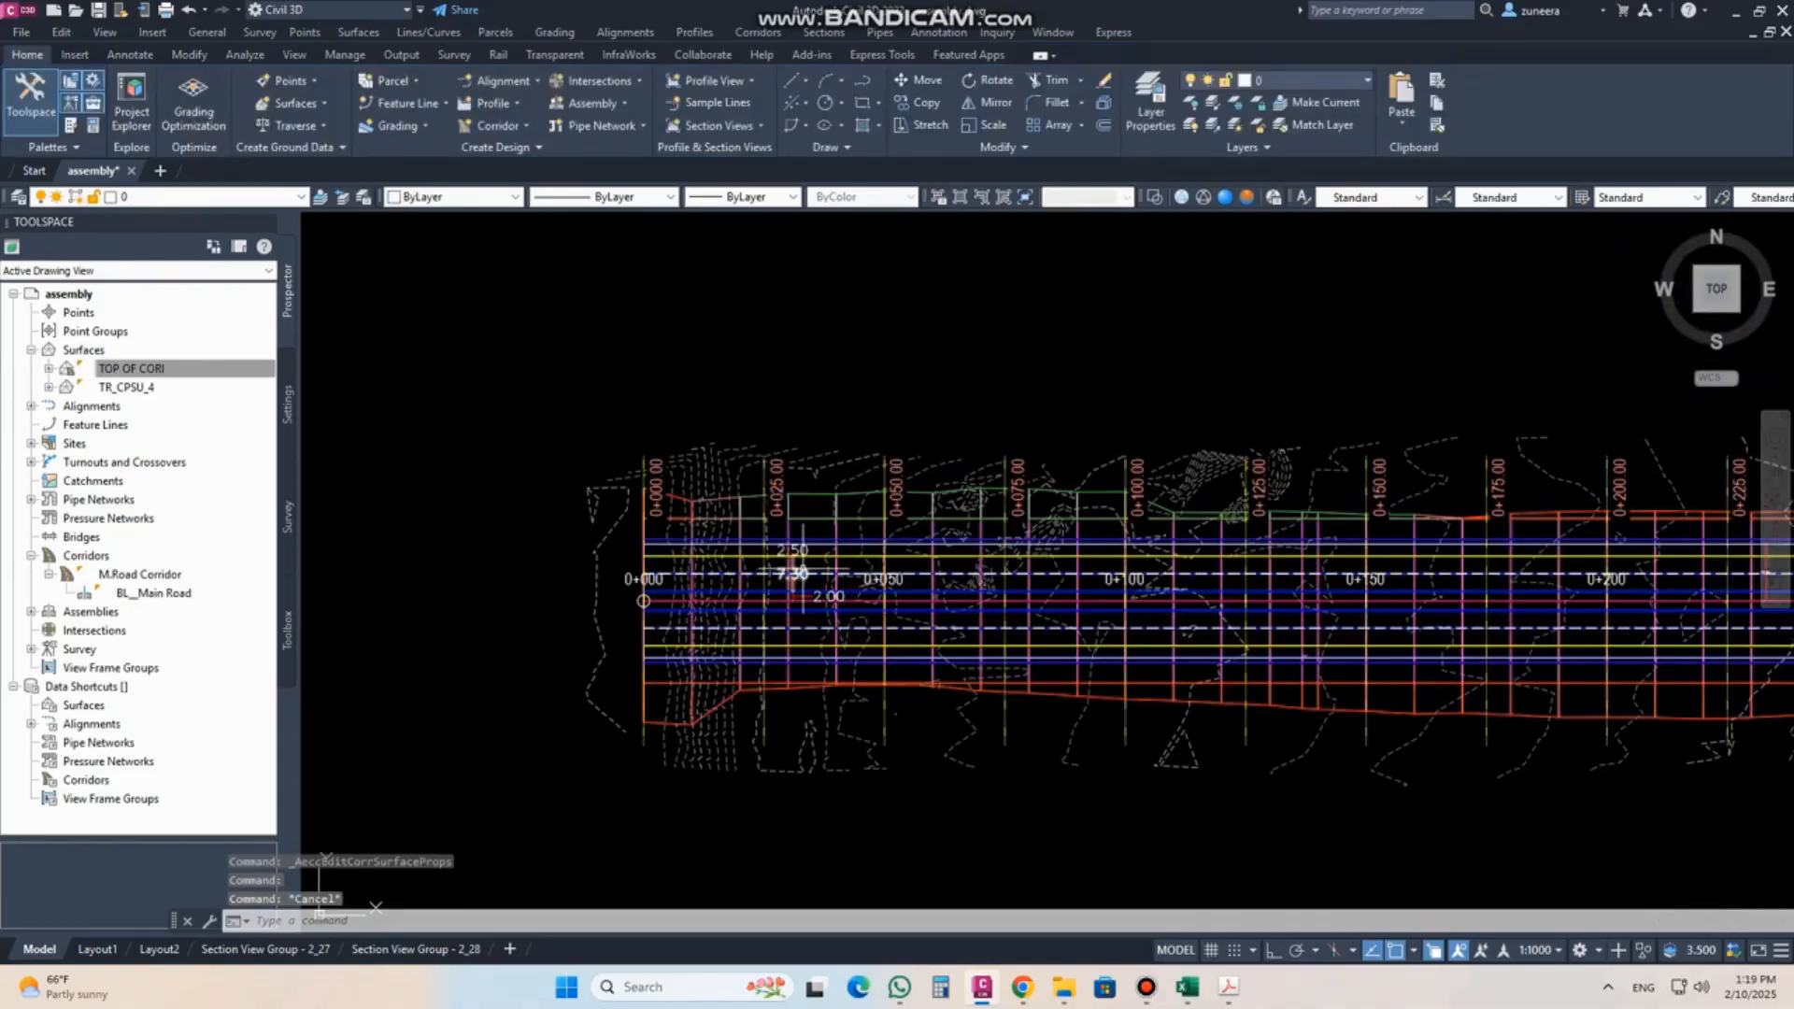
# Sample the TOP OF CORI surface along the Main Road_11.800-Right offset alignment as a new surface profile.
pyautogui.scroll(-3, 800, 572)
pyautogui.scroll(2, 801, 572)
pyautogui.scroll(-5, 801, 572)
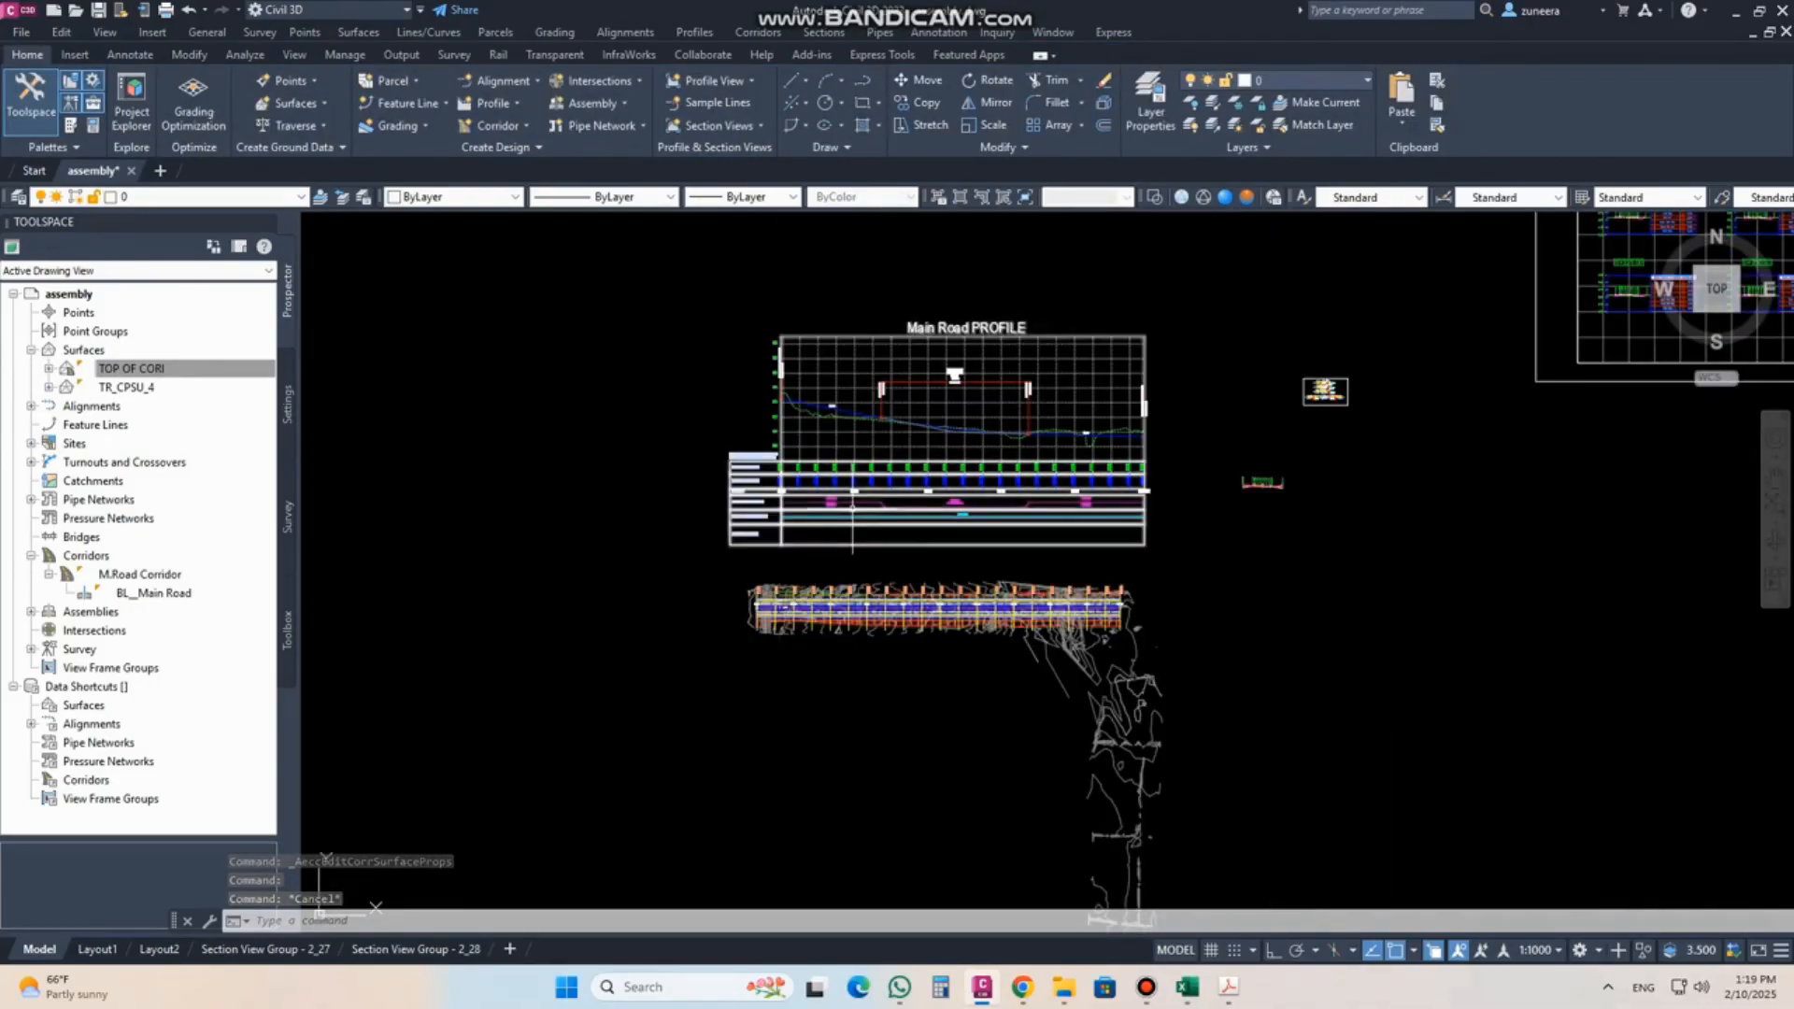
pyautogui.scroll(6, 748, 645)
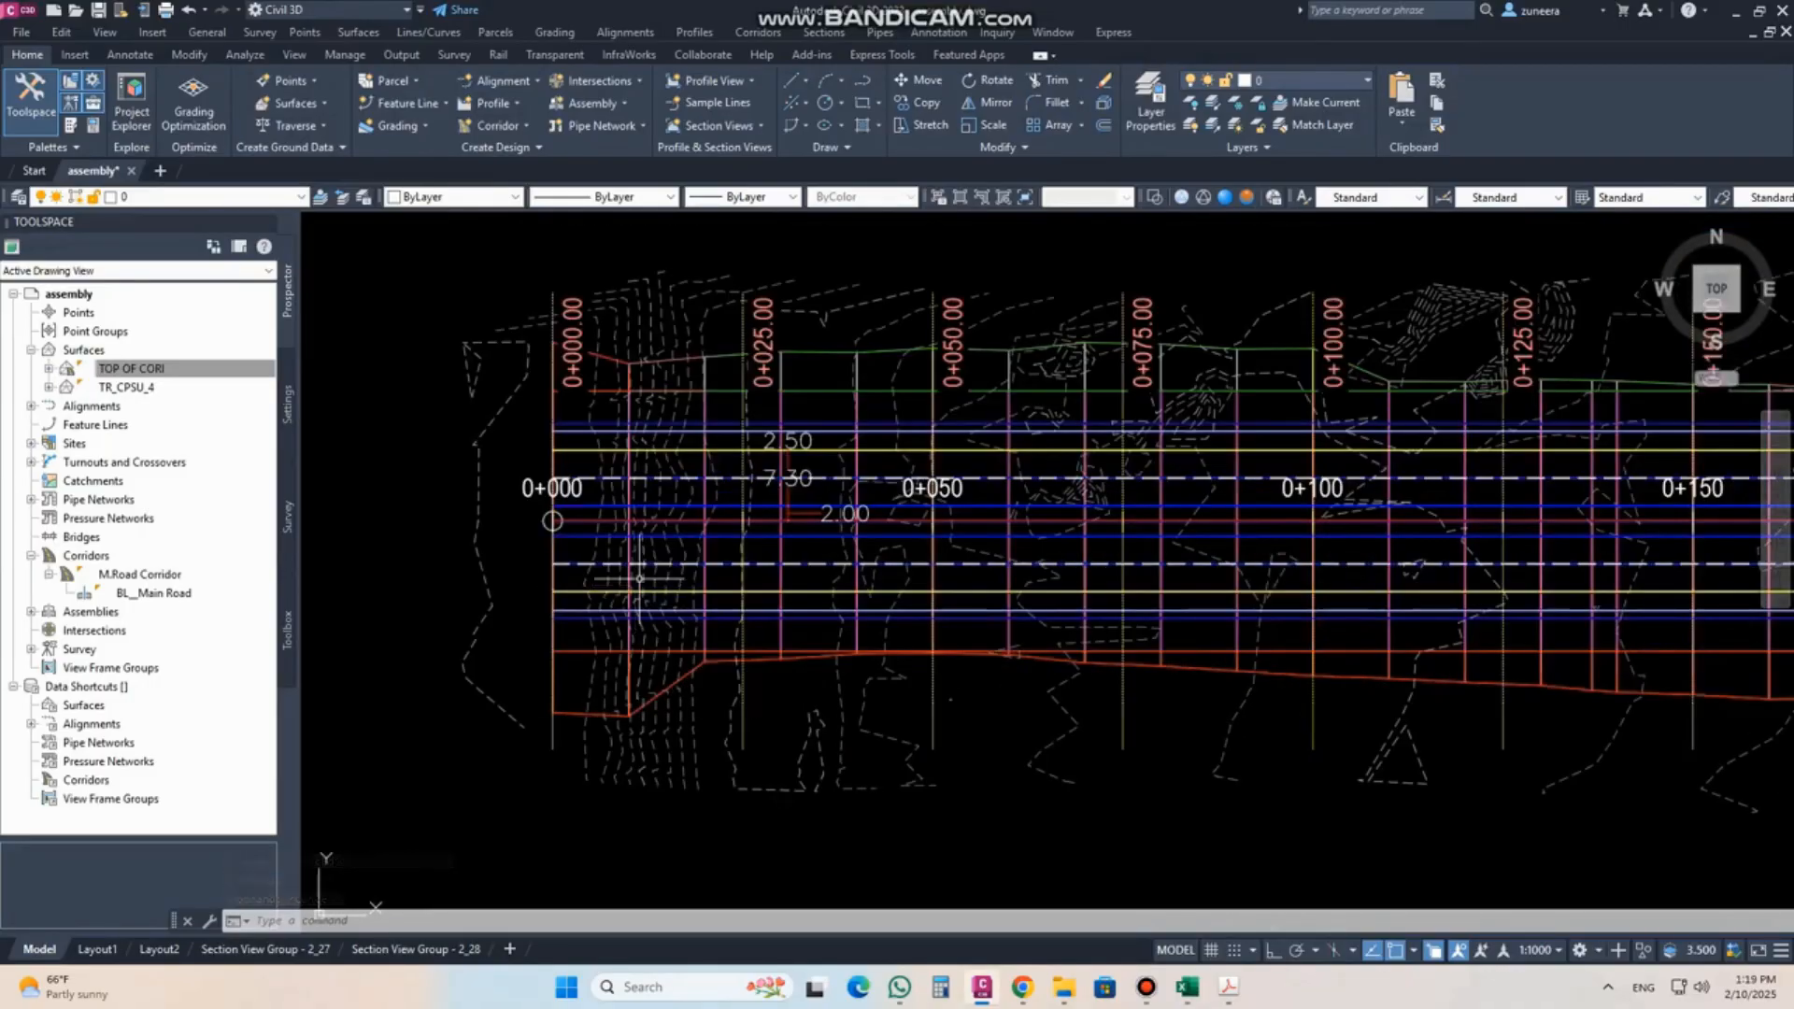
pyautogui.scroll(4, 612, 615)
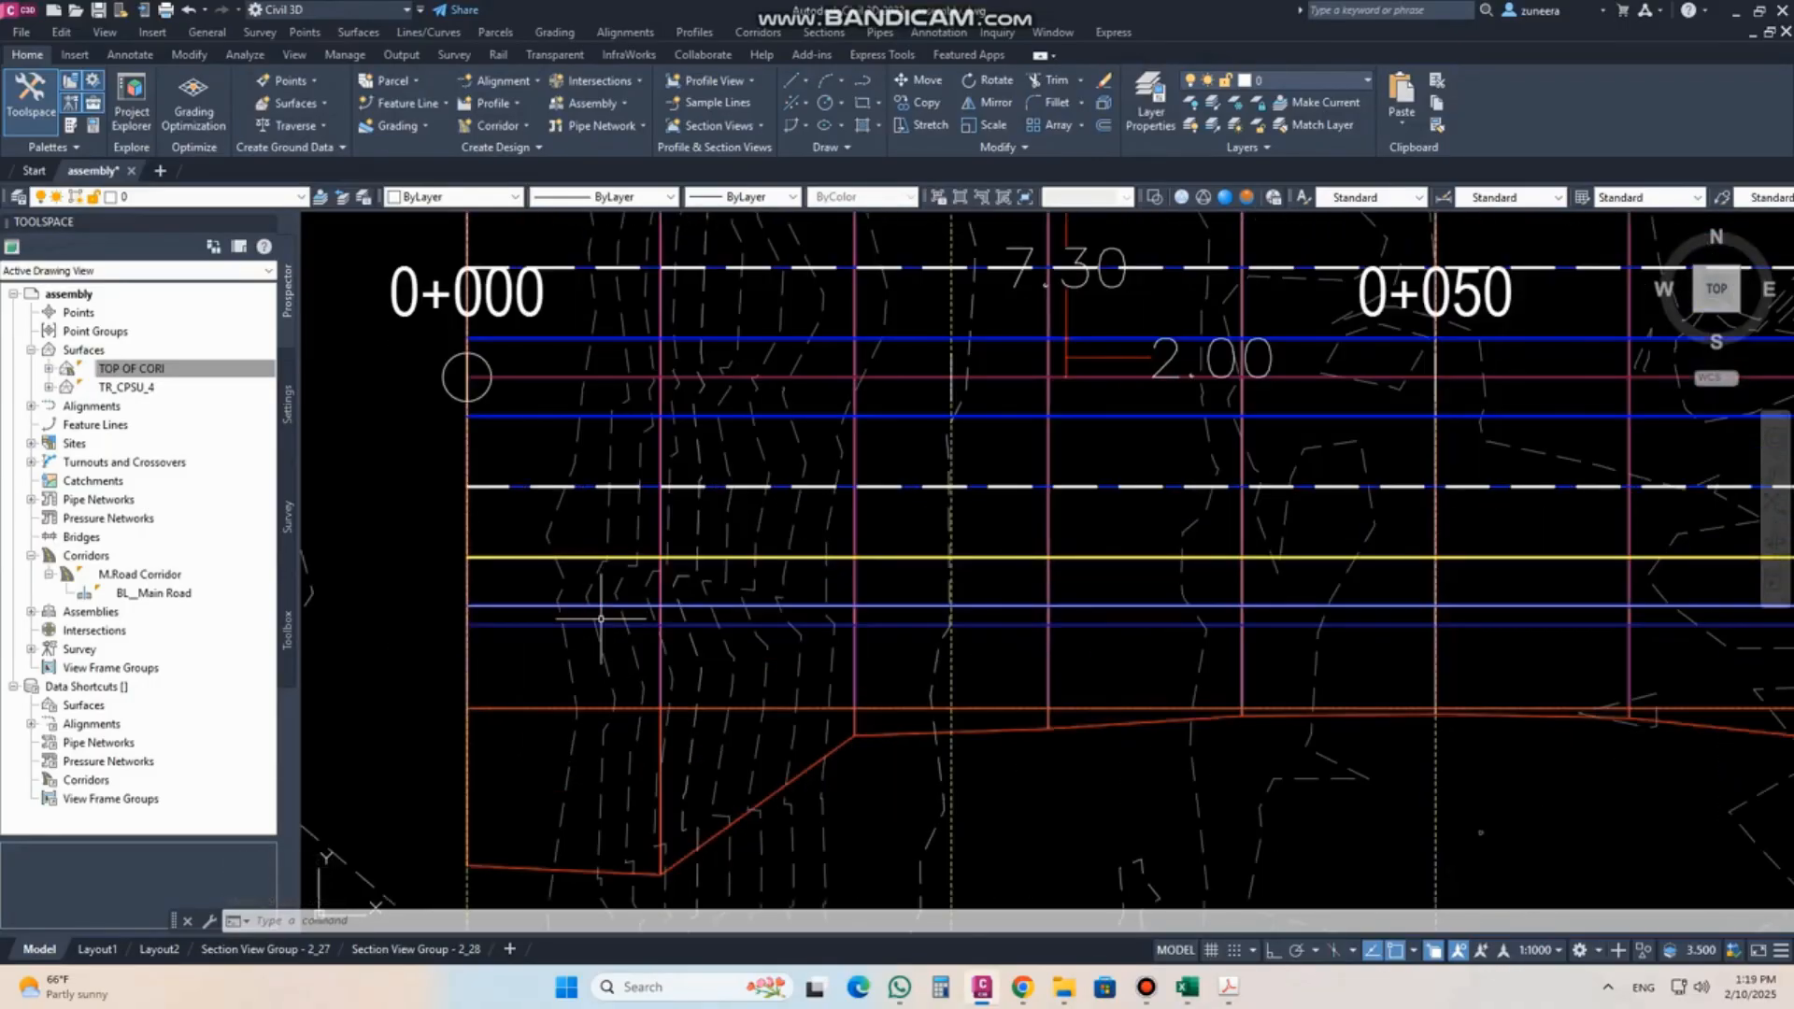
pyautogui.click(521, 605)
pyautogui.click(596, 675)
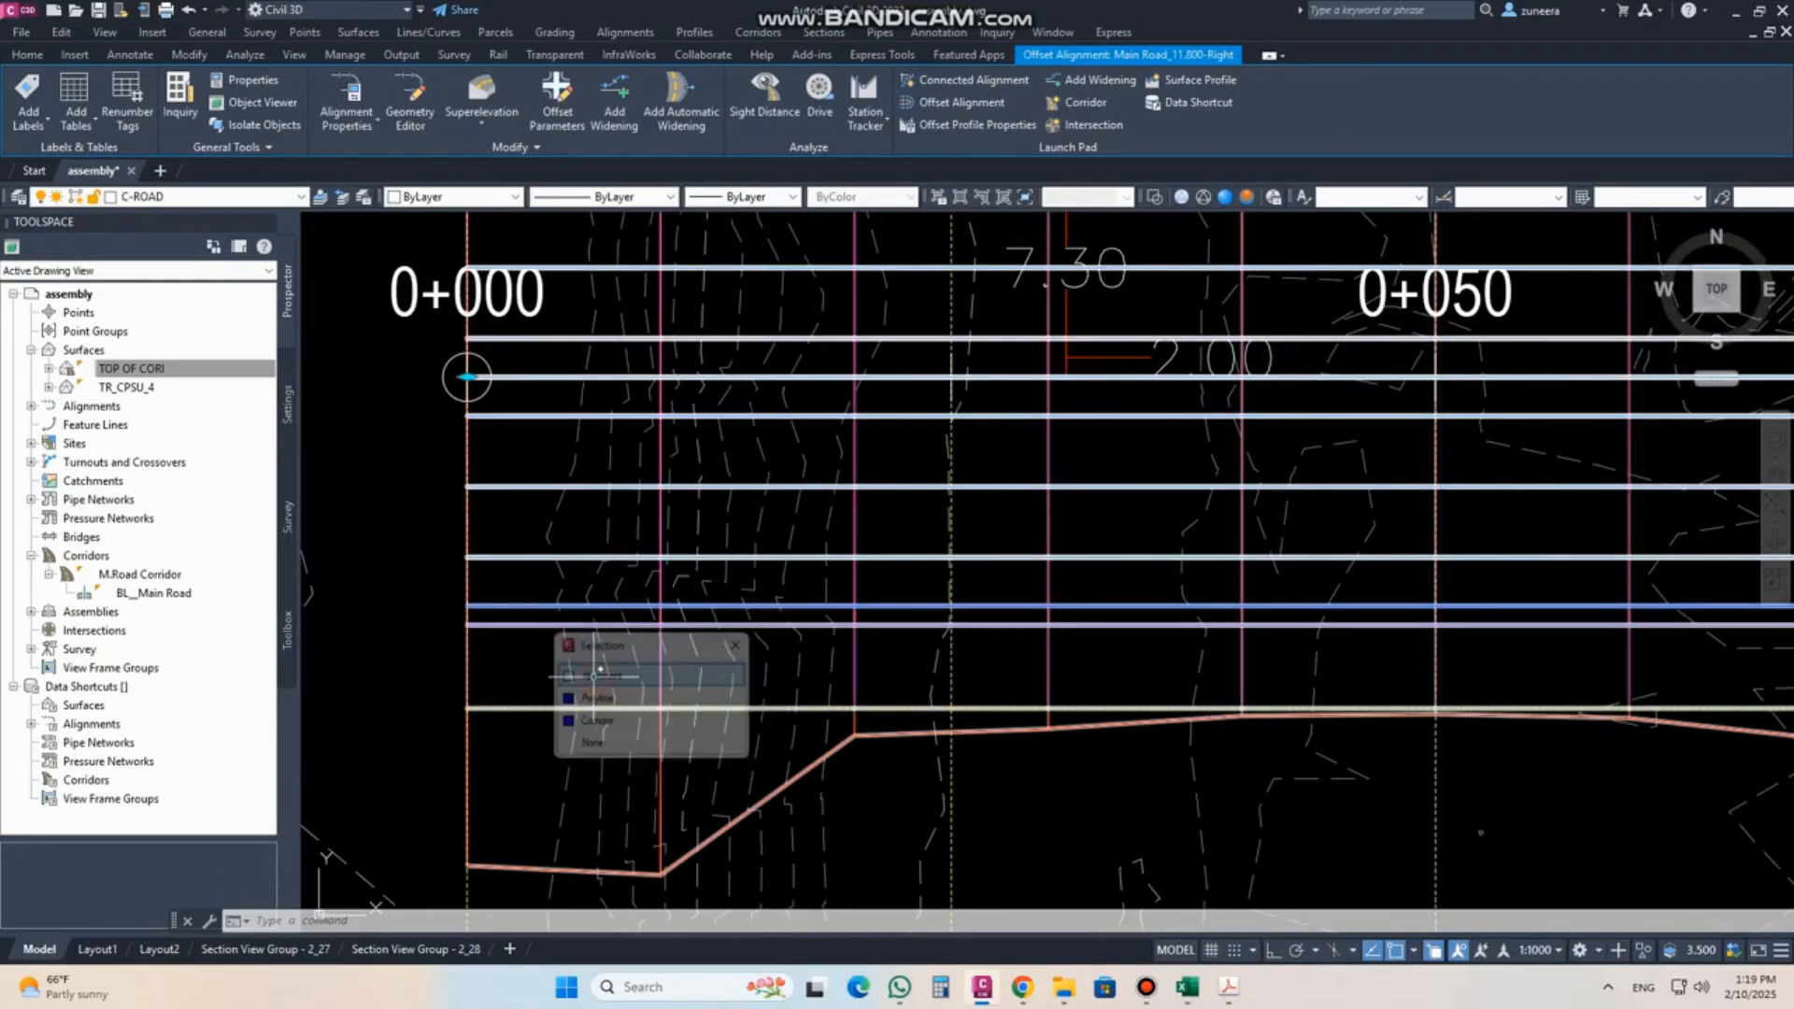
pyautogui.scroll(-5, 489, 644)
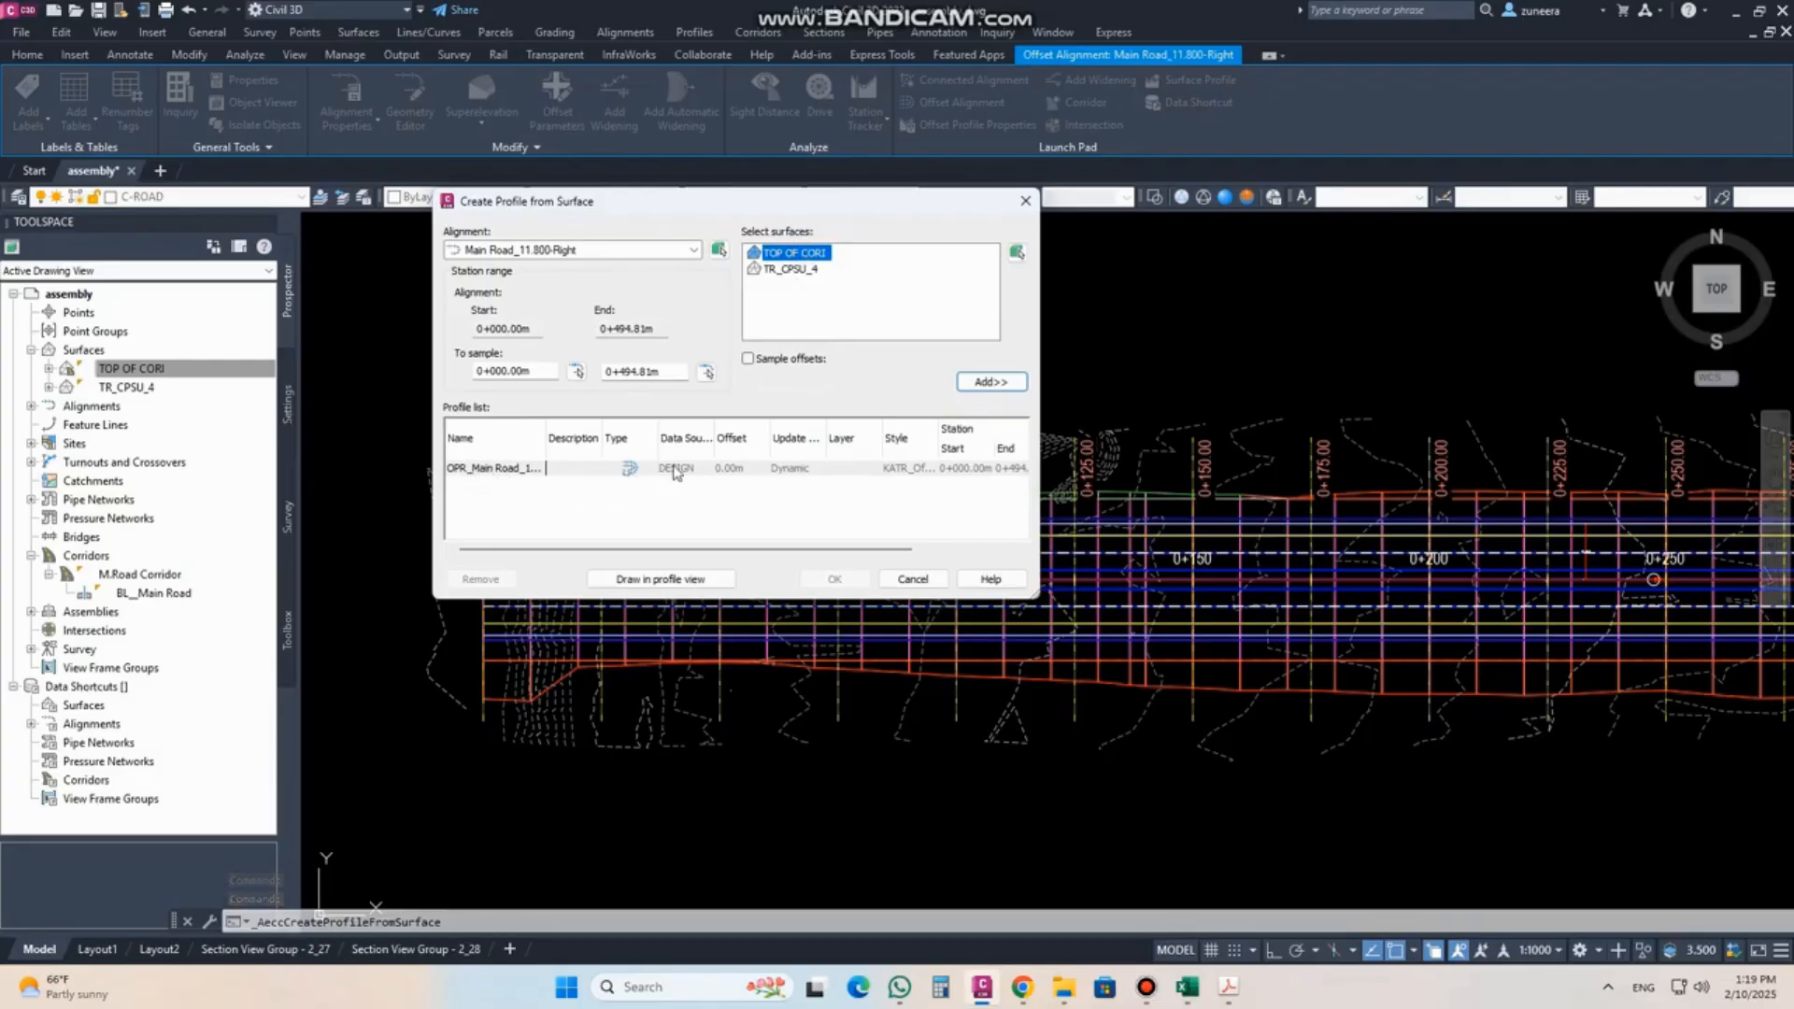
pyautogui.click(990, 383)
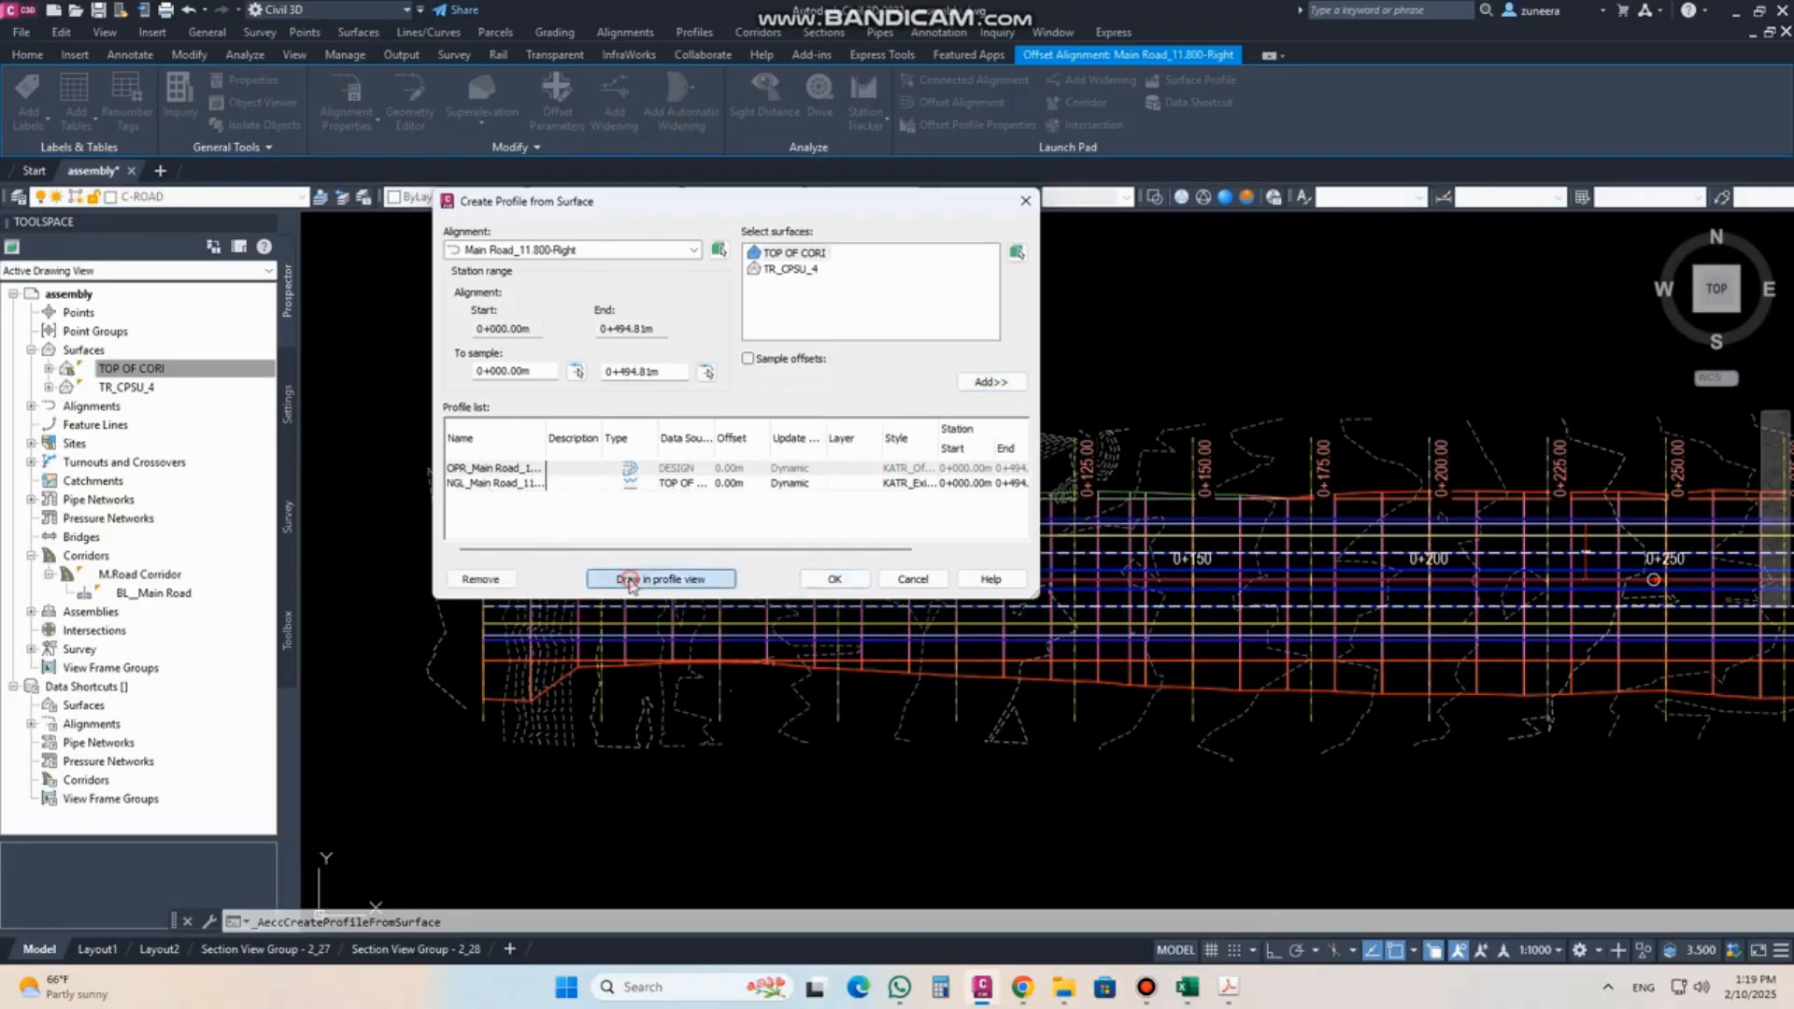
# Create a profile view for Main Road_11.800-Right with the default settings and place it to the right of the road plan.
pyautogui.click(661, 580)
pyautogui.click(852, 678)
pyautogui.click(852, 679)
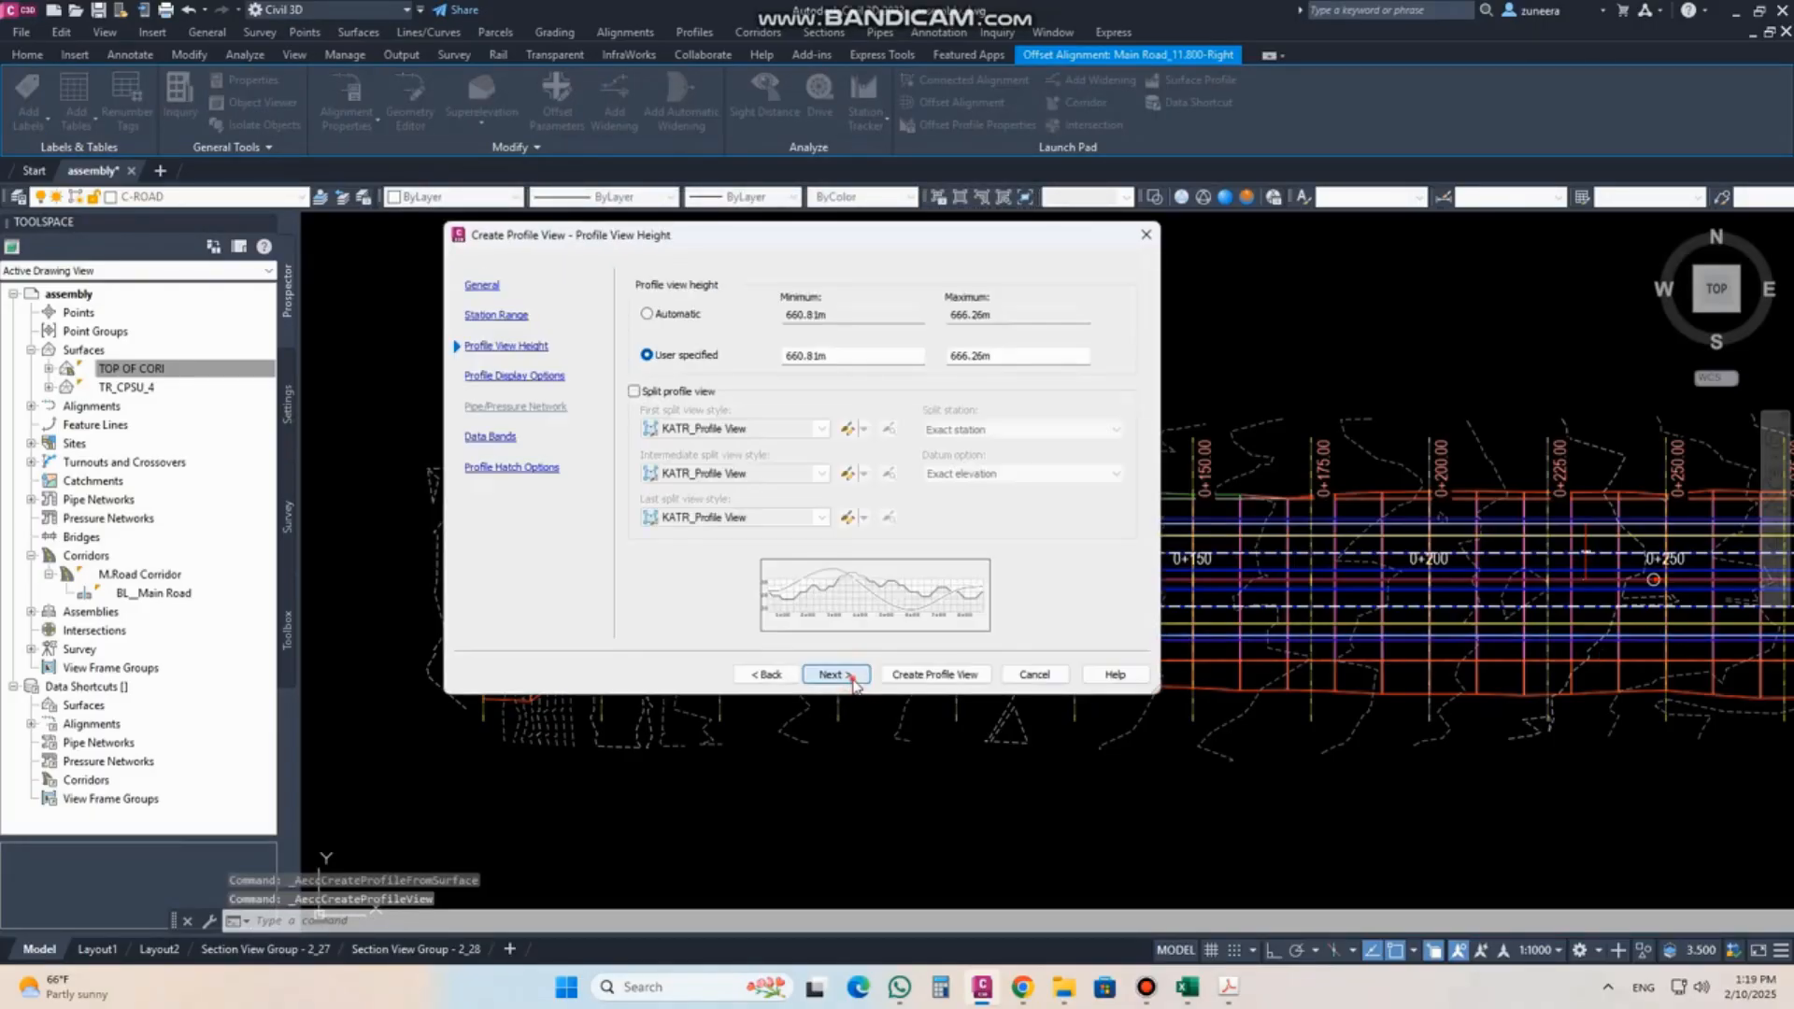
pyautogui.click(852, 678)
pyautogui.click(852, 678)
pyautogui.click(852, 678)
pyautogui.click(935, 674)
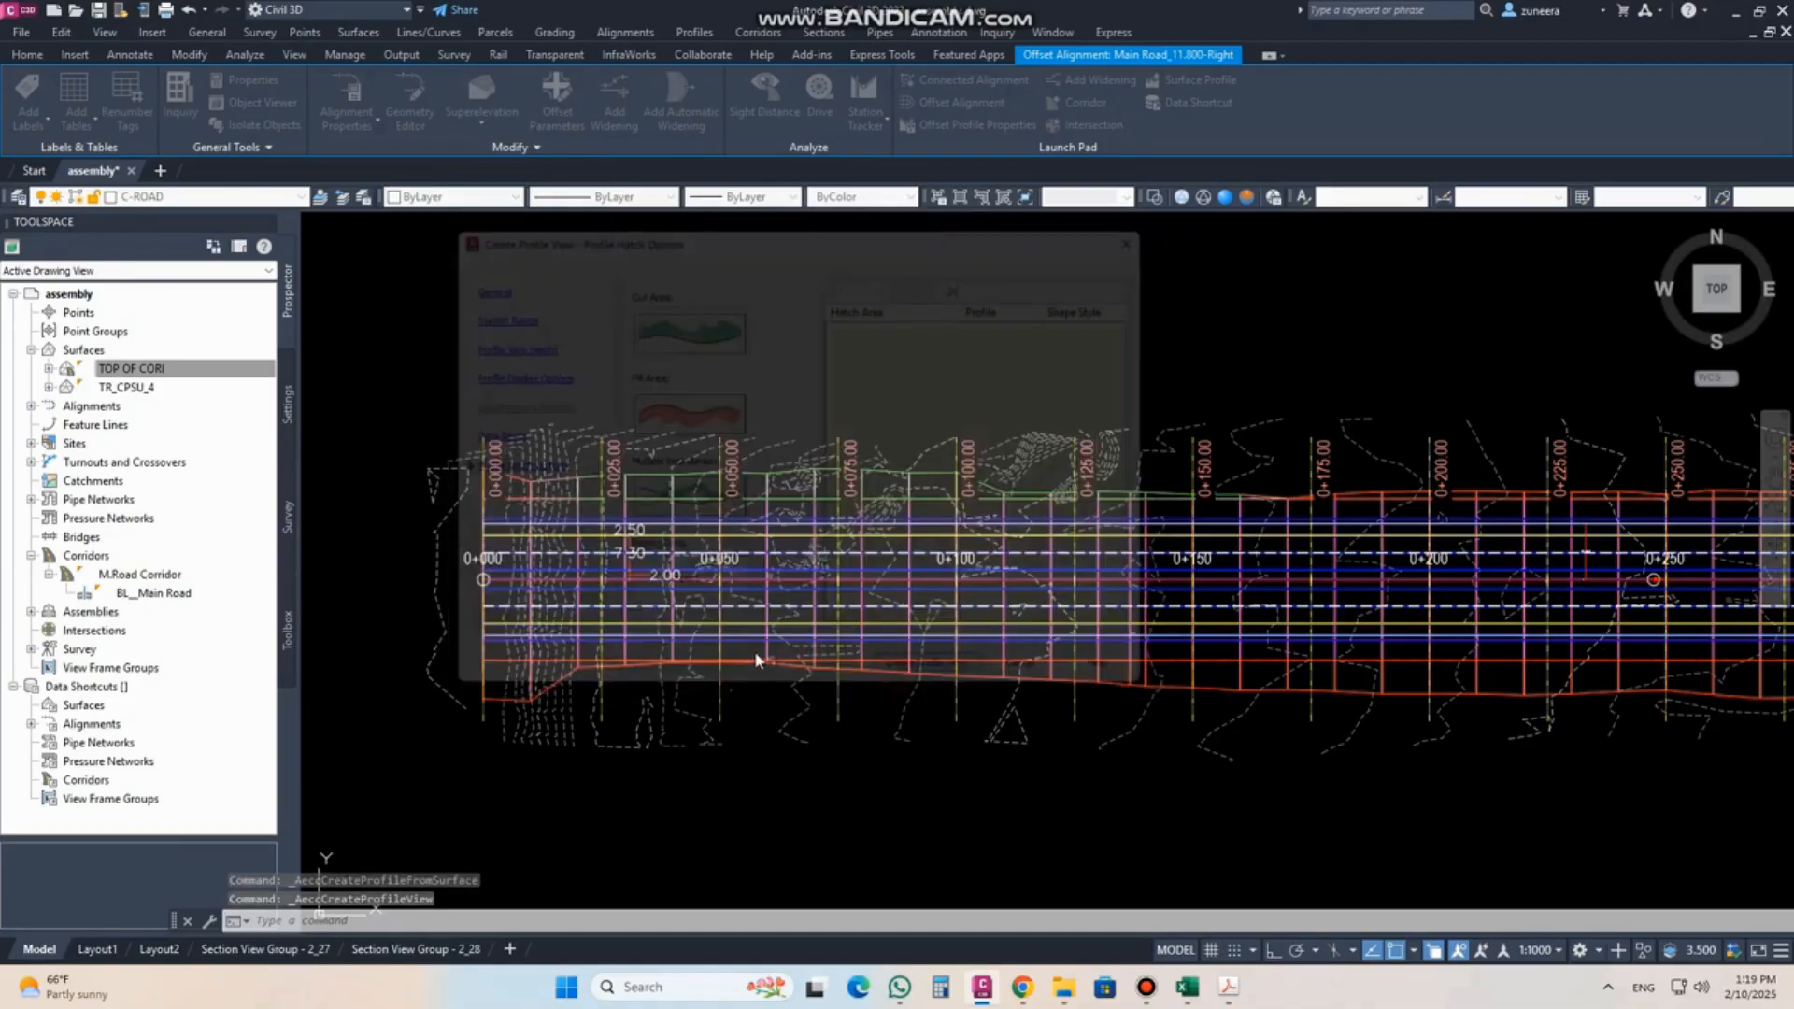
pyautogui.scroll(-5, 617, 622)
pyautogui.click(976, 598)
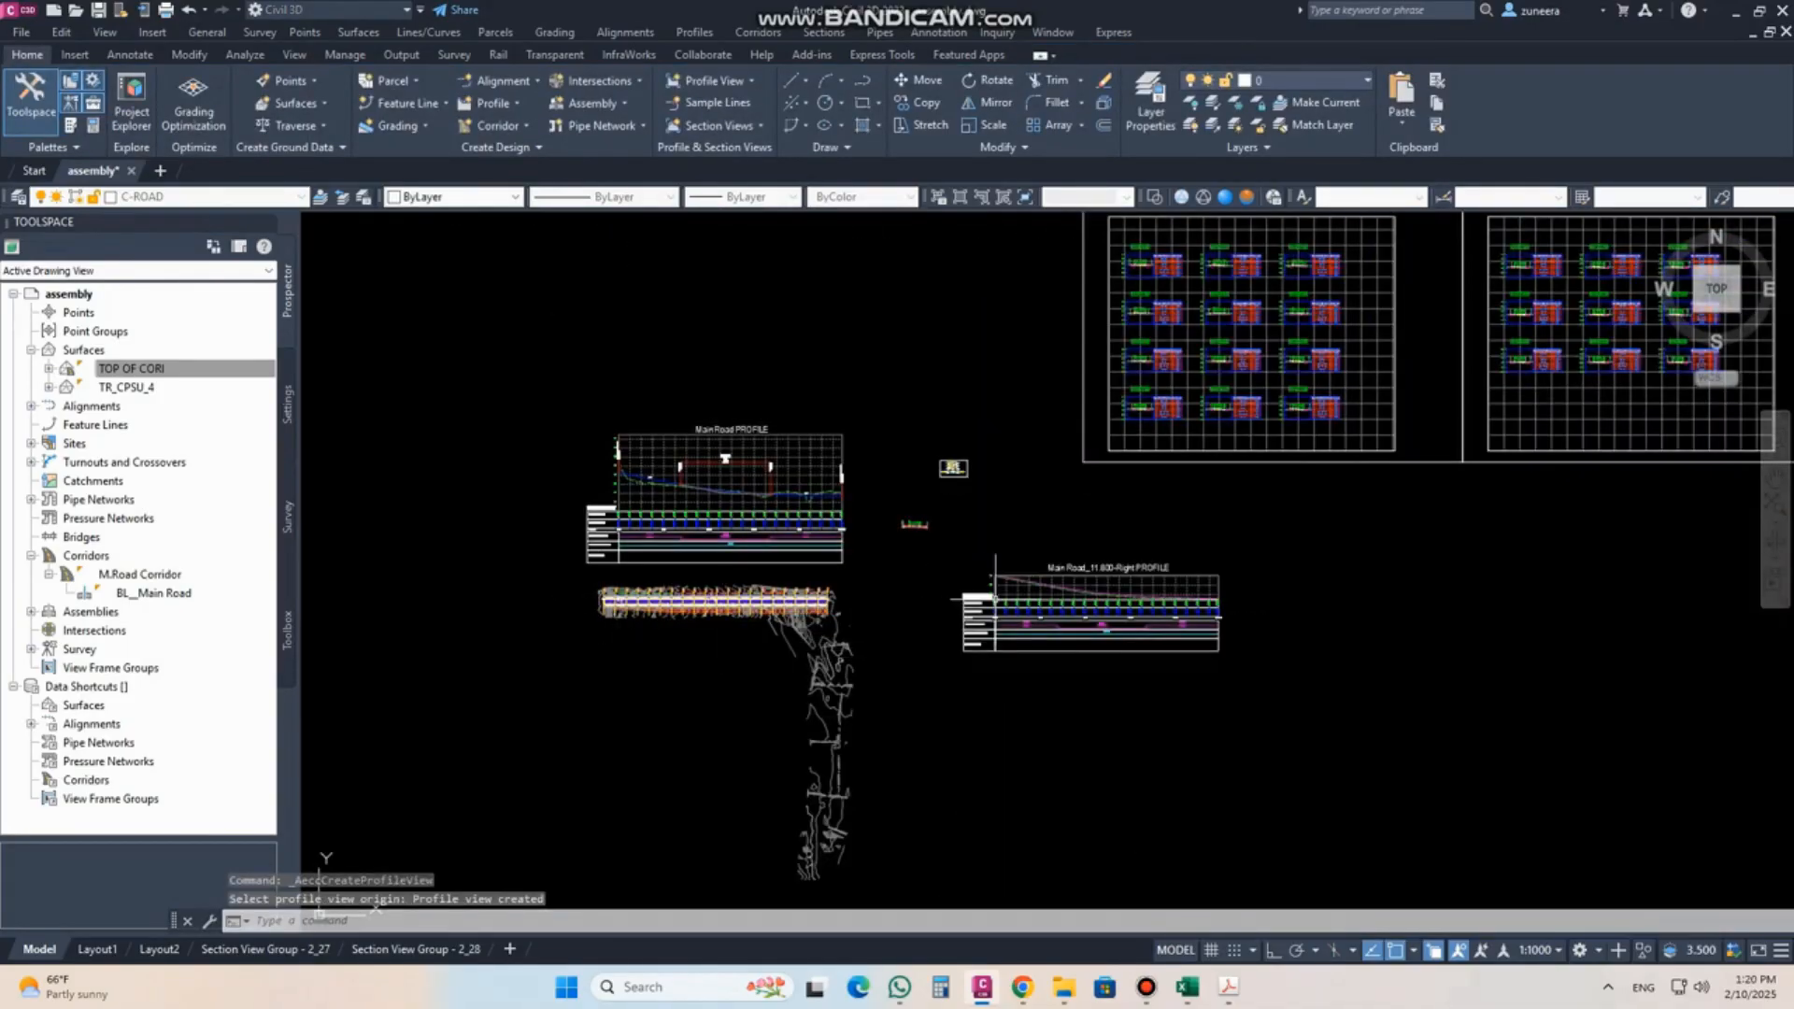
# Set the Main Road_11.800-Right profile view's elevation range to automatic height.
pyautogui.scroll(8, 981, 560)
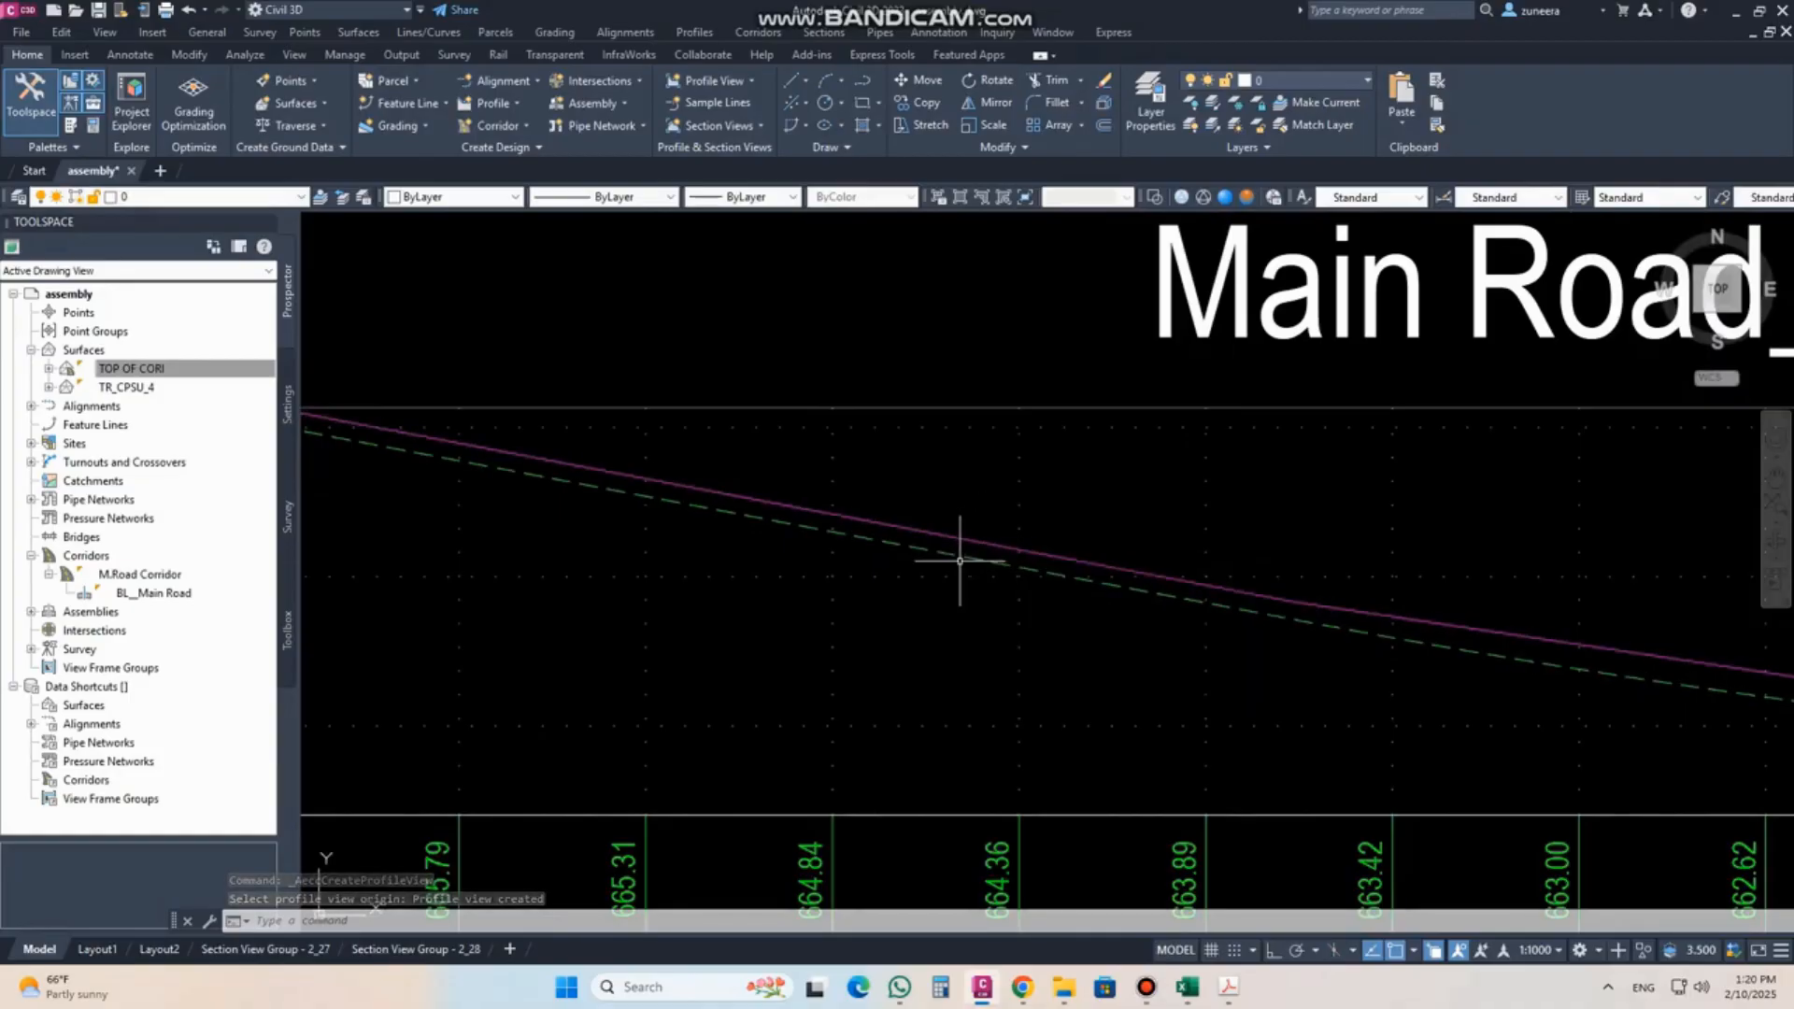
pyautogui.moveTo(974, 559)
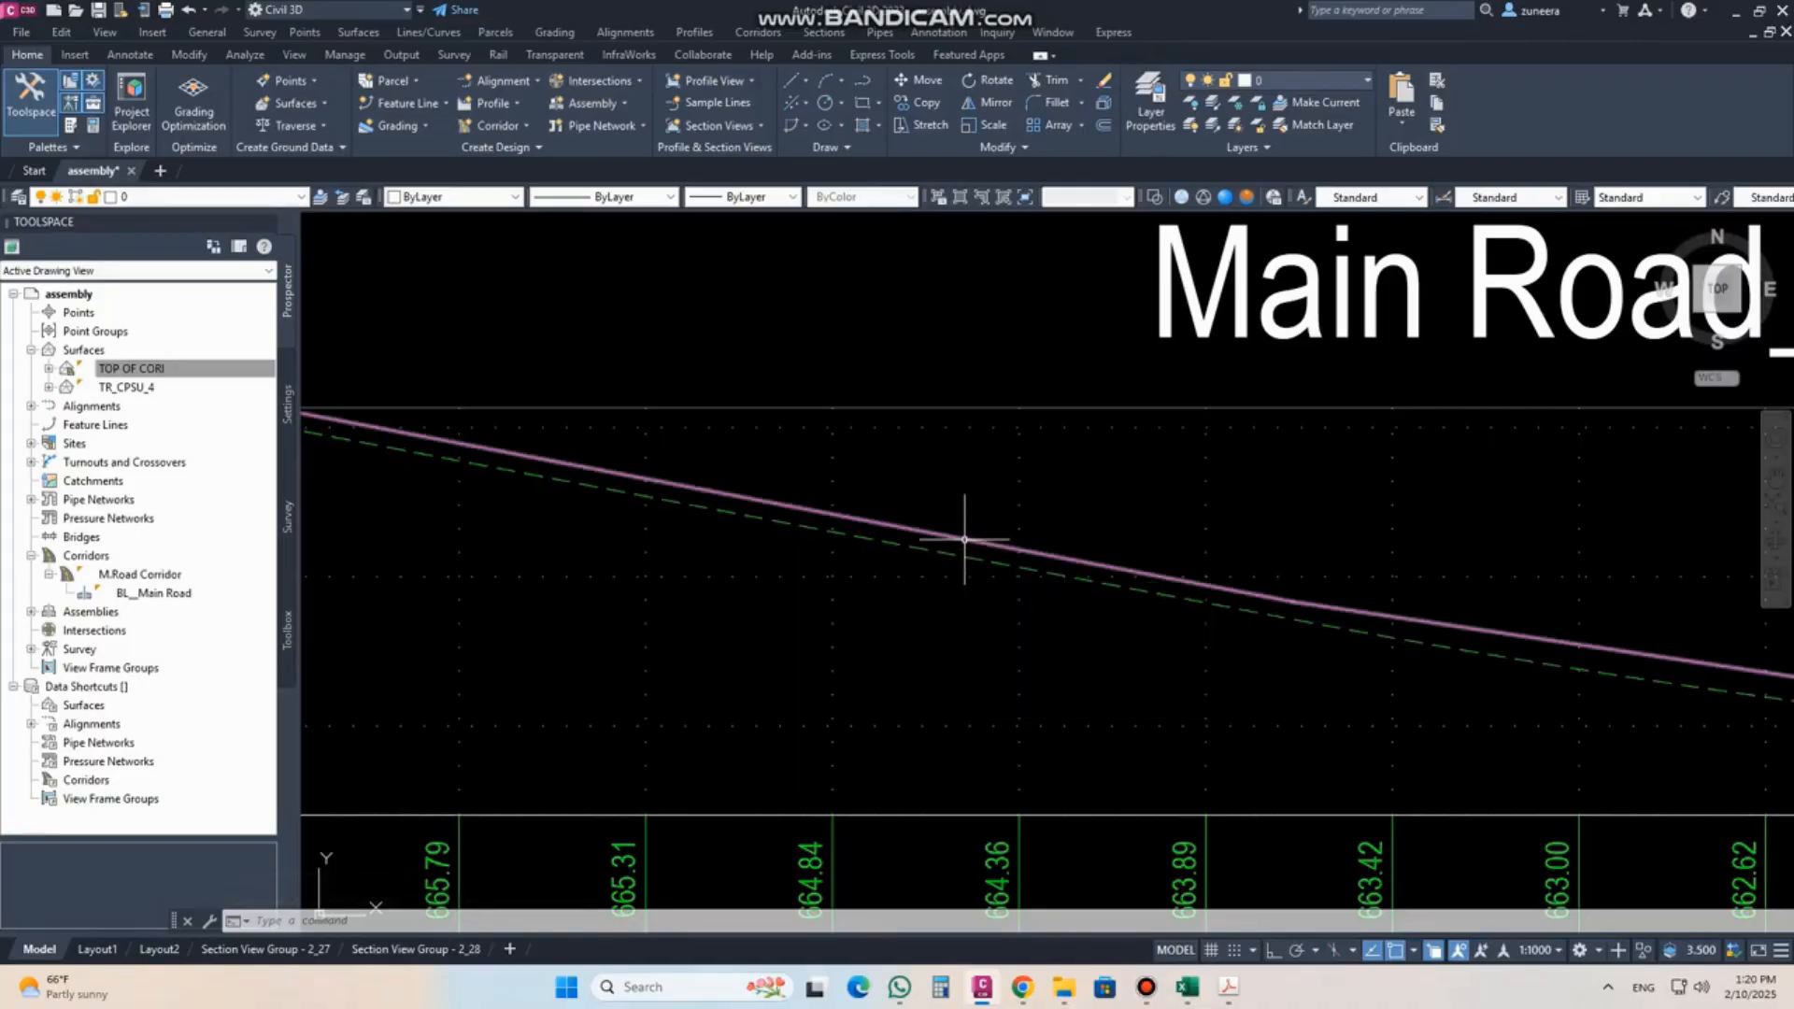
pyautogui.scroll(-5, 964, 539)
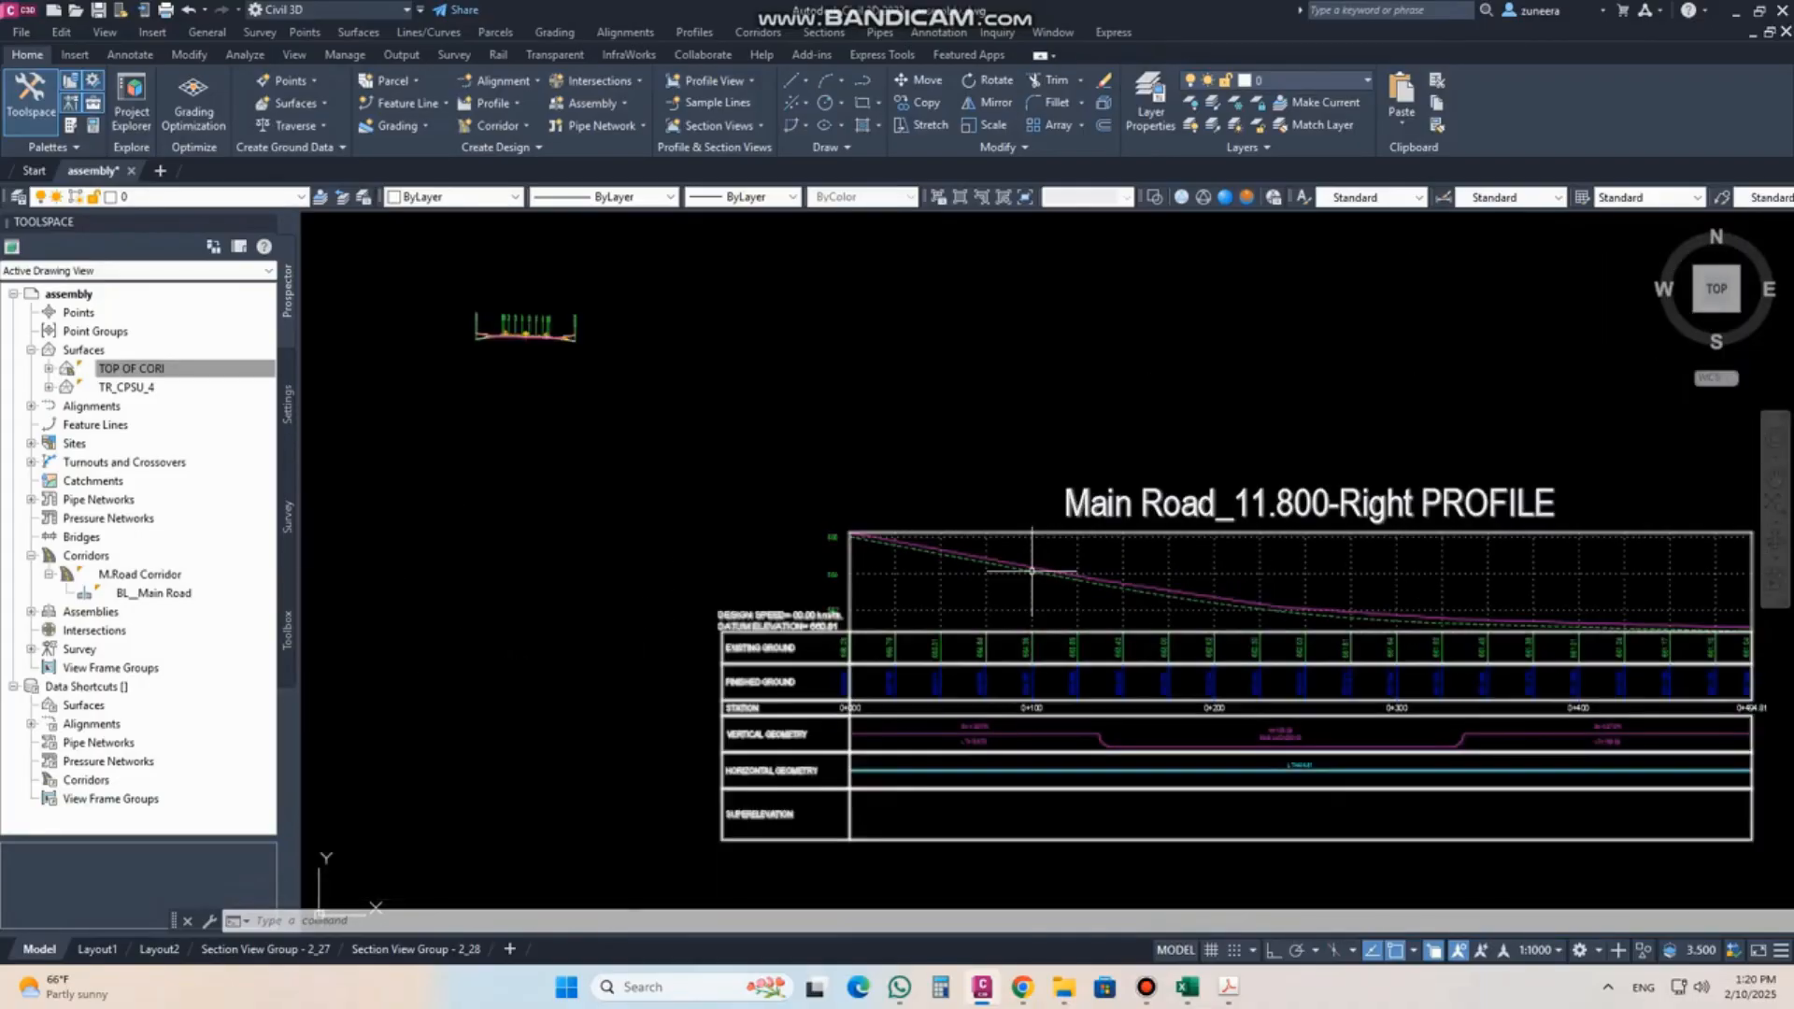
pyautogui.moveTo(1122, 504); pyautogui.dragTo(845, 435, button='middle')
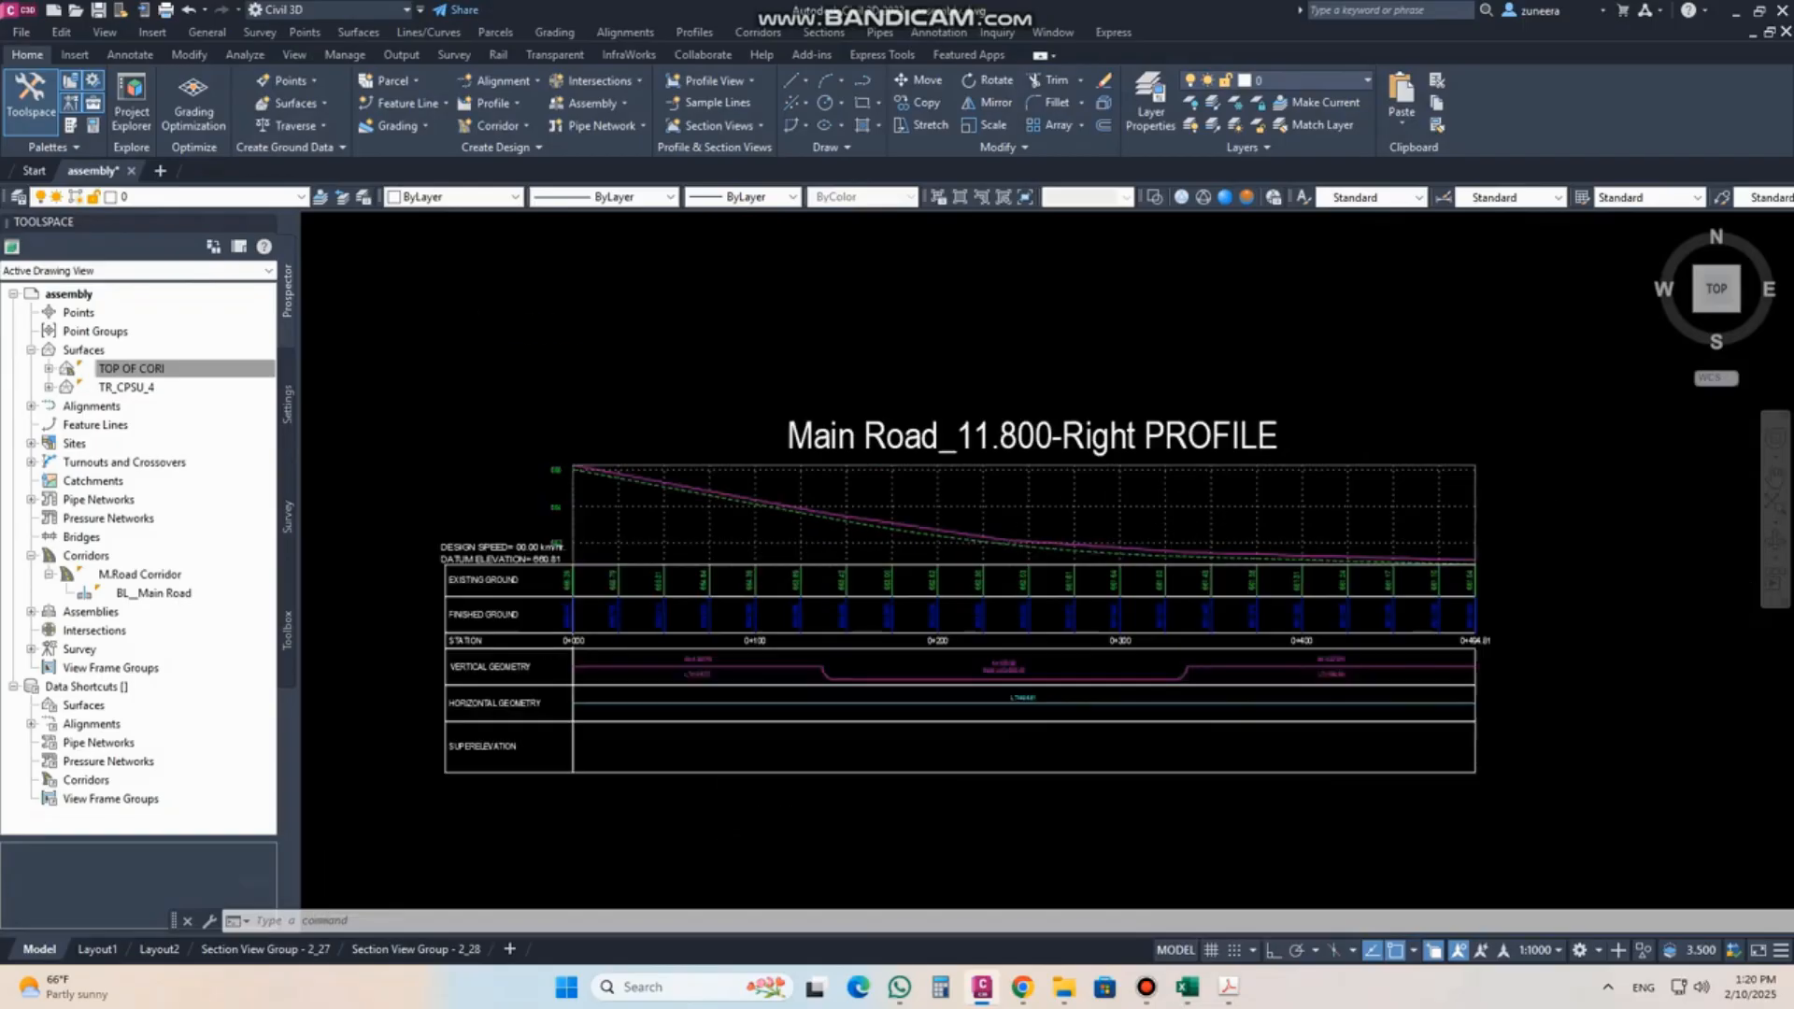
pyautogui.scroll(-3, 1031, 414)
pyautogui.scroll(3, 901, 476)
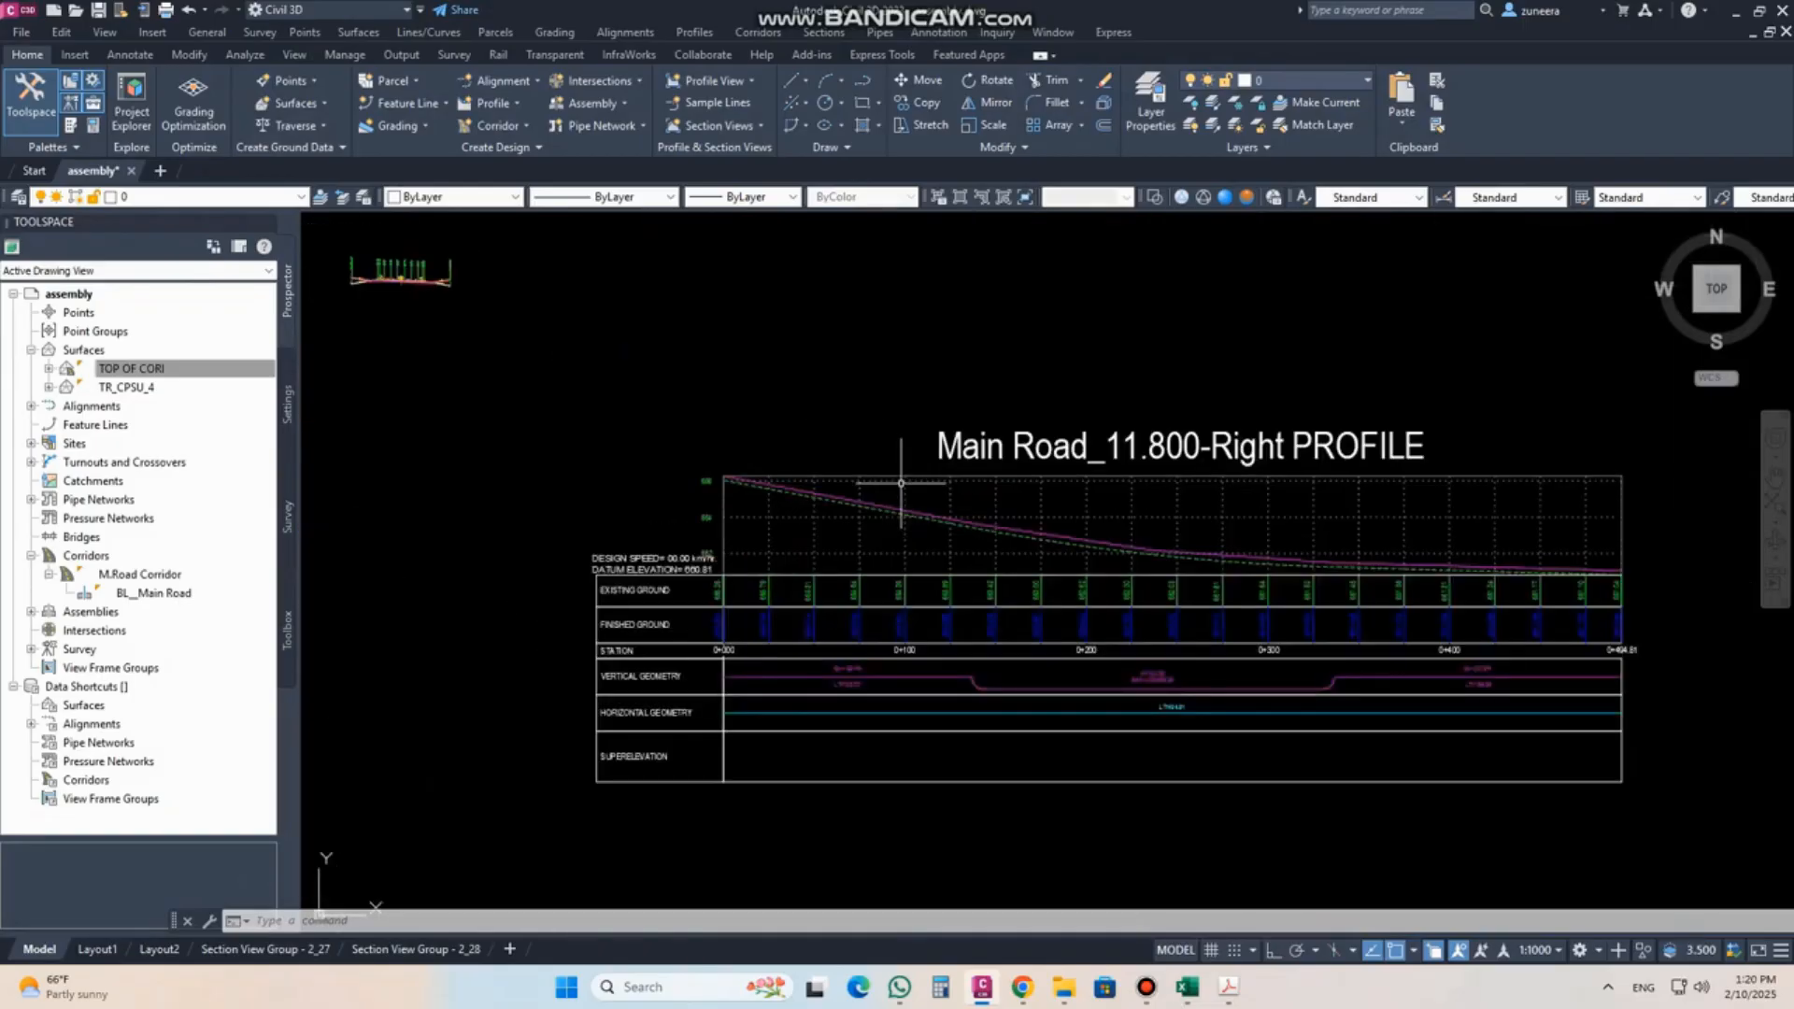
pyautogui.click(902, 476)
pyautogui.rightClick(902, 477)
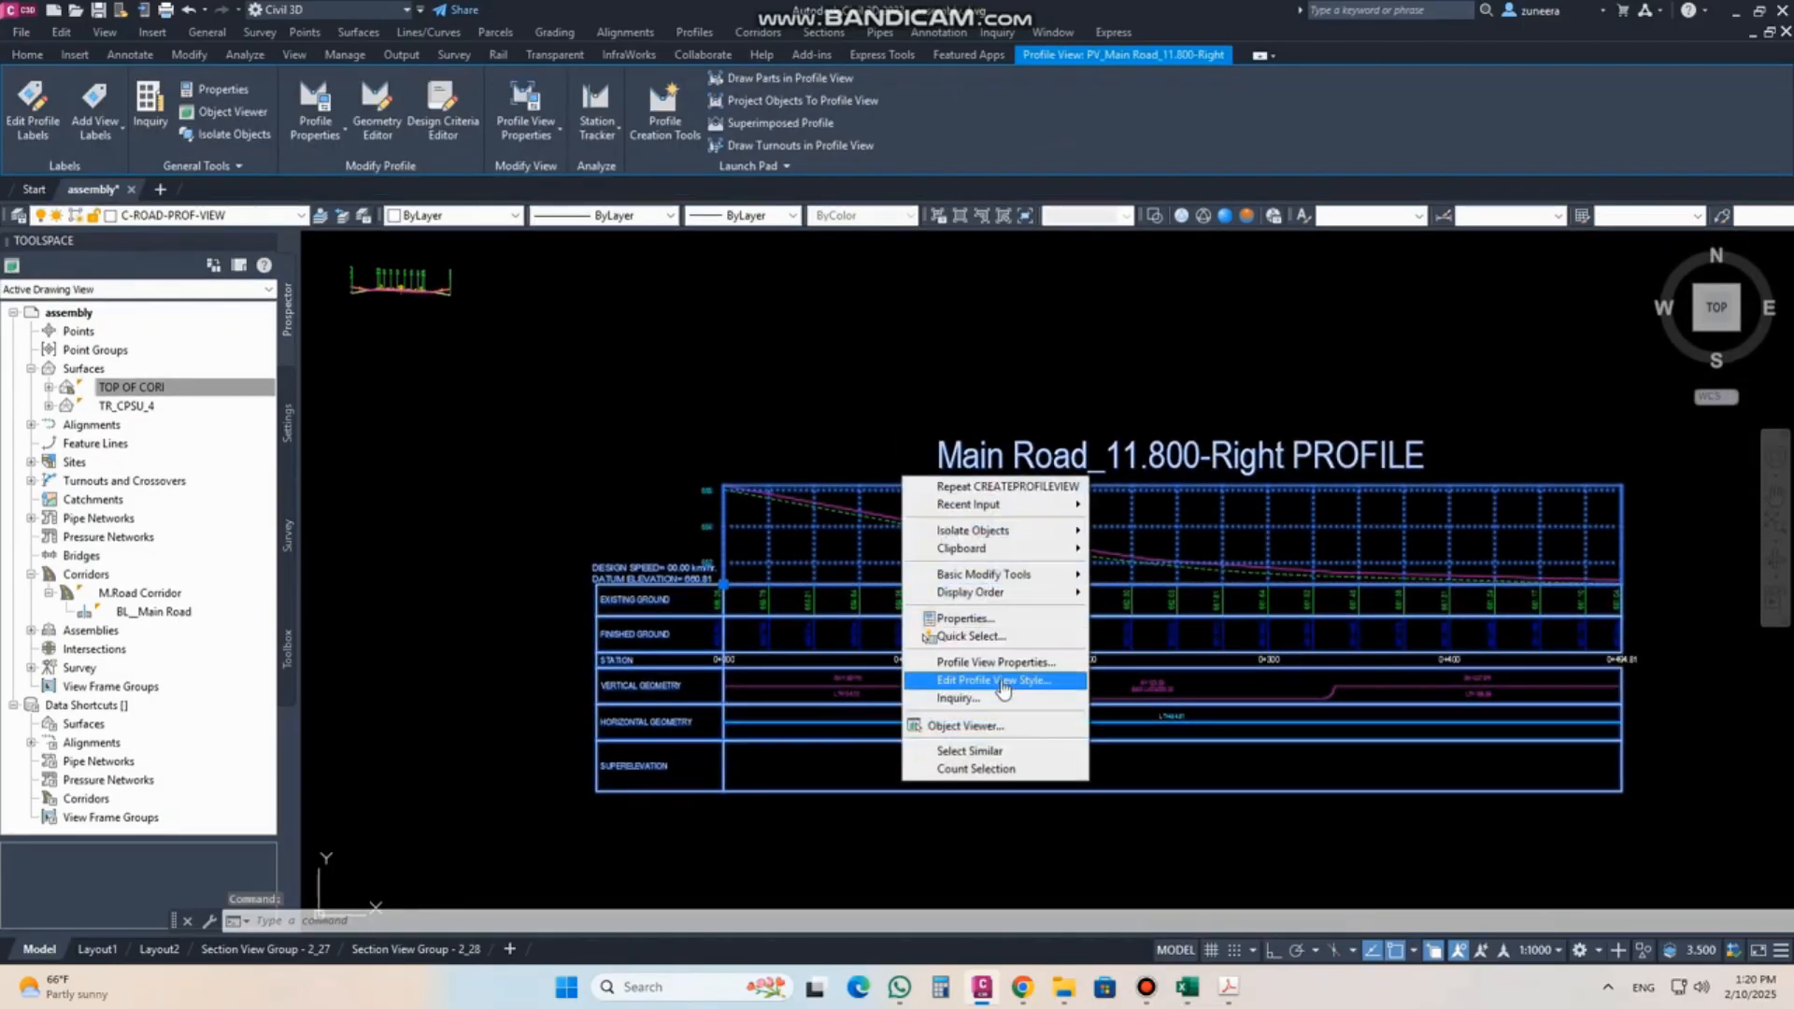
pyautogui.click(997, 663)
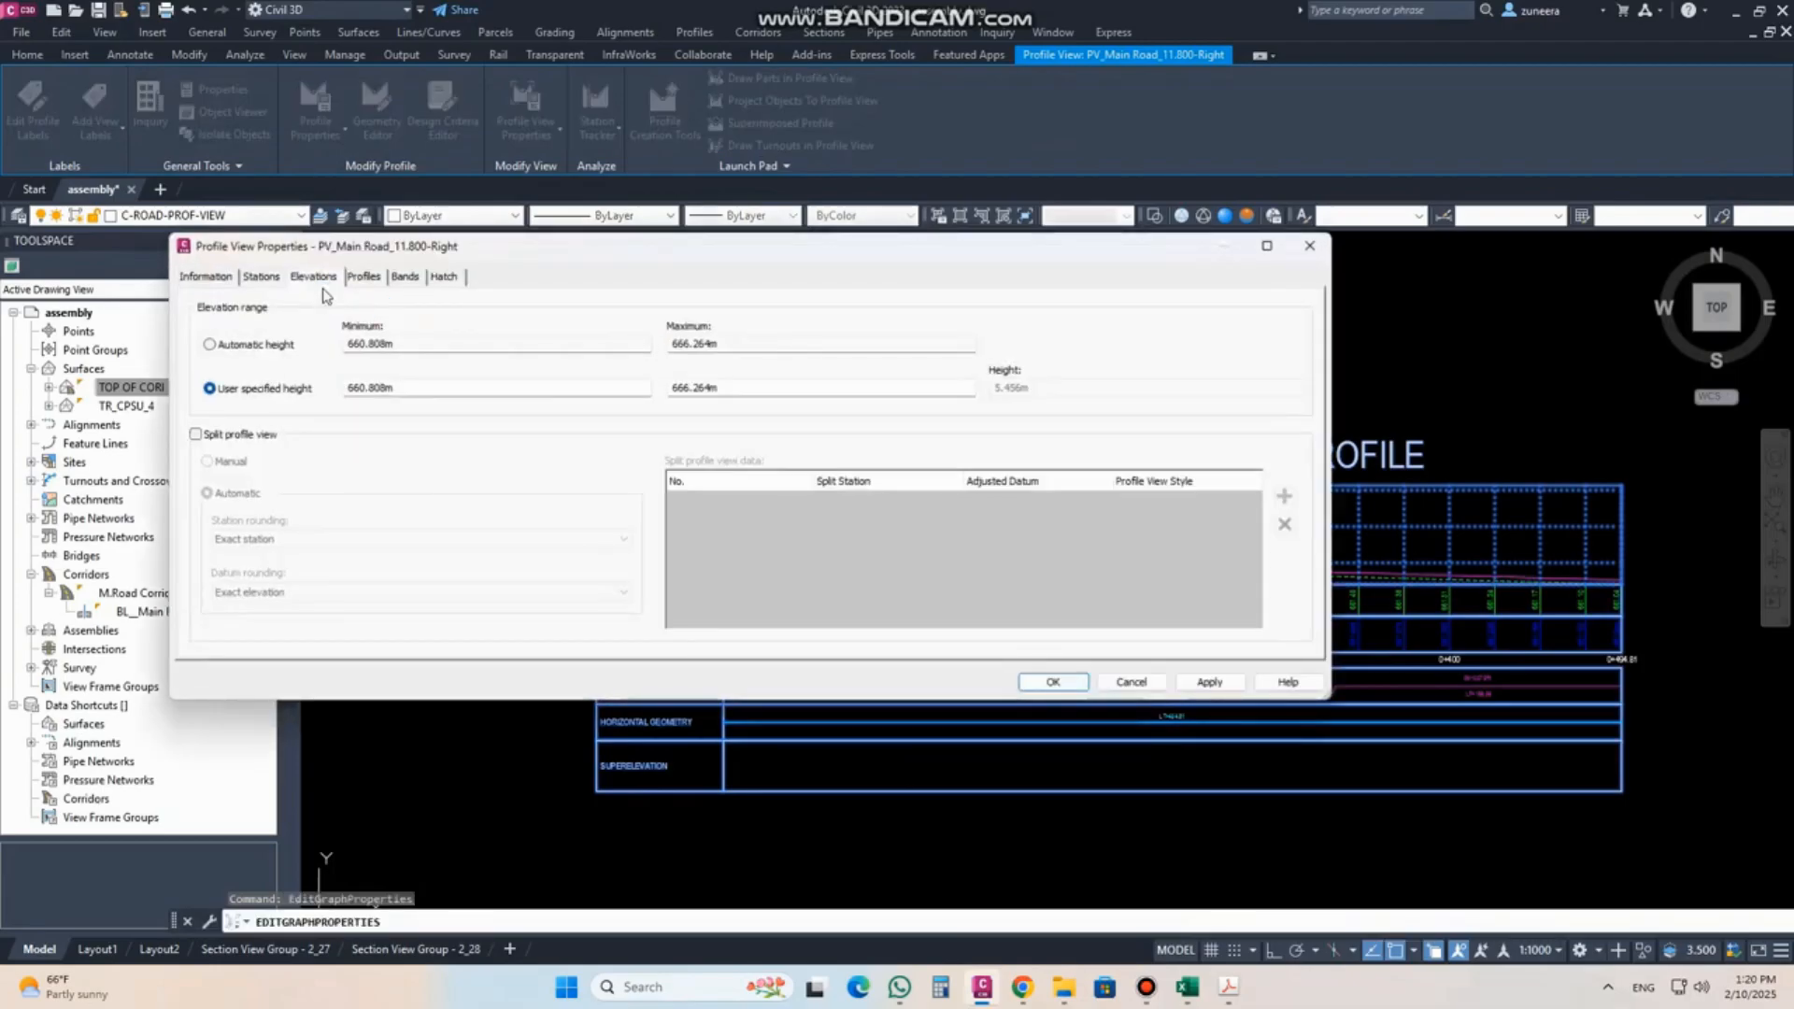
pyautogui.click(271, 344)
pyautogui.click(1219, 689)
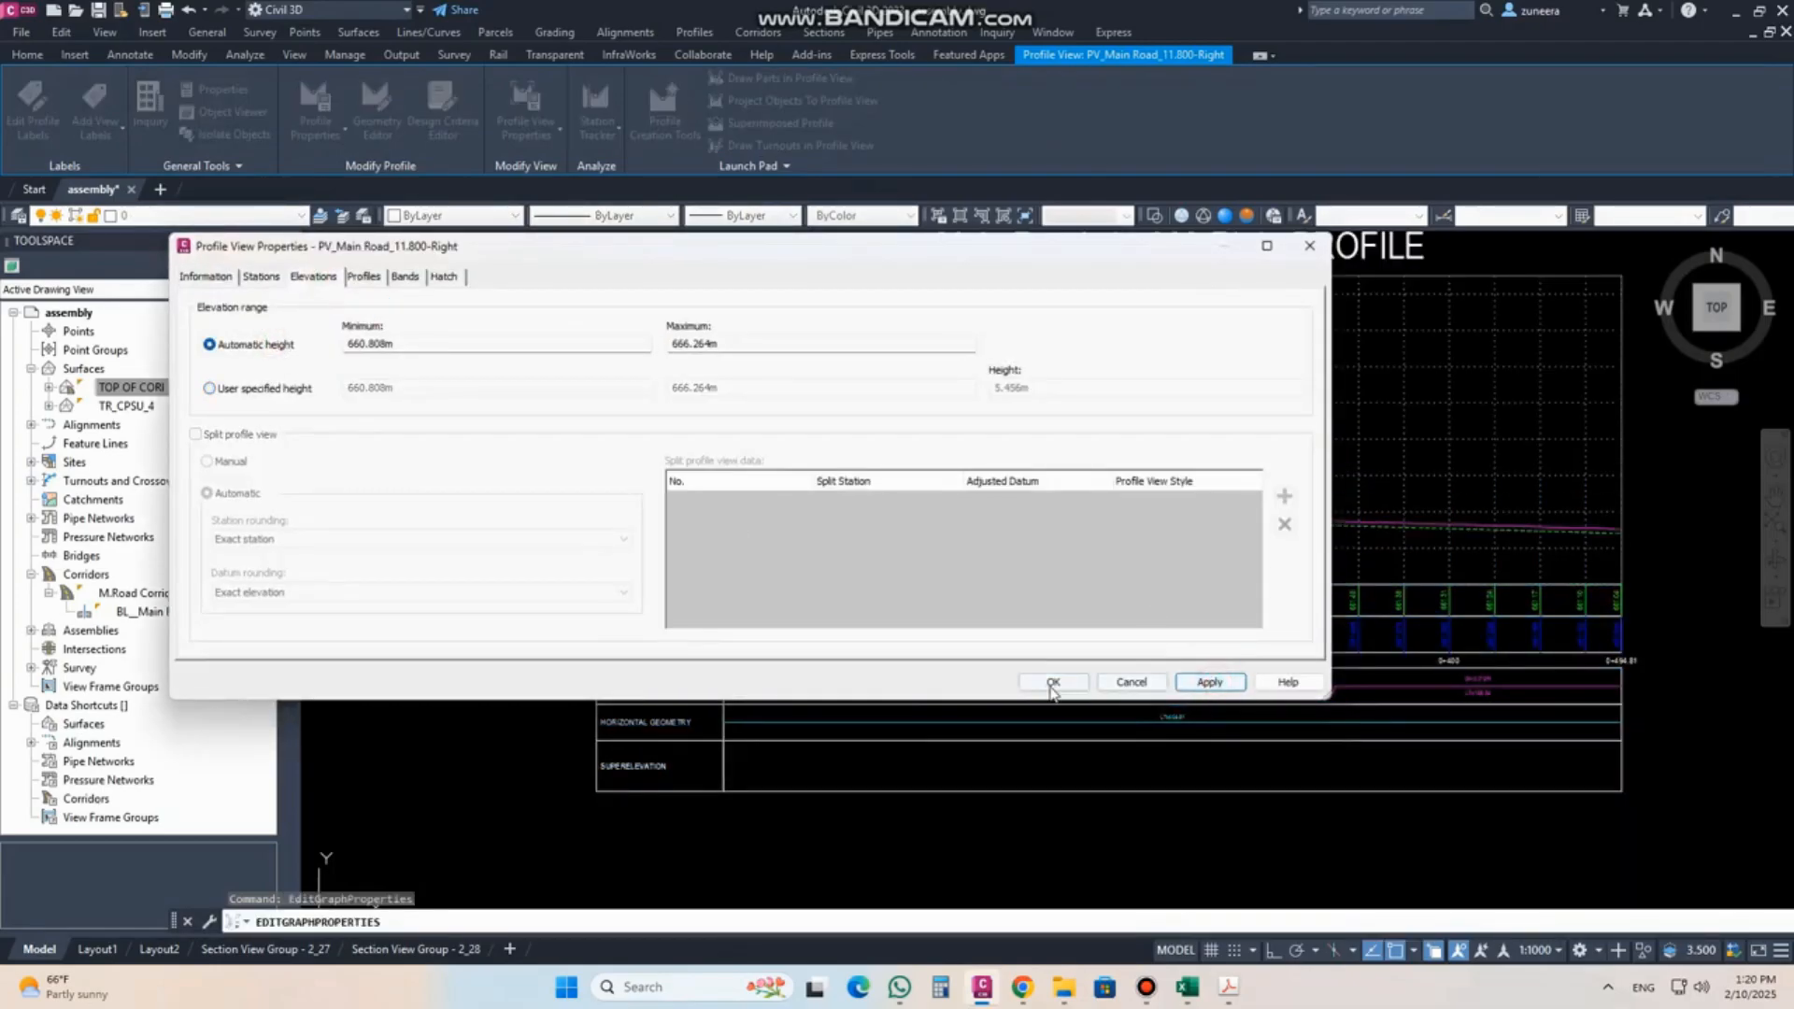
pyautogui.click(1053, 682)
# Sample the TOP OF CORI surface along the Main Road_11.800-Left offset alignment as a new surface profile.
pyautogui.scroll(-2, 1052, 680)
pyautogui.scroll(-2, 1096, 624)
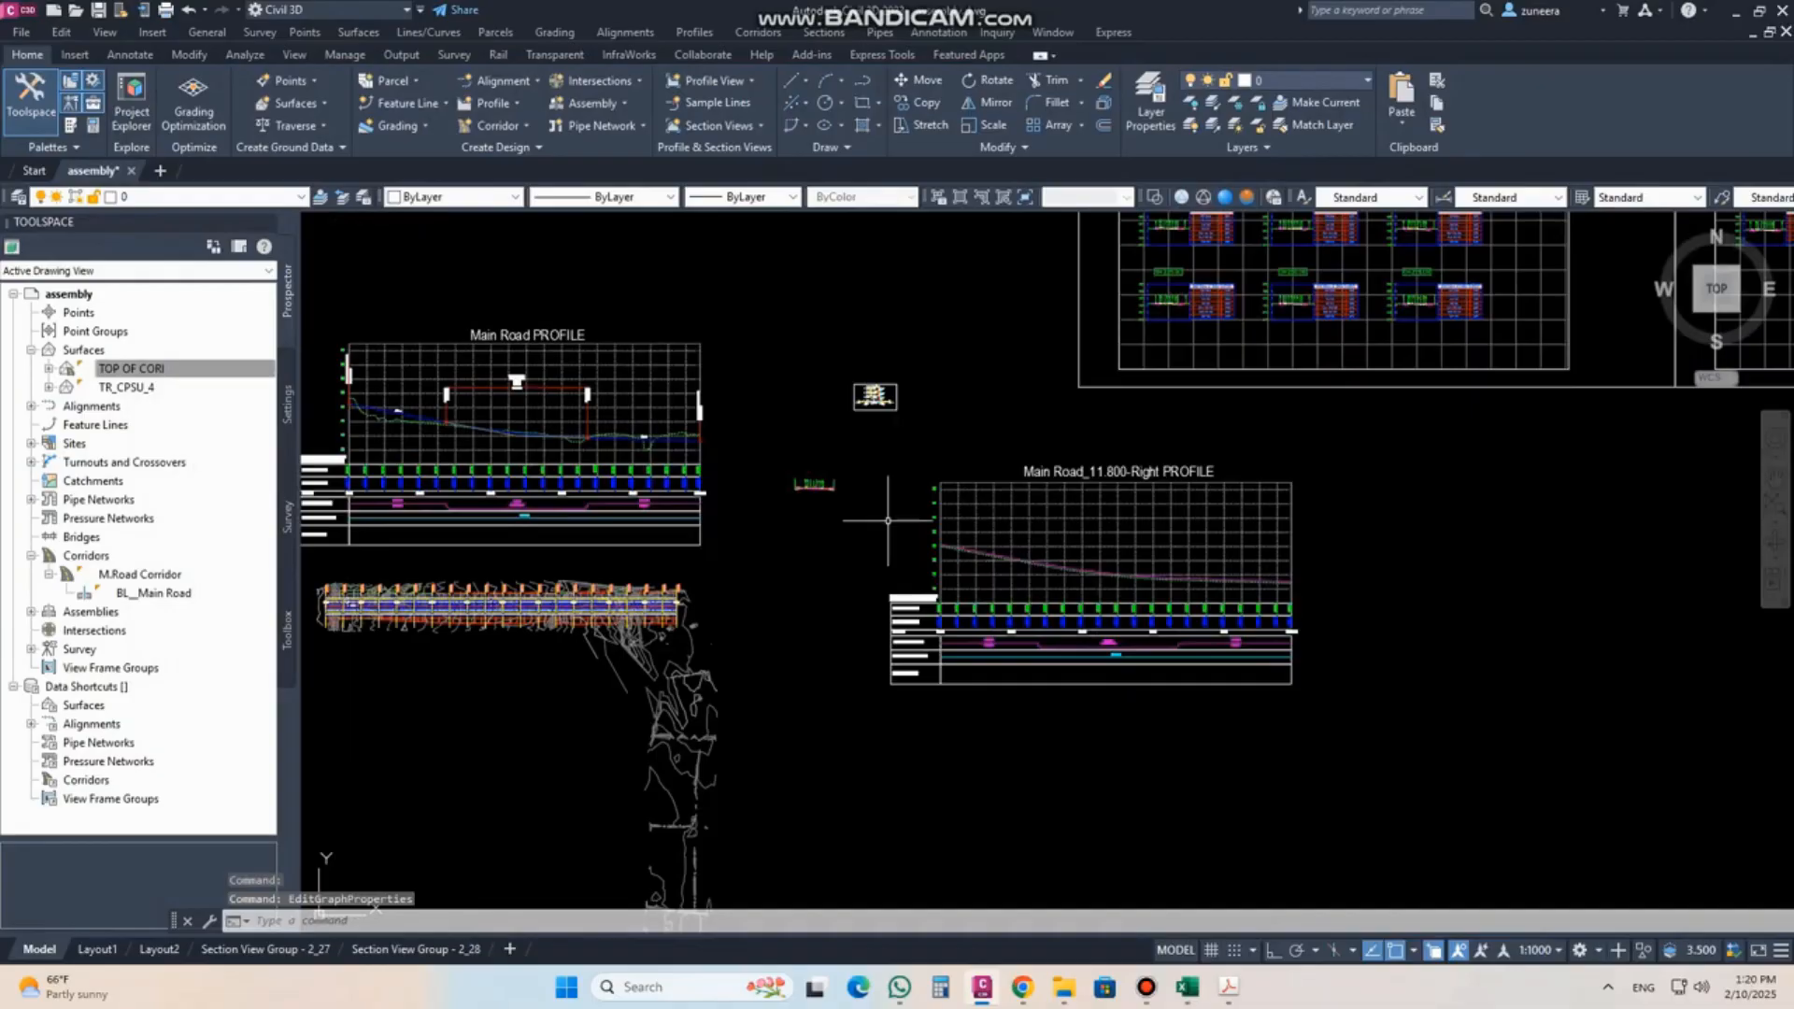
pyautogui.moveTo(887, 522); pyautogui.dragTo(1013, 507, button='middle')
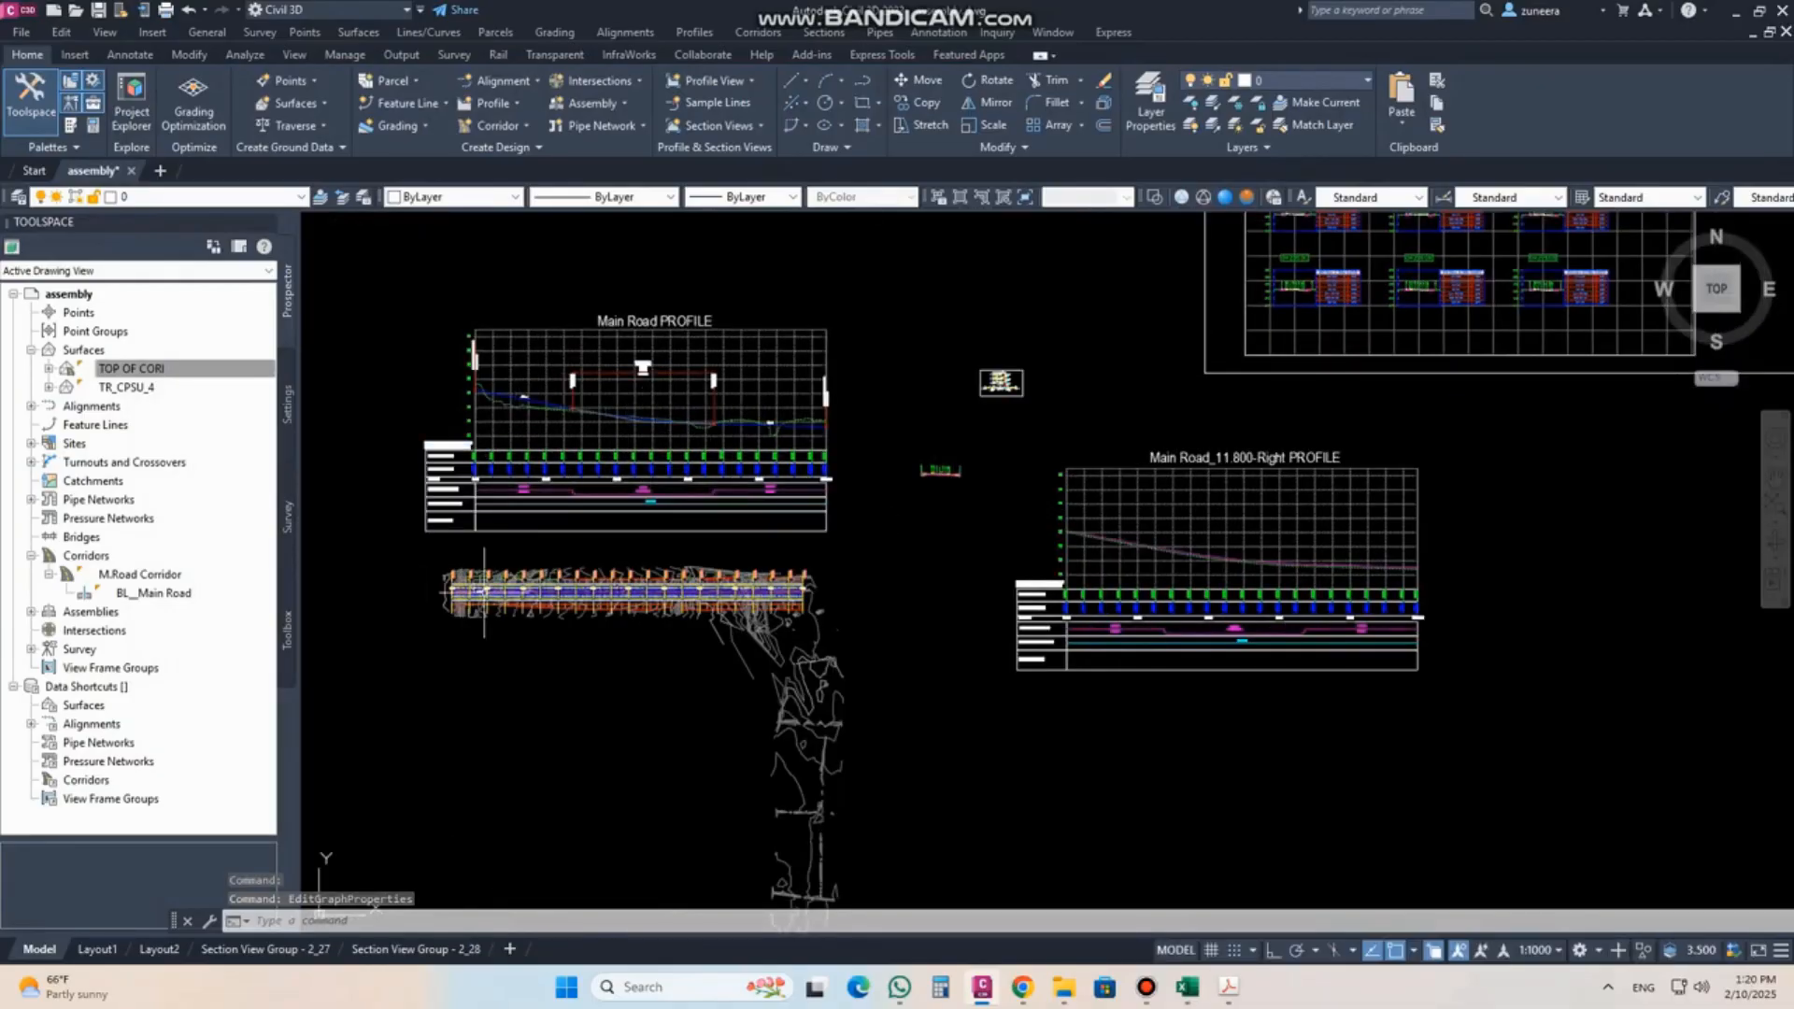
pyautogui.scroll(8, 517, 508)
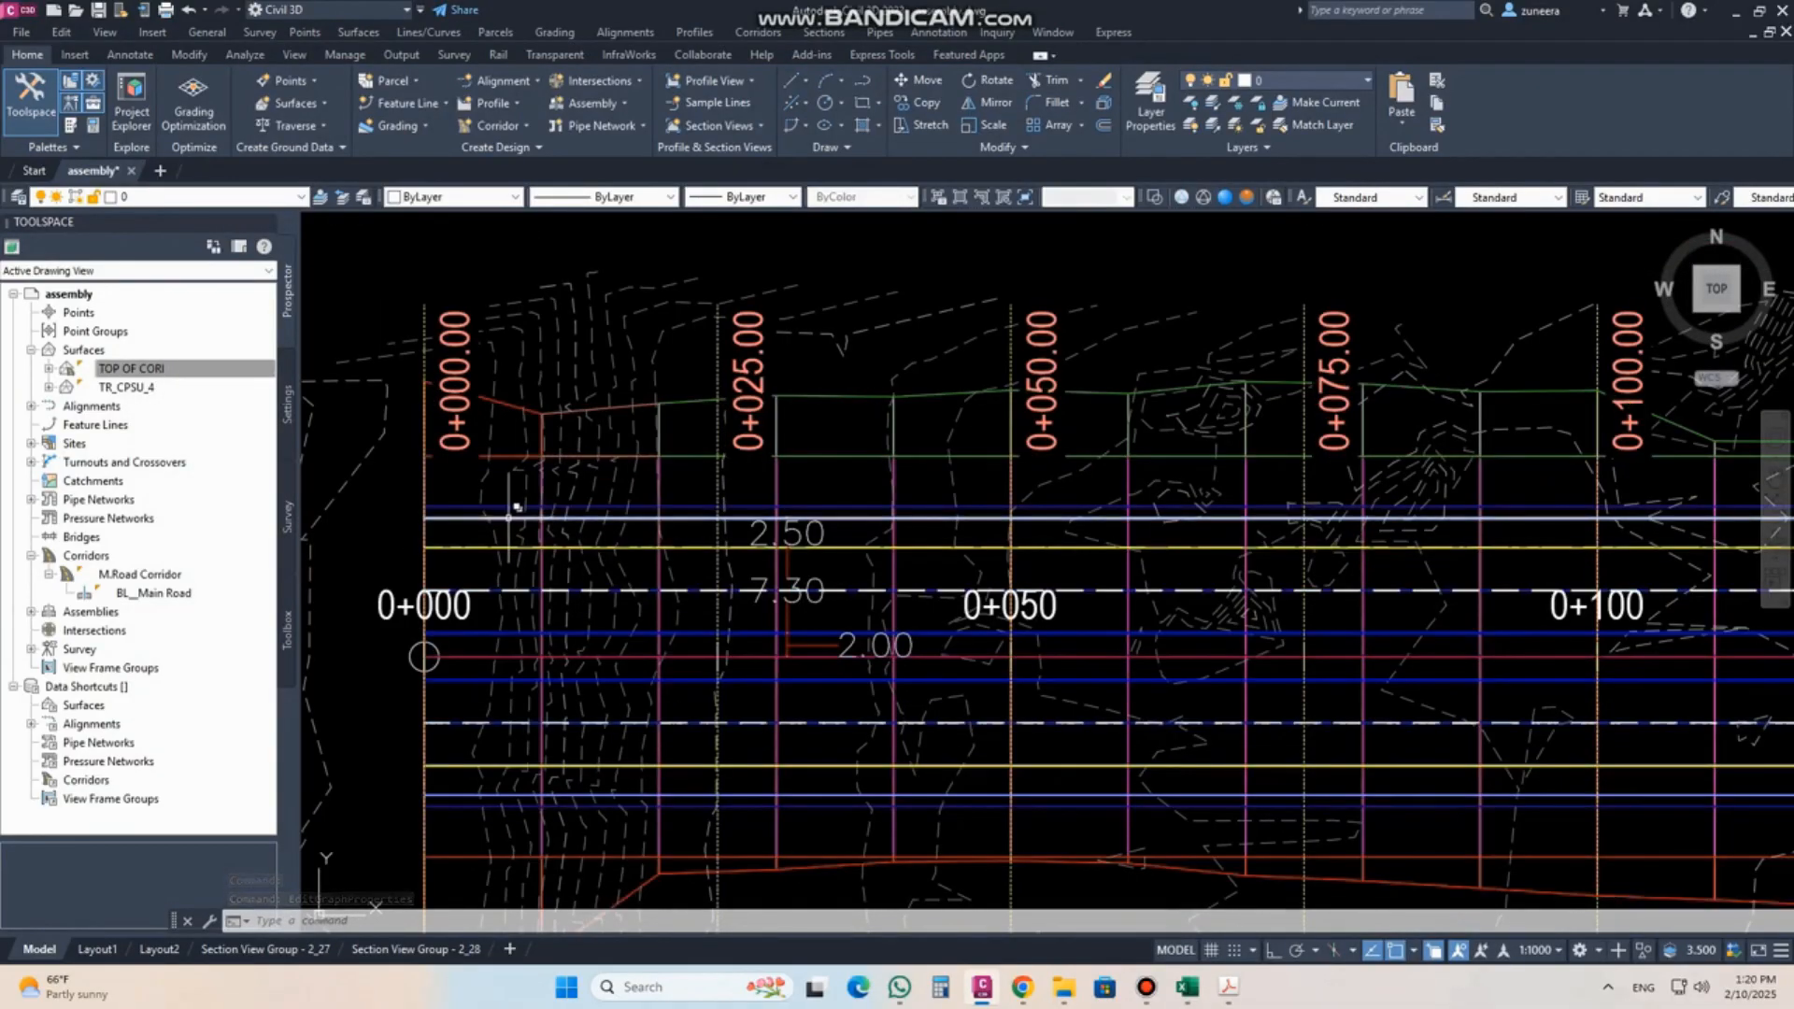
pyautogui.click(514, 514)
pyautogui.click(592, 598)
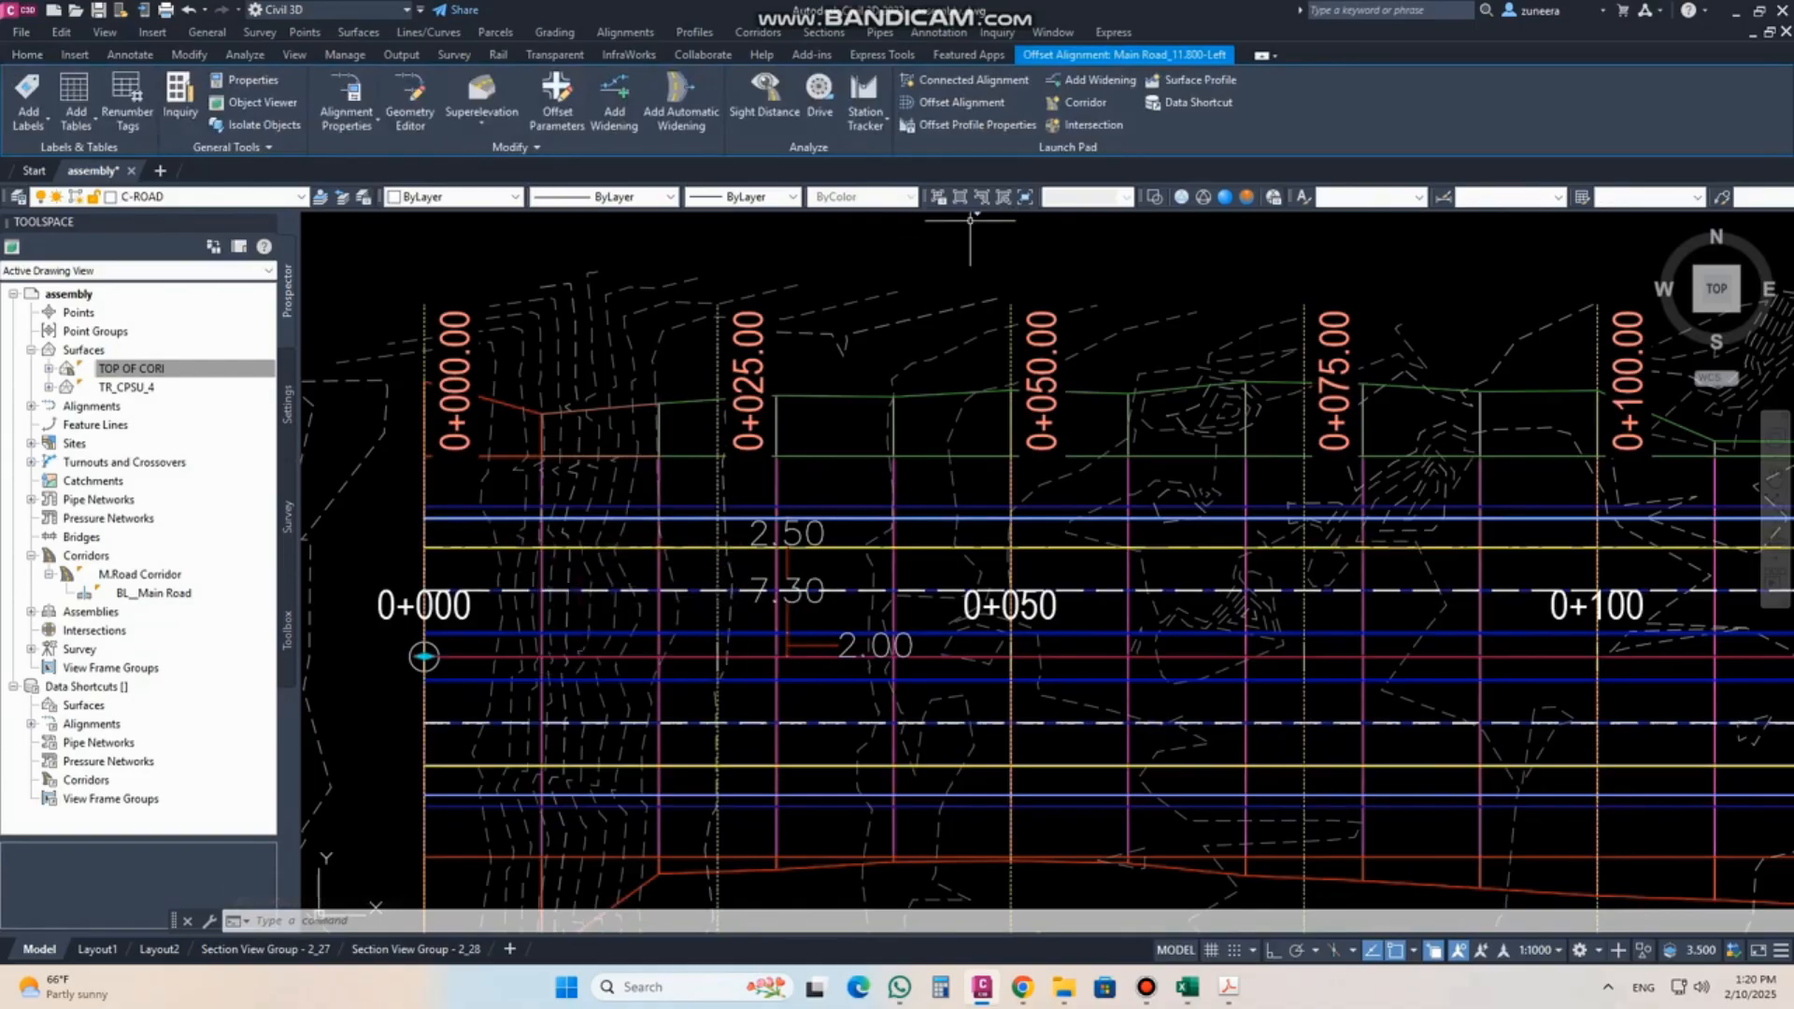
pyautogui.click(1194, 84)
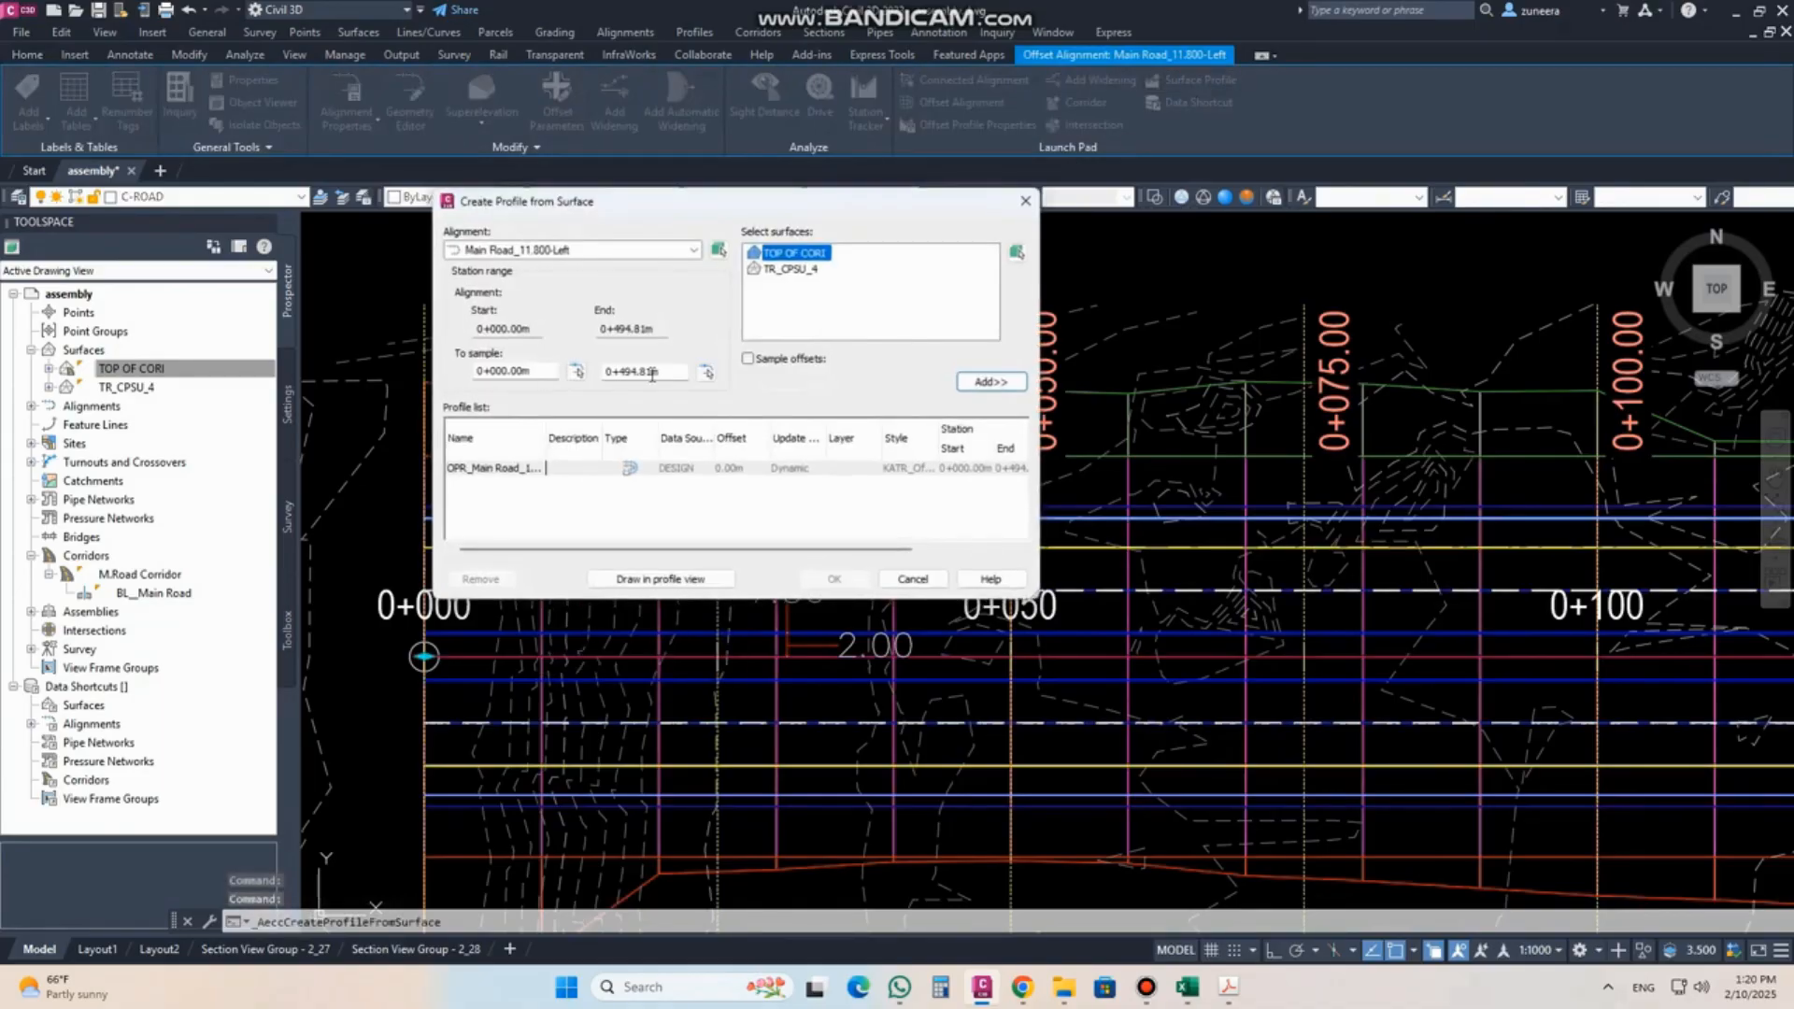
pyautogui.click(992, 382)
# Create a profile view for Main Road_11.800-Left with the default settings and place it below the Main Road_11.800-Right profile view.
pyautogui.click(661, 579)
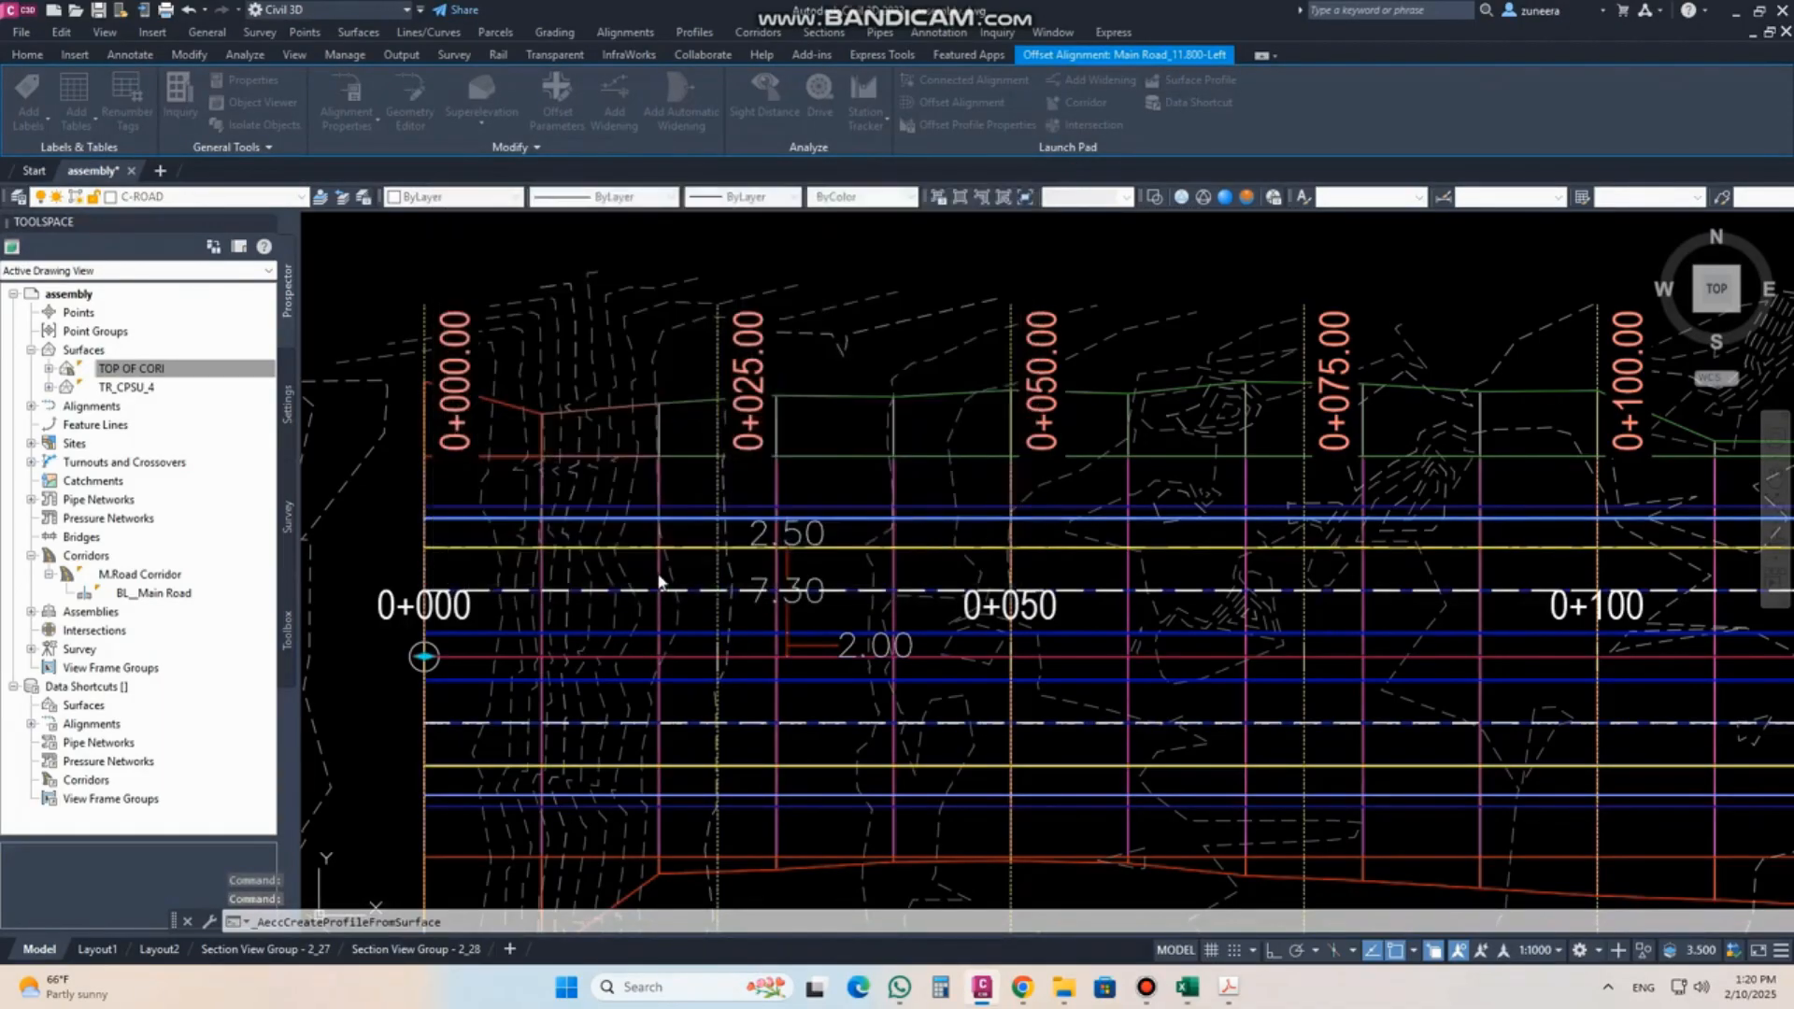
pyautogui.click(850, 675)
pyautogui.click(850, 675)
pyautogui.click(850, 674)
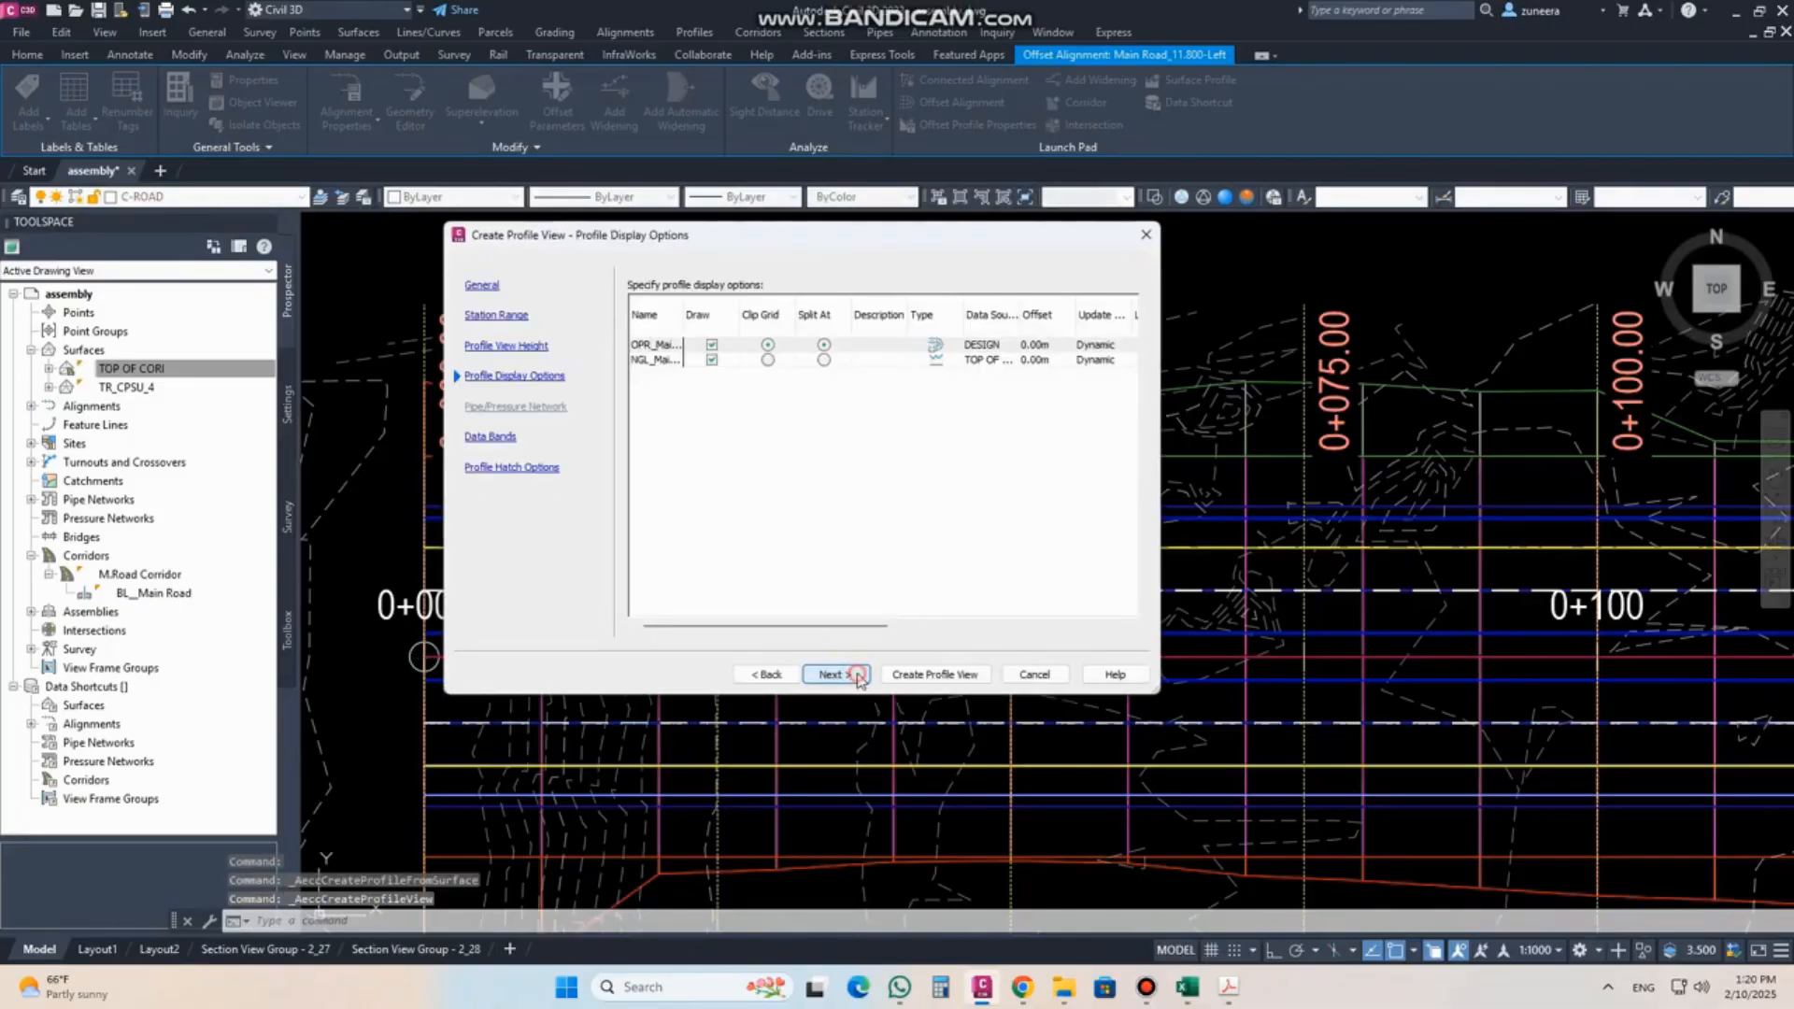
pyautogui.click(853, 675)
pyautogui.click(853, 675)
pyautogui.click(934, 675)
pyautogui.scroll(-5, 857, 587)
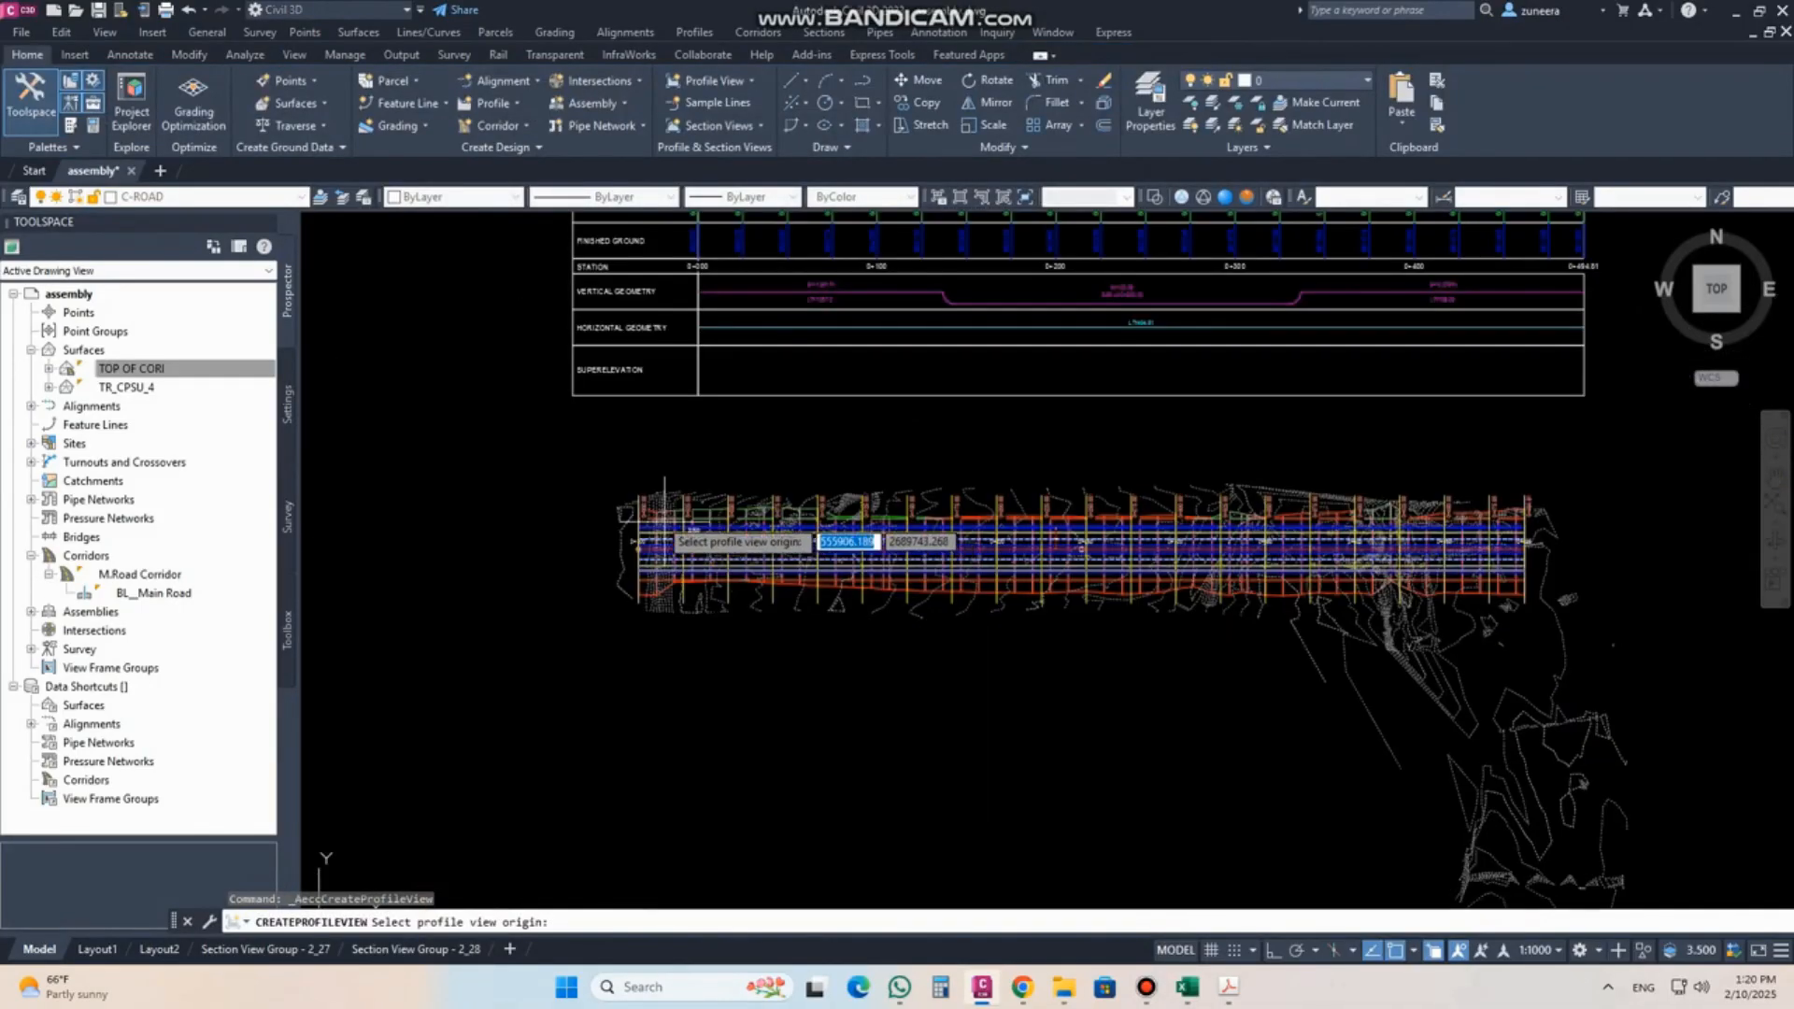
pyautogui.scroll(-2, 855, 587)
pyautogui.moveTo(1189, 733); pyautogui.dragTo(973, 608, button='middle')
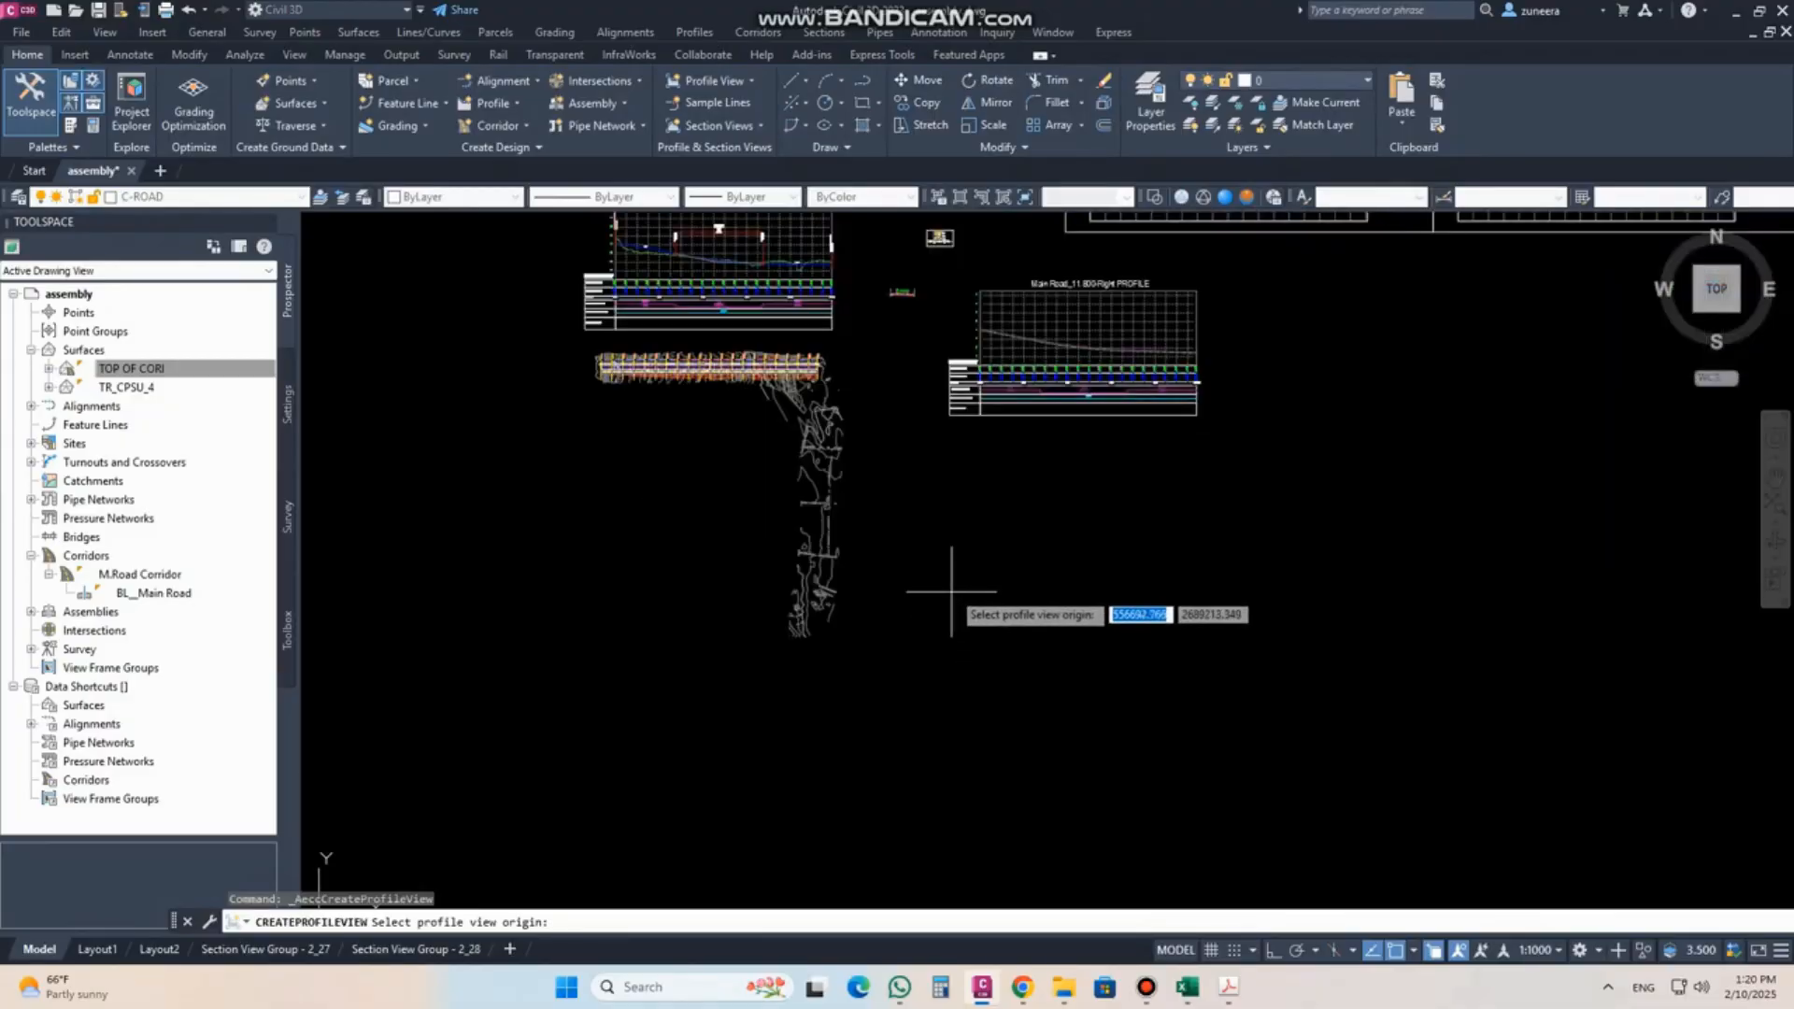
pyautogui.click(952, 599)
# Set the Main Road_11.800-Left profile view's elevation range to automatic height.
pyautogui.scroll(10, 1128, 563)
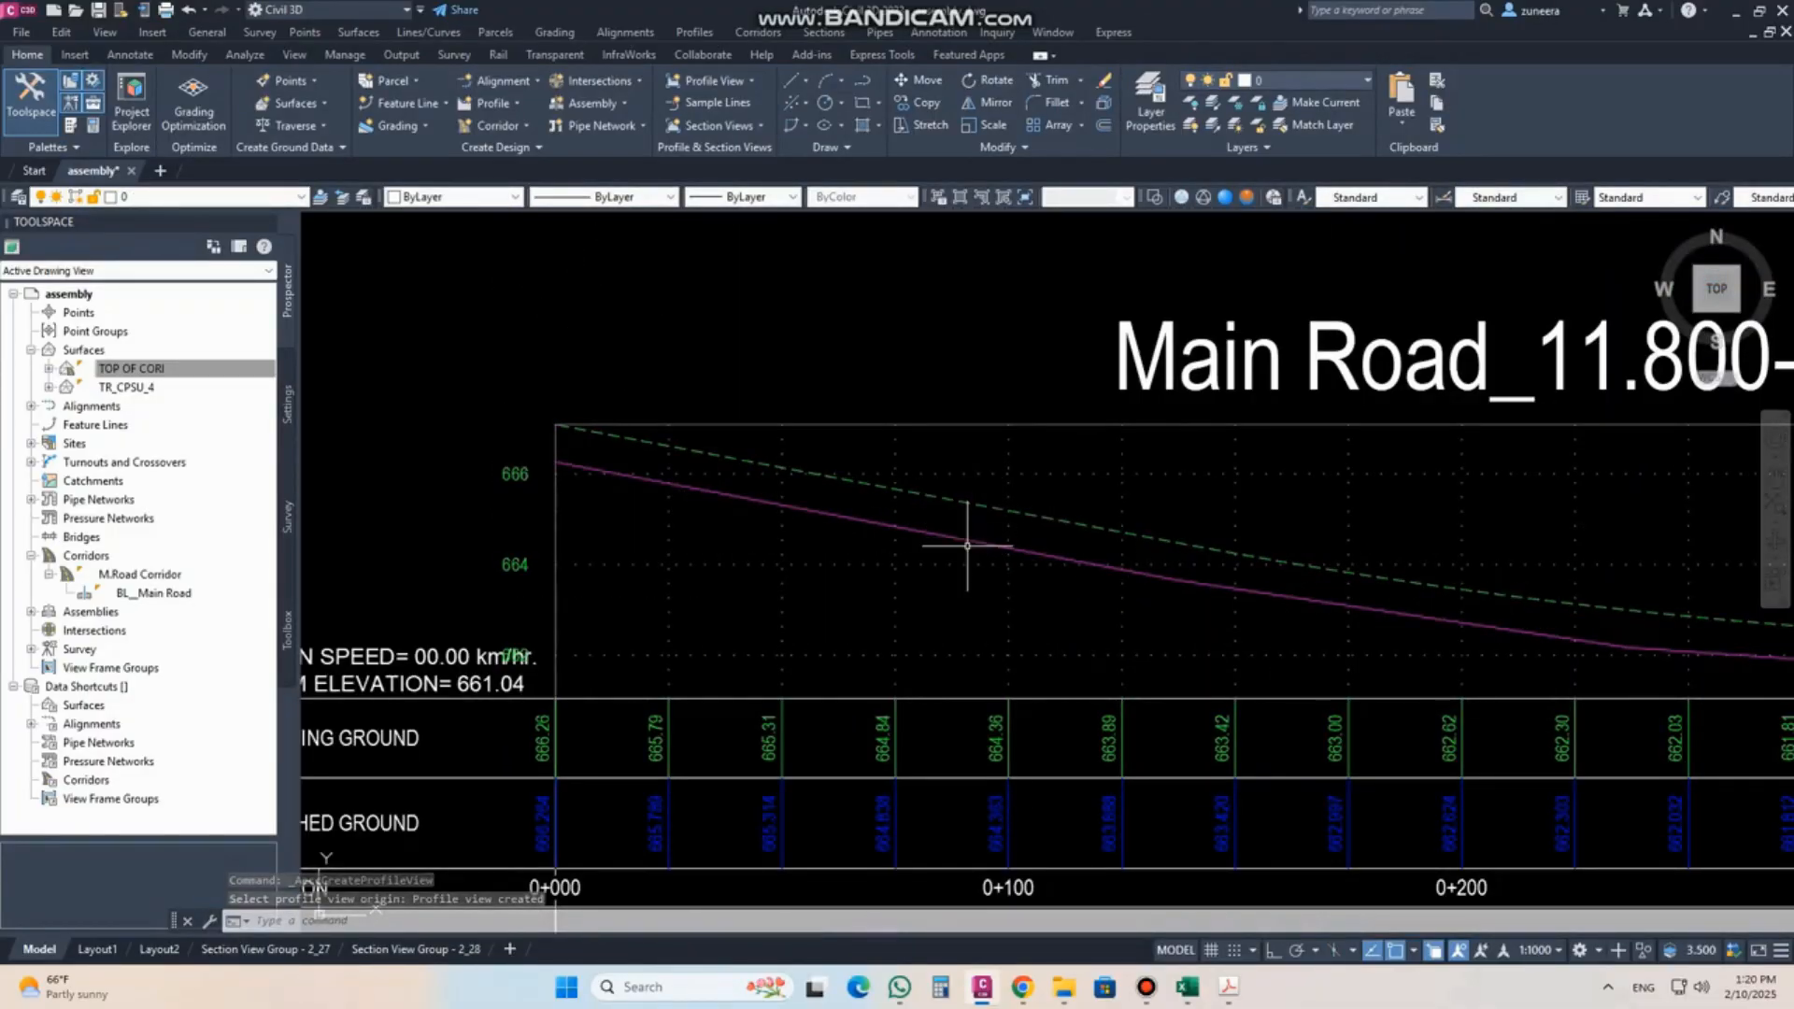
pyautogui.click(939, 430)
pyautogui.rightClick(936, 428)
pyautogui.click(1028, 612)
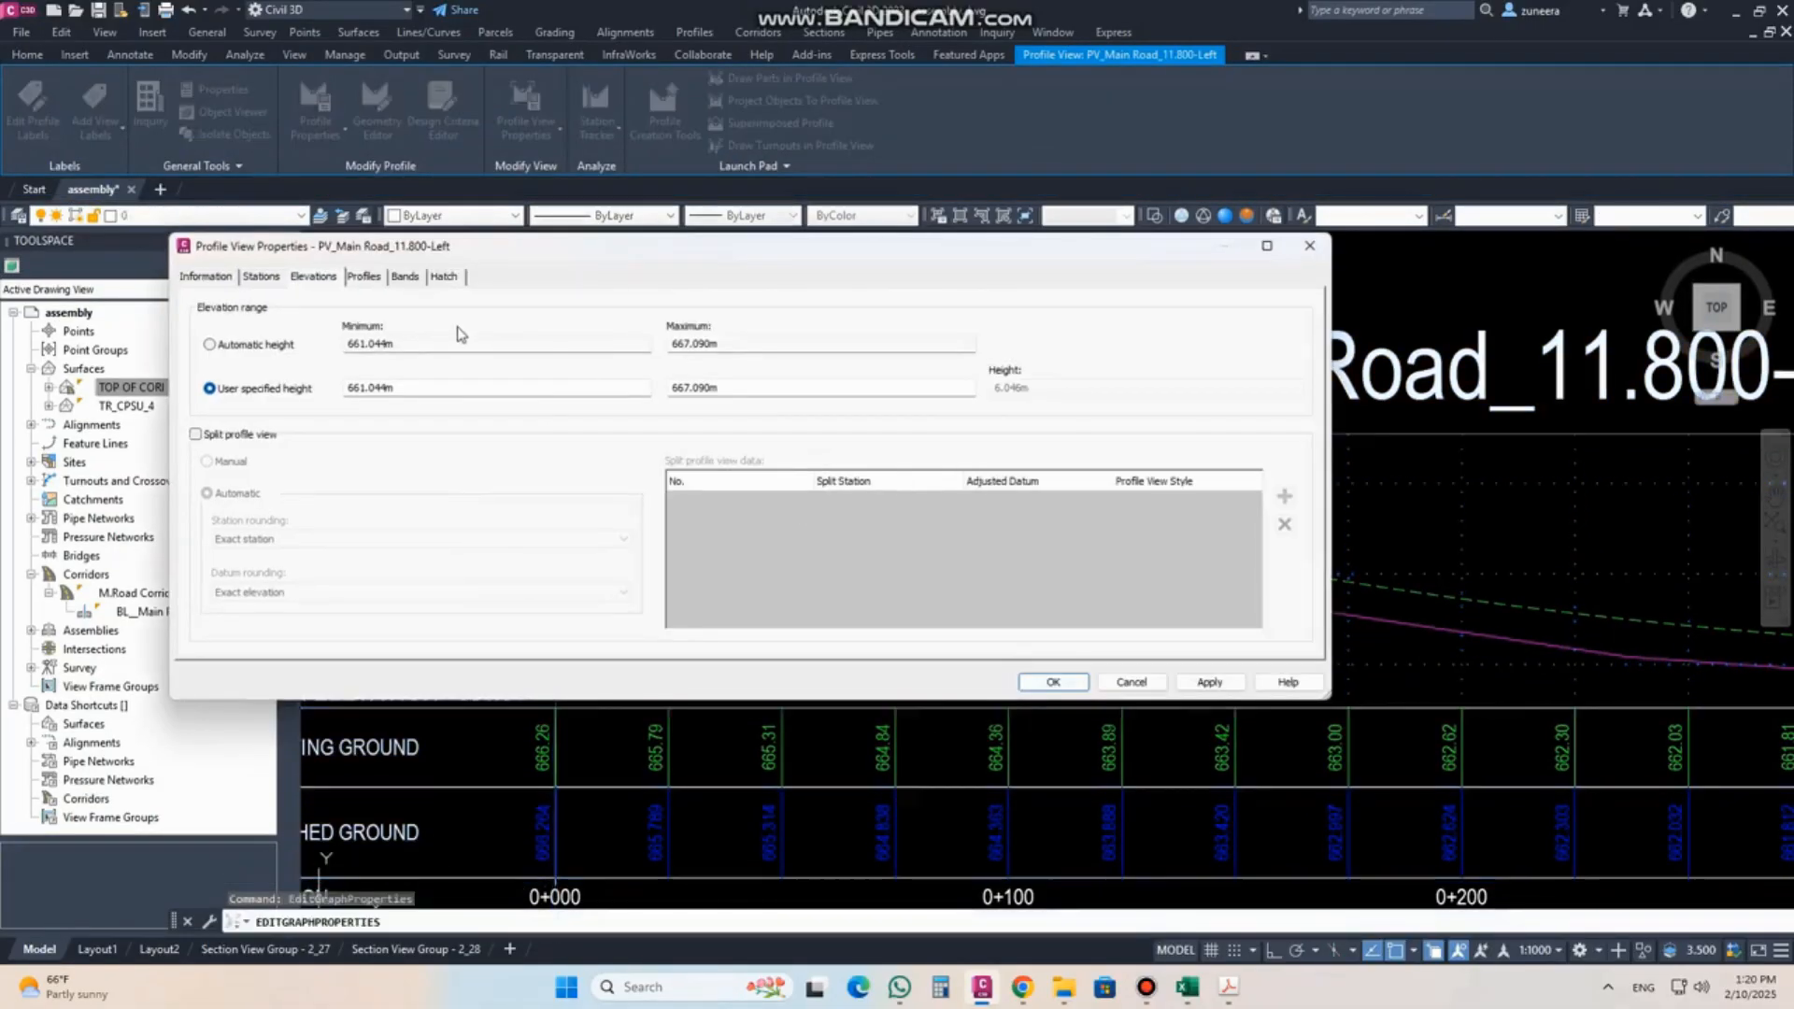
pyautogui.click(269, 342)
pyautogui.click(1190, 686)
pyautogui.click(1067, 680)
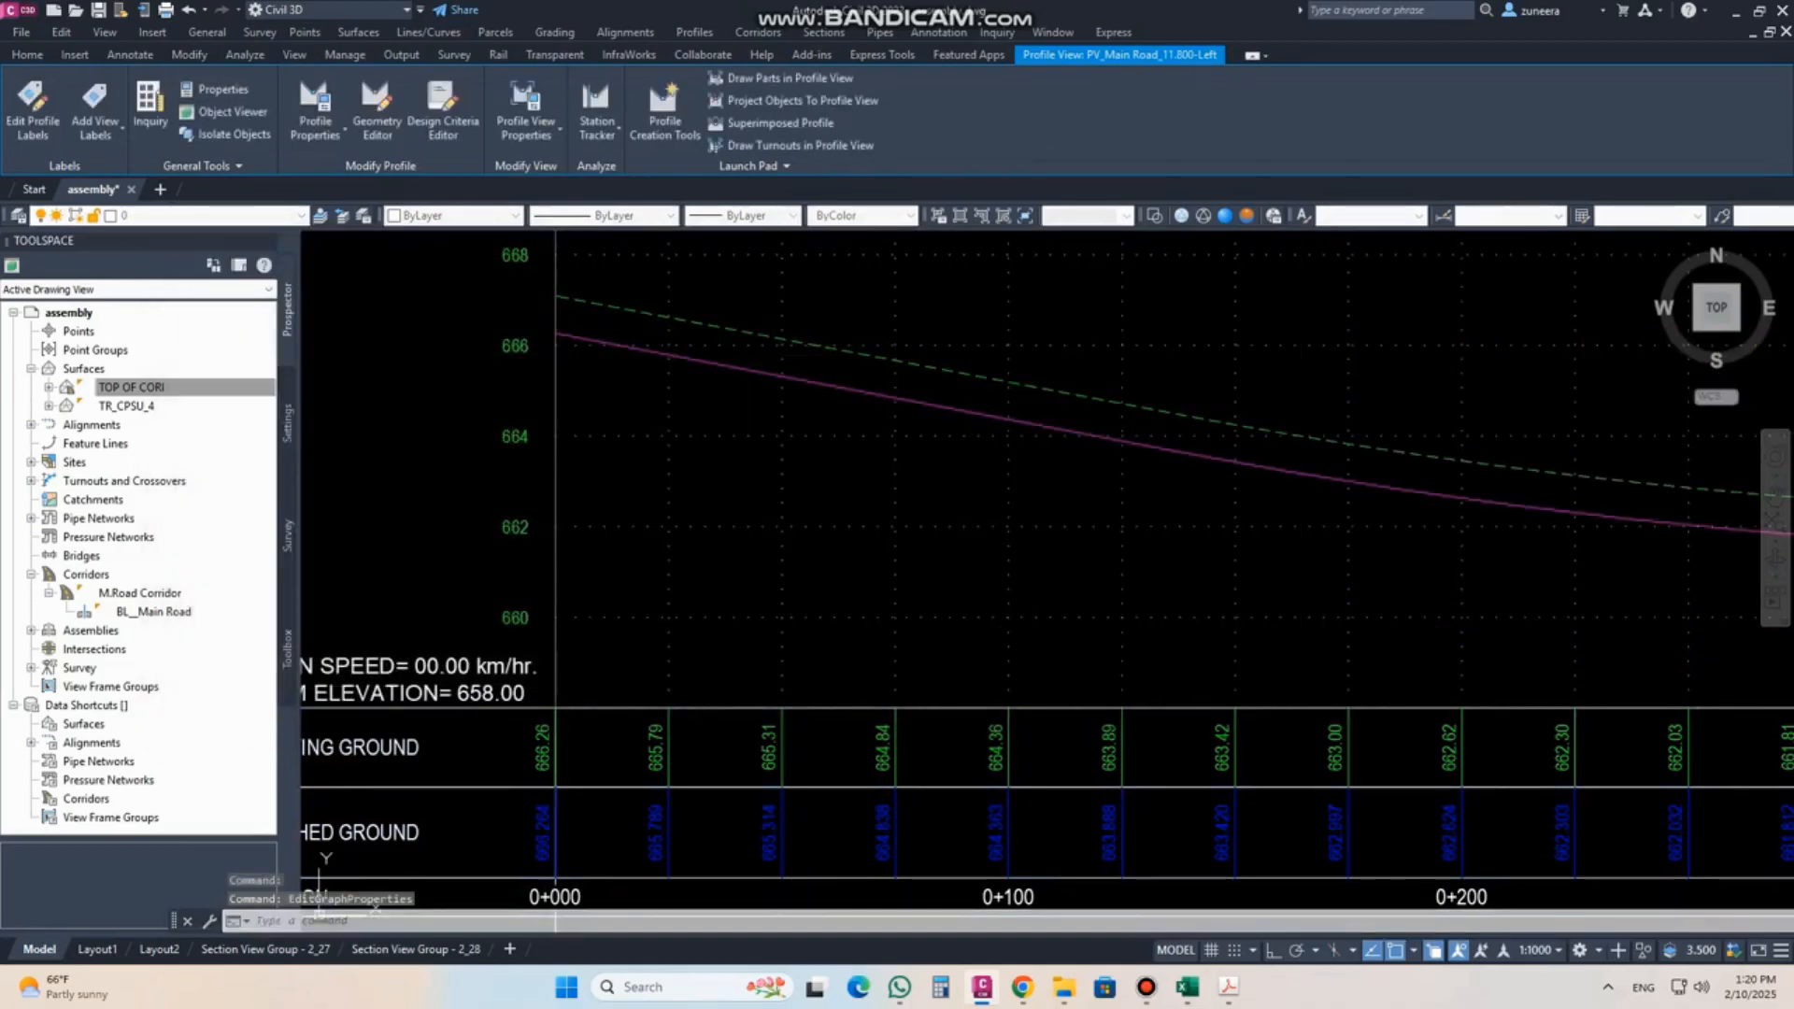
pyautogui.scroll(-10, 988, 621)
pyautogui.press('Escape')
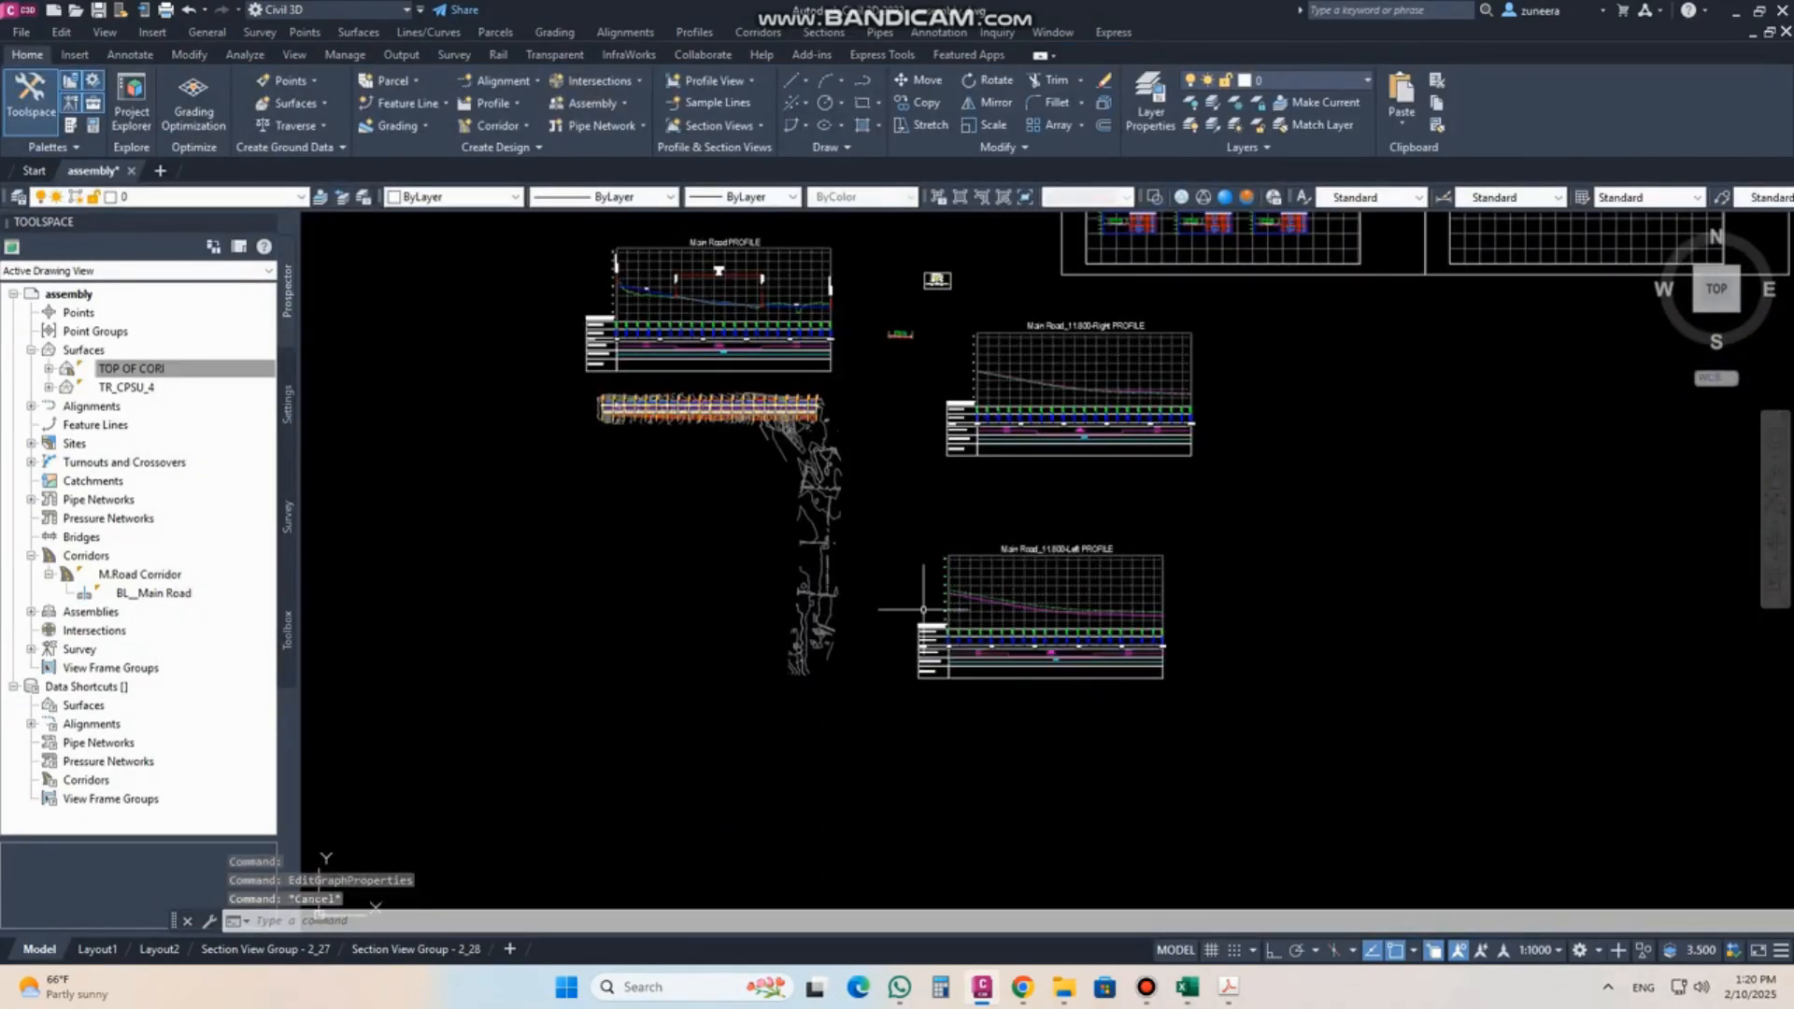
# Superimpose the dashed TOP OF CORI surface profile from the Main Road_11.800-Right profile view onto the Main Road profile view.
pyautogui.moveTo(933, 401); pyautogui.dragTo(1023, 549, button='middle')
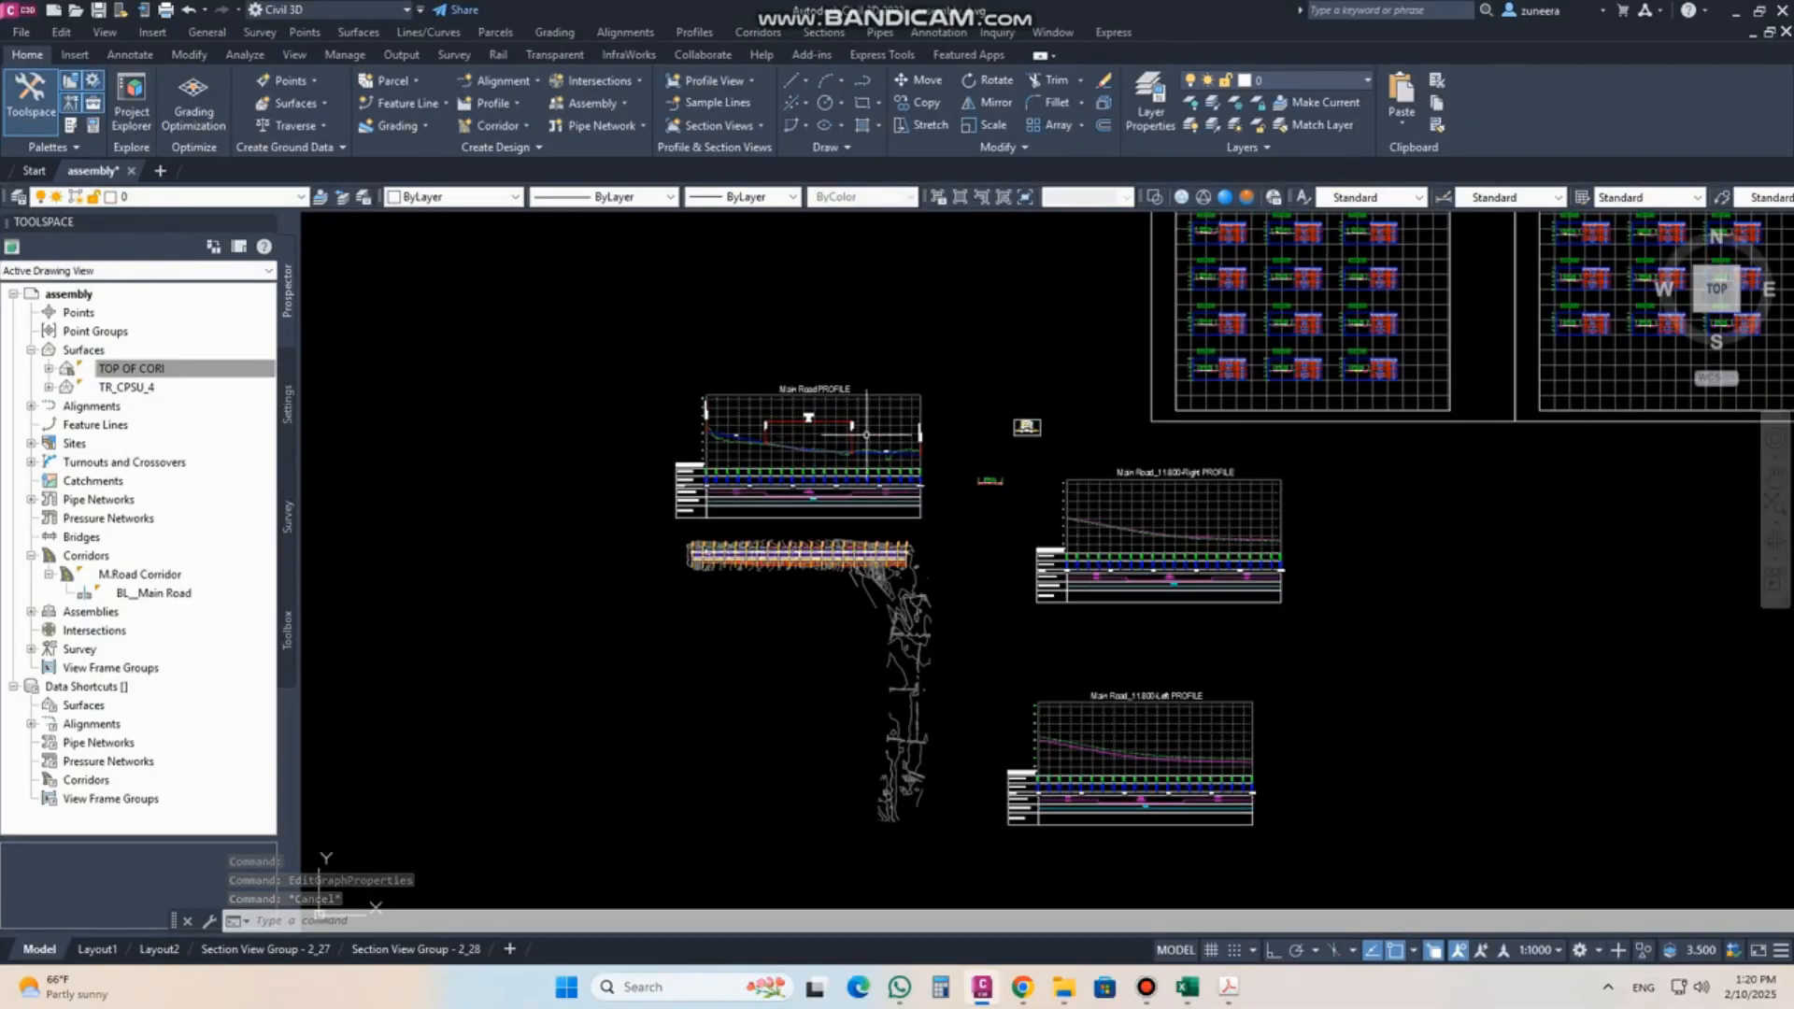
pyautogui.scroll(4, 874, 425)
pyautogui.click(876, 402)
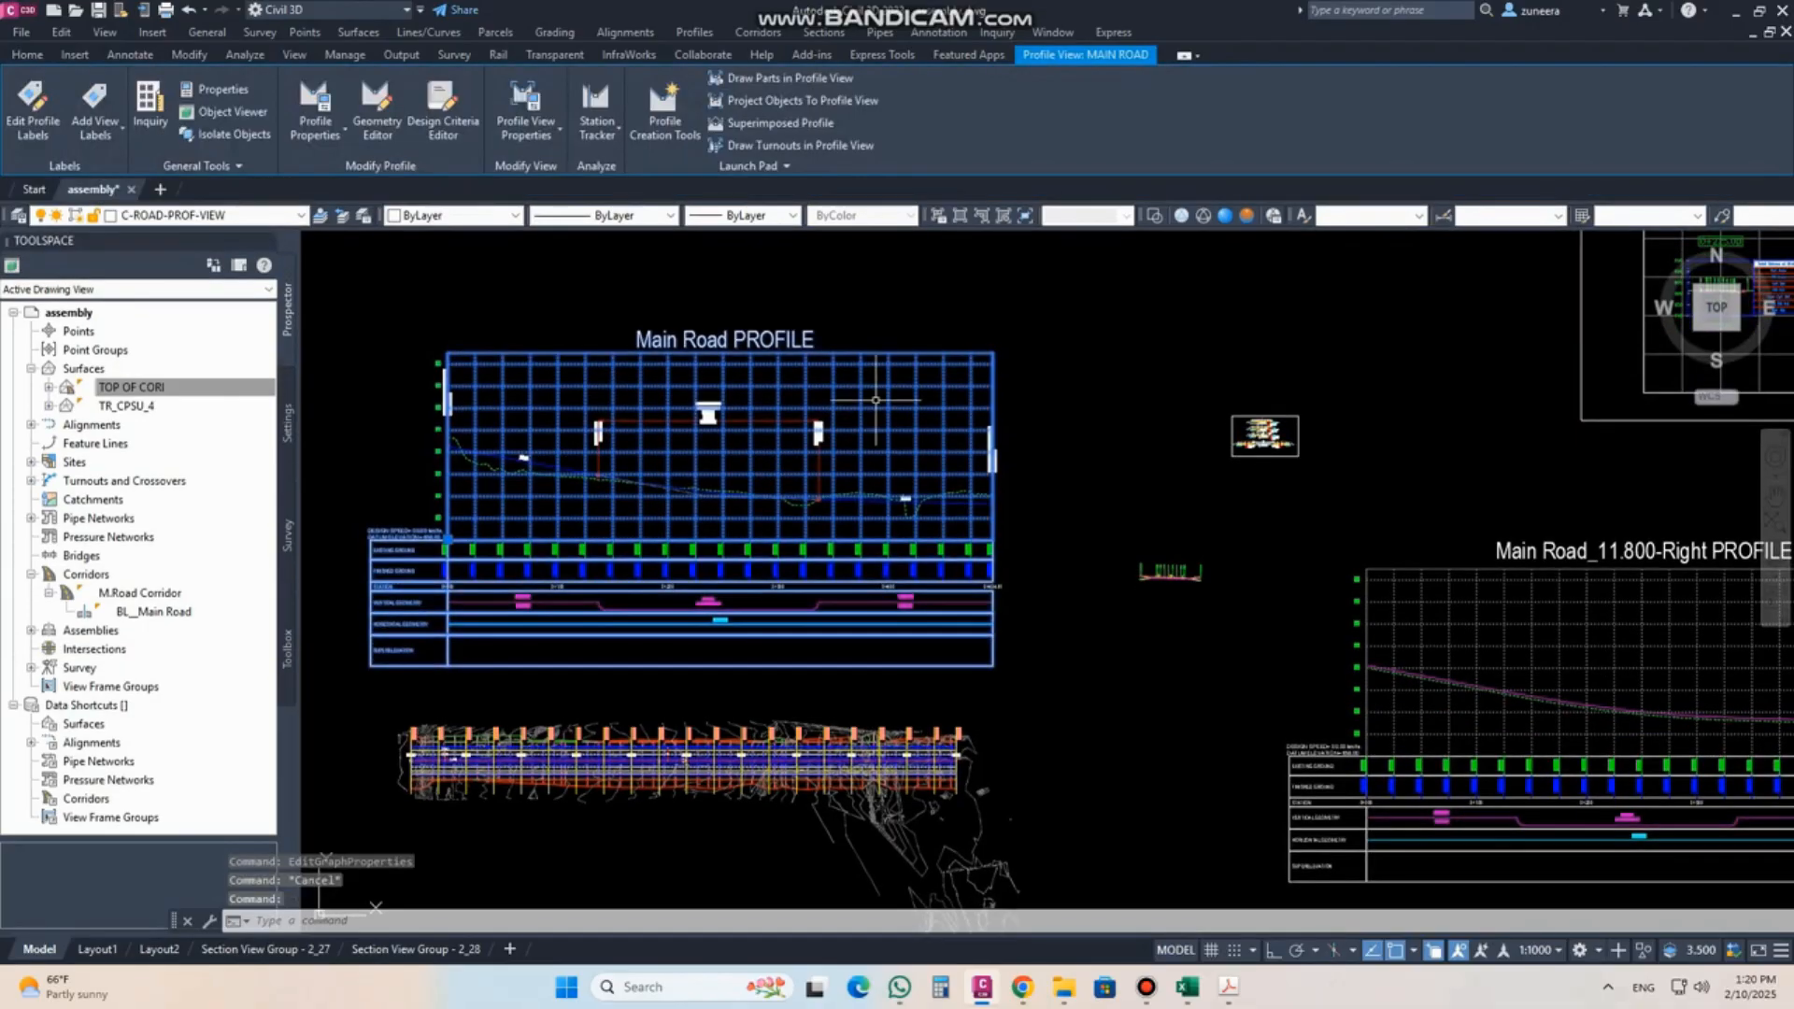
pyautogui.click(781, 122)
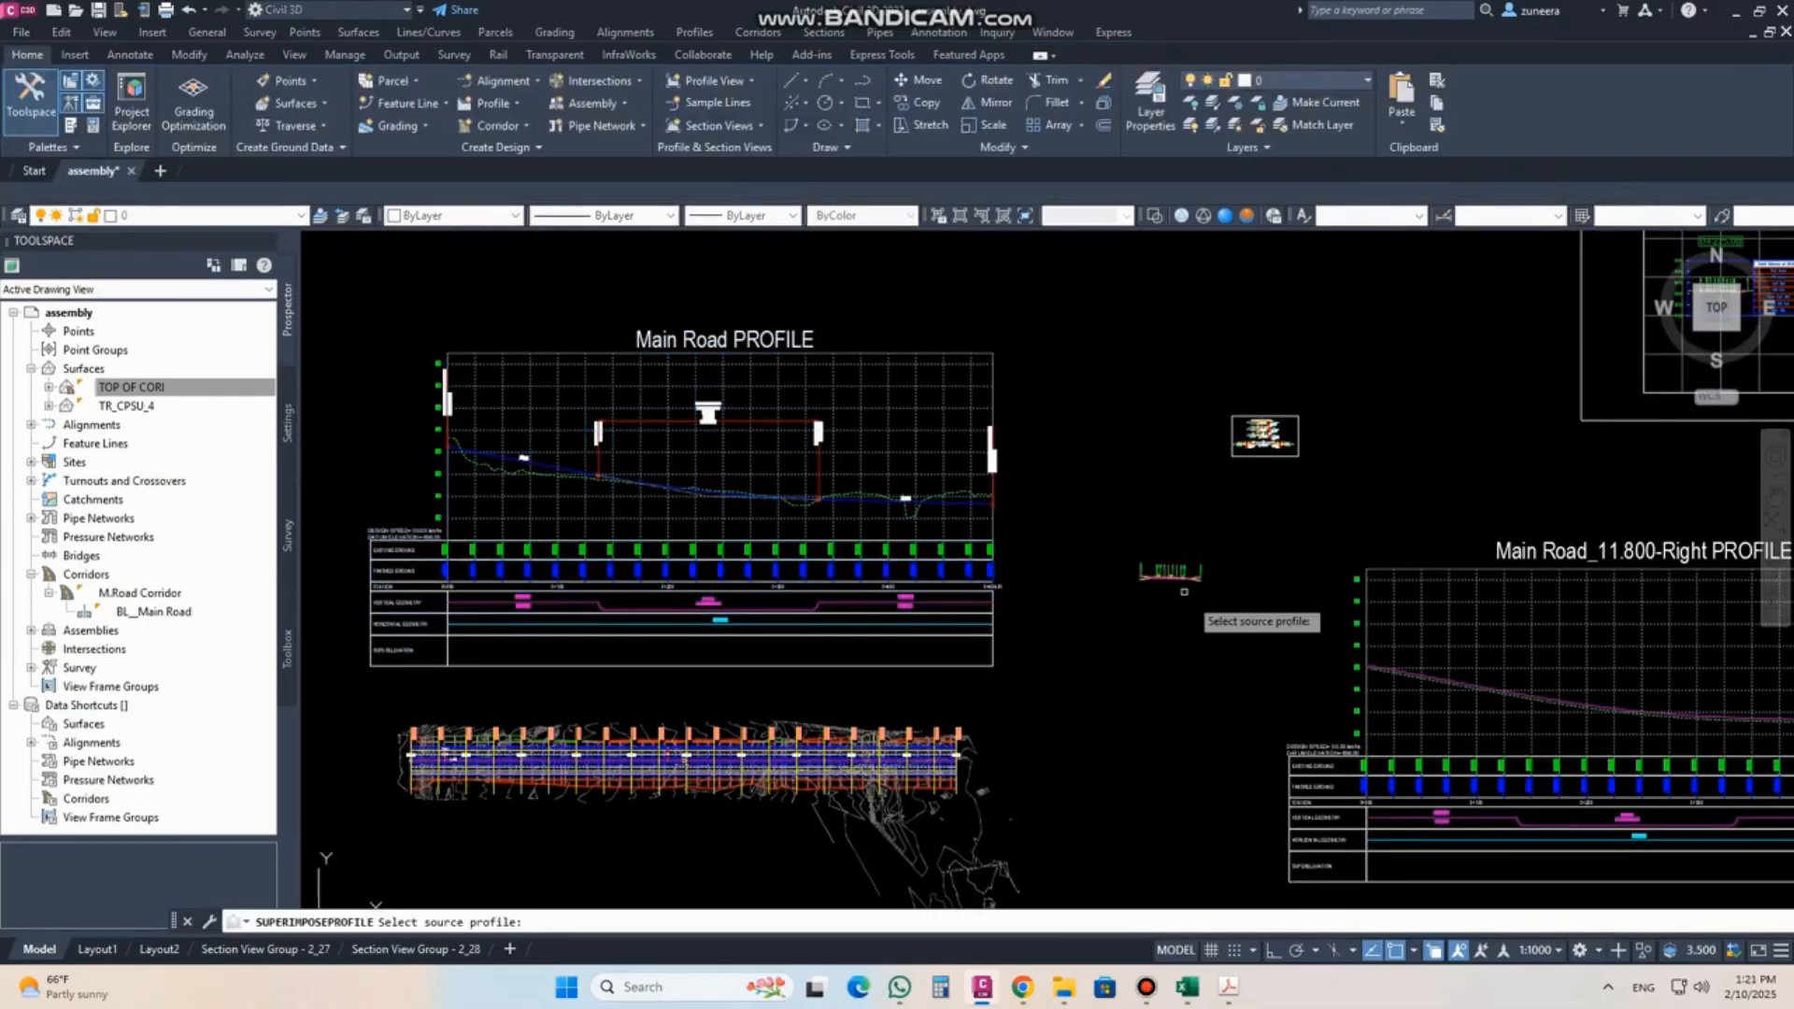
pyautogui.scroll(5, 1489, 718)
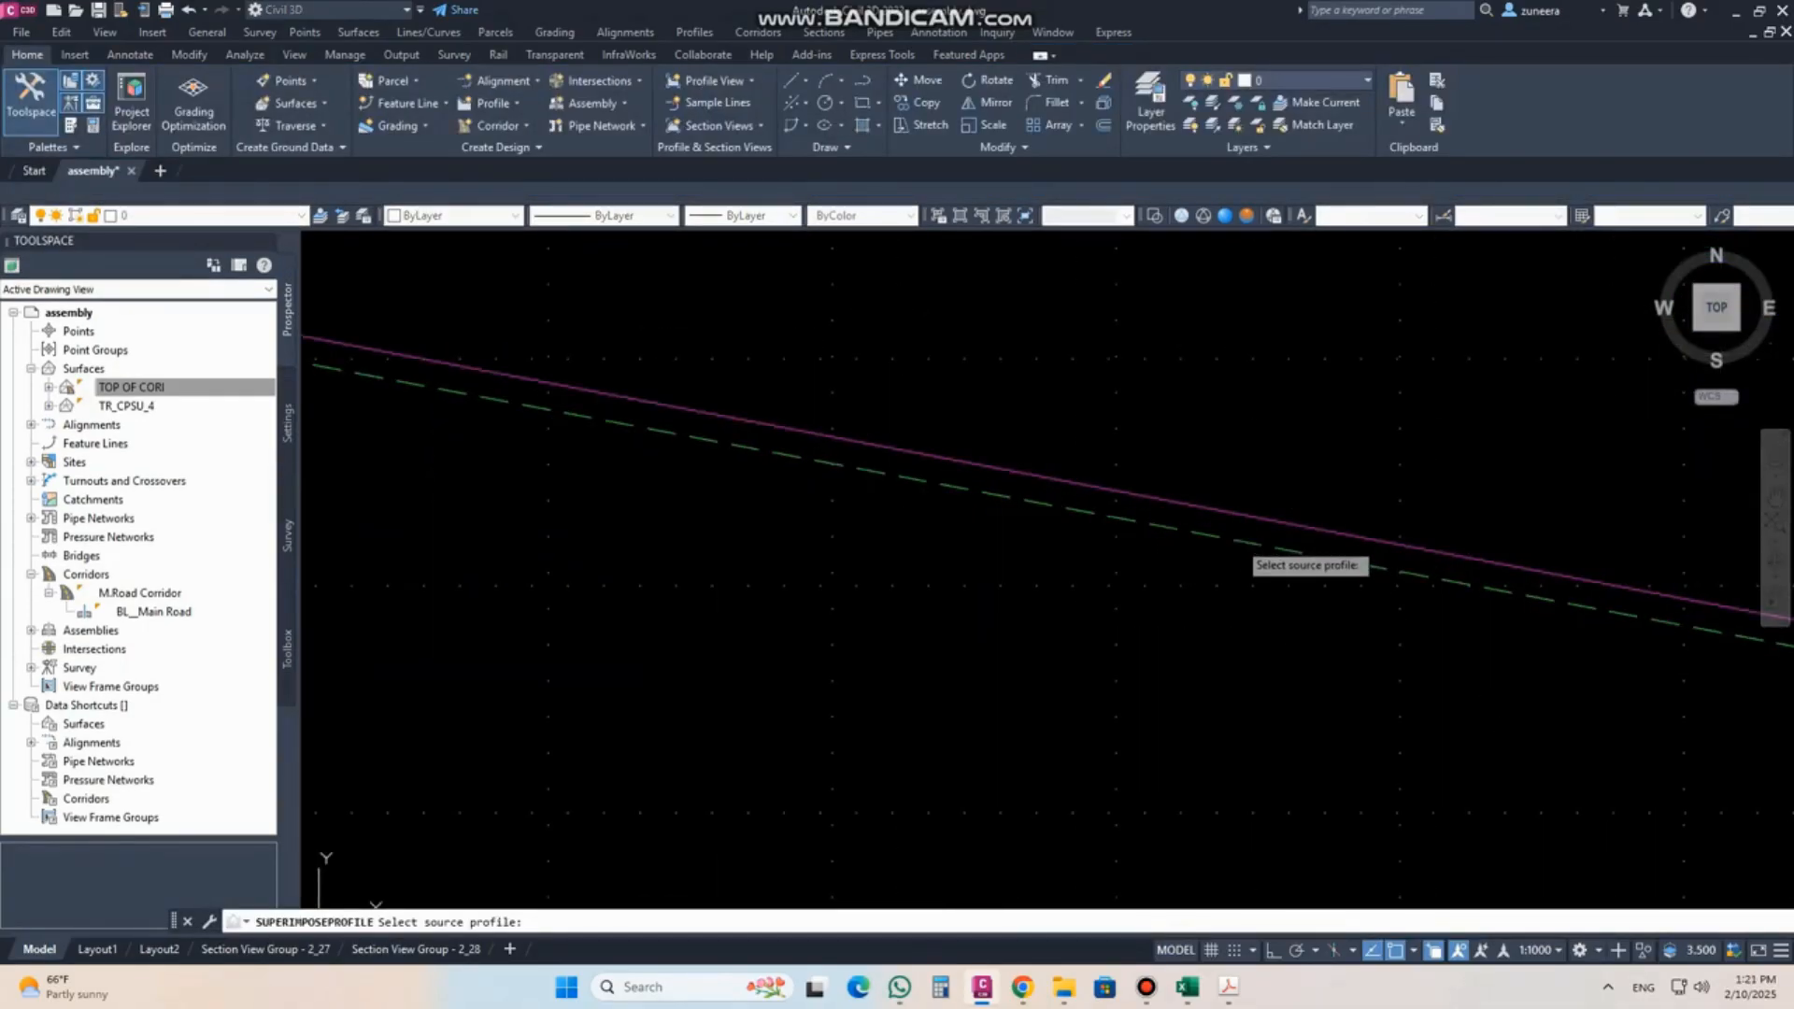
pyautogui.click(1237, 540)
pyautogui.scroll(-5, 1261, 608)
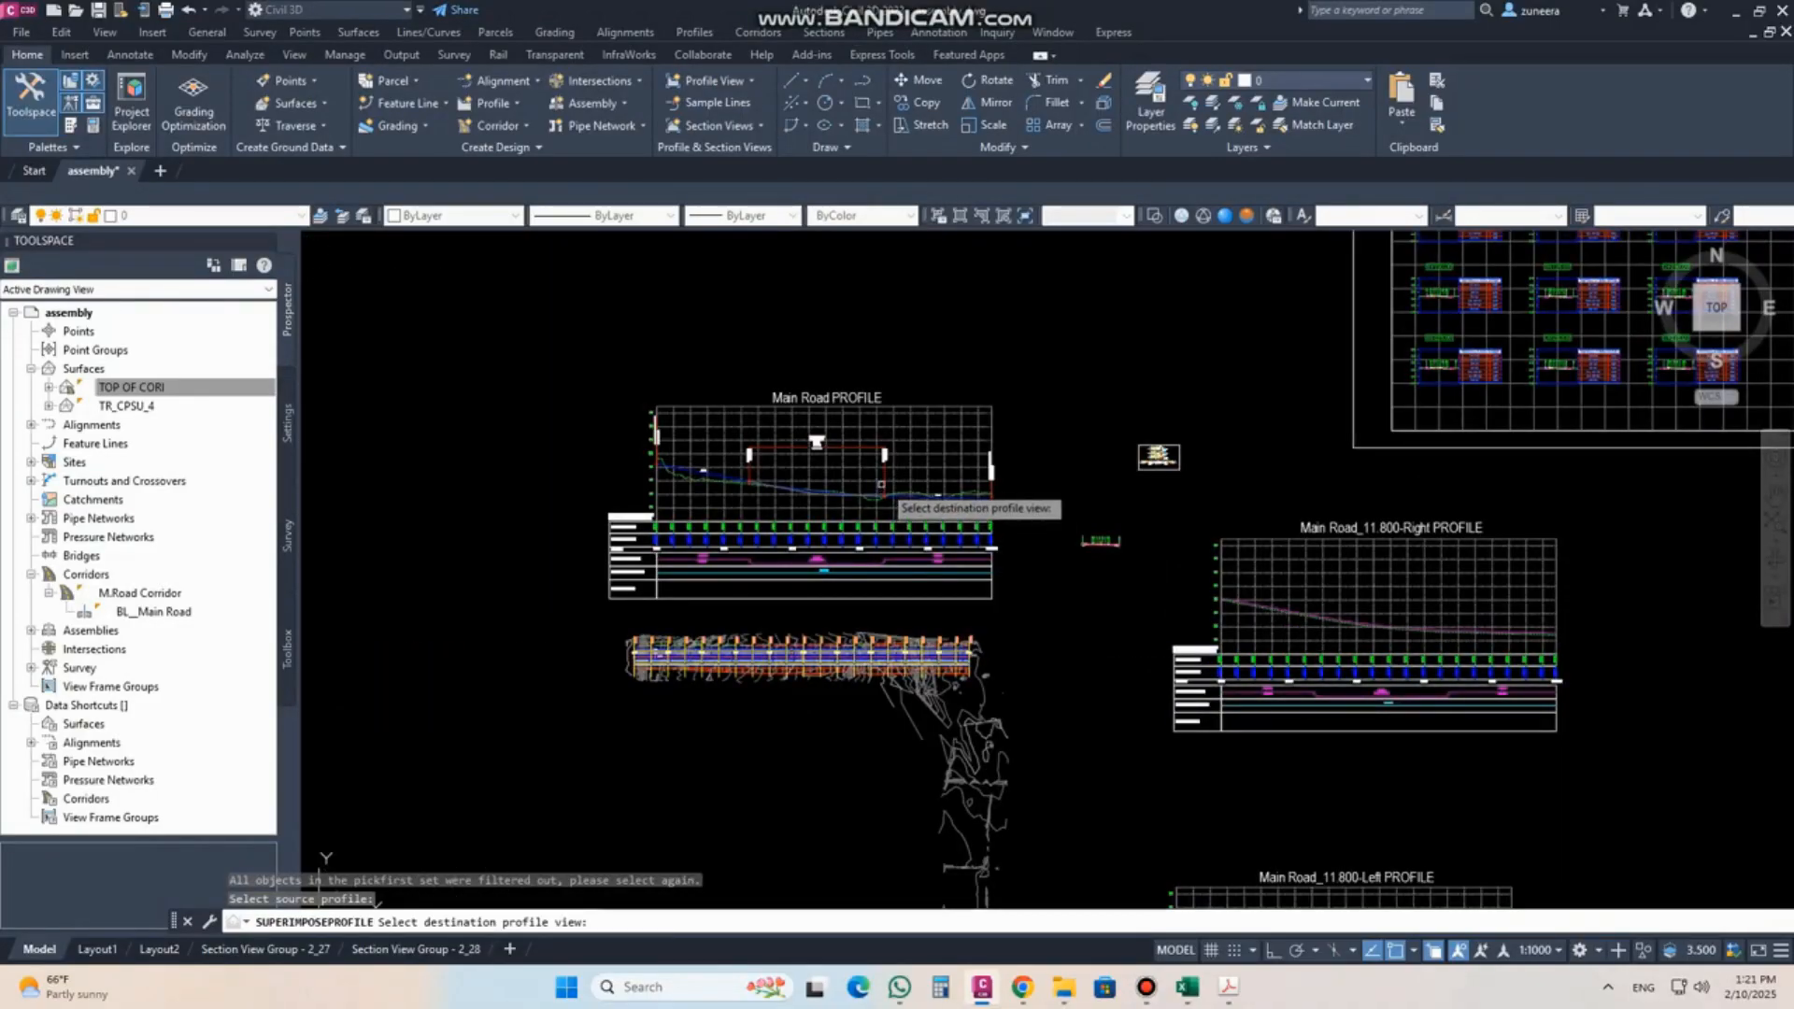
pyautogui.click(922, 479)
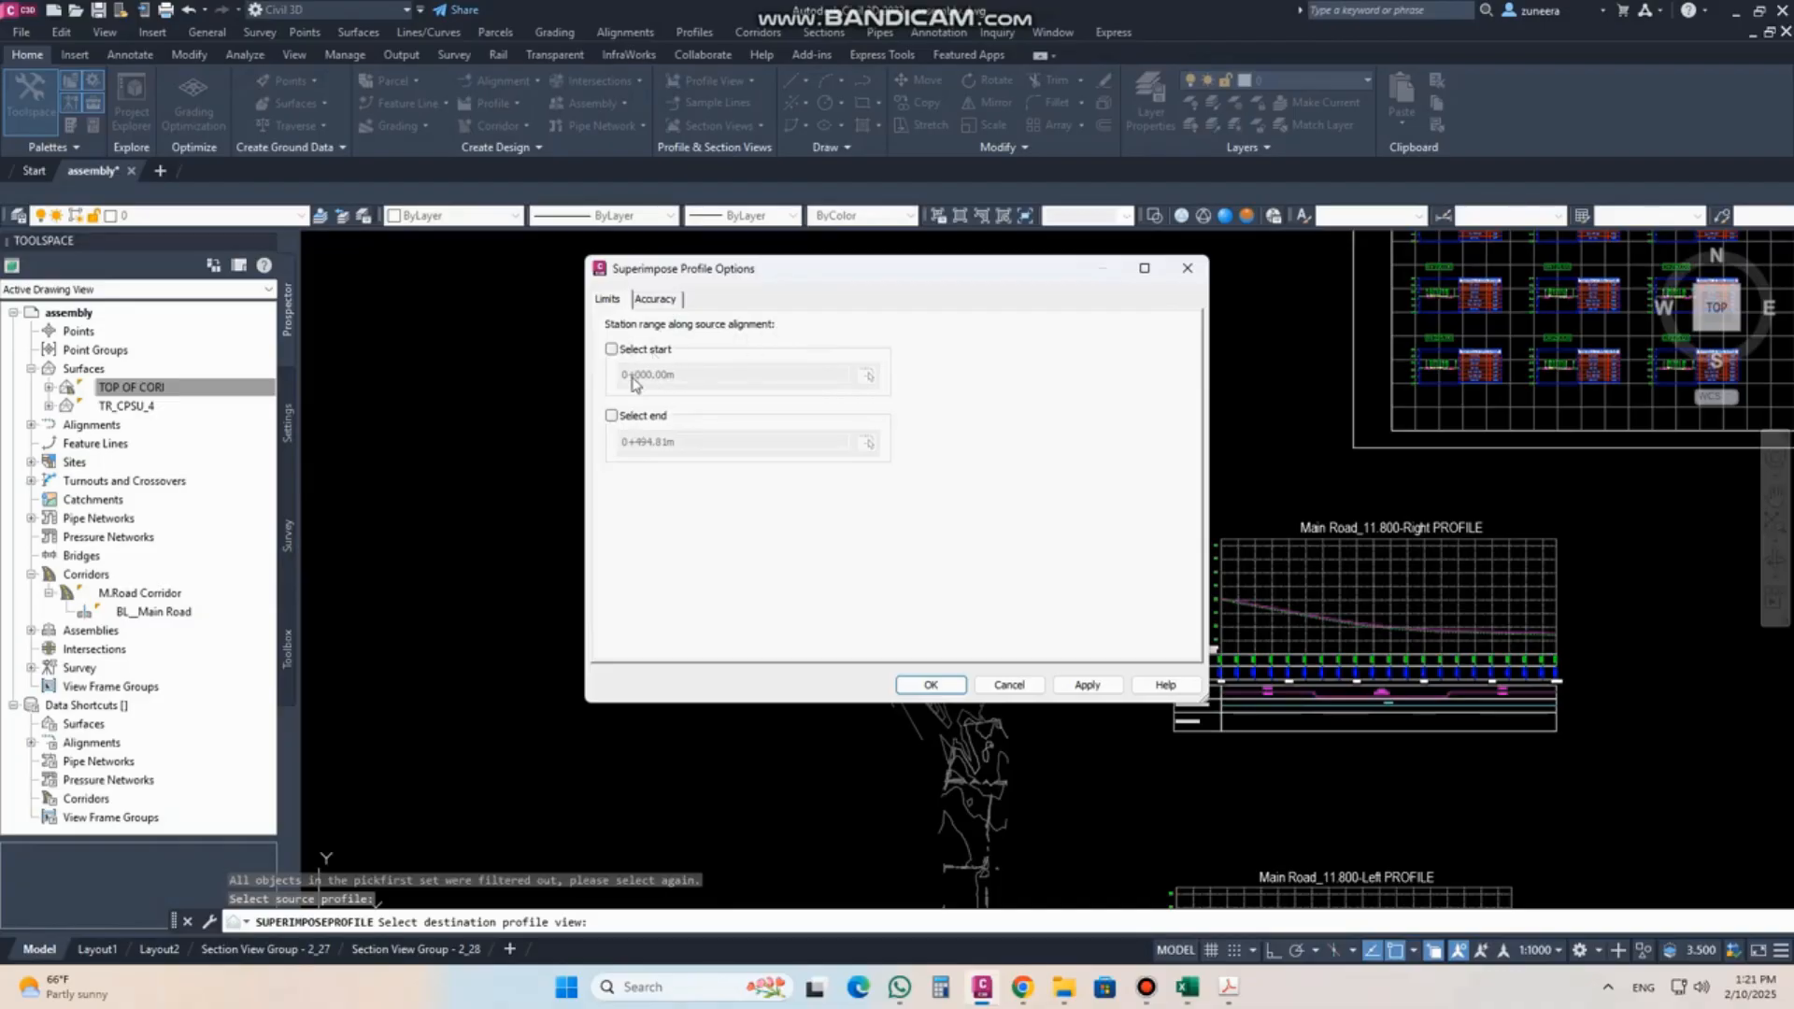
# Accept the superimpose options without start or end station limits and inspect the superimposed right-edge profile against the design line.
pyautogui.click(612, 351)
pyautogui.click(611, 350)
pyautogui.click(611, 415)
pyautogui.click(612, 416)
pyautogui.click(659, 300)
pyautogui.click(608, 300)
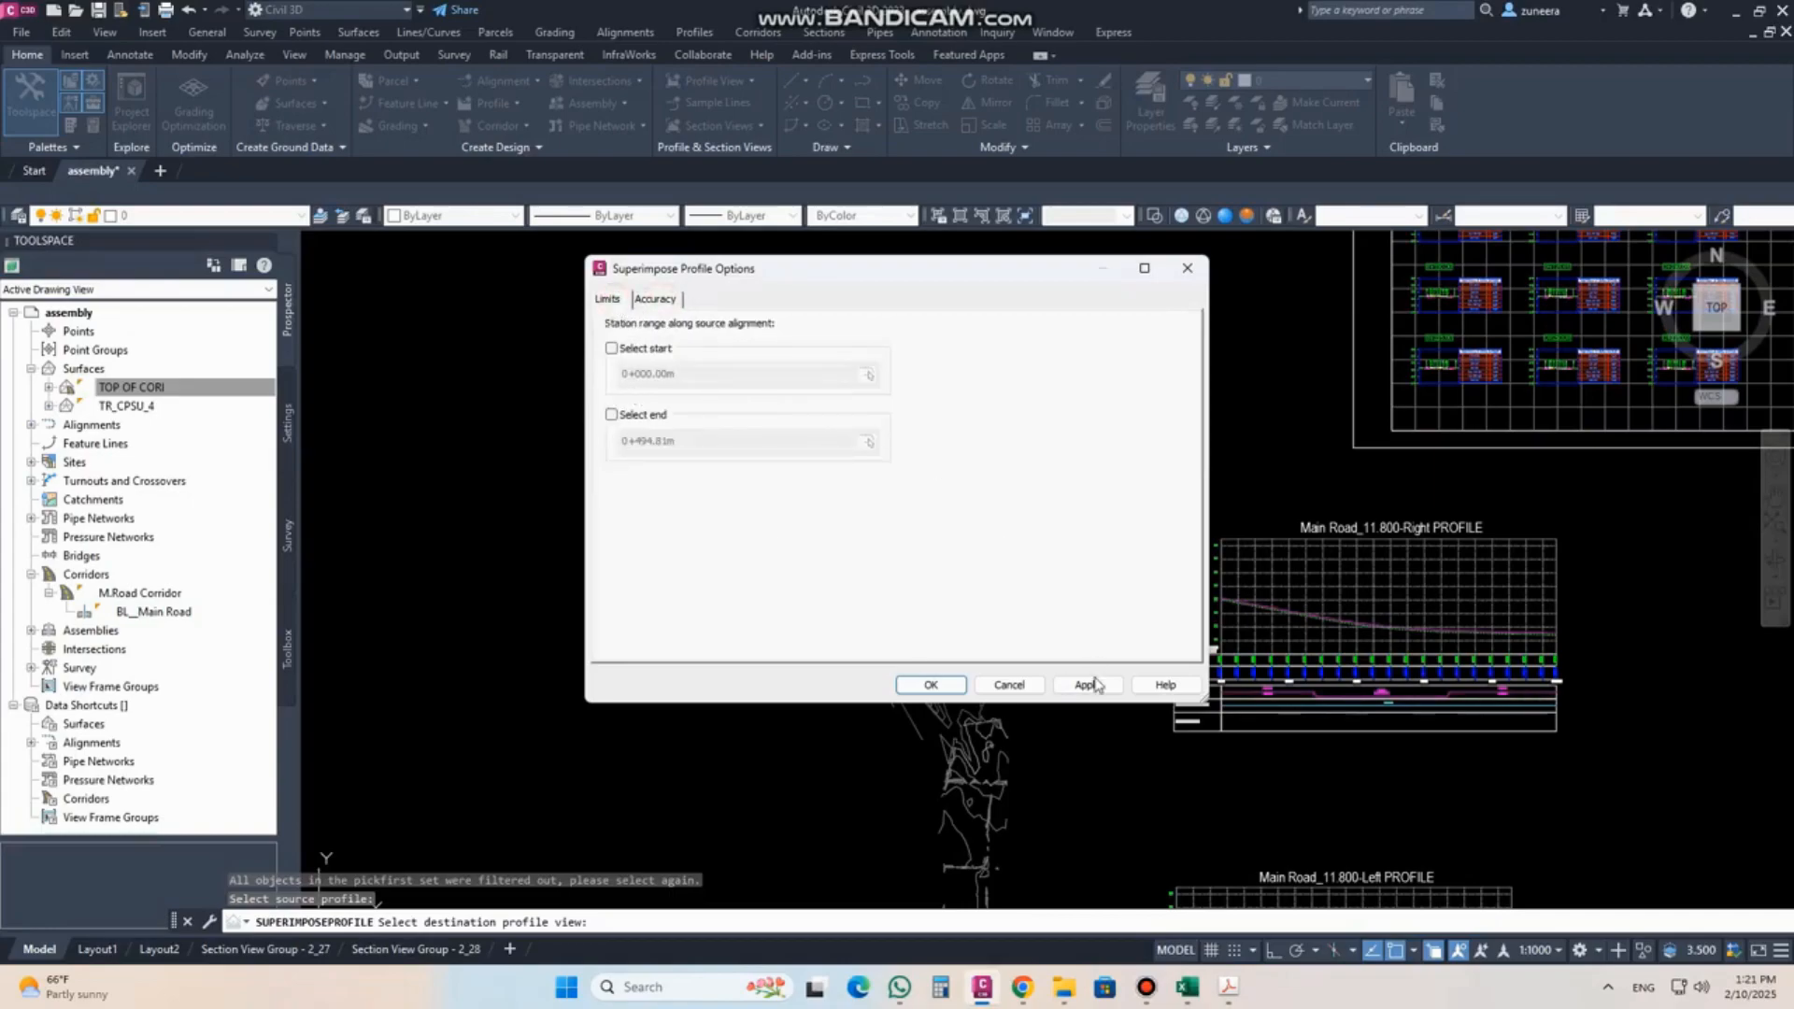
pyautogui.click(949, 692)
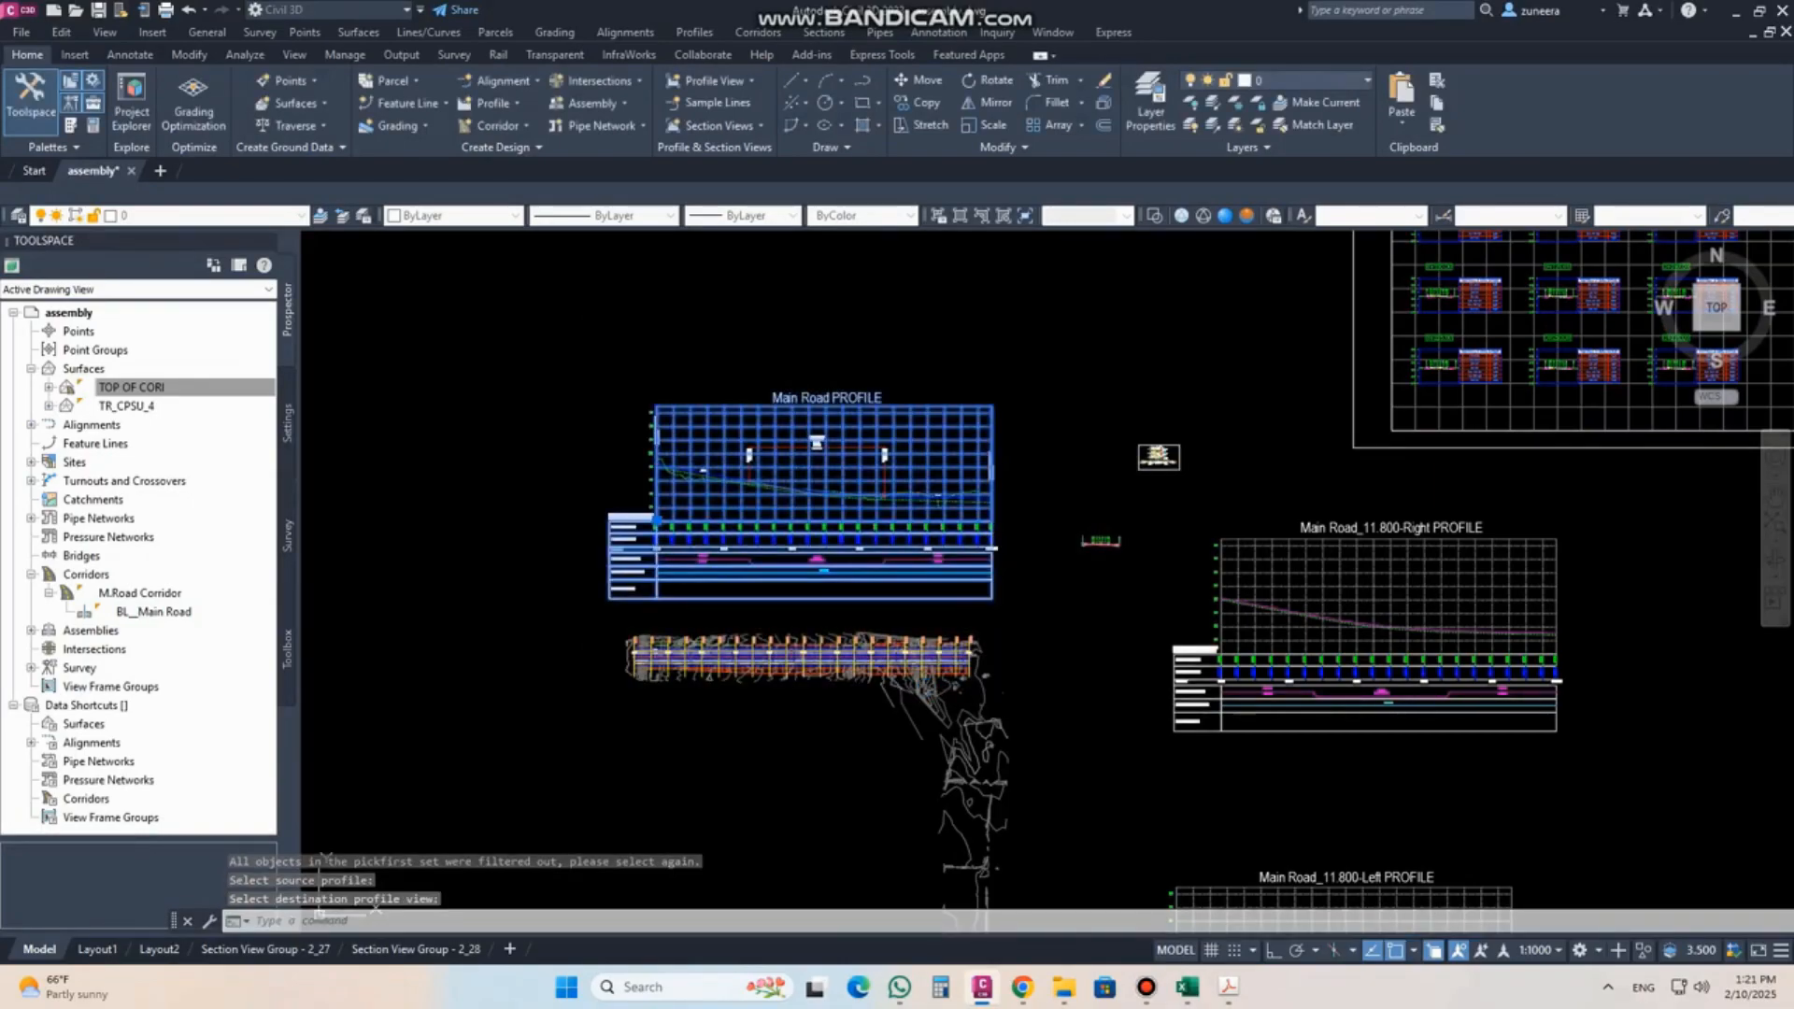
pyautogui.scroll(3, 744, 501)
pyautogui.scroll(2, 538, 377)
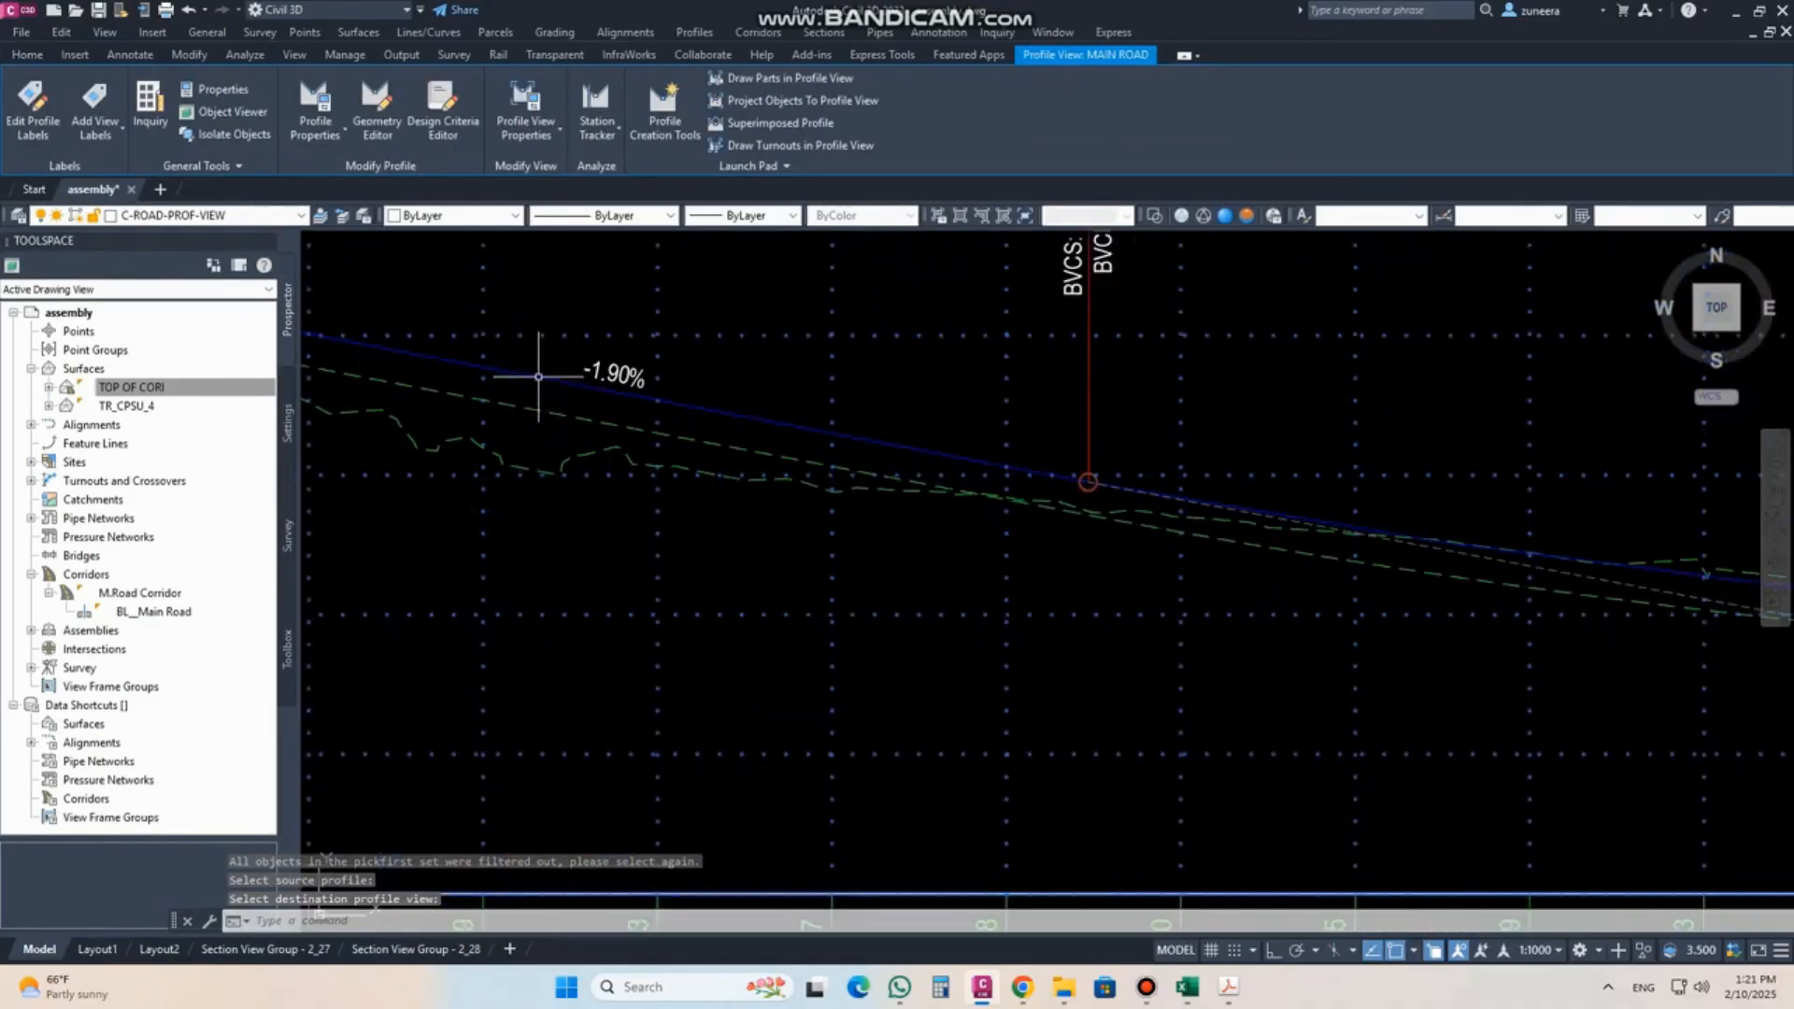
pyautogui.moveTo(636, 492); pyautogui.dragTo(1003, 611, button='middle')
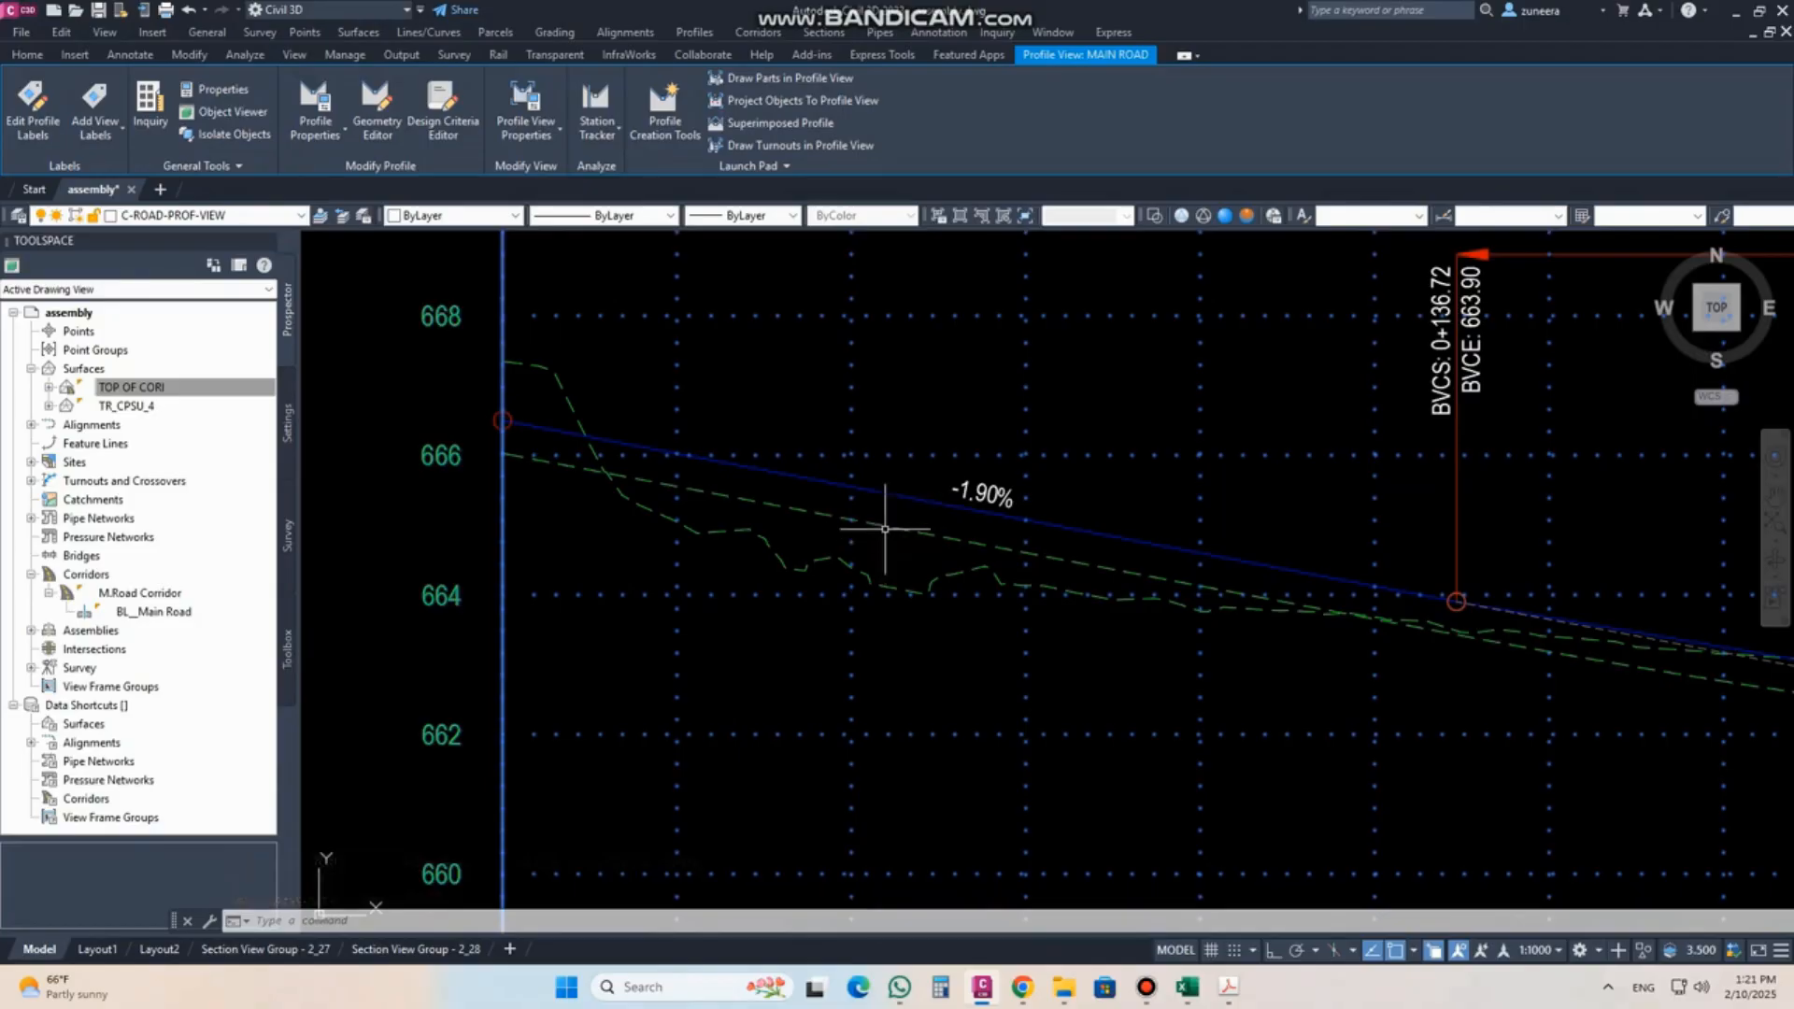
pyautogui.scroll(-6, 742, 509)
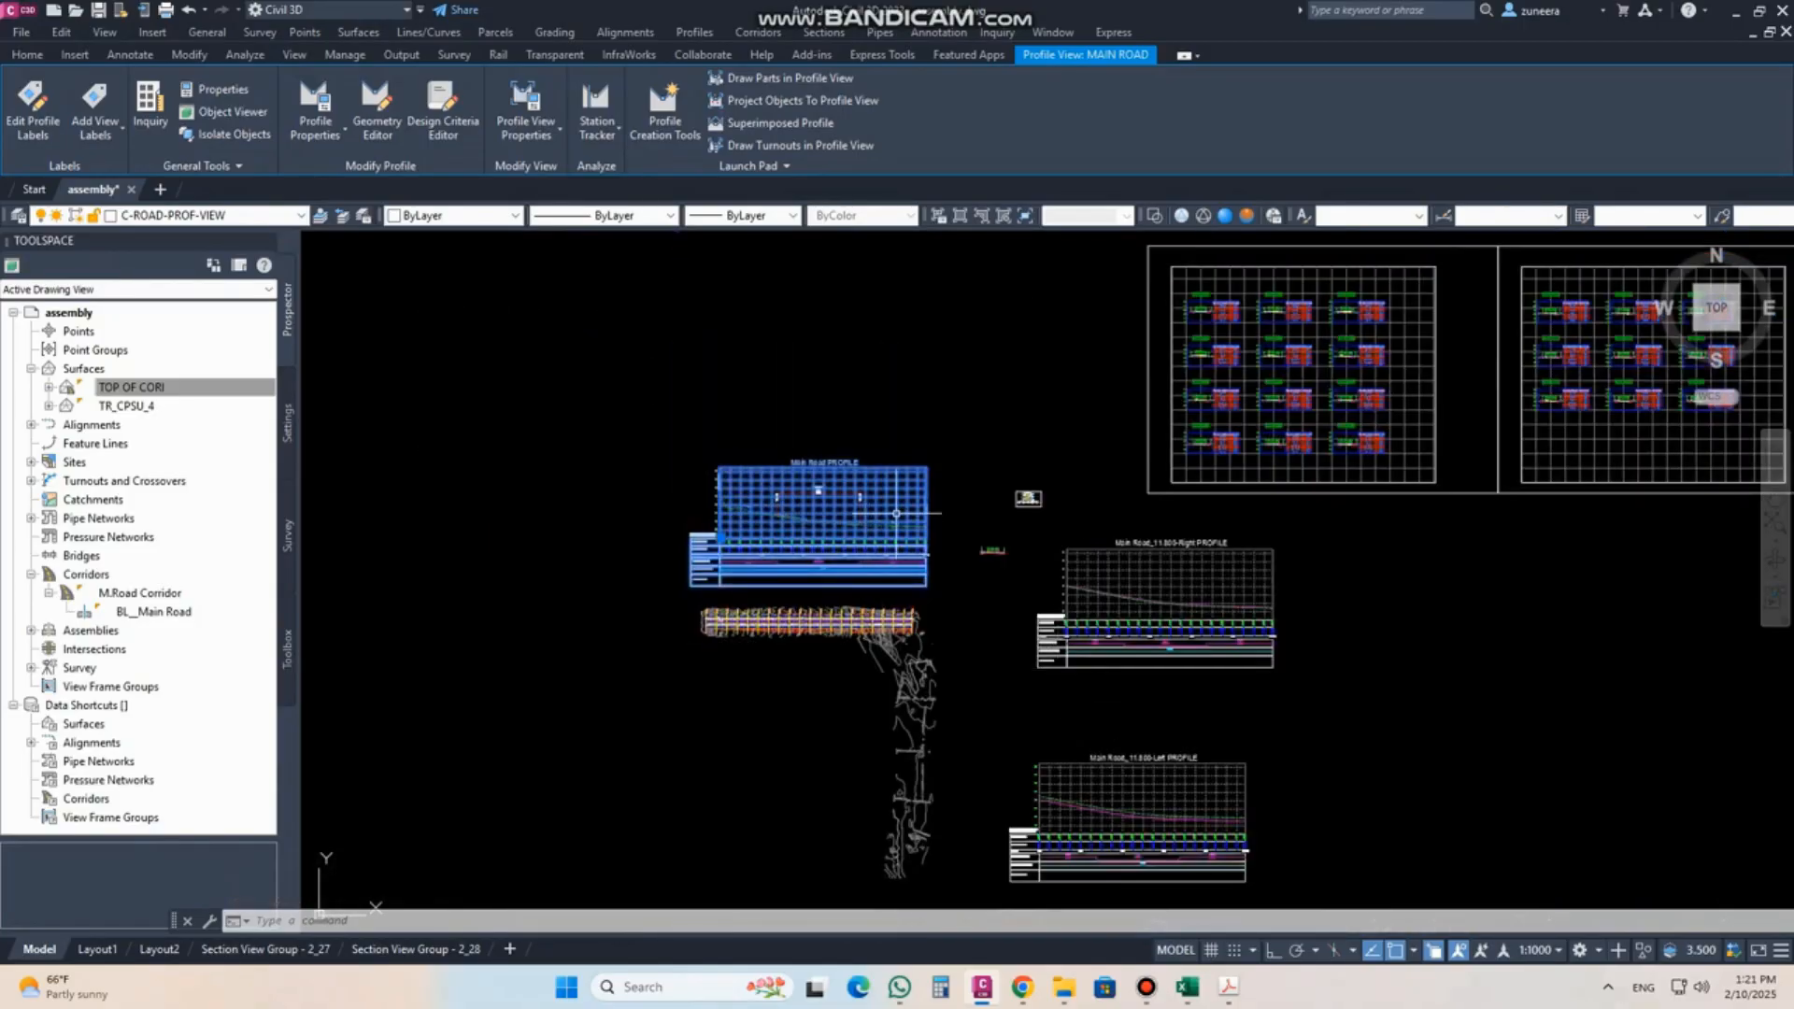
pyautogui.press('Escape')
# Superimpose the dashed TOP OF CORI surface profile from the Main Road_11.800-Left profile view onto the Main Road profile view, keeping the default options.
pyautogui.scroll(3, 852, 452)
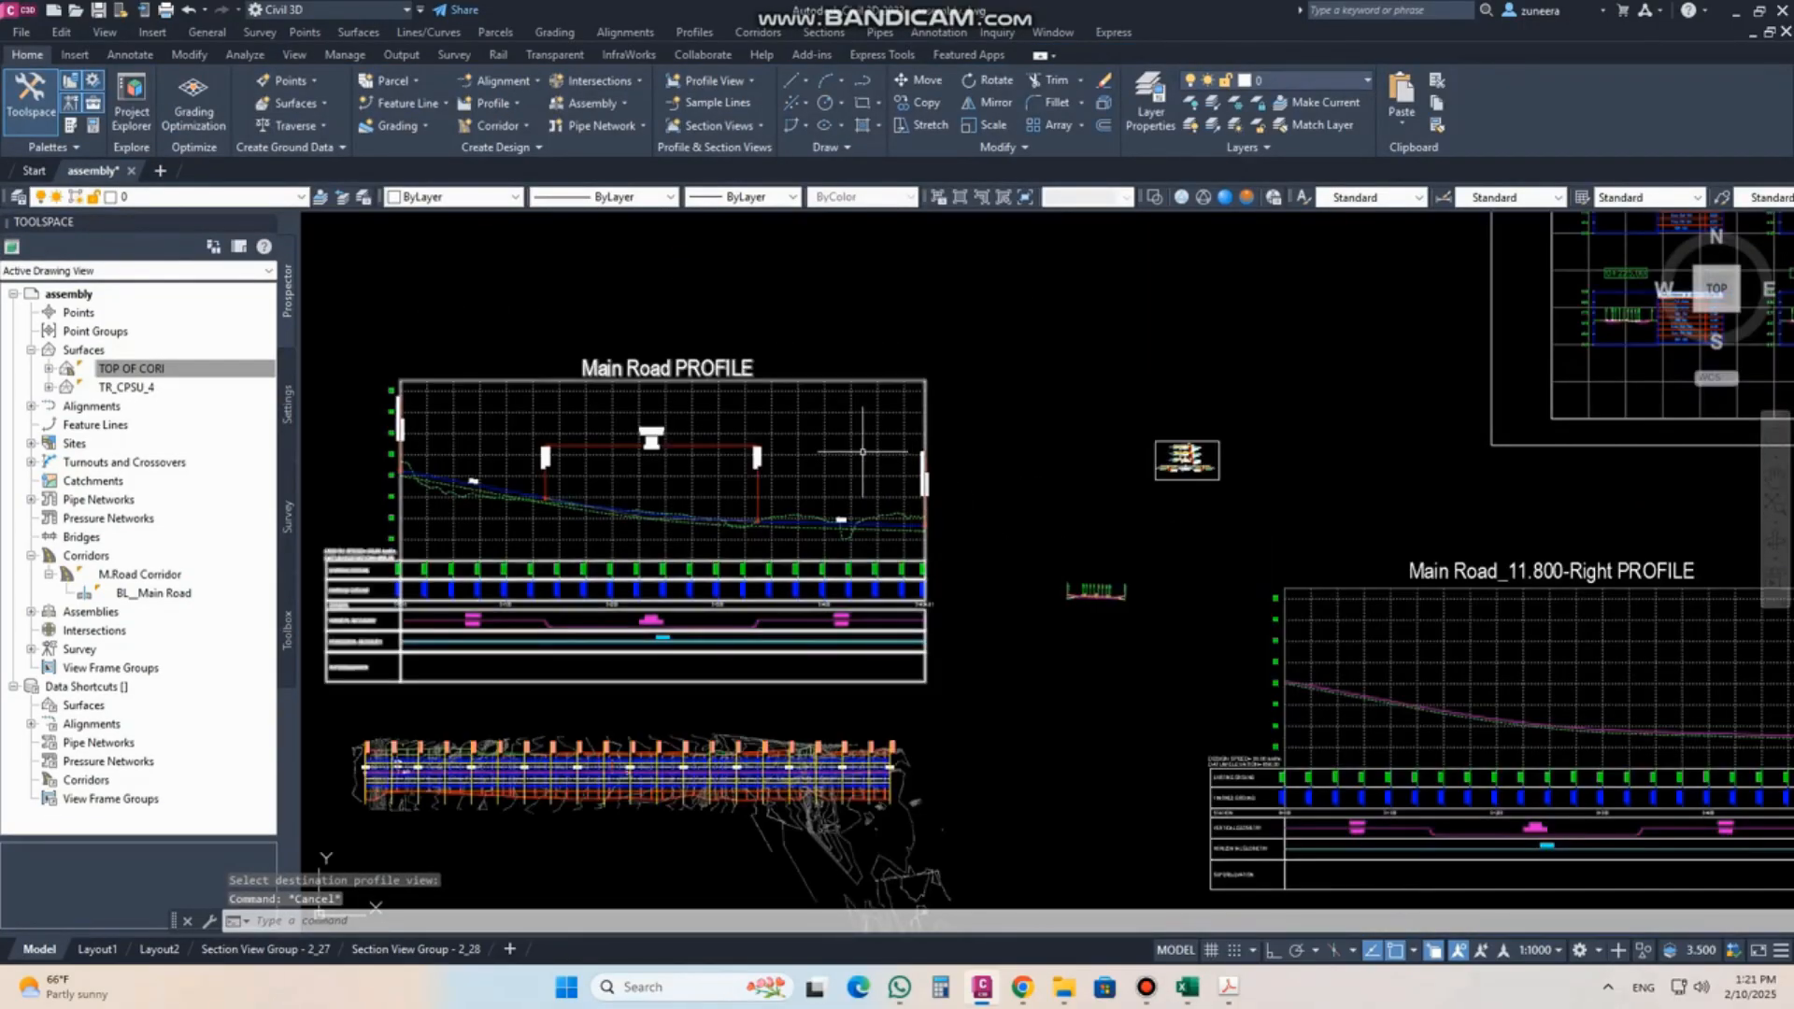
pyautogui.click(852, 451)
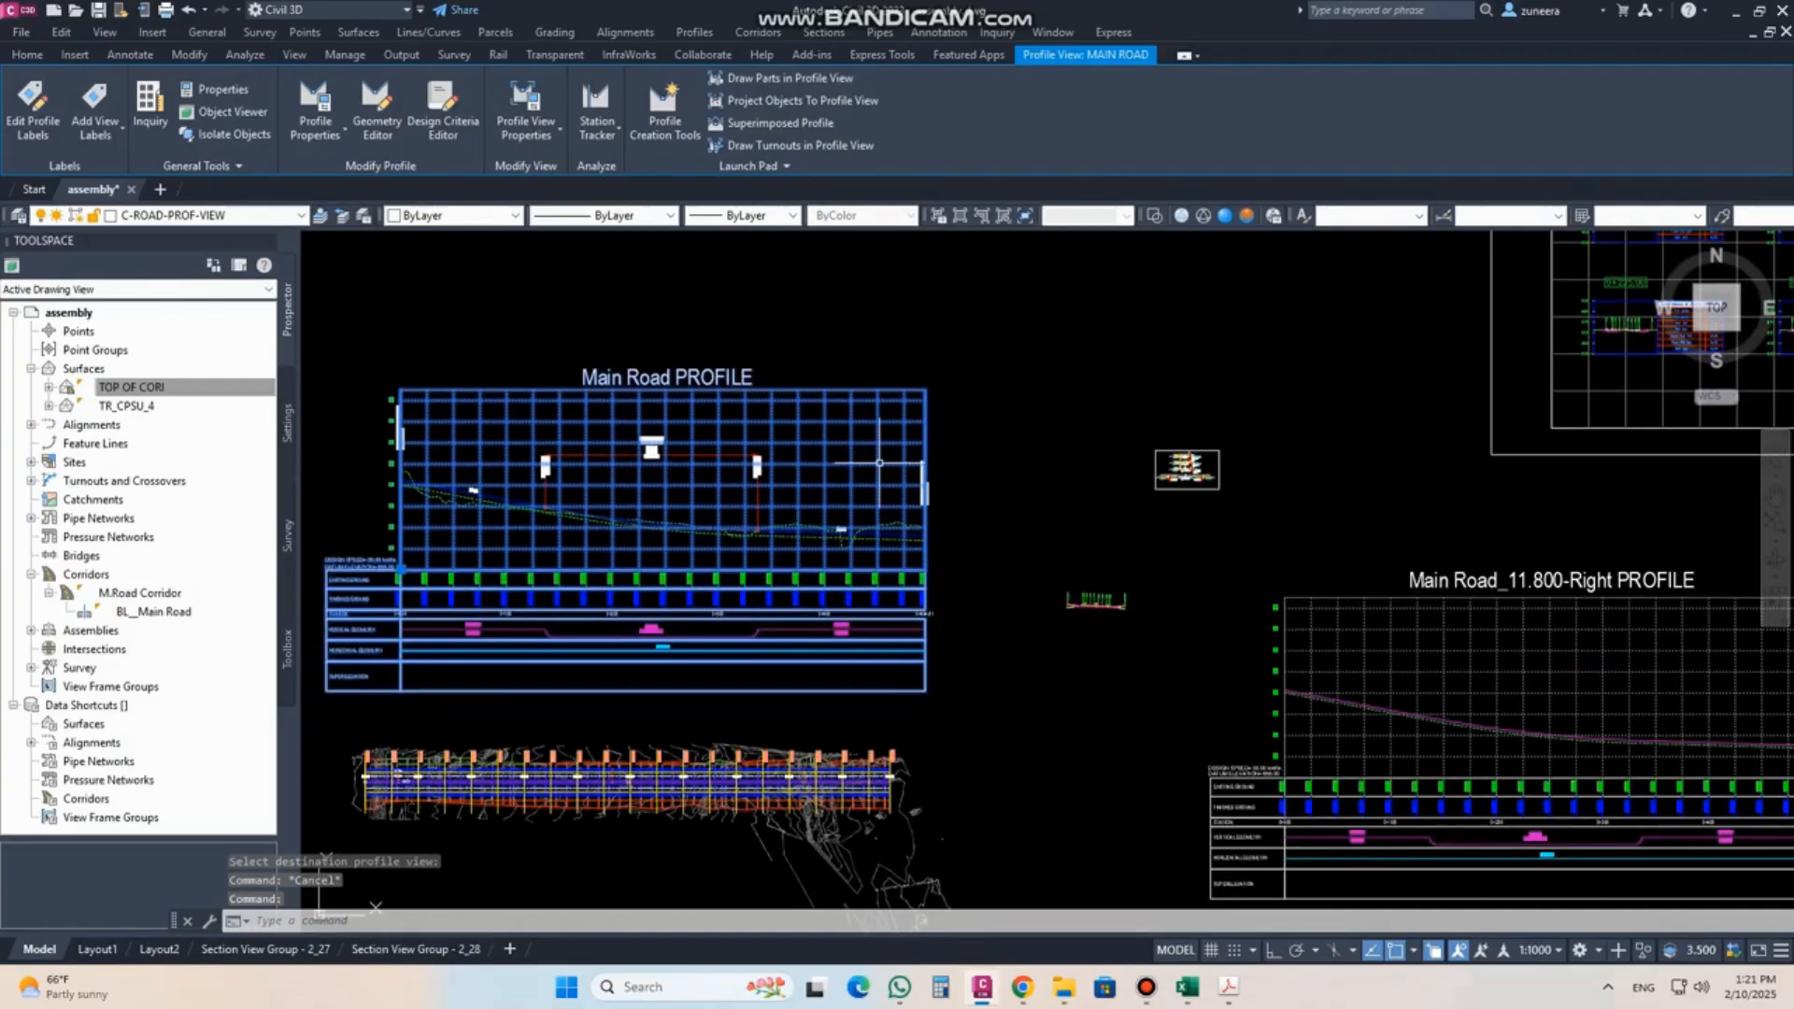
pyautogui.click(789, 126)
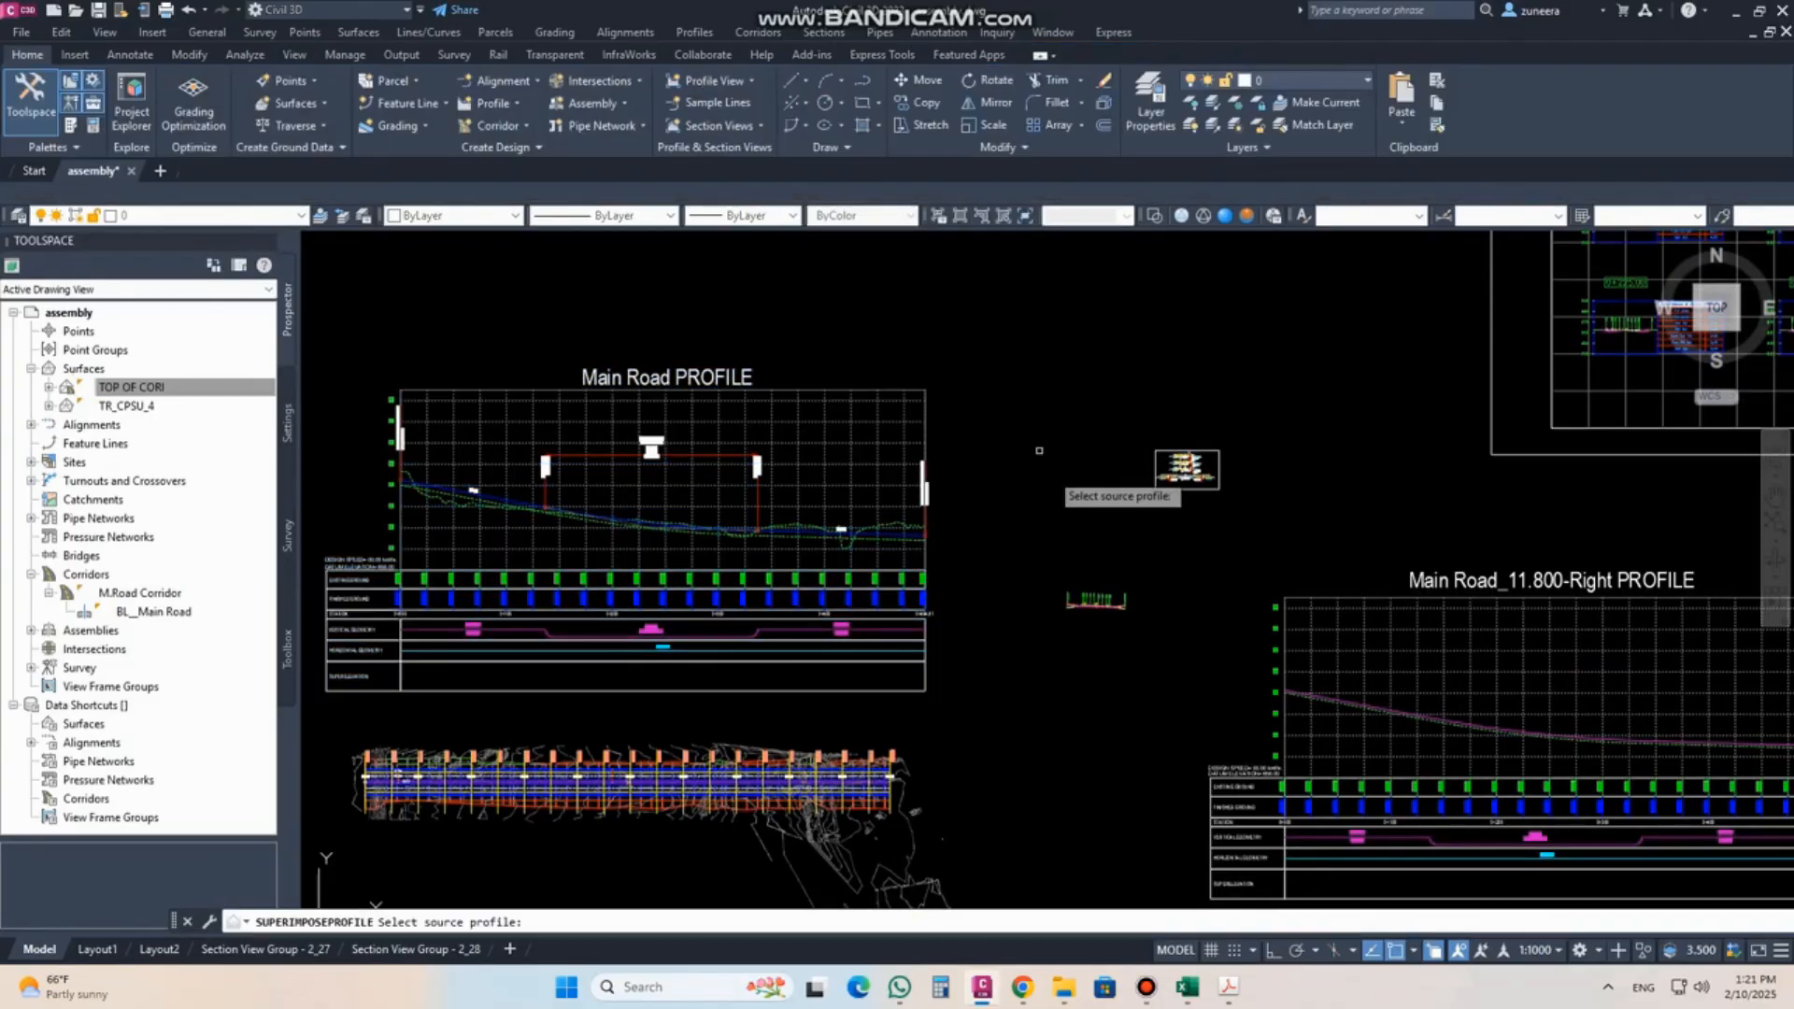
pyautogui.scroll(-3, 963, 479)
pyautogui.scroll(8, 1134, 771)
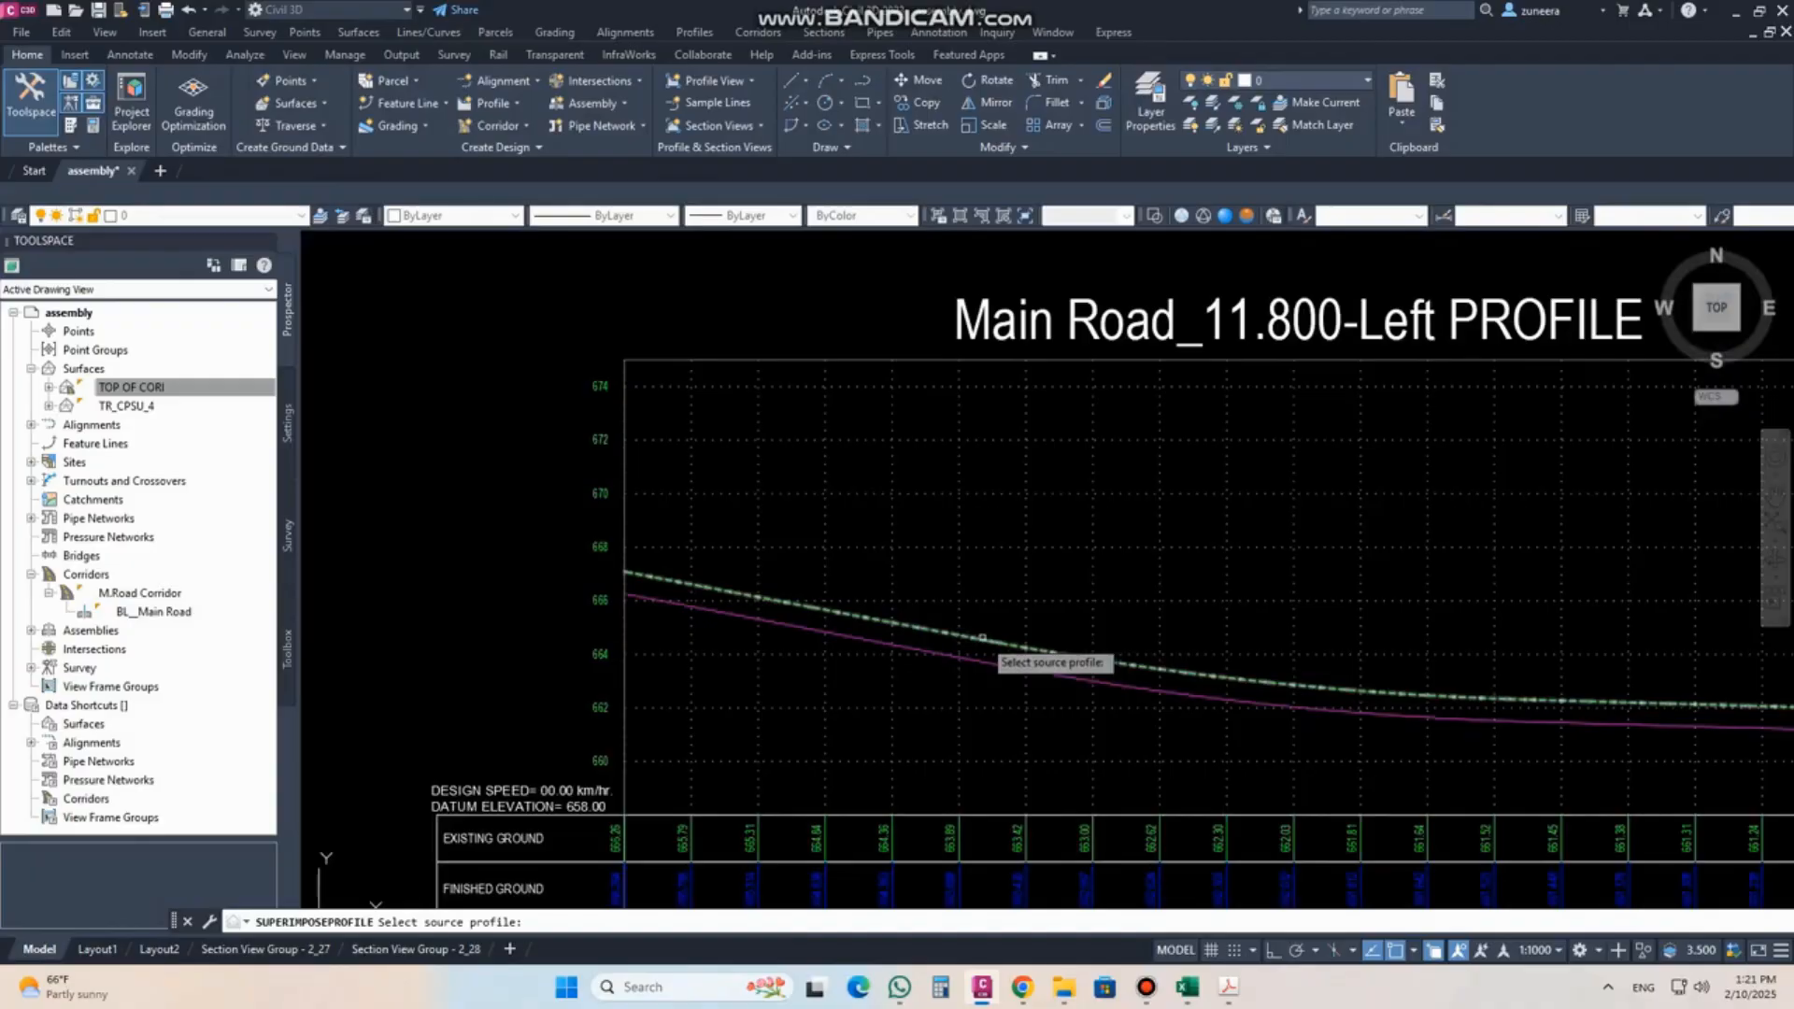
pyautogui.click(982, 639)
pyautogui.scroll(-6, 1182, 708)
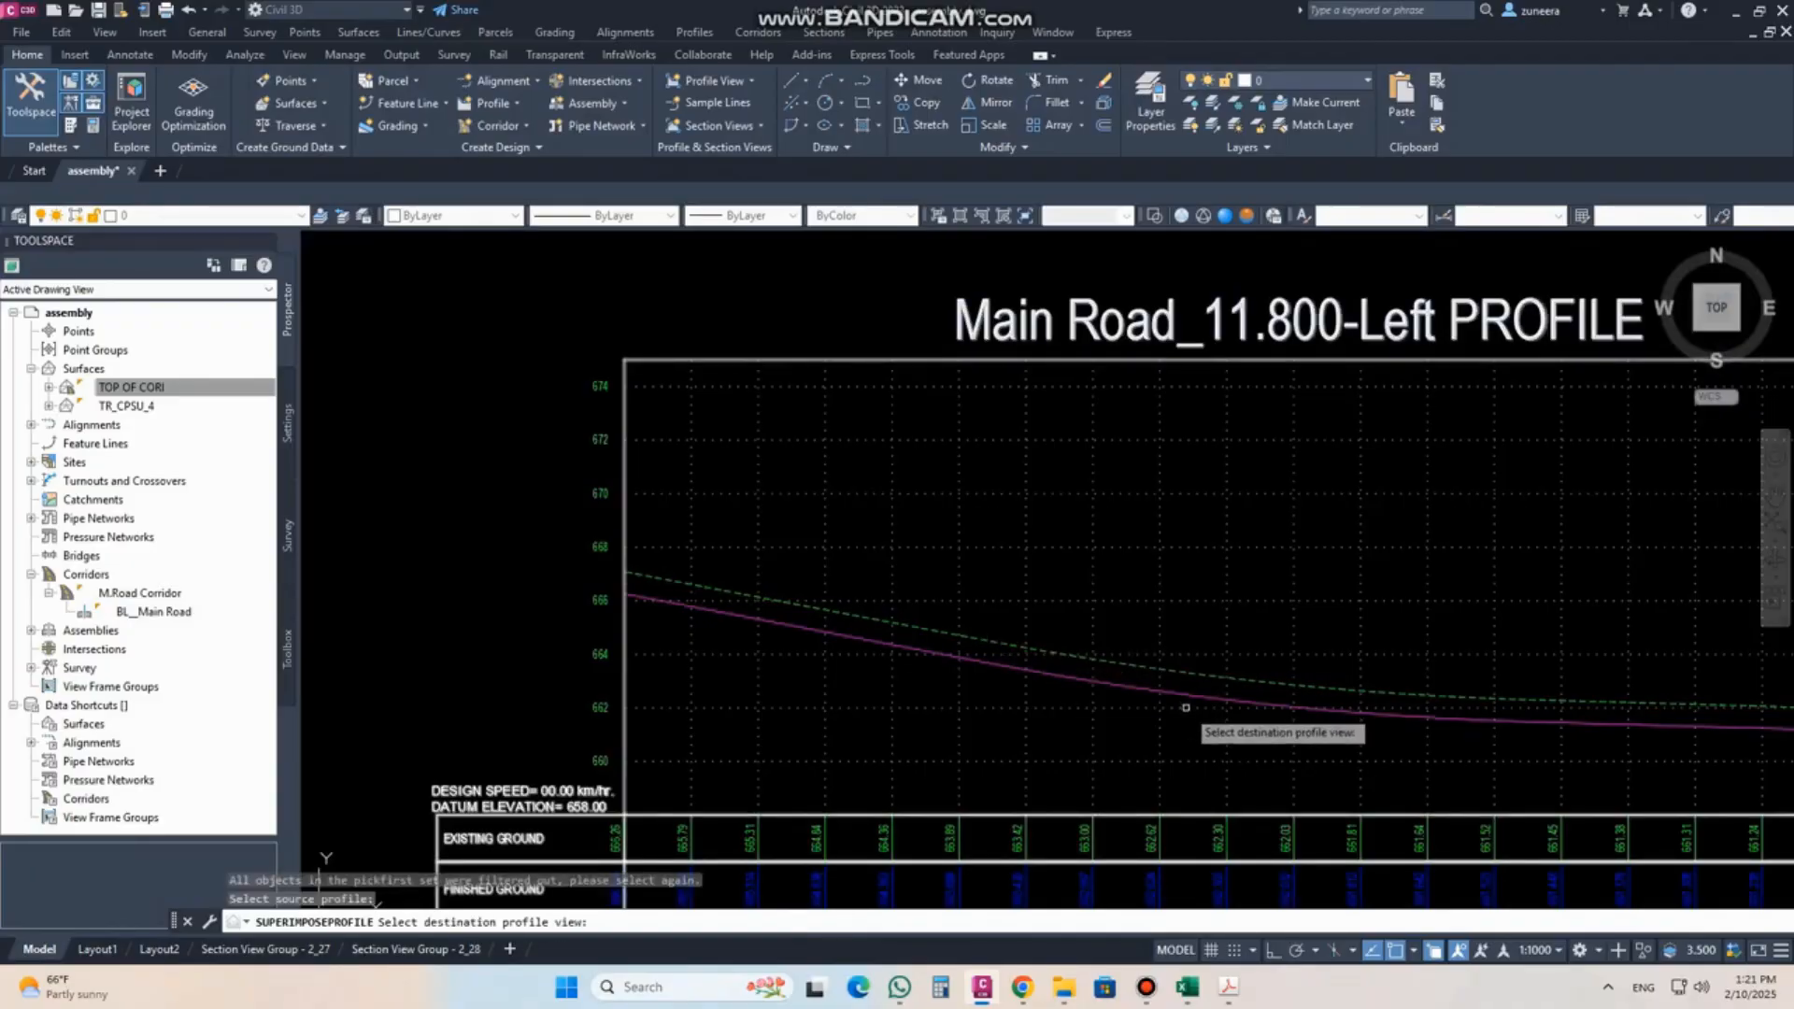
pyautogui.scroll(-2, 1232, 802)
pyautogui.scroll(10, 1051, 598)
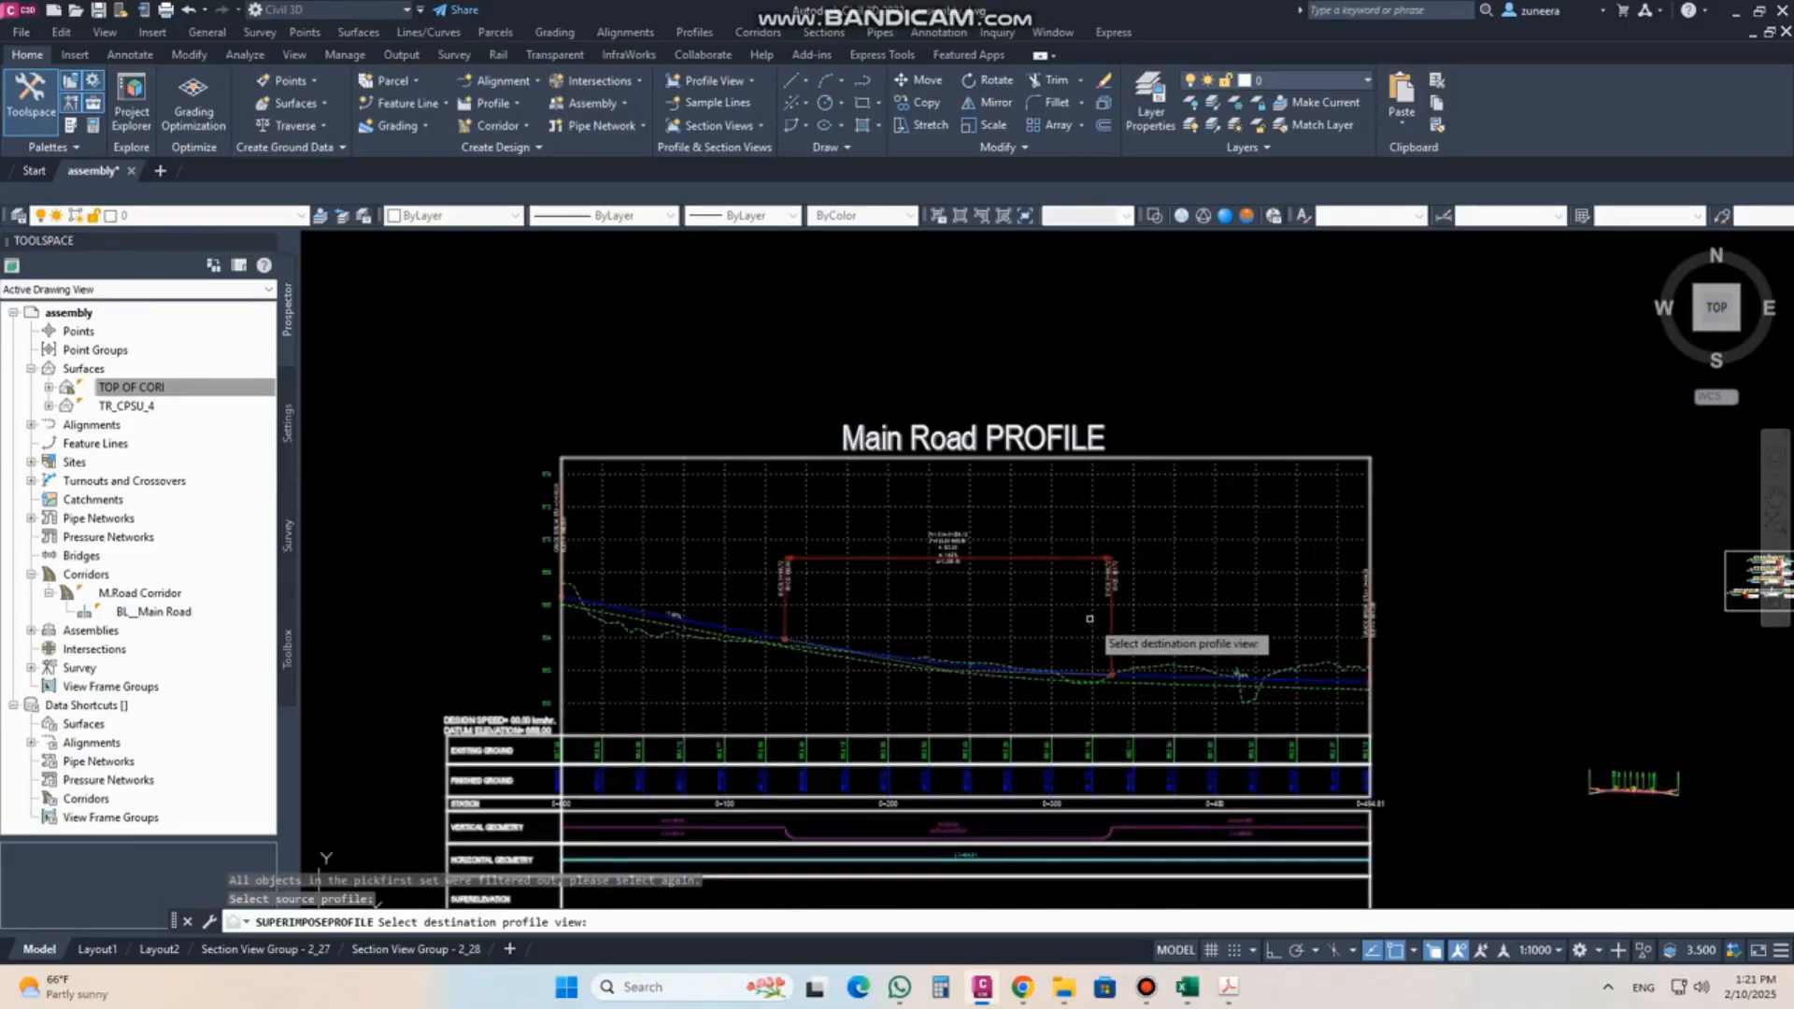
pyautogui.click(1067, 602)
pyautogui.click(1089, 687)
pyautogui.click(931, 686)
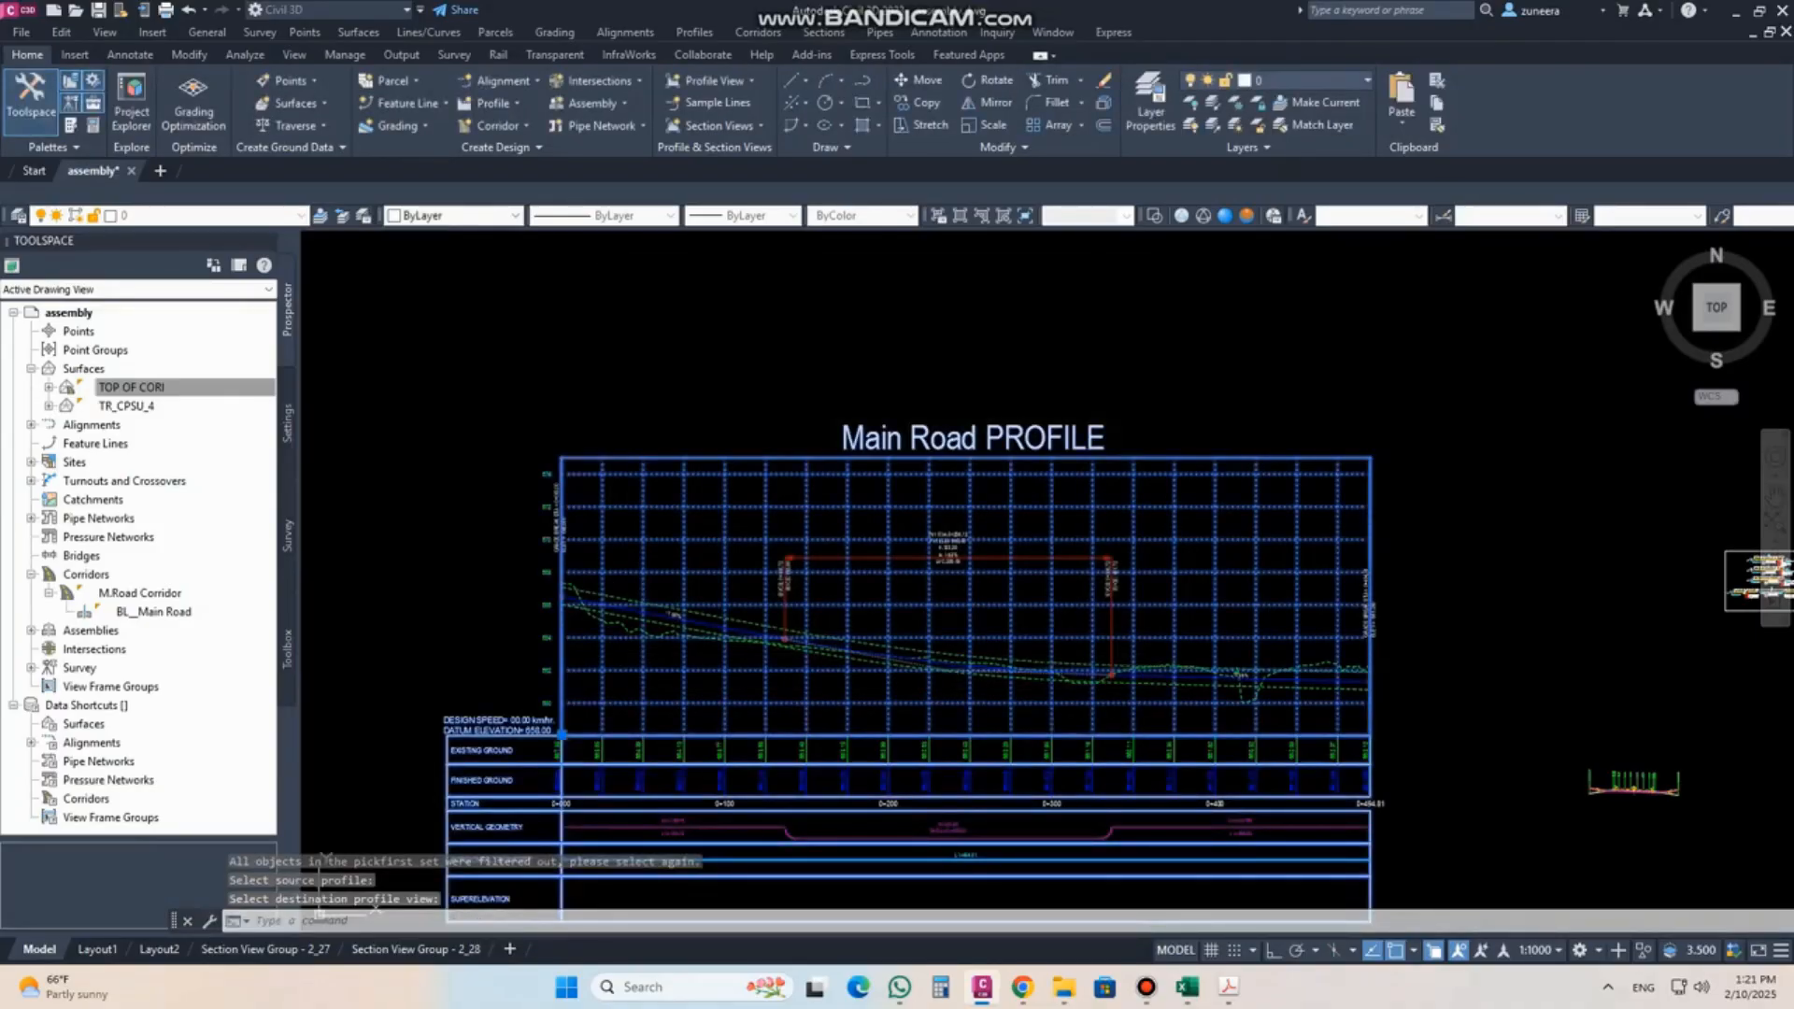
# Examine the superimposed Main Road_11.800-Left profile and its properties in the Main Road profile view.
pyautogui.click(624, 629)
pyautogui.scroll(3, 624, 629)
pyautogui.scroll(4, 623, 629)
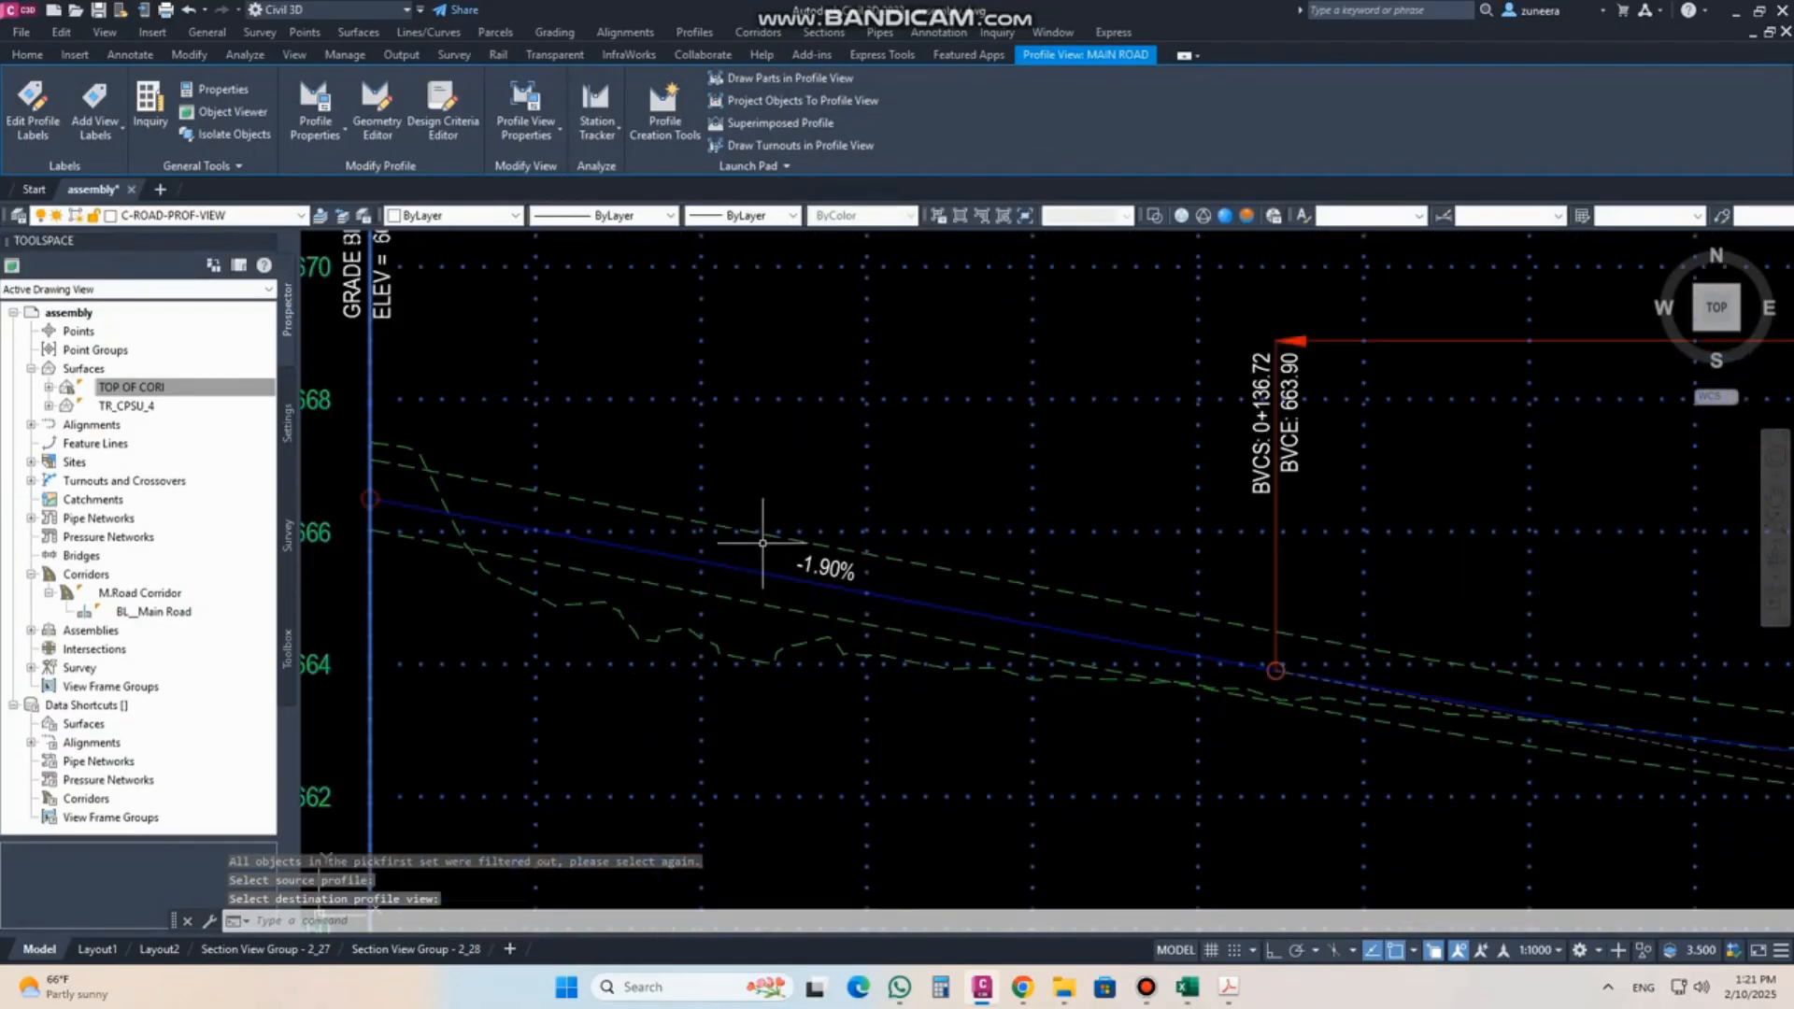
pyautogui.click(639, 510)
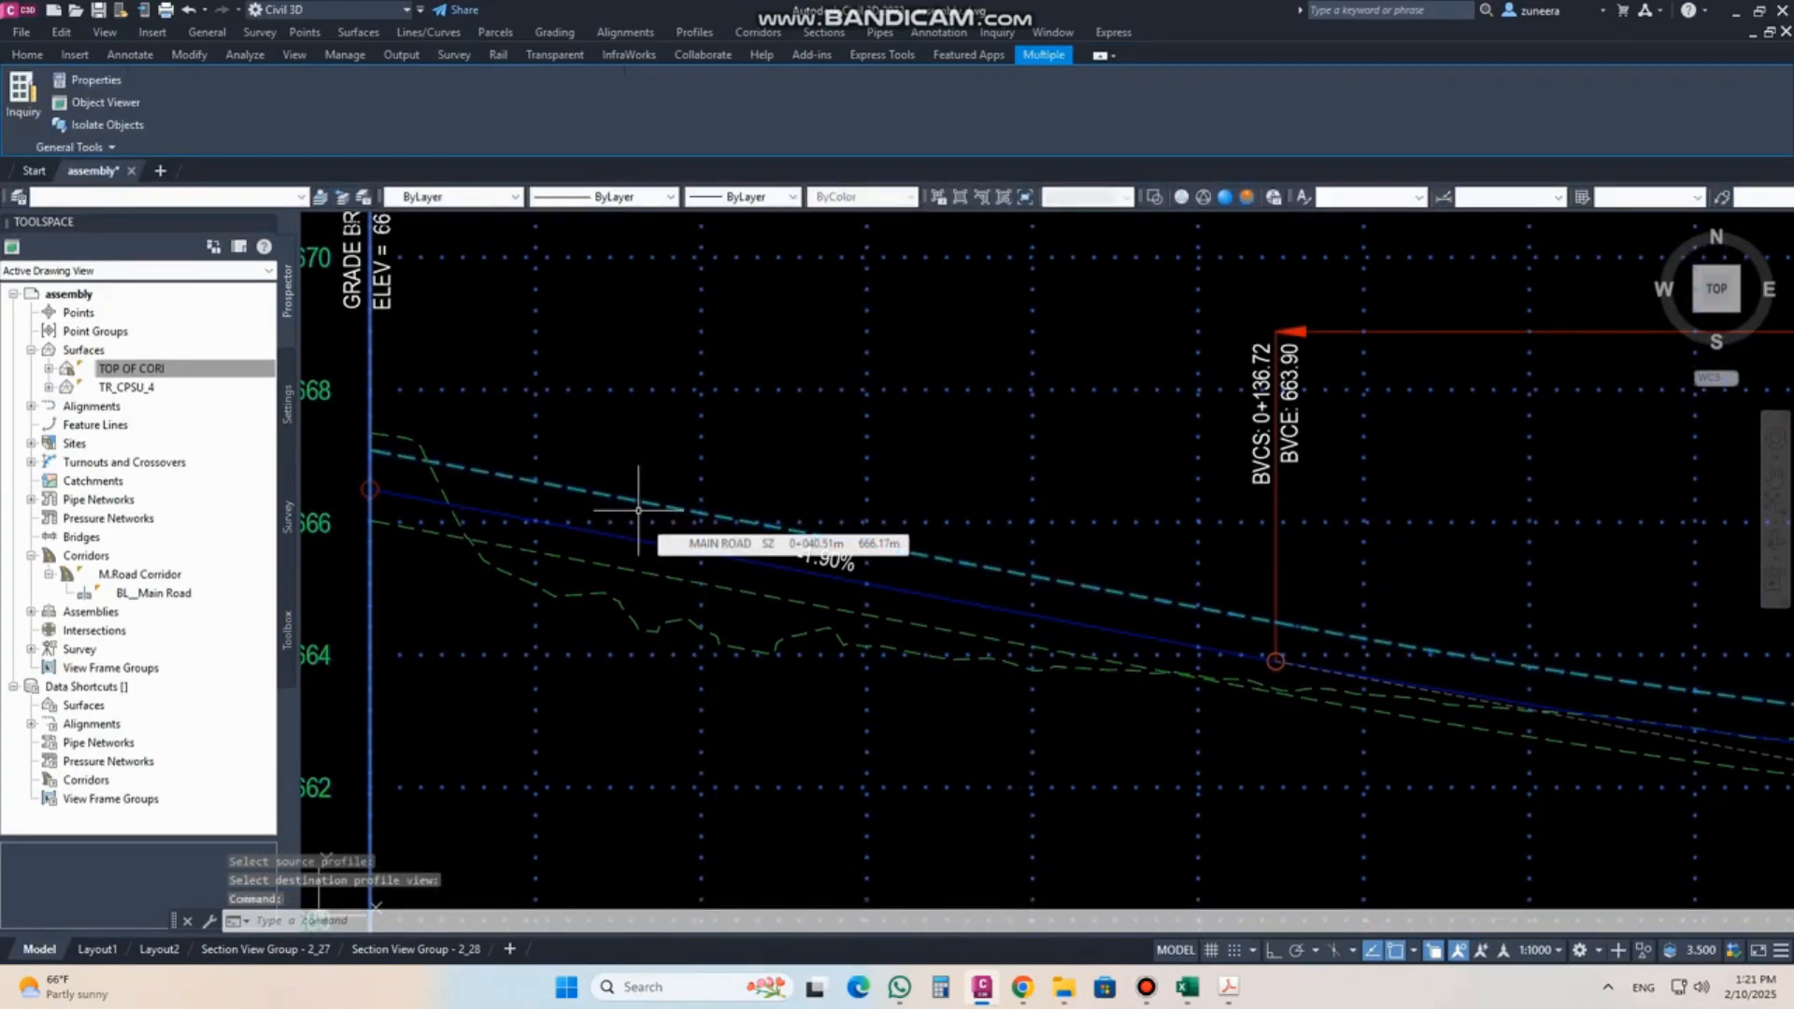
pyautogui.hotkey('ctrl', '1')
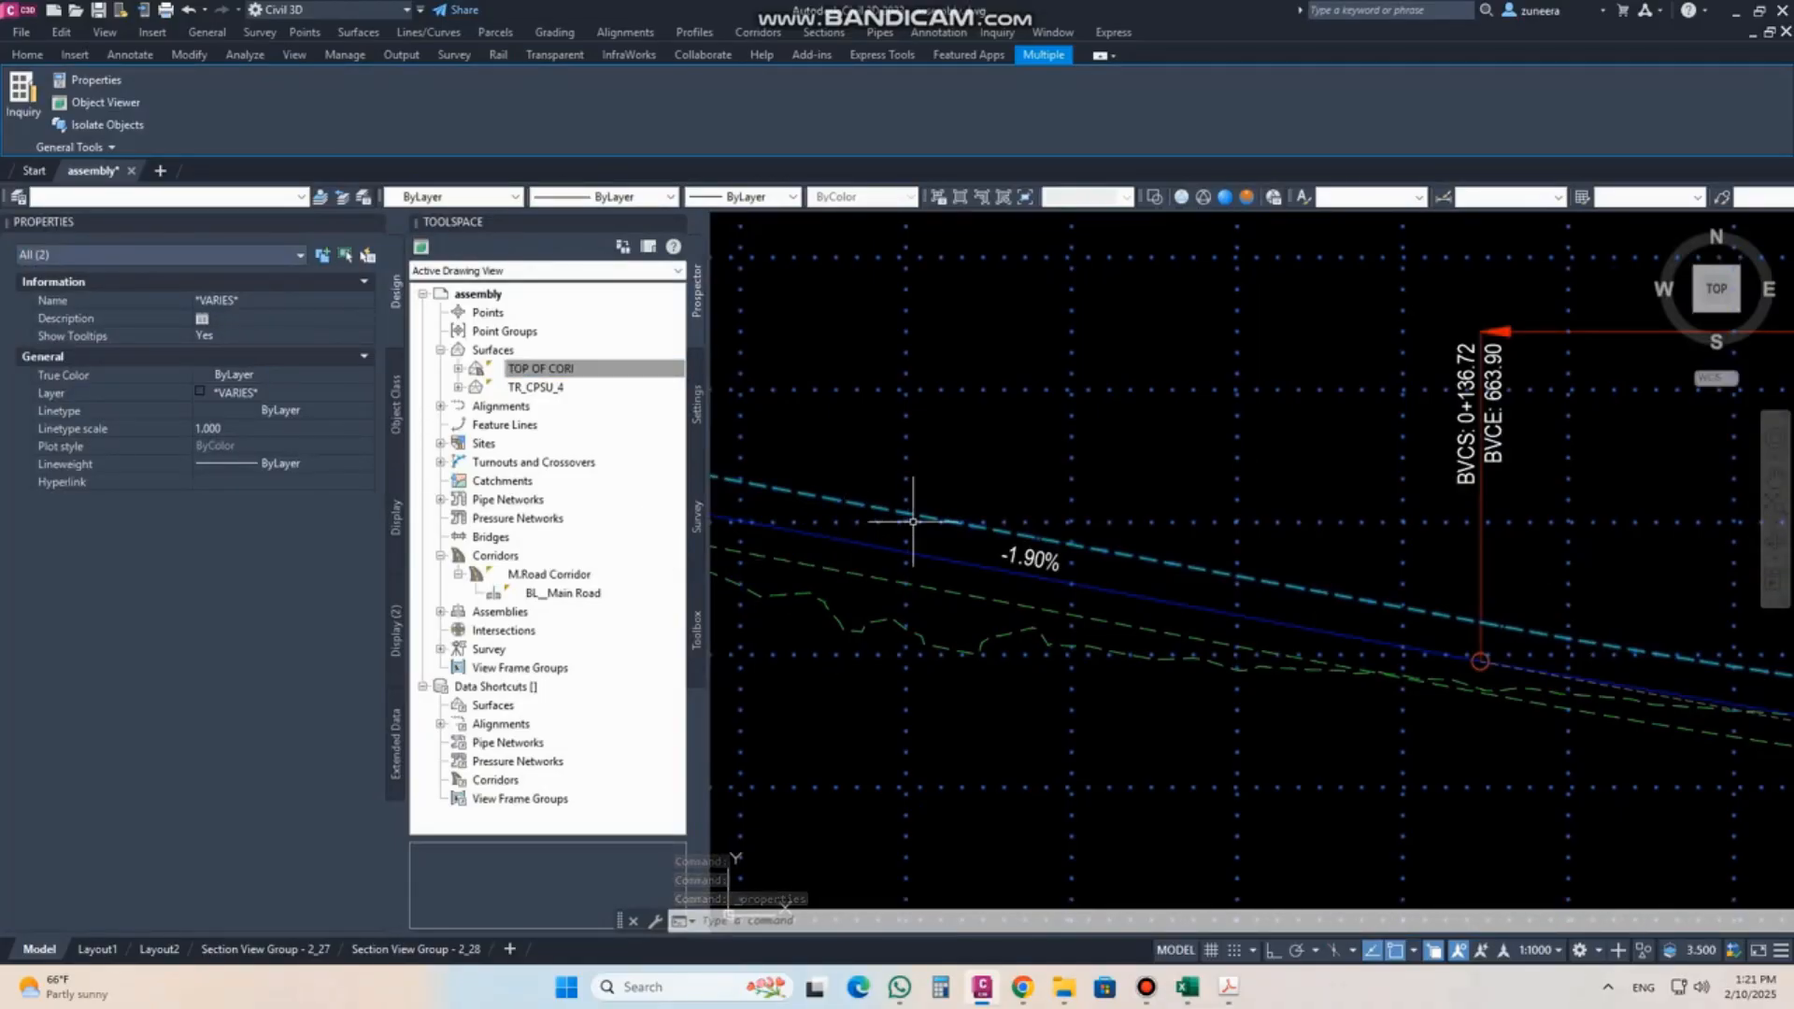
pyautogui.click(375, 222)
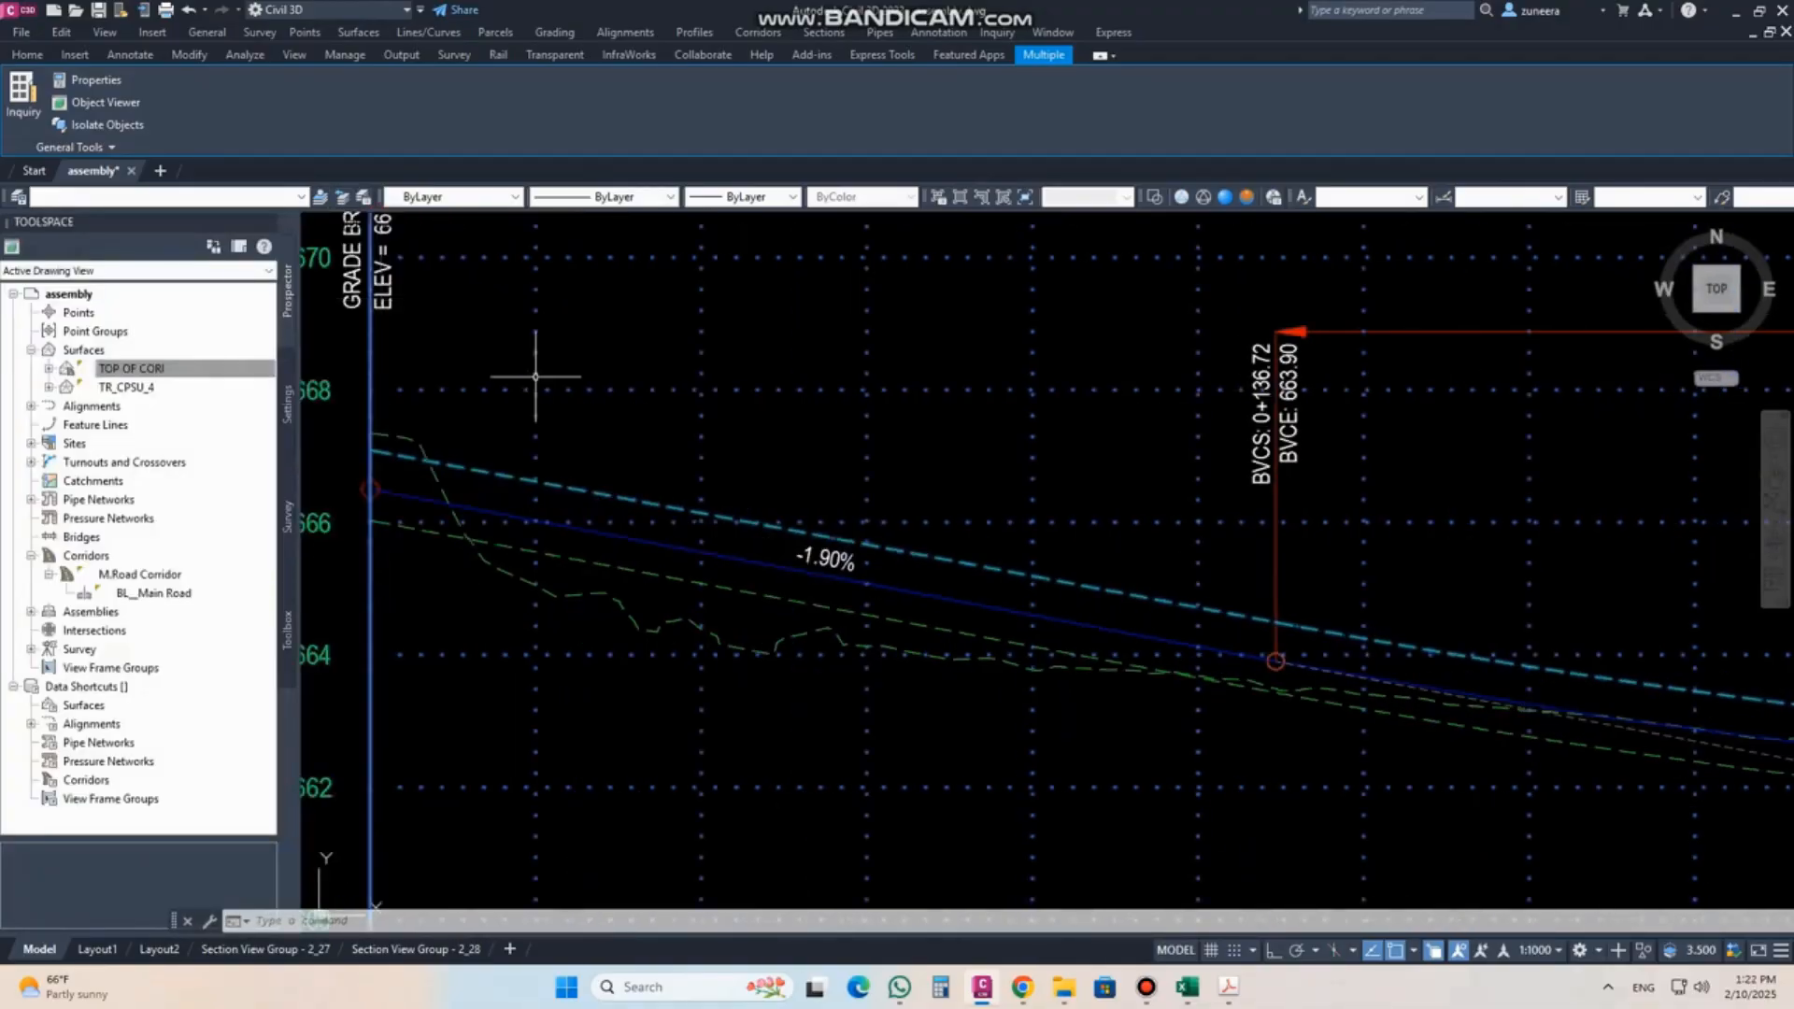
pyautogui.rightClick(626, 496)
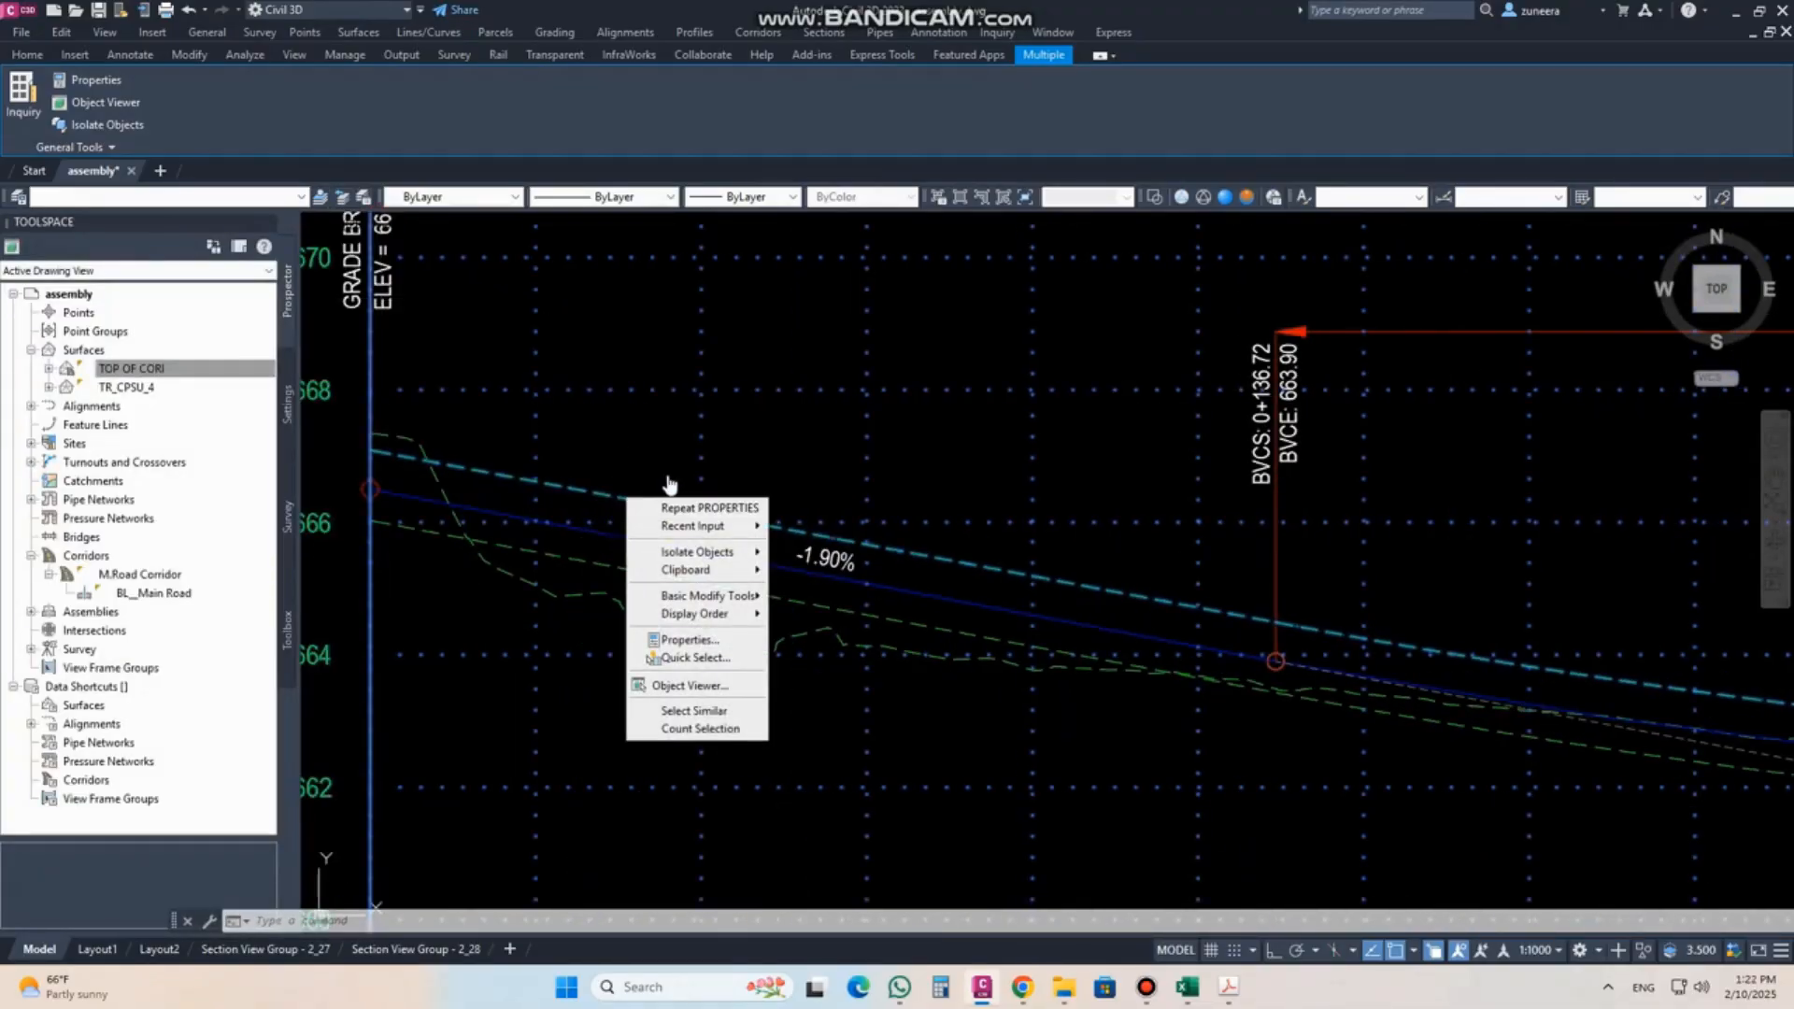
pyautogui.press('Escape')
pyautogui.press('Escape')
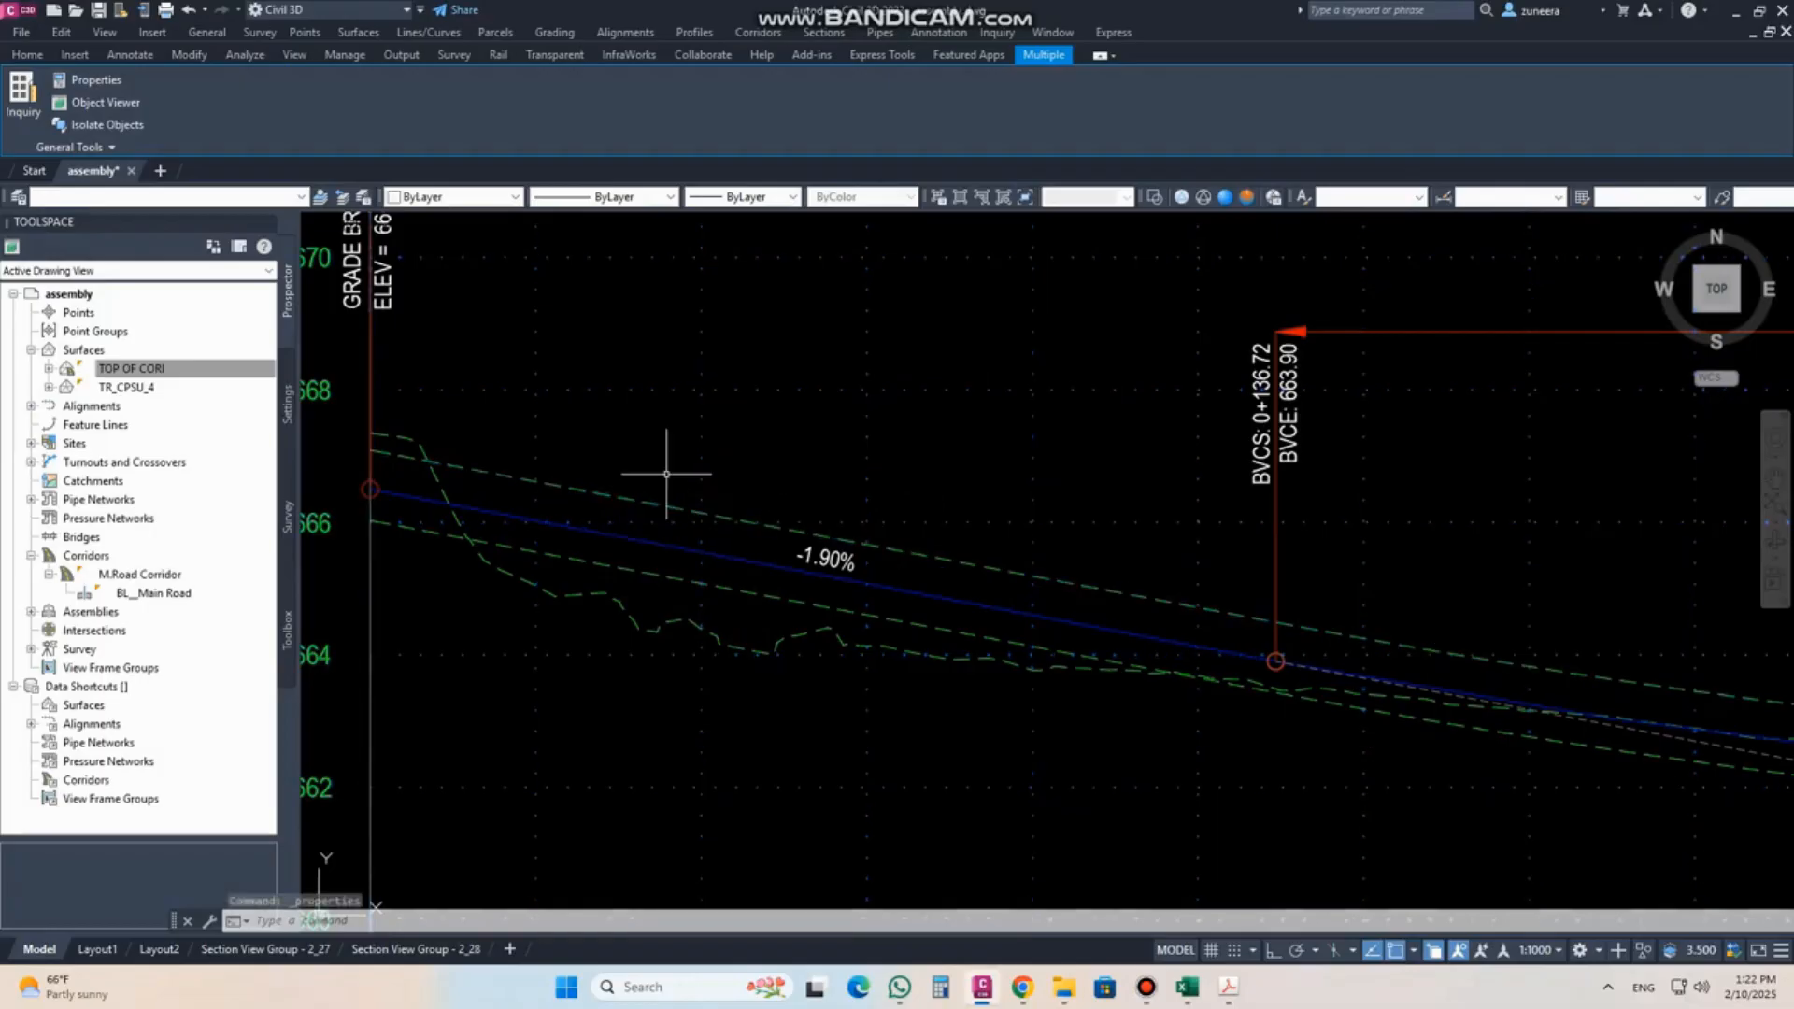
pyautogui.click(585, 489)
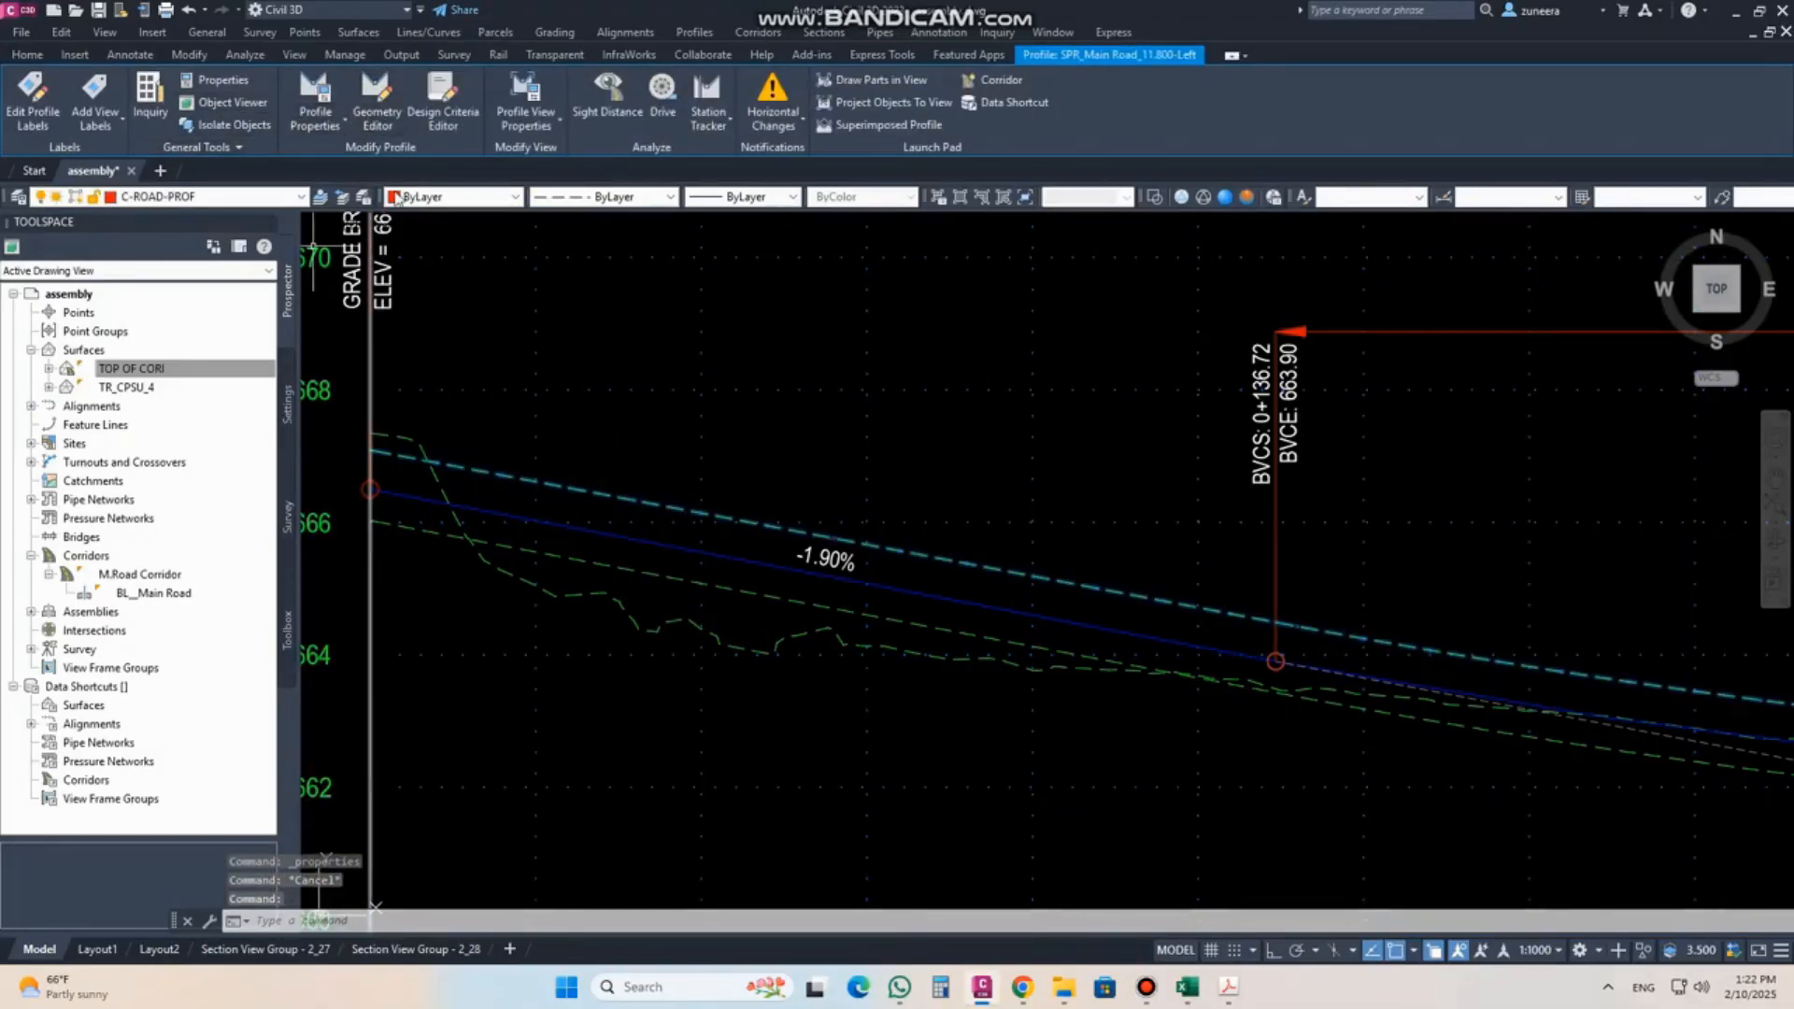
pyautogui.rightClick(578, 493)
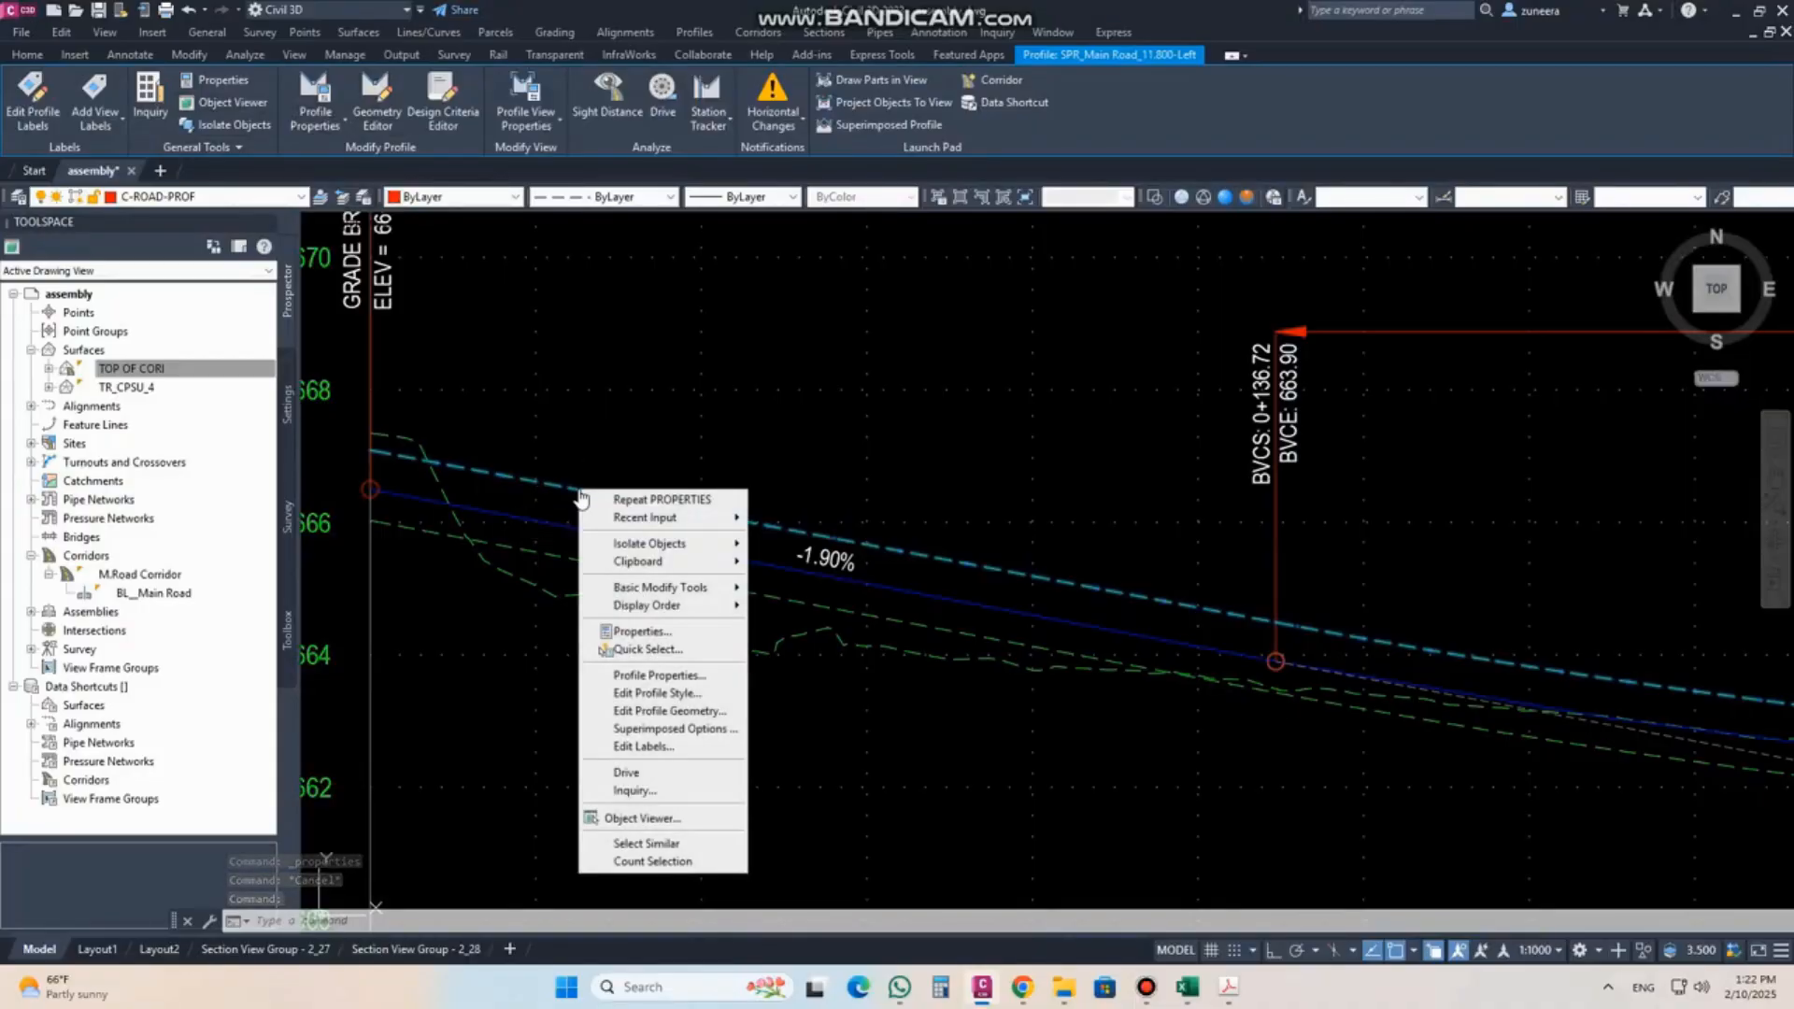
pyautogui.click(878, 467)
pyautogui.press('Escape')
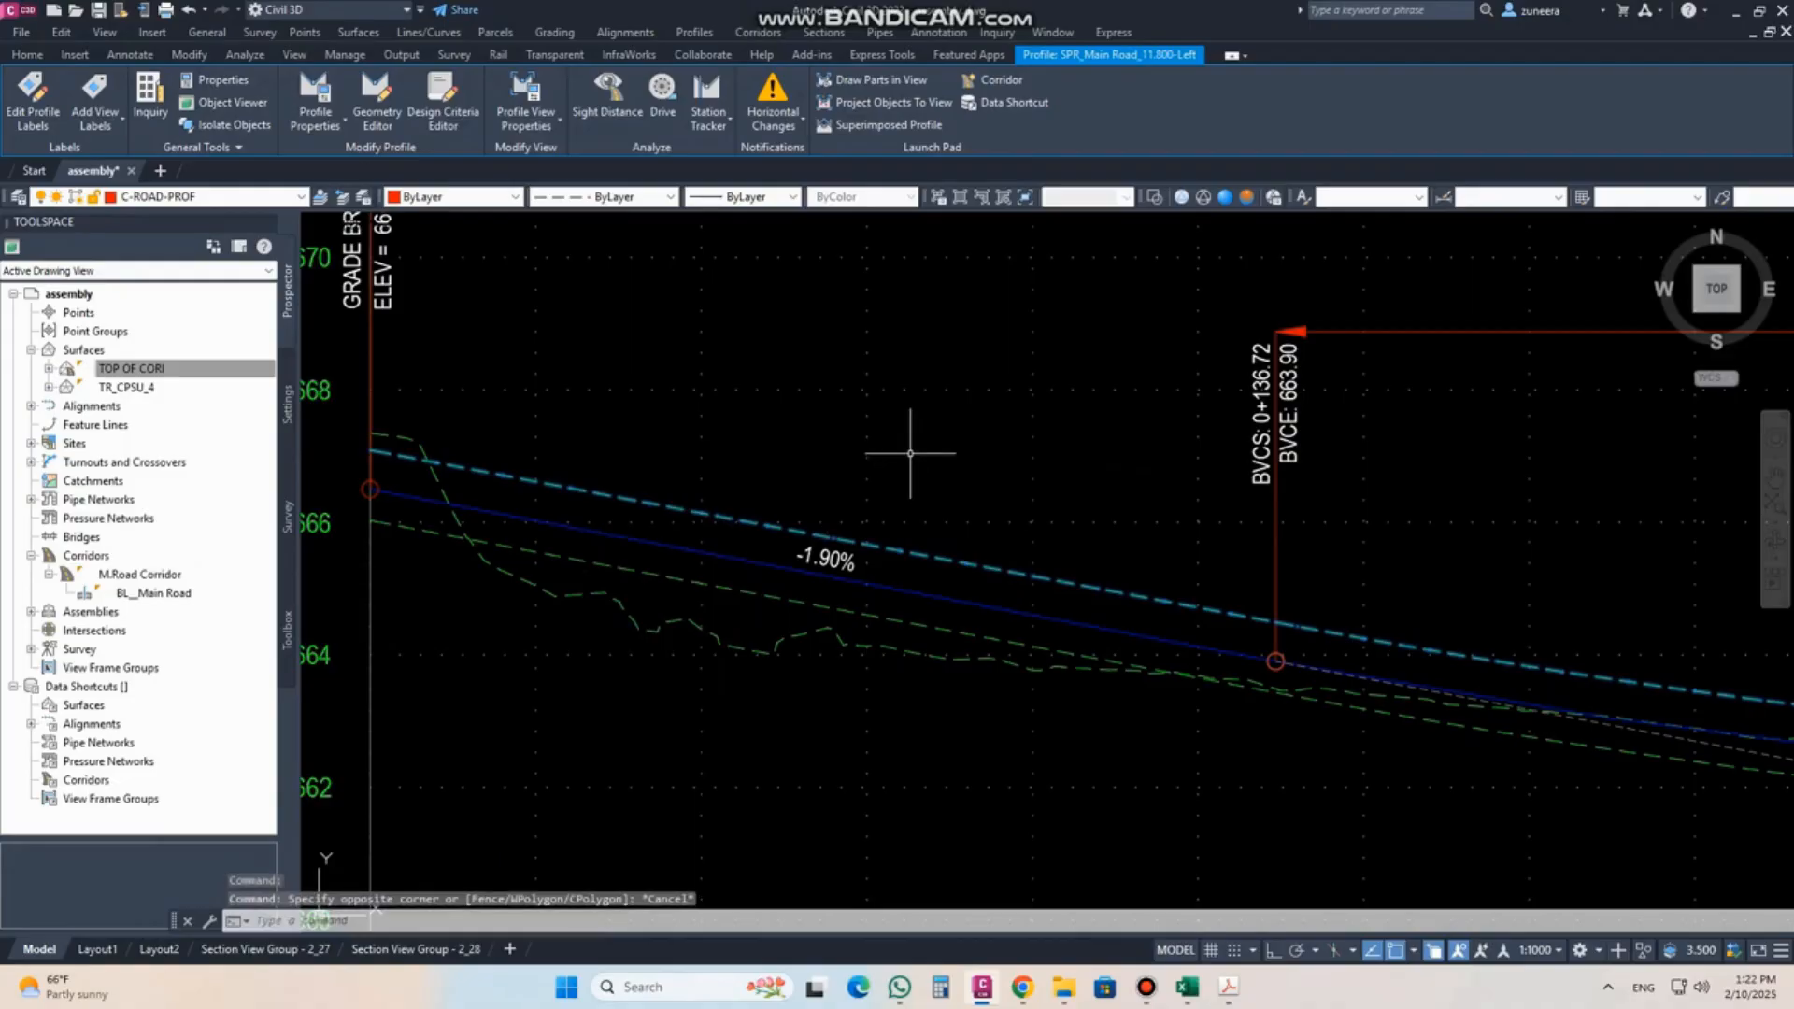
pyautogui.press('Escape')
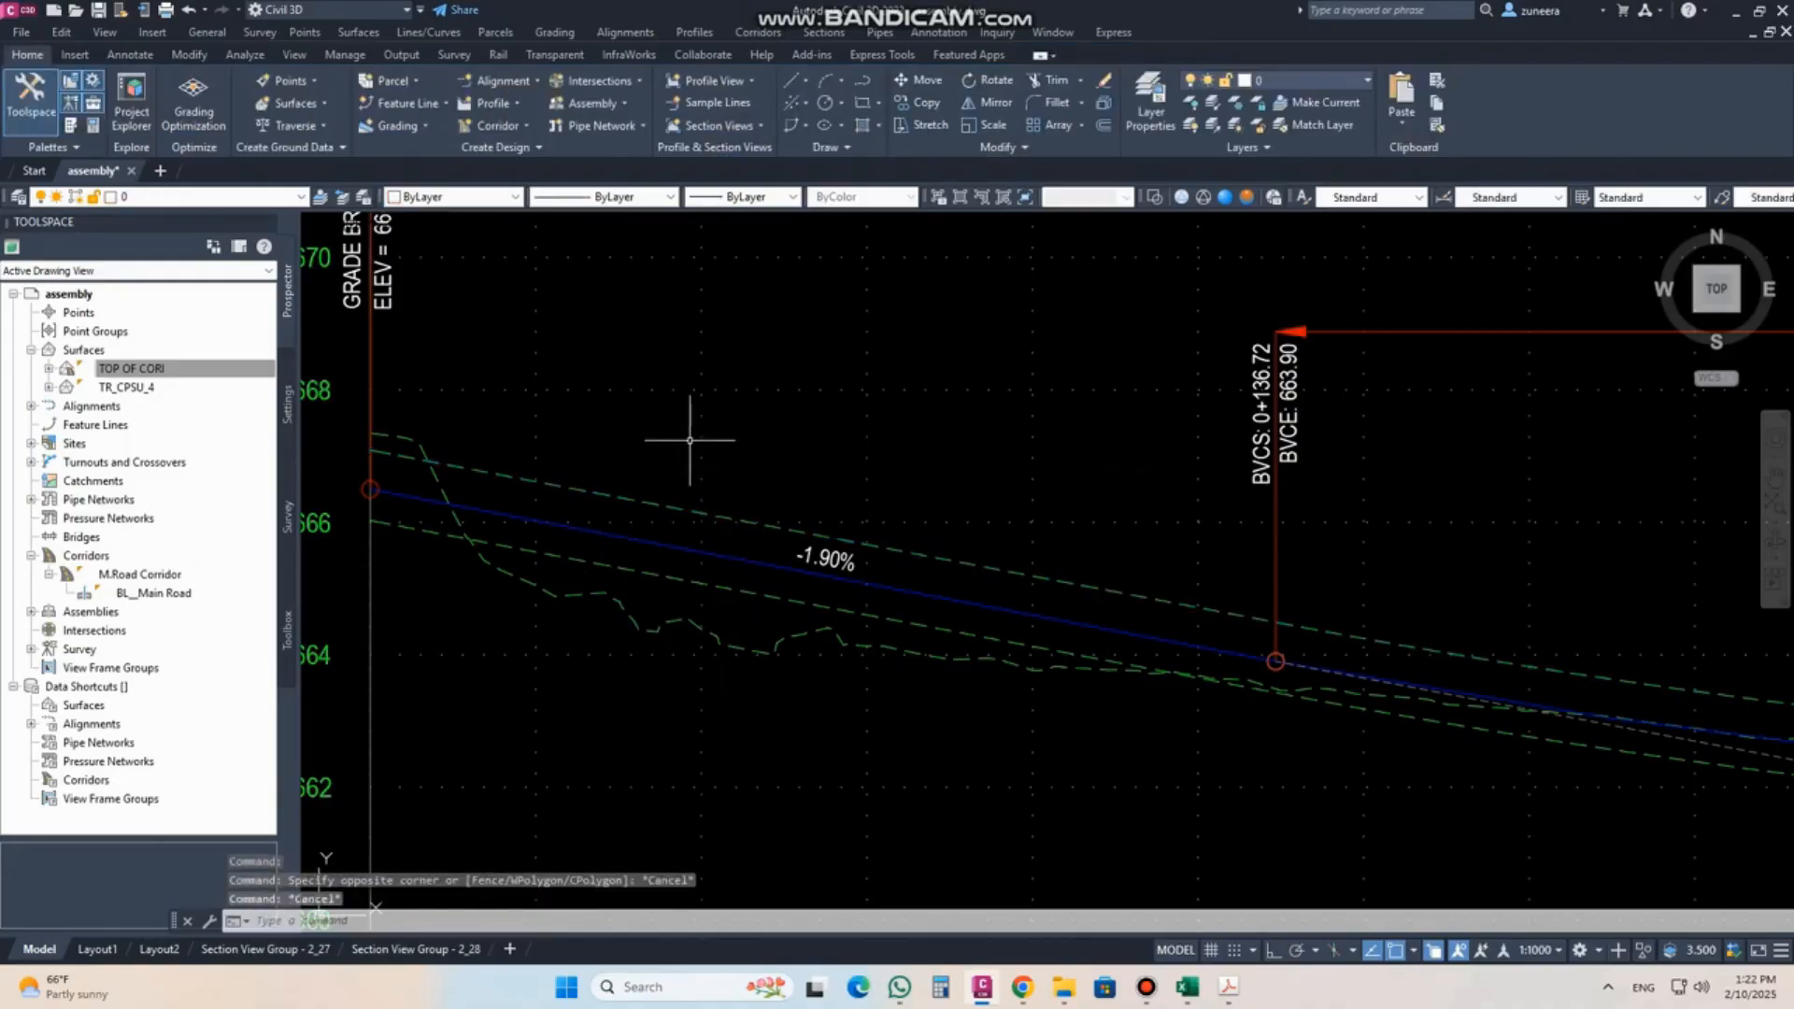
# Lower the PVI of the sag curve on the Main Road DESIGN profile by about 2 m.
pyautogui.scroll(-10, 689, 440)
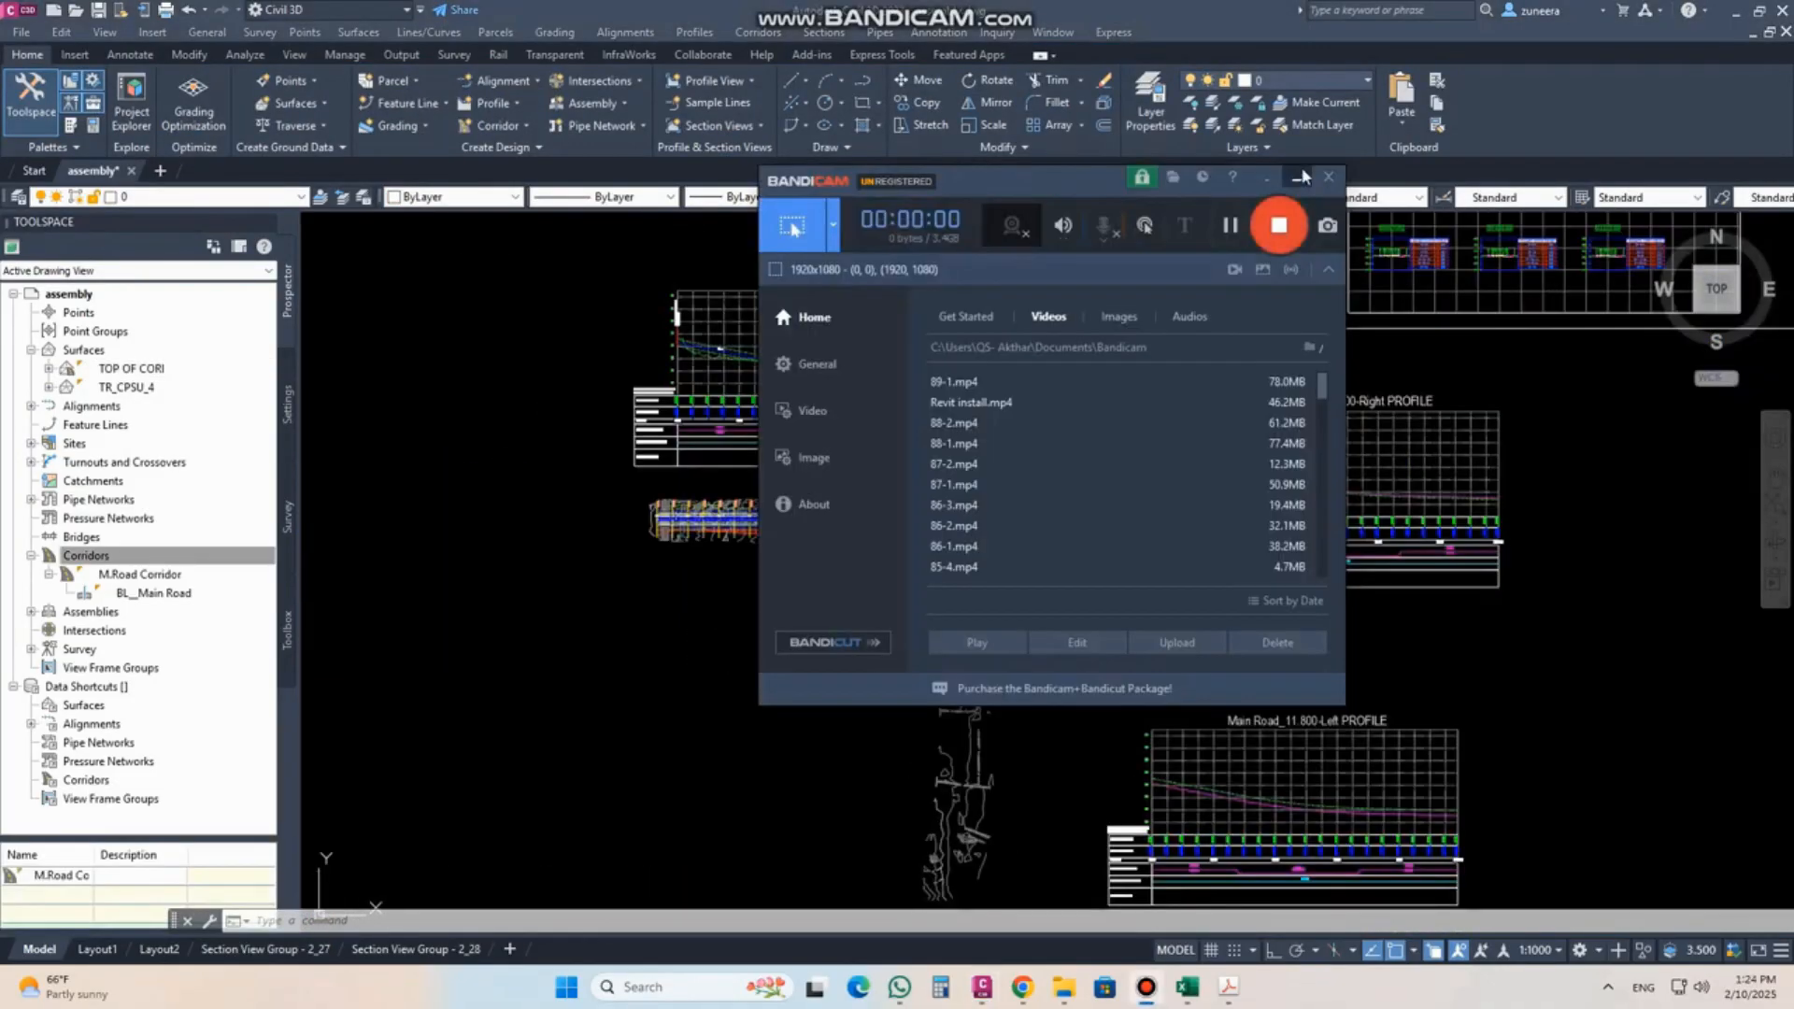
pyautogui.click(1299, 177)
pyautogui.scroll(3, 779, 306)
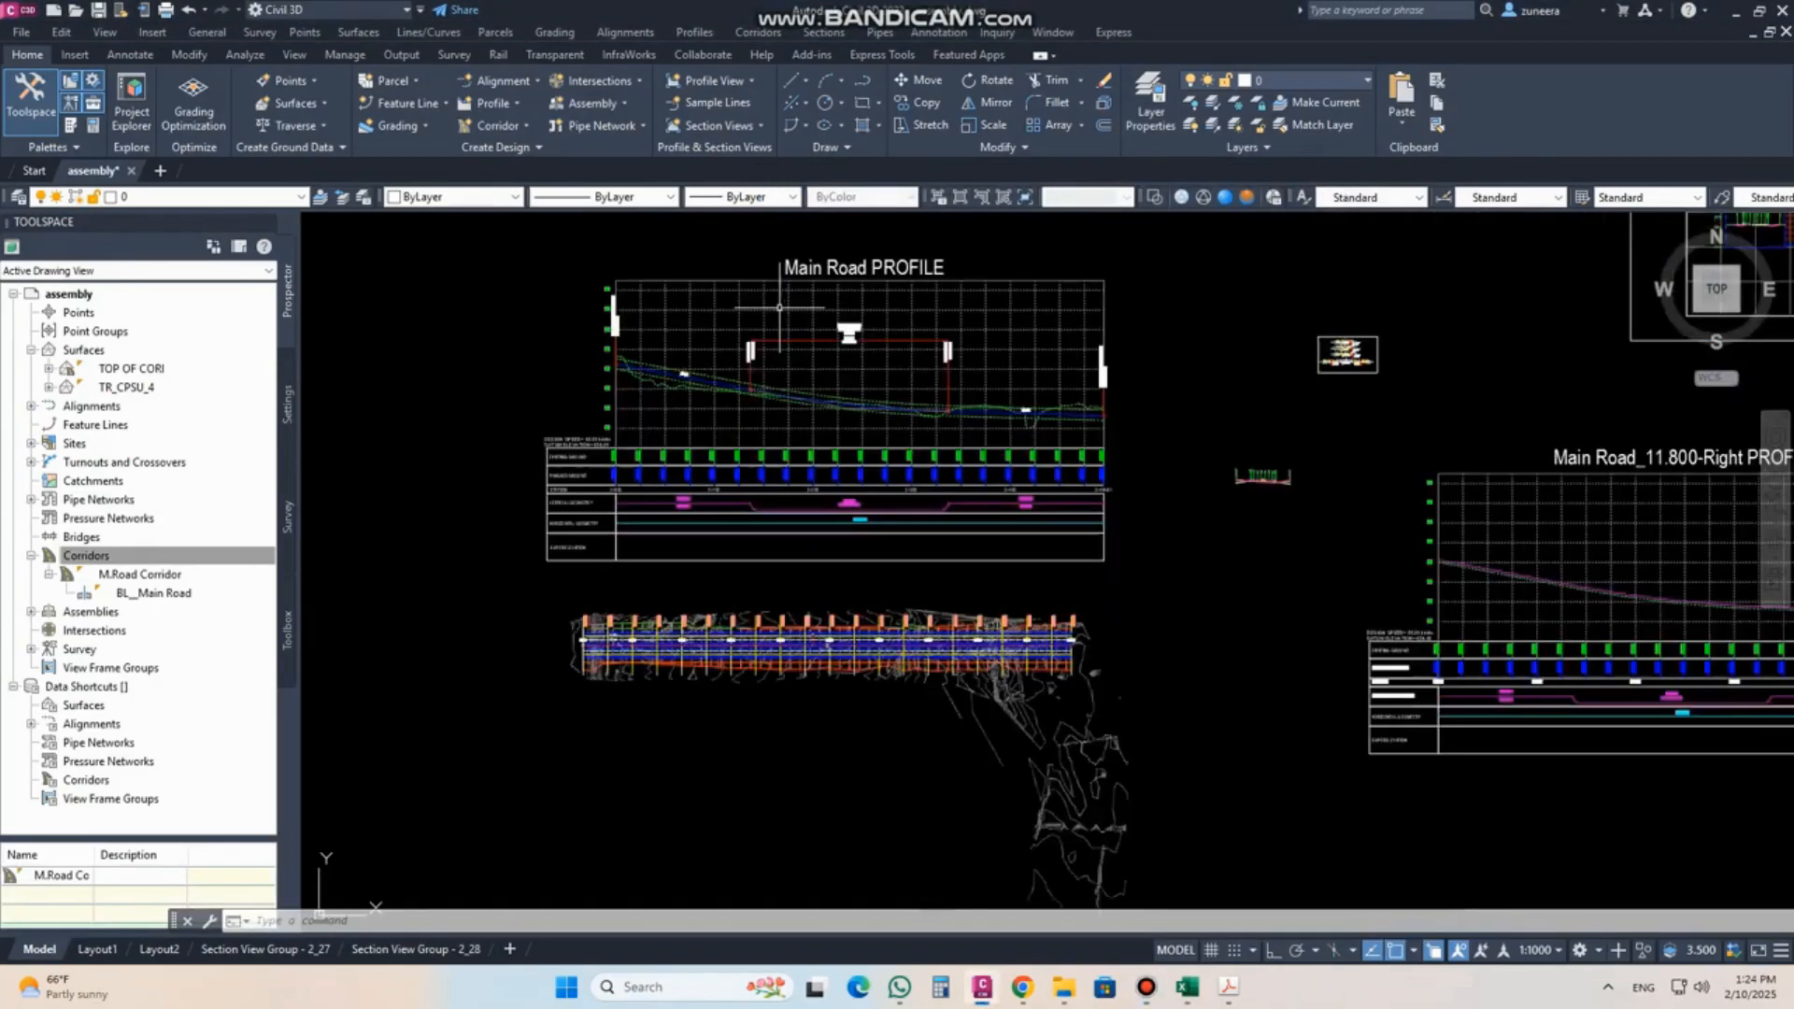
pyautogui.scroll(5, 799, 479)
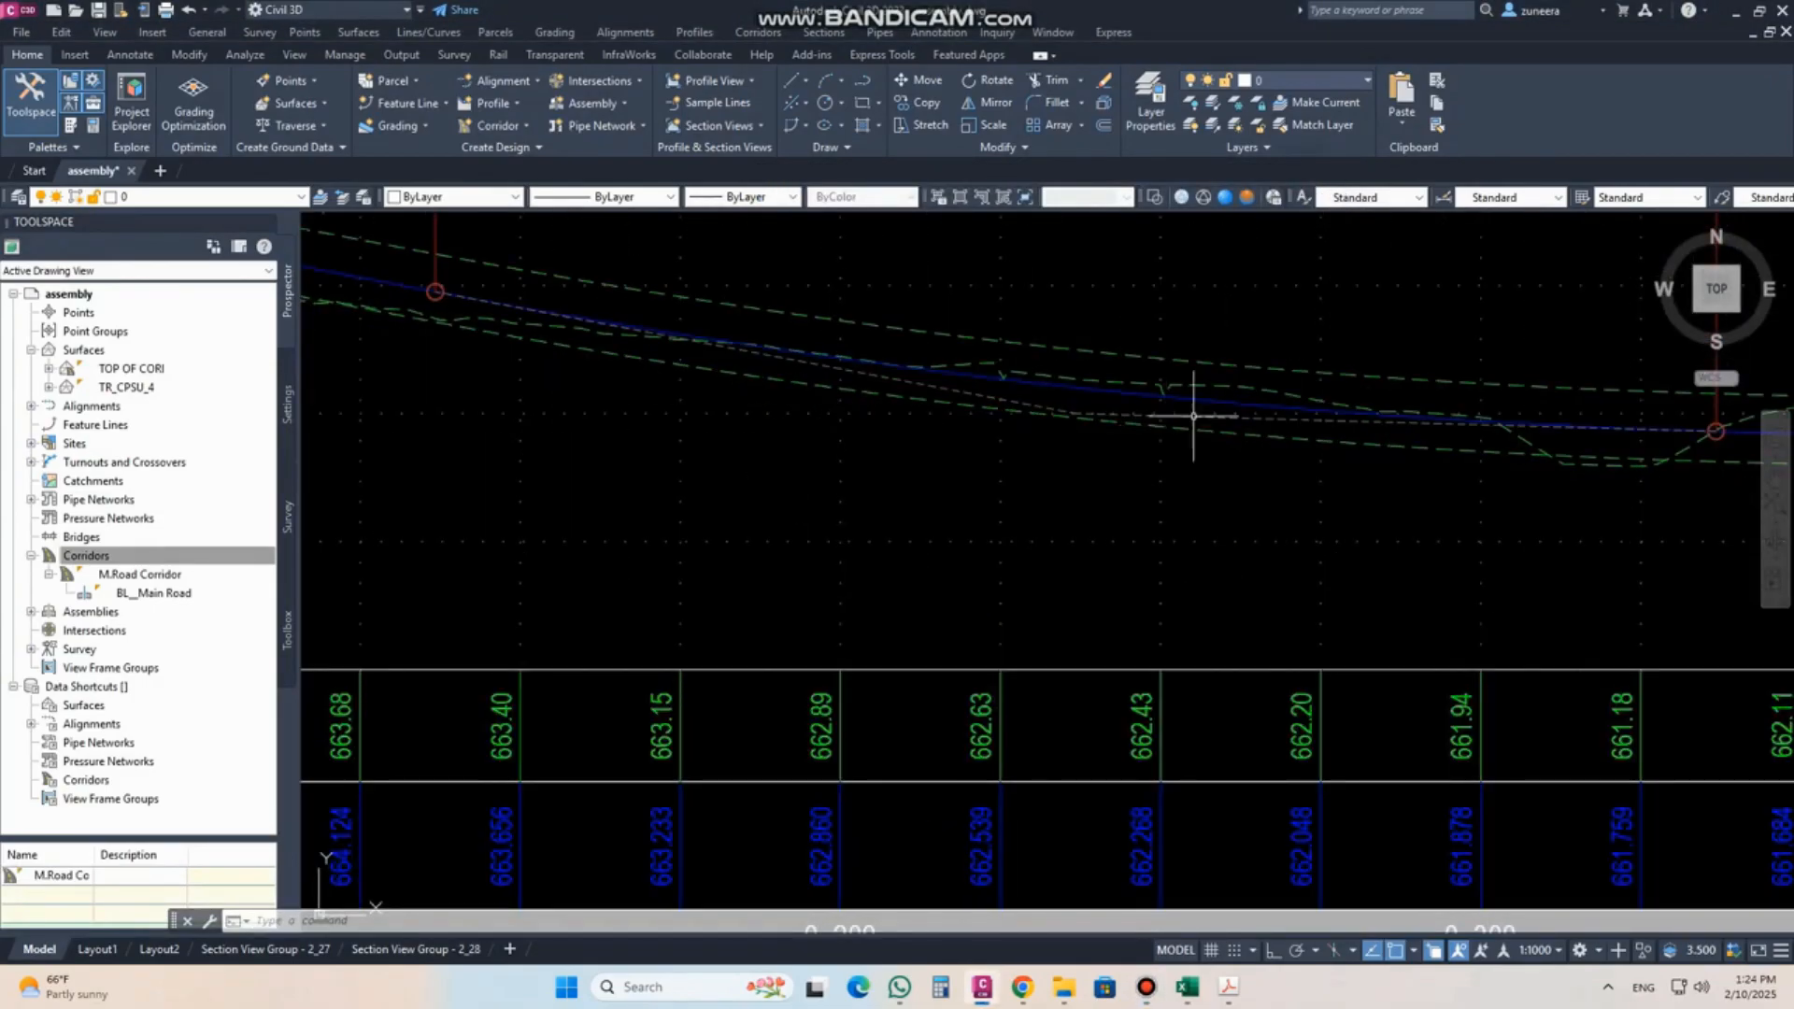
pyautogui.click(1076, 412)
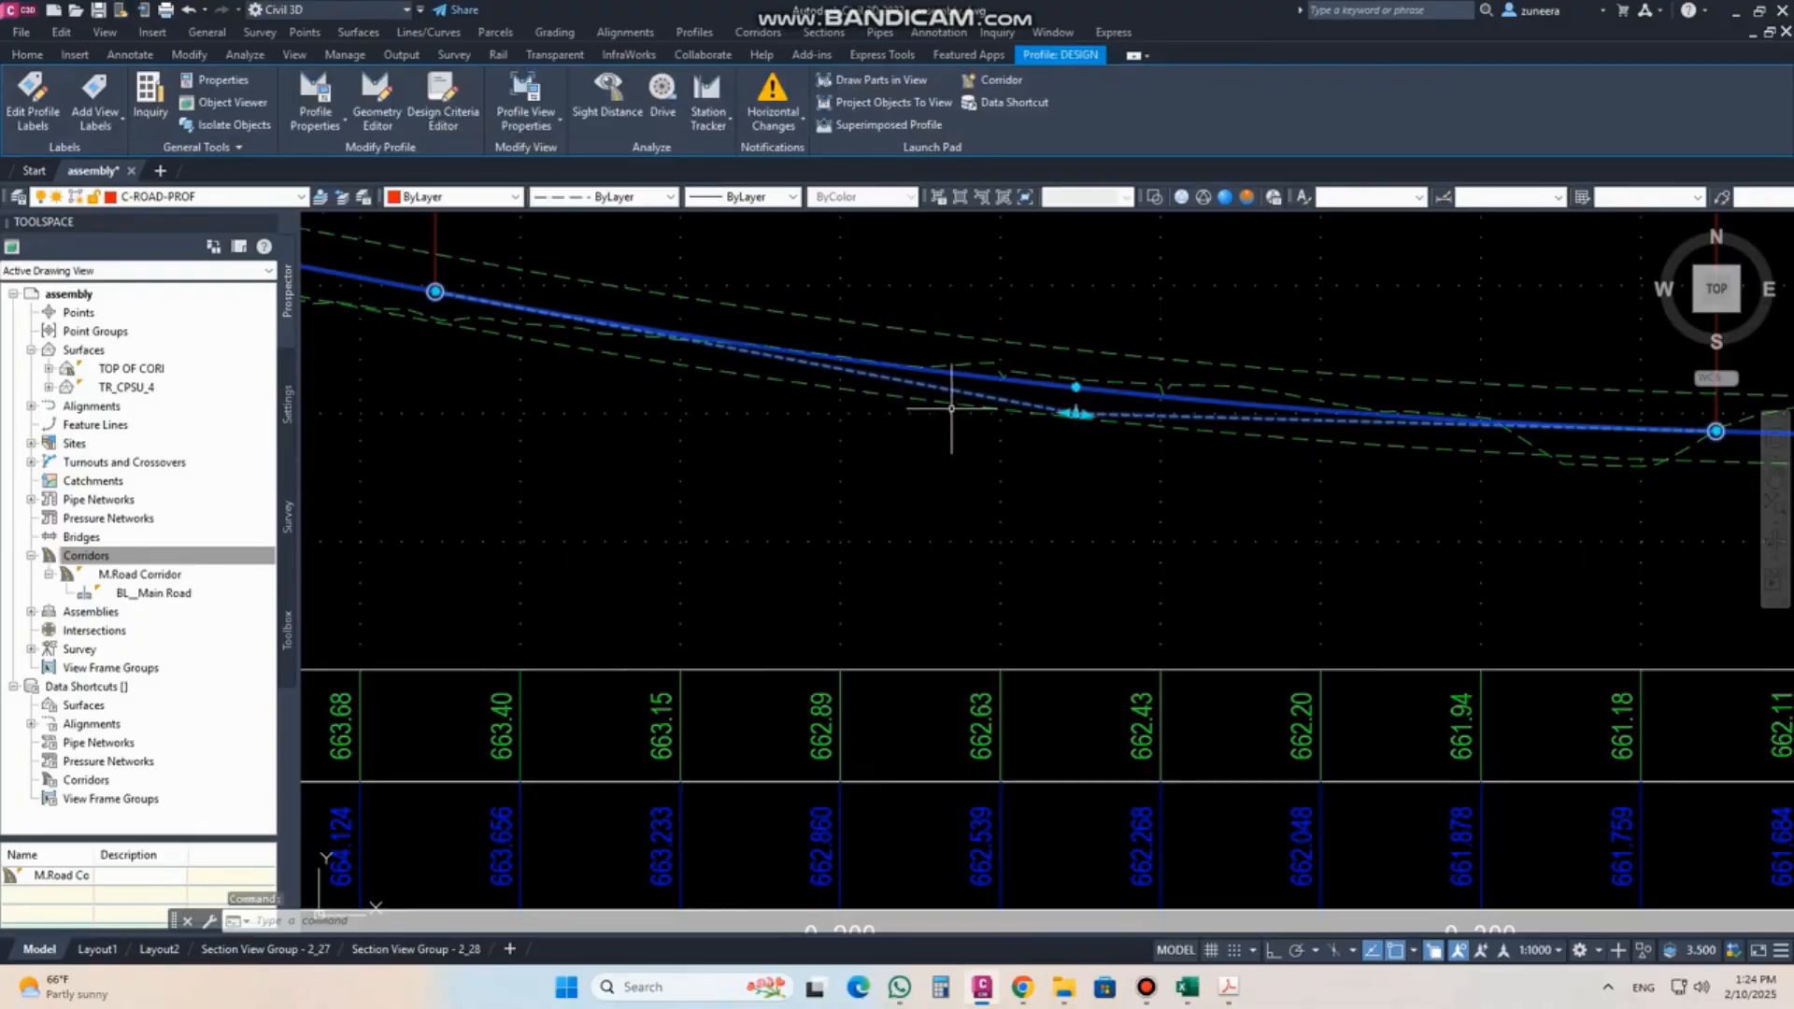
pyautogui.click(1076, 413)
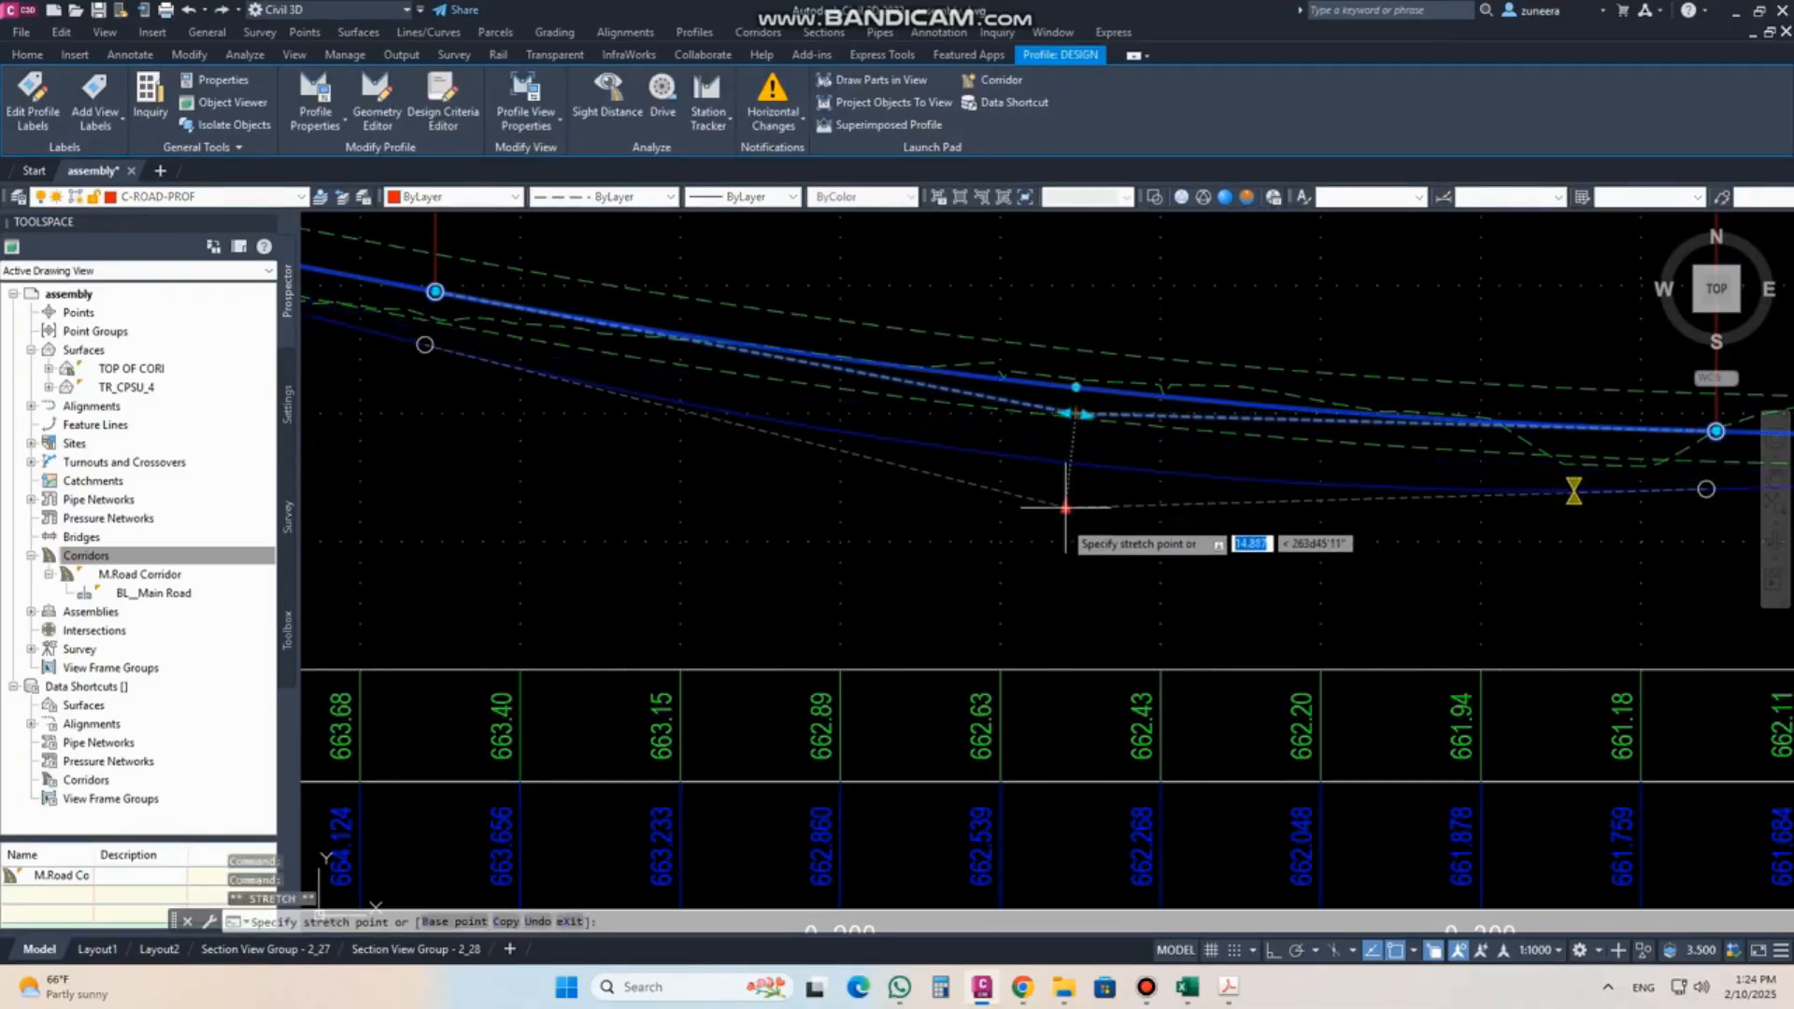
pyautogui.click(1058, 551)
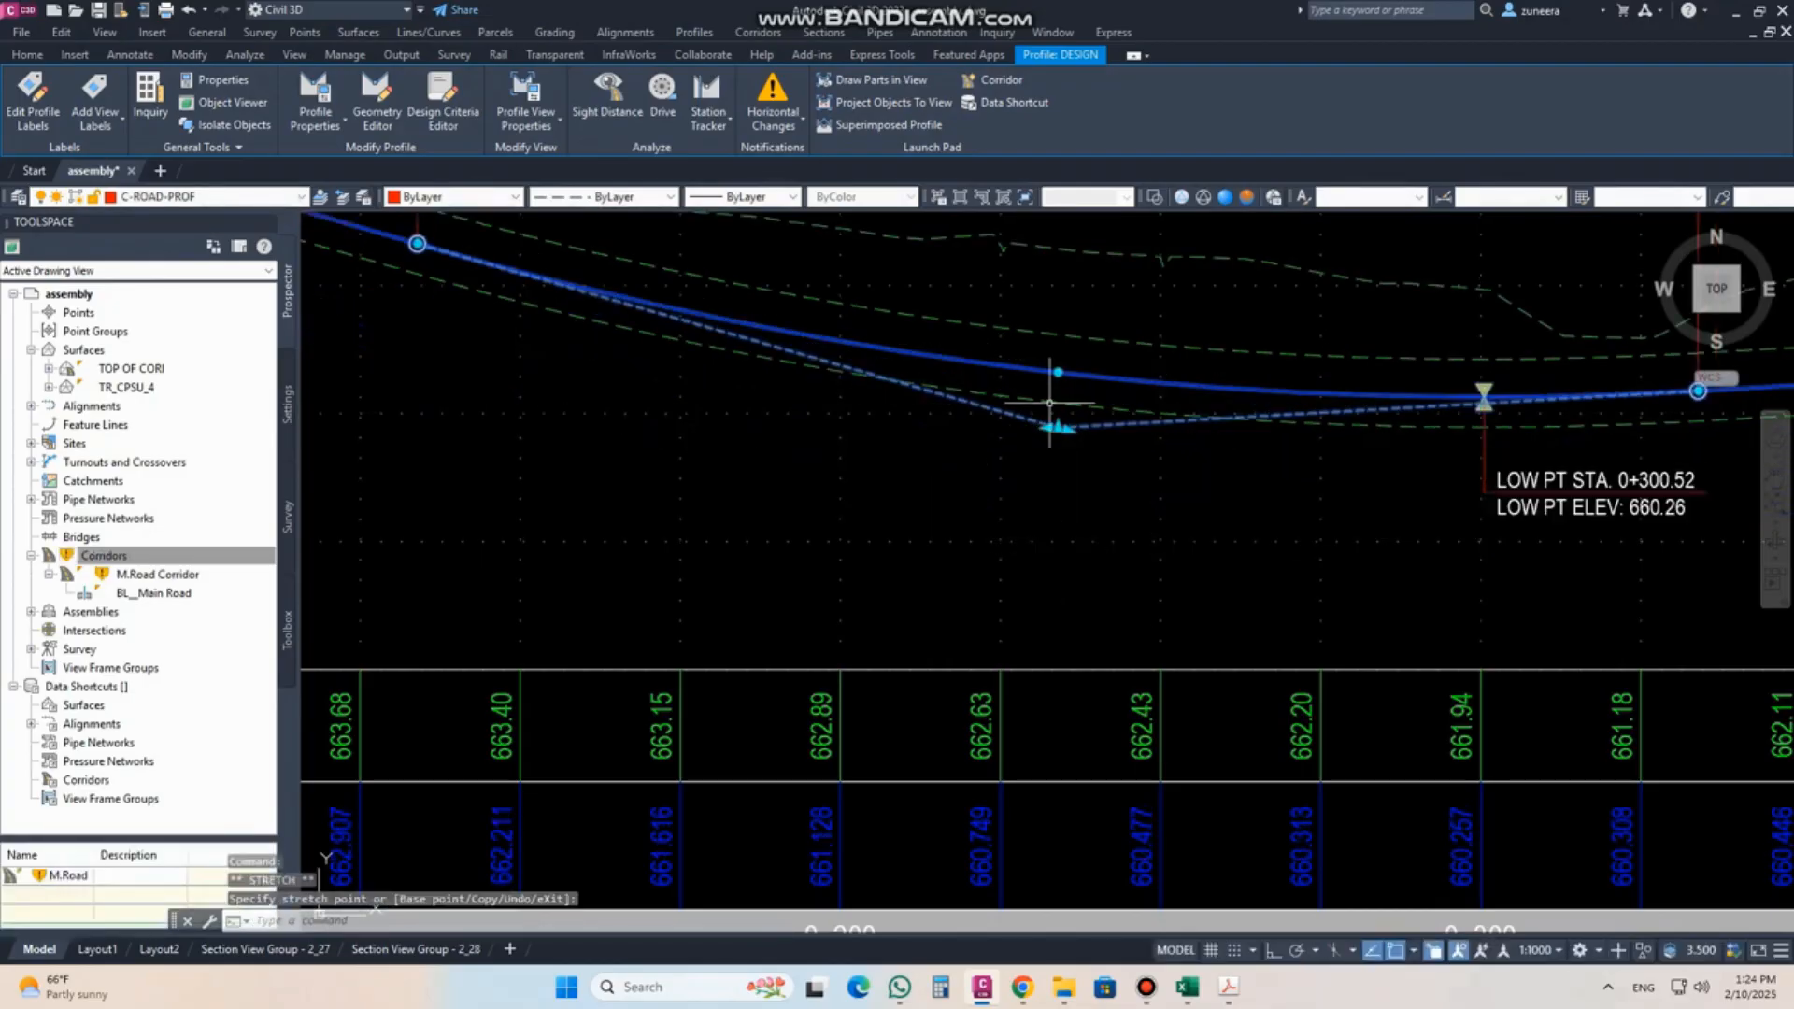
# Check the superimposed edge profiles and the left and right offset profile views against the lowered design profile.
pyautogui.scroll(-4, 1022, 414)
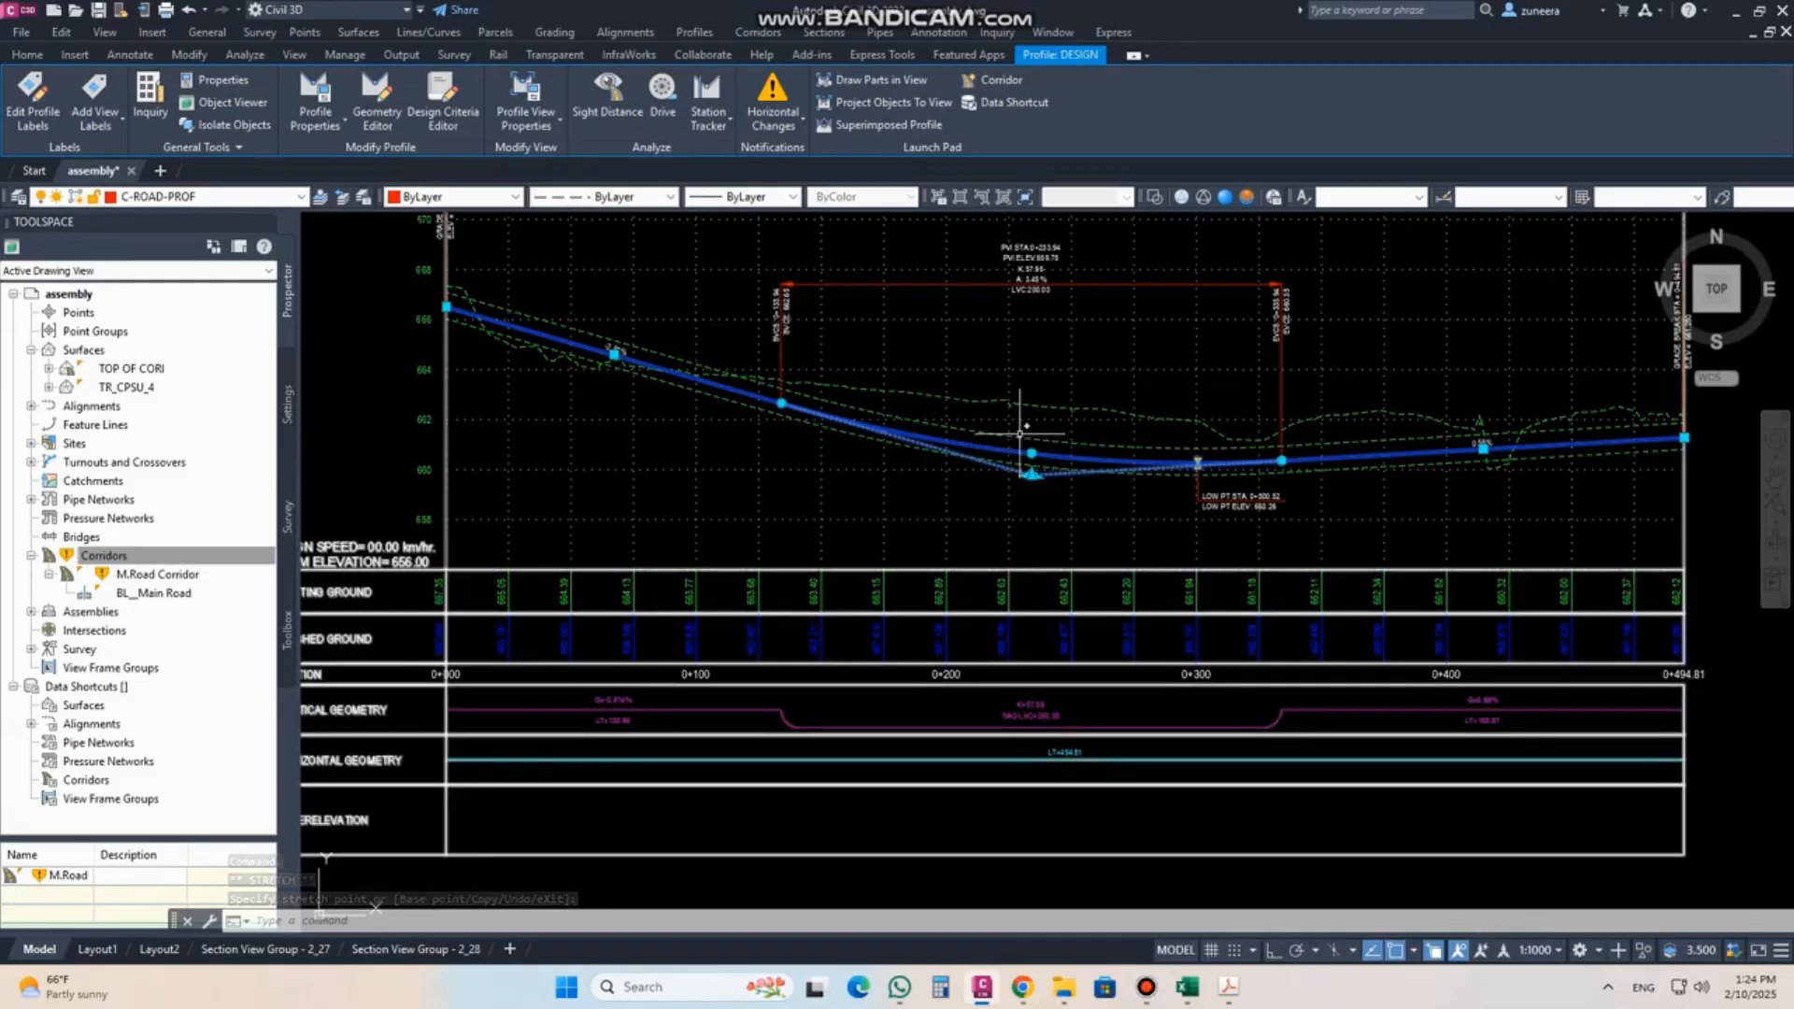
pyautogui.press('Escape')
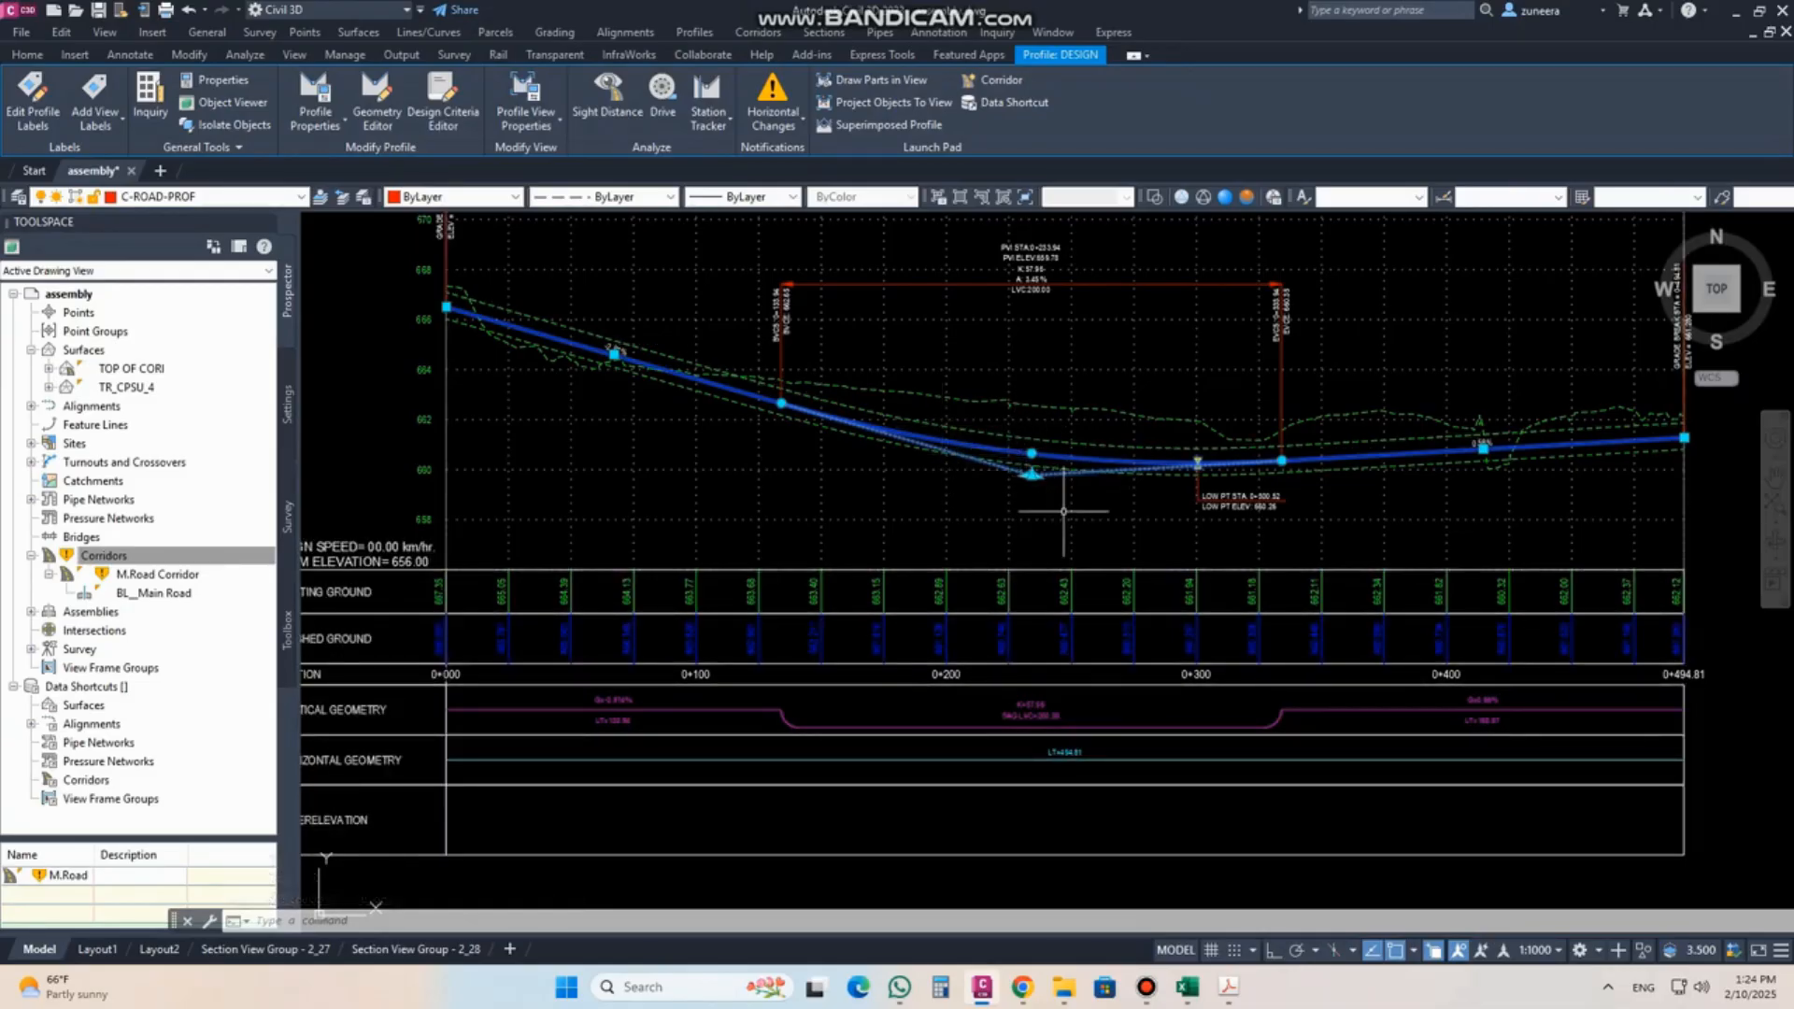
pyautogui.scroll(-6, 1064, 511)
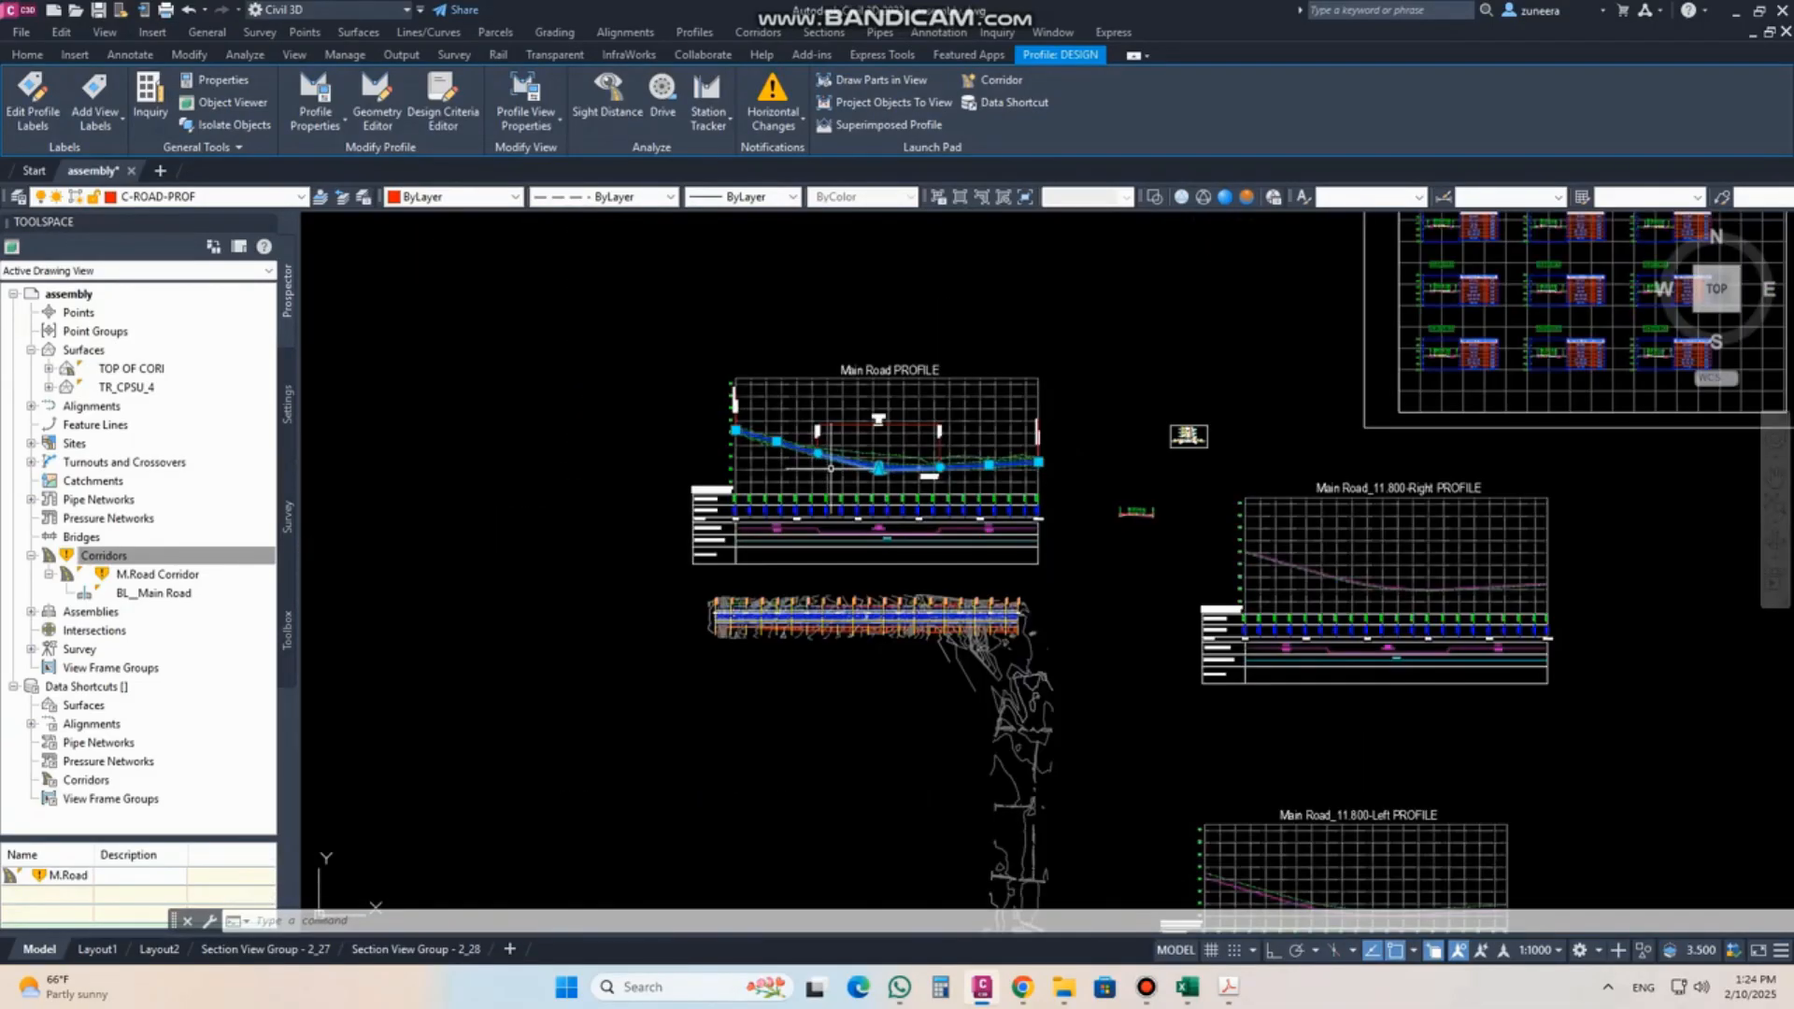
pyautogui.moveTo(1152, 514); pyautogui.dragTo(1017, 447, button='middle')
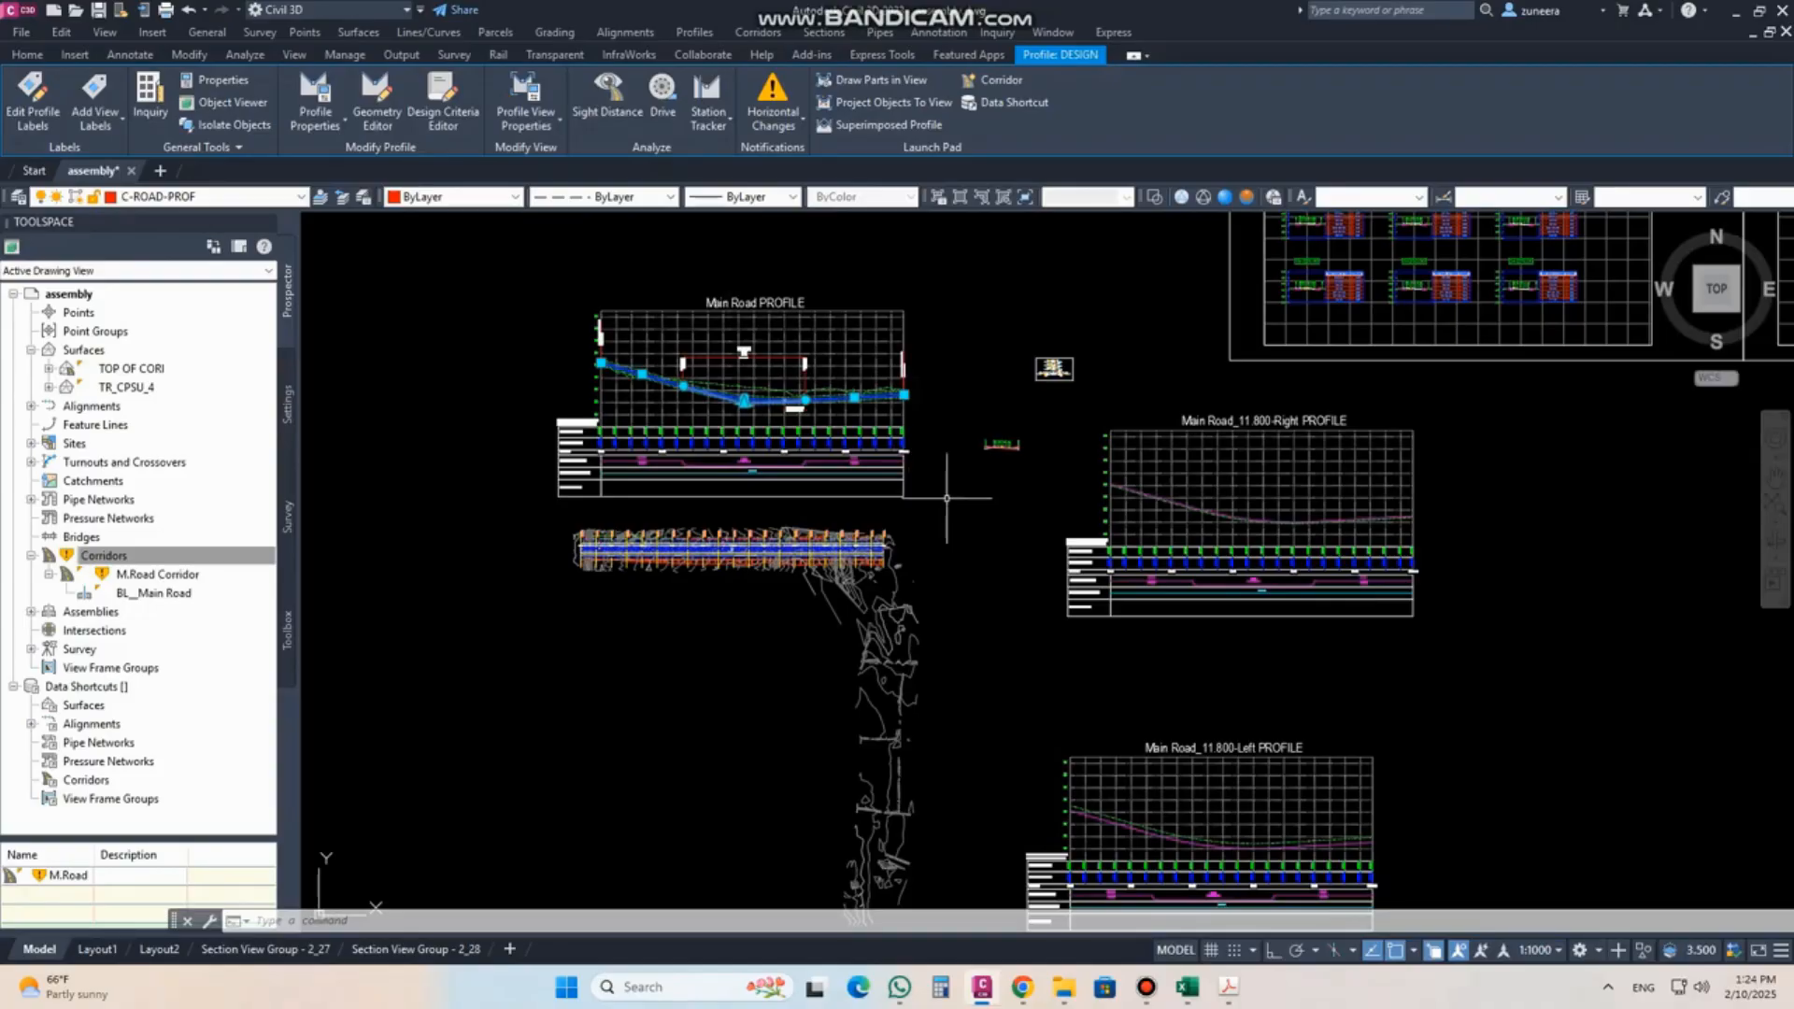
pyautogui.scroll(4, 707, 412)
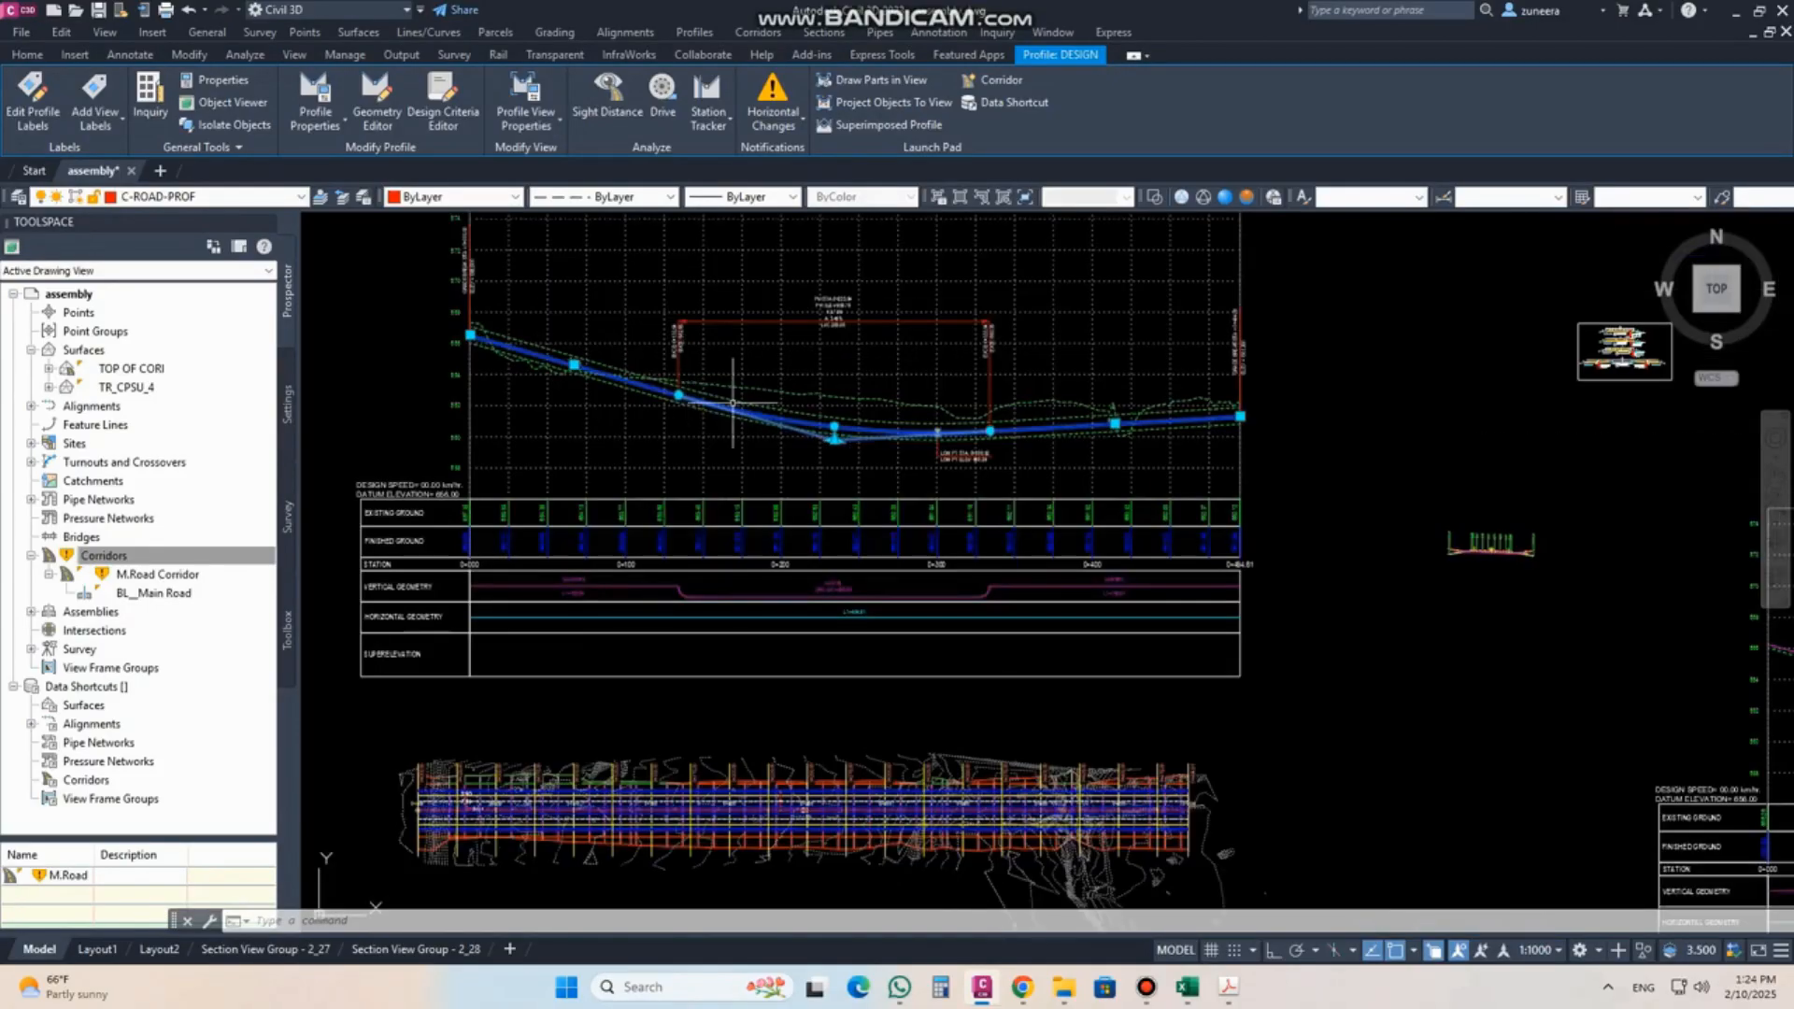